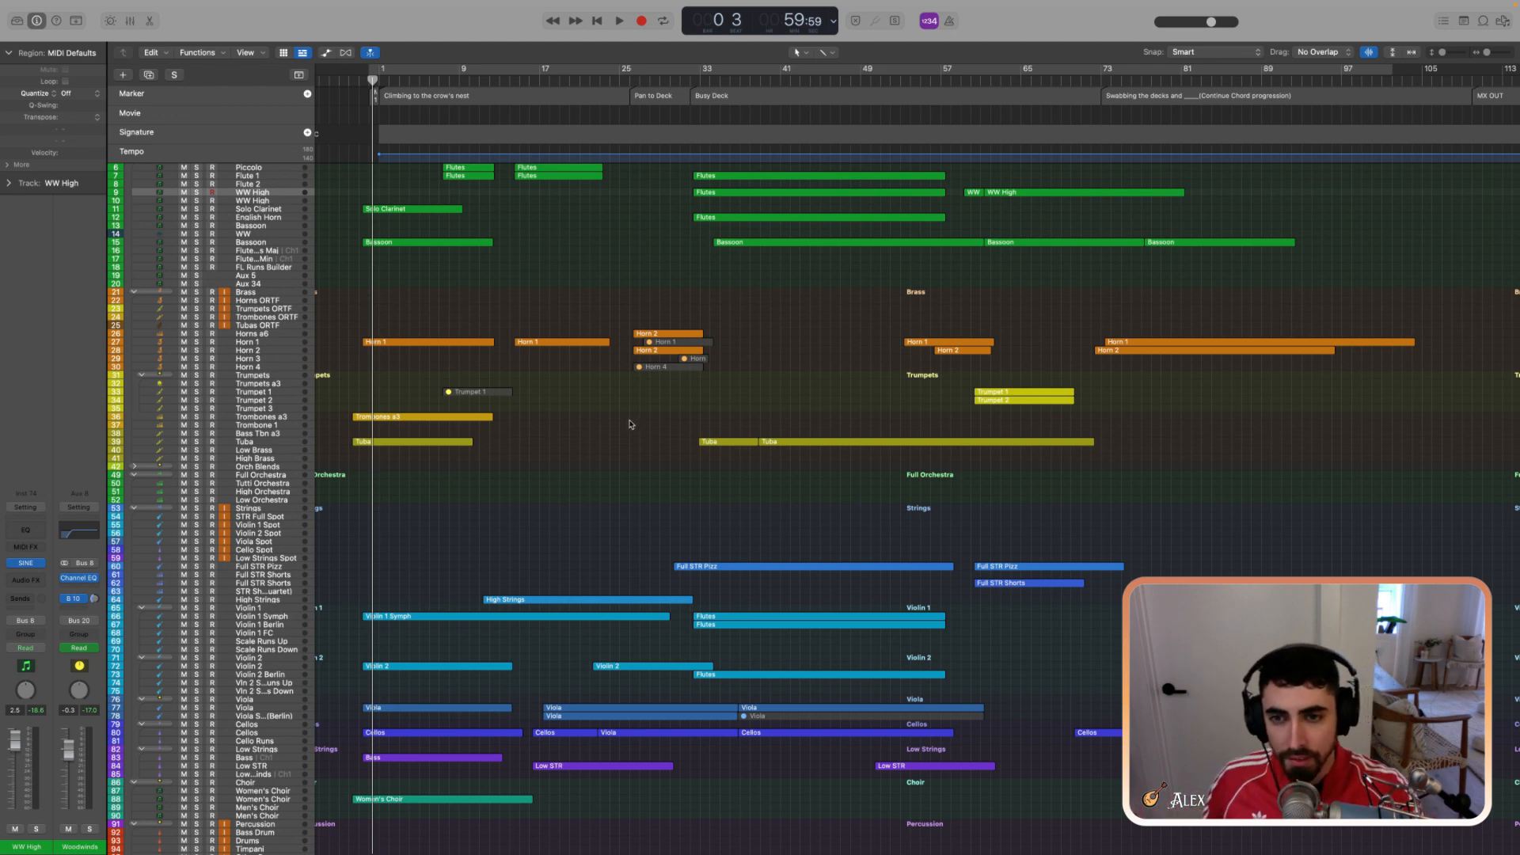
- Survey the orchestral template's track list and regions across the whole arrangement
scroll(675, 667, "down", 8)
scroll(604, 571, "up", 10)
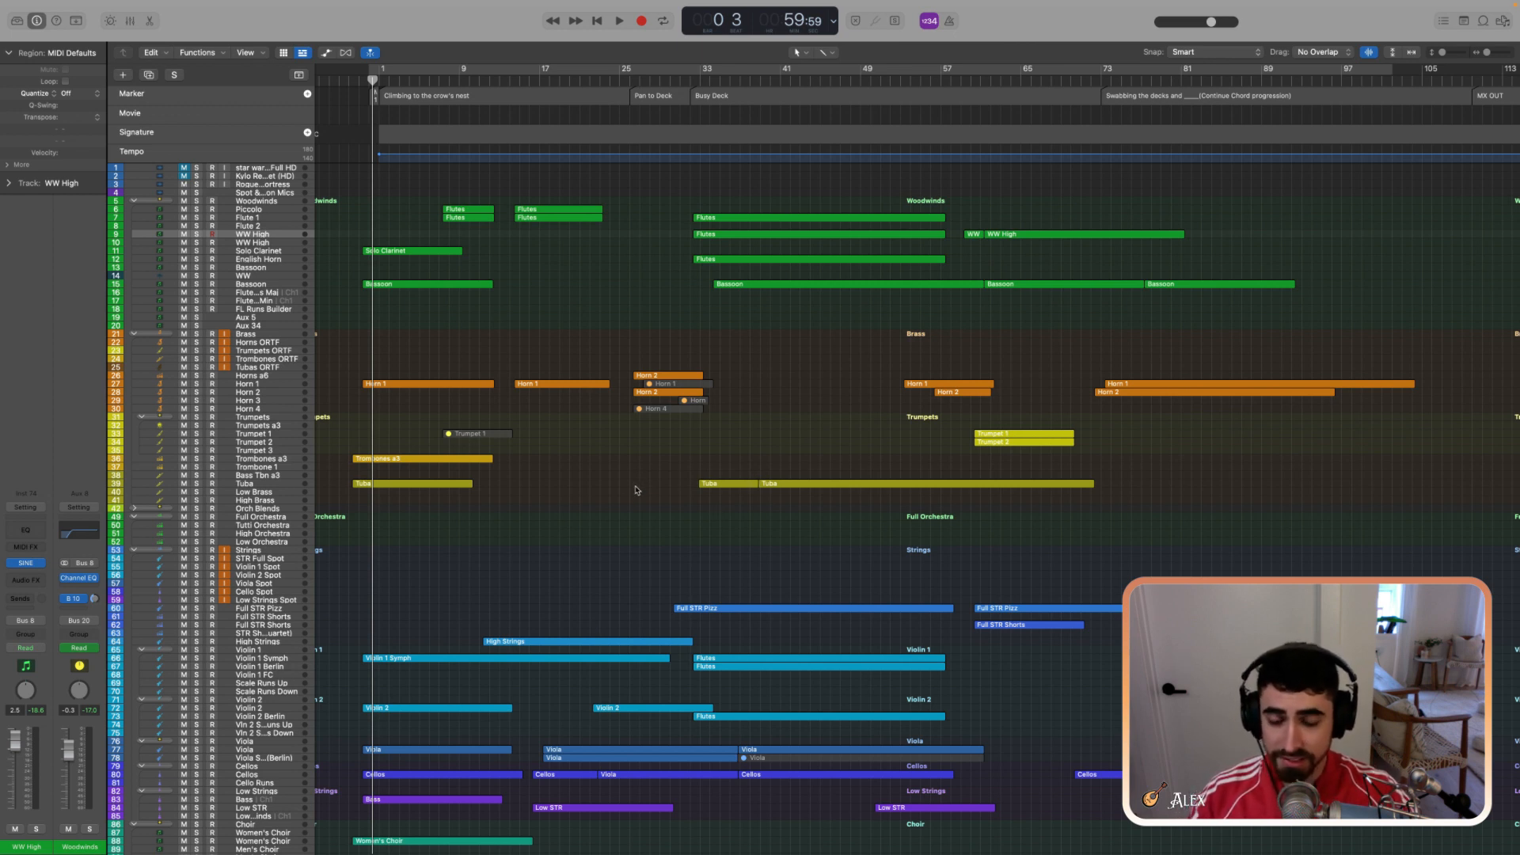
scroll(582, 354, "down", 5)
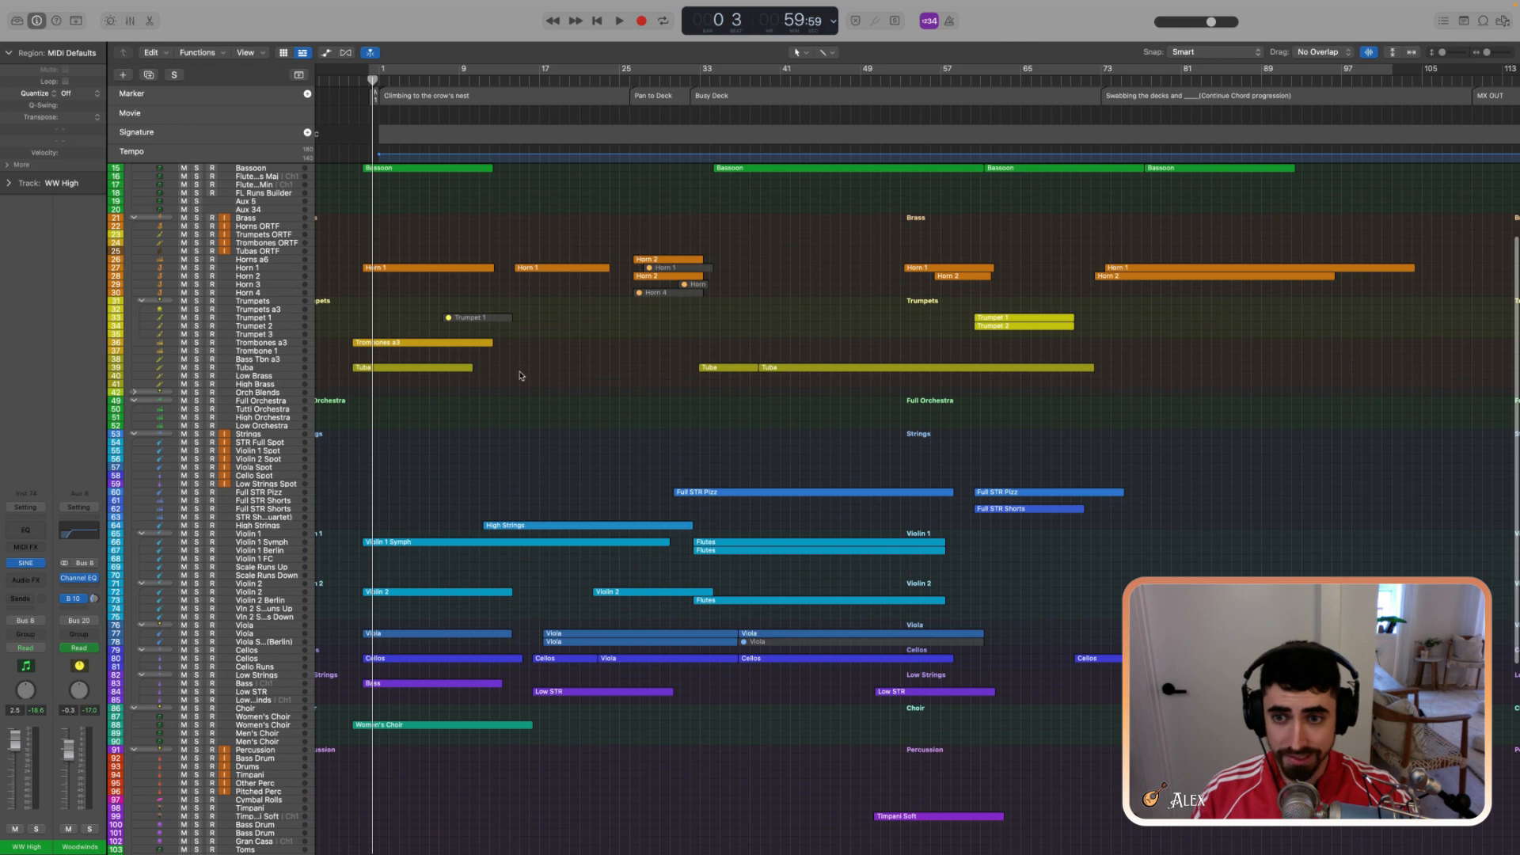
scroll(546, 380, "left", 2)
scroll(712, 396, "up", 5)
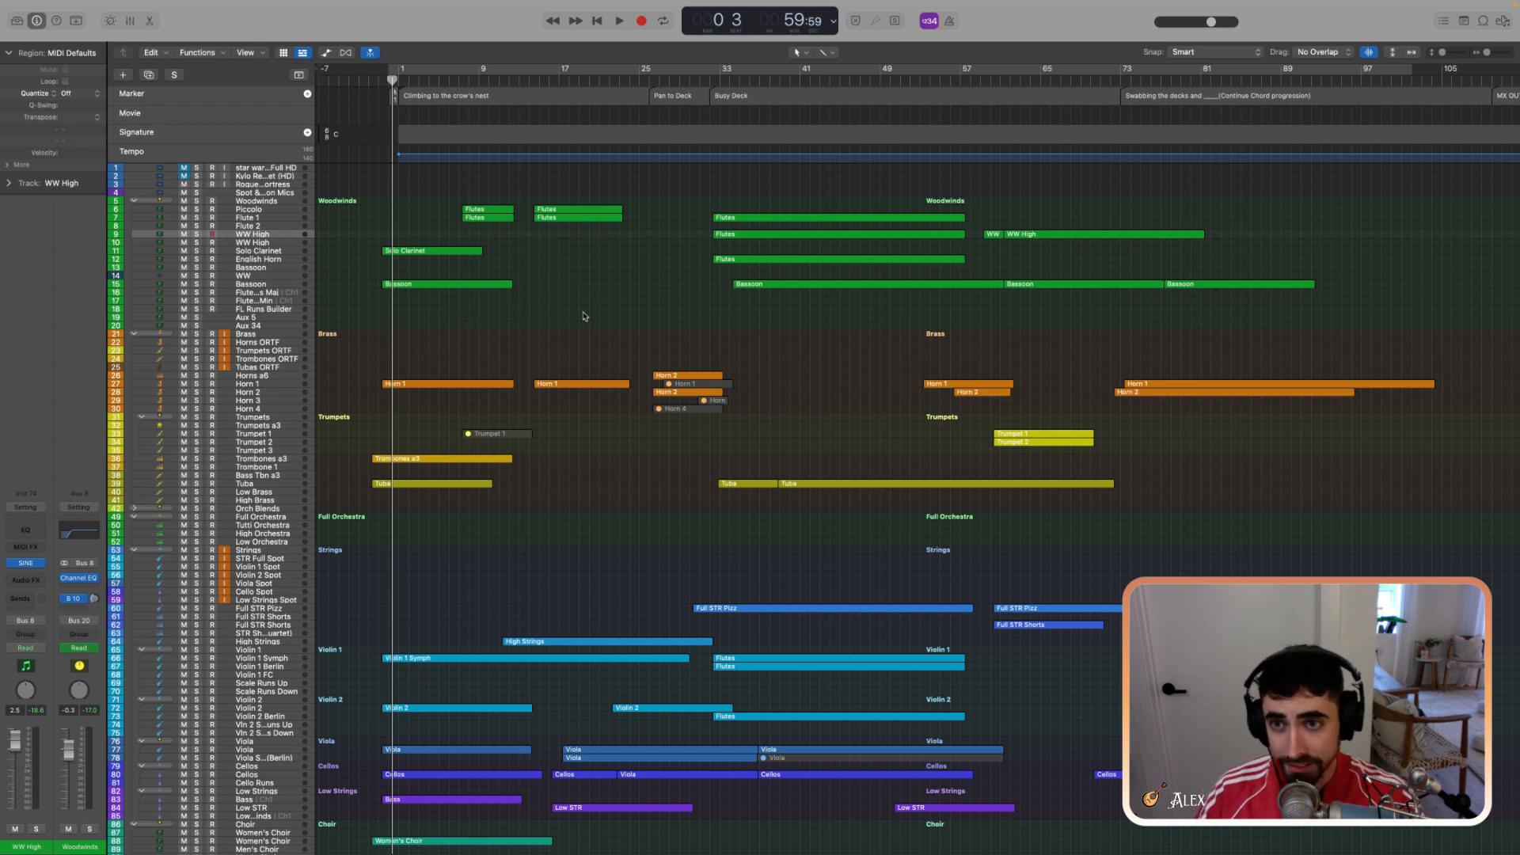
left_click_drag(391, 80, 388, 80)
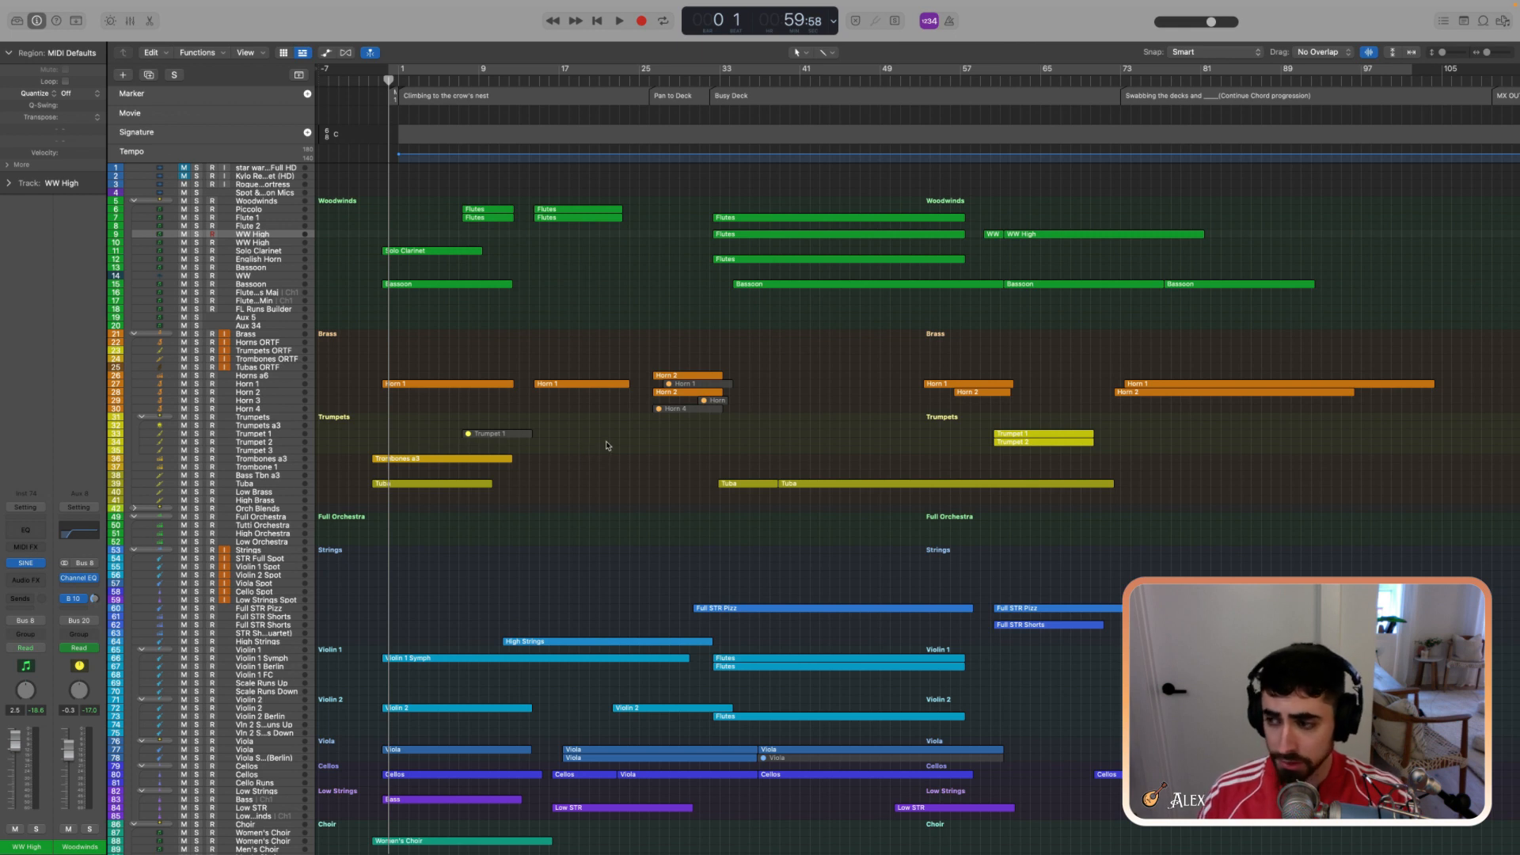
scroll(558, 299, "left", 1)
scroll(724, 325, "down", 1)
scroll(653, 342, "up", 1)
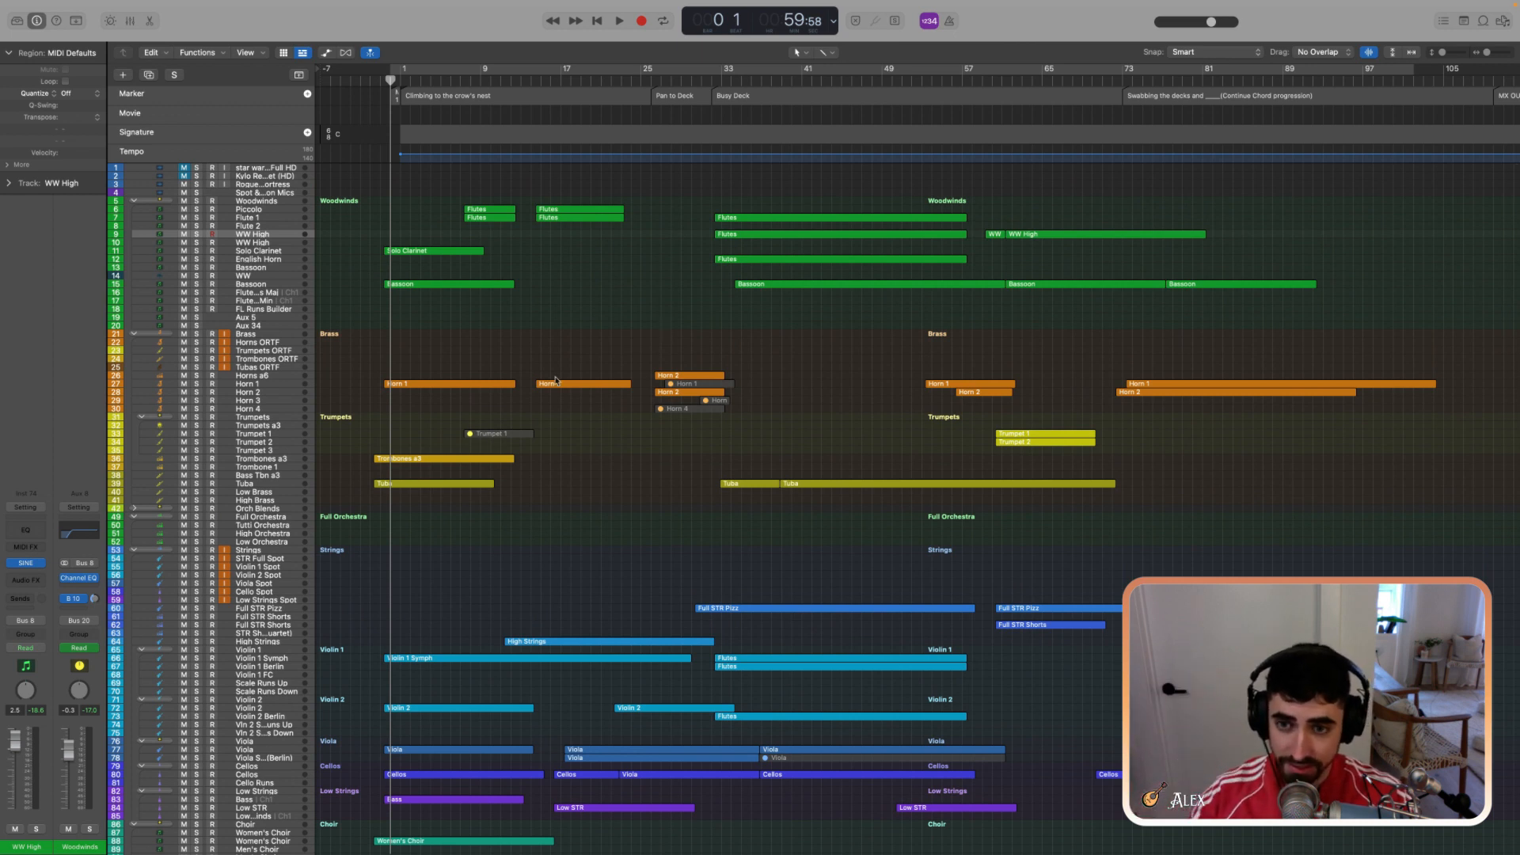
left_click_drag(392, 79, 387, 79)
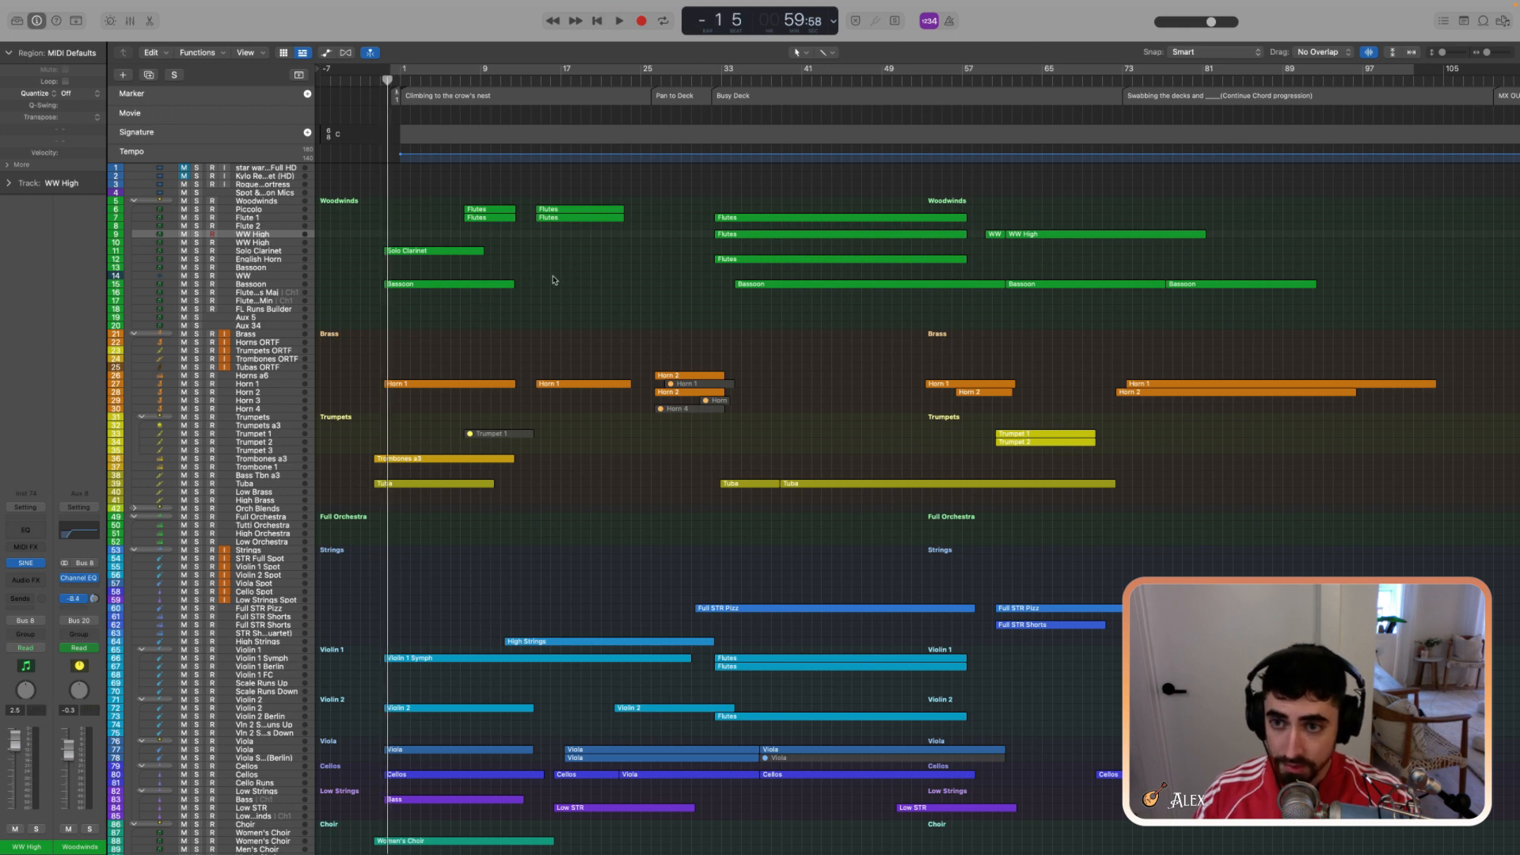
scroll(594, 300, "down", 1)
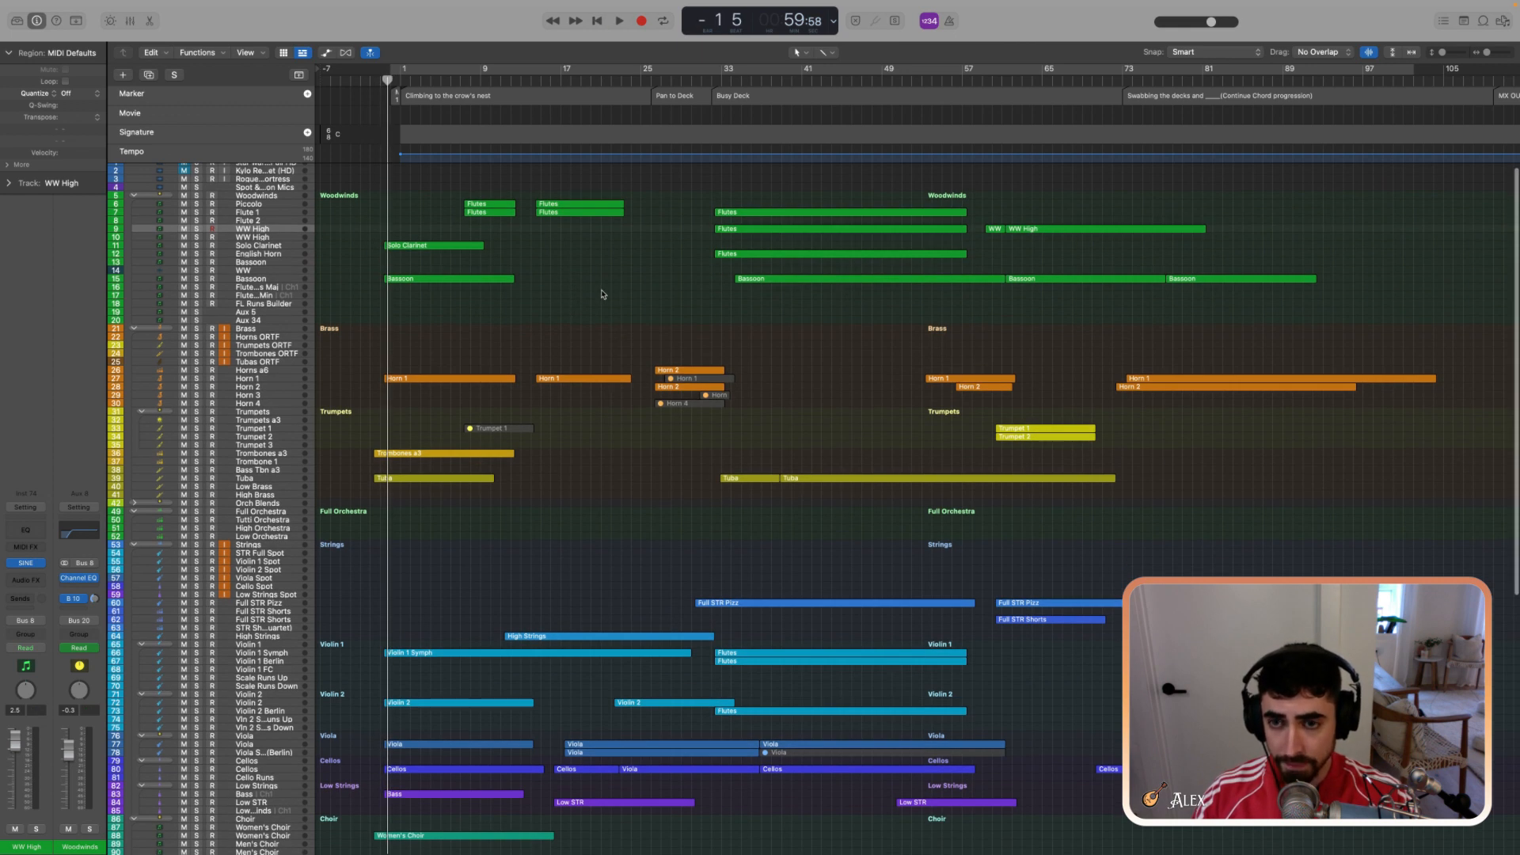
scroll(601, 301, "down", 5)
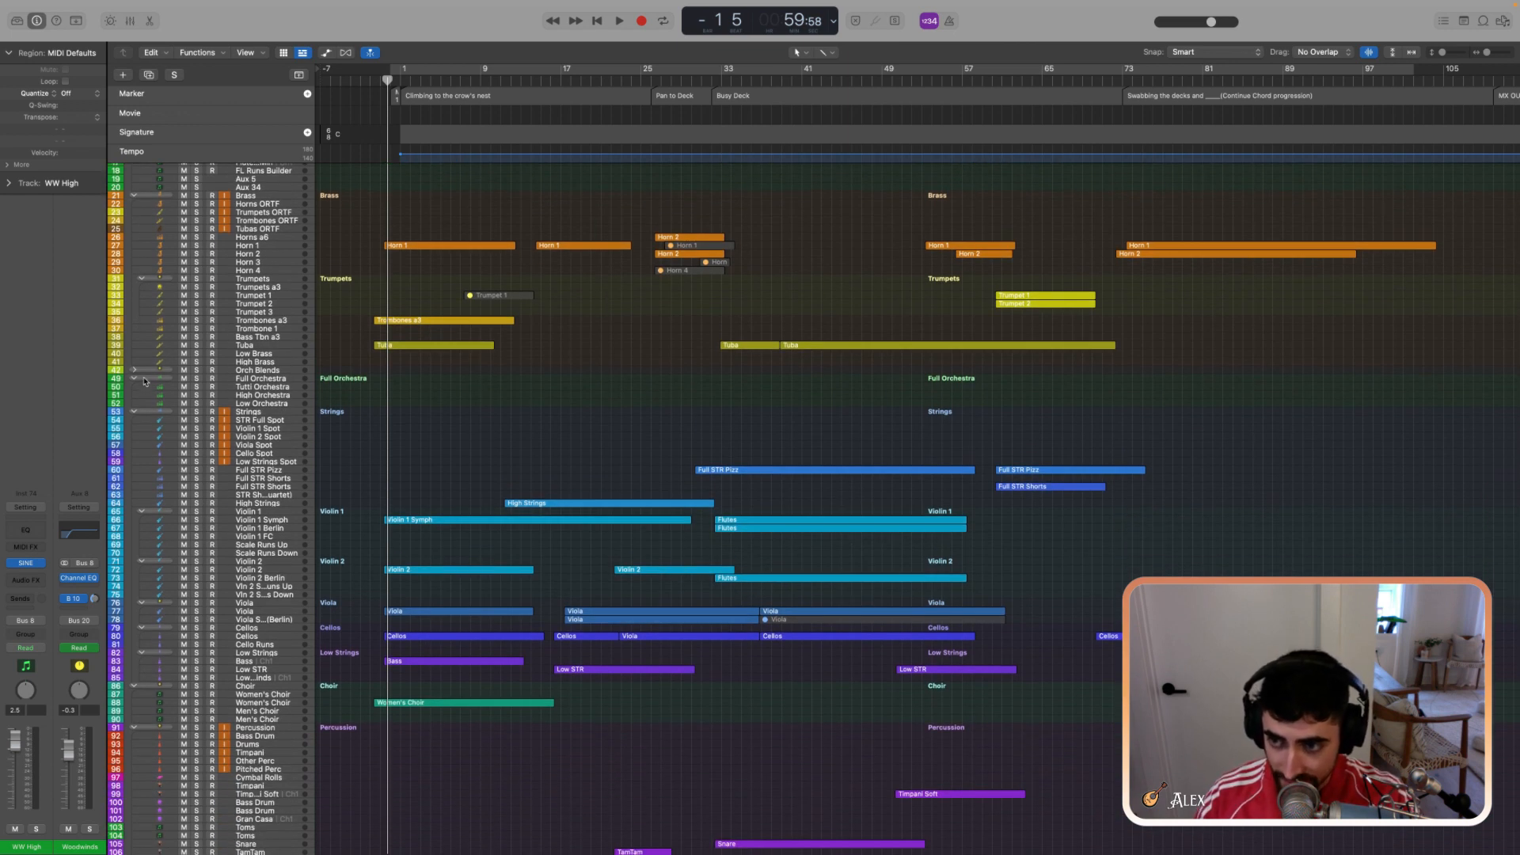
left_click(227, 511)
left_click(247, 413)
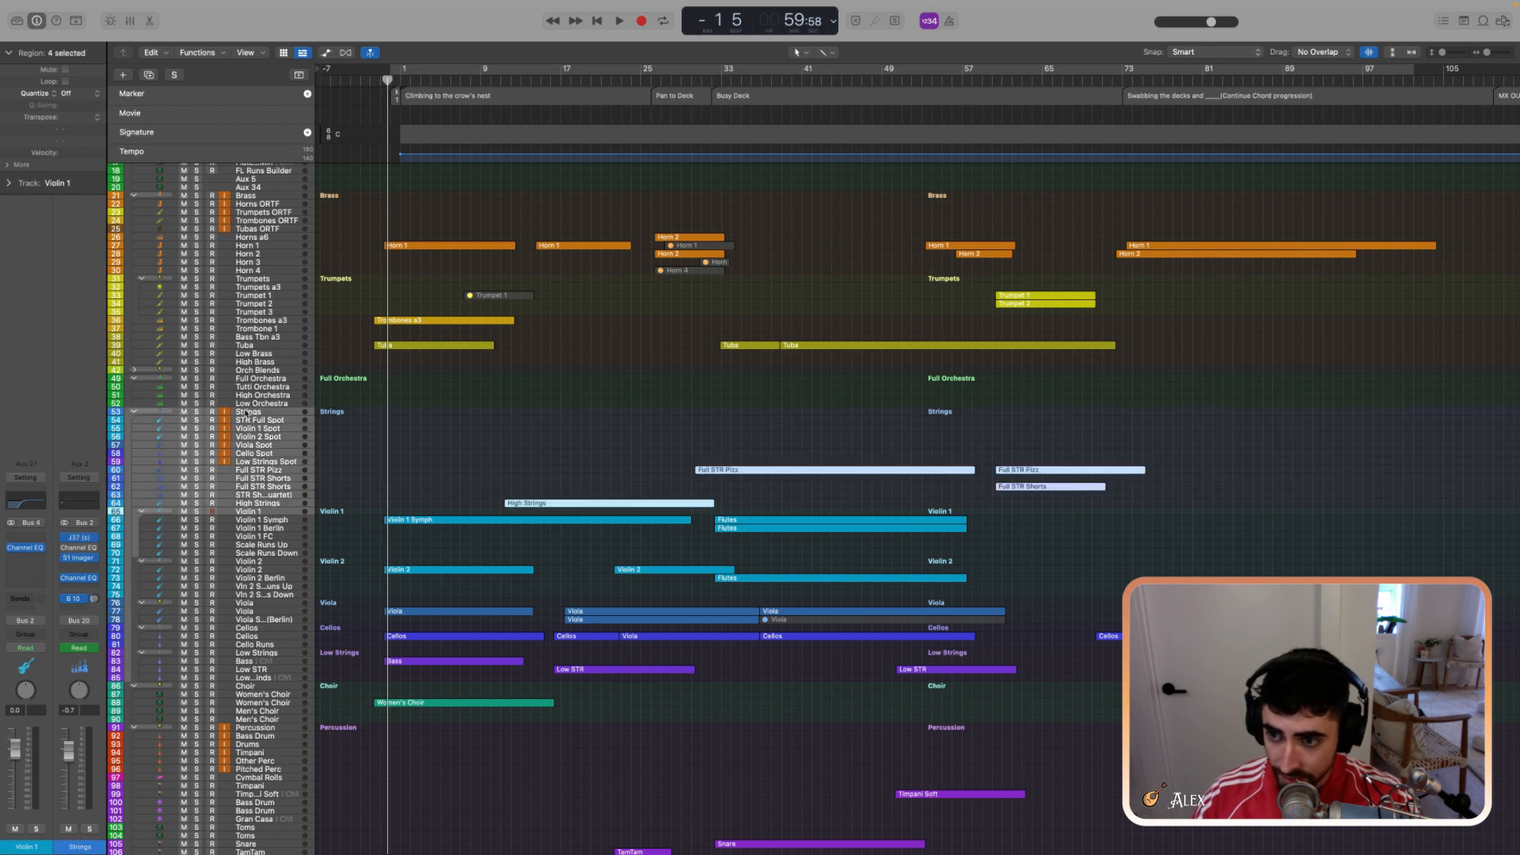
left_click(458, 411)
- Return the playhead to the start of the project and start playback
scroll(479, 414, "up", 5)
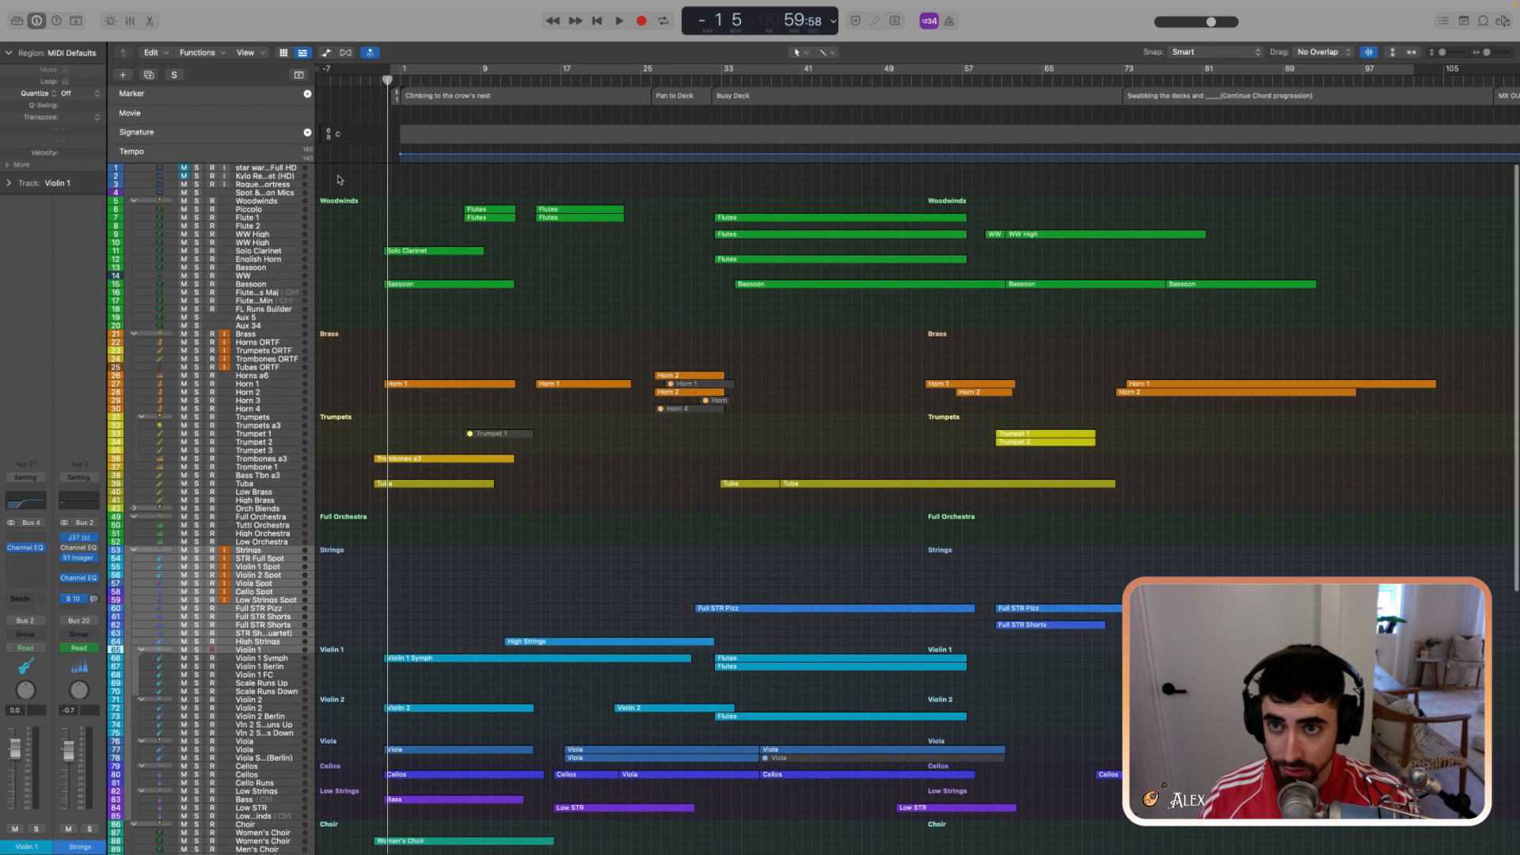
left_click_drag(387, 80, 385, 80)
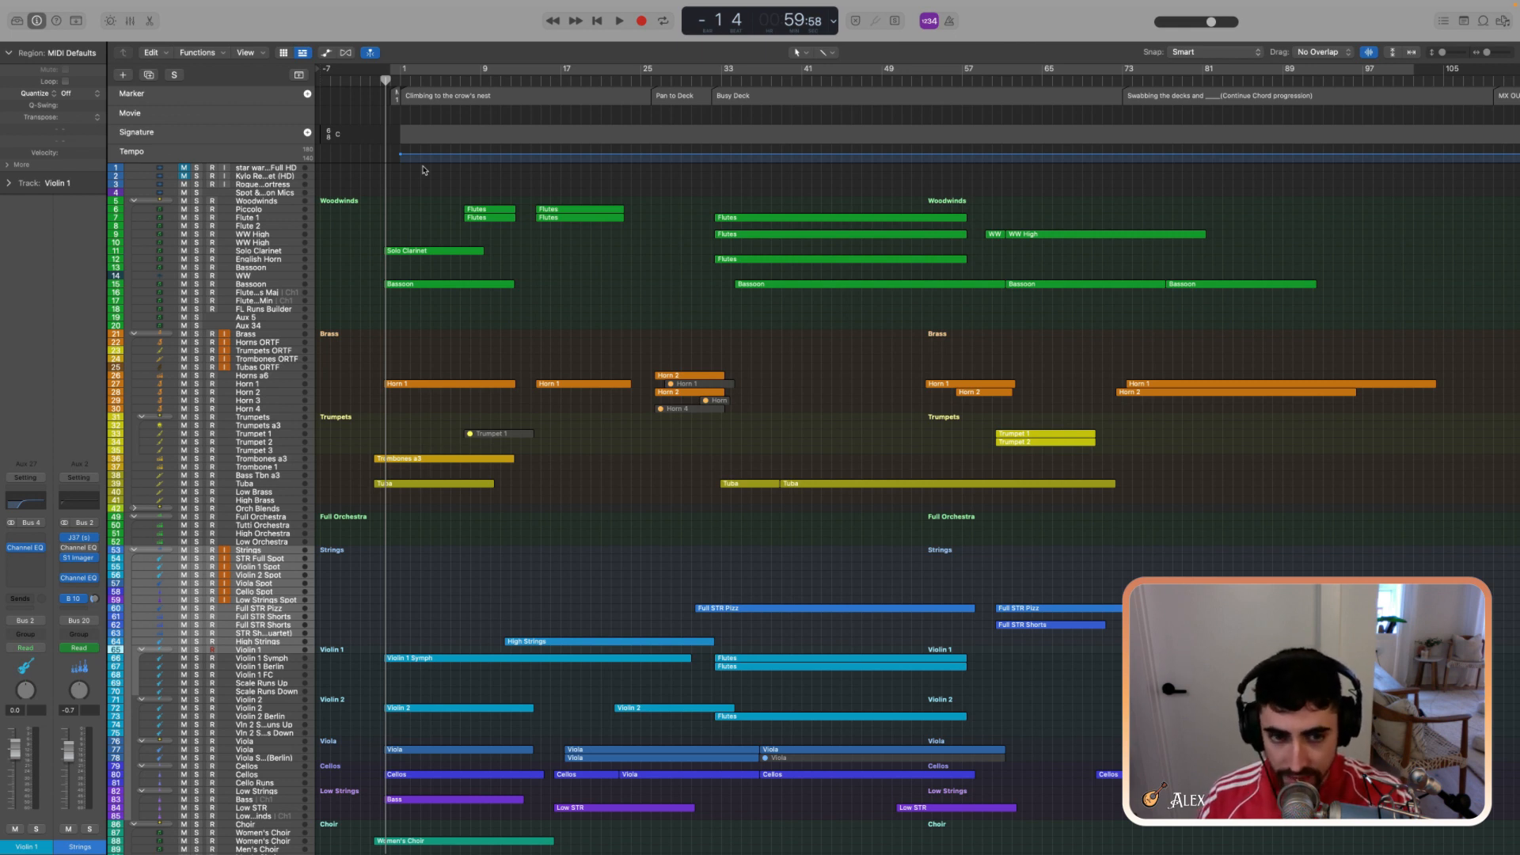
key("space")
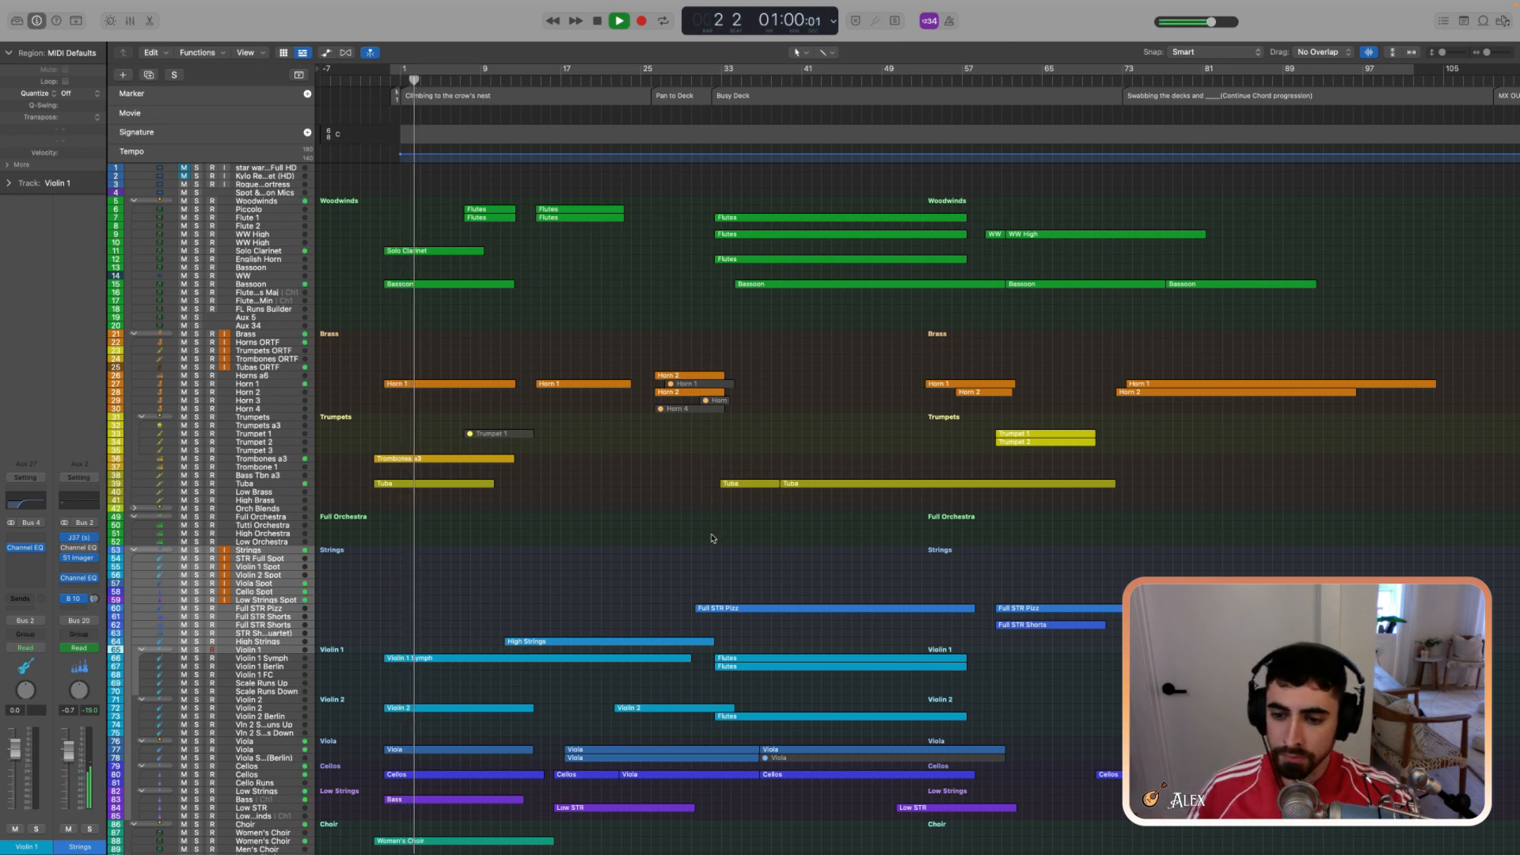
- Follow the playback across the arrangement, scrolling through the string, brass and percussion regions
scroll(677, 497, "down", 5)
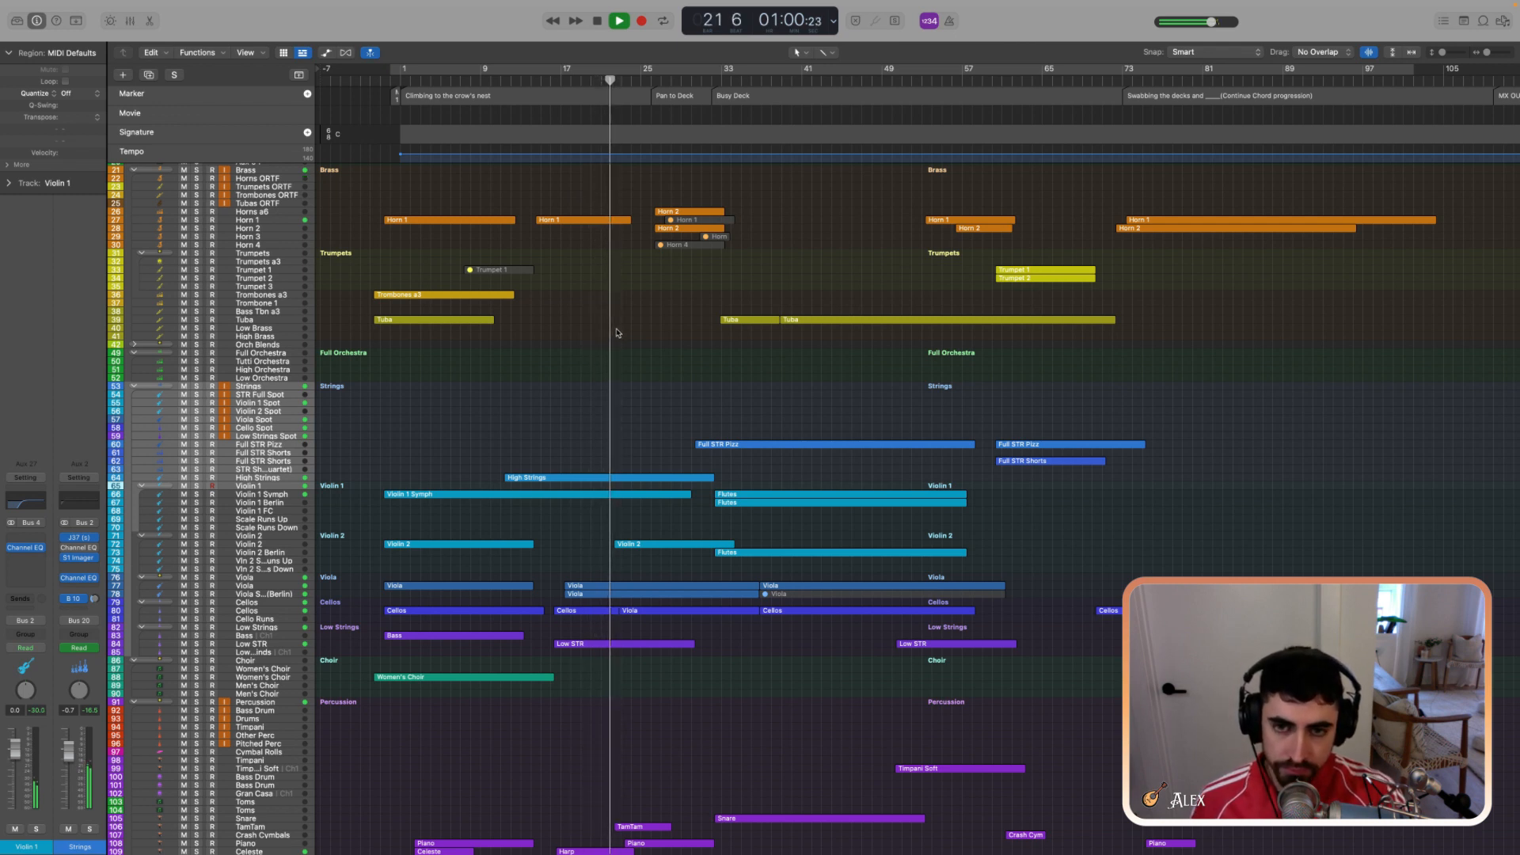
scroll(618, 334, "right", 2)
scroll(618, 334, "left", 1)
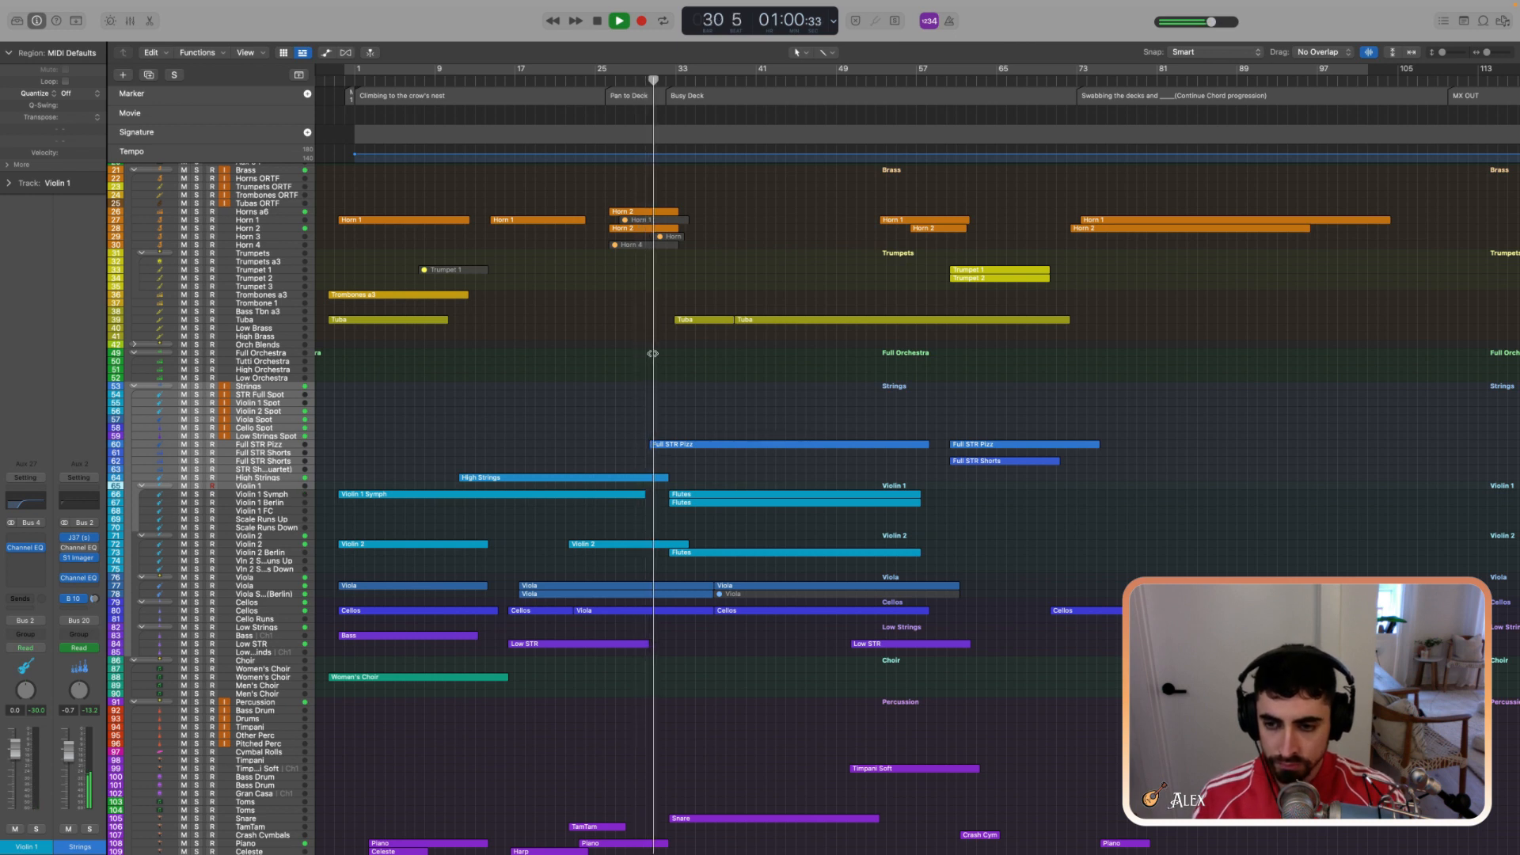
scroll(663, 368, "down", 1)
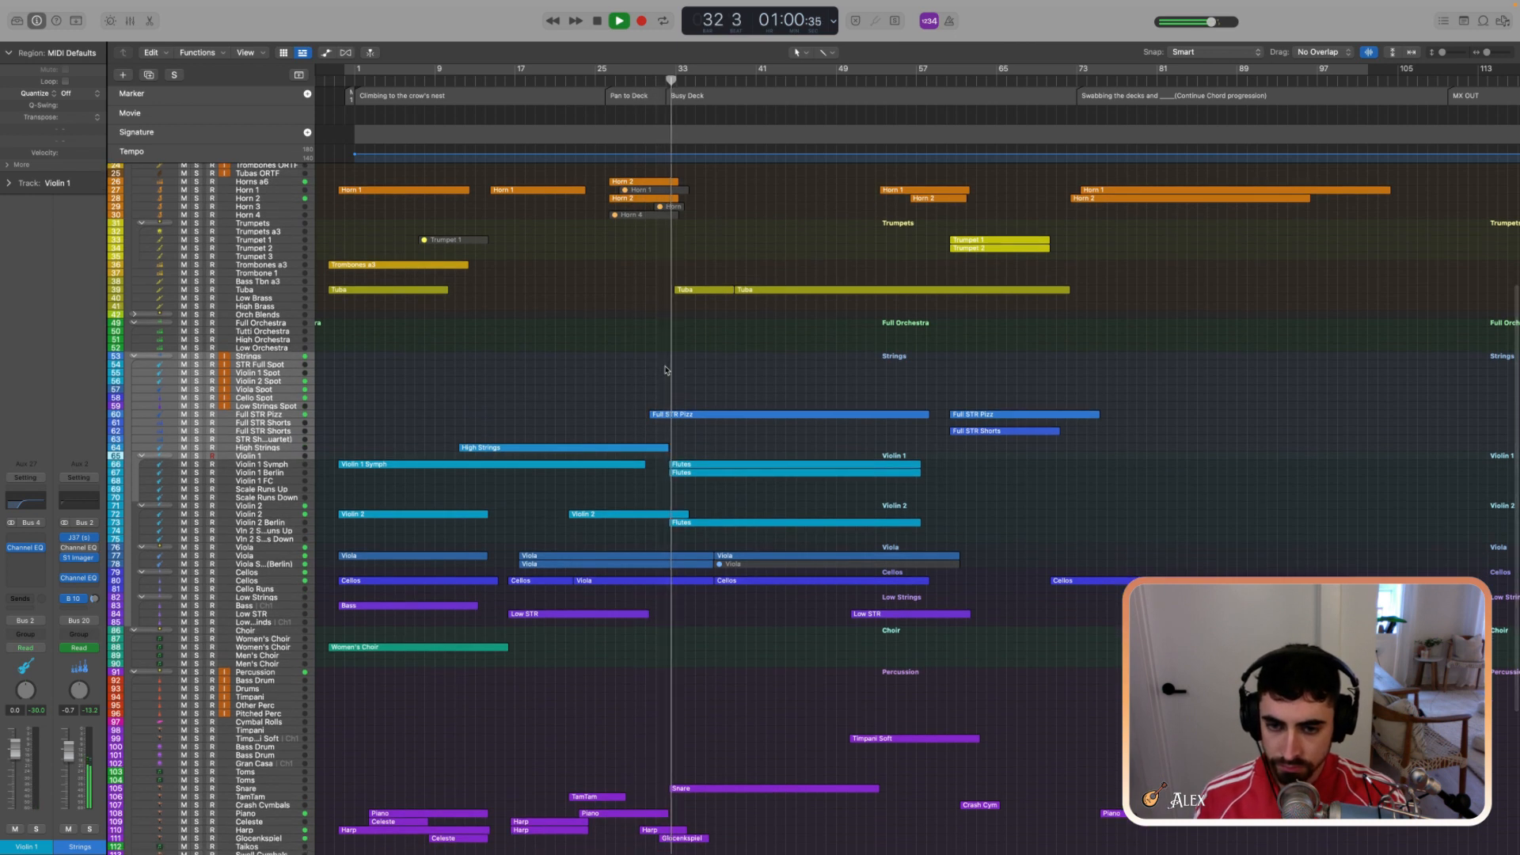
scroll(862, 386, "right", 1)
scroll(862, 386, "left", 1)
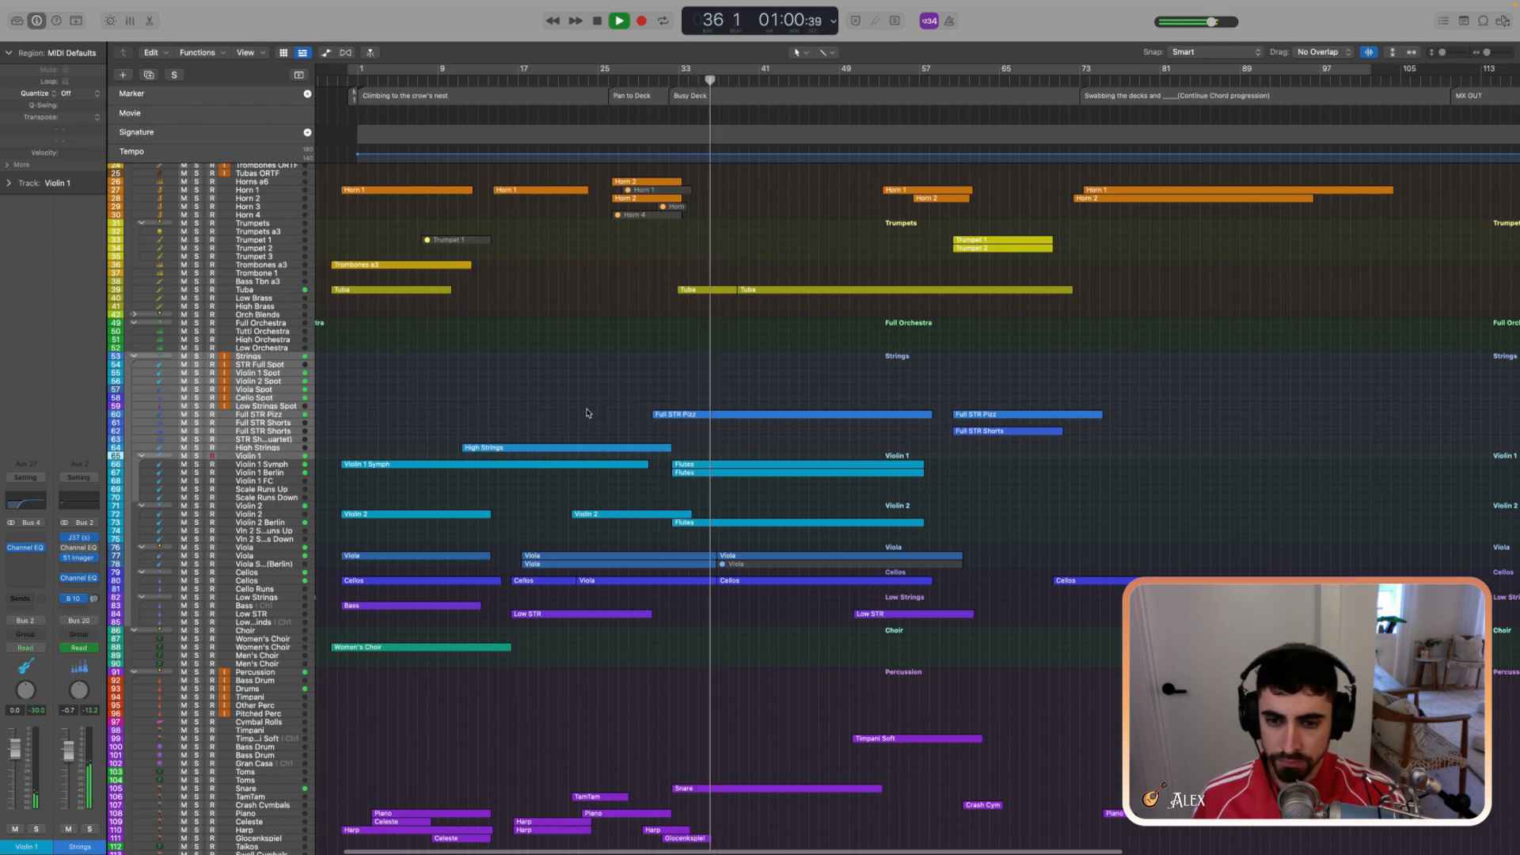
scroll(586, 412, "down", 1)
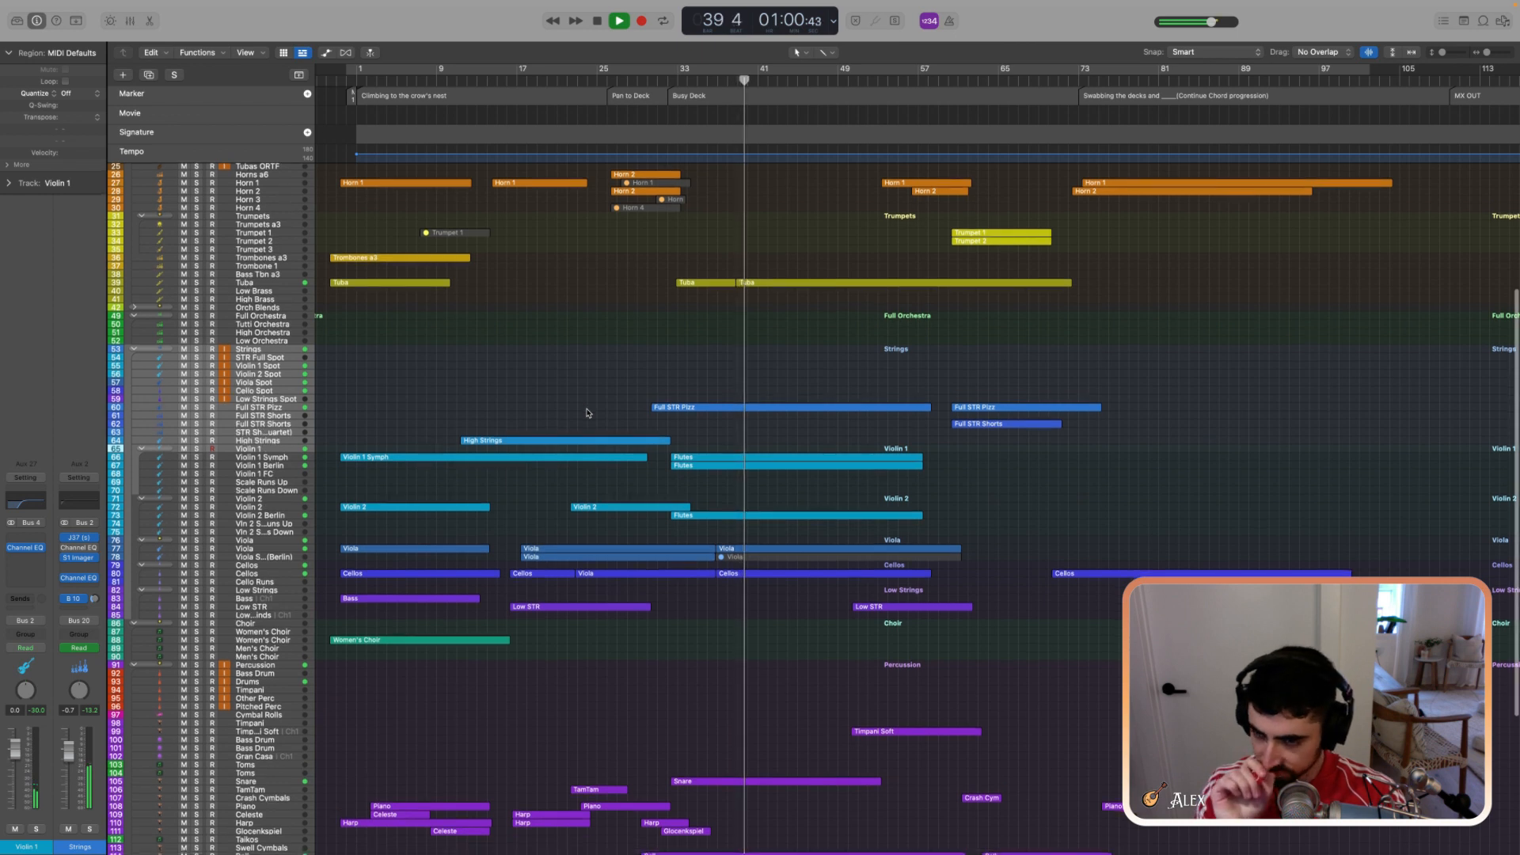
scroll(587, 412, "up", 1)
scroll(636, 437, "right", 3)
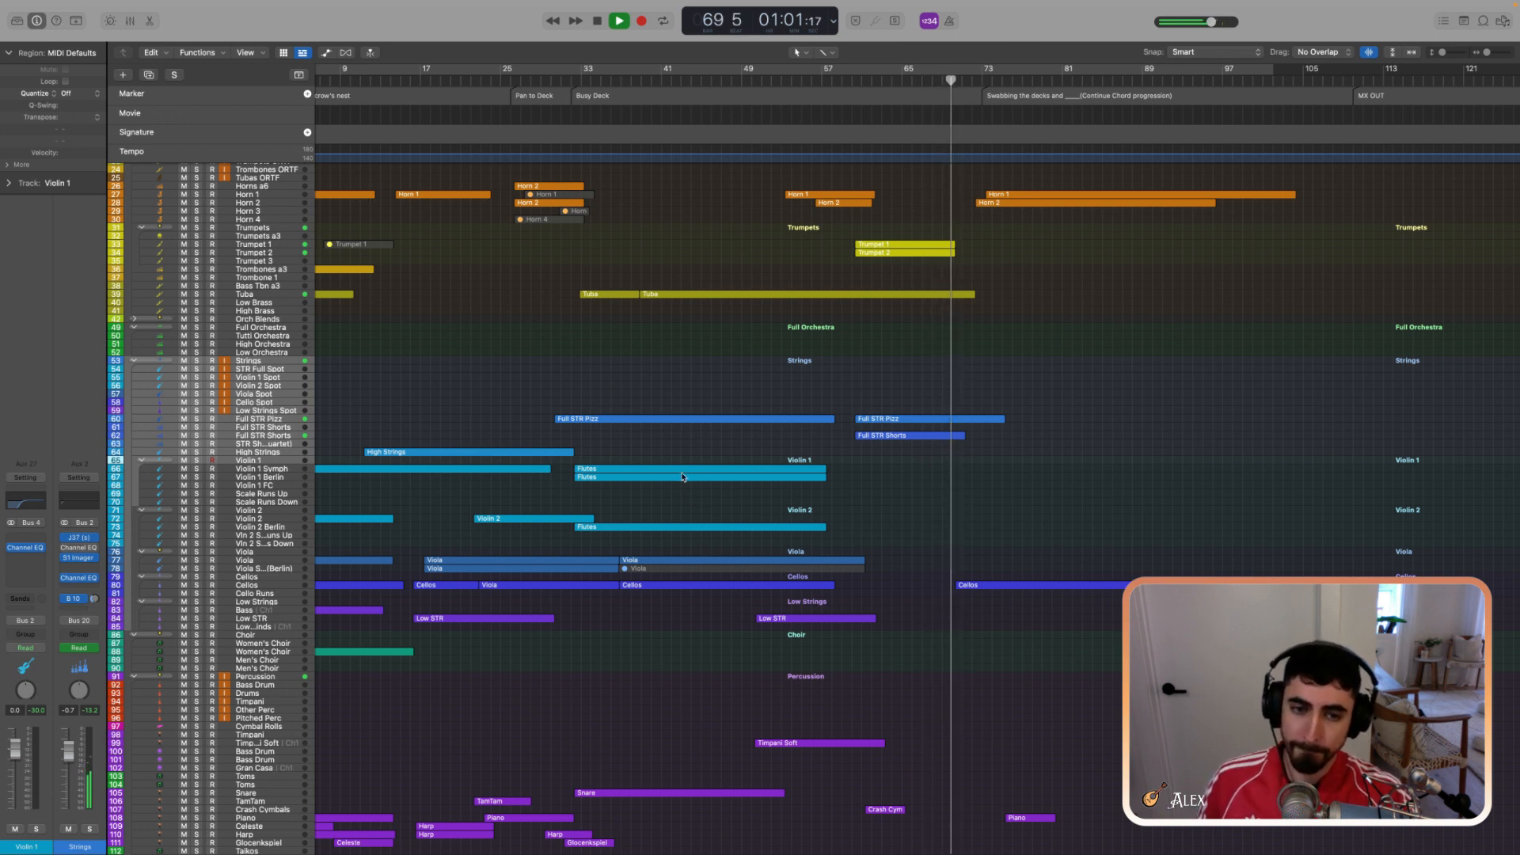
scroll(718, 475, "right", 2)
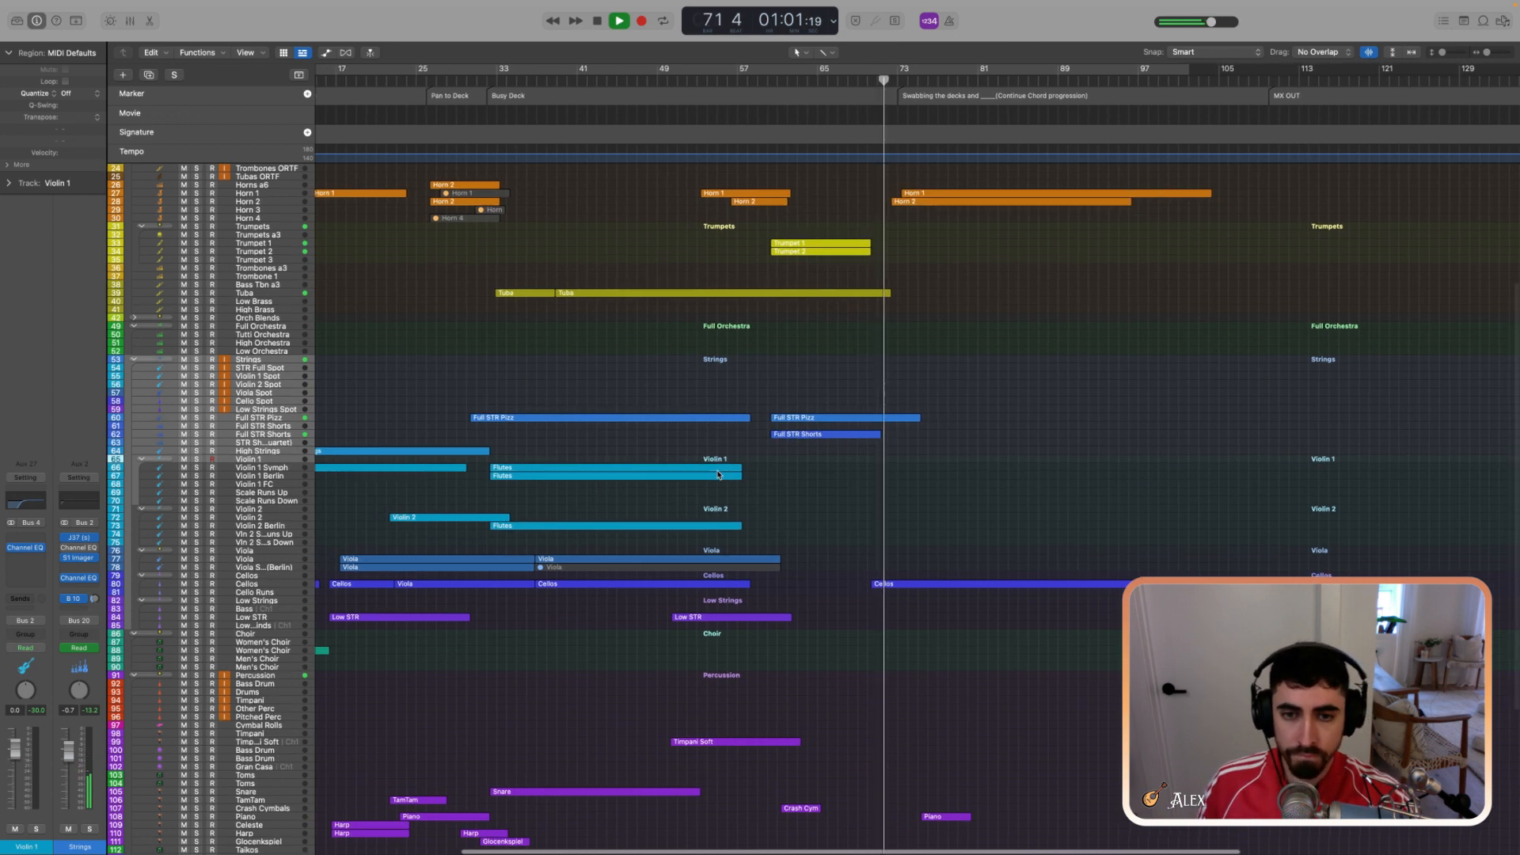
scroll(718, 475, "down", 1)
scroll(744, 552, "down", 1)
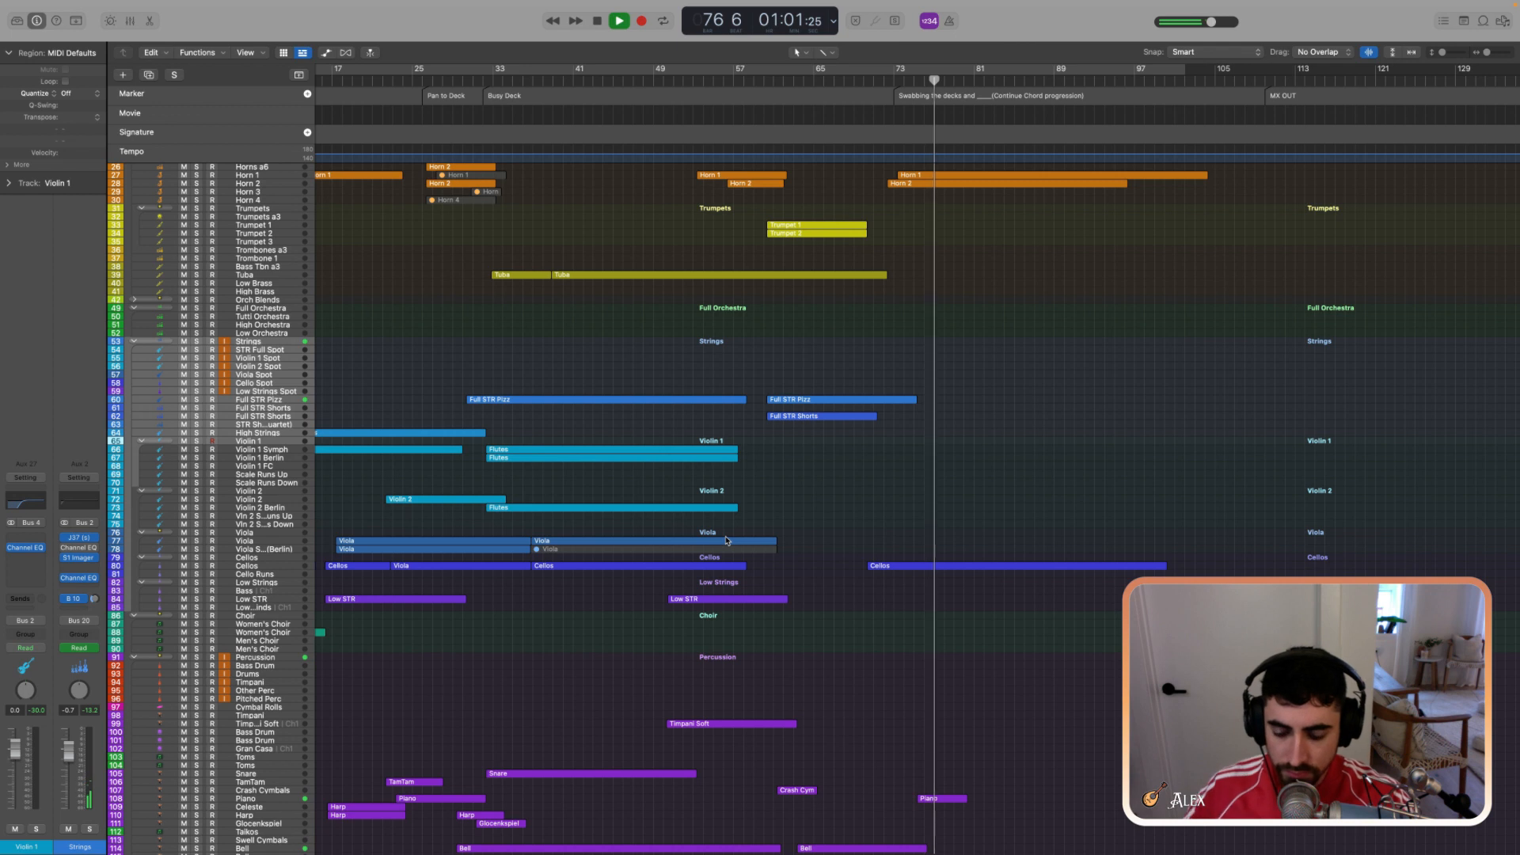
scroll(888, 499, "right", 2)
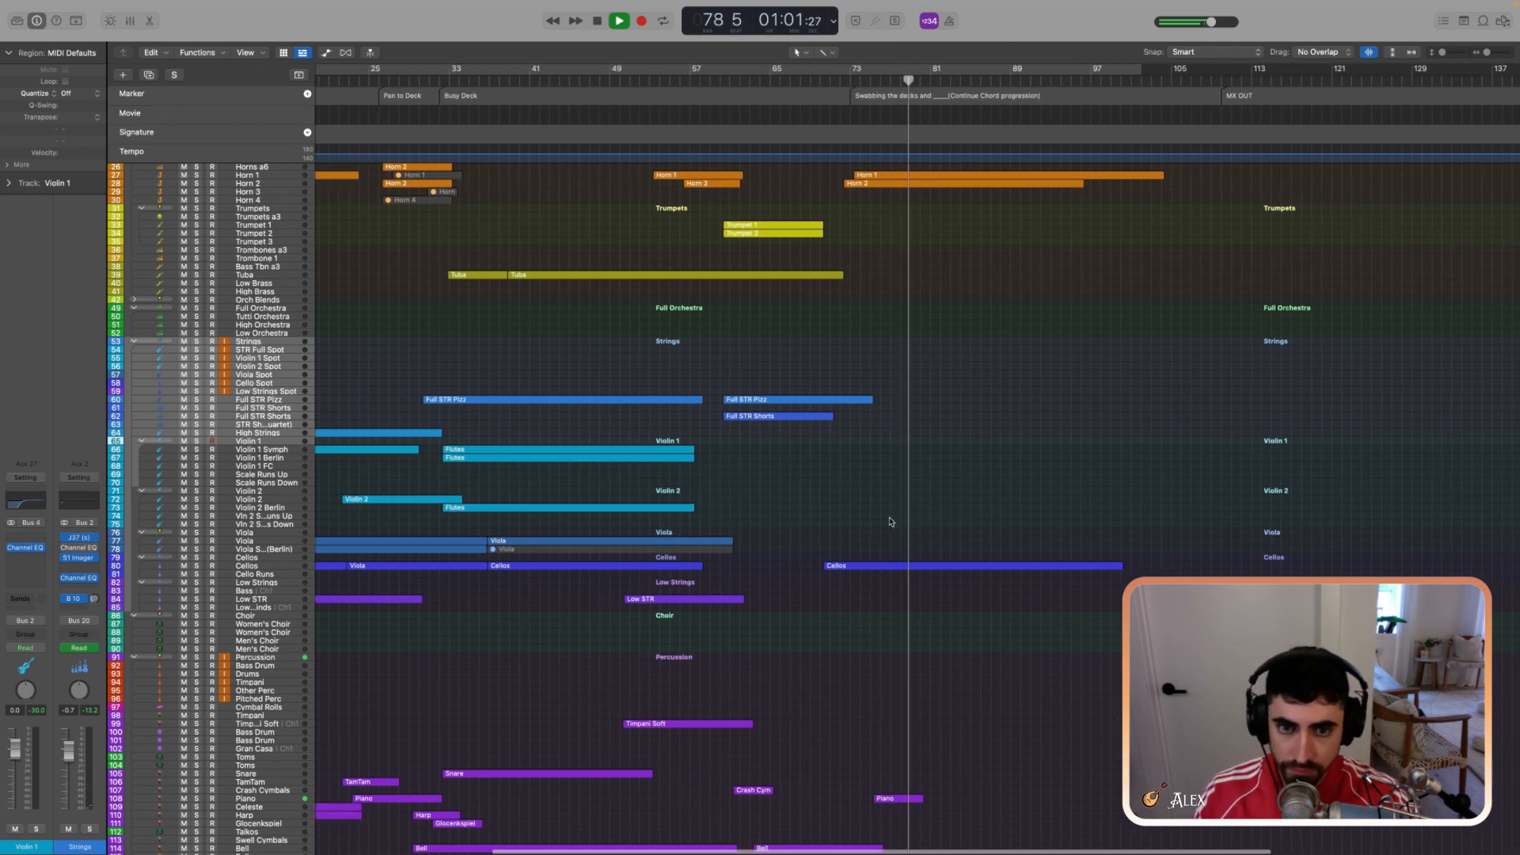
scroll(889, 514, "down", 1)
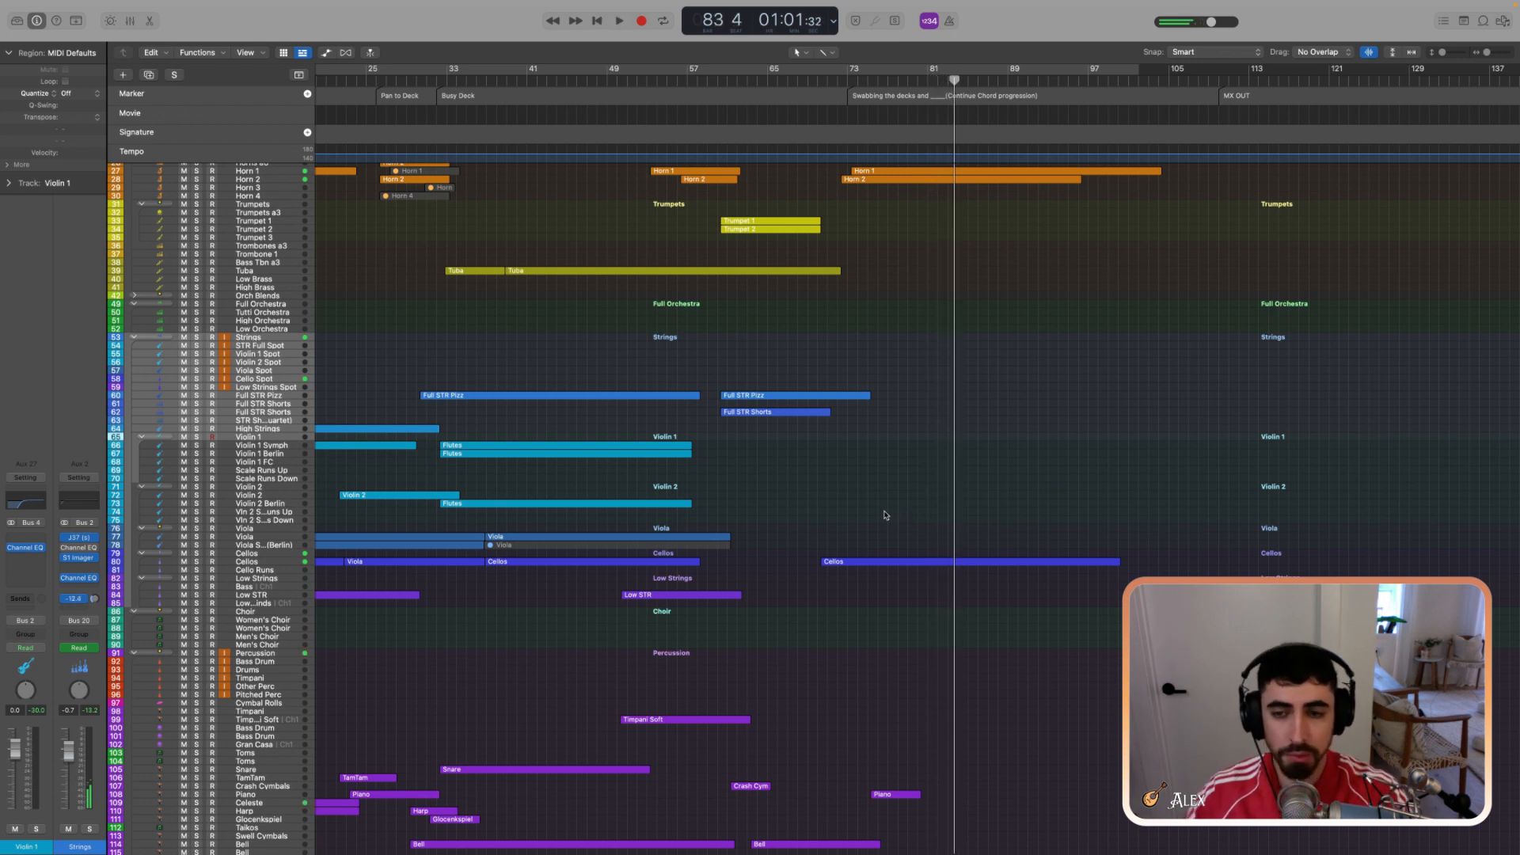
scroll(859, 485, "left", 5)
- Place the playhead at bar 31, select the Flutes region on the Violin 1 track and audition it
left_click(687, 77)
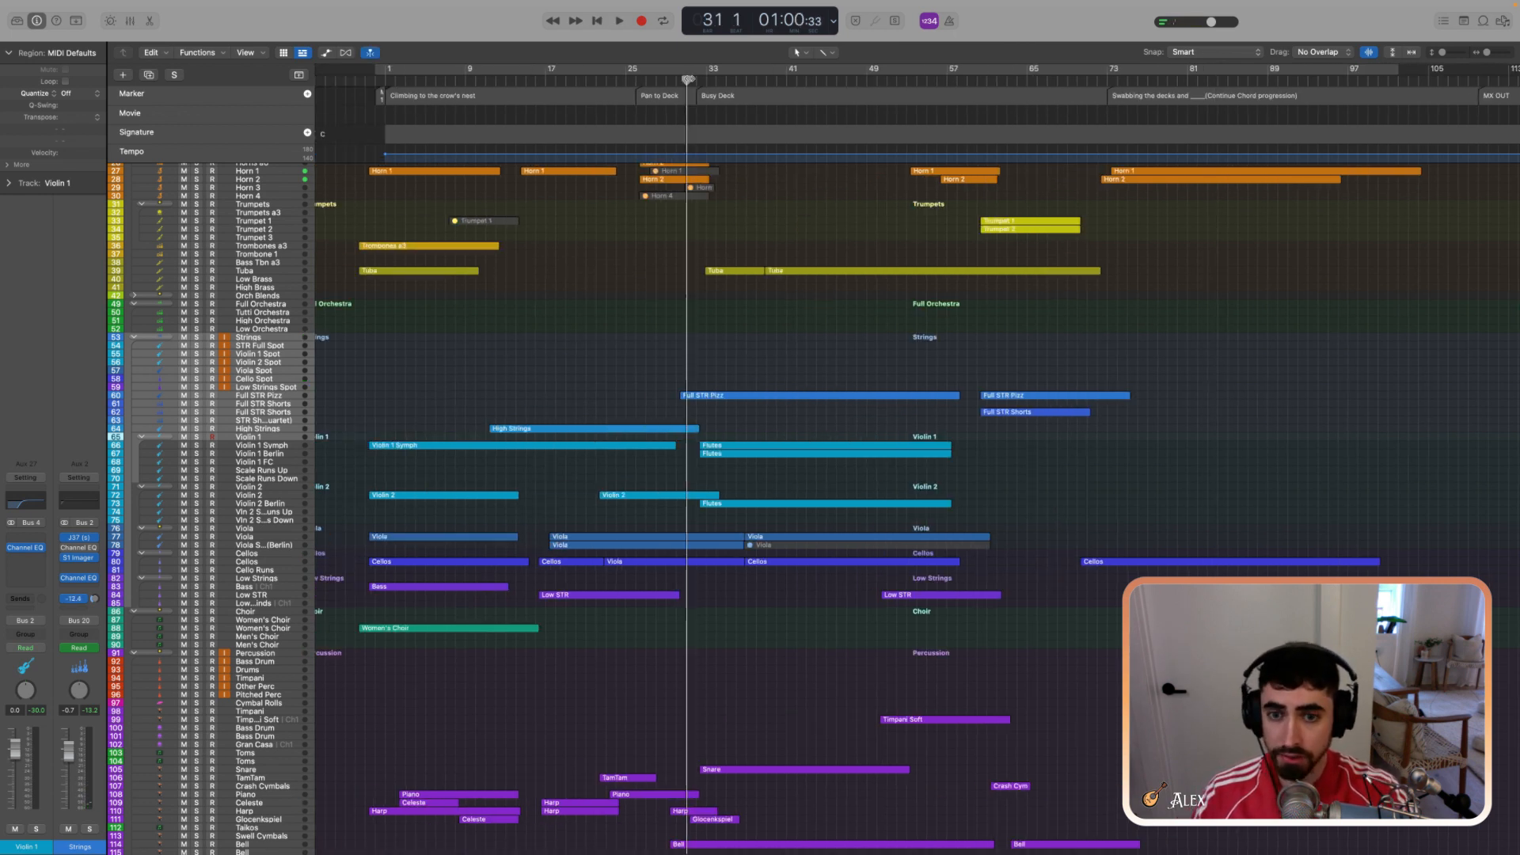
left_click(740, 457)
key("space")
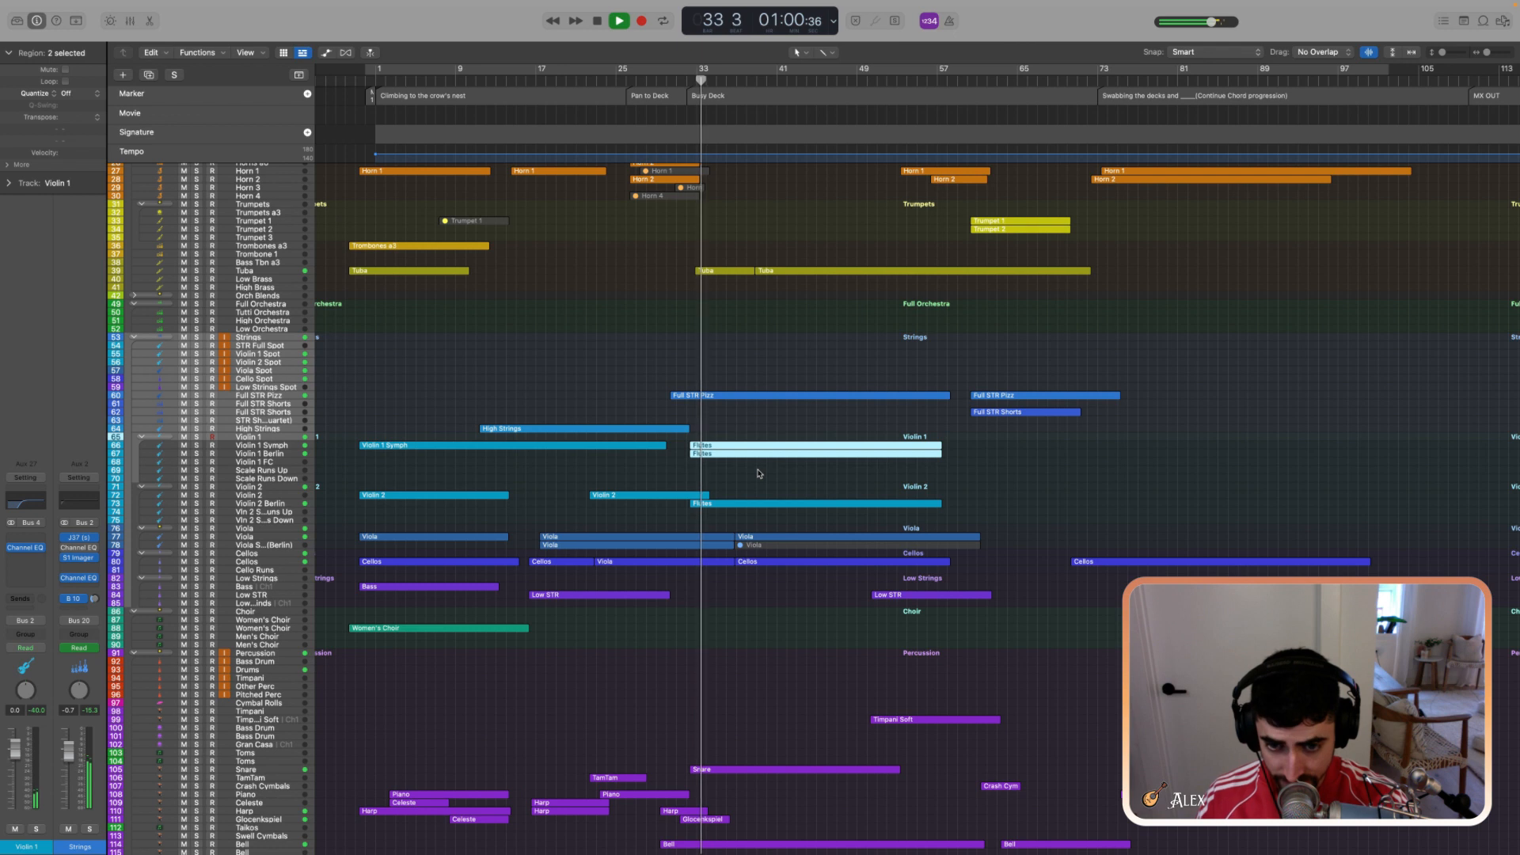
key("space")
- Select the Full STR Pizz track and duplicate it
left_click(750, 497)
left_click(750, 497)
left_click(702, 398)
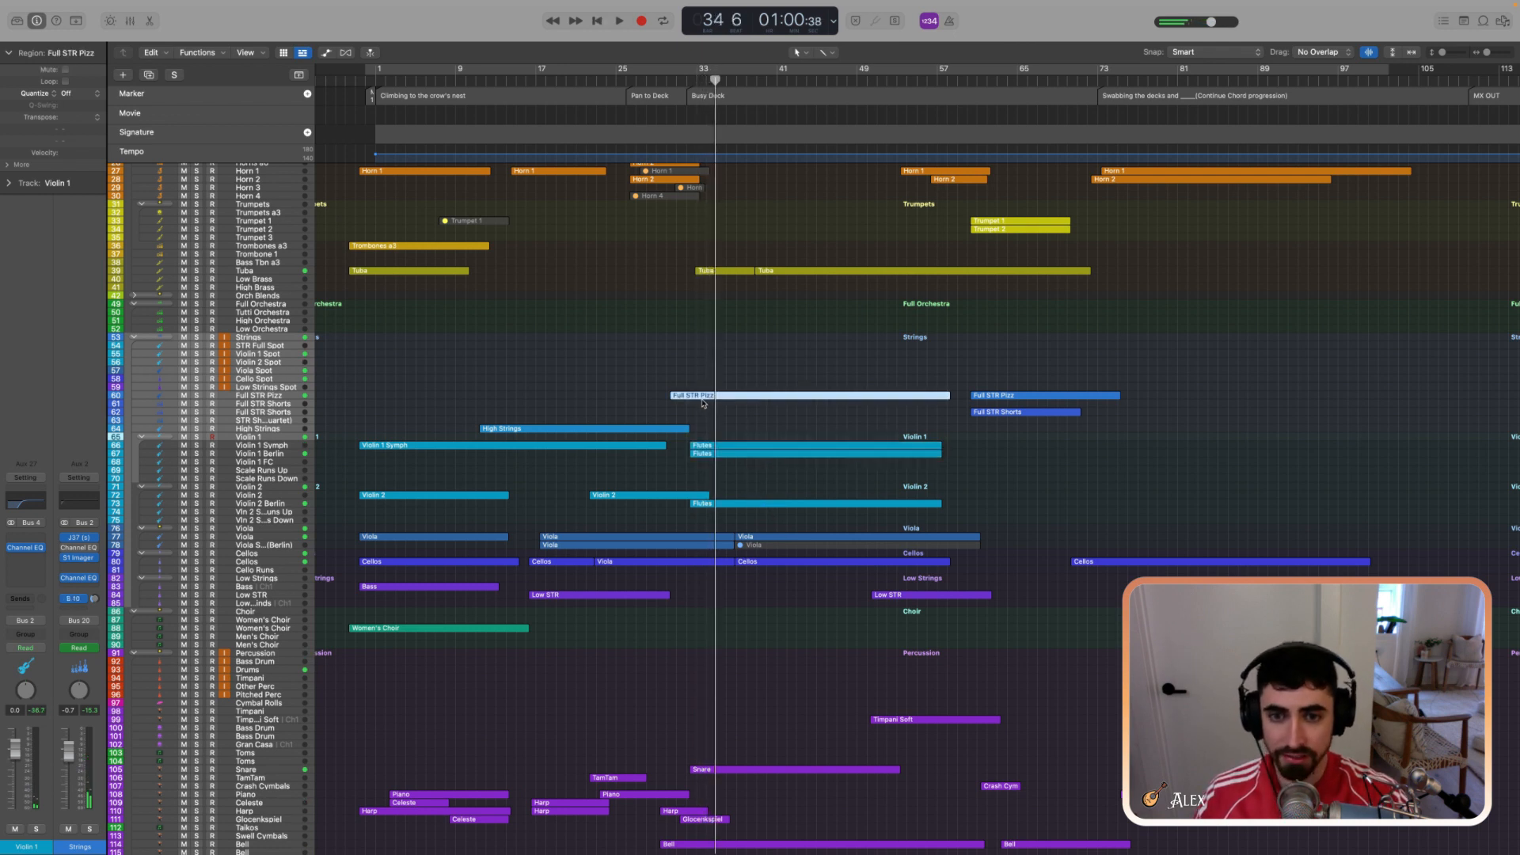
left_click(724, 438)
left_click(269, 395)
key("super+d")
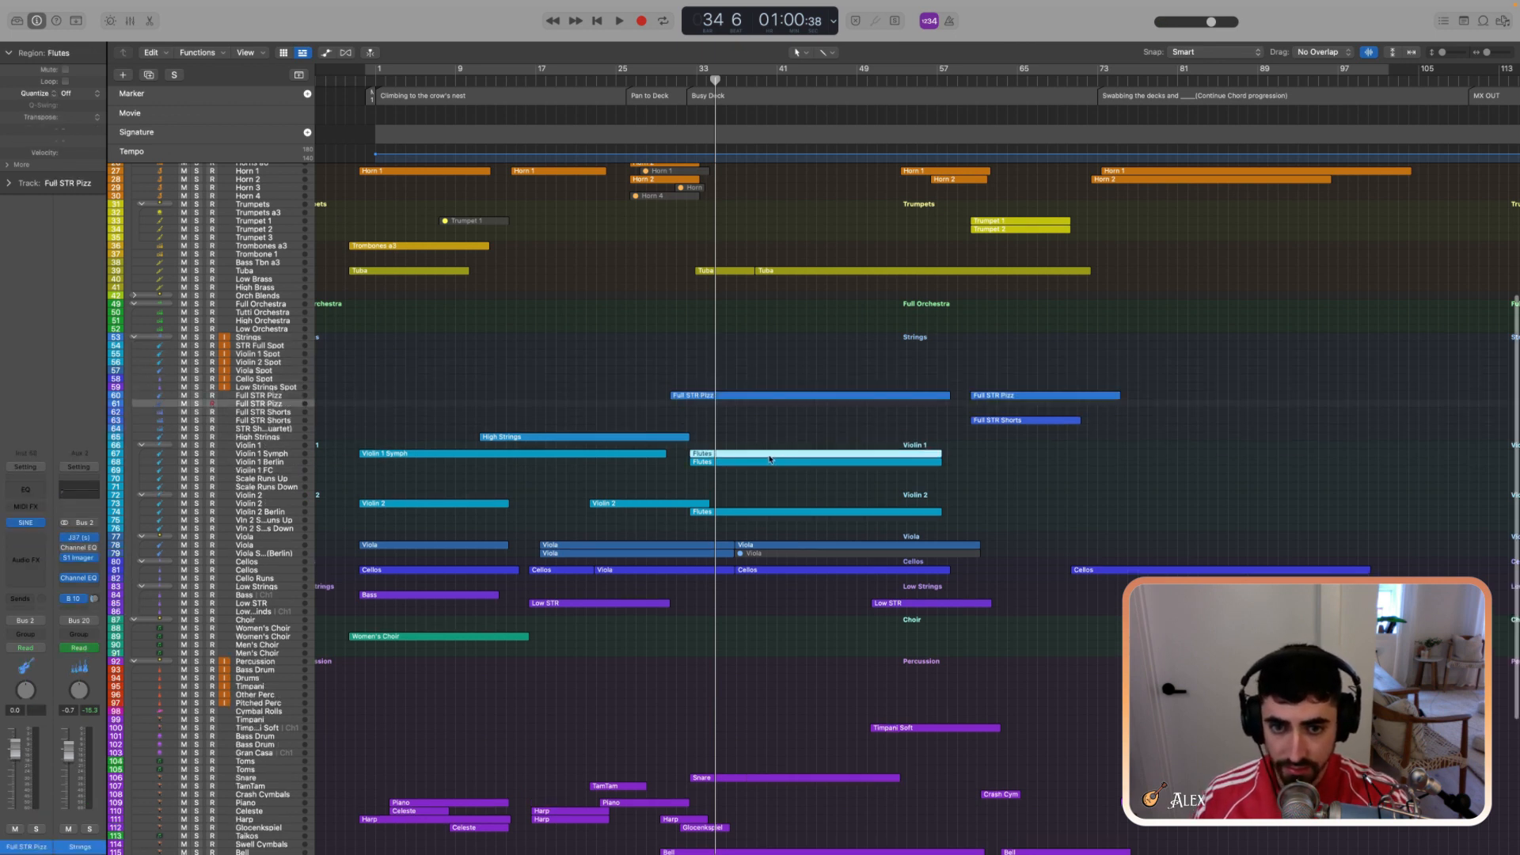
- Copy the Flutes regions onto the duplicated Full STR Pizz track and mute the originals on the Violin 1 tracks
left_click_drag(763, 477, 757, 422)
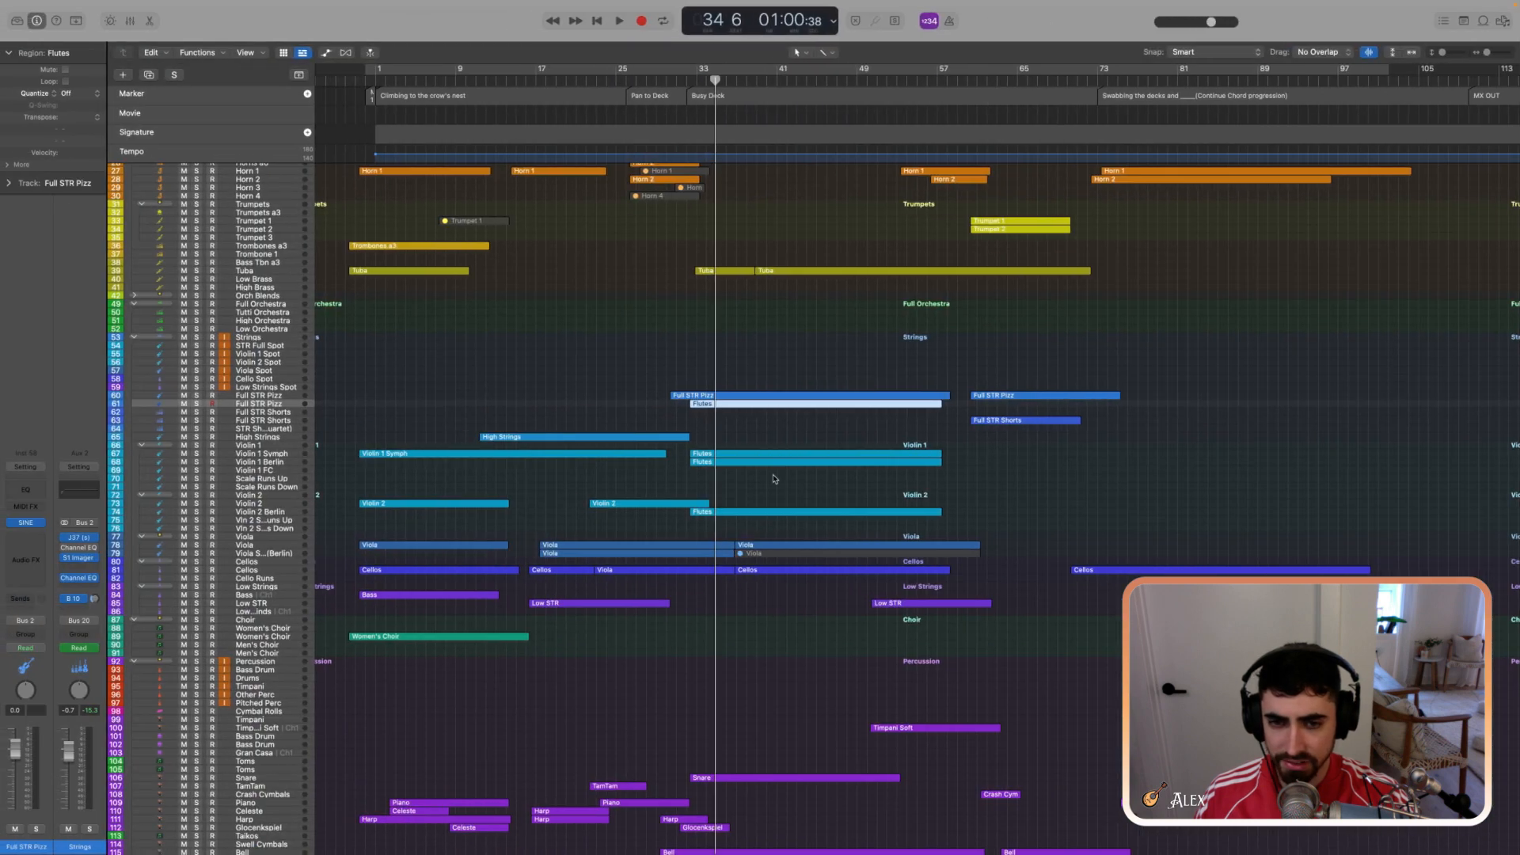
left_click_drag(779, 479, 766, 443)
right_click(765, 443)
left_click(741, 457)
right_click(741, 457)
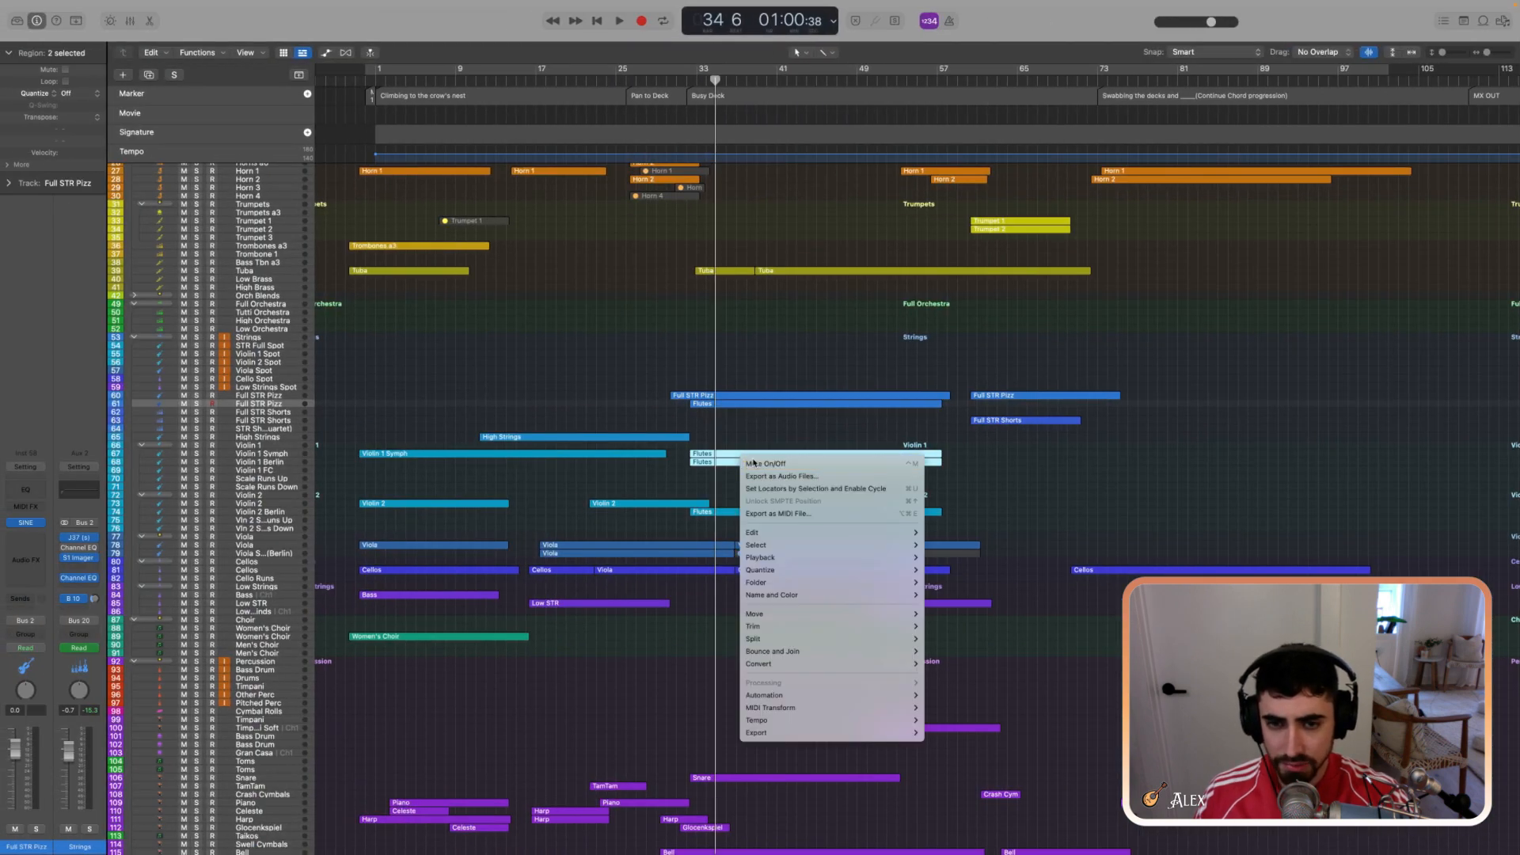
left_click(752, 464)
- Play back, then open the copied Flutes region in the piano roll to inspect its notes
left_click(740, 316)
key("space")
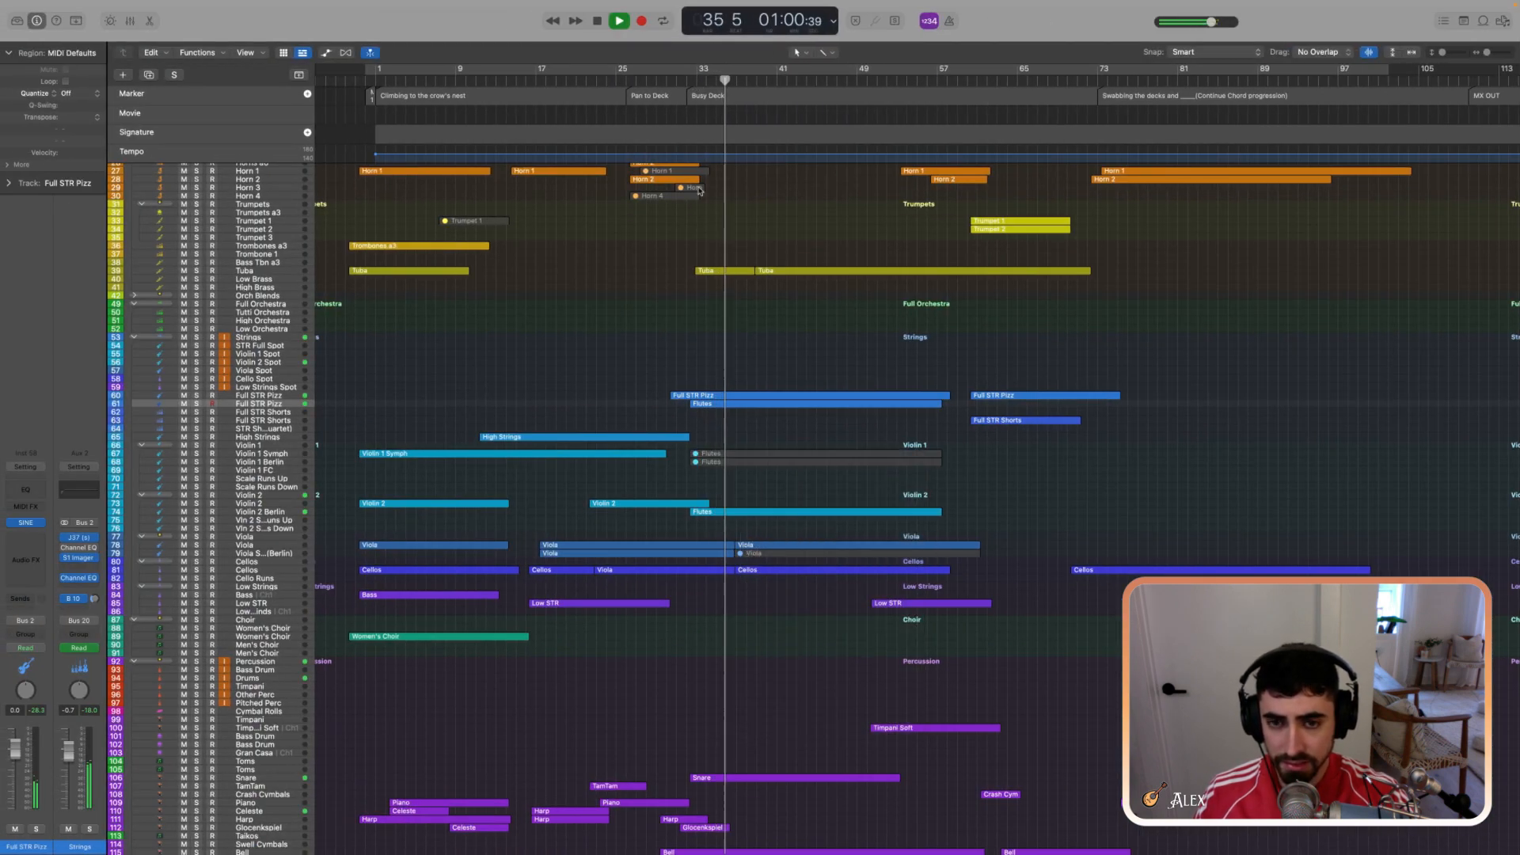
scroll(736, 412, "up", 2)
left_click(743, 430)
double_click(743, 430)
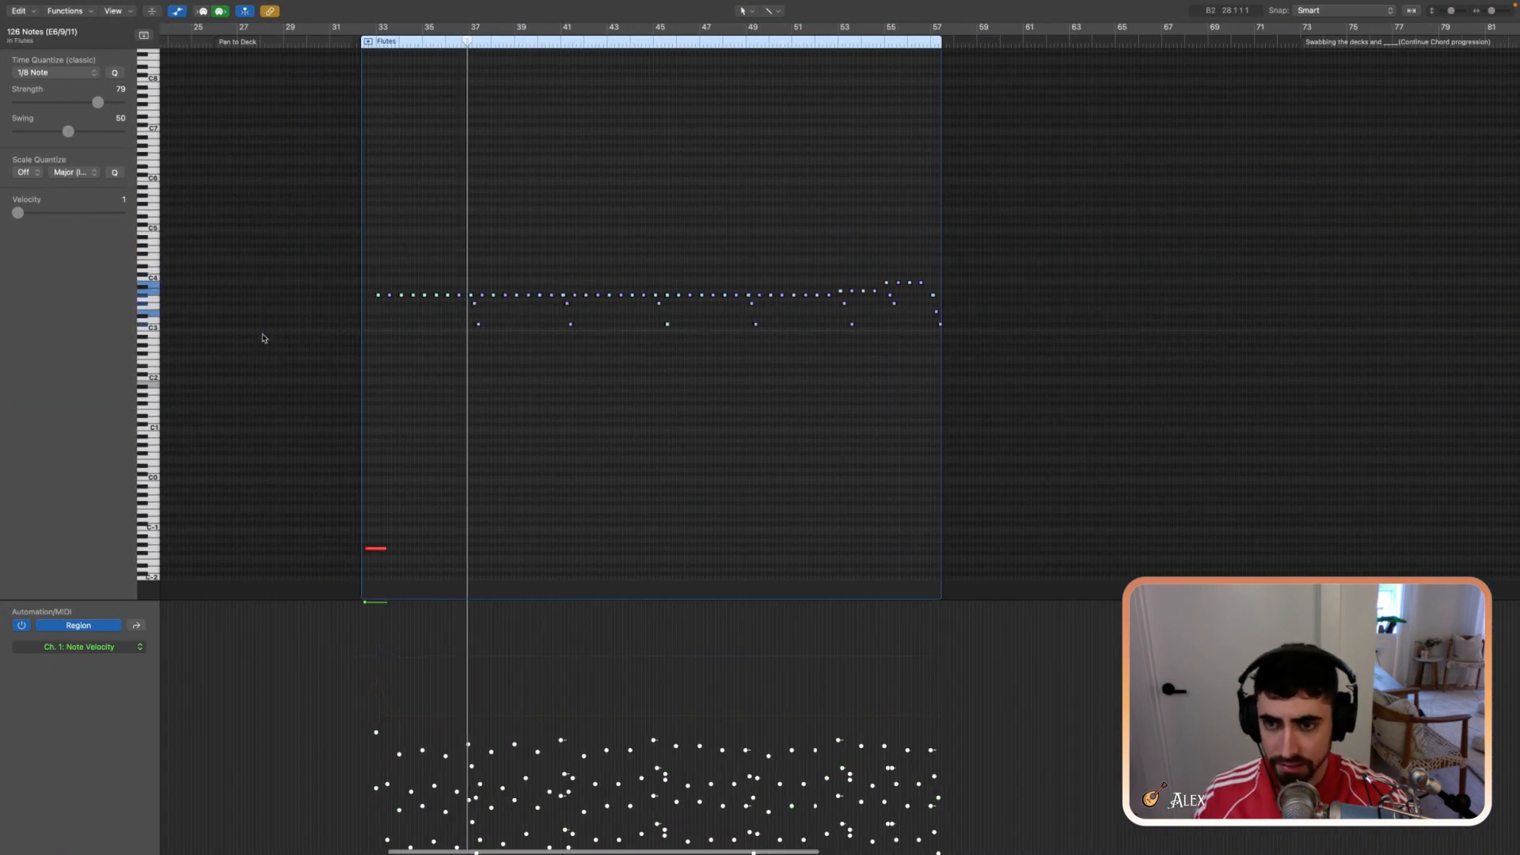
key("ctrl+Left")
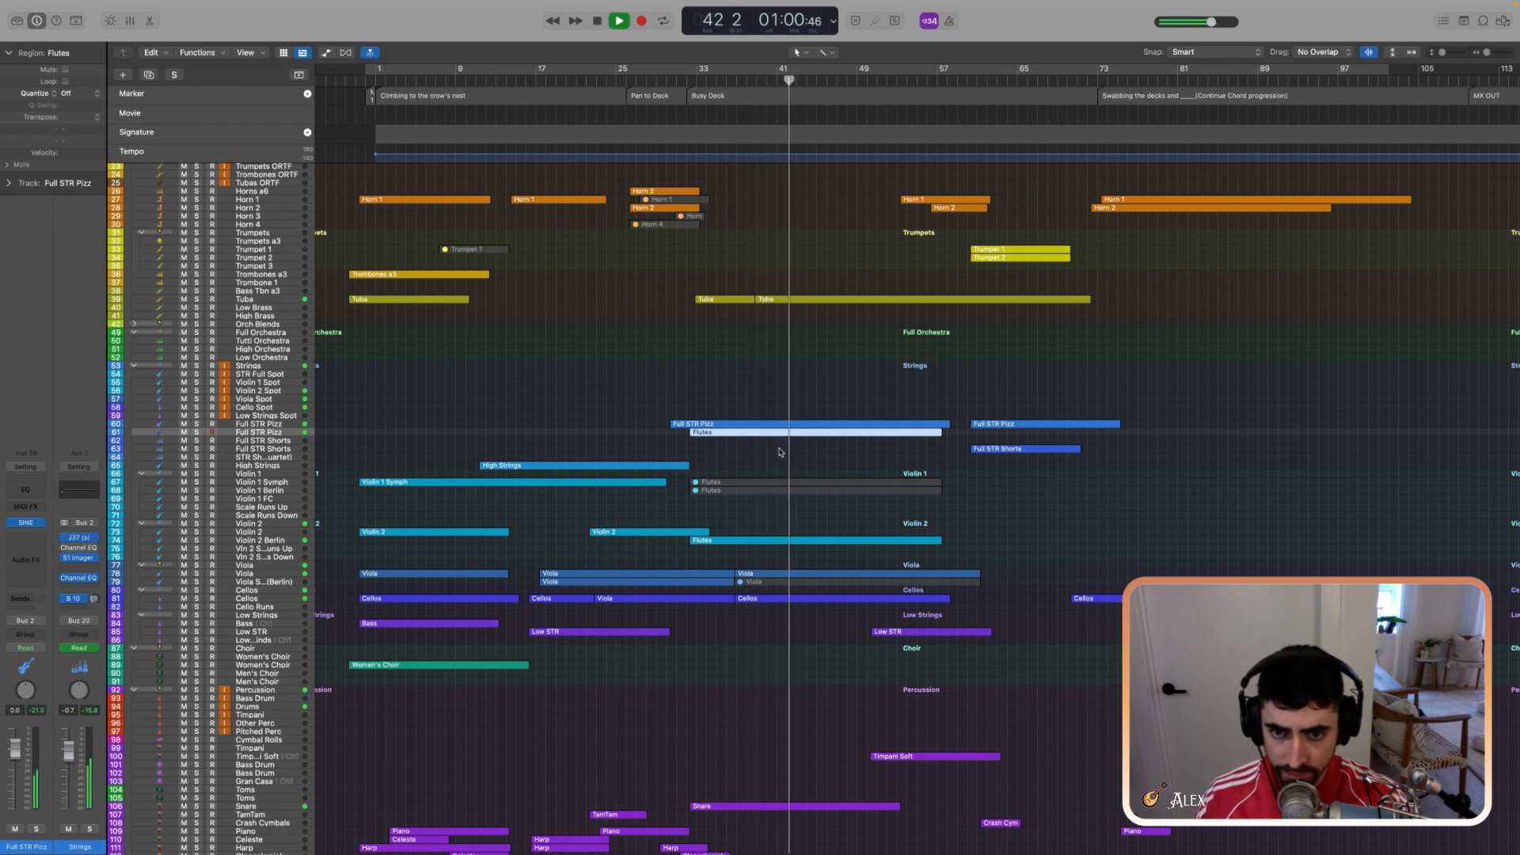
- Mute the Flutes region on the Violin 2 track
left_click_drag(763, 488, 760, 552)
key("super+z")
right_click(764, 539)
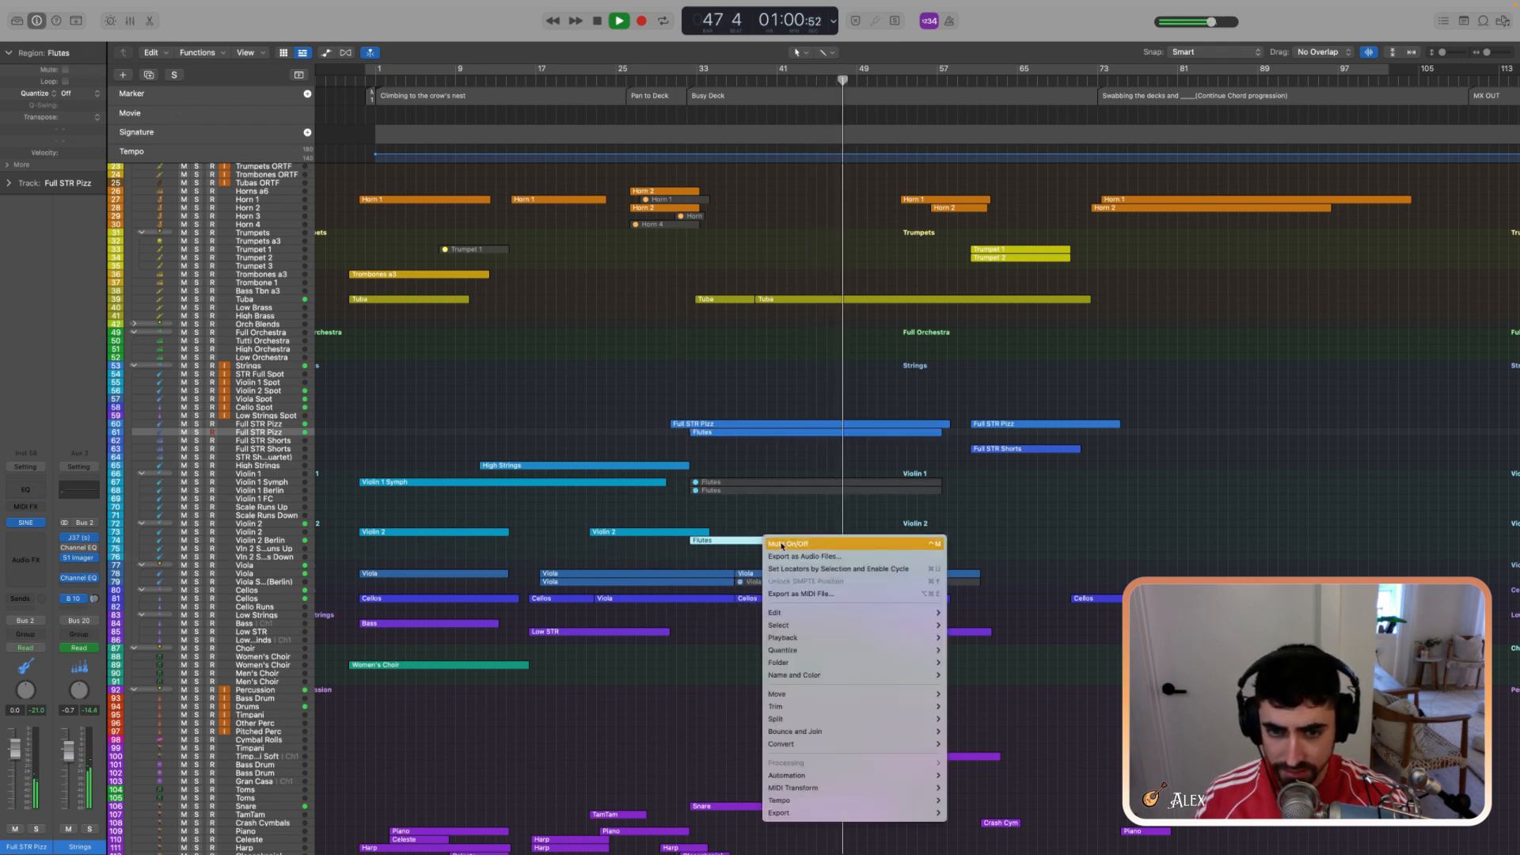
left_click(782, 545)
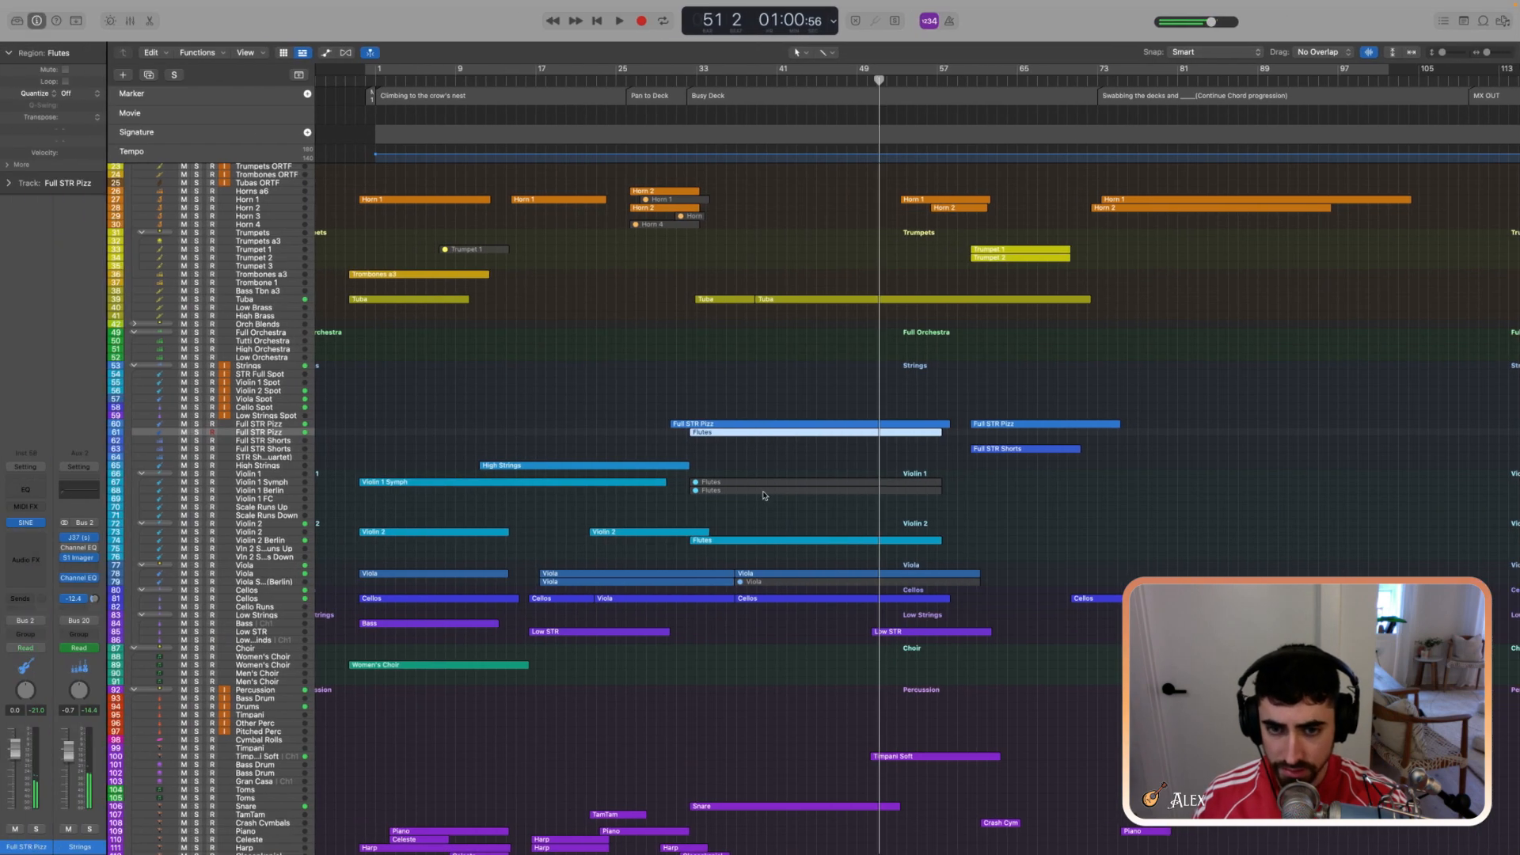
- Unmute the Flutes regions on the Violin 1 tracks
left_click(758, 482)
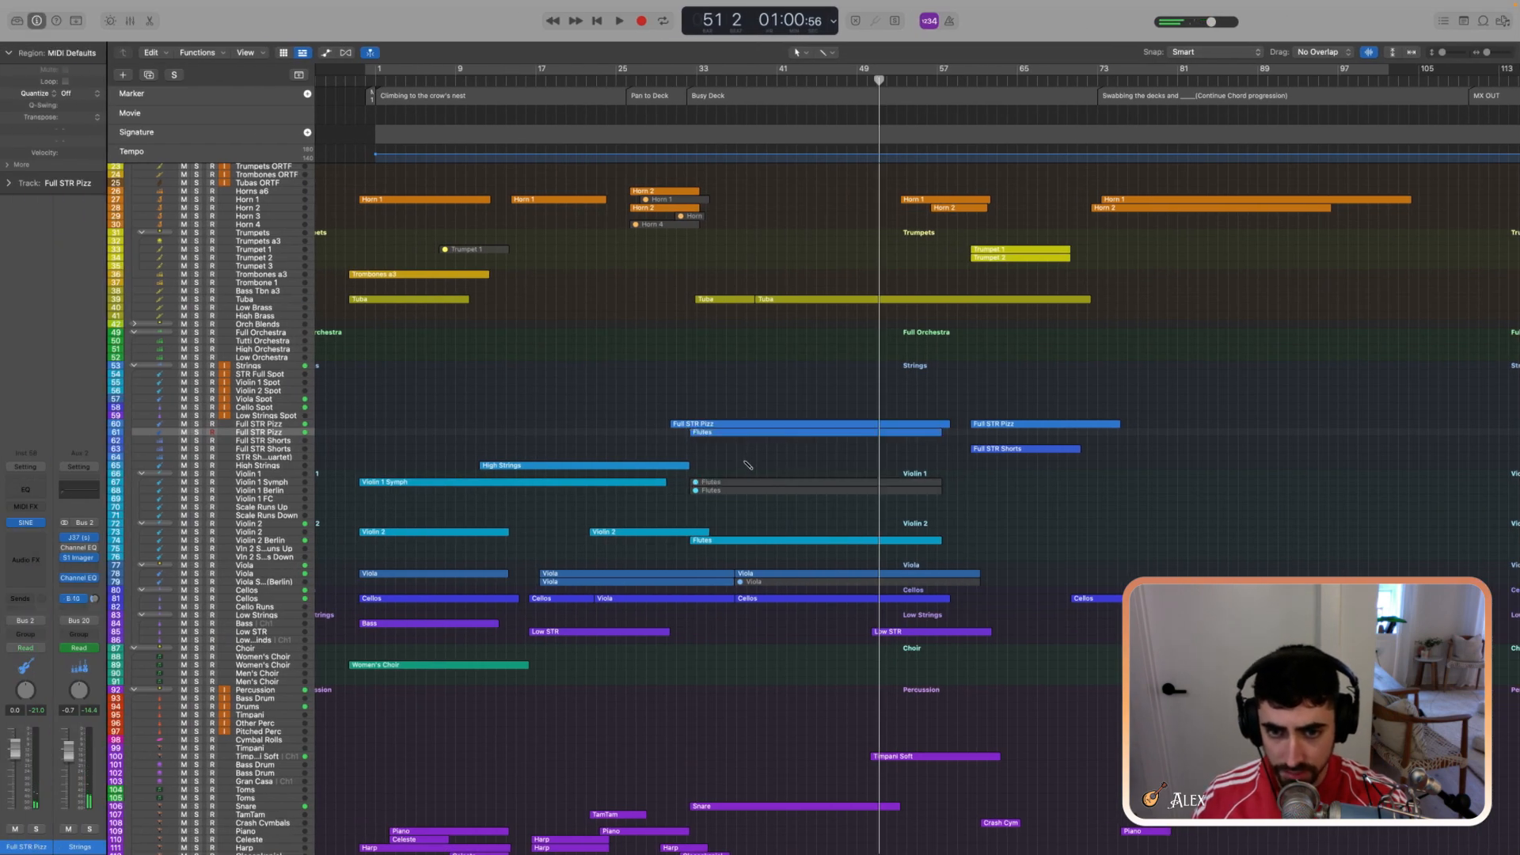
key("ctrl+m")
key("super+z")
left_click(740, 467)
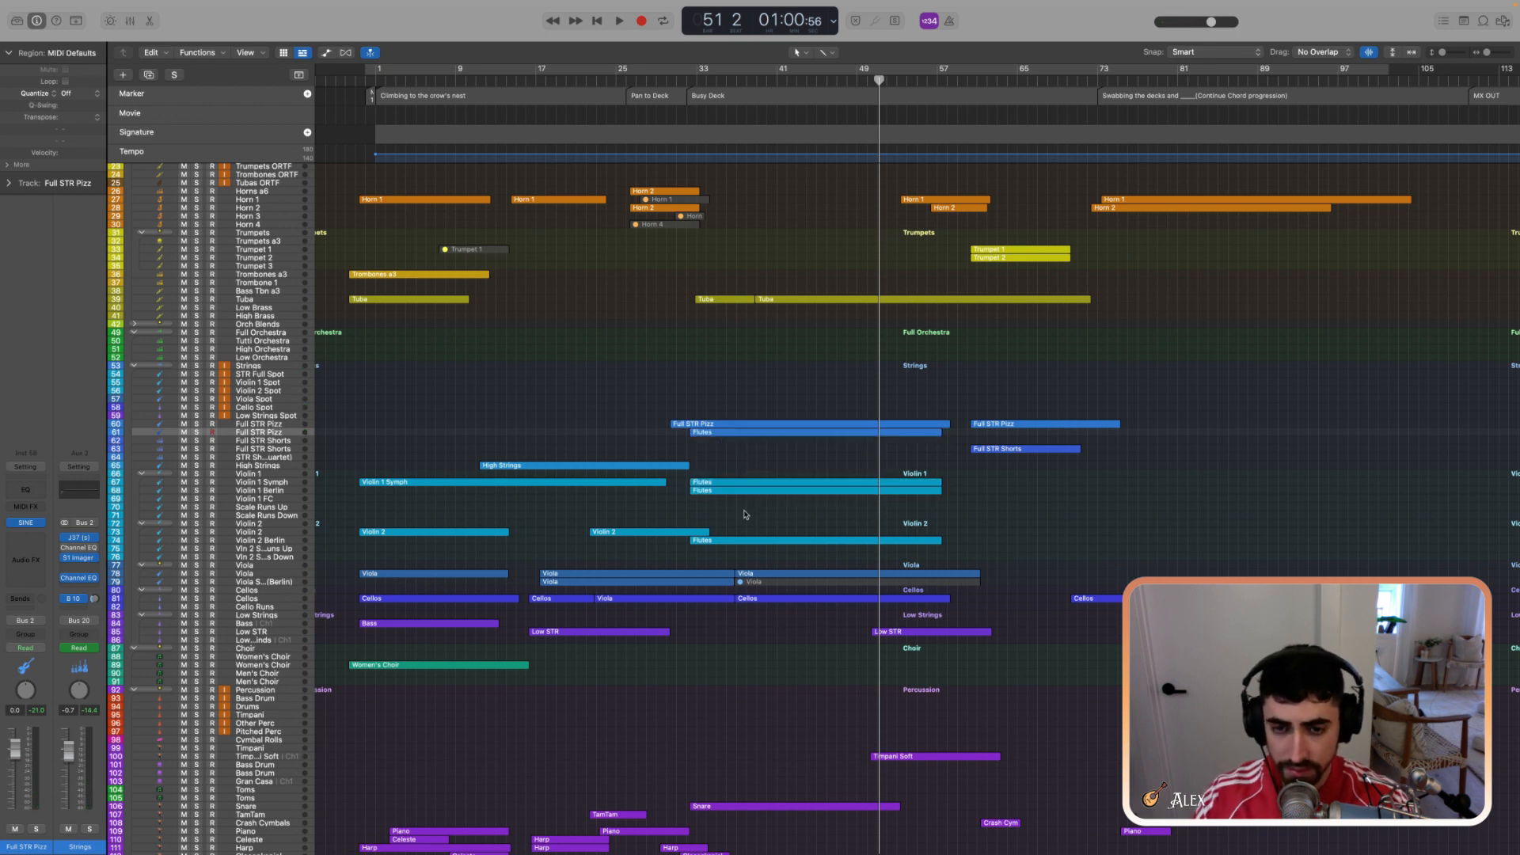
- Mute the Flutes regions on the Violin 1 and Violin 2 tracks
left_click_drag(748, 470, 750, 494)
right_click(749, 543)
left_click(739, 463)
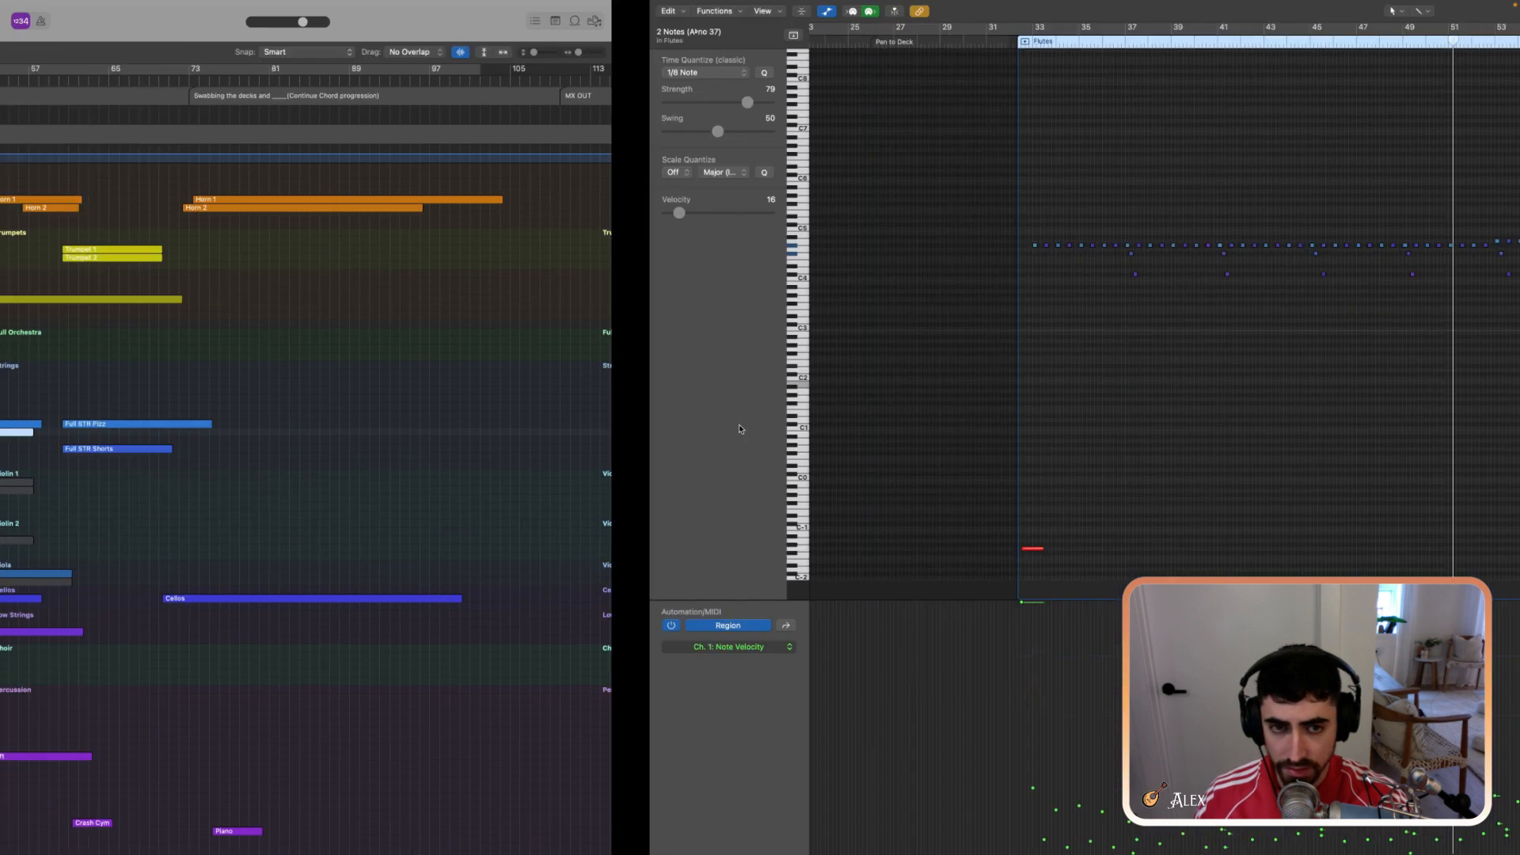
- Select all notes of the copied Flutes region in the piano roll and play them back
left_click_drag(1123, 128, 269, 356)
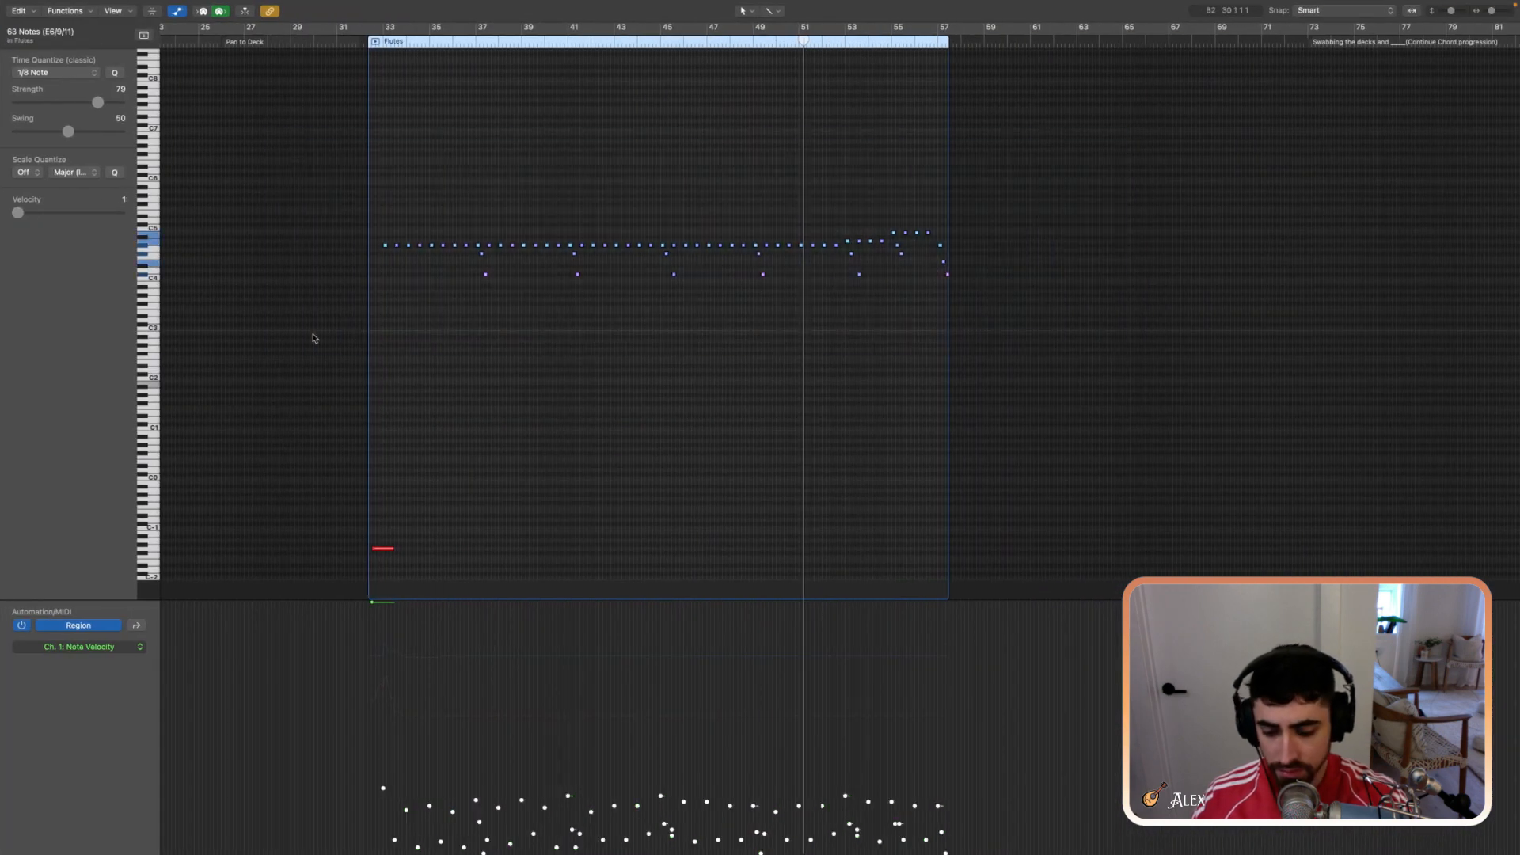
key("space")
left_click(545, 258)
key("ctrl+Left")
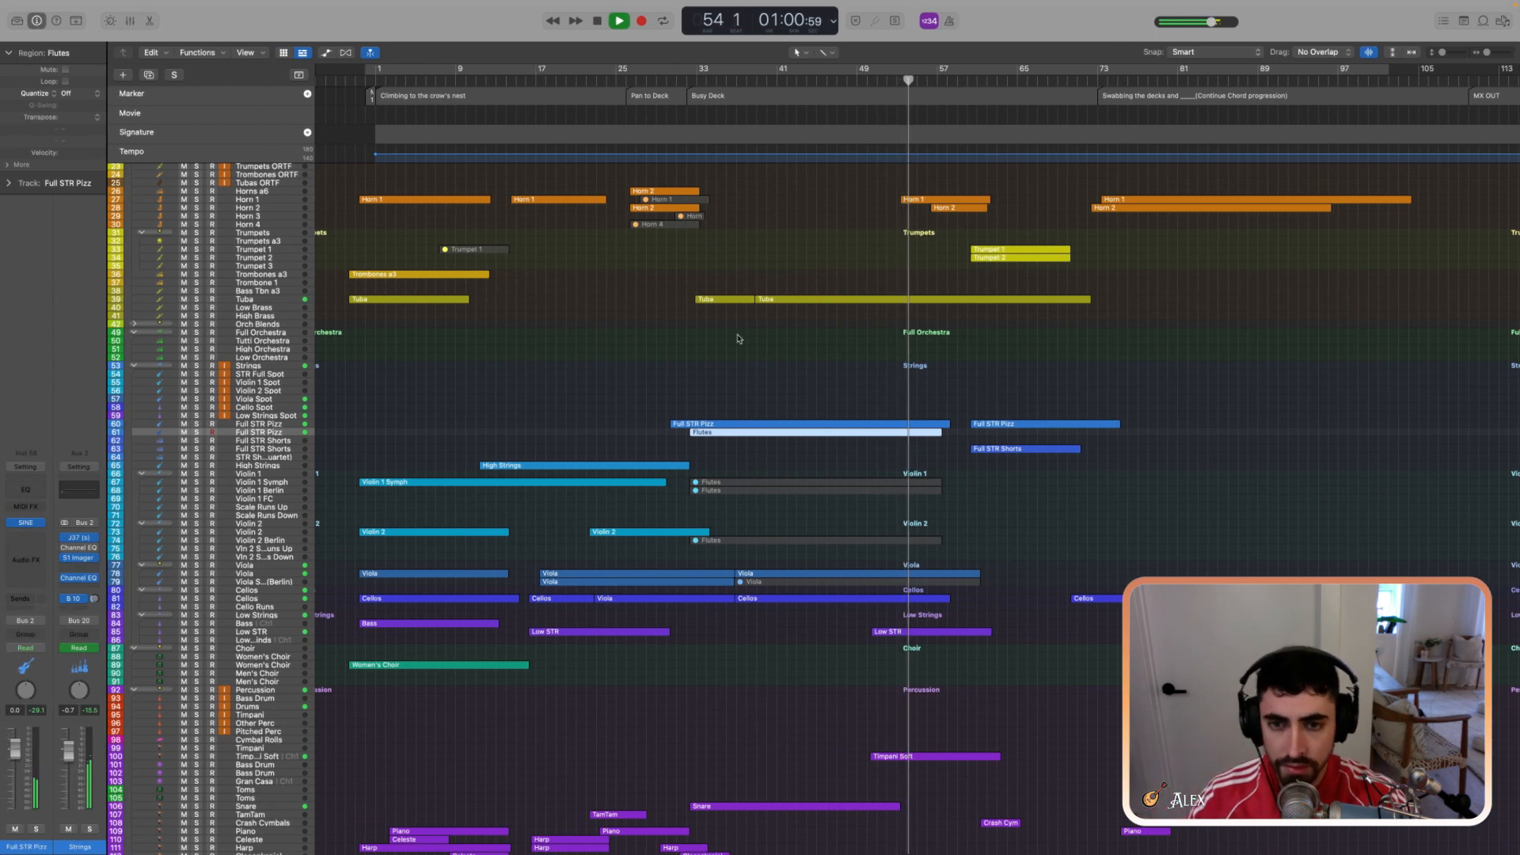
- Select several string and flute regions from bar 33 and compare their notes in the piano roll
left_click(739, 335)
scroll(713, 89, "right", 1)
scroll(712, 89, "up", 1)
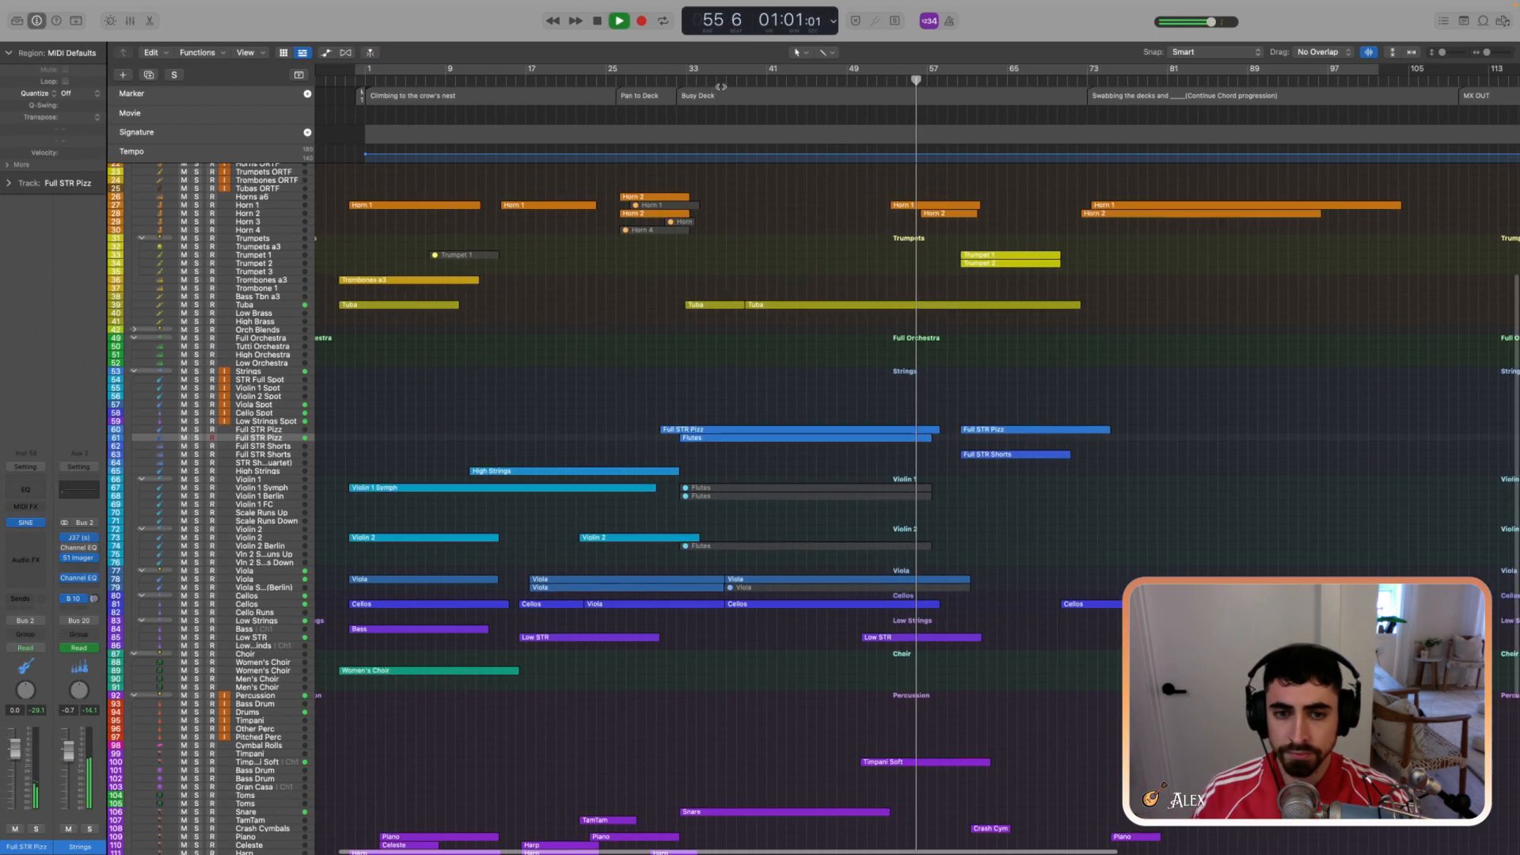
left_click(666, 81)
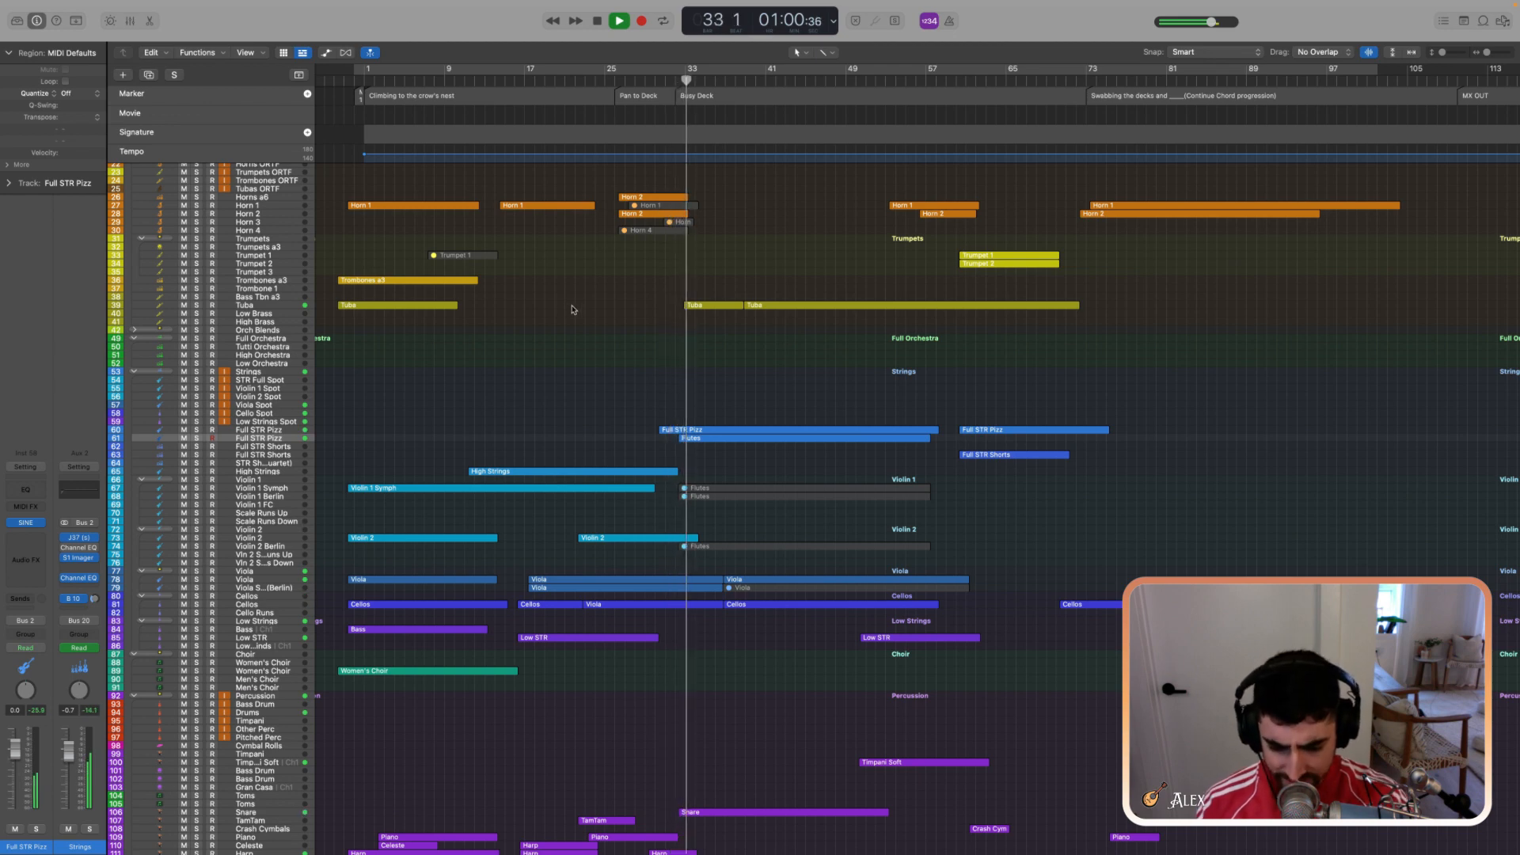
scroll(576, 303, "right", 1)
scroll(576, 302, "up", 1)
left_click_drag(763, 400, 776, 478)
left_click_drag(804, 346, 656, 293)
scroll(656, 293, "up", 5)
scroll(656, 293, "up", 1)
left_click_drag(750, 330, 714, 207)
scroll(753, 434, "down", 10)
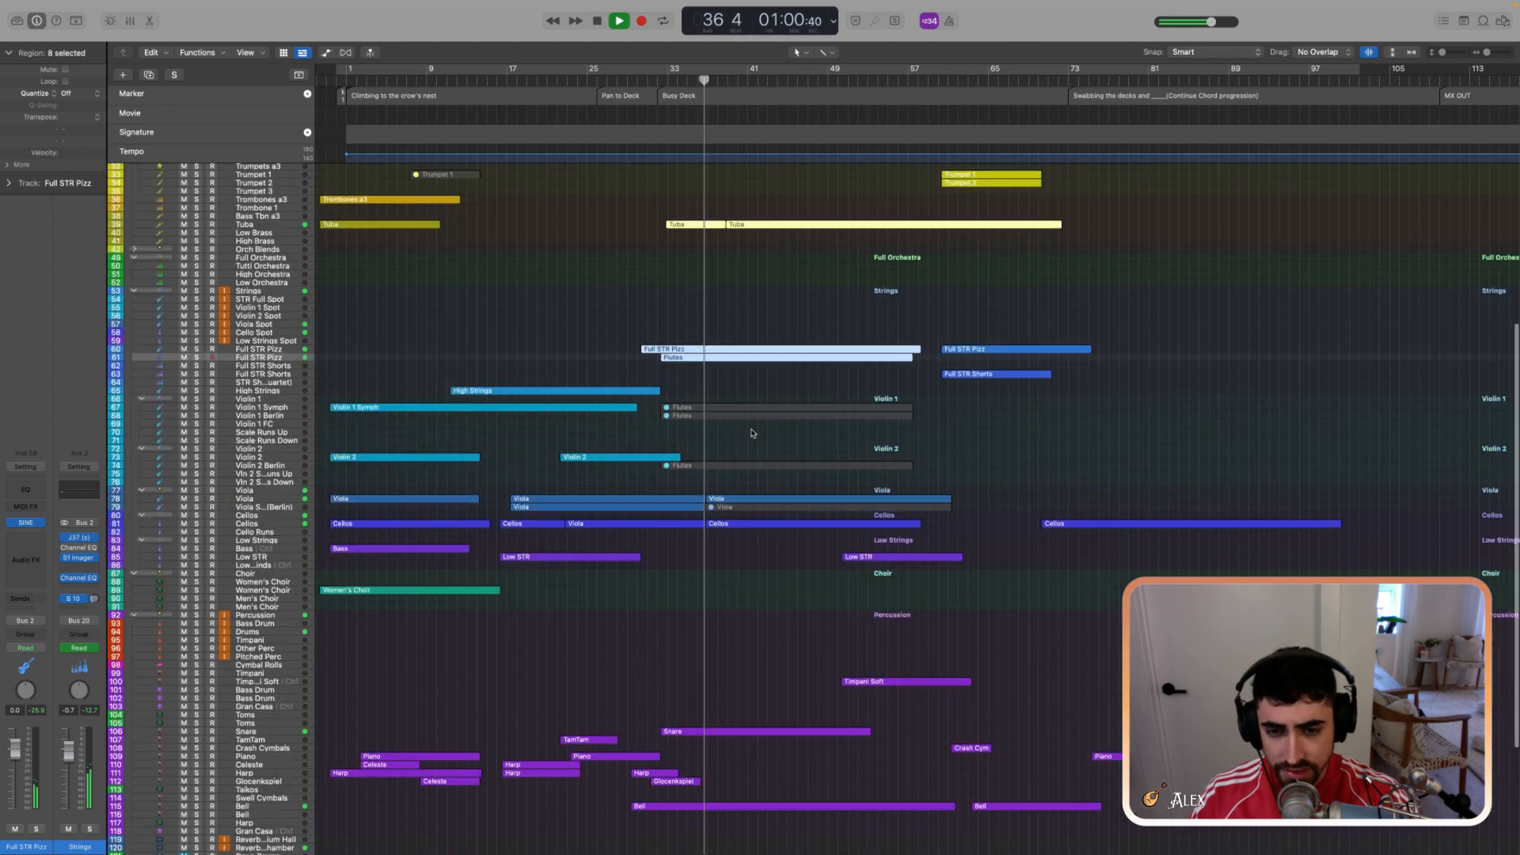
left_click_drag(733, 370, 669, 429)
scroll(769, 581, "up", 1)
key("ctrl+Right")
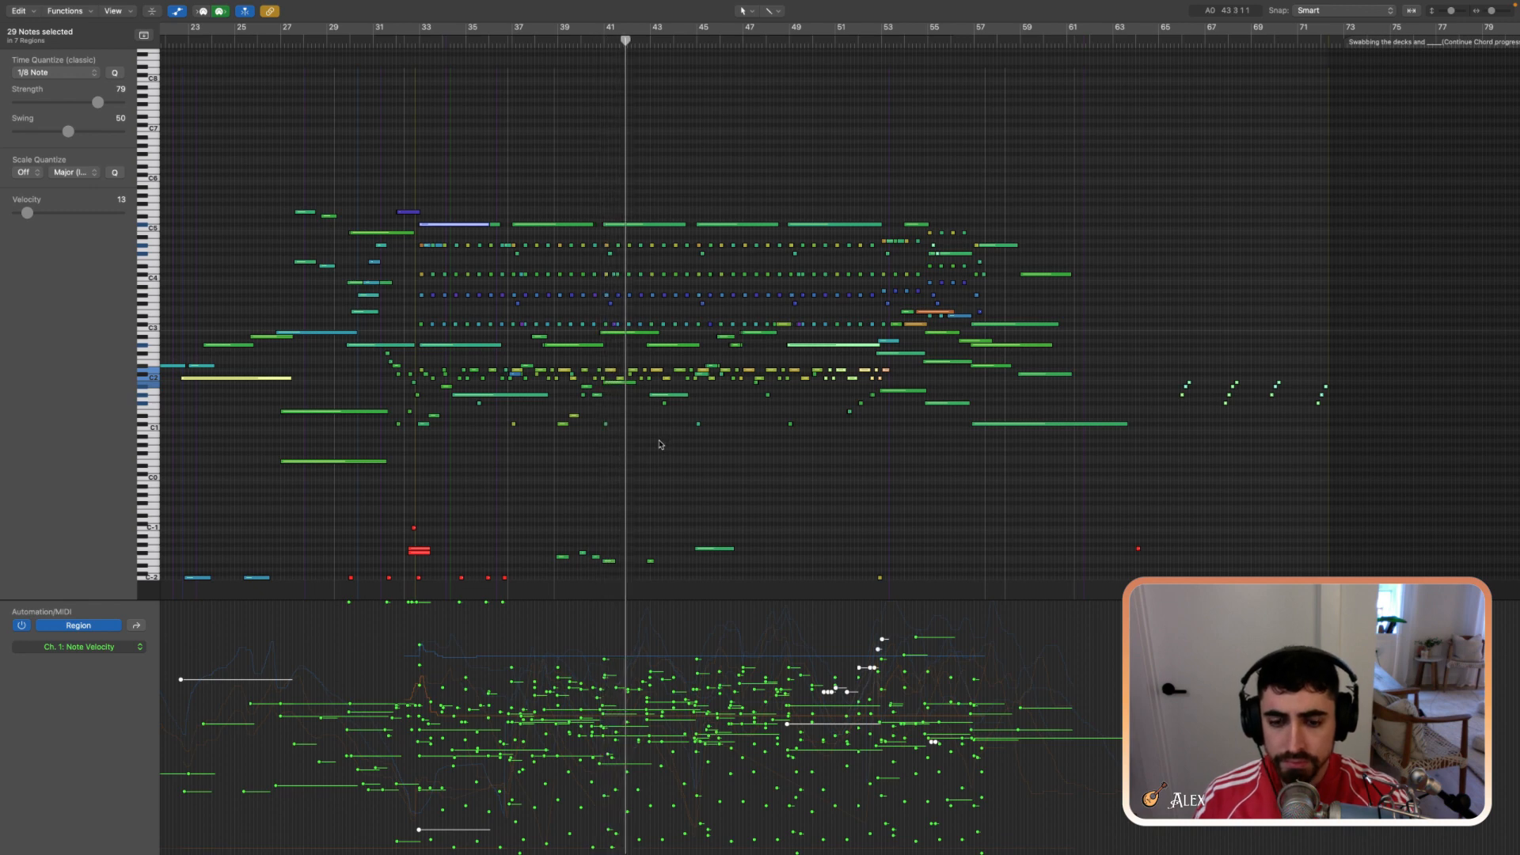
key("ctrl+Left")
- Select the flute notes of two regions in the piano roll and set their velocity to 14
scroll(736, 419, "up", 5)
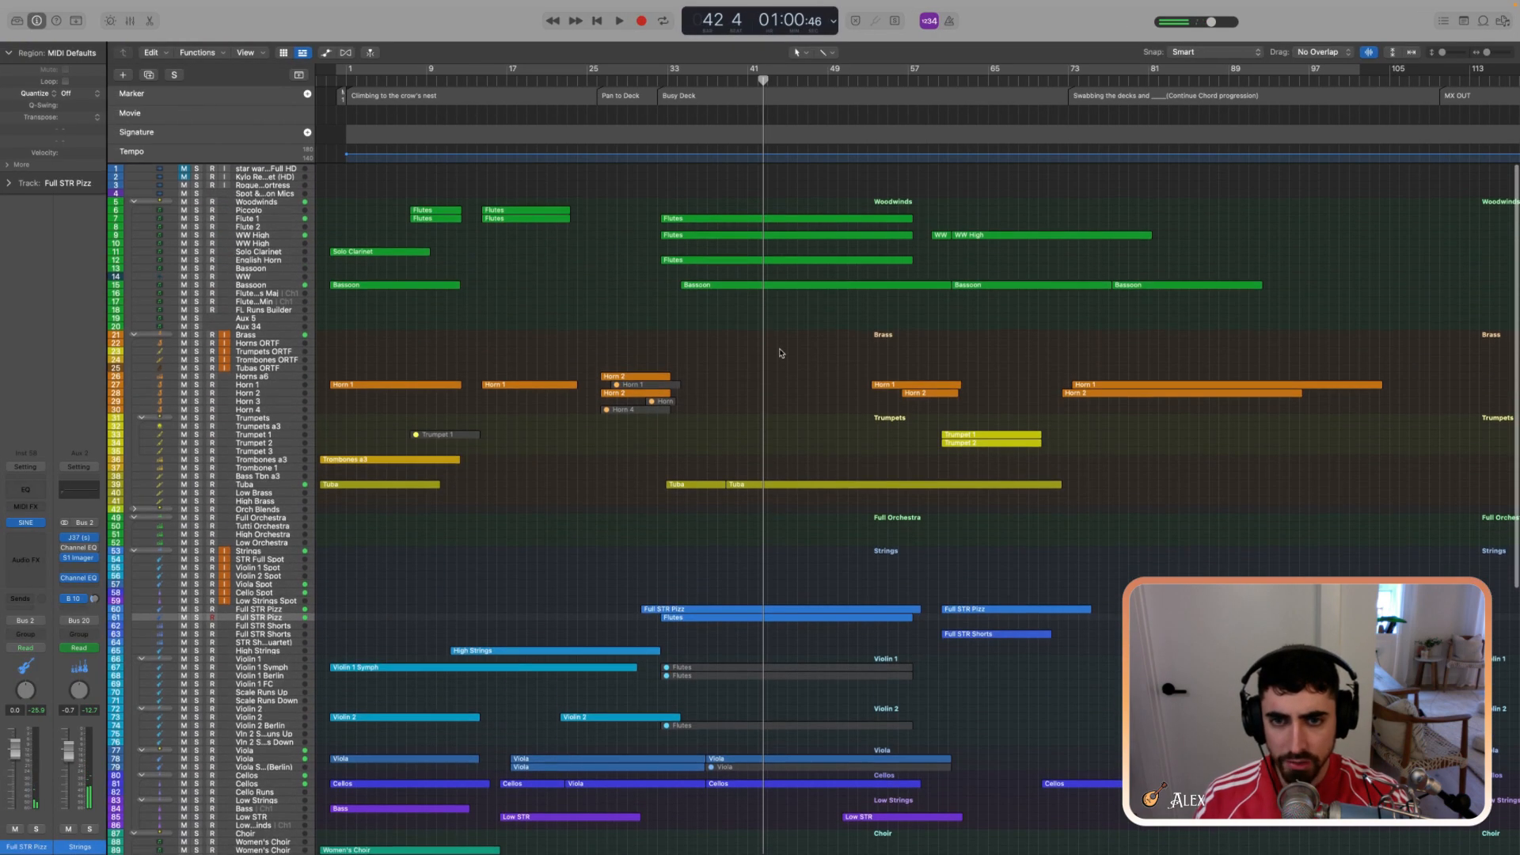
key("ctrl+Right")
left_click_drag(1175, 171, 317, 437)
left_click_drag(1092, 208, 373, 308)
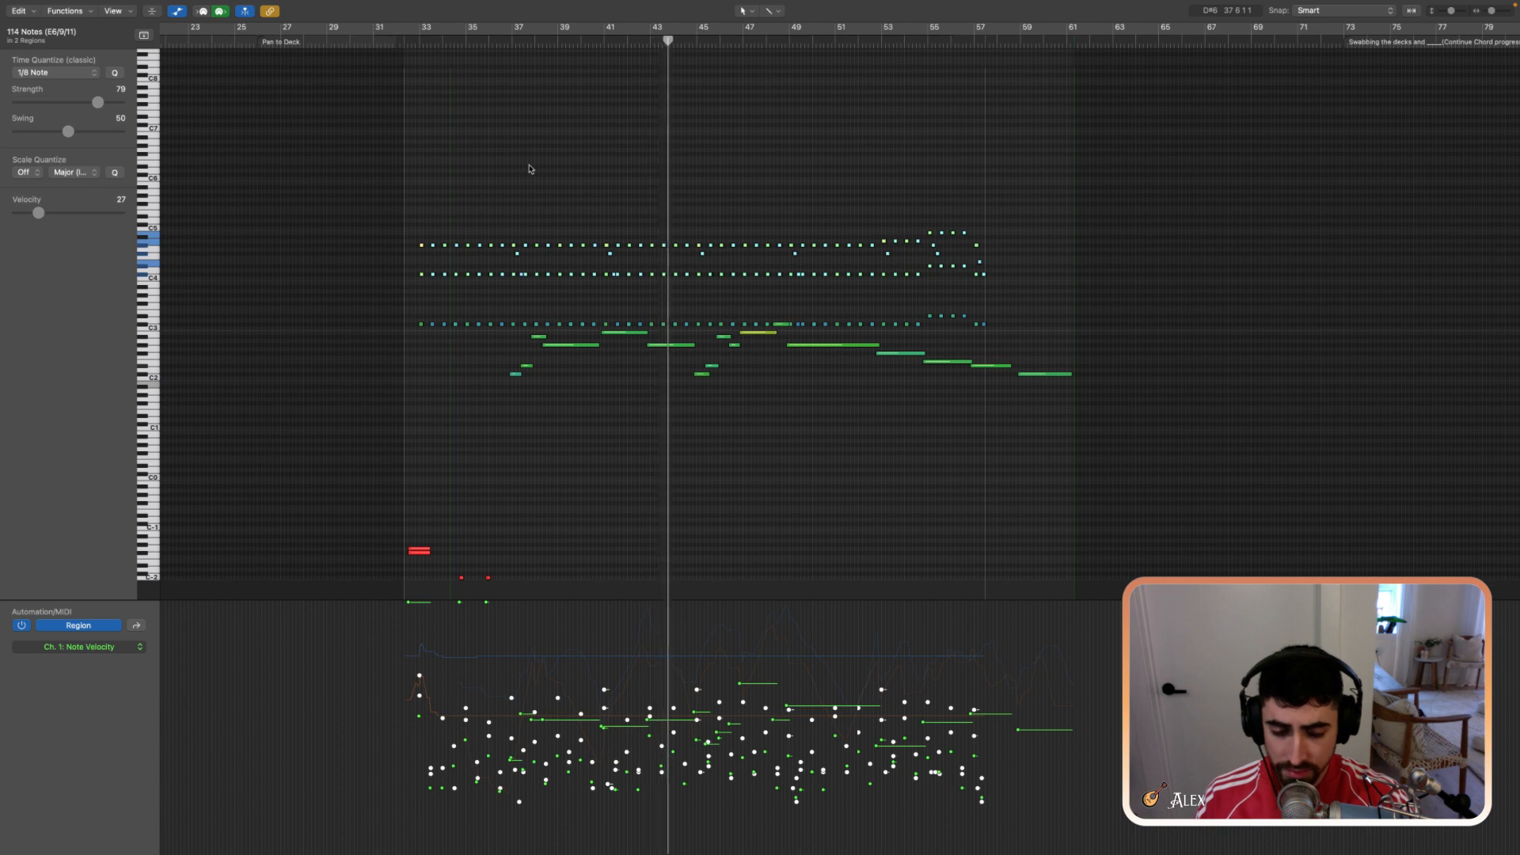
left_click_drag(38, 212, 32, 214)
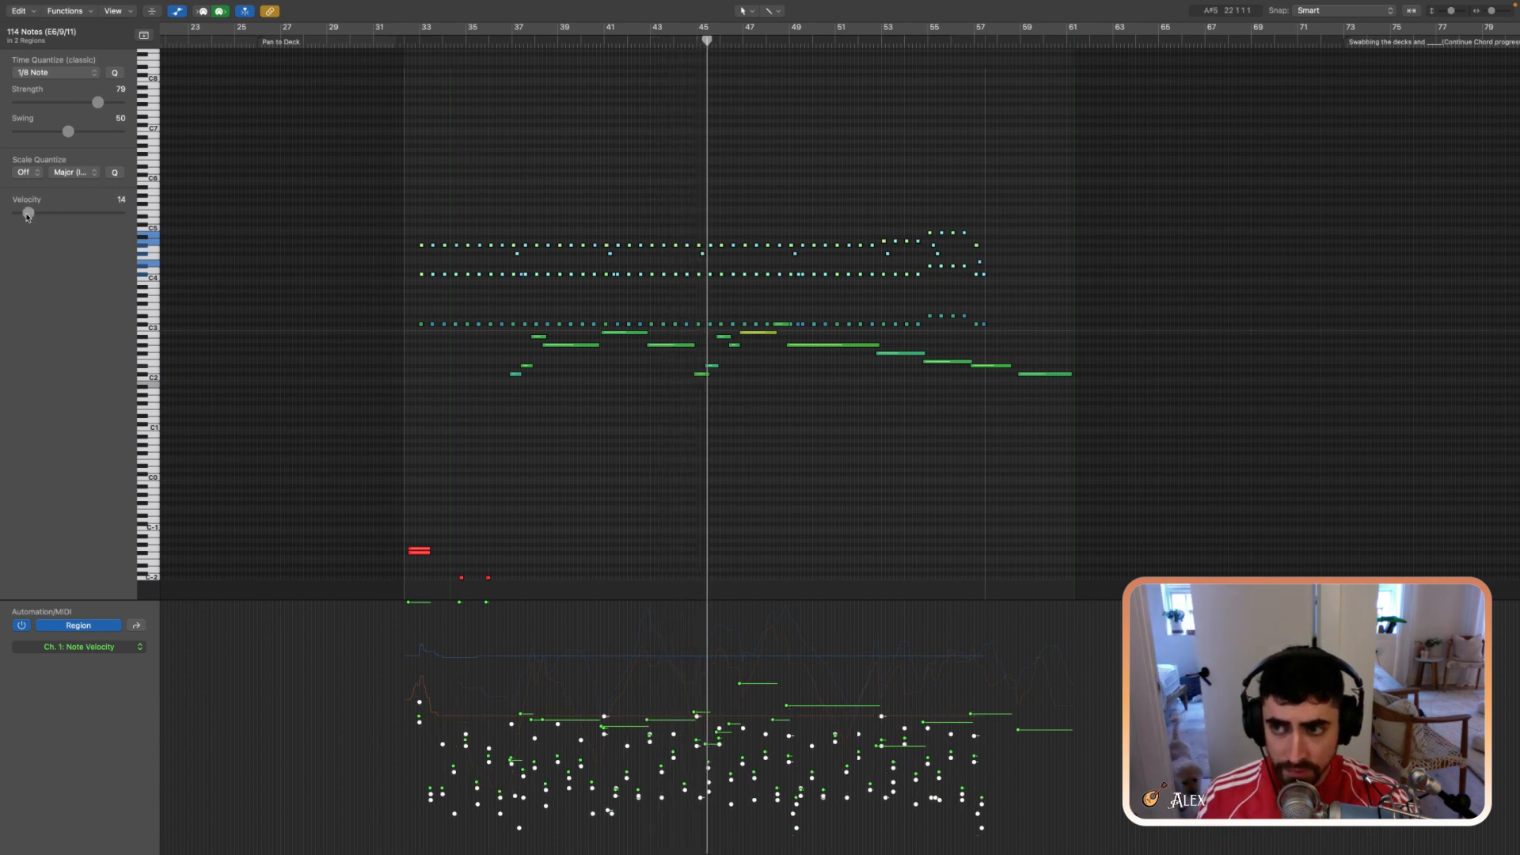
key("ctrl+Left")
- Mute the Flutes region on the duplicated Full STR Pizz track
left_click(760, 390)
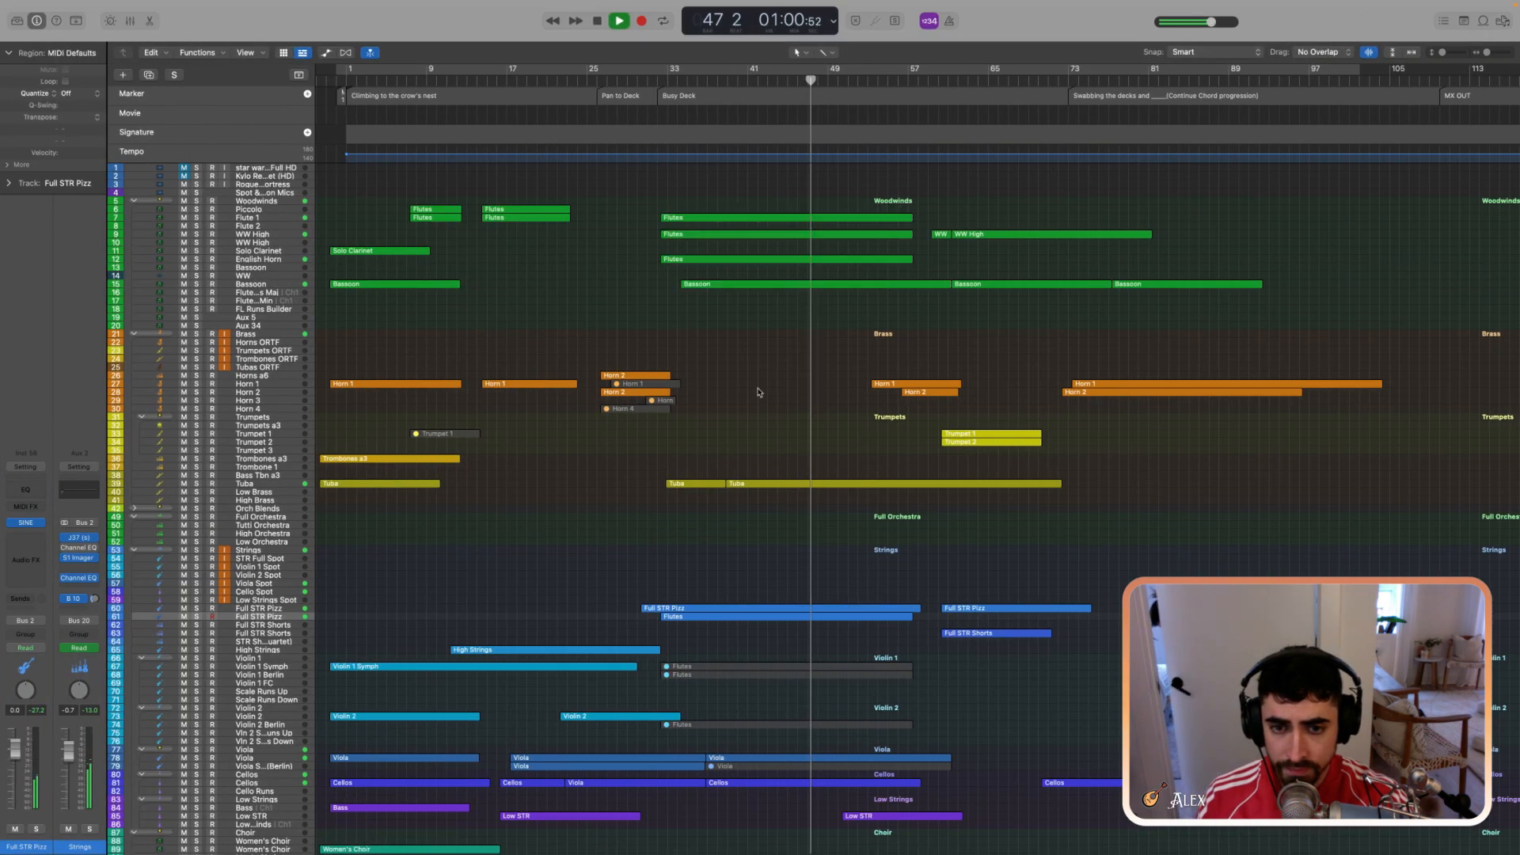
left_click(769, 617)
key("ctrl+Right")
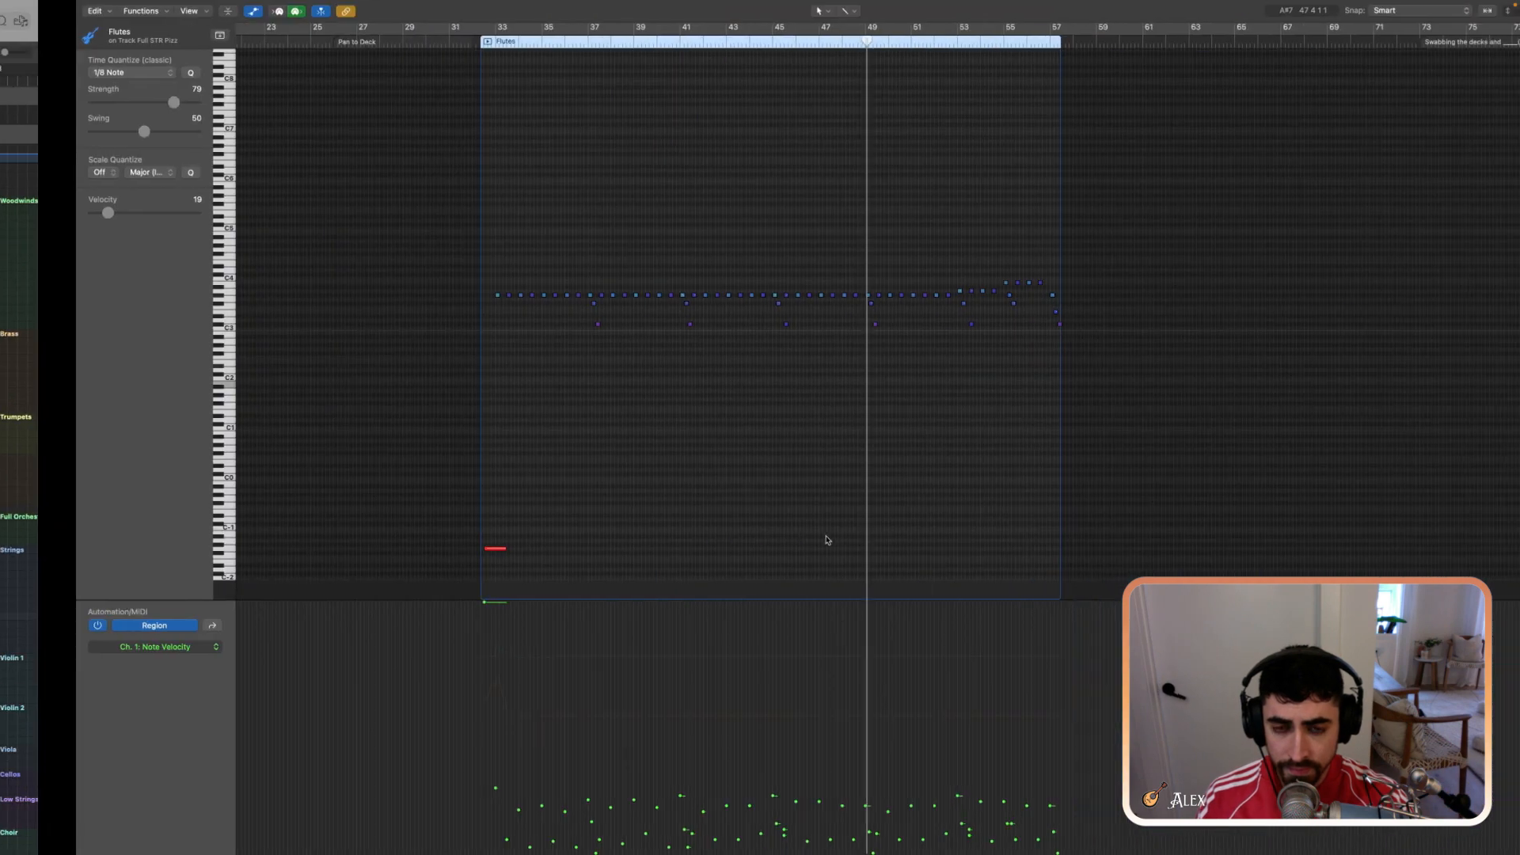
key("ctrl+Left")
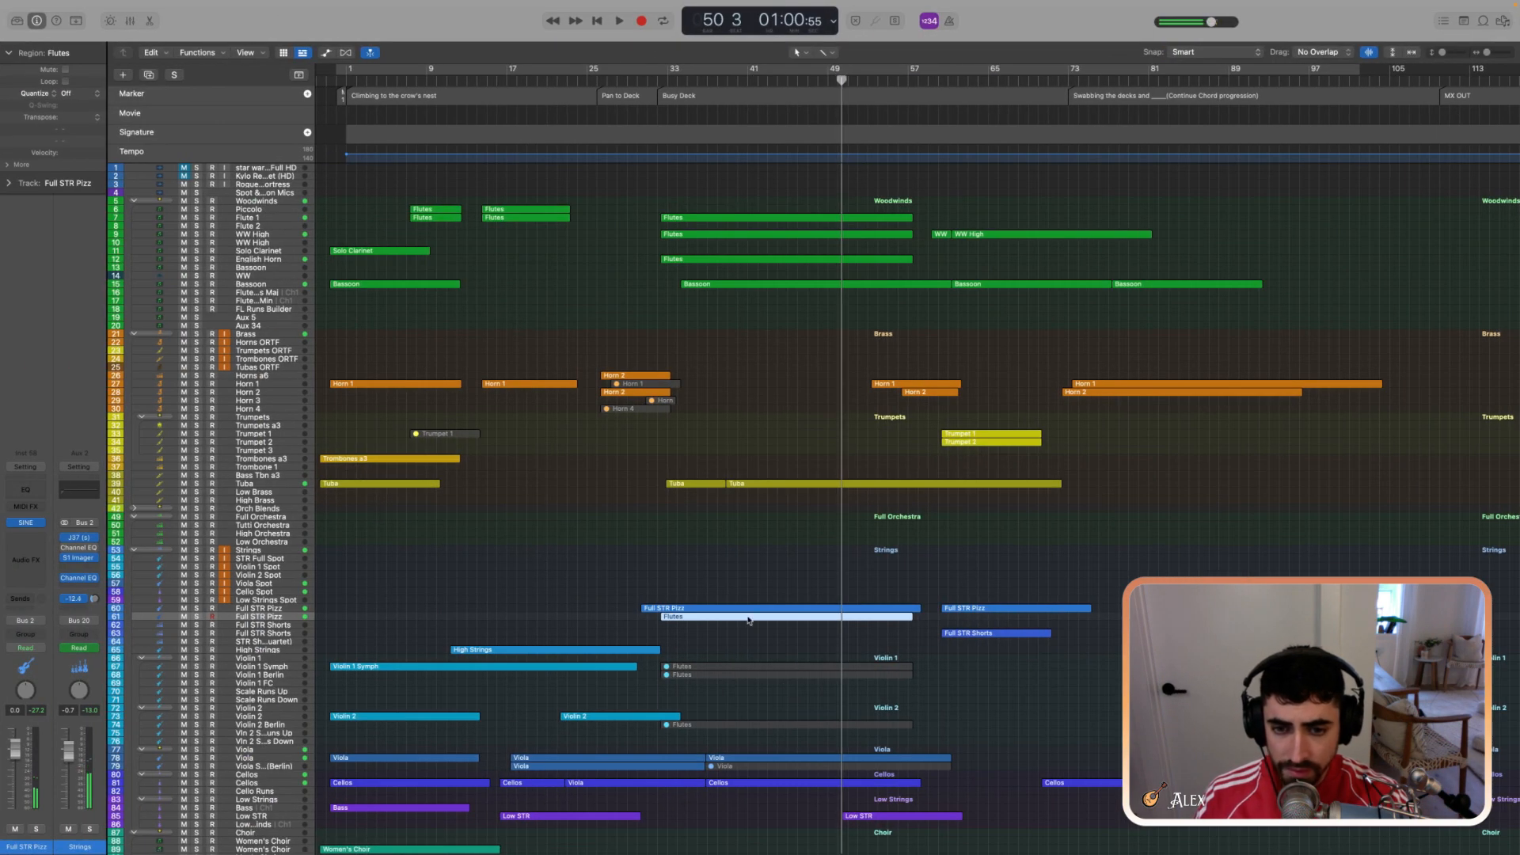
right_click(748, 619)
left_click(786, 574)
- Unmute the Flutes regions on the Violin 1 and Violin 2 tracks
left_click_drag(735, 654, 739, 723)
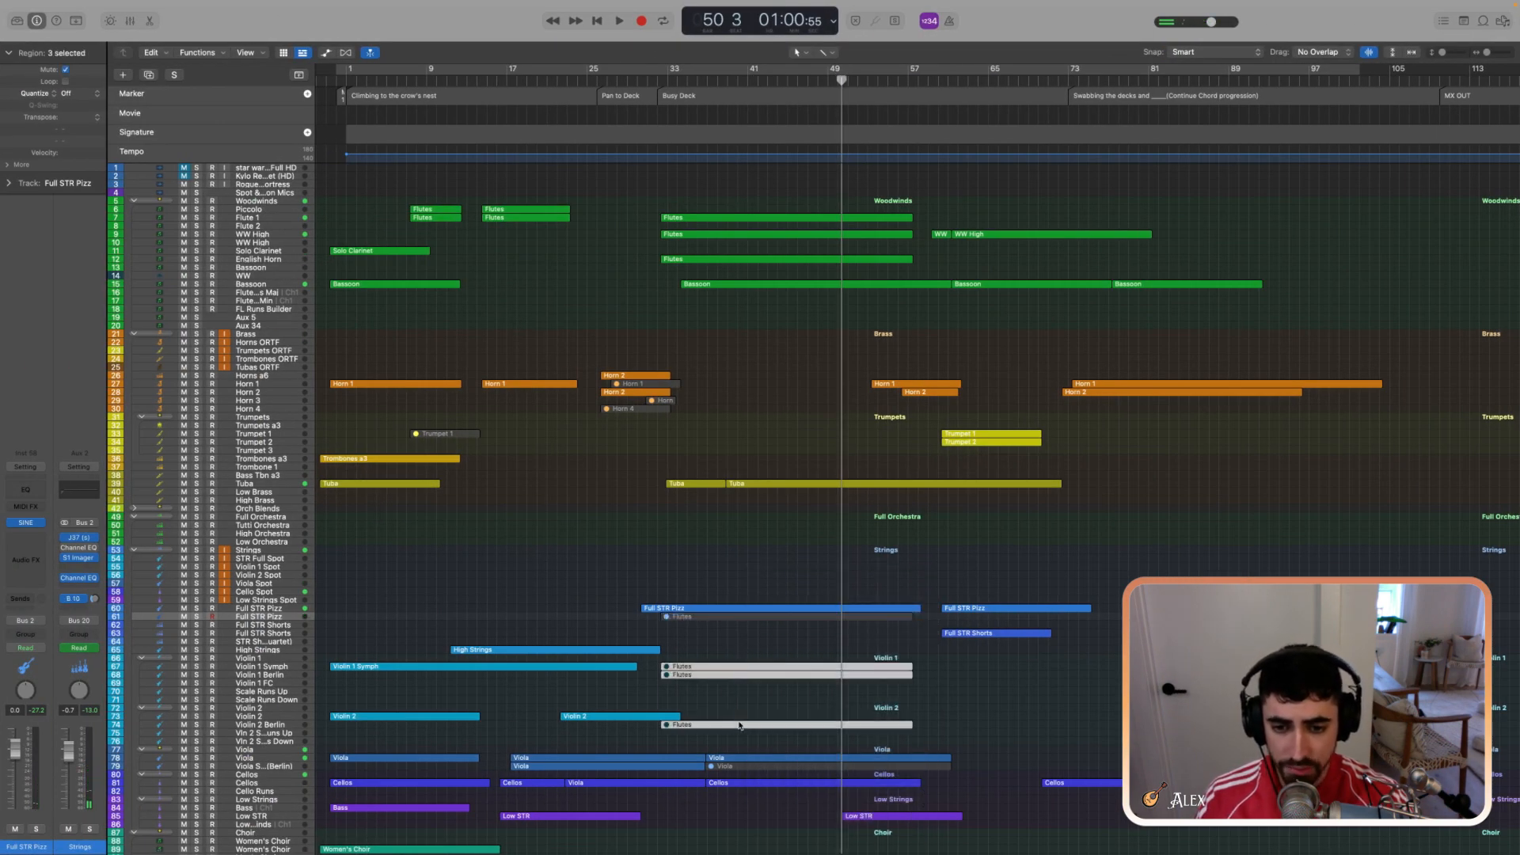
right_click(740, 725)
left_click(806, 573)
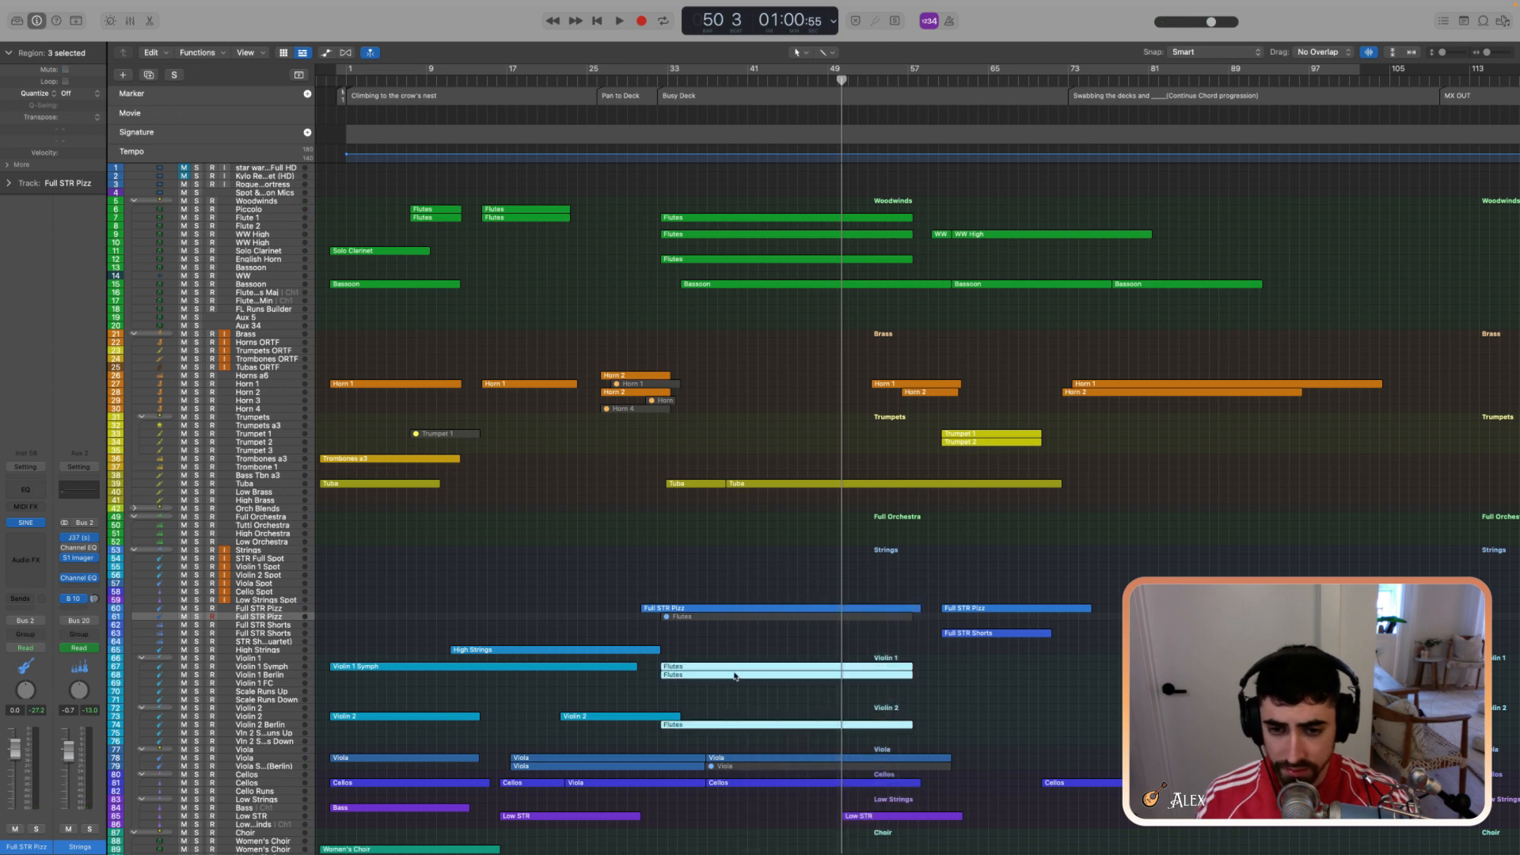
- Open each Flutes region on the violin tracks in the piano roll to compare their notes
key("ctrl+Right")
left_click_drag(1104, 184, 224, 332)
left_click(673, 564)
key("ctrl+Left")
left_click(733, 687)
left_click(723, 671)
key("ctrl+Right")
left_click_drag(1176, 169, 337, 410)
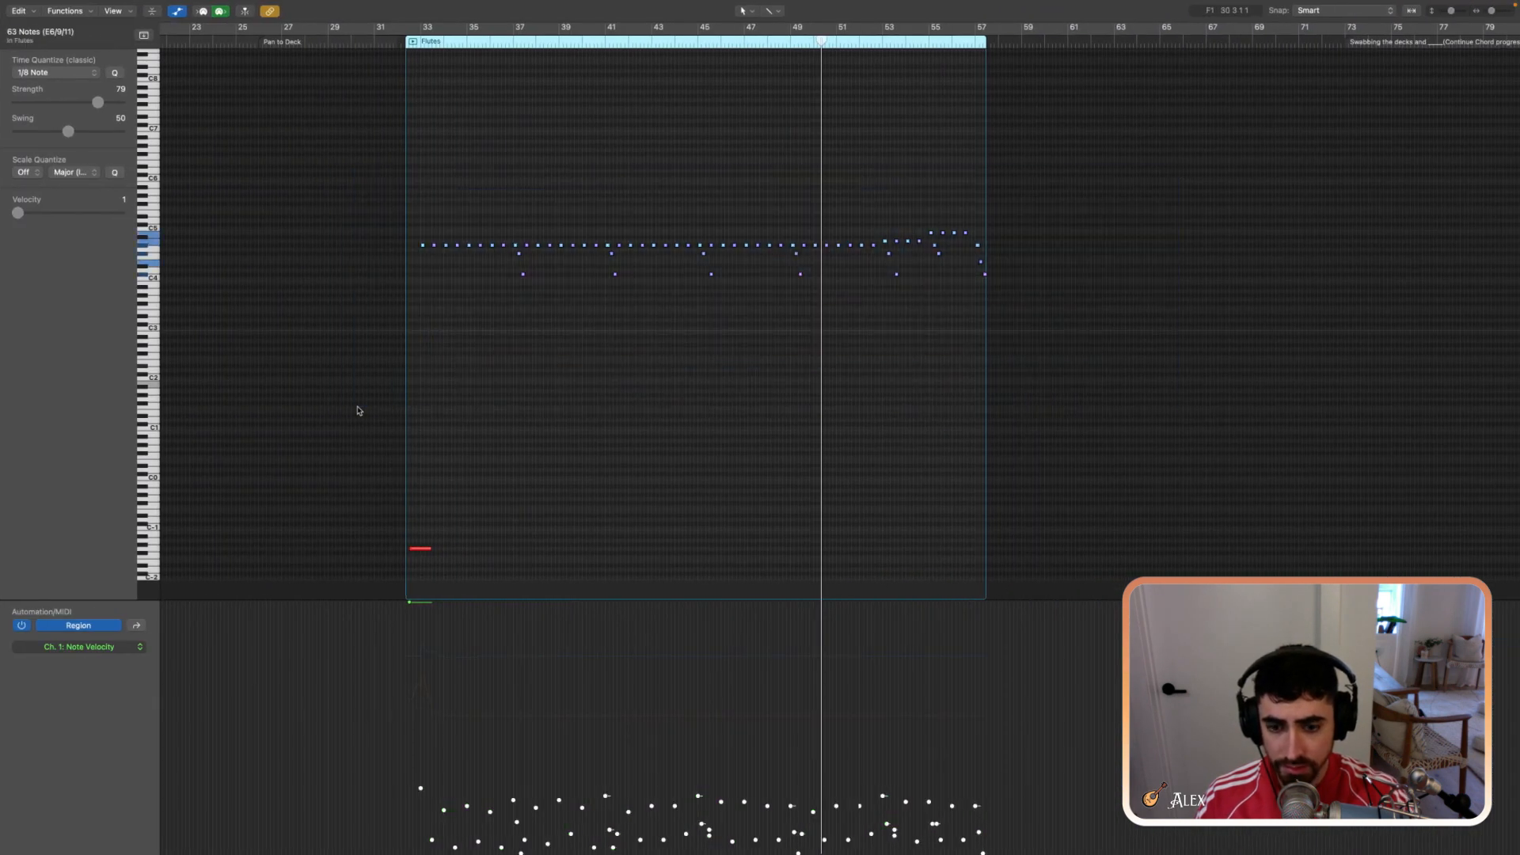
key("ctrl+Left")
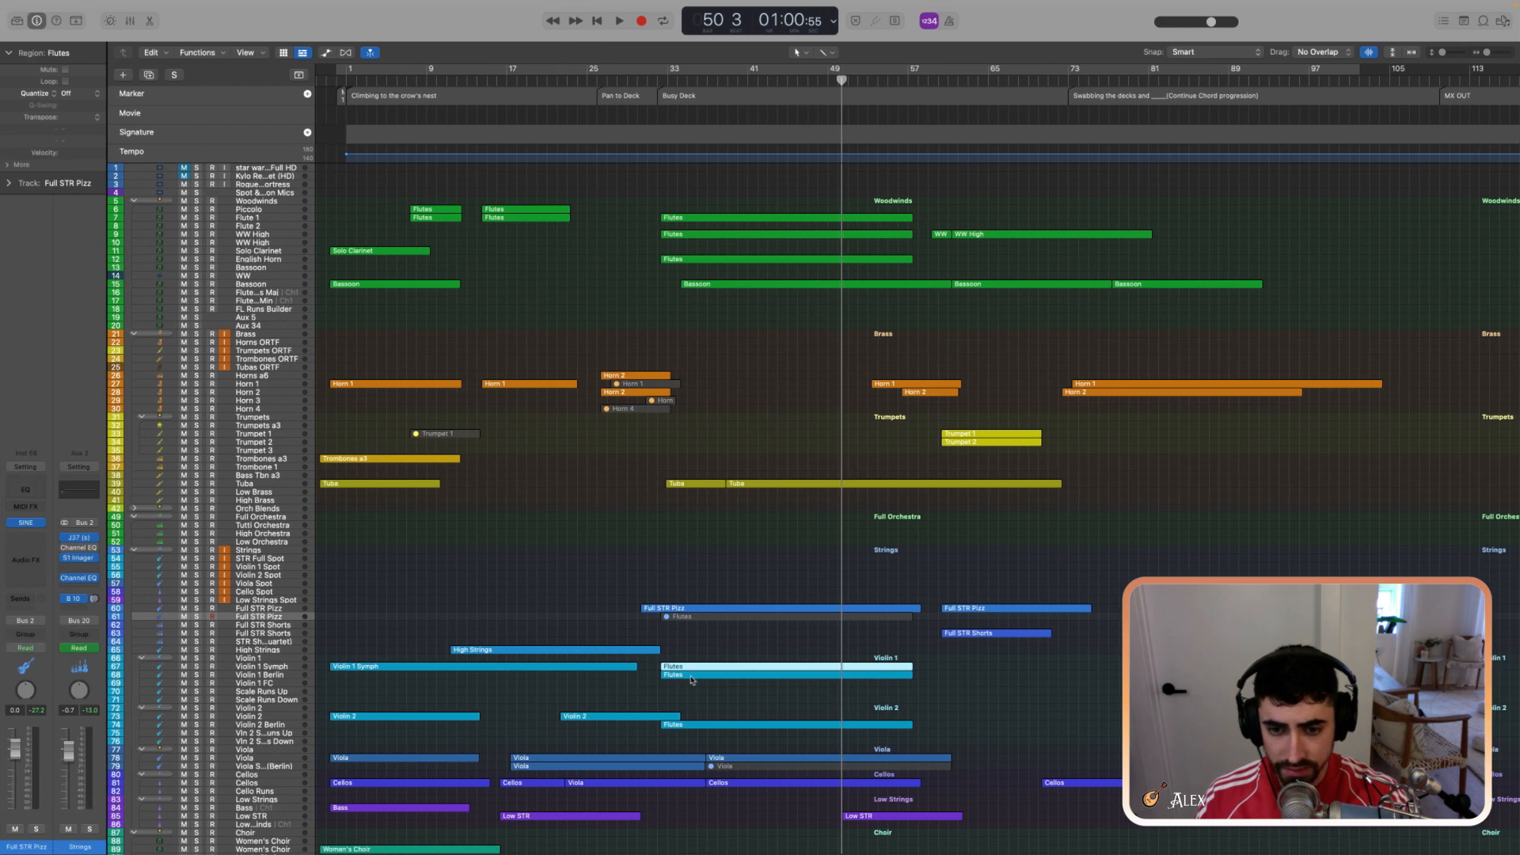
left_click(691, 679)
key("ctrl+Right")
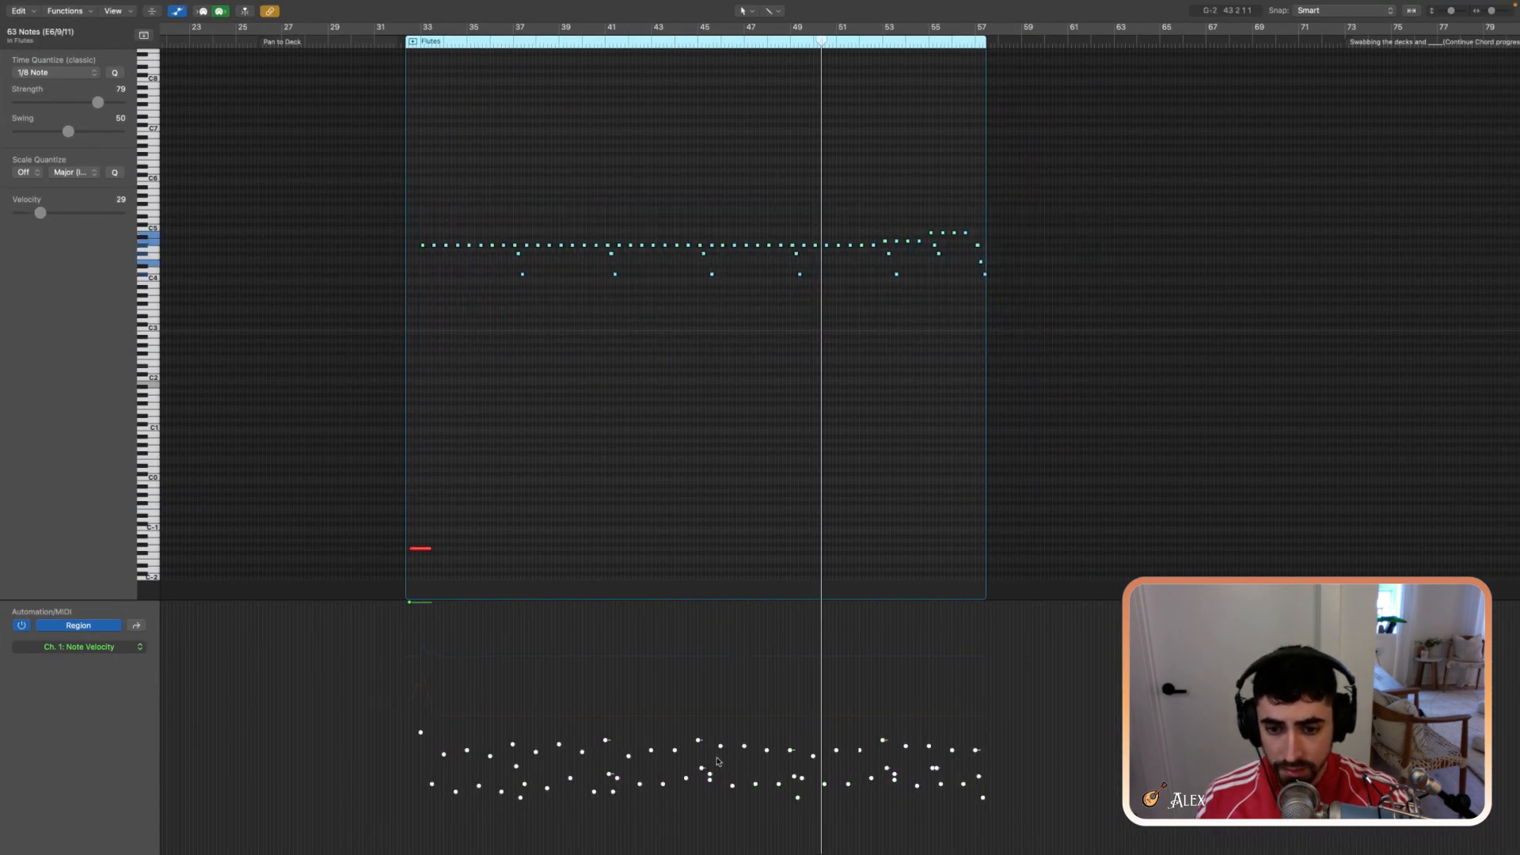
key("ctrl+Left")
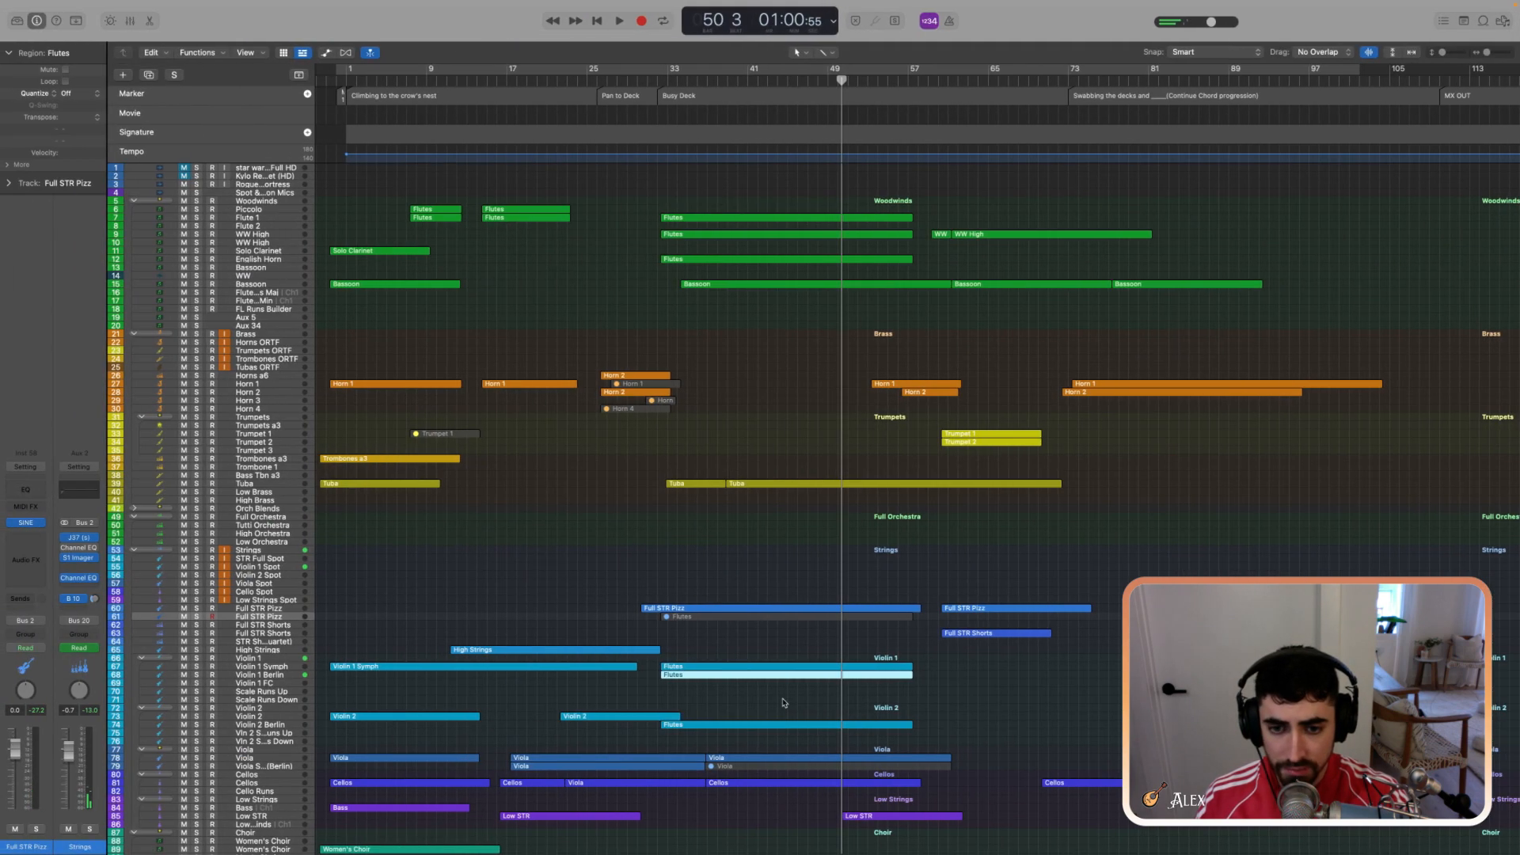
- Play back and review the combined flute notes of the string-track regions in the piano roll
key("ctrl+Right")
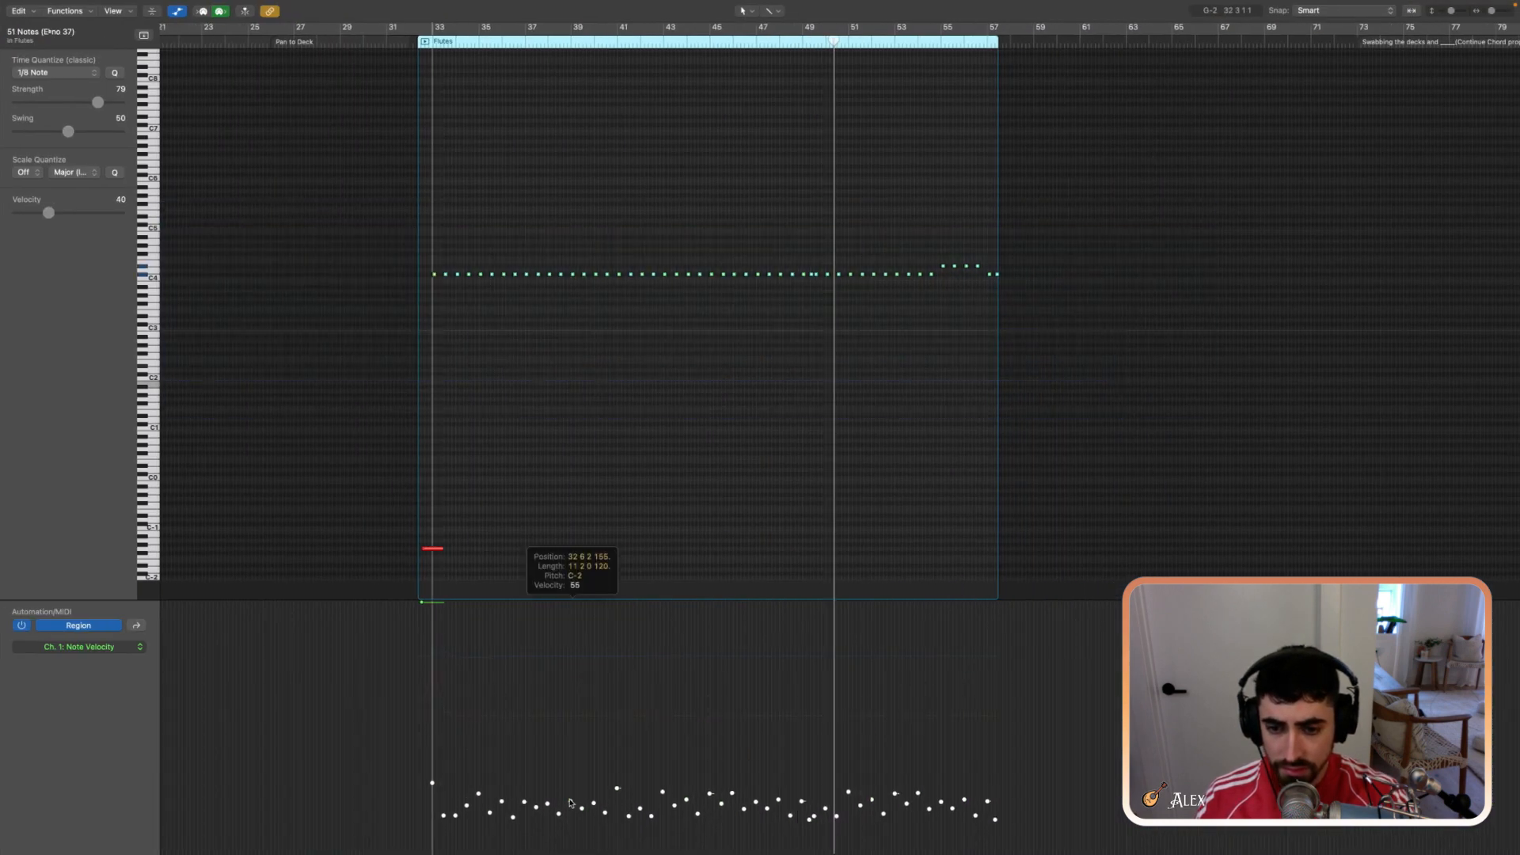
key("space")
key("ctrl+Left")
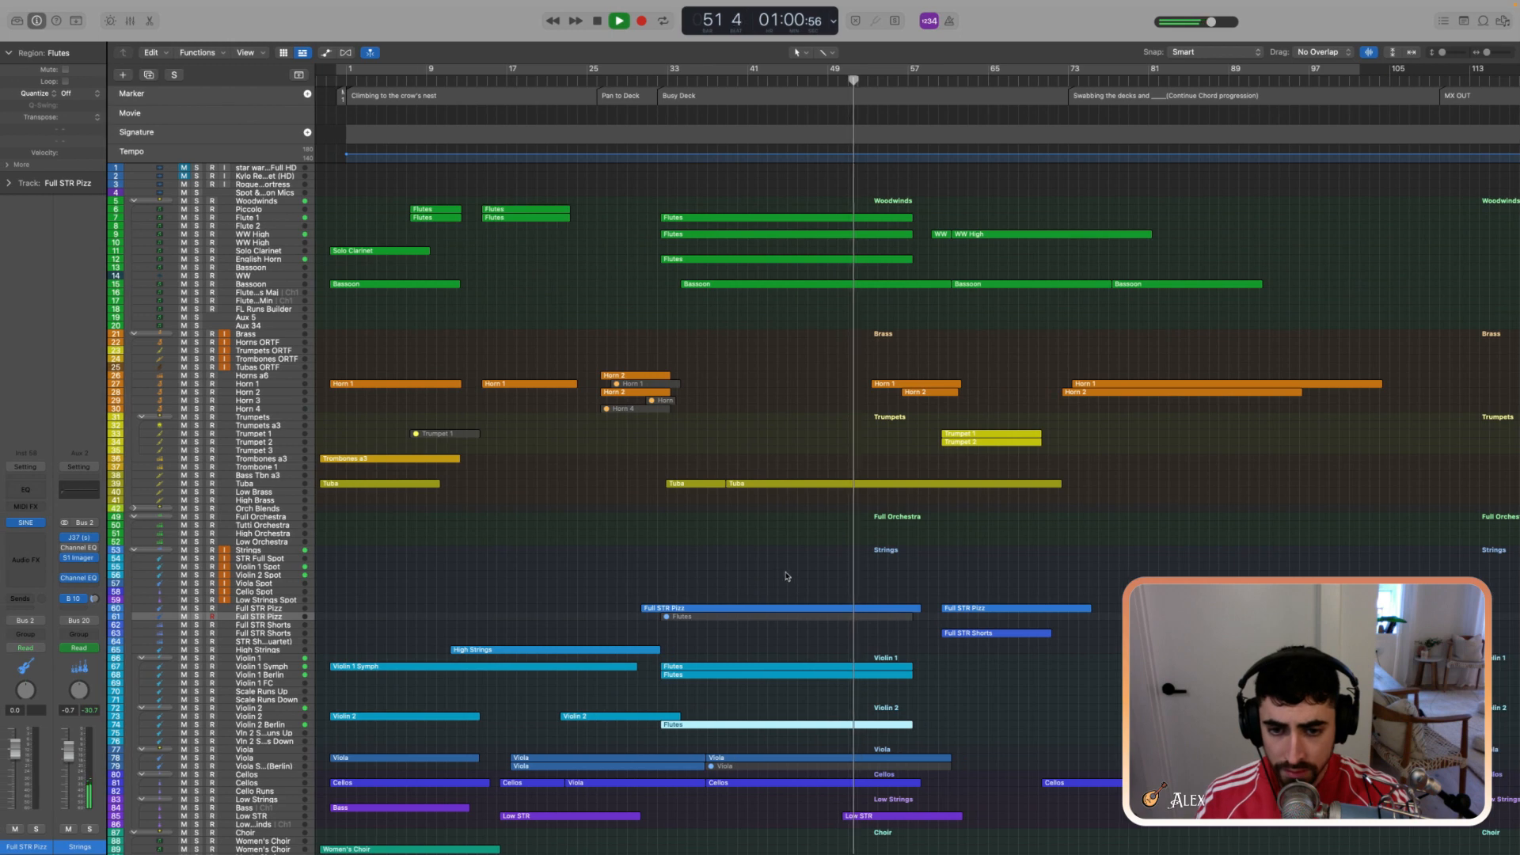
key("ctrl+Right")
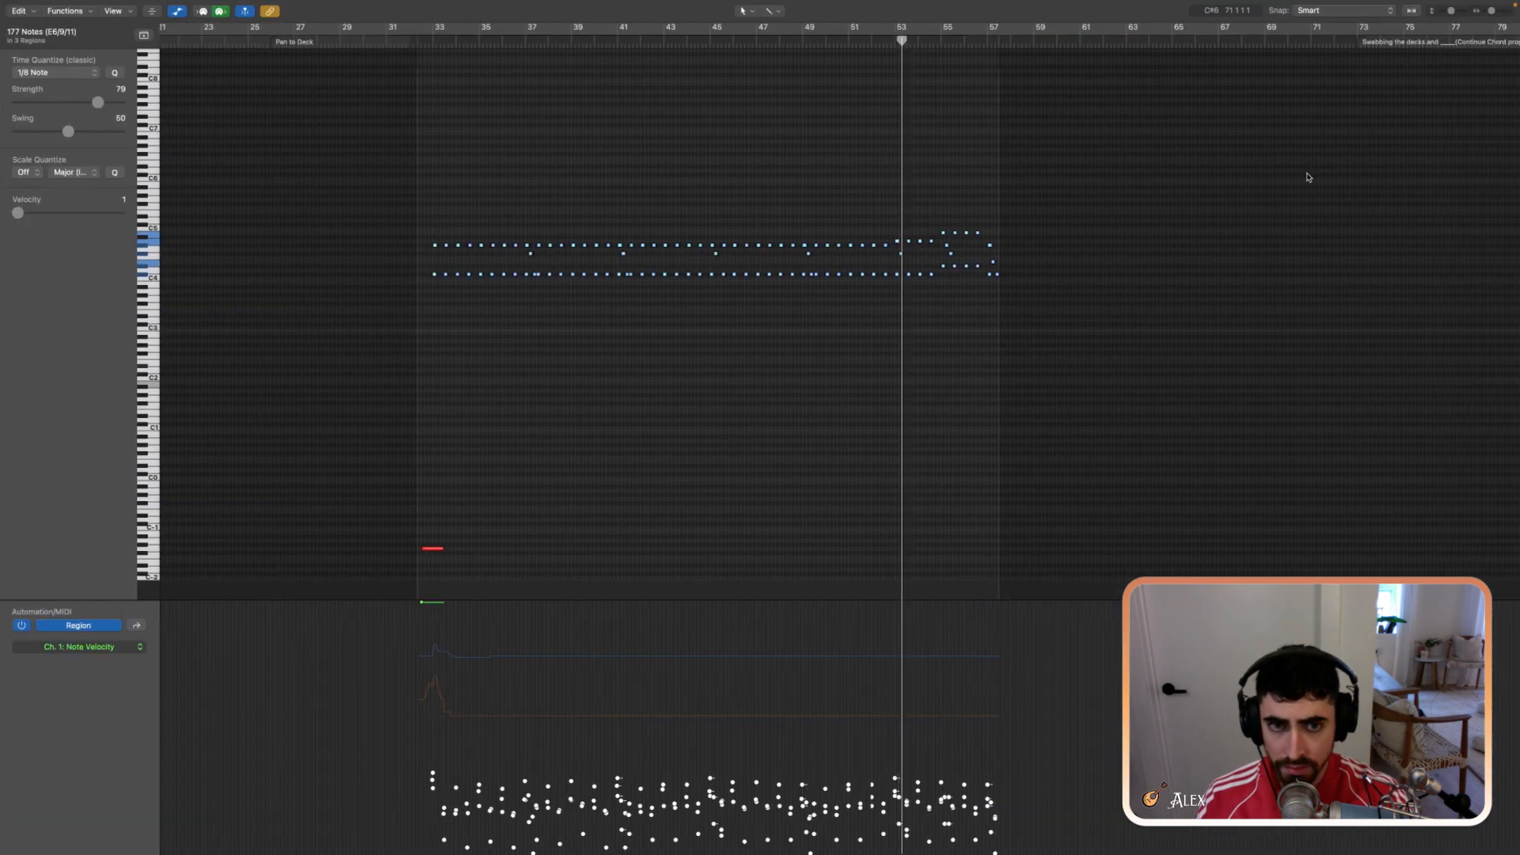
left_click_drag(1283, 173, 350, 371)
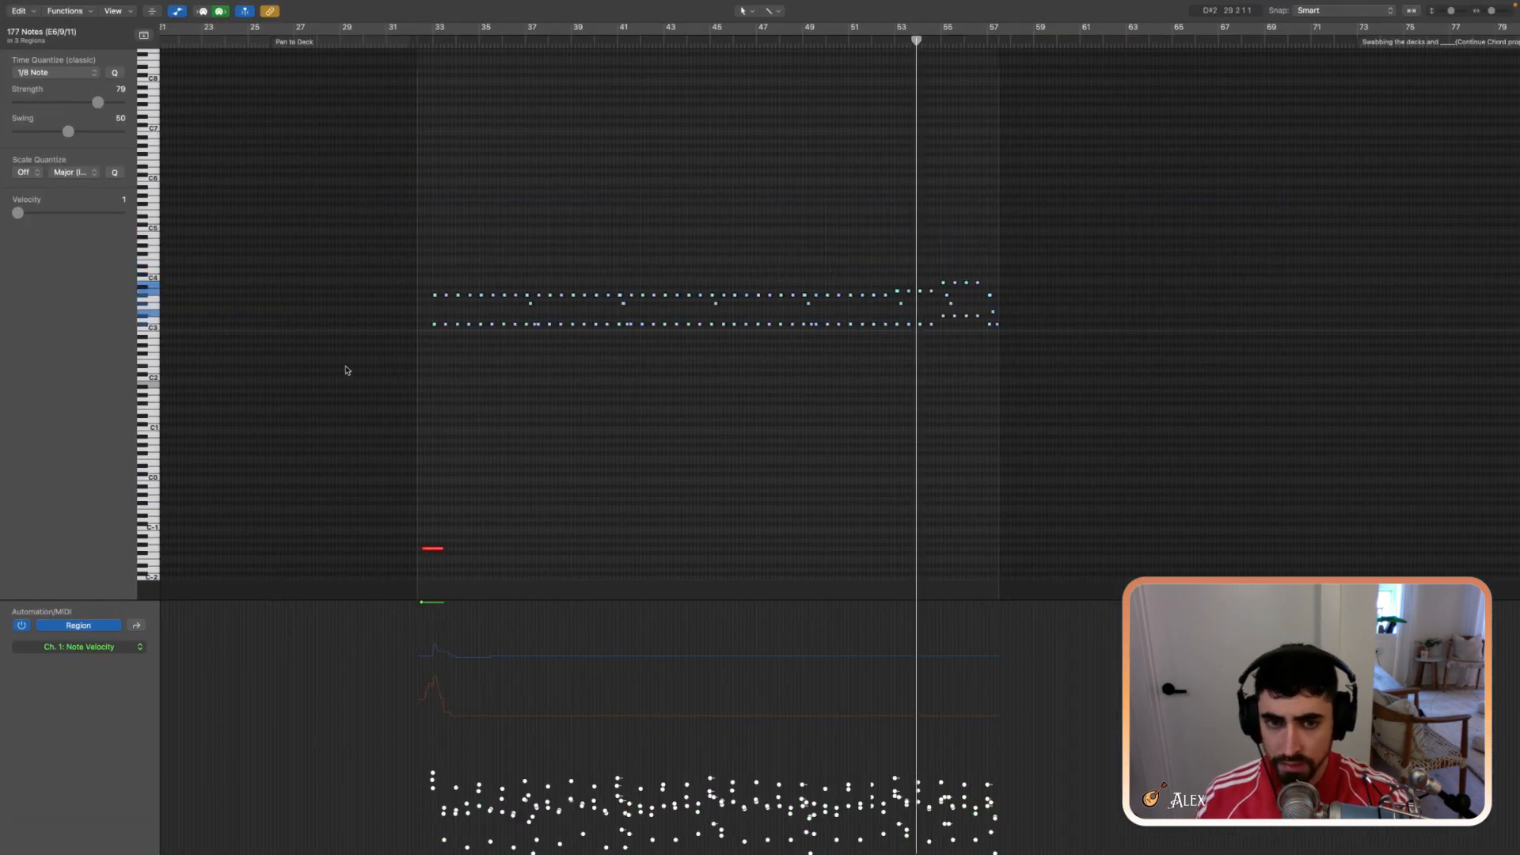
key("ctrl+Left")
left_click(659, 76)
key("ctrl+Right")
left_click(684, 187)
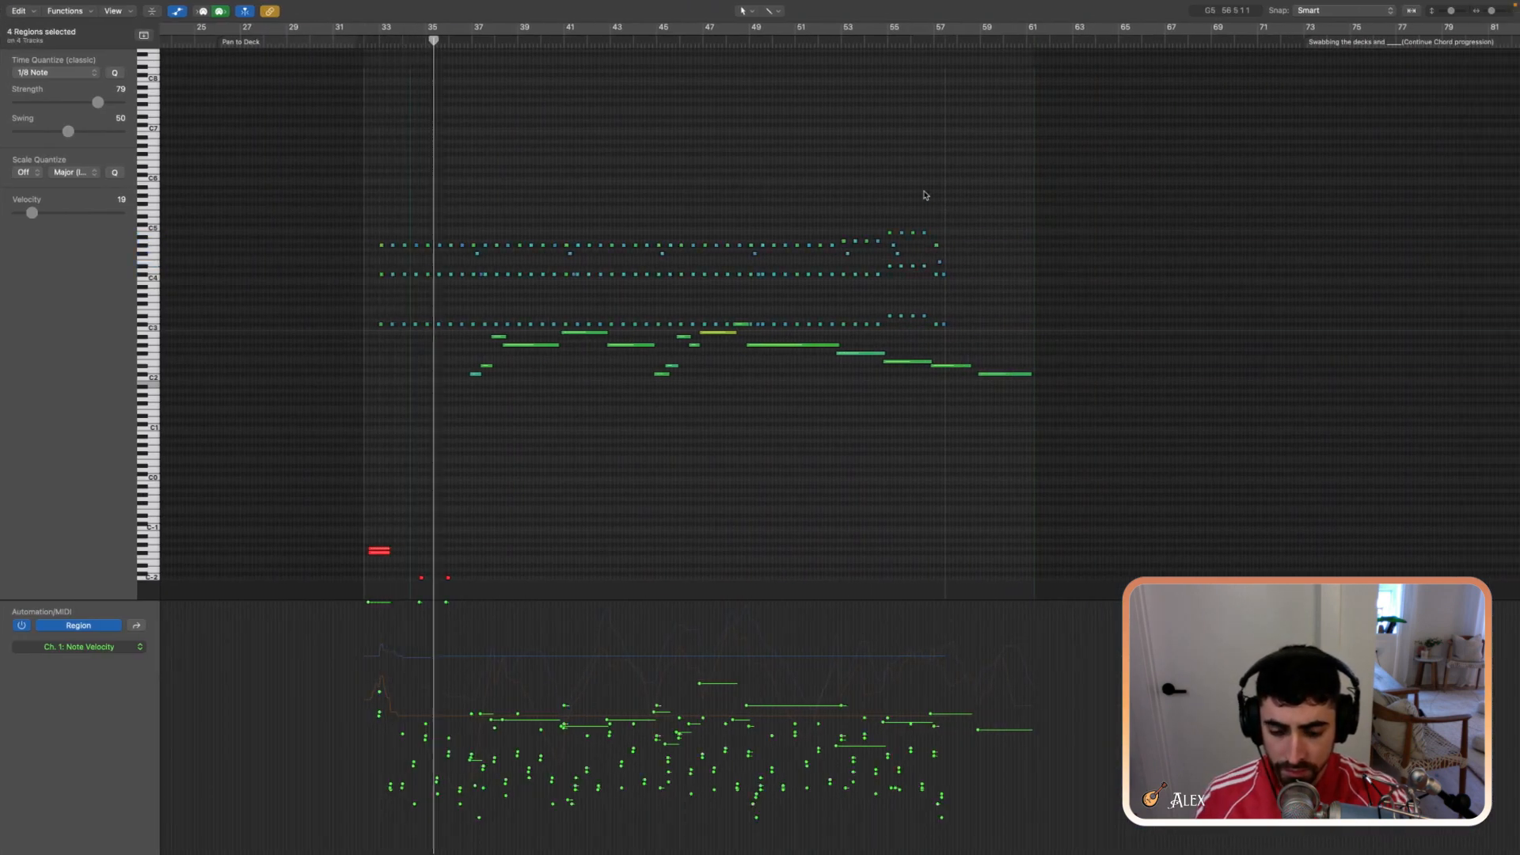
key("ctrl+Left")
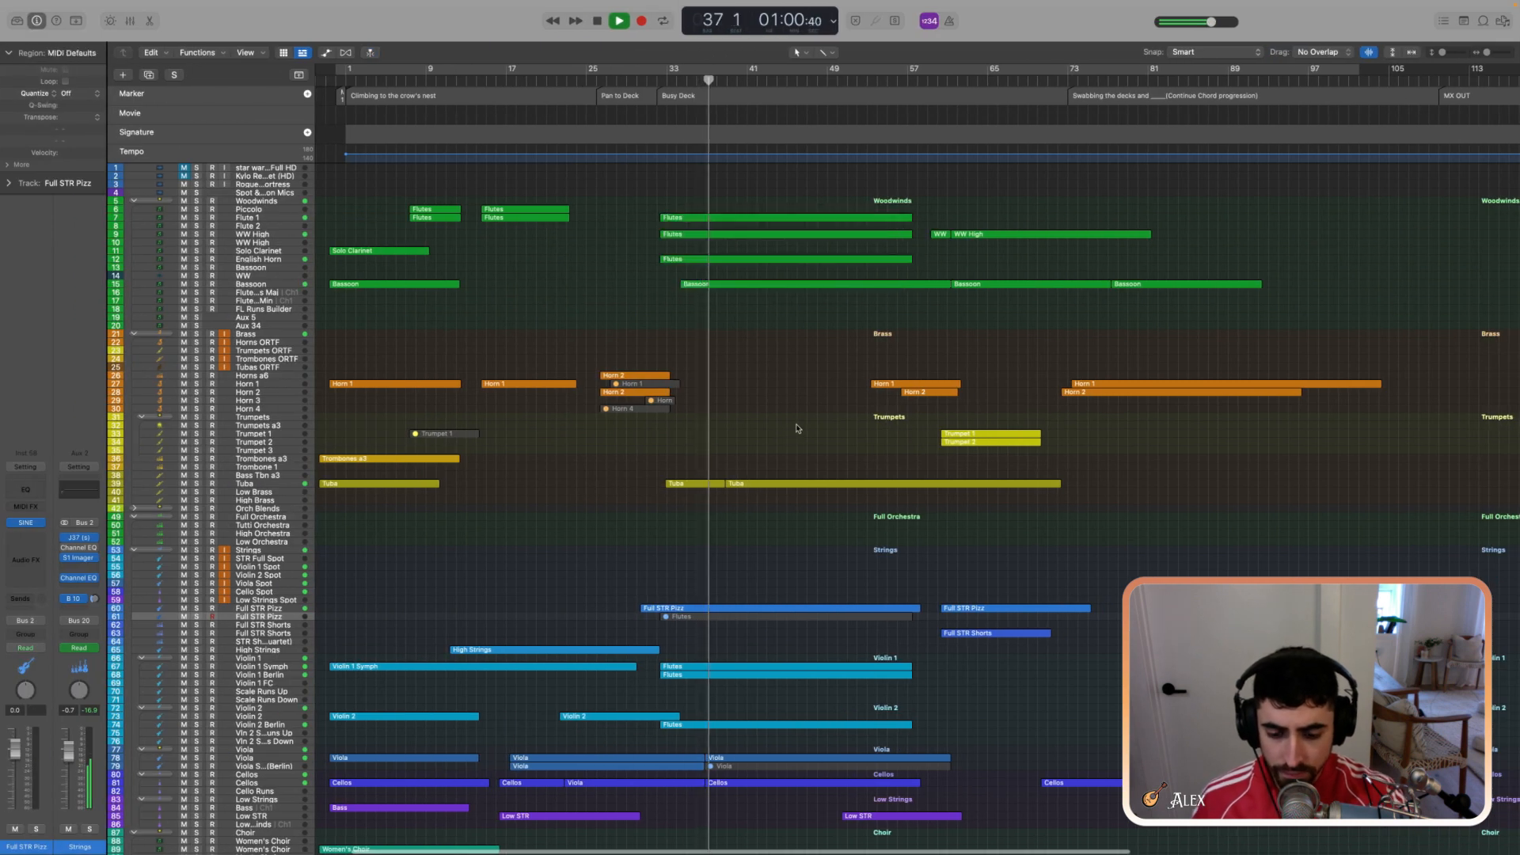
key("space")
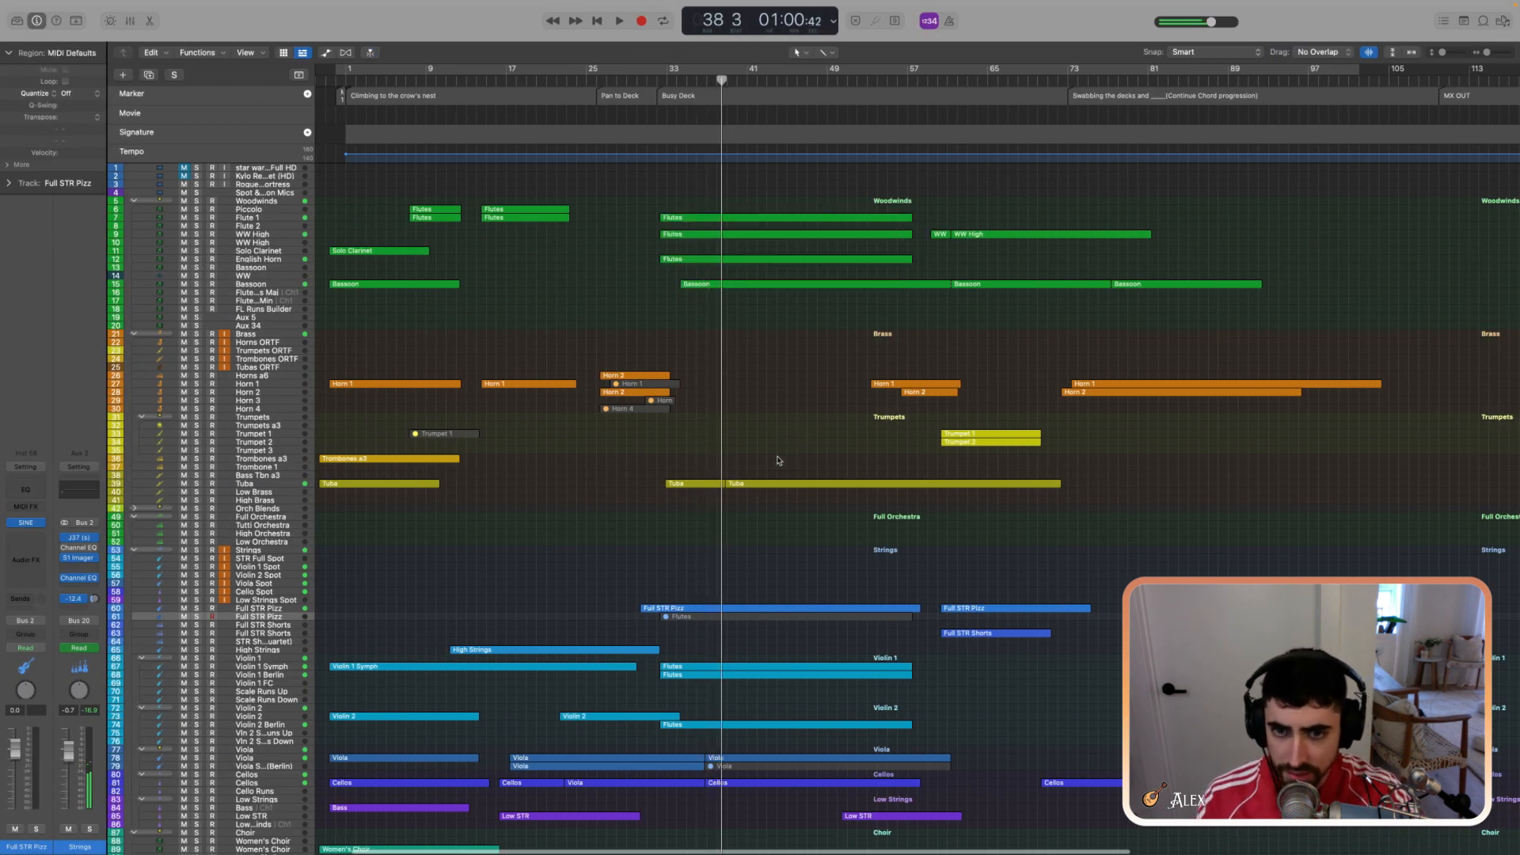
key("space")
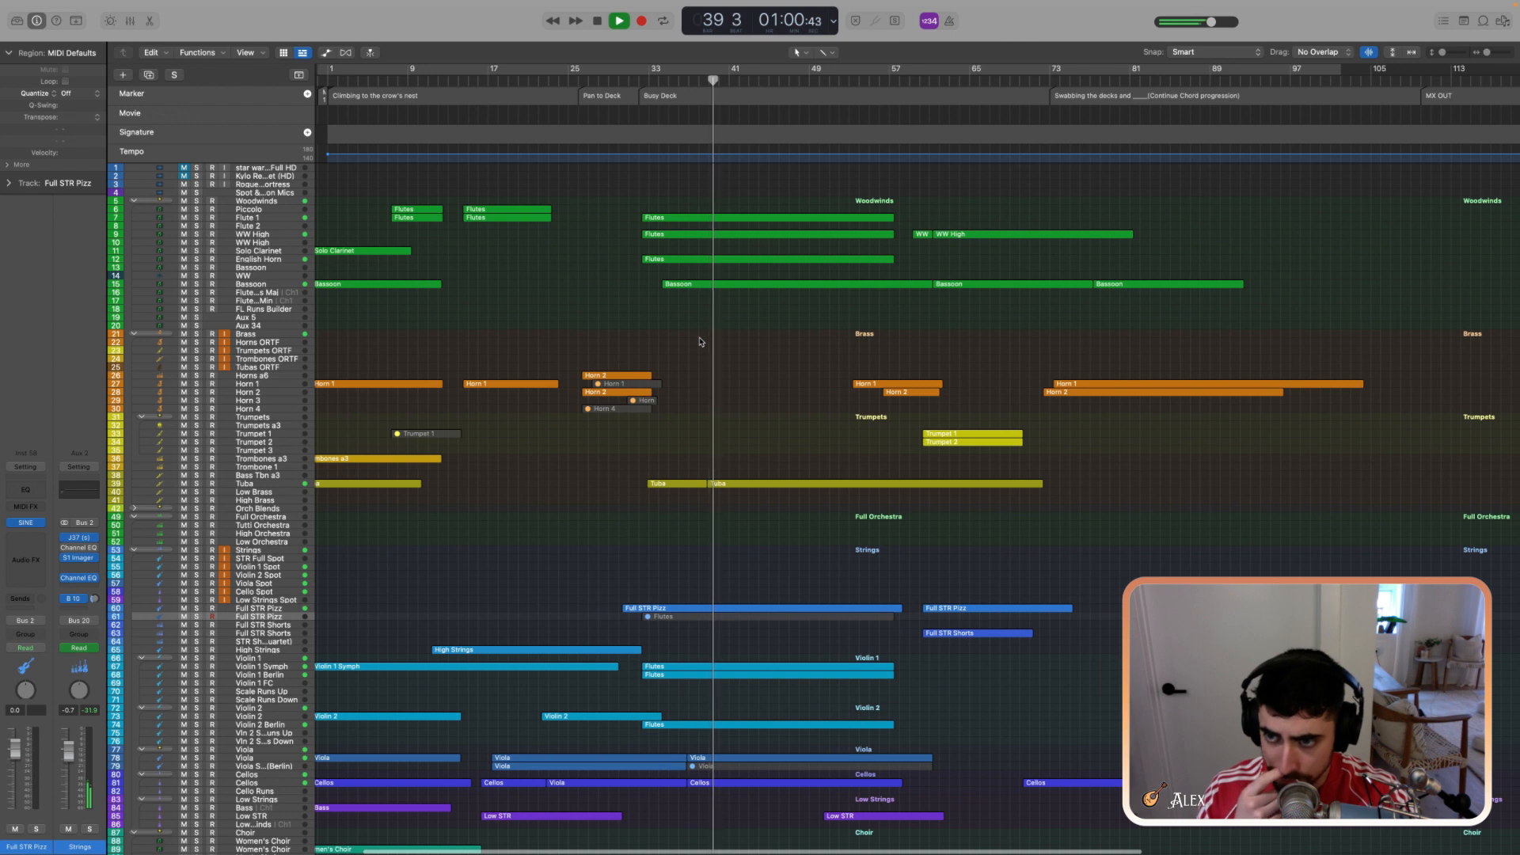
- Select and review the woodwind regions alongside the Flutes part, then stop playback
left_click(266, 259)
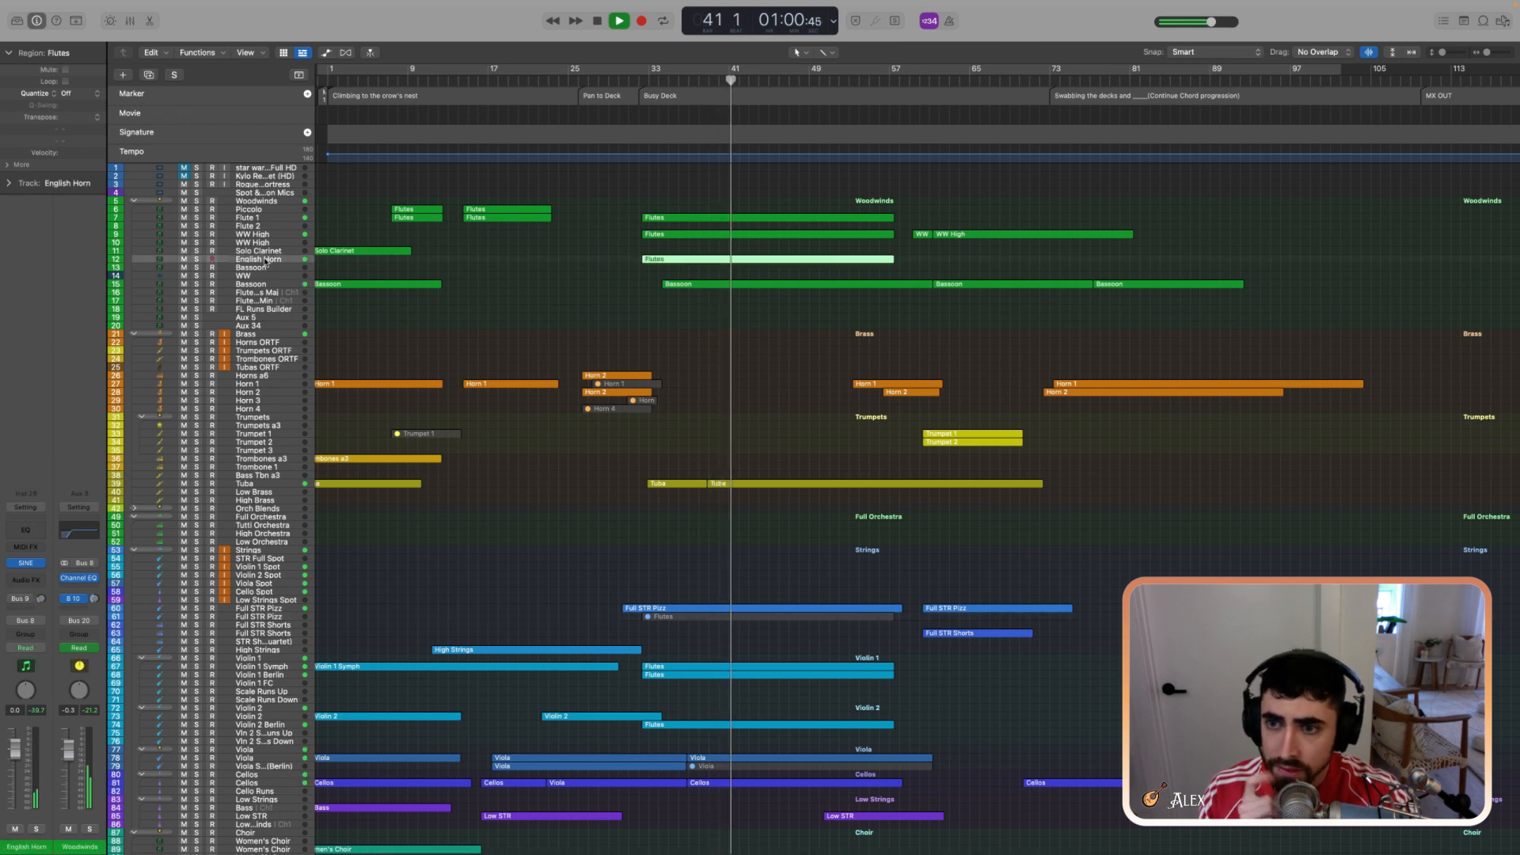
left_click_drag(803, 400, 658, 192)
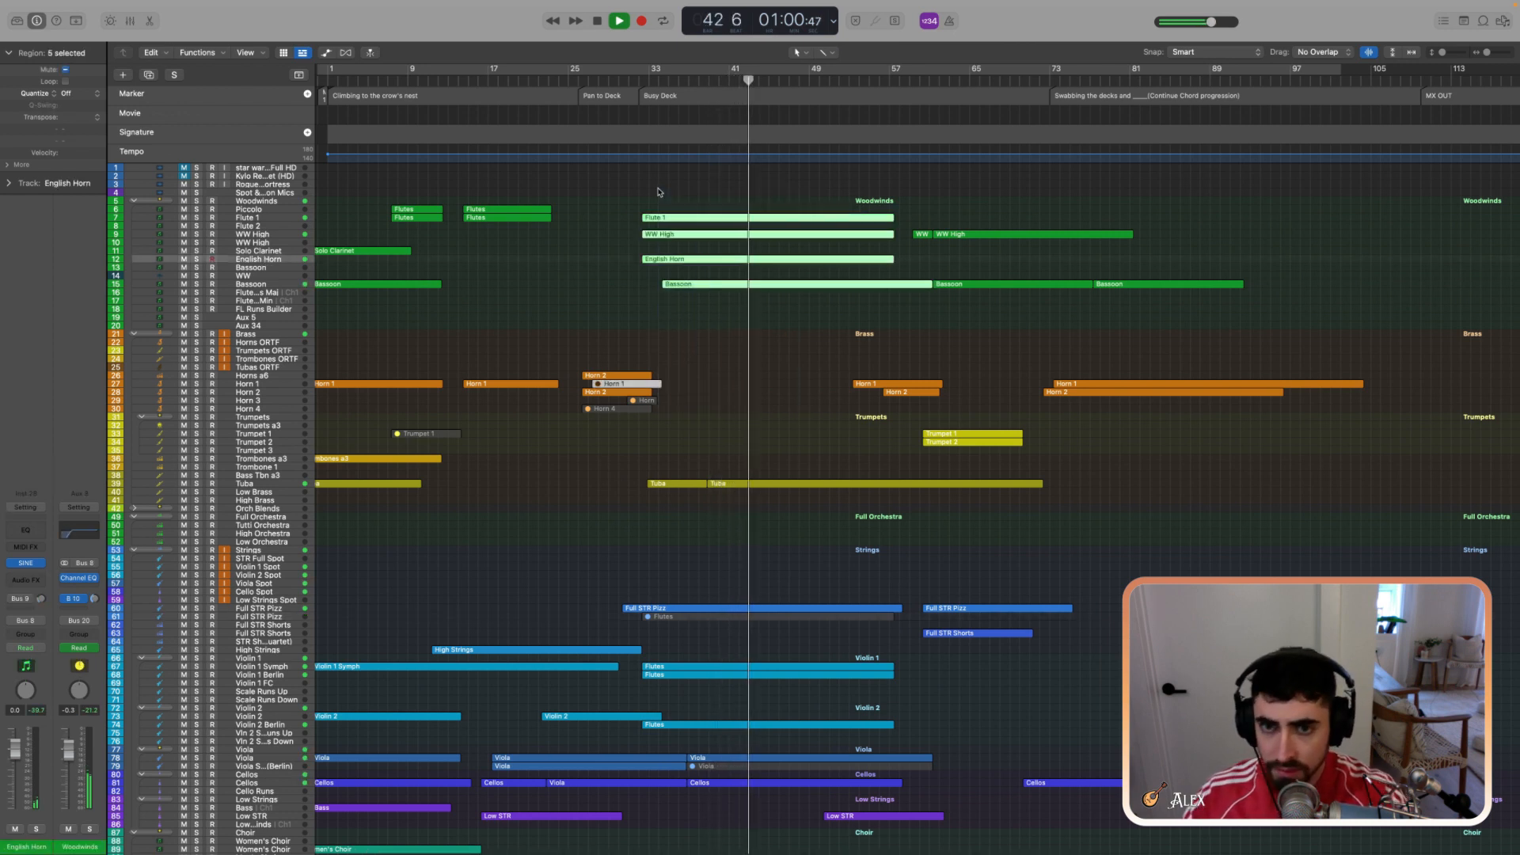
left_click(784, 360)
scroll(783, 360, "left", 3)
scroll(784, 360, "down", 1)
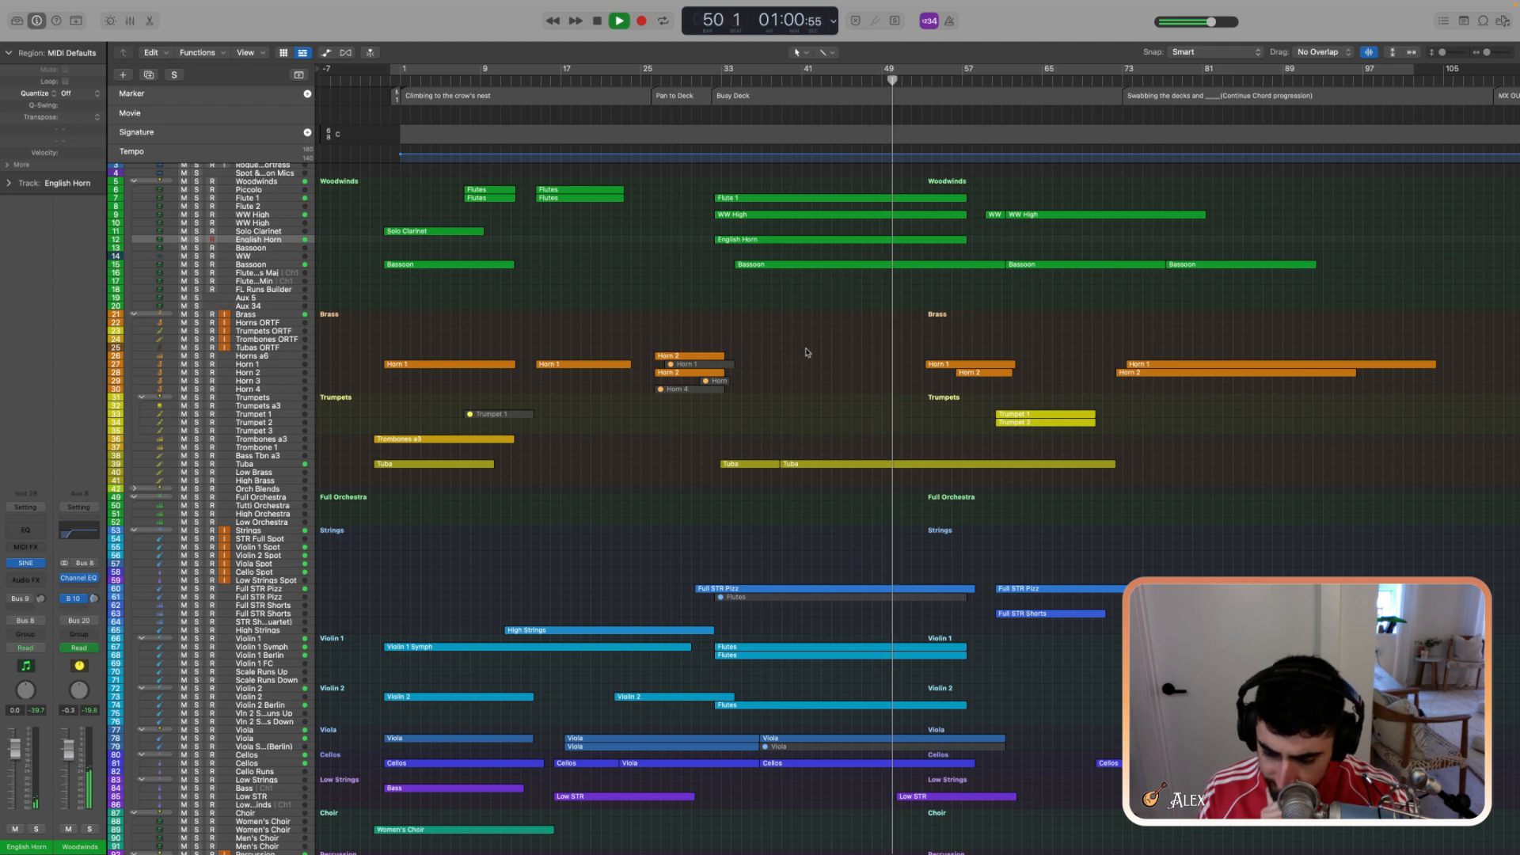
scroll(854, 410, "down", 10)
key("space")
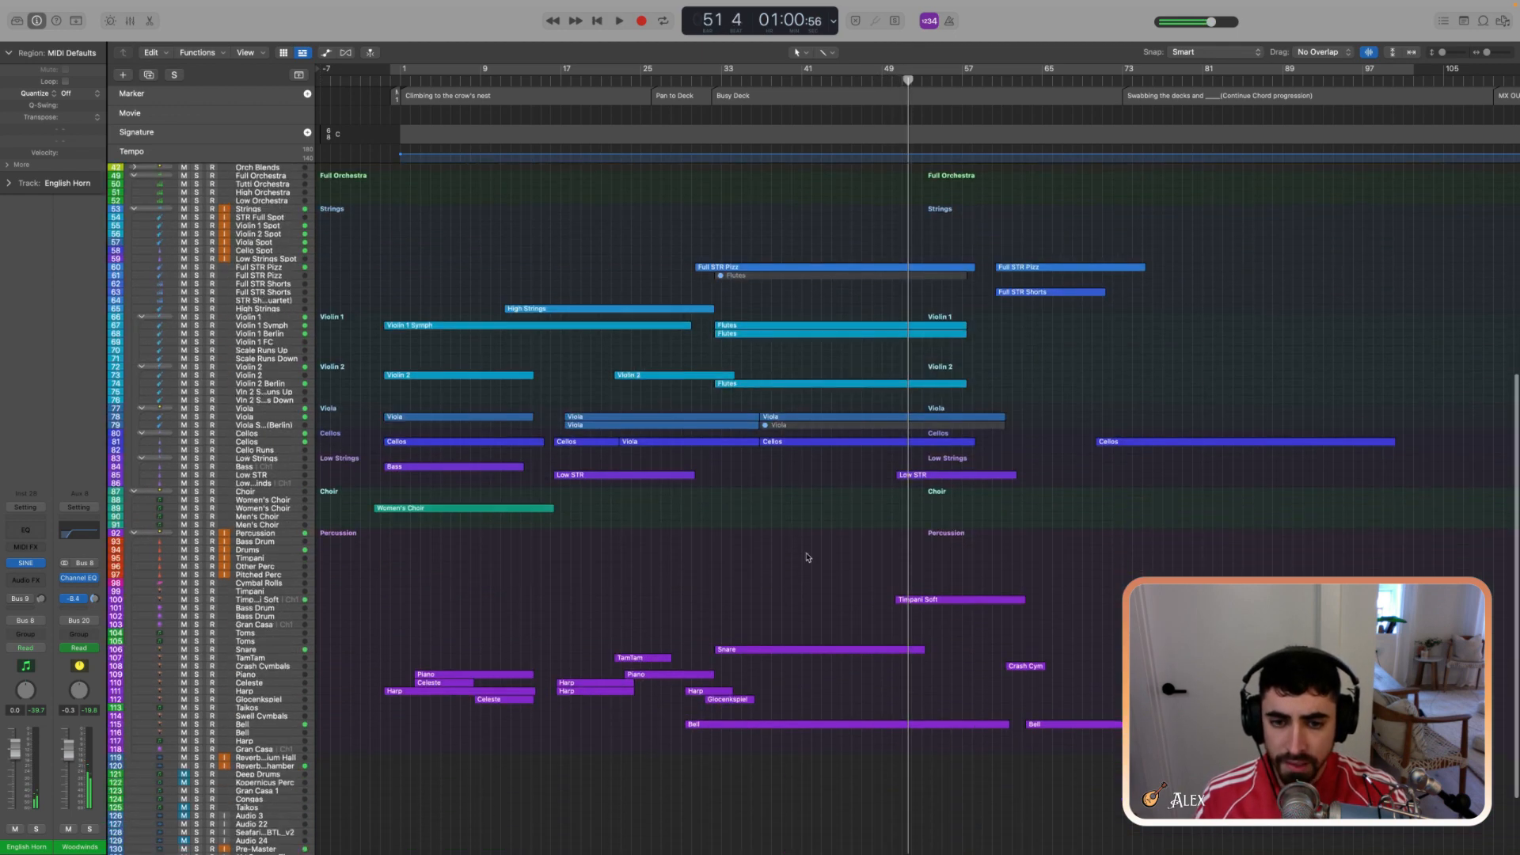
- Duplicate the Celesta track to create a new instrument track
scroll(633, 570, "right", 3)
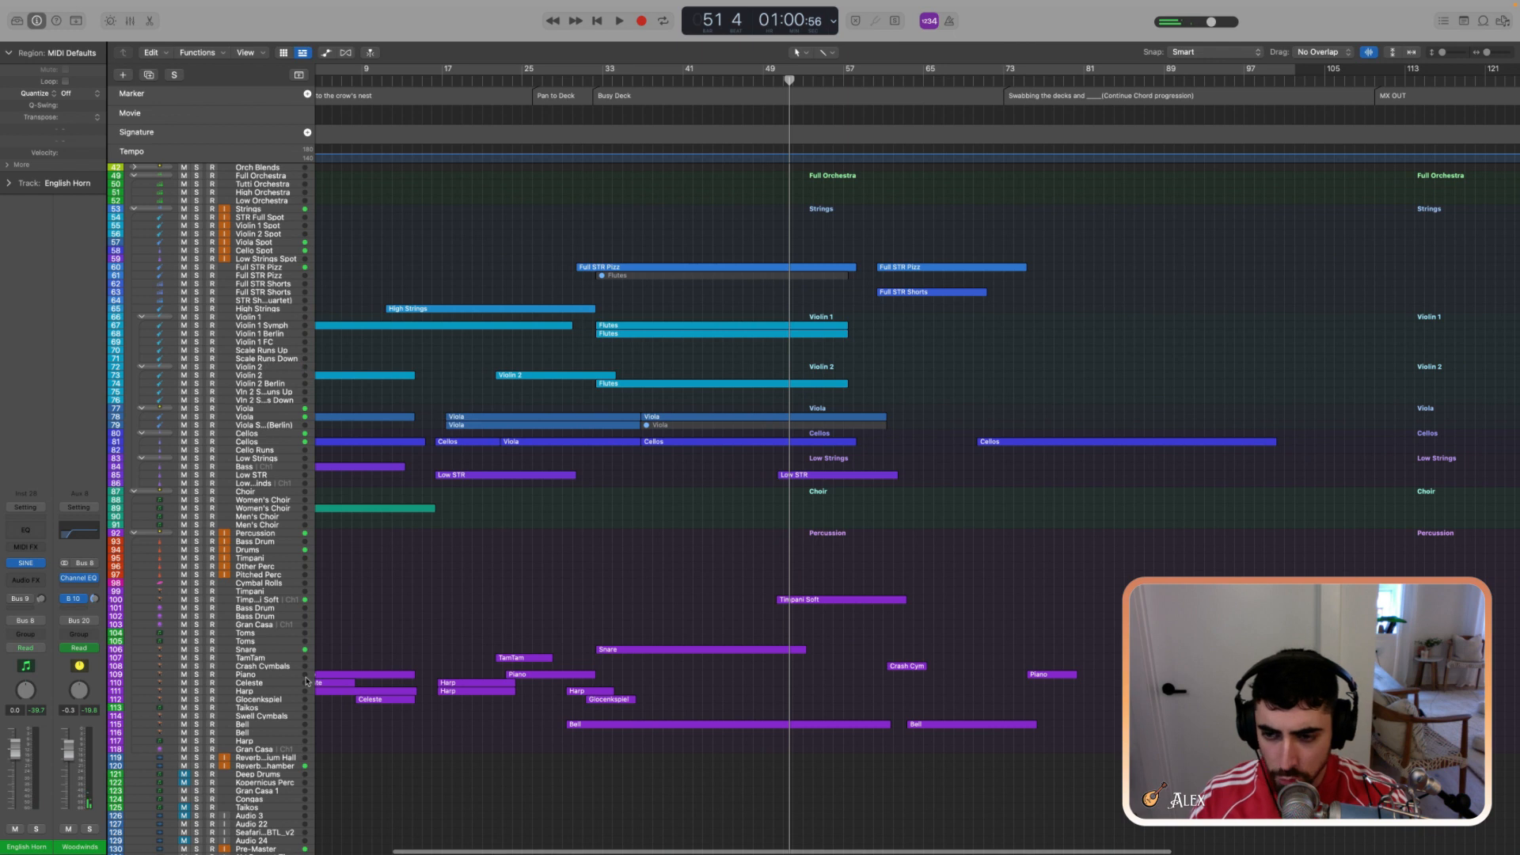
left_click(258, 684)
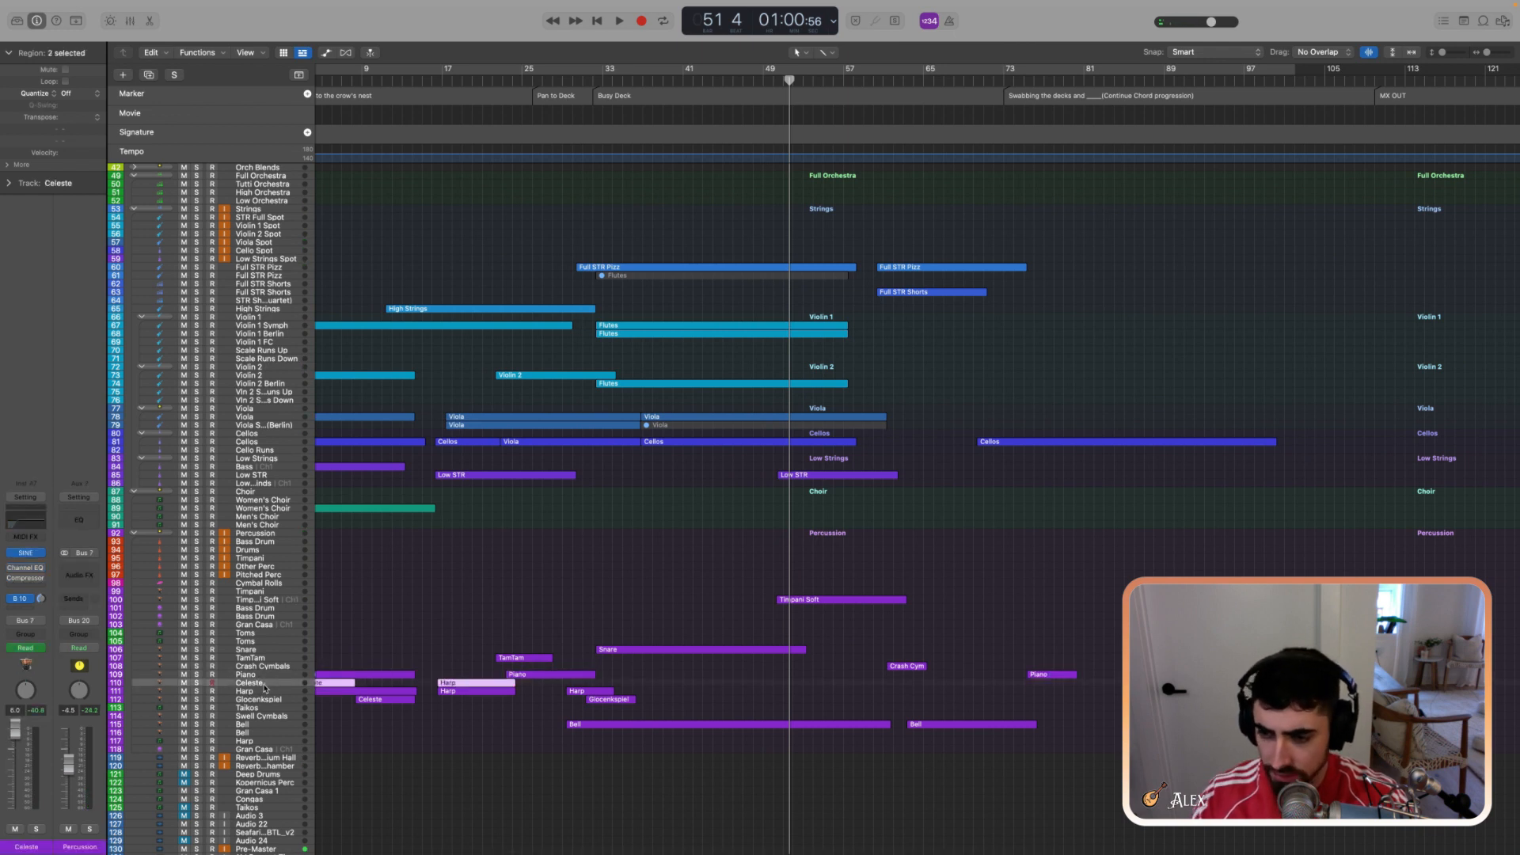
key("super+d")
double_click(268, 690)
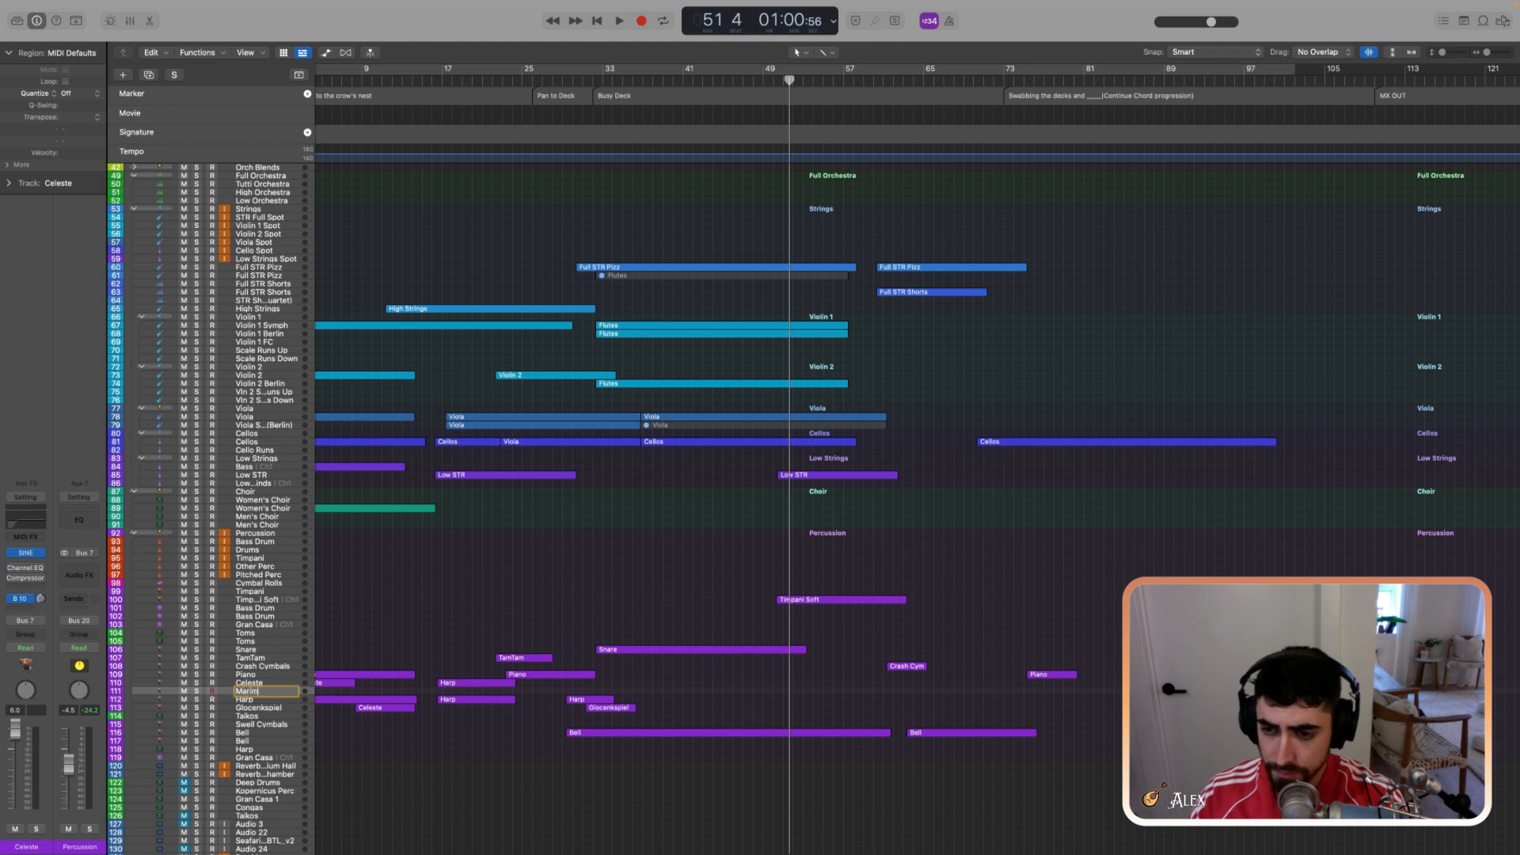
- Load the Berlin Percussion Marimba 'Single hits normal mallets' articulation in SINE Player on the Marimba track, removing Celesta
left_click(23, 554)
scroll(699, 529, "down", 10)
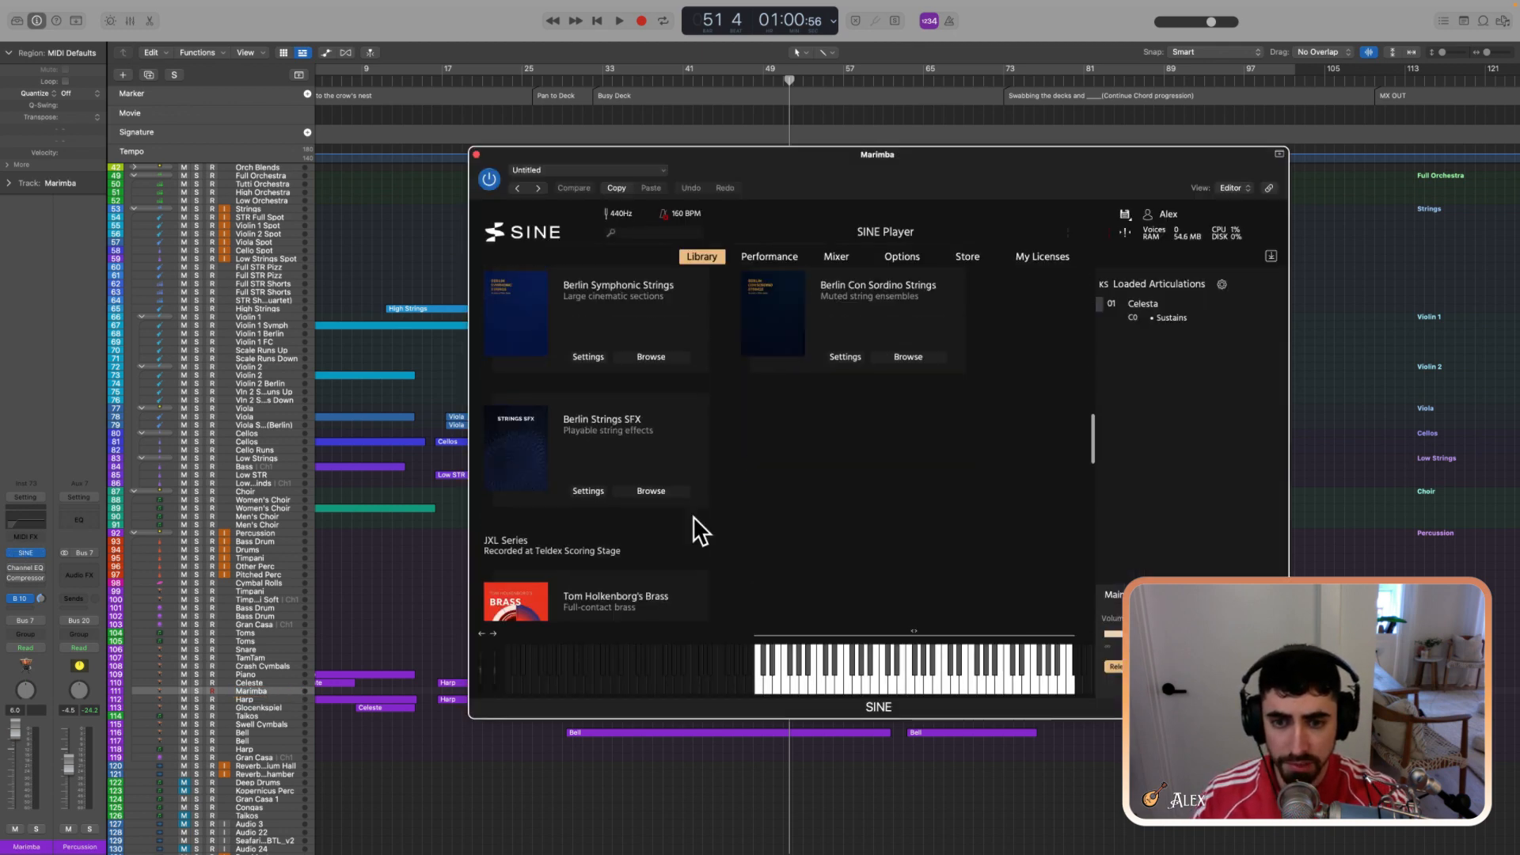
left_click(665, 448)
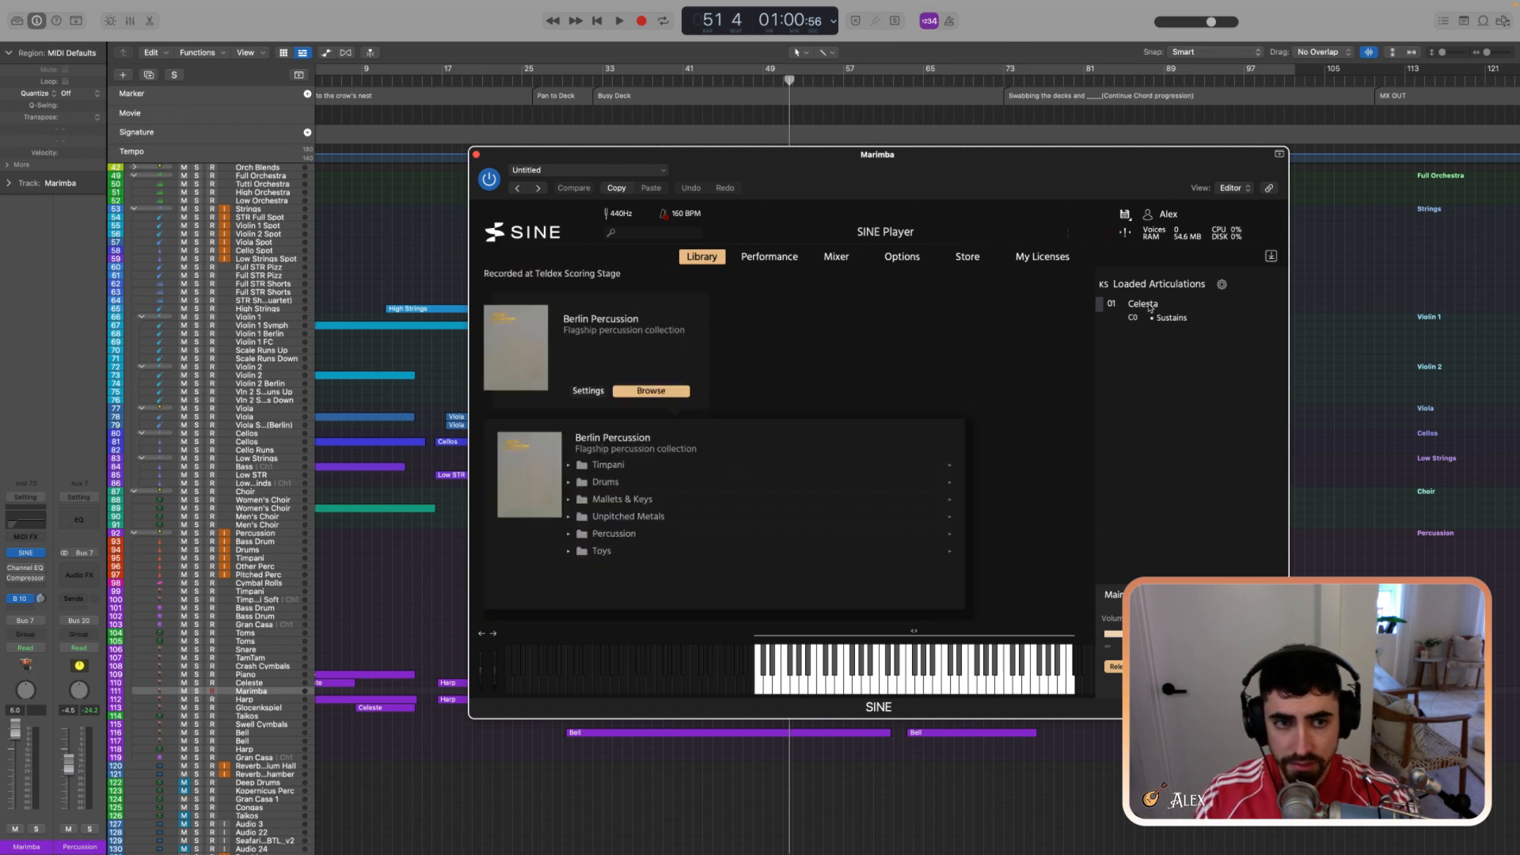
left_click_drag(1149, 304, 630, 517)
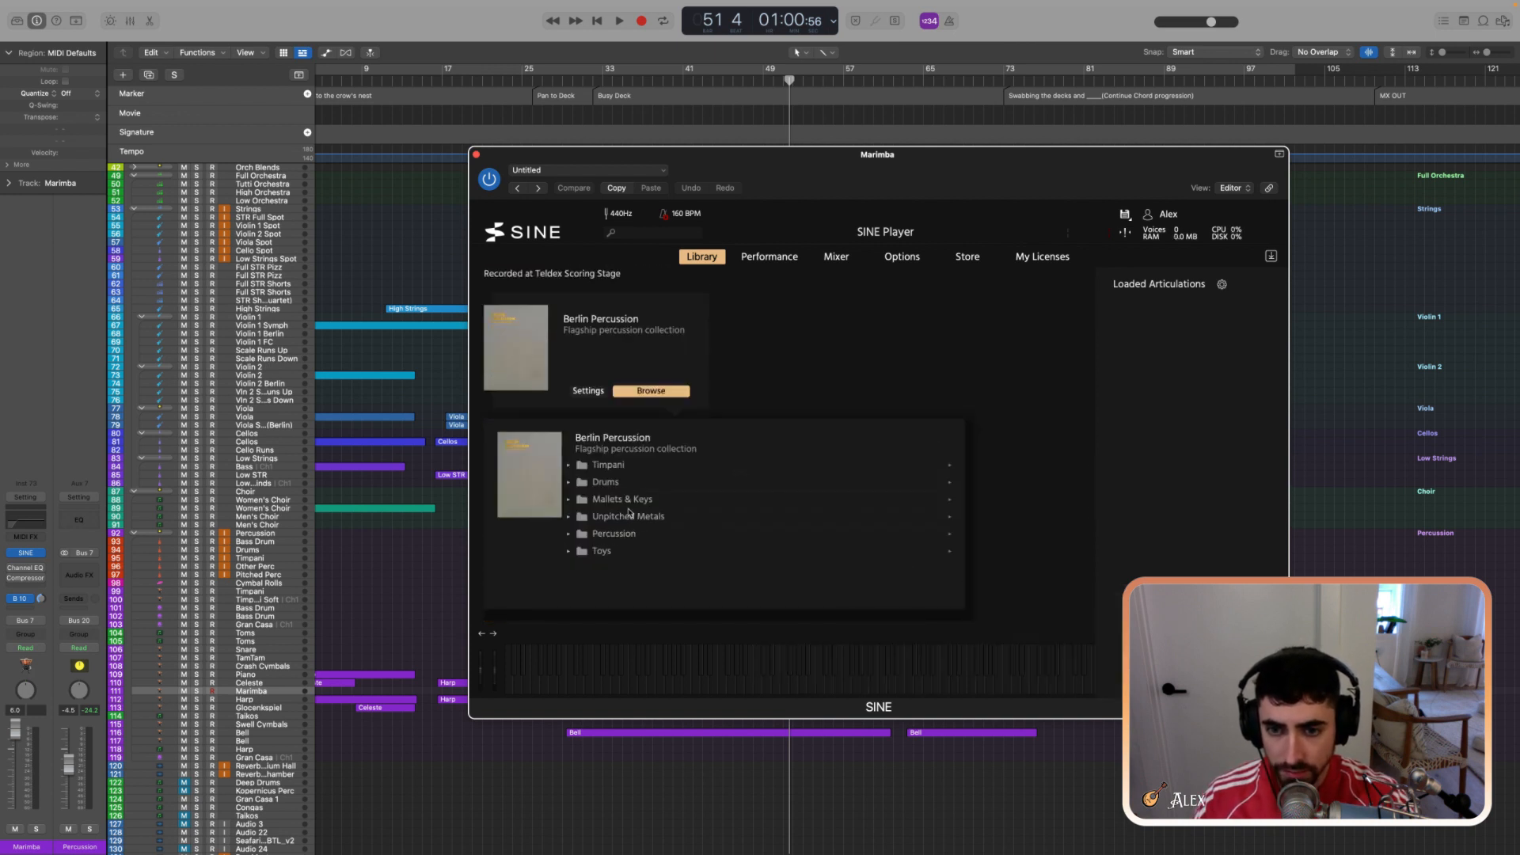
left_click(634, 500)
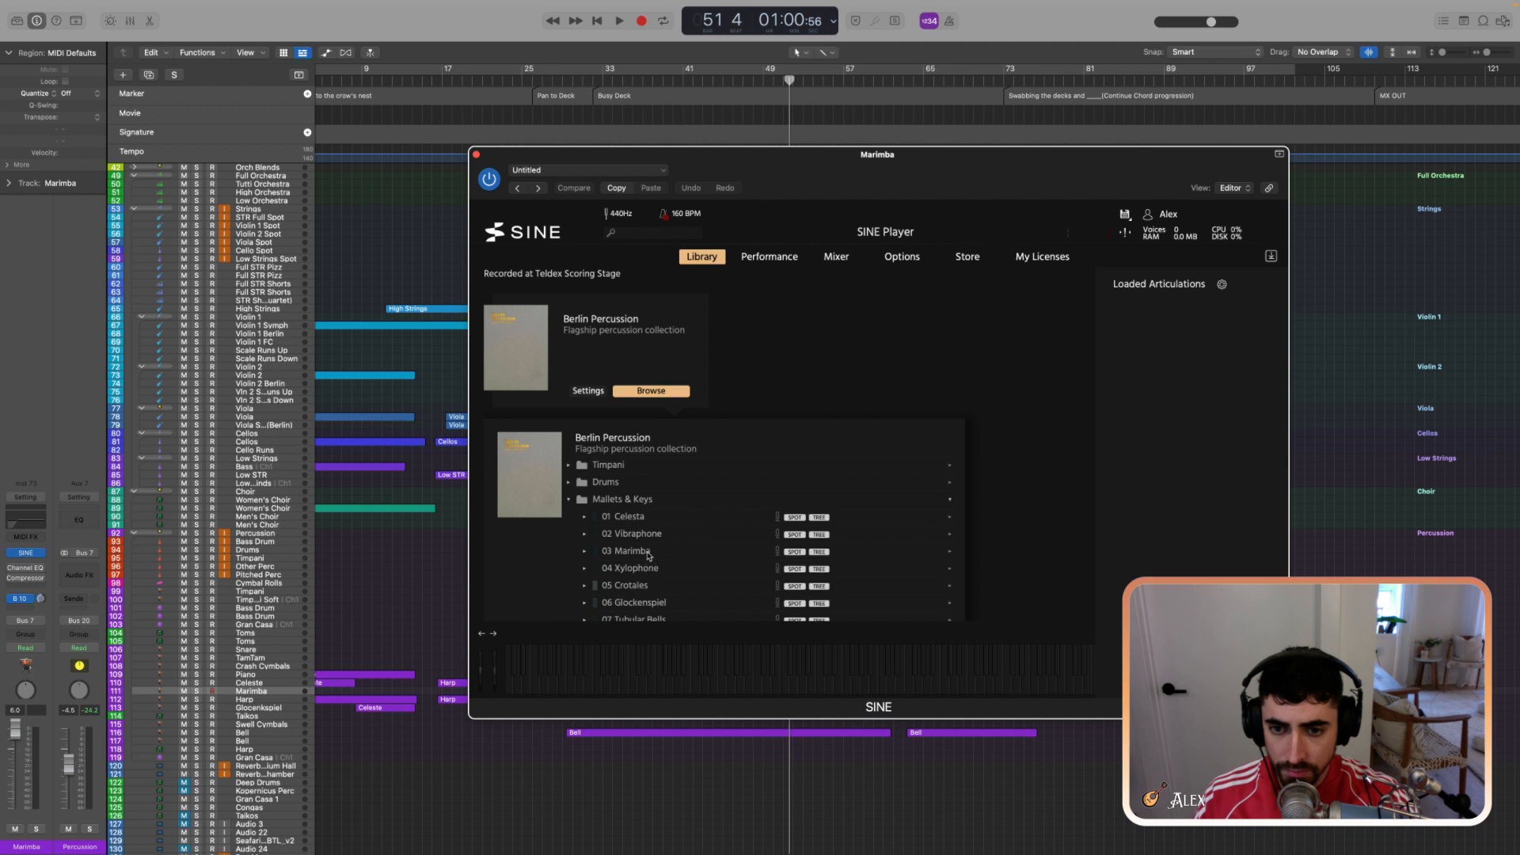
left_click(648, 552)
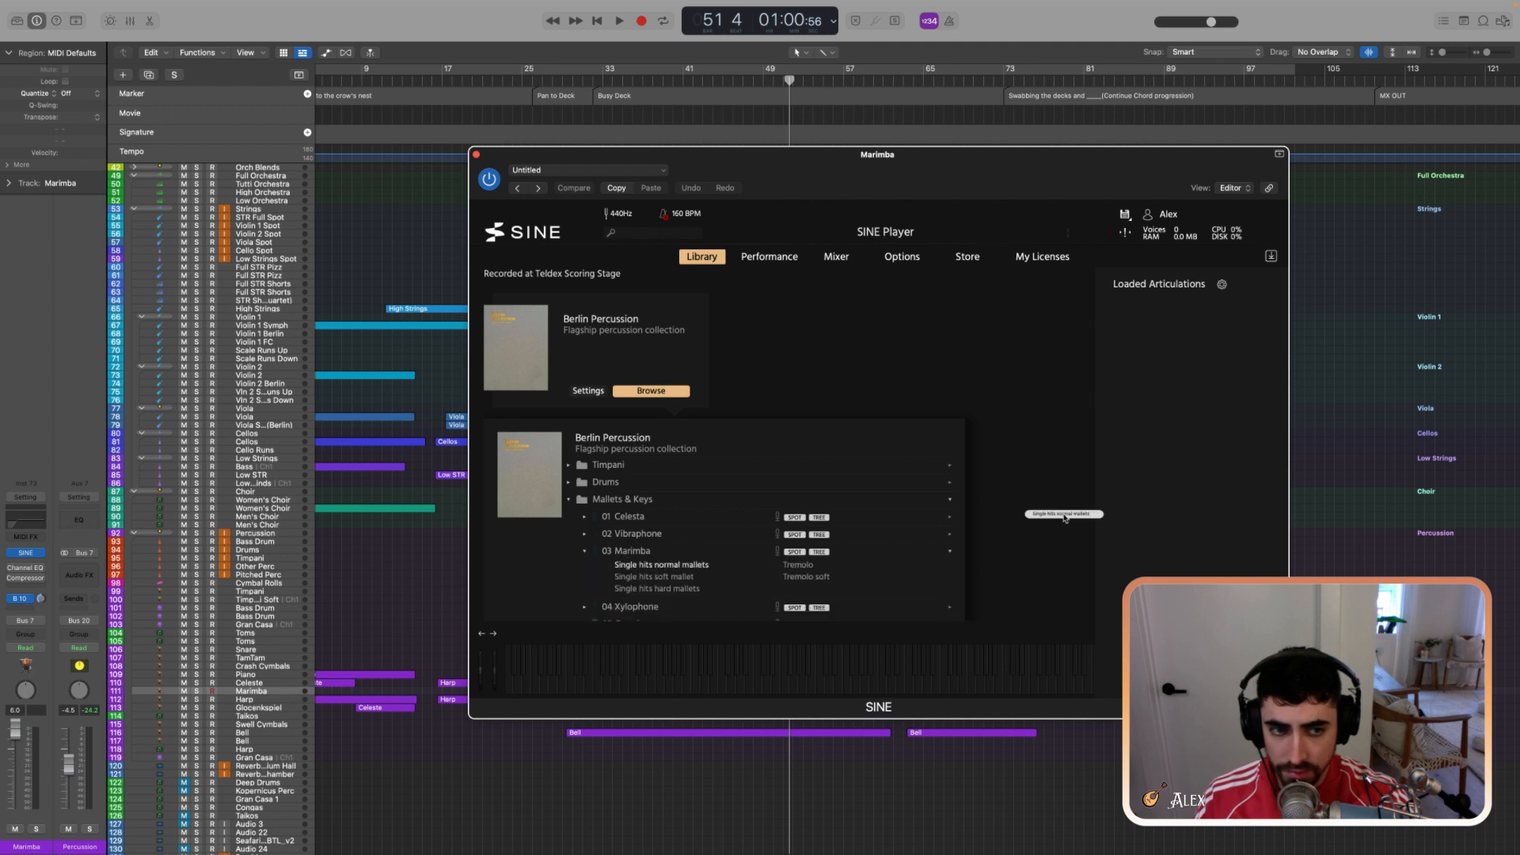
left_click_drag(896, 552, 1124, 504)
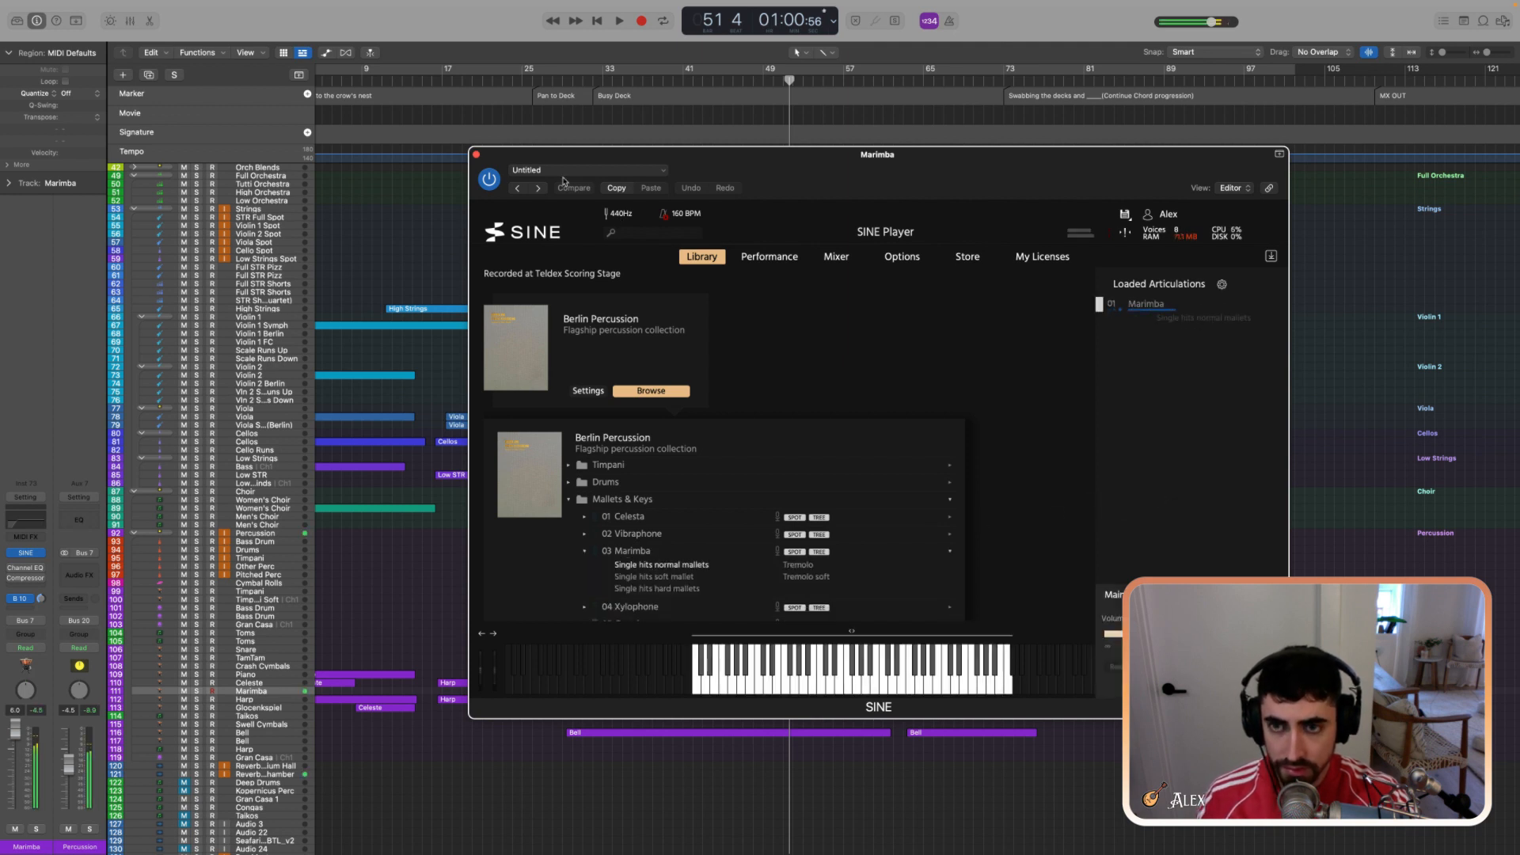
left_click(477, 155)
- Try moving a Flutes region from the Violin 1 track onto the Marimba track
key("space")
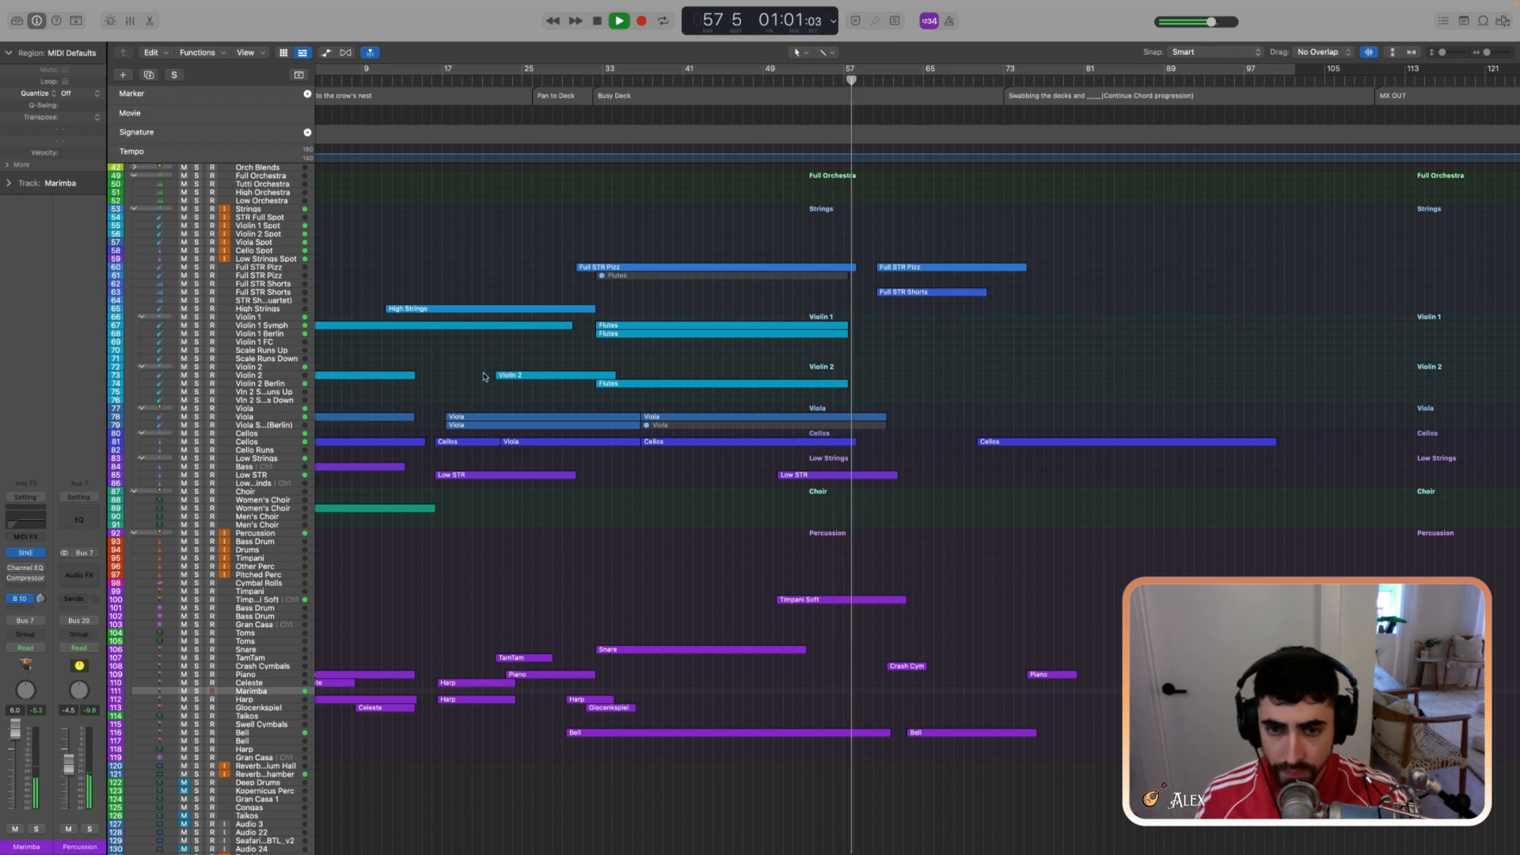
left_click_drag(654, 326, 654, 705)
key("space")
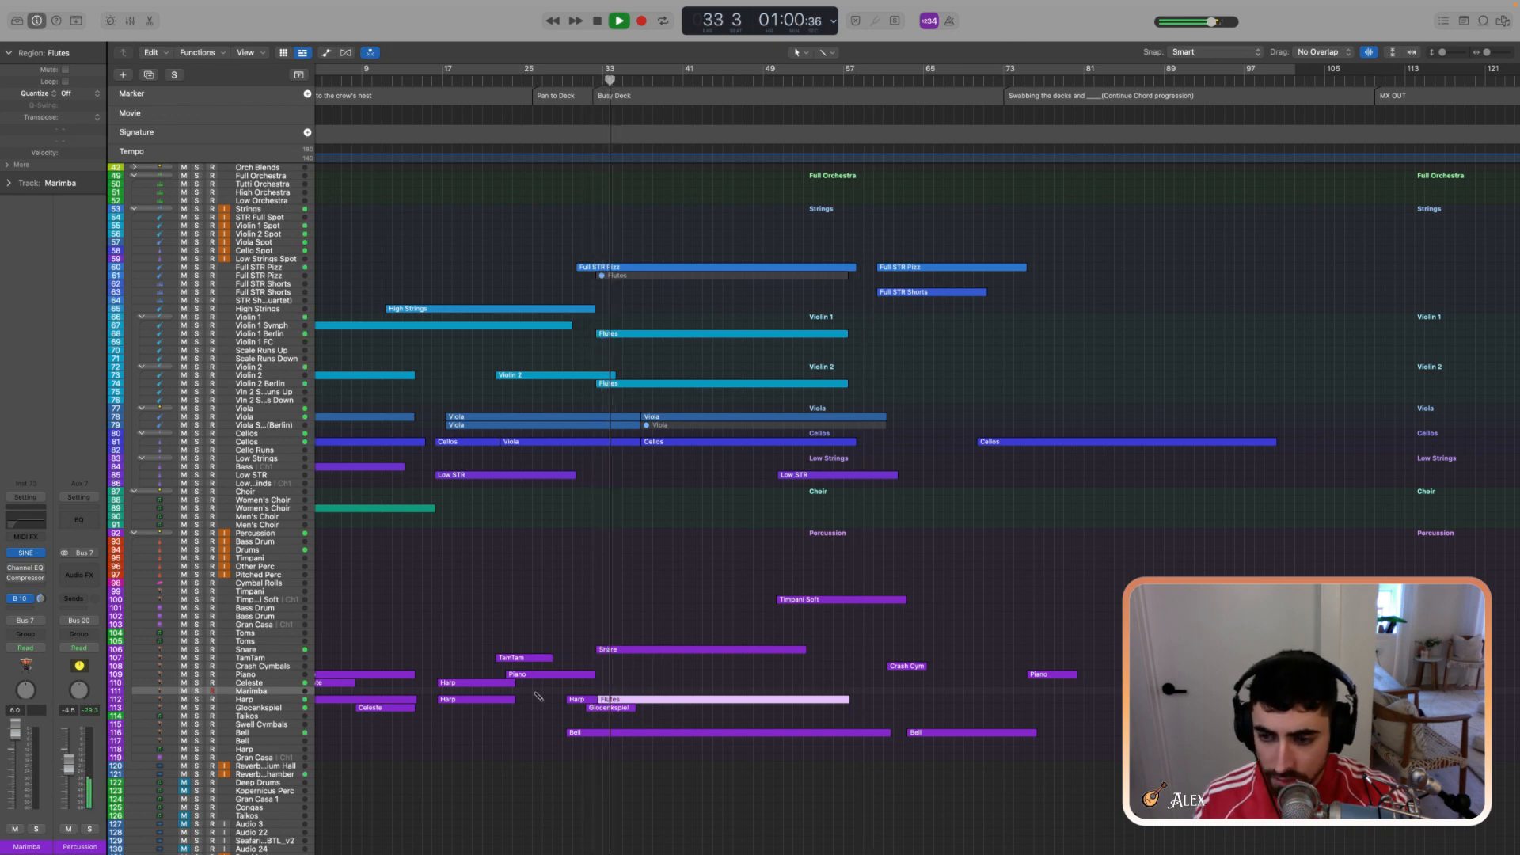
key("super+z")
- Move the upper Flutes region from the Violin 1 track onto the Marimba track
key("space")
key("super+Right")
key("super+Right")
key("super+Right")
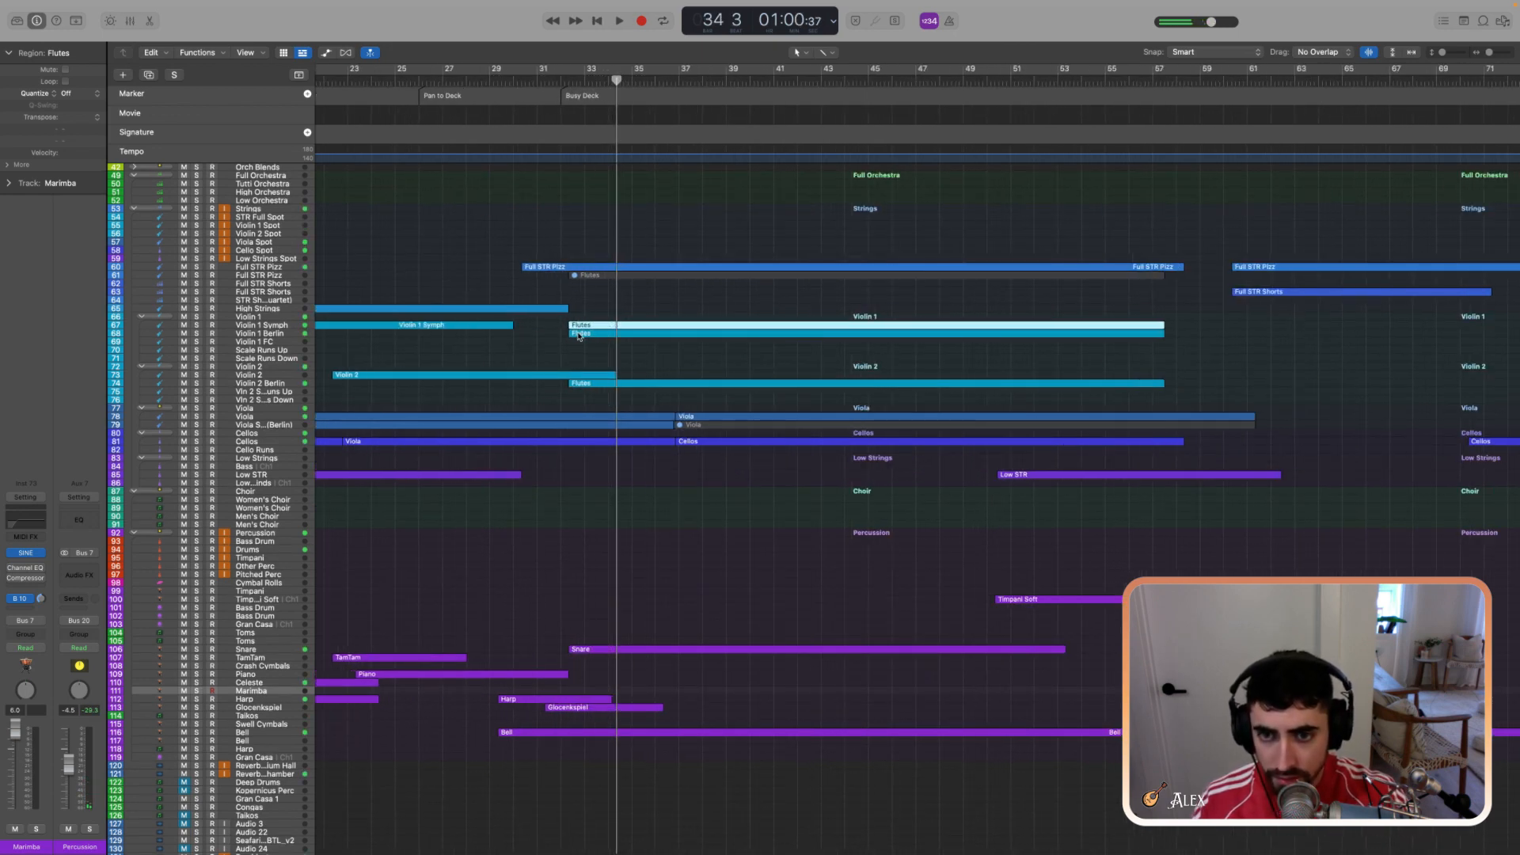
left_click_drag(591, 328, 588, 689)
key("space")
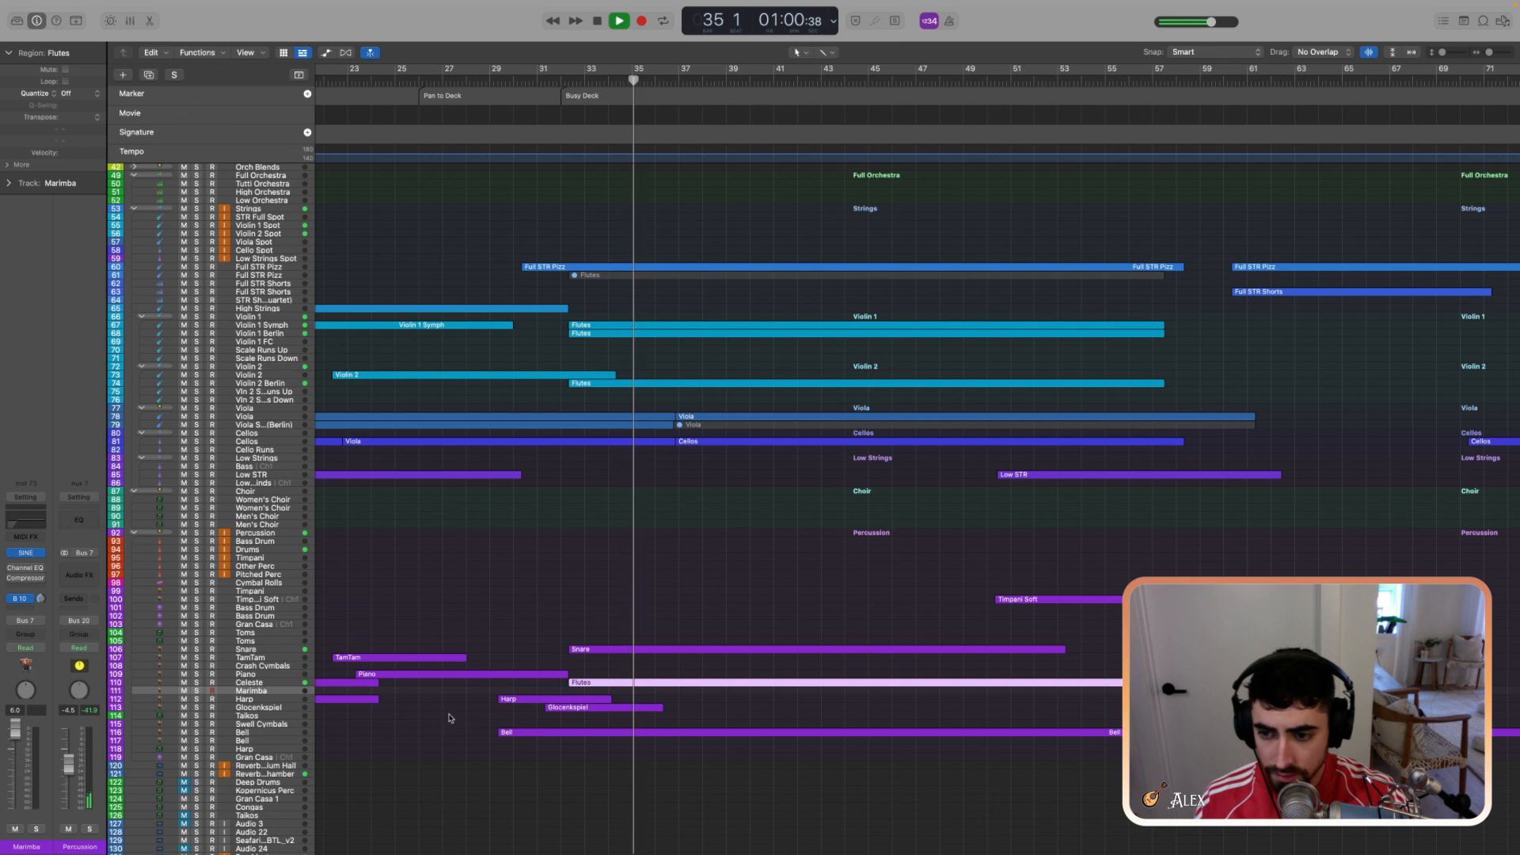
key("space")
left_click_drag(639, 686, 631, 695)
key("space")
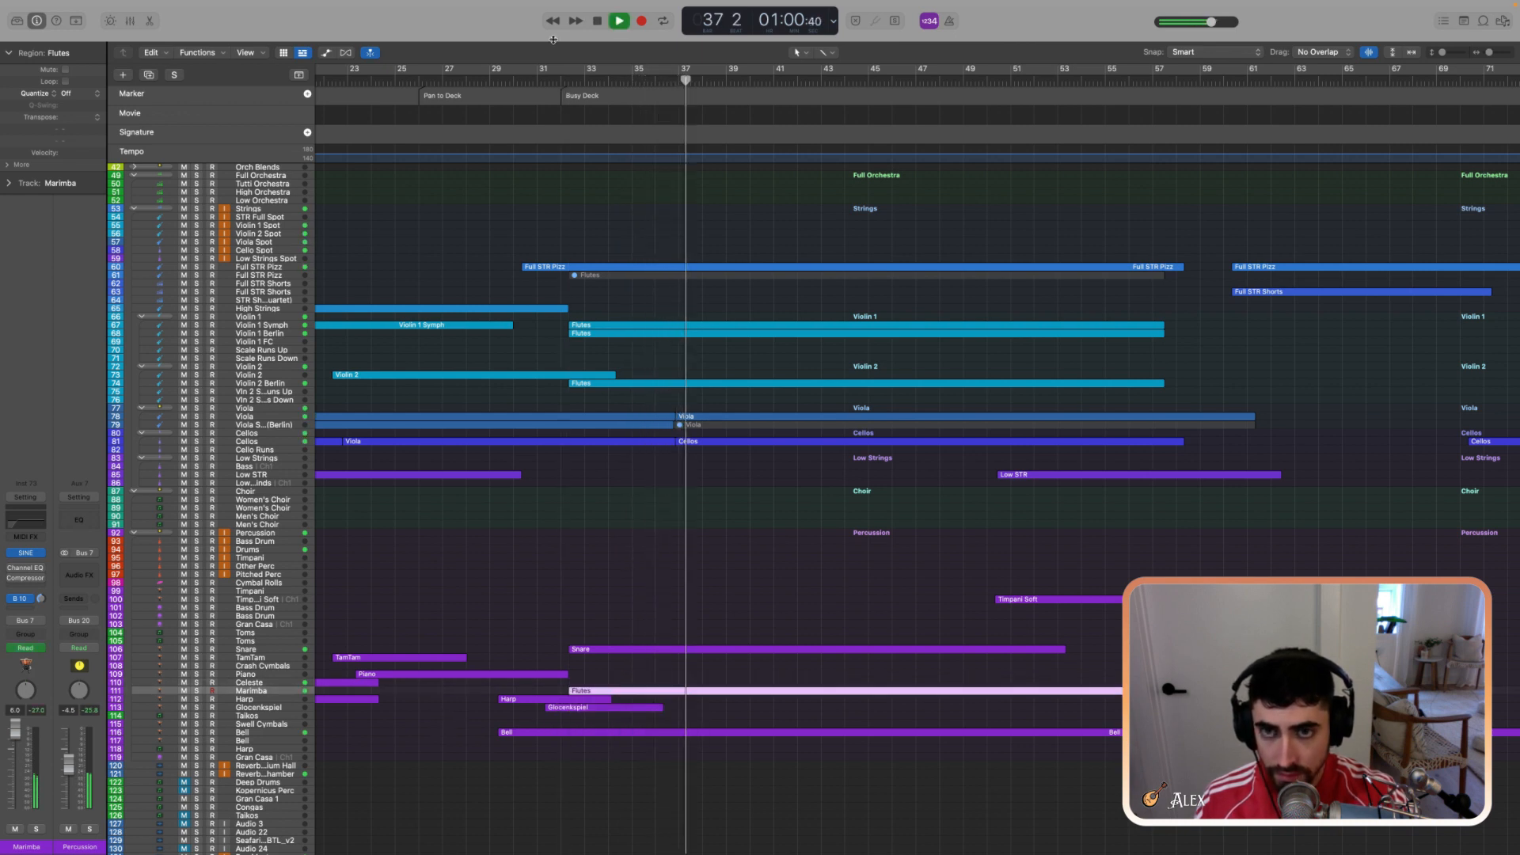
- Open the Flutes region on the Marimba track in the piano roll and set all note velocities to 22
key("alt+comma")
left_click(777, 590)
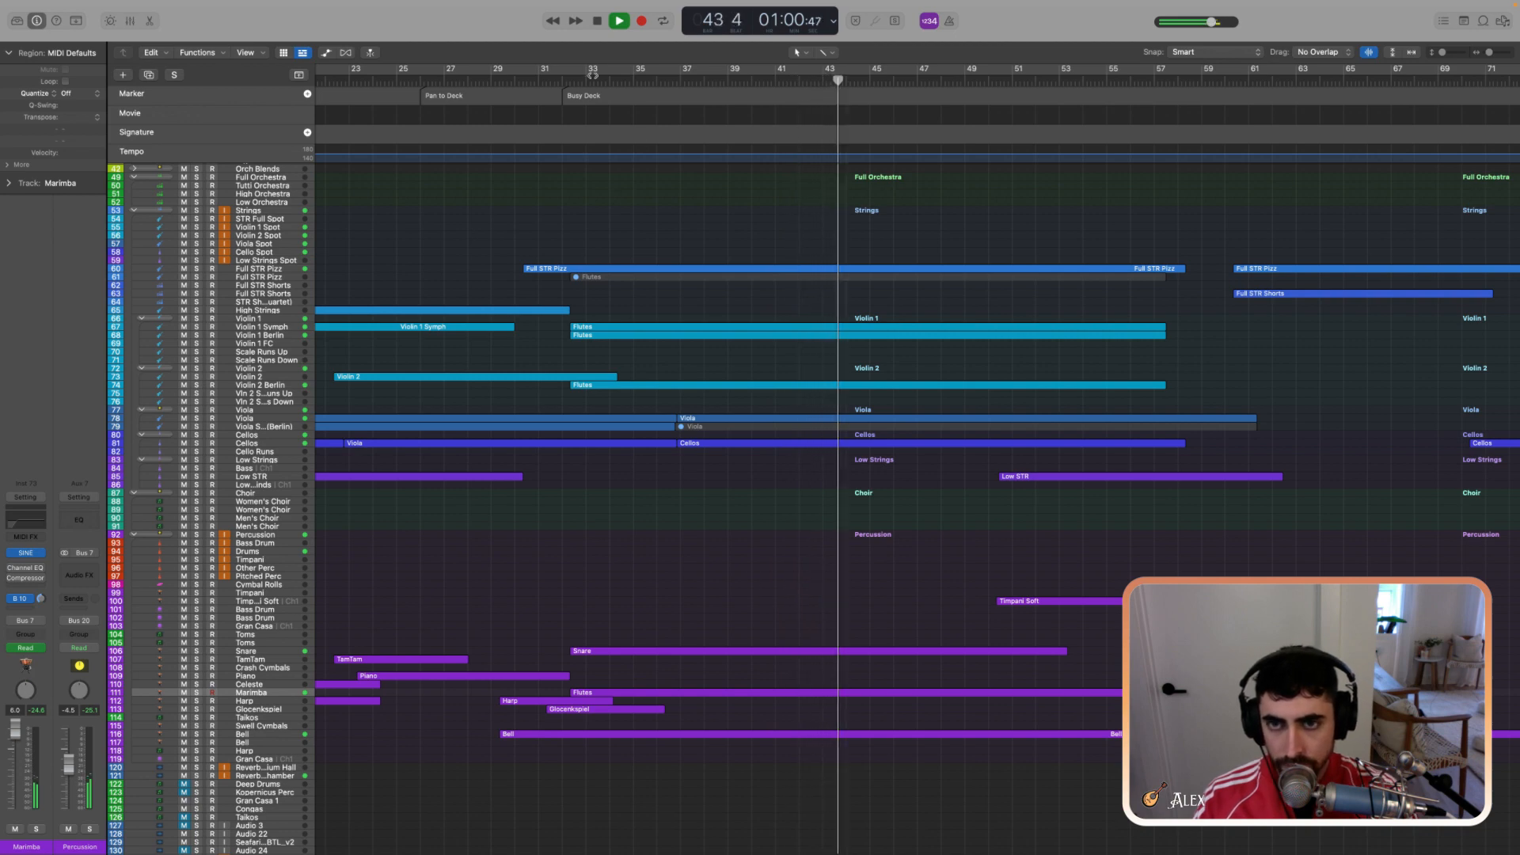
left_click(546, 80)
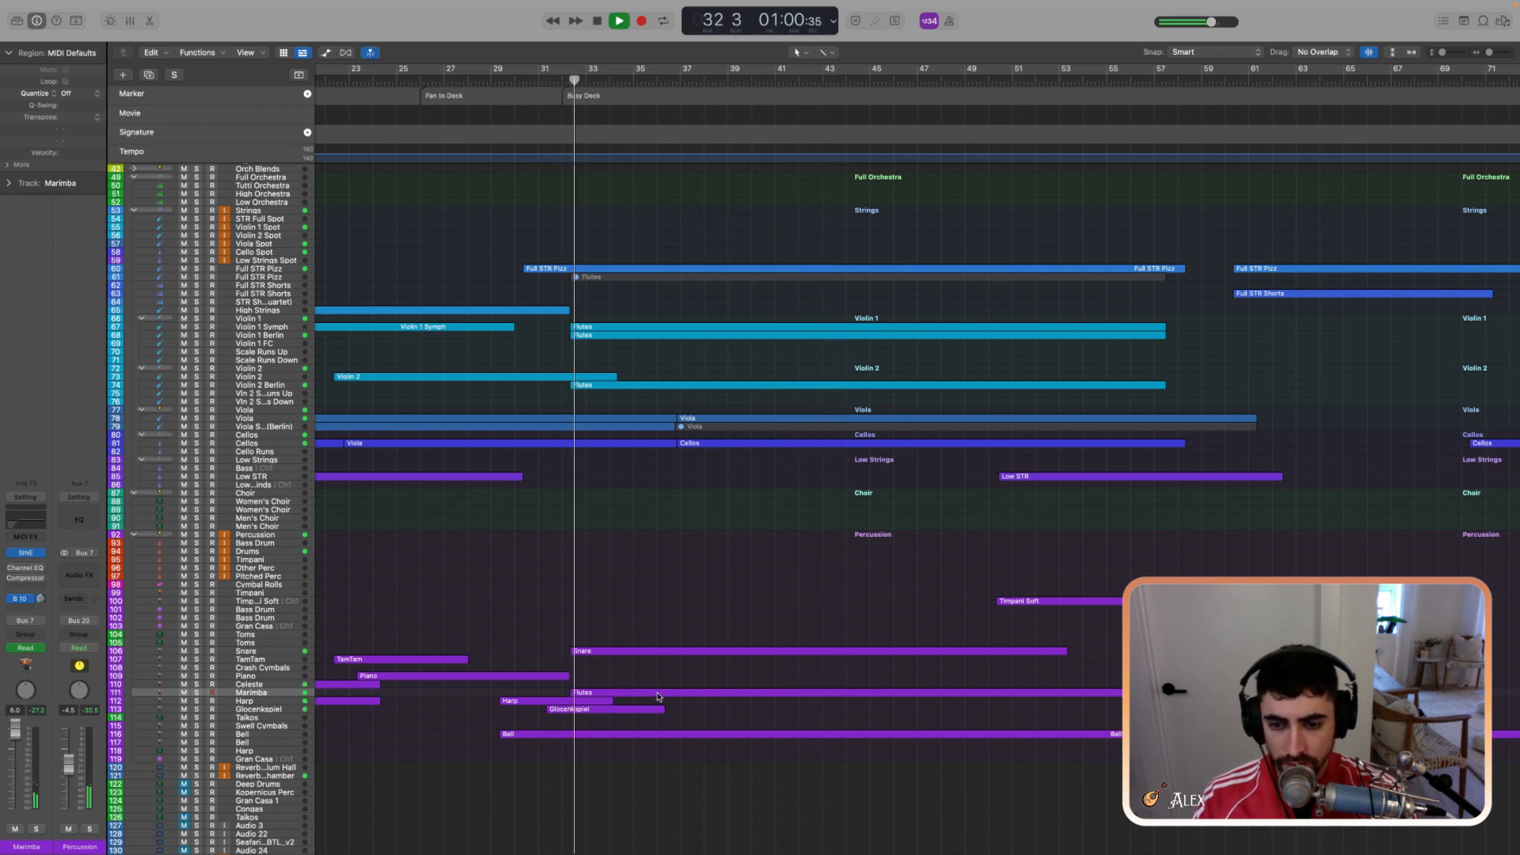
left_click(658, 693)
key("ctrl+Right")
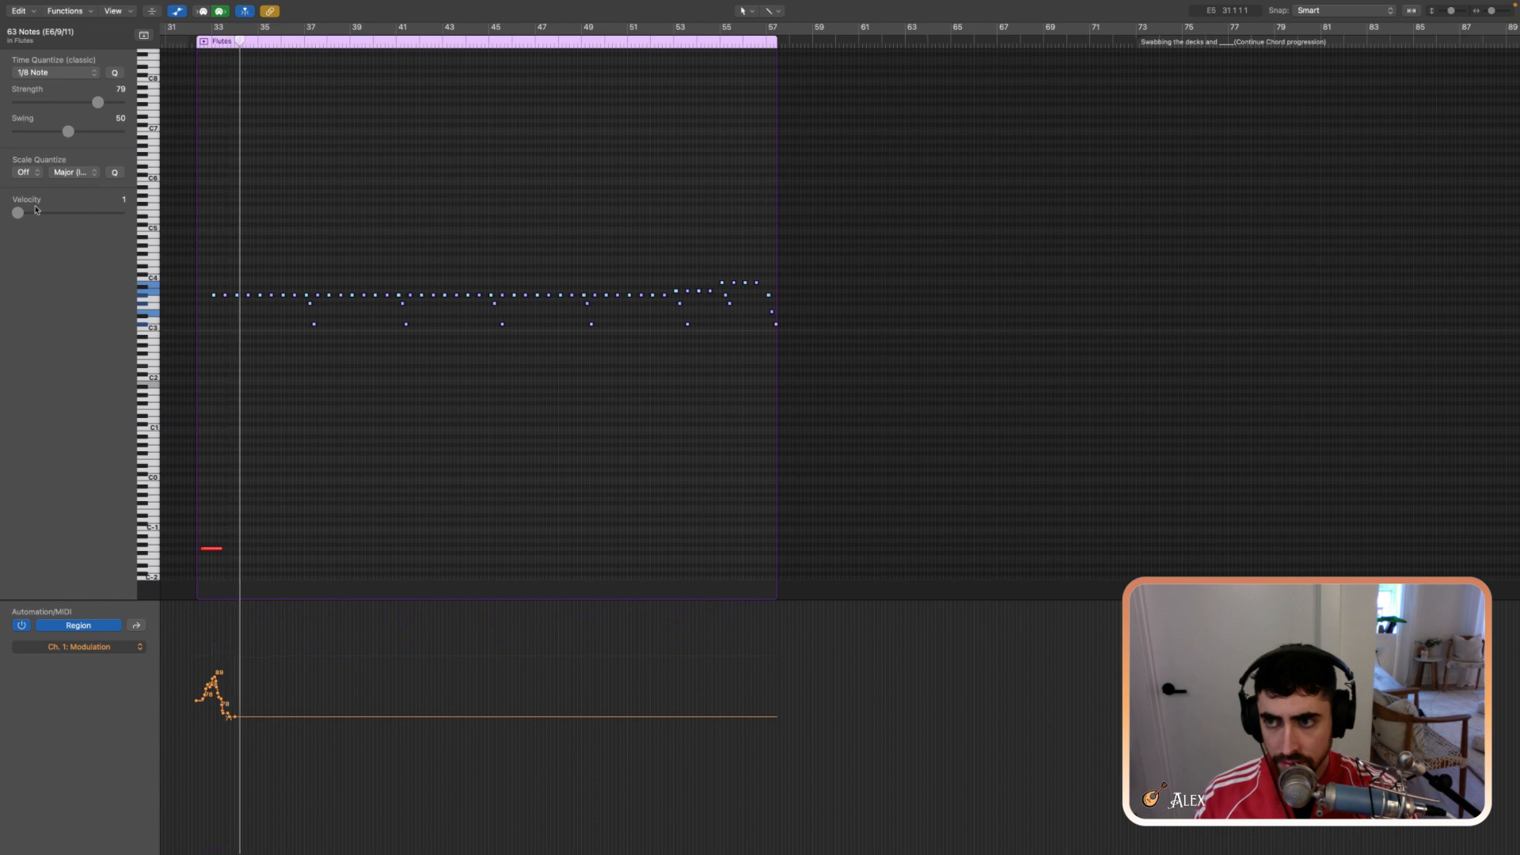
left_click(26, 213)
left_click_drag(27, 215, 42, 217)
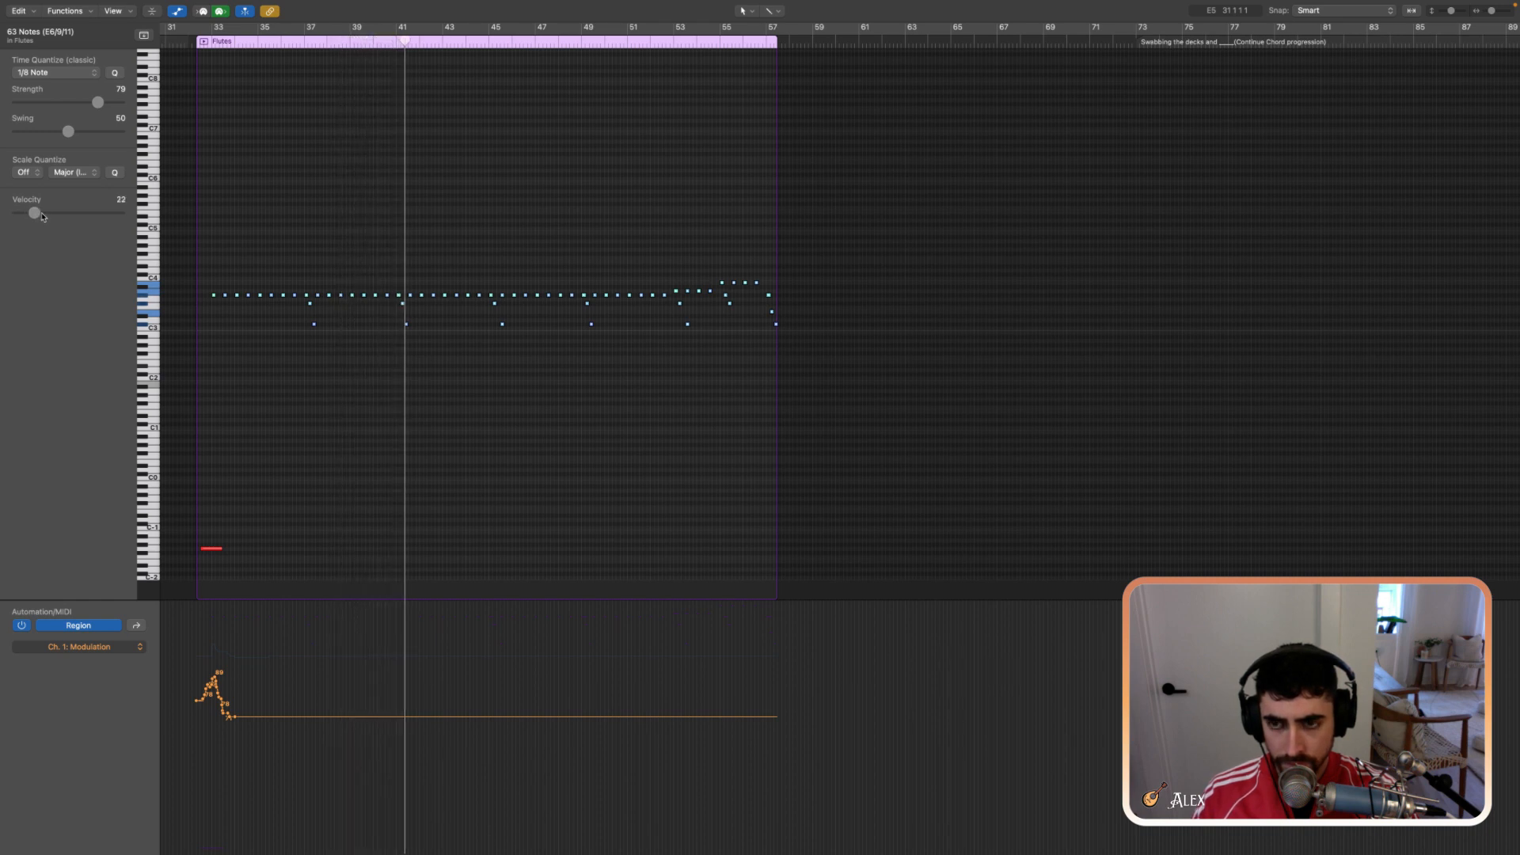
- Double the Flutes notes an octave apart on the Marimba region, then close the piano roll
left_click_drag(1041, 231, 181, 398)
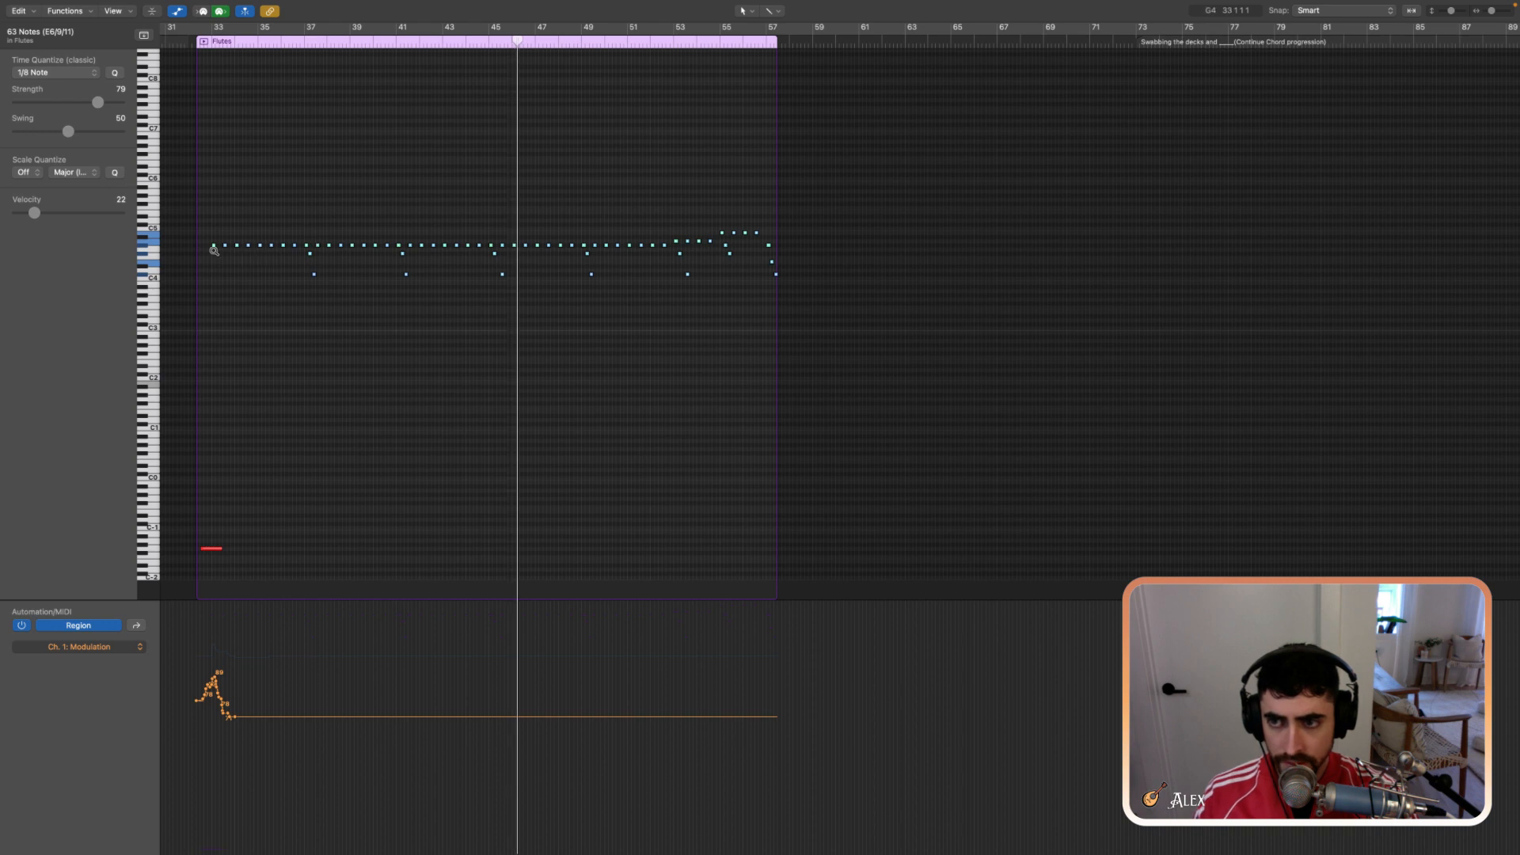
left_click_drag(213, 248, 213, 296)
key("super+Left")
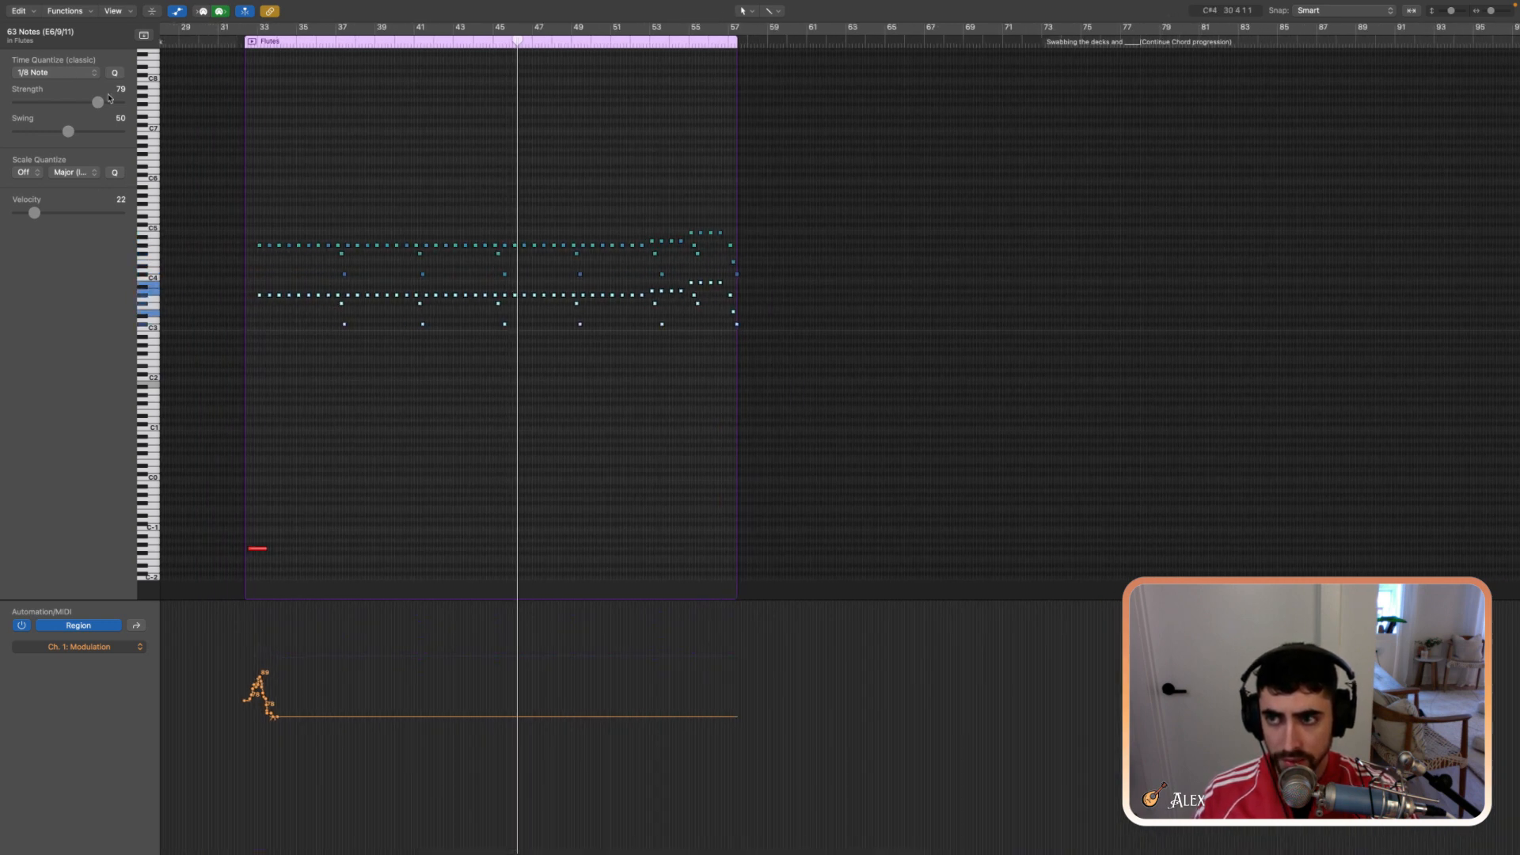
left_click(233, 41)
key("super+w")
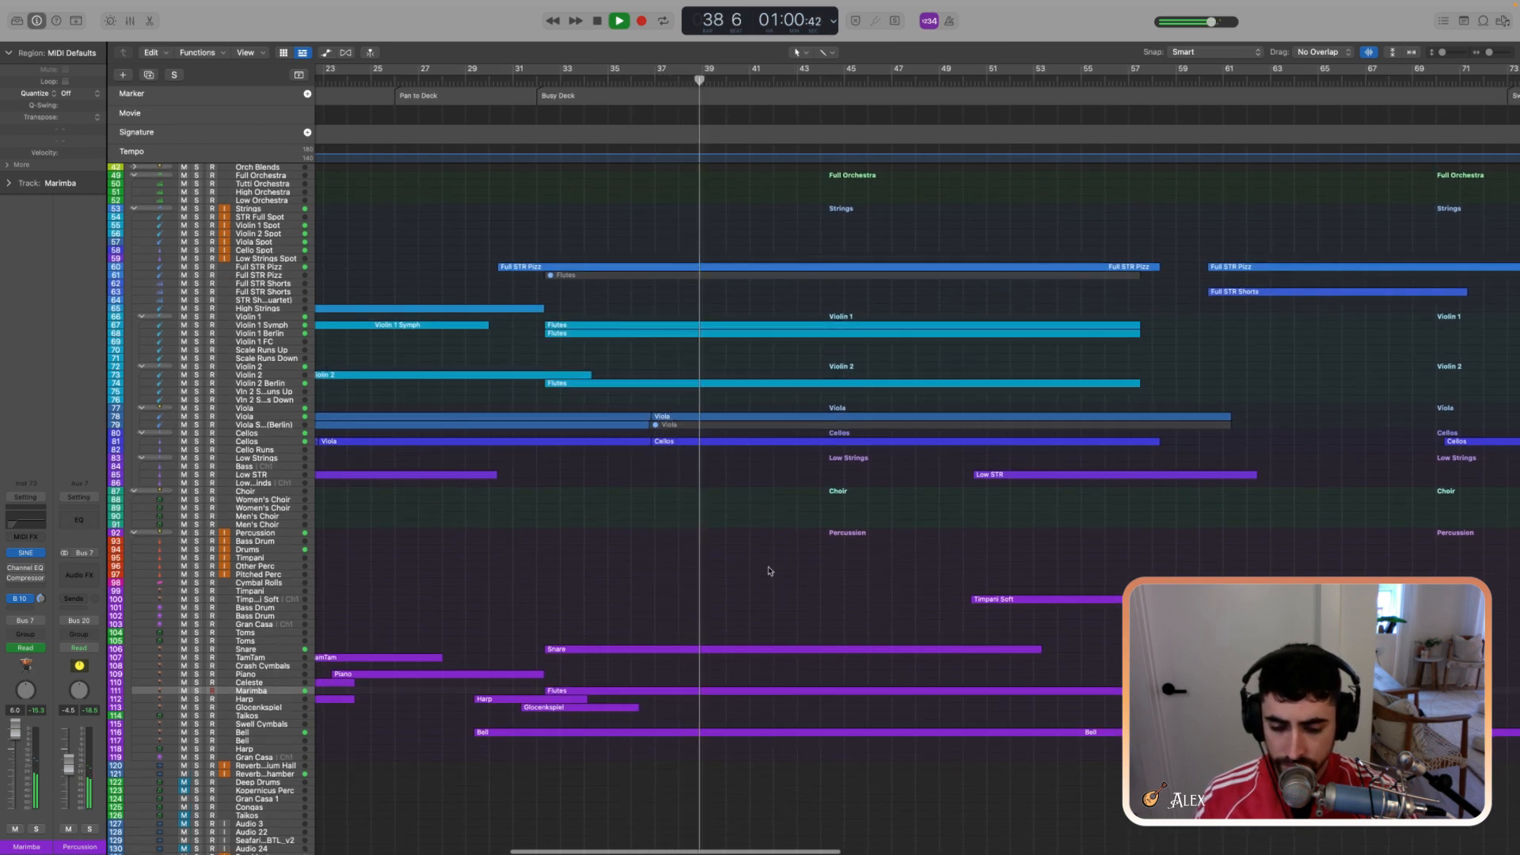
- Reopen the Marimba track's Flutes region in the piano roll to check its notes
left_click(697, 690)
double_click(697, 691)
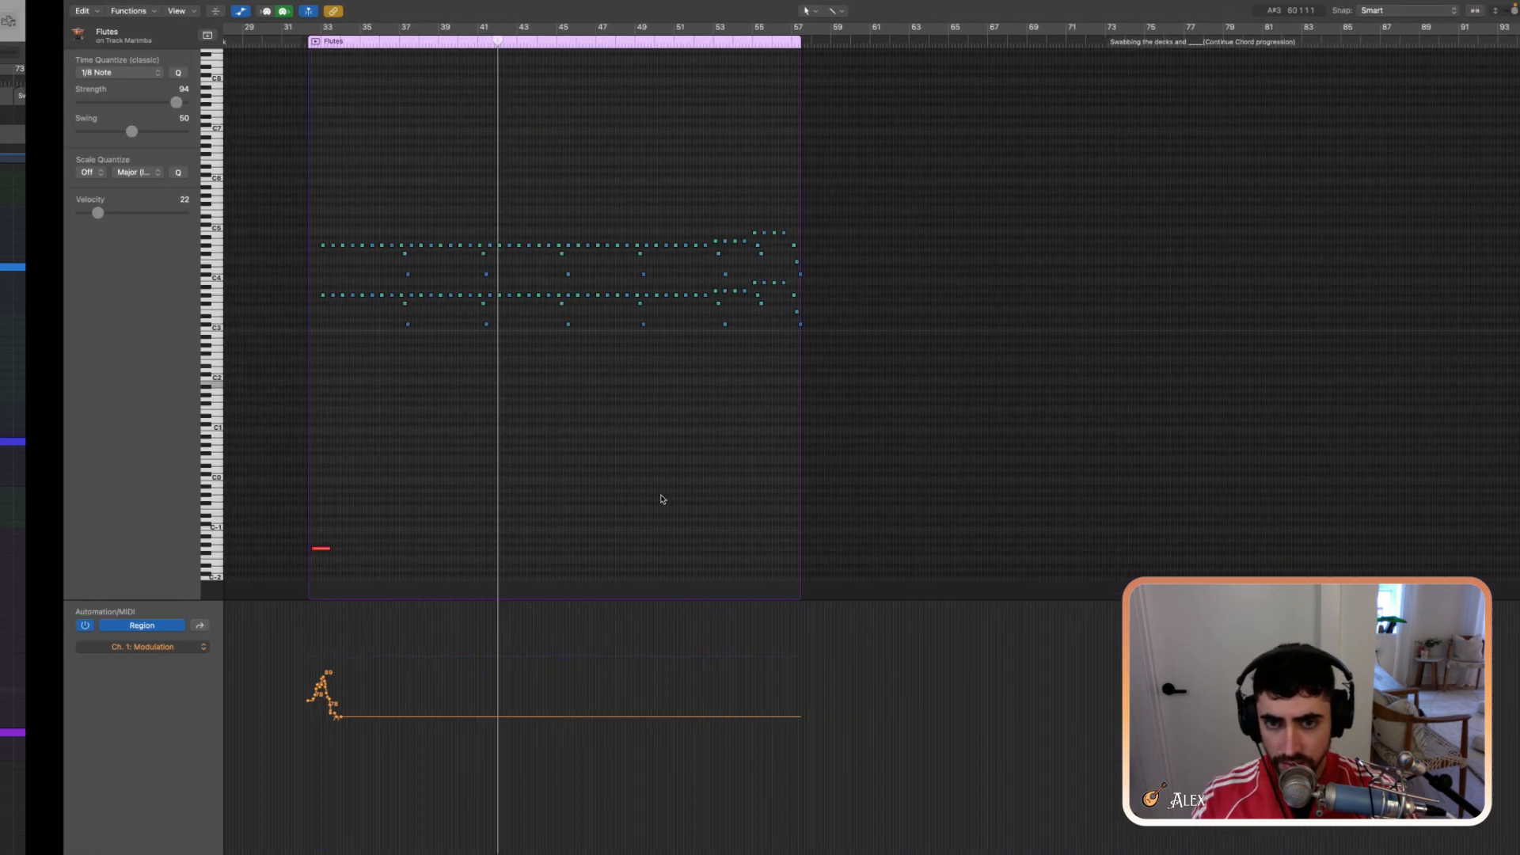
left_click_drag(820, 276, 207, 501)
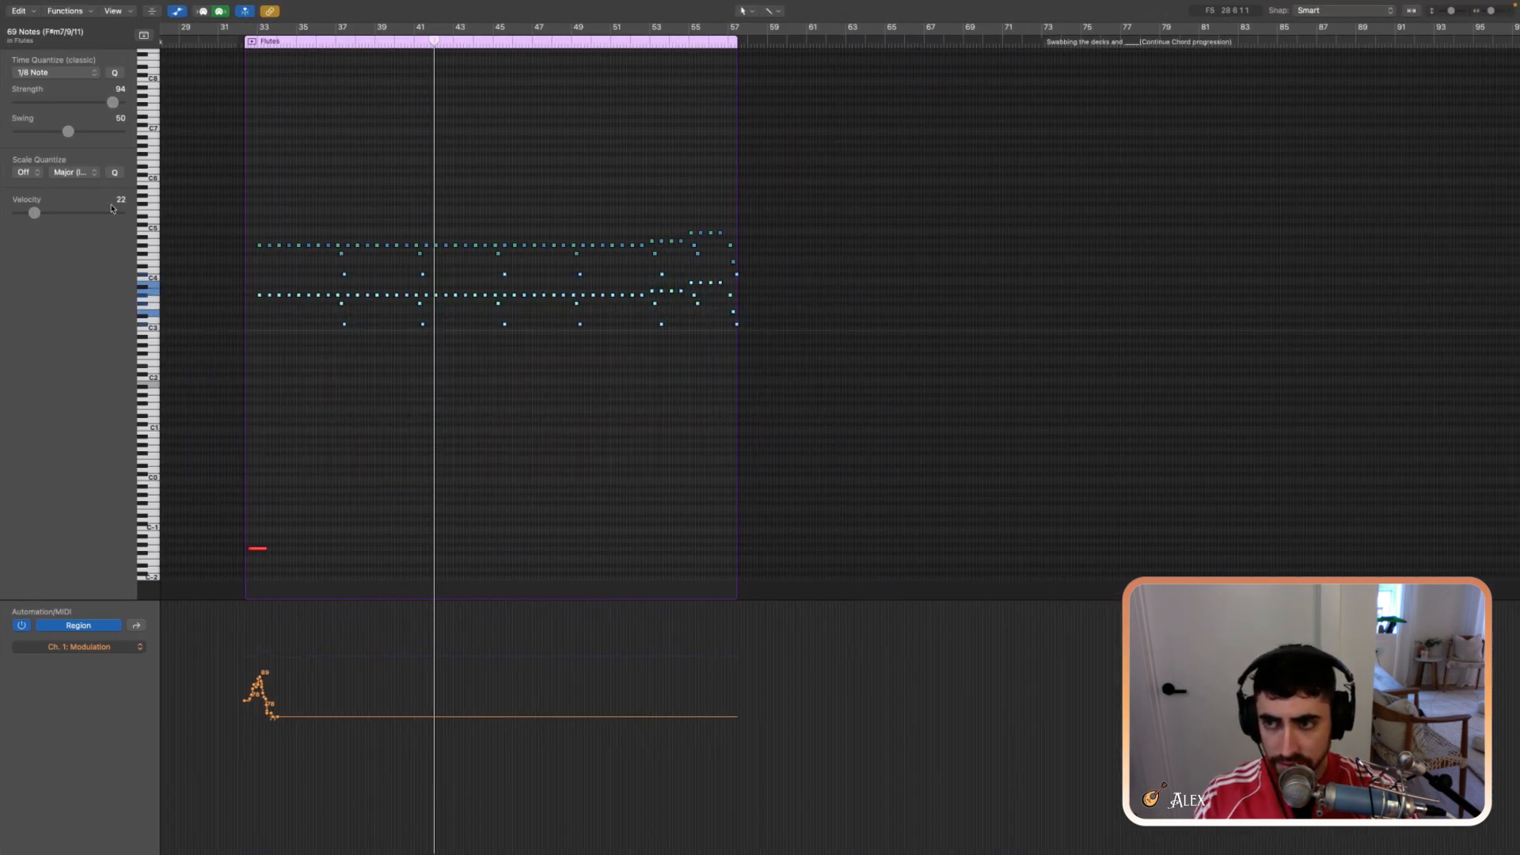
left_click(569, 115)
key("super+w")
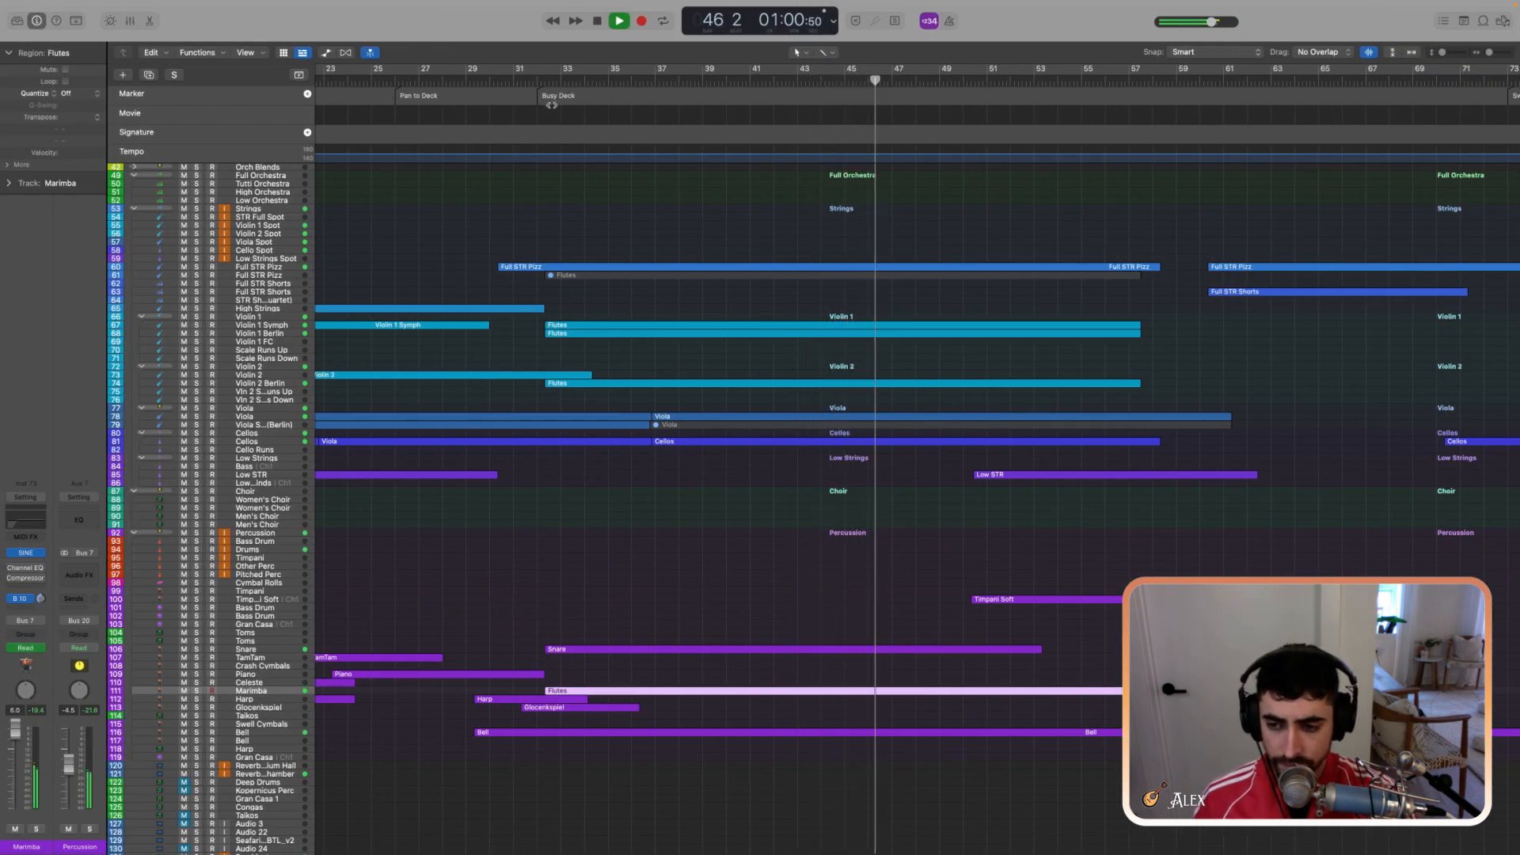
- Play the arrangement from the beginning to listen
scroll(753, 292, "left", 3)
key("space")
scroll(618, 228, "left", 8)
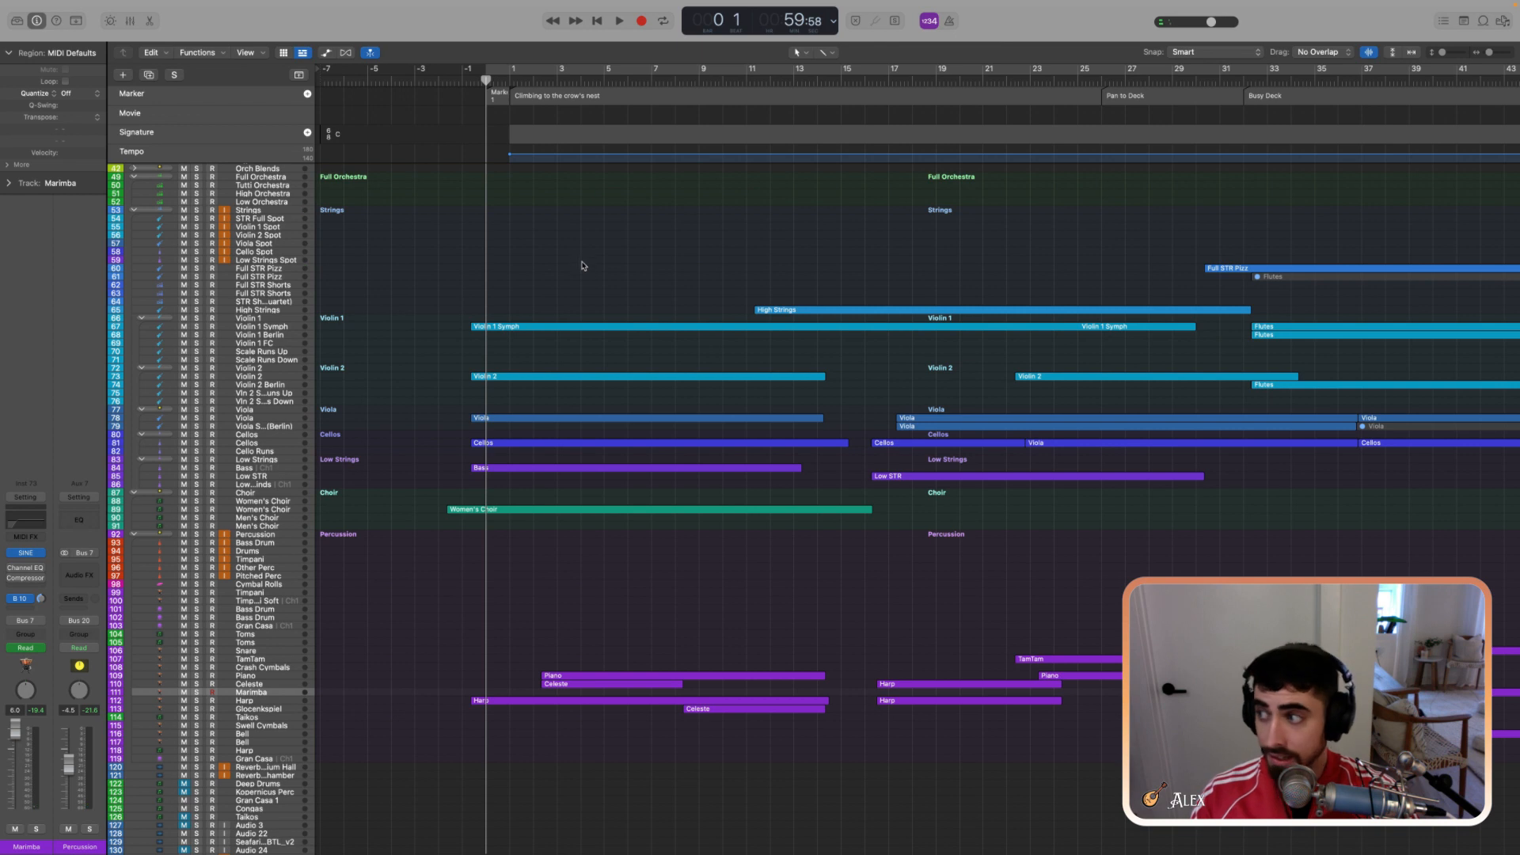
key("space")
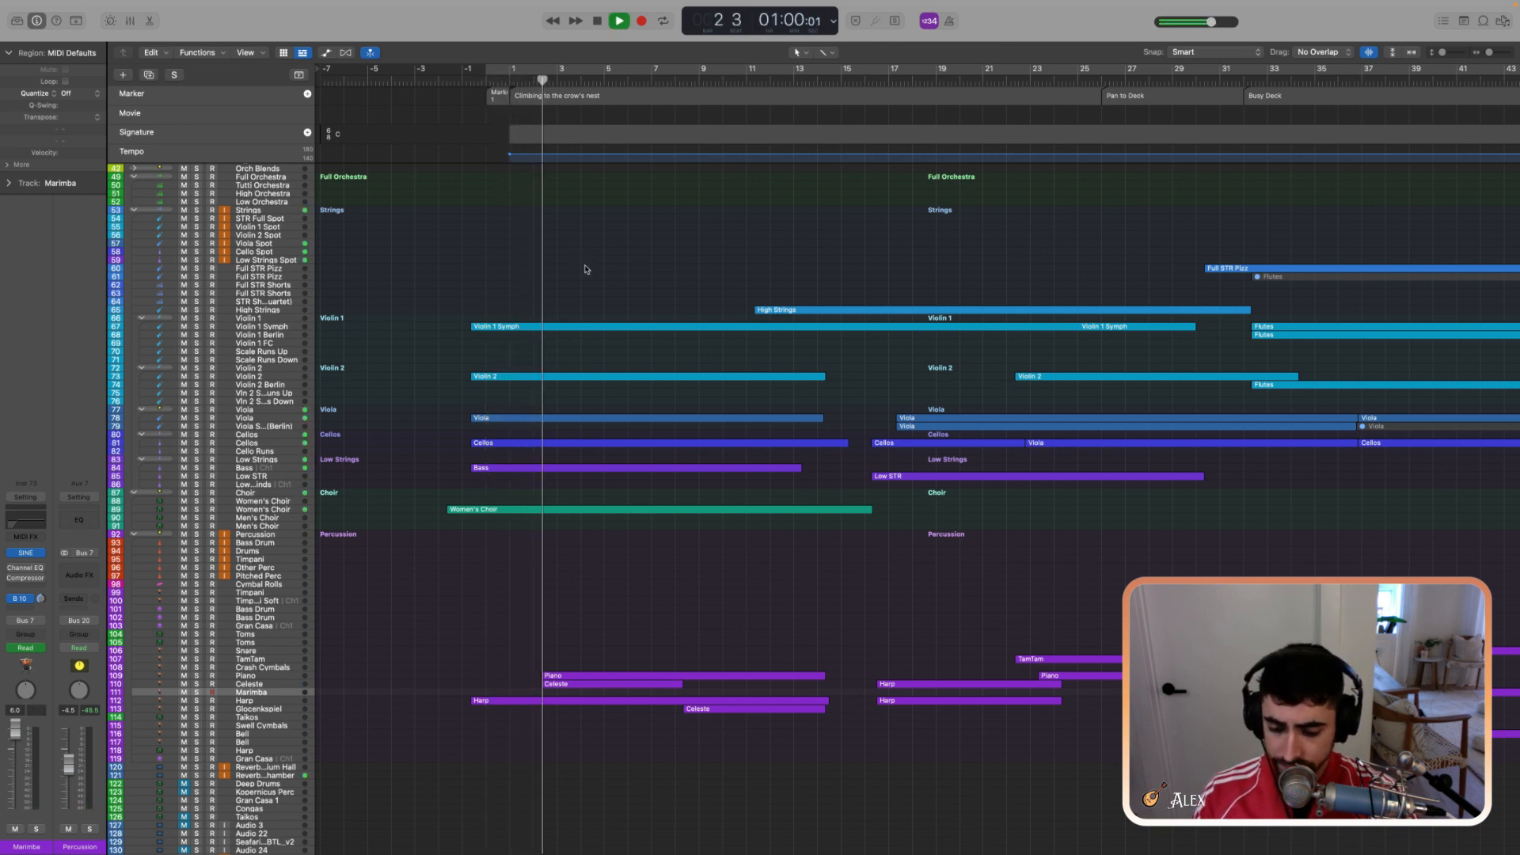
scroll(590, 262, "down", 1)
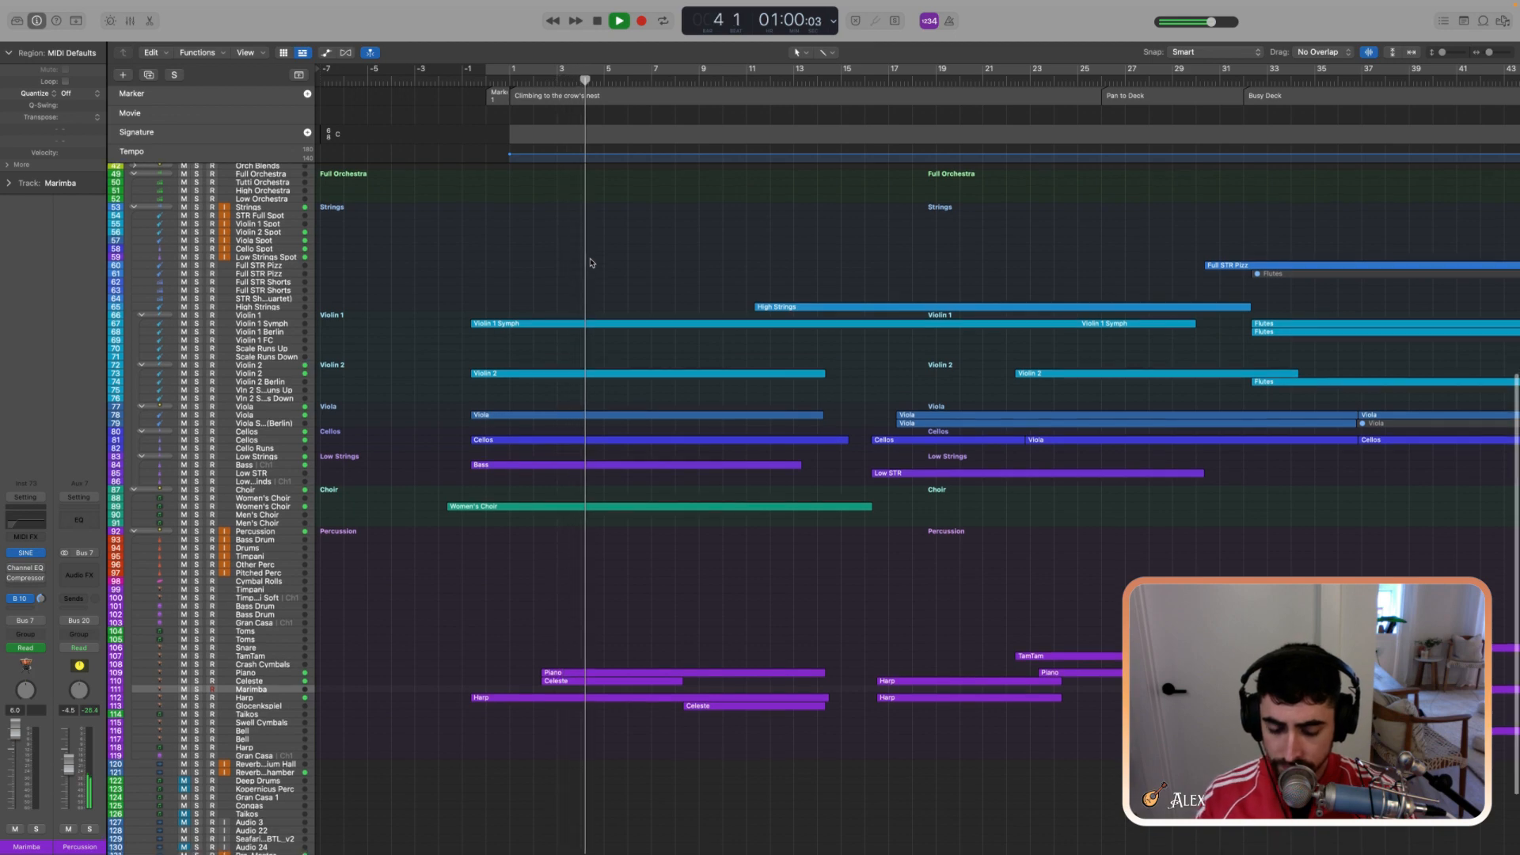
key("space")
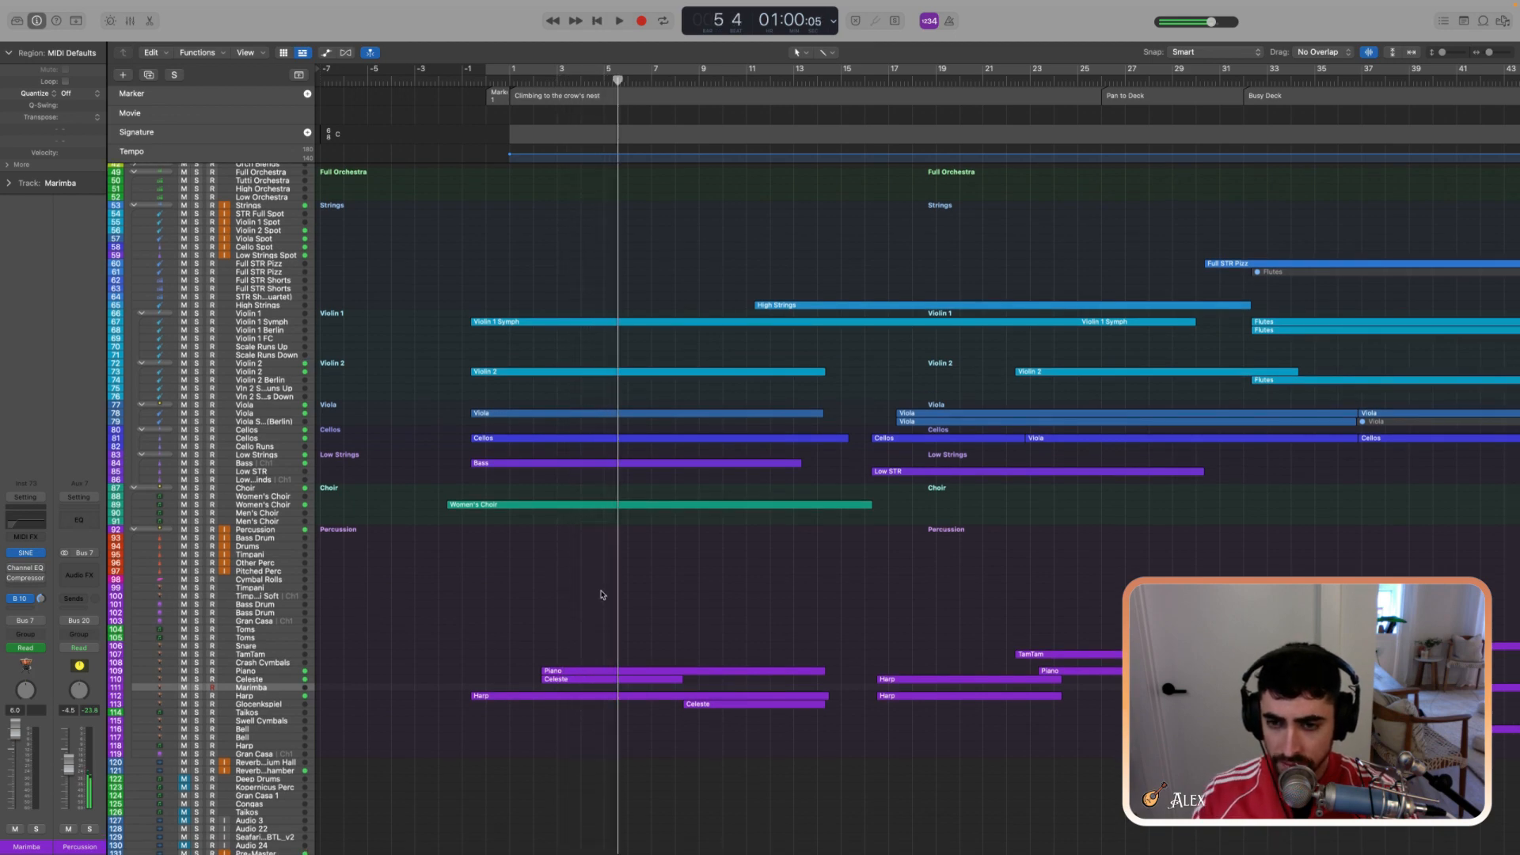
- Open the Bass region in the piano roll and raise its modulation automation curve
double_click(544, 469)
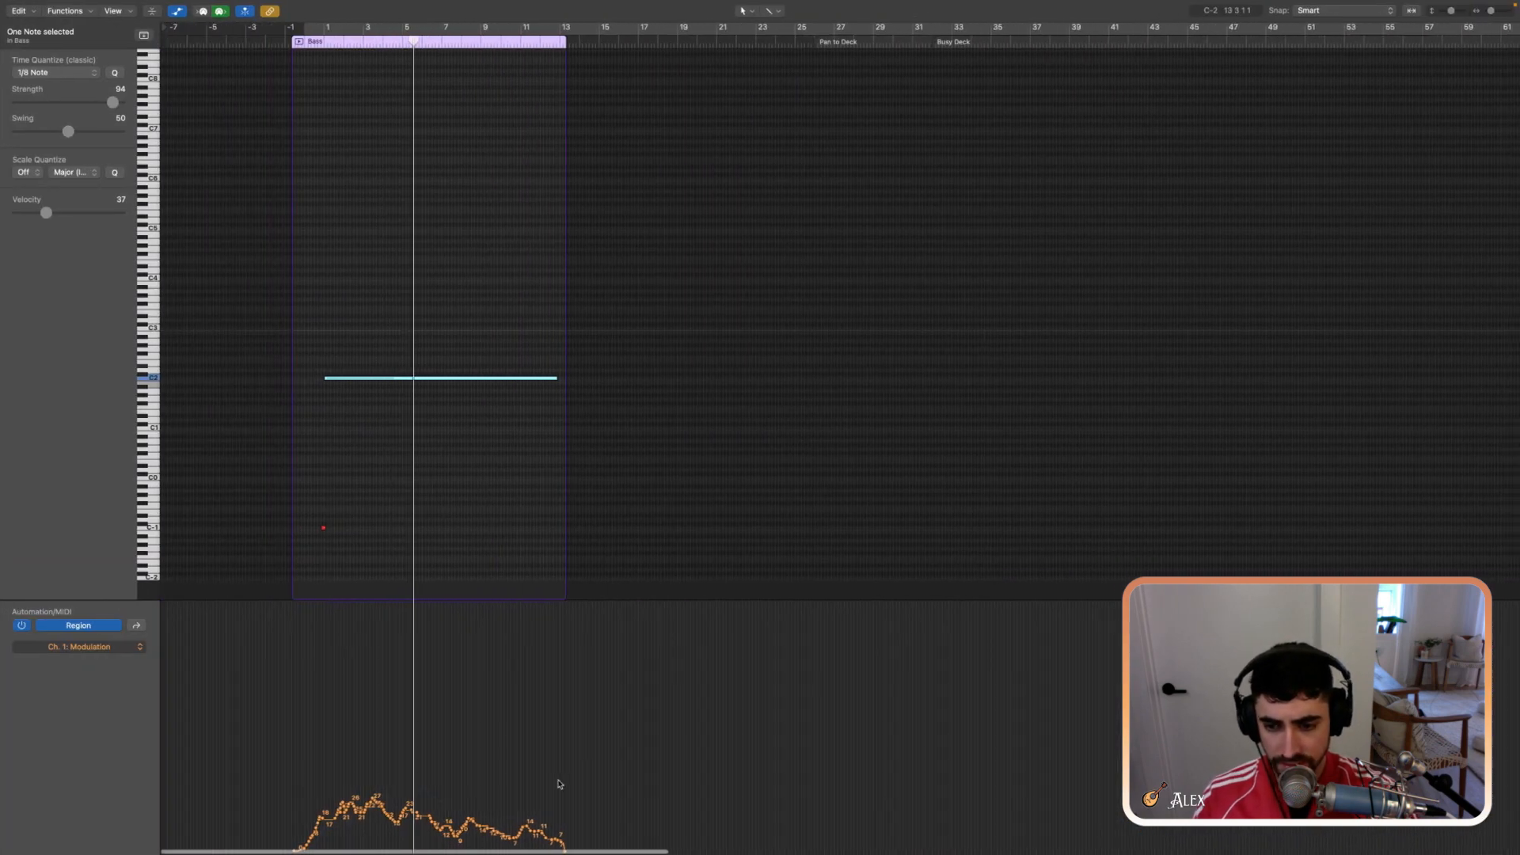
left_click(244, 779)
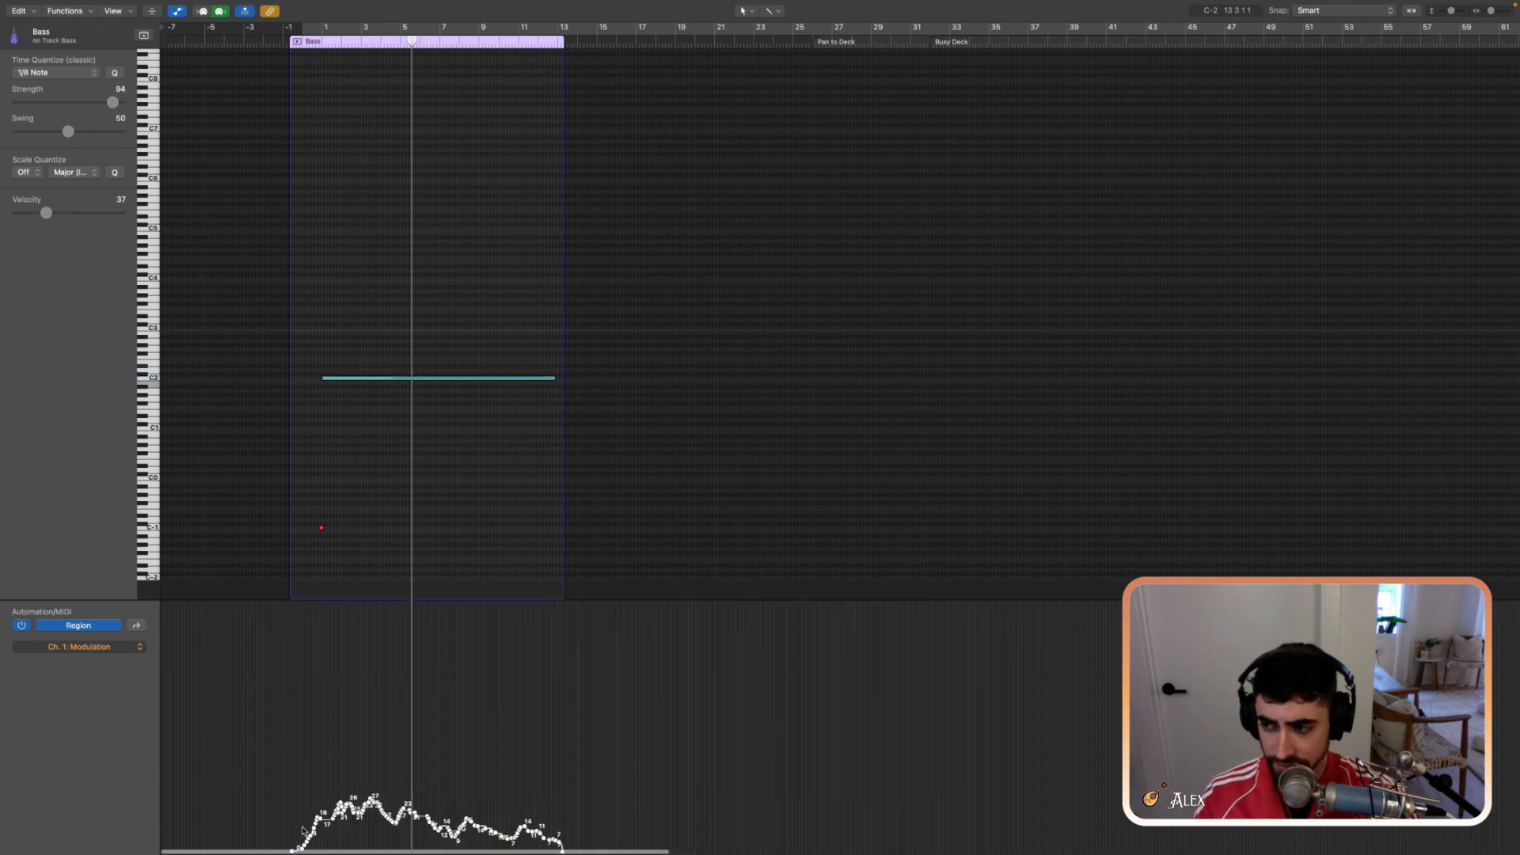
scroll(298, 831, "right", 1)
scroll(297, 829, "left", 1)
left_click_drag(323, 828, 323, 806)
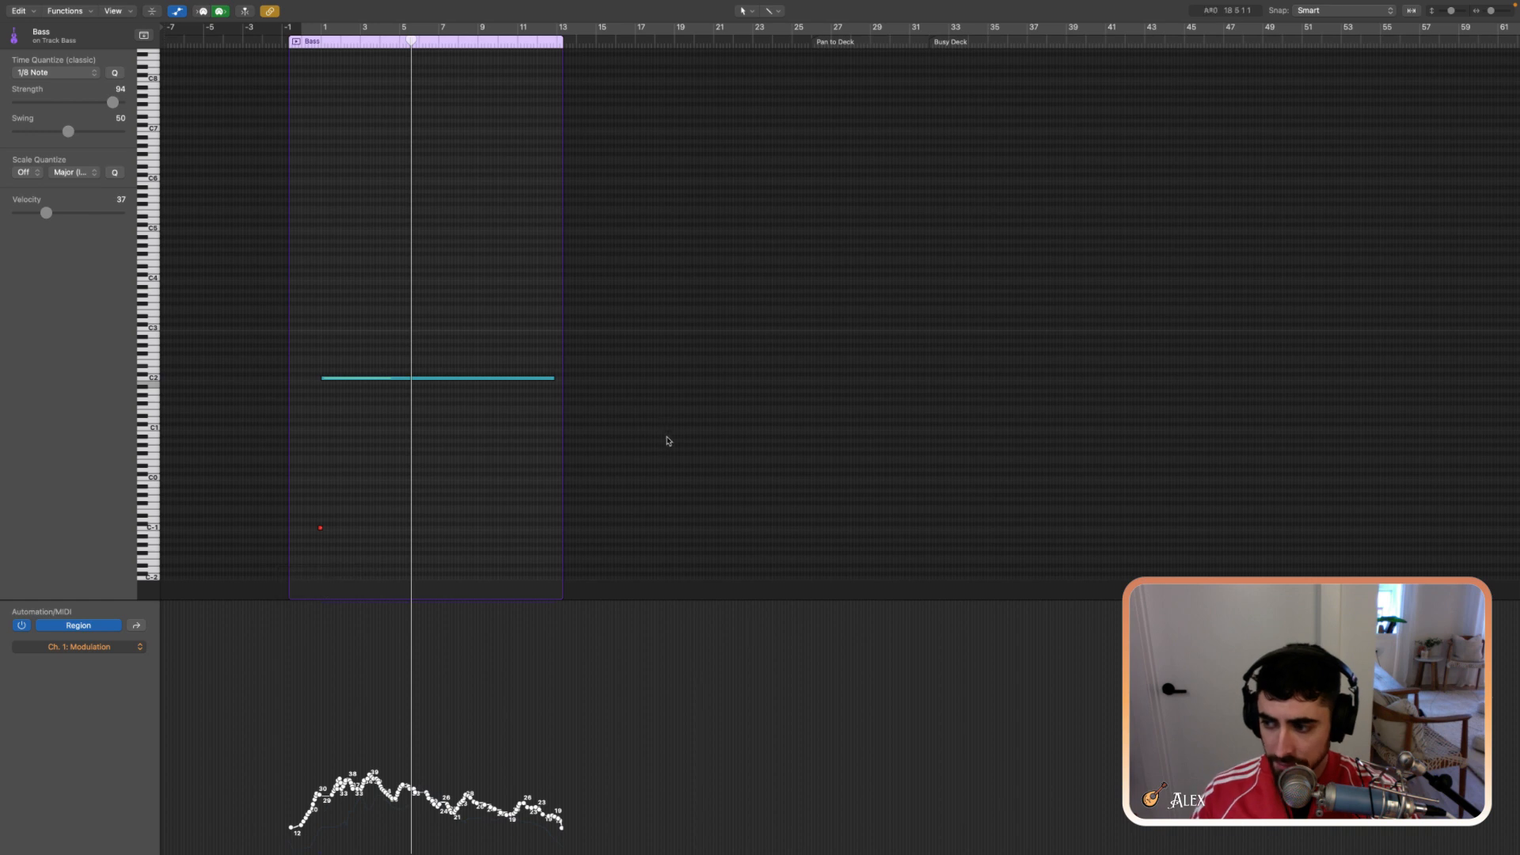
scroll(712, 480, "left", 1)
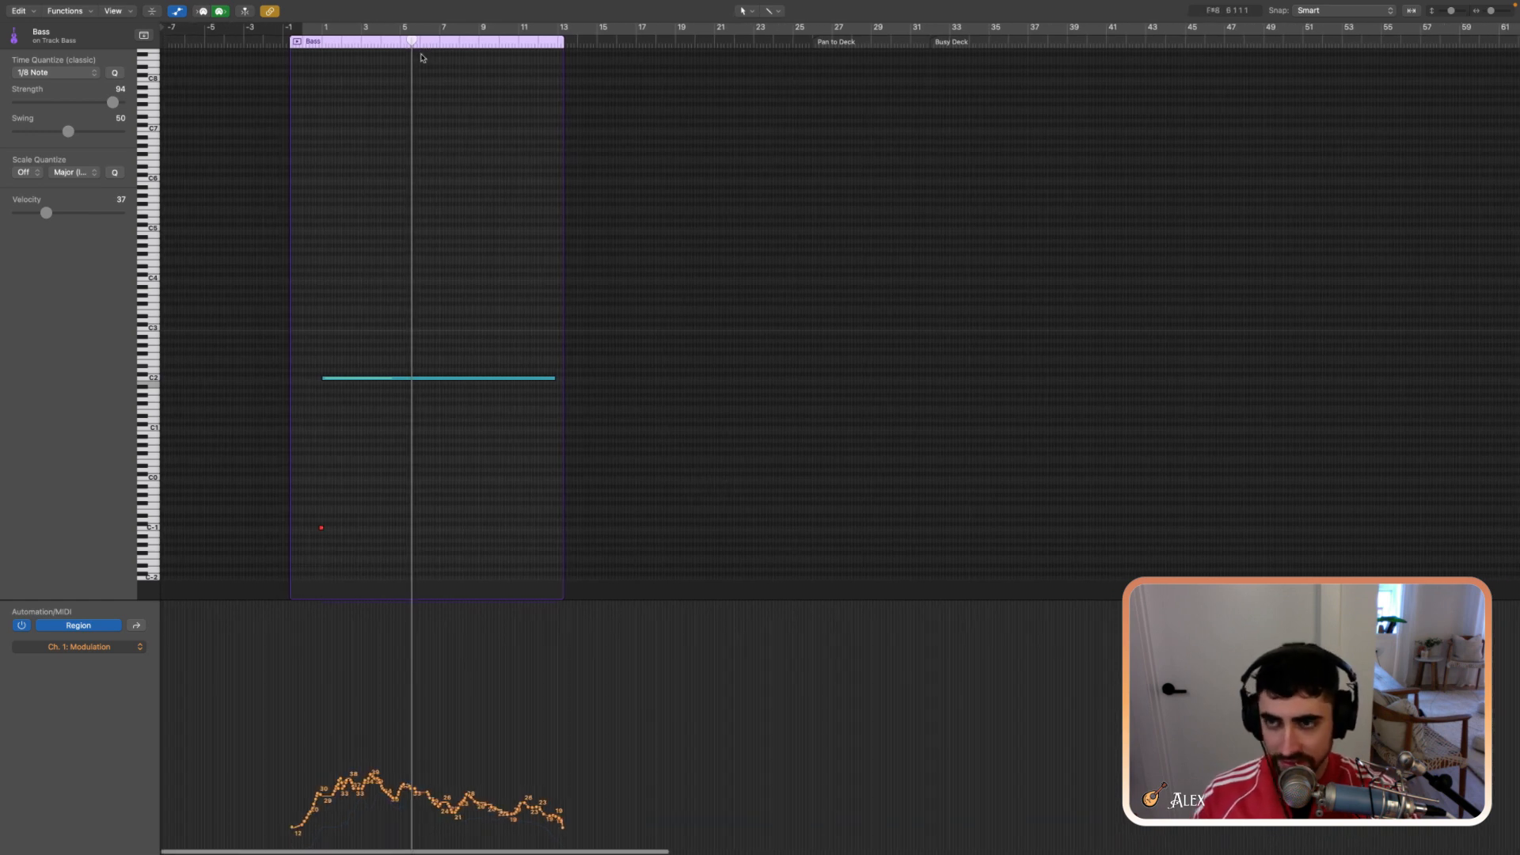
key("Return")
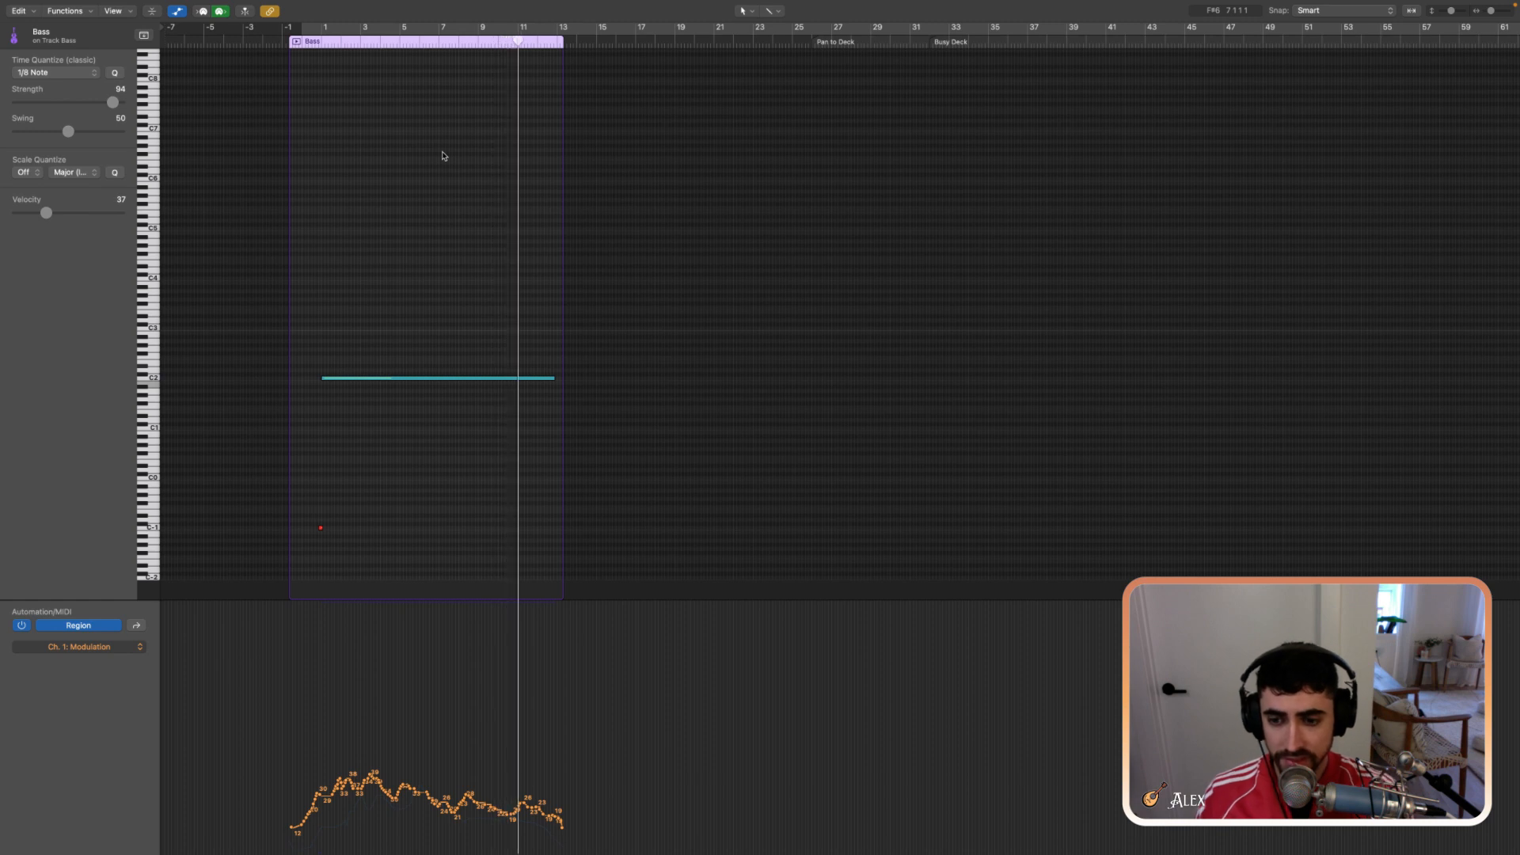
- Select all modulation points in the Bass region and raise the whole curve further
left_click(309, 44)
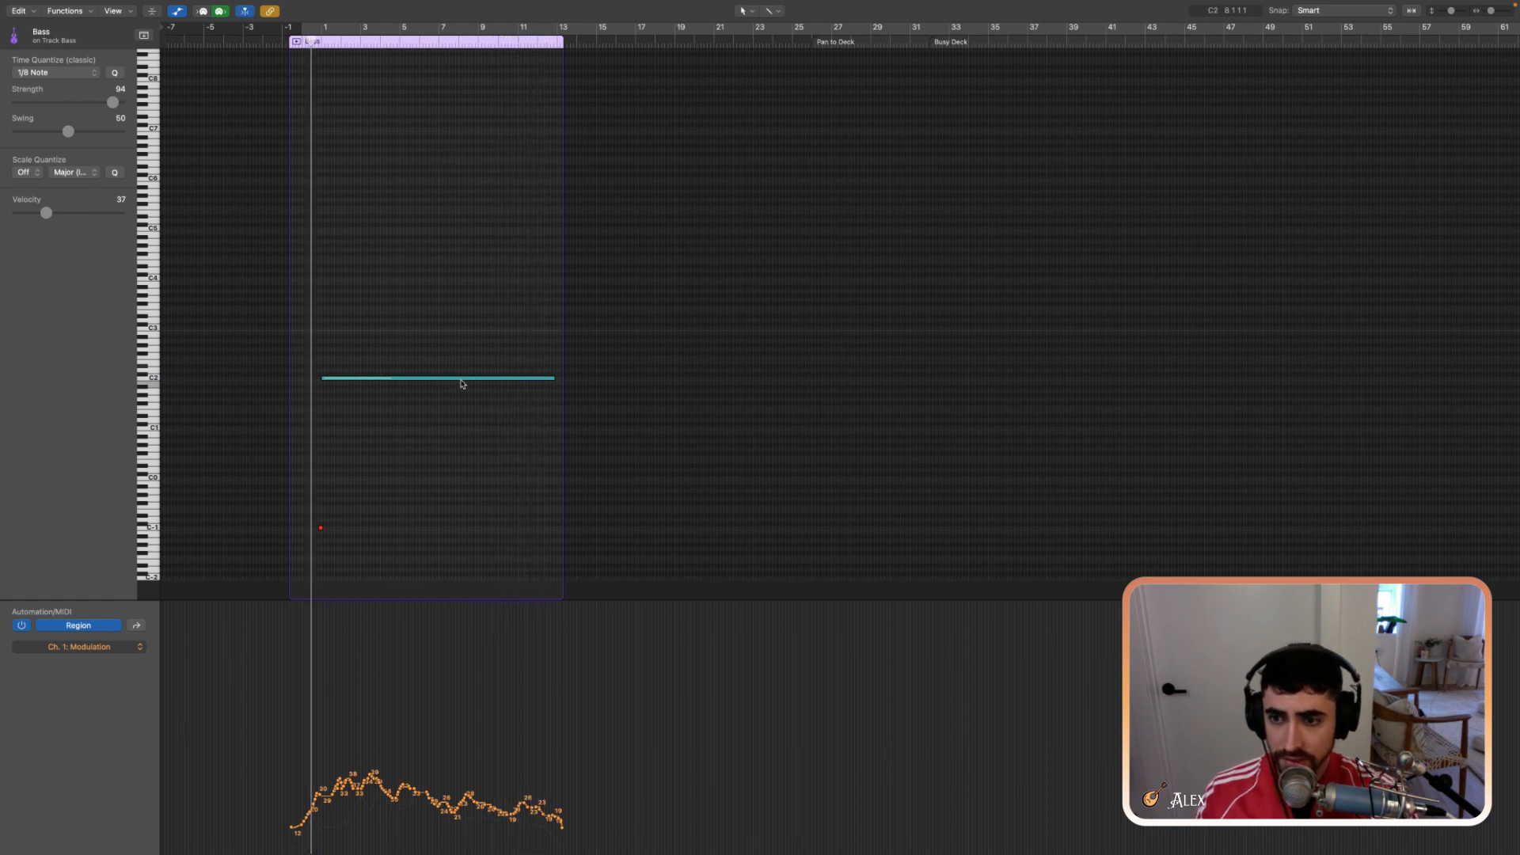
left_click_drag(222, 766, 704, 799)
left_click_drag(321, 792, 322, 739)
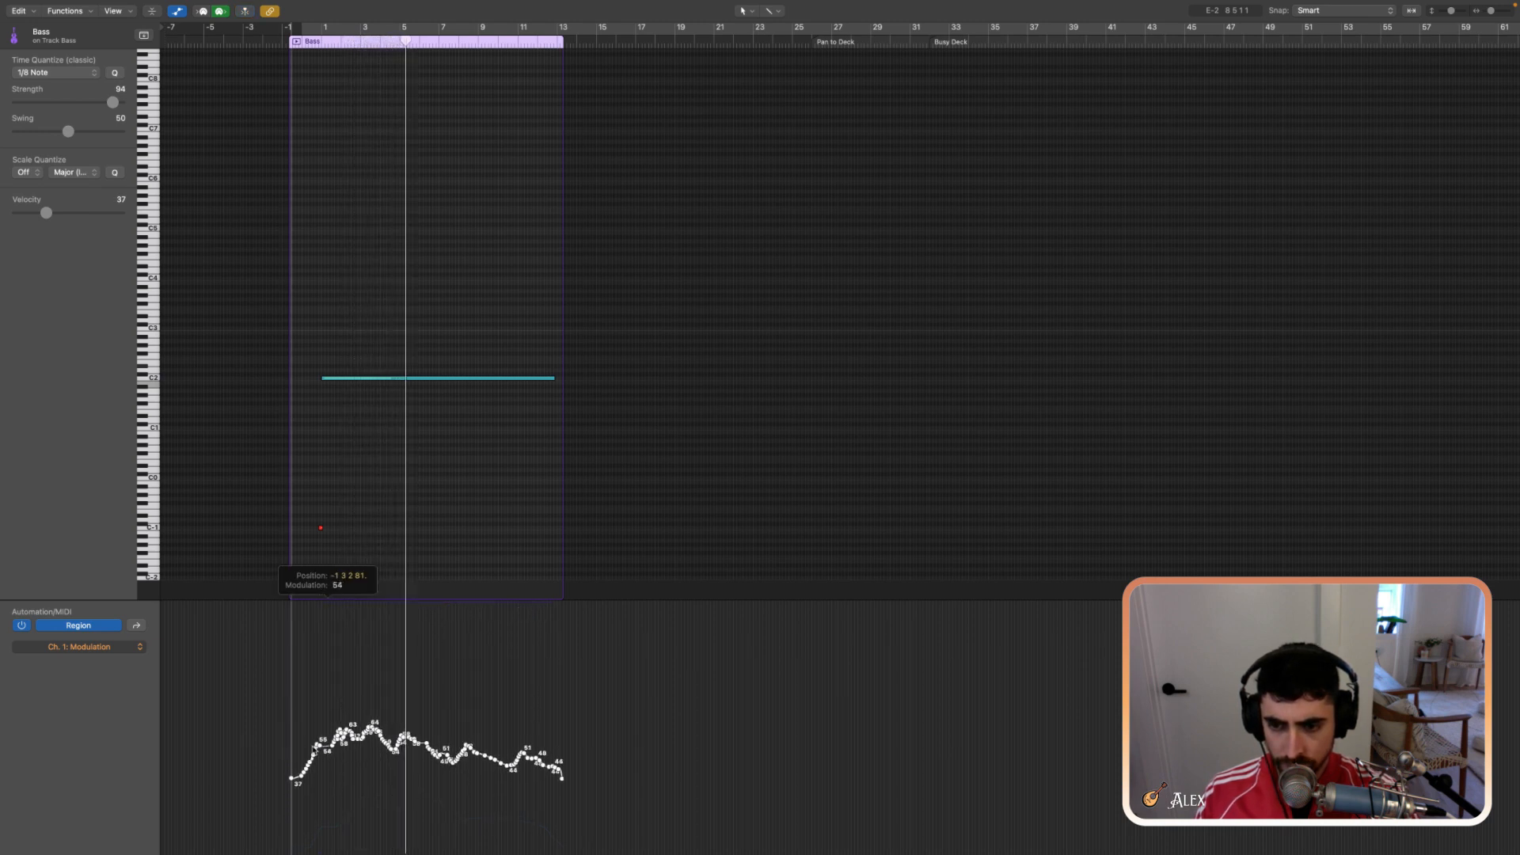
left_click(470, 501)
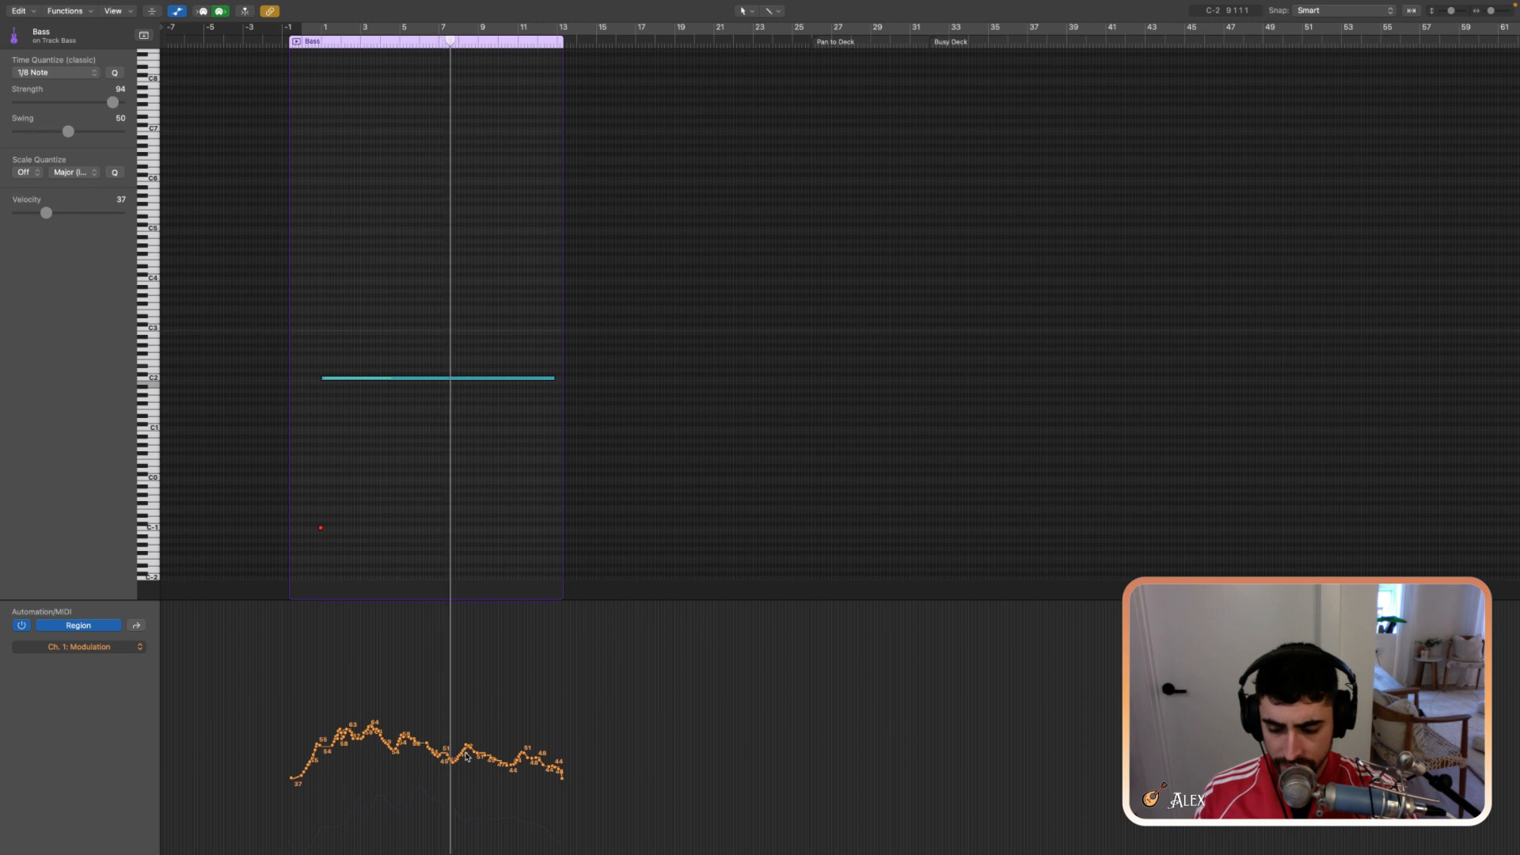
left_click_drag(469, 747, 587, 844)
- Play the Bass region from its start and return to the arrangement view
left_click(317, 45)
key("space")
key("ctrl+Left")
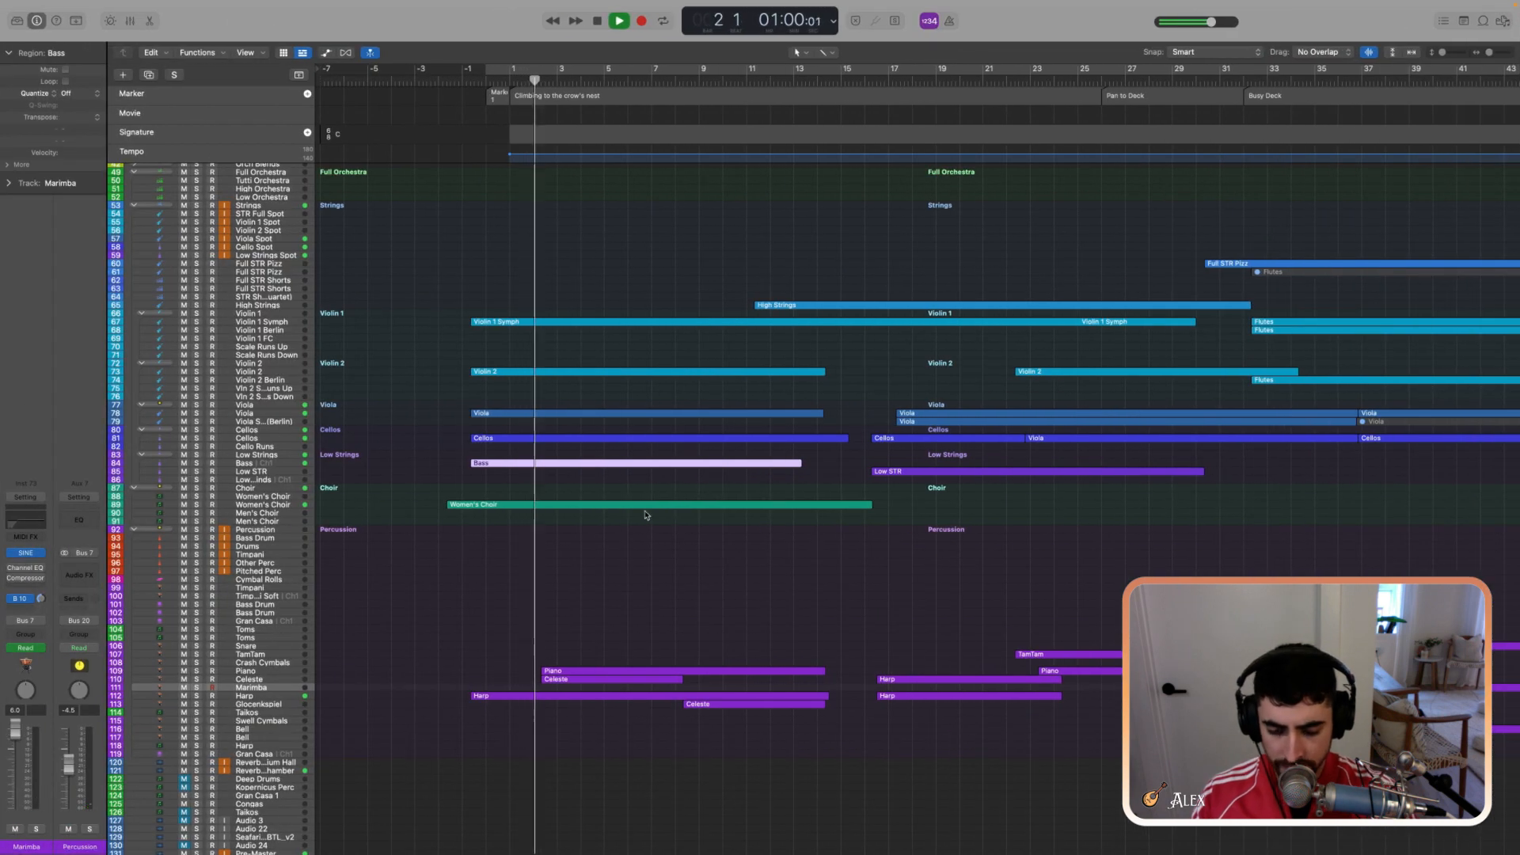
scroll(645, 515, "up", 2)
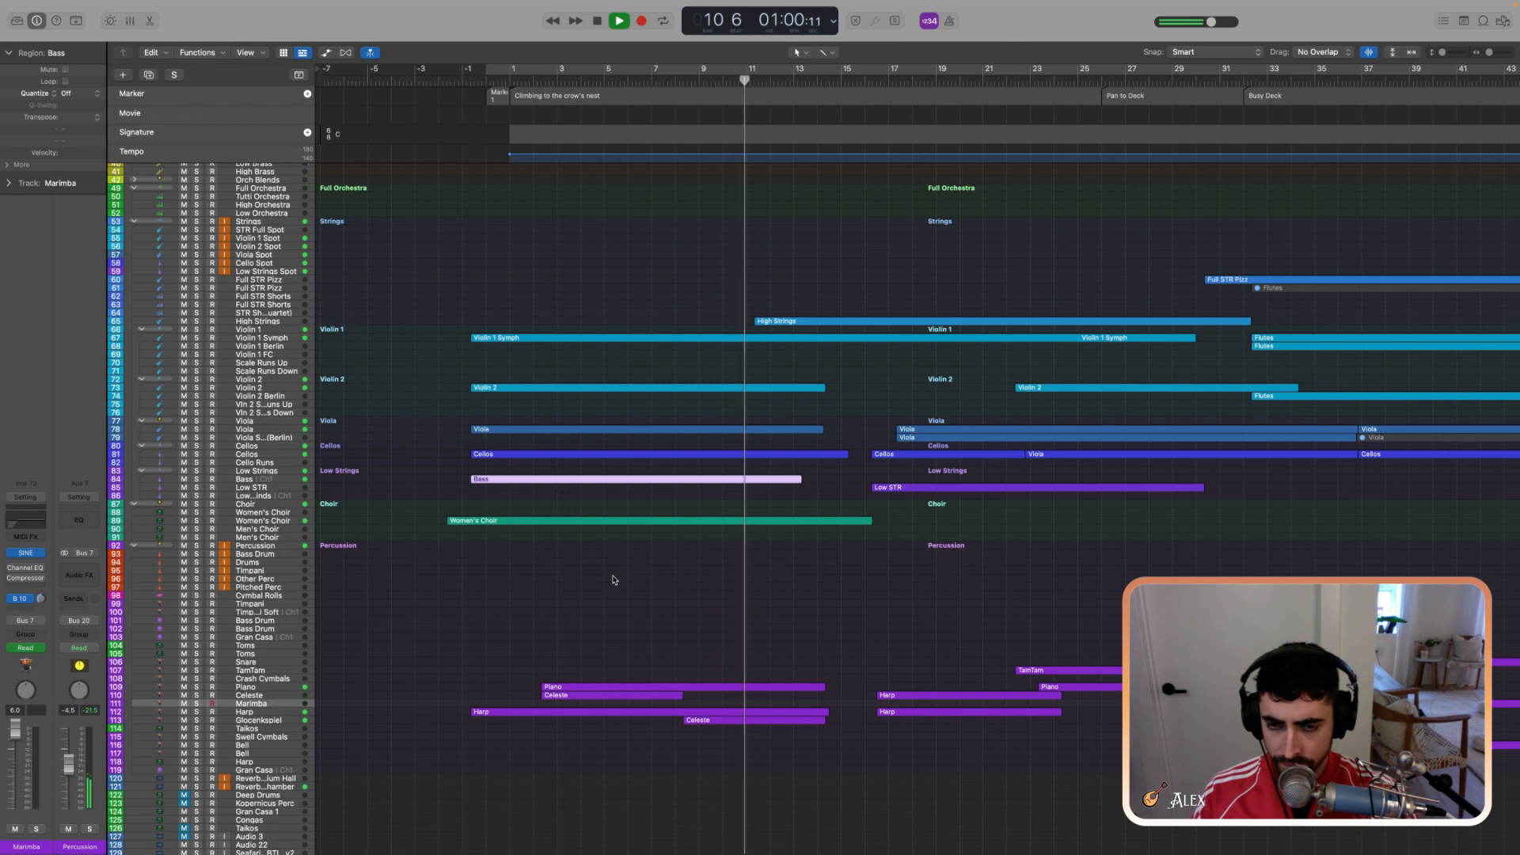
- Scroll through the arrangement to review the string, percussion and brass regions
scroll(616, 579, "right", 5)
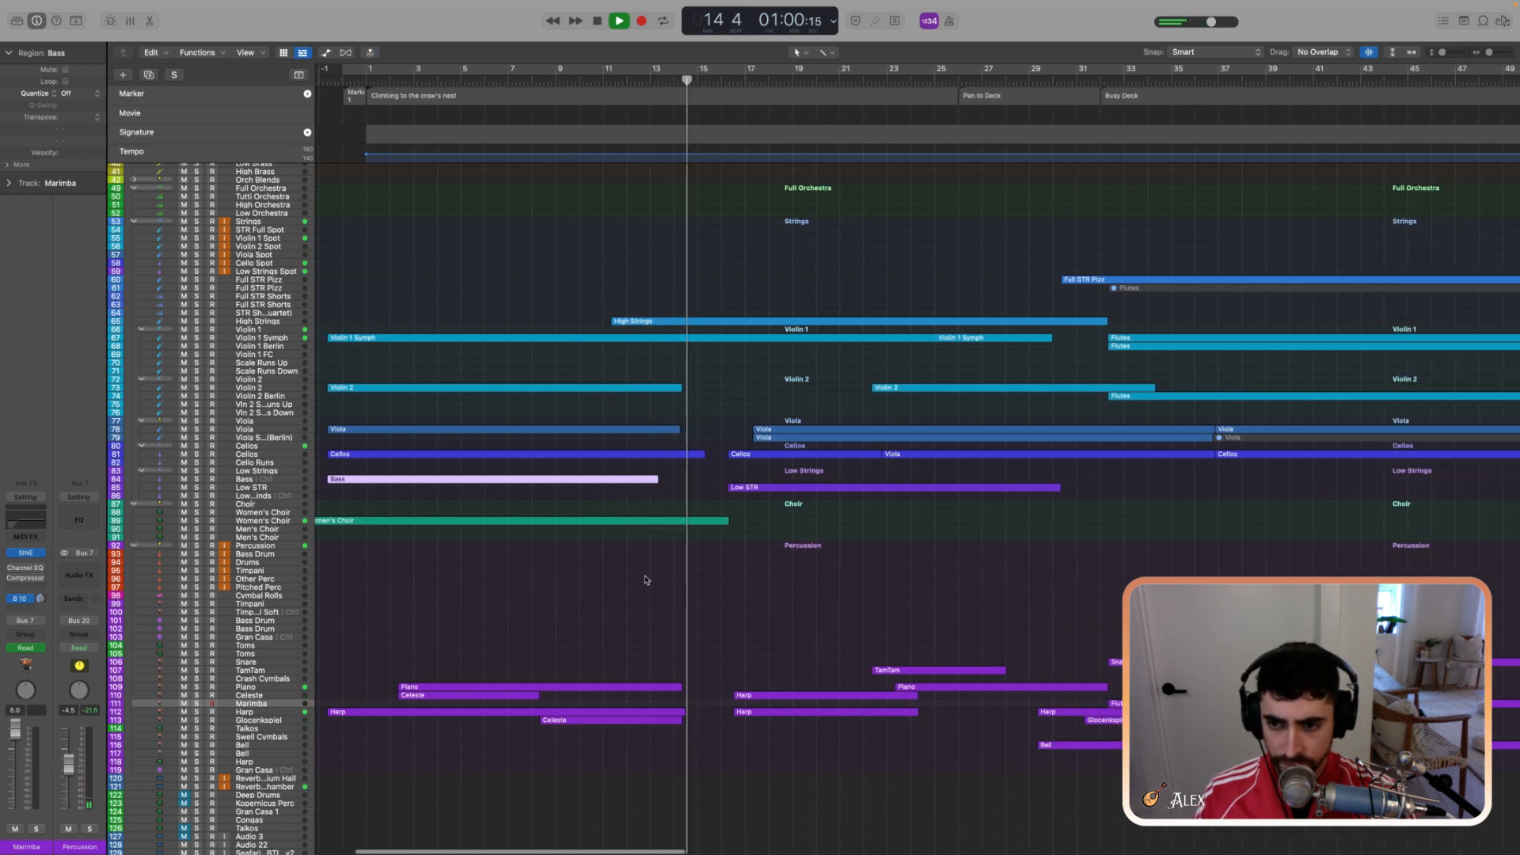
left_click(794, 655)
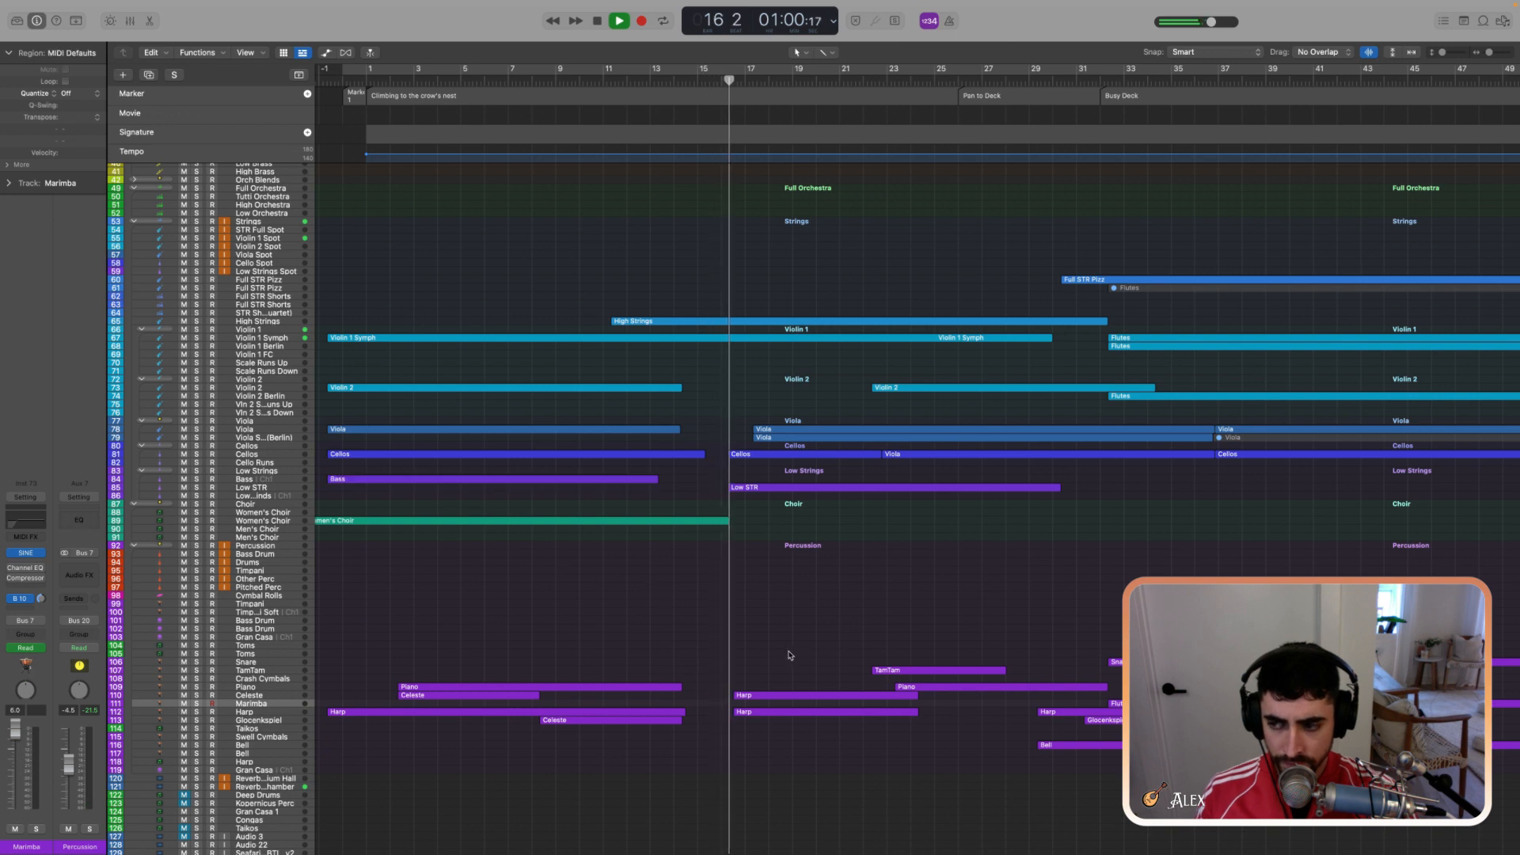
scroll(710, 587, "right", 3)
scroll(704, 585, "left", 2)
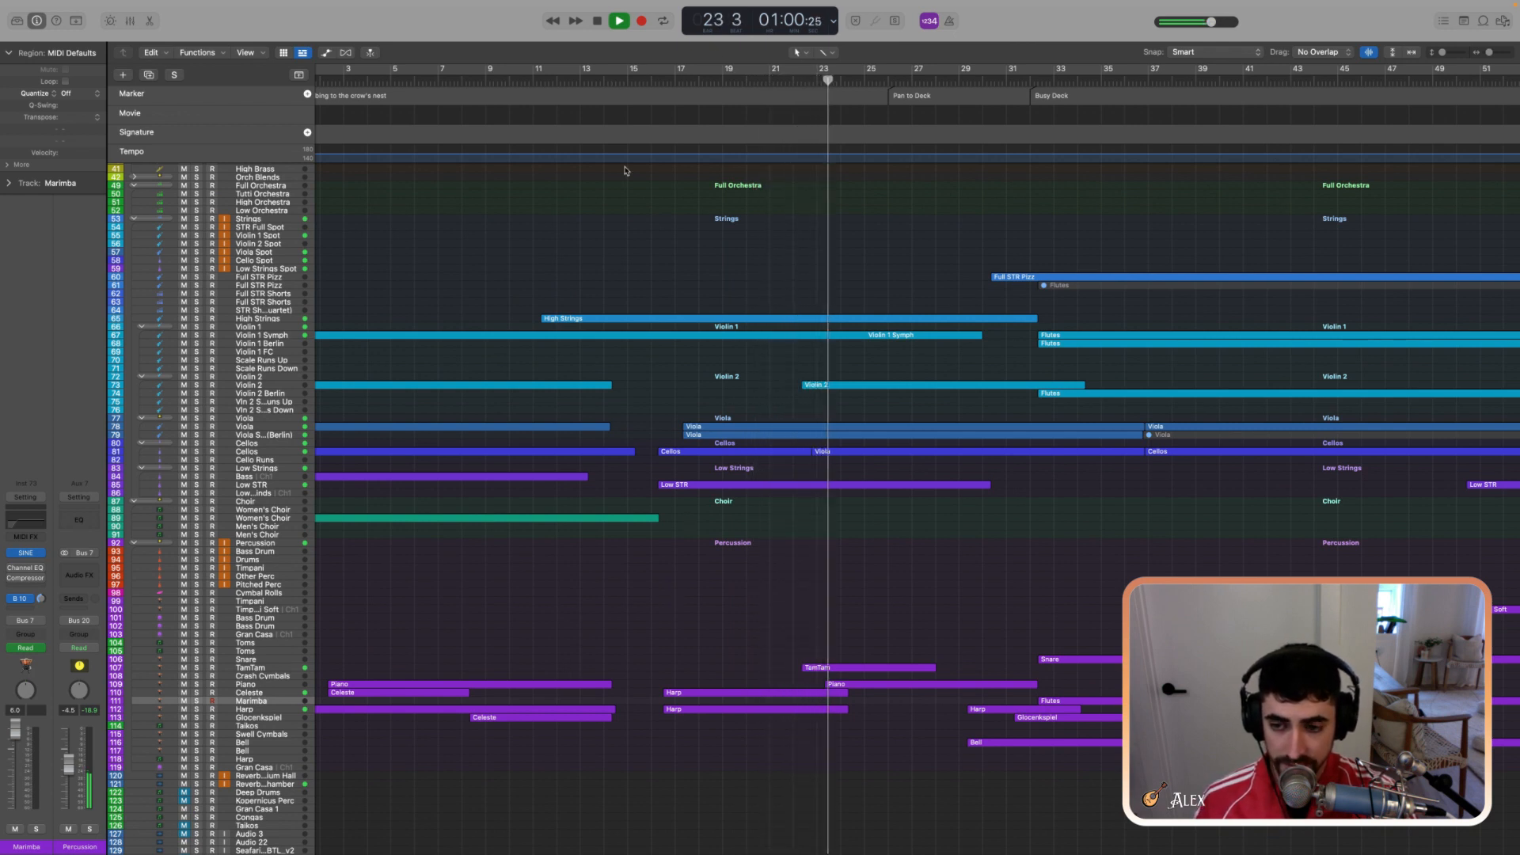
scroll(577, 631, "down", 1)
scroll(375, 678, "down", 3)
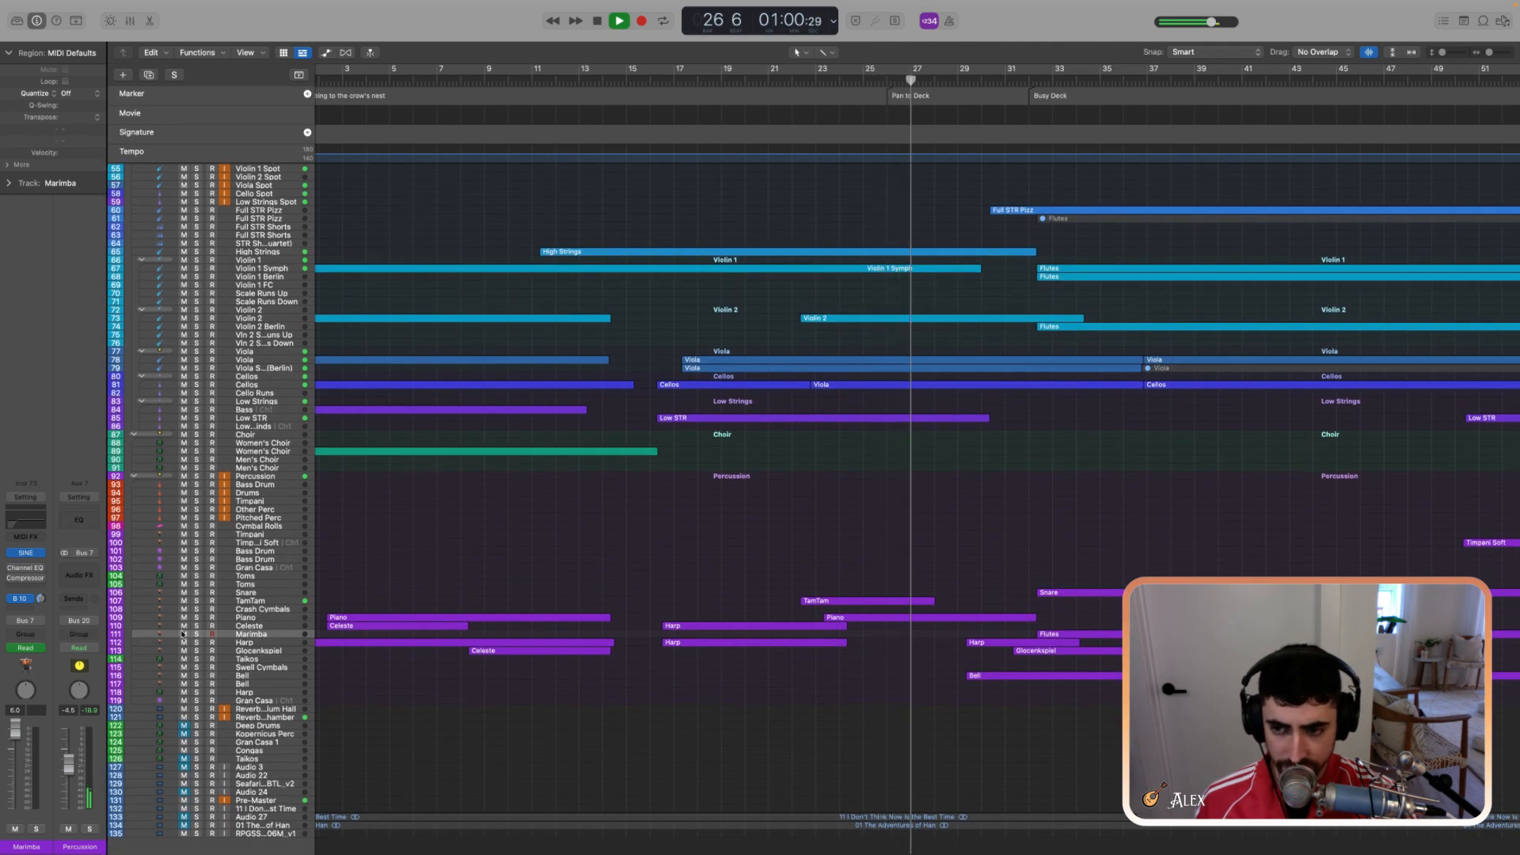
scroll(604, 553, "right", 2)
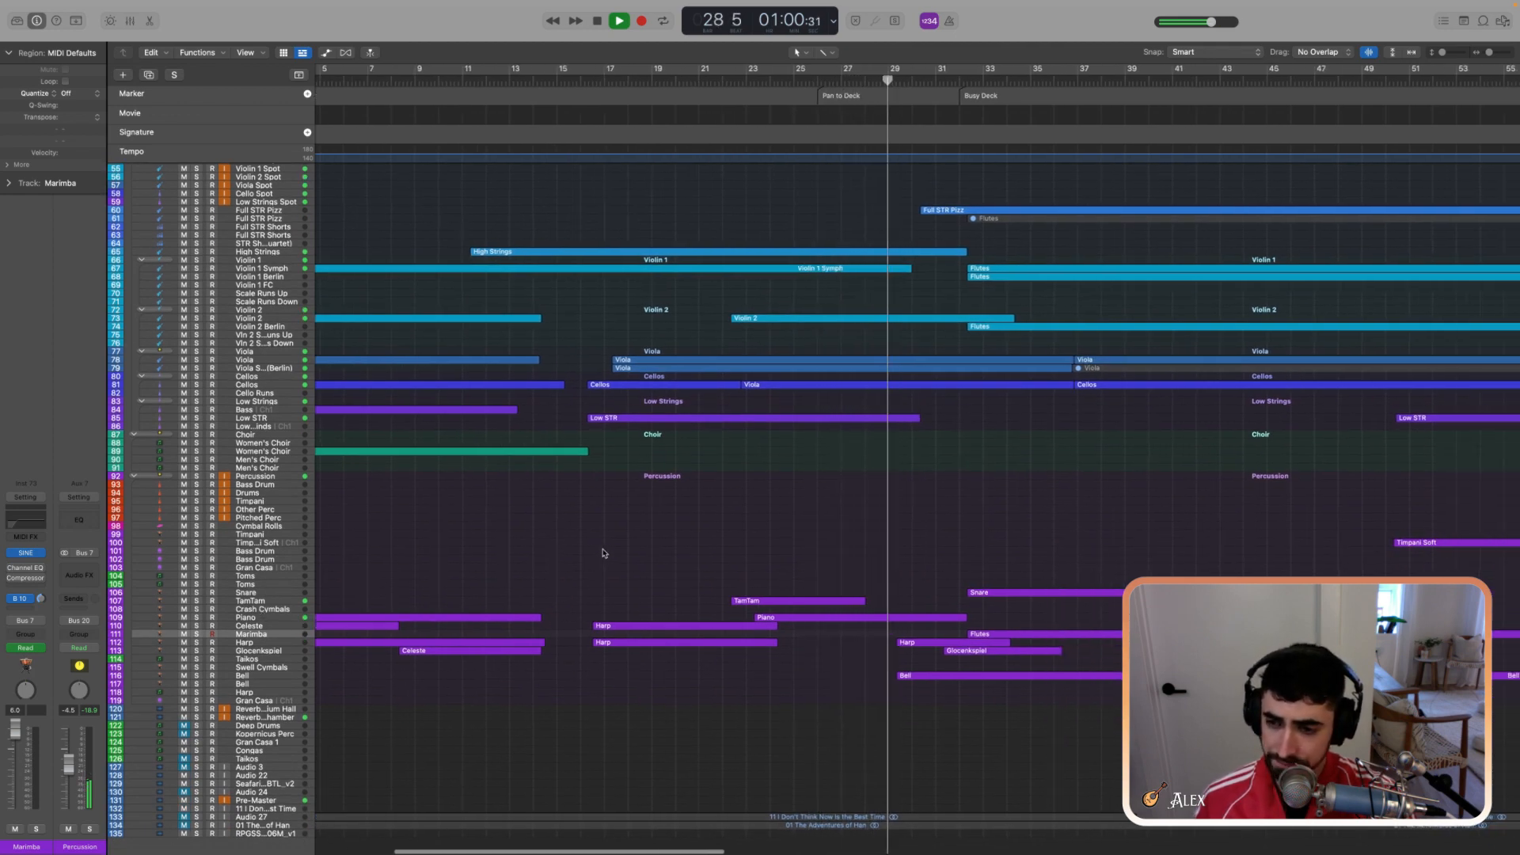
scroll(604, 554, "up", 1)
scroll(604, 553, "left", 2)
scroll(604, 553, "right", 1)
scroll(604, 554, "right", 3)
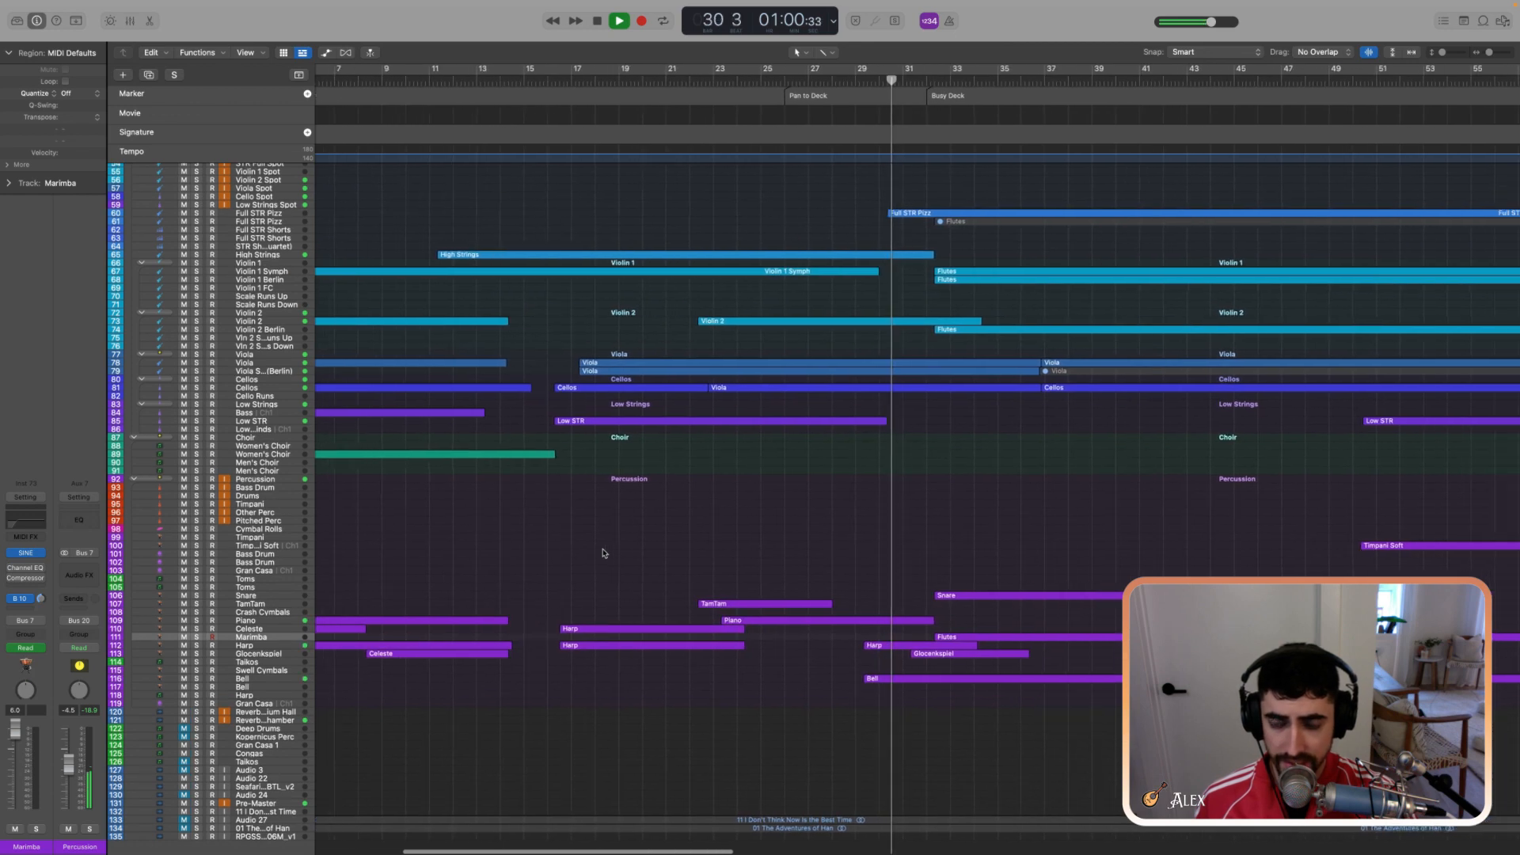
scroll(614, 554, "right", 3)
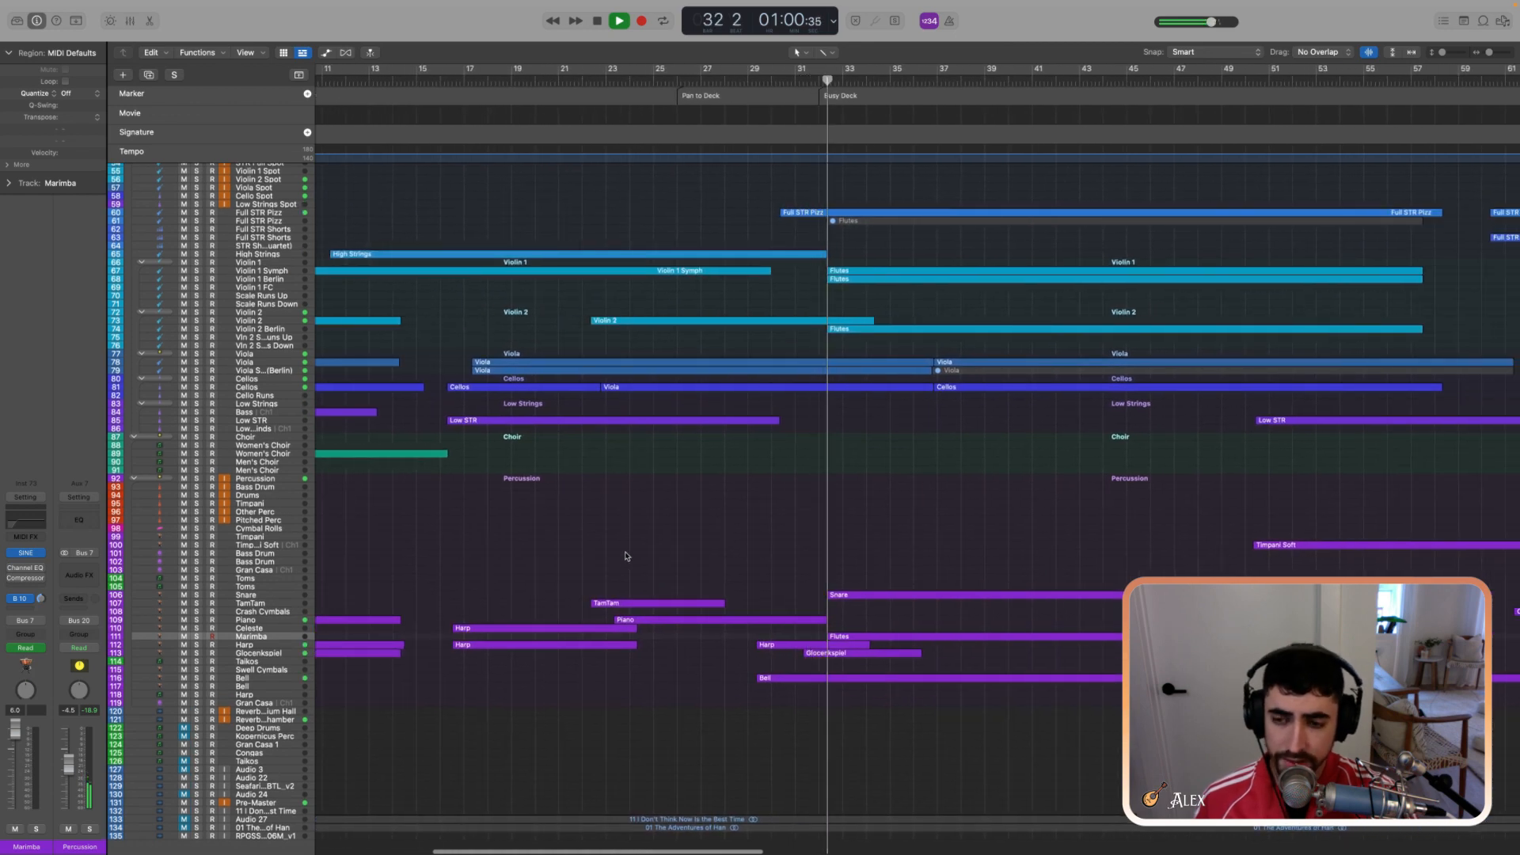
scroll(625, 556, "left", 5)
scroll(625, 556, "up", 1)
scroll(539, 560, "down", 1)
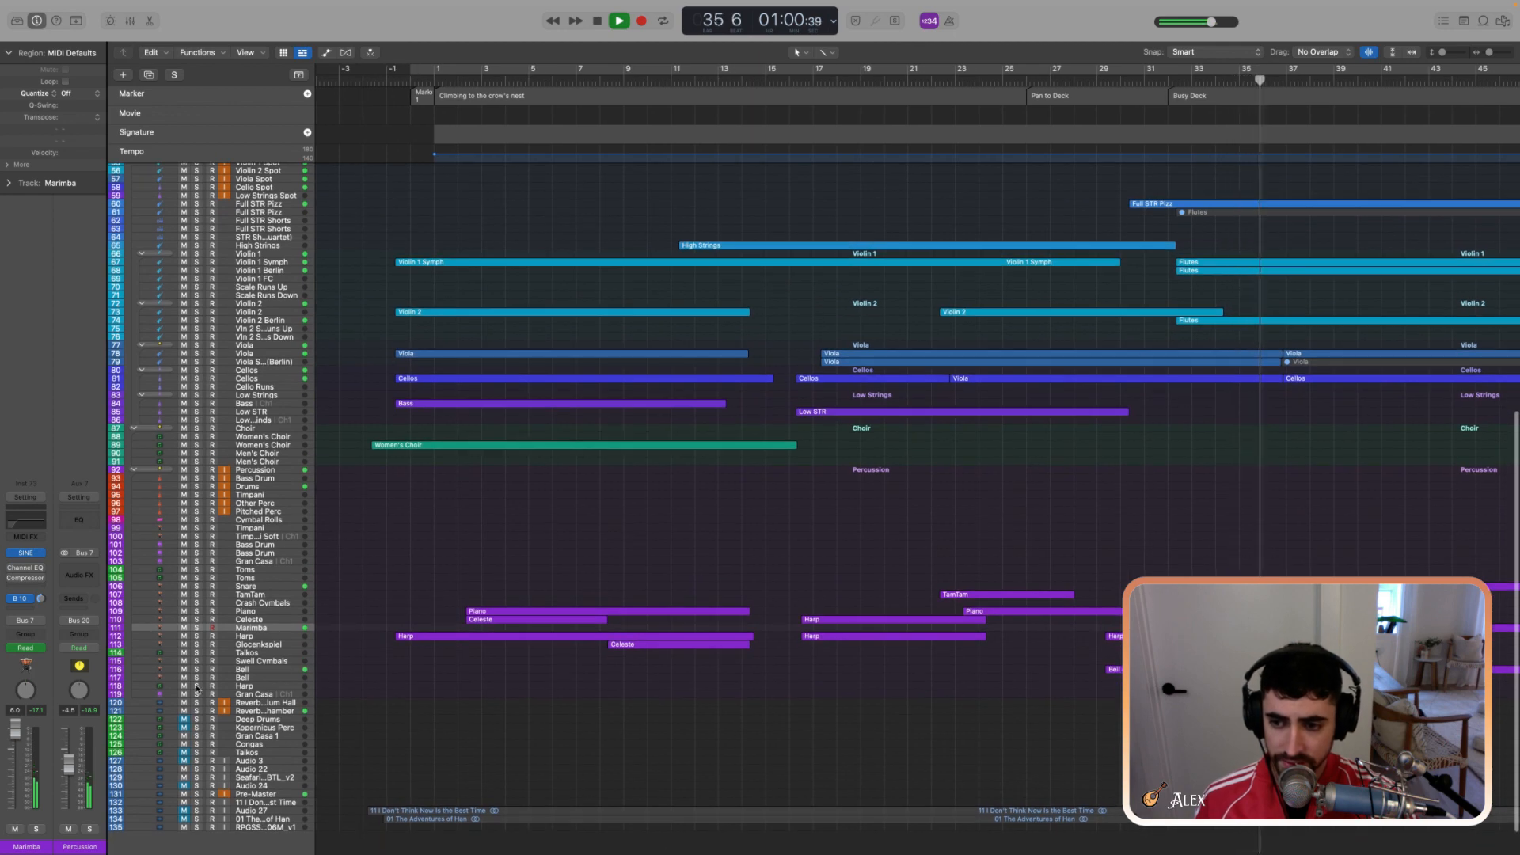
scroll(852, 627, "right", 10)
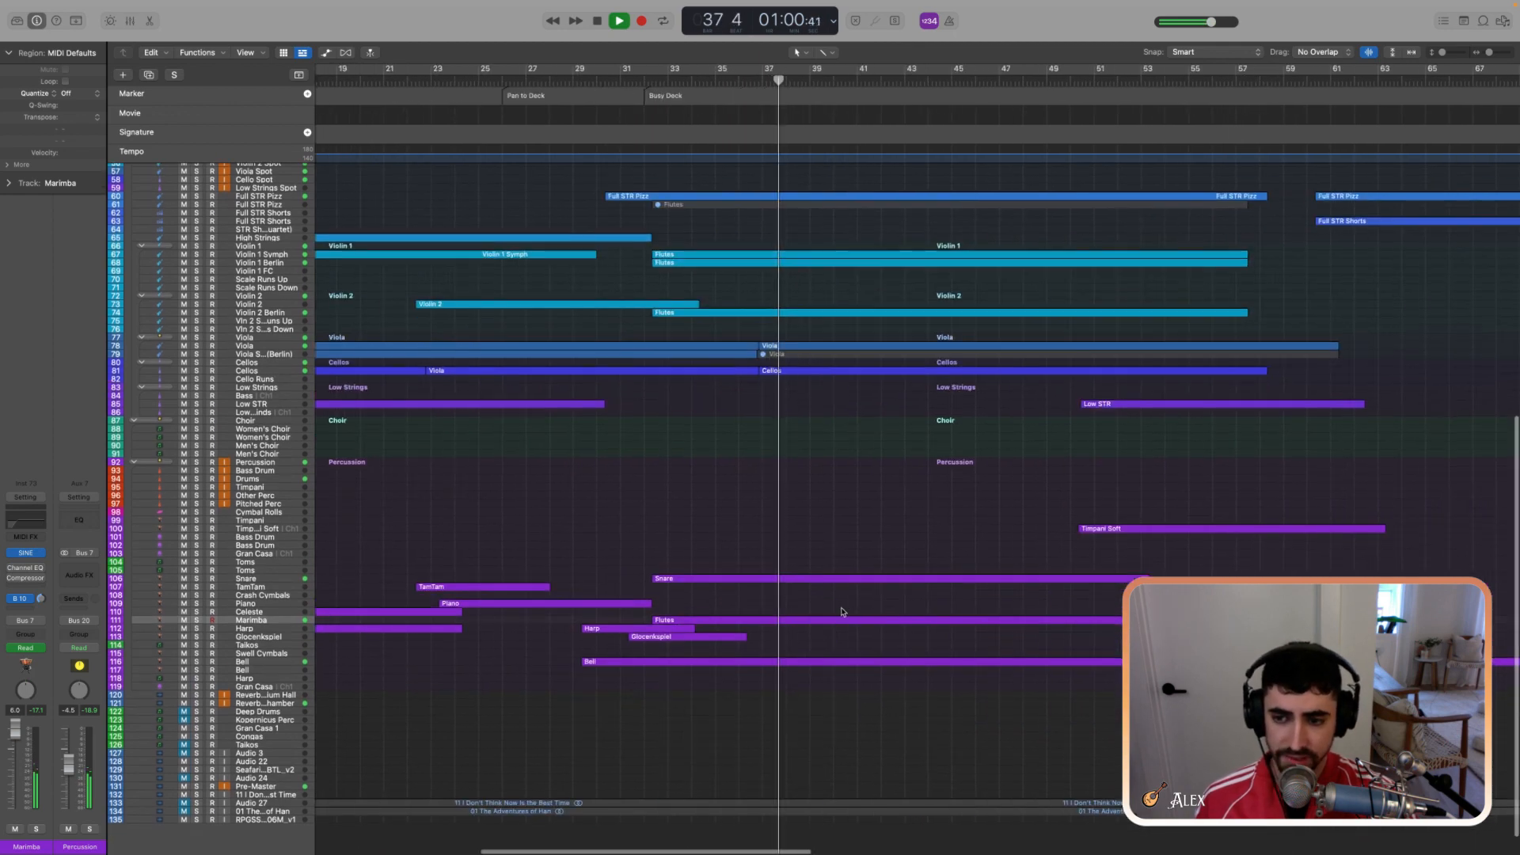
scroll(791, 637, "down", 2)
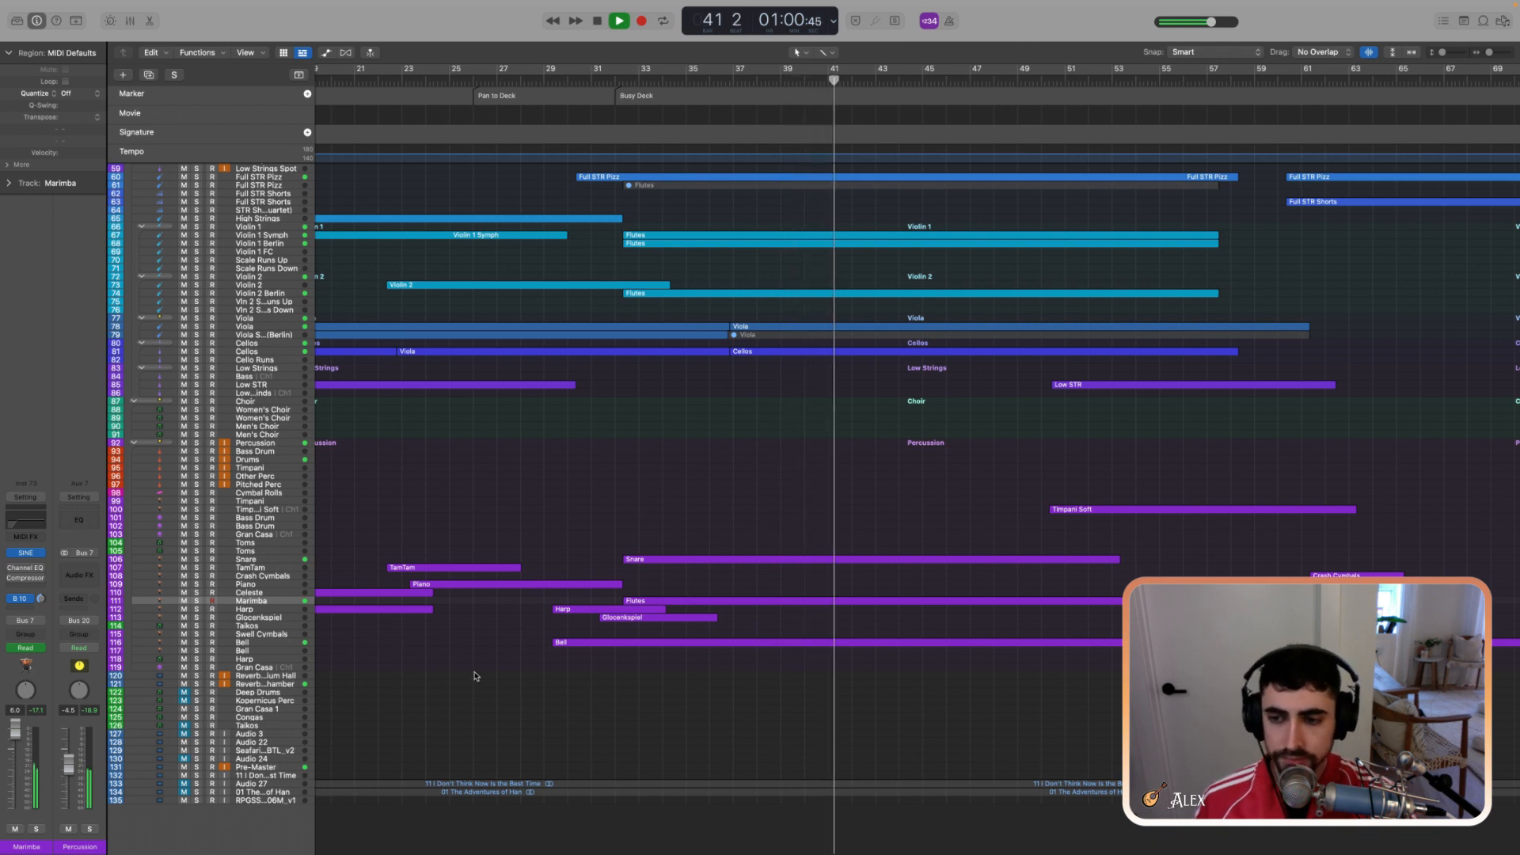
scroll(789, 570, "left", 2)
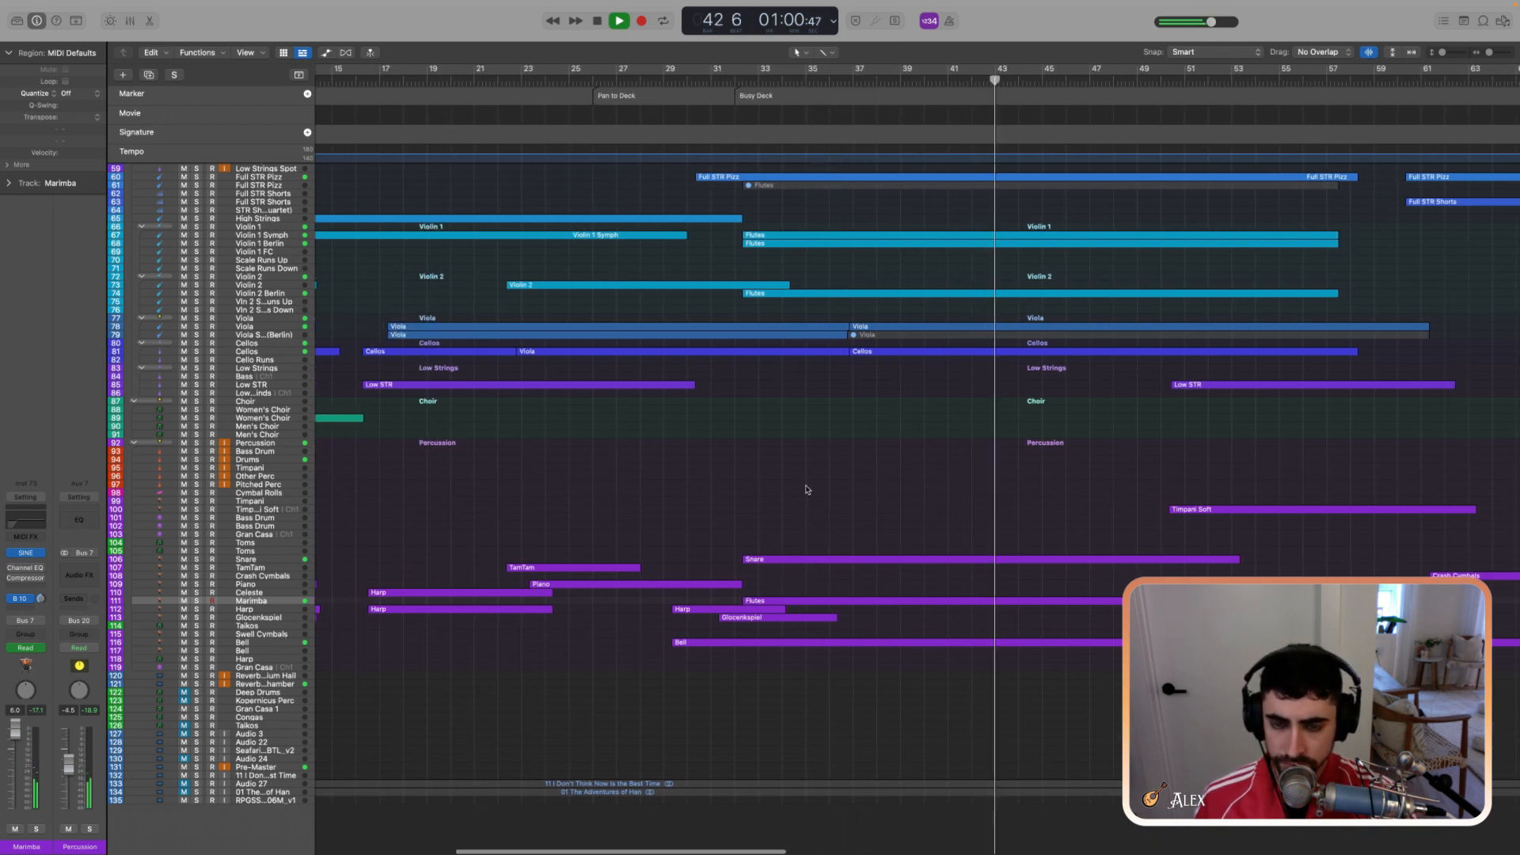
scroll(805, 484, "right", 5)
scroll(805, 483, "left", 3)
scroll(805, 485, "left", 5)
scroll(805, 485, "right", 8)
scroll(805, 485, "up", 6)
scroll(805, 485, "up", 2)
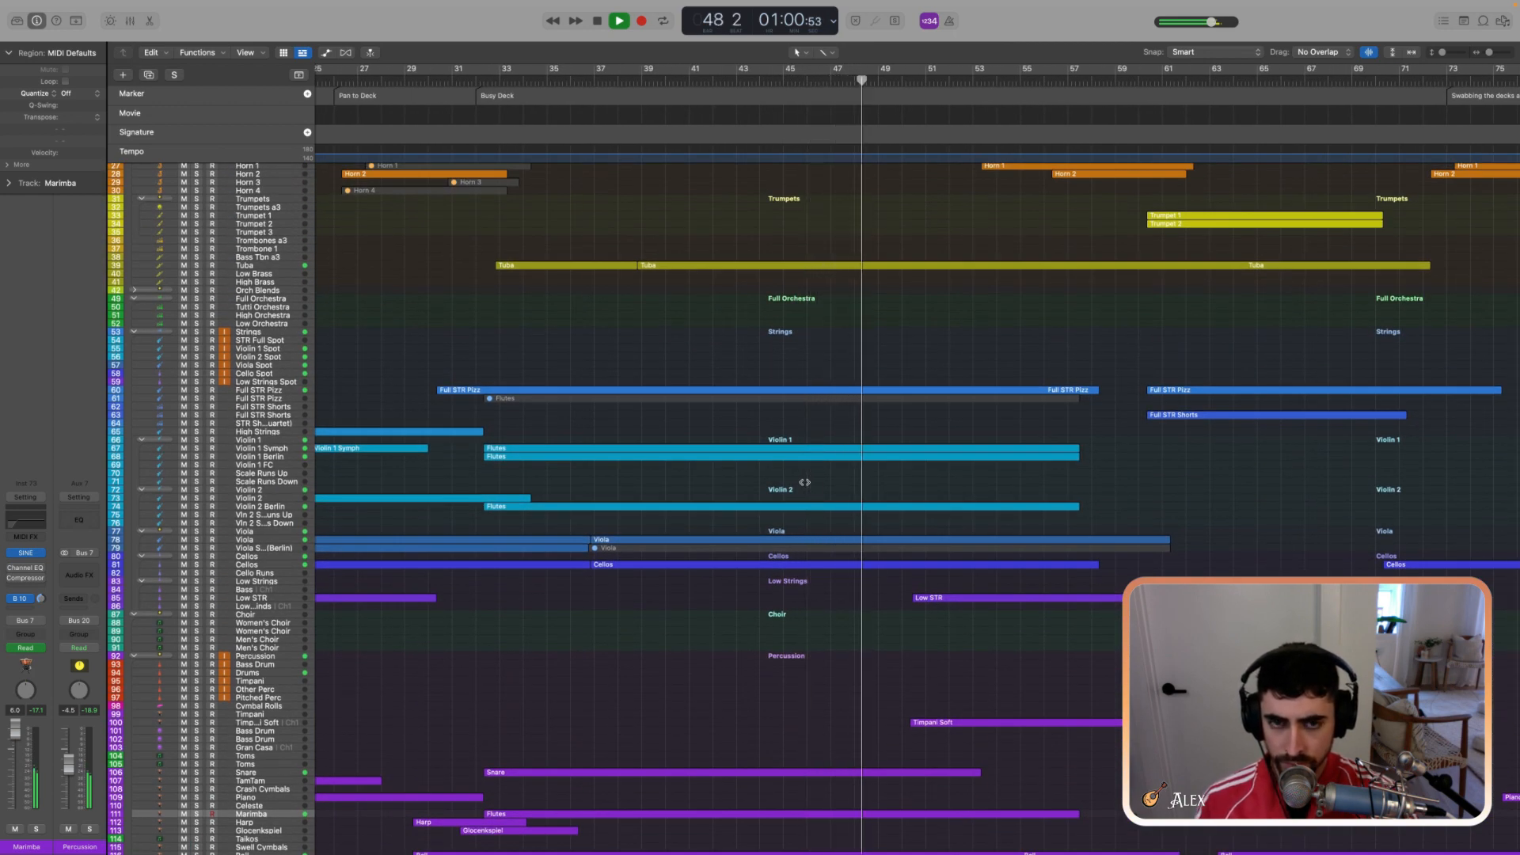
scroll(805, 482, "up", 5)
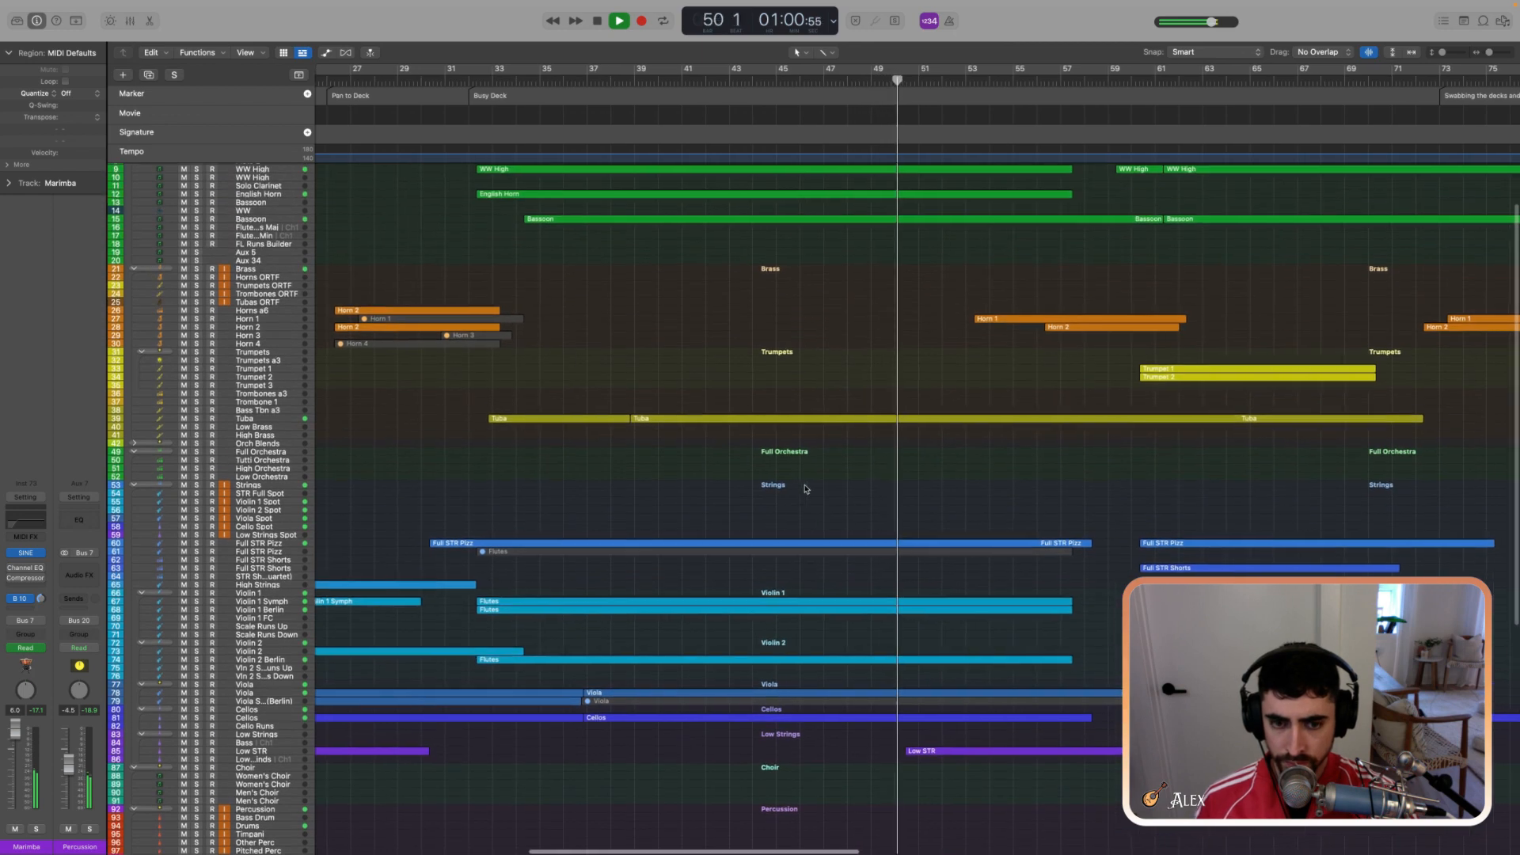
scroll(786, 489, "down", 3)
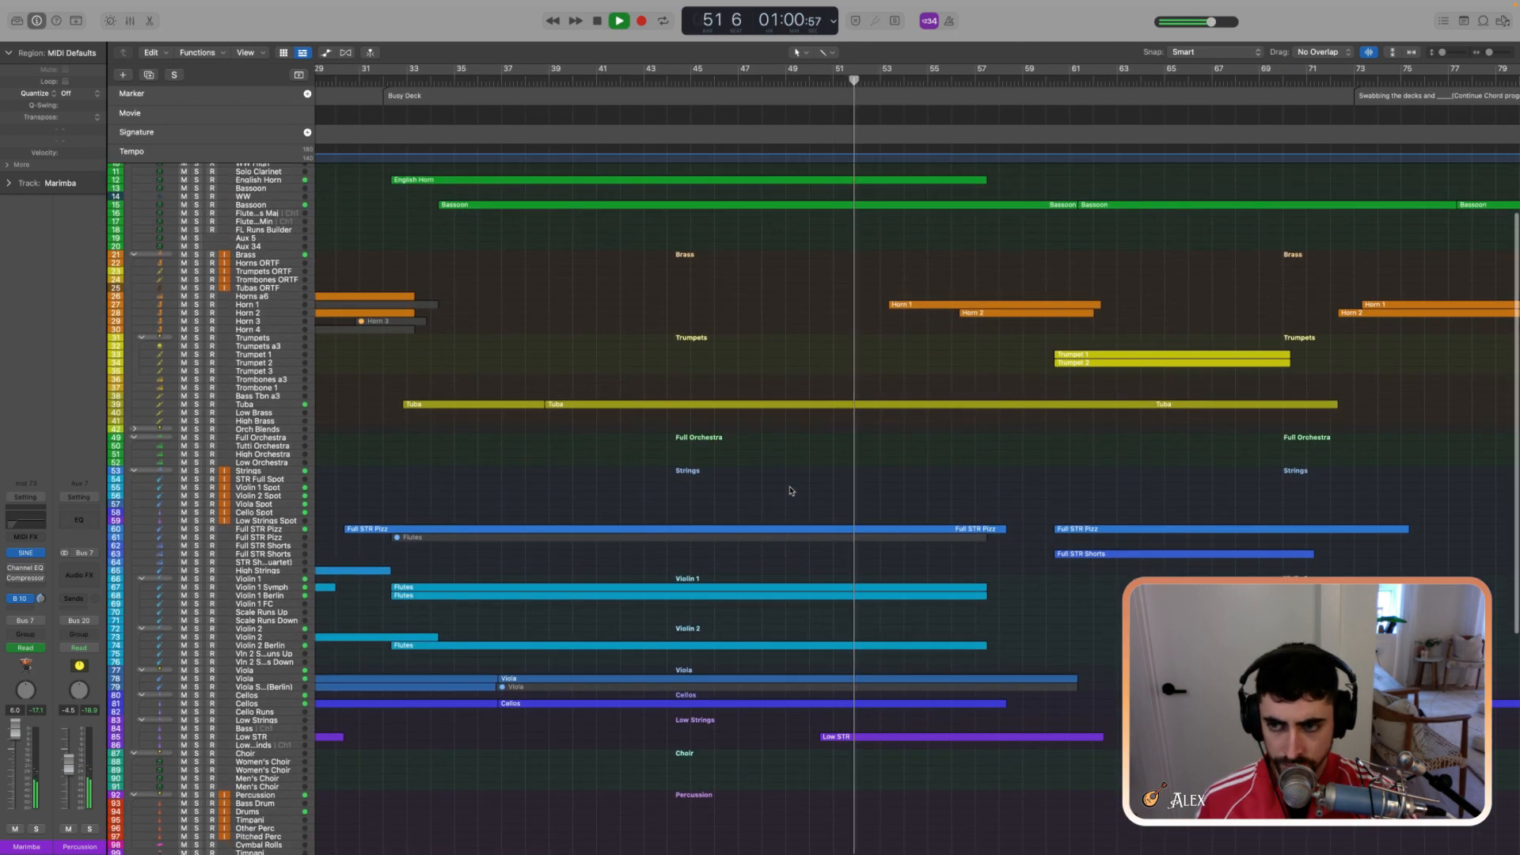
- Record expression controller data onto the Trumpet 1 track starting around bar 52
left_click(275, 356)
key("space")
left_click(691, 82)
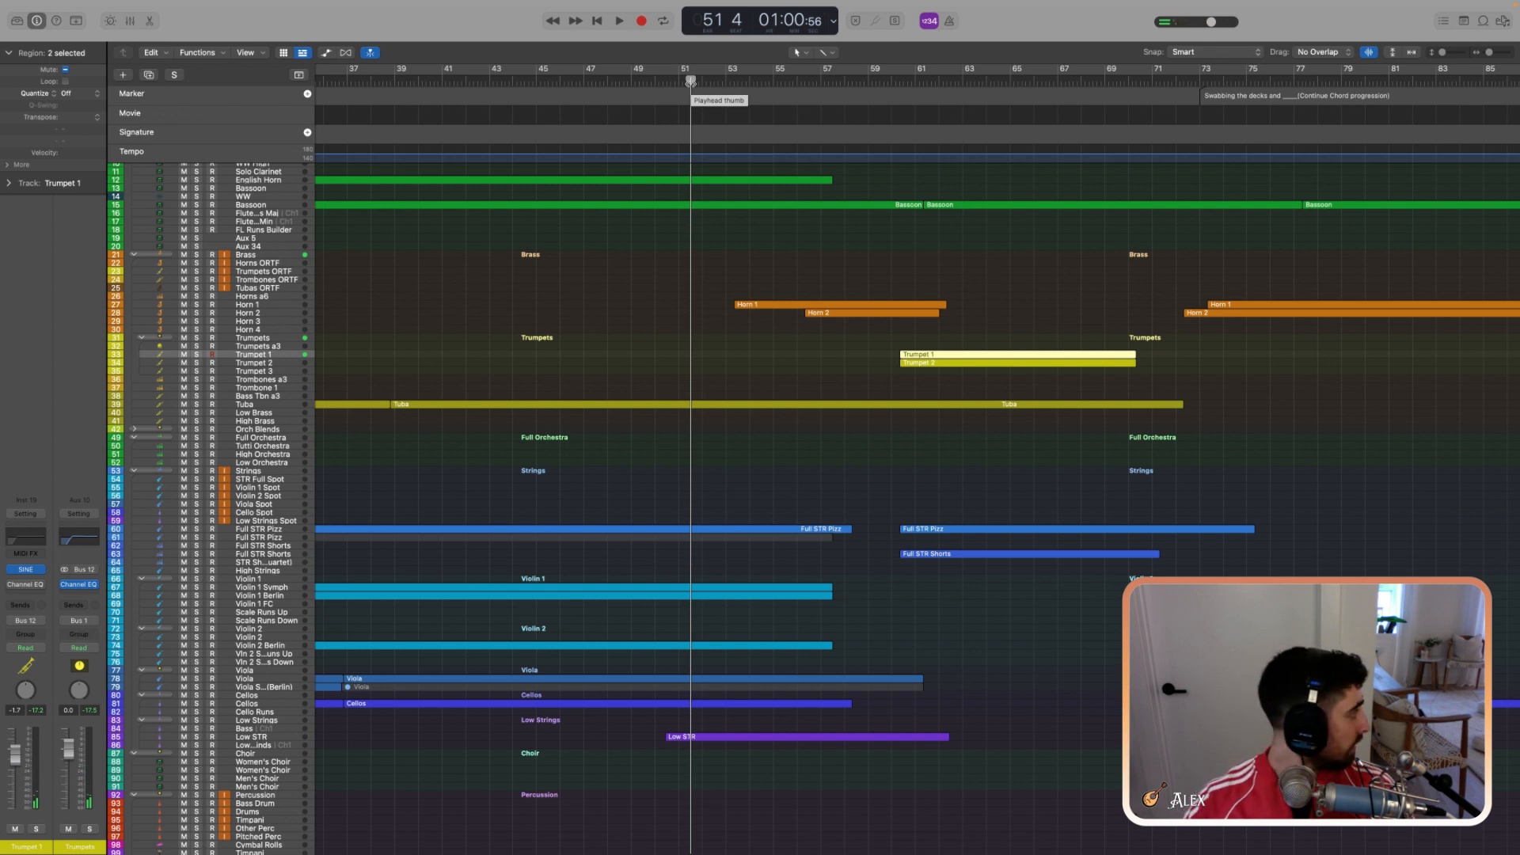
key("space")
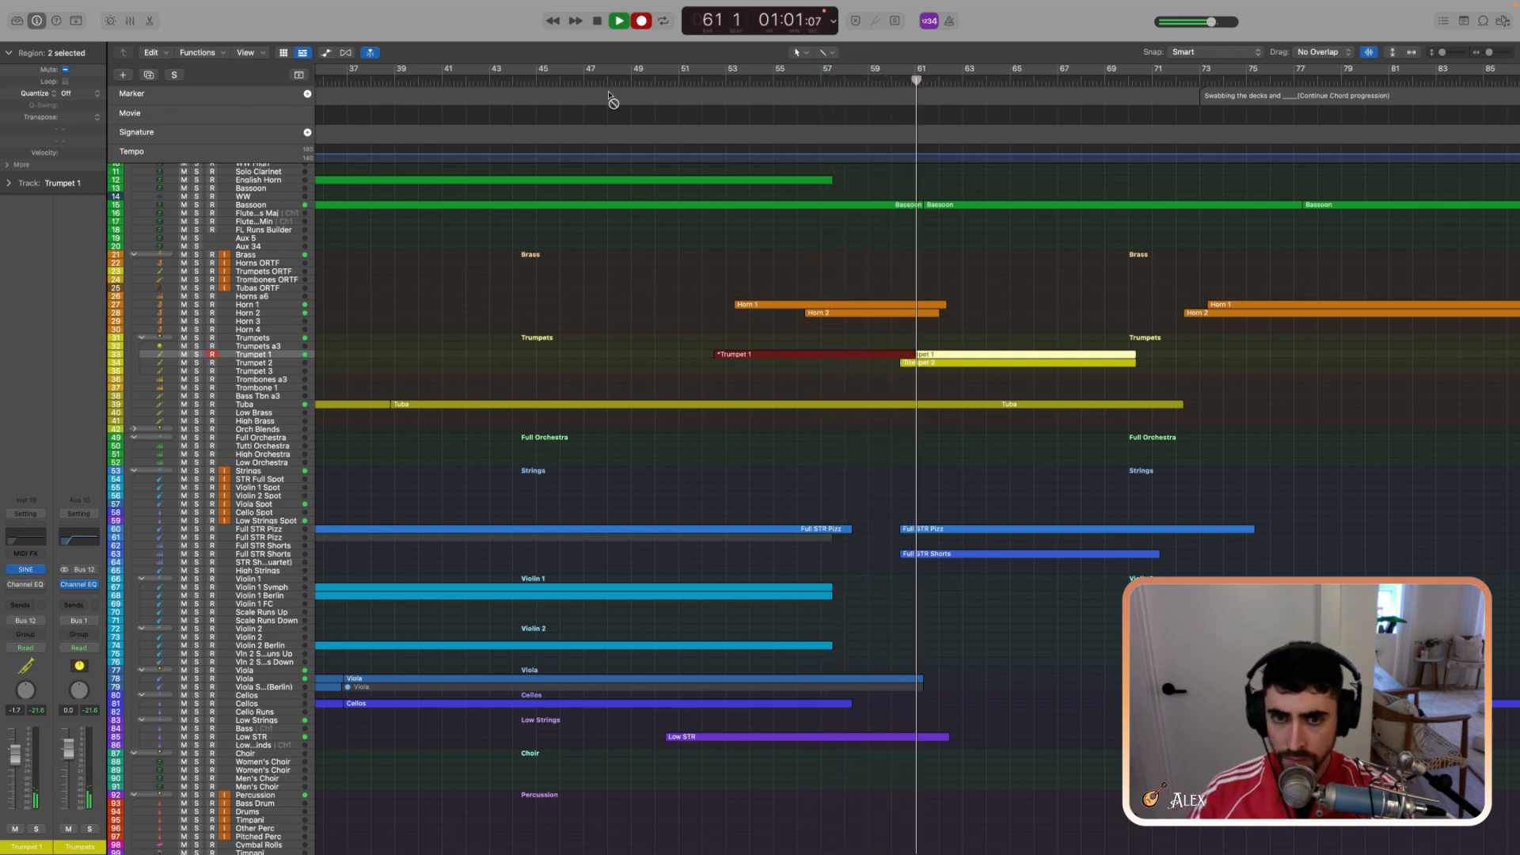
key("space")
- Open the Trumpet 1 region in the piano roll and reposition its first note
key("ctrl+Right")
scroll(419, 264, "up", 5)
scroll(319, 163, "left", 5)
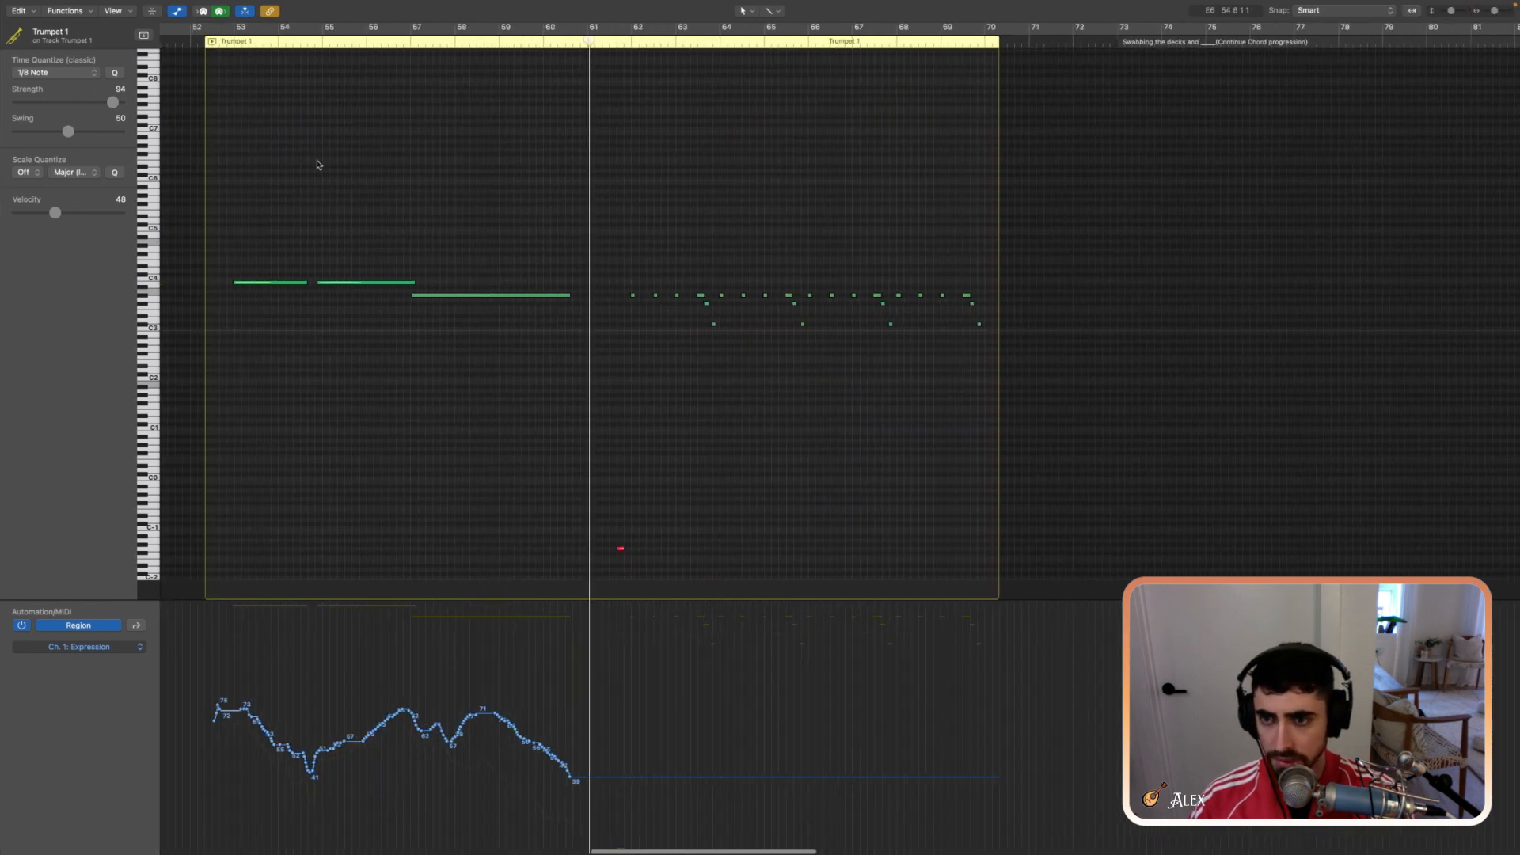
left_click(544, 40)
key("space")
key("space")
scroll(599, 288, "left", 4)
left_click_drag(598, 283, 599, 289)
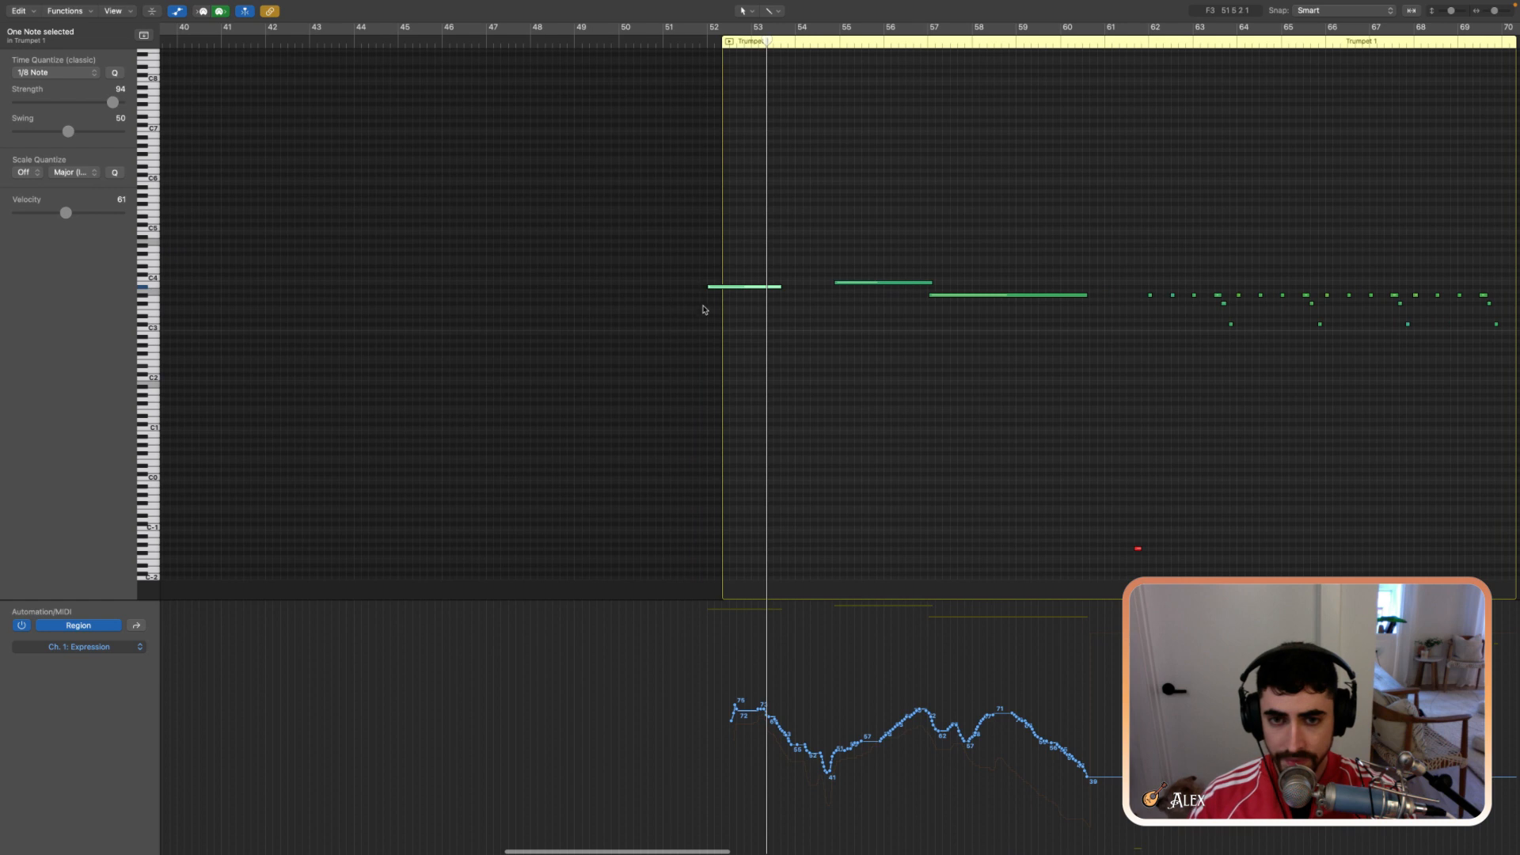
left_click_drag(782, 286, 782, 294)
key("space")
left_click(747, 44)
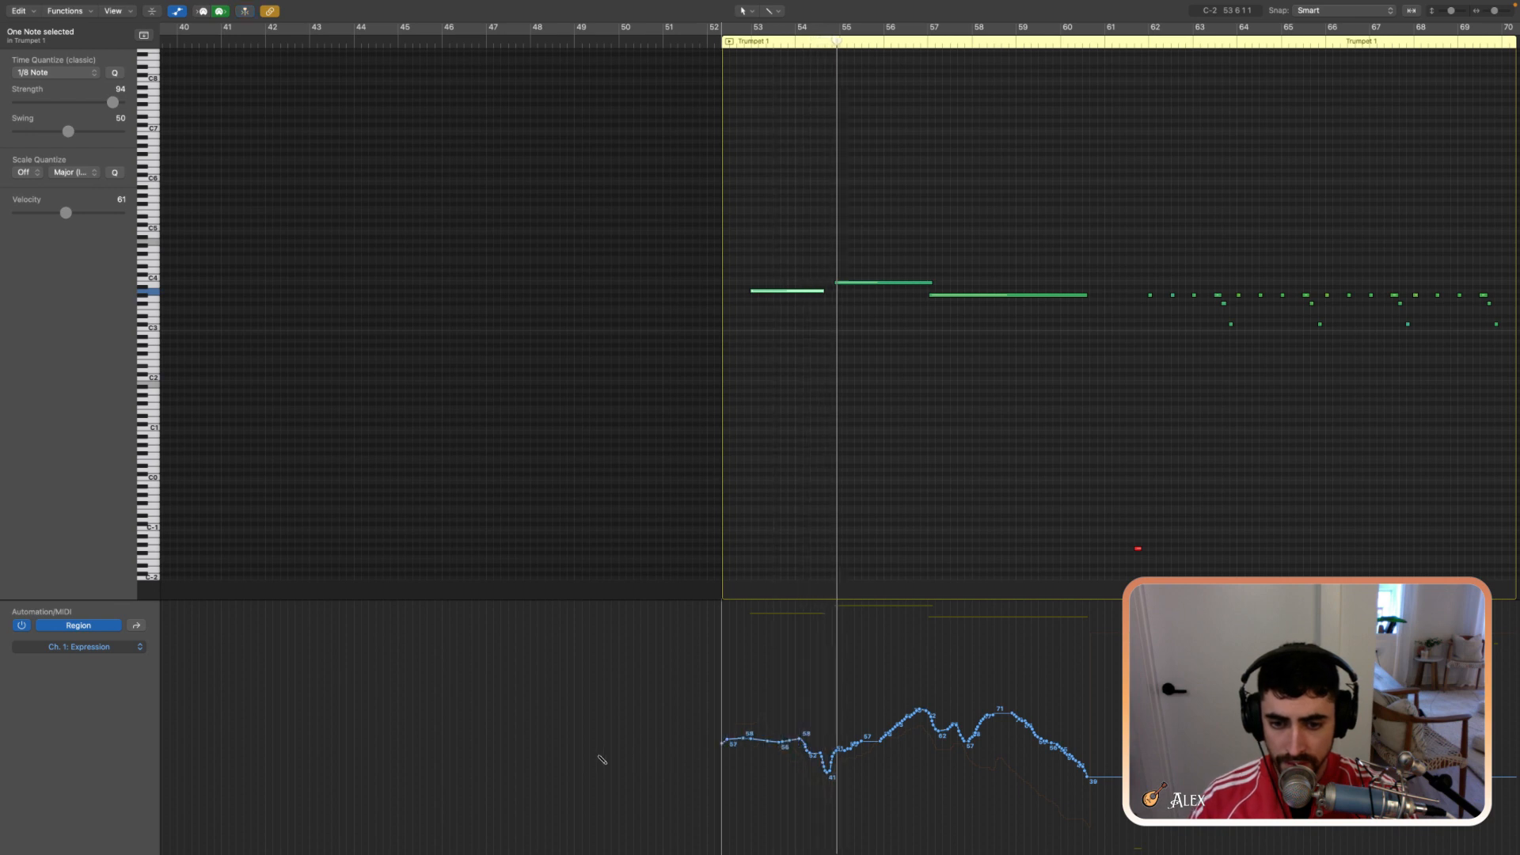
- Show the note velocity lane and adjust the velocity of the first Trumpet 1 note
left_click(137, 626)
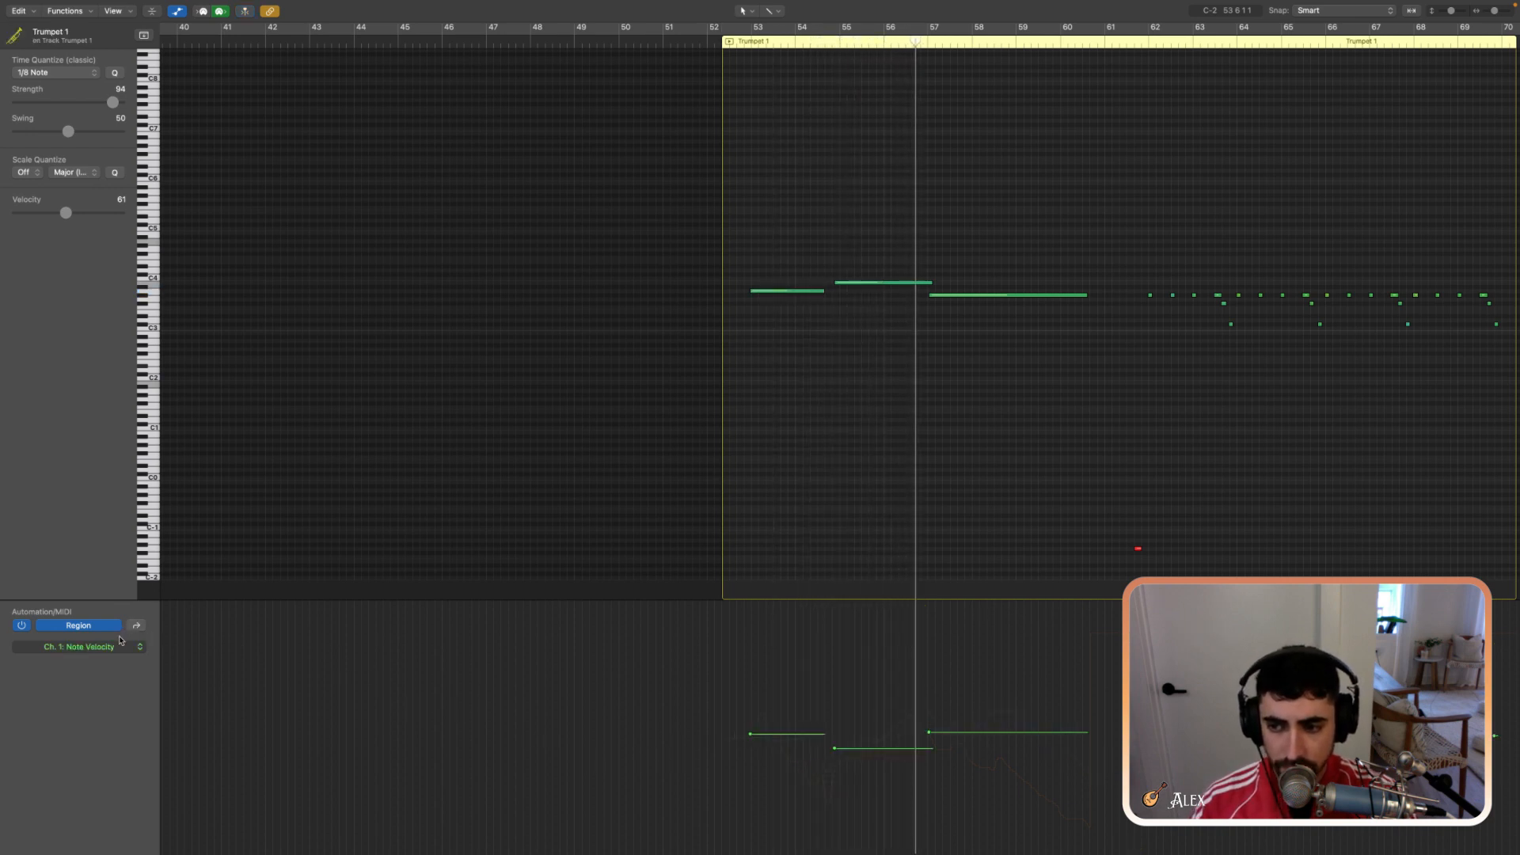
left_click(738, 722)
left_click_drag(792, 764, 706, 747)
- Raise the modulation curve around bars 55 to 57 and return to the arrangement
left_click(708, 41)
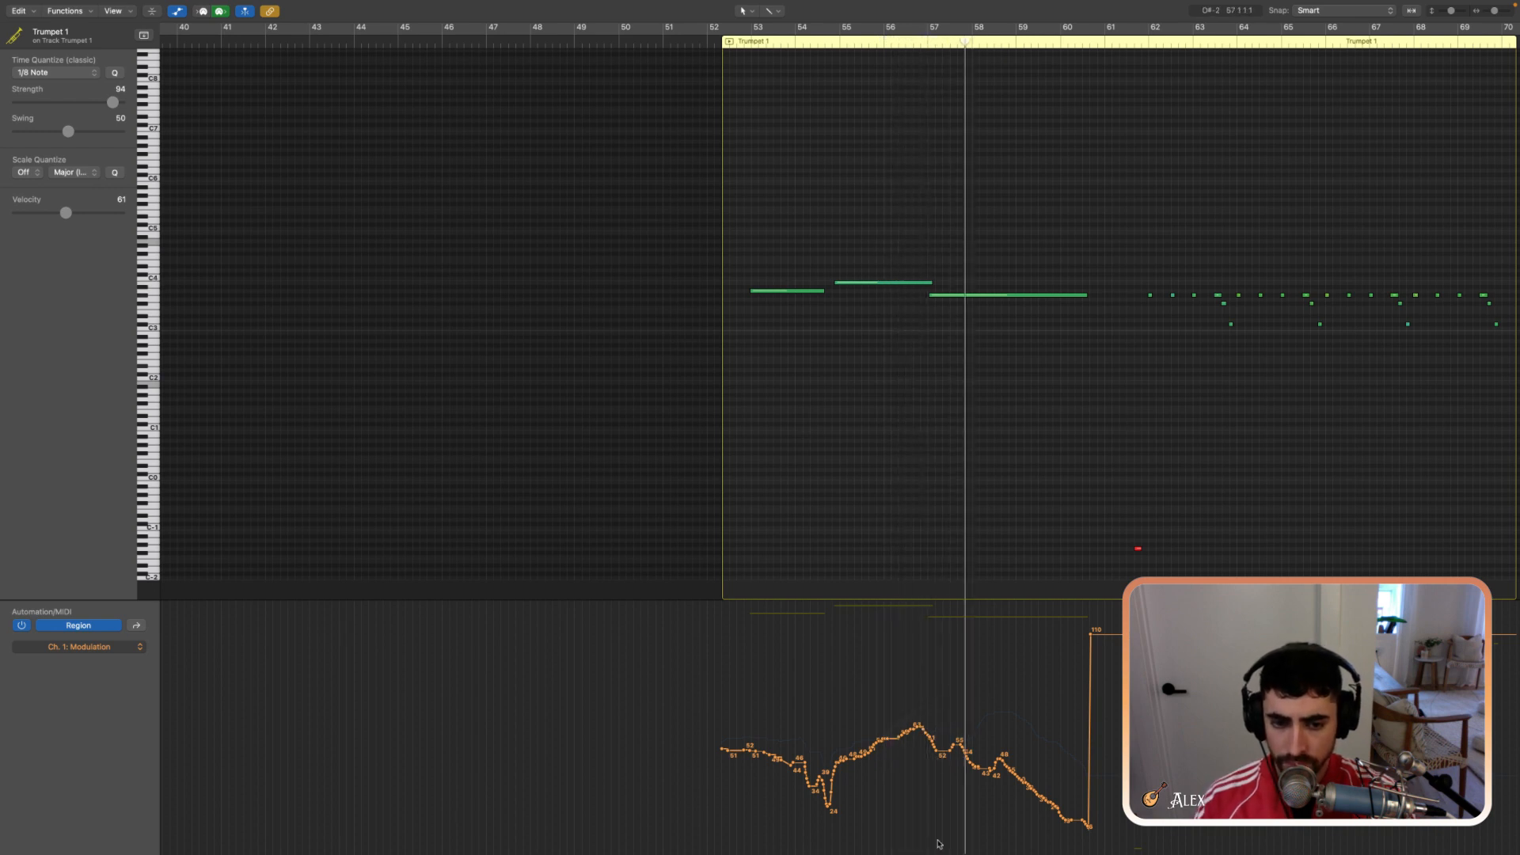
mouse_move(849, 766)
left_mouse_down()
mouse_move(923, 732)
mouse_move(939, 748)
left_mouse_up()
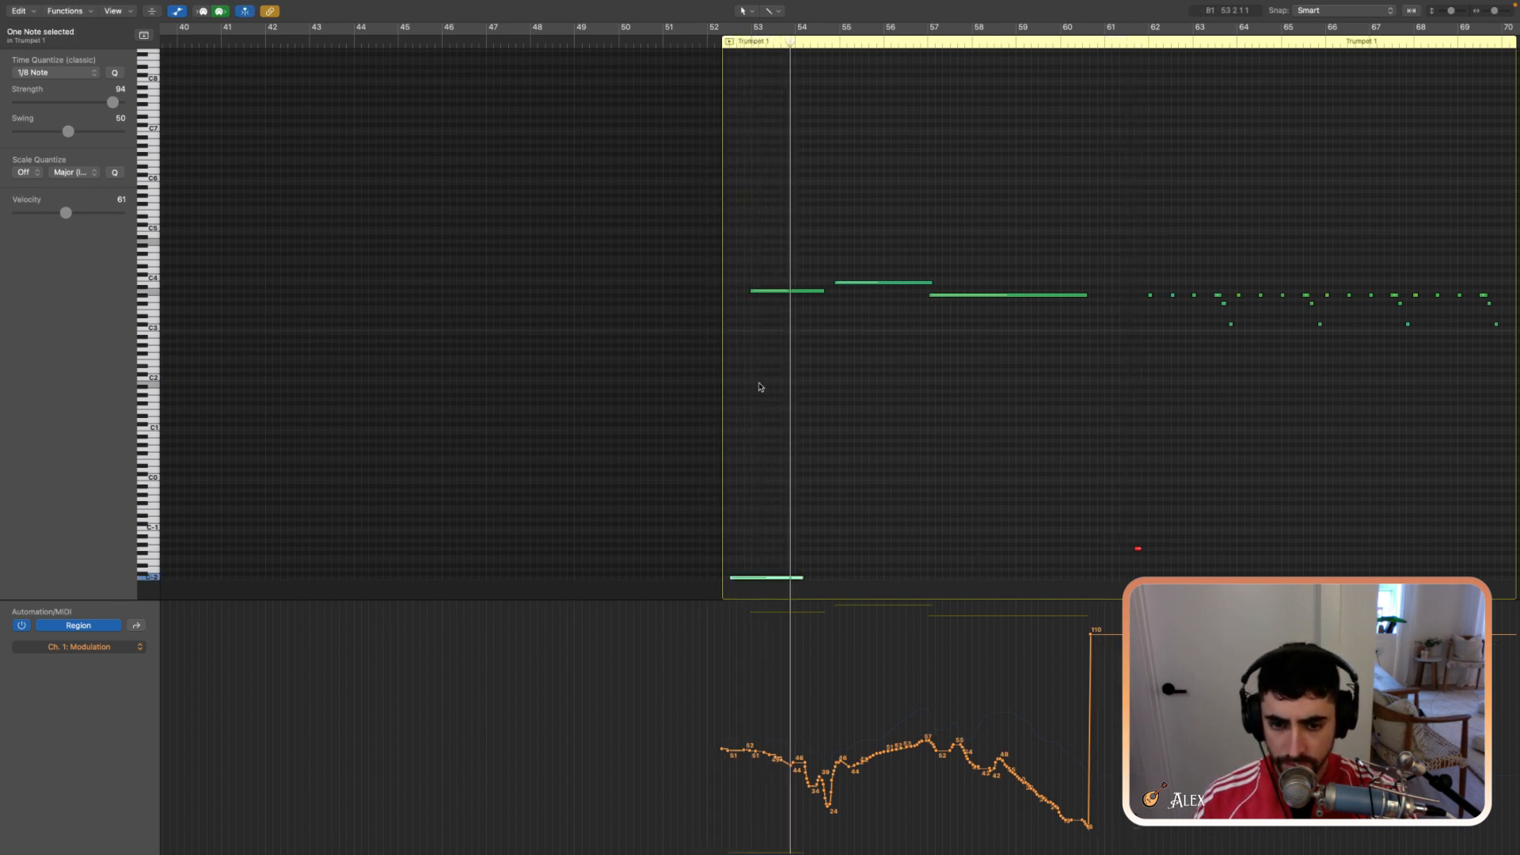
key("ctrl+Left")
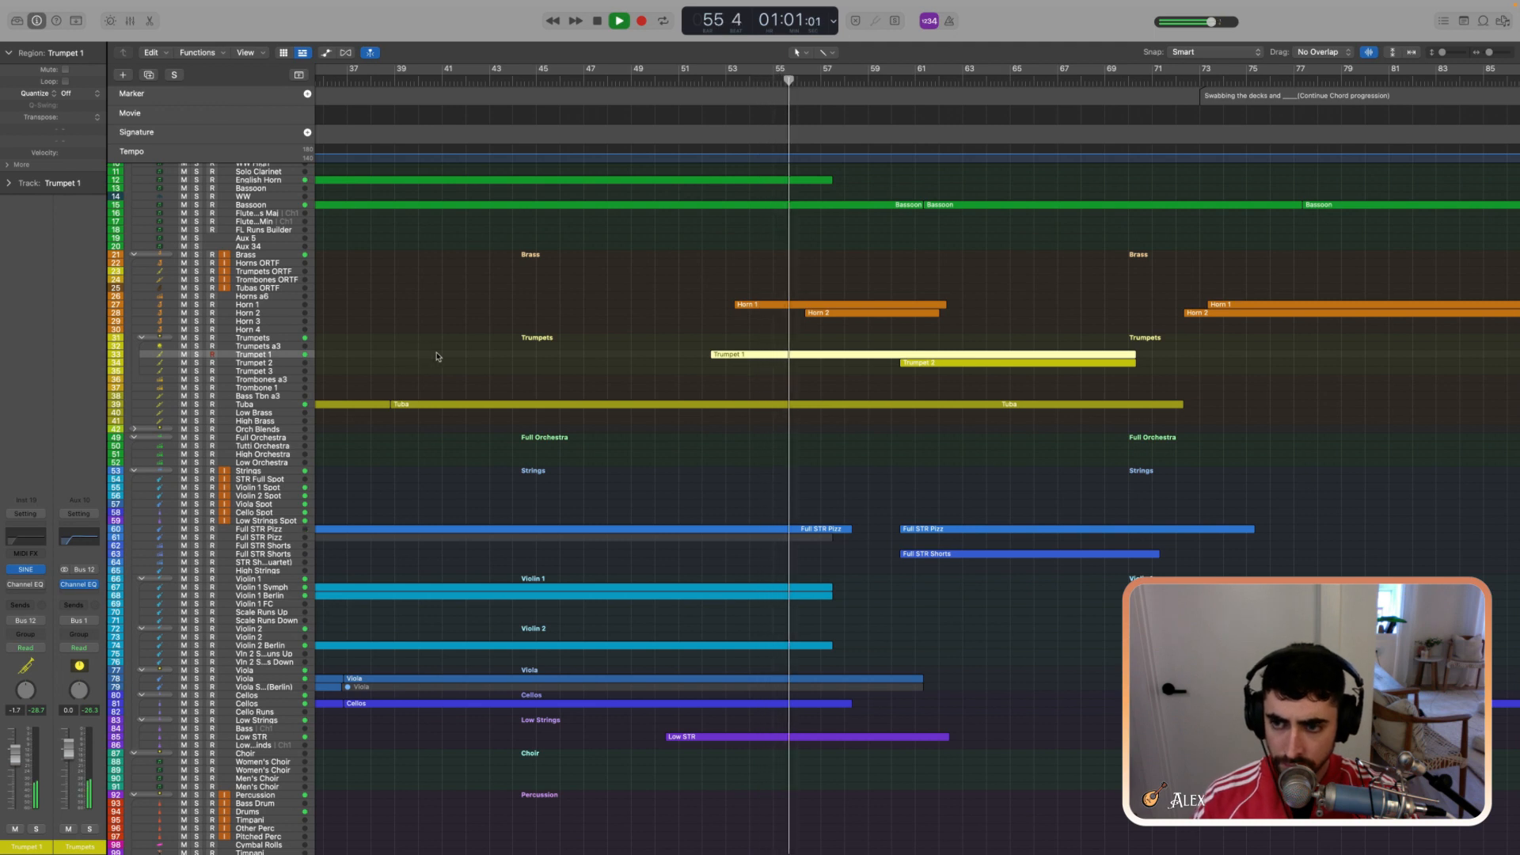
- Select the Women's Choir track and record controller data into it from bar 47
key("Down")
left_click(654, 227)
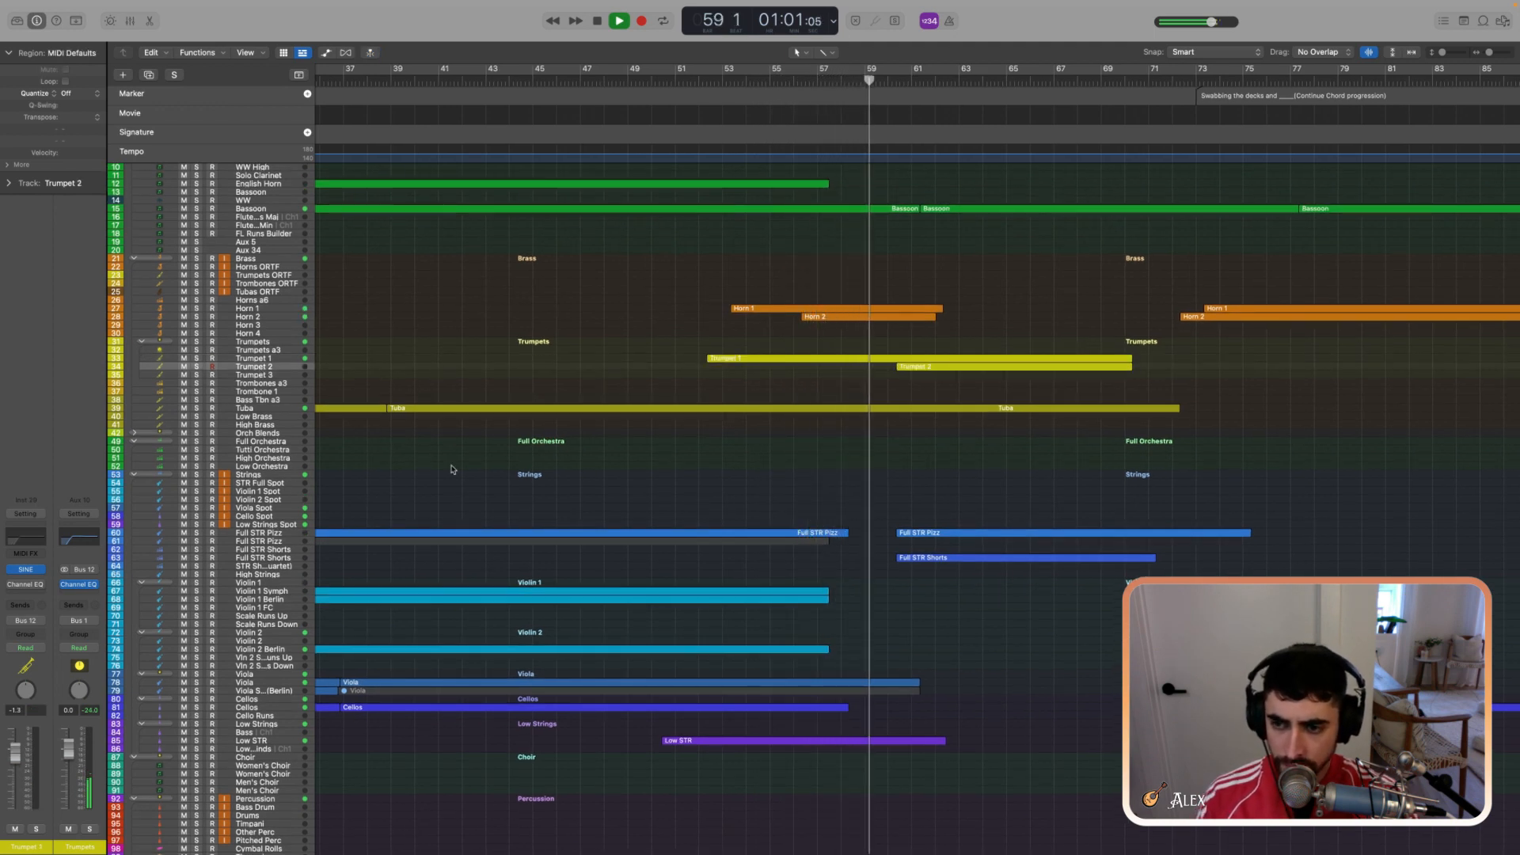
scroll(416, 507, "down", 4)
scroll(428, 653, "down", 3)
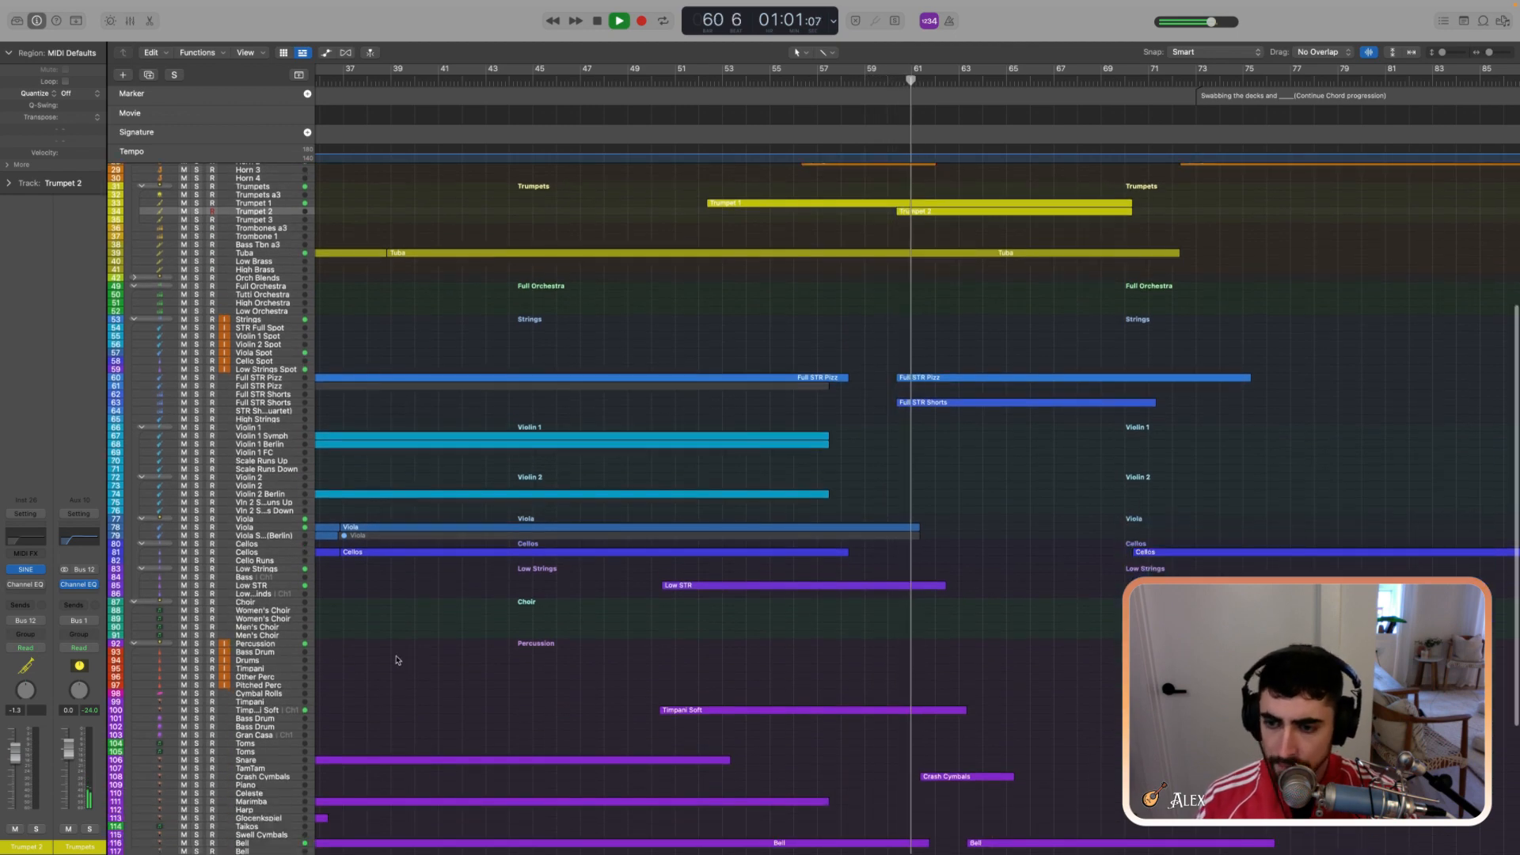
key("space")
left_click(491, 605)
scroll(641, 511, "left", 15)
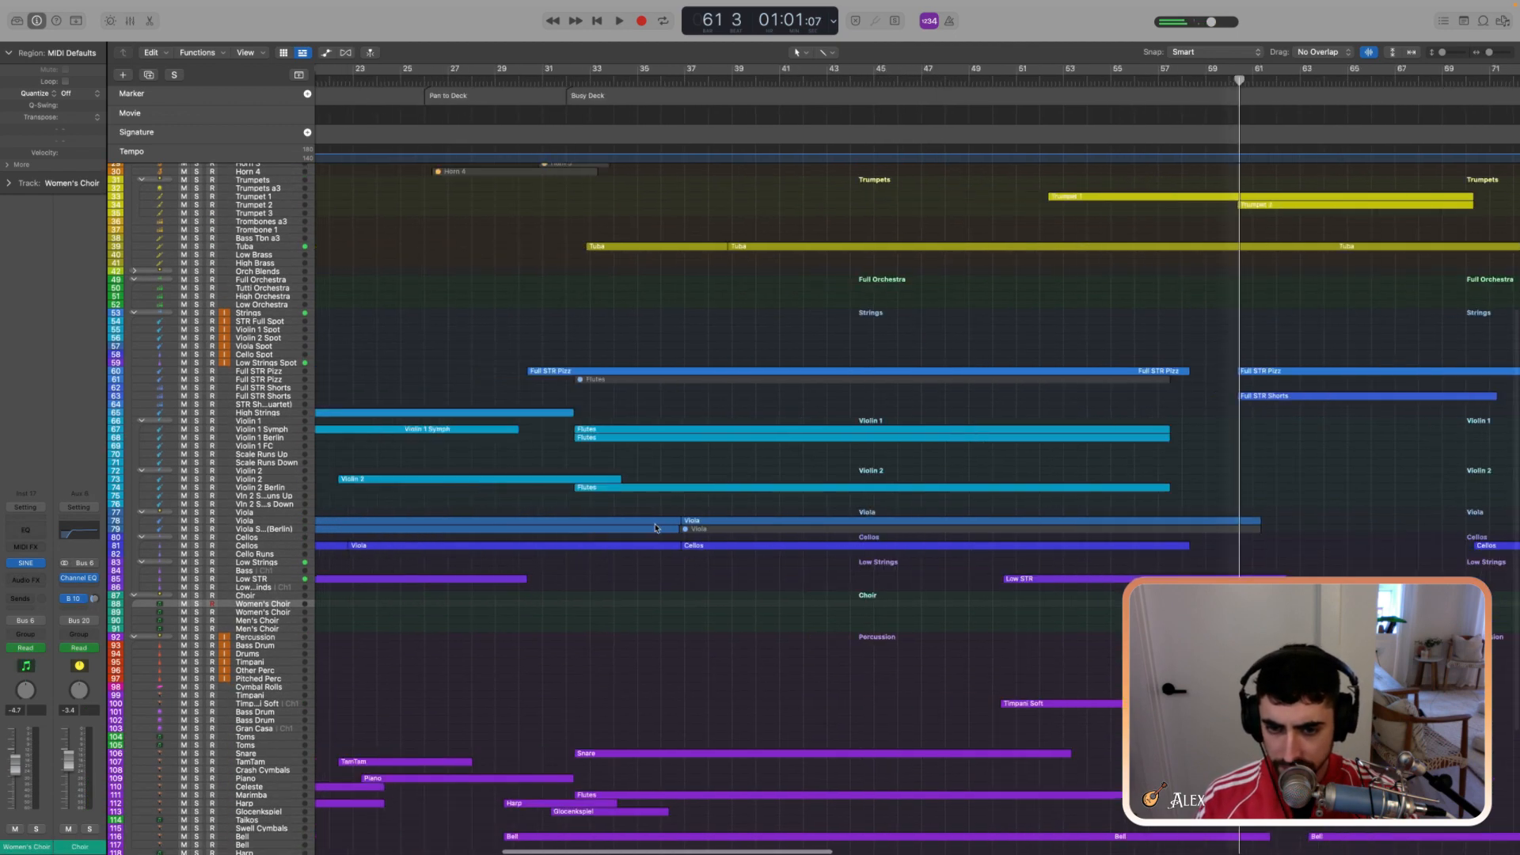
left_click(282, 613)
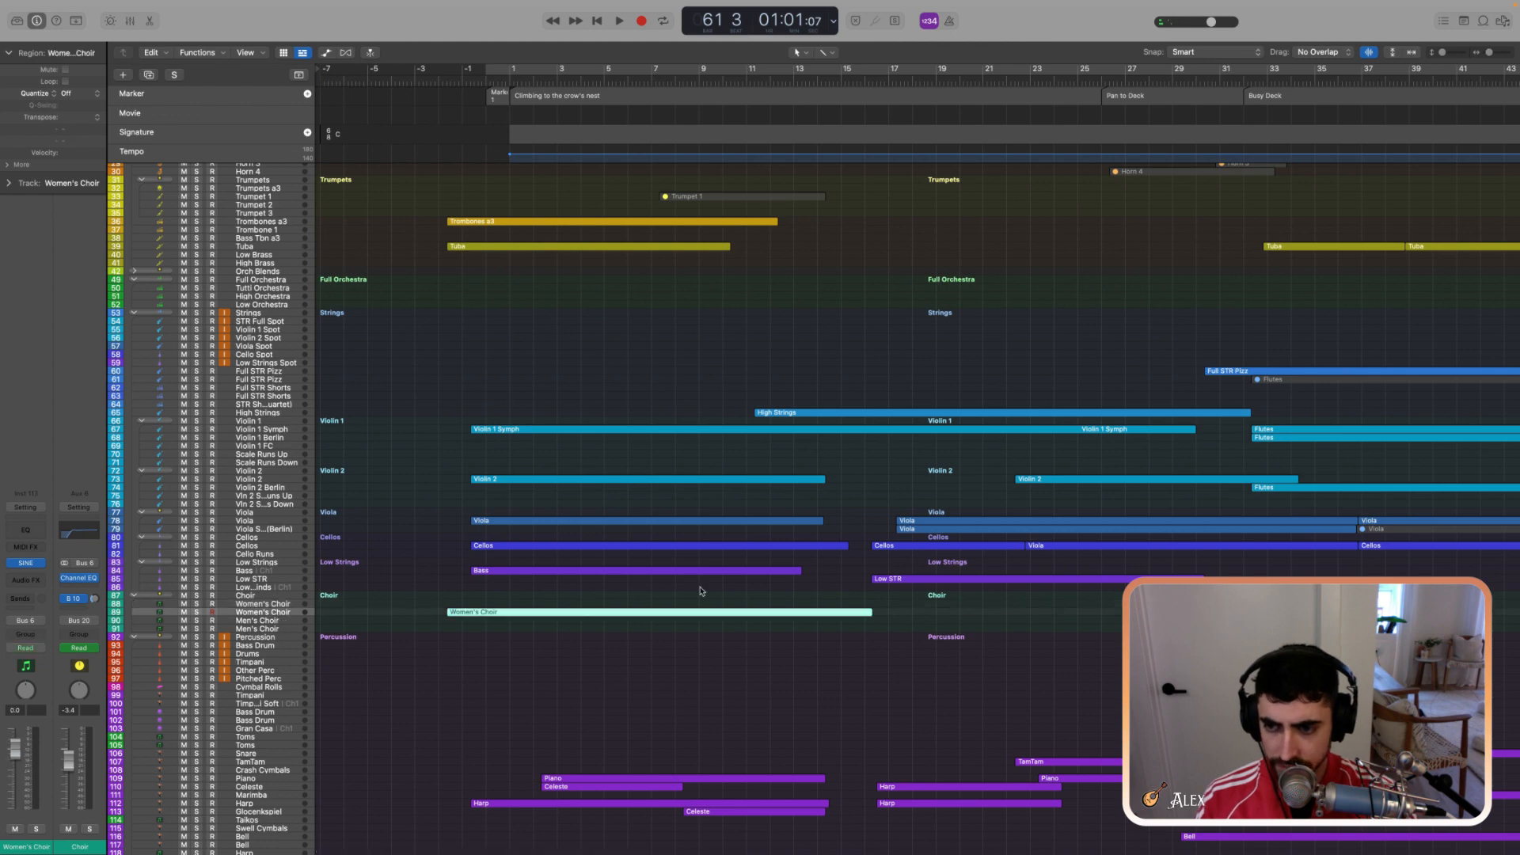
scroll(889, 190, "right", 10)
left_click(860, 77)
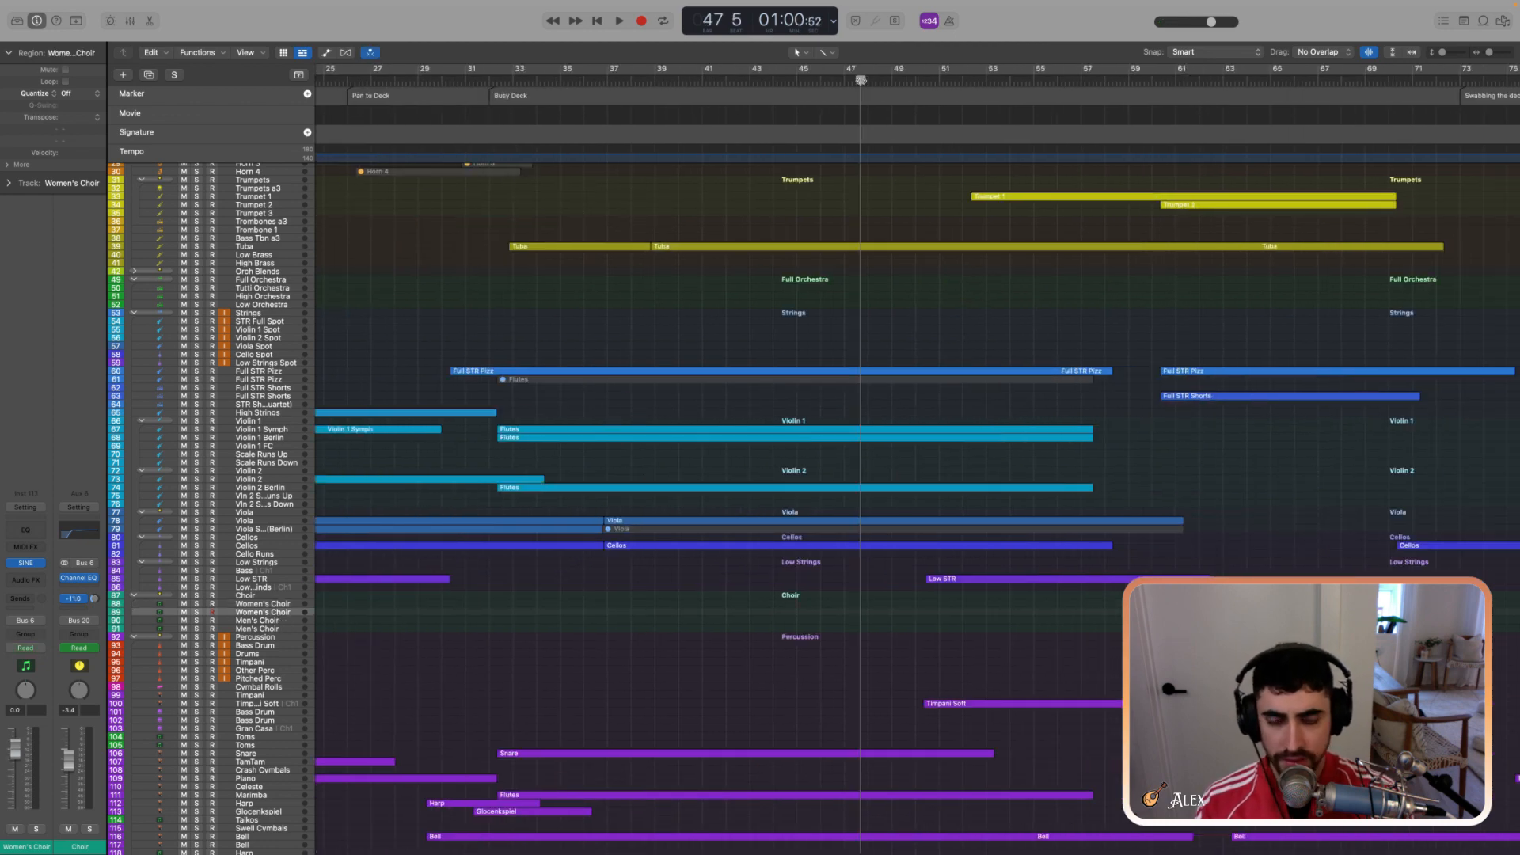
key("space")
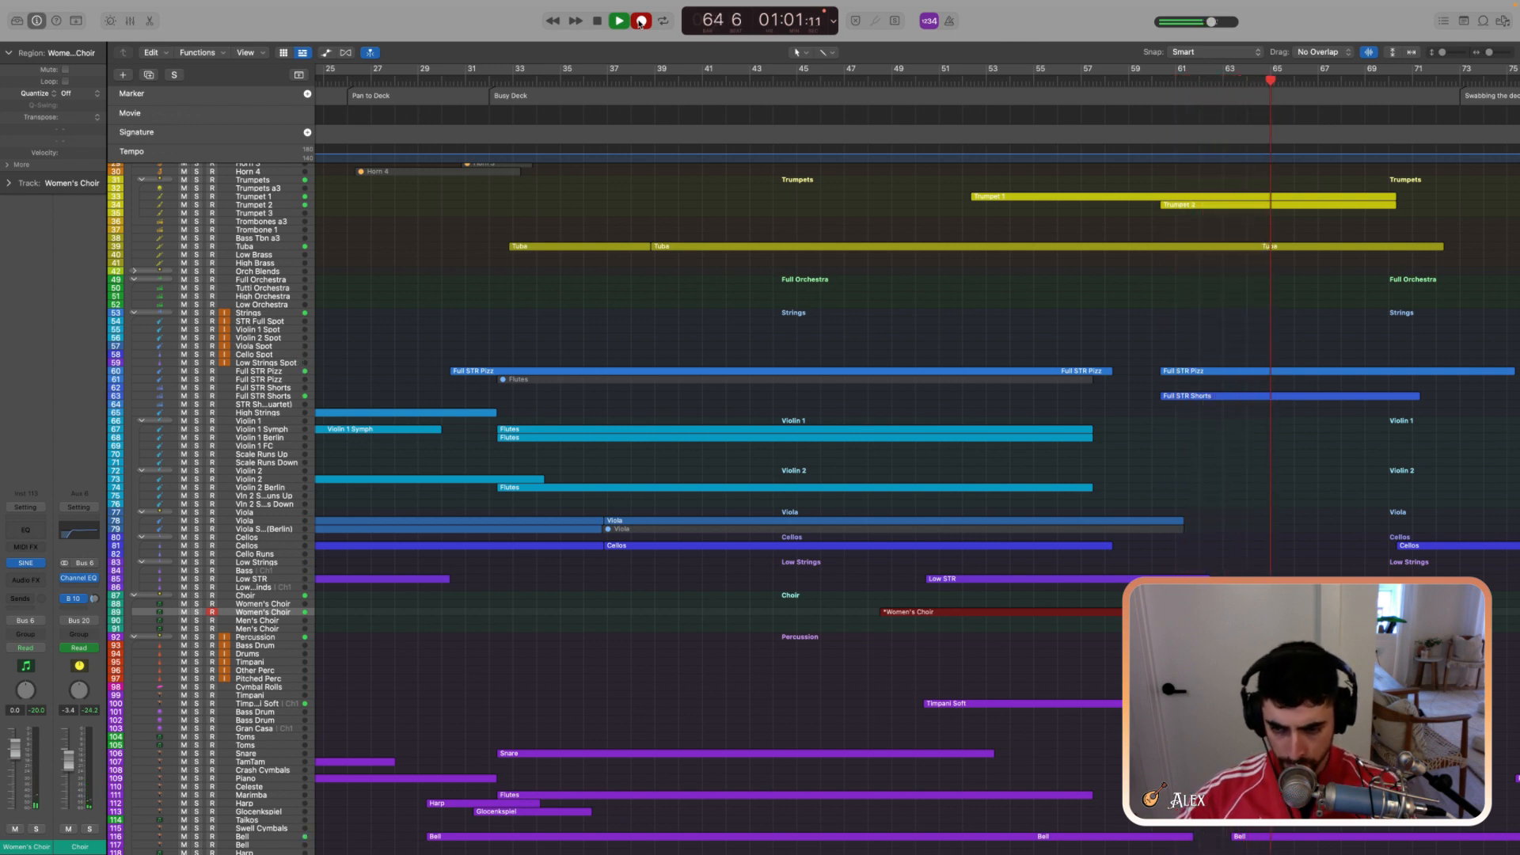
key("space")
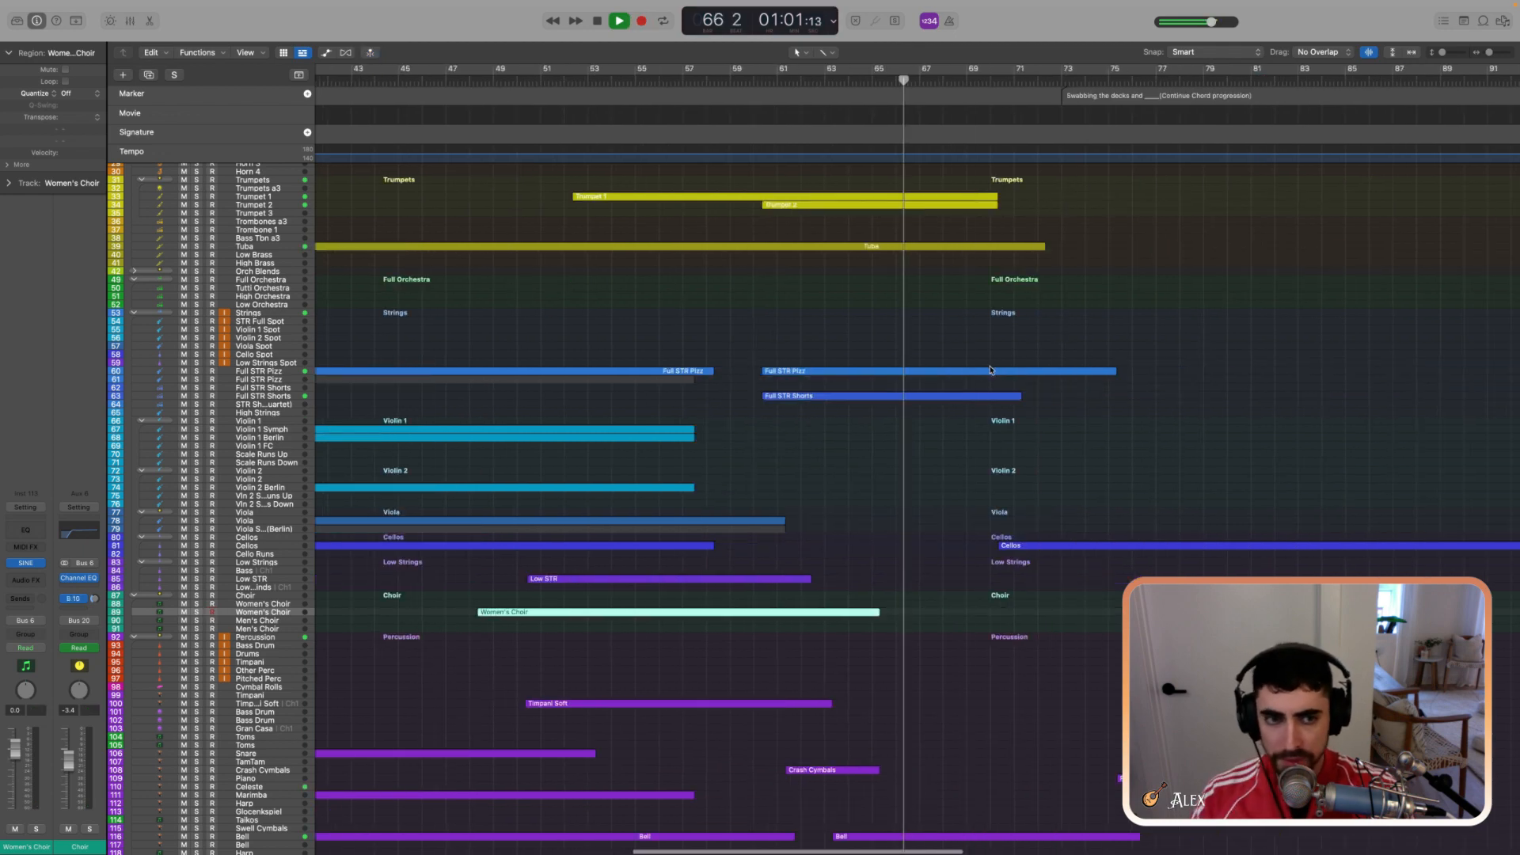
- Play the arrangement from bar 61 to listen to the new Women's Choir take
left_click(735, 77)
key("space")
scroll(950, 522, "up", 5)
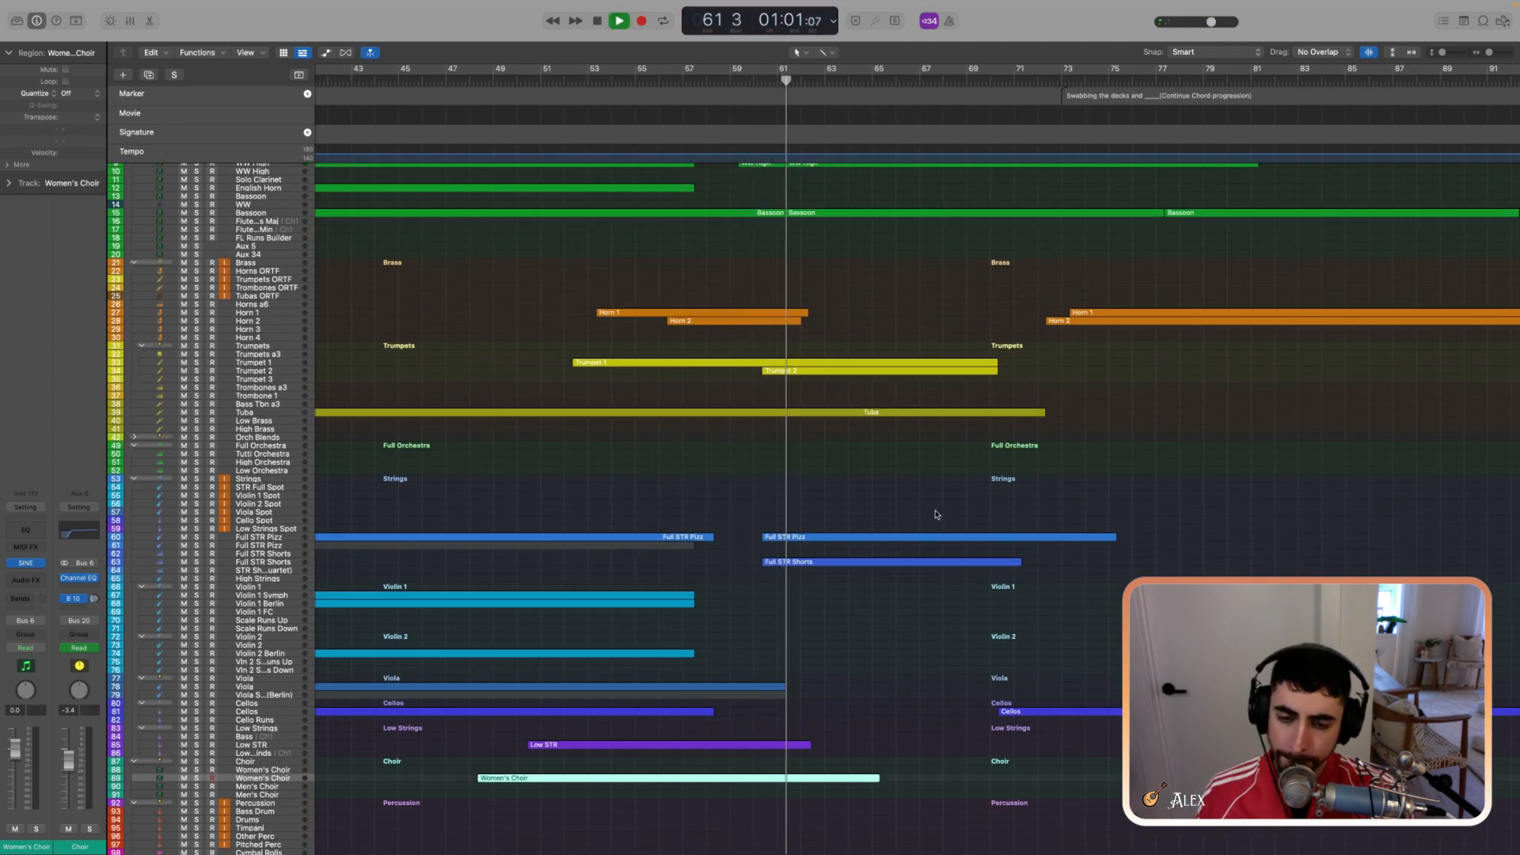
left_click(923, 506)
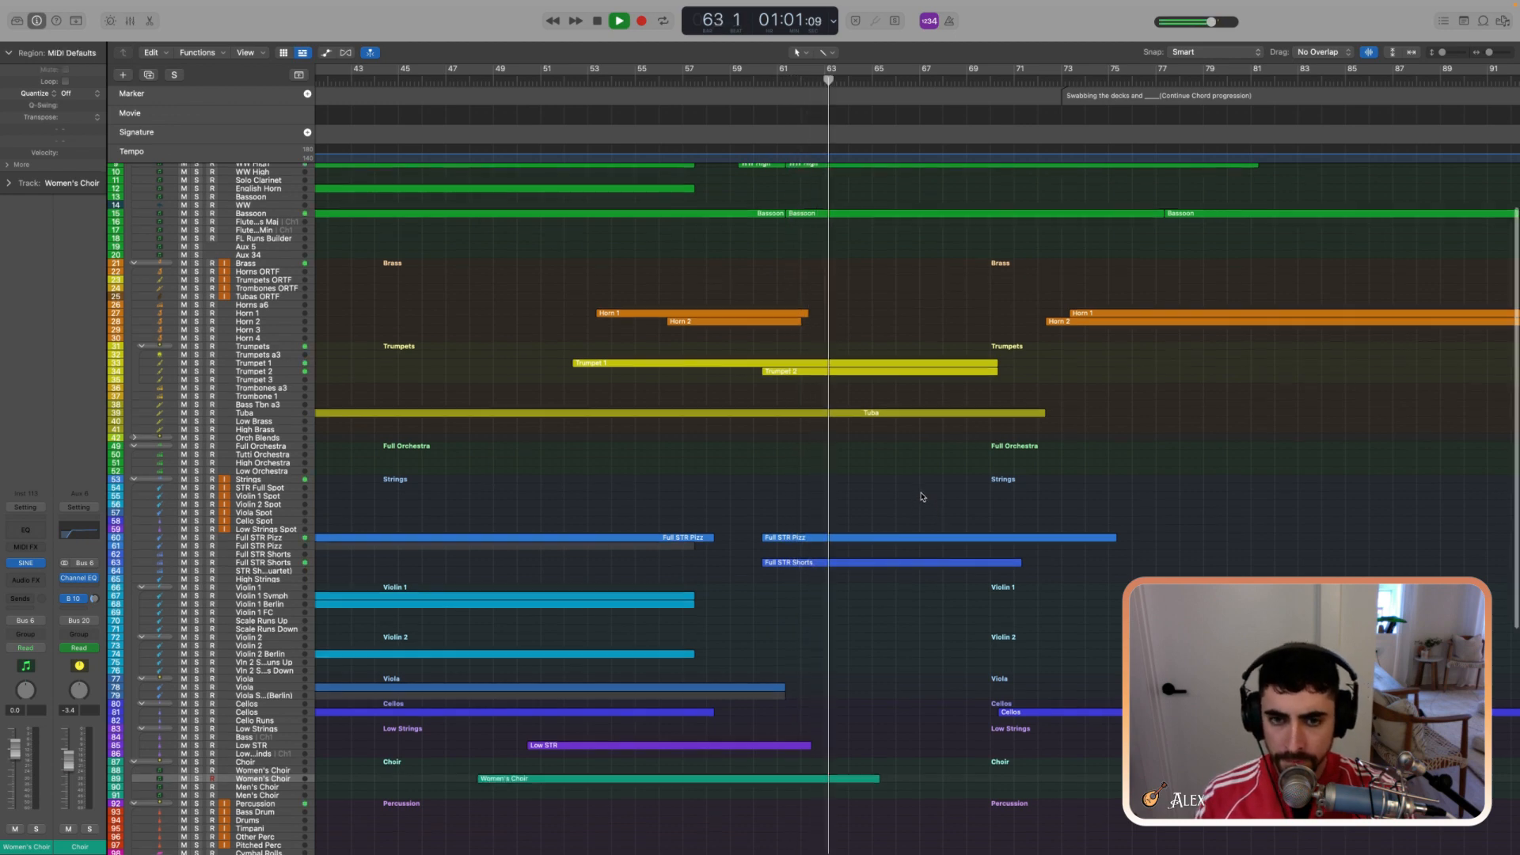
scroll(920, 503, "up", 4)
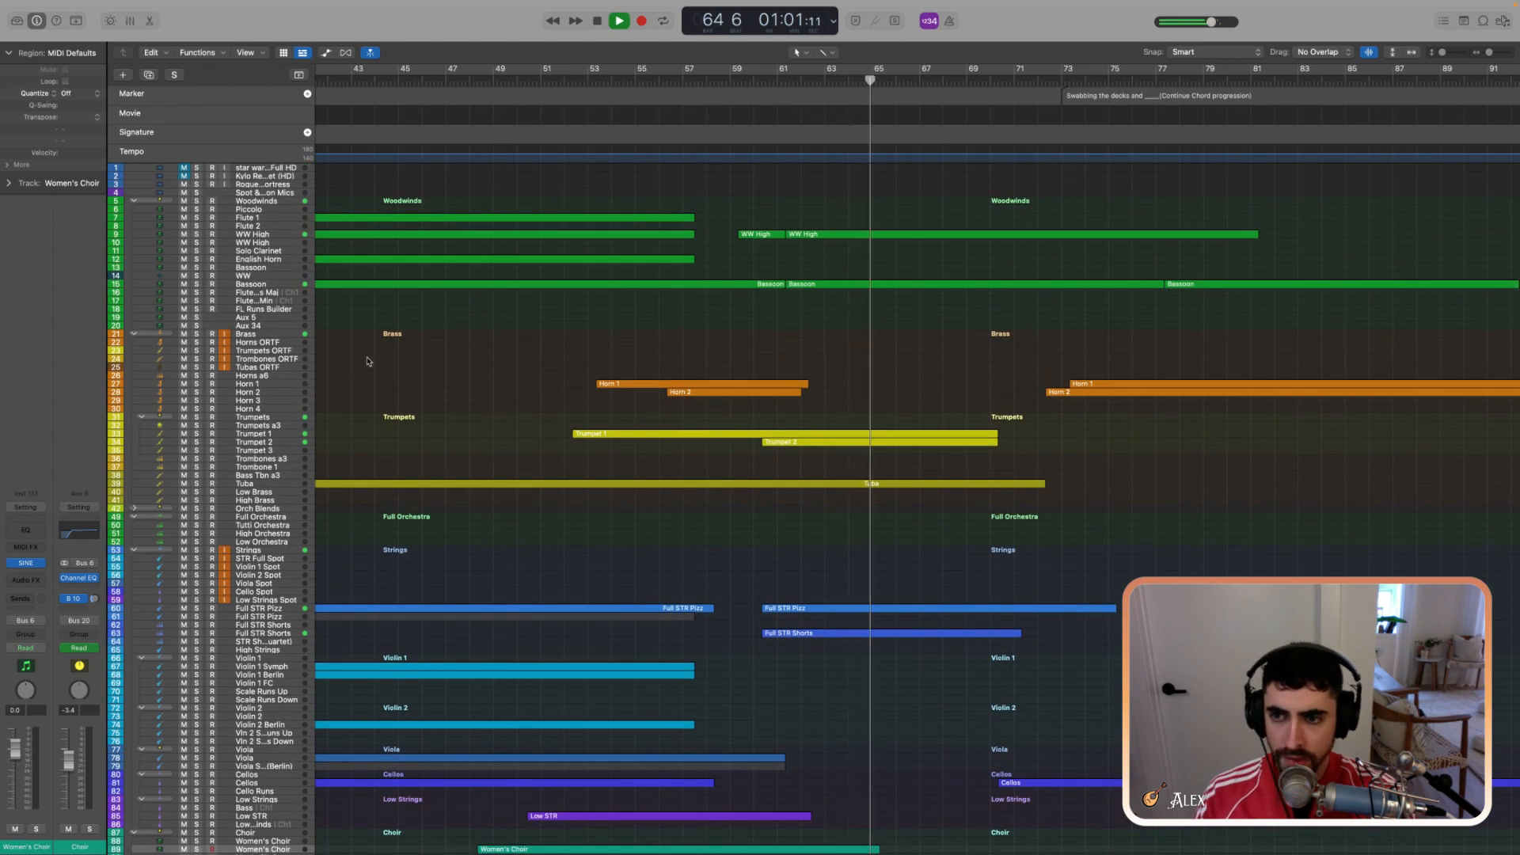
- Select the Horn 1 track and play the arrangement from around bar 60
left_click(277, 384)
left_click(778, 80)
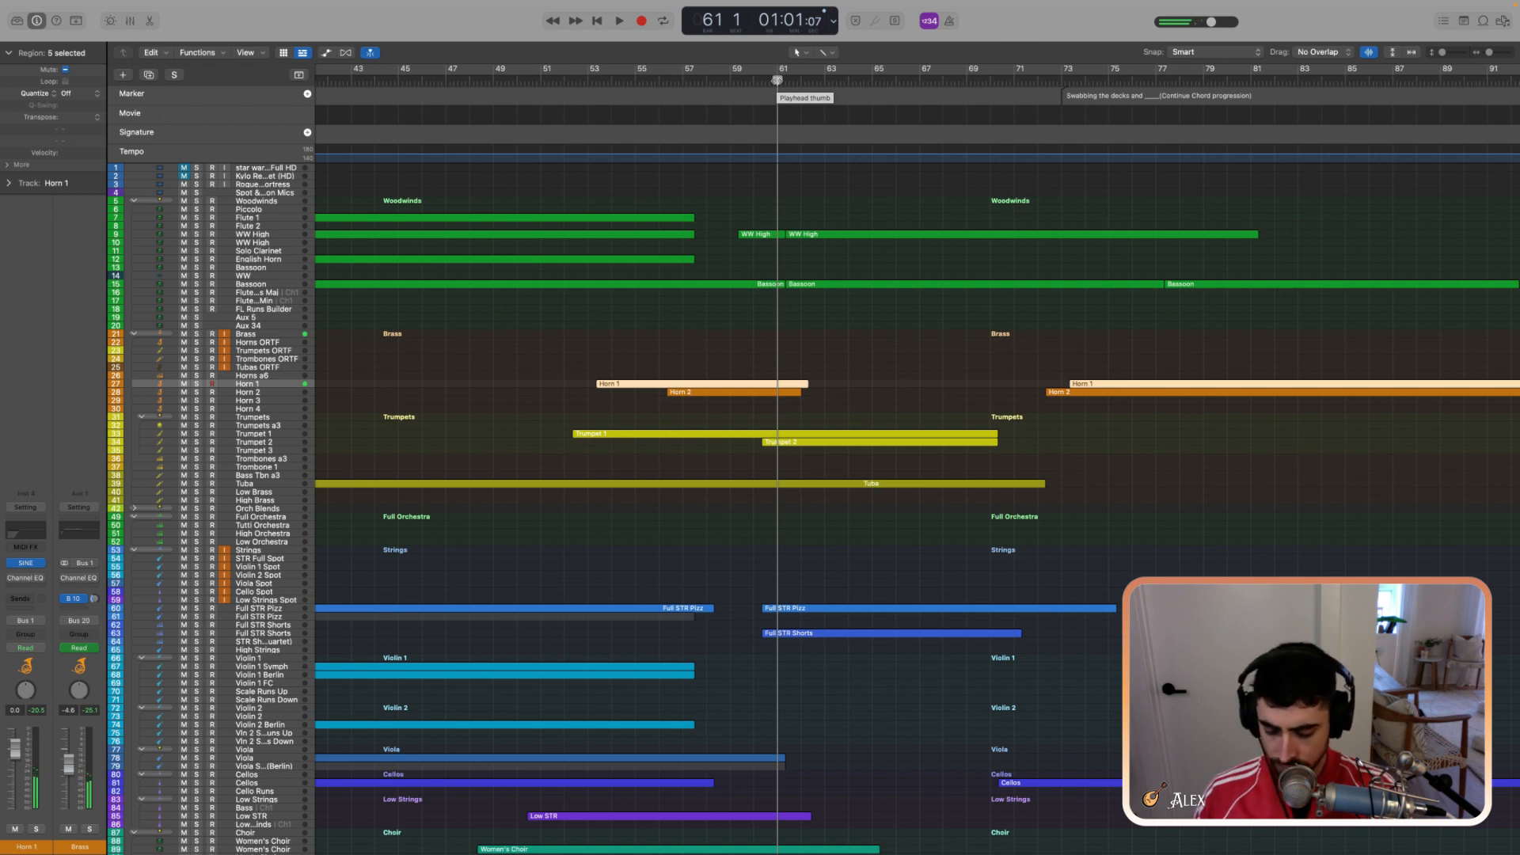
scroll(776, 80, "right", 1)
left_click(698, 80)
key("space")
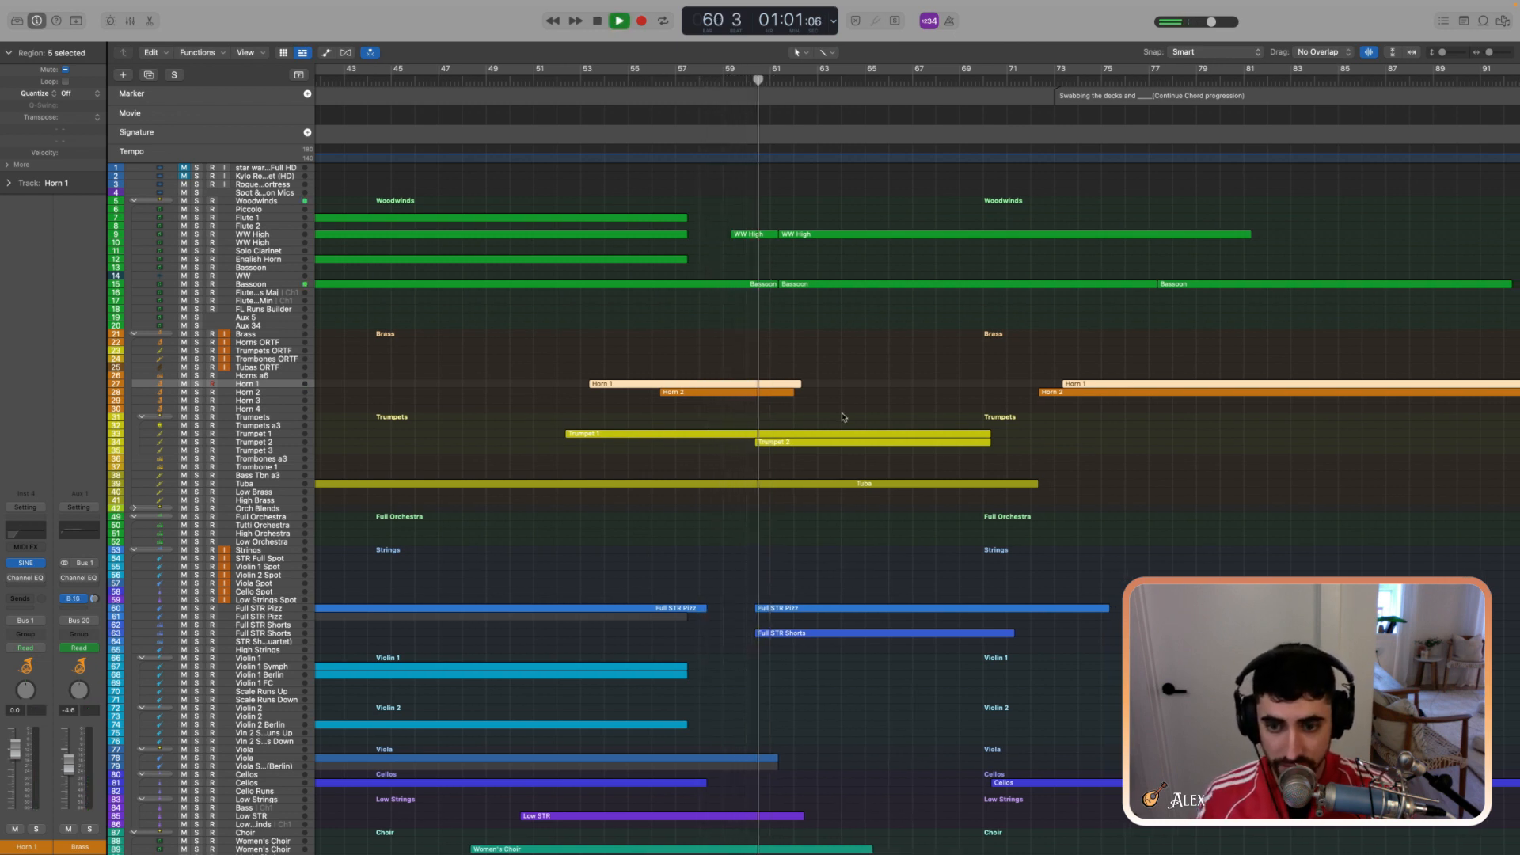
- Record a new Horn 1 take starting from around bar 60
left_click(694, 80)
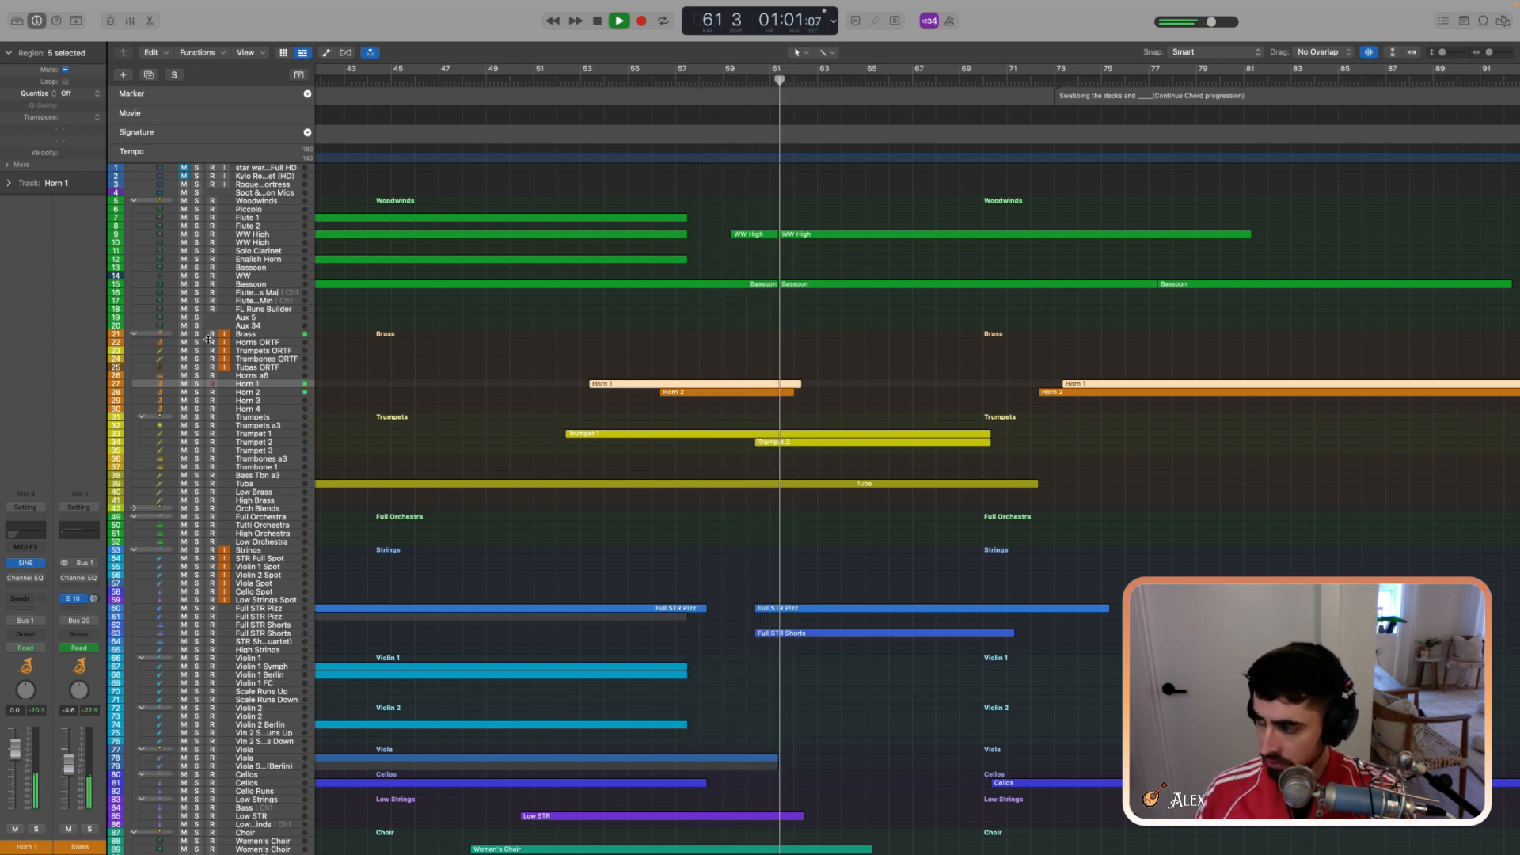
scroll(633, 396, "down", 2)
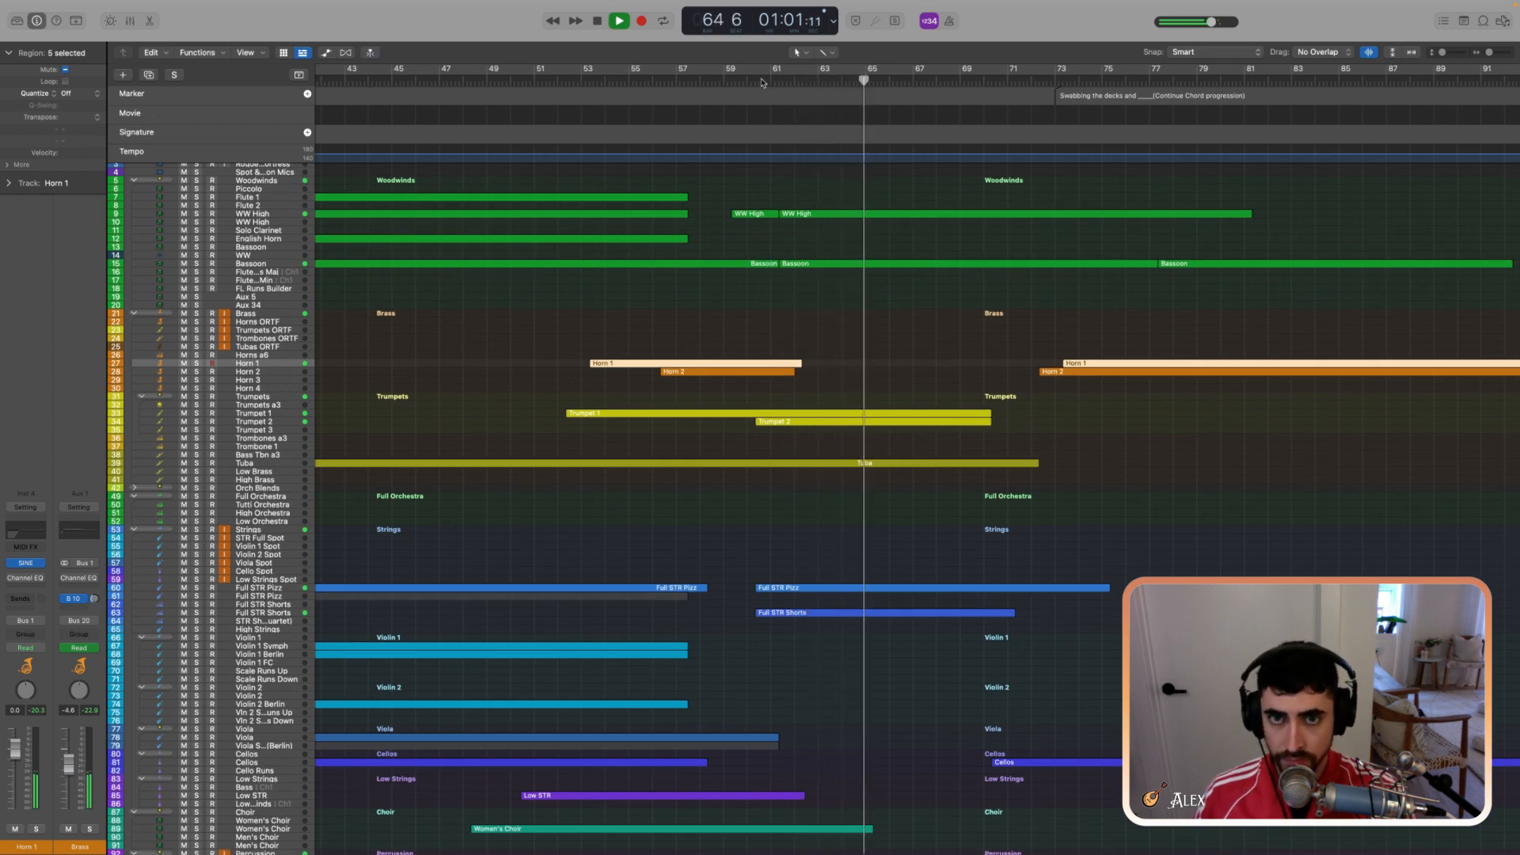
left_click(726, 80)
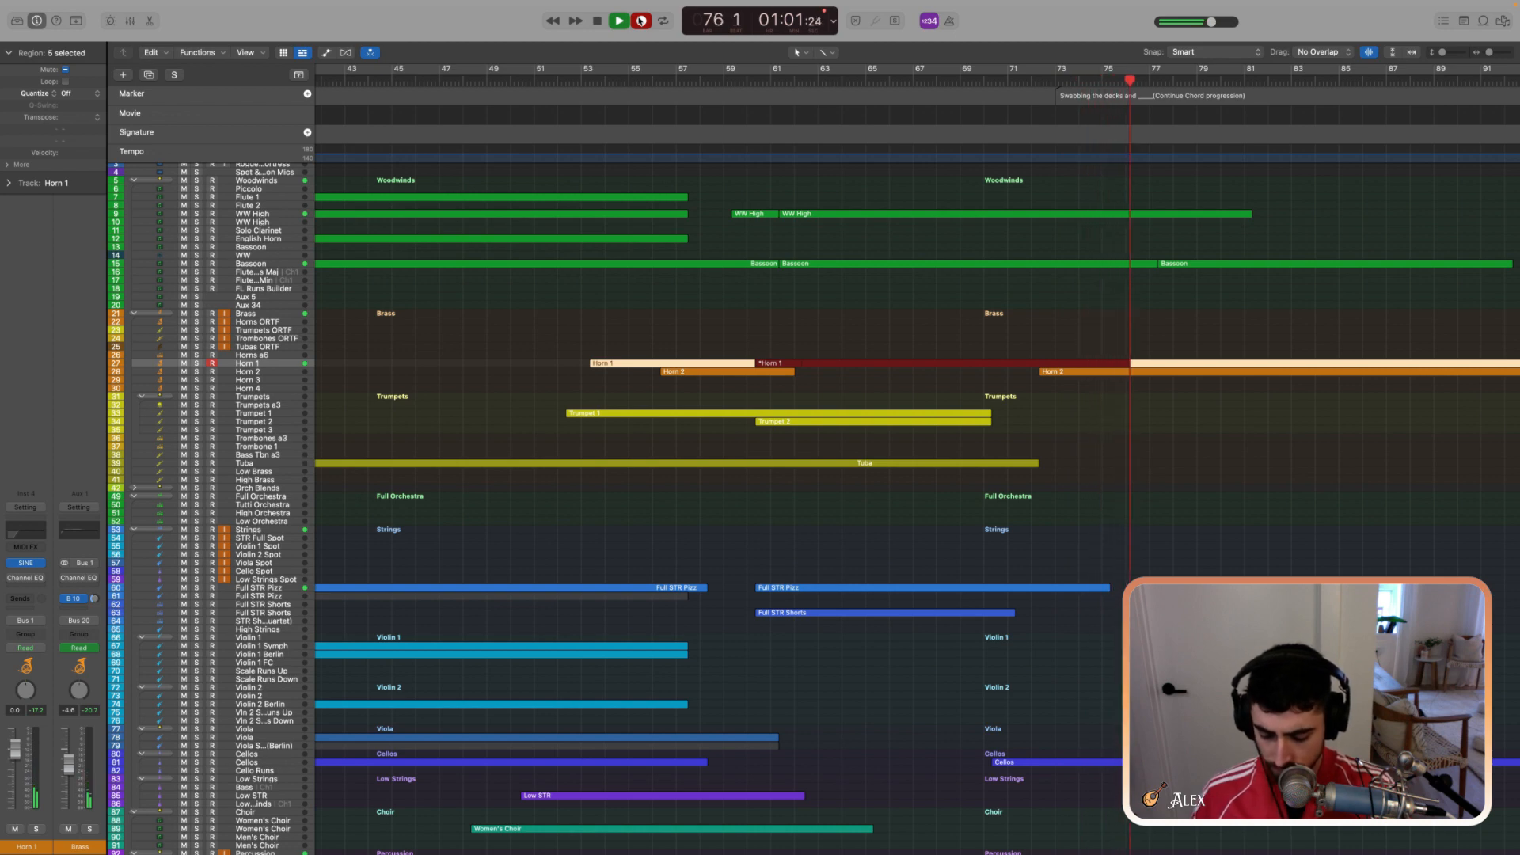
key("space")
- Open the Horn 1 take in the Piano Roll and delete the stray low notes around bar 77
key("ctrl+Right")
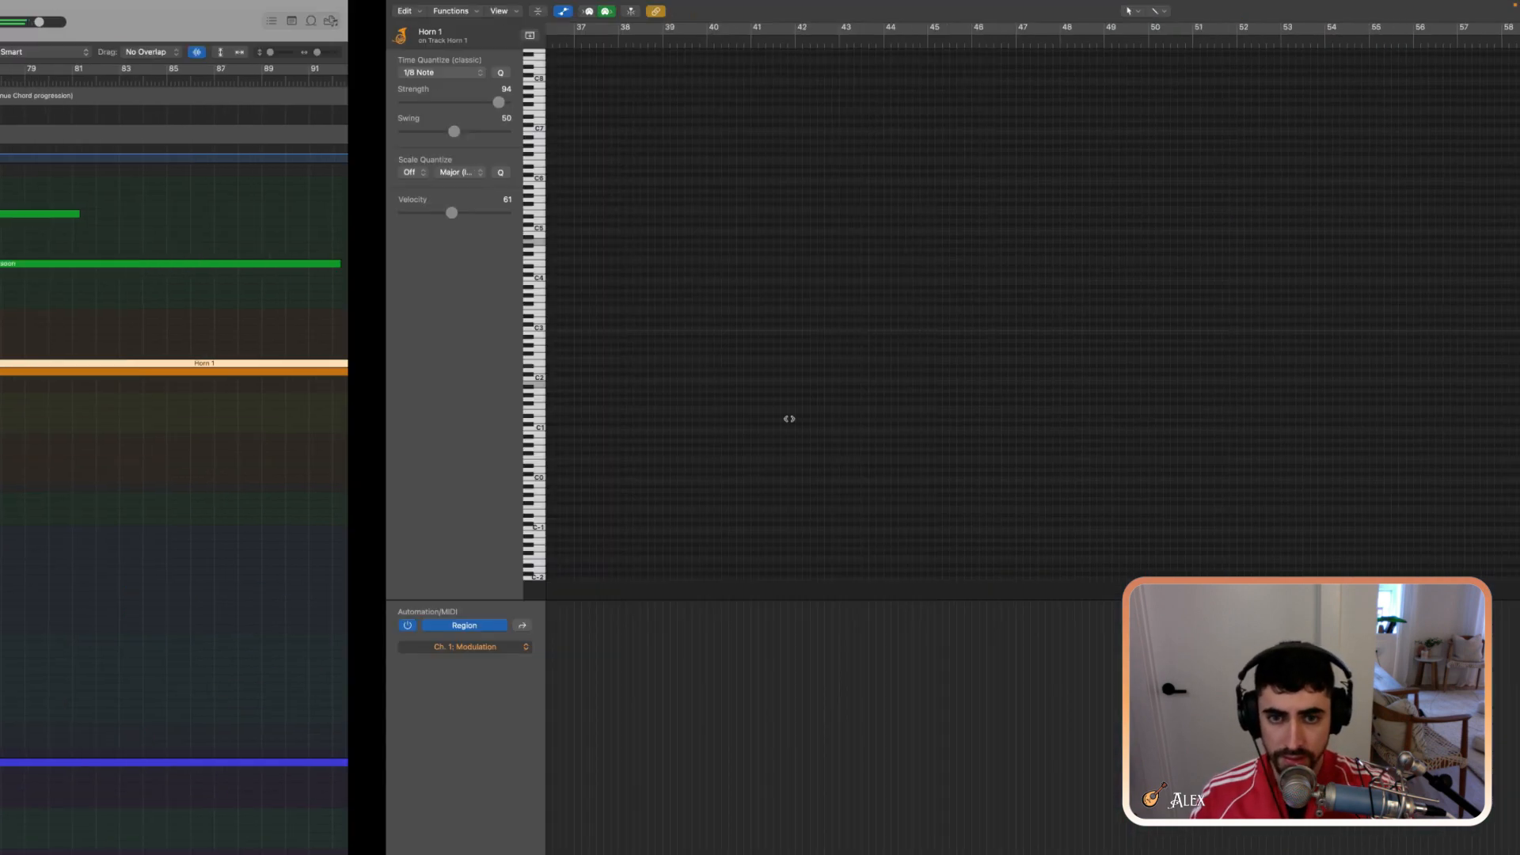
scroll(855, 408, "right", 12)
left_click_drag(886, 565, 761, 606)
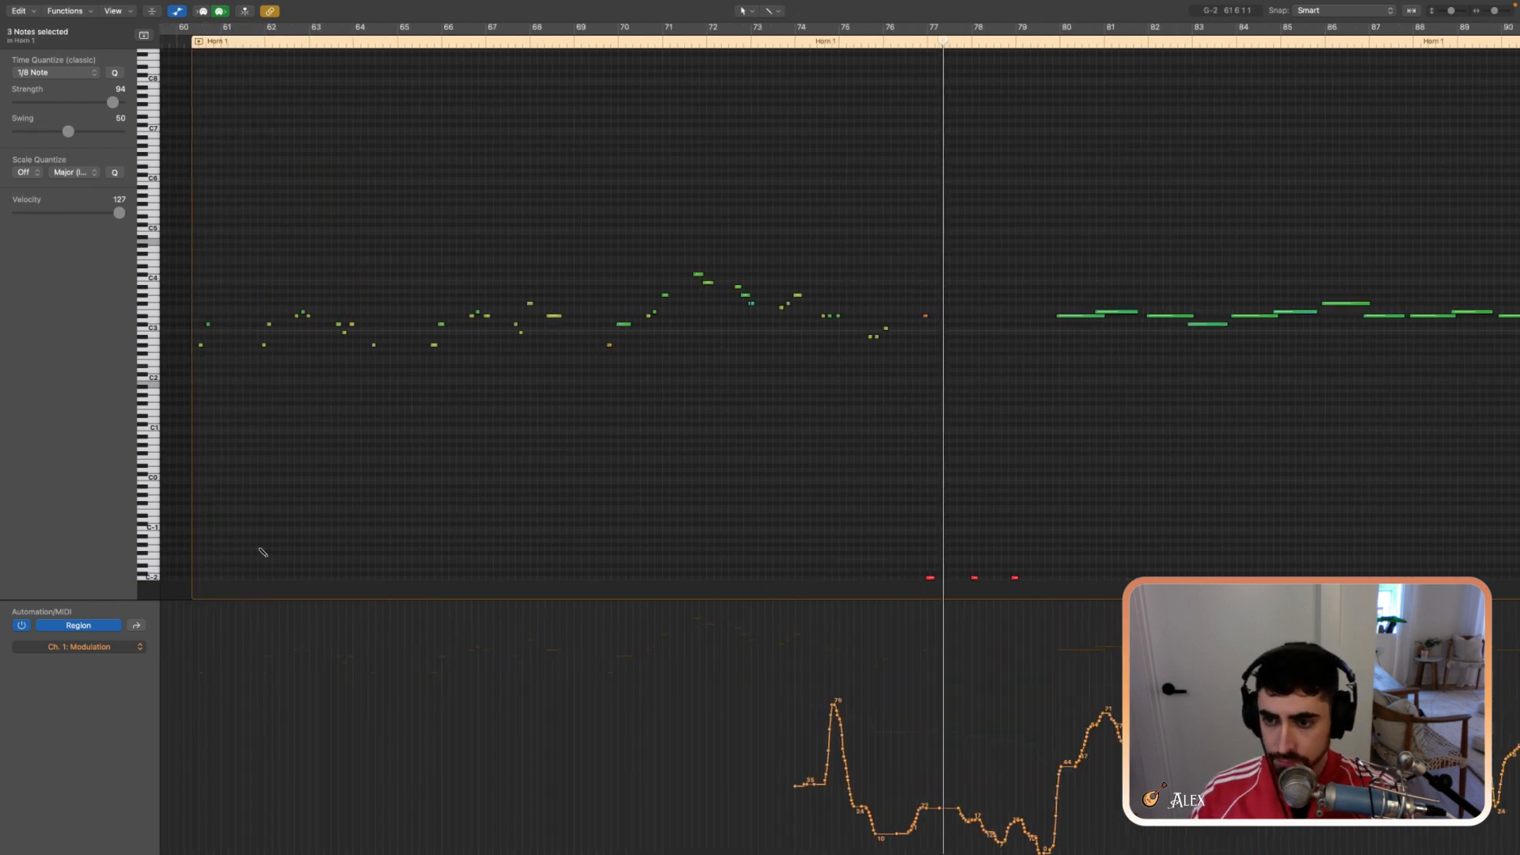
left_click_drag(215, 281, 160, 403)
key("Delete")
- Nudge the first Horn 1 note at bar 62 slightly earlier
key("ctrl+Left")
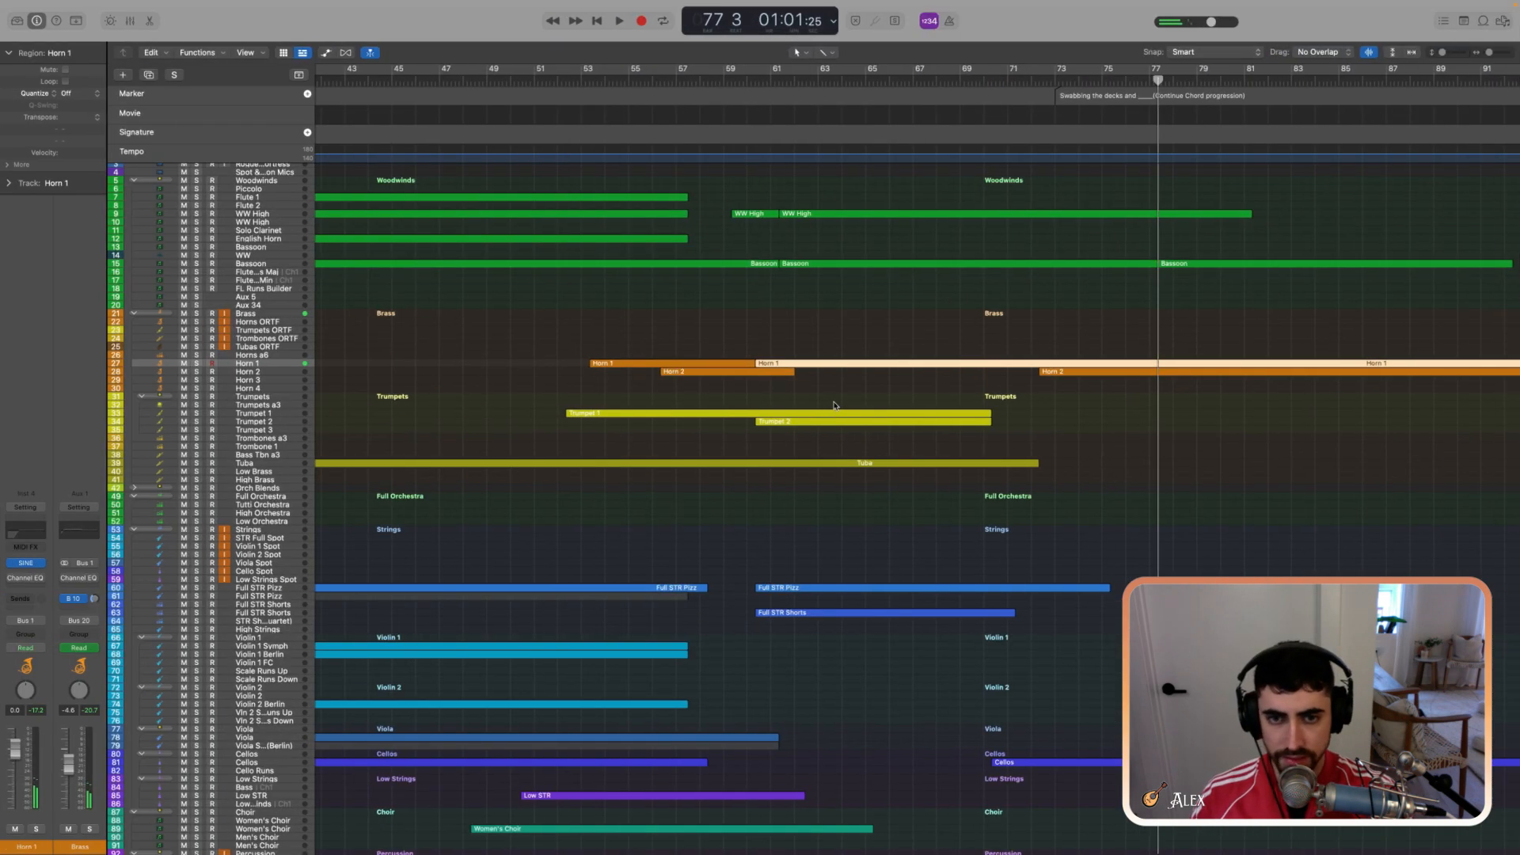
key("ctrl+Right")
scroll(387, 346, "up", 3)
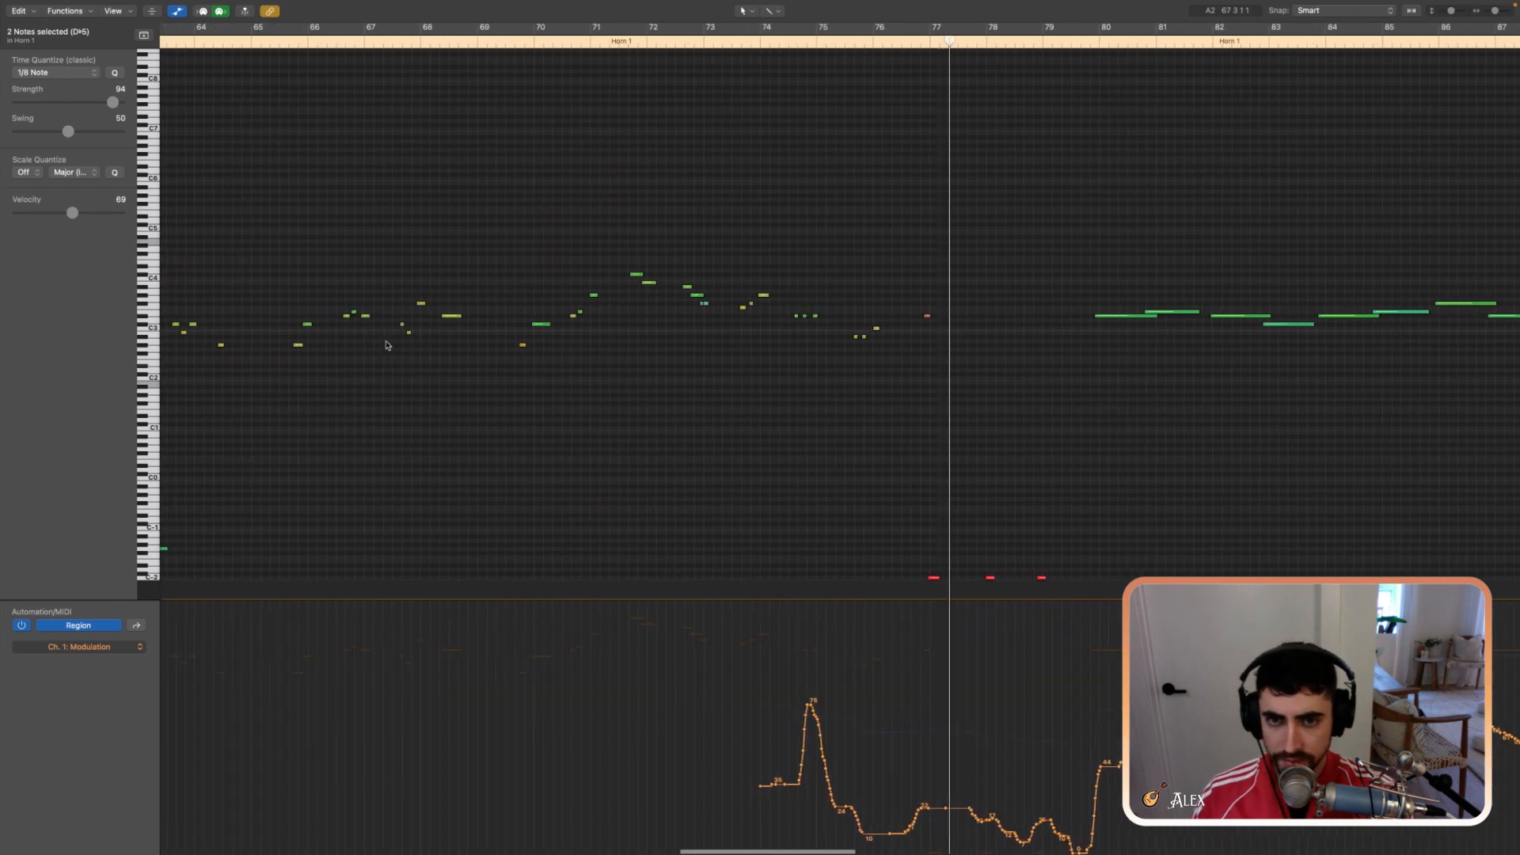
scroll(388, 346, "left", 5)
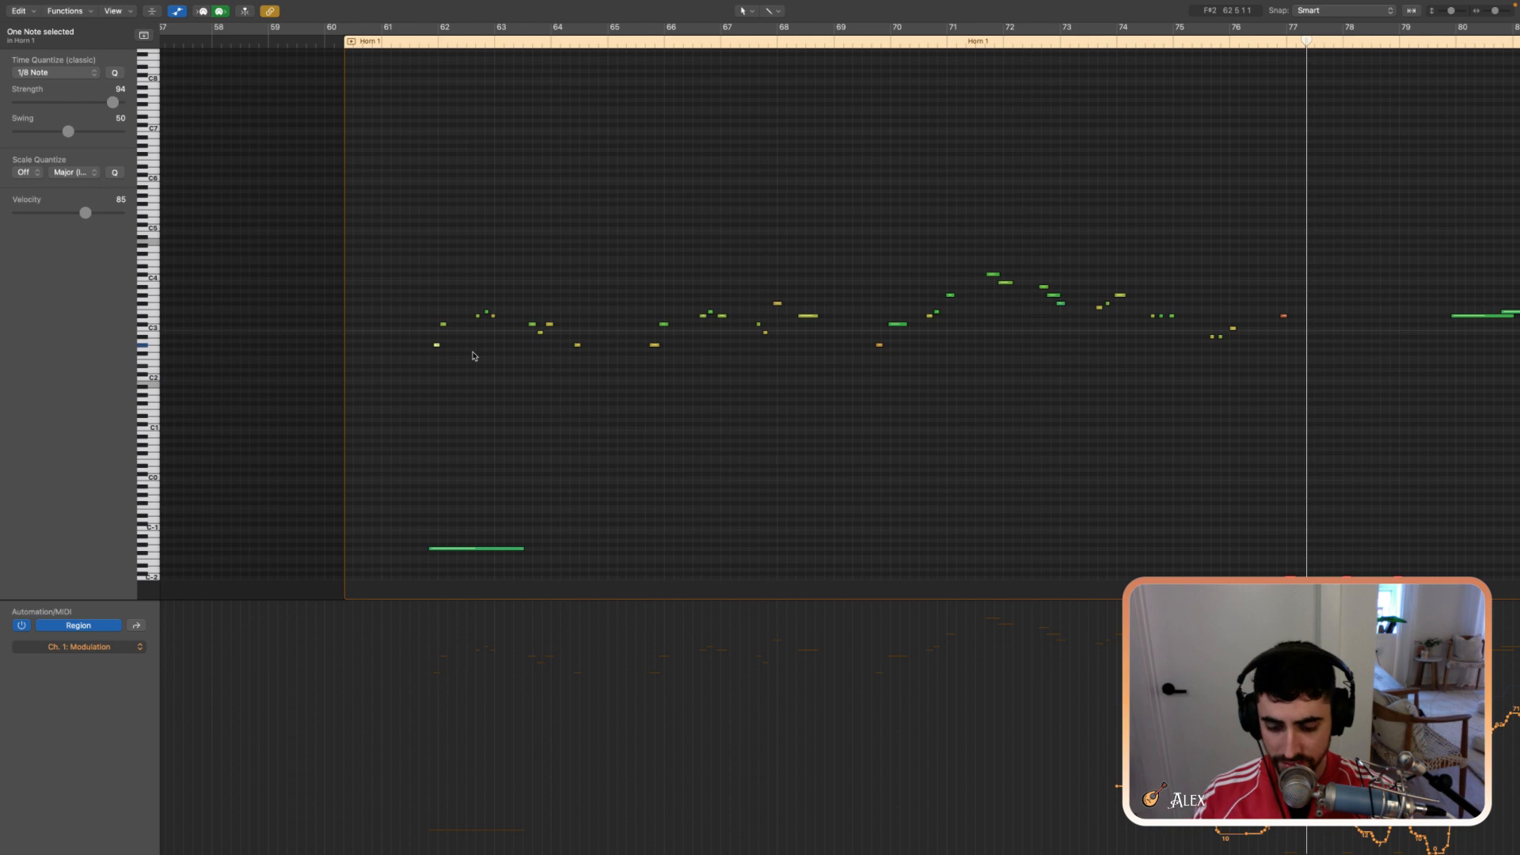
left_click_drag(473, 282, 353, 412)
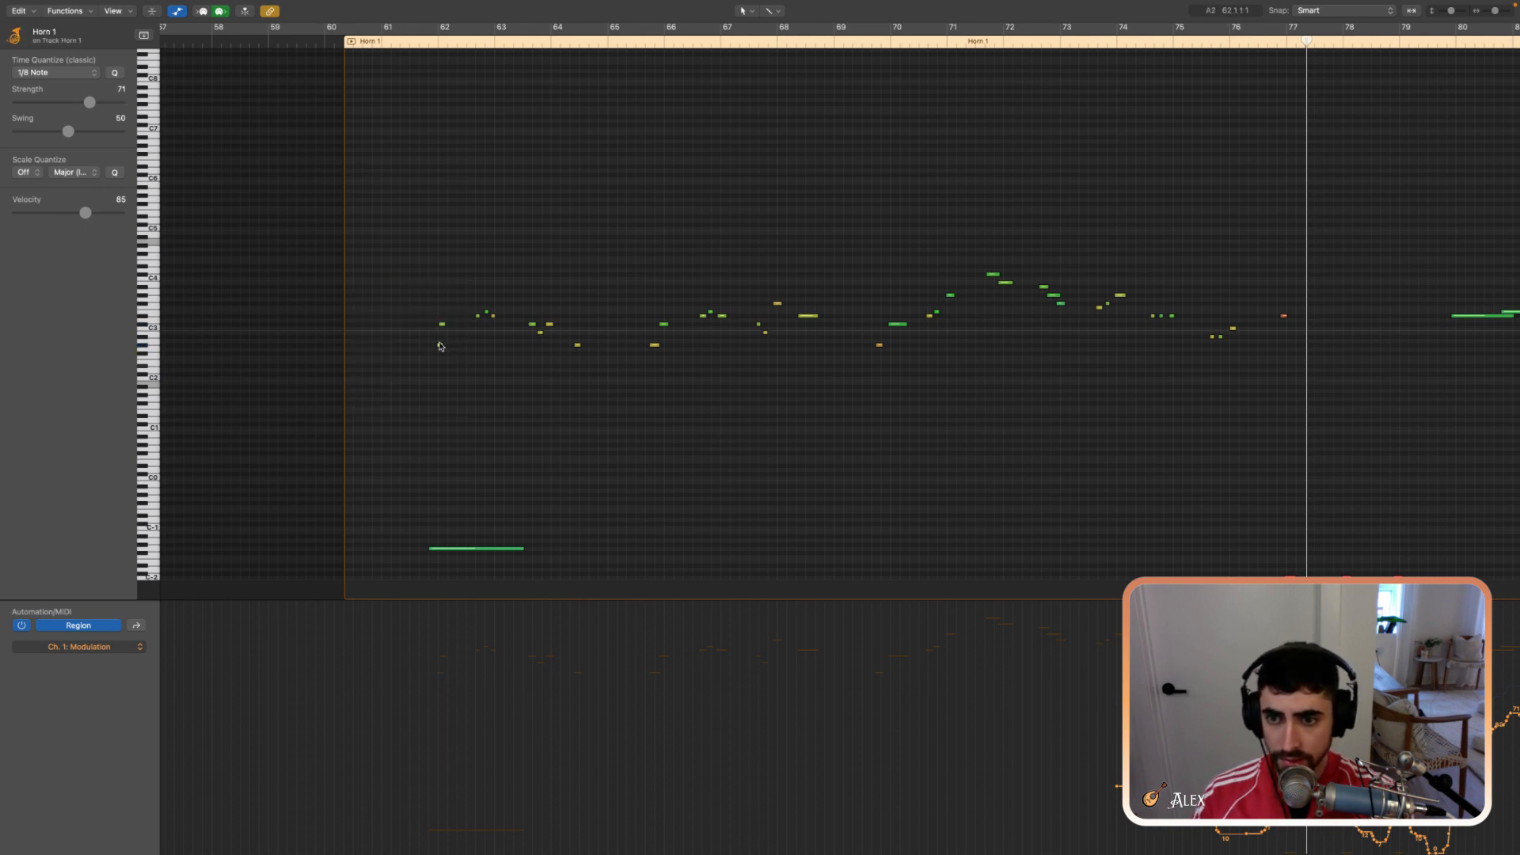
left_click_drag(440, 349, 430, 349)
- Play the Horn 1 part from bar 62 to review the timing change
left_click(411, 50)
key("space")
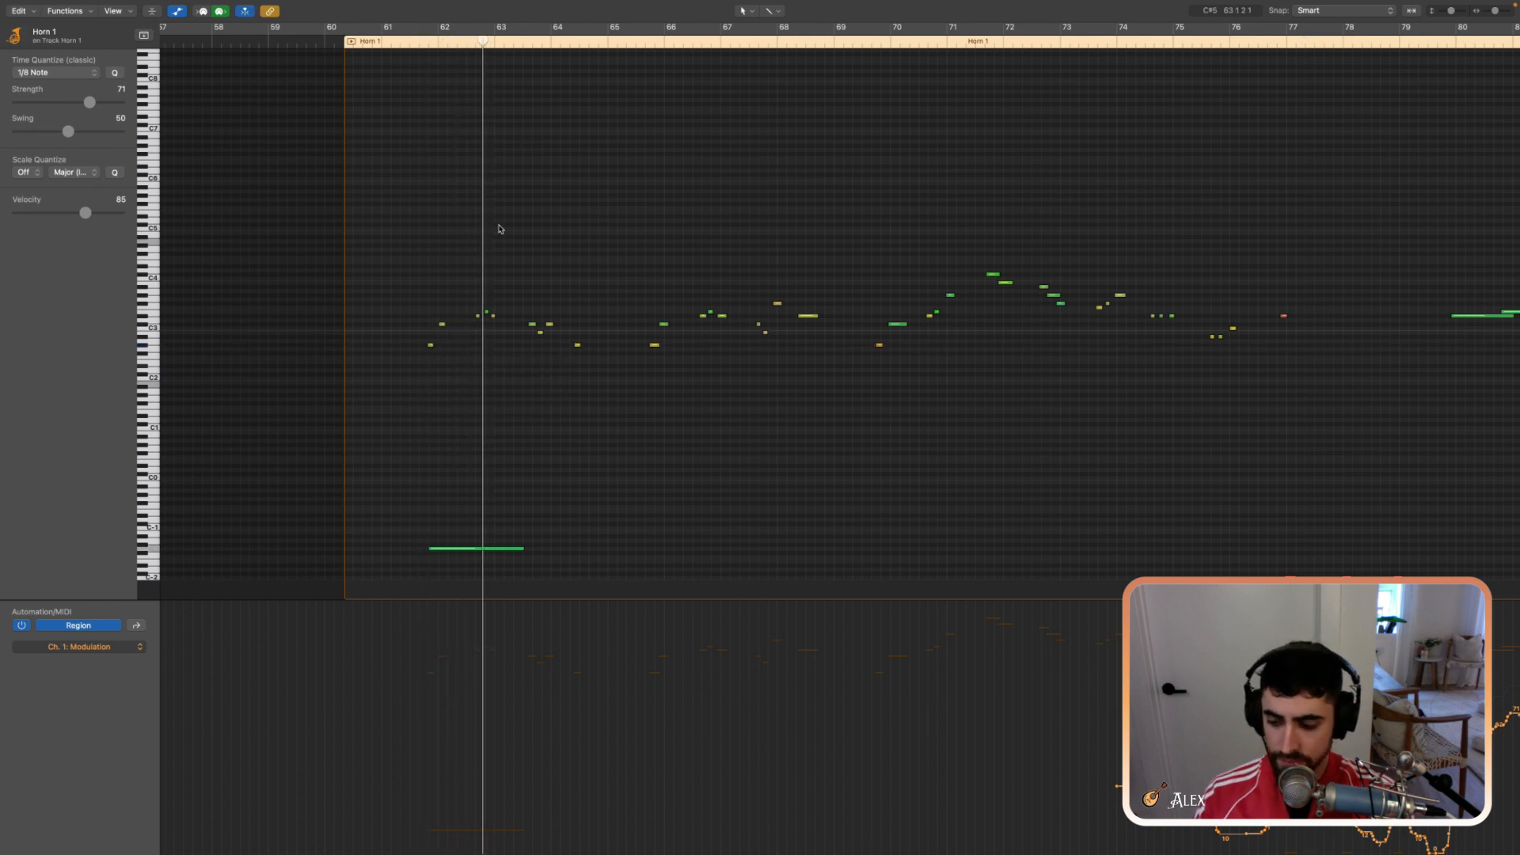
left_click_drag(606, 299, 520, 394)
left_click(384, 88)
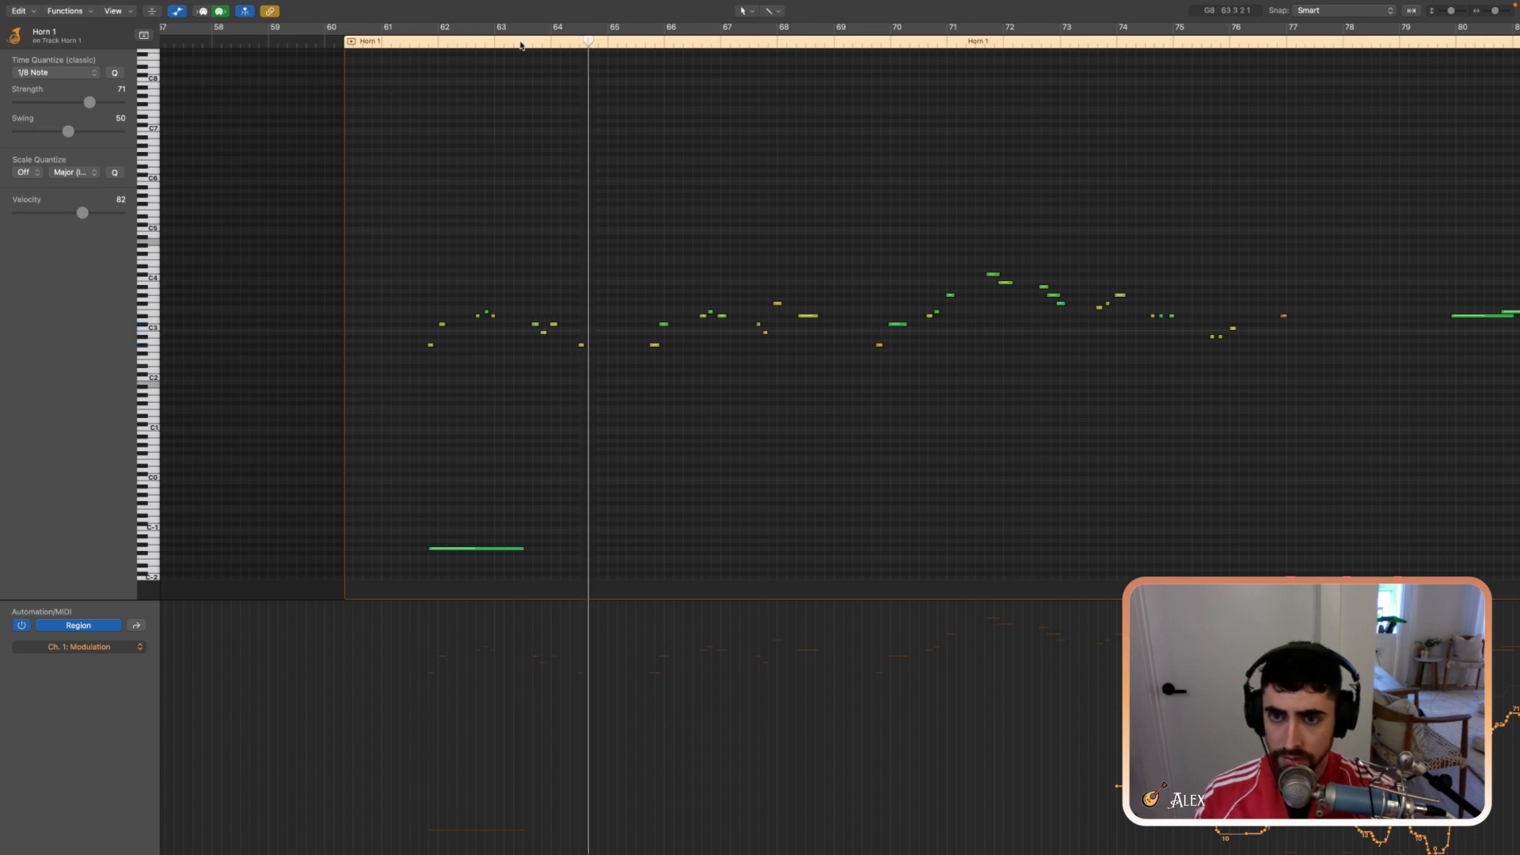
left_click(502, 30)
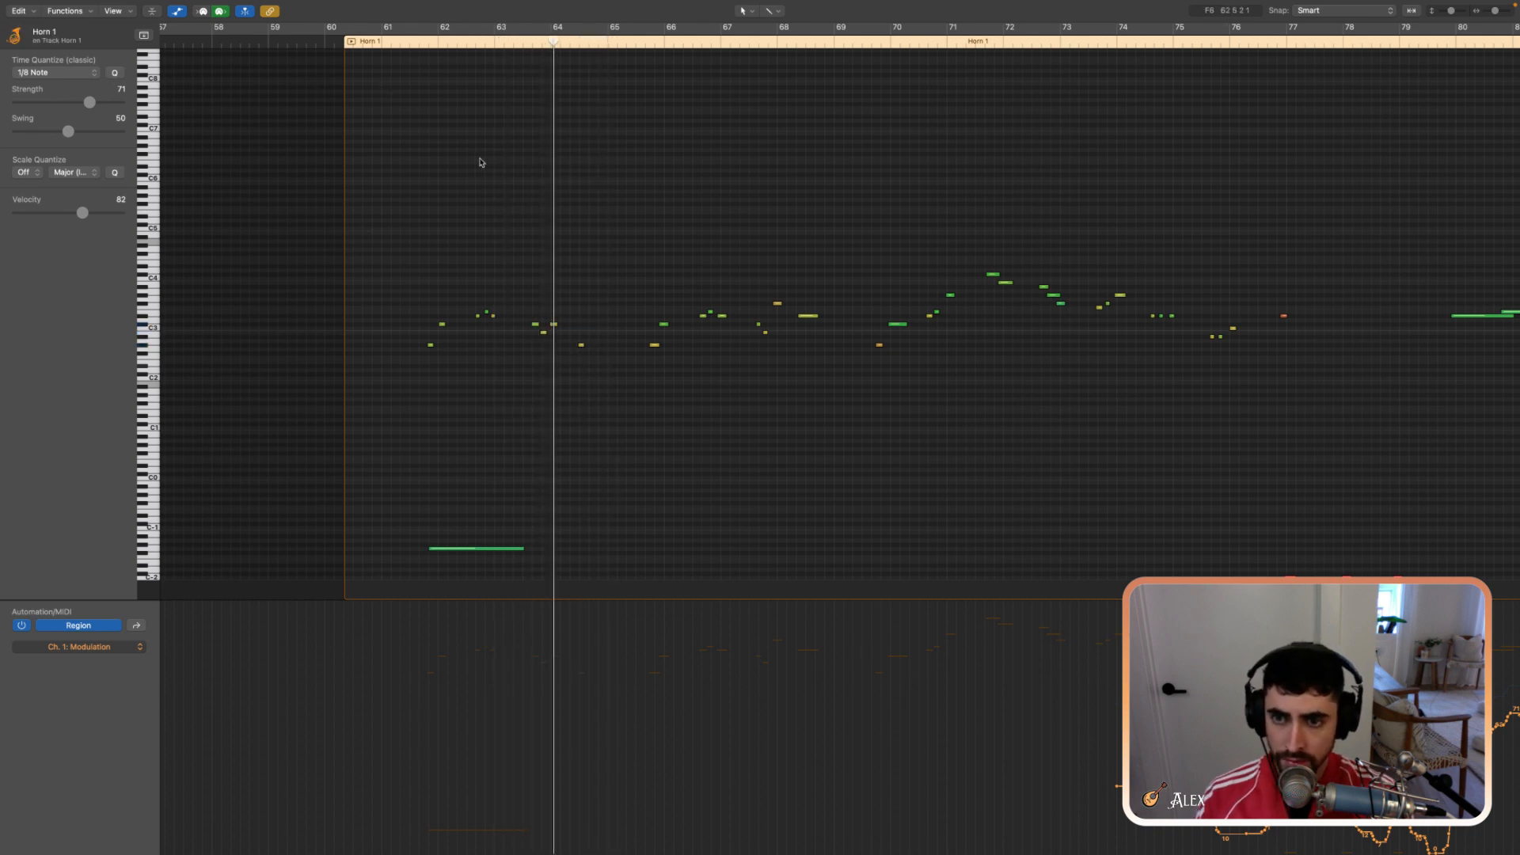
- Zoom in and trim the start of the long note just before bar 69 slightly later
scroll(639, 301, "left", 1)
scroll(710, 295, "right", 3)
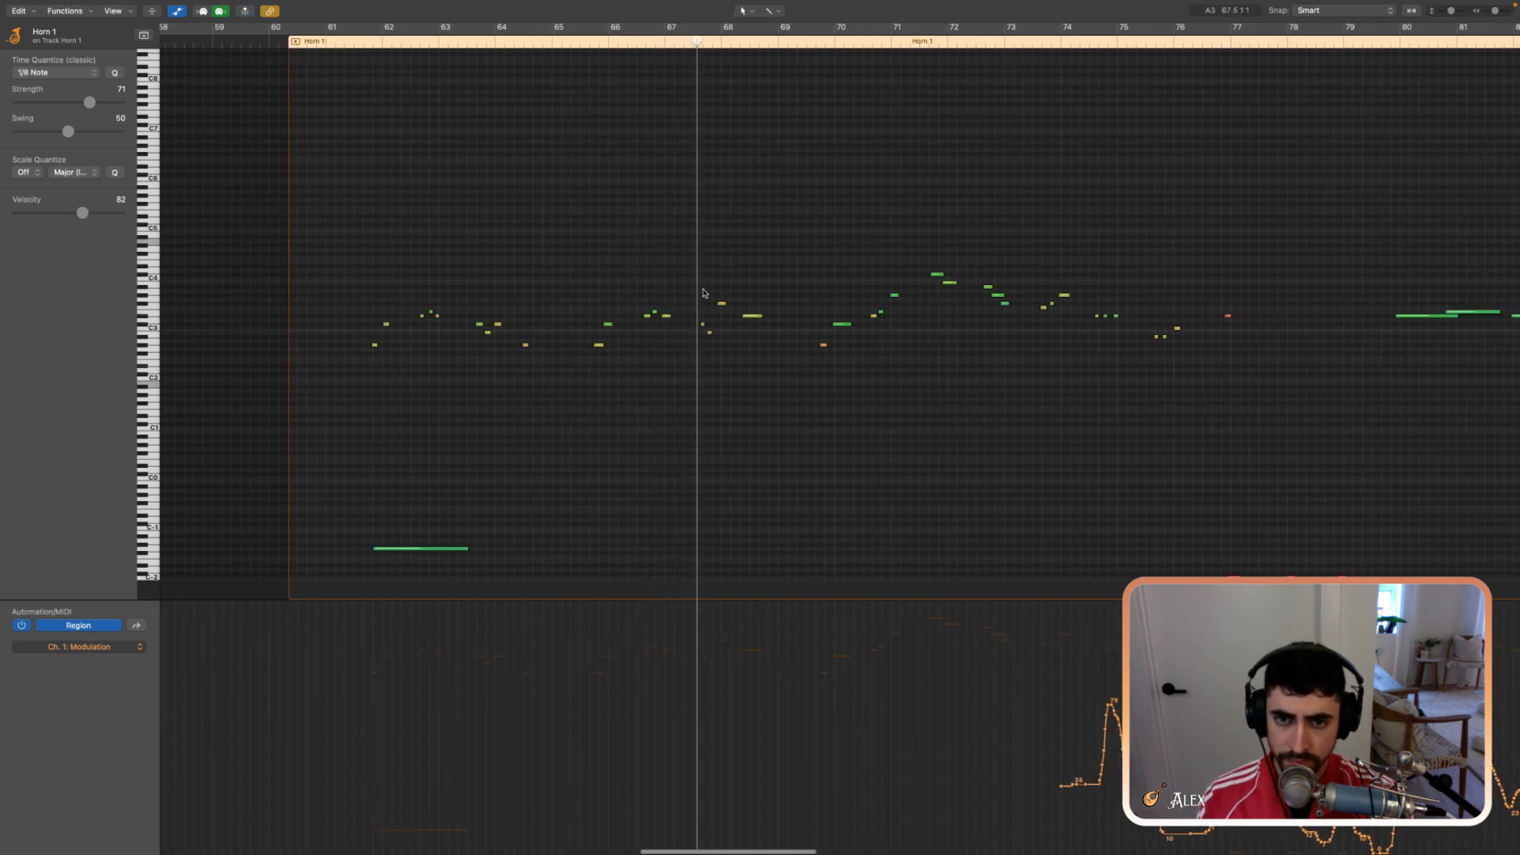
scroll(764, 284, "right", 1)
left_click_drag(766, 284, 703, 319)
key("super+Right")
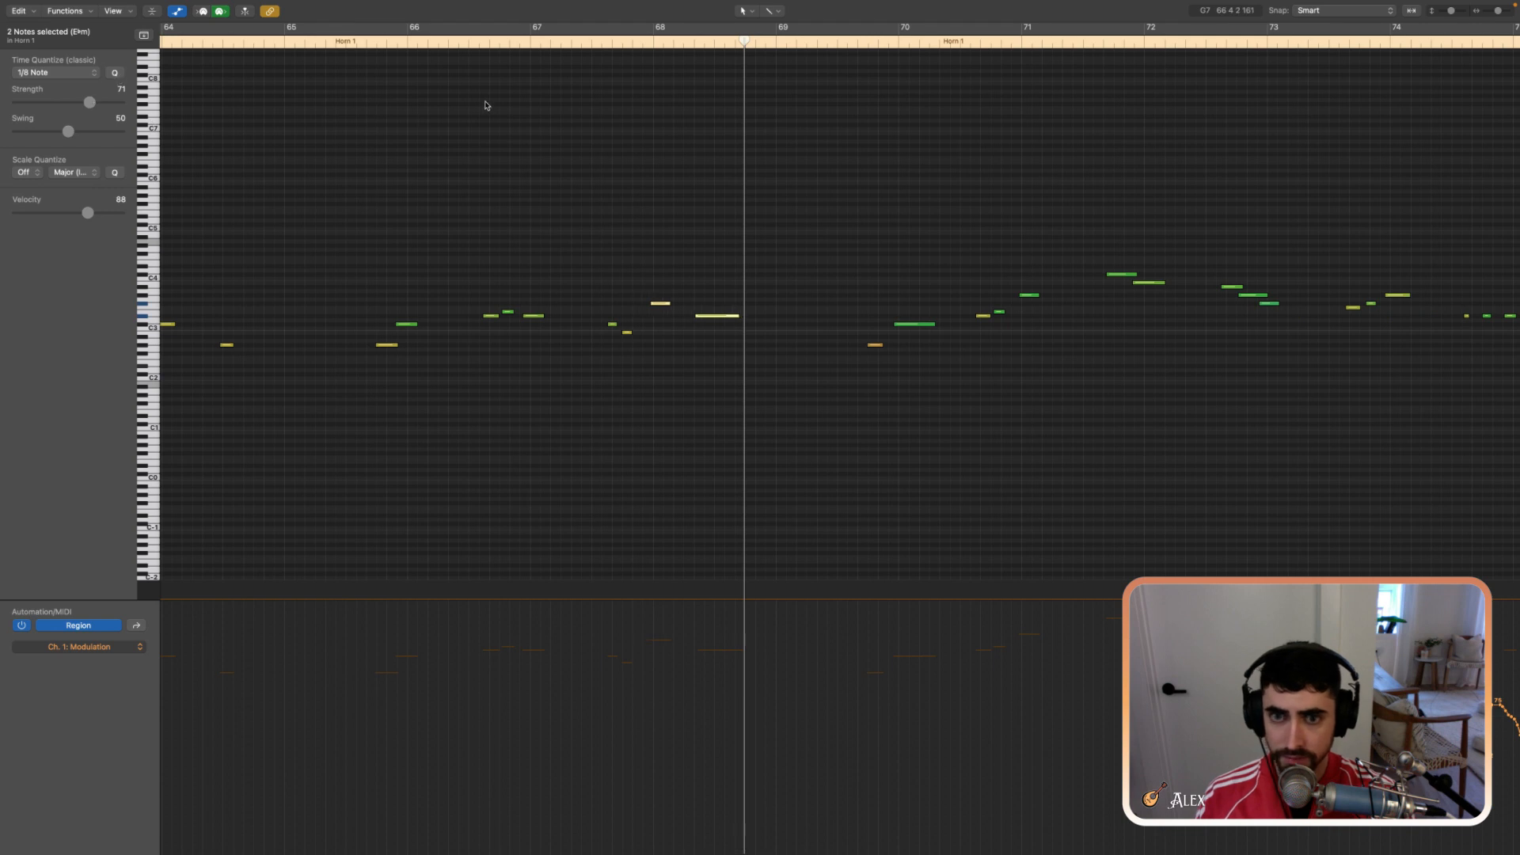
left_click_drag(697, 317, 711, 317)
- Nudge the two short notes just before bar 68 slightly later
left_click(537, 38)
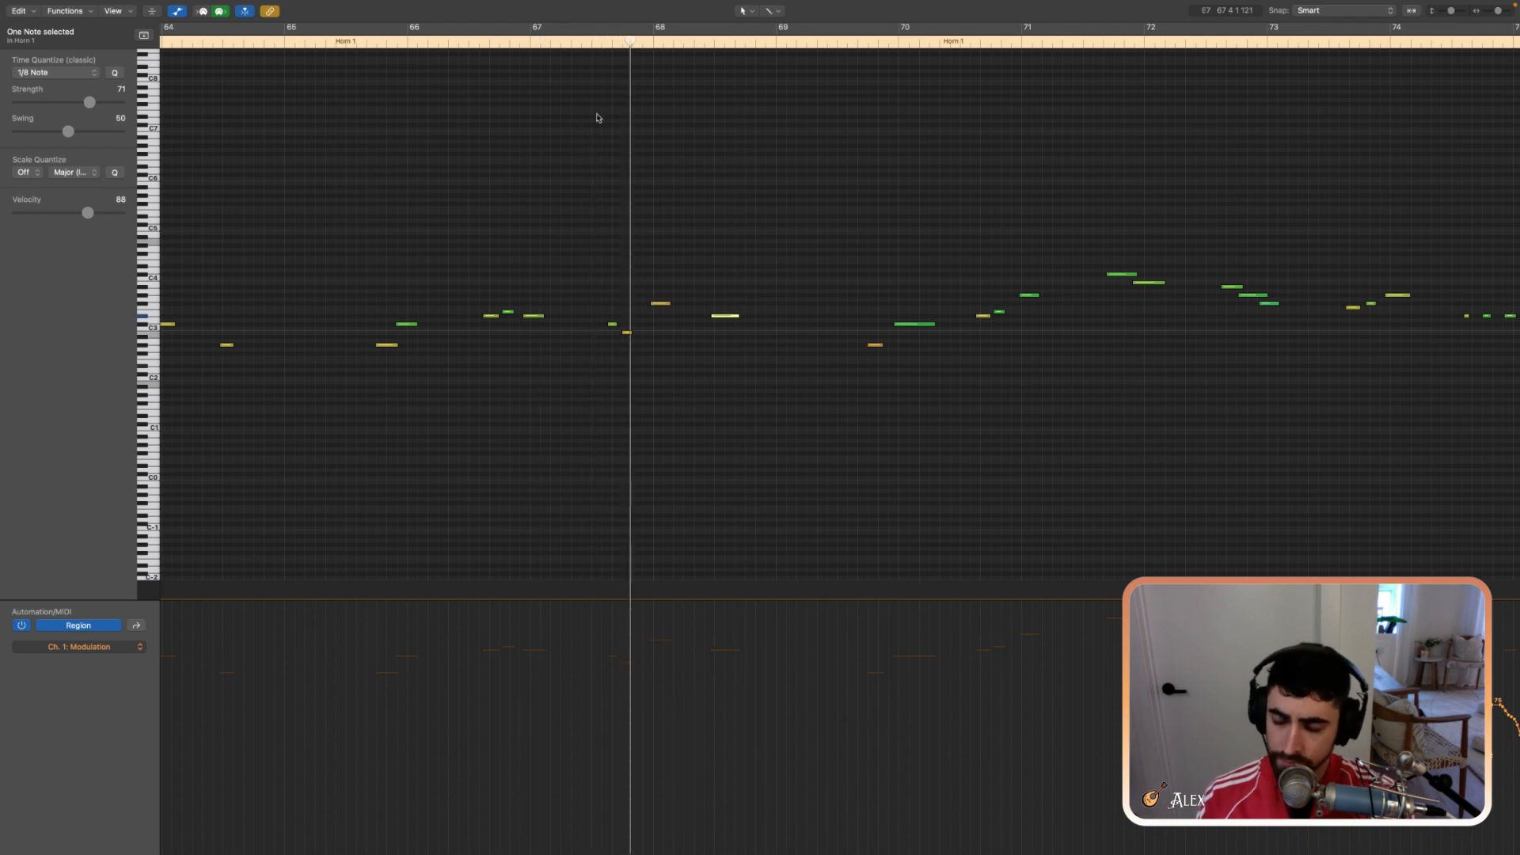
left_click_drag(649, 333, 606, 319)
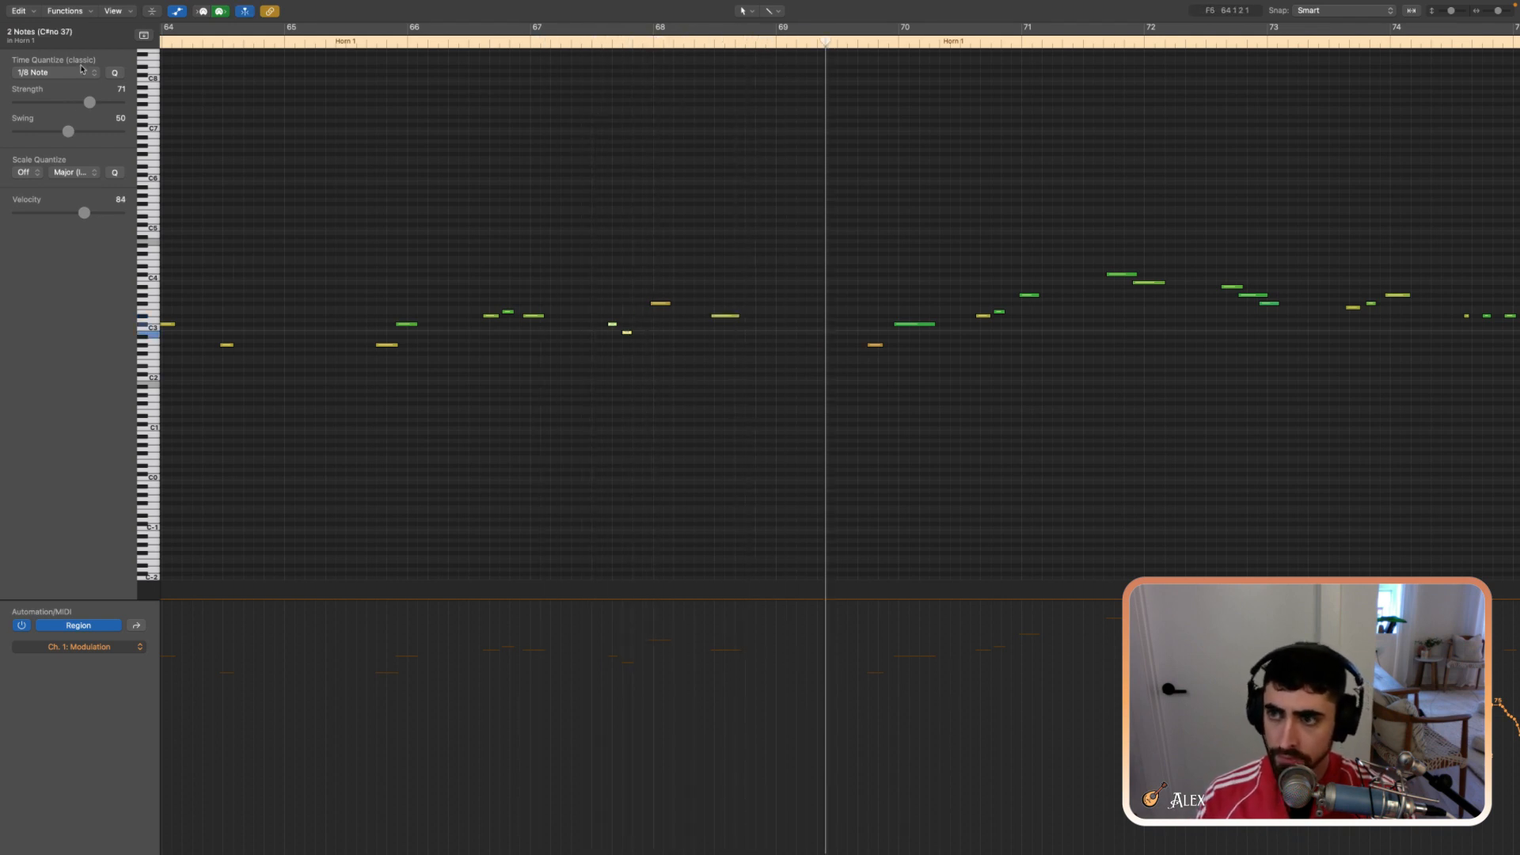
left_click(531, 46)
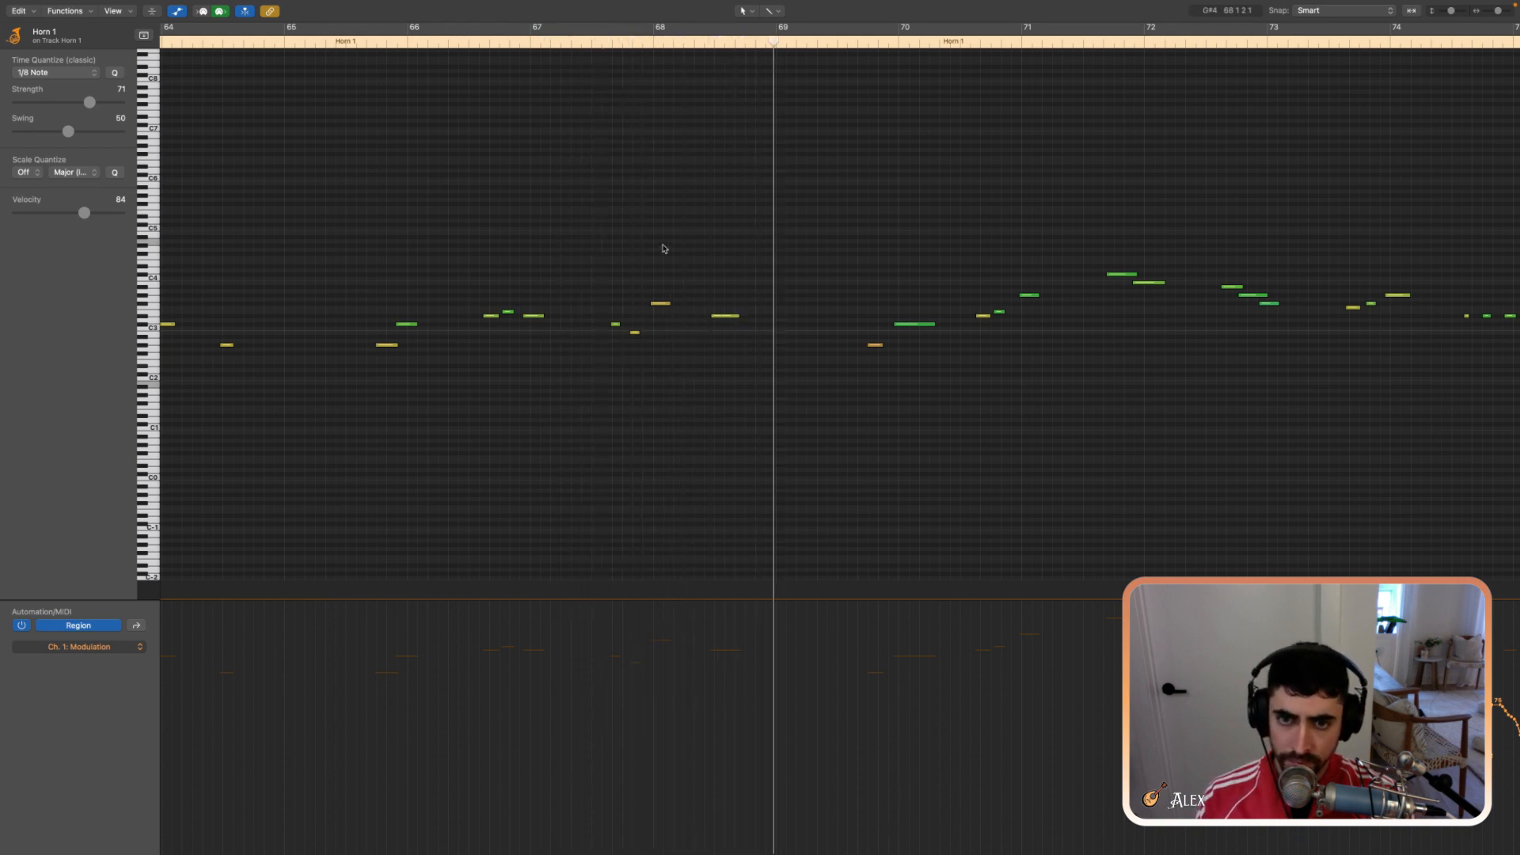
- Play the passage around bar 70 repeatedly to review the long note there
scroll(655, 245, "right", 3)
scroll(661, 251, "right", 2)
key("space")
left_click(675, 323)
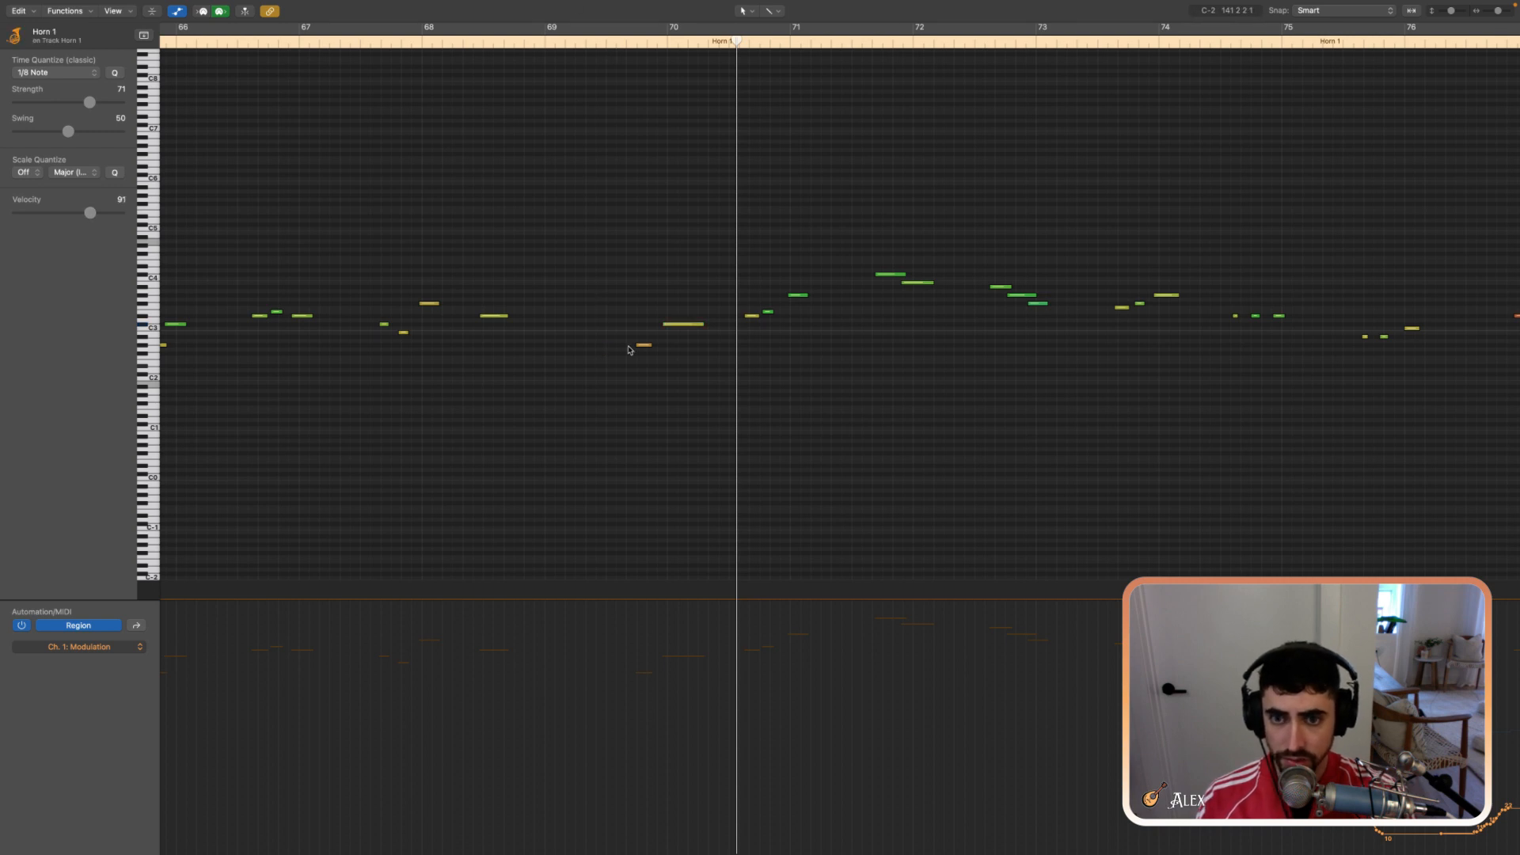
left_click(609, 42)
key("space")
key("space")
left_click_drag(680, 308, 681, 384)
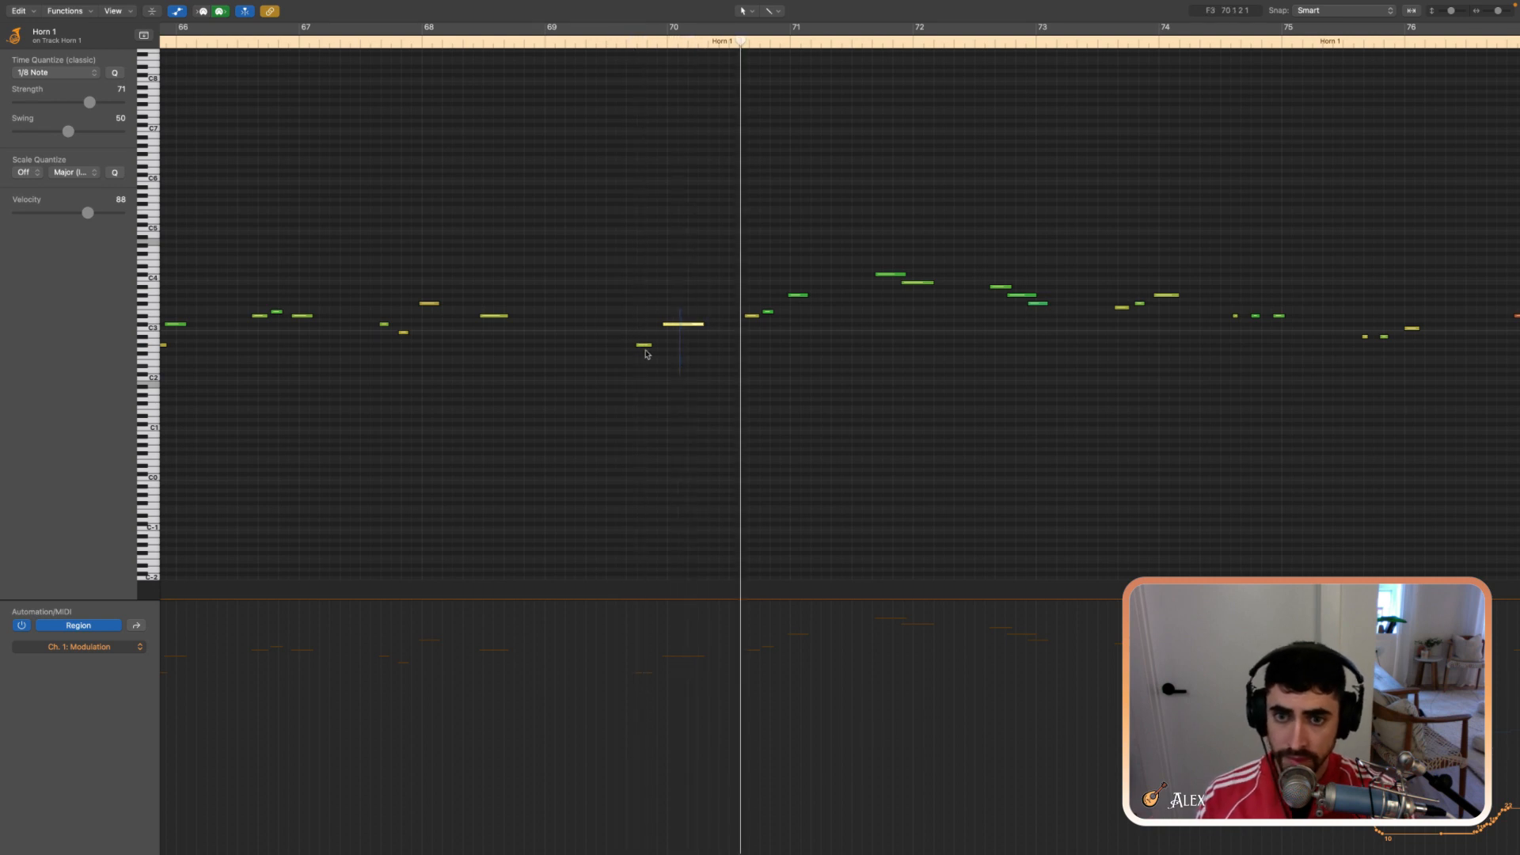
left_click(623, 39)
key("space")
- Enable cycle mode over the Horn 1 region from bar 61 and play it back
key("space")
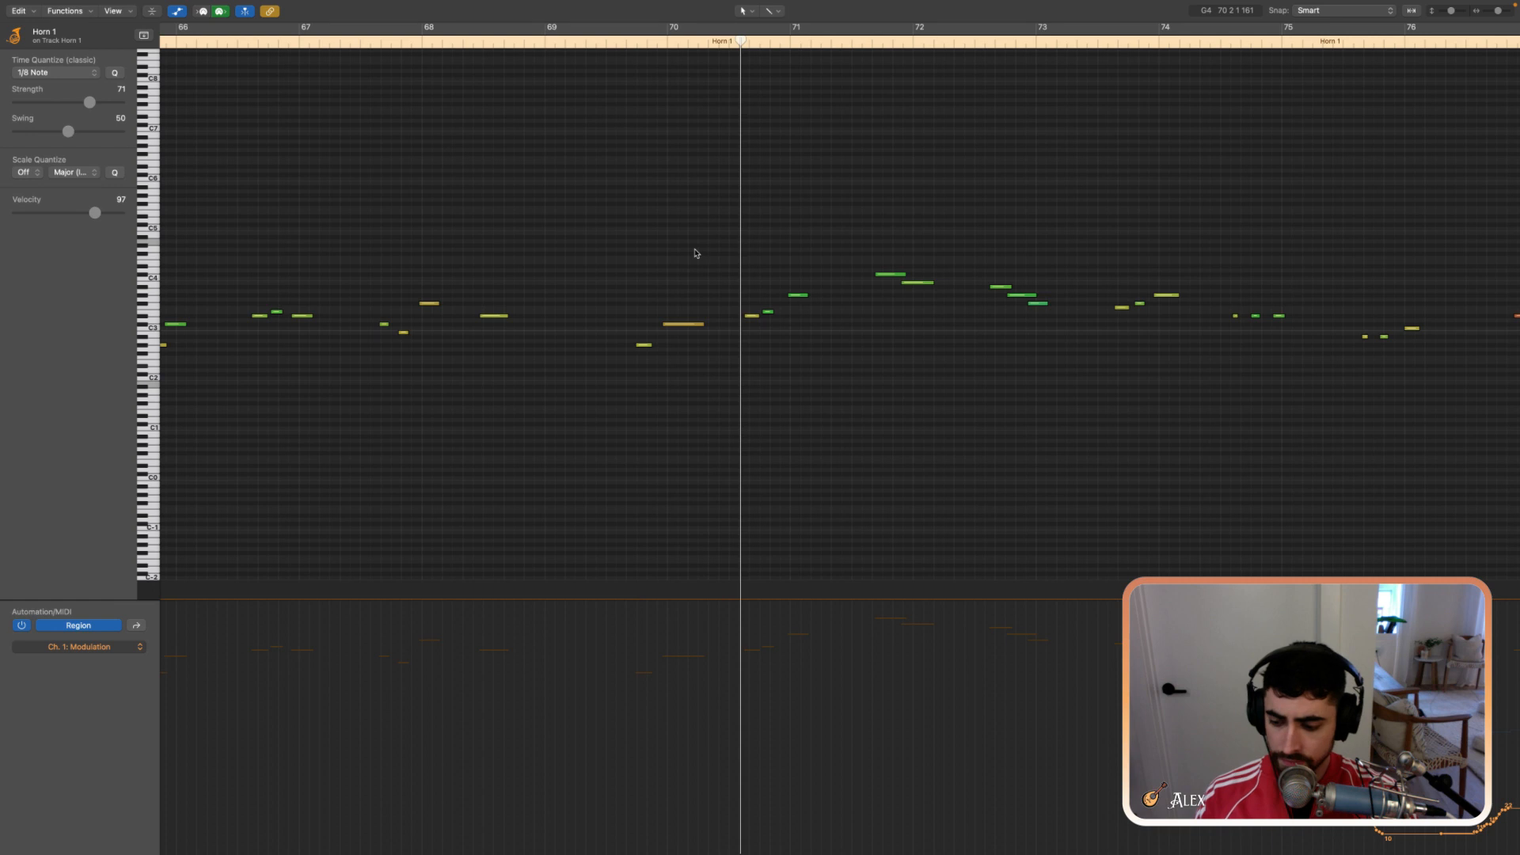
key("c")
key("space")
left_click(607, 43)
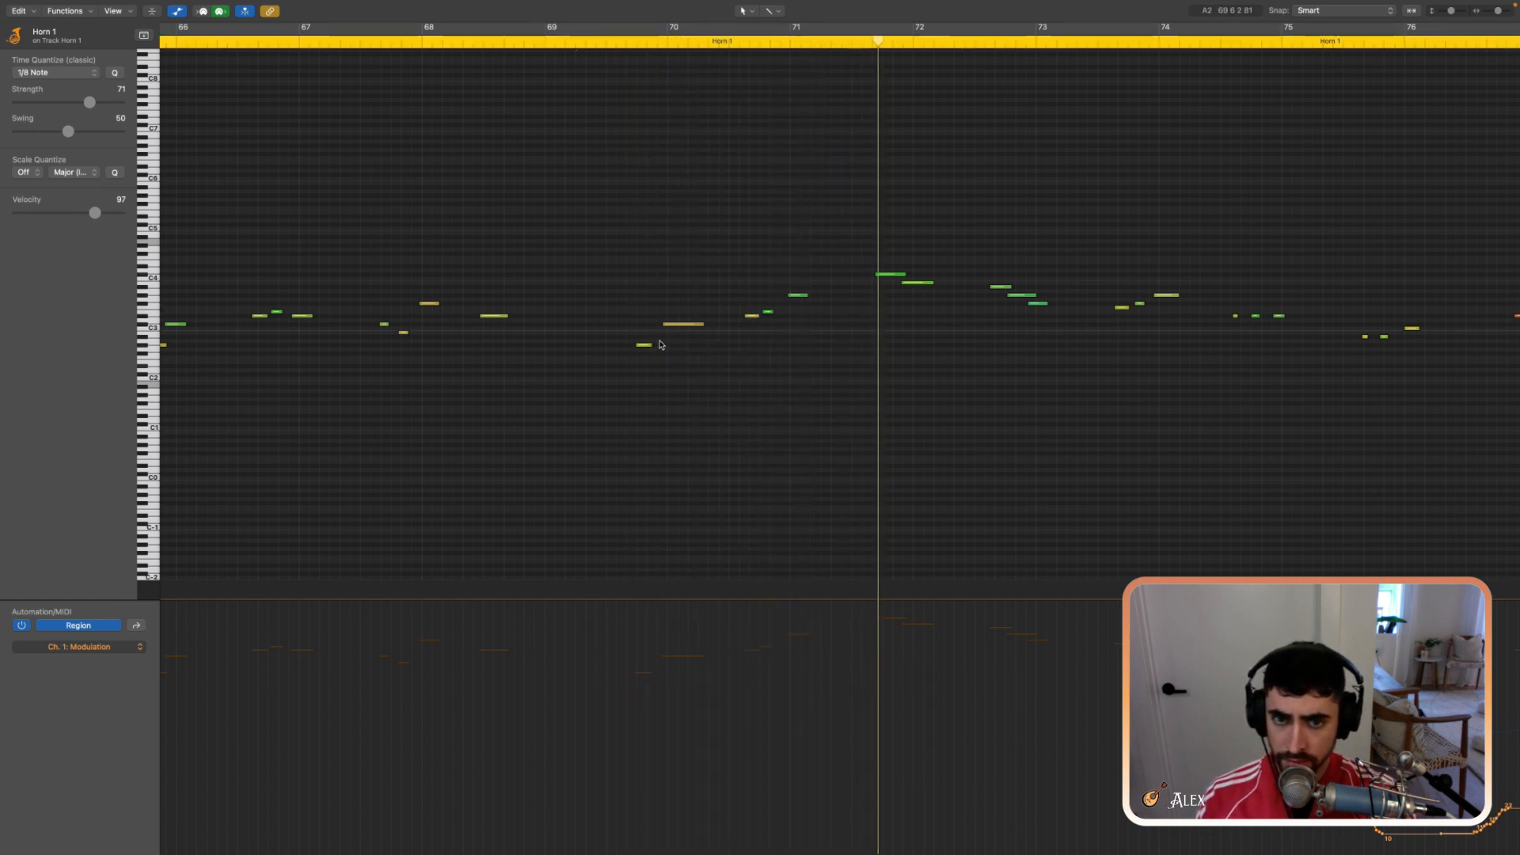
scroll(733, 282, "right", 1)
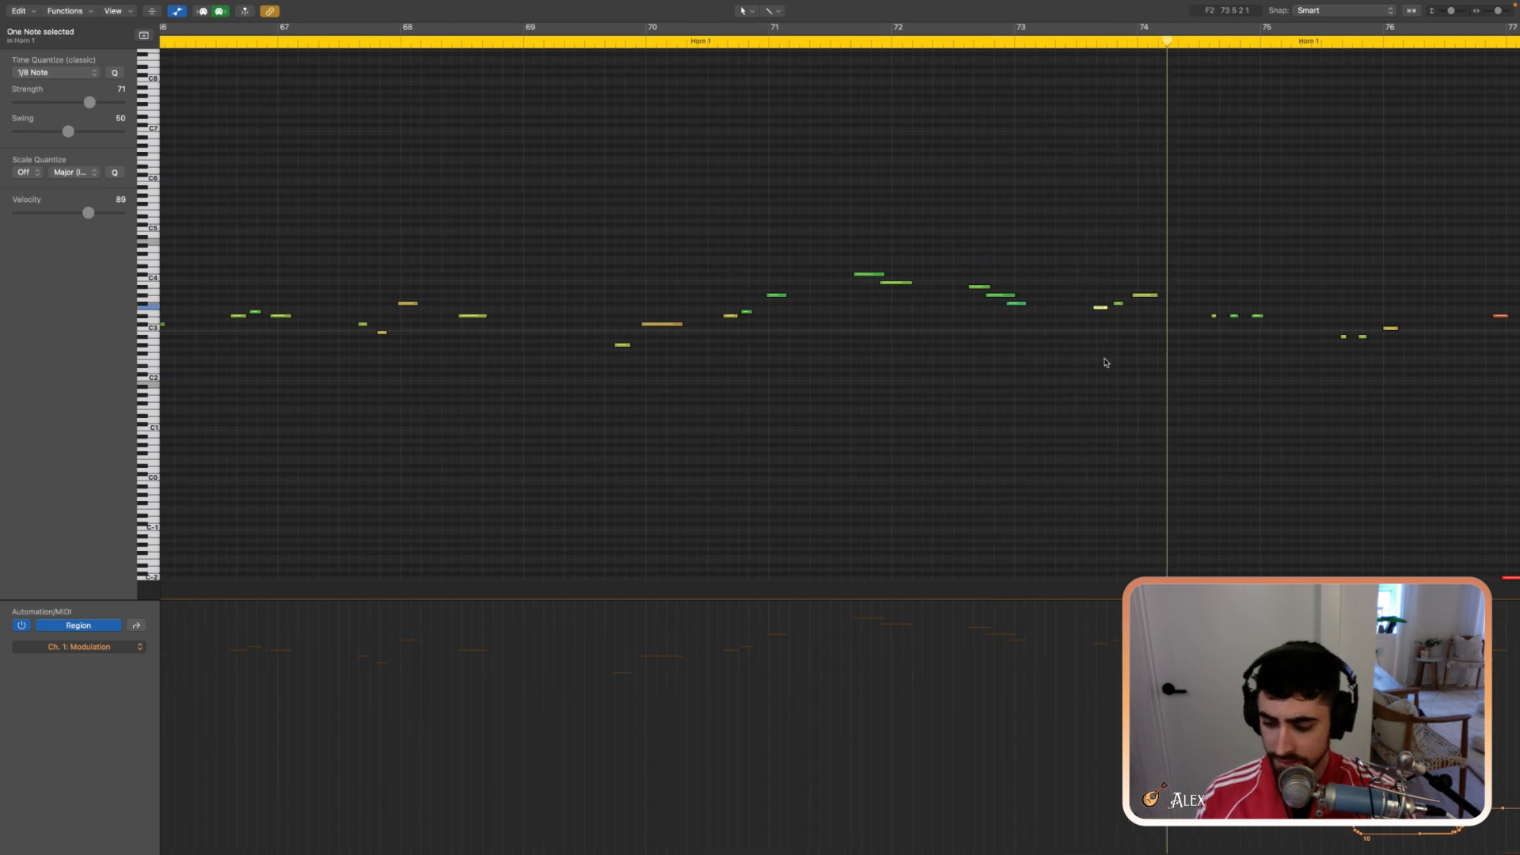
left_click(787, 41)
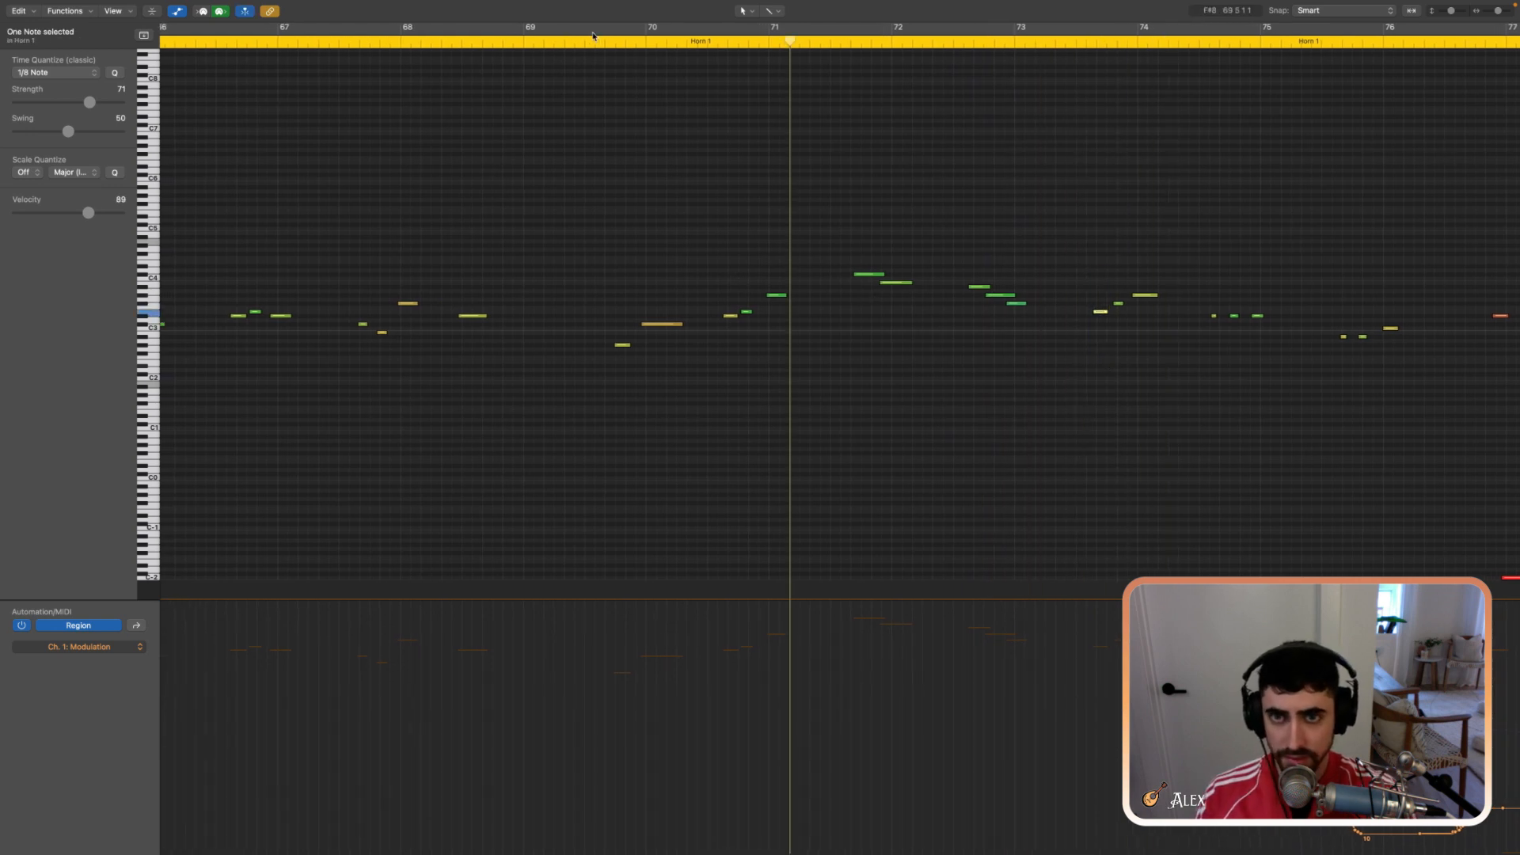
left_click(597, 32)
left_click(610, 42)
key("space")
key("super+Left")
key("super+Left")
scroll(932, 198, "right", 20)
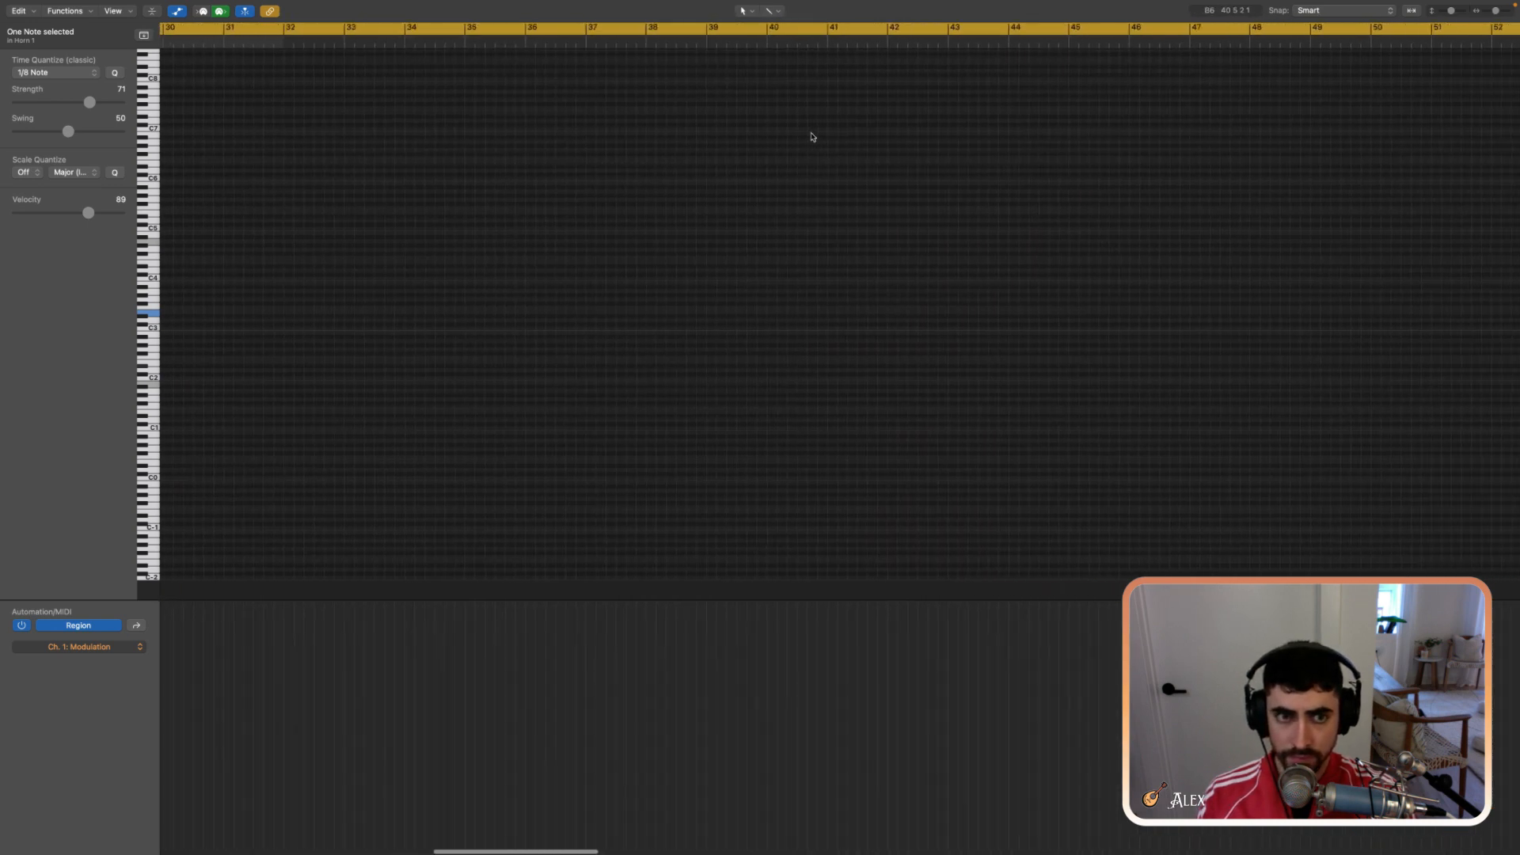
left_click(474, 43)
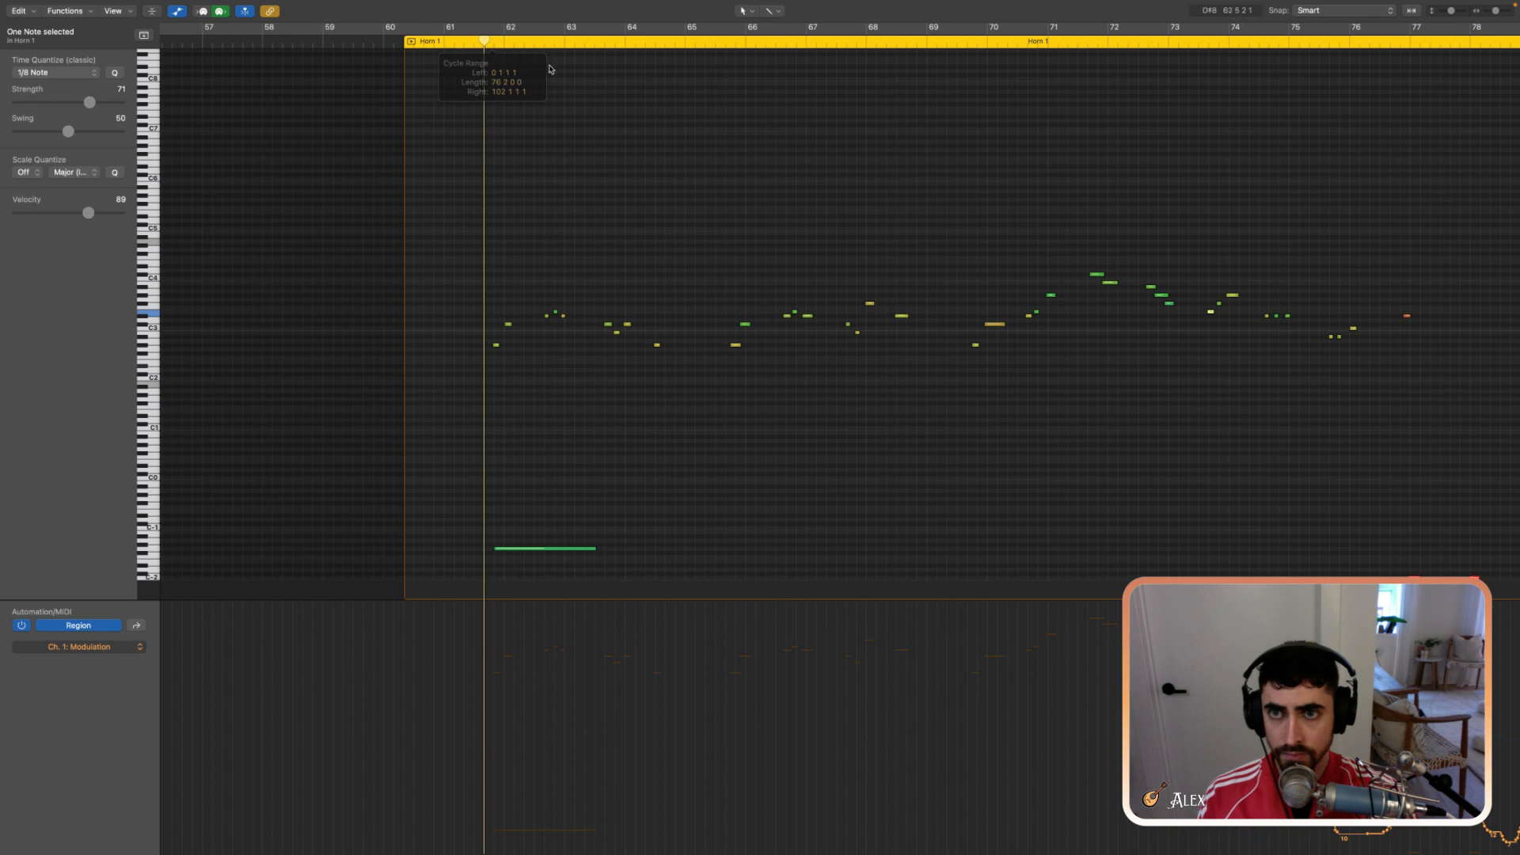
key("space")
- Zoom in on the Horn 1 notes and play through bars 61 to 67 to review them
key("super+Right")
key("super+Right")
key("super+Right")
key("super+Right")
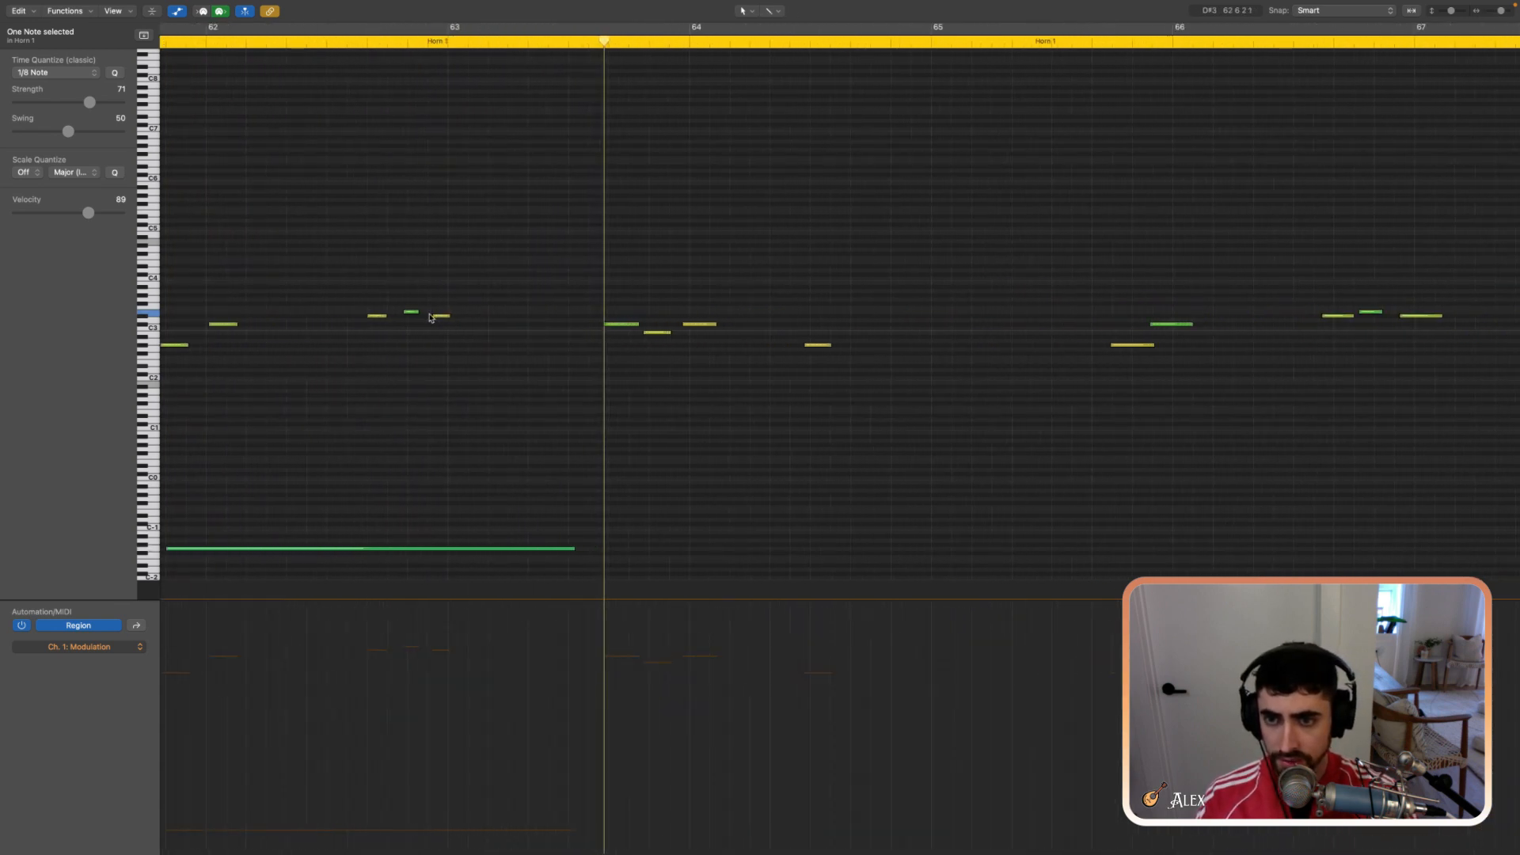
scroll(480, 285, "left", 5)
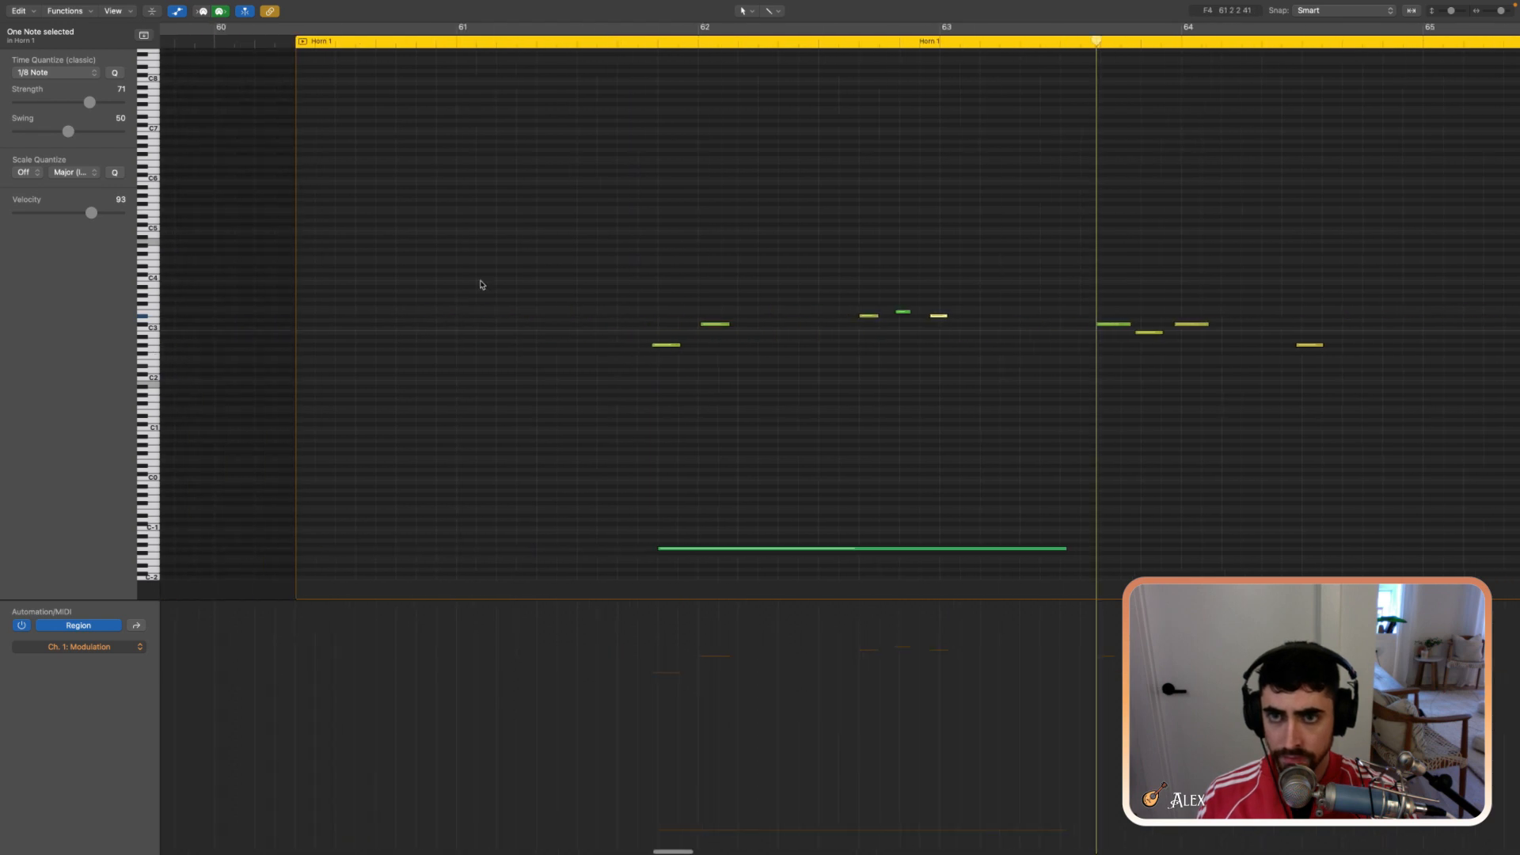
key("space")
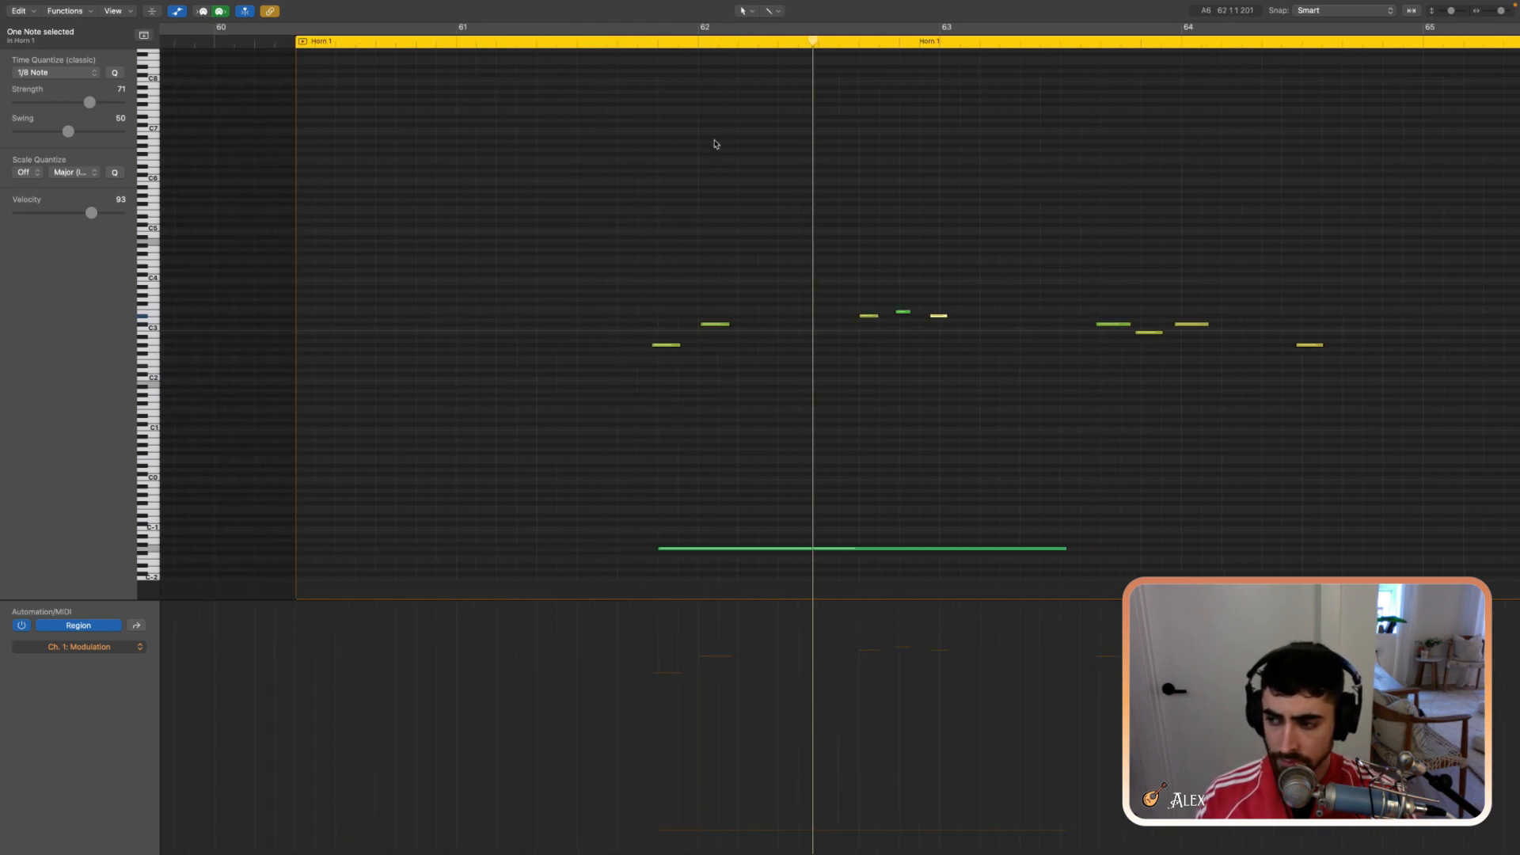
scroll(716, 148, "right", 4)
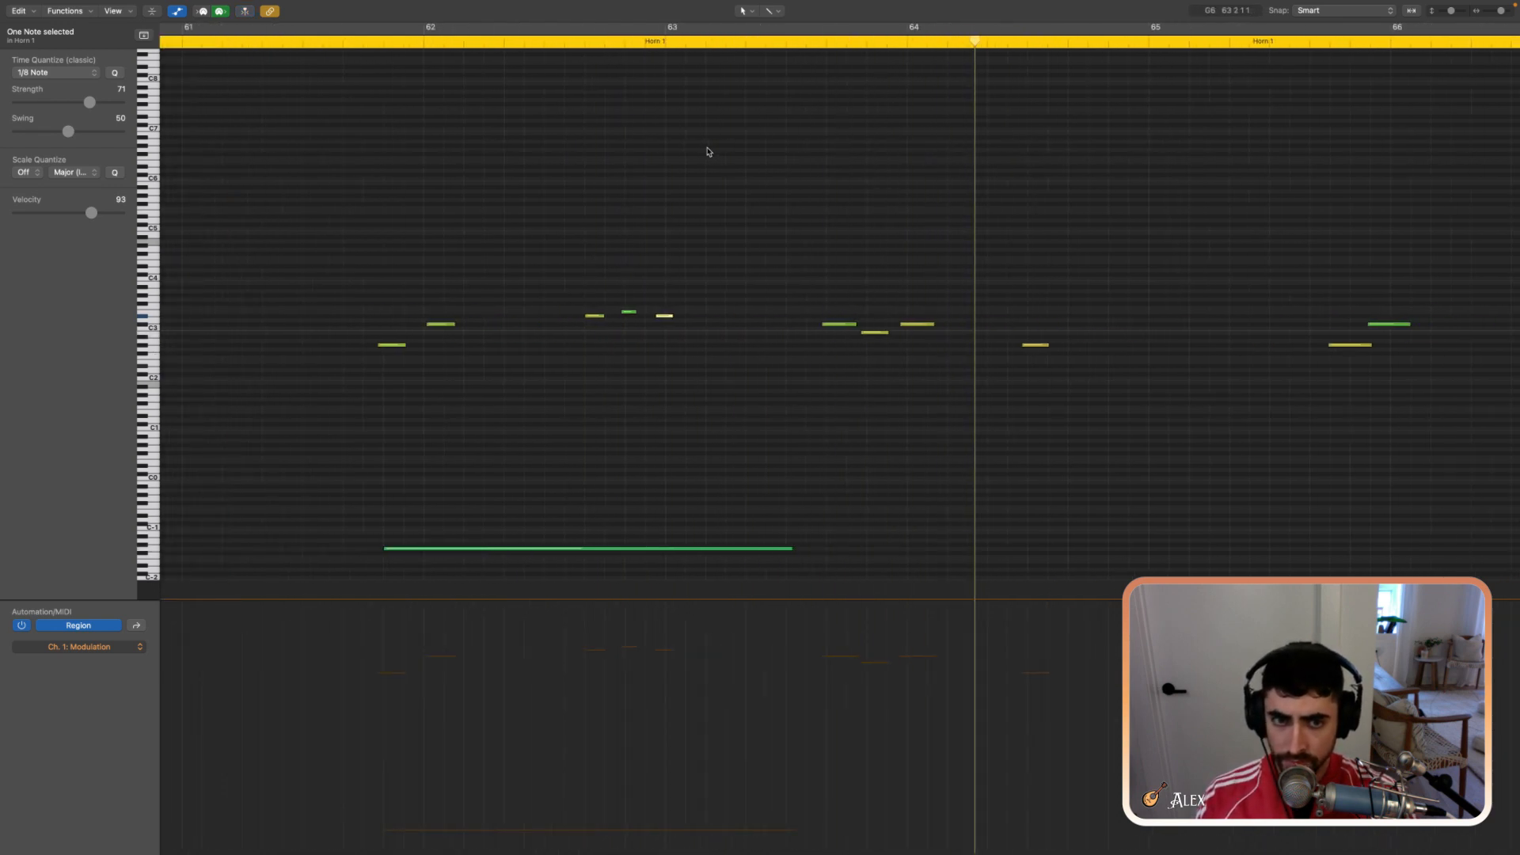
scroll(709, 151, "right", 5)
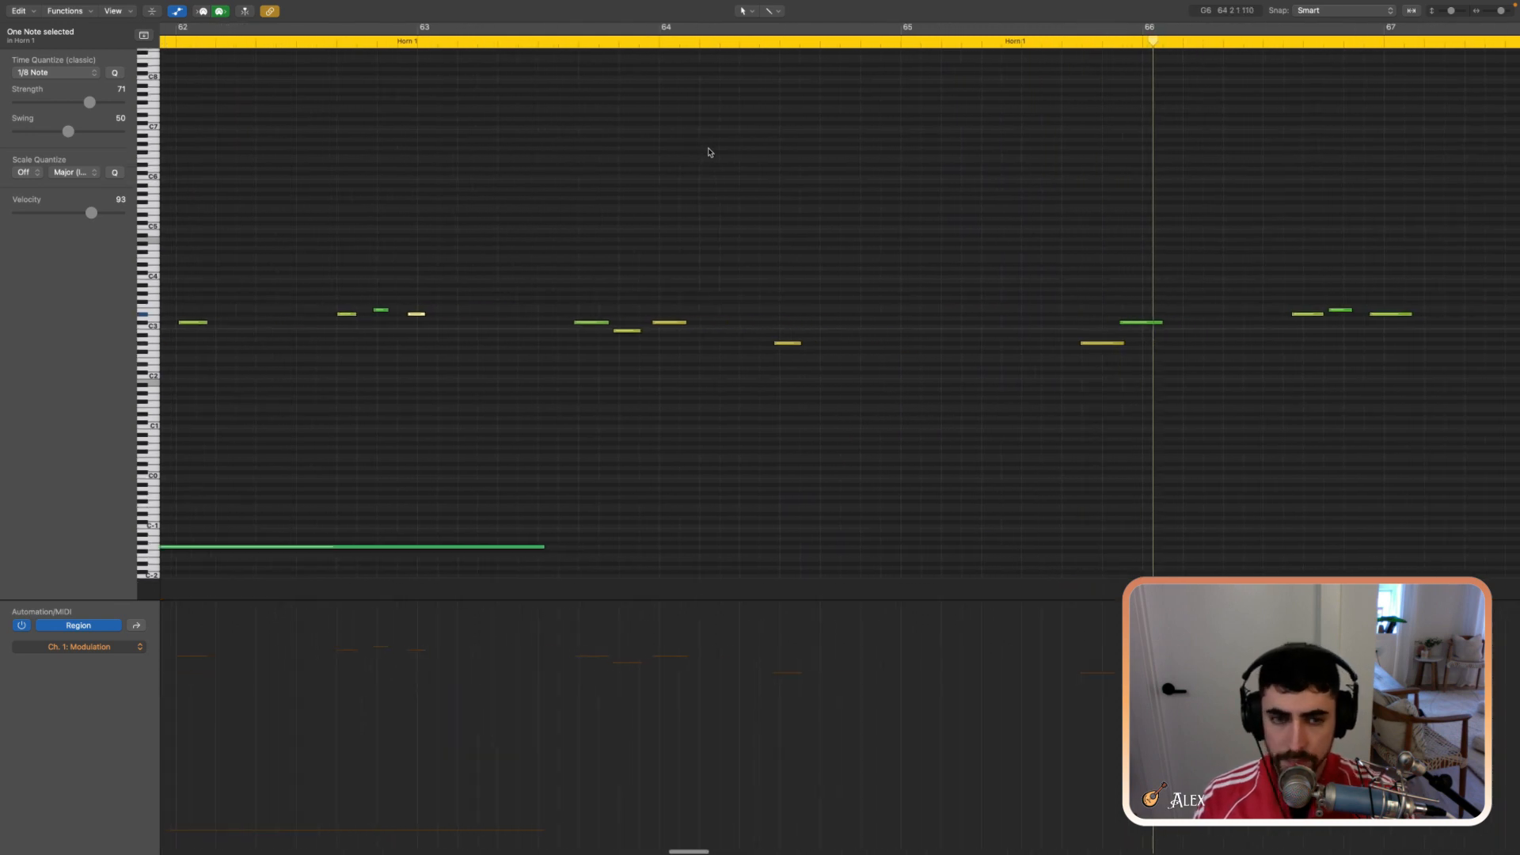
scroll(713, 152, "right", 8)
scroll(714, 151, "down", 3)
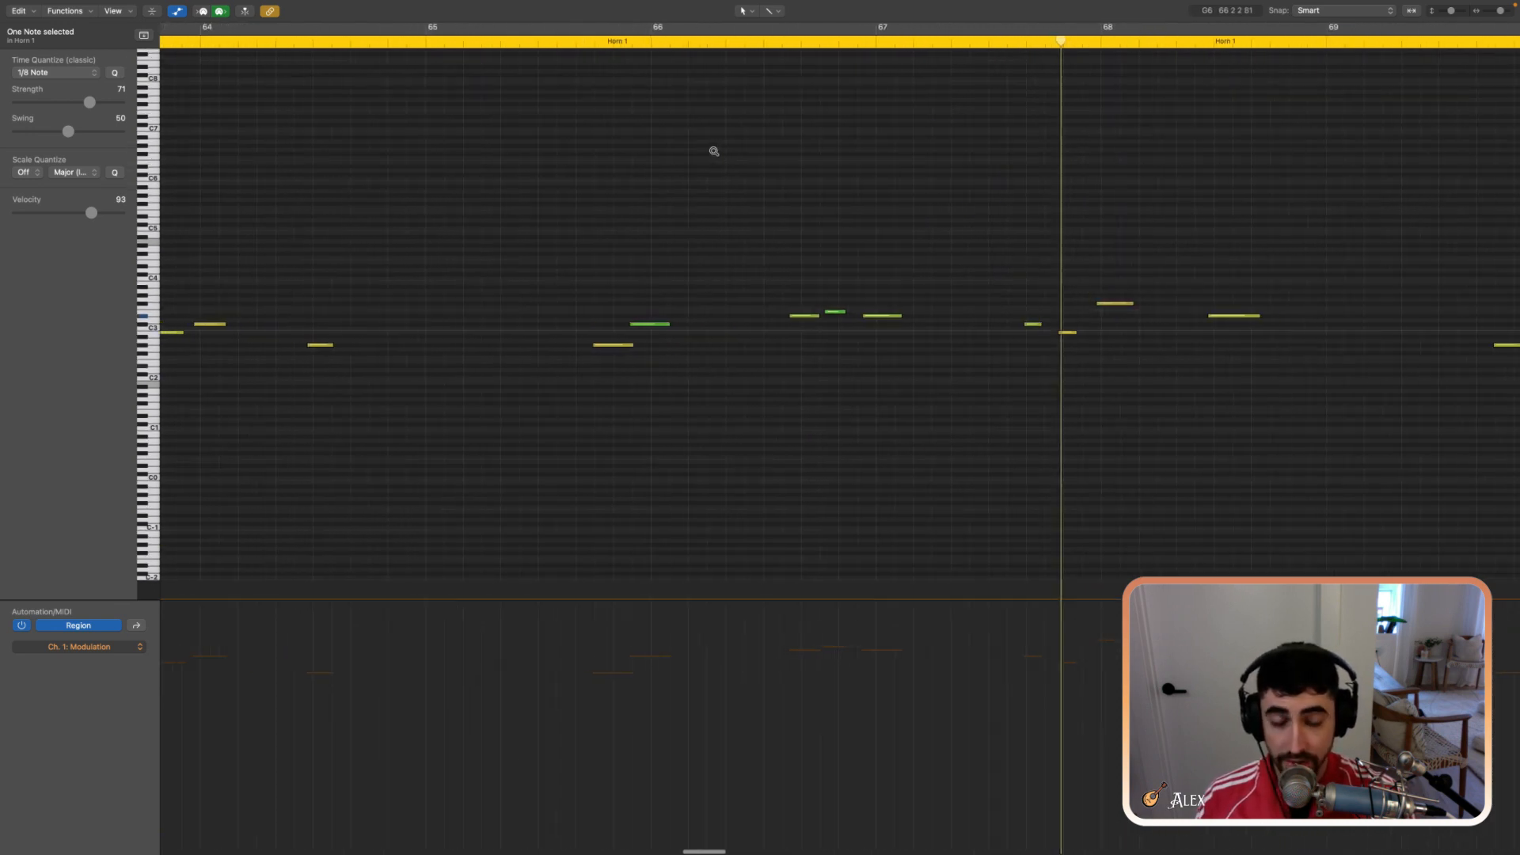
scroll(642, 148, "left", 16)
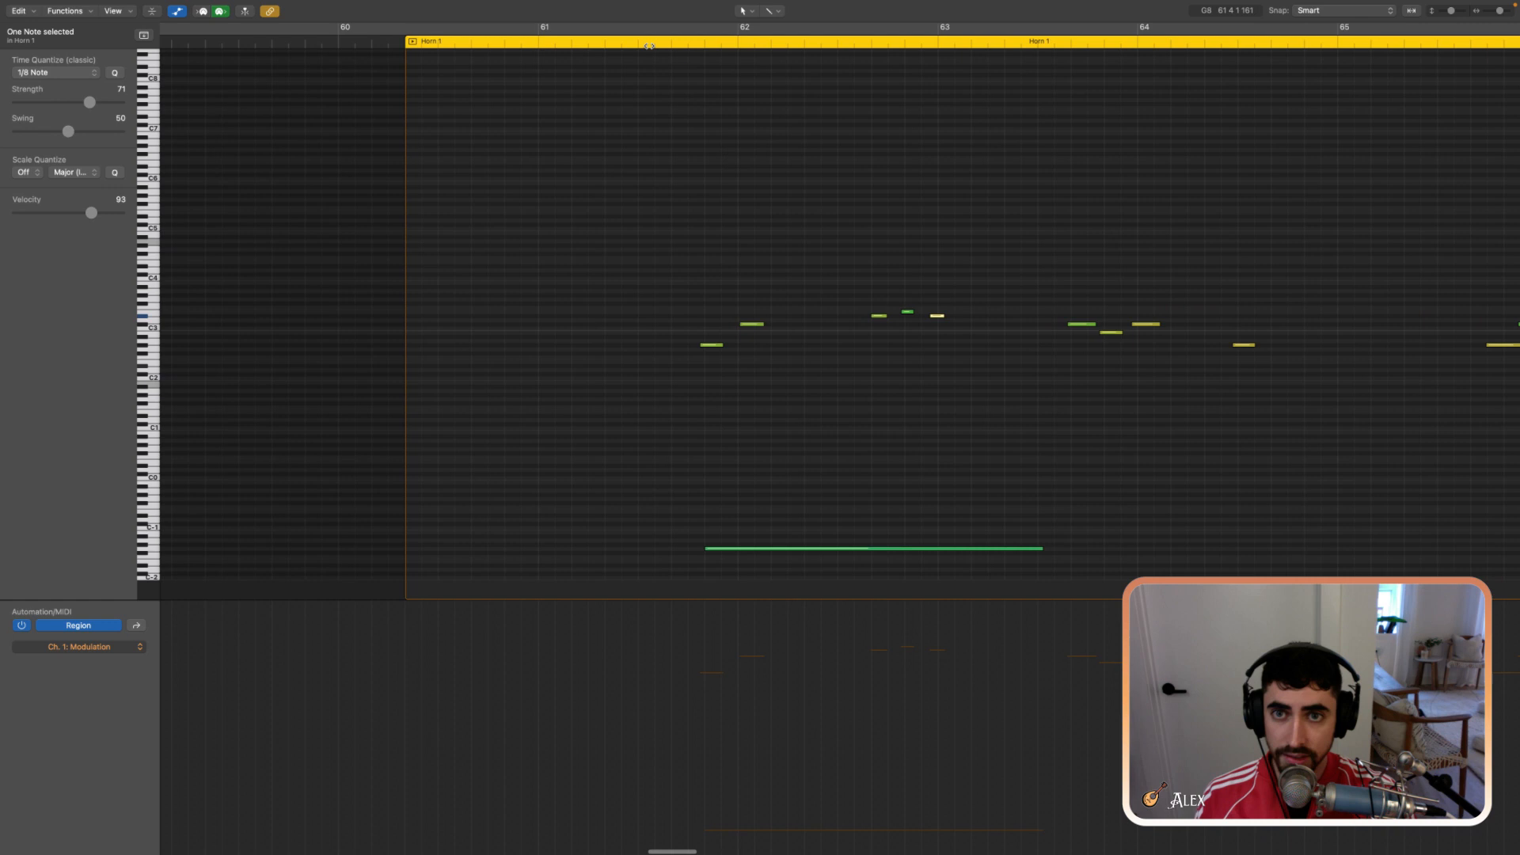
scroll(689, 237, "right", 15)
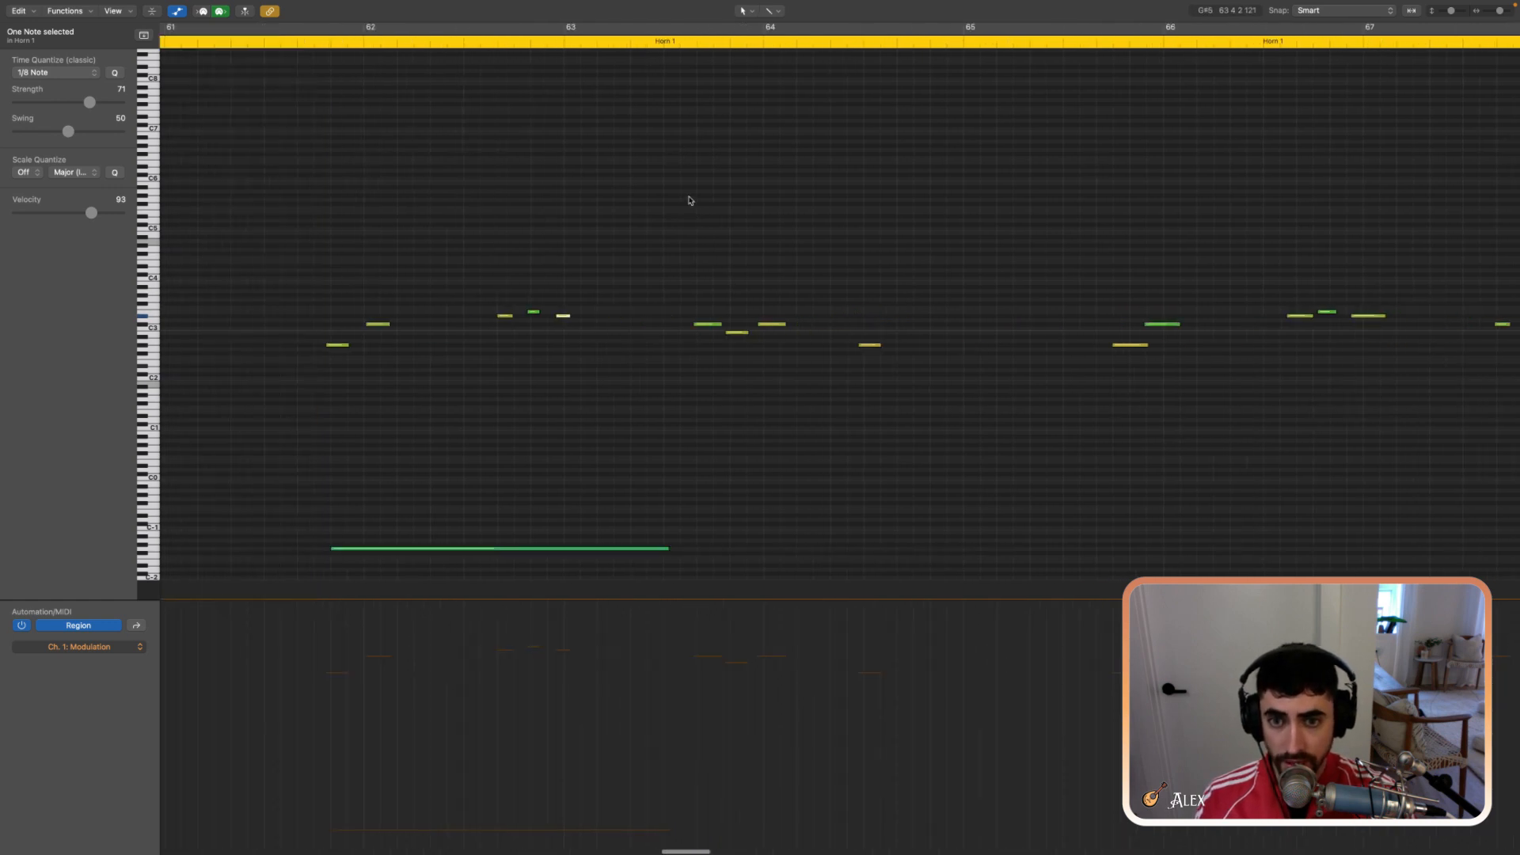
scroll(704, 200, "right", 20)
scroll(705, 200, "down", 3)
scroll(703, 200, "right", 1)
- Select the notes around bars 63 and 67 and replay the Horn 1 passage from bar 61
left_click_drag(1368, 280, 1295, 332)
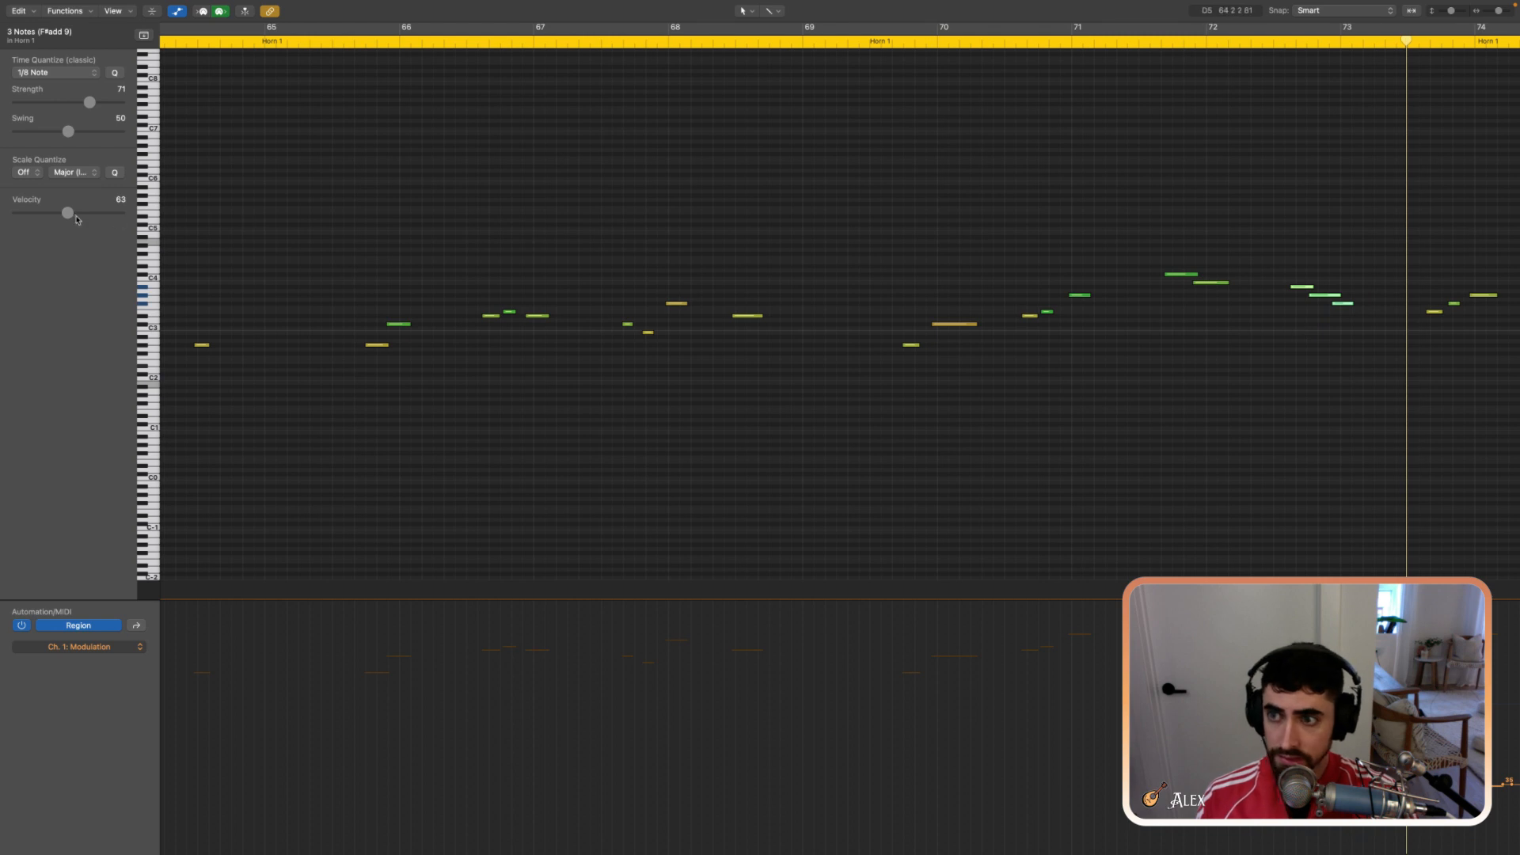
scroll(451, 129, "left", 20)
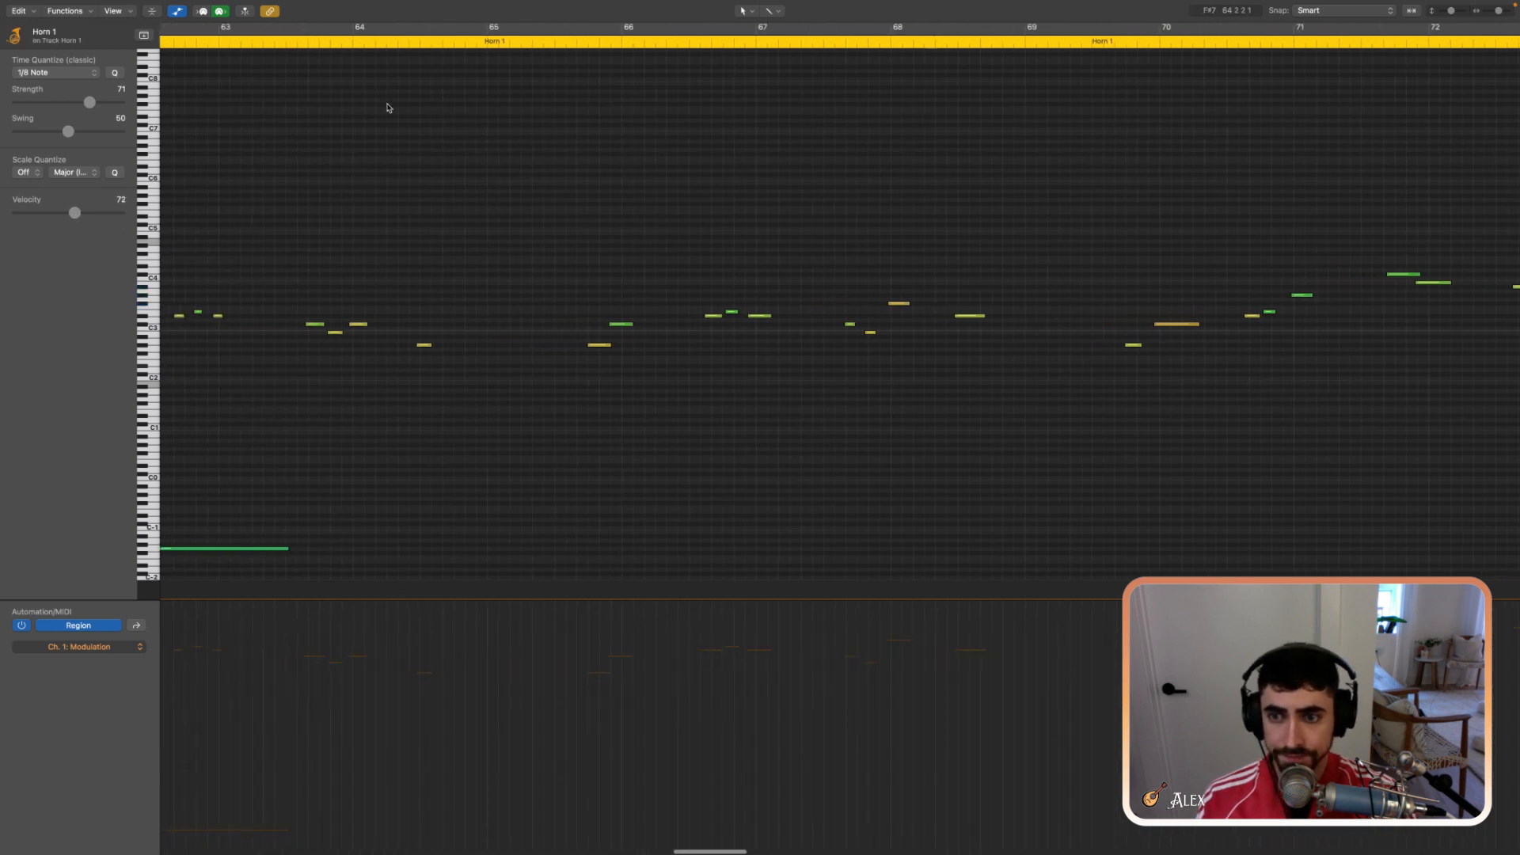
left_click(344, 44)
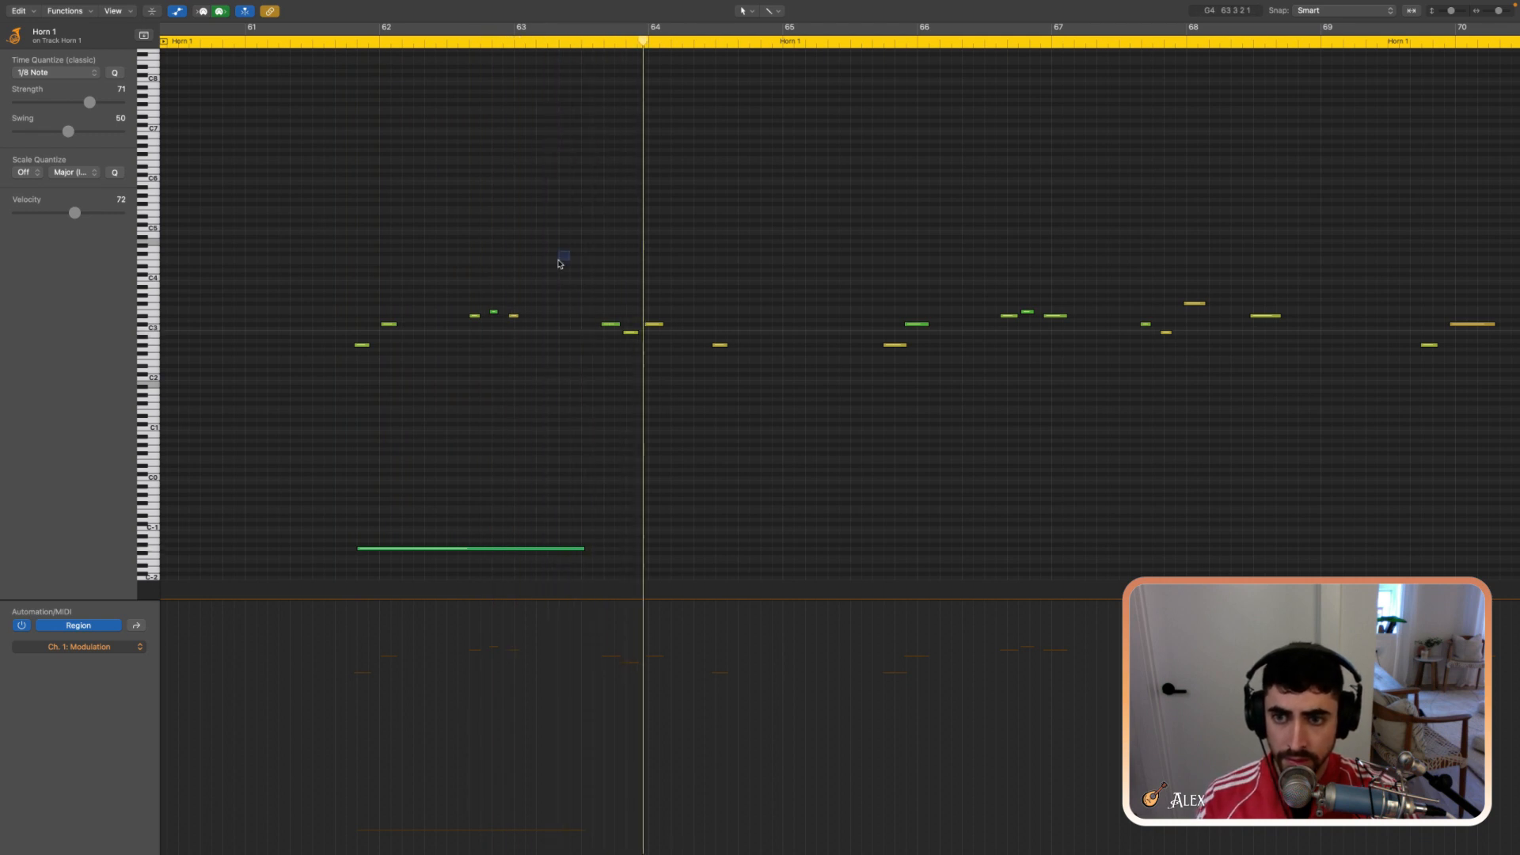
left_click_drag(568, 257, 441, 373)
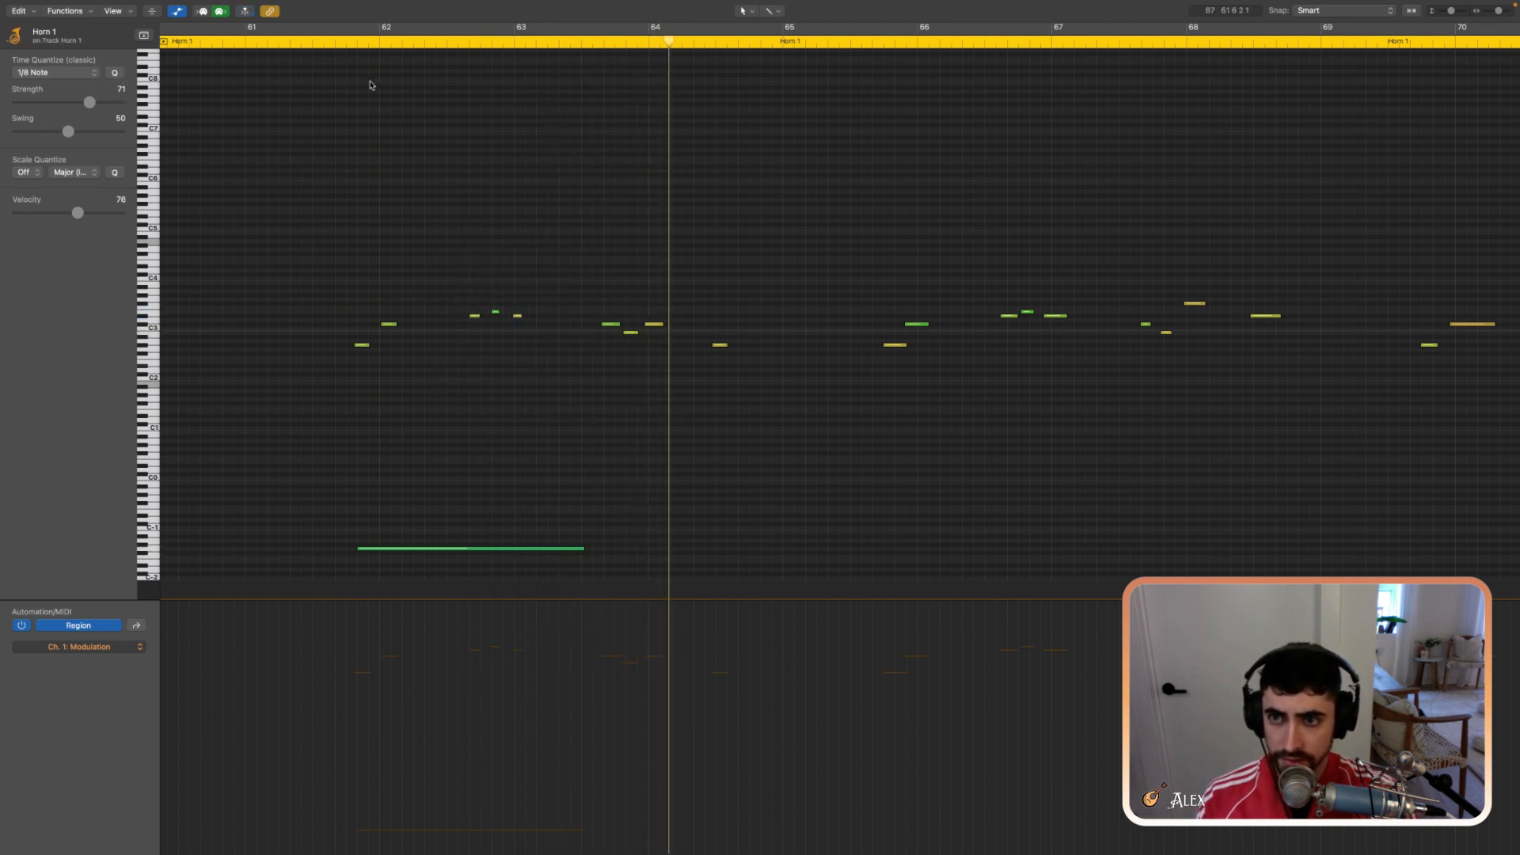
left_click(341, 44)
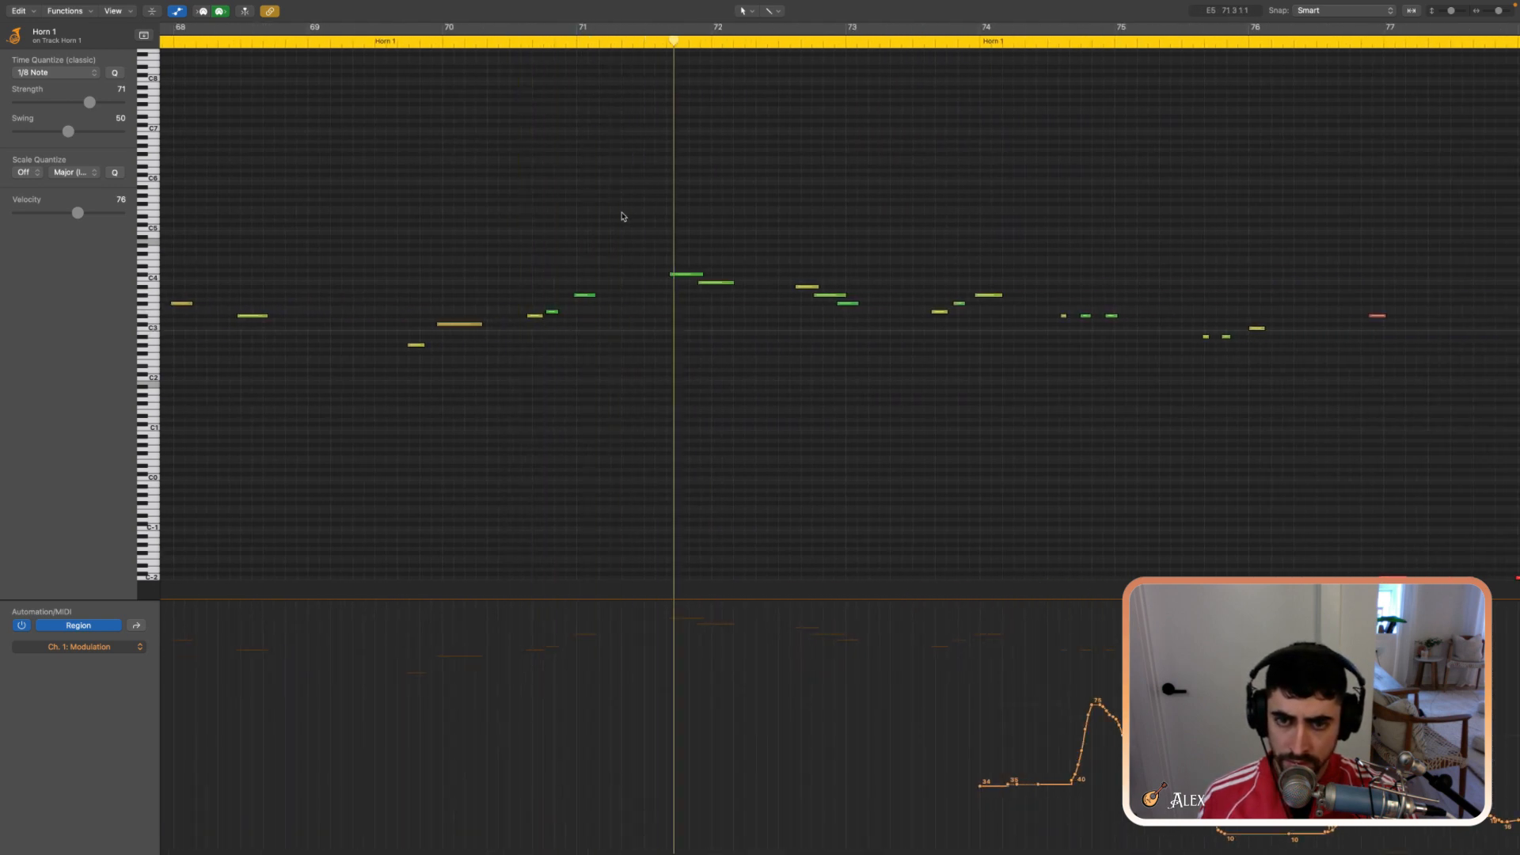
- Shift the two high notes at bar 72 slightly later and trim the second note's start slightly earlier
left_click_drag(744, 241, 710, 277)
left_click(636, 29)
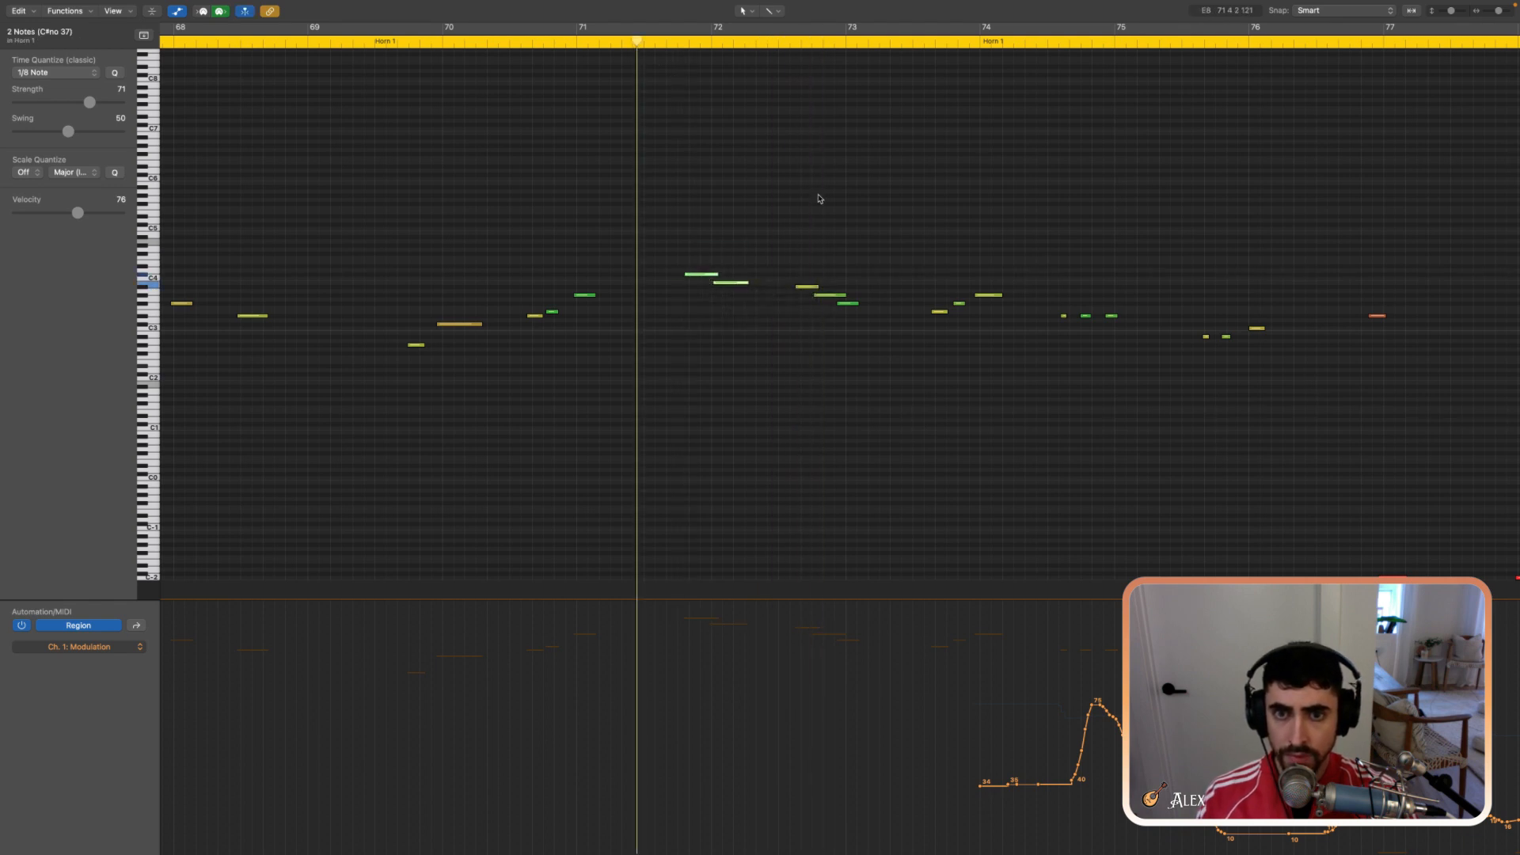
left_click(620, 429)
left_click_drag(715, 283, 707, 282)
left_click(643, 41)
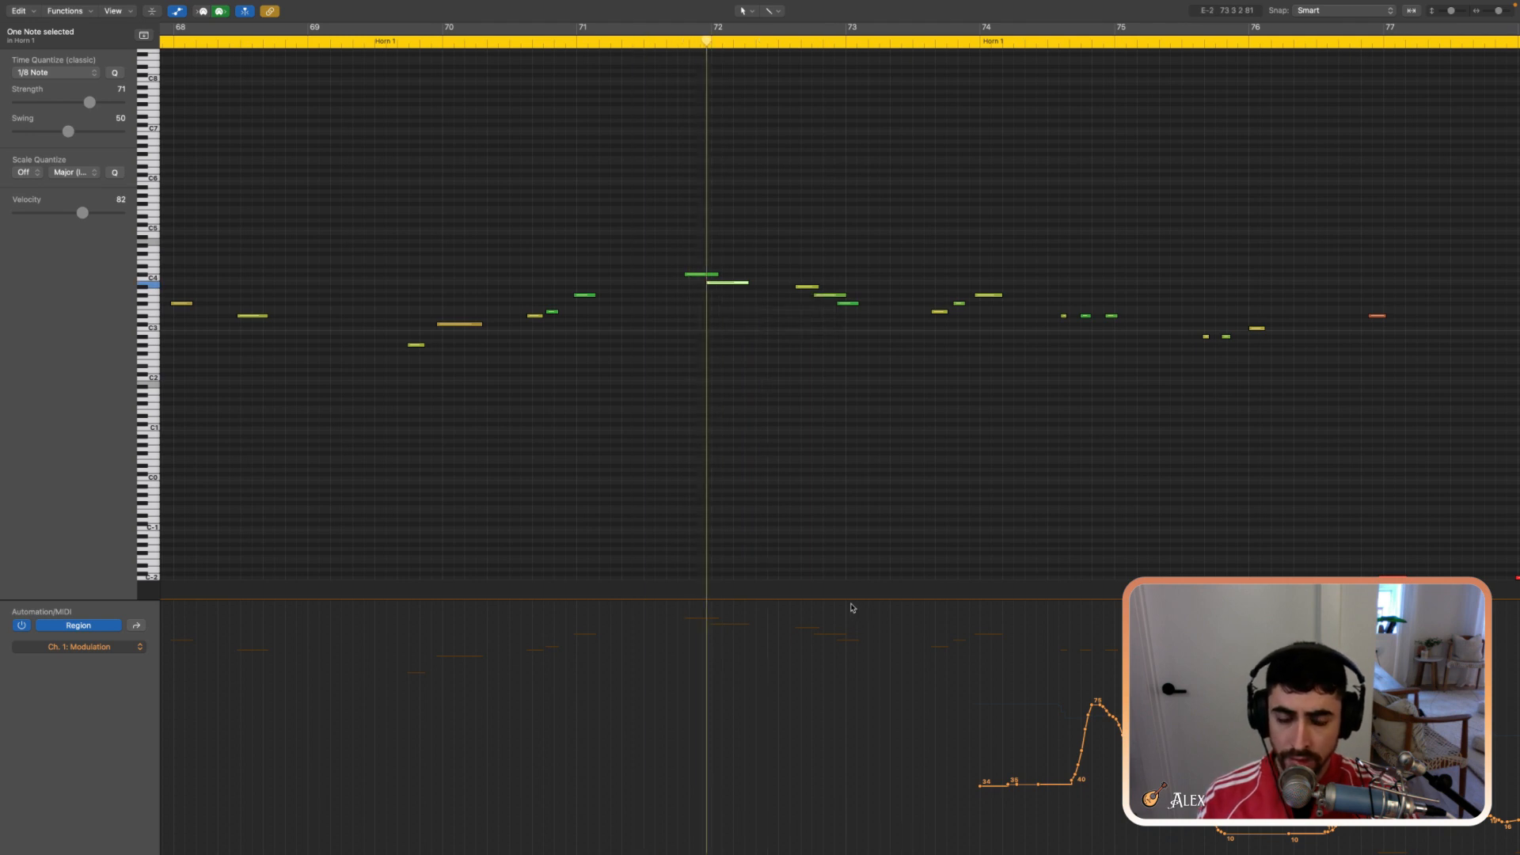
key("space")
- Transpose the three short notes in the second half of bar 74 down two semitones
left_click_drag(866, 298, 854, 318)
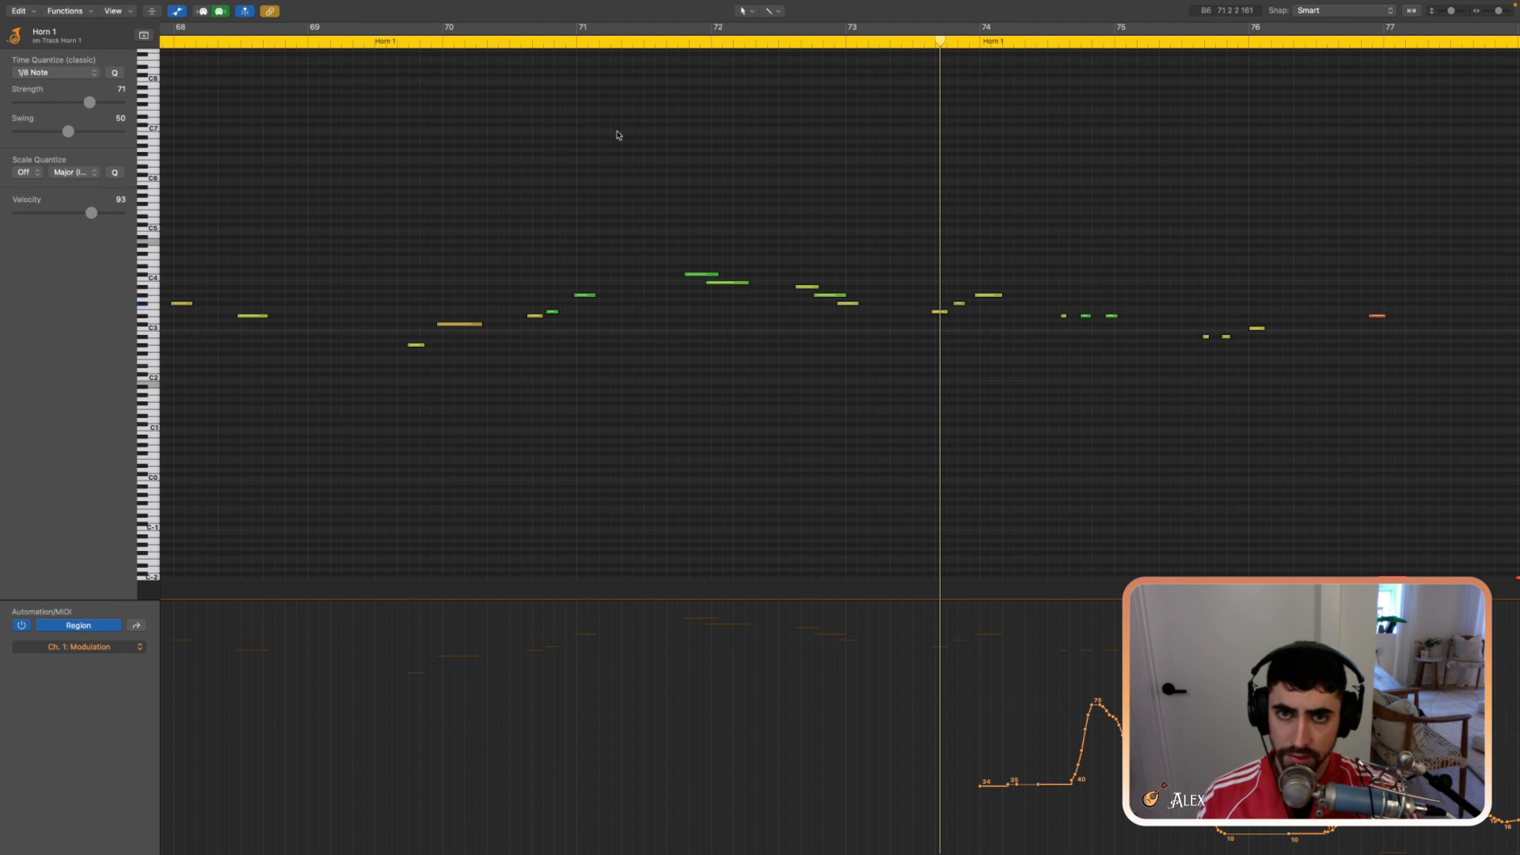
left_click(780, 46)
key("space")
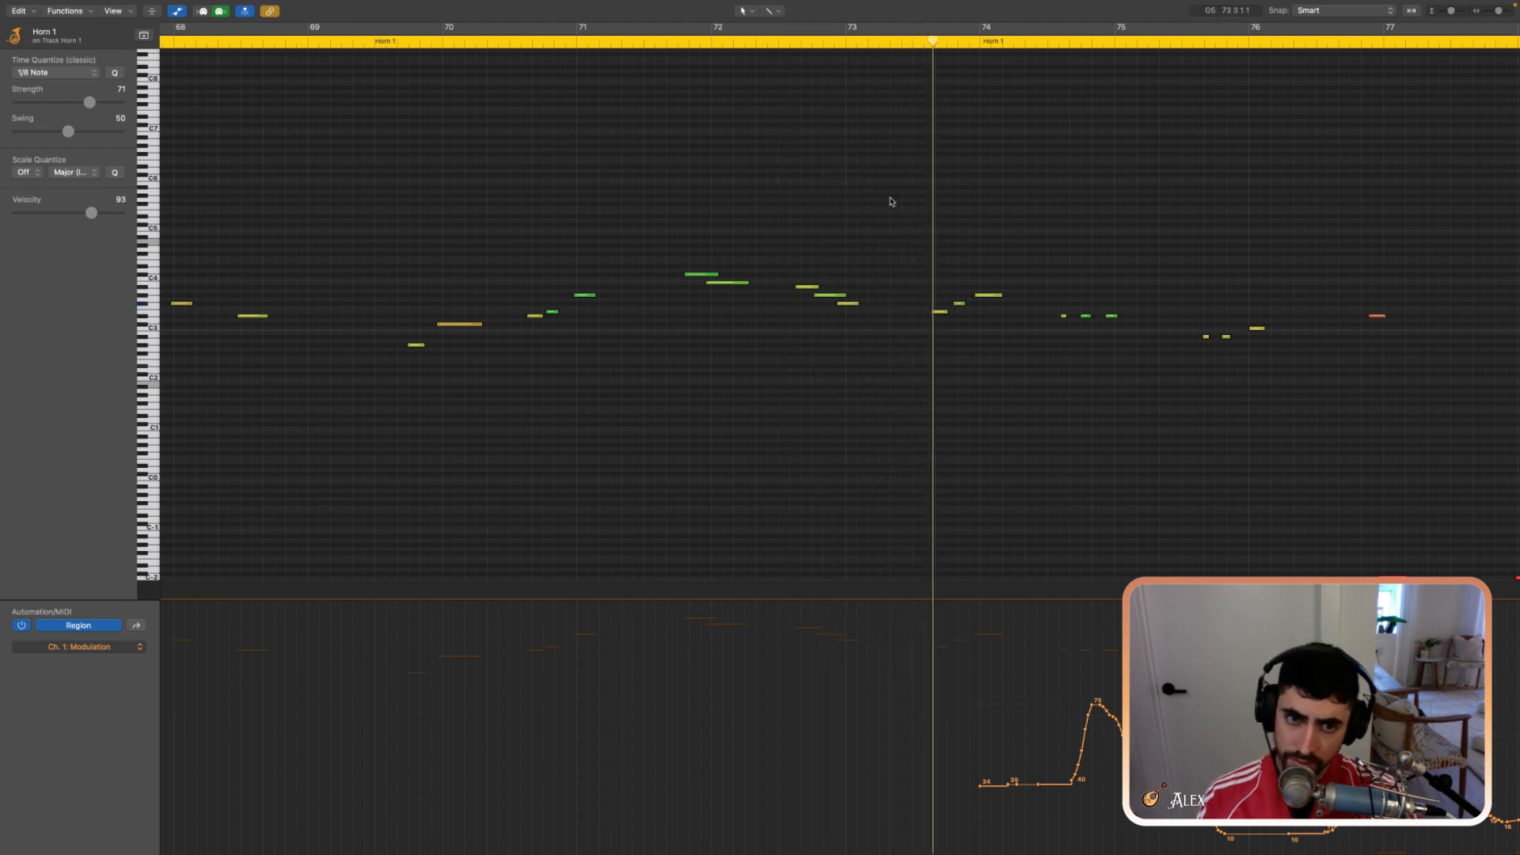
left_click(700, 311)
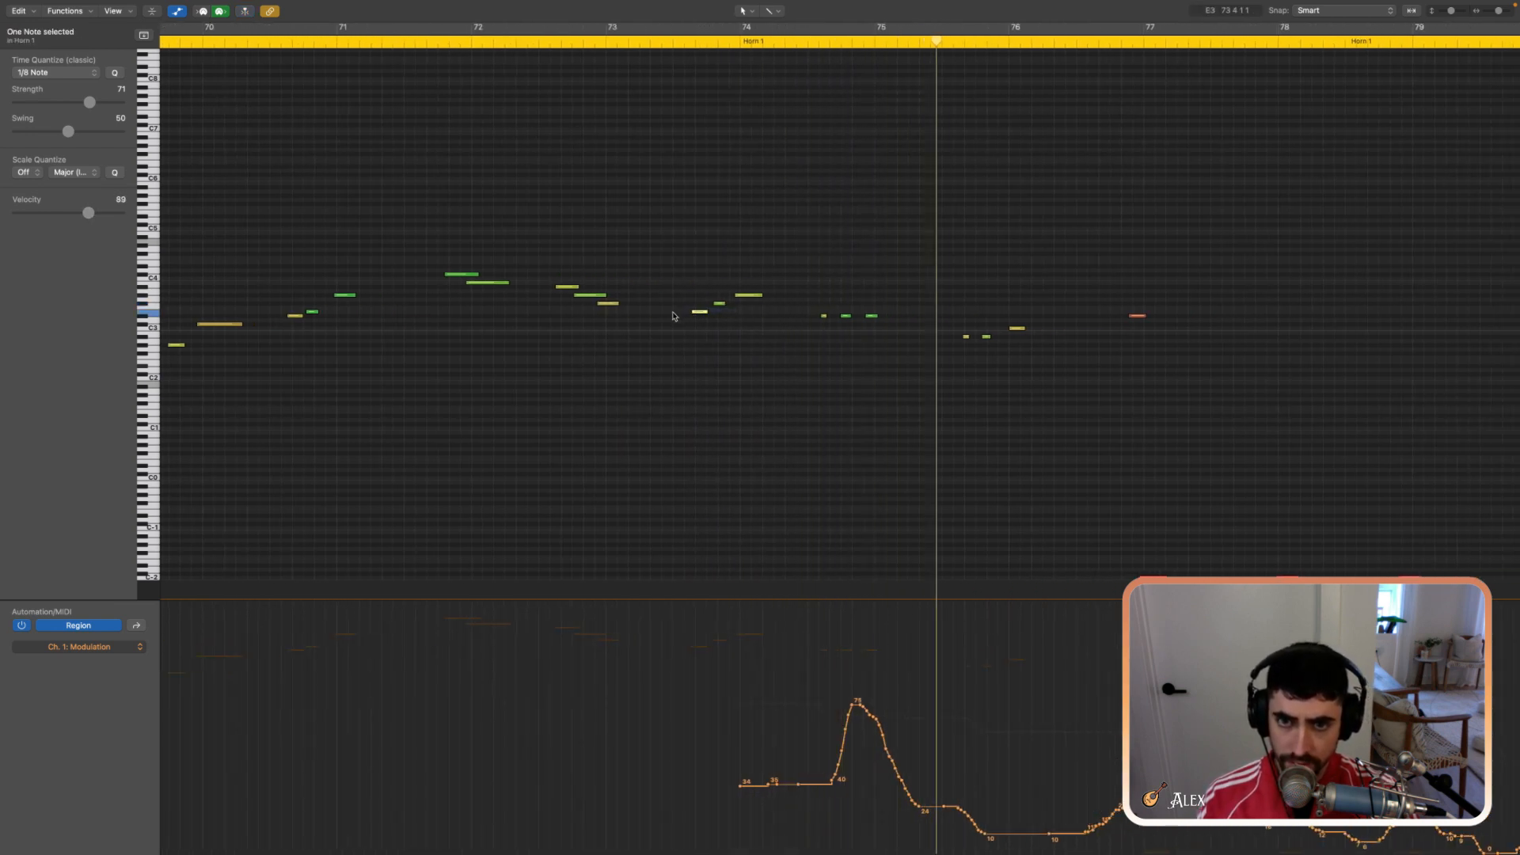
left_click_drag(800, 283, 877, 352)
key("alt+Down")
key("alt+Down")
key("space")
key("space")
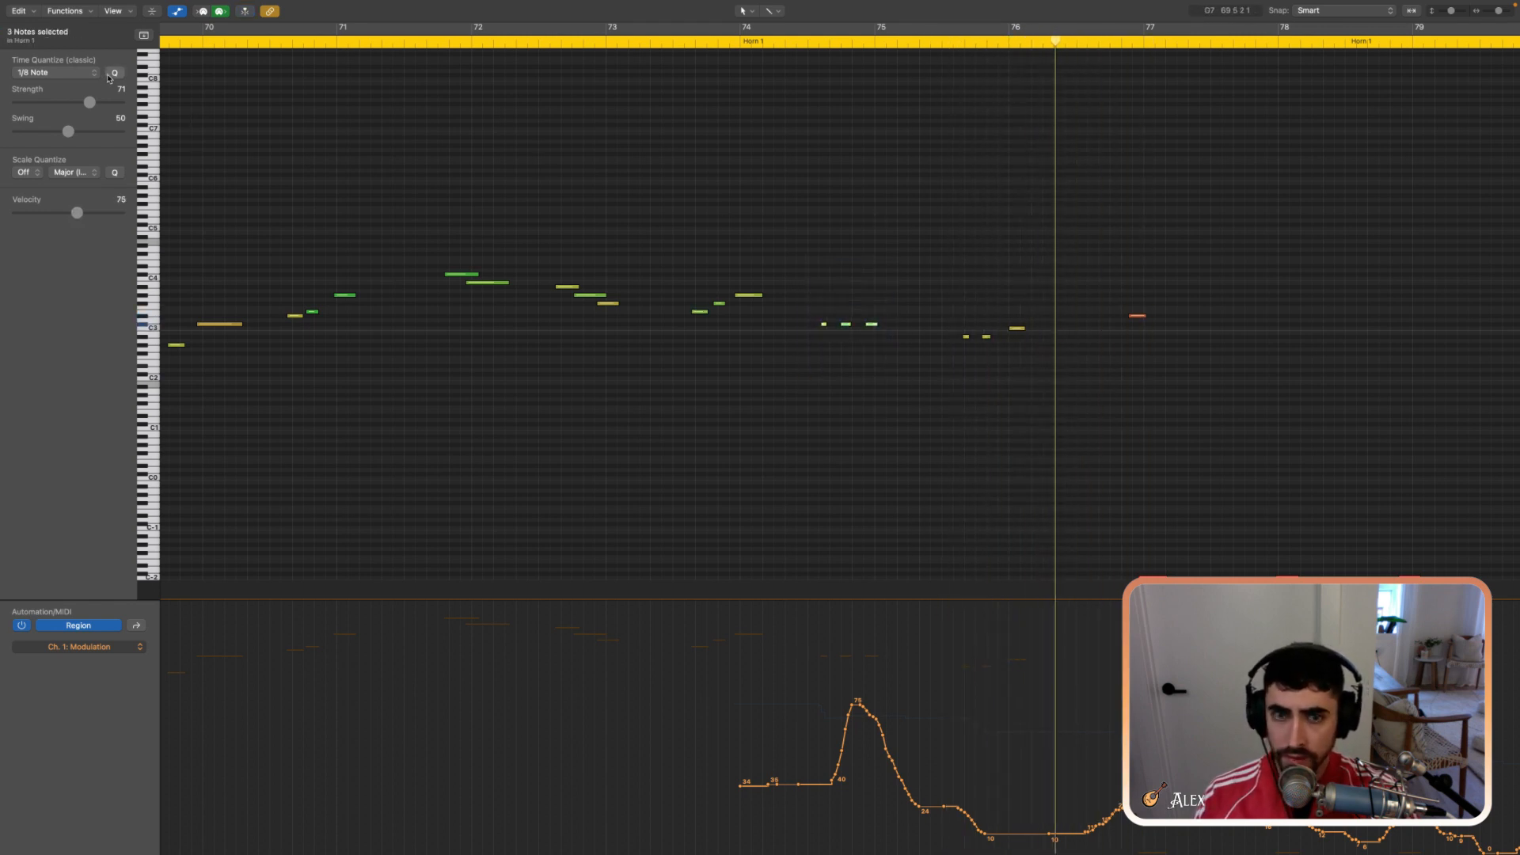
left_click(775, 36)
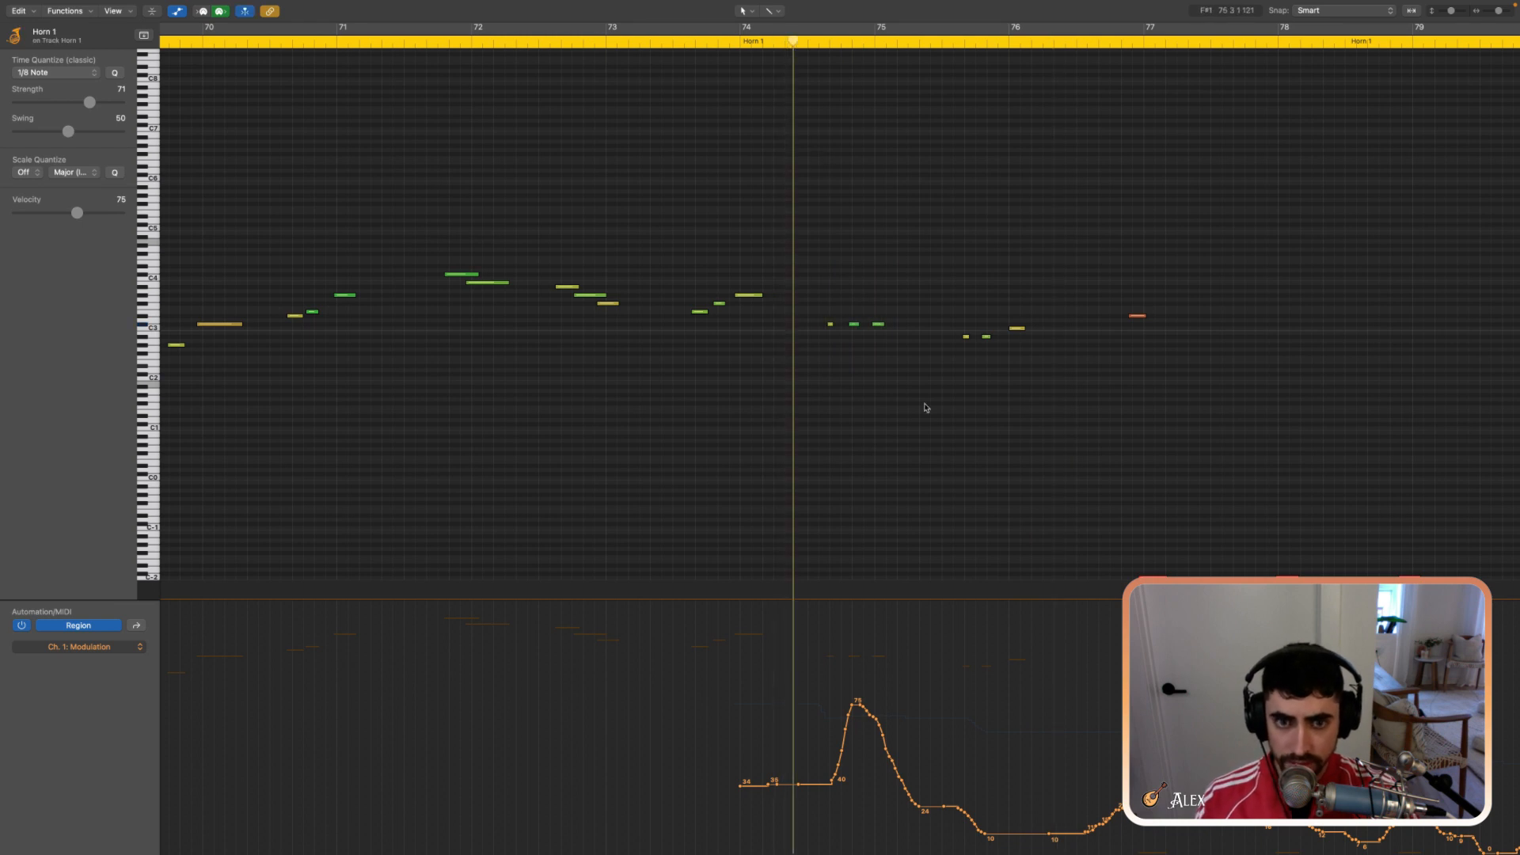
- Nudge the red note at bar 77 slightly later
left_click_drag(999, 313, 960, 350)
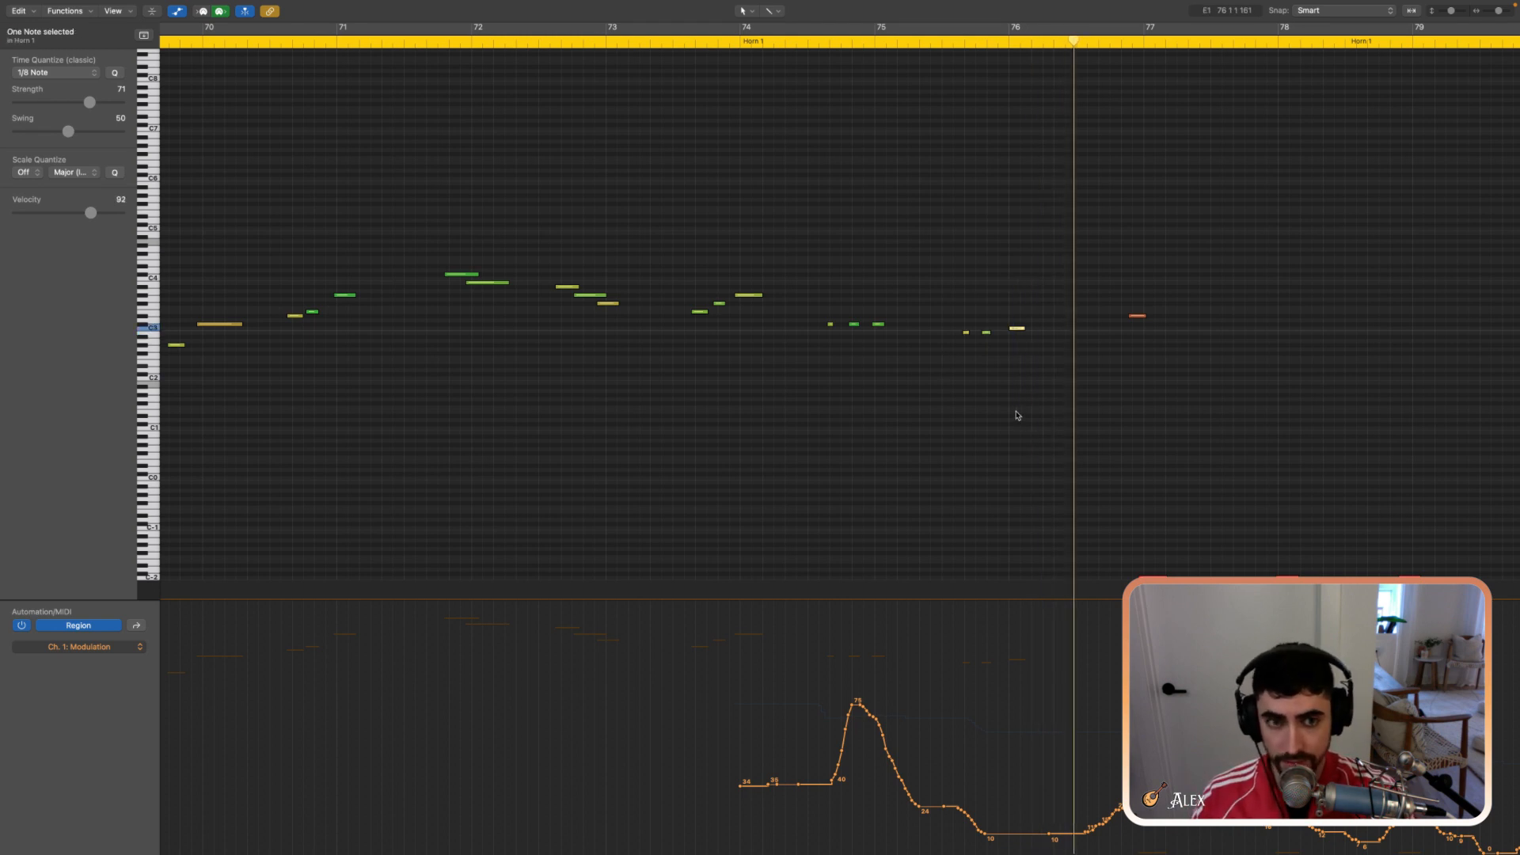
left_click(932, 39)
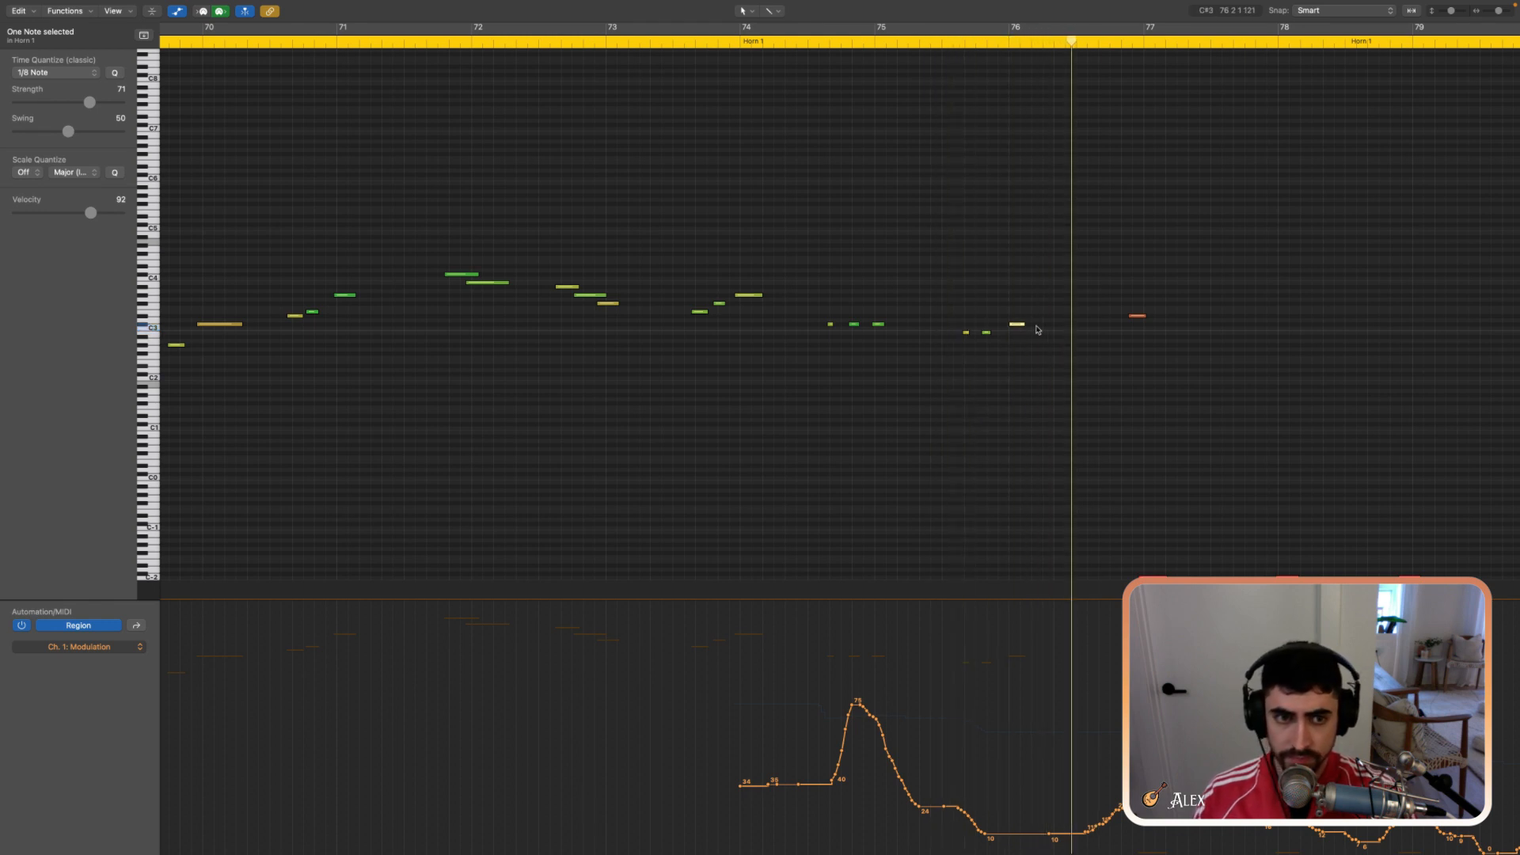
left_click_drag(1136, 319, 1146, 319)
- Reposition the low keyswitch notes around bar 77, raising one and moving another to just before bar 80
left_click_drag(1149, 577, 1149, 553)
scroll(1097, 560, "right", 7)
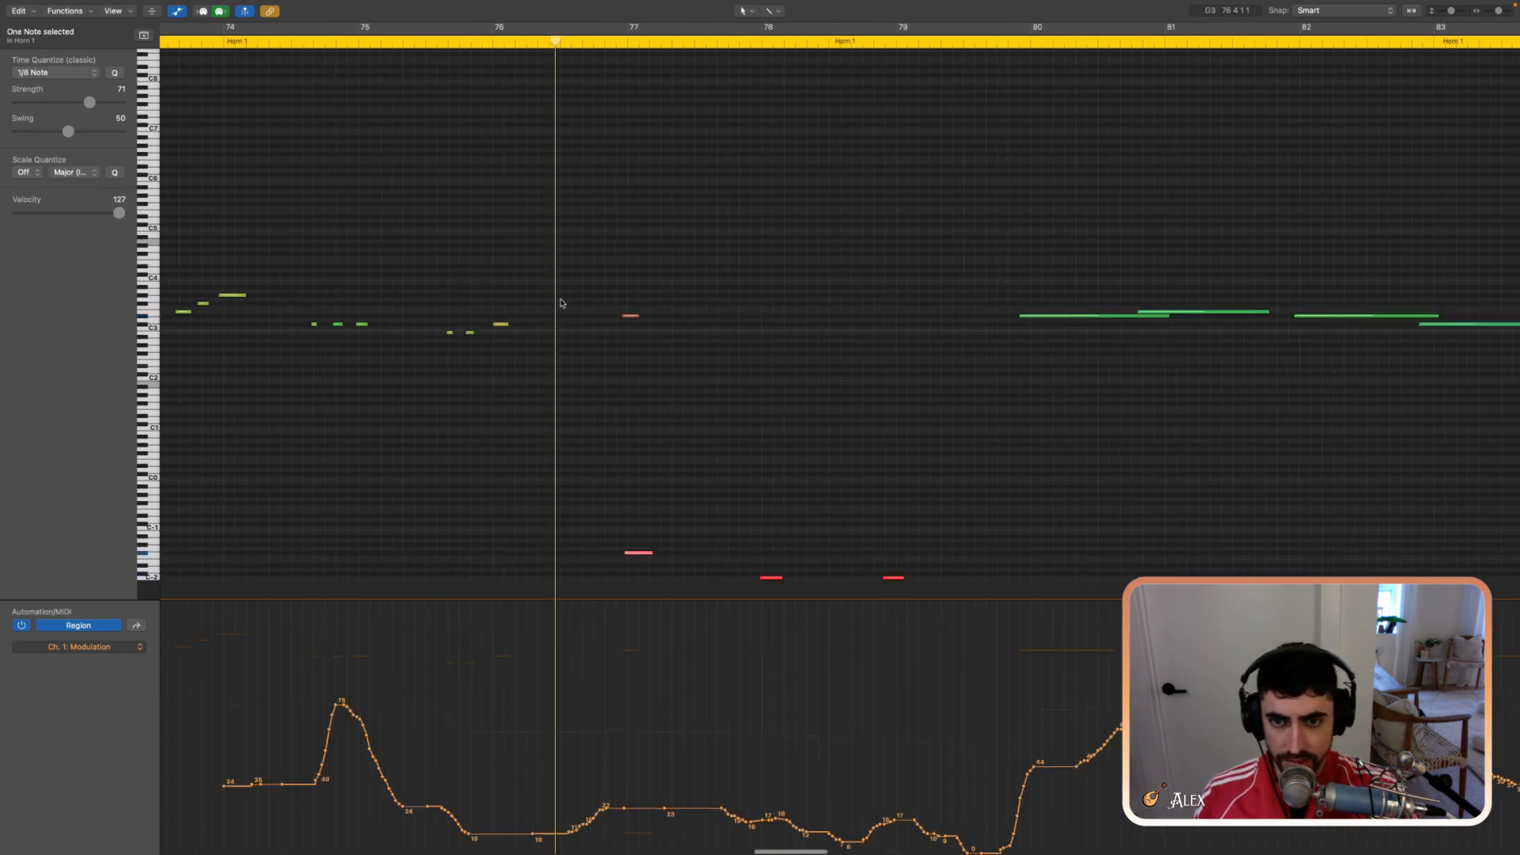
left_click_drag(641, 556, 619, 556)
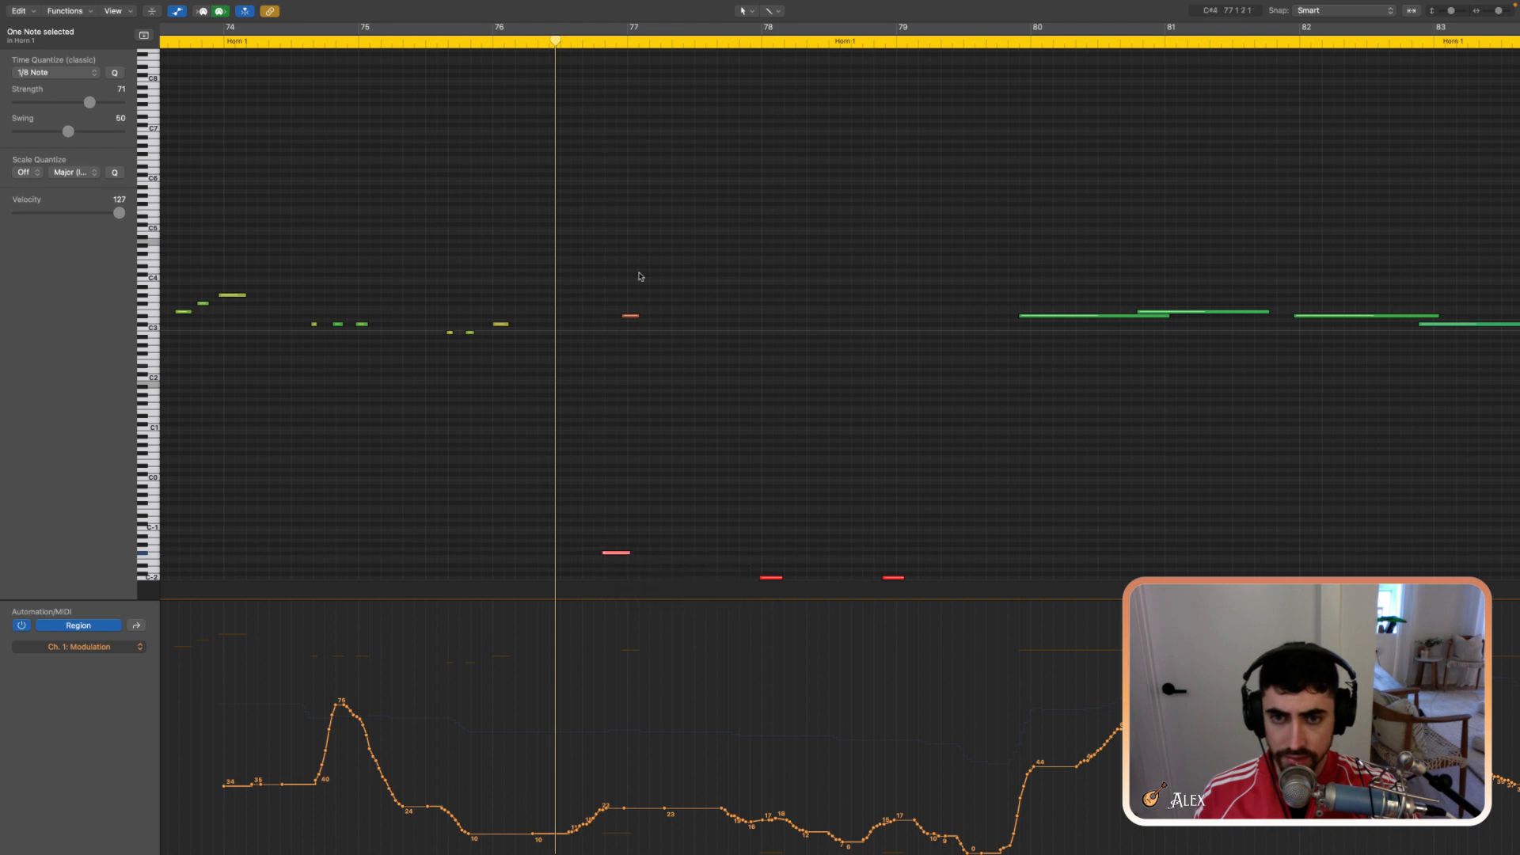
left_click_drag(898, 583, 1025, 583)
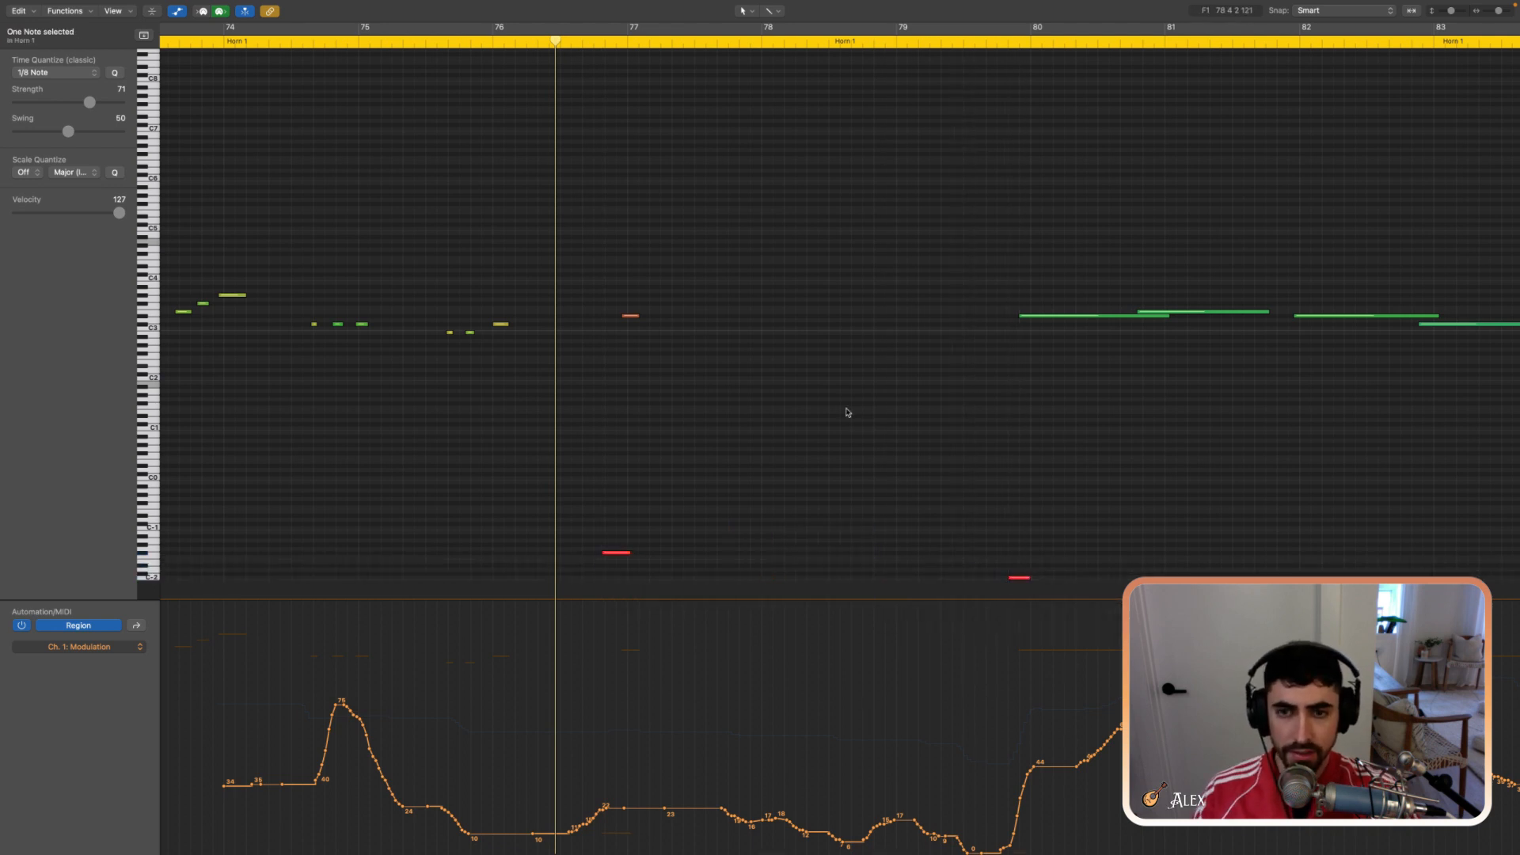
- Return to the arrangement and open the woodwind region around bar 77 to check its notes
key("ctrl+Left")
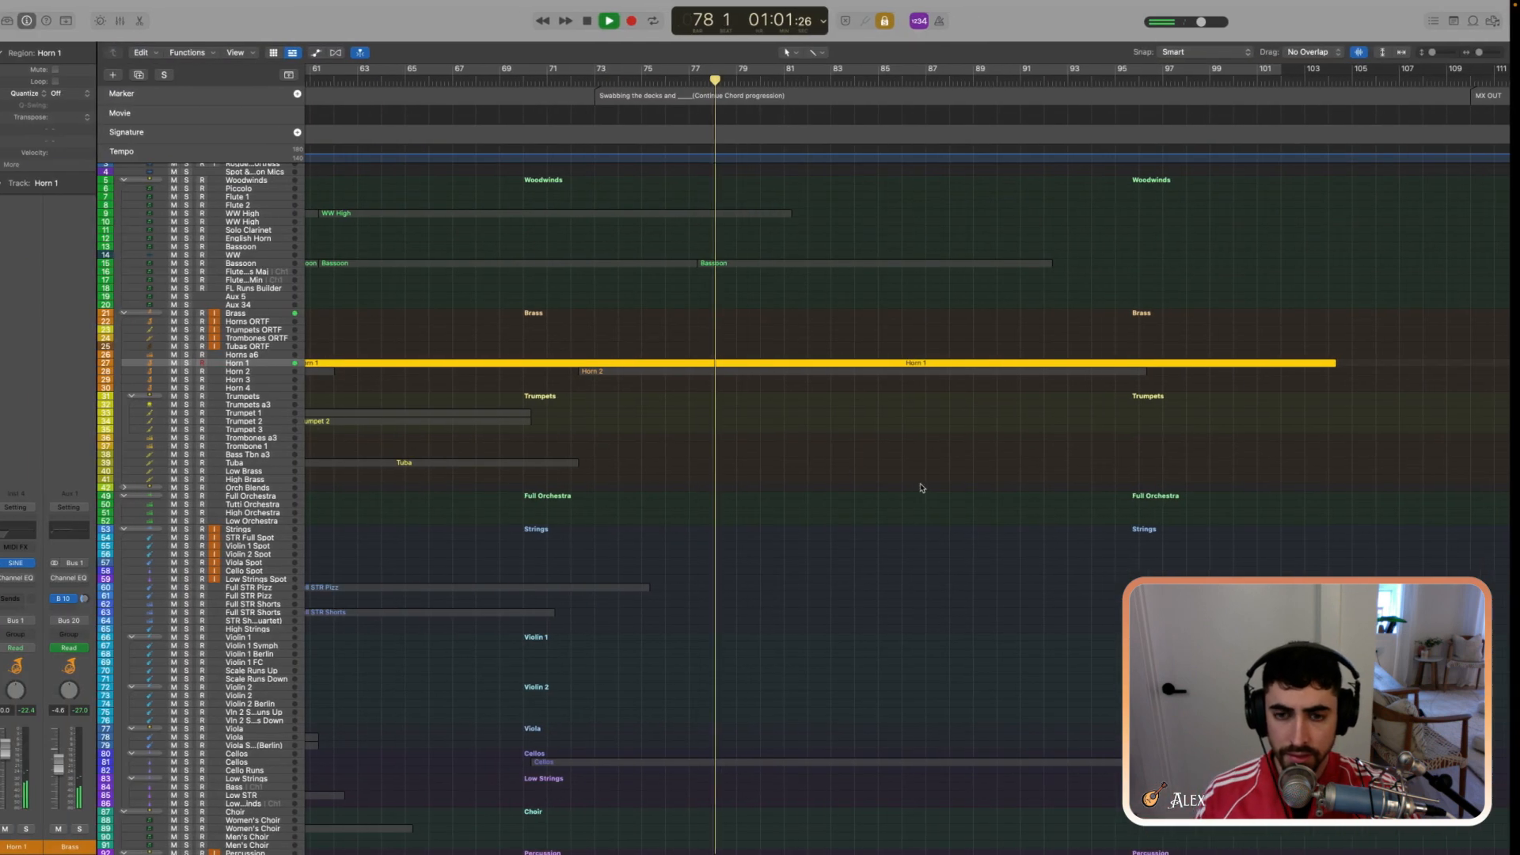
scroll(739, 122, "left", 10)
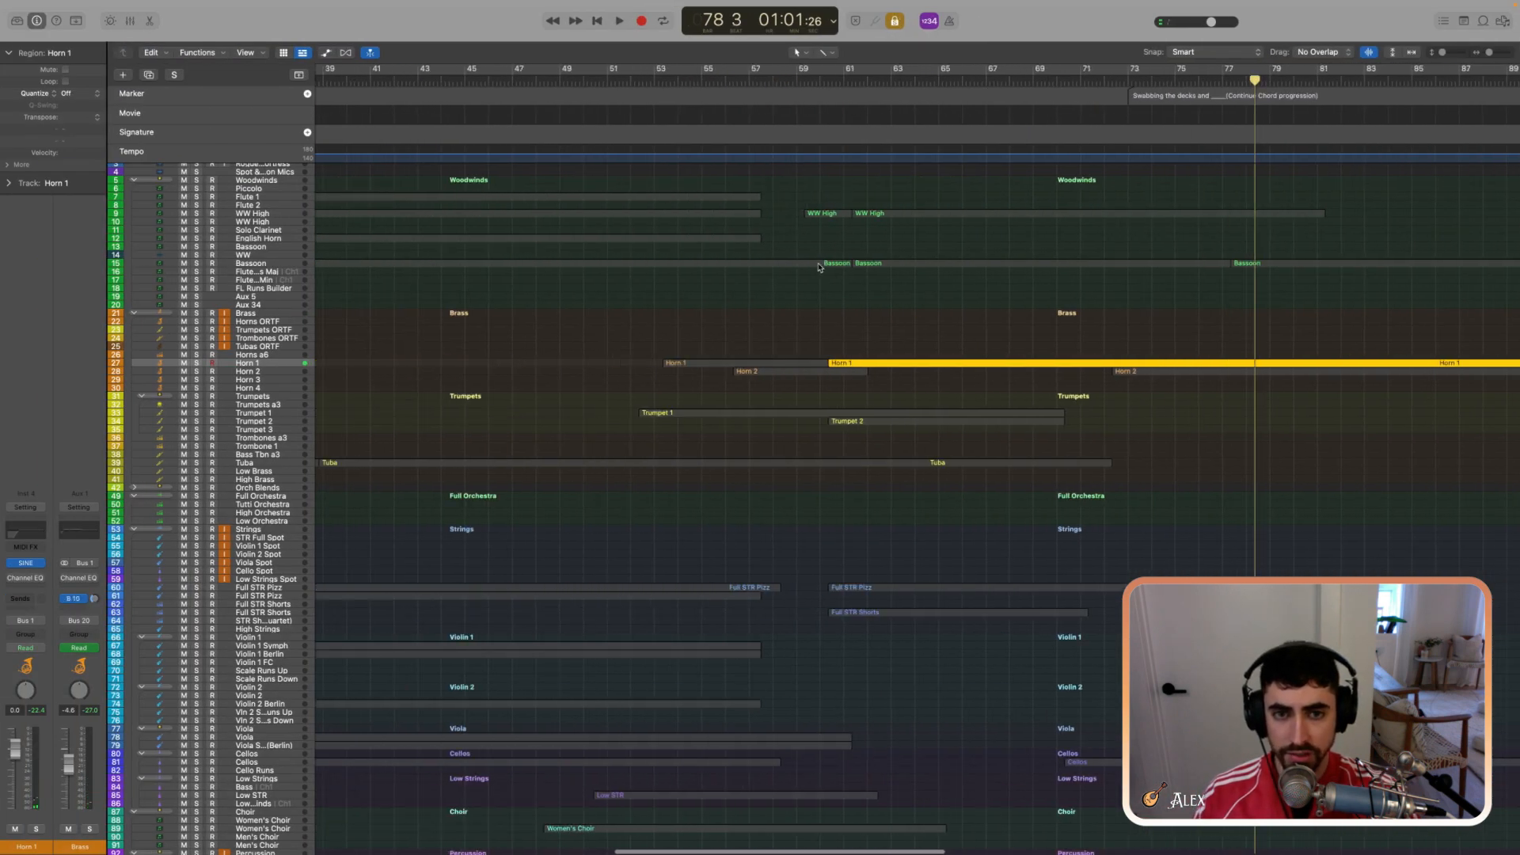
scroll(818, 269, "down", 2)
scroll(742, 368, "right", 3)
scroll(742, 368, "up", 3)
scroll(804, 293, "right", 8)
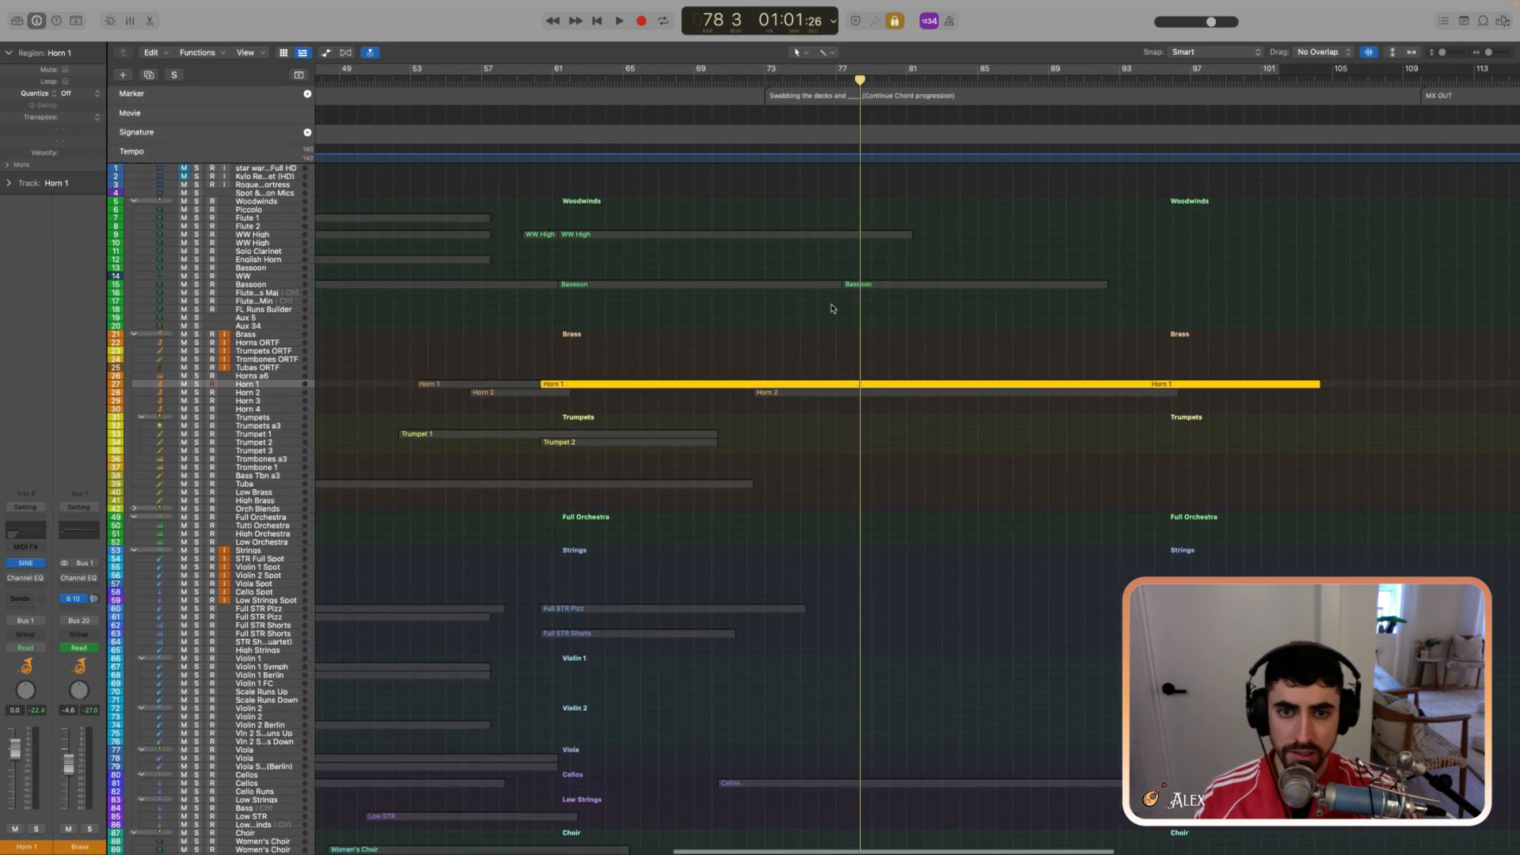
left_click_drag(662, 203, 668, 283)
key("ctrl+Right")
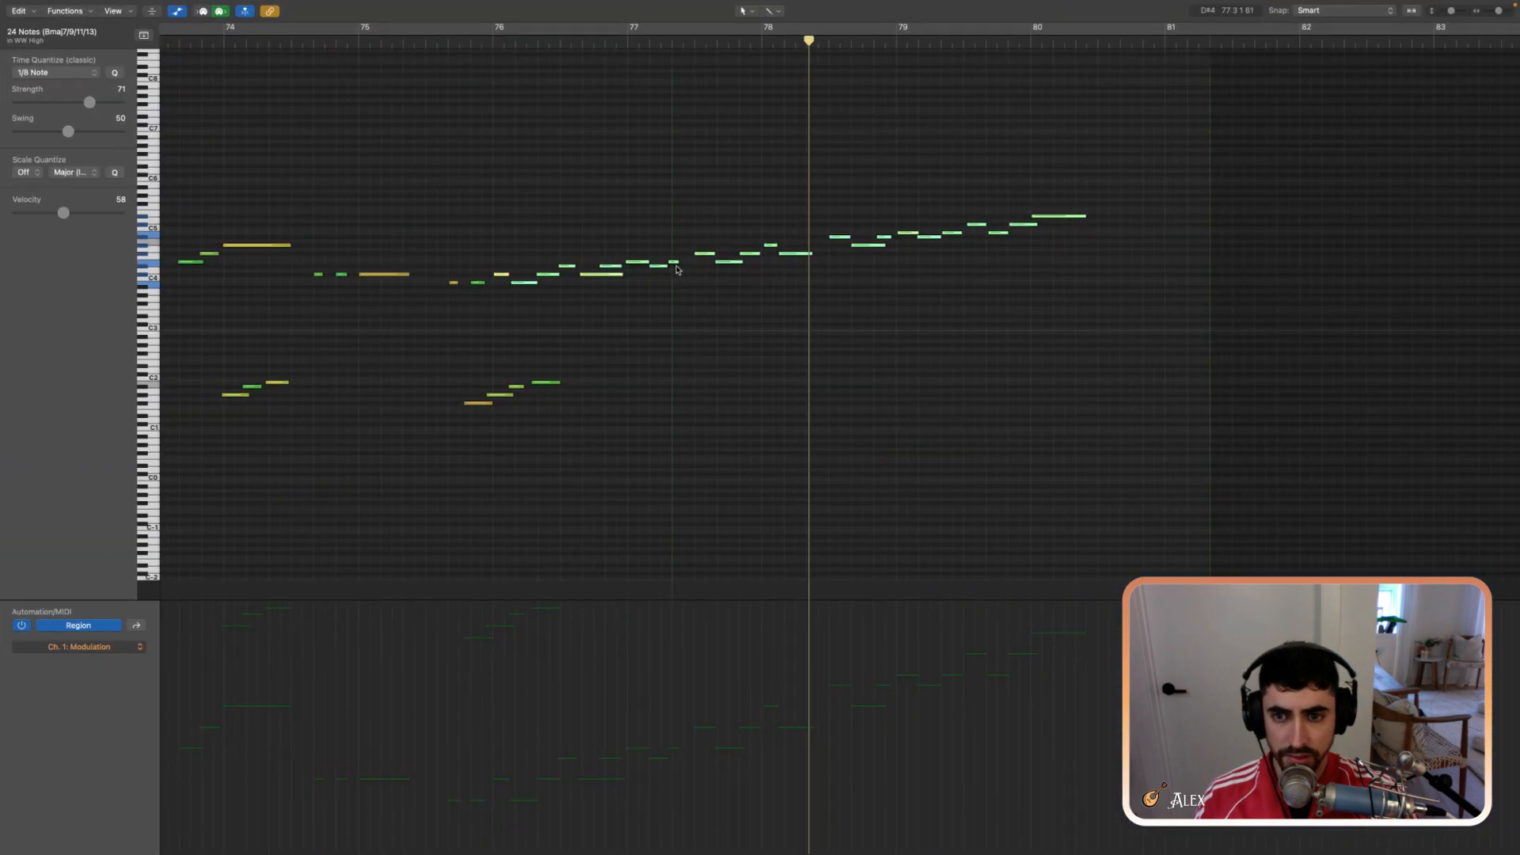
key("ctrl+Left")
- Open the Horn 1 regions and shorten the low note at bar 62 and the long high note ending there
left_click_drag(607, 215, 599, 255)
left_click_drag(574, 335, 605, 387)
left_click_drag(439, 354, 565, 387)
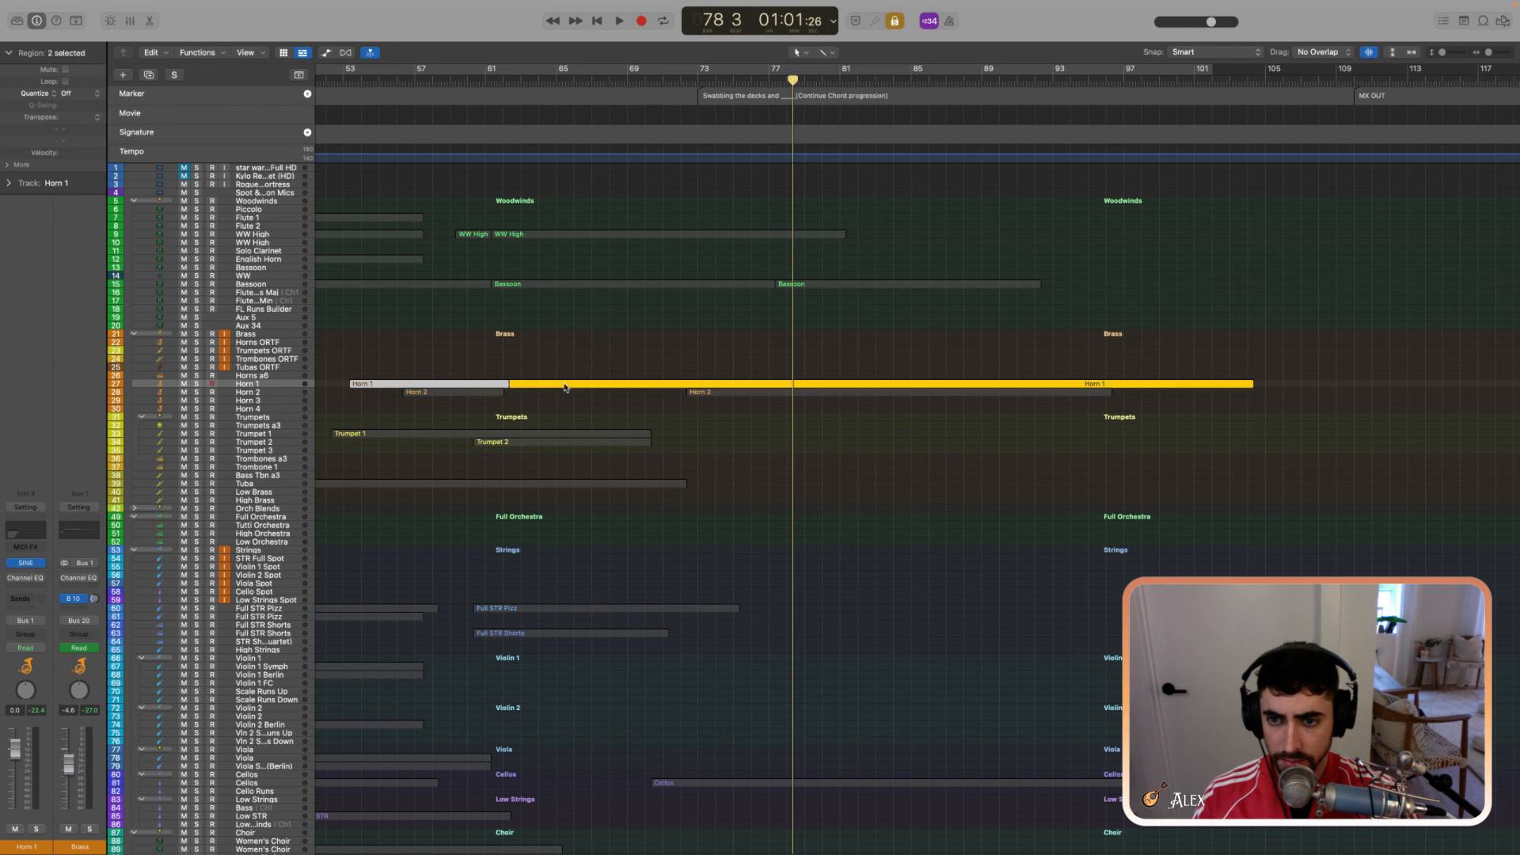
key("ctrl+Right")
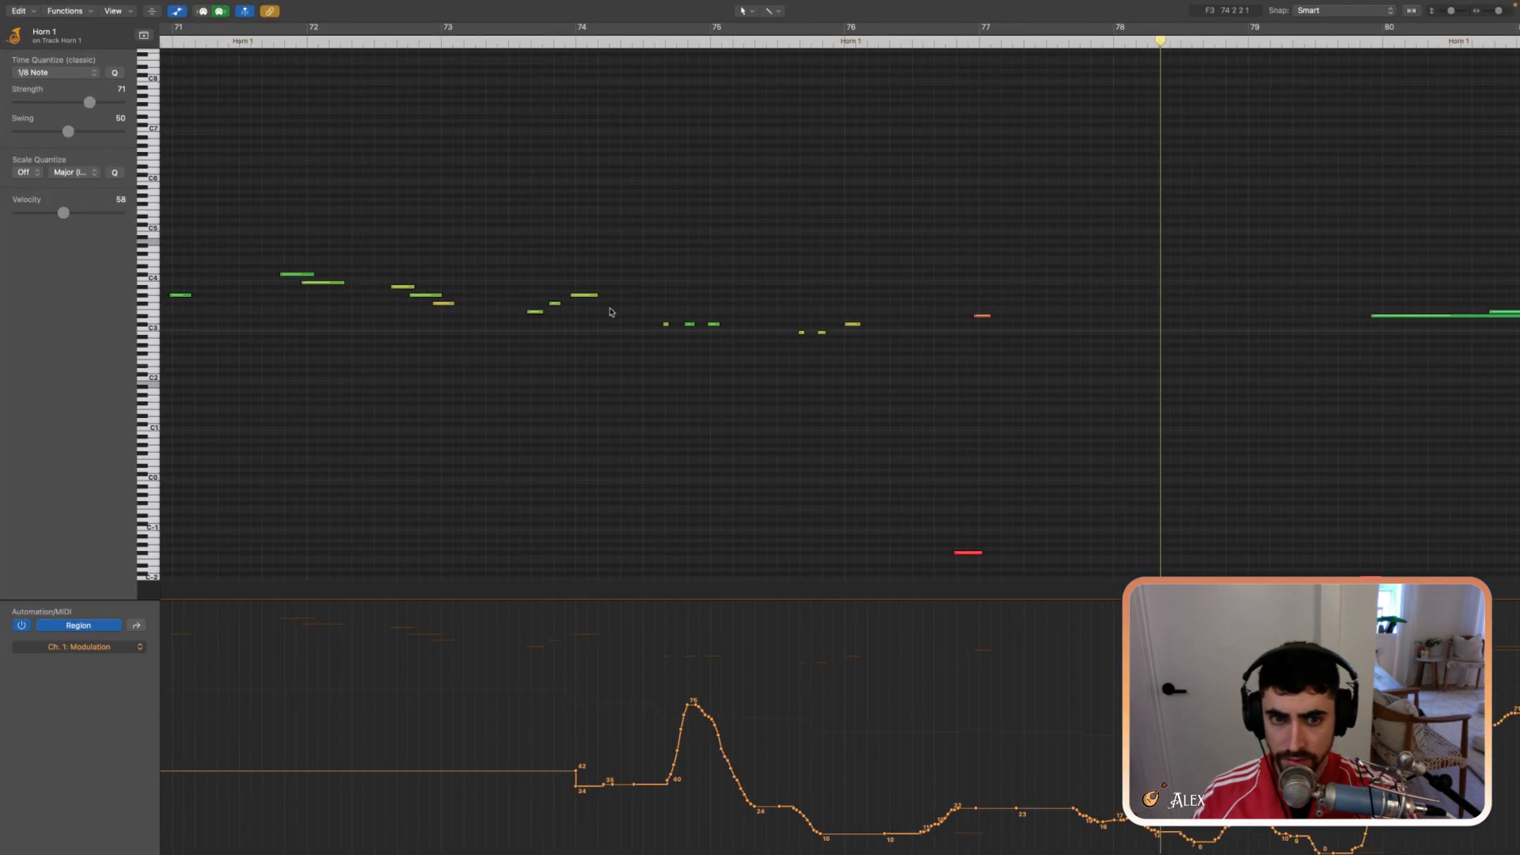
scroll(613, 315, "left", 15)
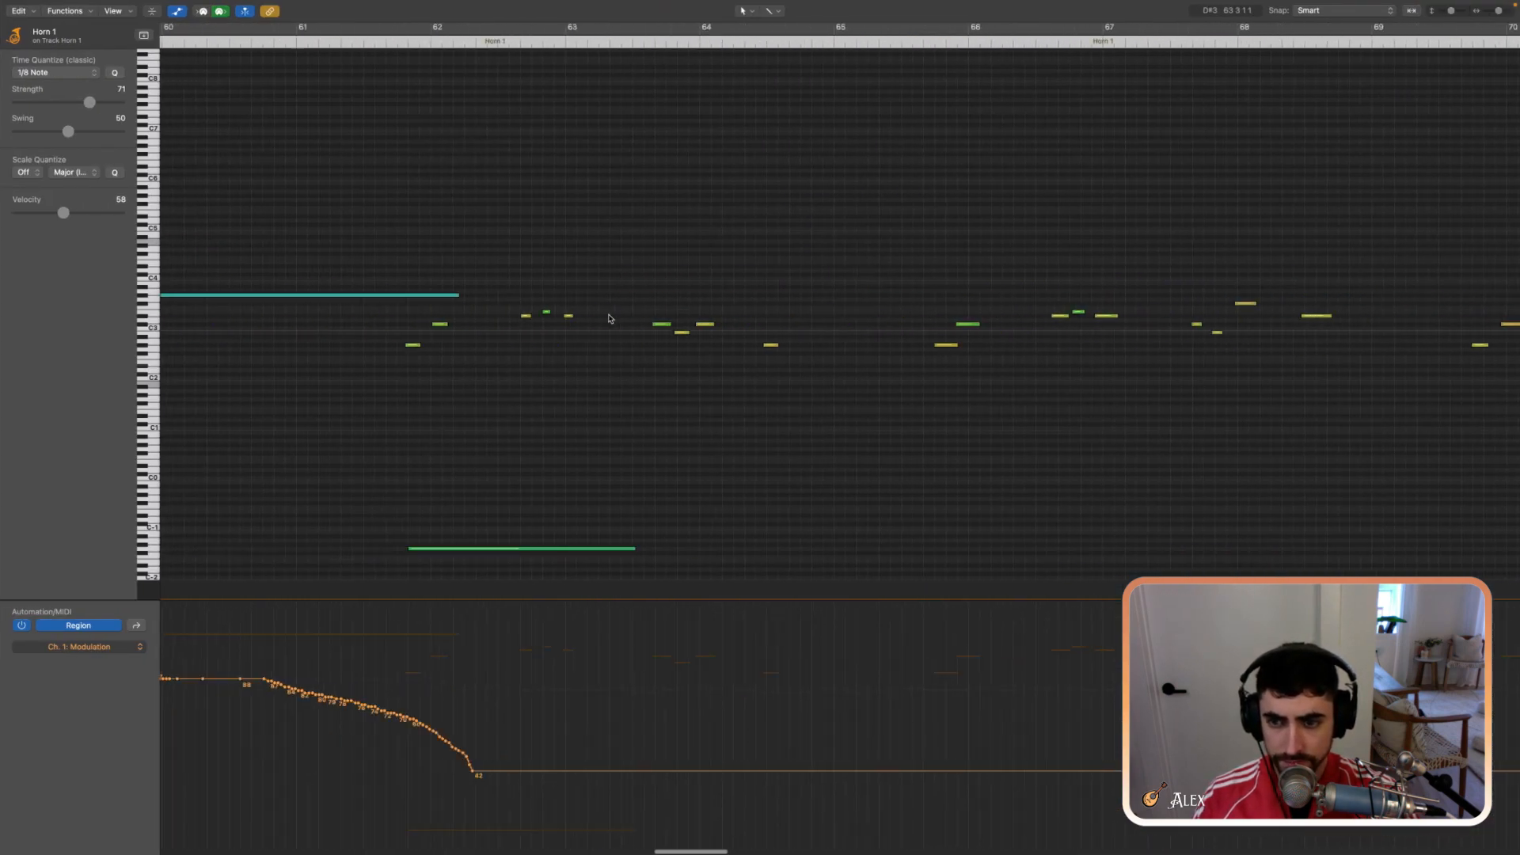
left_click_drag(646, 552, 623, 552)
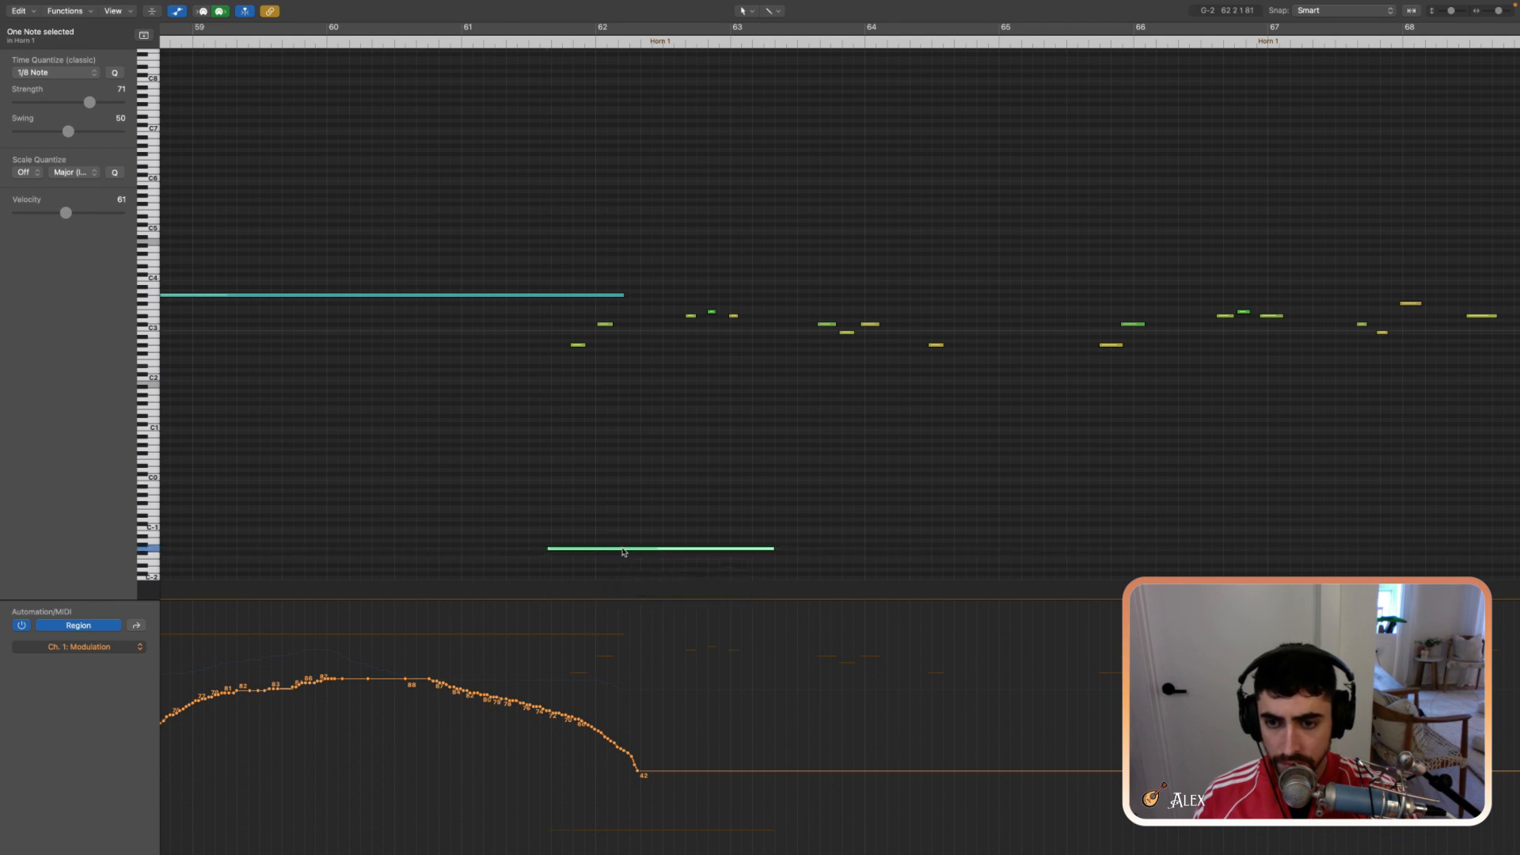
left_click_drag(620, 296, 520, 297)
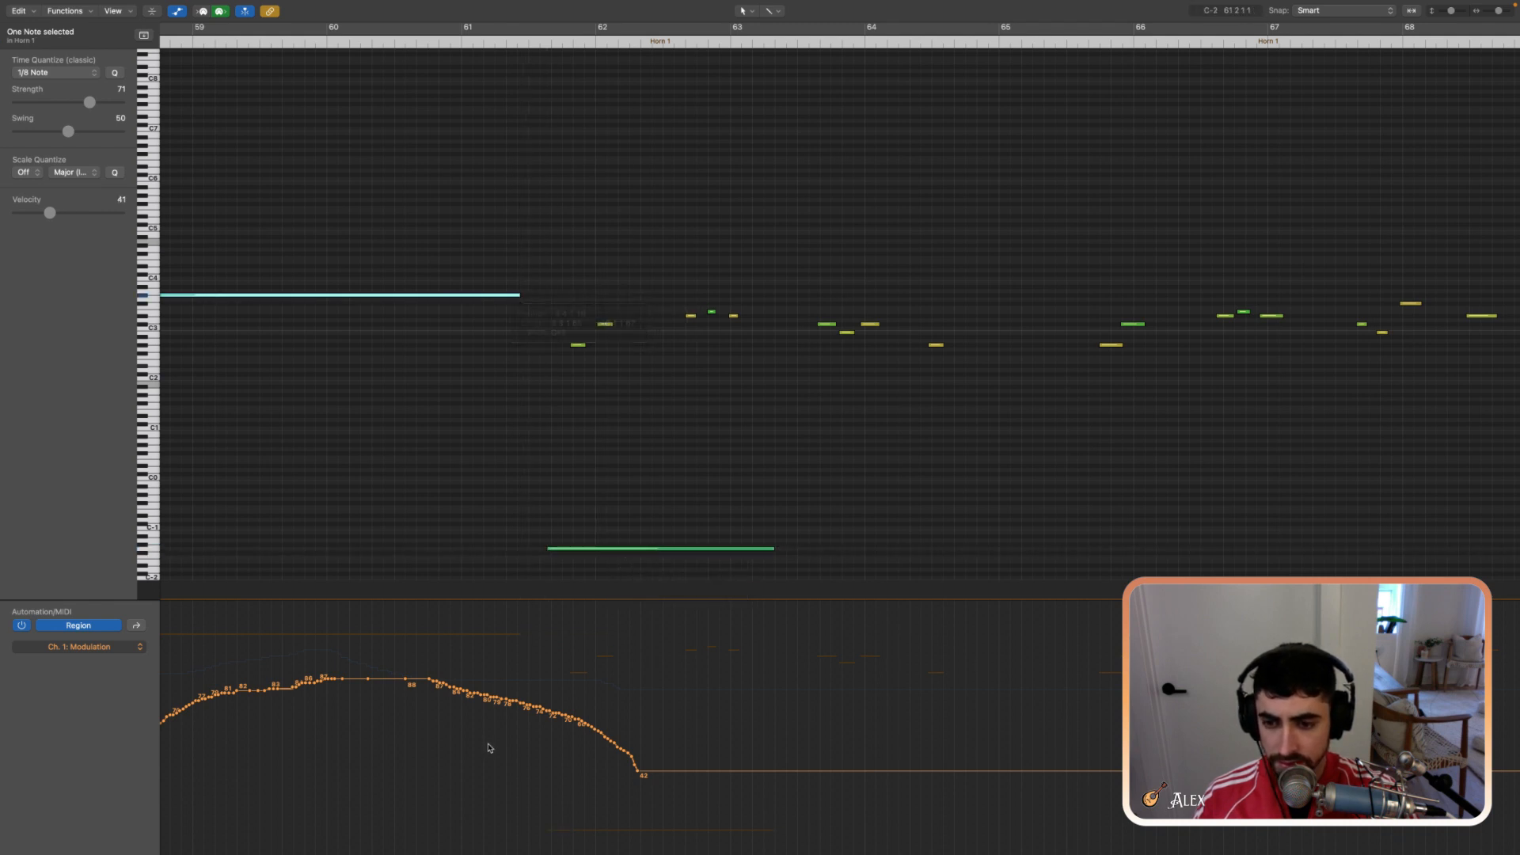
- Select the modulation points around bars 60 to 62 and set a cycle range near bar 61
mouse_move(391, 679)
left_mouse_down()
mouse_move(480, 758)
mouse_move(527, 774)
mouse_move(668, 764)
left_mouse_up()
left_click_drag(549, 31, 592, 30)
key("ctrl+Left")
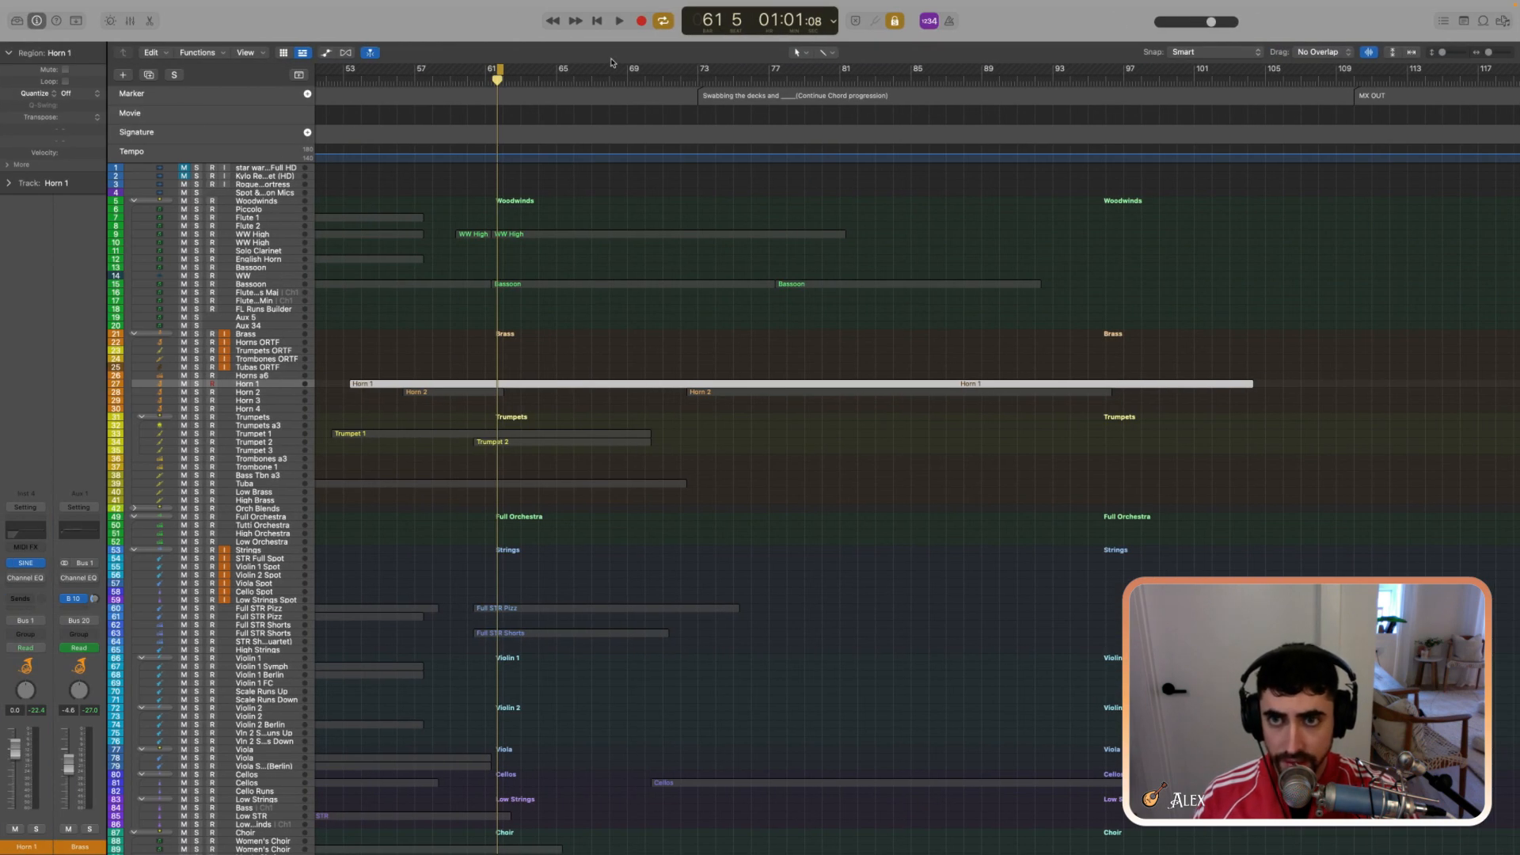
- Play back the WW High and Horn 1 regions over a cycle range from bar 61 to bar 65
left_click_drag(501, 71, 589, 70)
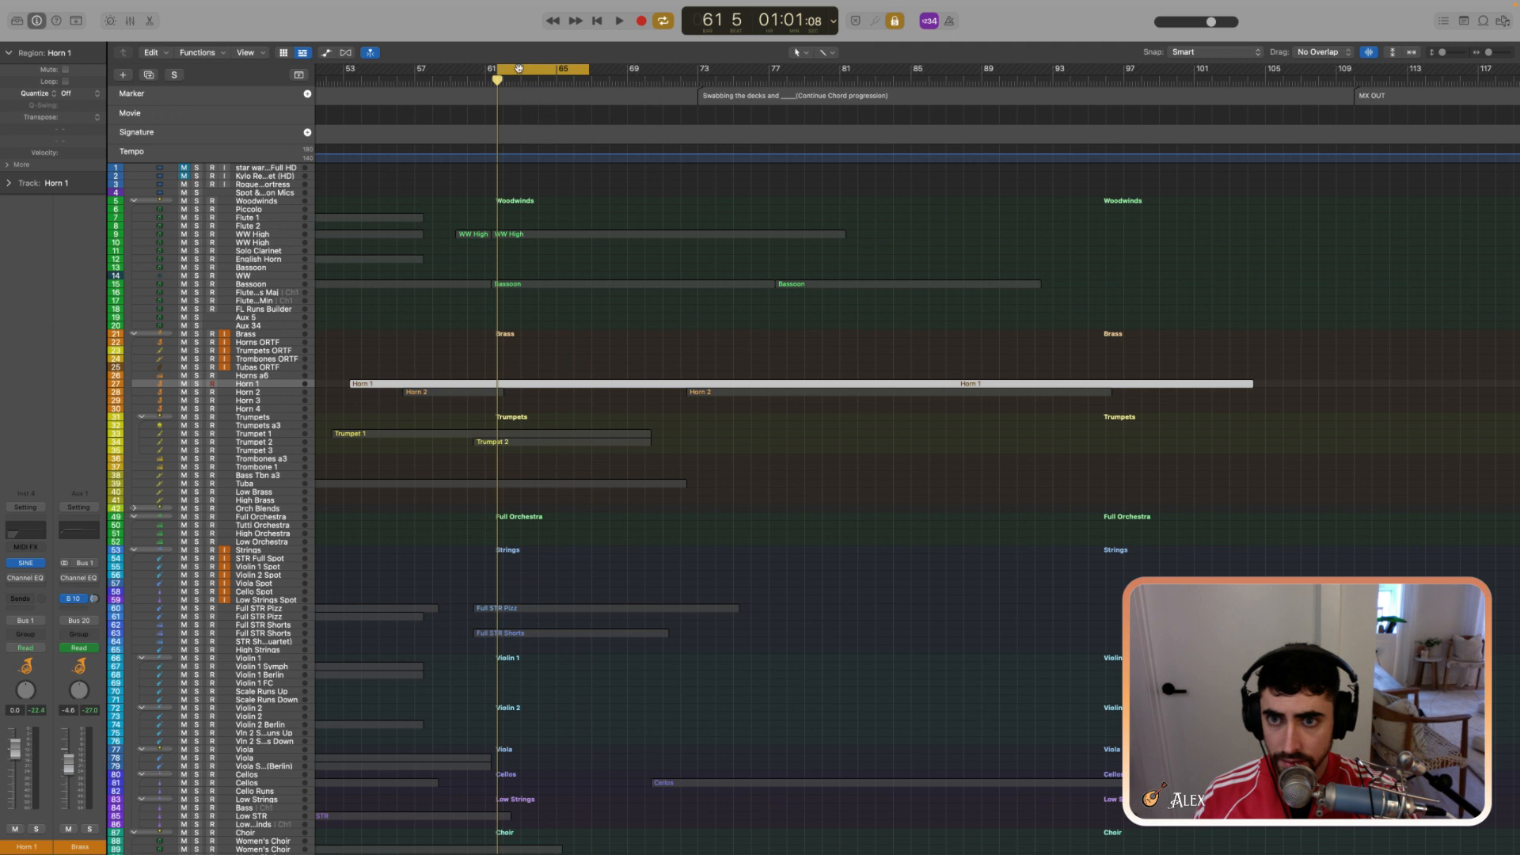
left_click(558, 235)
left_click(572, 384, "shift")
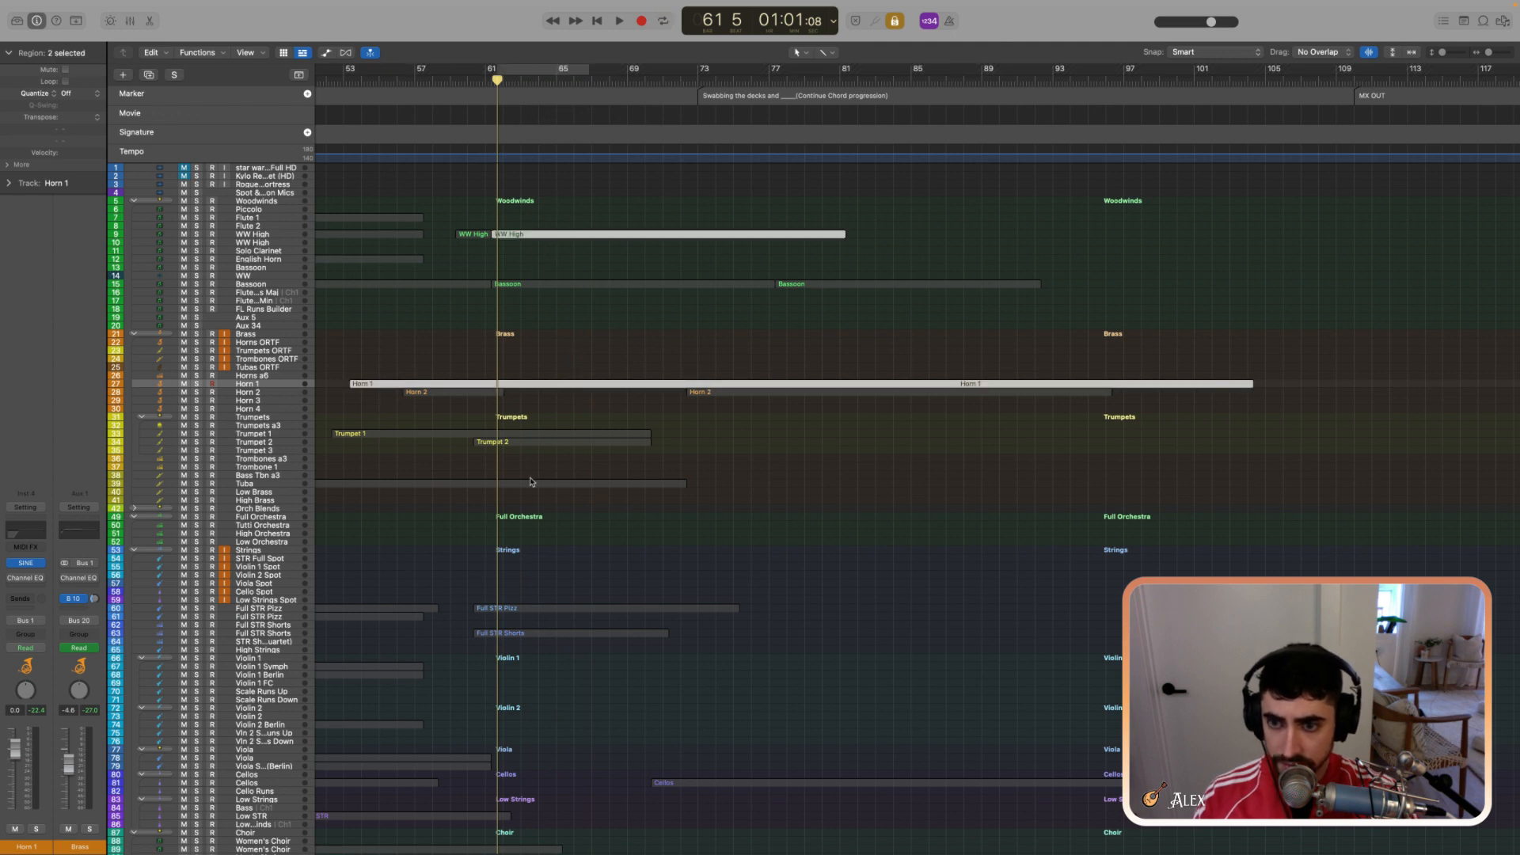
key("space")
scroll(577, 584, "down", 5)
left_click(626, 544)
left_click(586, 520, "shift")
key("ctrl+Right")
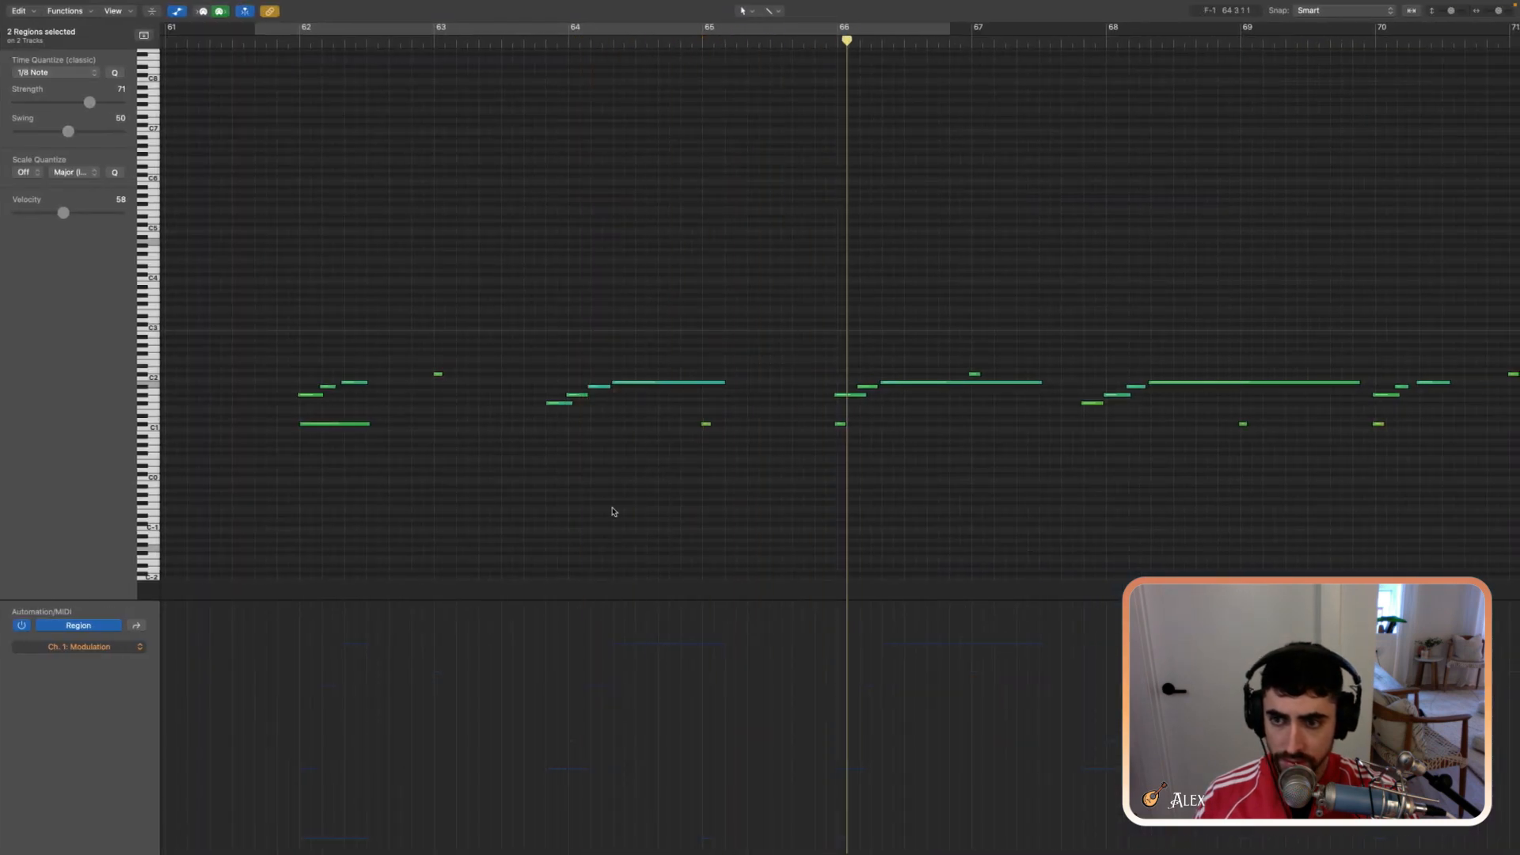
key("ctrl+Left")
scroll(604, 624, "down", 5)
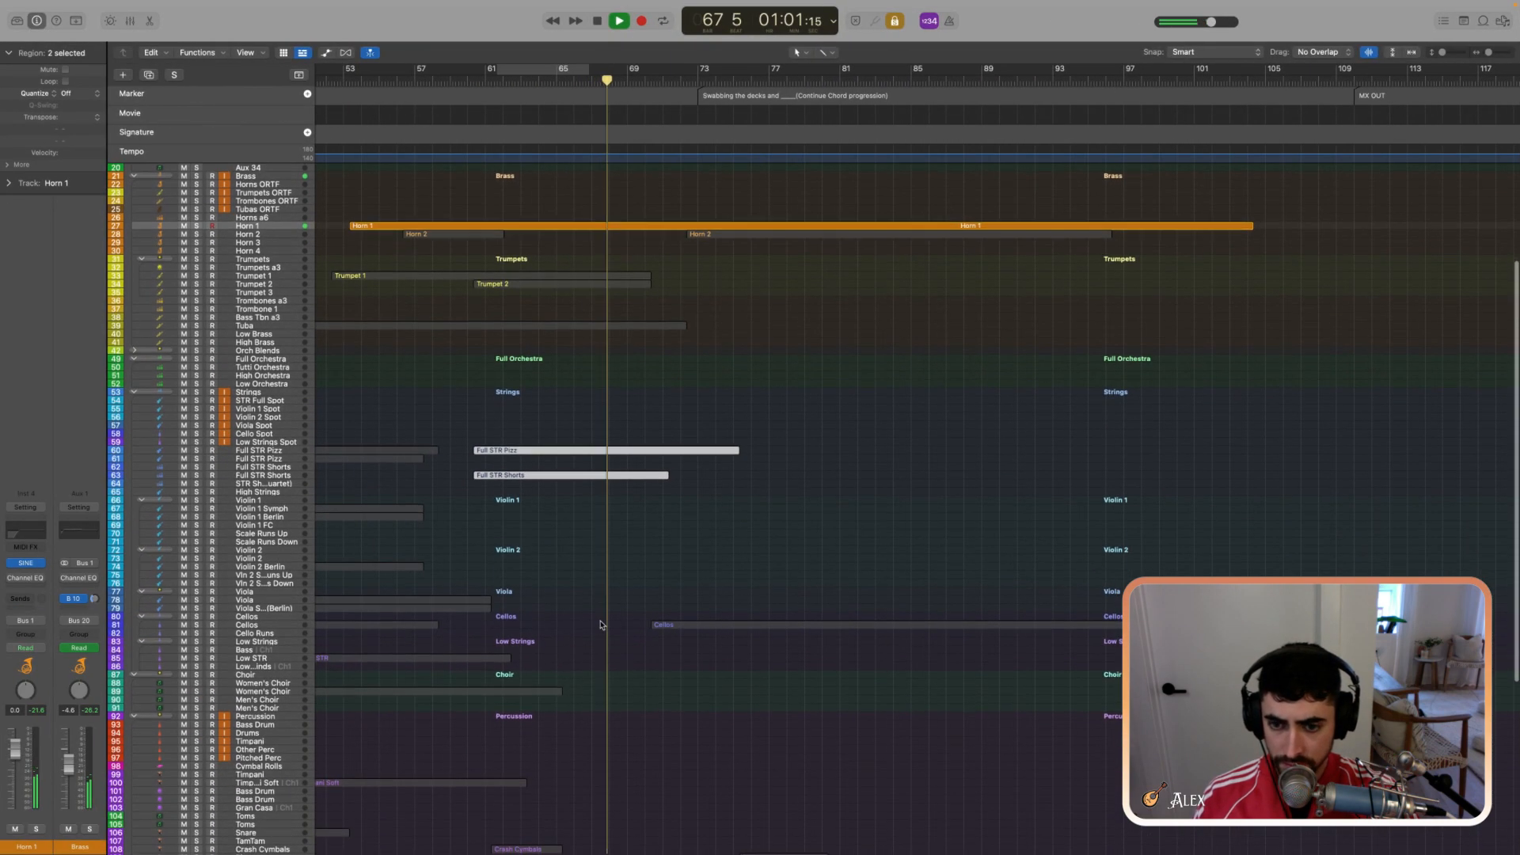
scroll(593, 620, "up", 10)
left_click(892, 550)
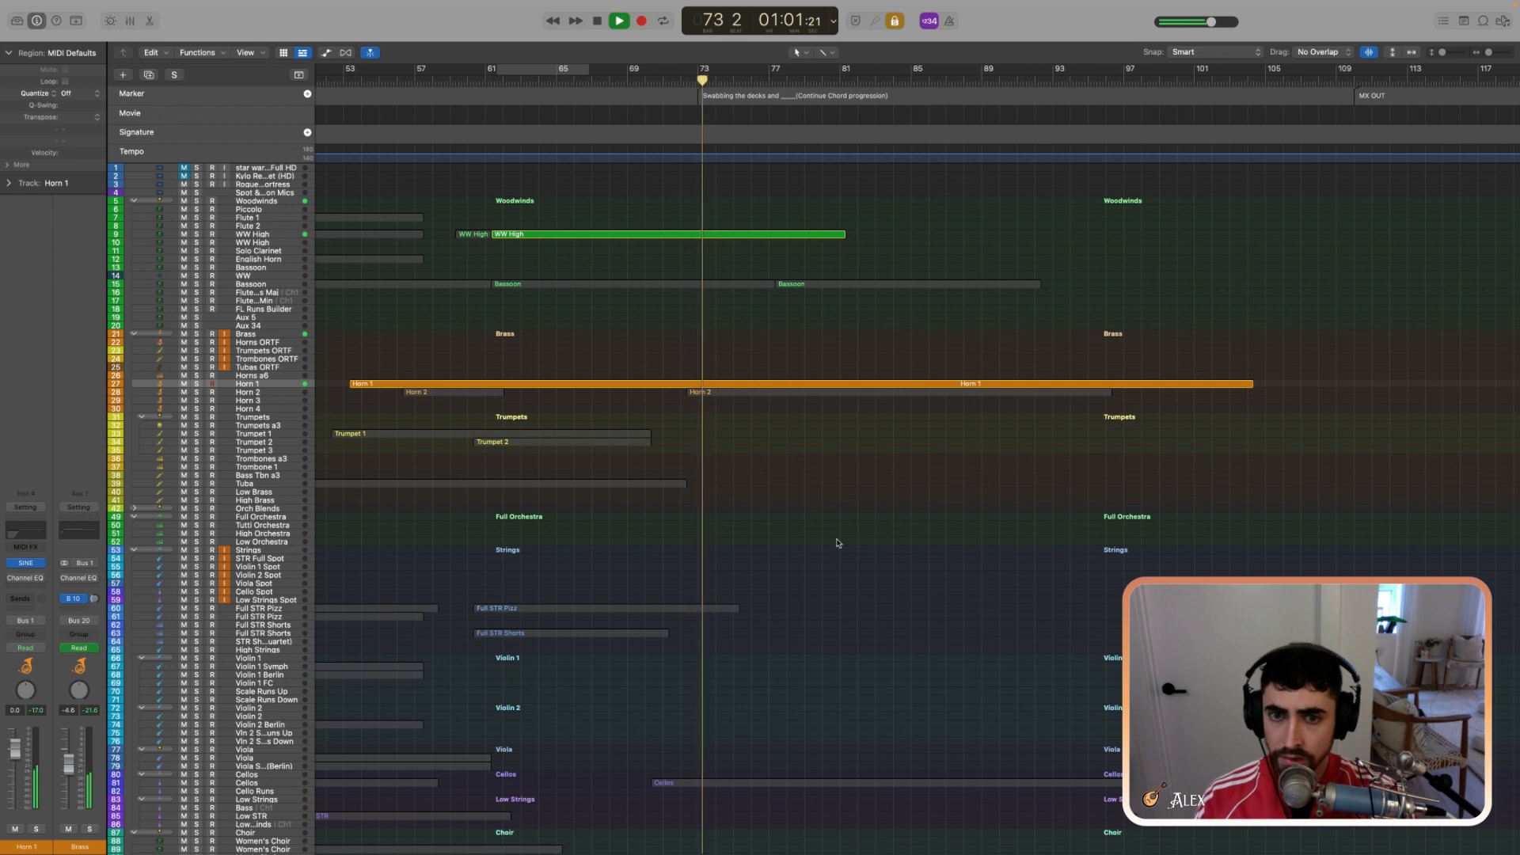
- Inspect the Horn 1 and Horn 2 regions around bars 70 to 86 in the piano roll
scroll(642, 379, "right", 3)
double_click(628, 383)
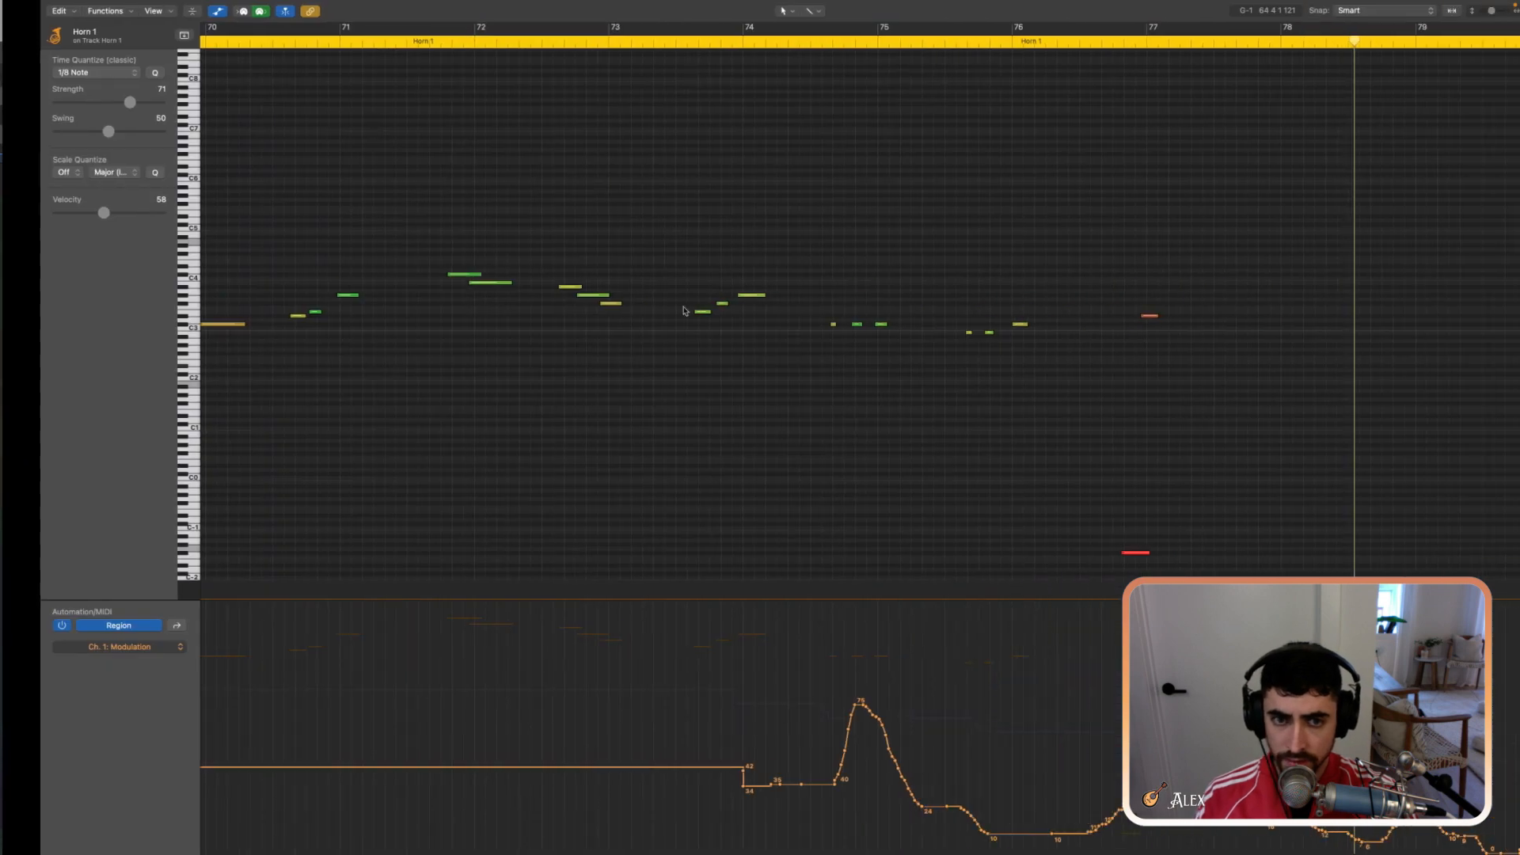
scroll(674, 311, "left", 5)
key("ctrl+Left")
key("space")
double_click(635, 394)
scroll(640, 336, "right", 8)
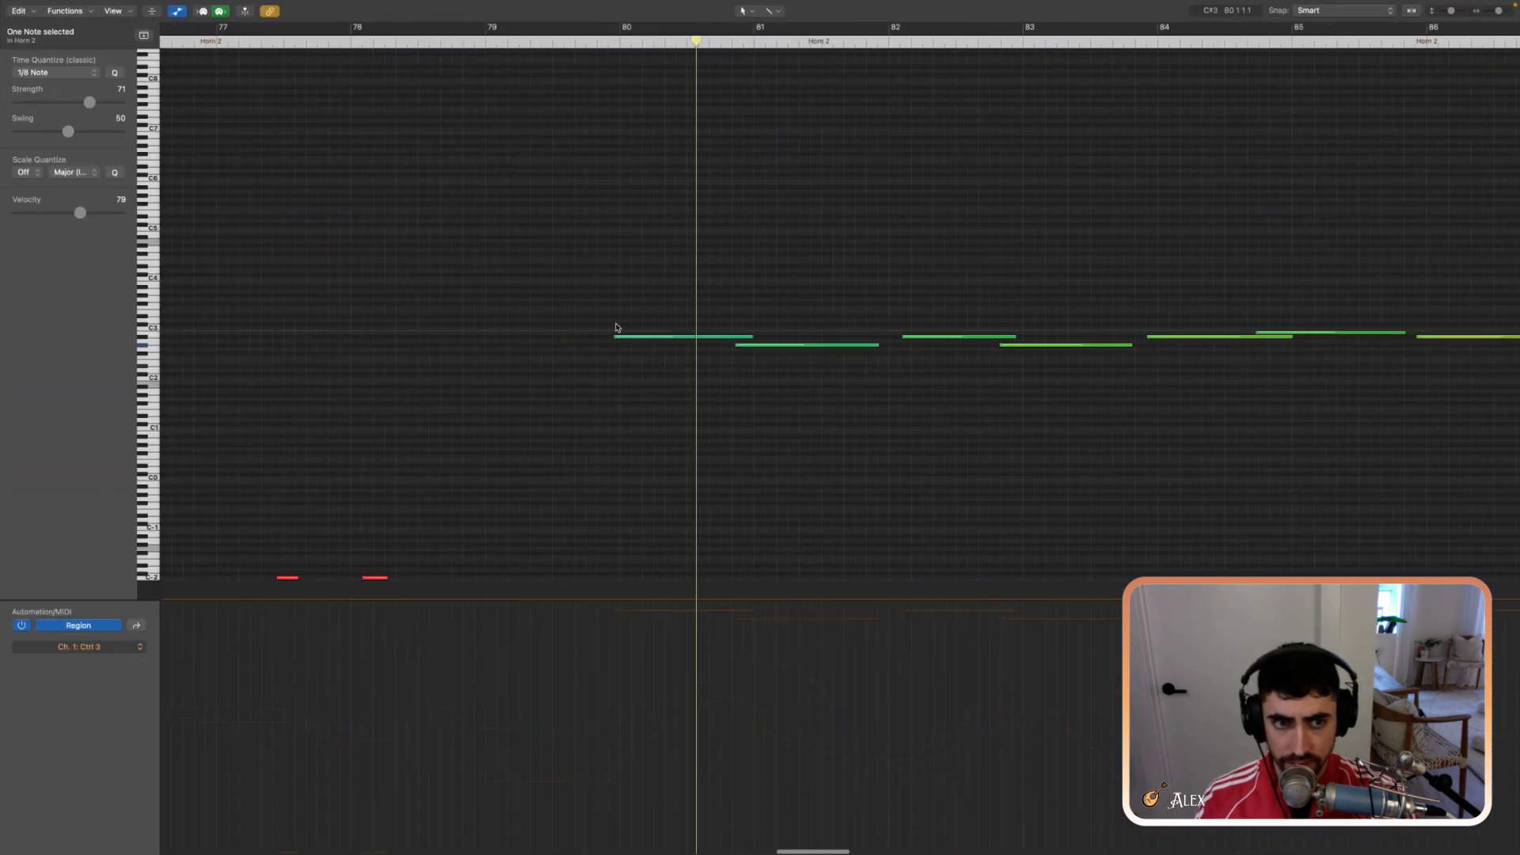
key("ctrl+Left")
left_click(618, 377)
left_click(575, 234)
double_click(580, 388)
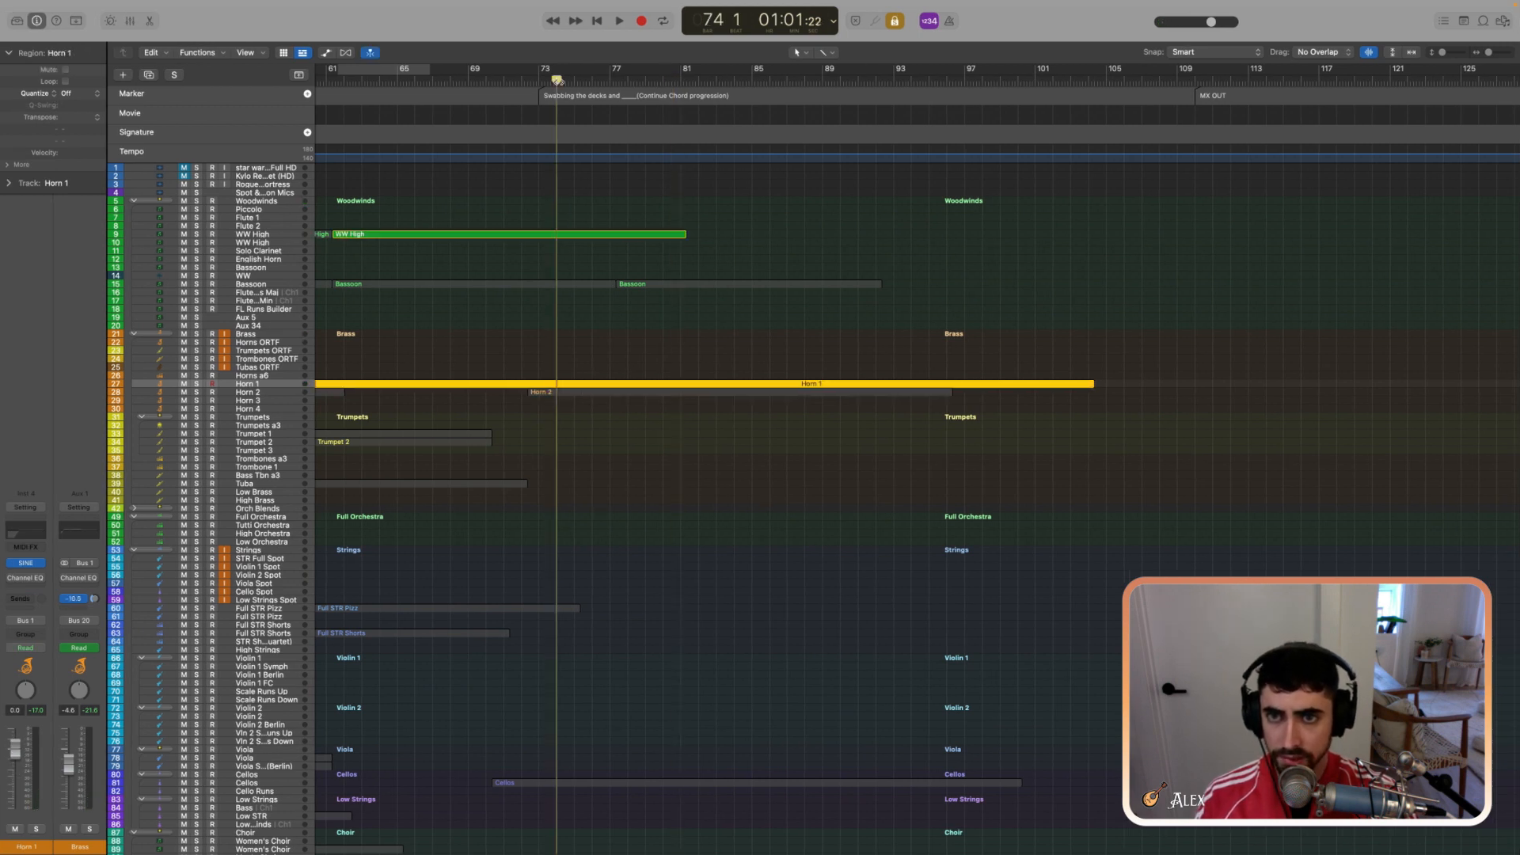
- Shorten the long low keyswitch note starting around bar 75 so it ends just before bar 76
scroll(764, 407, "left", 1)
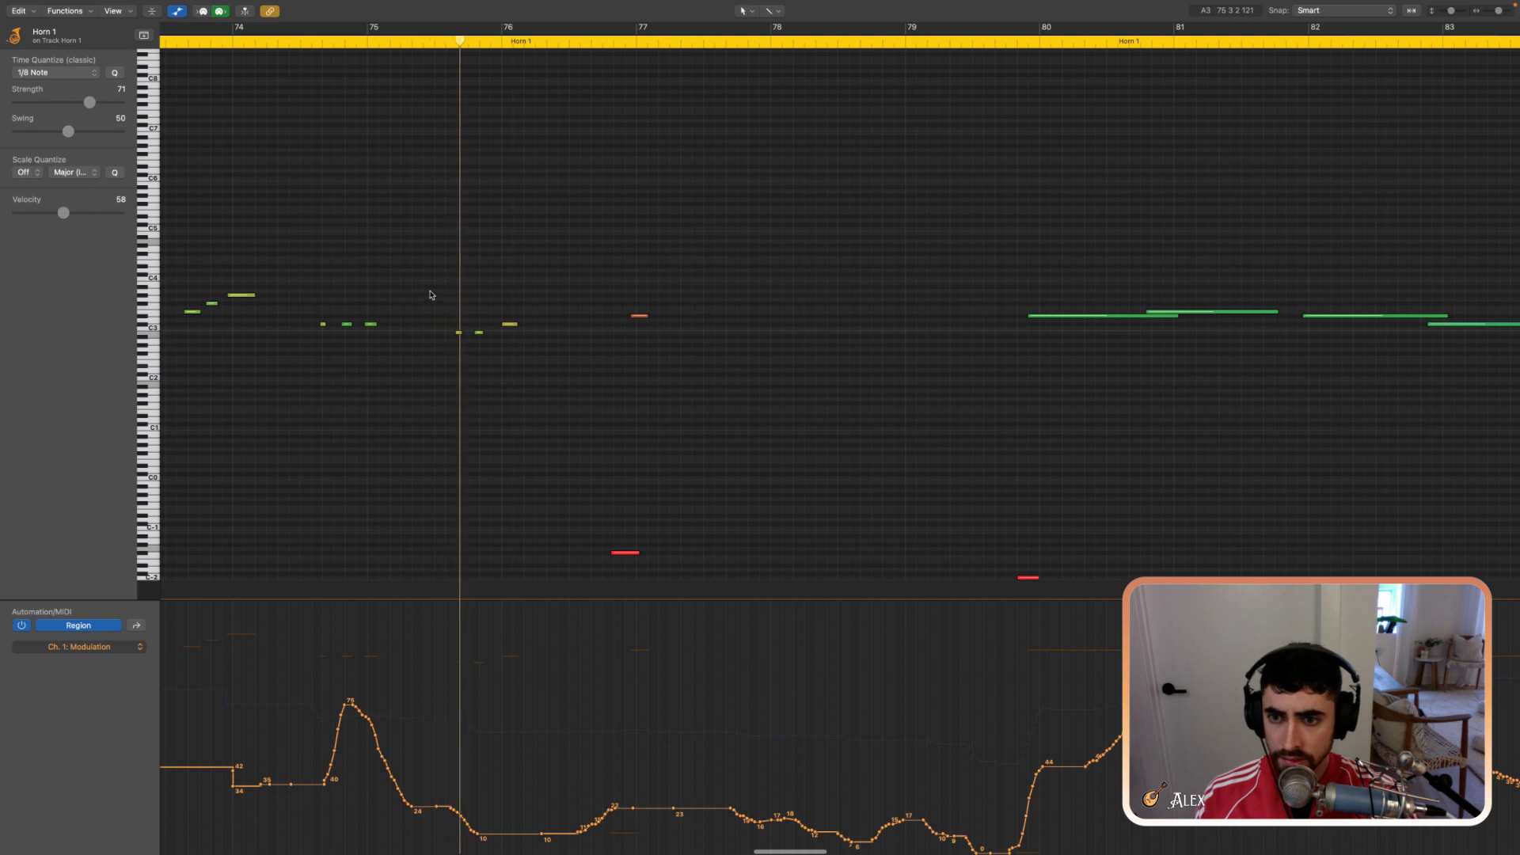
key("space")
left_click(422, 550)
key("space")
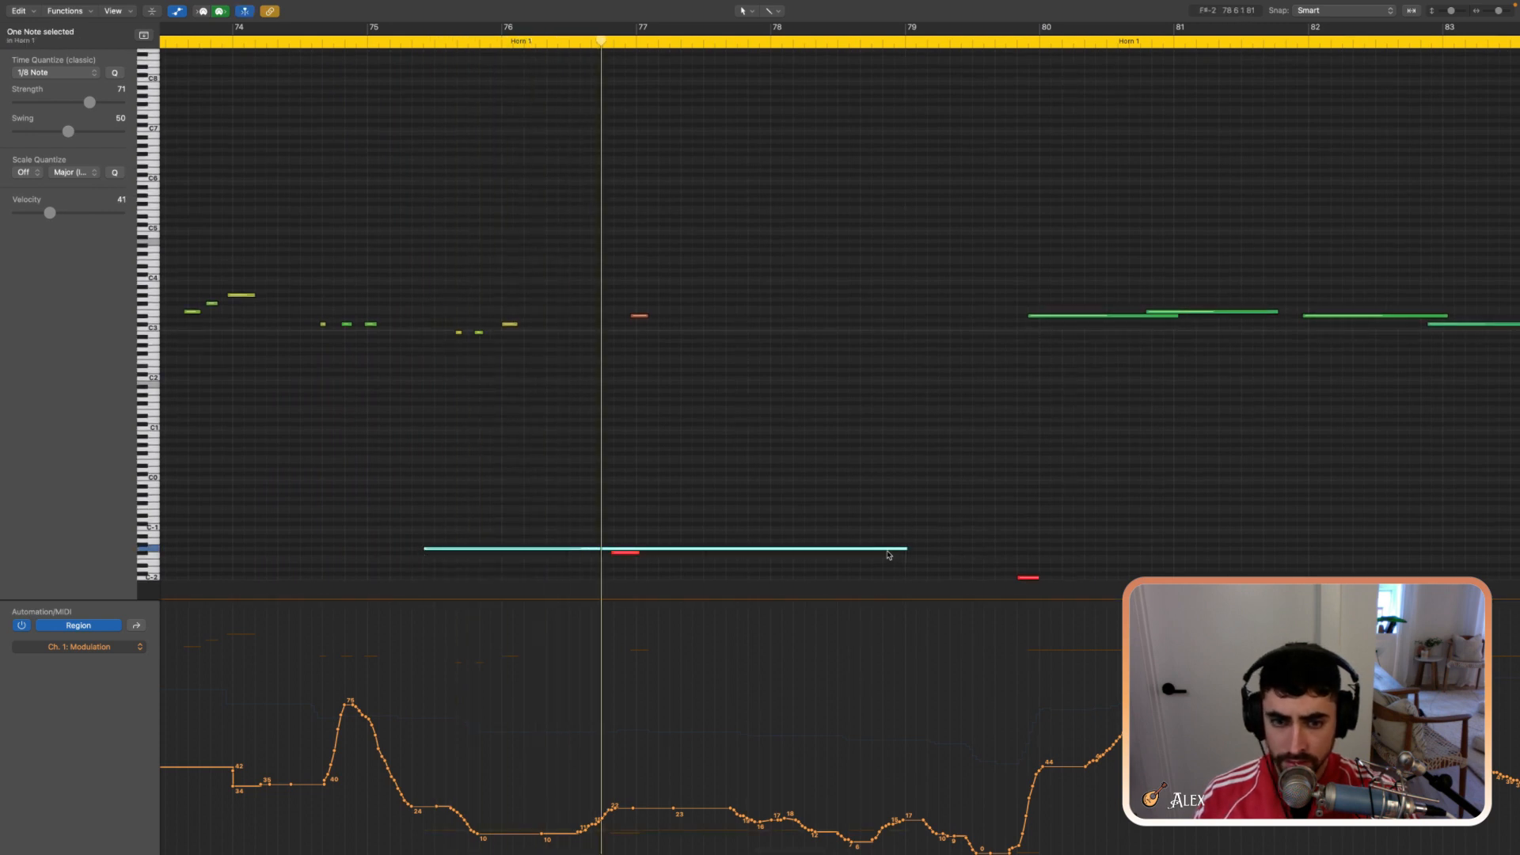
mouse_move(905, 550)
left_mouse_down()
mouse_move(462, 551)
mouse_move(490, 551)
left_mouse_up()
- Delete the red keyswitch note around bar 77
left_click_drag(687, 525, 606, 590)
key("Delete")
key("space")
left_click_drag(661, 295, 599, 342)
key("comma")
left_click(402, 41)
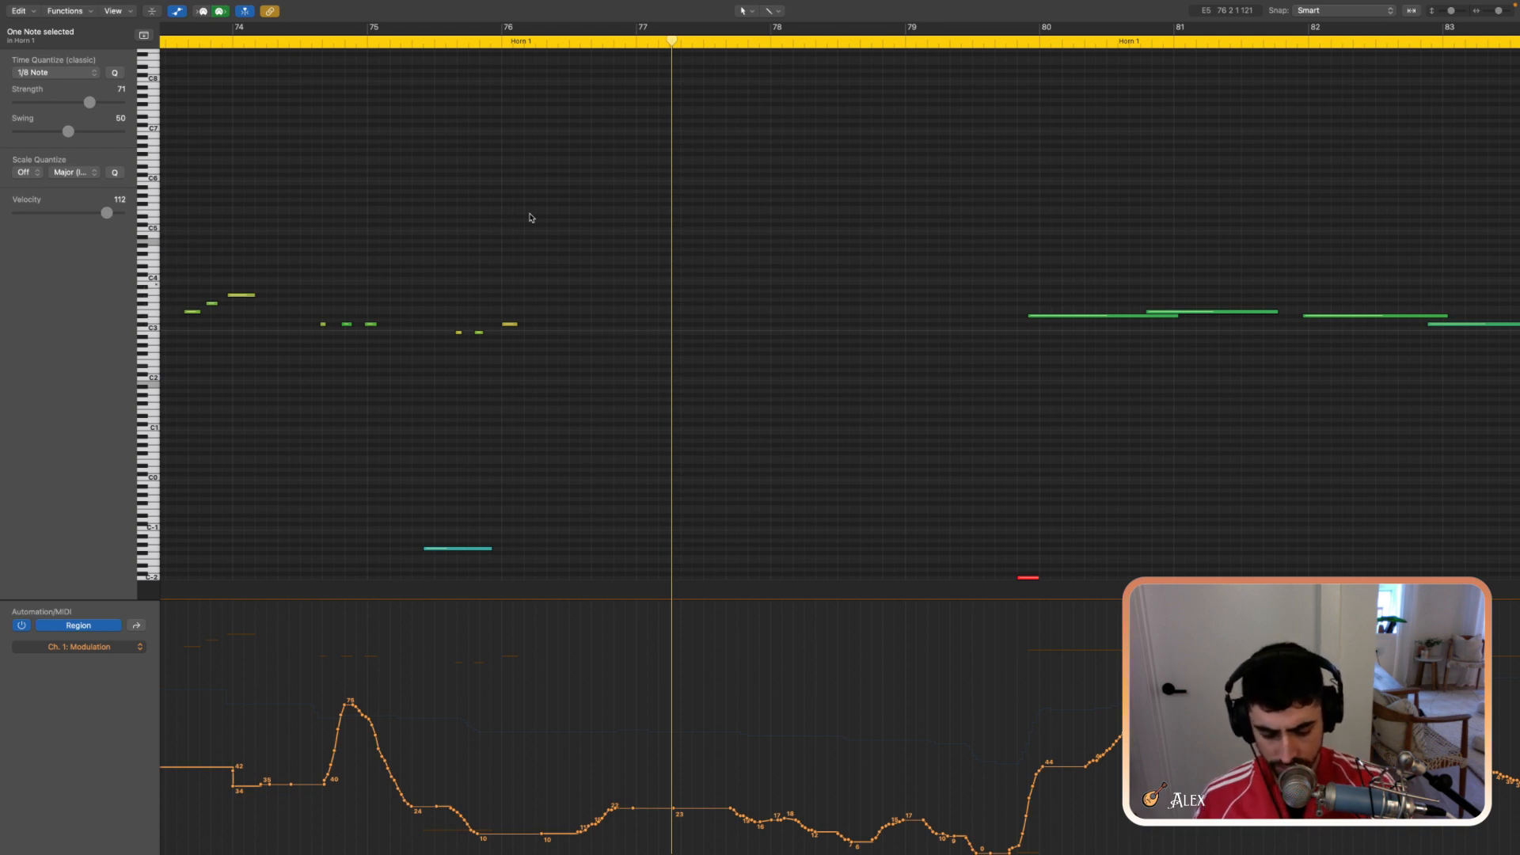
left_click(345, 43)
key("r")
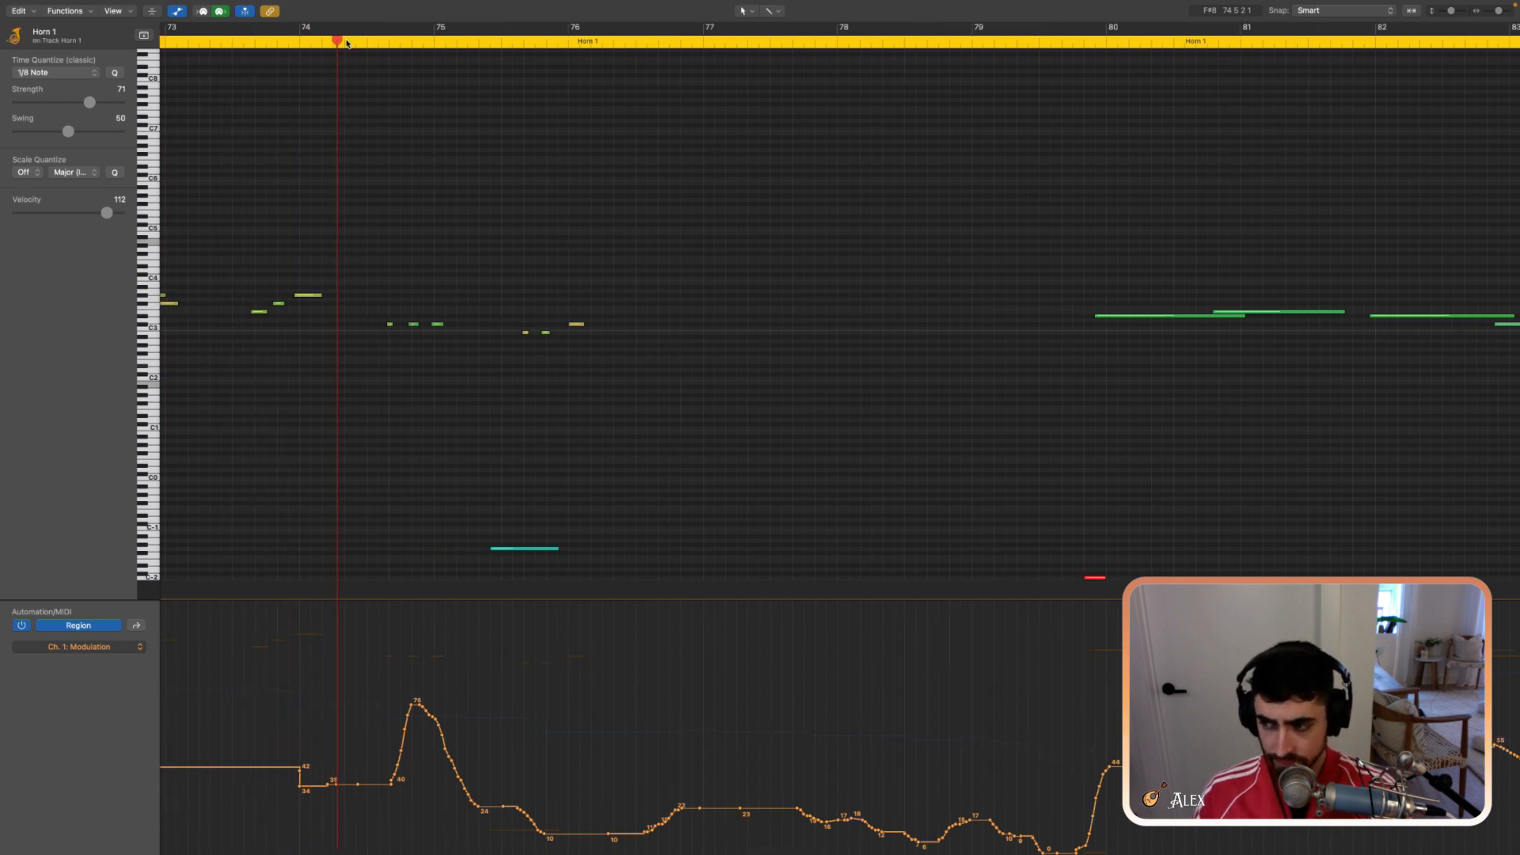
key("space")
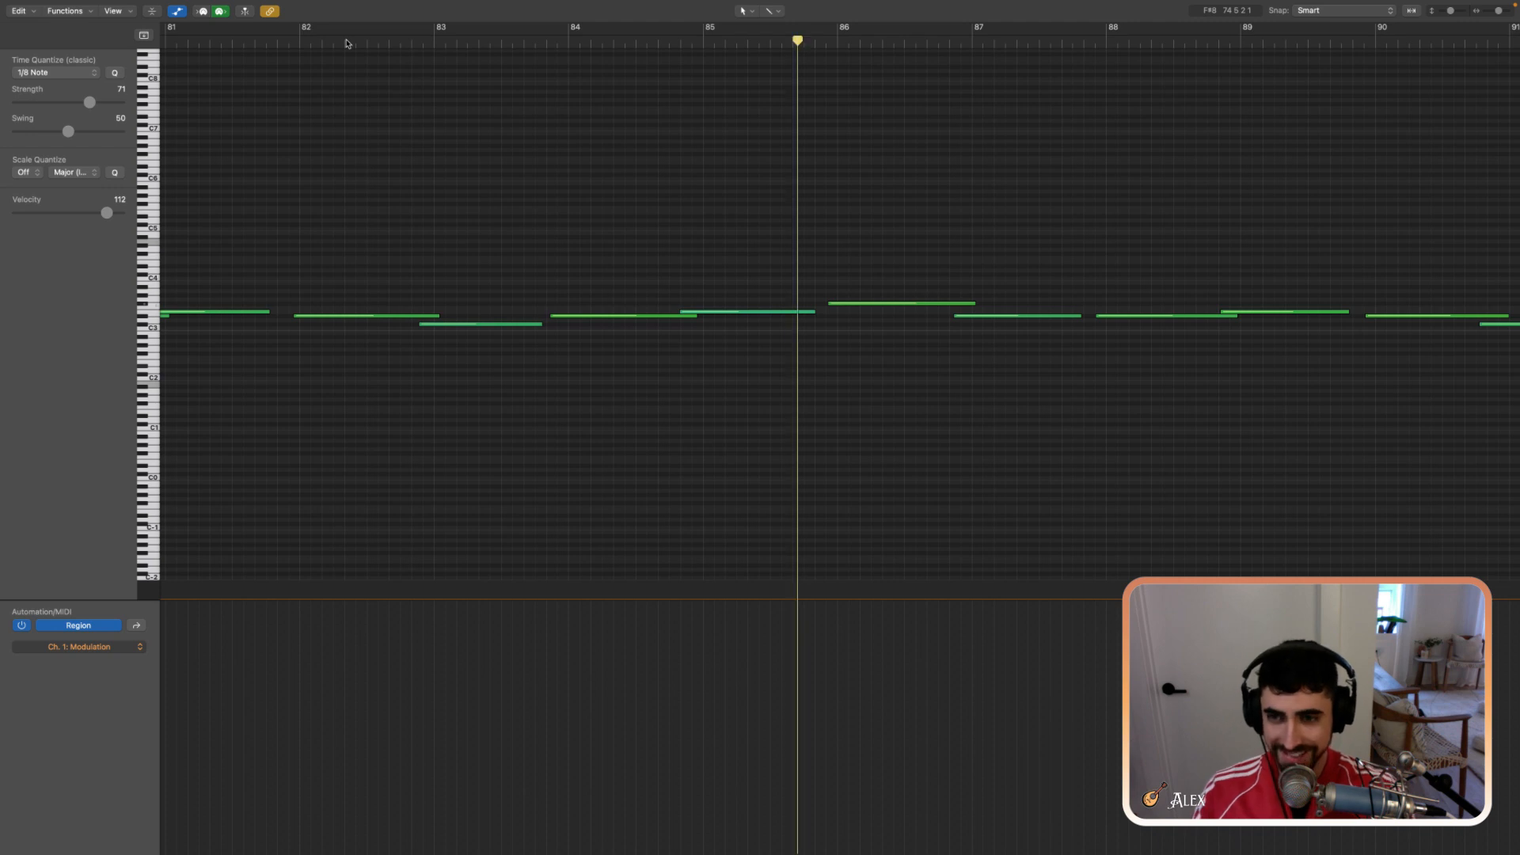
key("super+z")
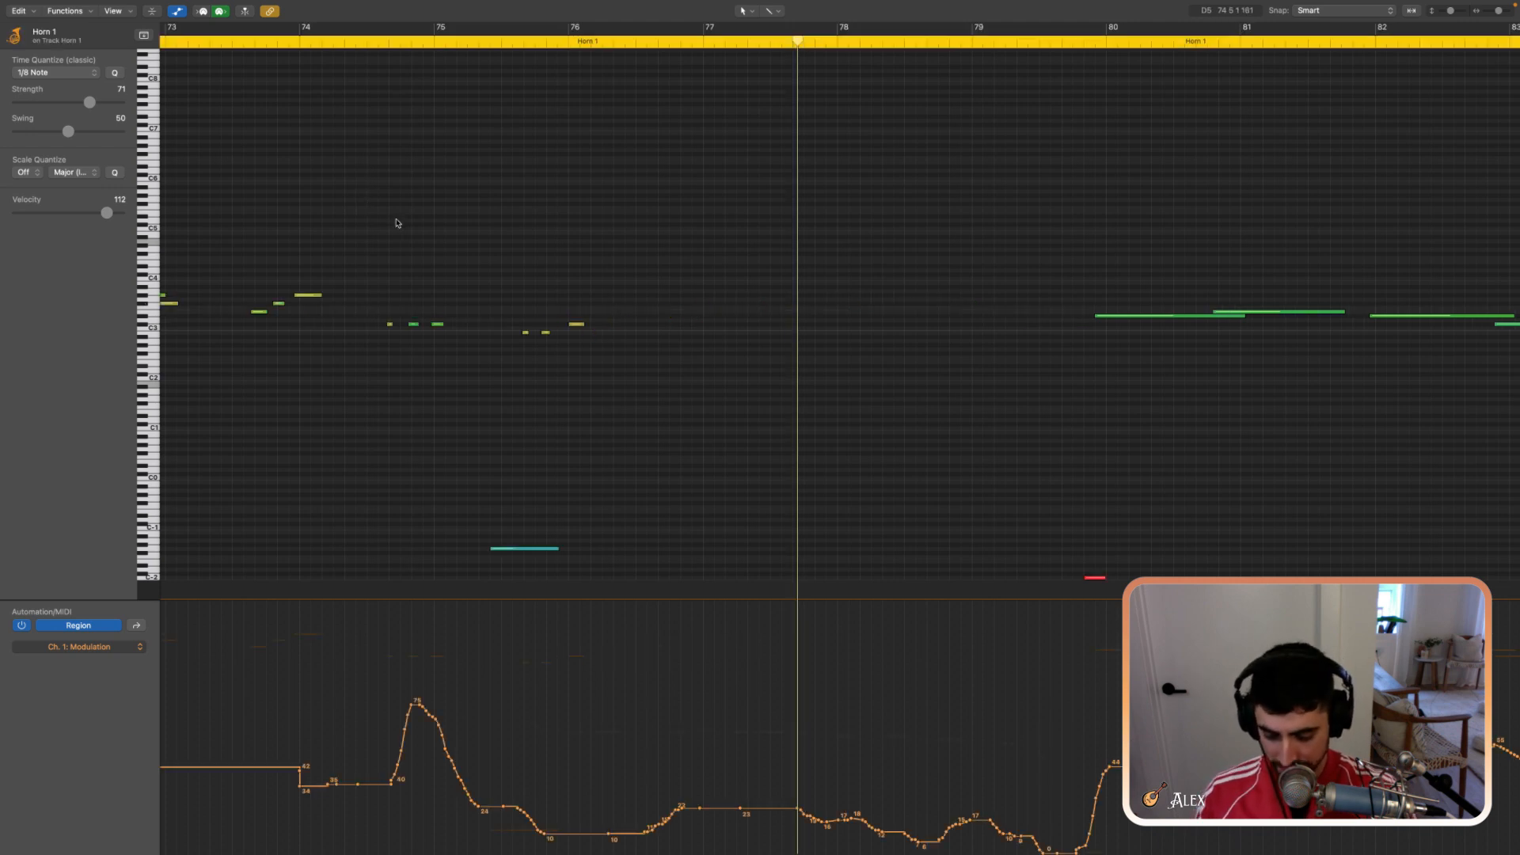
- Raise the Horn 1 note at the start of bar 77 to F#3 and shift it slightly later
left_click(399, 44)
key("space")
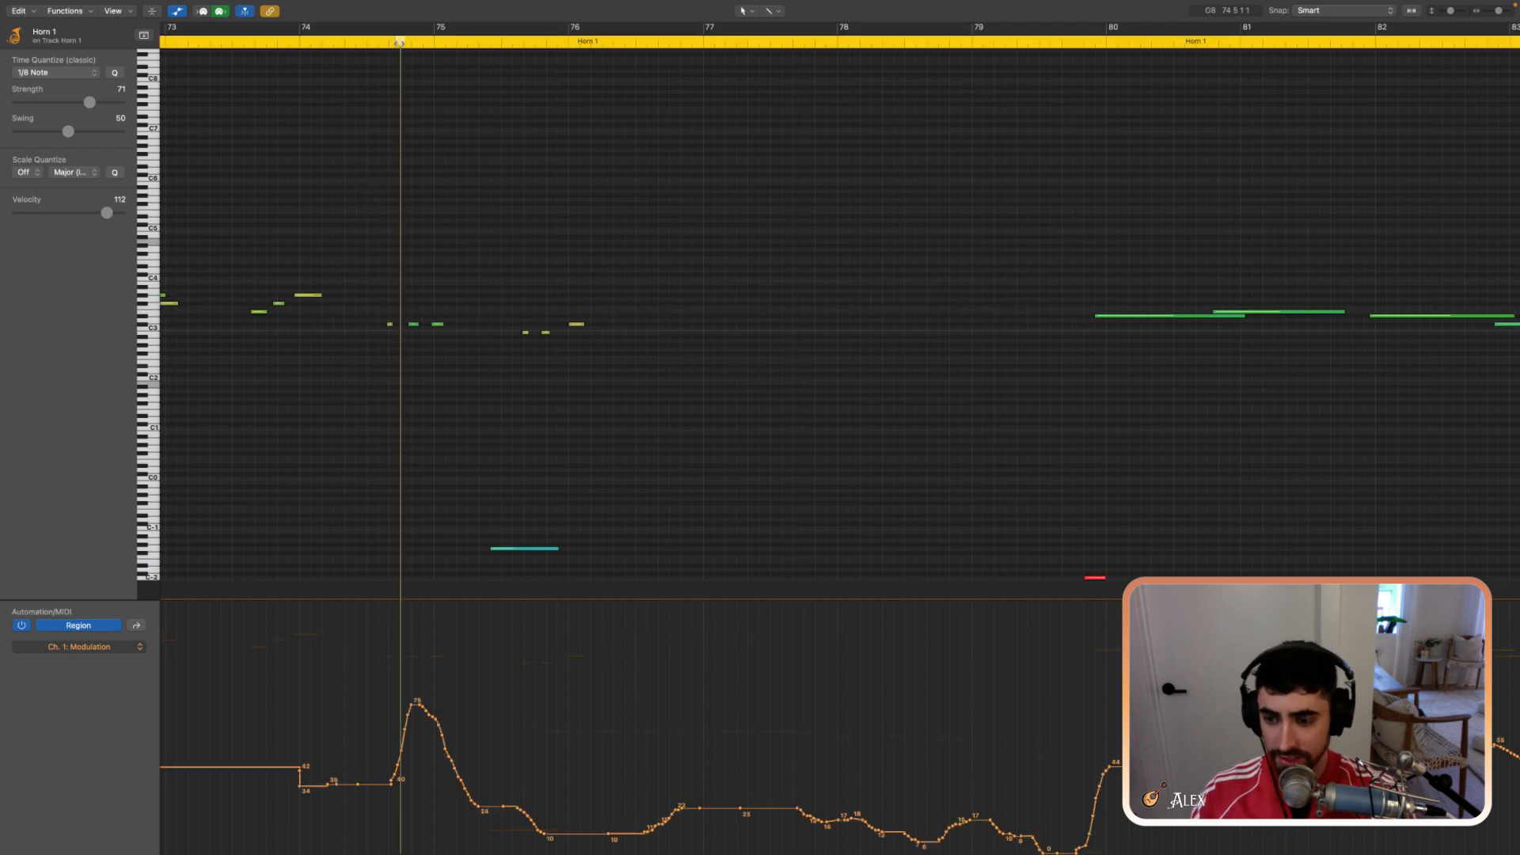
key("space")
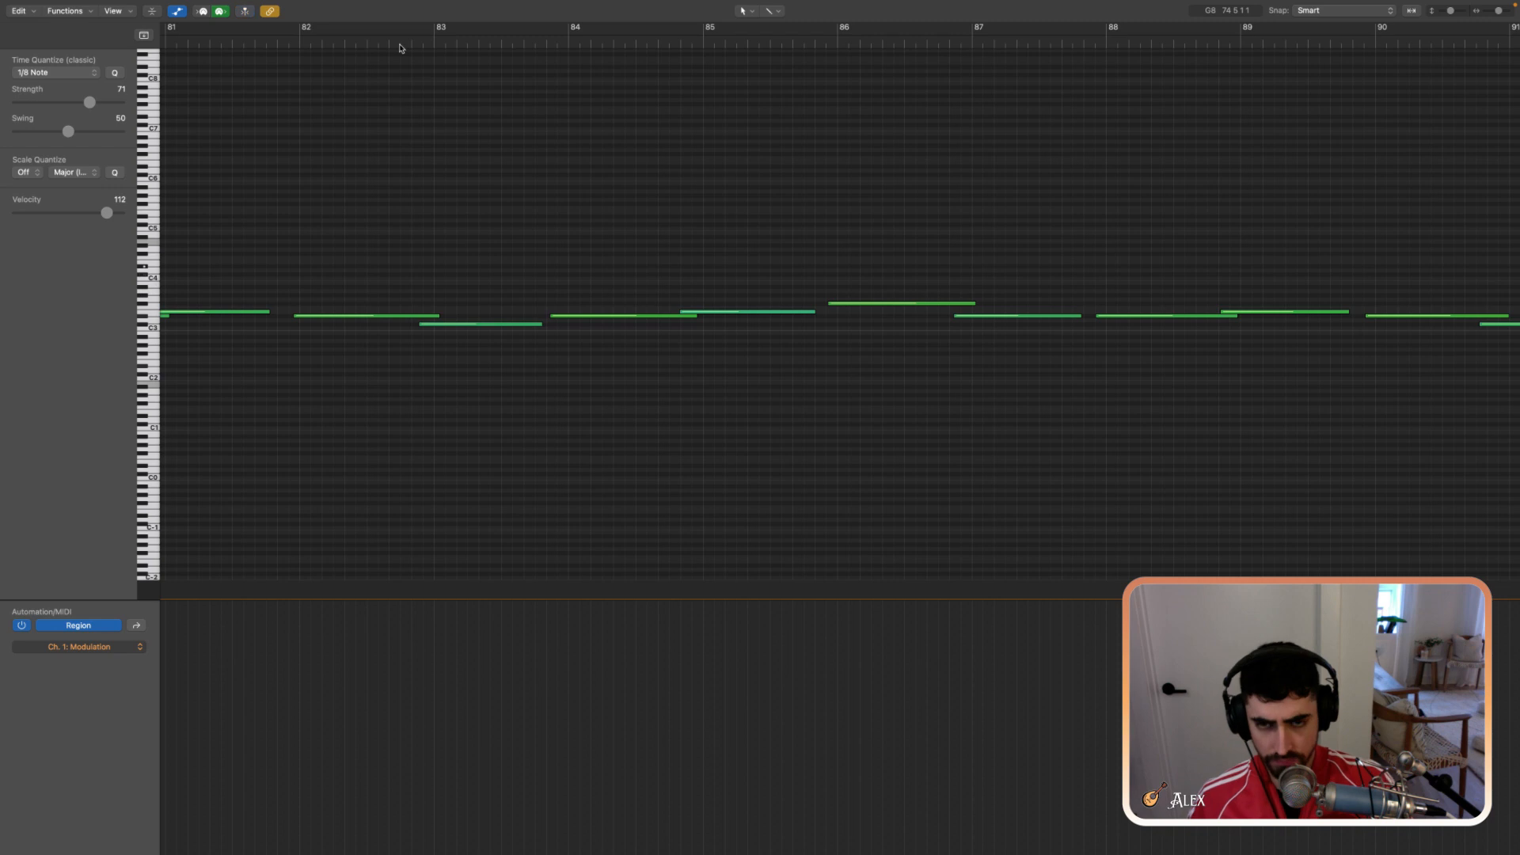
key("space")
scroll(538, 300, "right", 3)
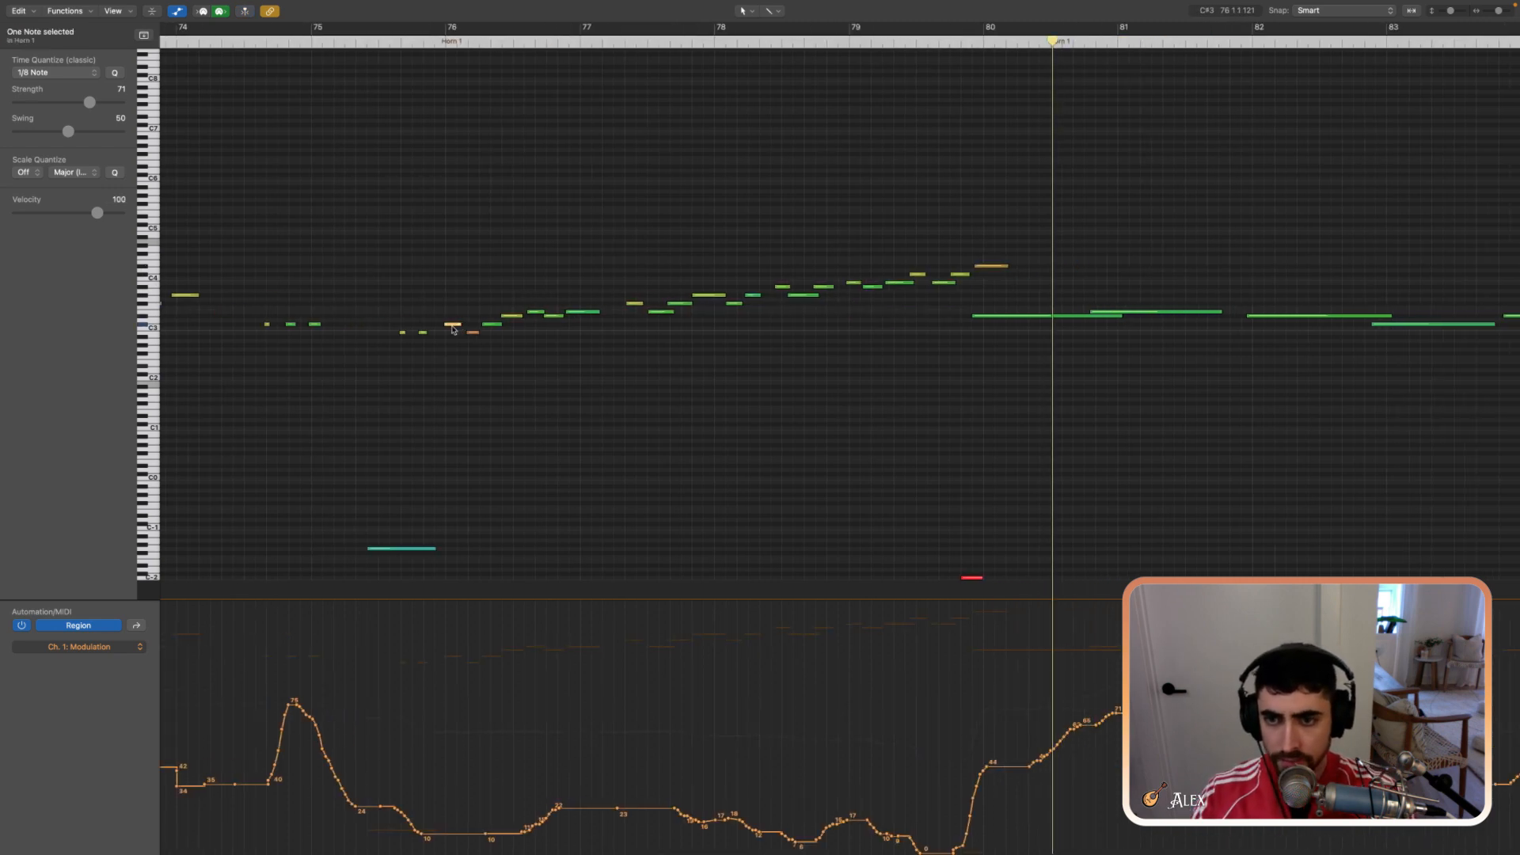
left_click_drag(515, 502, 391, 594)
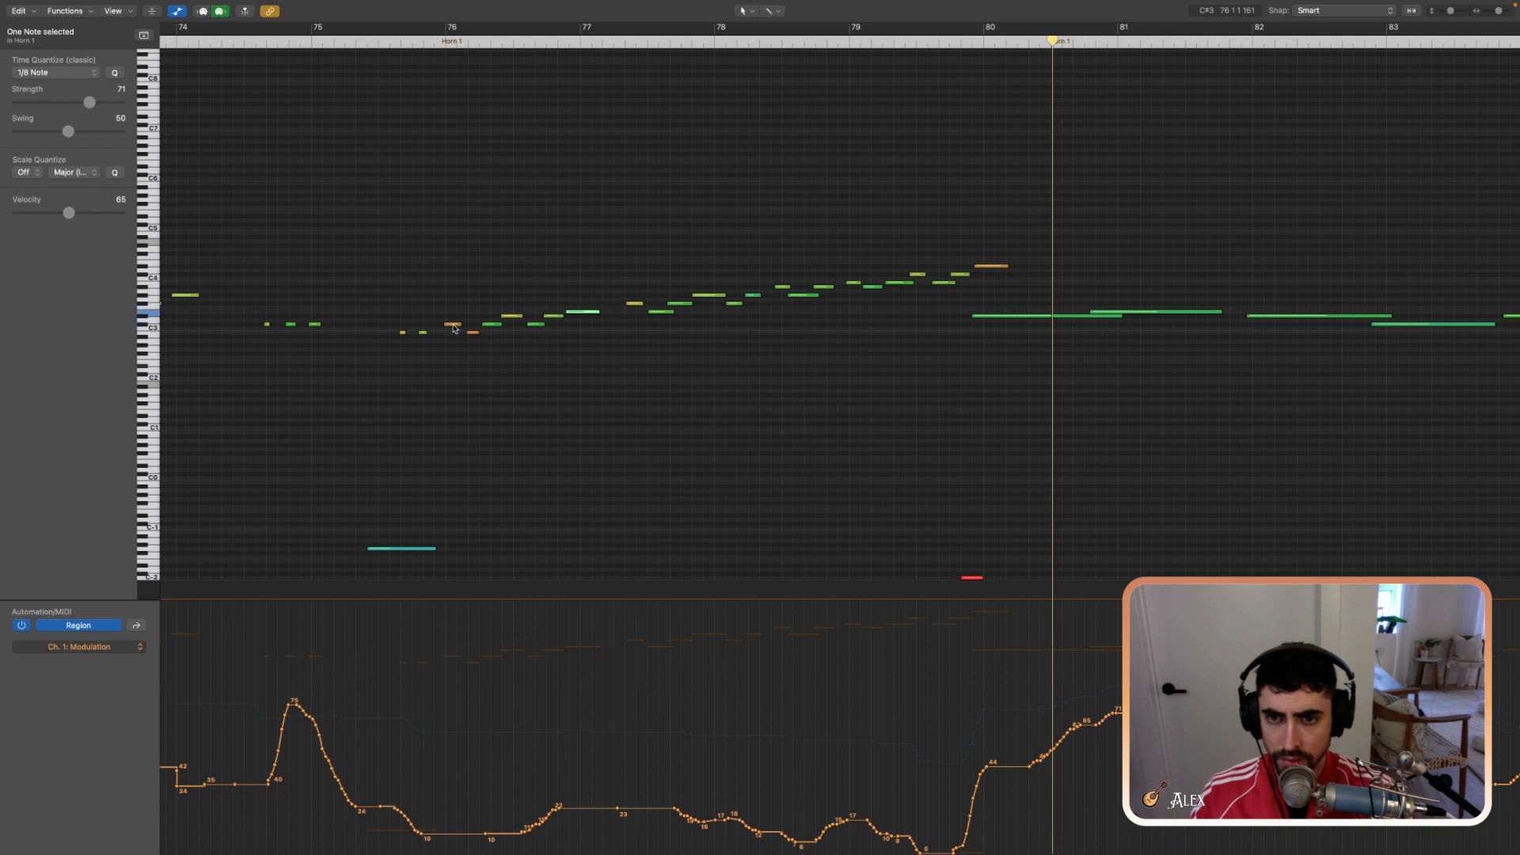
left_click(595, 325)
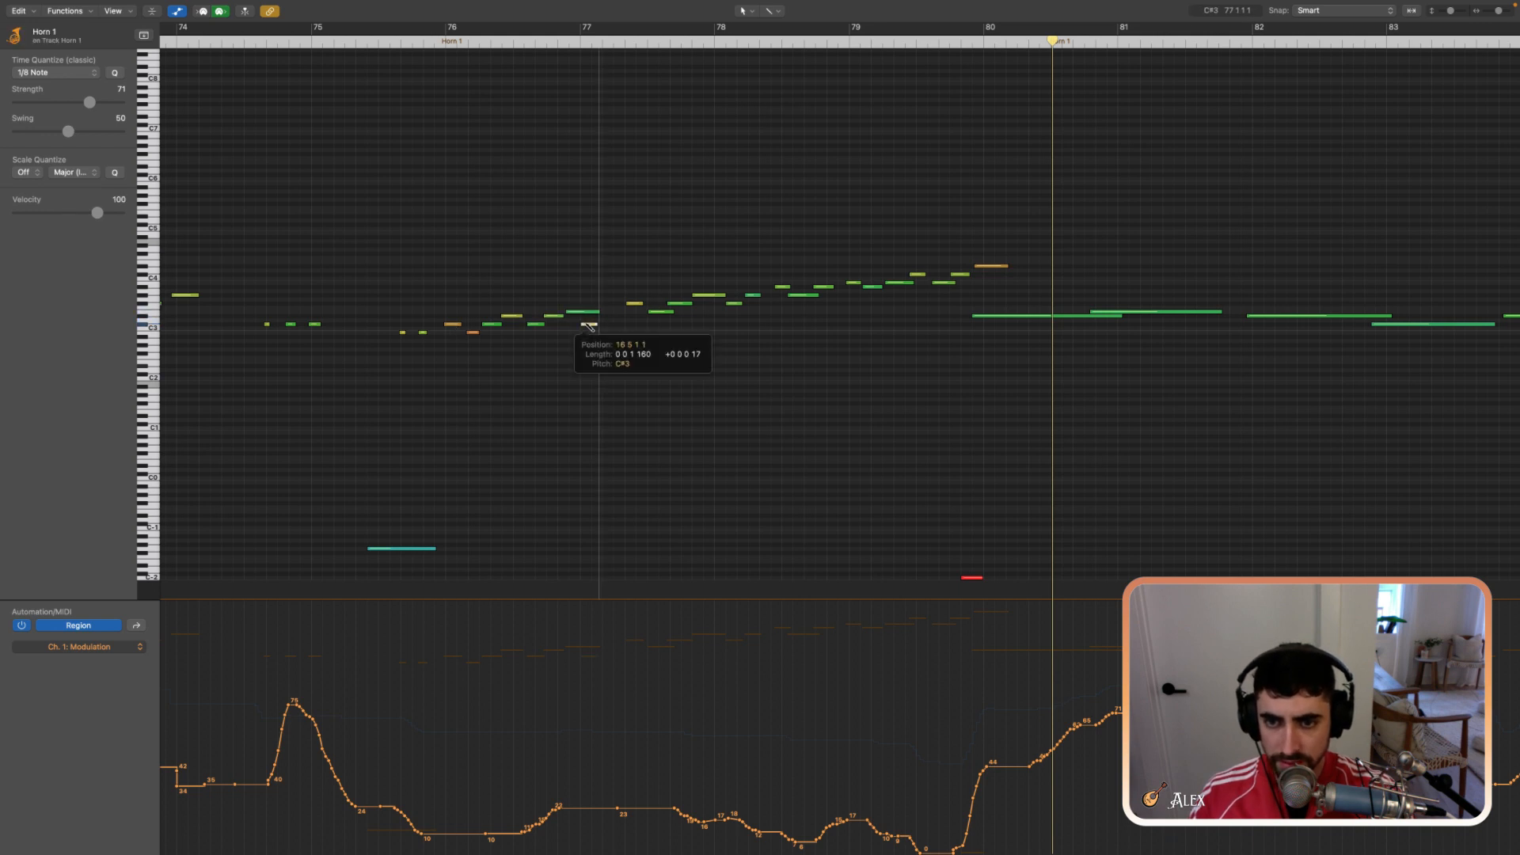
left_click_drag(595, 325, 646, 306)
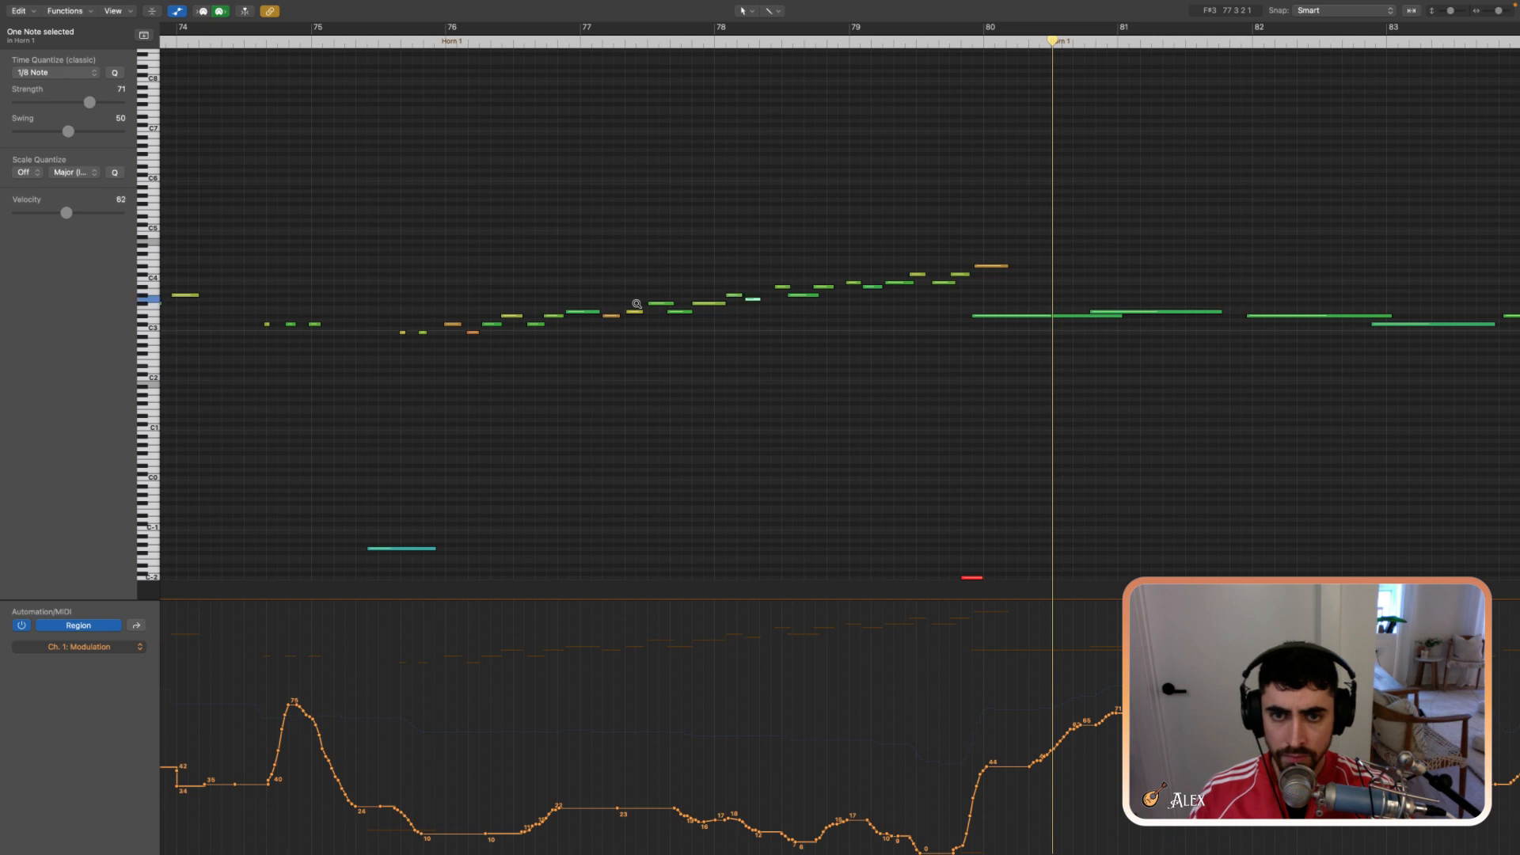
- Open the WW High and Horn 1 regions together and nudge the Horn 1 E3 note before bar 77 slightly later
left_click(428, 41)
key("space")
key("space")
left_click(430, 548)
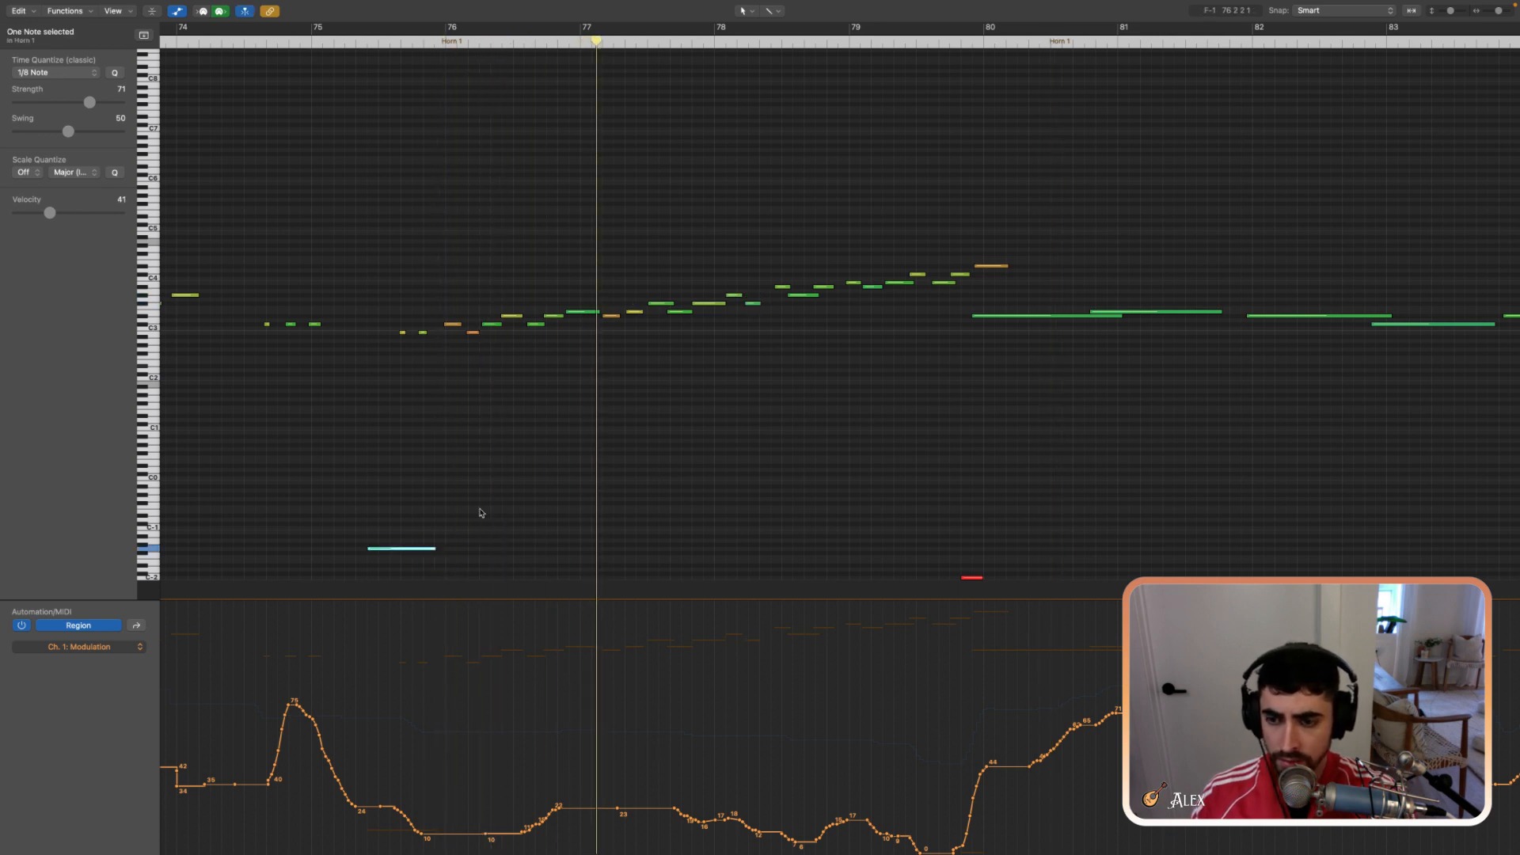
left_click(481, 515)
key("ctrl+Left")
left_click(505, 349)
left_click(489, 383)
left_click(504, 234, "shift")
key("space")
key("ctrl+Right")
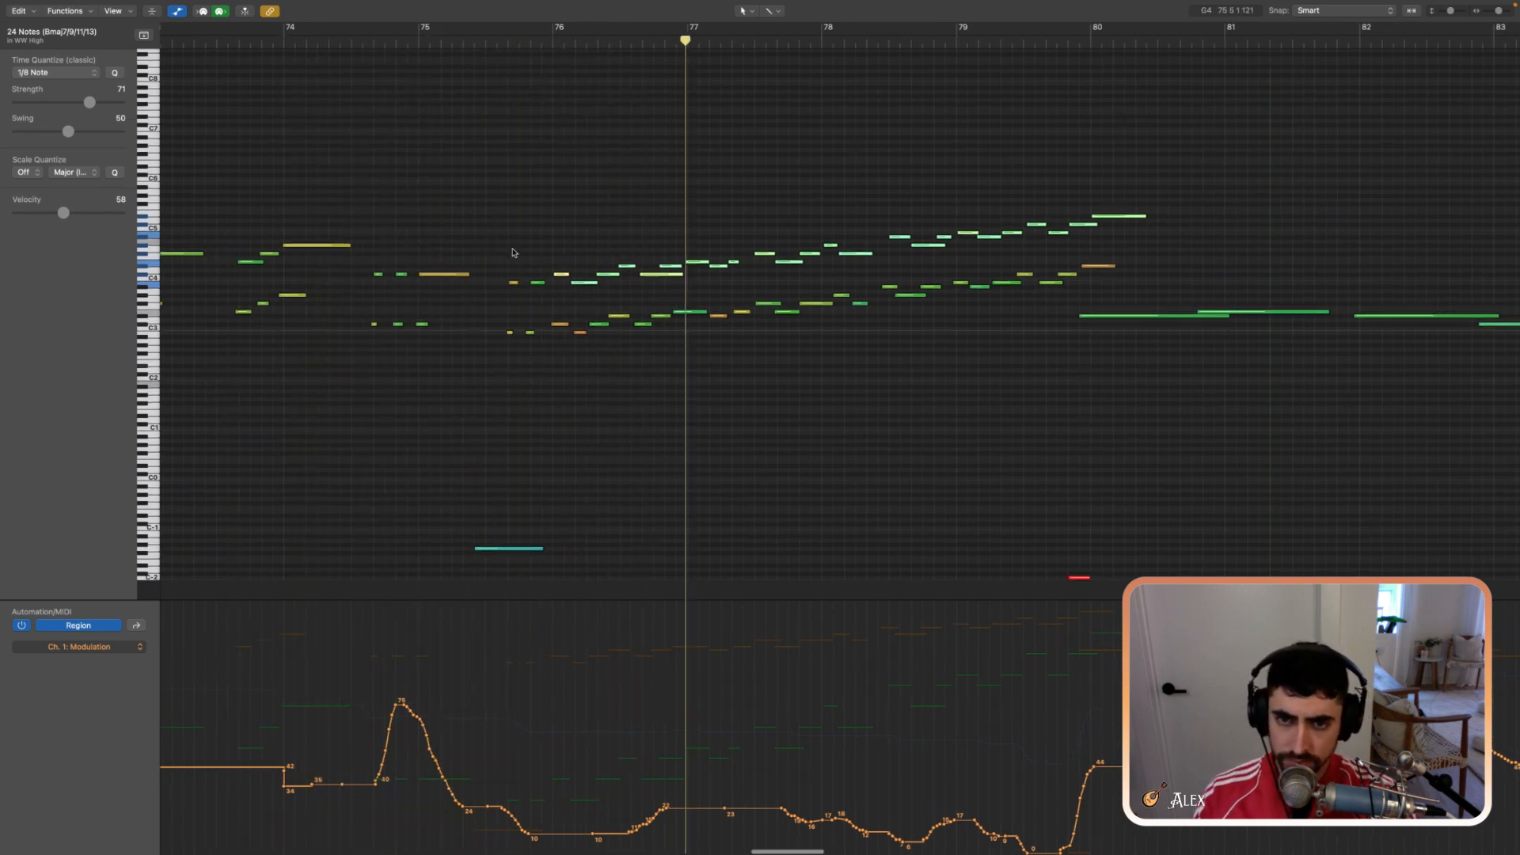
scroll(518, 247, "right", 4)
key("space")
left_click(604, 314)
left_click(538, 313)
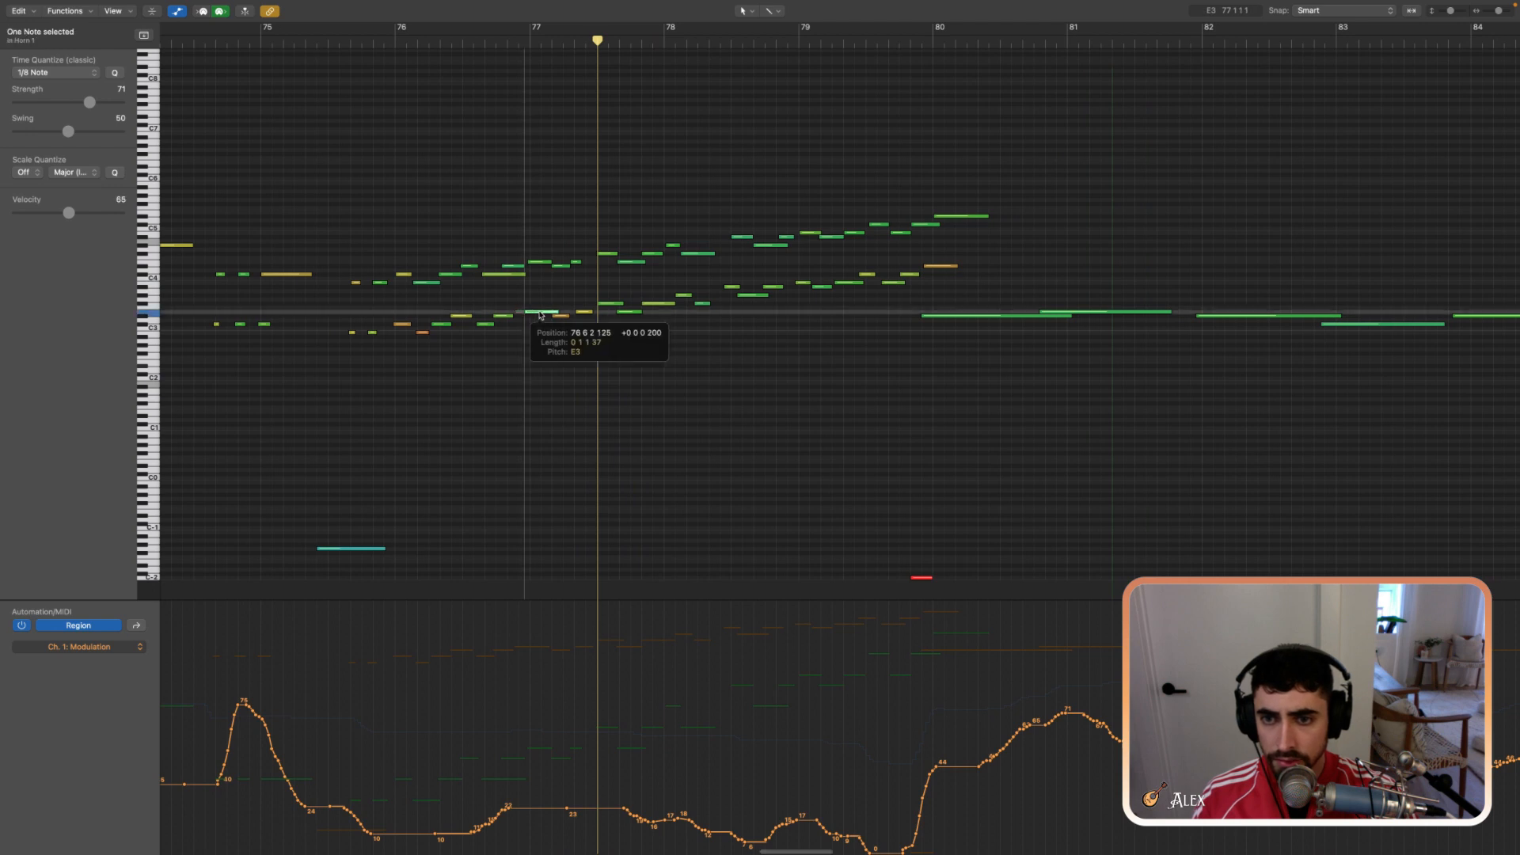
left_click_drag(510, 316, 516, 316)
- Shift the Horn 1 note just before bar 78 slightly later and about a whole tone lower
left_click_drag(520, 299, 426, 356)
key("space")
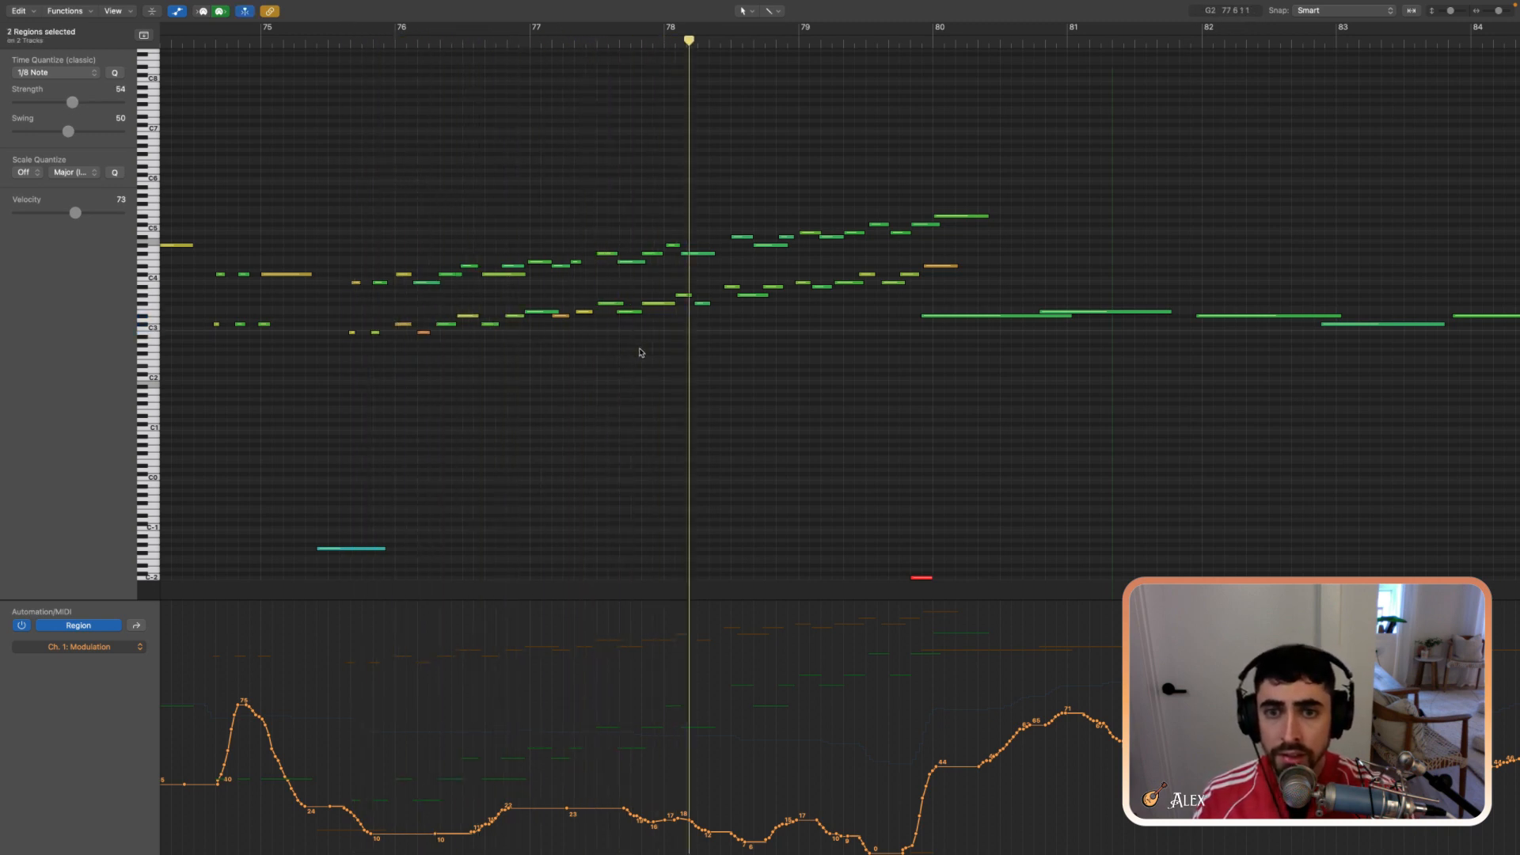
left_click_drag(686, 296, 698, 305)
left_click(651, 46)
key("space")
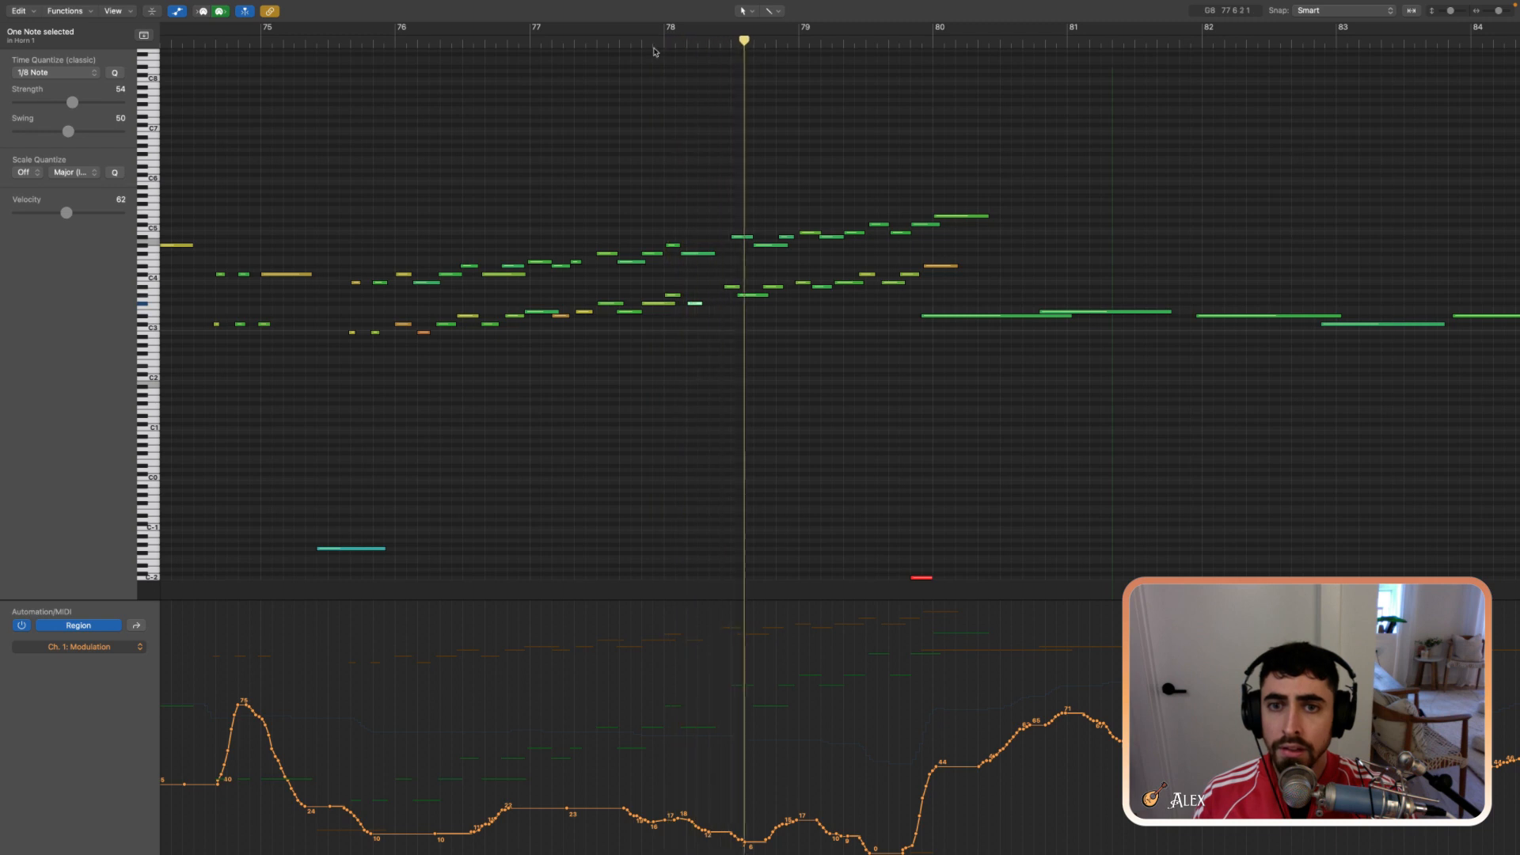
key("space")
- Shift a Horn 1 note in bar 78 slightly earlier
left_click_drag(702, 256, 731, 247)
key("space")
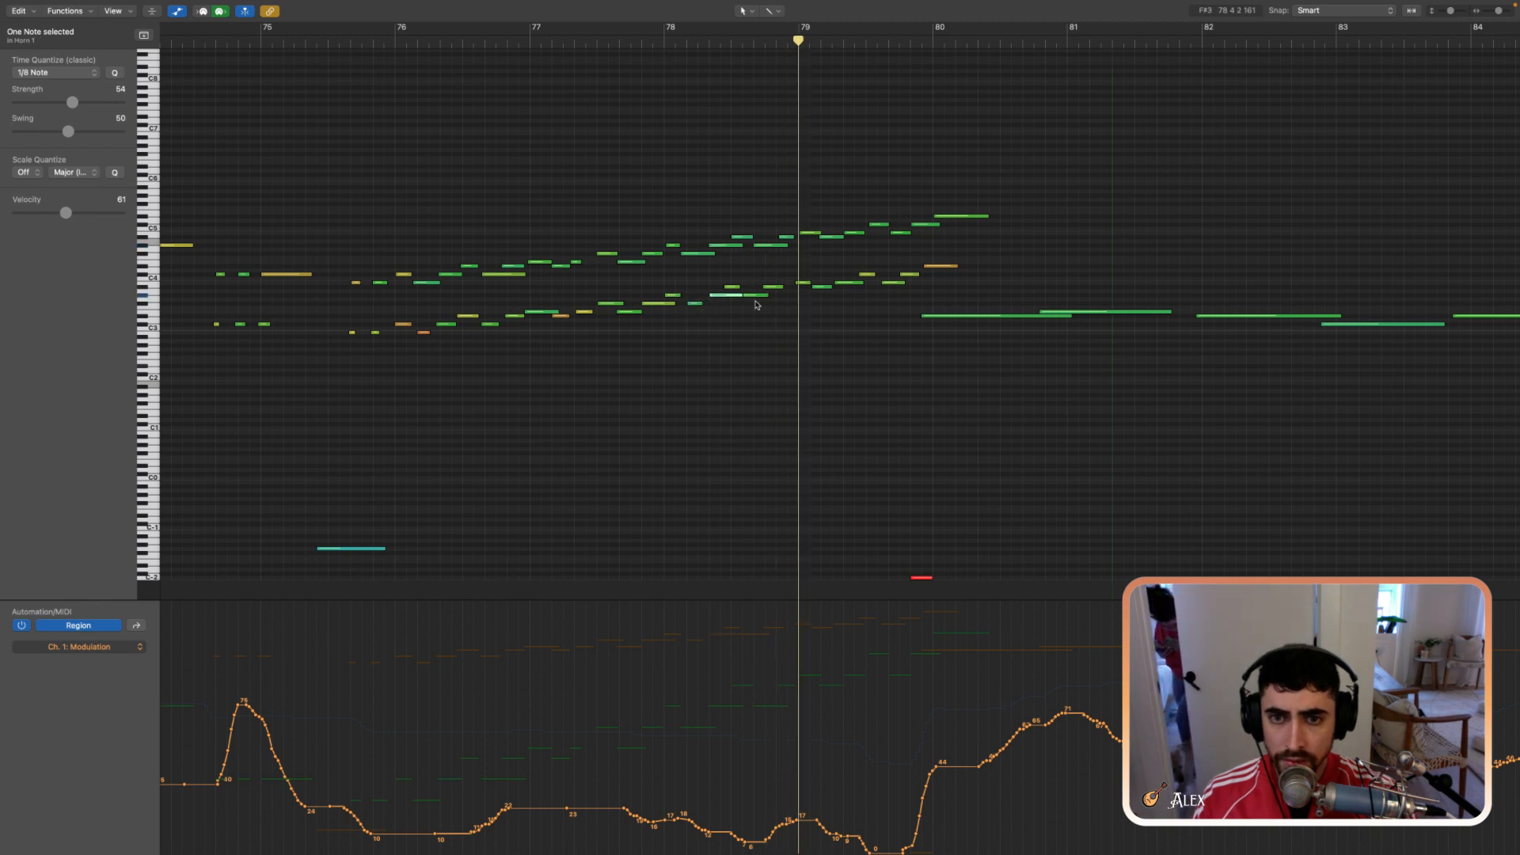
left_click(652, 42)
left_click_drag(743, 297, 730, 301)
left_click(591, 43)
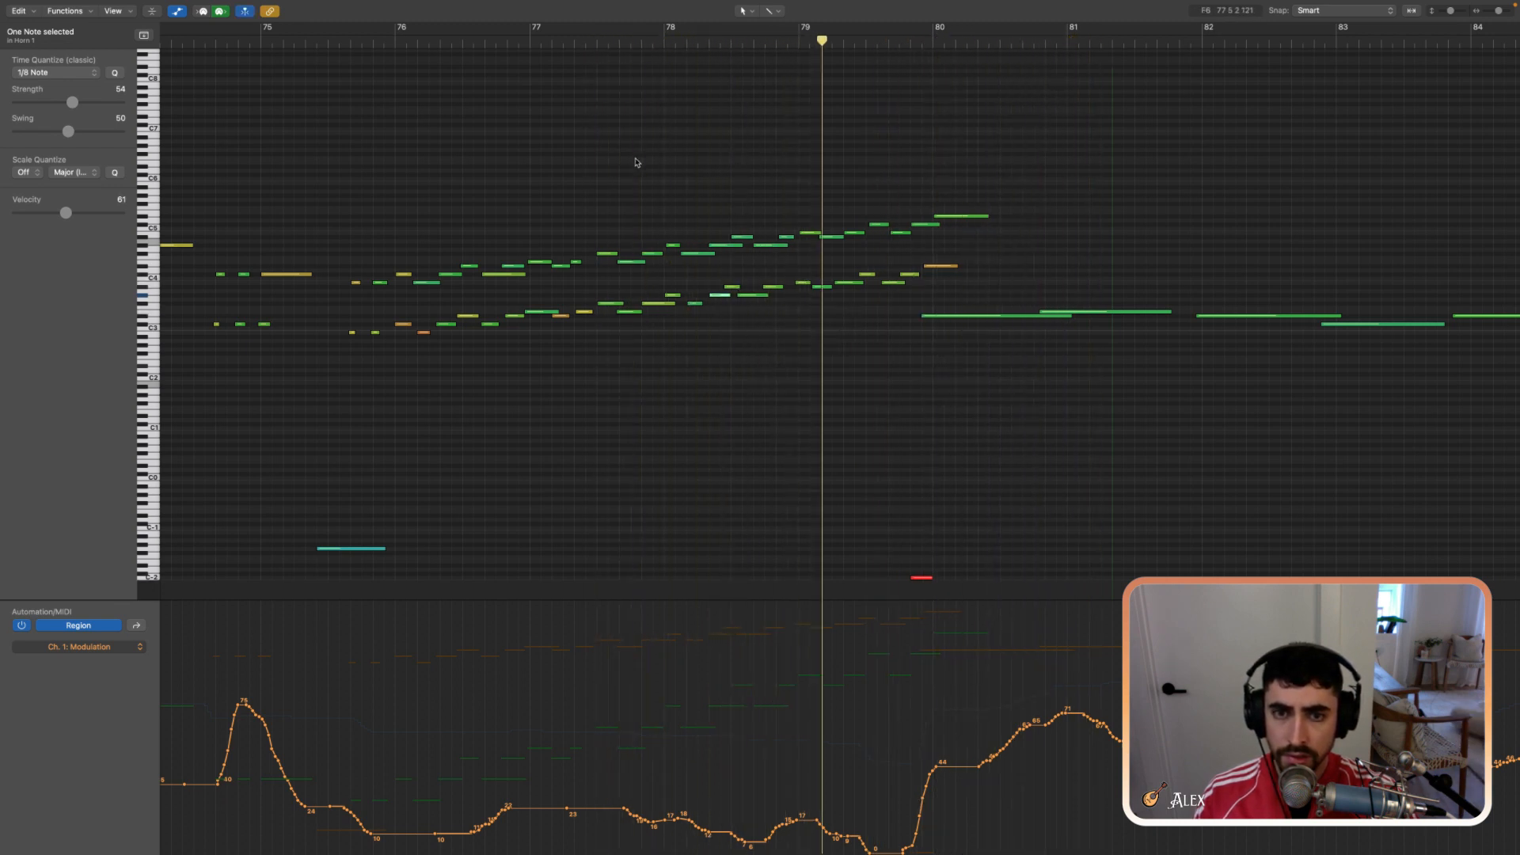
- Move the high Horn 1 note before bar 80 later so it starts right on bar 80
left_click_drag(871, 278, 915, 277)
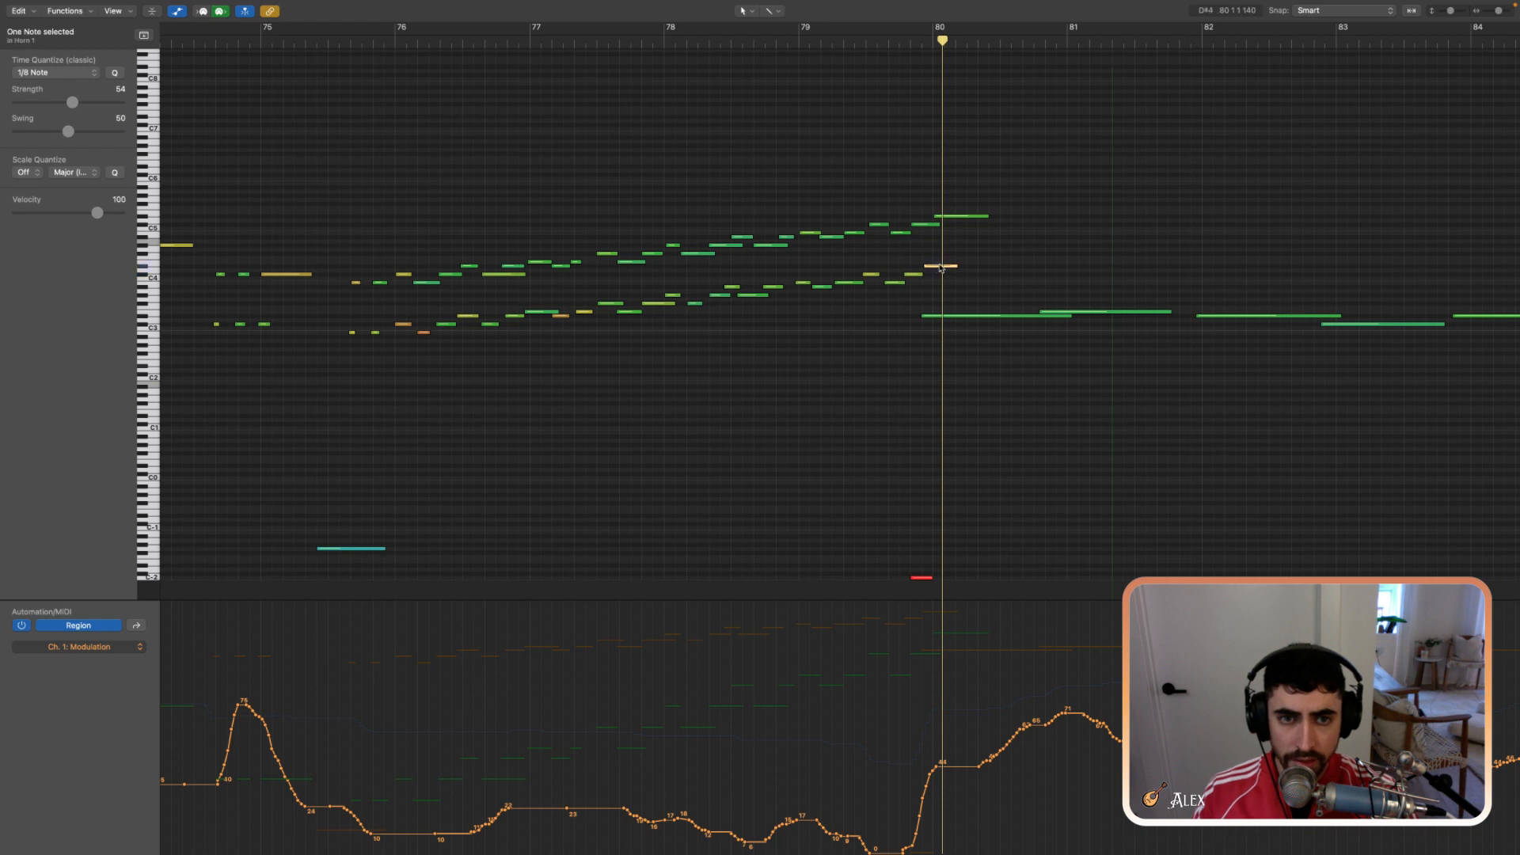
left_click_drag(935, 269, 941, 268)
left_click_drag(1008, 295, 997, 359)
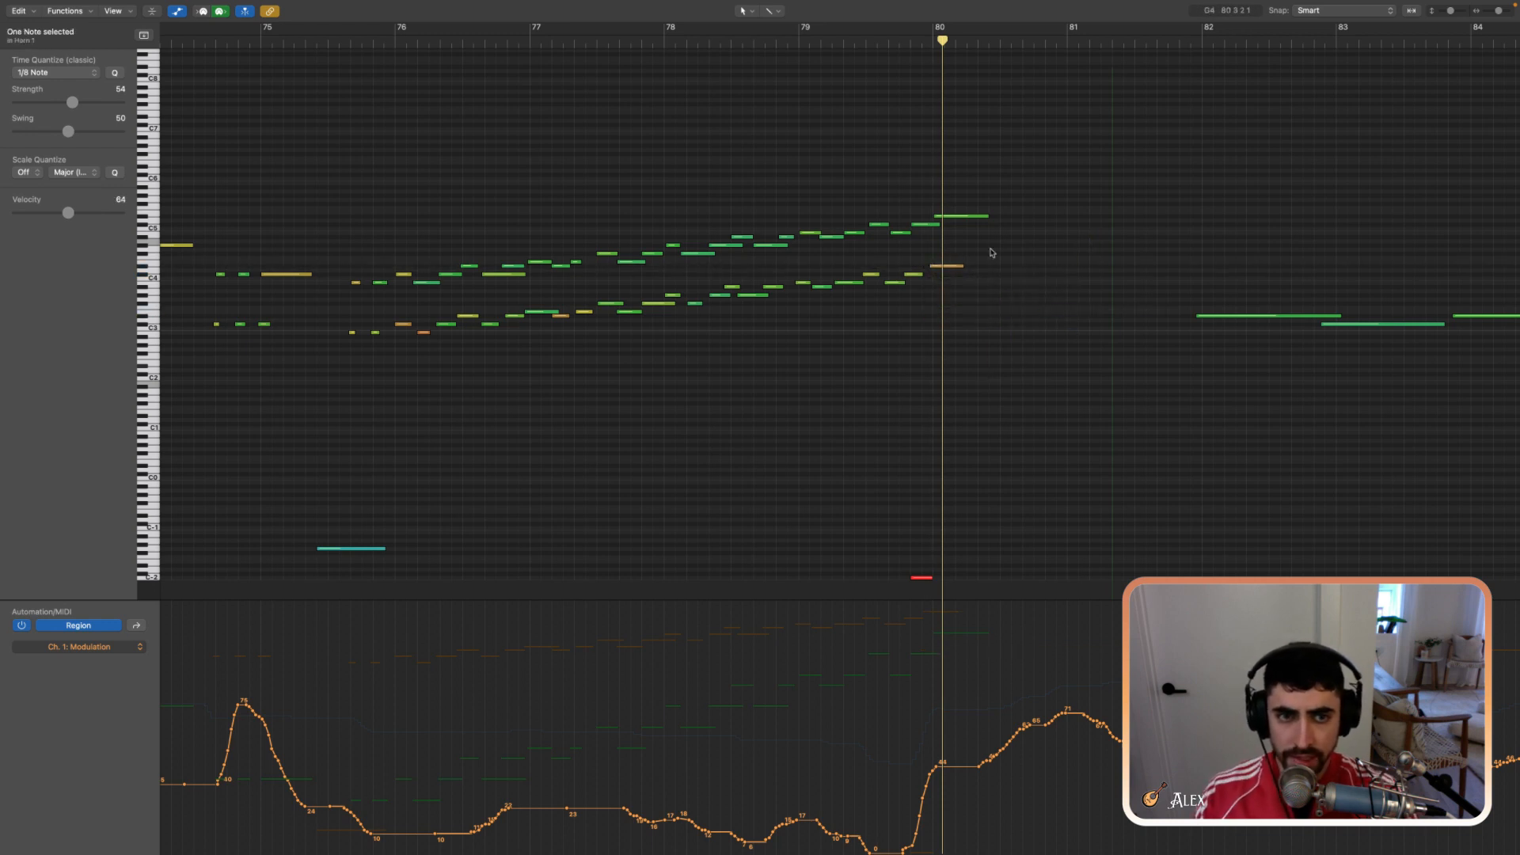
left_click(729, 39)
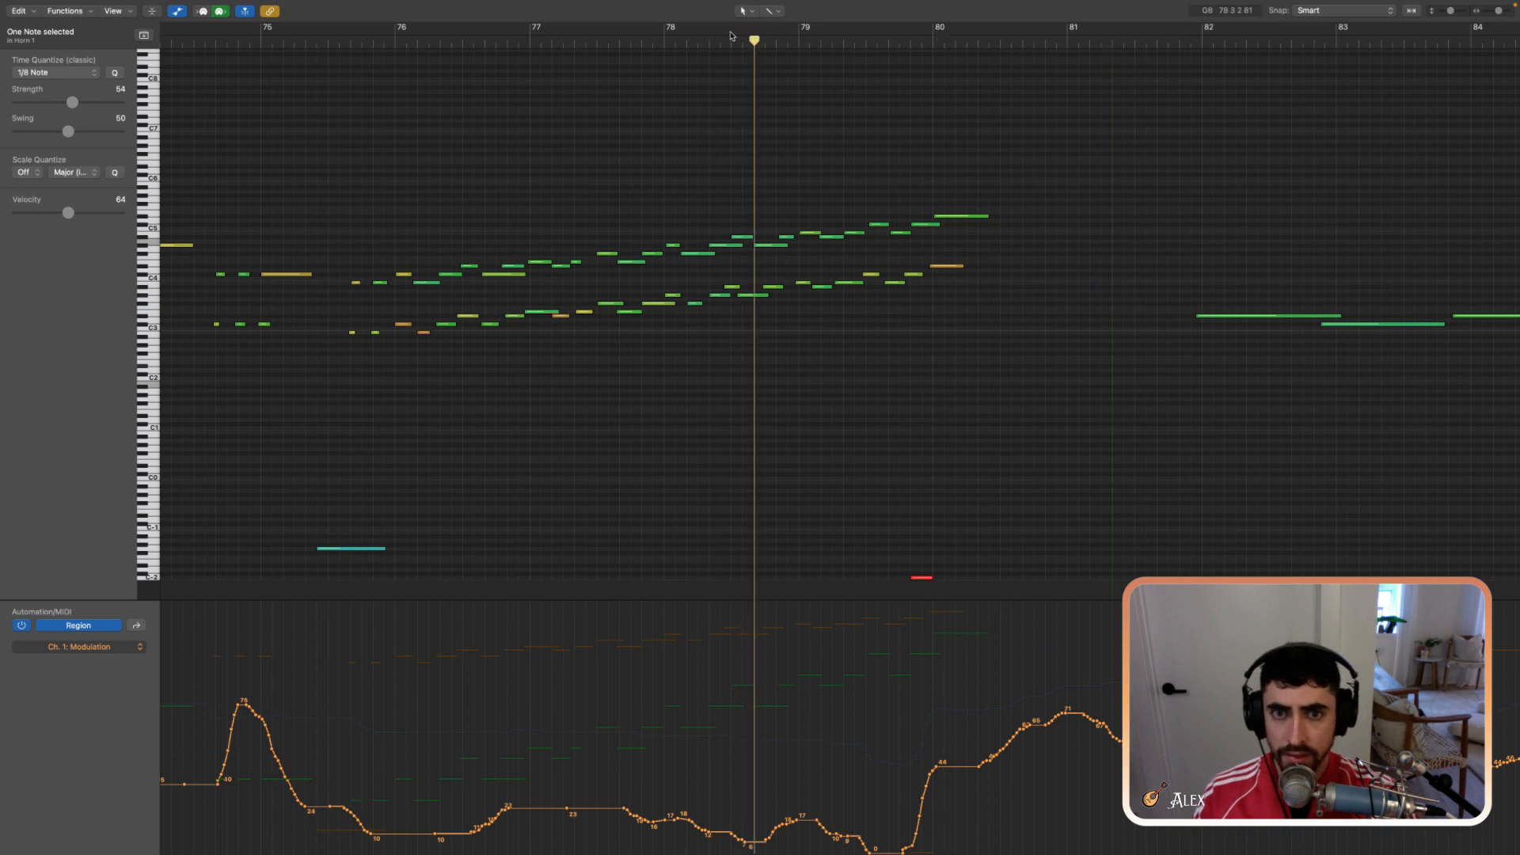
scroll(733, 38, "left", 1)
scroll(733, 37, "left", 1)
key("super+z")
key("super+z")
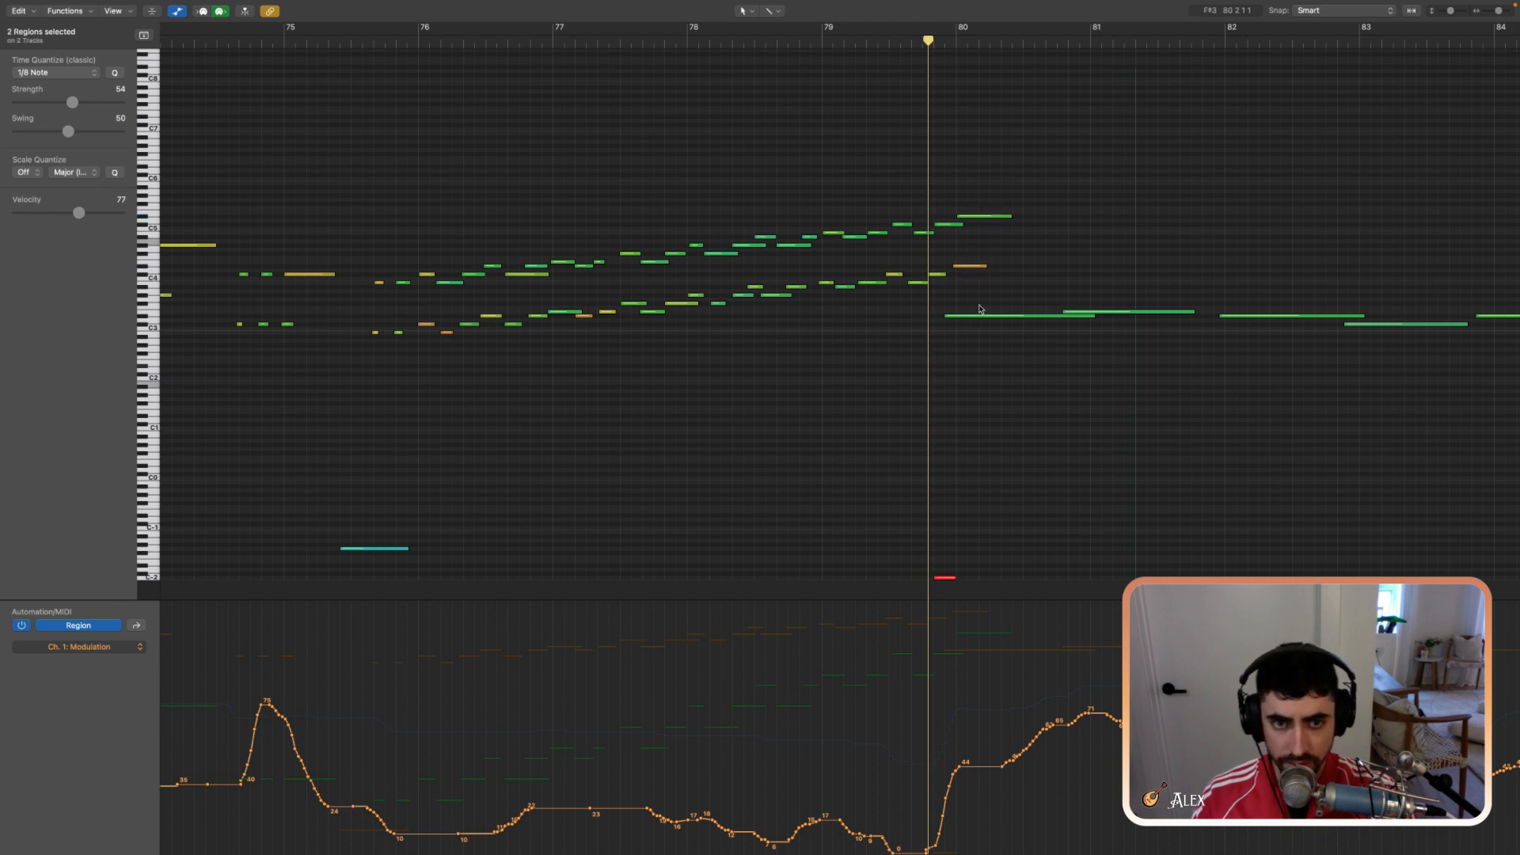
- Nudge the long Horn 1 note at bar 80 slightly later and select the keyswitch note there
left_click(960, 226)
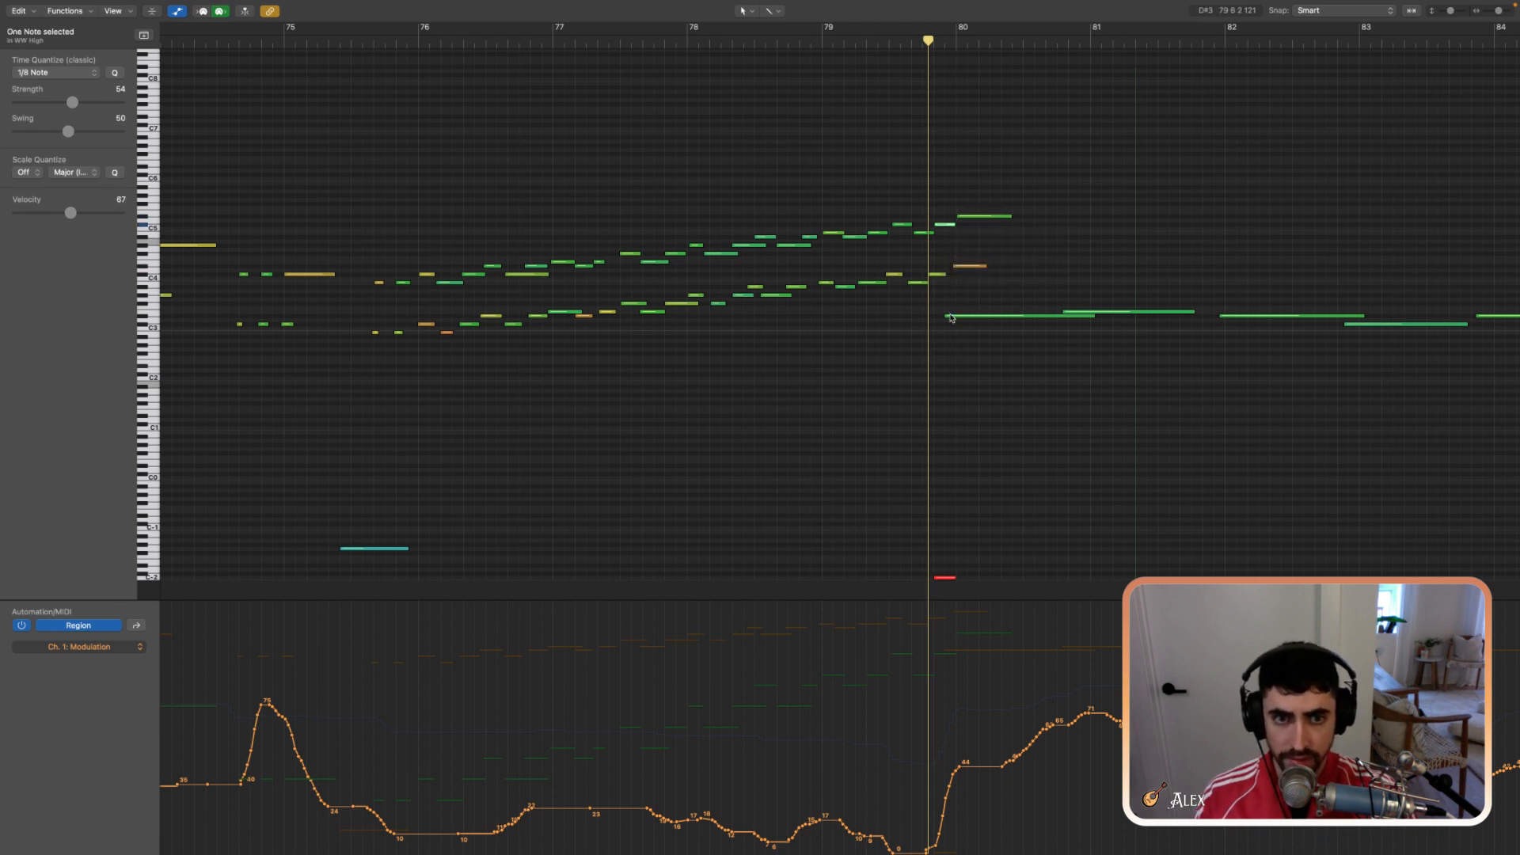
left_click_drag(948, 319, 952, 318)
left_click(947, 40)
left_click_drag(952, 41, 949, 42)
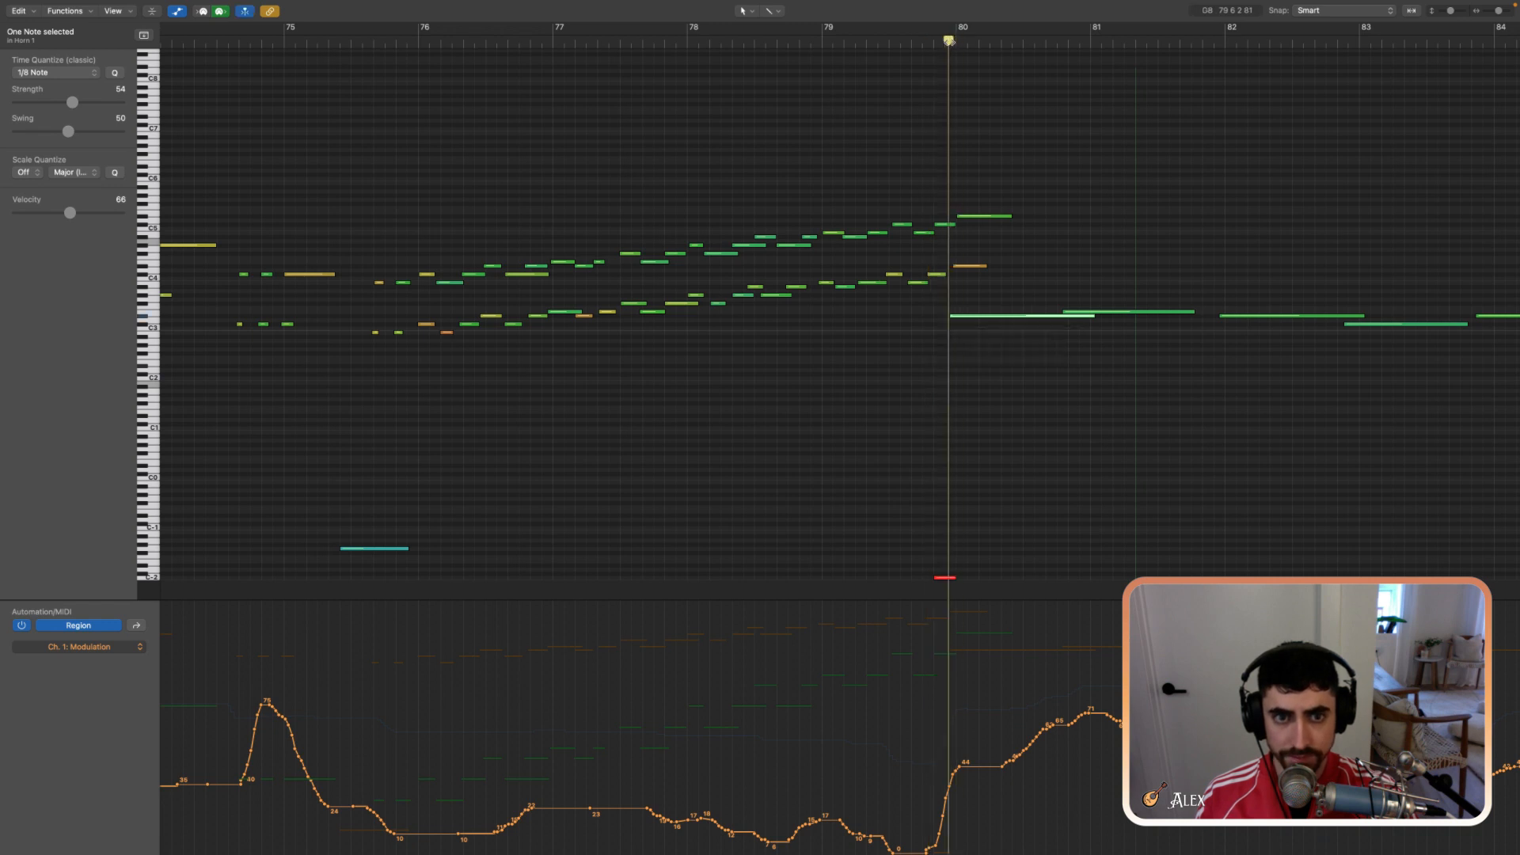
left_click(948, 579)
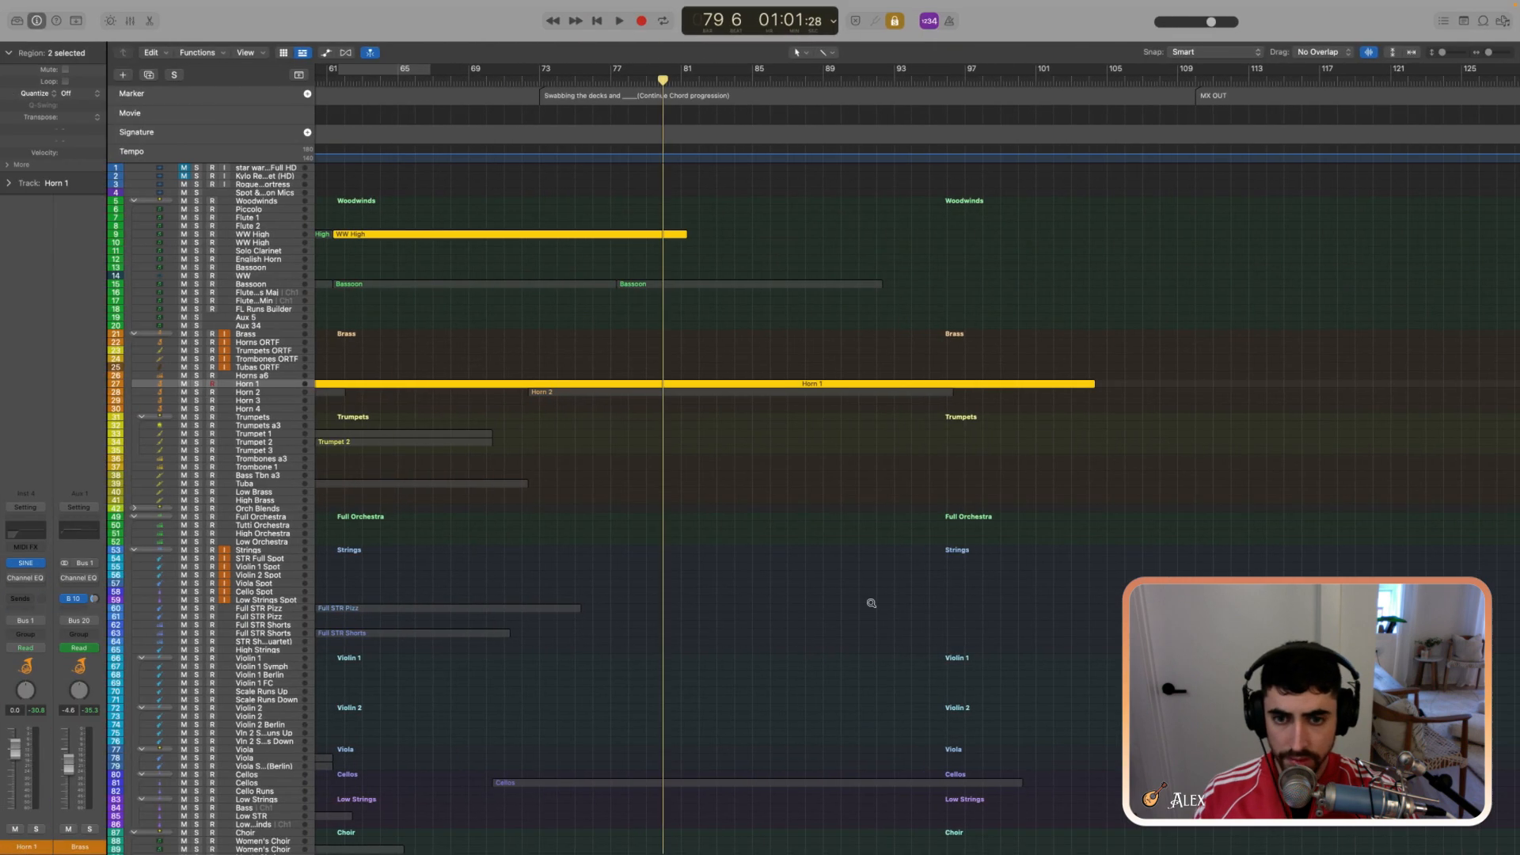
key("super+t")
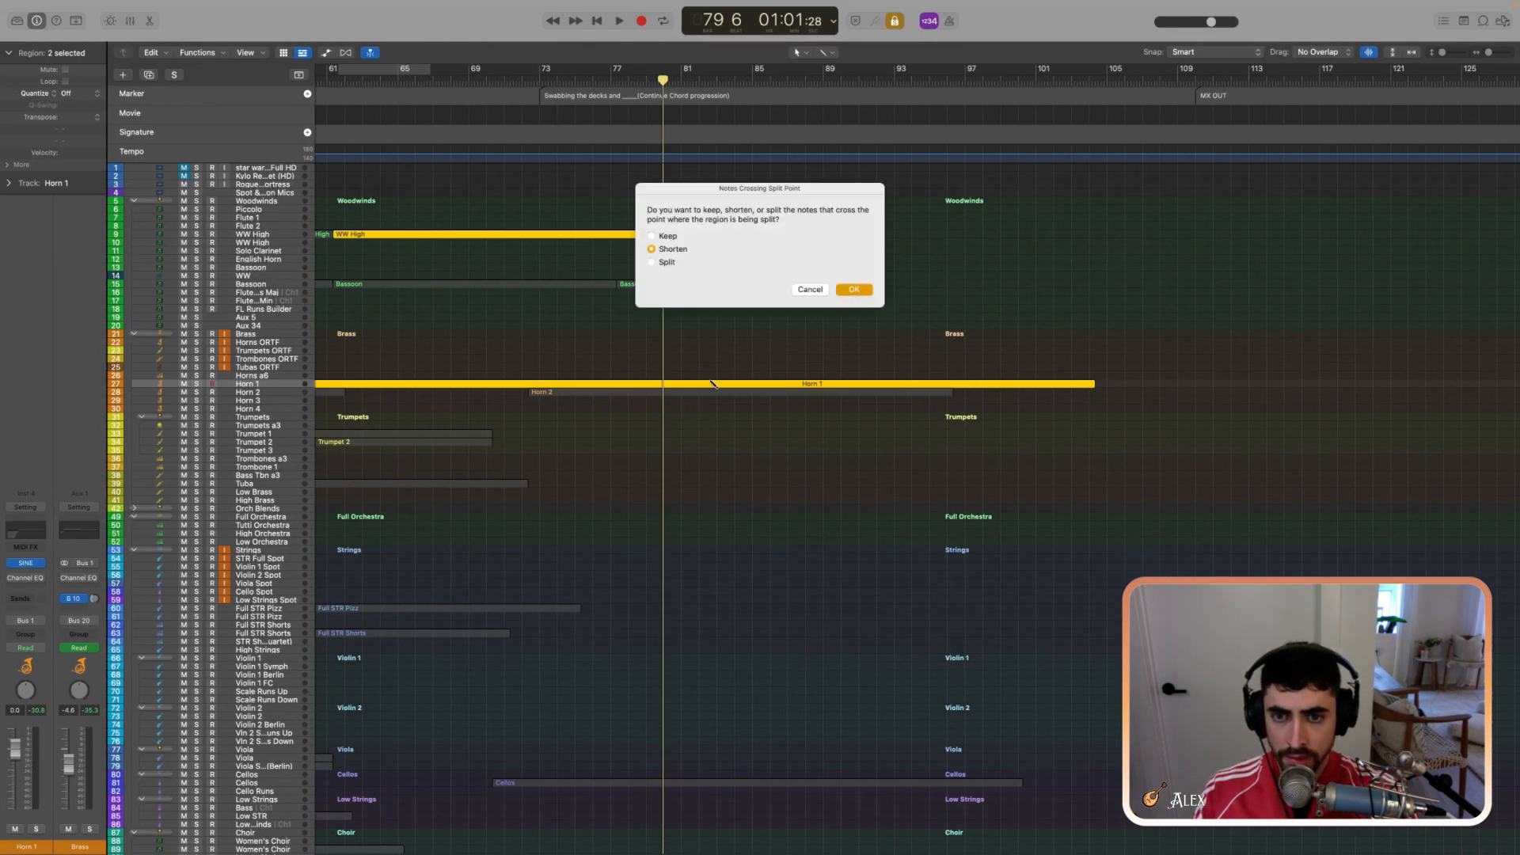
key("Return")
key("super+z")
- Split the Horn 1 region at bar 80 and open its later part in the piano roll
left_click(691, 385)
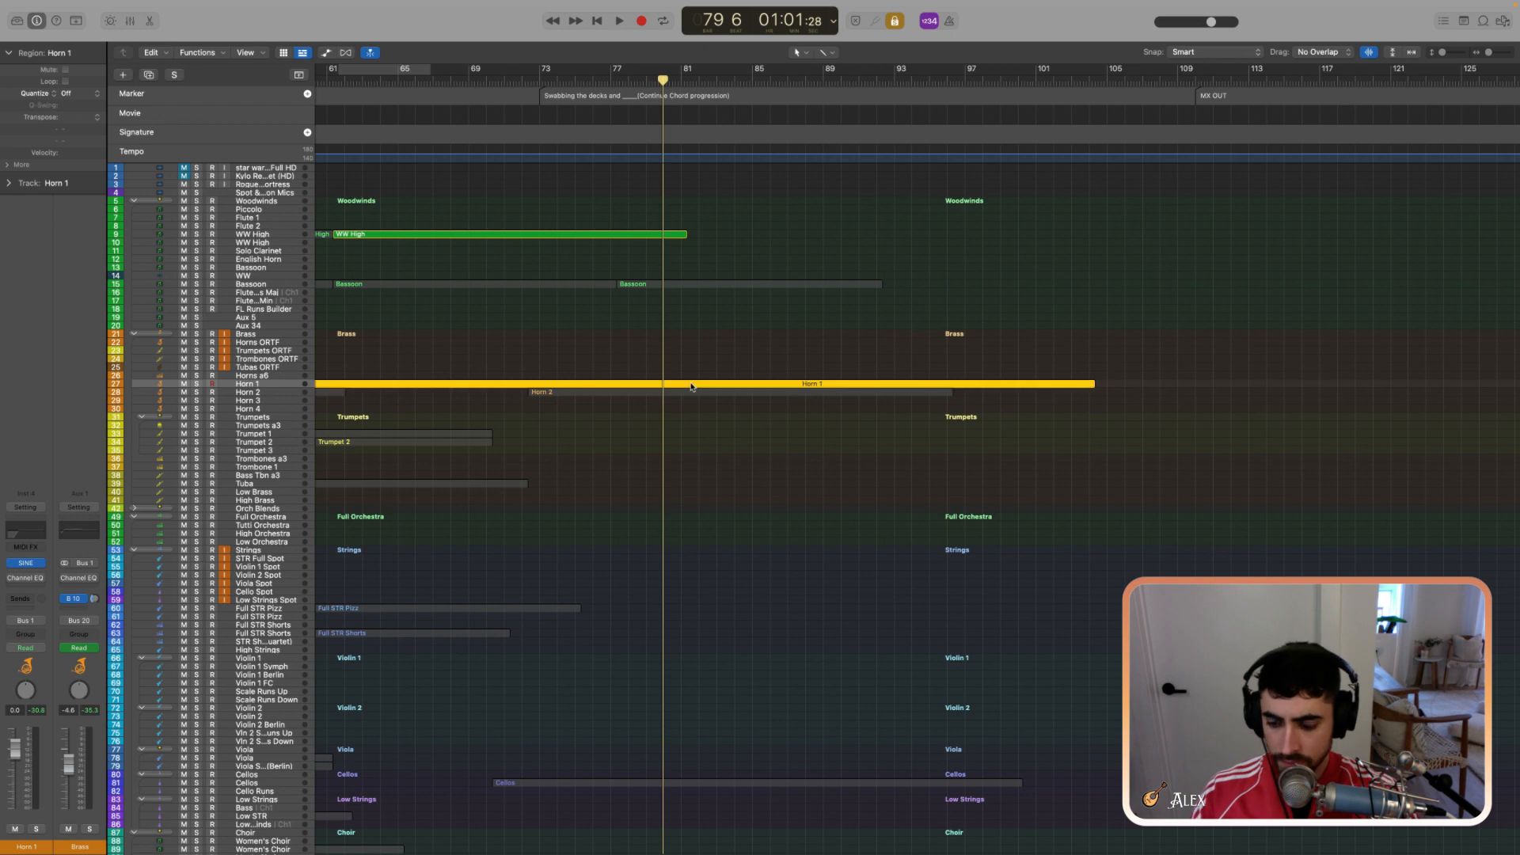
left_click_drag(693, 385, 694, 402)
left_click(691, 394)
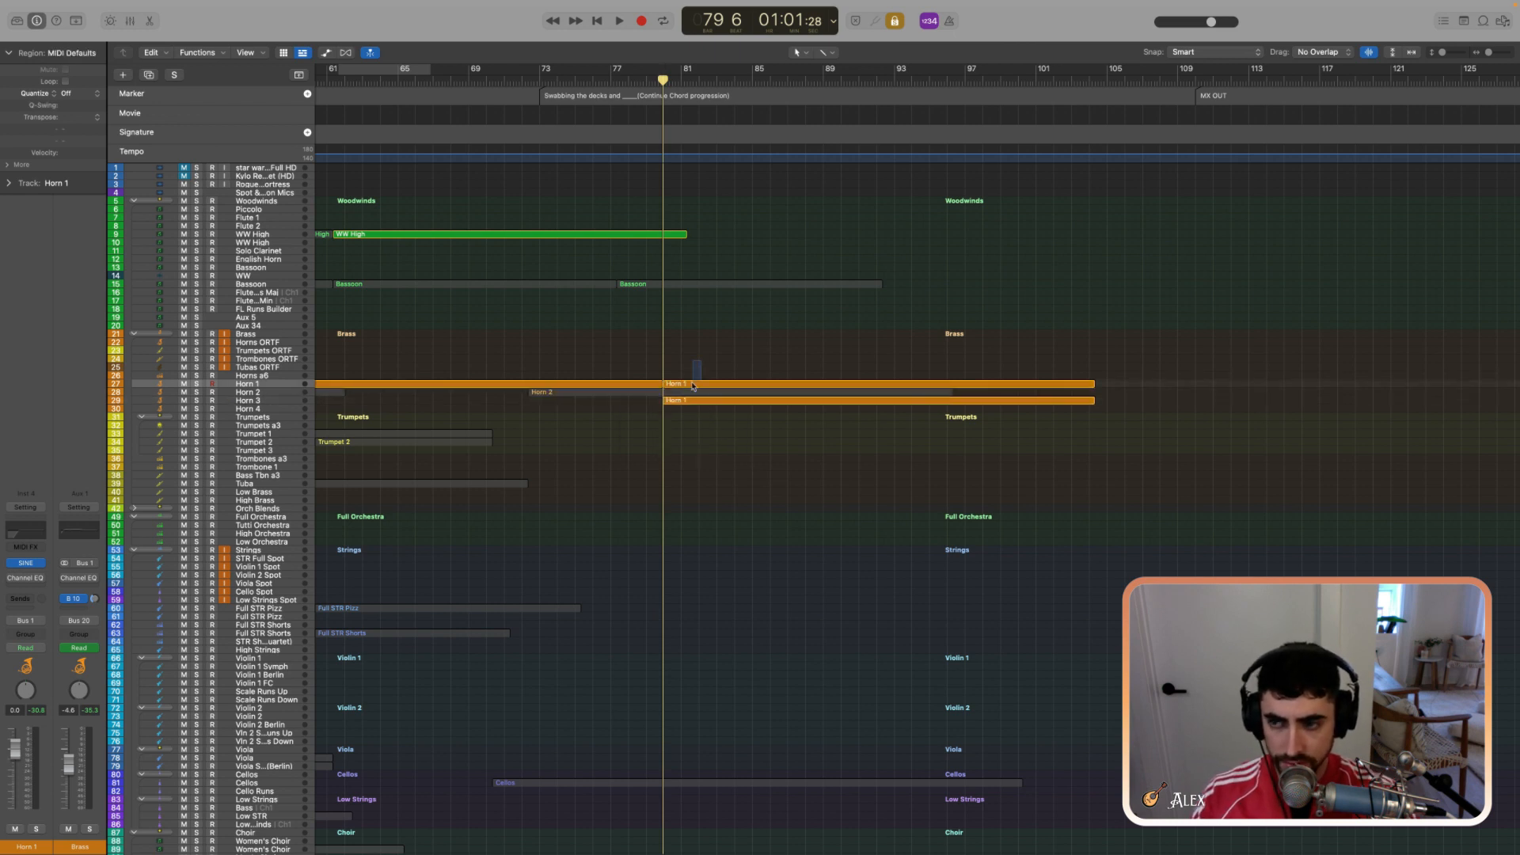
left_click(686, 386)
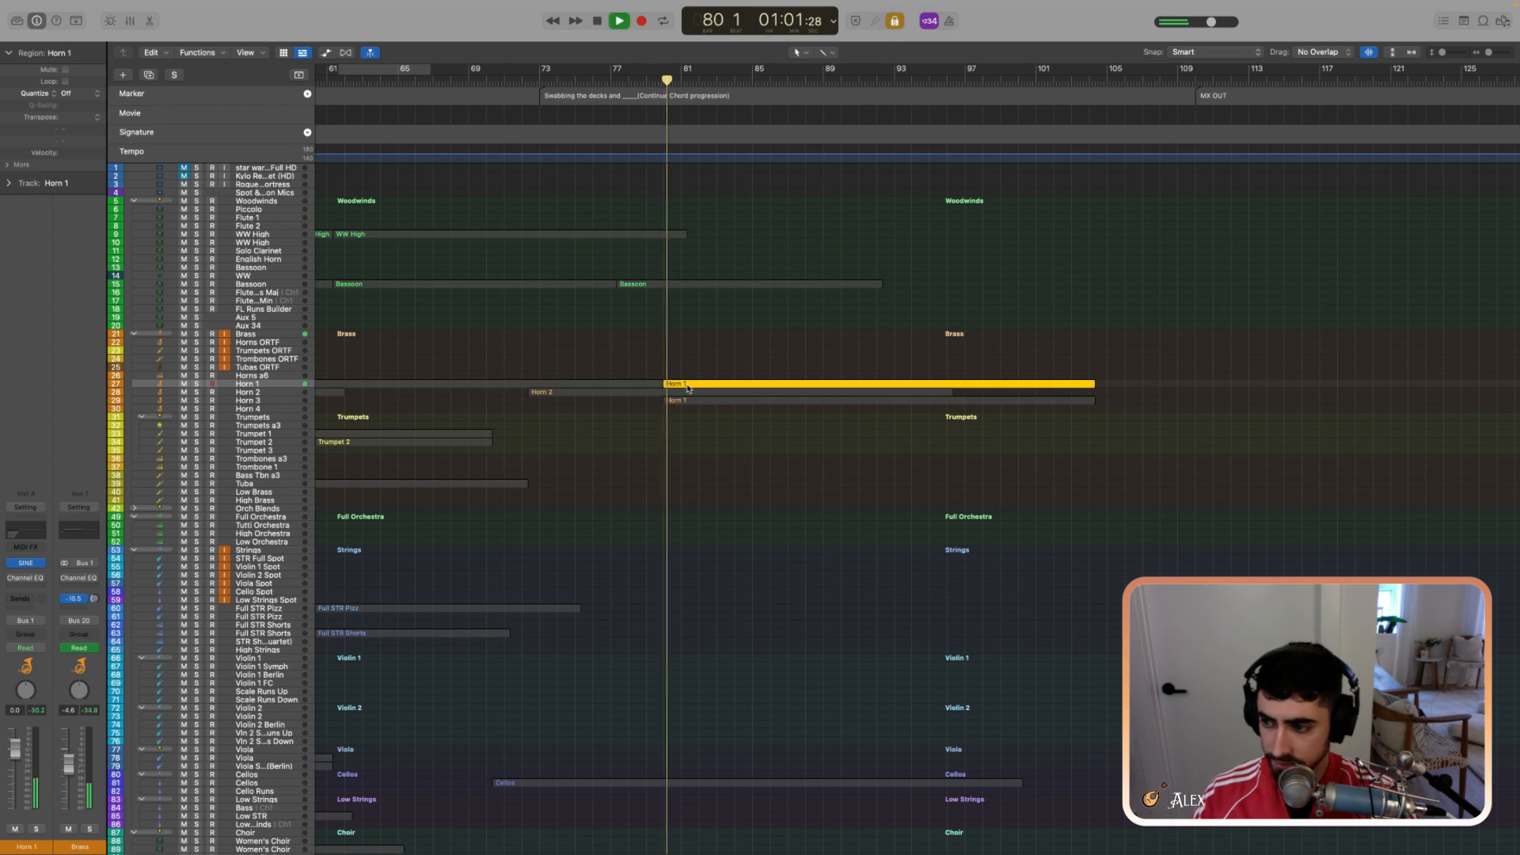
double_click(686, 389)
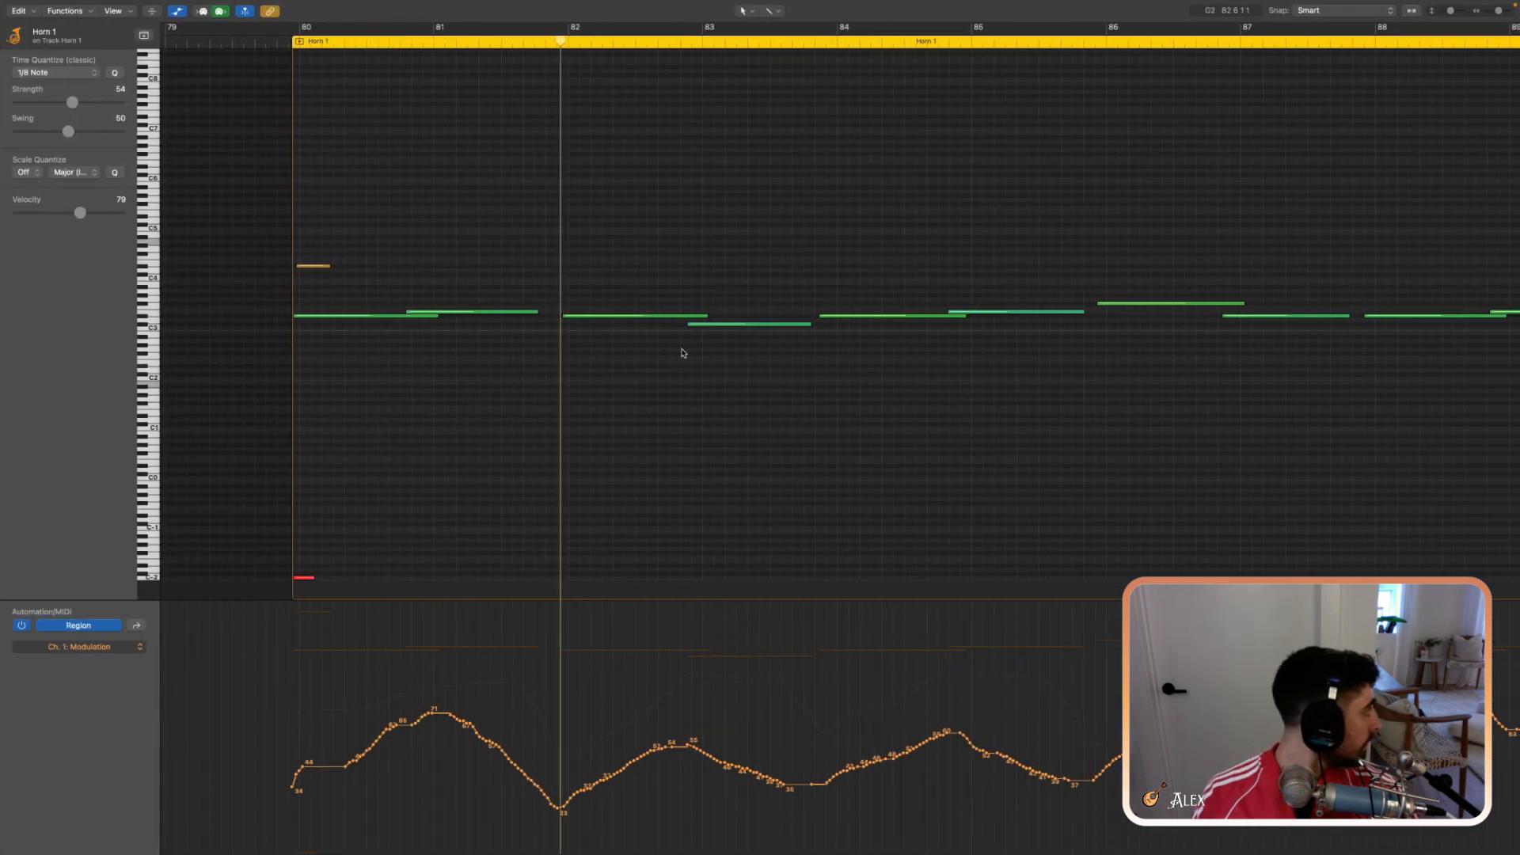
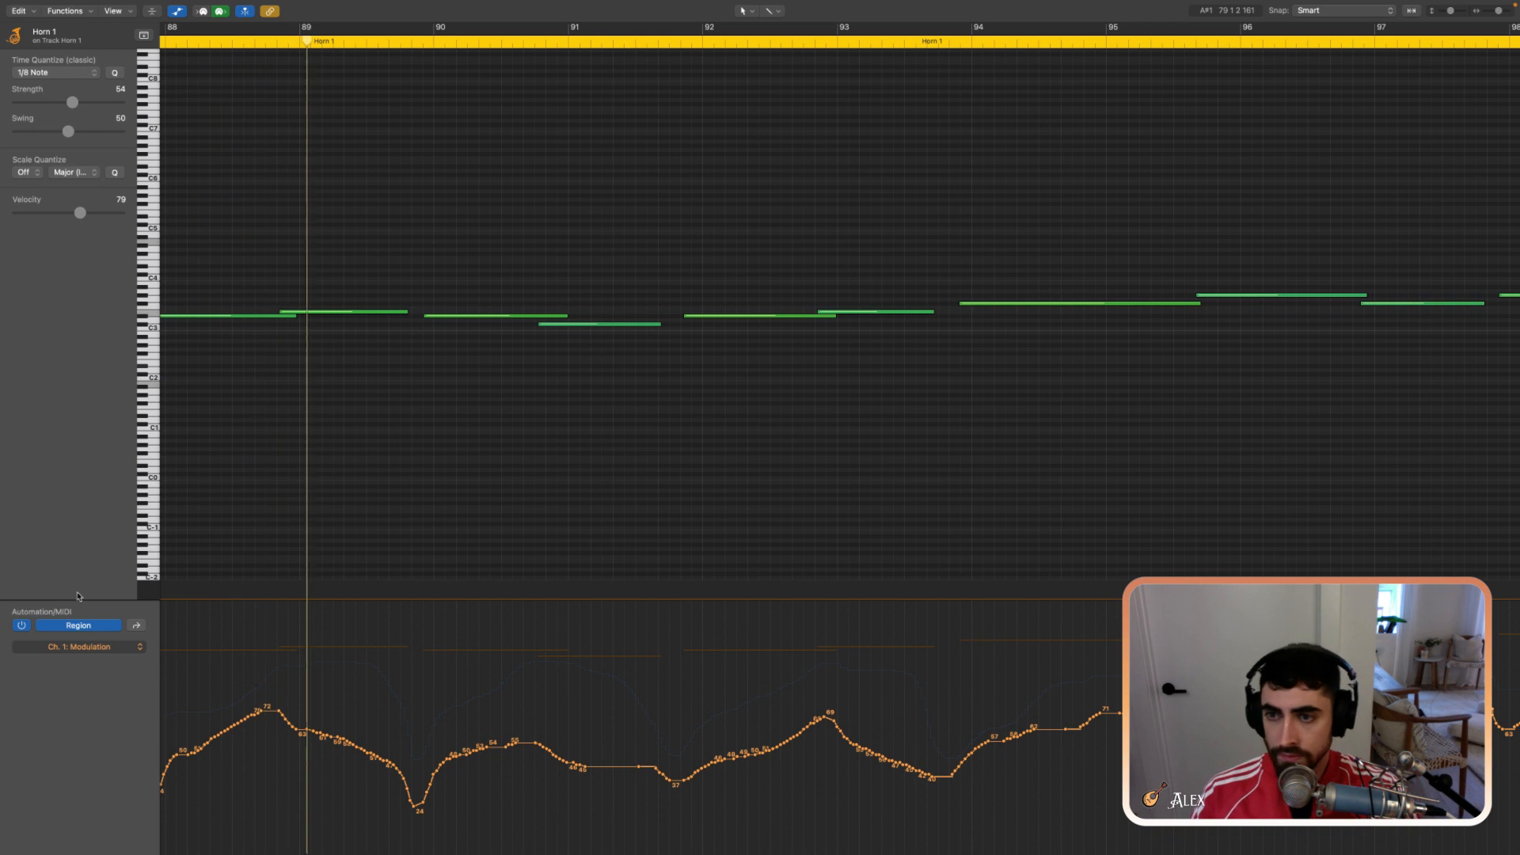
- Delete the stray note at the start of the later Horn 1 region at bar 80
scroll(571, 468, "left", 5)
scroll(570, 467, "left", 8)
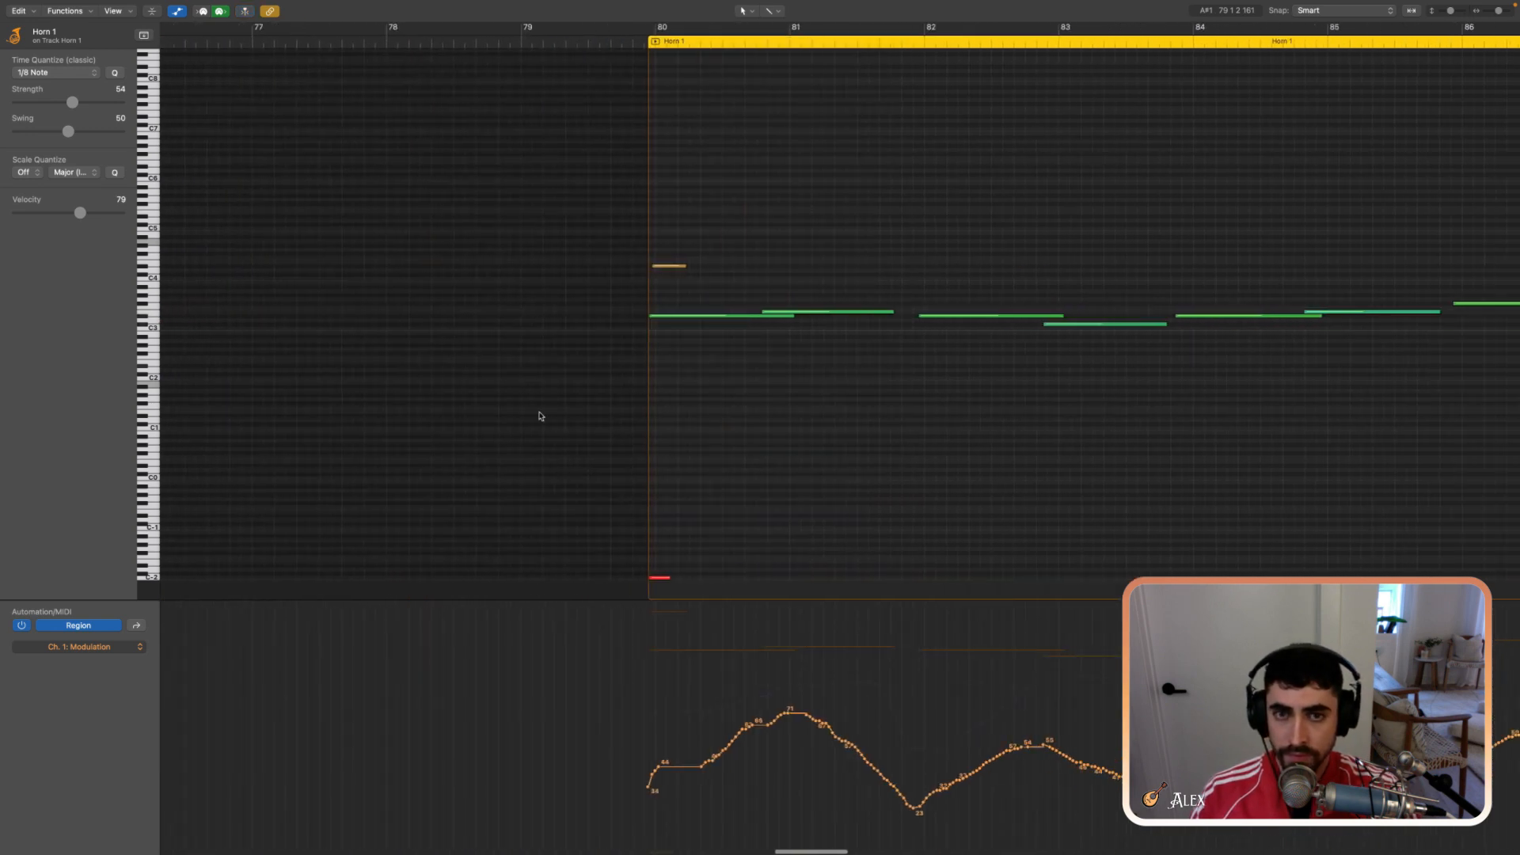
left_click_drag(647, 59, 650, 59)
left_click_drag(760, 210, 627, 274)
key("Delete")
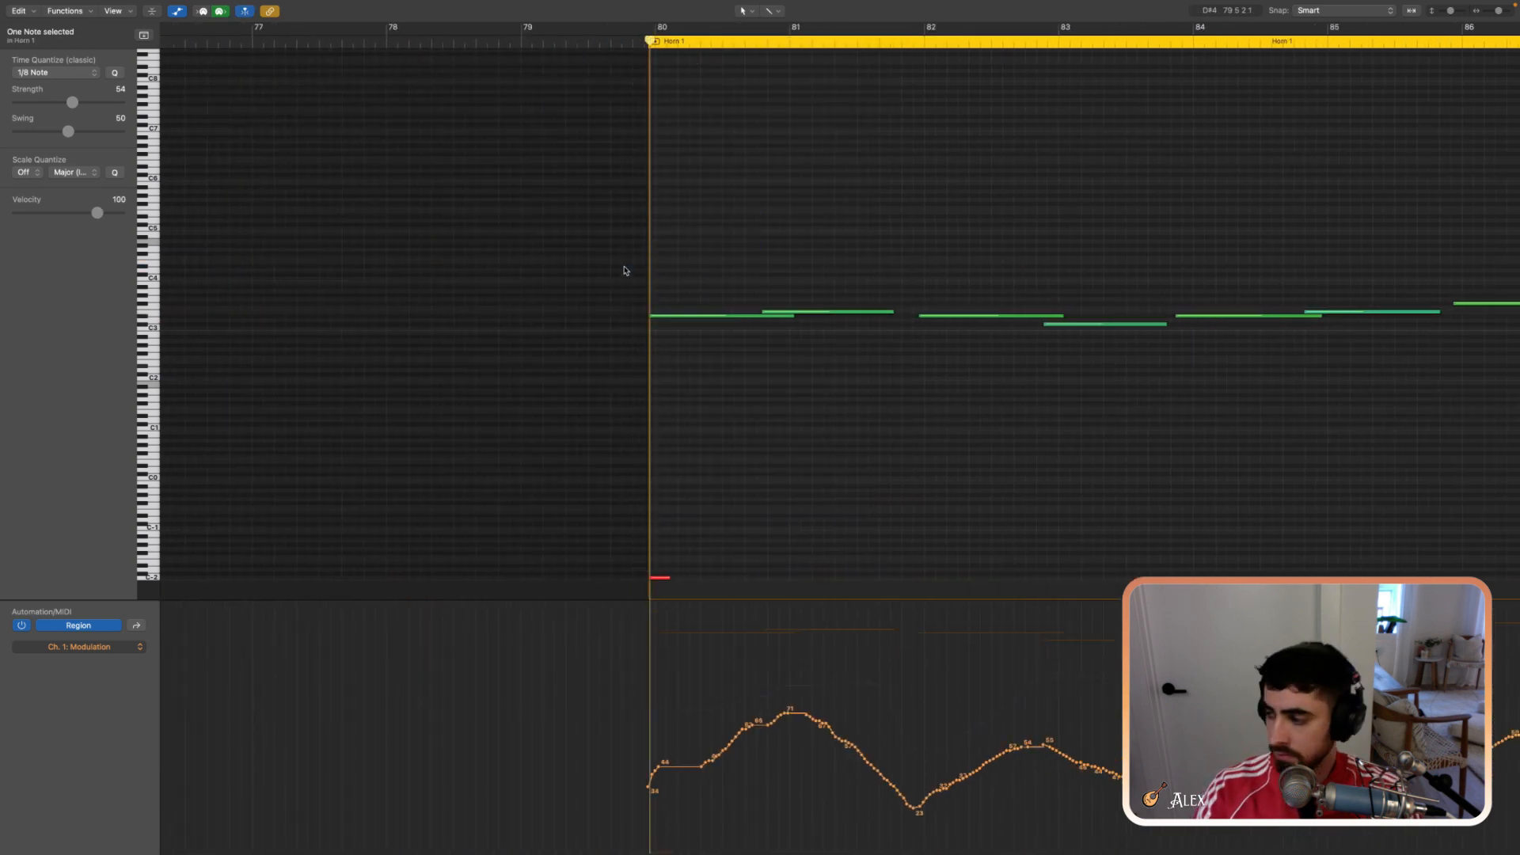
- Play back the horn regions and review the Horn 2 part around bars 60 to 80 in the piano roll
key("space")
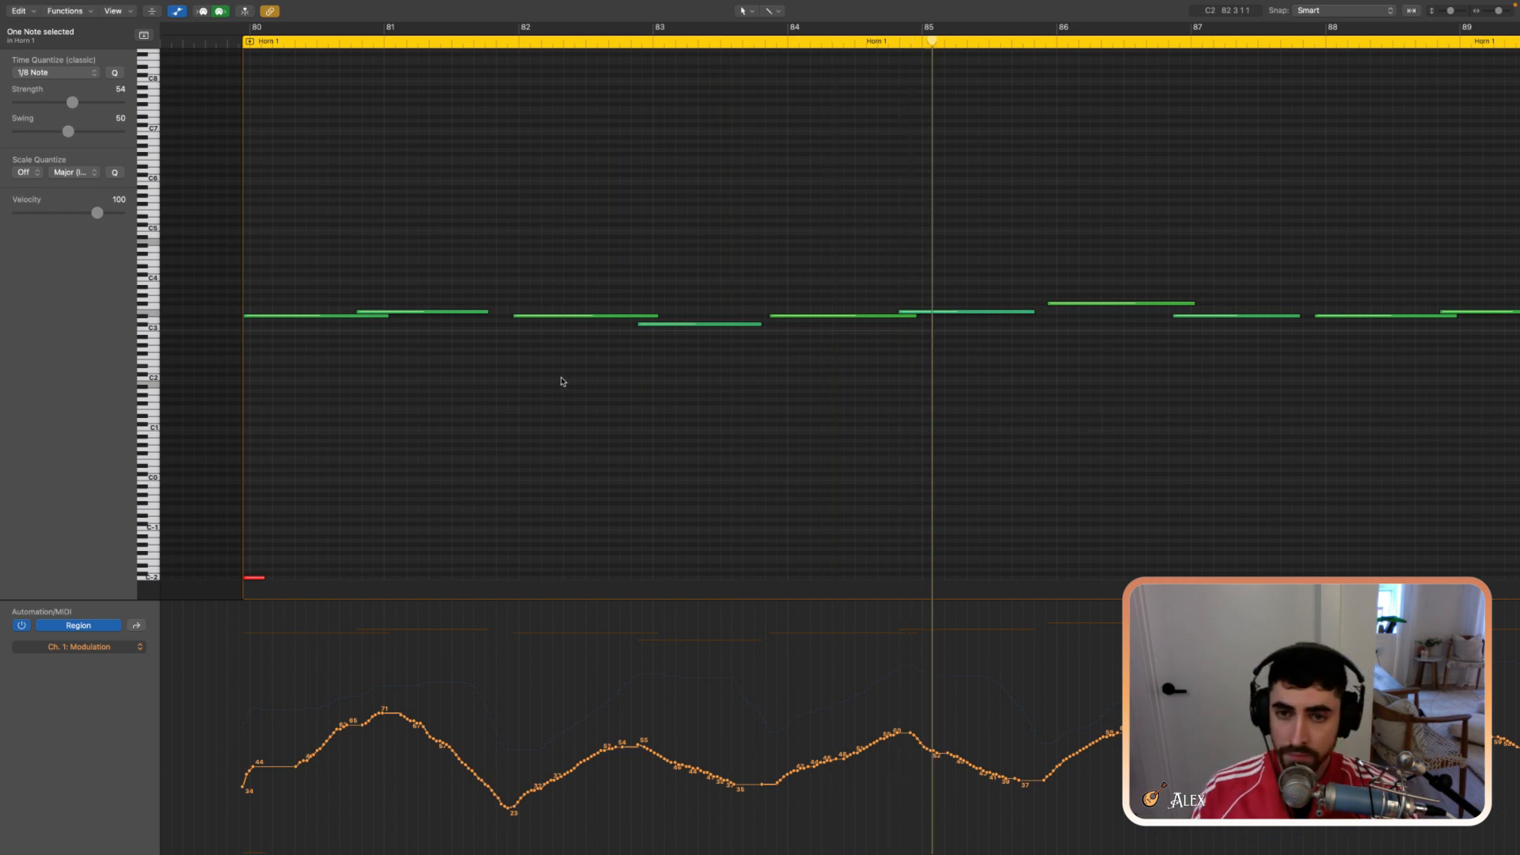
scroll(665, 380, "right", 3)
key("ctrl+Left")
key("space")
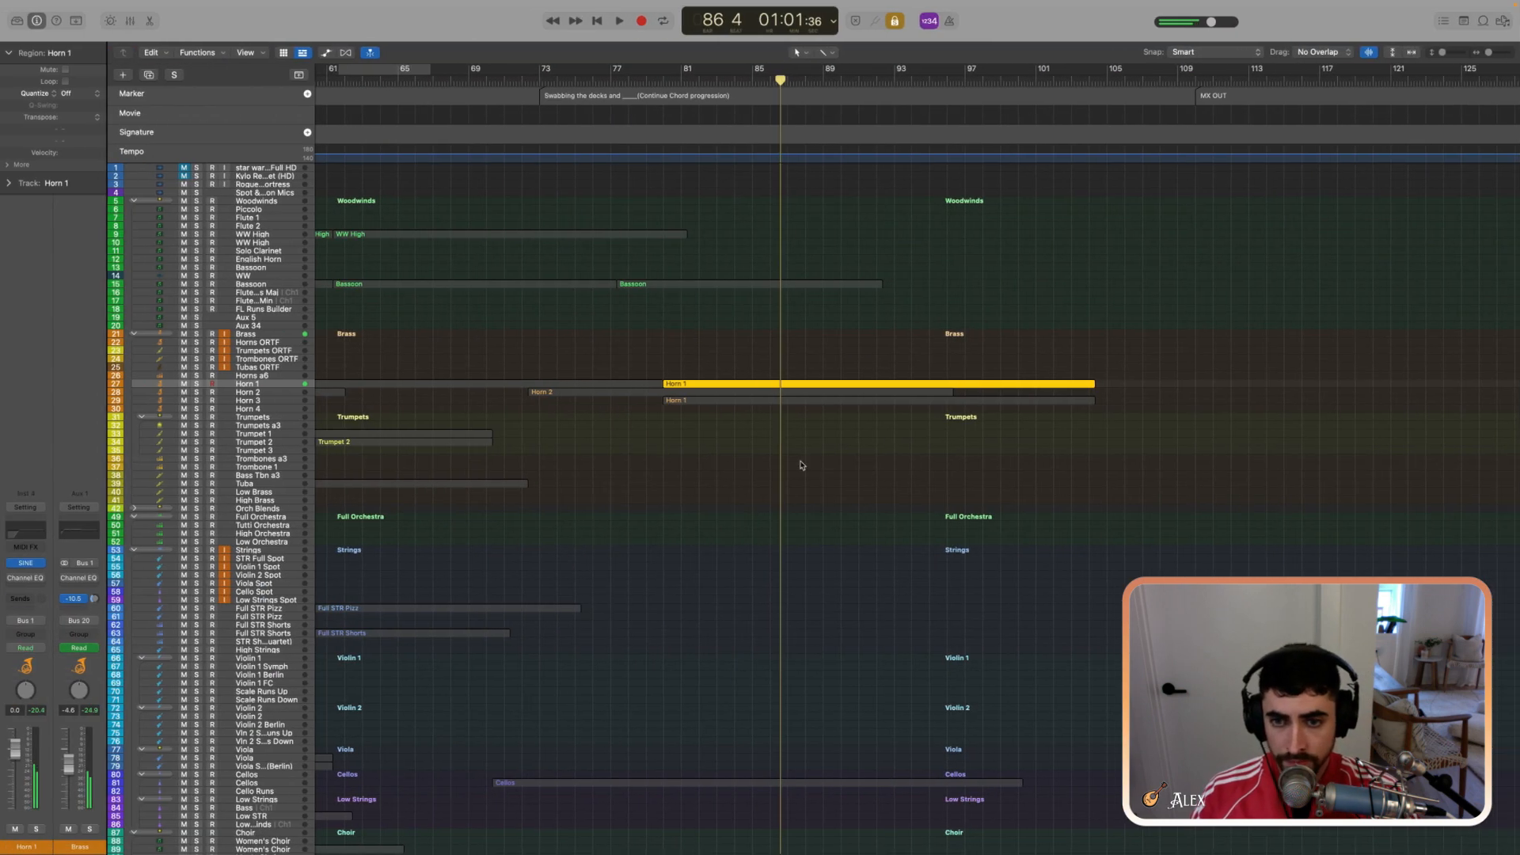
left_click_drag(833, 495, 578, 353)
key("space")
left_click(527, 81)
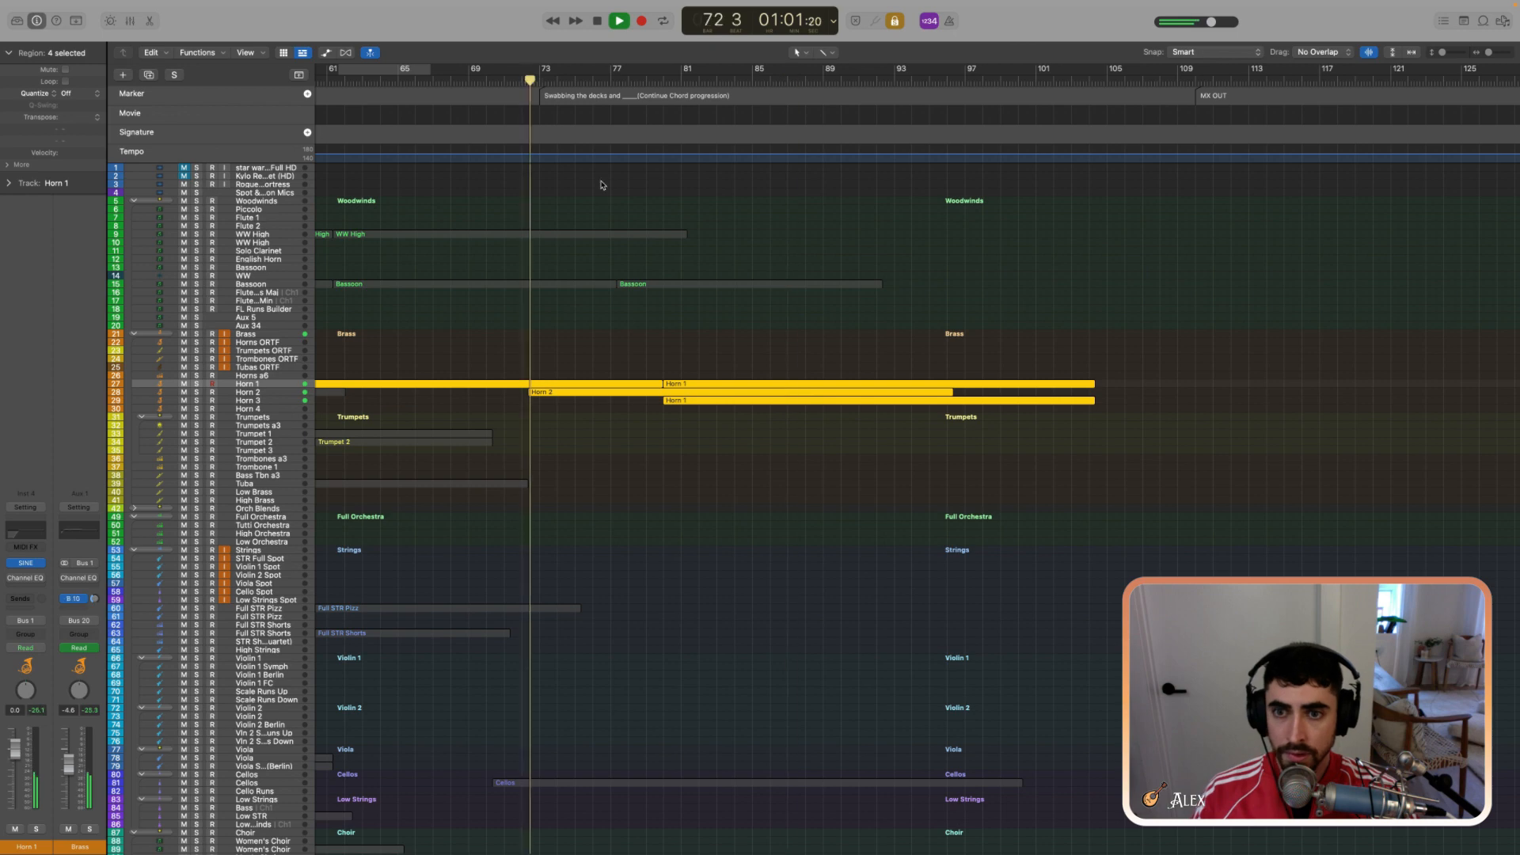
key("ctrl+Right")
scroll(600, 433, "left", 12)
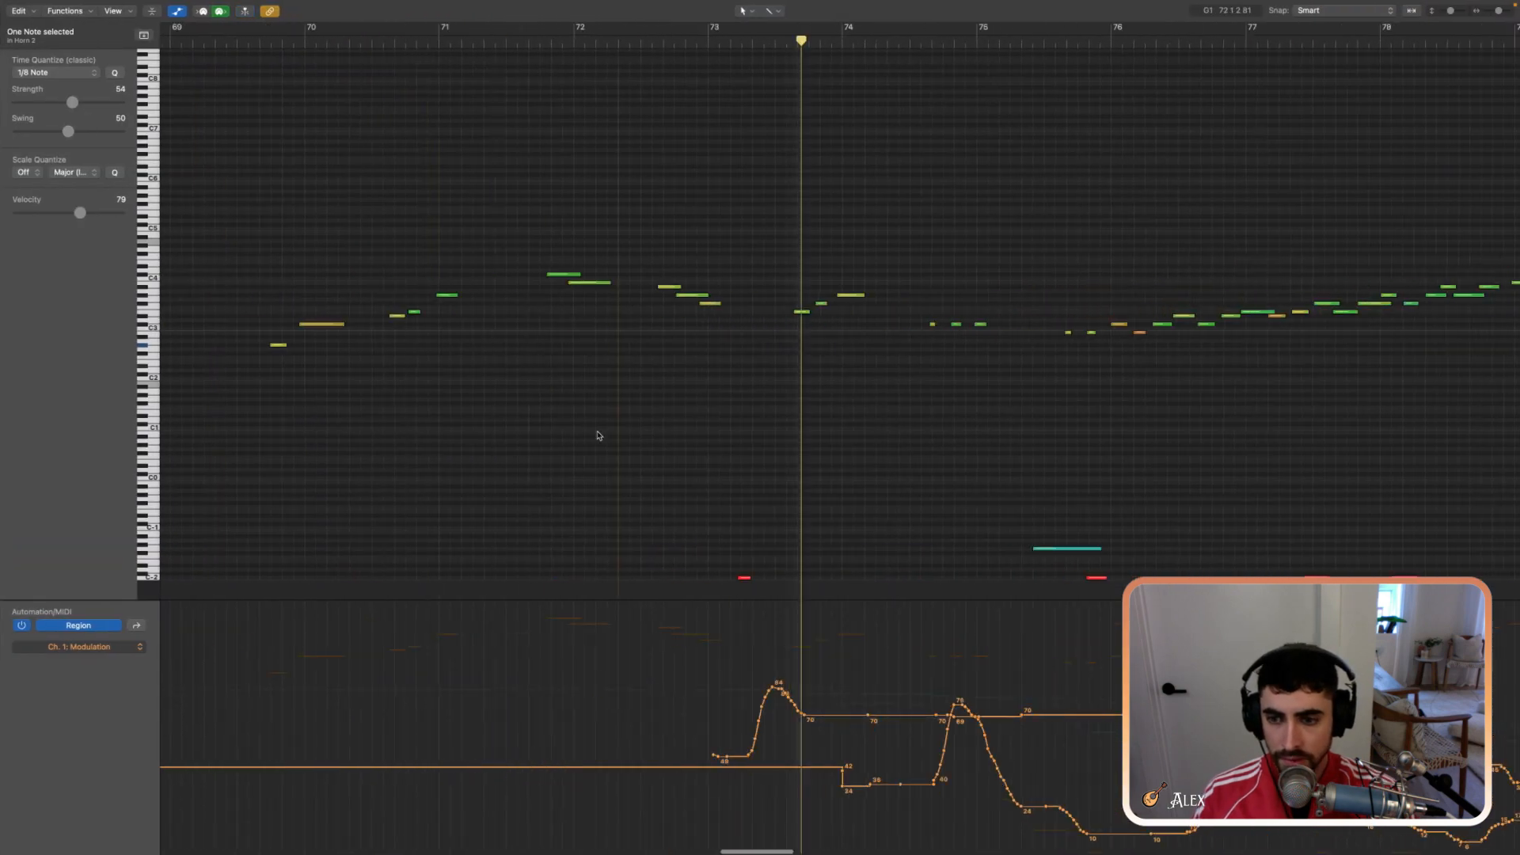
scroll(541, 428, "left", 7)
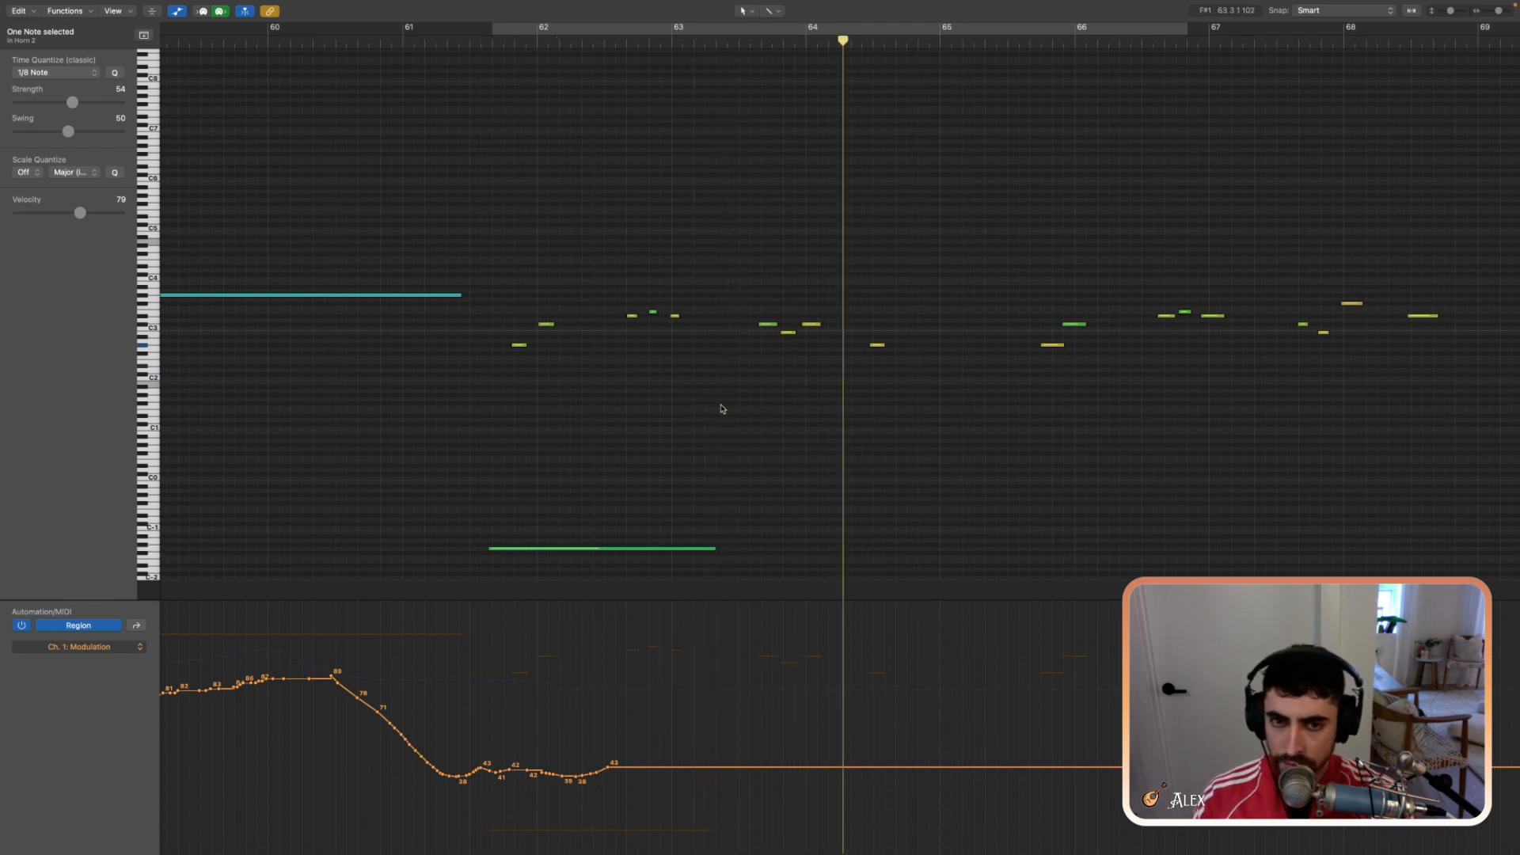
scroll(701, 408, "right", 3)
scroll(705, 392, "right", 1)
key("ctrl+Left")
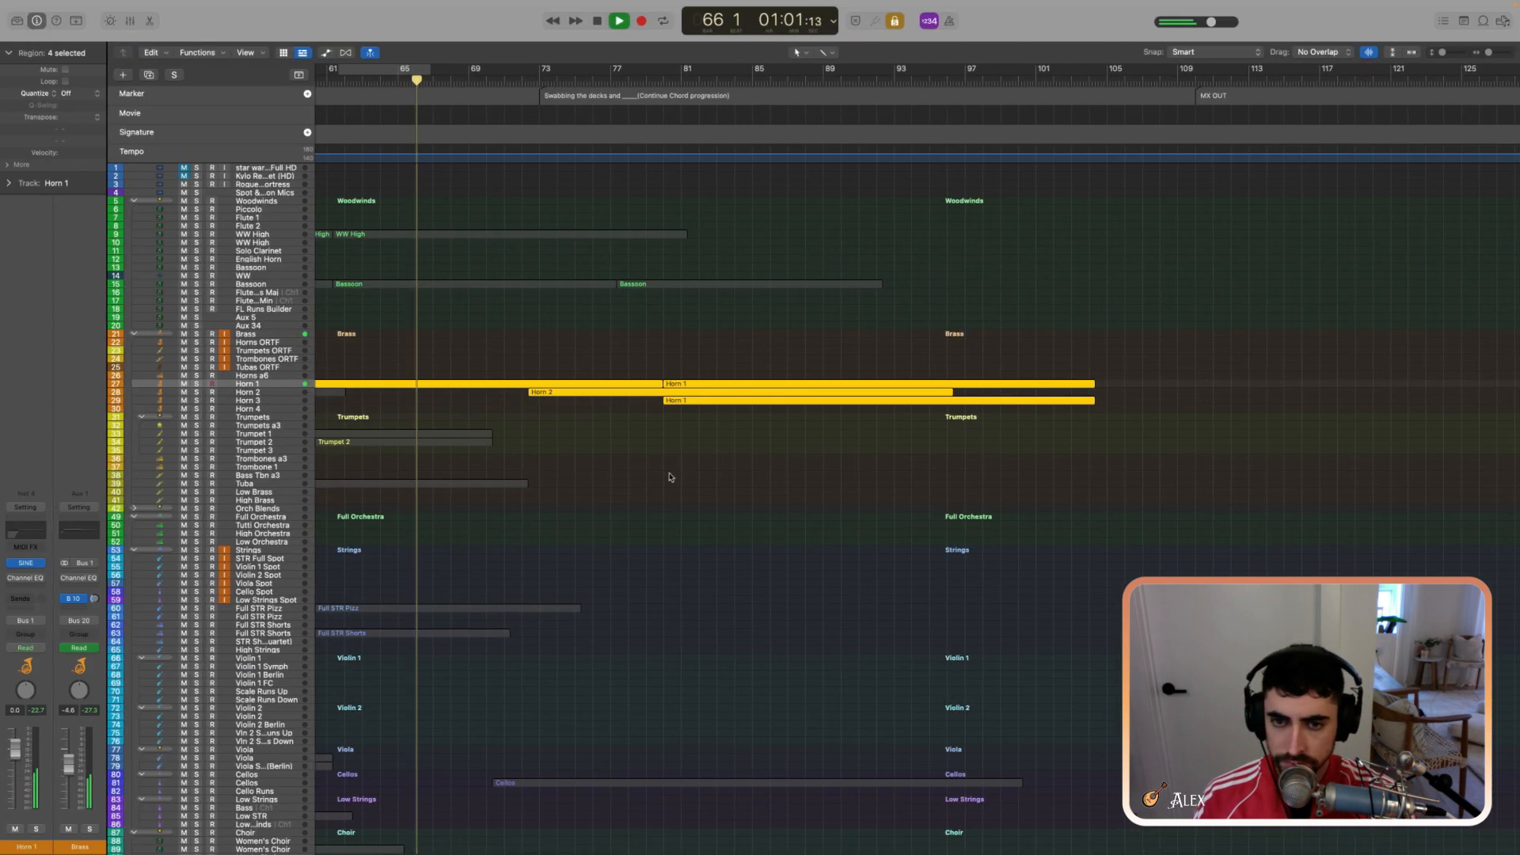
- Turn off solo mode and place the playhead near bar 75 in the arrangement
left_click(895, 21)
left_click(878, 361)
scroll(877, 361, "right", 1)
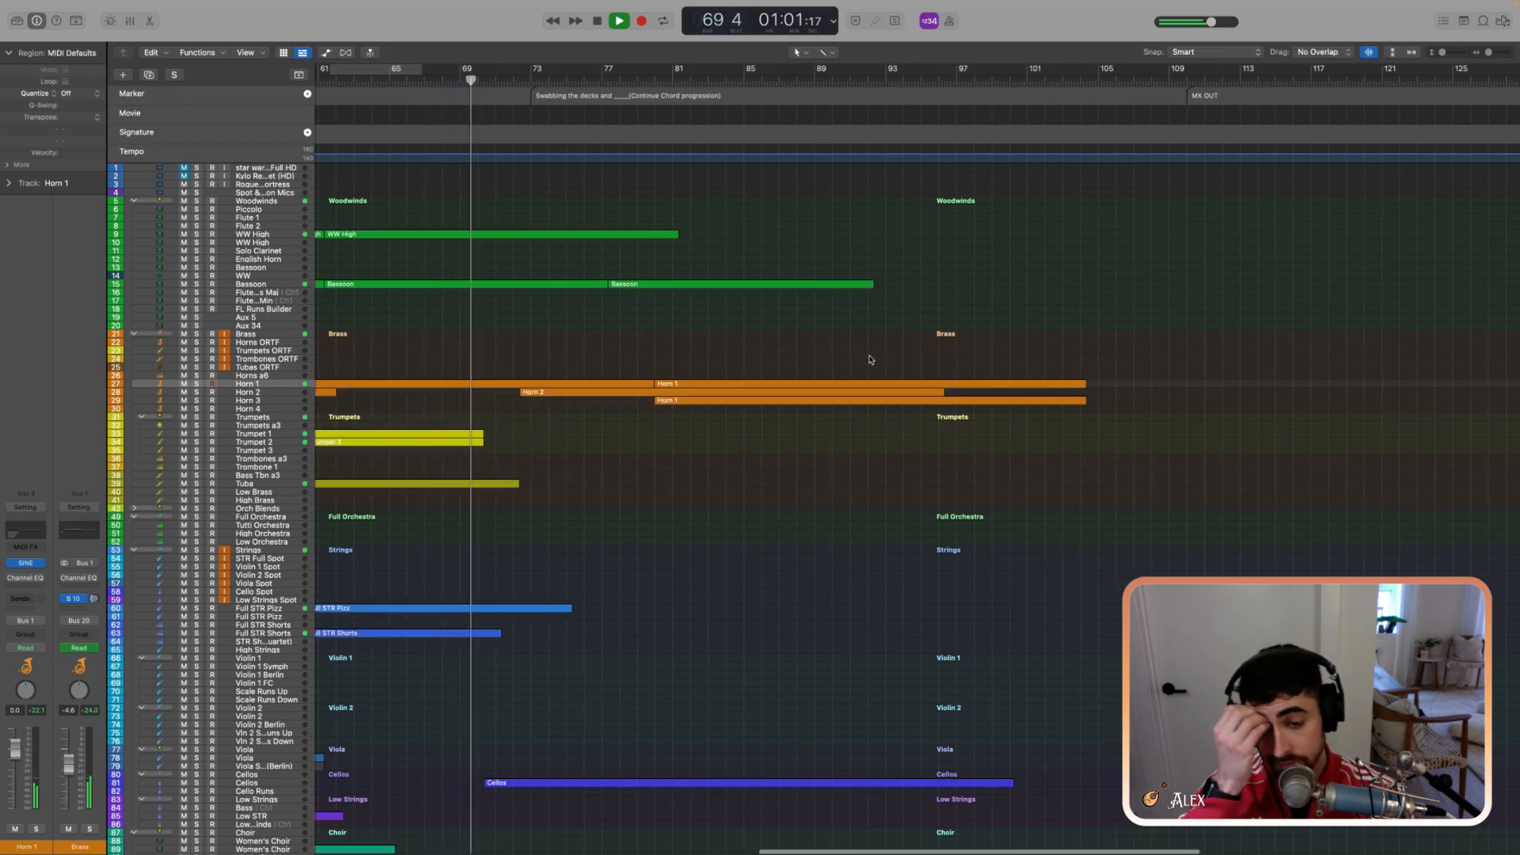
scroll(868, 360, "left", 1)
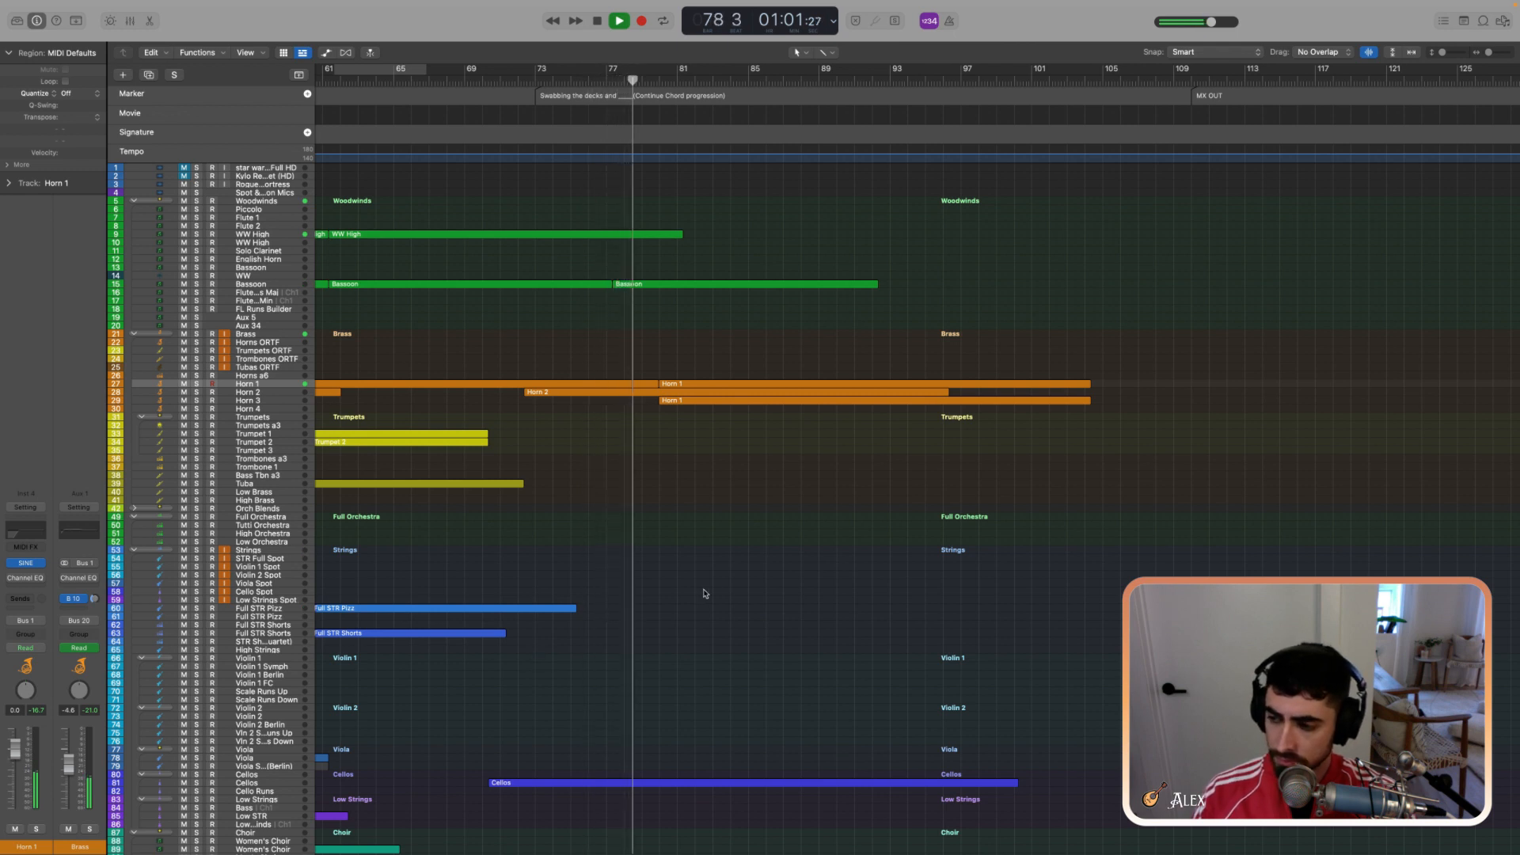
scroll(703, 590, "right", 1)
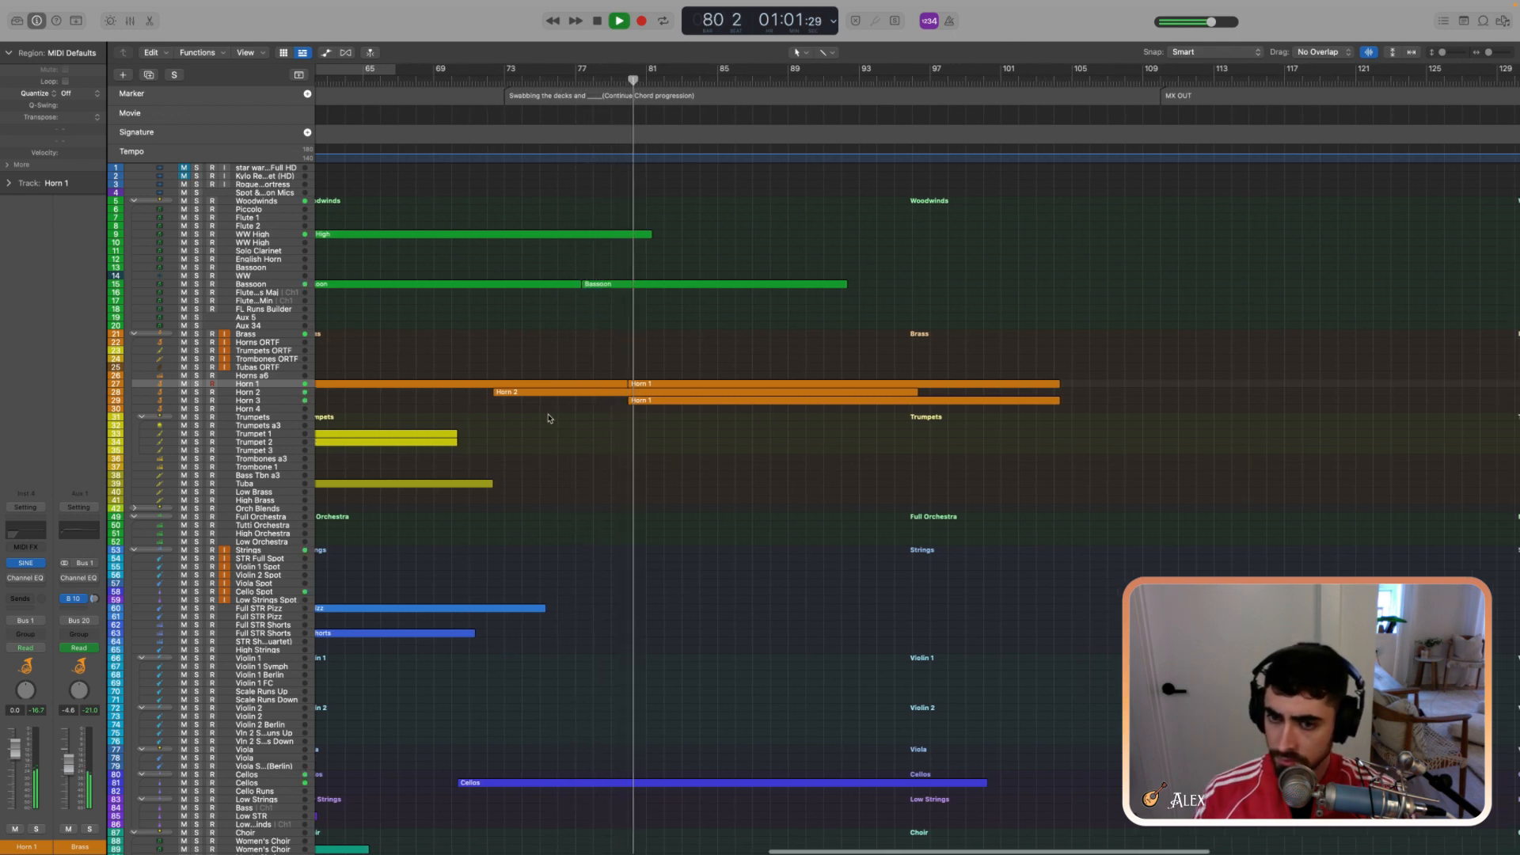
scroll(803, 438, "left", 3)
scroll(852, 208, "left", 3)
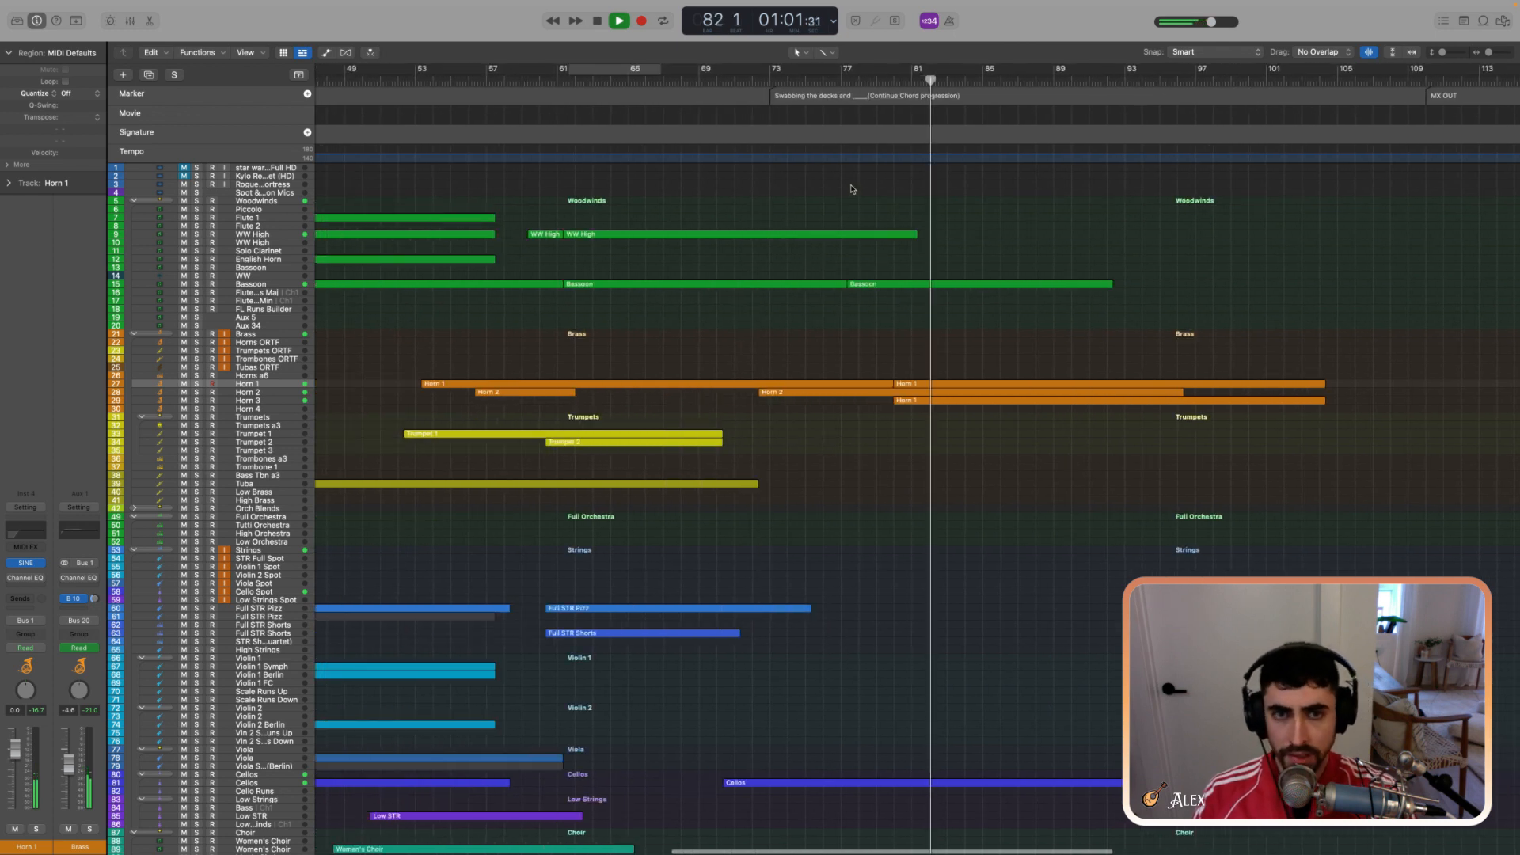
left_click(810, 84)
left_click(775, 83)
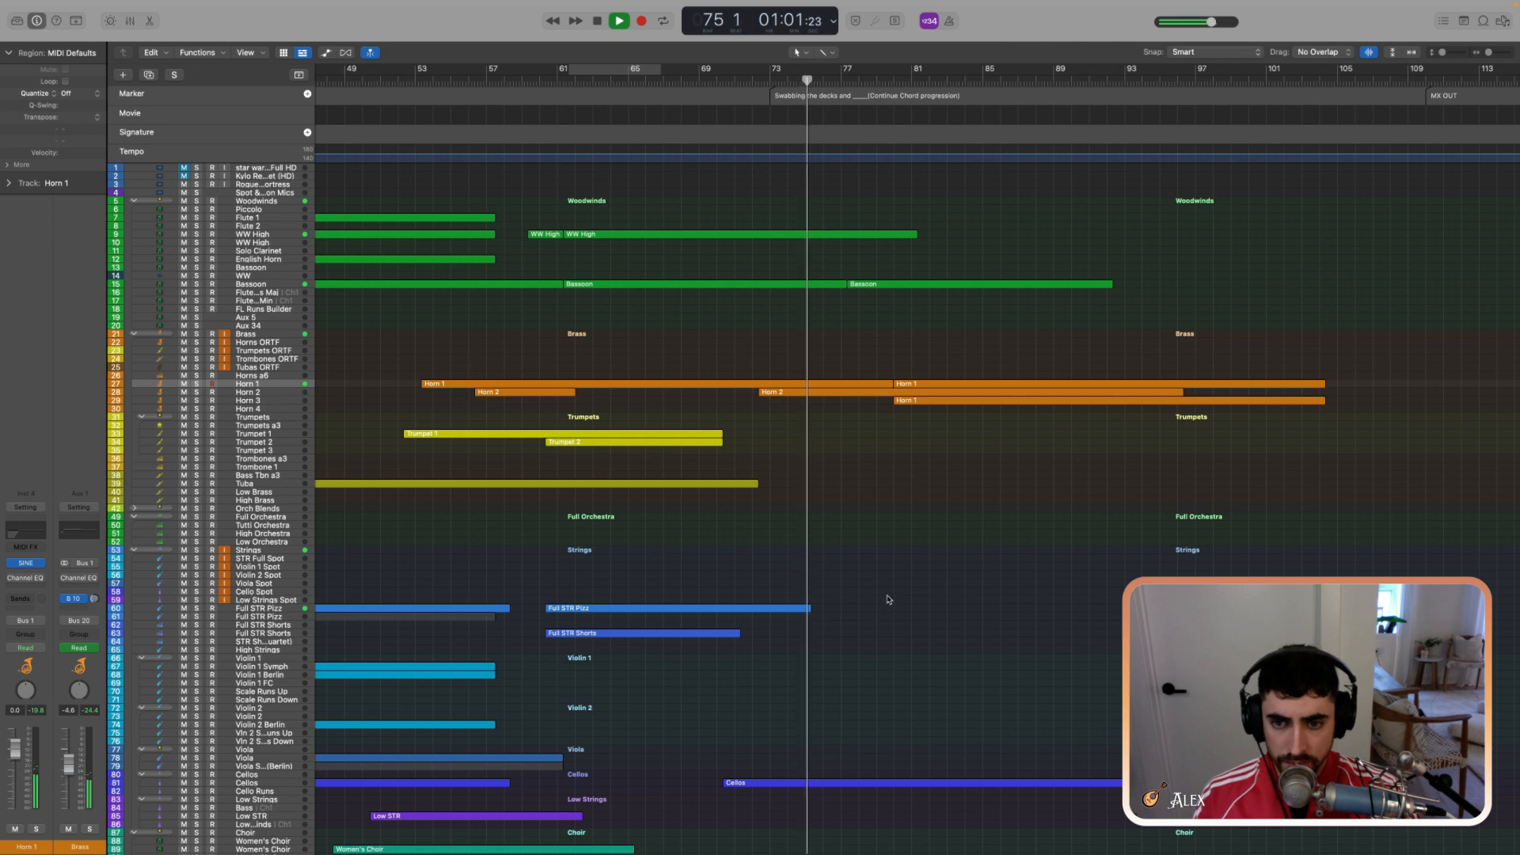
scroll(887, 602, "left", 4)
scroll(1021, 552, "right", 3)
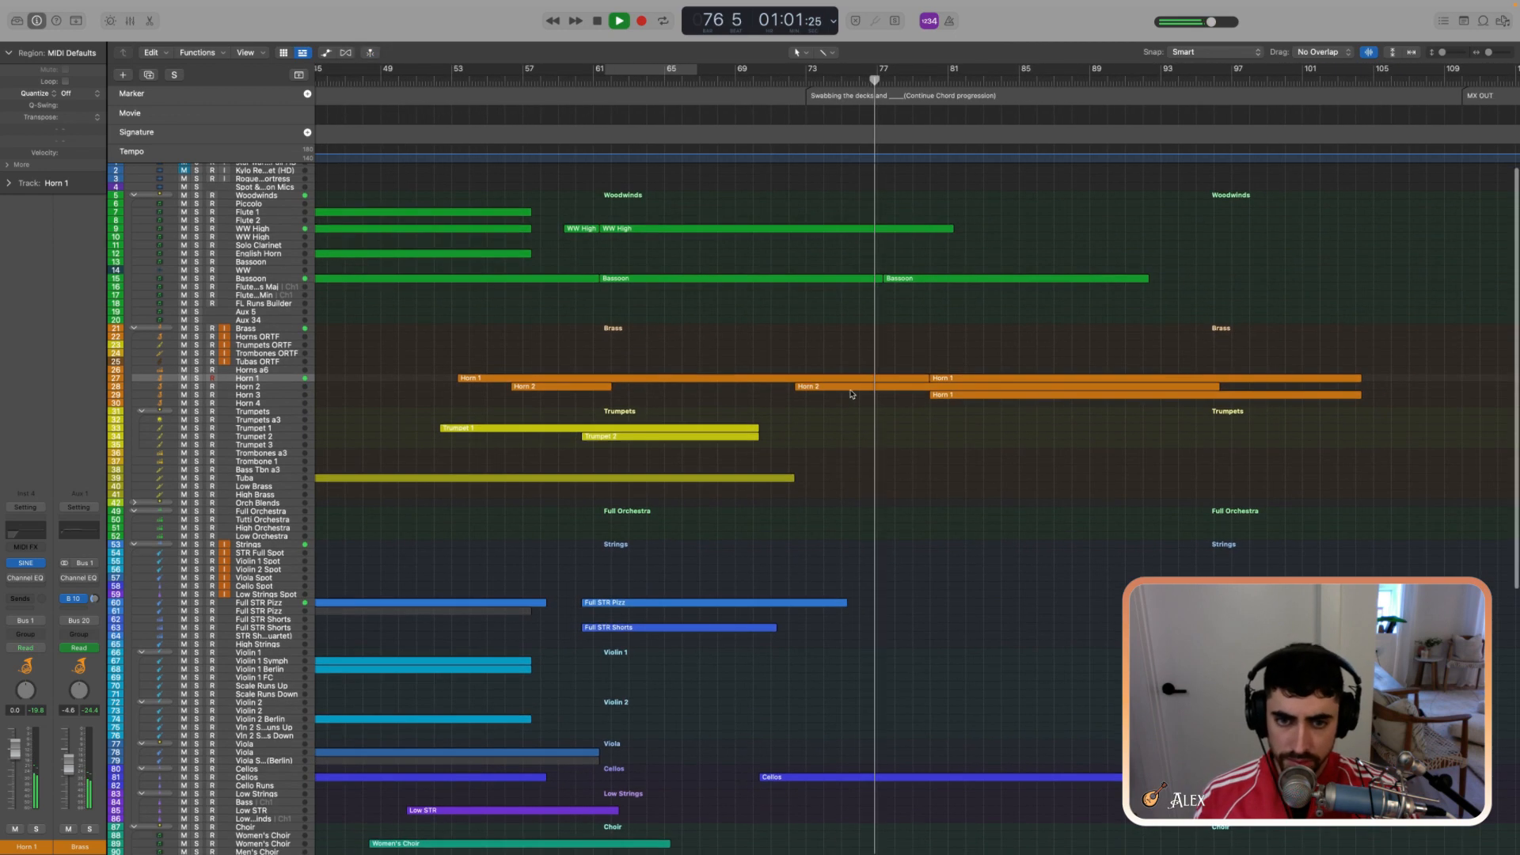
- Open the Horn 1 region in the piano roll and inspect its notes around bars 75 to 78
double_click(859, 378)
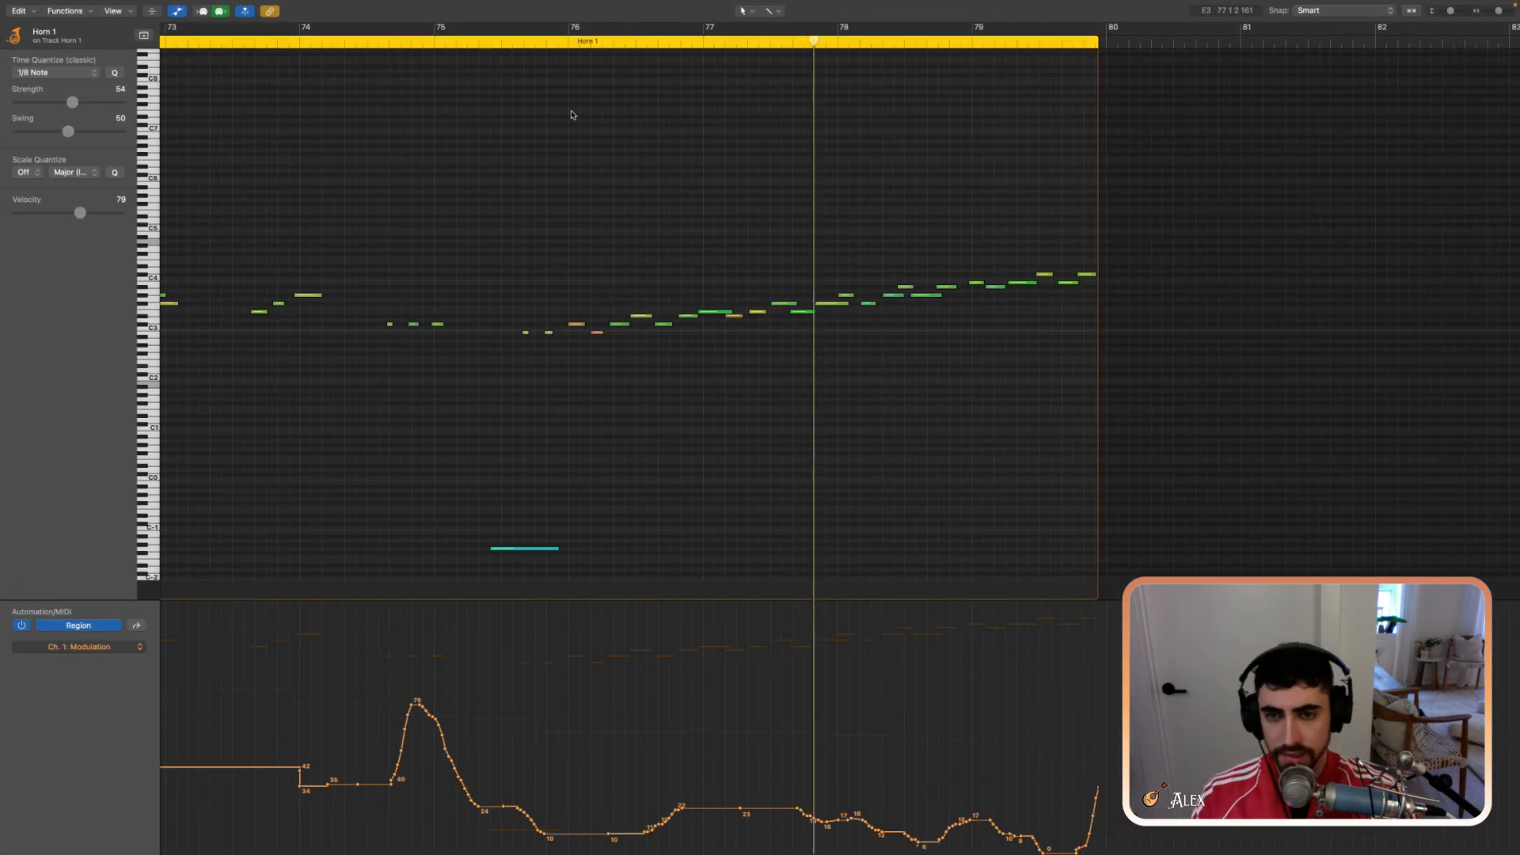
left_click(508, 43)
left_click(593, 333)
key("super+Right")
key("super+Right")
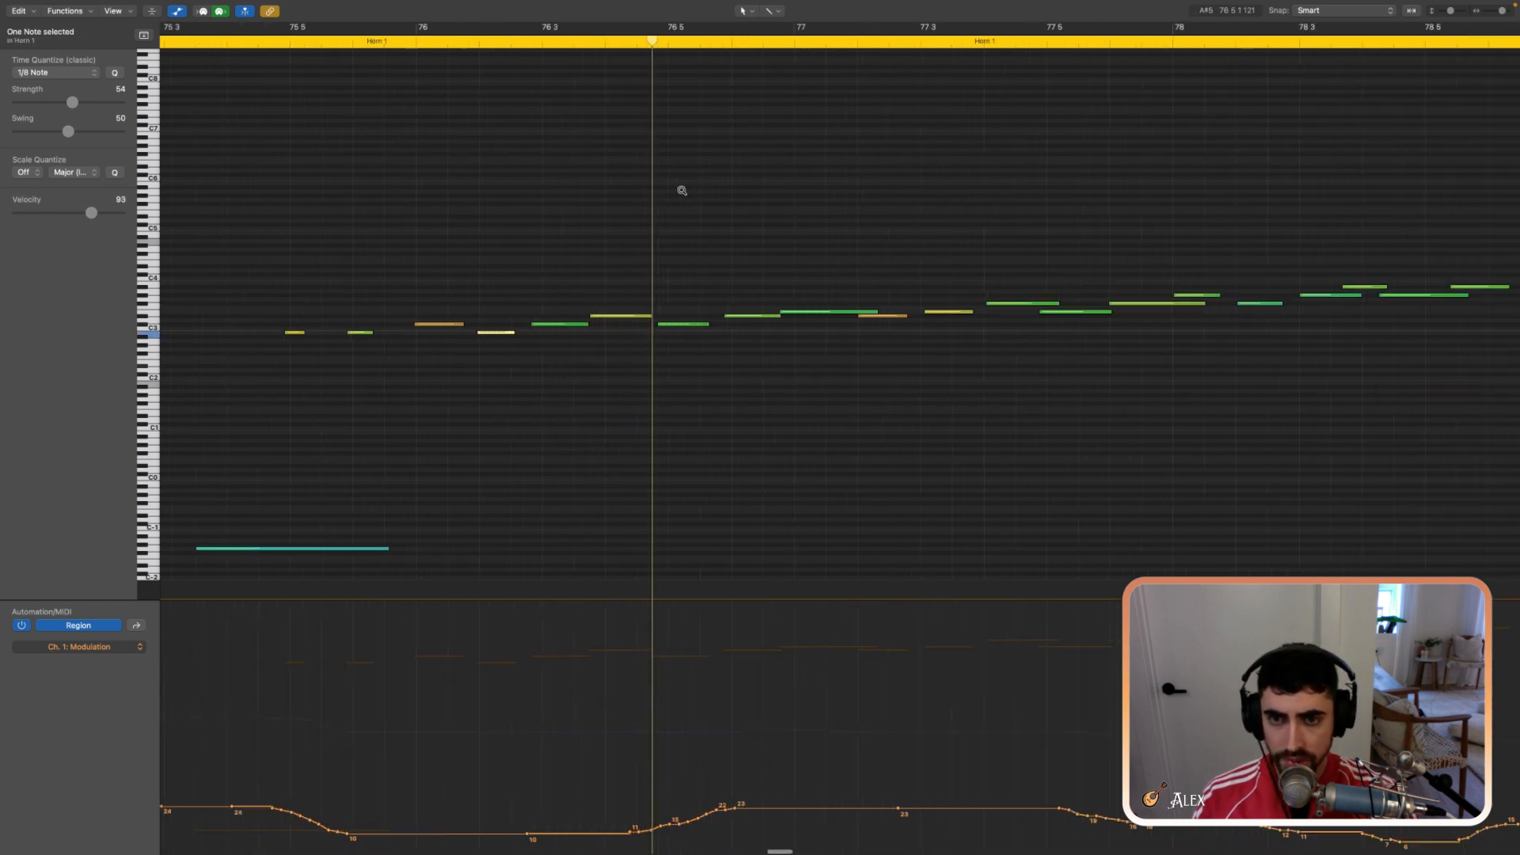
left_click(319, 42)
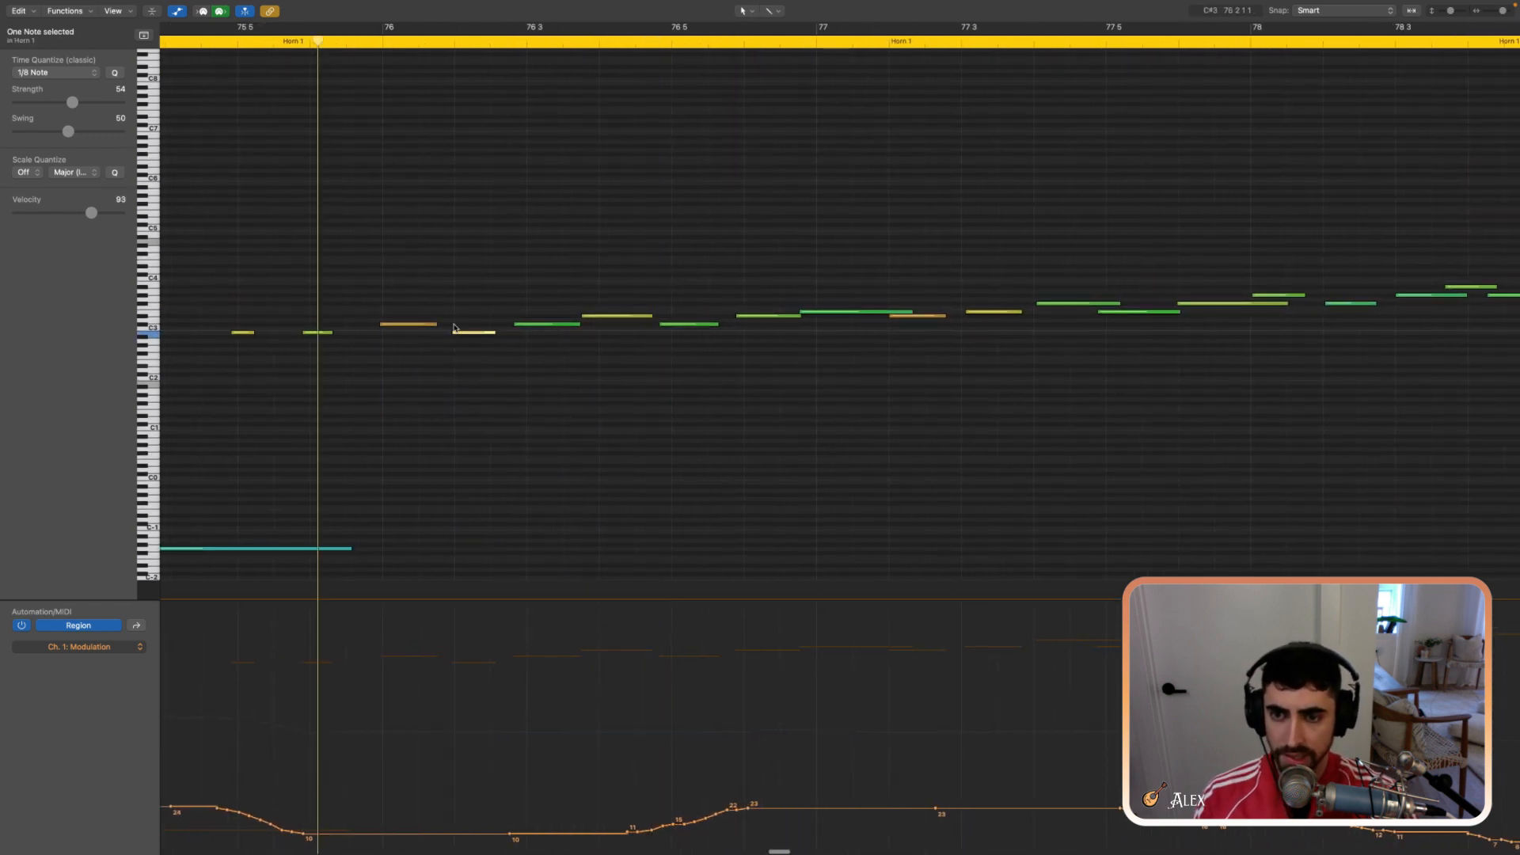
key("super+Left")
key("super+Left")
key("super+Left")
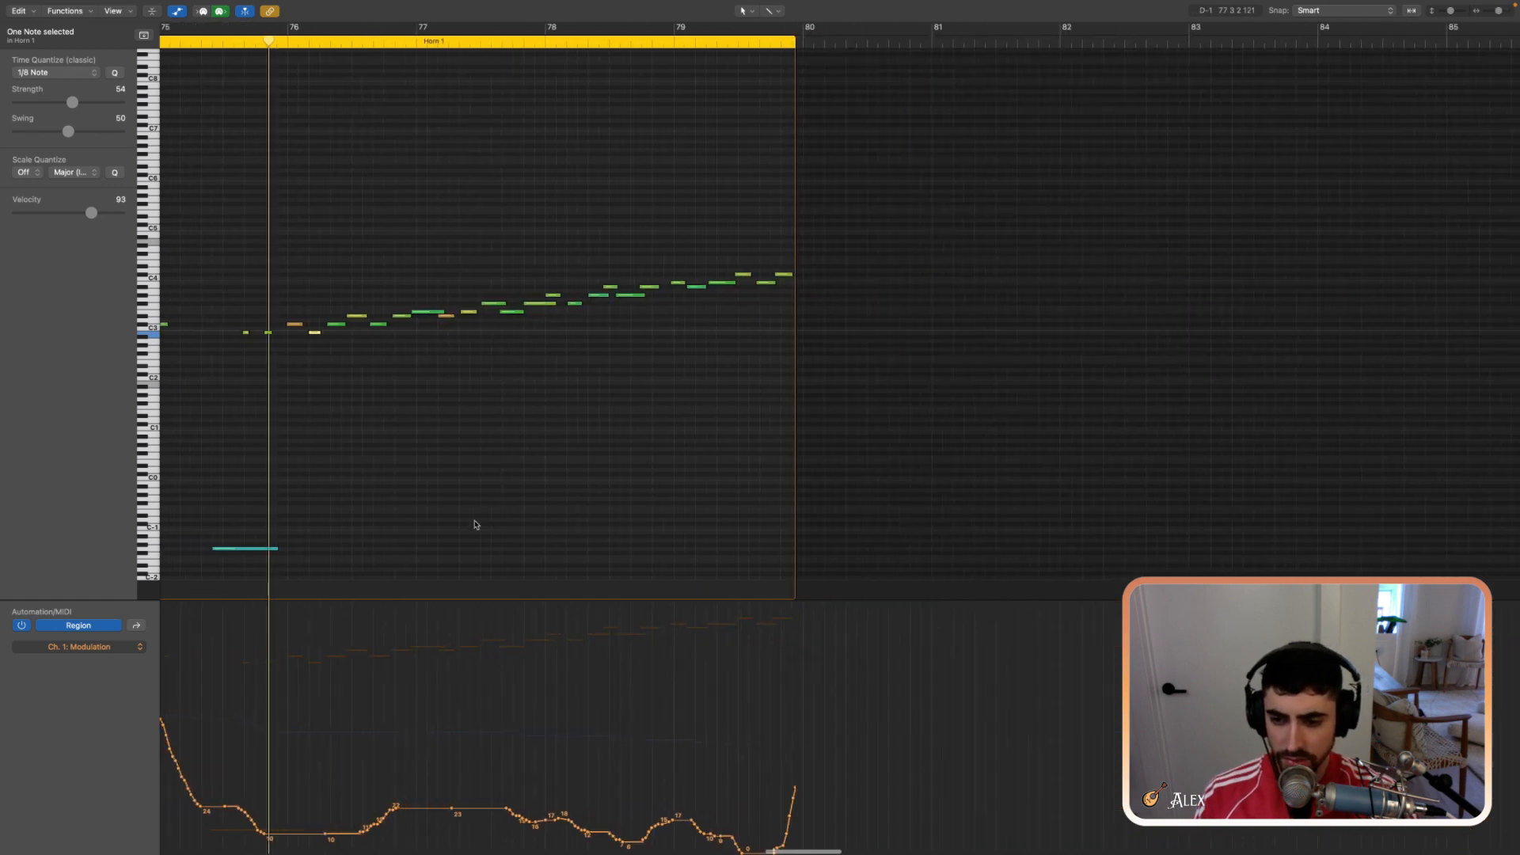
- Switch the automation lane below the notes to show Expression and play the passage
left_click(142, 631)
scroll(366, 654, "left", 5)
left_click_drag(295, 693, 1060, 679)
scroll(677, 170, "left", 1)
key("space")
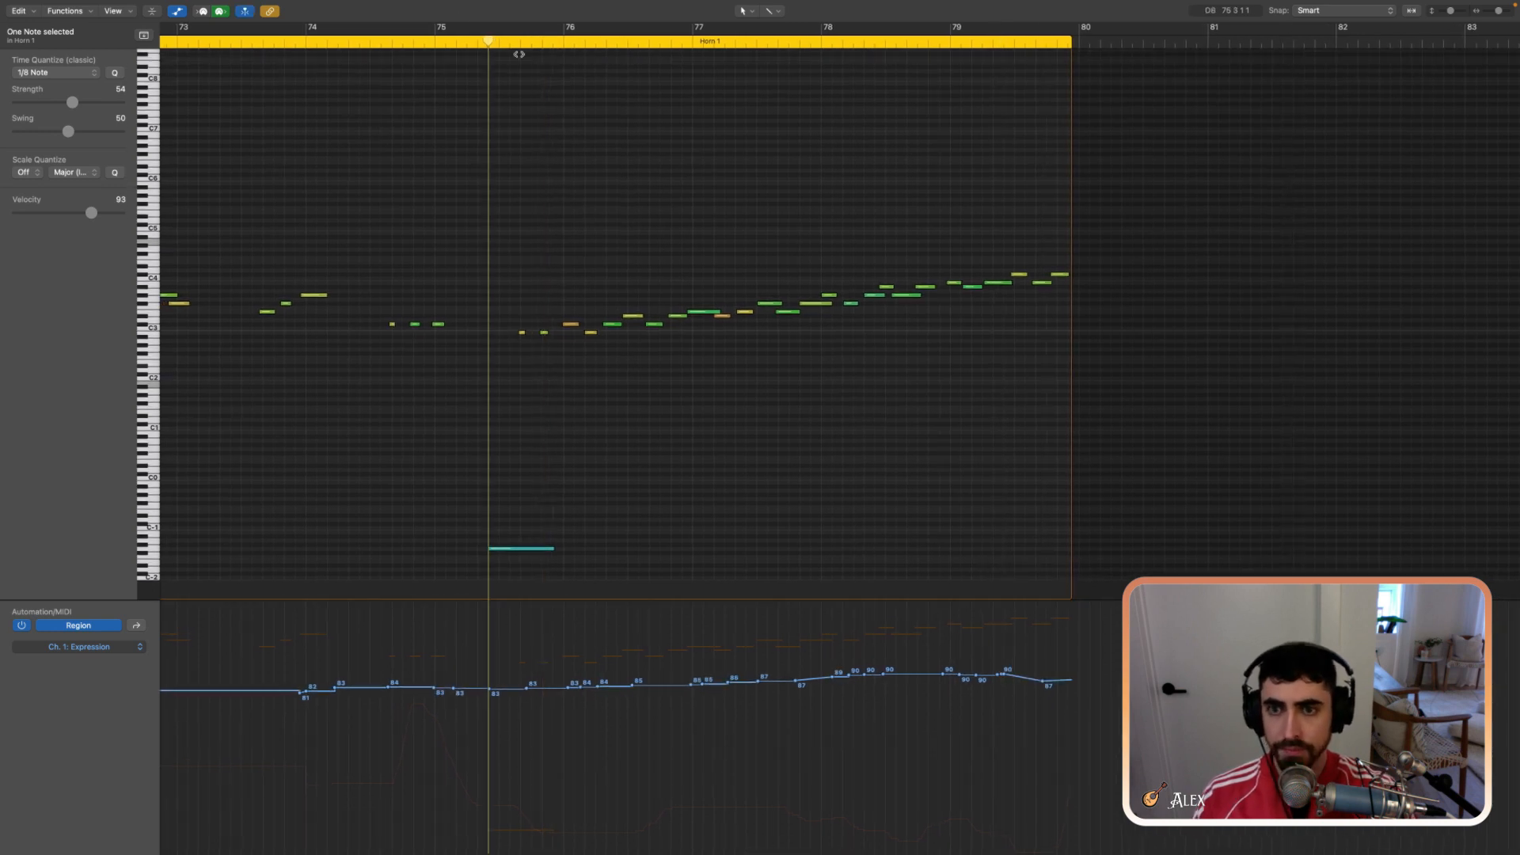
- Select and audition individual Horn 1 notes in bars 75 to 77 during playback
left_click_drag(597, 290, 585, 355)
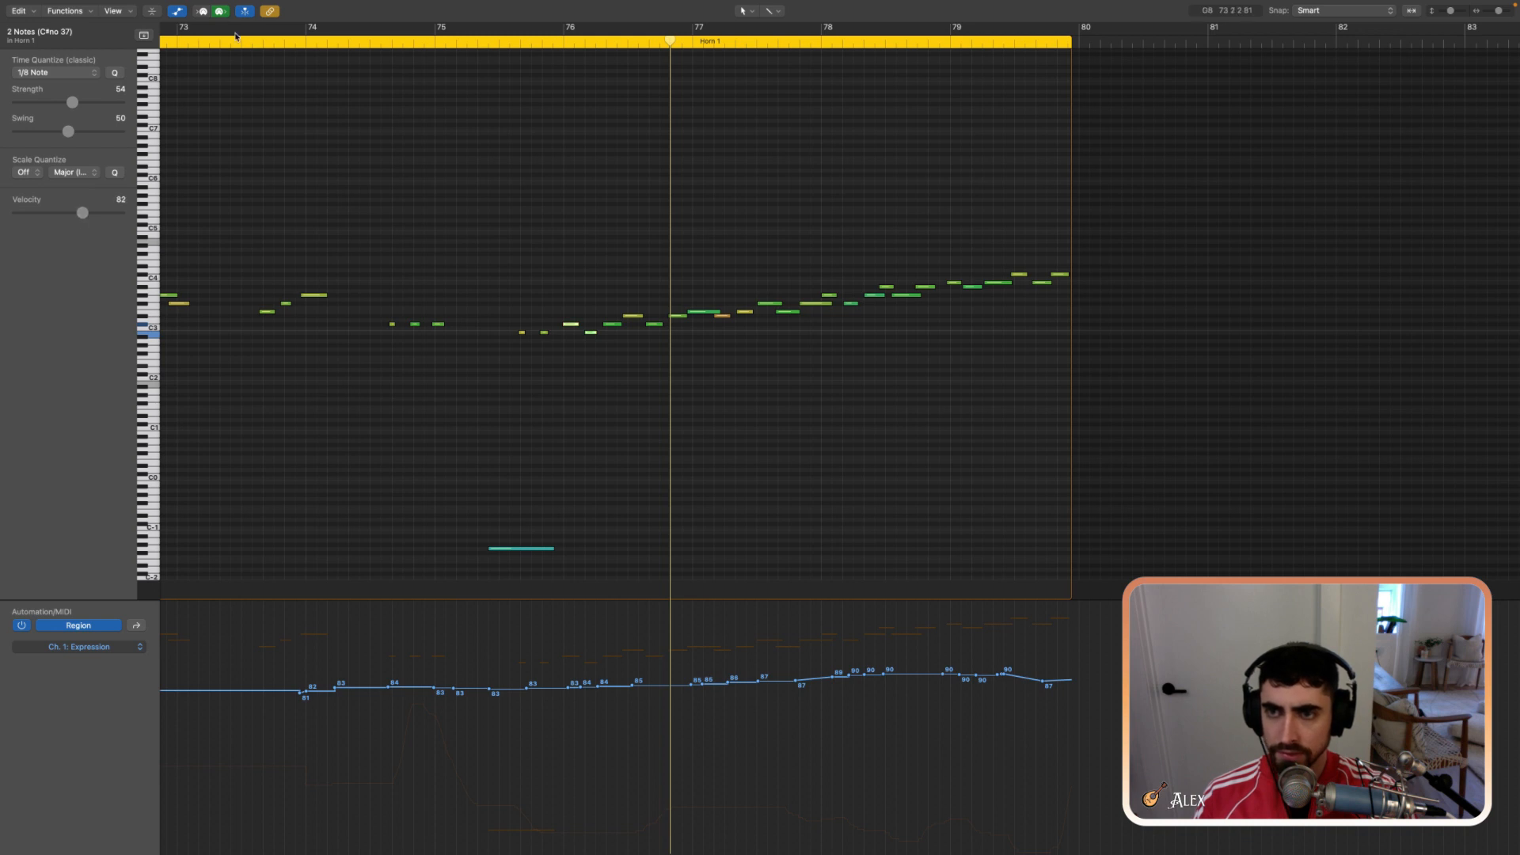
left_click(417, 51)
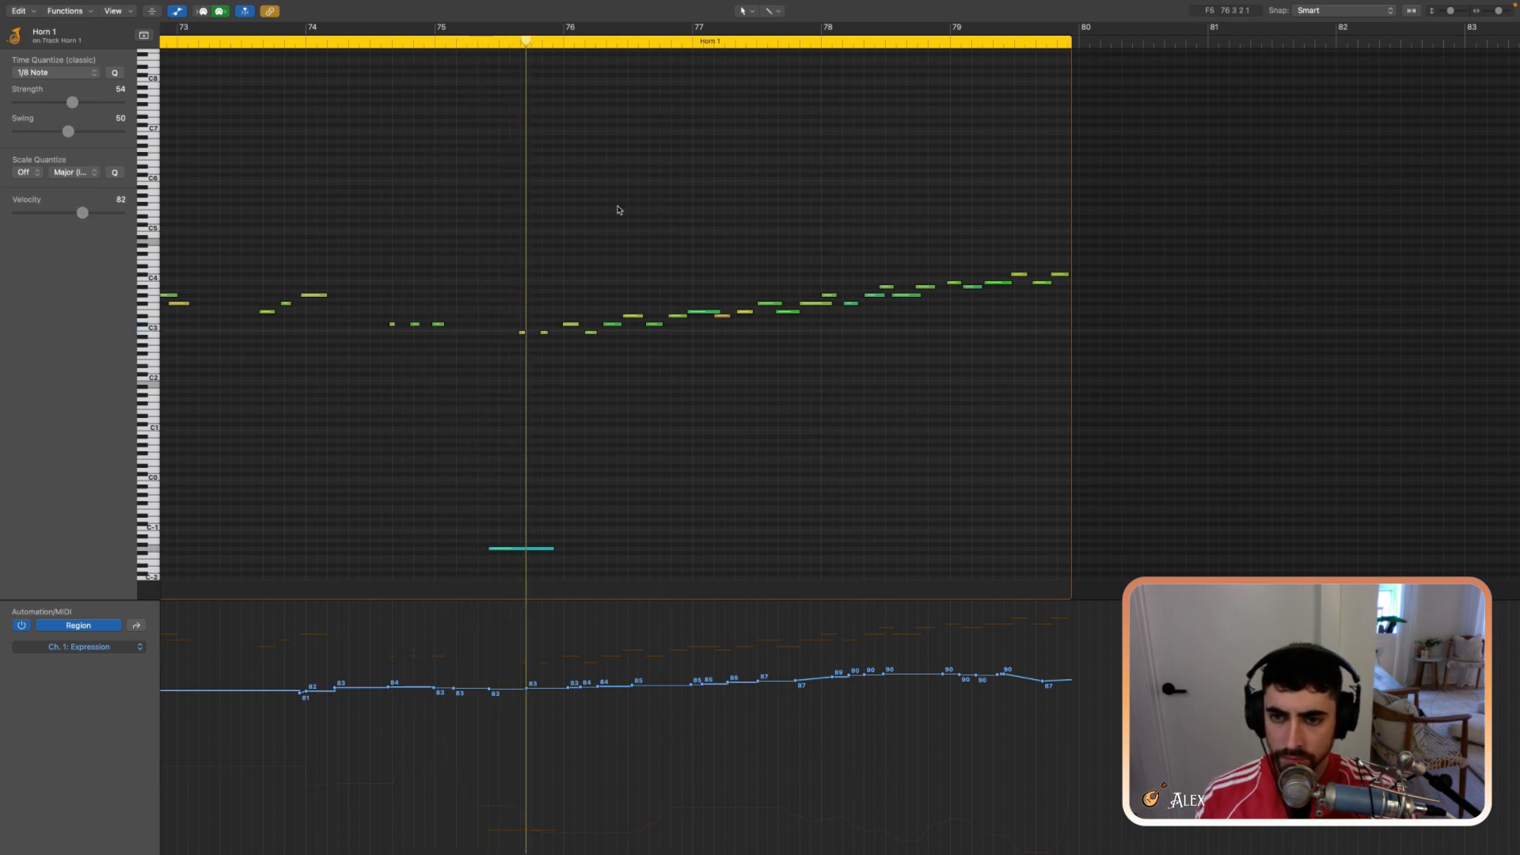
left_click(726, 316)
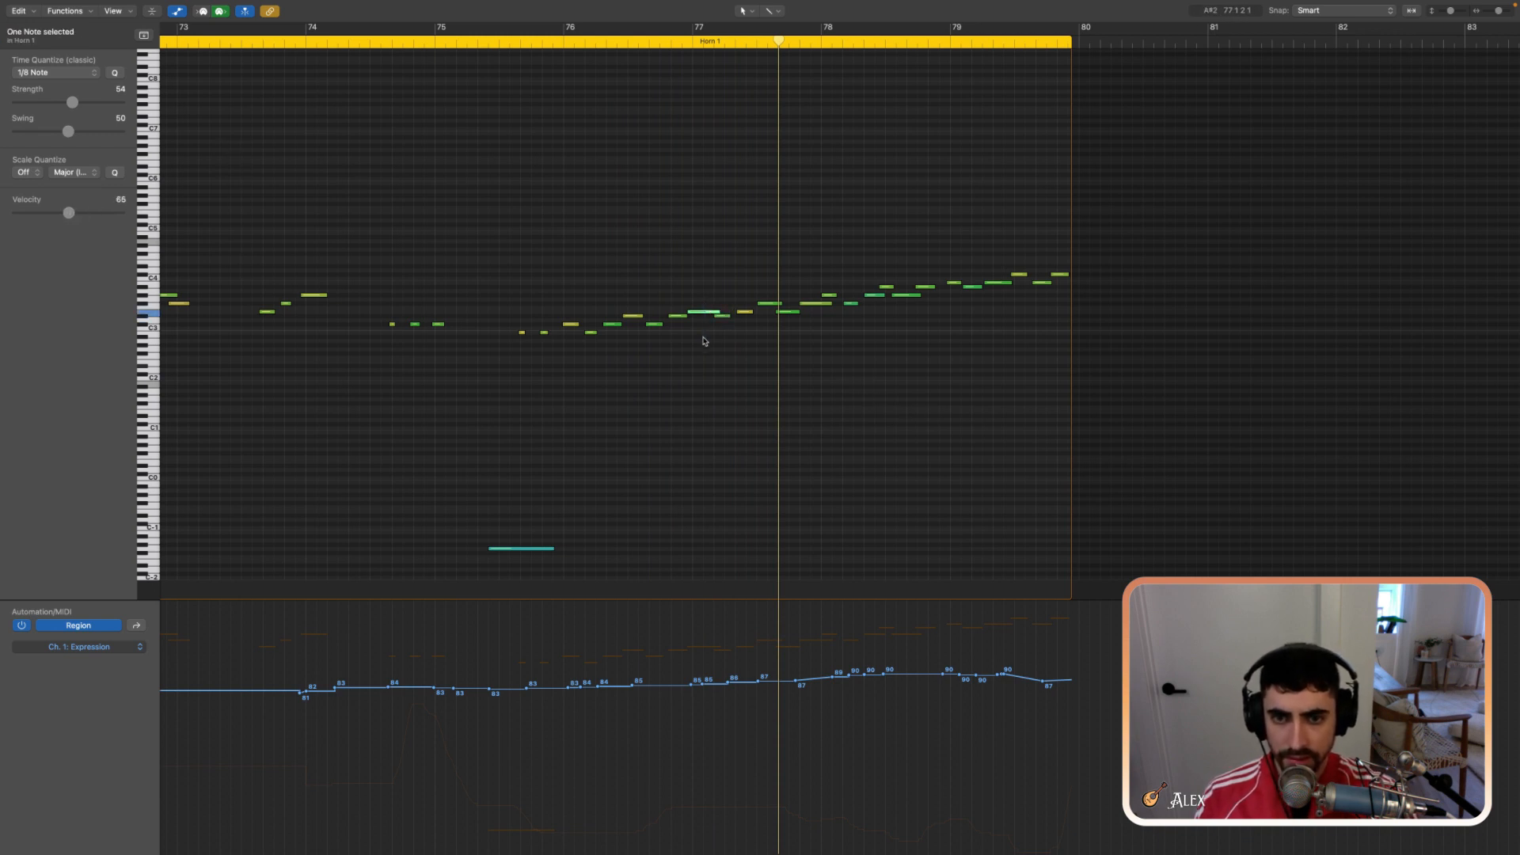
left_click(485, 46)
key("space")
scroll(734, 449, "right", 1)
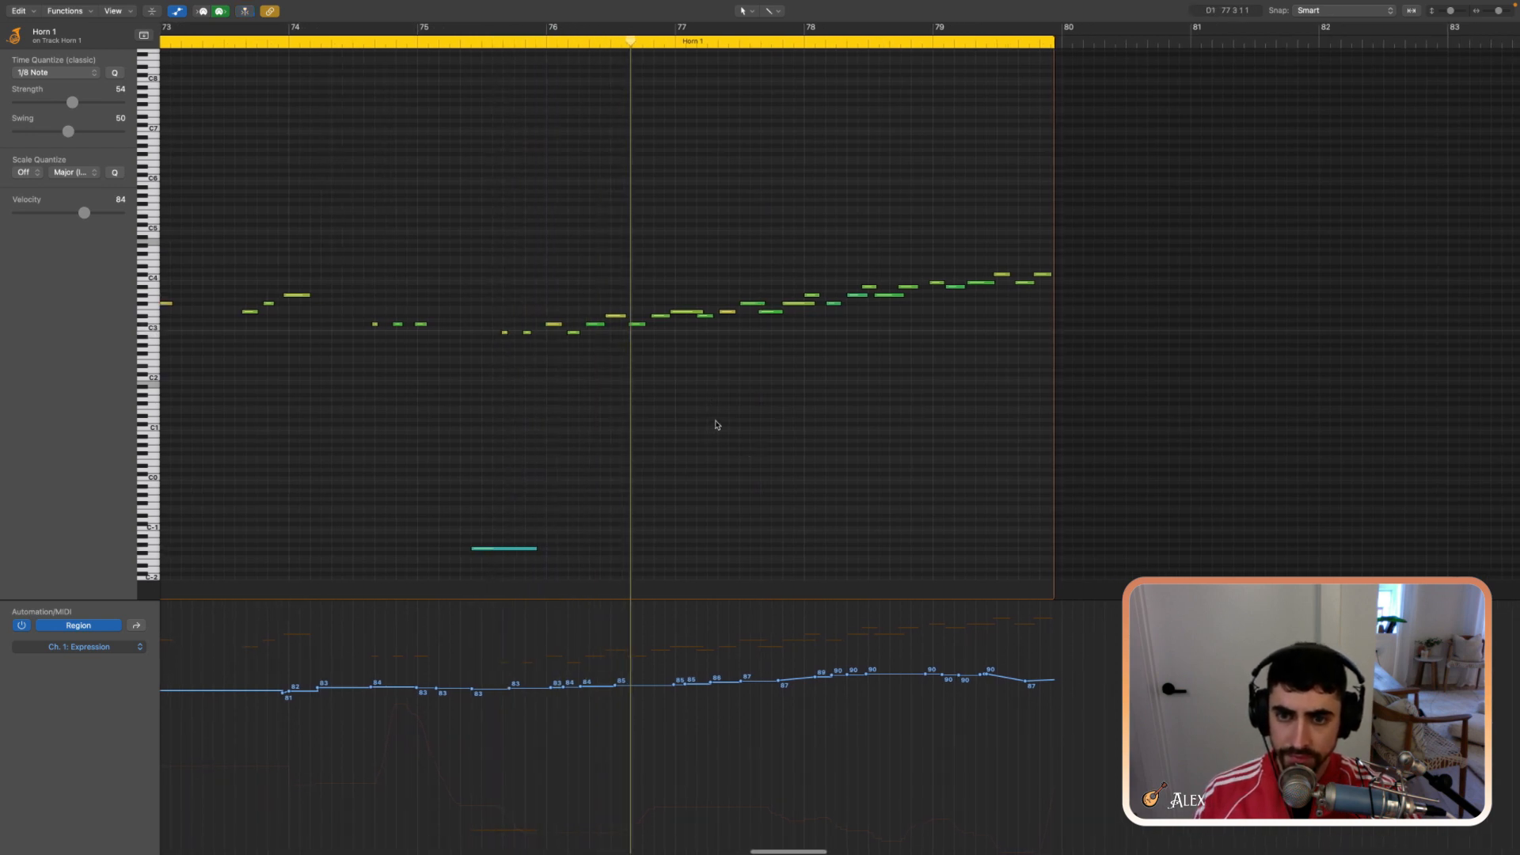
scroll(717, 425, "left", 1)
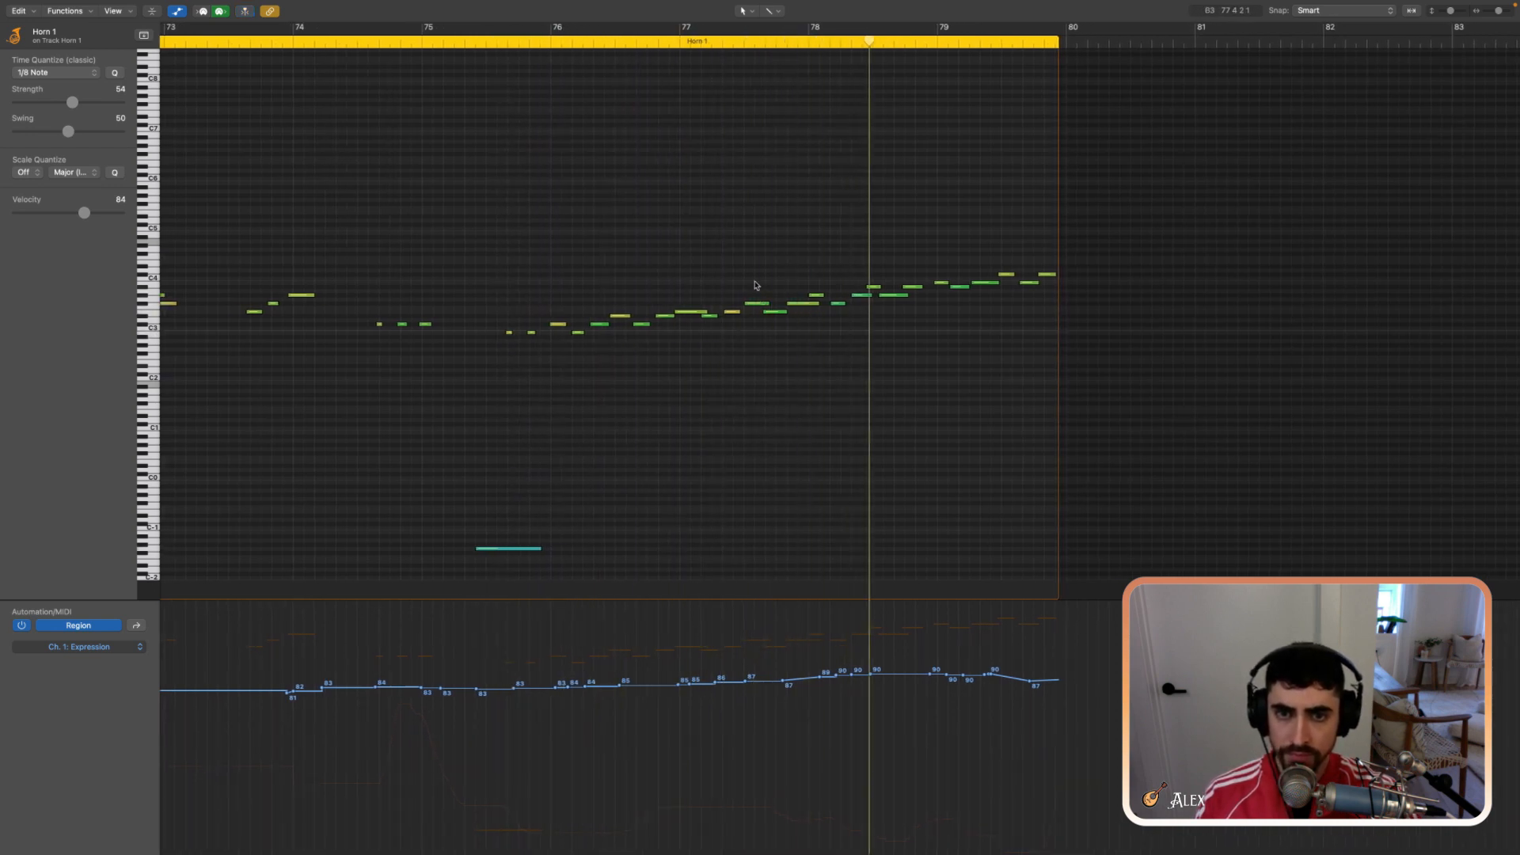
- Raise the velocity of a Horn 1 note in bar 77 to 99
left_click_drag(737, 294, 729, 333)
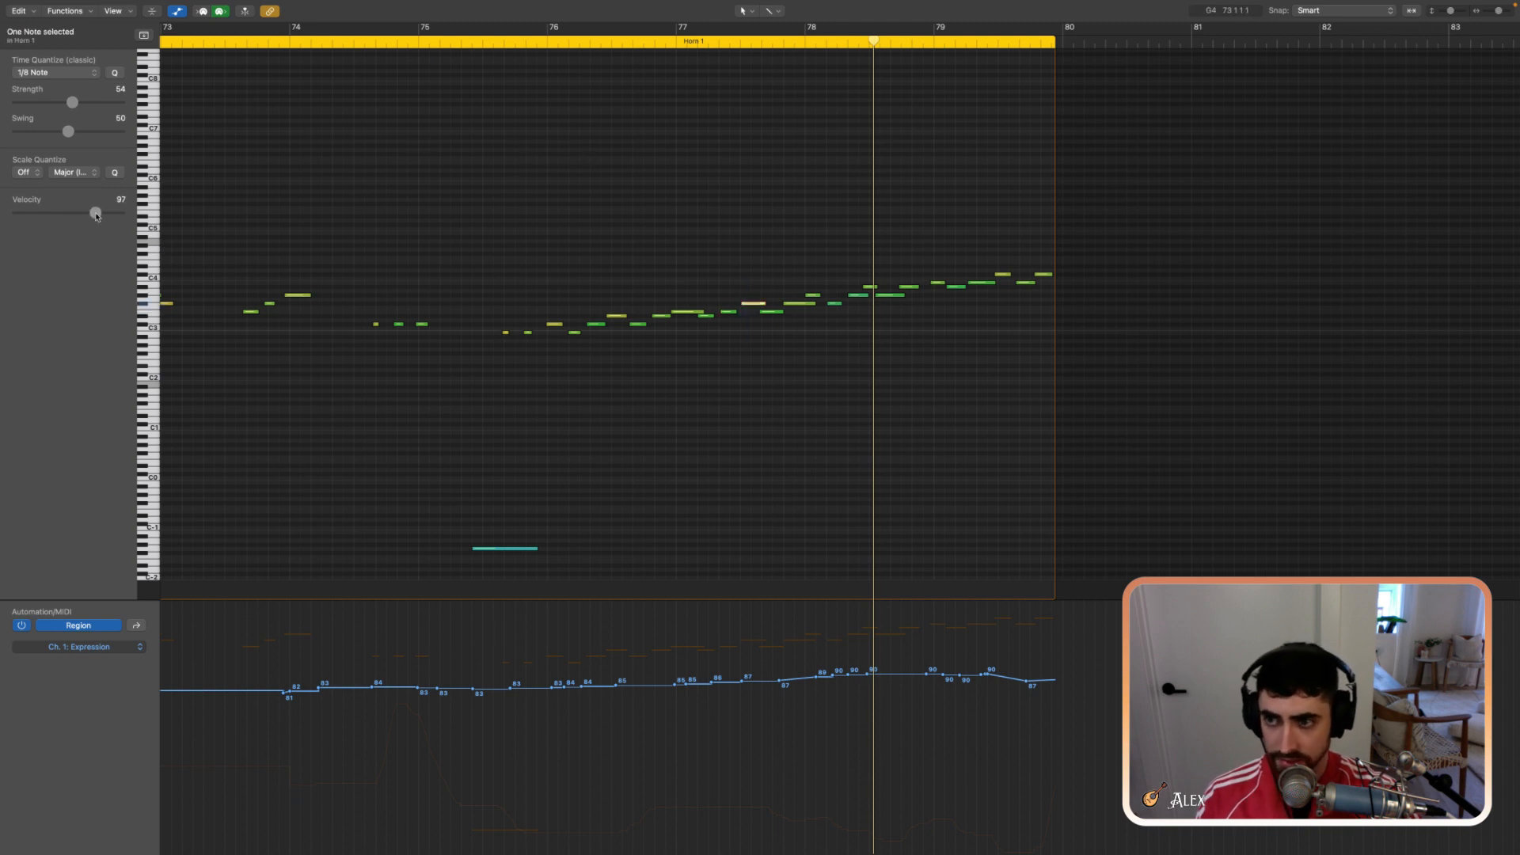
left_click(652, 48)
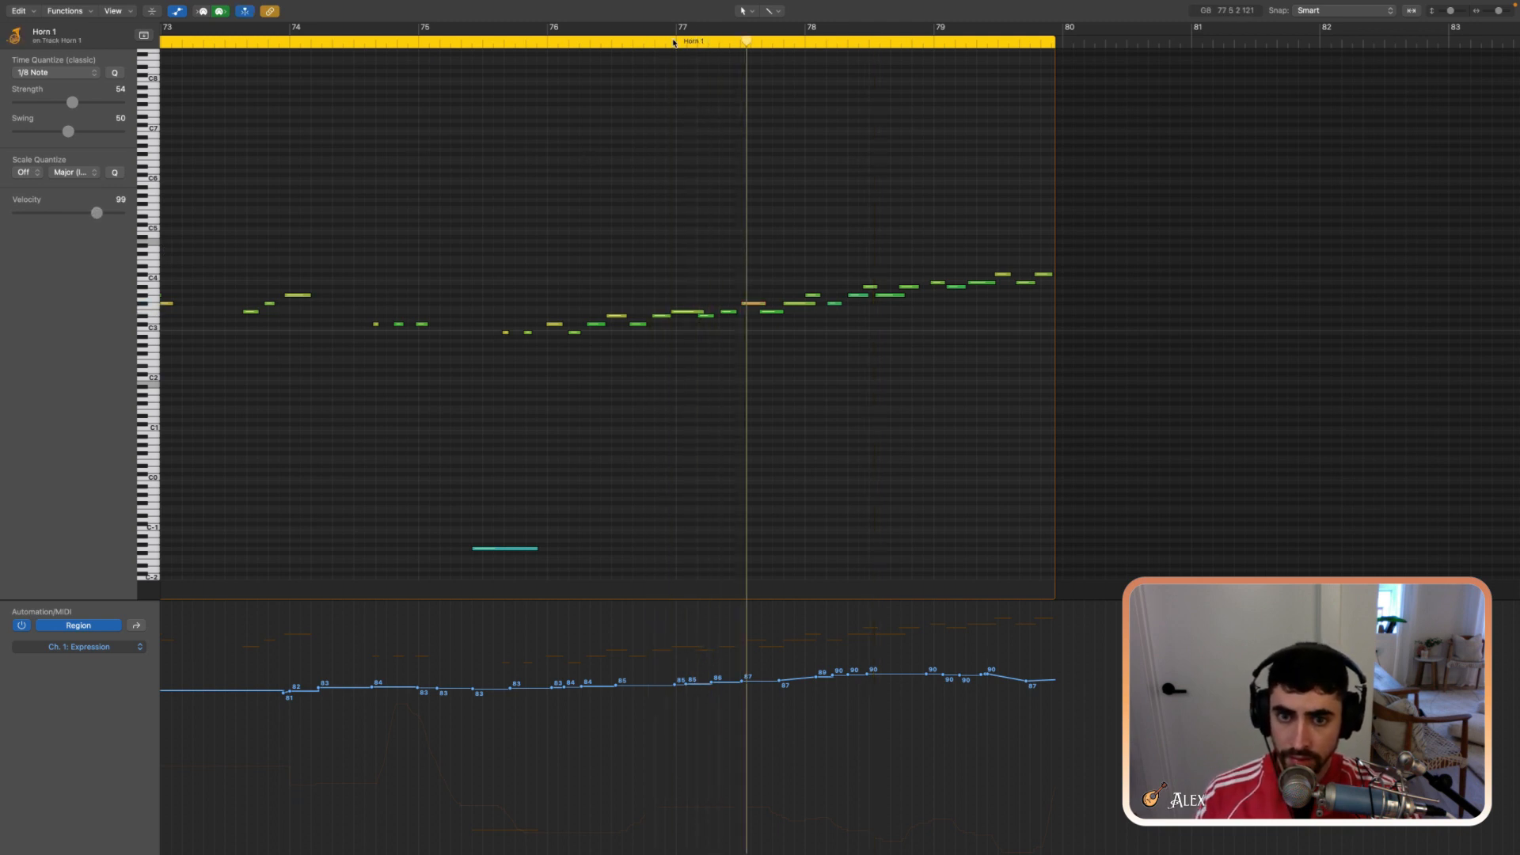
left_click(753, 303)
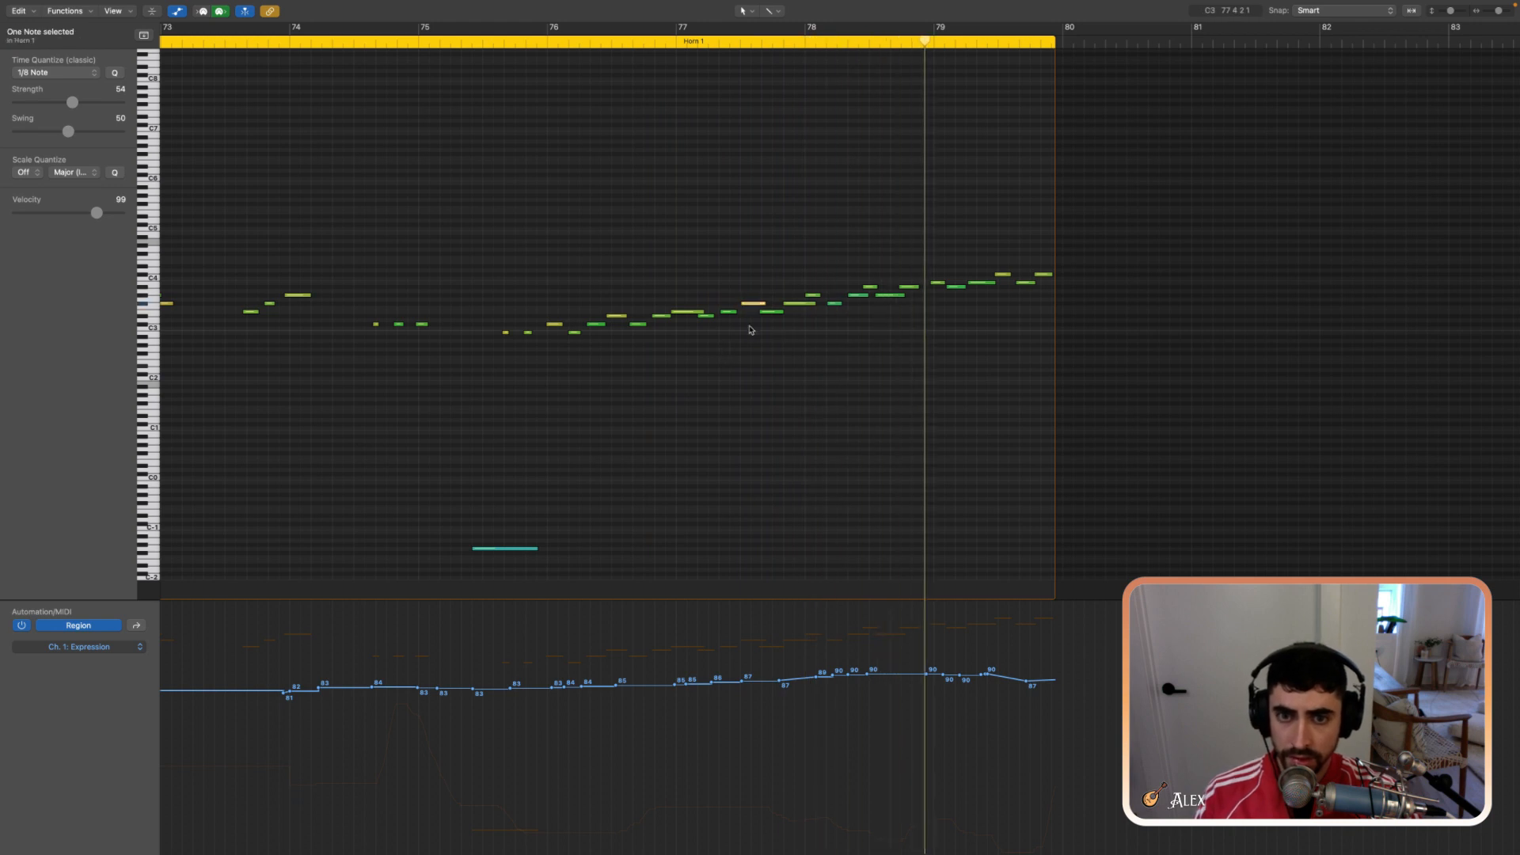
- Switch the automation lane to show Note Velocity for the Horn 1 notes
left_click_drag(553, 254, 573, 408)
left_click(136, 626)
left_click_drag(601, 676, 1061, 654)
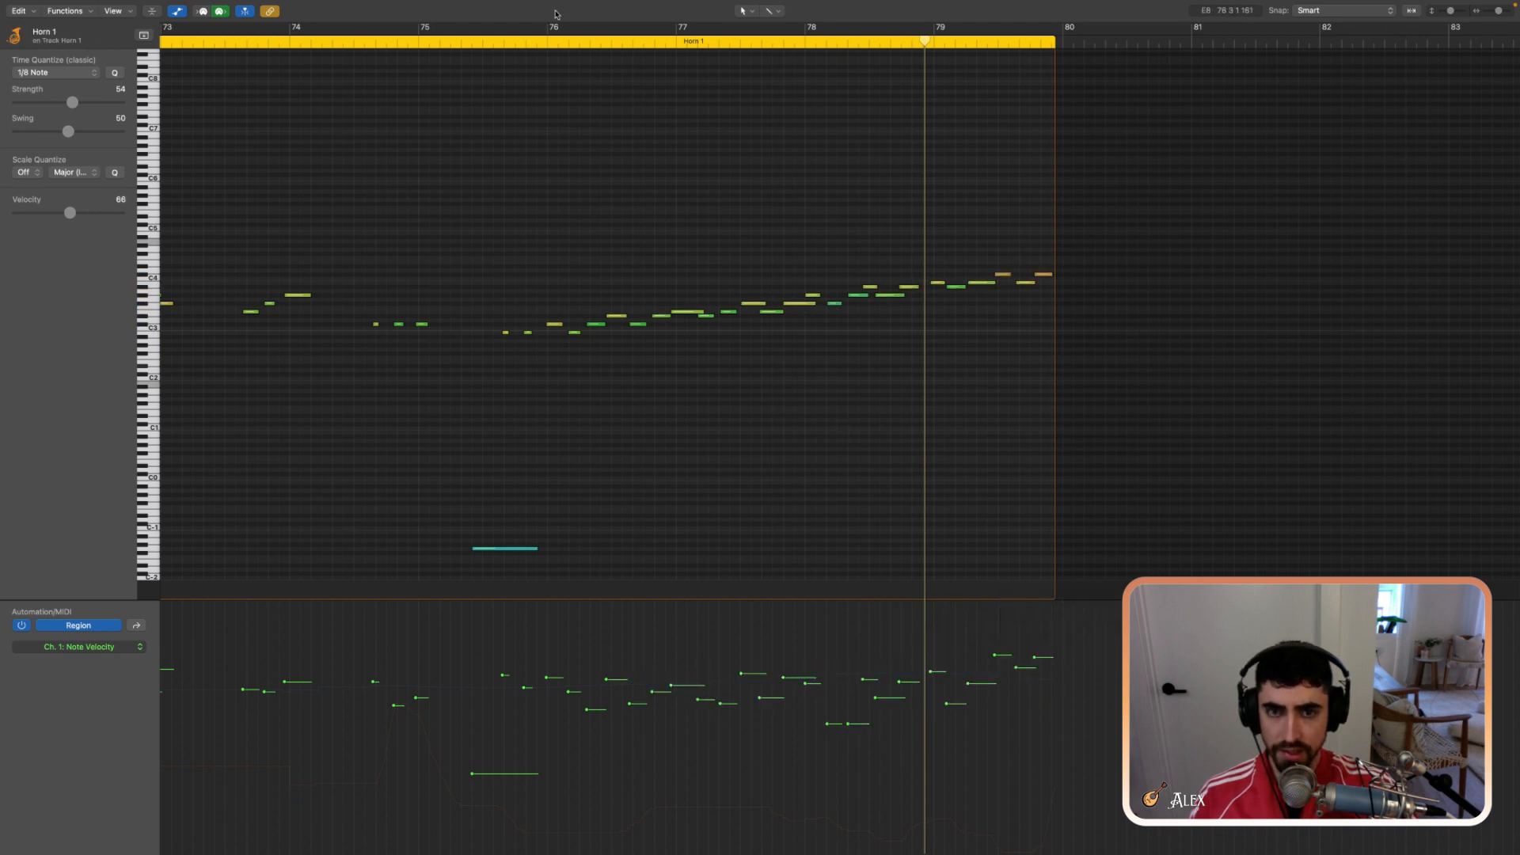
- Lower the velocities of the Horn 1 notes across bars 76 to 78 to smooth the line
left_click(539, 42)
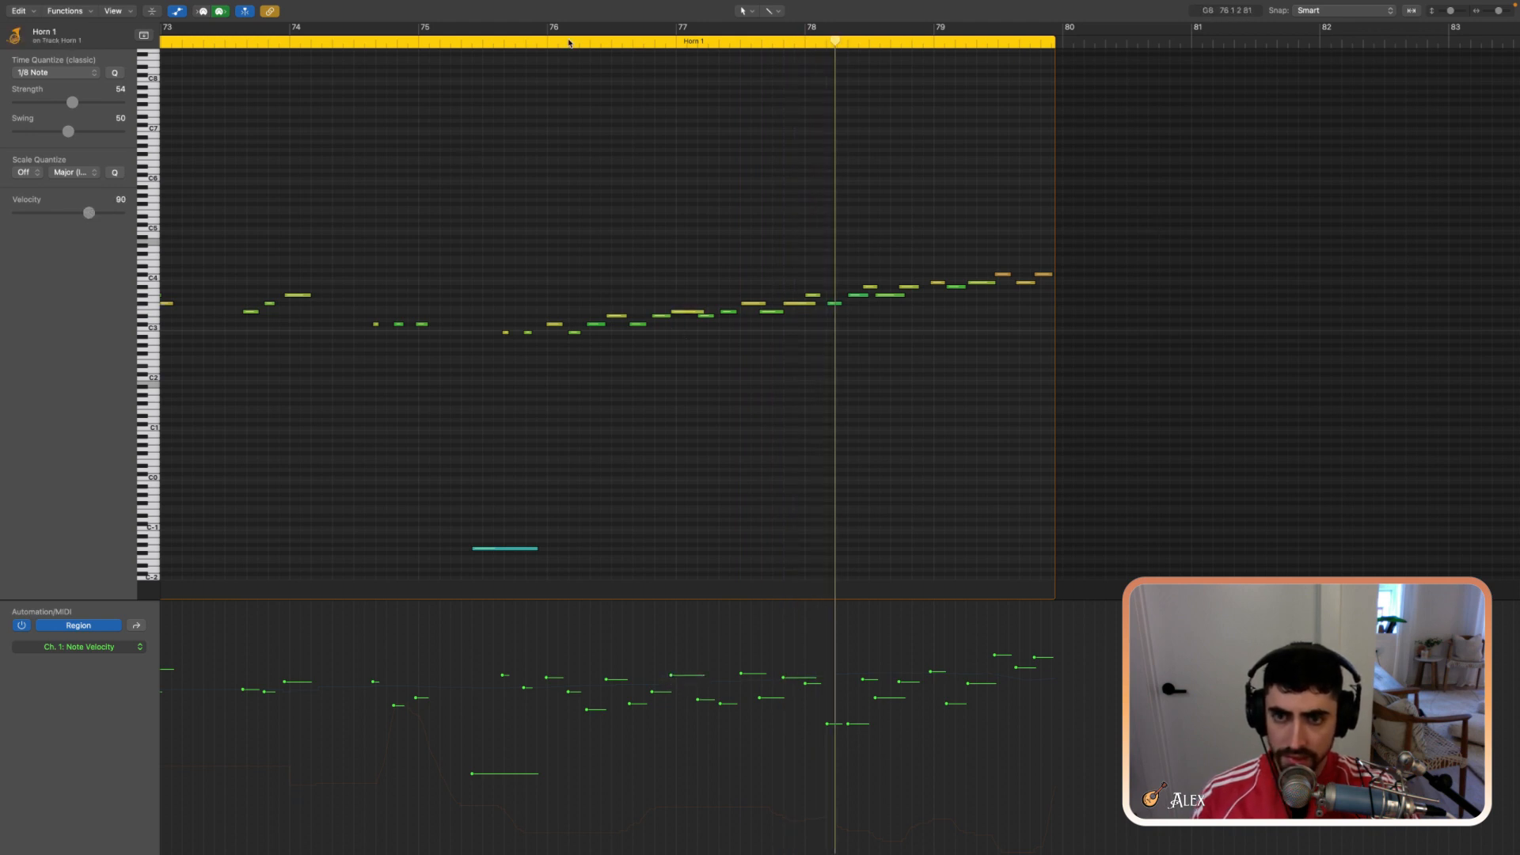
left_click(520, 44)
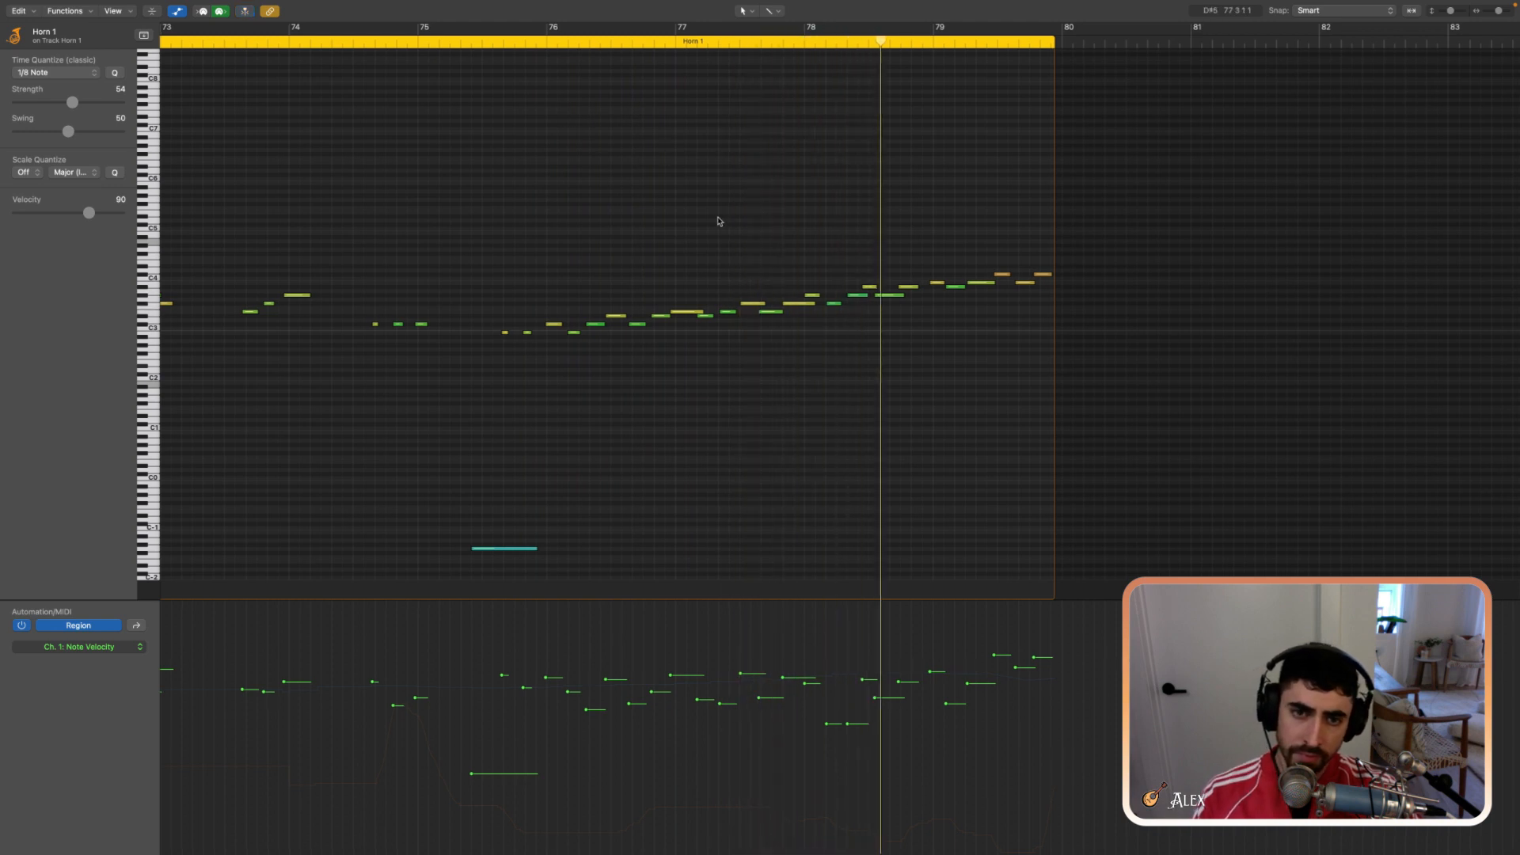
left_click_drag(869, 287, 921, 292)
key("space")
left_click_drag(1145, 180, 524, 376)
key("shift+Return")
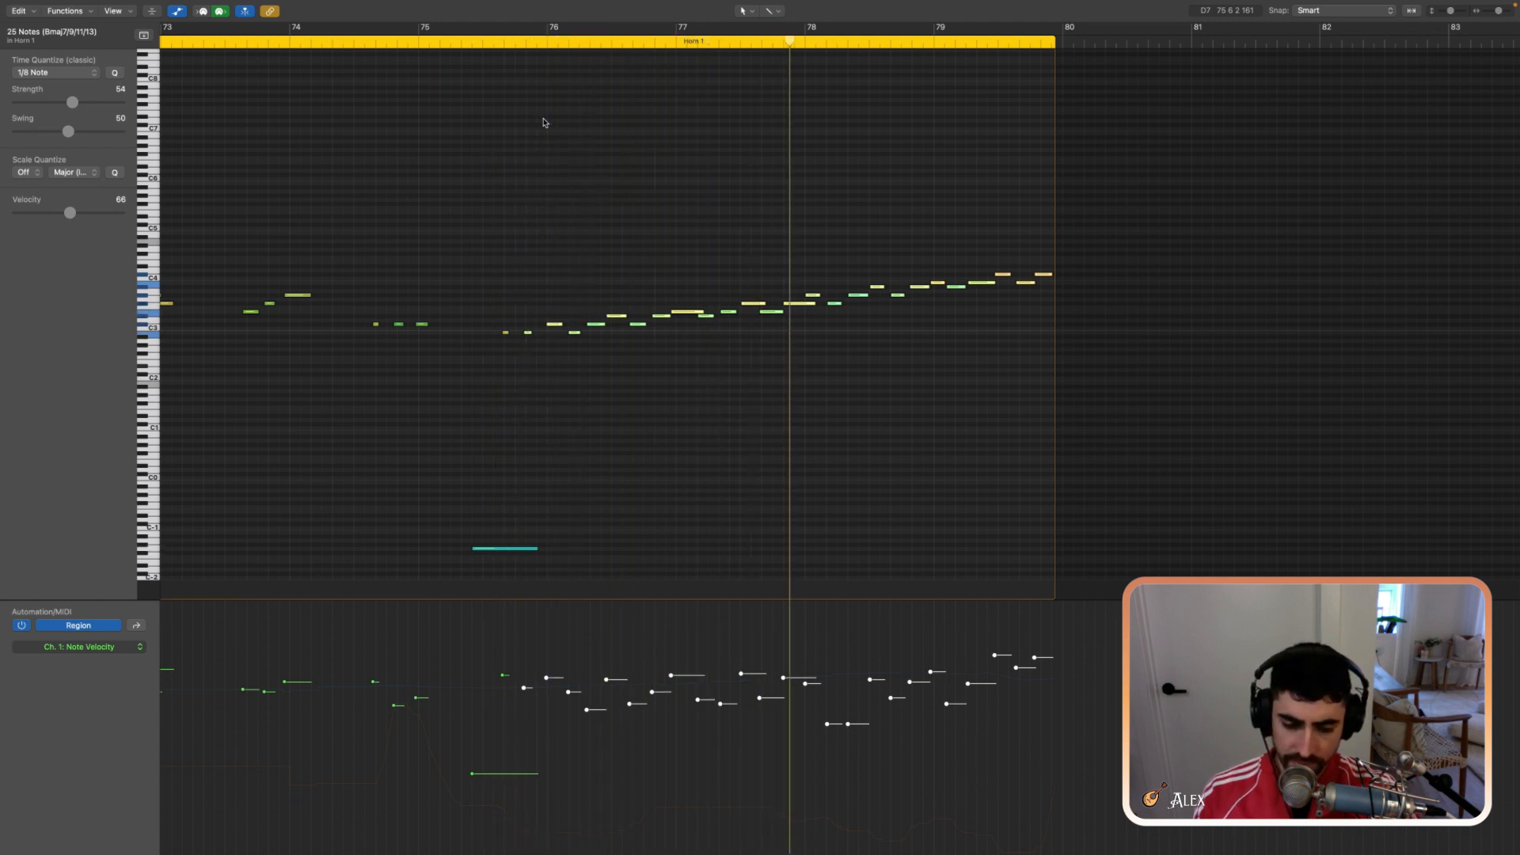
left_click(887, 300)
left_click_drag(877, 294, 396, 348)
left_click_drag(775, 302, 548, 370)
left_click(501, 29)
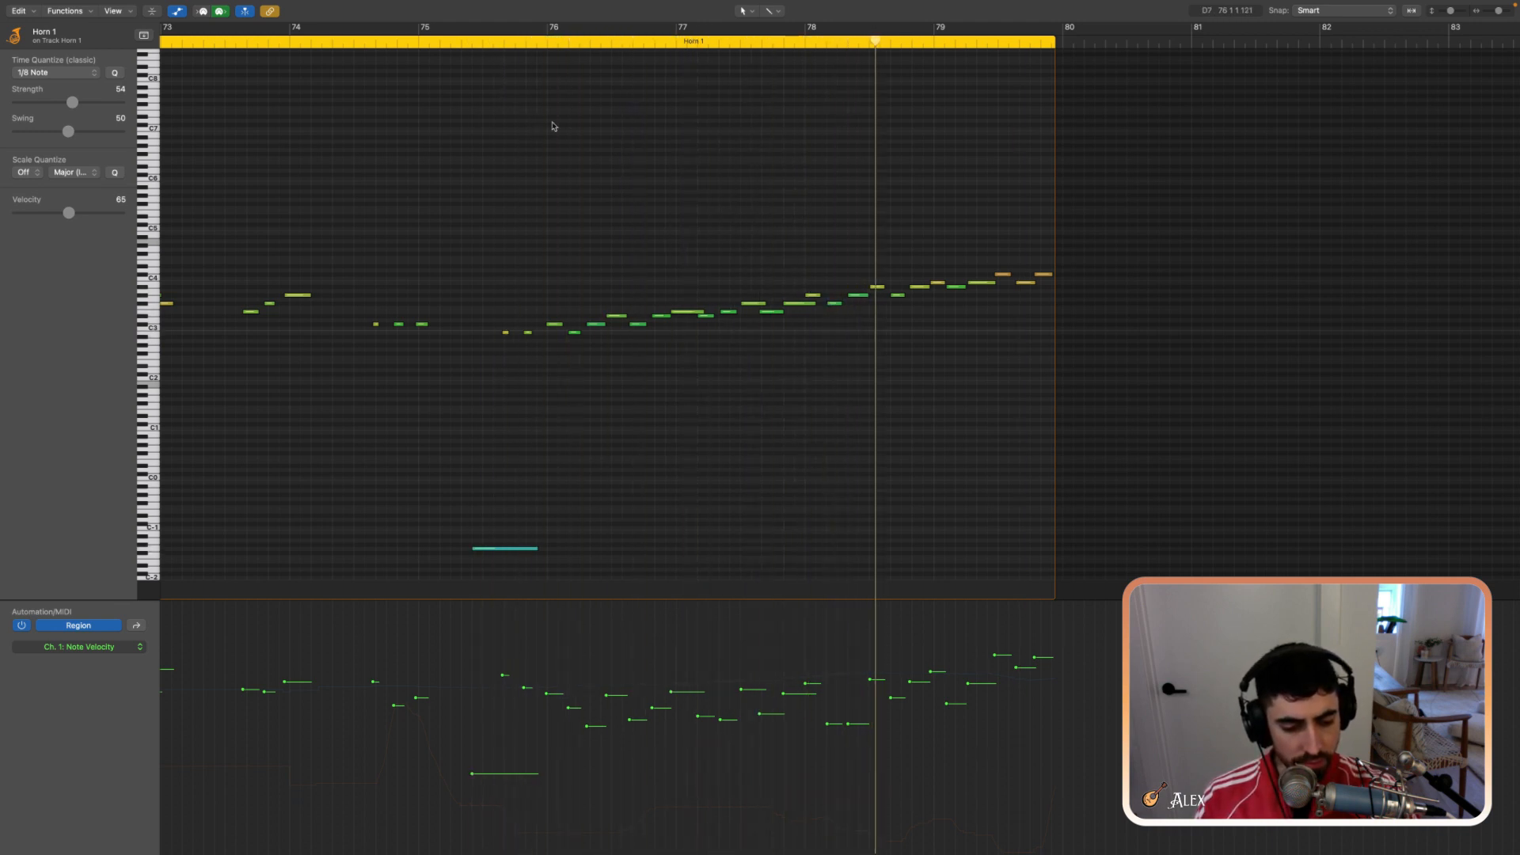
- Return to the arrangement and open the WW High region in the piano roll
scroll(593, 125, "left", 2)
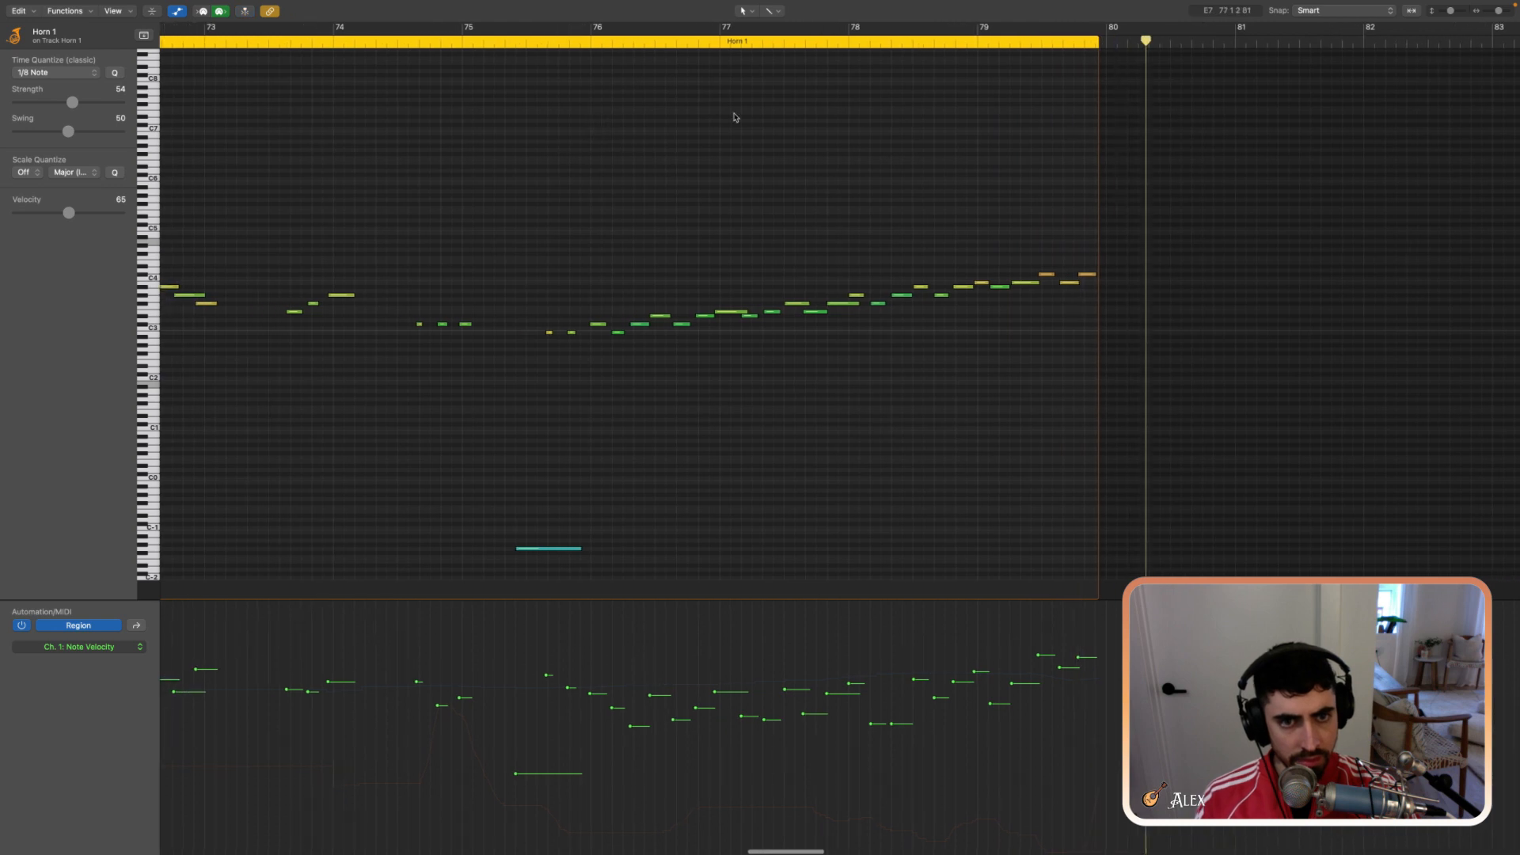
key("ctrl+Left")
key("space")
left_click(908, 298)
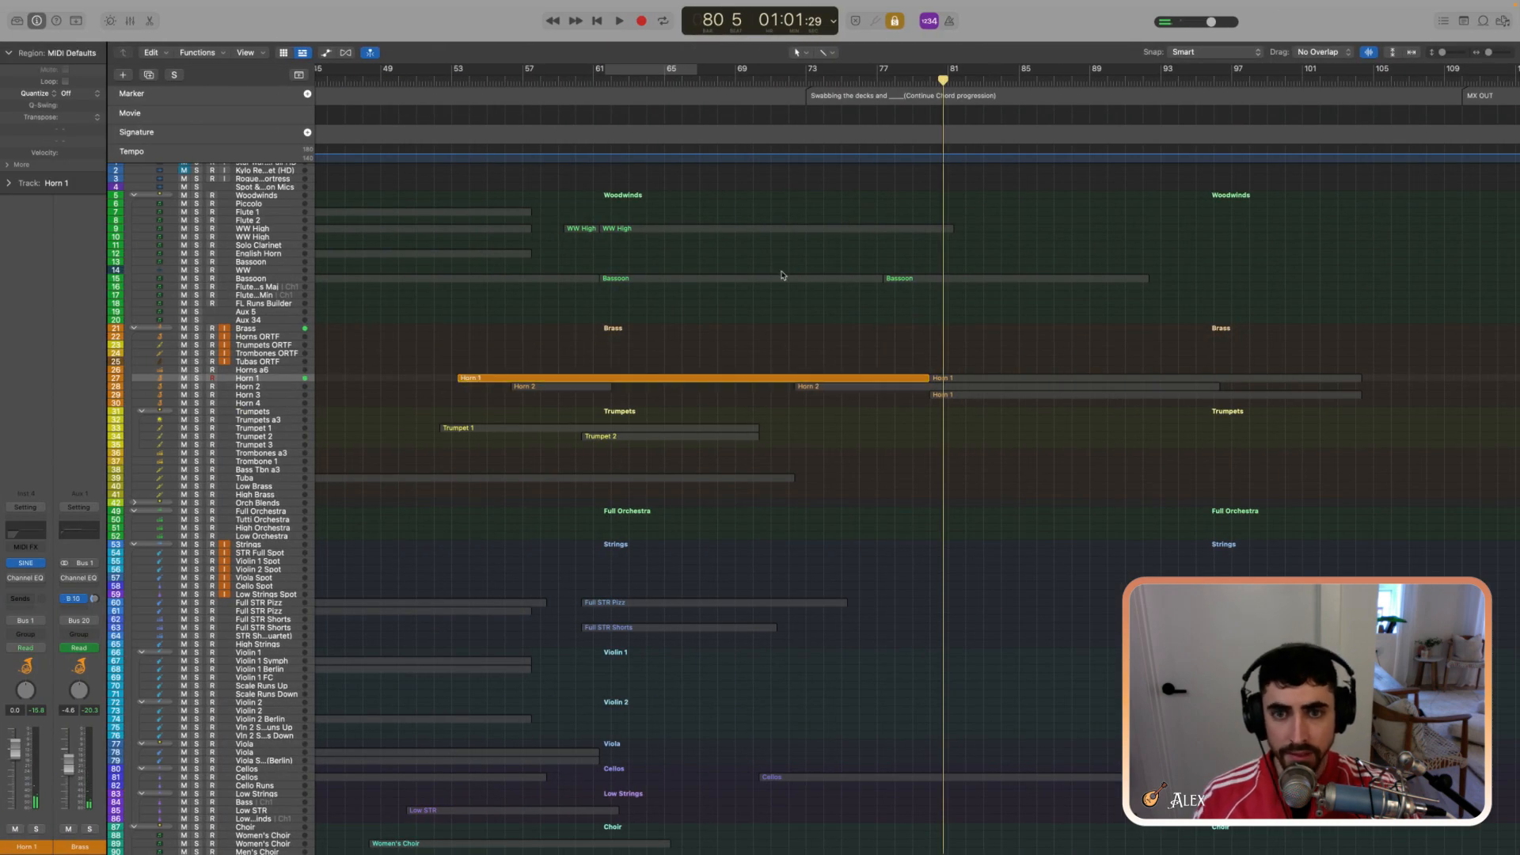
left_click(657, 228)
key("ctrl+Right")
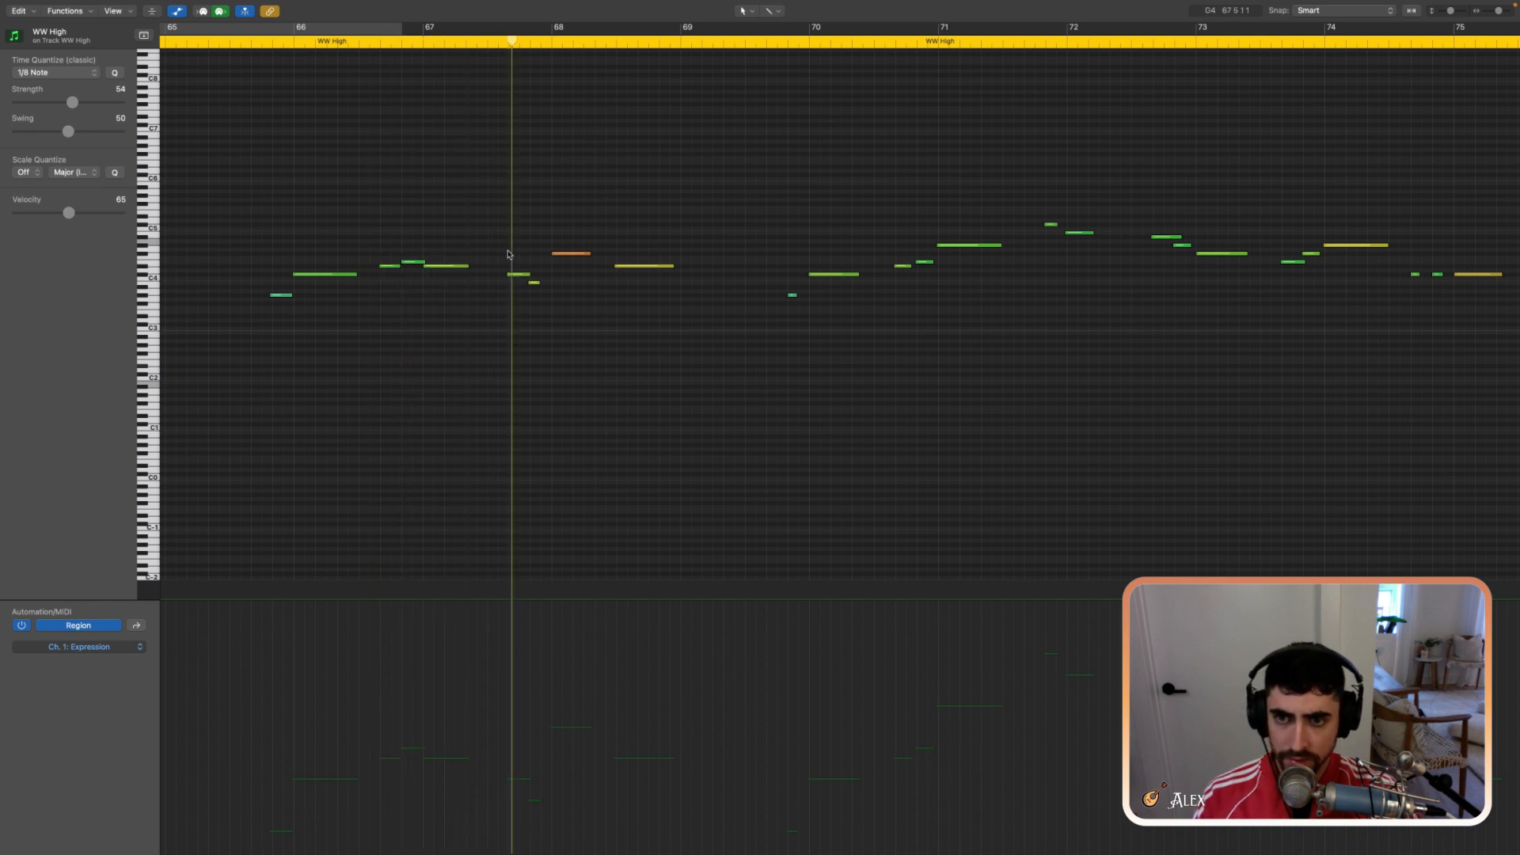
- Review the WW High line across bars 76 to 79 by selecting its notes and playing the passage
scroll(657, 252, "right", 5)
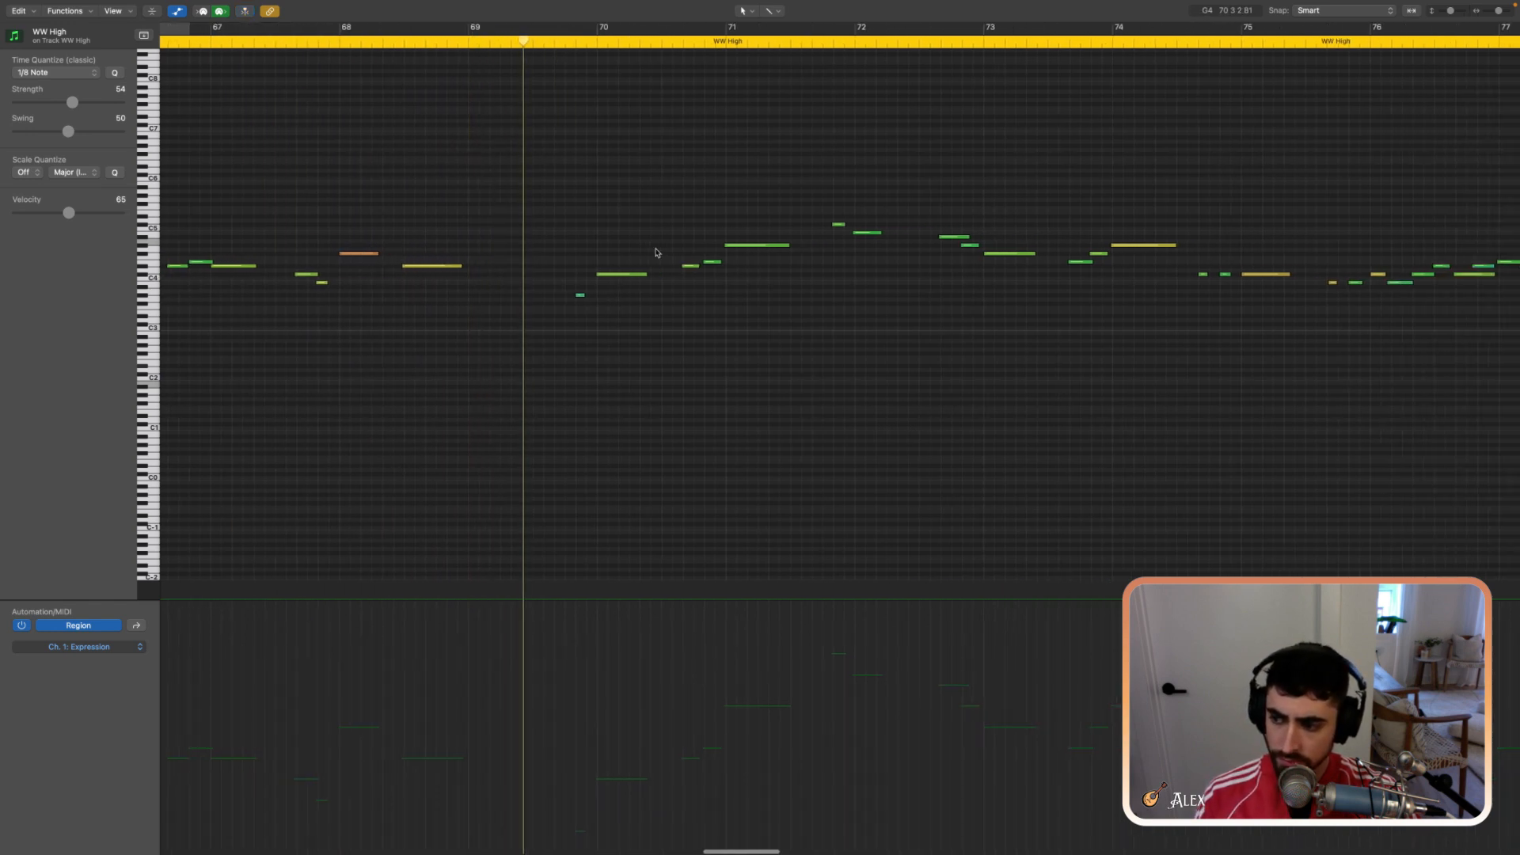
scroll(657, 252, "right", 8)
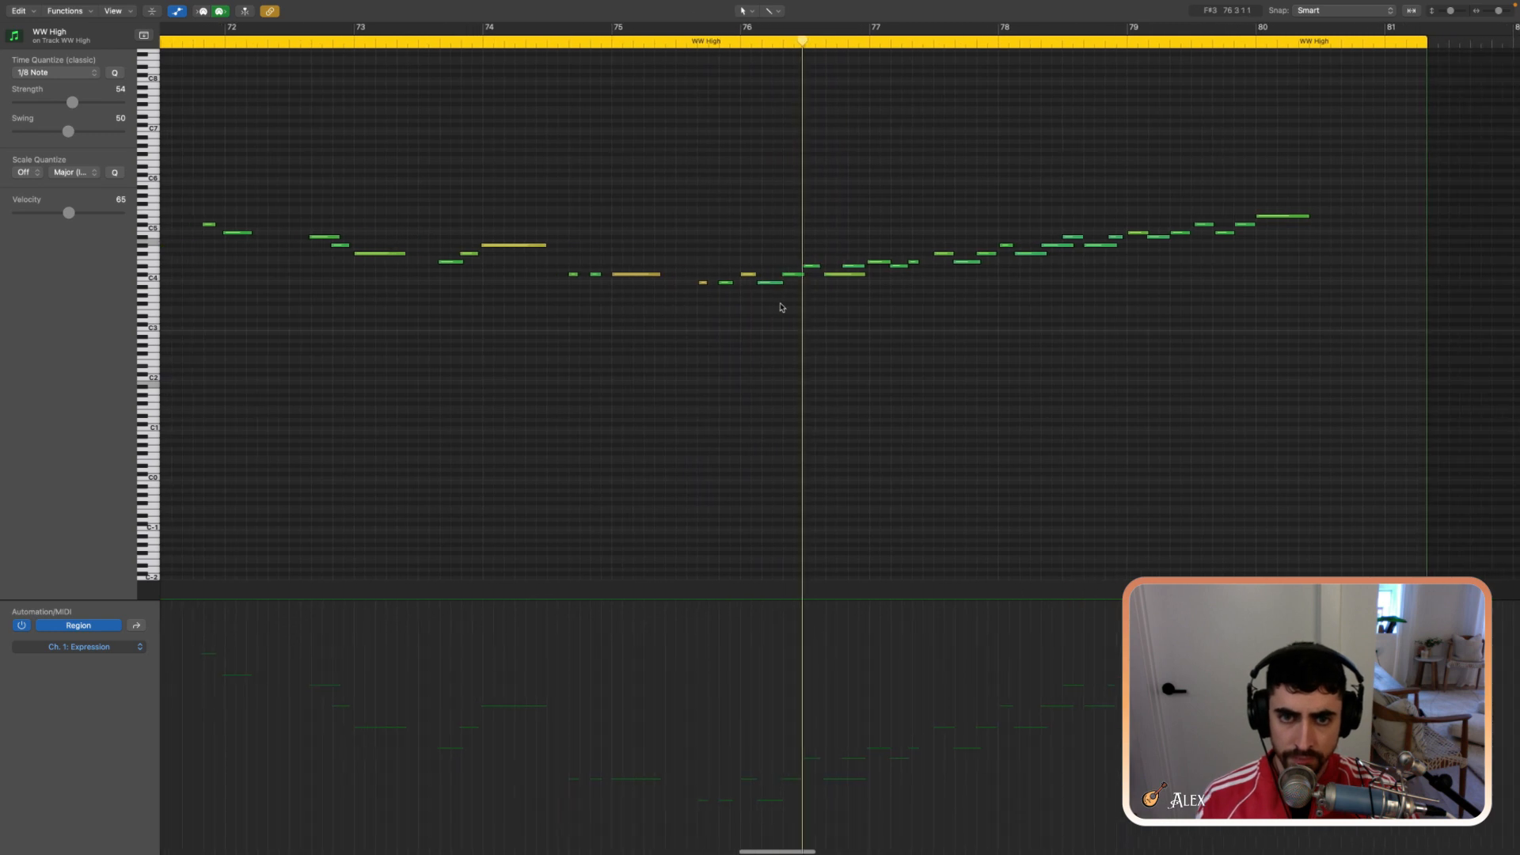
left_click(835, 275)
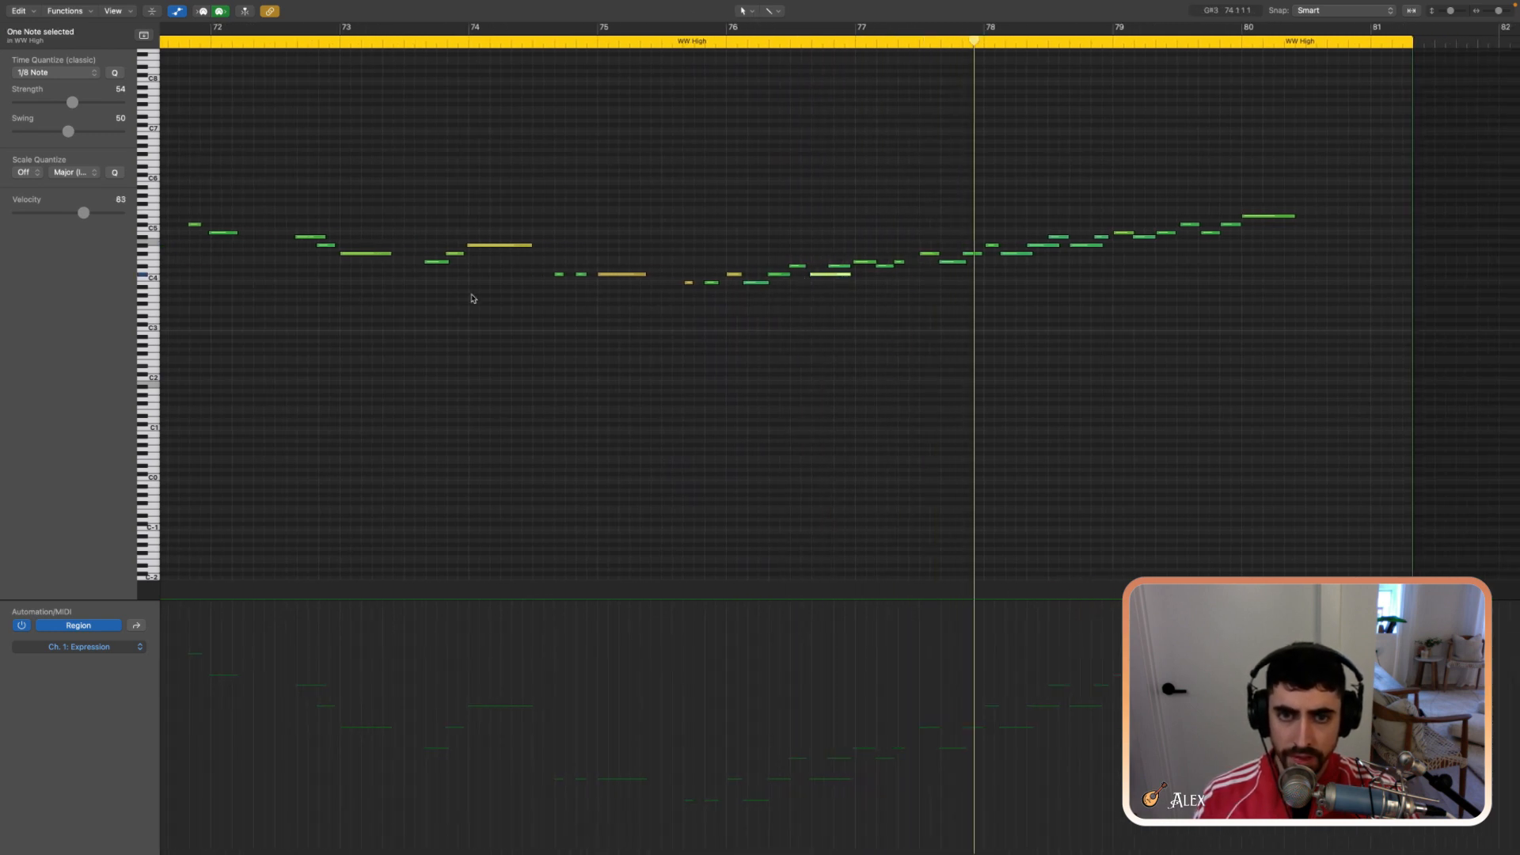
left_click(767, 334)
left_click_drag(801, 273, 867, 248)
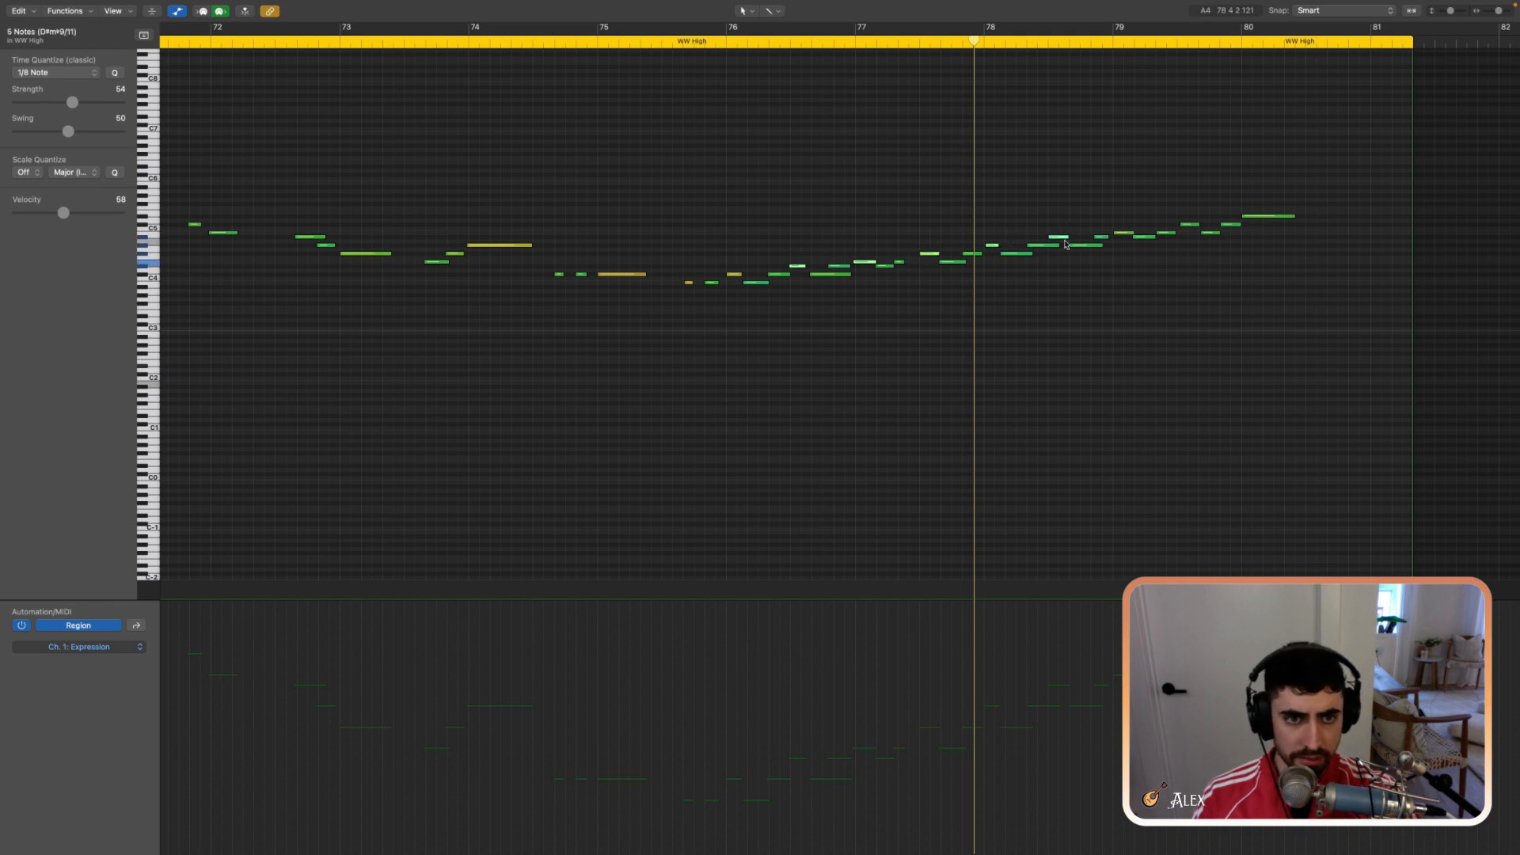
left_click_drag(1193, 207, 1187, 242)
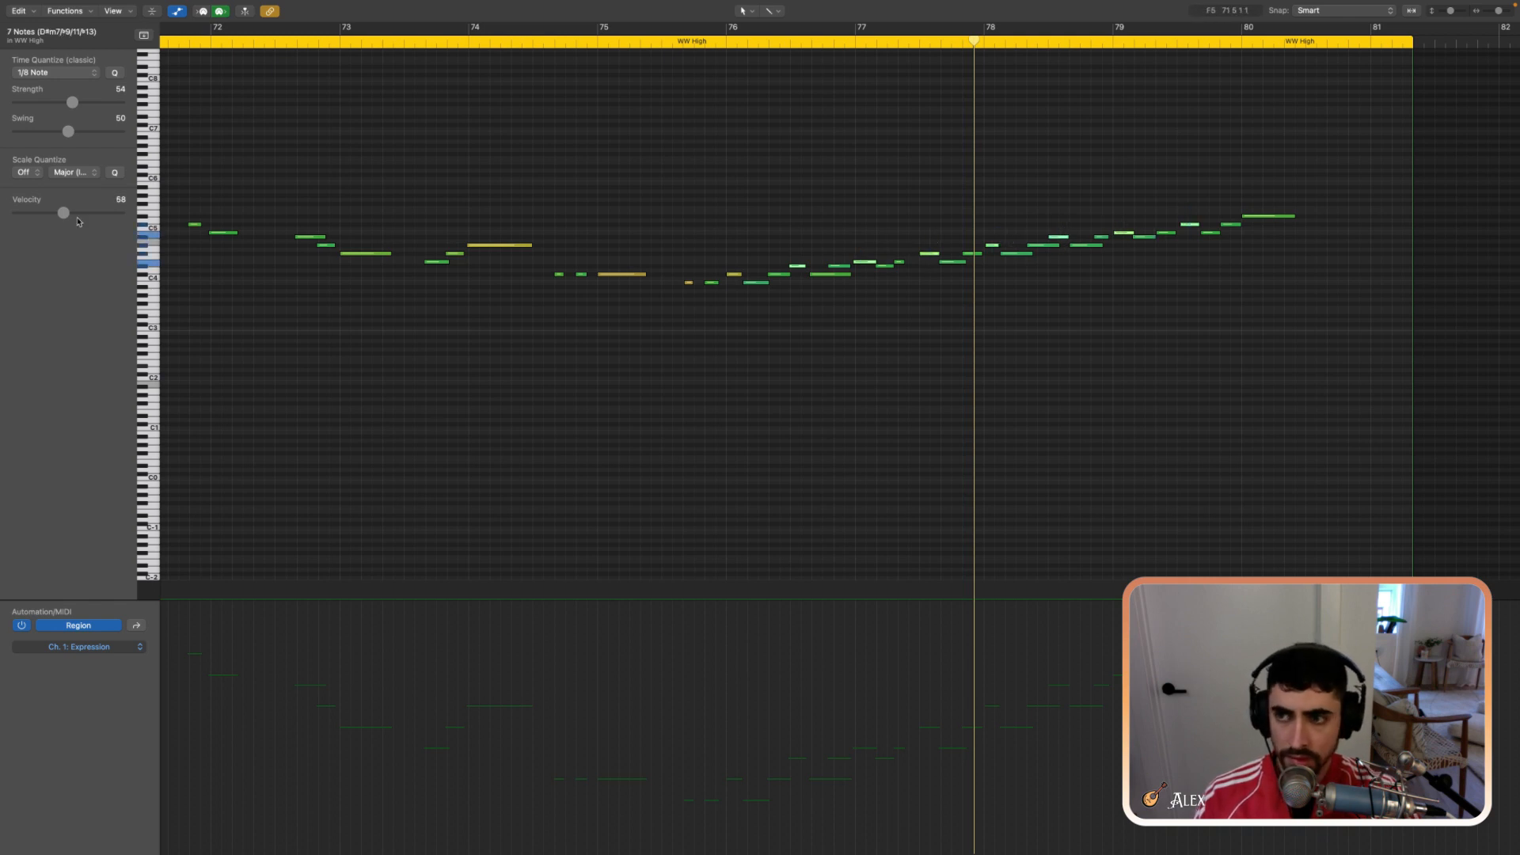
left_click(768, 83)
key("space")
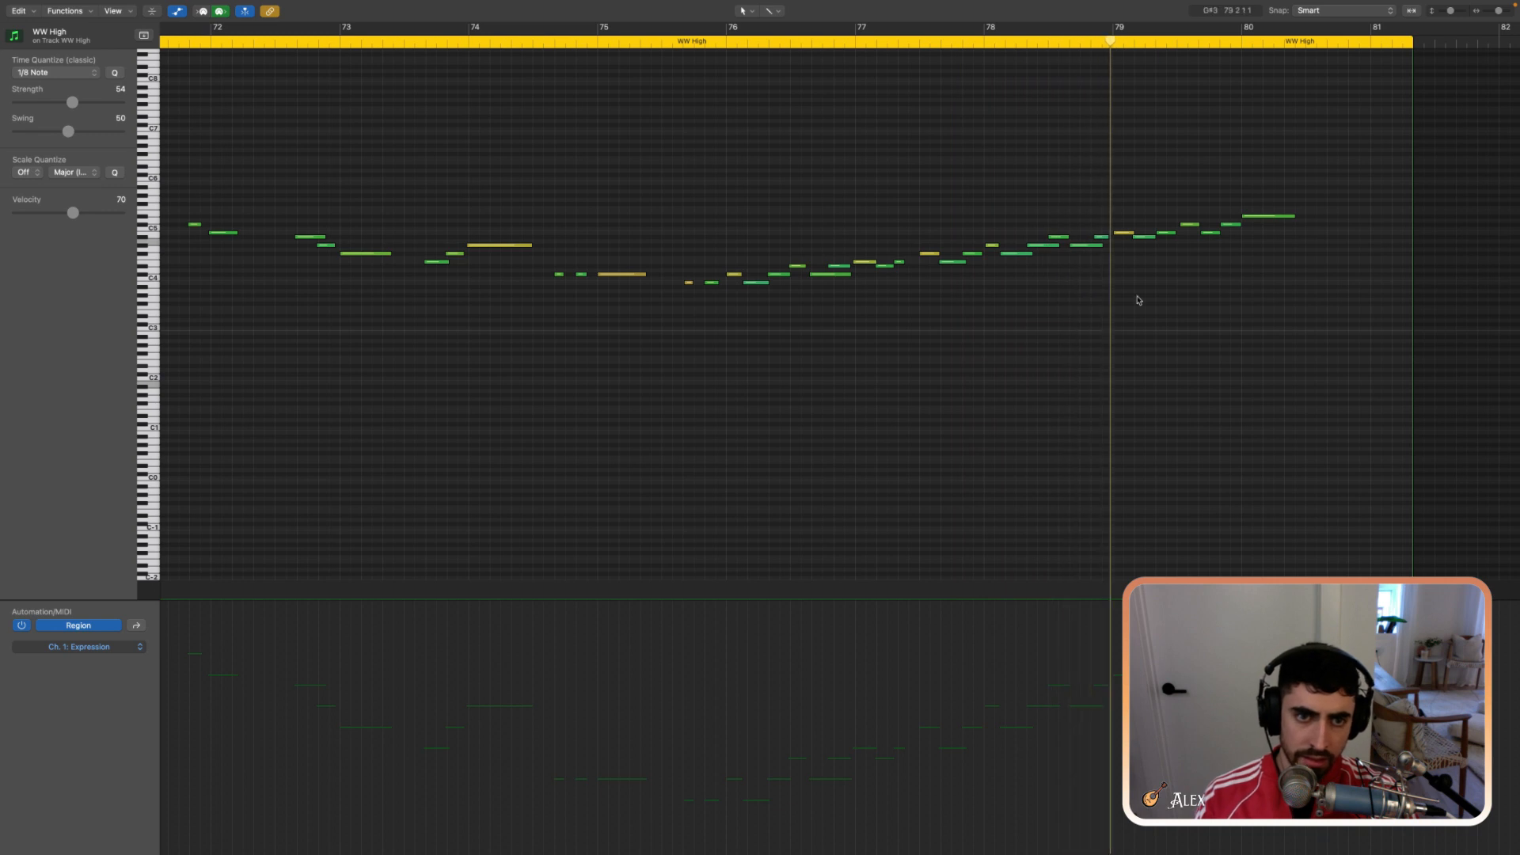
left_click_drag(1041, 261, 1004, 254)
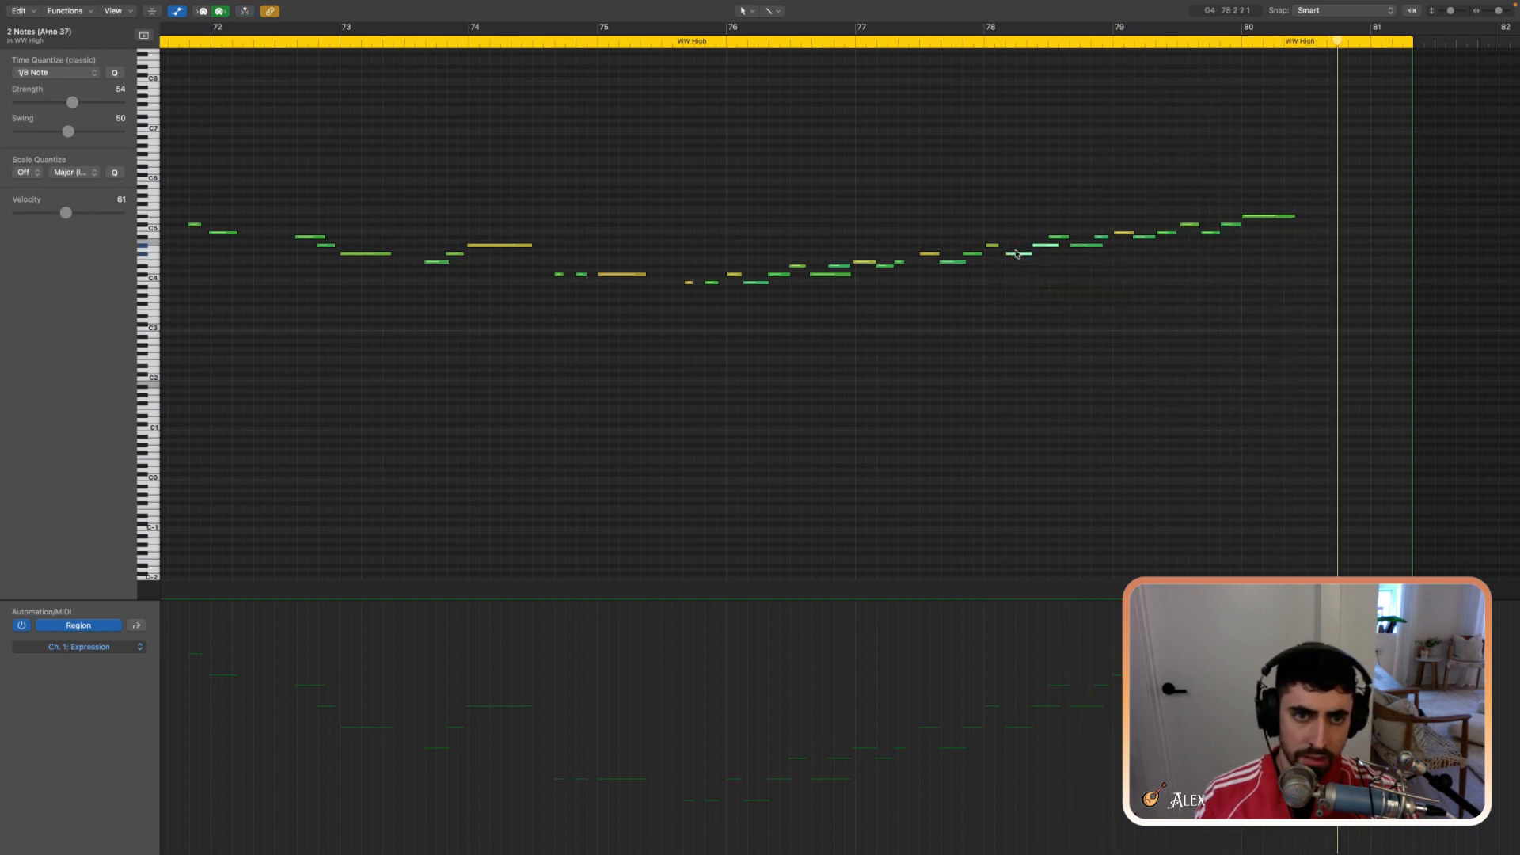
left_click(913, 145)
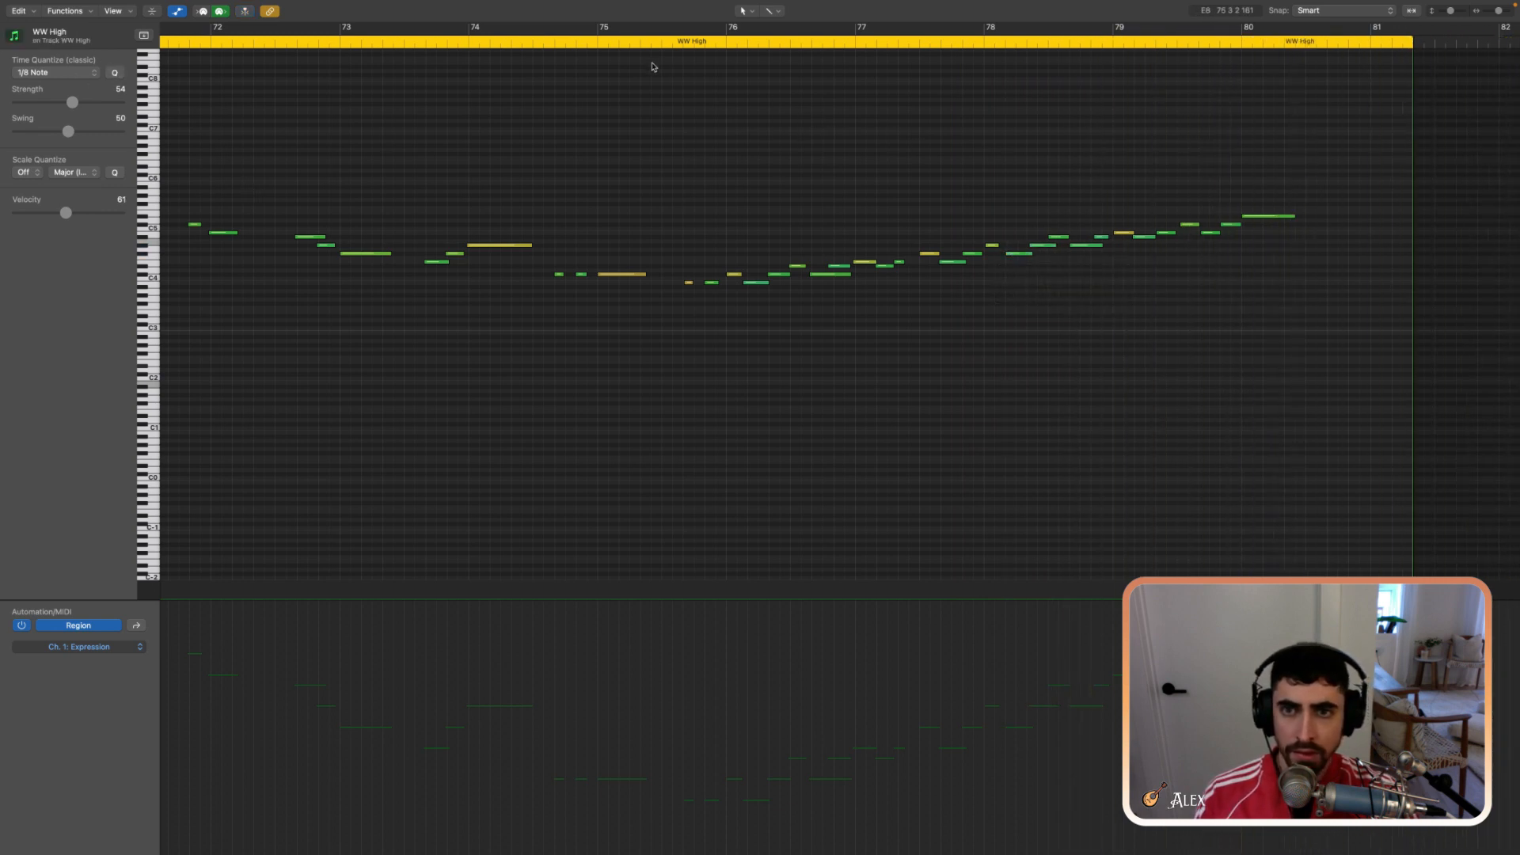
left_click(680, 42)
key("space")
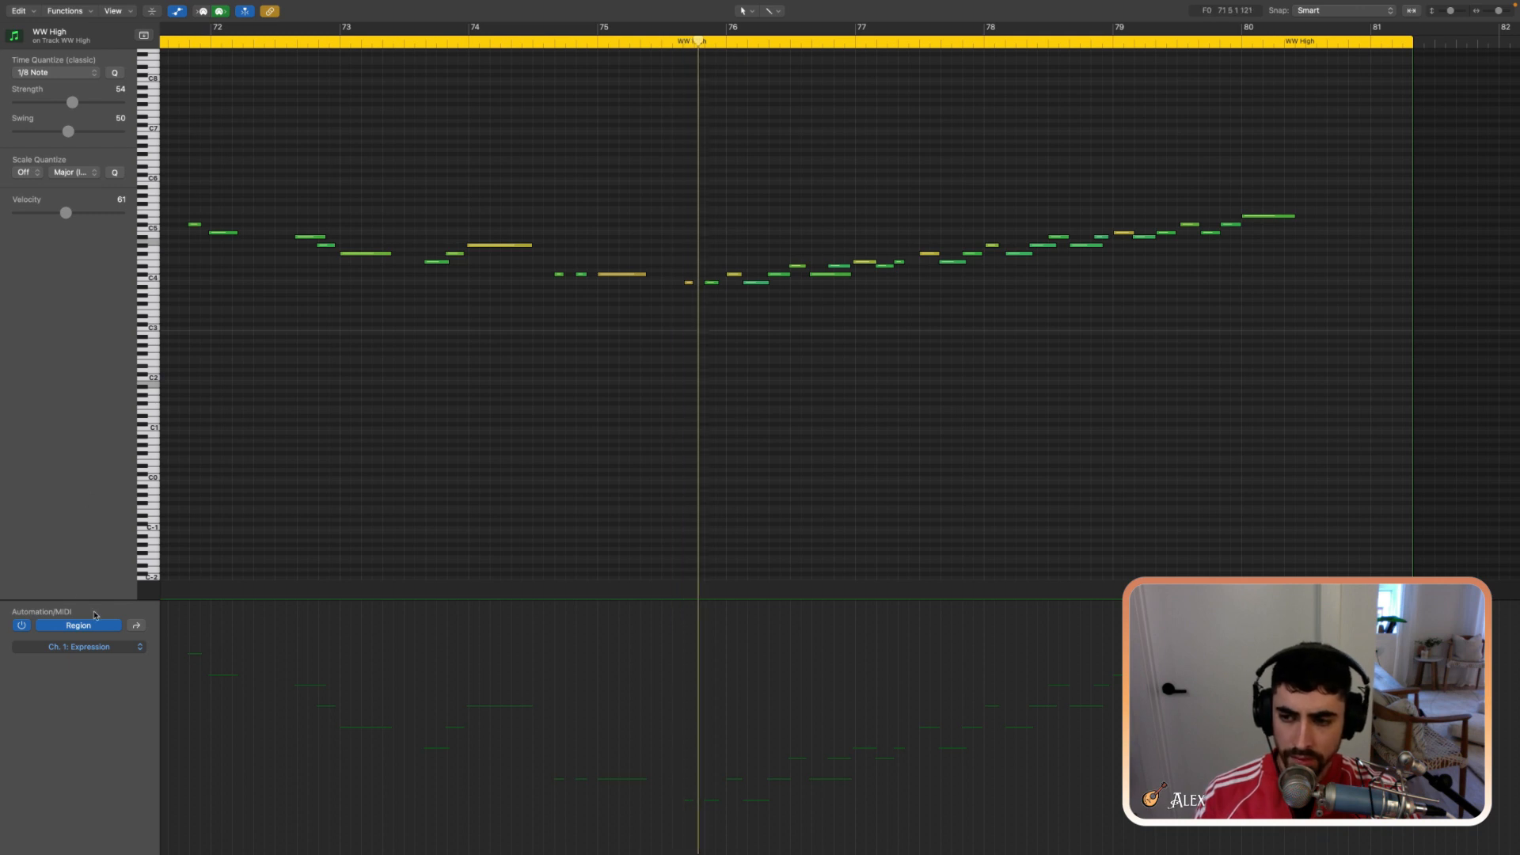
- Select the Bassoon regions around bars 76 to 80 and inspect their notes and velocities in the piano roll
left_click(136, 625)
left_click_drag(1013, 697, 1280, 655)
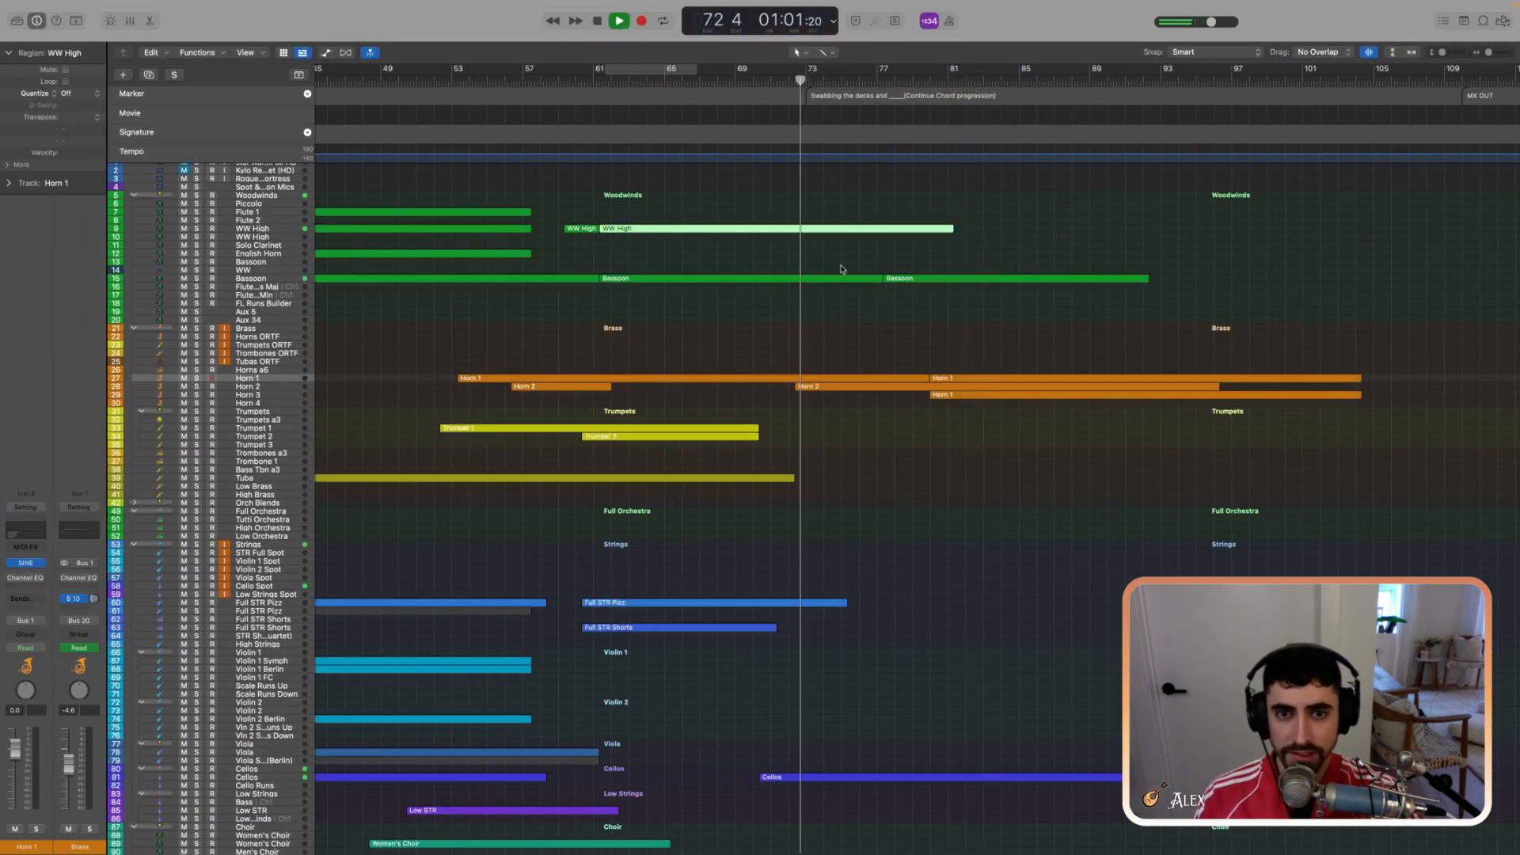
left_click_drag(980, 315, 815, 273)
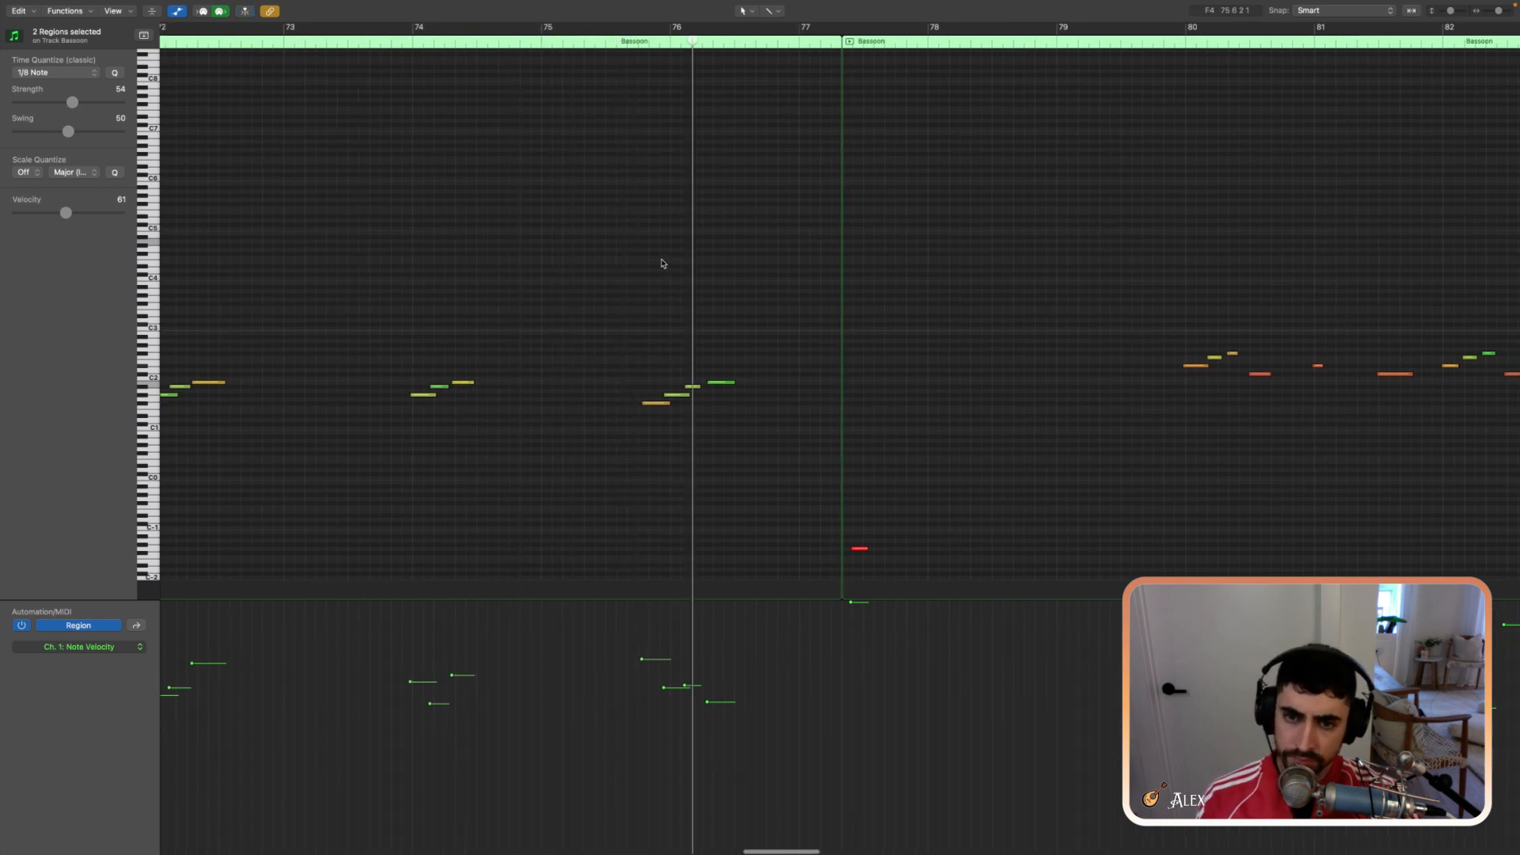
scroll(751, 265, "left", 1)
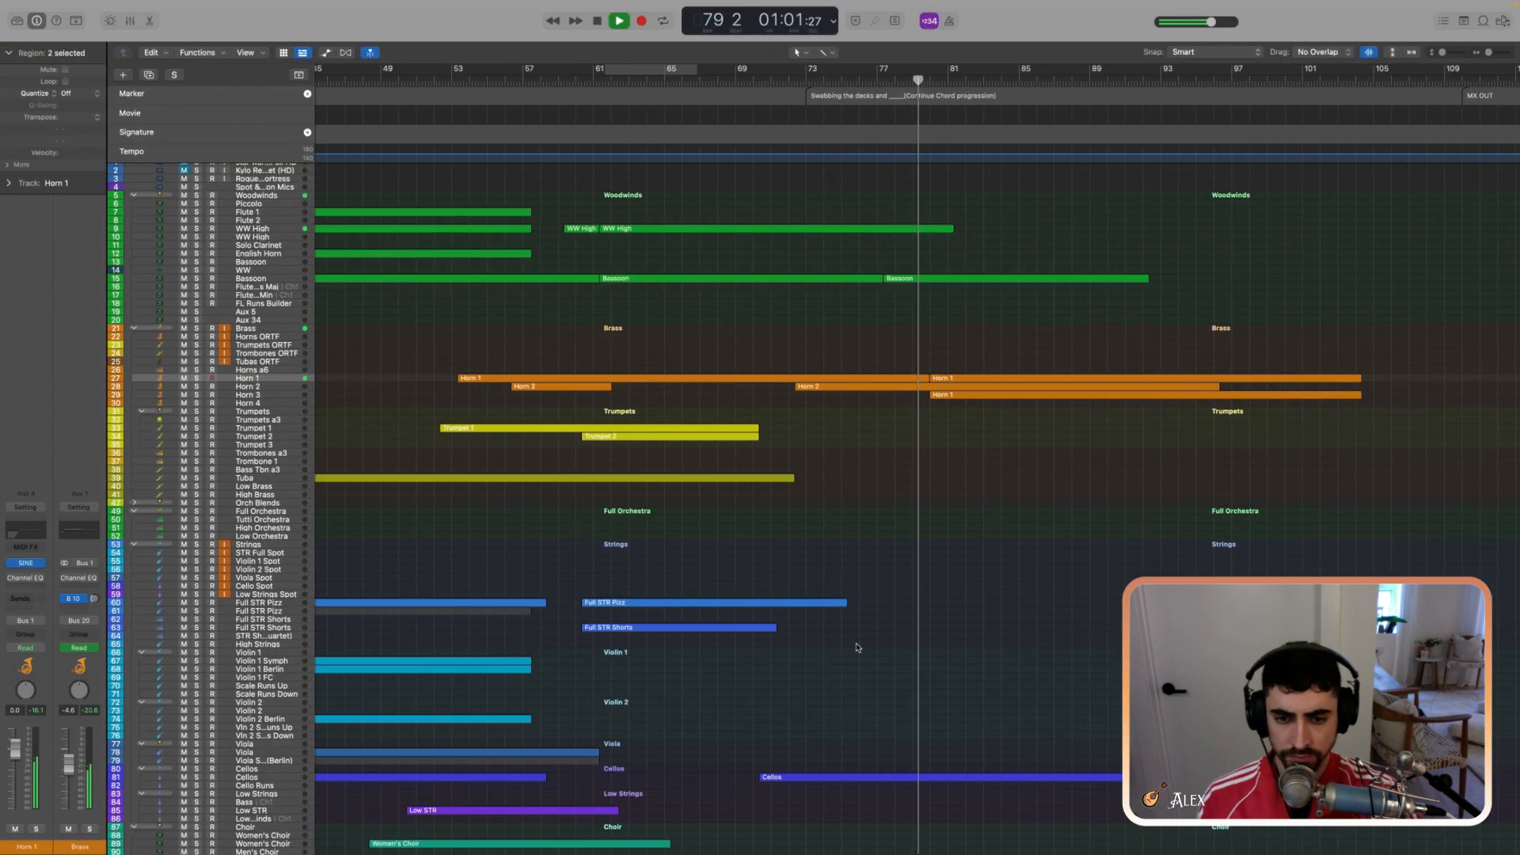
scroll(857, 647, "down", 10)
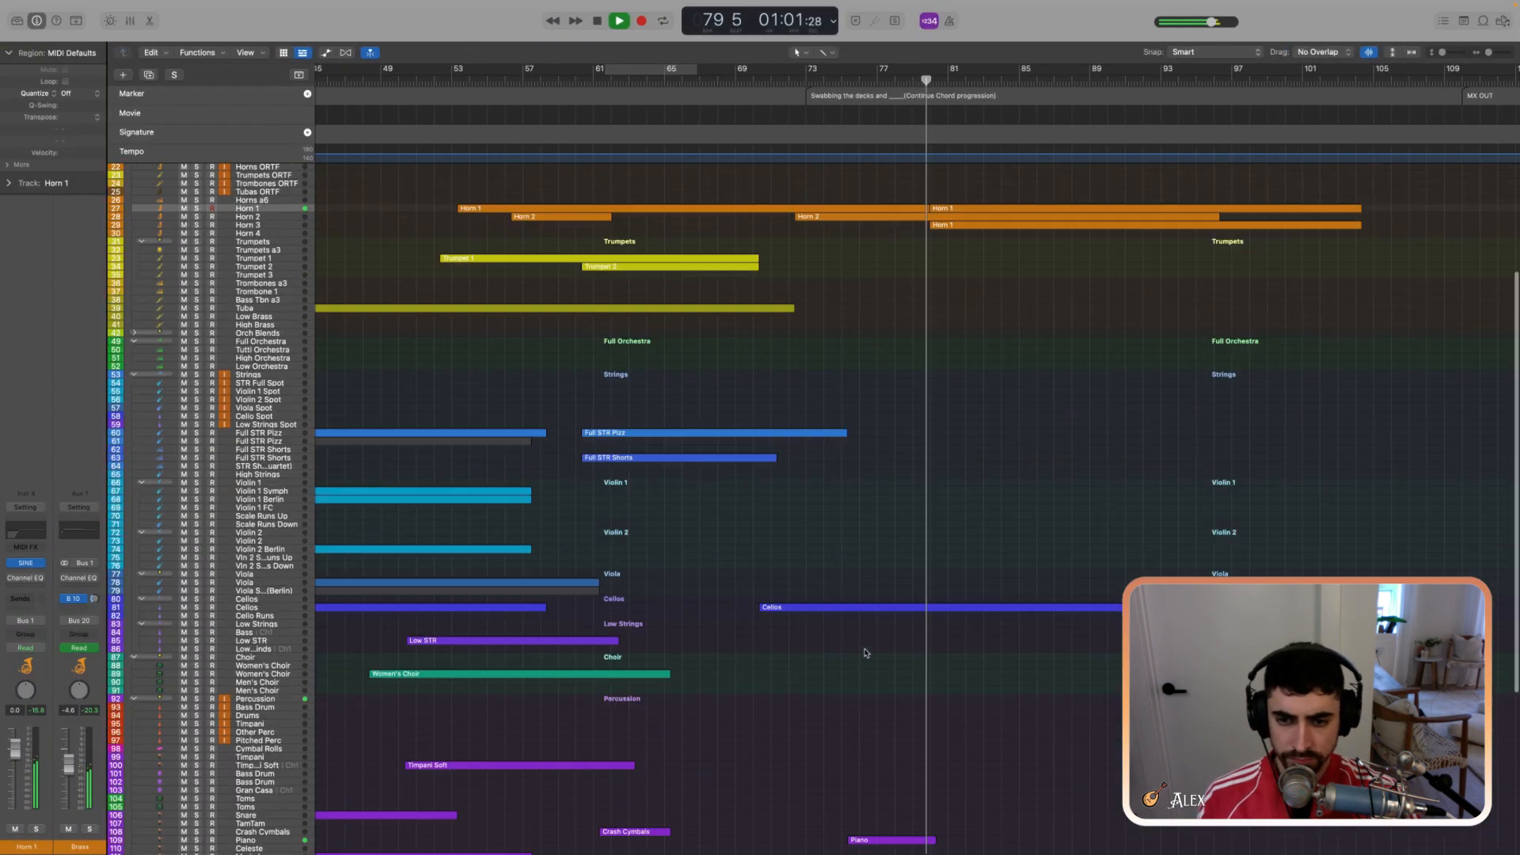
- Play the arrangement from around bar 69 to audition the string section
left_click(723, 80)
scroll(840, 475, "up", 5)
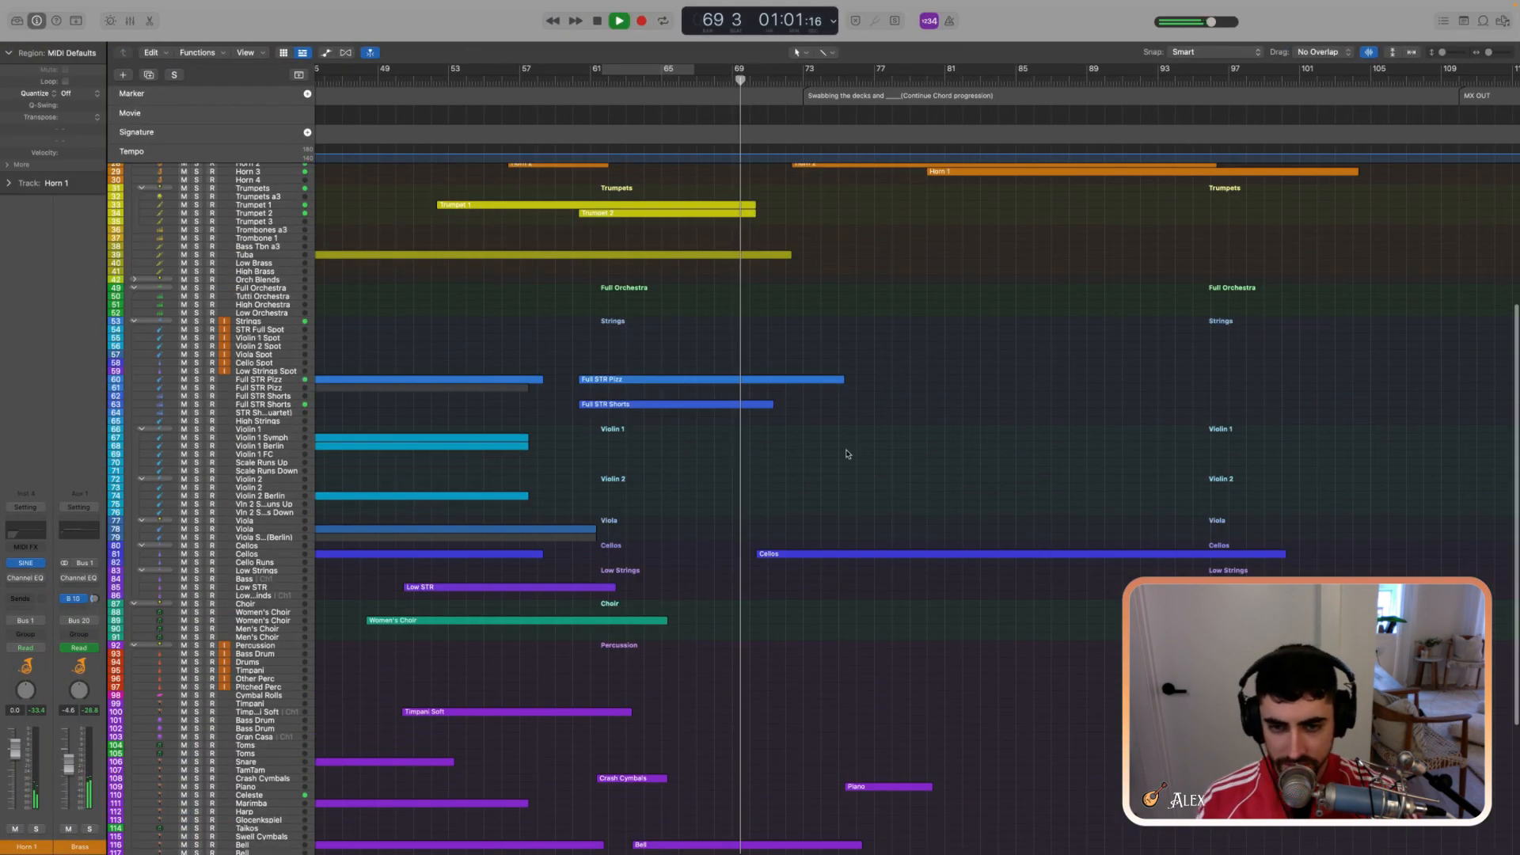
scroll(824, 464, "up", 4)
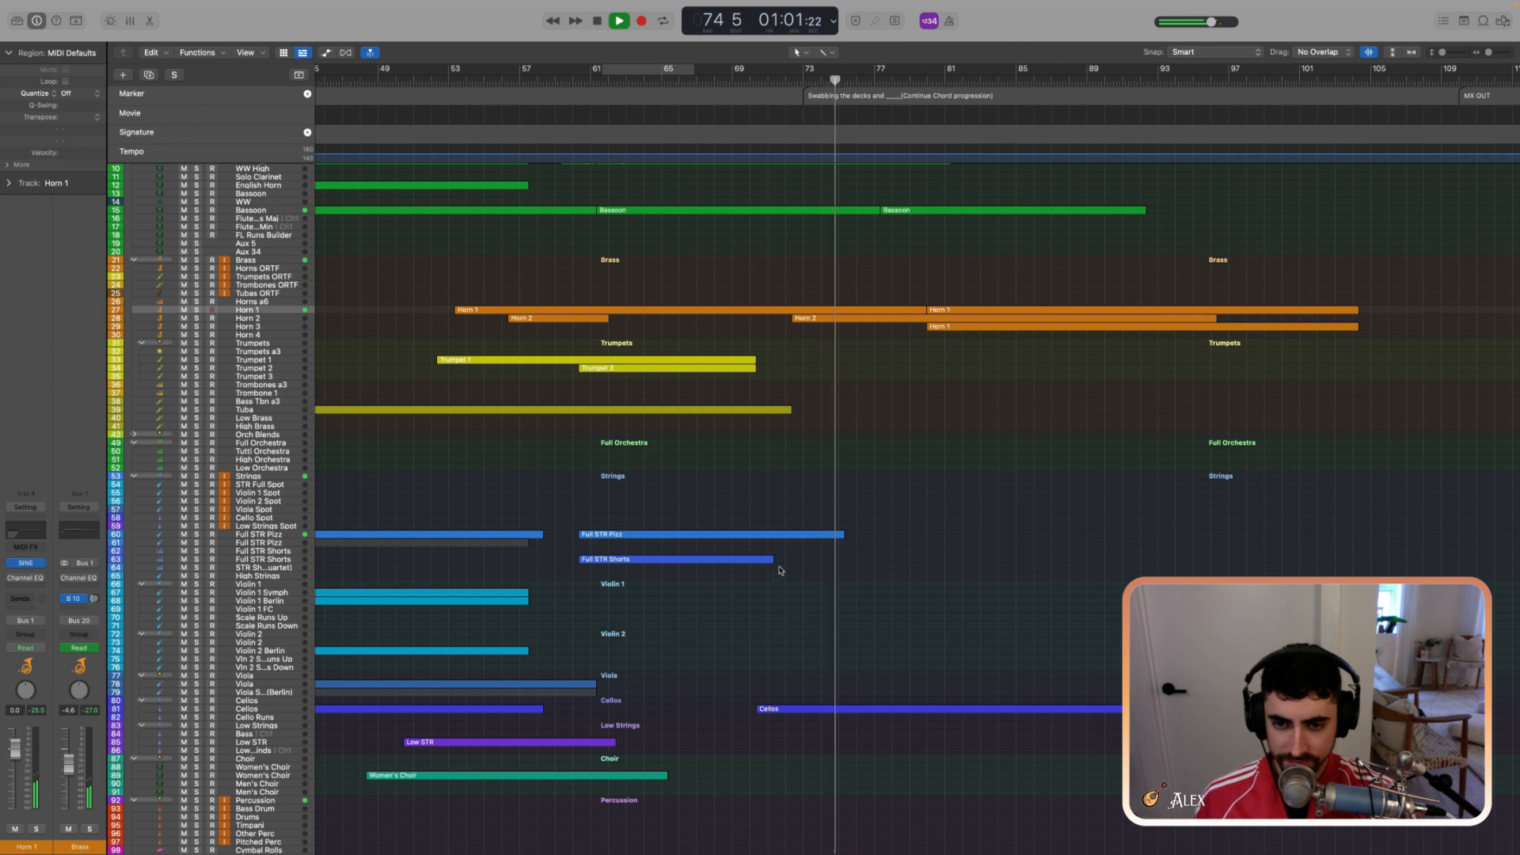
left_click(835, 534)
left_click(874, 542)
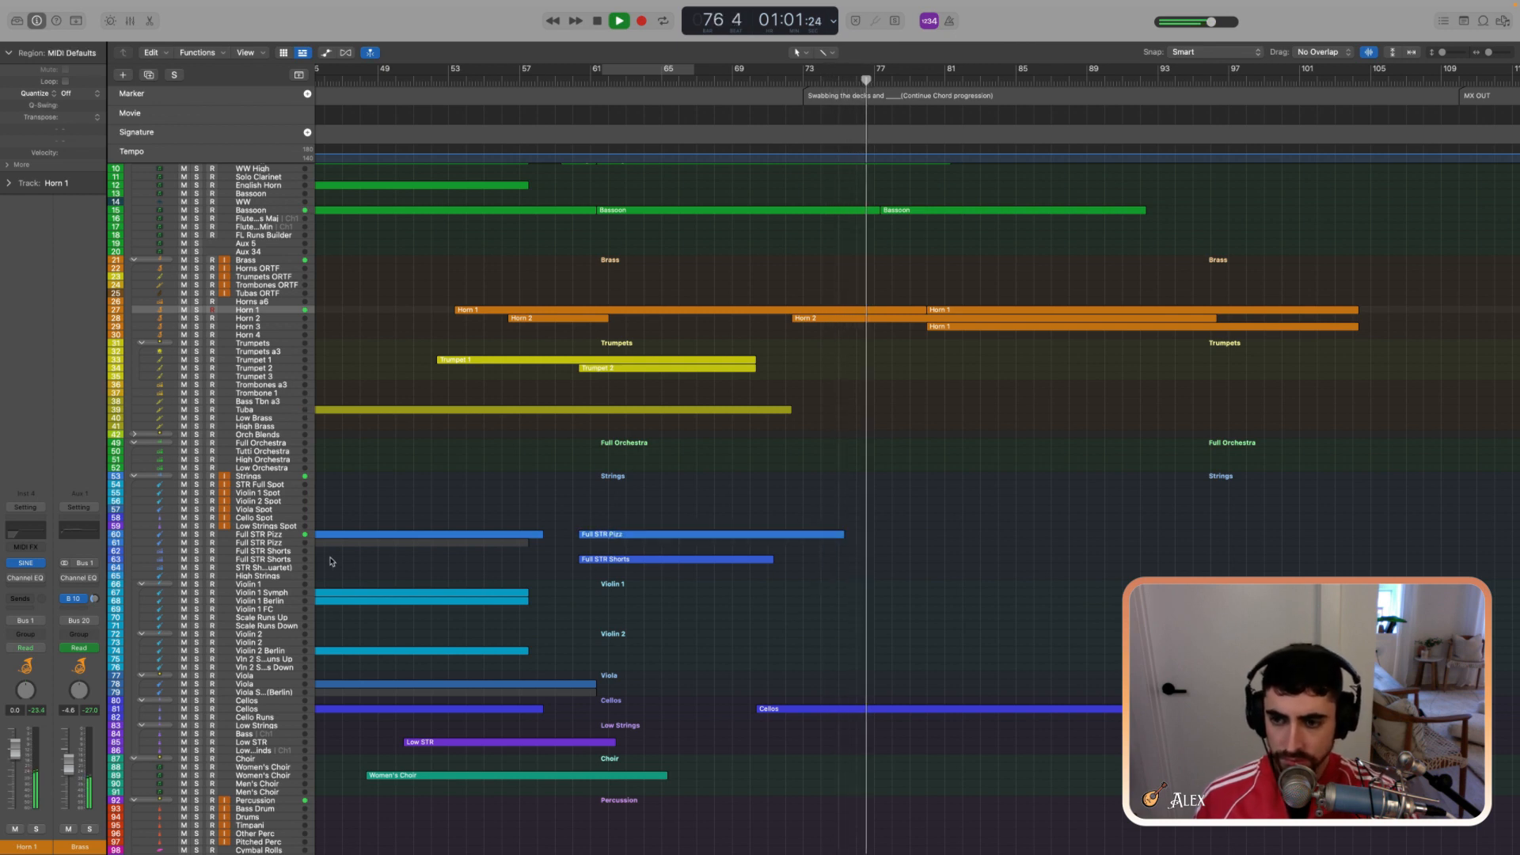
scroll(736, 538, "down", 3)
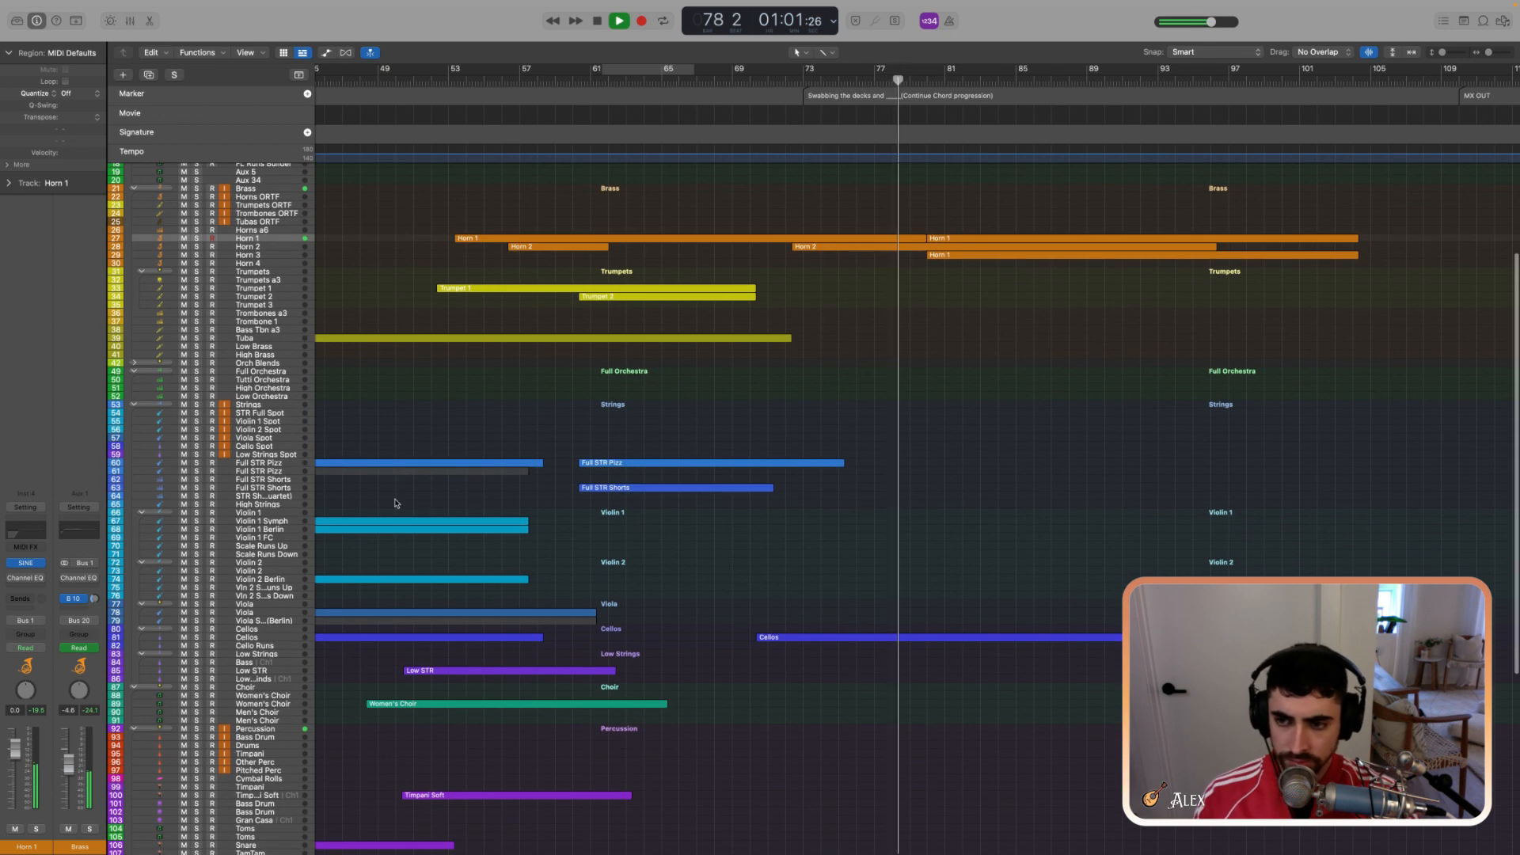
key("space")
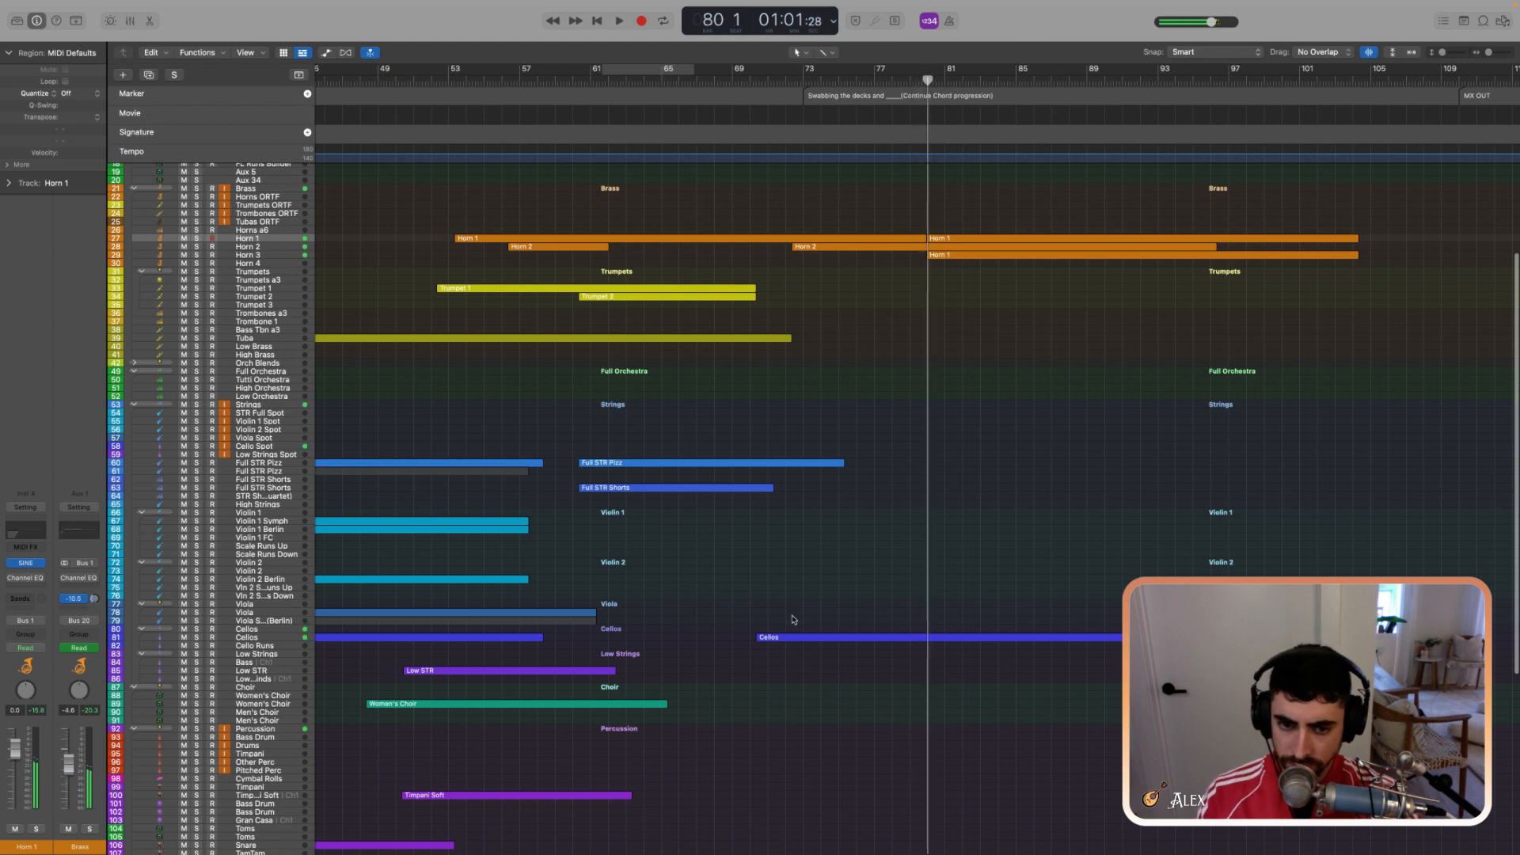
left_click(750, 77)
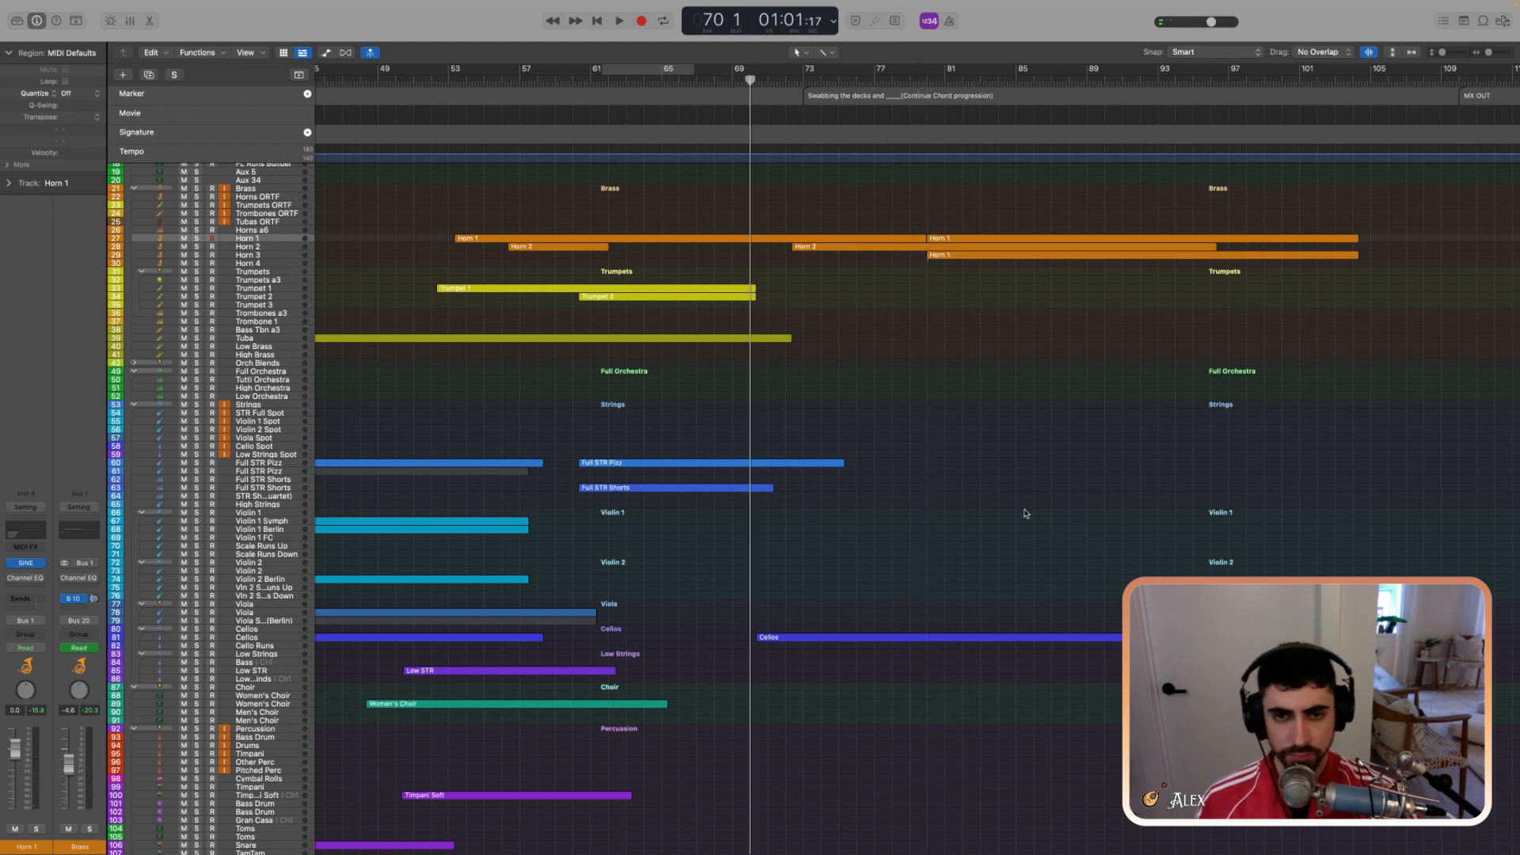
key("space")
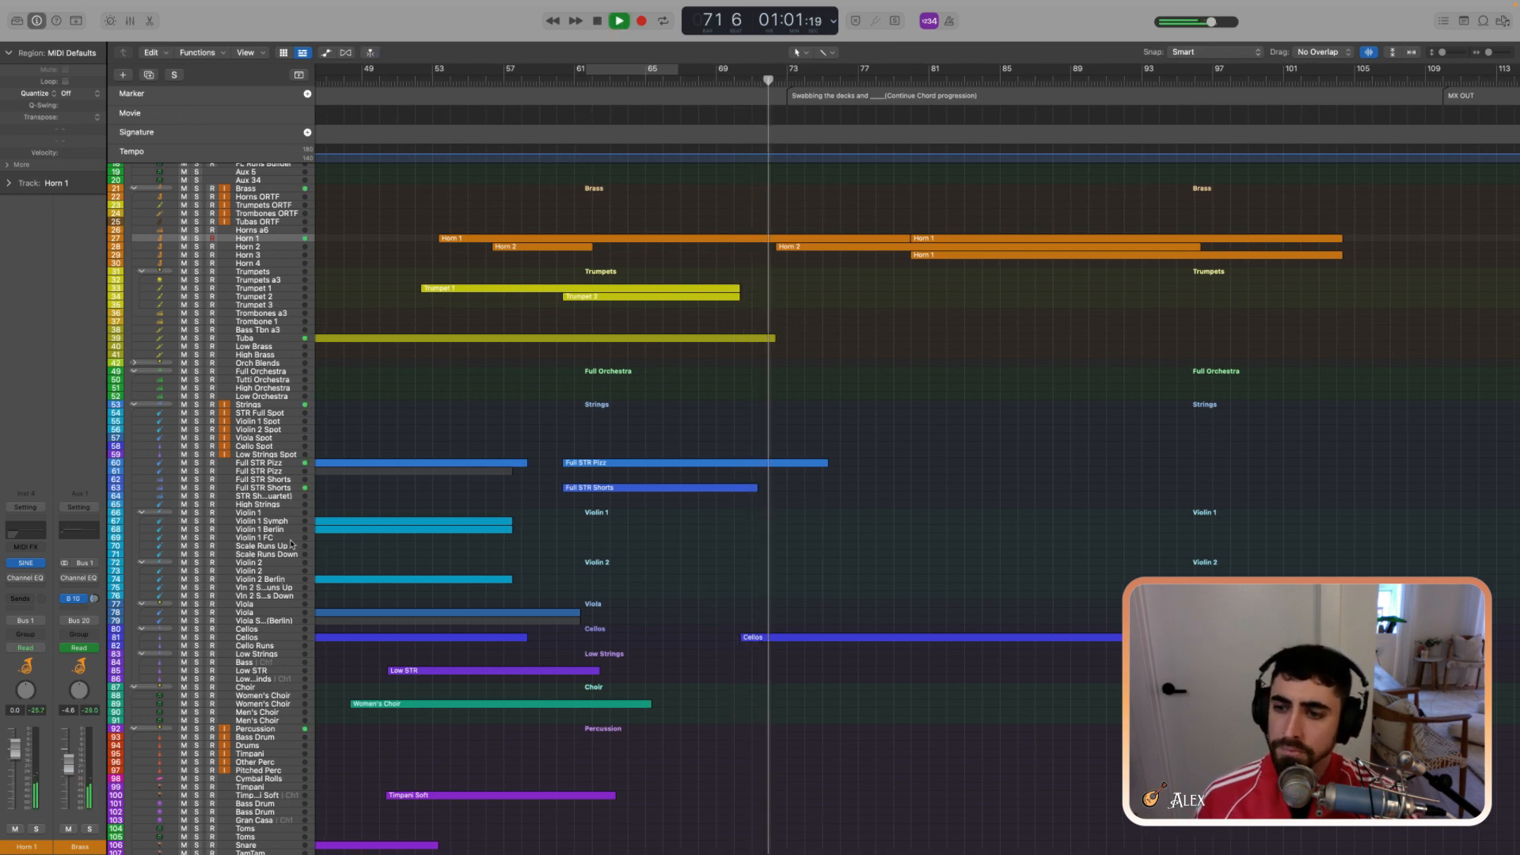
- Select the Full STR Pizz track and inspect its region in the piano roll past bar 80
left_click(289, 465)
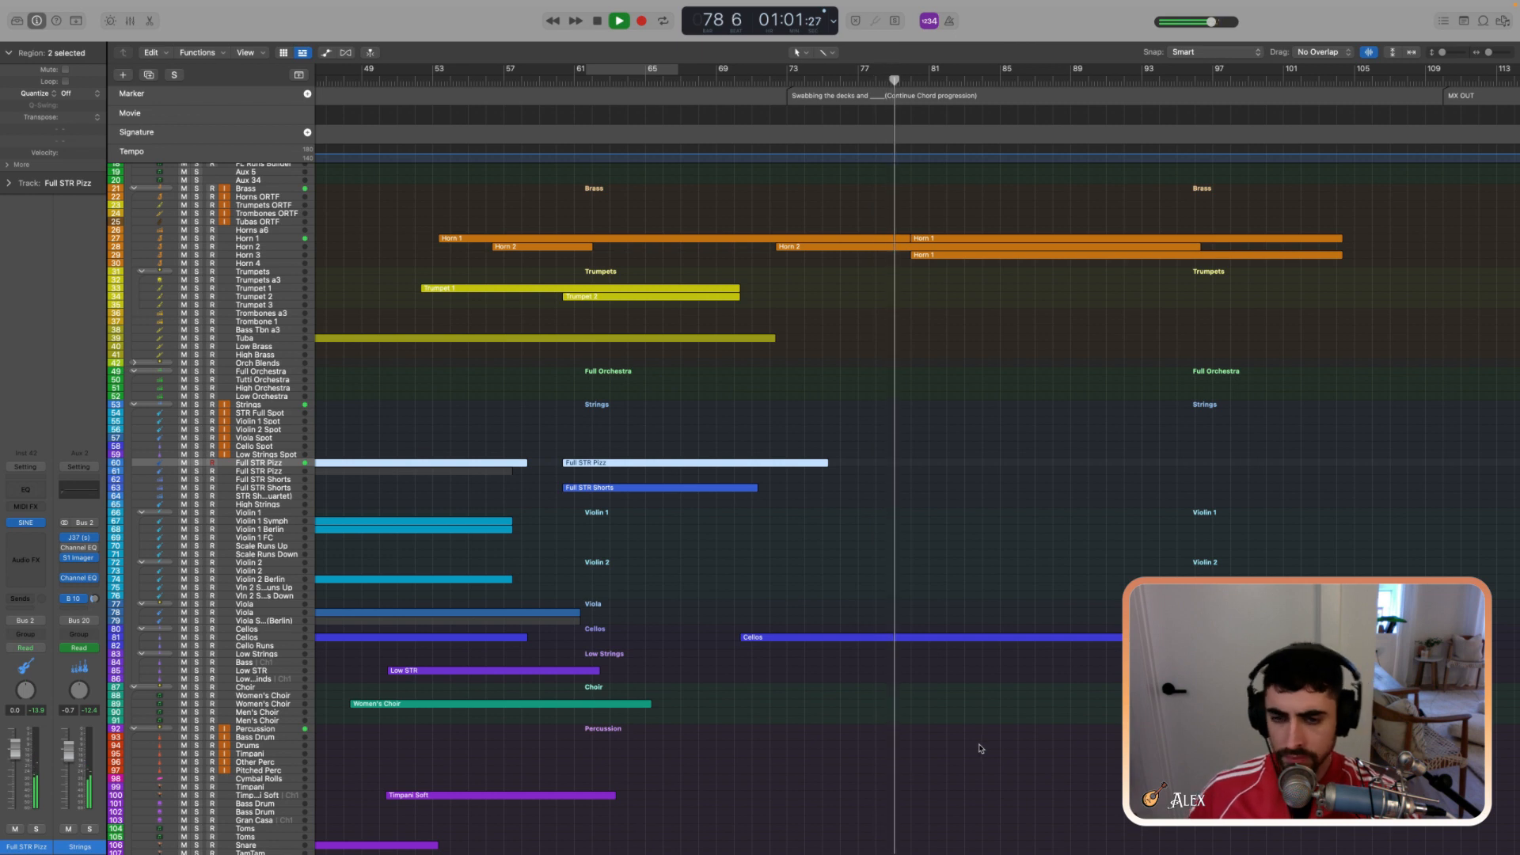
key("space")
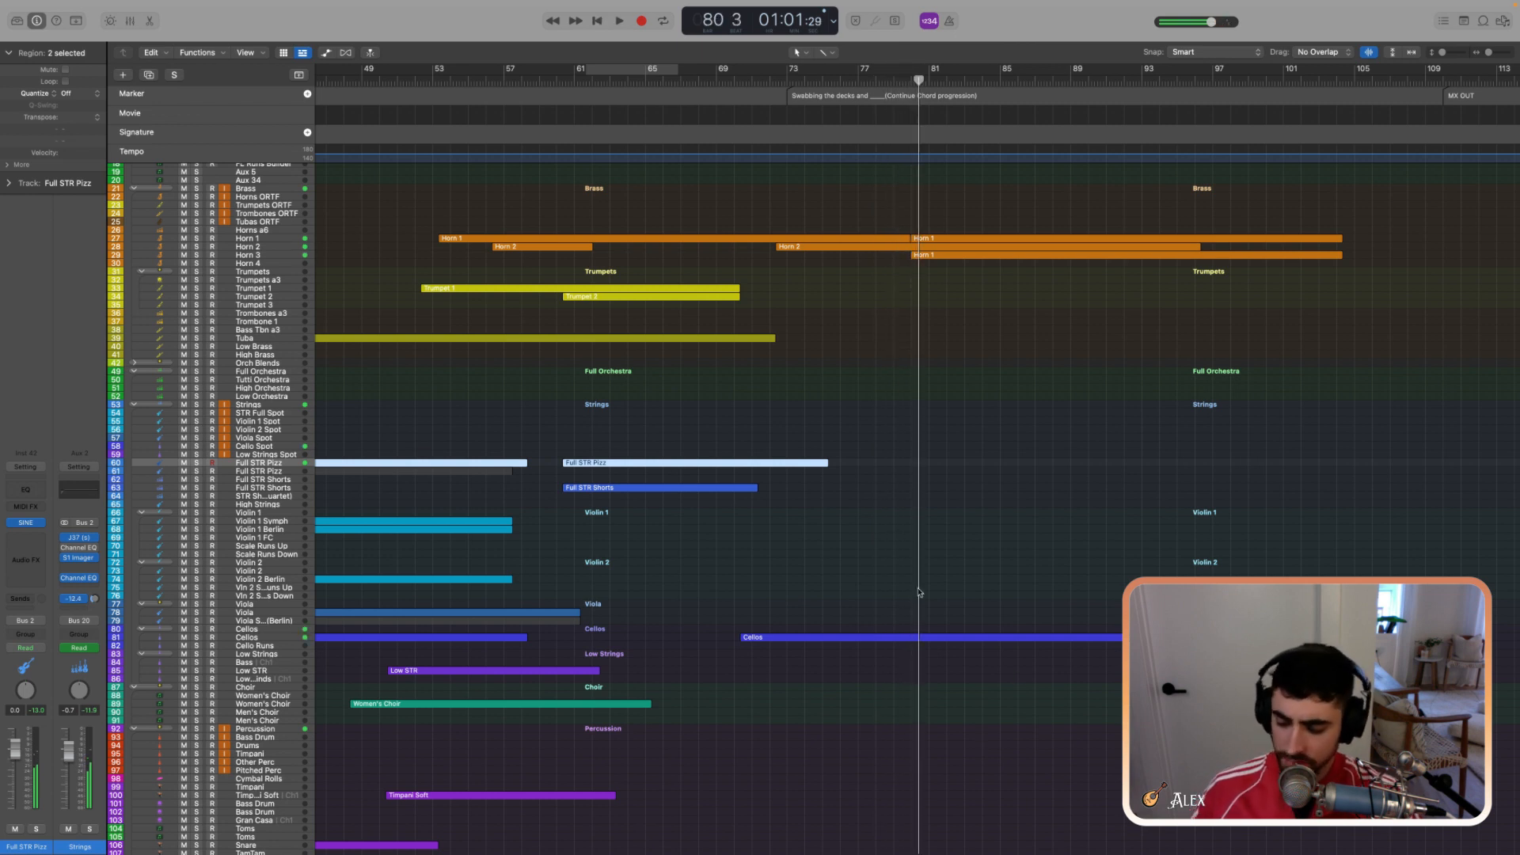
key("space")
left_click(813, 463)
key("space")
key("ctrl+Right")
scroll(620, 183, "left", 15)
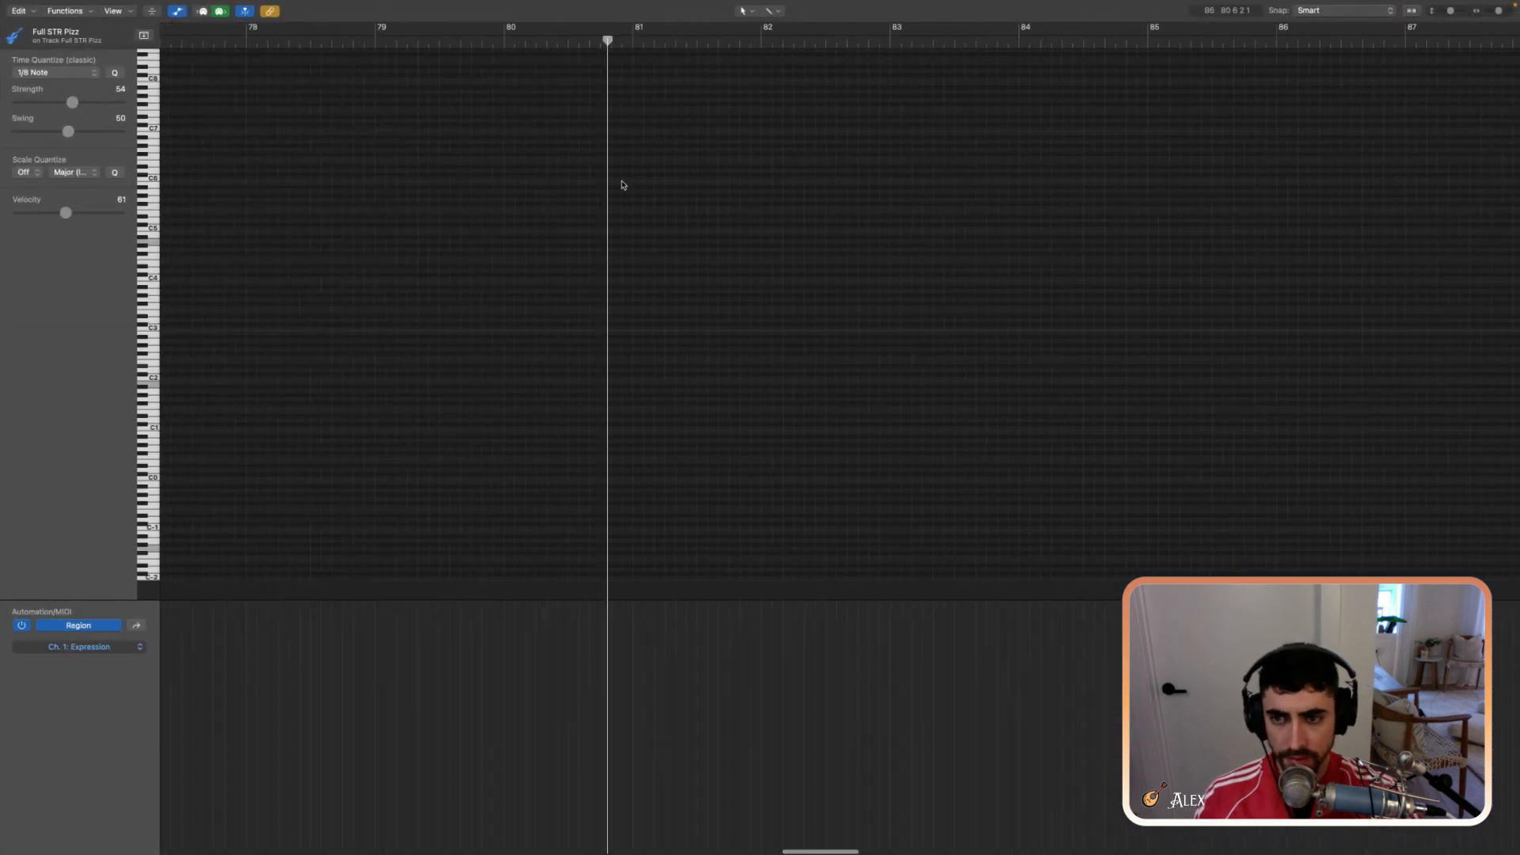
key("ctrl+Left")
- Select the brass and string regions across bars 73 to 80 and audition their notes and expression curves together
left_click_drag(874, 546, 641, 194)
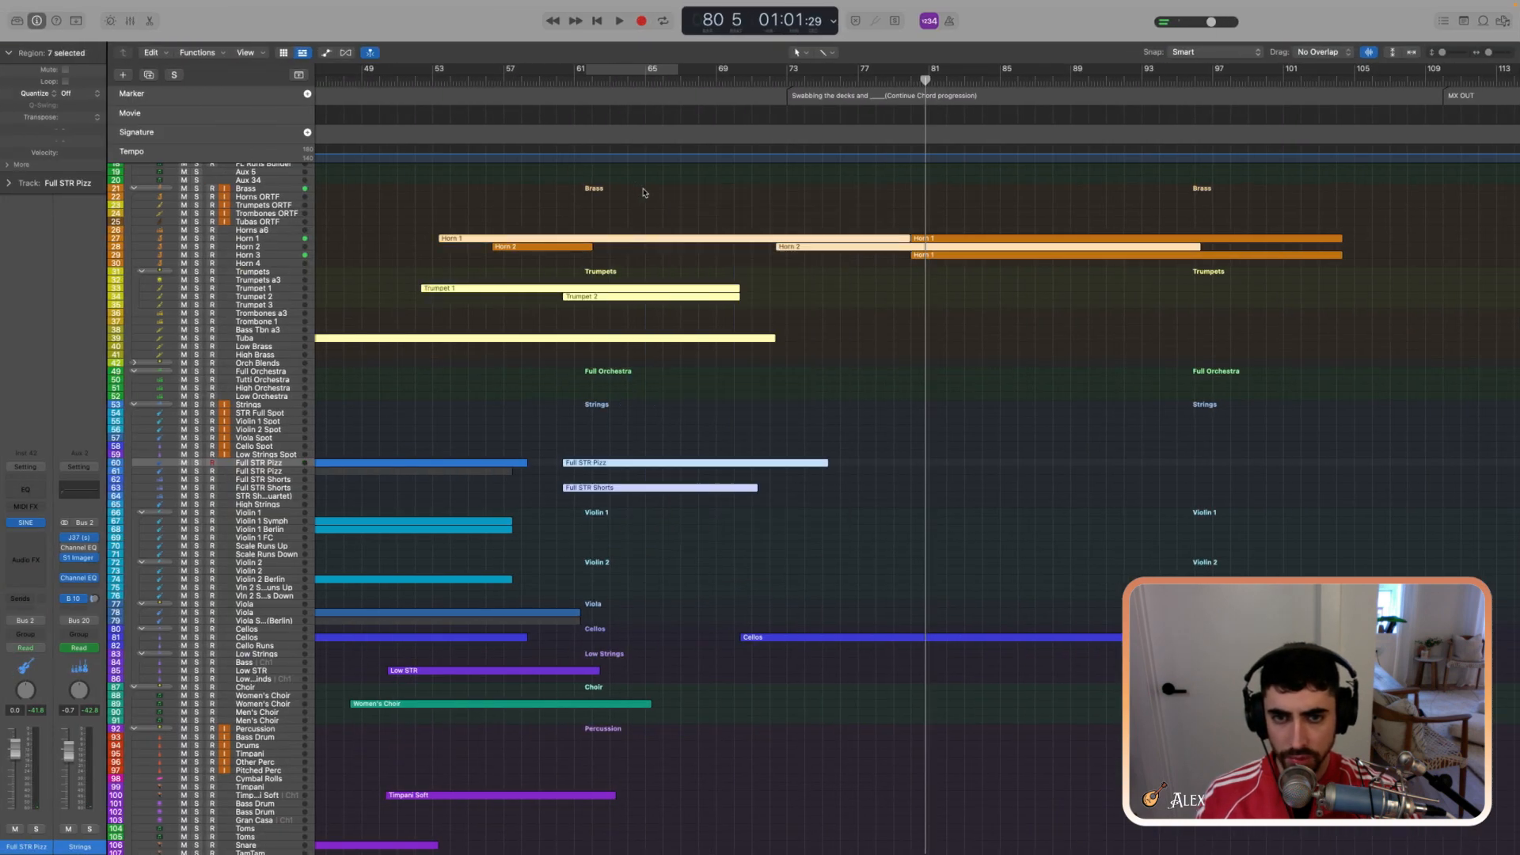
key("ctrl+Right")
scroll(812, 169, "right", 15)
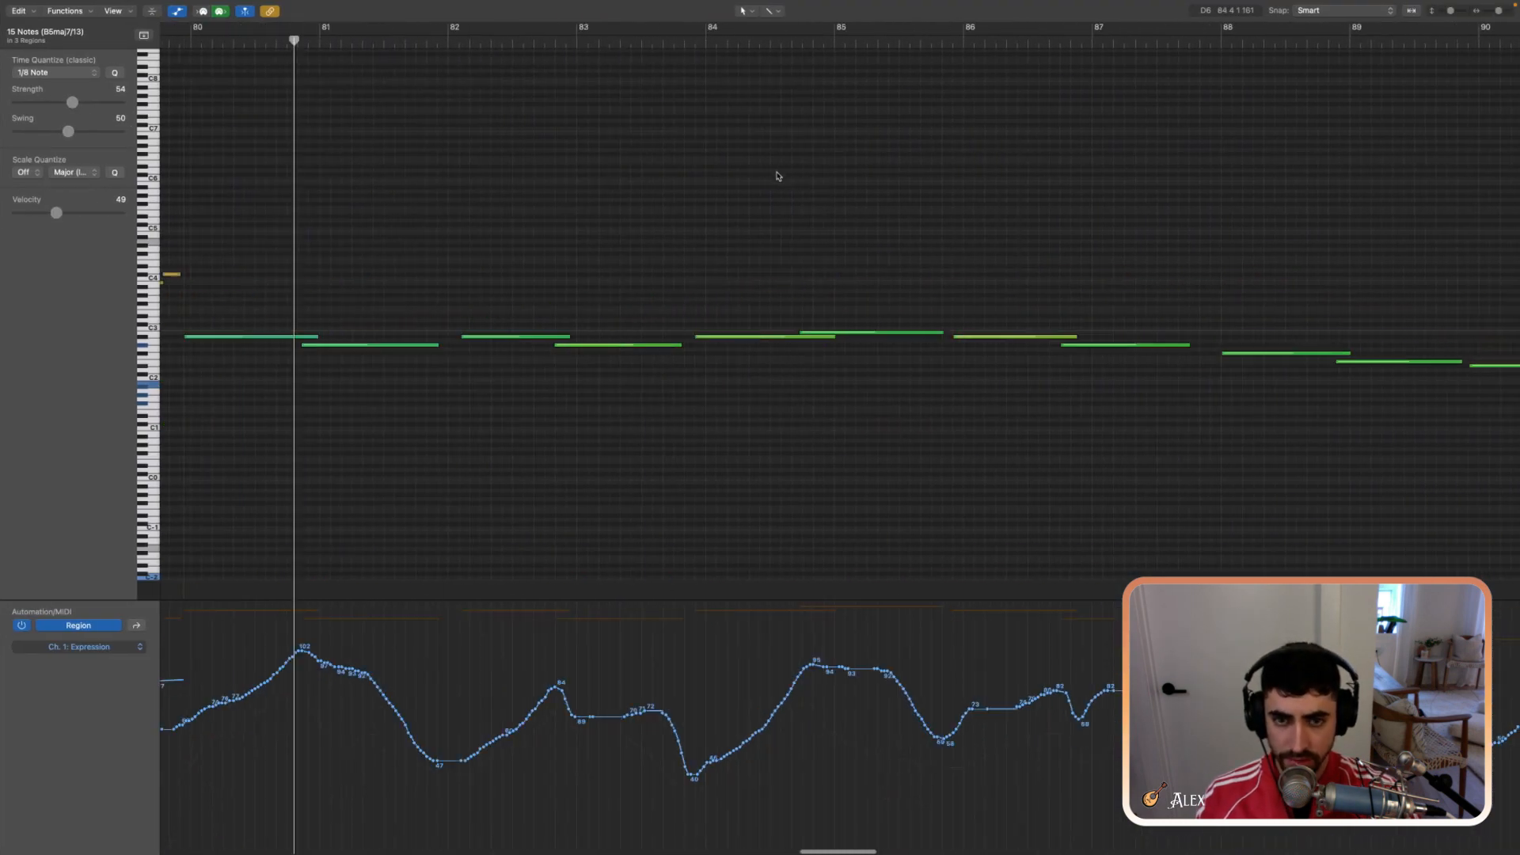
scroll(840, 177, "left", 10)
left_click(812, 41)
key("space")
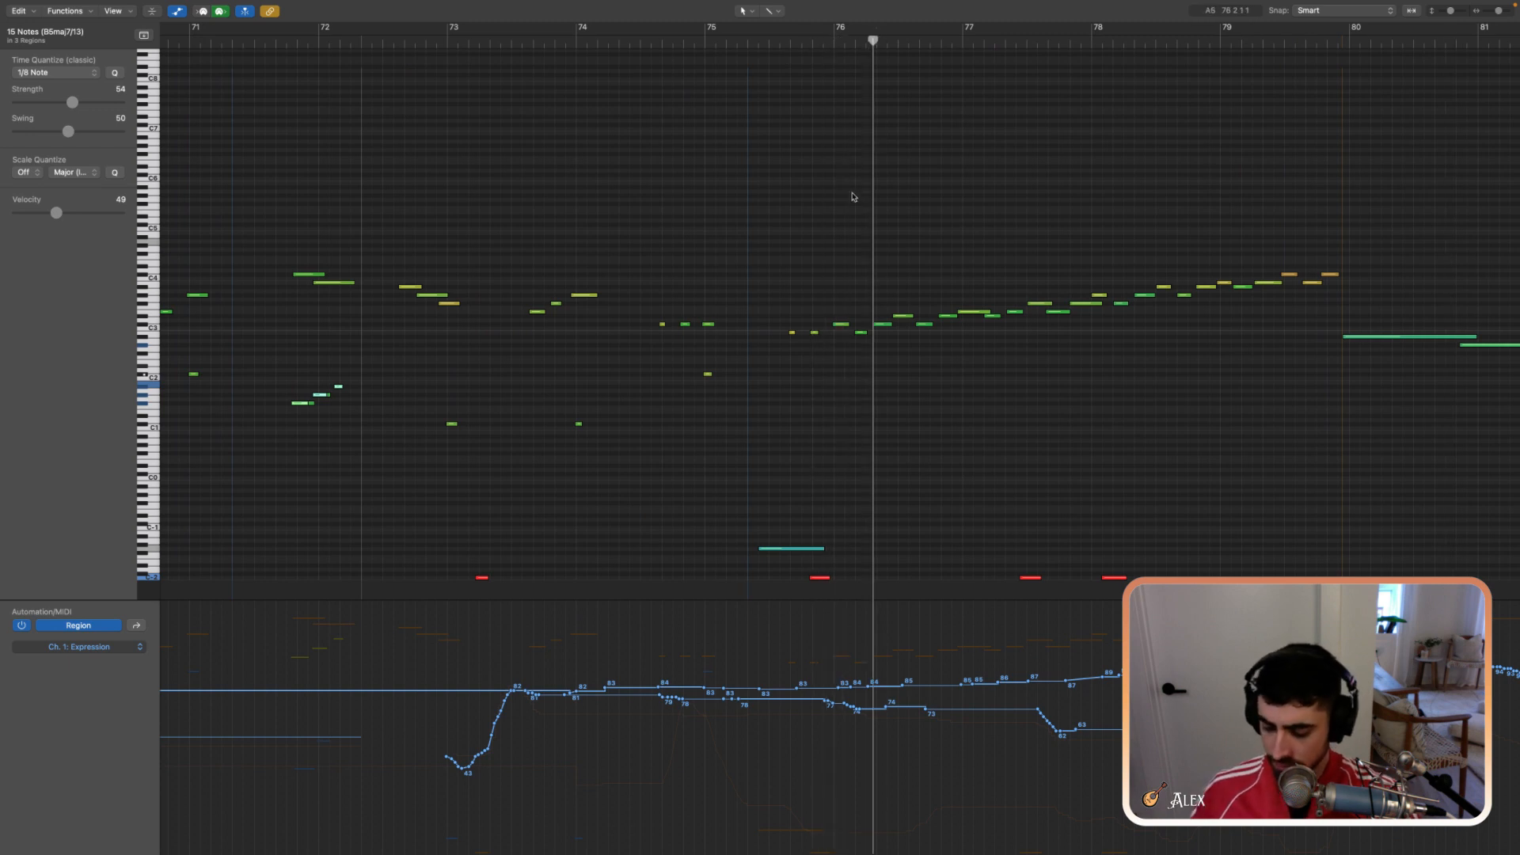
left_click(882, 163)
scroll(884, 161, "right", 4)
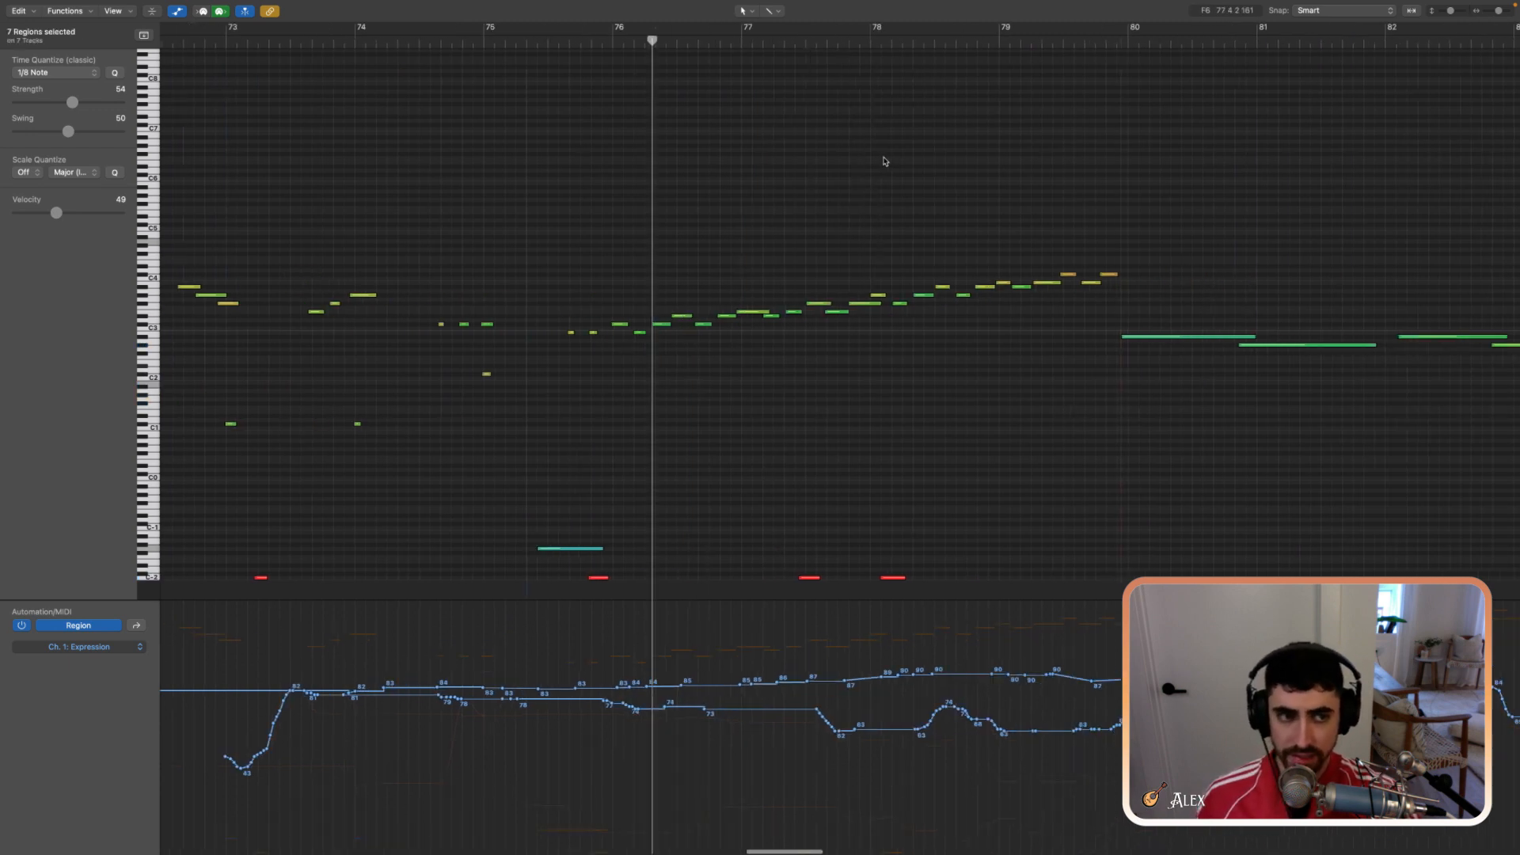
left_click(1004, 40)
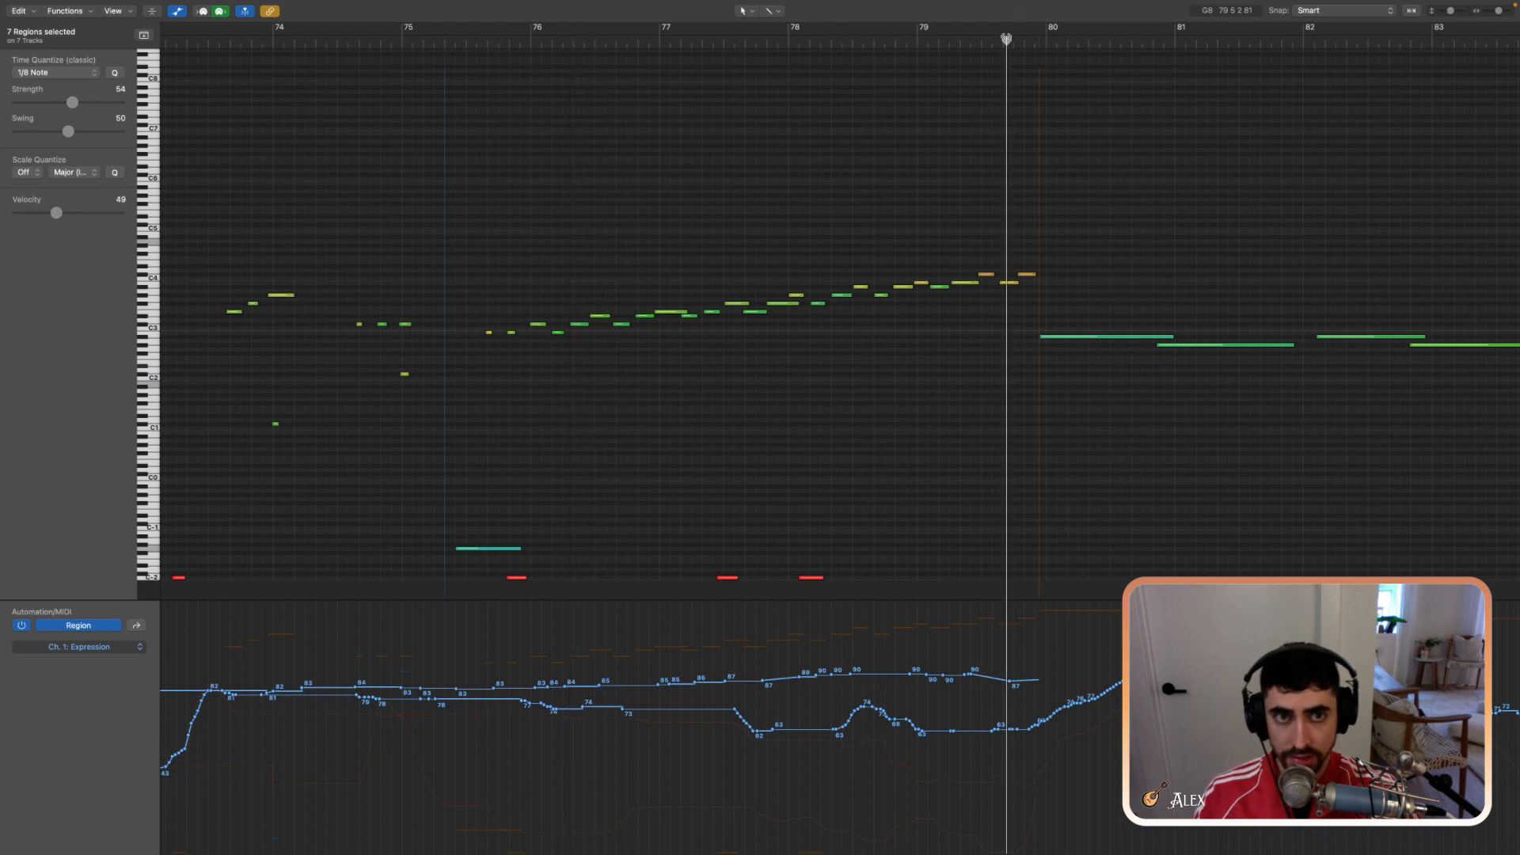
key("space")
key("ctrl+Left")
key("space")
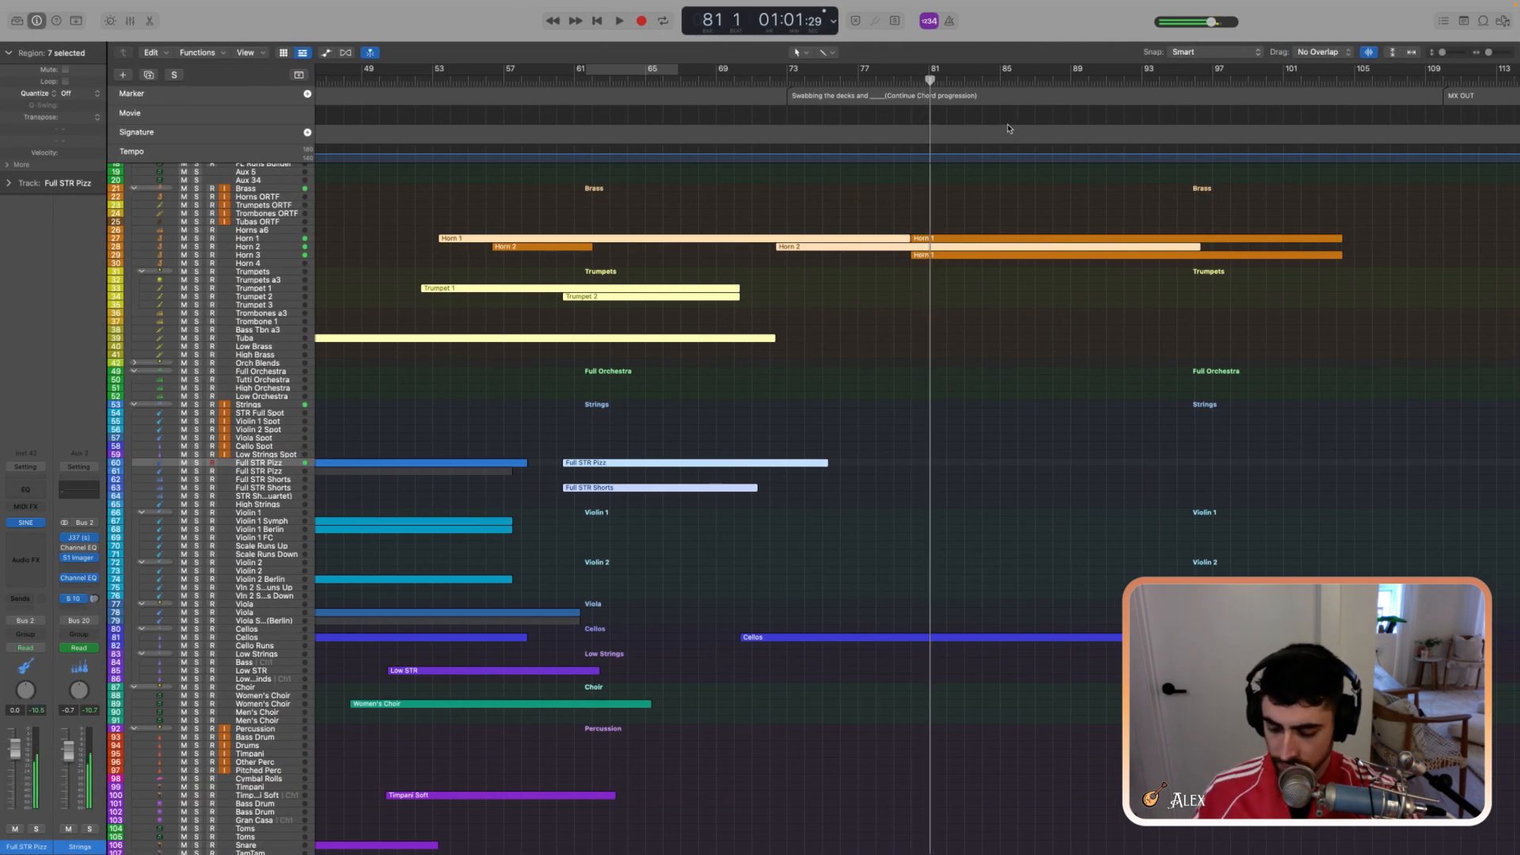
- Record a new Full STR Pizz part from about bar 77 to bar 94 over the arrangement
left_click(800, 171)
left_click(770, 80)
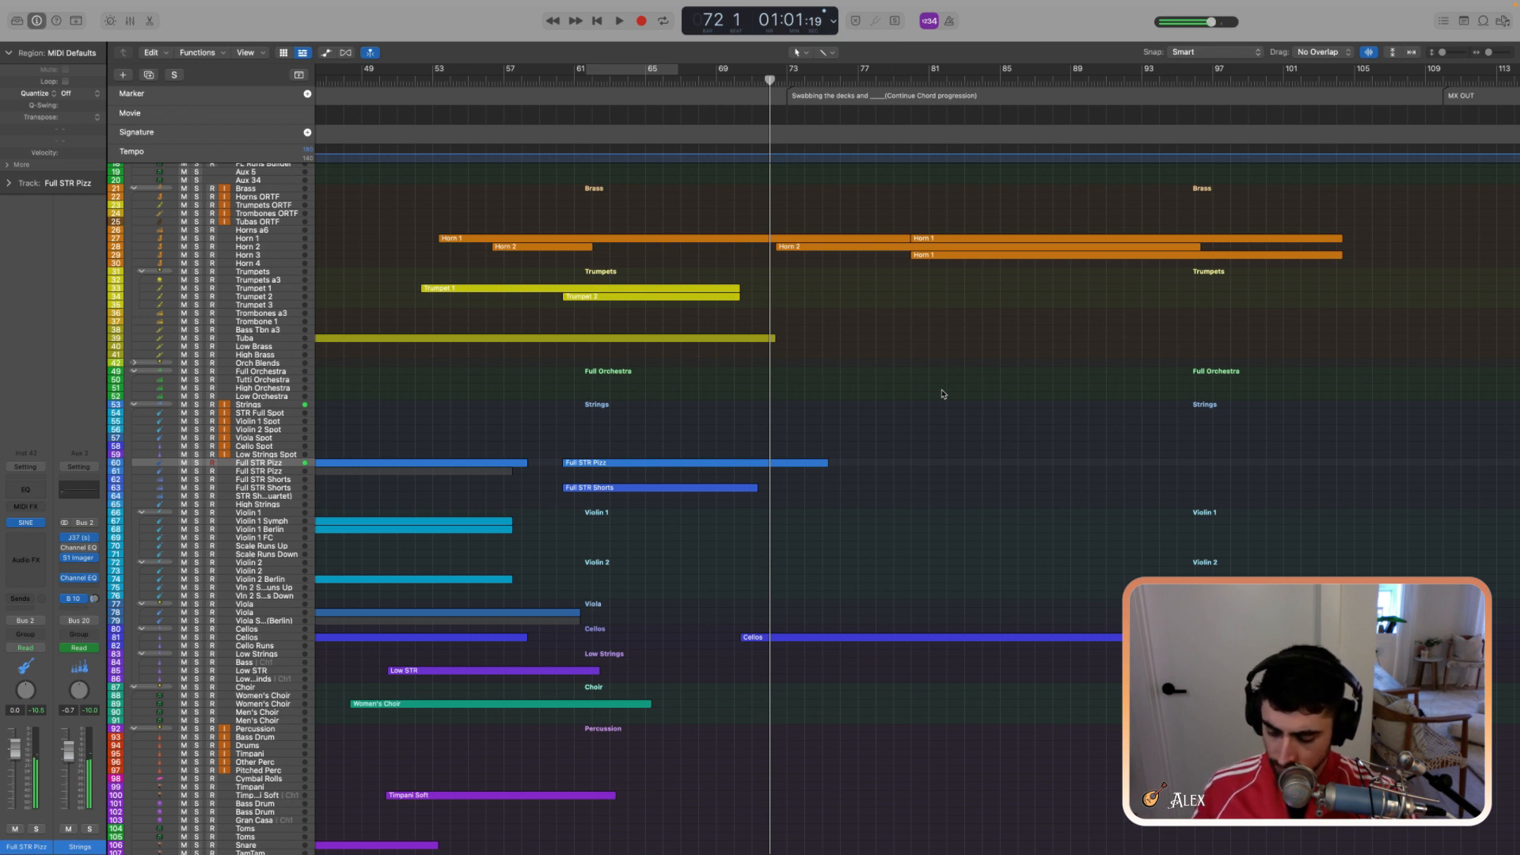
scroll(942, 394, "up", 1)
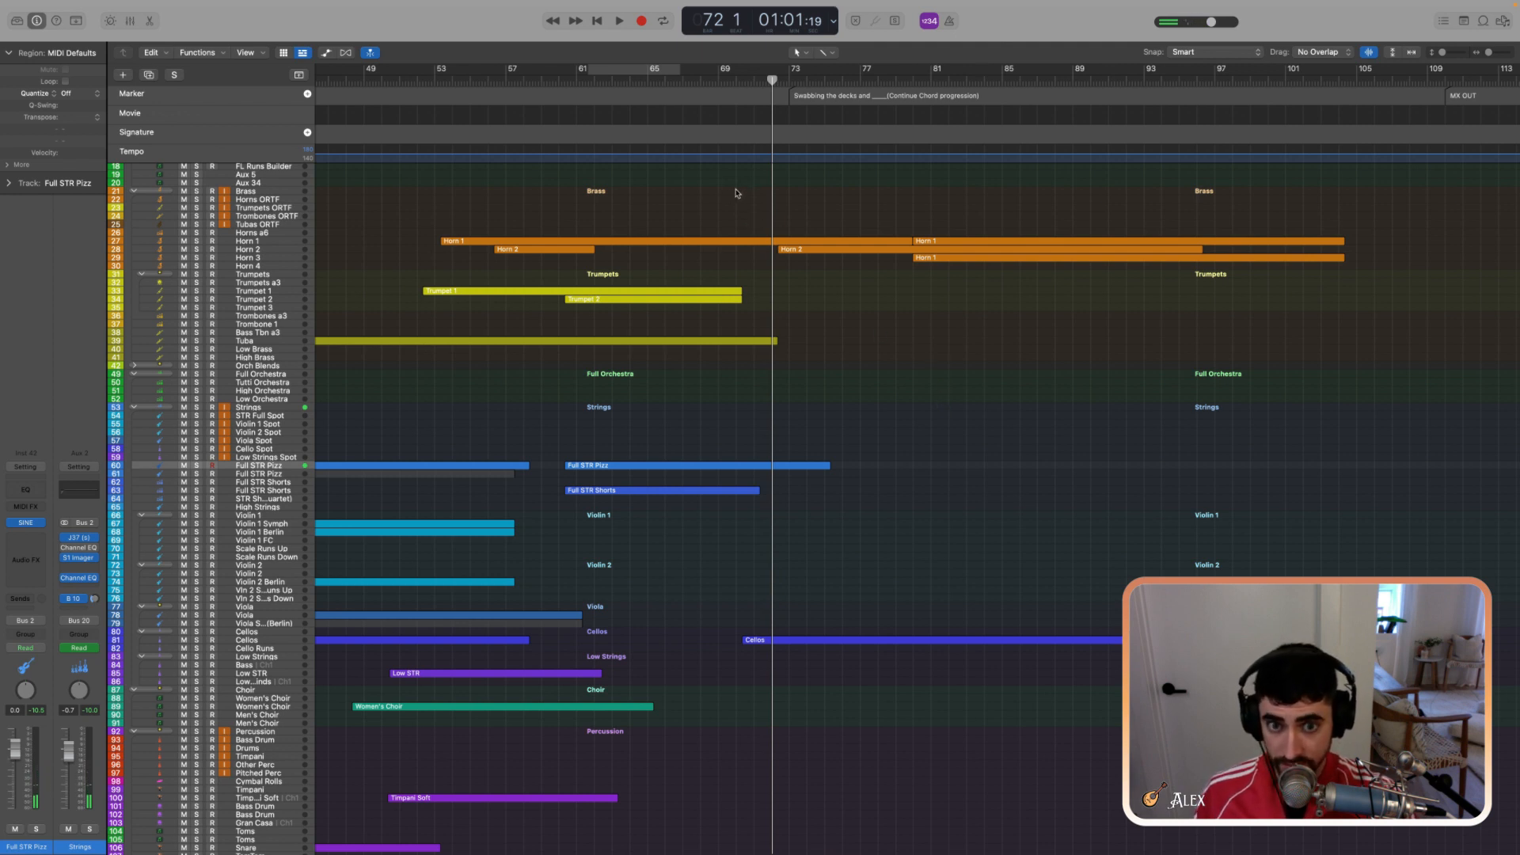
key("space")
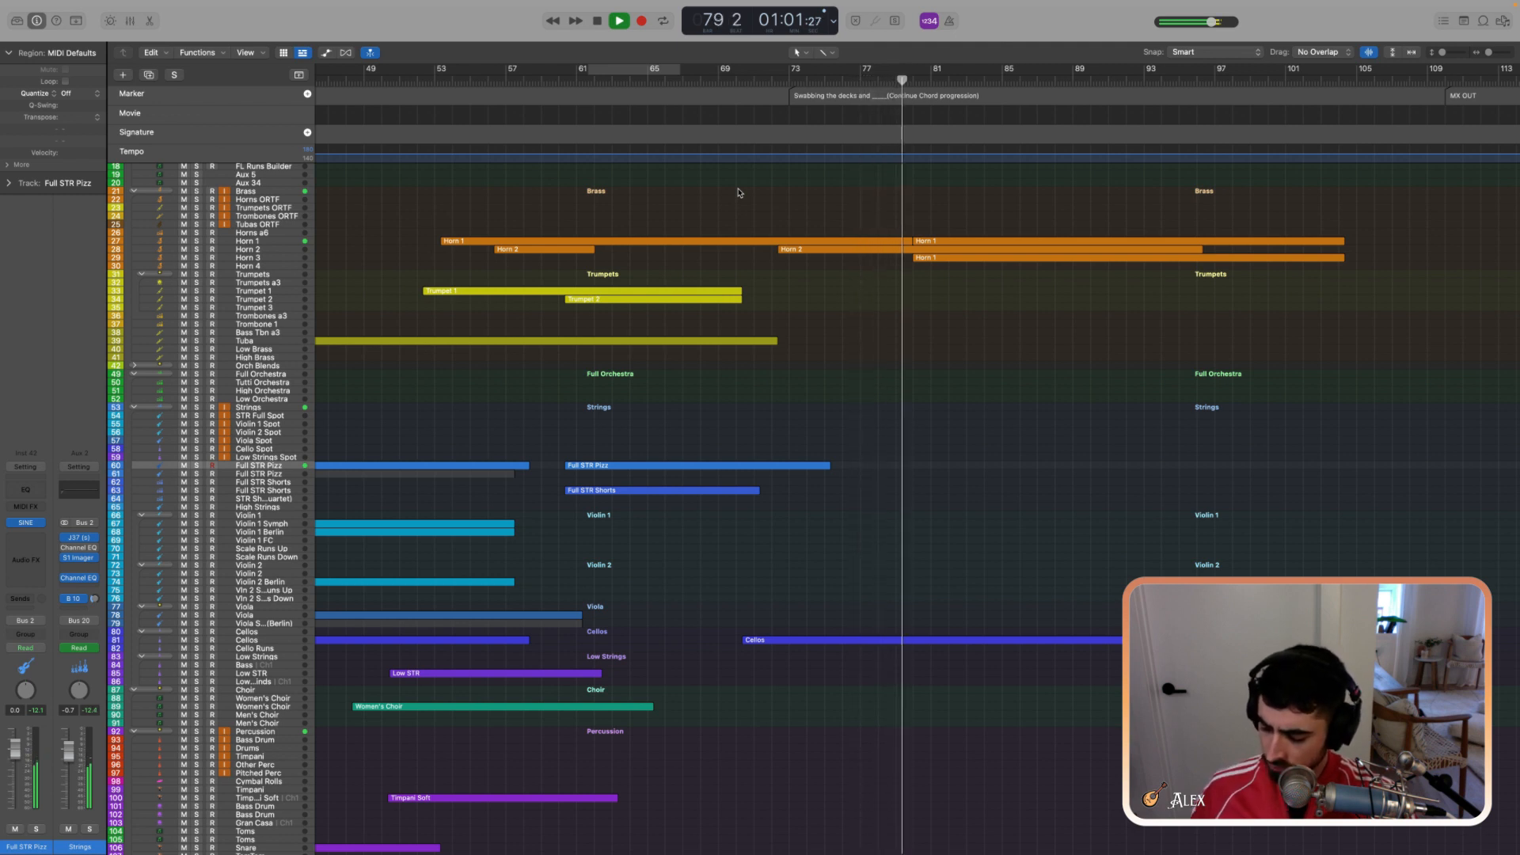
key("space")
left_click(730, 82)
left_click(644, 21)
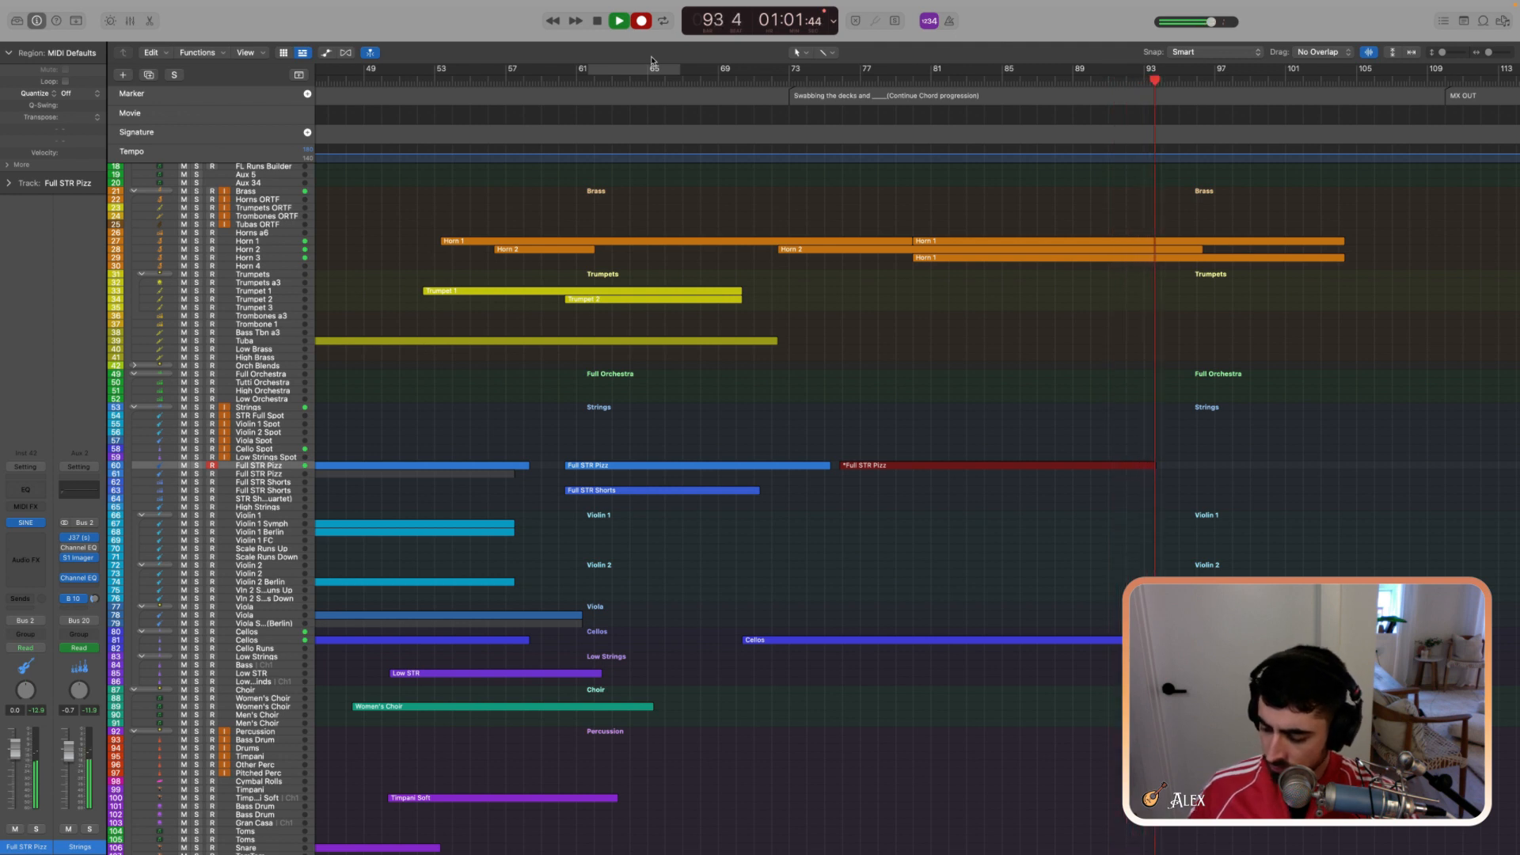
key("space")
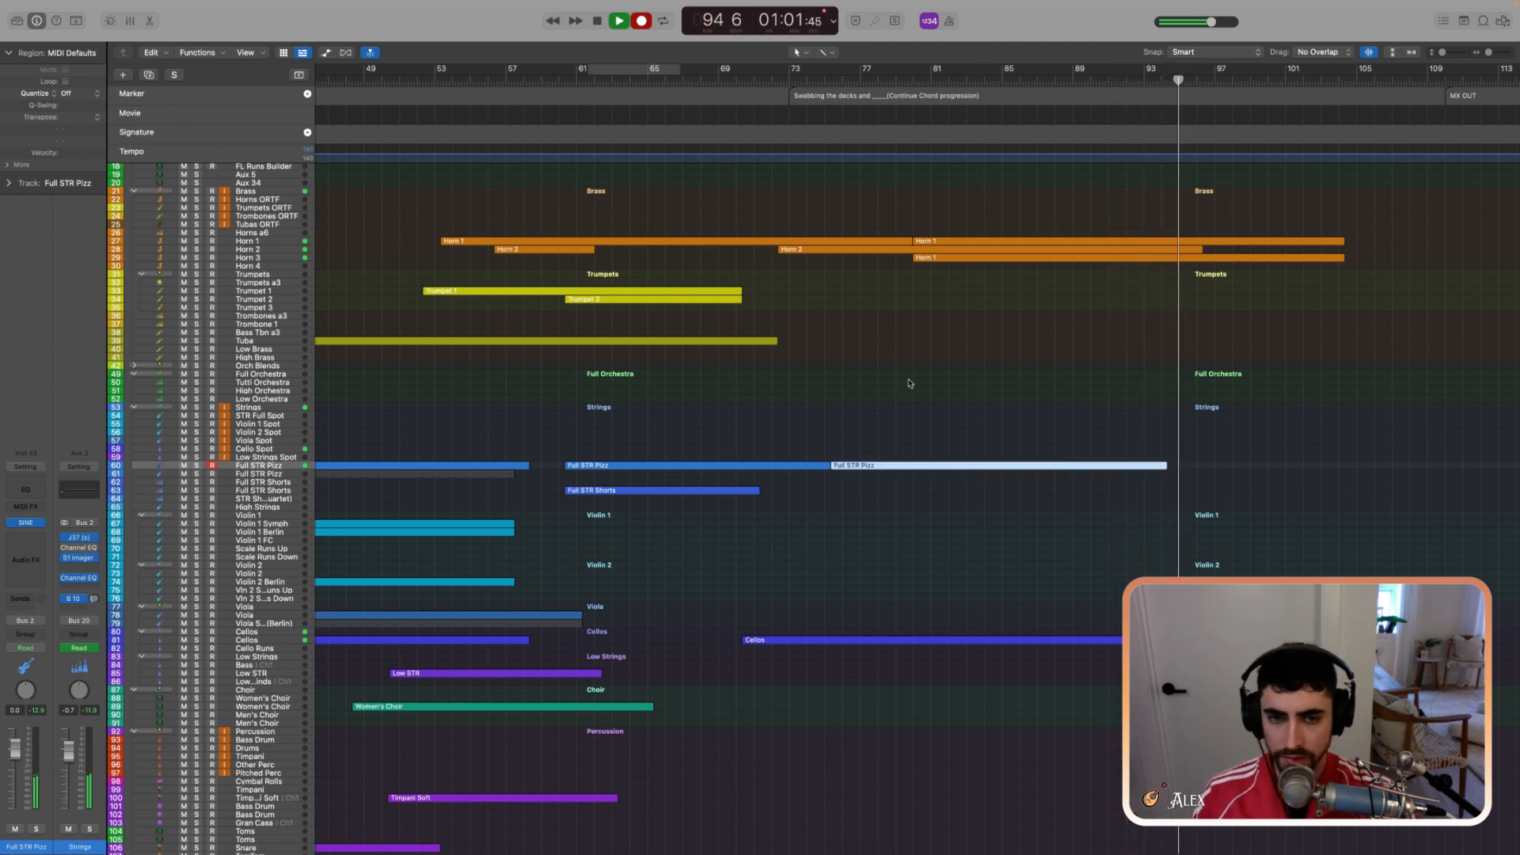
- Open the recorded Full STR Pizz region in the piano roll
left_click(808, 86)
key("space")
key("2")
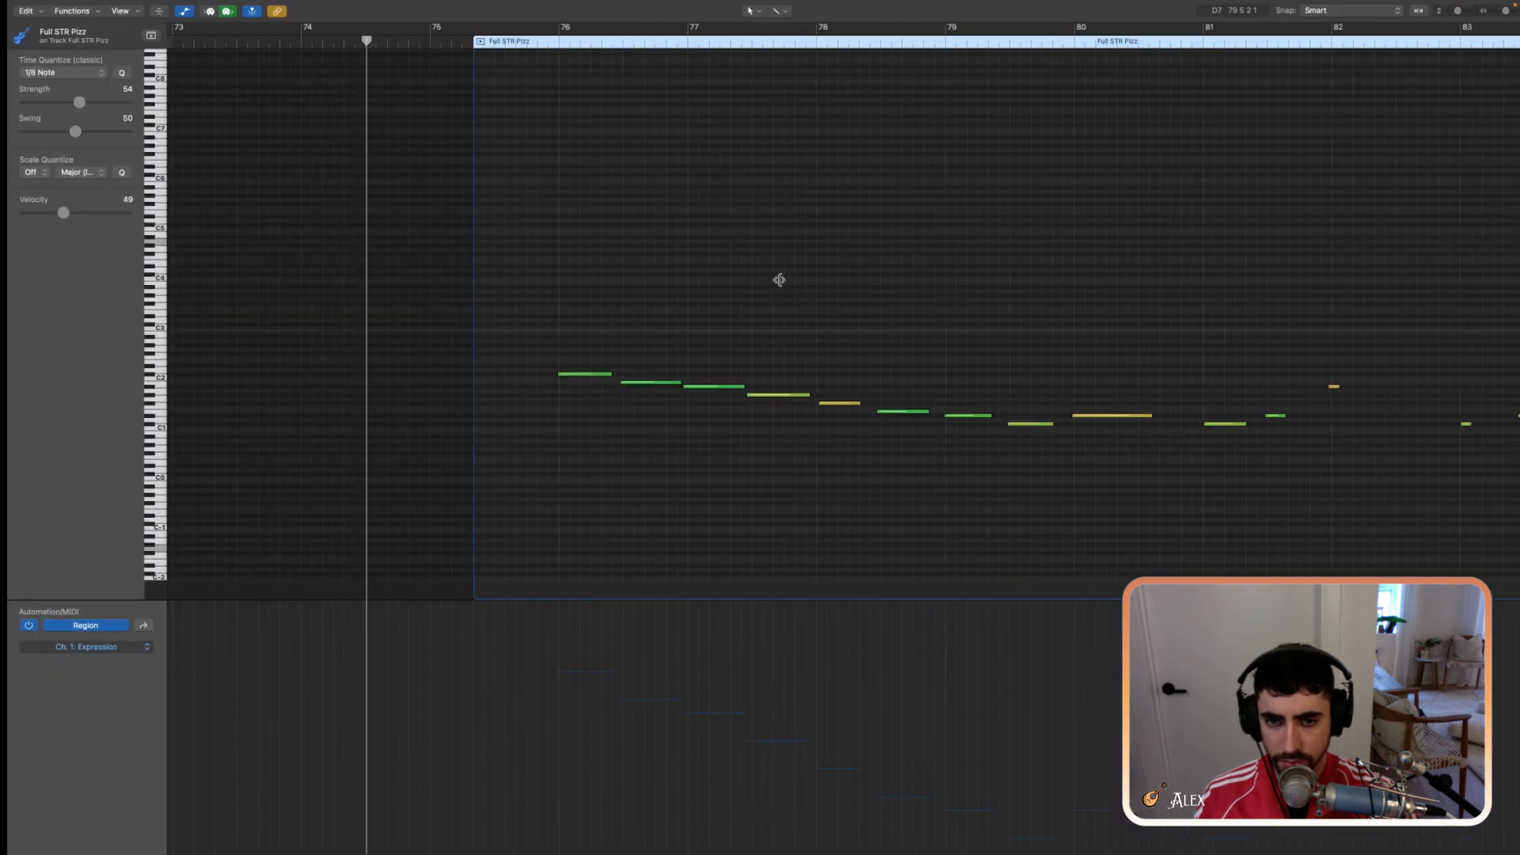
- Scroll through the recorded pizzicato notes and play the passage around bar 82
scroll(826, 284, "right", 3)
scroll(826, 285, "right", 2)
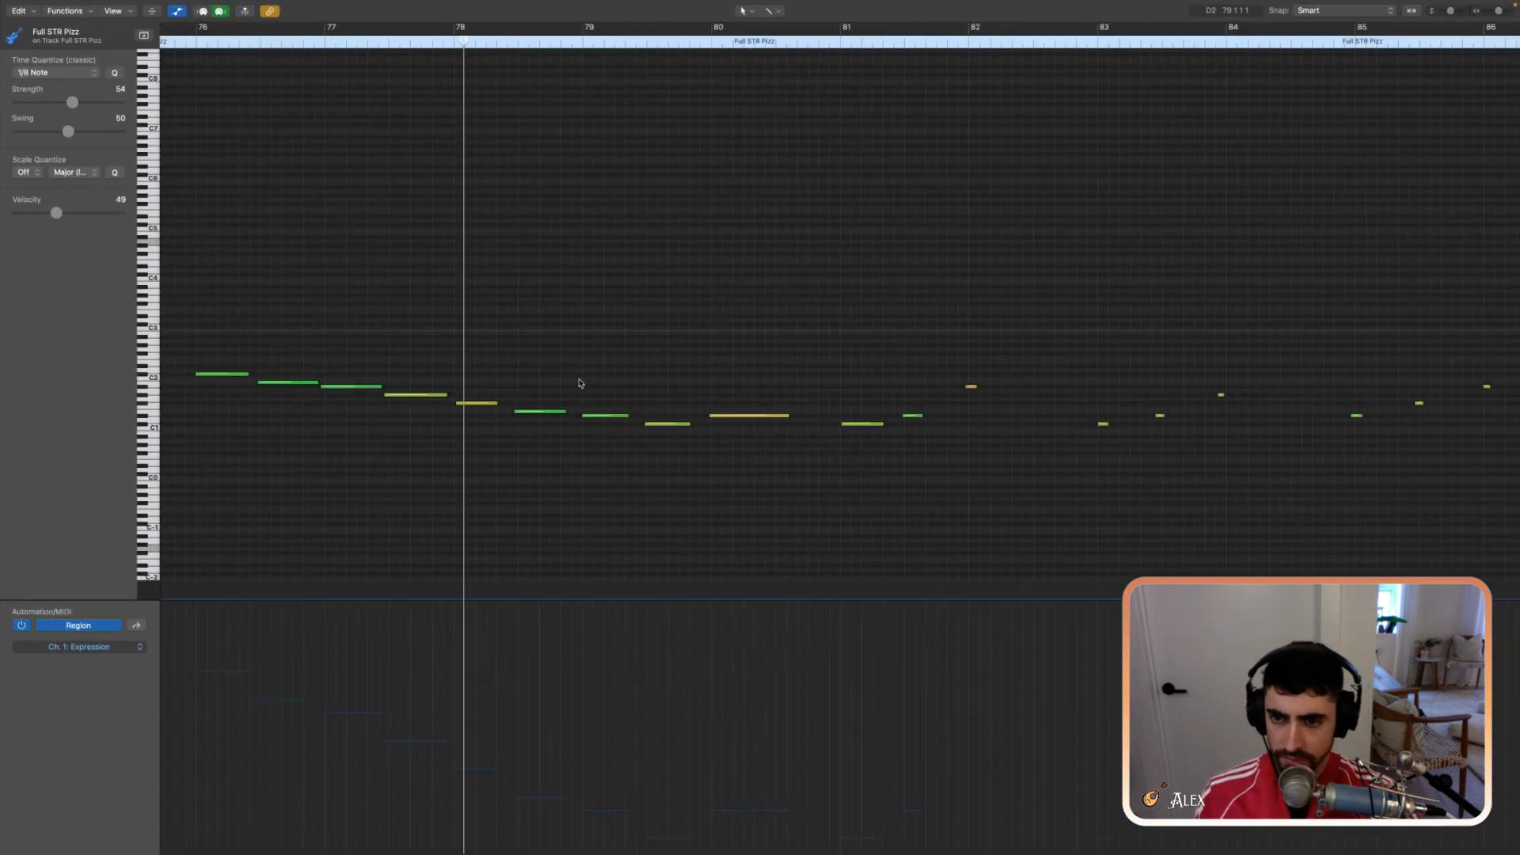
scroll(583, 349, "left", 3)
scroll(670, 329, "right", 1)
scroll(587, 332, "right", 2)
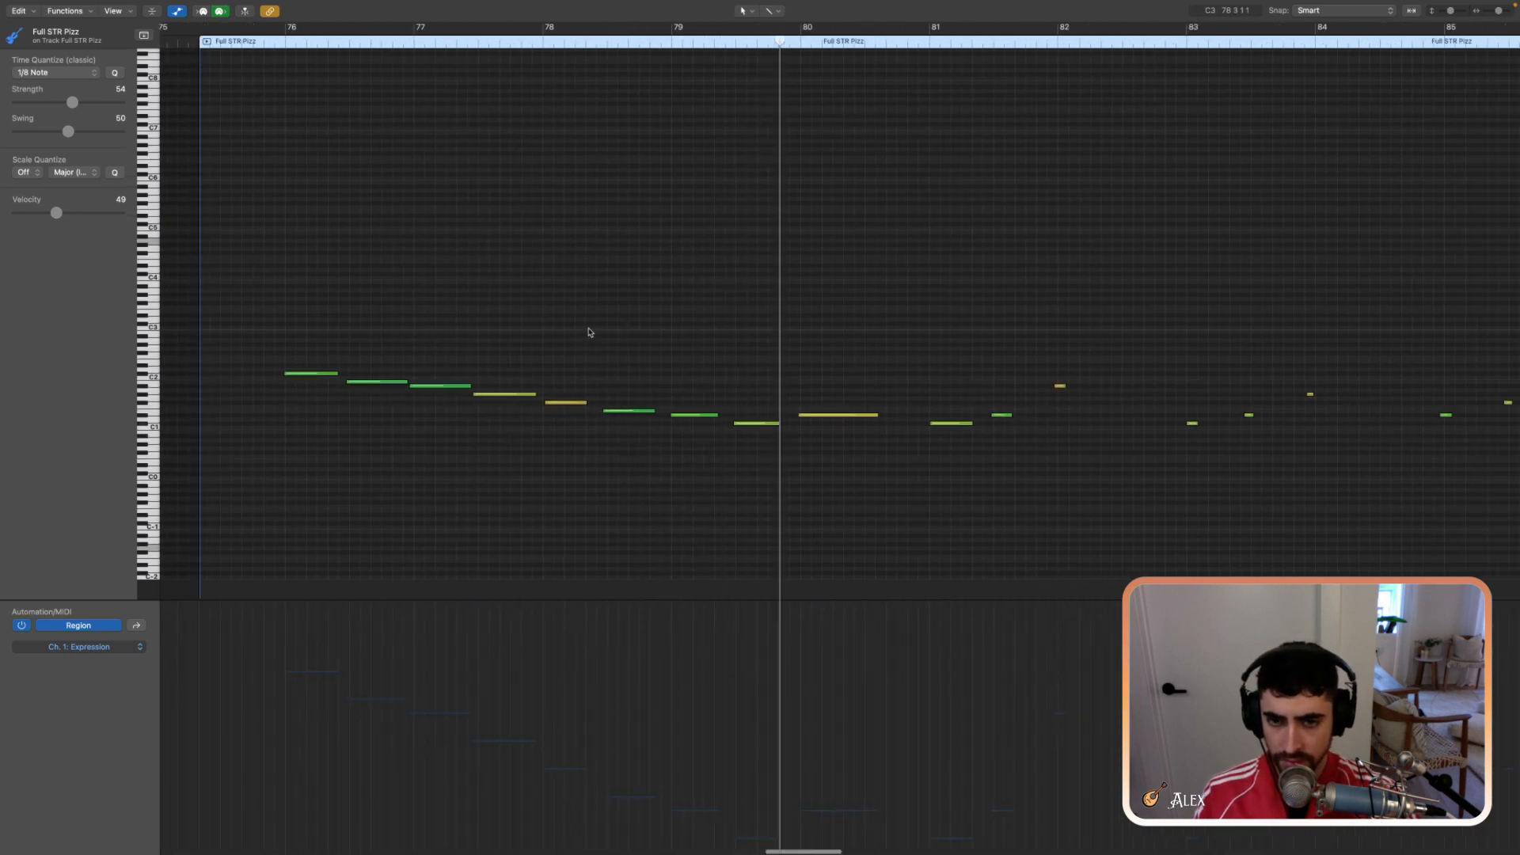
scroll(599, 333, "right", 3)
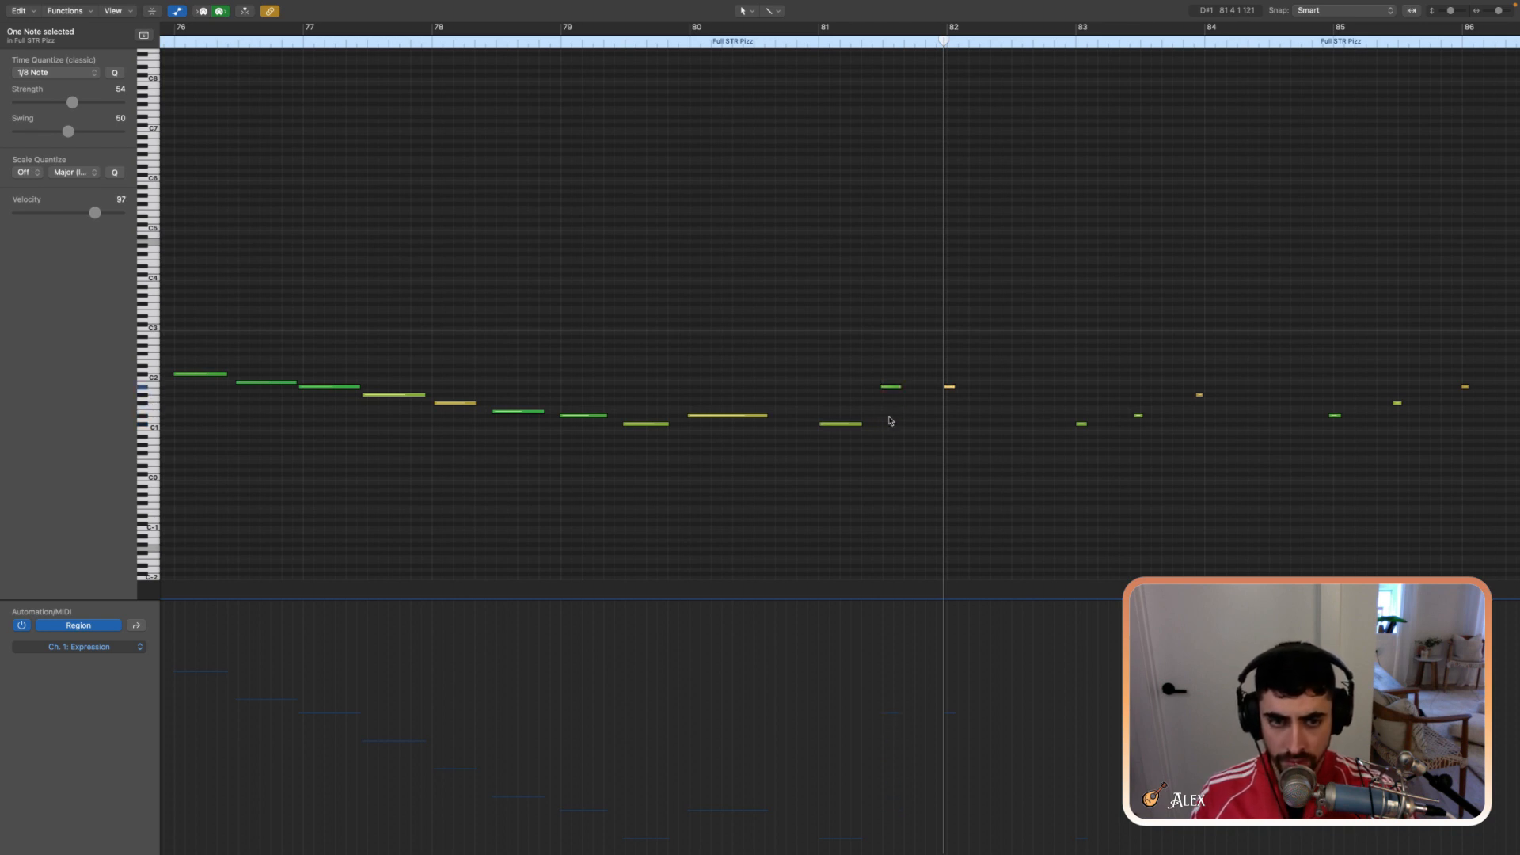
key("space")
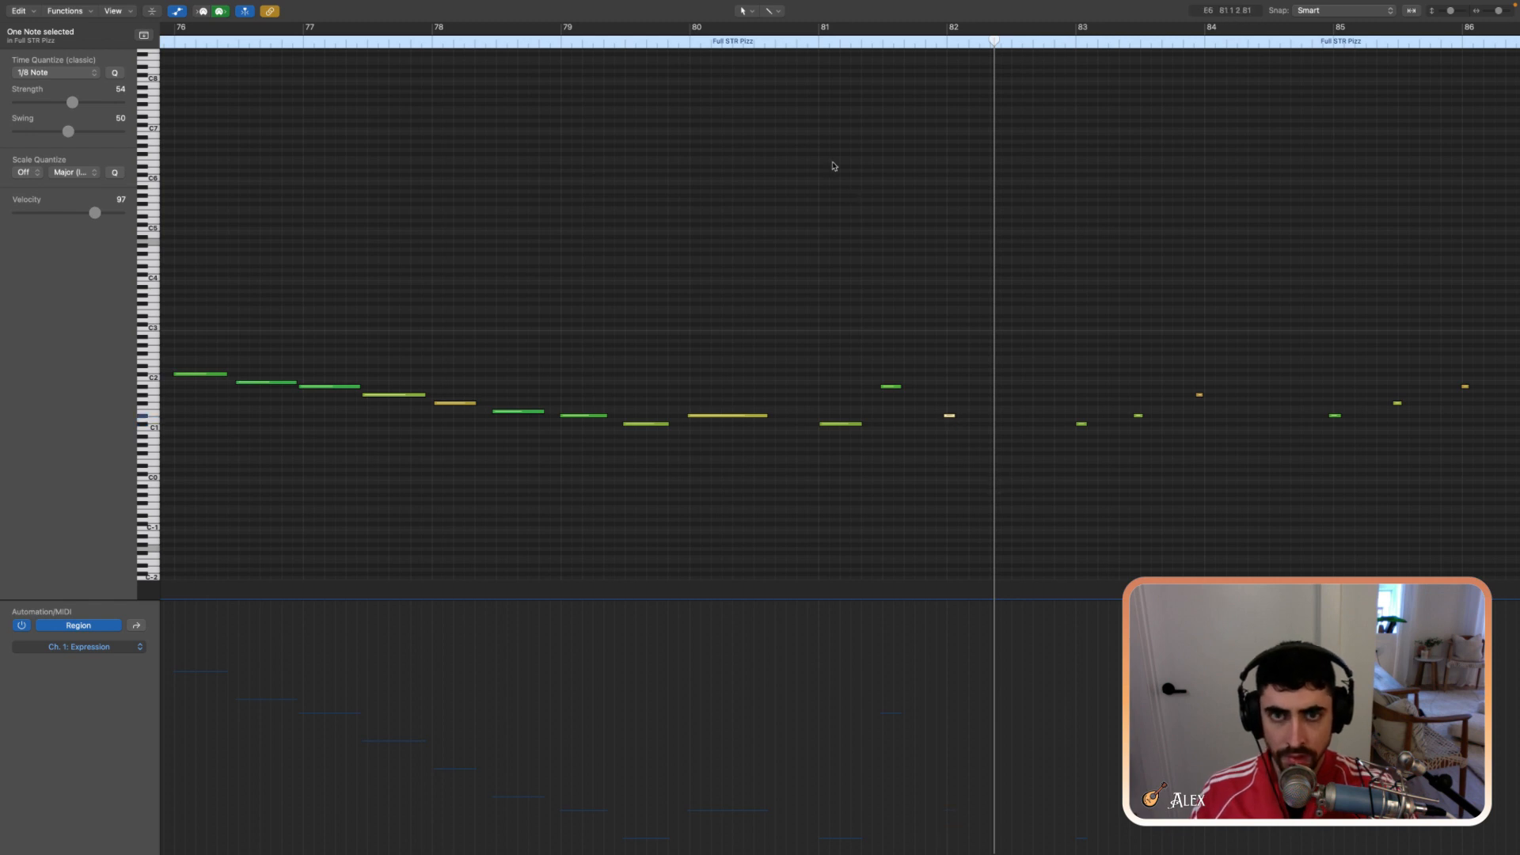
scroll(827, 261, "right", 5)
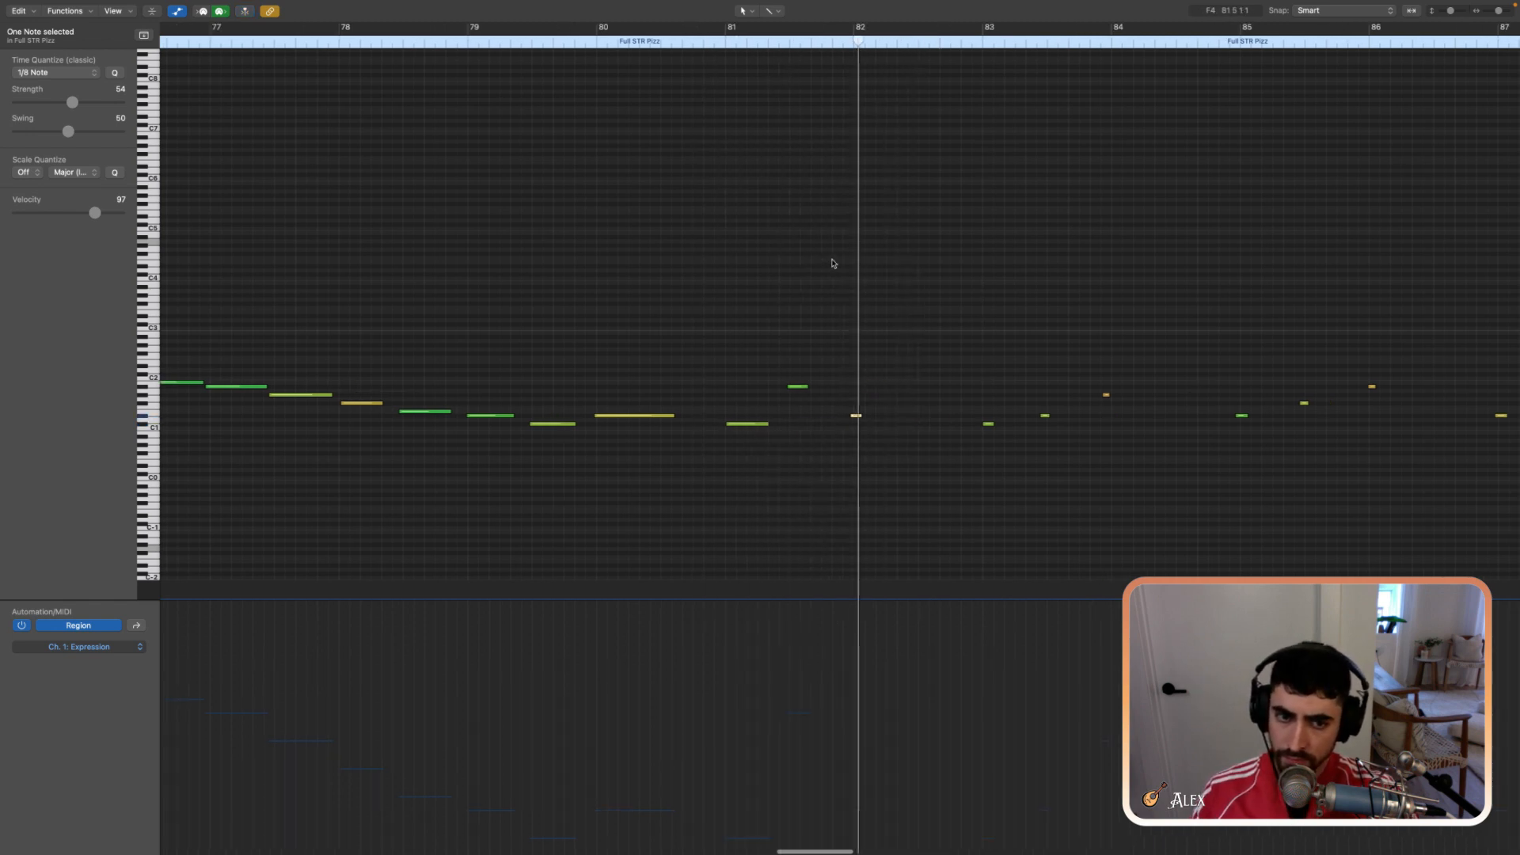
scroll(773, 440, "right", 1)
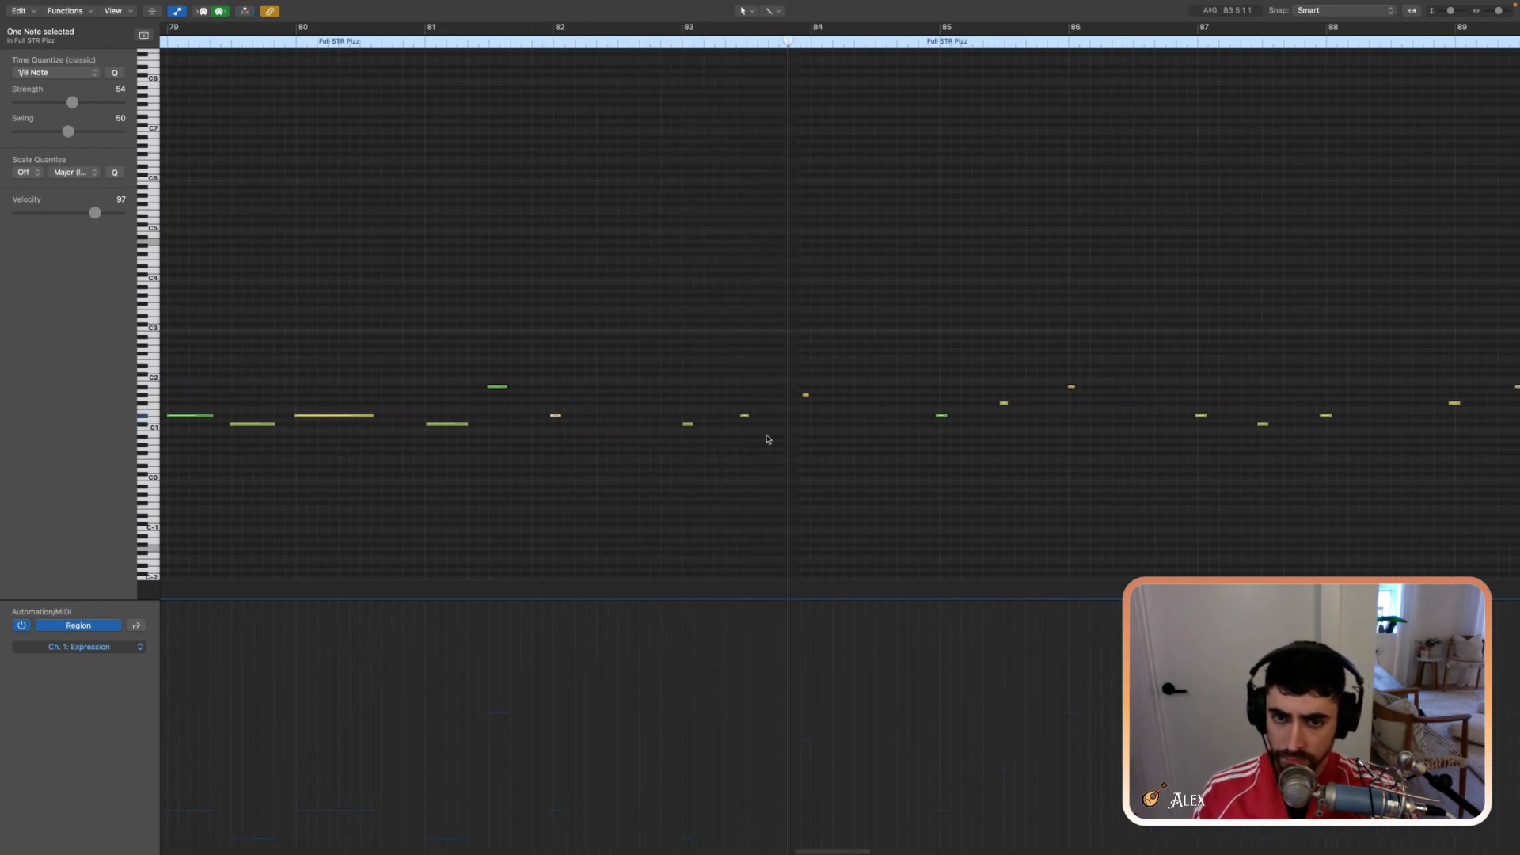
- Correct the short pizzicato notes around bars 82 to 84 and quantize them at strength 87, then play them back
left_click(744, 415)
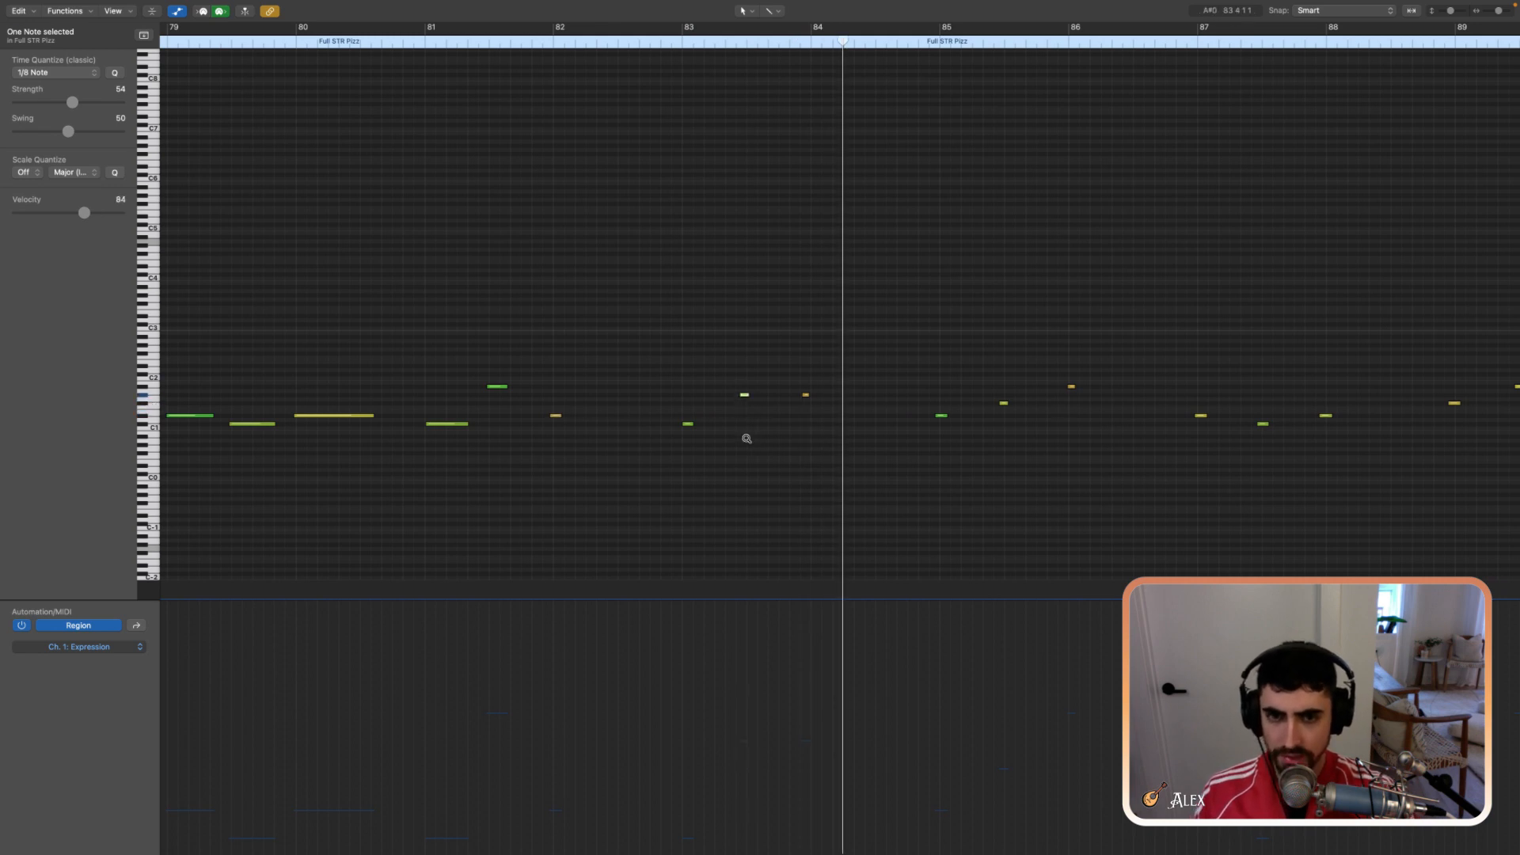
left_click_drag(825, 336, 800, 445)
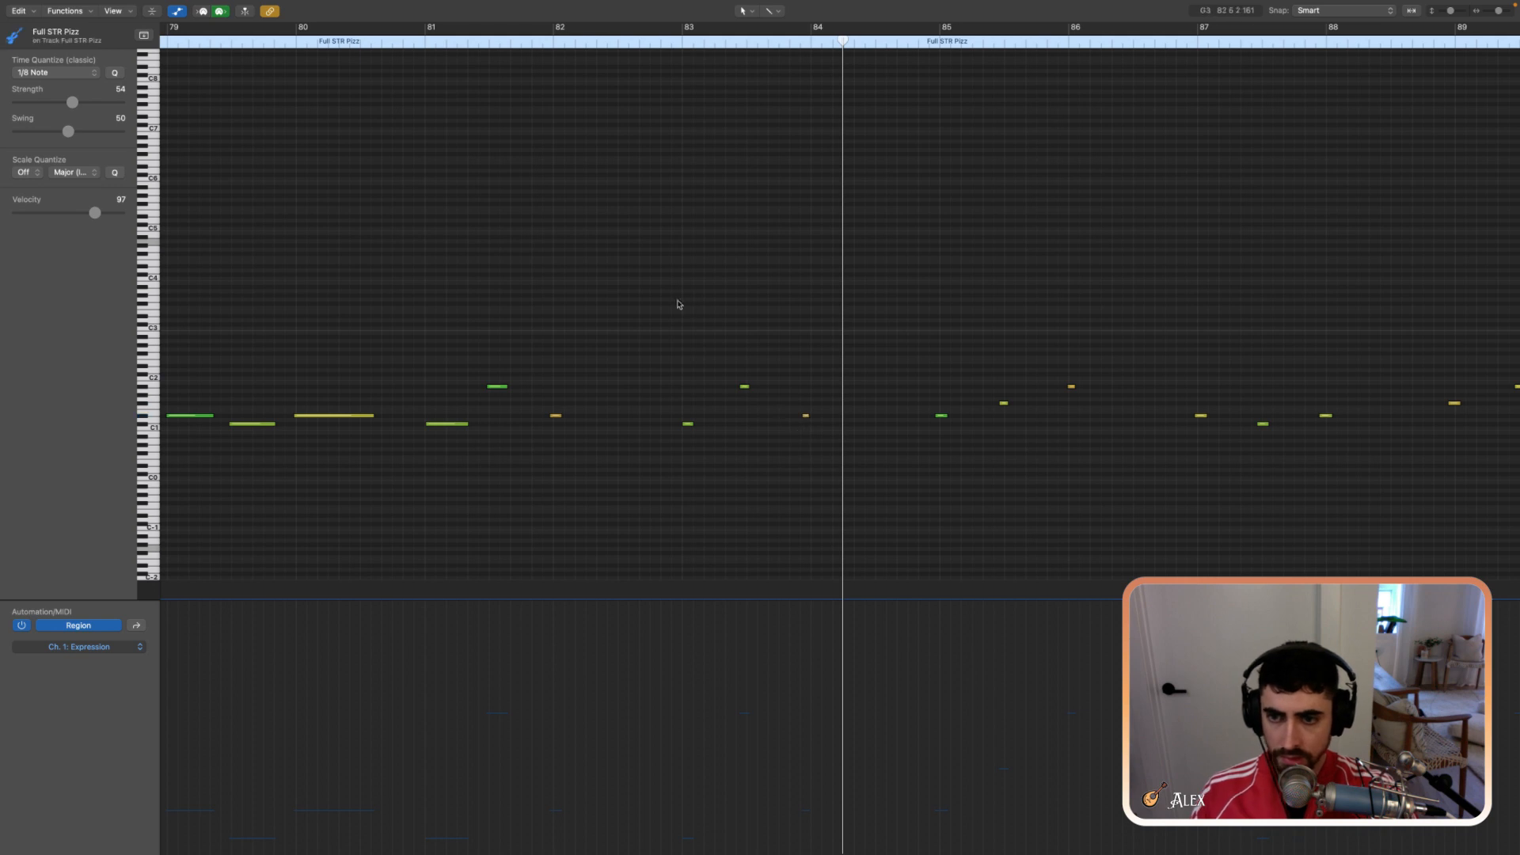
left_click(379, 51)
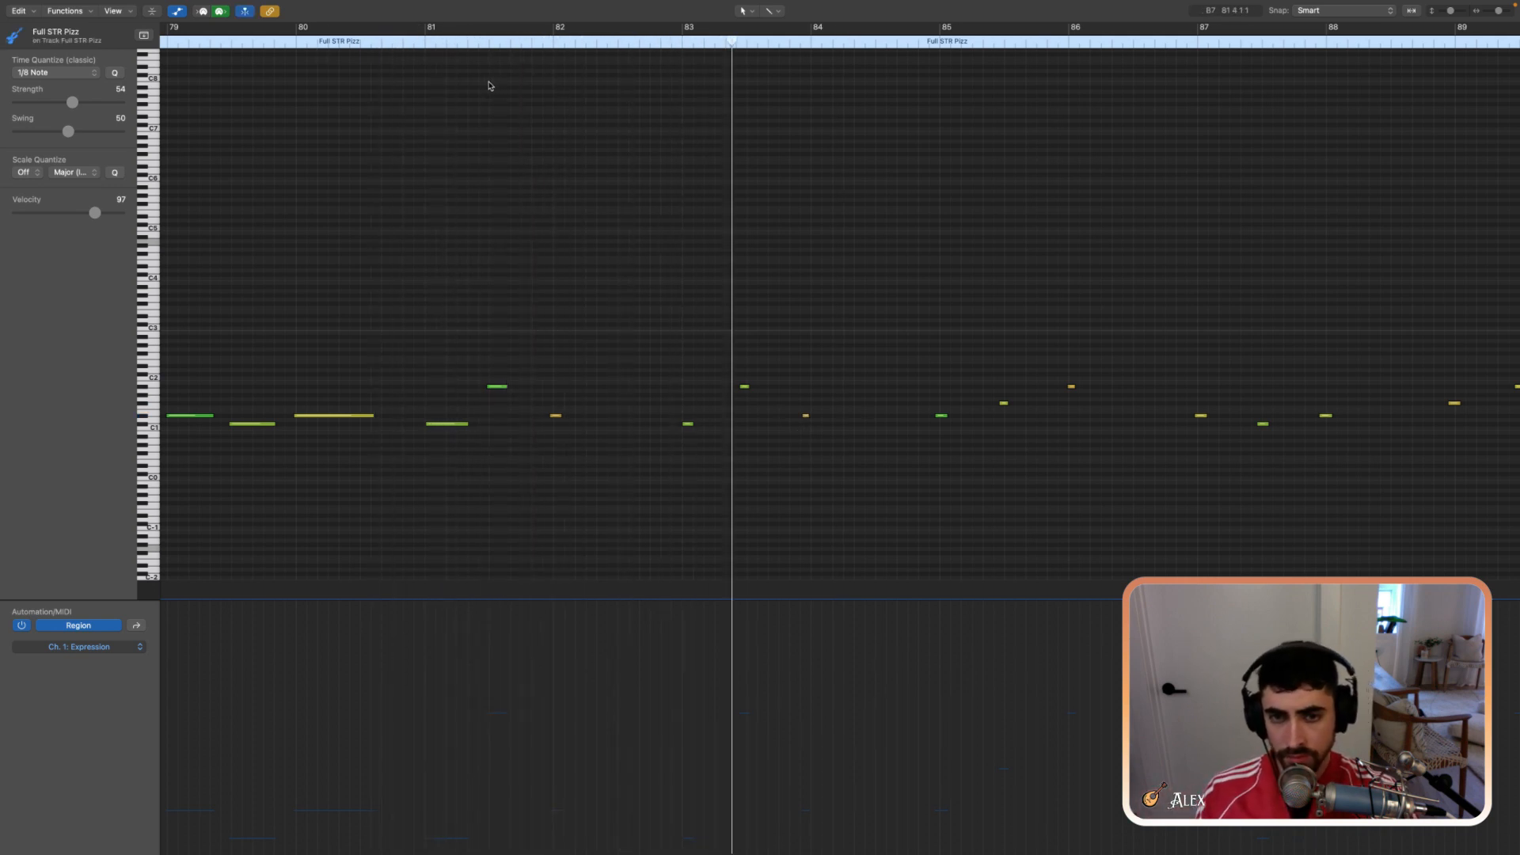
left_click_drag(931, 346, 715, 458)
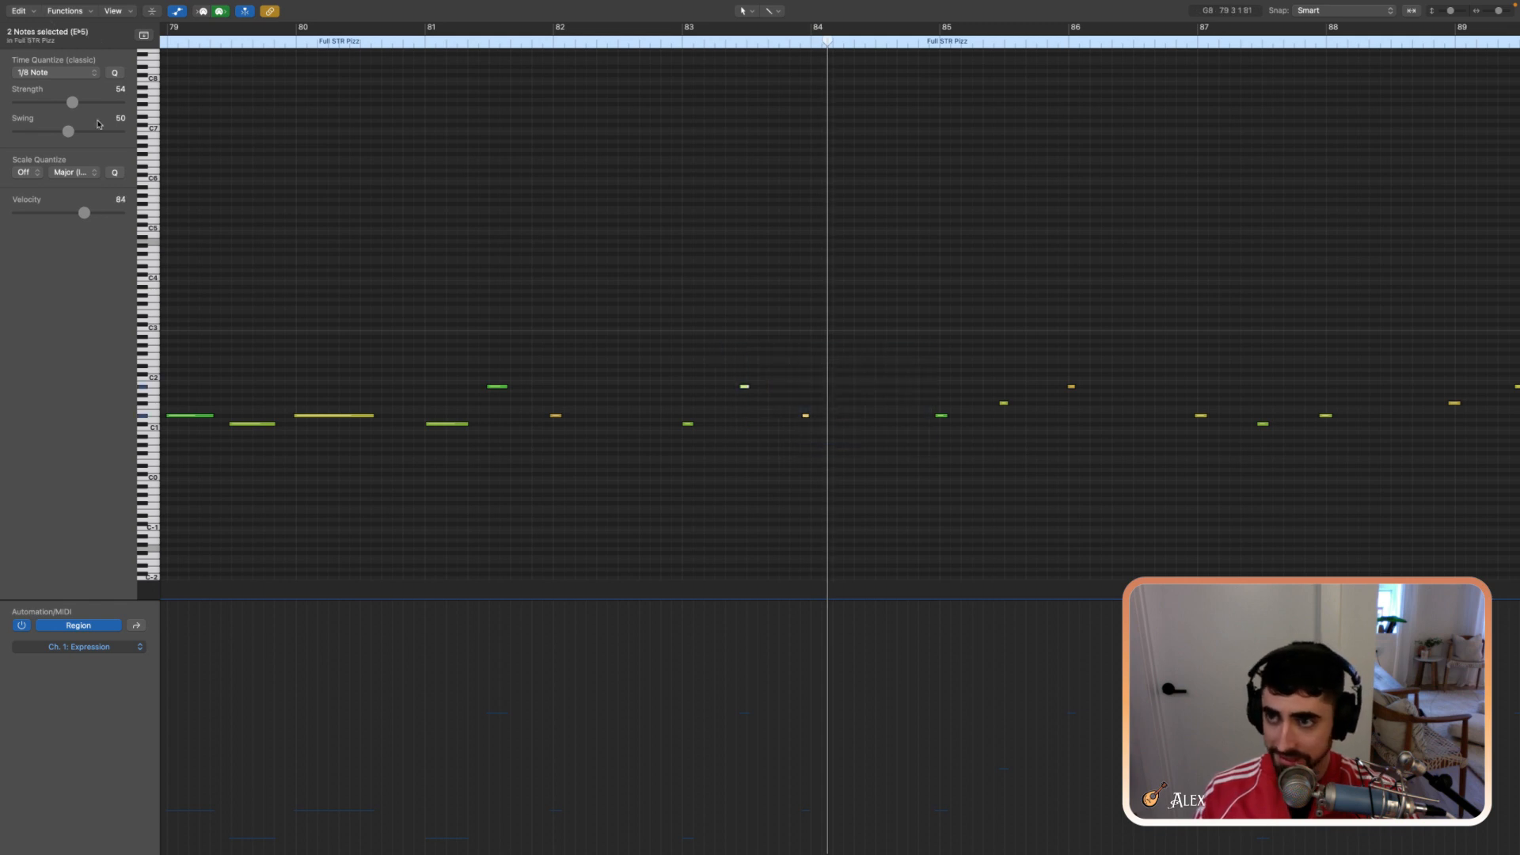
left_click(404, 51)
left_click_drag(670, 322, 402, 445)
left_click(486, 170)
key("space")
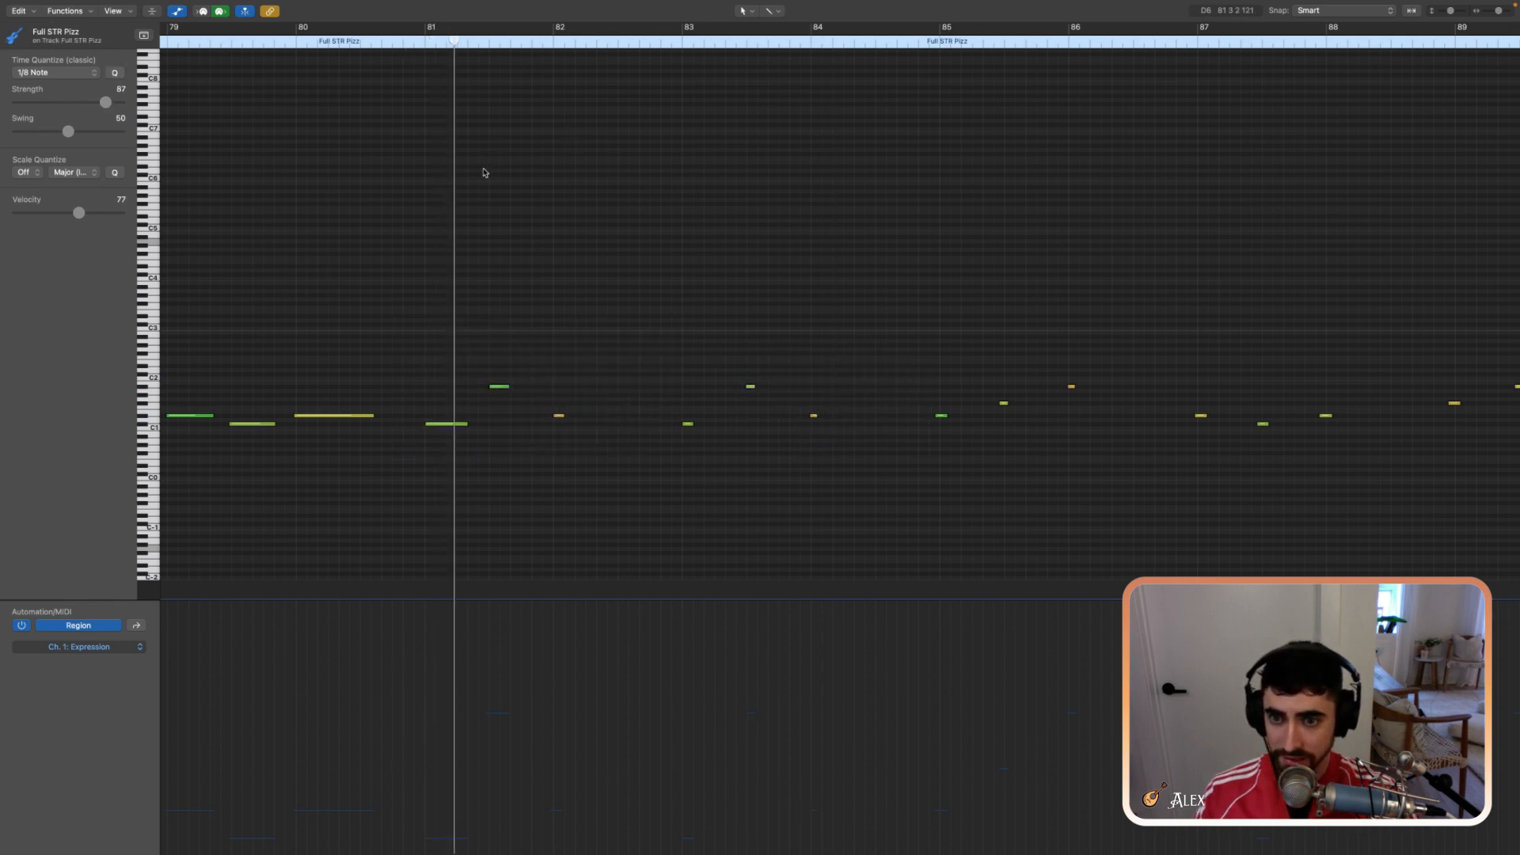
- Select the pizzicato notes across bars 83 to 87 and quantize them at strength 73
scroll(529, 218, "right", 4)
scroll(543, 213, "right", 2)
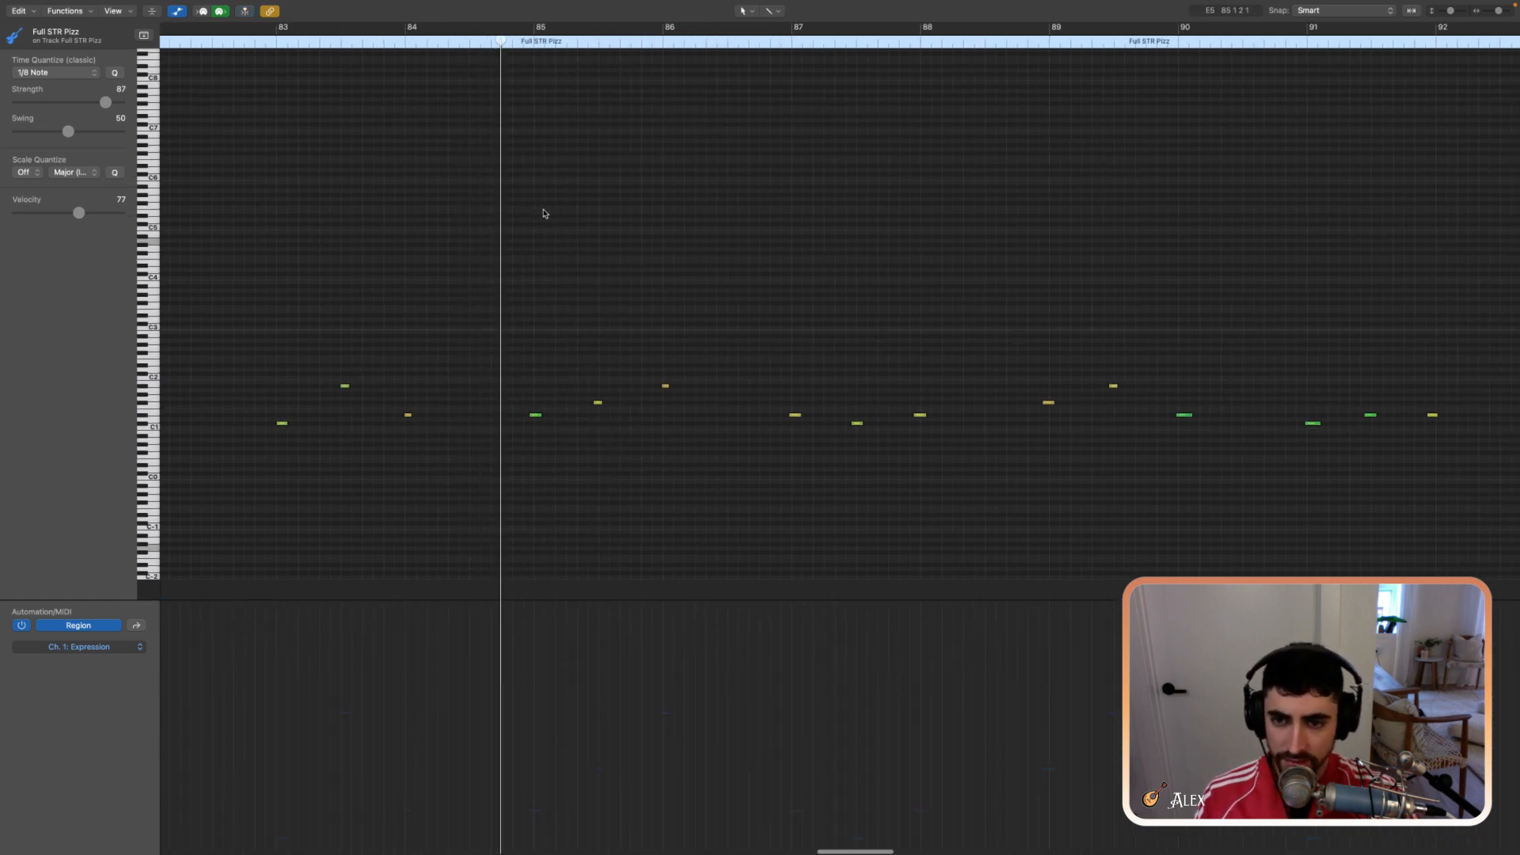
left_click_drag(532, 356, 952, 477)
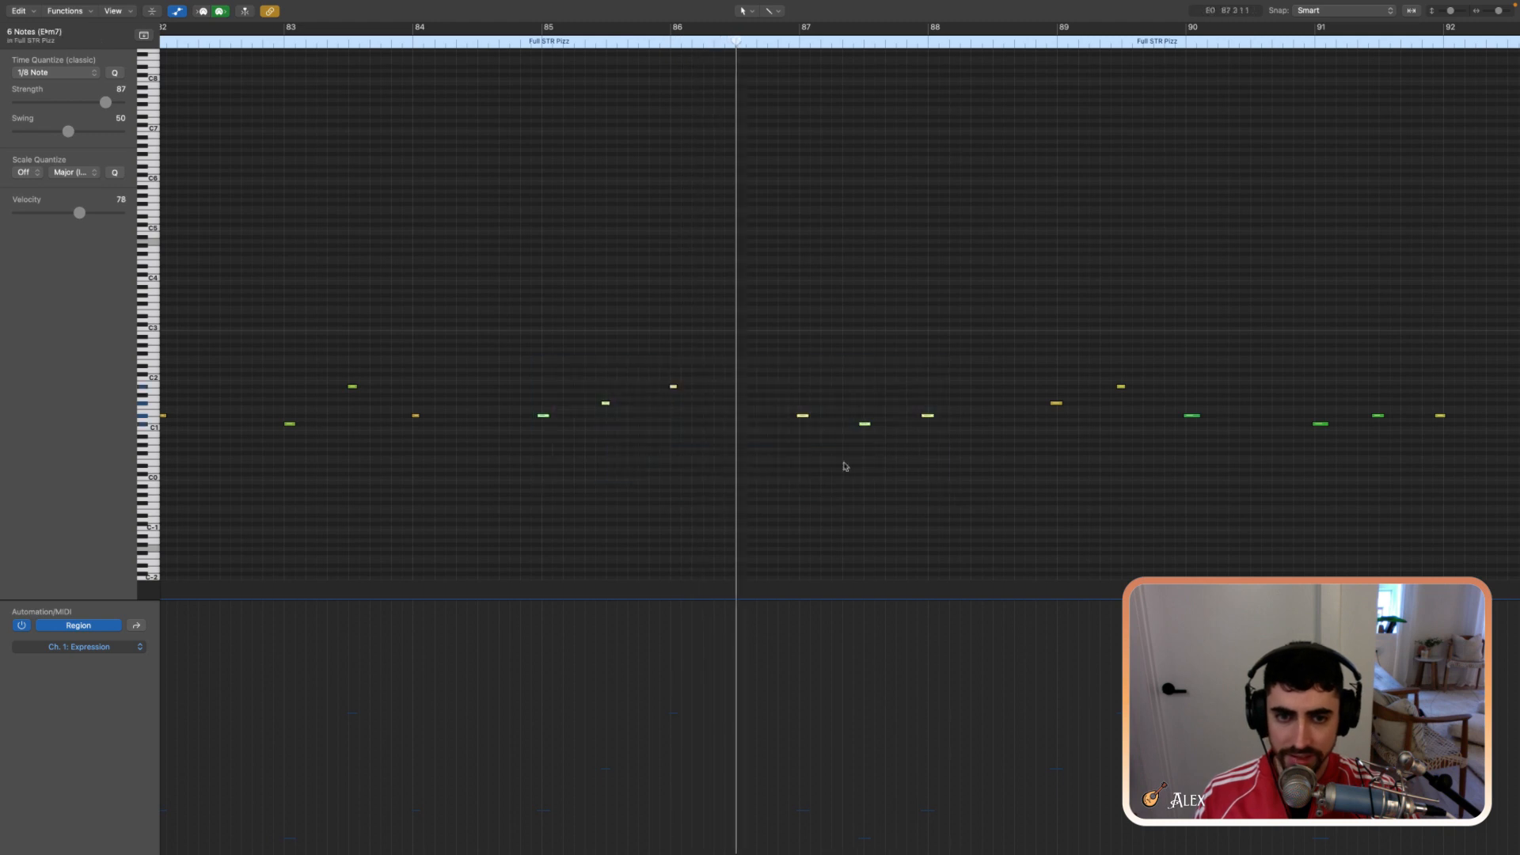
left_click_drag(105, 102, 91, 102)
left_click(404, 142)
left_click(385, 30)
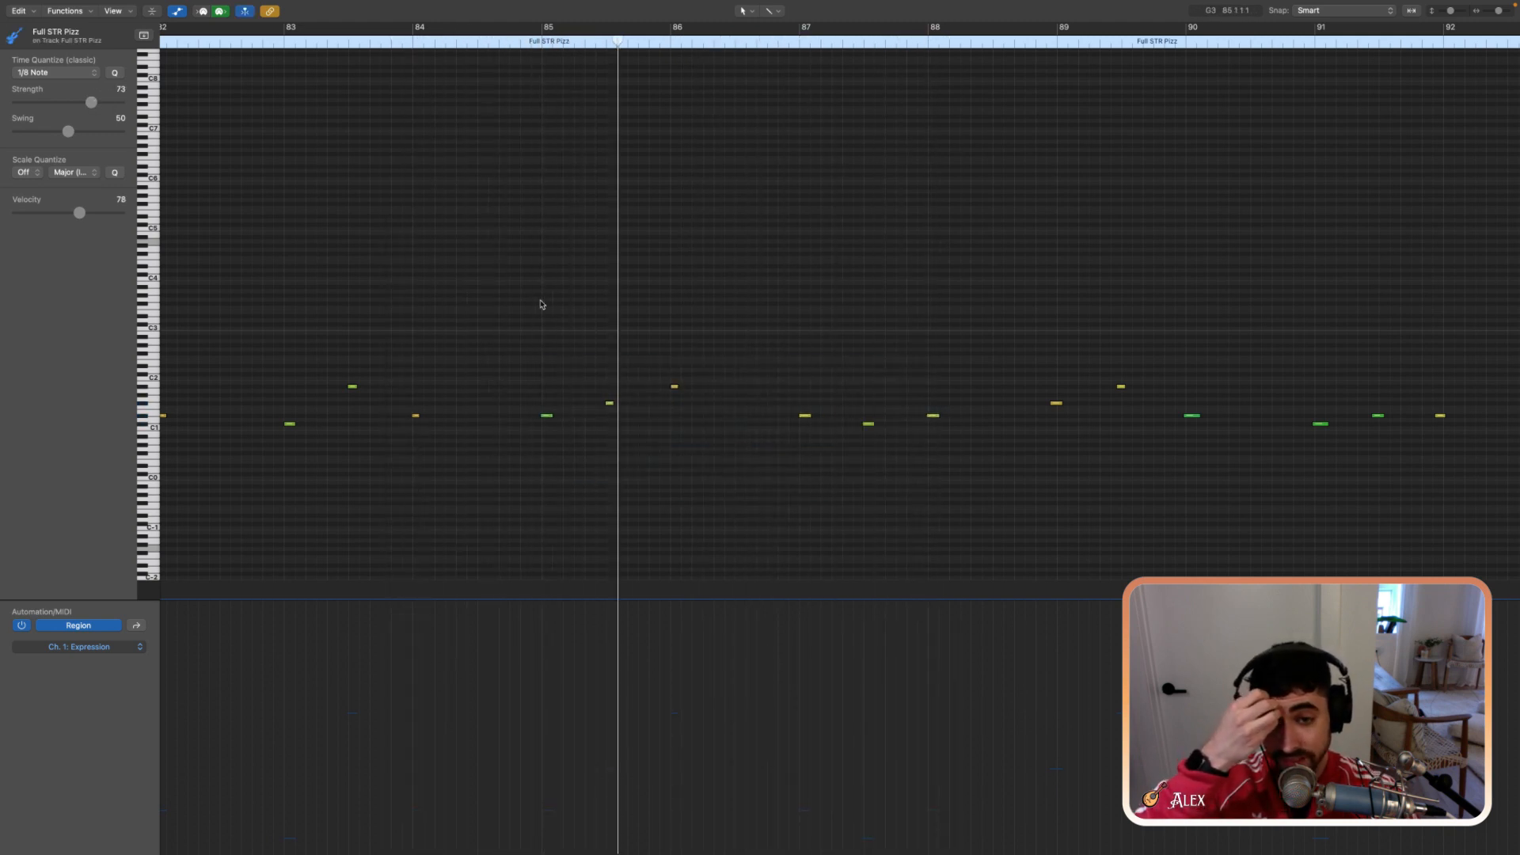
- Move a stray pizzicato note near bar 86 to a different pitch
scroll(458, 289, "right", 1)
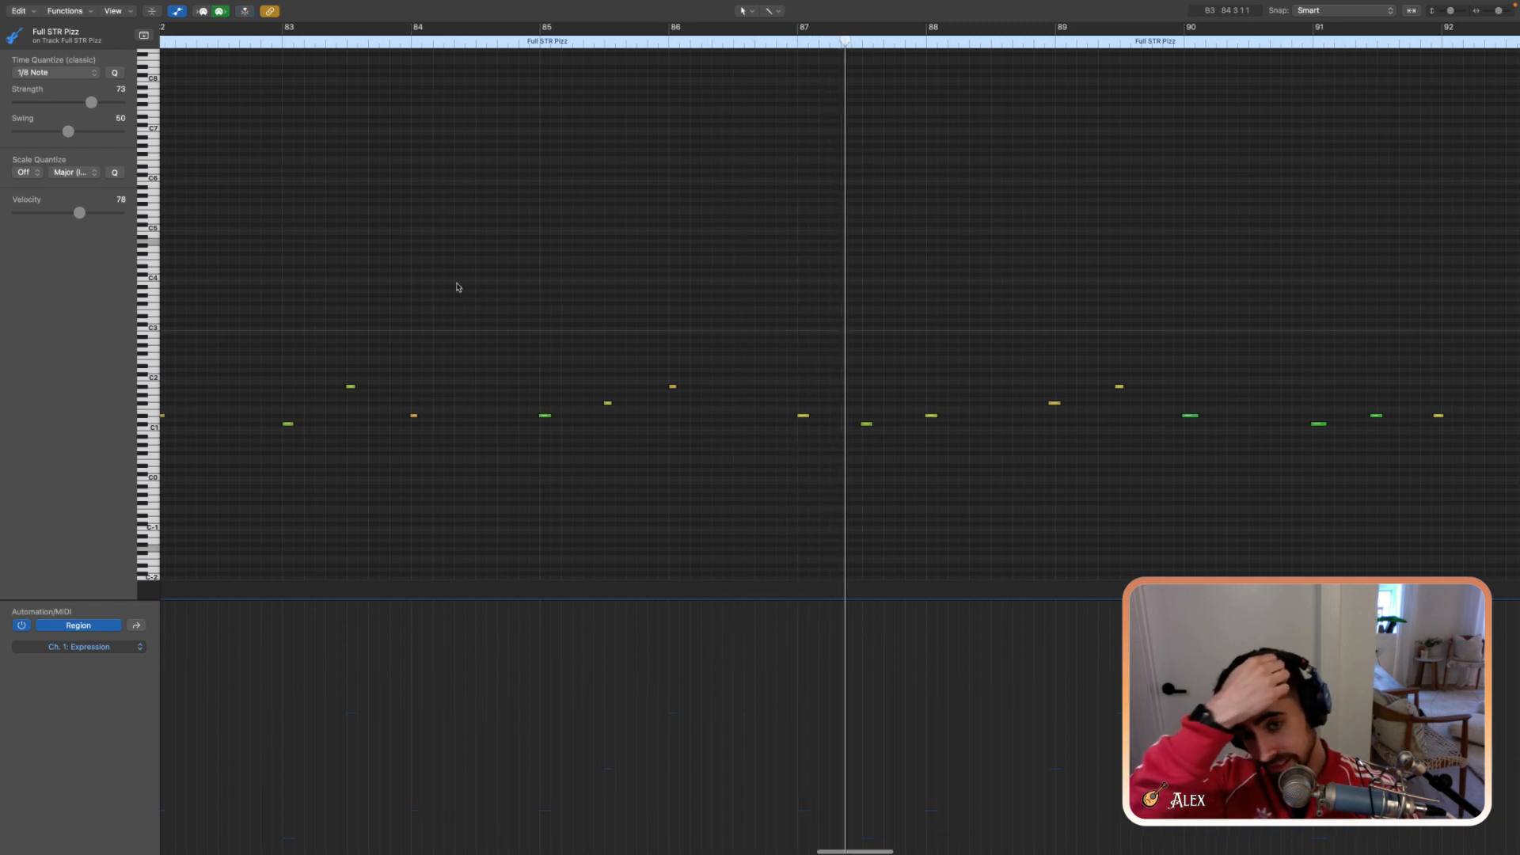
scroll(420, 129, "left", 5)
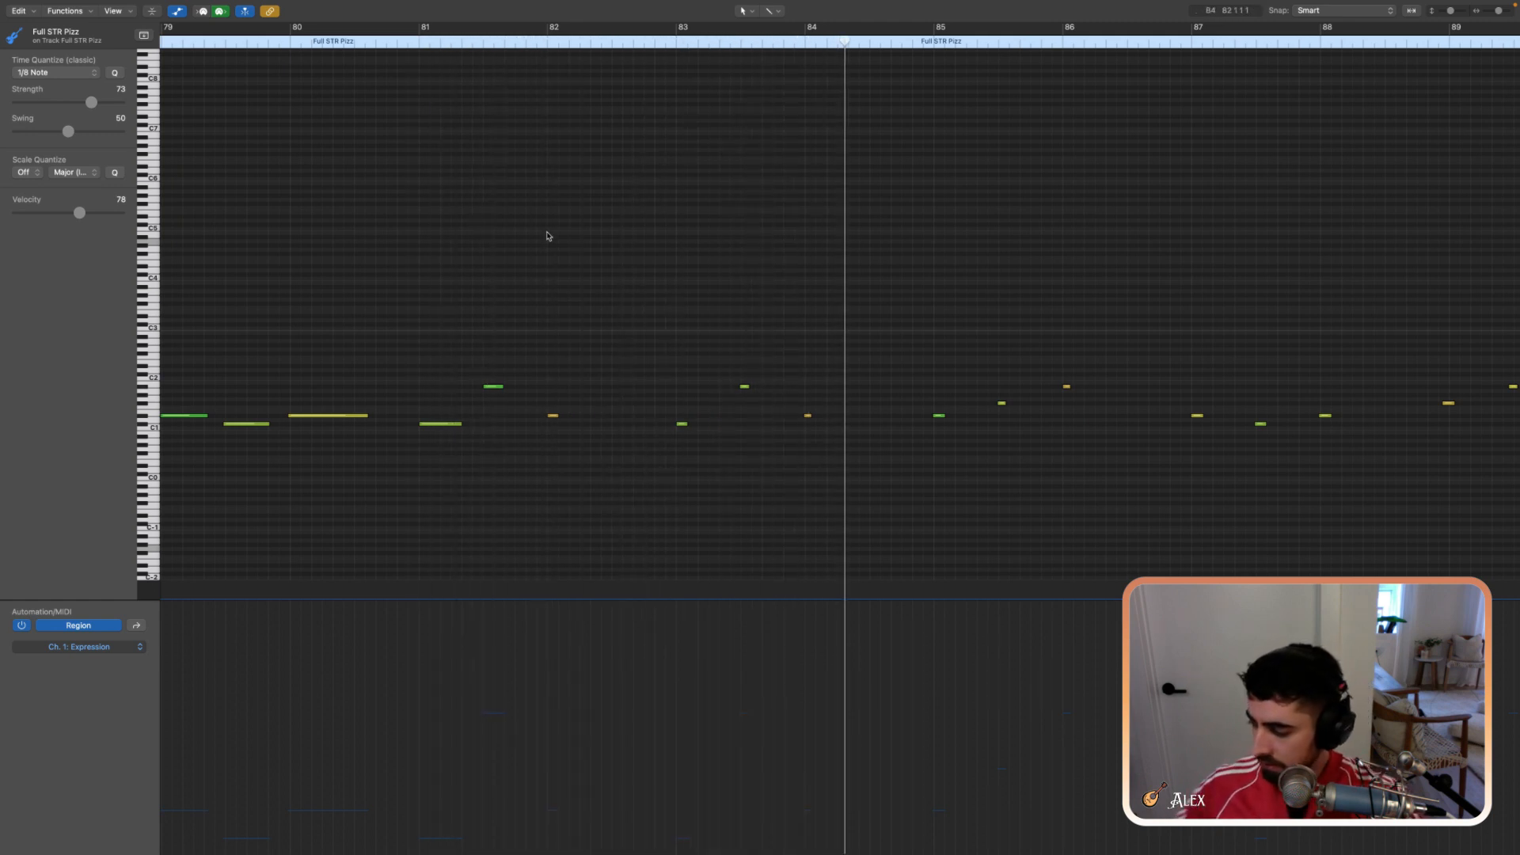
scroll(649, 255, "right", 2)
scroll(509, 68, "left", 3)
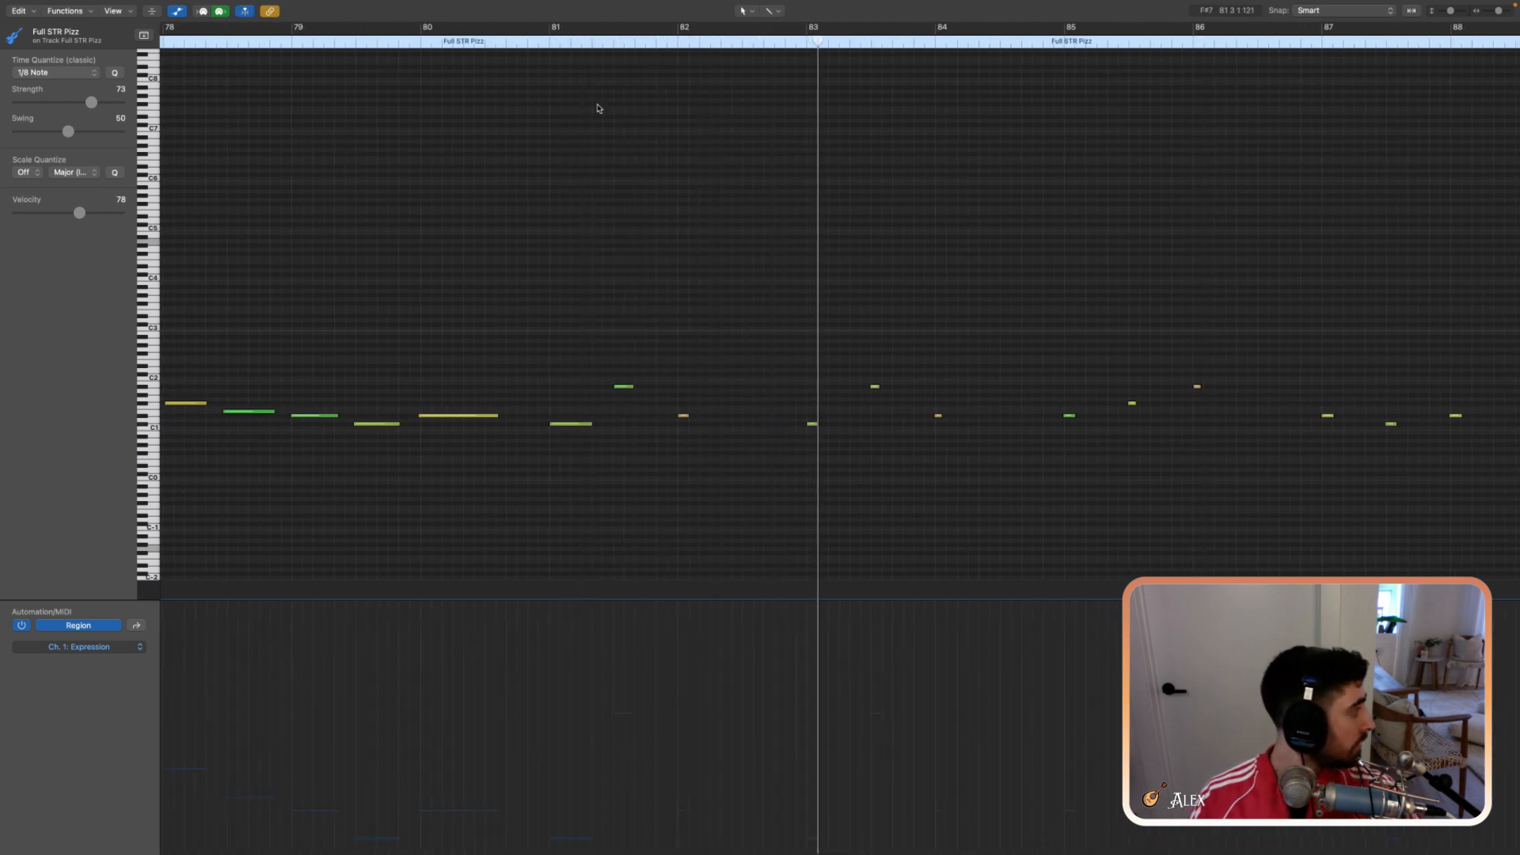
scroll(687, 164, "right", 1)
scroll(697, 150, "right", 5)
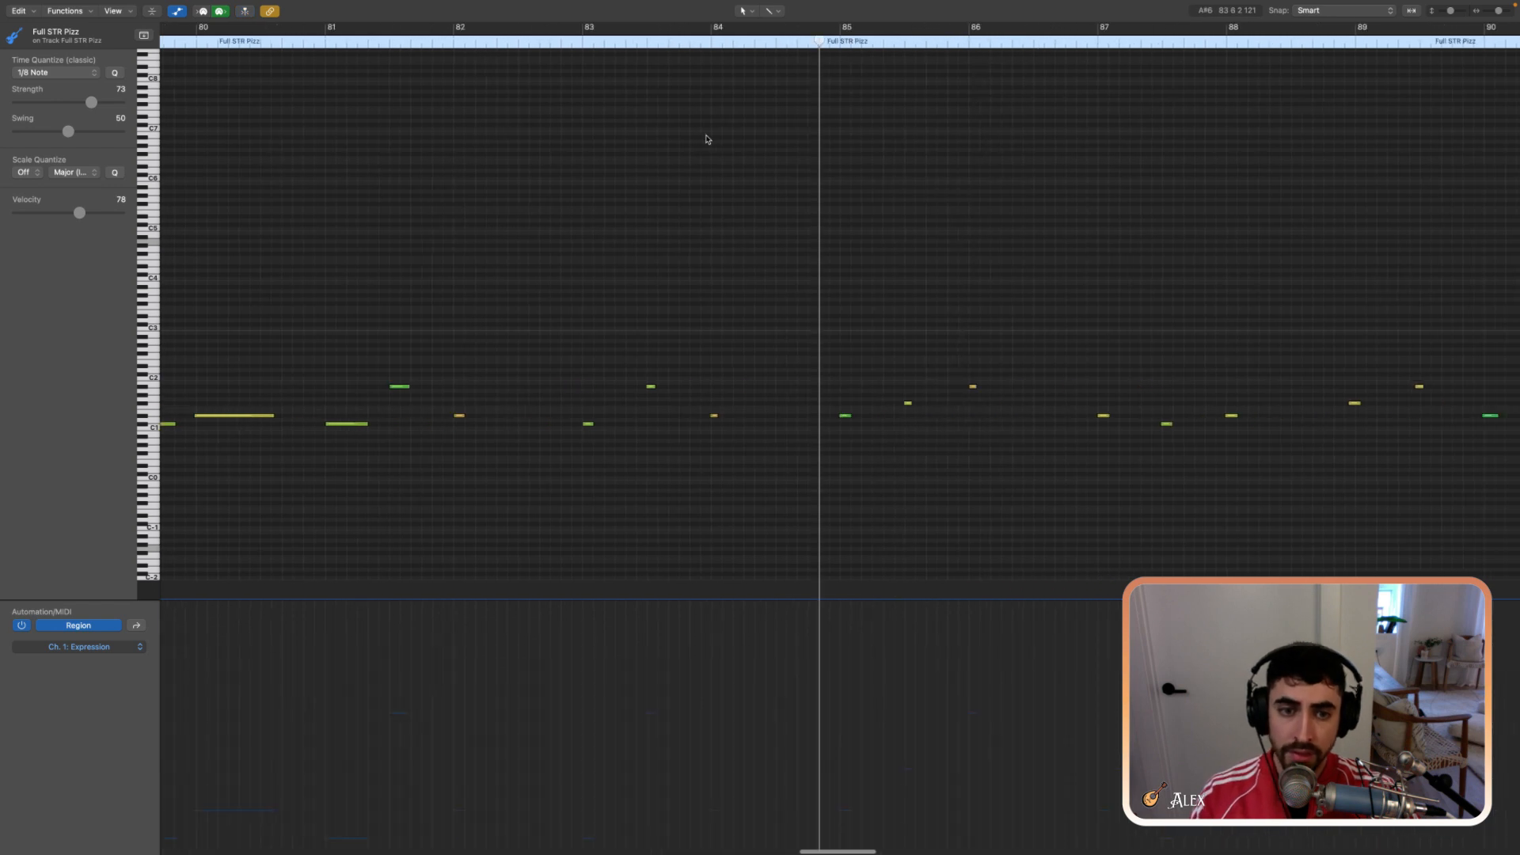
left_click_drag(884, 387, 874, 446)
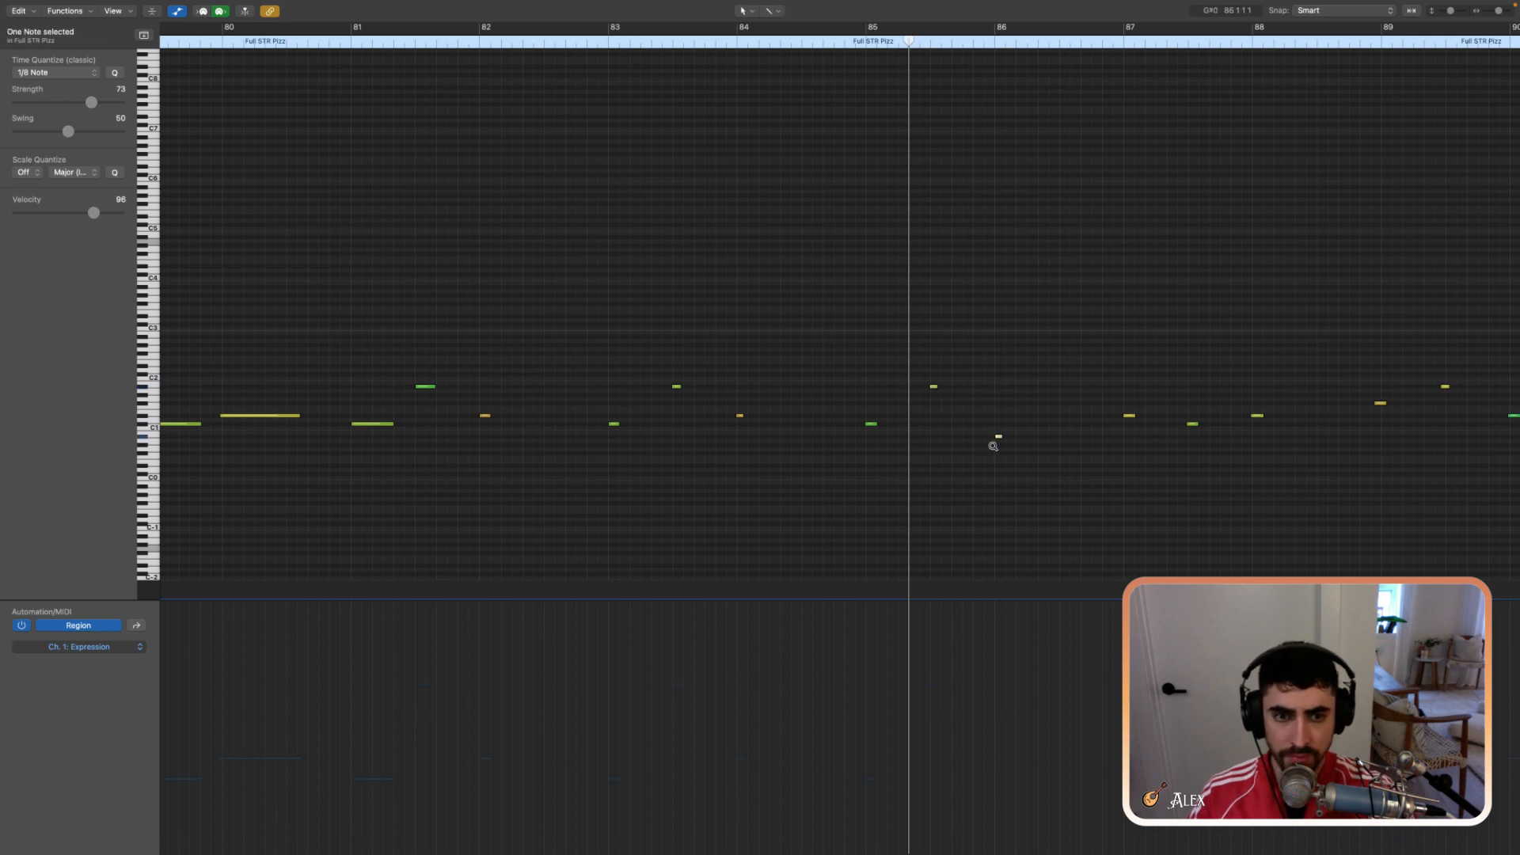
- Select a note near bar 91 and play the ending of the pizzicato part
scroll(865, 373, "right", 10)
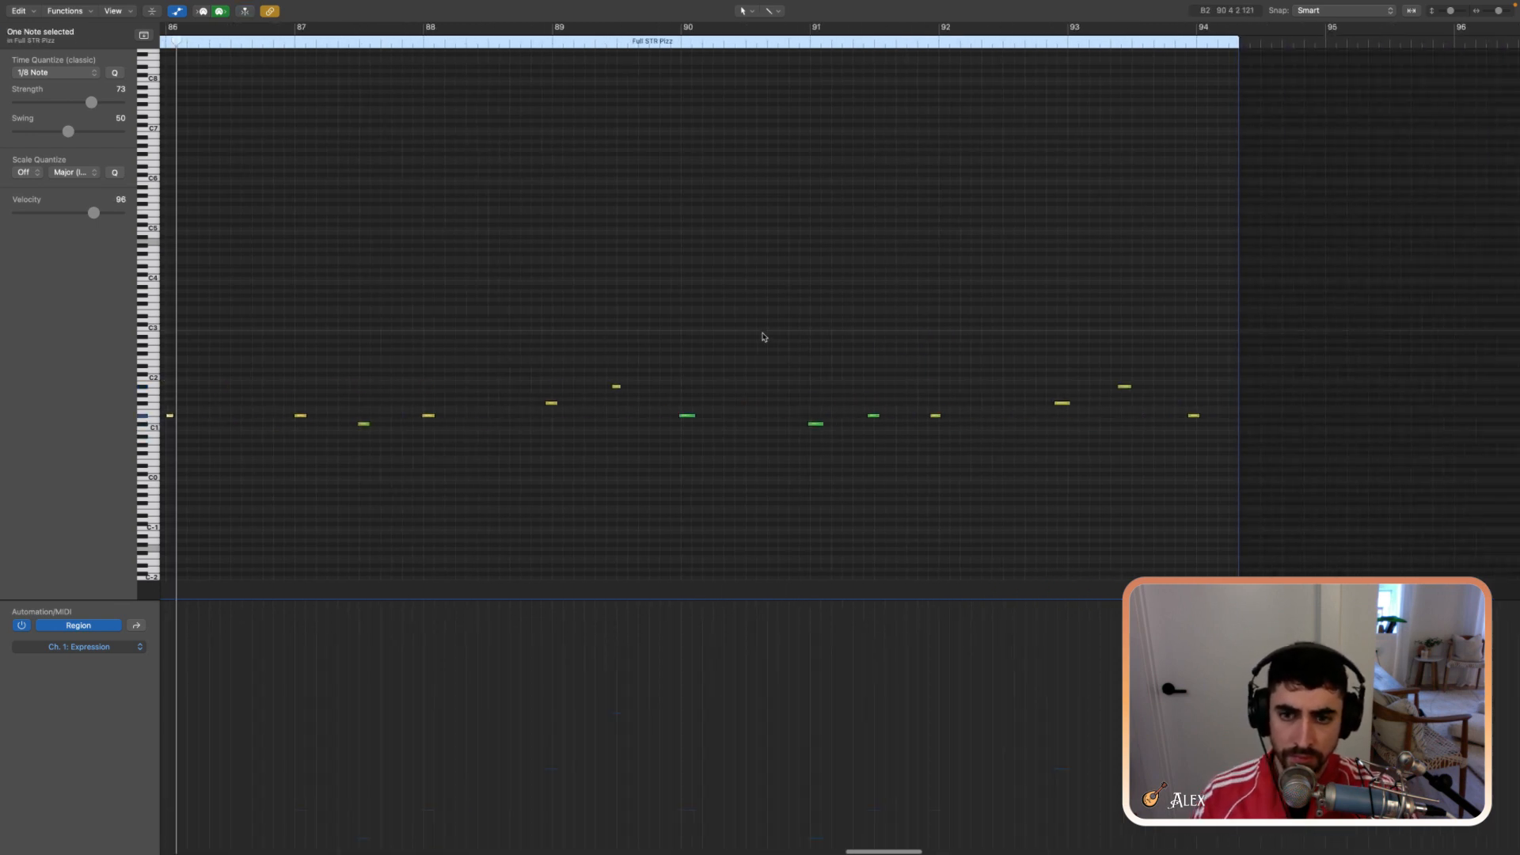
scroll(625, 374, "left", 2)
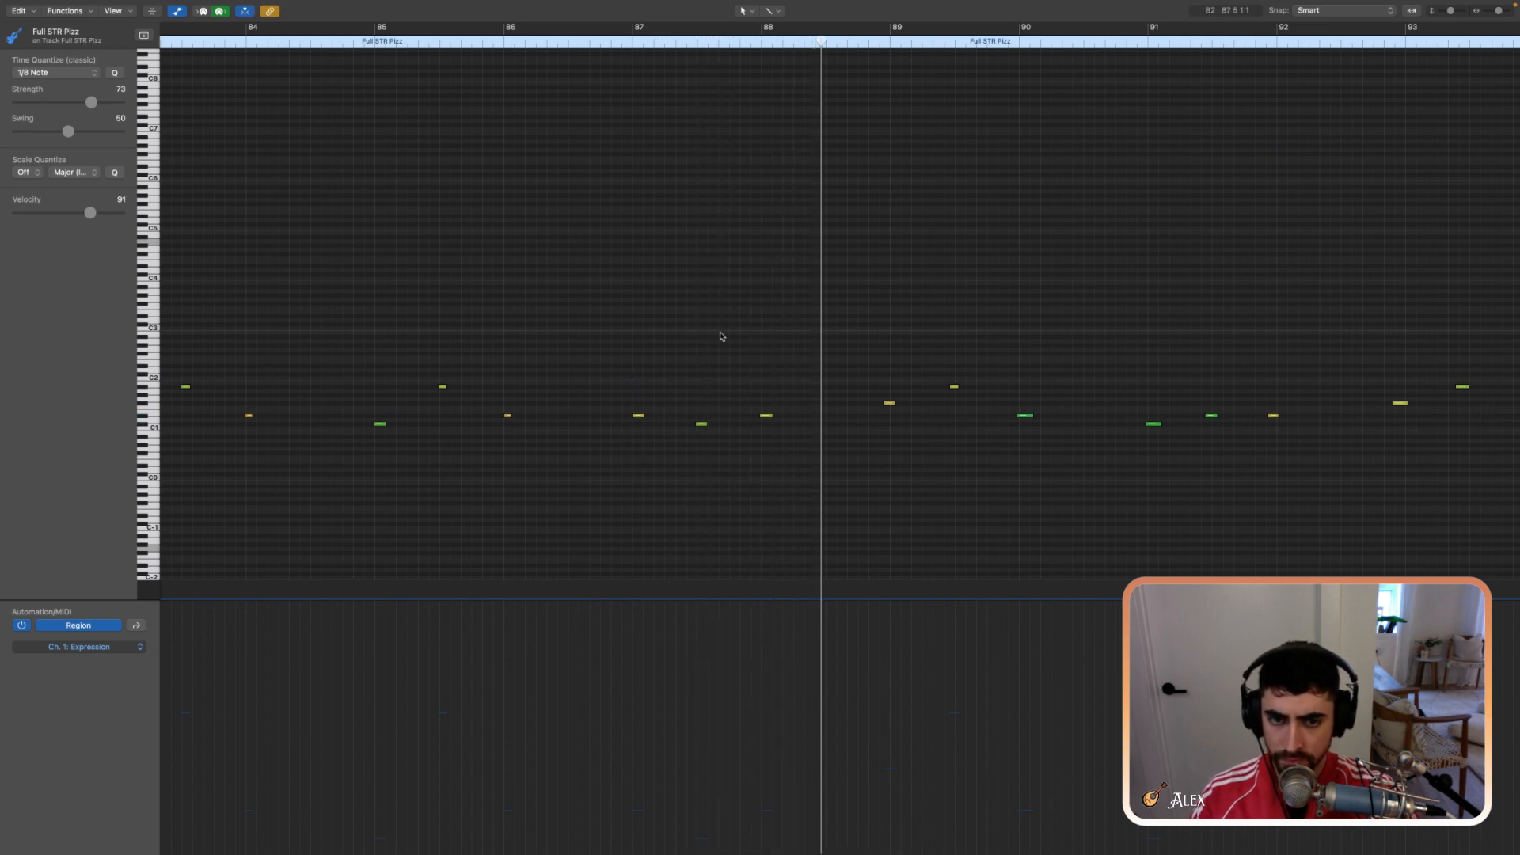
left_click(772, 320)
scroll(815, 315, "right", 5)
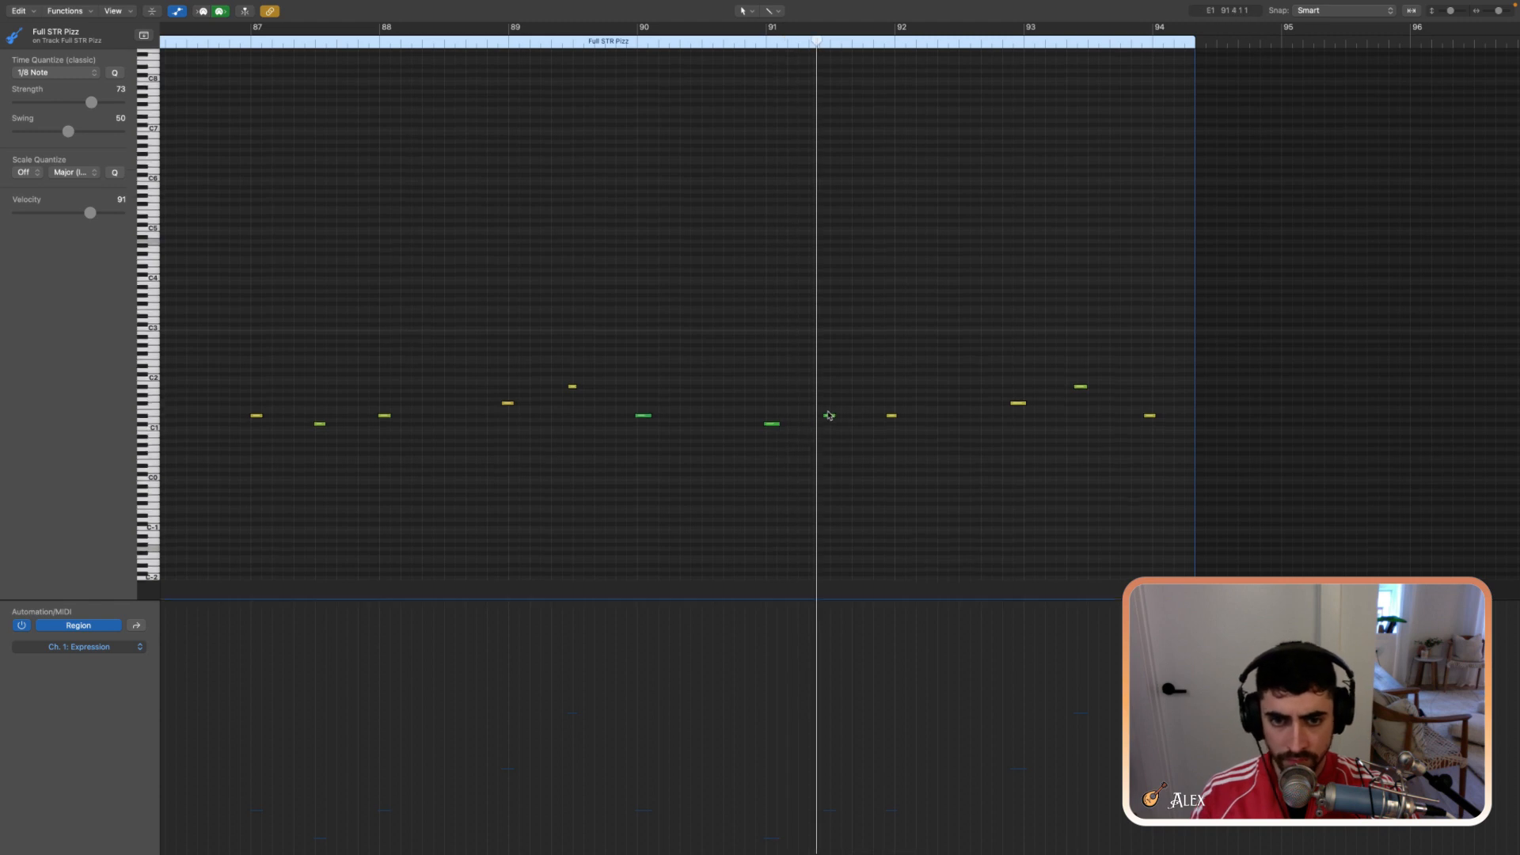
left_click(830, 428)
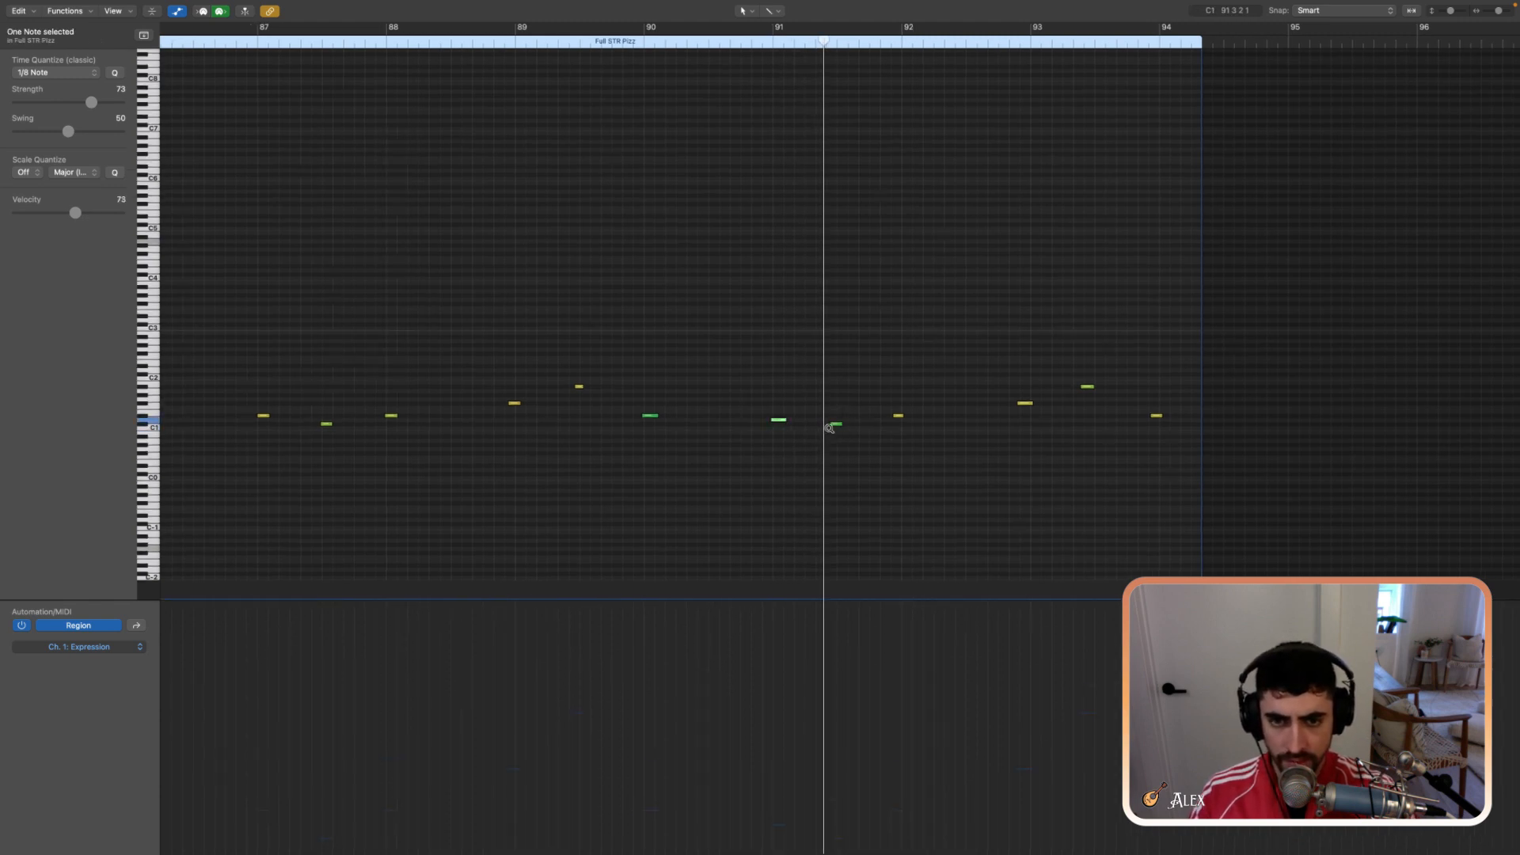
key("space")
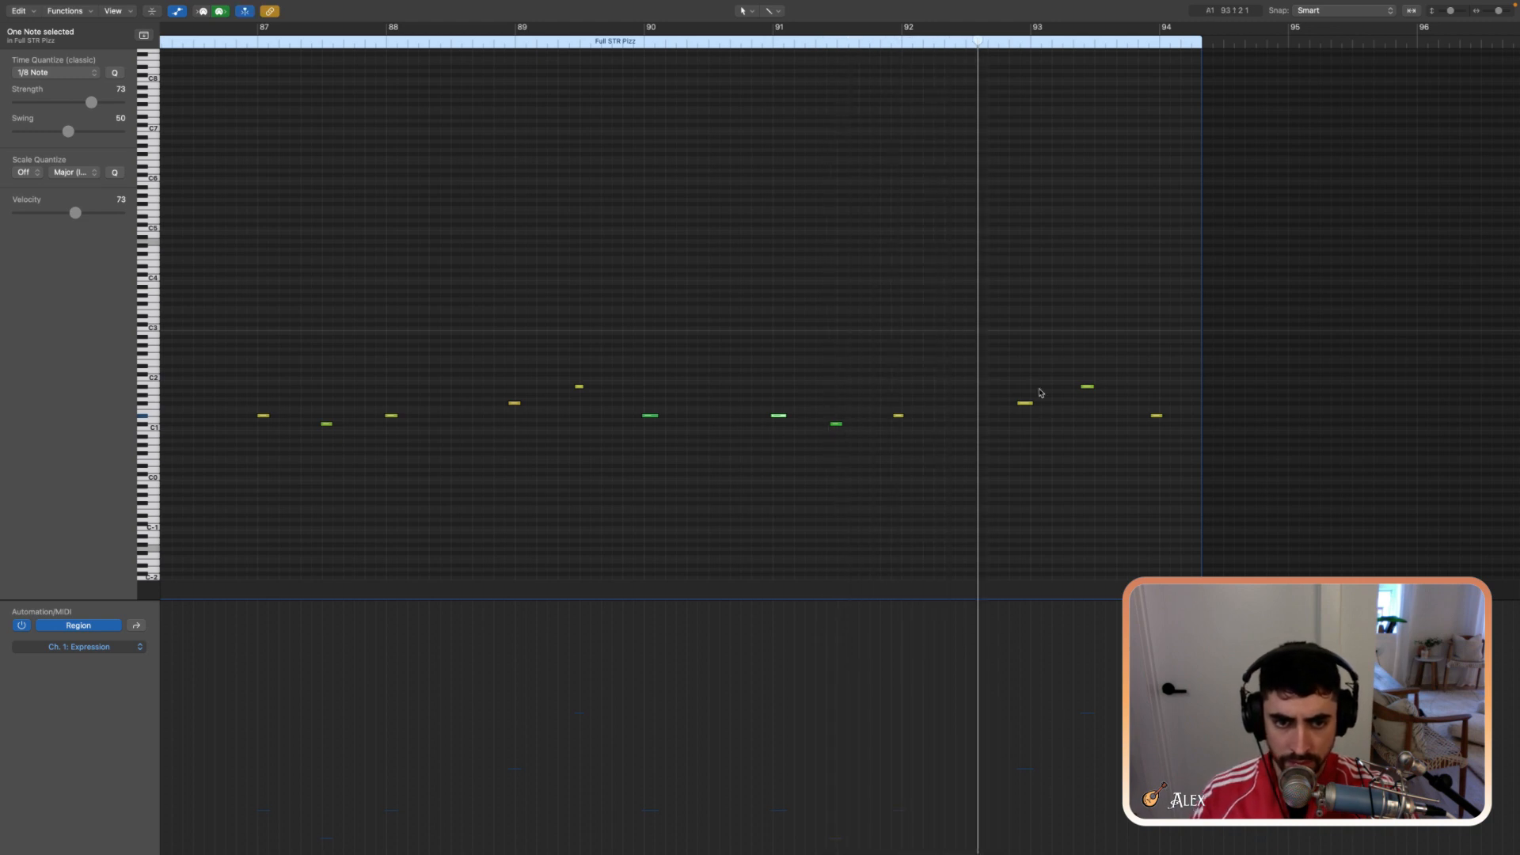
- Select the pizzicato notes from bar 87 to the end of the region and place the playhead near bar 82
left_click_drag(1246, 332, 254, 487)
scroll(499, 143, "left", 10)
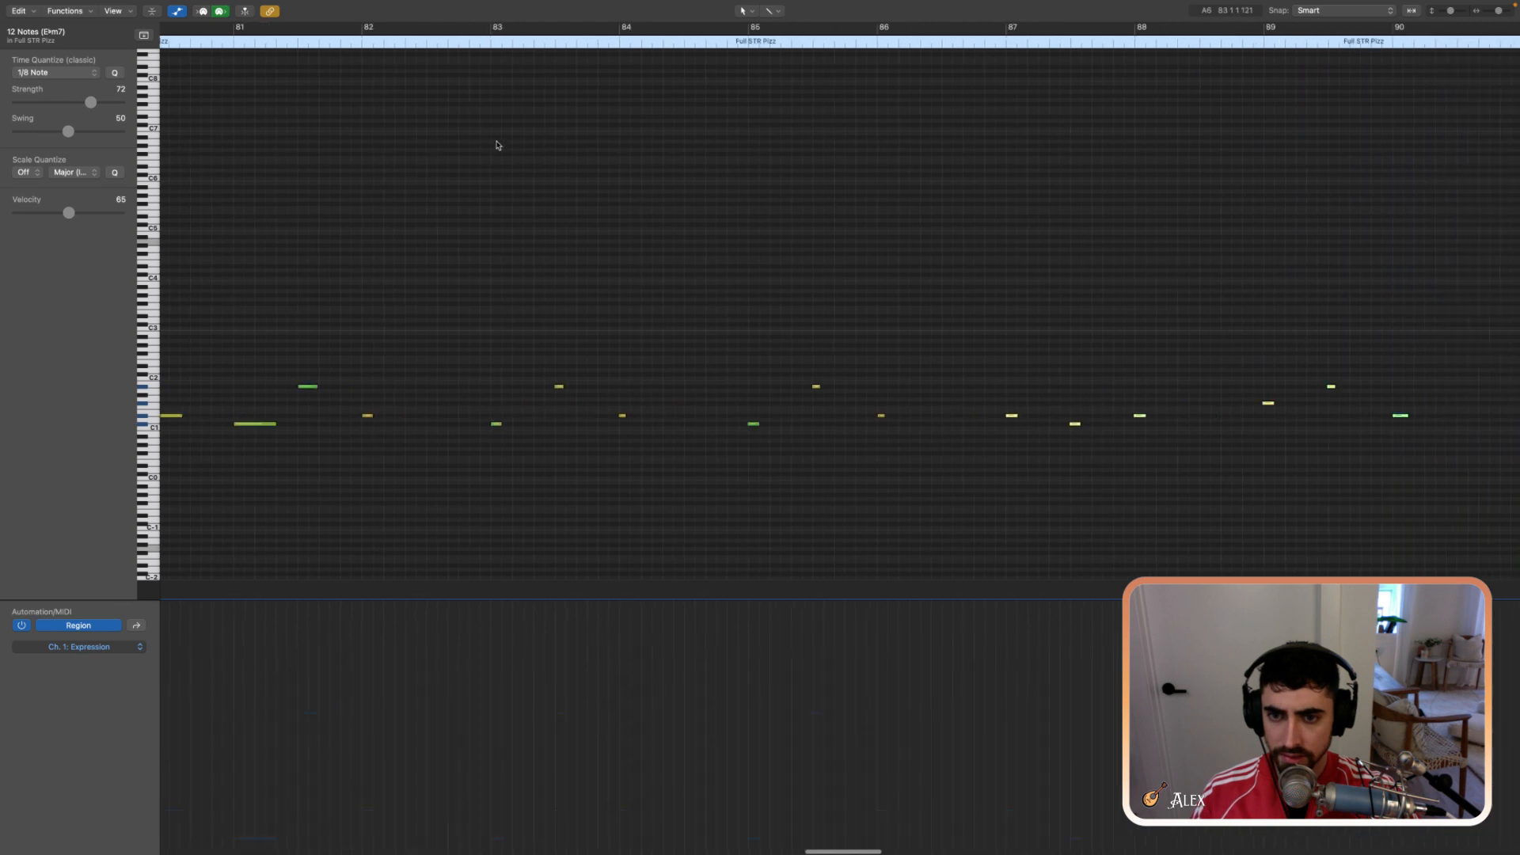
left_click(476, 34)
- Switch to the arrangement and open the Cellos region around bar 80 in the piano roll
key("ctrl+Left")
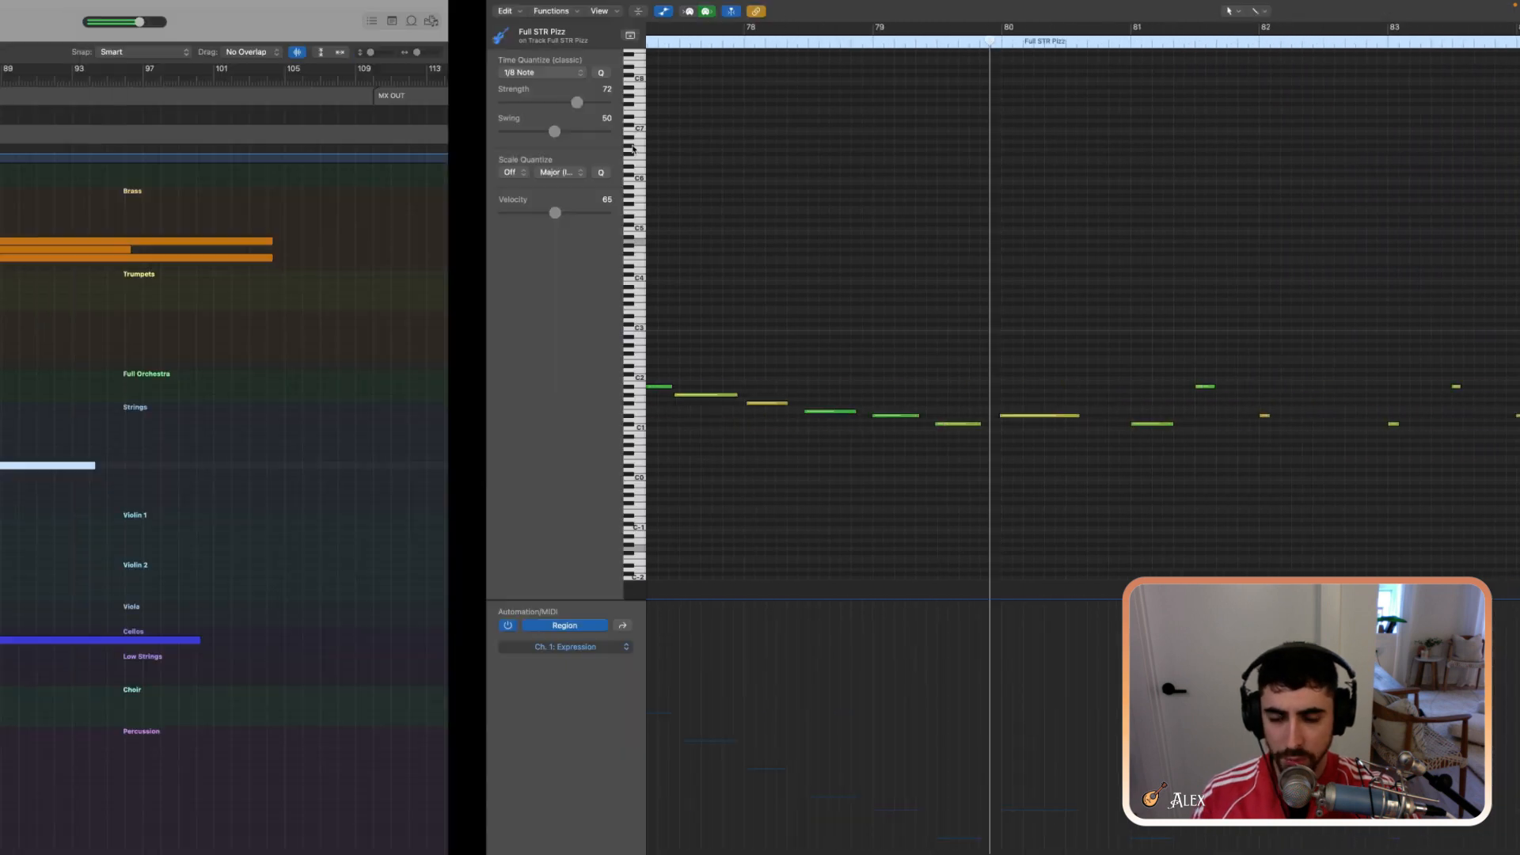
scroll(831, 417, "right", 3)
left_click(831, 418)
scroll(831, 417, "left", 1)
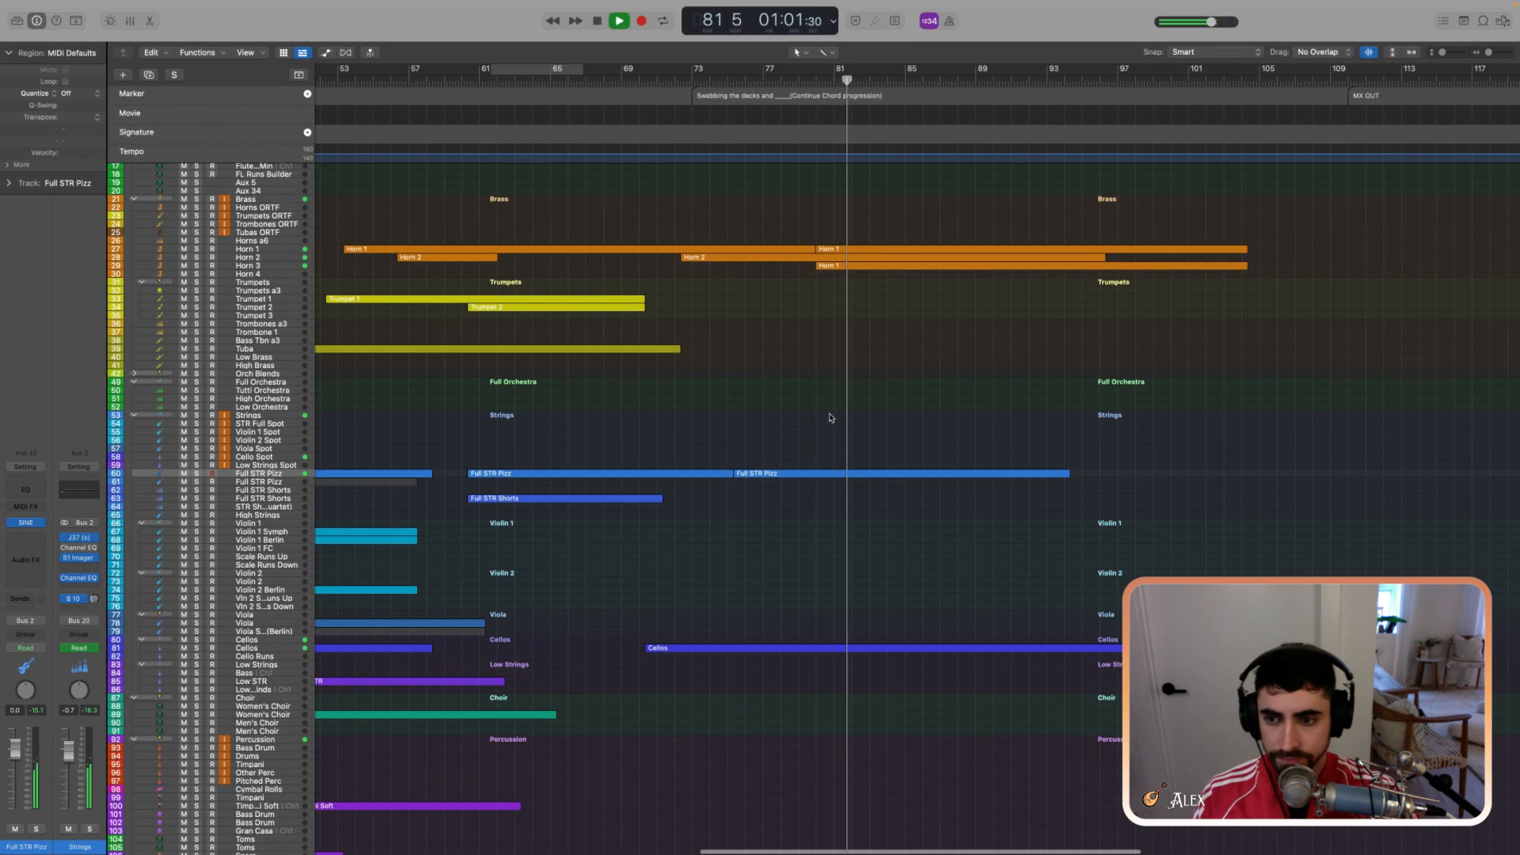
left_click_drag(826, 554, 793, 433)
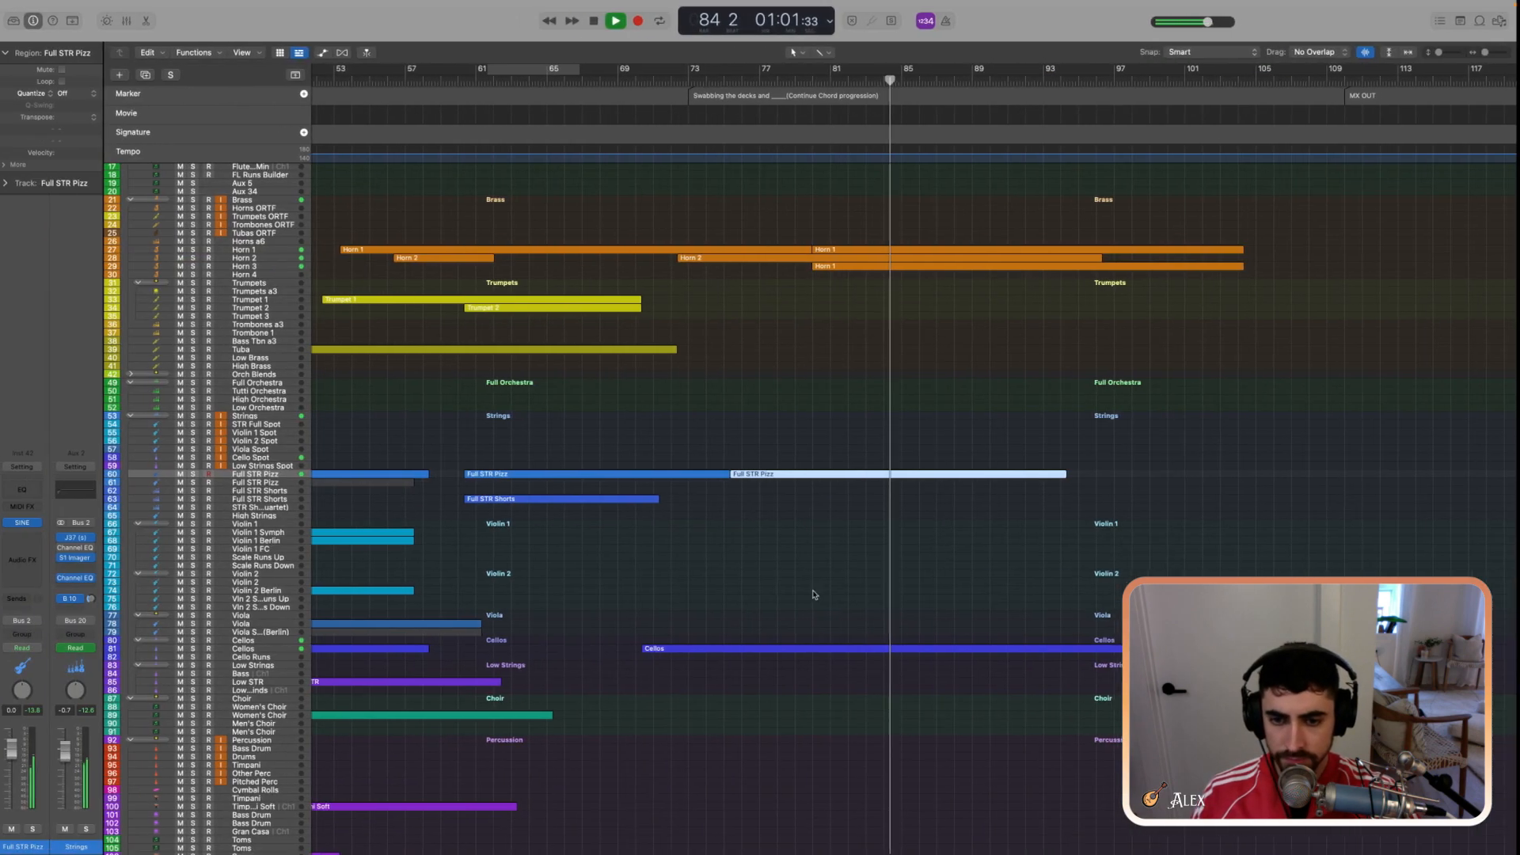
left_click_drag(813, 595, 784, 688)
key("ctrl+Right")
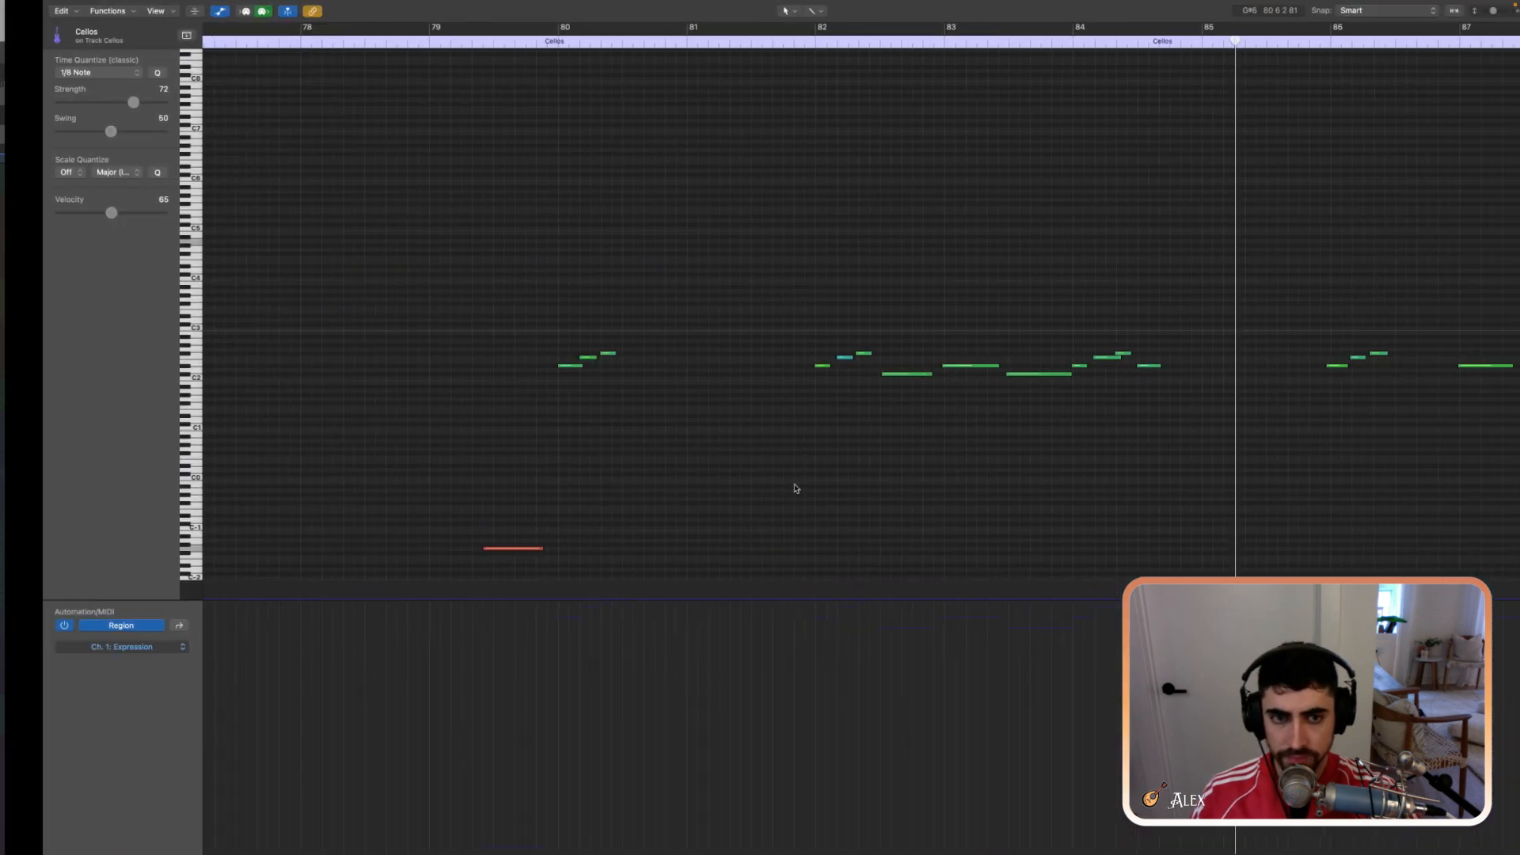
- Select the low cello note near bar 79 and play the arrangement from around bar 61
left_click_drag(434, 587, 510, 538)
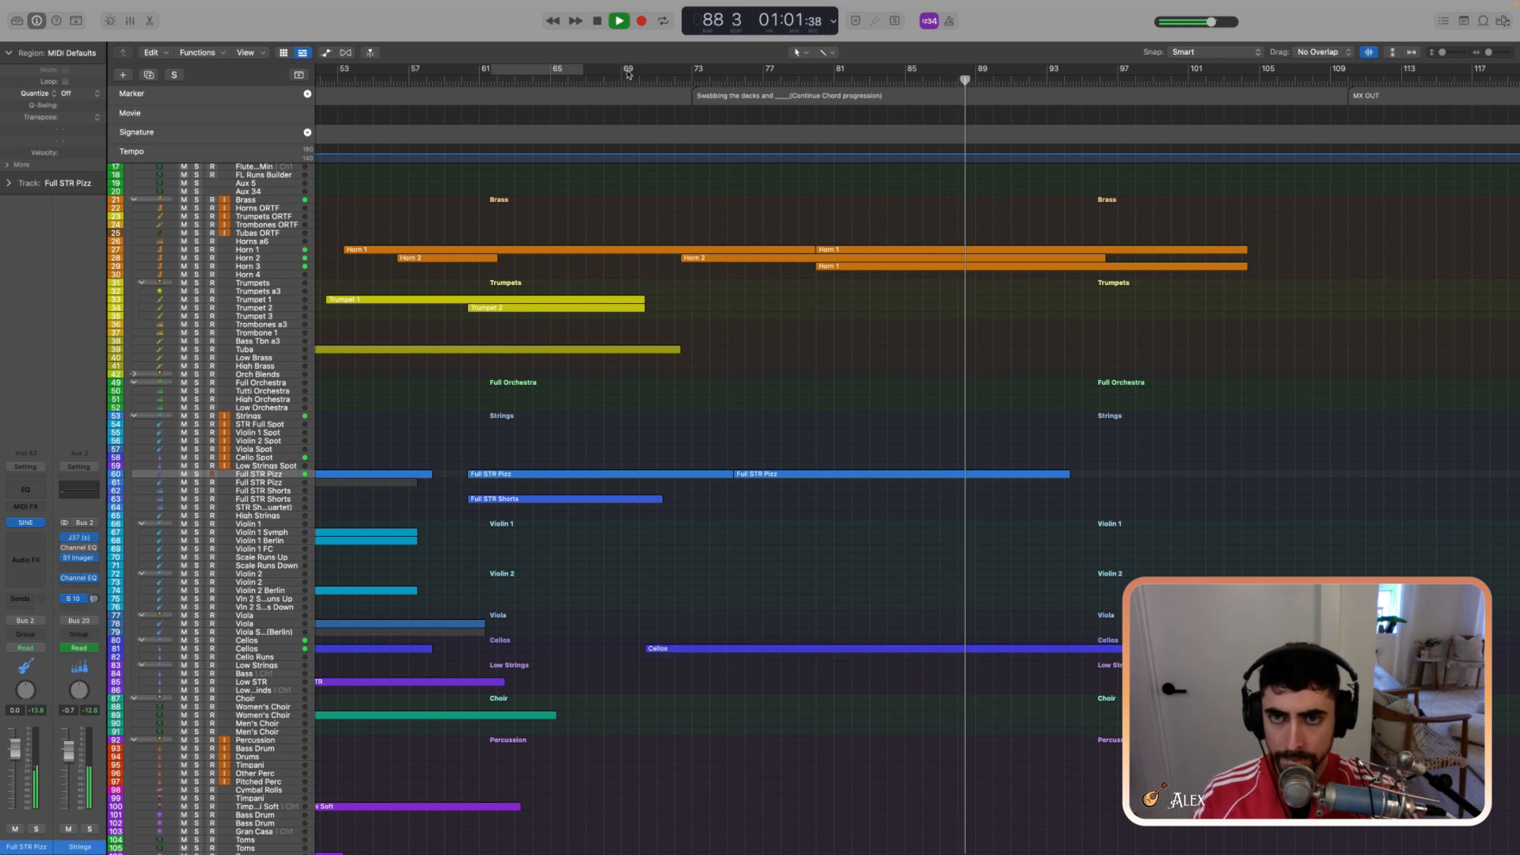
left_click(470, 81)
key("space")
key("space")
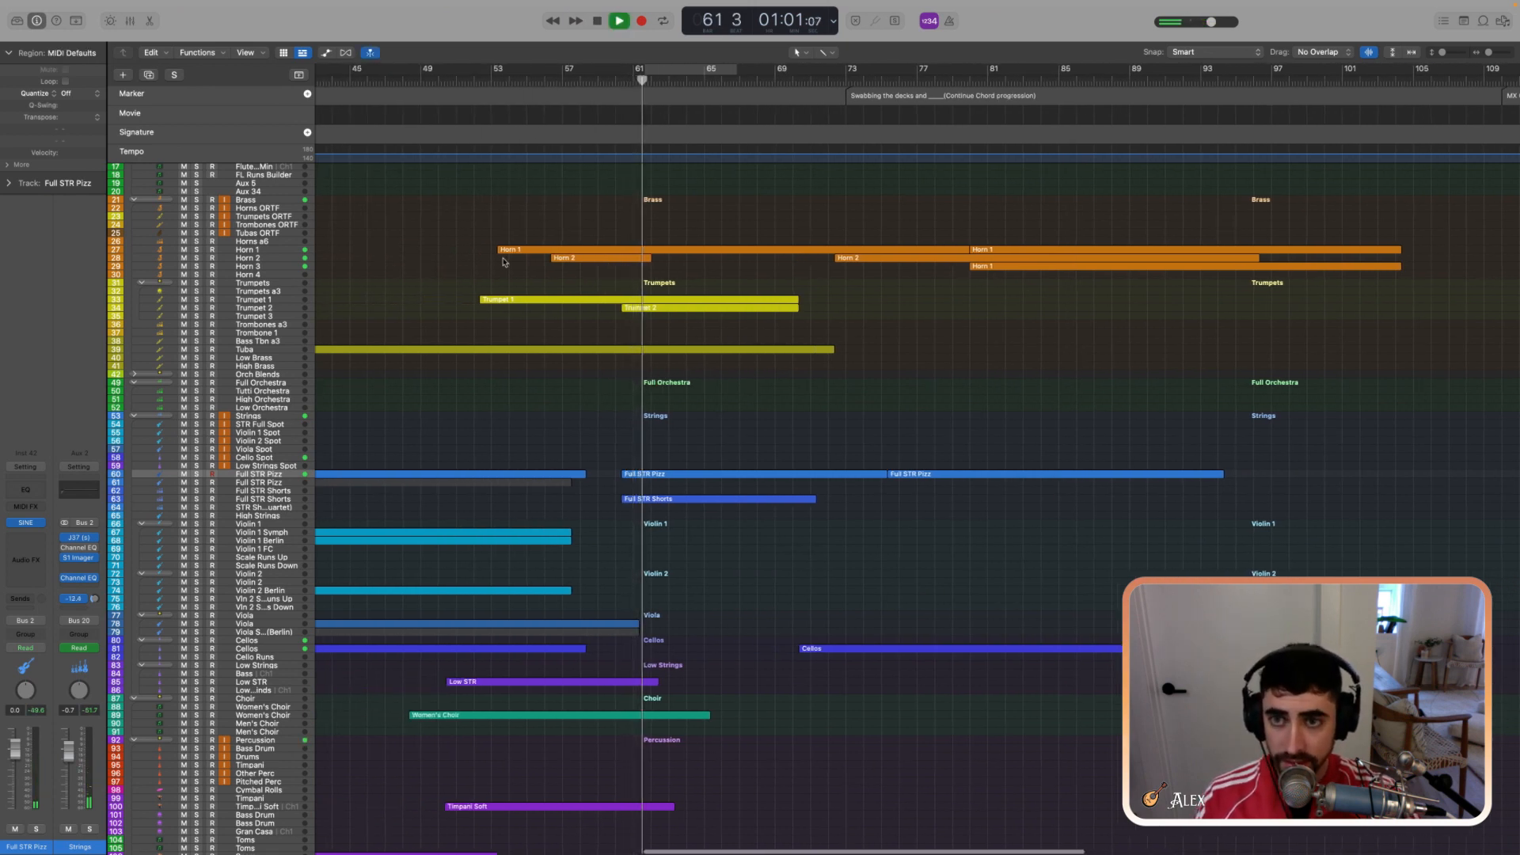
key("space")
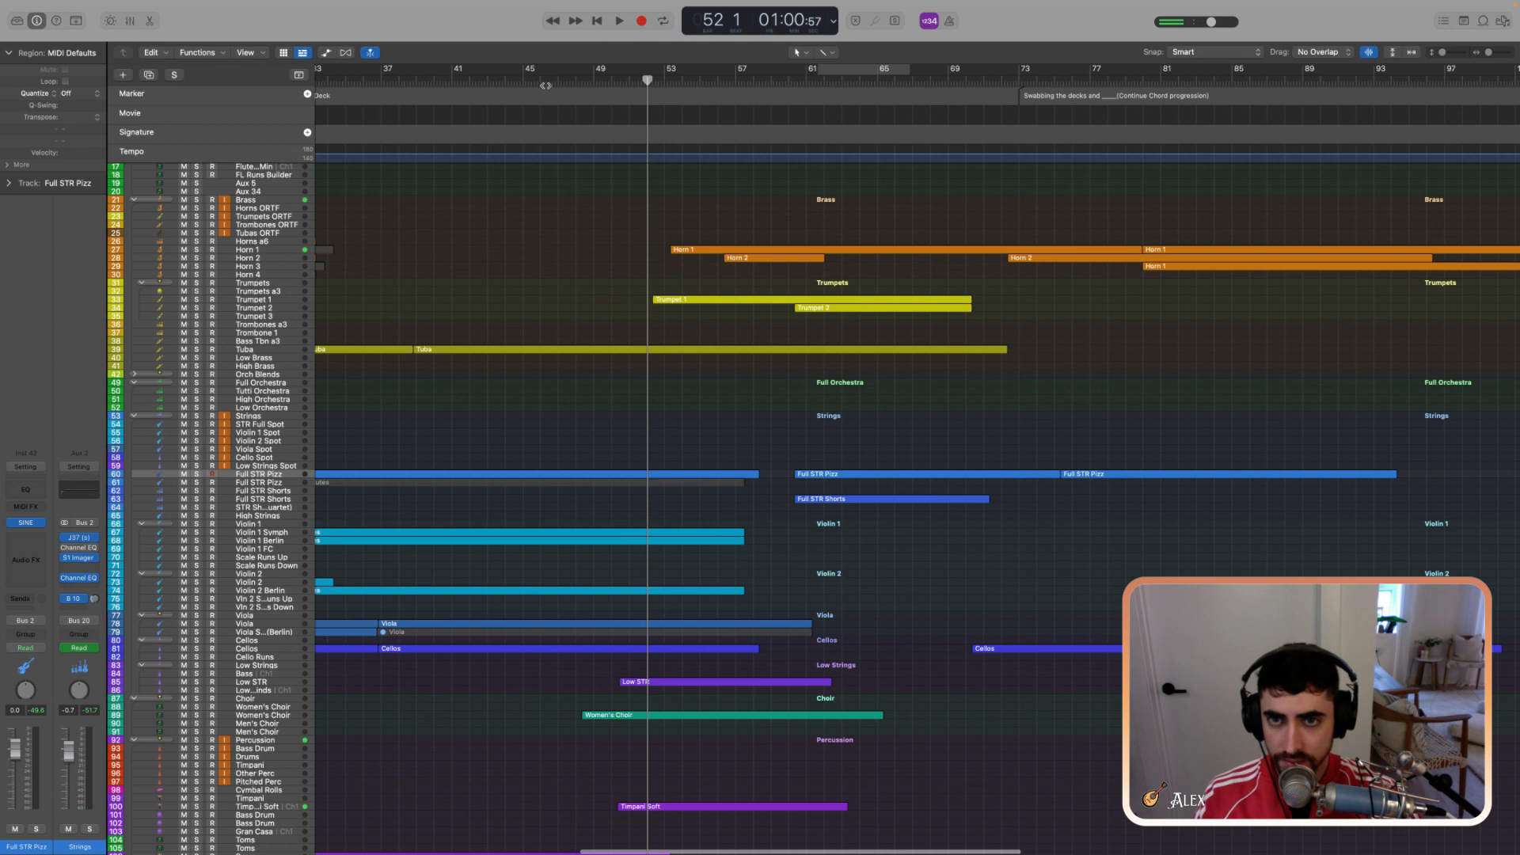
- Move the playhead back to about bar 25 and play the arrangement from there
scroll(574, 86, "left", 5)
left_click(521, 82)
left_click(413, 80)
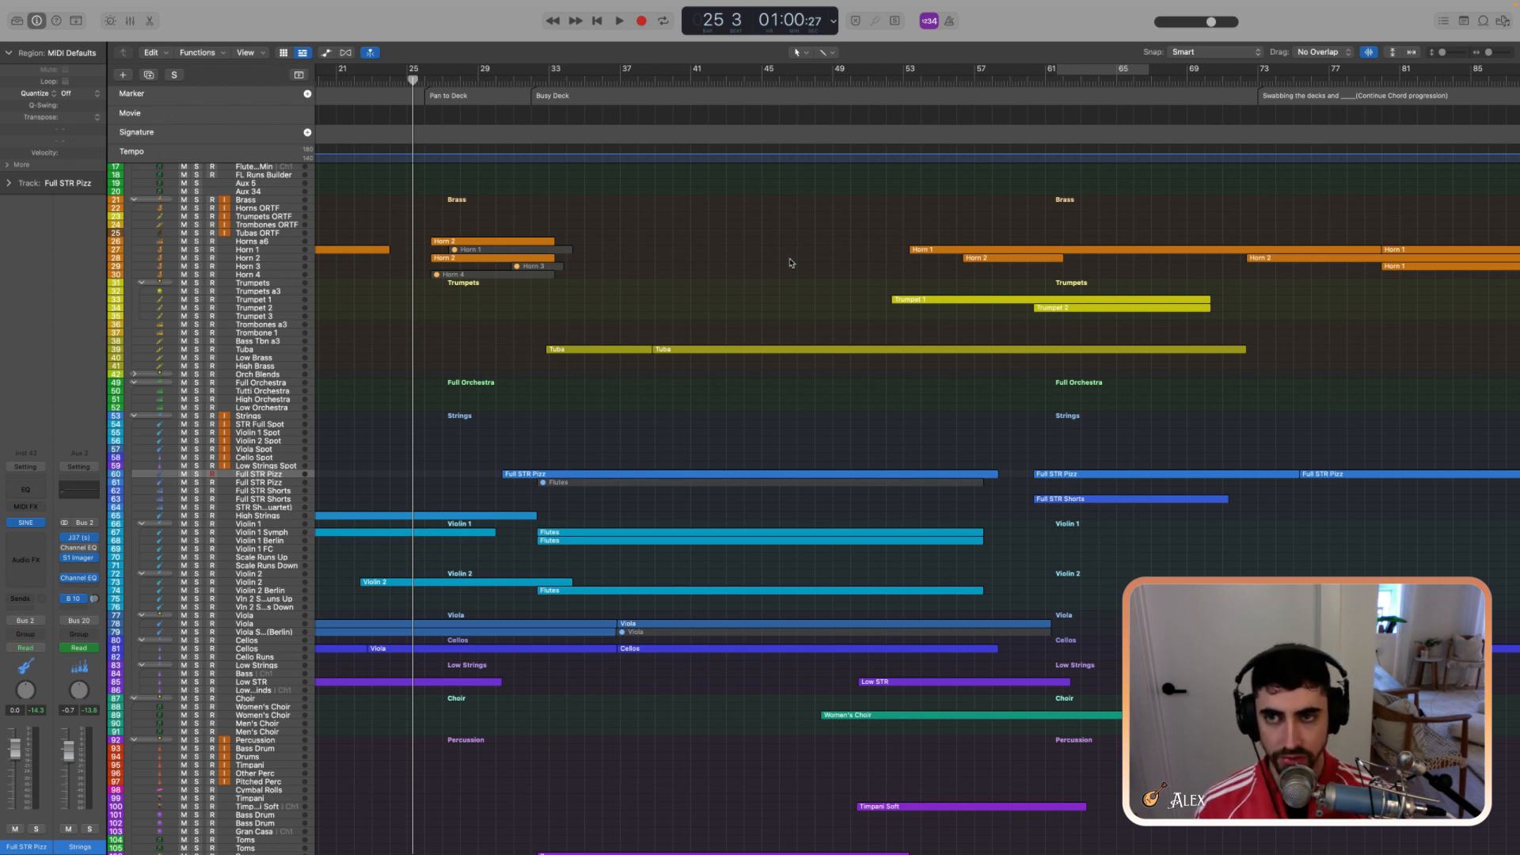
key("space")
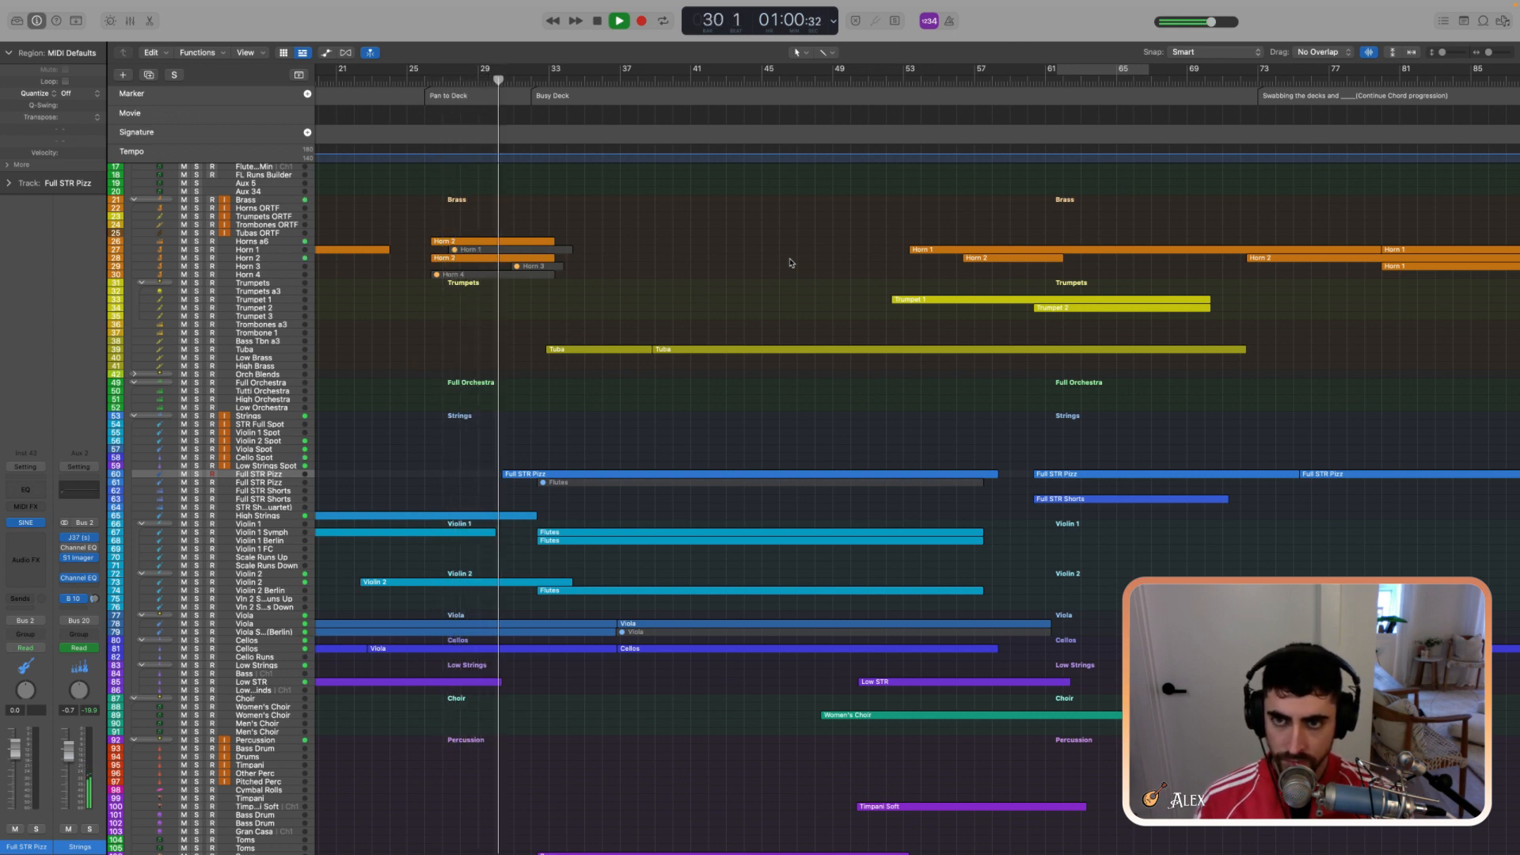
scroll(546, 113, "right", 2)
scroll(538, 112, "up", 1)
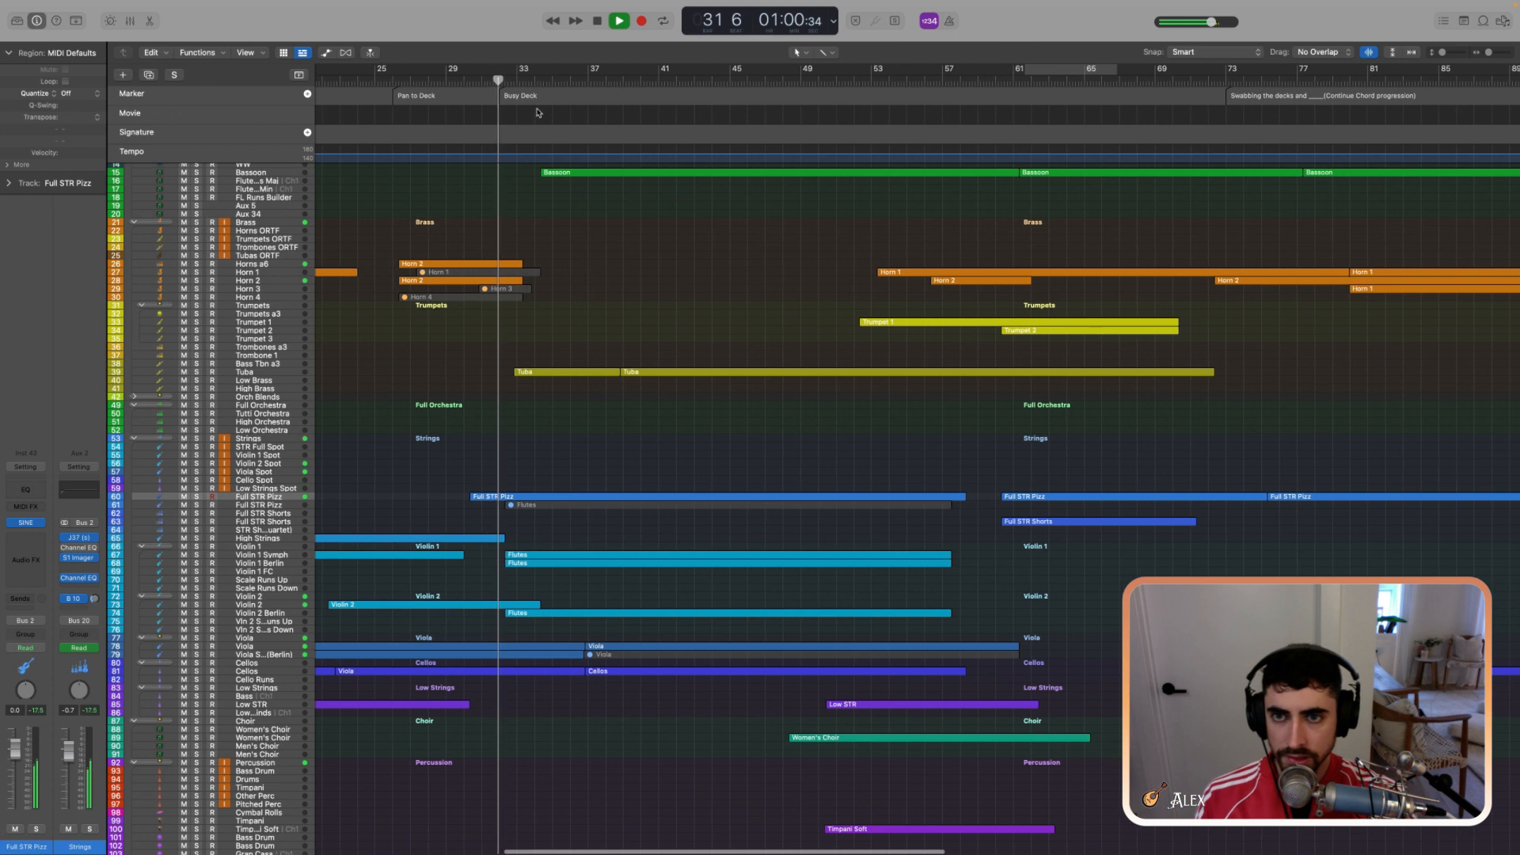
- Nudge the Pan to Deck and Busy Deck markers slightly later in the timeline
left_click_drag(533, 97, 549, 96)
left_click_drag(410, 98, 424, 101)
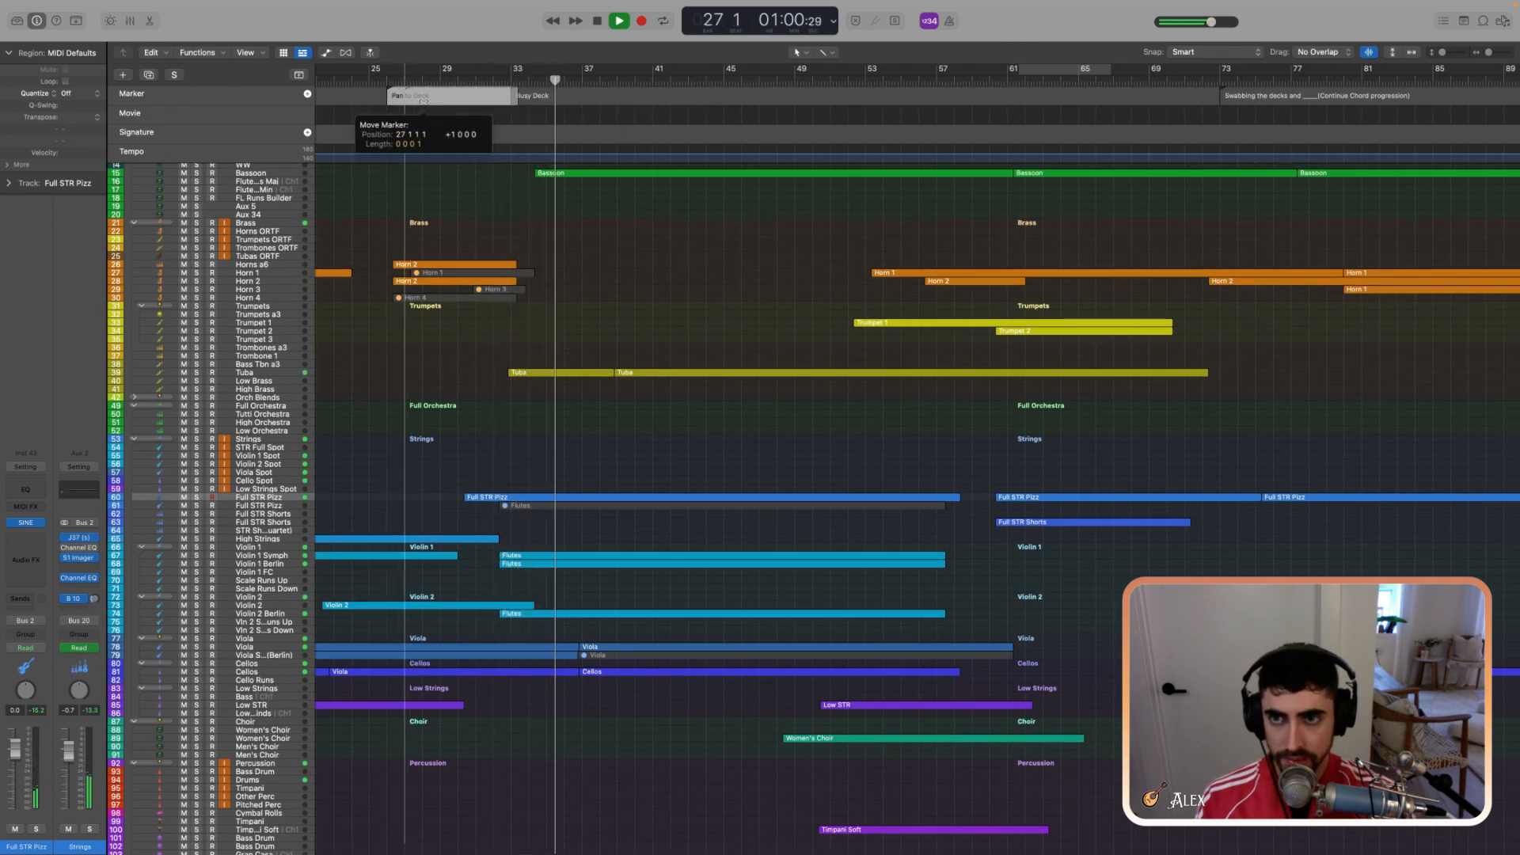
left_click(744, 250)
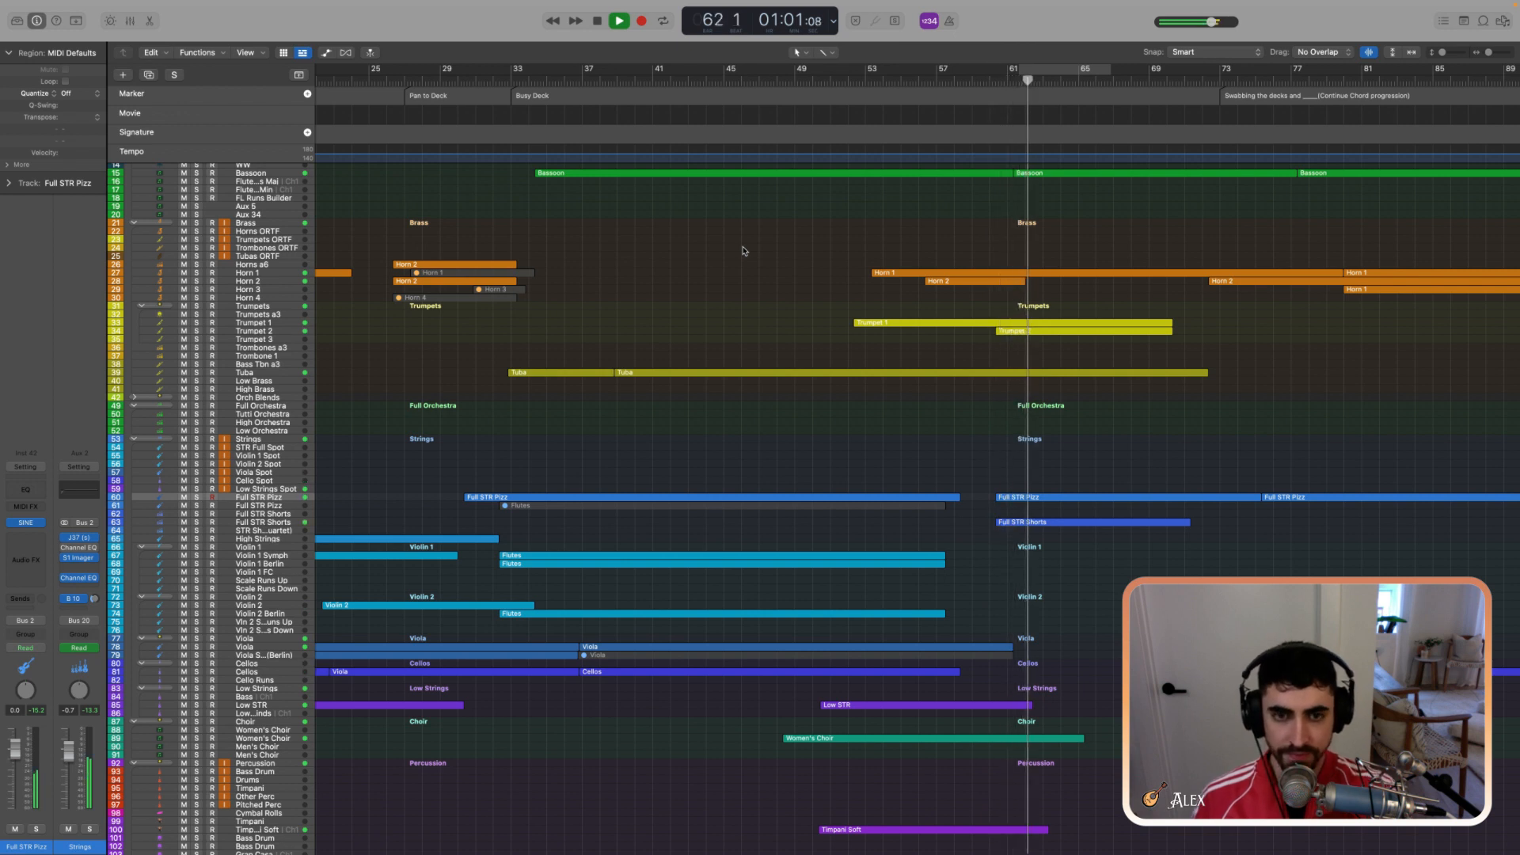
- Create a new marker at bar 62 named Tossing Barrels of Rum
scroll(744, 251, "right", 5)
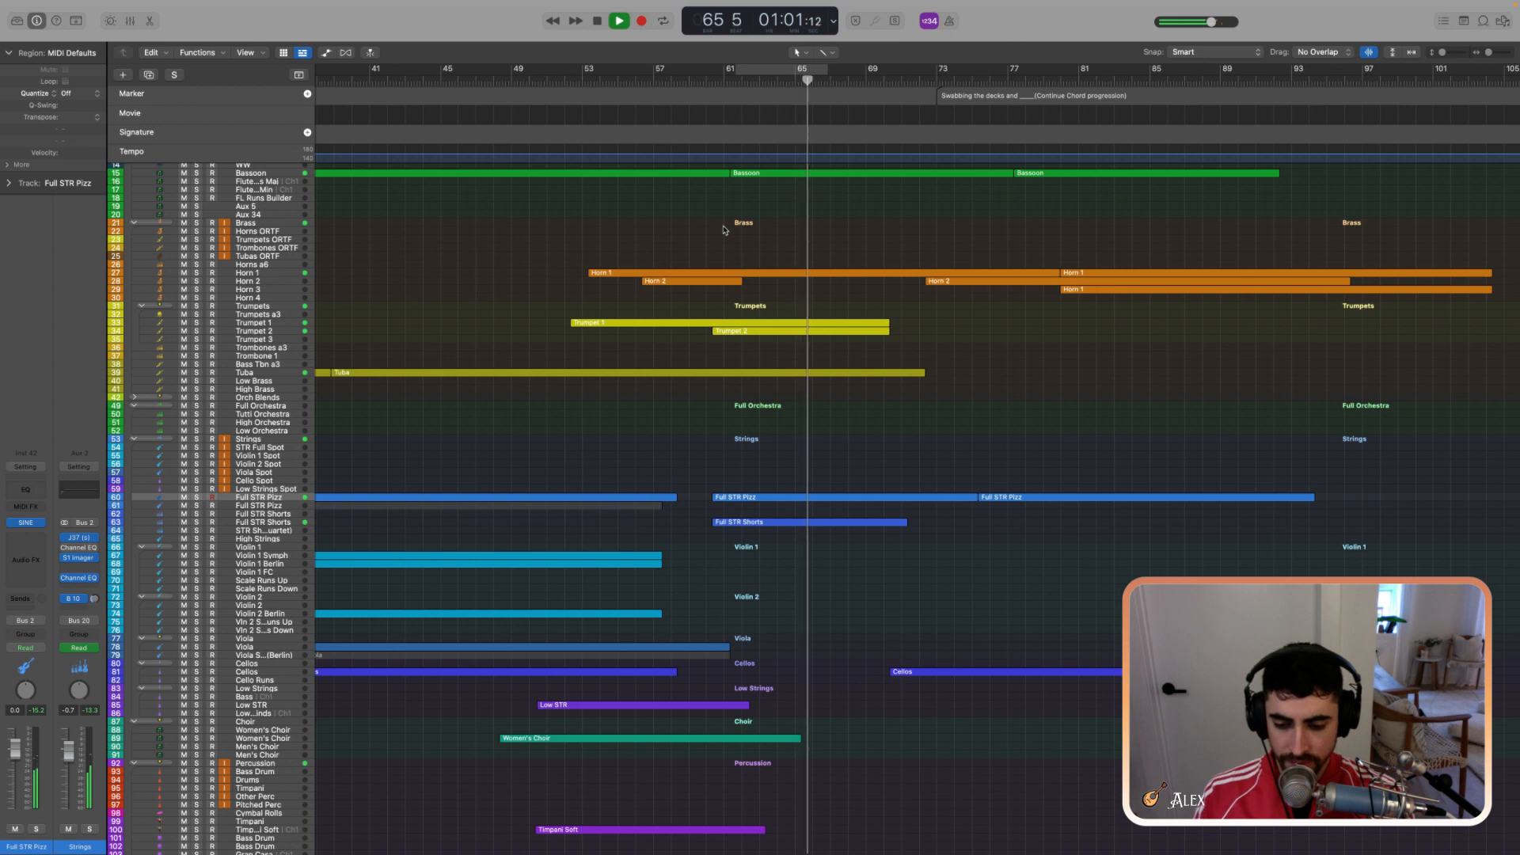
scroll(781, 239, "right", 1)
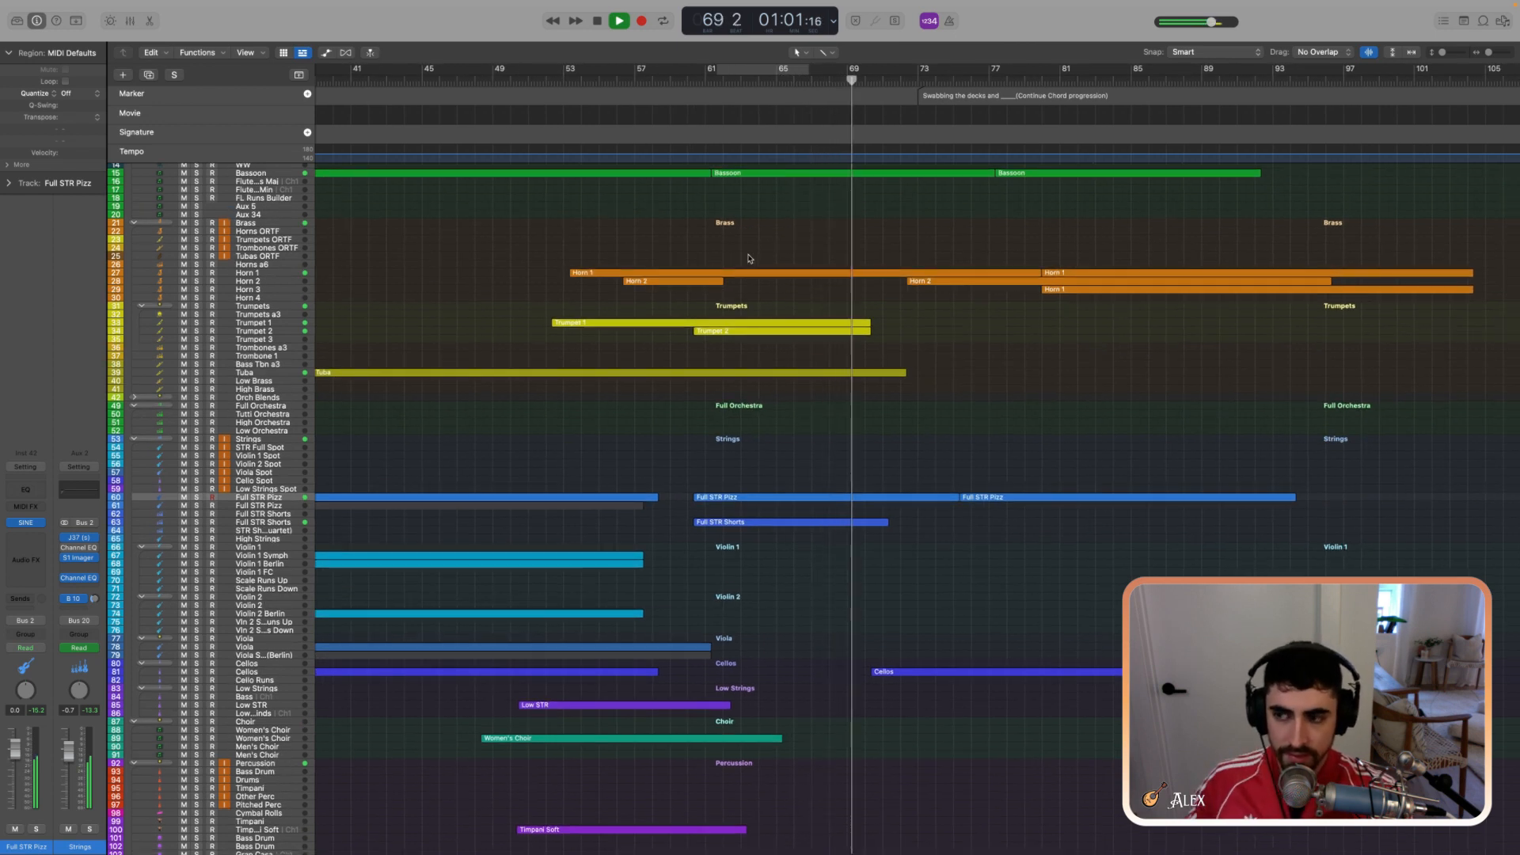
scroll(764, 249, "right", 5)
scroll(749, 258, "left", 5)
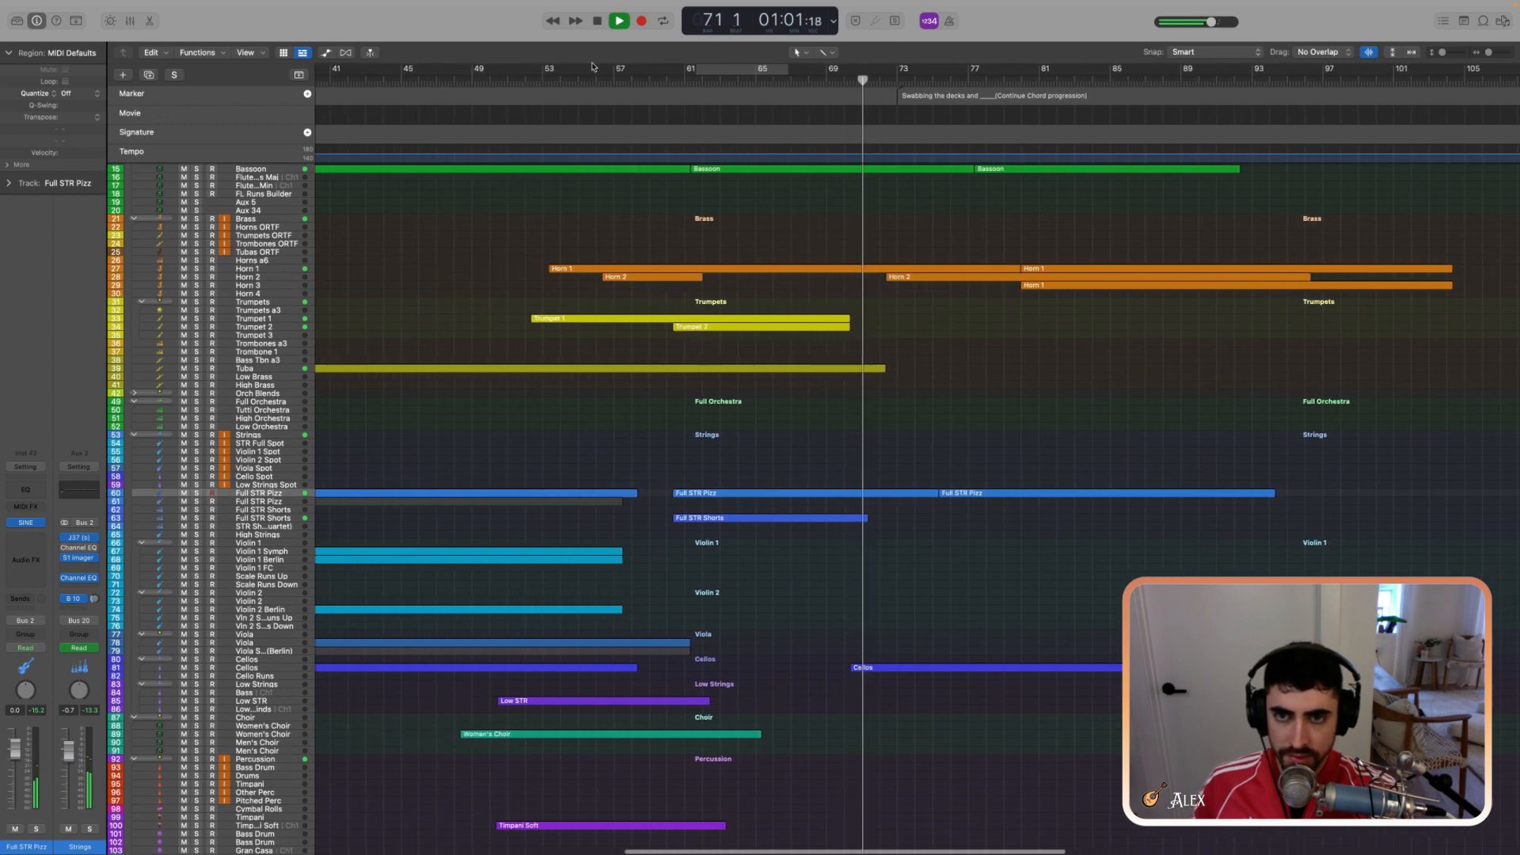
left_click(675, 79)
key("space")
right_click(732, 104)
right_click(711, 89)
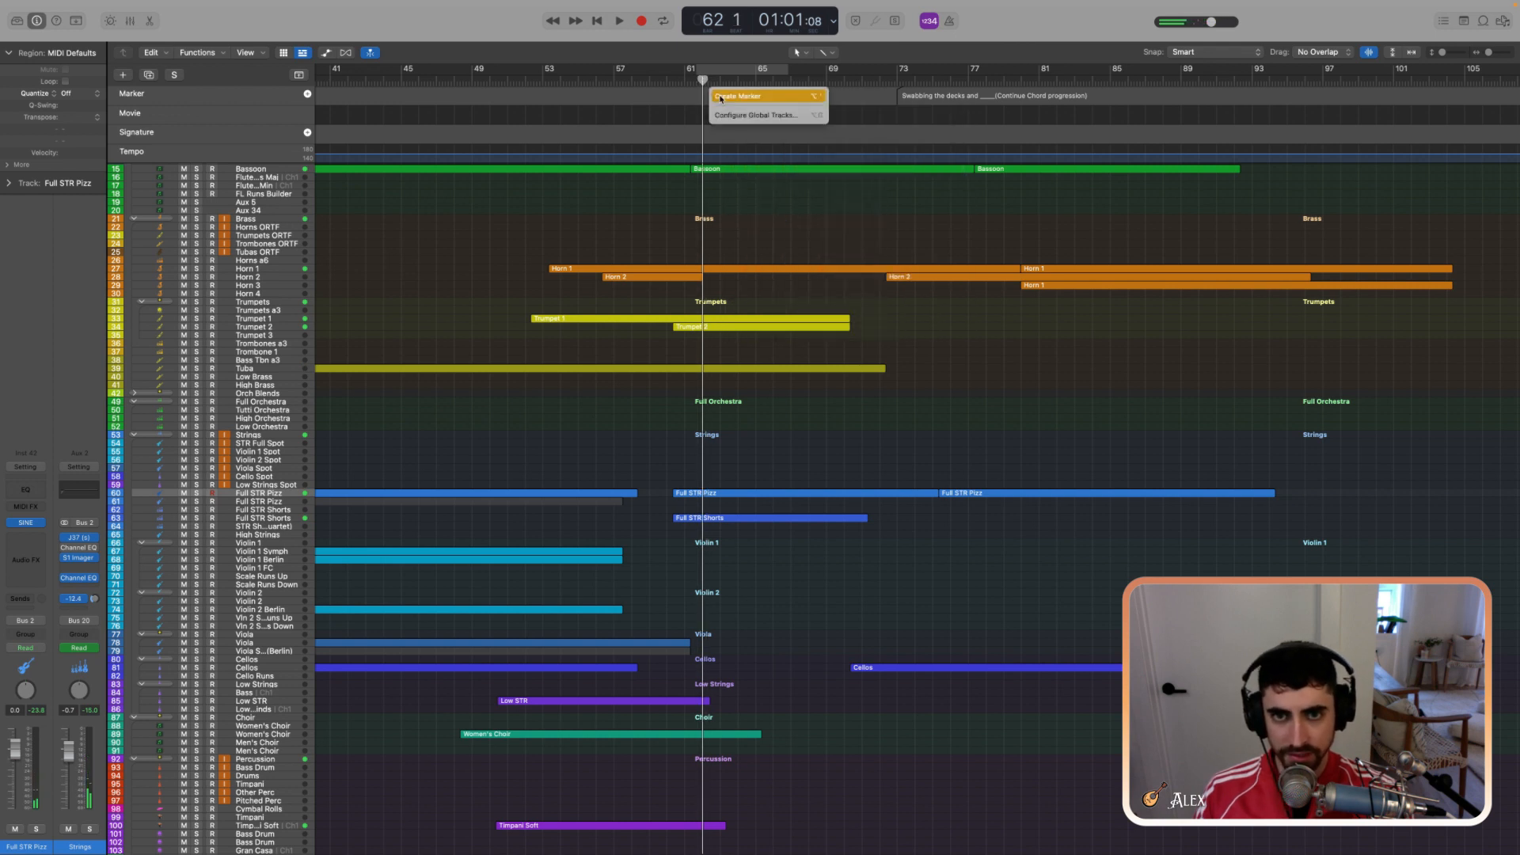
left_click(740, 96)
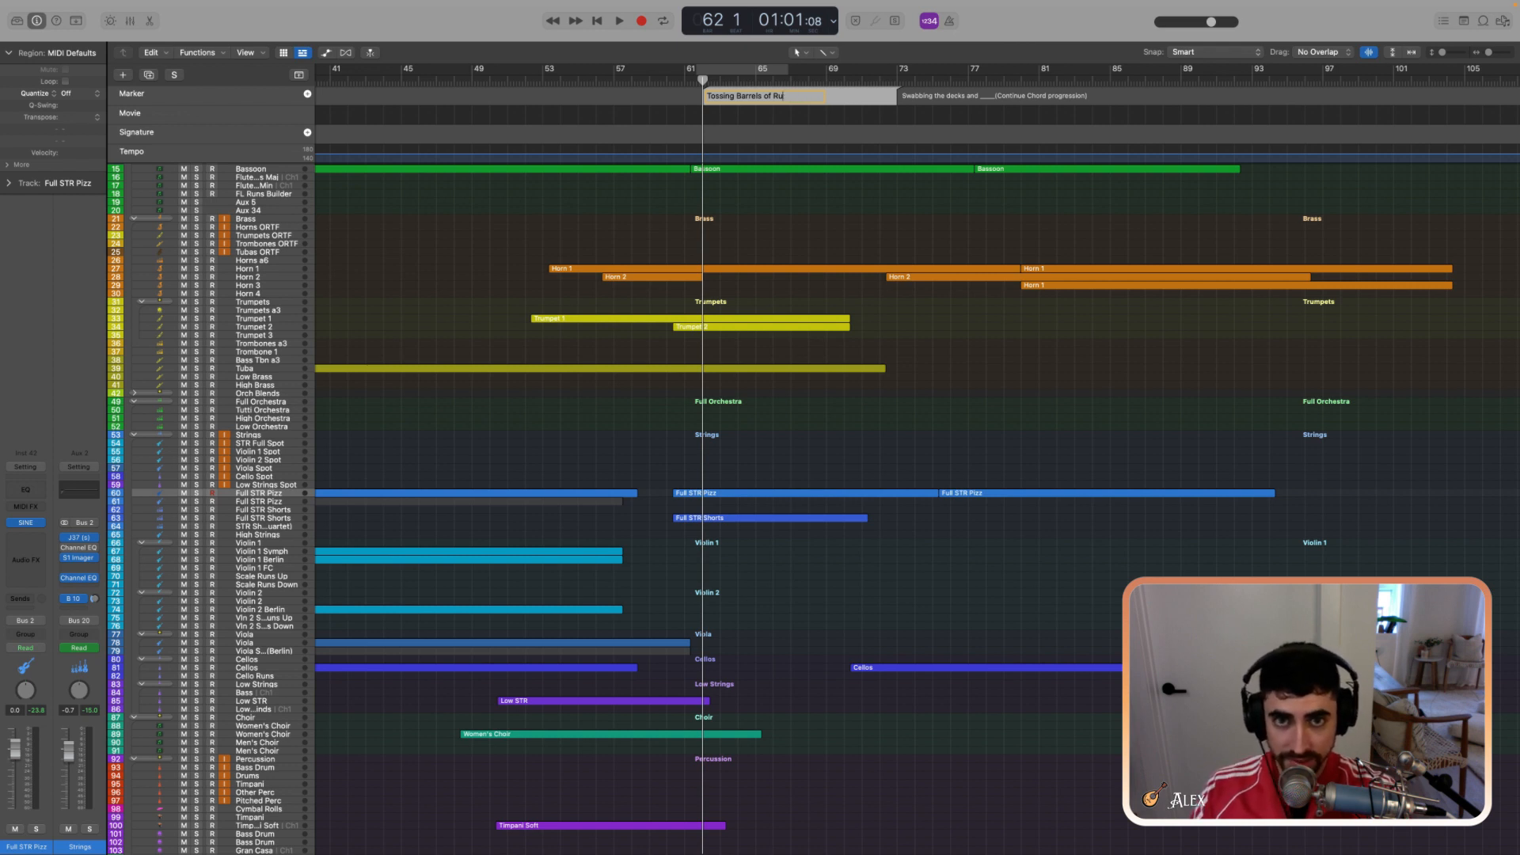
- Play back the section after the new marker and briefly inspect the pizzicato region in the piano roll
key("space")
scroll(848, 237, "up", 1)
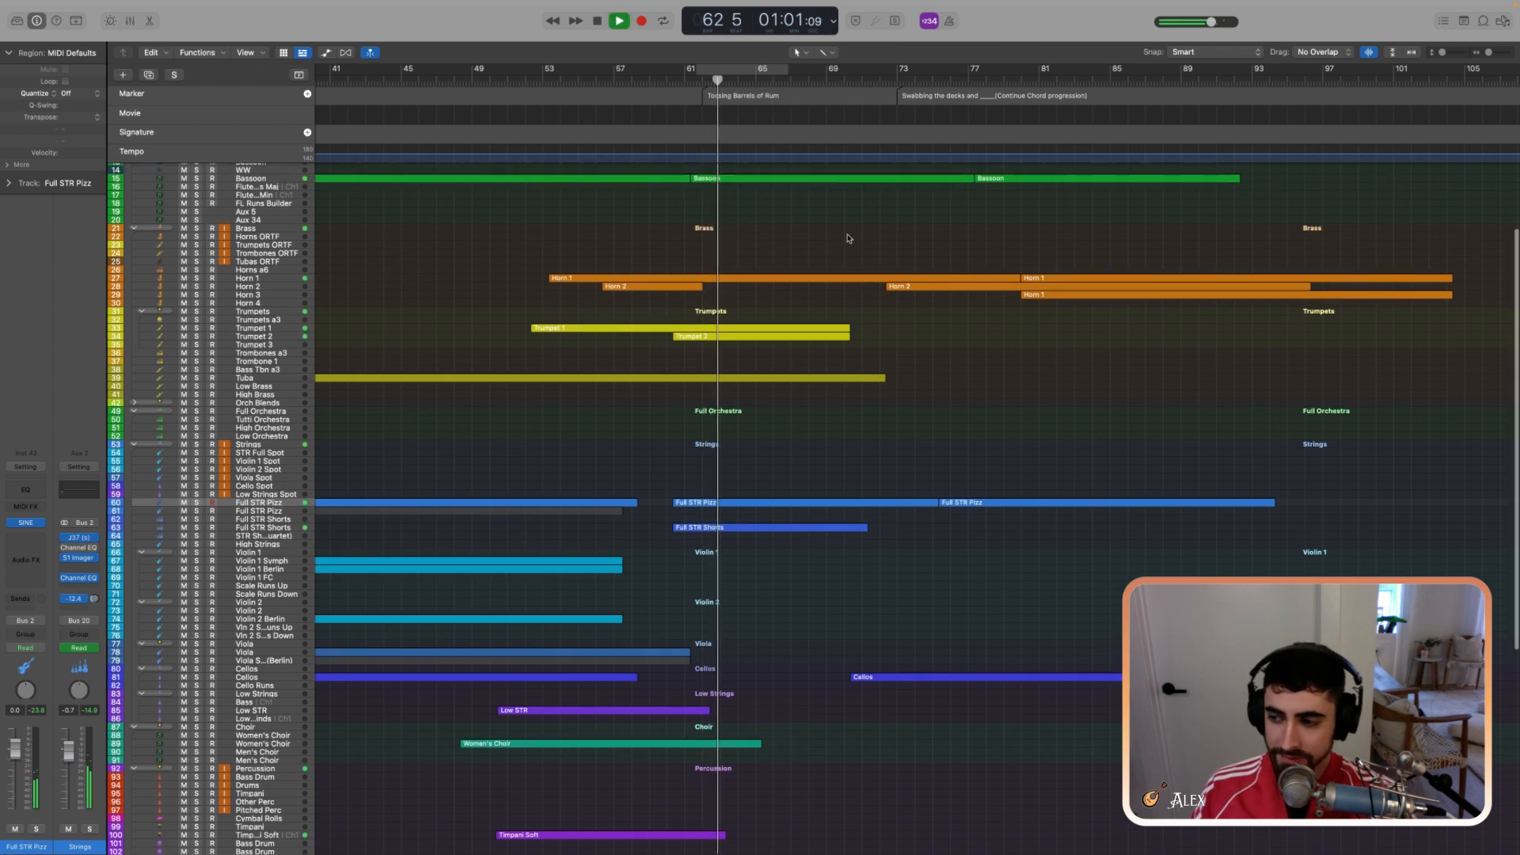
scroll(886, 234, "left", 1)
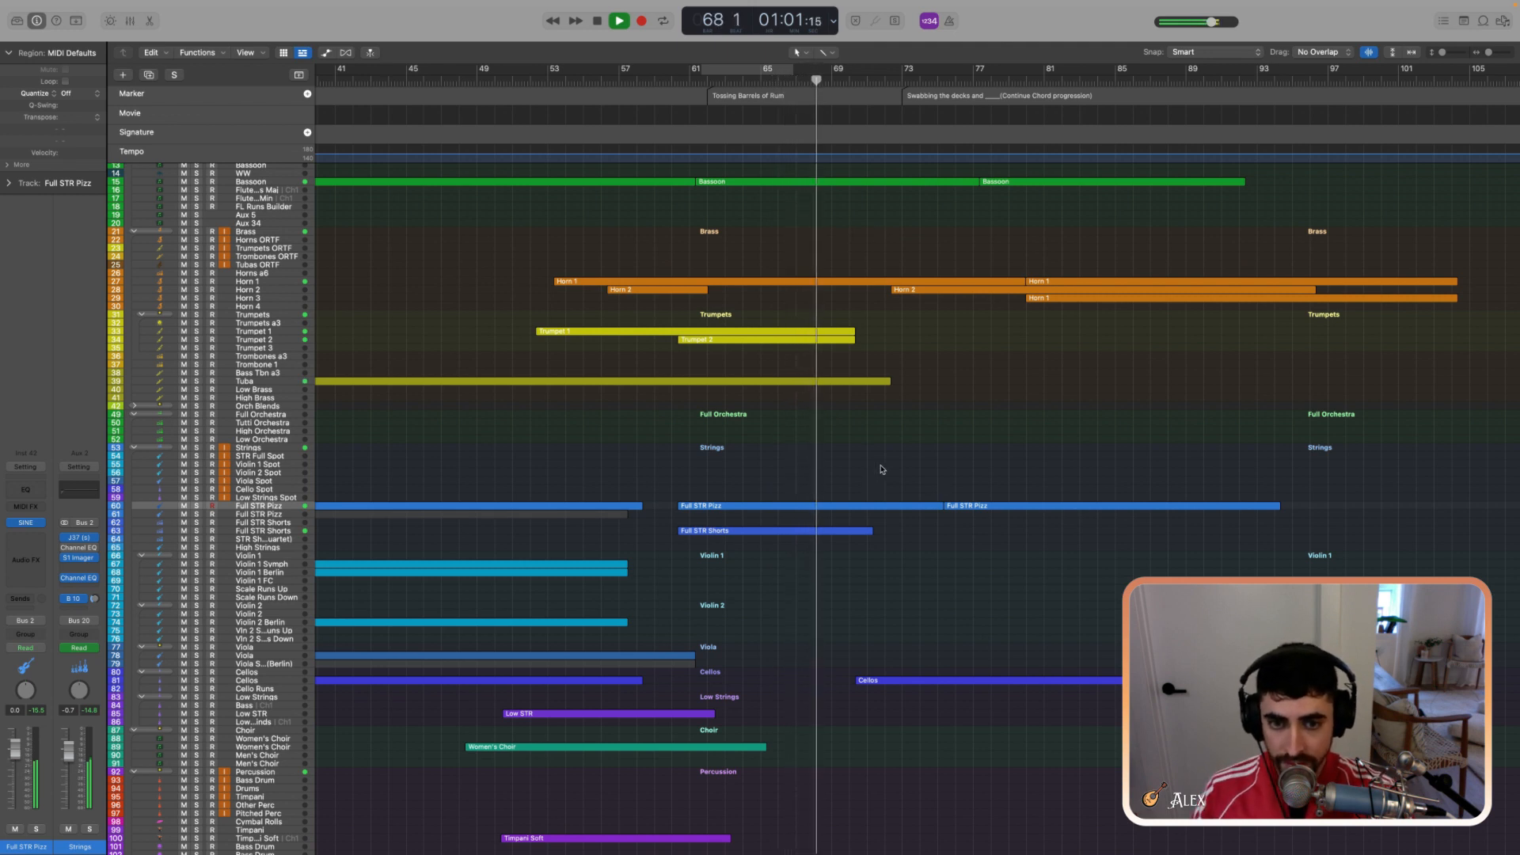
key("space")
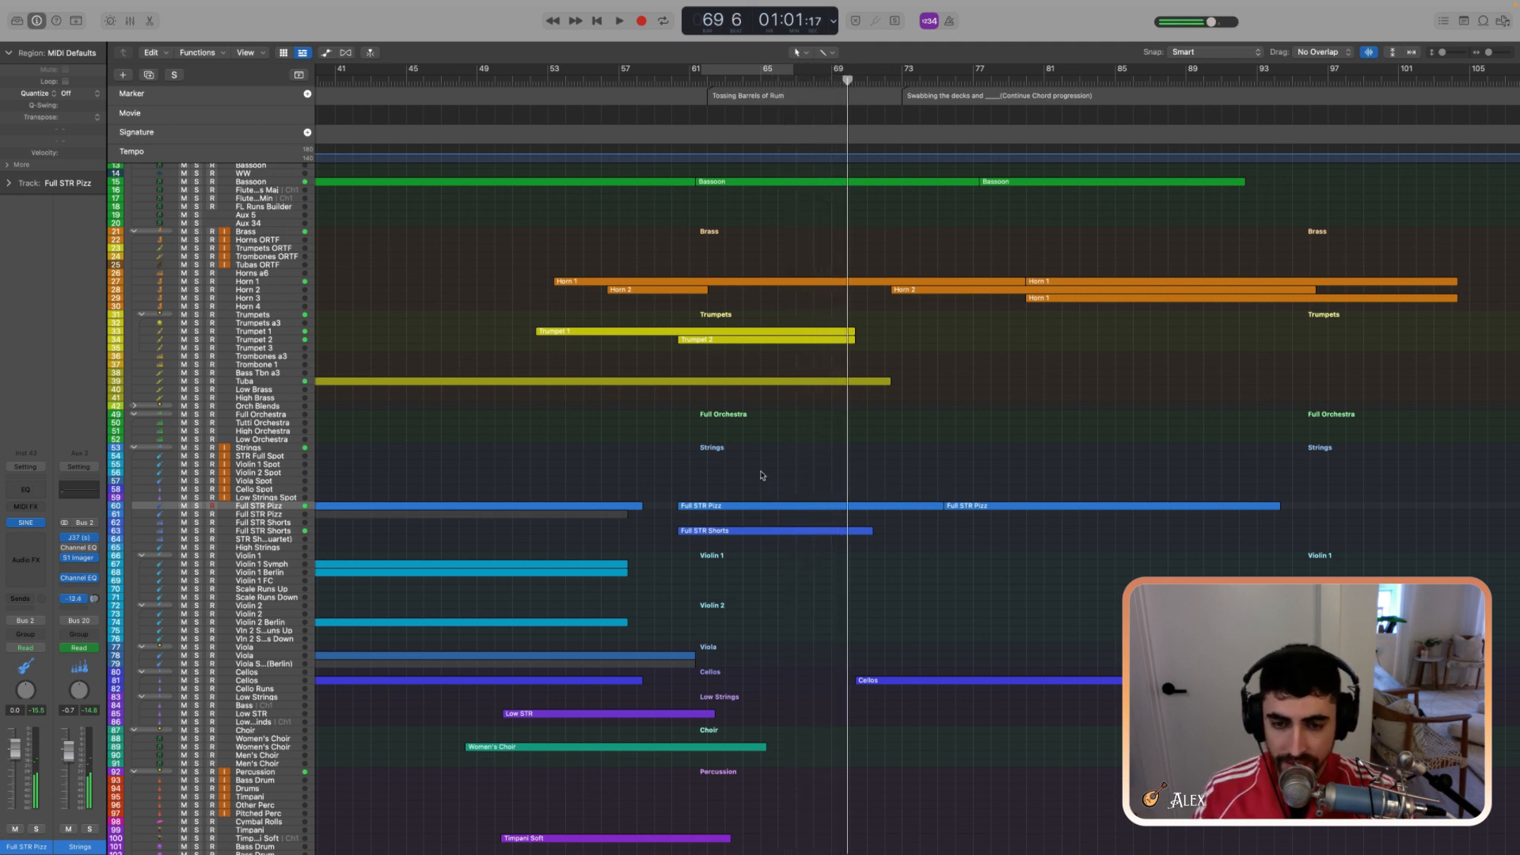
key("ctrl+Right")
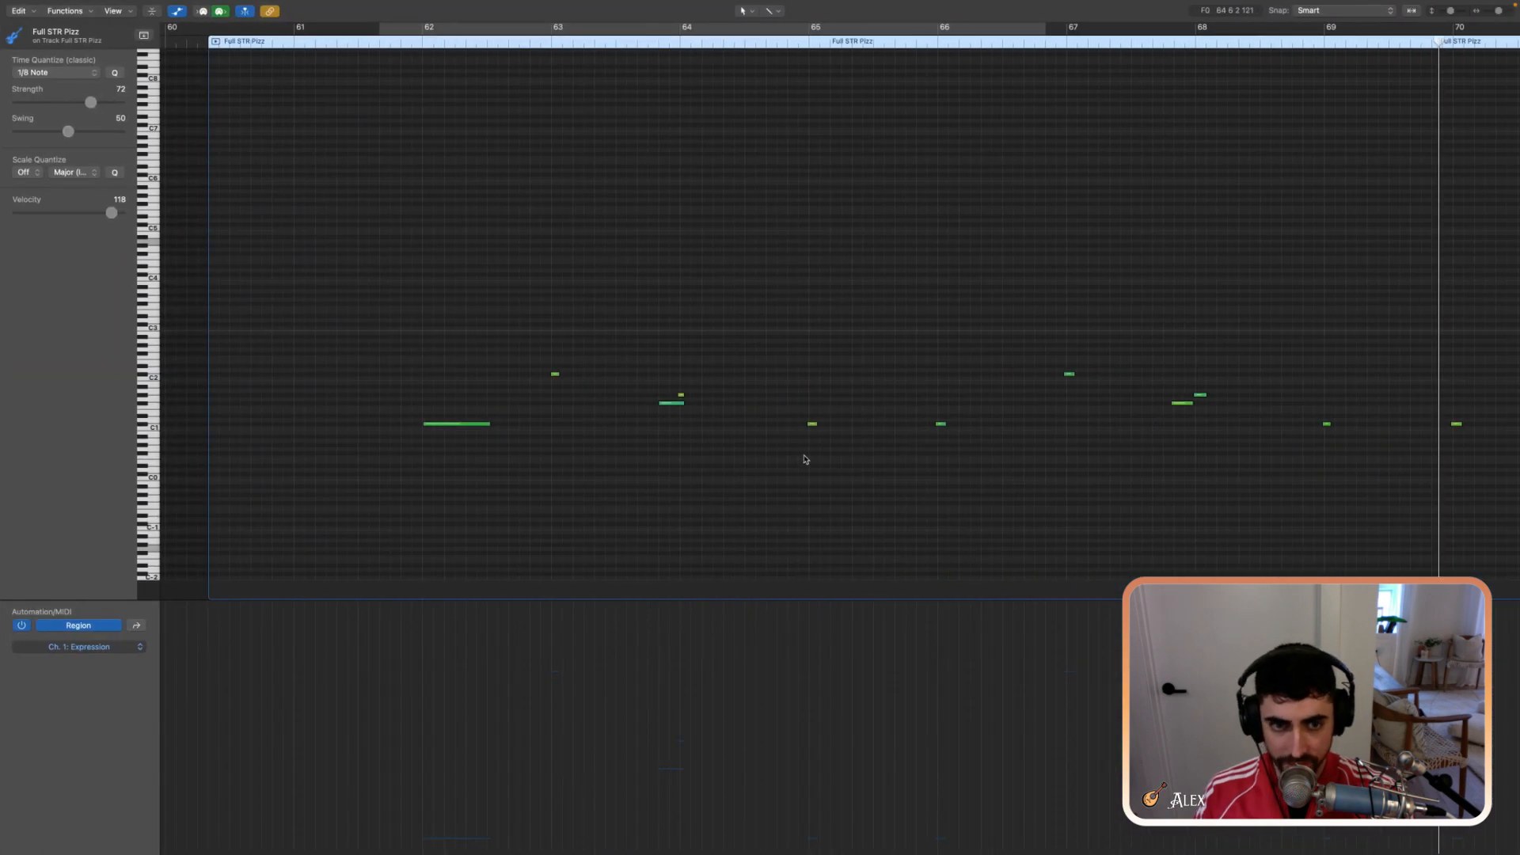
scroll(893, 446, "right", 5)
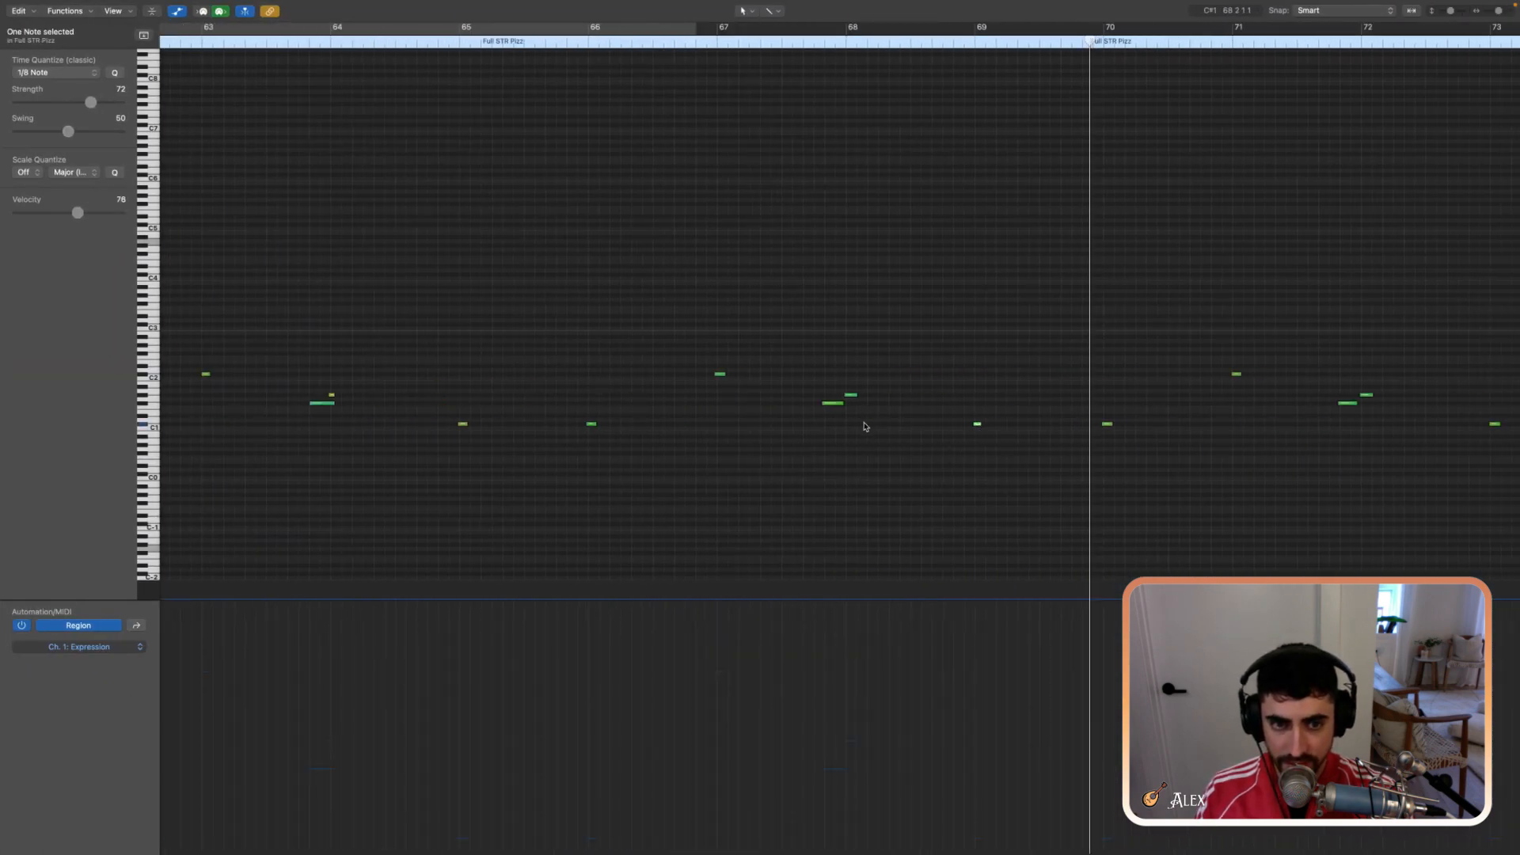
key("ctrl+Left")
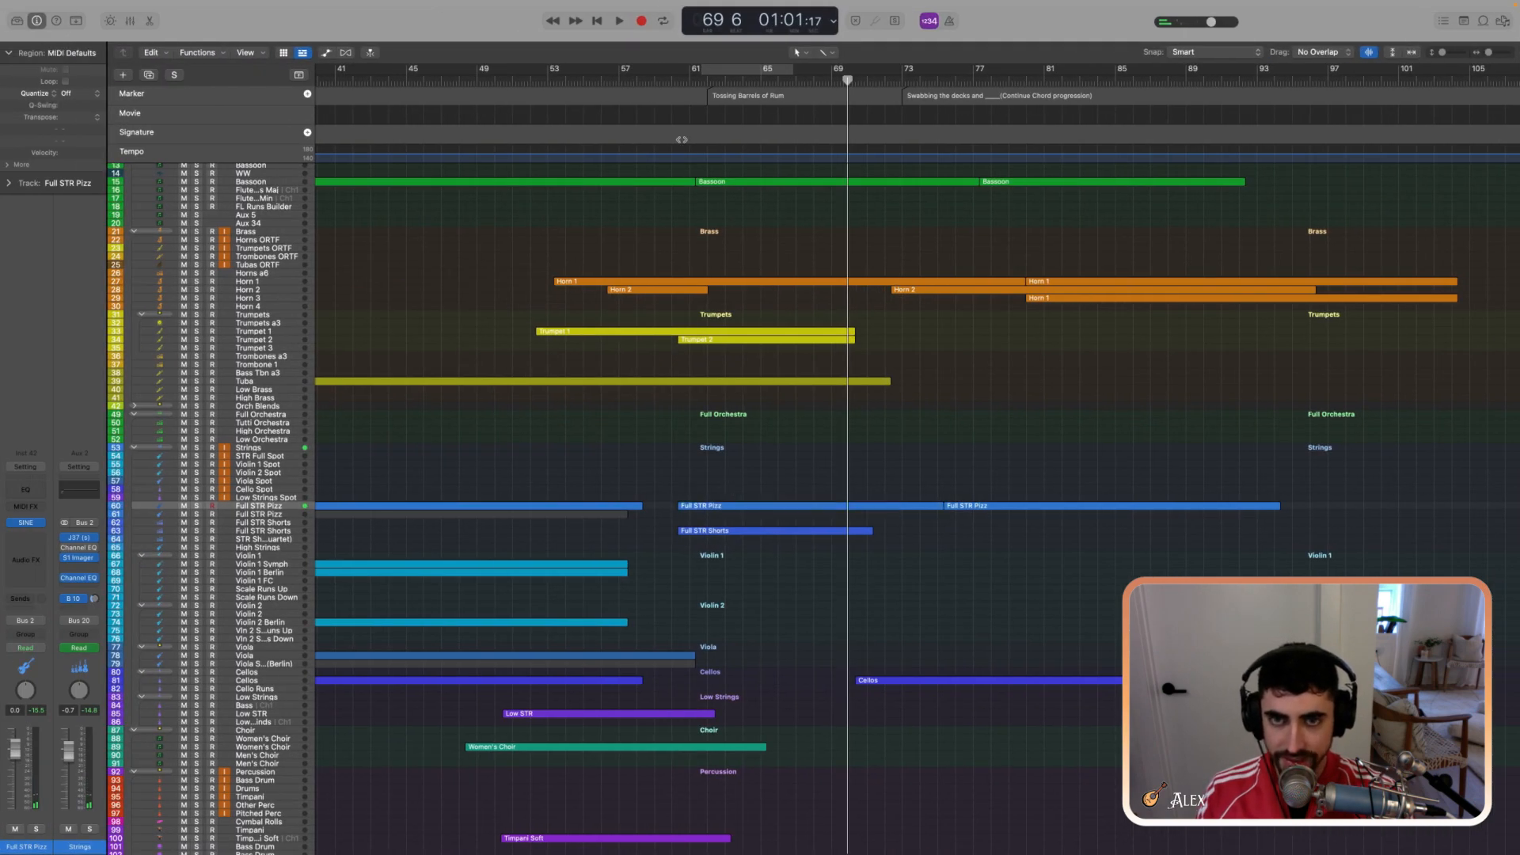
- Select the Full STR Shorts track and play the arrangement from about bar 60 while reviewing the lower tracks
left_click(673, 79)
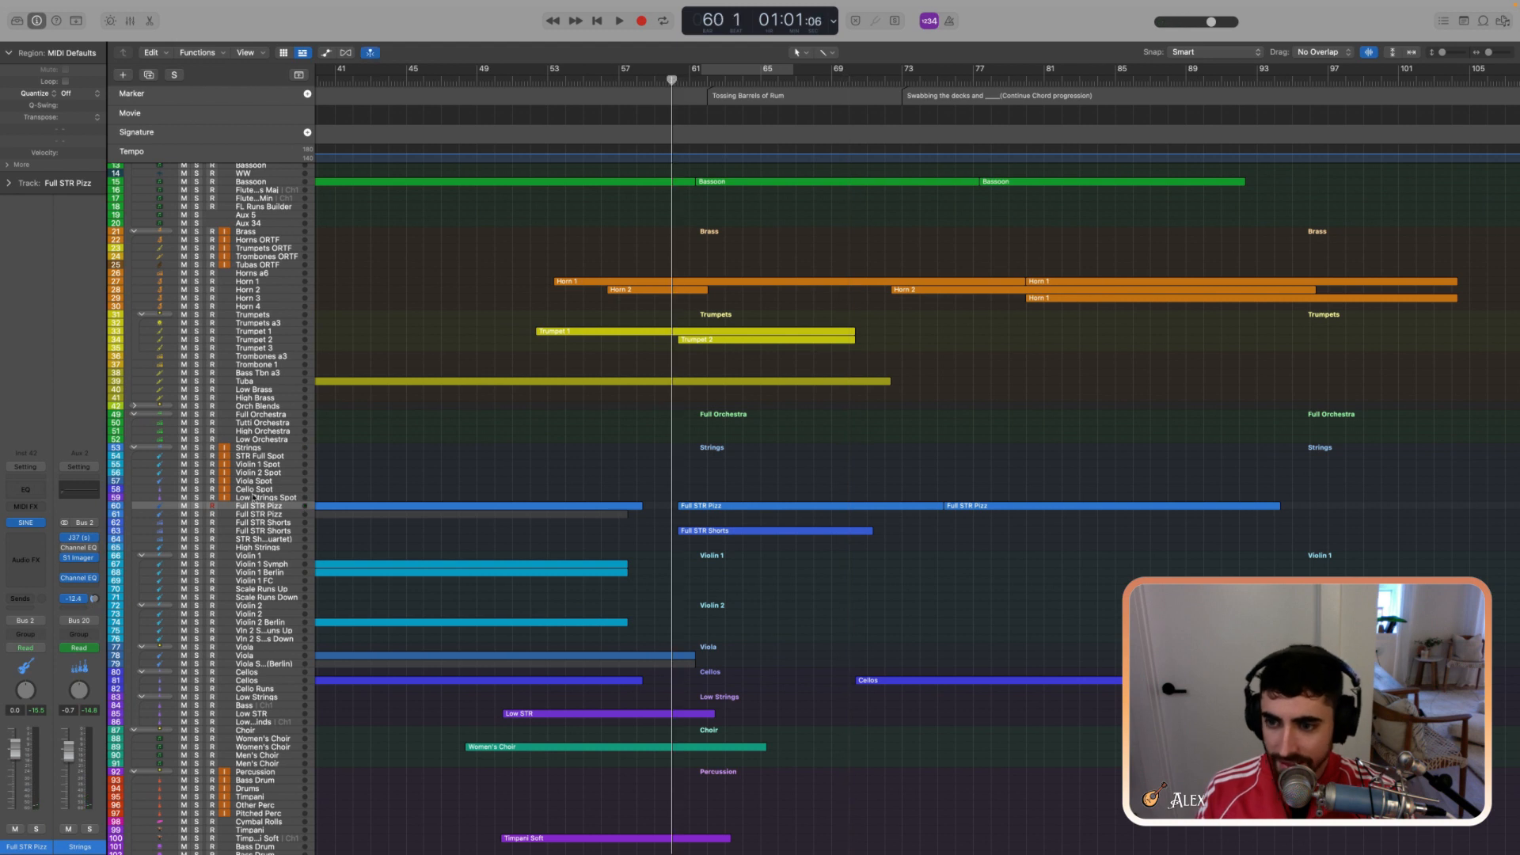
left_click(287, 532)
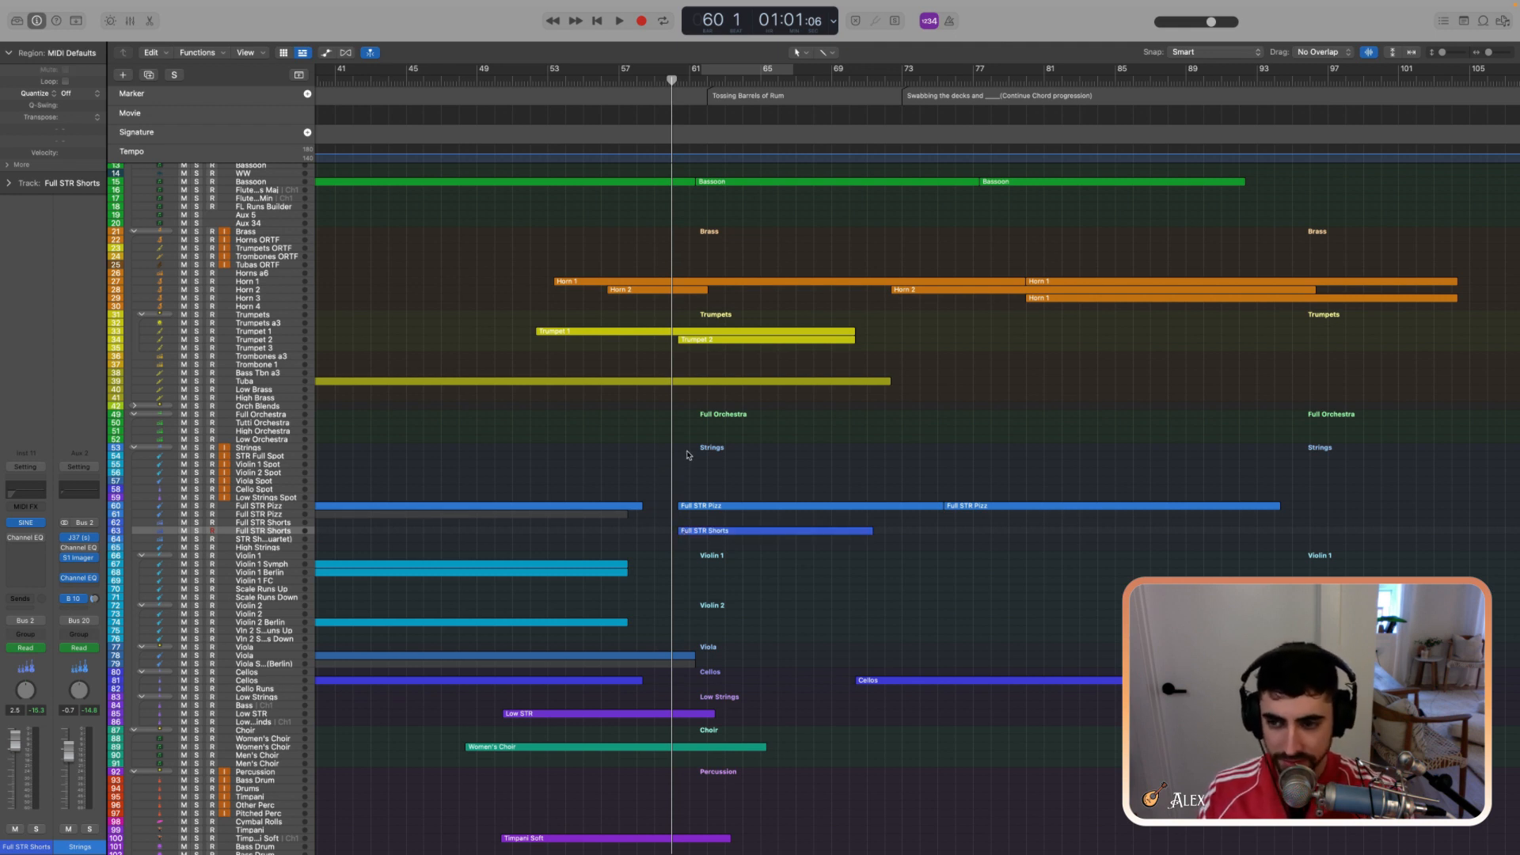
key("space")
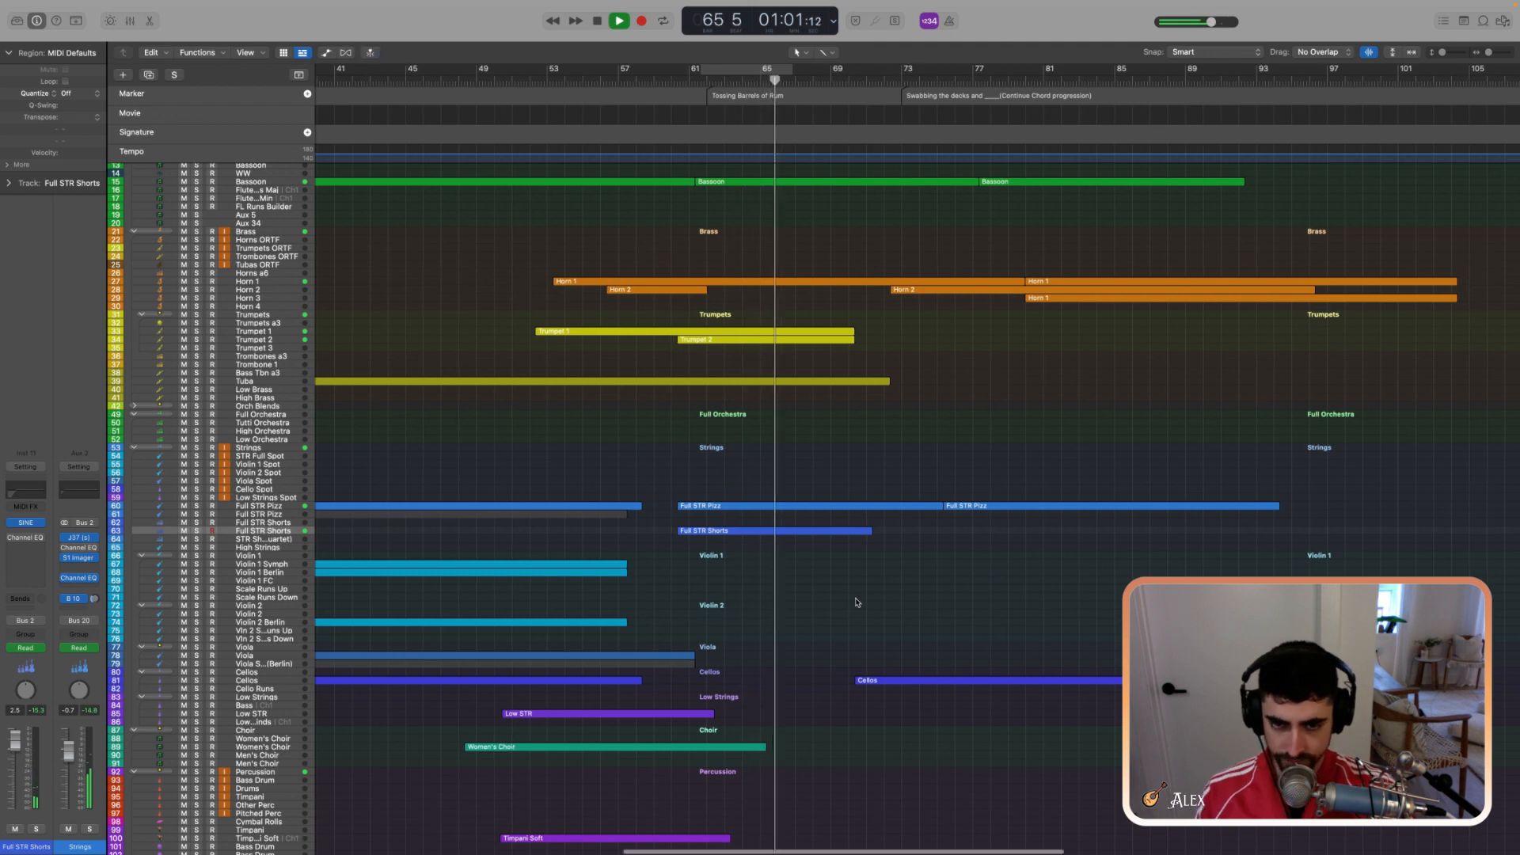
scroll(836, 586, "right", 3)
scroll(832, 586, "right", 1)
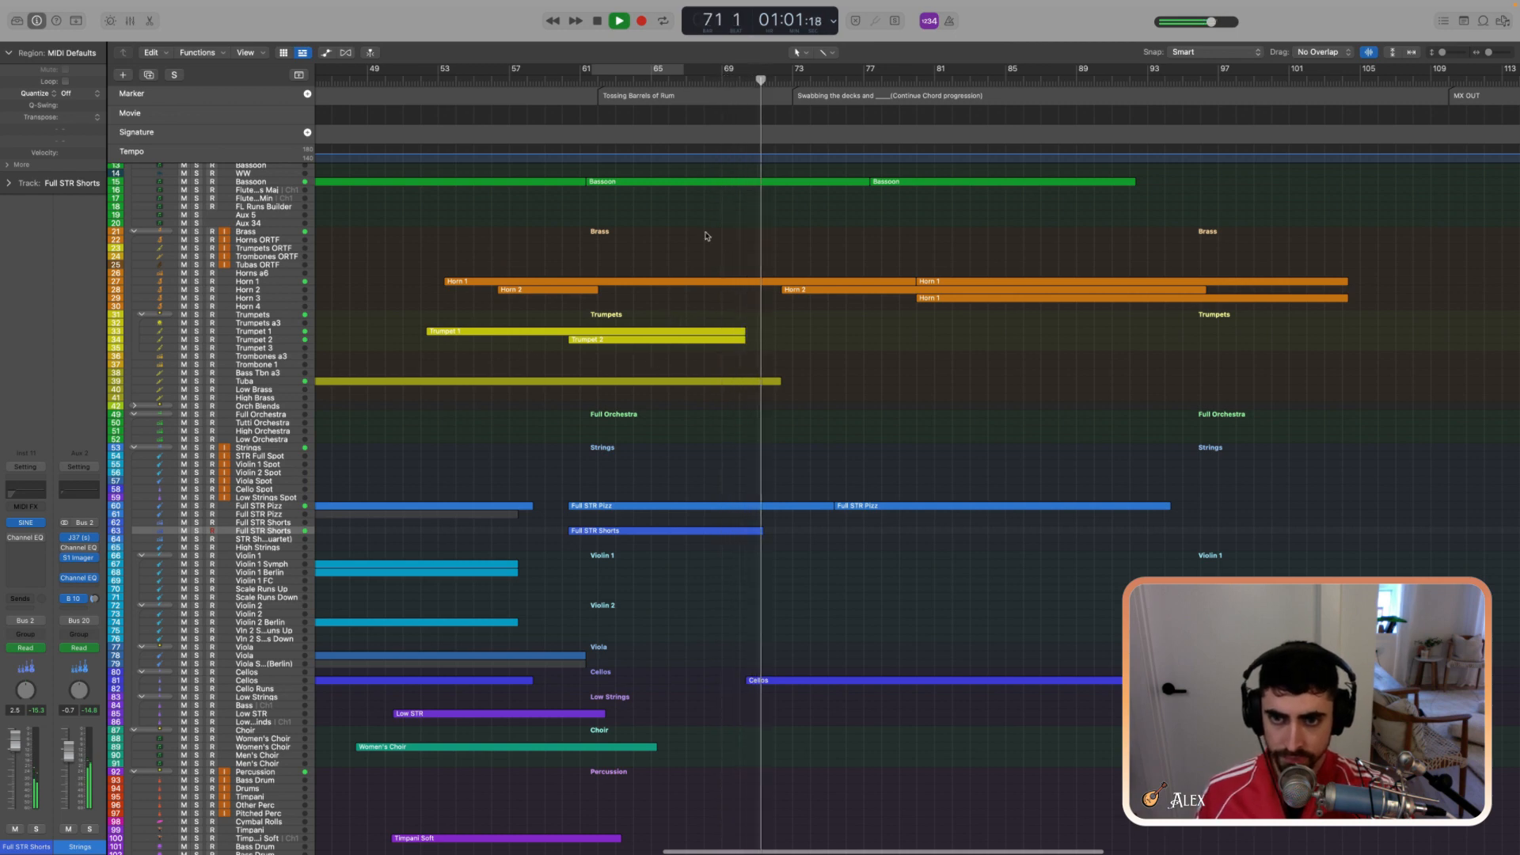
scroll(536, 254, "up", 4)
left_click(548, 81)
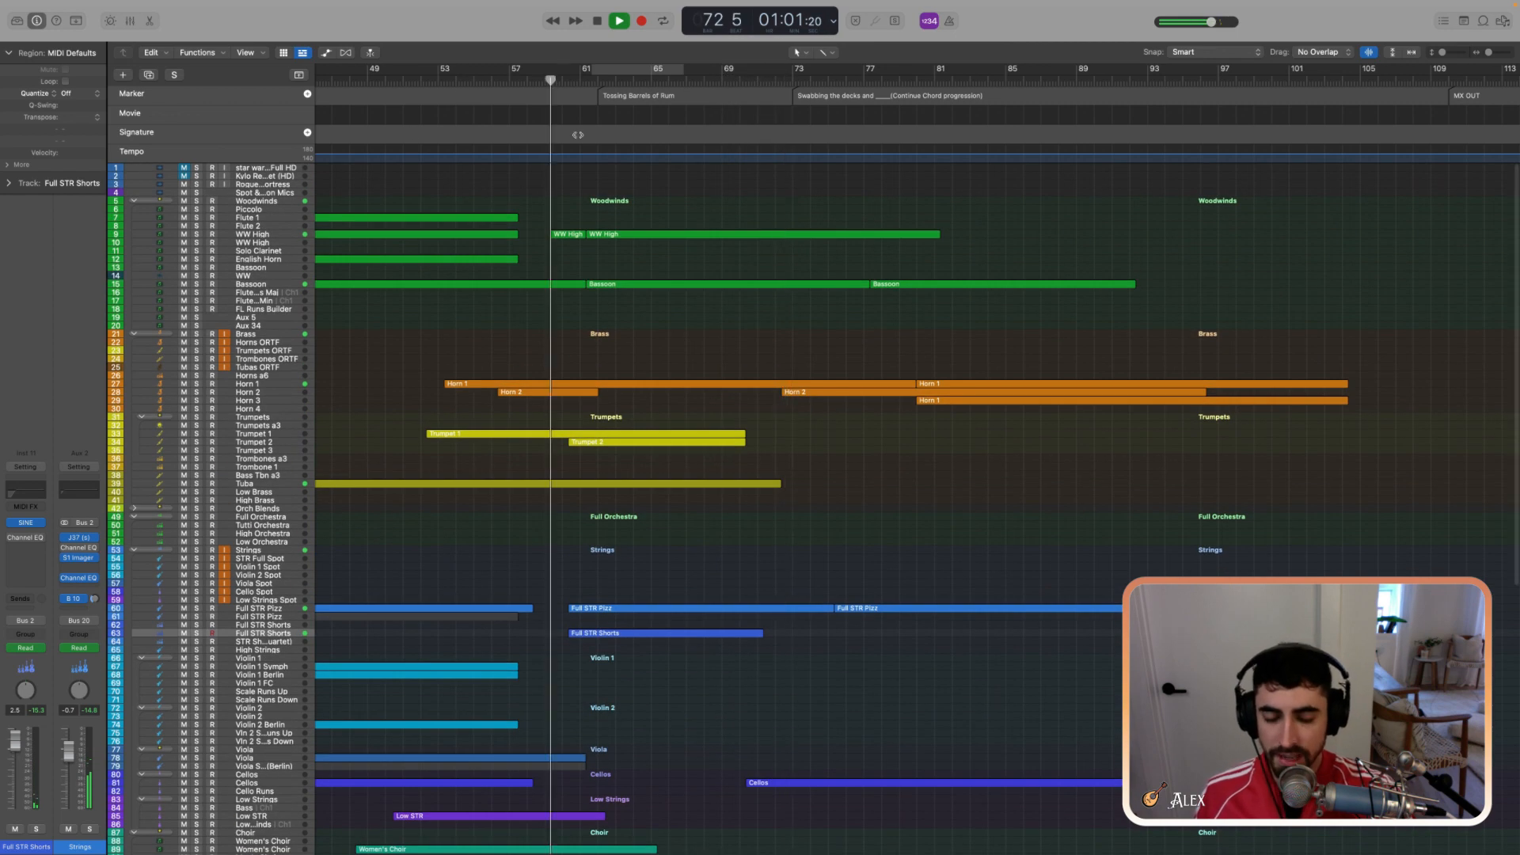
scroll(840, 482, "down", 10)
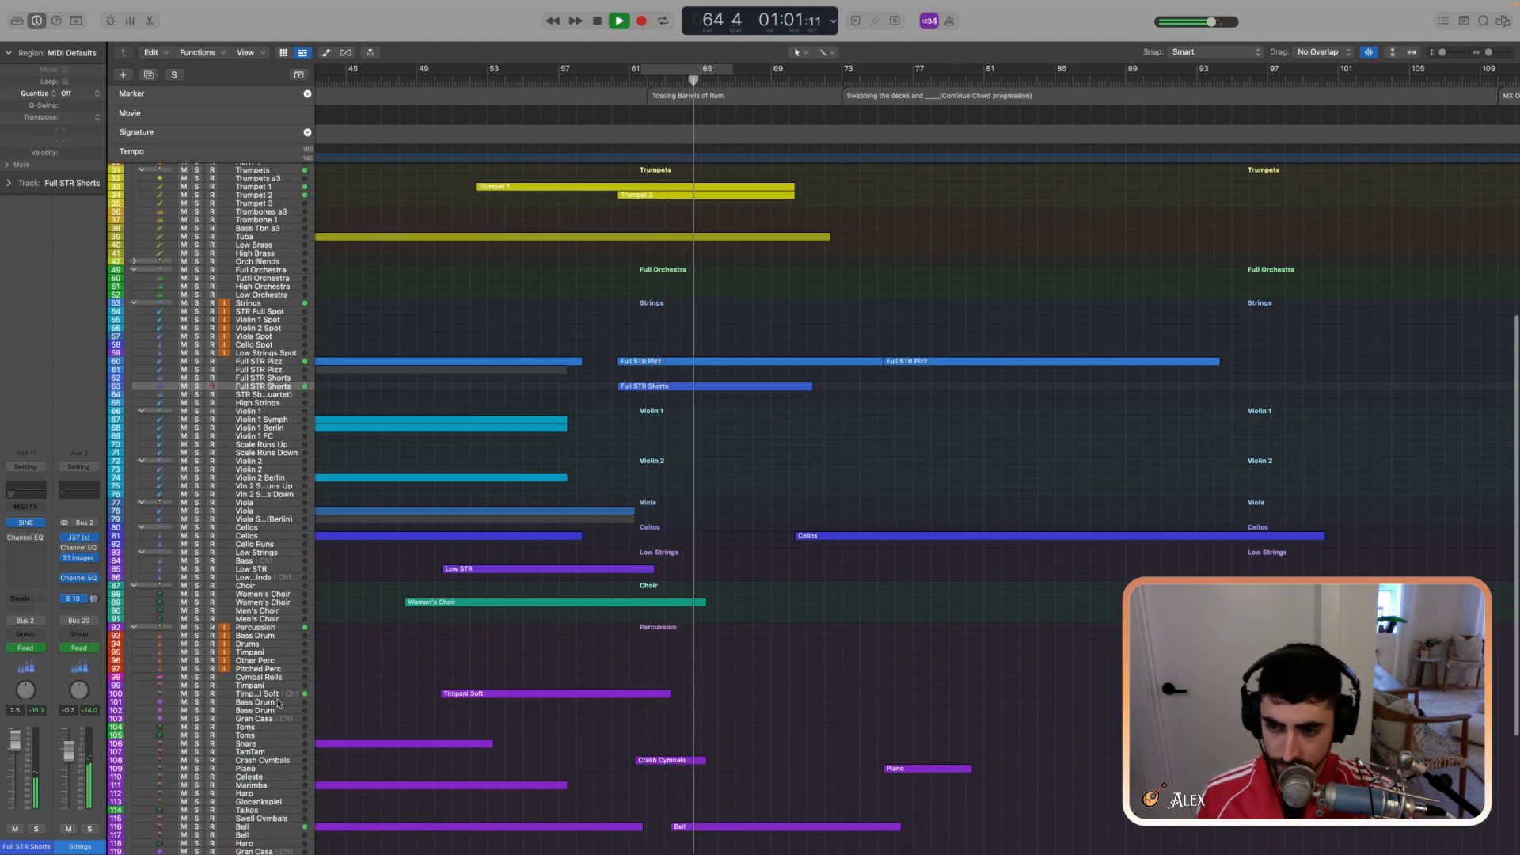
scroll(271, 703, "down", 4)
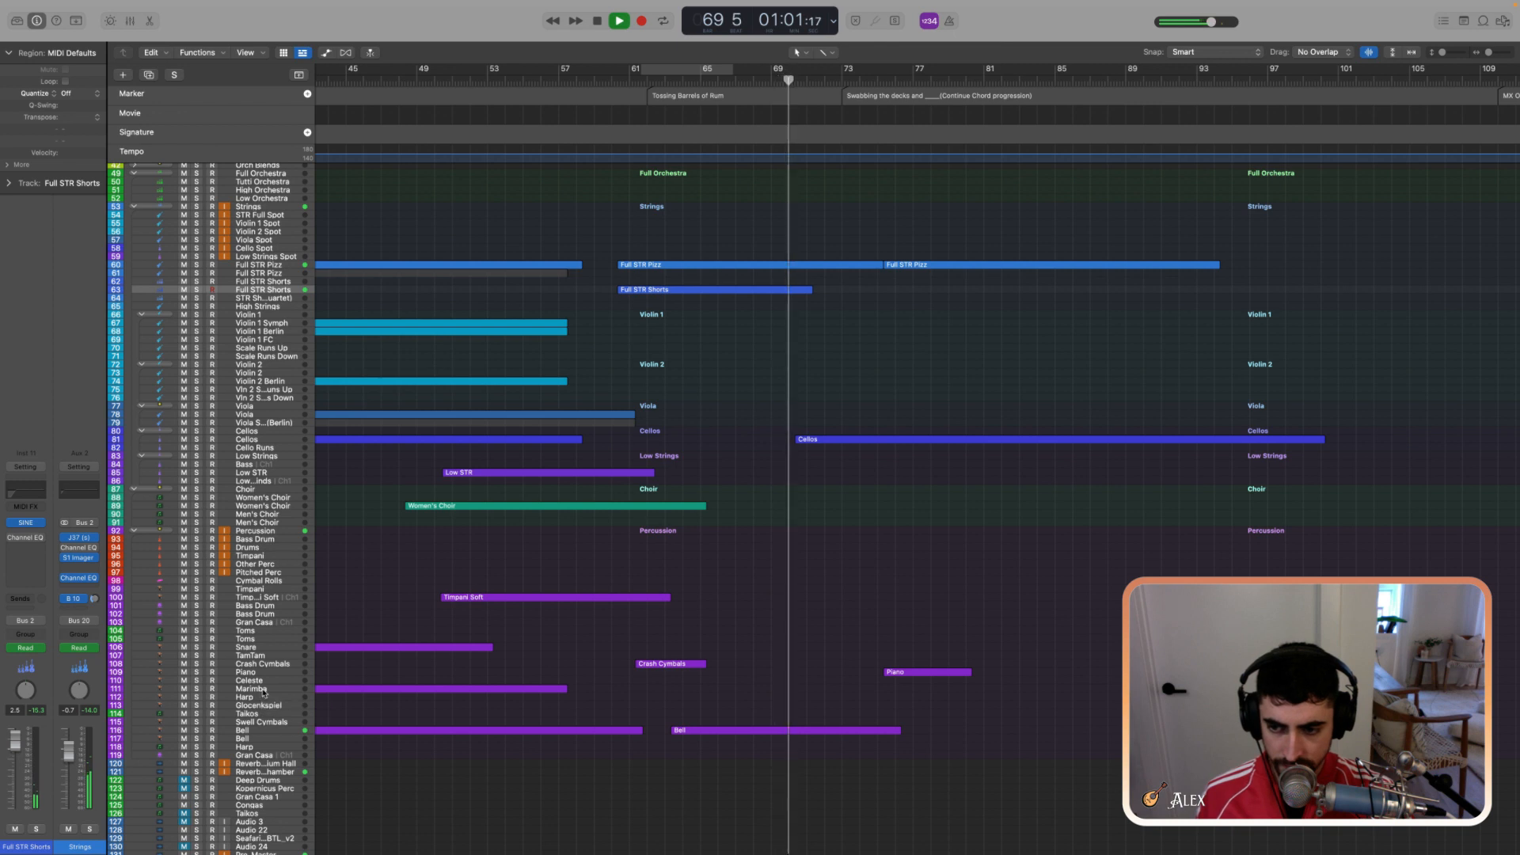
- Select the Marimba track and record a new marimba part starting around bar 60
left_click(261, 689)
left_click_drag(728, 696, 736, 770)
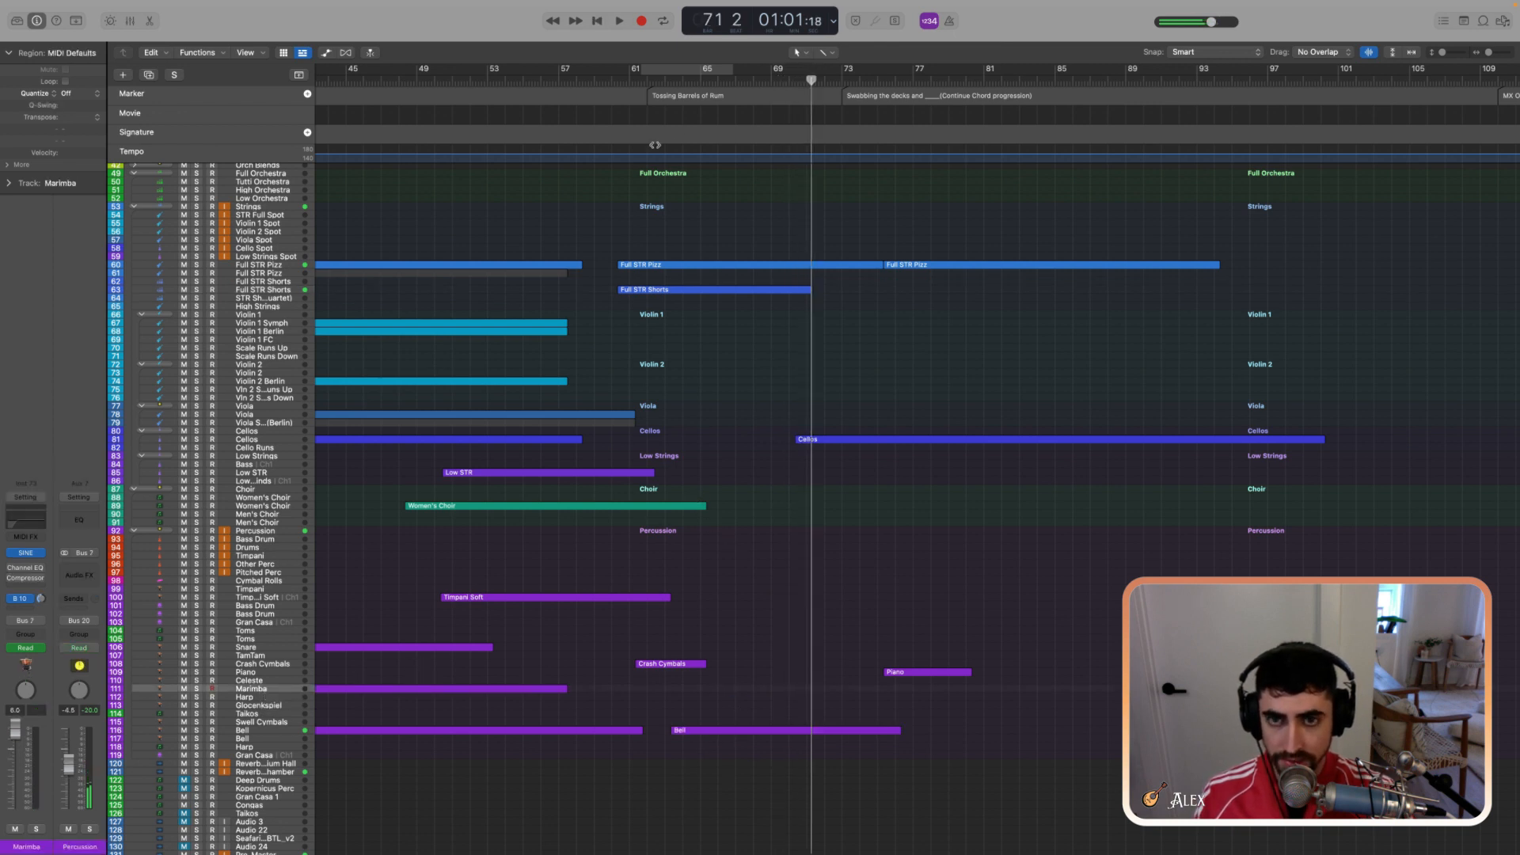
left_click(638, 74)
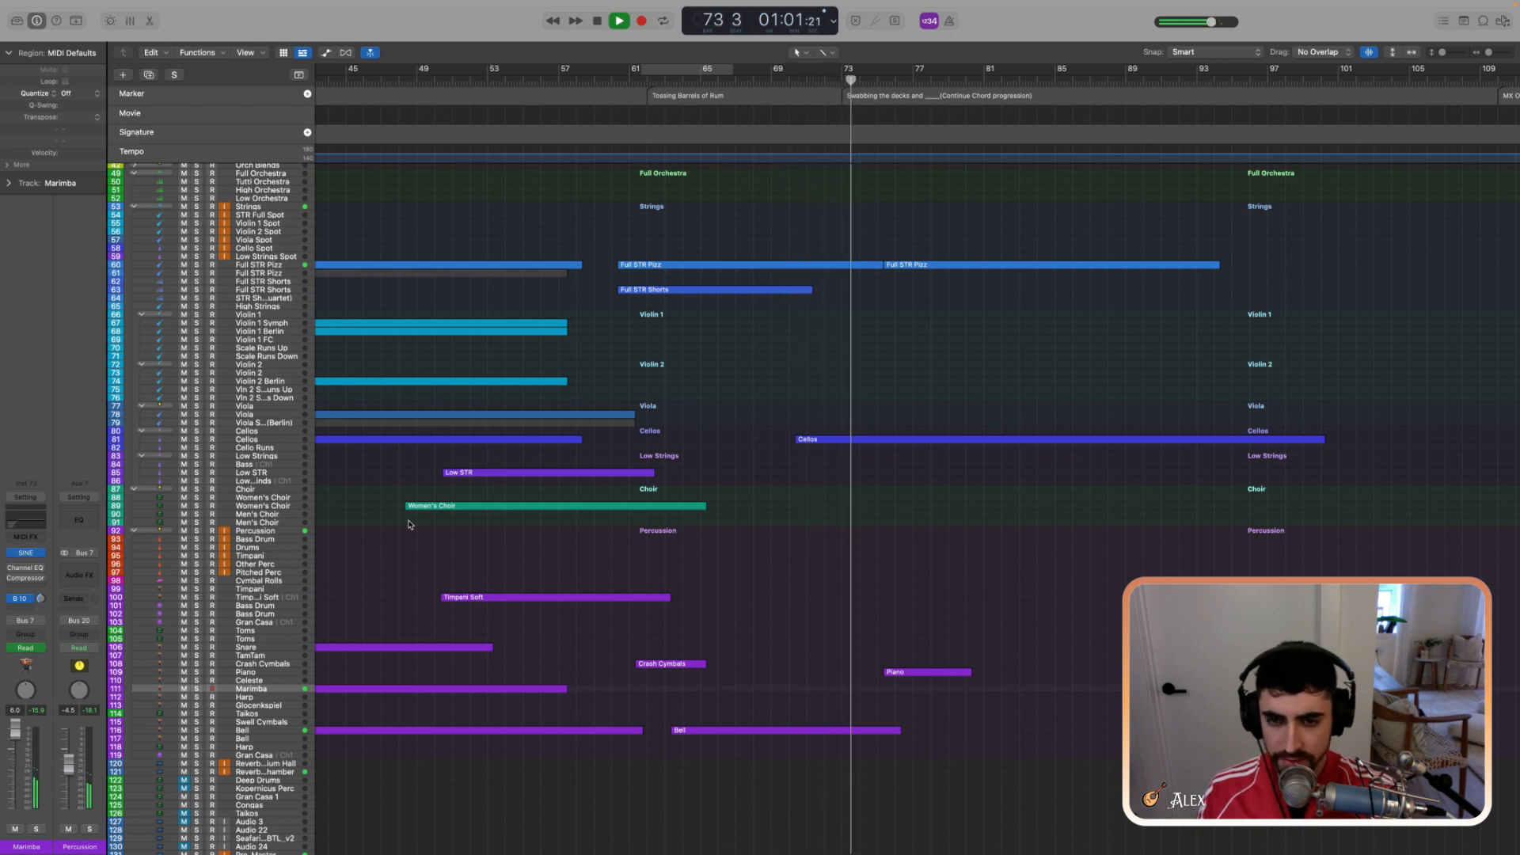
left_click(586, 79)
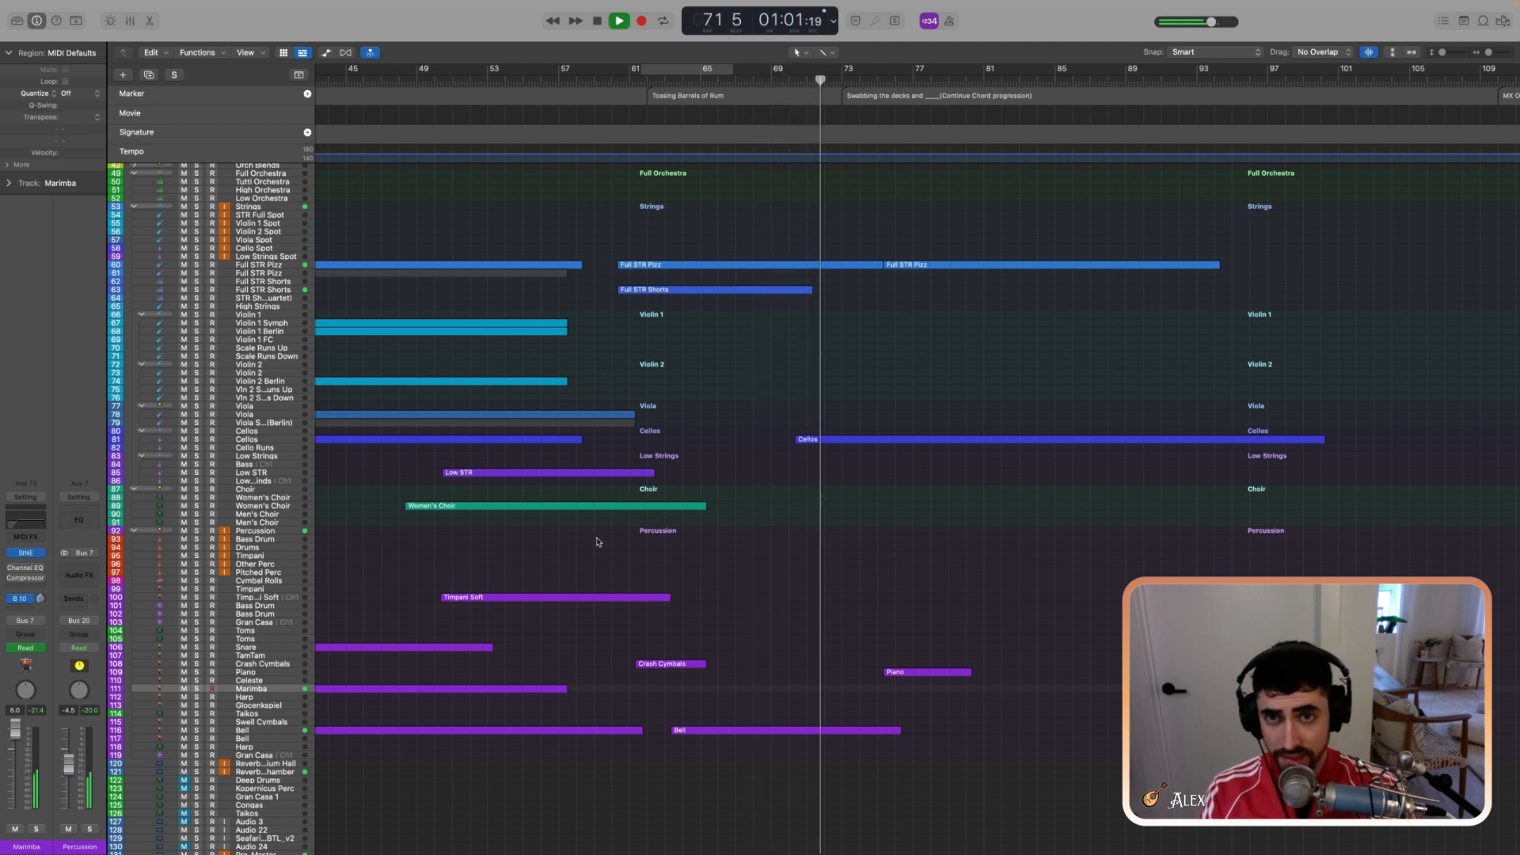
left_click(623, 83)
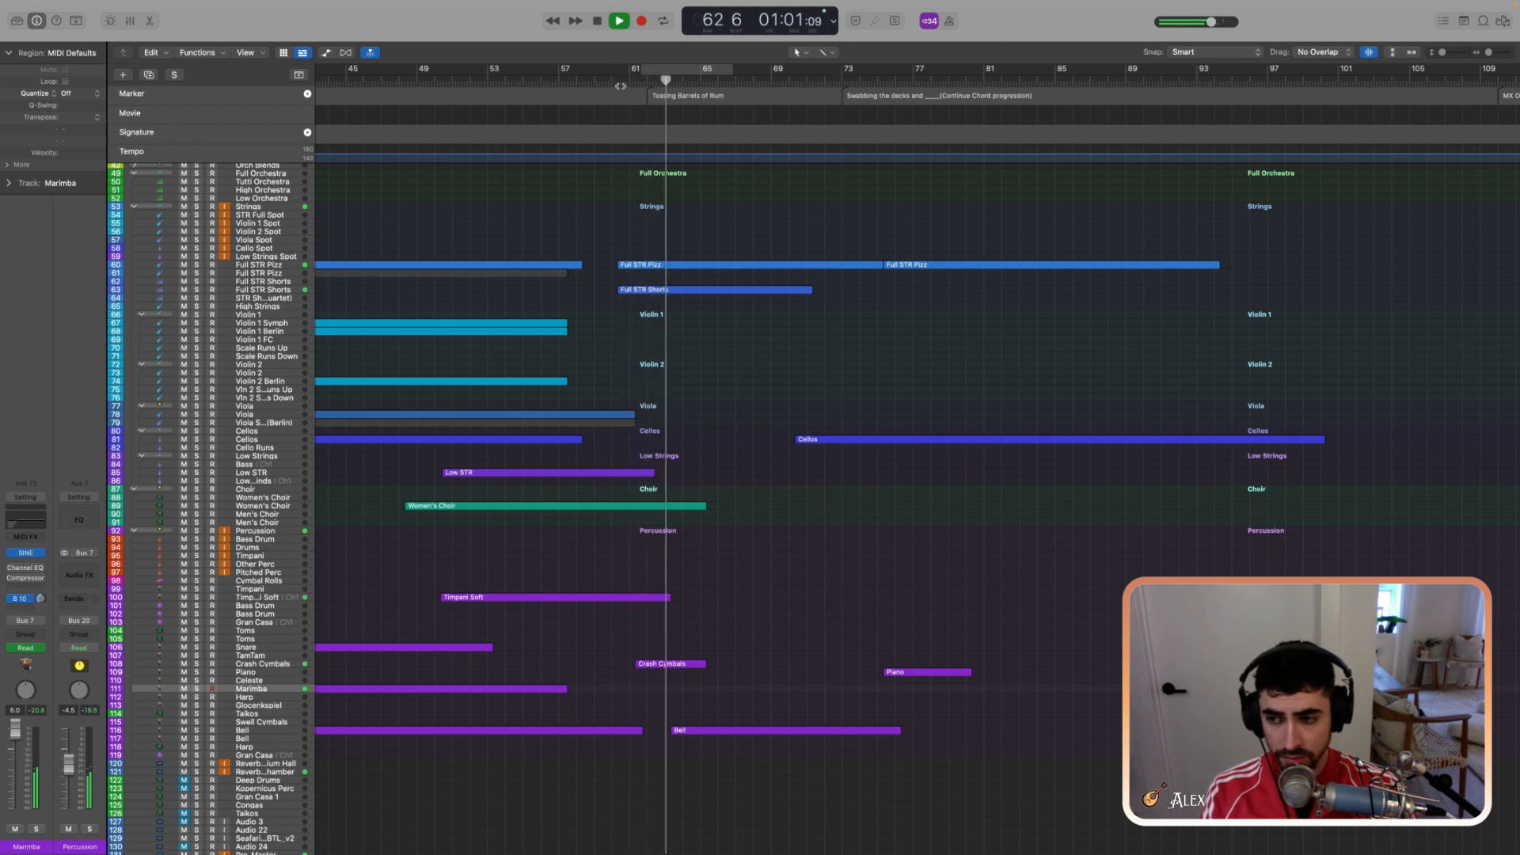
left_click(613, 77)
left_click(641, 21)
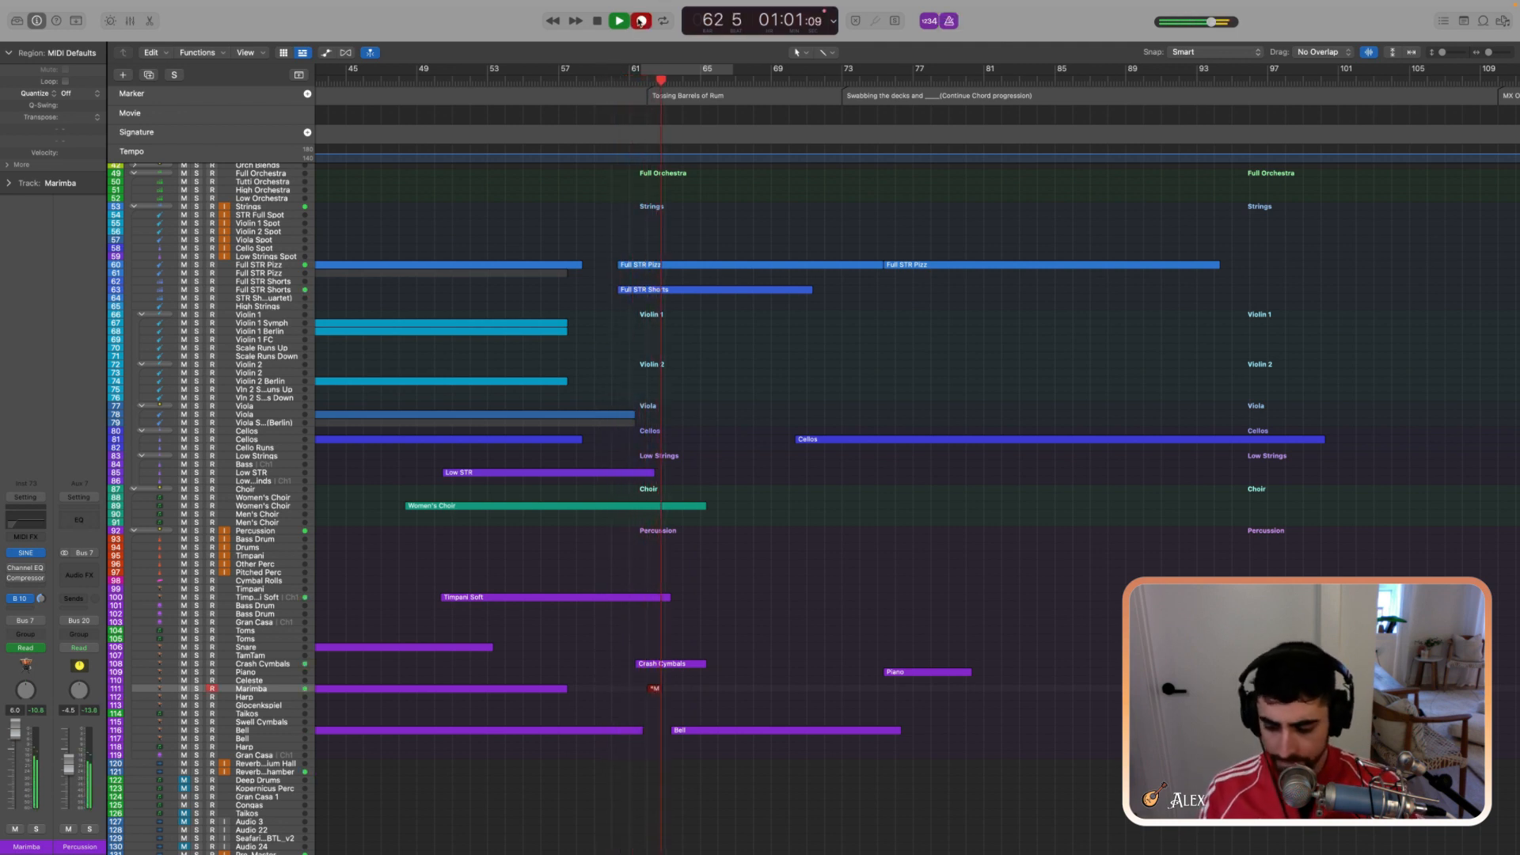
key("Delete")
key("space")
left_click(616, 80)
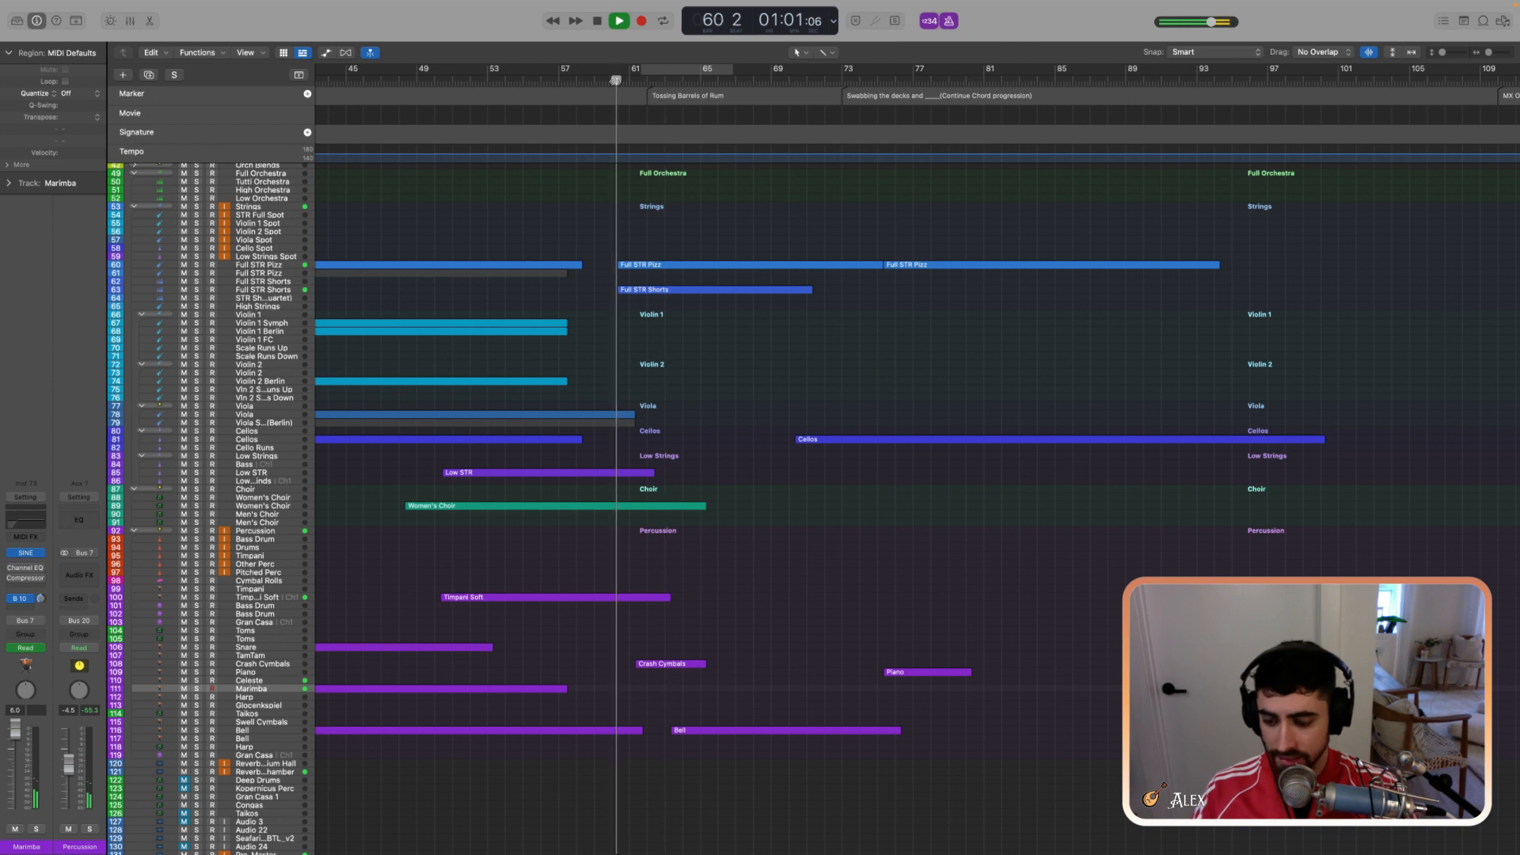
key("r")
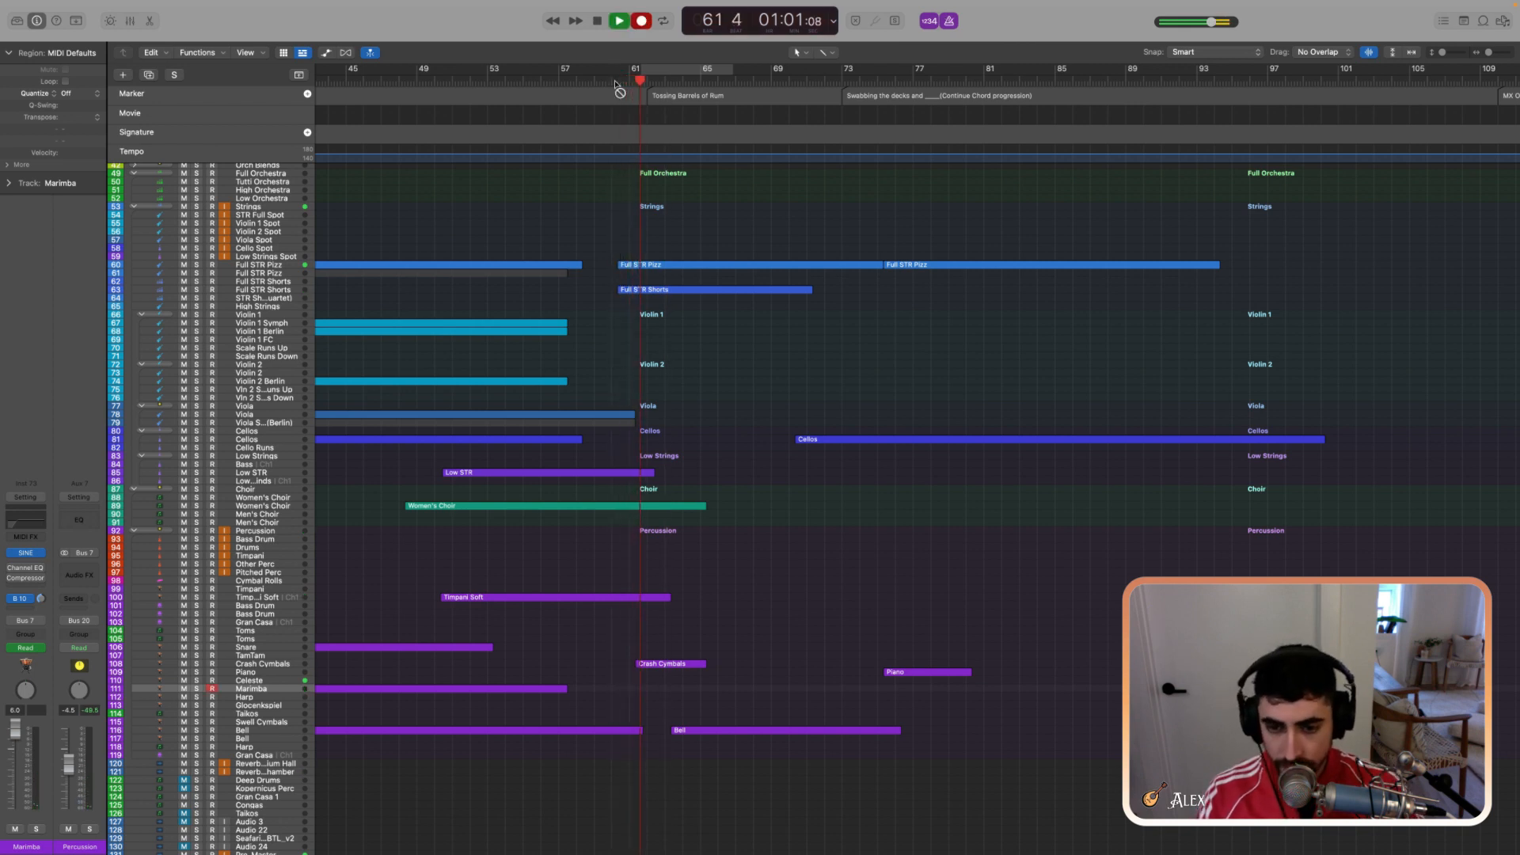
left_click(612, 81)
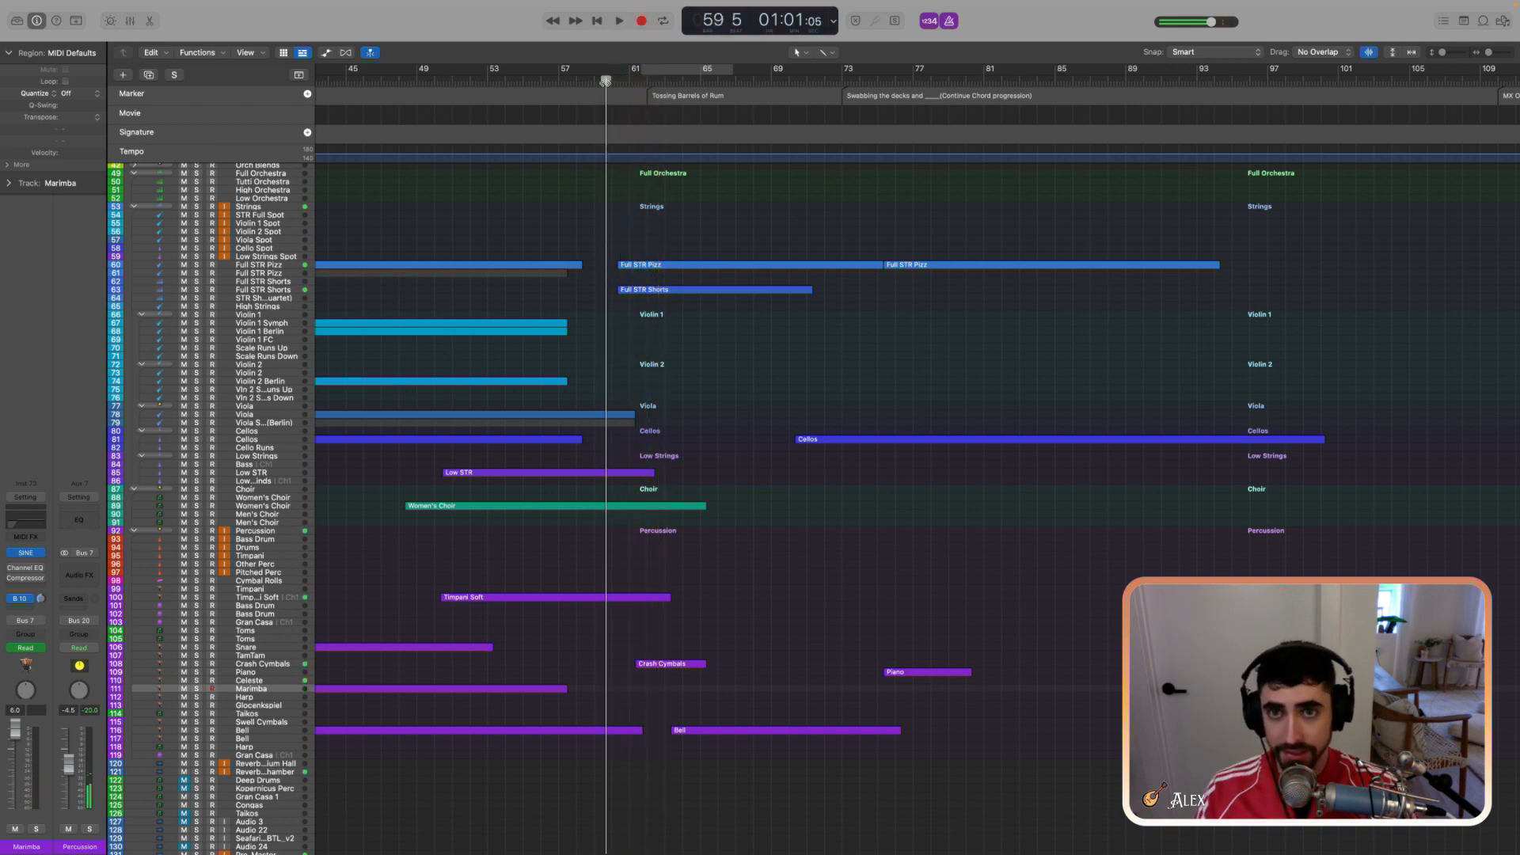
key("space")
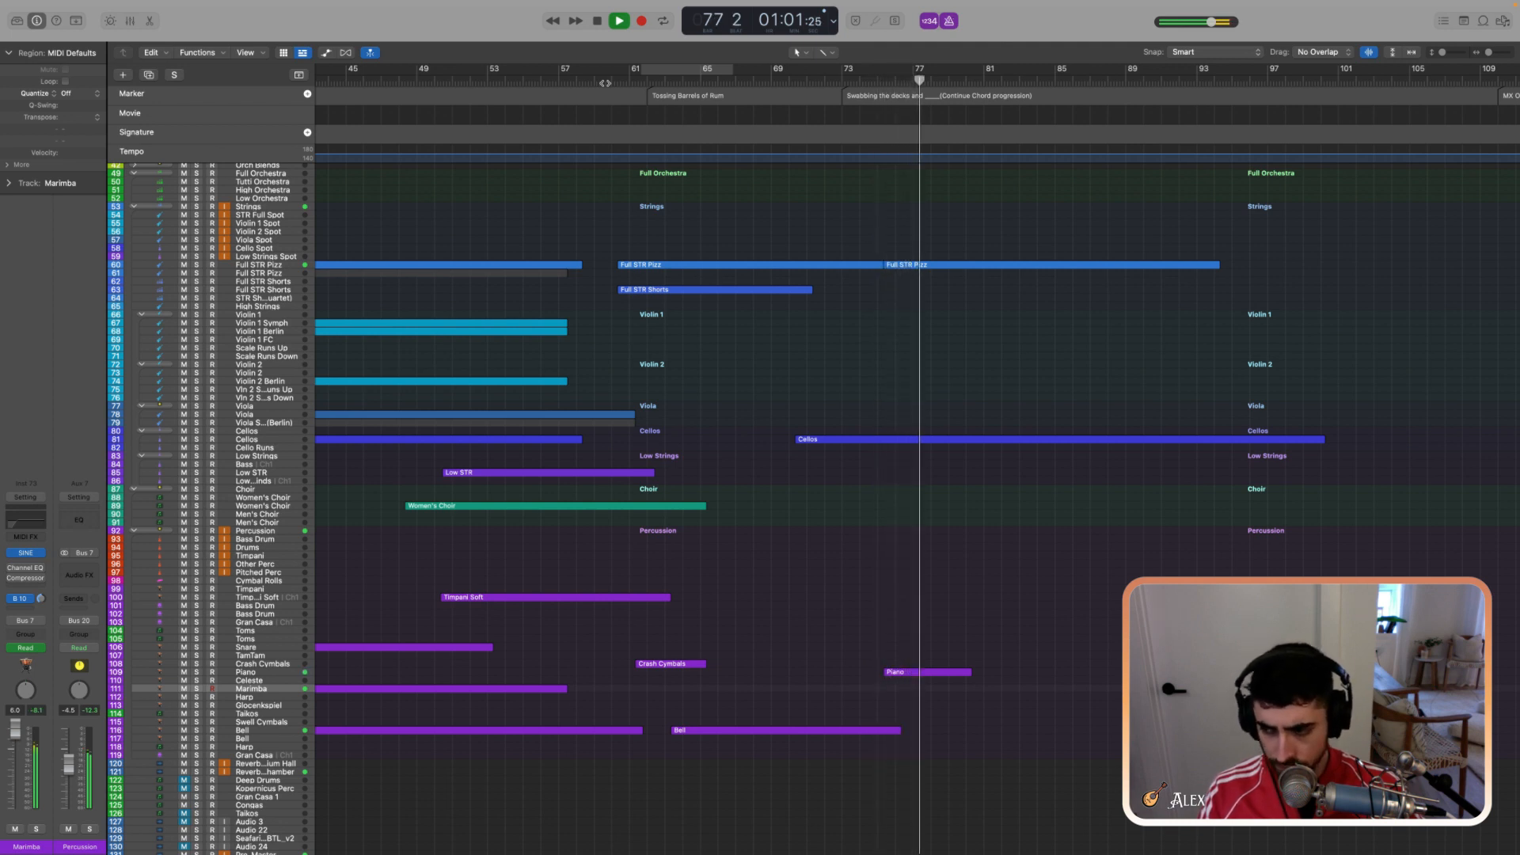
key("space")
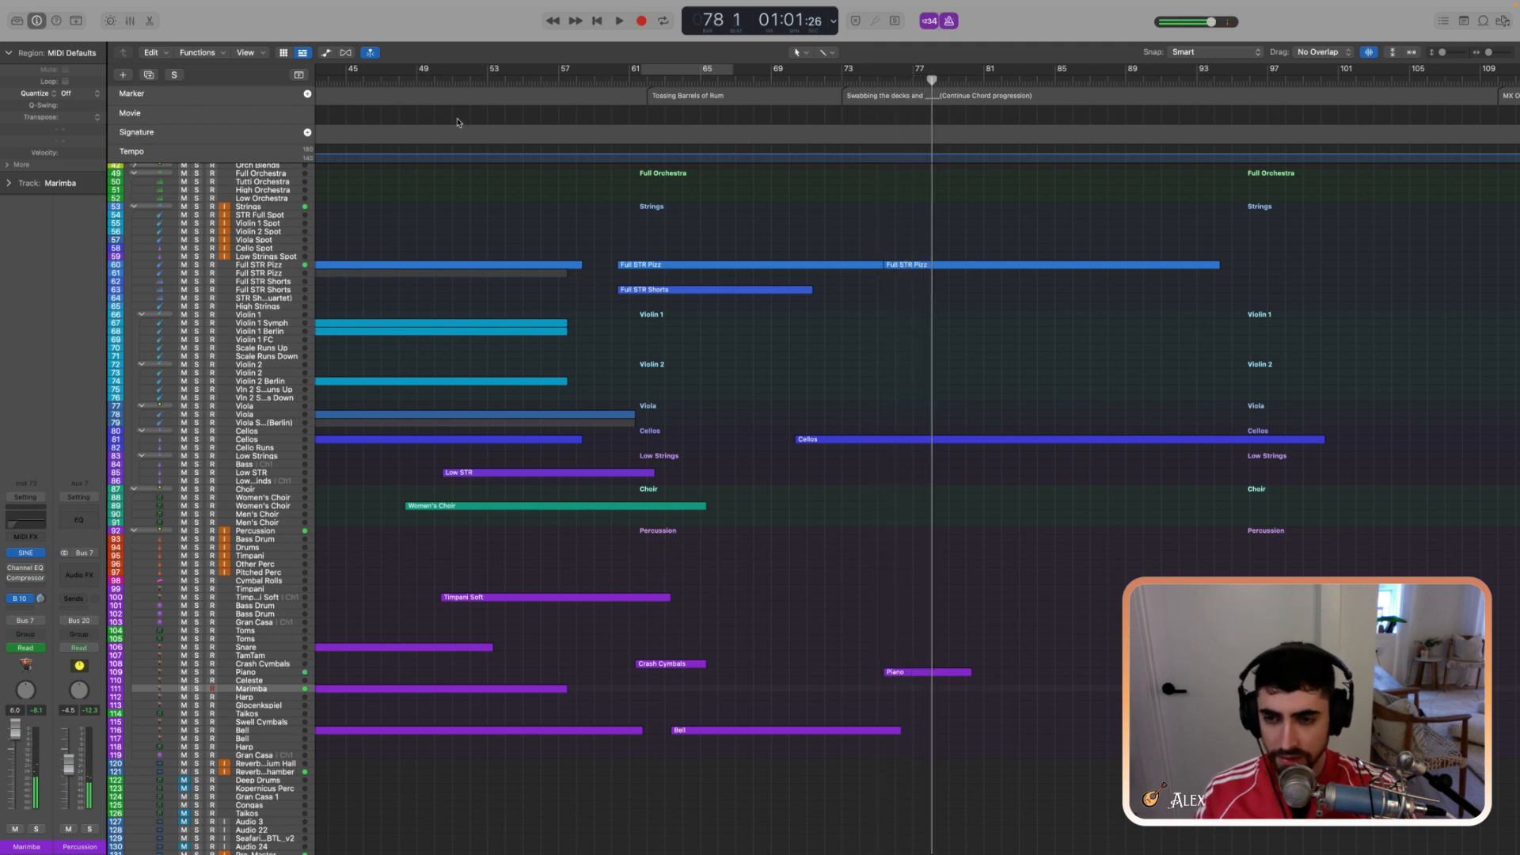
left_click(582, 78)
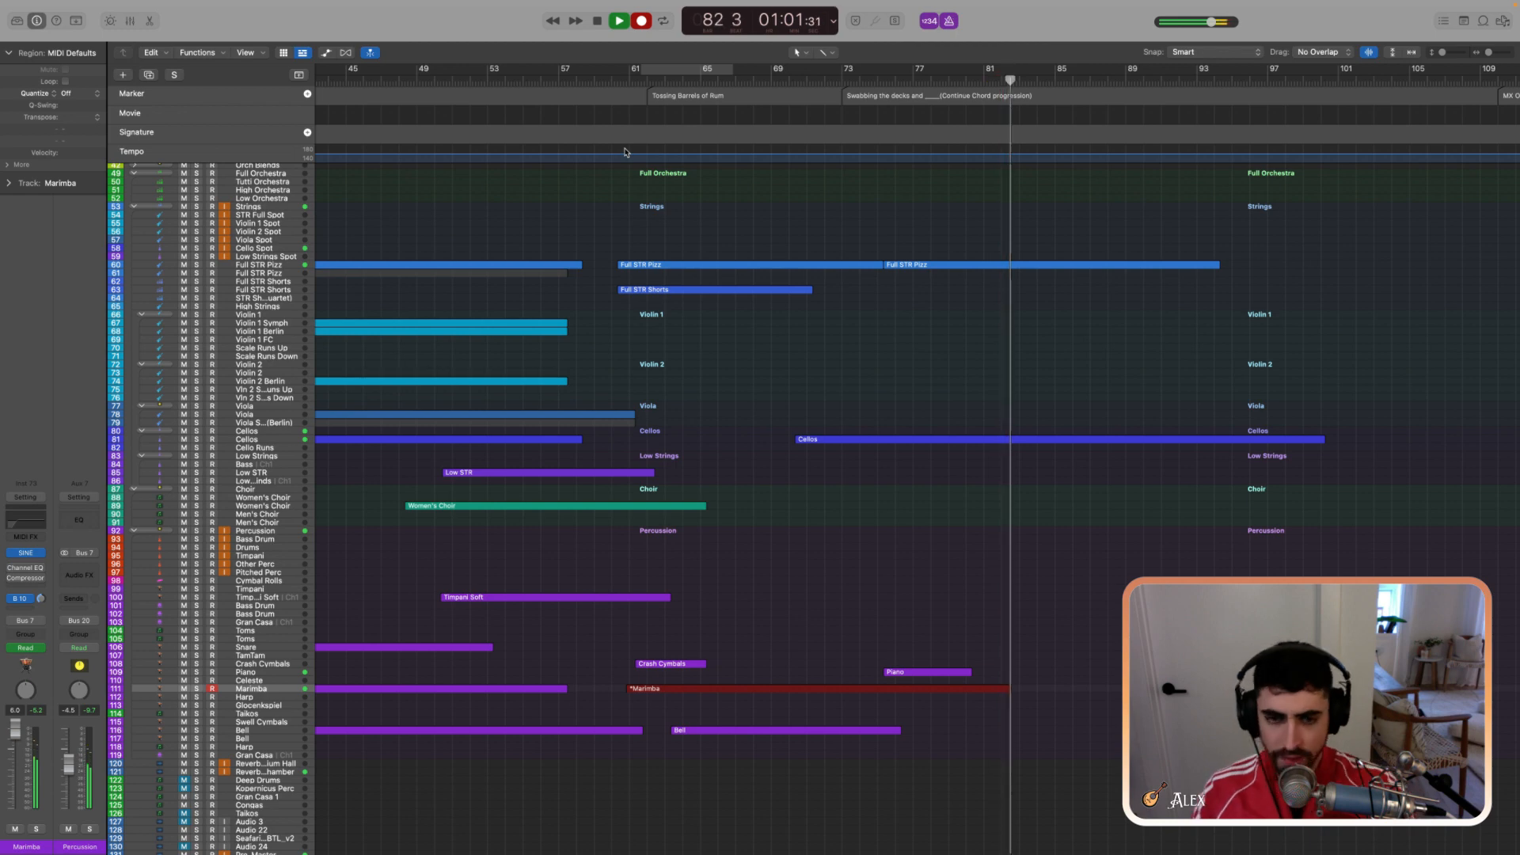
- Open the recorded marimba region and delete the stray notes after bar 80, then play it back
double_click(809, 689)
left_click_drag(1106, 182, 940, 313)
key("Delete")
left_click_drag(820, 42, 789, 40)
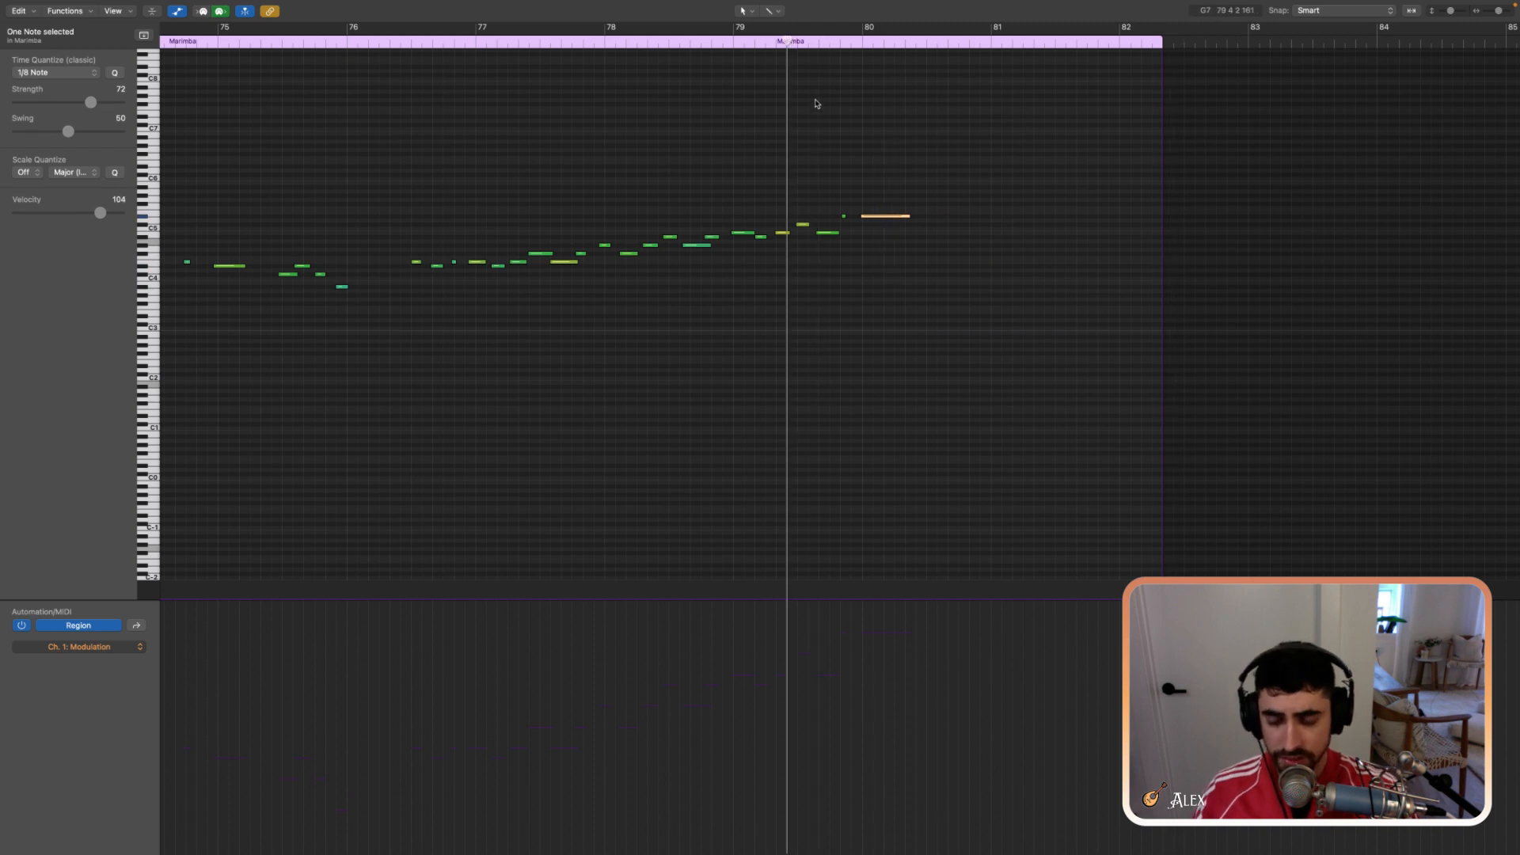
key("space")
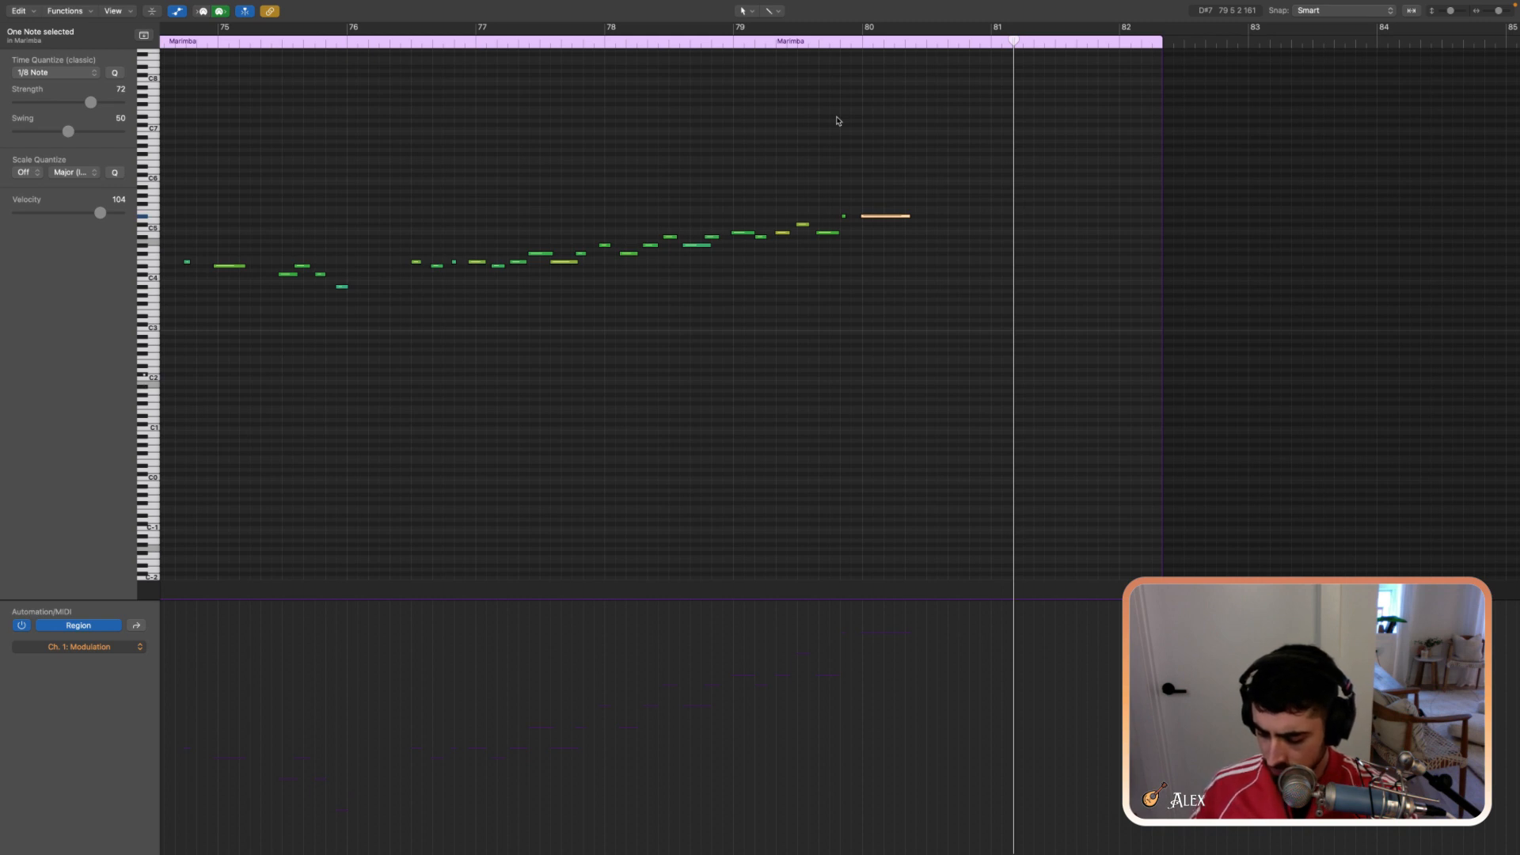
- Open the second Full STR Pizz region in the piano roll and play back from about bar 80
key("ctrl+Left")
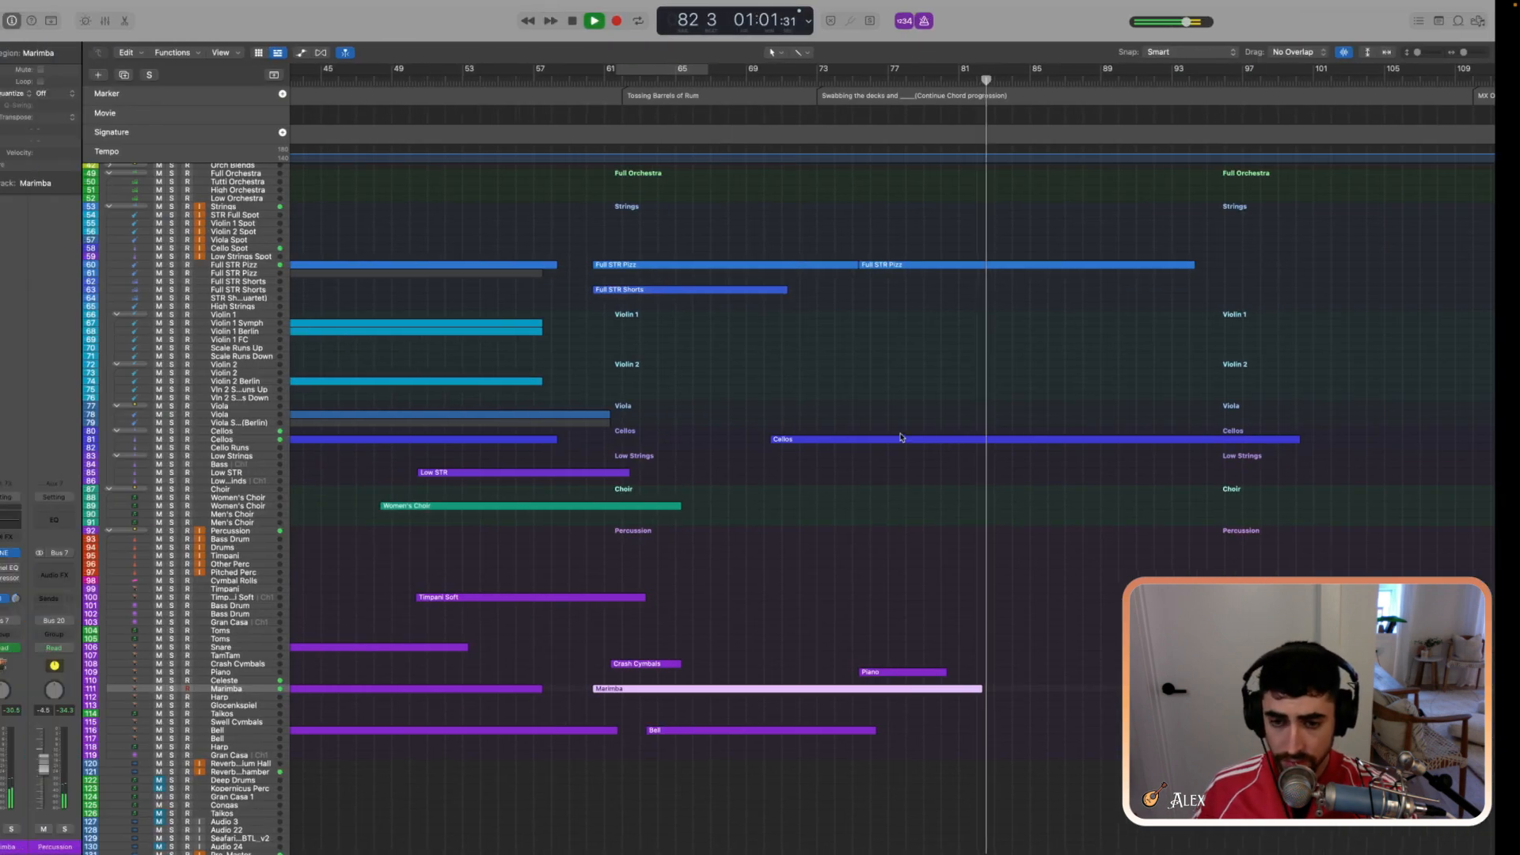
left_click(836, 438)
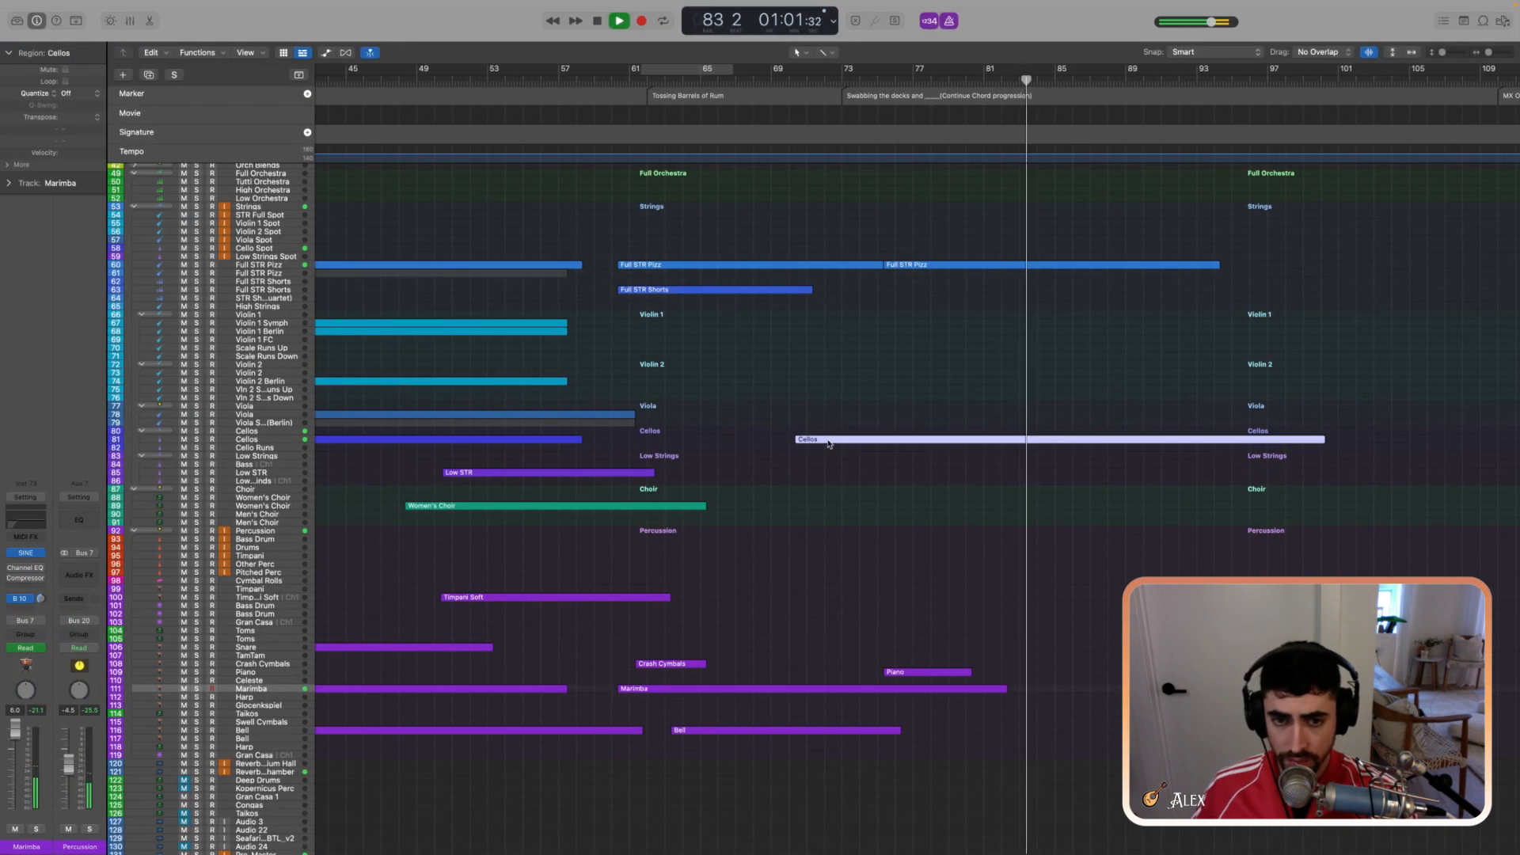
left_click(905, 265)
key("ctrl+Right")
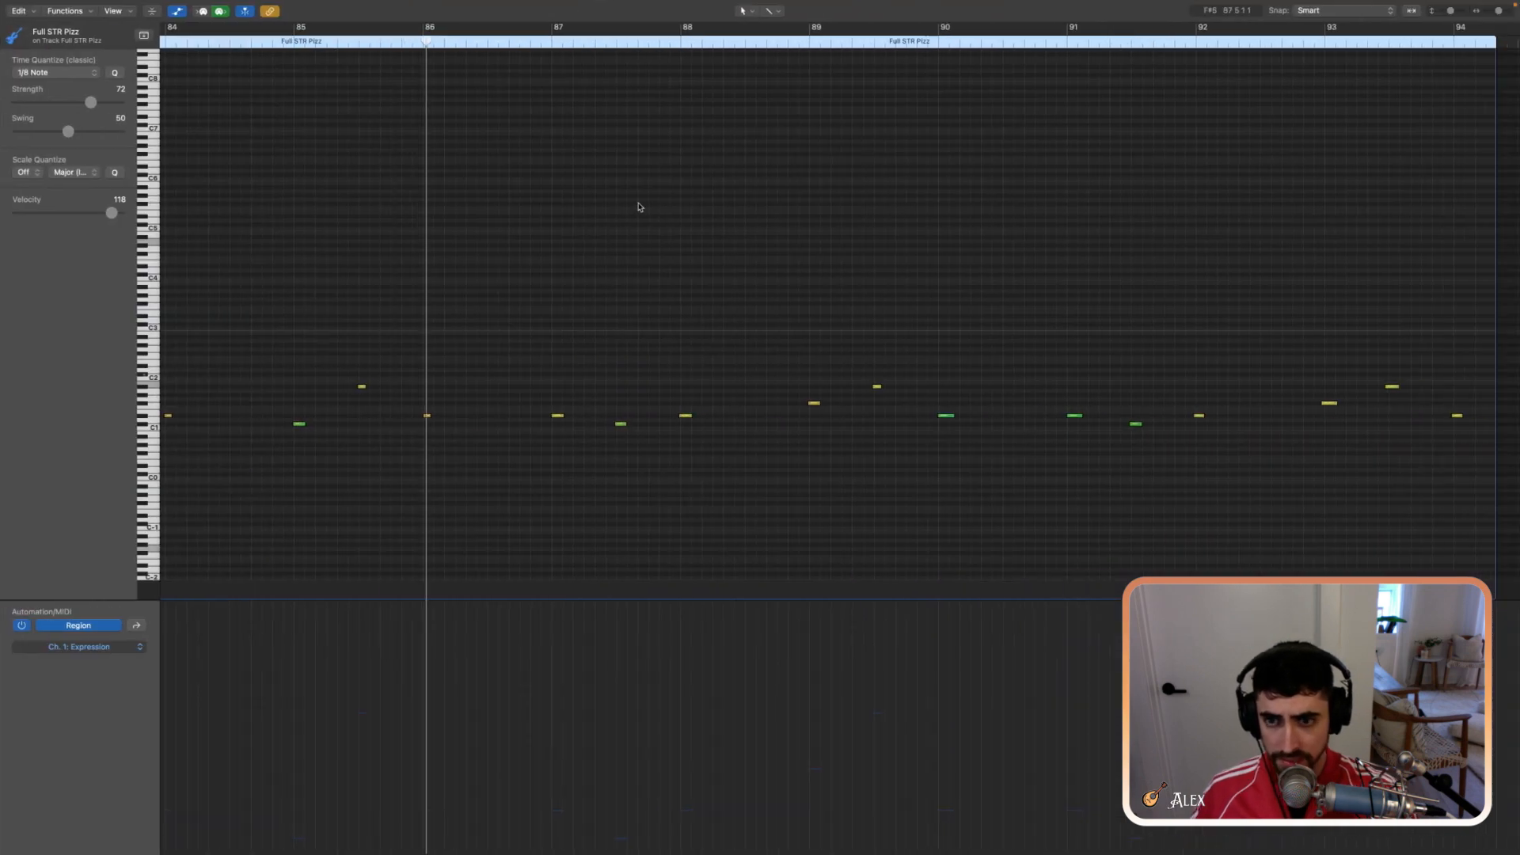
scroll(654, 225, "left", 4)
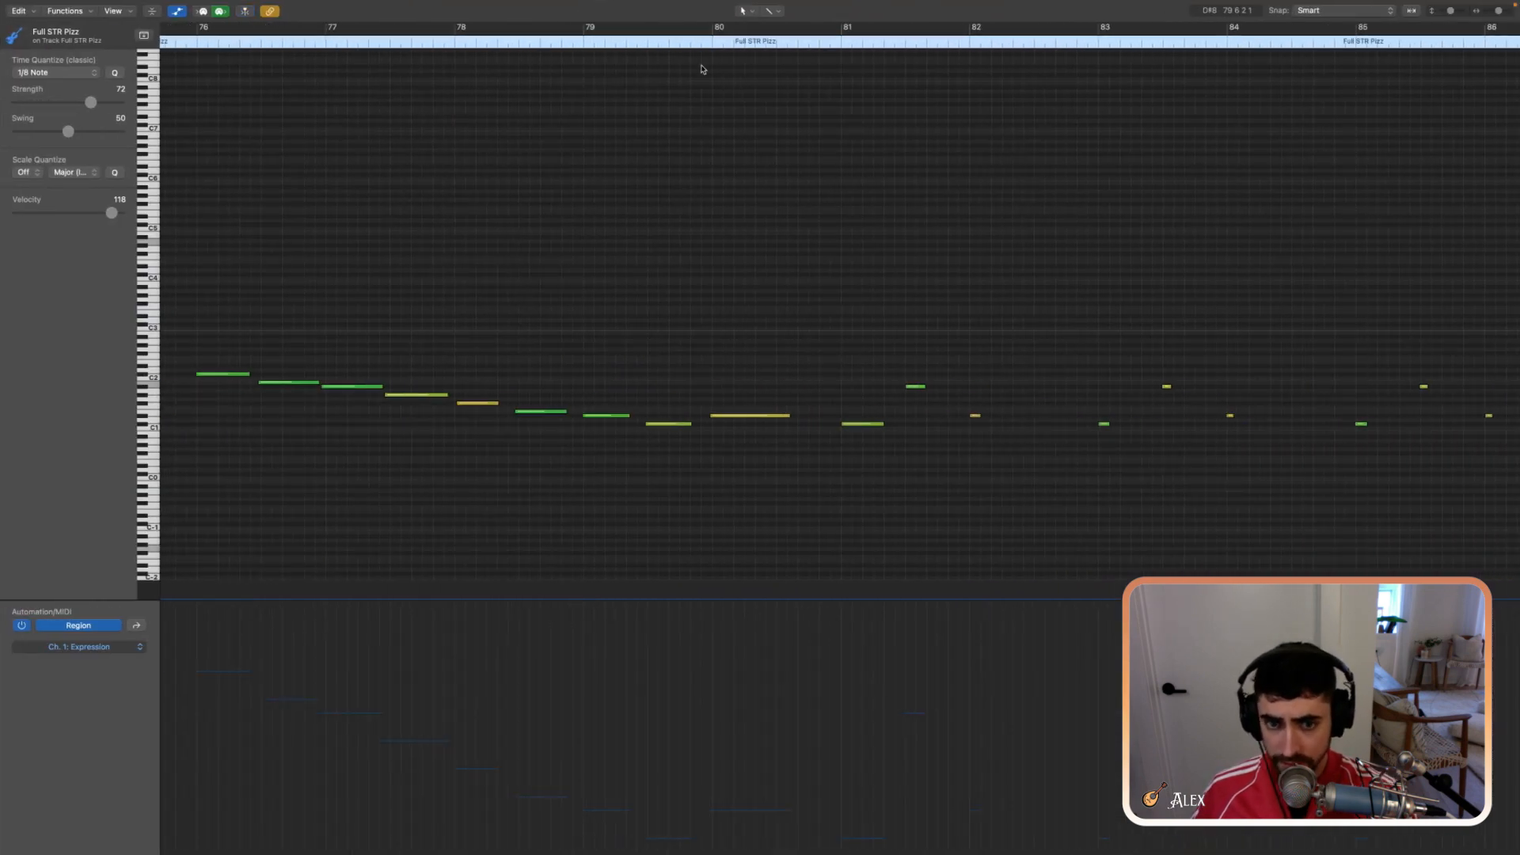
left_click(685, 44)
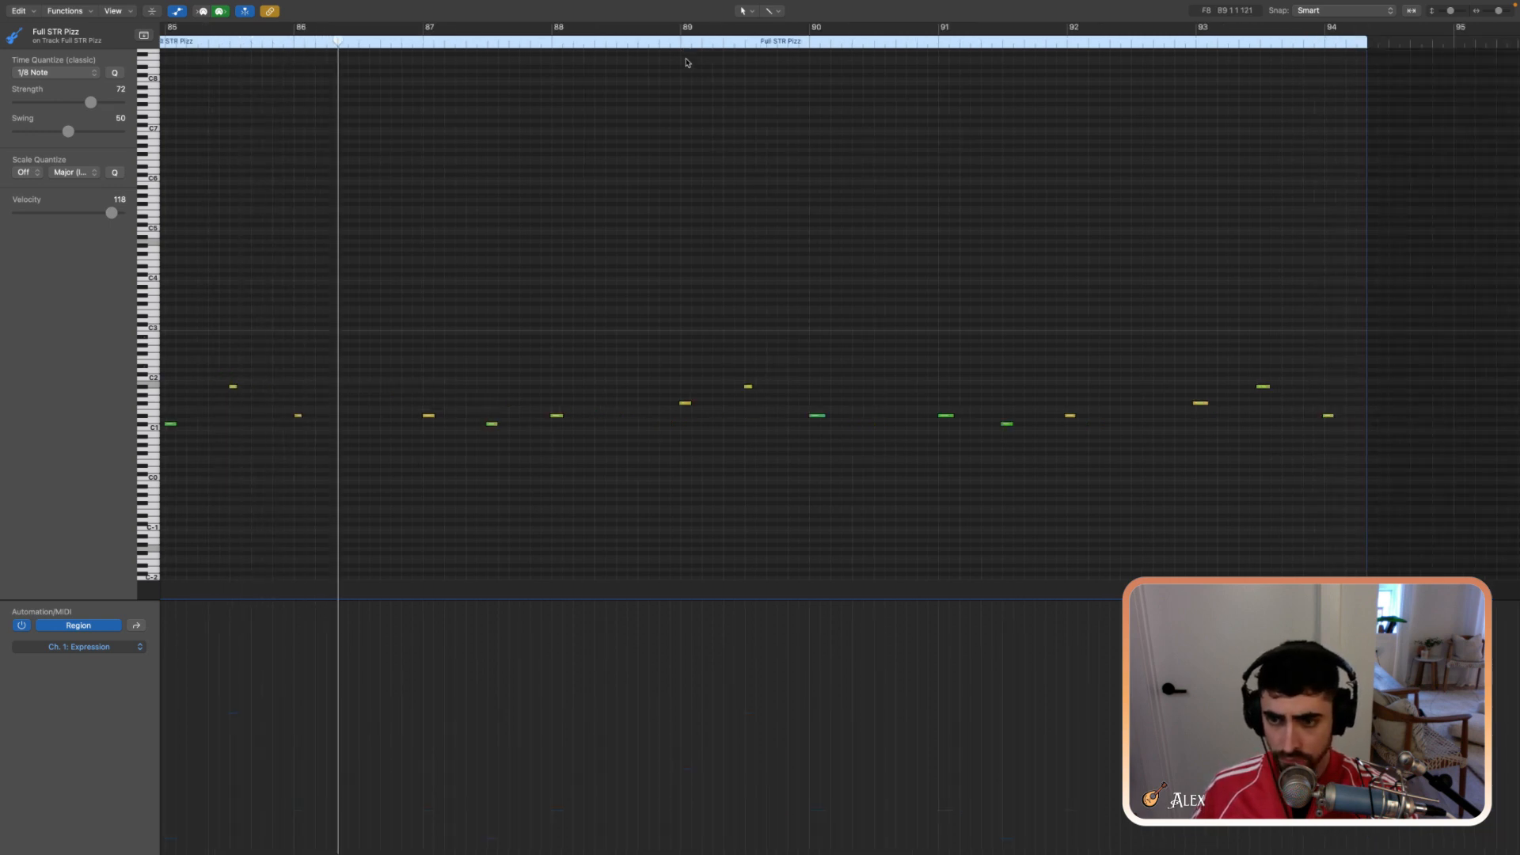
- Undo the last action while reviewing the pizzicato notes around bar 80
scroll(677, 100, "left", 1)
scroll(677, 100, "left", 10)
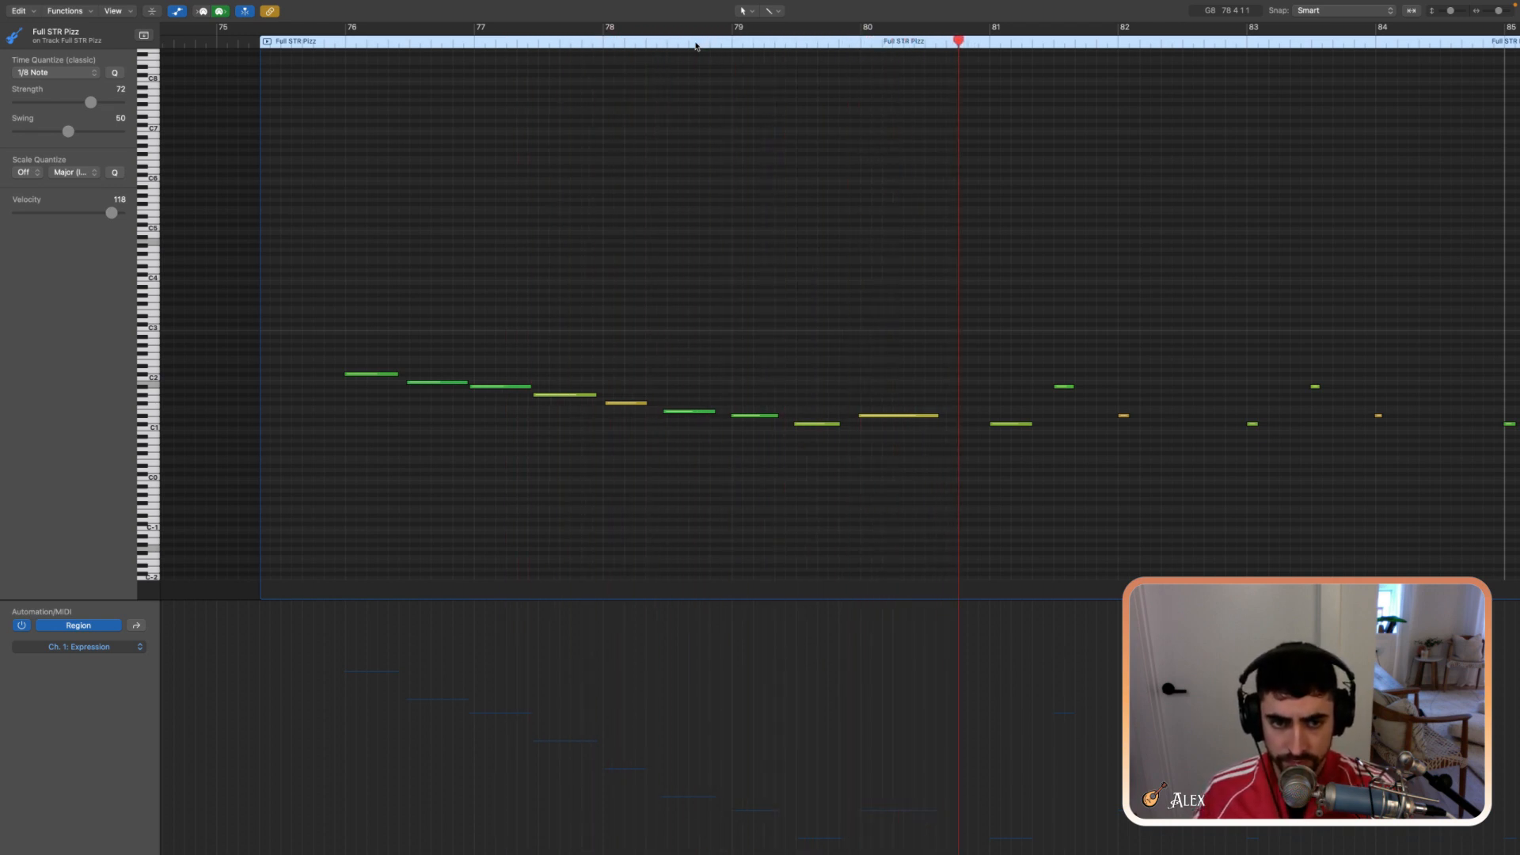
key("super+z")
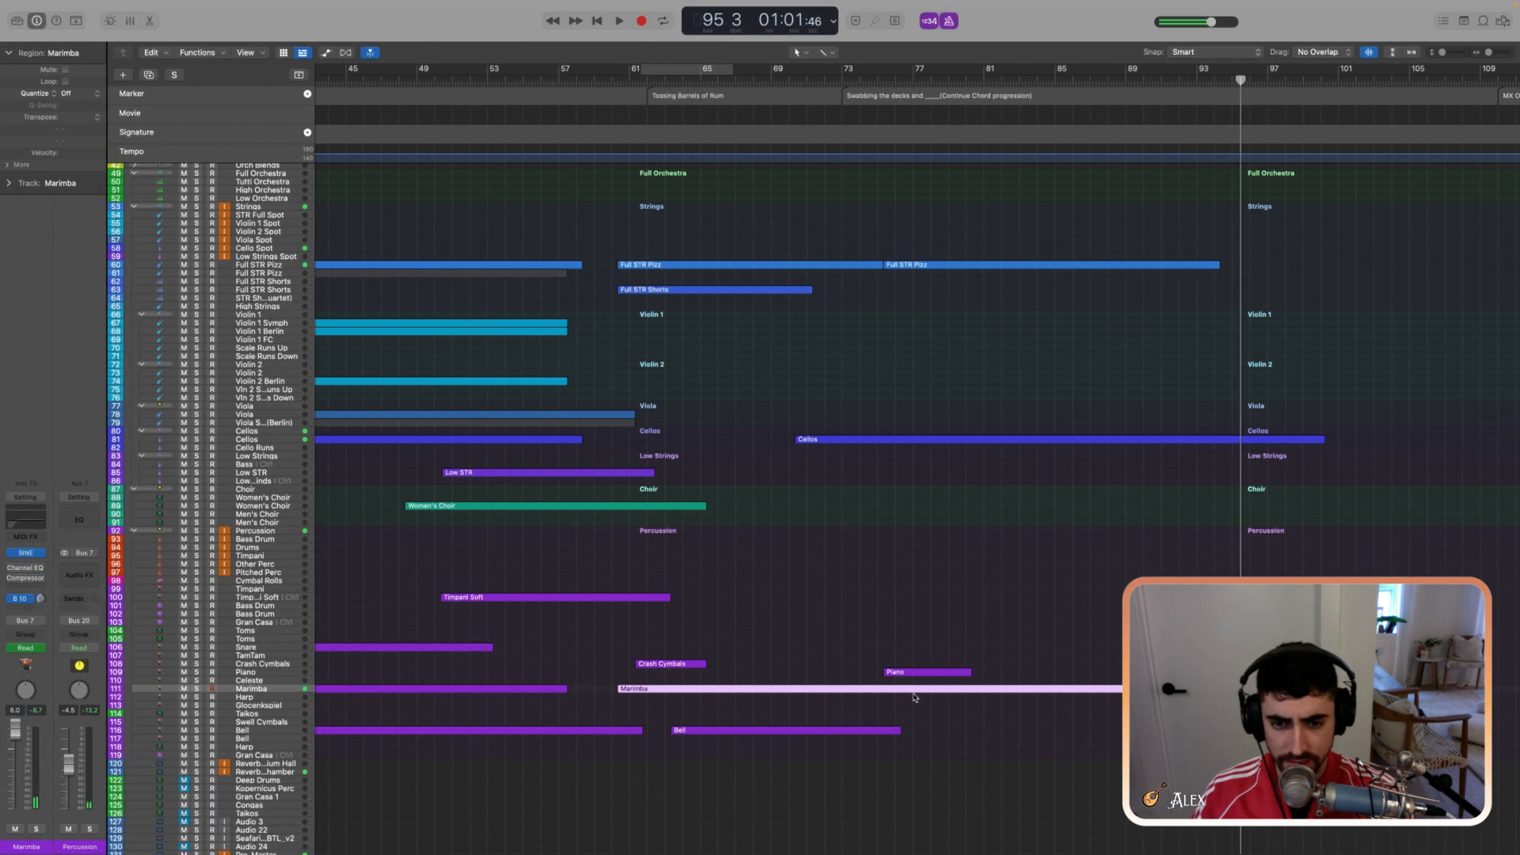
- Select the second Full STR Pizz region together with the marimba and view both in the piano roll around bar 80
left_click(940, 264)
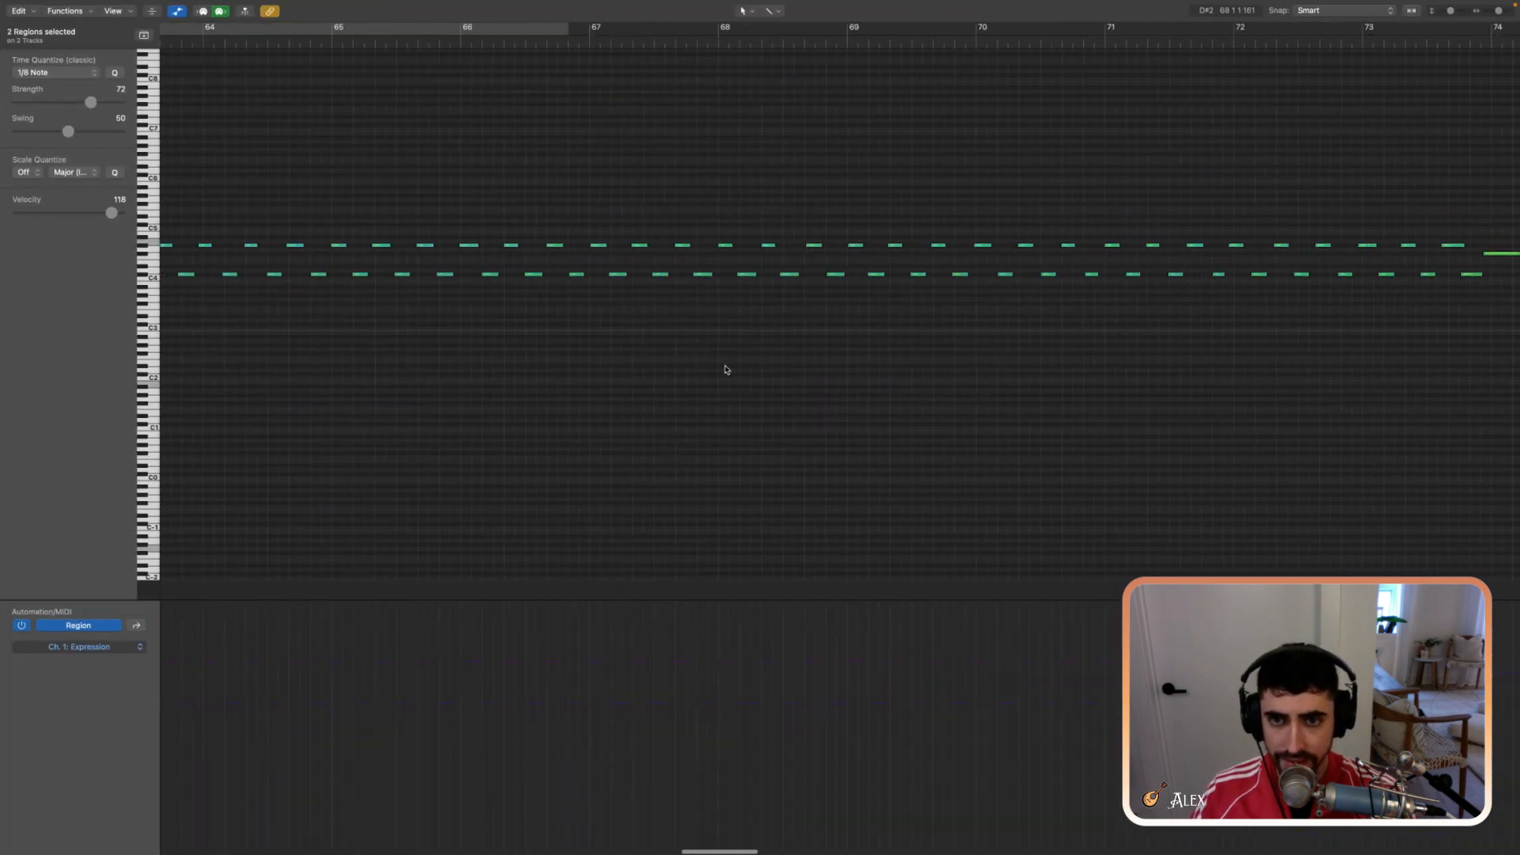
scroll(726, 370, "right", 15)
scroll(745, 344, "left", 5)
scroll(733, 342, "right", 5)
scroll(783, 336, "right", 4)
scroll(783, 332, "down", 2)
scroll(783, 332, "up", 2)
scroll(783, 332, "up", 1)
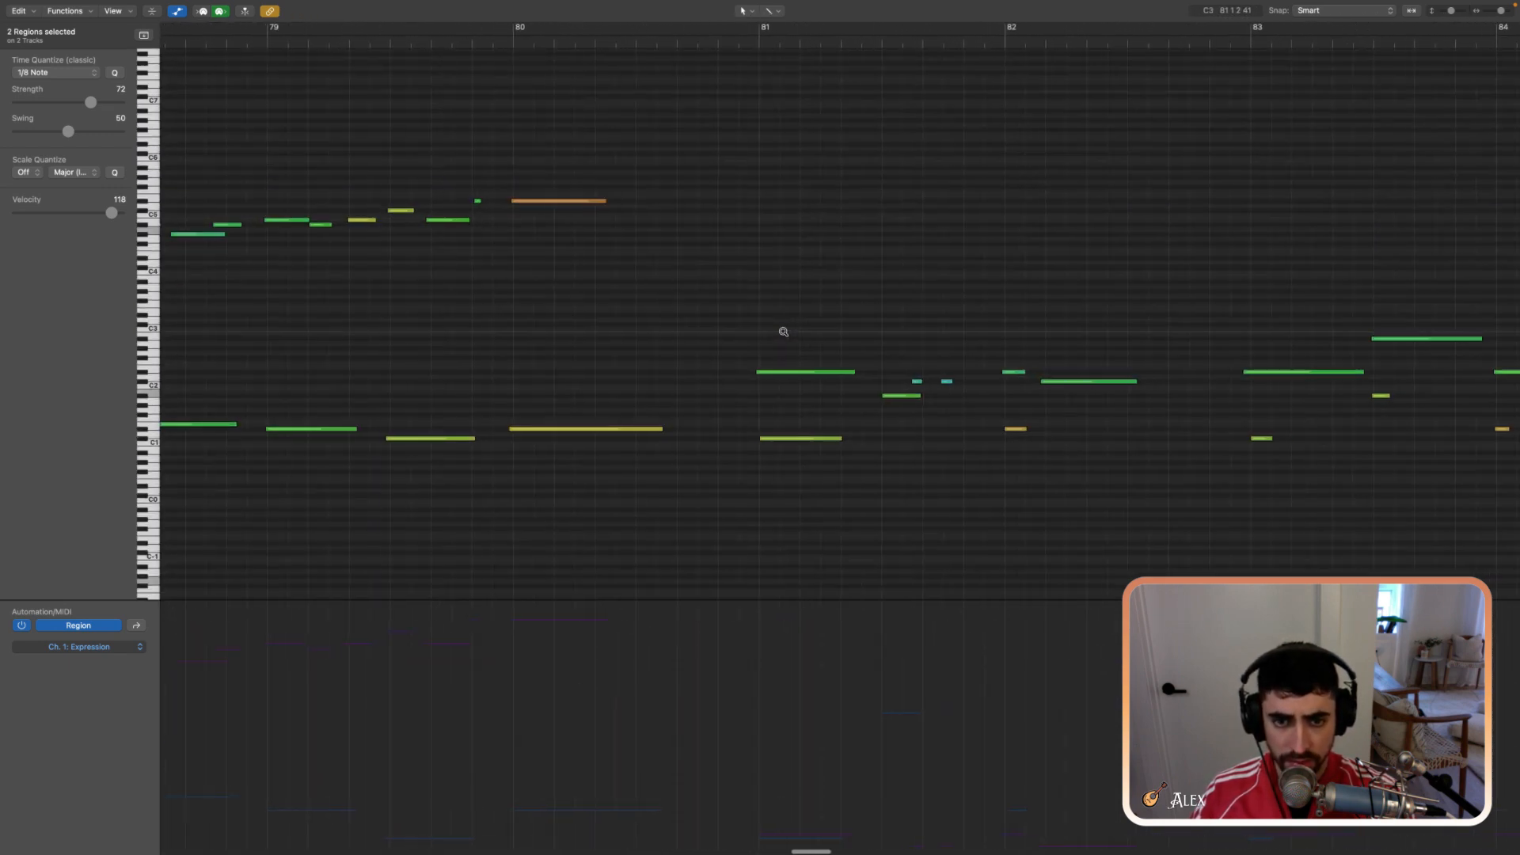
- Move a stray short marimba note just after bar 81 higher and earlier
scroll(876, 358, "right", 3)
left_click_drag(678, 310, 732, 551)
left_click_drag(766, 385, 736, 340)
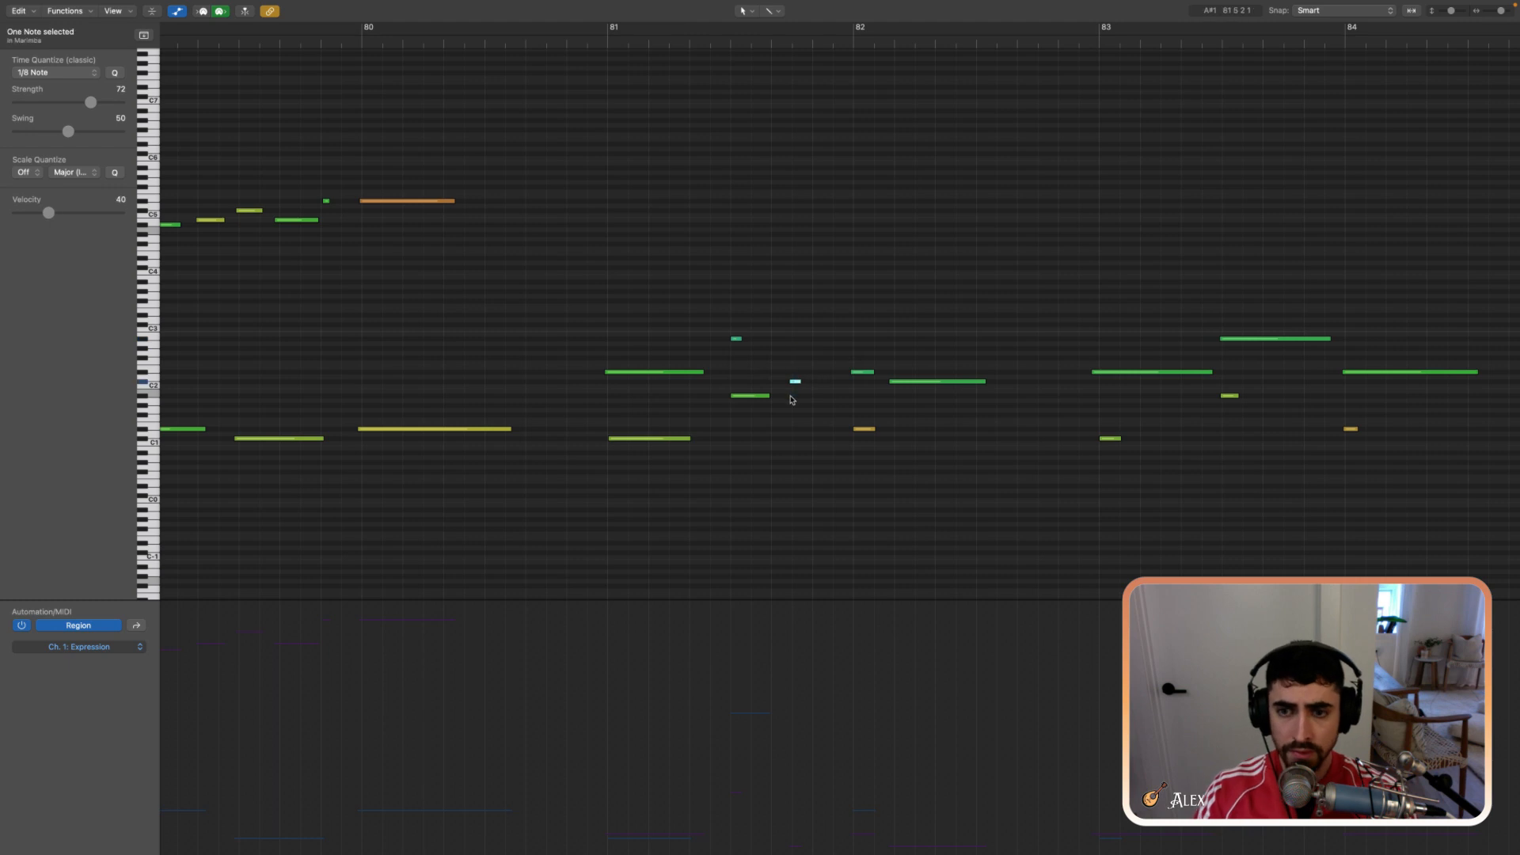
left_click_drag(661, 377, 415, 376)
- Play back the marimba part from about bar 79
left_click(321, 38)
scroll(333, 67, "left", 20)
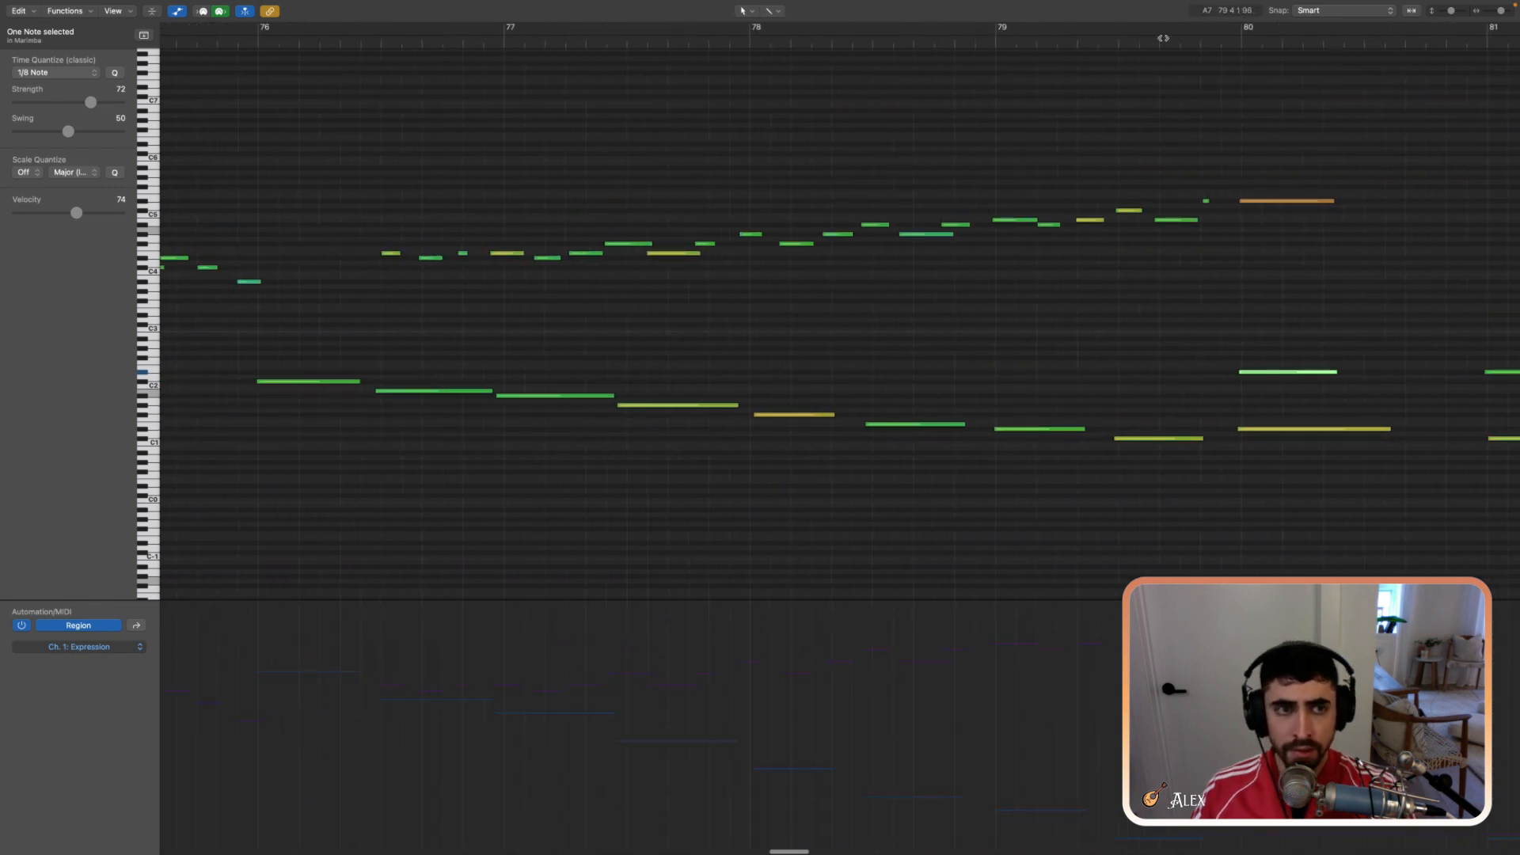
key("space")
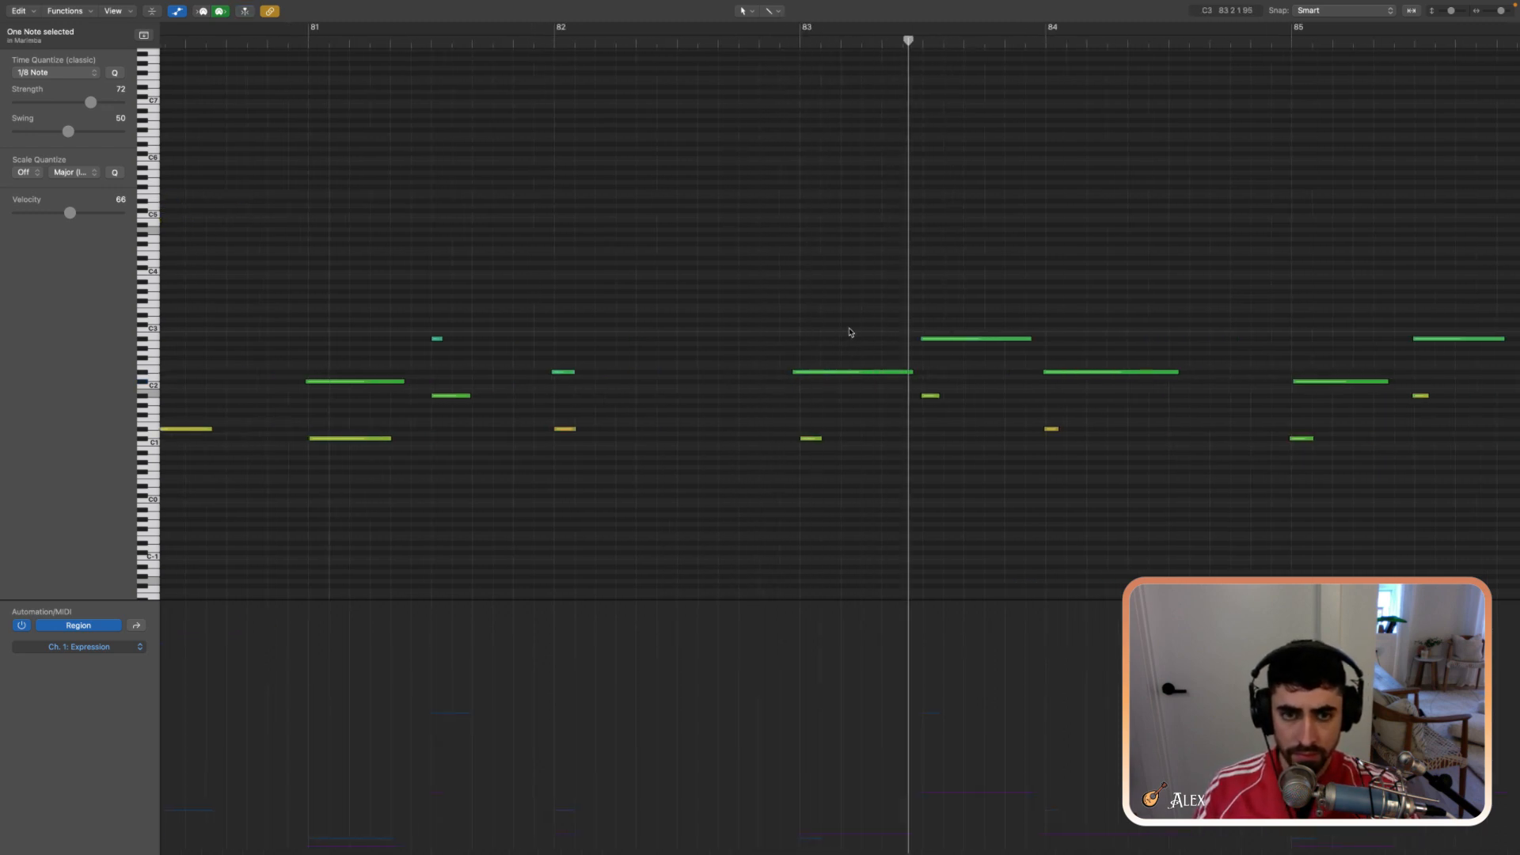
- Select a marimba note and replay the passage around bars 82 to 84 several times
left_click(778, 371)
left_click(738, 40)
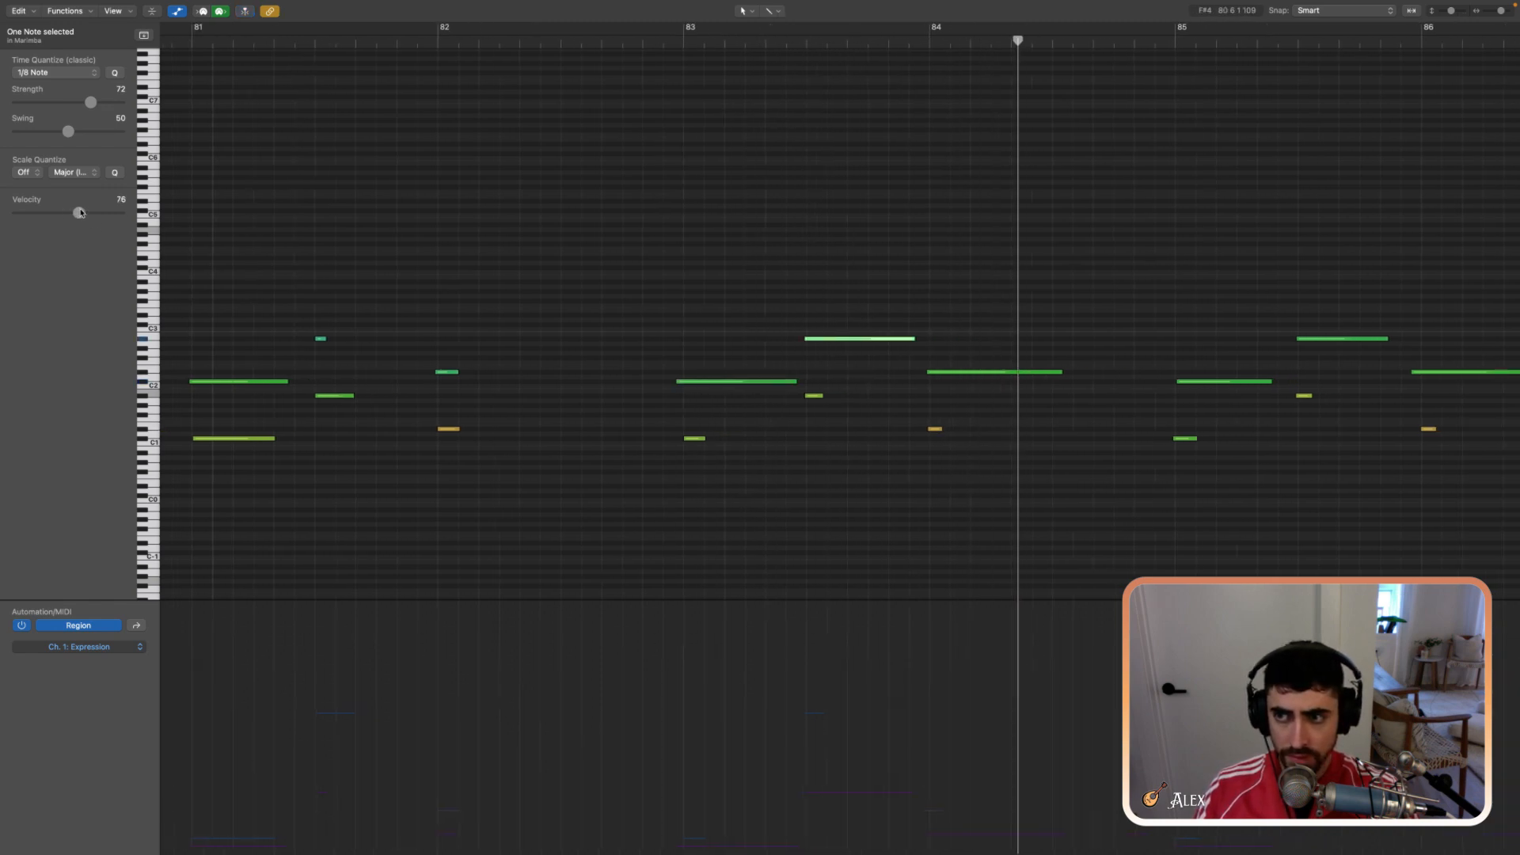
left_click(684, 40)
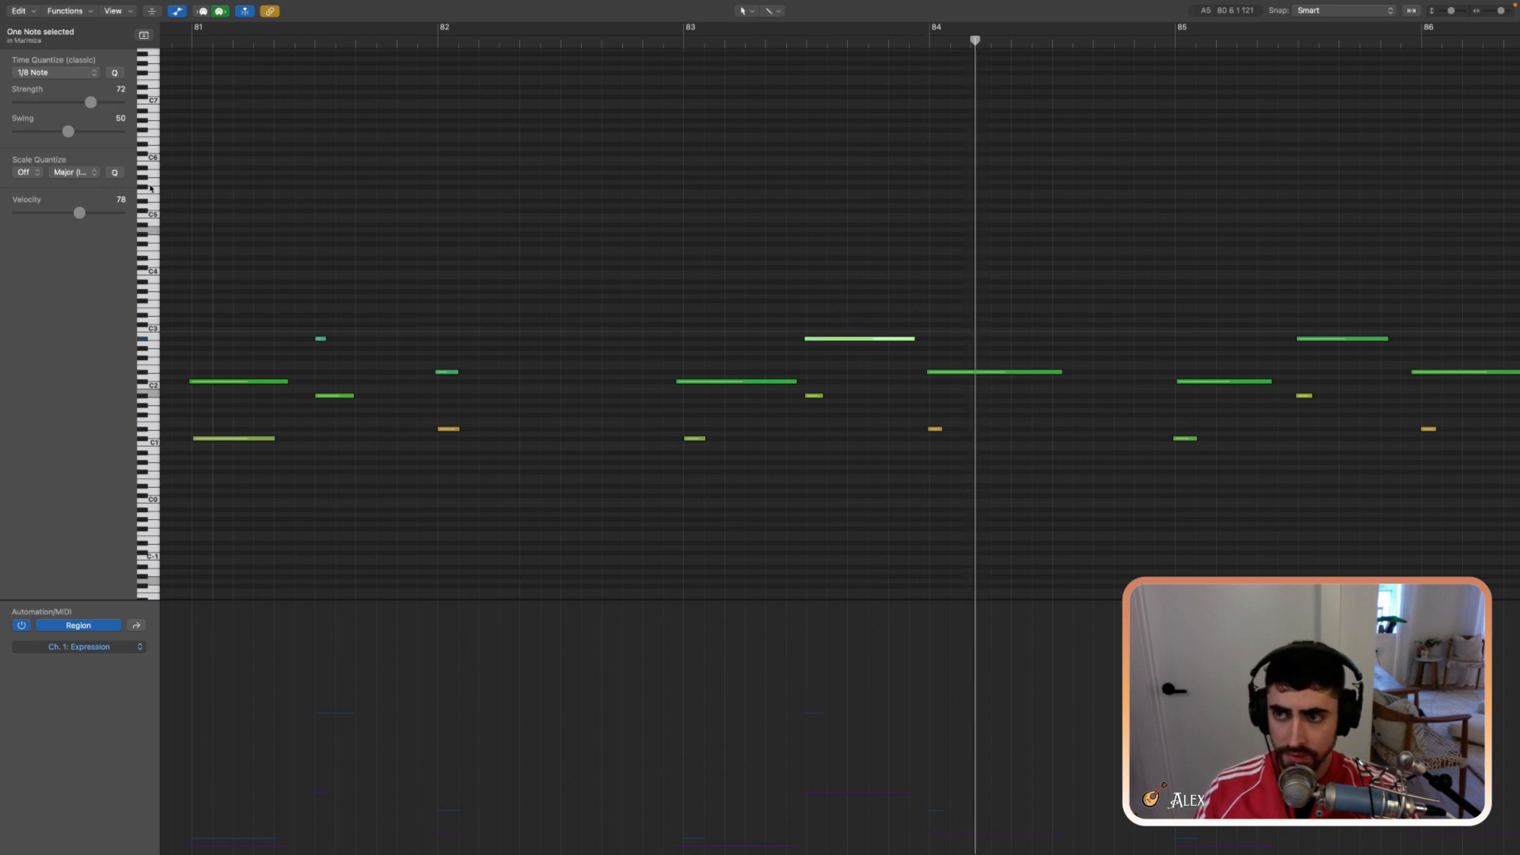
left_click(671, 46)
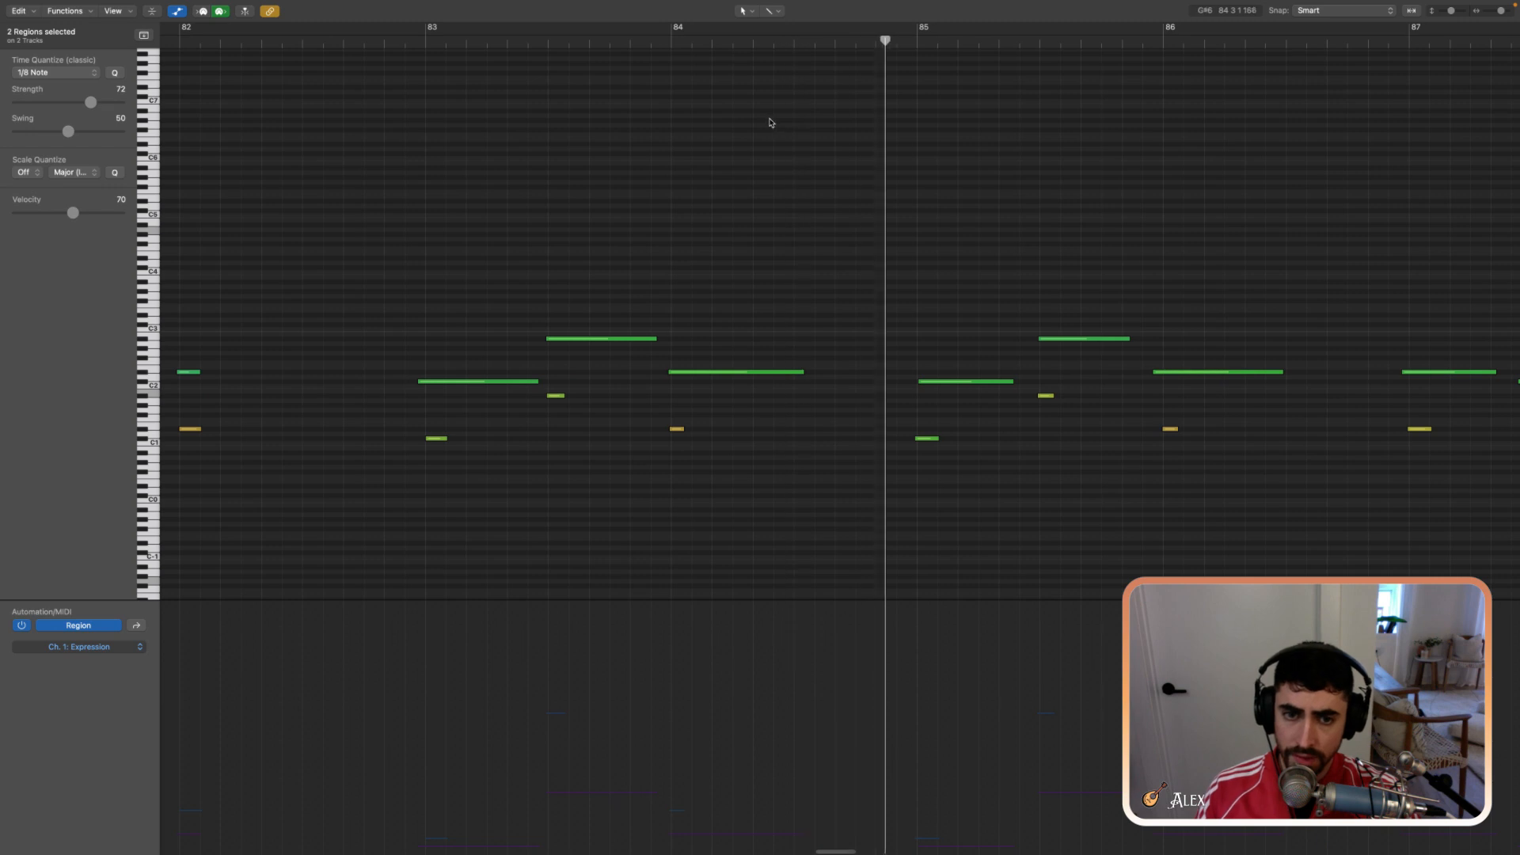
- Select regions across several tracks around bar 85 and open them together in the piano roll
scroll(740, 475, "up", 2)
left_click_drag(751, 300, 714, 480)
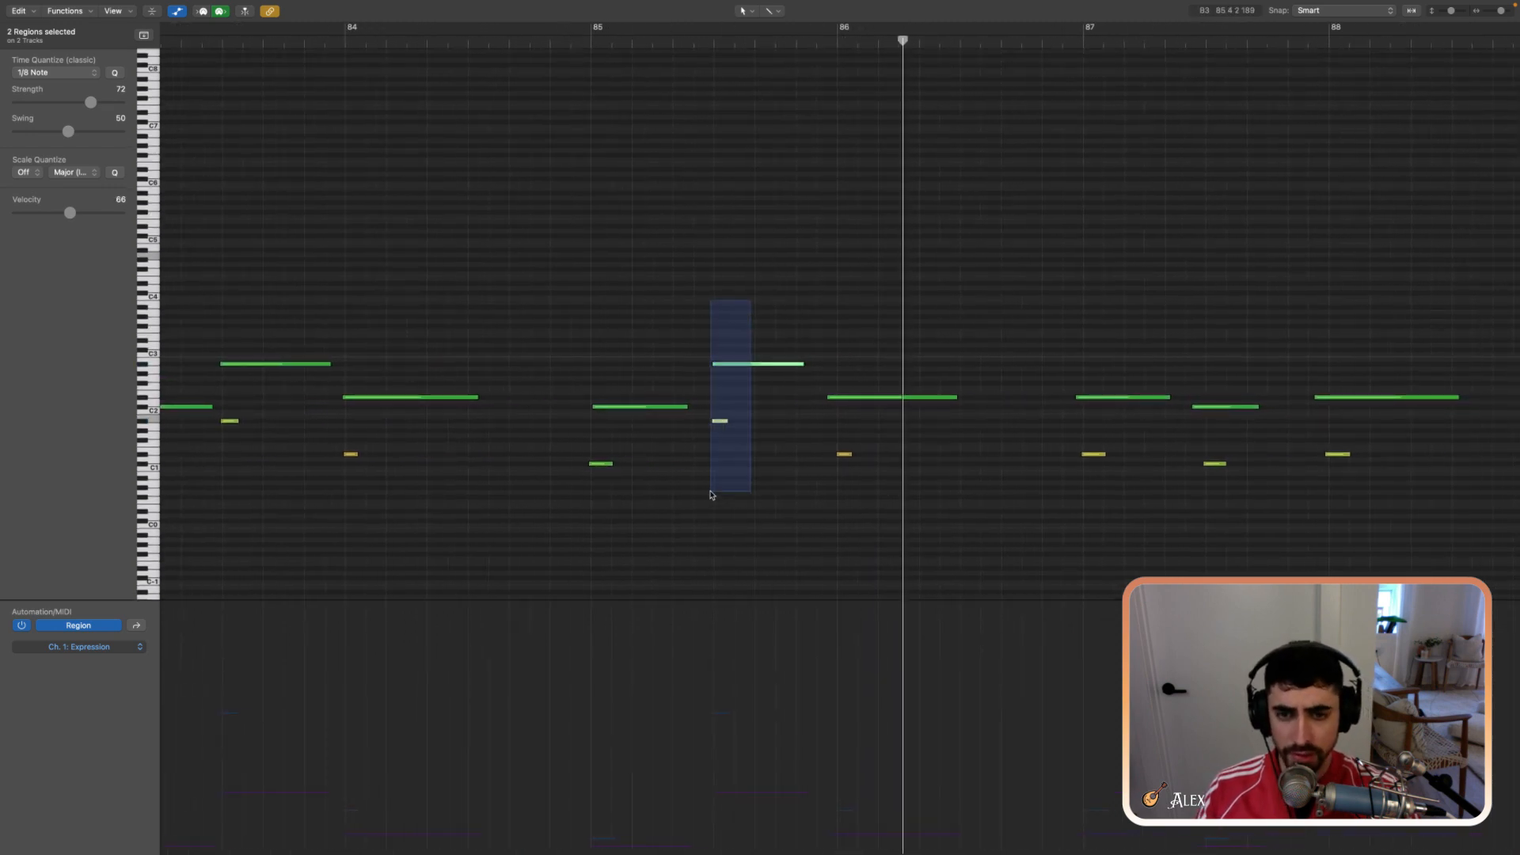
left_click_drag(736, 536, 728, 253)
key("ctrl+Left")
left_click_drag(981, 568, 966, 218)
scroll(970, 230, "up", 10)
left_click_drag(1019, 511, 981, 226)
key("ctrl+Right")
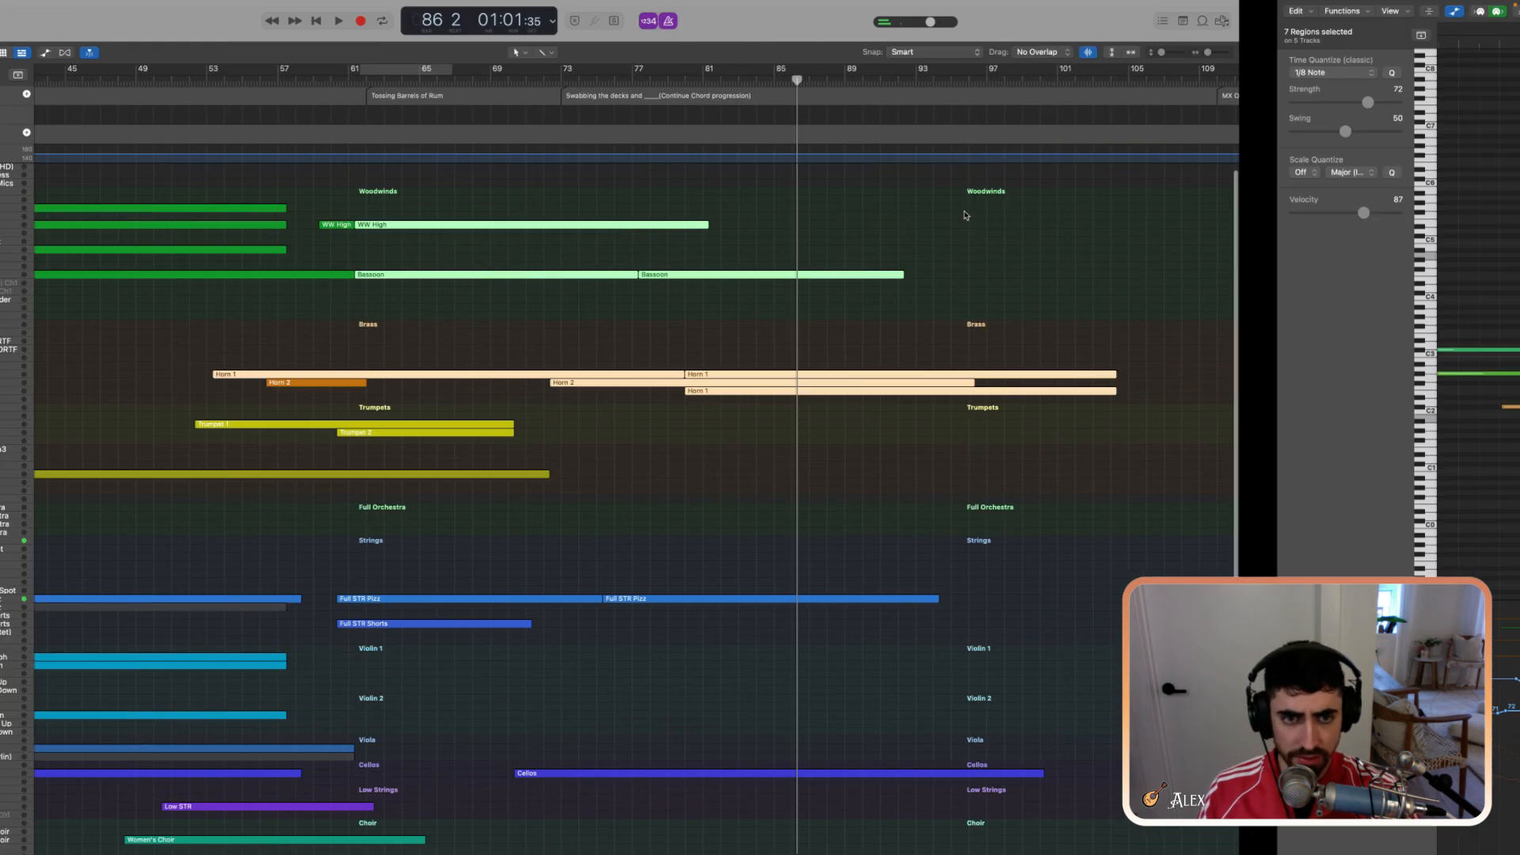
- Inspect the bassoon notes and expression around bar 86, then open a different set of string regions
left_click_drag(826, 249, 877, 471)
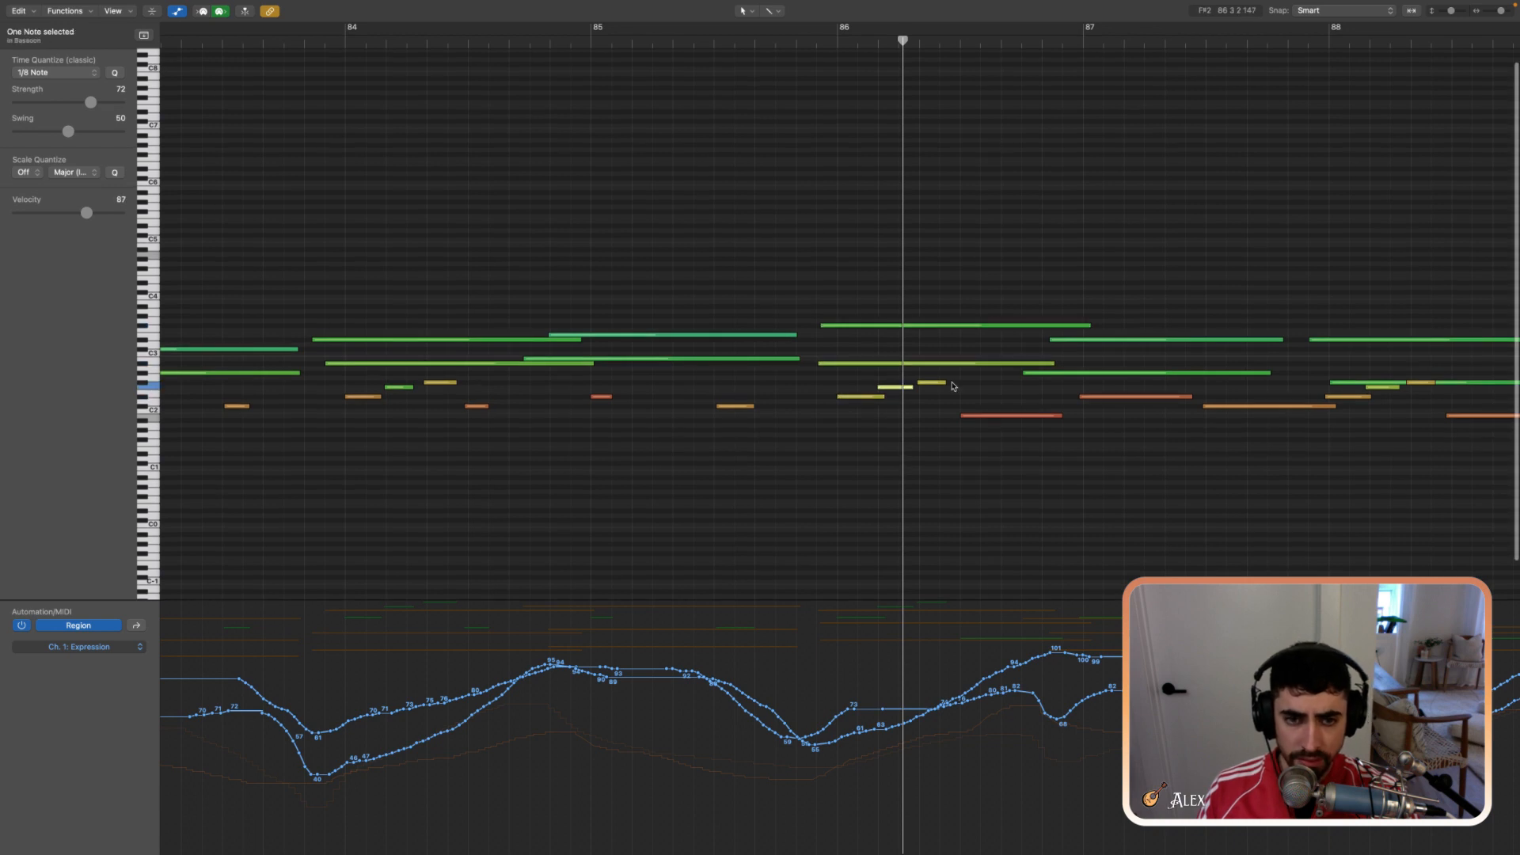
key("ctrl+Left")
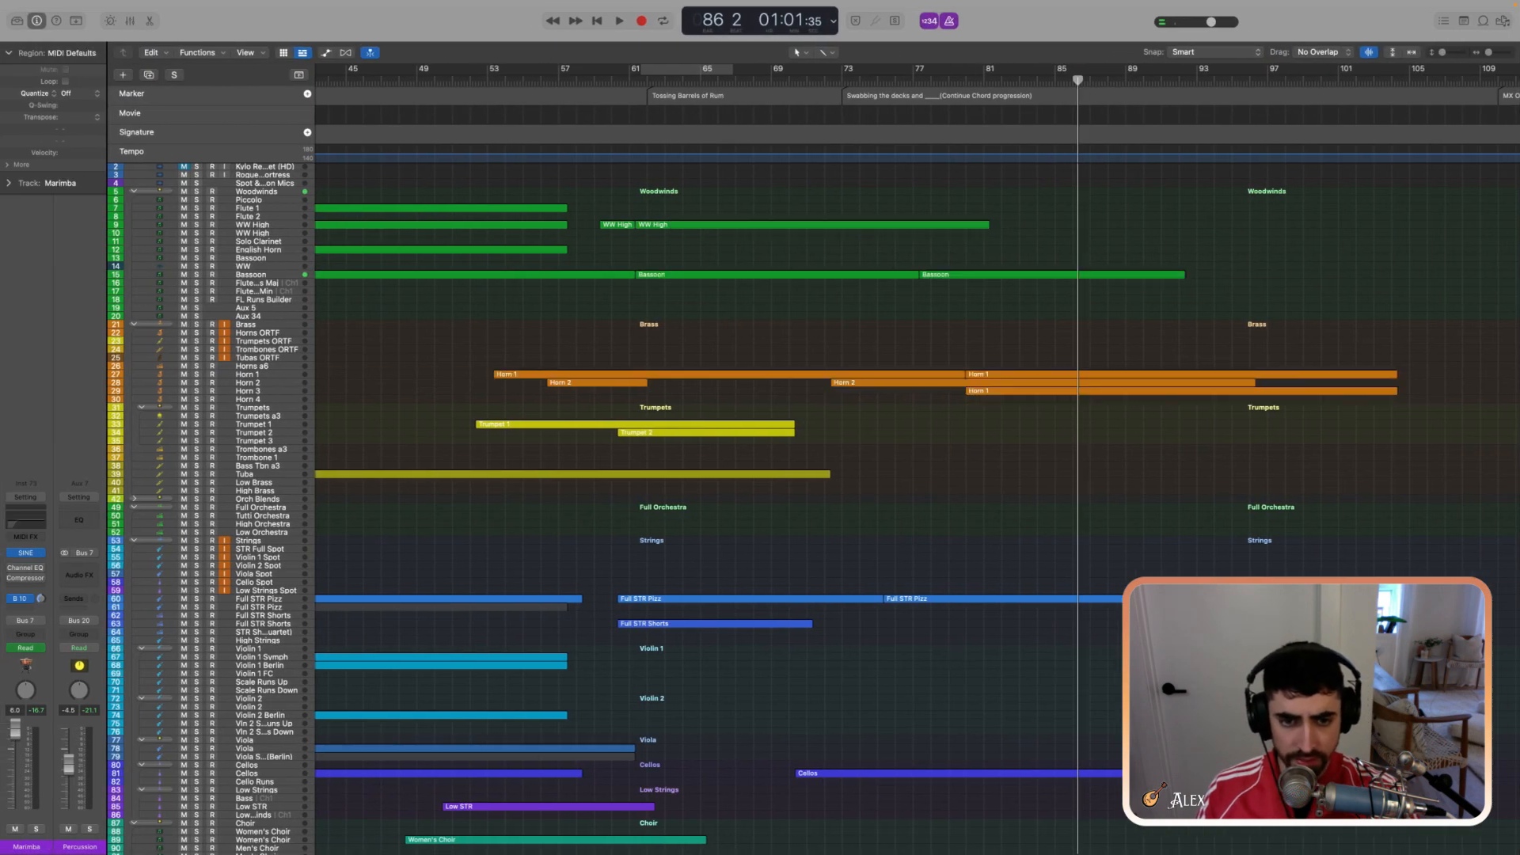
left_click_drag(1160, 672, 943, 159)
left_click_drag(987, 517, 982, 611)
left_click_drag(991, 208, 904, 309)
key("ctrl+Right")
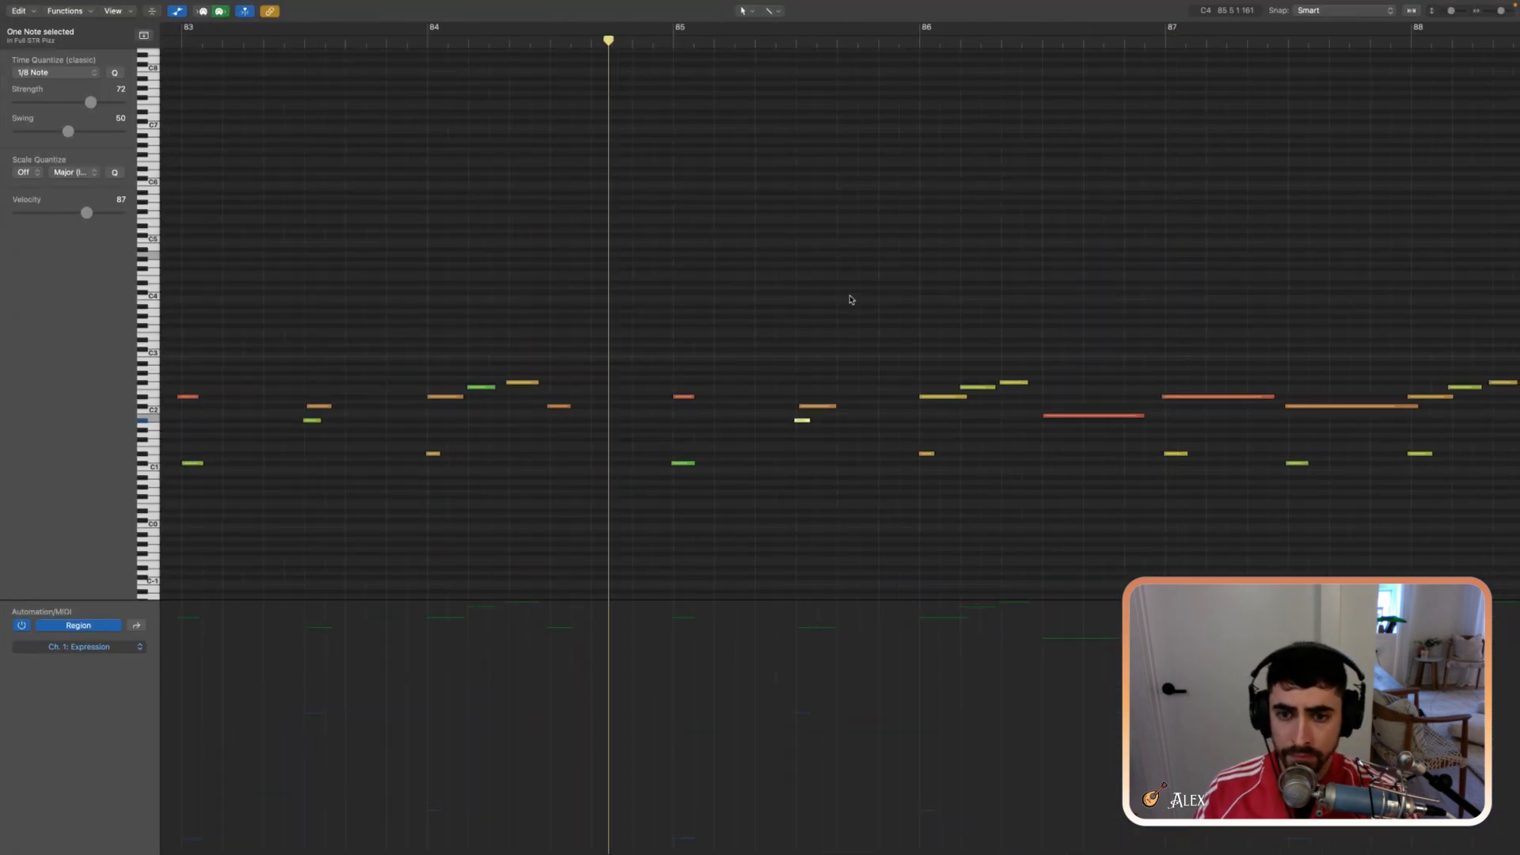
- Play back the pizzicato section around bars 84 to 86 to compare it with the other parts
left_click(821, 464)
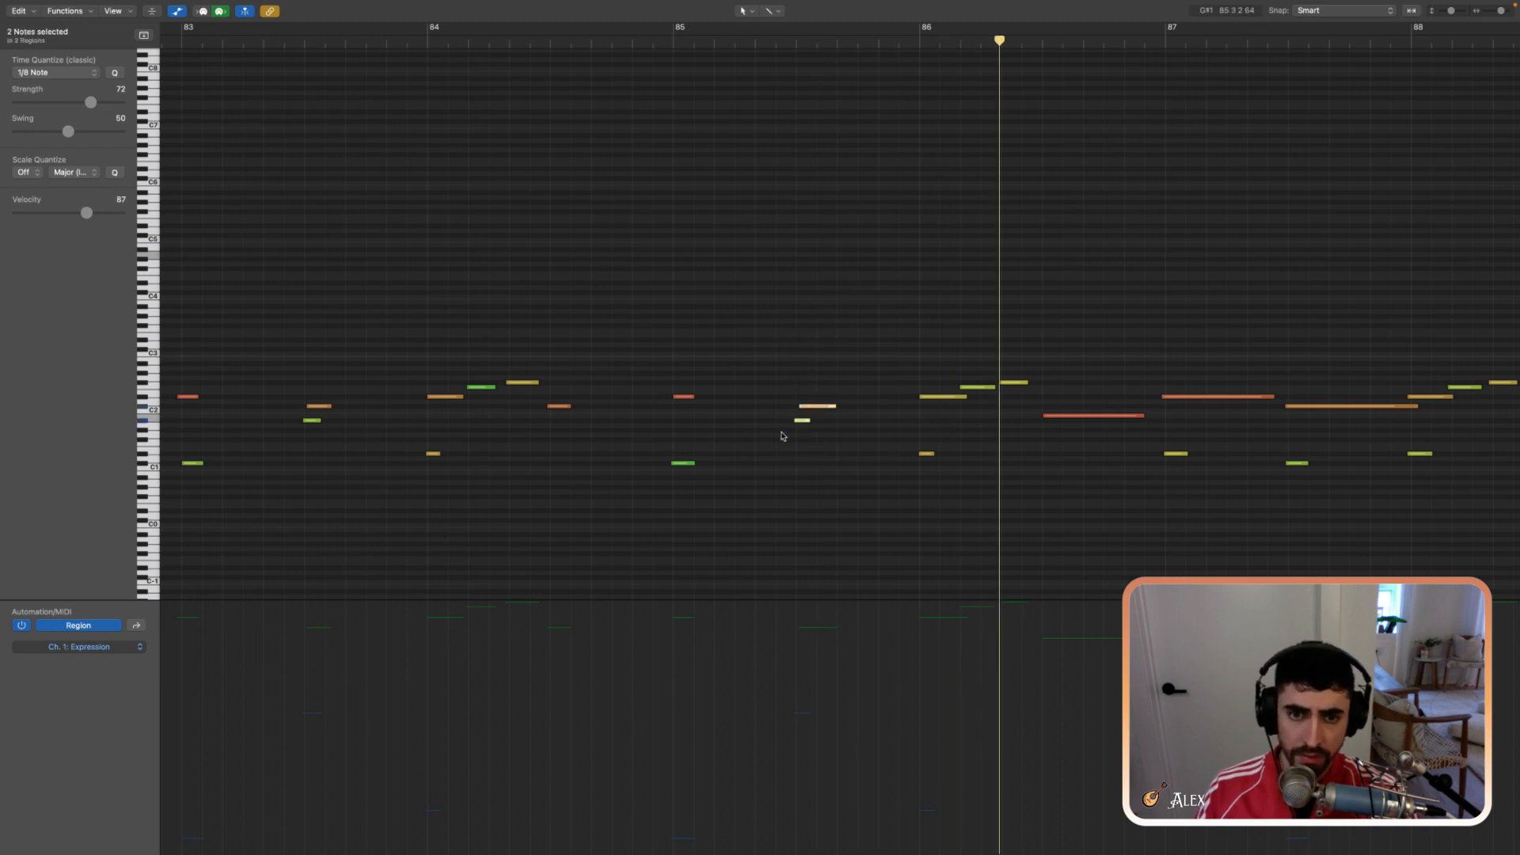
left_click(370, 43)
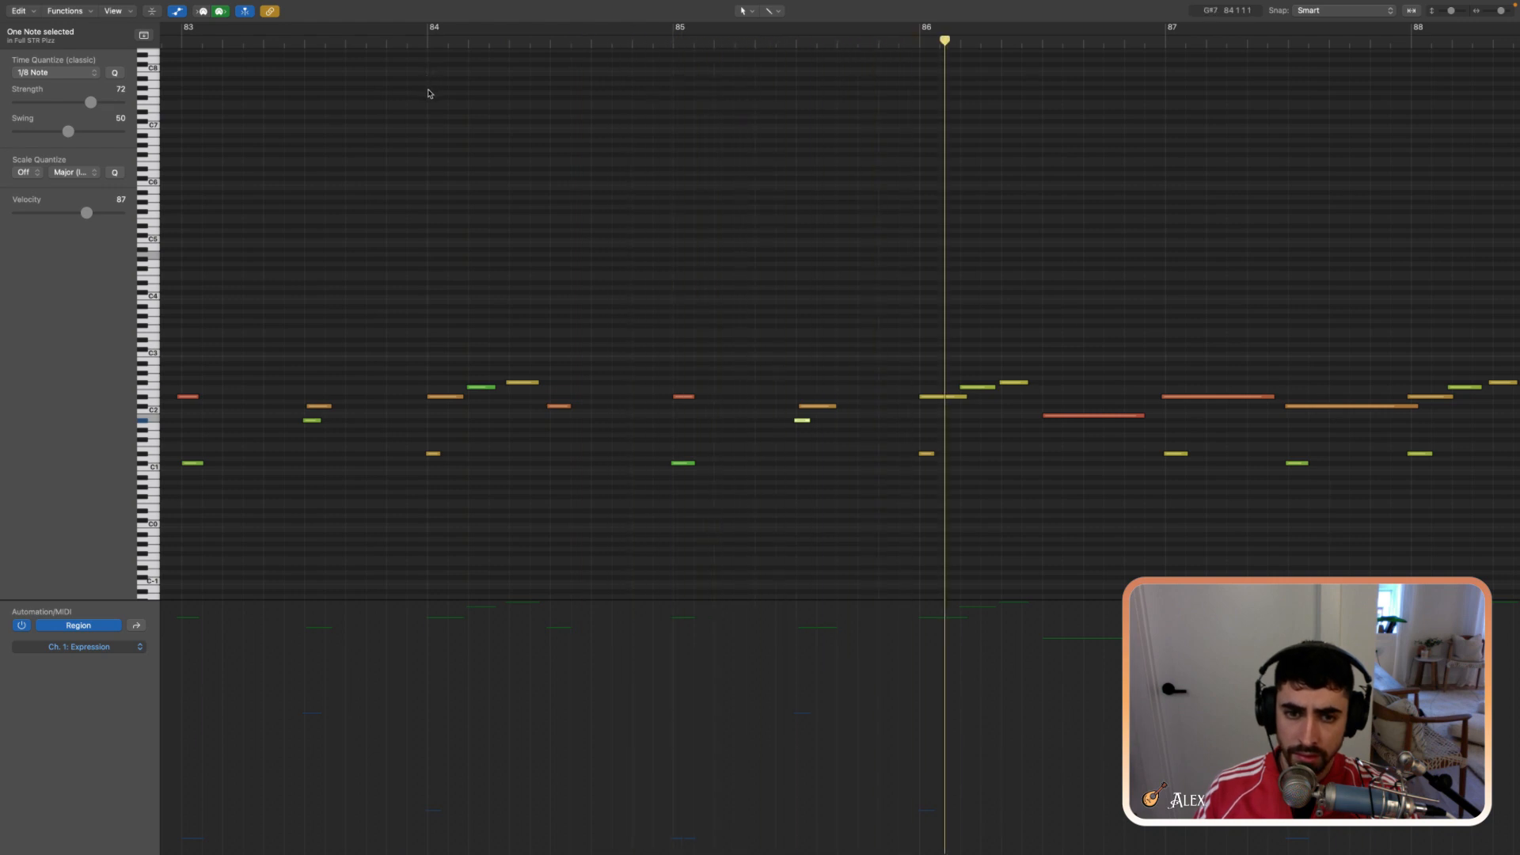
scroll(880, 224, "right", 3)
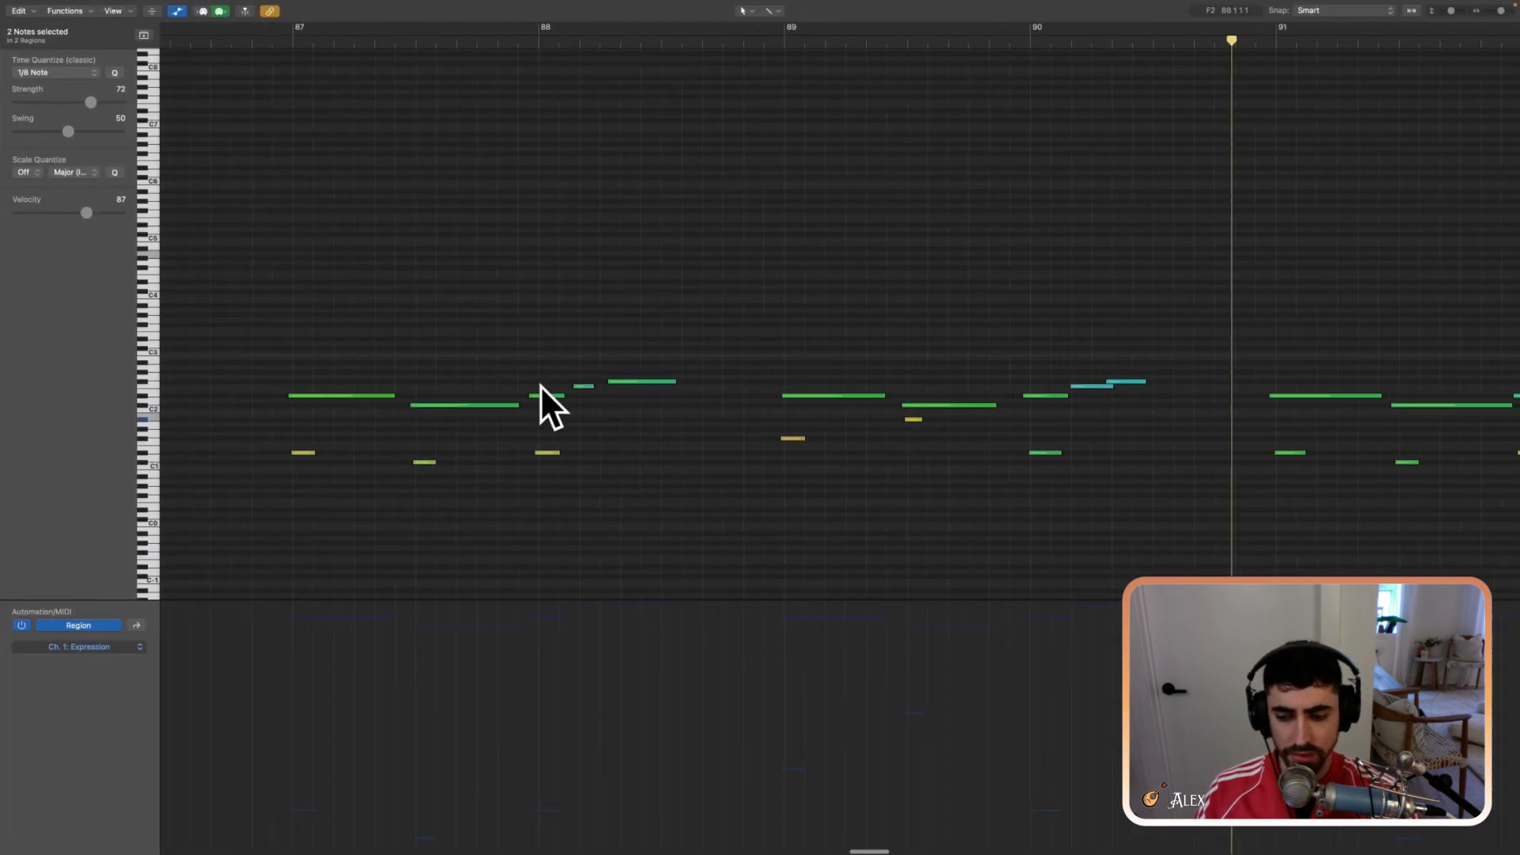
scroll(546, 387, "down", 10)
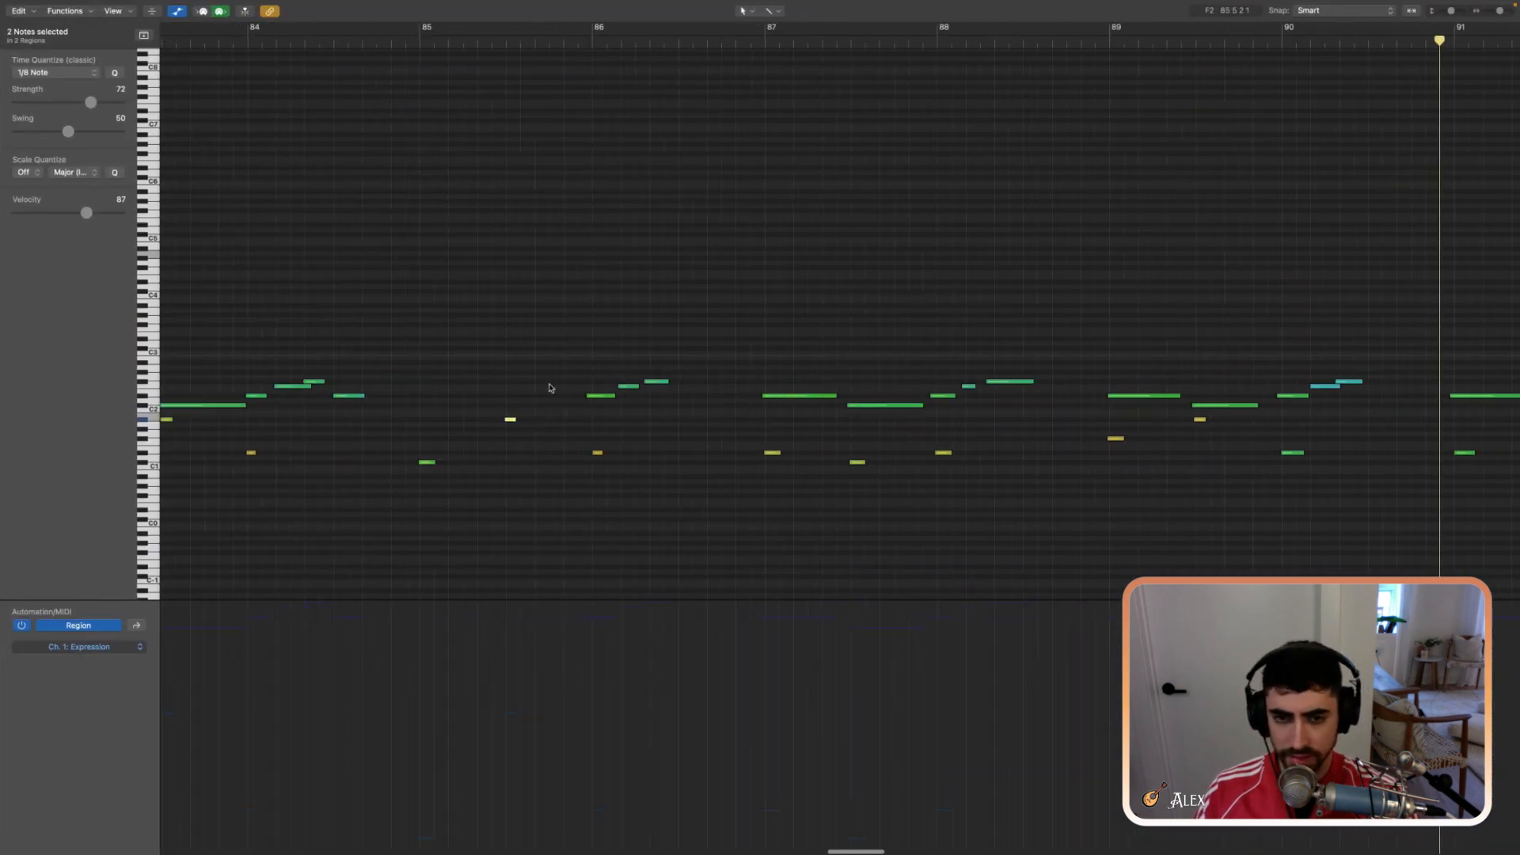
left_click(642, 40)
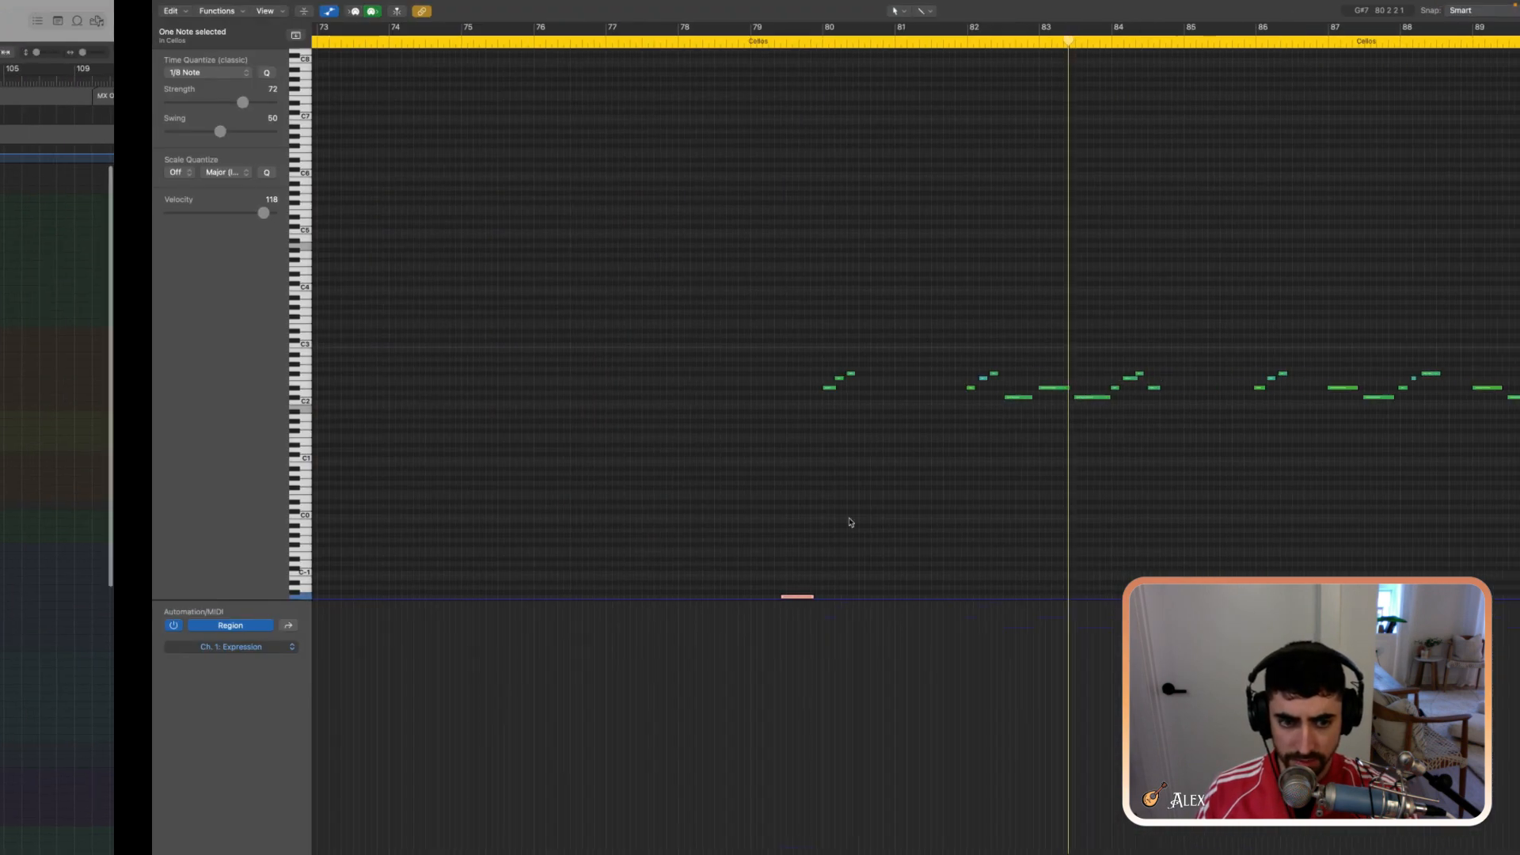
- Select the Full STR Pizz and Cellos regions together in the arrangement
scroll(752, 506, "up", 3)
left_click(875, 562)
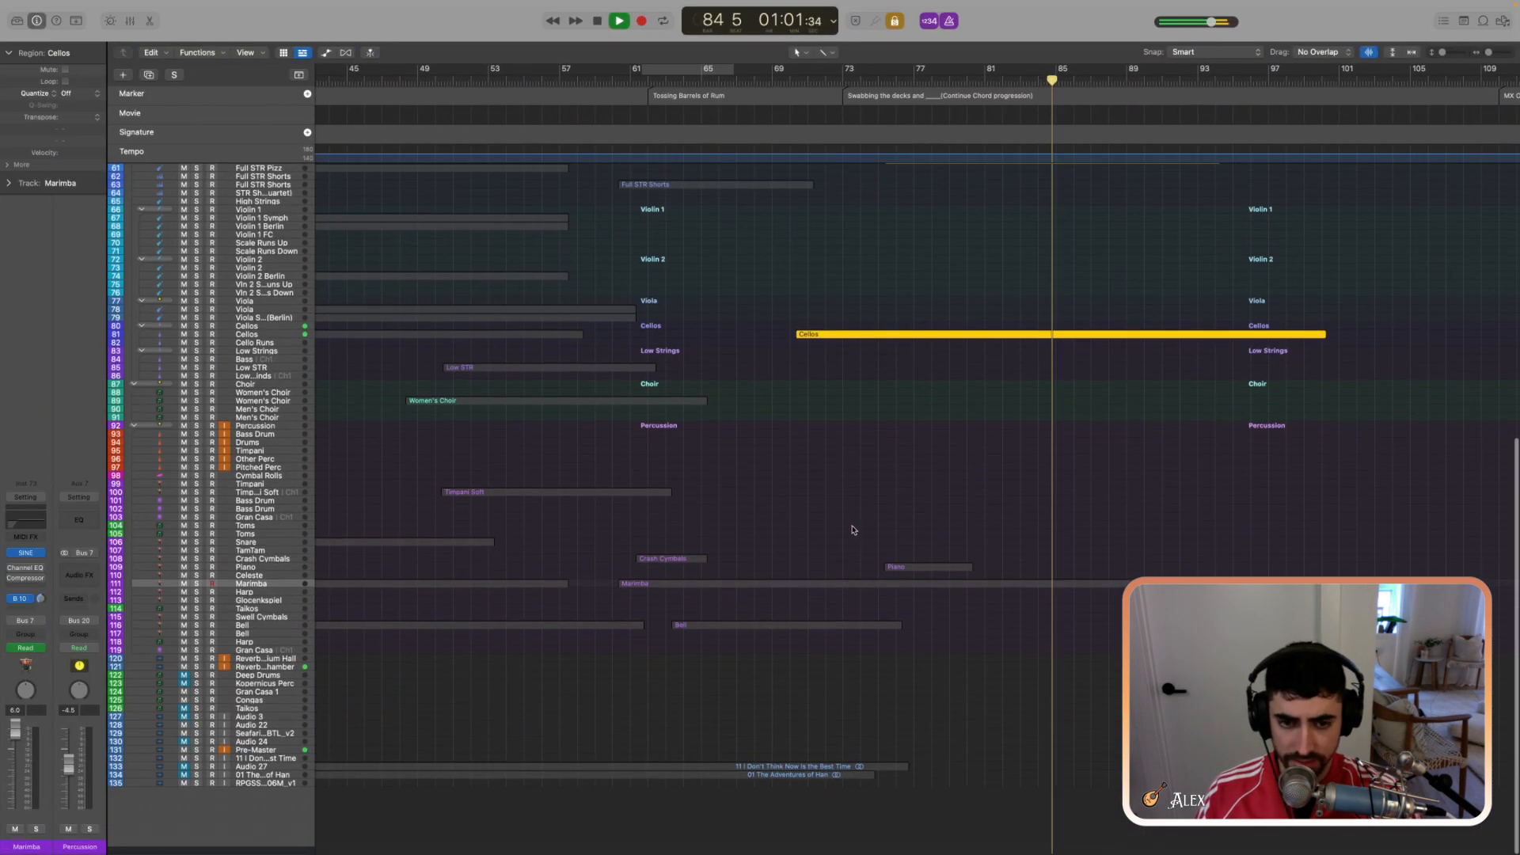
scroll(853, 530, "up", 1)
left_click(1067, 516)
left_click(1089, 592)
scroll(1057, 427, "up", 7)
left_click(1009, 350, "shift")
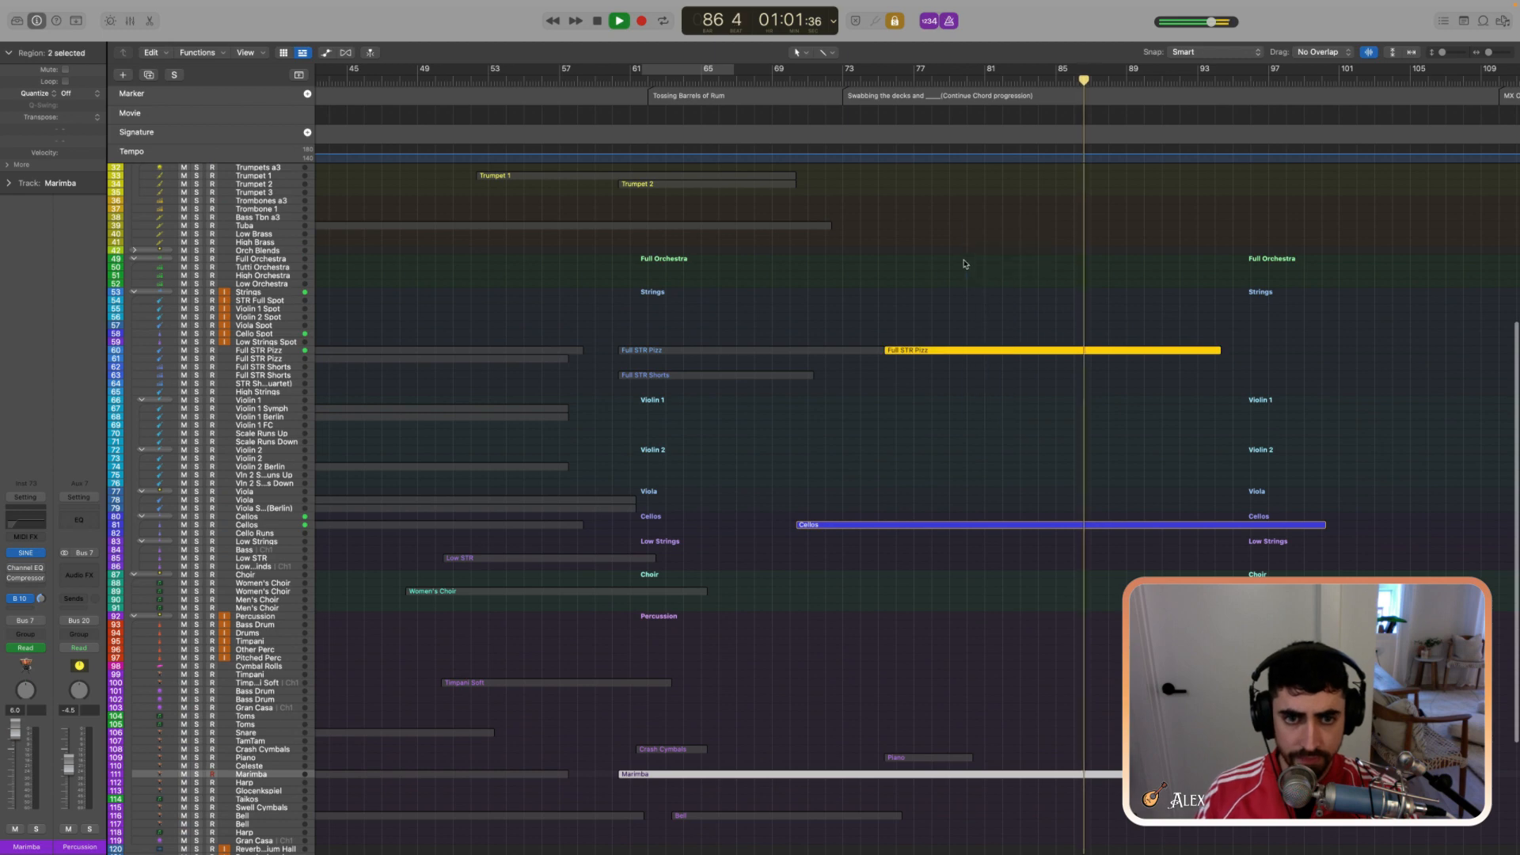
- Open the selected regions in the piano roll and review the notes from bar 81 to 95
key("ctrl+Right")
scroll(952, 282, "right", 8)
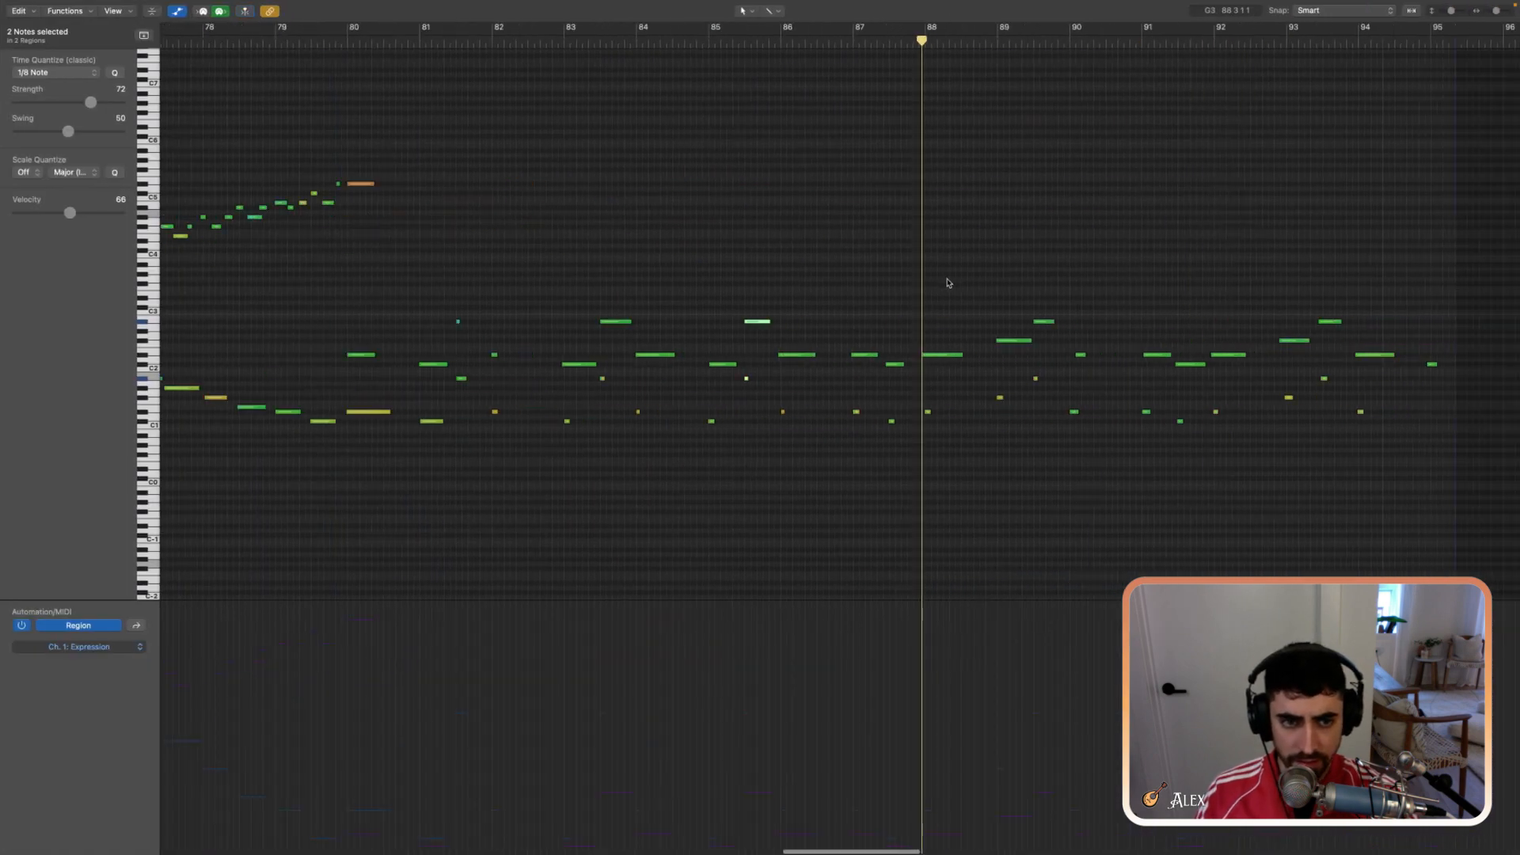
scroll(948, 282, "right", 5)
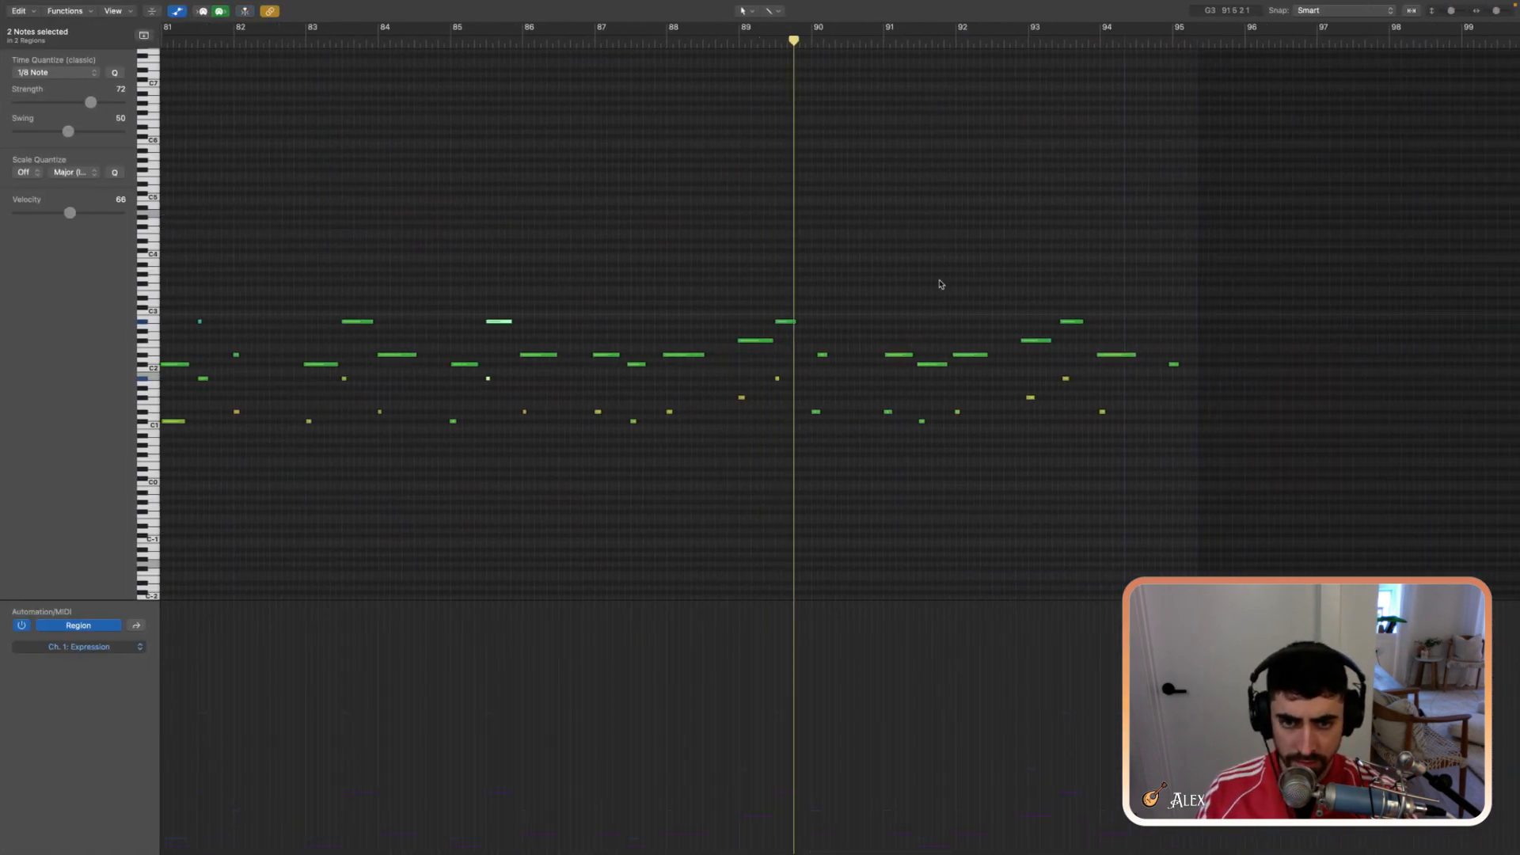
left_click(830, 362)
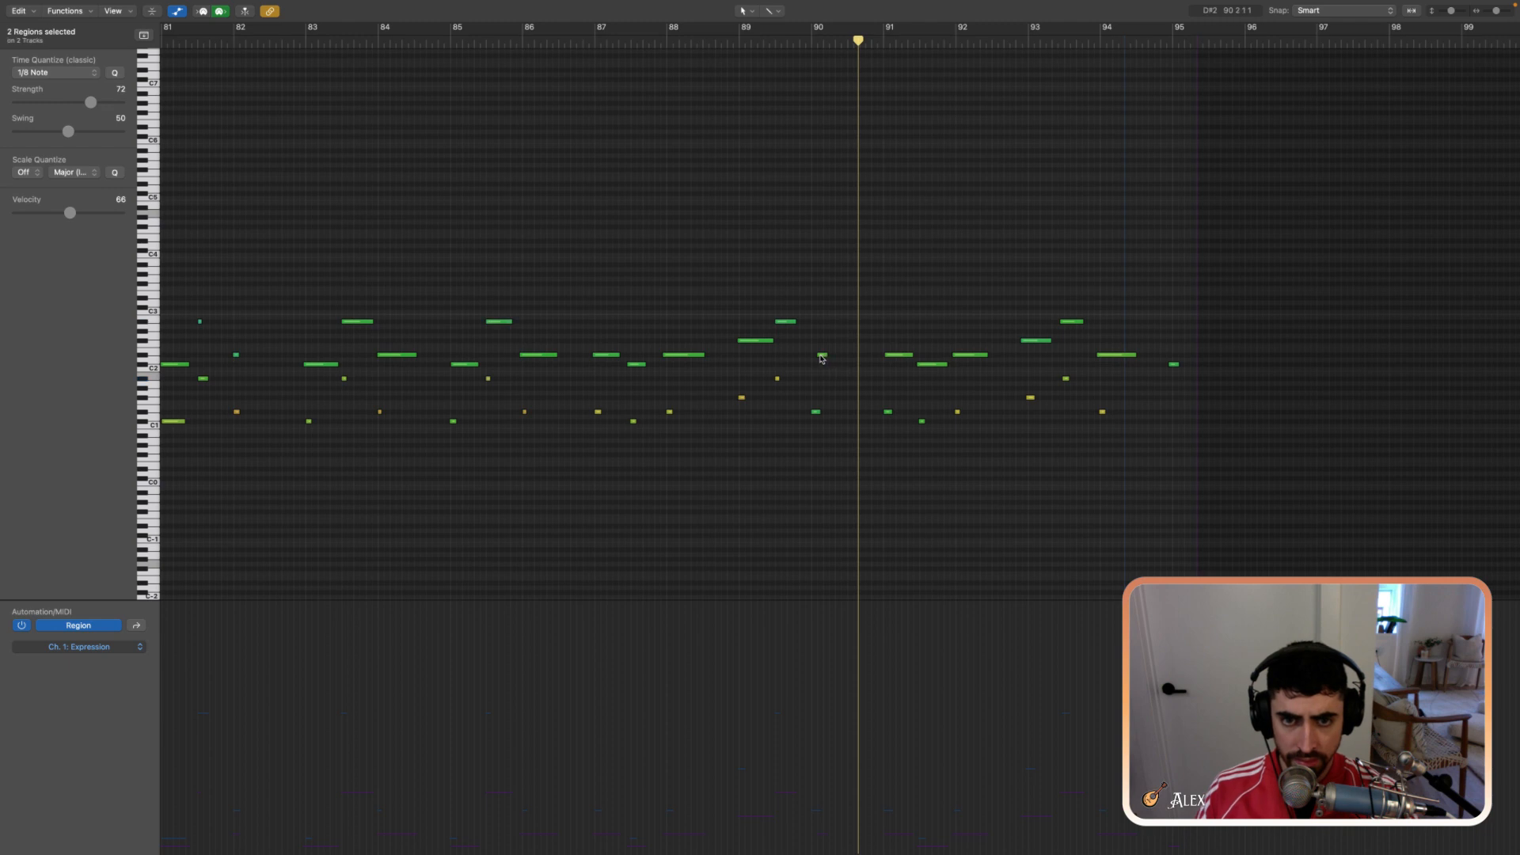
- Try nudging a marimba note near bar 90 and undo the change
scroll(815, 359, "up", 1)
left_click_drag(818, 356, 815, 363)
left_click(790, 337)
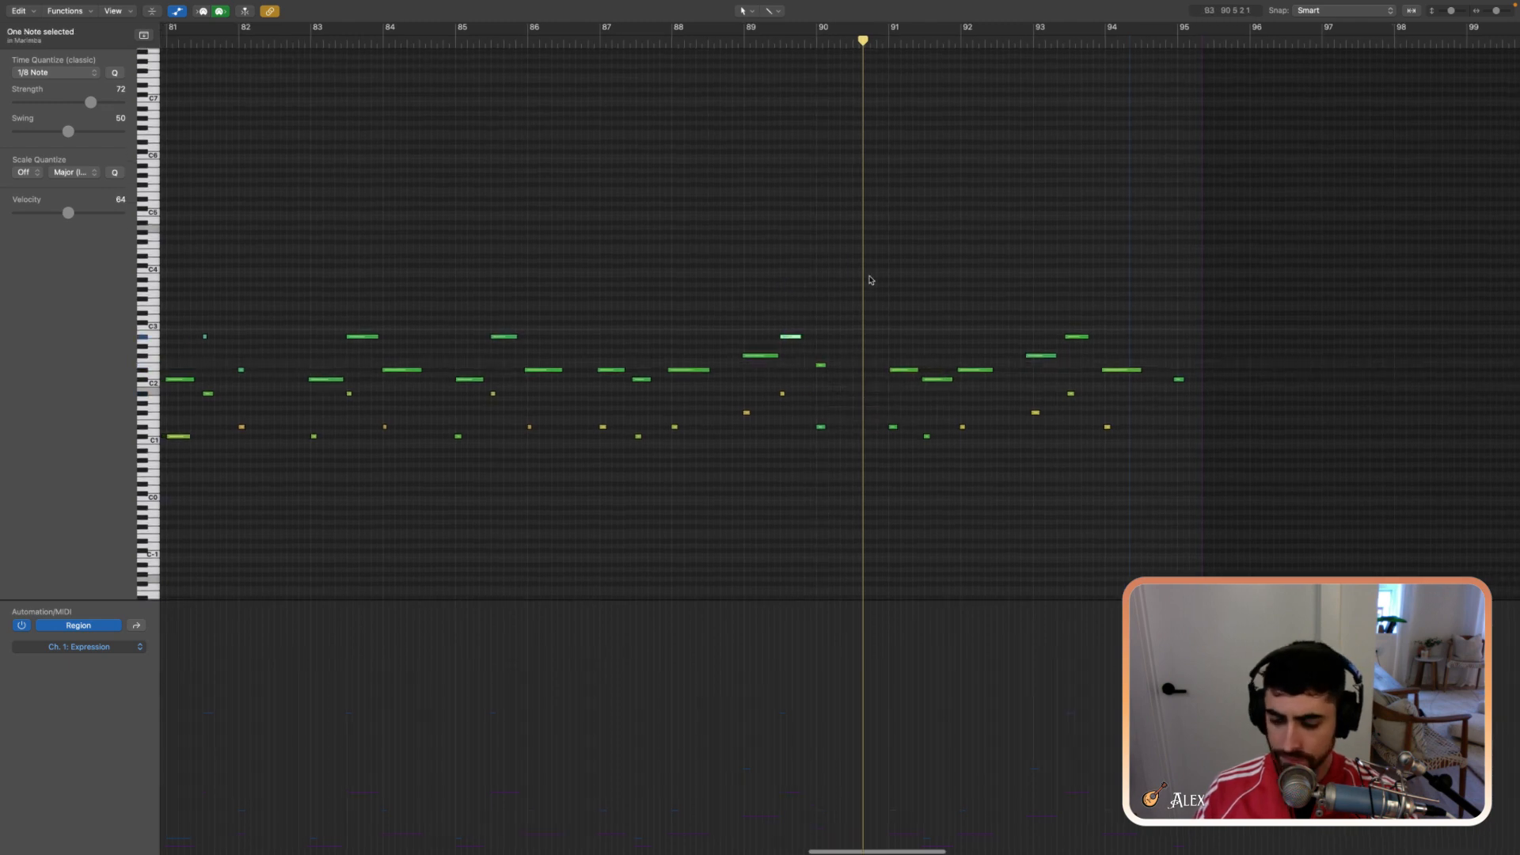
key("super+z")
- Shift the short marimba note before bar 90 slightly earlier and set the high note near bar 89 to velocity 65
scroll(857, 309, "up", 10)
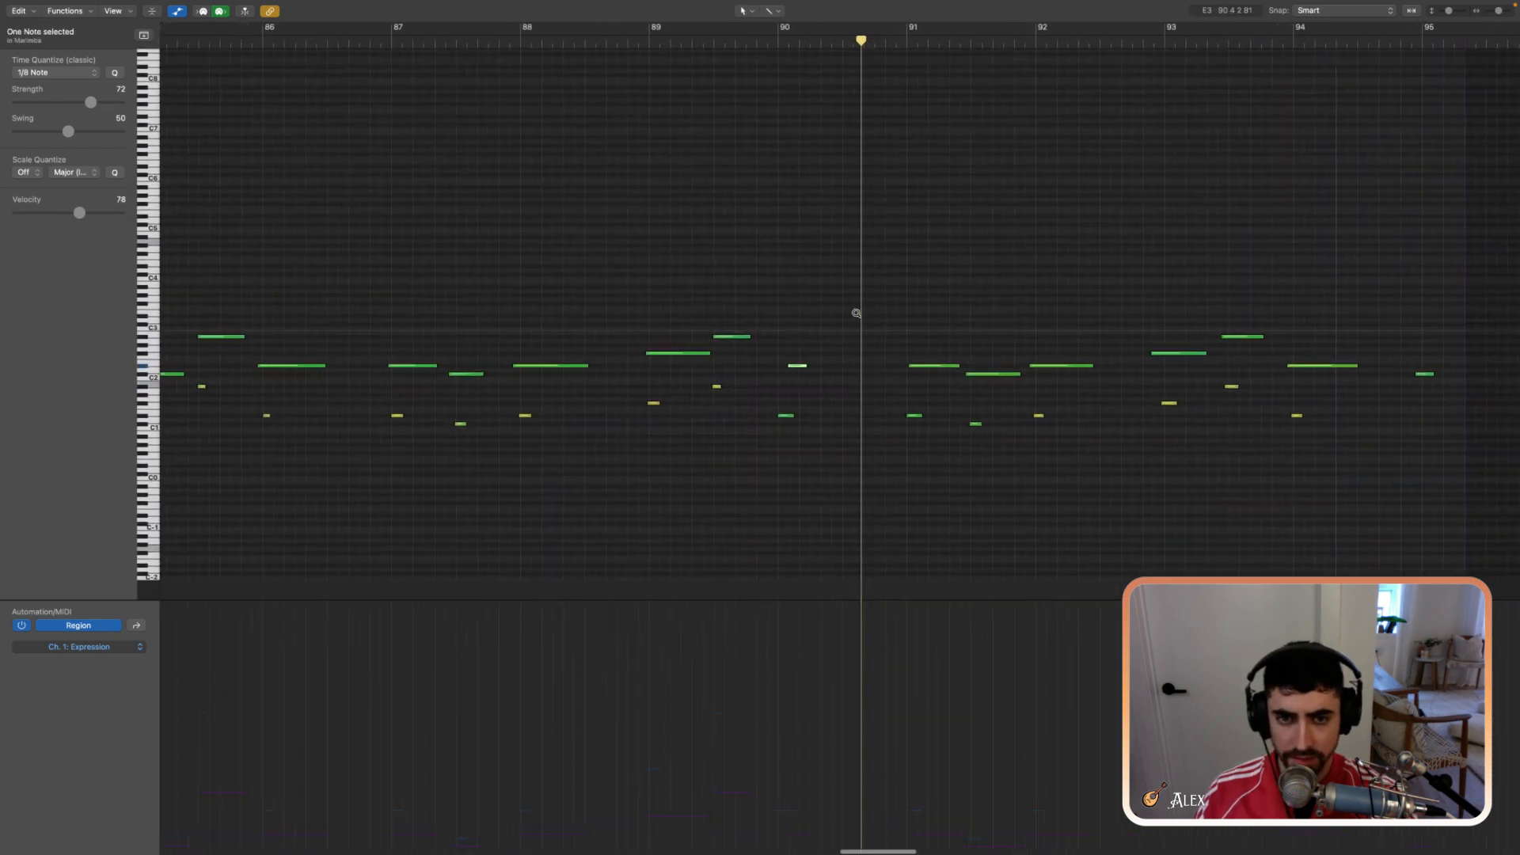
scroll(856, 312, "down", 10)
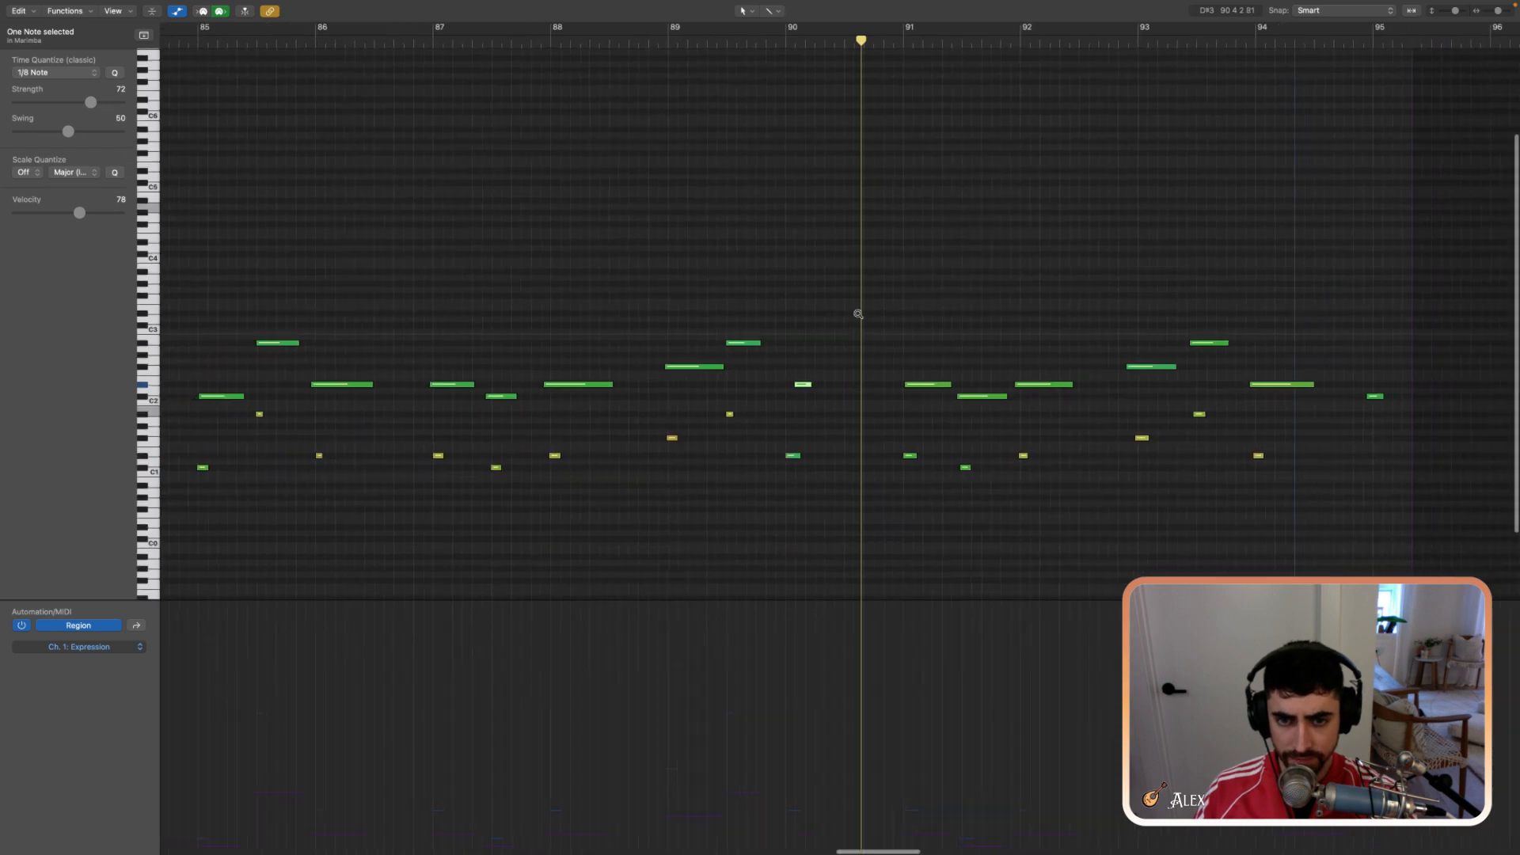
left_click_drag(795, 383, 785, 383)
scroll(754, 305, "down", 1)
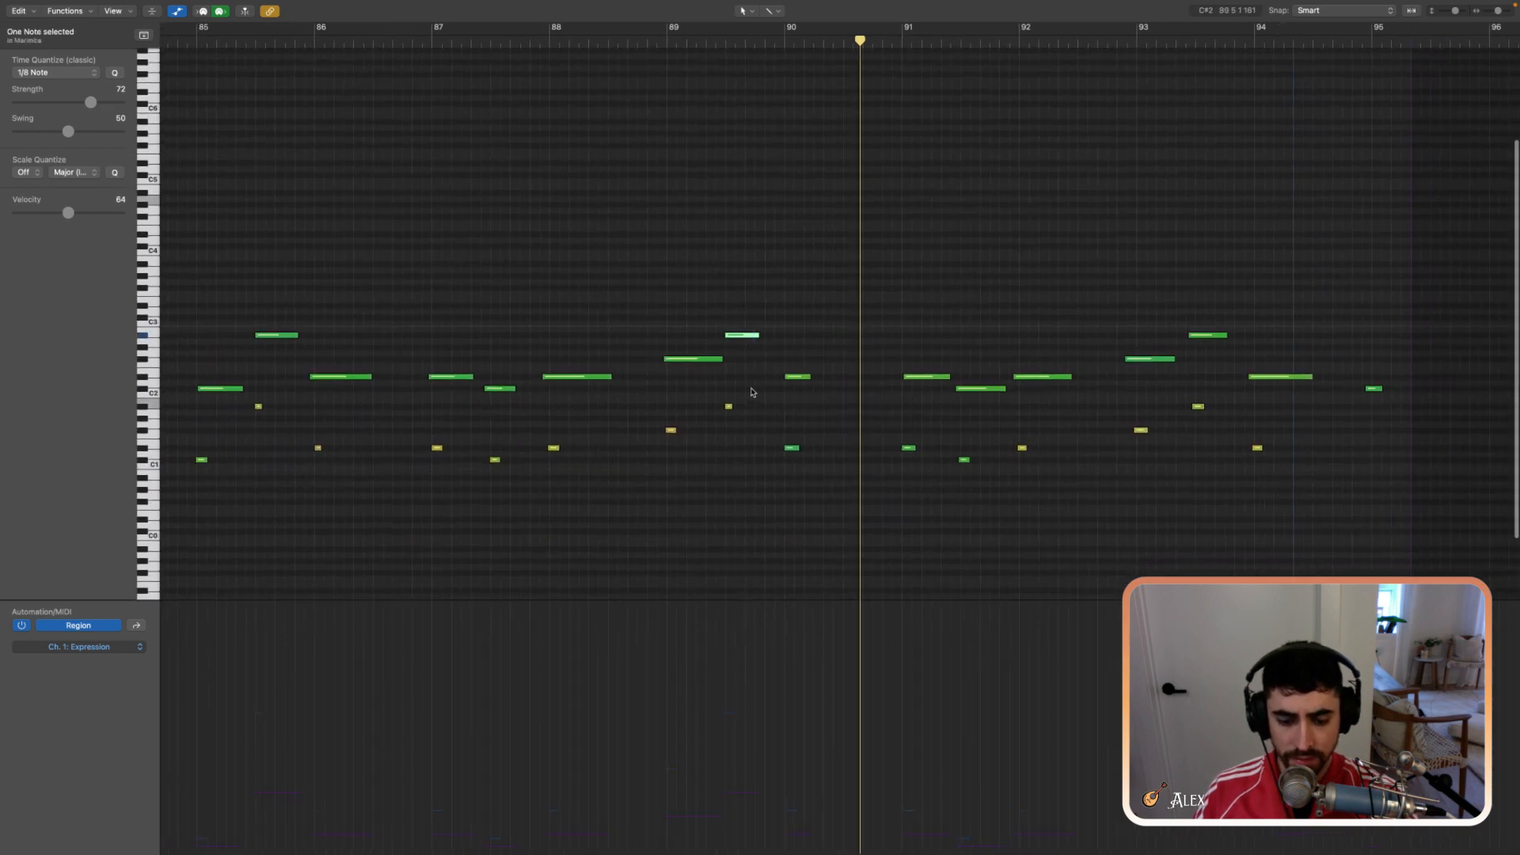
left_click_drag(721, 397, 716, 475)
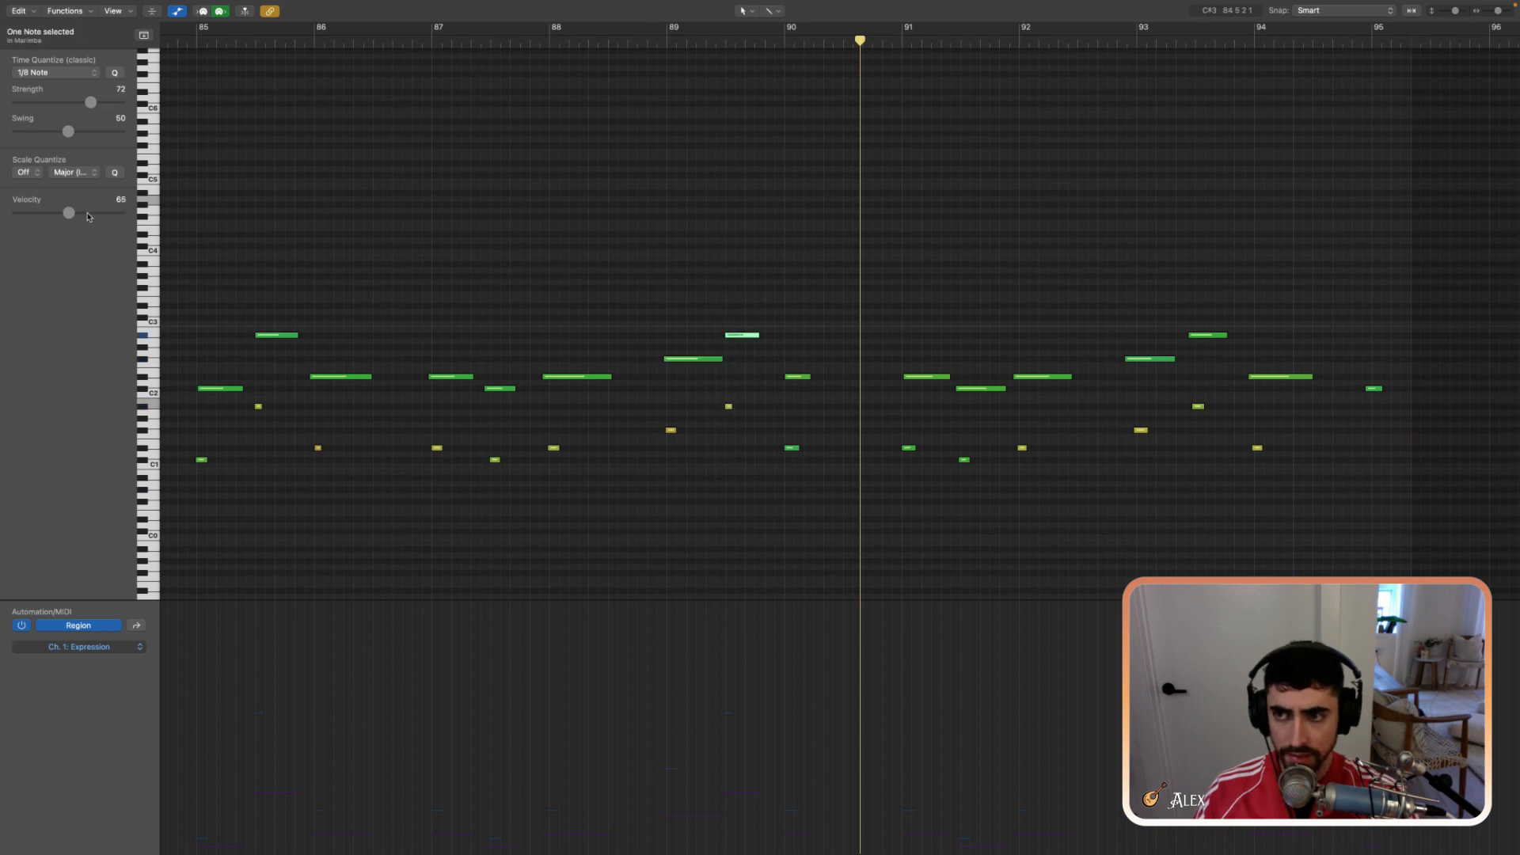
- Play back from about bar 89 and nudge the marimba note near bar 93 slightly later
left_click(647, 41)
key("space")
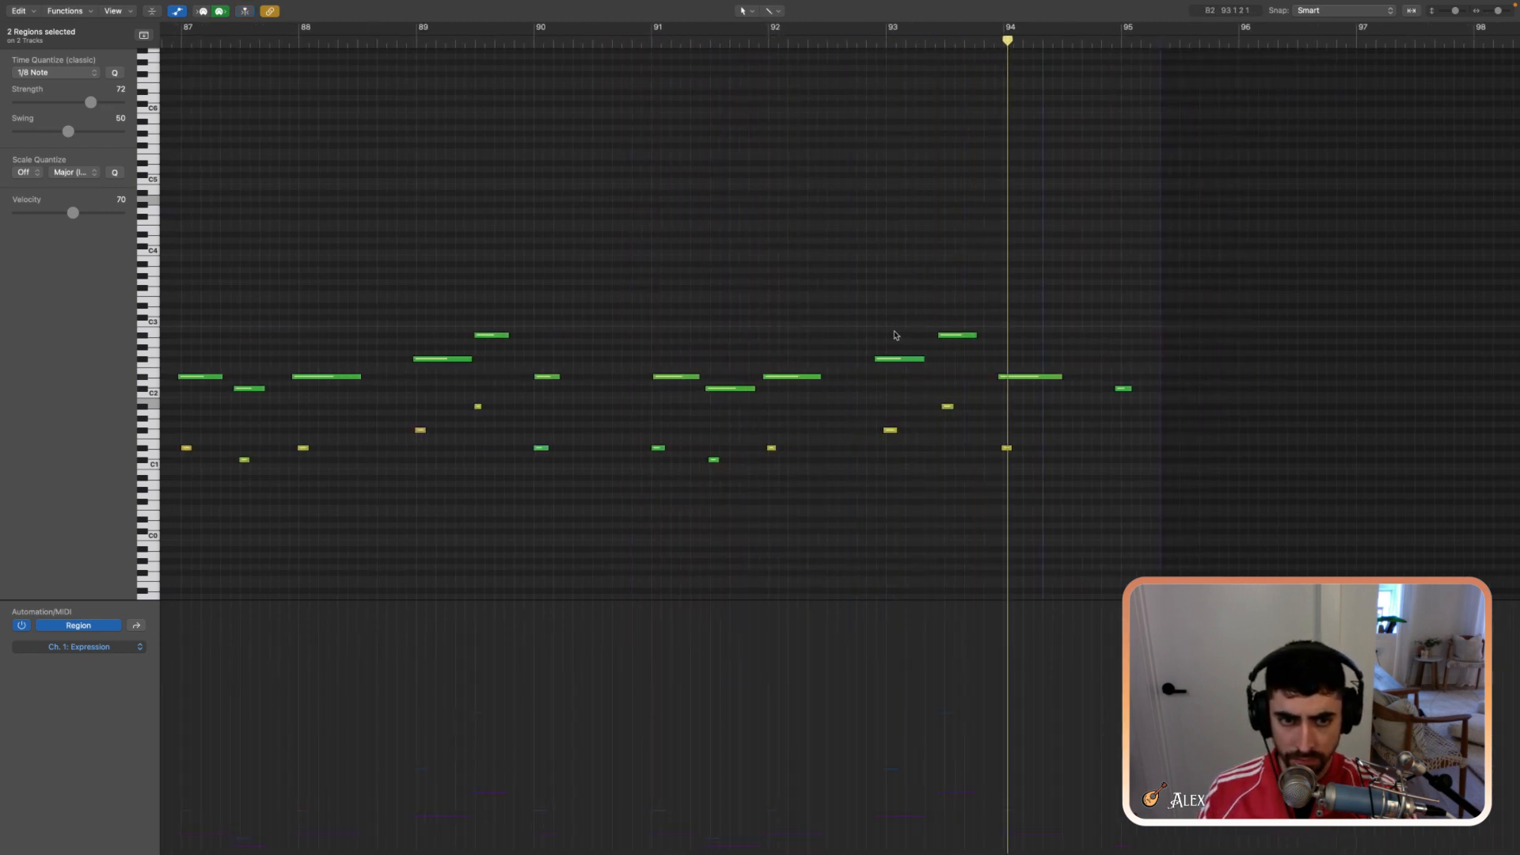
left_click_drag(876, 359, 887, 360)
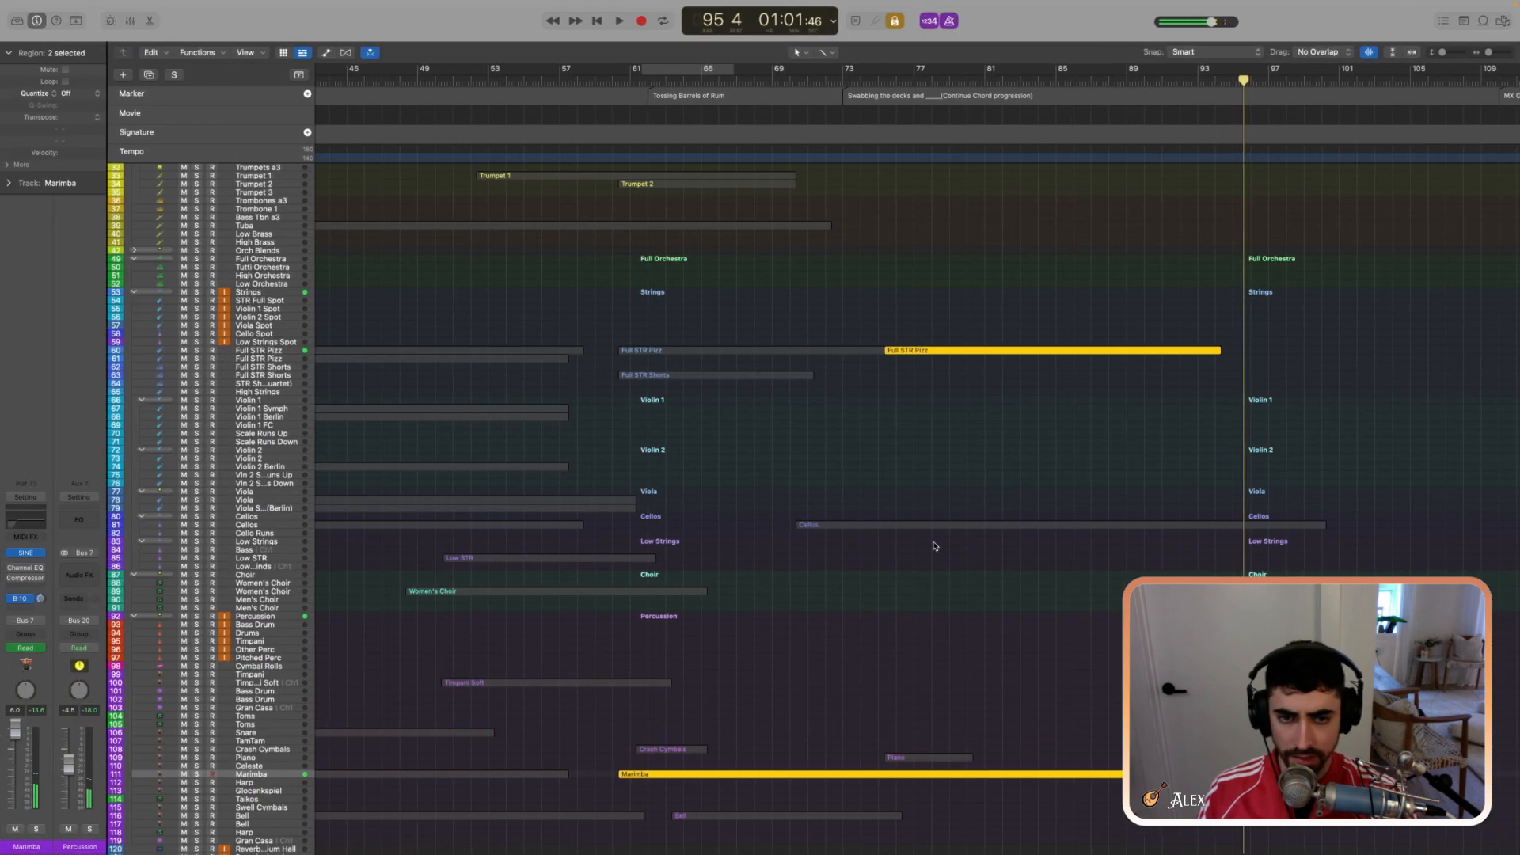
- Open the Marimba region in the piano roll, select its notes, and set the quantize strength to 59
left_click(990, 390)
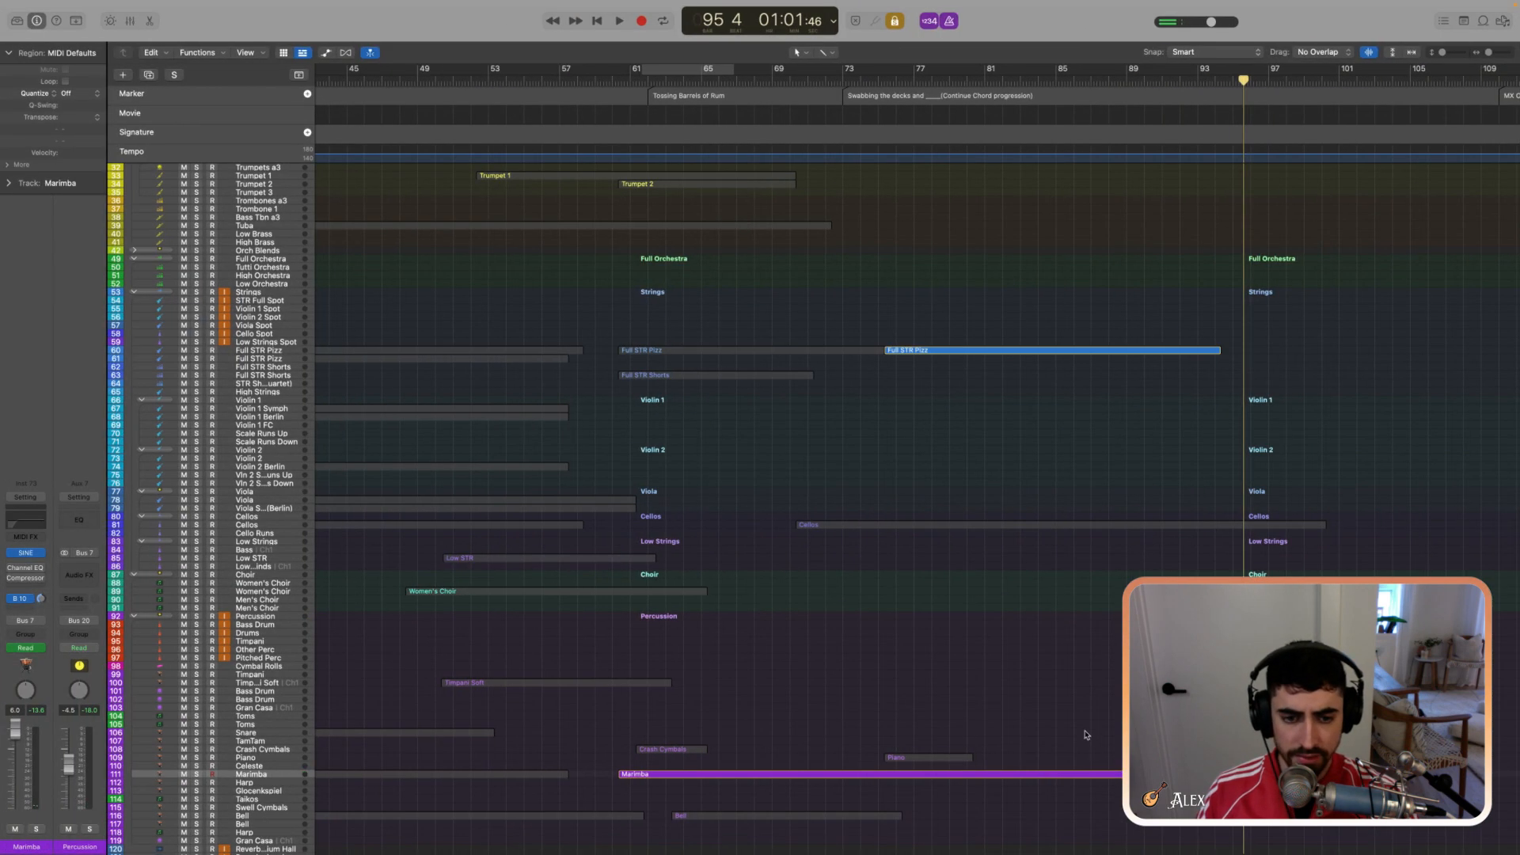
double_click(1086, 774)
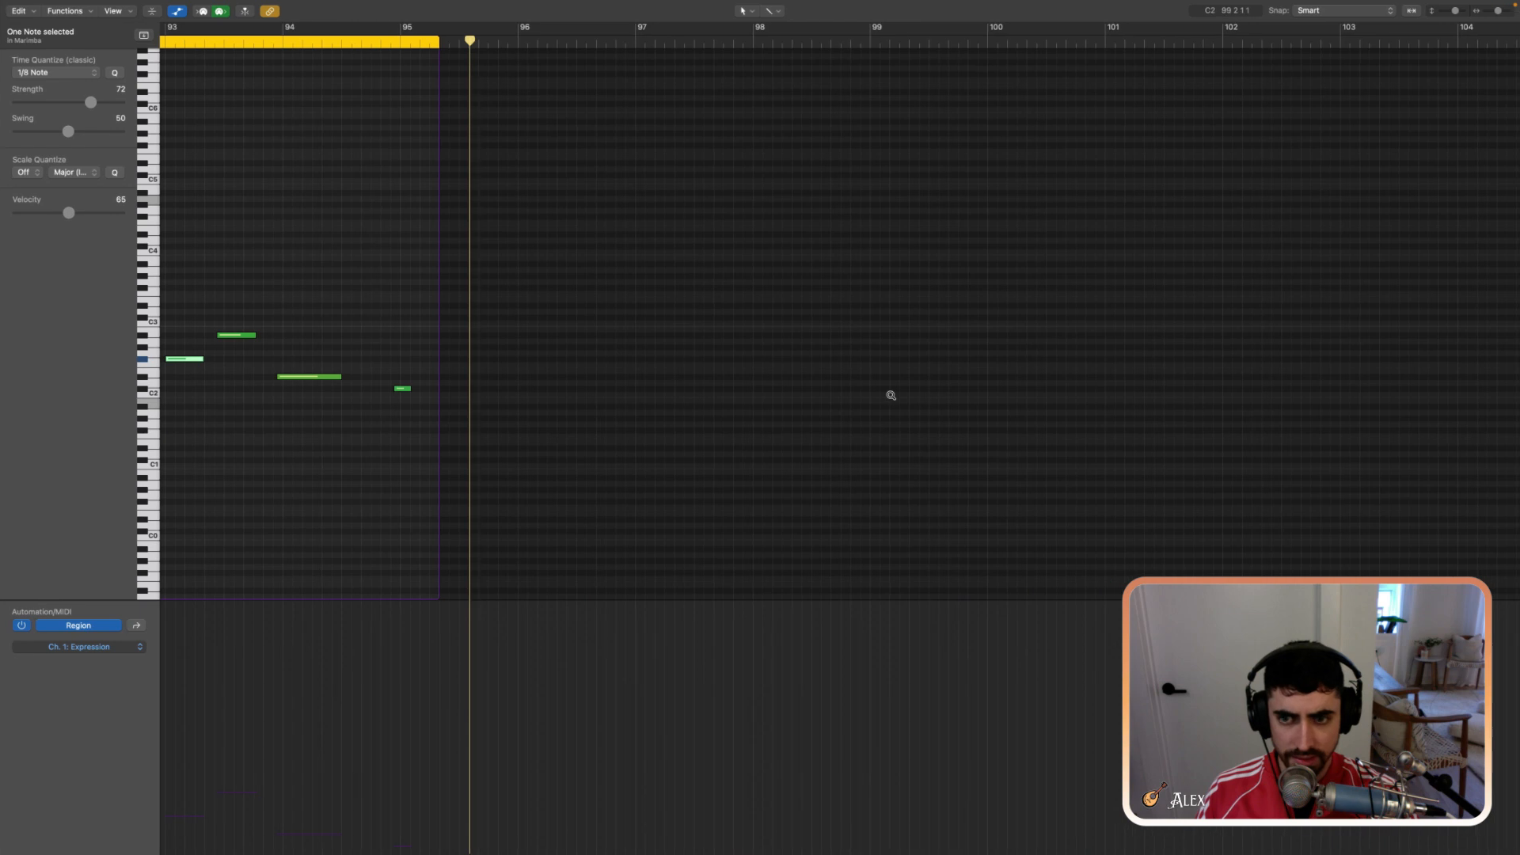
left_click_drag(930, 243, 645, 475)
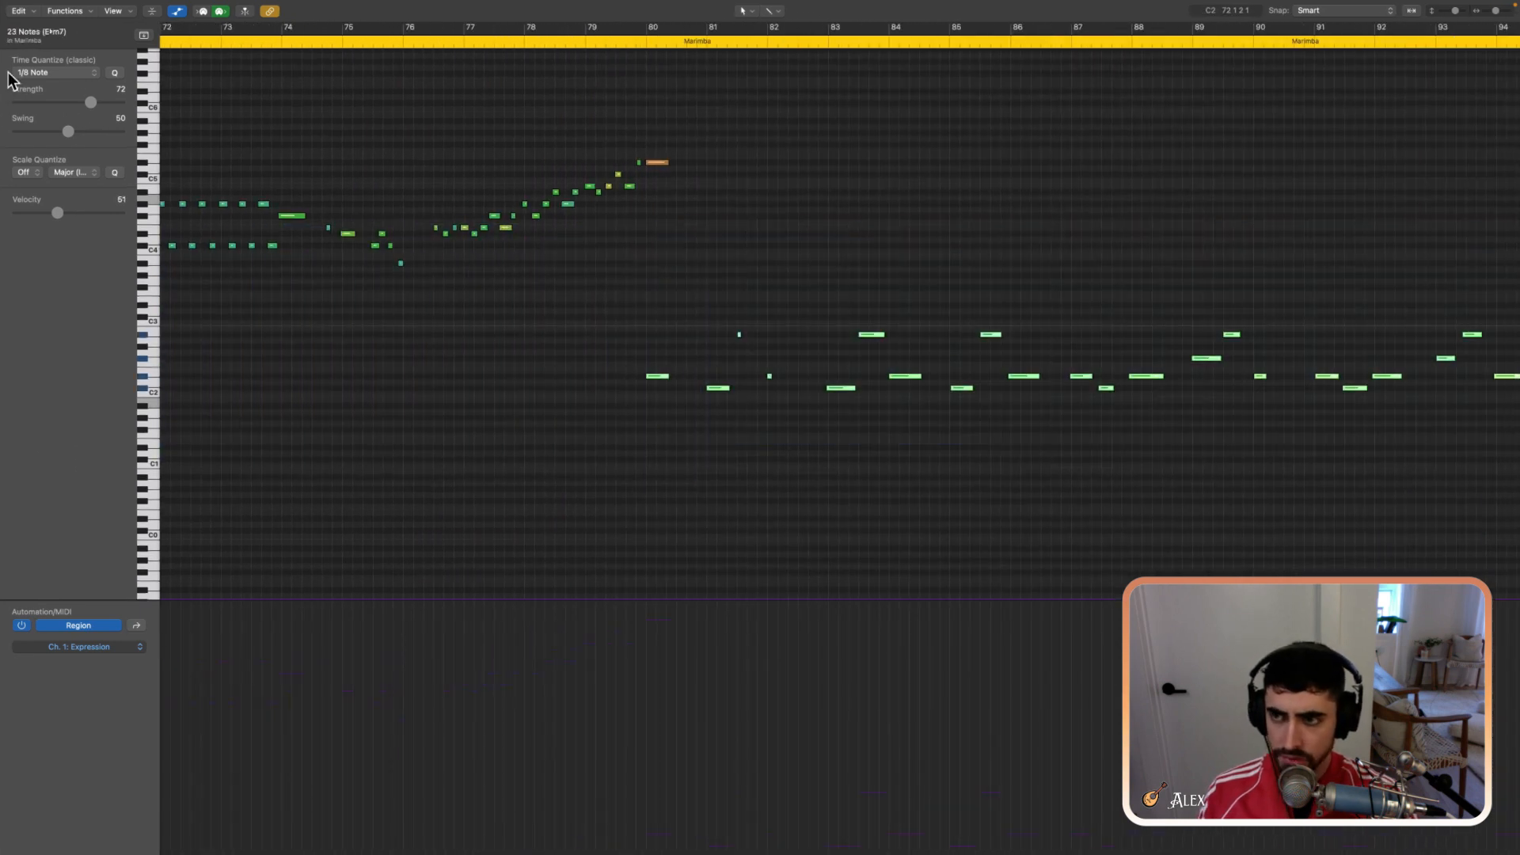
left_click_drag(80, 104, 78, 104)
scroll(600, 228, "right", 9)
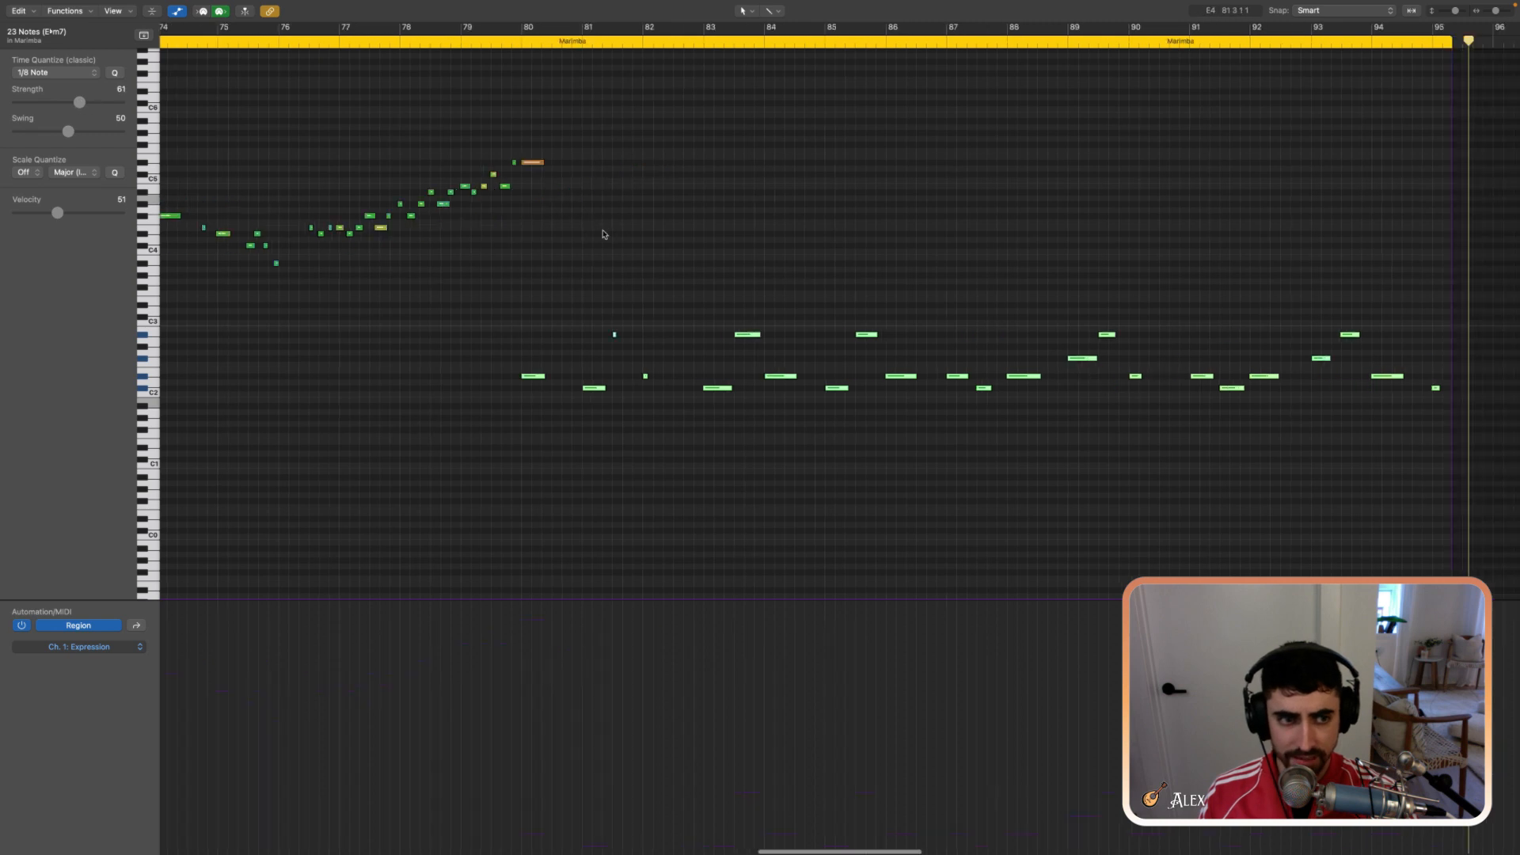
scroll(383, 224, "left", 6)
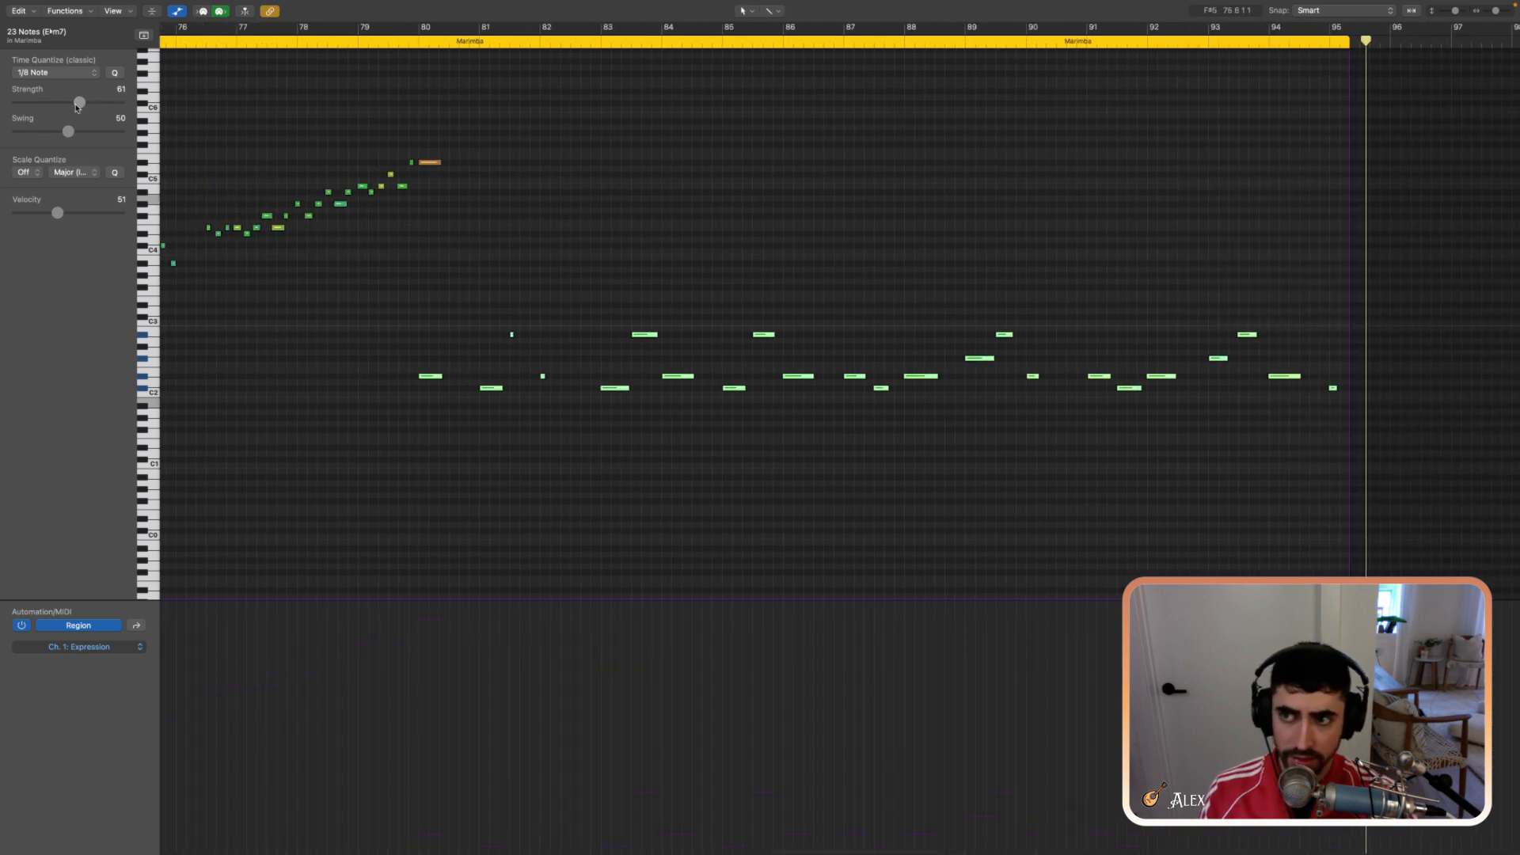
left_click(399, 32)
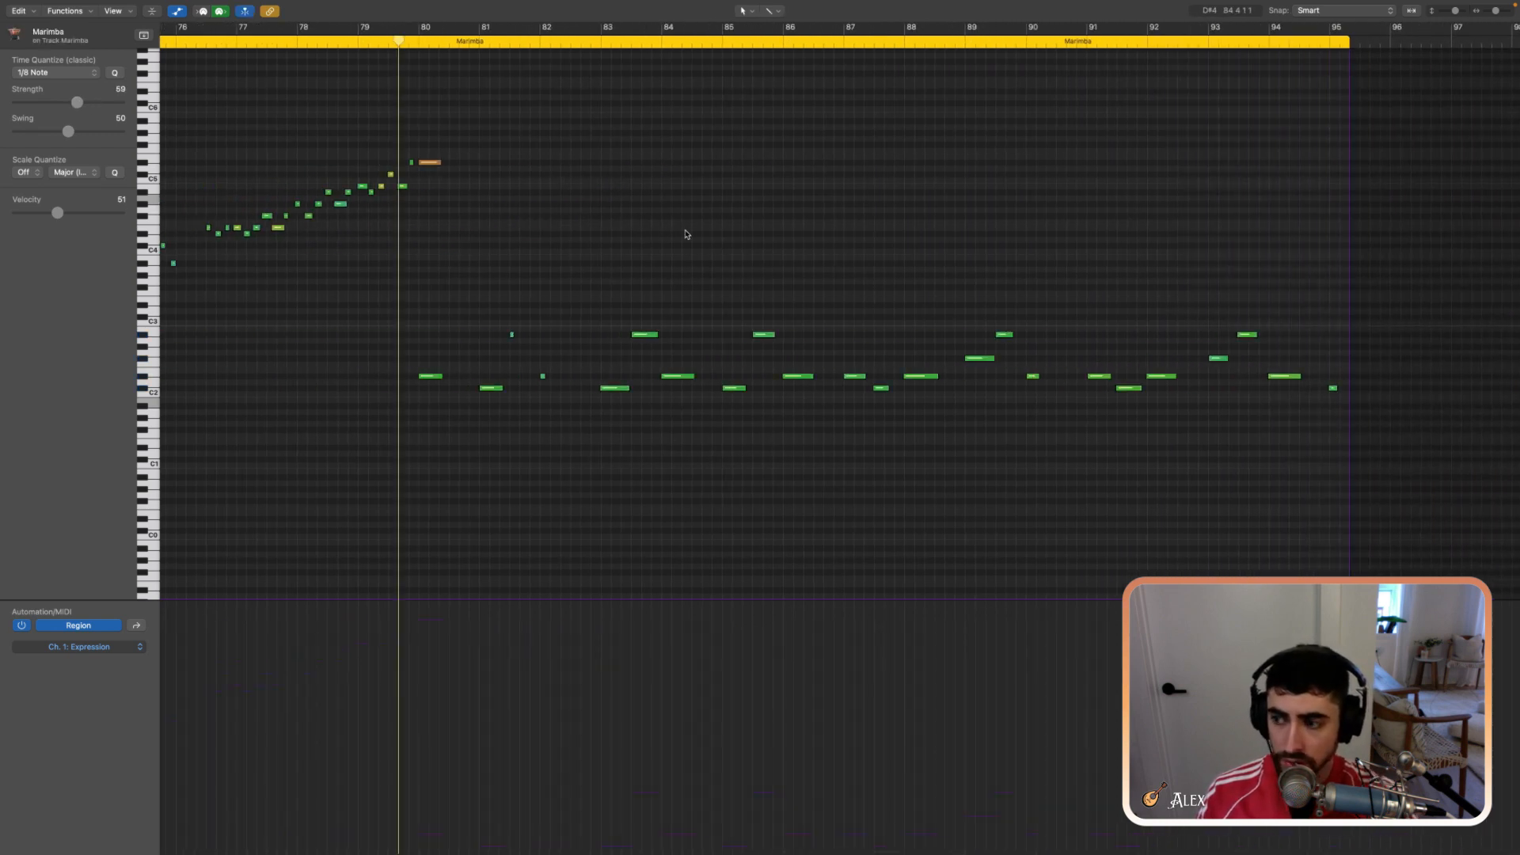
scroll(685, 234, "right", 1)
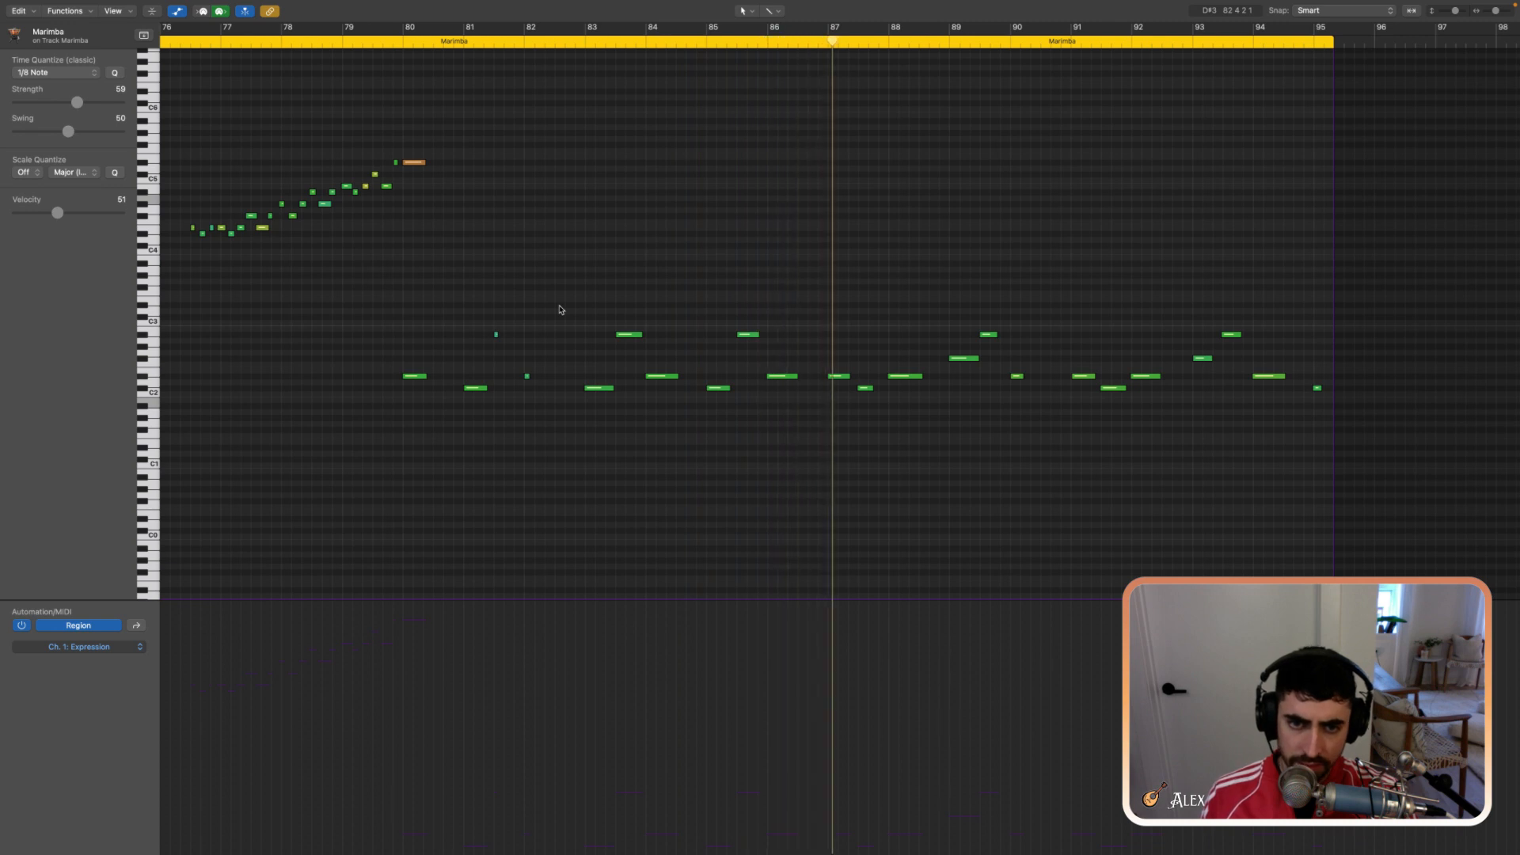
- Review the arrangement around the Full STR Pizz and Marimba tracks during playback
key("ctrl+Left")
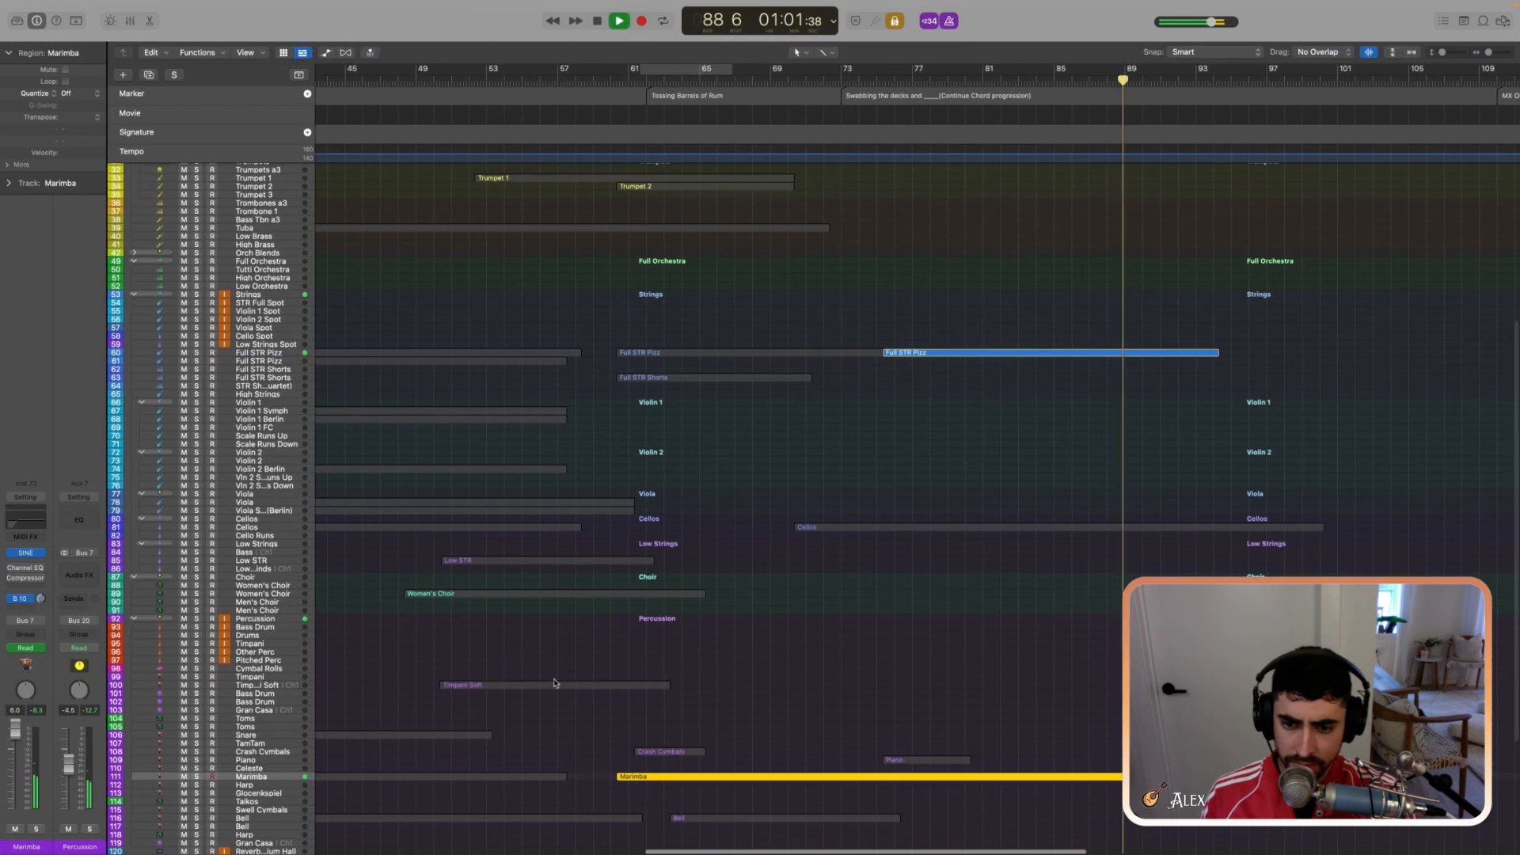
scroll(663, 619, "right", 5)
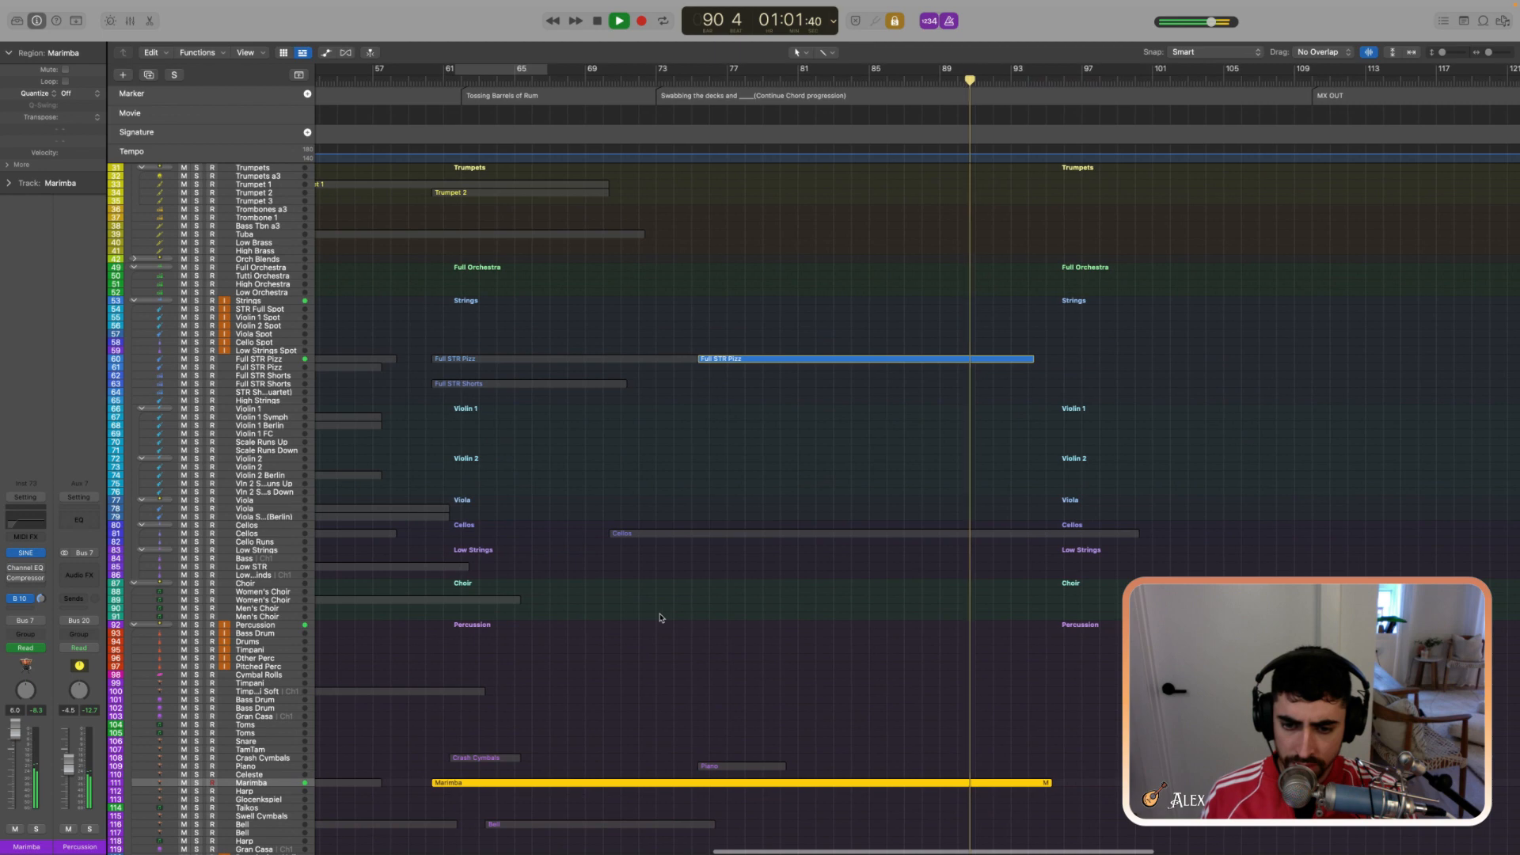
scroll(498, 702, "down", 1)
scroll(499, 702, "down", 3)
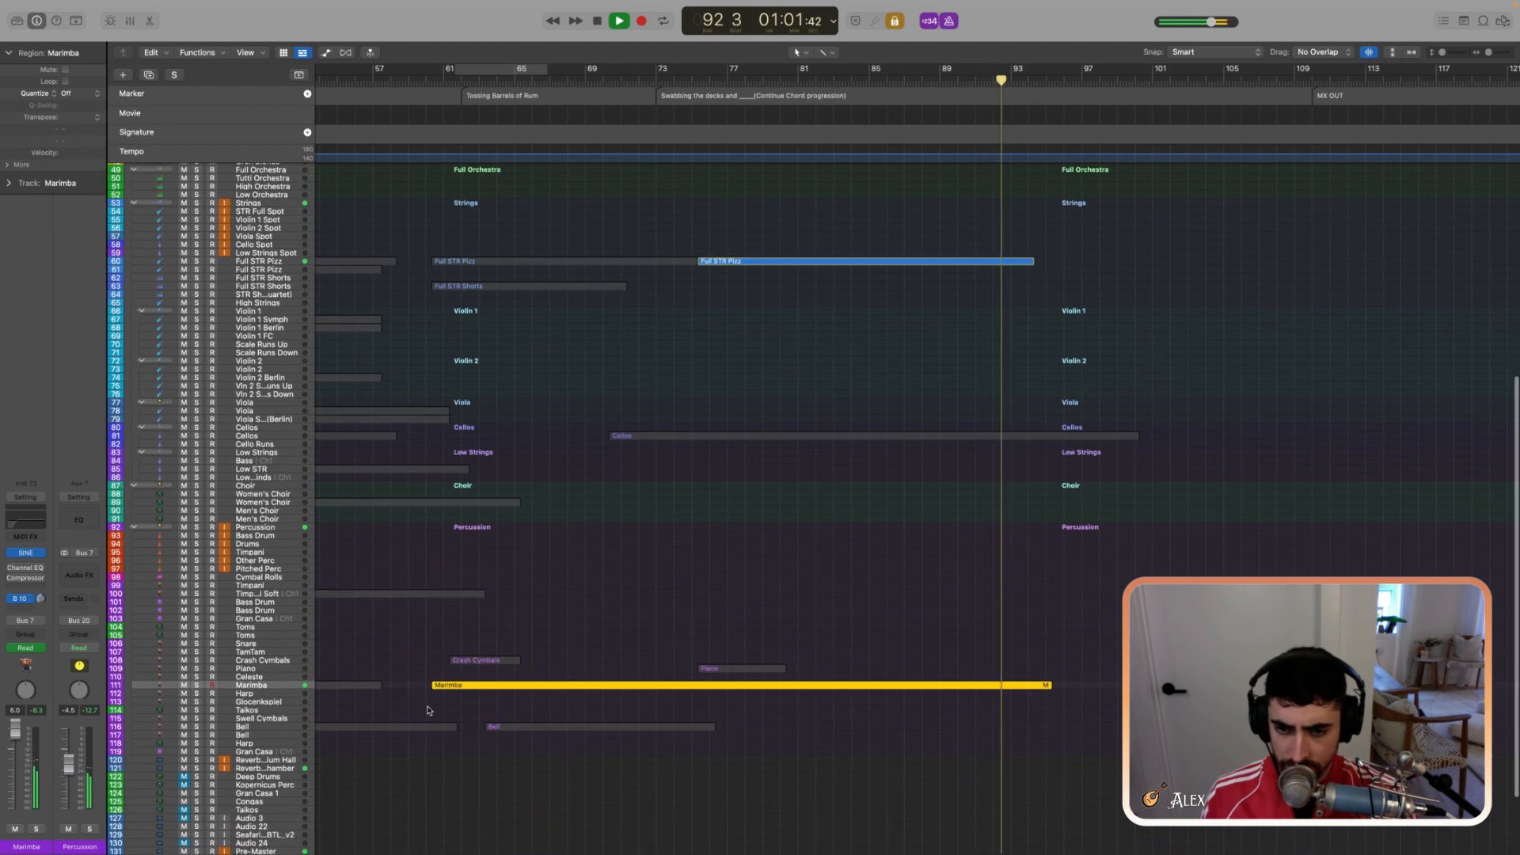
left_click(753, 575)
scroll(753, 575, "up", 3)
left_click(948, 779)
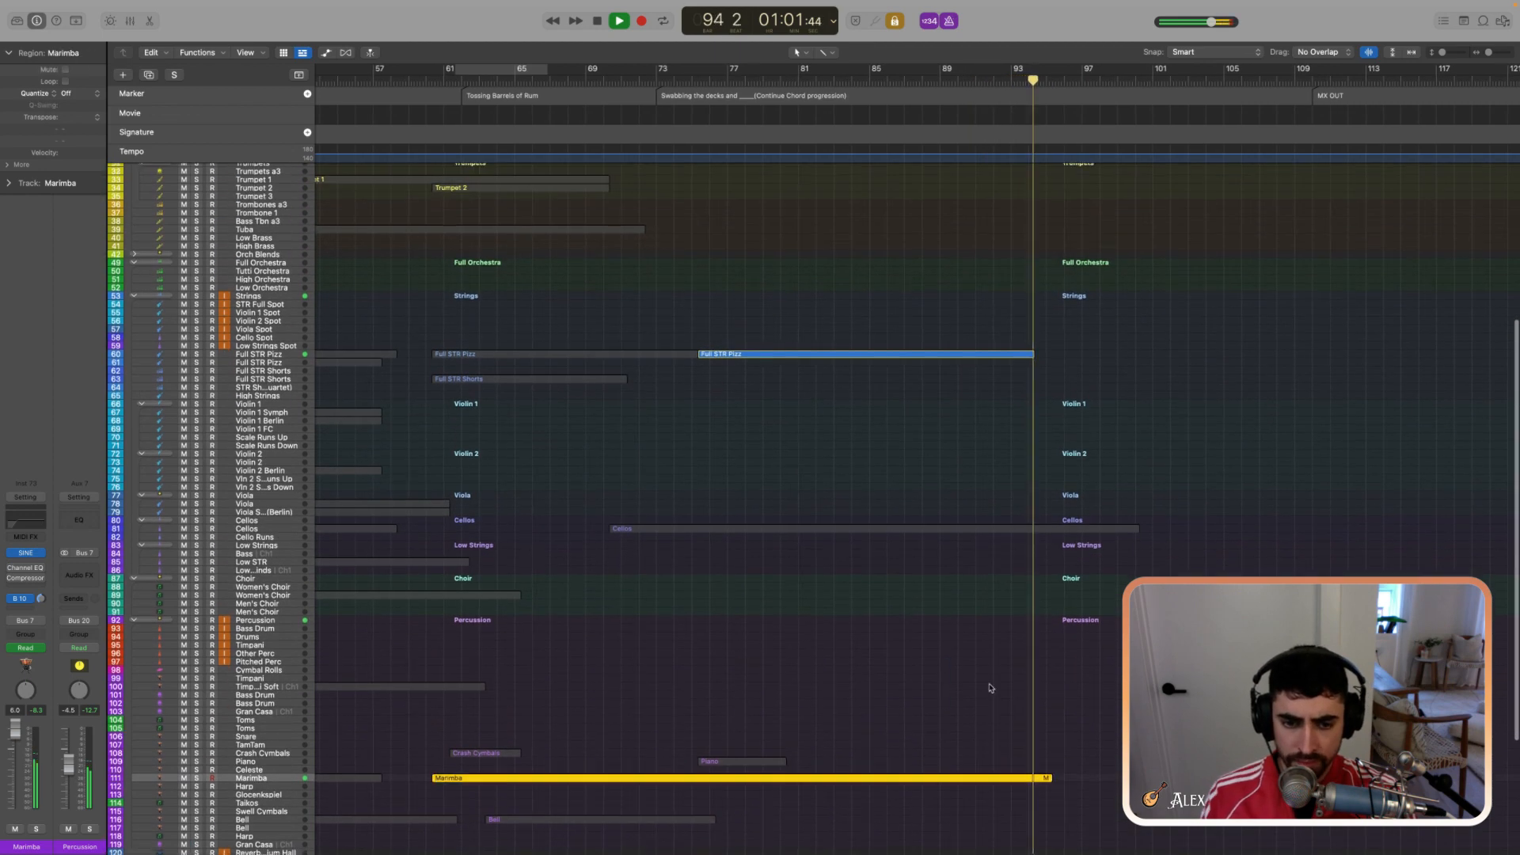
- Return to the marimba piano roll and select its final note near bar 95
key("ctrl+Right")
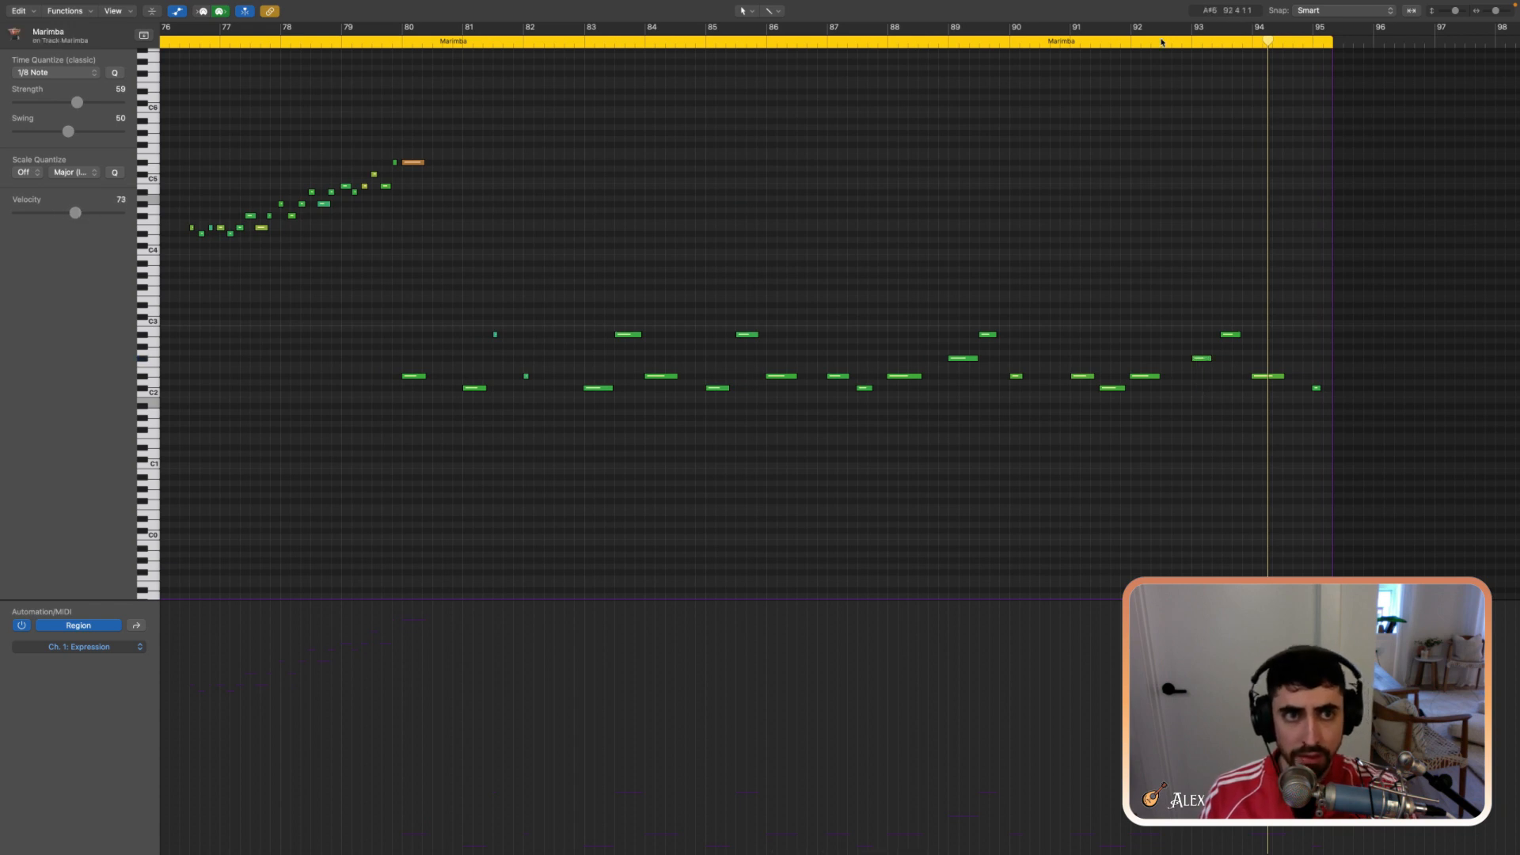
scroll(1207, 200, "left", 2)
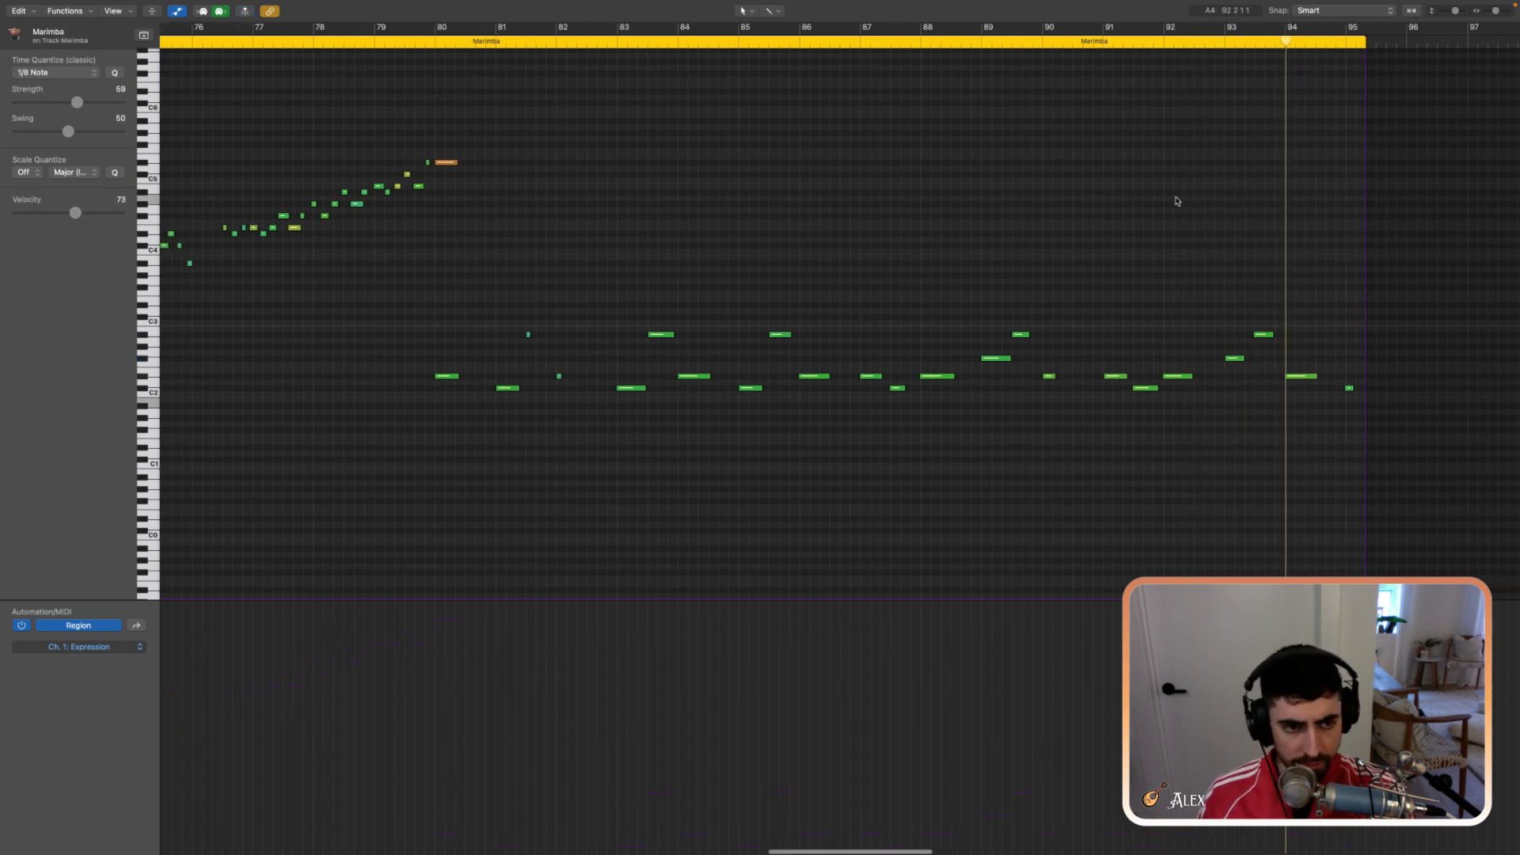
left_click(1349, 387)
scroll(1370, 416, "right", 1)
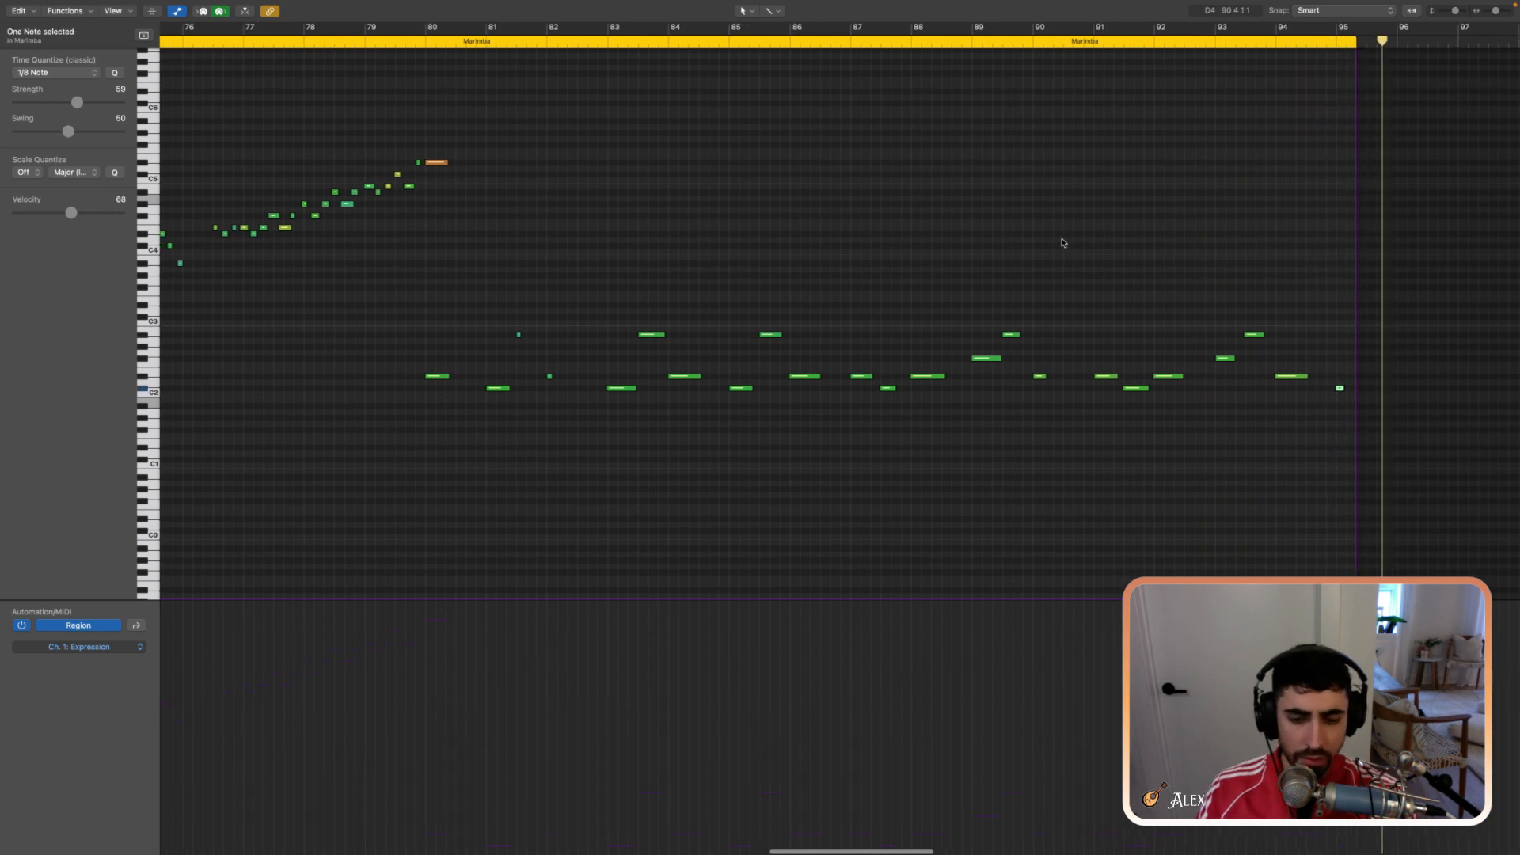
- Play from bar 73, then select the four horn regions and open them together in the piano roll
key("ctrl+Left")
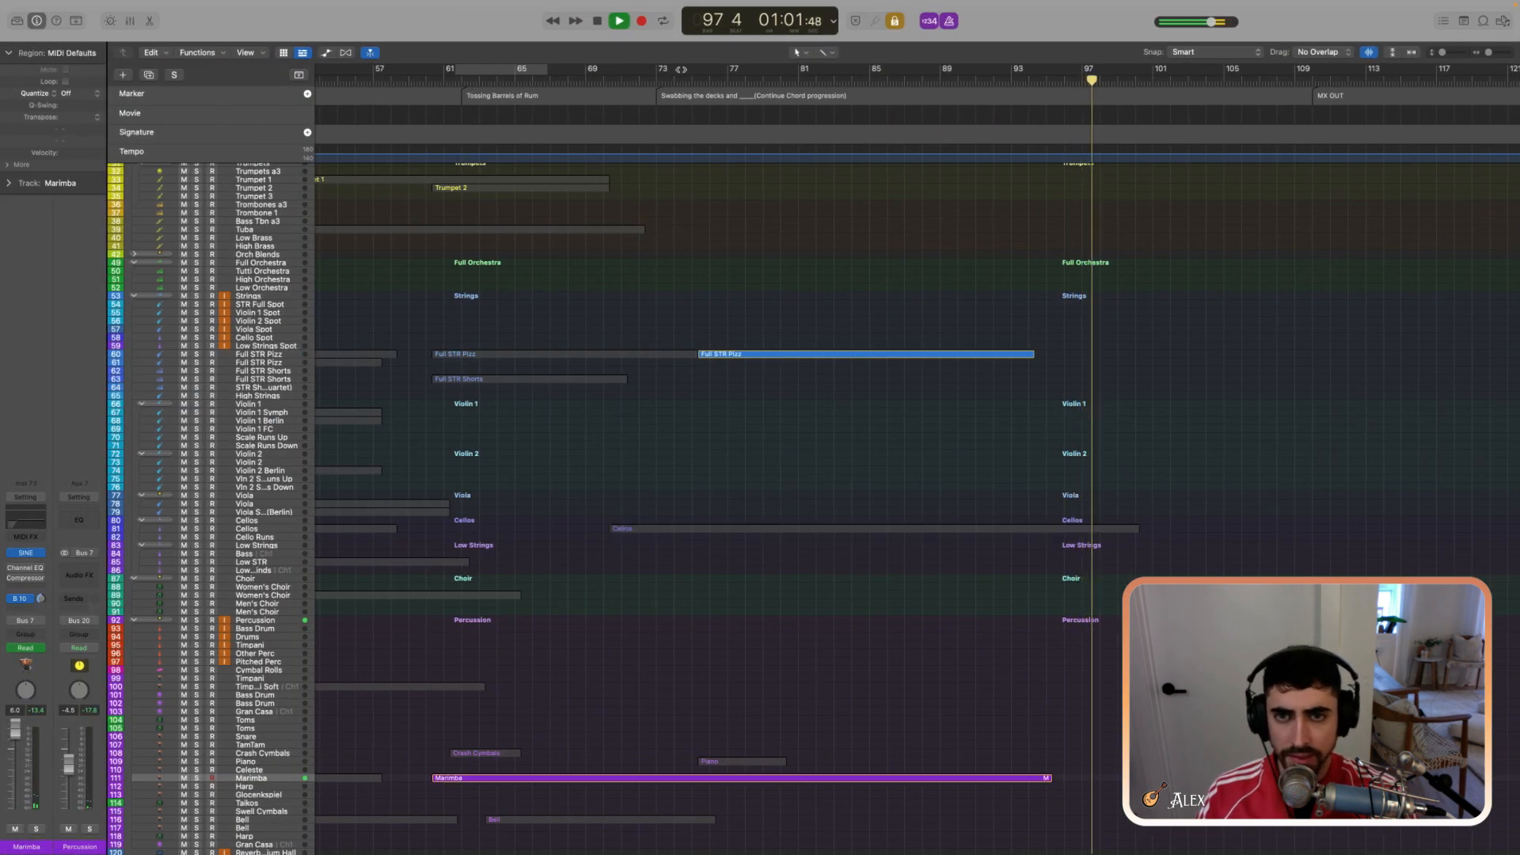
left_click(643, 79)
scroll(835, 383, "up", 5)
left_click(816, 507)
key("space")
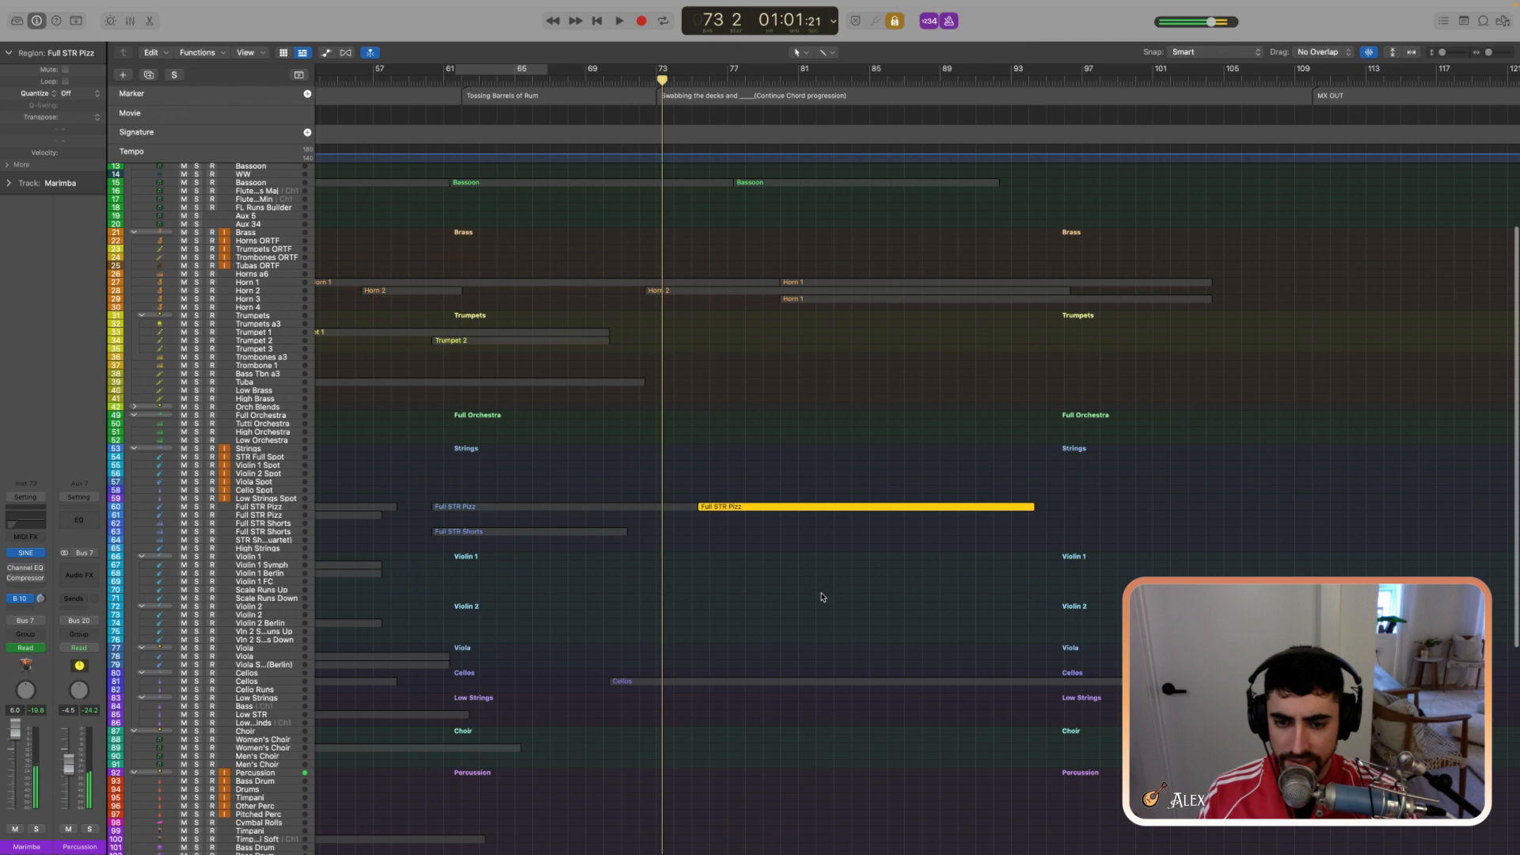
scroll(821, 586, "down", 3)
scroll(804, 639, "up", 5)
left_click(865, 464)
left_click_drag(874, 344, 696, 445)
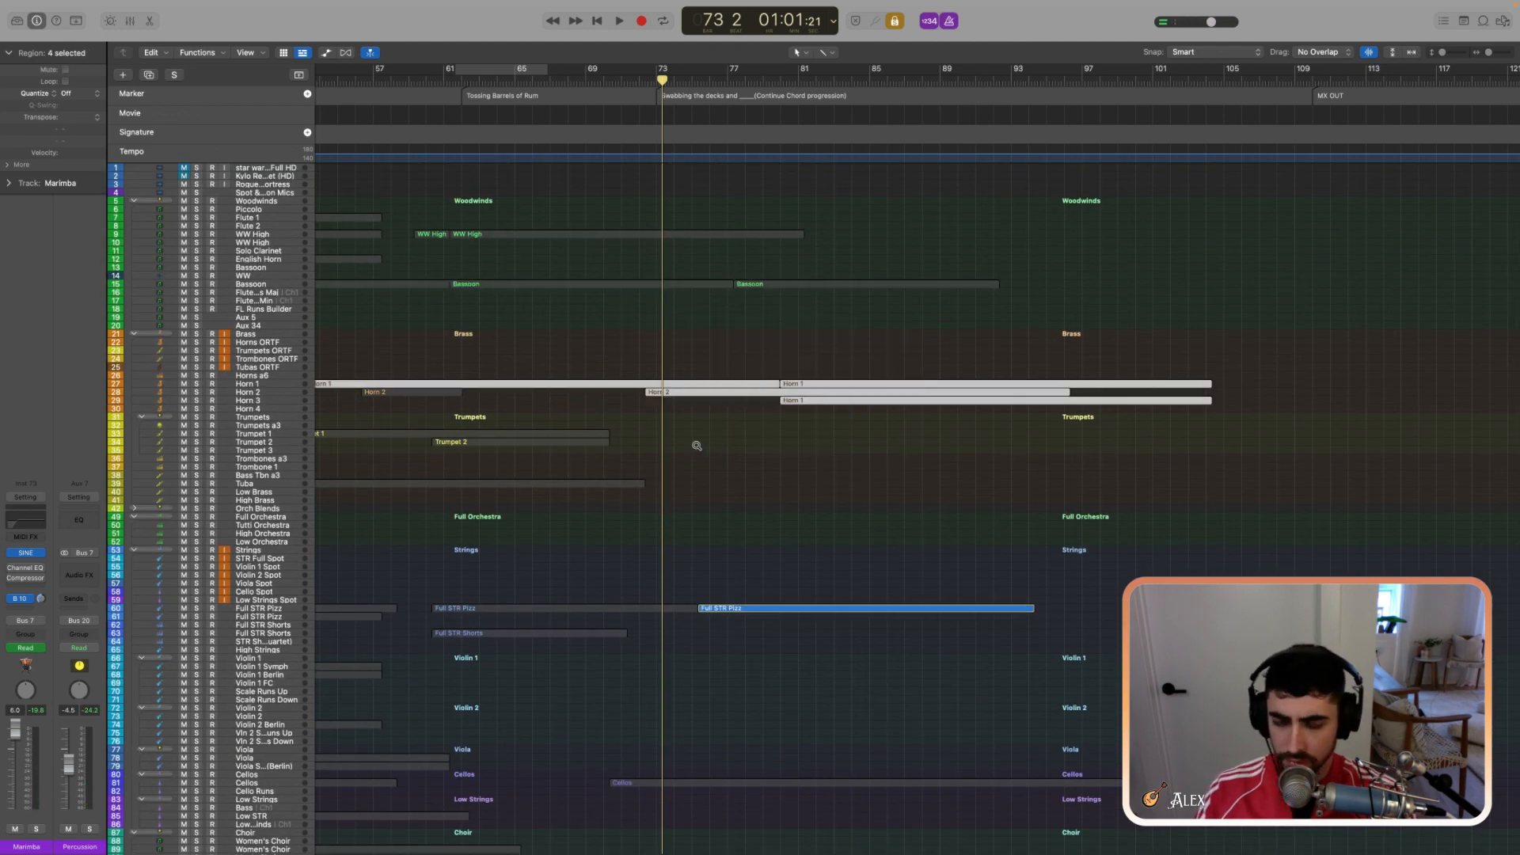
key("space")
key("ctrl+Right")
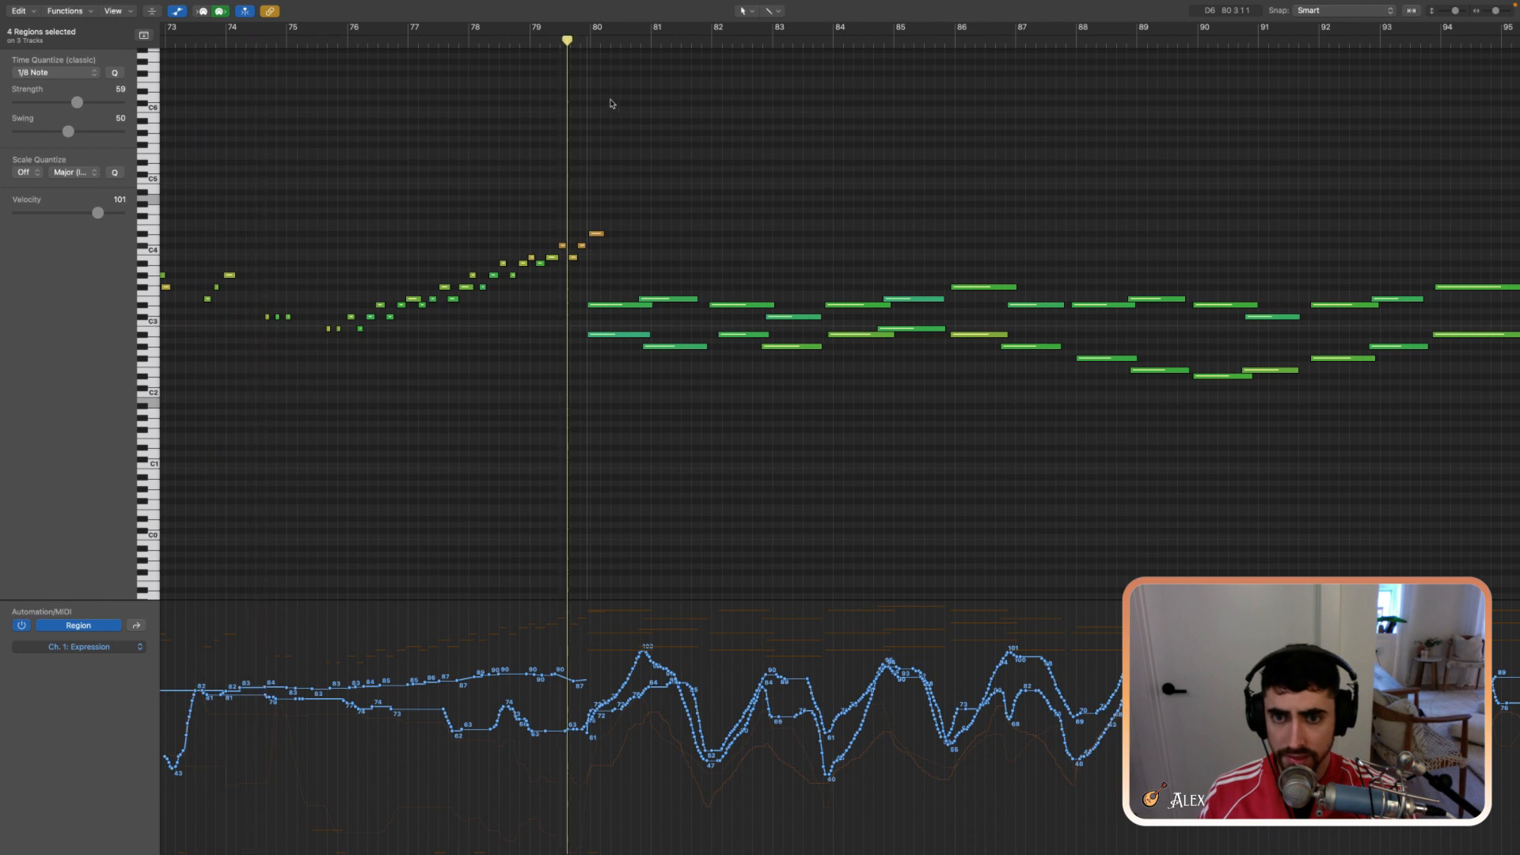
- Review and play back the horn notes between bars 80 and 97
scroll(685, 120, "right", 1)
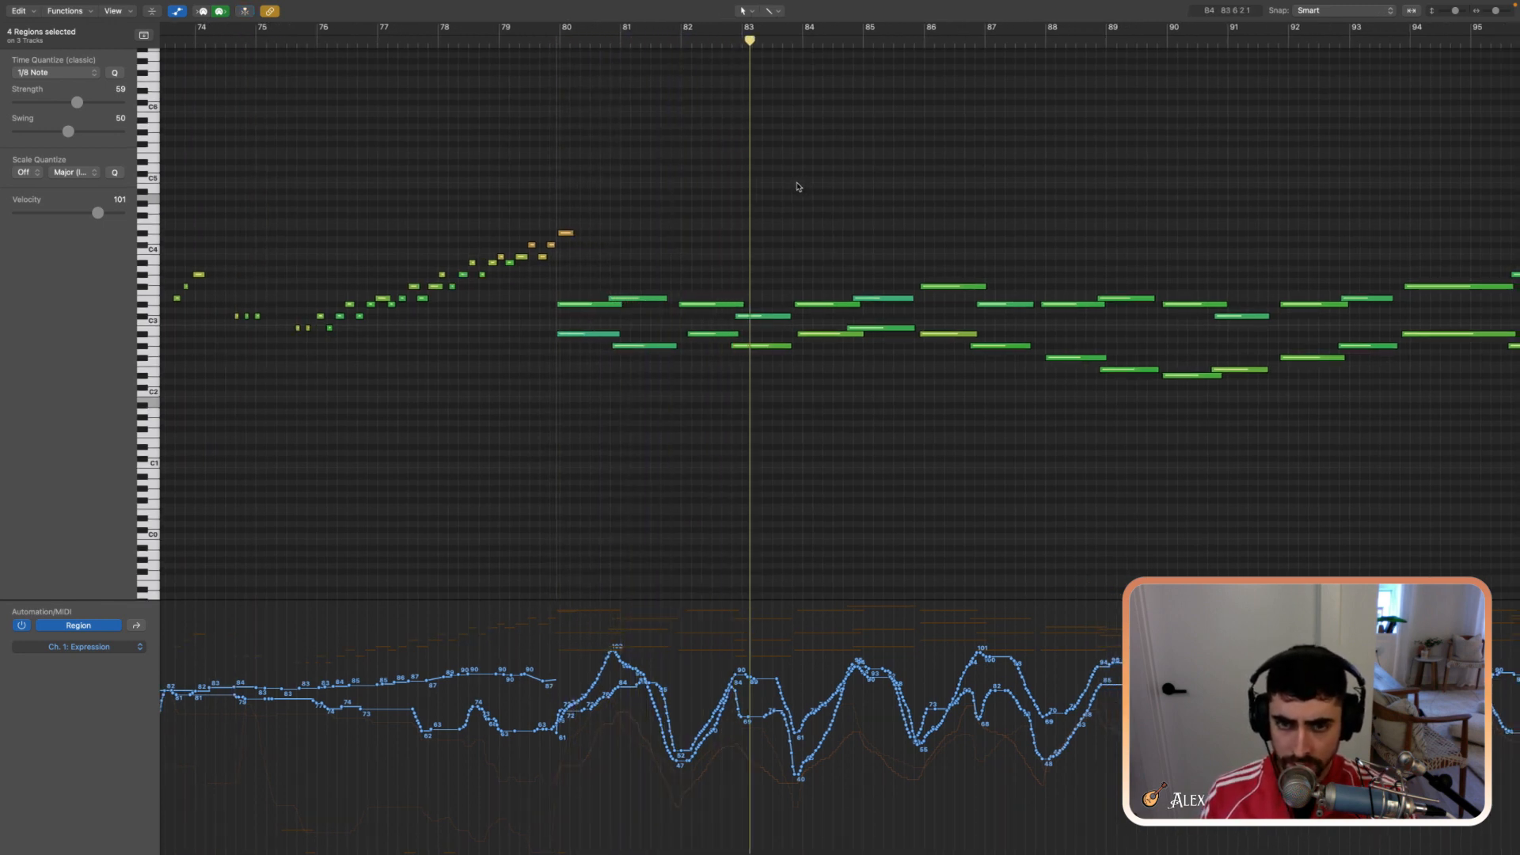
left_click(690, 331)
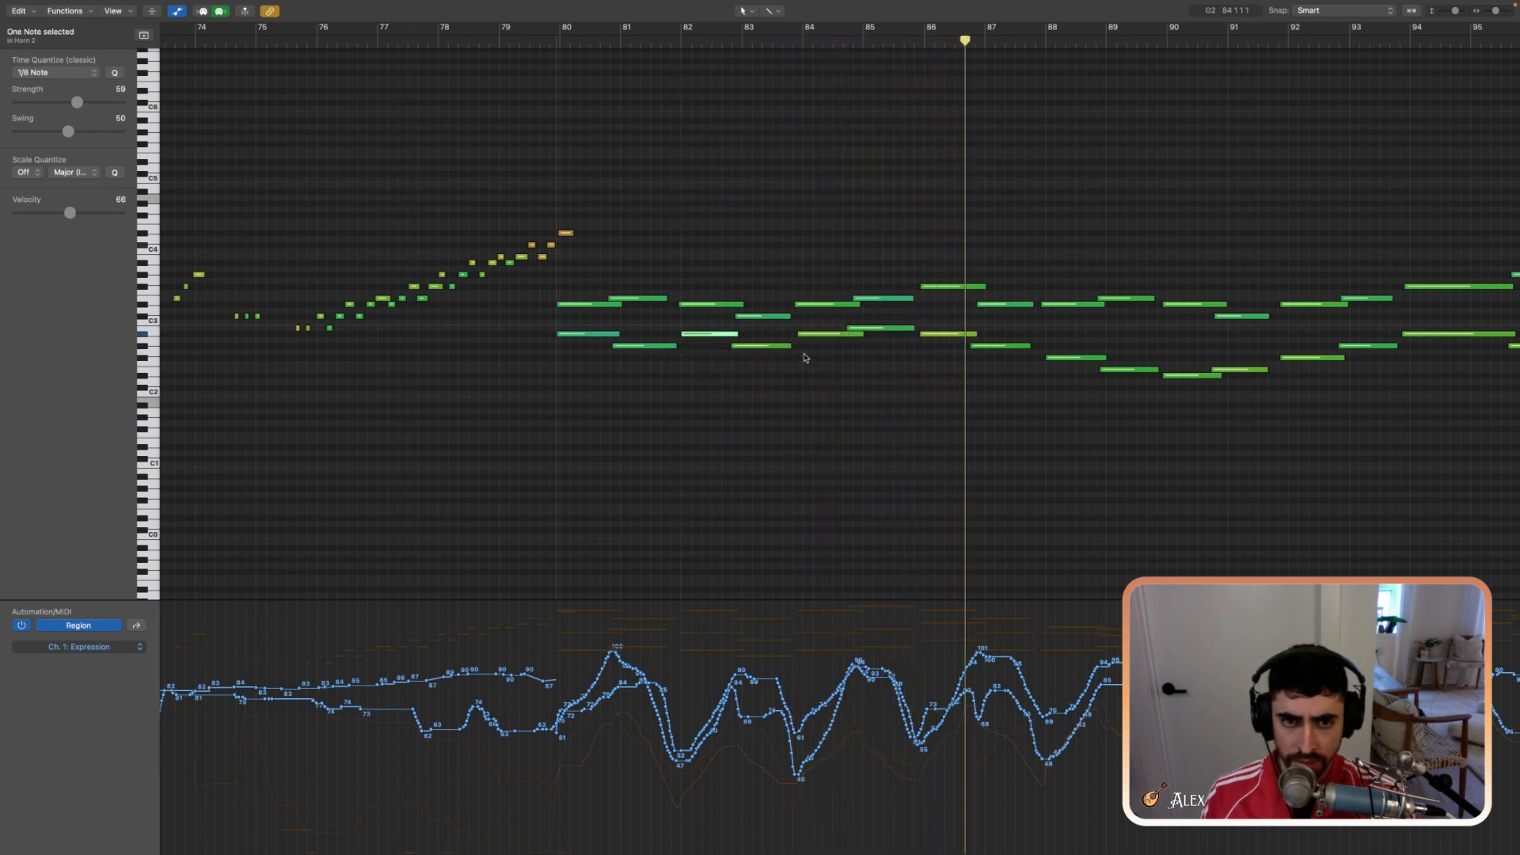
scroll(813, 333, "right", 5)
scroll(815, 342, "right", 1)
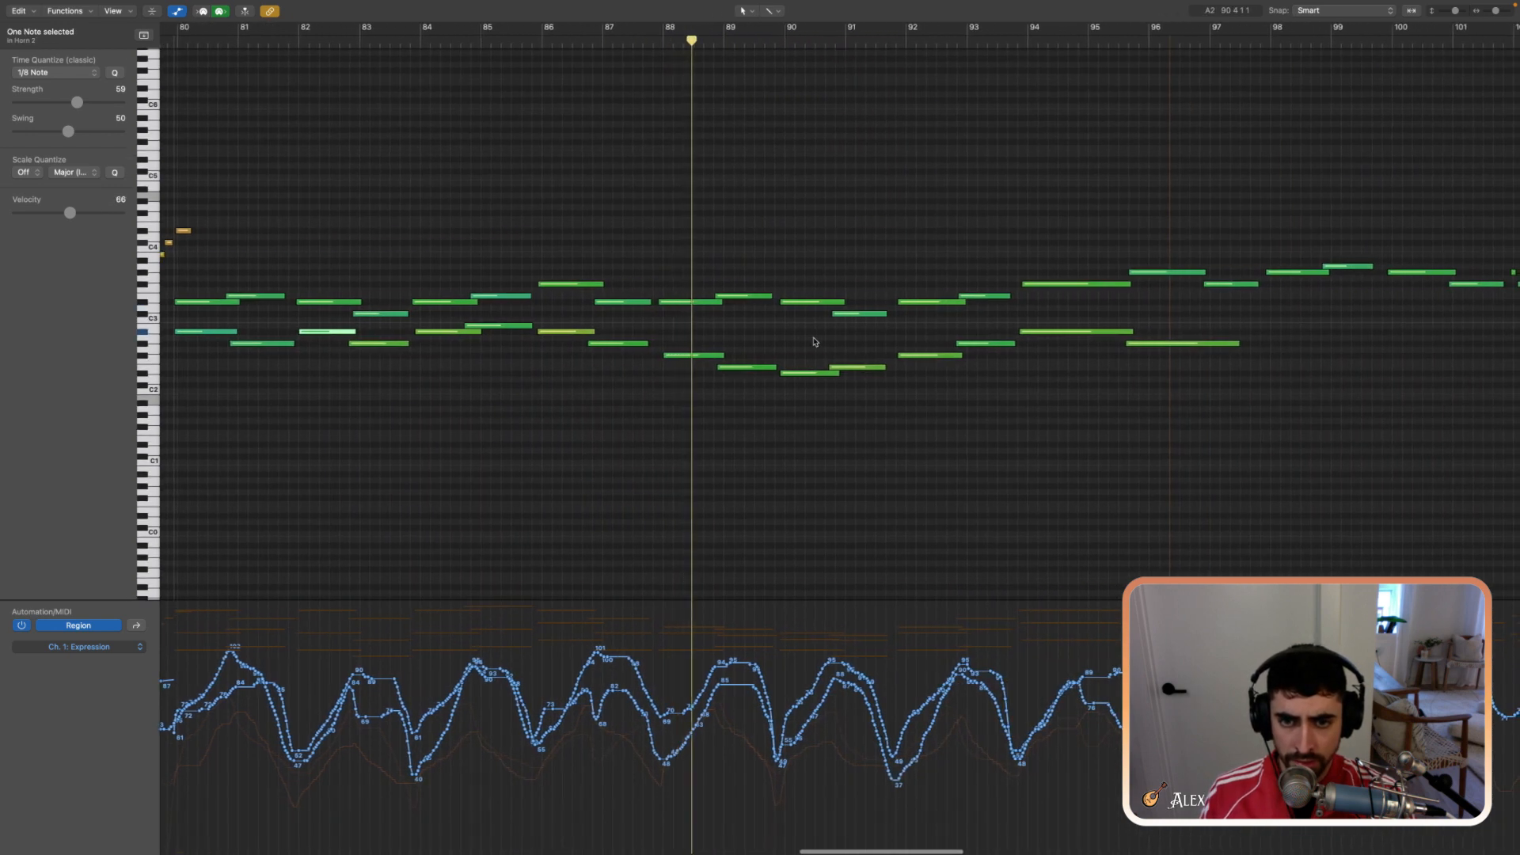
scroll(728, 285, "down", 1)
left_click_drag(684, 252, 686, 407)
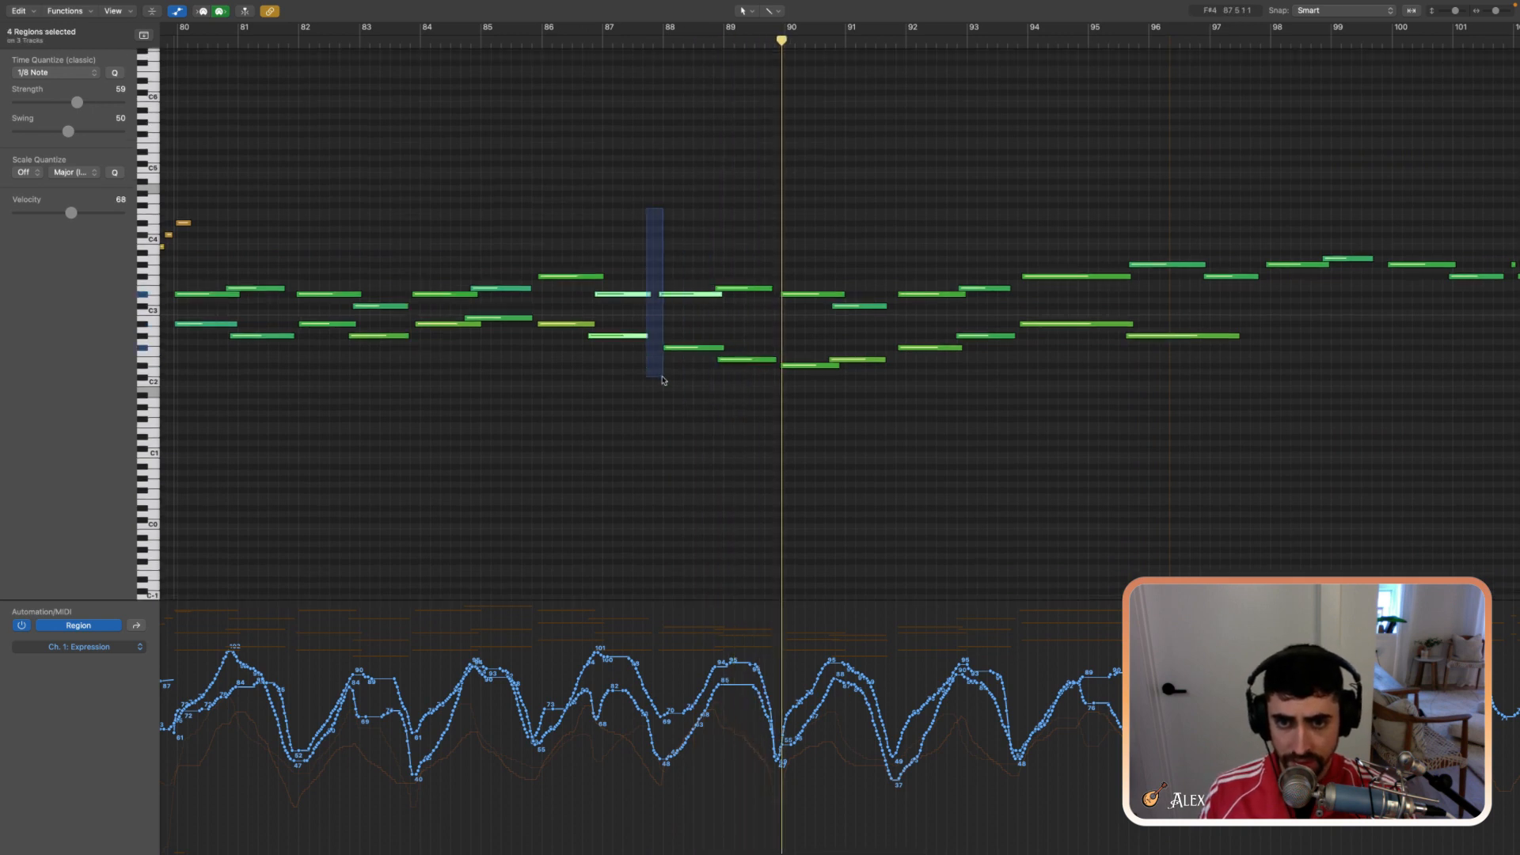
left_click(652, 38)
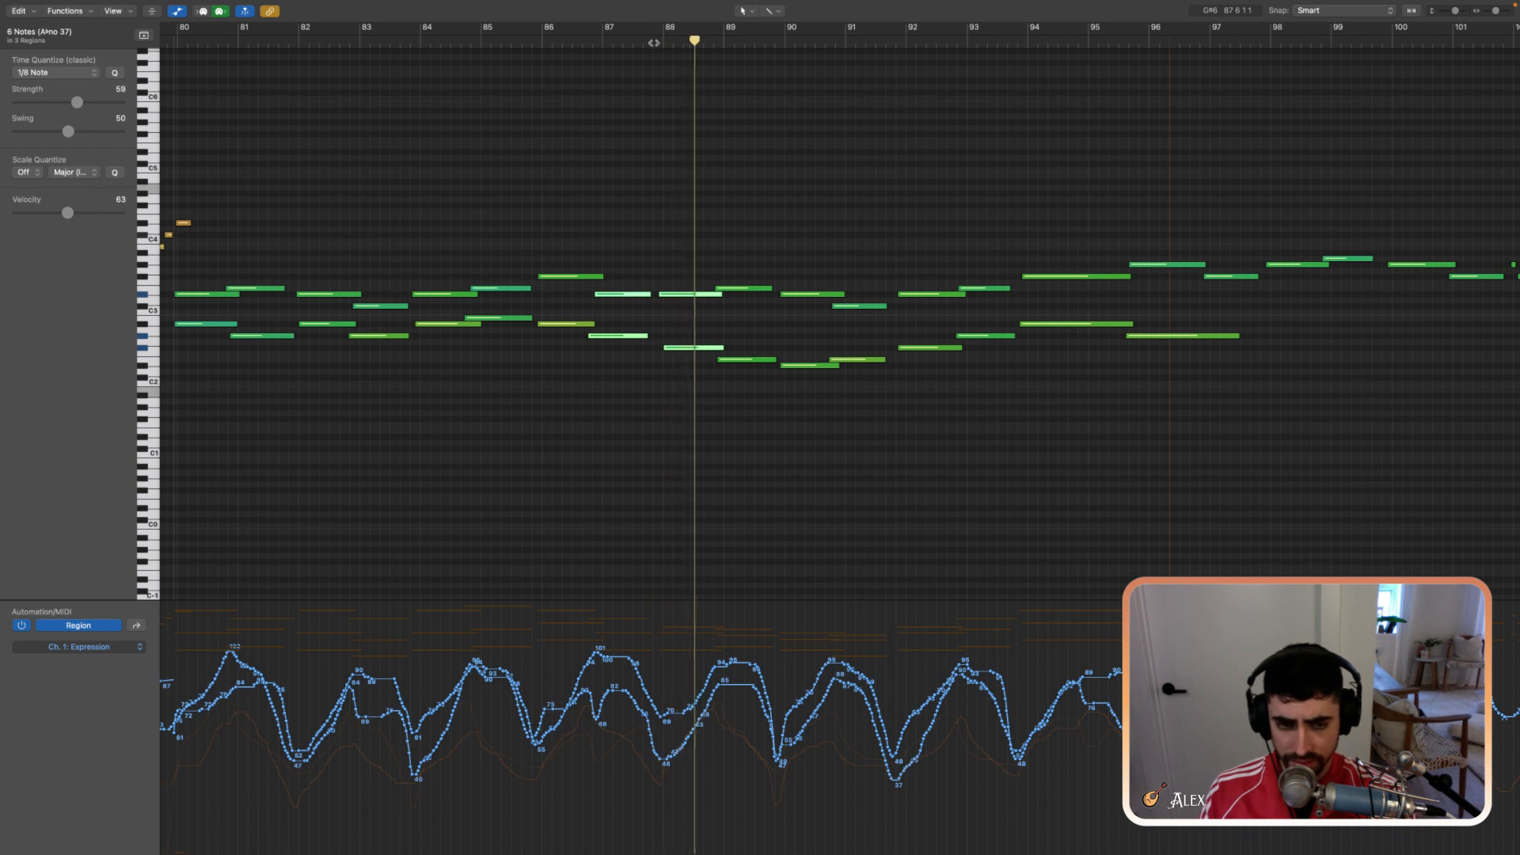
left_click(716, 308)
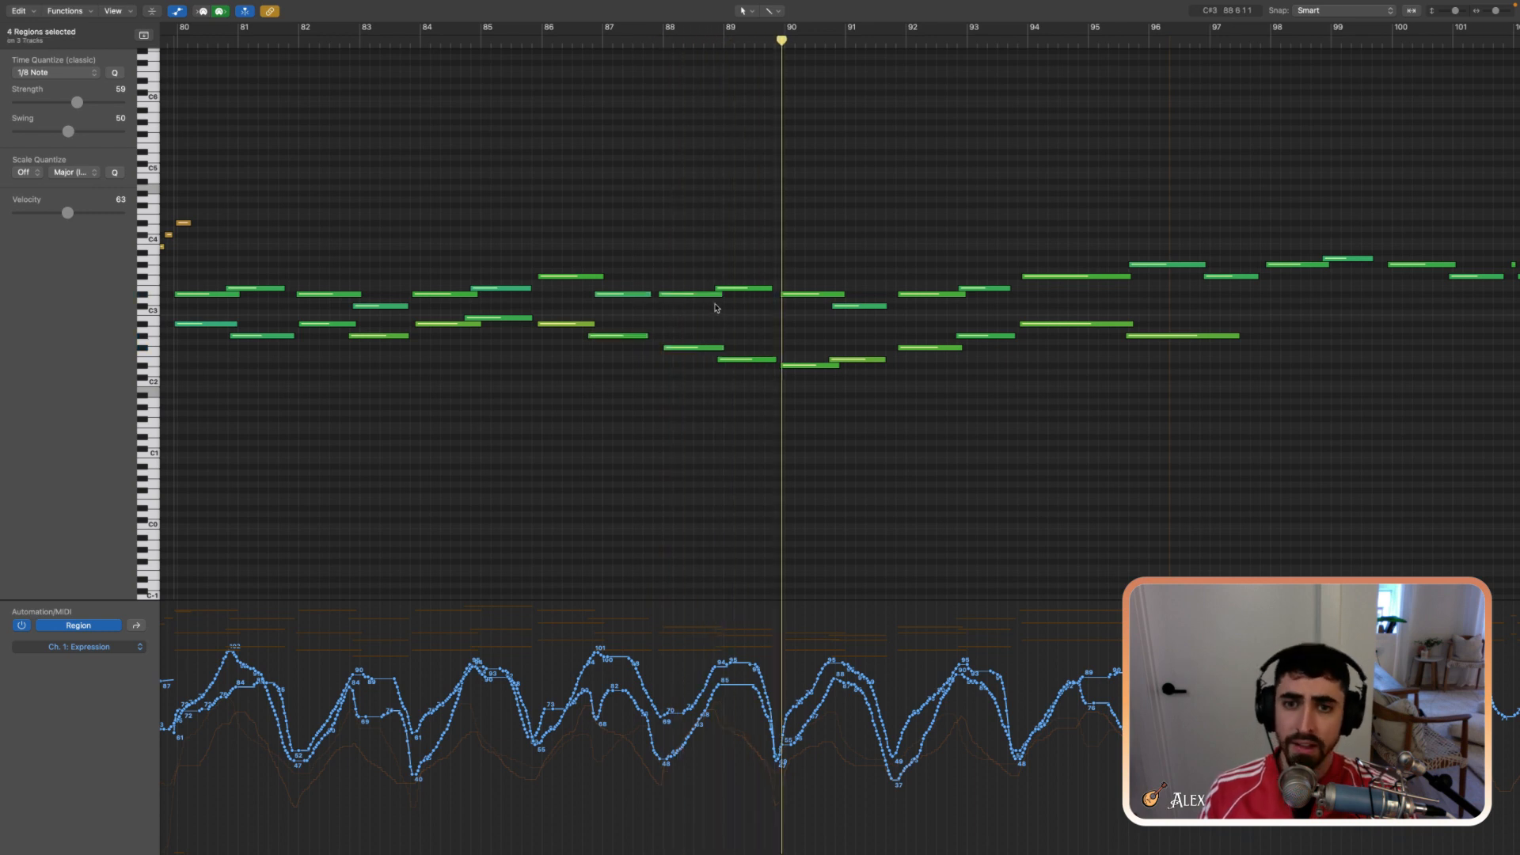
scroll(696, 273, "right", 1)
scroll(692, 271, "down", 5)
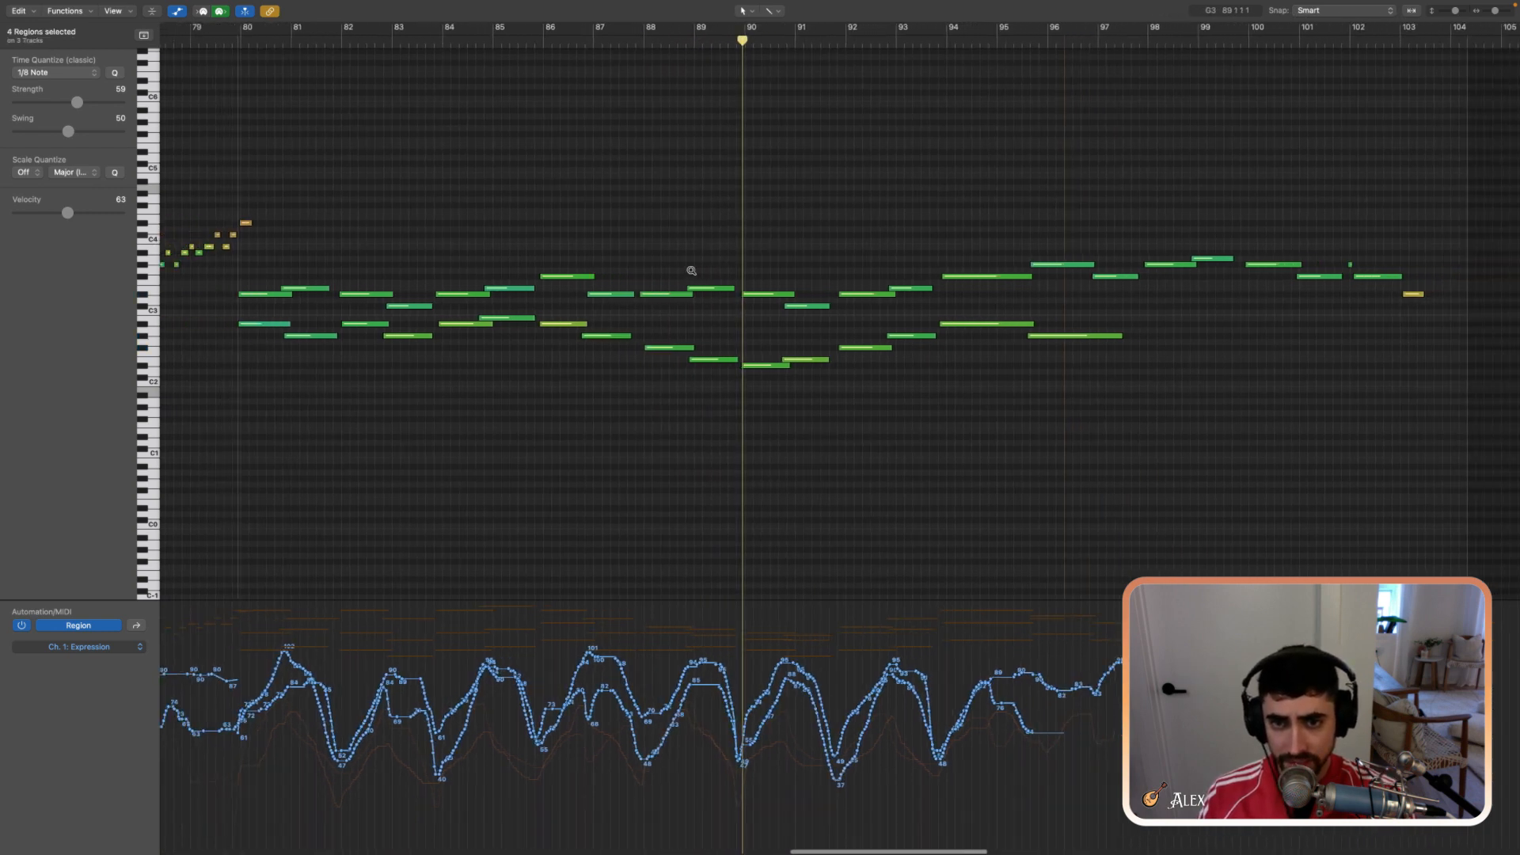
scroll(692, 272, "up", 4)
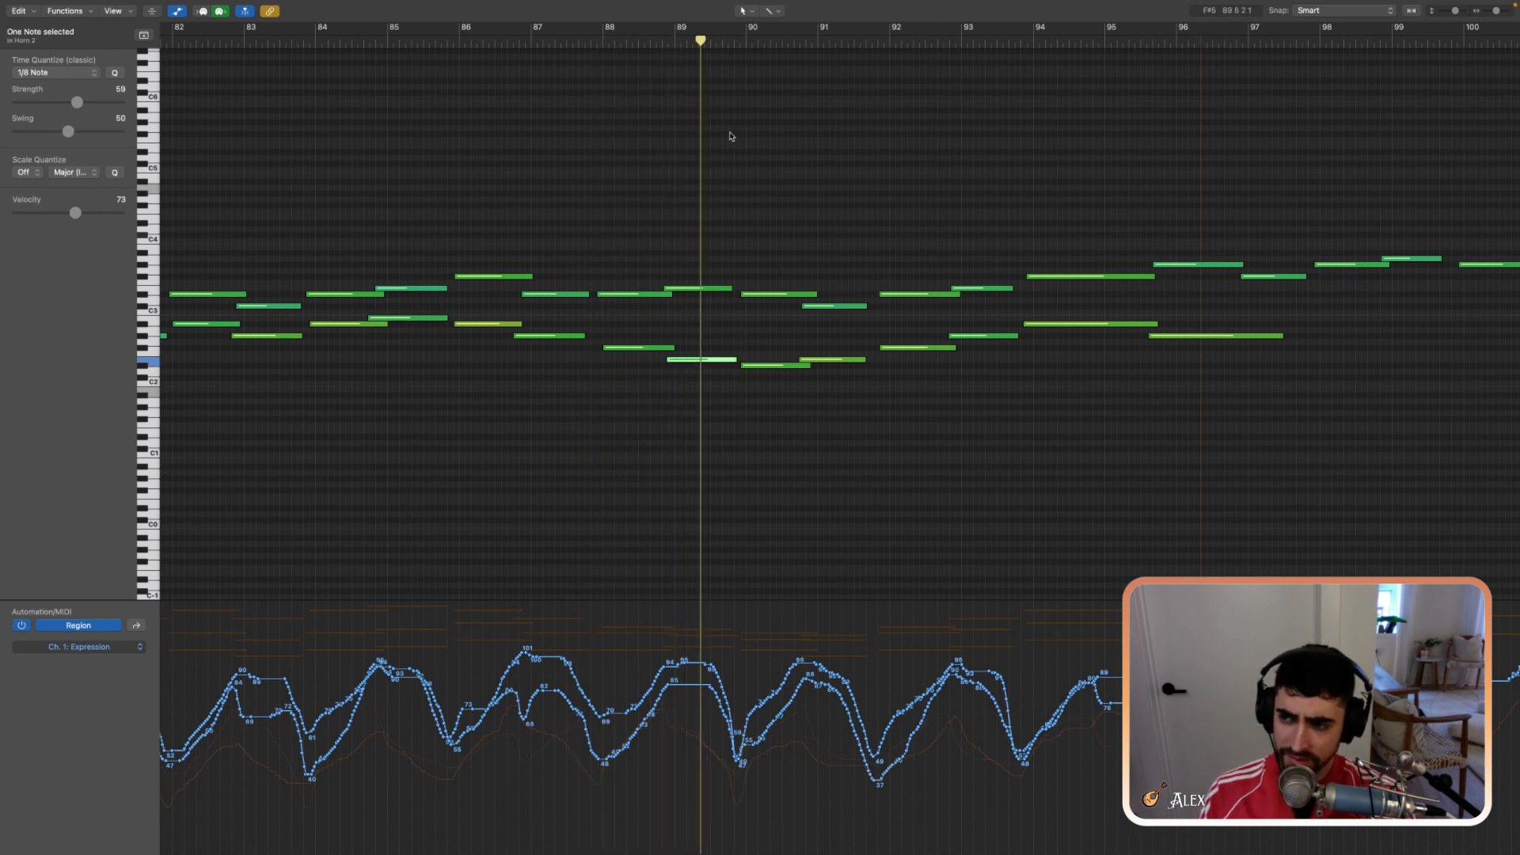
left_click_drag(666, 244, 649, 204)
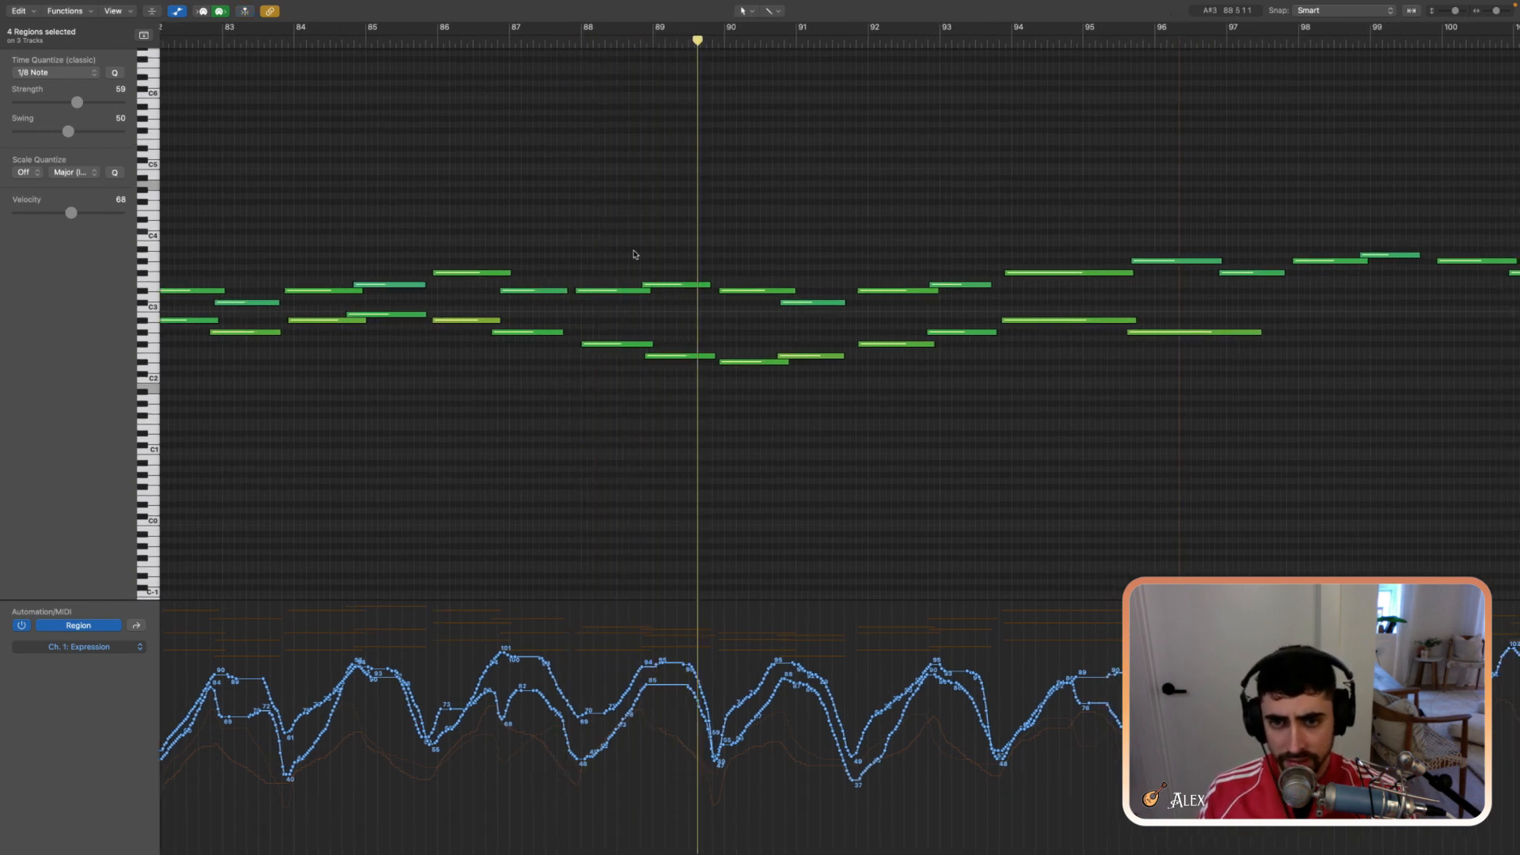
scroll(544, 170, "left", 3)
left_click(615, 43)
key("space")
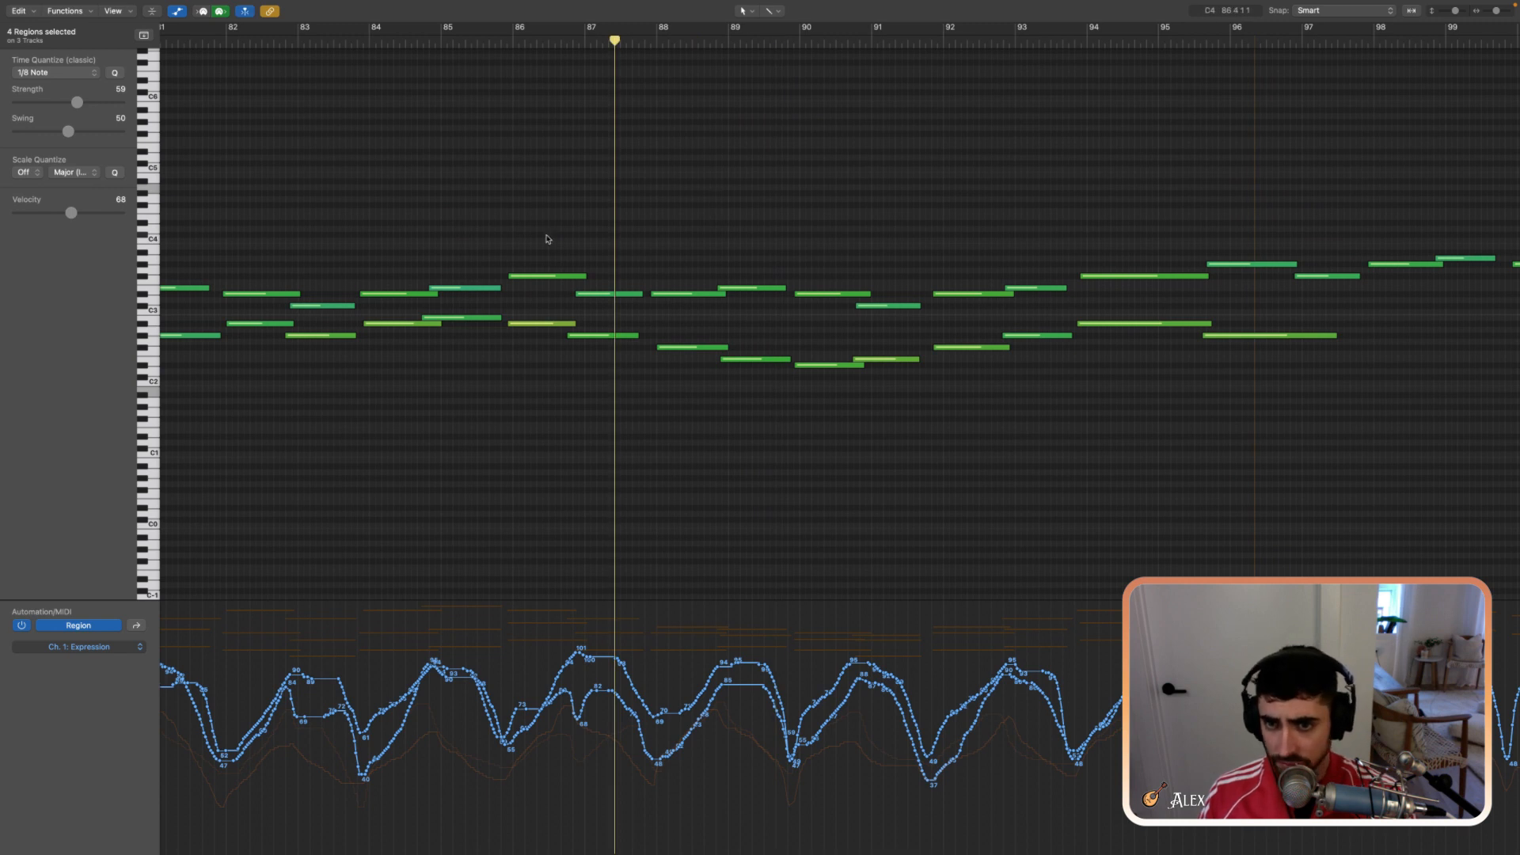
scroll(536, 225, "left", 1)
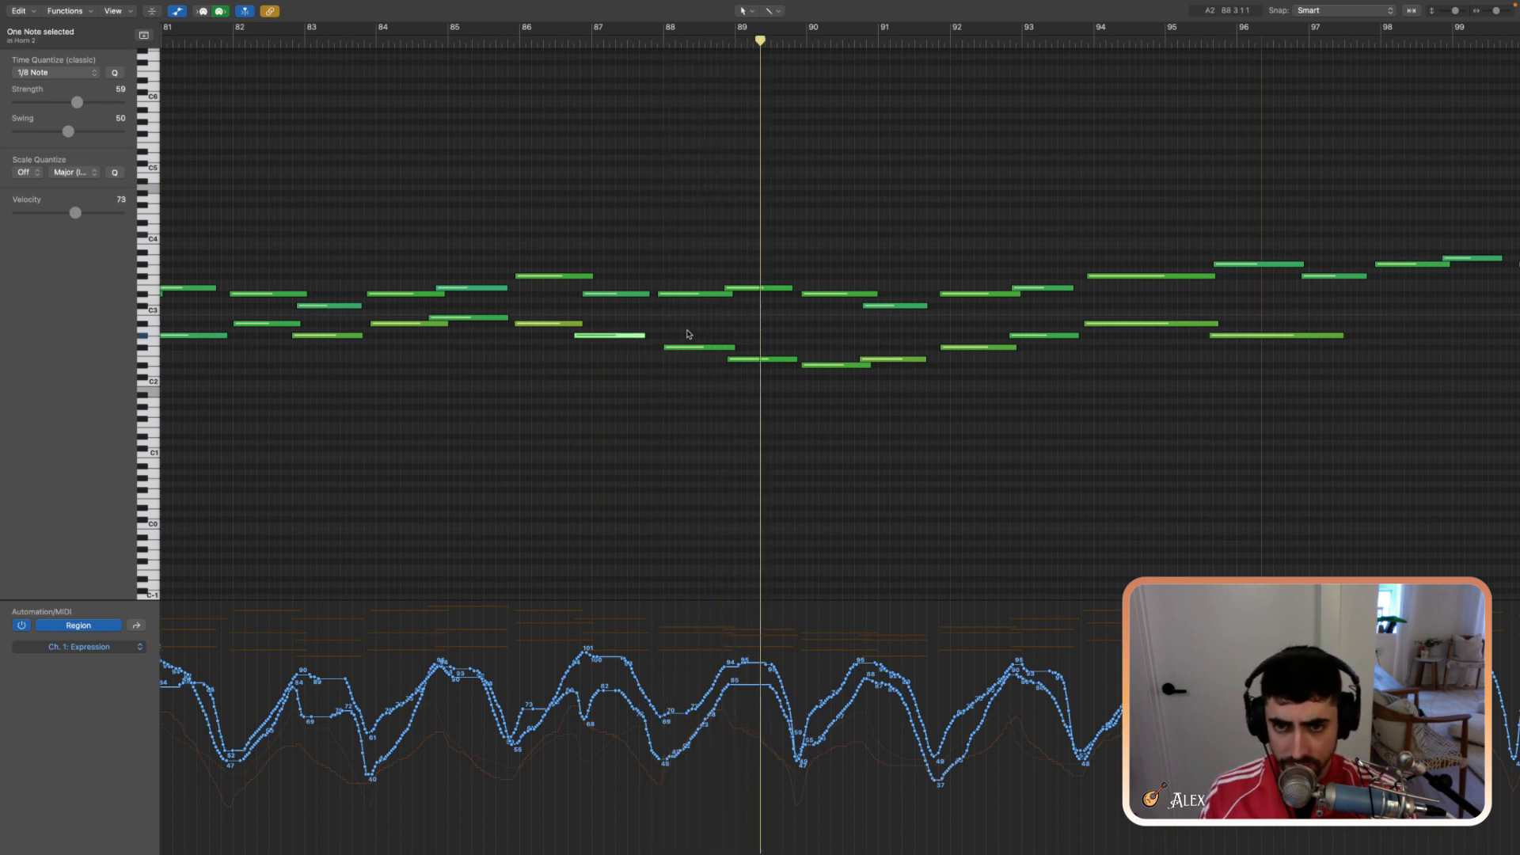
- Move the two low horn notes around bar 88 to 89 up in pitch
left_click_drag(679, 350, 679, 327)
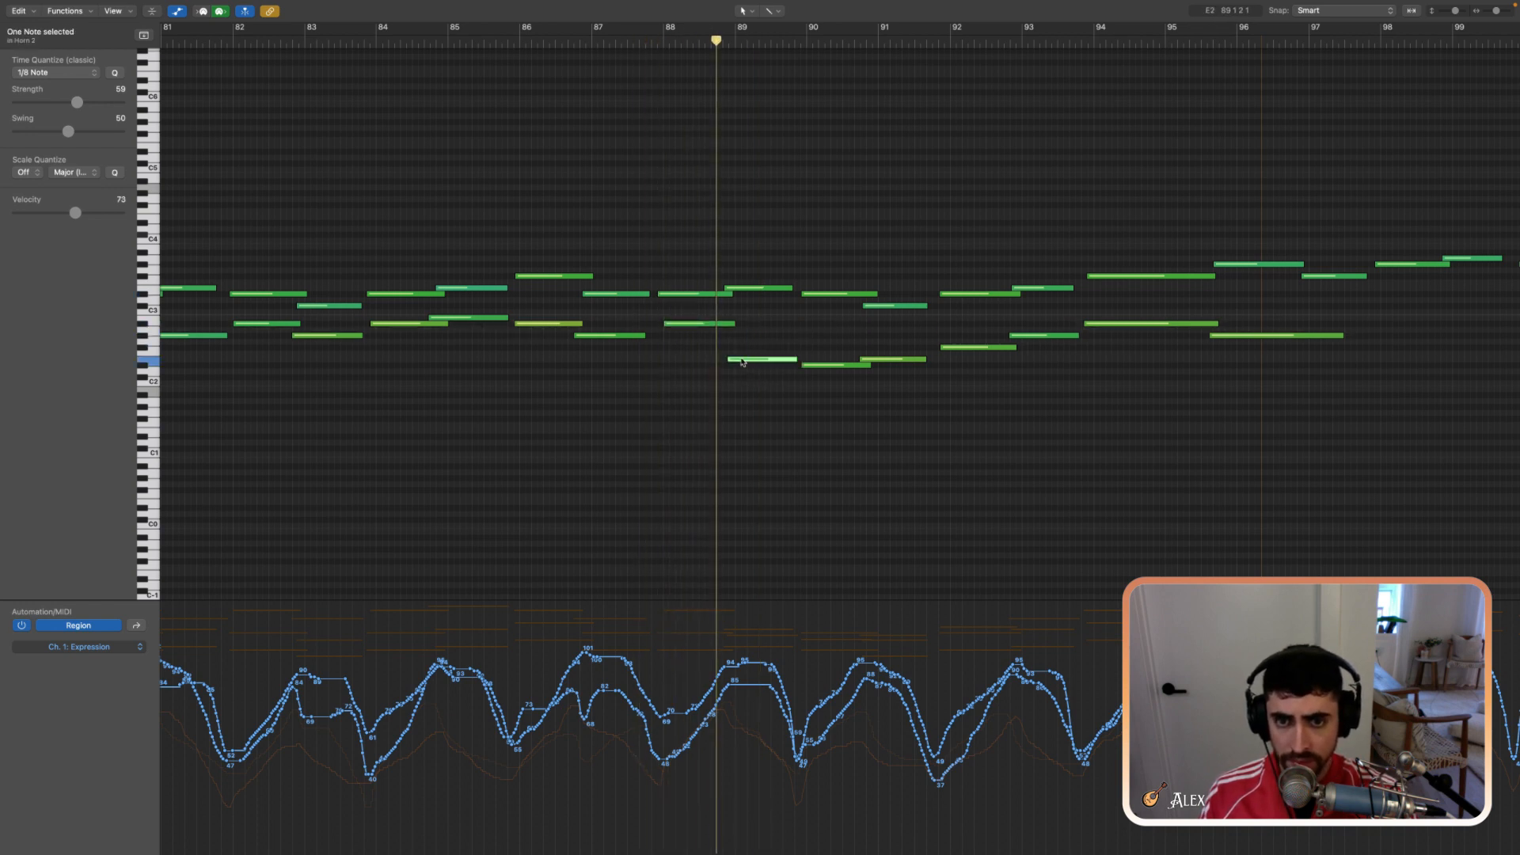
left_click_drag(743, 354, 745, 322)
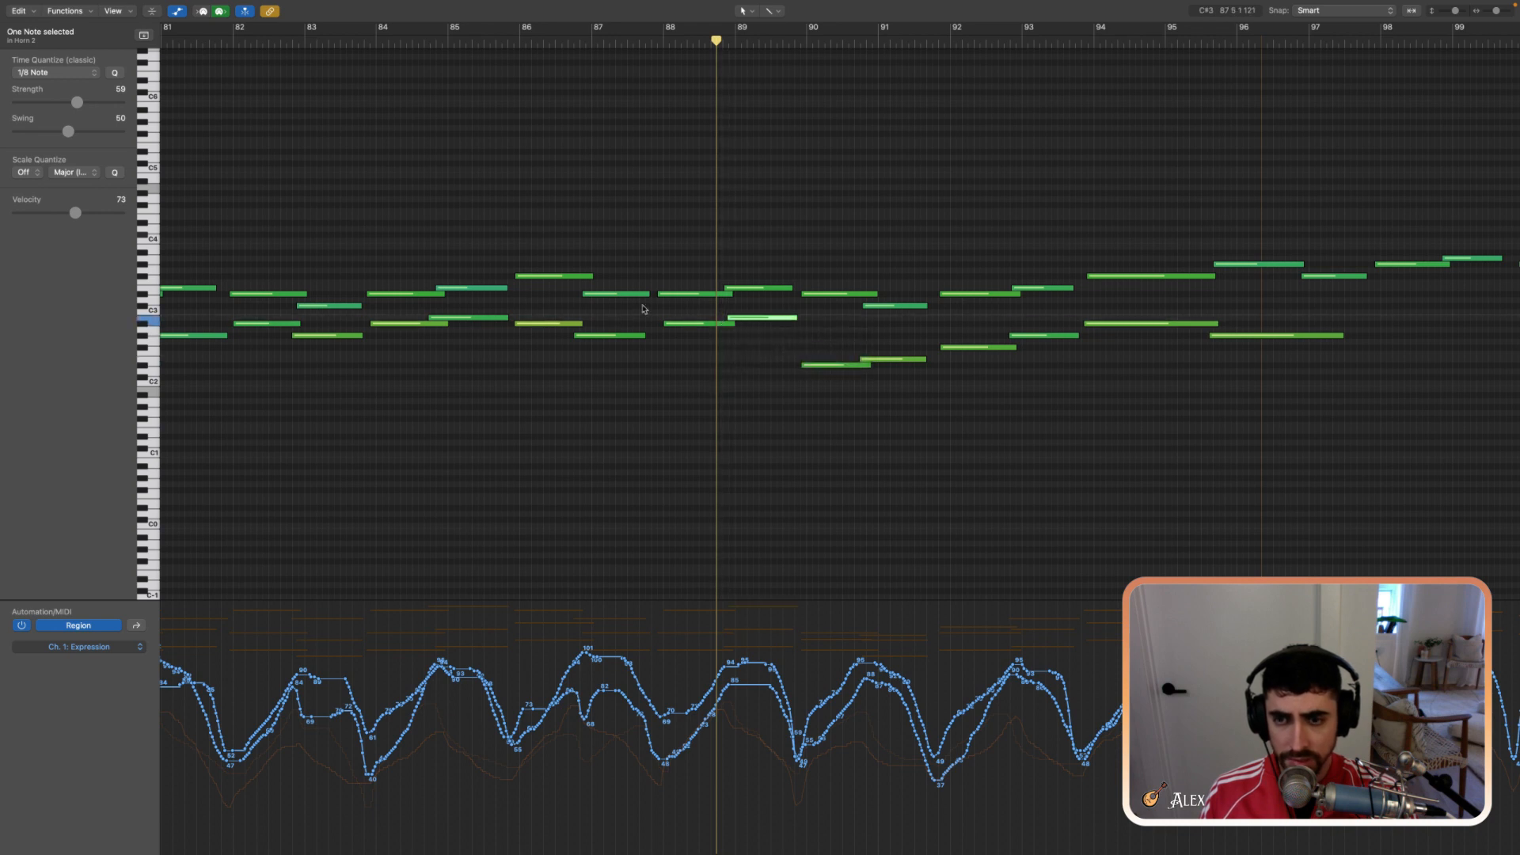
scroll(649, 316, "left", 5)
left_click_drag(542, 380, 760, 370)
scroll(1017, 364, "right", 3)
- Raise the low horn note at bar 90 in pitch and shift it slightly later
left_click(1017, 365)
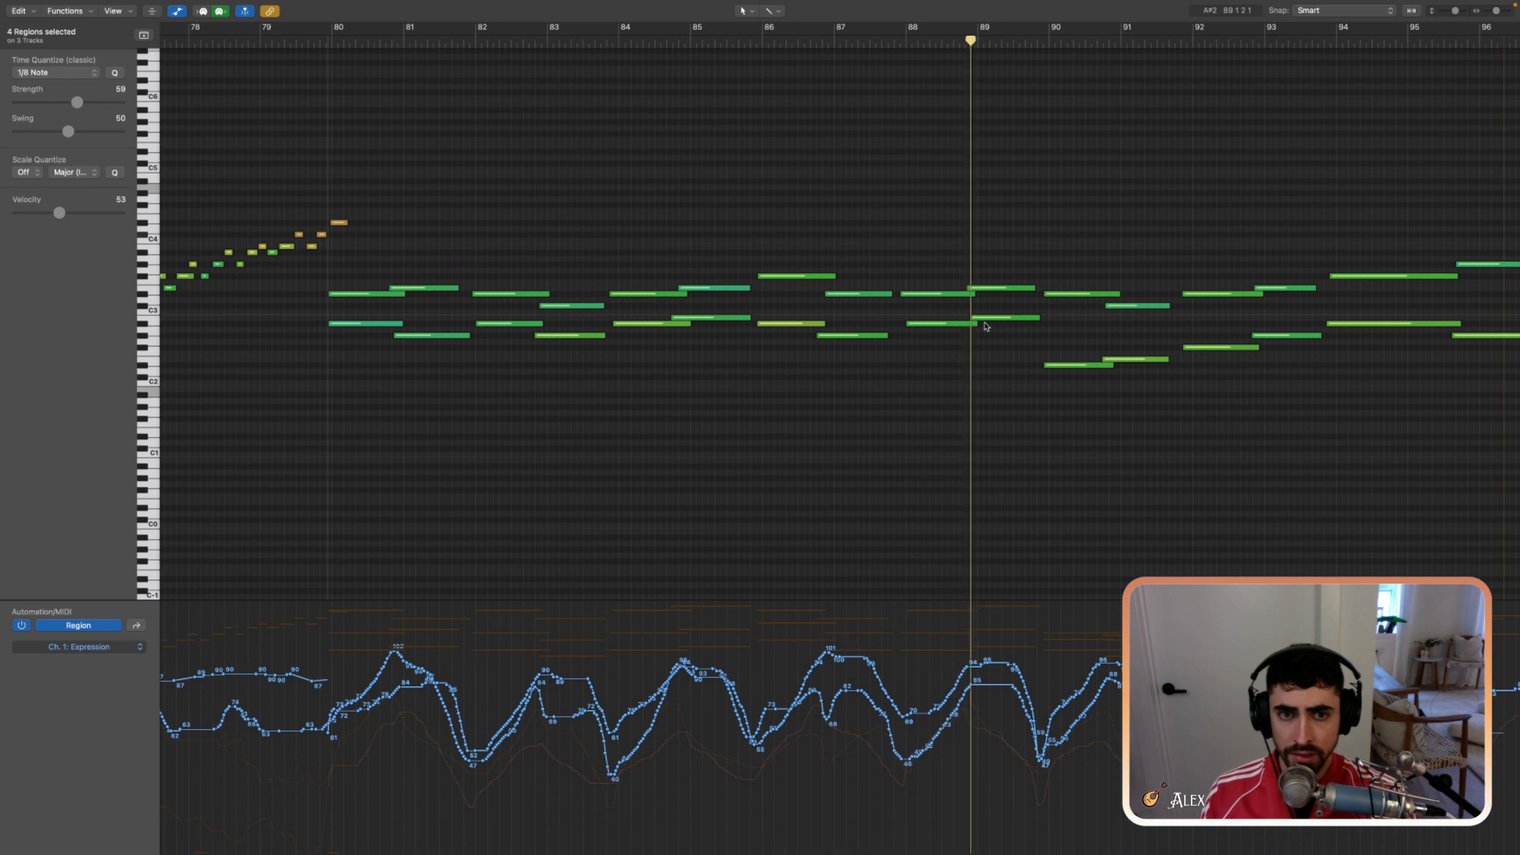
scroll(987, 329, "right", 3)
left_click_drag(841, 320, 846, 323)
left_click(744, 40)
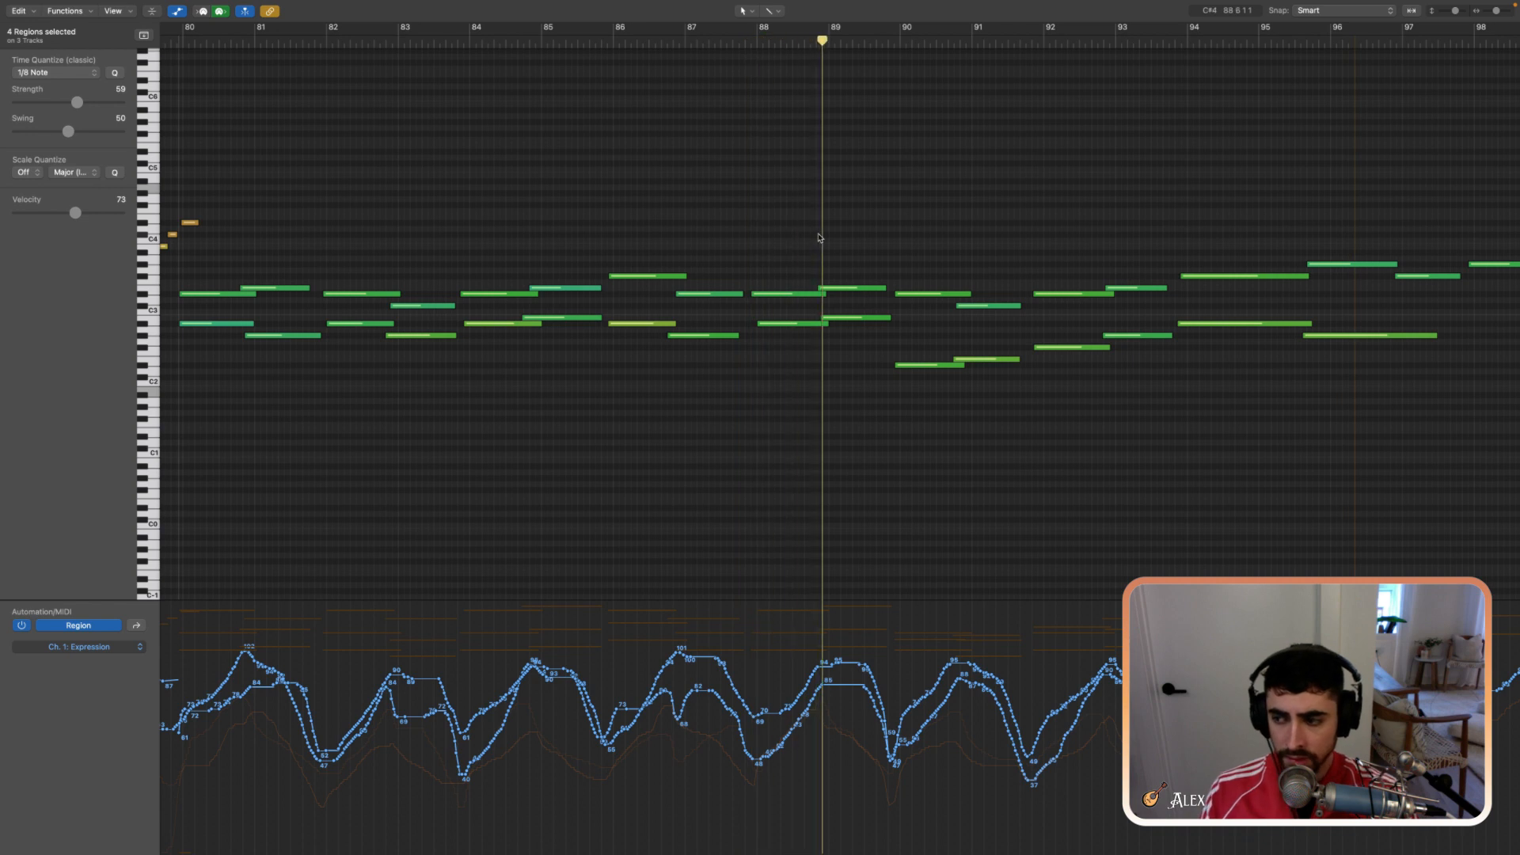
scroll(815, 239, "right", 3)
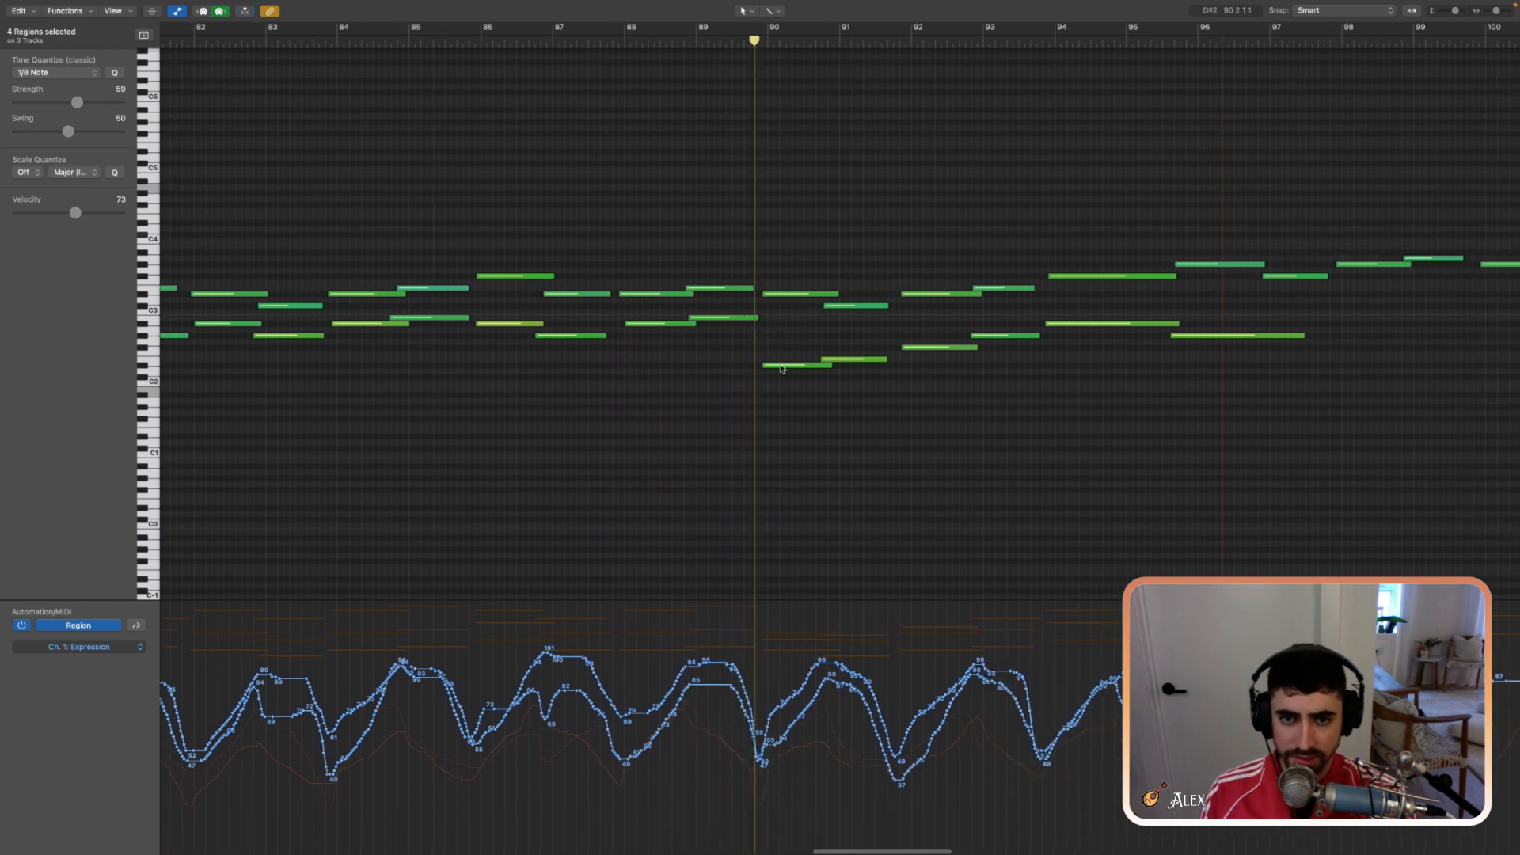
left_click_drag(788, 365, 844, 337)
scroll(882, 396, "right", 3)
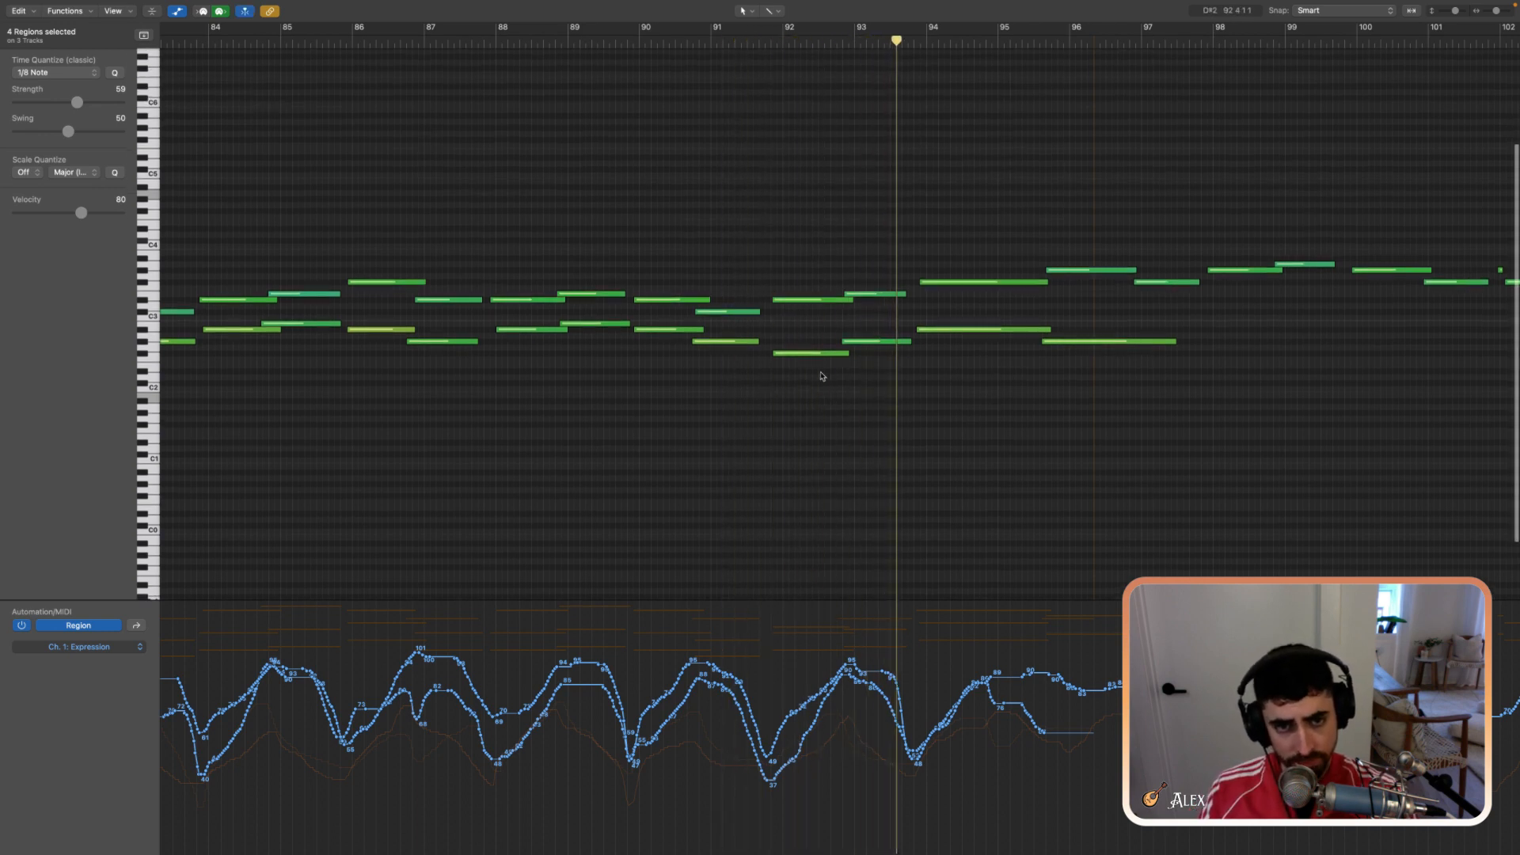
- Shift three horn notes around bars 92 to 94 slightly later, adjusting their pitch
scroll(836, 366, "right", 2)
scroll(833, 366, "right", 1)
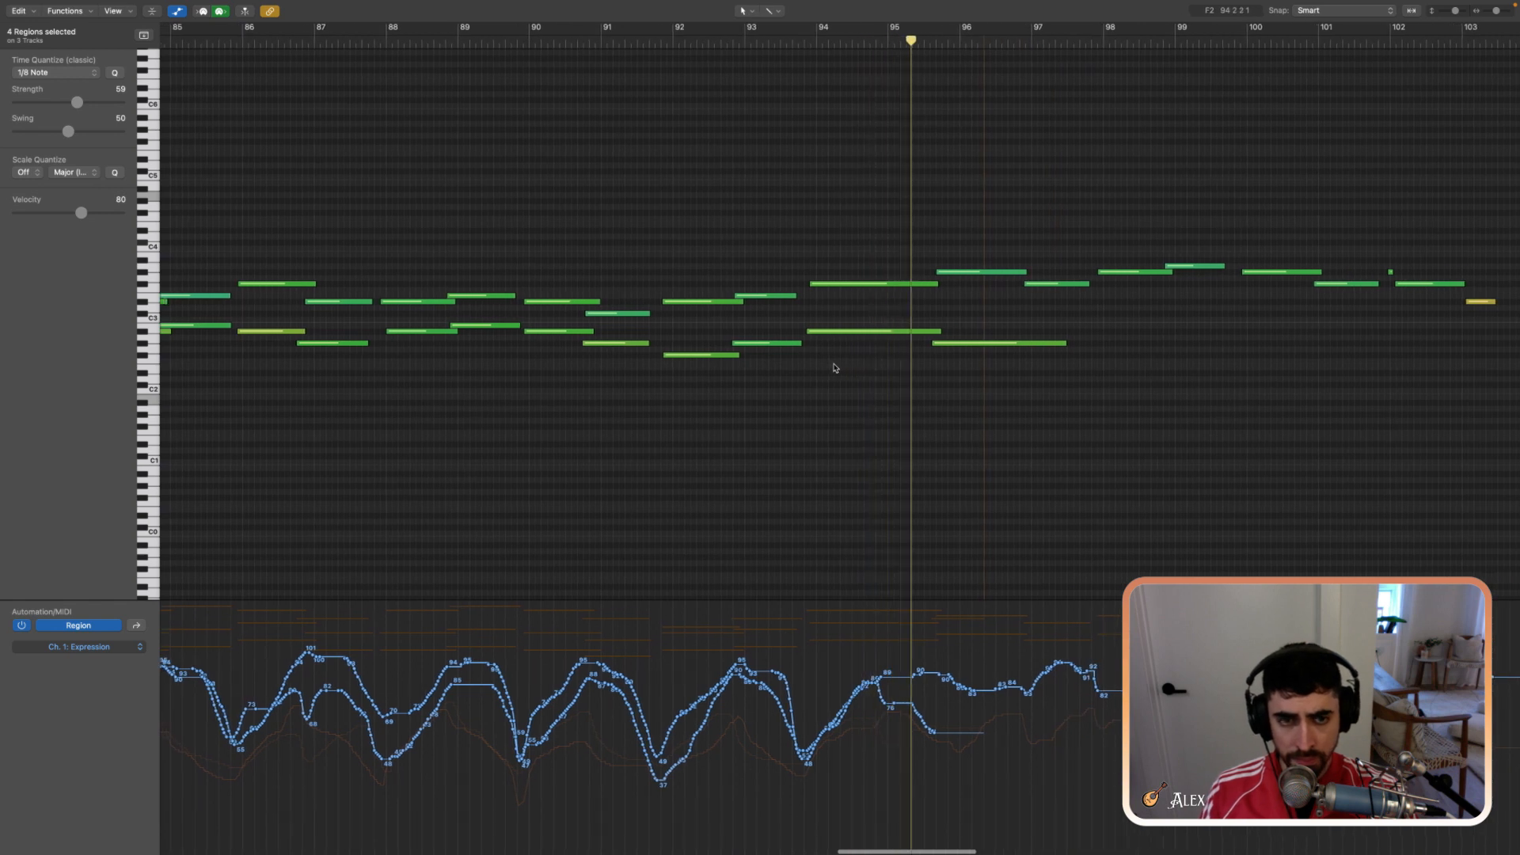
scroll(820, 363, "right", 3)
left_click_drag(758, 343, 779, 344)
mouse_move(766, 277)
left_mouse_down()
mouse_move(778, 275)
mouse_move(758, 287)
mouse_move(777, 288)
left_mouse_up()
mouse_move(771, 318)
left_mouse_down()
mouse_move(751, 333)
mouse_move(789, 331)
left_mouse_up()
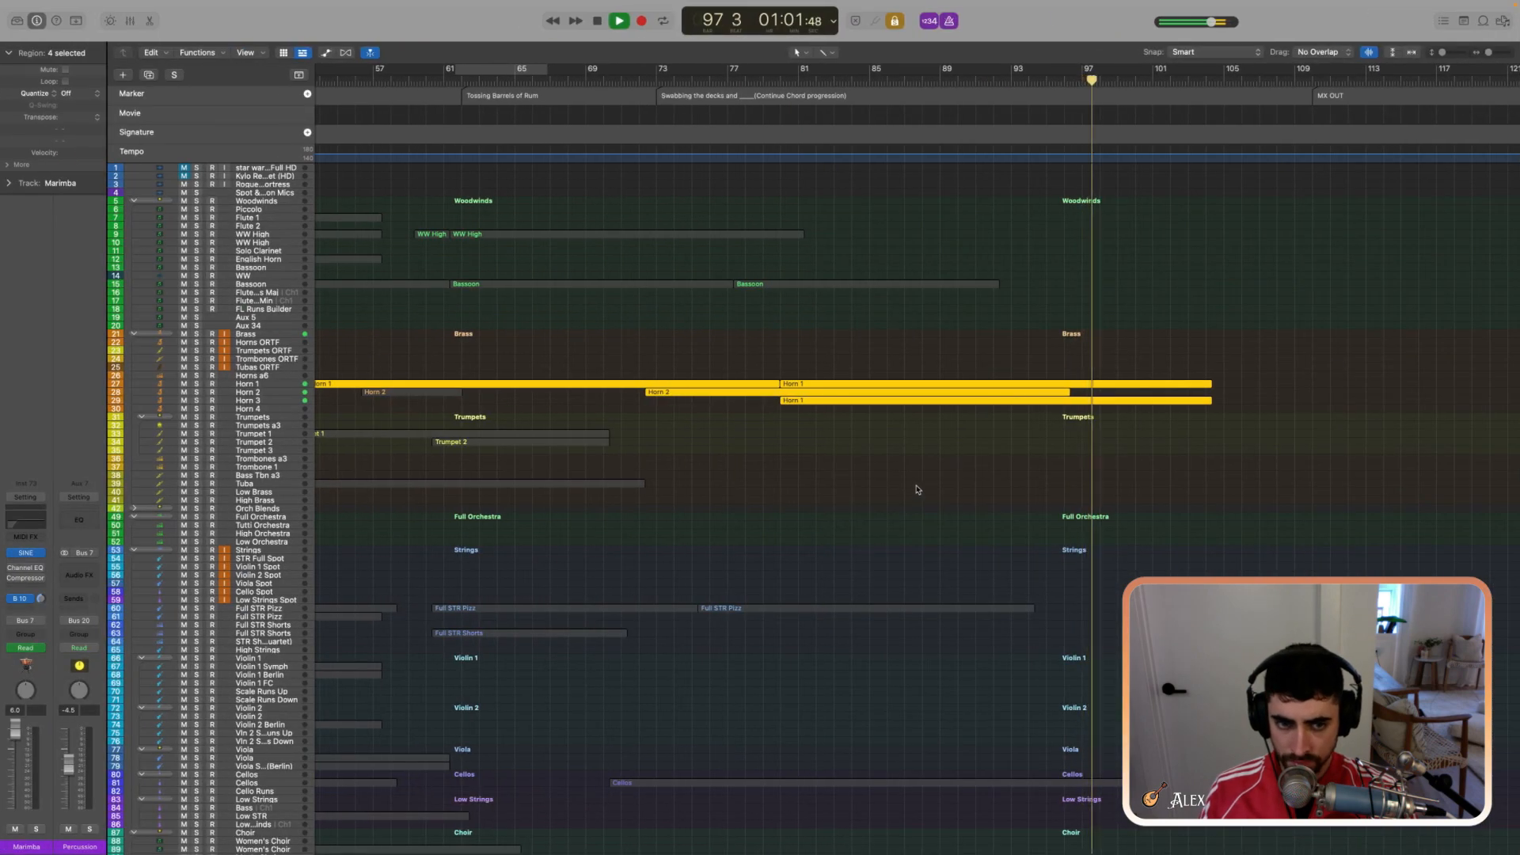
- Open the Horn 1 region in the piano roll and delete the stray notes near bars 102 to 103
left_click(917, 487)
left_click(798, 385)
key("ctrl+Right")
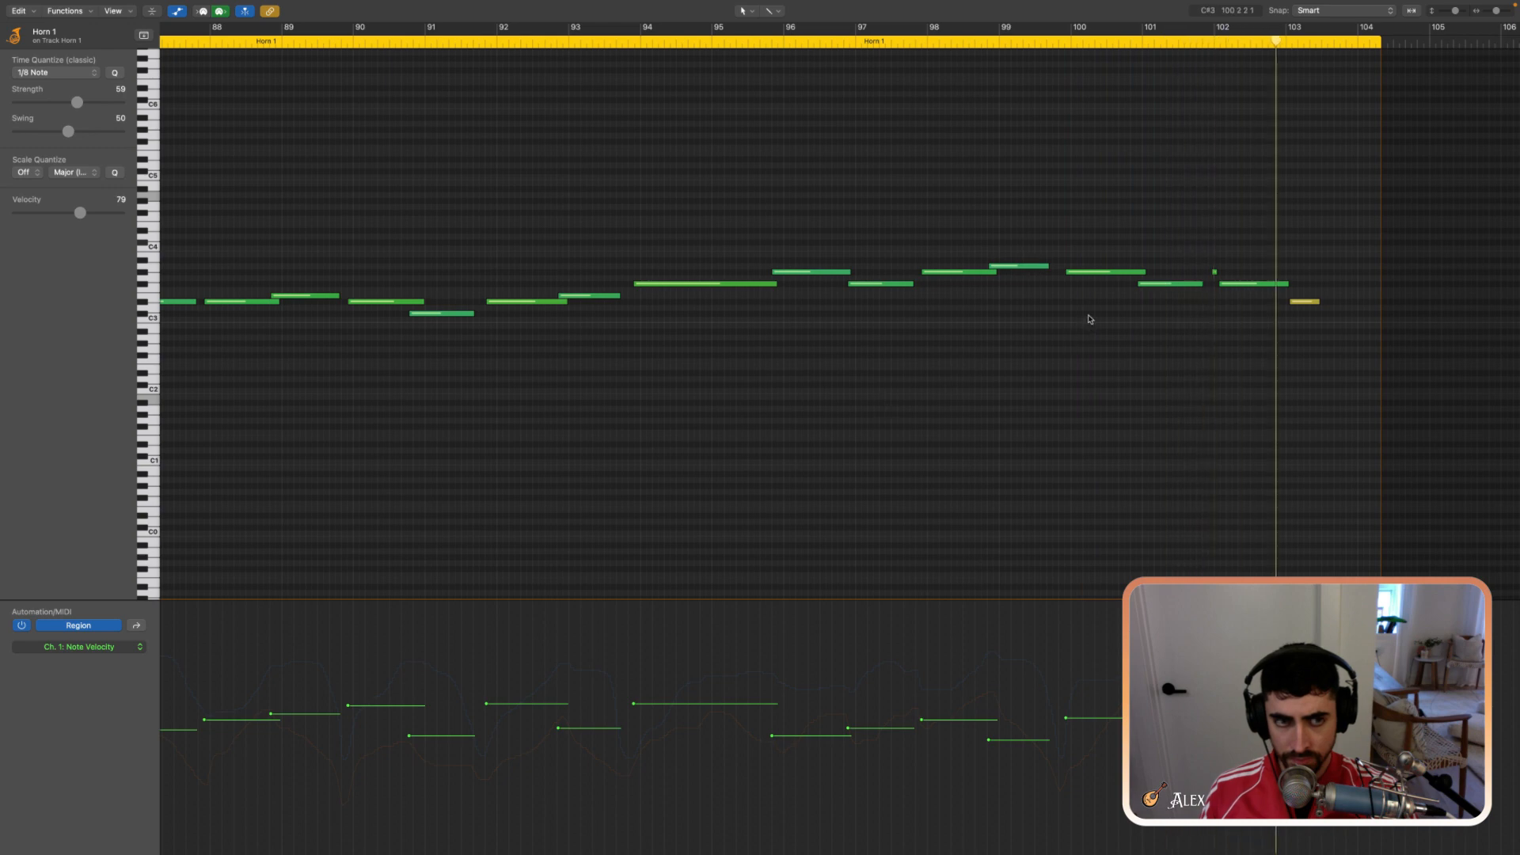
left_click_drag(1320, 260, 1211, 353)
key("Delete")
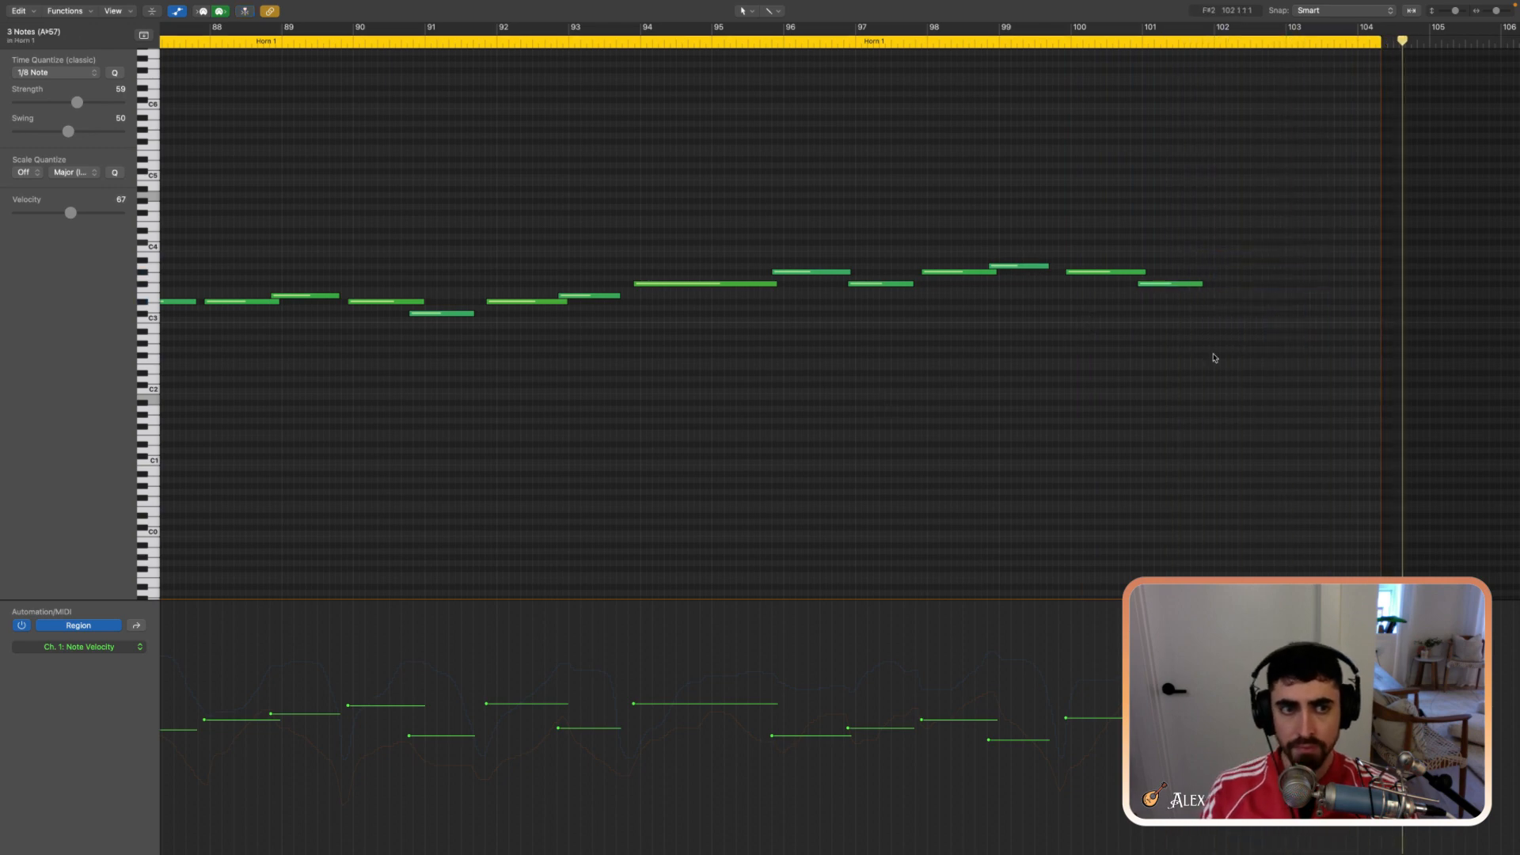
- Return to the arrangement, turn off solo and start playback of the piece
key("ctrl+Left")
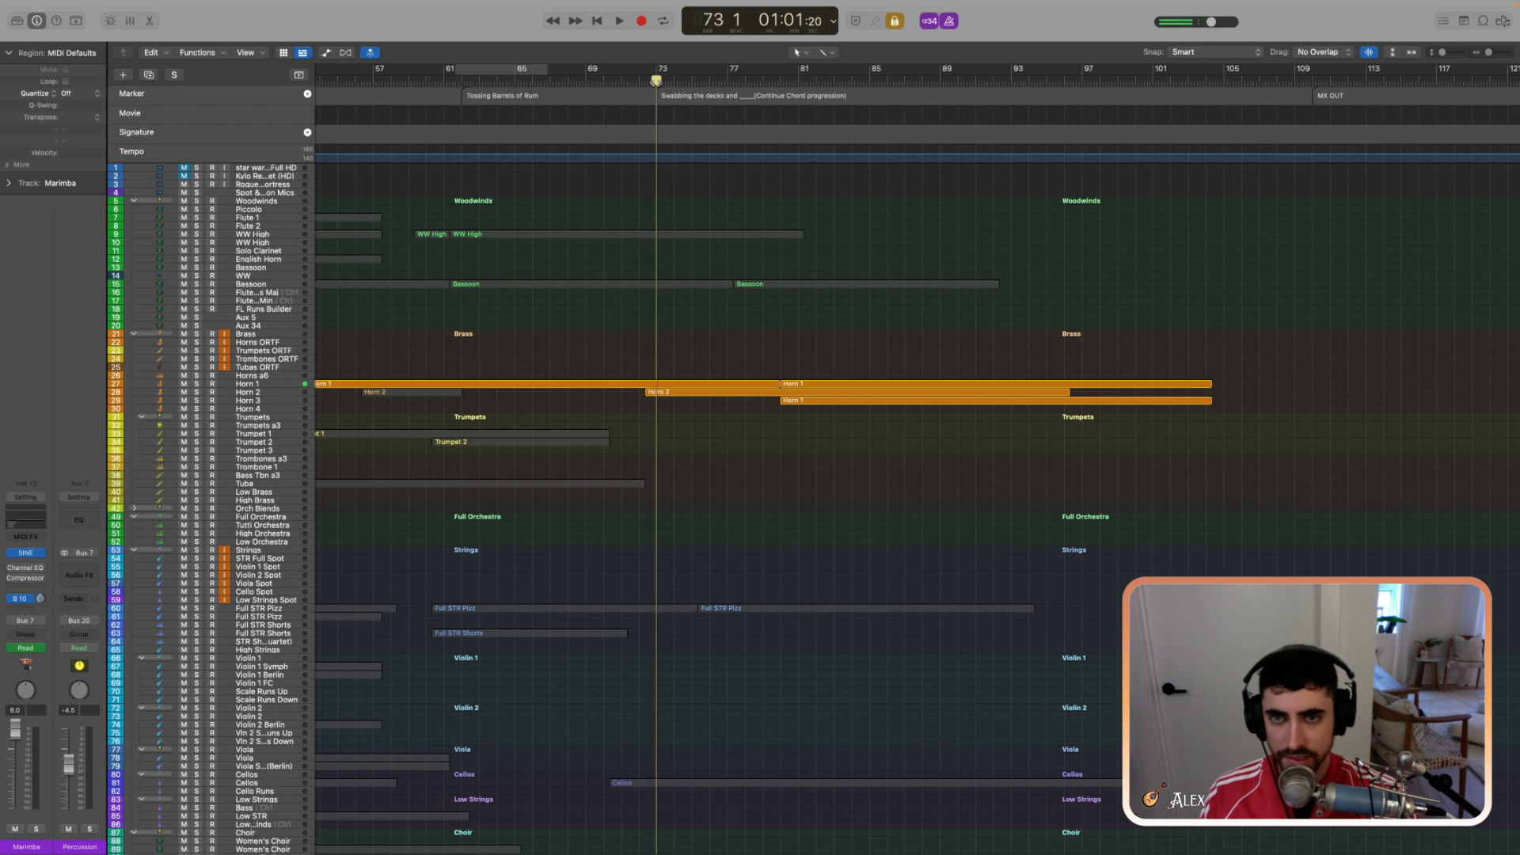
scroll(954, 495, "down", 2)
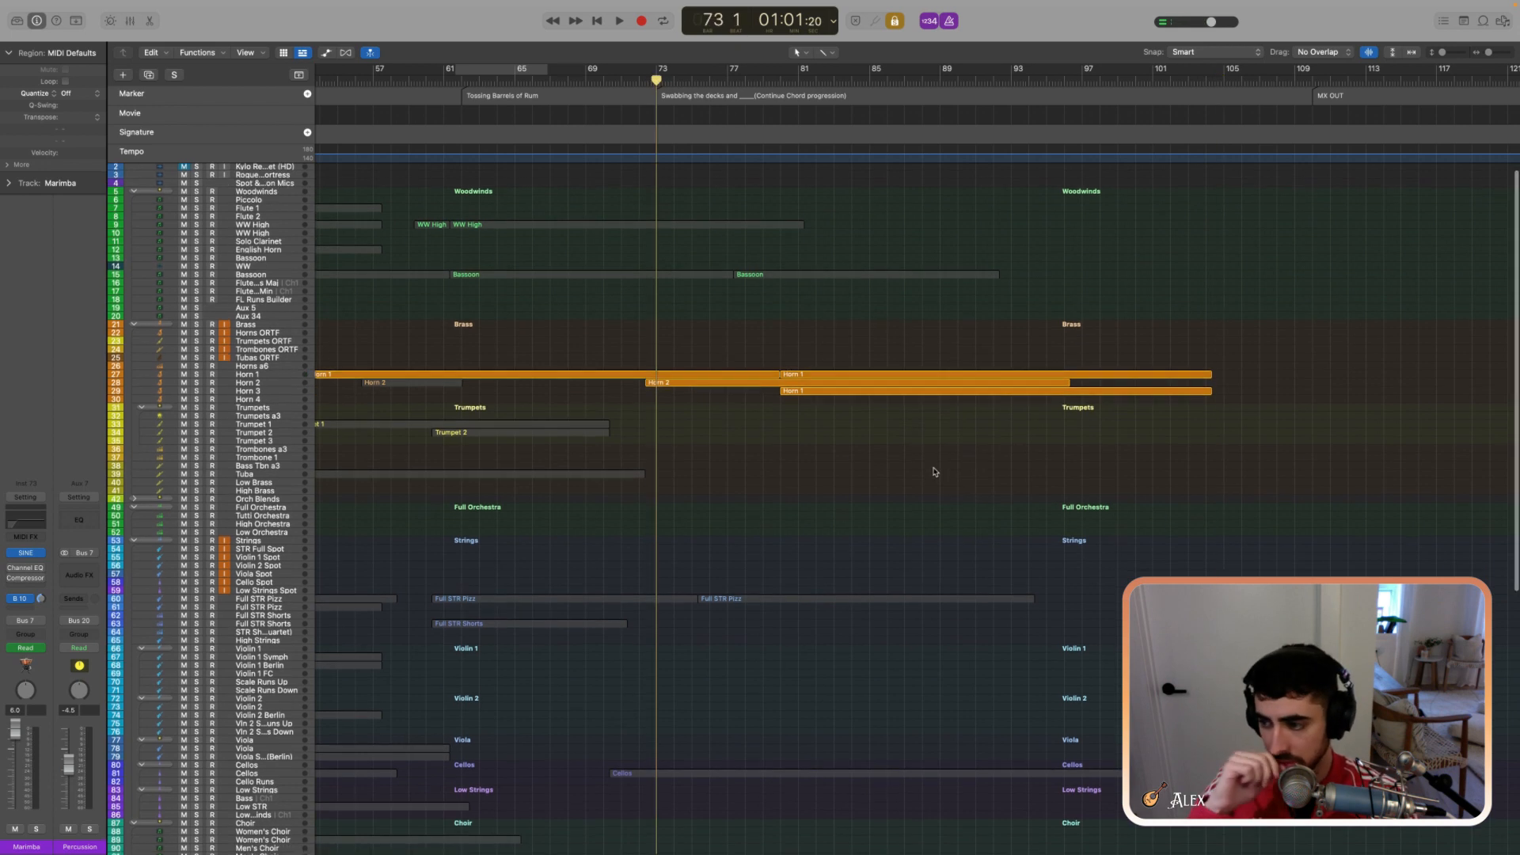
left_click(895, 20)
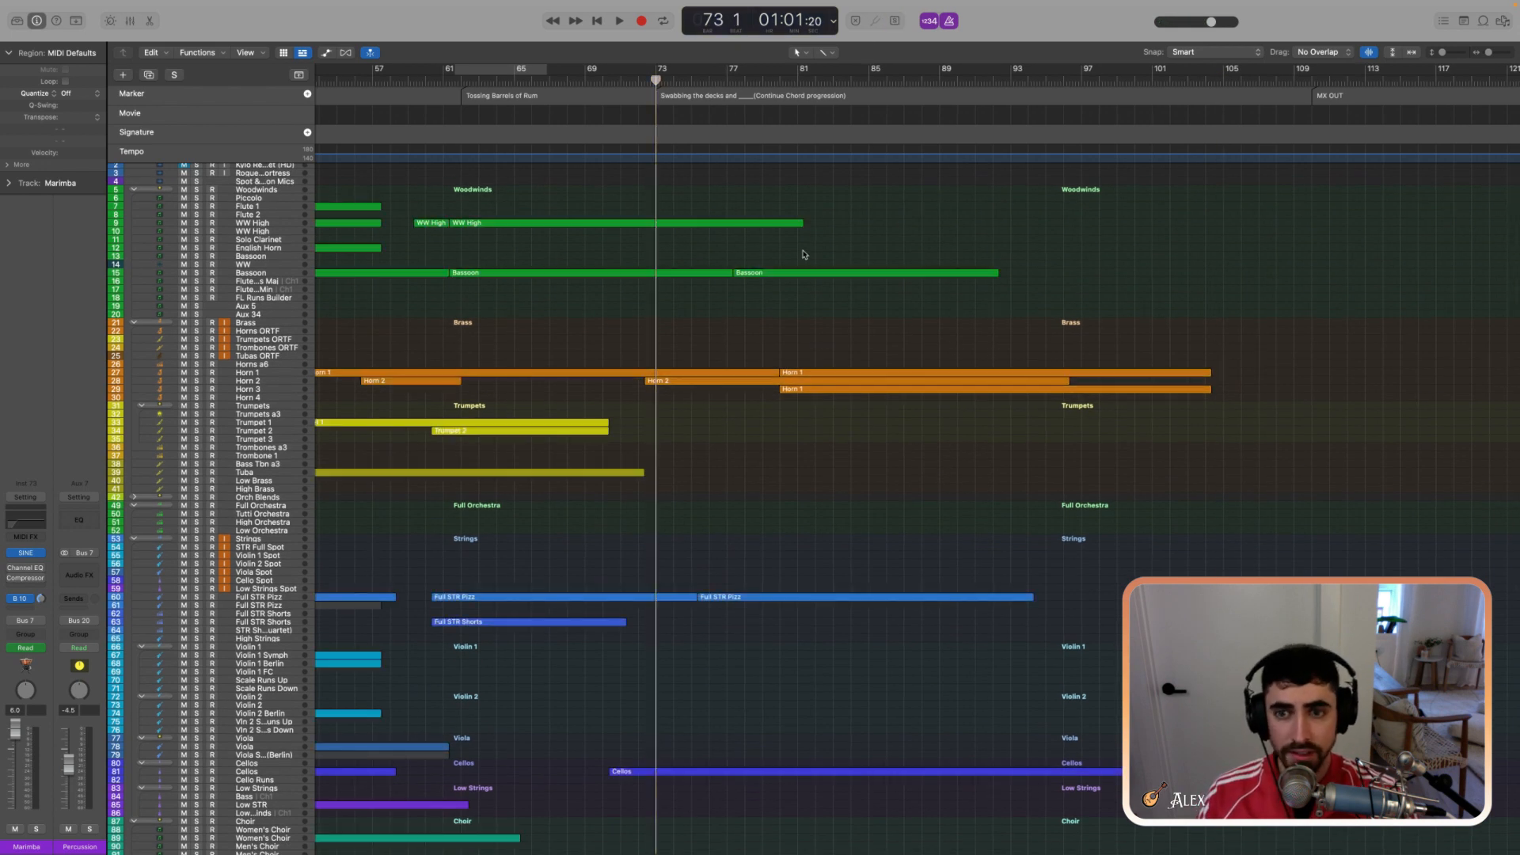
scroll(804, 247, "left", 10)
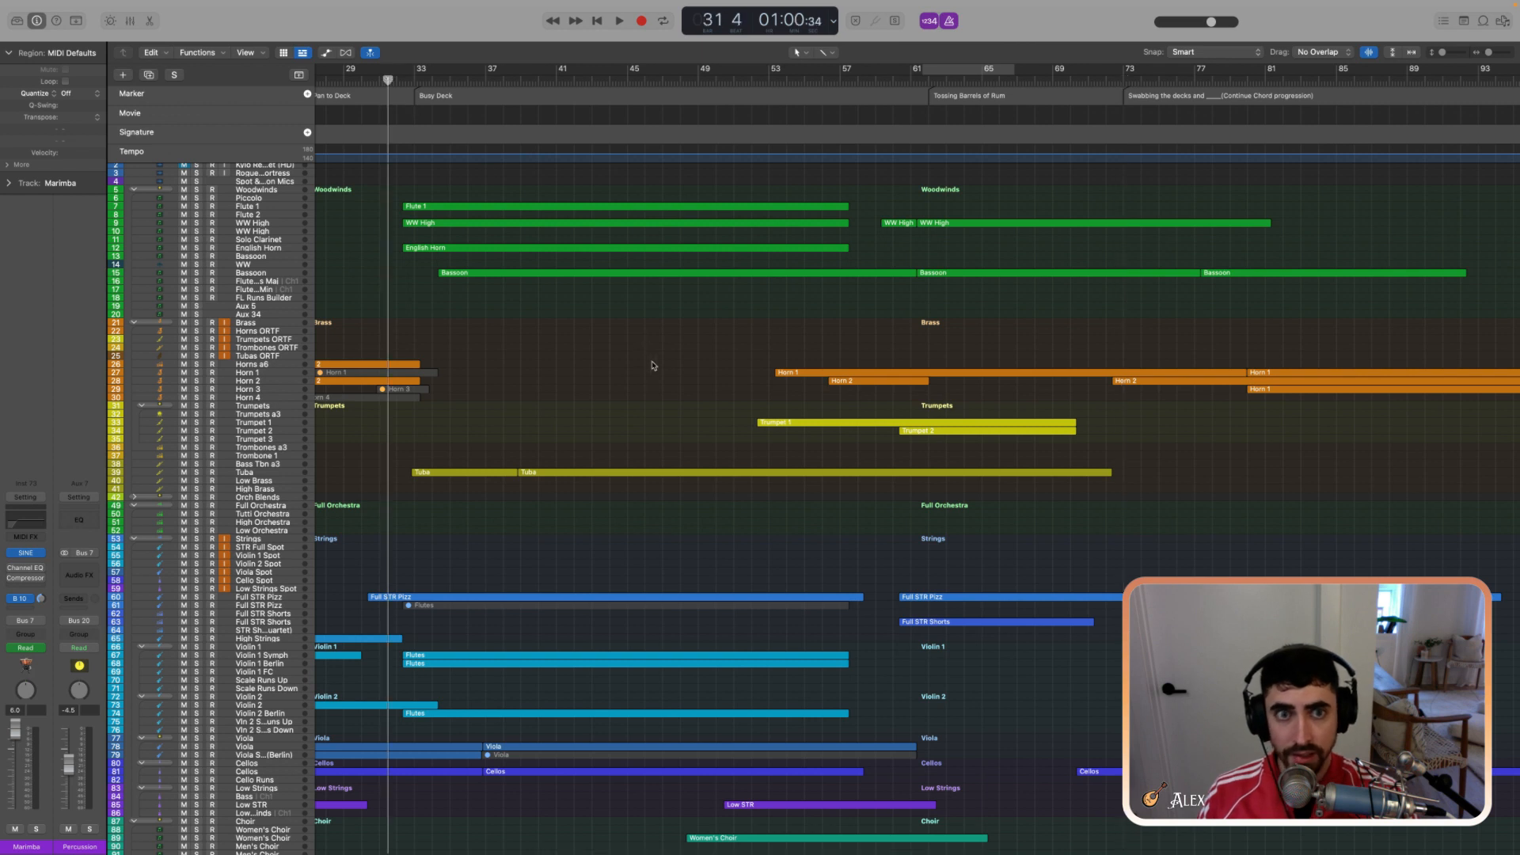
left_click(1009, 101)
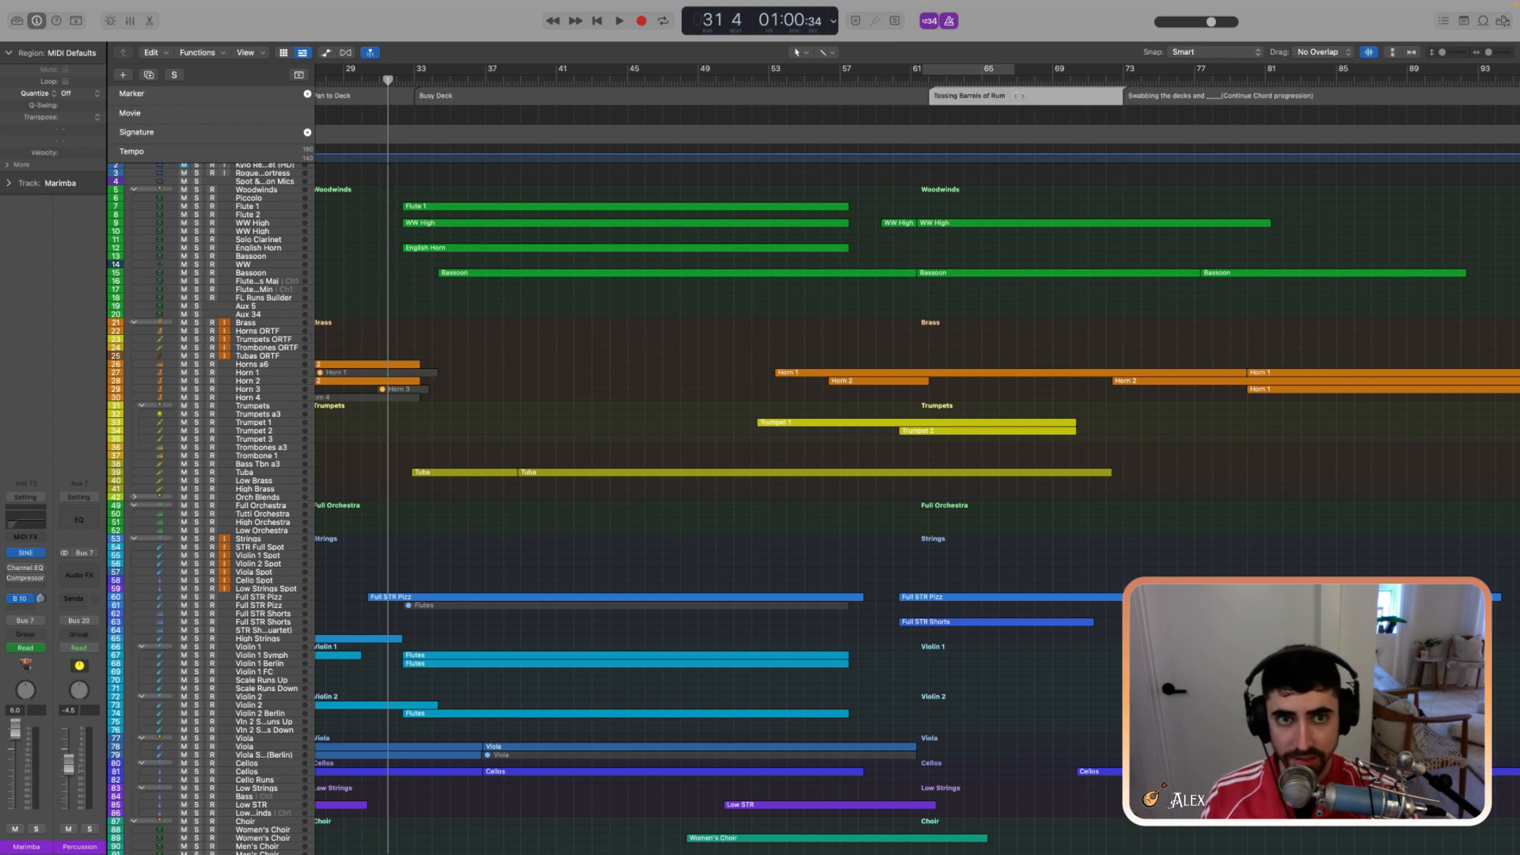
left_click(1157, 96)
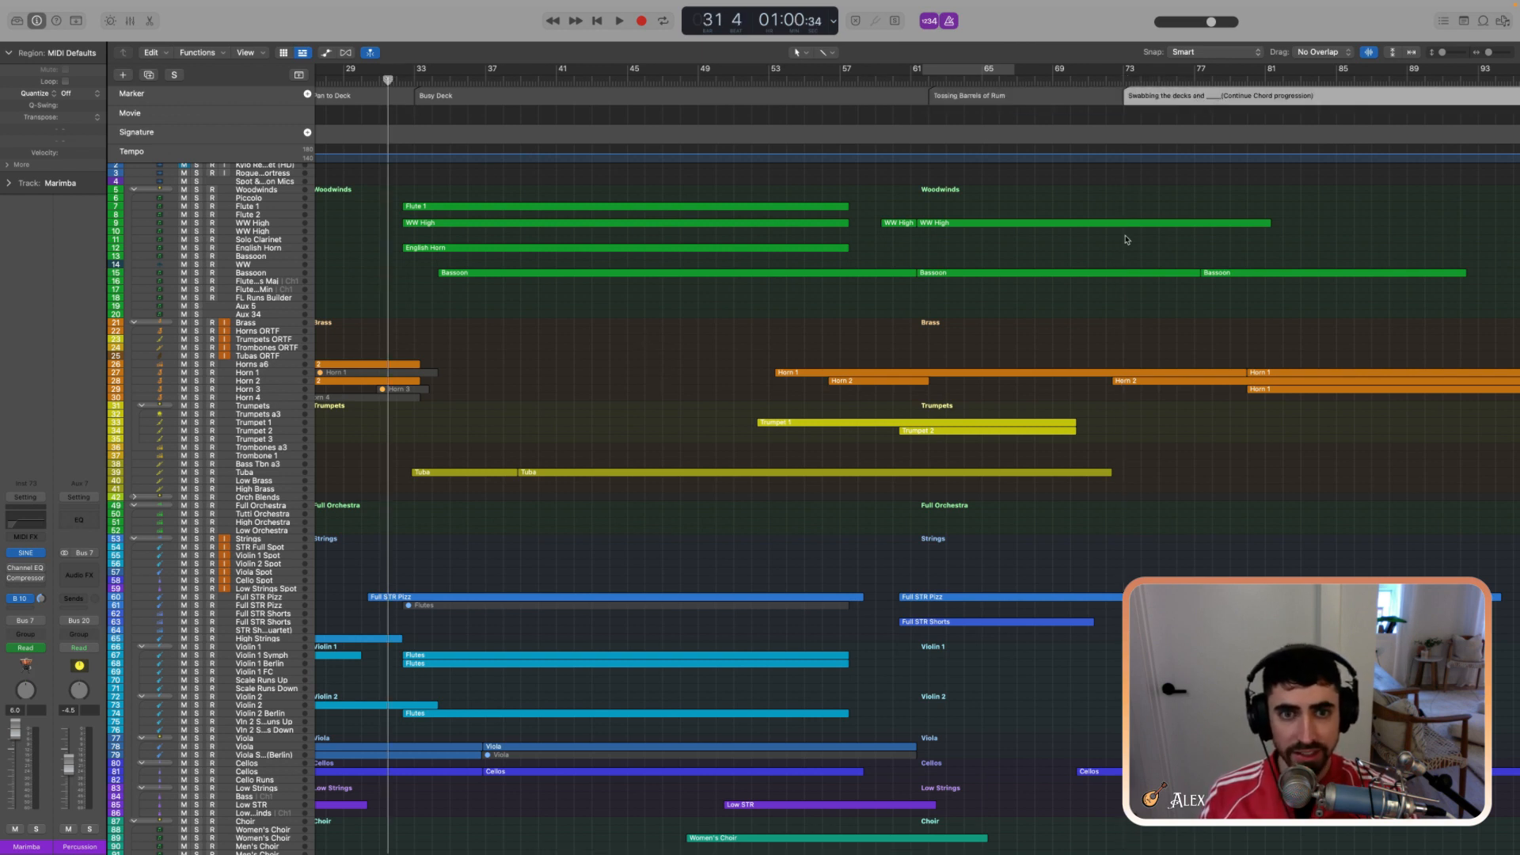
left_click(1097, 345)
key("space")
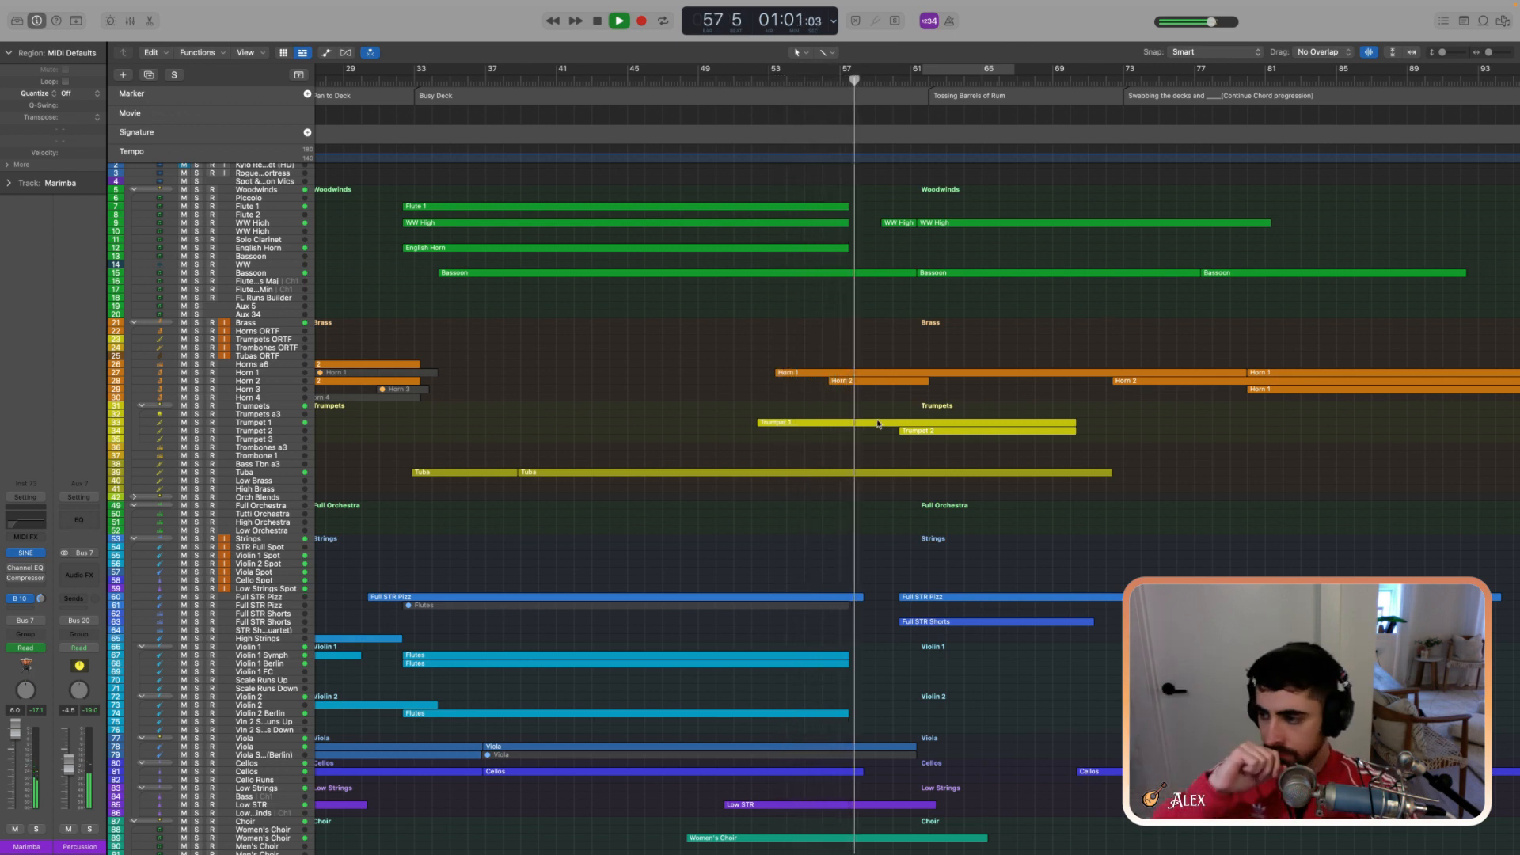
- Open the Marimba region, select its repeated notes from bar 62 to 74, set quantize strength to 40 and lower their velocity
scroll(738, 391, "right", 1)
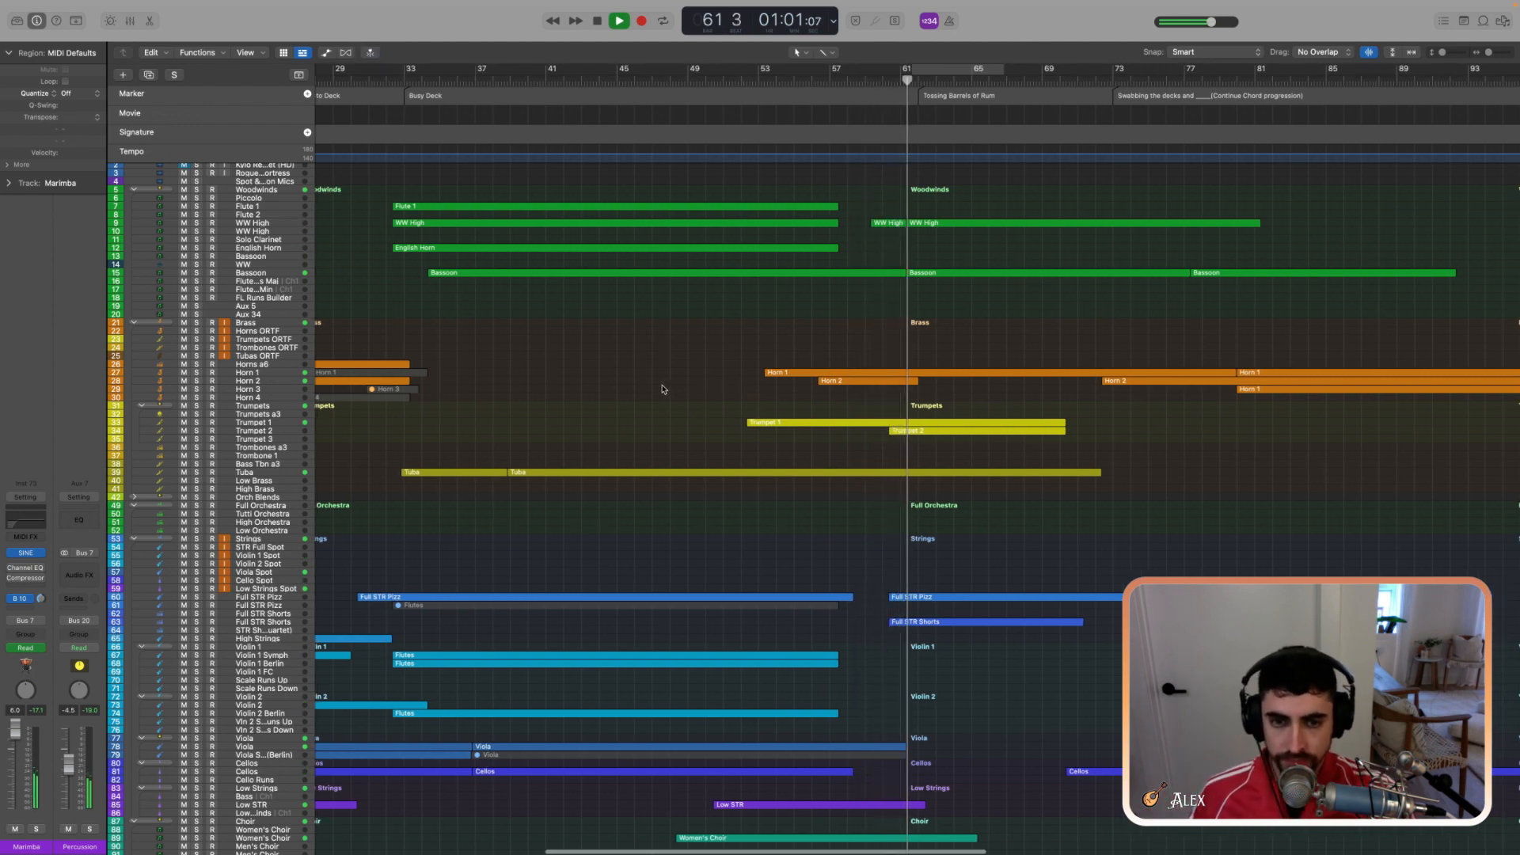
scroll(939, 618, "down", 10)
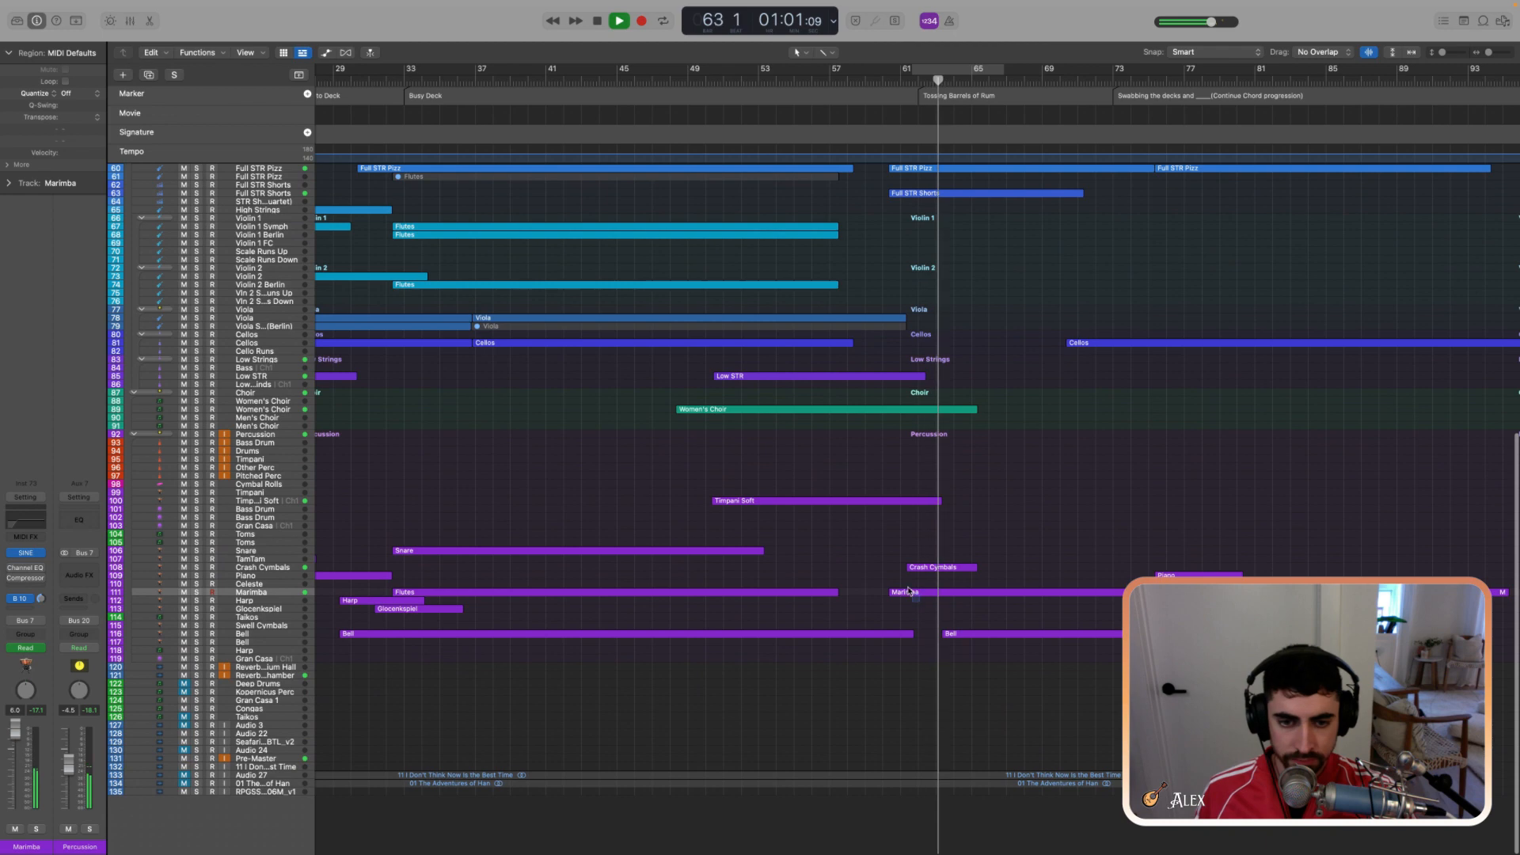
left_click(911, 593)
key("ctrl+Right")
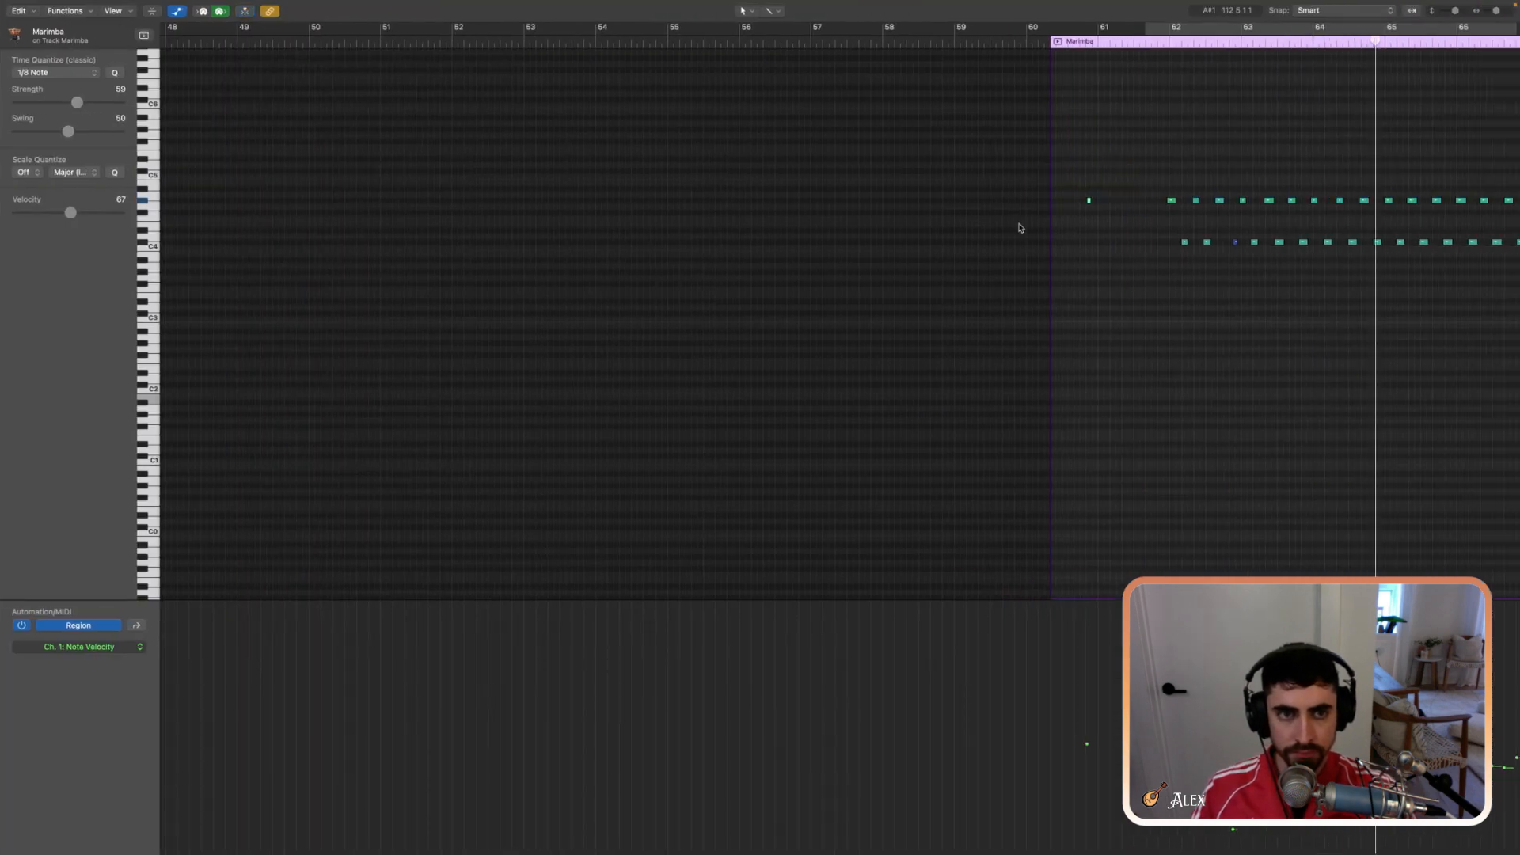
scroll(1019, 228, "right", 10)
left_click_drag(1206, 191, 298, 312)
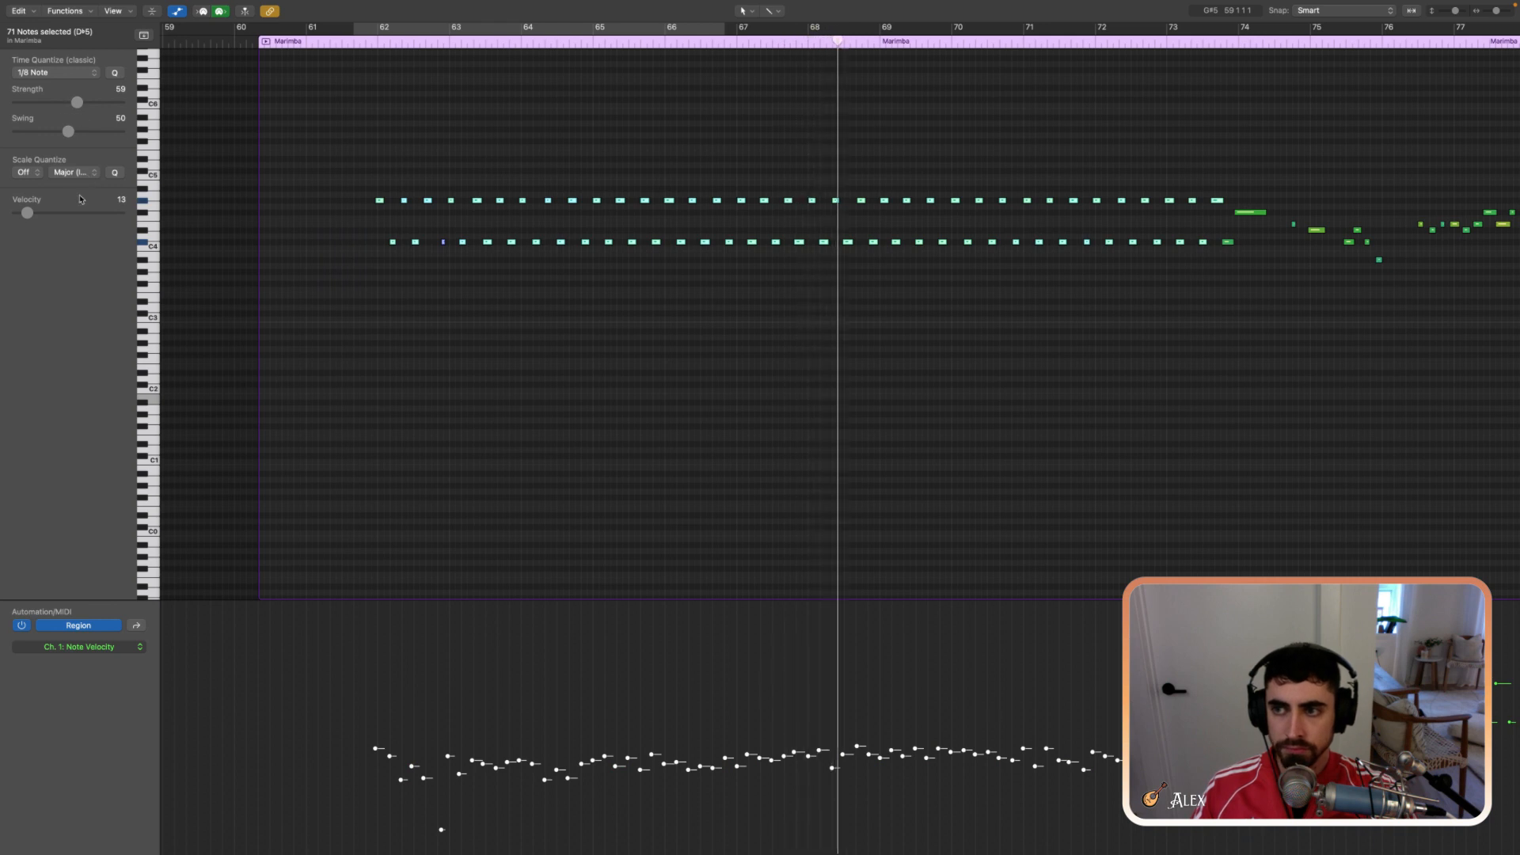
left_click_drag(77, 102, 58, 103)
left_click_drag(27, 213, 18, 213)
- Inspect the marimba notes between bars 74 and 93, then close the piano roll
mouse_move(811, 784)
left_click(785, 500)
scroll(785, 499, "right", 5)
left_click_drag(927, 196, 899, 254)
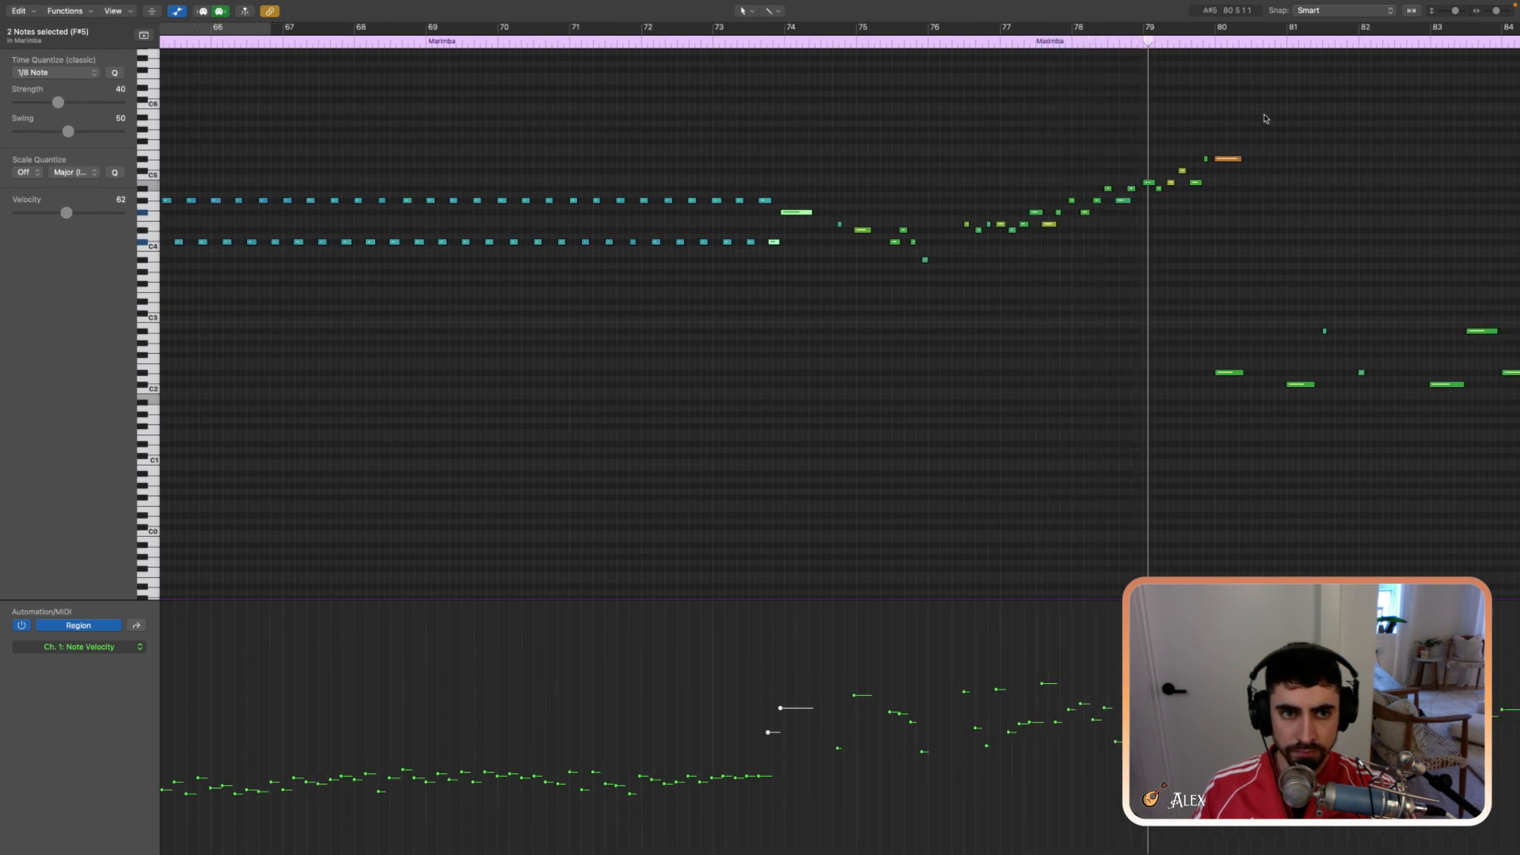
left_click_drag(1260, 121, 886, 292)
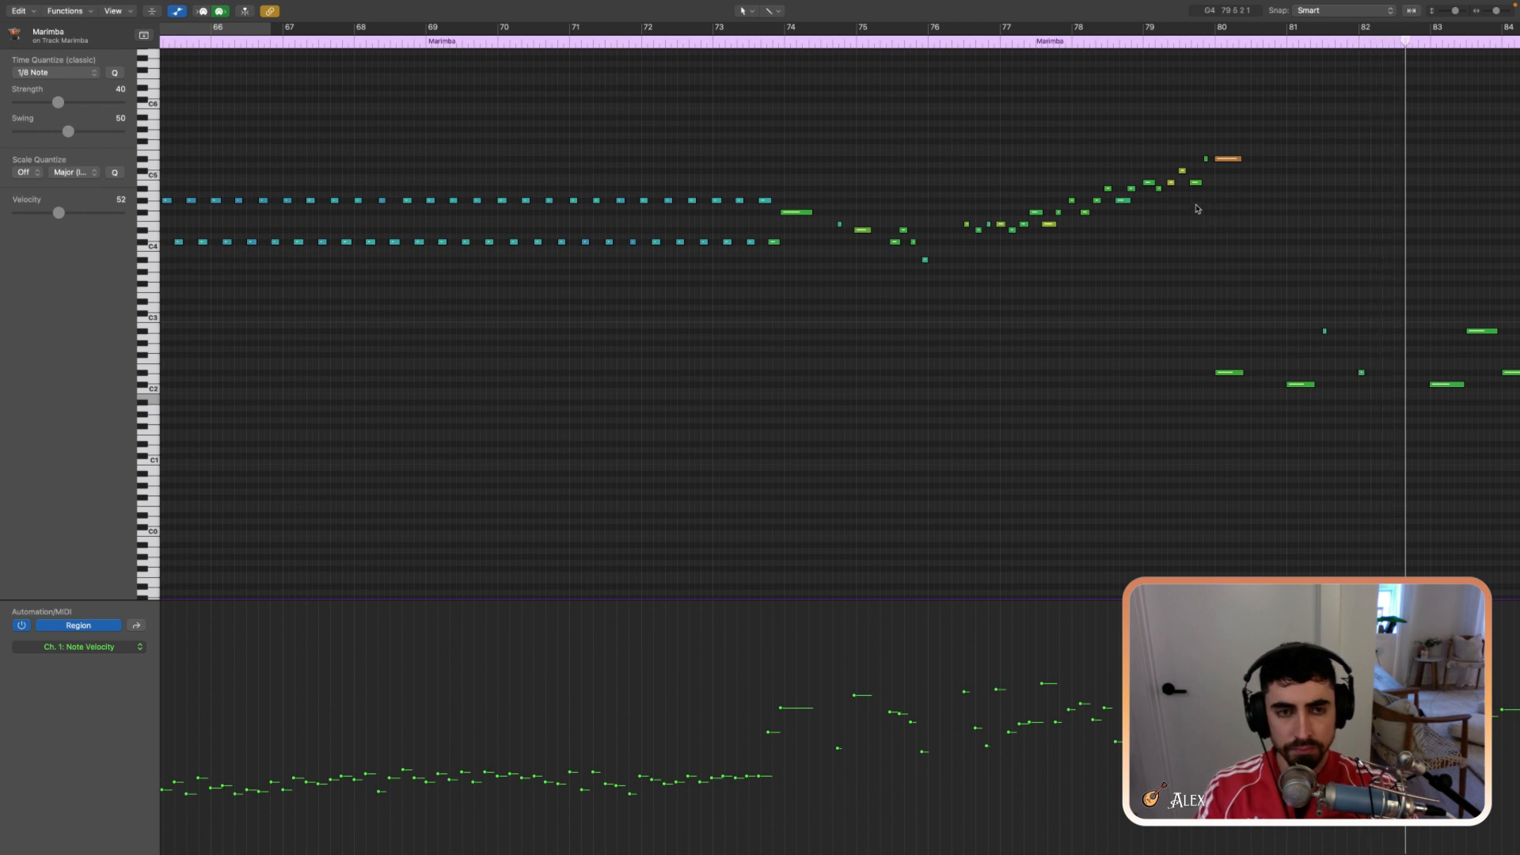
scroll(1003, 285, "right", 10)
scroll(857, 255, "left", 4)
scroll(847, 252, "down", 1)
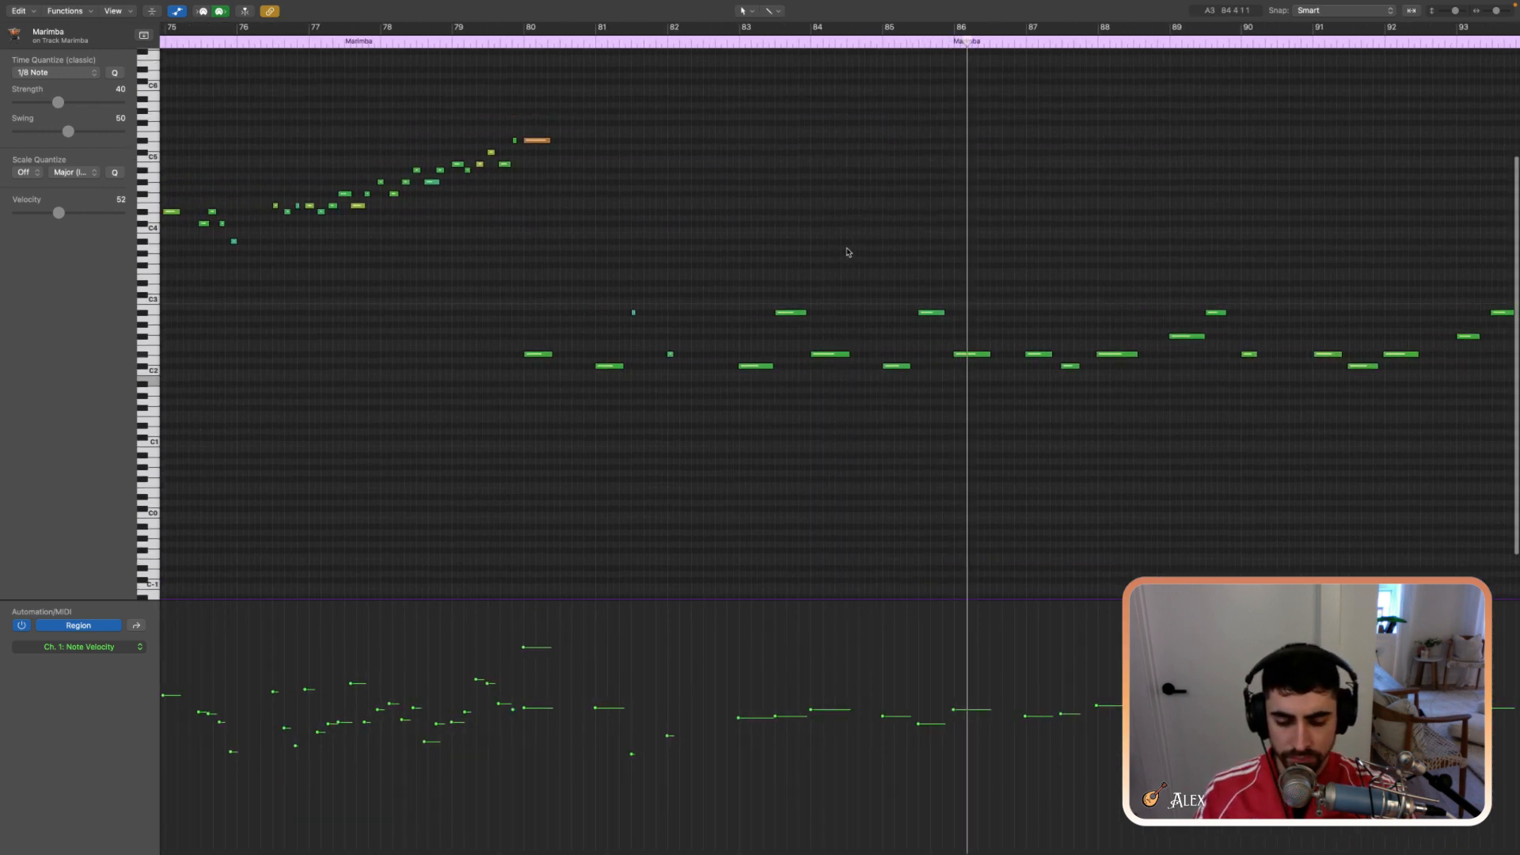
key("ctrl+Left")
left_click(891, 491)
scroll(944, 448, "right", 4)
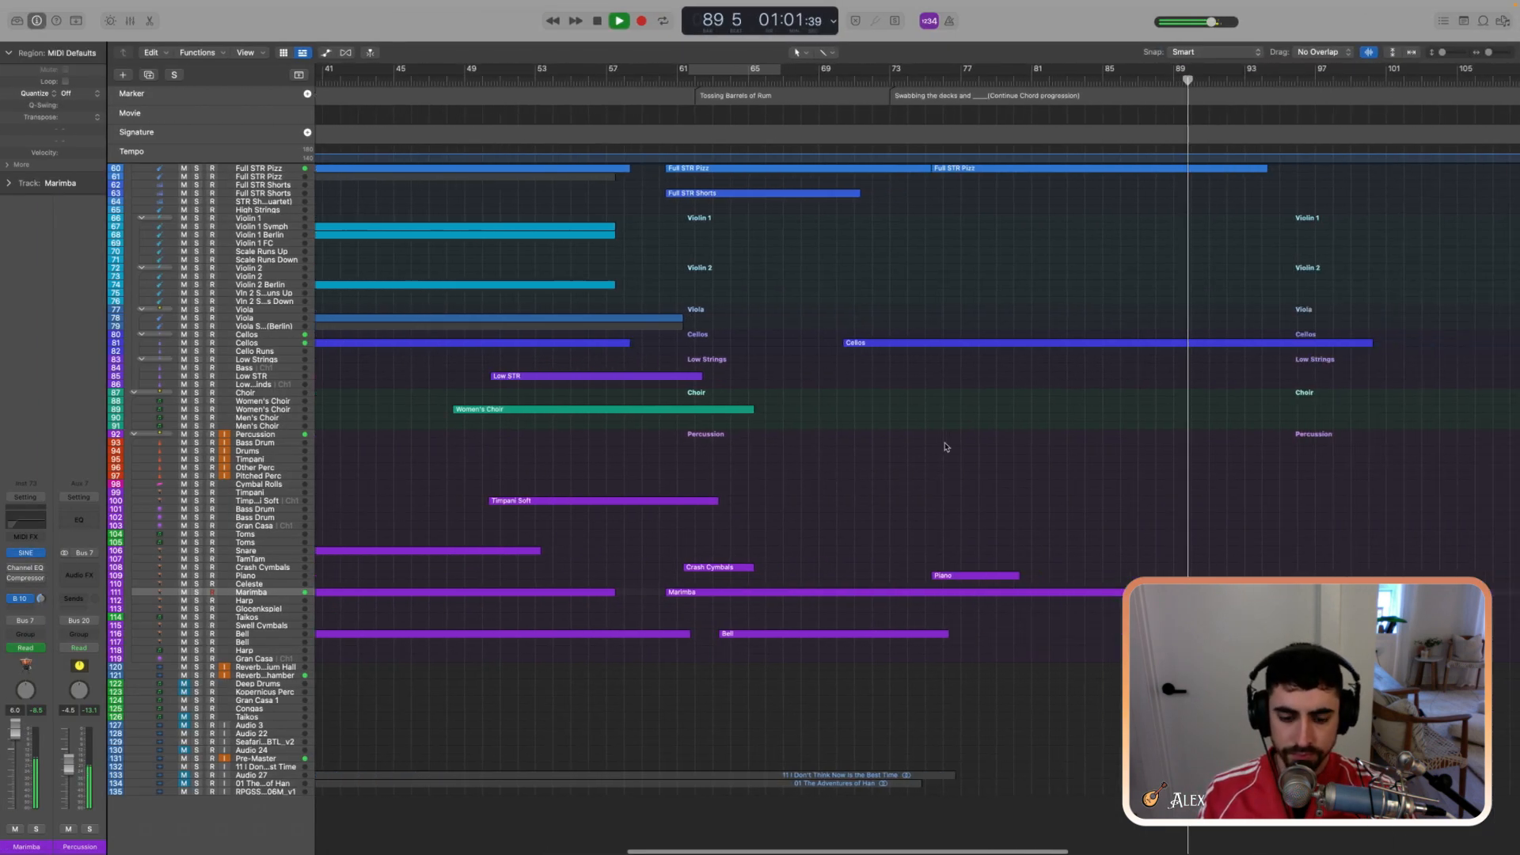
scroll(958, 443, "right", 3)
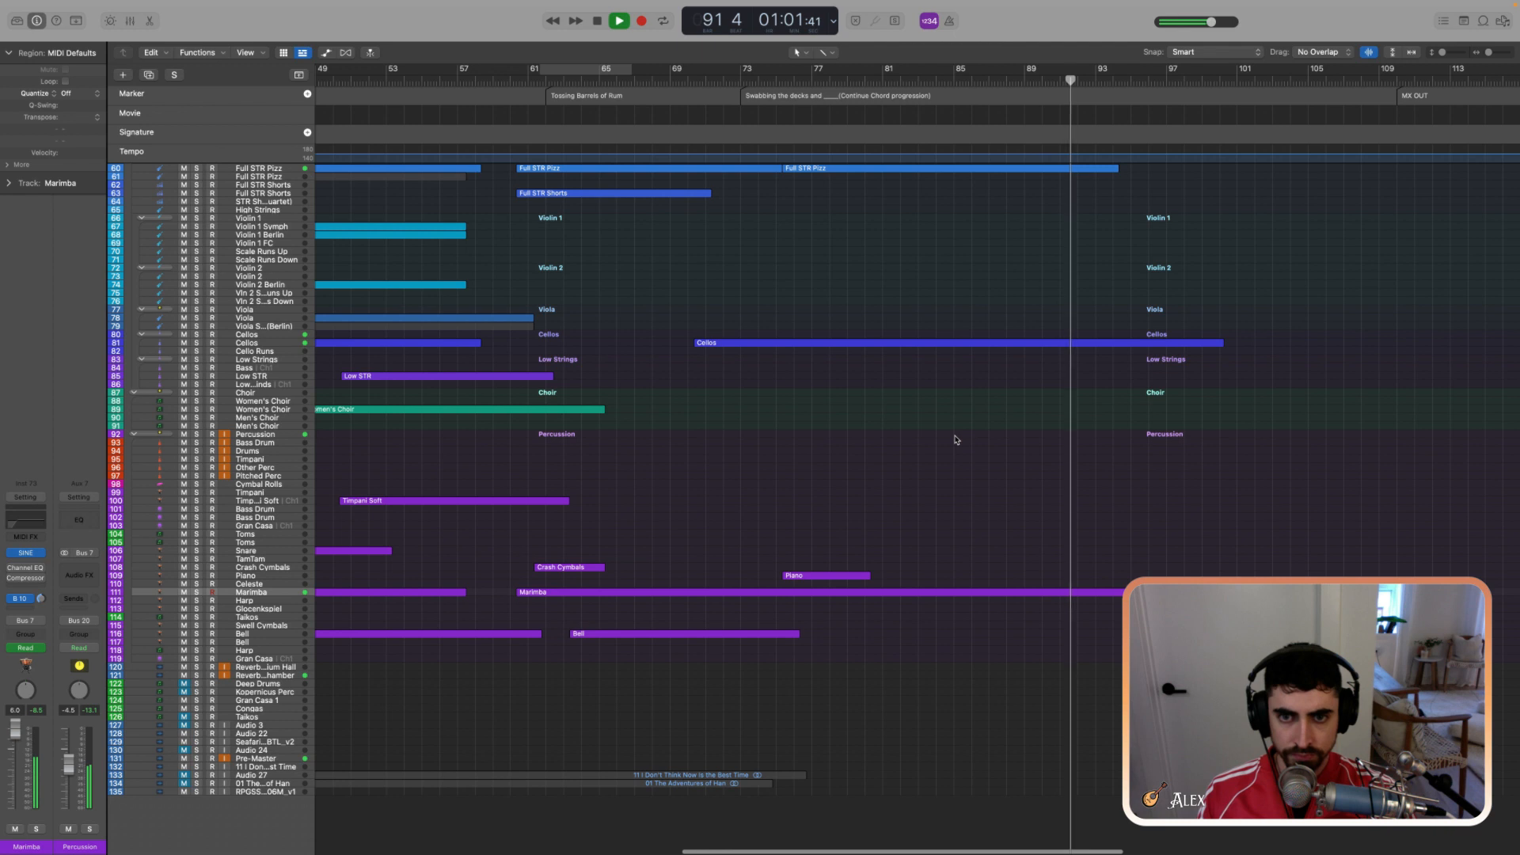
scroll(958, 437, "left", 1)
scroll(958, 436, "up", 6)
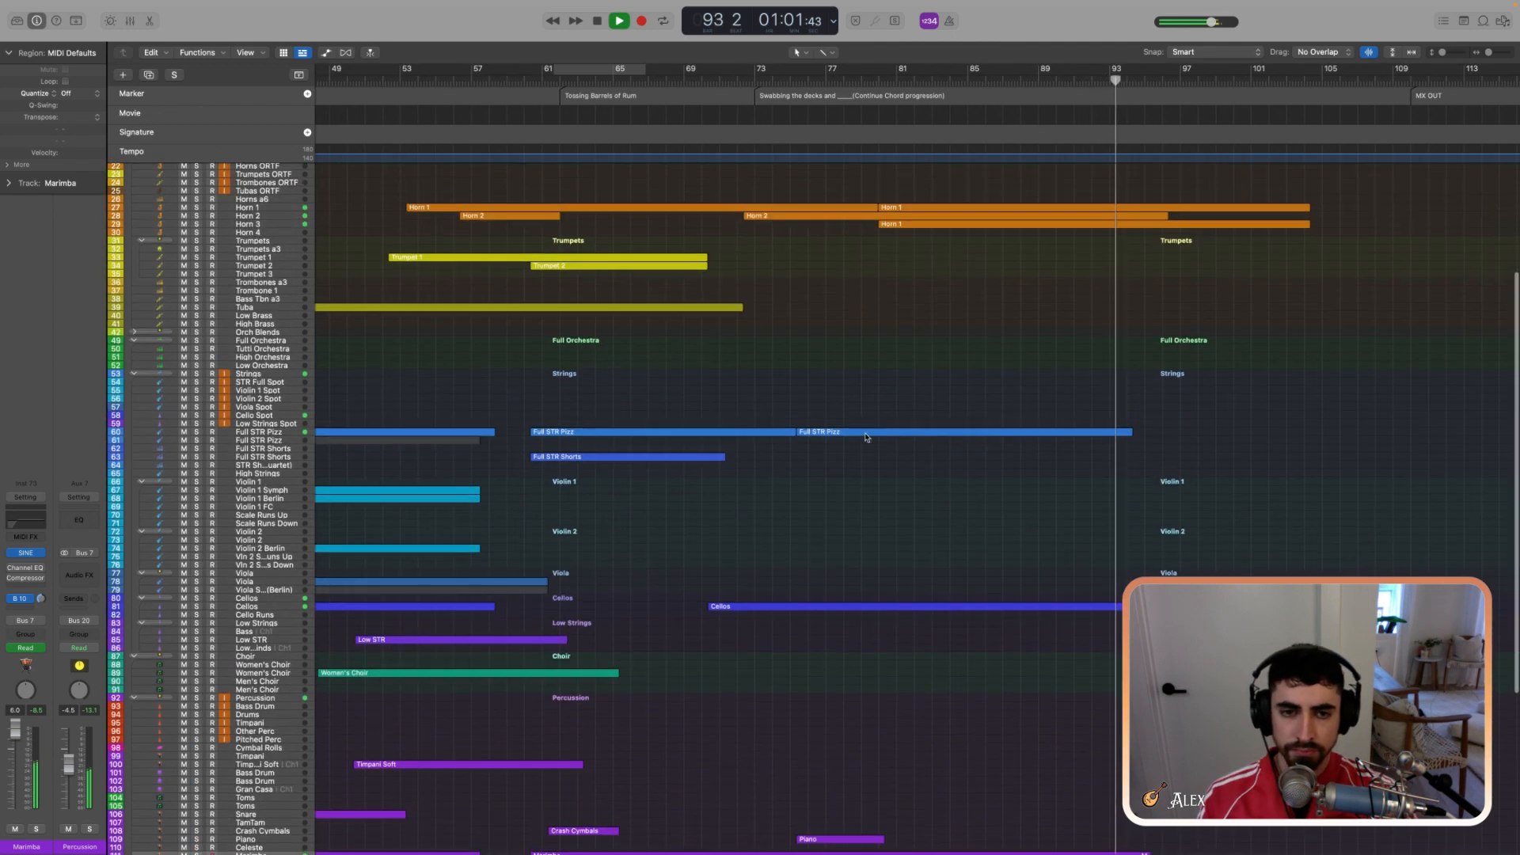
scroll(859, 302, "down", 1)
scroll(858, 302, "right", 3)
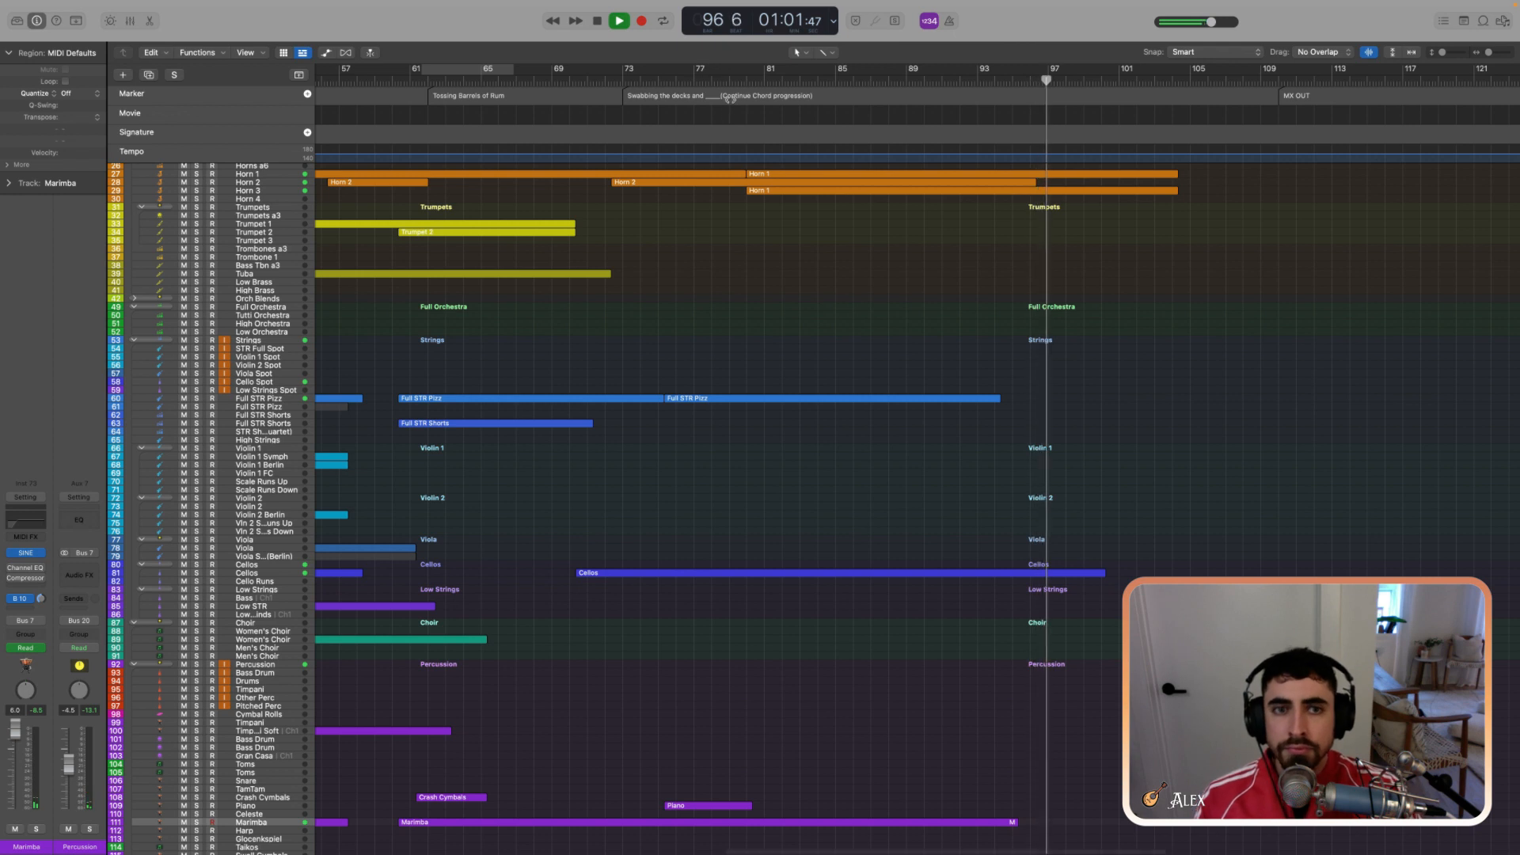
- Move the 'Swabbing the decks' marker so it starts at bar 81
left_click(611, 75)
left_click(667, 96)
double_click(658, 95)
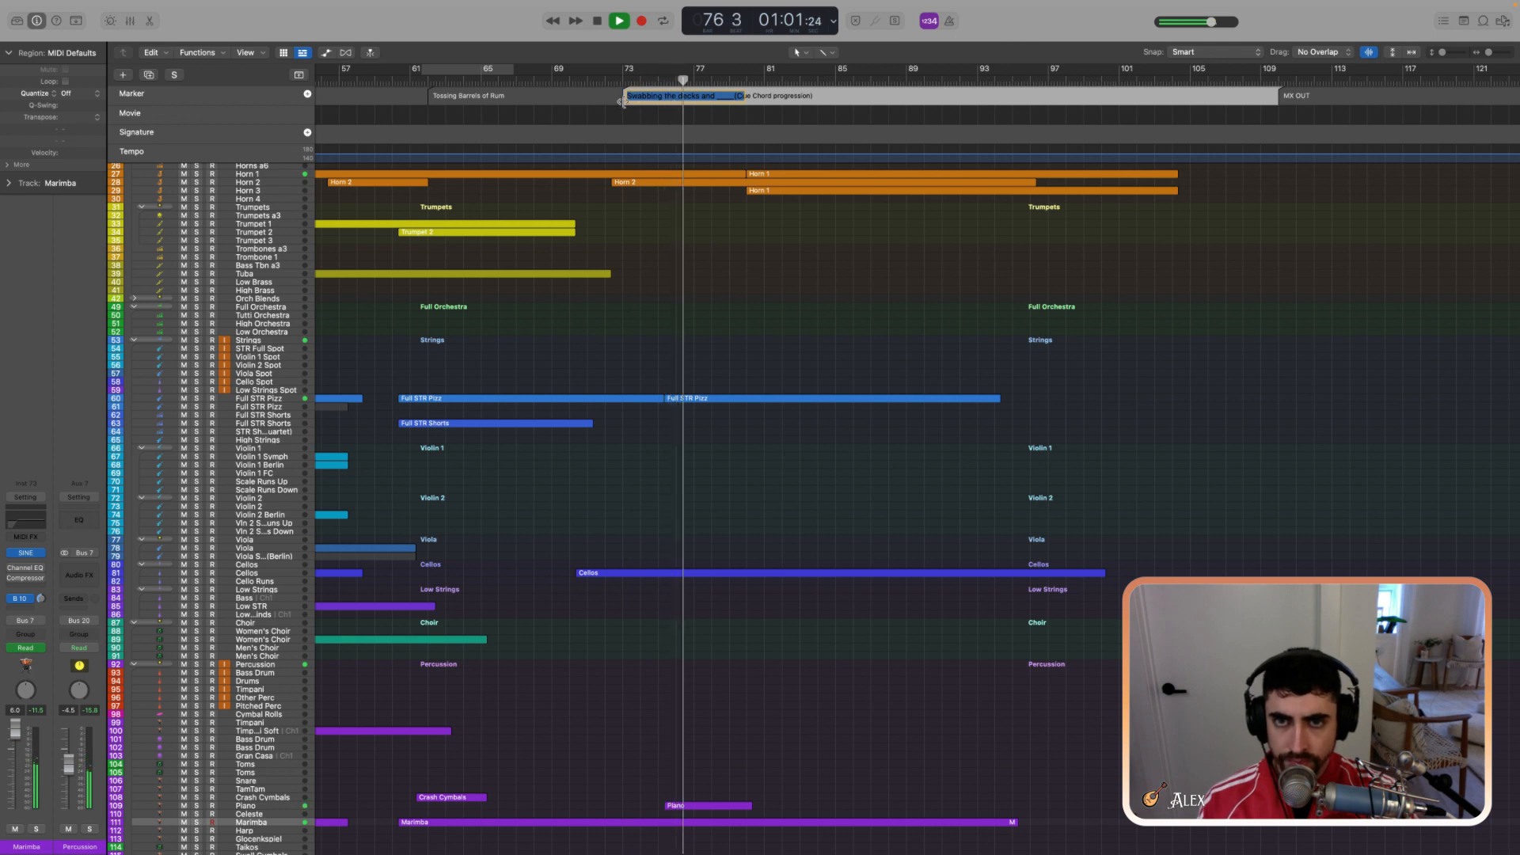
left_click_drag(638, 97, 649, 101)
mouse_move(716, 112)
left_mouse_down()
mouse_move(747, 112)
mouse_move(748, 164)
left_mouse_up()
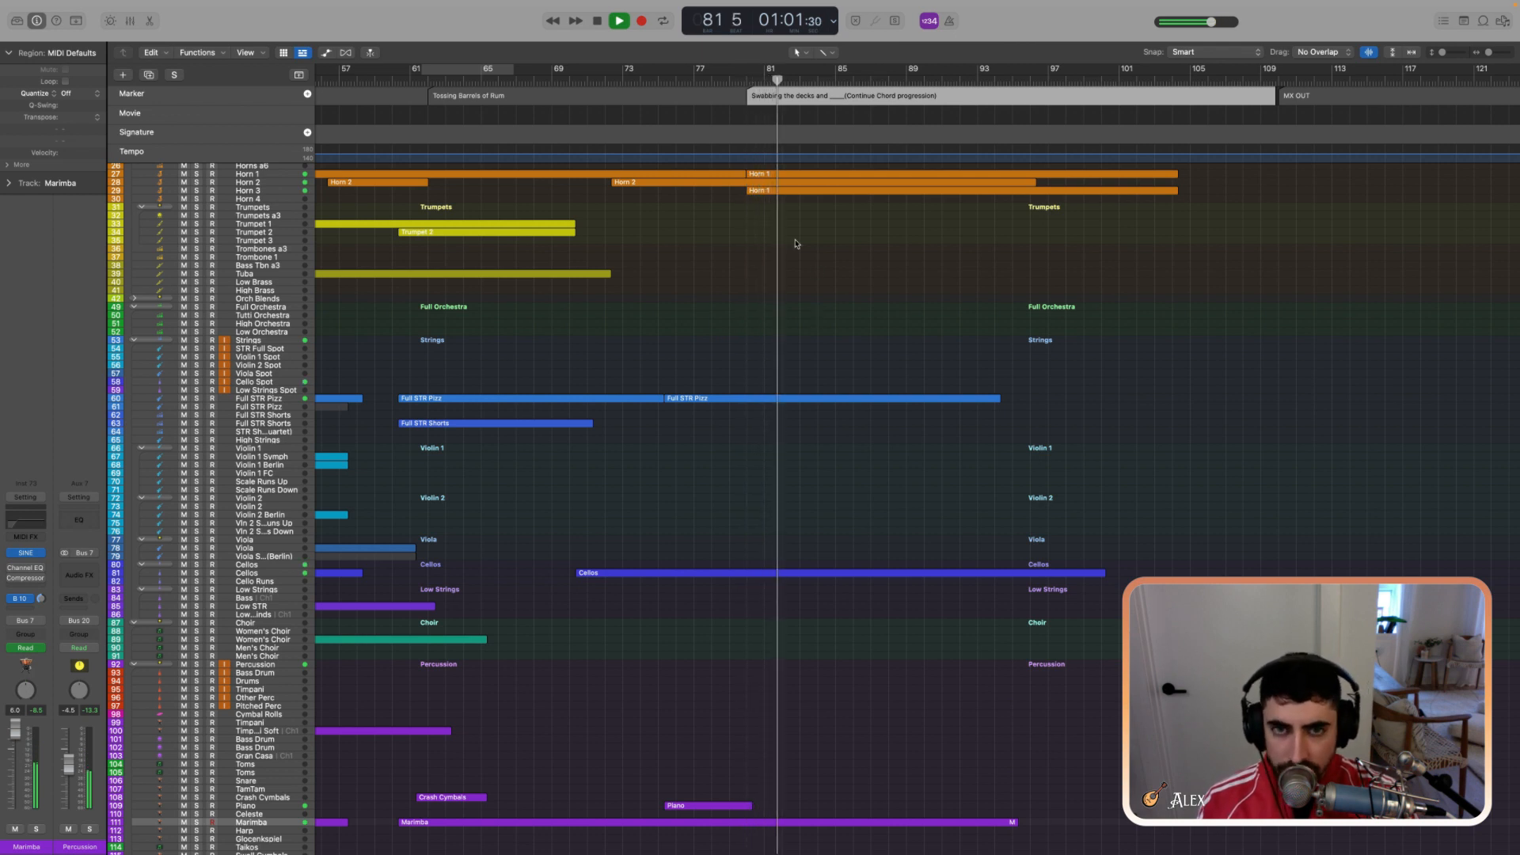
- Rename the marker at bar 81 to 'Sketchy Sailors Swabbing the Deck'
left_click(732, 80)
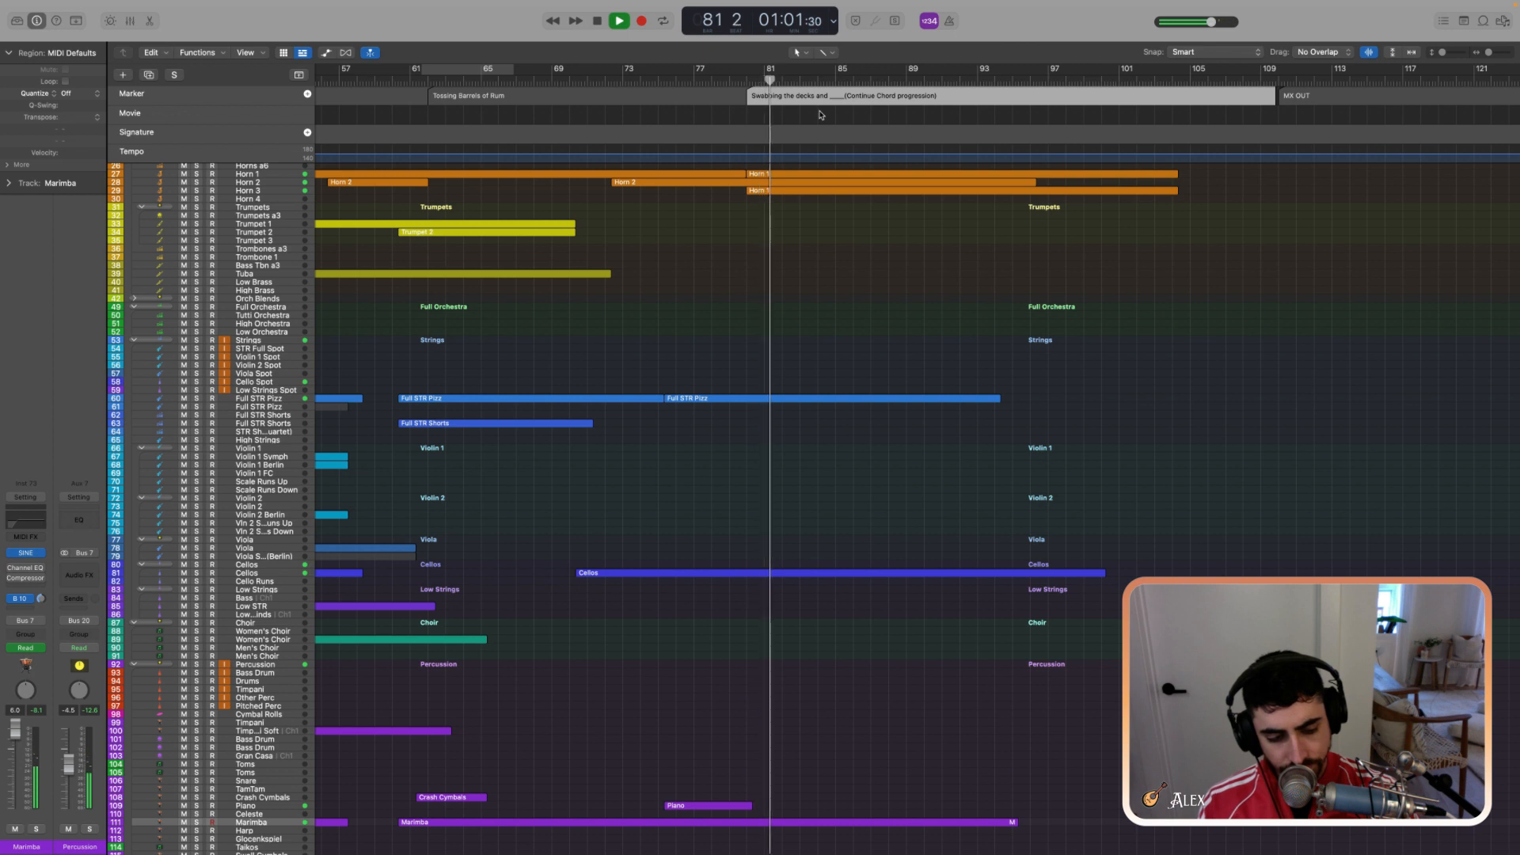
scroll(902, 318, "left", 1)
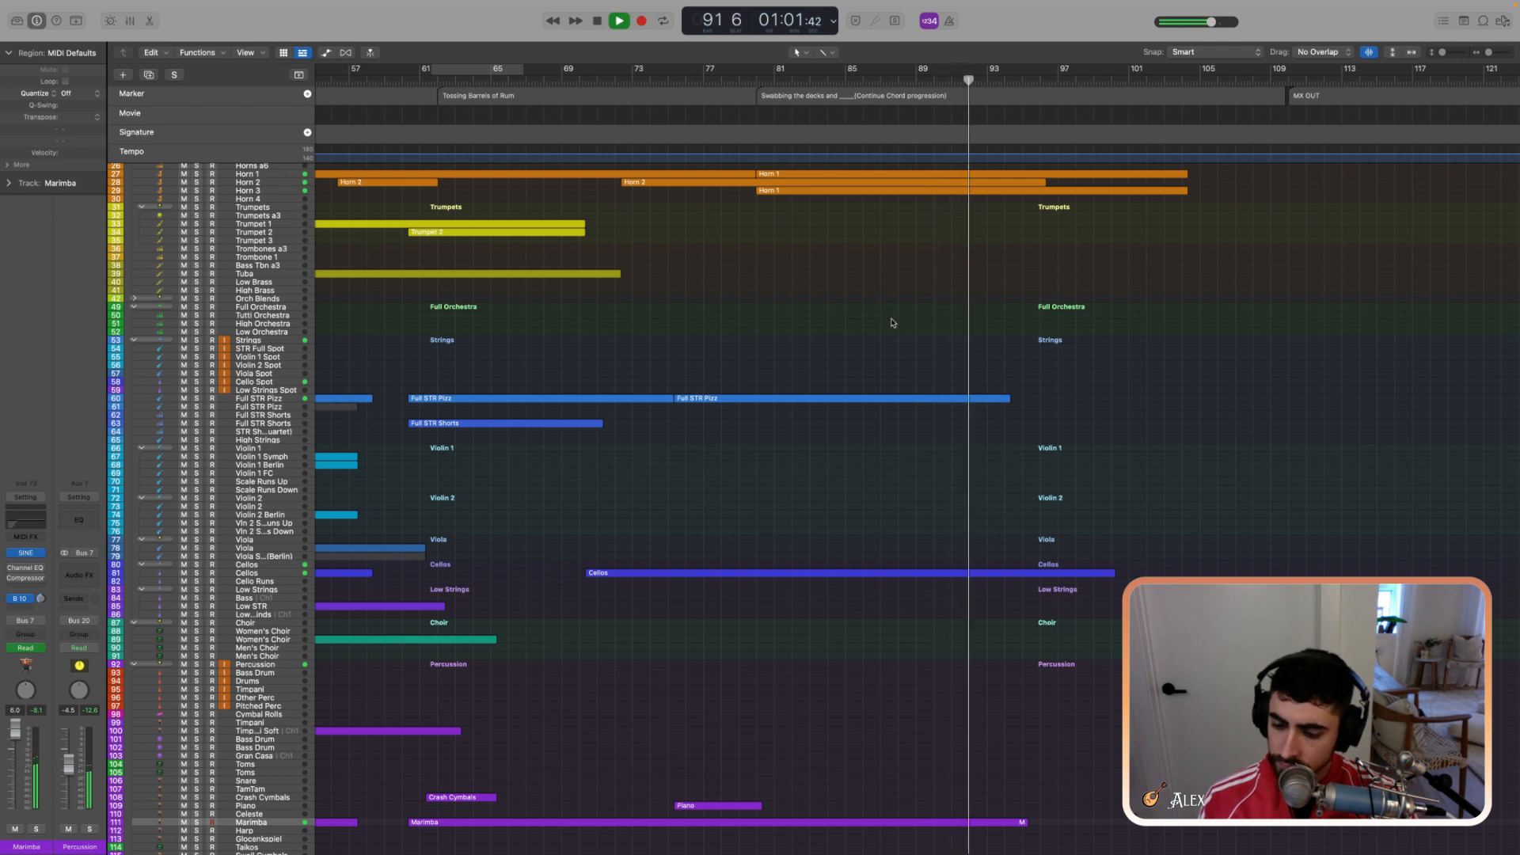
scroll(827, 347, "up", 2)
key("space")
left_click(756, 79)
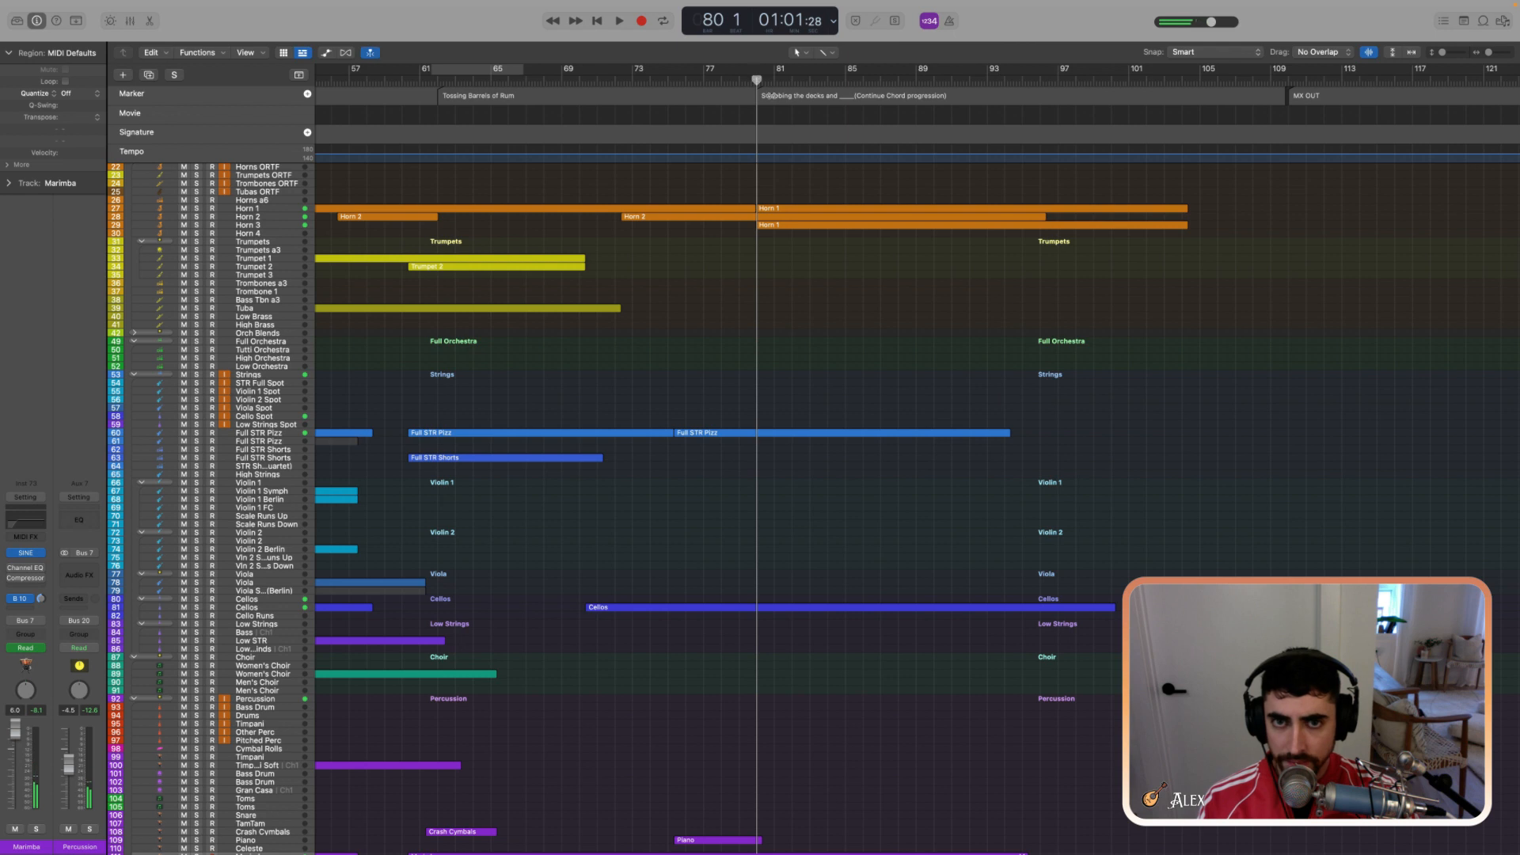
double_click(769, 95)
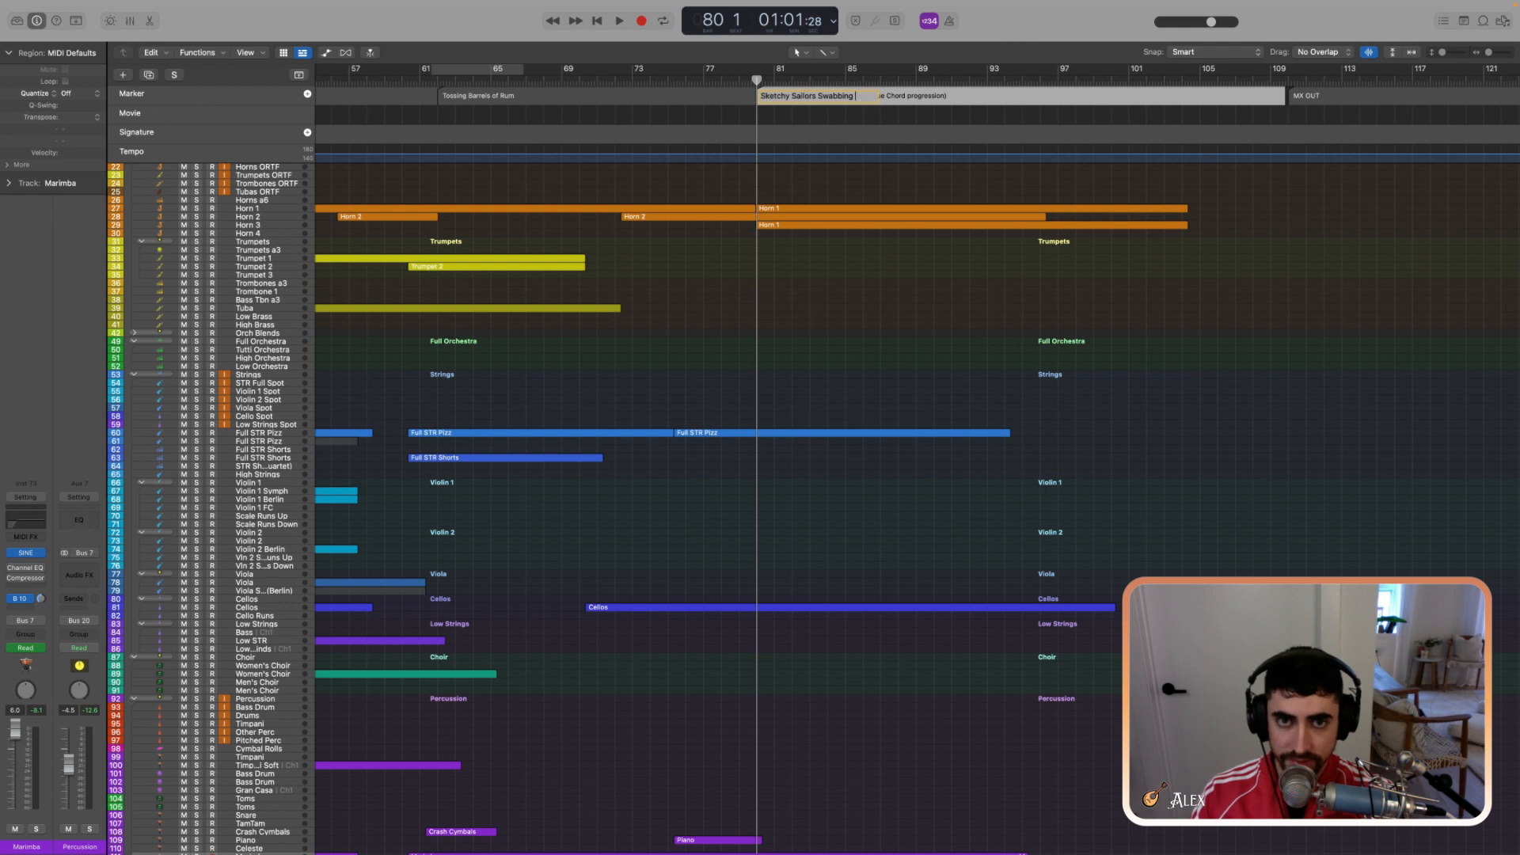
- Play back from bar 80 and listen while selecting the Viola and Violin 2 tracks
key("space")
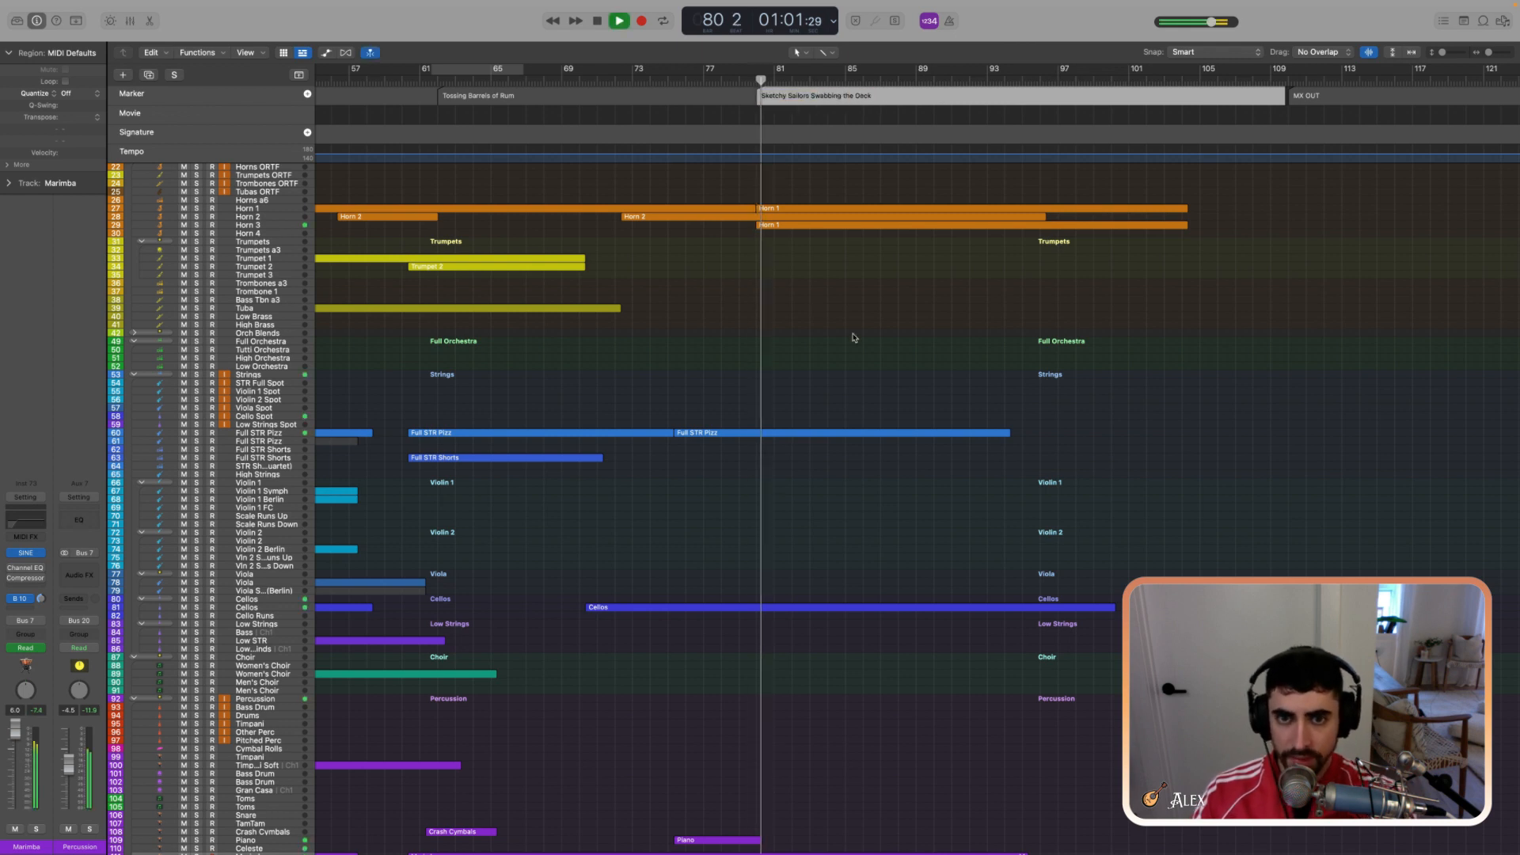
scroll(789, 331, "down", 5)
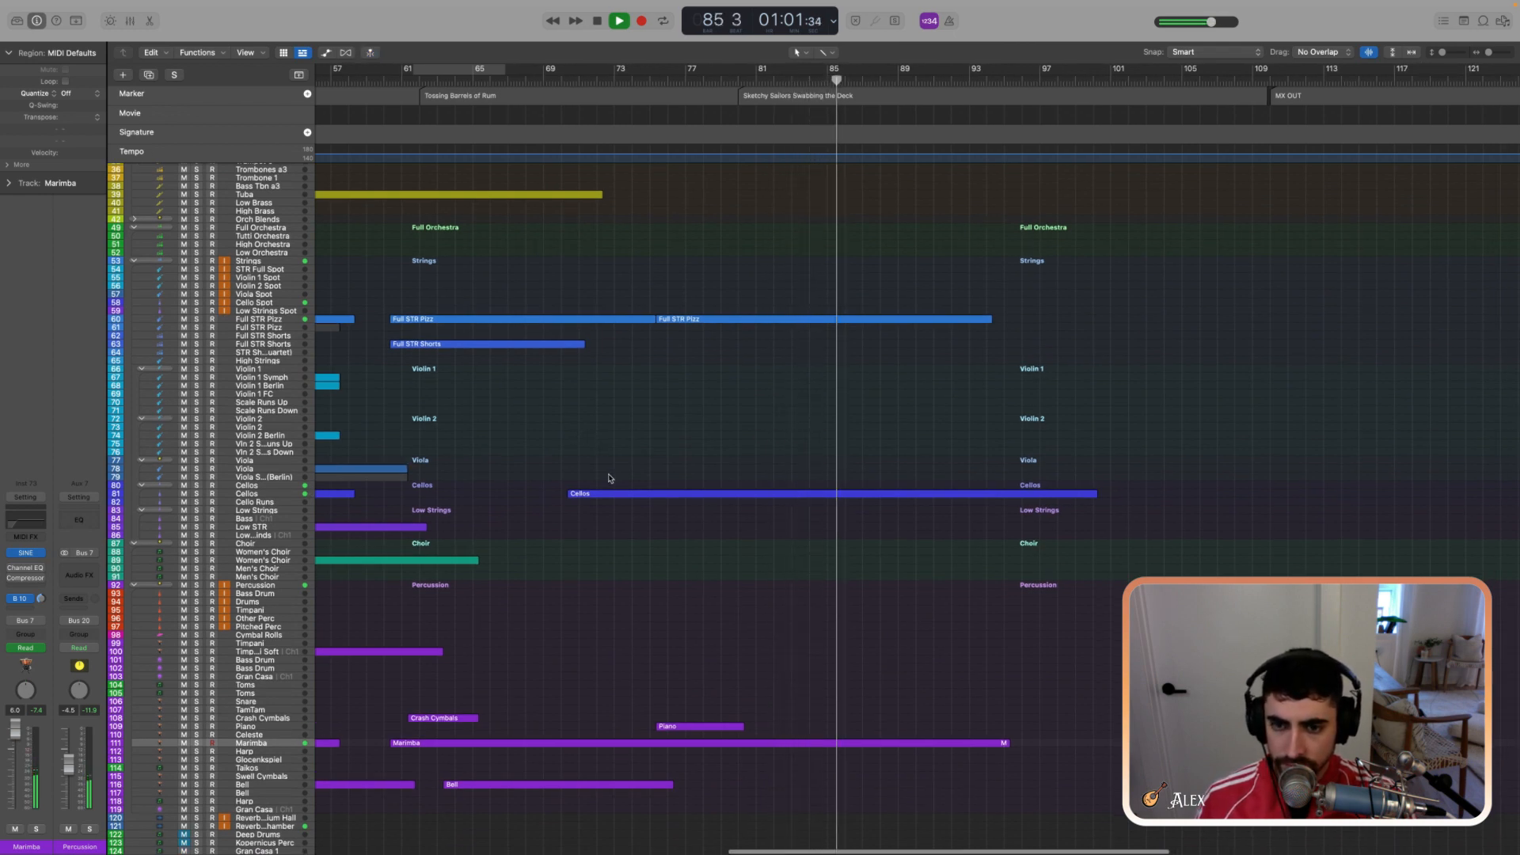
left_click(345, 469)
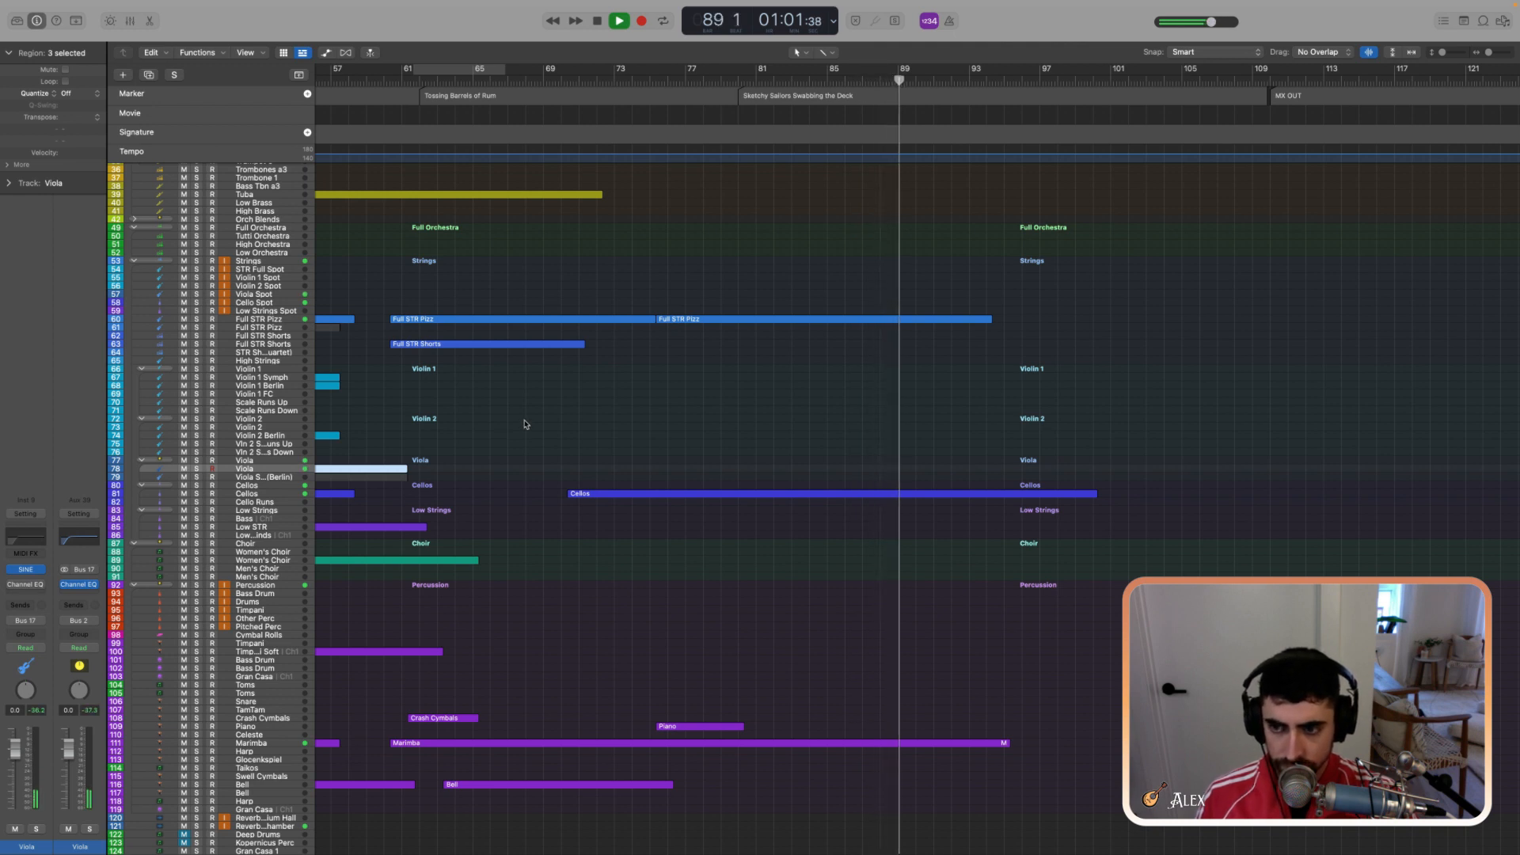
scroll(555, 392, "down", 1)
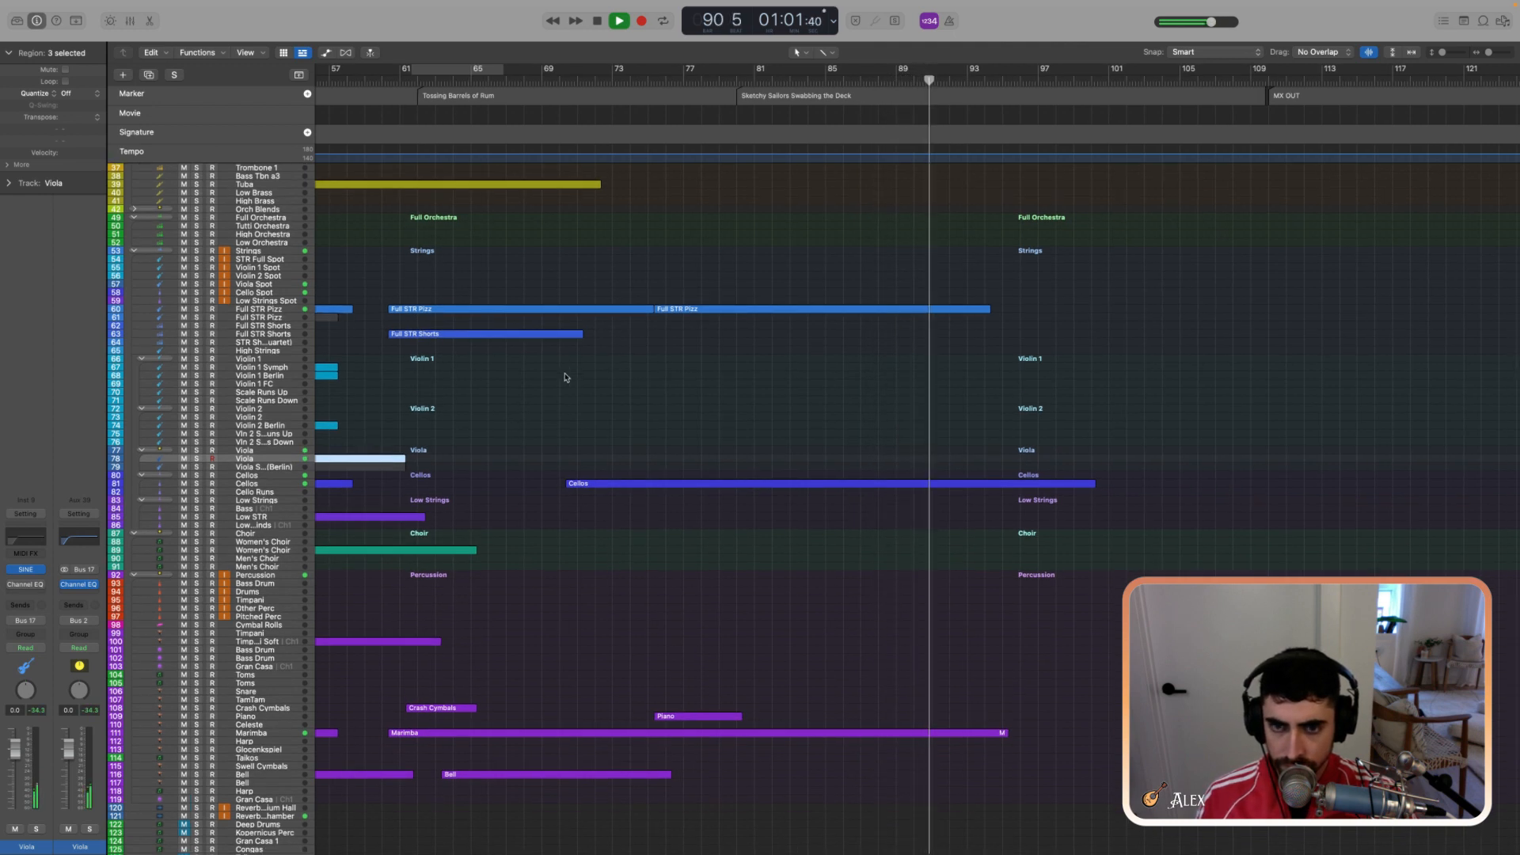
scroll(573, 376, "up", 10)
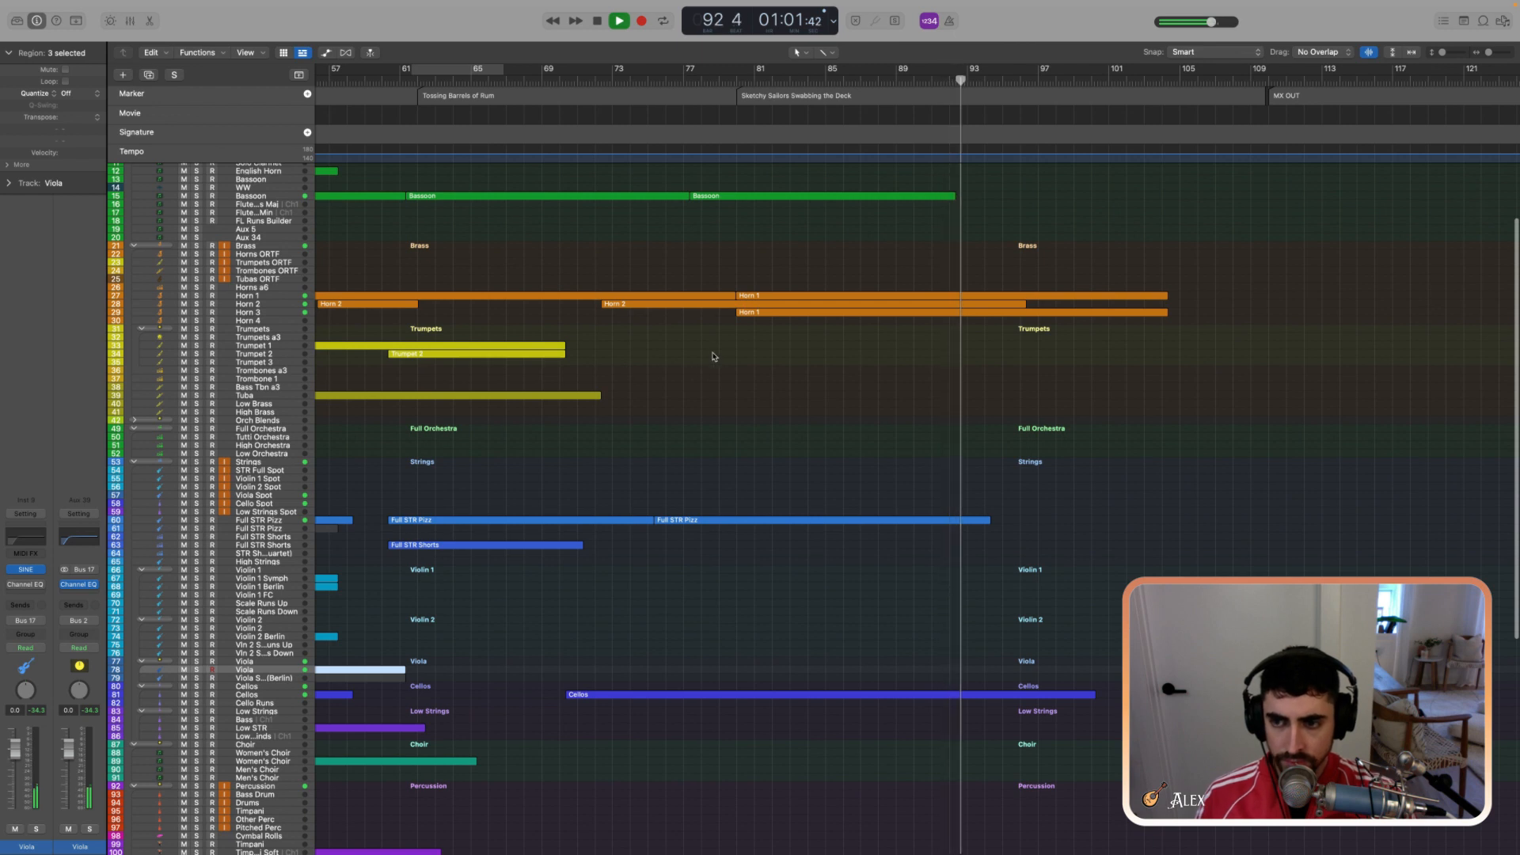
left_click(667, 81)
left_click(731, 260)
left_click(759, 298)
left_click(667, 448)
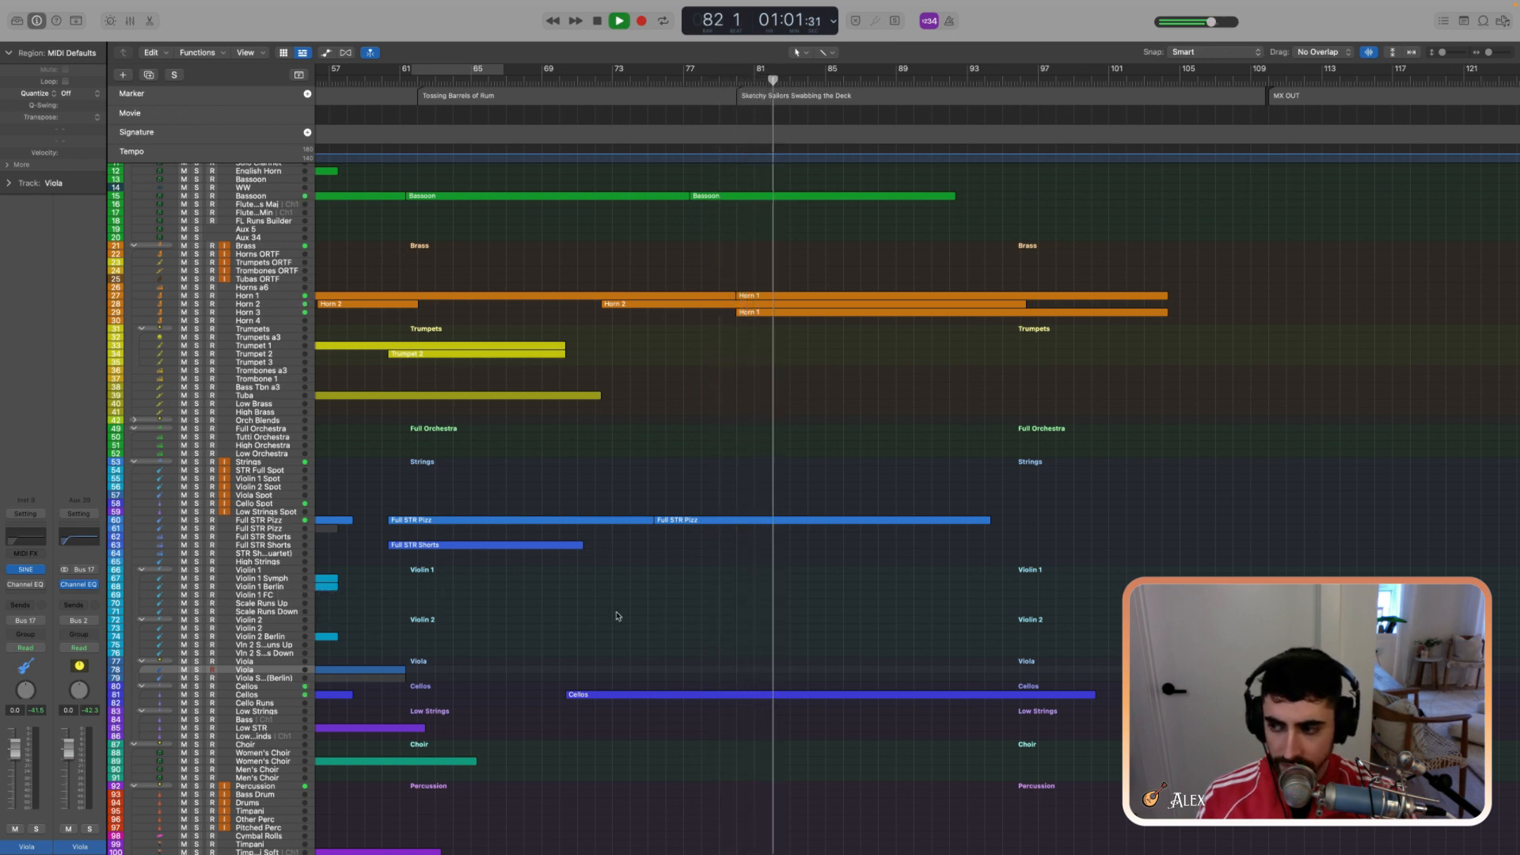
left_click(270, 627)
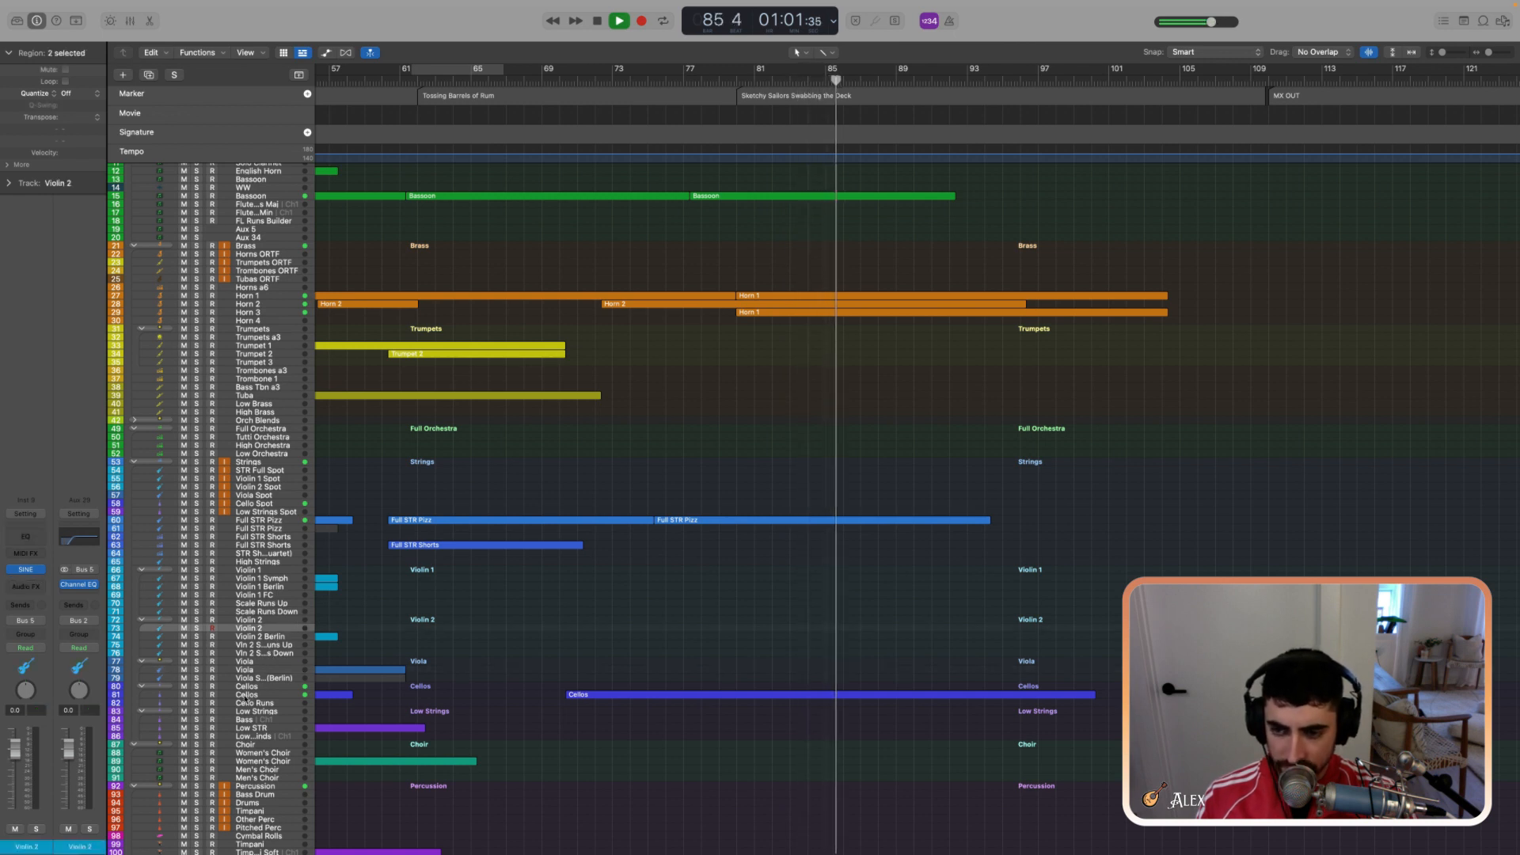
left_click(254, 665)
left_click(255, 671)
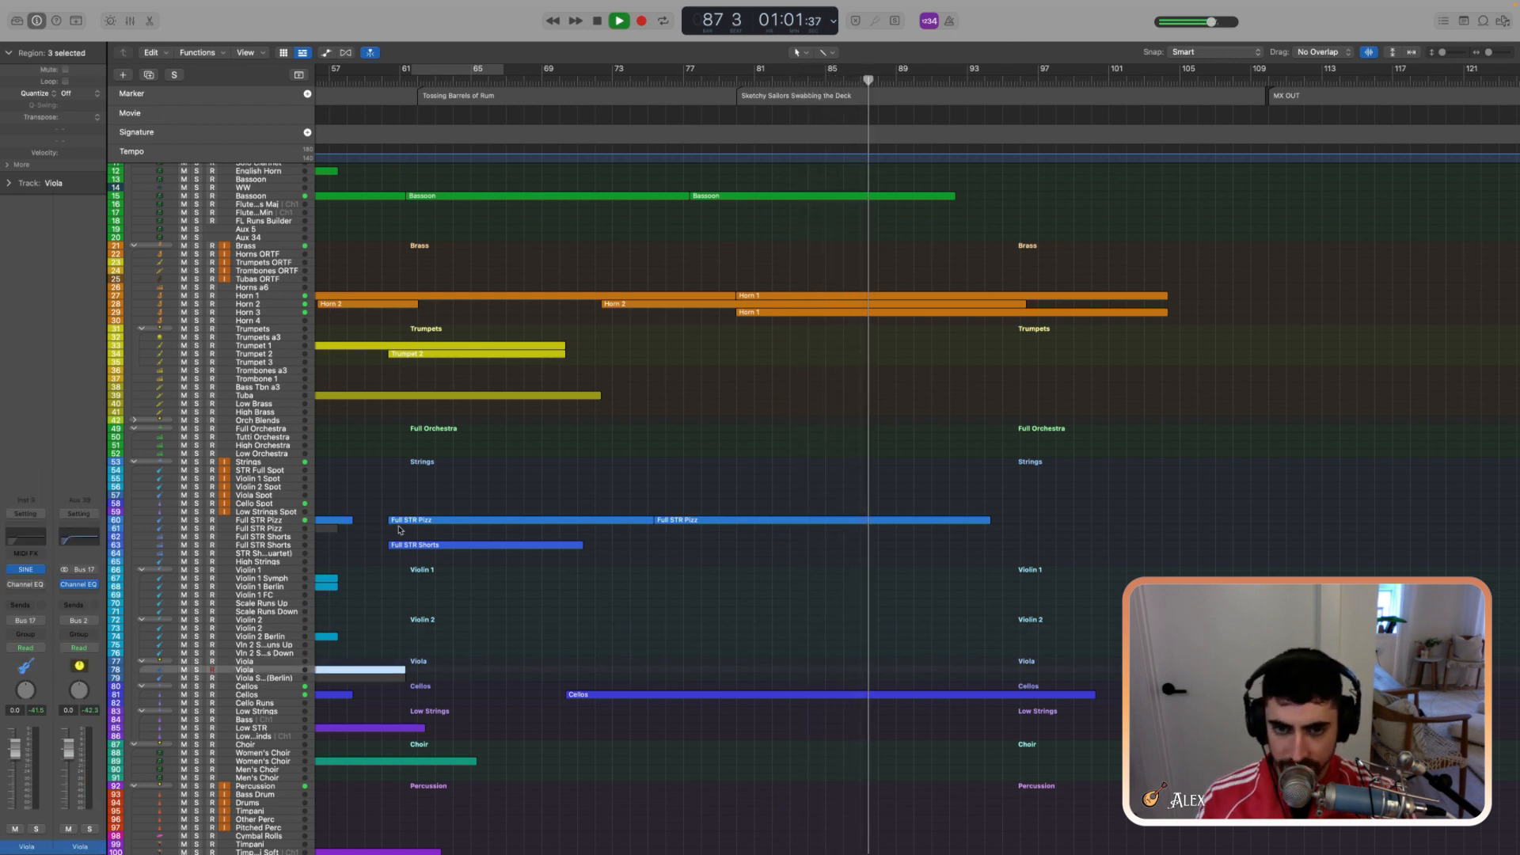
left_click(718, 82)
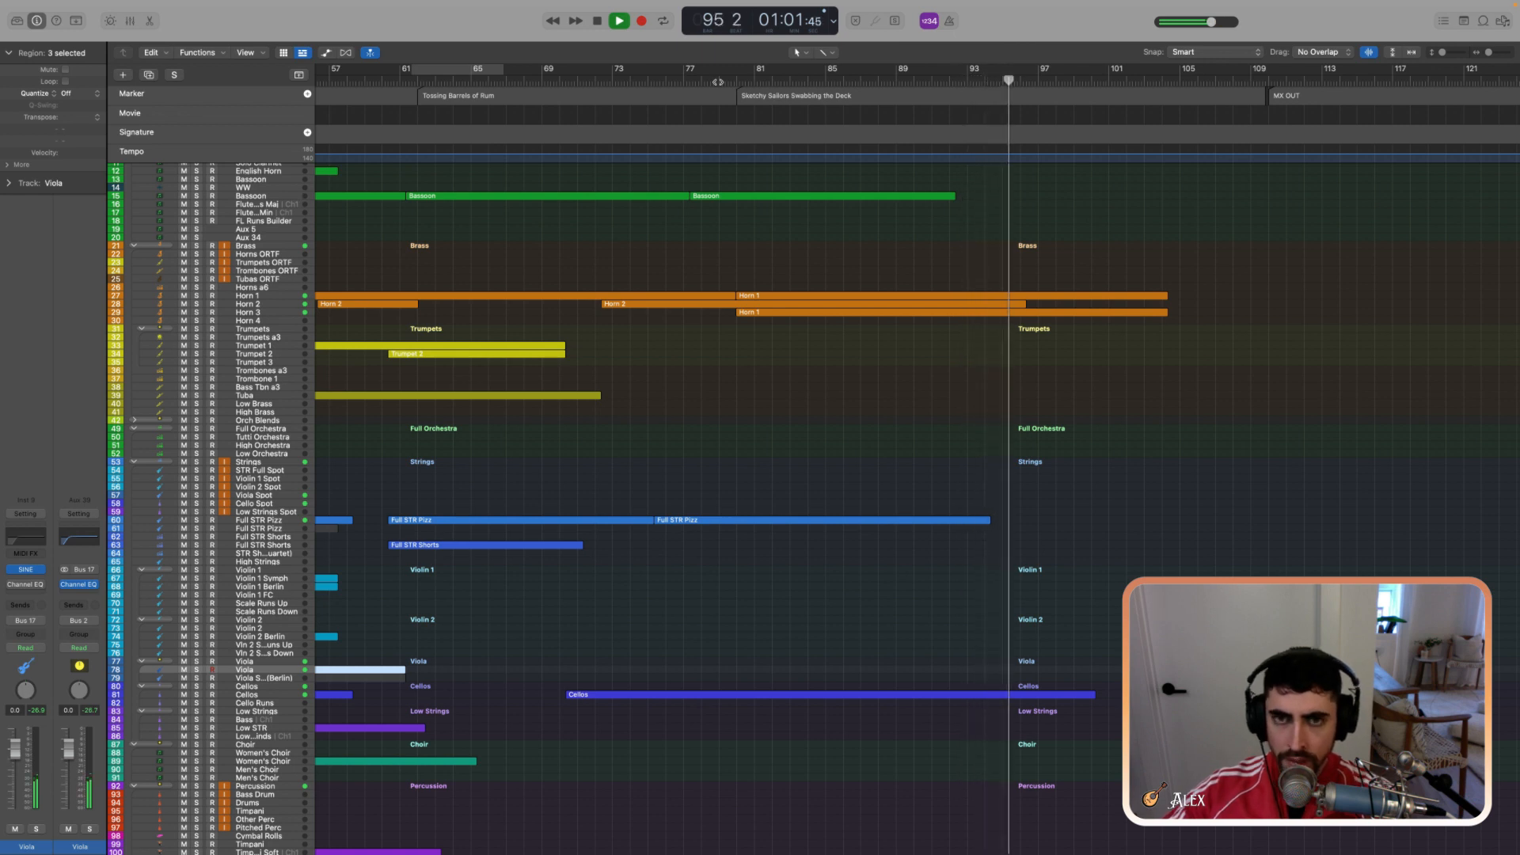
left_click(701, 82)
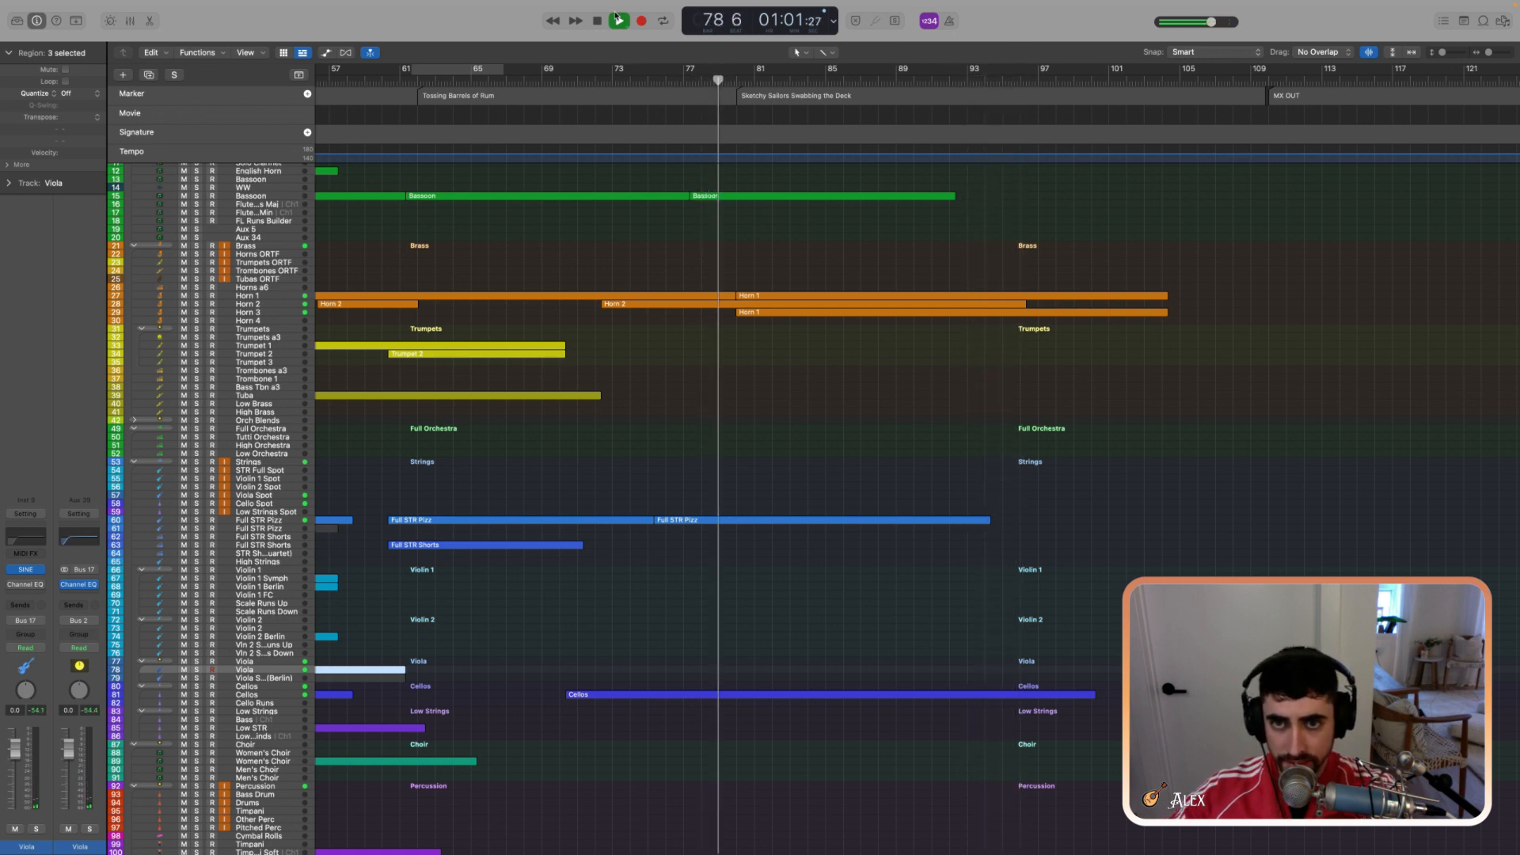
left_click(641, 21)
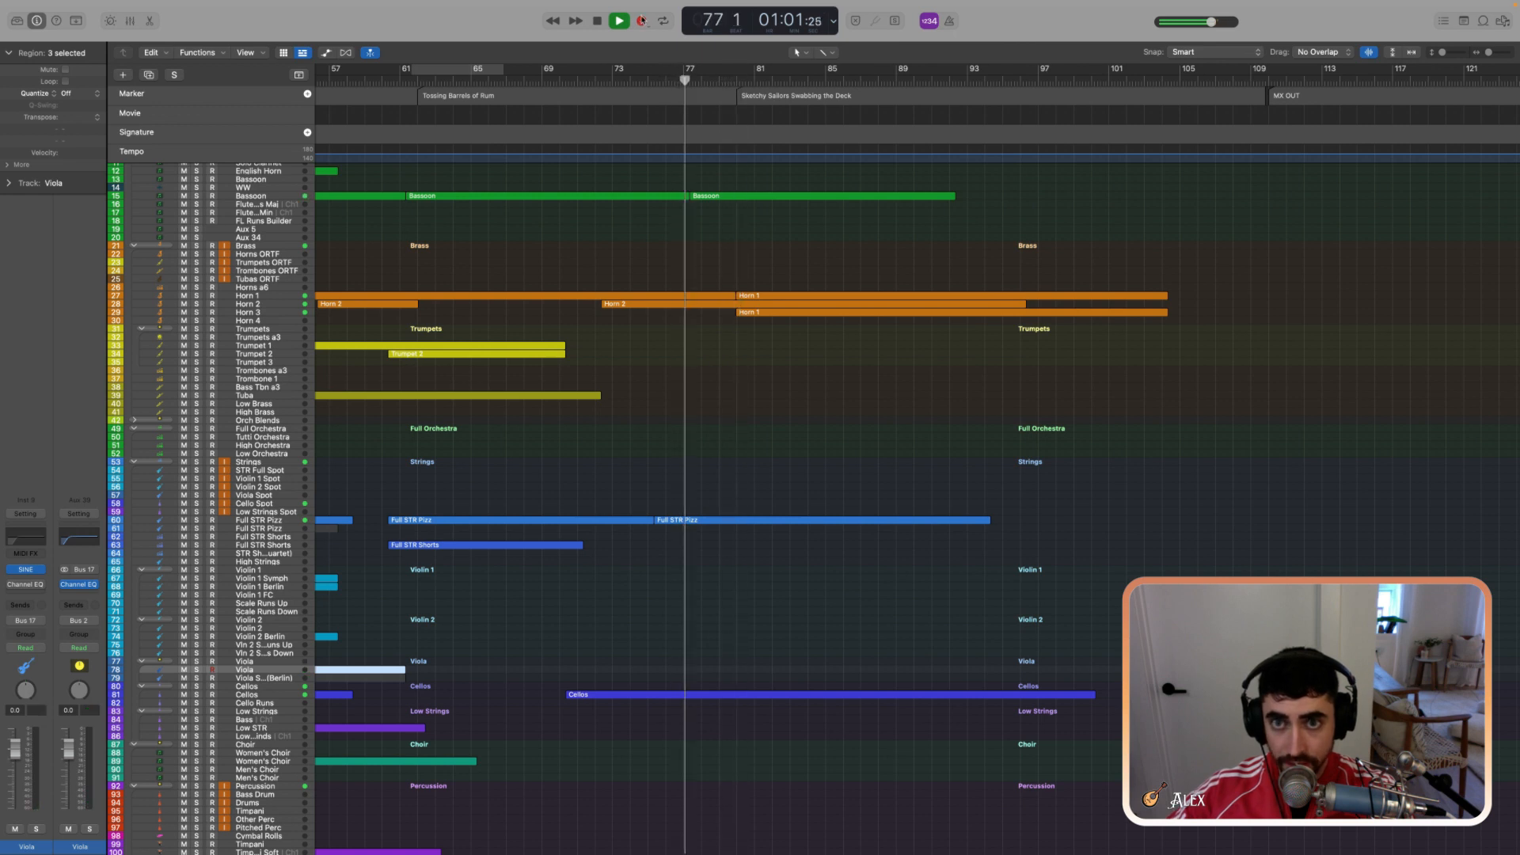
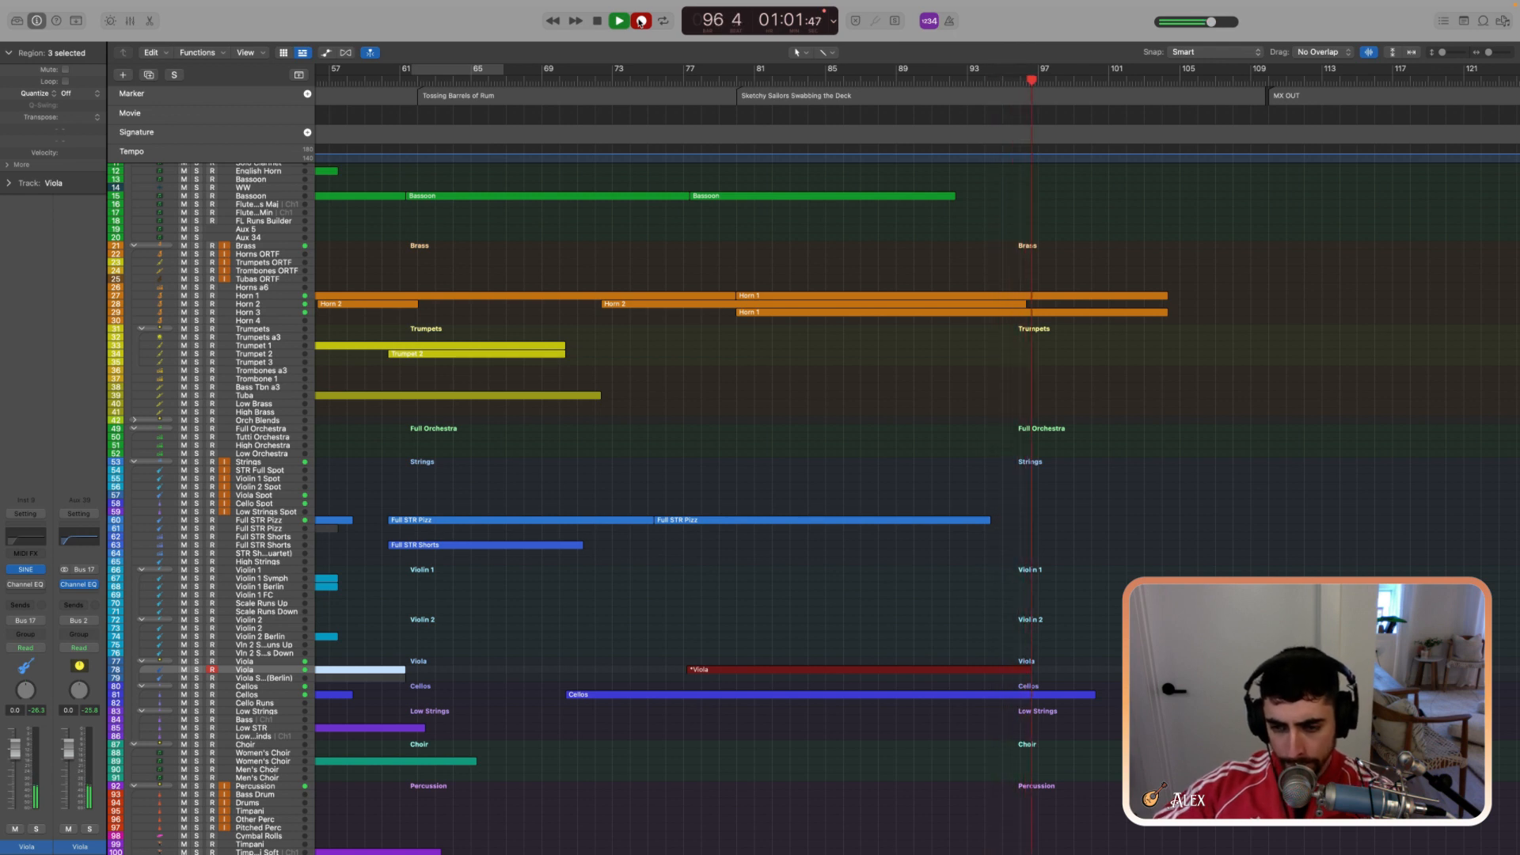
- Stop recording the Viola part near bar 98, deselect the take, and set the playhead back to bar 77
left_click(639, 21)
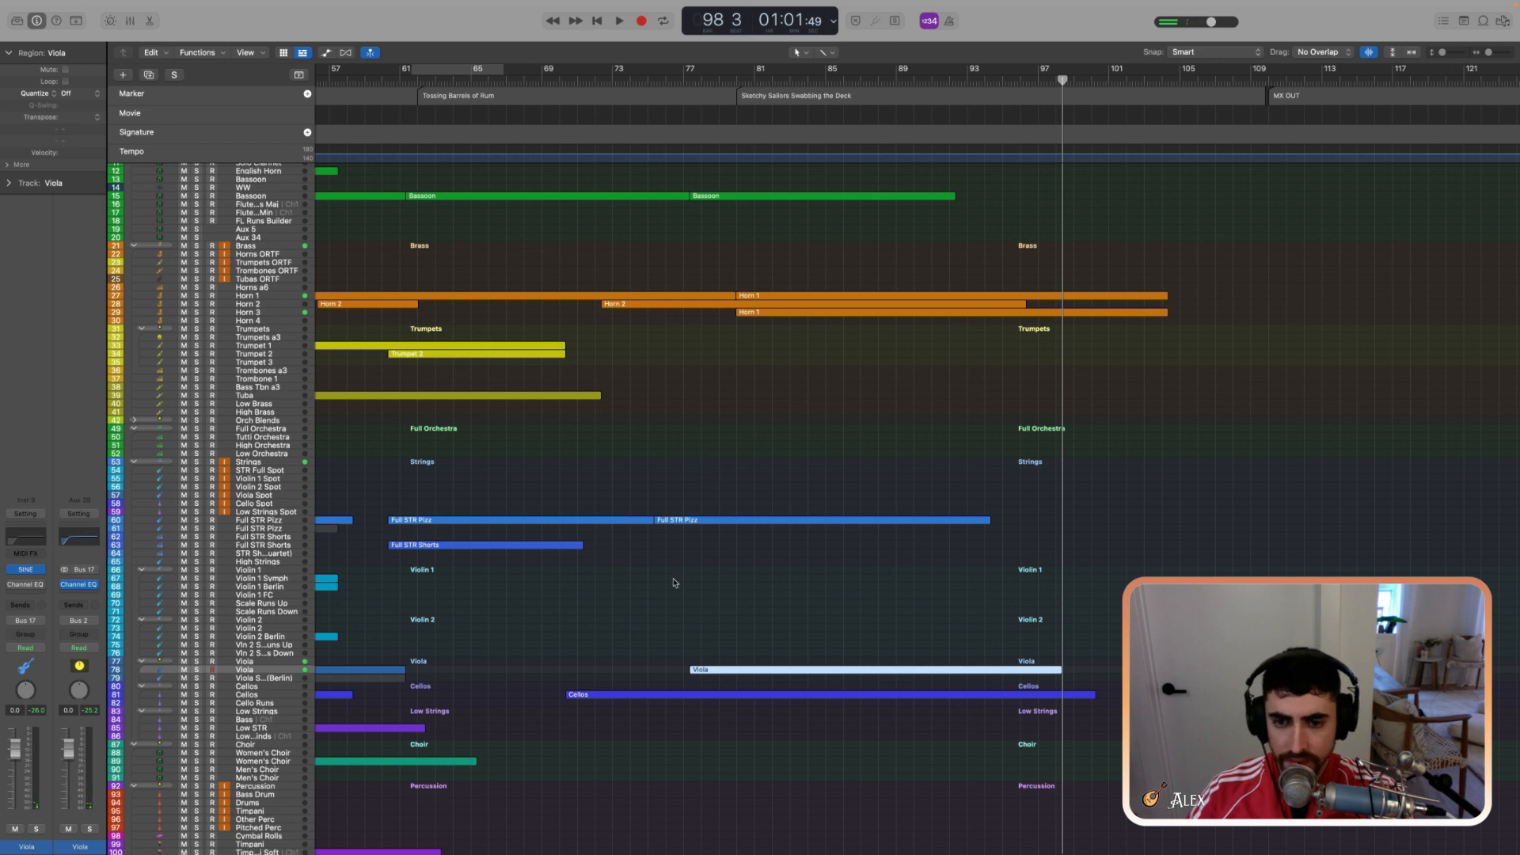
left_click(546, 680)
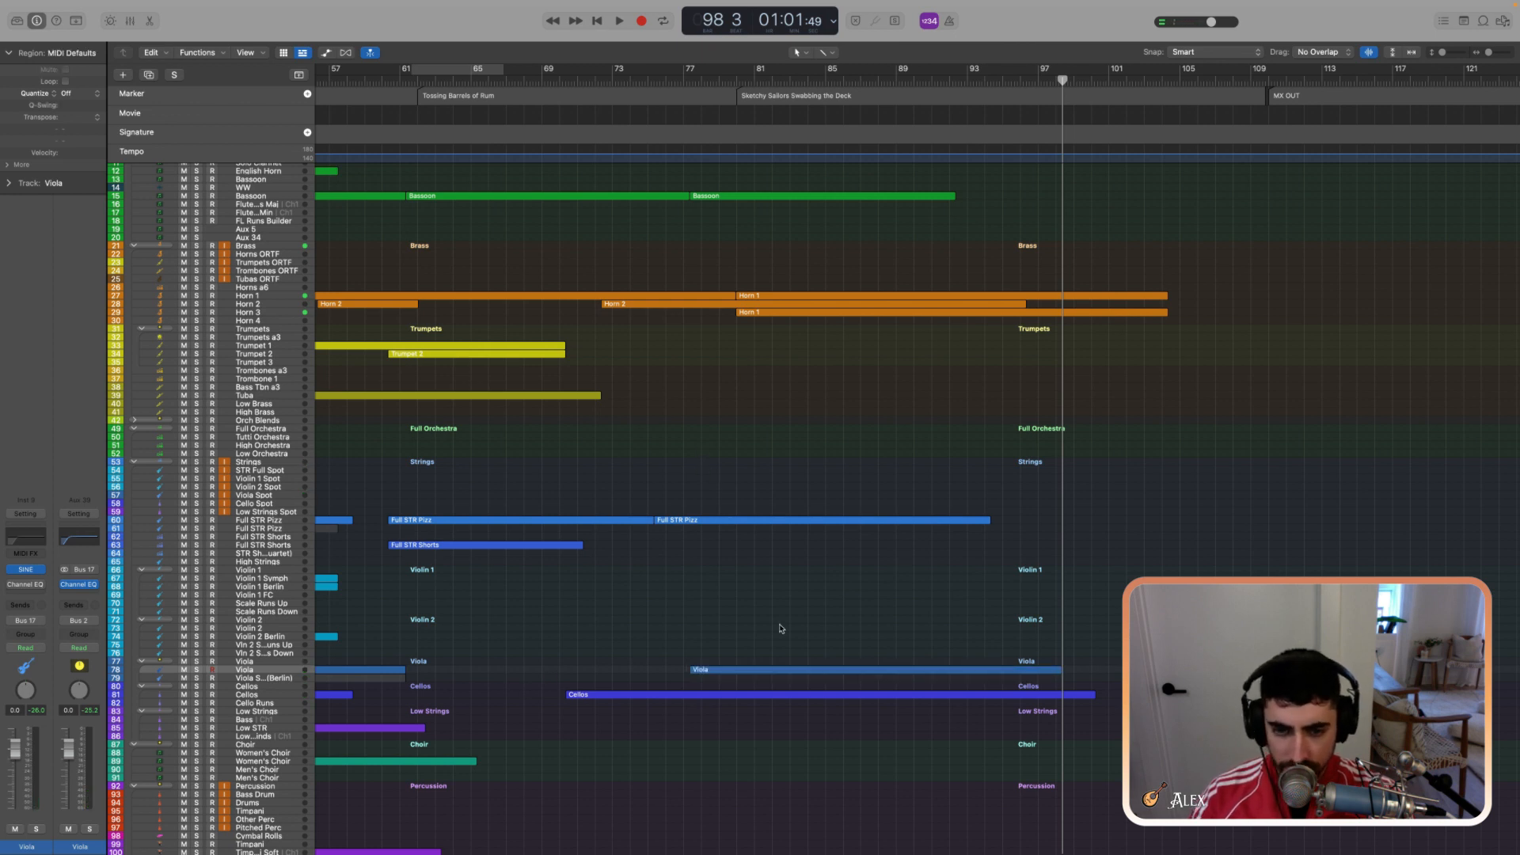
left_click(290, 679)
scroll(666, 675, "down", 1)
left_click(683, 81)
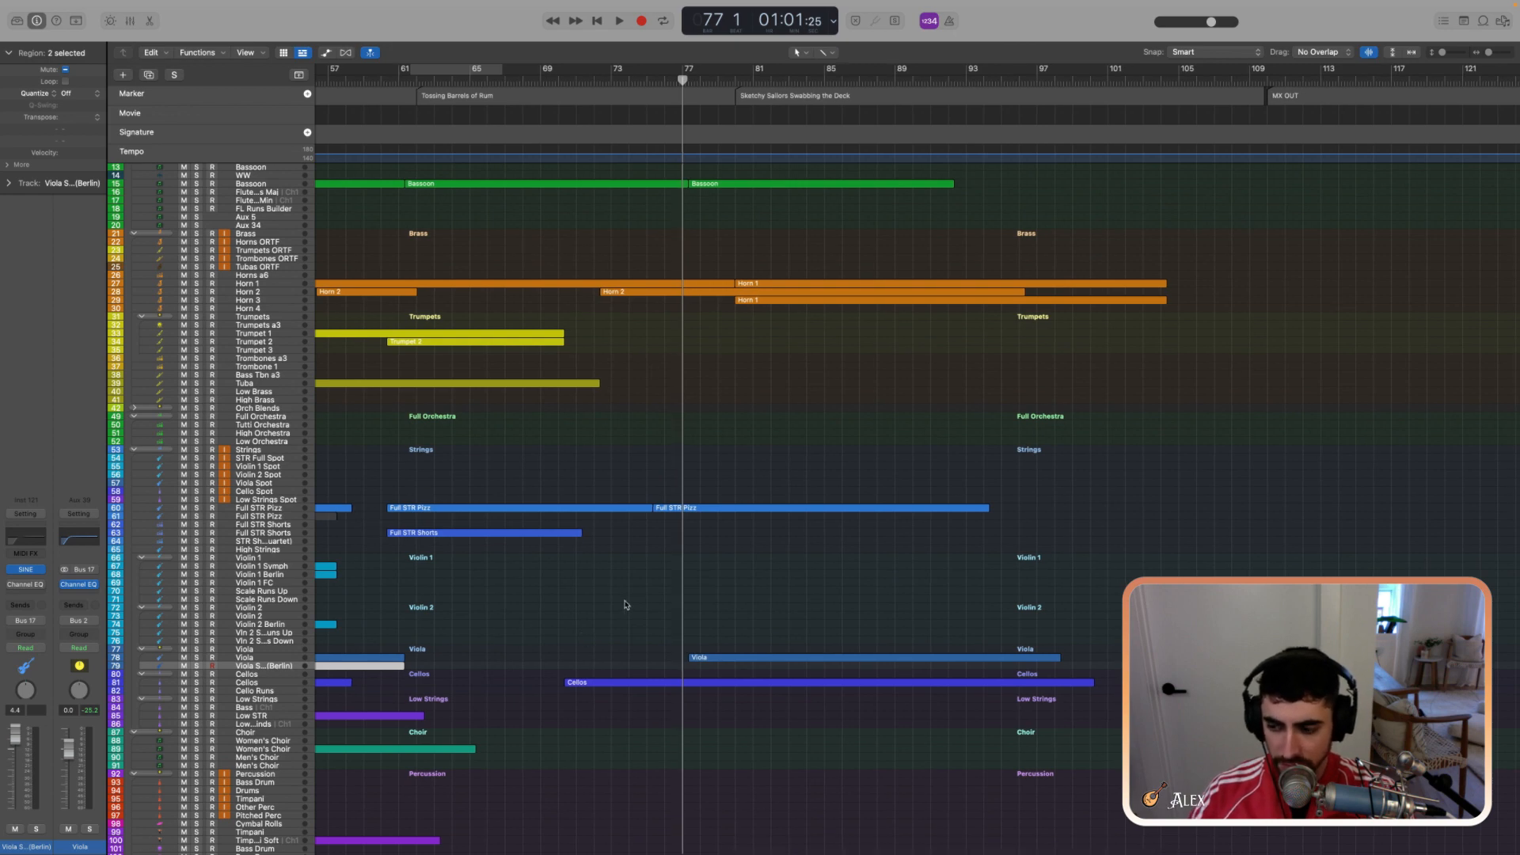
- Open the newly recorded Viola region together with the Horn 1 region from bar 80 in the piano roll
left_click(753, 657)
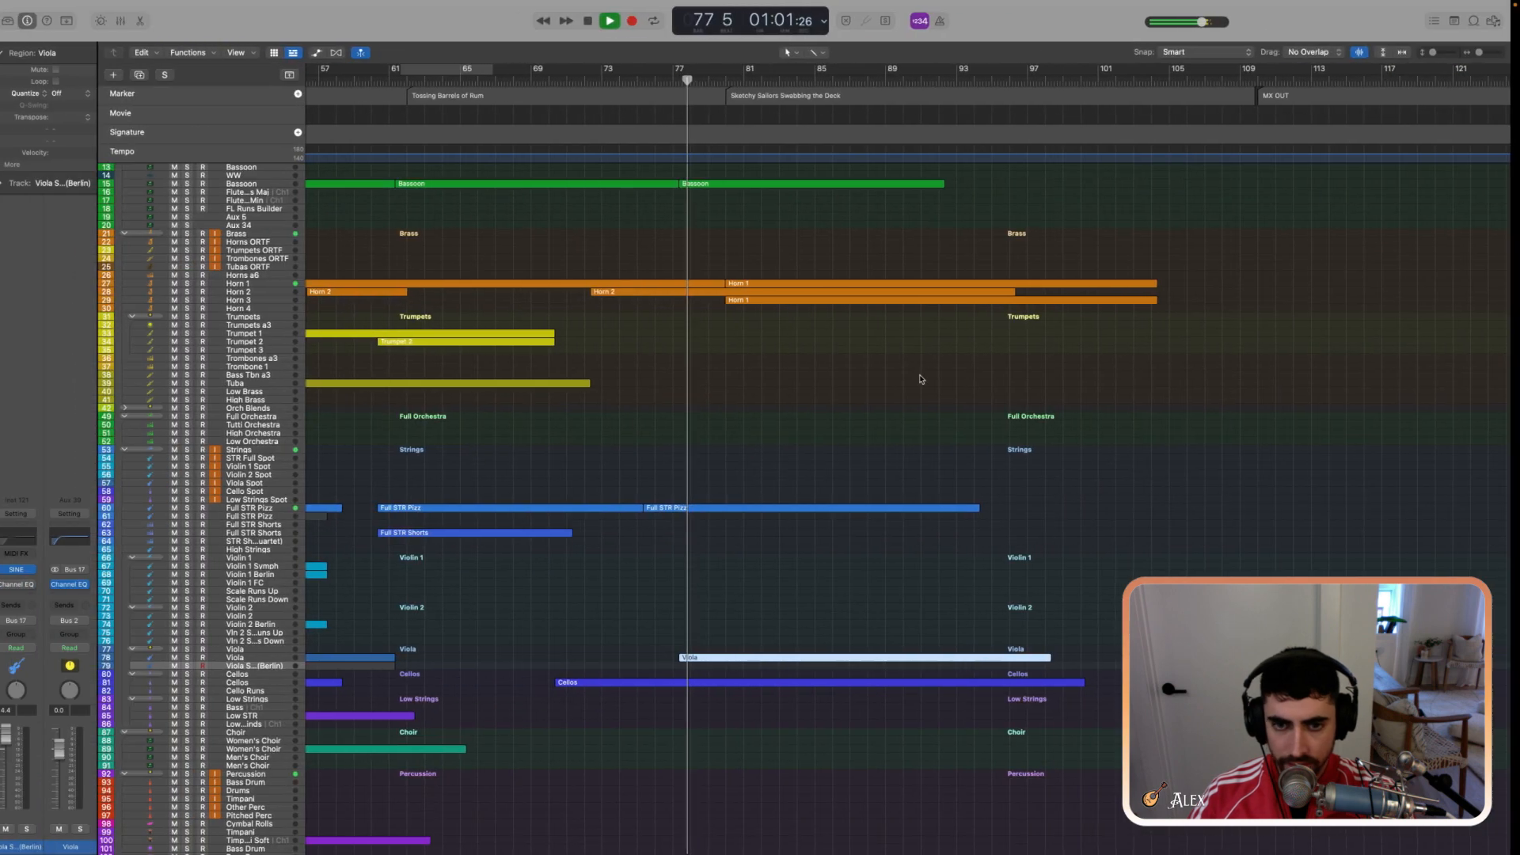
left_click(779, 283, "shift")
key("ctrl+Right")
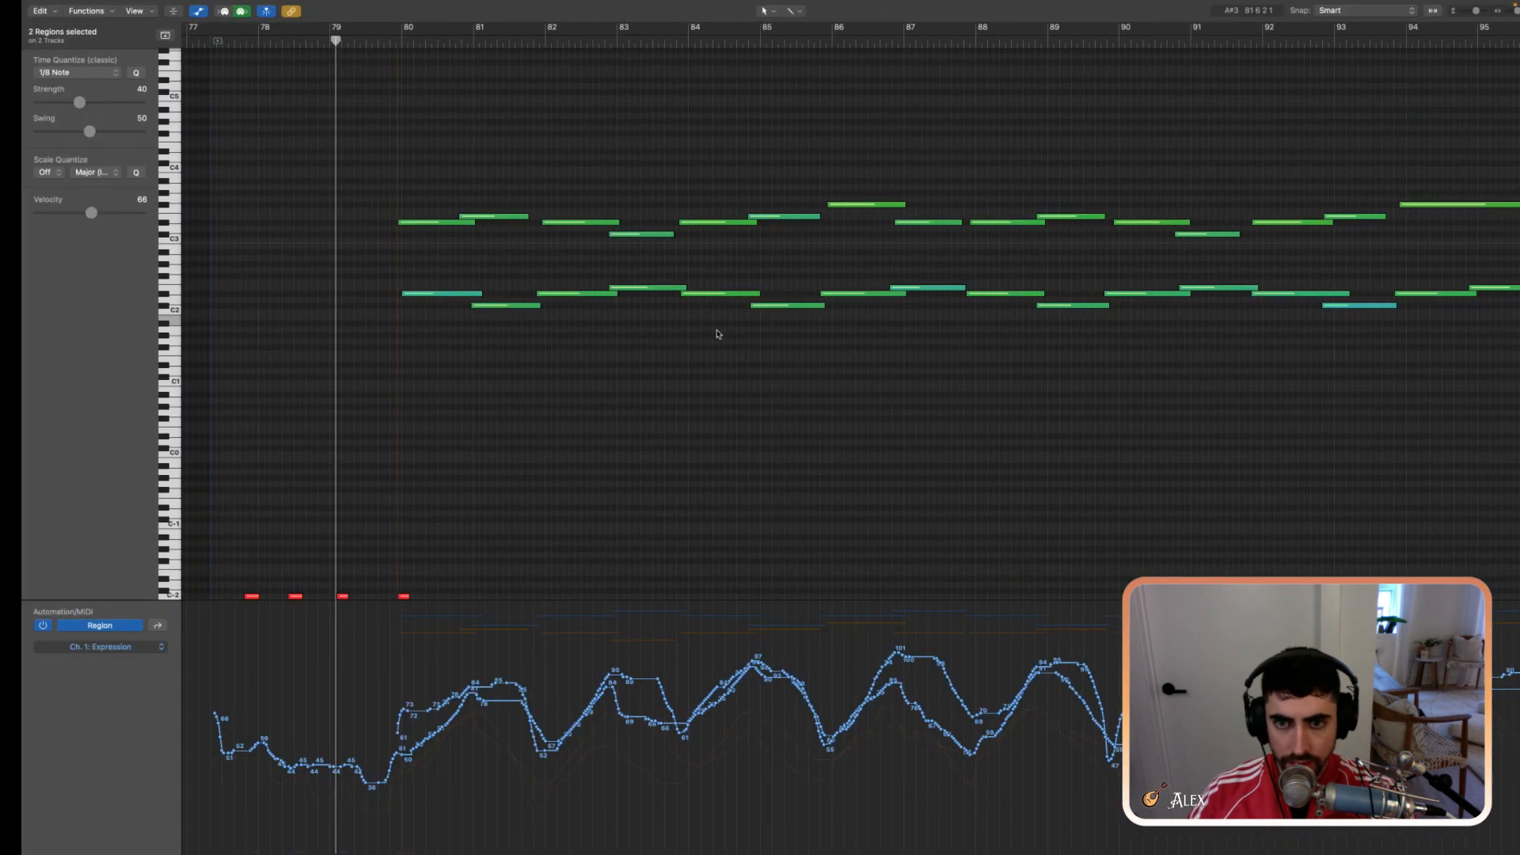
- Raise the viola note at bar 81 to E2 and lower the one at bar 83 to C#2
left_click(431, 295)
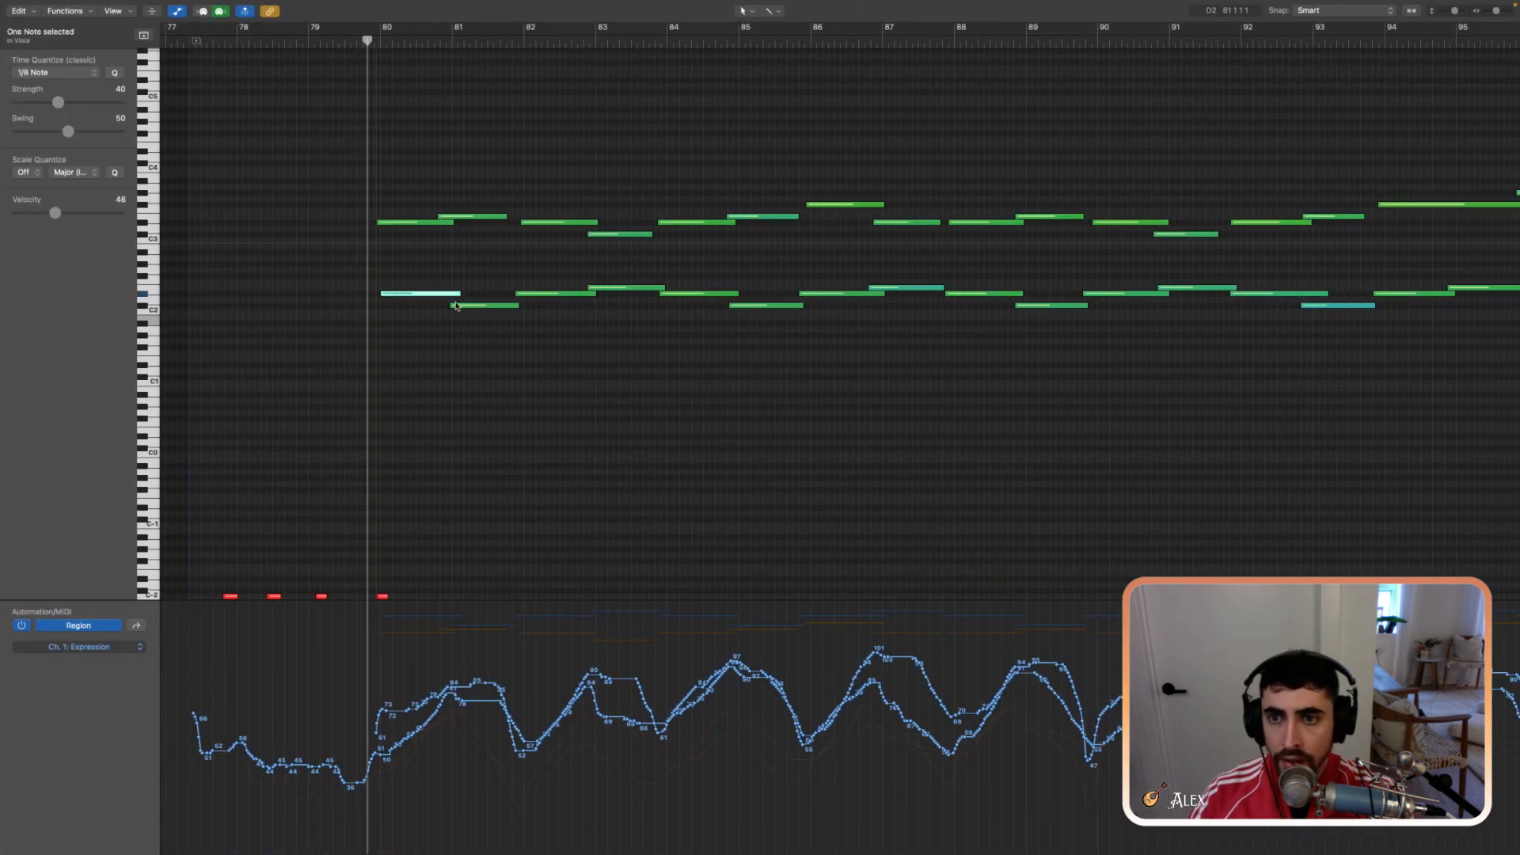
key("alt+Up")
key("alt+Up")
key("alt+Up")
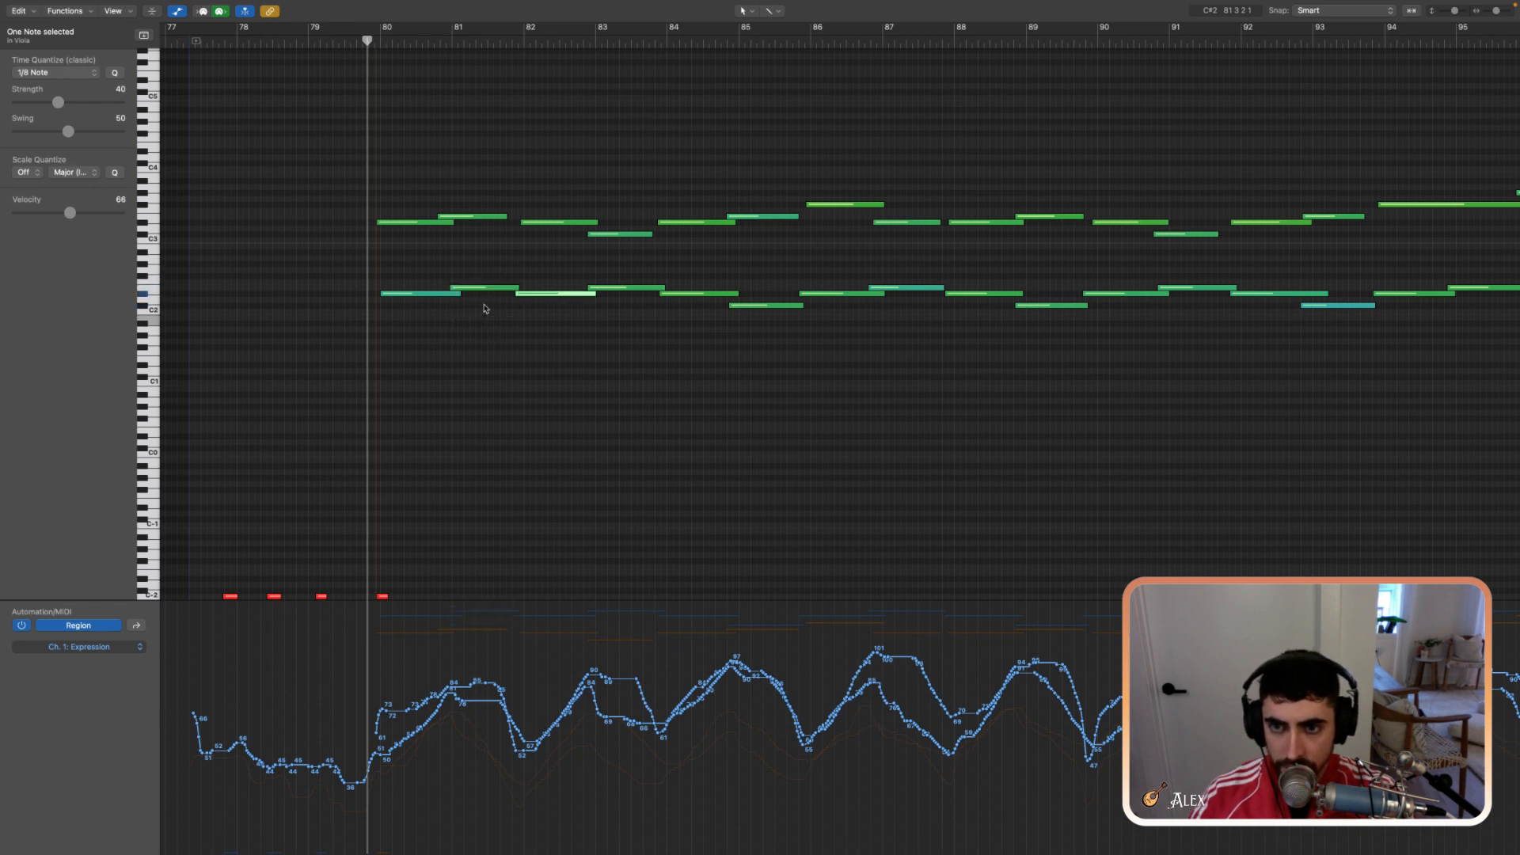
key("alt+Down")
key("alt+Down")
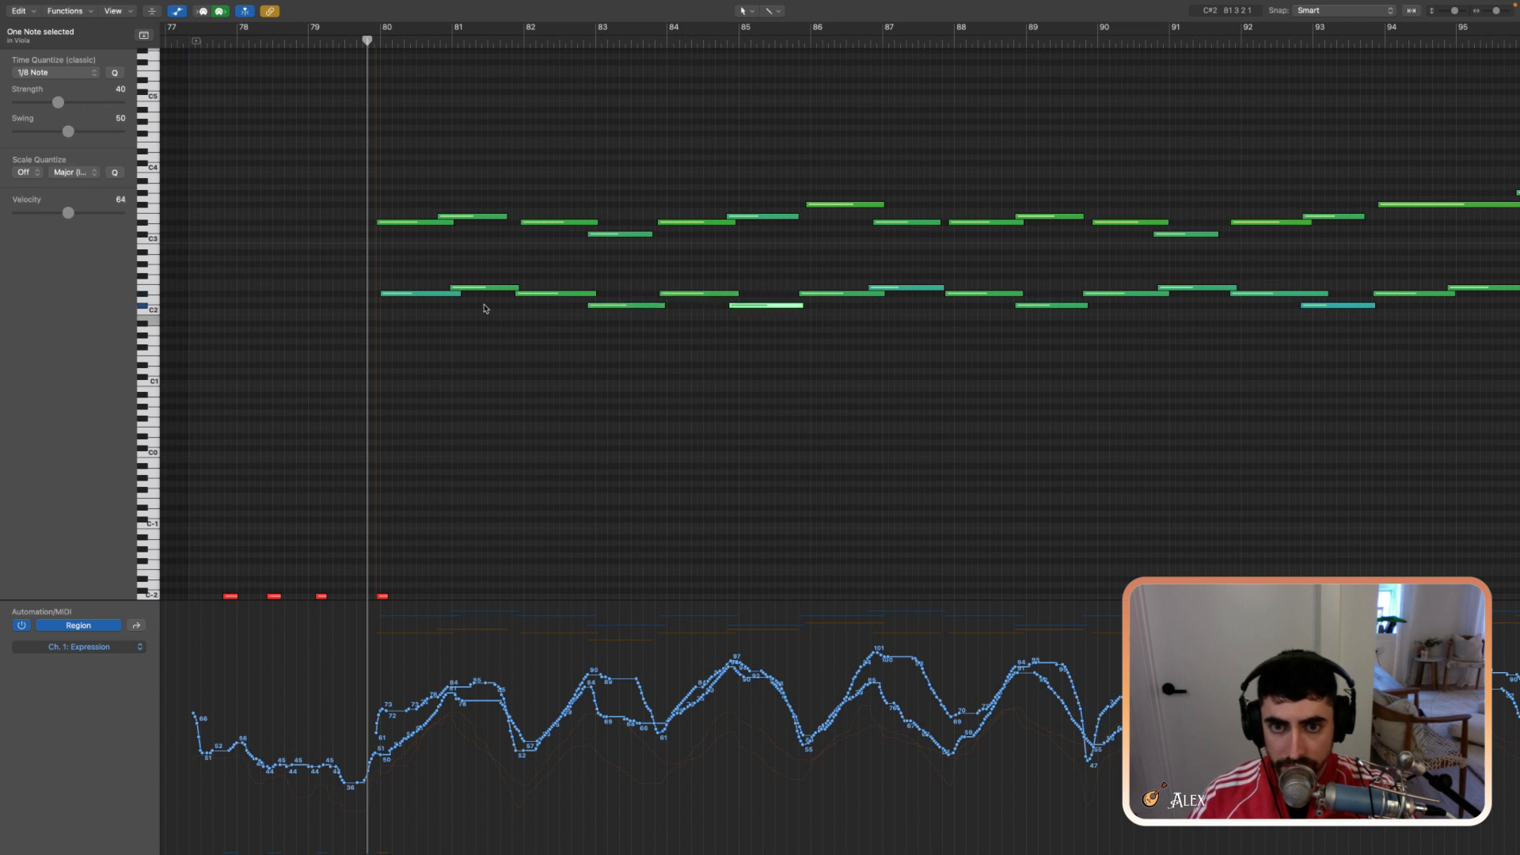
- Raise the viola note at bar 85 to E2 and the one at bar 86 to F#2
key("alt+Up")
key("alt+Up")
key("alt+Up")
key("alt+Up")
key("alt+Down")
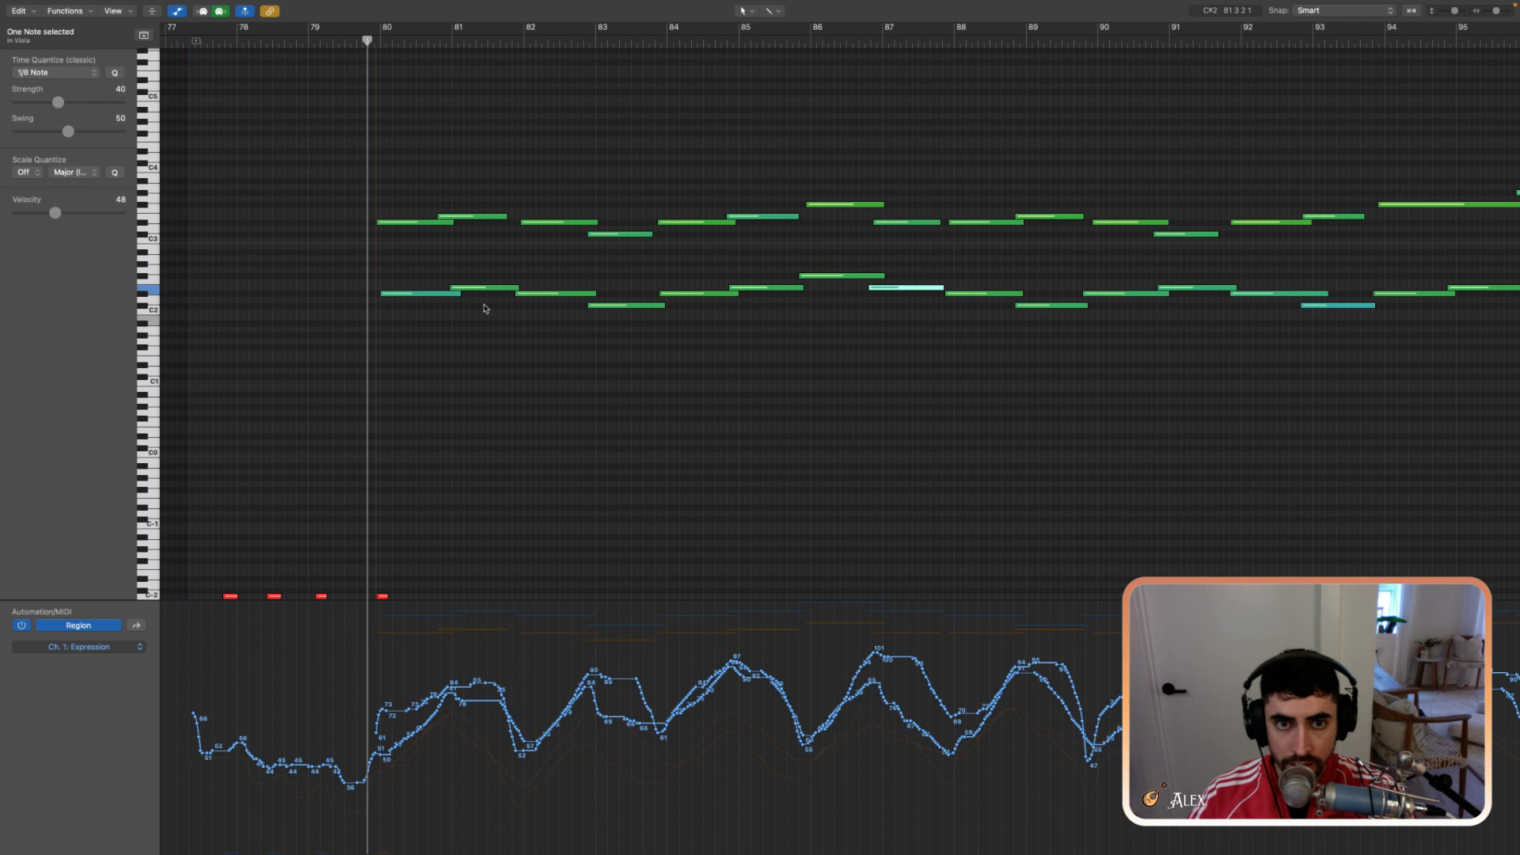
key("ctrl+alt+Down")
scroll(485, 309, "left", 15)
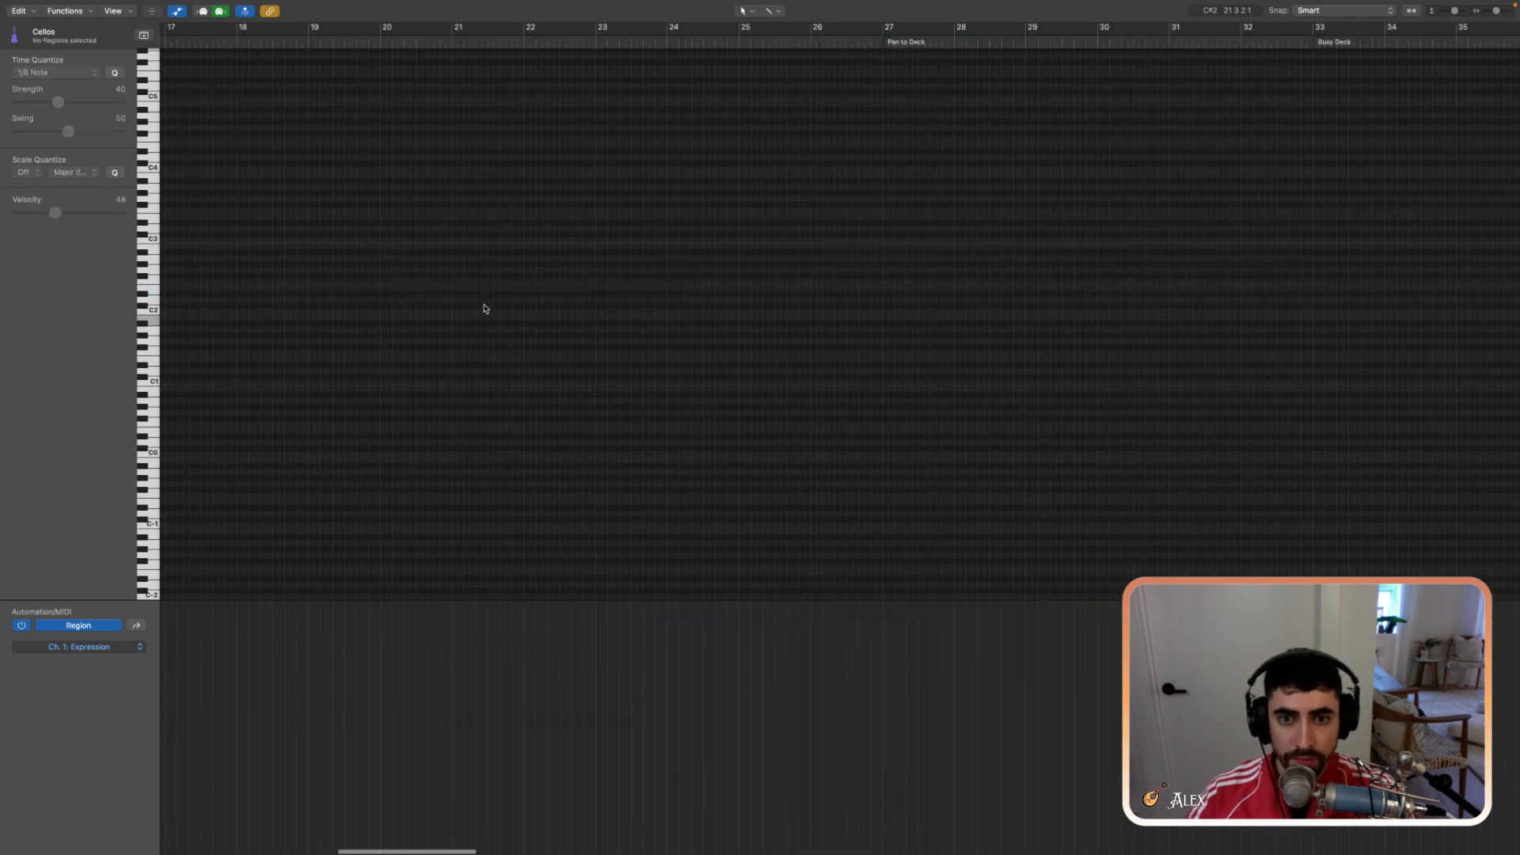
key("ctrl+alt+Up")
scroll(485, 309, "right", 15)
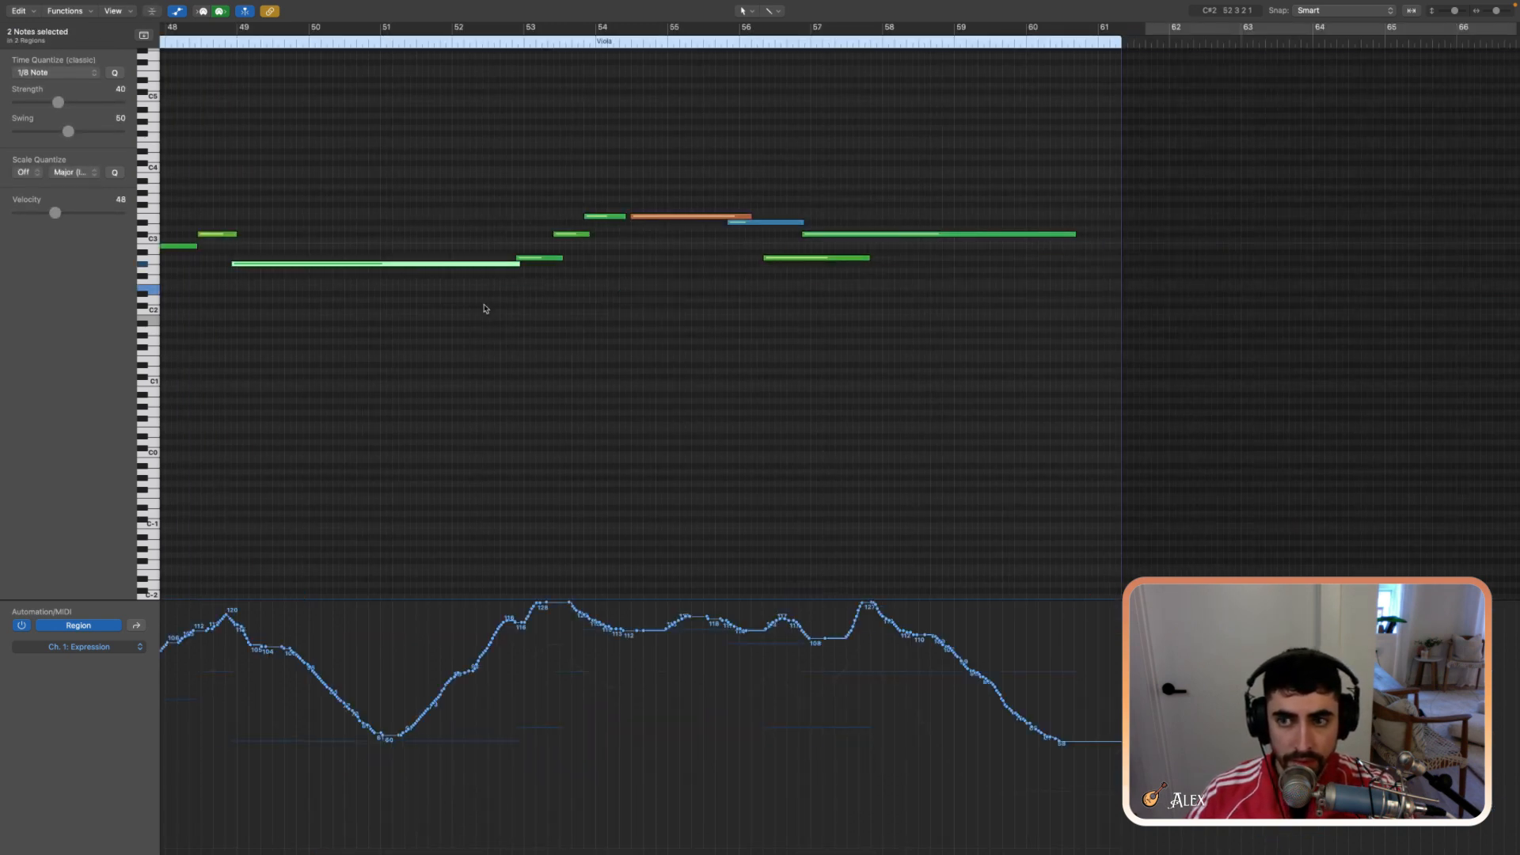
scroll(483, 309, "left", 5)
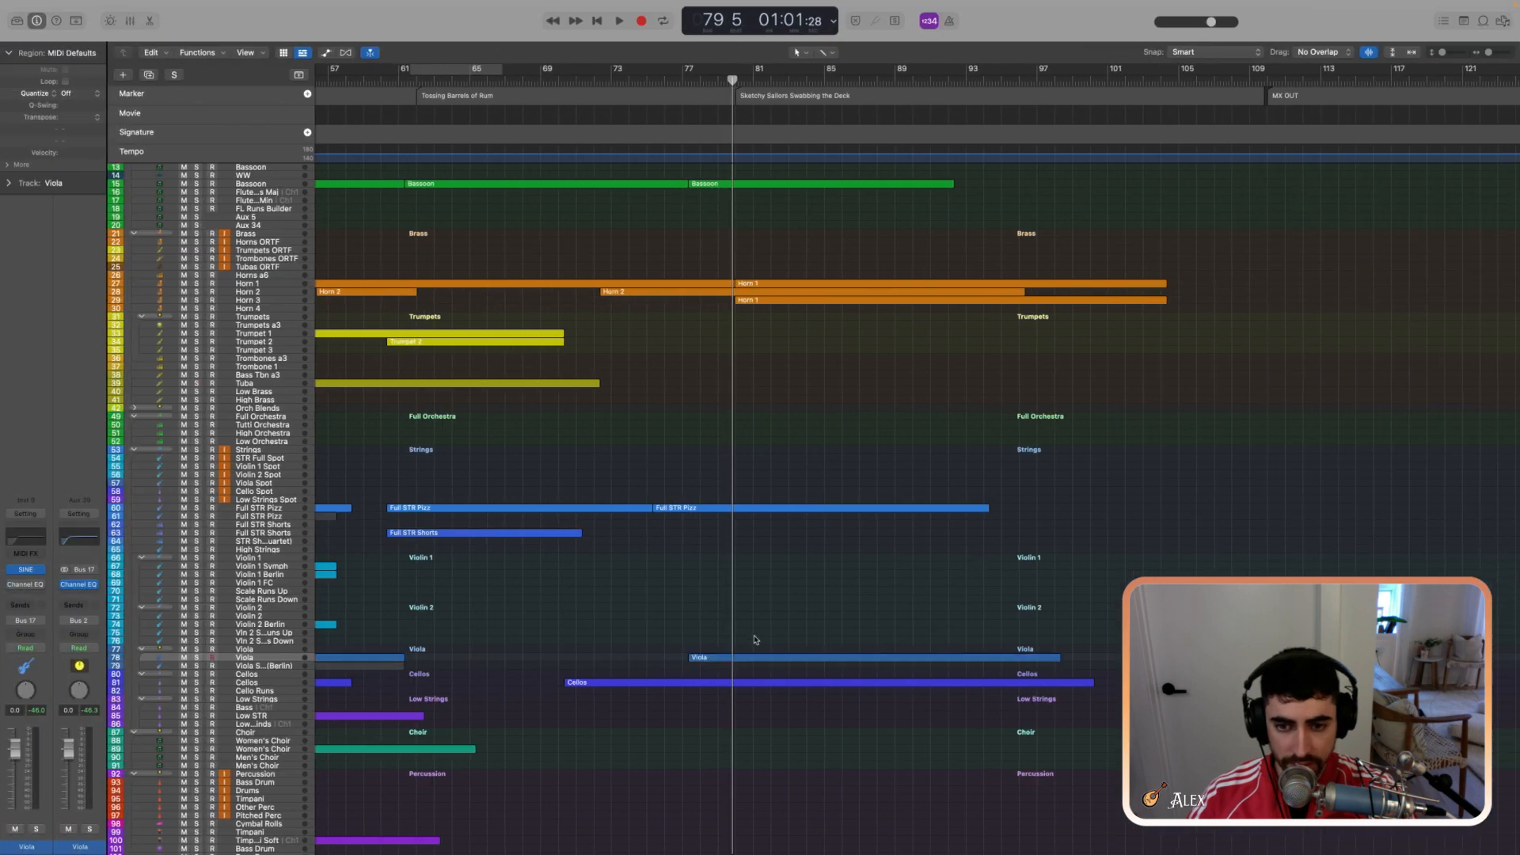
left_click(760, 658)
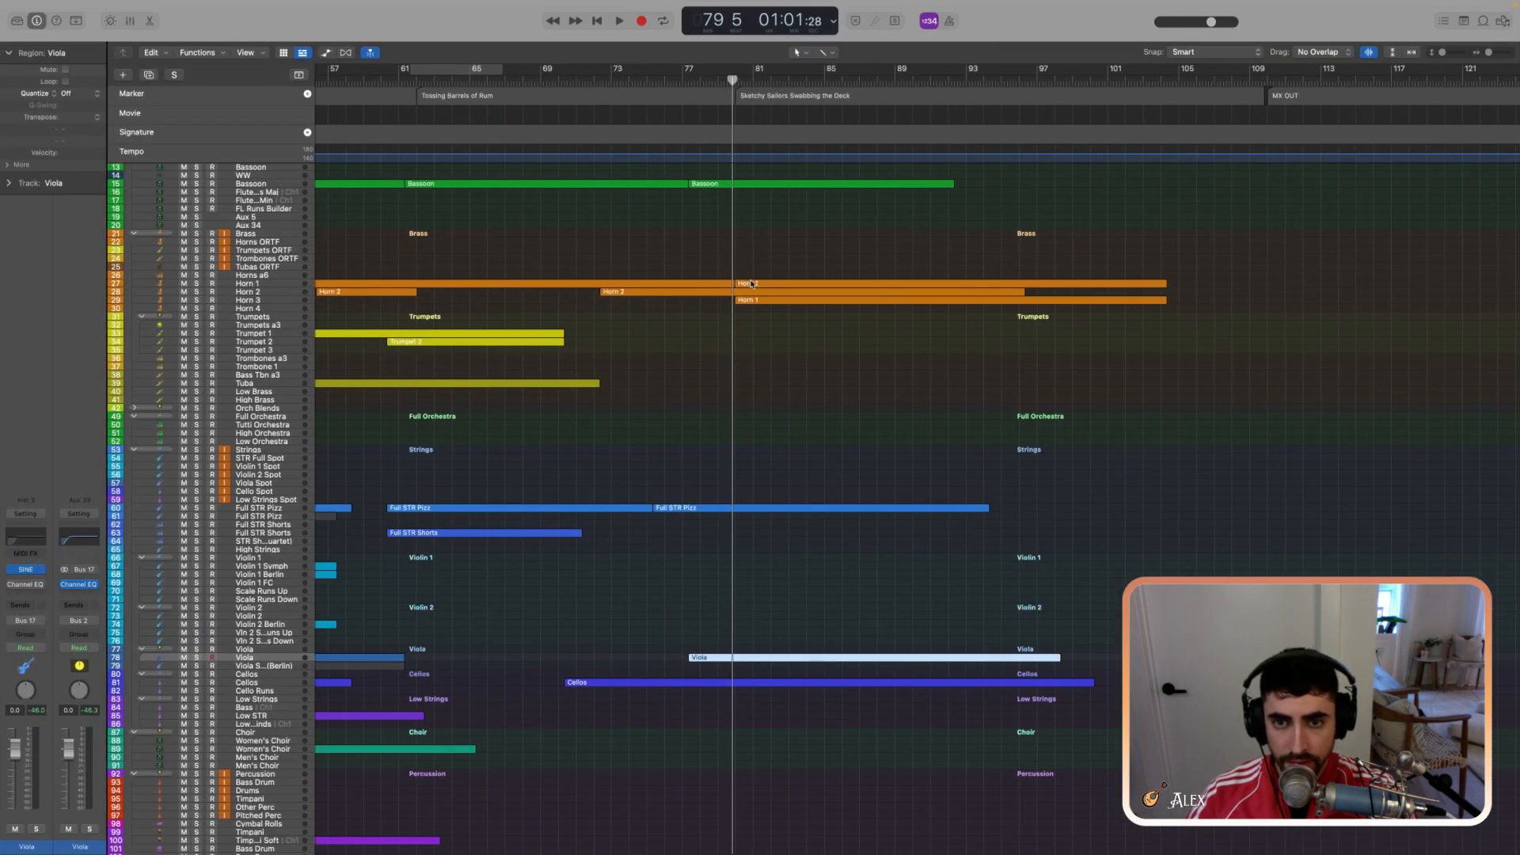
left_click(750, 283)
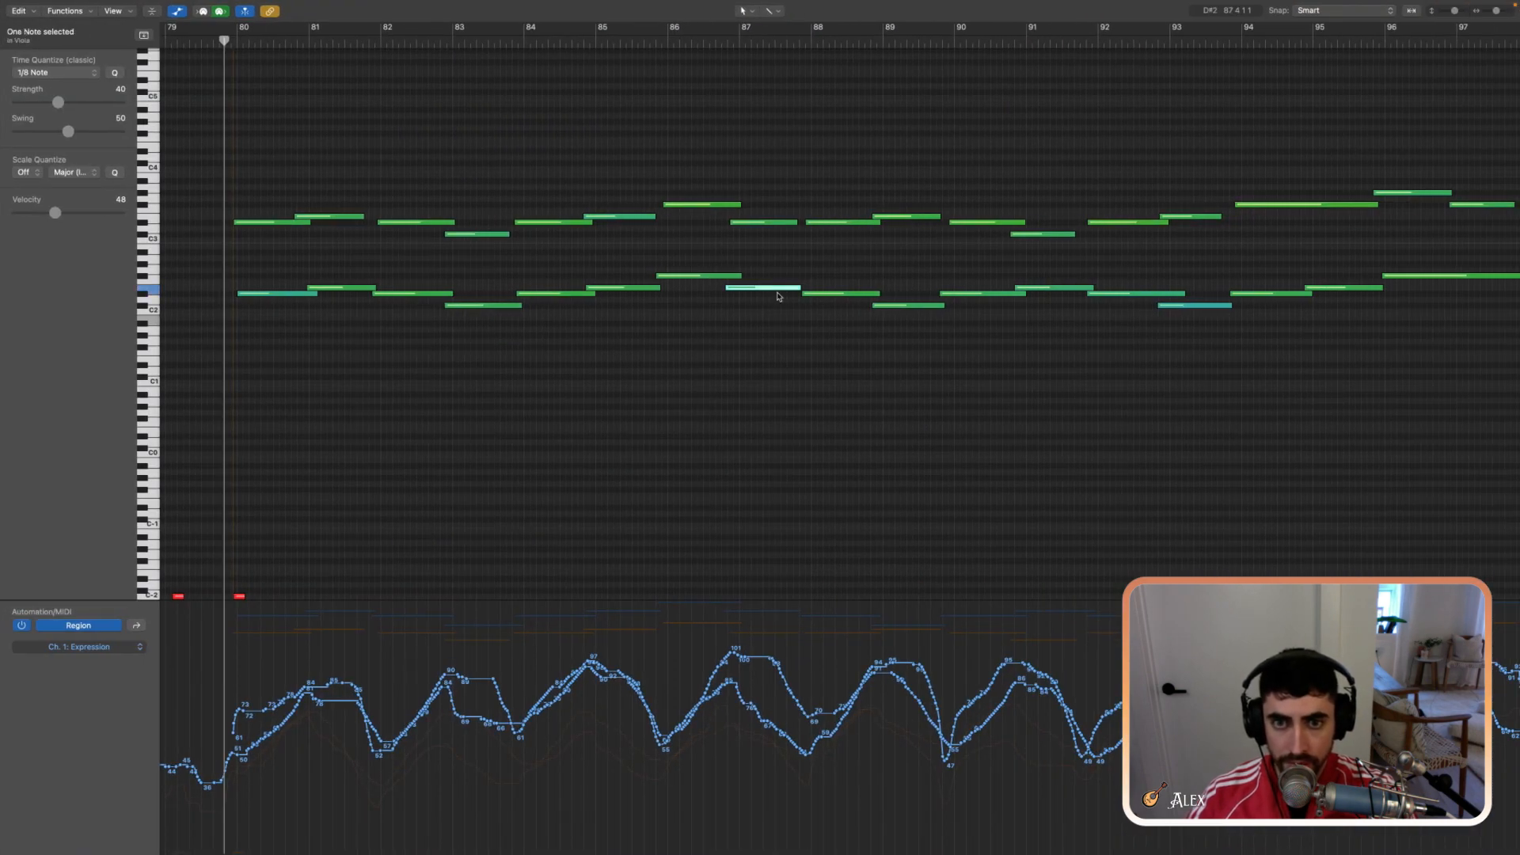
- Lower the viola note at bar 87 to D#2, trim the start of the bar 88 note slightly, and raise the bar 89 note to E2
left_click_drag(802, 293, 803, 298)
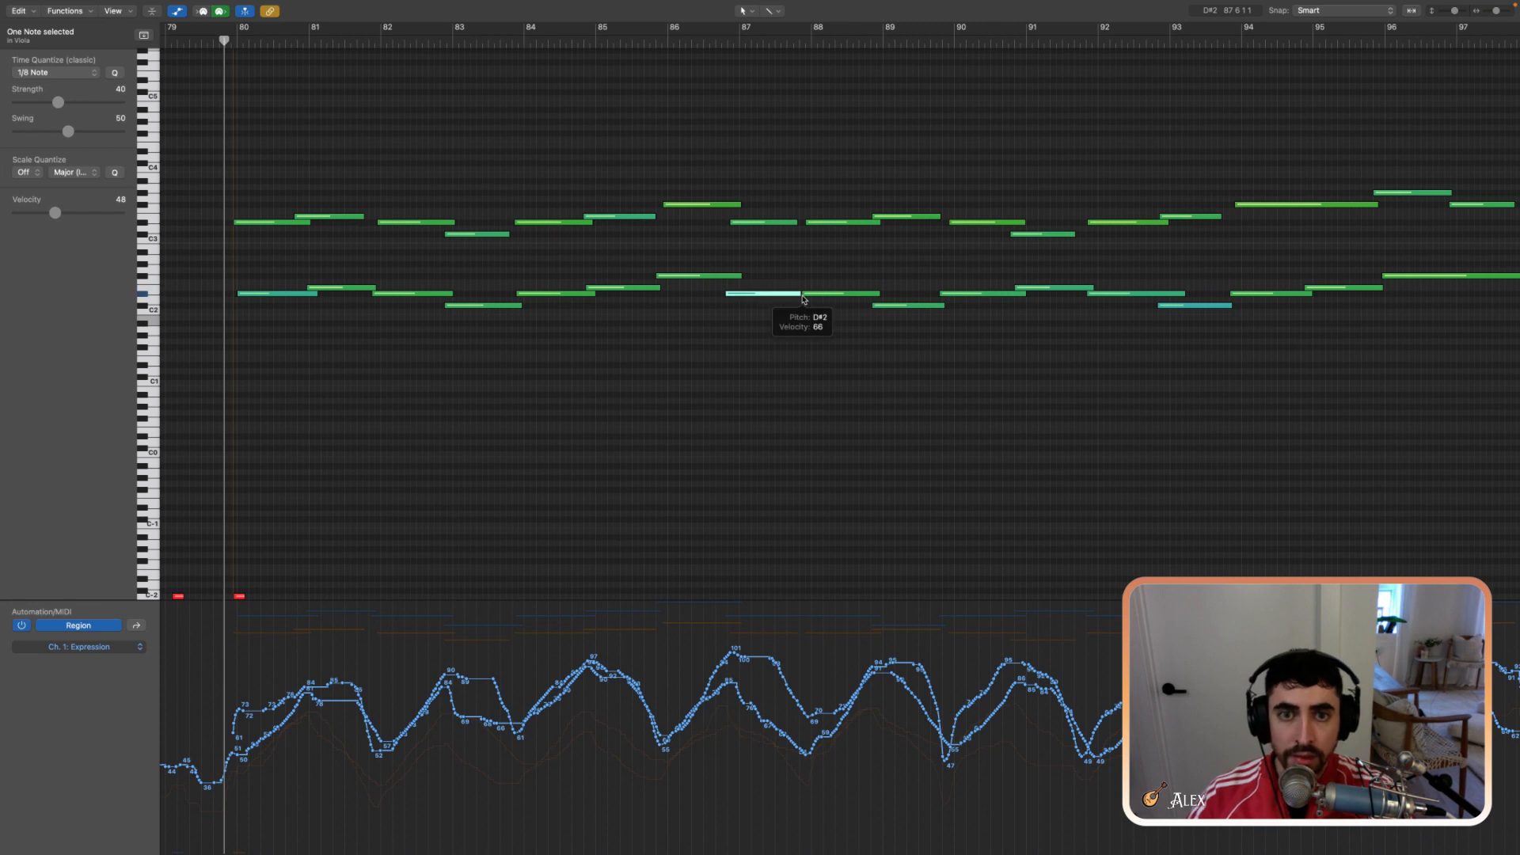
left_click(804, 293)
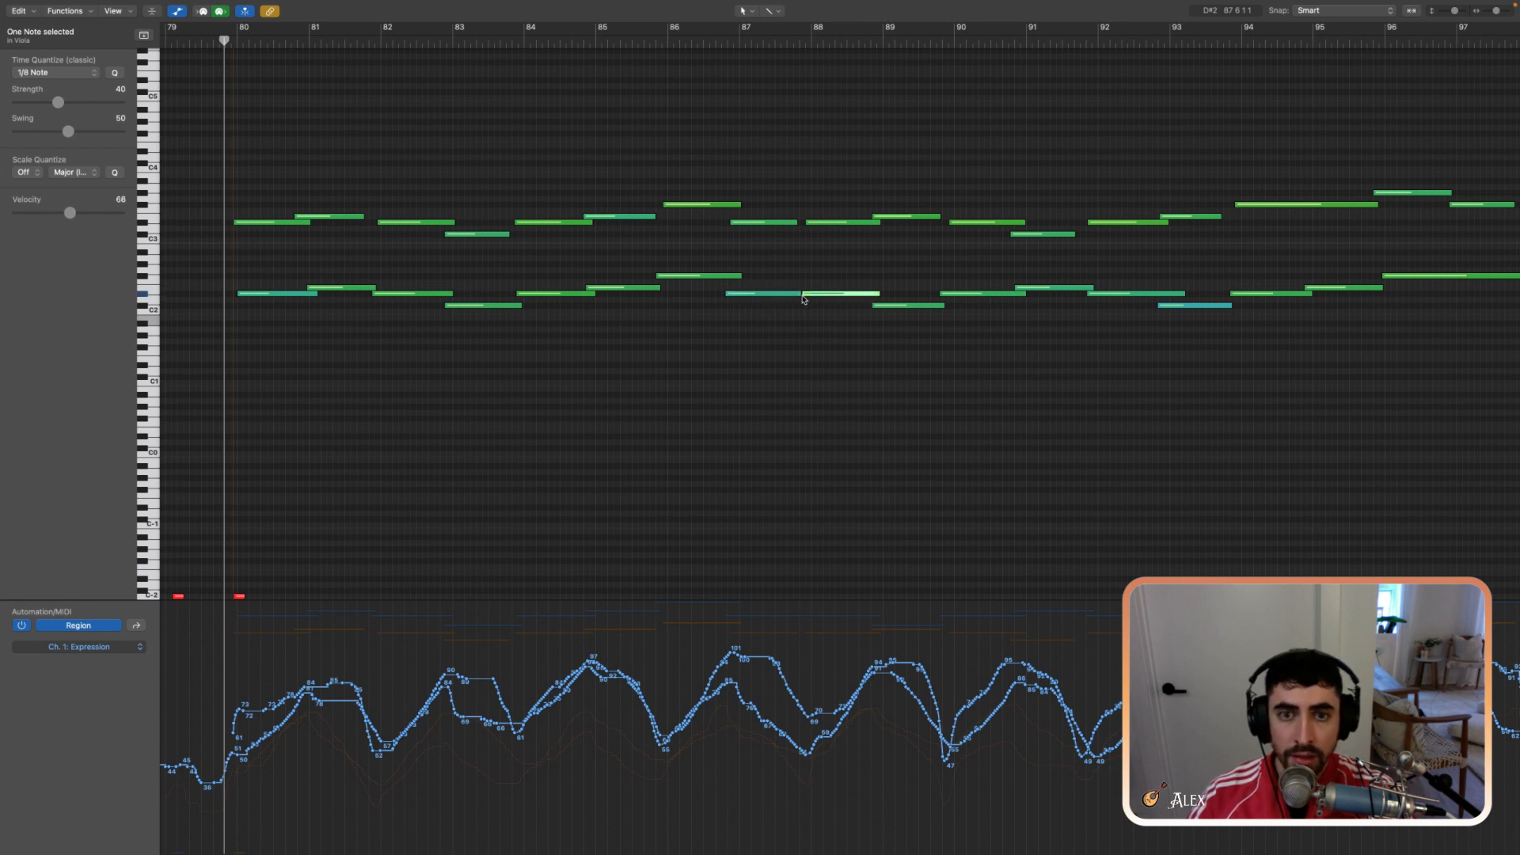
left_click_drag(806, 293, 865, 299)
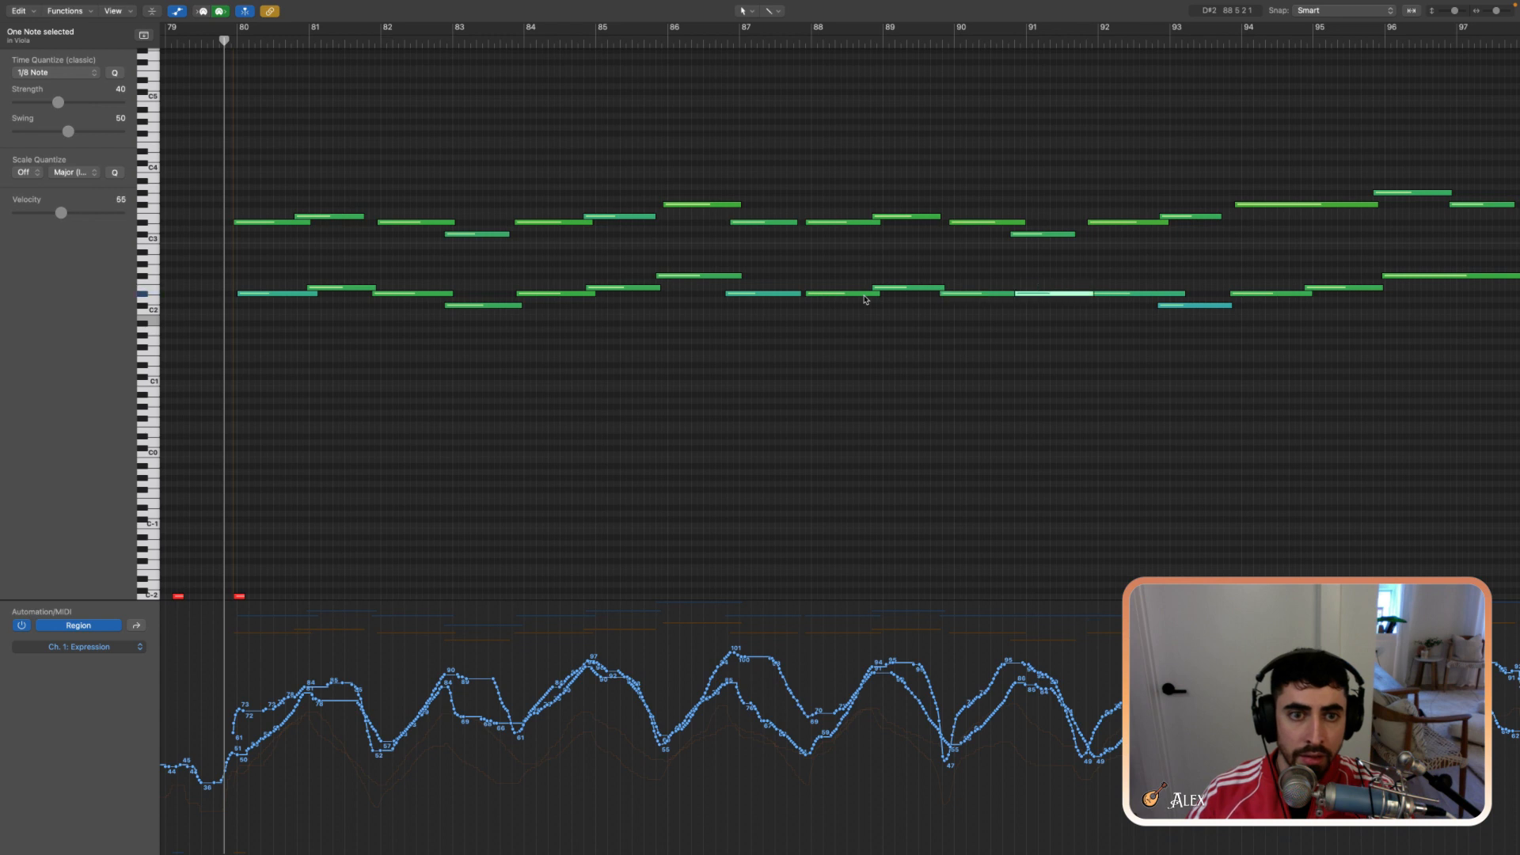
- Lower the viola note at bar 91 to C#2 and raise the notes at bars 93 and 94 to E2 and F#2
key("Right")
key("alt+Up")
key("alt+Up")
key("alt+Up")
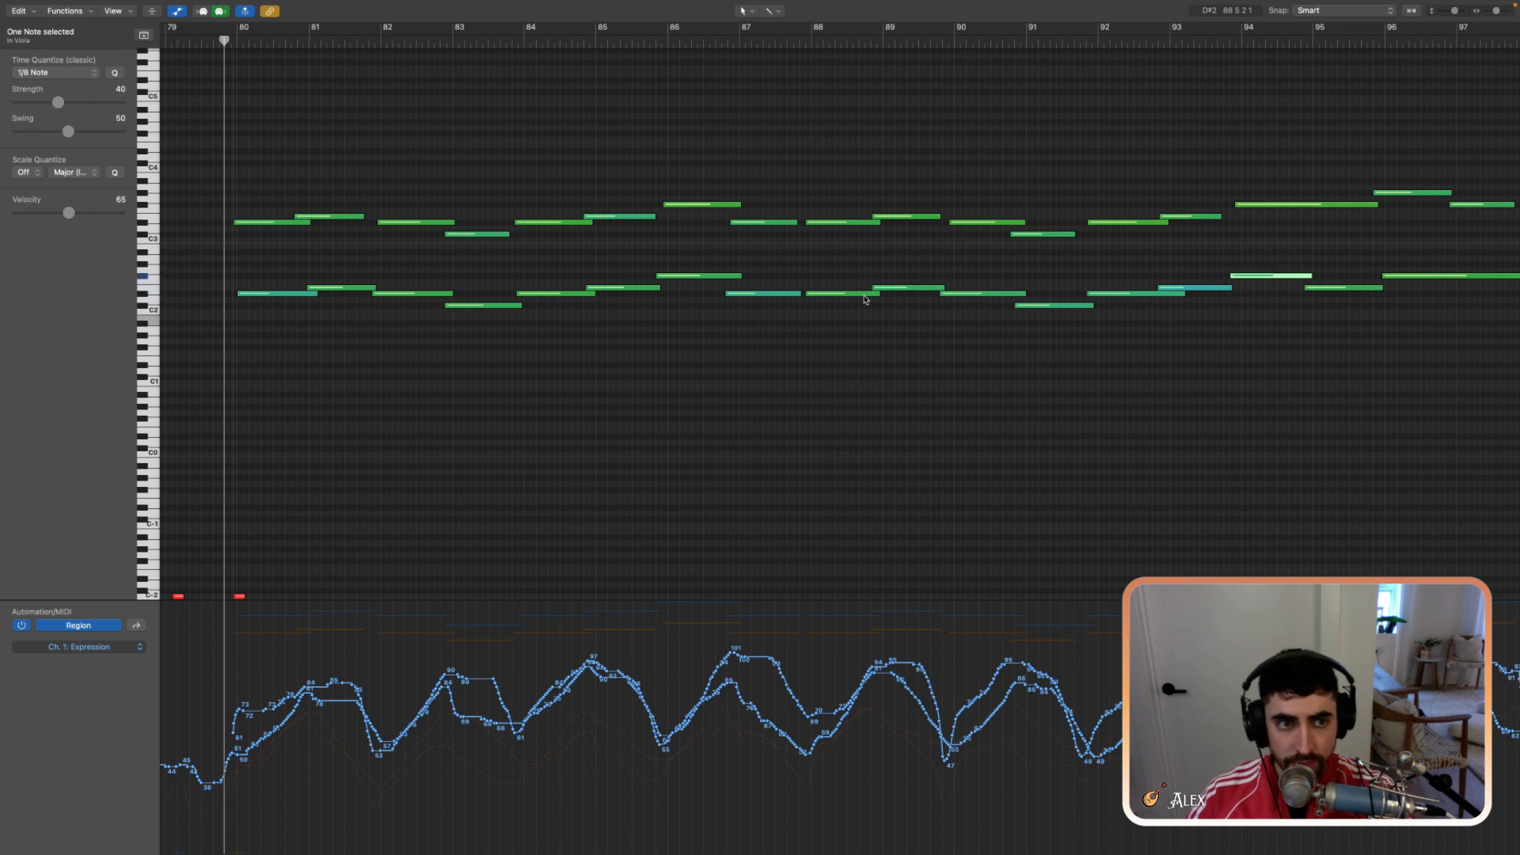
- Delete the viola note at bar 95 and raise the long note at bar 96 to G#2
scroll(866, 300, "right", 5)
scroll(1013, 293, "up", 1)
left_click(971, 315)
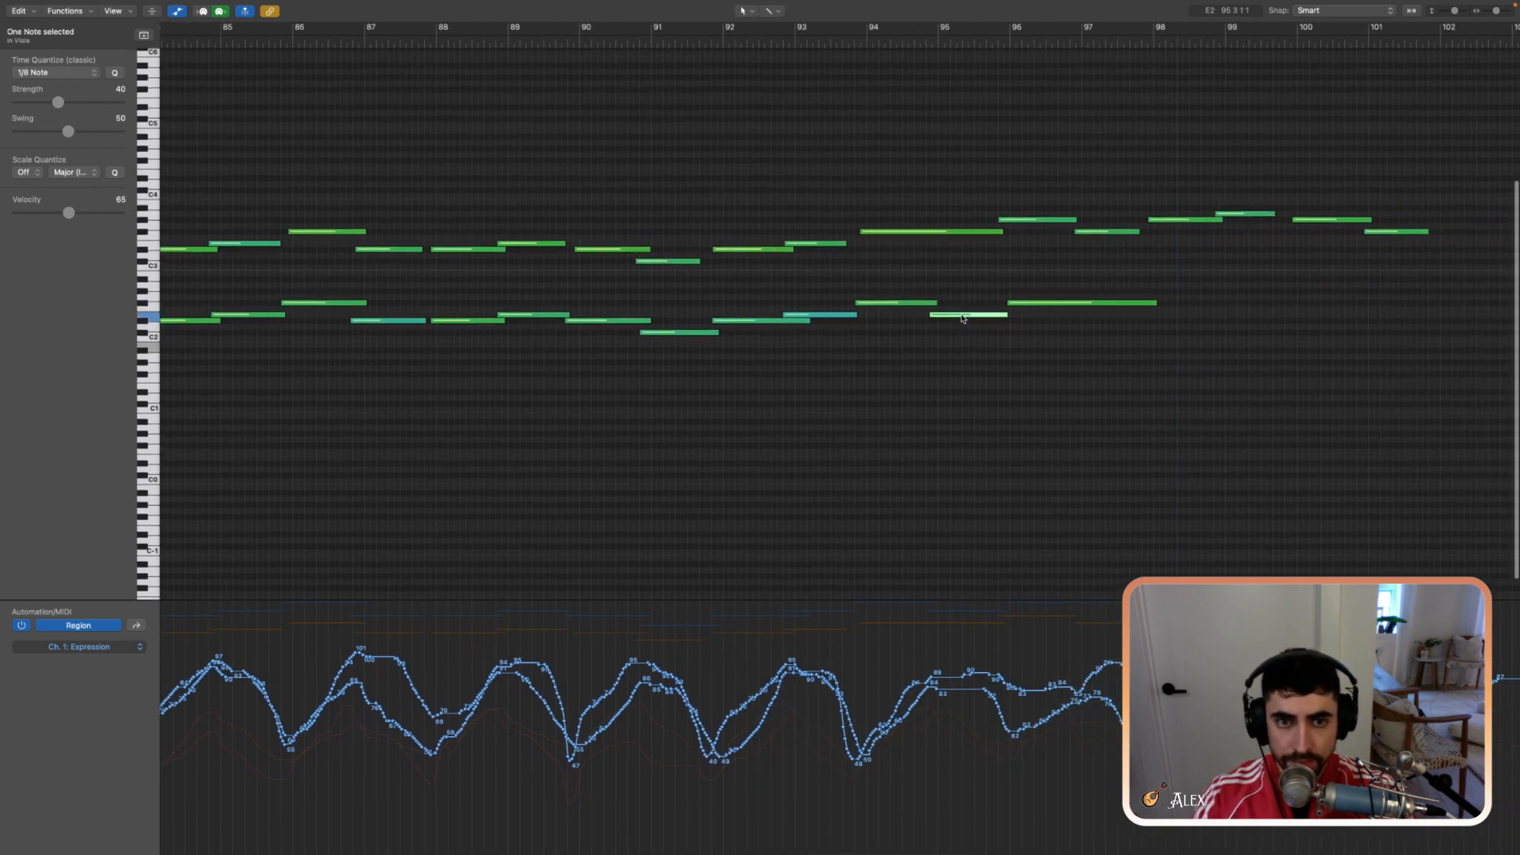
key("Delete")
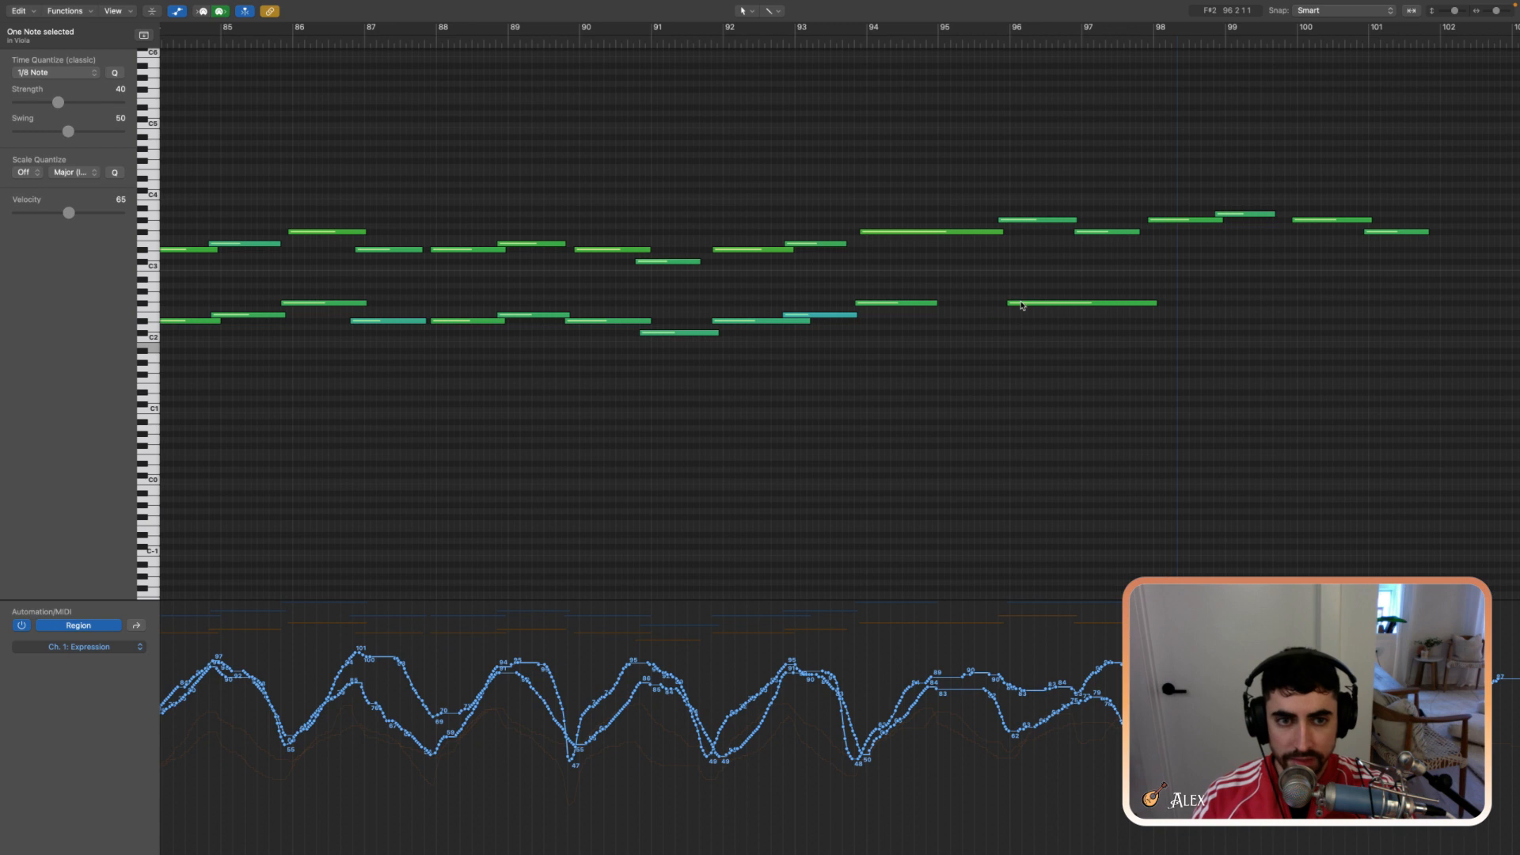
left_click_drag(1022, 307, 1021, 296)
- Lengthen the viola note at bar 94 until it meets the note at bar 96
scroll(954, 318, "left", 1)
left_click(939, 303)
scroll(937, 318, "up", 1)
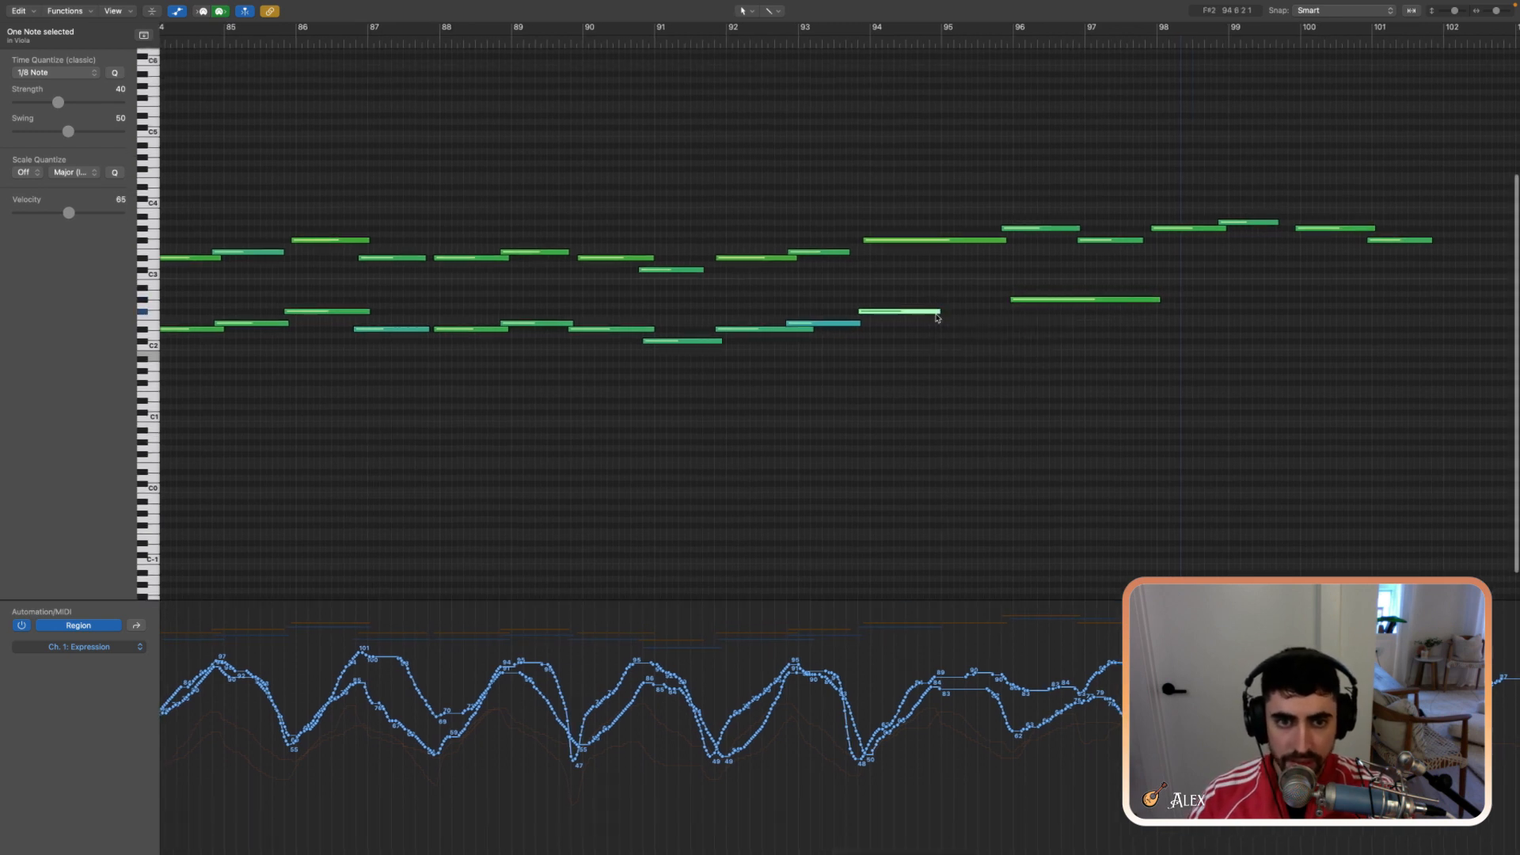
left_click_drag(939, 311, 1012, 311)
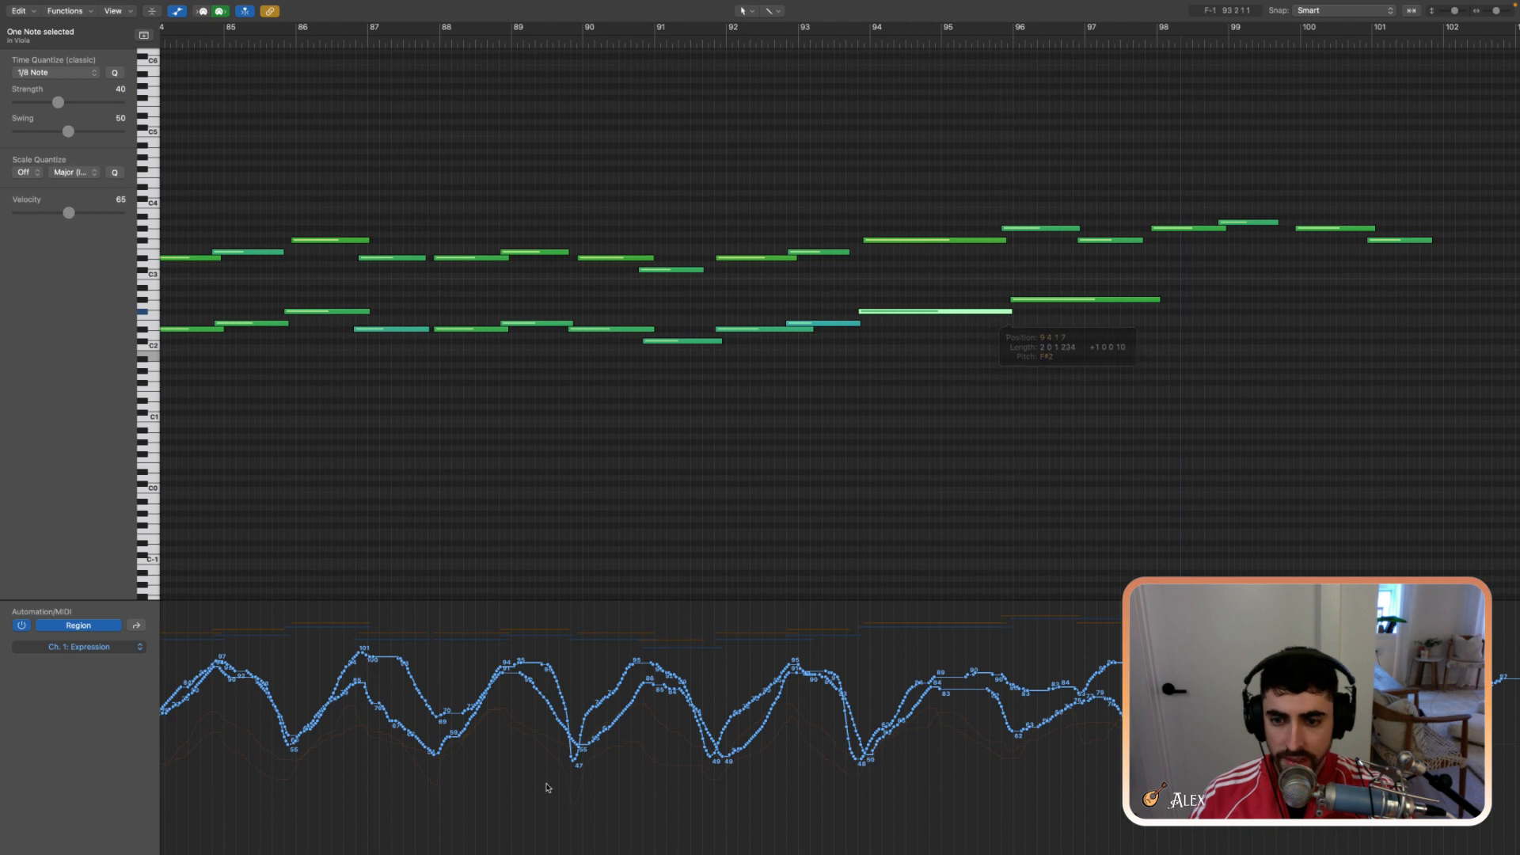
- Compare the viola and horn notes and their expression curves from bar 80 to bar 102
scroll(501, 695, "up", 2)
scroll(625, 682, "left", 2)
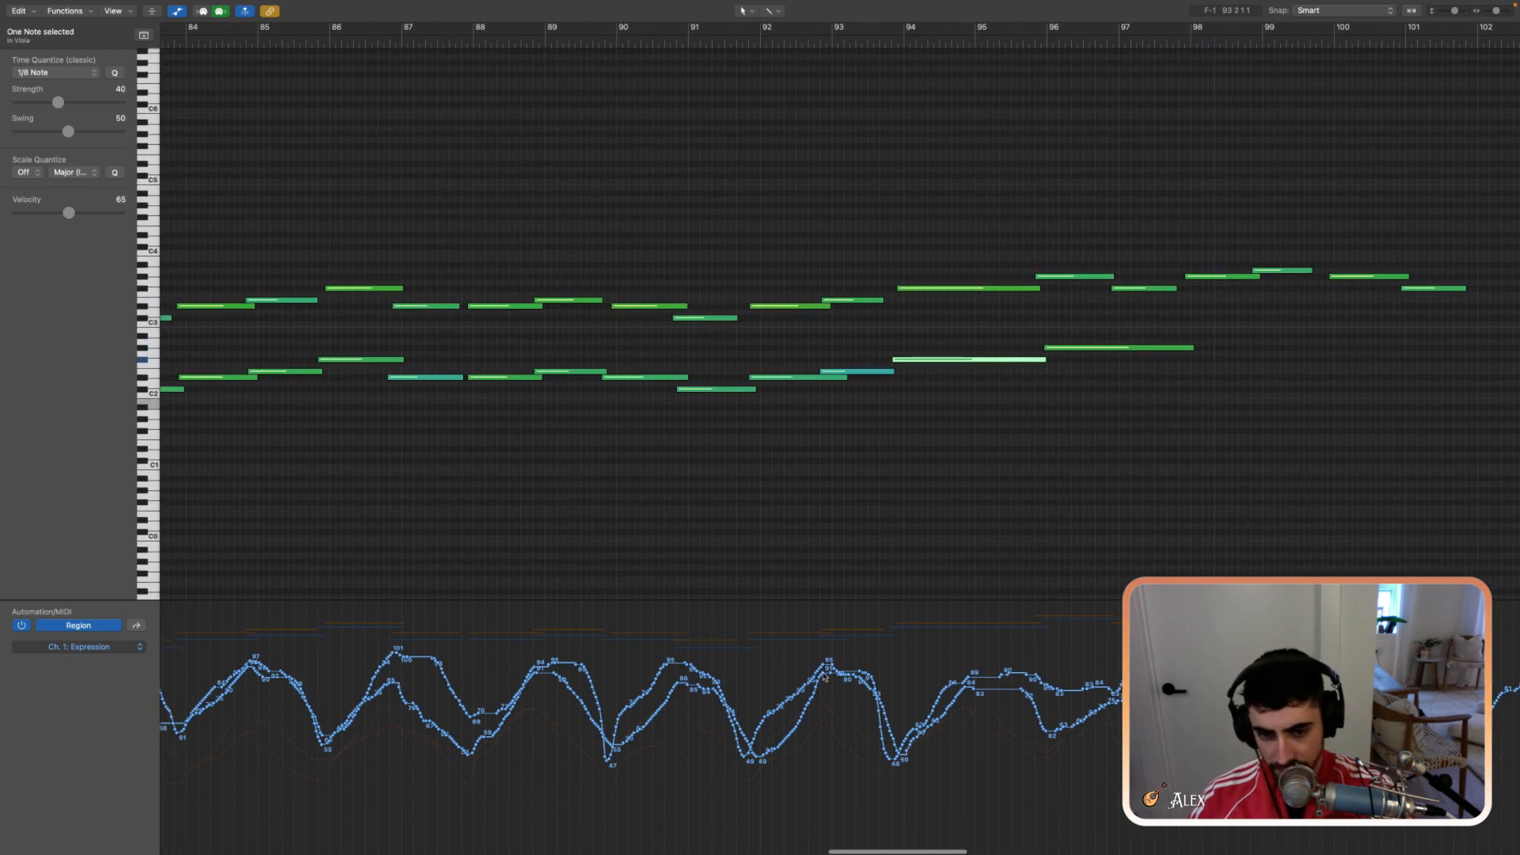
scroll(598, 695, "left", 10)
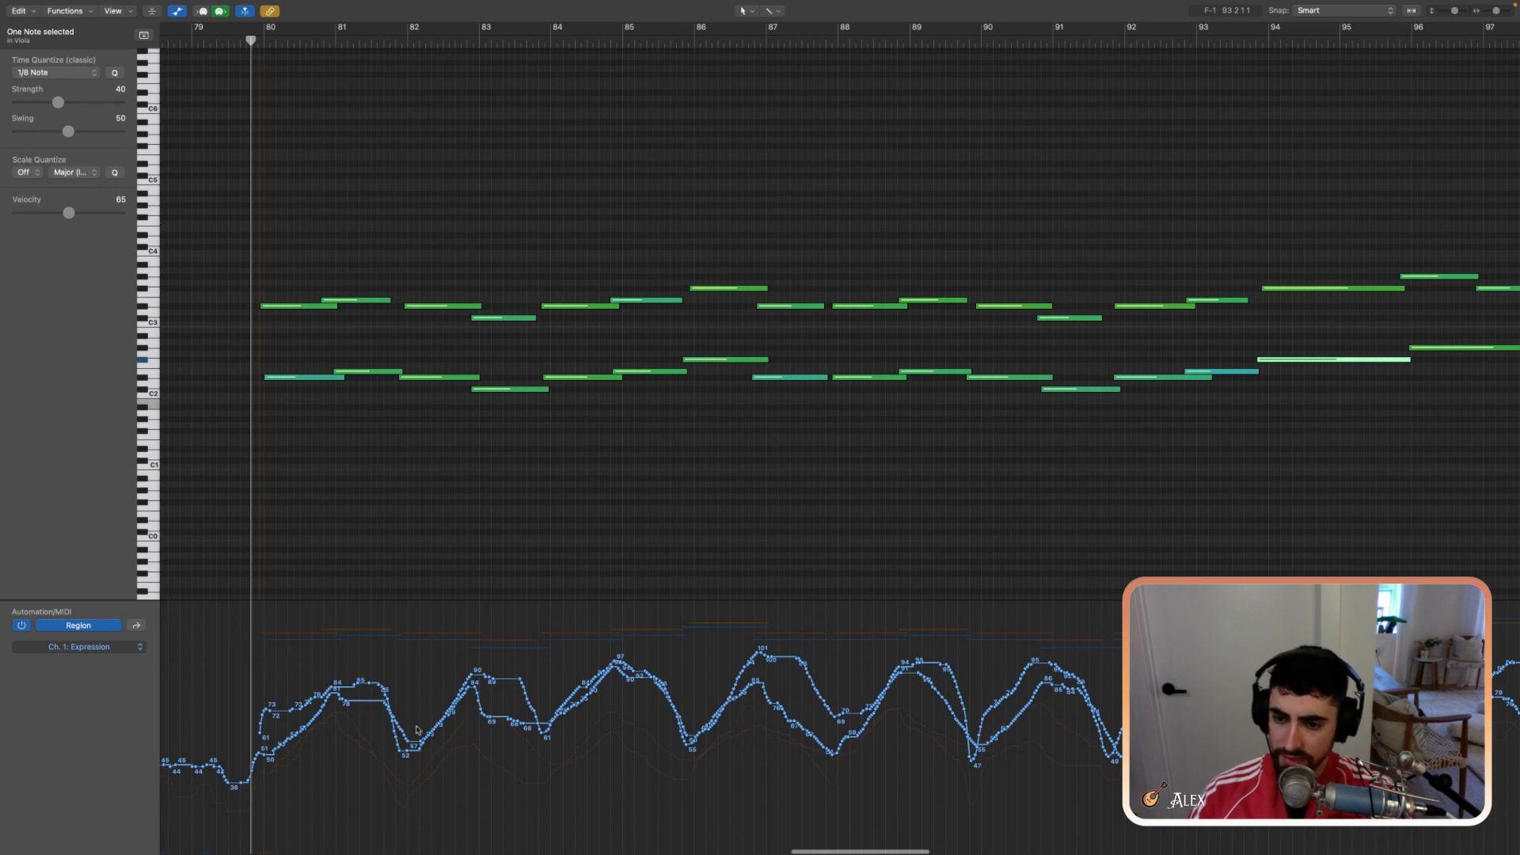
scroll(886, 725, "right", 14)
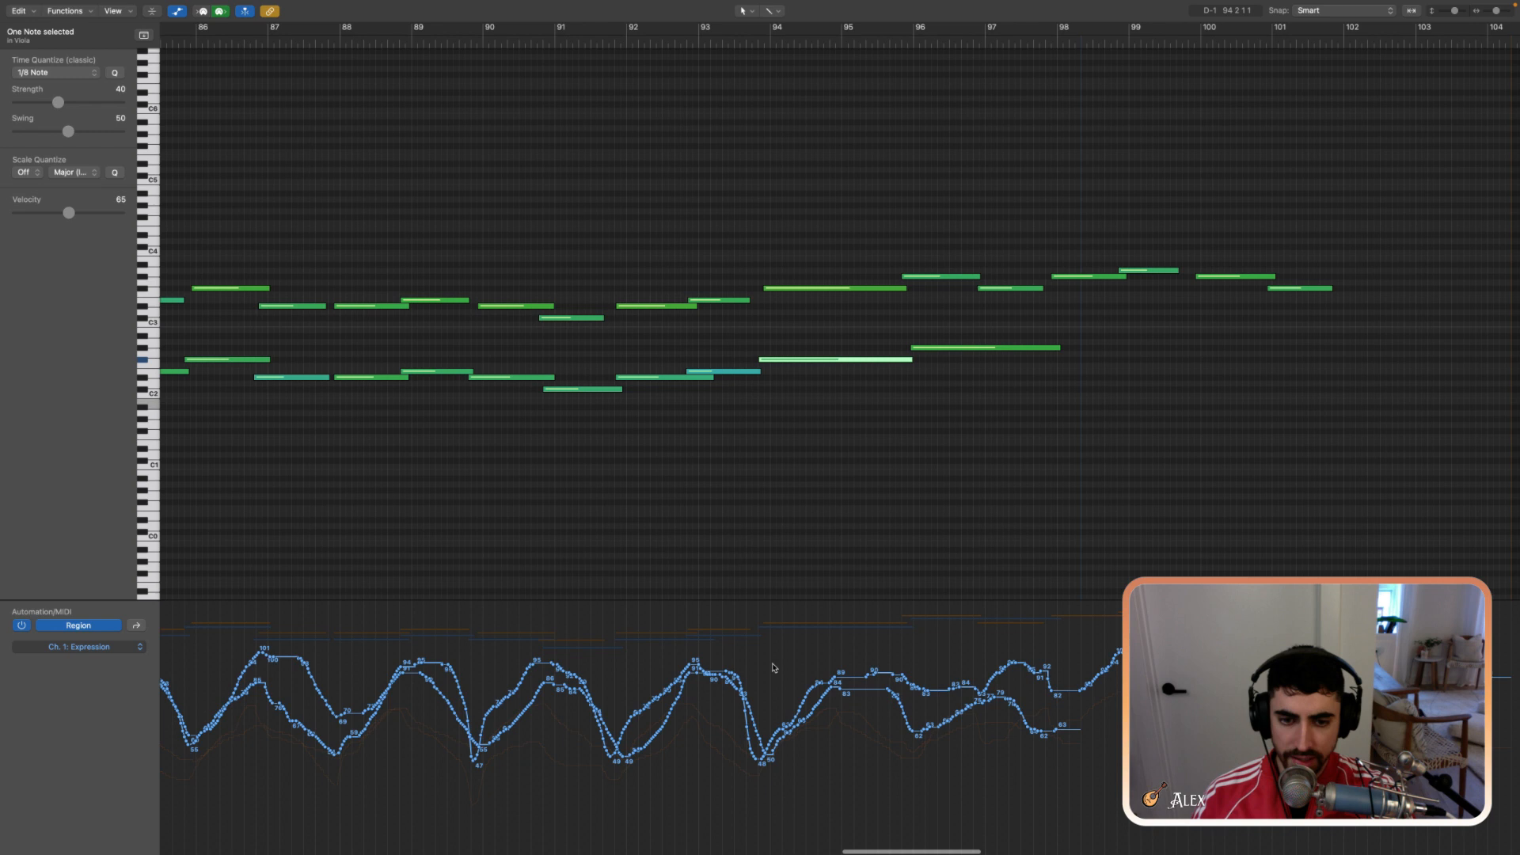
left_click(850, 438)
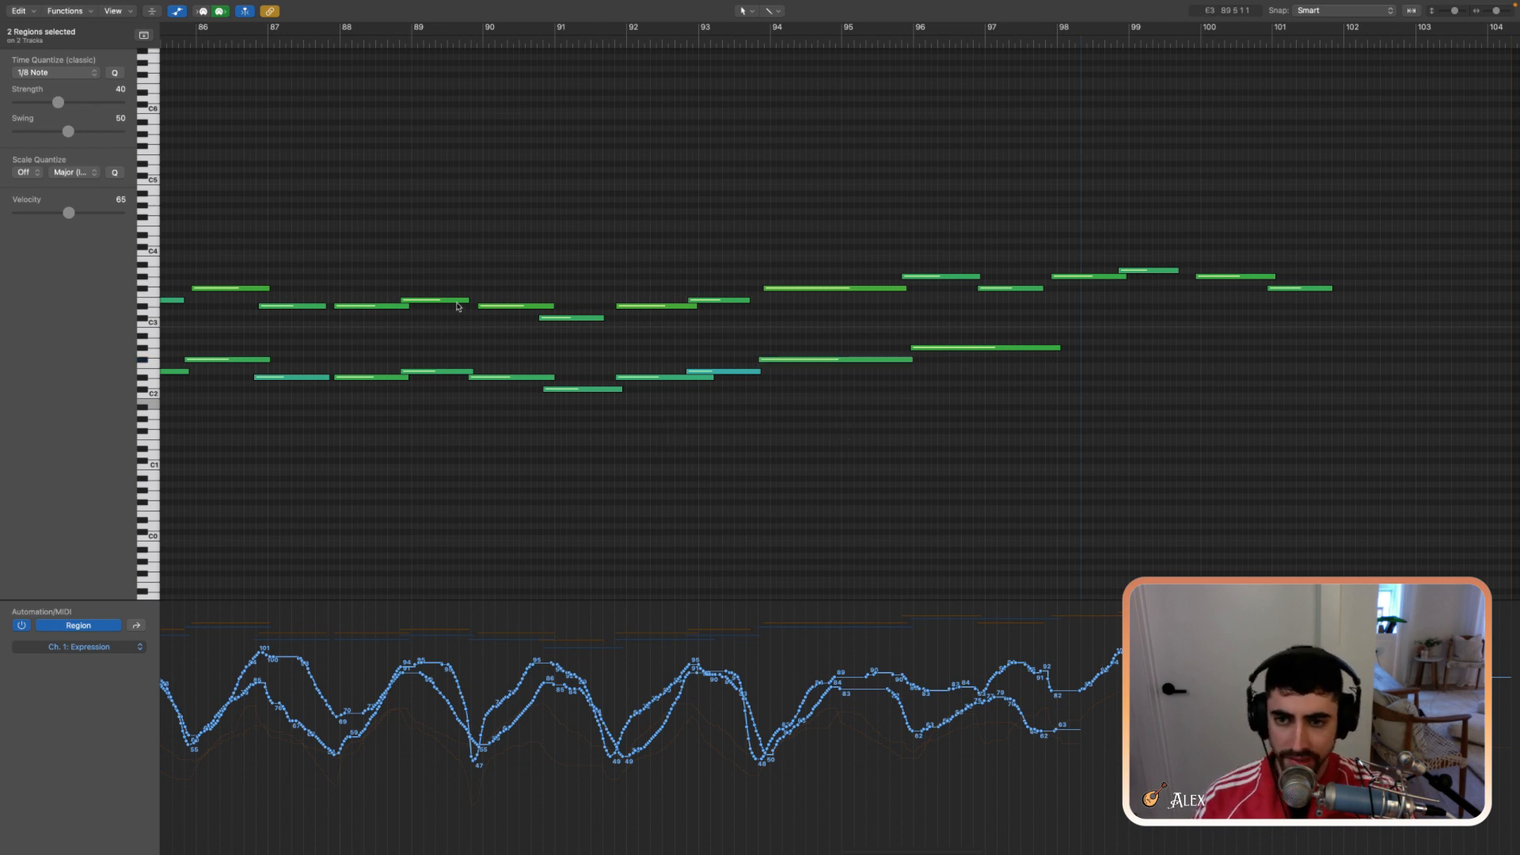
mouse_move(458, 304)
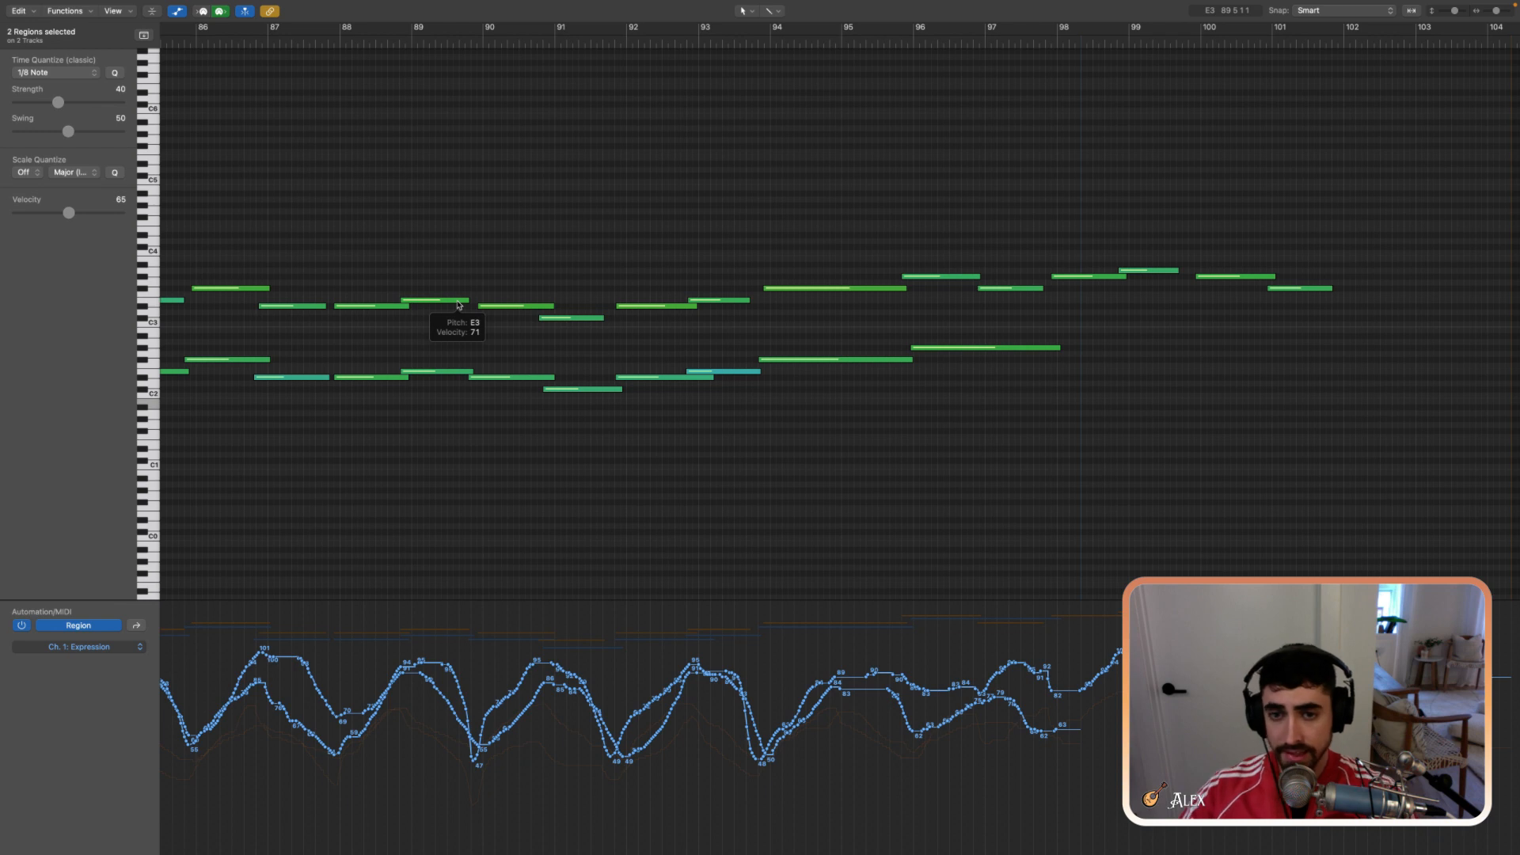
left_click_drag(590, 273, 593, 443)
left_click(586, 316)
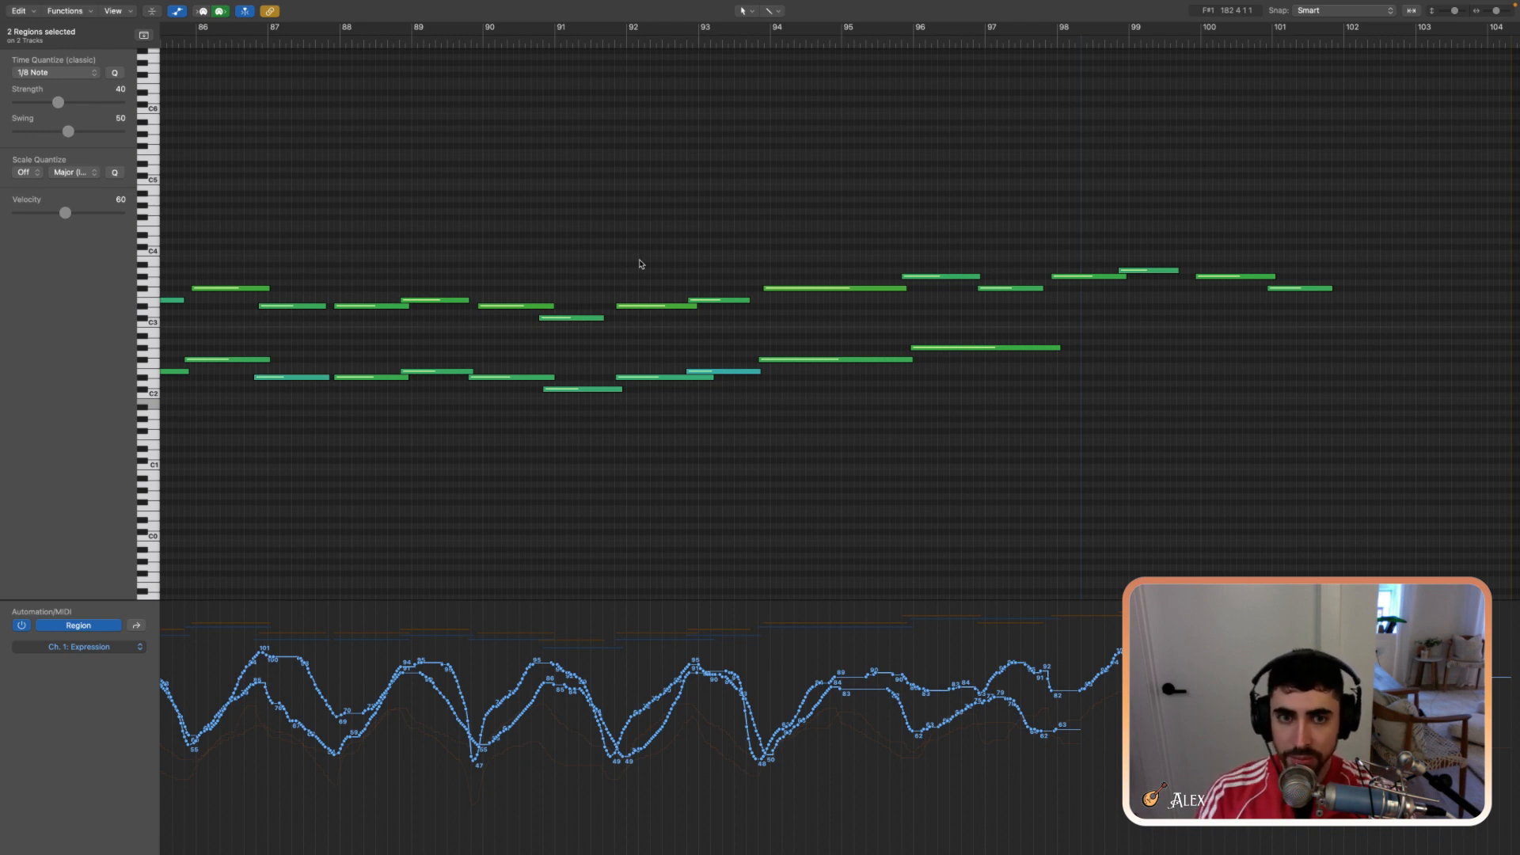
scroll(641, 263, "left", 5)
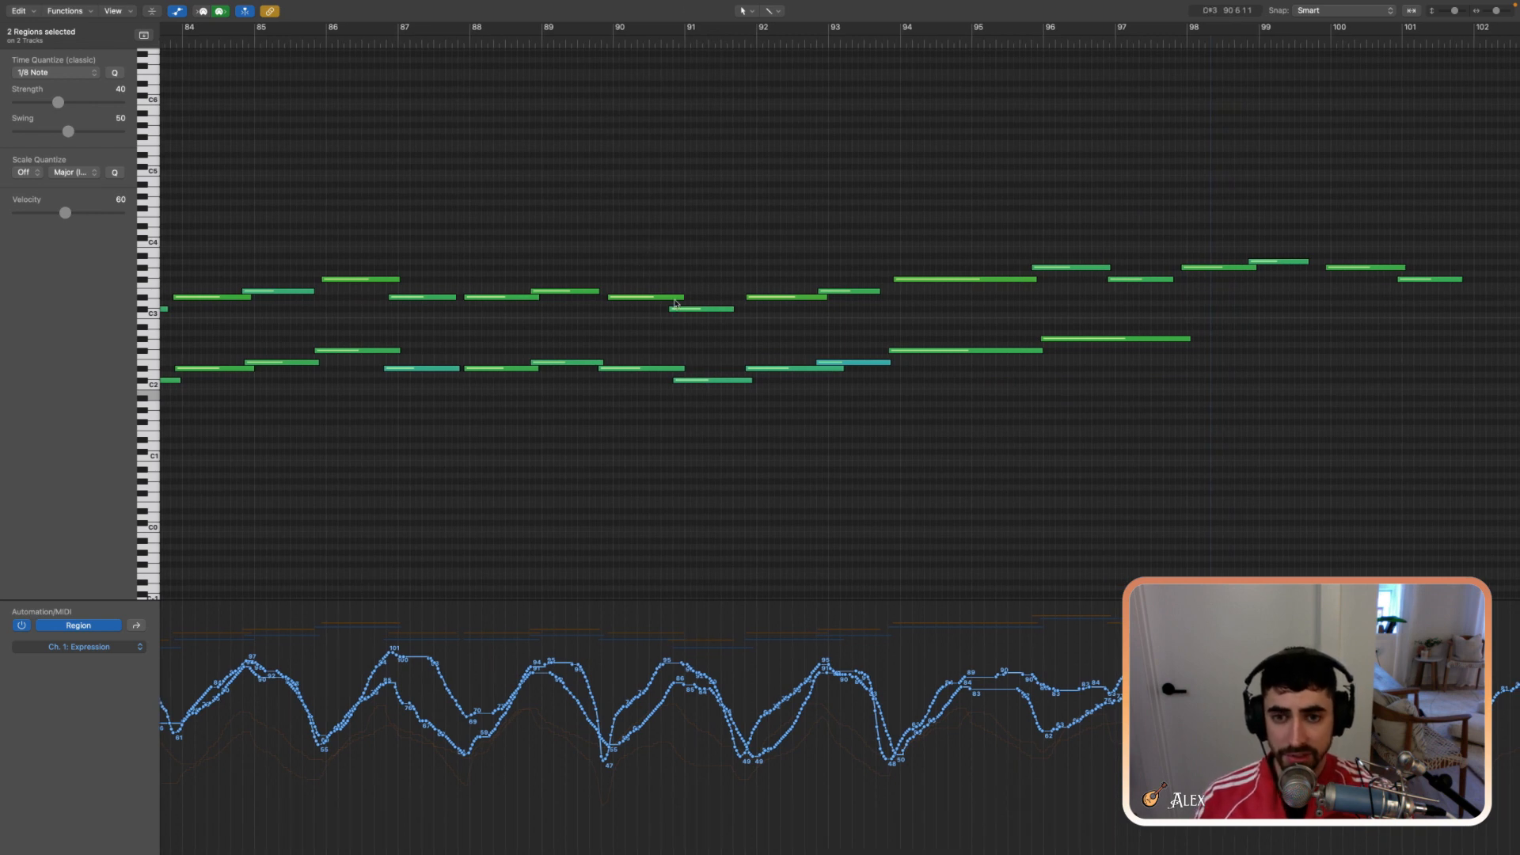
- Play the passage around bars 87 to 88 and examine the paired horn and viola notes at bar 91
double_click(737, 43)
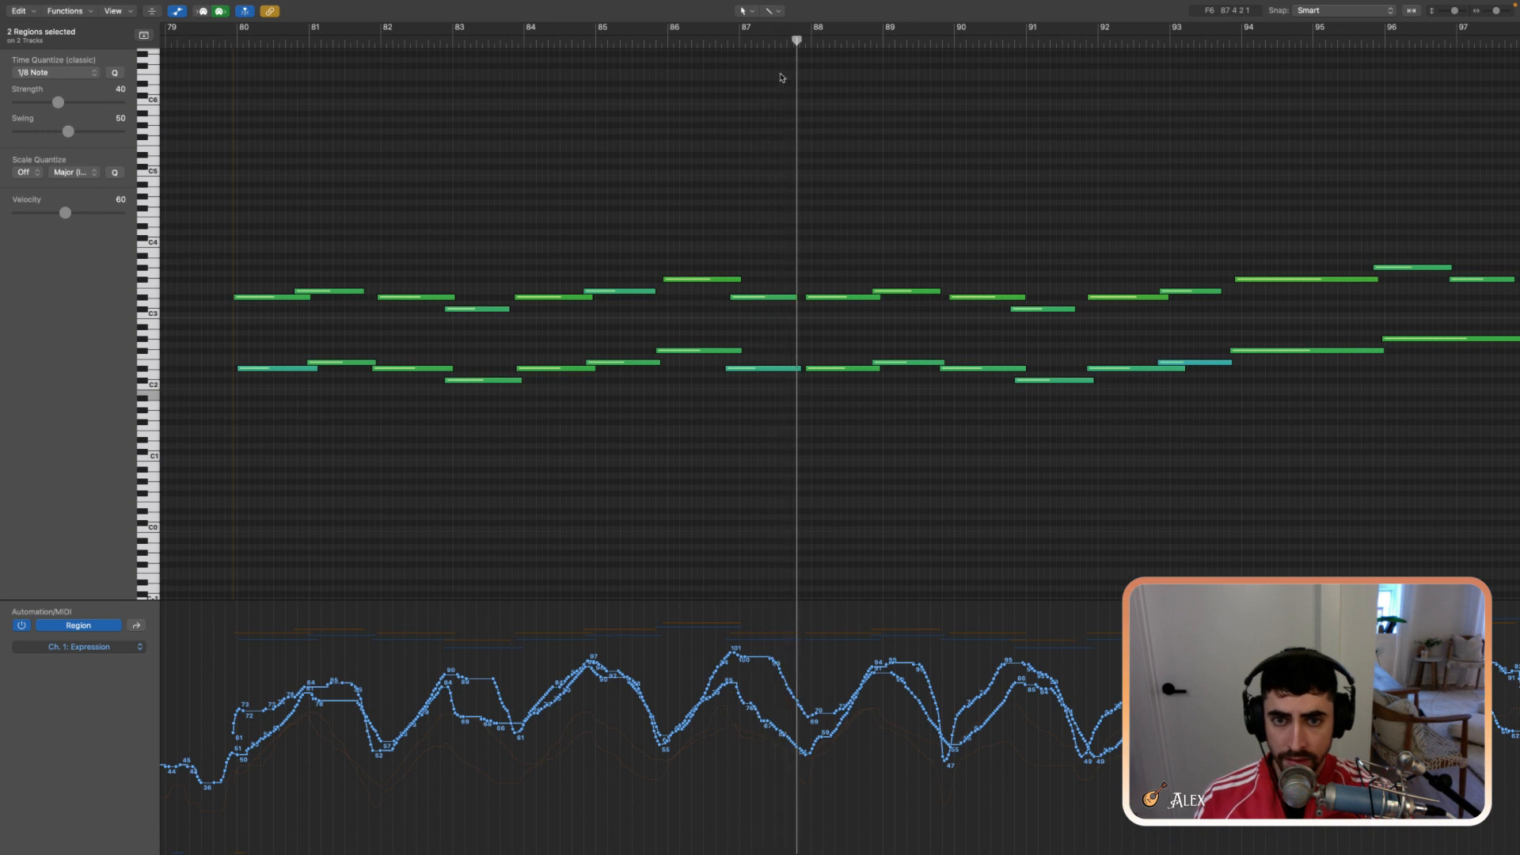
left_click_drag(938, 254, 467, 328)
scroll(486, 285, "left", 1)
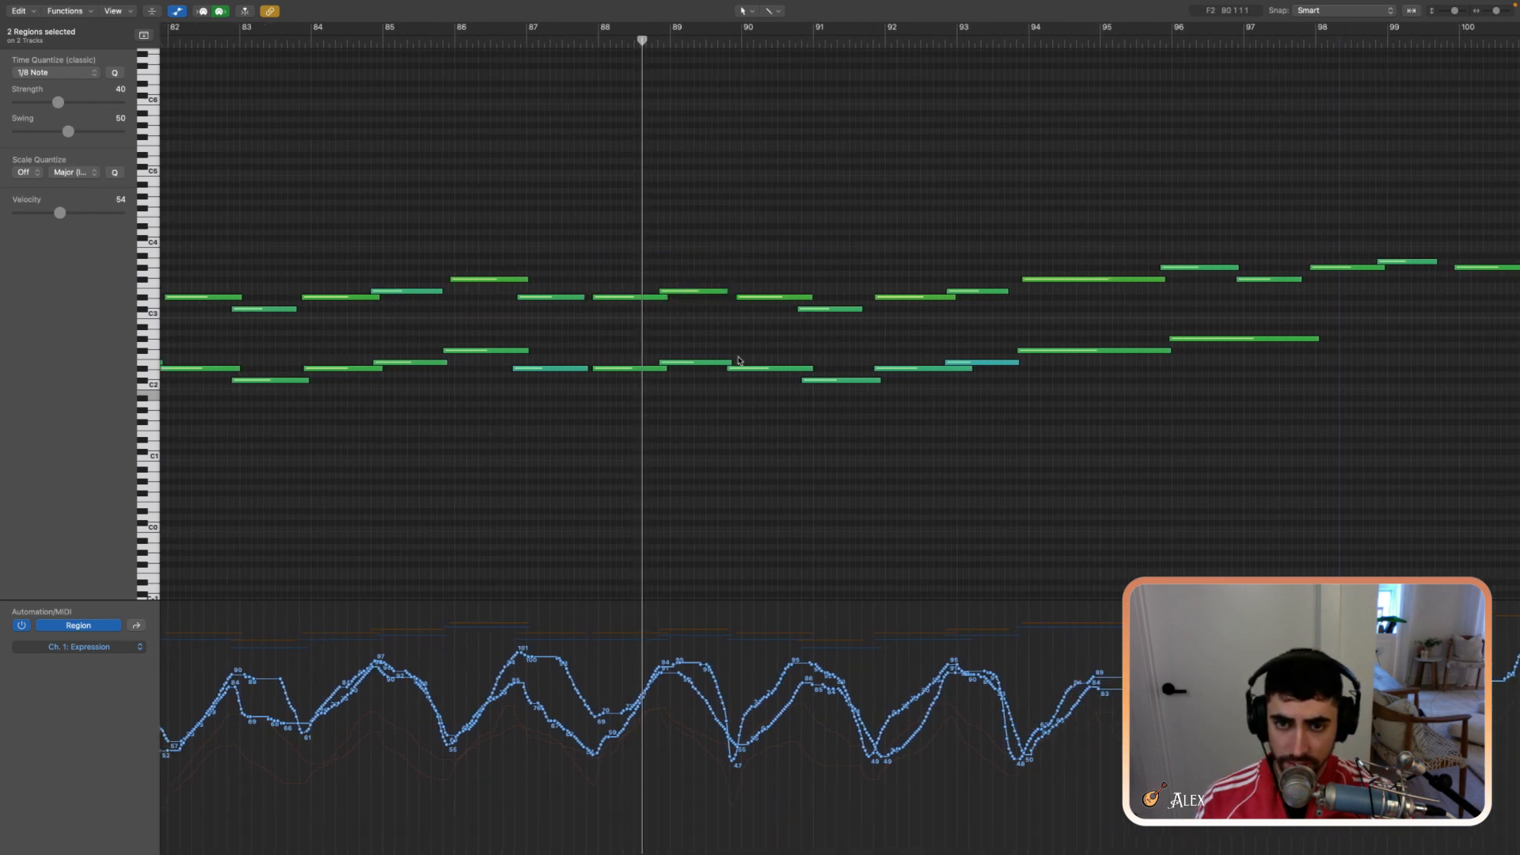
scroll(731, 387, "right", 5)
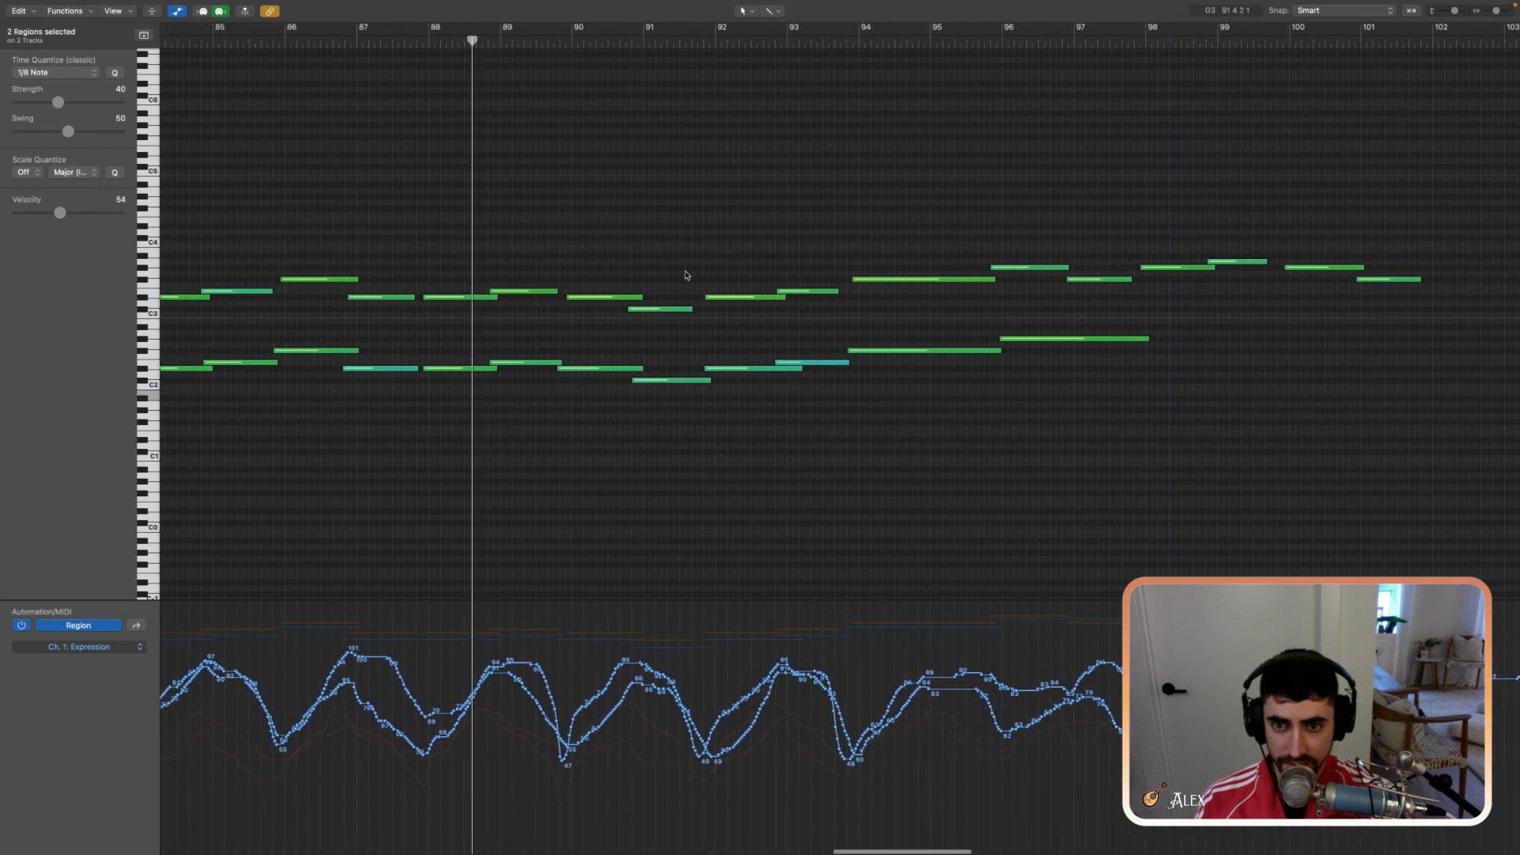
left_click_drag(681, 270, 660, 479)
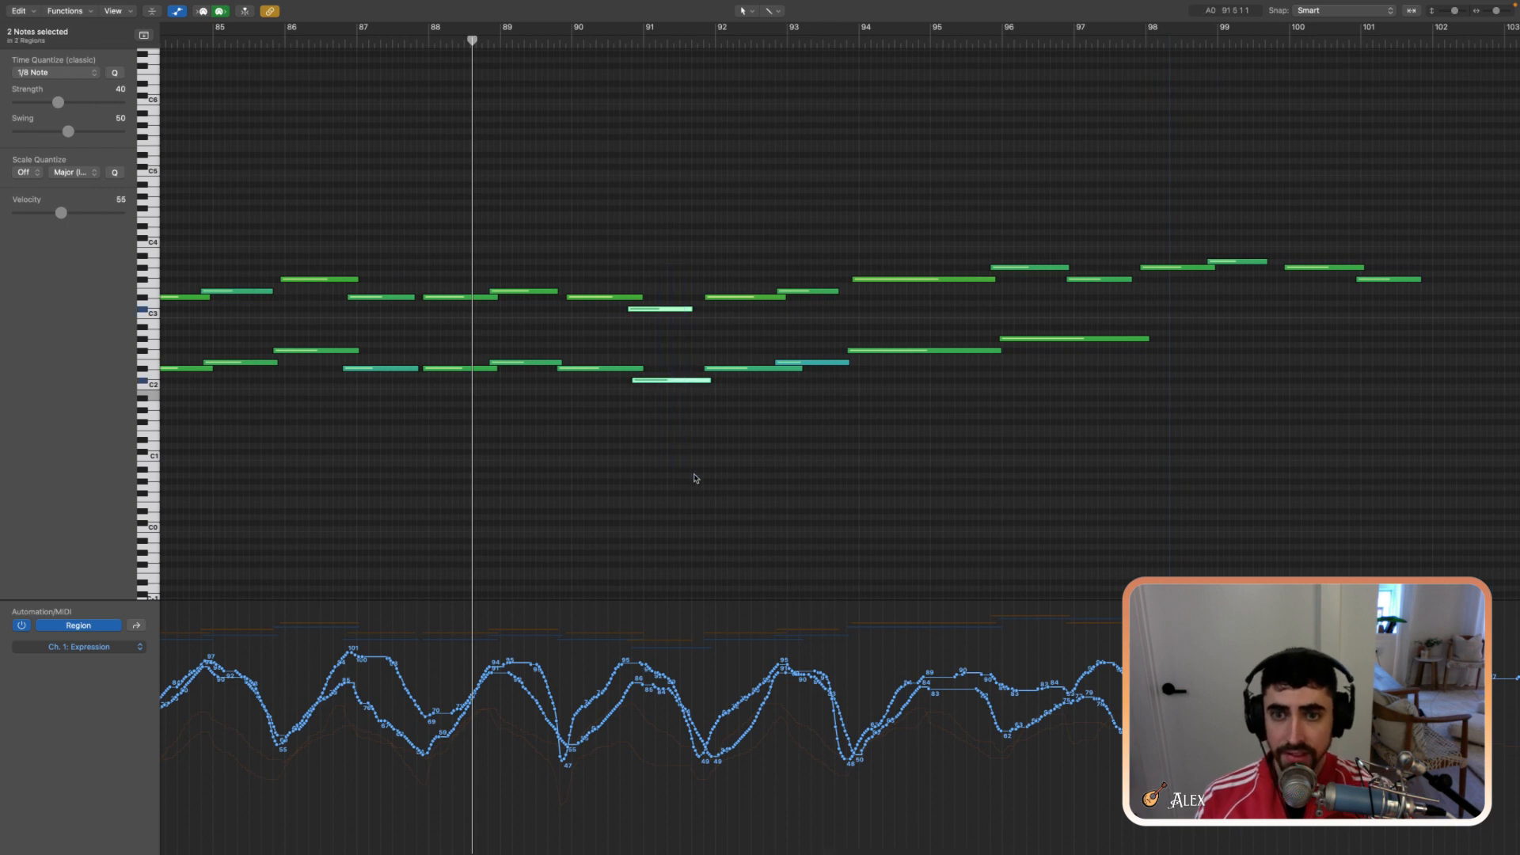
left_click(652, 413)
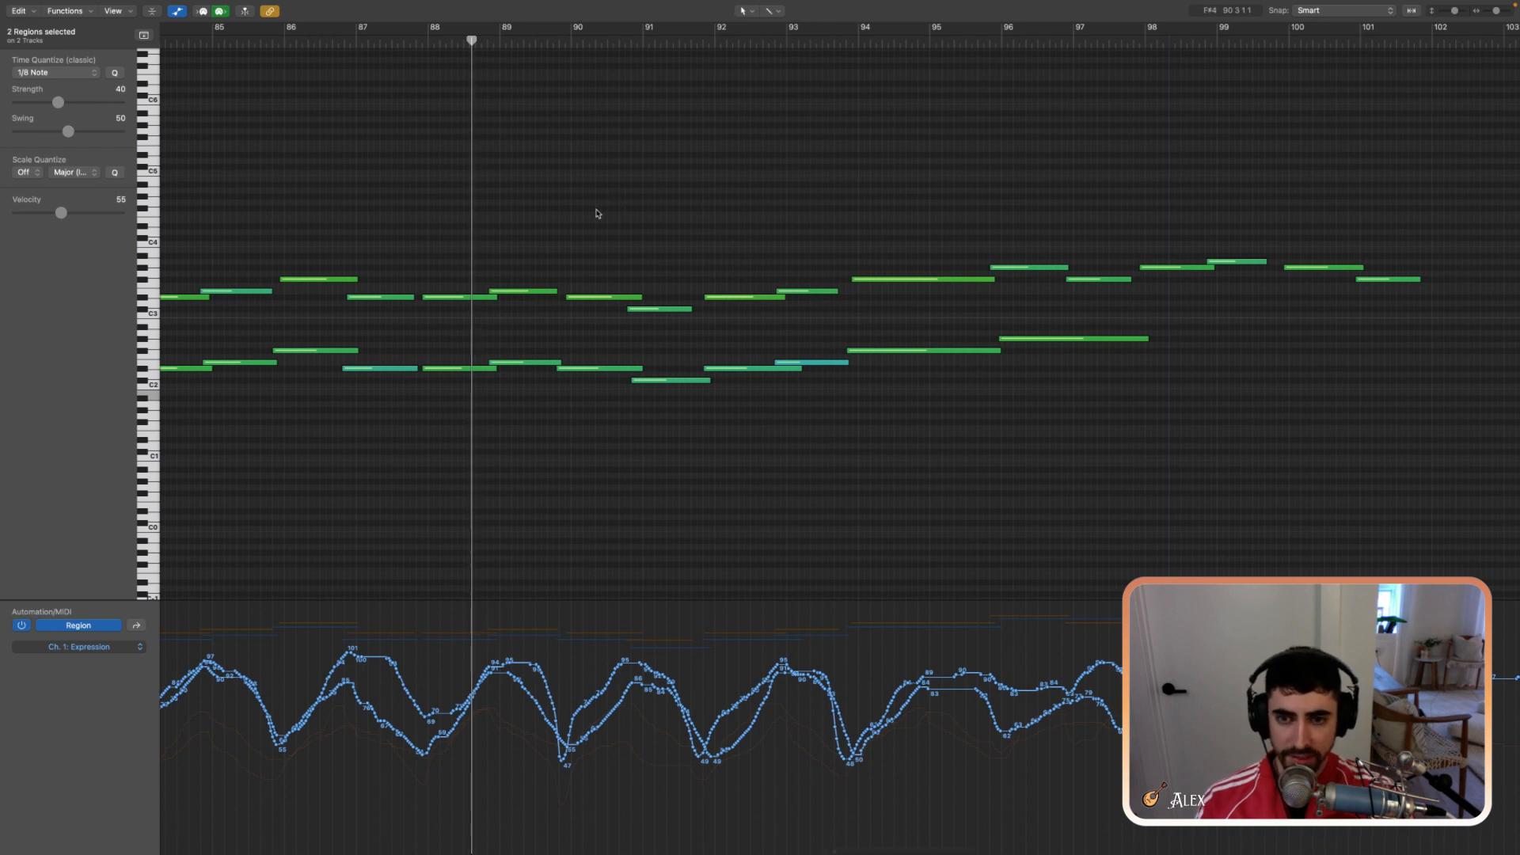
- Return to the arrangement, listen to the revised viola line with the horns, and stop playback at bar 92
left_click_drag(1448, 219, 559, 338)
left_click(675, 342)
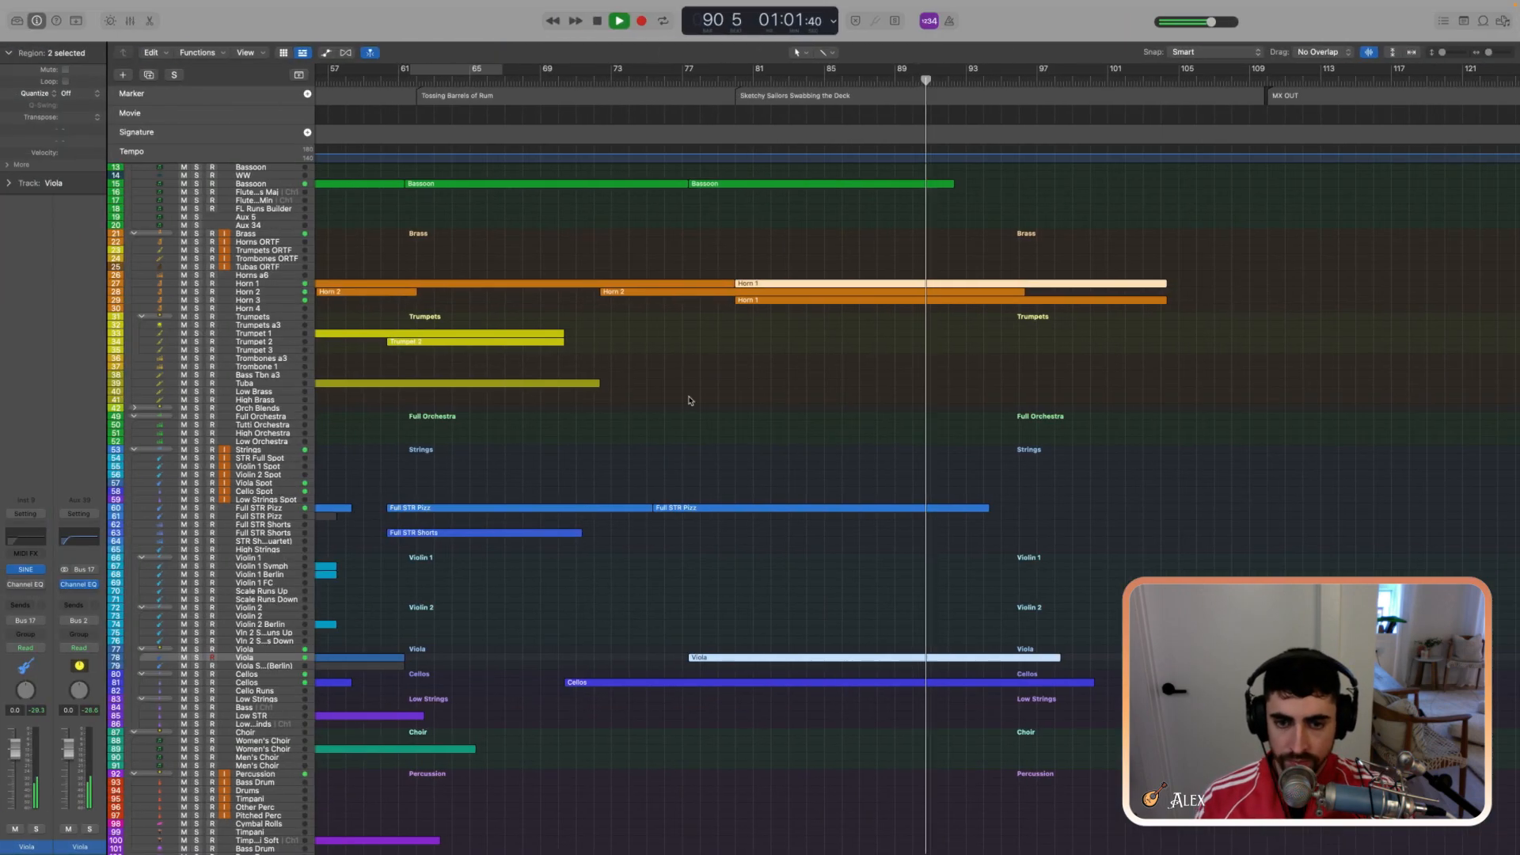
key("space")
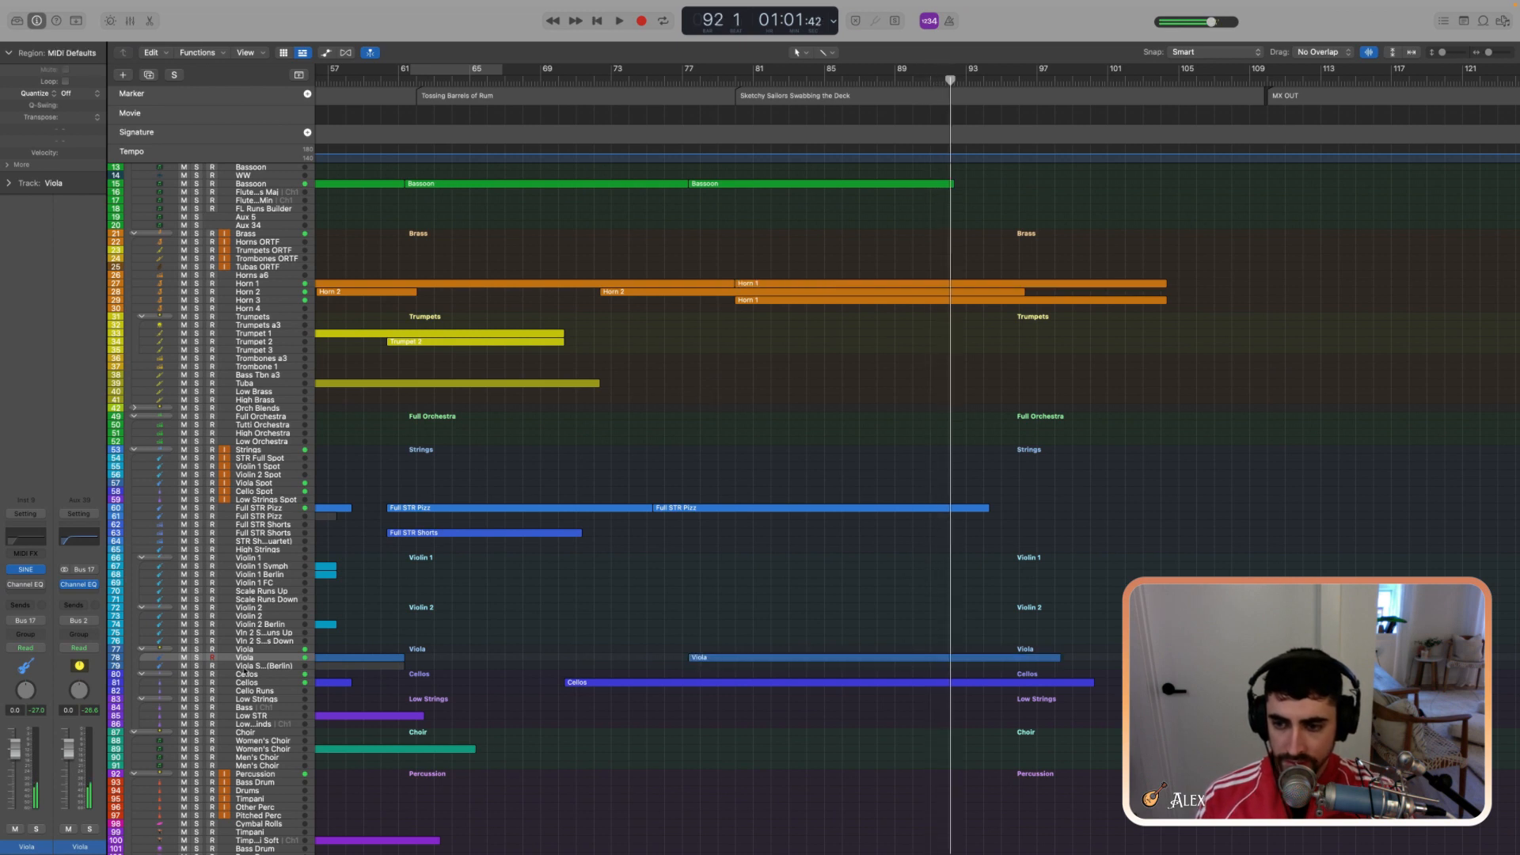
- Select the Violin 2 track and play the arrangement from bar 77 to about bar 90
key("Down")
left_click(681, 82)
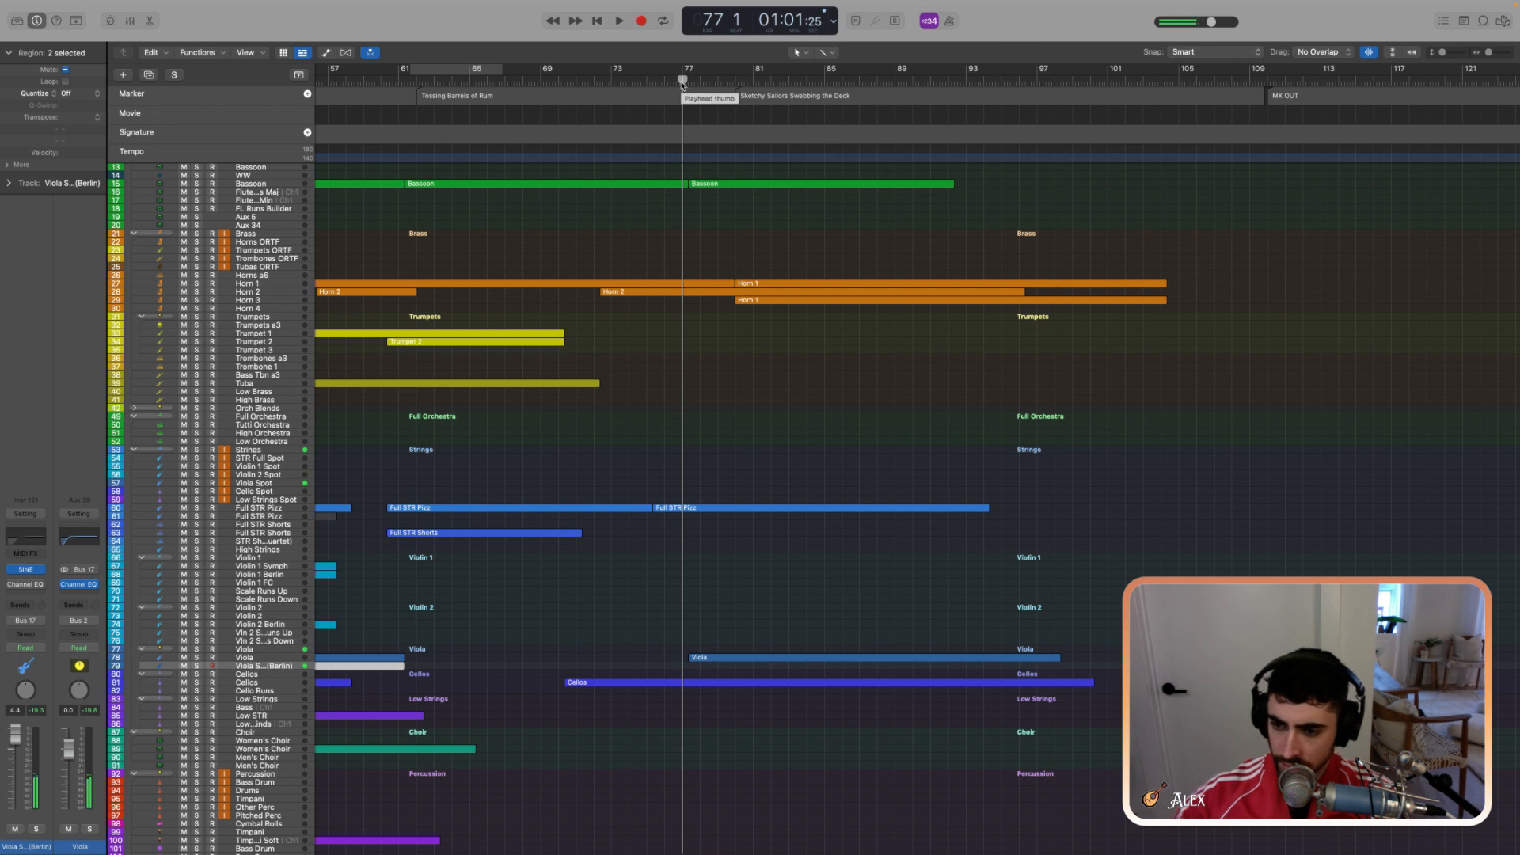
left_click(473, 650)
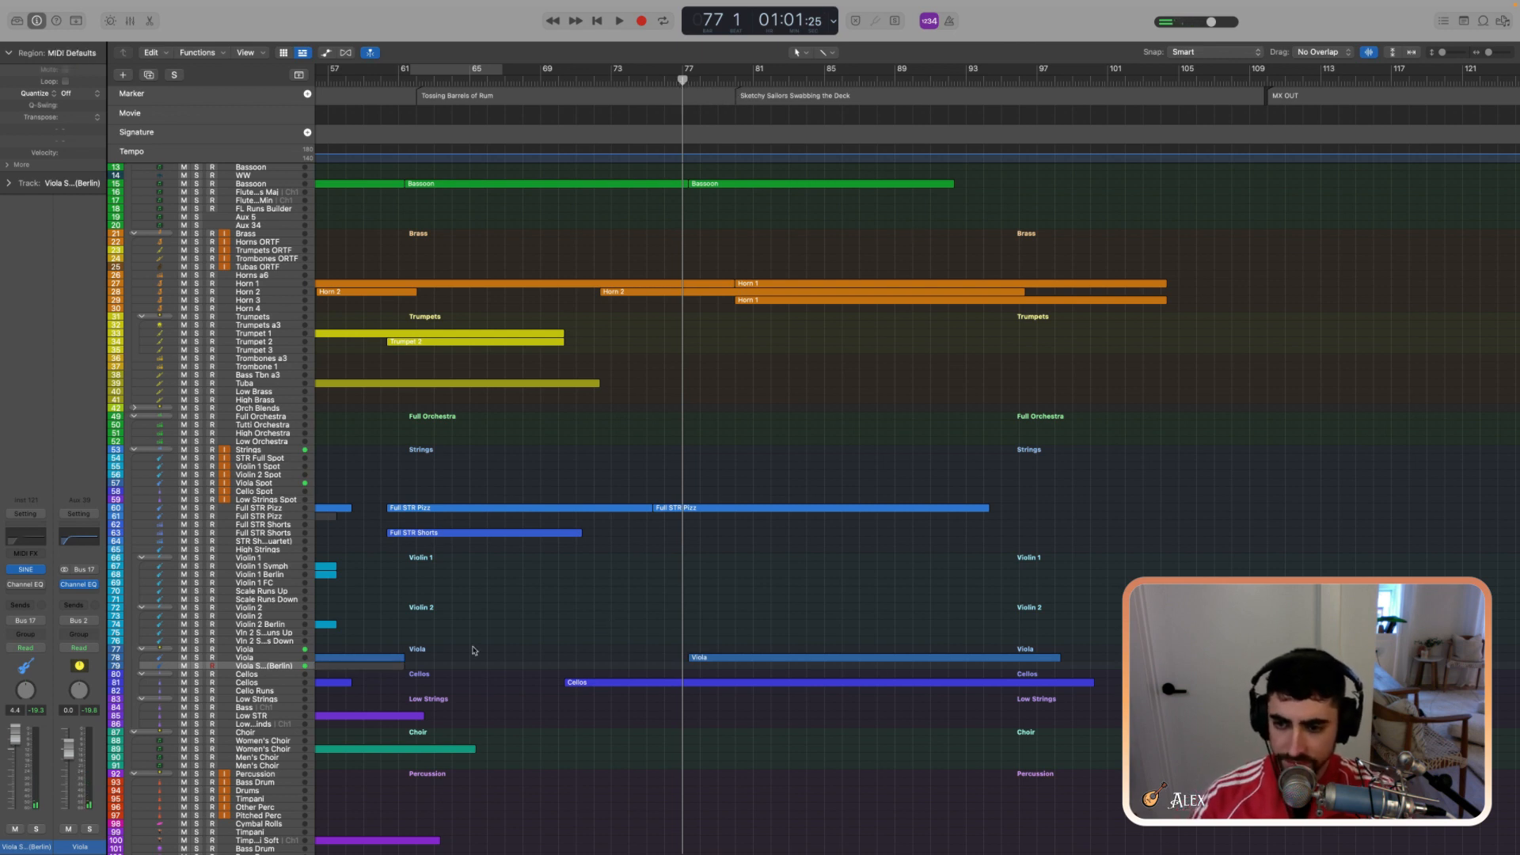
left_click(253, 617)
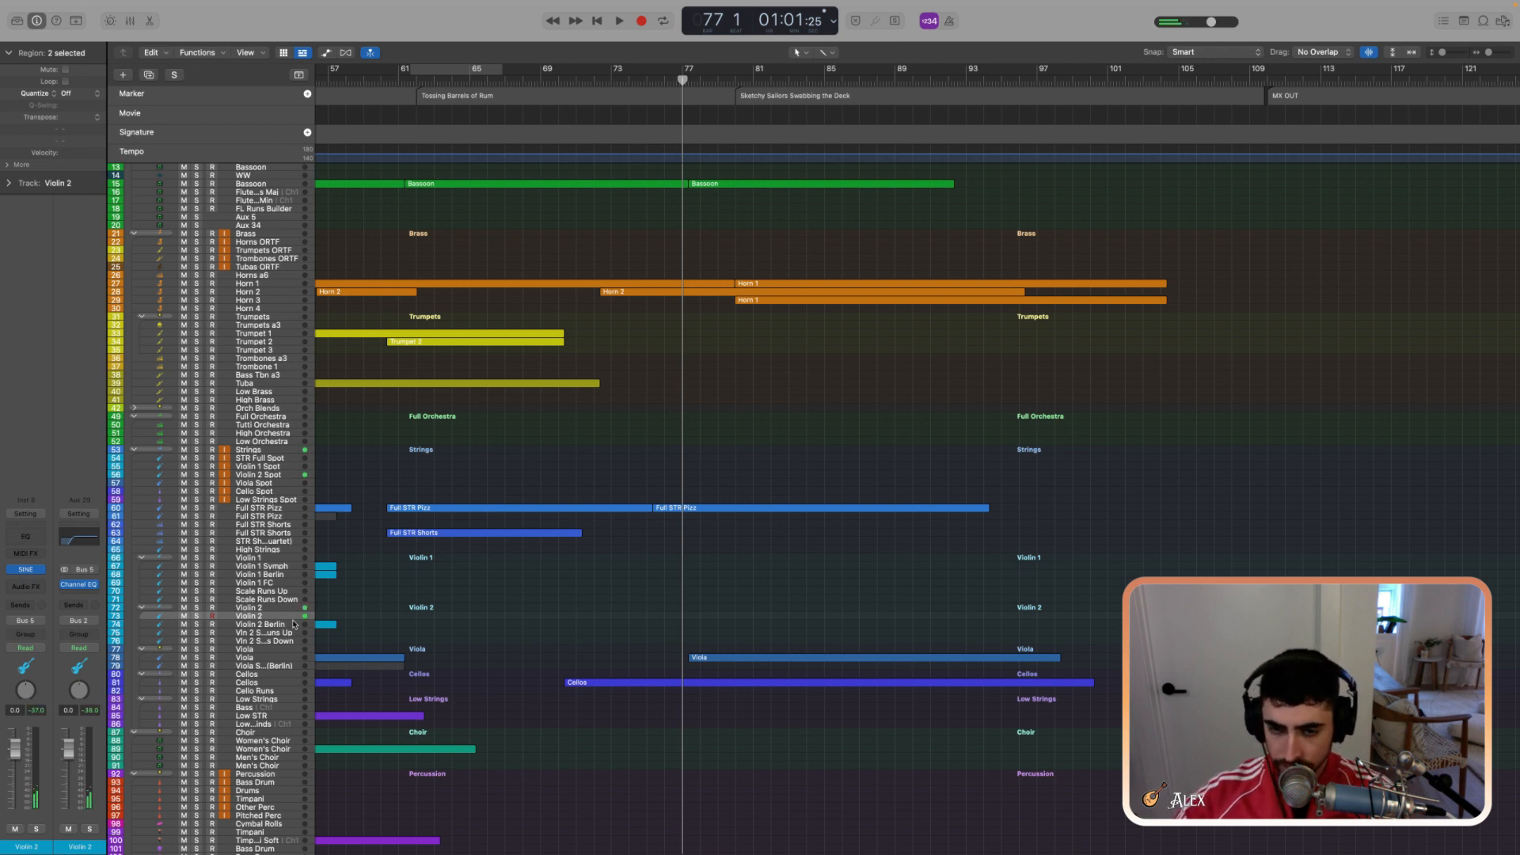
key("space")
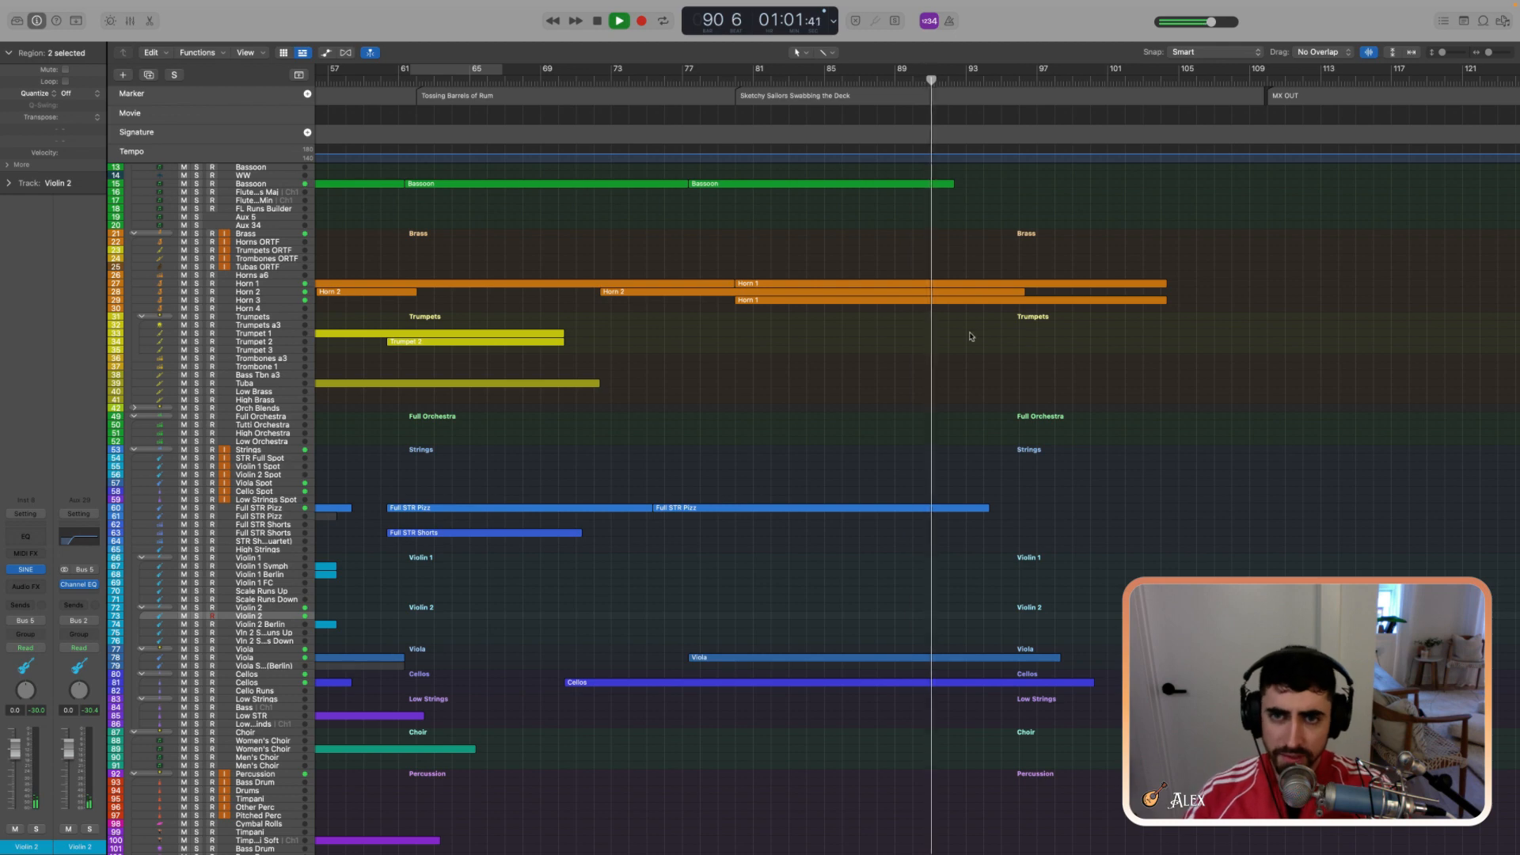
- Replay the passage leading into bar 77, stop playback and open the Marimba region in the piano roll
left_click(635, 81)
left_click(610, 569)
scroll(621, 574, "down", 4)
scroll(713, 554, "down", 3)
scroll(825, 543, "up", 10)
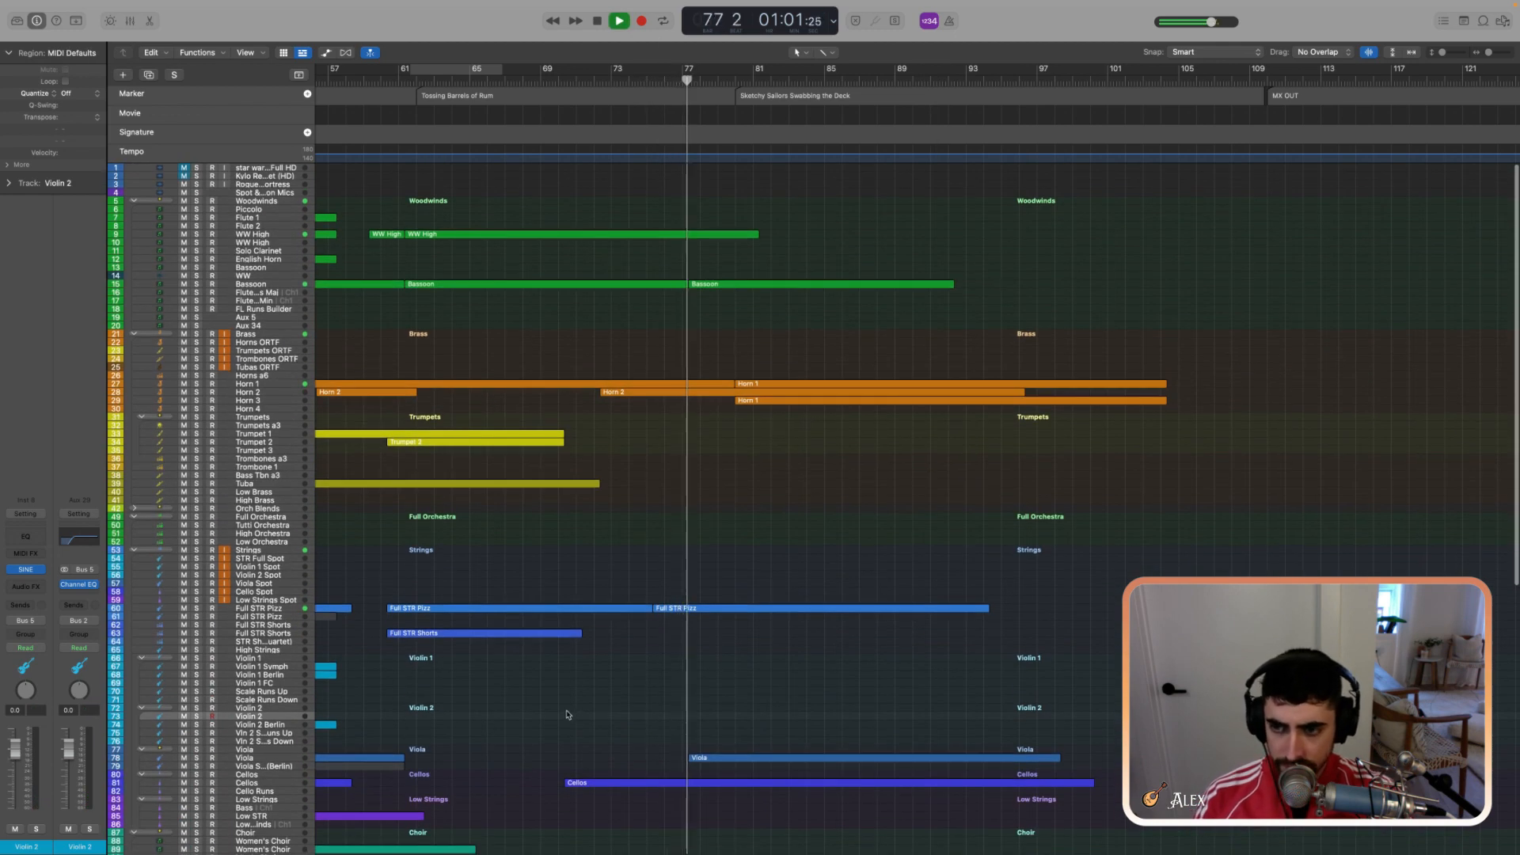
scroll(567, 715, "down", 15)
key("space")
double_click(689, 592)
scroll(602, 346, "left", 5)
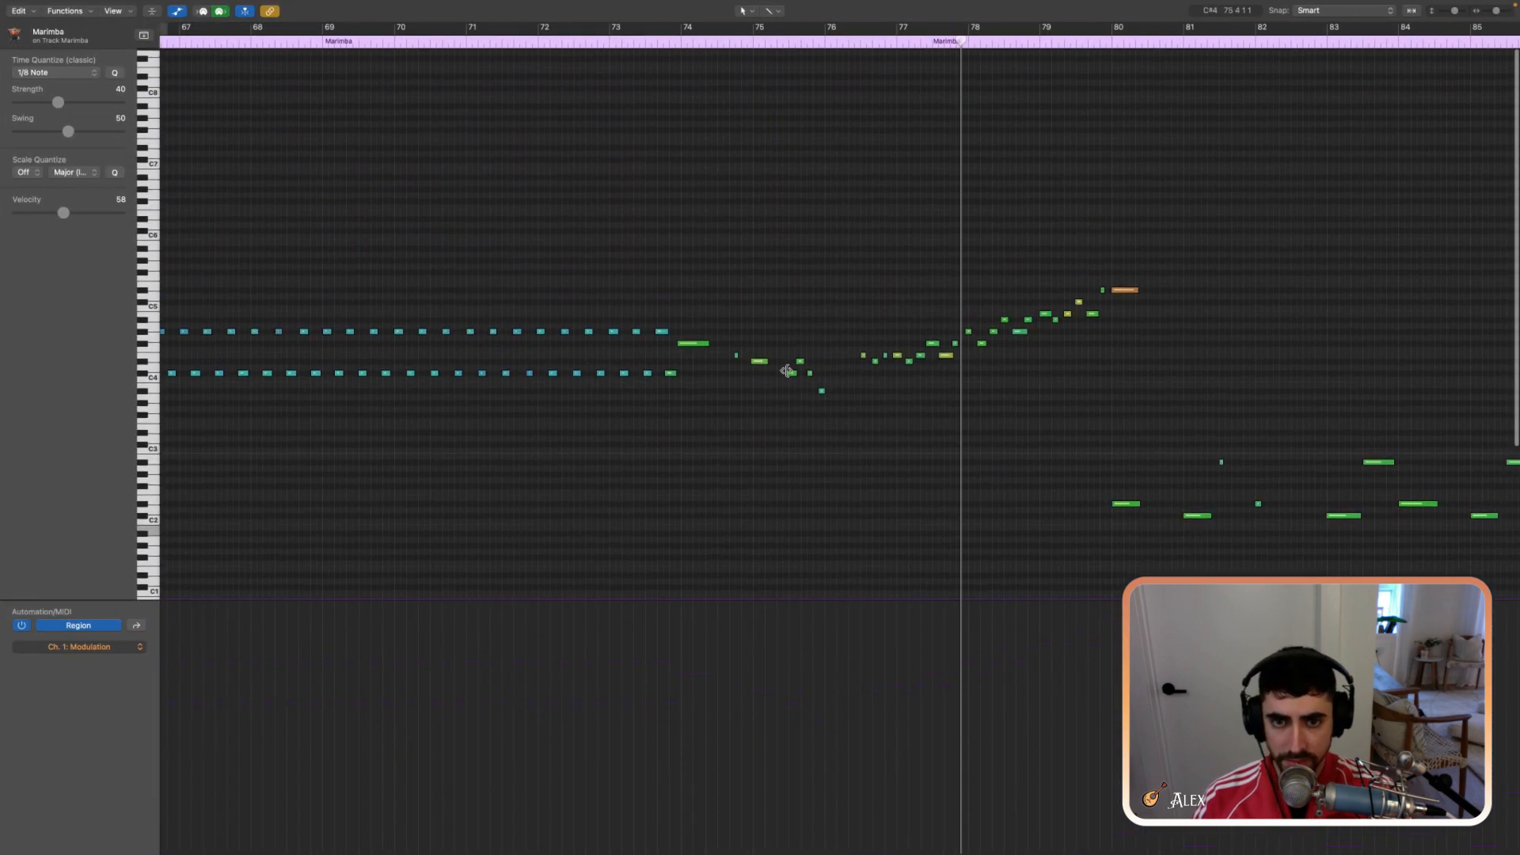
- Select the 22 notes of the rising marimba run up to bar 80 and set their quantize strength to 69
left_click(667, 43)
key("space")
scroll(730, 262, "up", 4)
scroll(704, 259, "down", 4)
scroll(711, 382, "up", 4)
scroll(714, 380, "down", 2)
scroll(781, 356, "right", 5)
left_click_drag(1271, 212, 657, 401)
left_click_drag(57, 102, 83, 103)
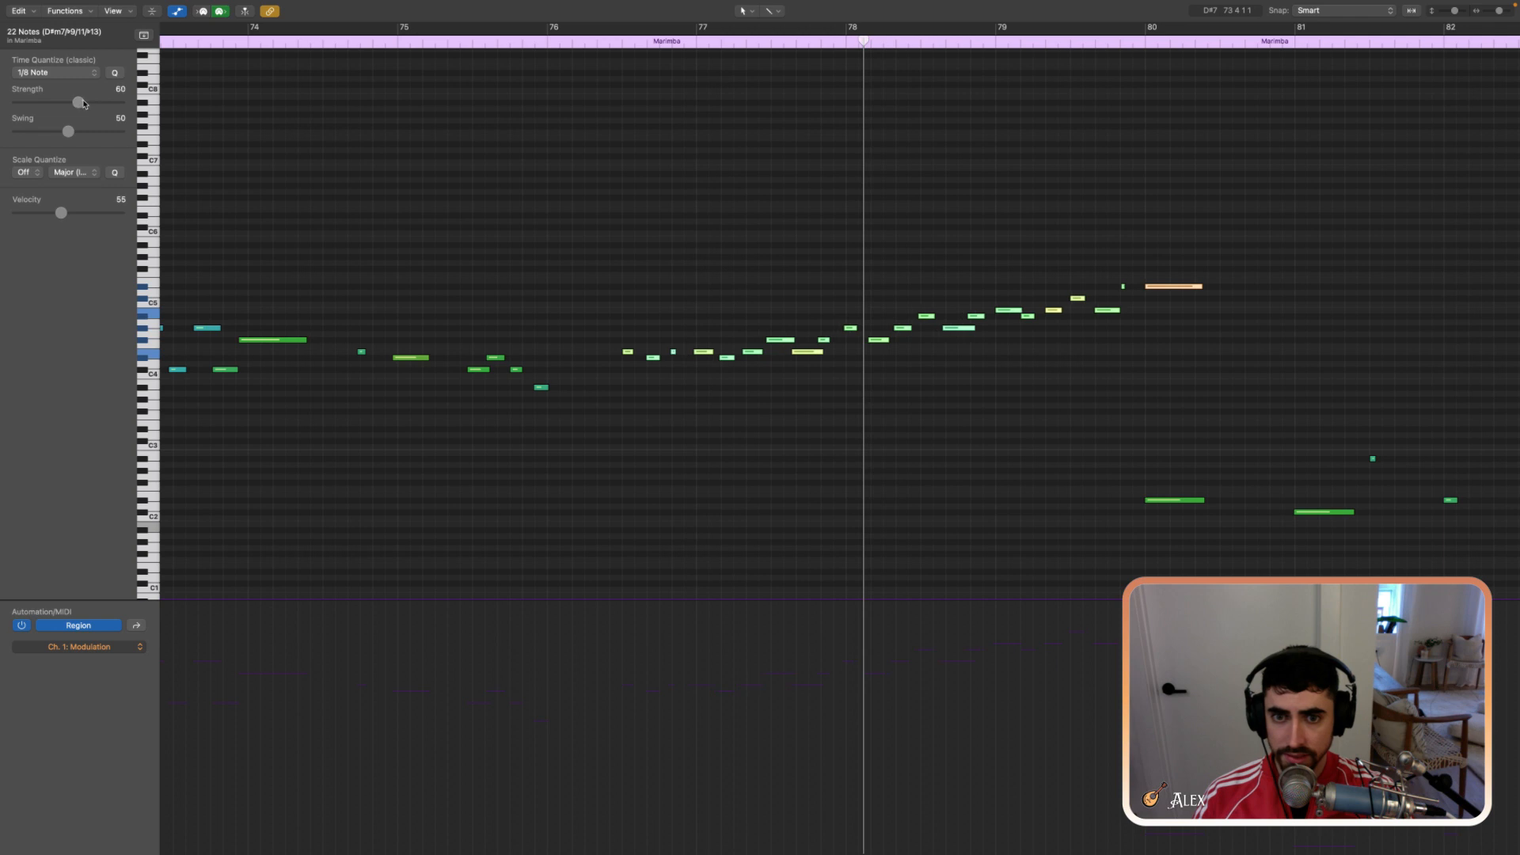
left_click(568, 94)
left_click(598, 38)
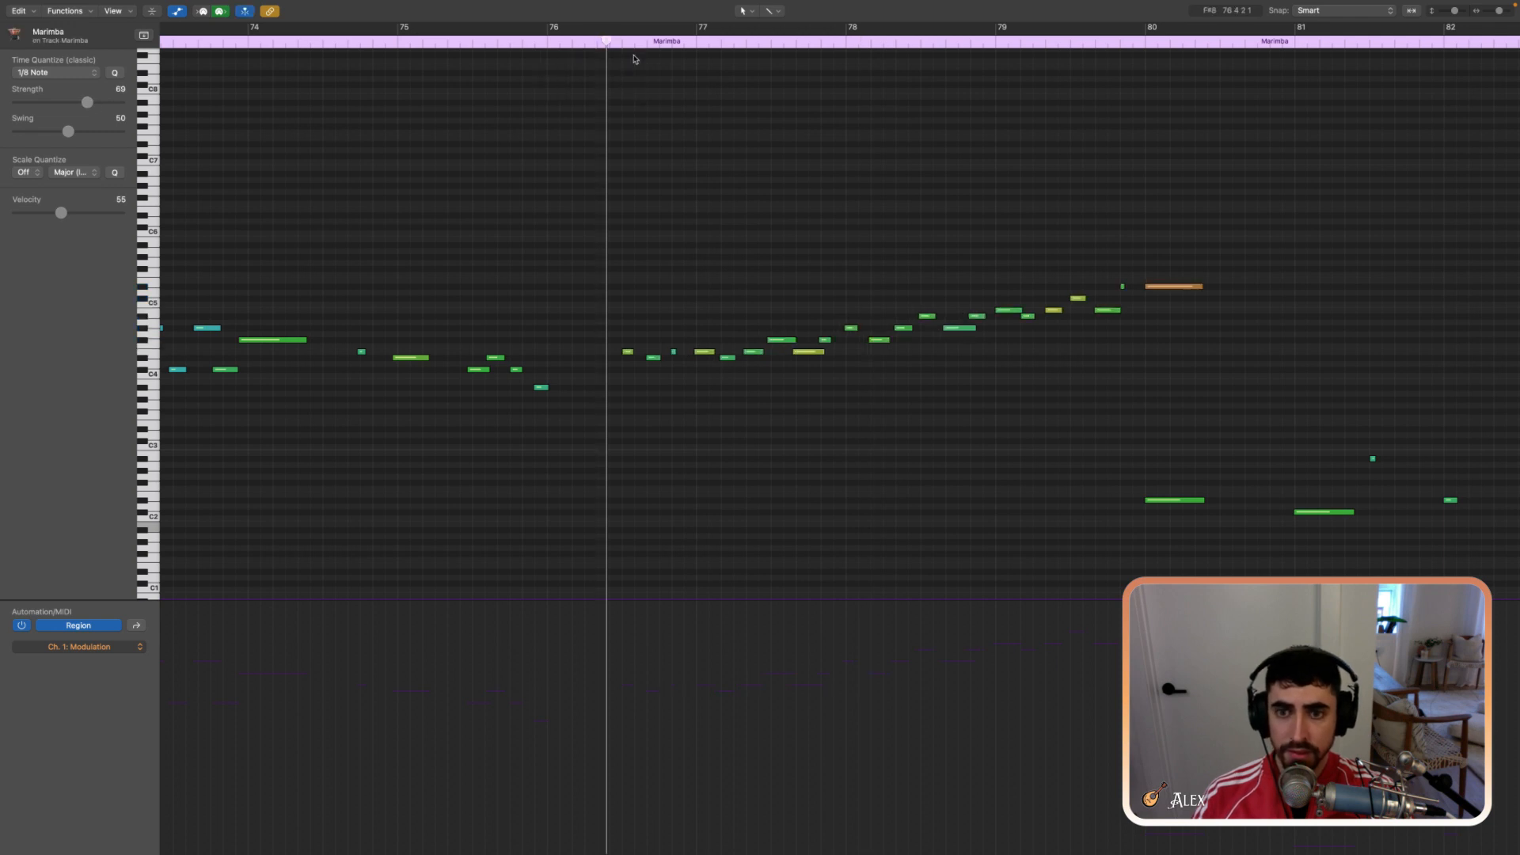
- Lower the pitch of the first three notes of the marimba run before bar 77
left_click(626, 351)
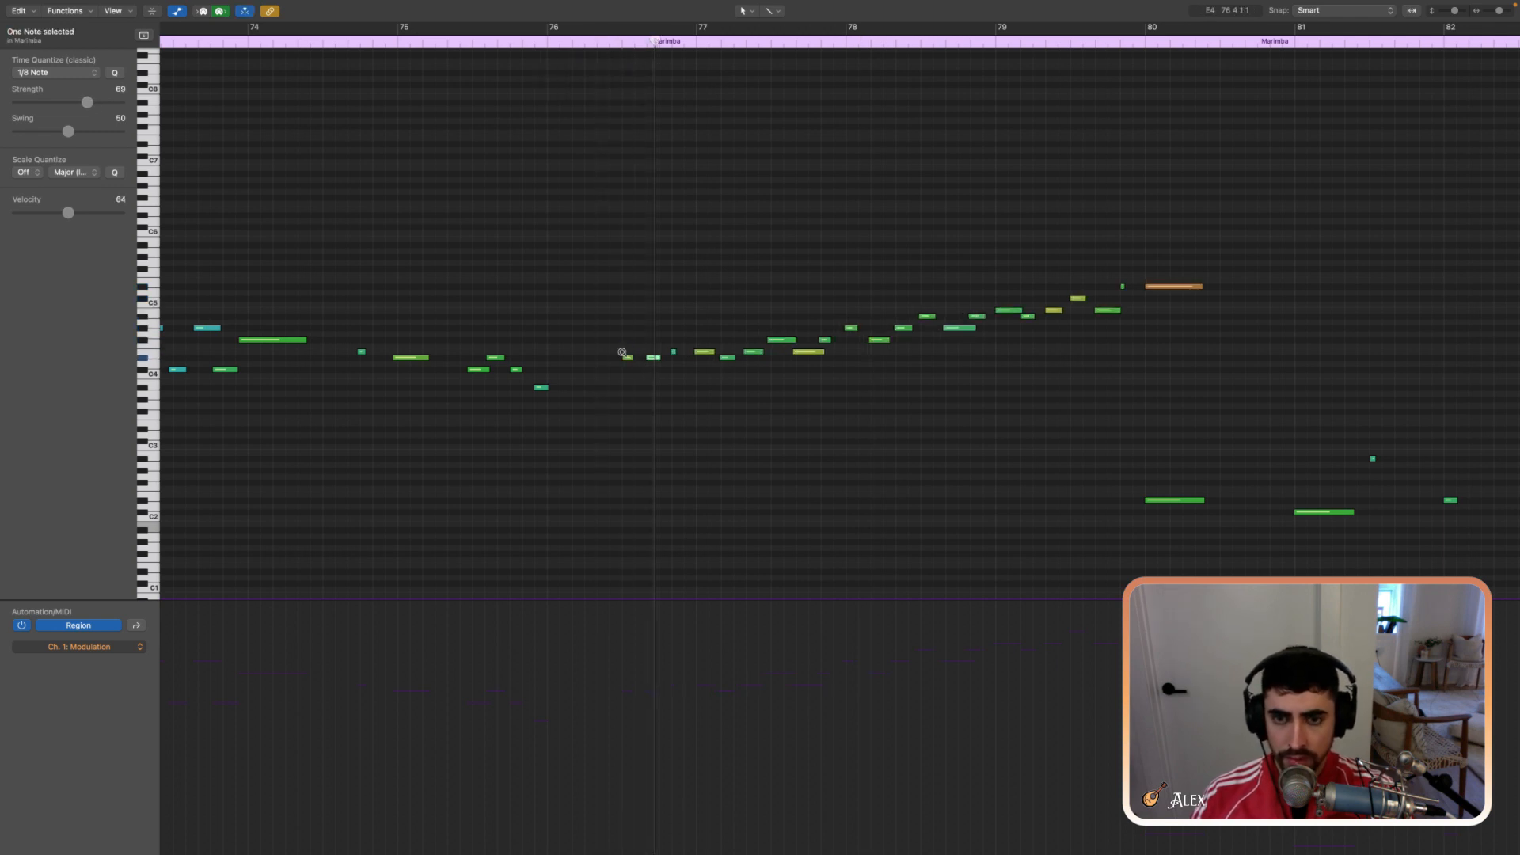
left_click(623, 356)
left_click(622, 356)
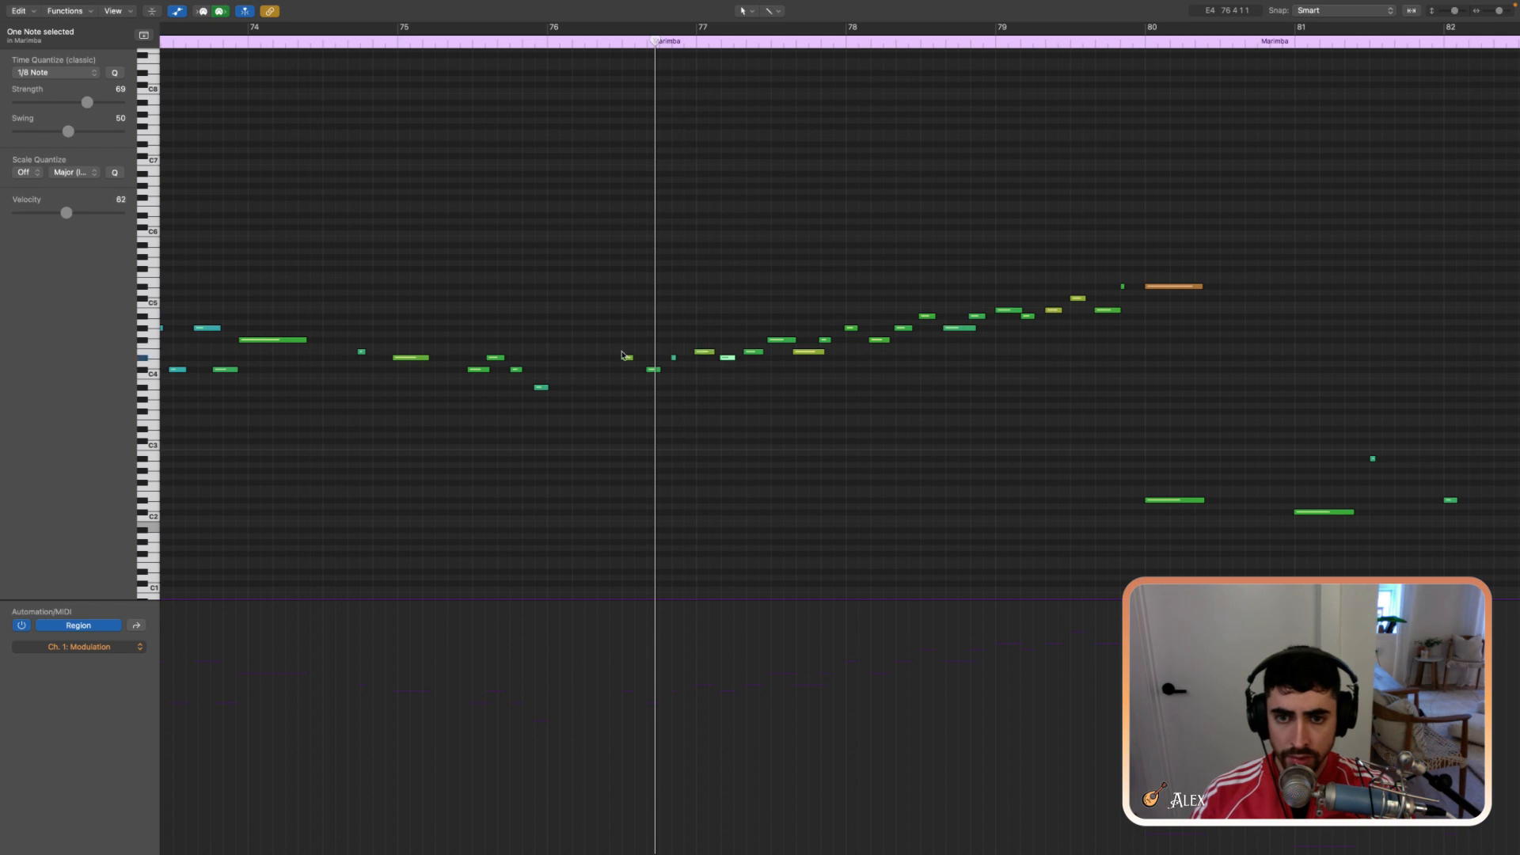
- Step through the remaining notes of the marimba run towards bar 80 and play the passage
key("Right")
key("Right")
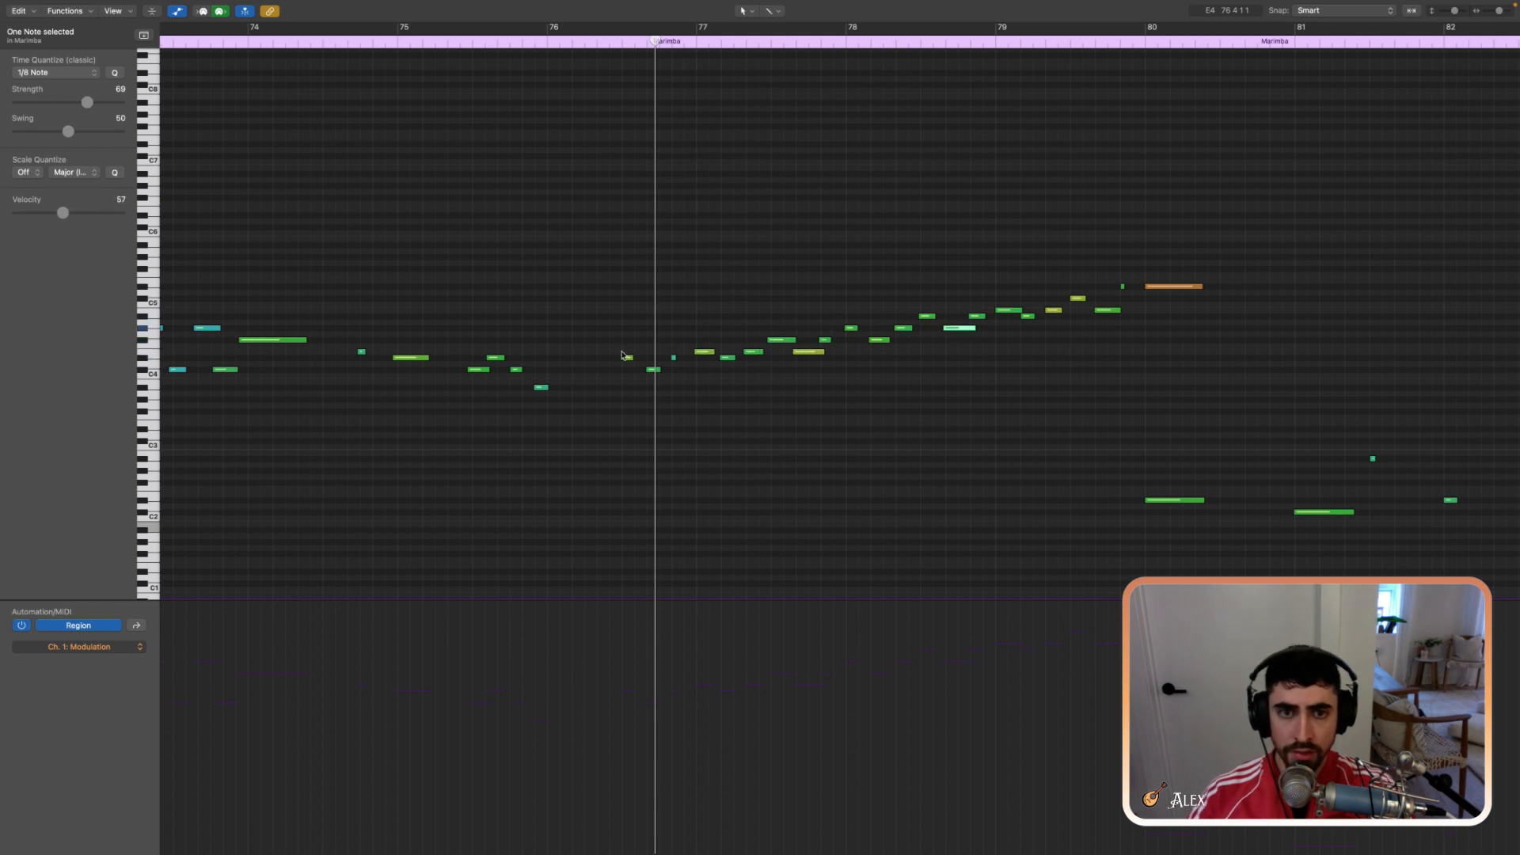
key("Right")
key("Right")
key("Right")
key("Right")
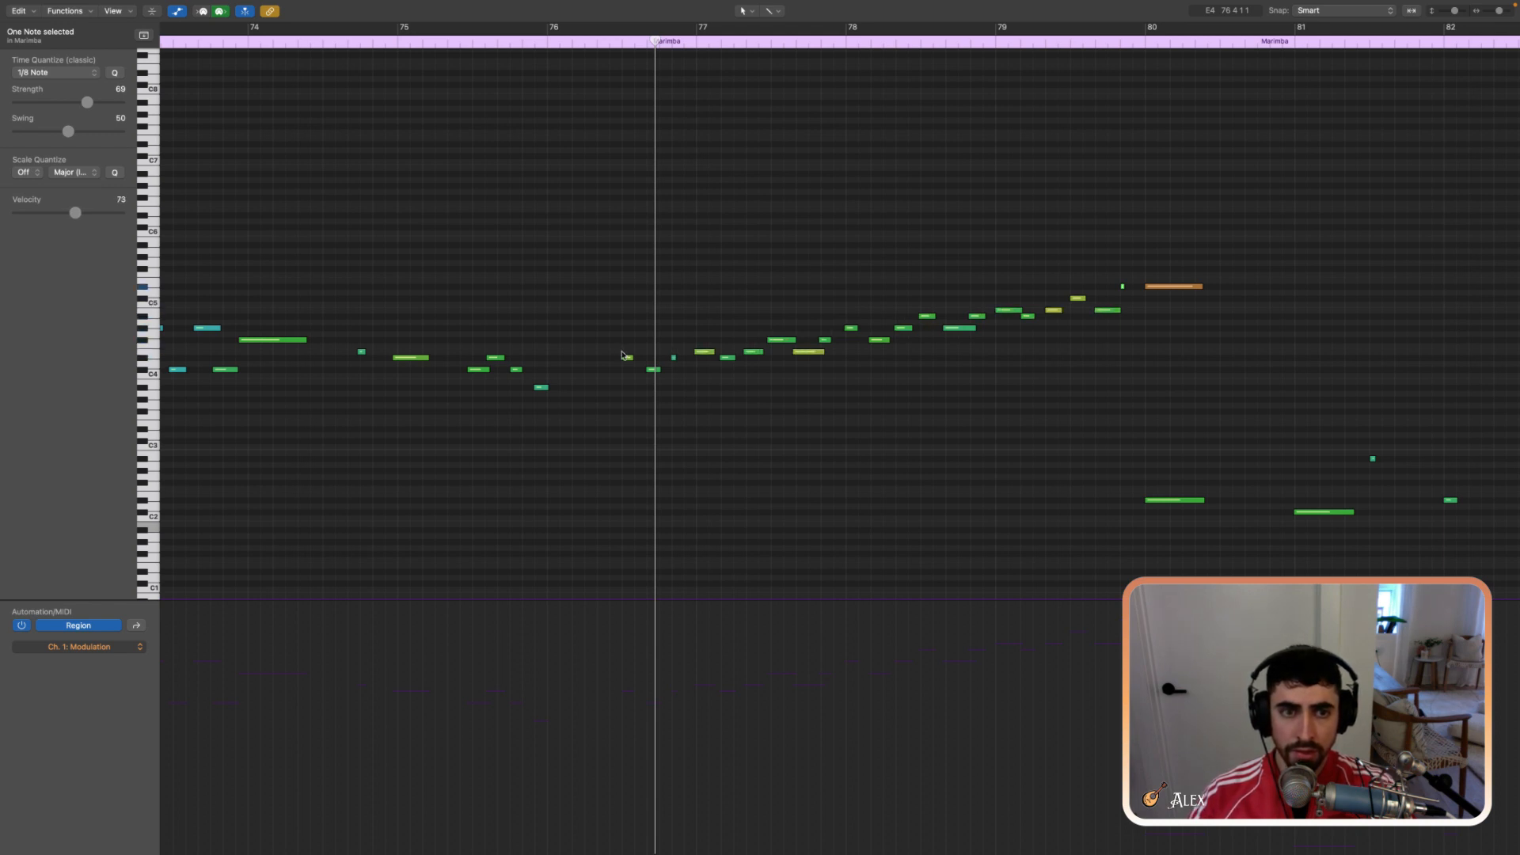
key("Right")
left_click(677, 198)
key("space")
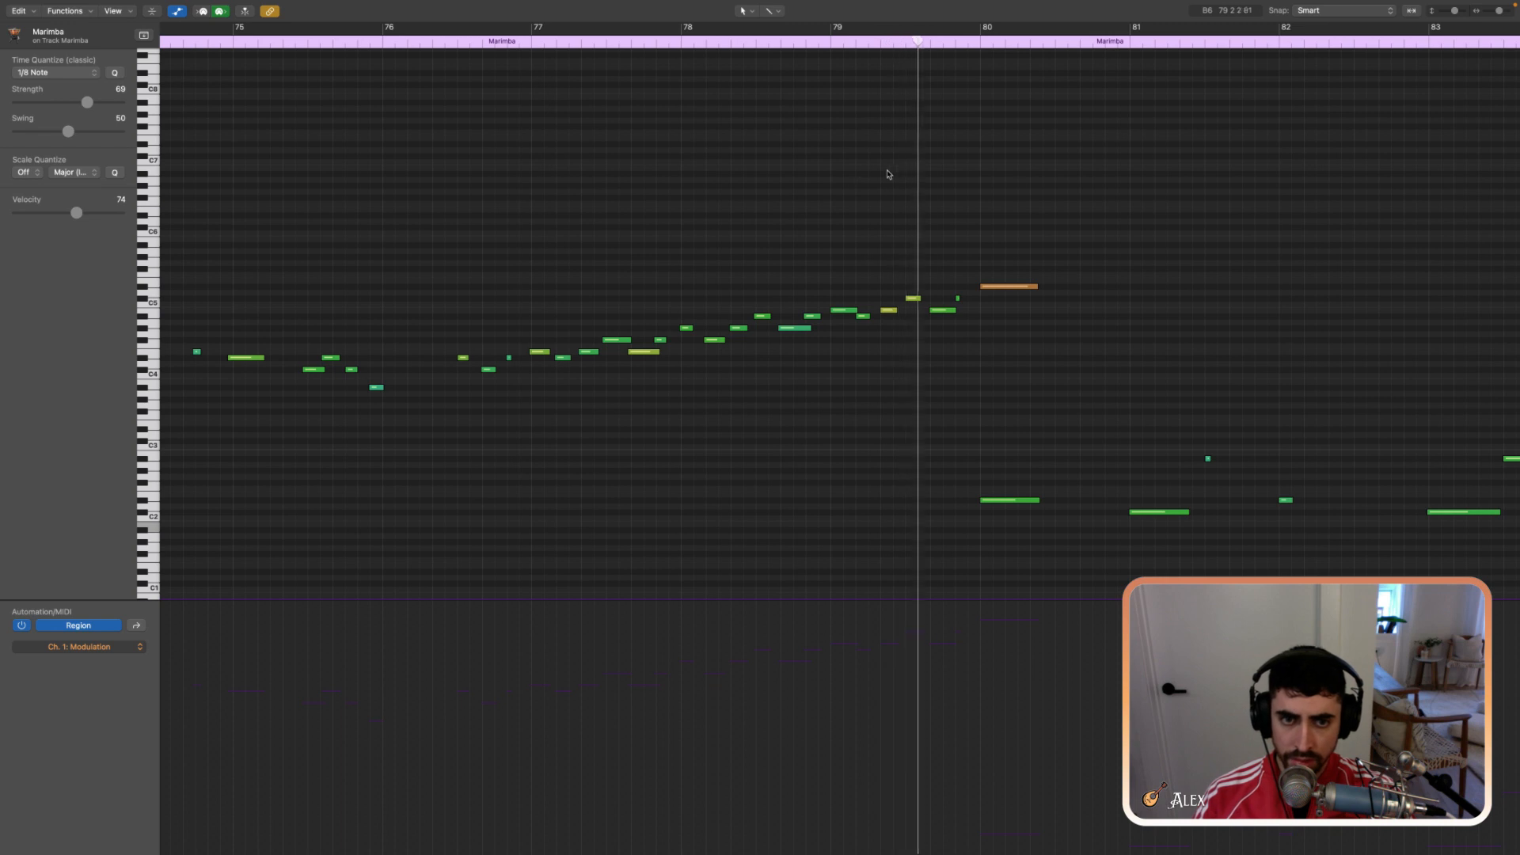
- Reselect the whole marimba run up to bar 80, reduce its velocity to 45 and set its quantize strength to 84
left_click_drag(1052, 183, 445, 388)
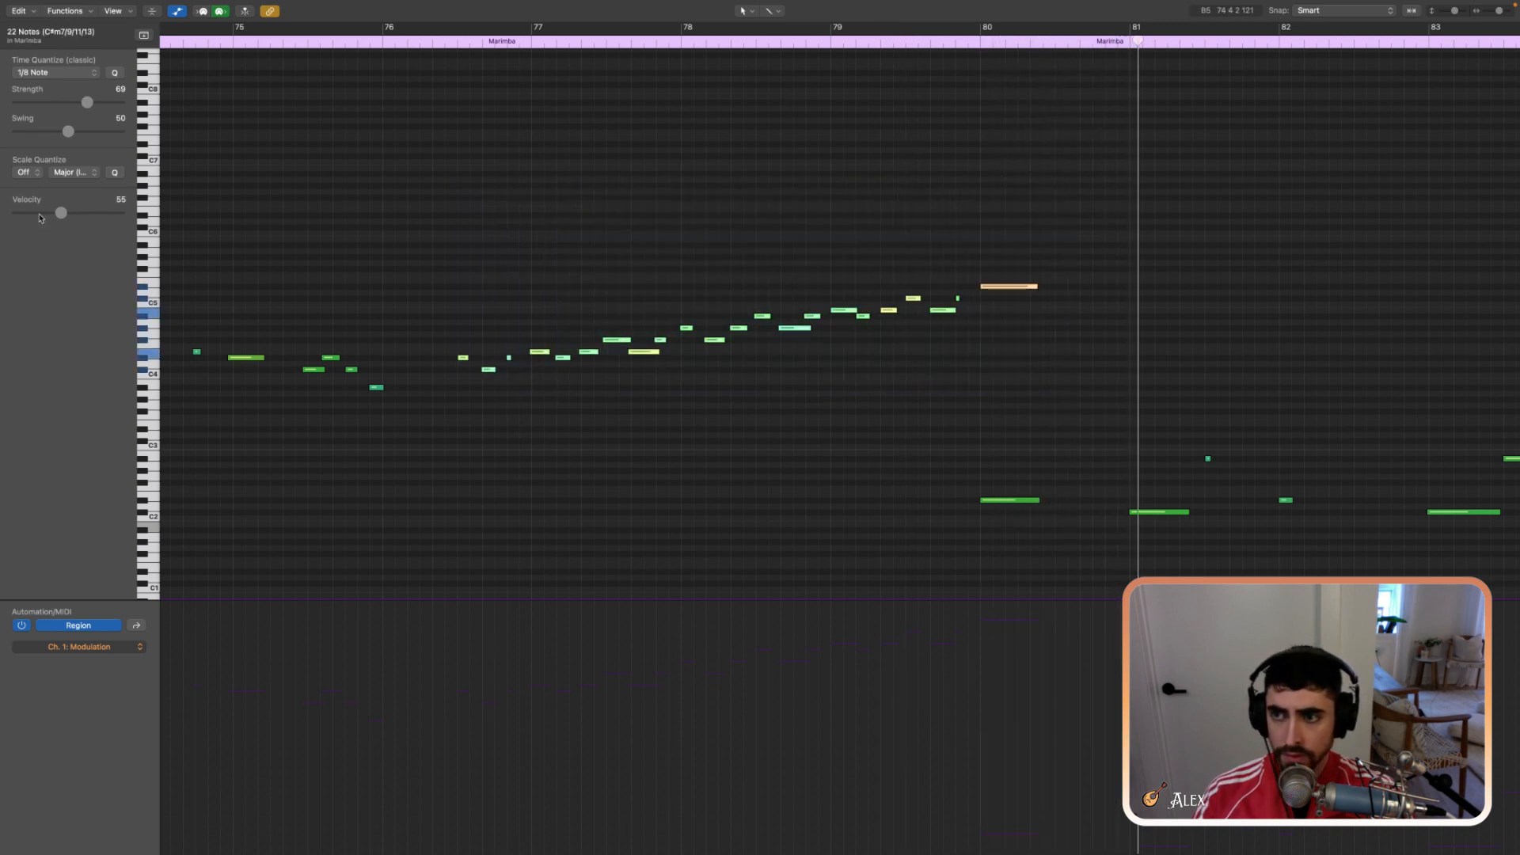
left_click_drag(54, 214, 46, 214)
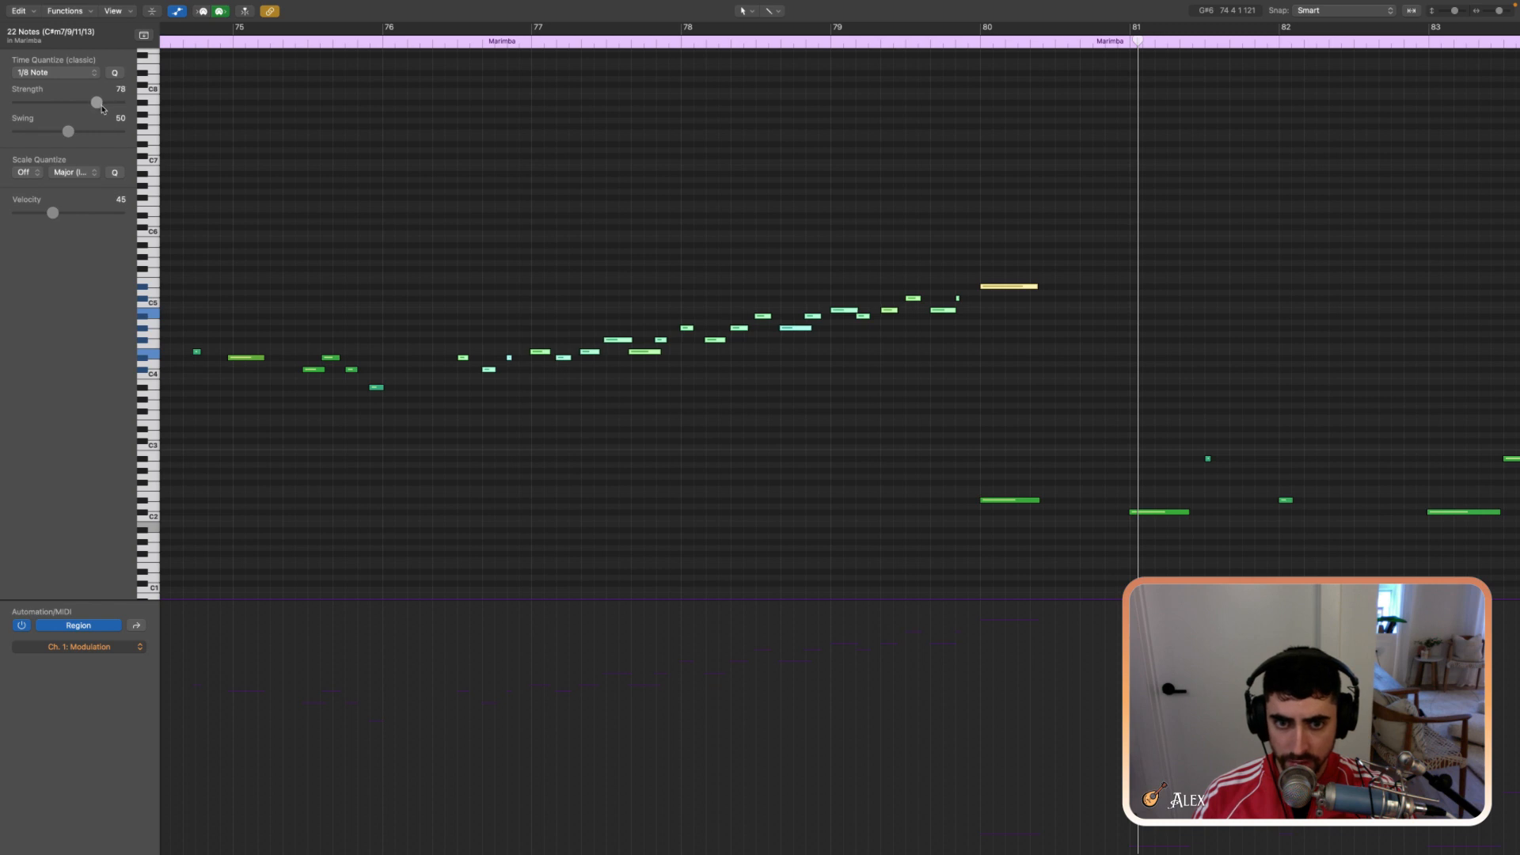
left_click_drag(105, 110, 107, 110)
left_click(518, 63)
- Delete the four marimba notes in the second half of bar 75
scroll(420, 312, "left", 5)
left_click_drag(619, 343, 468, 435)
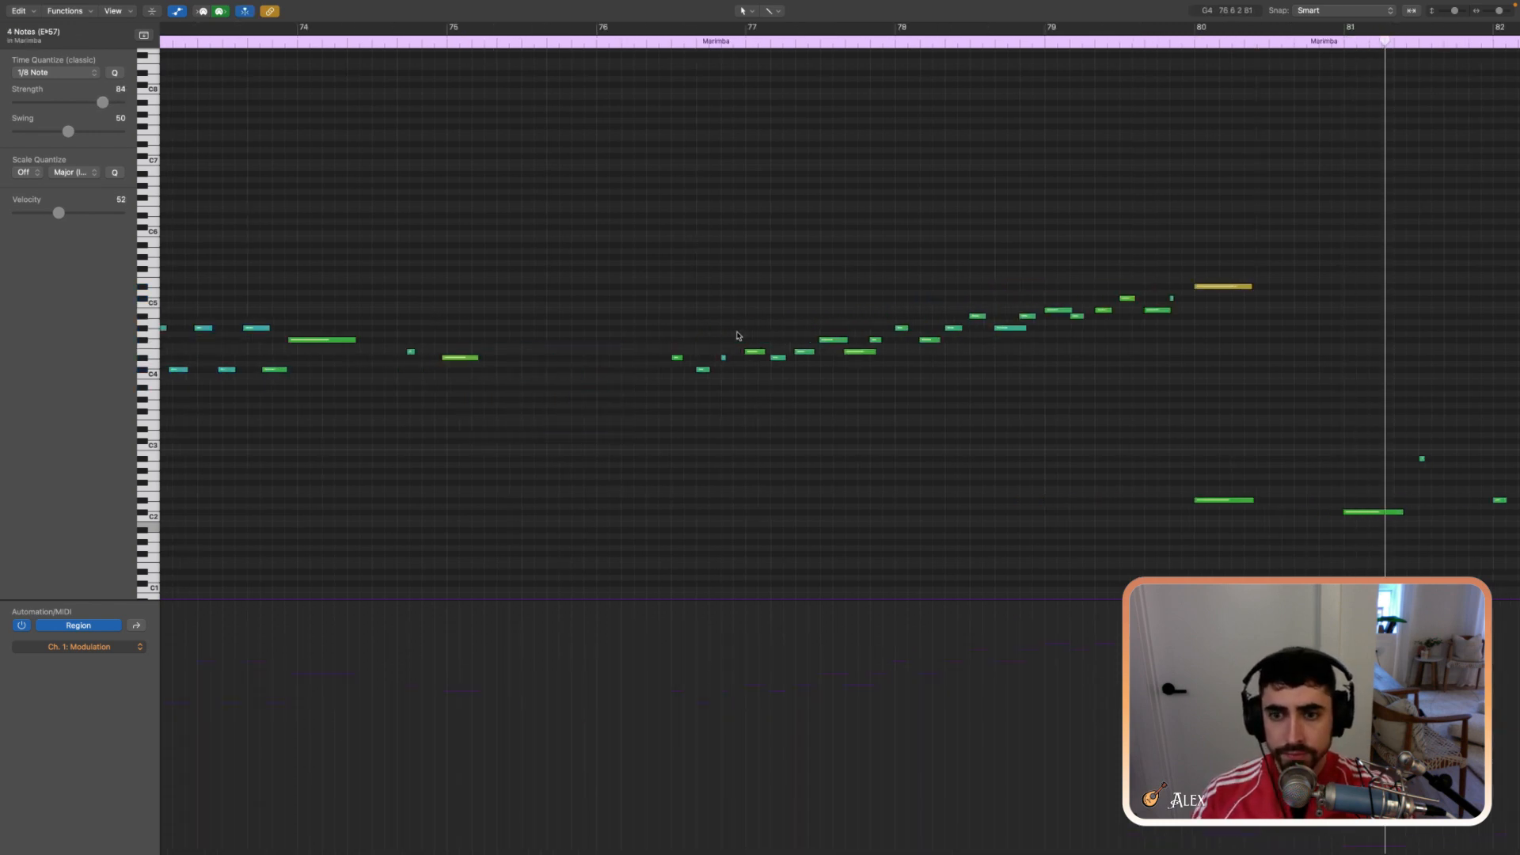
scroll(461, 135, "left", 15)
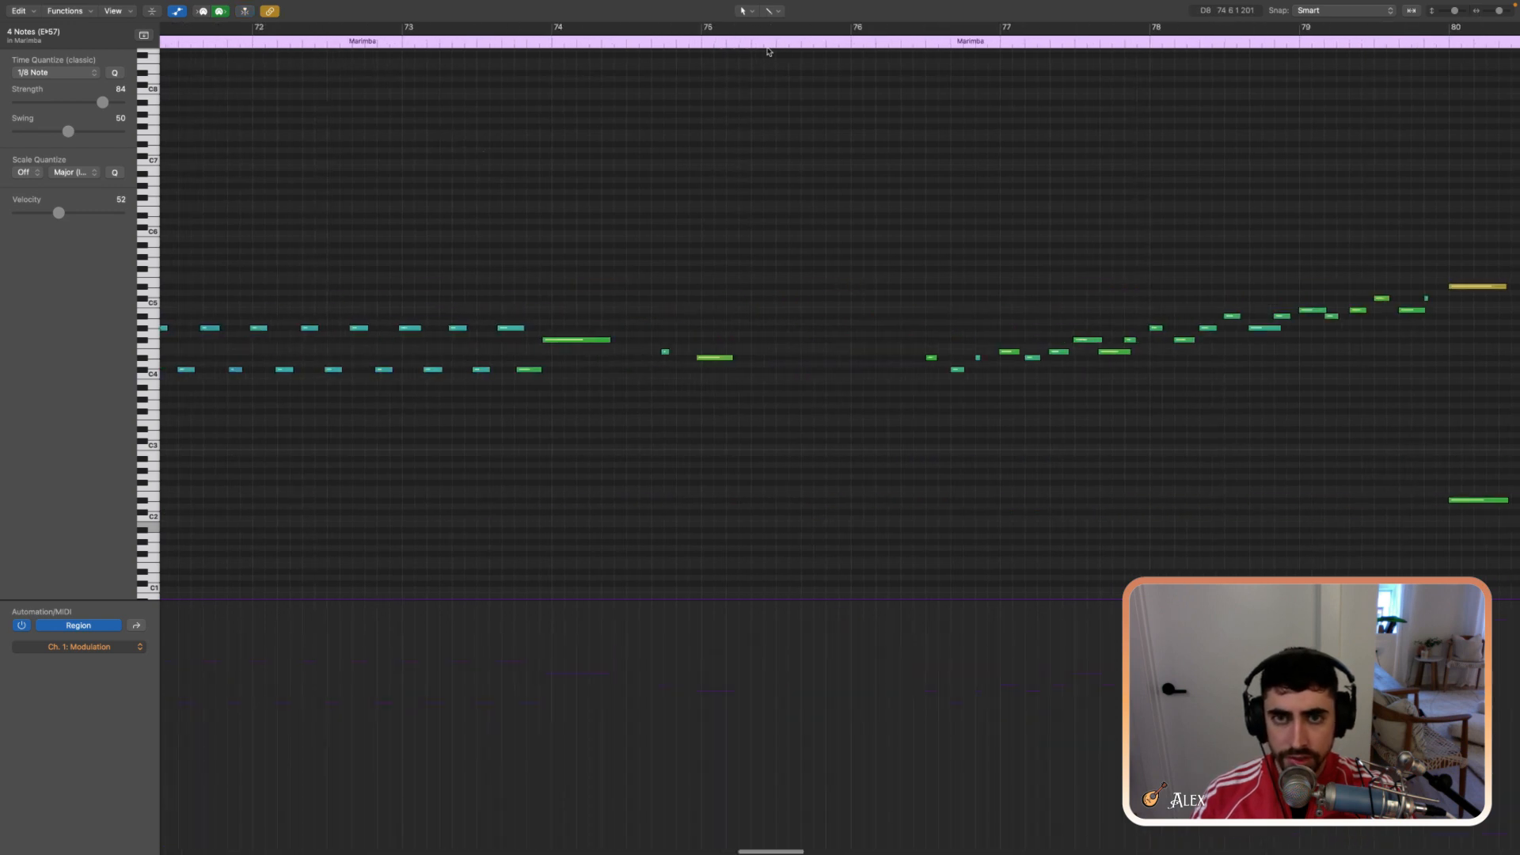
- Copy the first three notes of the run to the start of bar 76, two semitones lower, and play the result
left_click_drag(906, 317, 988, 404)
left_click_drag(931, 357, 821, 425, "alt")
left_click(931, 358)
key("space")
left_click_drag(932, 377, 881, 382)
left_click(876, 389)
double_click(840, 42)
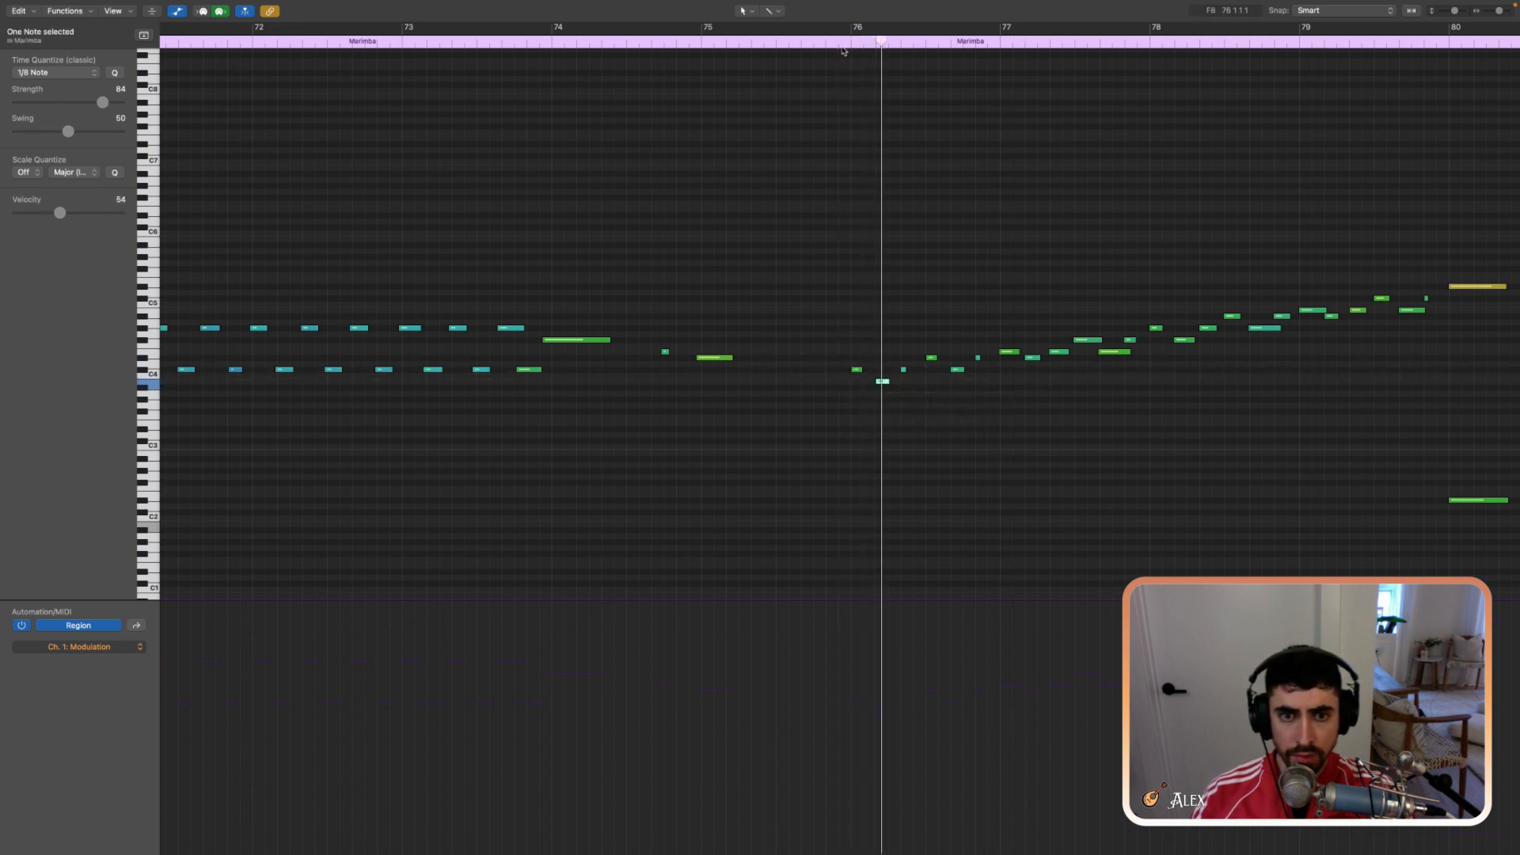
- Lower the velocity of the long marimba note near the end of bar 77 to 70
scroll(846, 56, "right", 5)
scroll(942, 372, "right", 4)
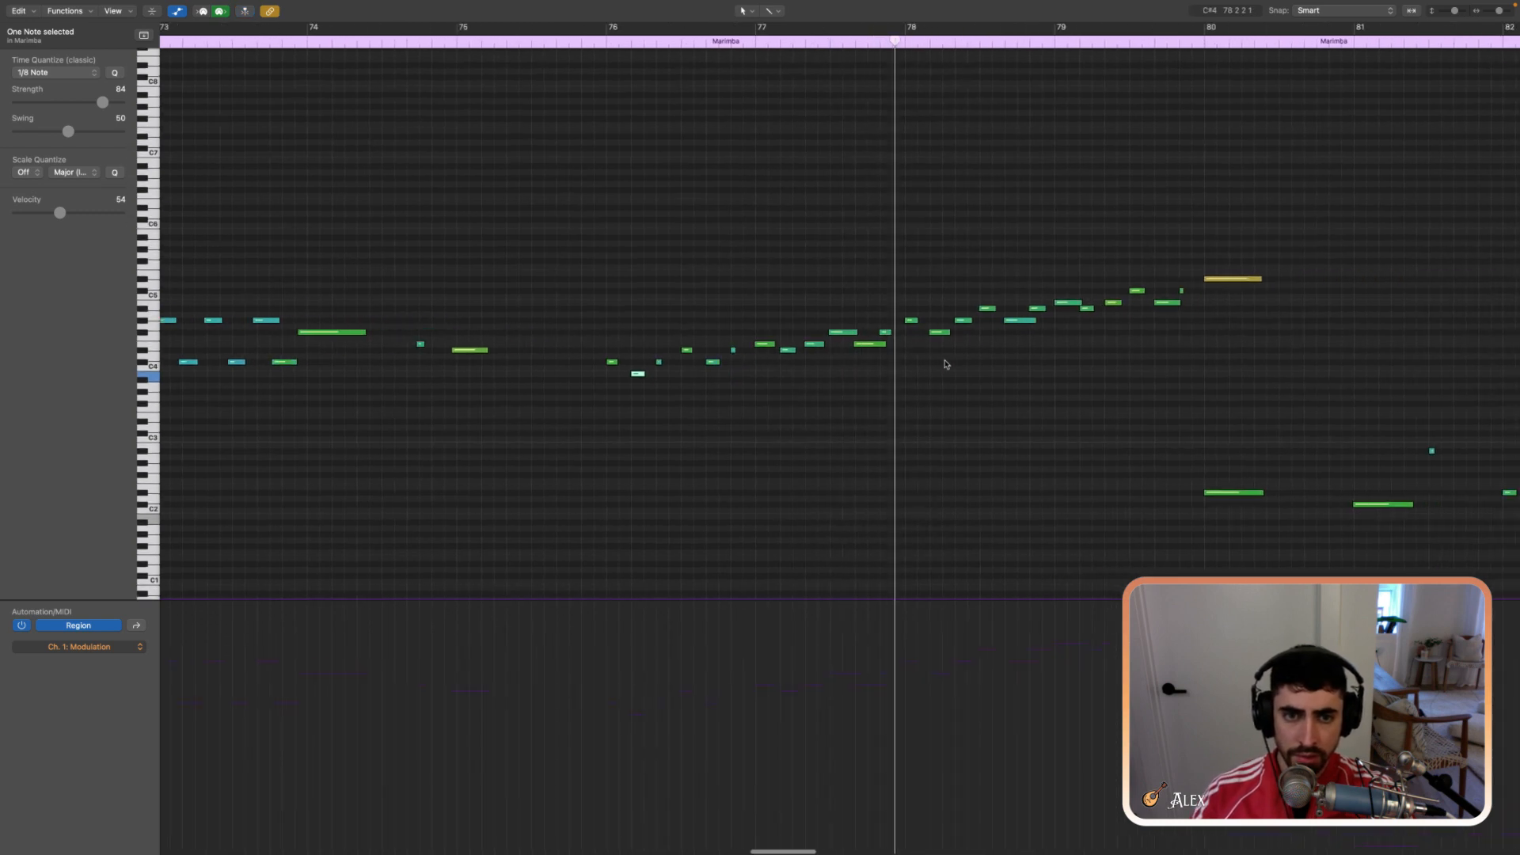
left_click(863, 332)
left_click(864, 343)
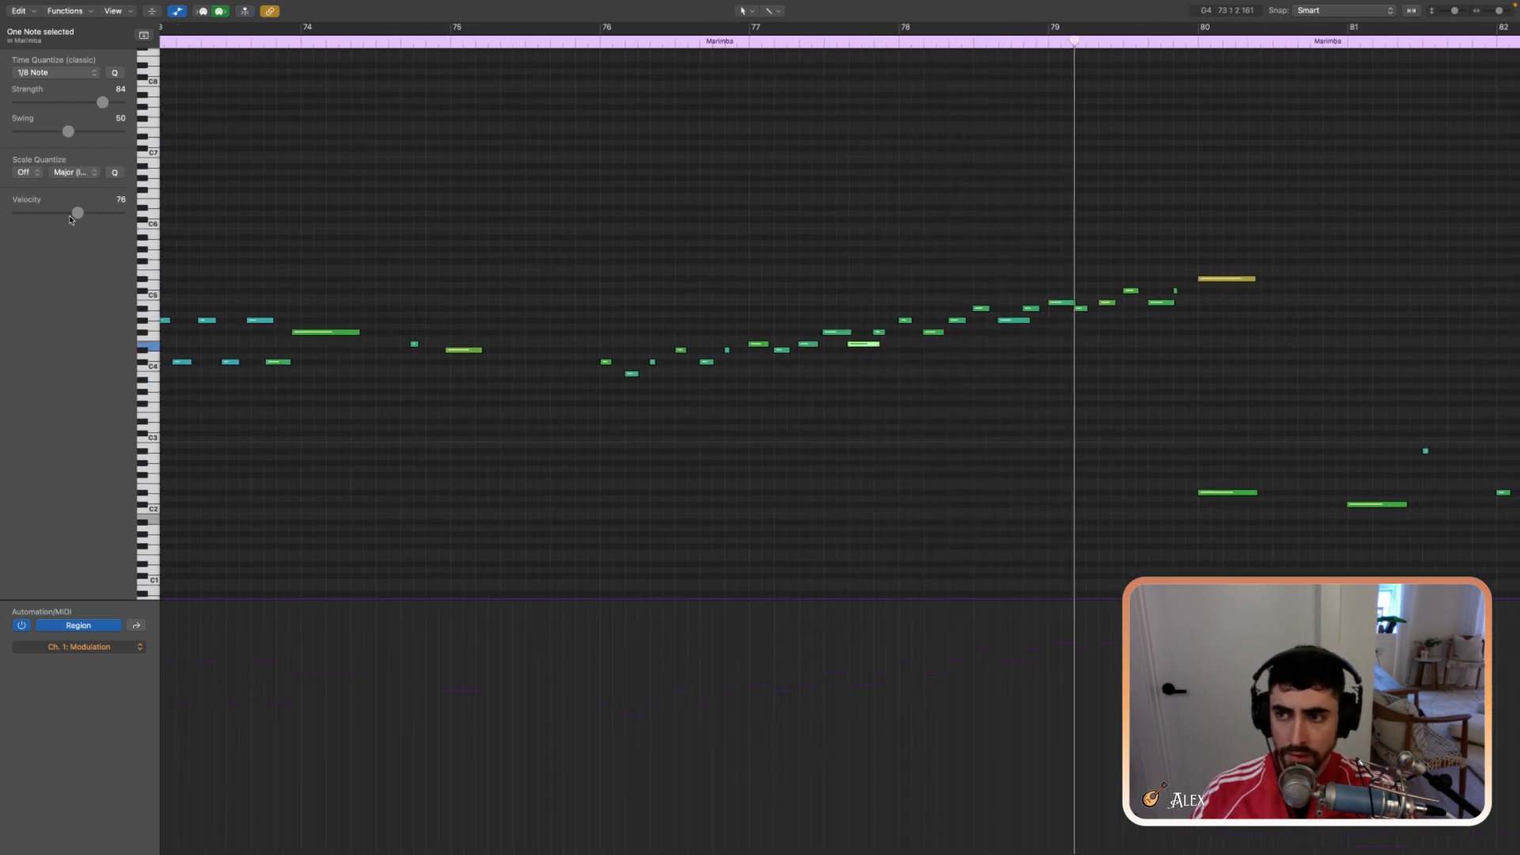
left_click(841, 288)
left_click_drag(831, 357, 831, 358)
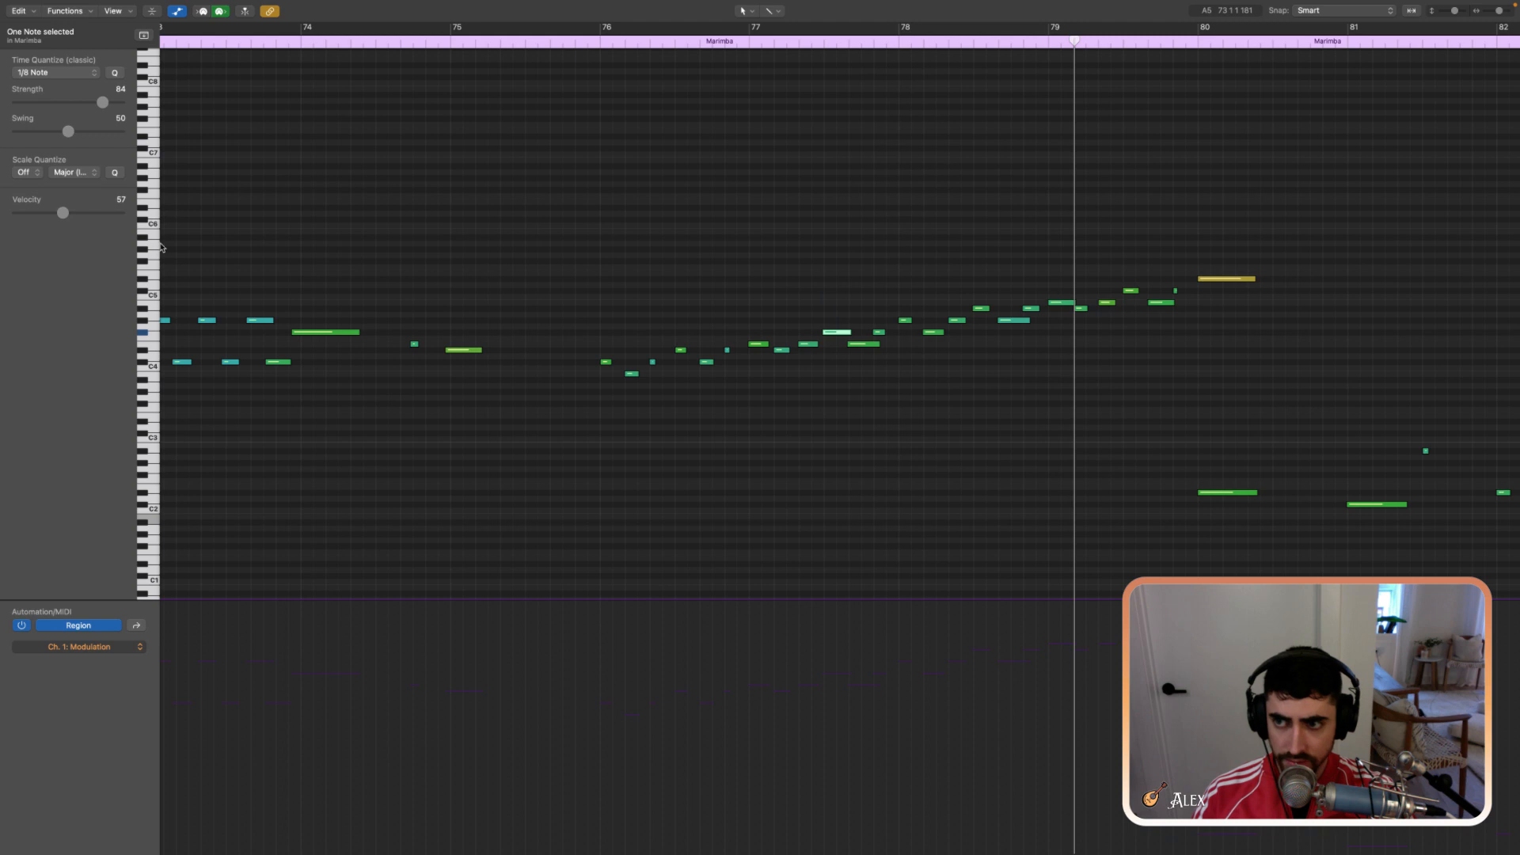
left_click(798, 348)
scroll(855, 431, "up", 1)
left_click(863, 345)
left_click_drag(72, 216, 74, 215)
left_click(756, 82)
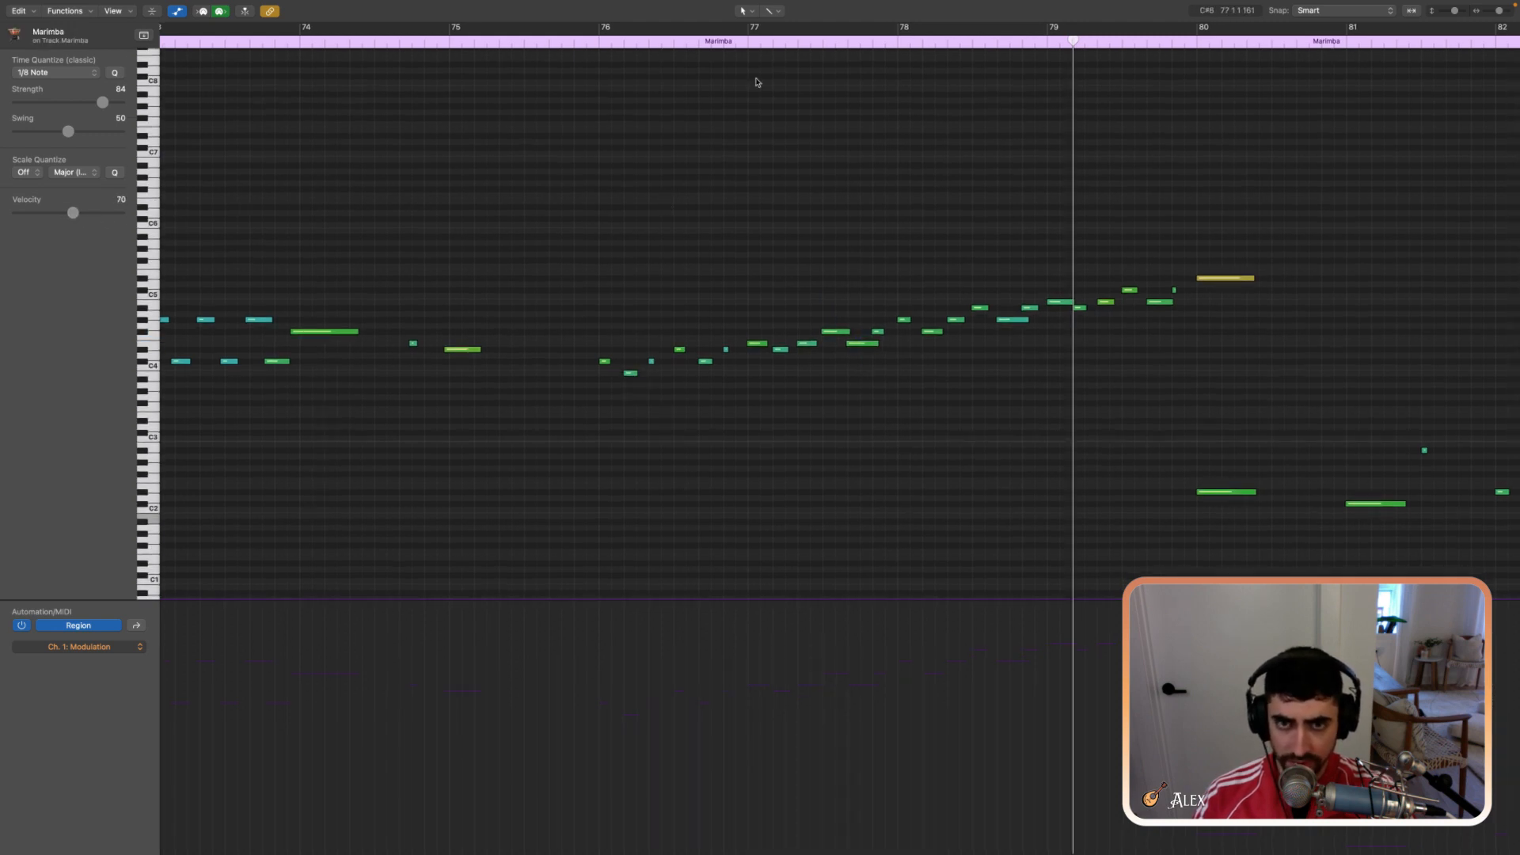
- Set the velocity of the marimba note midway through bar 77 to 71 and the long note after it to 57
left_click_drag(838, 342, 828, 342)
scroll(455, 275, "right", 1)
left_click_drag(75, 215, 81, 215)
left_click(827, 292)
left_click_drag(839, 328, 845, 366)
left_click(847, 336)
left_click_drag(63, 216, 63, 216)
left_click(524, 235)
left_click(690, 43)
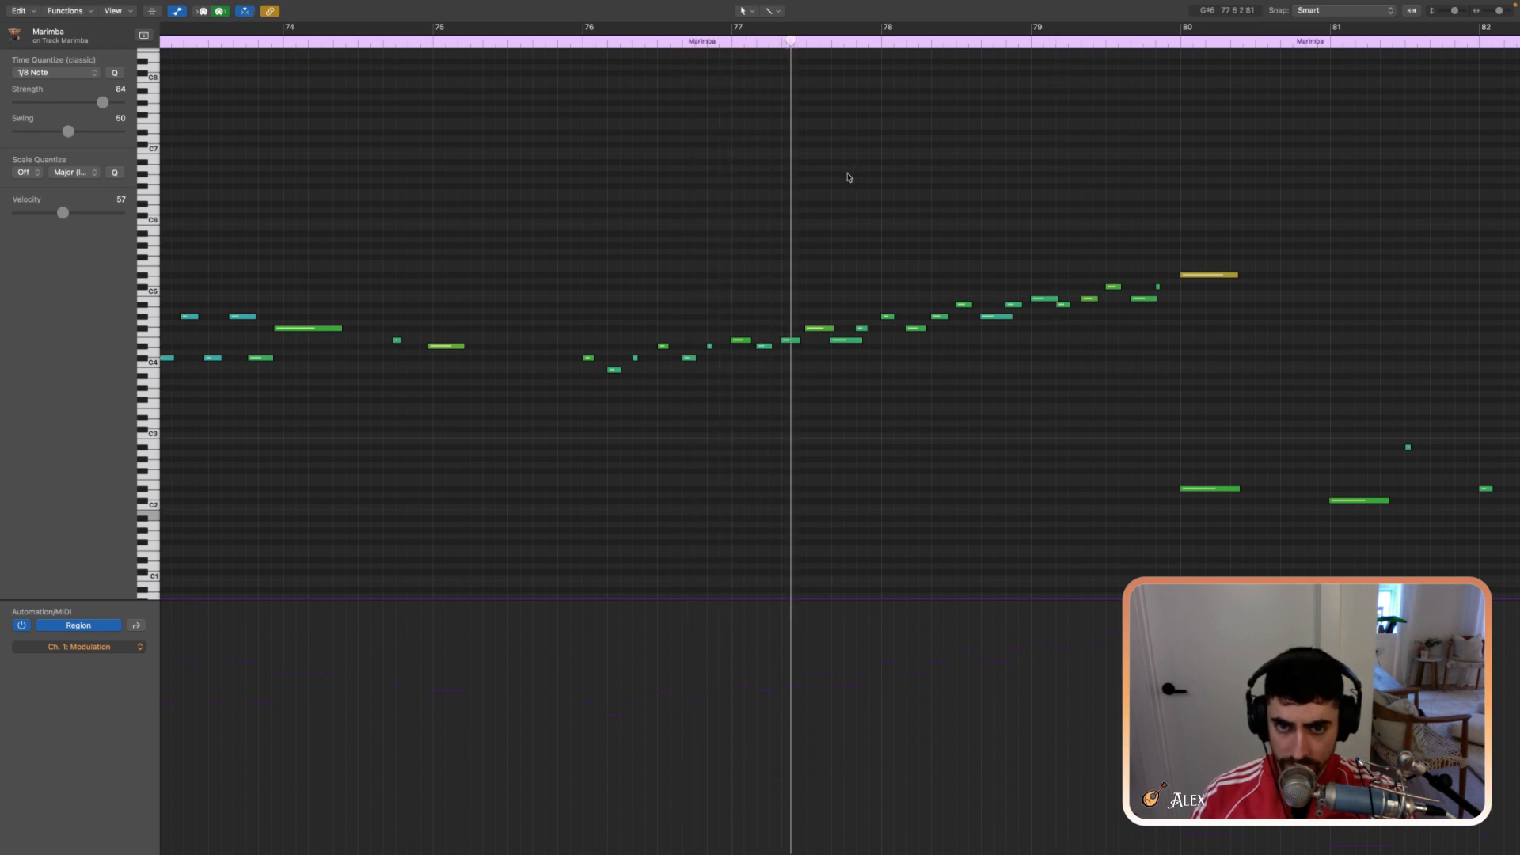
left_click(820, 327)
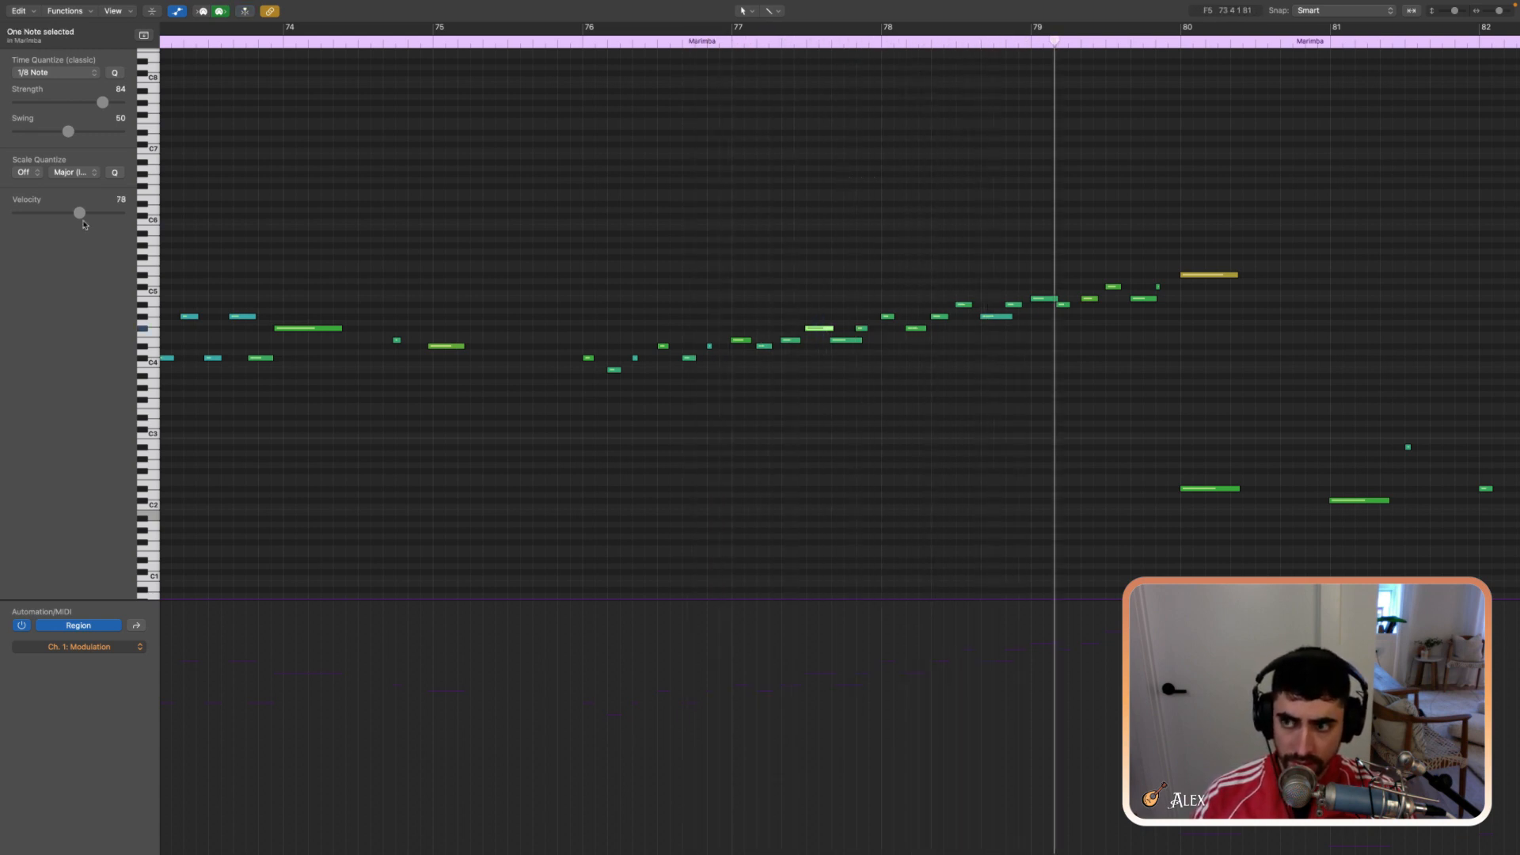
left_click(657, 169)
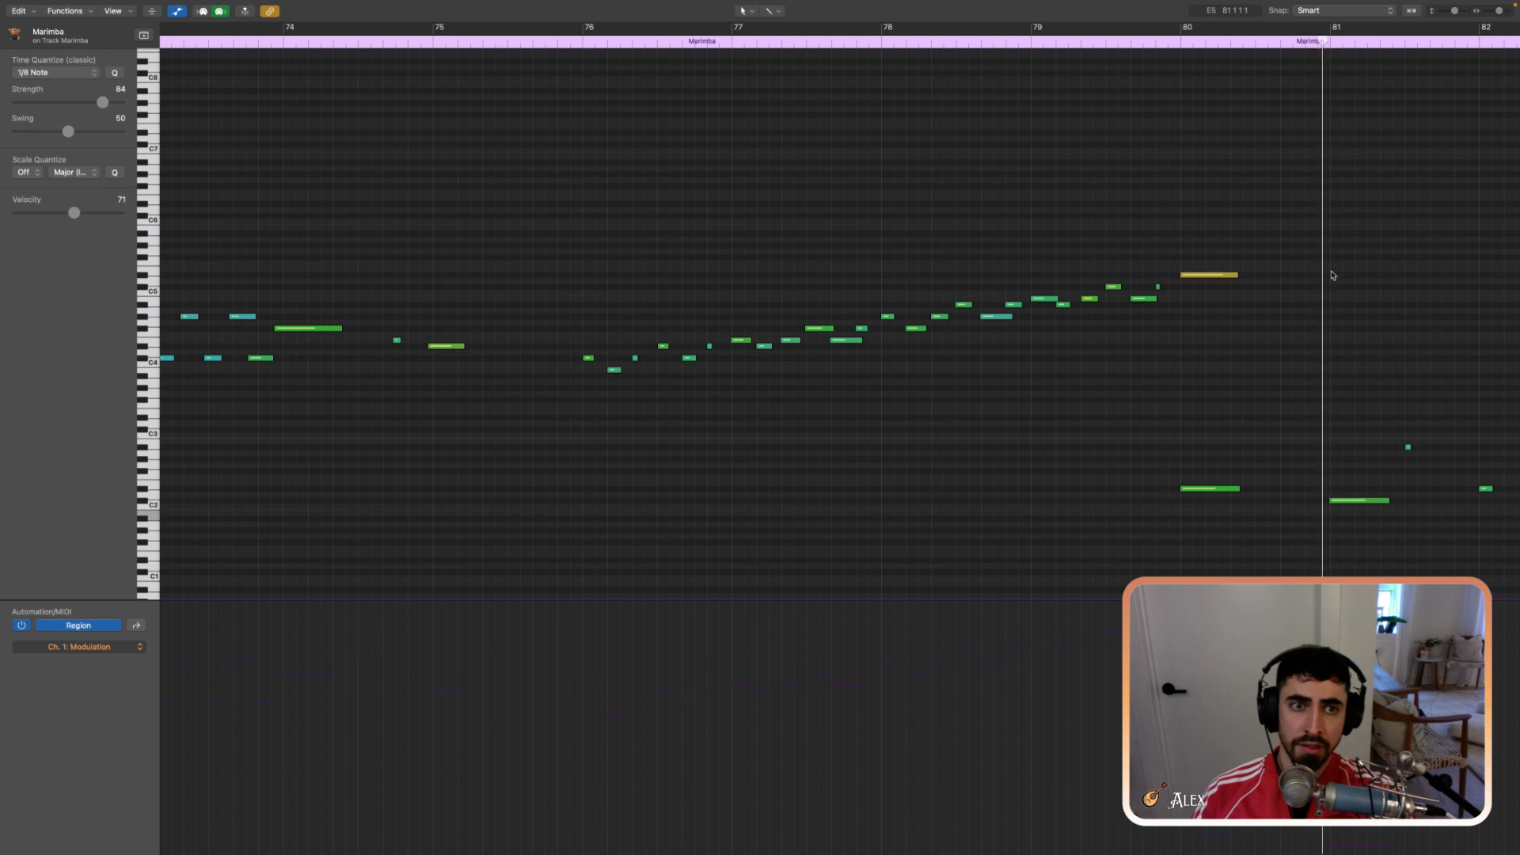
- Return to the arrangement and listen to the edited marimba passage with the other parts around bar 75
scroll(1268, 268, "right", 5)
scroll(1268, 268, "right", 2)
key("ctrl+Left")
left_click(723, 483)
key("space")
key("space")
left_click(616, 80)
scroll(794, 414, "up", 2)
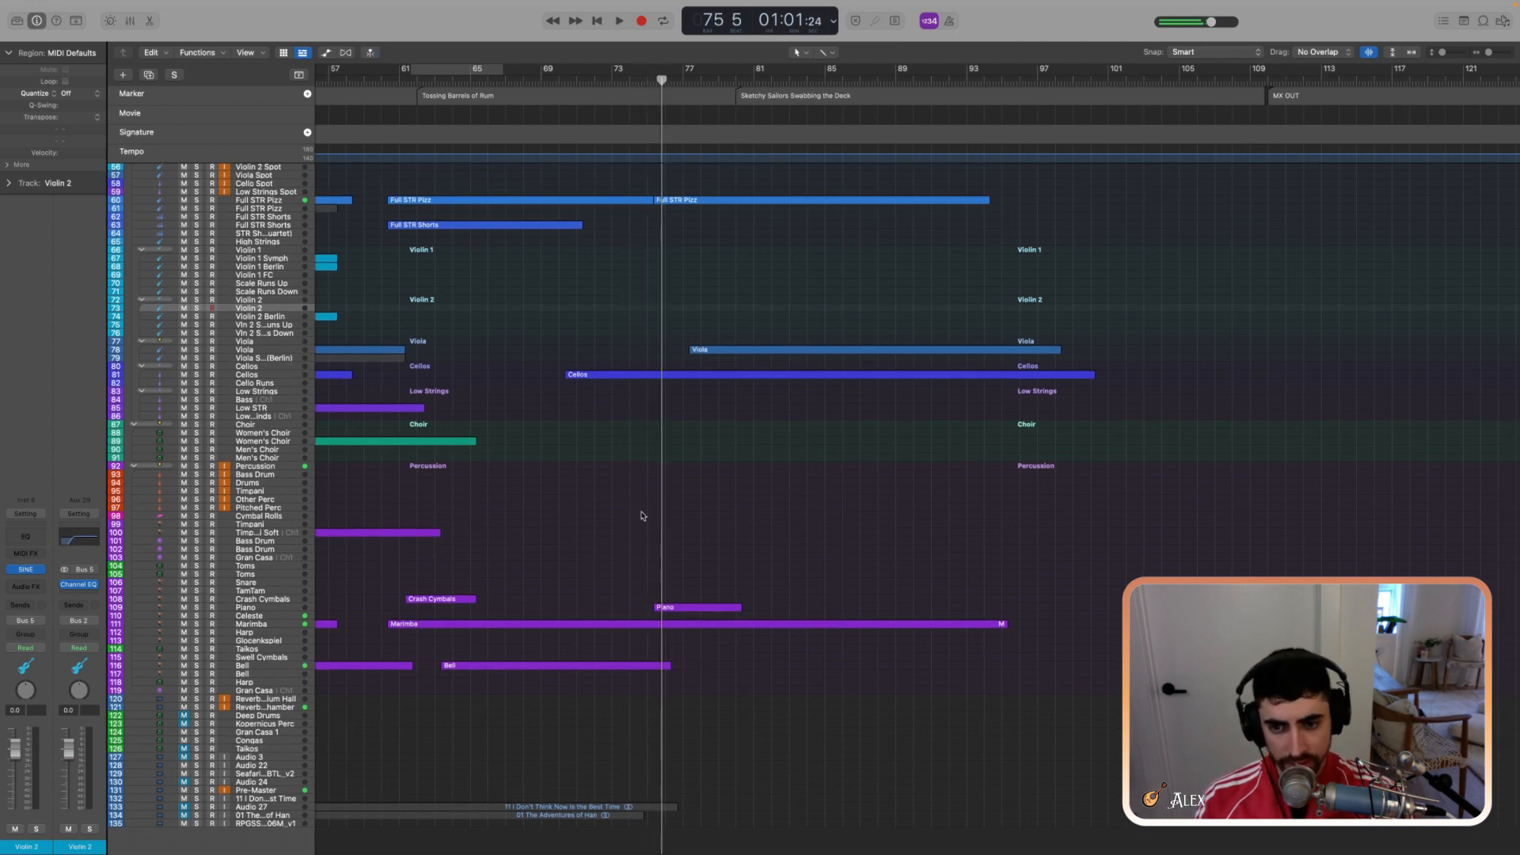
- Reopen the Marimba region, raise the long note at bar 74 to the pitch of the repeated upper notes, and play it
left_click(596, 623)
key("ctrl+Right")
scroll(644, 370, "left", 5)
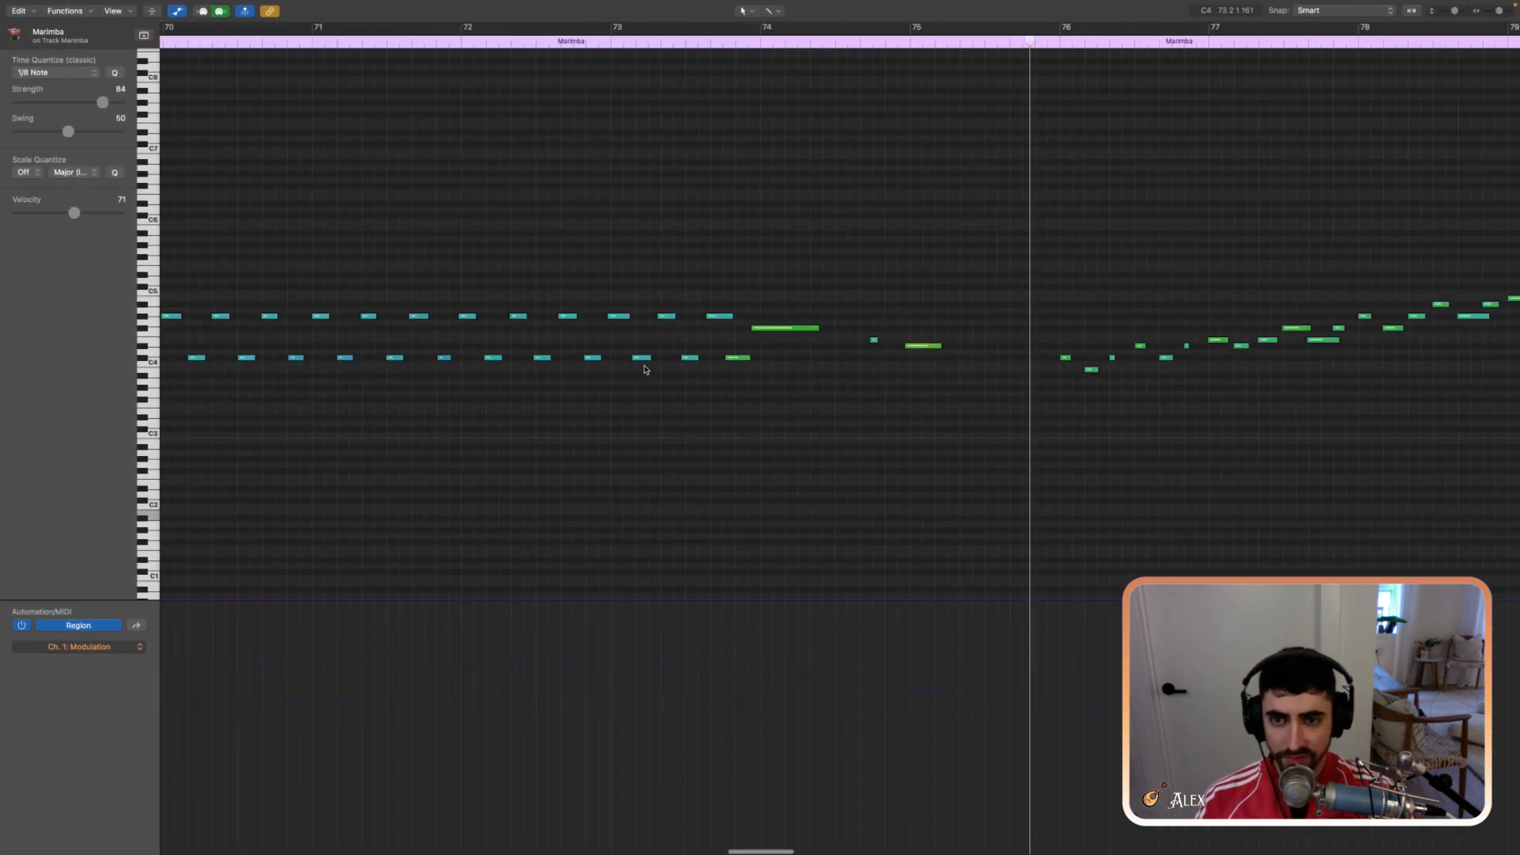
left_click(633, 50)
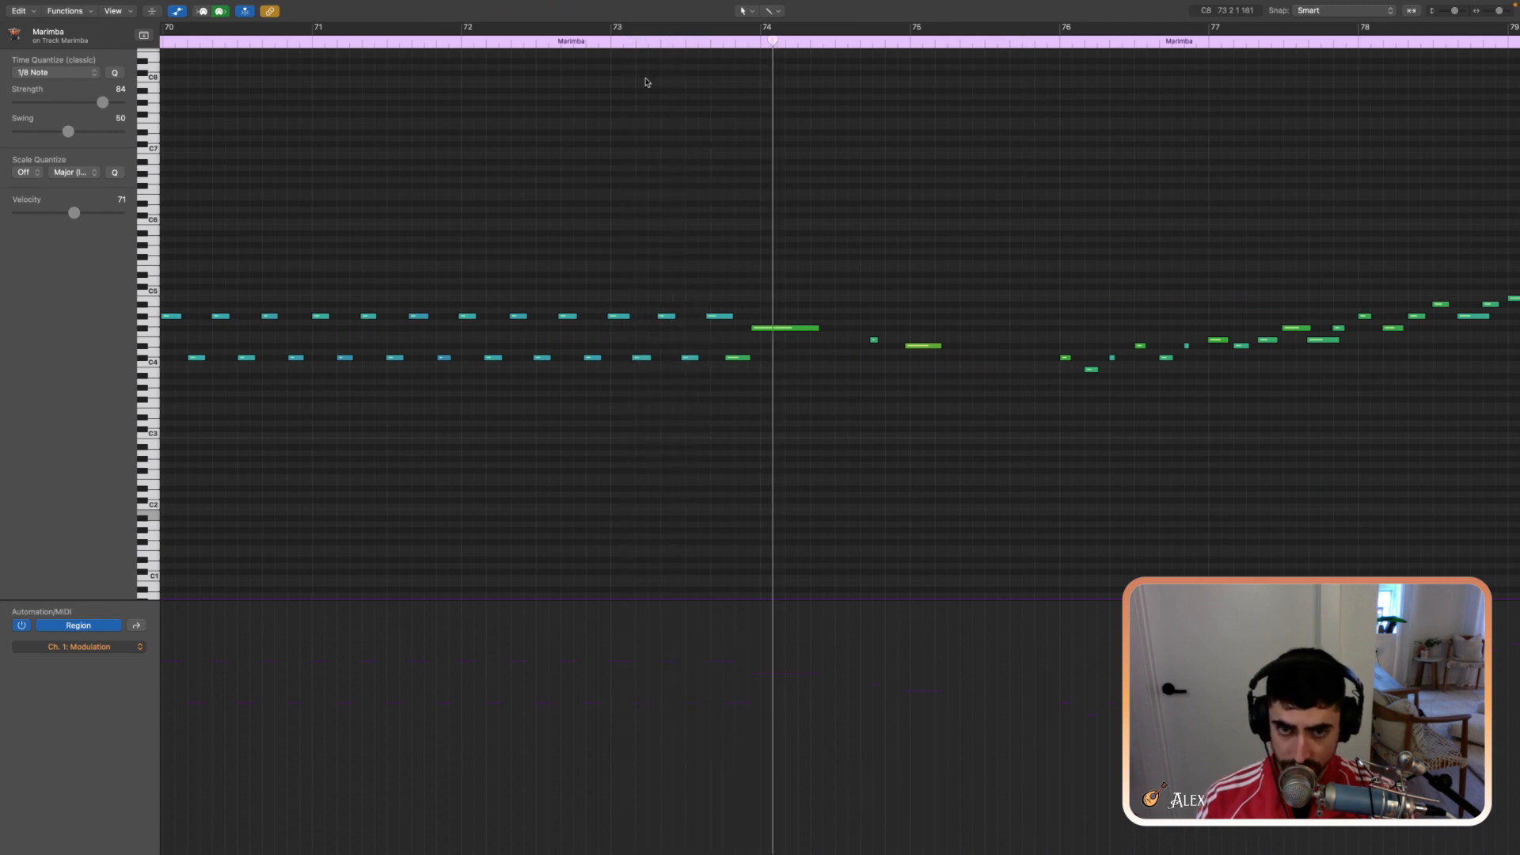
left_click_drag(765, 327, 776, 321)
scroll(742, 74, "left", 1)
left_click(744, 48)
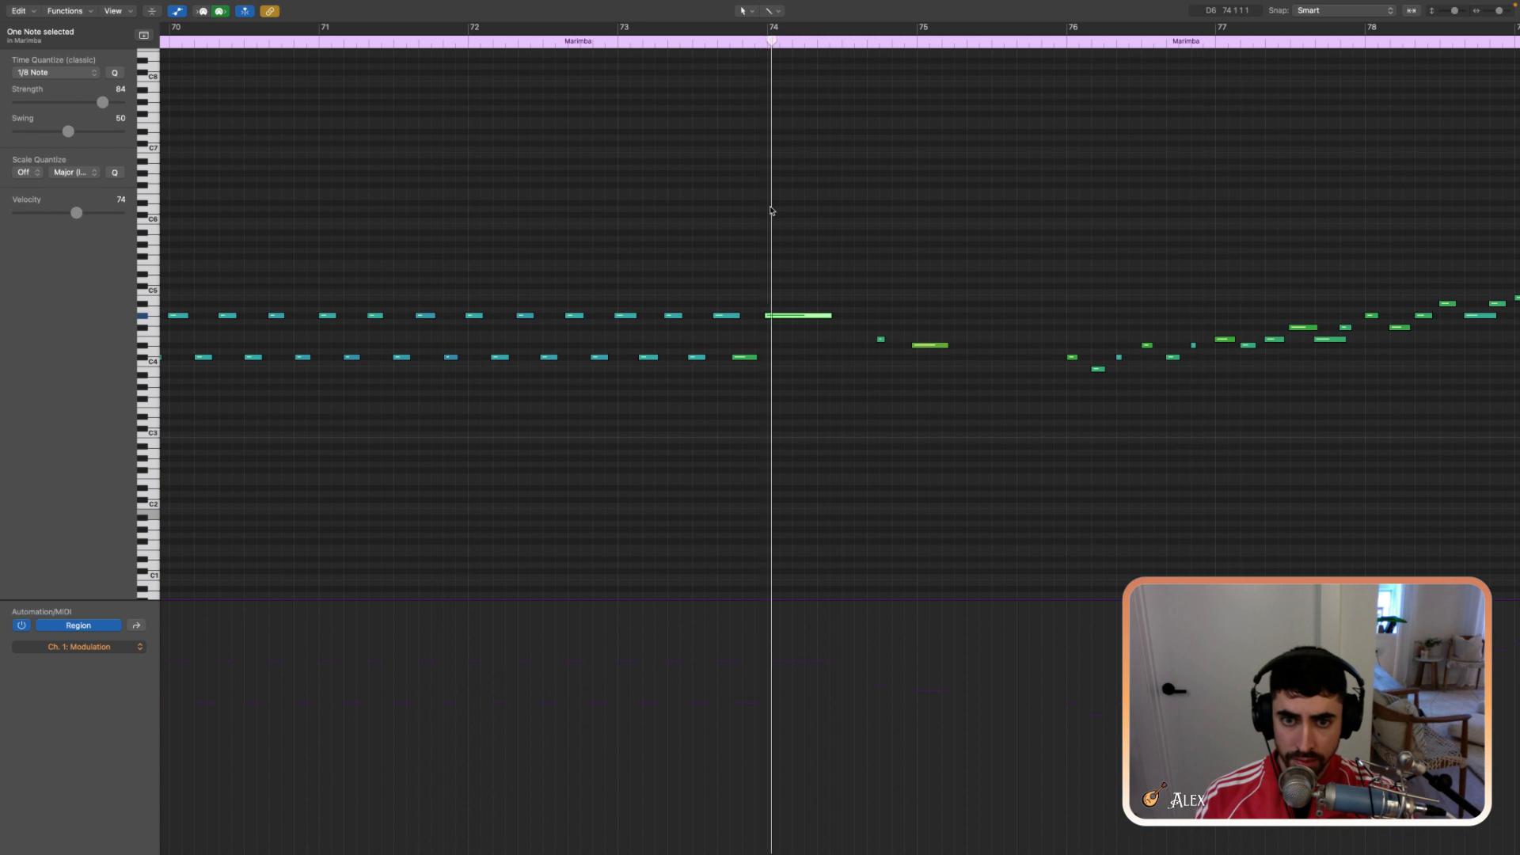
- Lower the bar 75 marimba note to C#4 and replace the short note before it with two short C#4 notes at velocity 57
scroll(933, 449, "right", 1)
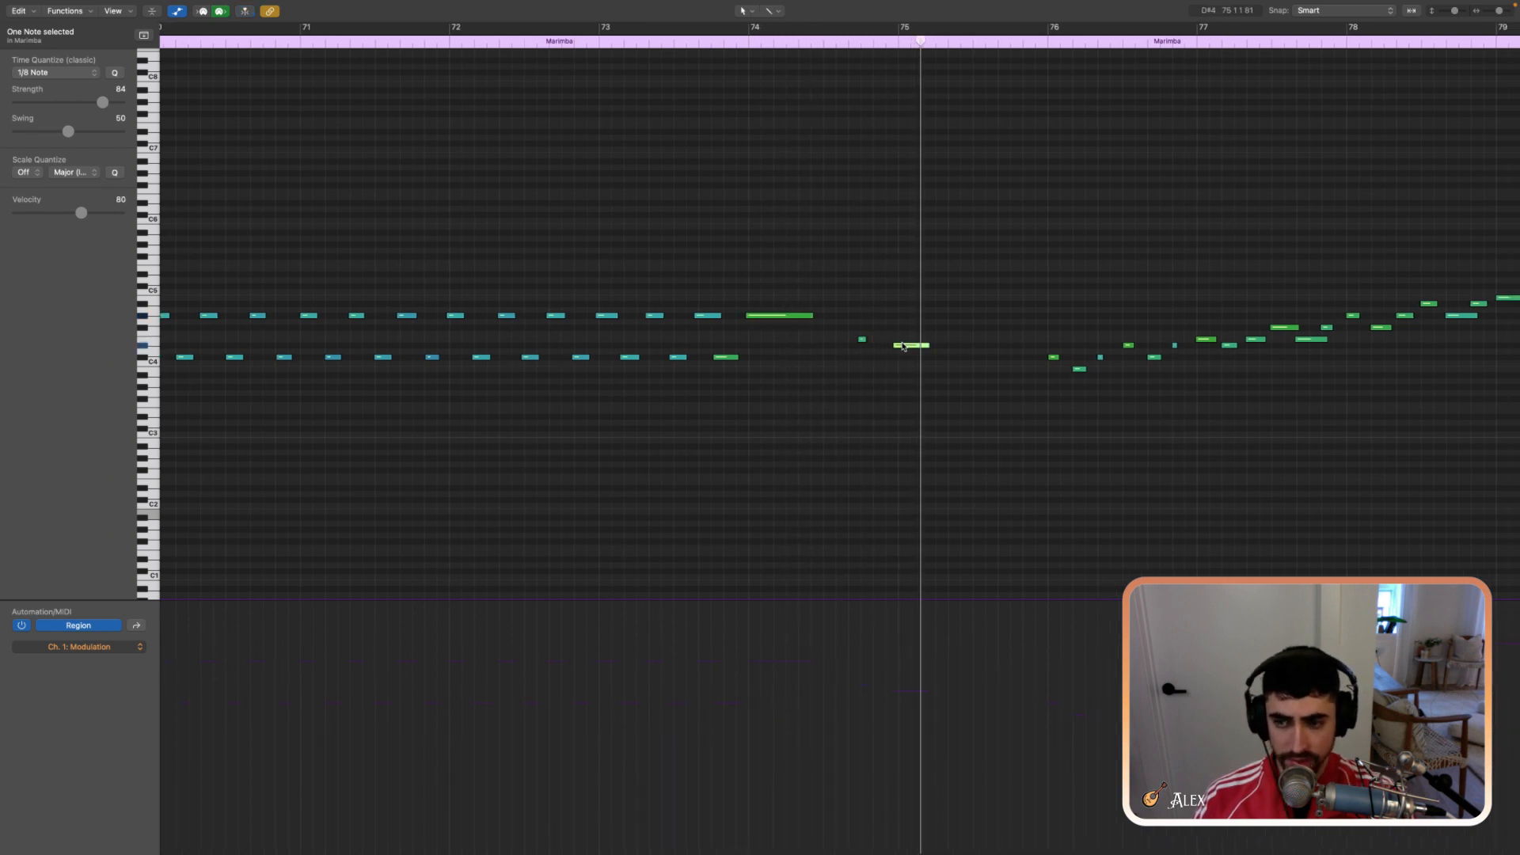
left_click_drag(821, 363, 824, 364)
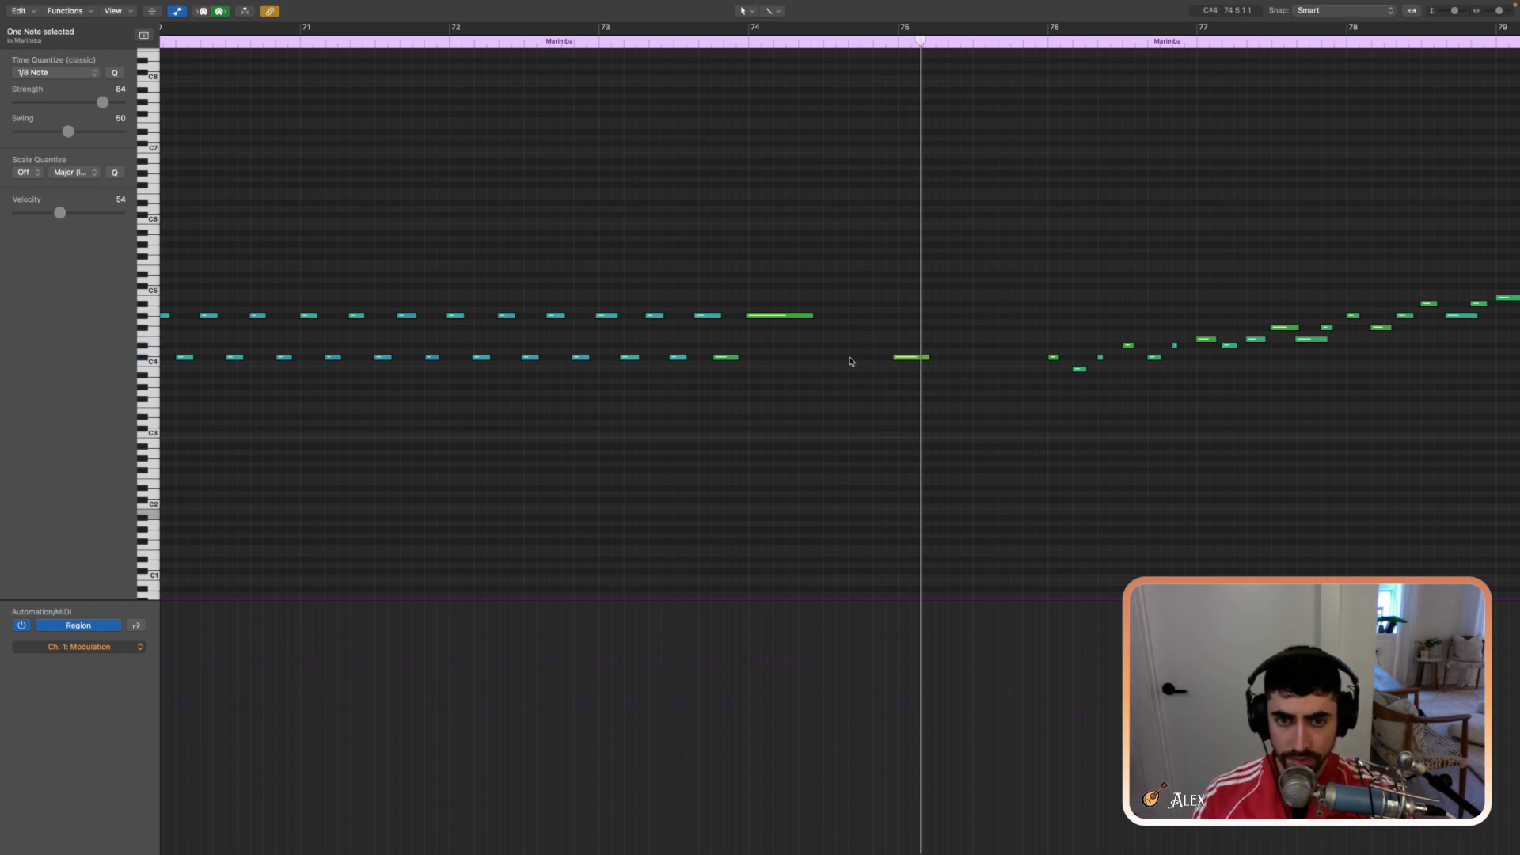
left_click_drag(880, 355, 877, 358)
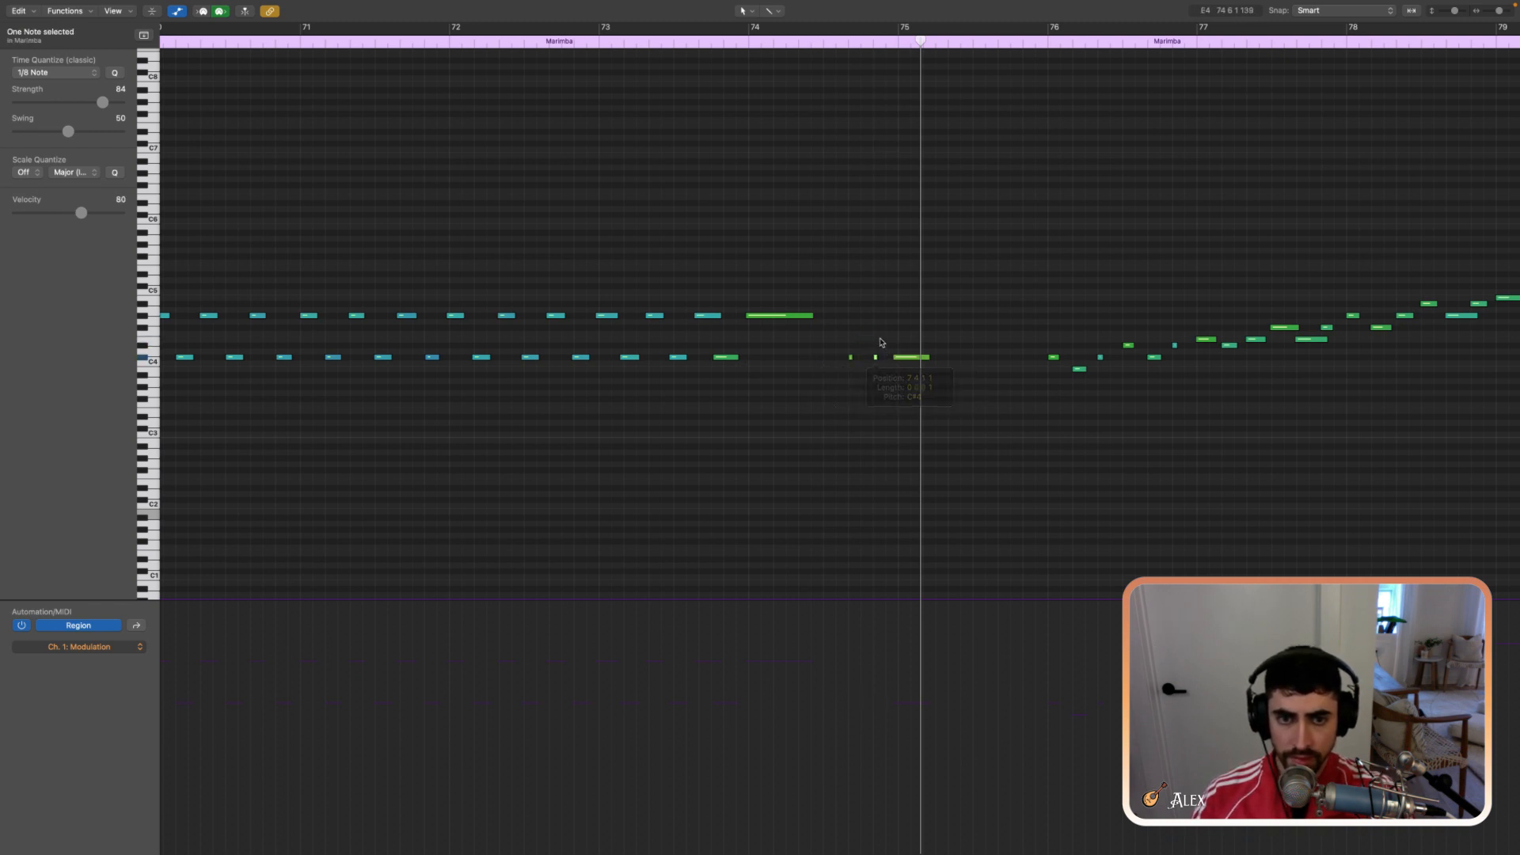
key("space")
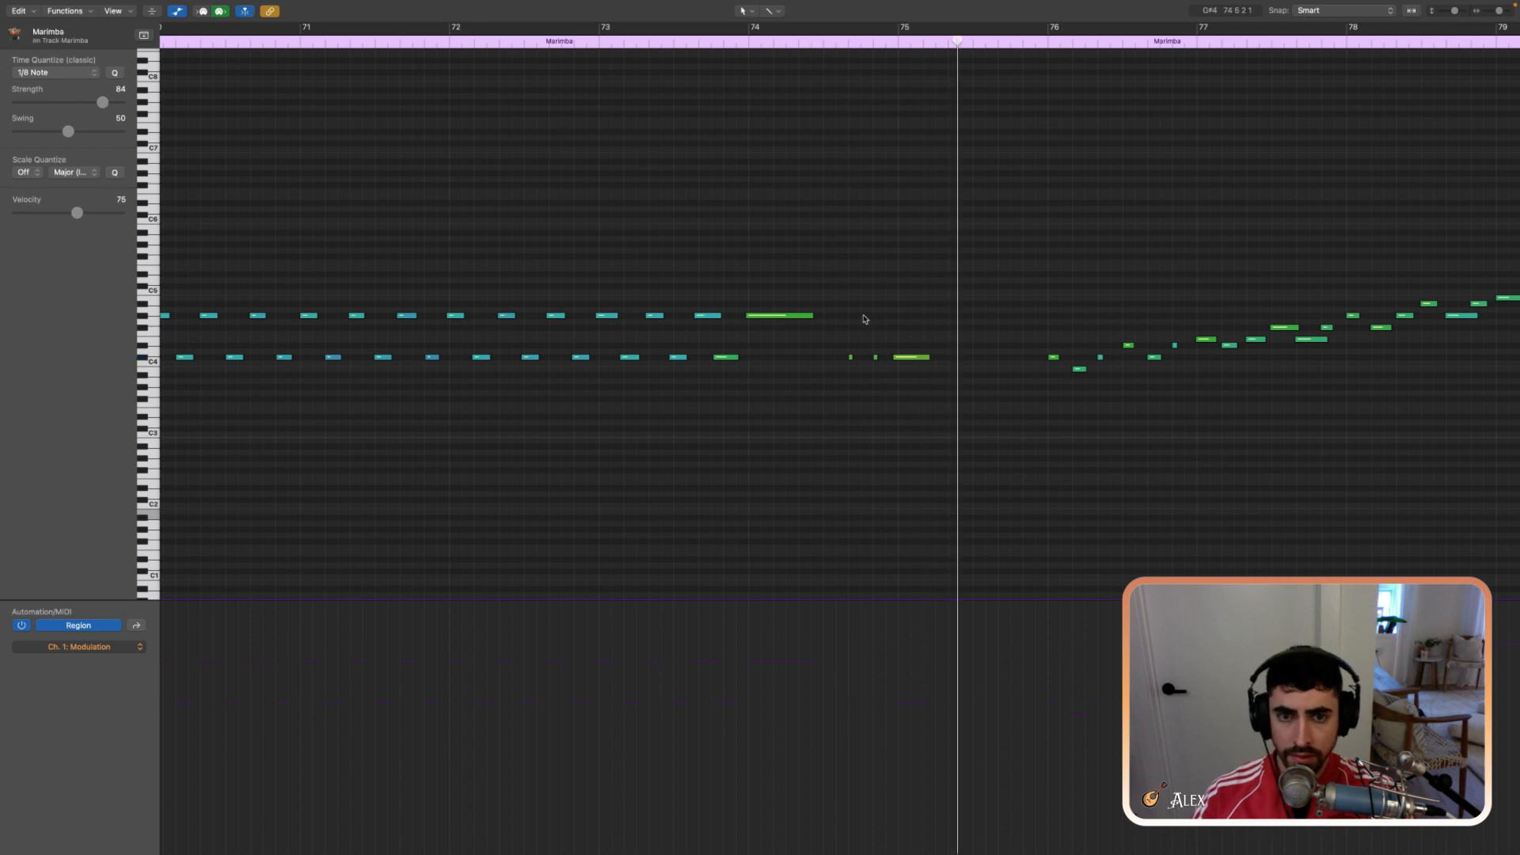
left_click_drag(831, 382, 830, 381)
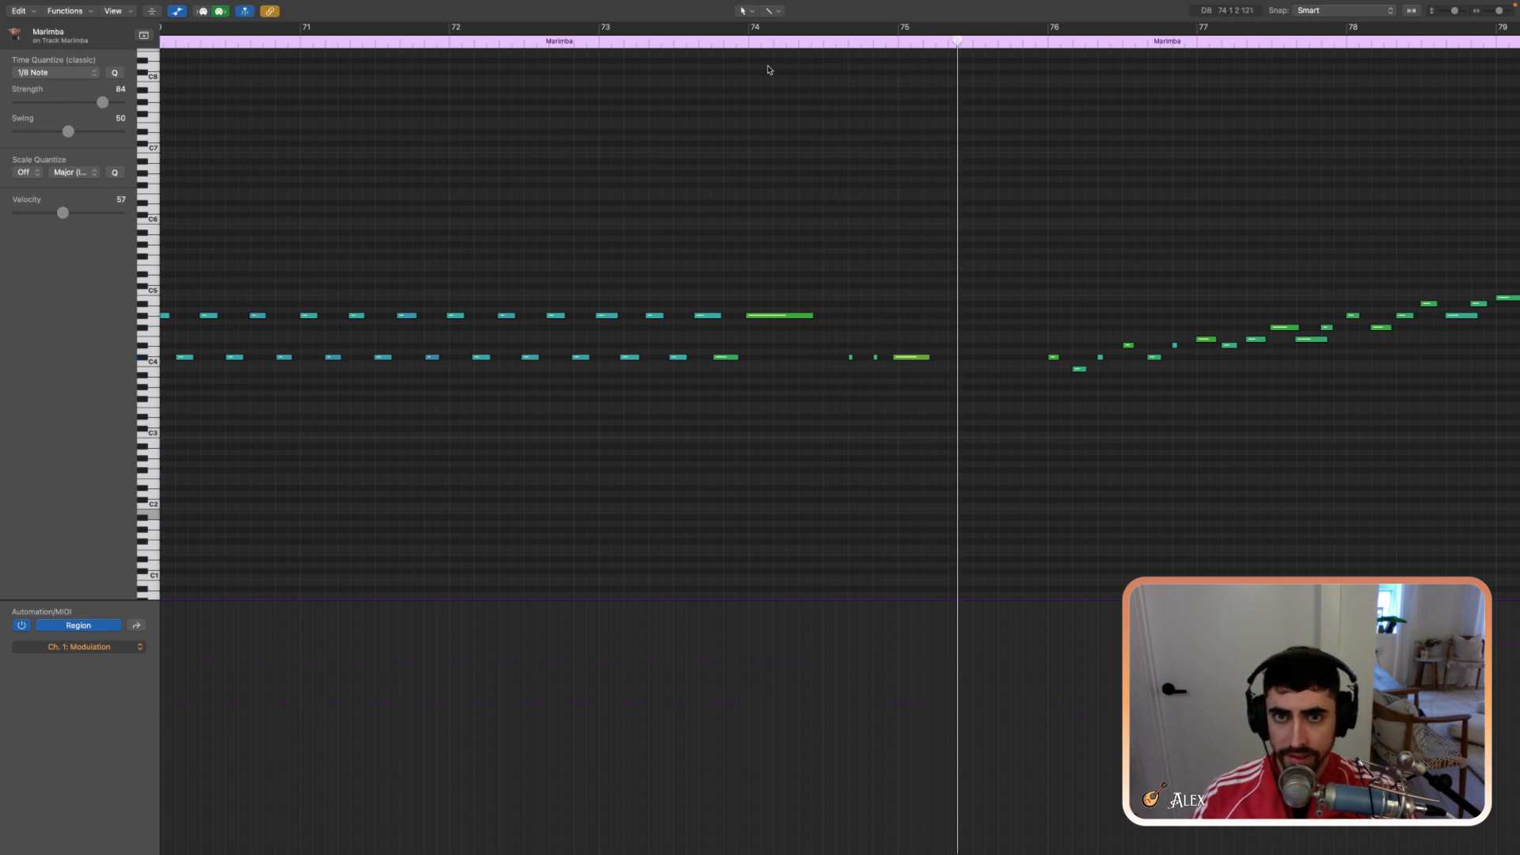
- Tighten the starts of the long marimba notes at bars 74 and 75 towards their downbeats and play the passage
key("space")
left_click(911, 357)
left_click_drag(745, 320, 749, 320)
left_click(719, 42)
scroll(720, 47, "up", 1)
key("space")
scroll(926, 471, "left", 5)
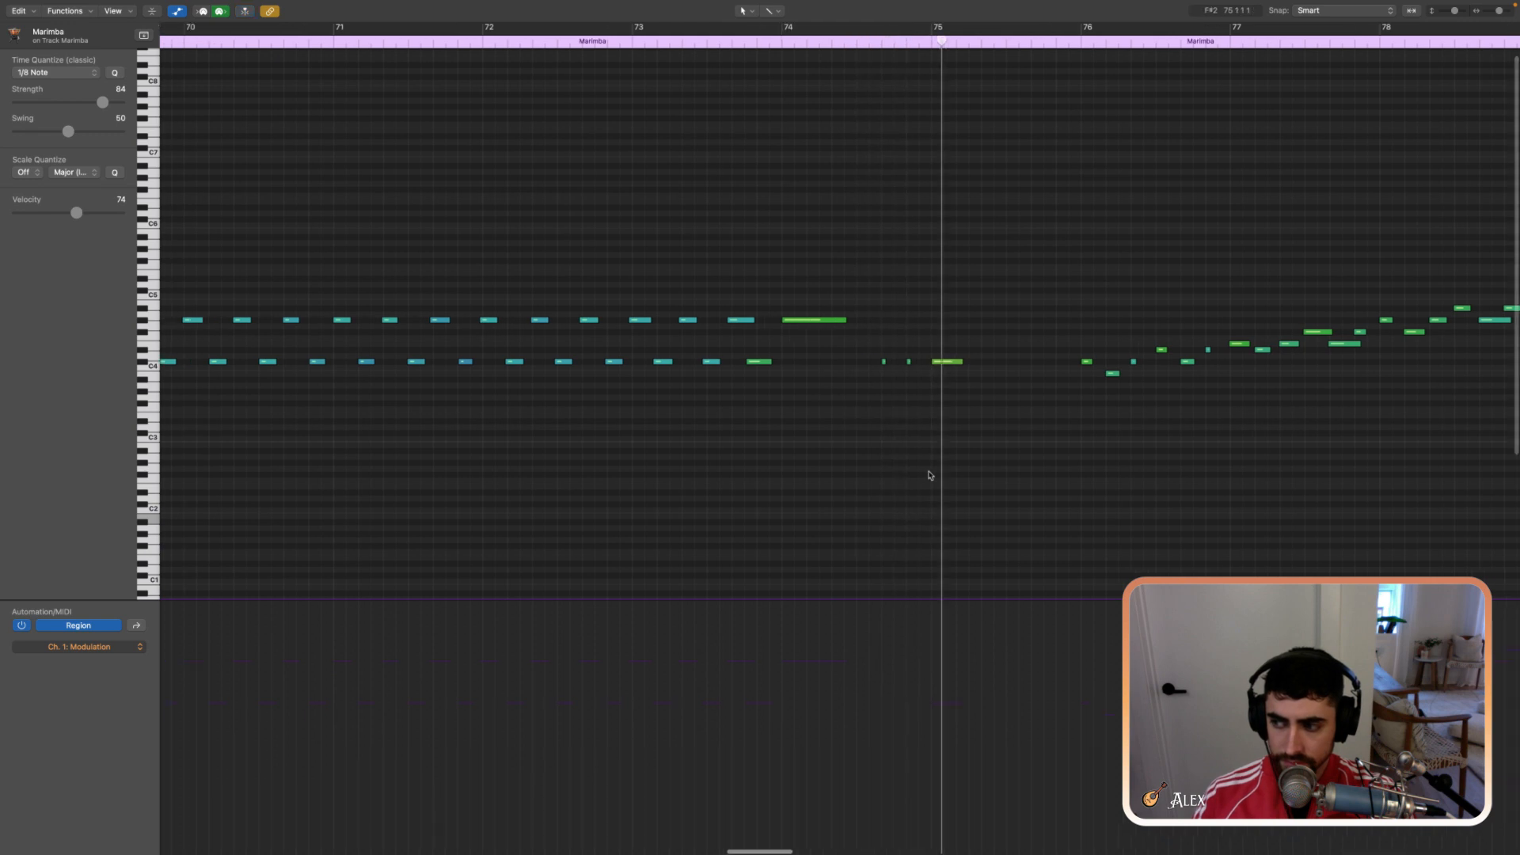
- Follow the marimba line through playback from bar 75 up to the downbeat of bar 80
scroll(925, 469, "right", 10)
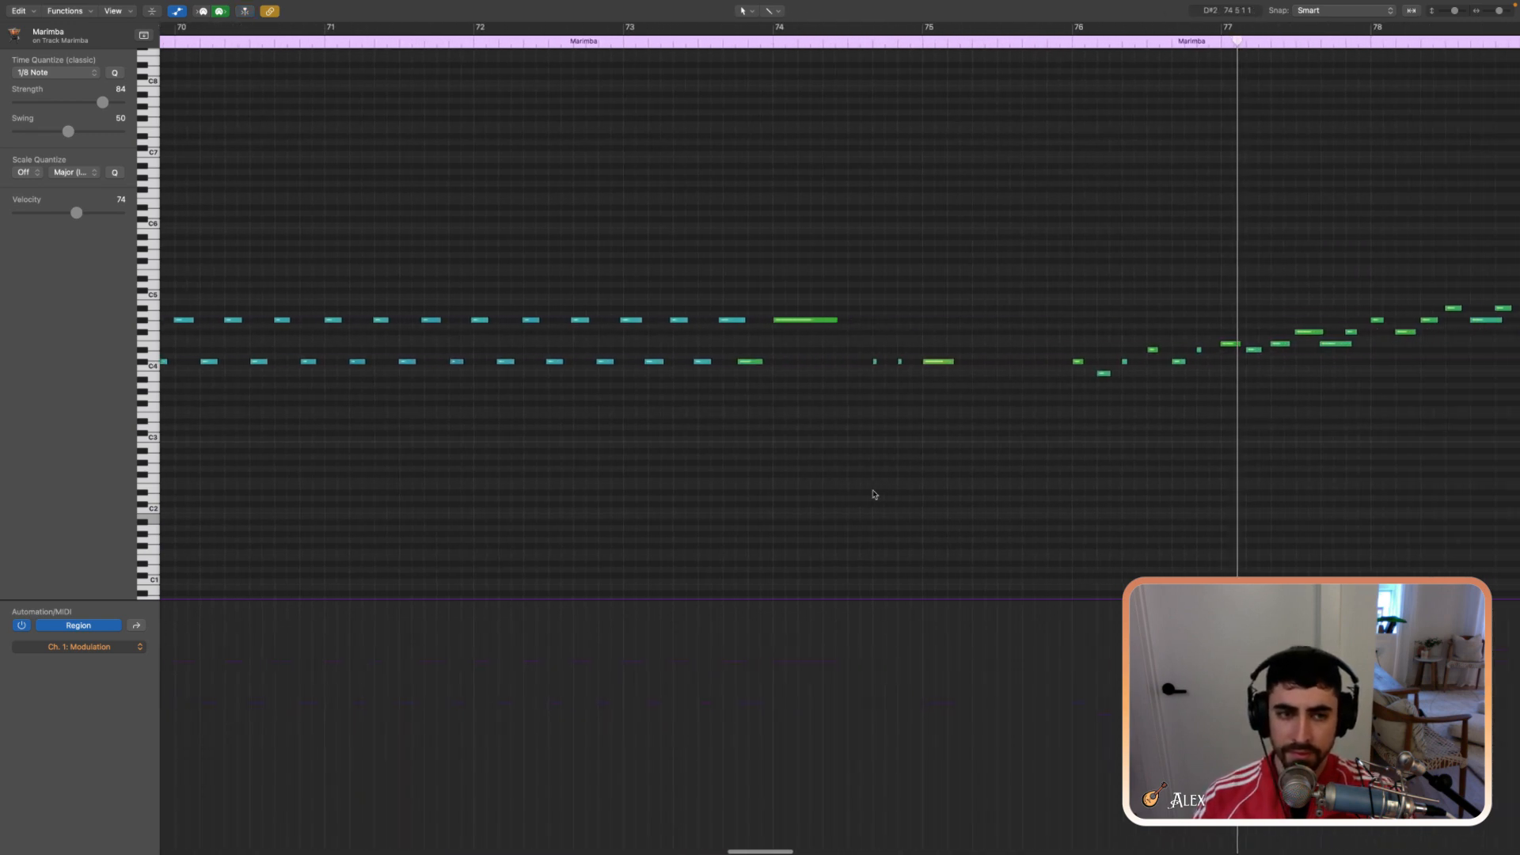
scroll(887, 472, "right", 2)
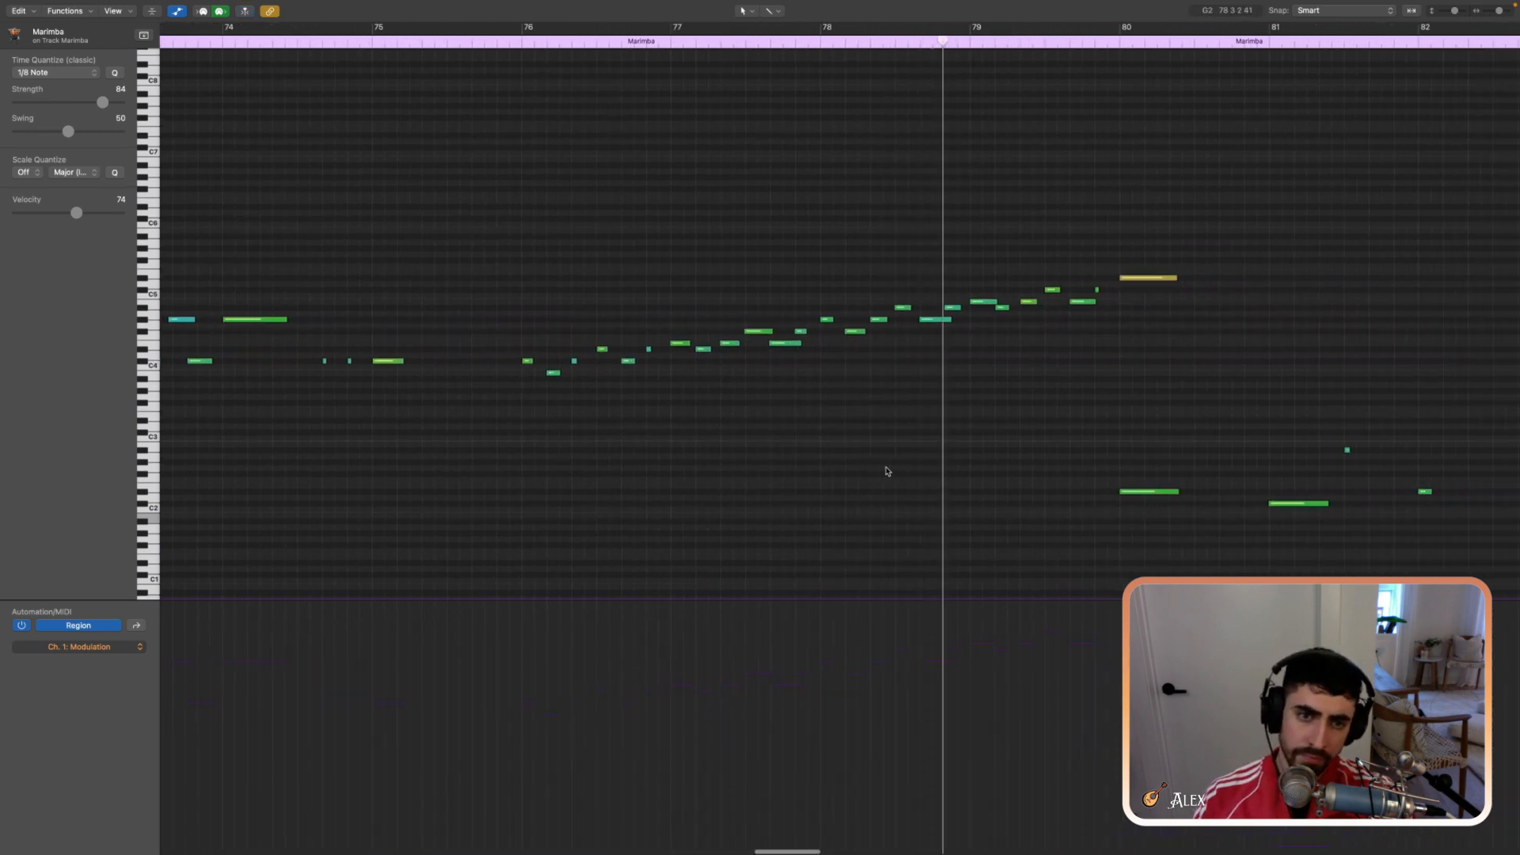
left_click_drag(836, 296, 443, 435)
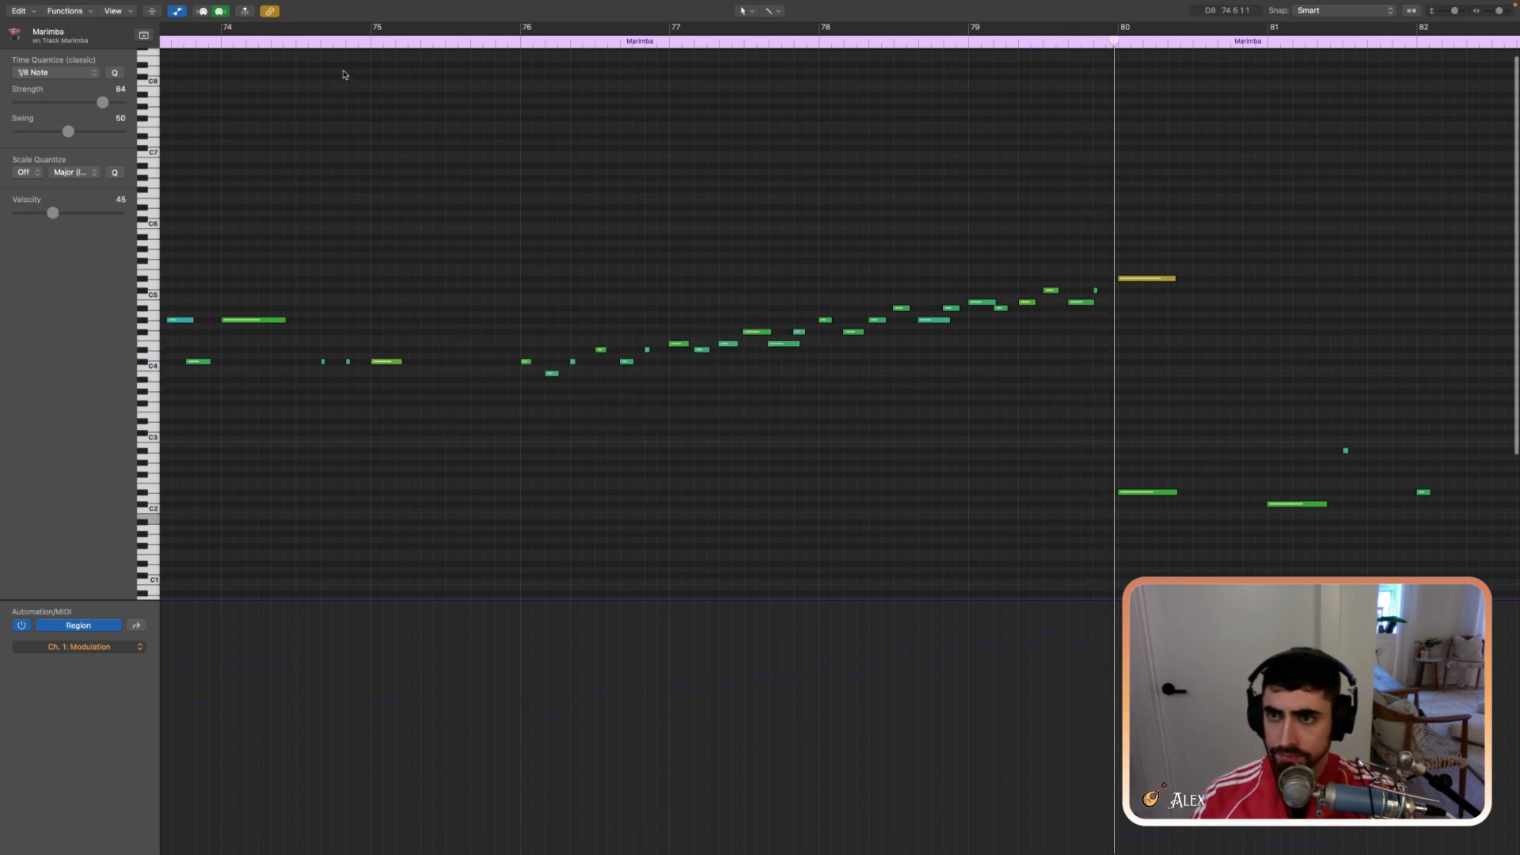
- Copy the pair of short marimba notes to just before bar 76, at the pitch of that bar's second note
left_click(344, 43)
scroll(346, 50, "up", 1)
left_click_drag(458, 335, 473, 384)
left_click(538, 394)
- Select the rising marimba run up to bar 80 and lower its velocities together to 29
scroll(539, 394, "left", 1)
left_click_drag(1177, 220, 520, 437)
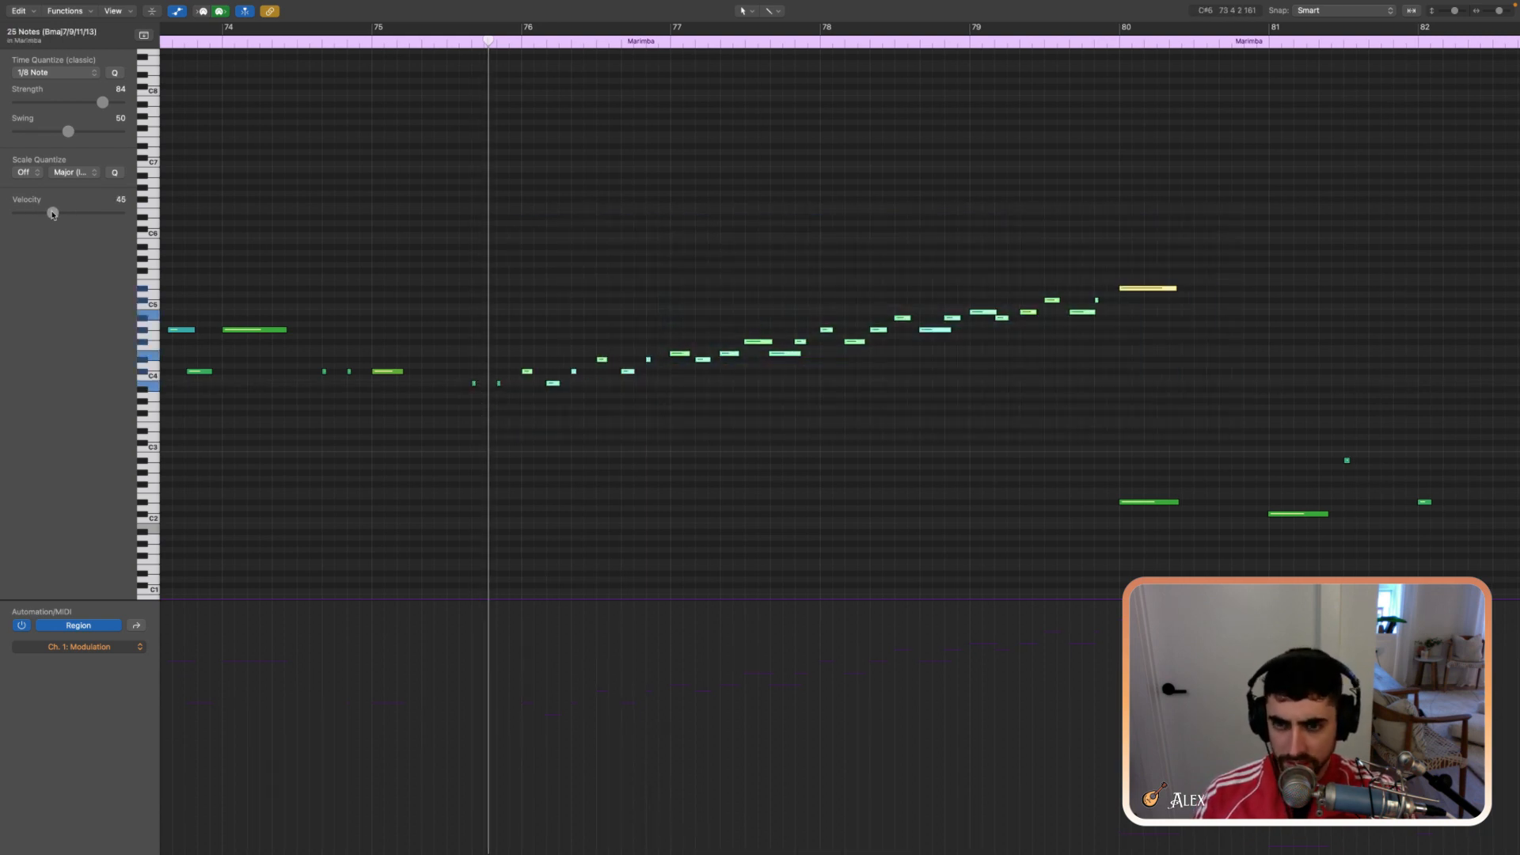
left_click(386, 214)
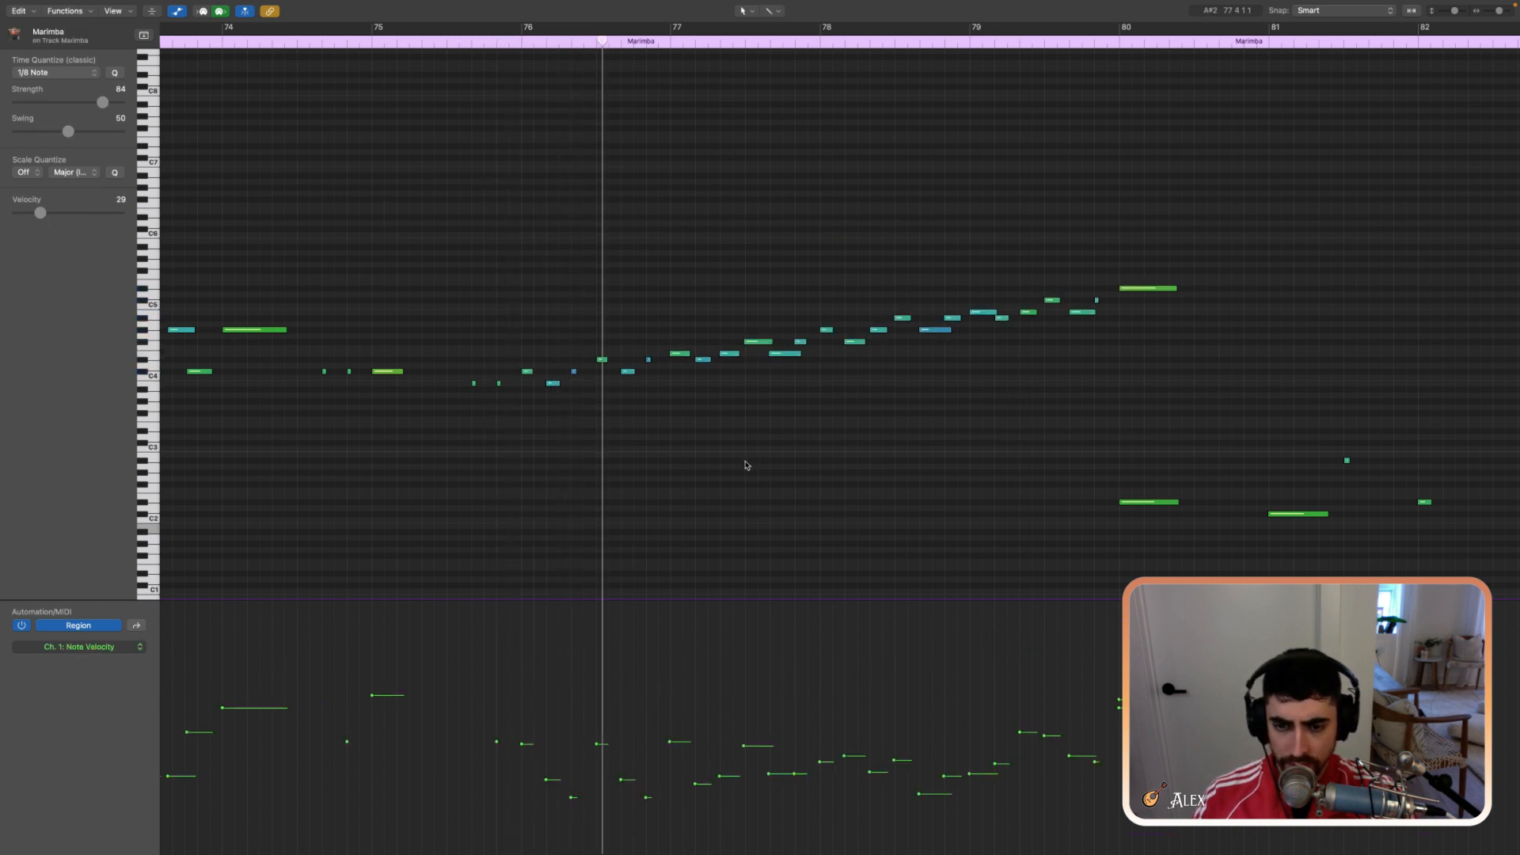
- Shape a gradual velocity rise across bars 77 to 80, raising the bar 78 notes and adjusting the note on bar 77's downbeat
left_click_drag(604, 760, 1116, 722)
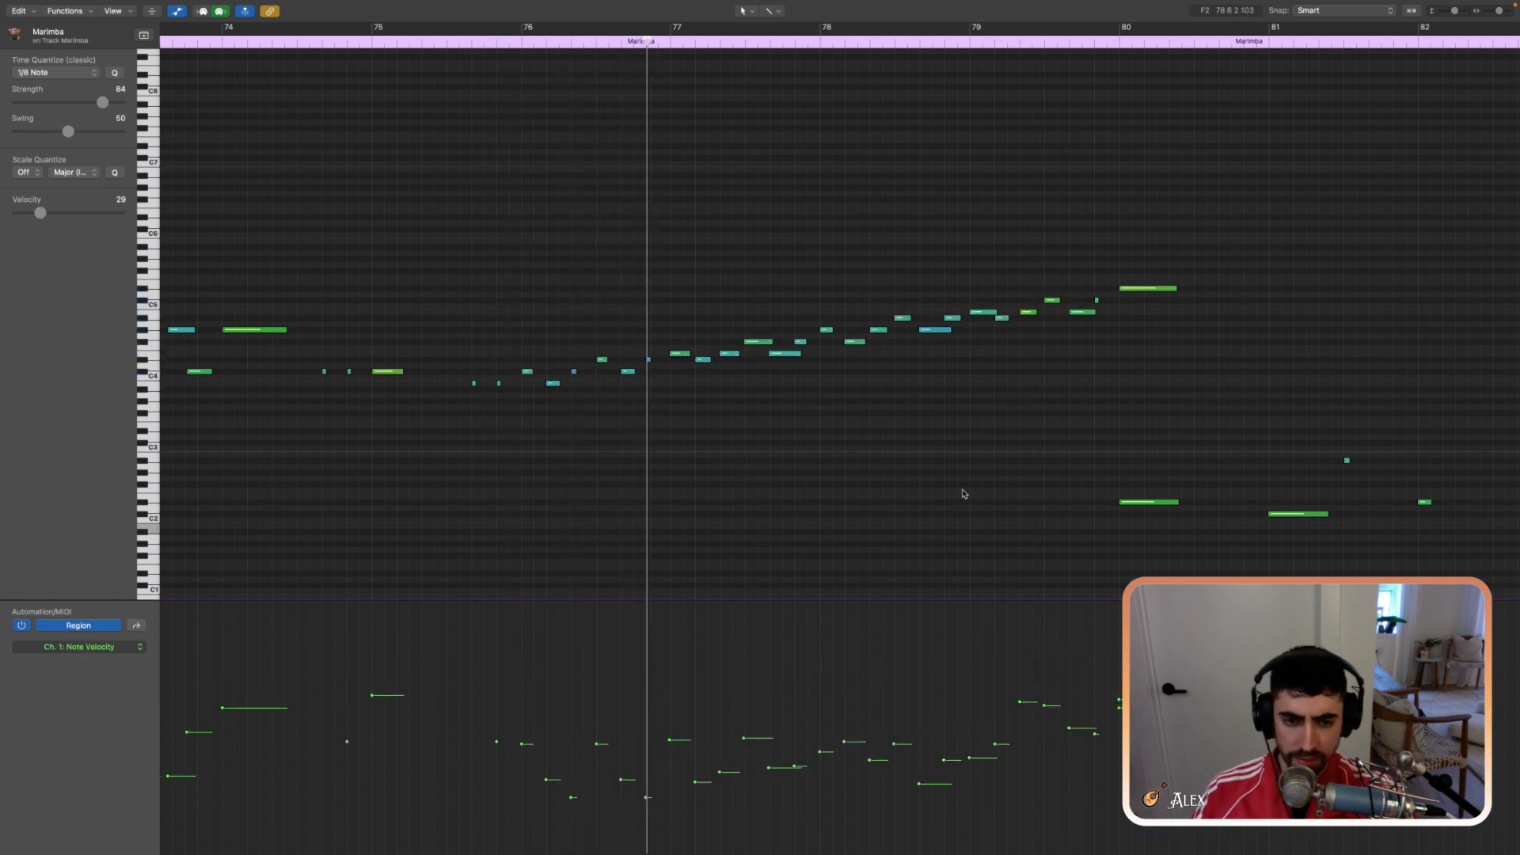
left_click_drag(942, 735, 1002, 724)
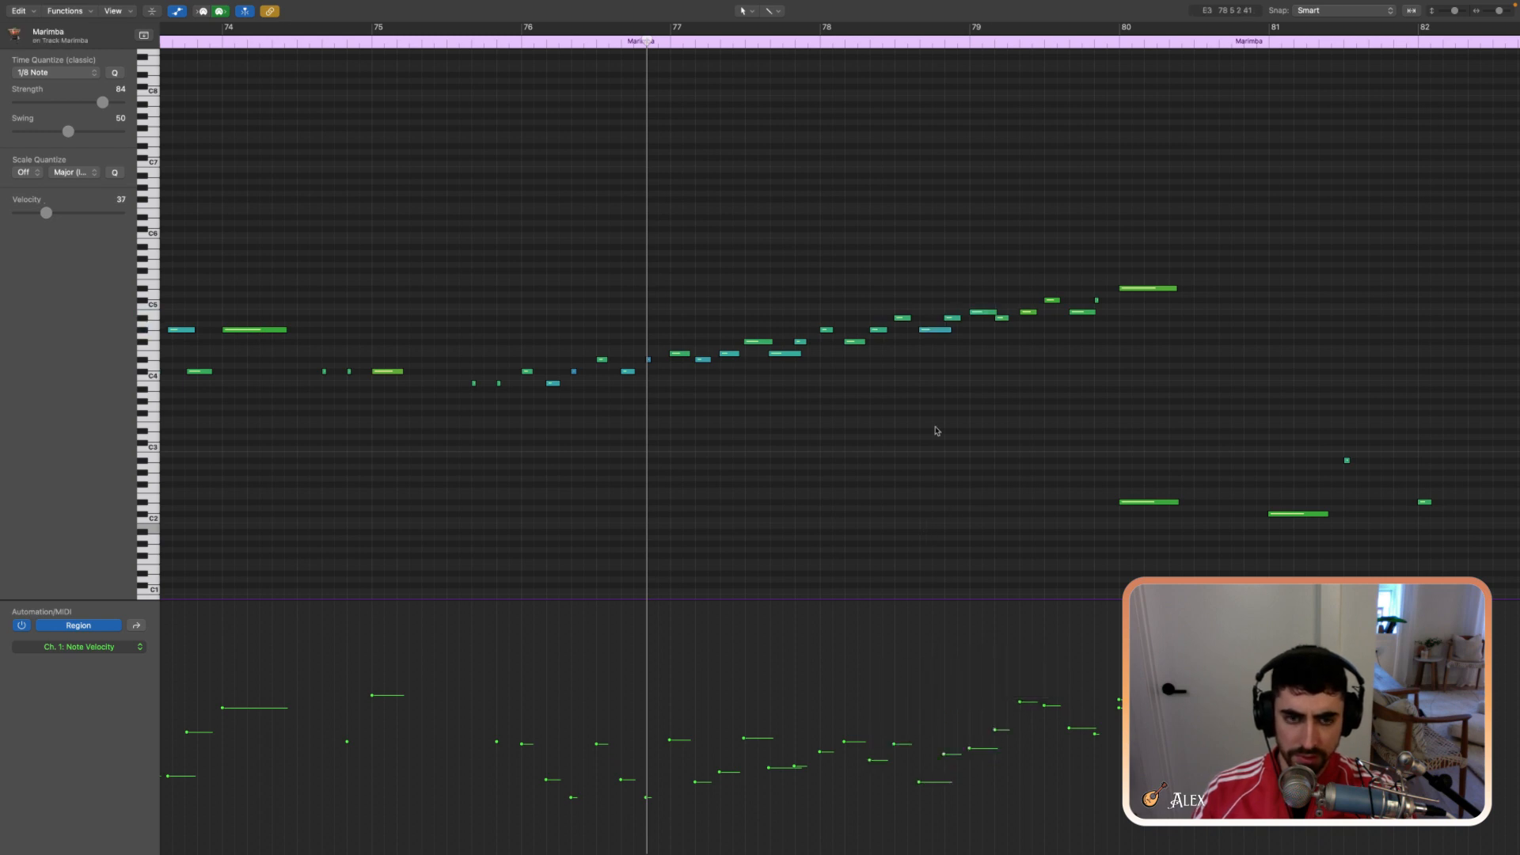
left_click_drag(946, 323, 869, 337)
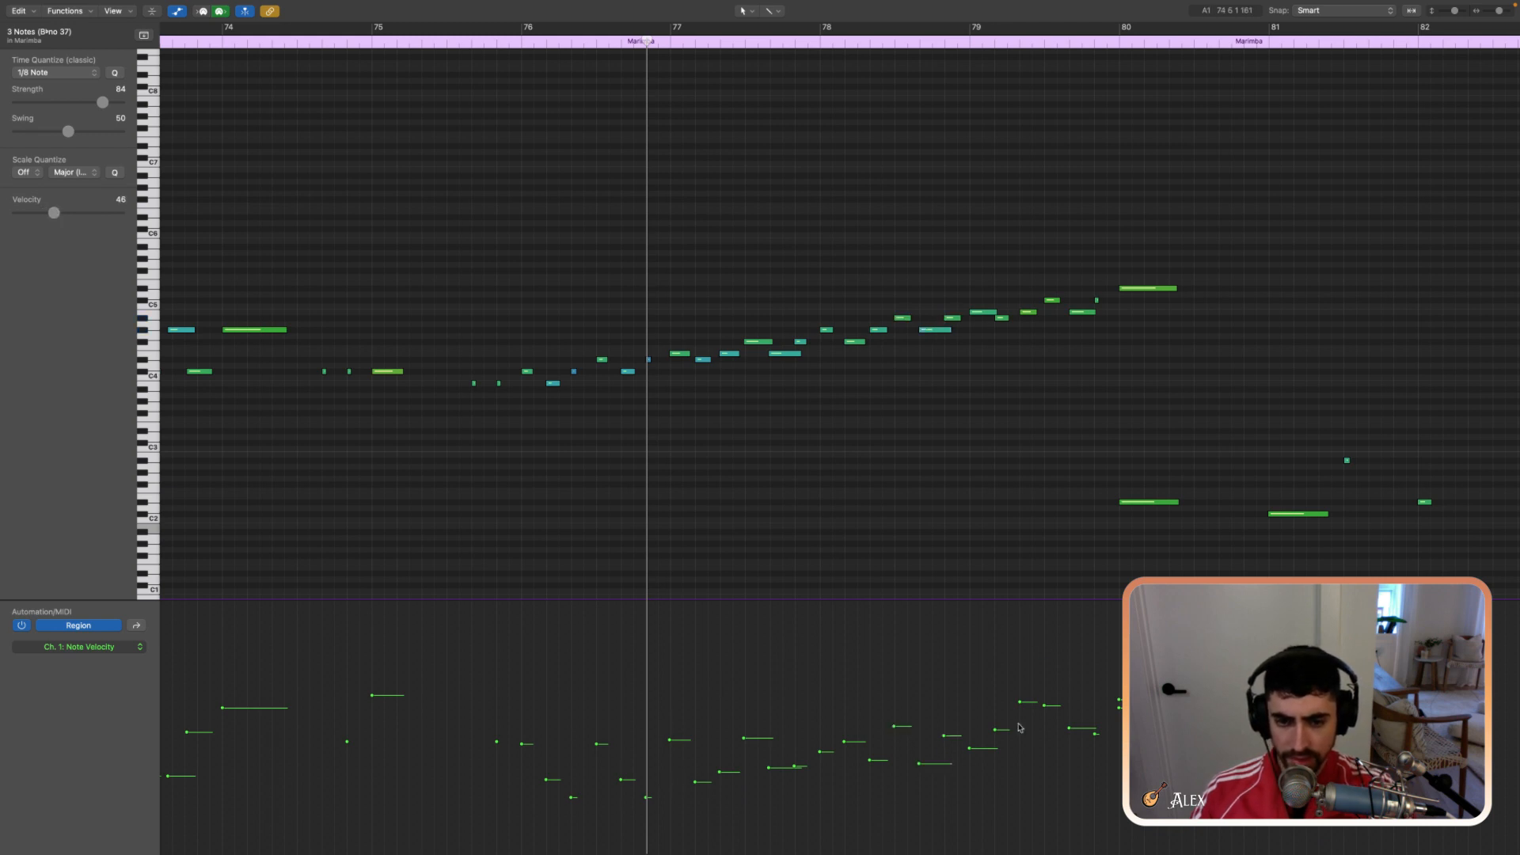
left_click_drag(675, 741, 669, 688)
left_click_drag(669, 602, 669, 612)
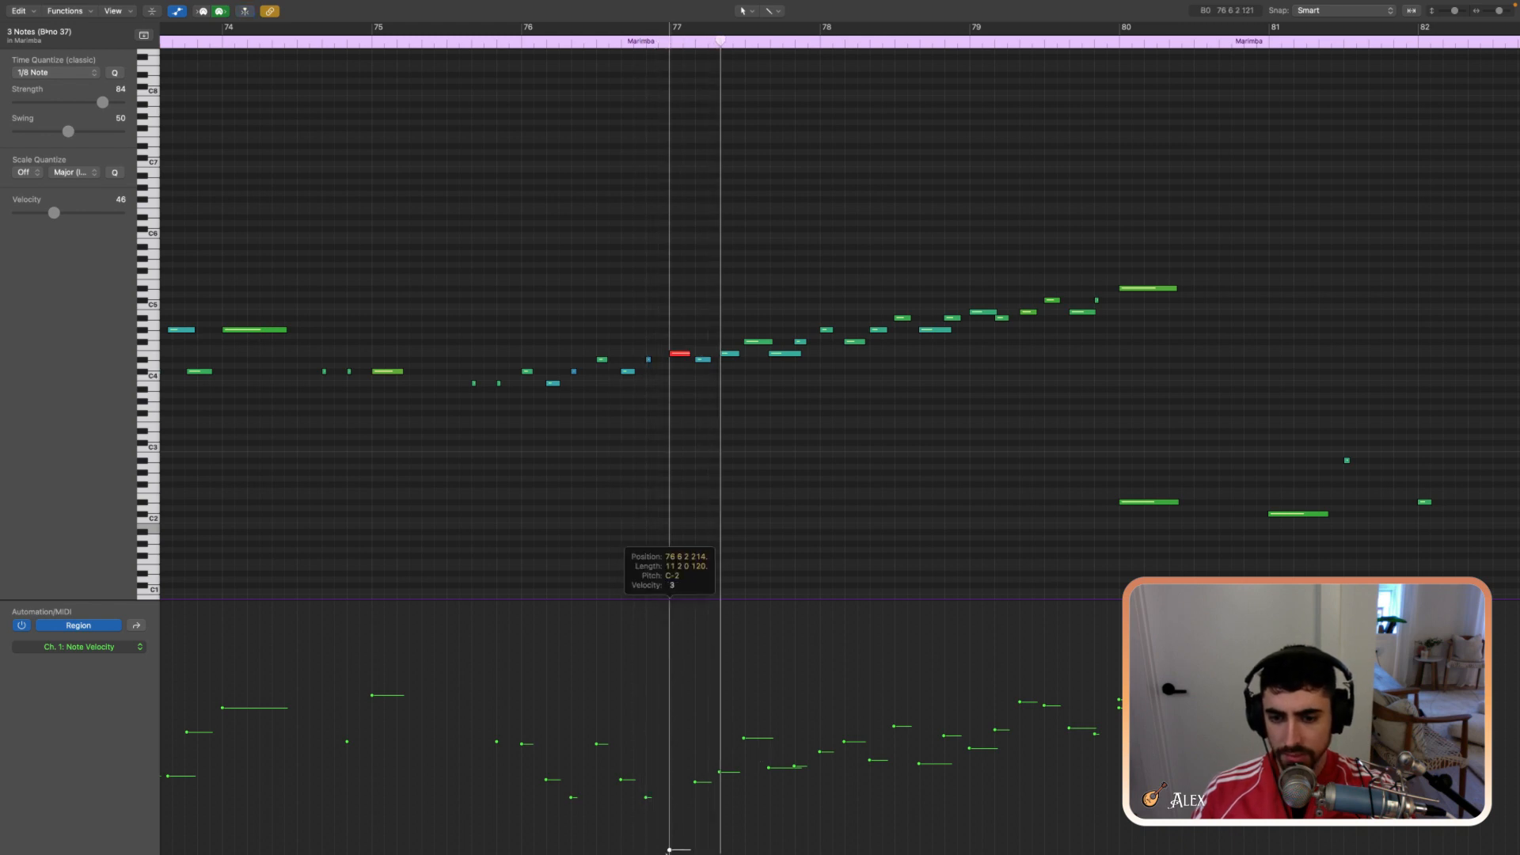
- Raise the first bar 78 note to velocity 64, strengthen the accents in bar 79, and play the run
left_click_drag(820, 720, 973, 703)
left_click(448, 40)
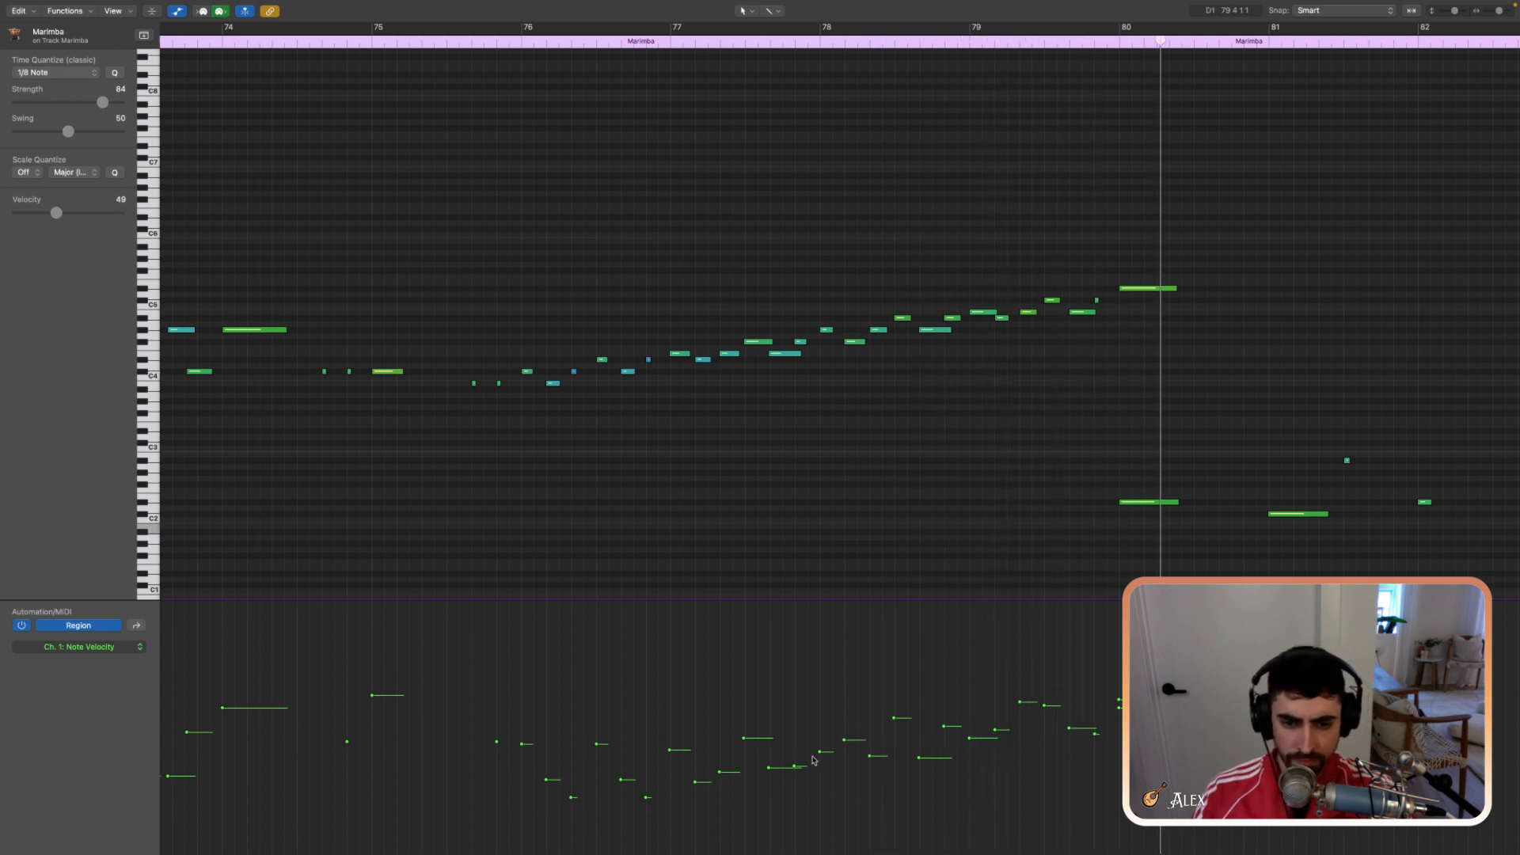
left_click_drag(819, 753, 820, 724)
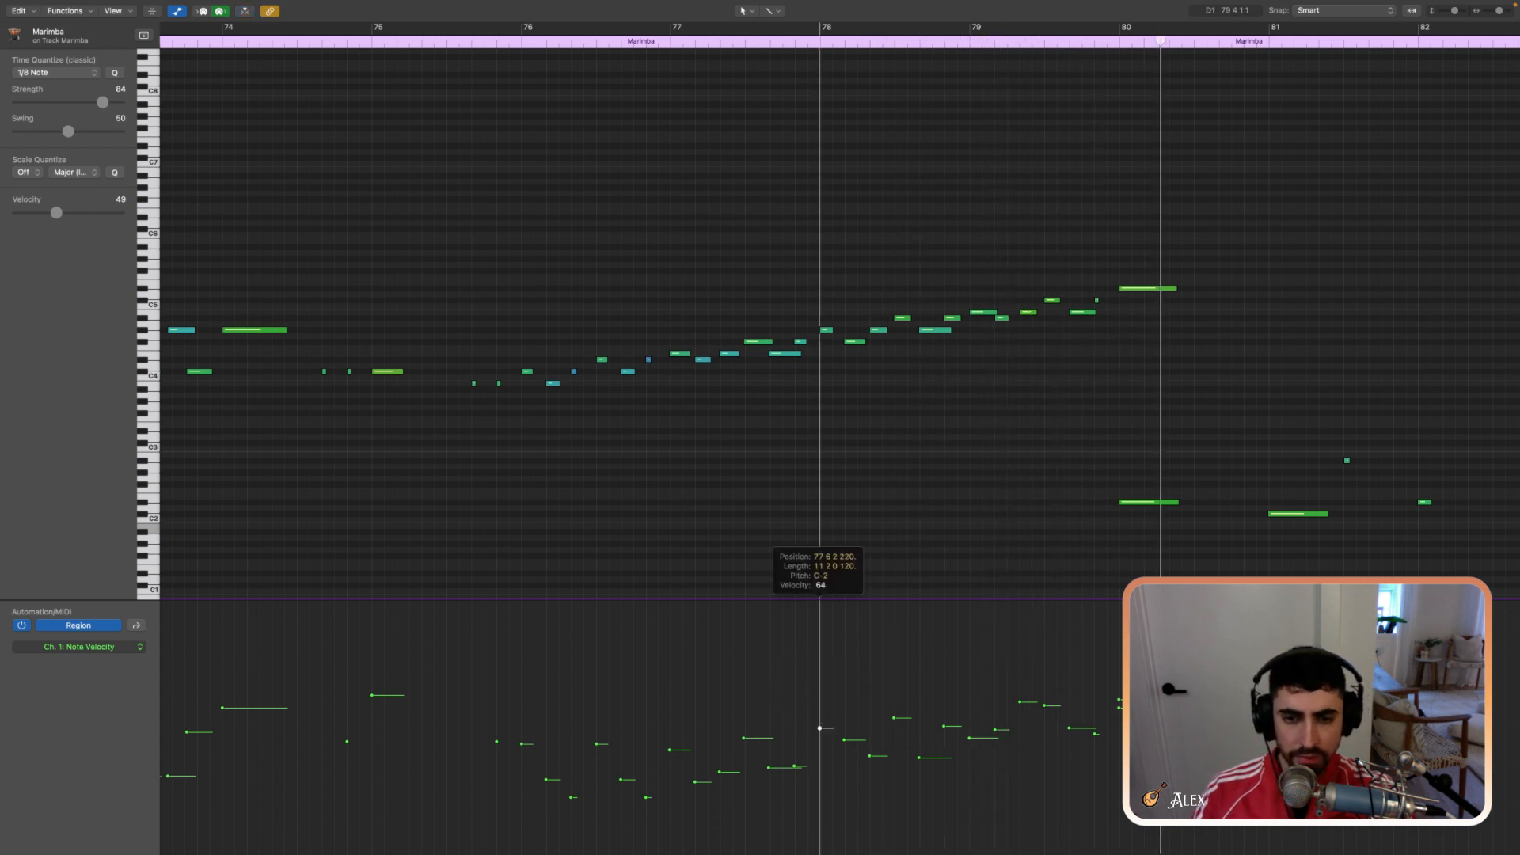
left_click_drag(972, 737, 1044, 687)
key("space")
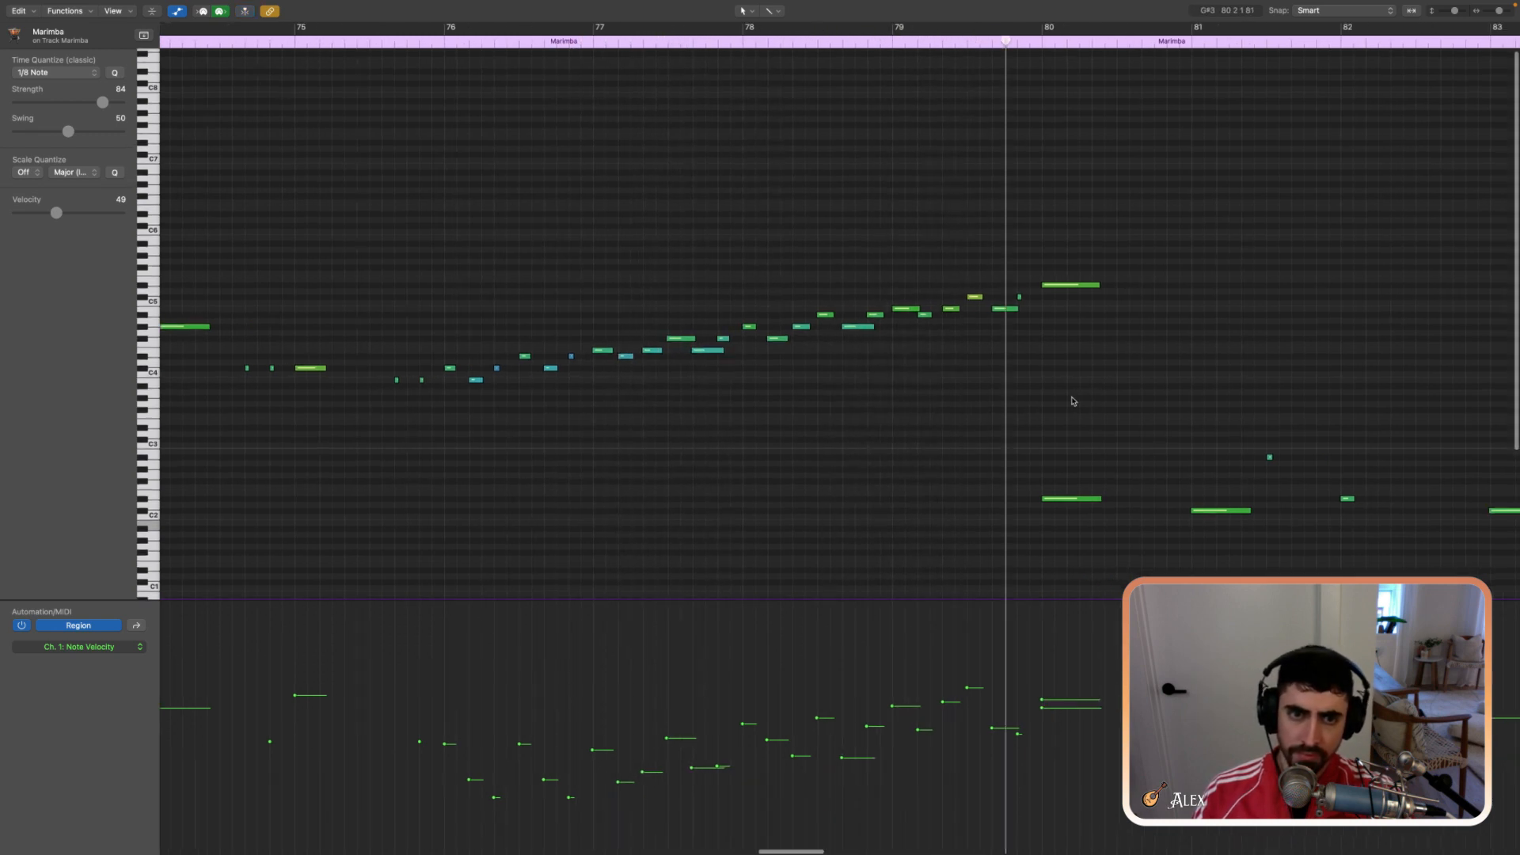
- Set the long low marimba note at bar 81 to velocity 70
scroll(1069, 393, "right", 12)
scroll(869, 333, "left", 20)
scroll(1039, 342, "right", 6)
scroll(997, 357, "right", 2)
left_click(1167, 510)
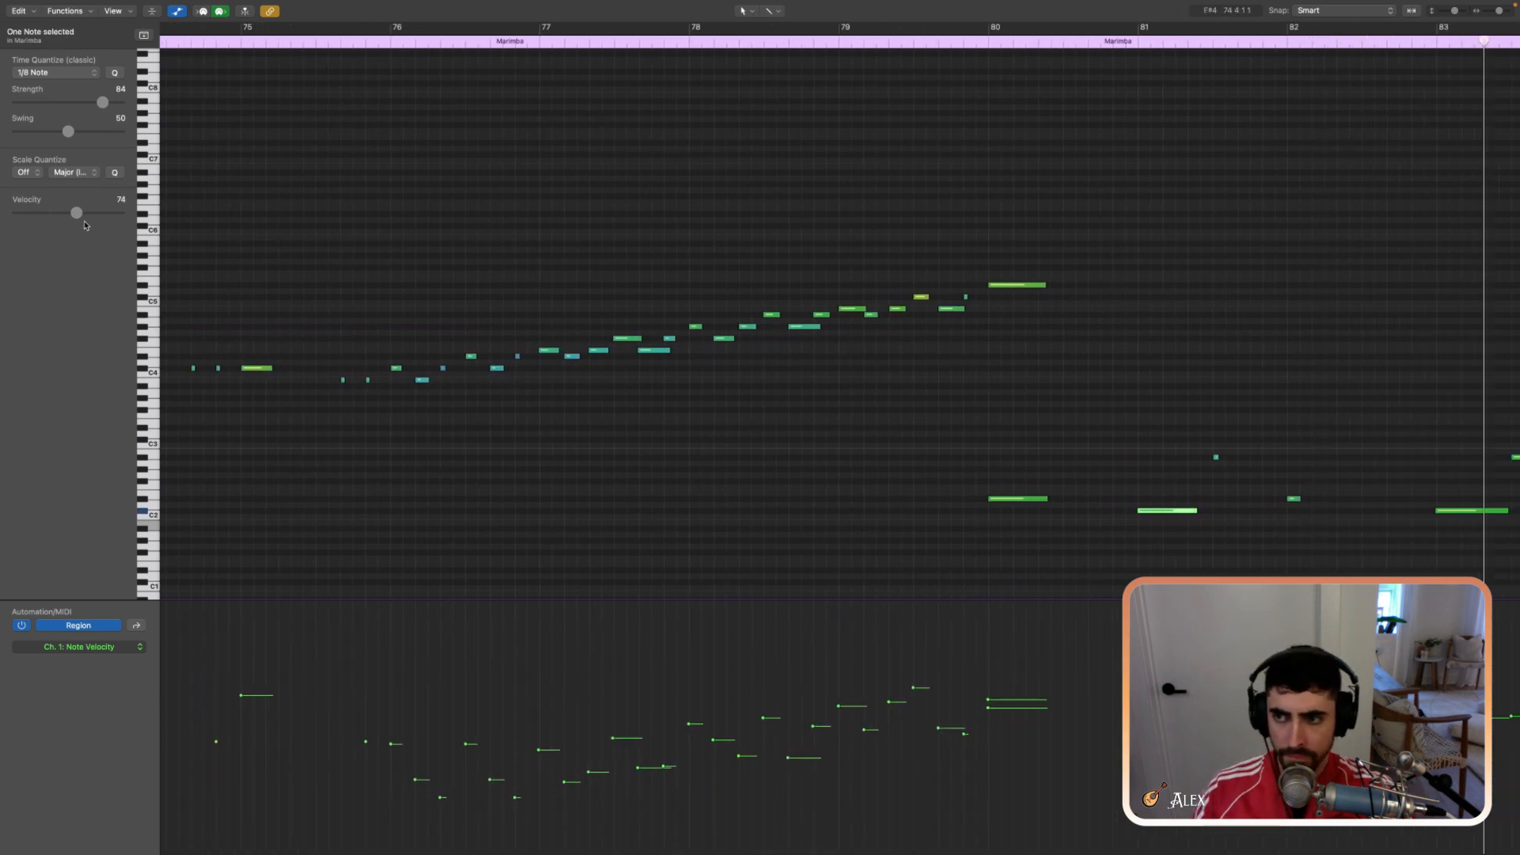
scroll(960, 272, "right", 8)
left_click(941, 370)
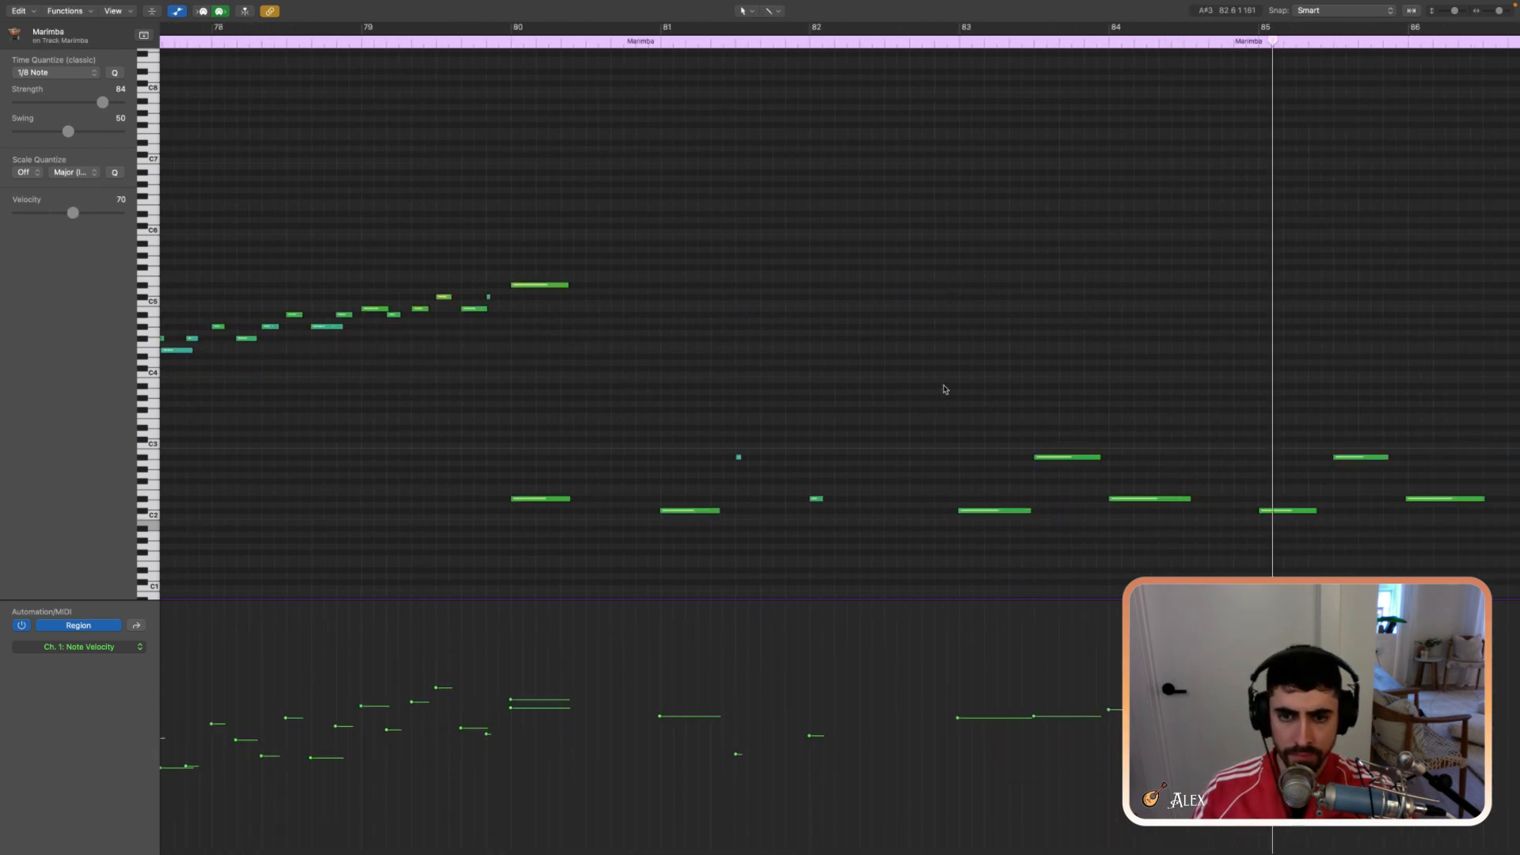
- Return to the arrangement, listen to the parts around bars 85 to 88, and move the playhead back to about bar 70
scroll(945, 388, "right", 7)
key("ctrl+Left")
scroll(850, 502, "left", 6)
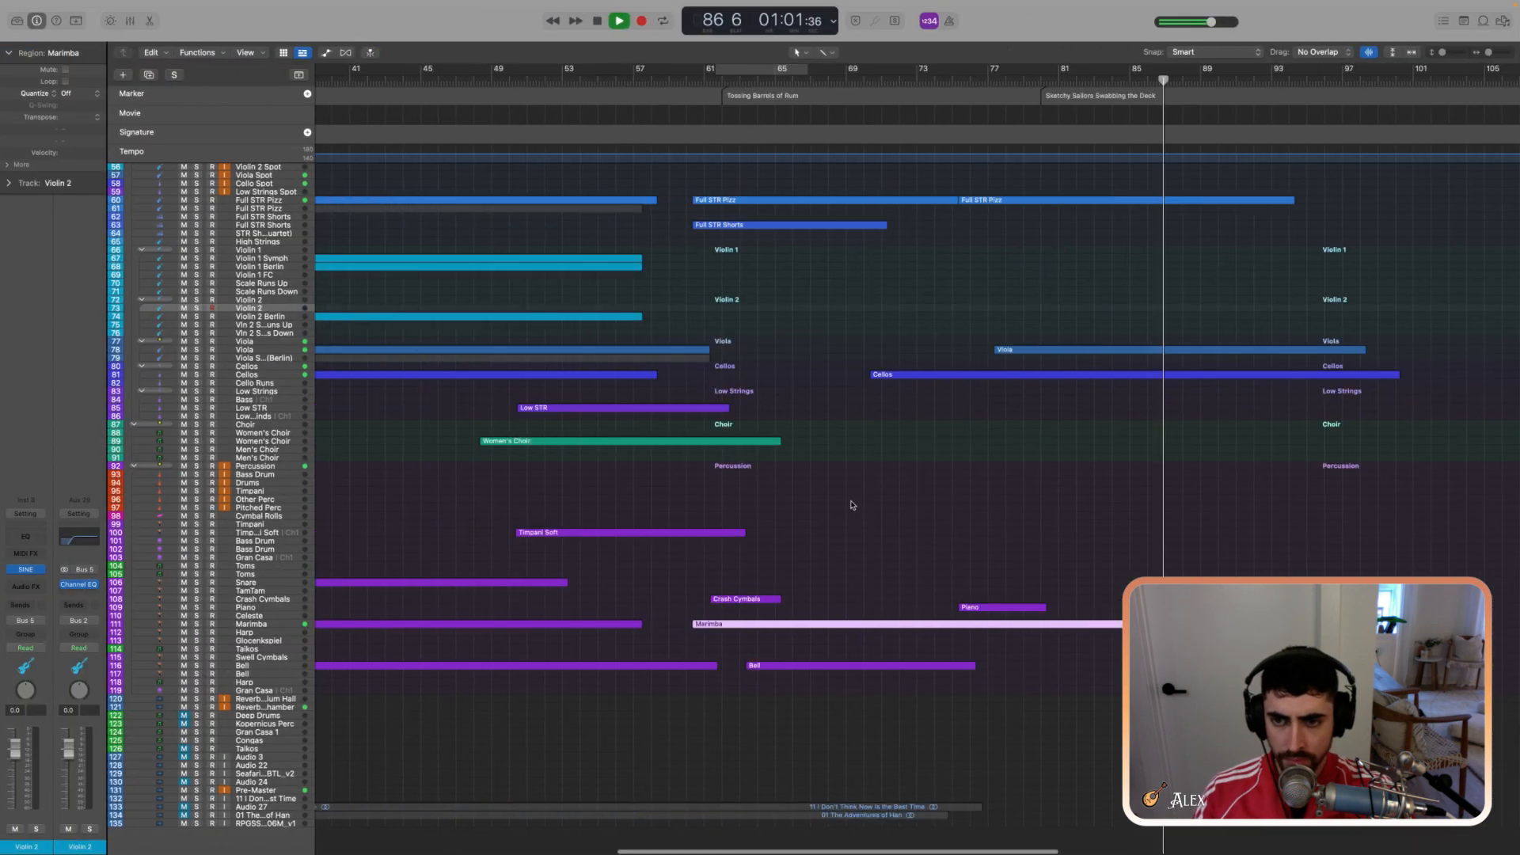
scroll(892, 490, "right", 7)
scroll(871, 498, "up", 10)
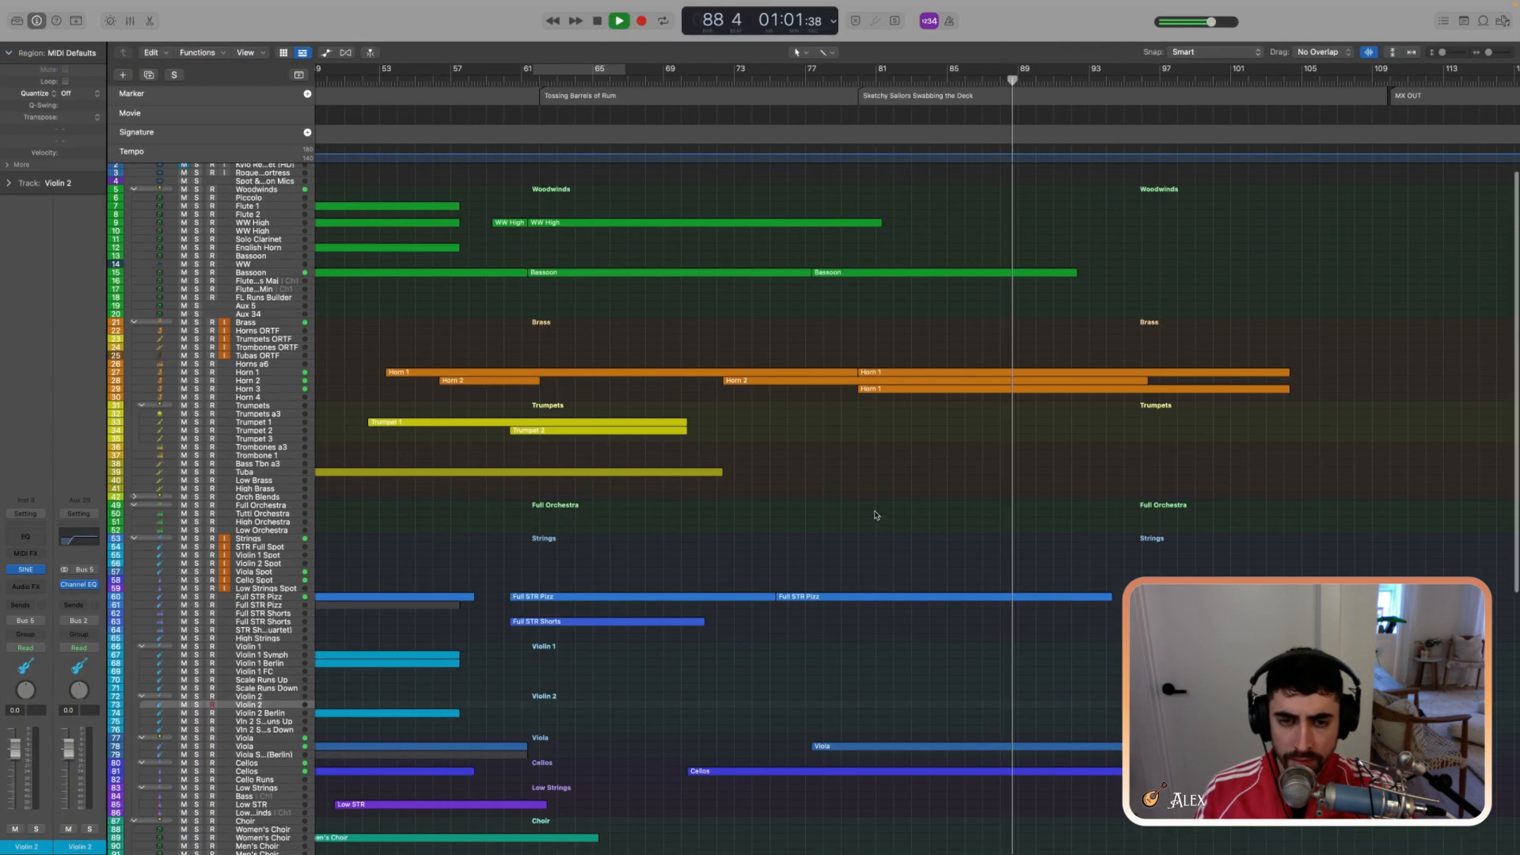
key("space")
left_click(694, 83)
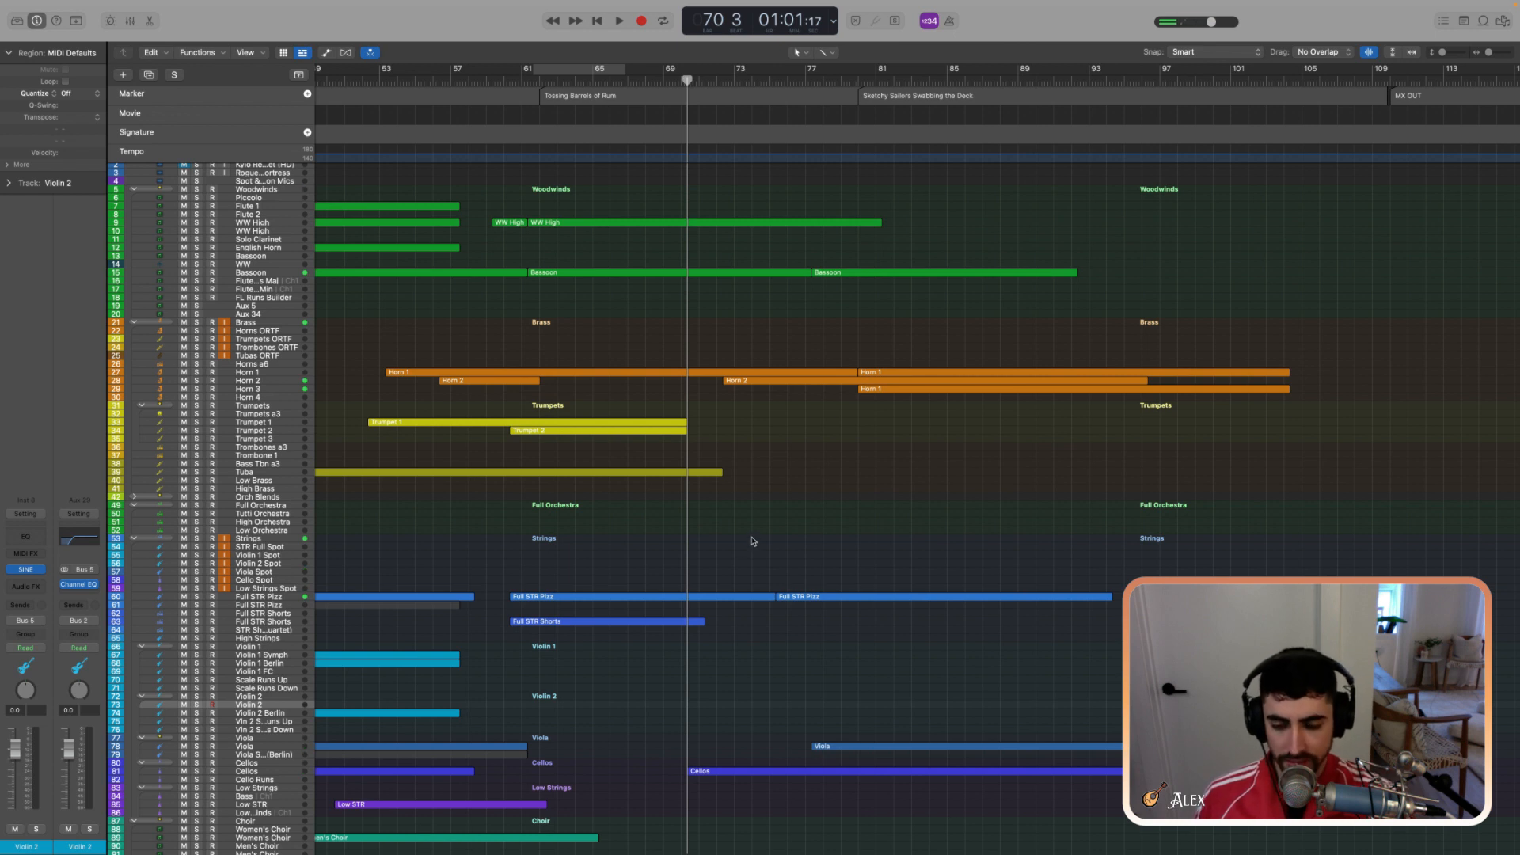
- Play the full arrangement from around the start of the Tossing Barrels of Rum section
scroll(772, 541, "left", 8)
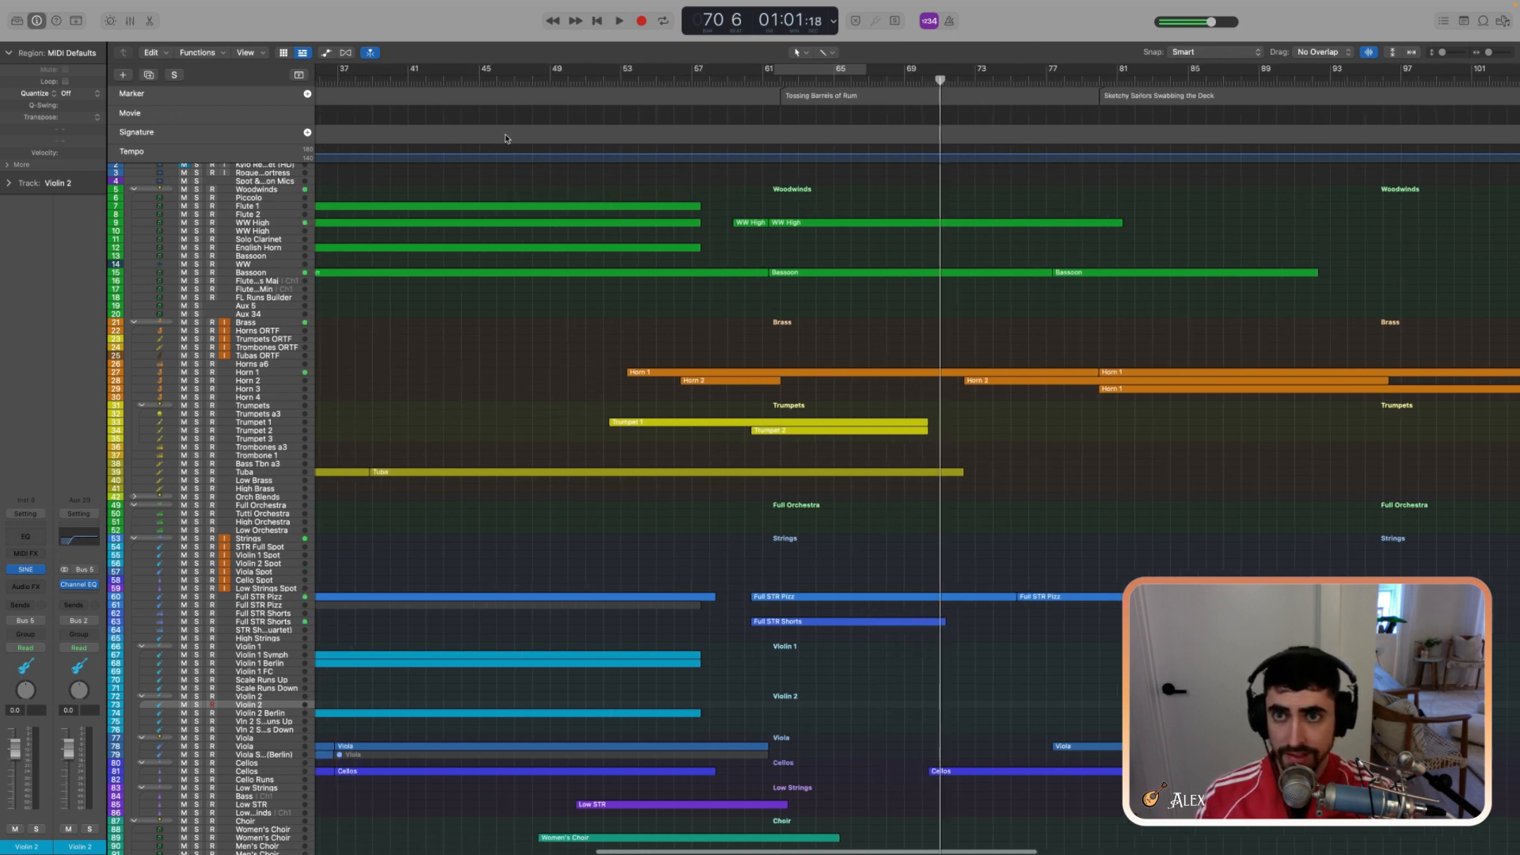
left_click(851, 82)
key("space")
scroll(973, 361, "right", 3)
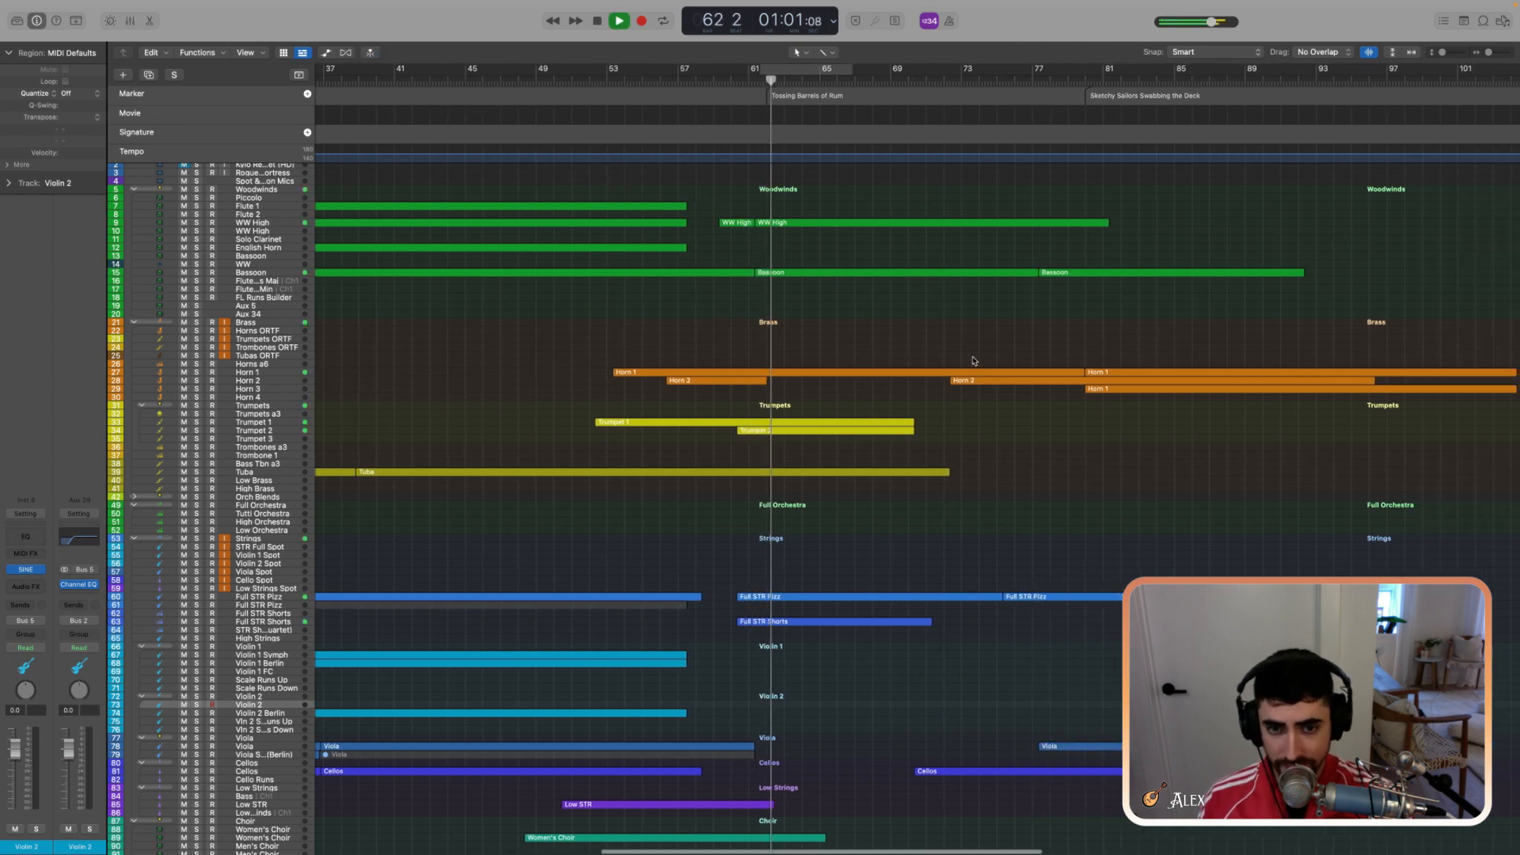
scroll(973, 361, "down", 2)
scroll(1011, 435, "right", 2)
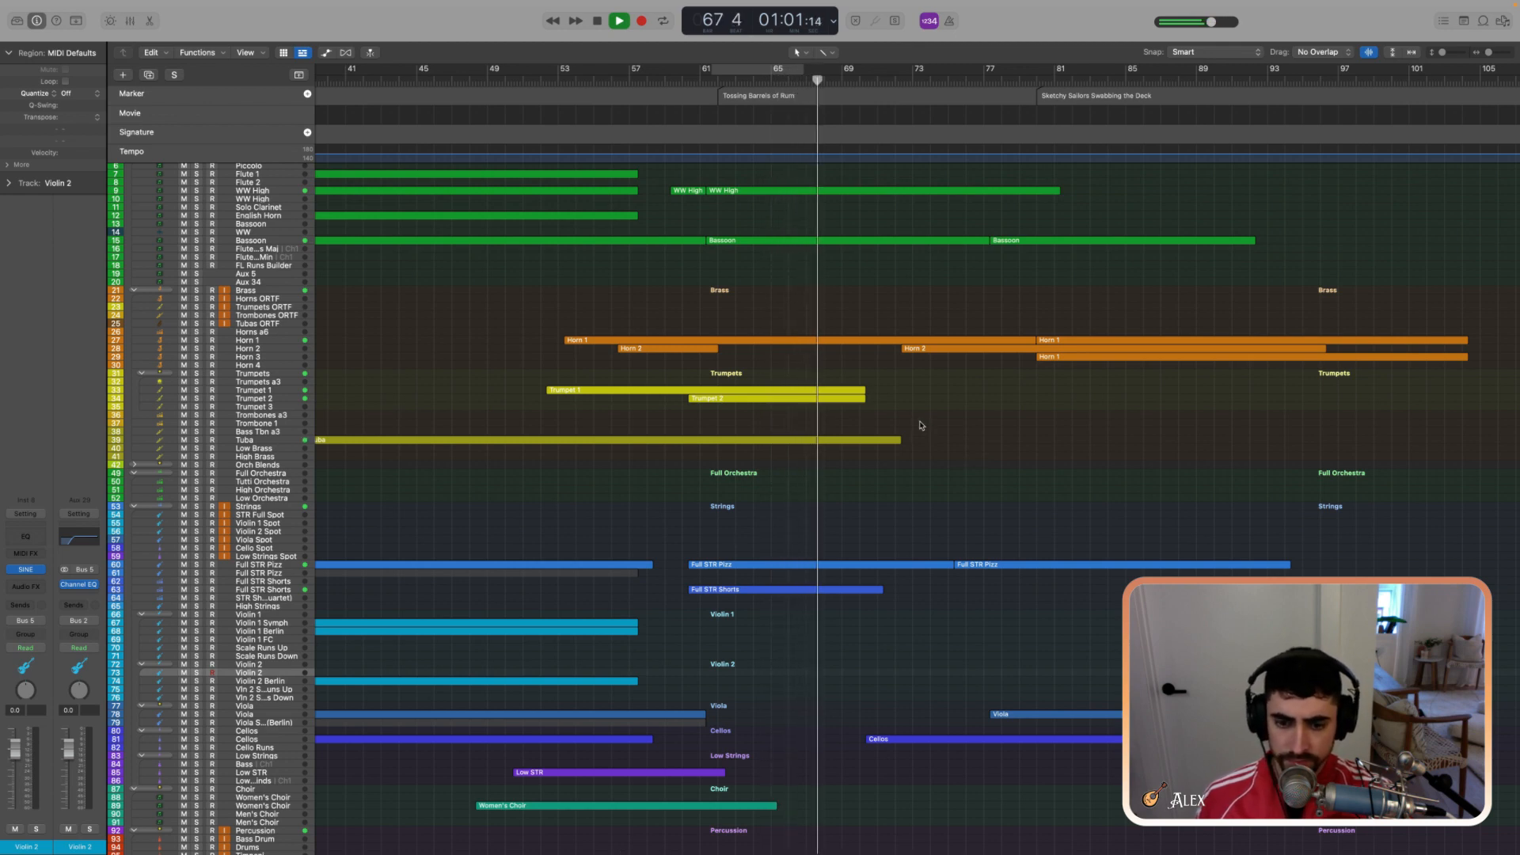
- Select the Celeste track in the percussion group and stop playback
scroll(922, 429, "down", 10)
left_click(250, 586)
key("space")
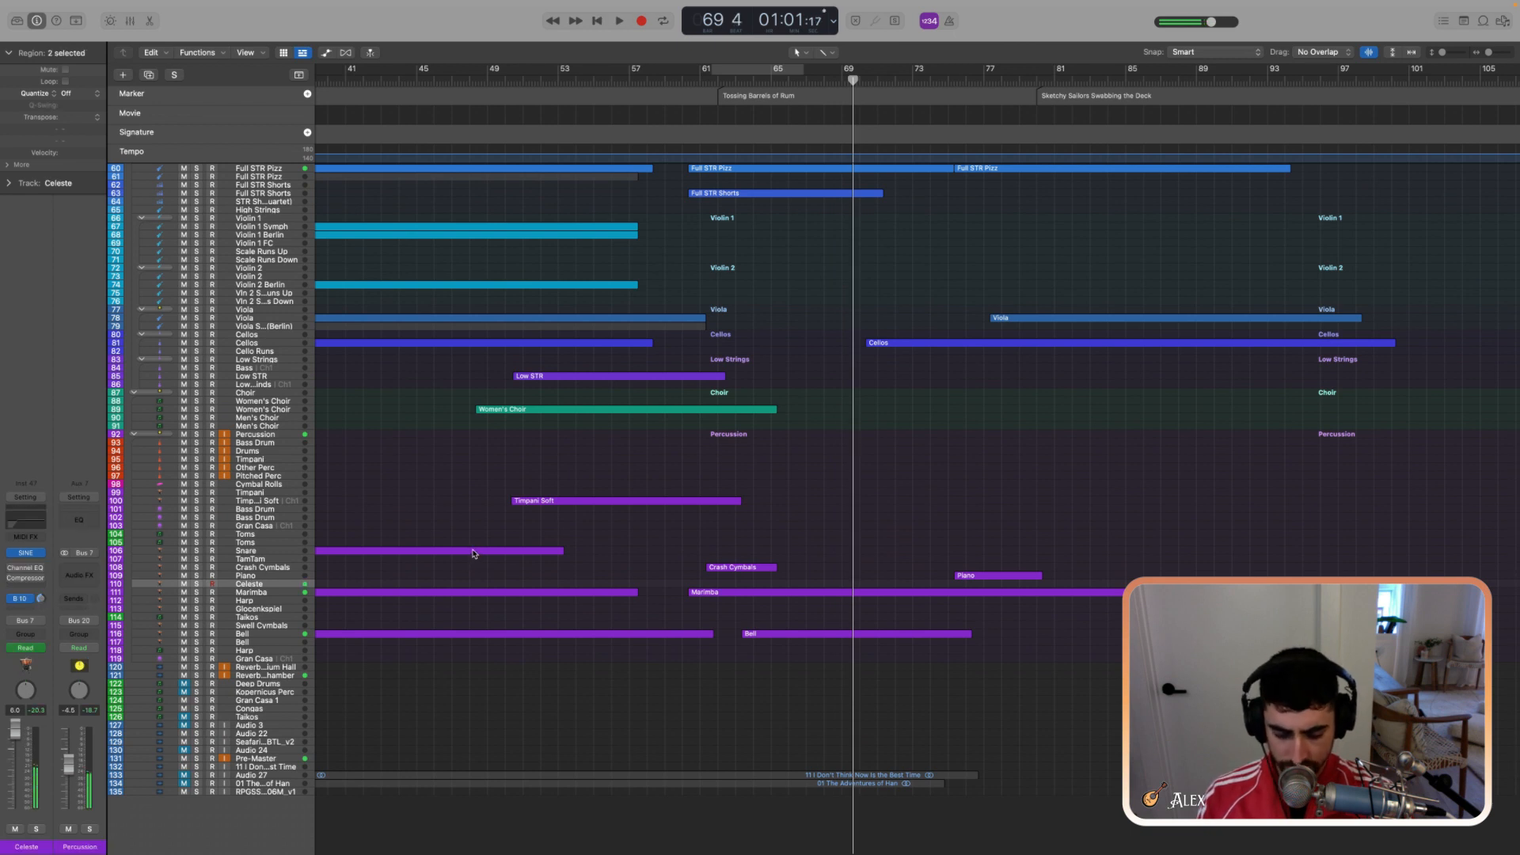
- Play the arrangement from about bar 70 to bar 86 and review how the percussion, strings and brass regions line up
scroll(763, 453, "left", 1)
scroll(801, 285, "up", 10)
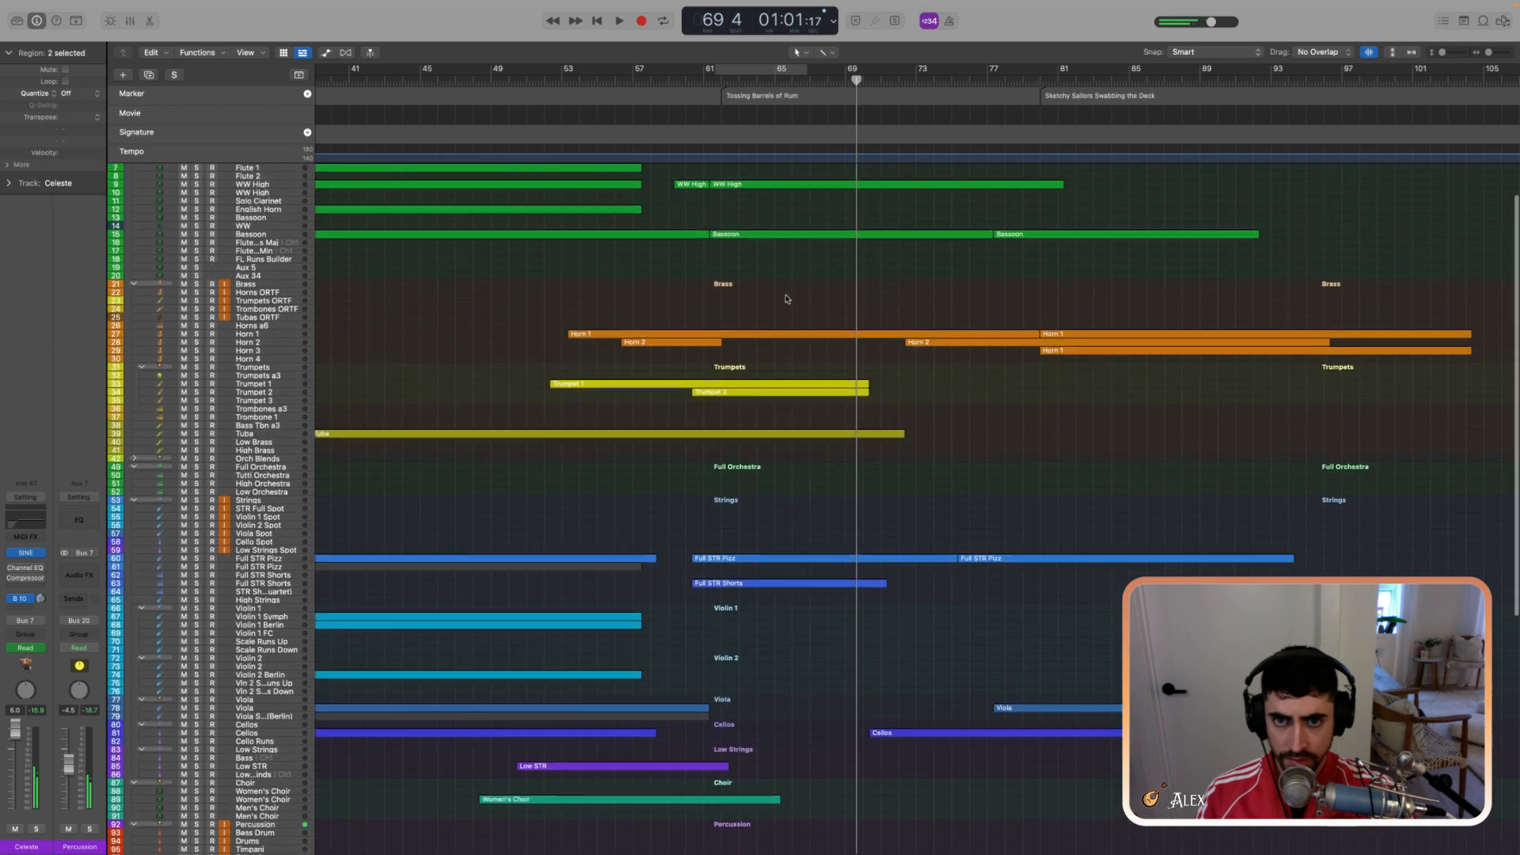
left_click(680, 76)
key("space")
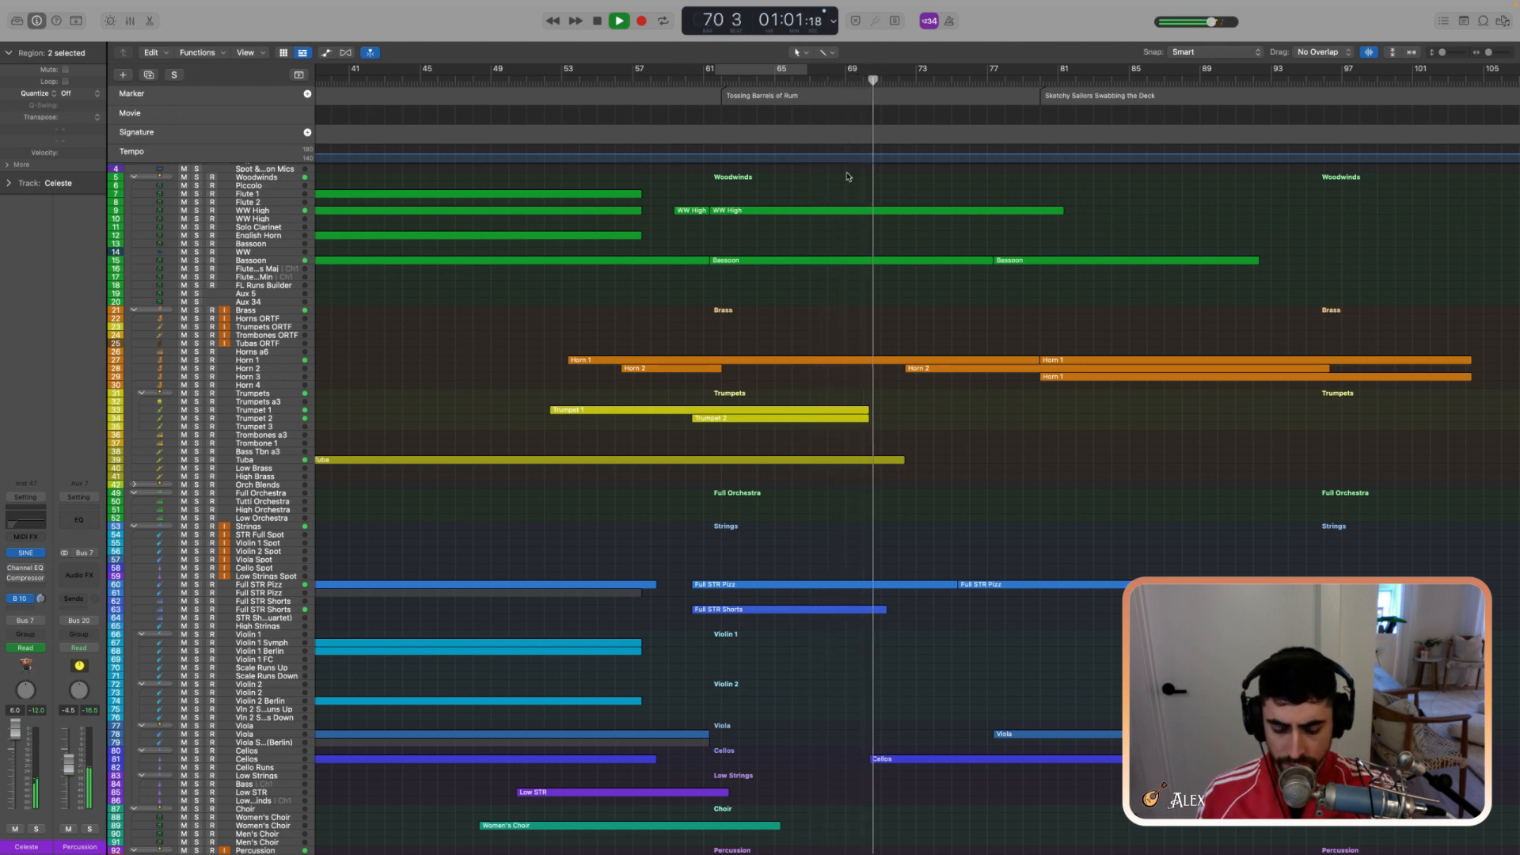
scroll(914, 555, "down", 10)
scroll(787, 443, "up", 5)
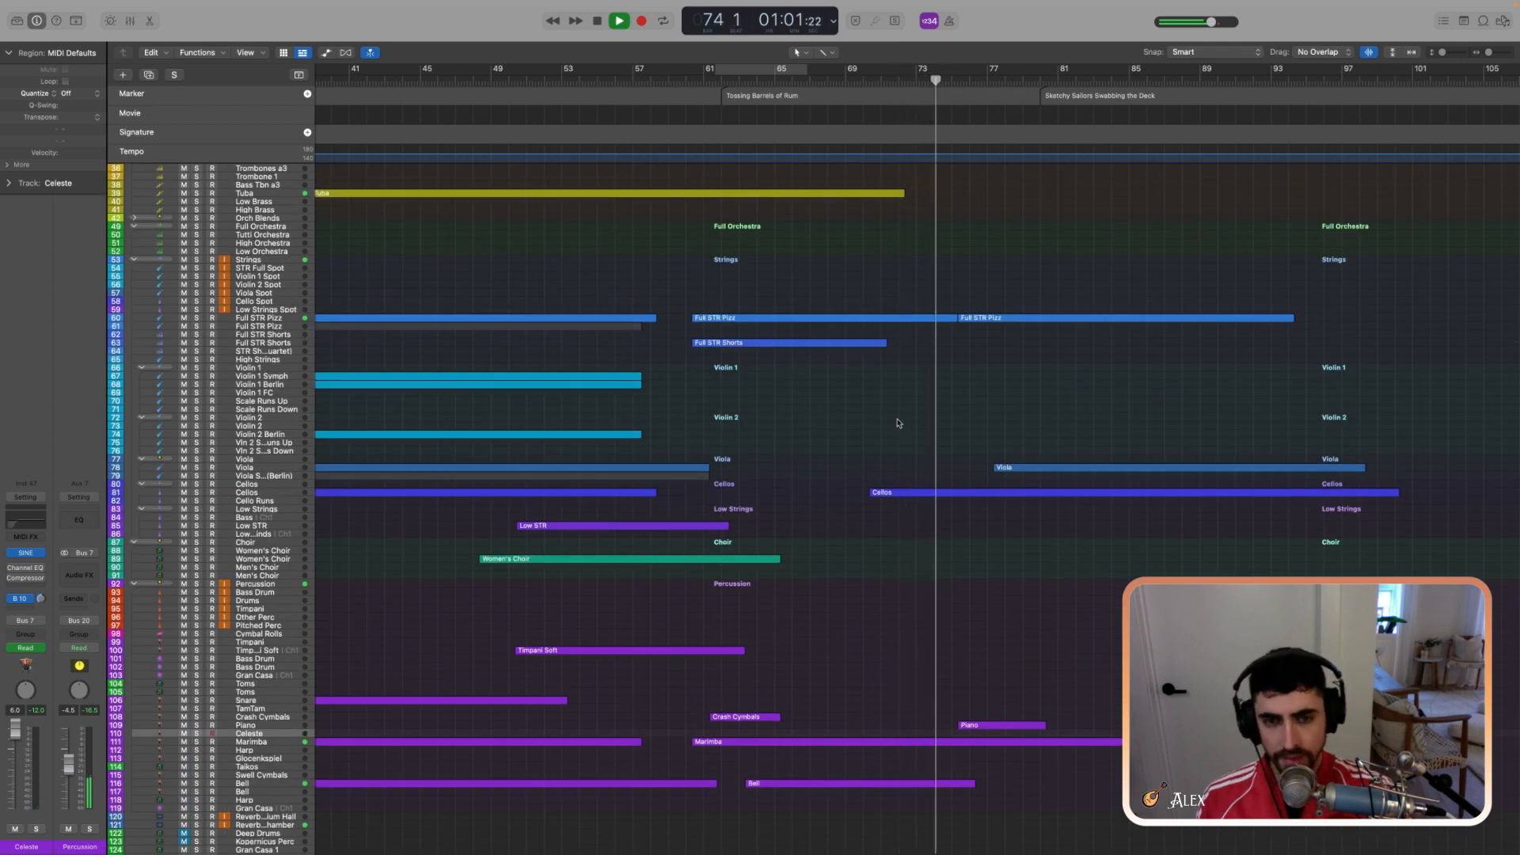
scroll(898, 424, "right", 5)
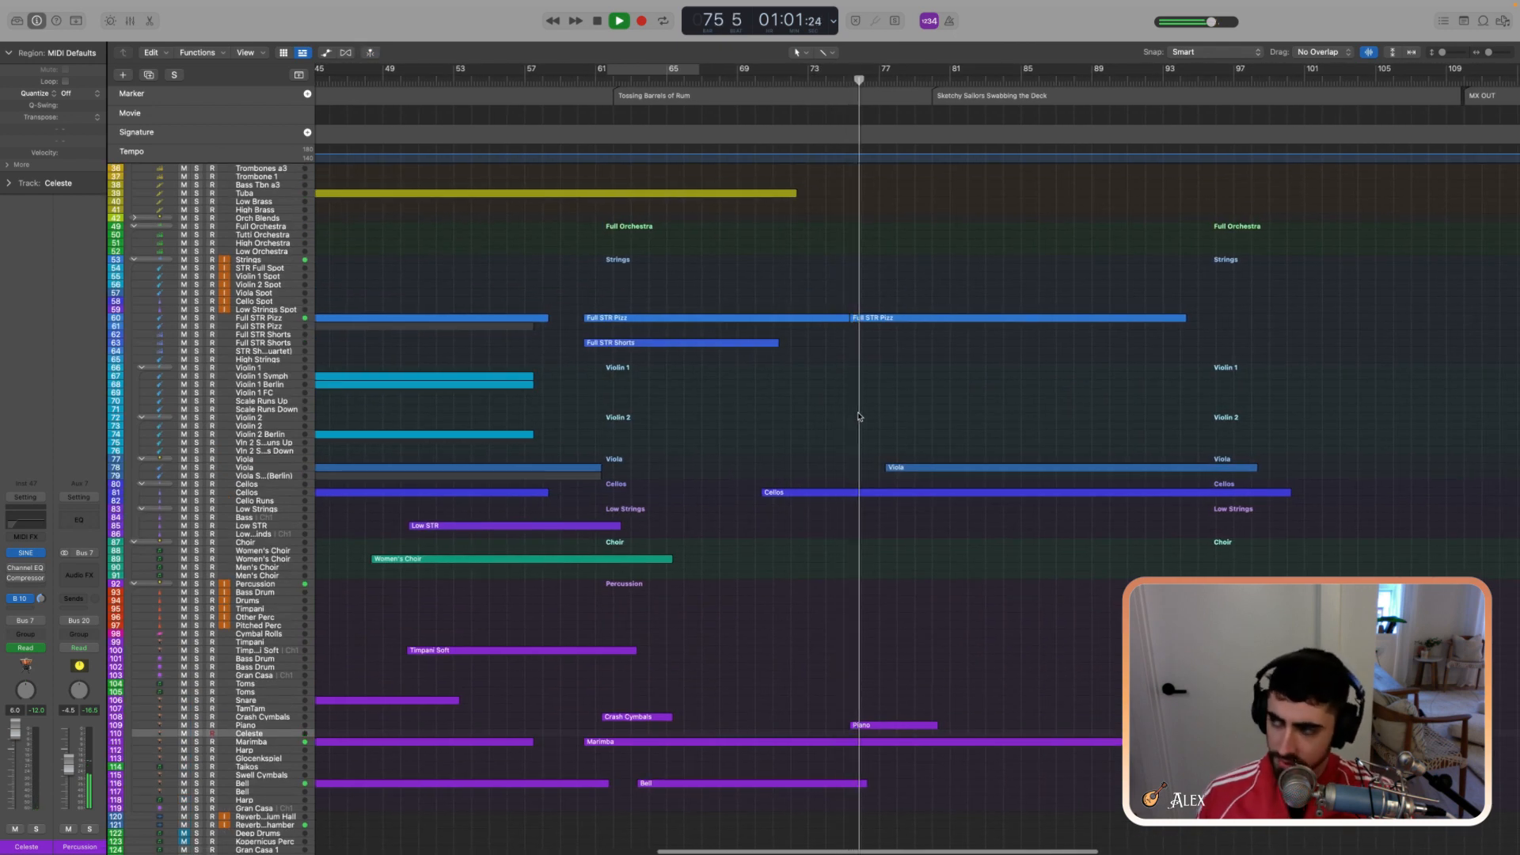
scroll(851, 413, "right", 5)
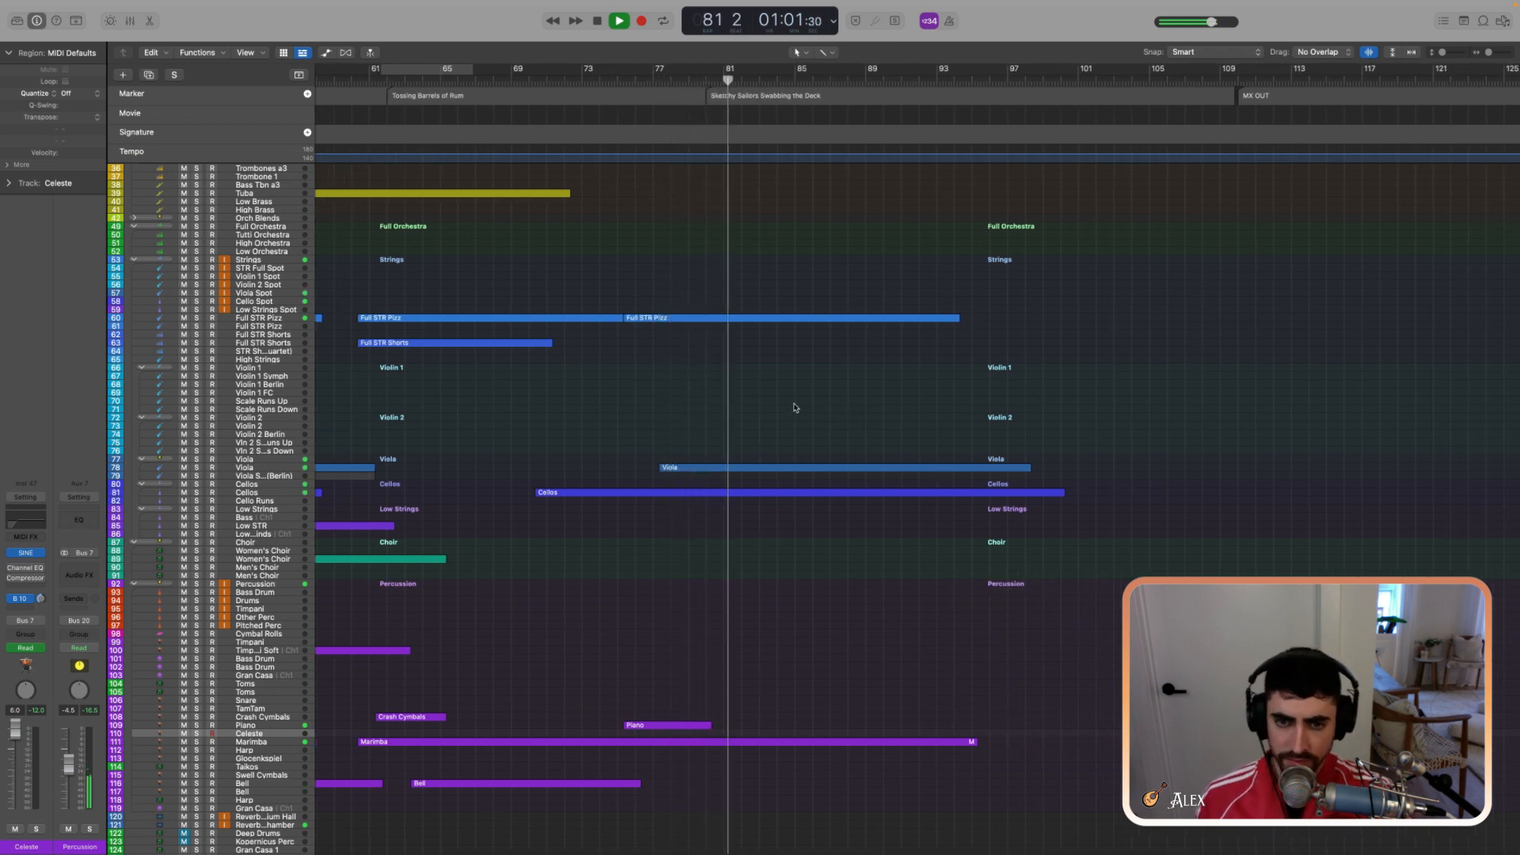
scroll(794, 408, "up", 2)
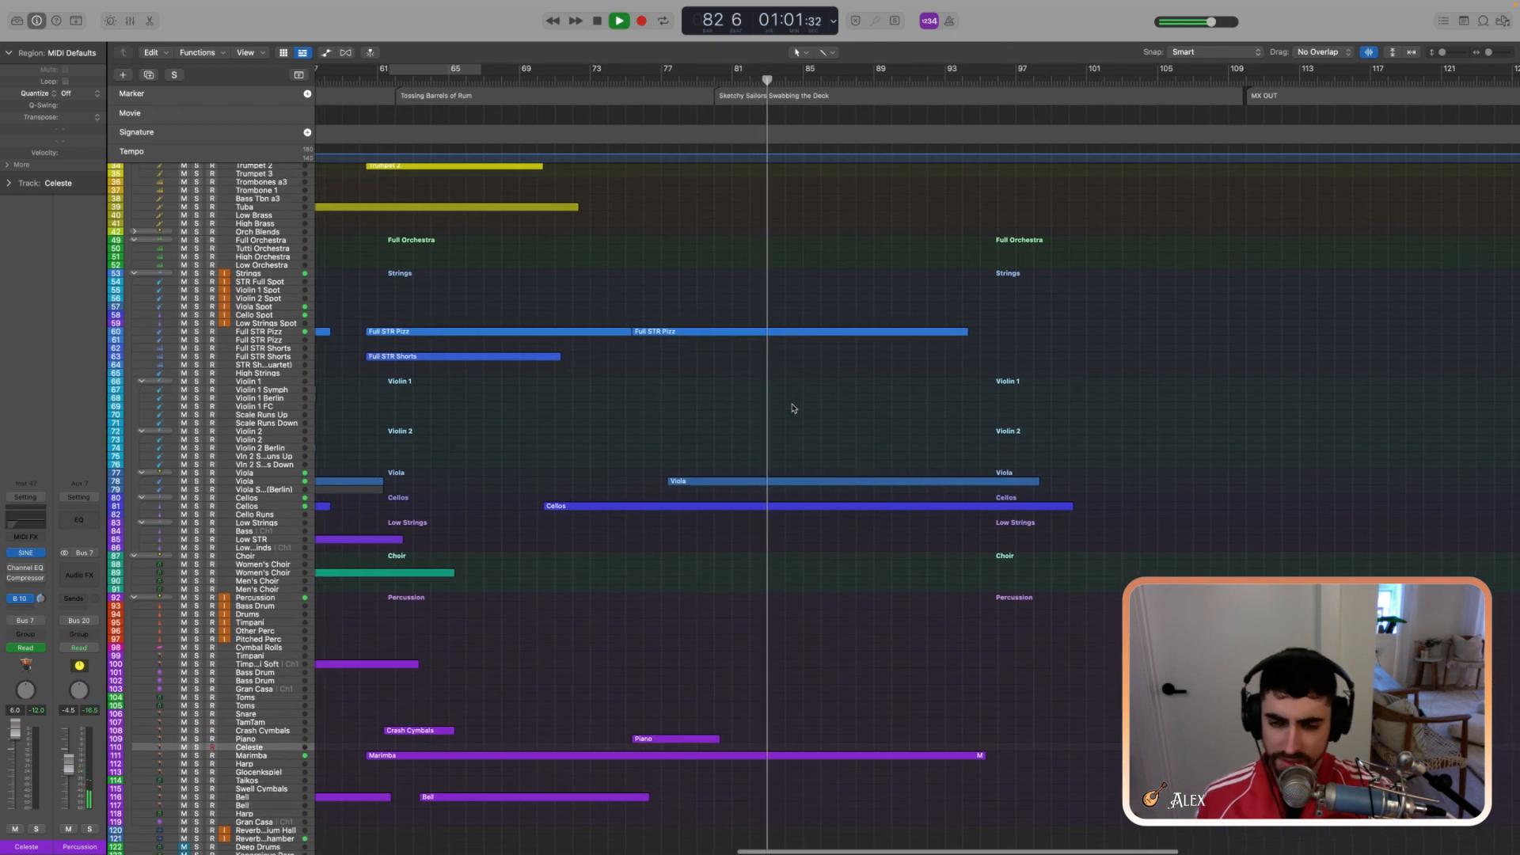
scroll(854, 734, "up", 1)
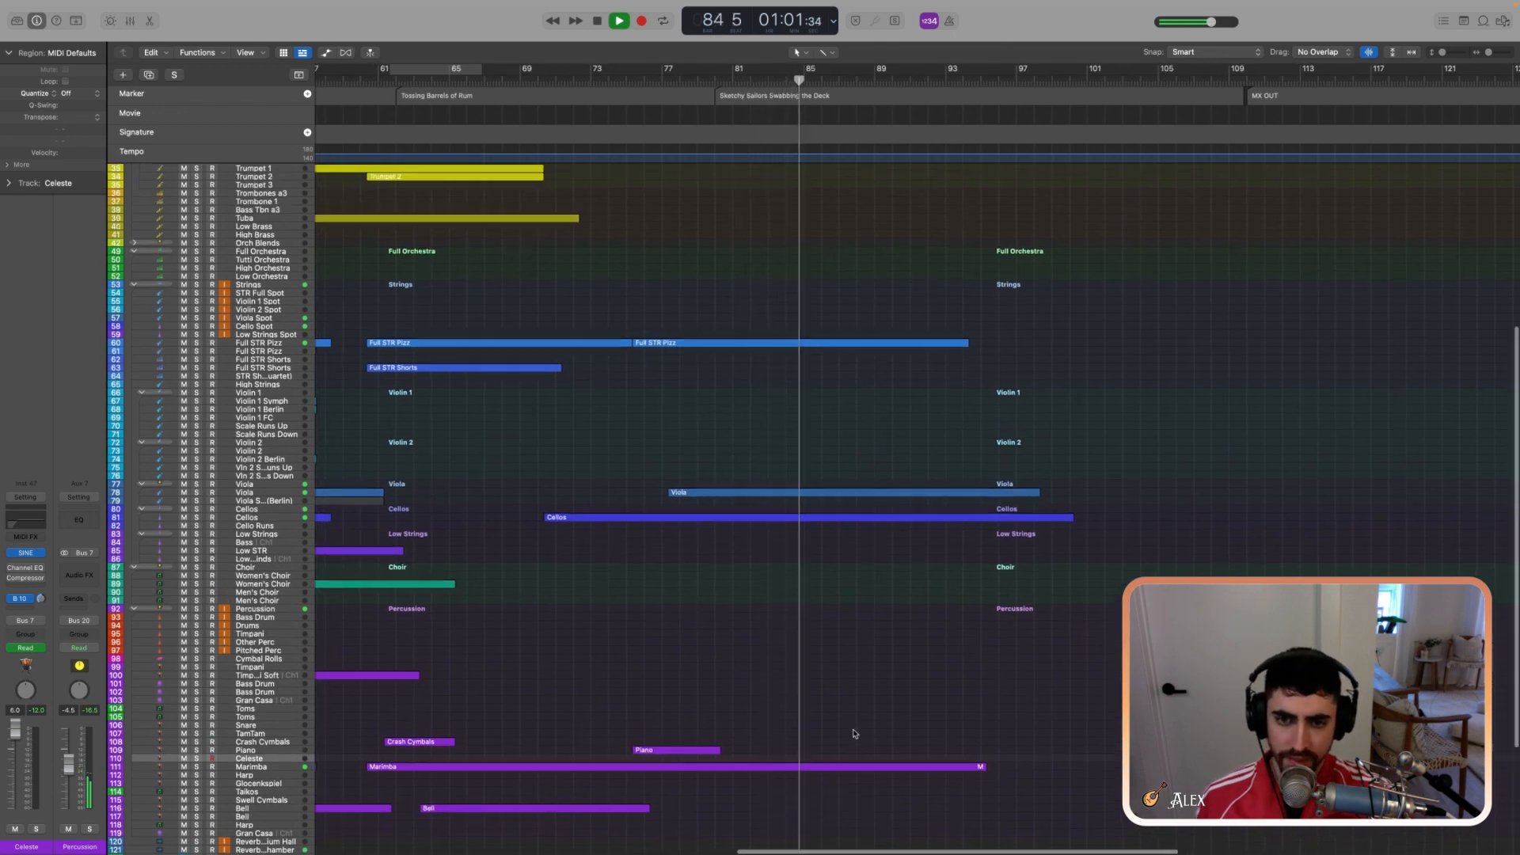
scroll(854, 734, "up", 10)
- Open the three horn regions spanning bar 81 onwards together, inspect their notes around bars 83 to 91, and return to the arrangement
left_click_drag(899, 434, 787, 350)
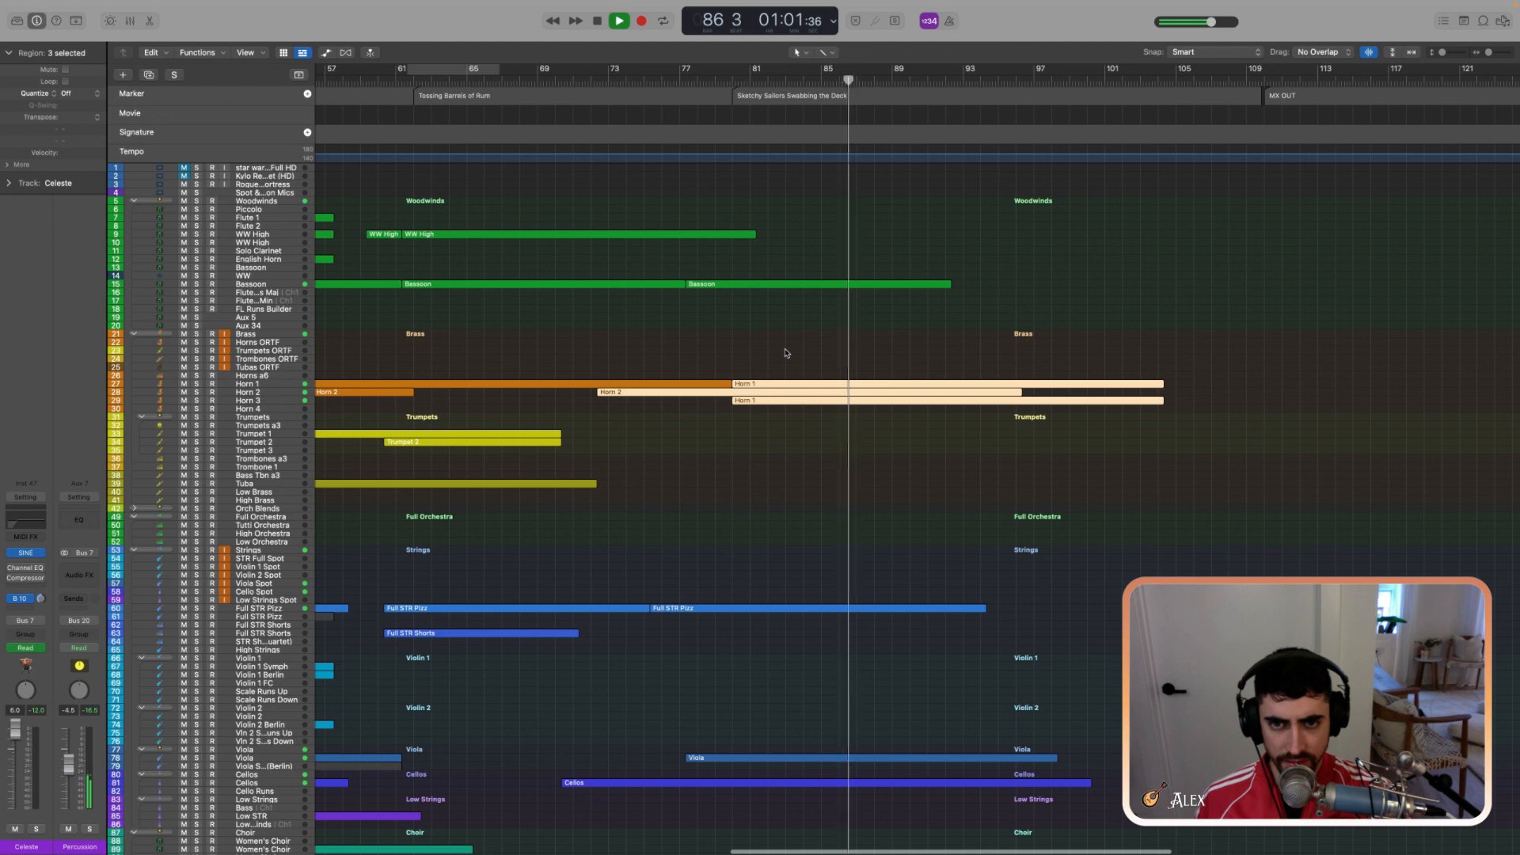
left_click(758, 283)
left_click_drag(804, 437, 764, 346)
key("super+4")
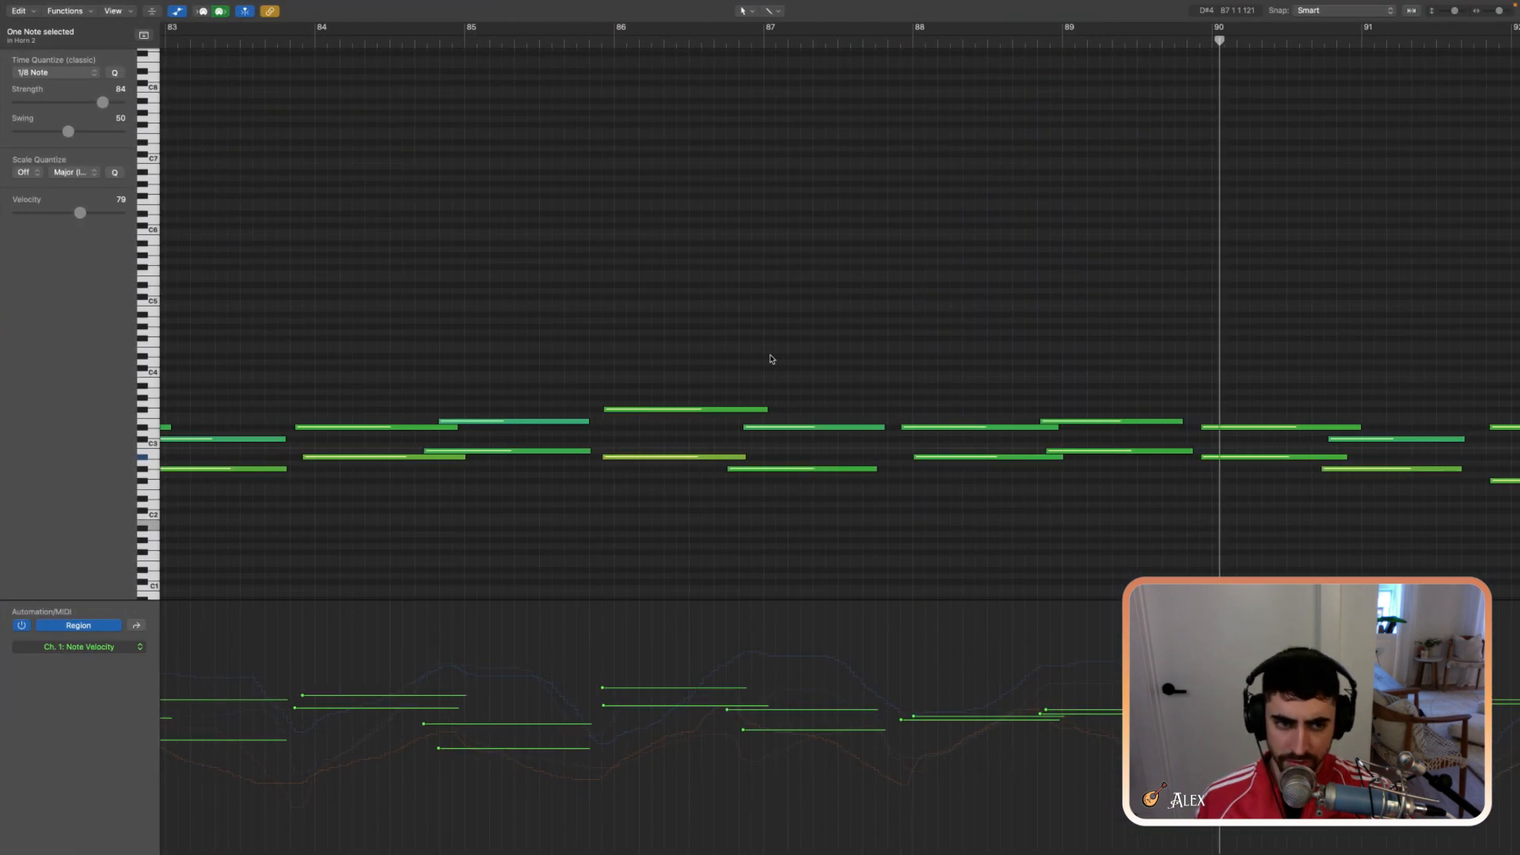
key("super+4")
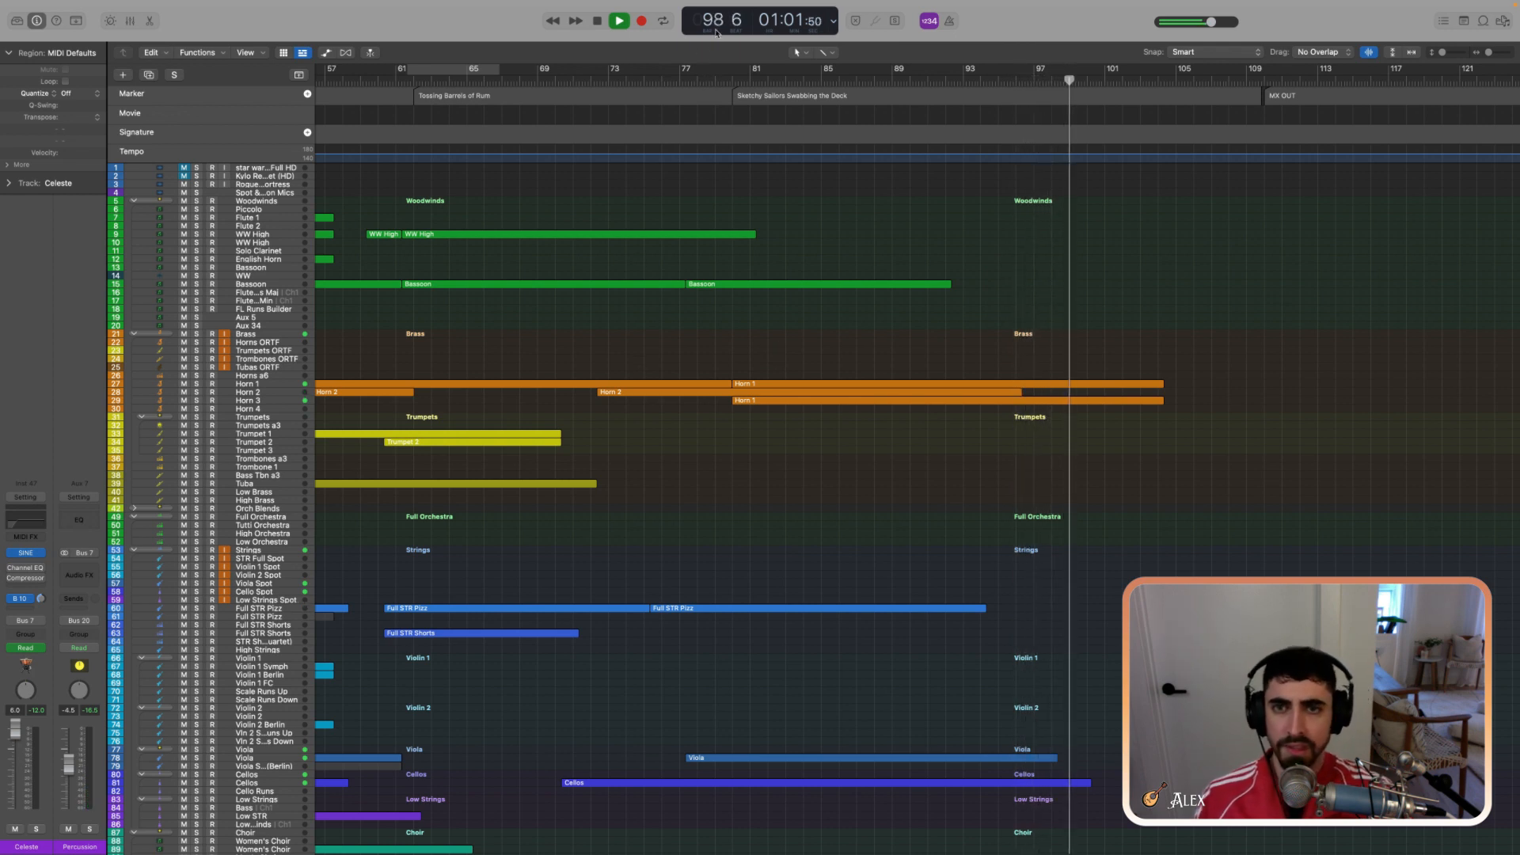
- Replay the start of the Sketchy Sailors Swabbing the Deck section, stop, and place the playhead at bar 79
left_click(716, 79)
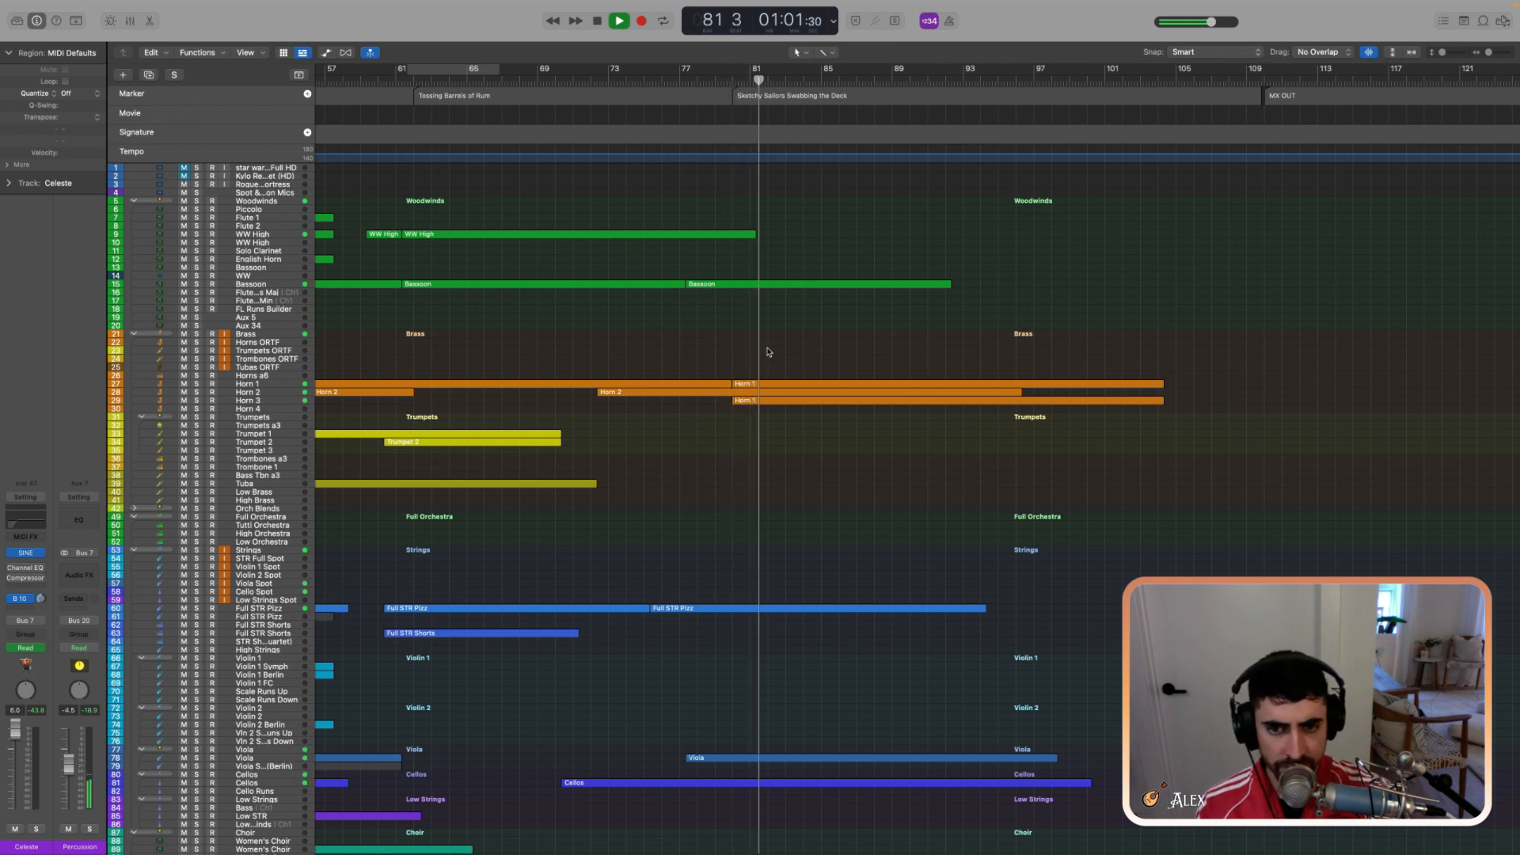
scroll(871, 364, "left", 5)
key("space")
scroll(870, 188, "right", 6)
left_click(641, 77)
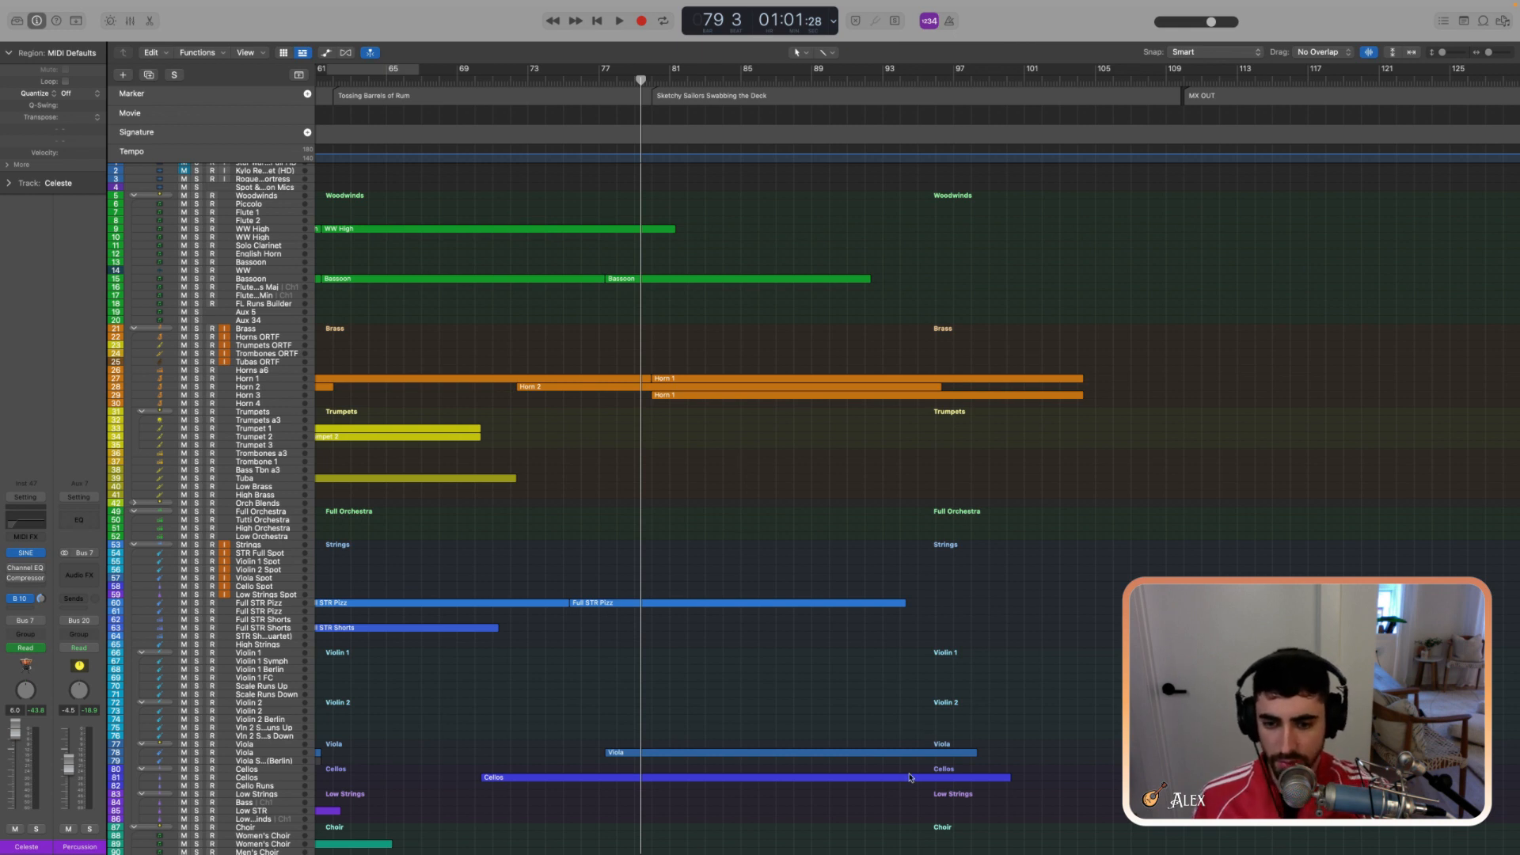
- Open the five selected horn regions around bar 79, inspect their notes back from bar 103, and return to the arrangement
scroll(764, 733, "down", 10)
left_click_drag(780, 691, 770, 787)
scroll(773, 673, "up", 10)
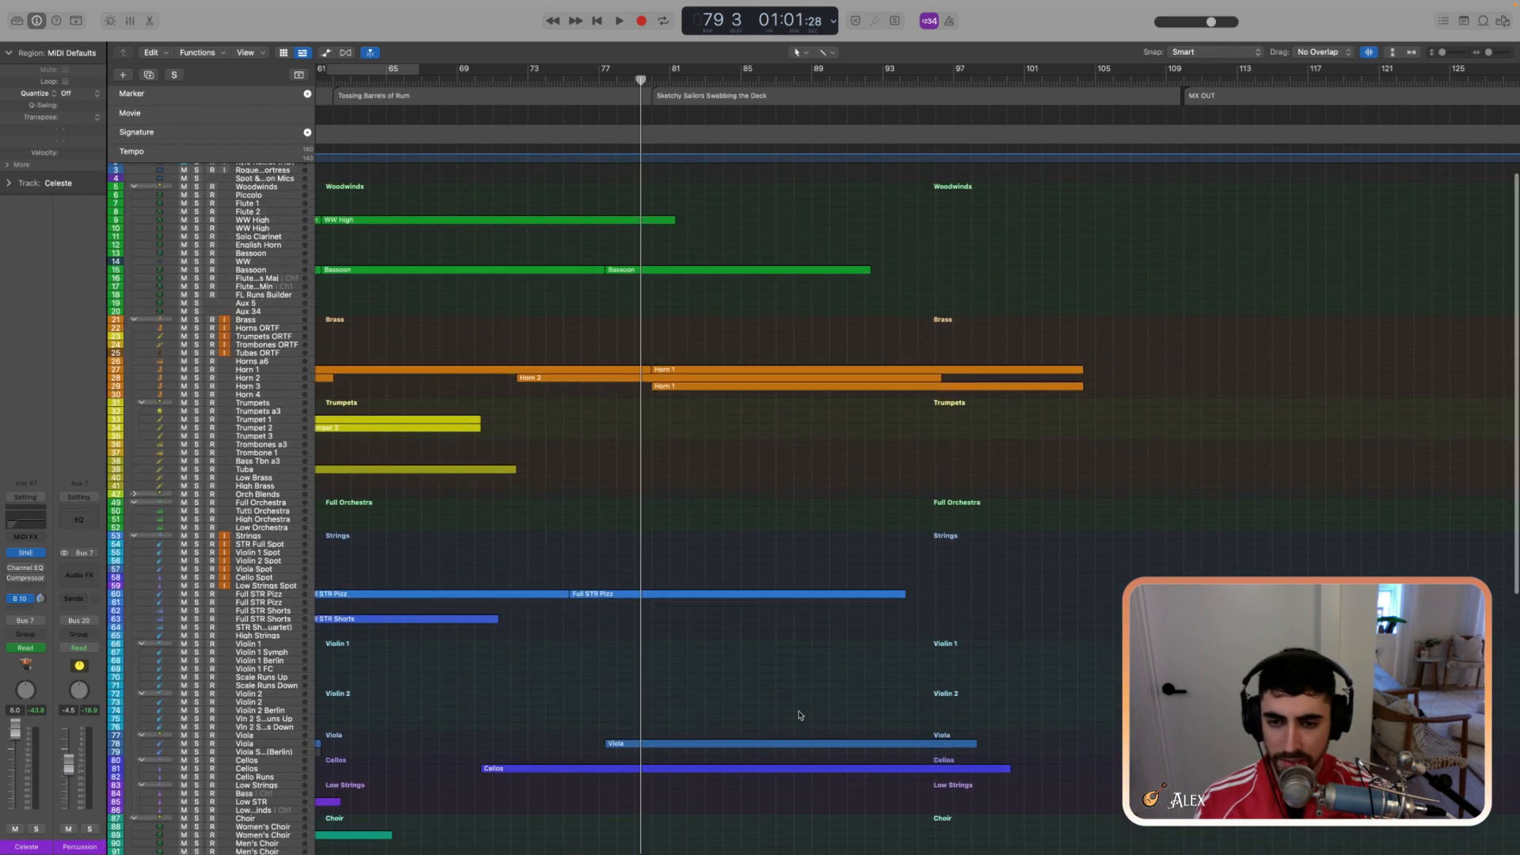
scroll(799, 711, "right", 2)
left_click_drag(711, 516, 576, 318)
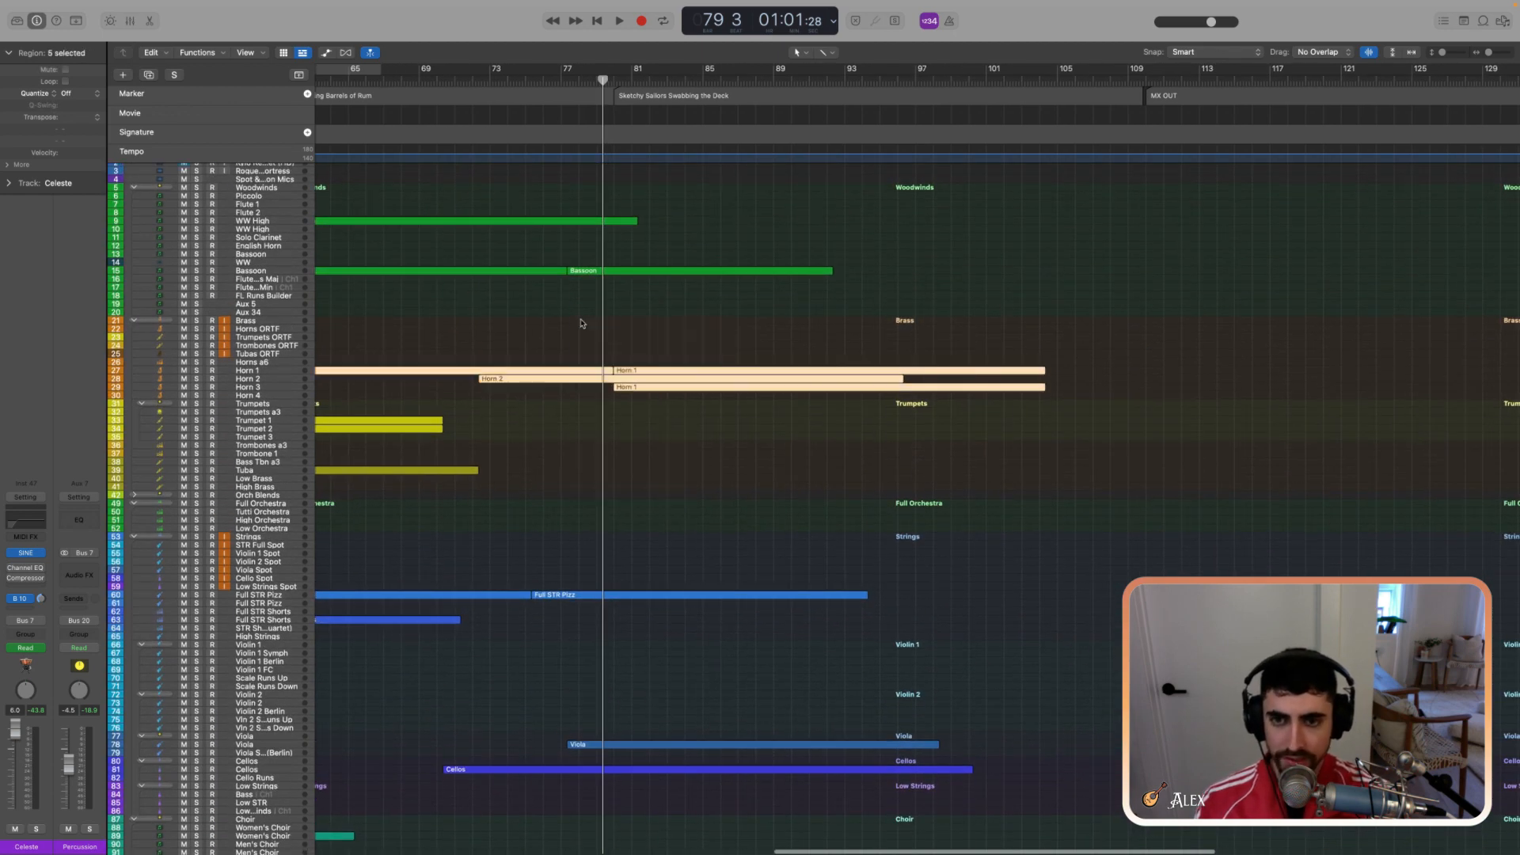
key("ctrl+Right")
scroll(659, 338, "left", 1)
scroll(661, 342, "left", 10)
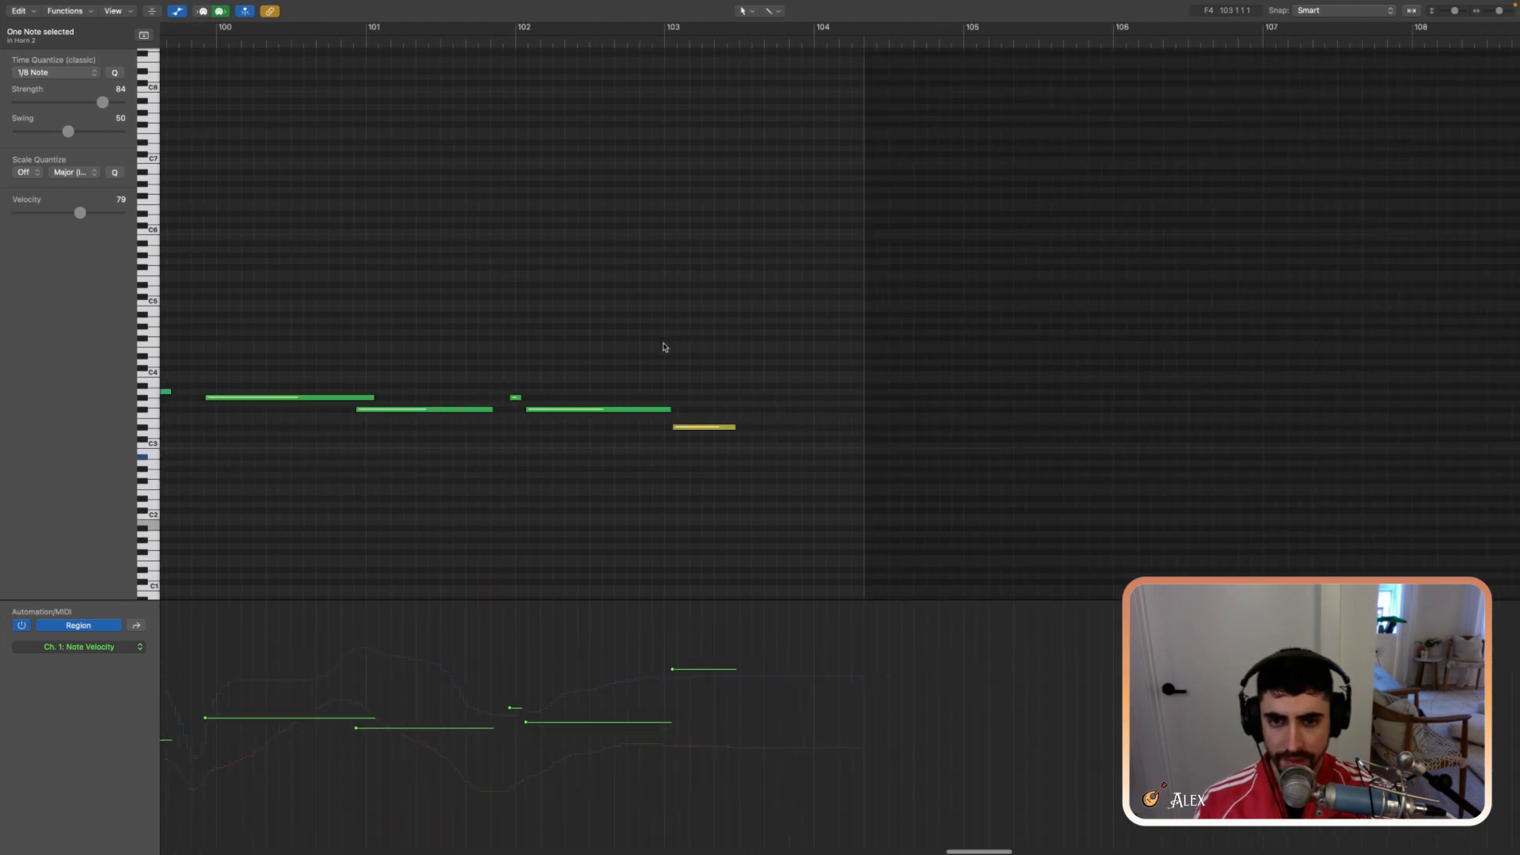
scroll(499, 230, "left", 5)
key("ctrl+Left")
right_click(801, 332)
left_click_drag(717, 313, 700, 275)
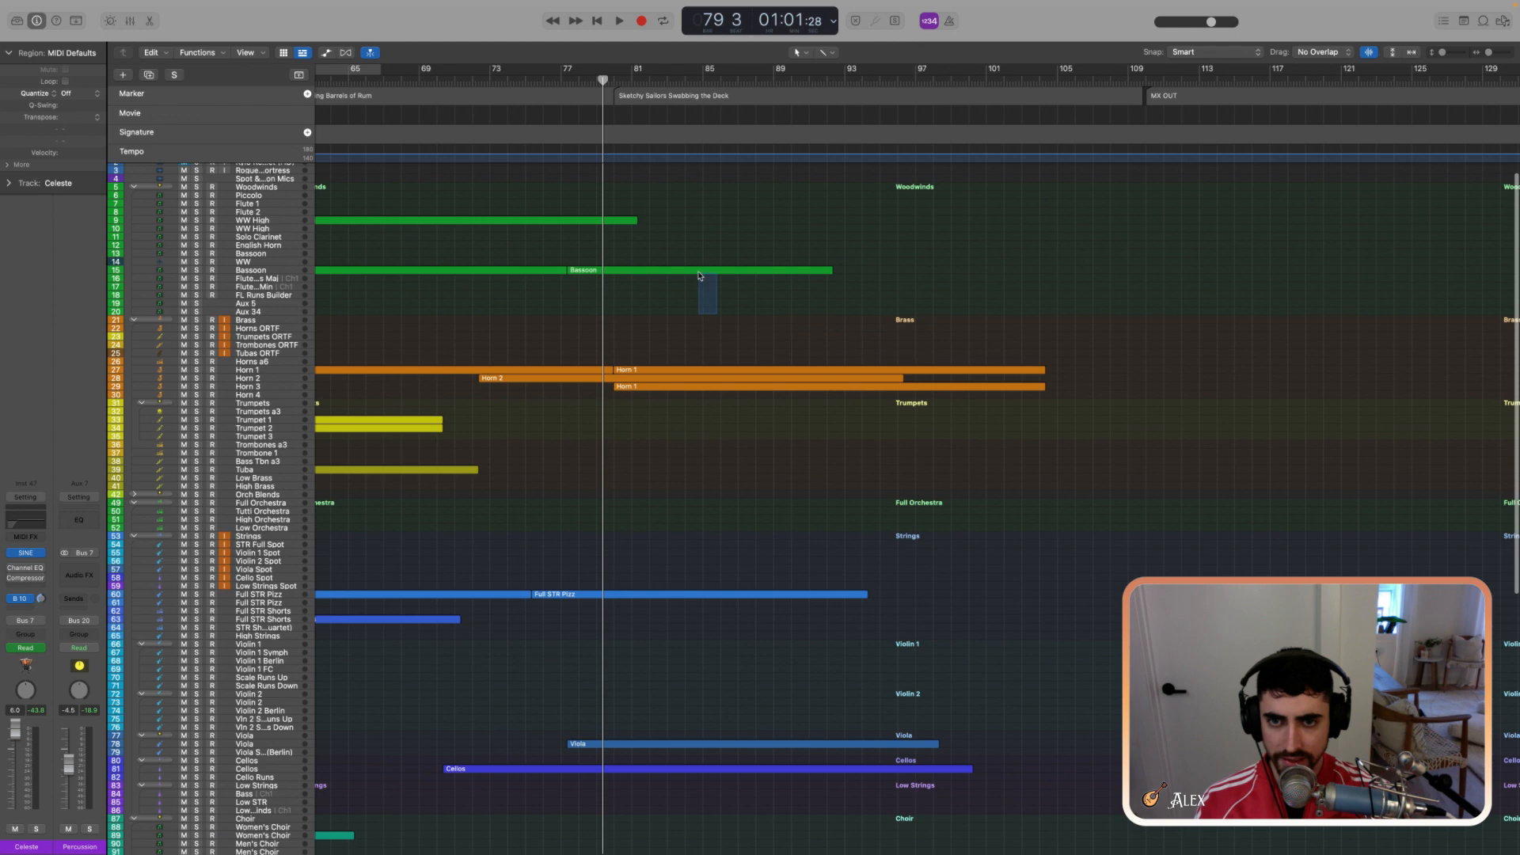
- Solo the Bassoon region starting around bar 77 together with the Cellos region and compare their notes up to bar 92
double_click(658, 269)
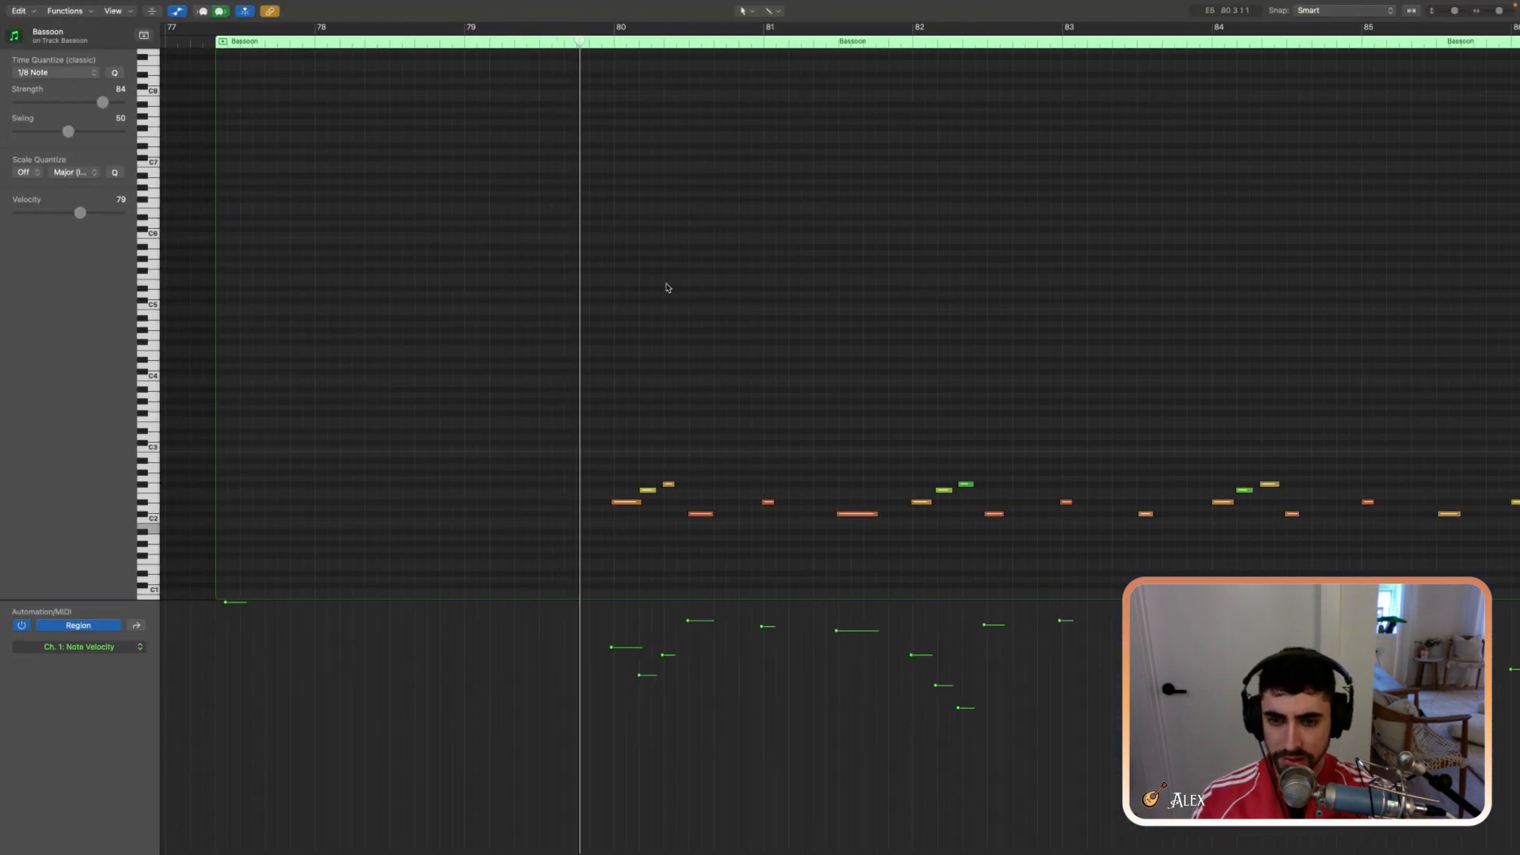
key("s")
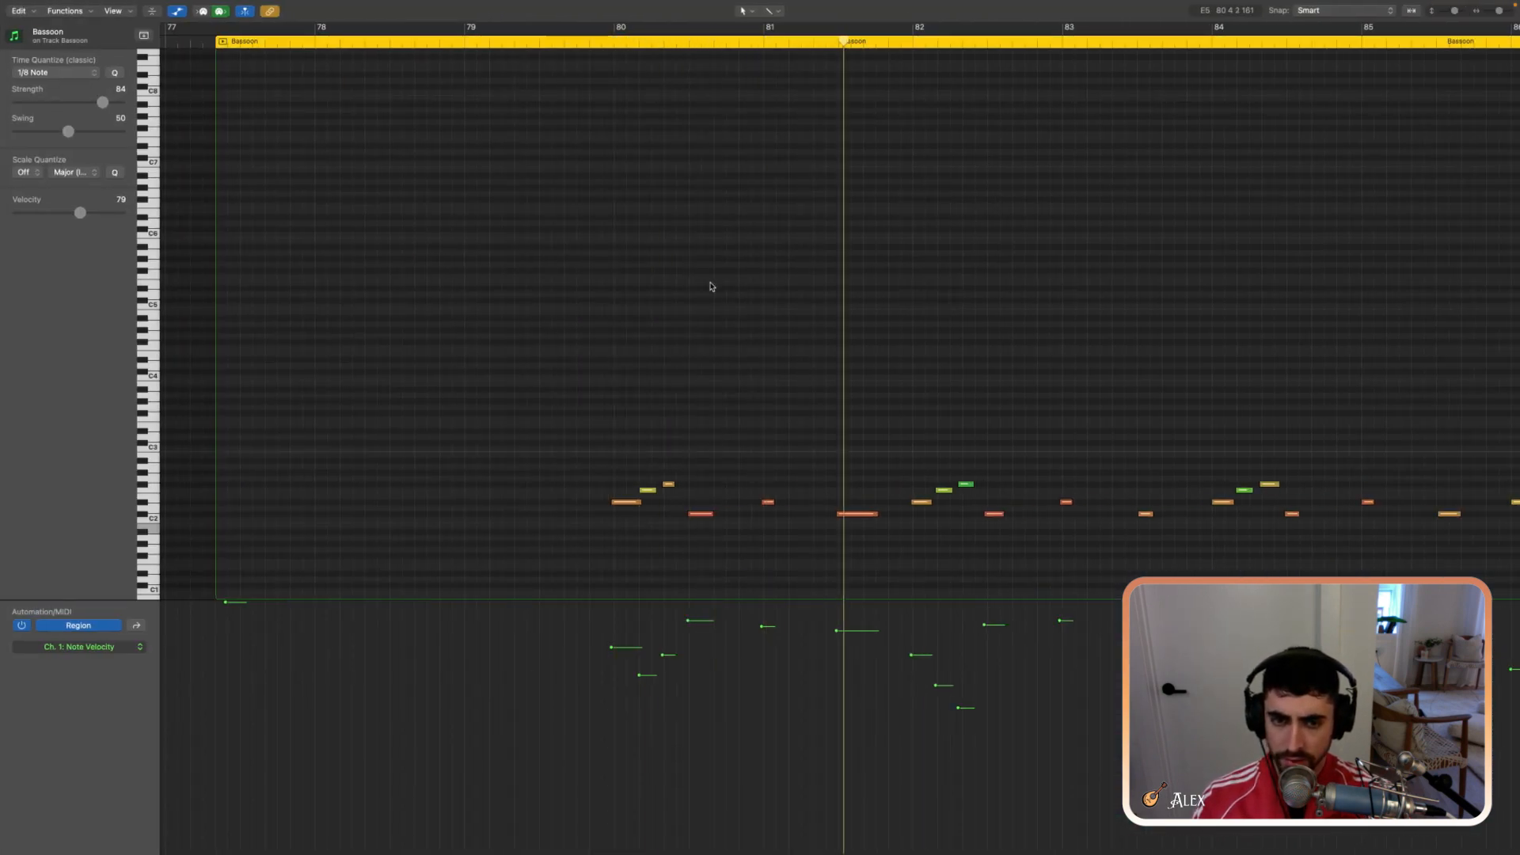
key("ctrl+Left")
scroll(791, 546, "down", 8)
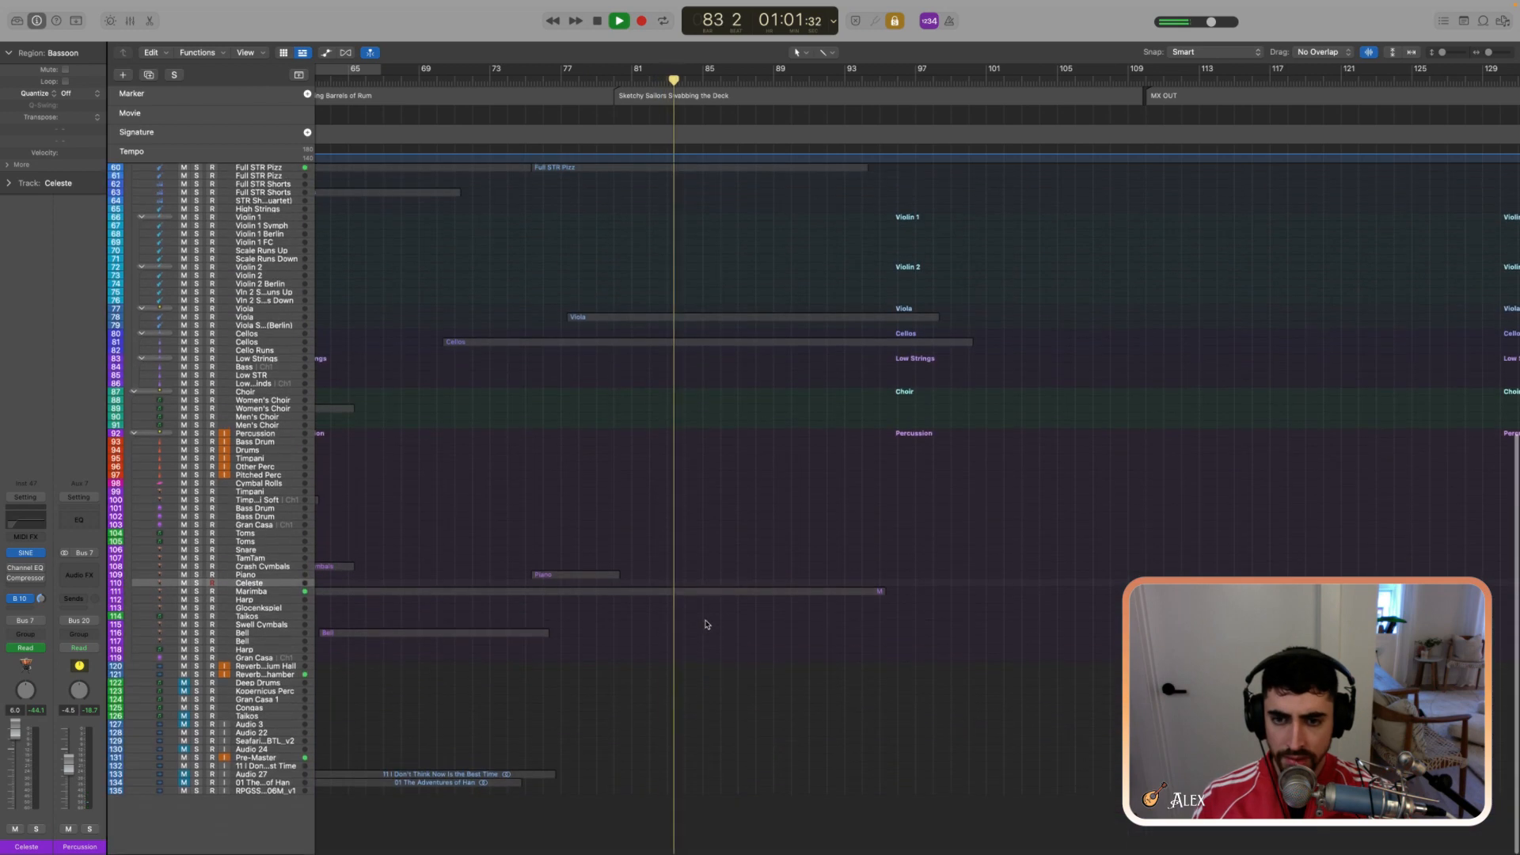
scroll(478, 475, "up", 4)
left_click(494, 423)
key("ctrl+Right")
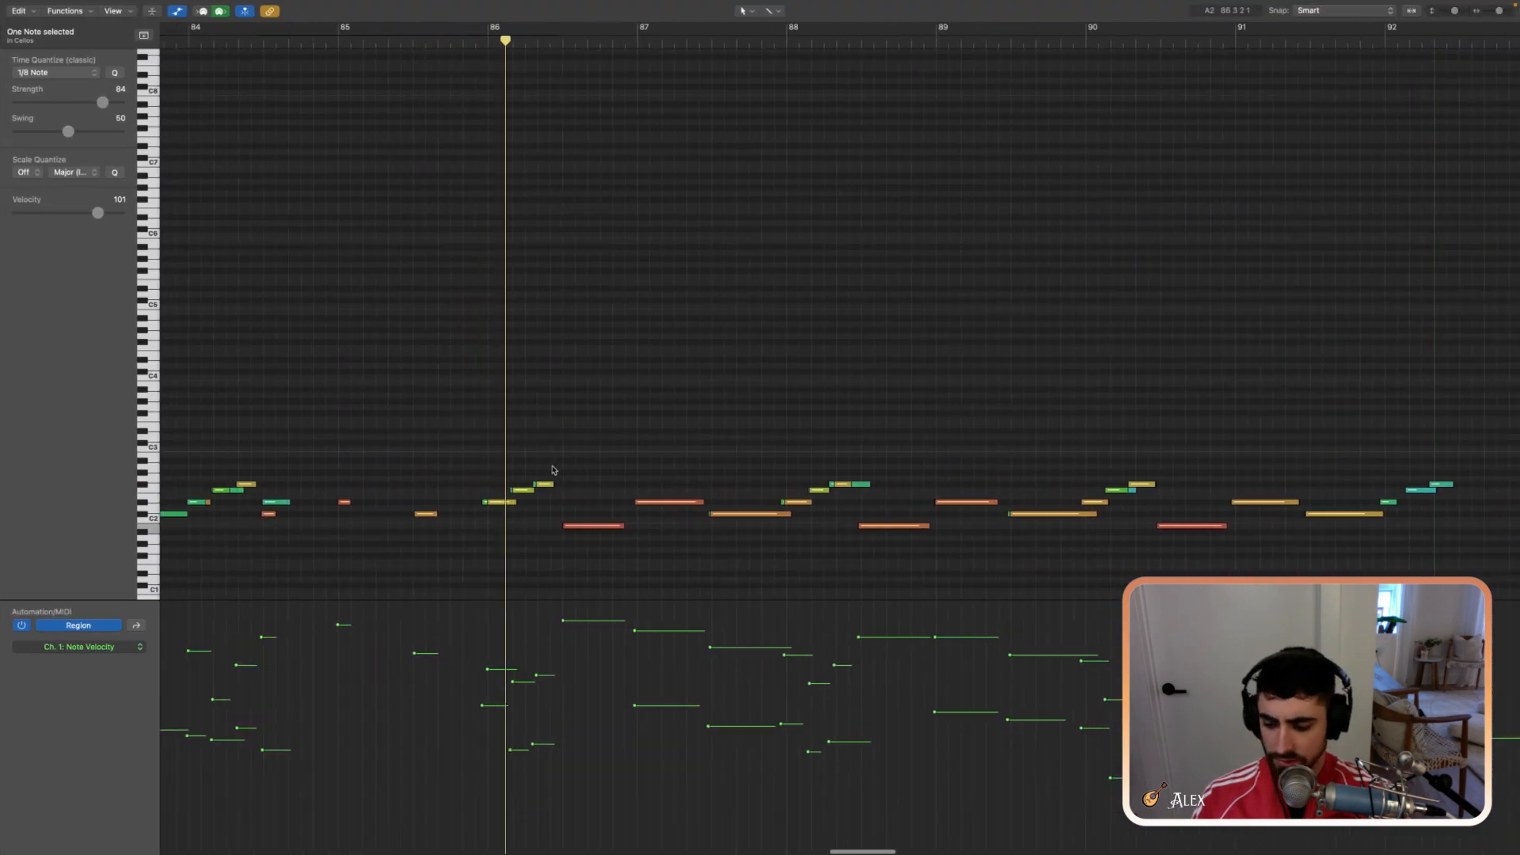
key("space")
key("ctrl+Left")
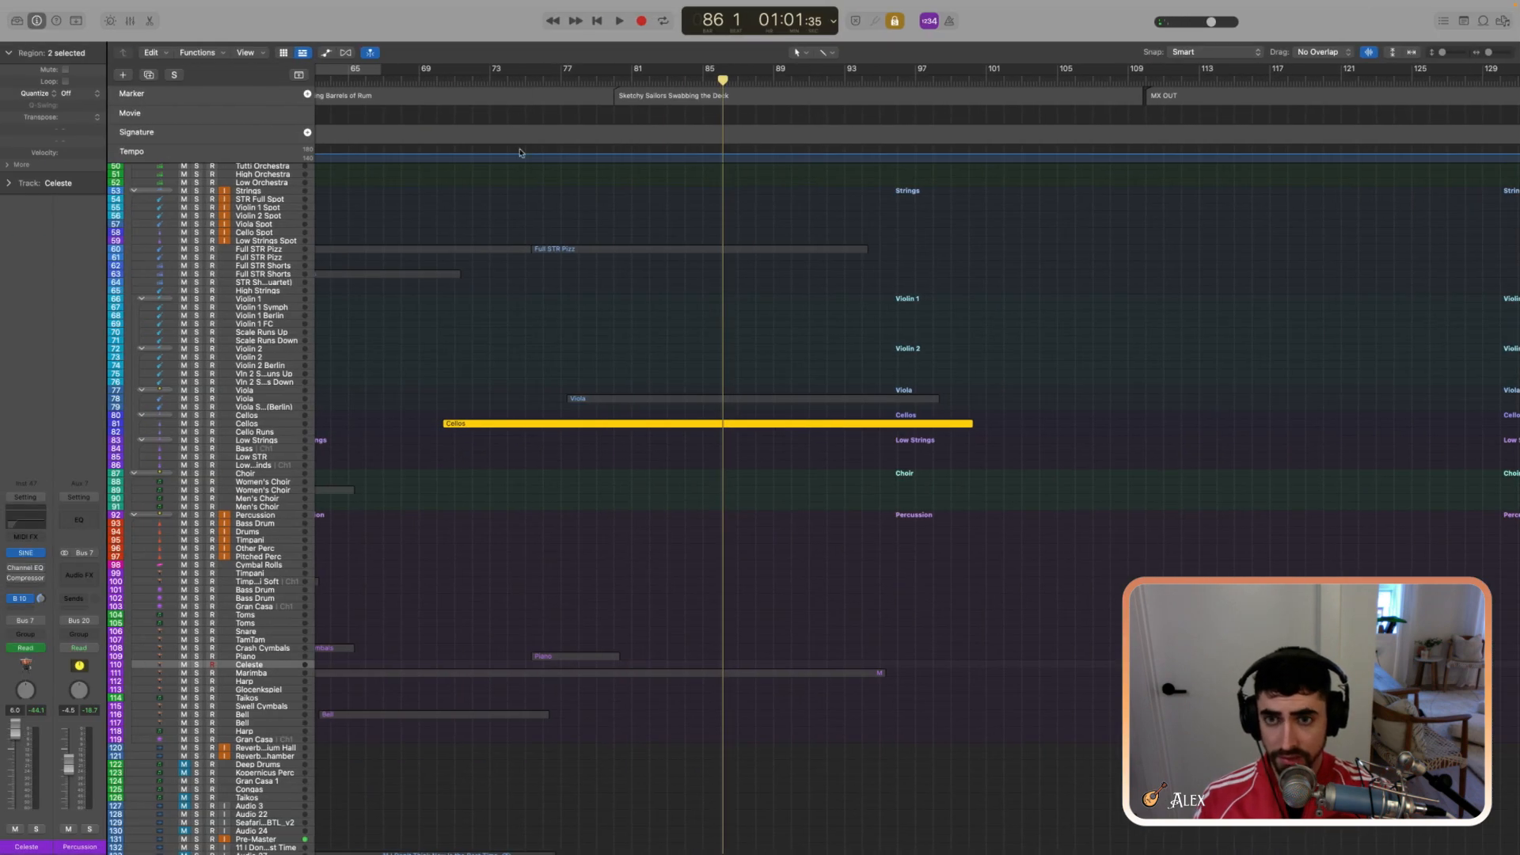
- Replay the soloed bassoon and cello from just before bar 80 and lower their low notes mid-bar 80 and 82 a whole step
scroll(520, 152, "up", 10)
key("ctrl+Right")
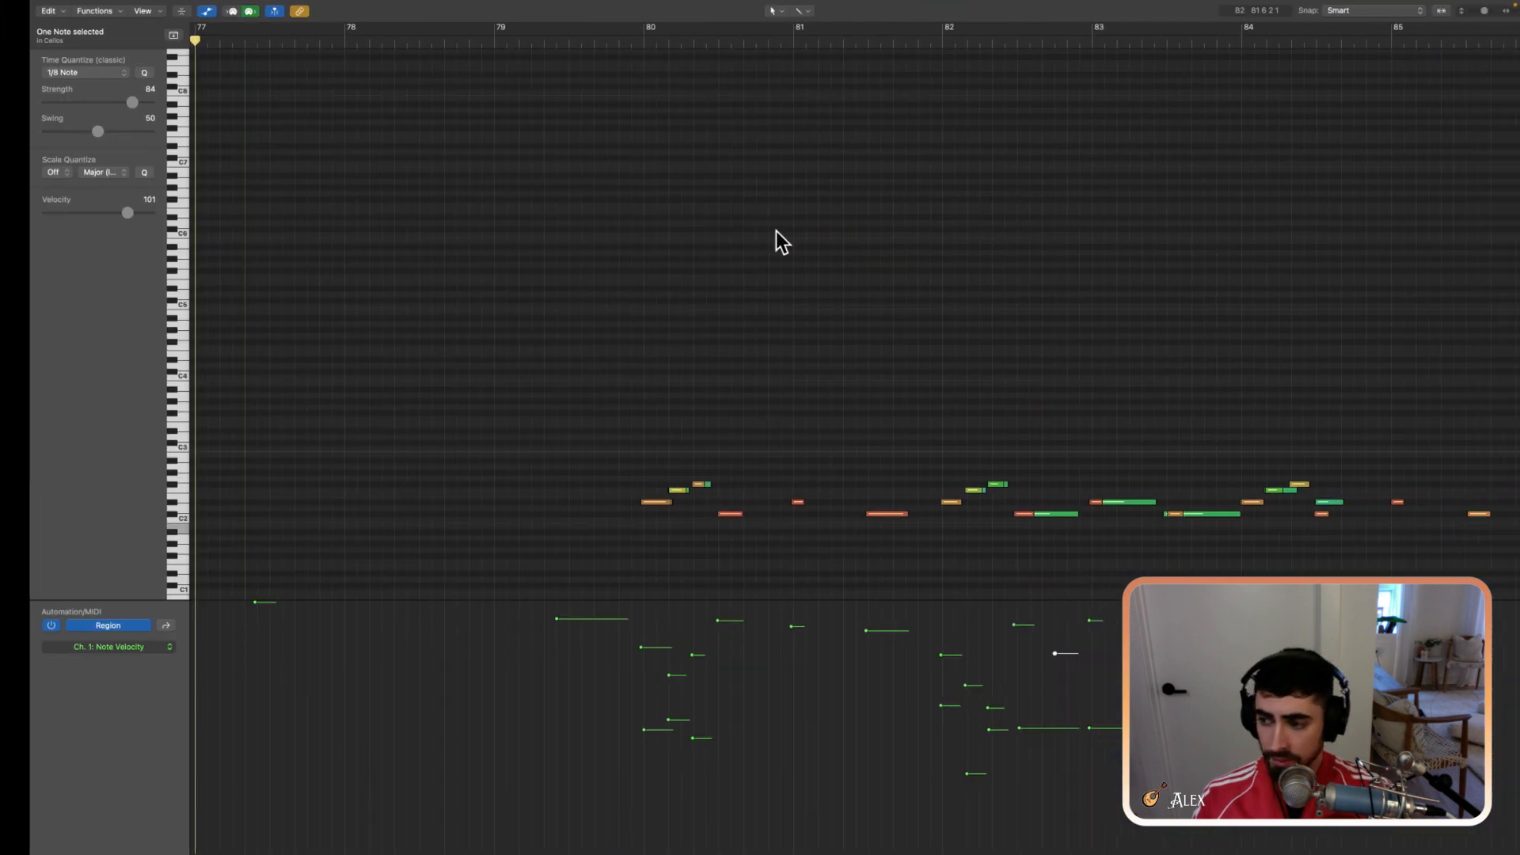
left_click(589, 41)
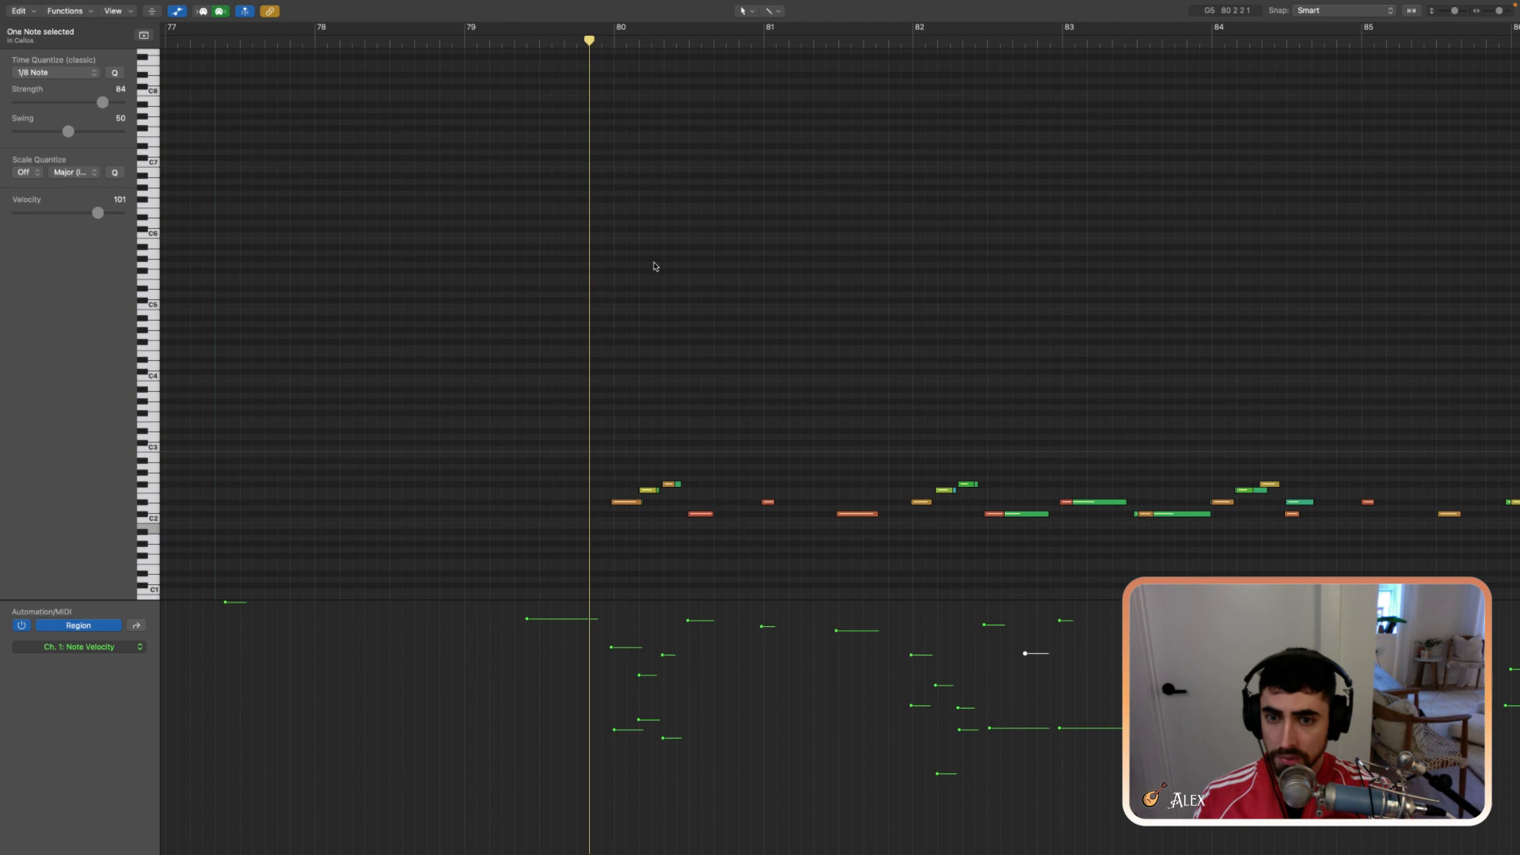
scroll(651, 269, "right", 3)
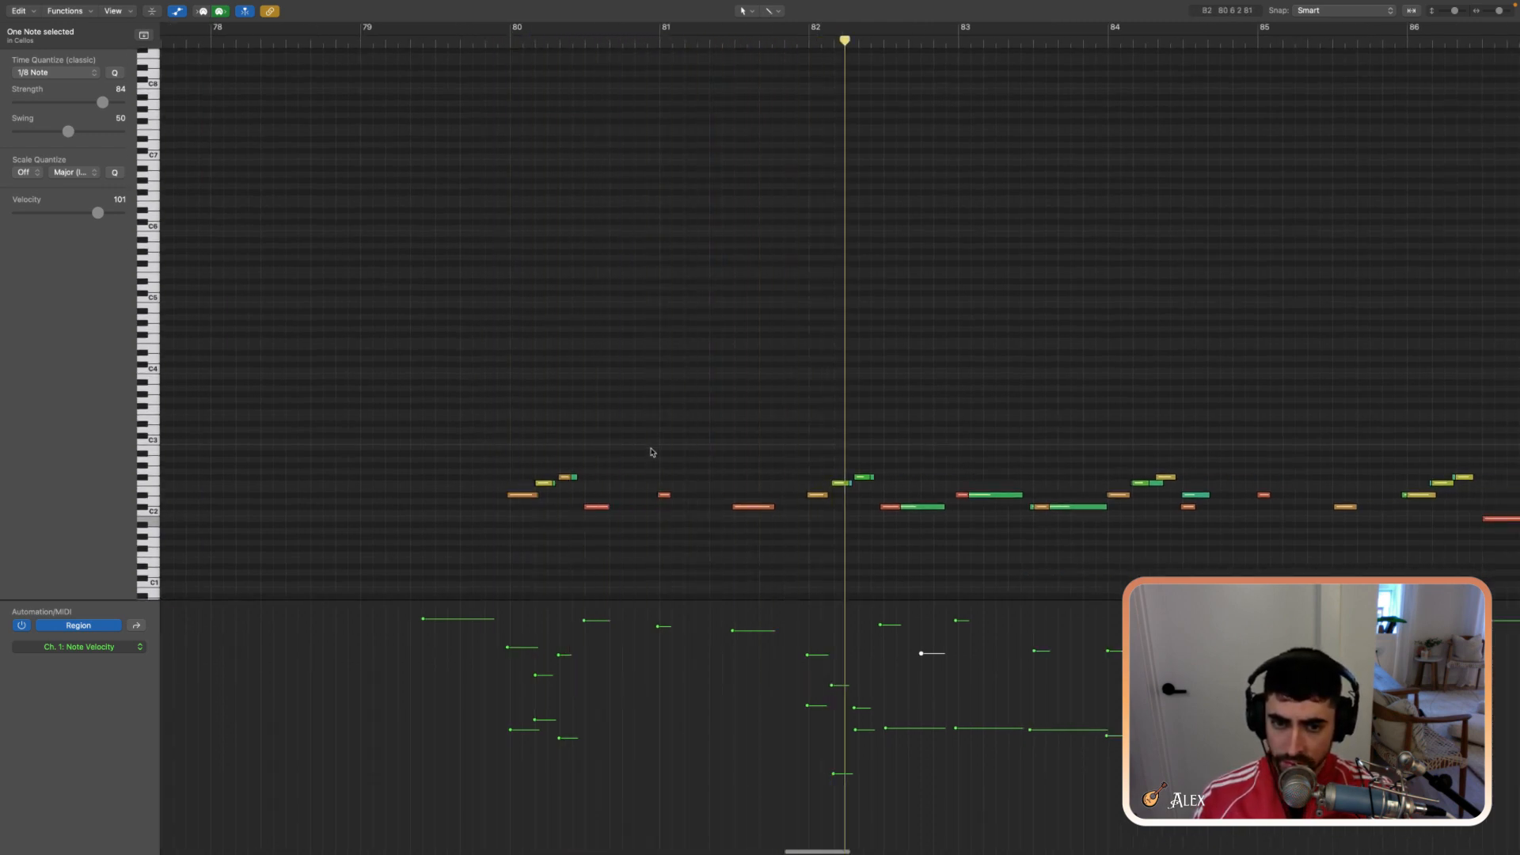
left_click(597, 506)
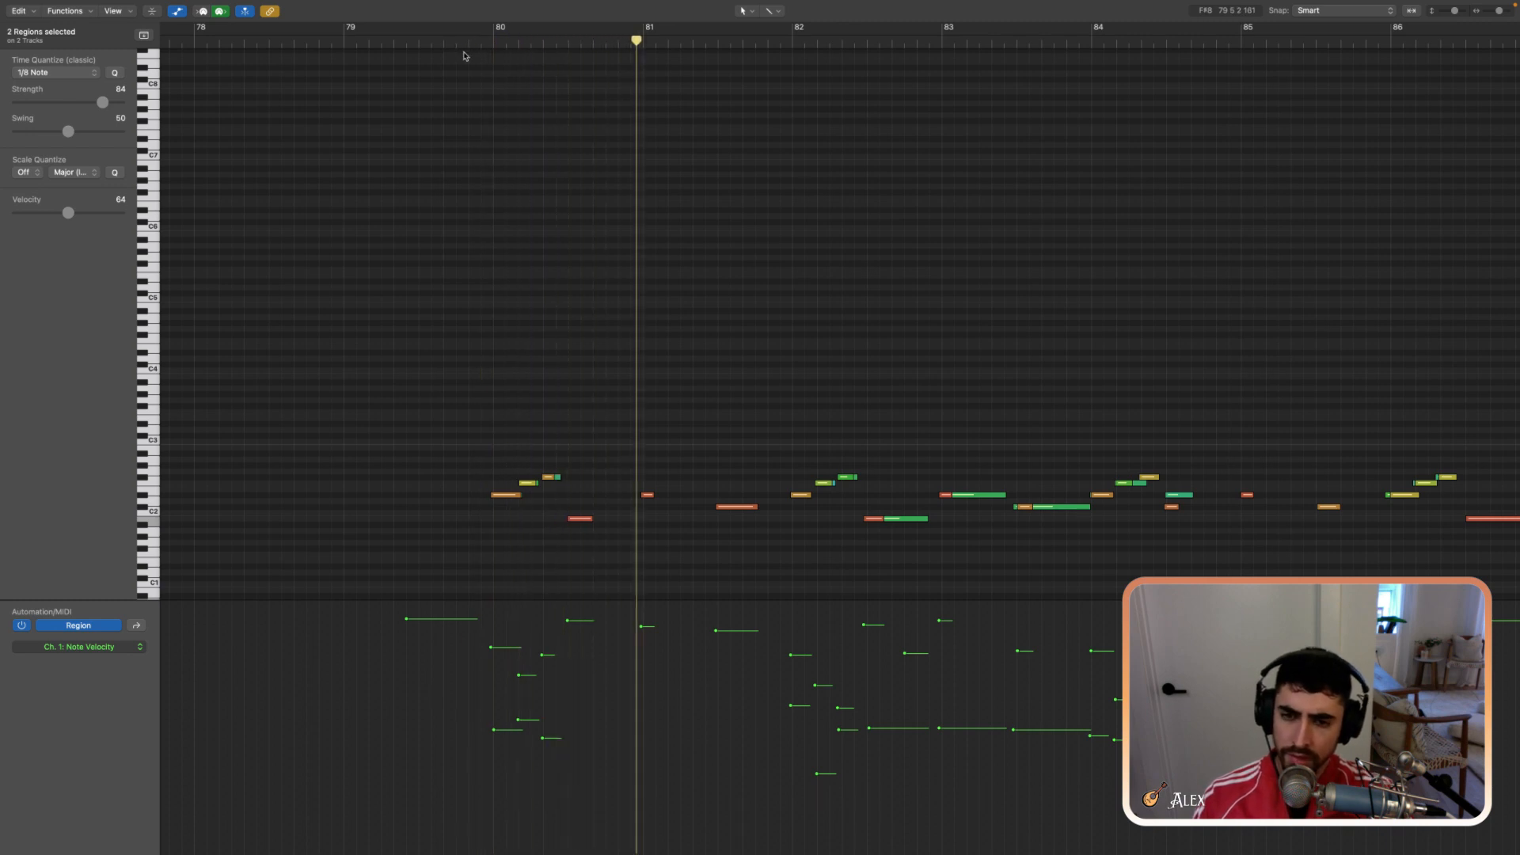
- Play on to bar 84, stop, and lower the bassoon and cello notes in the middle of bar 84 by a whole step
scroll(728, 172, "right", 4)
scroll(724, 170, "right", 3)
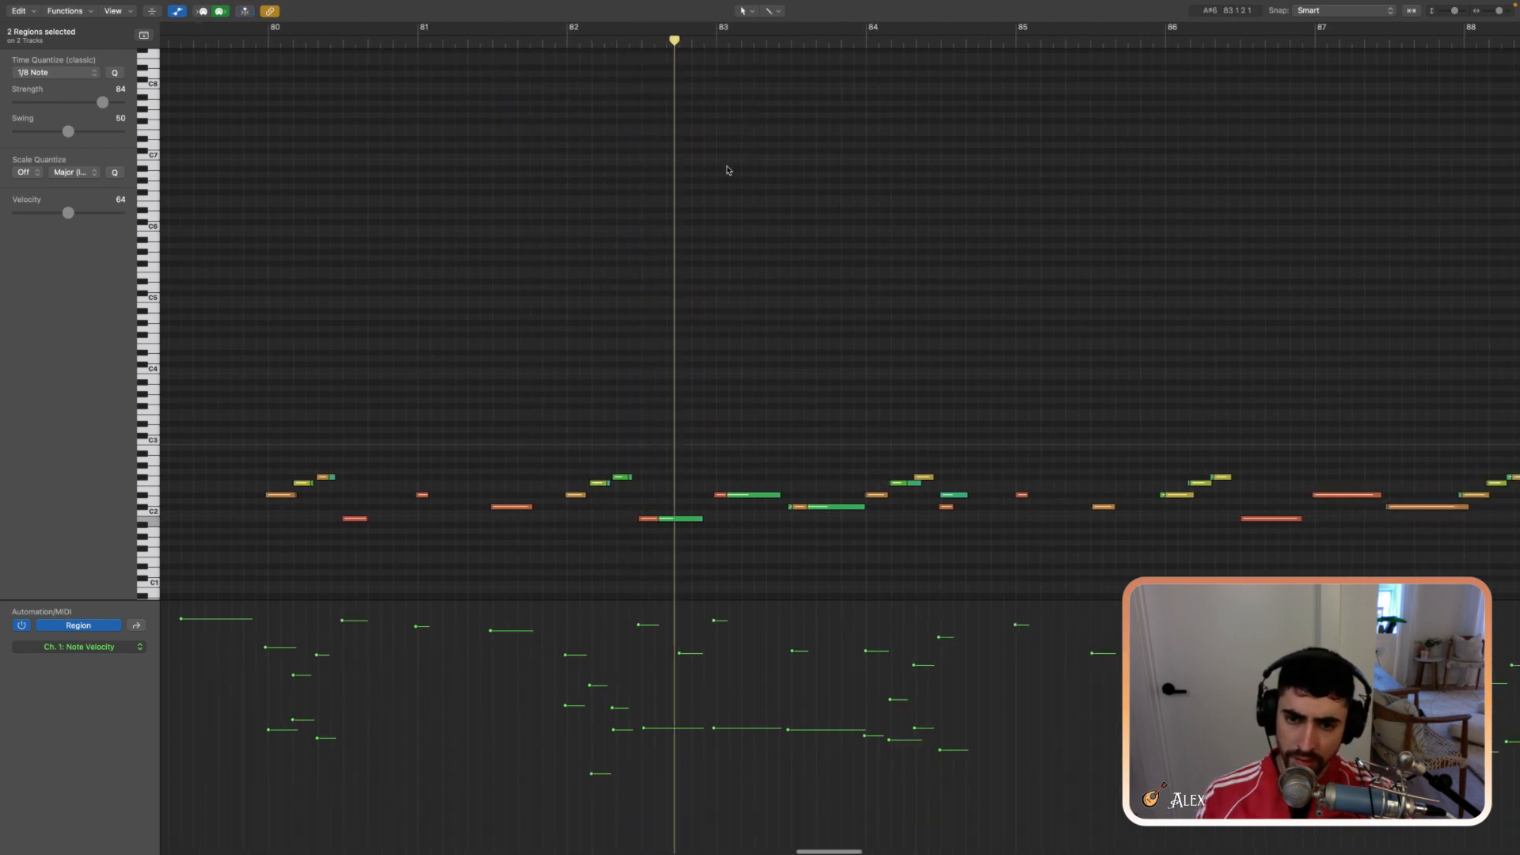
scroll(792, 184, "right", 3)
scroll(849, 194, "right", 3)
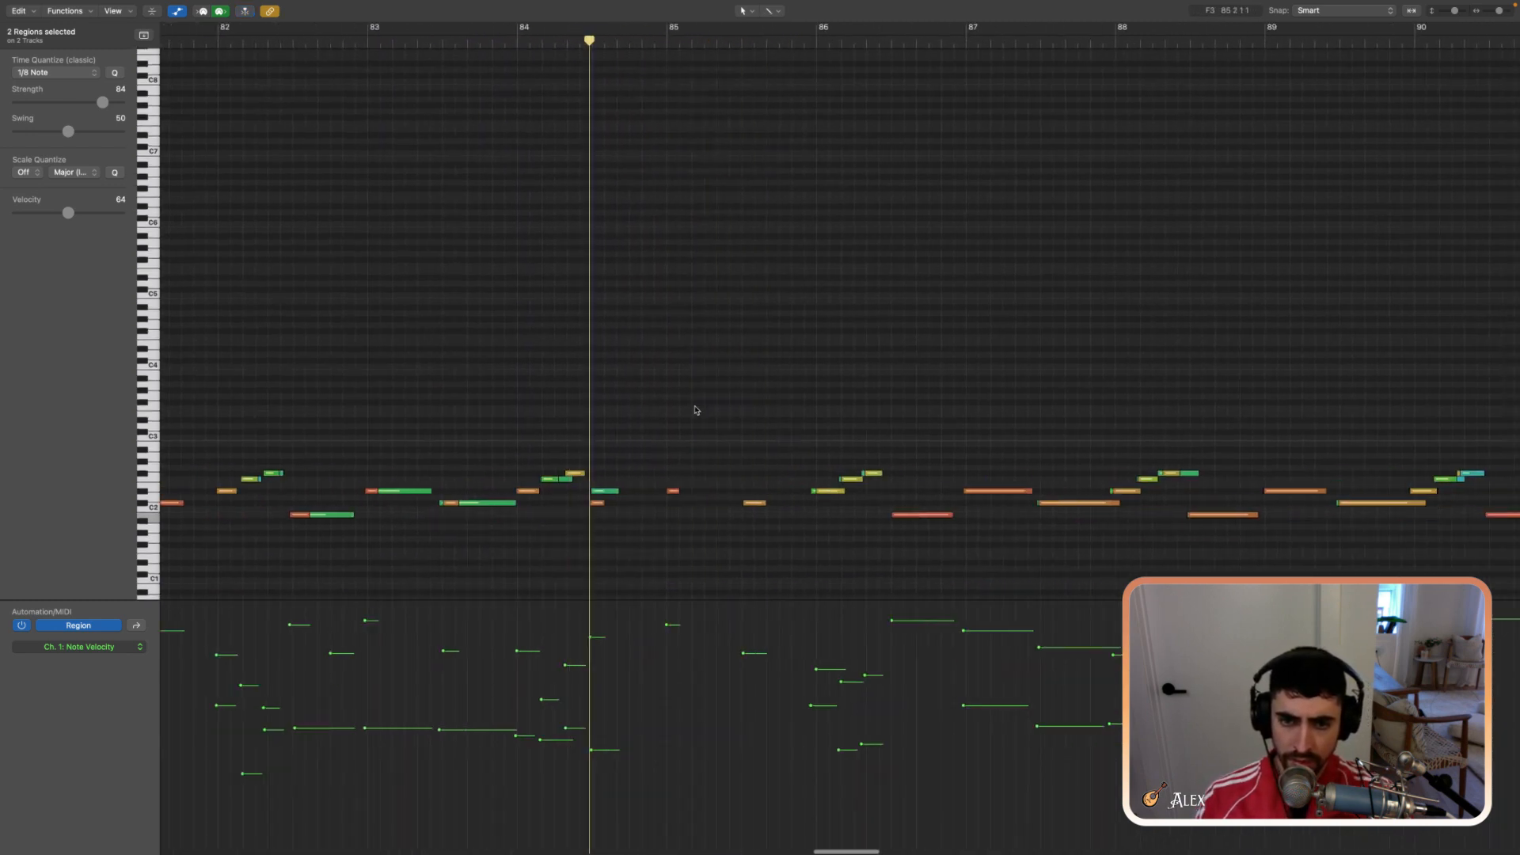
key("space")
left_click_drag(597, 500, 606, 515)
- Replay the soloed bassoon and cello line from about bar 79 and follow its notes through to bar 93
key("1")
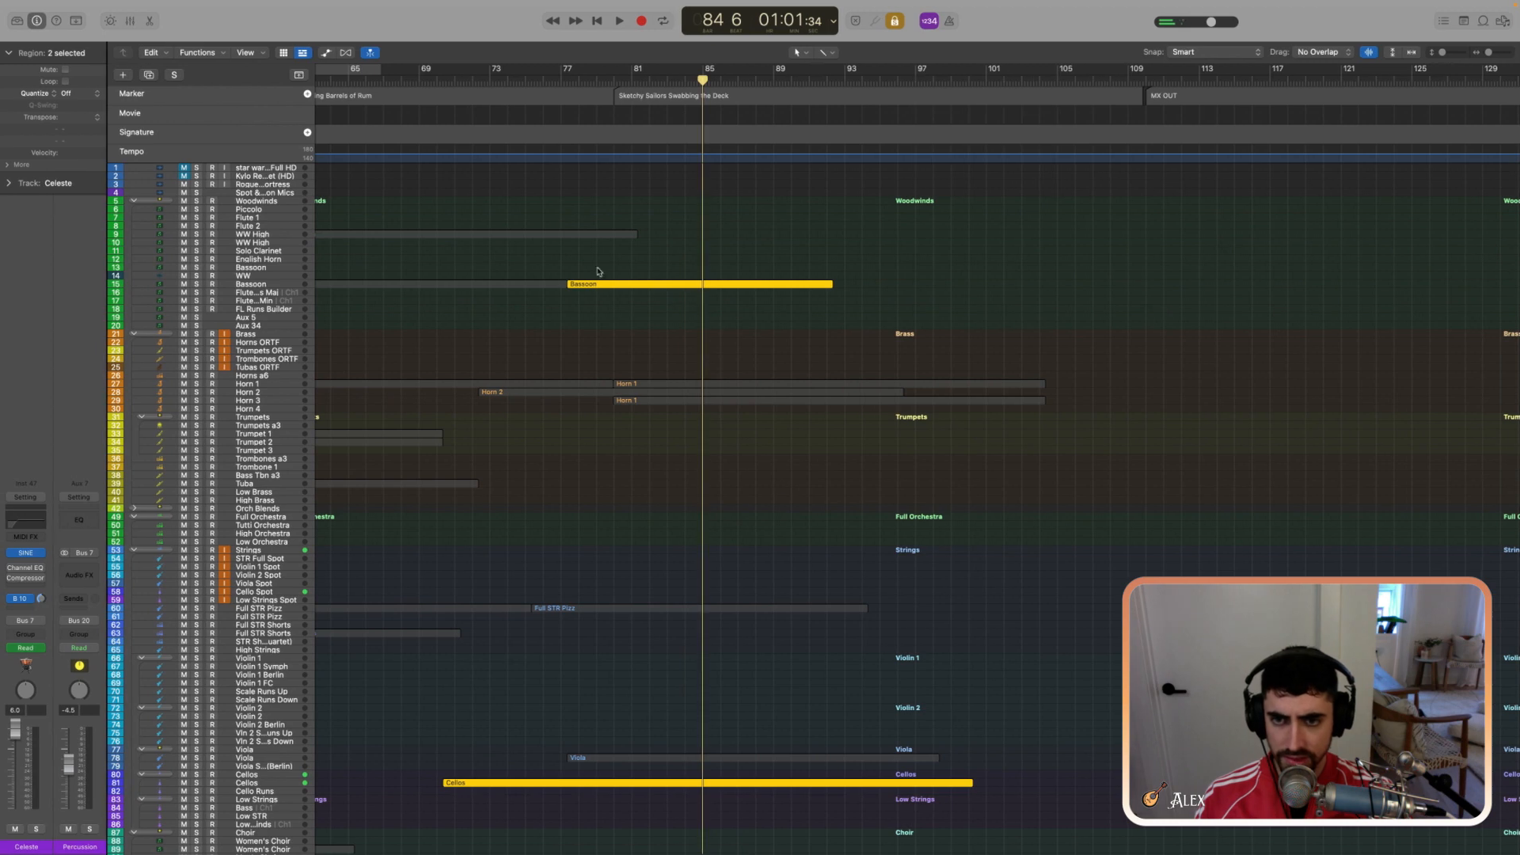
double_click(609, 77)
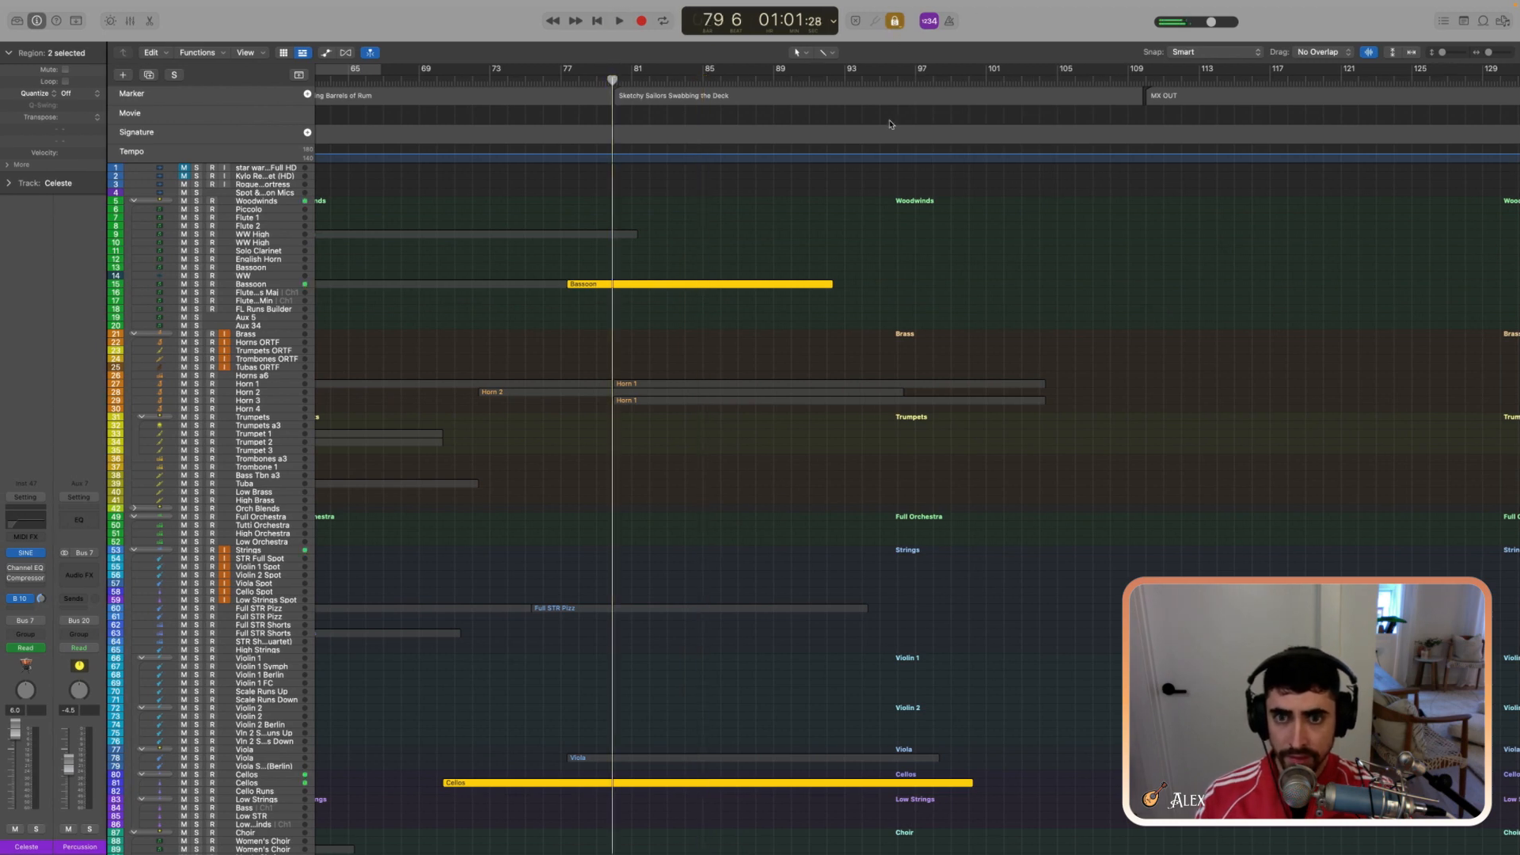
key("2")
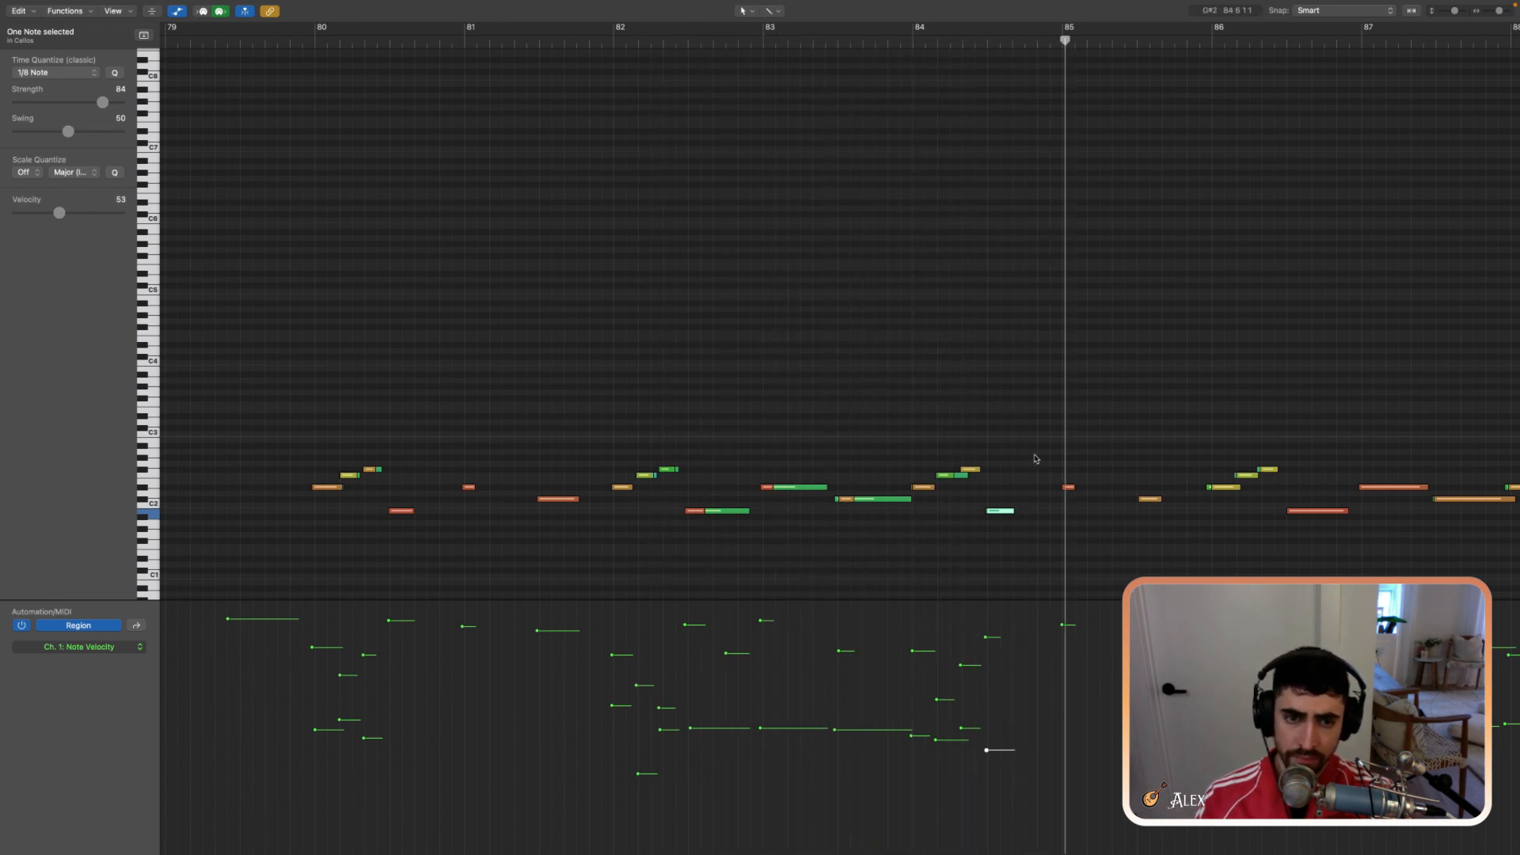
scroll(1035, 445, "right", 3)
scroll(1034, 445, "right", 6)
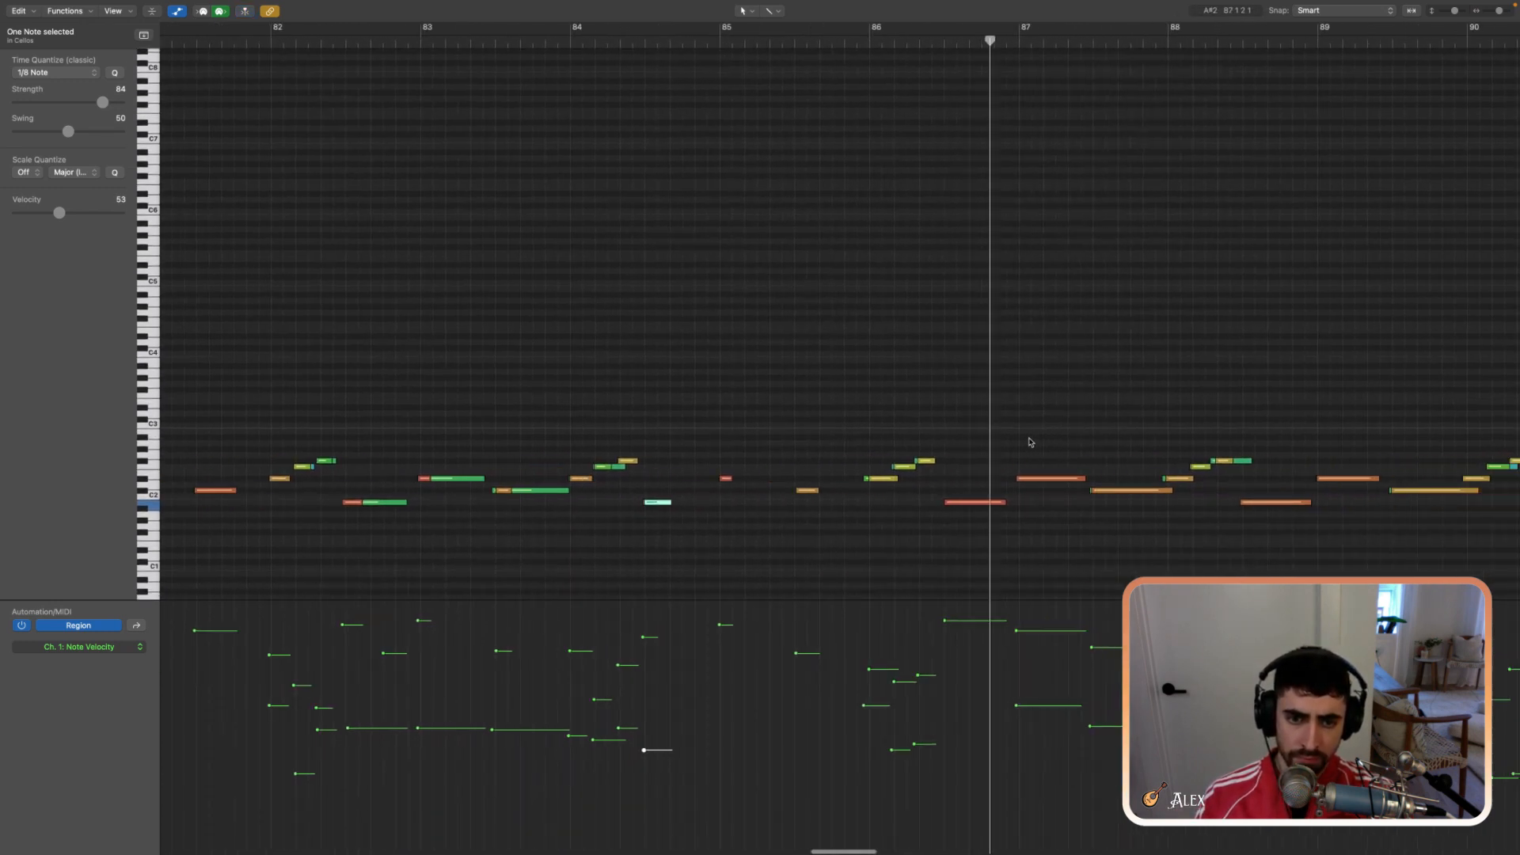
scroll(1027, 441, "right", 6)
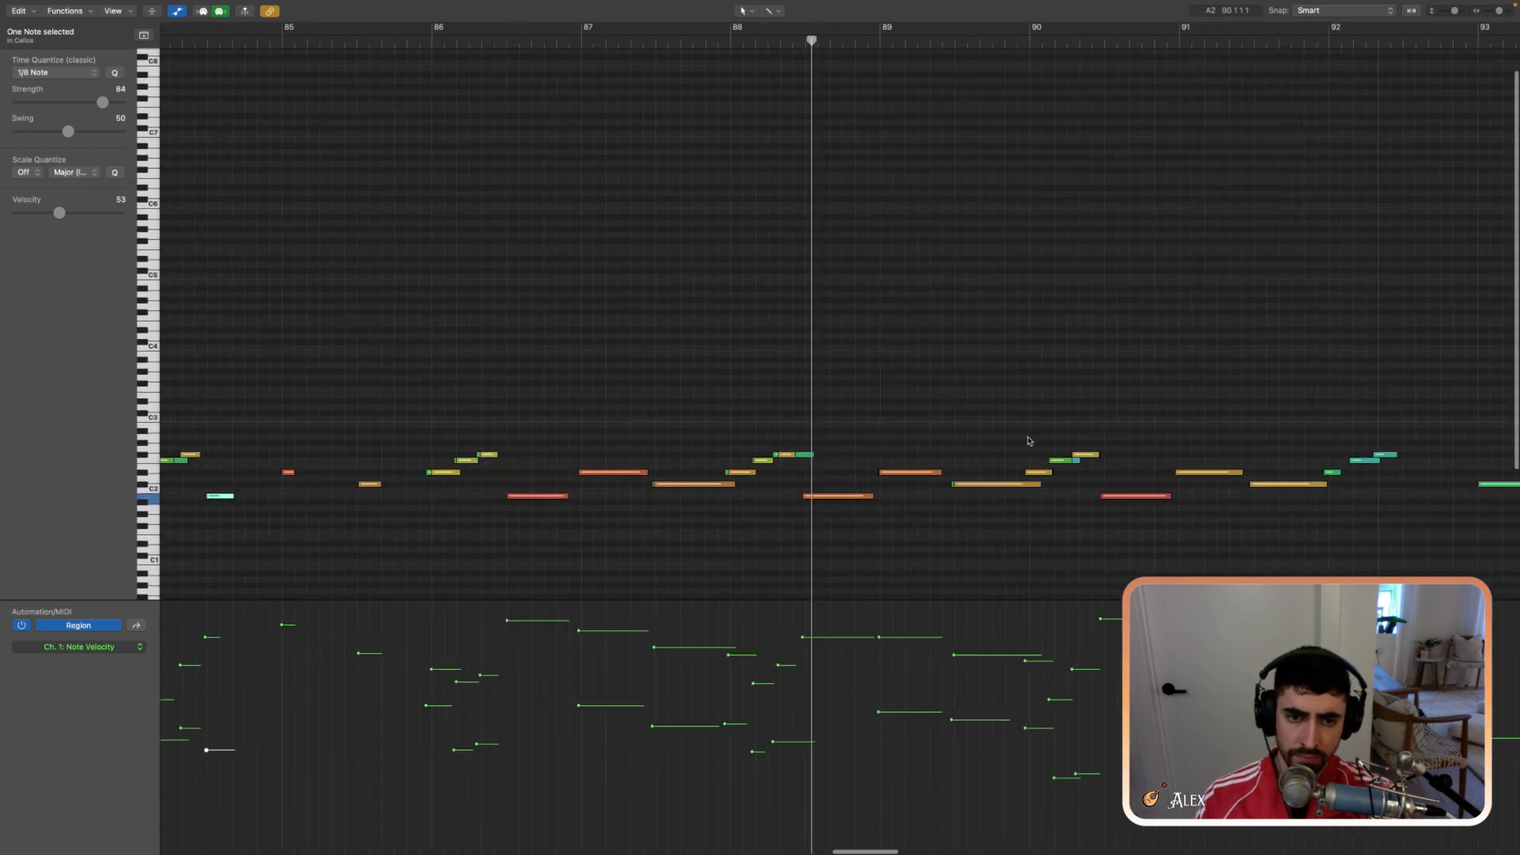
scroll(1021, 435, "left", 10)
scroll(1014, 431, "right", 12)
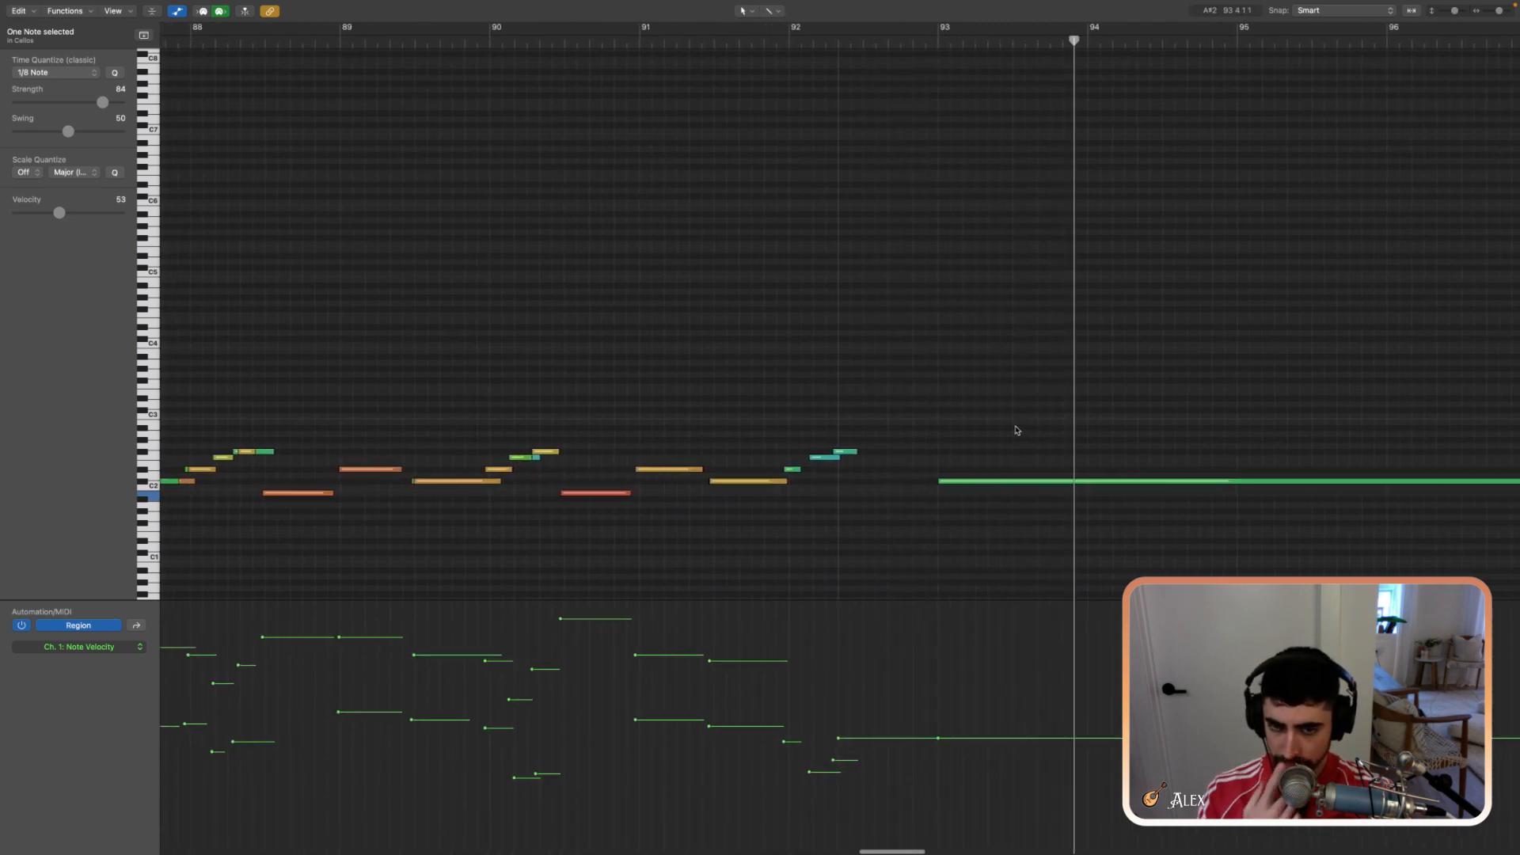
scroll(1001, 427, "left", 10)
scroll(988, 422, "left", 4)
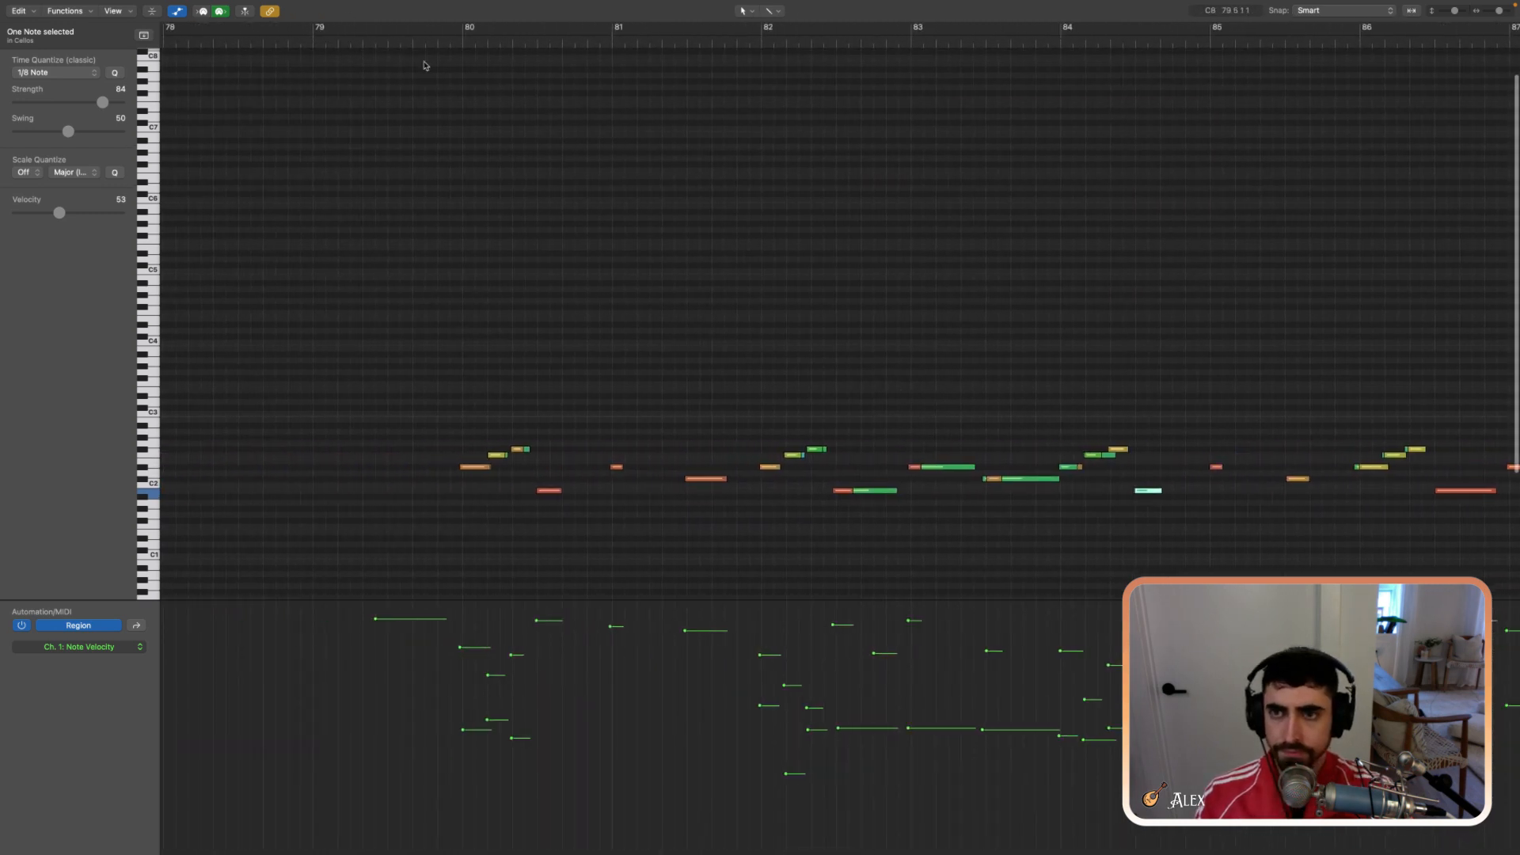
- Play the full arrangement unsoloed from just before bar 80 and select the Trumpet 1 track
left_click(402, 41)
key("ctrl+Left")
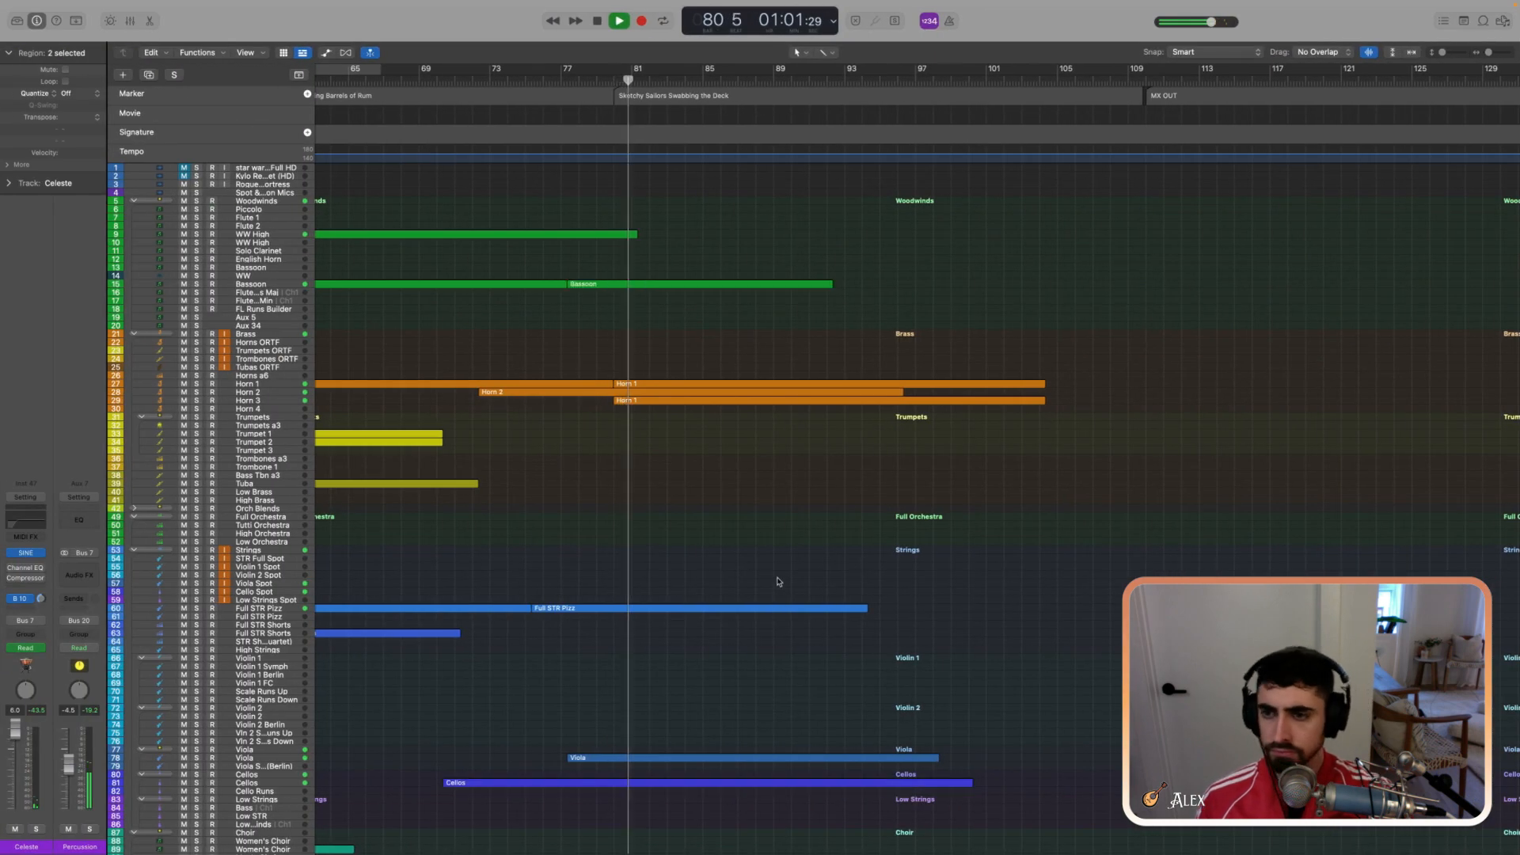
scroll(329, 477, "right", 1)
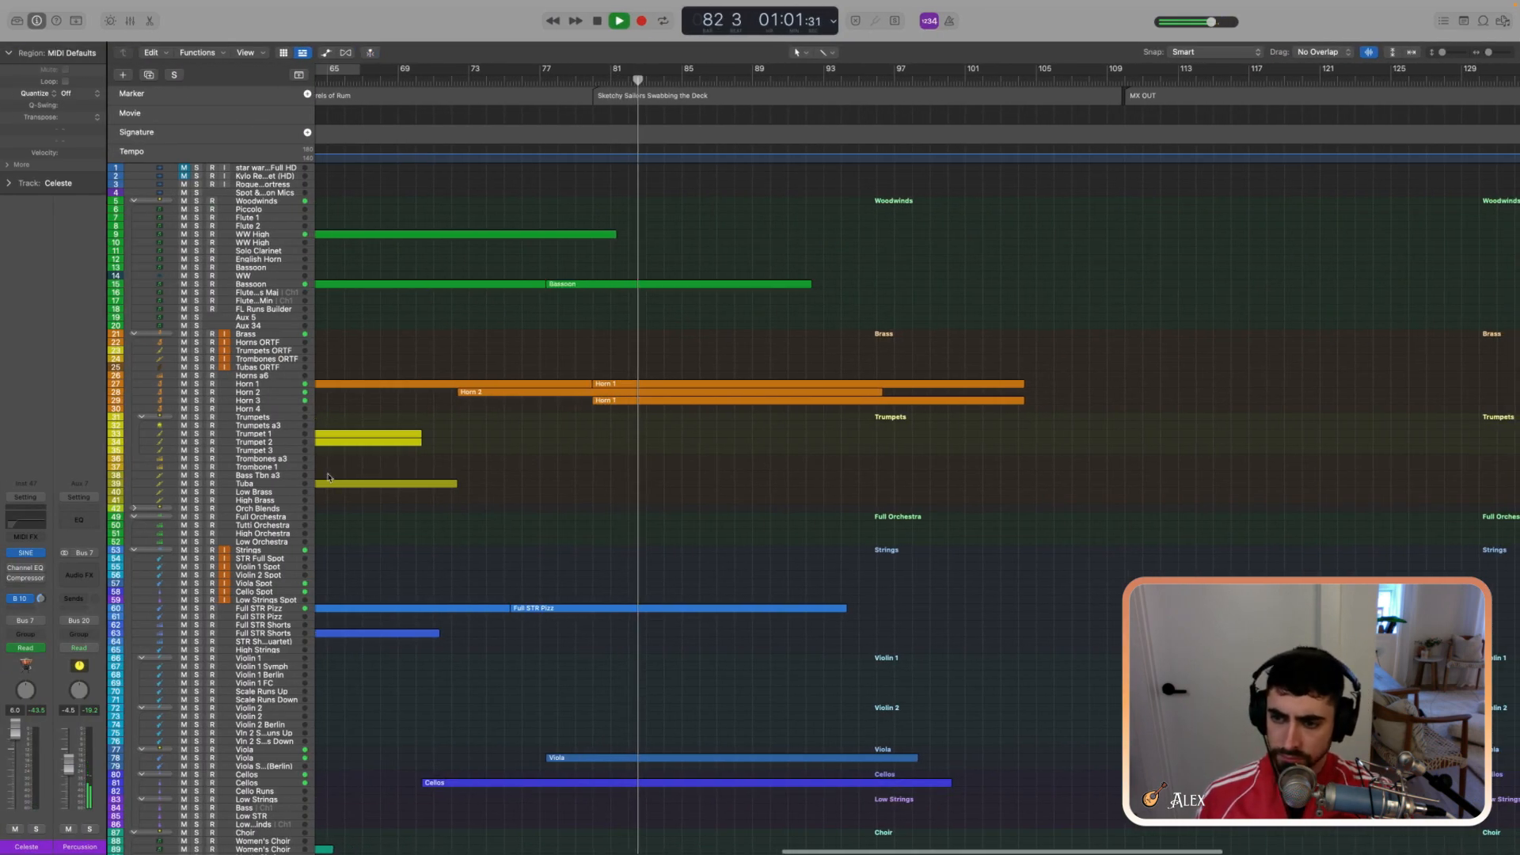
left_click(269, 433)
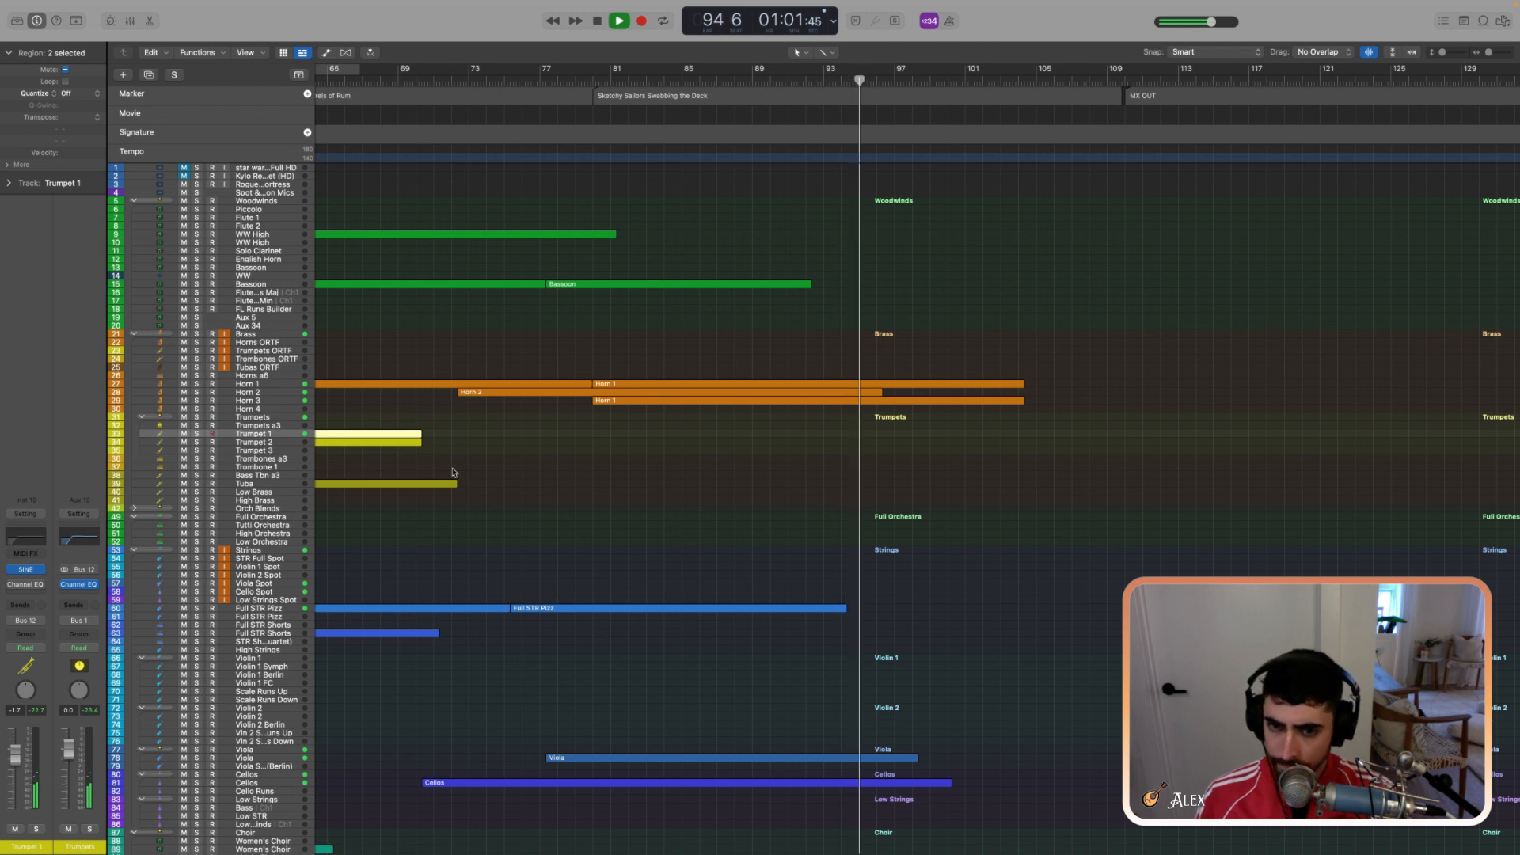
left_click(752, 325)
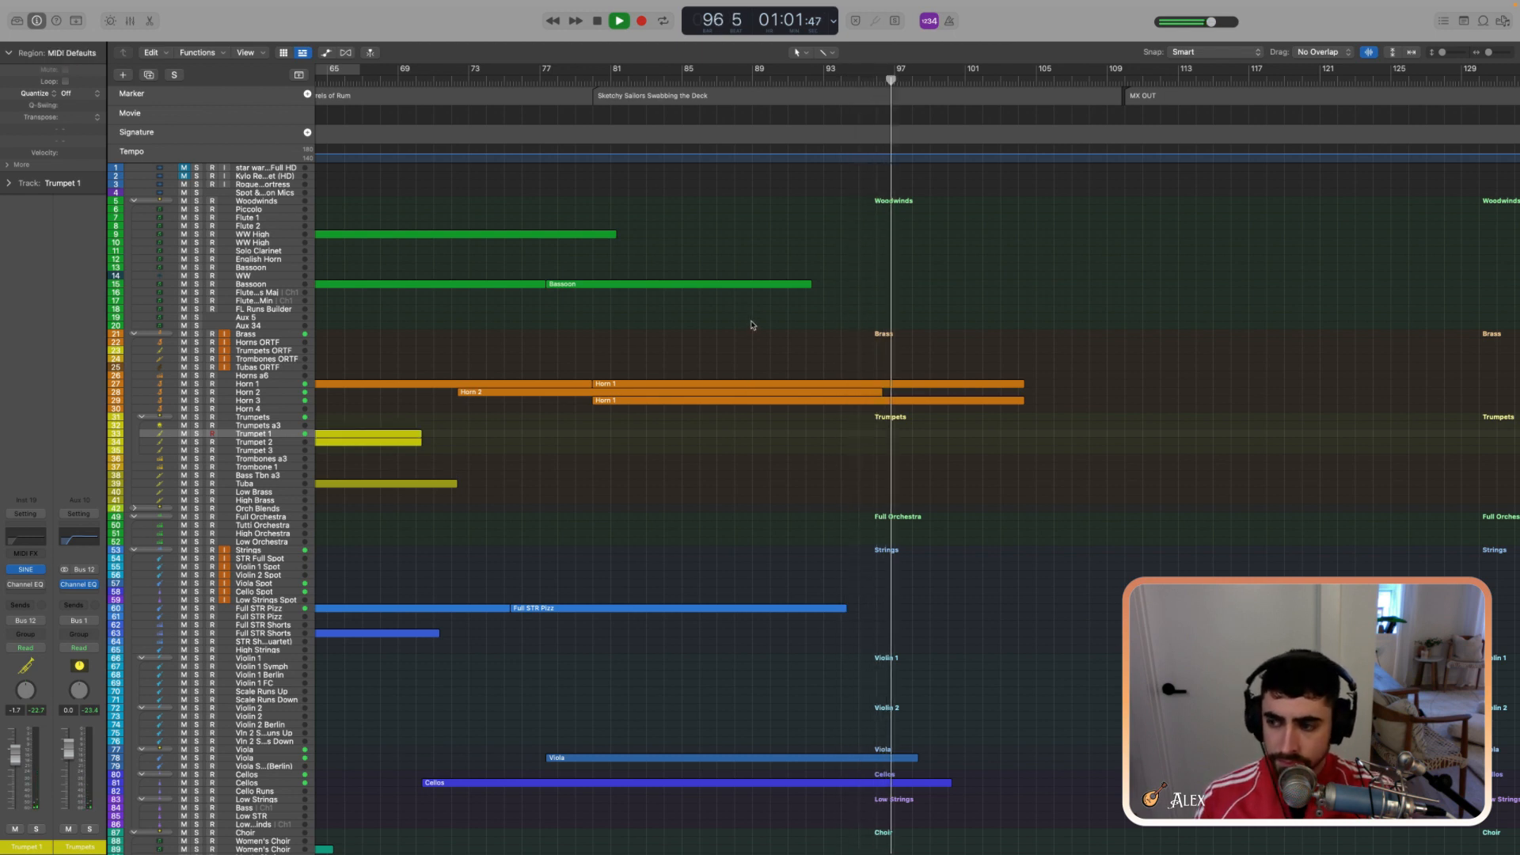
- Play from about bar 91, open the two Horn 1 regions together, and inspect their notes and modulation through bar 103
scroll(754, 325, "left", 4)
left_click(611, 81)
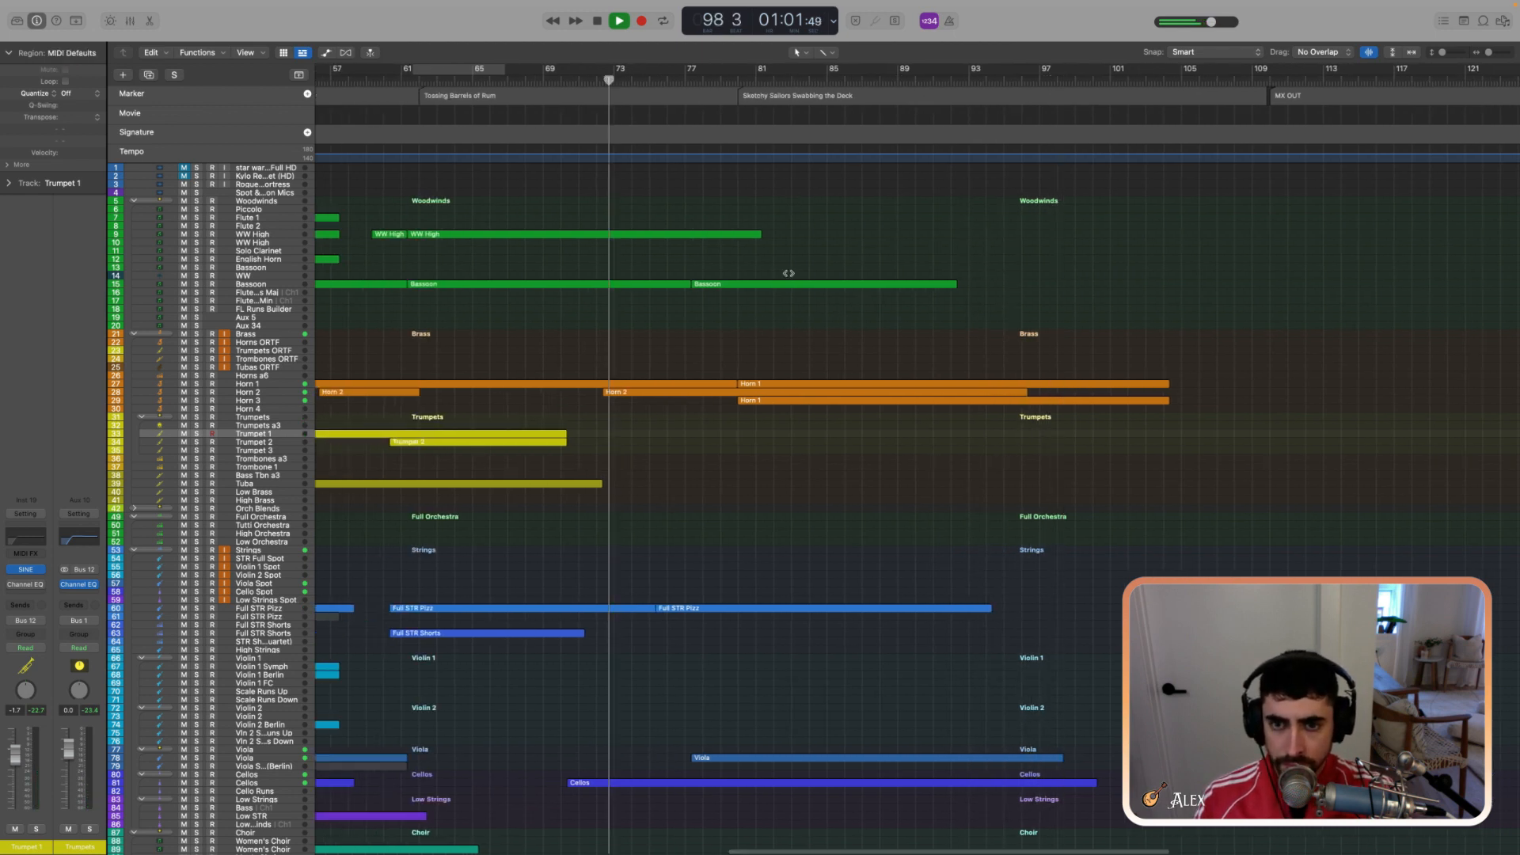
left_click(942, 79)
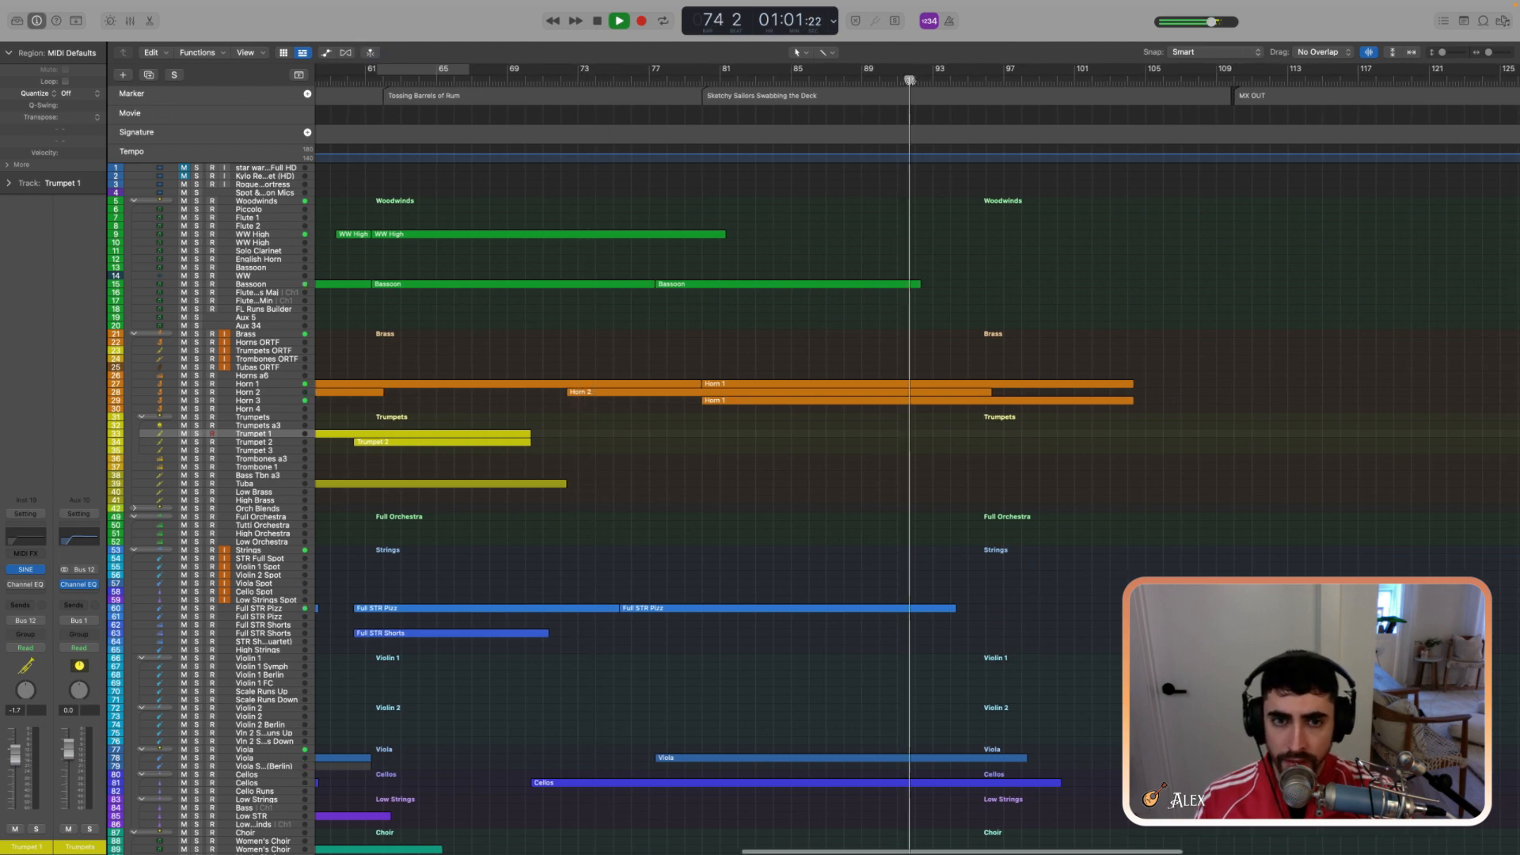
left_click_drag(888, 276, 762, 425)
key("2")
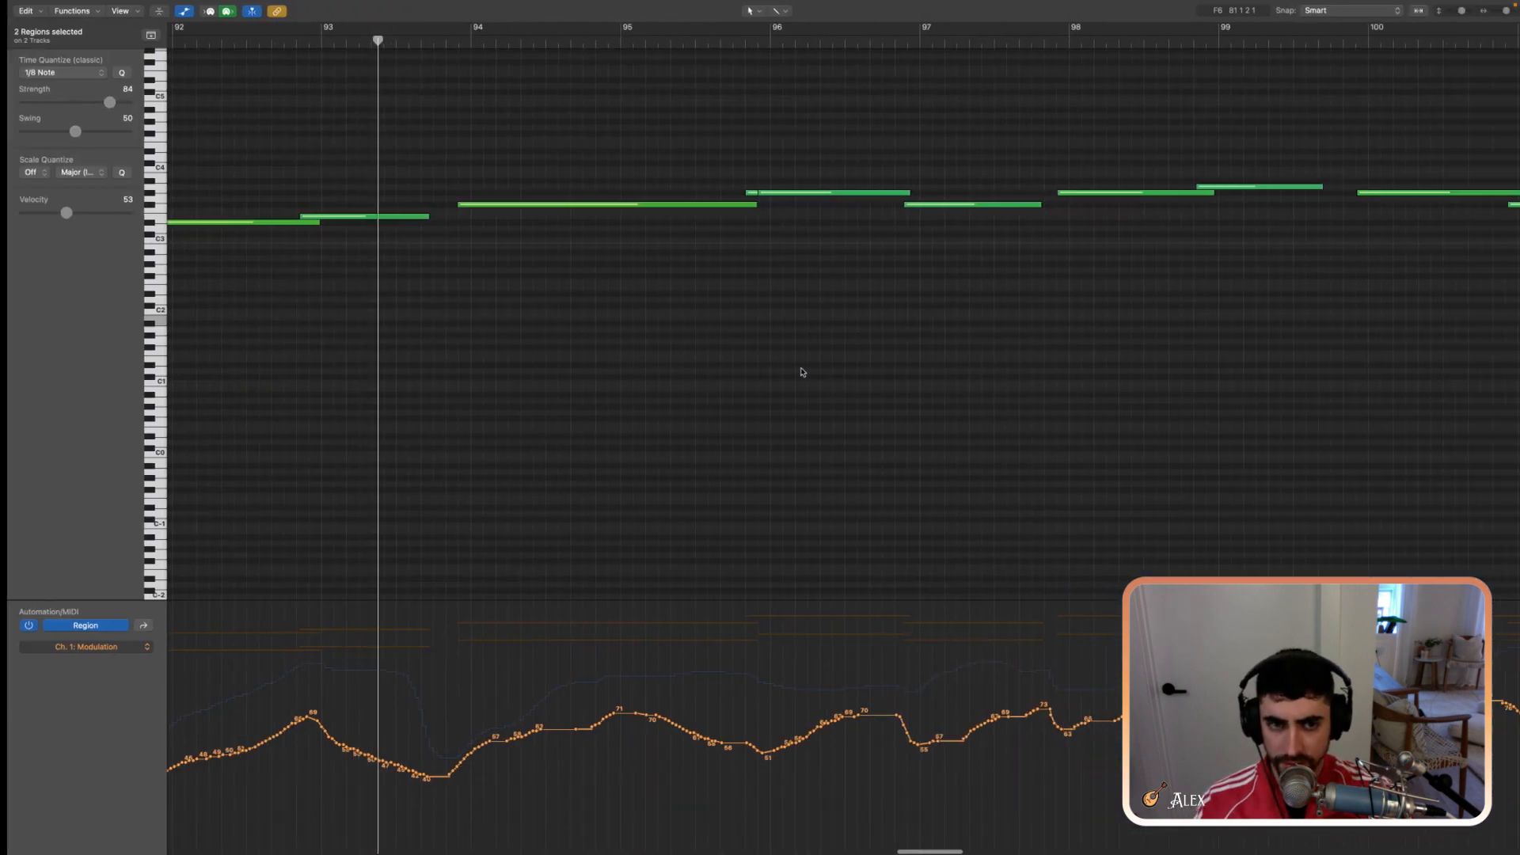
scroll(787, 362, "right", 5)
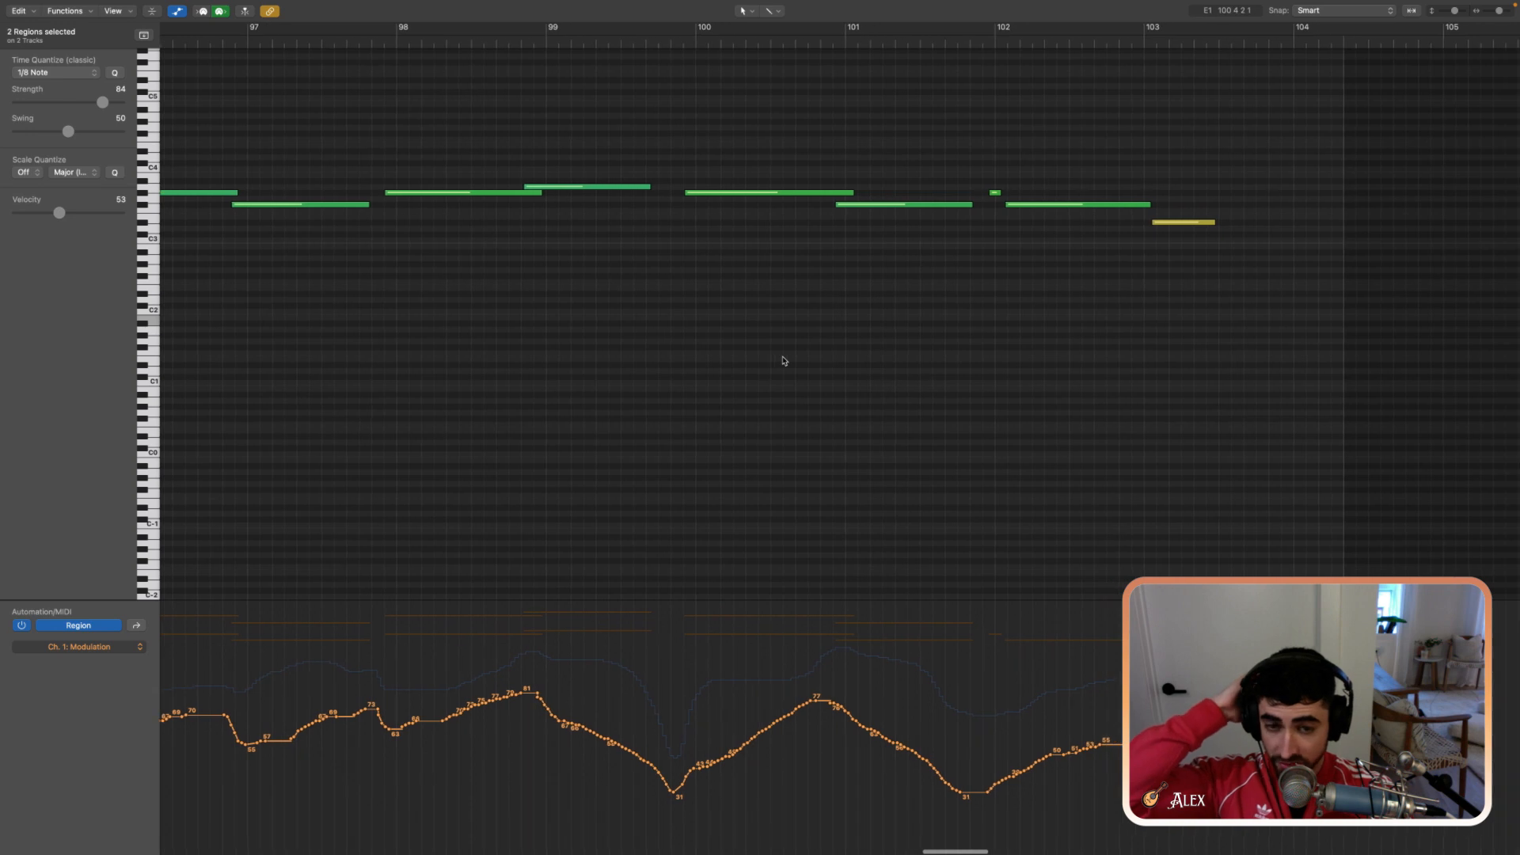
scroll(805, 353, "left", 7)
key("ctrl+Left")
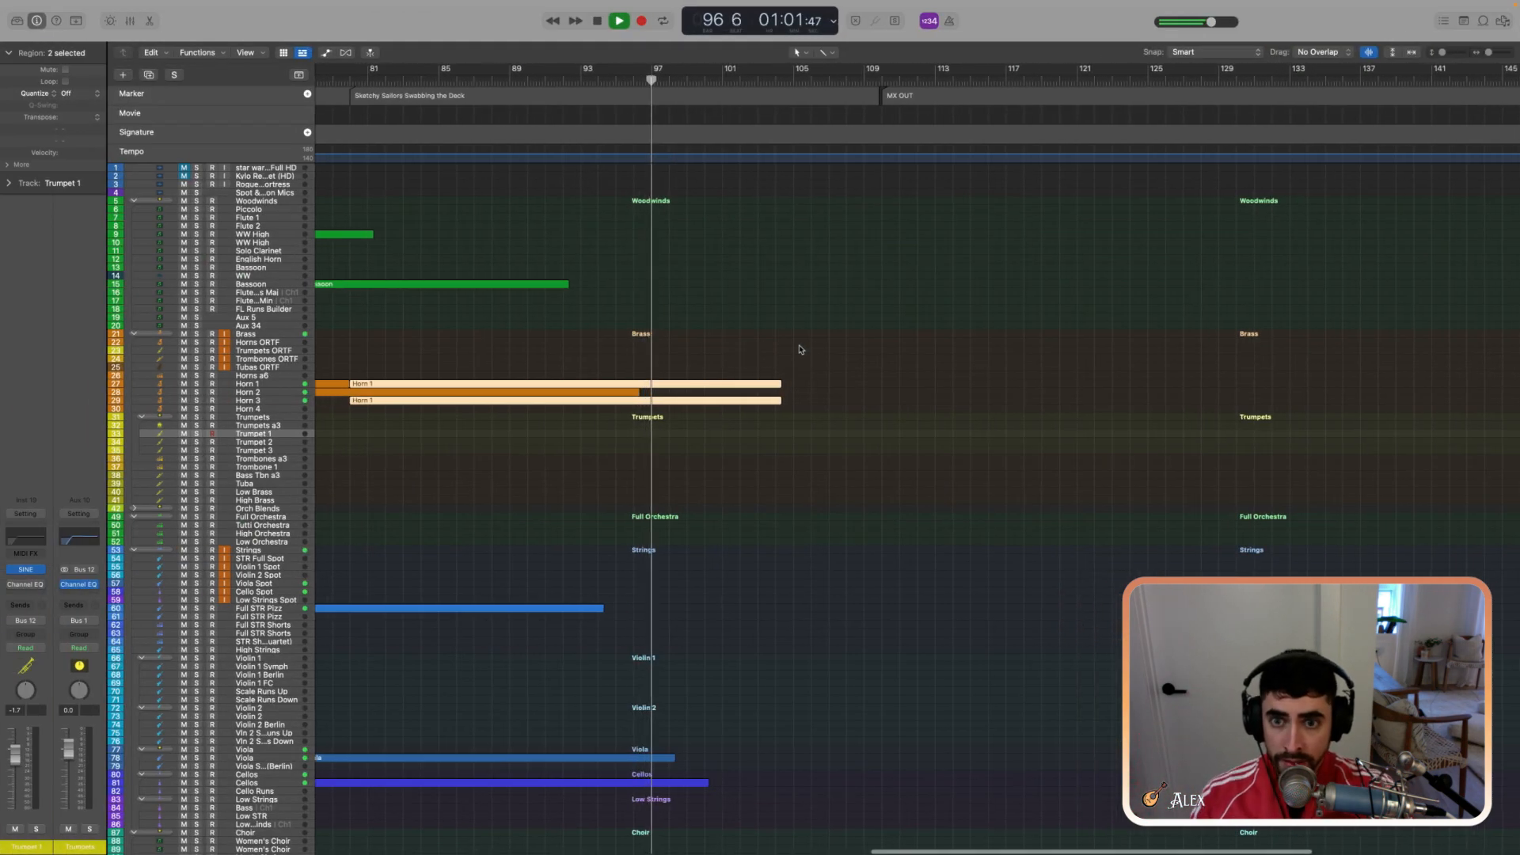
- Duplicate the high horn note at bar 99 to start just before bar 100, play the passage, and return to the arrangement
key("ctrl+Right")
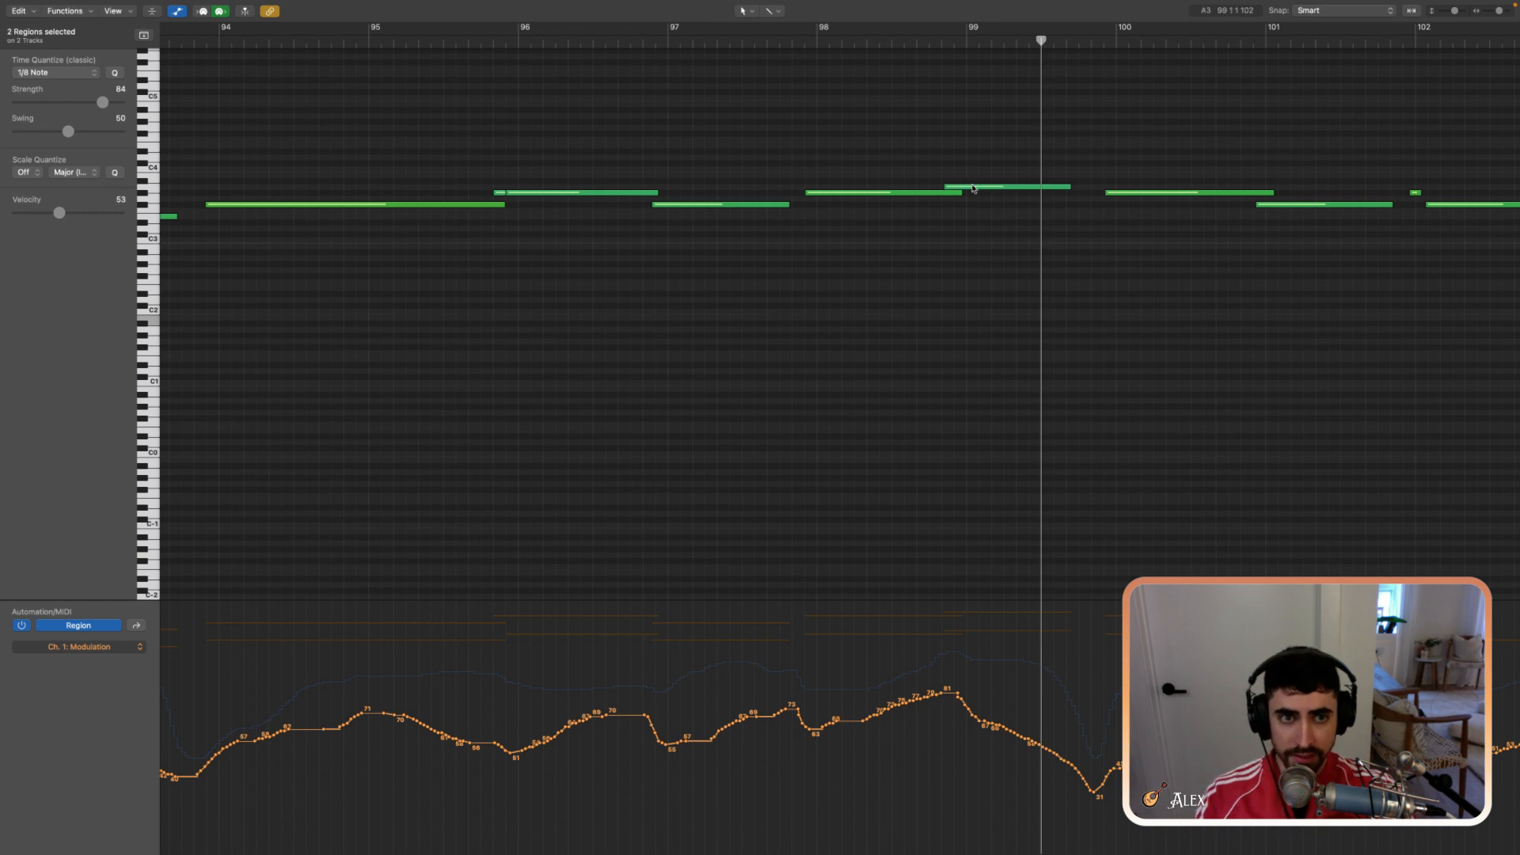
scroll(1087, 171, "right", 4)
left_click_drag(741, 188, 884, 188)
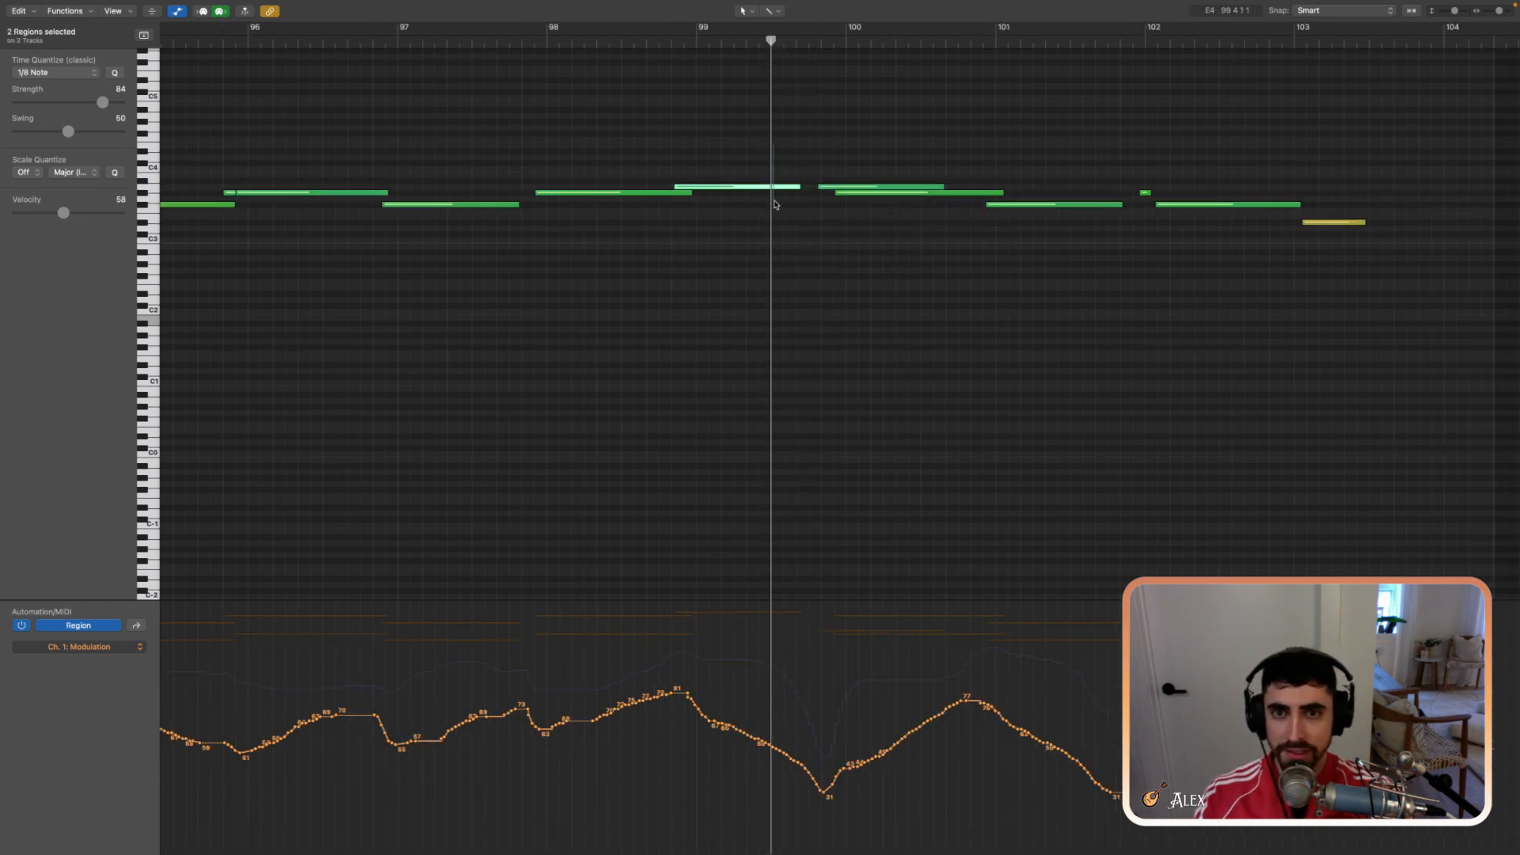
left_click_drag(776, 191, 968, 165)
key("space")
key("space")
key("ctrl+Left")
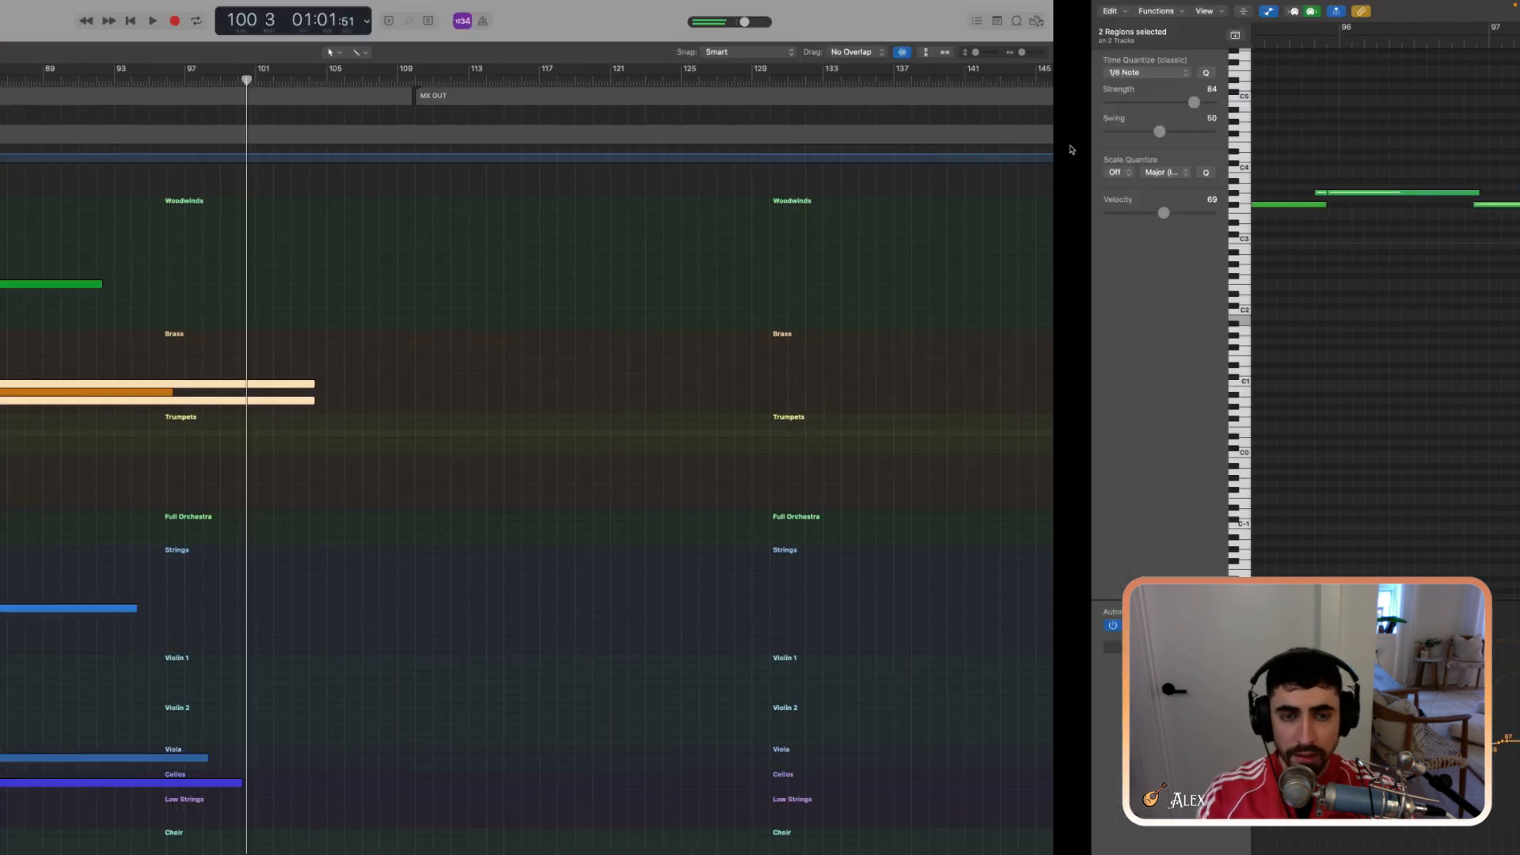
left_click(867, 474)
scroll(867, 470, "left", 5)
scroll(990, 155, "left", 5)
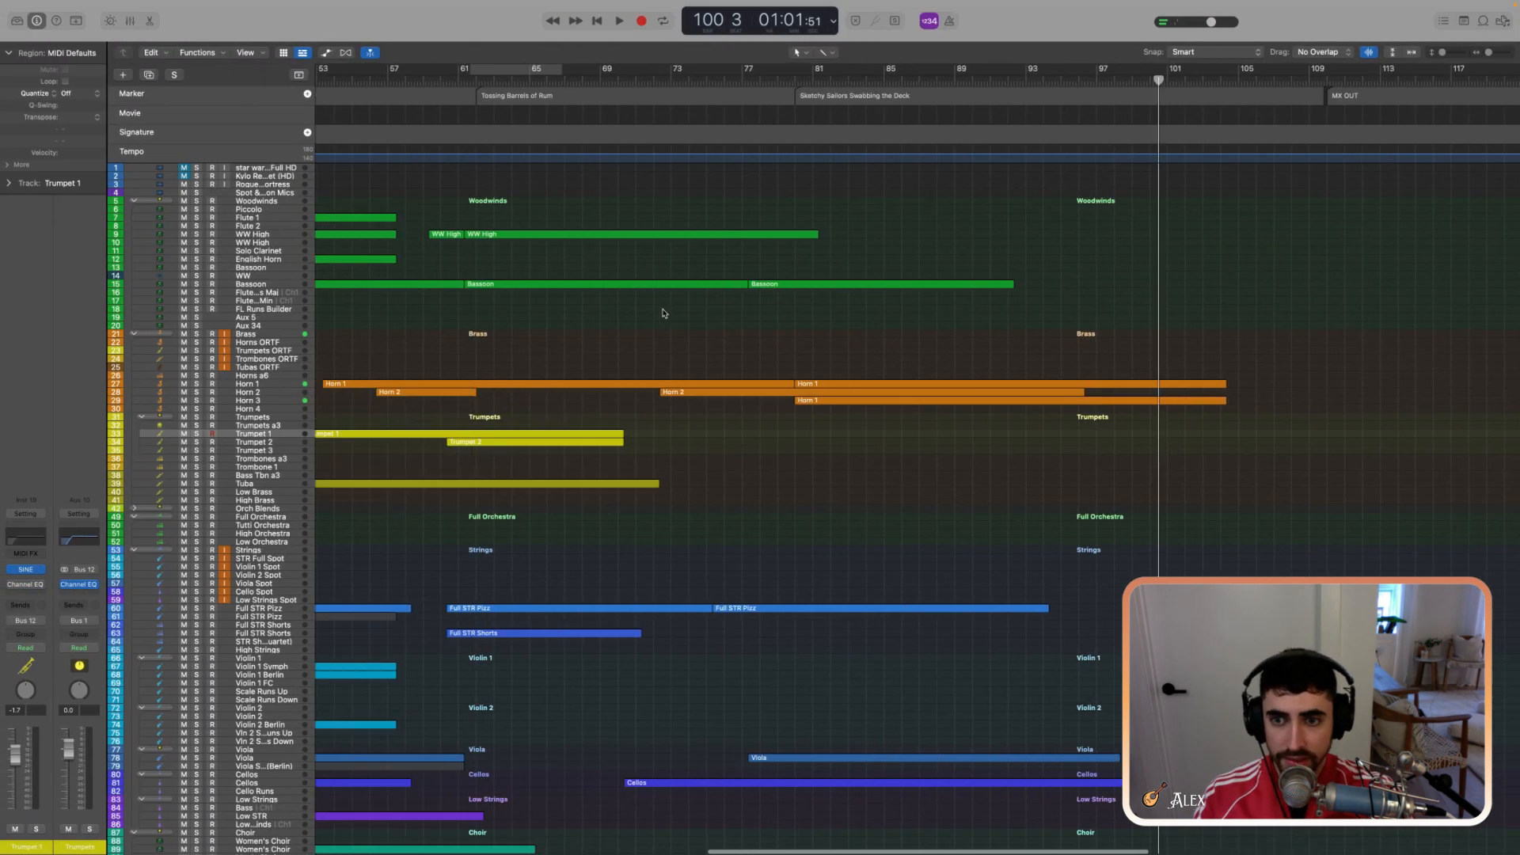
- Create a marker named "Captail Speaks!" at the playhead around bar 100
key("ctrl+Right")
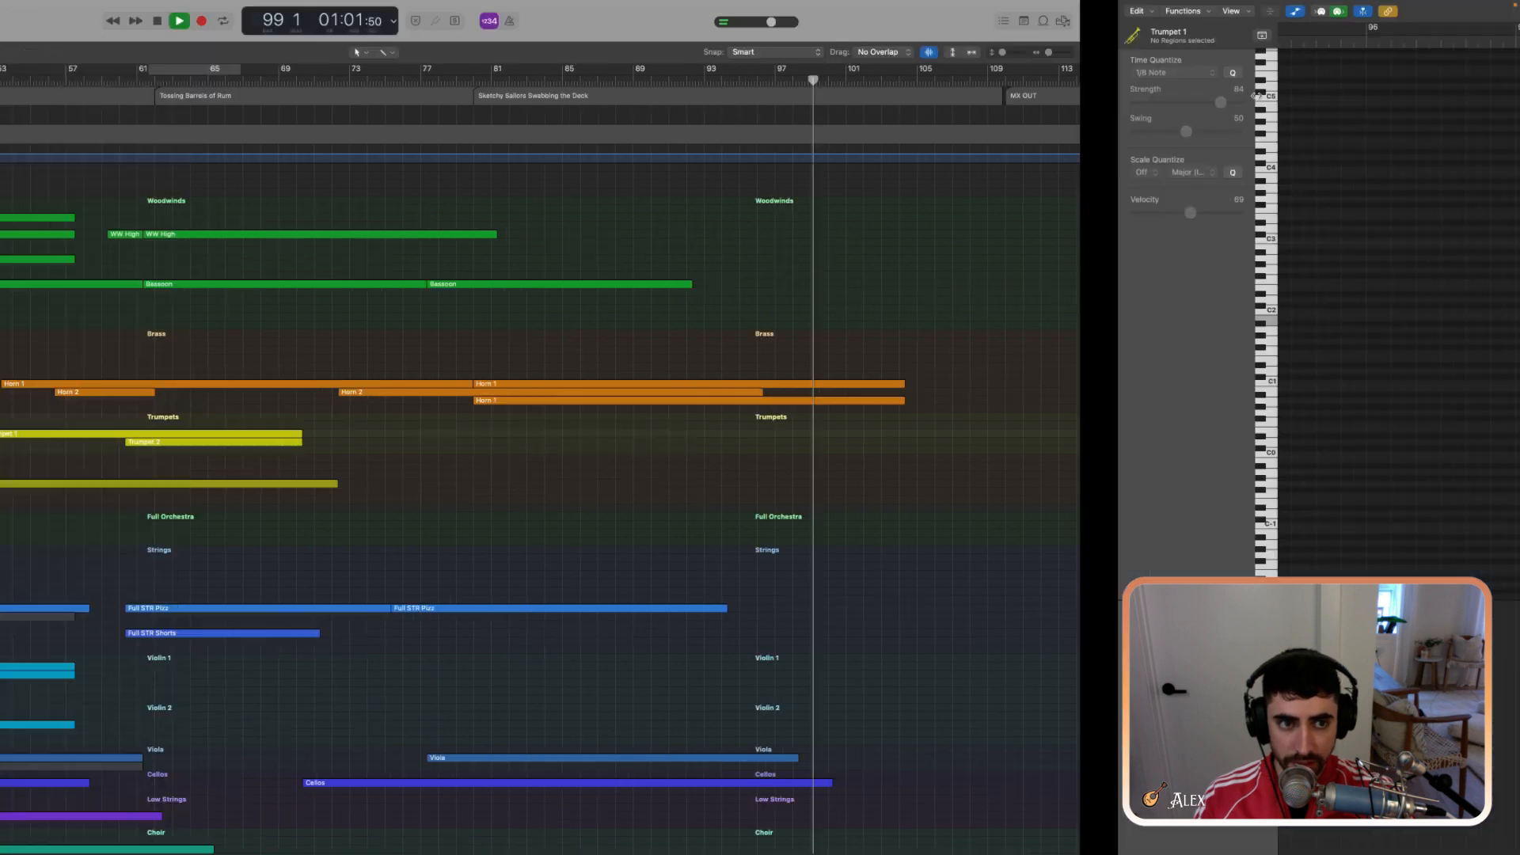
key("ctrl+Left")
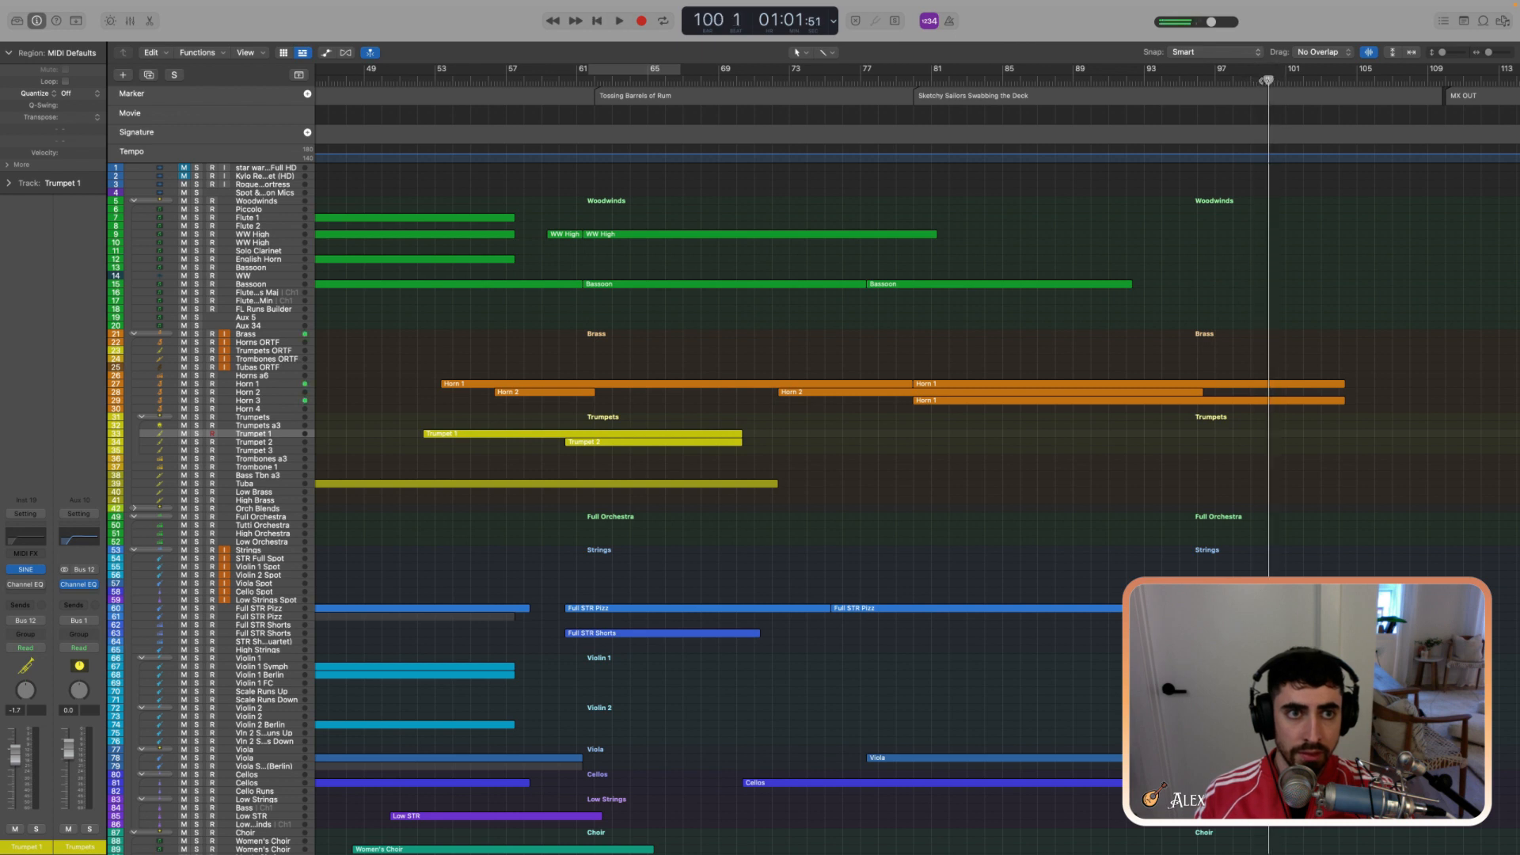
right_click(1275, 93)
left_click(1283, 97)
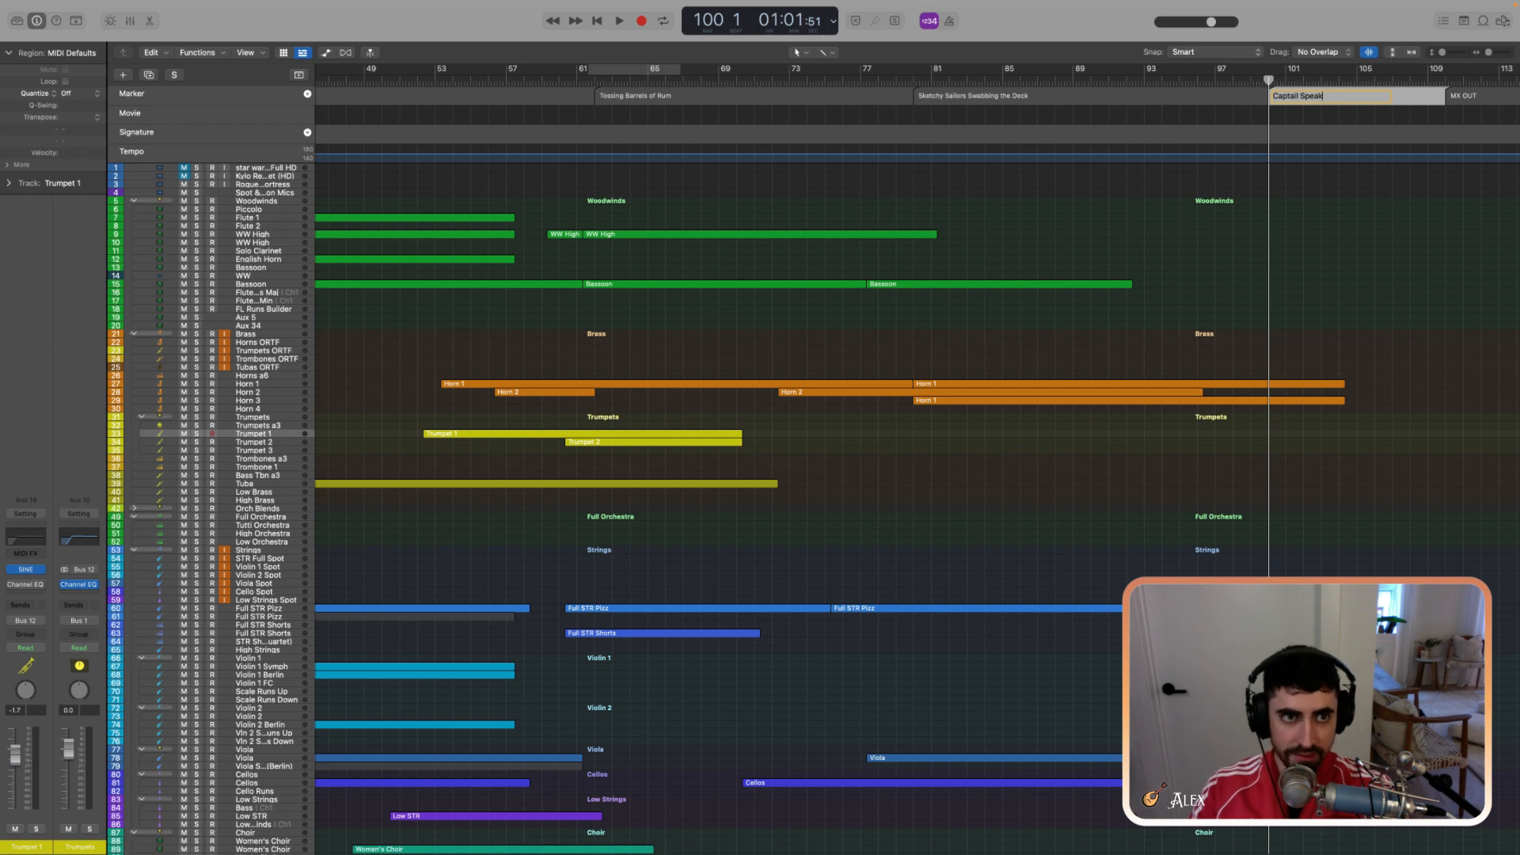
scroll(775, 165, "left", 10)
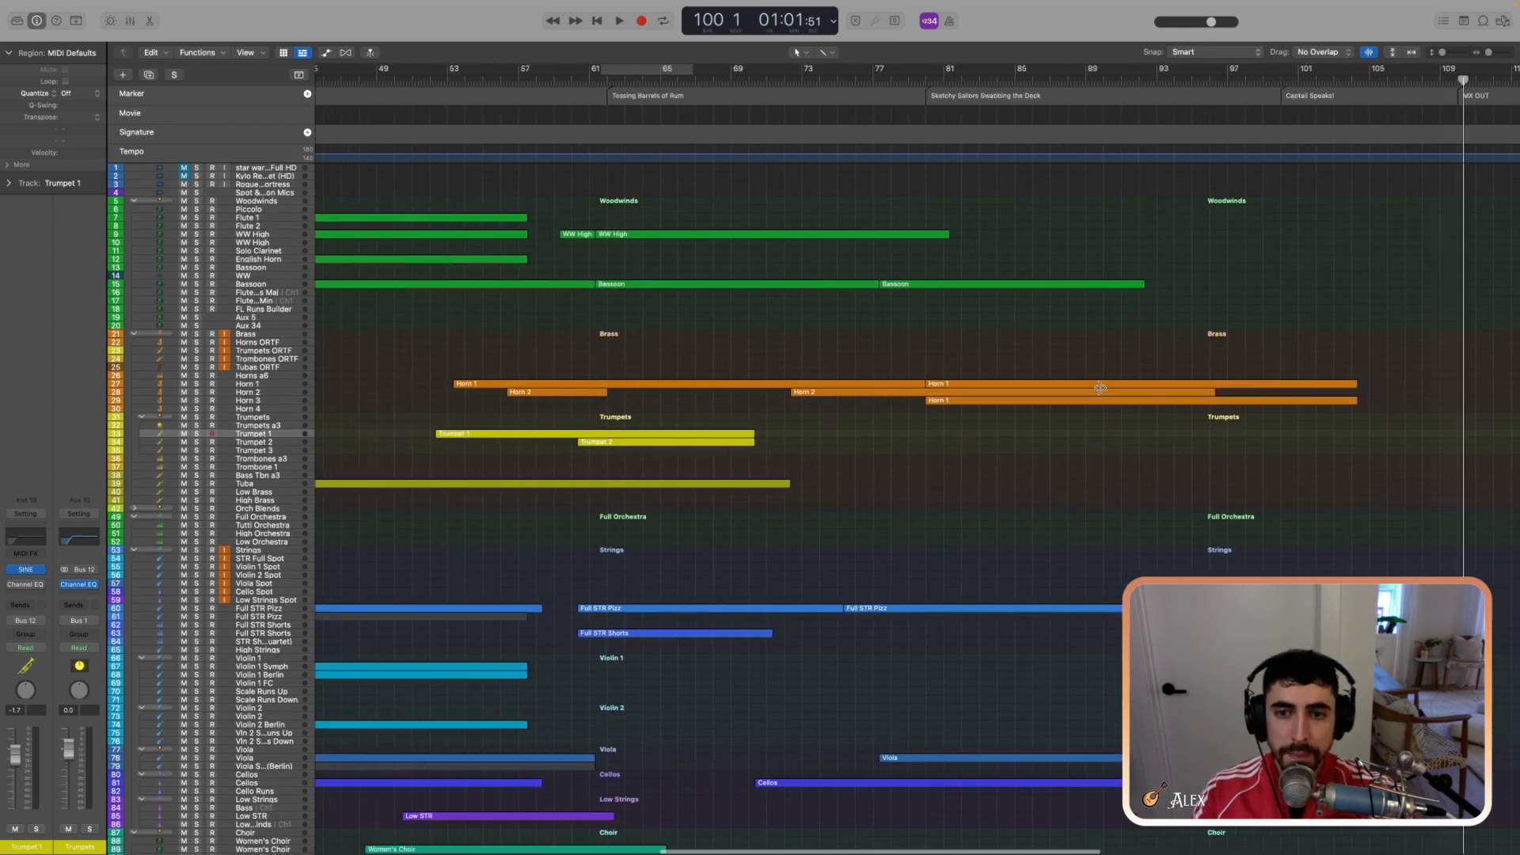
- Play the arrangement from about bar 27 and again from about bar 56 to review the earlier sections
scroll(776, 166, "left", 4)
key("space")
scroll(923, 289, "right", 3)
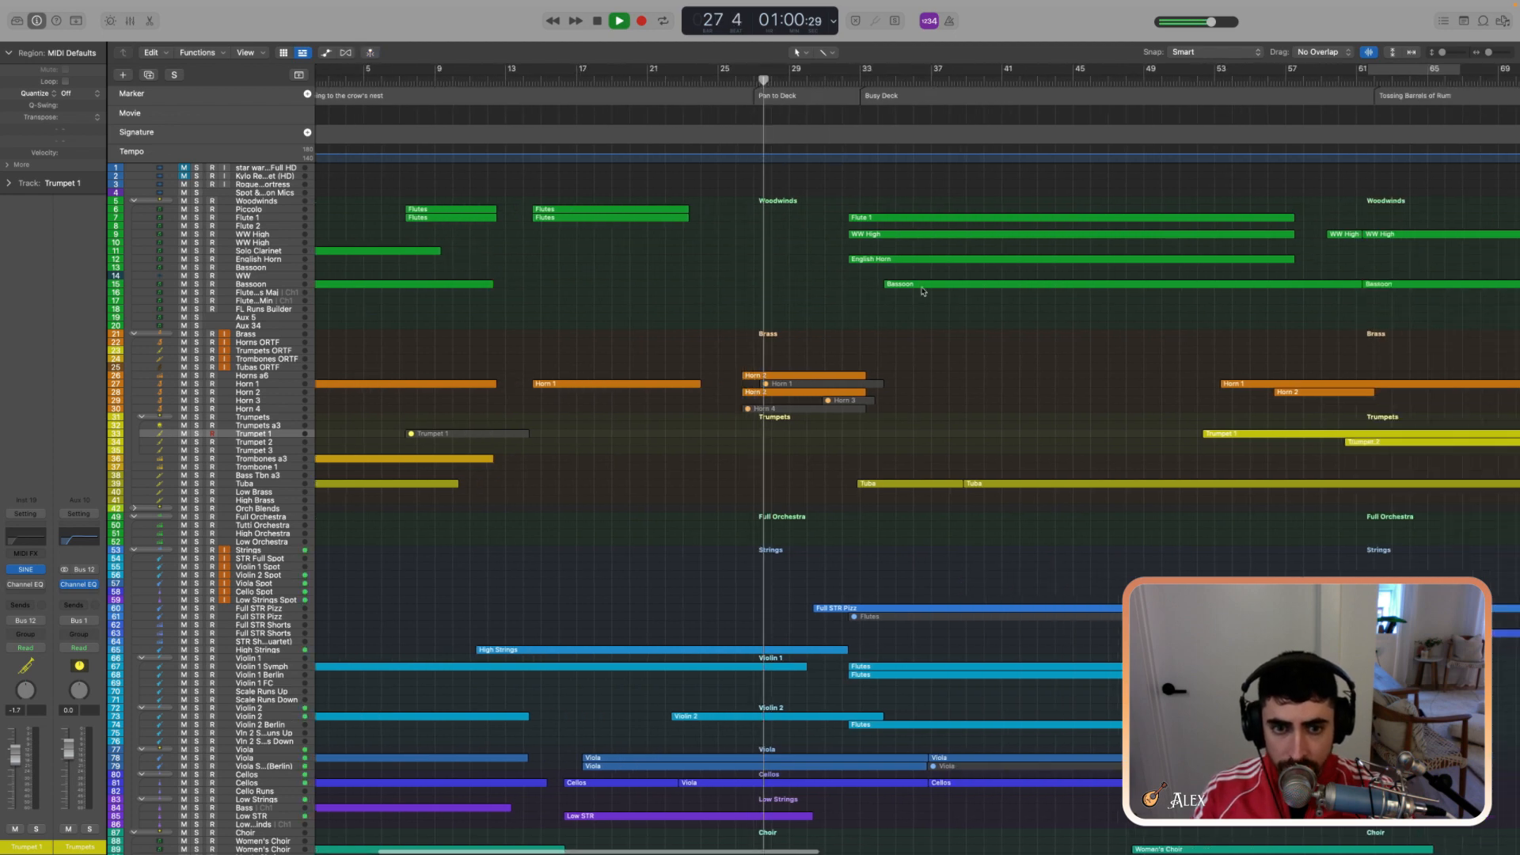
scroll(729, 244, "left", 3)
scroll(875, 281, "right", 6)
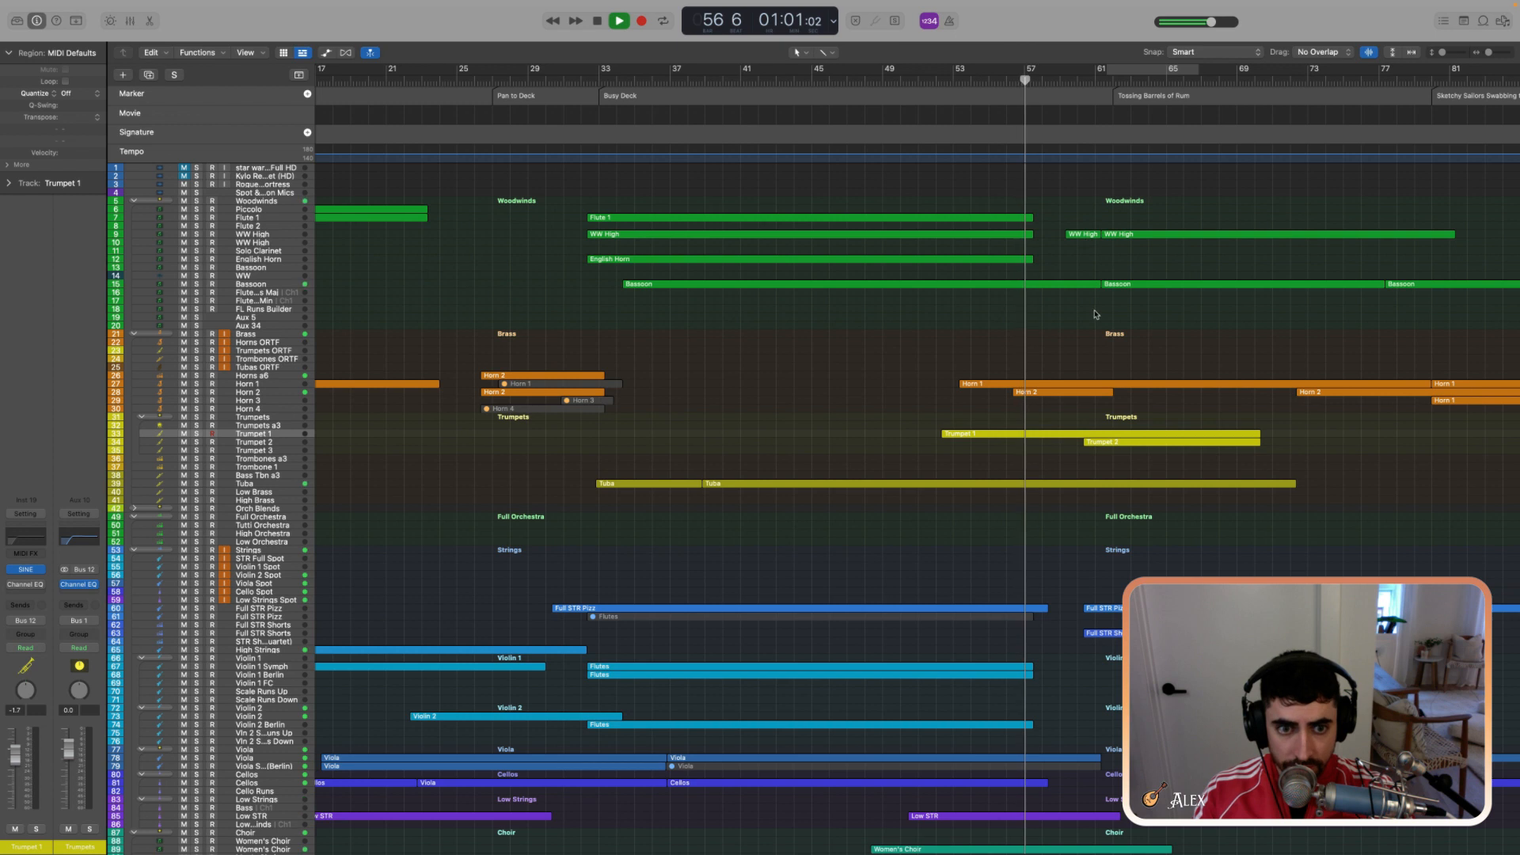
scroll(1061, 367, "right", 3)
left_click(831, 80)
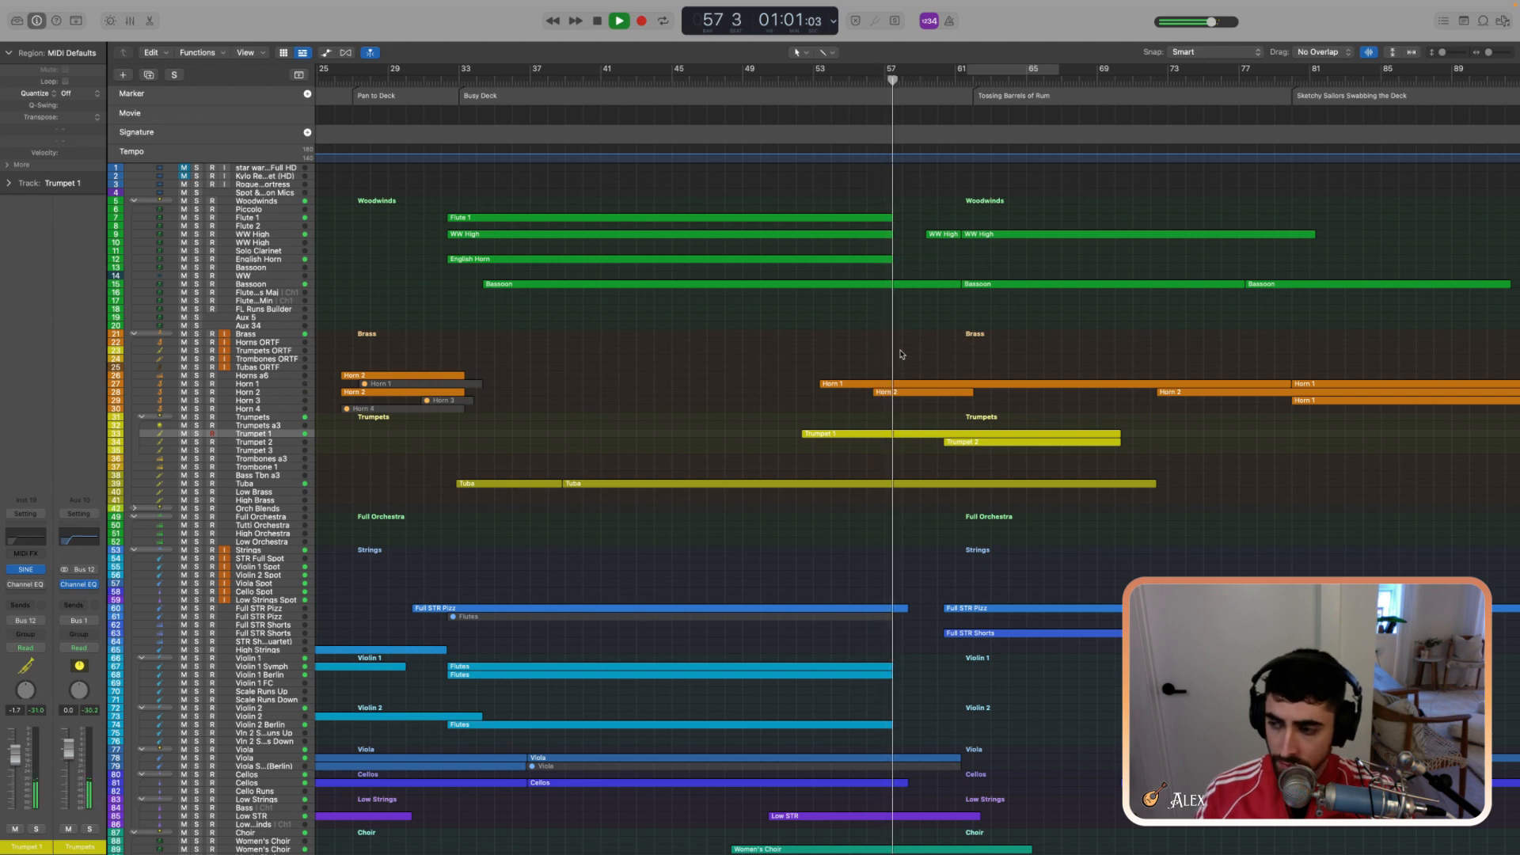
- Open the five brass regions around bar 57 together, inspect their notes and modulation, and return to the arrangement
scroll(871, 350, "right", 5)
left_click_drag(533, 347, 675, 593)
key("2")
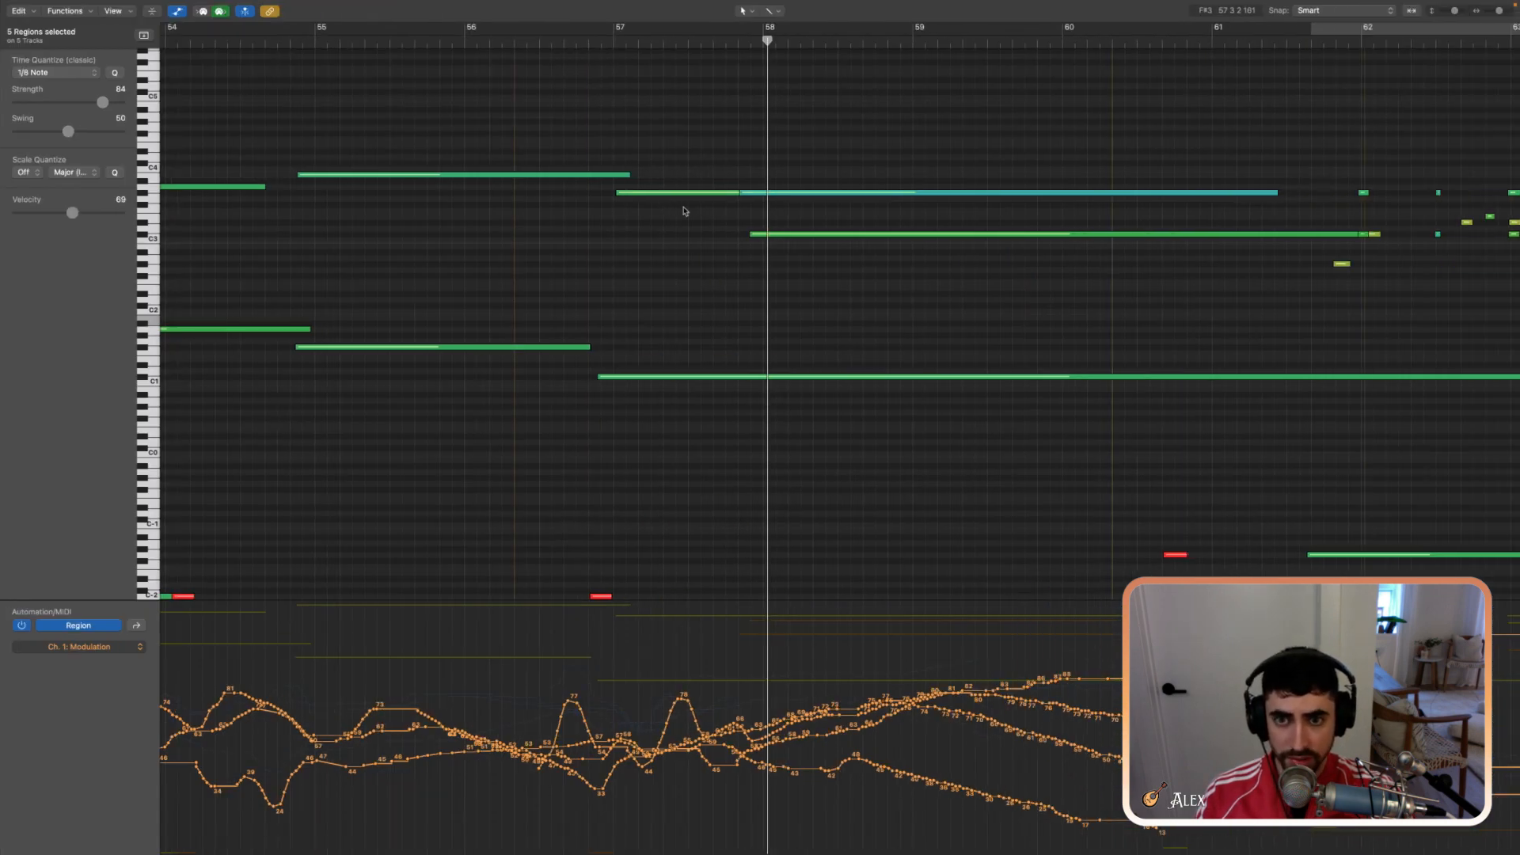
scroll(685, 211, "left", 7)
key("ctrl+Left")
left_click(636, 361)
scroll(648, 359, "left", 2)
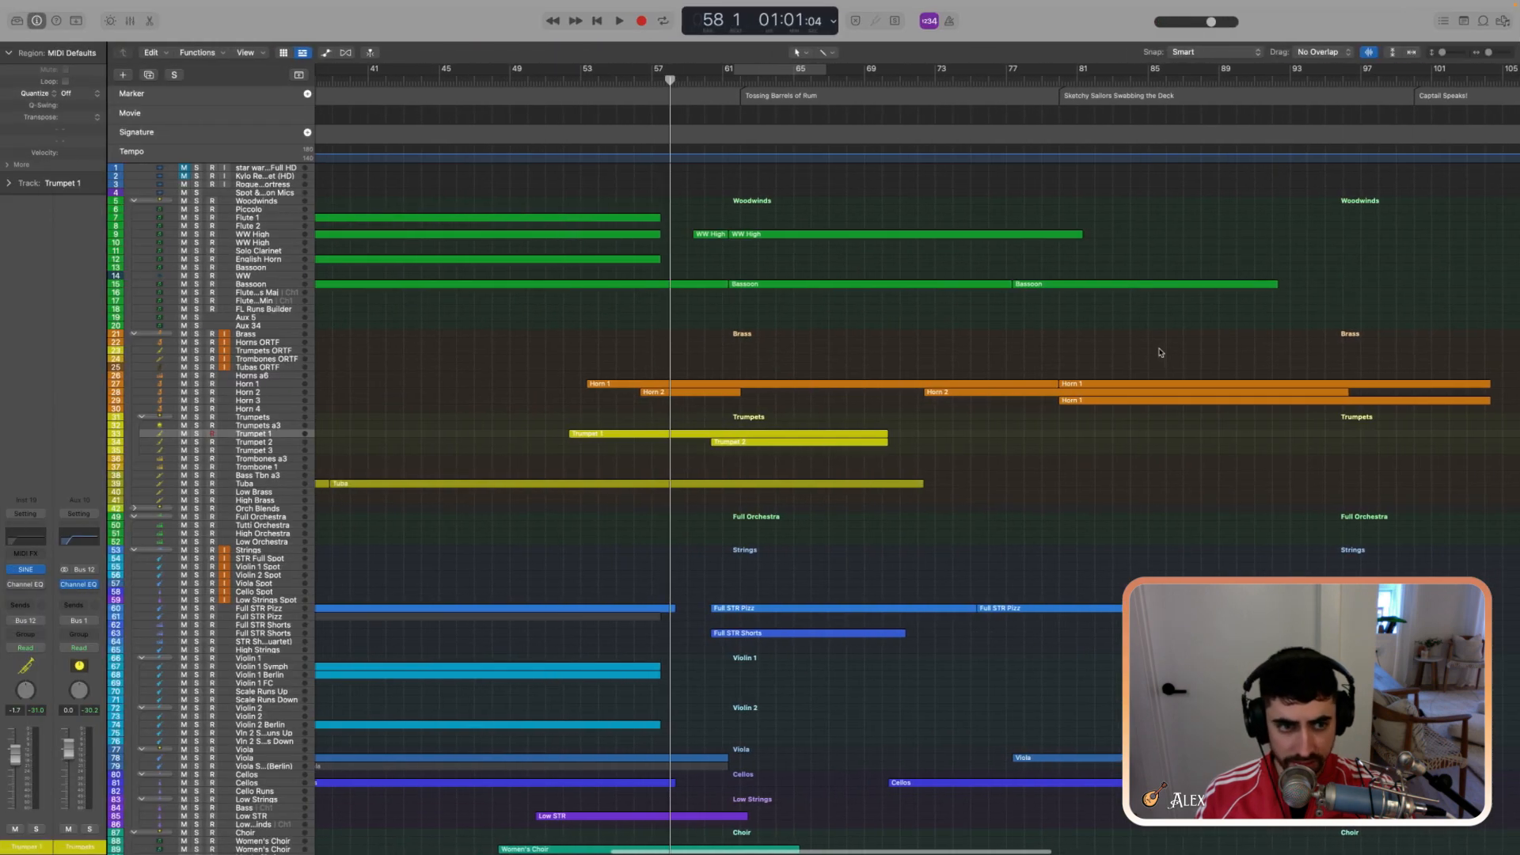
- Play from bar 93 and open the three overlapping horn regions together to check their notes through bar 103
double_click(1277, 79)
left_click(1314, 392)
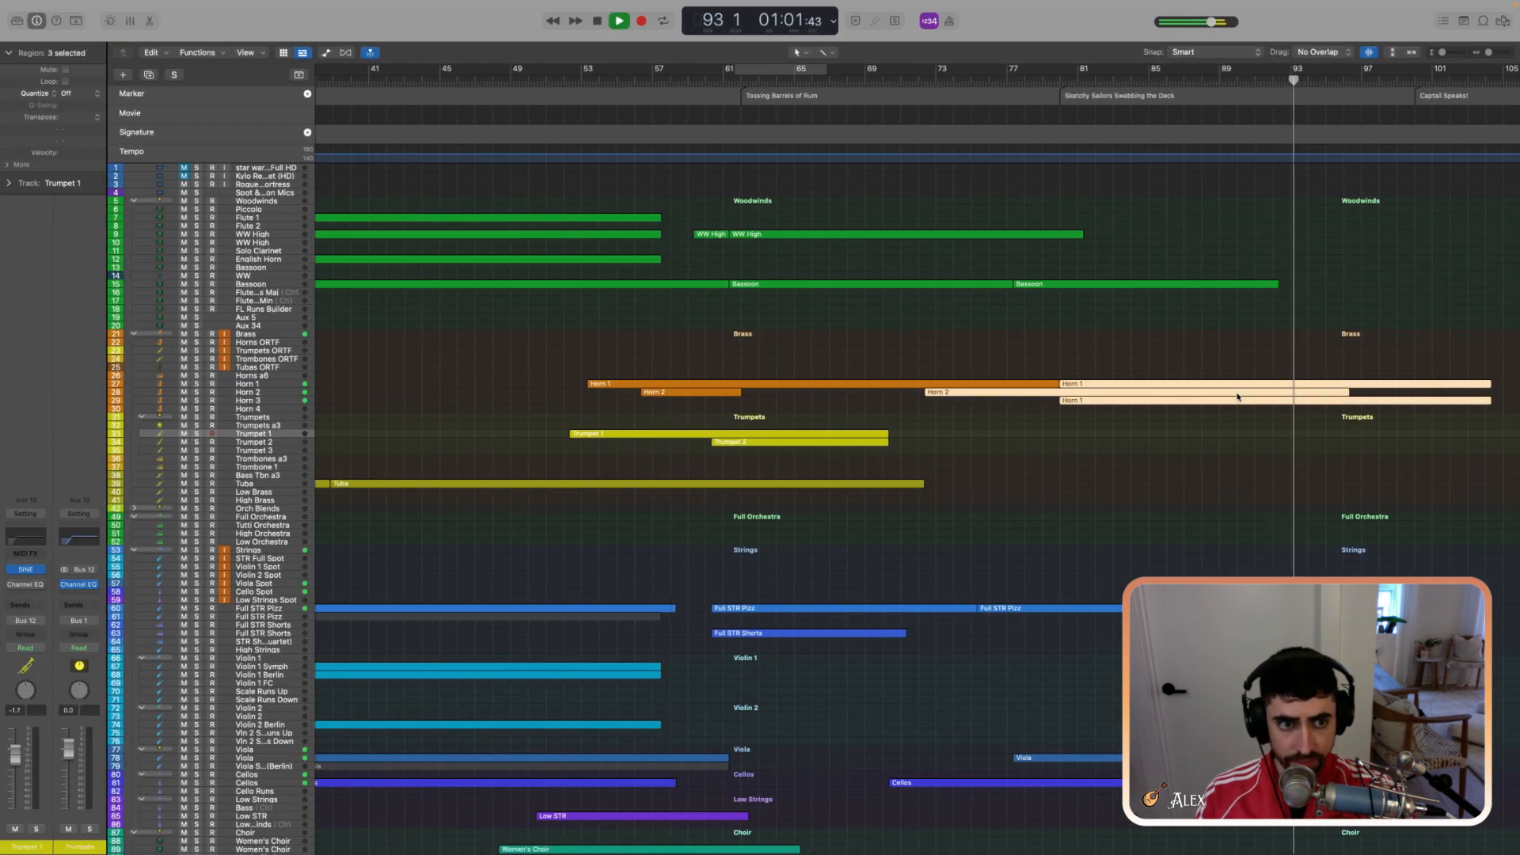
double_click(1230, 391)
scroll(1113, 314, "right", 5)
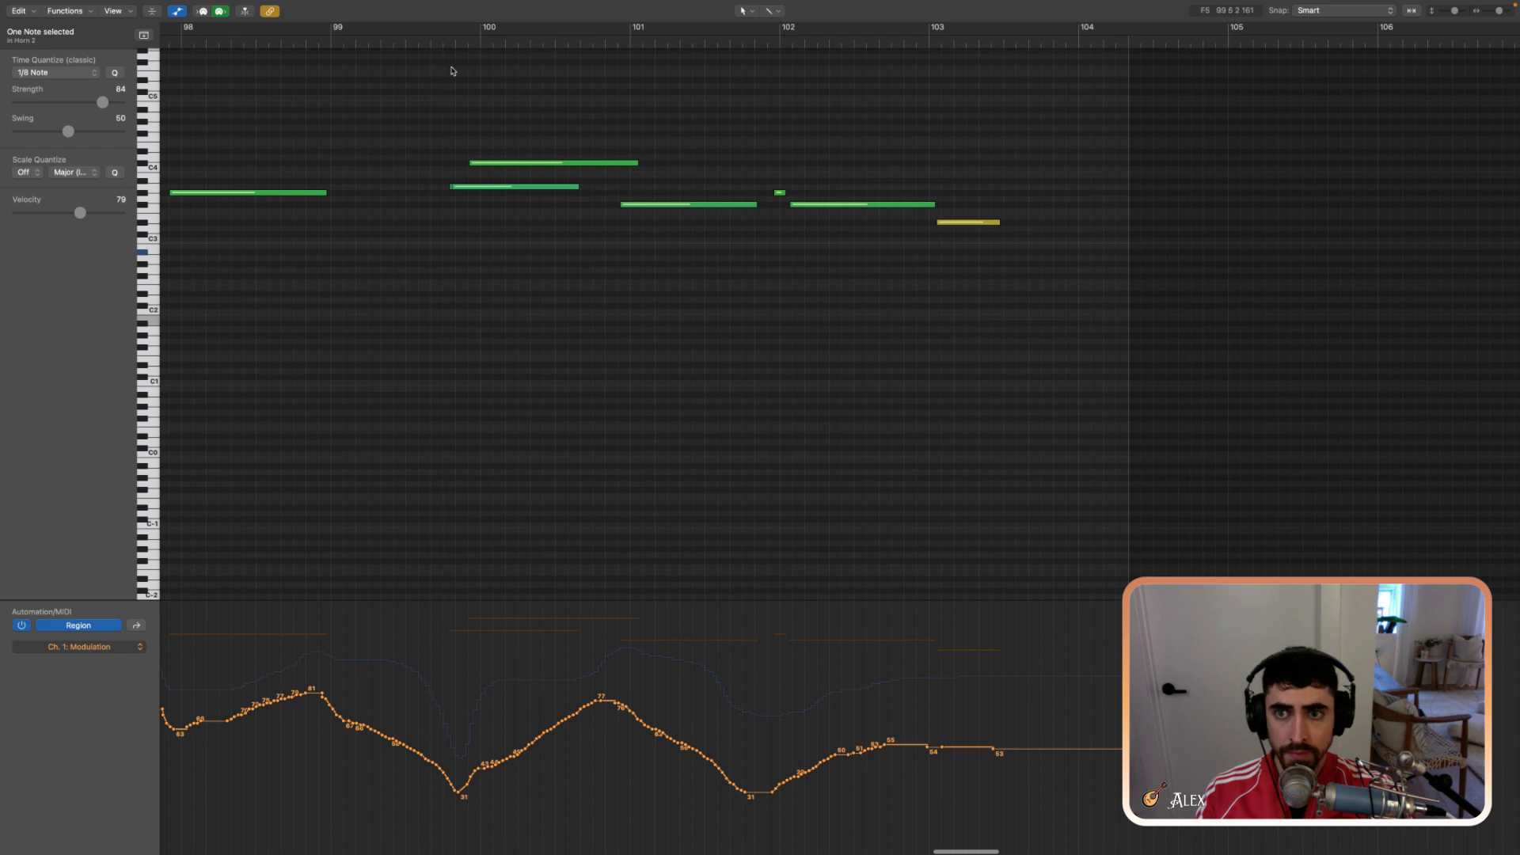
scroll(357, 78, "left", 4)
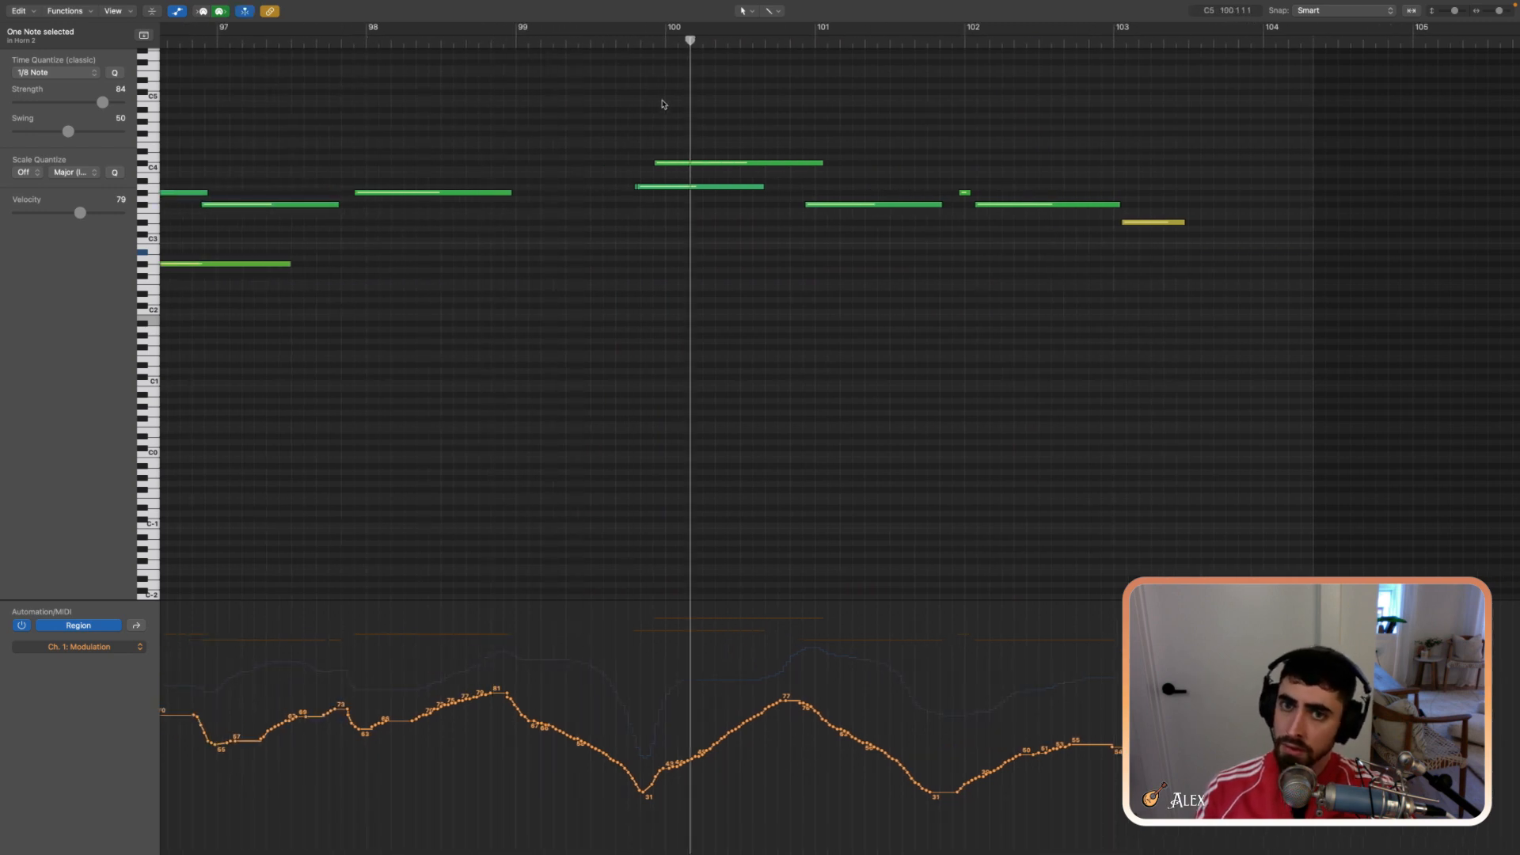
key("ctrl+Left")
- Reopen the five brass regions of the earlier passage together and play them from just before bar 55
key("space")
scroll(546, 329, "left", 14)
scroll(556, 327, "left", 10)
left_click(848, 309)
left_click(642, 81)
key("space")
left_click_drag(801, 348, 606, 522)
key("ctrl+Right")
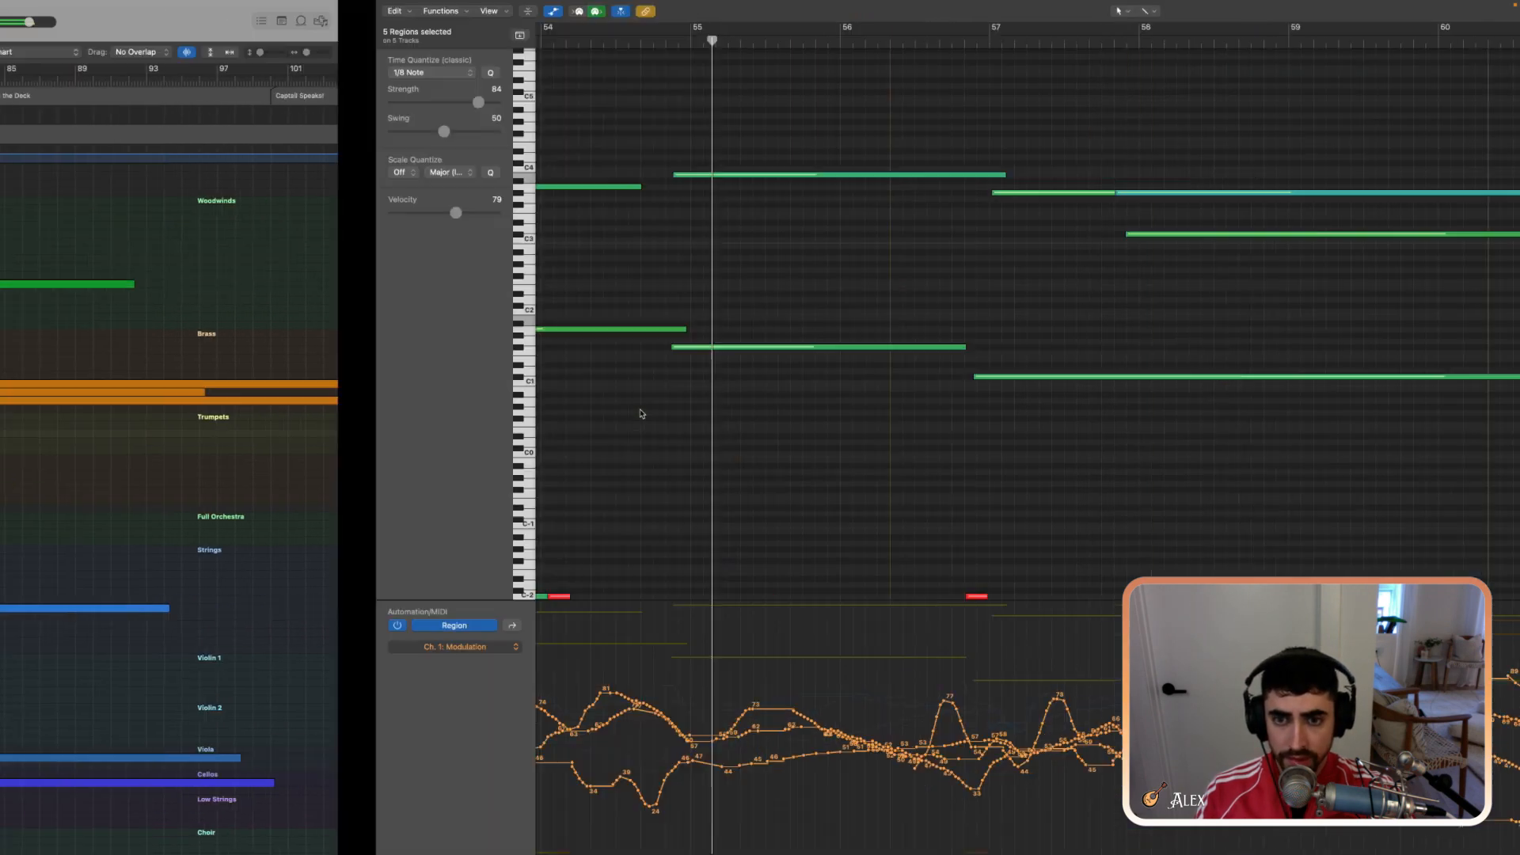
left_click(673, 46)
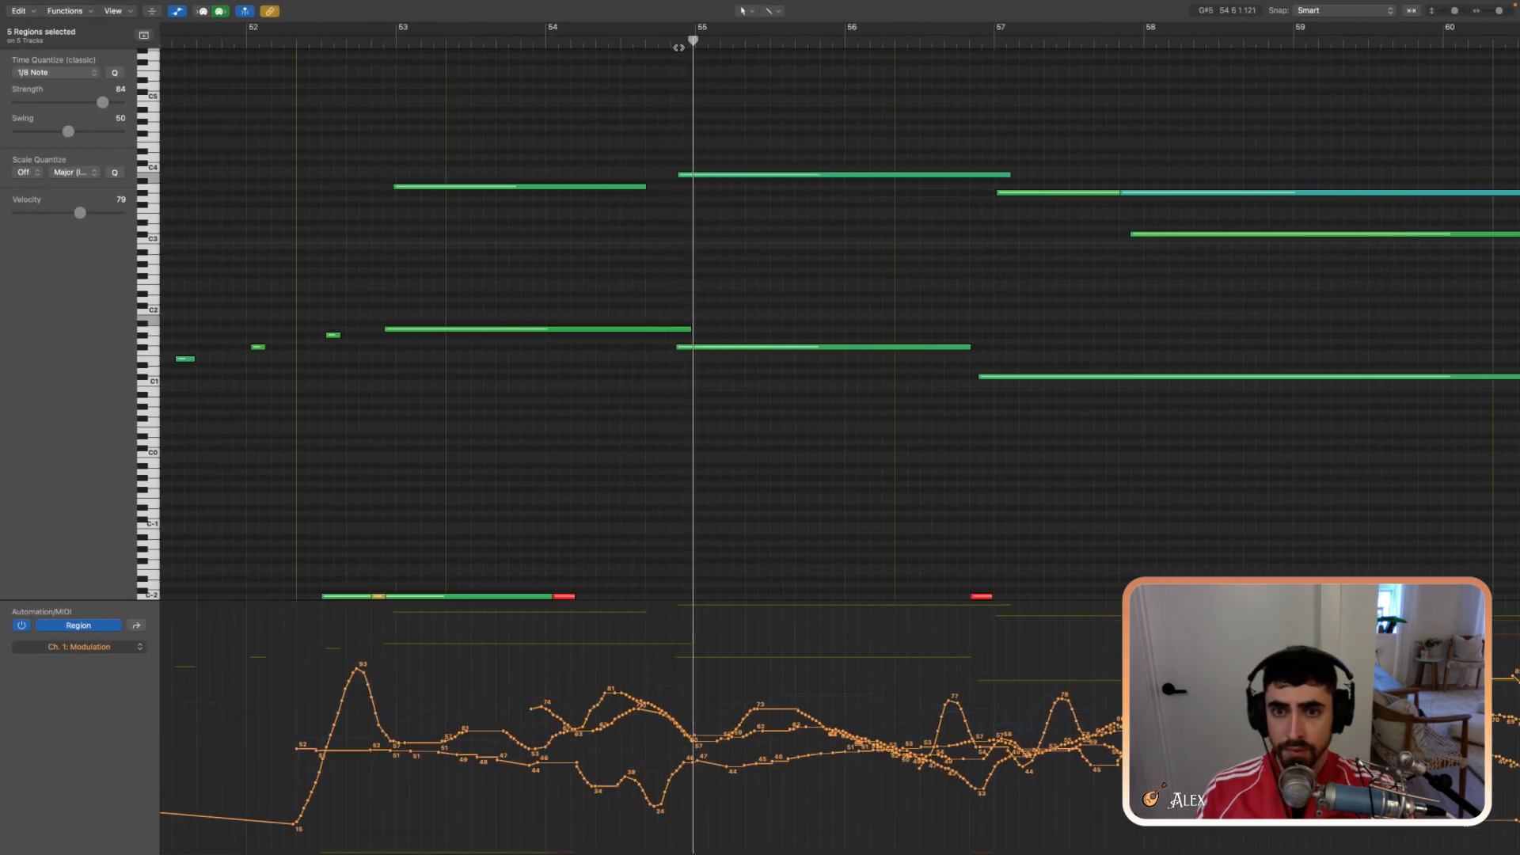
key("space")
- Place the playhead just before bar 53, select the eight sustained brass notes that follow, and return to the arrangement
left_click(357, 43)
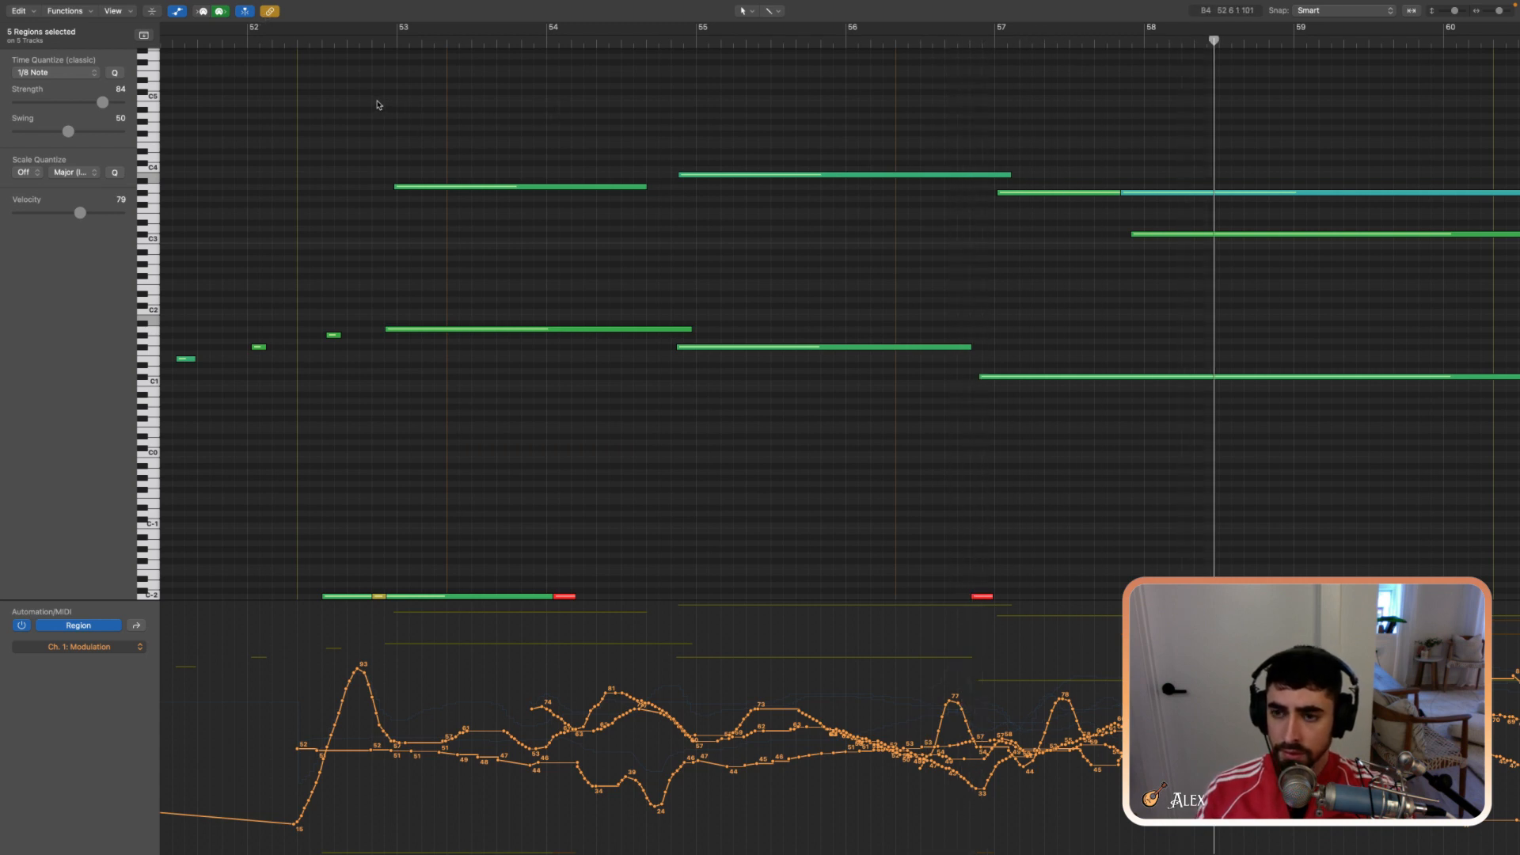
scroll(406, 134, "right", 12)
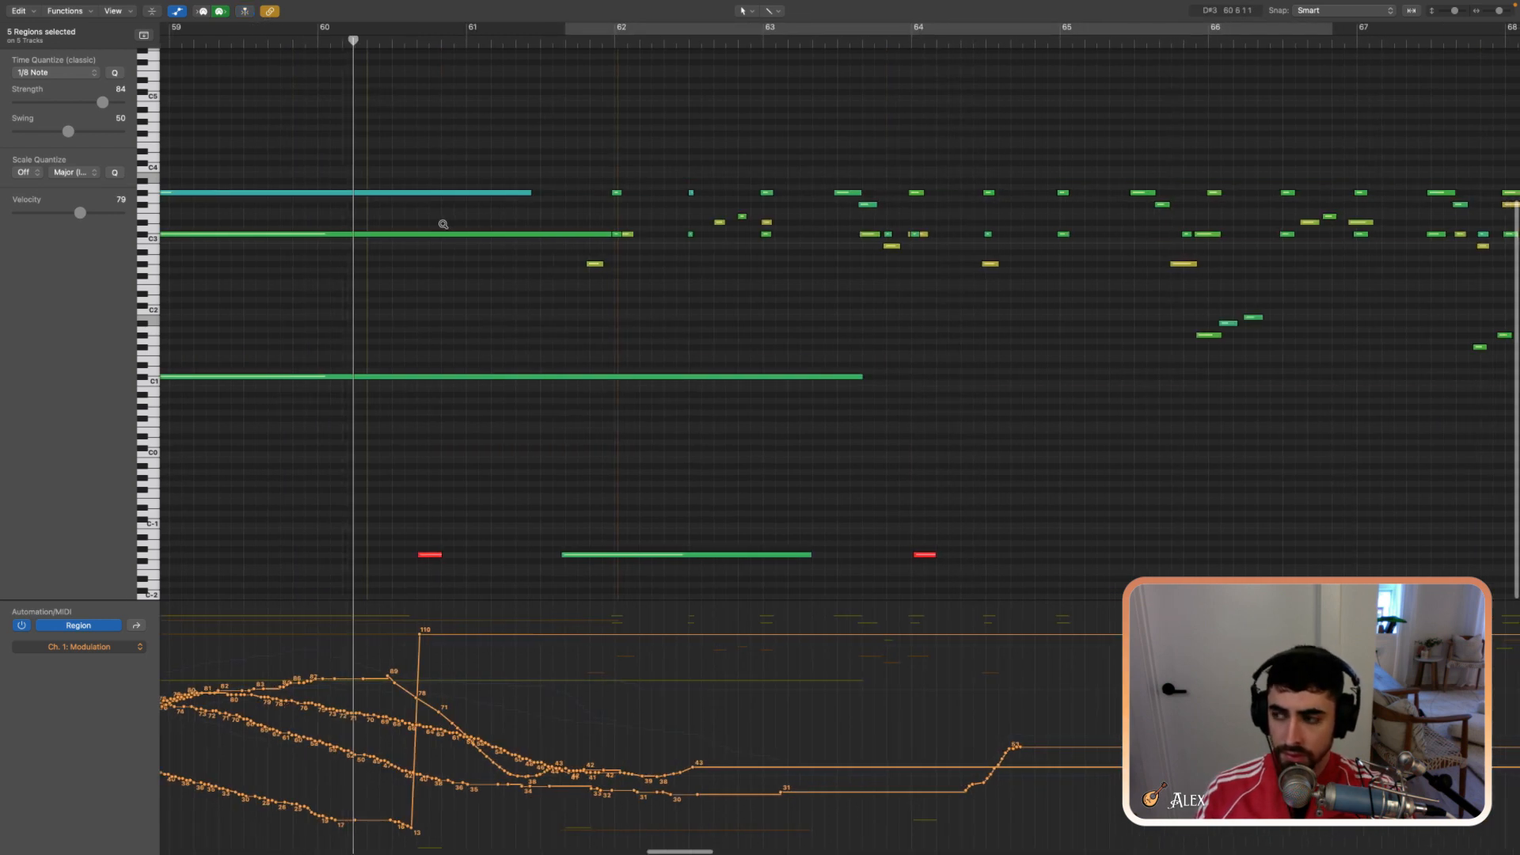
key("super+Left")
key("super+Left")
key("super+Left")
key("super+Left")
scroll(538, 214, "left", 15)
left_click_drag(775, 132, 1217, 468)
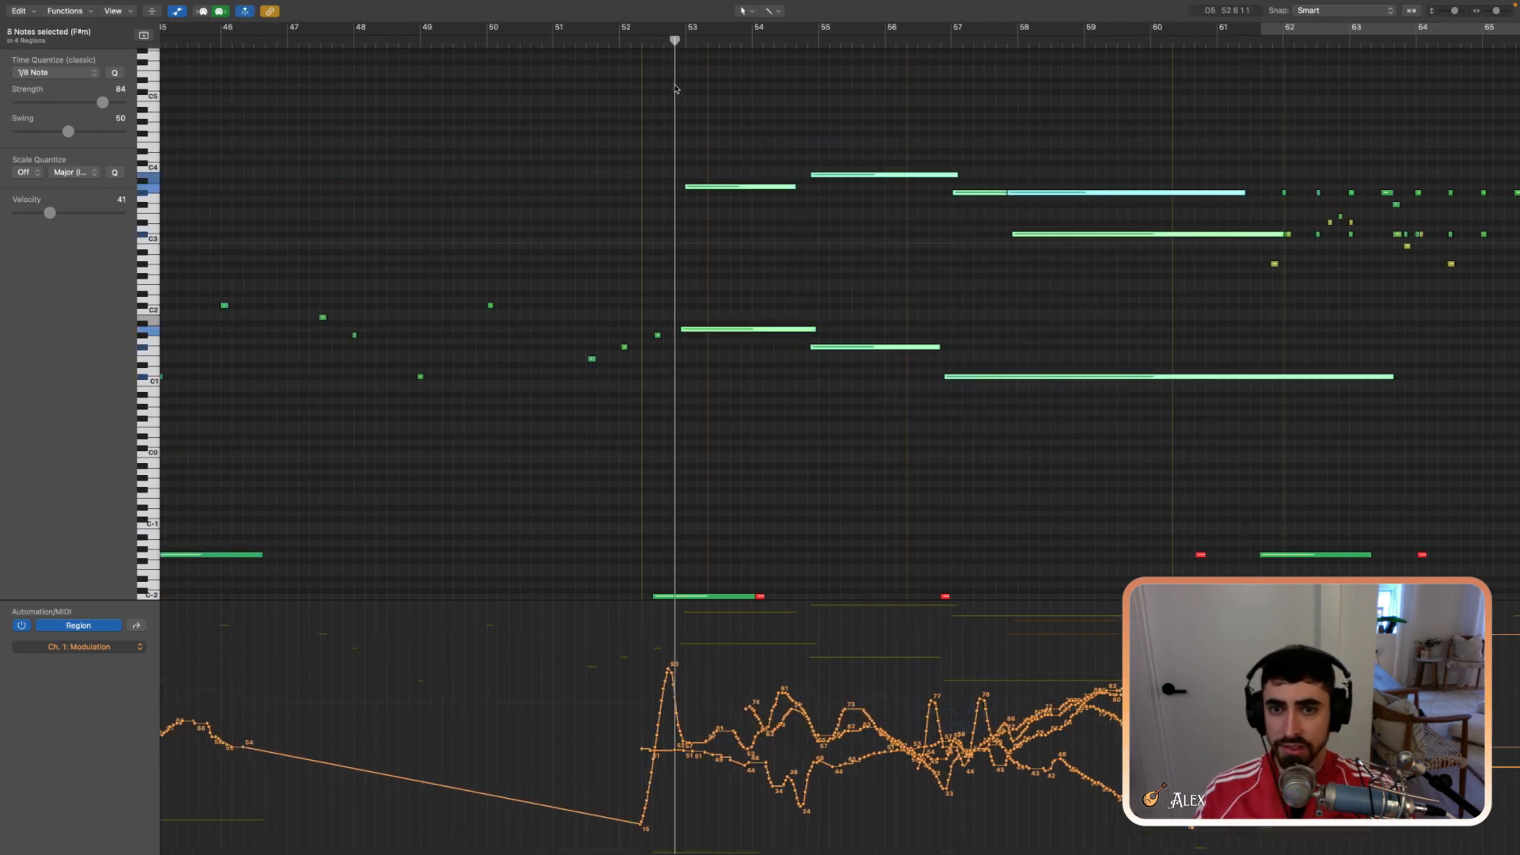
key("ctrl+Left")
scroll(1096, 441, "right", 5)
scroll(744, 400, "left", 1)
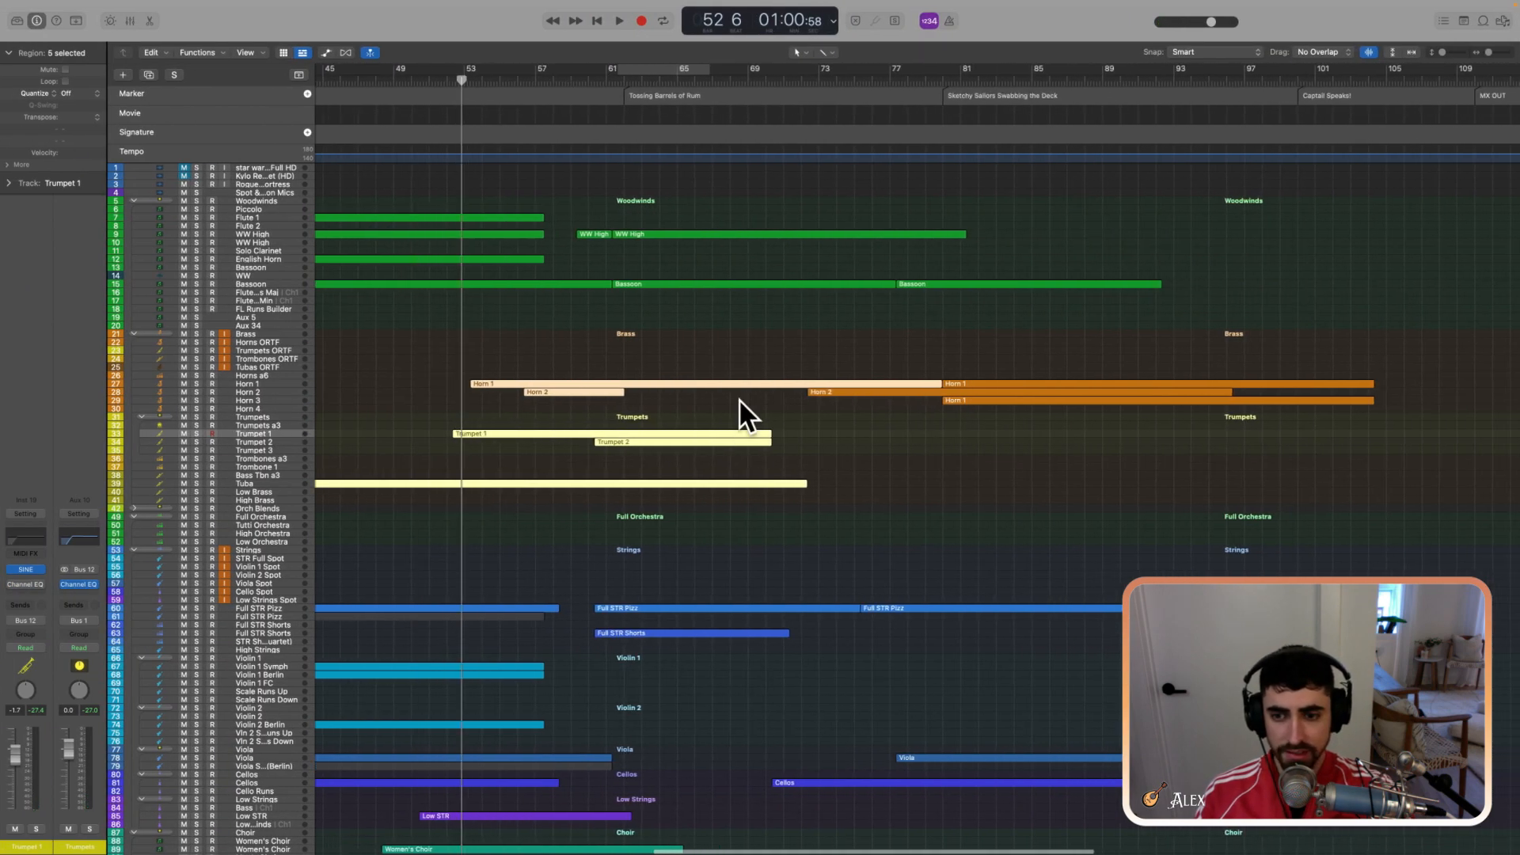
- Shorten the long G#2 viola note to end before bar 53 and split the six selected string regions at the playhead
left_click_drag(581, 568, 514, 760)
key("ctrl+Right")
scroll(620, 431, "left", 4)
scroll(639, 431, "right", 10)
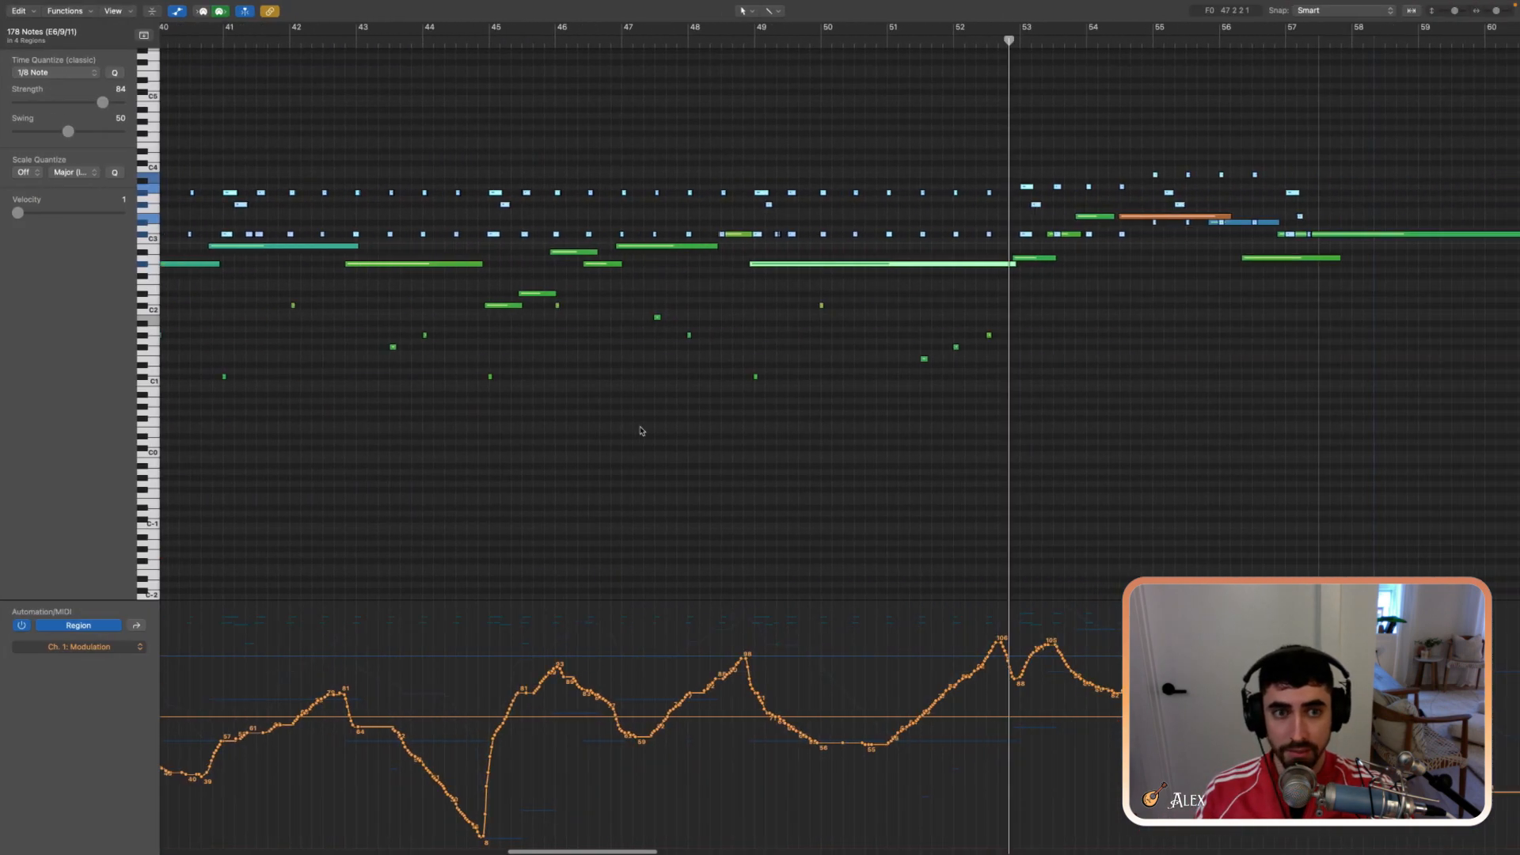
scroll(775, 356, "right", 3)
scroll(896, 285, "right", 1)
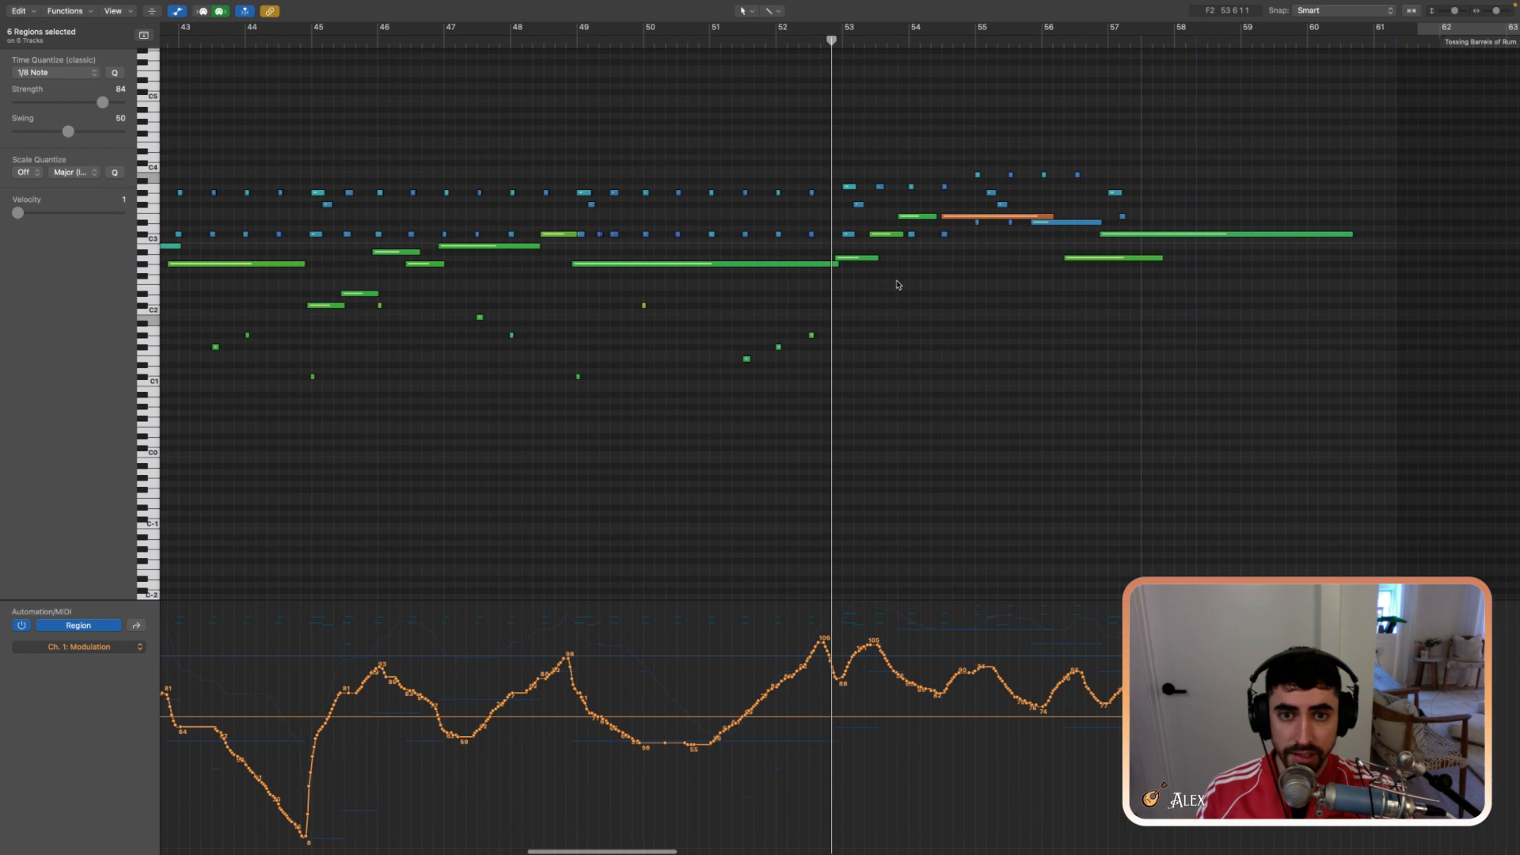
key("super+Right")
key("super+Right")
left_click_drag(831, 264, 813, 271)
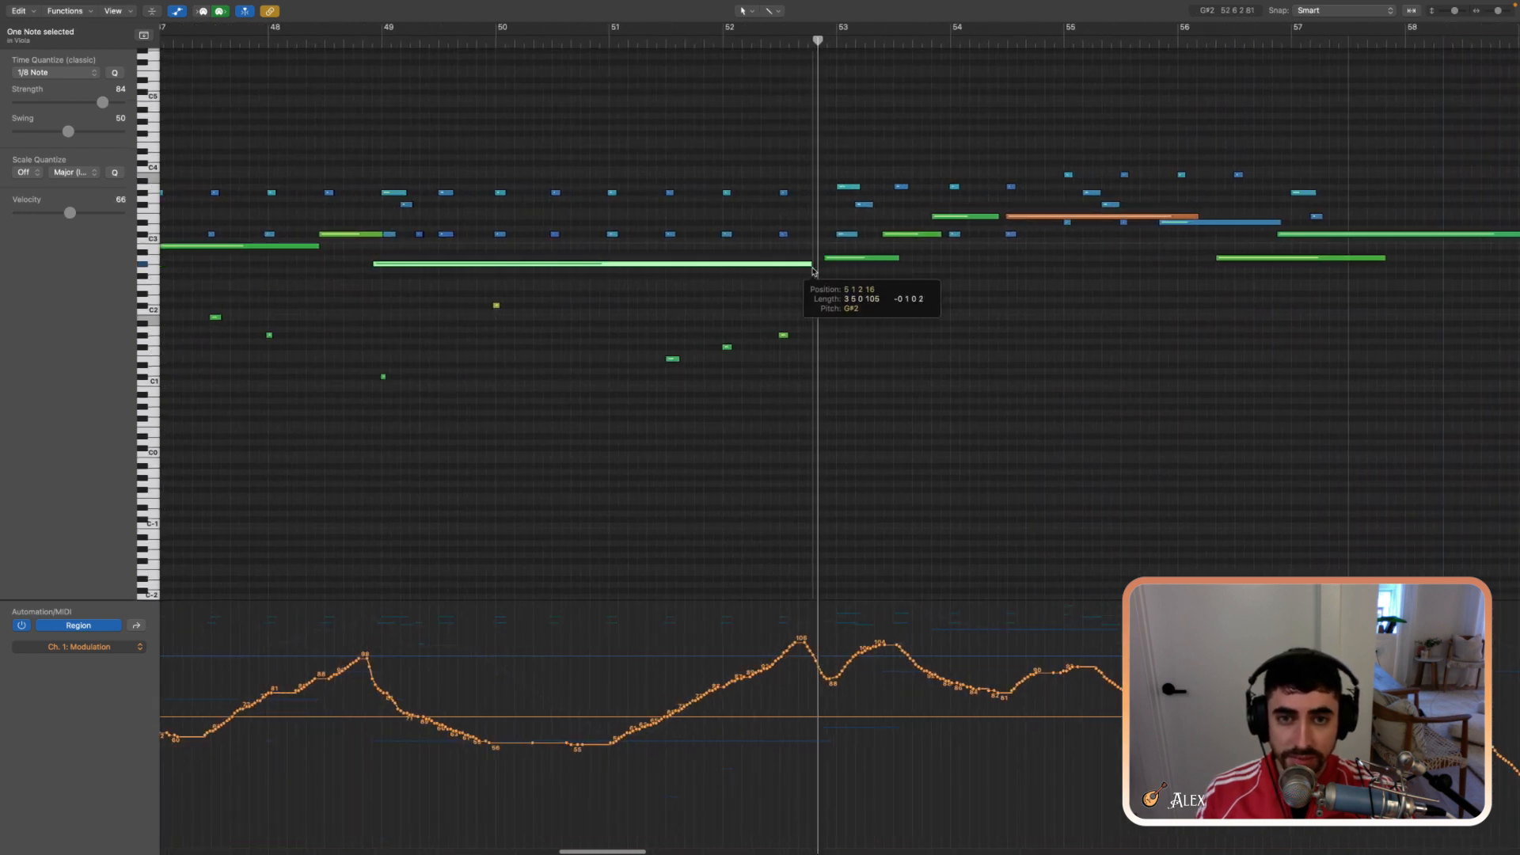
scroll(963, 289, "right", 1)
key("1")
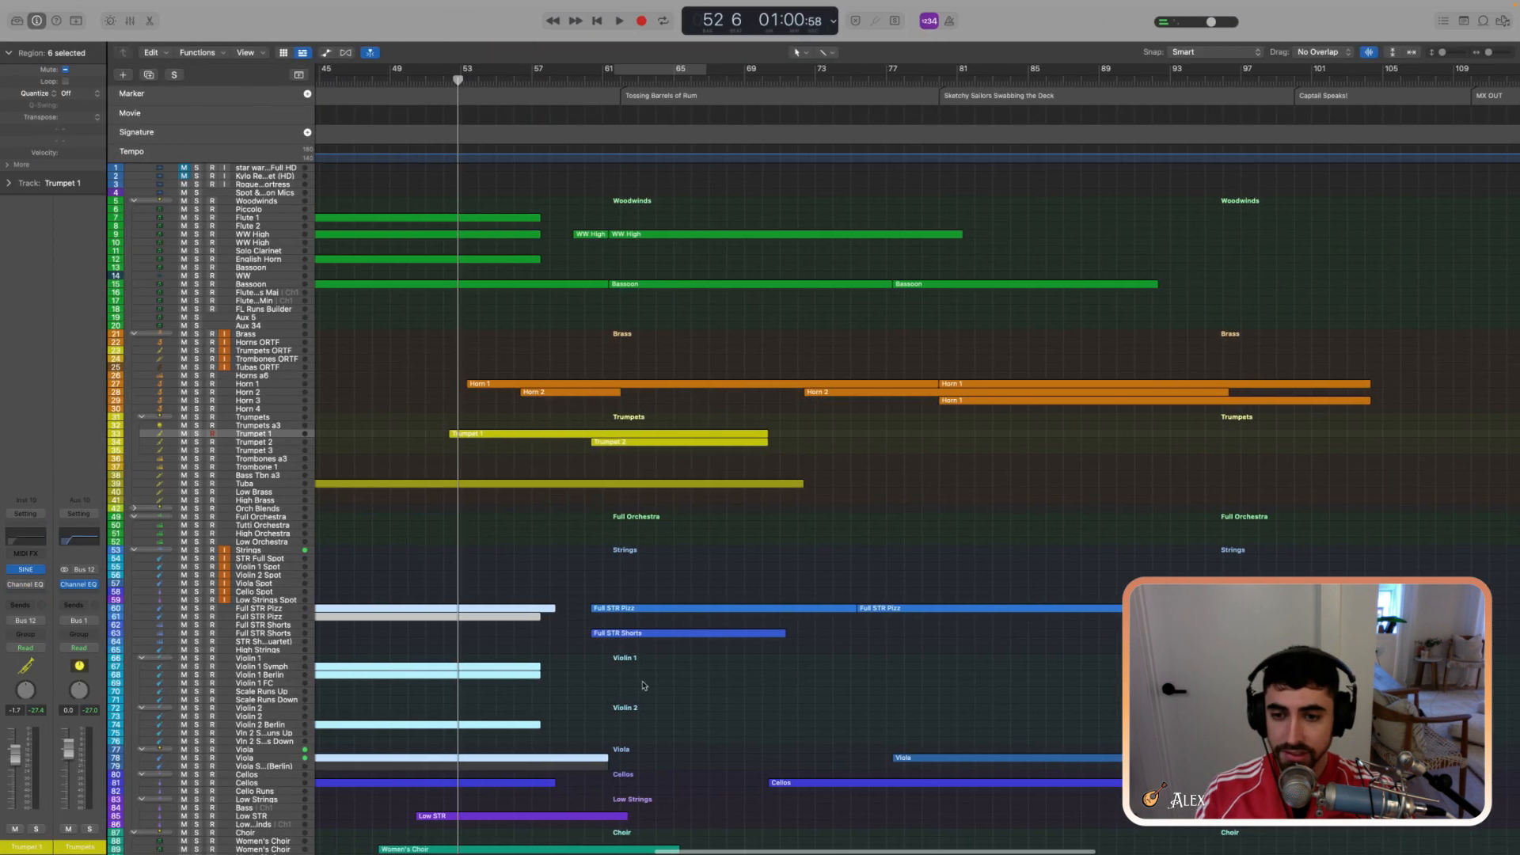
key("super+t")
- Move the short low keyswitch note in the Low STR region to the playhead just before bar 53
scroll(559, 684, "down", 5)
left_click(489, 575)
key("2")
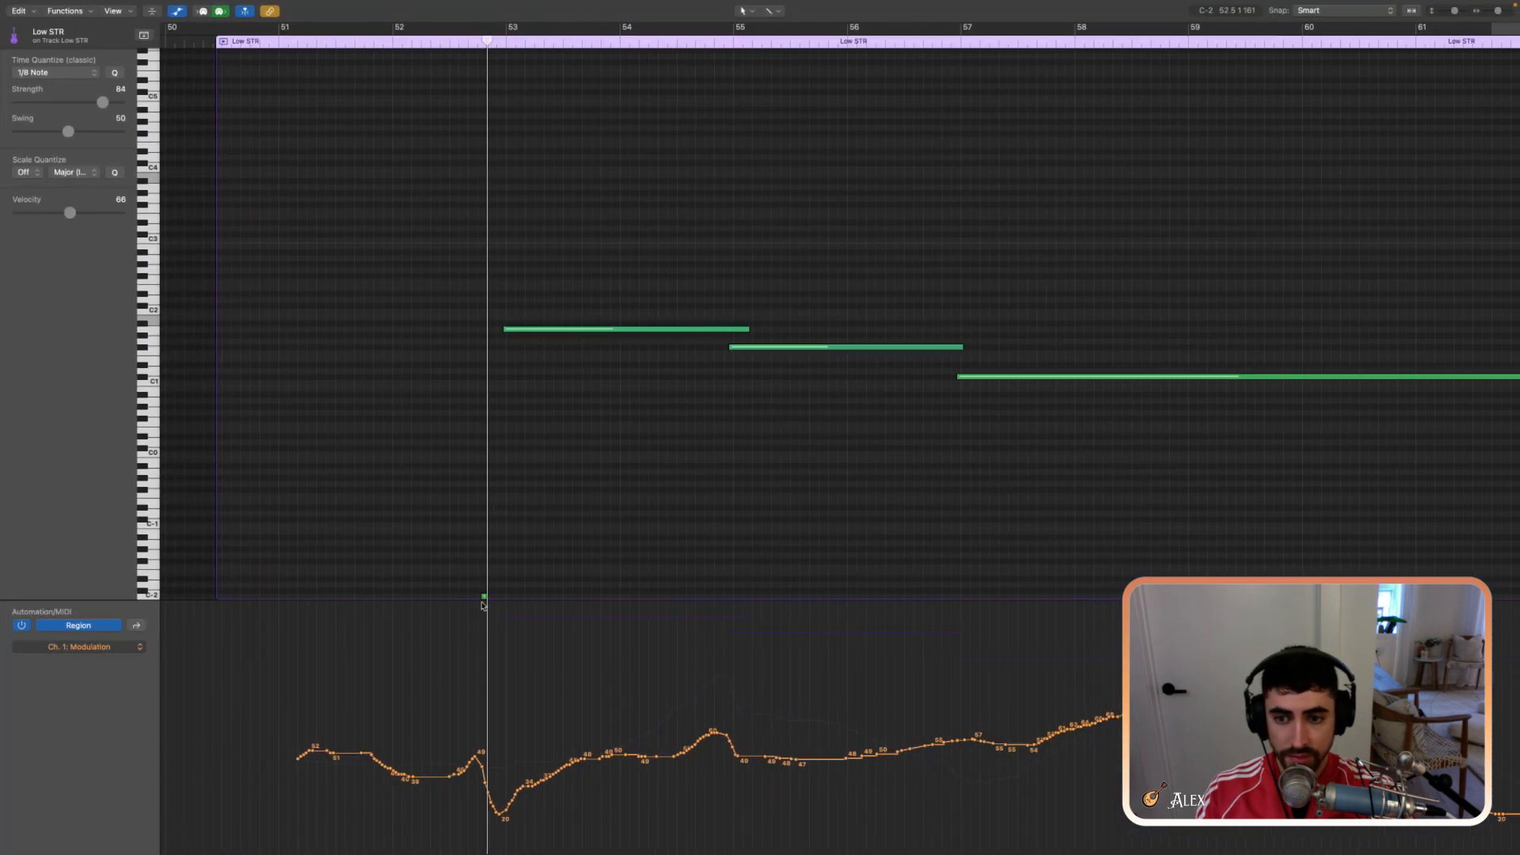
left_click_drag(484, 599, 489, 600)
key("1")
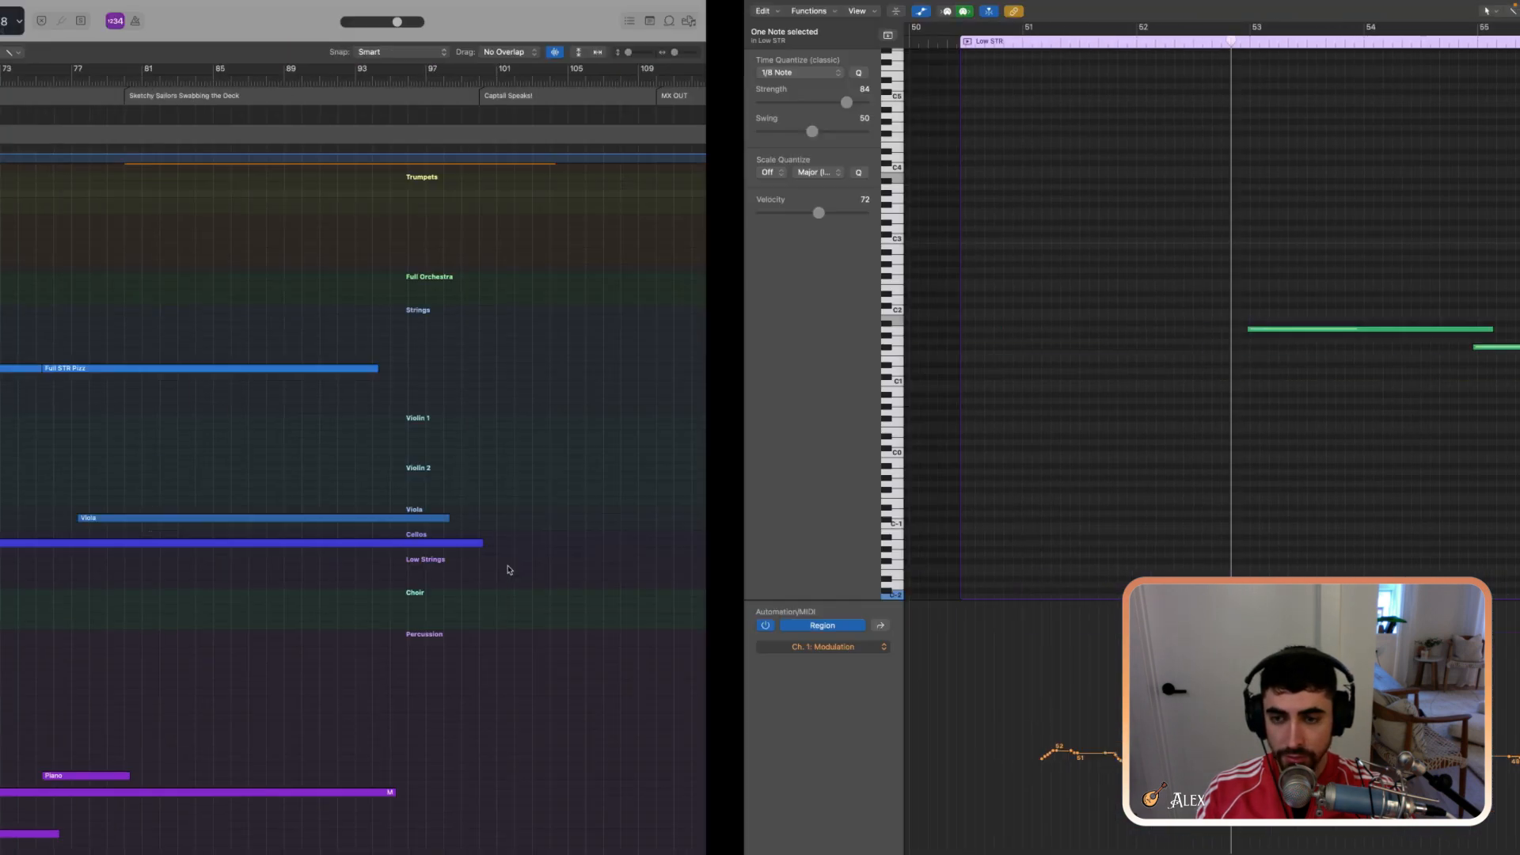
- Shorten the long G#2 note in the Cellos region to end before bar 53 and place the playhead right after it
left_click(465, 544)
key("2")
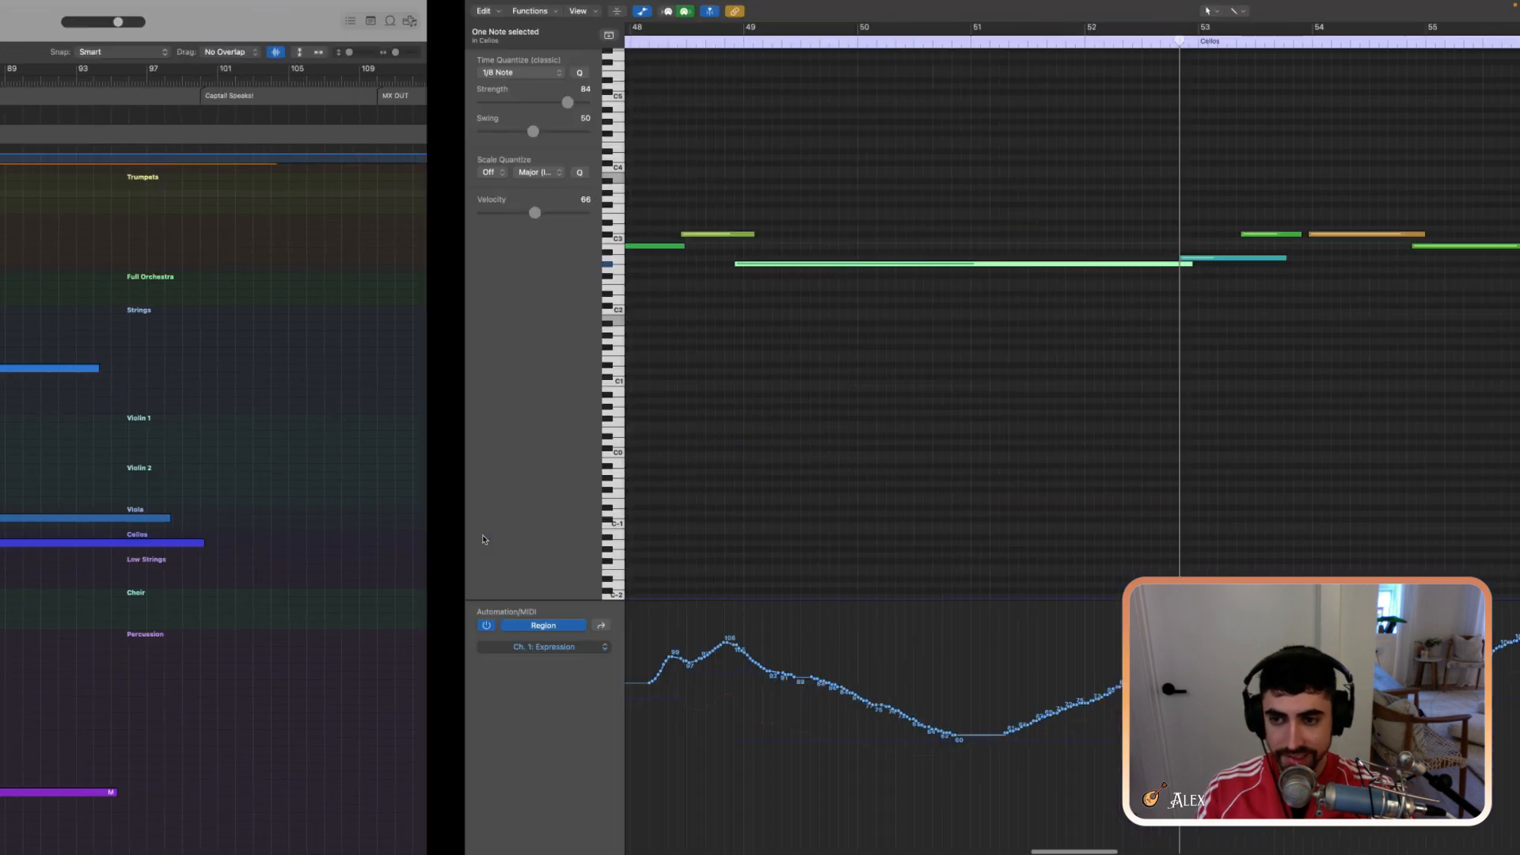
left_click_drag(720, 262, 724, 269)
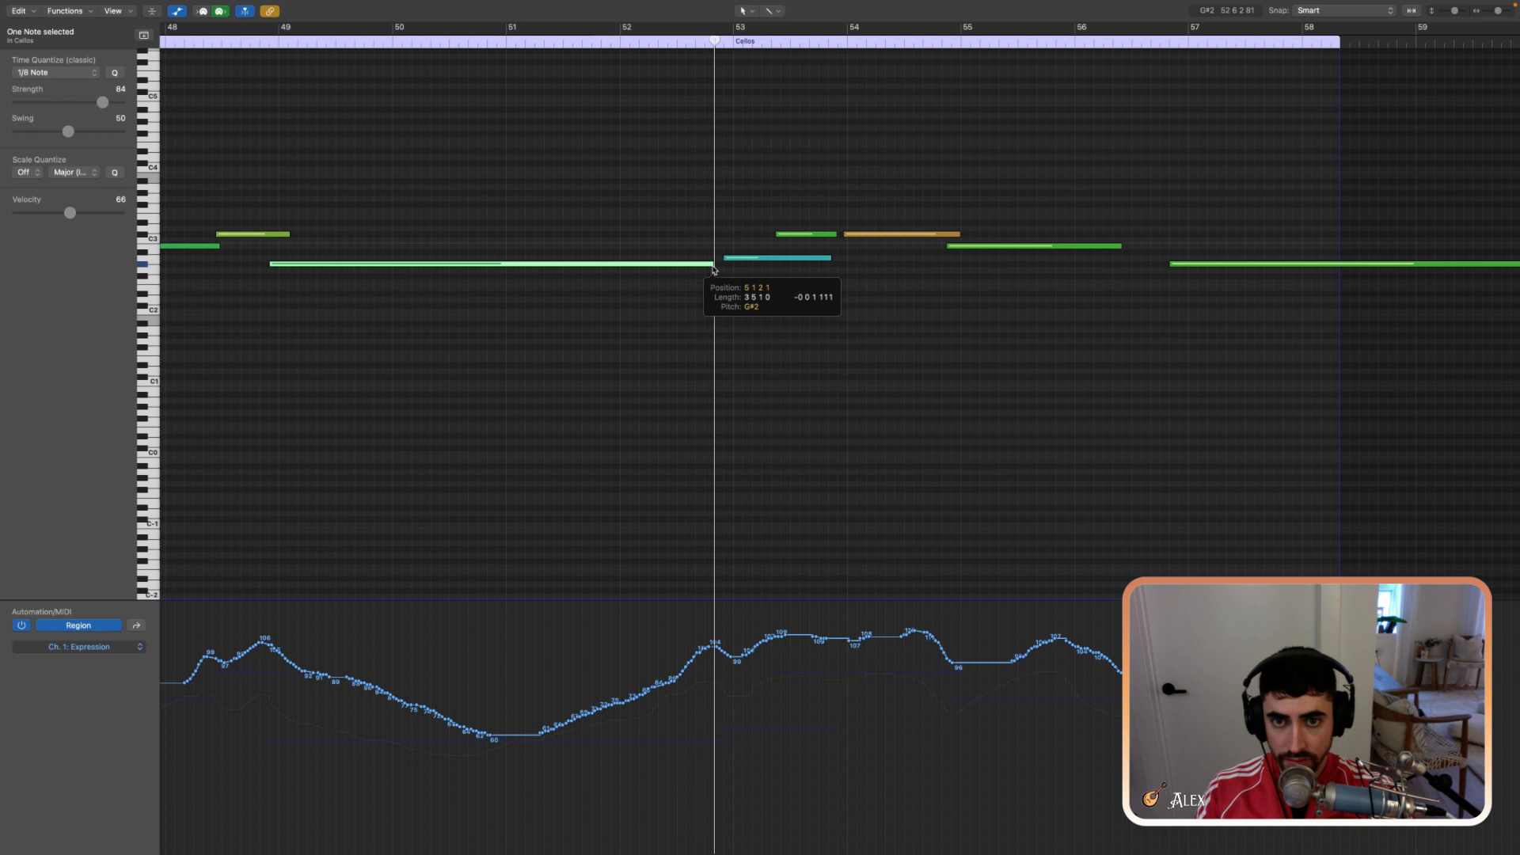
left_click(718, 48)
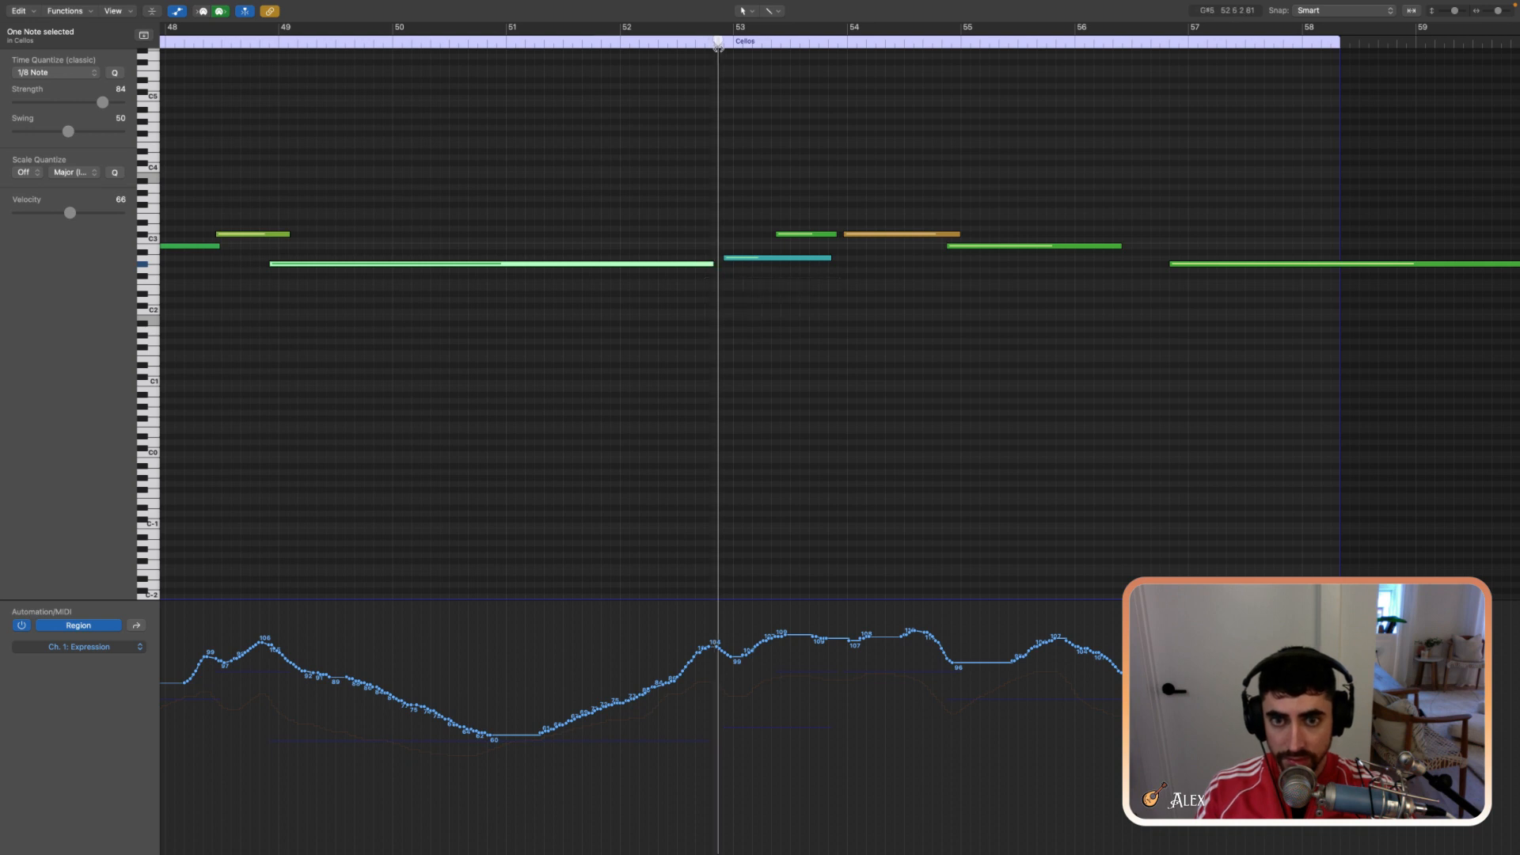
- Check the start of the Cellos region at bar 37 and the preceding Viola region on the cello track for keyswitch notes
scroll(572, 505, "left", 15)
left_click(582, 493)
scroll(598, 493, "left", 3)
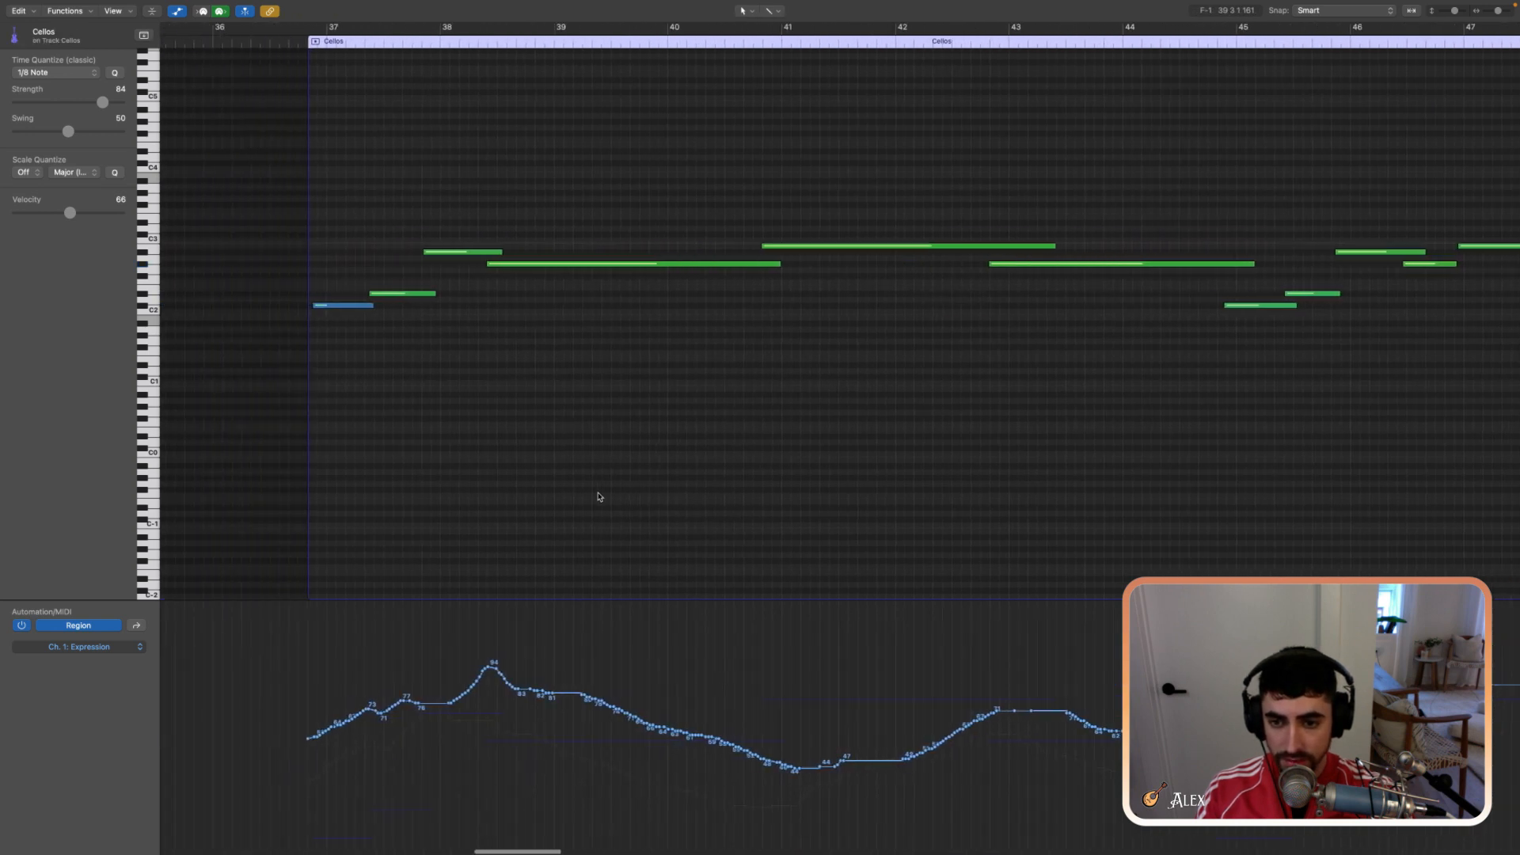
scroll(372, 578, "down", 1)
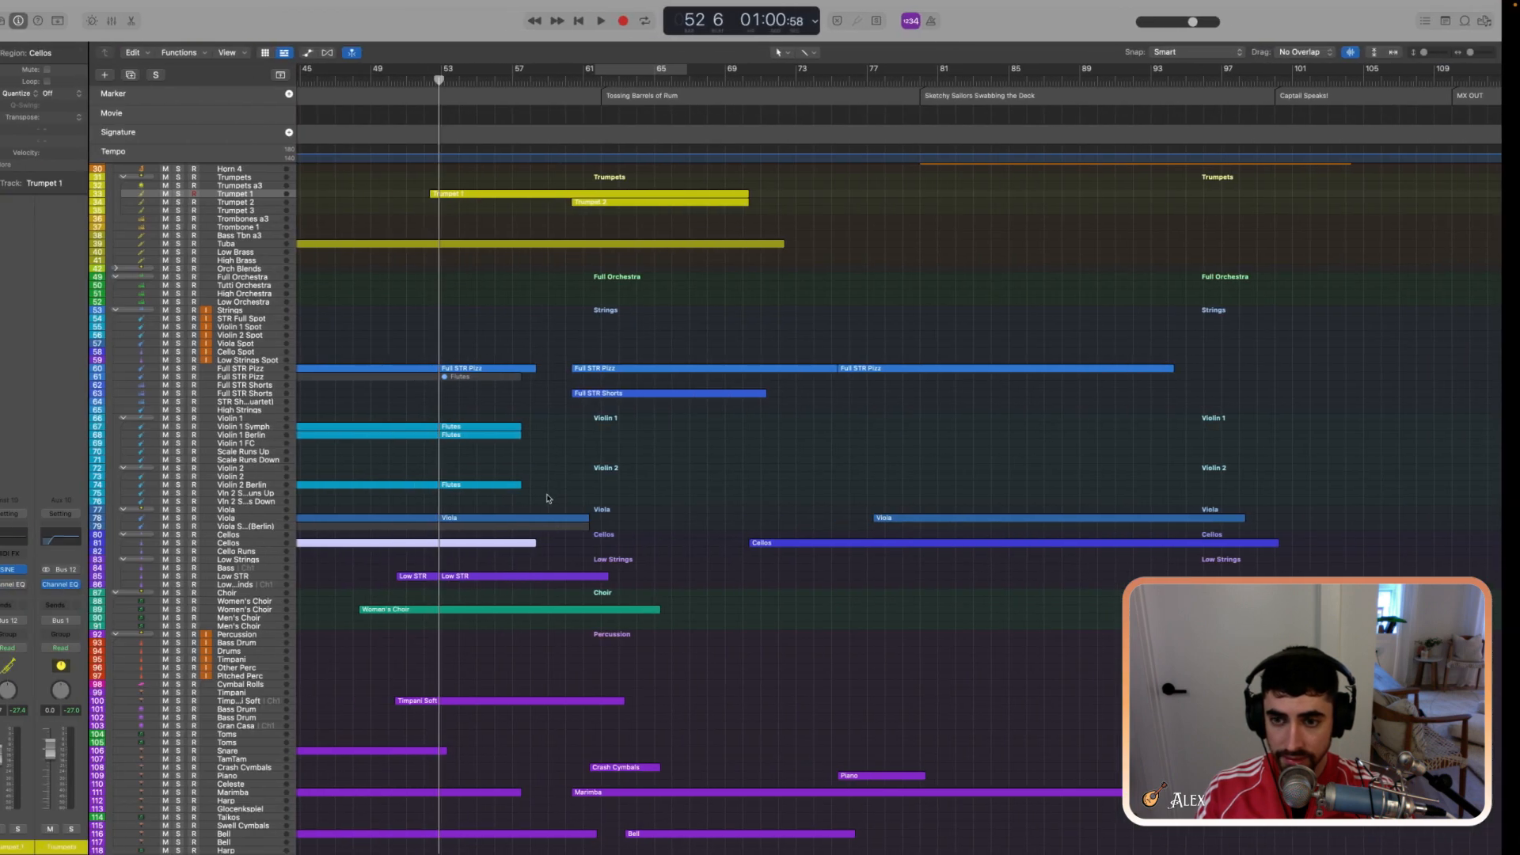
scroll(921, 537, "left", 10)
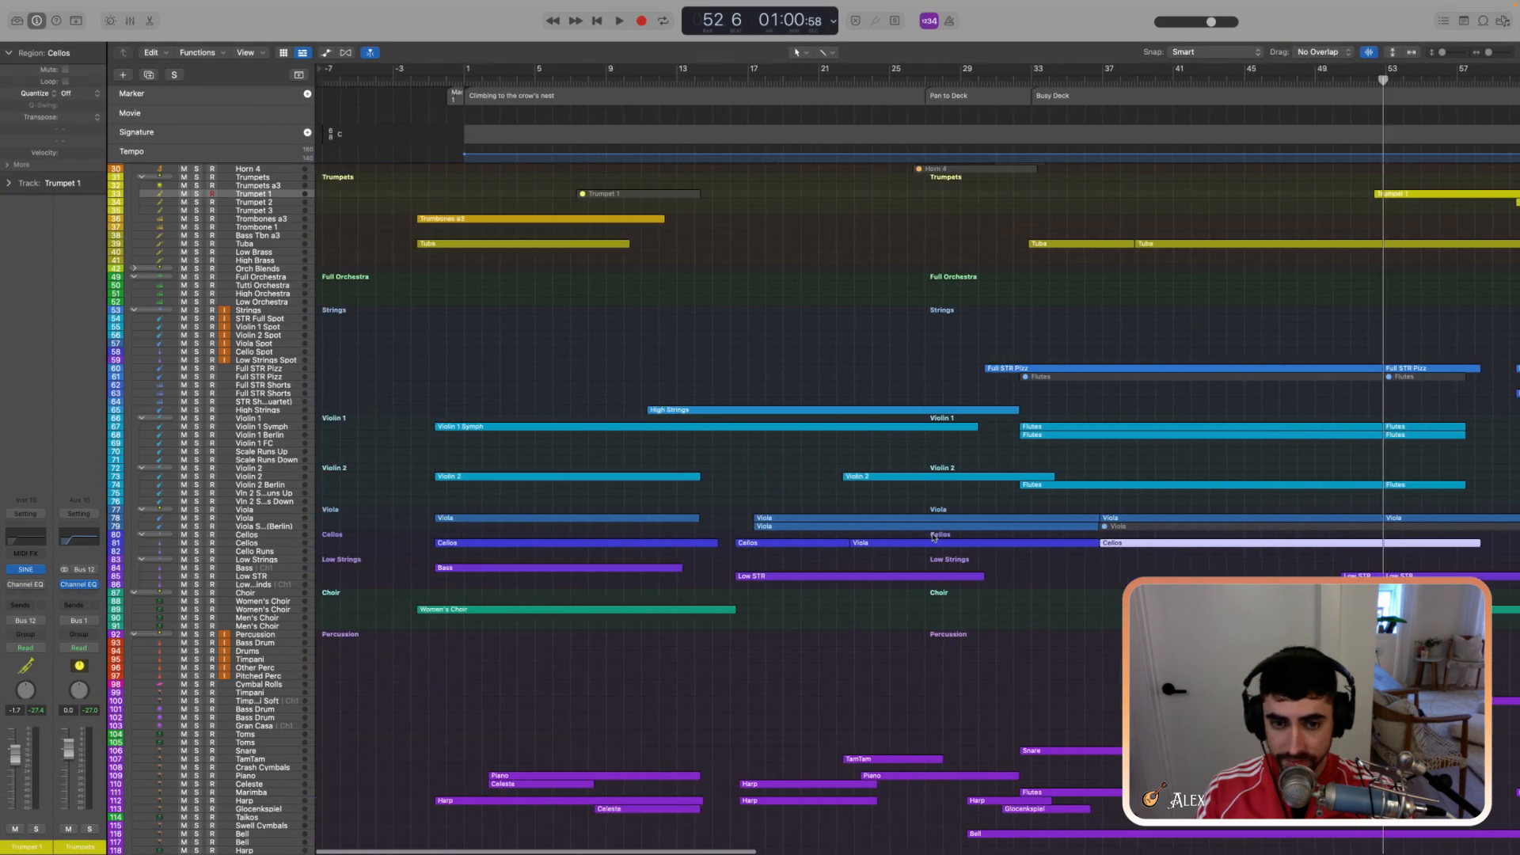
double_click(995, 544)
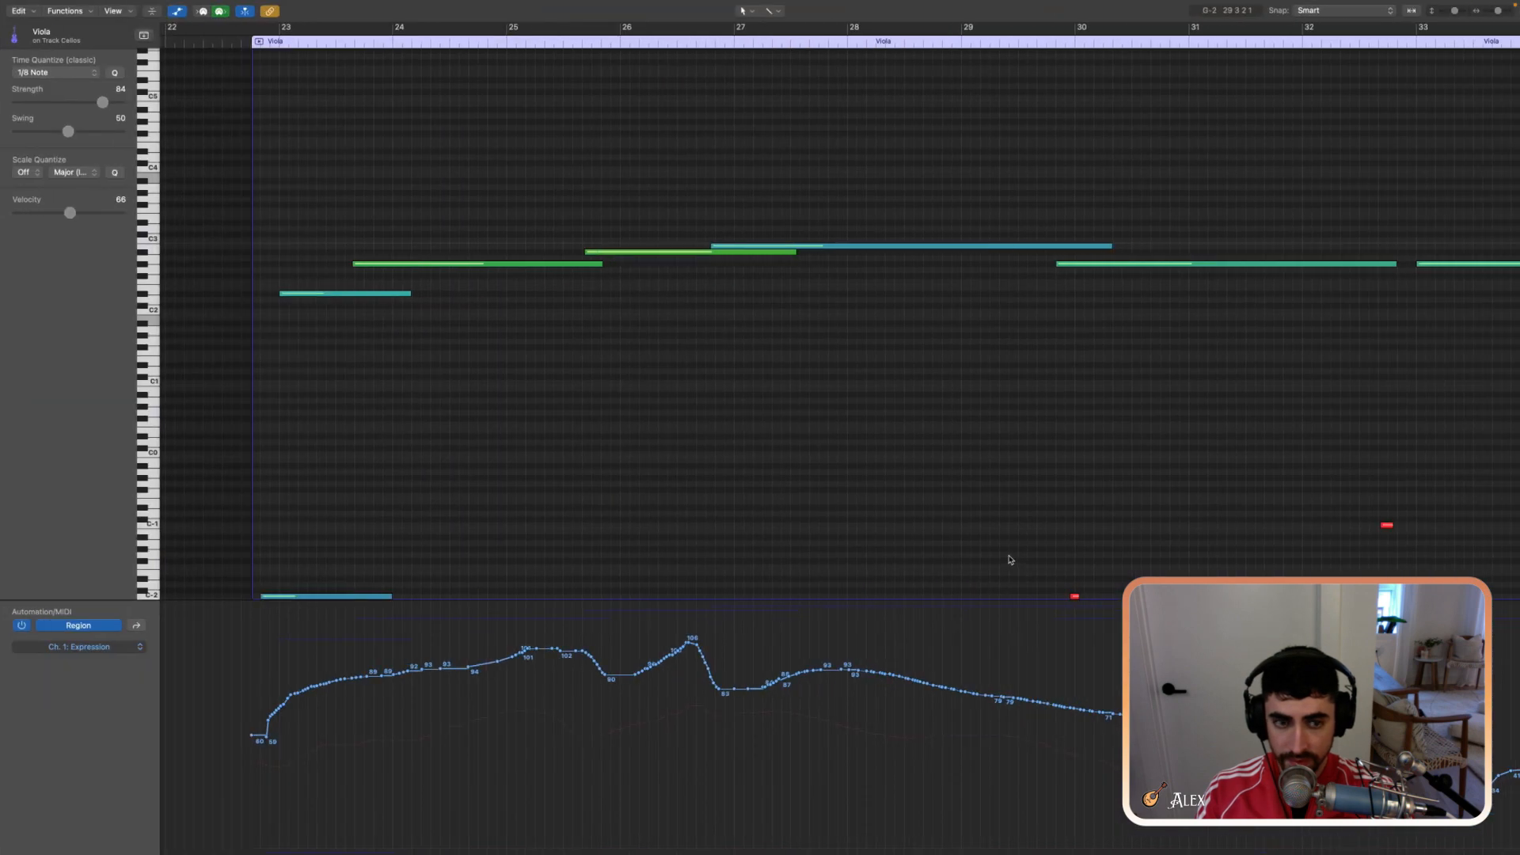
scroll(1009, 560, "right", 10)
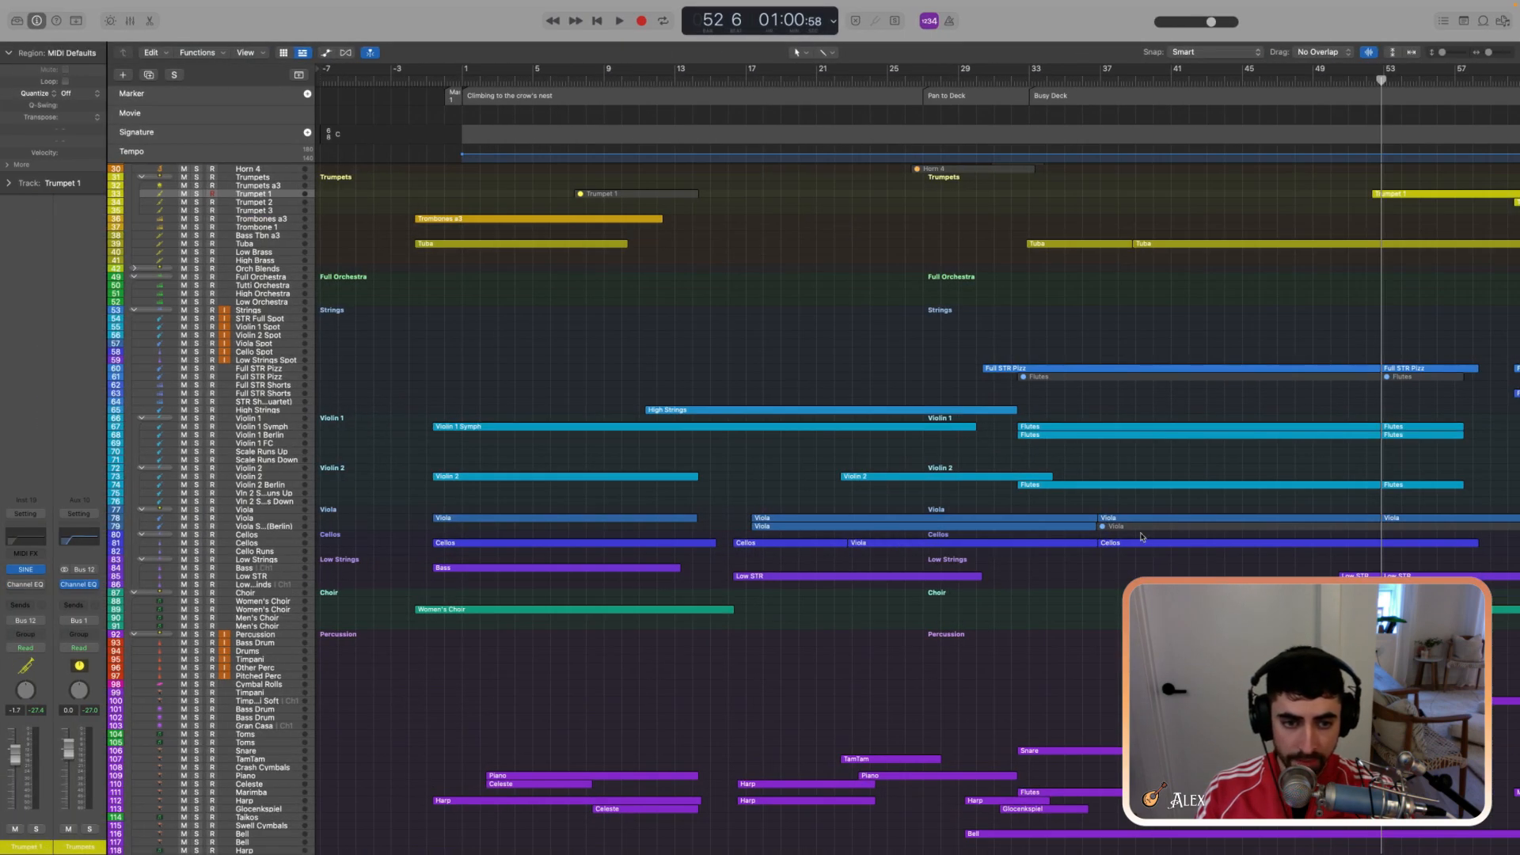
double_click(1134, 544)
scroll(900, 560, "right", 10)
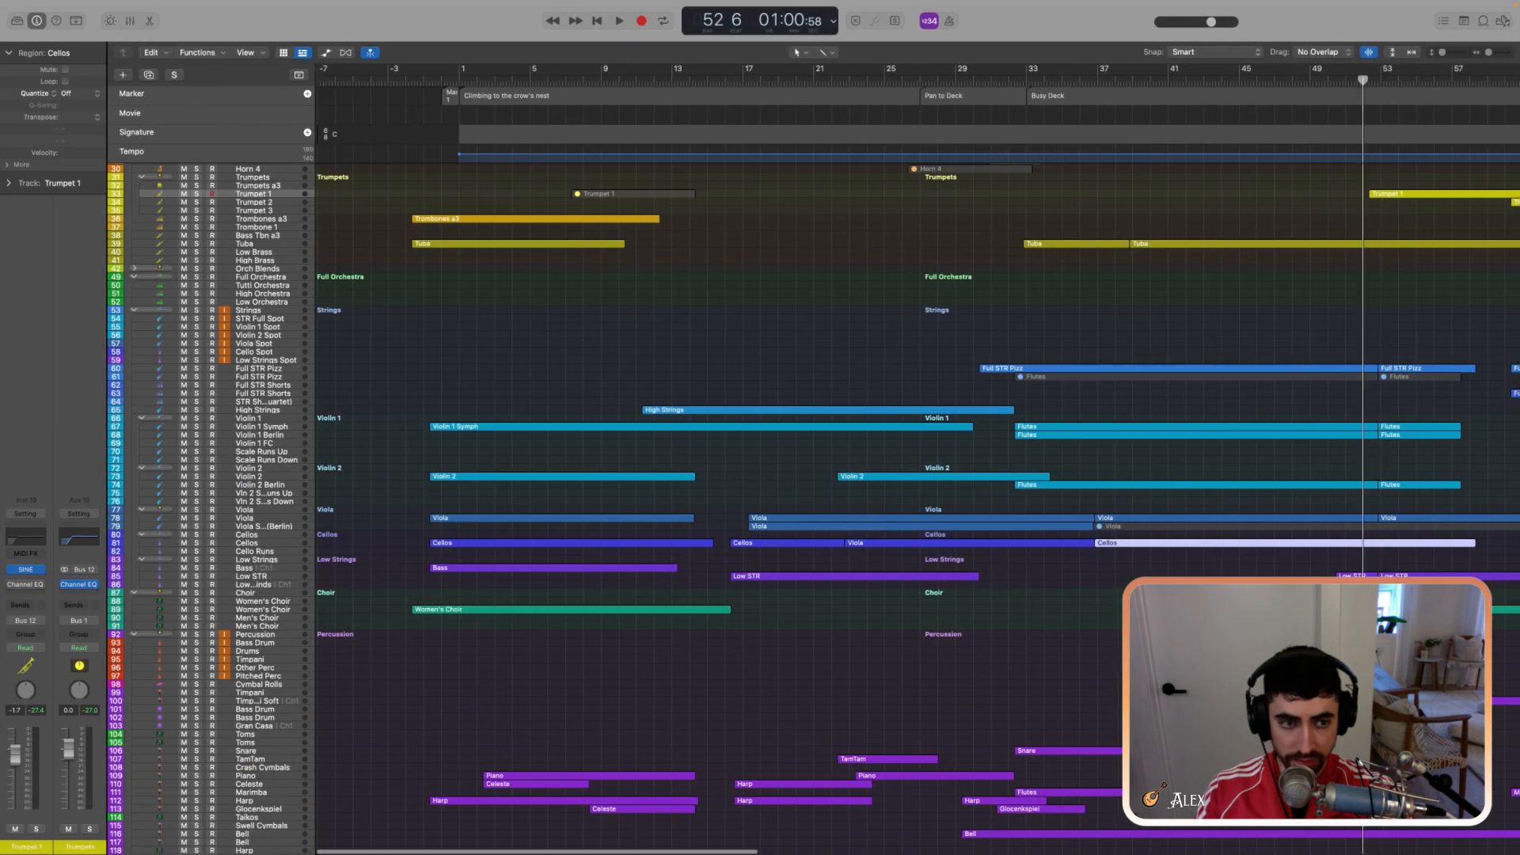
- Split the Cellos region at the playhead just before bar 53
scroll(955, 587, "down", 3)
left_click(842, 577)
left_click(830, 543)
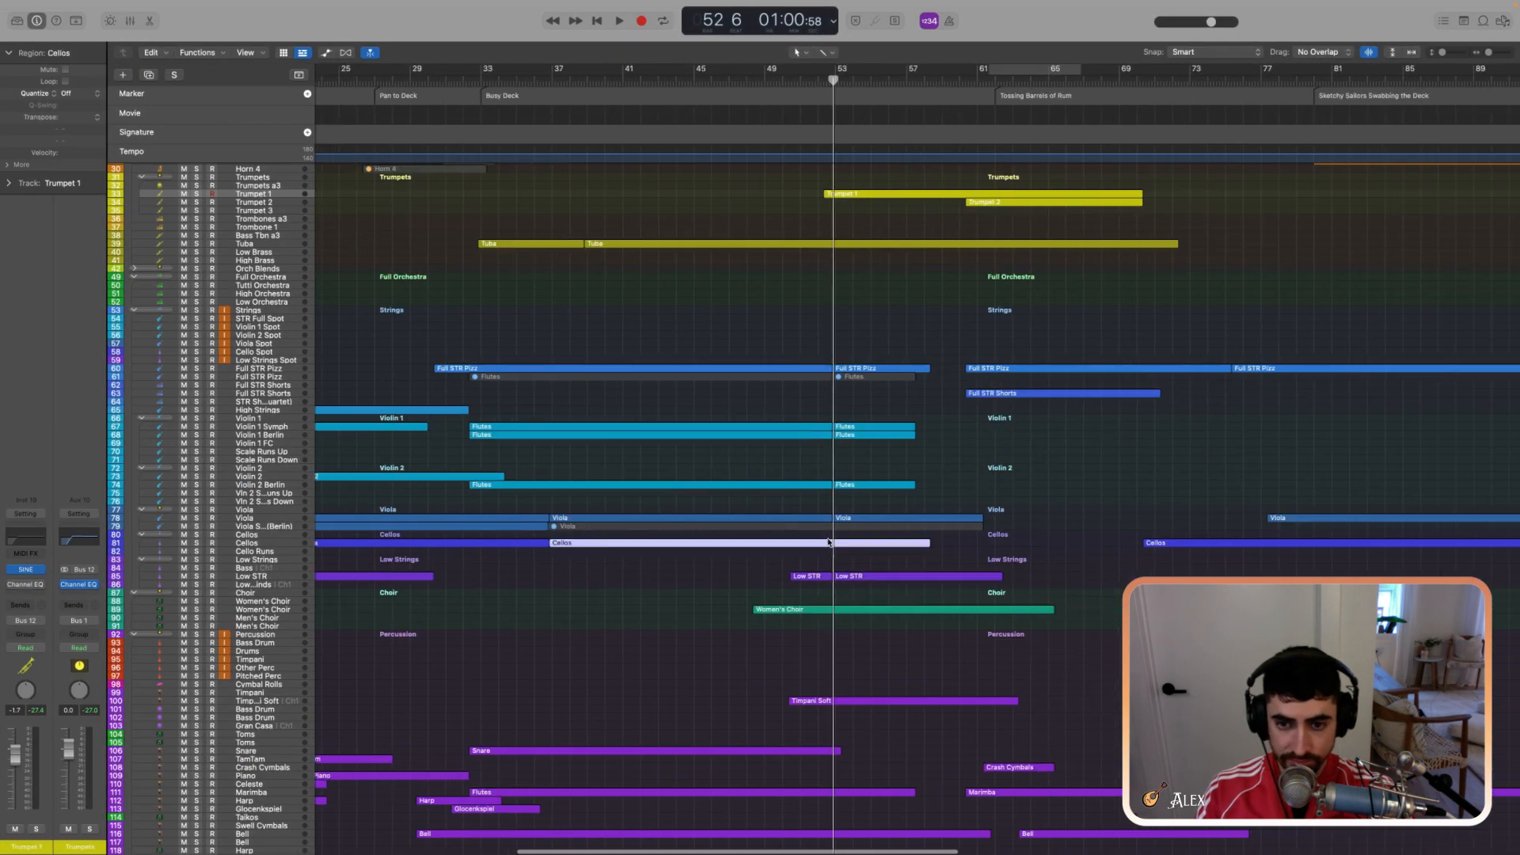
key("ctrl+Right")
scroll(867, 531, "right", 10)
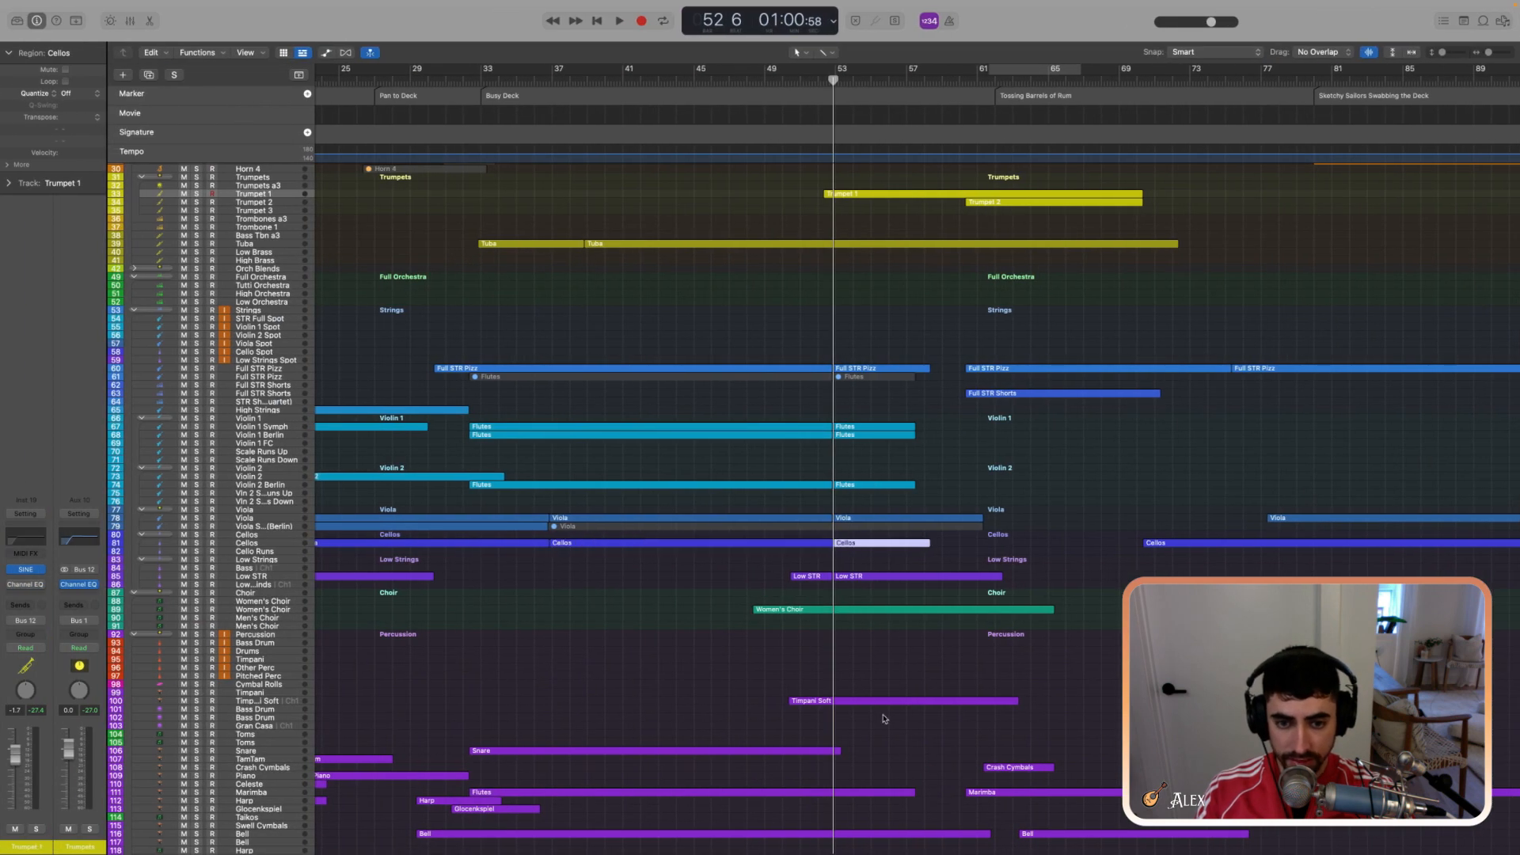
- Check the Timpani Soft notes around the playhead and split that region just before bar 53
key("ctrl+Right")
scroll(895, 627, "left", 4)
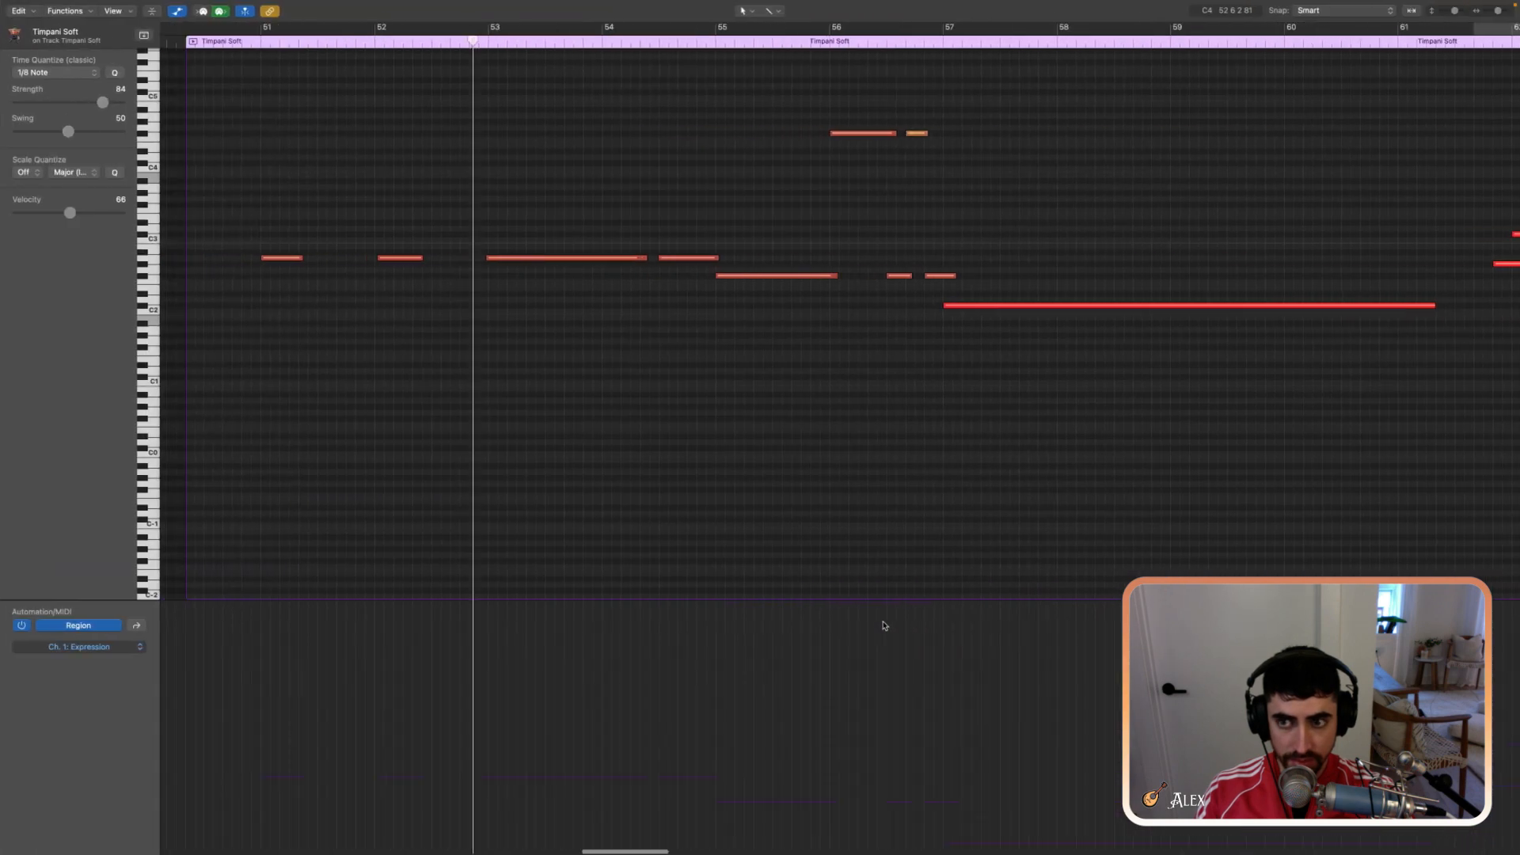
key("ctrl+Left")
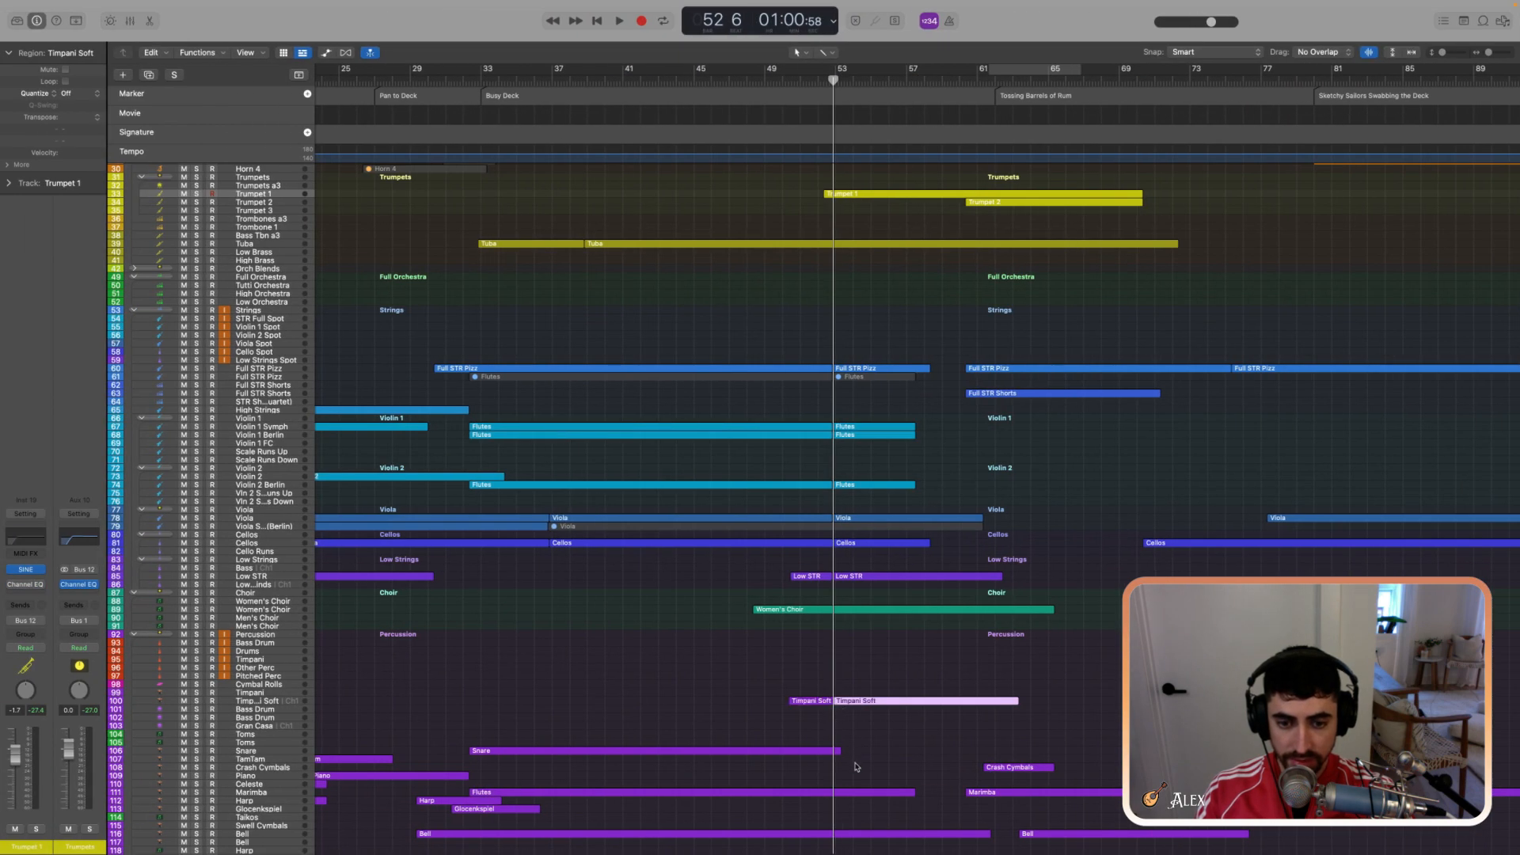
- Shorten the long Bell note to end before bar 53 and split the Bell region at the playhead
scroll(856, 766, "down", 3)
left_click(885, 725)
key("ctrl+Right")
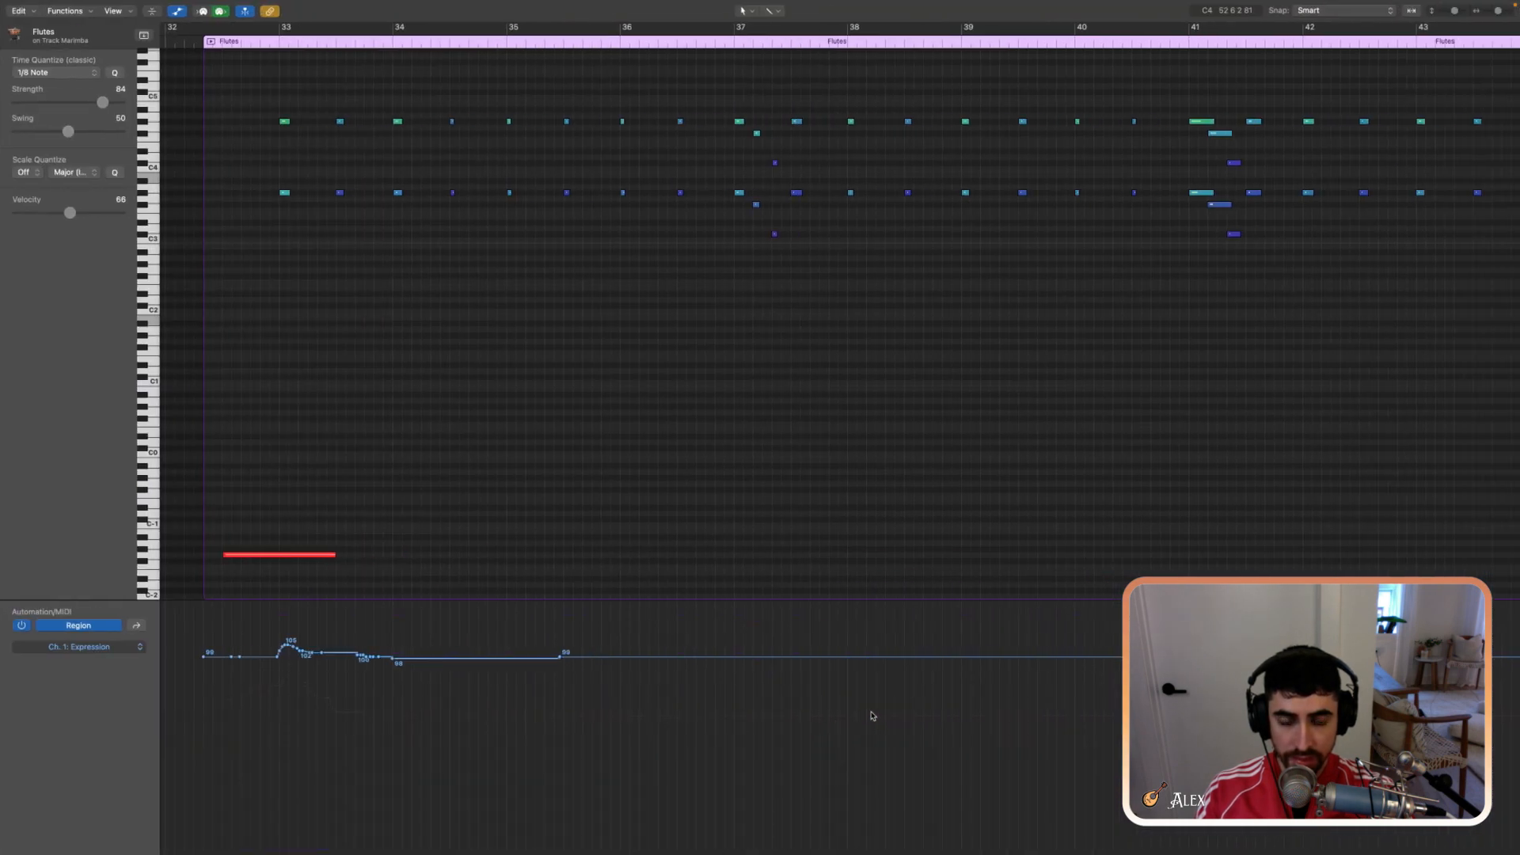
key("ctrl+Left")
left_click(823, 740)
key("ctrl+Right")
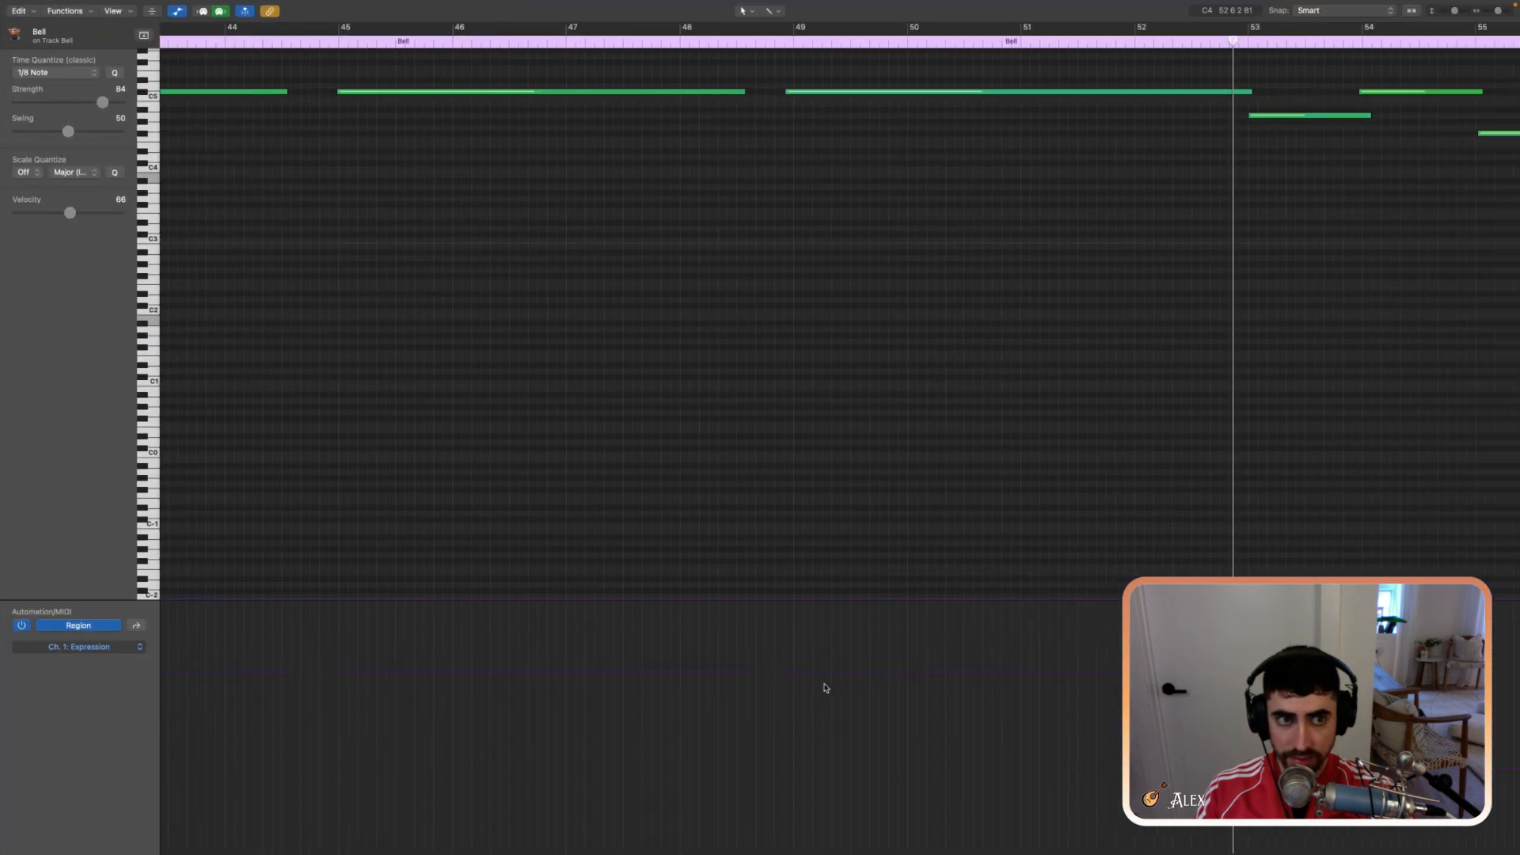
left_click_drag(1249, 92, 1227, 93)
key("ctrl+Left")
key("super+t")
- Place the playhead at 51 3 and split the Tuba region there, ahead of its long notes
scroll(899, 736, "up", 5)
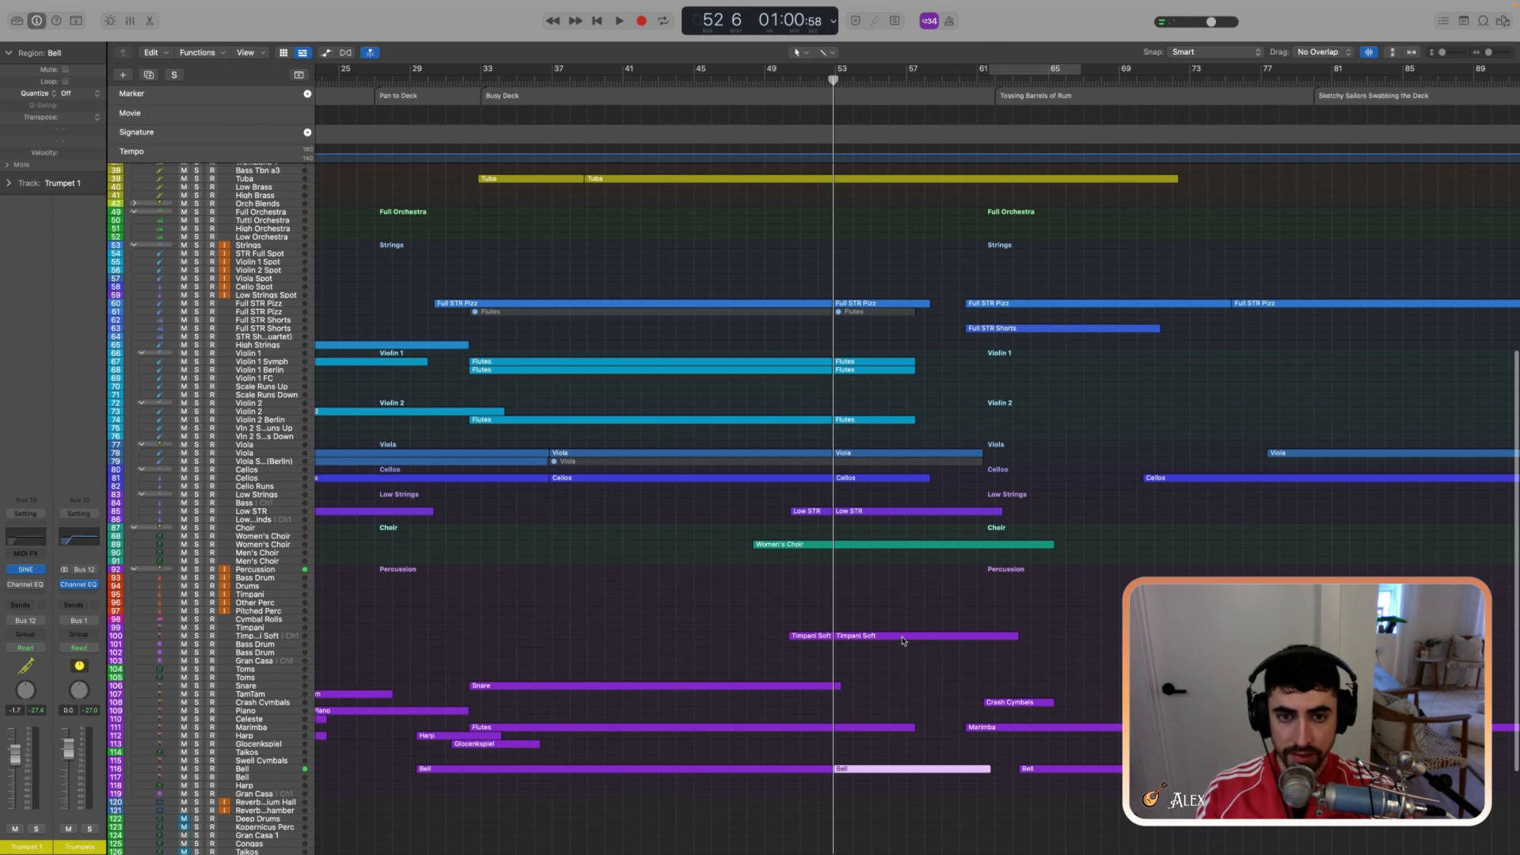
left_click(833, 481)
key("ctrl+Right")
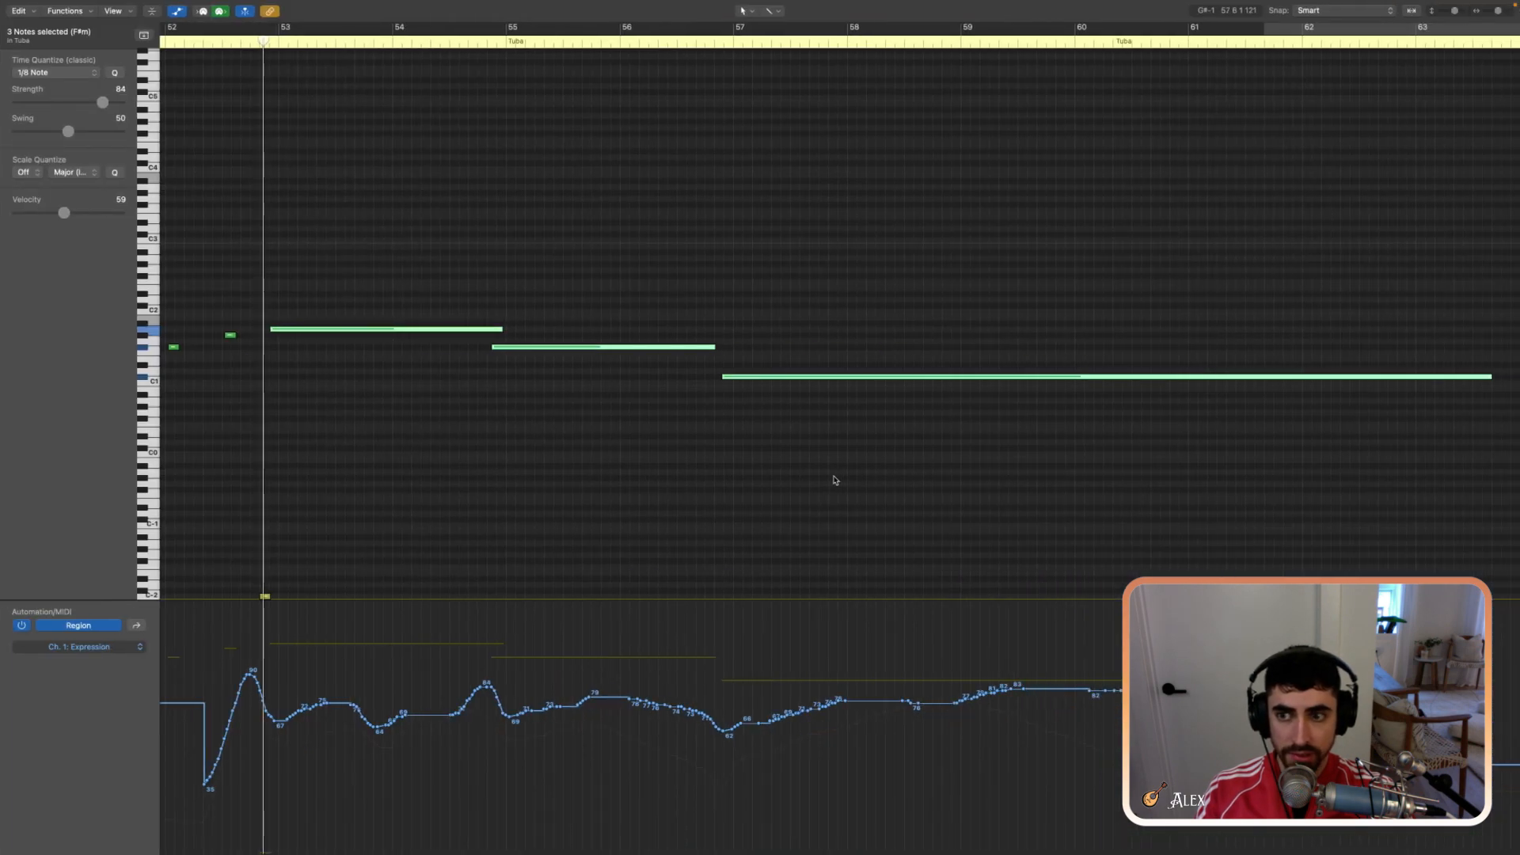
key("ctrl+Left")
key("ctrl+Right")
scroll(614, 465, "left", 5)
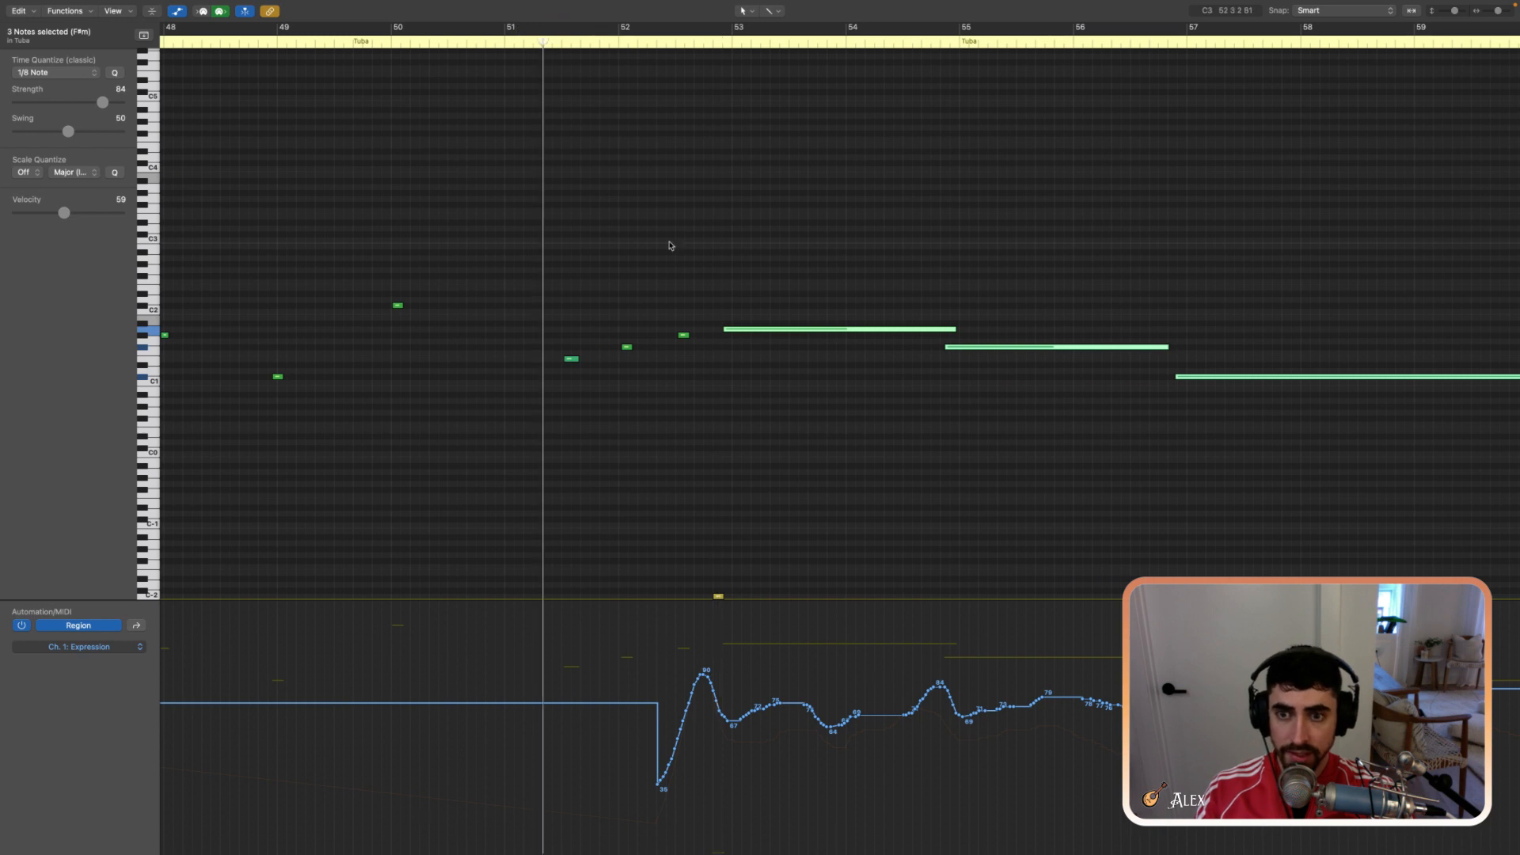
key("ctrl+Left")
- Examine the notes before bar 53 in the Flutes regions on the Violin 1 and Violin 2 tracks and in the Viola region
left_click_drag(809, 654, 804, 677)
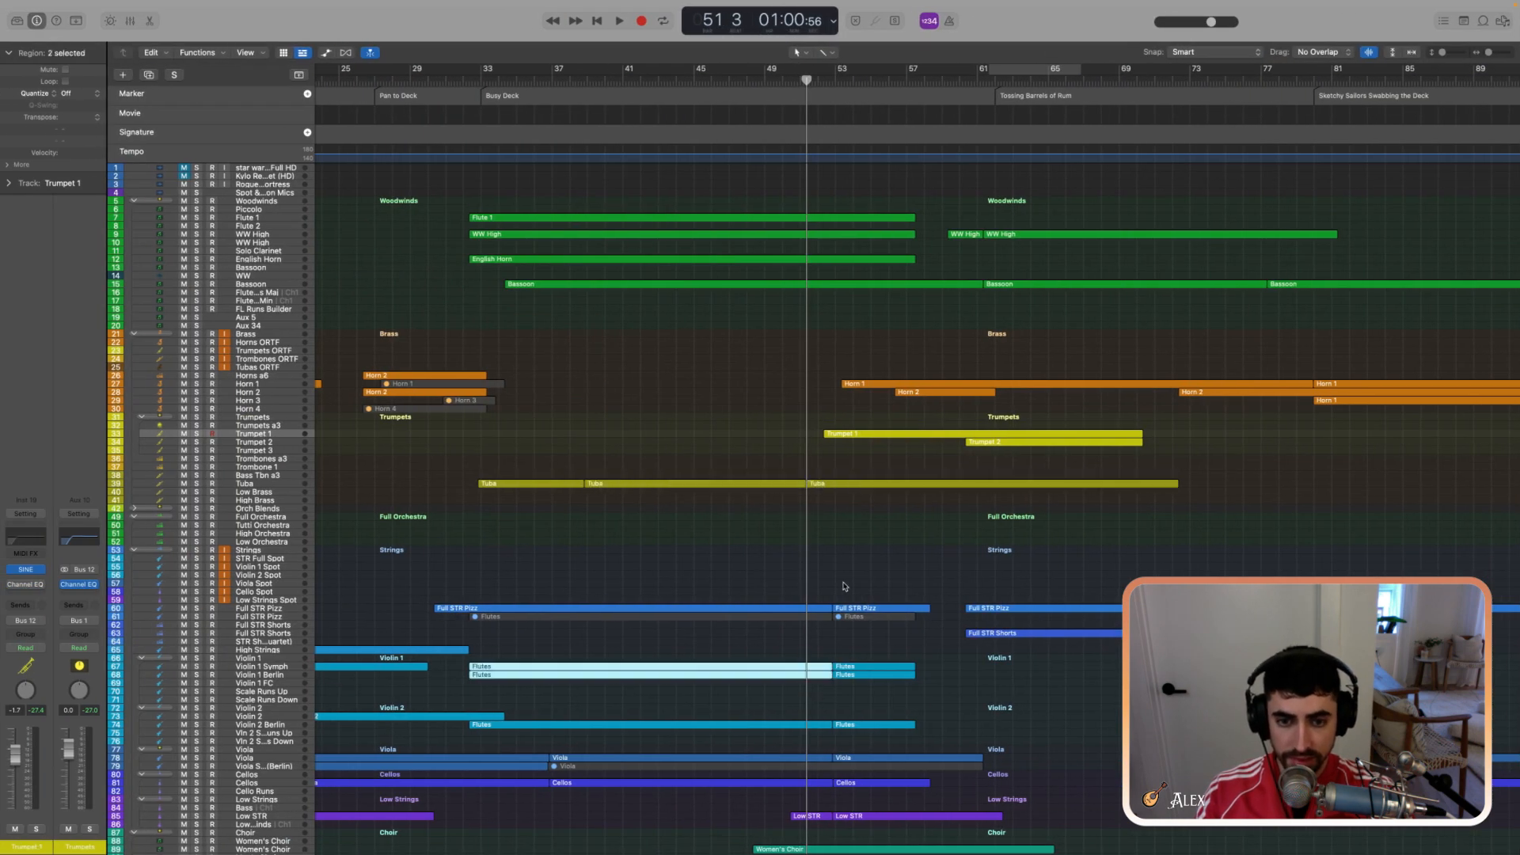
key("ctrl+Right")
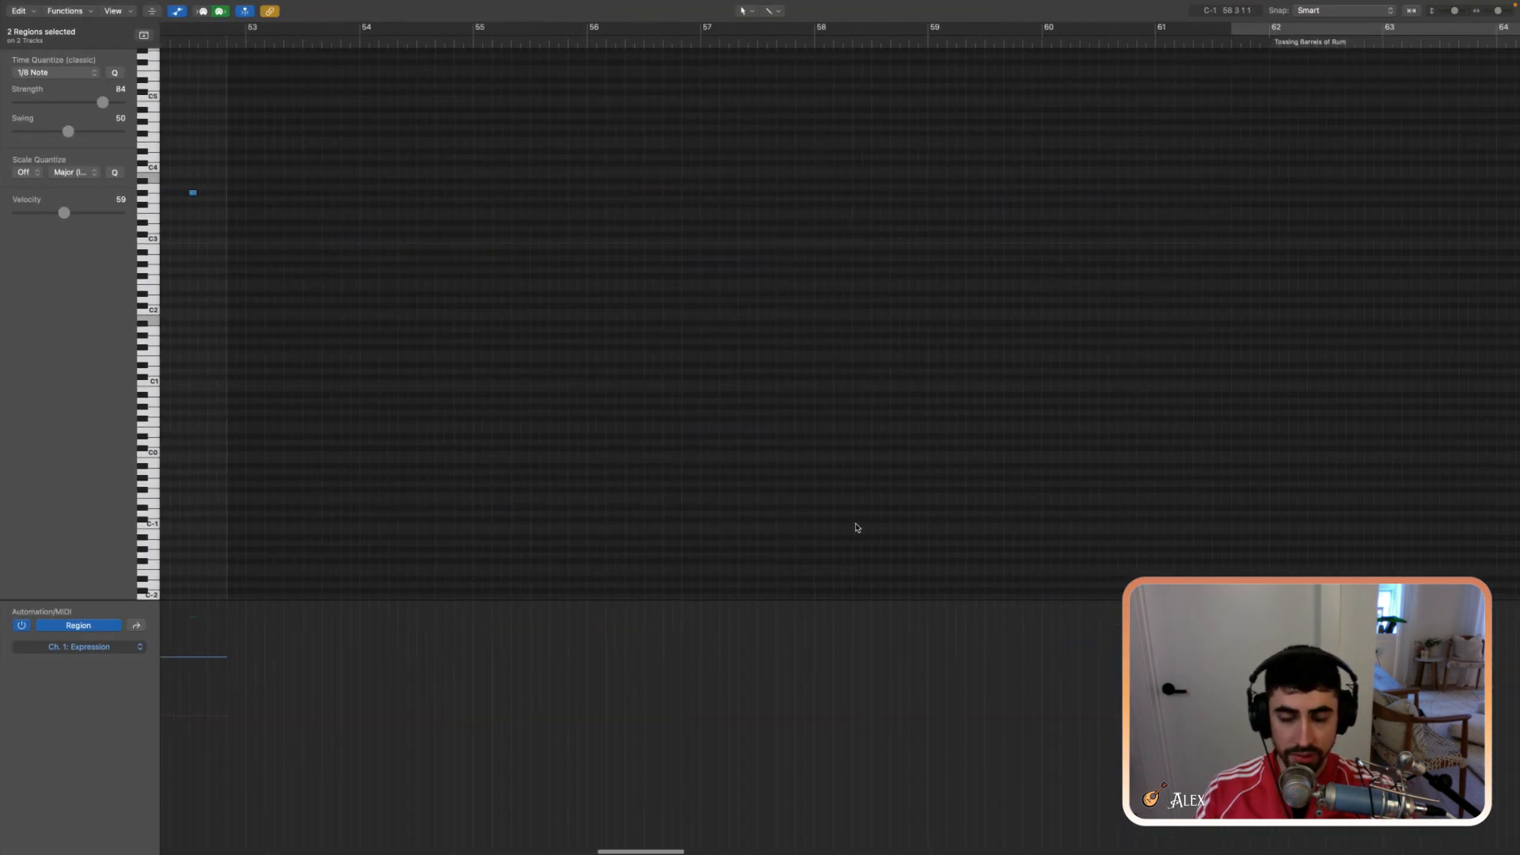
key("ctrl+Left")
left_click_drag(784, 706, 779, 756)
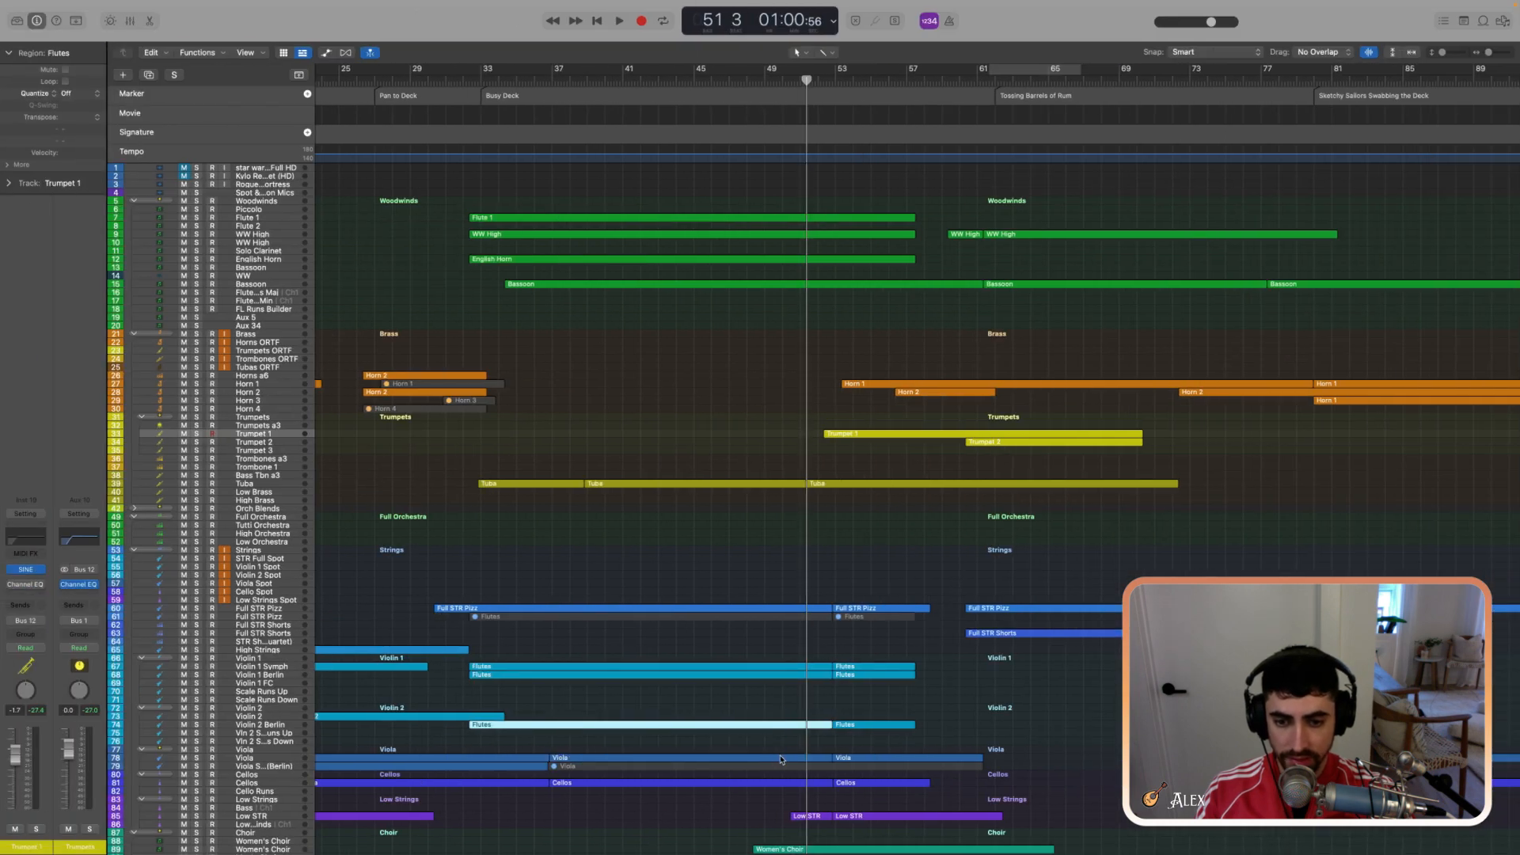
left_click(780, 758)
left_click(777, 725, "shift")
key("ctrl+Right")
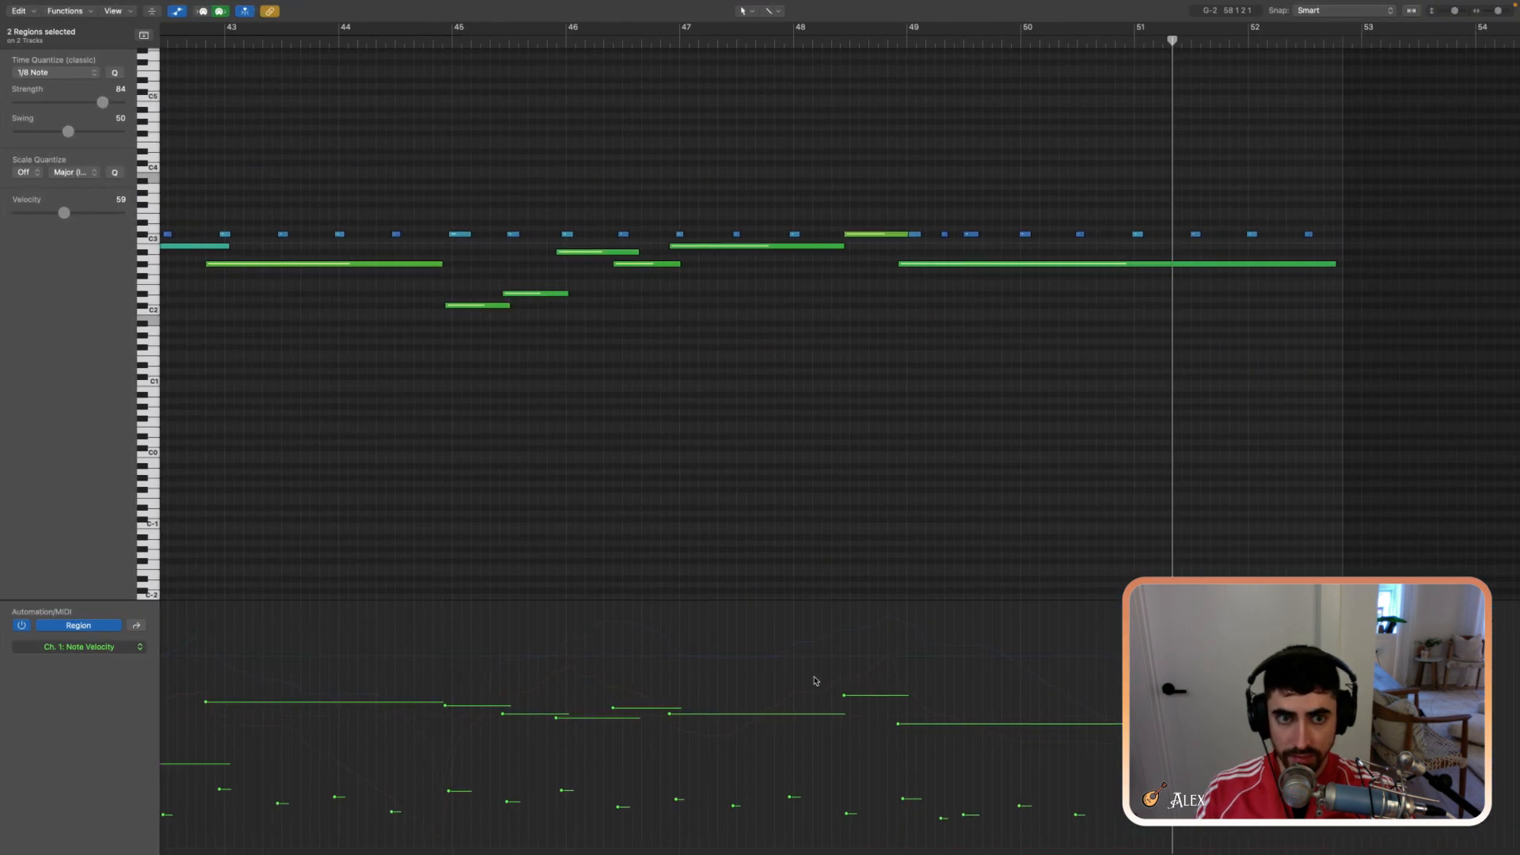
key("ctrl+Left")
- Examine the notes and expression curves before bar 53 in the Cellos, Low STR and Viola regions
left_click(780, 784)
key("ctrl+Right")
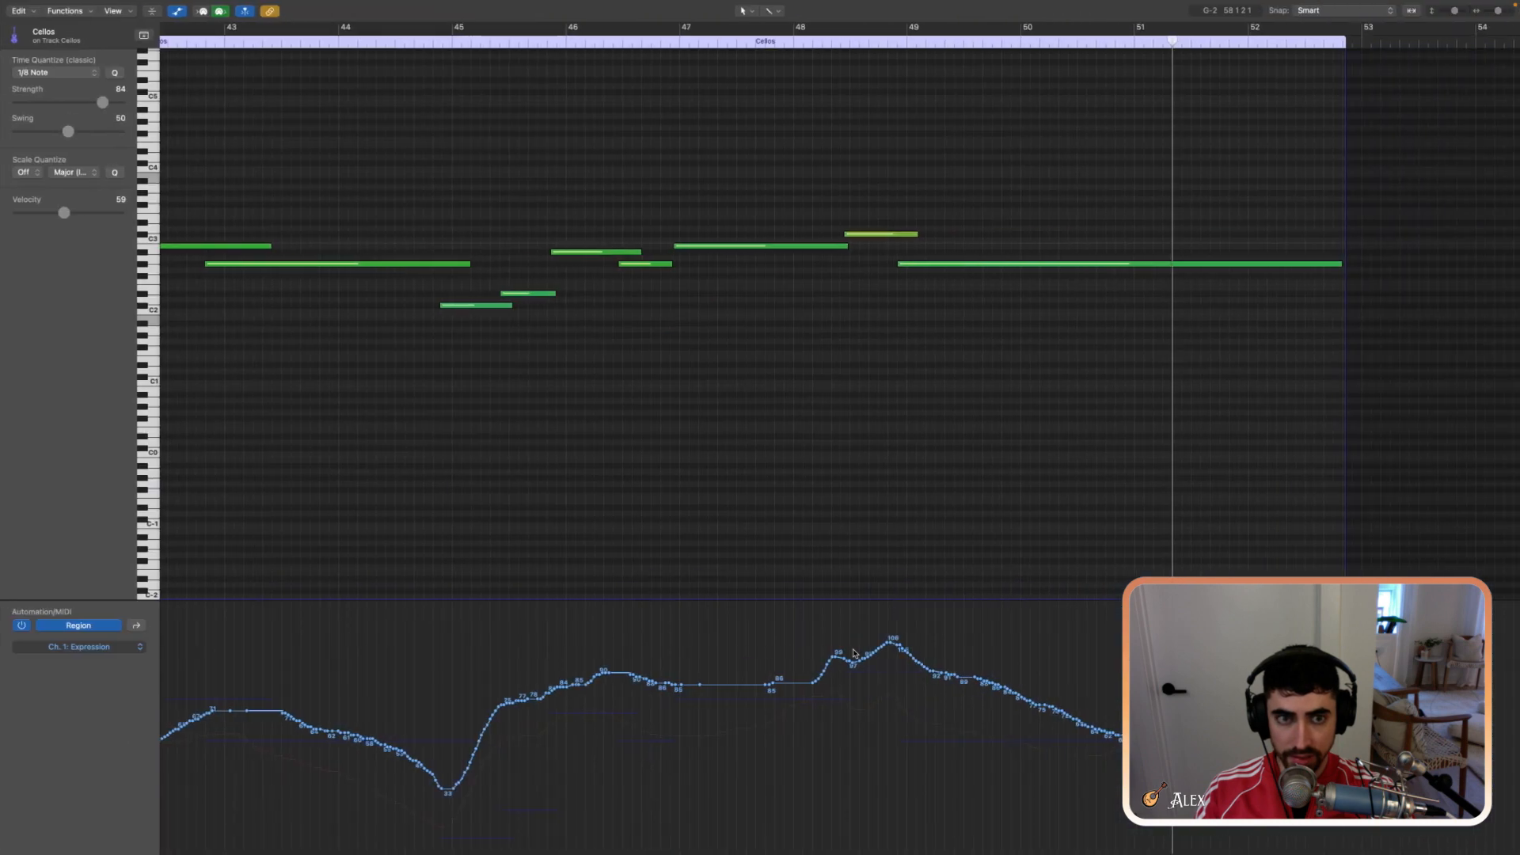
key("ctrl+Left")
scroll(831, 744, "down", 3)
left_click(819, 752)
key("ctrl+Right")
key("ctrl+Left")
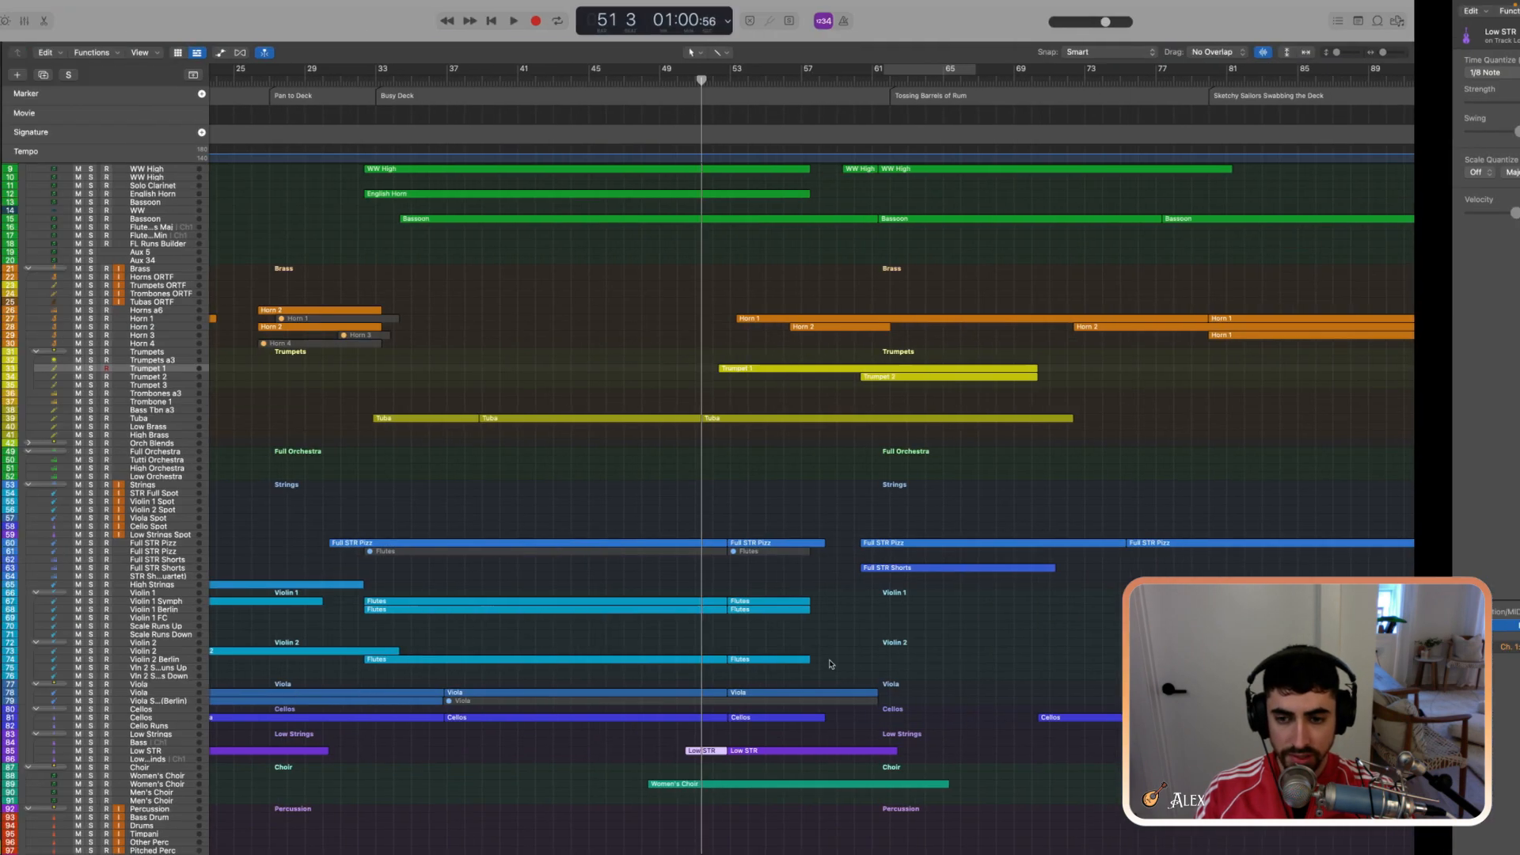
key("ctrl+Right")
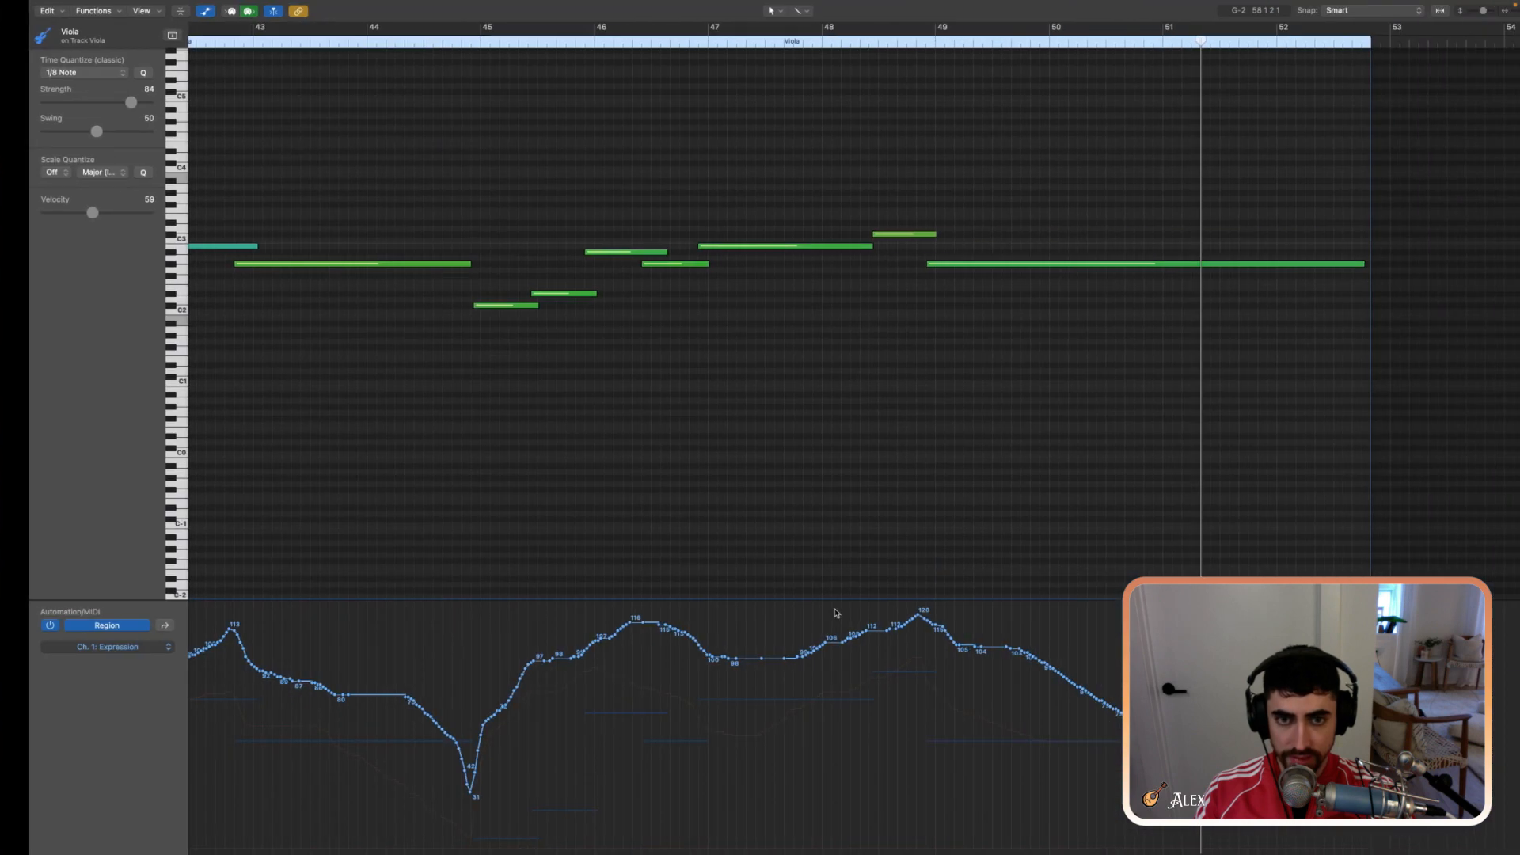
key("ctrl+Left")
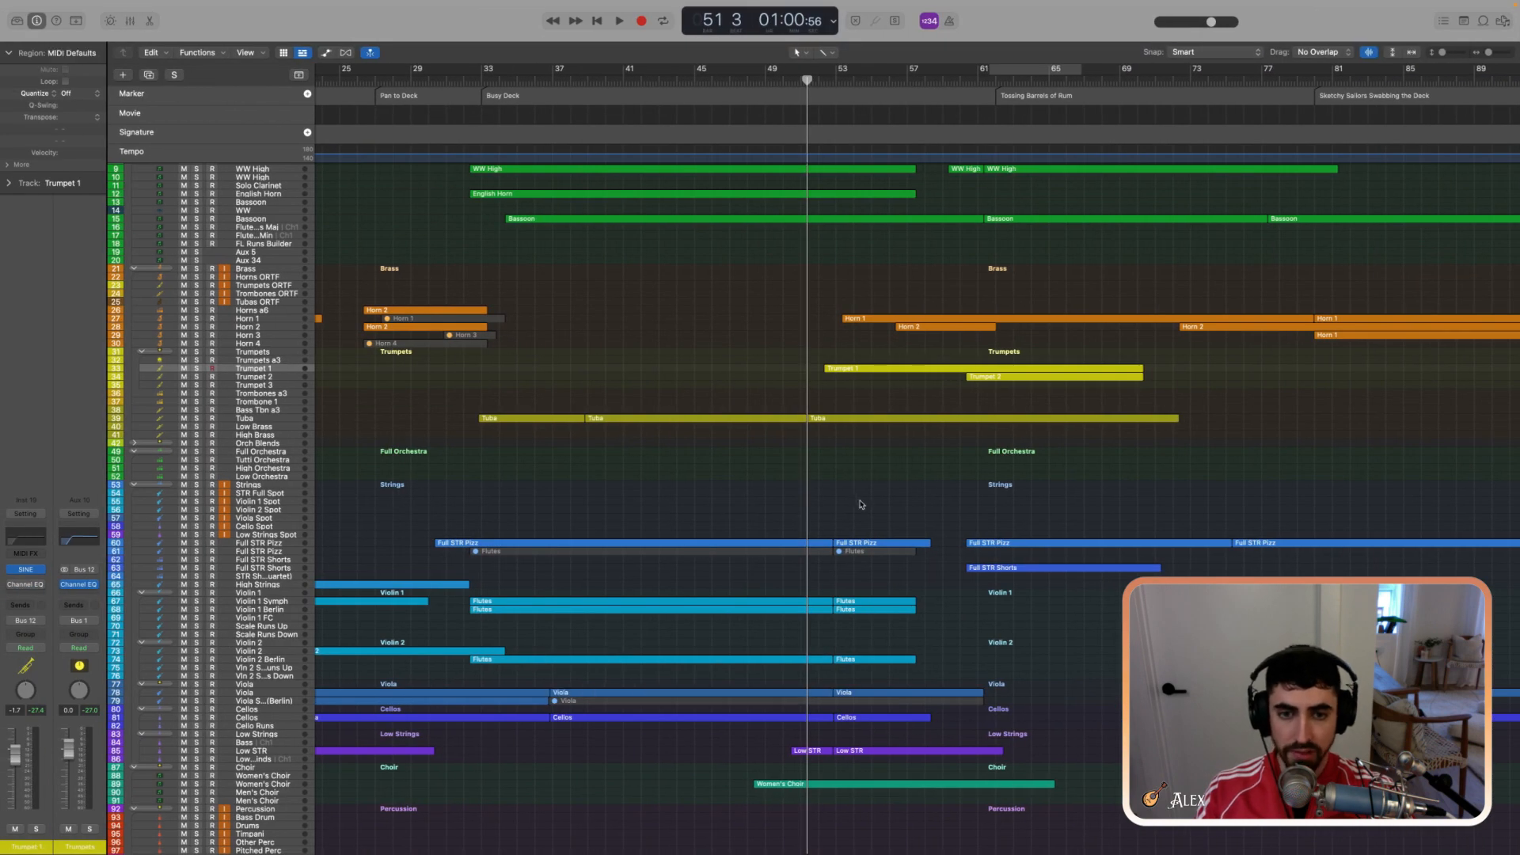
- Examine the notes of the four woodwind regions together around bars 49 to 57
scroll(858, 492, "up", 3)
left_click_drag(831, 210, 835, 299)
key("ctrl+Right")
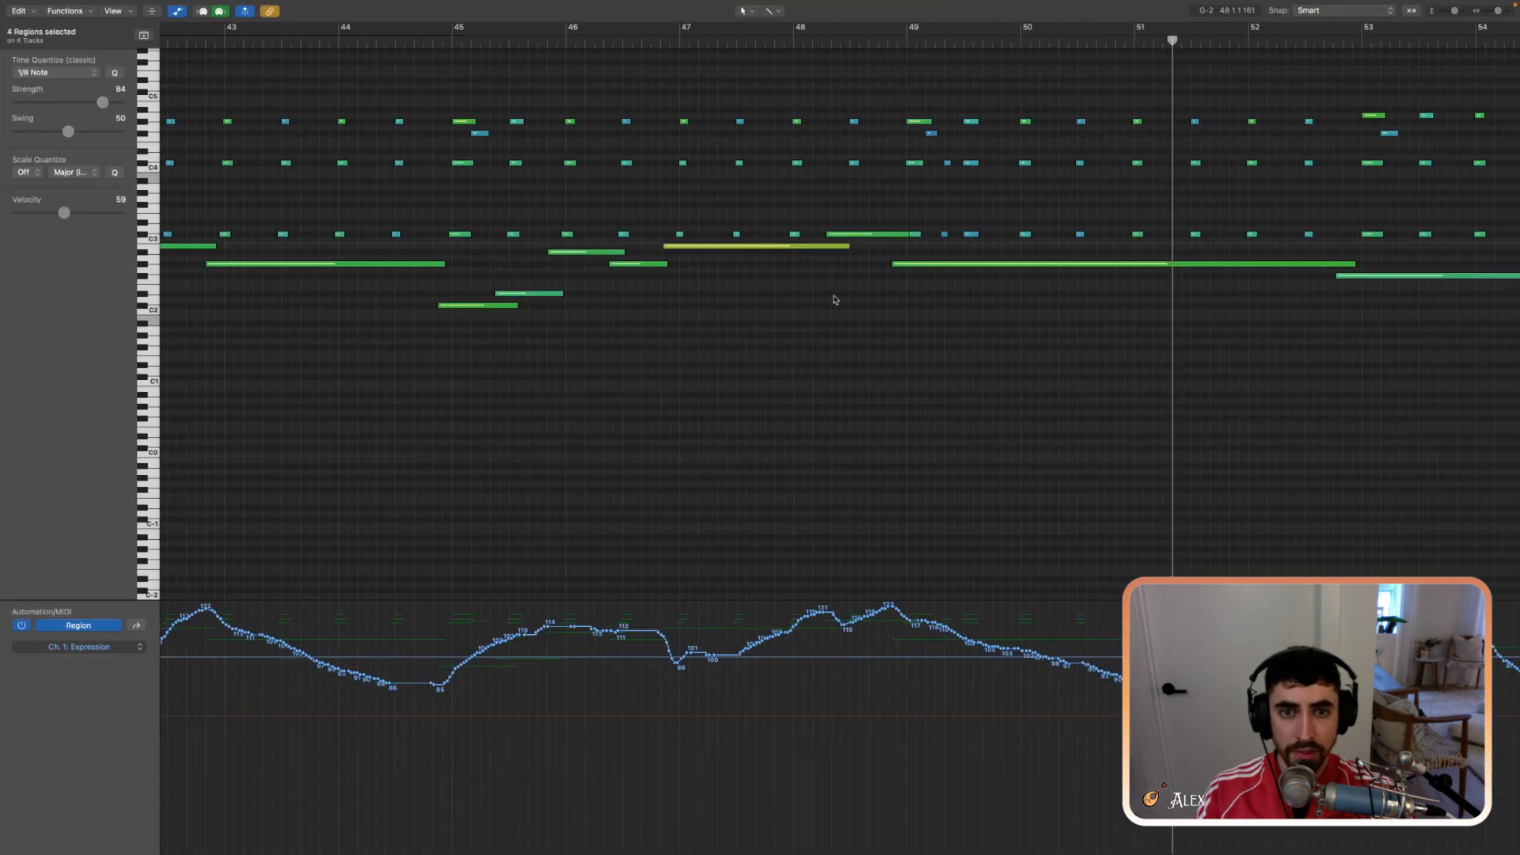
scroll(721, 248, "right", 8)
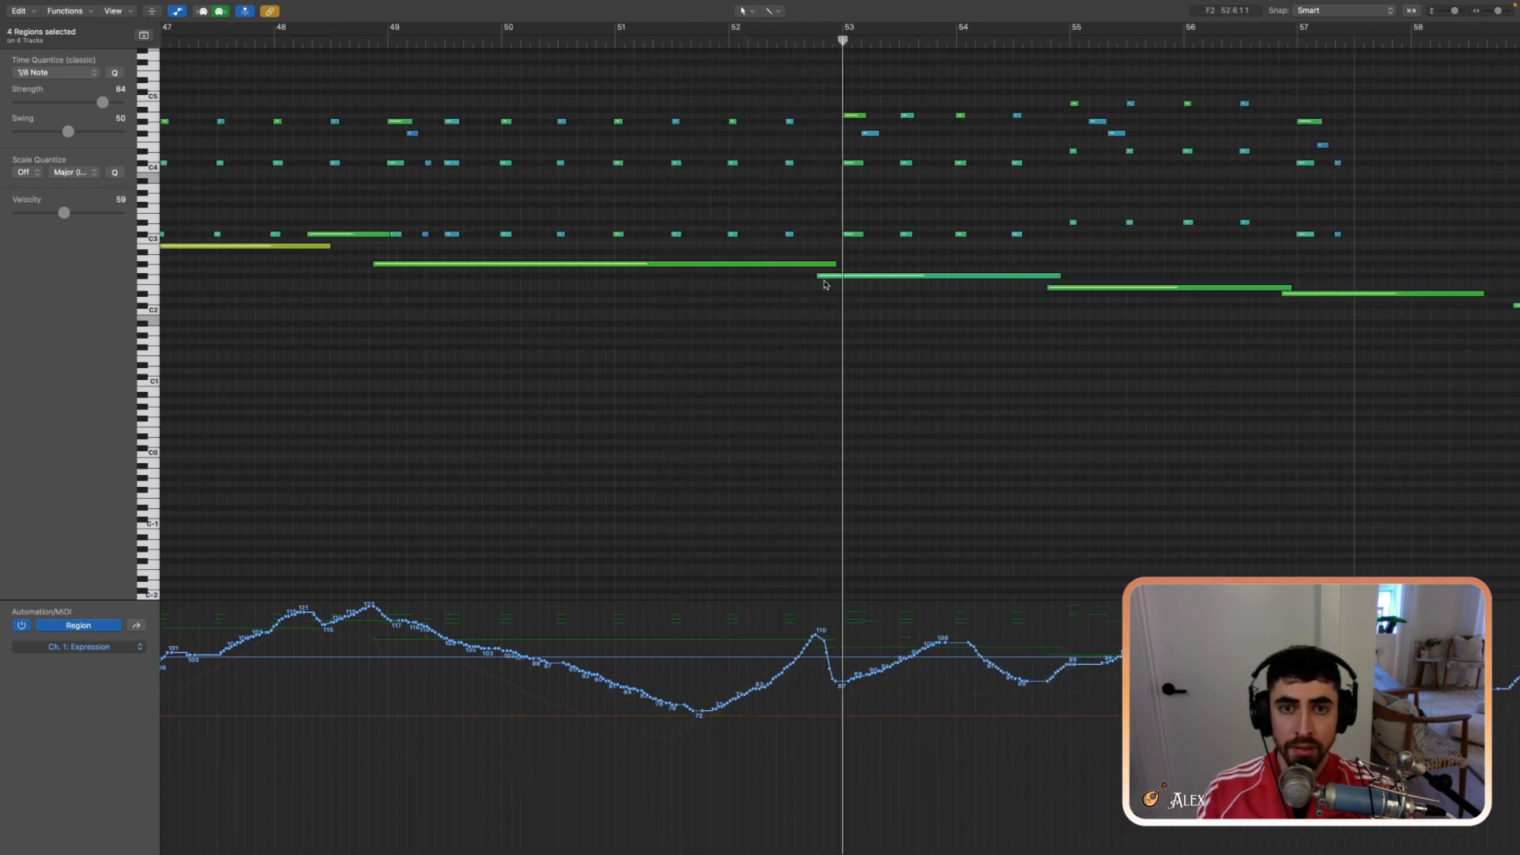
scroll(880, 292, "right", 1)
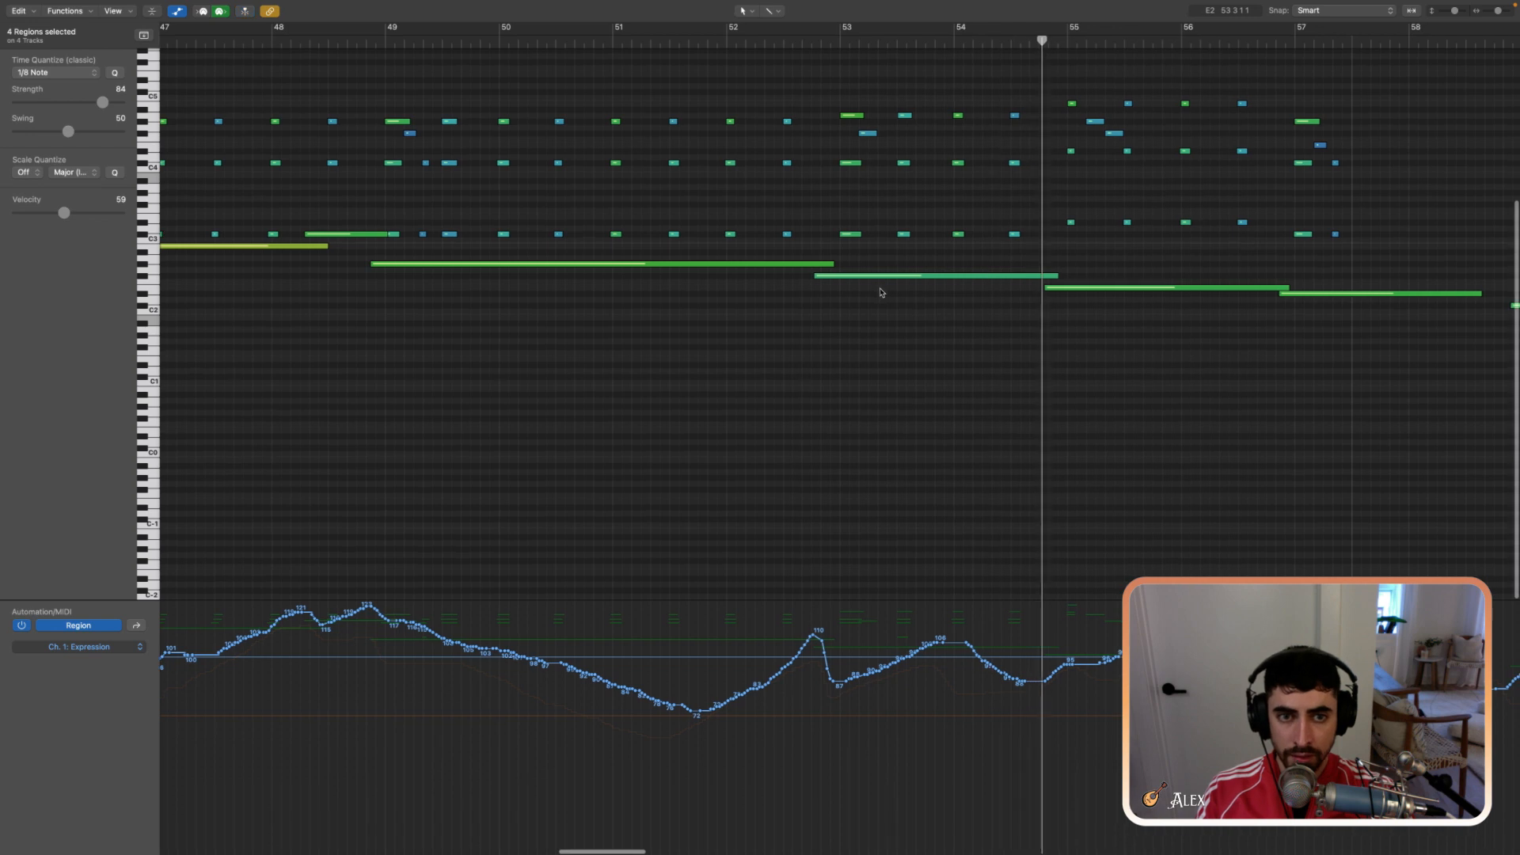
key("ctrl+Left")
- Play back the passage around bar 53 and check the Horn 1 region's notes
key("space")
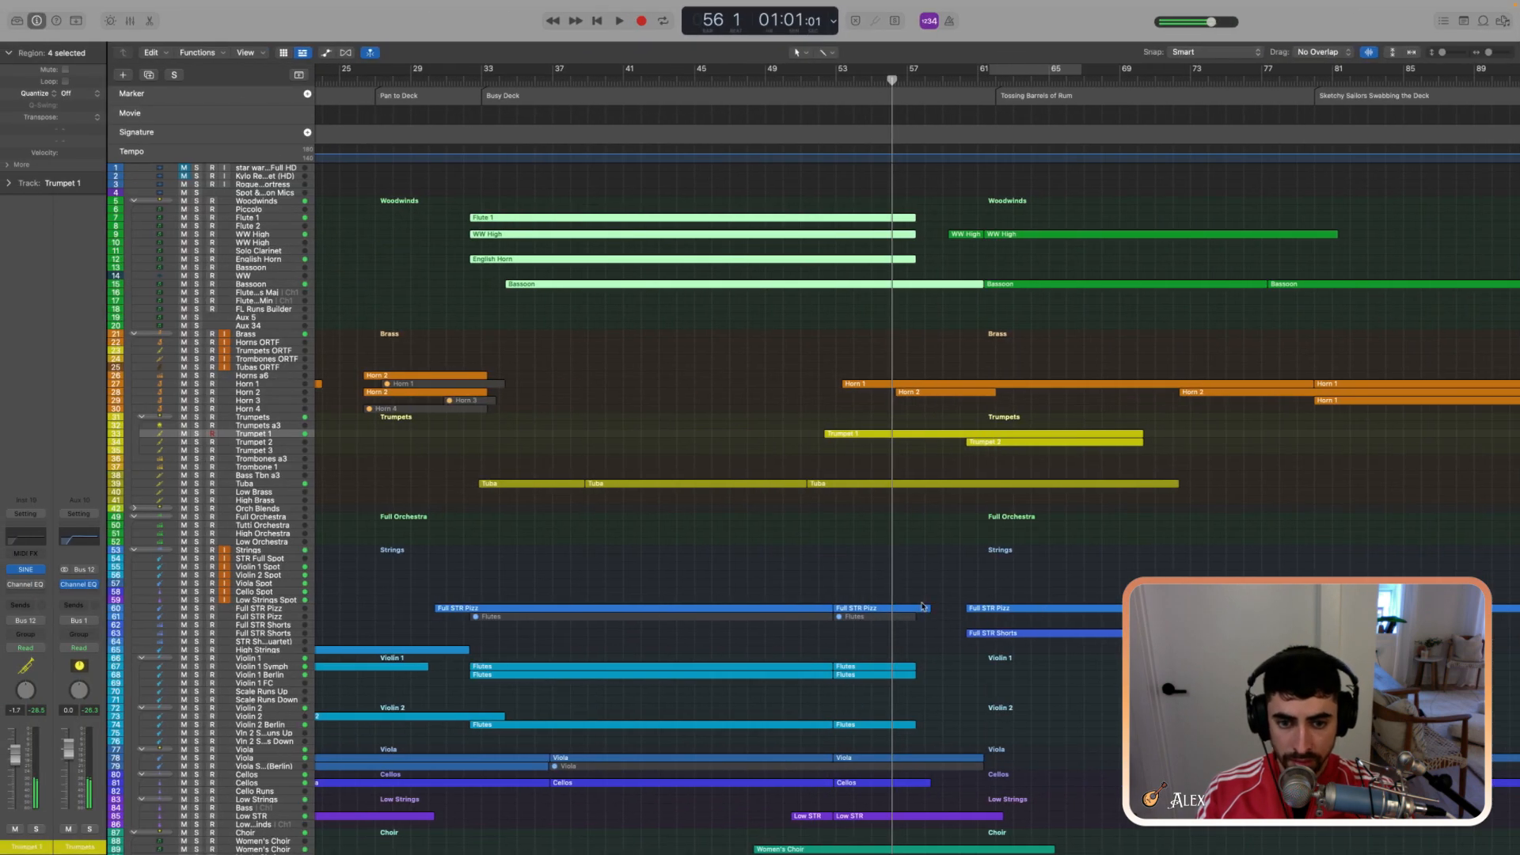
left_click(881, 516)
left_click(875, 384)
key("ctrl+Right")
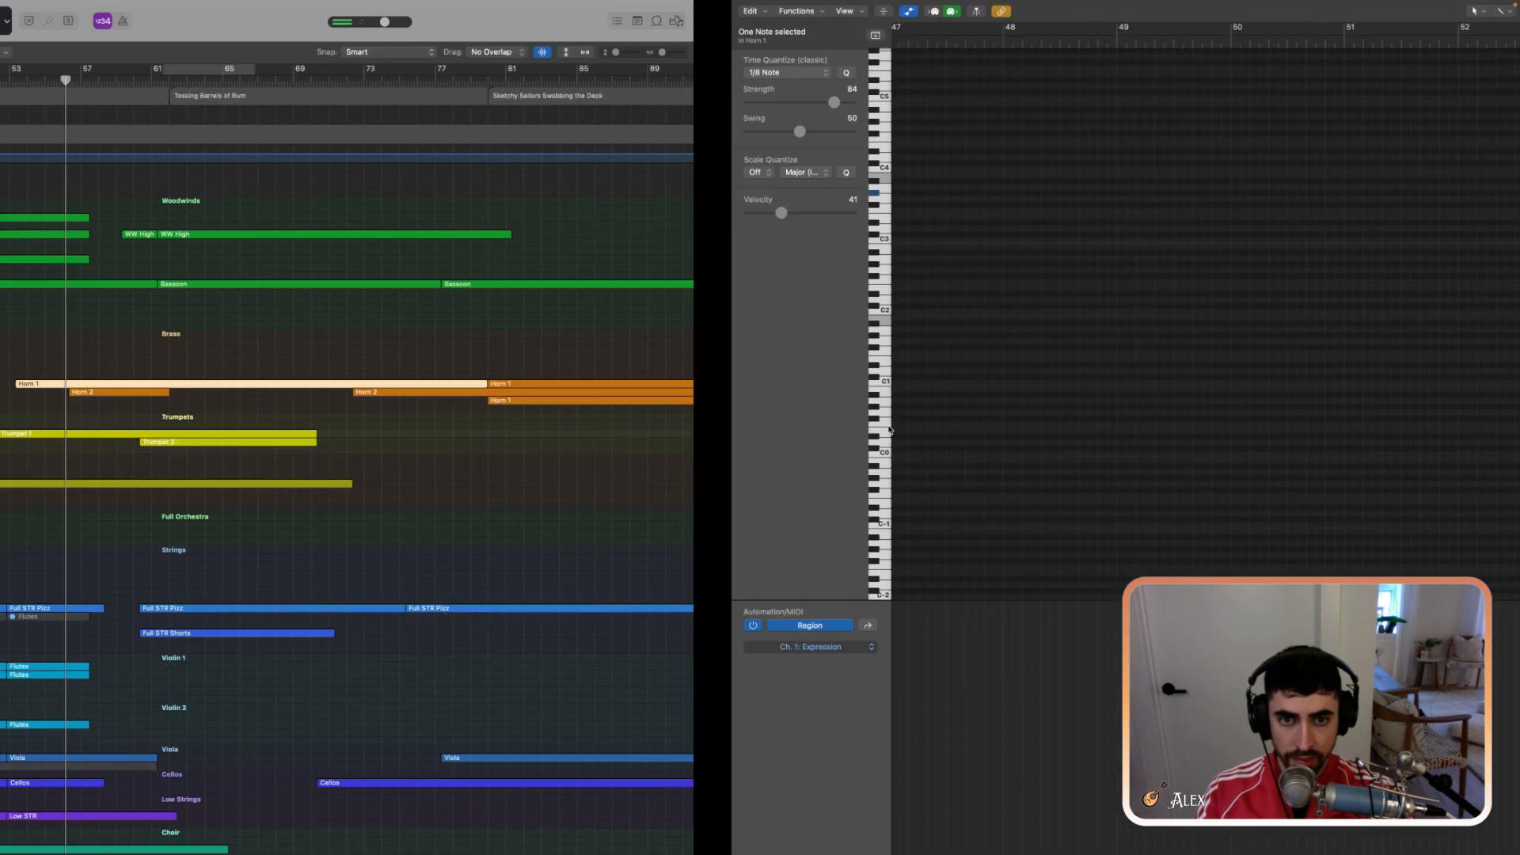
key("ctrl+Left")
- Trim the start of the Women's Choir region to 52 5, just before bar 53
key("i")
scroll(963, 783, "down", 5)
left_click_drag(864, 387, 946, 710)
left_click(942, 709)
left_click(826, 76)
left_click(838, 77)
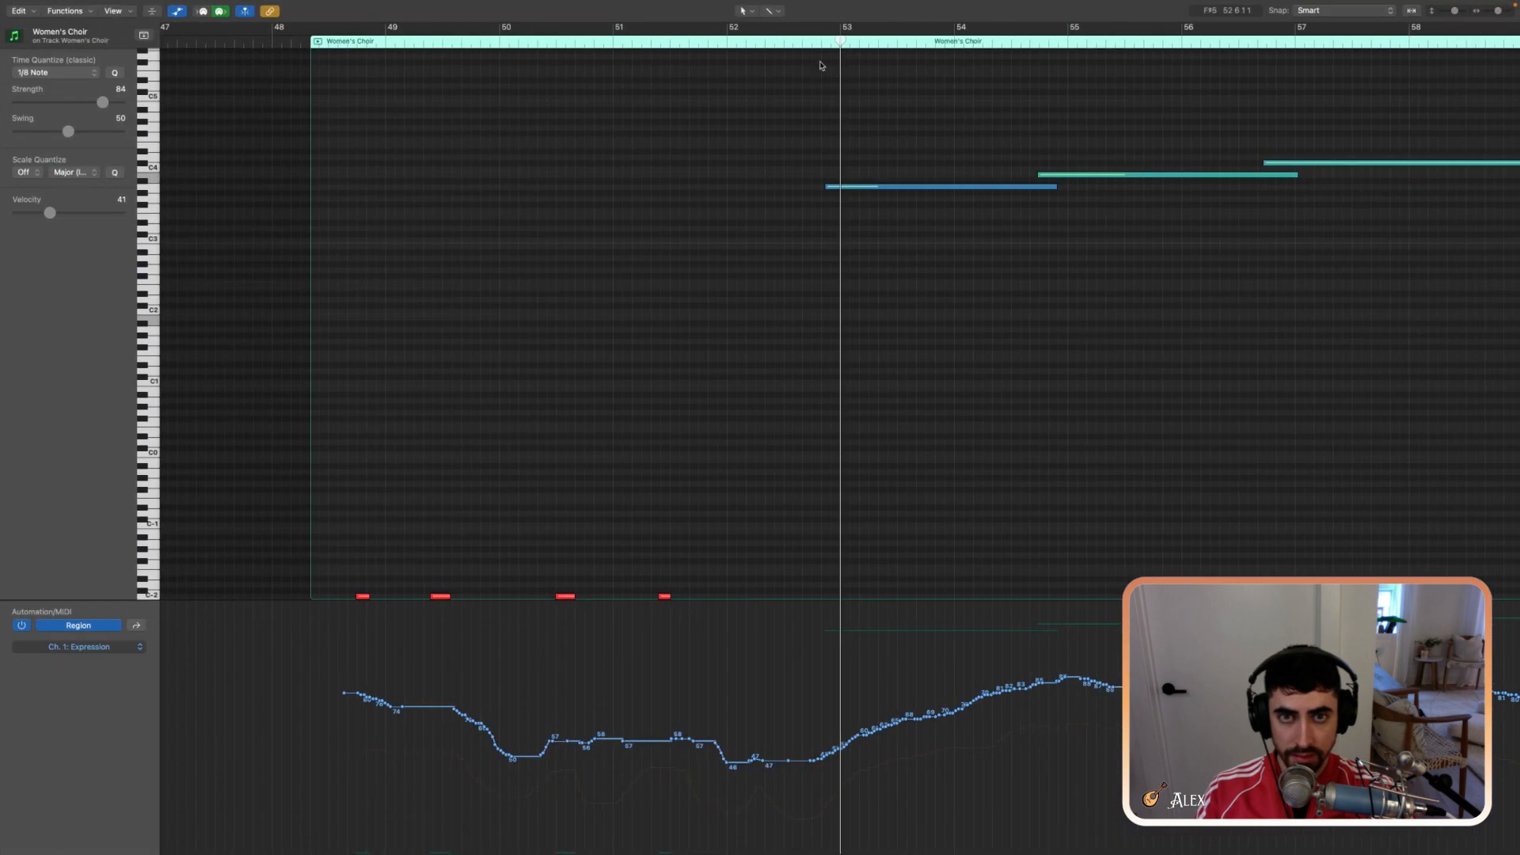
left_click(807, 260)
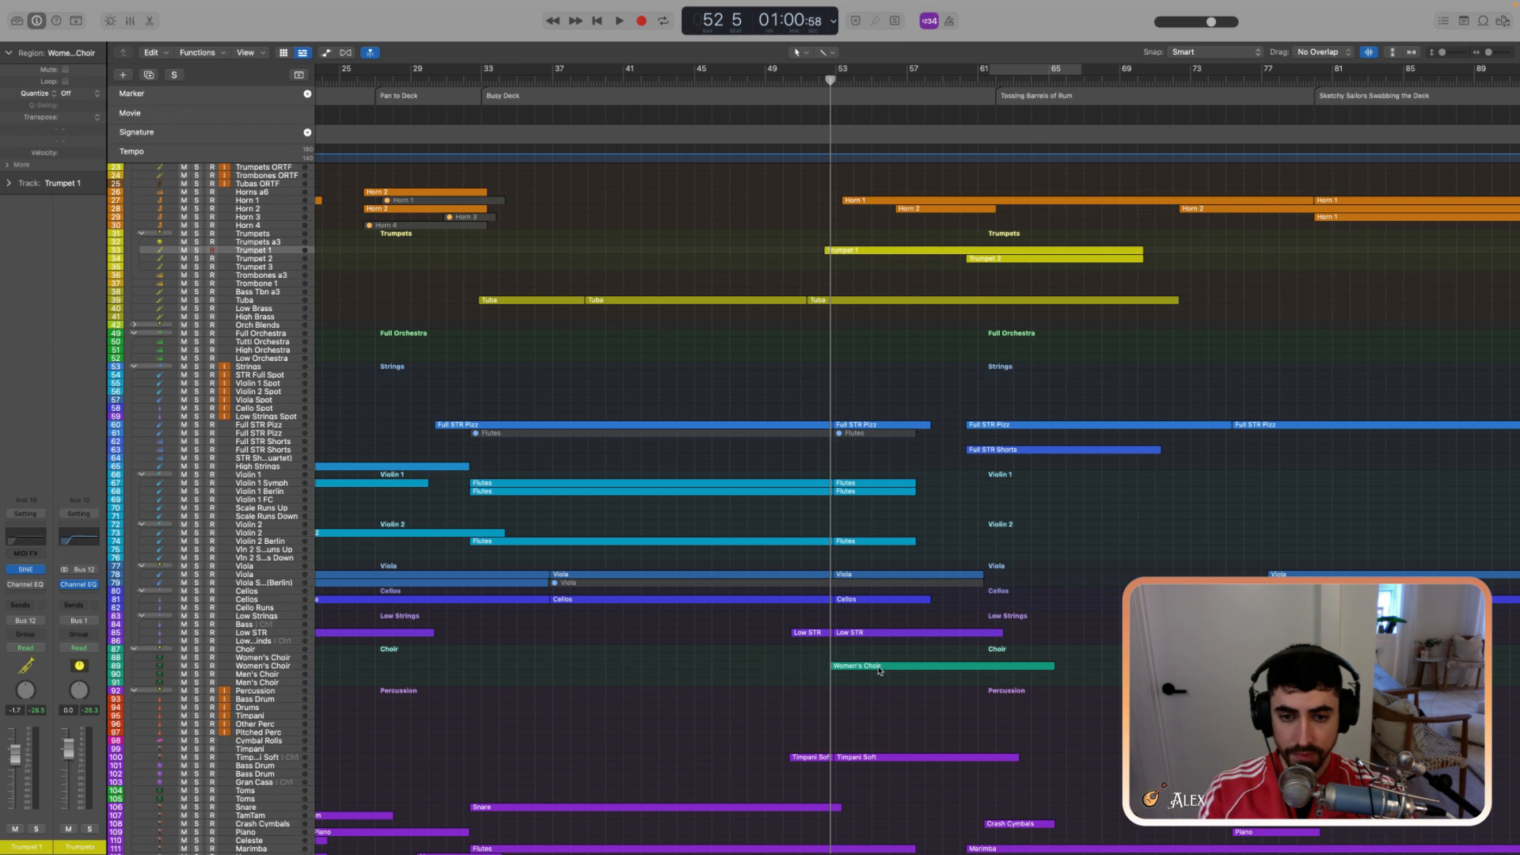
- Select and copy the ten string, choir and timpani regions starting just before bar 53, and place the playhead at 52 6
left_click_drag(851, 396, 954, 789)
left_click(860, 584, "shift")
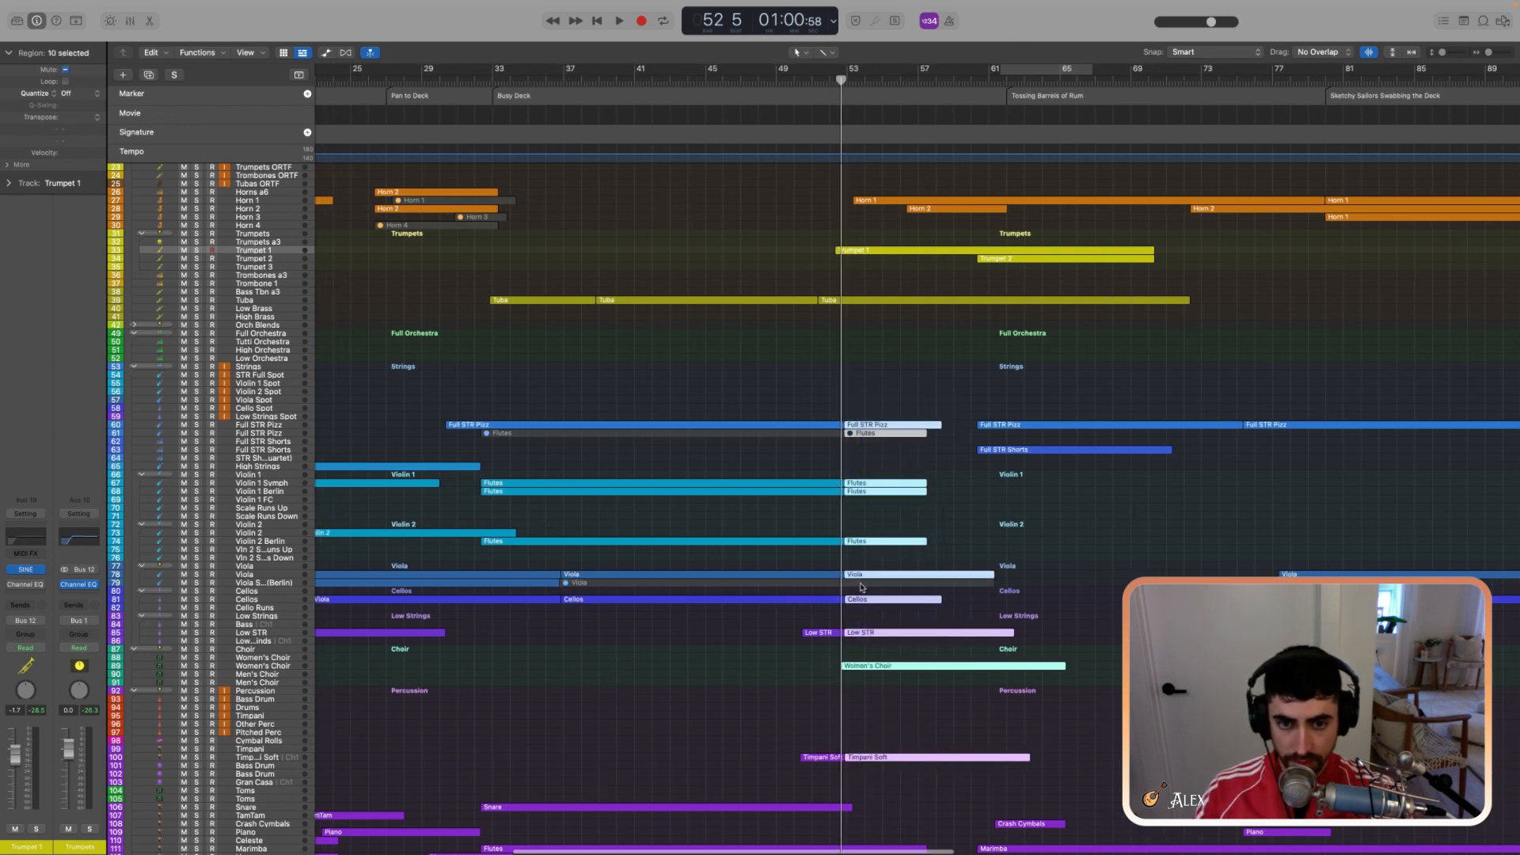
scroll(819, 267, "up", 3)
scroll(815, 265, "right", 1)
scroll(812, 261, "up", 5)
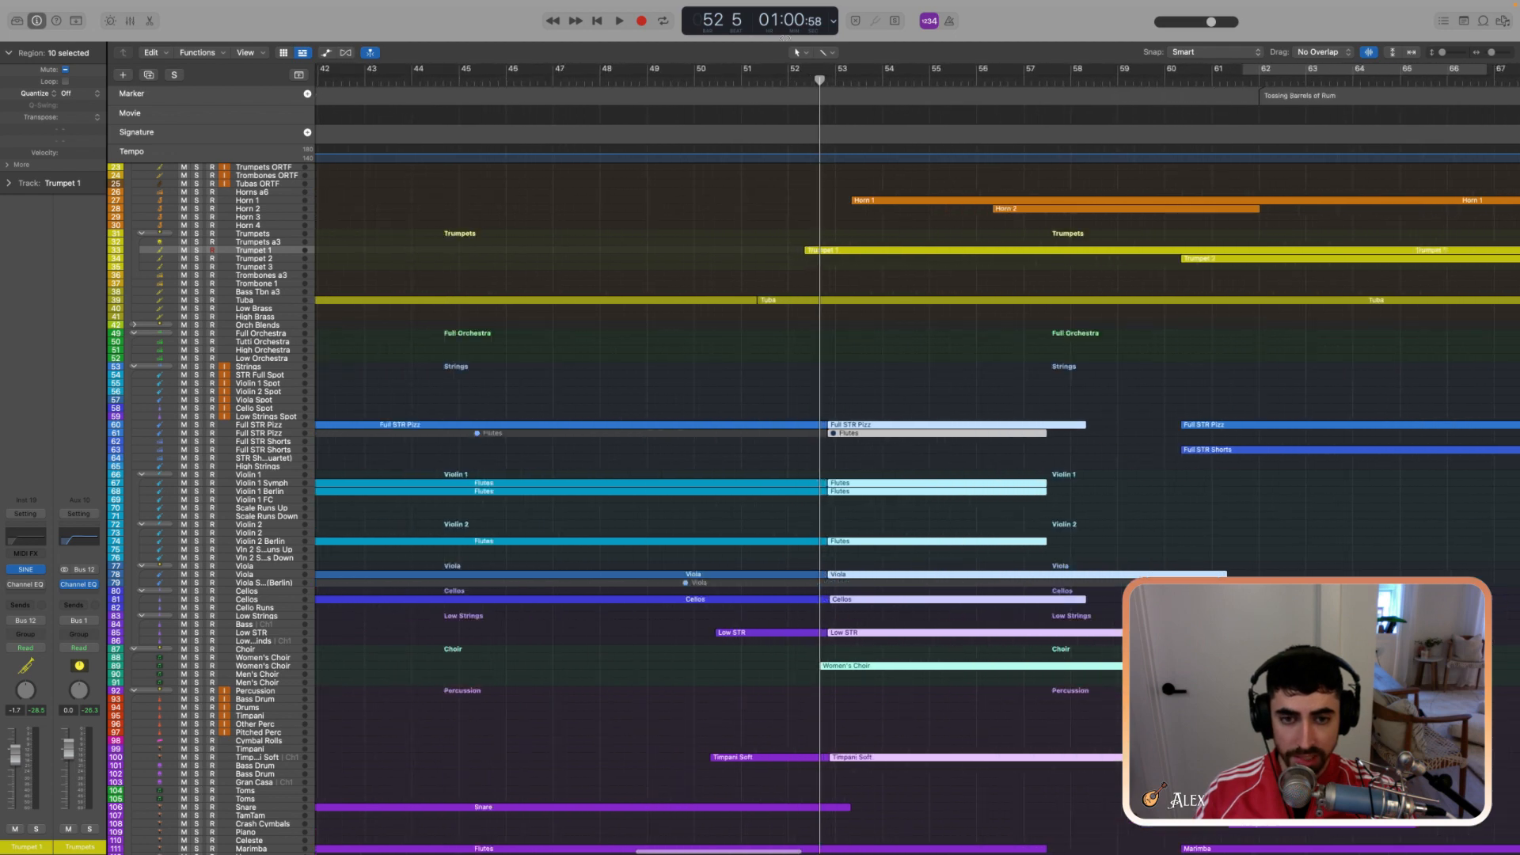
left_click_drag(819, 82, 828, 82)
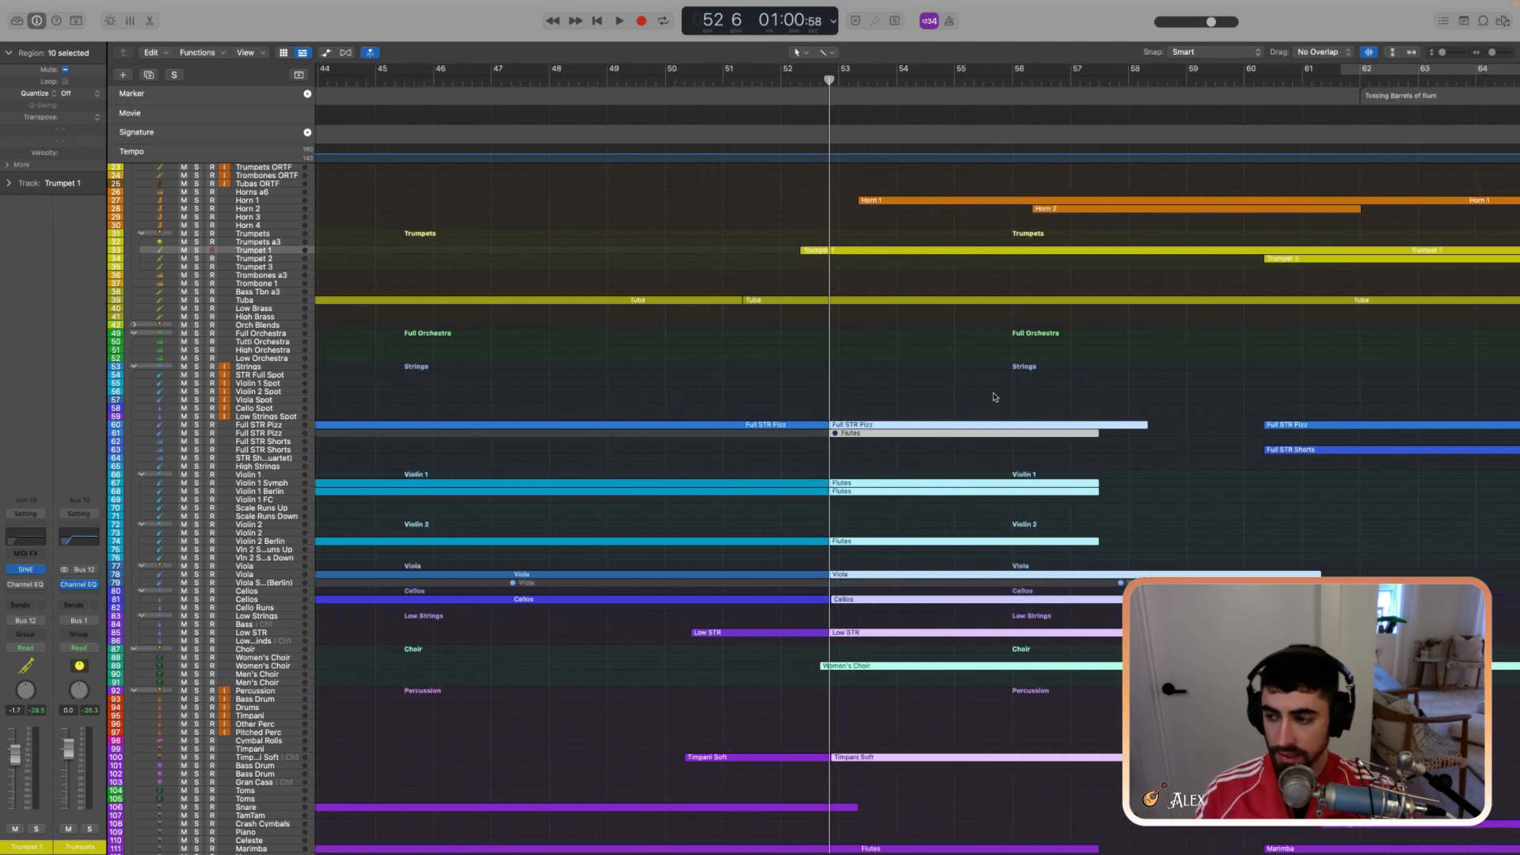
- Paste the copied string, choir and timpani regions at 99 6, just before the captain's marker
scroll(995, 396, "down", 3)
scroll(995, 397, "right", 10)
scroll(803, 282, "left", 3)
left_click_drag(487, 82, 486, 82)
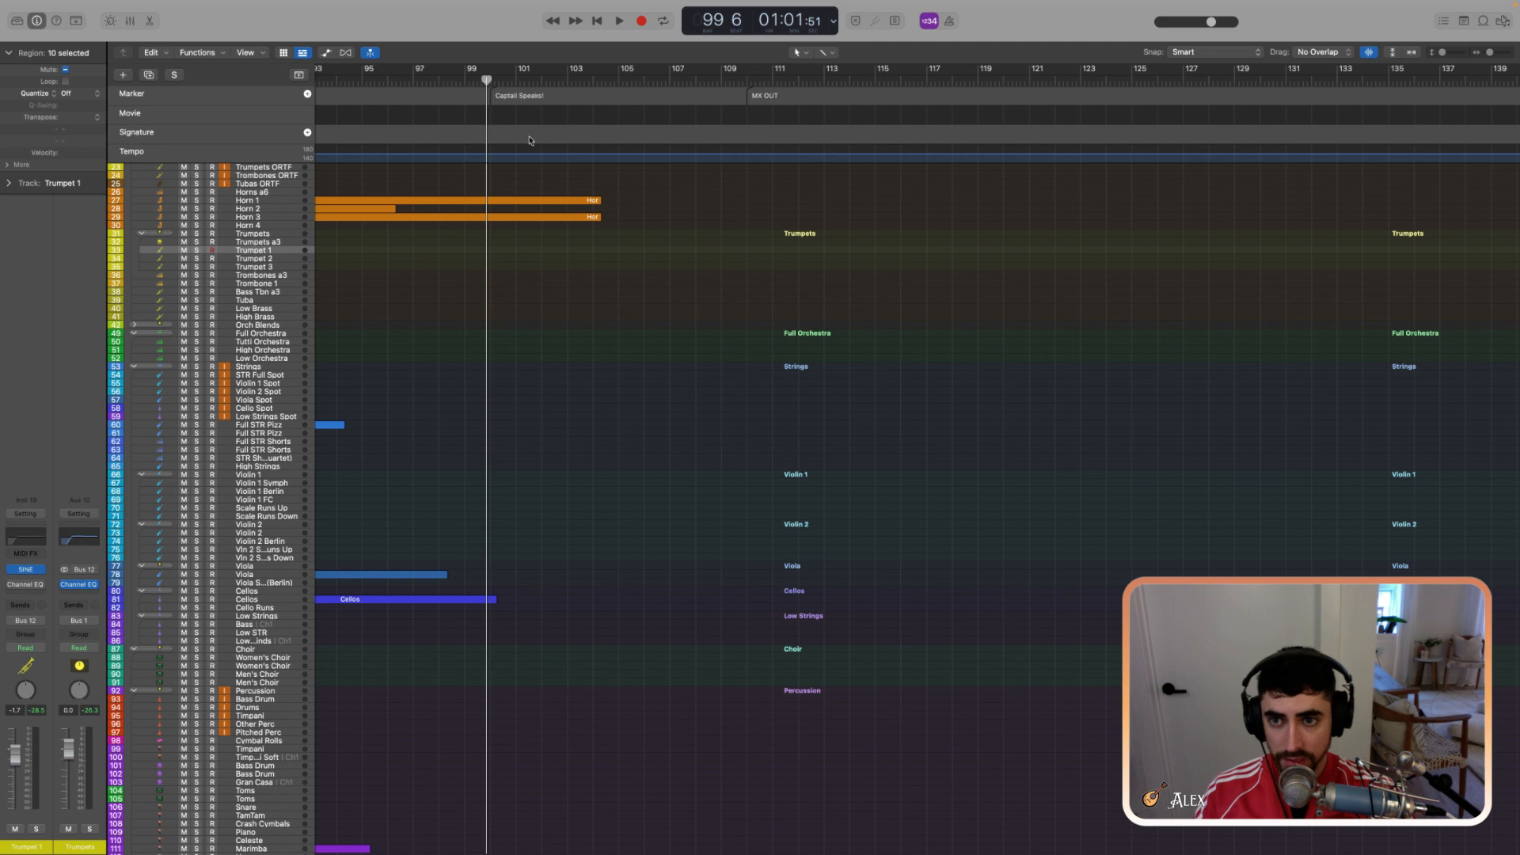
key("super+v")
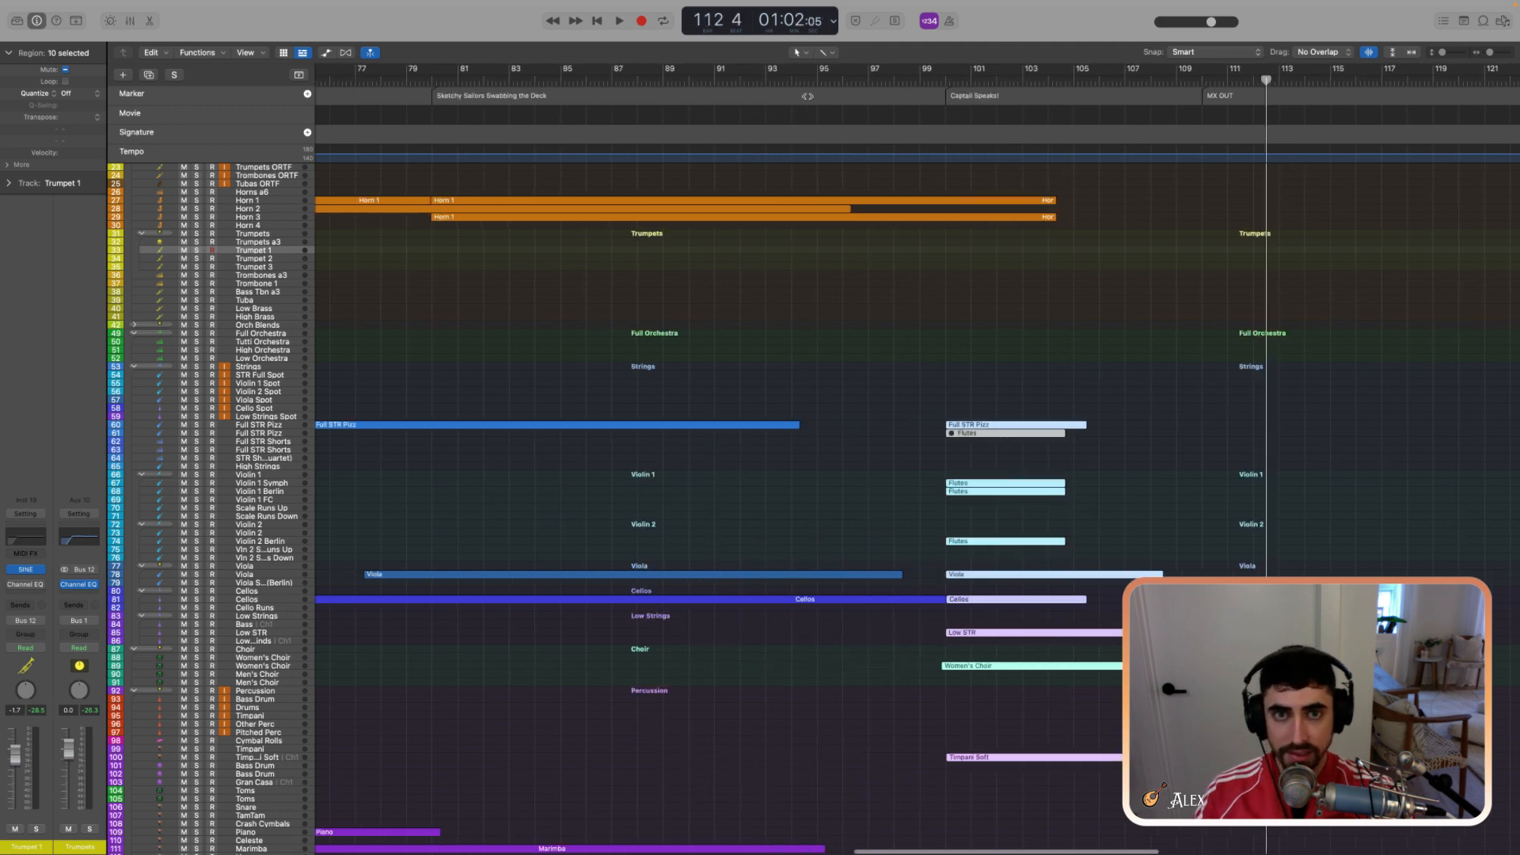
- In the two horn regions ending after bar 104, nudge the note before bar 100 slightly later and delete the overlapping higher note
key("shift+space")
left_click_drag(937, 264, 871, 192)
key("ctrl+Right")
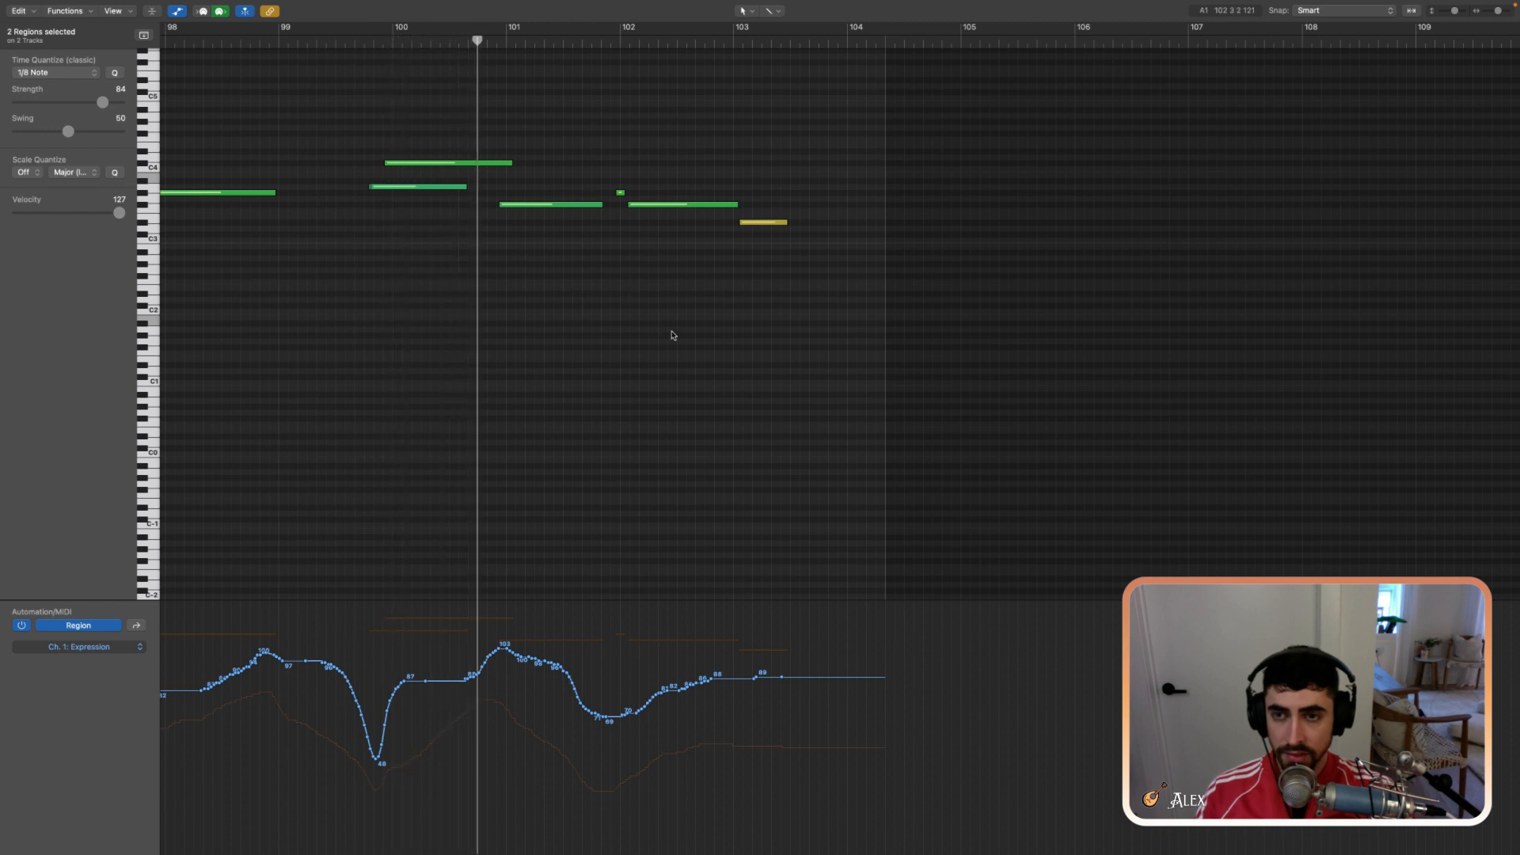
scroll(780, 249, "left", 5)
scroll(713, 198, "left", 2)
left_click(661, 190)
left_click_drag(661, 190, 672, 189)
left_click(671, 163)
key("Delete")
- Extend the horn note starting near bar 98 to end just before bar 100
left_click_drag(529, 192, 627, 192)
scroll(487, 70, "left", 3)
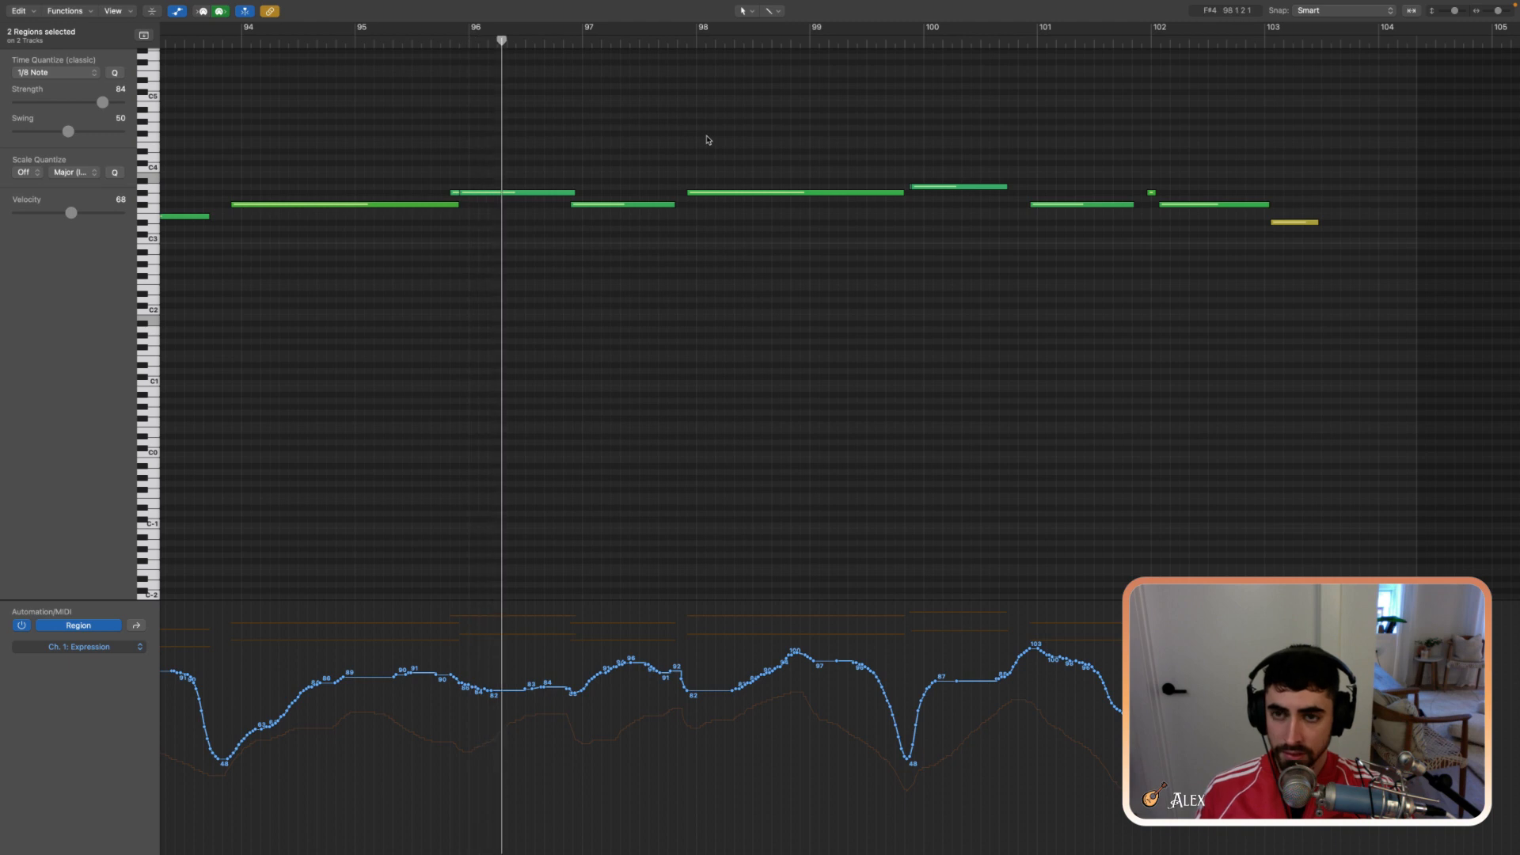
scroll(705, 141, "right", 1)
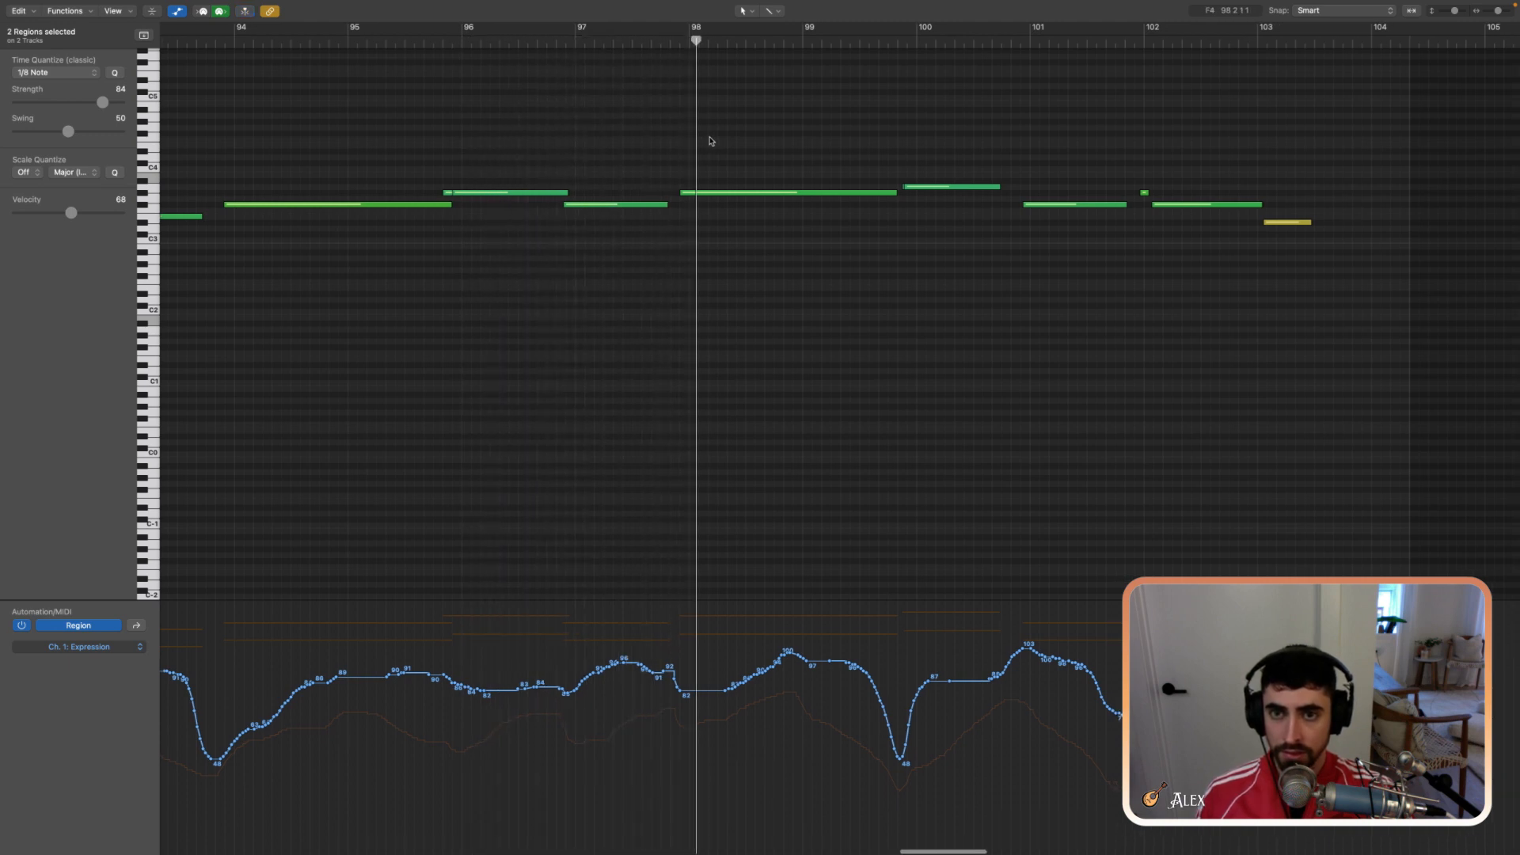
scroll(709, 142, "right", 2)
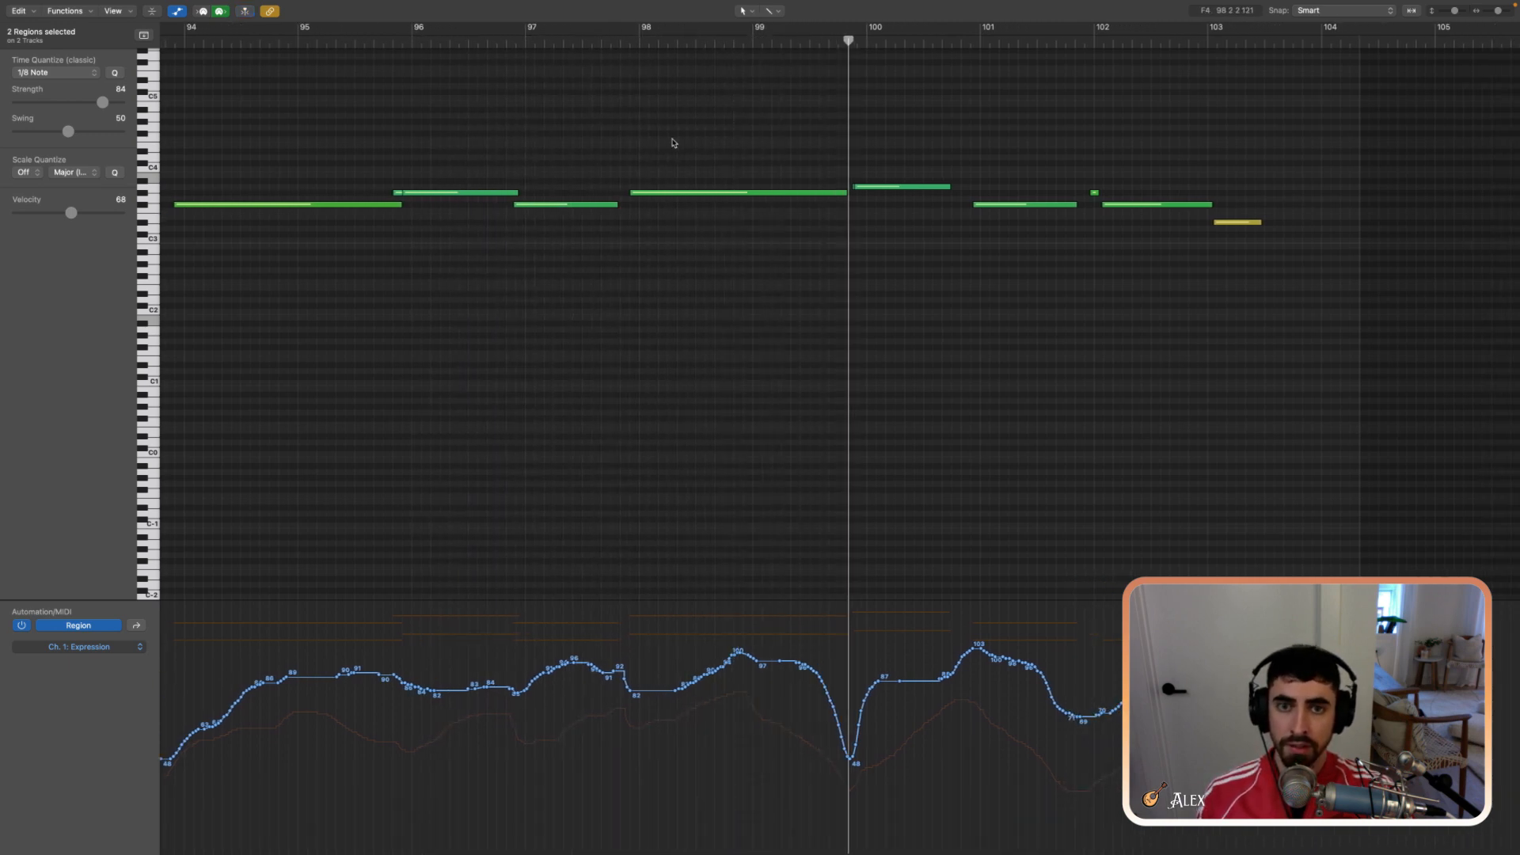
- Check the notes of the ten pasted regions and move those regions slightly earlier ahead of bar 100
key("ctrl+Left")
left_click_drag(1116, 772, 942, 391)
key("ctrl+Right")
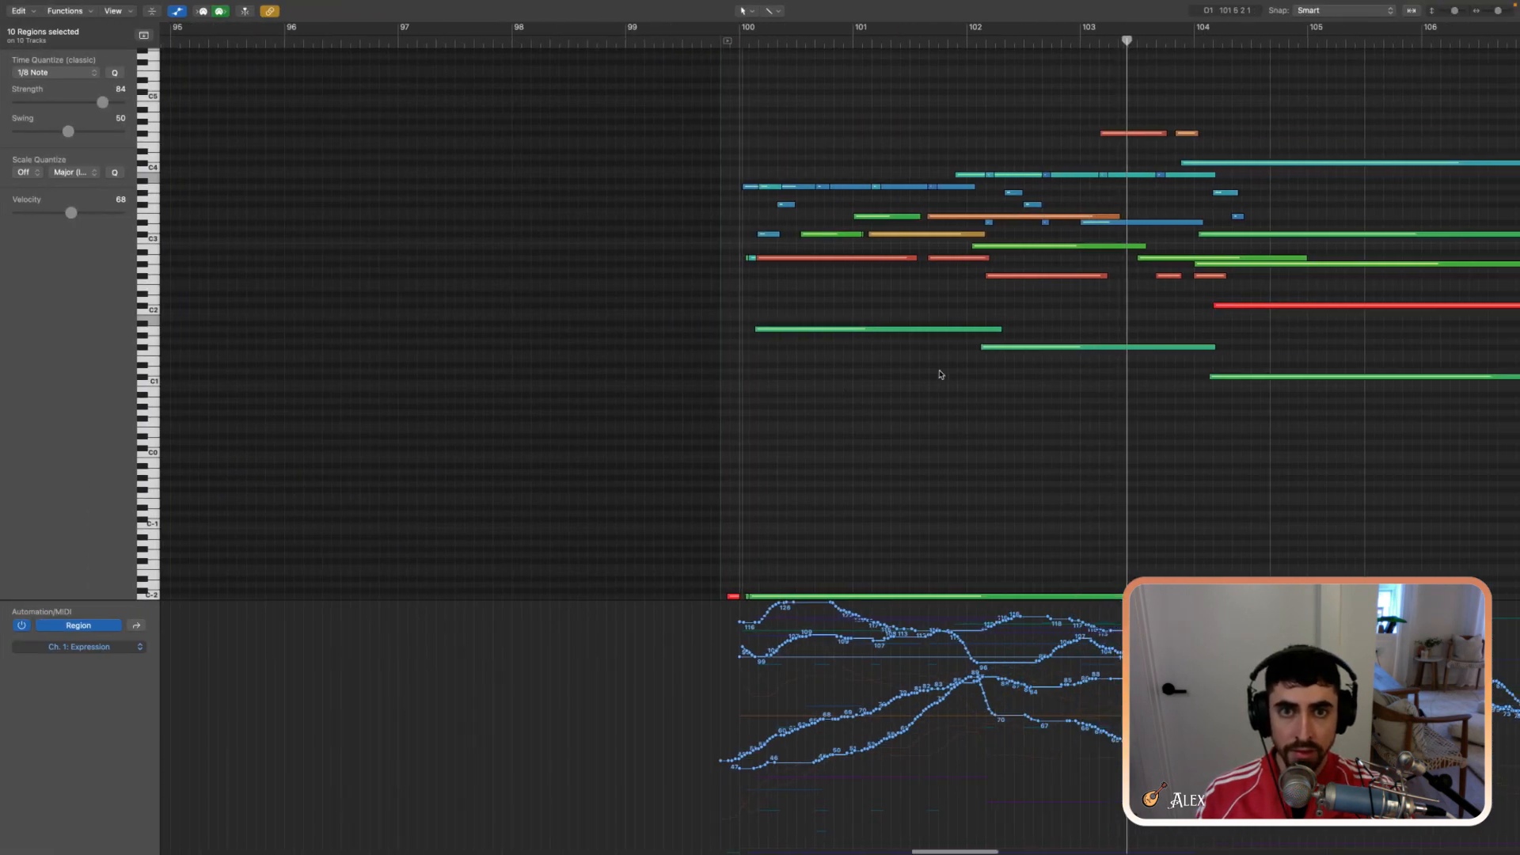
key("ctrl+Left")
scroll(935, 390, "up", 5)
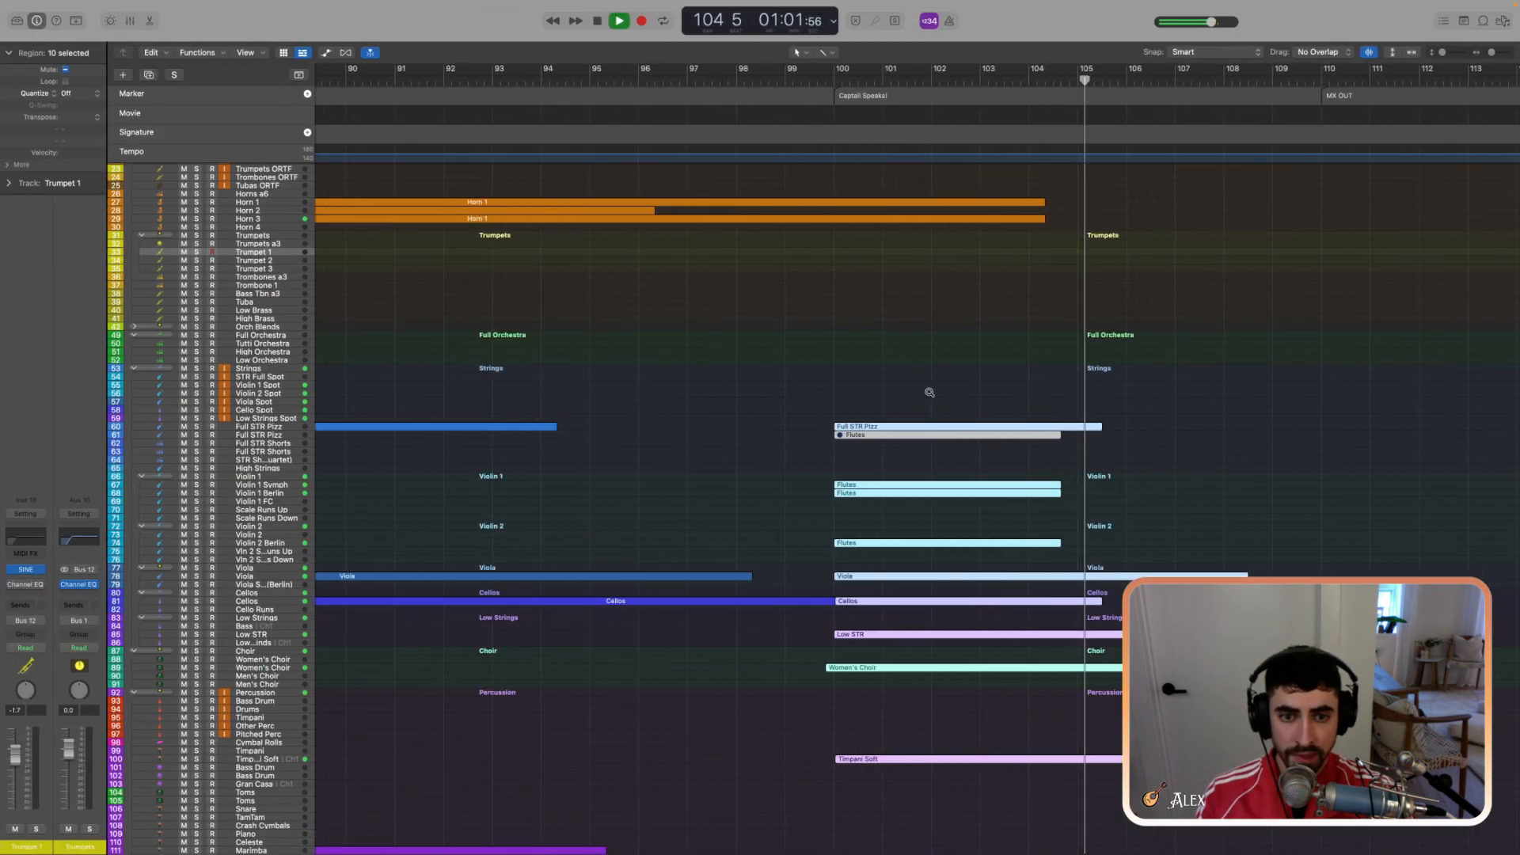
key("space")
left_click_drag(744, 431, 731, 431)
- Play back the pasted passage from before bar 100 past the MX OUT marker to review it
left_click(564, 80)
key("space")
left_click(923, 467)
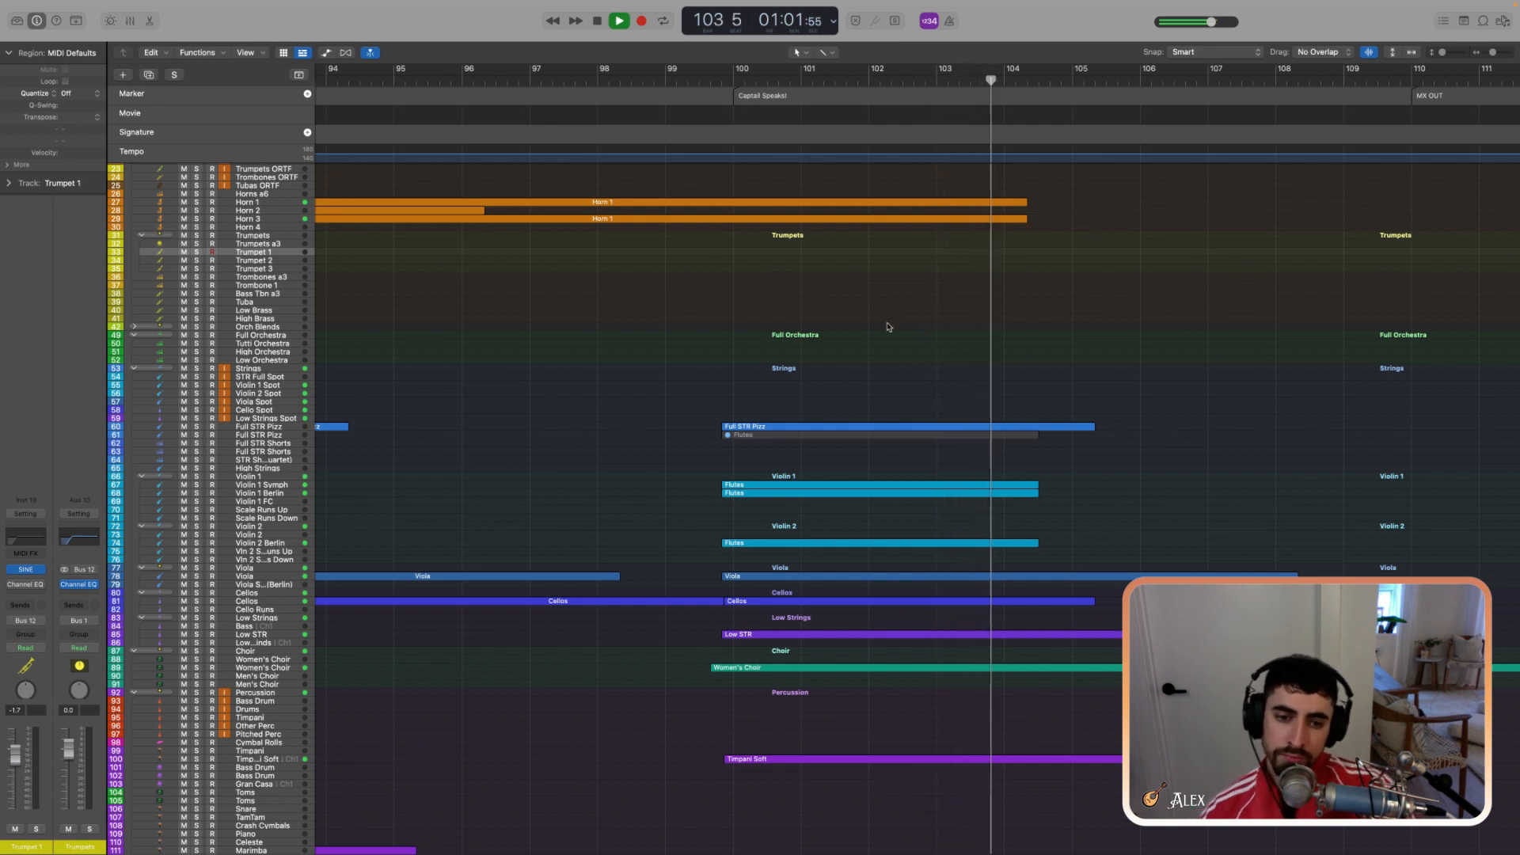
scroll(878, 329, "right", 5)
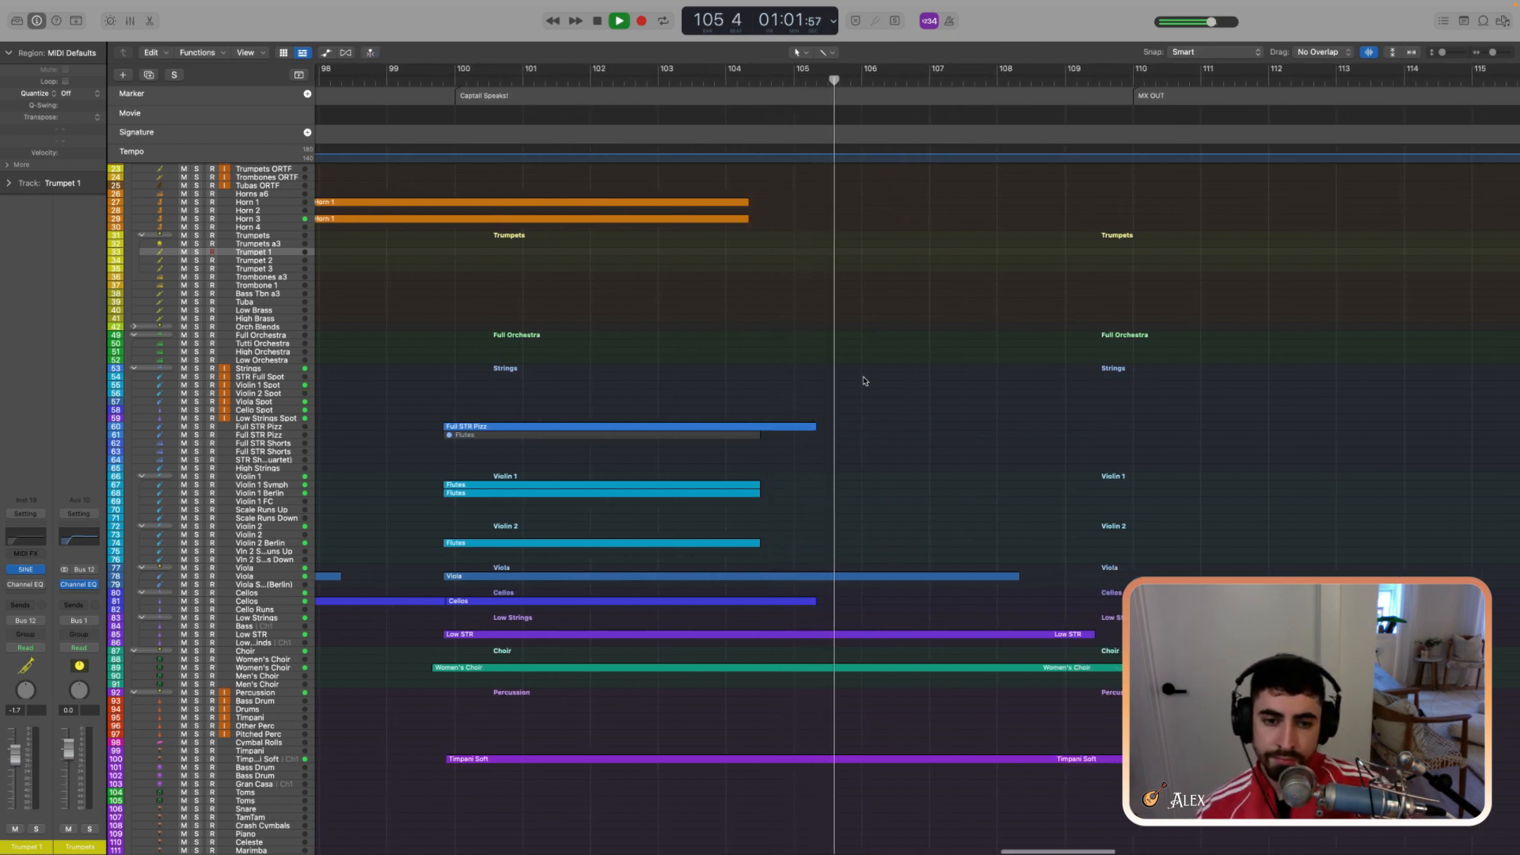
scroll(863, 376, "right", 5)
scroll(846, 370, "left", 1)
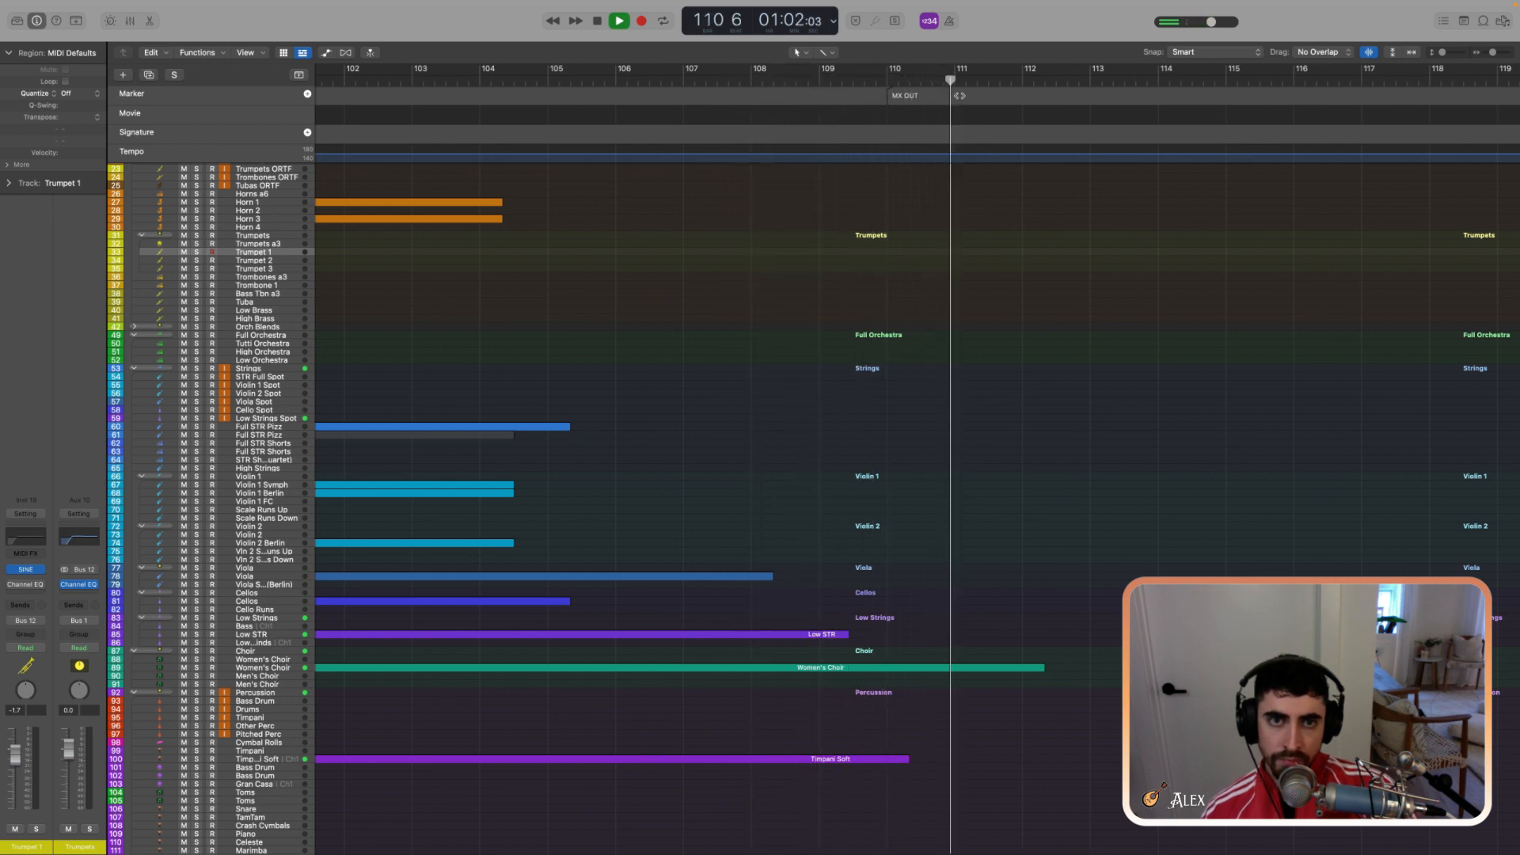
- Move the MX OUT marker to bar 112 and place the playhead there
left_click_drag(956, 96, 1090, 106)
key("space")
left_click(1023, 80)
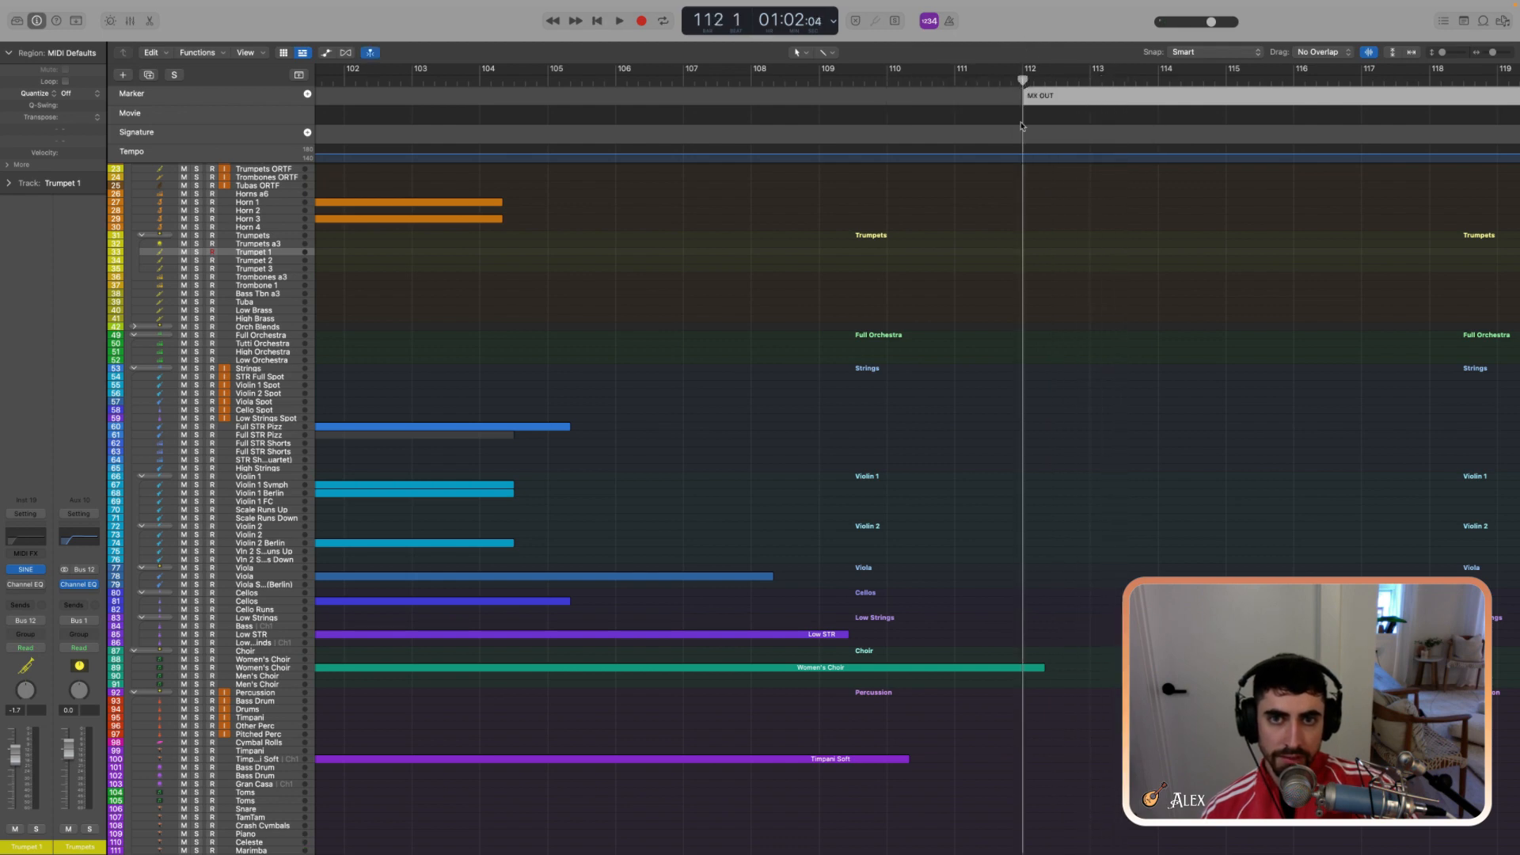
- Survey the whole arrangement, from the opening cue through the brass, strings, choir and percussion up to the MX OUT marker
scroll(940, 389, "left", 10)
scroll(941, 368, "down", 3)
scroll(941, 367, "down", 10)
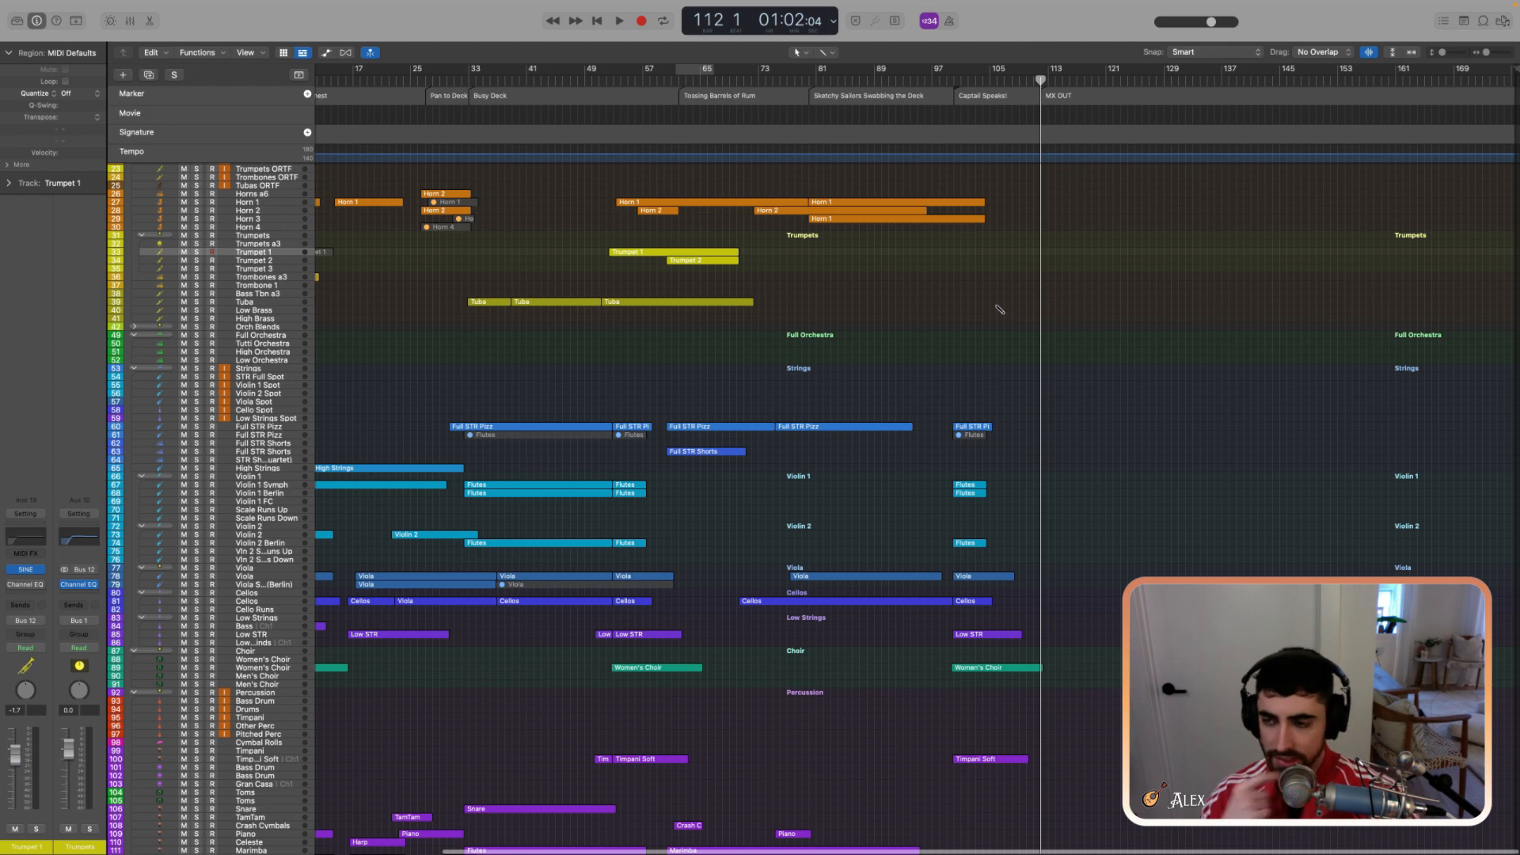
scroll(963, 342, "left", 5)
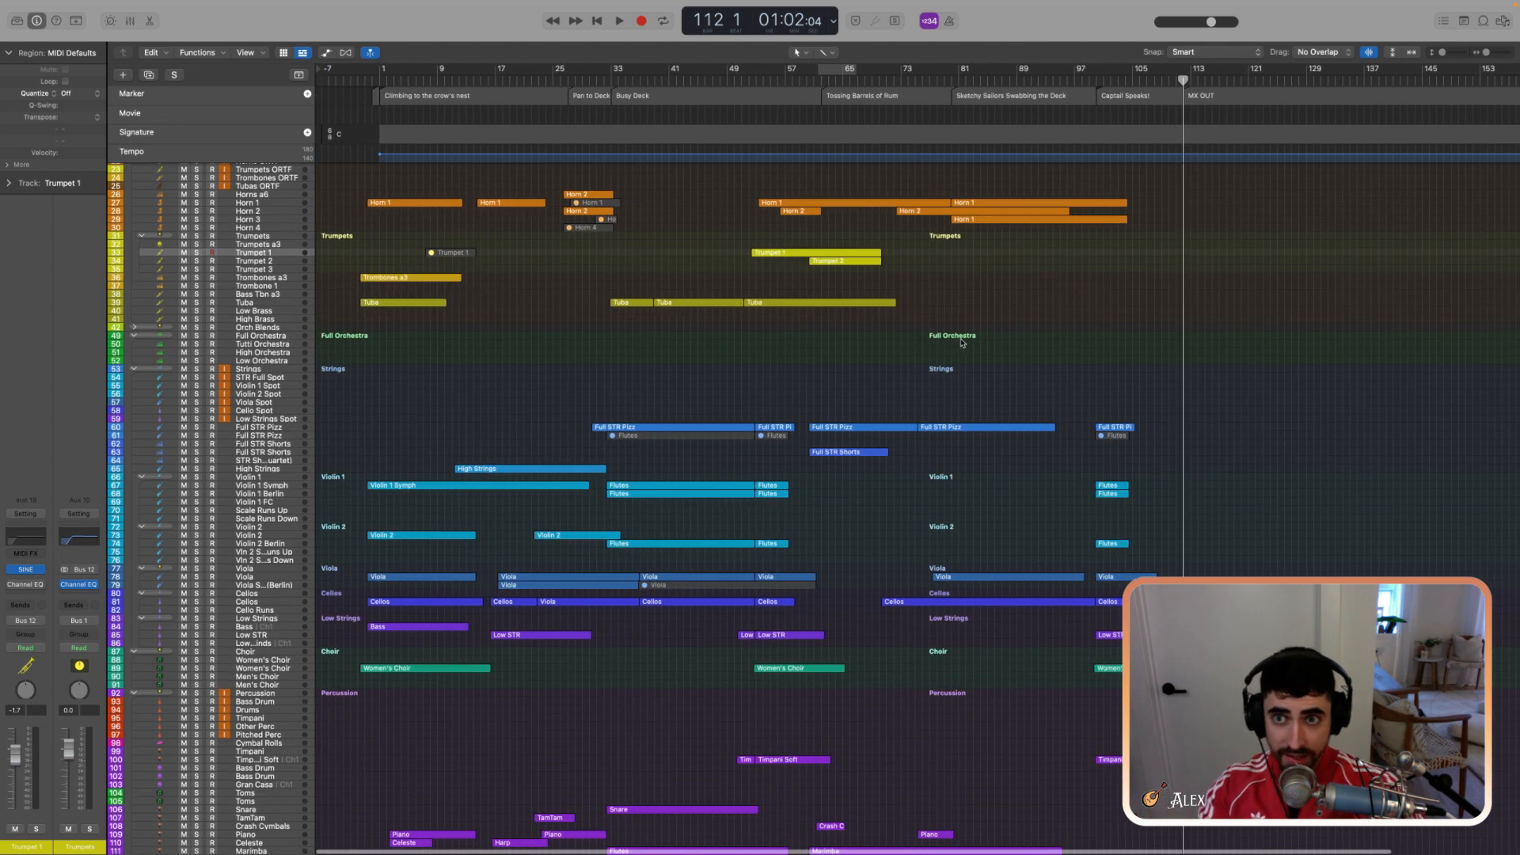
scroll(1029, 345, "down", 1)
scroll(1031, 345, "right", 4)
scroll(1034, 347, "left", 4)
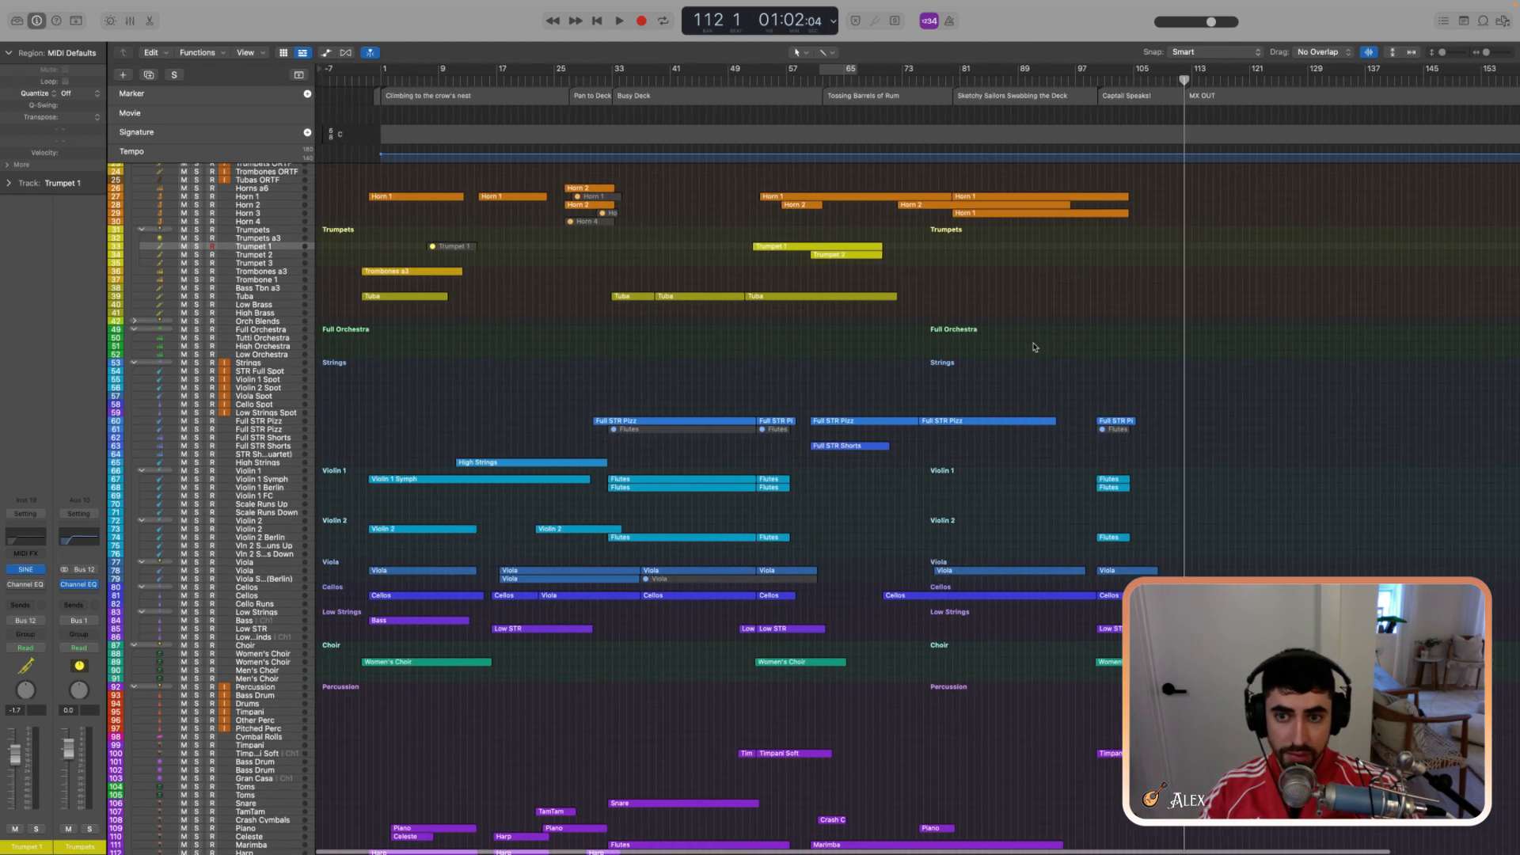
scroll(1034, 347, "down", 8)
scroll(1052, 531, "up", 15)
scroll(1053, 538, "right", 1)
scroll(1053, 550, "down", 5)
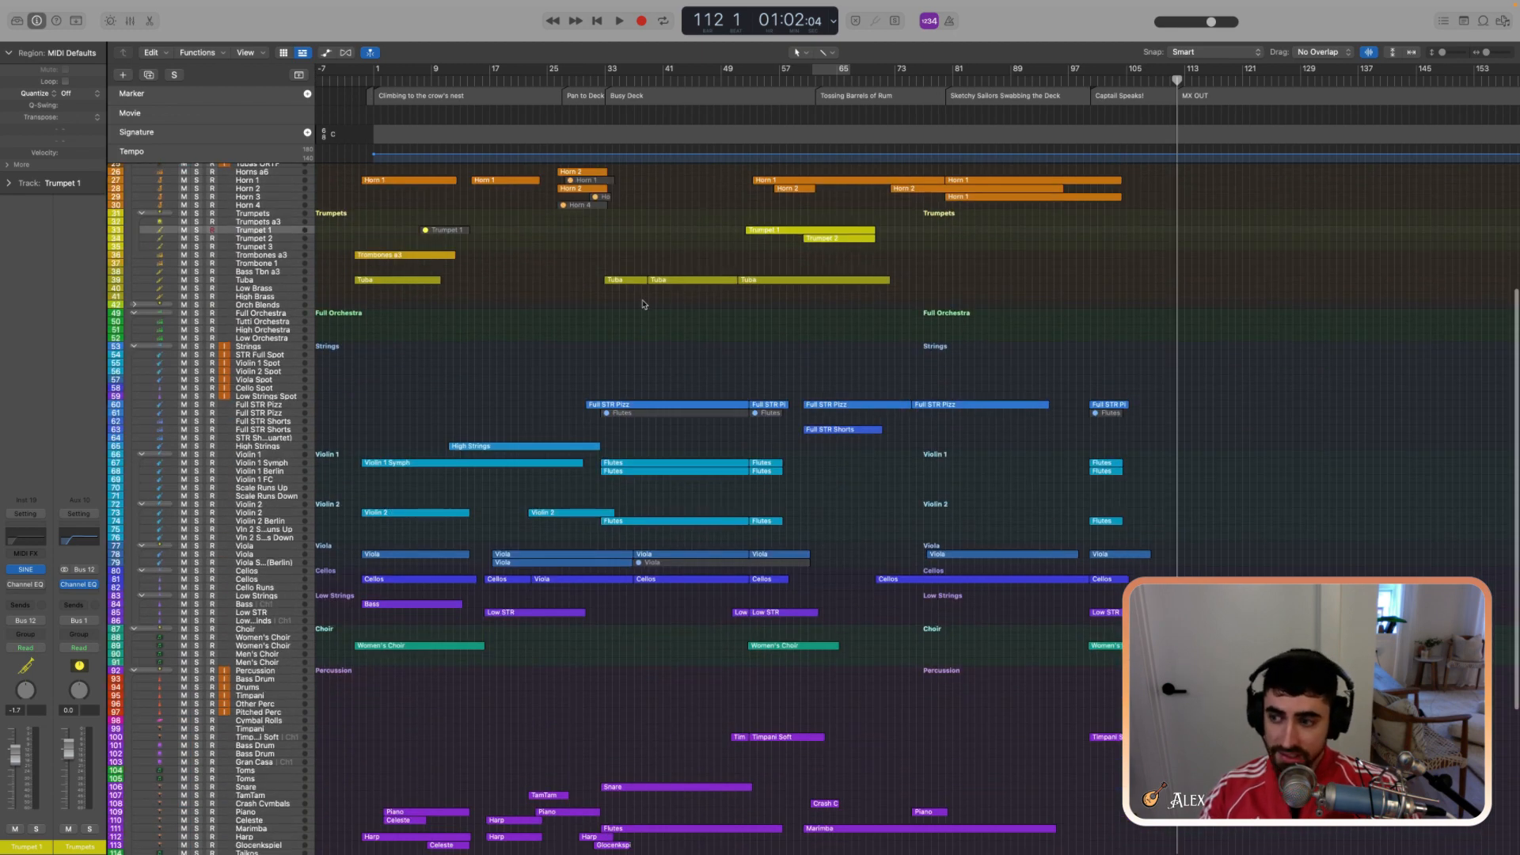
scroll(989, 348, "right", 5)
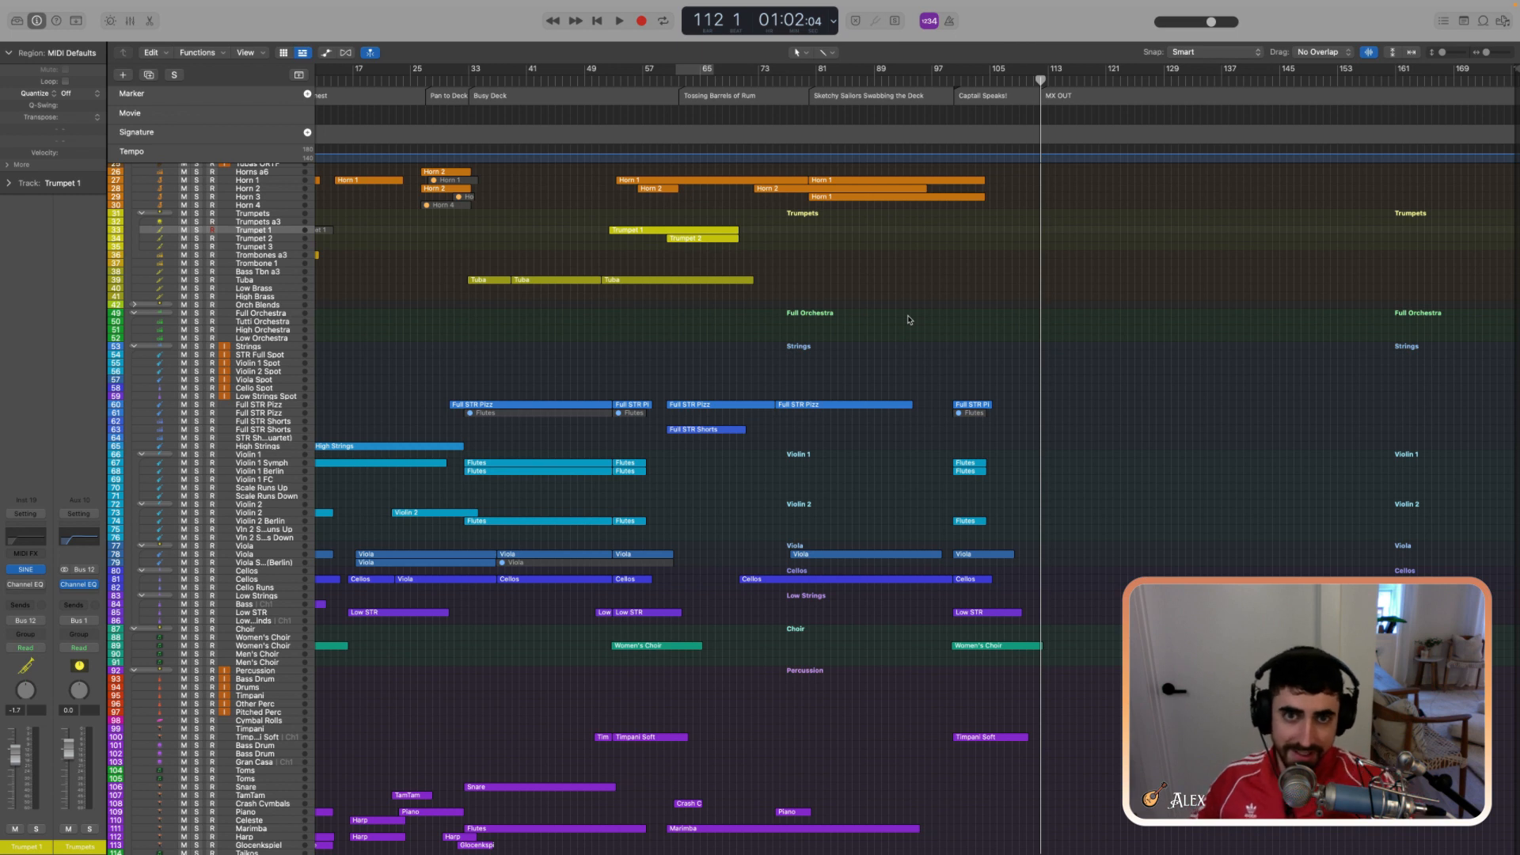
- Play a short excerpt from about bar 79, just before the Sketchy Sailors Swabbing the Deck cue
left_click_drag(879, 322, 1093, 657)
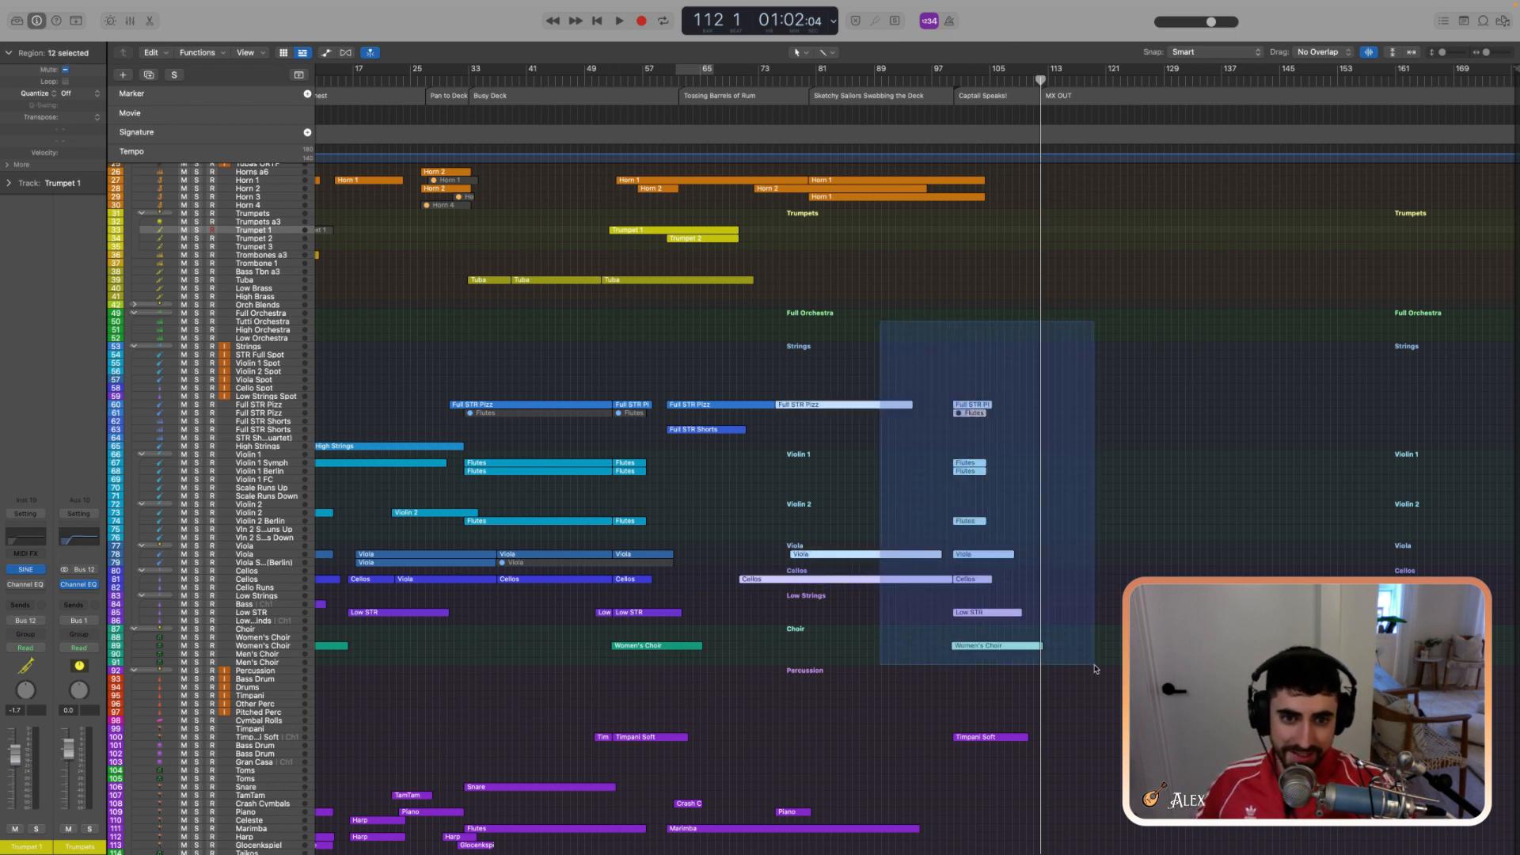
left_click(801, 75)
key("space")
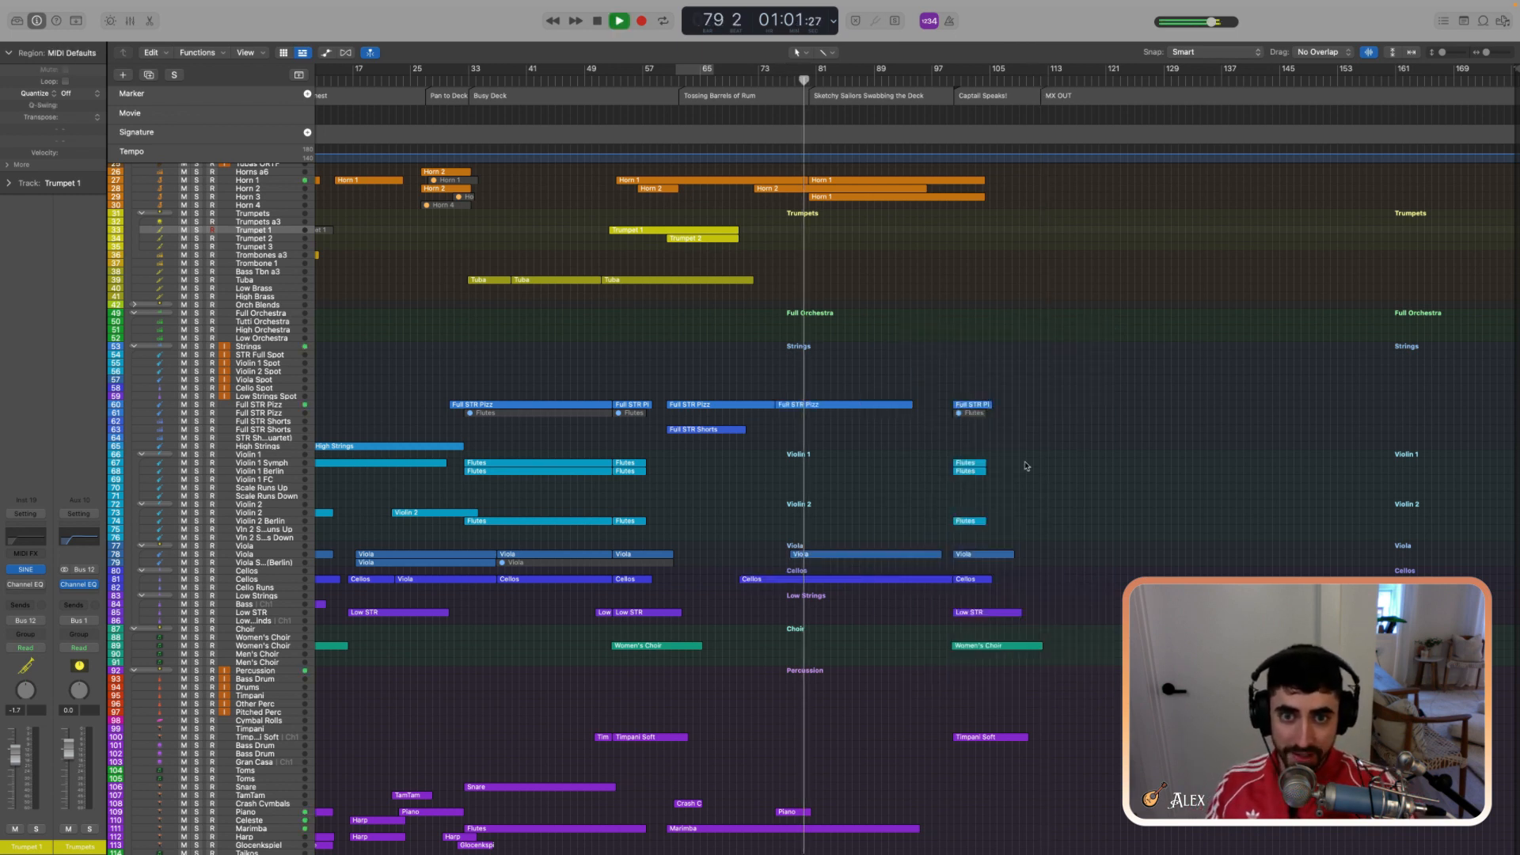
left_click_drag(903, 468, 1132, 843)
left_click(1086, 686)
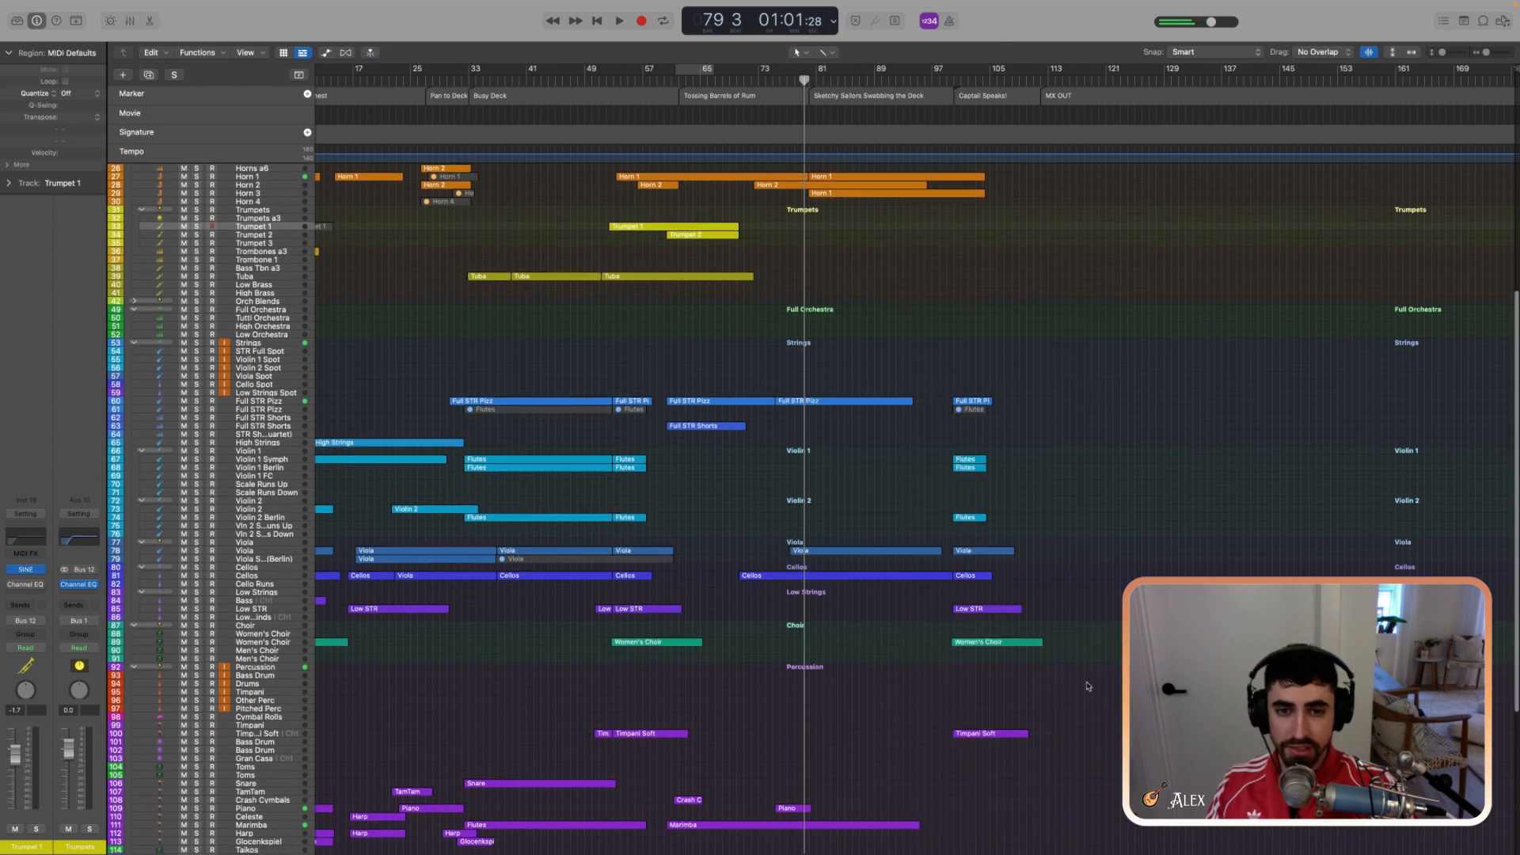
- Inspect the ten pasted ending regions at the captain's cue, from the pizzicato strings down to the soft timpani
scroll(1033, 474, "down", 2)
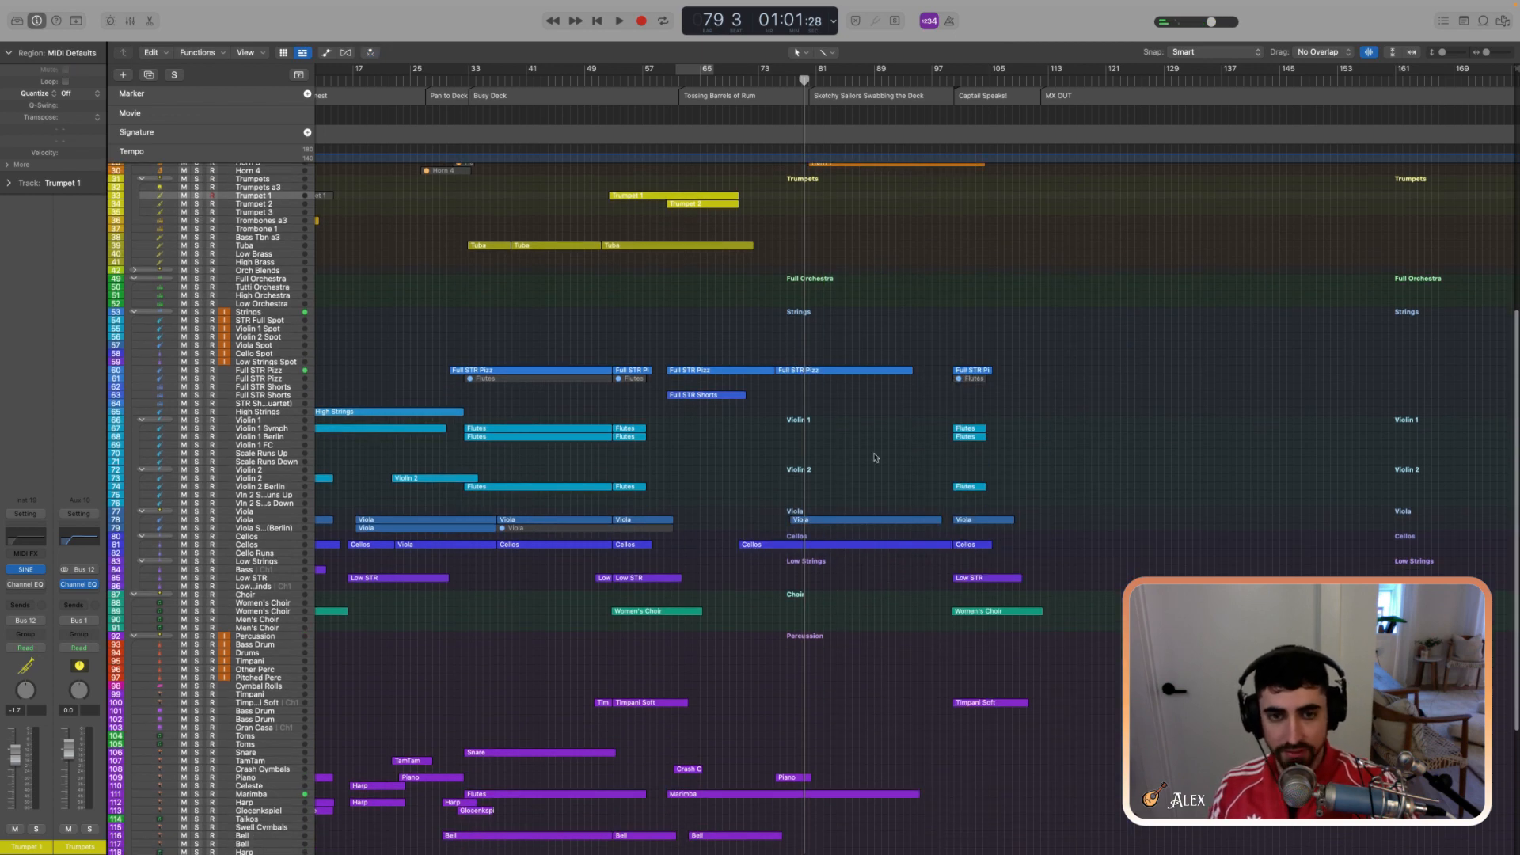
scroll(775, 358, "up", 6)
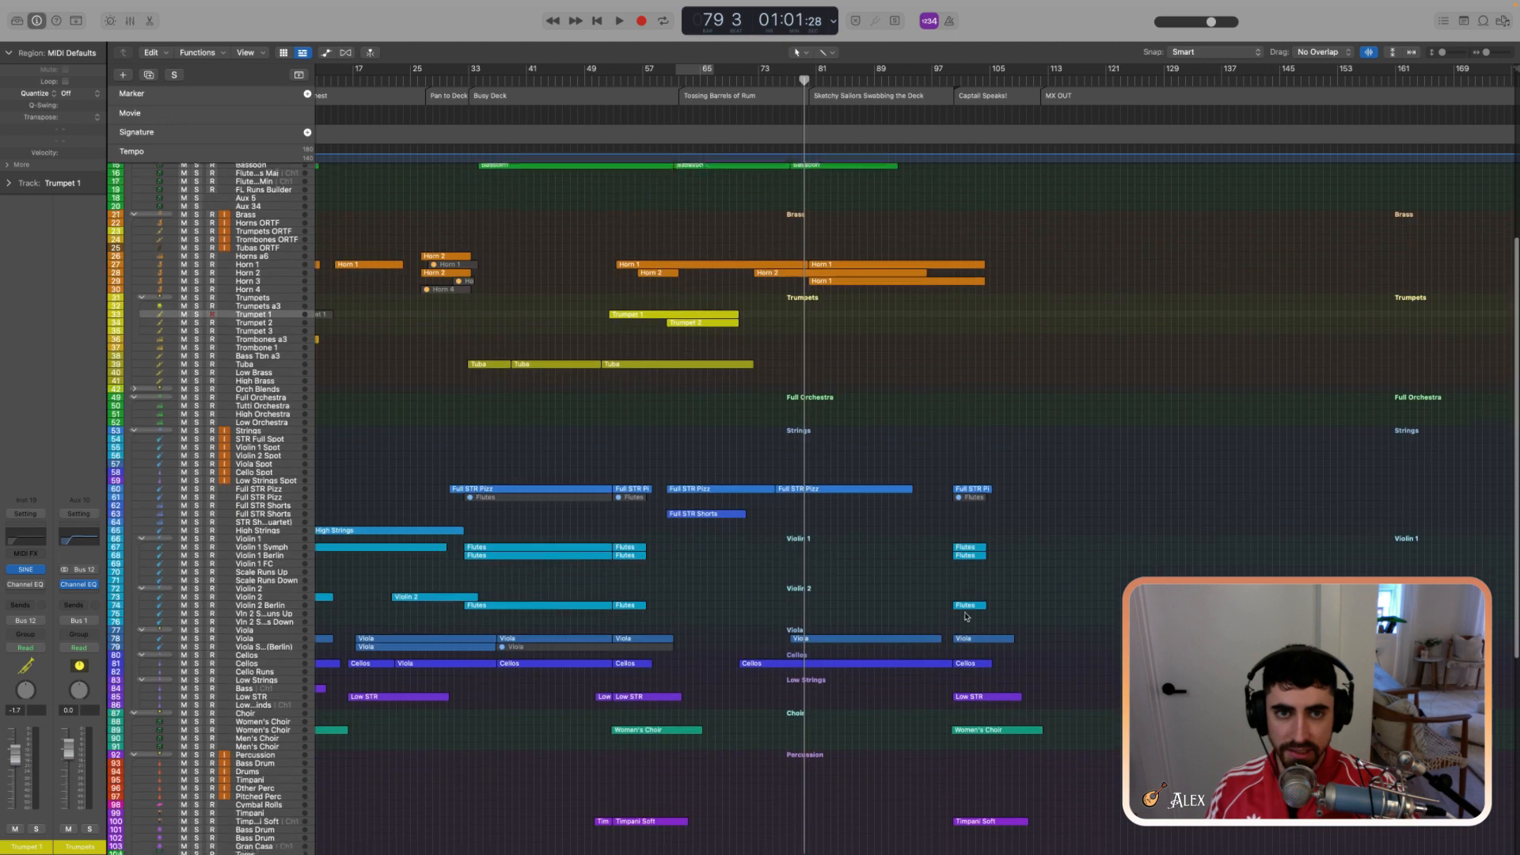
scroll(966, 617, "down", 1)
left_click_drag(965, 445, 1101, 850)
left_click(1102, 823)
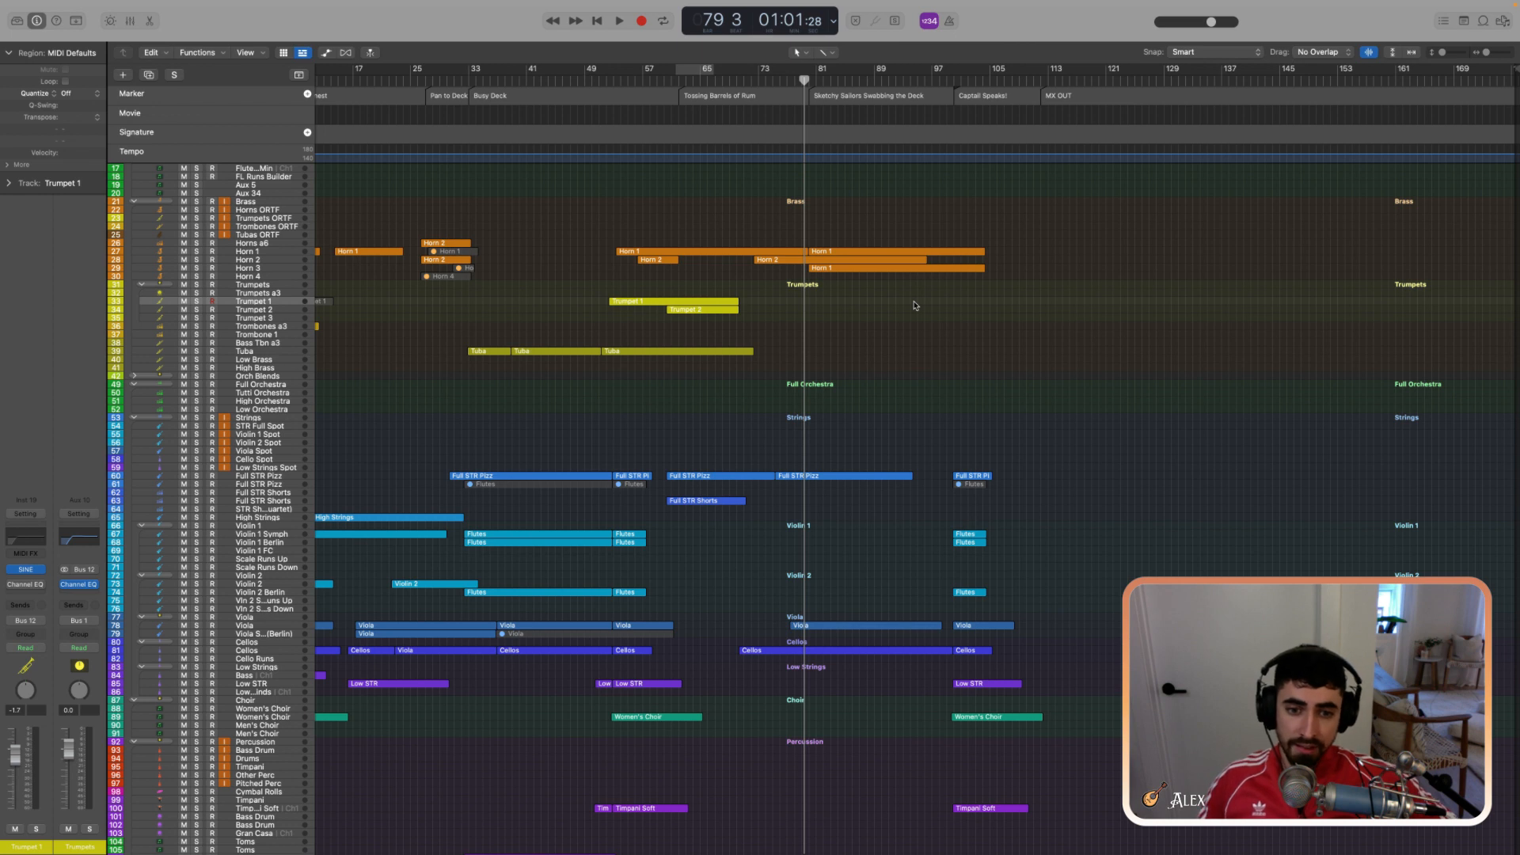
left_click_drag(1042, 381, 979, 836)
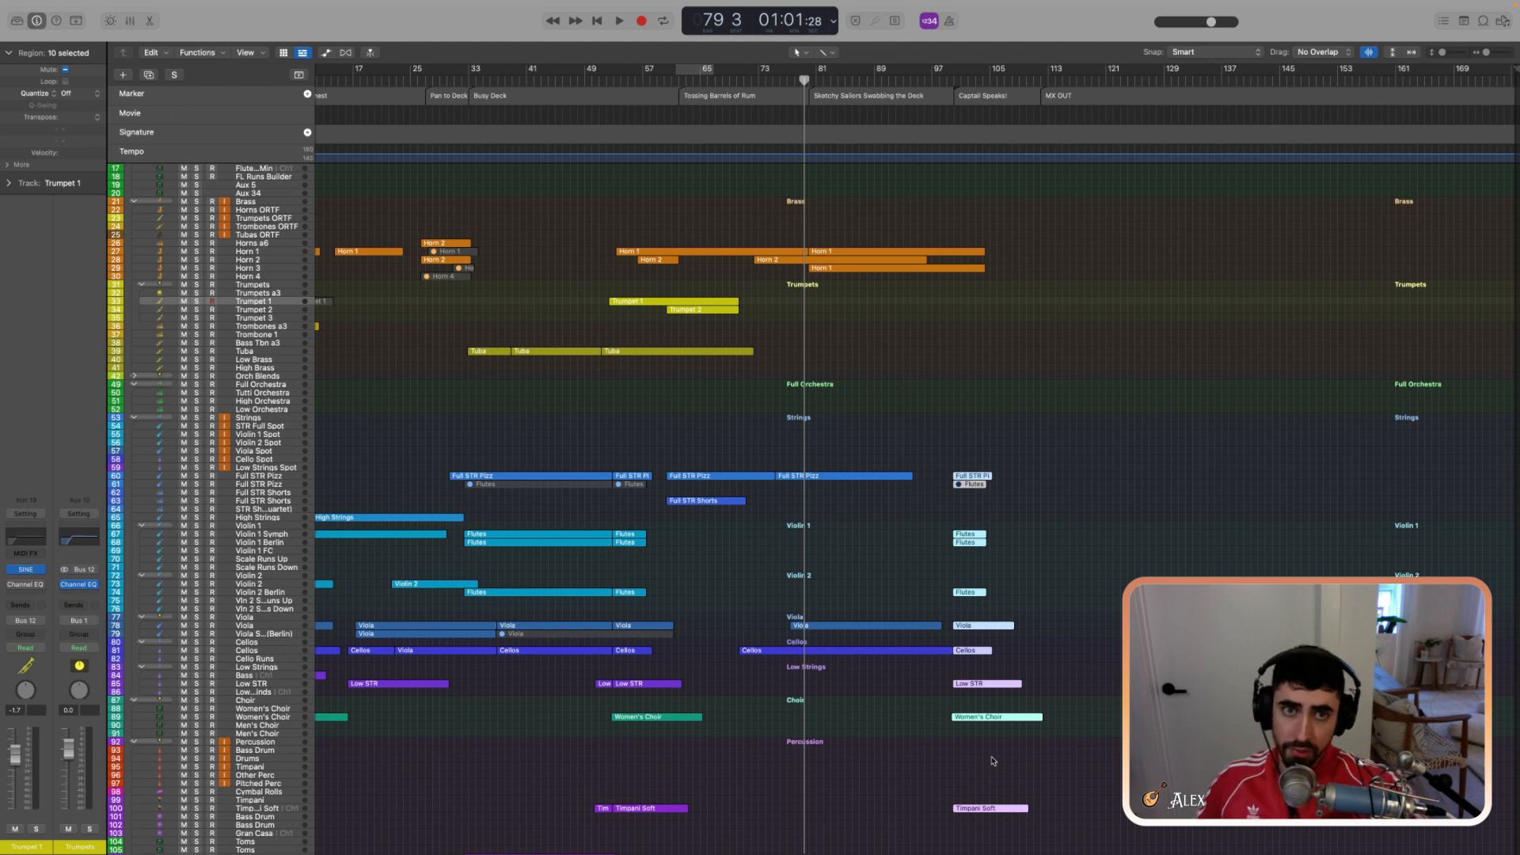
left_click(995, 509)
key("space")
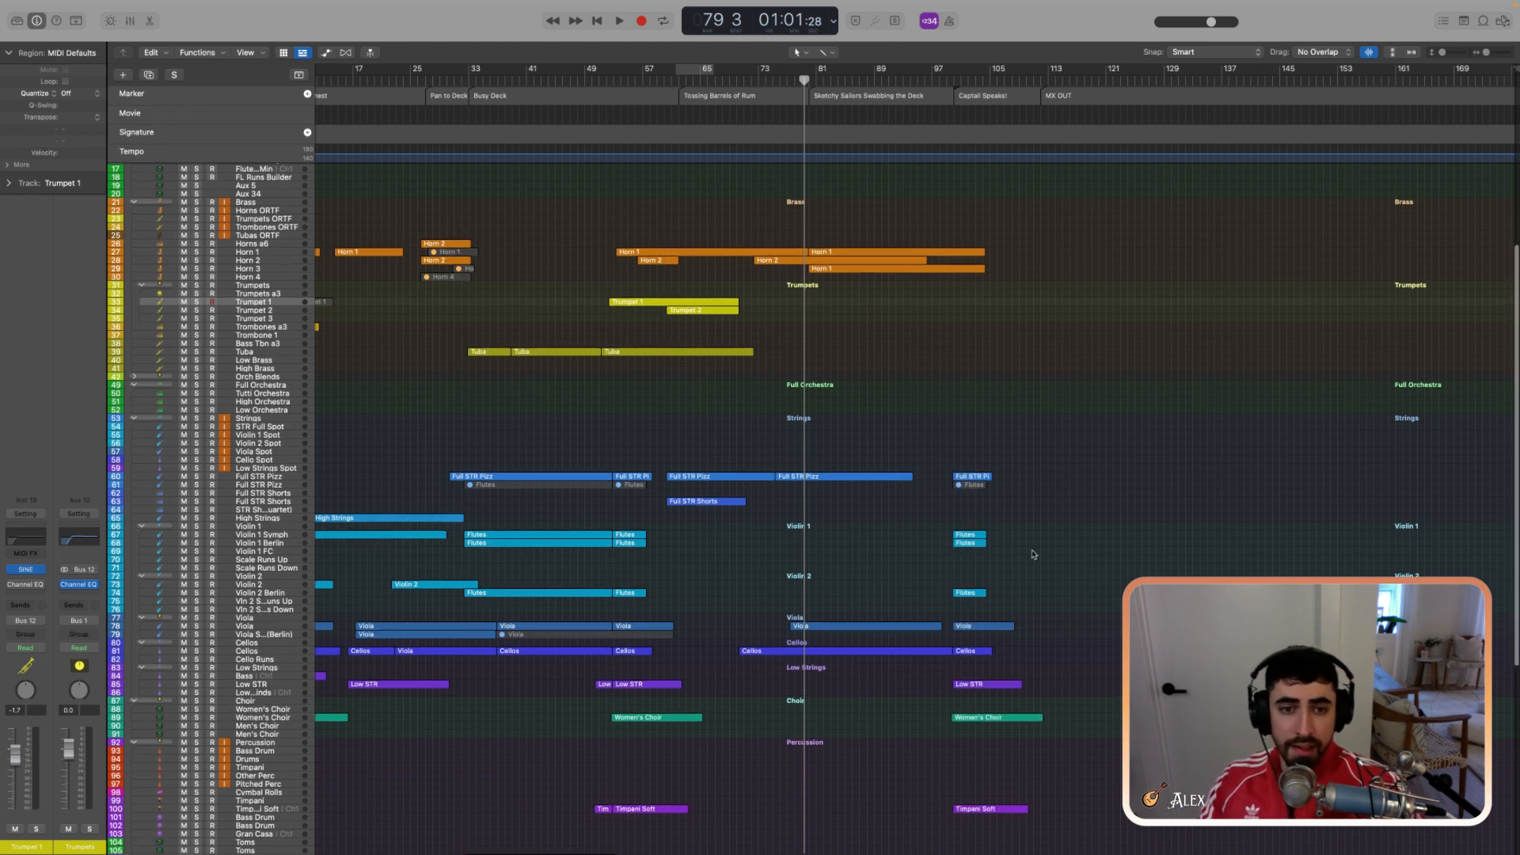
- Audition the music briefly from bar 79 and compare the ending's layers with the earlier cues
scroll(1069, 485, "down", 5)
key("space")
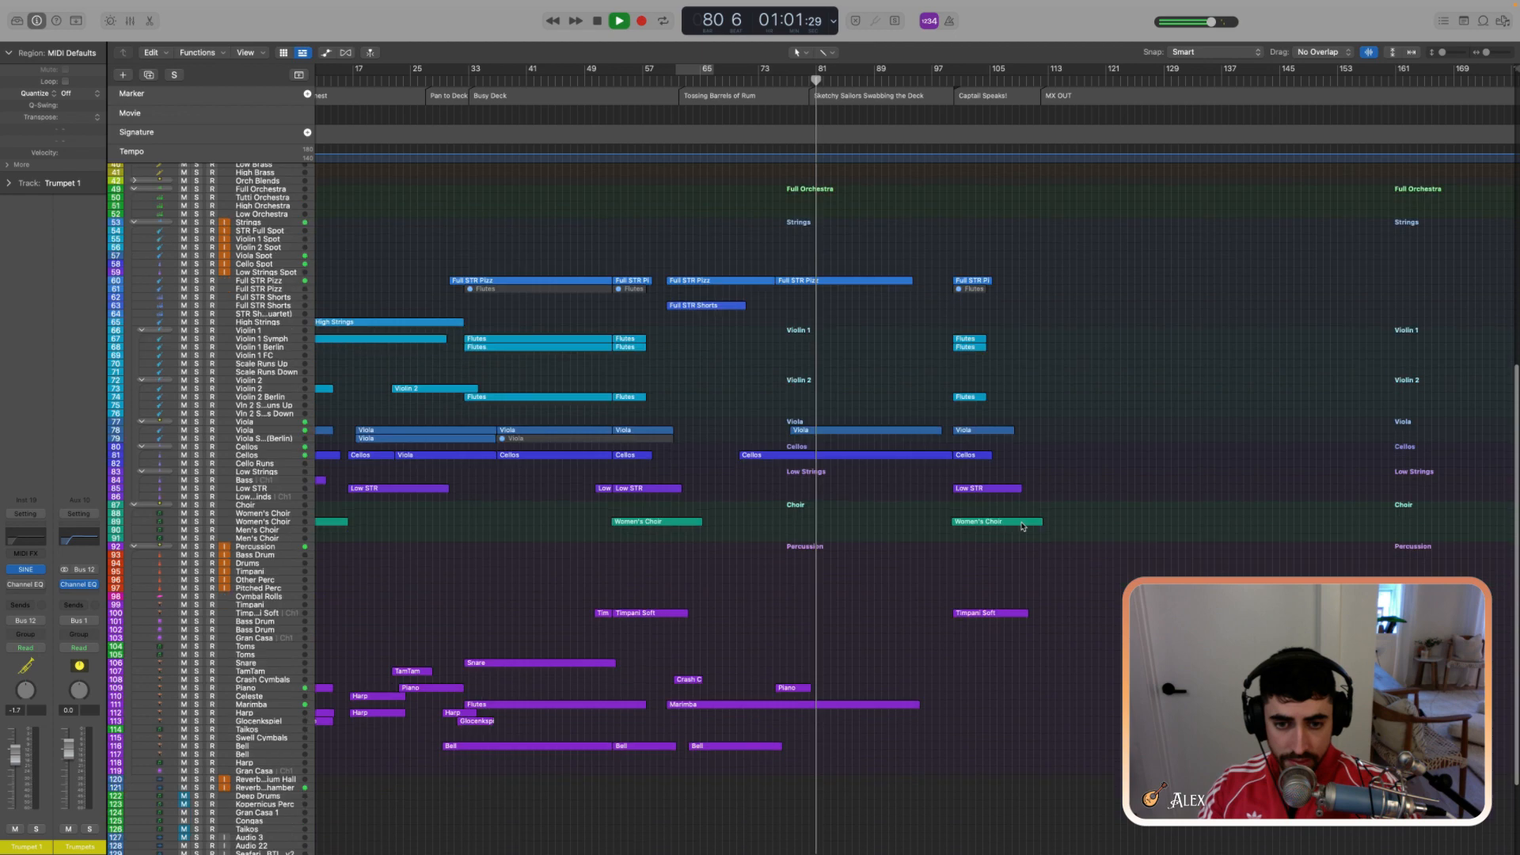
scroll(837, 567, "left", 4)
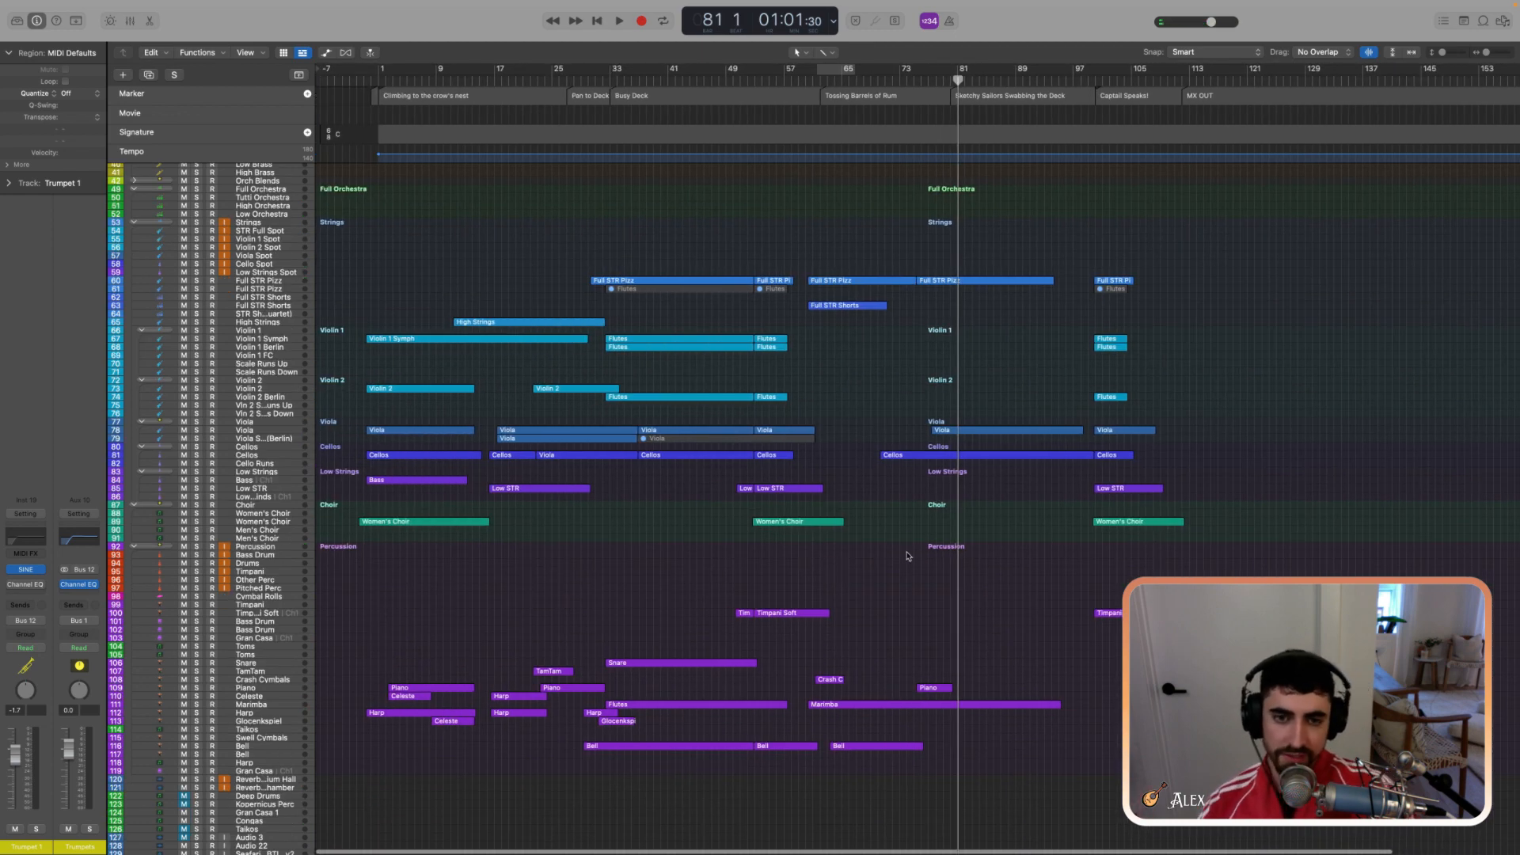
scroll(903, 546, "right", 5)
scroll(873, 383, "up", 5)
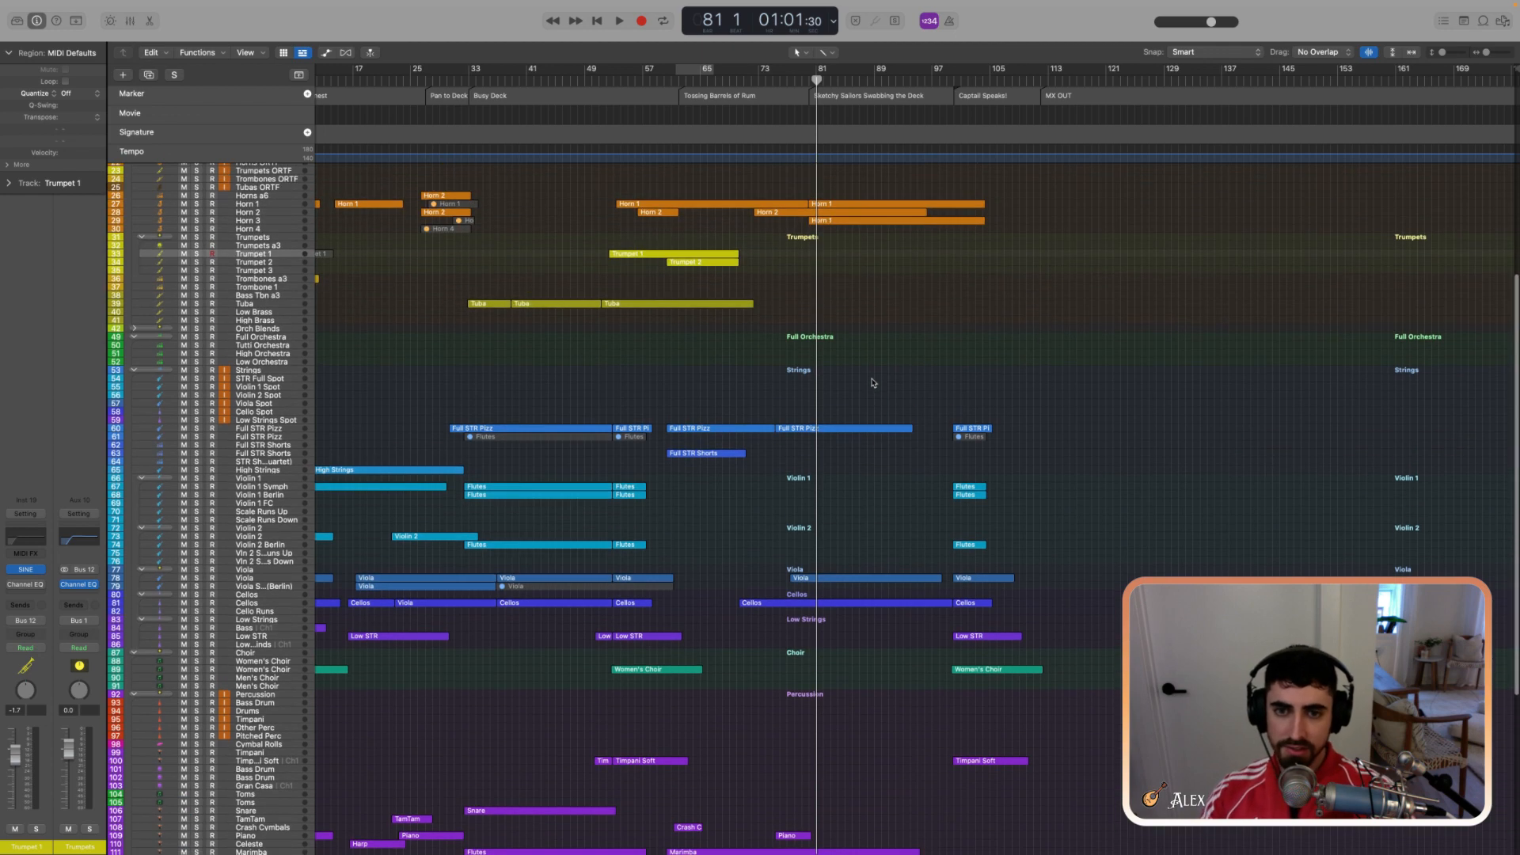
scroll(874, 378, "down", 1)
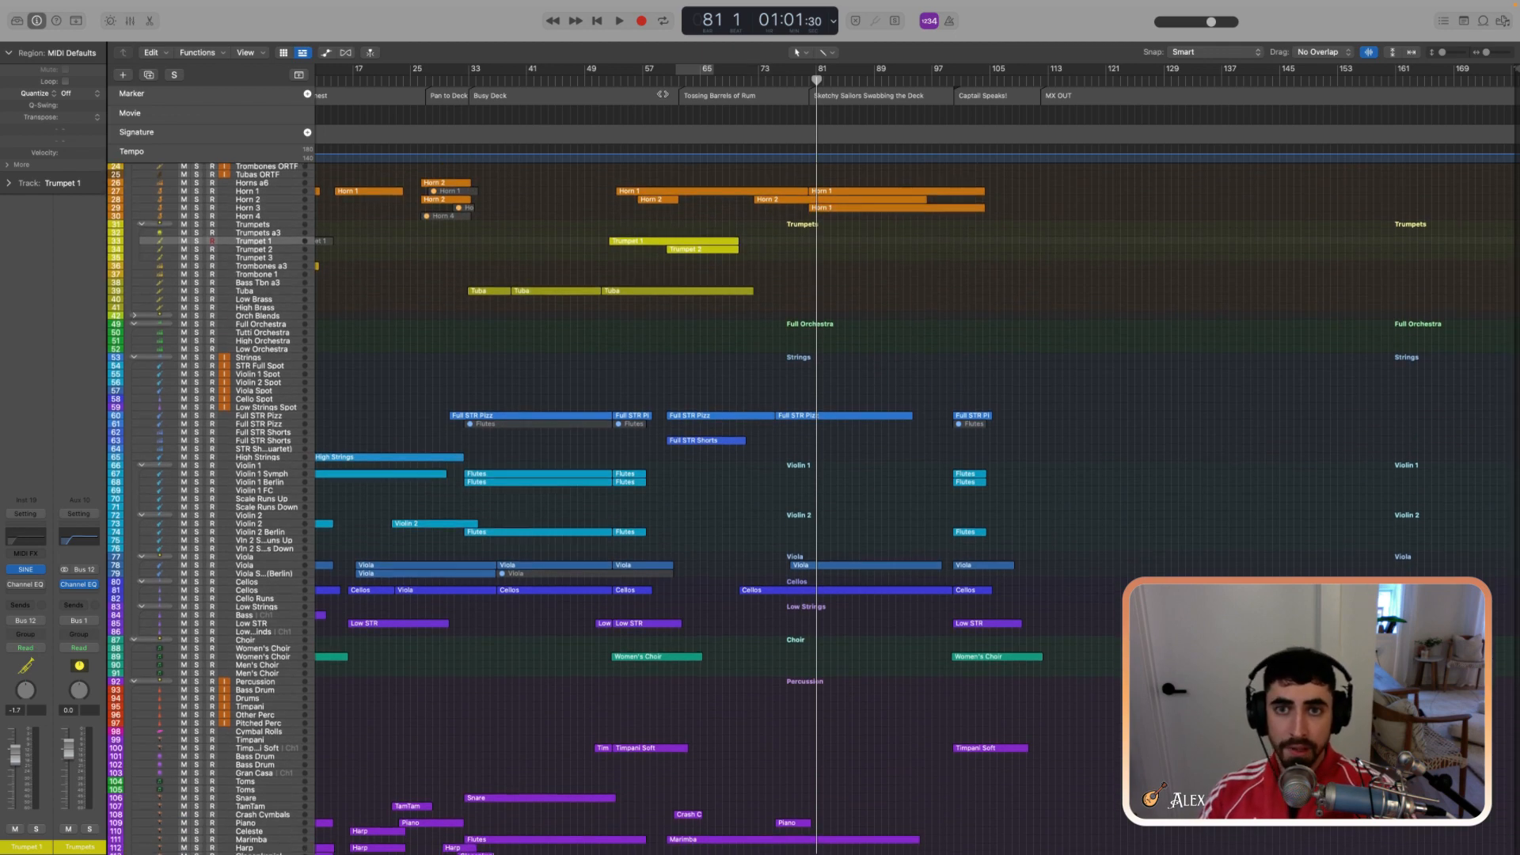
scroll(967, 381, "left", 5)
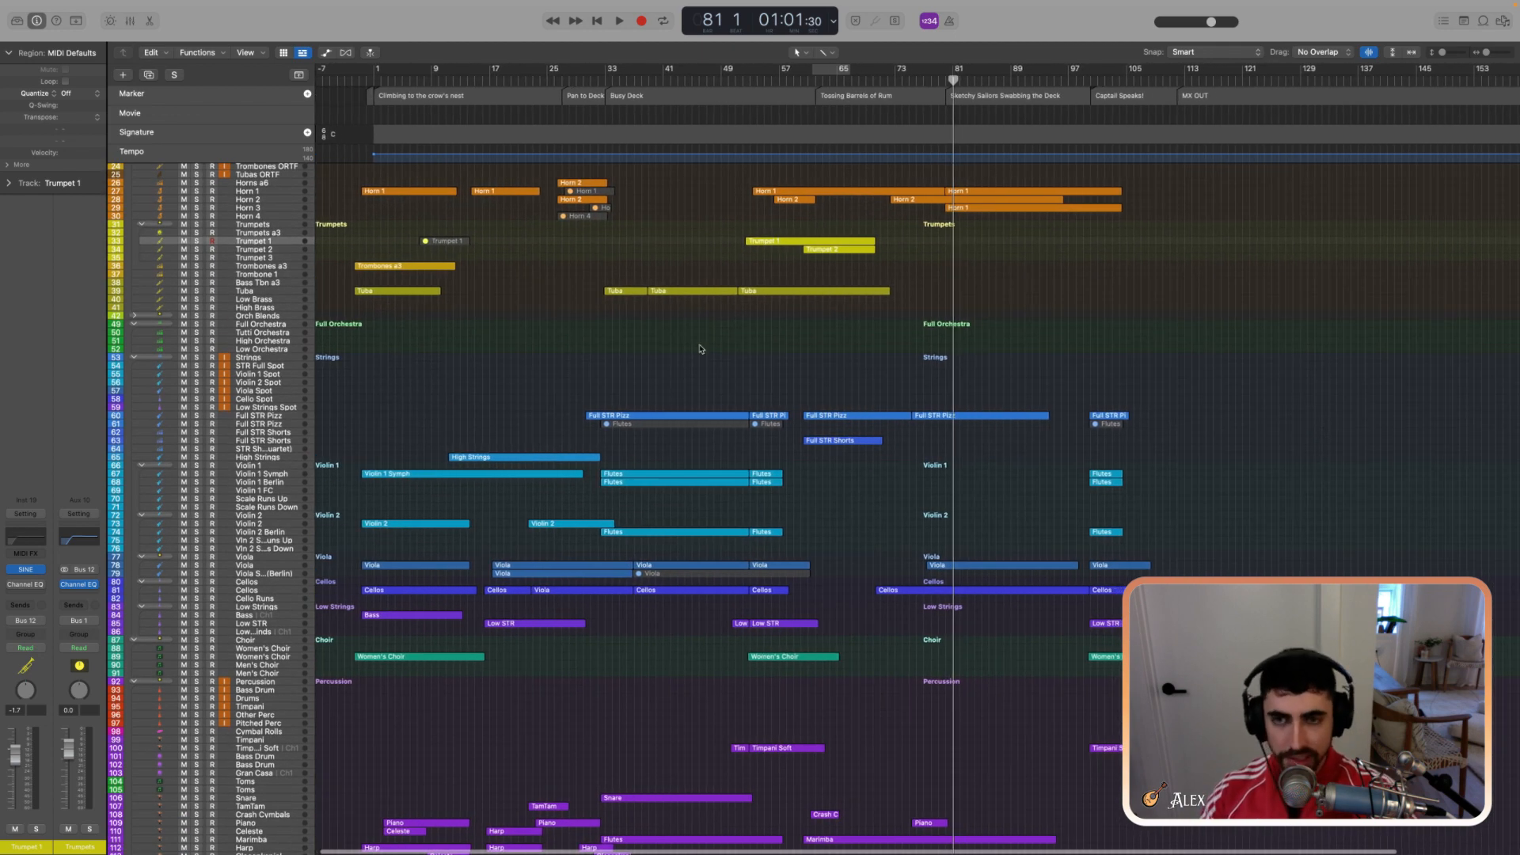
- Play the arrangement from the very beginning and follow its tracks through the Tossing Barrels of Rum cue
key("Return")
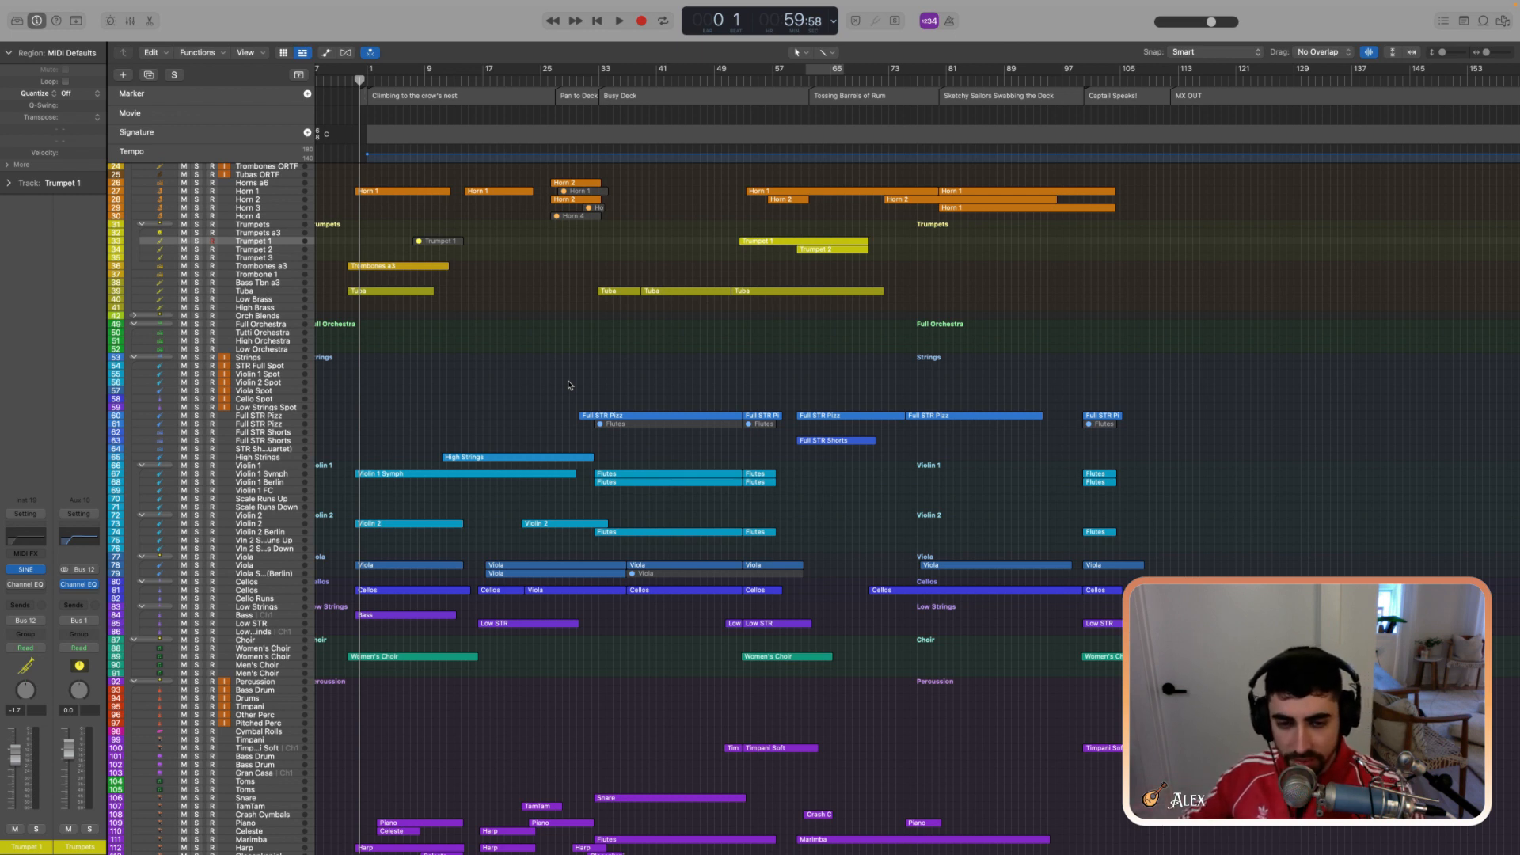
scroll(569, 384, "down", 5)
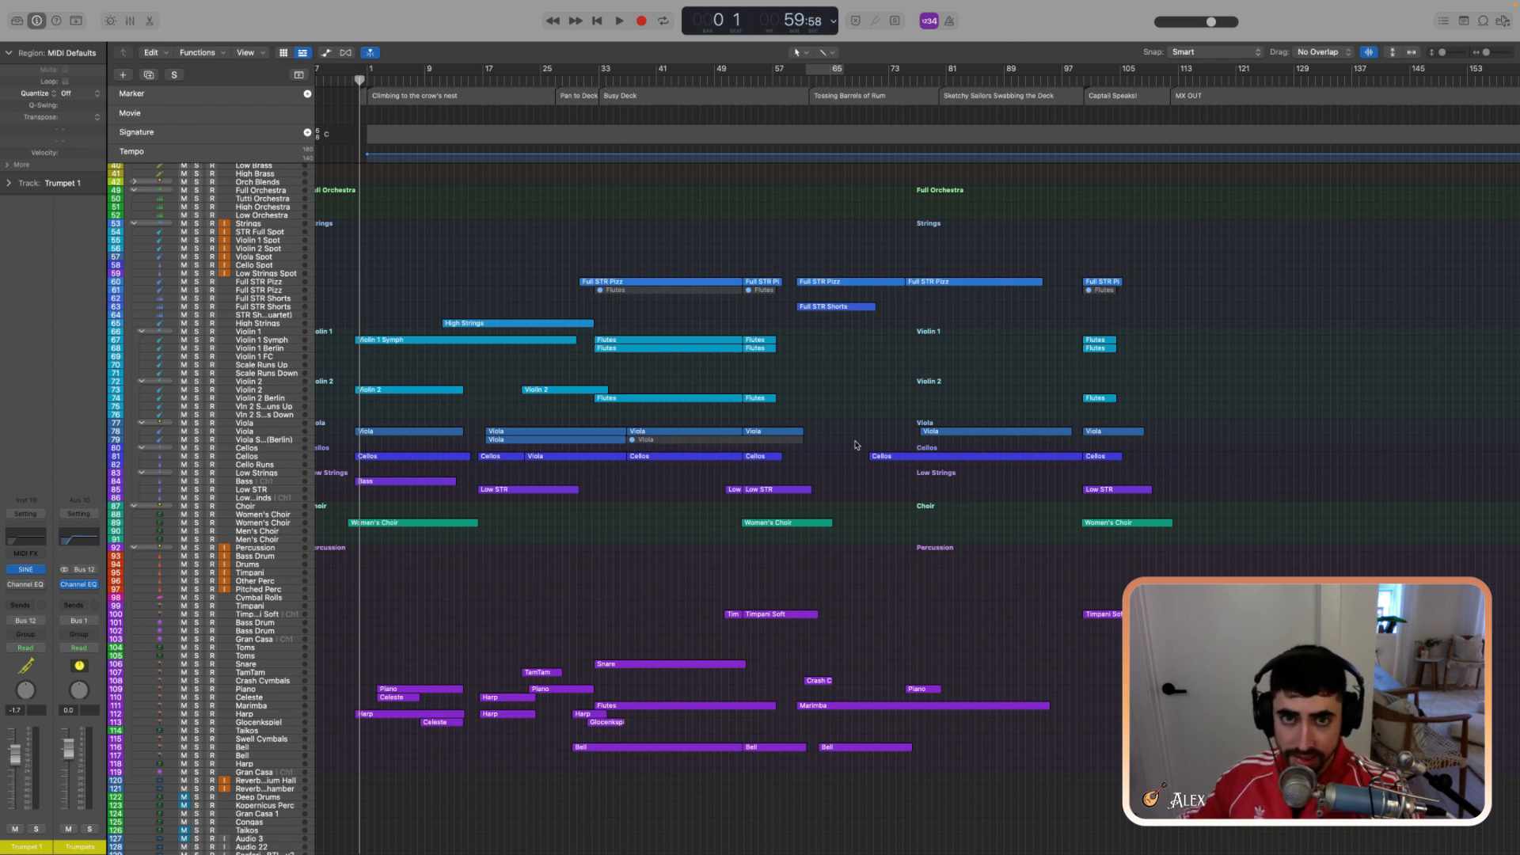
key("space")
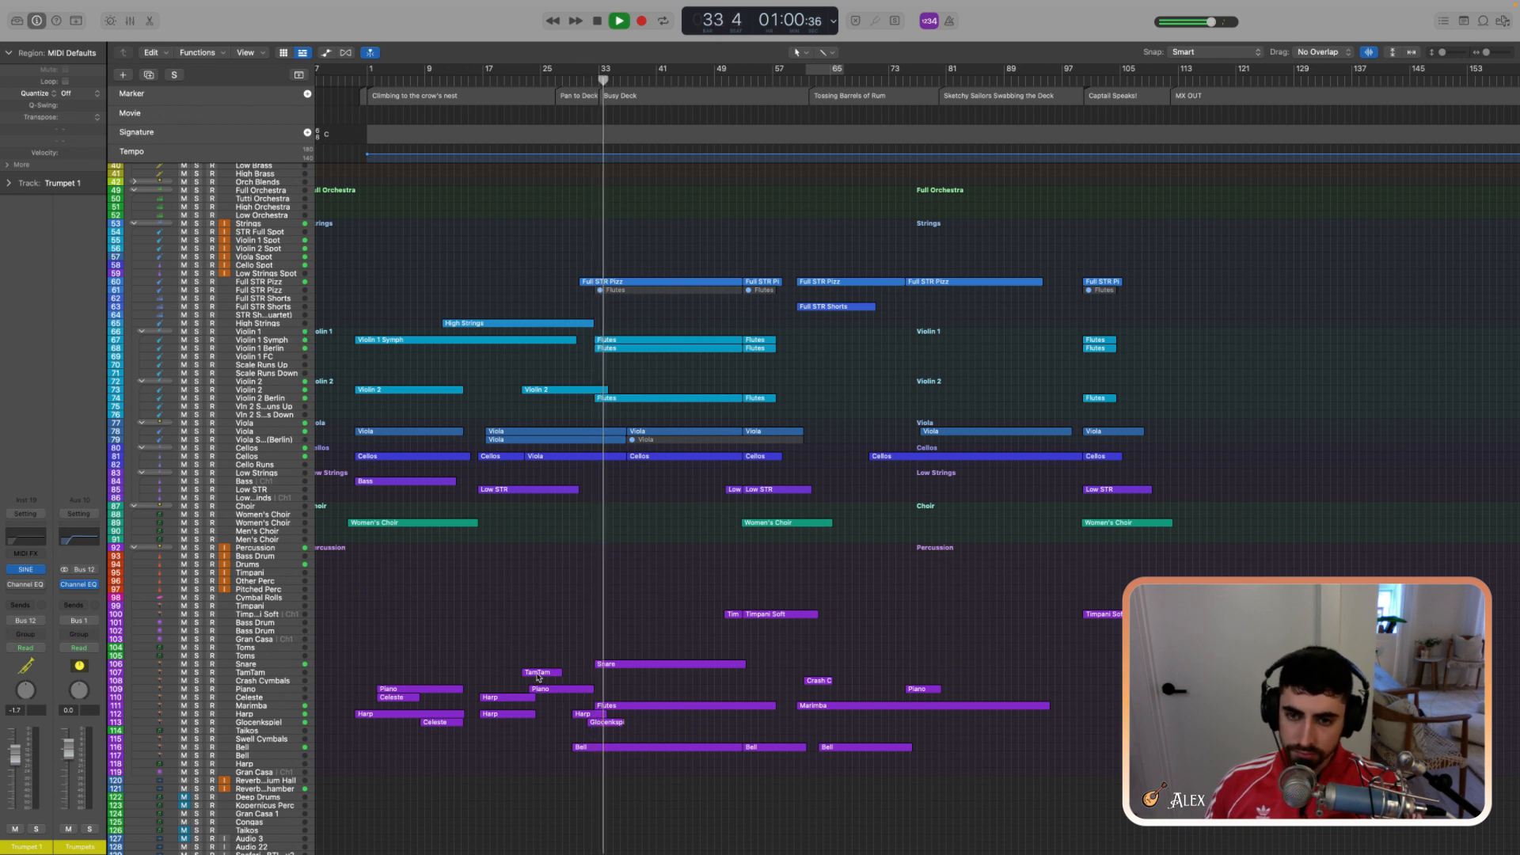
scroll(688, 545, "left", 1)
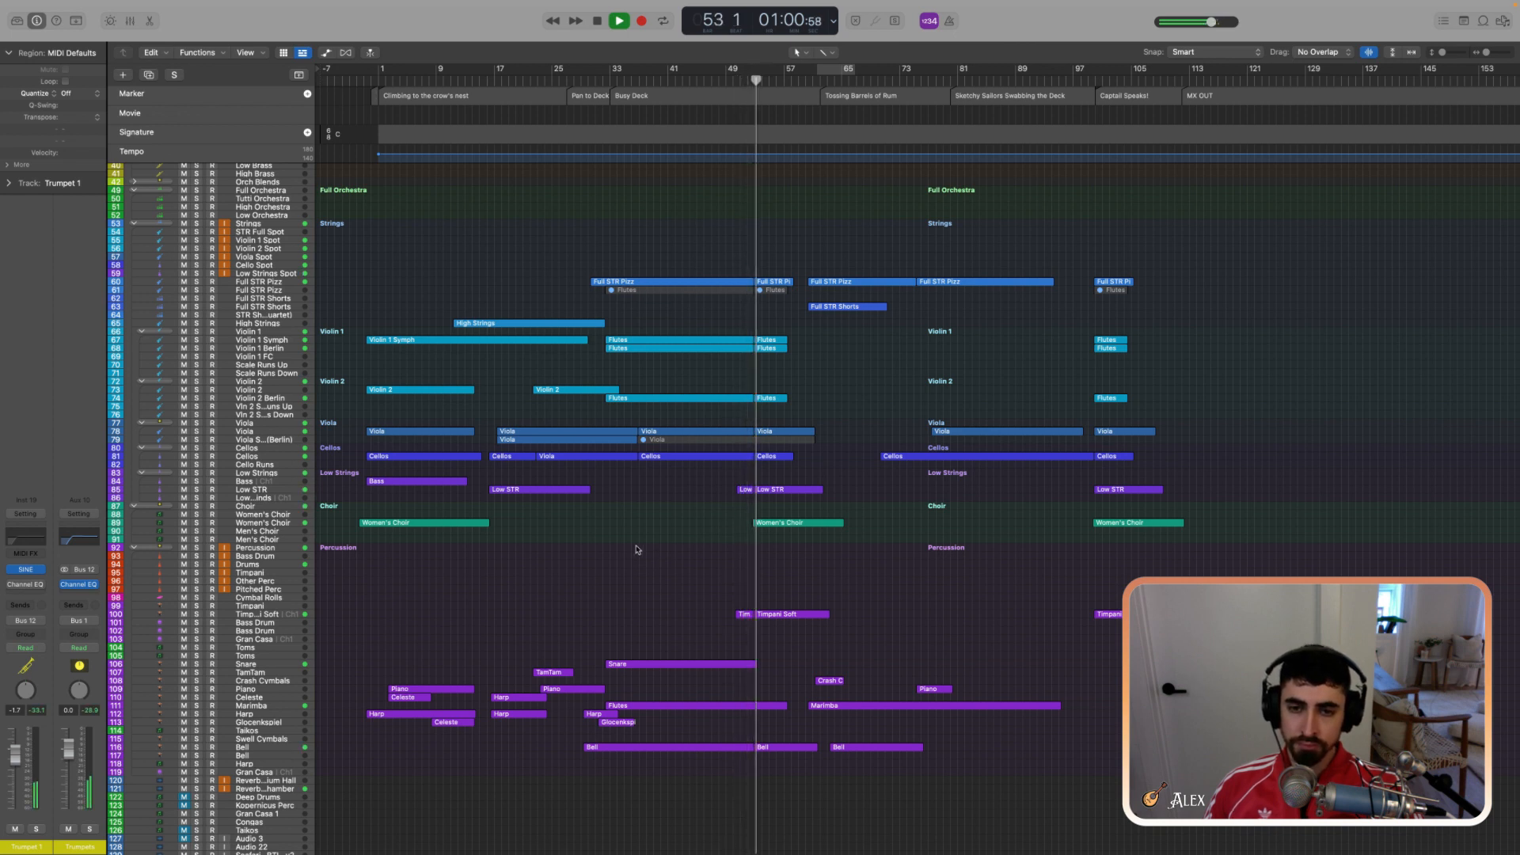
scroll(637, 549, "right", 2)
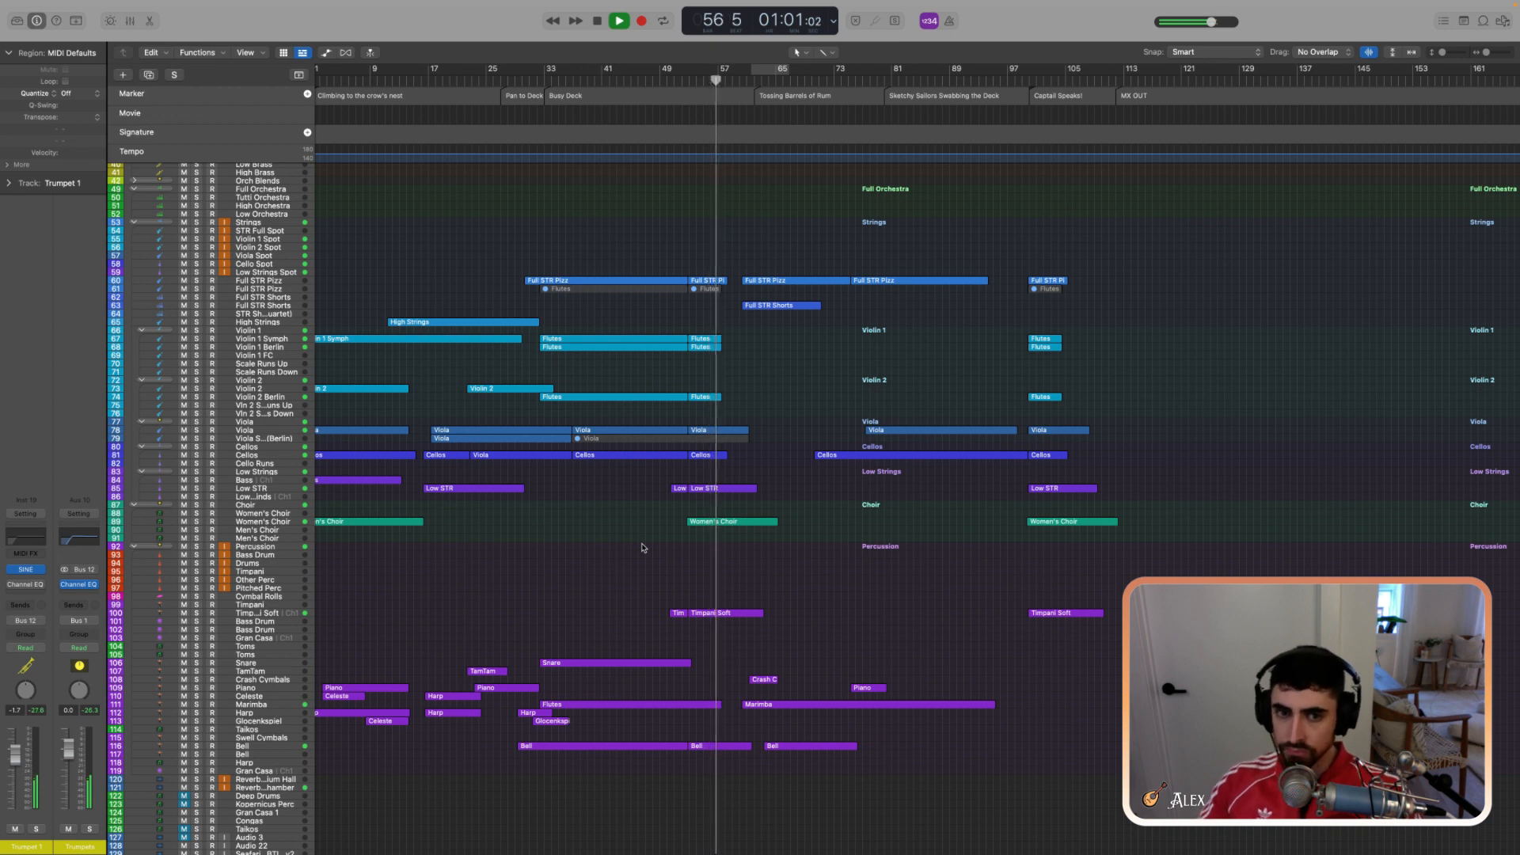
scroll(642, 548, "left", 2)
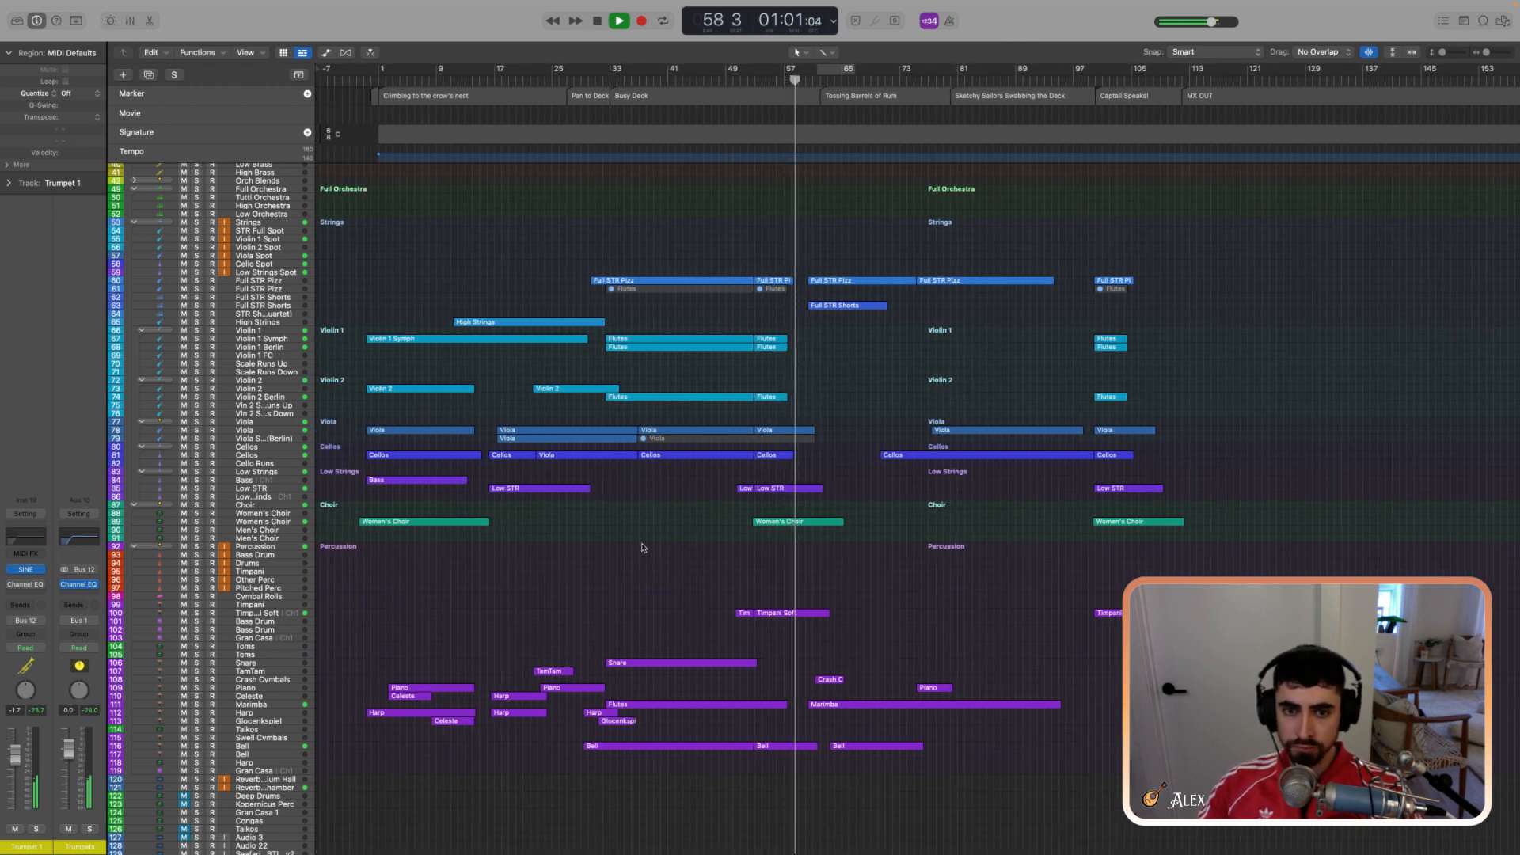
scroll(668, 534, "right", 1)
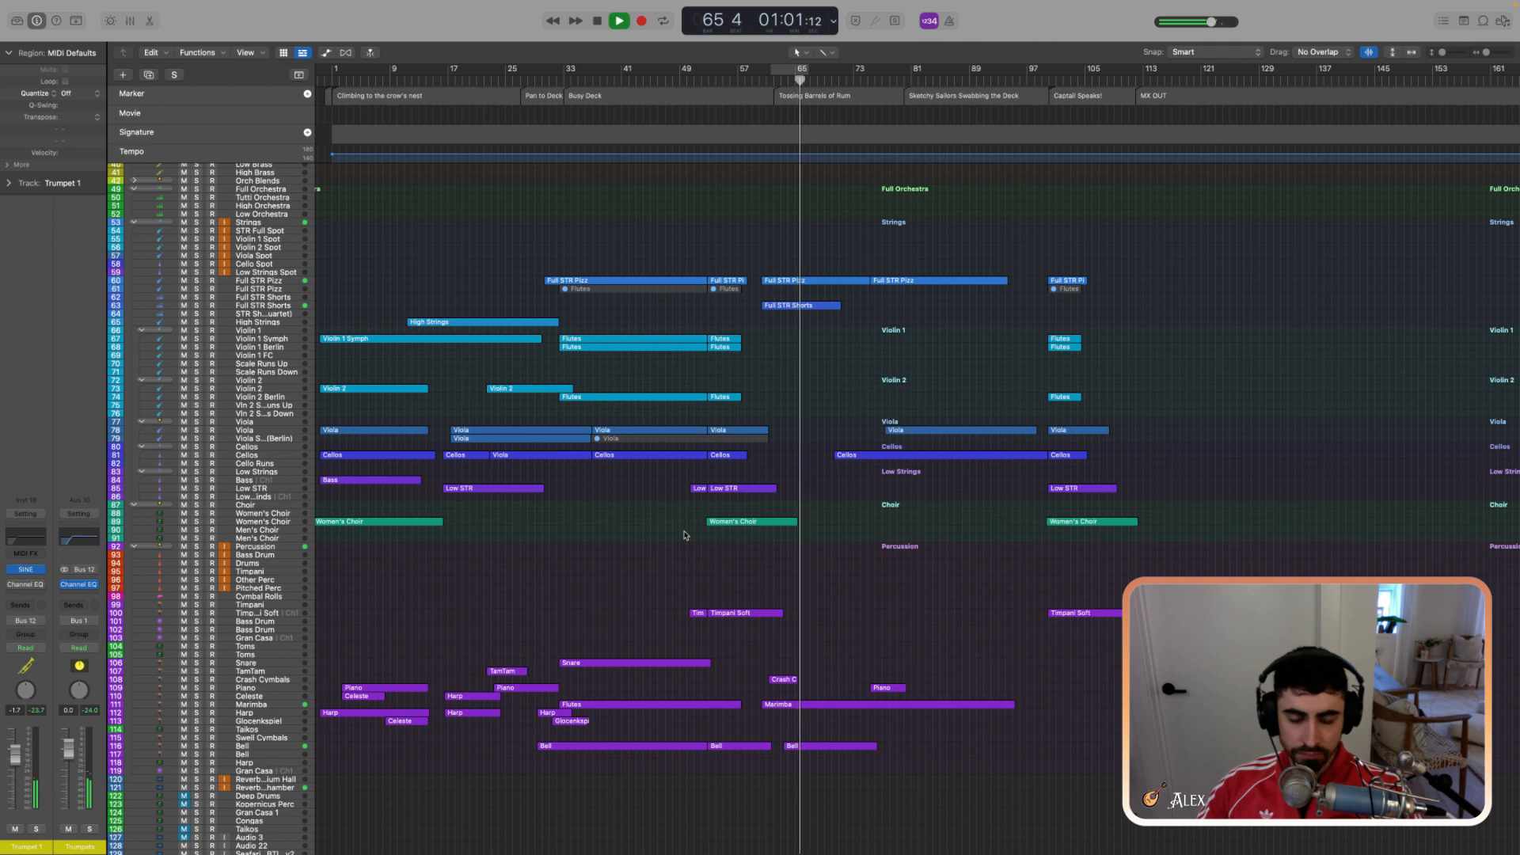
scroll(685, 535, "up", 10)
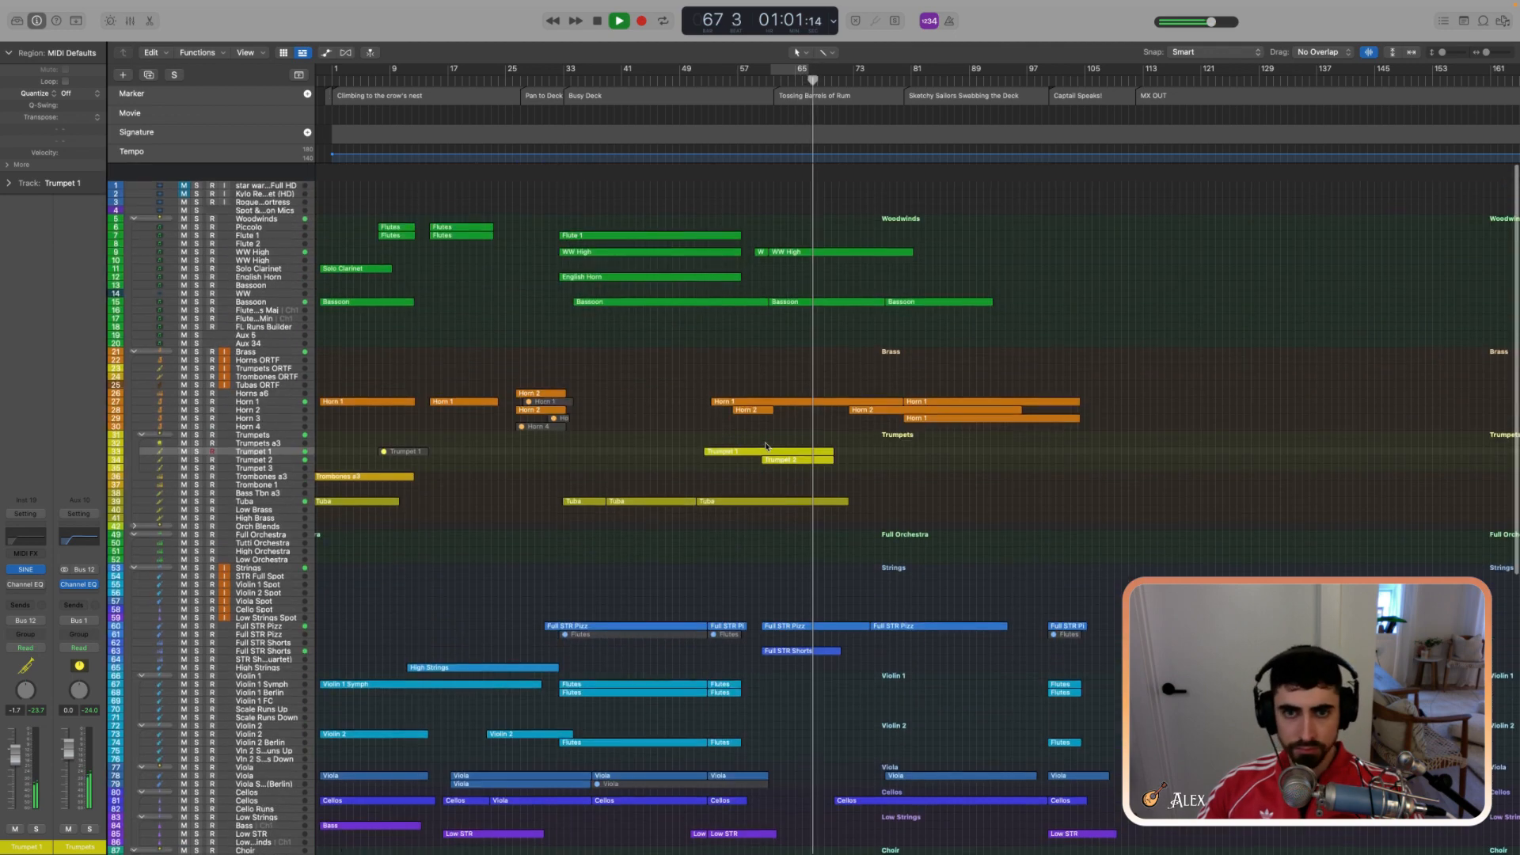
scroll(766, 446, "down", 2)
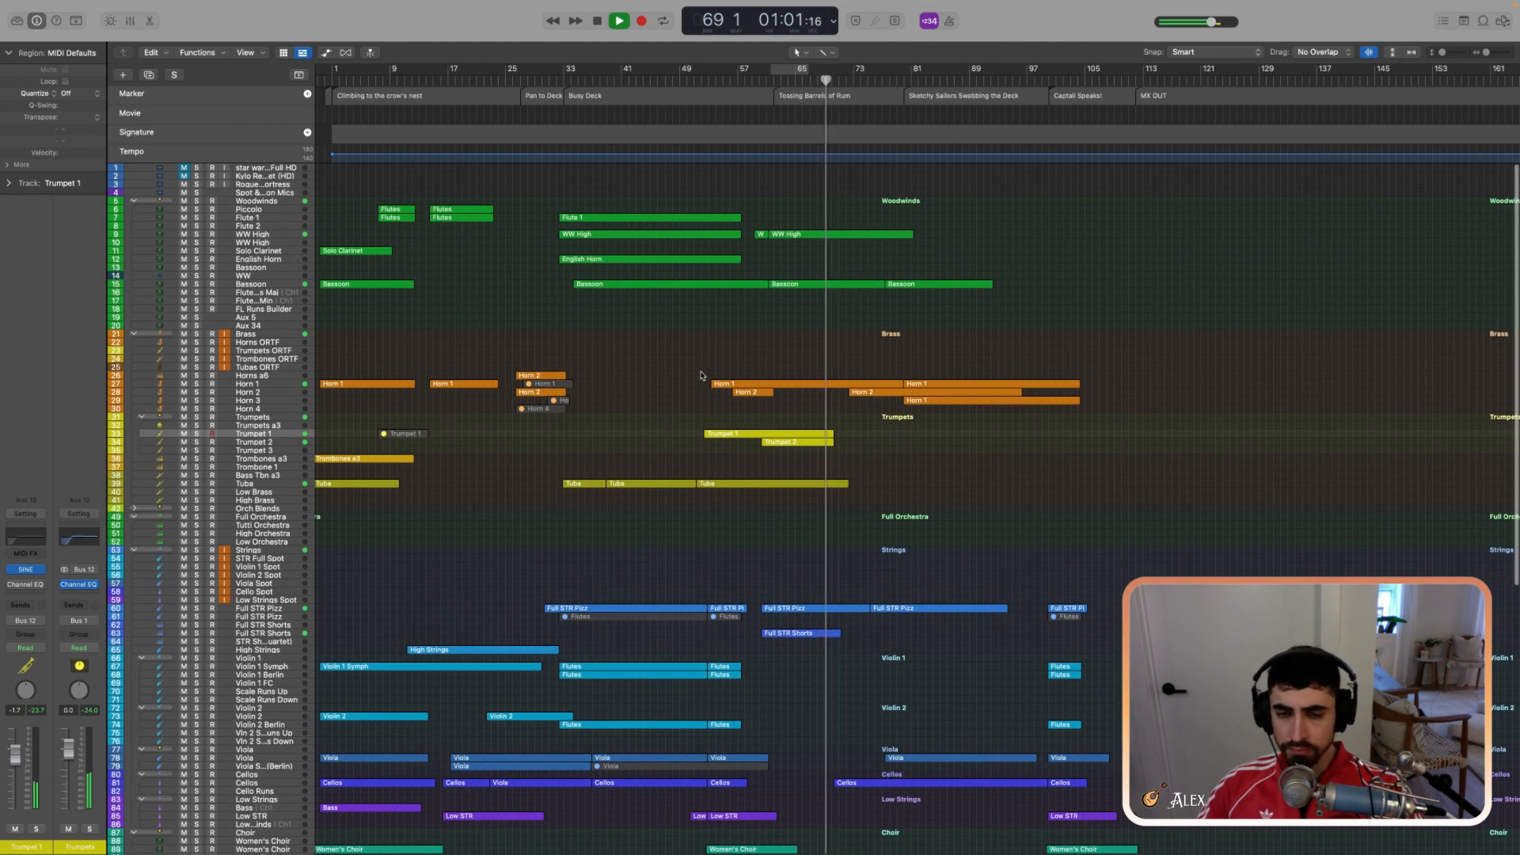
- Raise the ORTF microphone level in the SINE Player mixer of the Horn 1 track and close the instrument
left_click(286, 387)
left_click(26, 564)
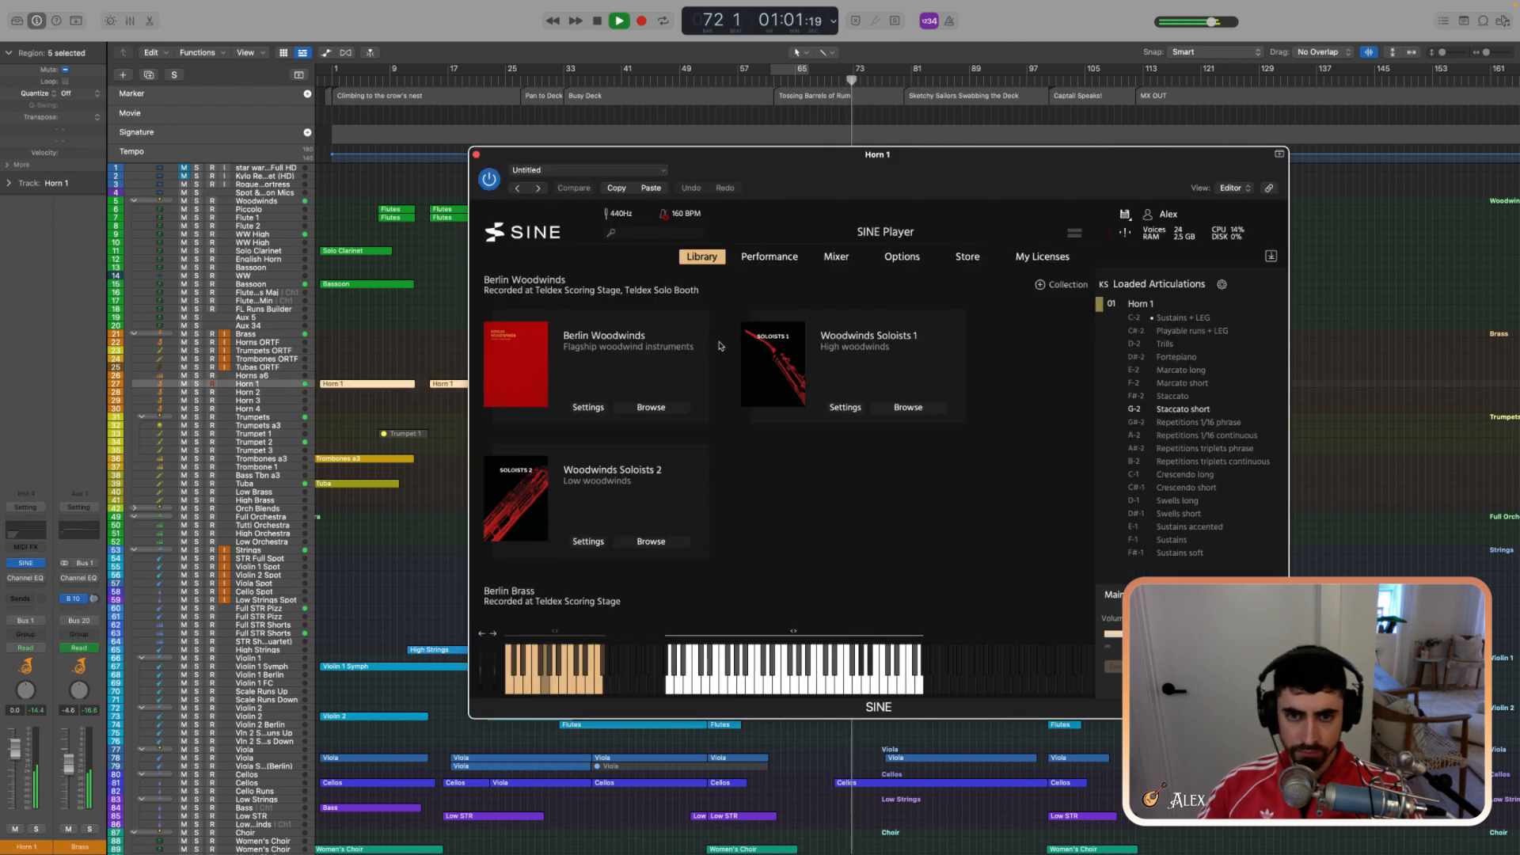
left_click(836, 257)
left_click_drag(584, 497, 584, 461)
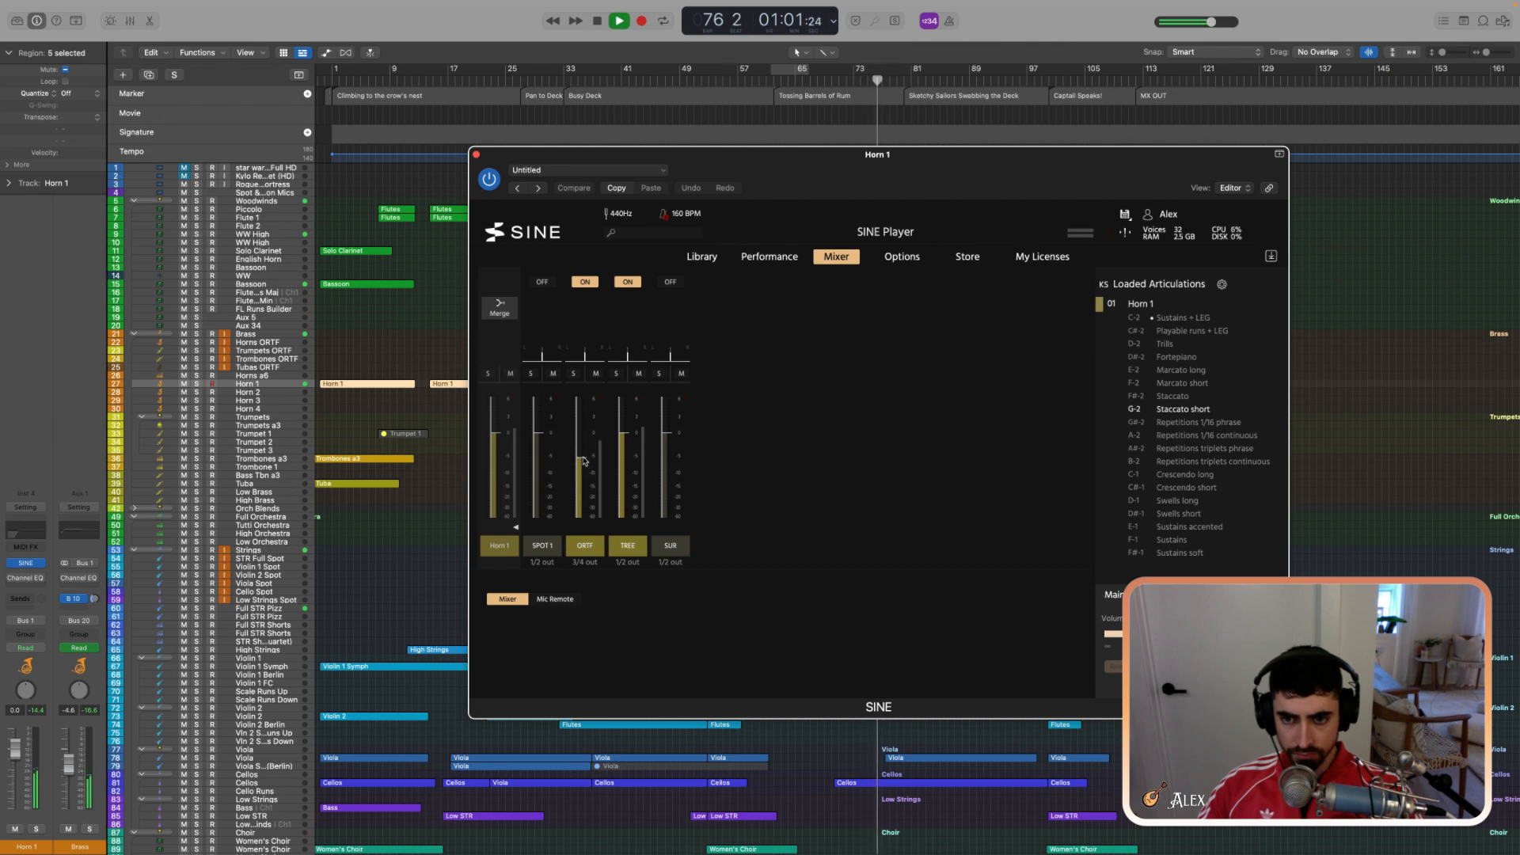
left_click(476, 155)
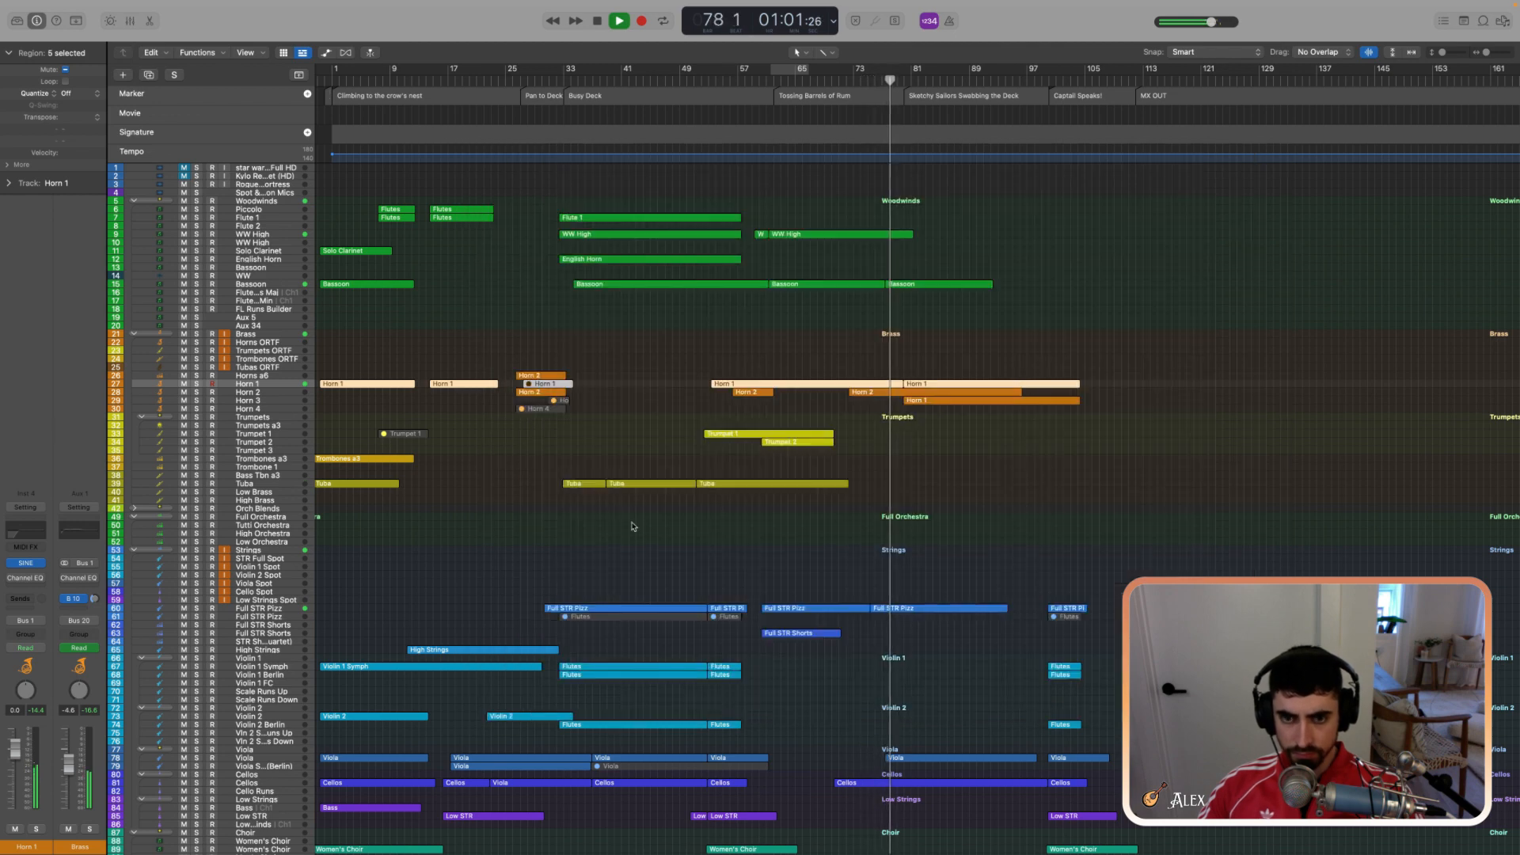
- Listen on into the Sketchy Sailors Swabbing the Deck cue and replay it from about bar 76
scroll(904, 506, "right", 3)
left_click(901, 506)
scroll(856, 496, "down", 4)
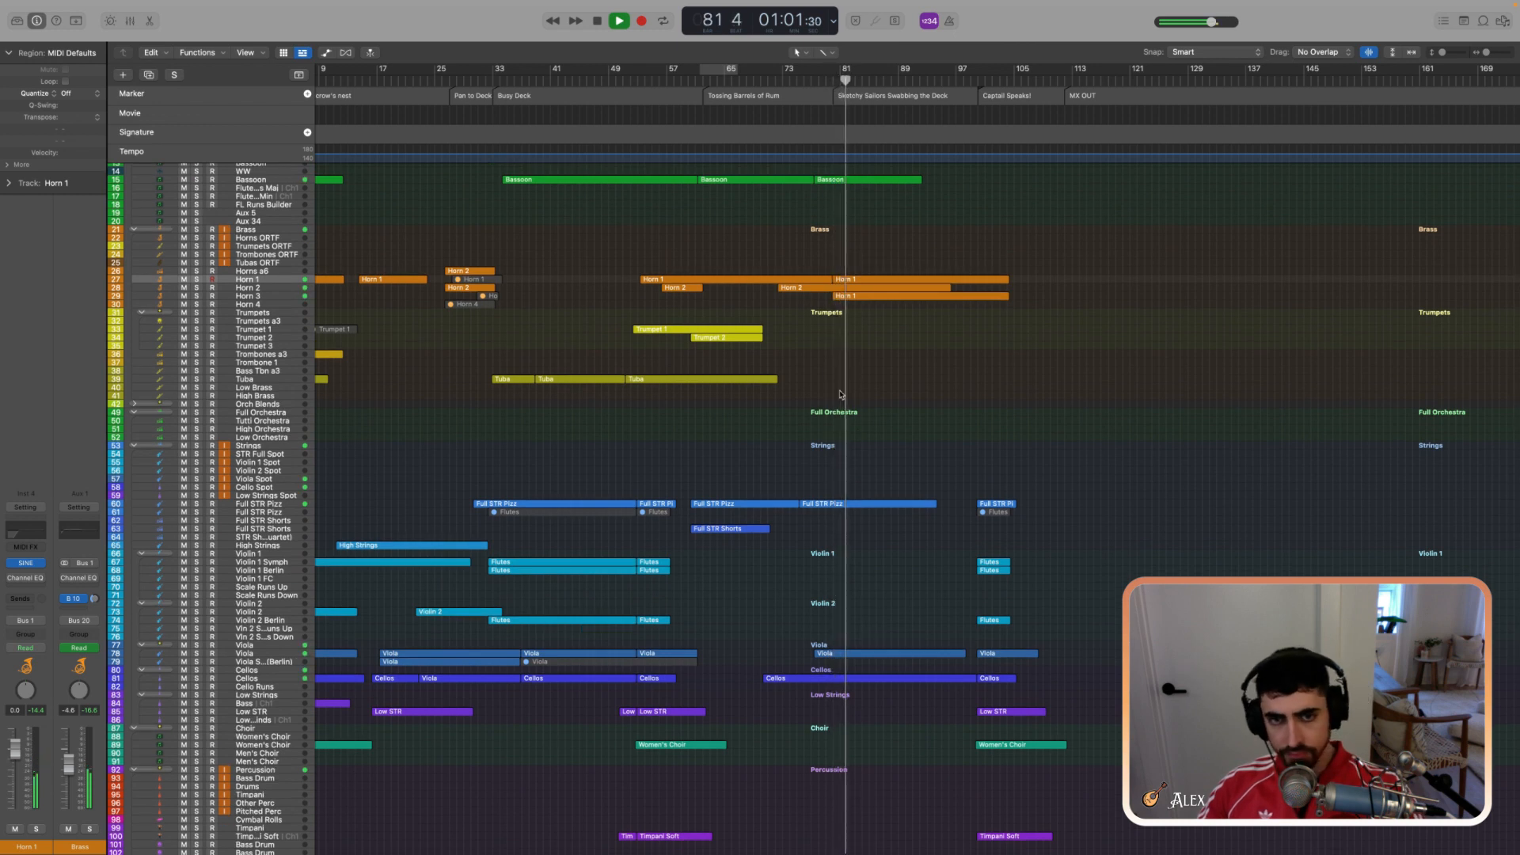
scroll(845, 402, "down", 1)
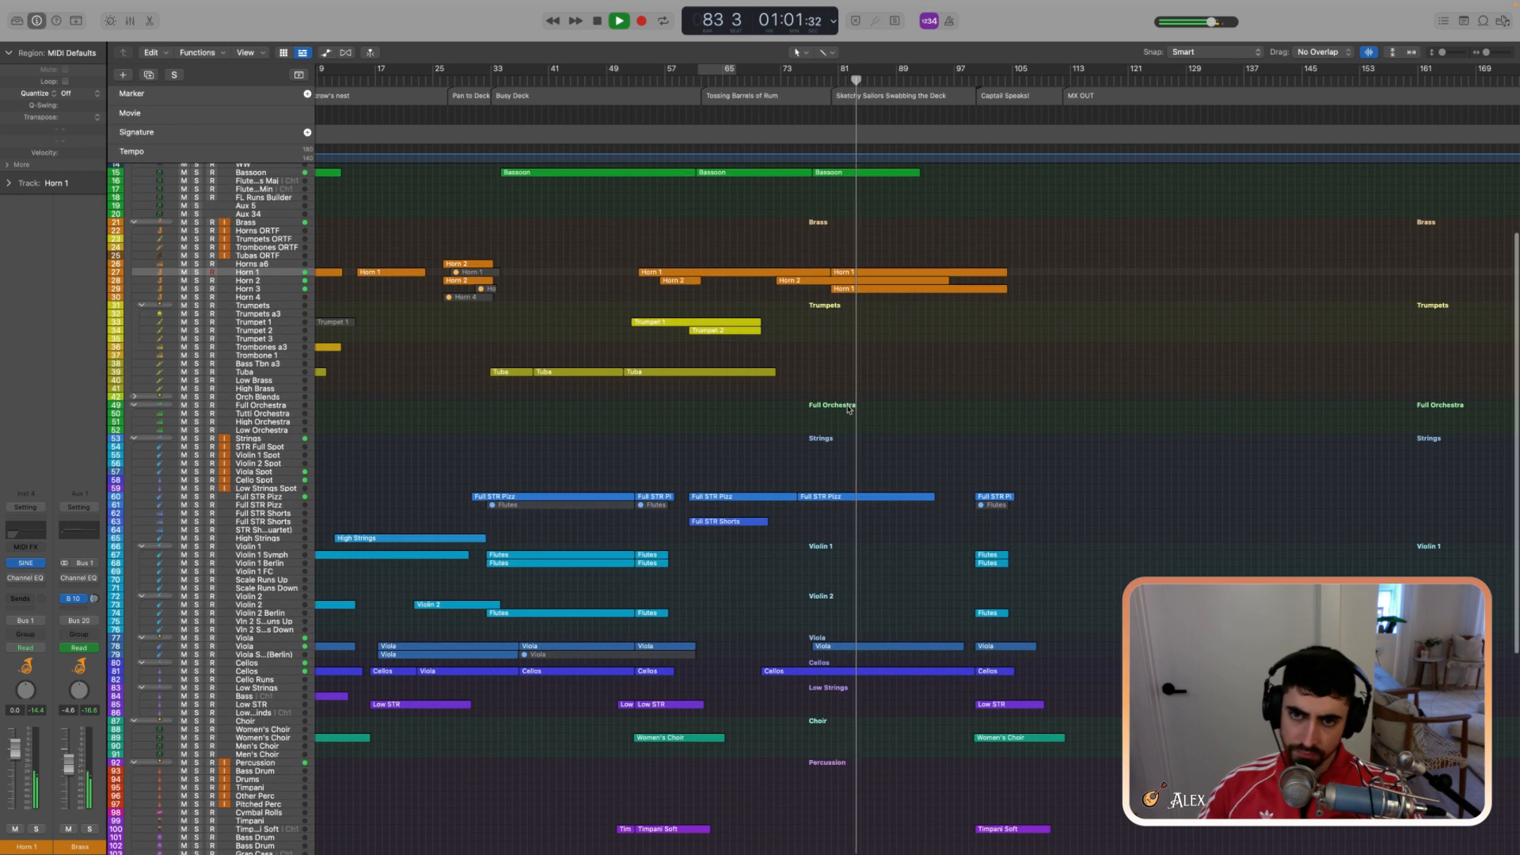
scroll(847, 409, "left", 1)
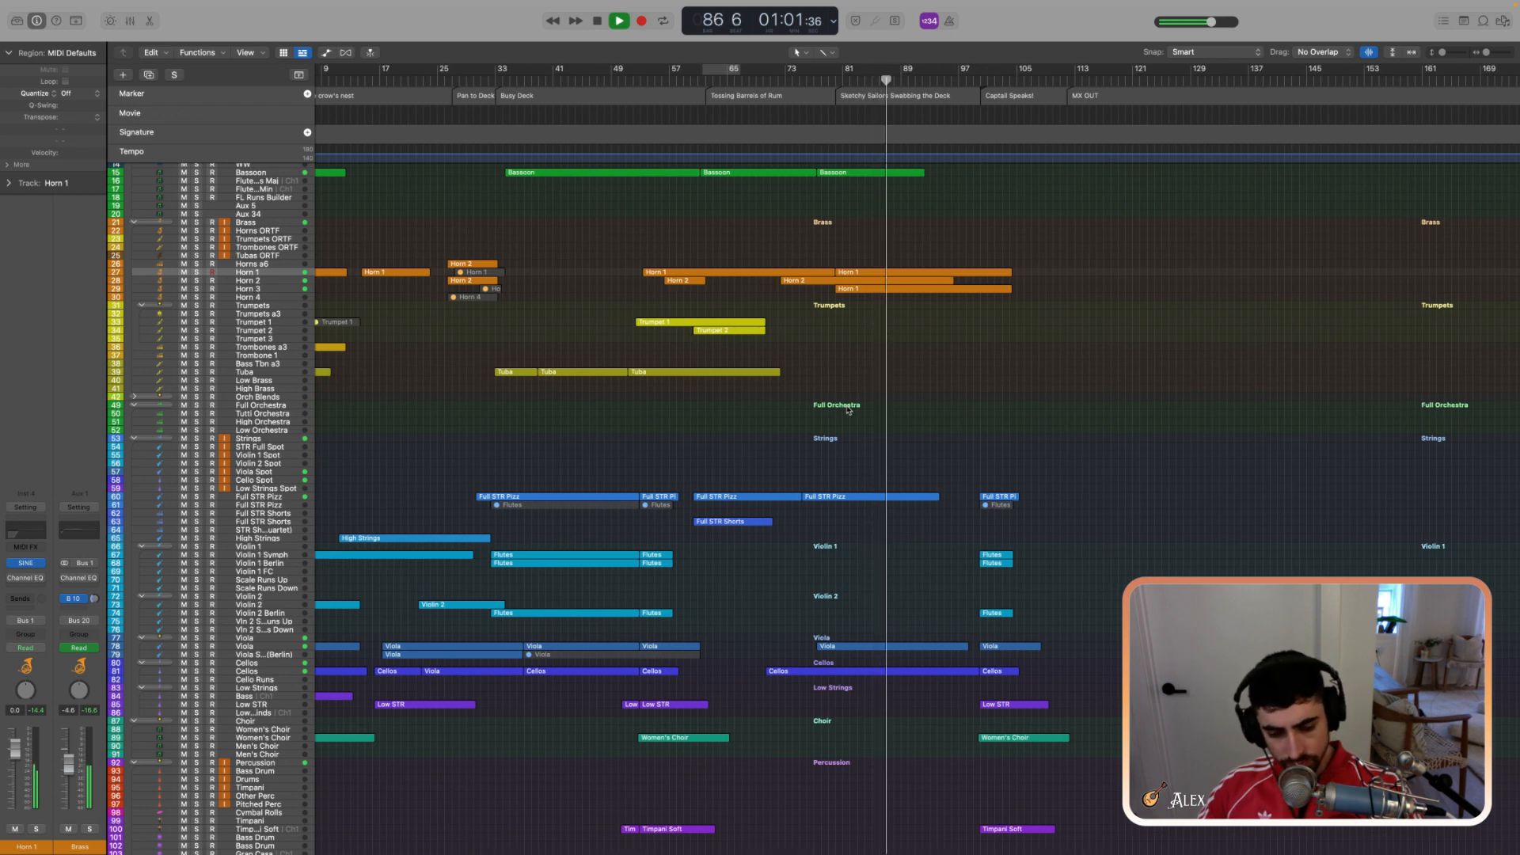
scroll(834, 189, "down", 1)
scroll(833, 188, "left", 1)
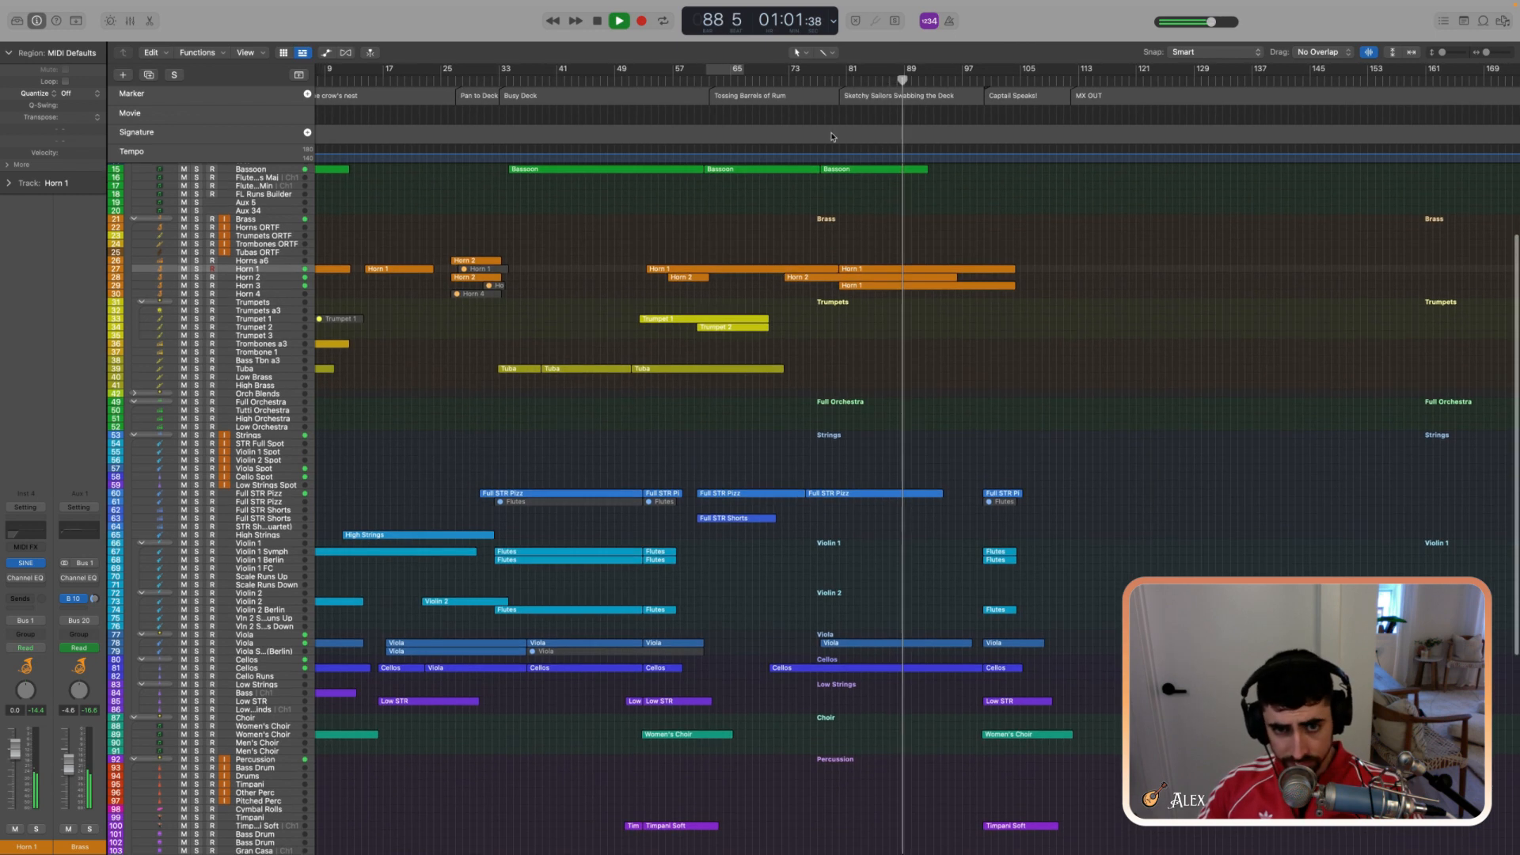
left_click(815, 82)
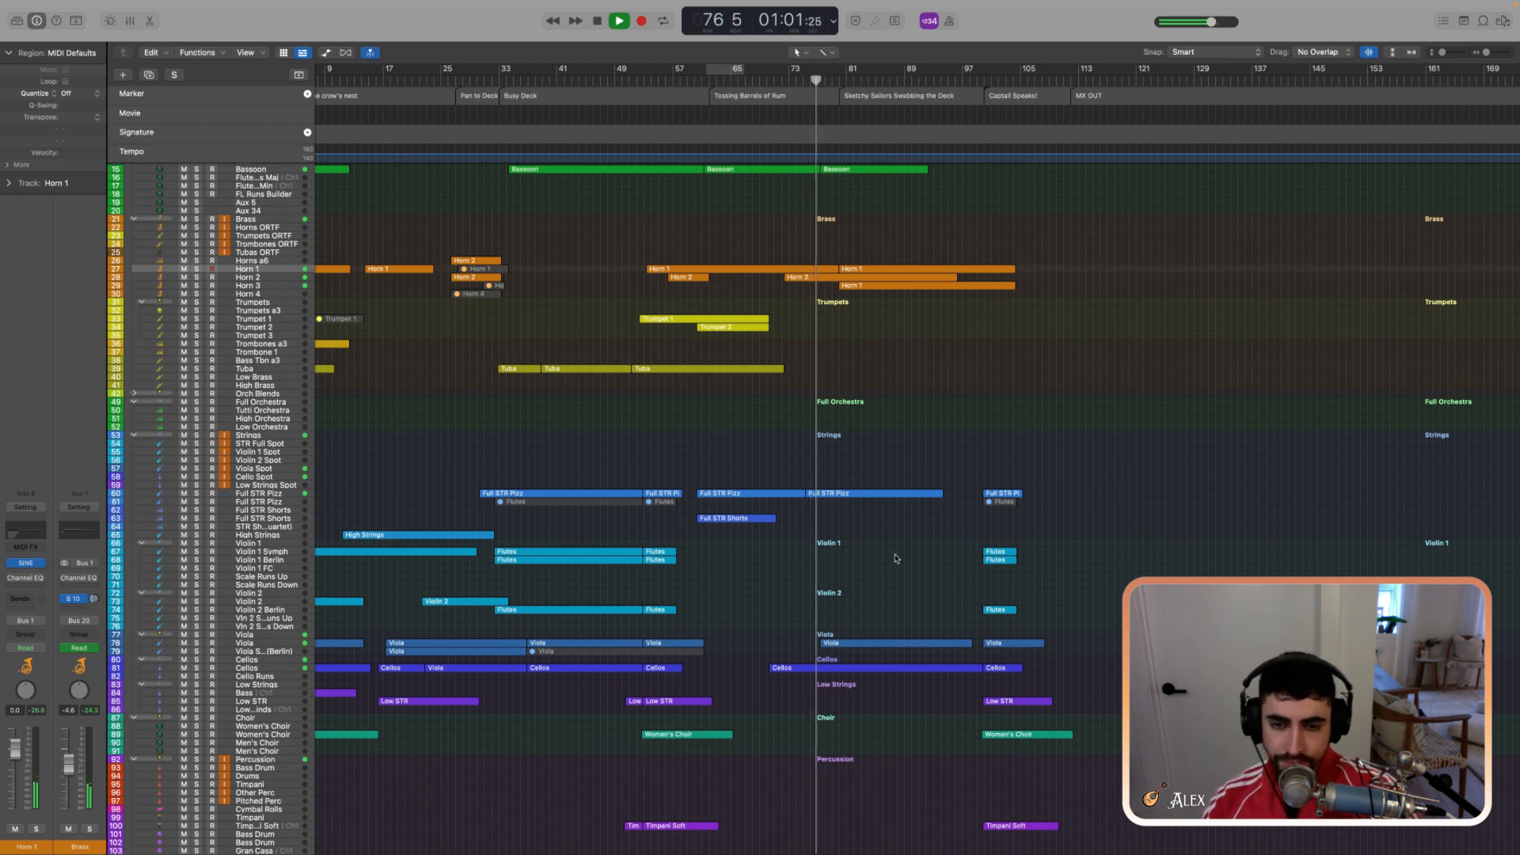
- Replay the opening of the Tossing Barrels of Rum cue from about bar 62
key("space")
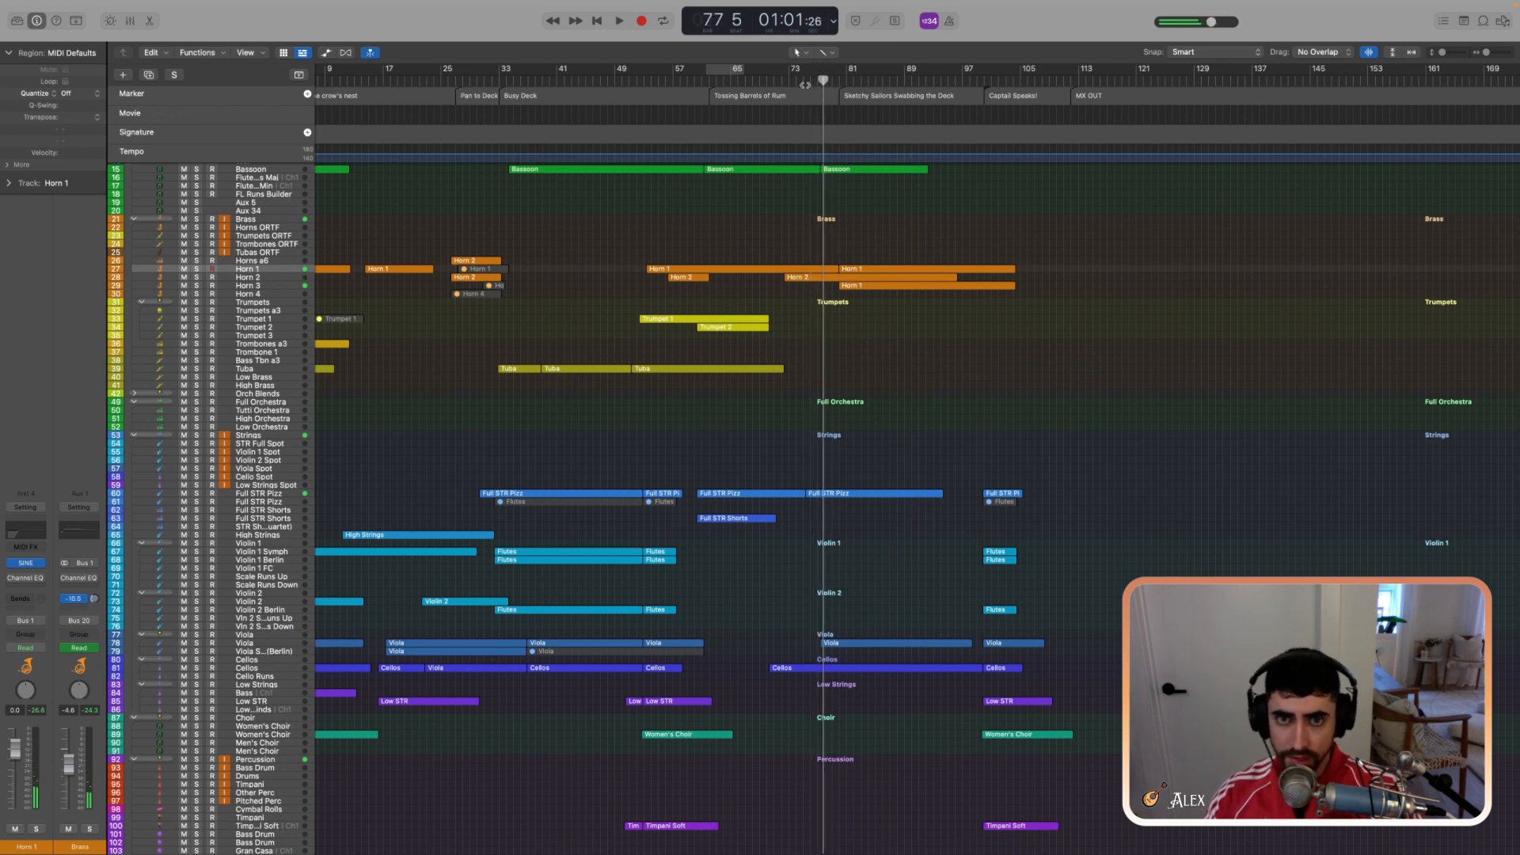
left_click_drag(694, 81, 717, 81)
key("space")
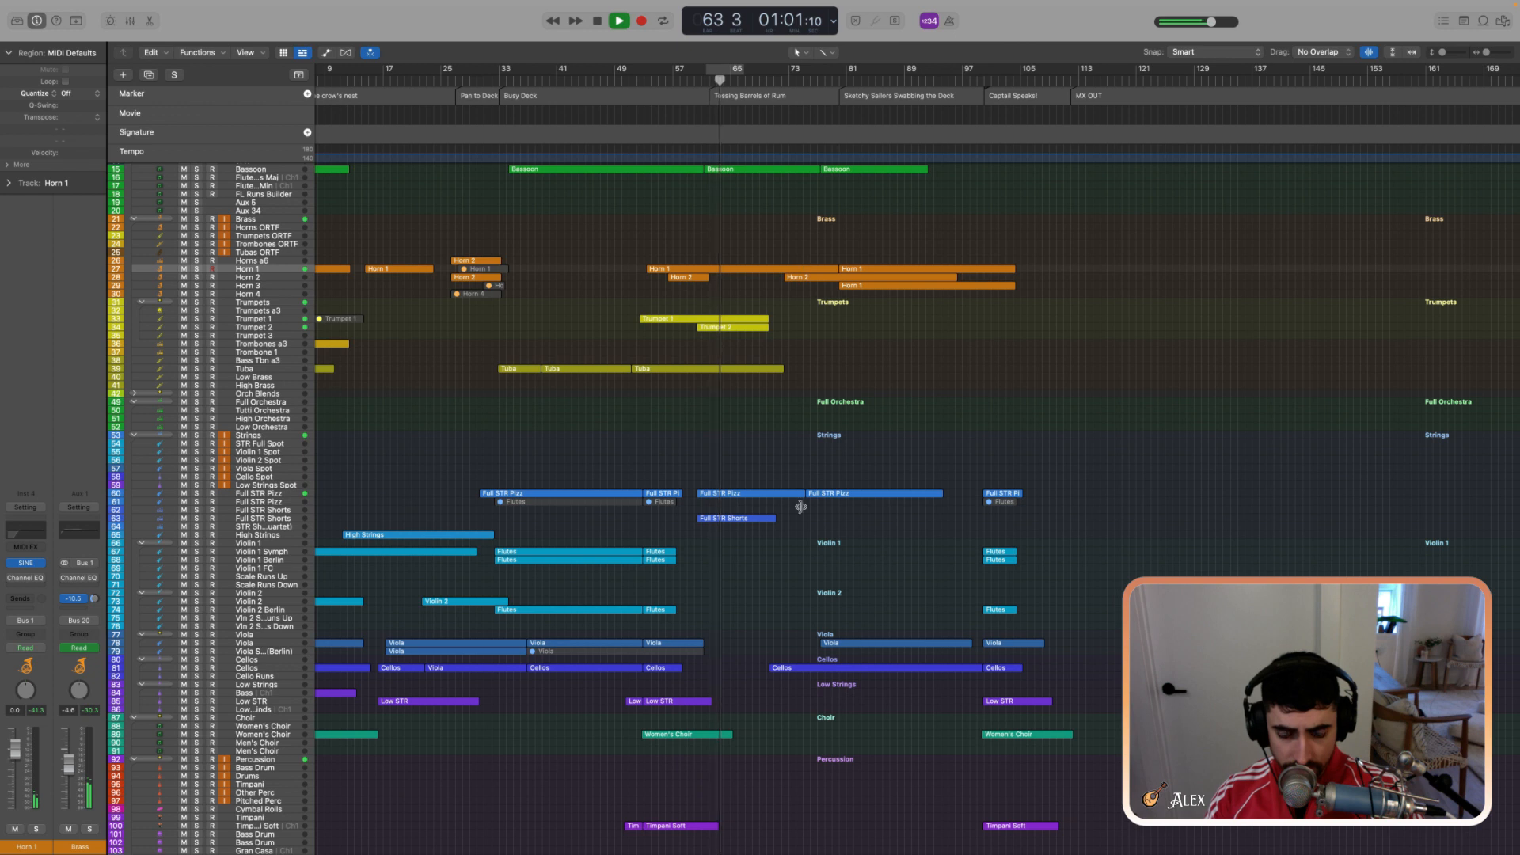
key("space")
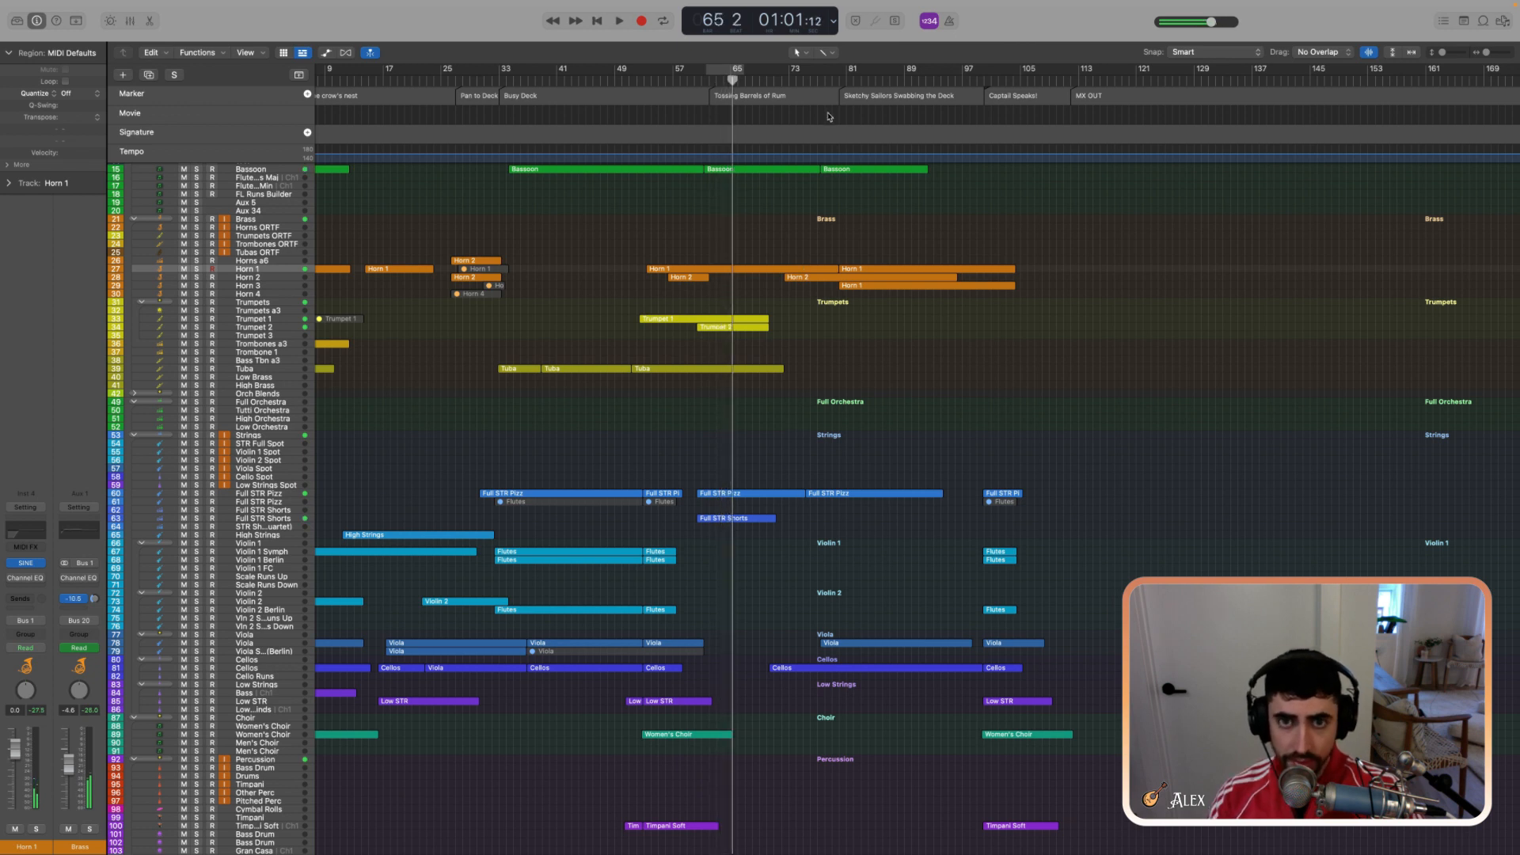
- Place the playhead at bar 74 and audition the Violin 2 and Violin 2 Berlin tracks for the next line
left_click(798, 82)
scroll(224, 549, "up", 2)
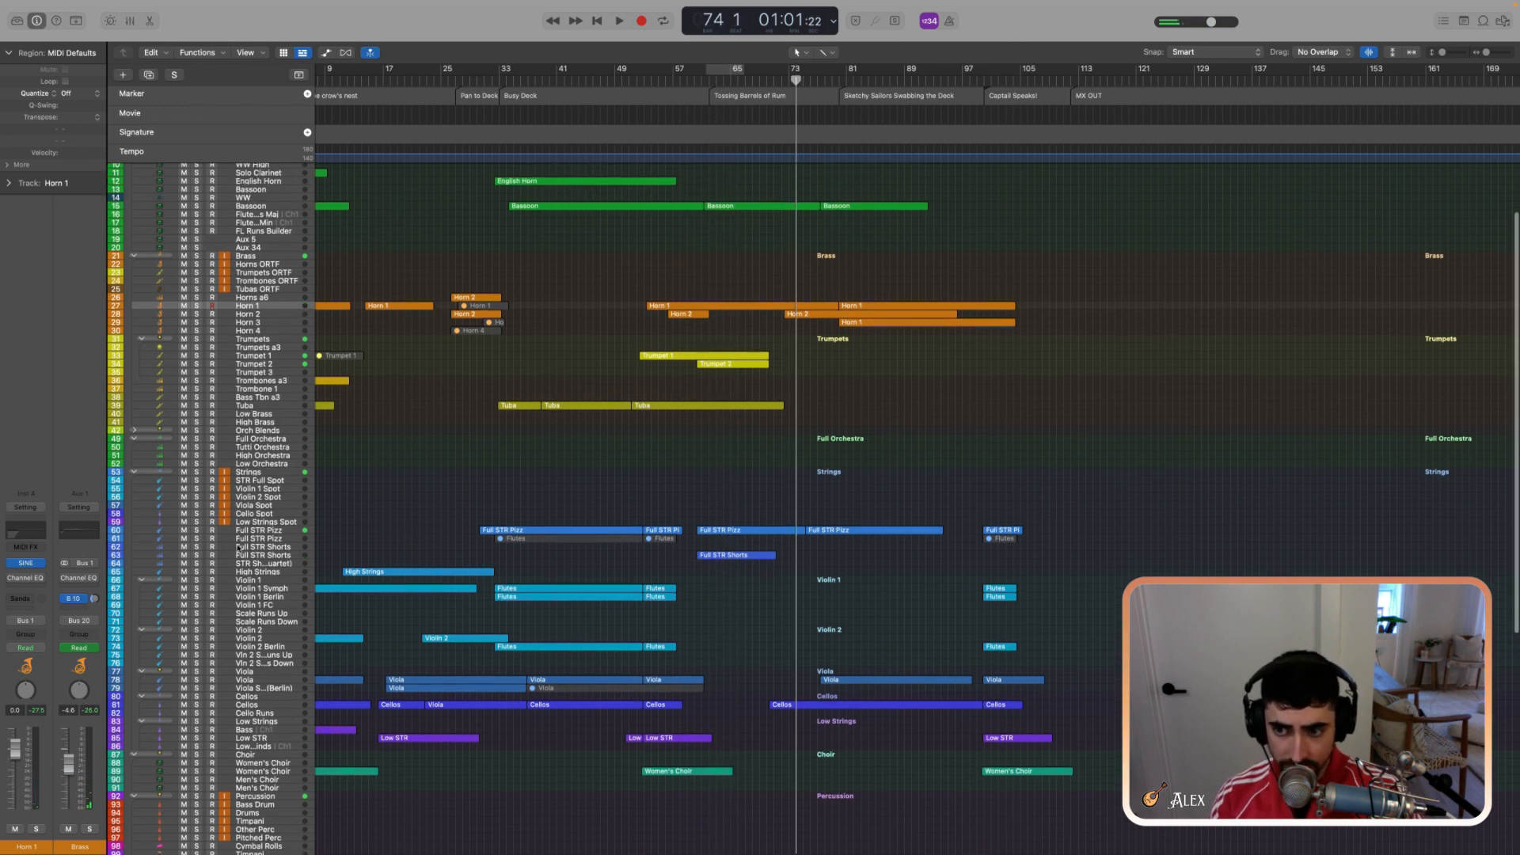
left_click(266, 638)
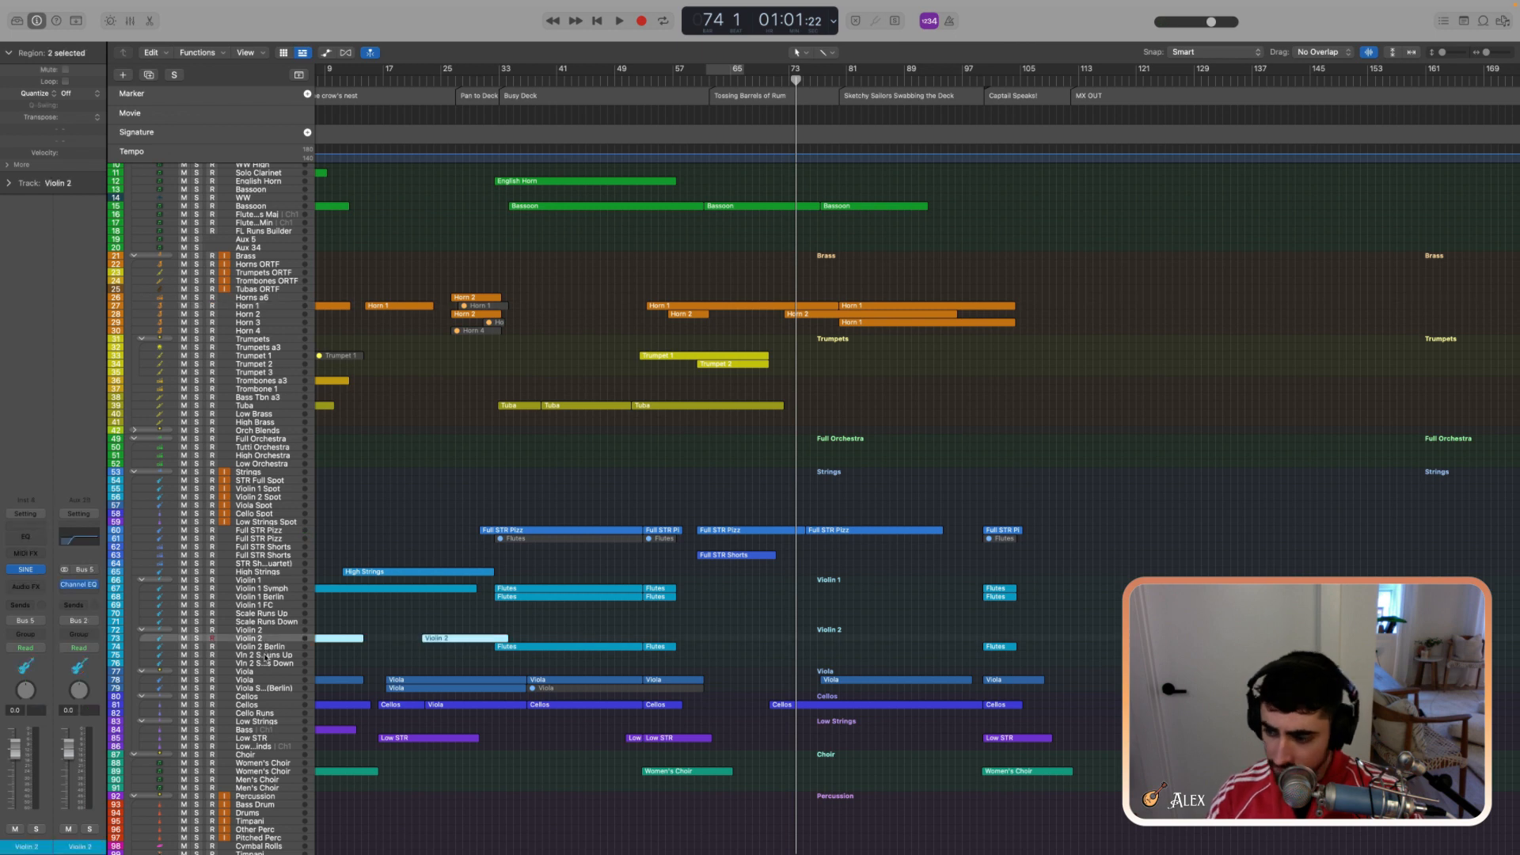
left_click(261, 646)
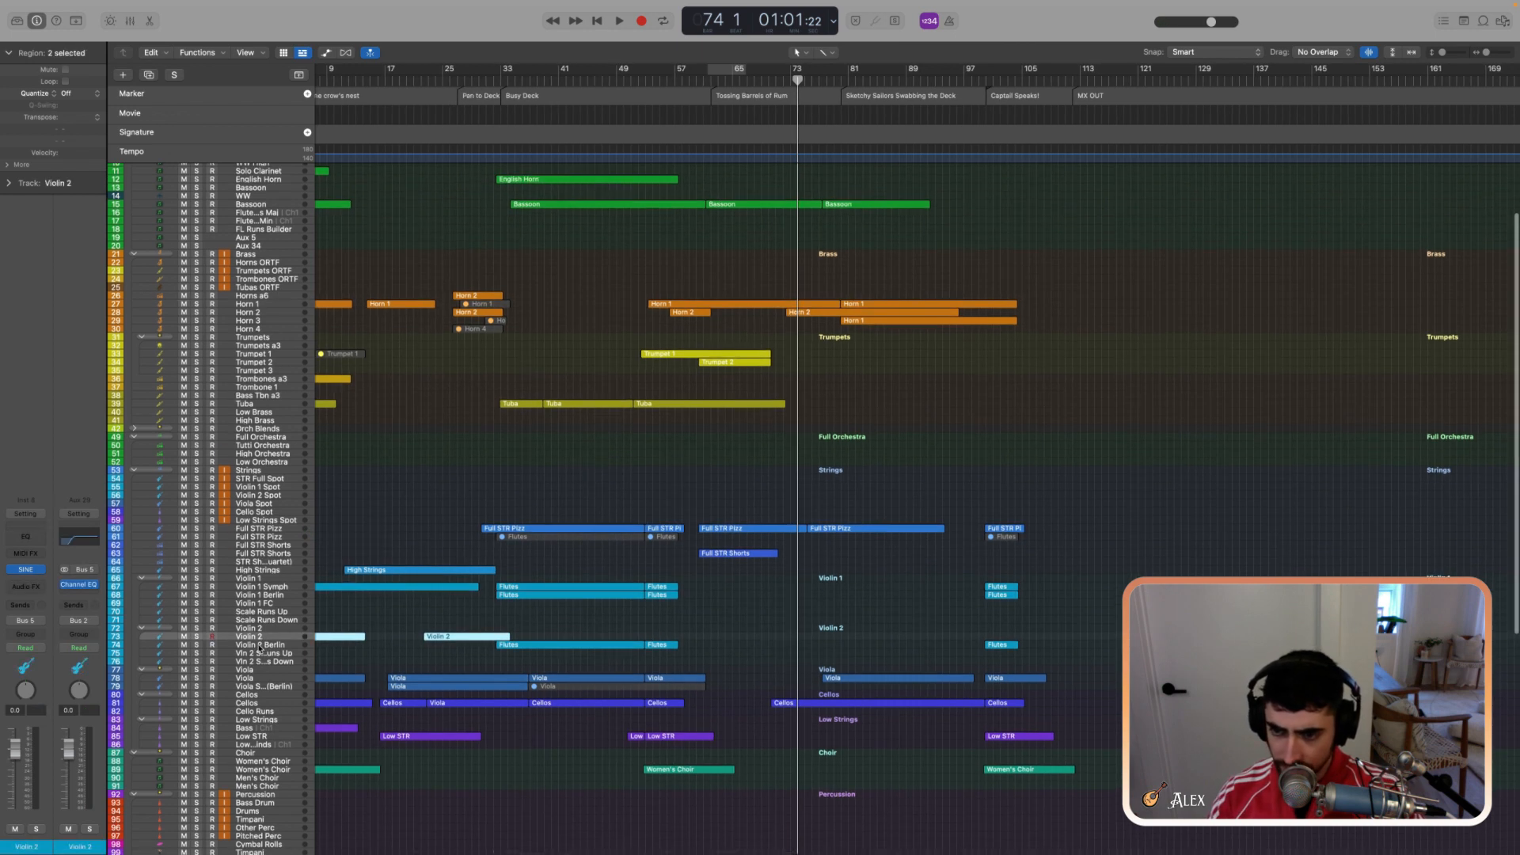
scroll(260, 647, "left", 1)
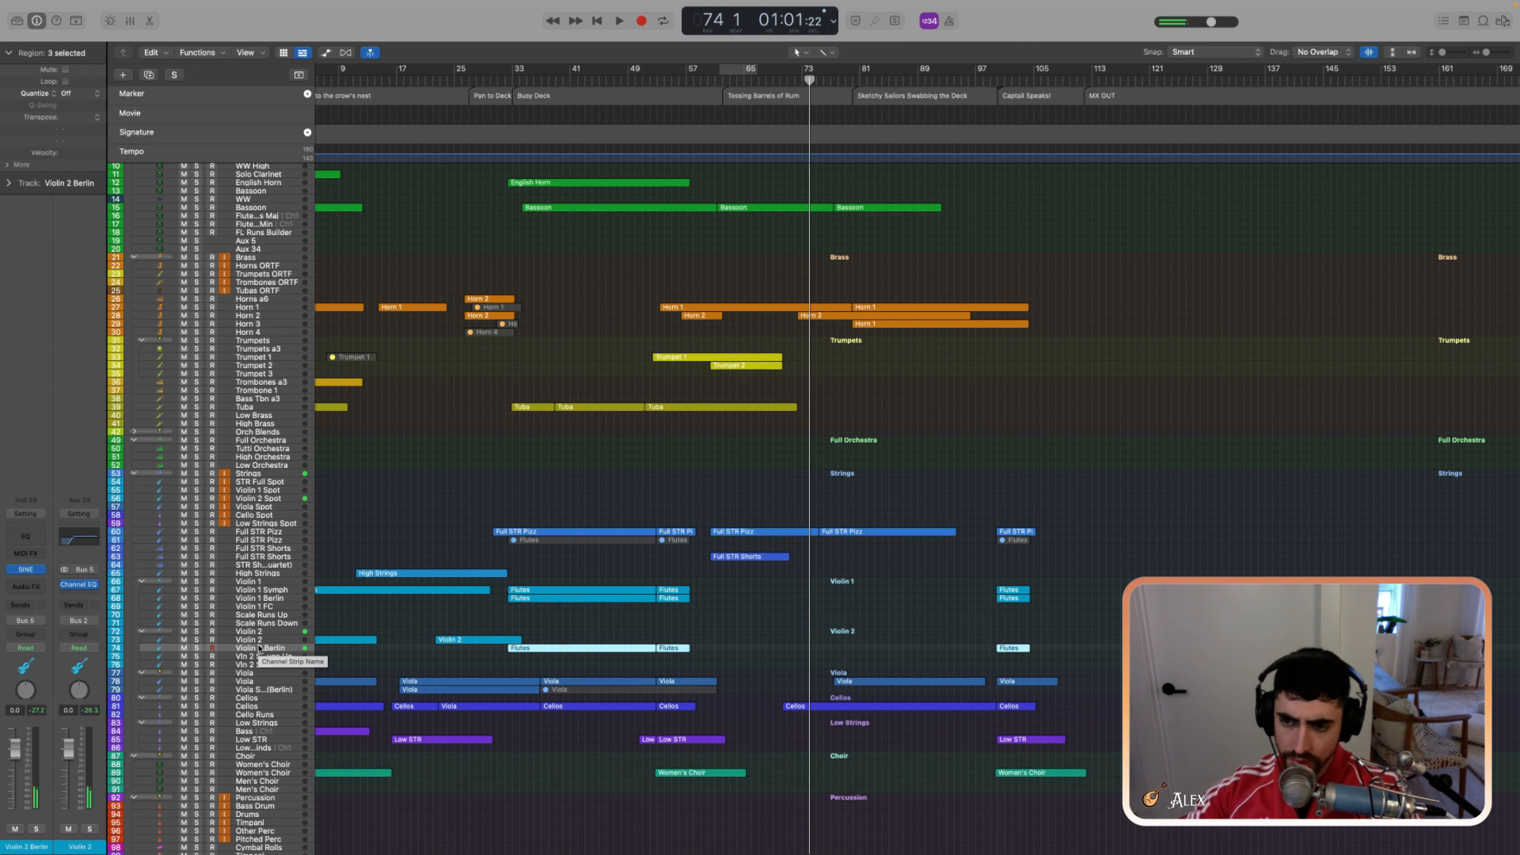
left_click(266, 659)
- Compare the Violins II legato articulations in the Violin 2 track's SINE Player, choose Pattern legato + LEG and close the instrument
left_click(266, 638)
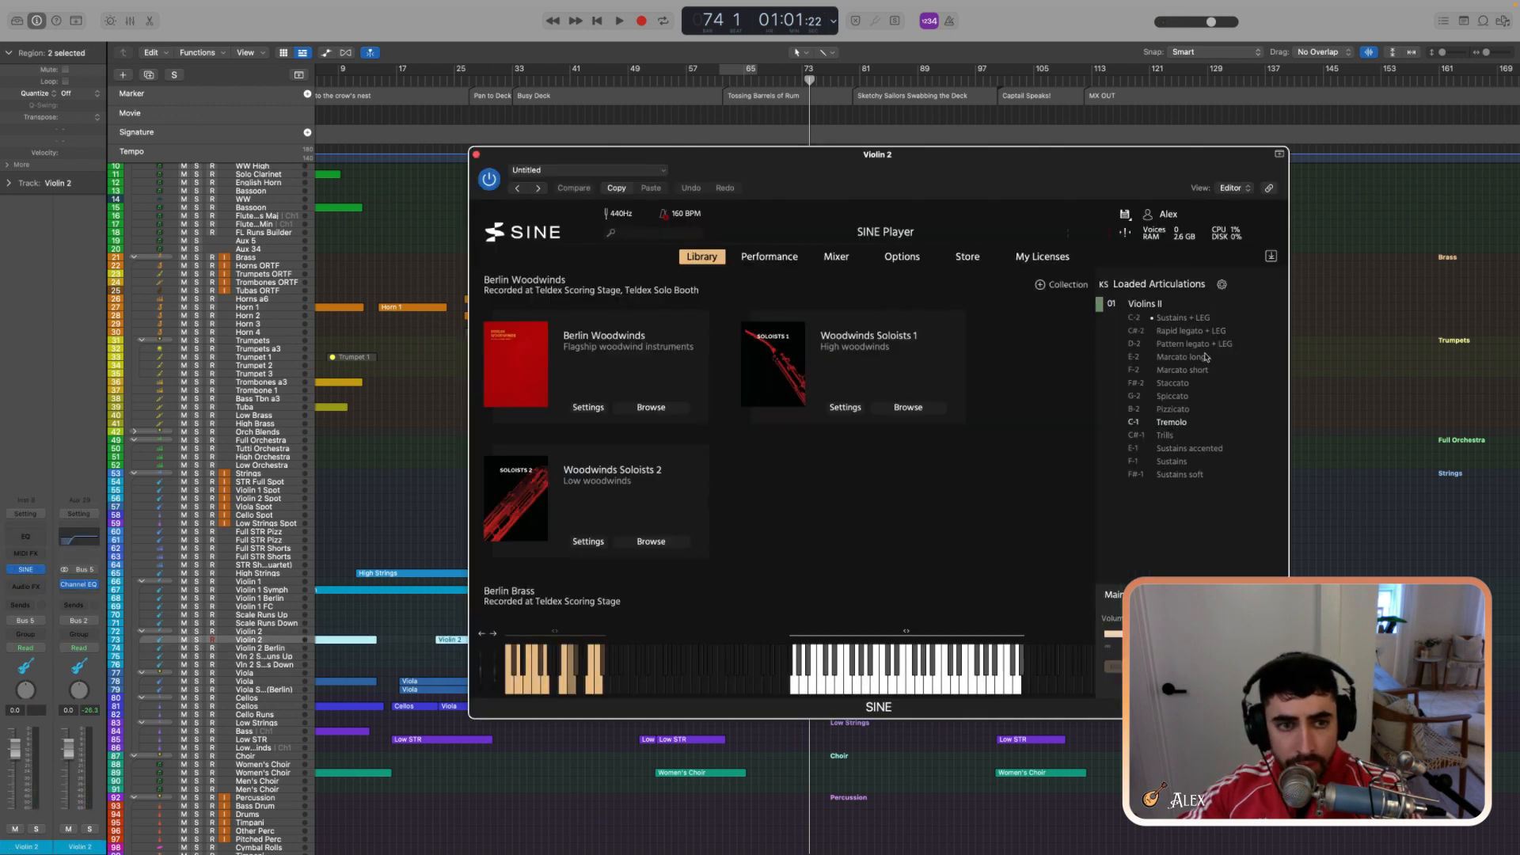
left_click(1190, 345)
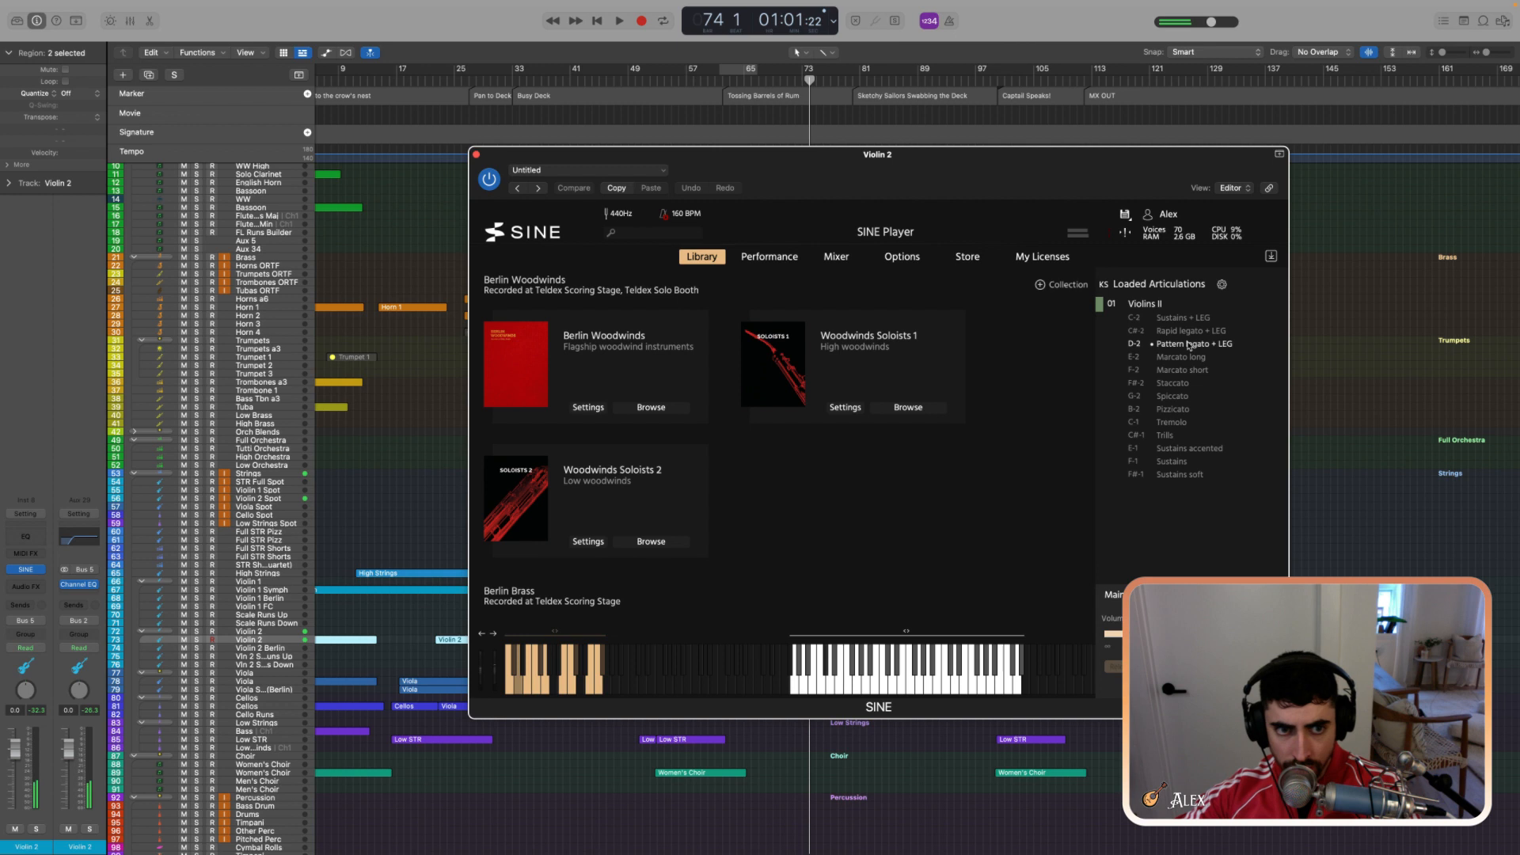
left_click(1187, 334)
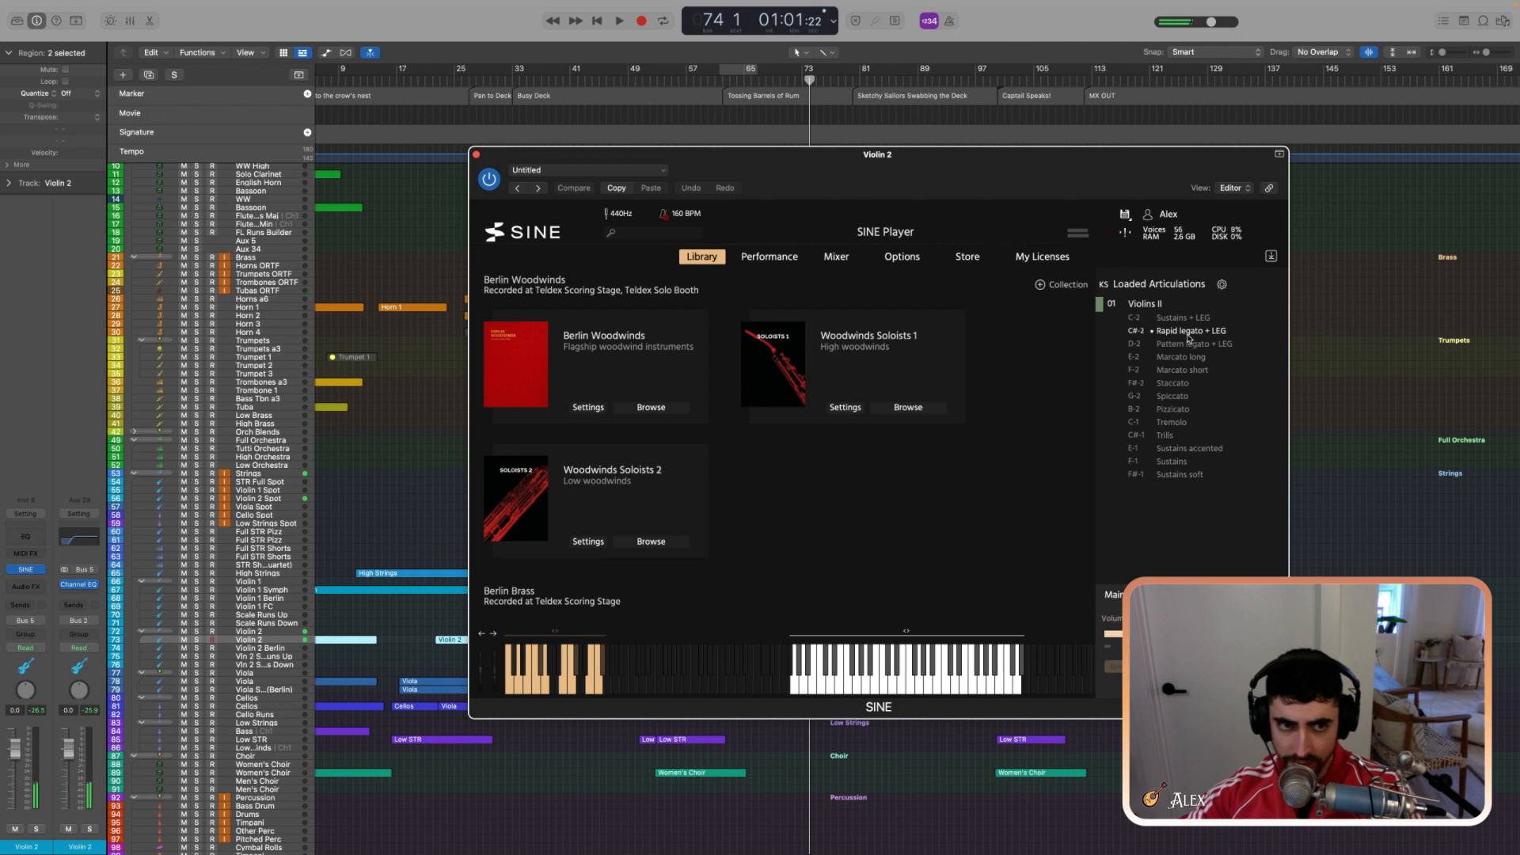
left_click(1193, 319)
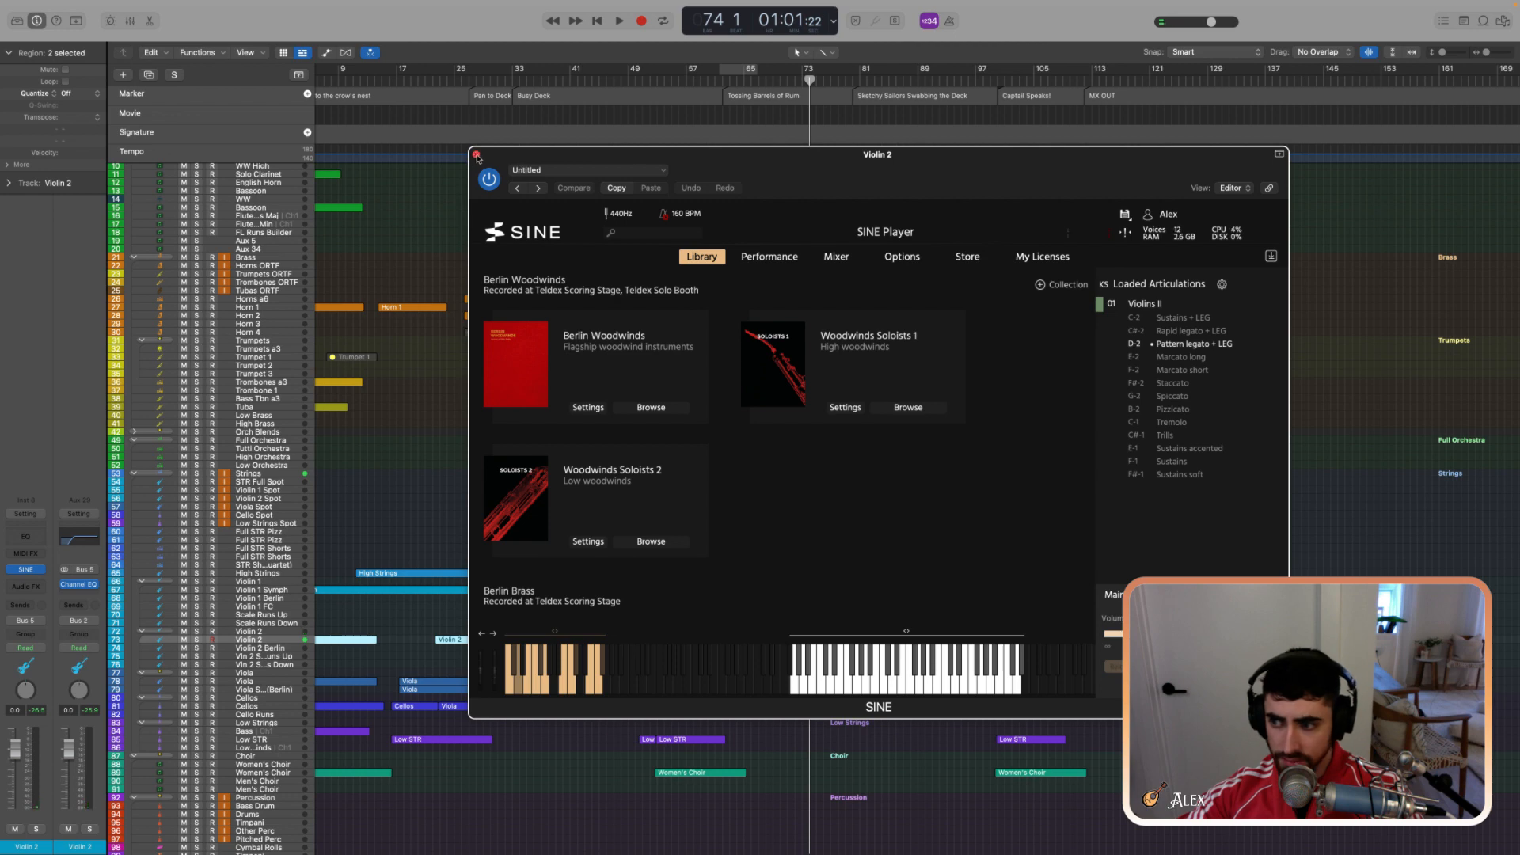
left_click_drag(592, 176, 449, 258)
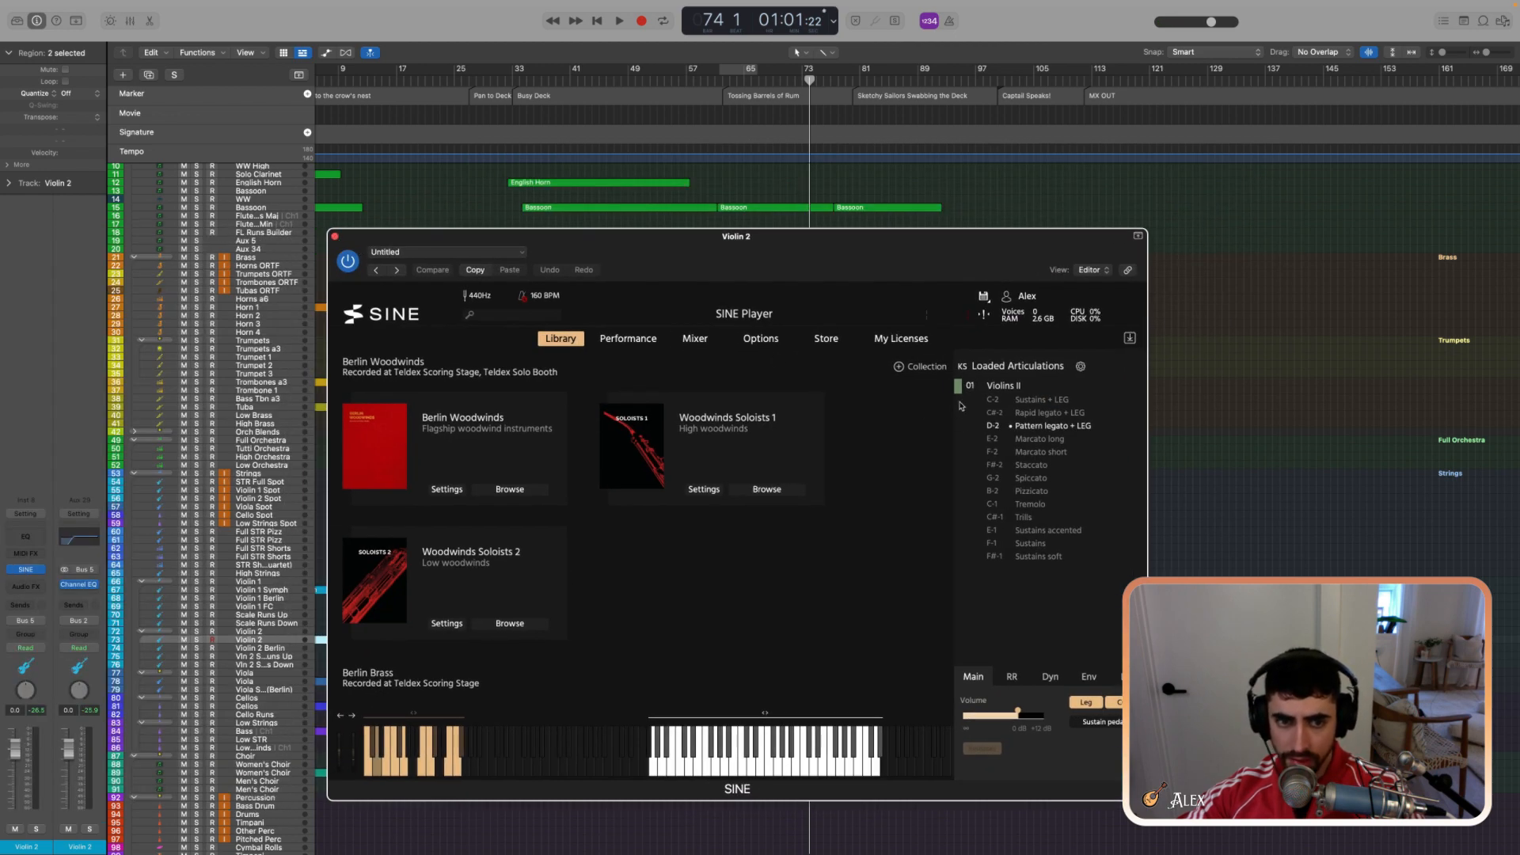
left_click(335, 236)
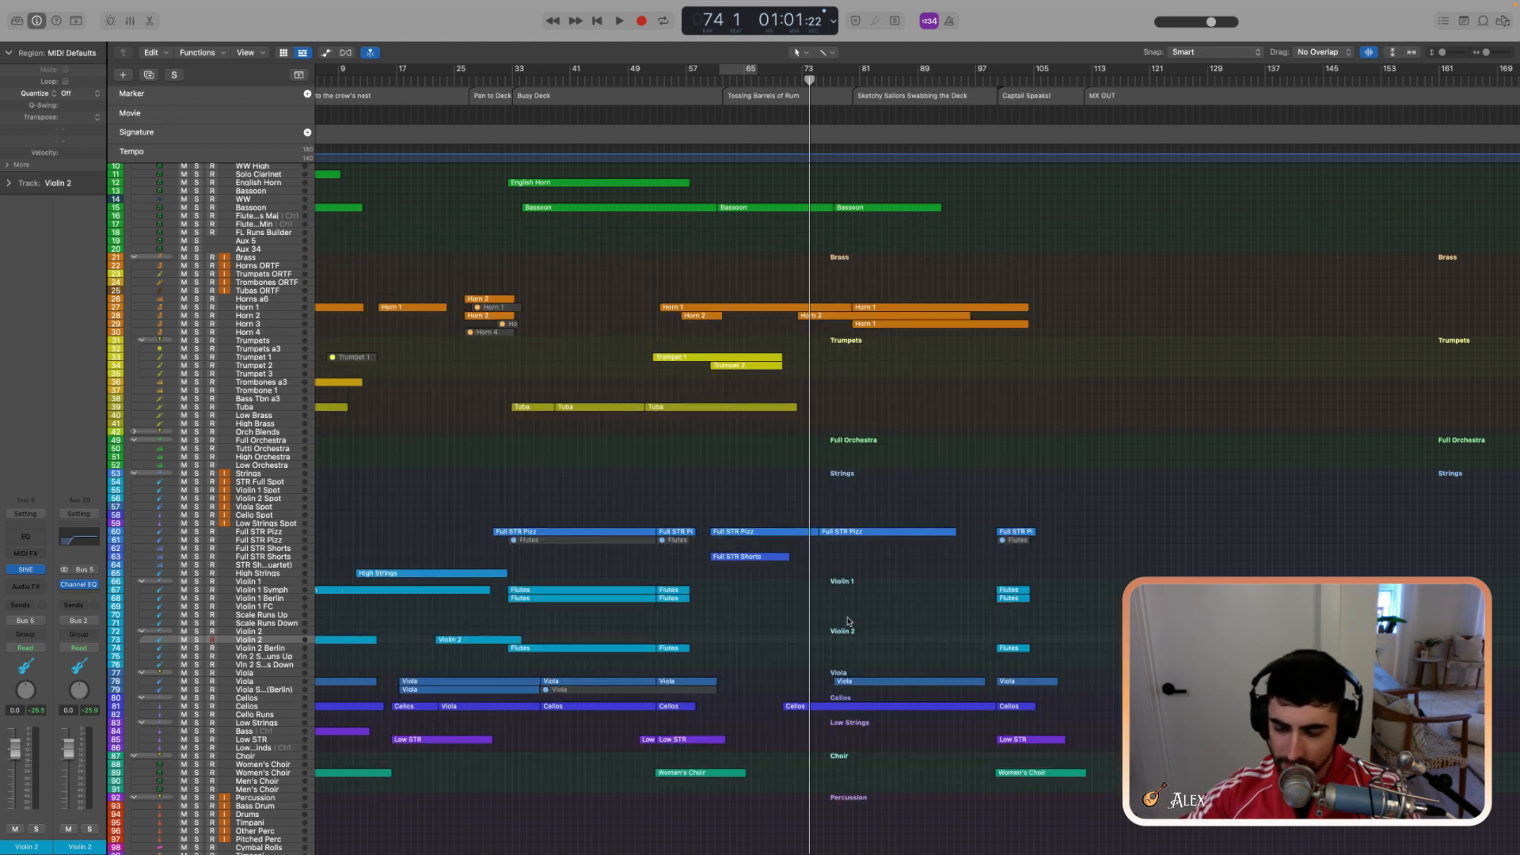
- Listen from bar 74 into the Sketchy Sailors Swabbing the Deck cue and replay it from bar 76 while reviewing the tracks
key("space")
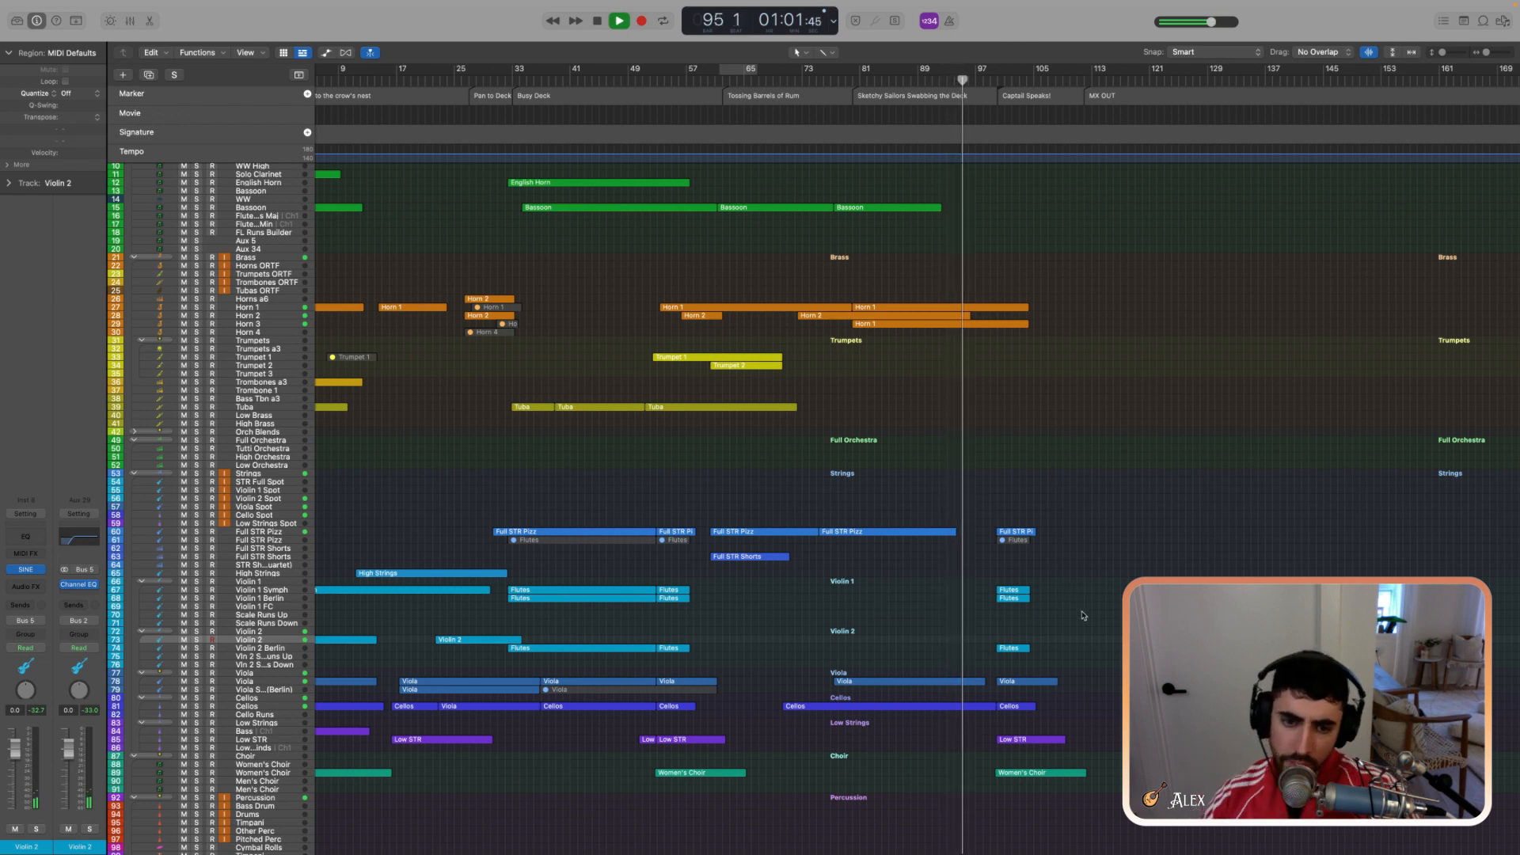
left_click(822, 83)
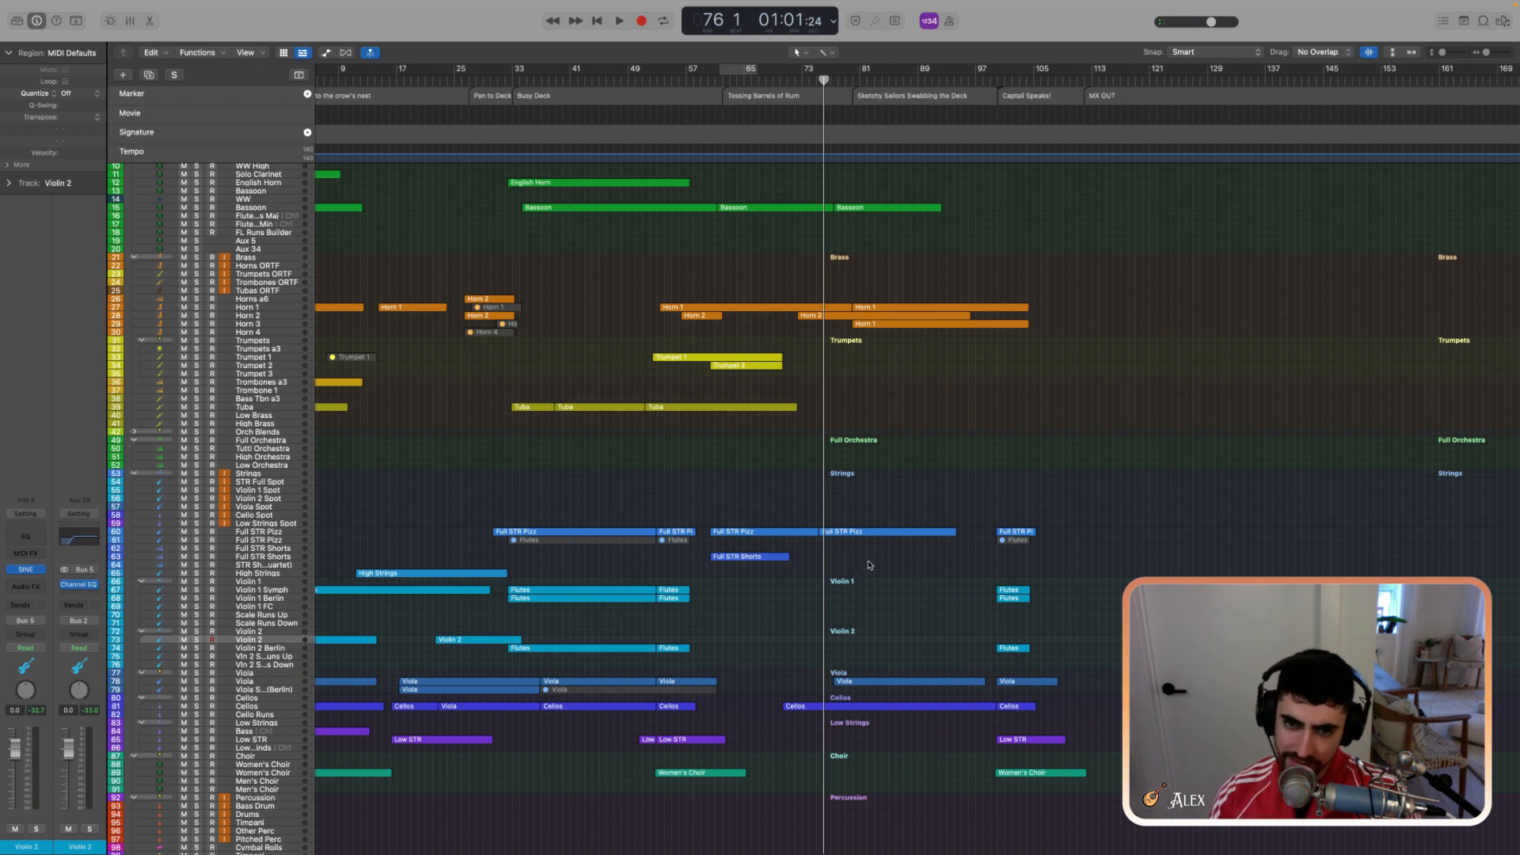
key("space")
key("space")
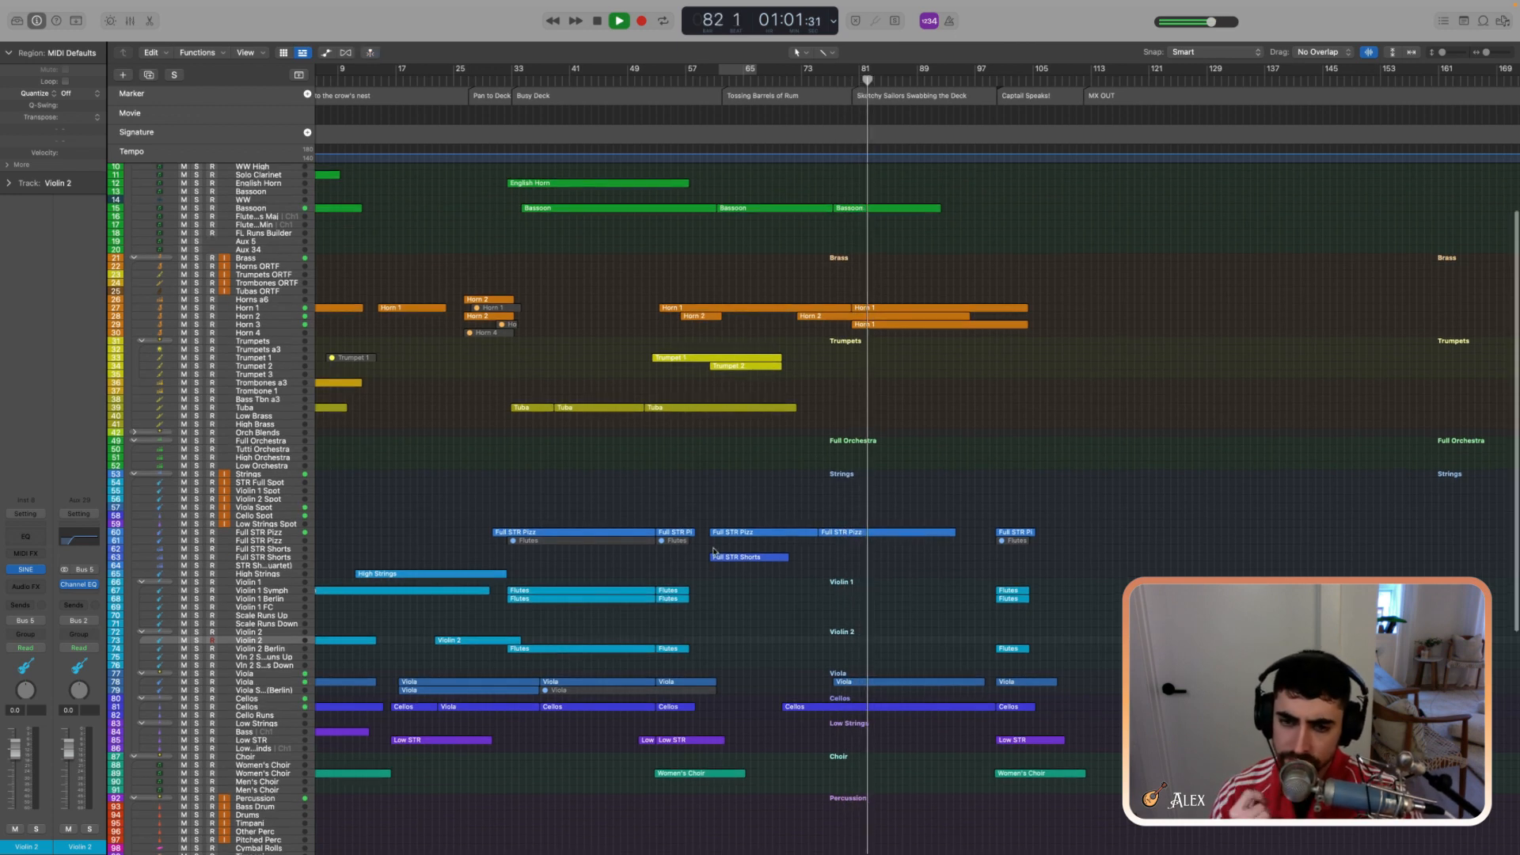
scroll(692, 624, "down", 1)
scroll(692, 624, "up", 1)
scroll(784, 455, "left", 1)
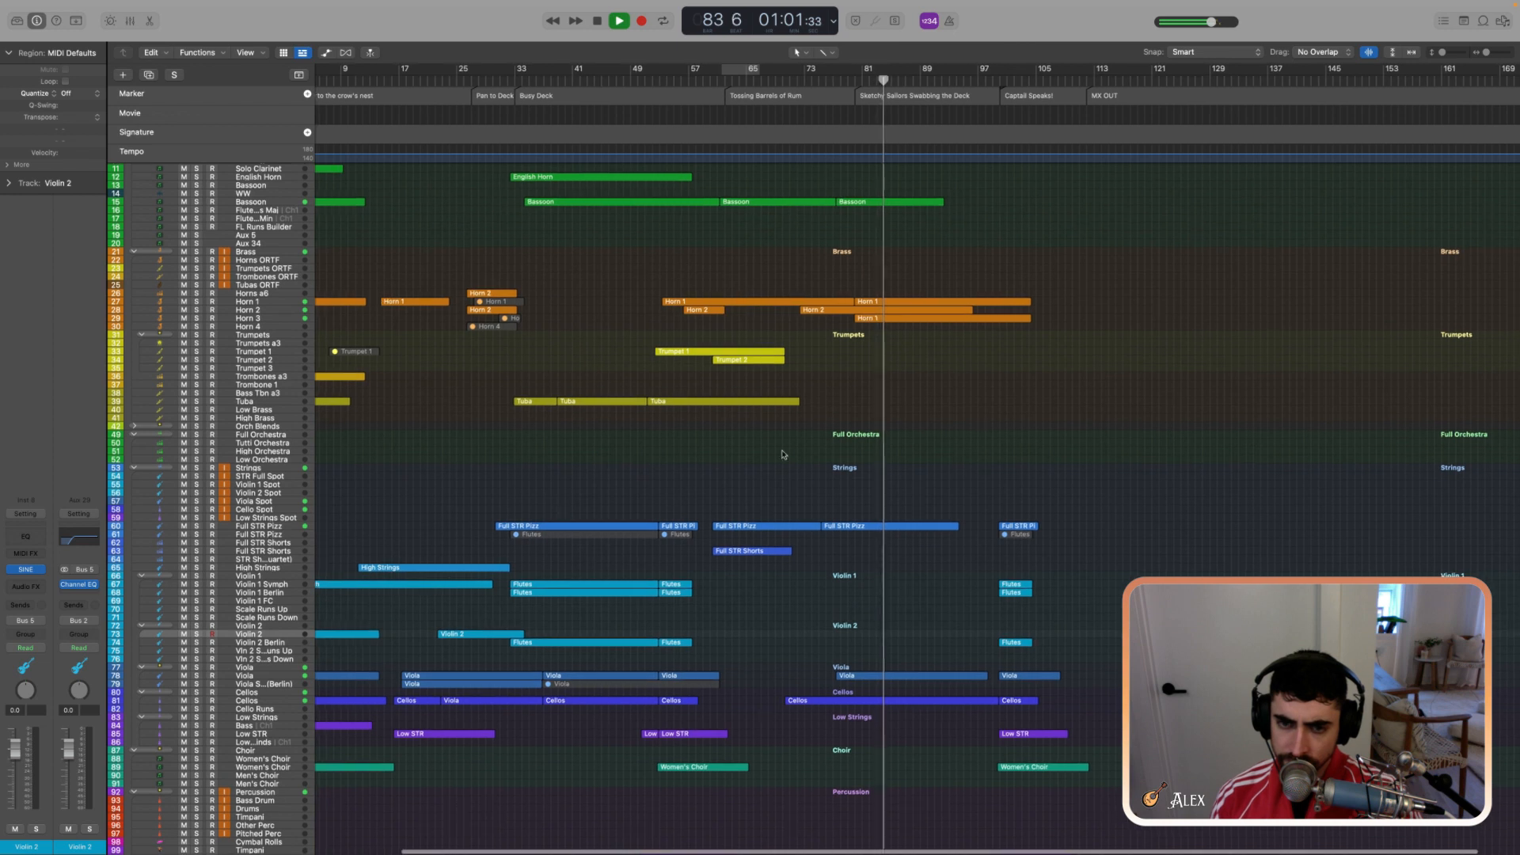
scroll(886, 493, "right", 3)
scroll(886, 493, "down", 1)
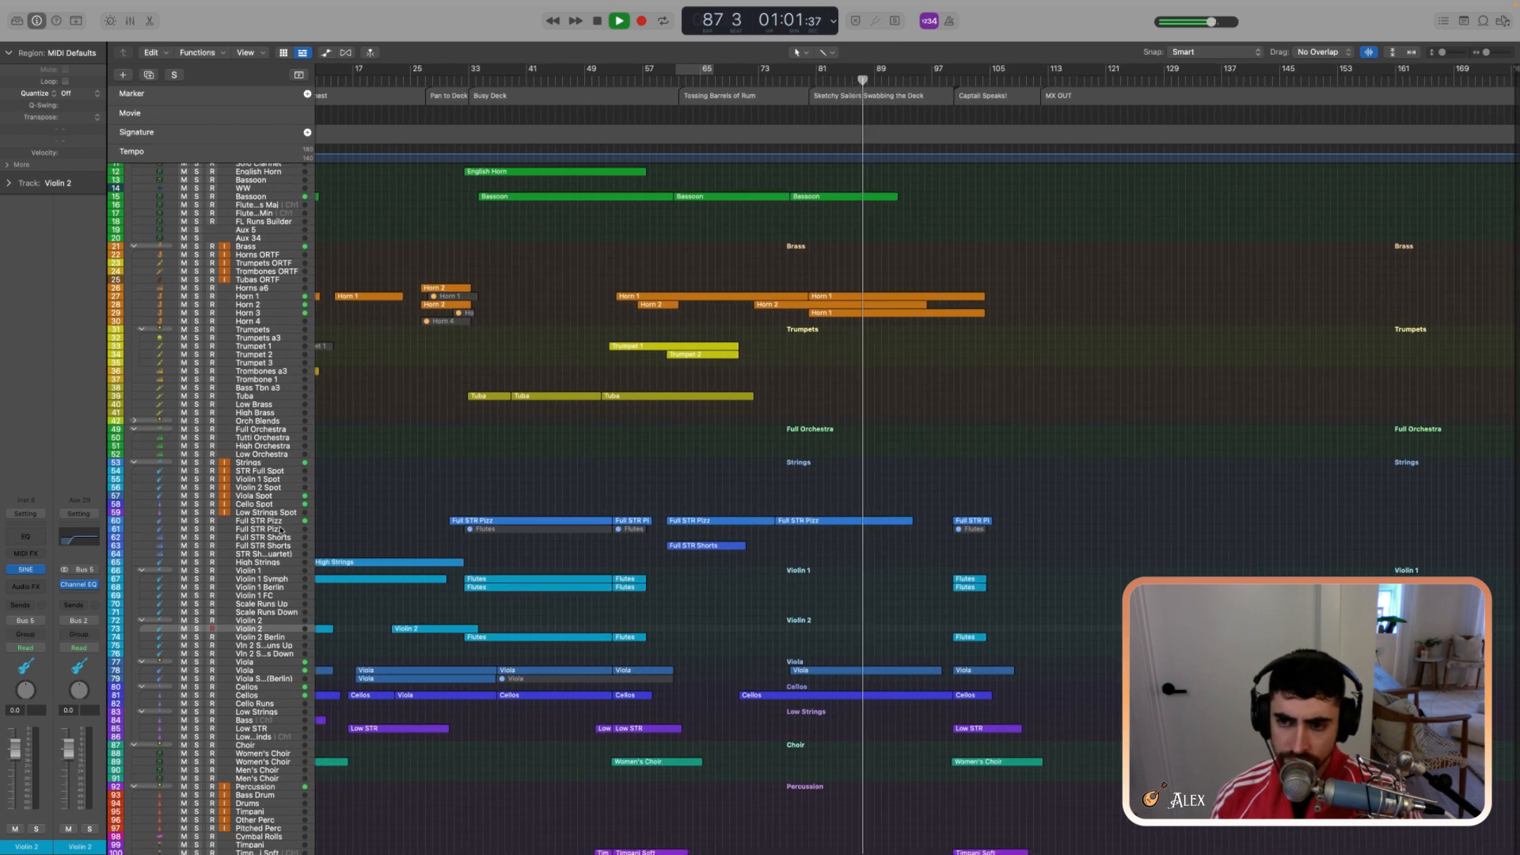
- Select the second Full STR Pizz track and audition the Tossing Barrels of Rum cue from several starting points
left_click(281, 530)
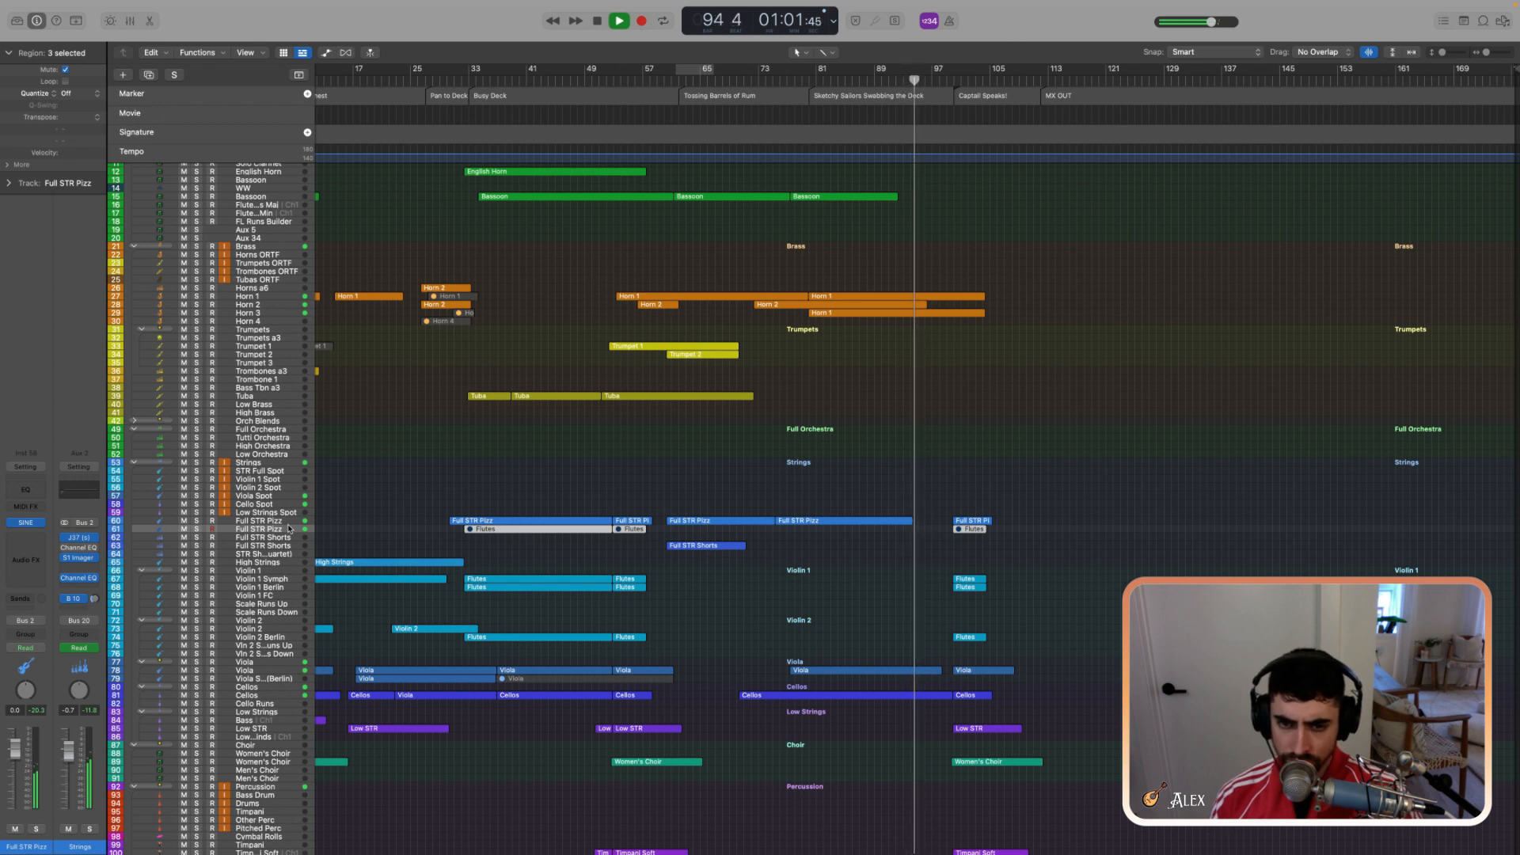
left_click(671, 80)
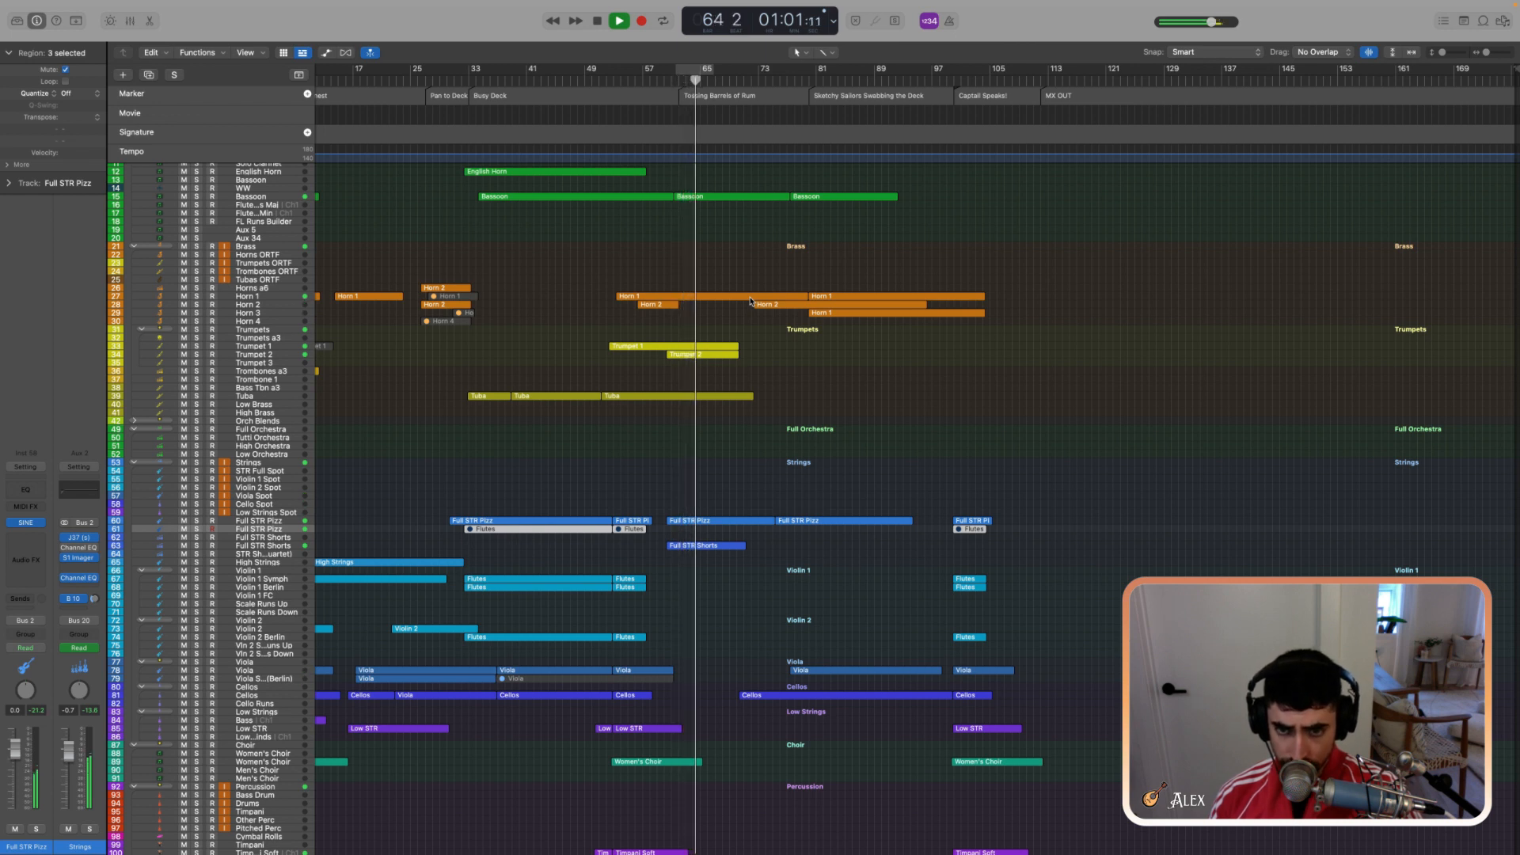
left_click(766, 81)
left_click(650, 80)
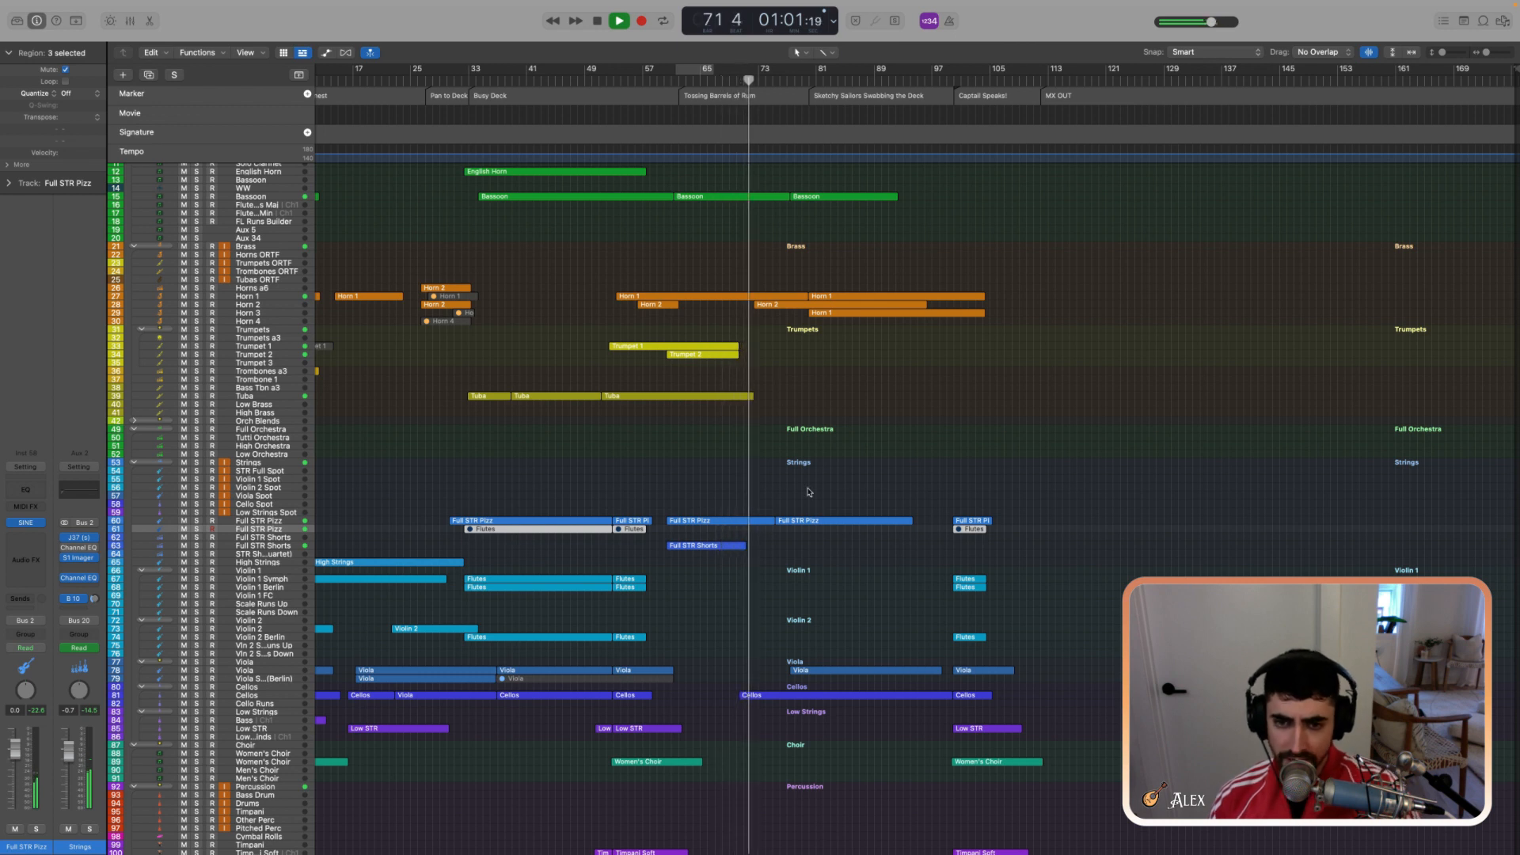
- Record a rising pizzicato line on the second Full STR Pizz track from about bar 75 to bar 80
left_click(813, 511)
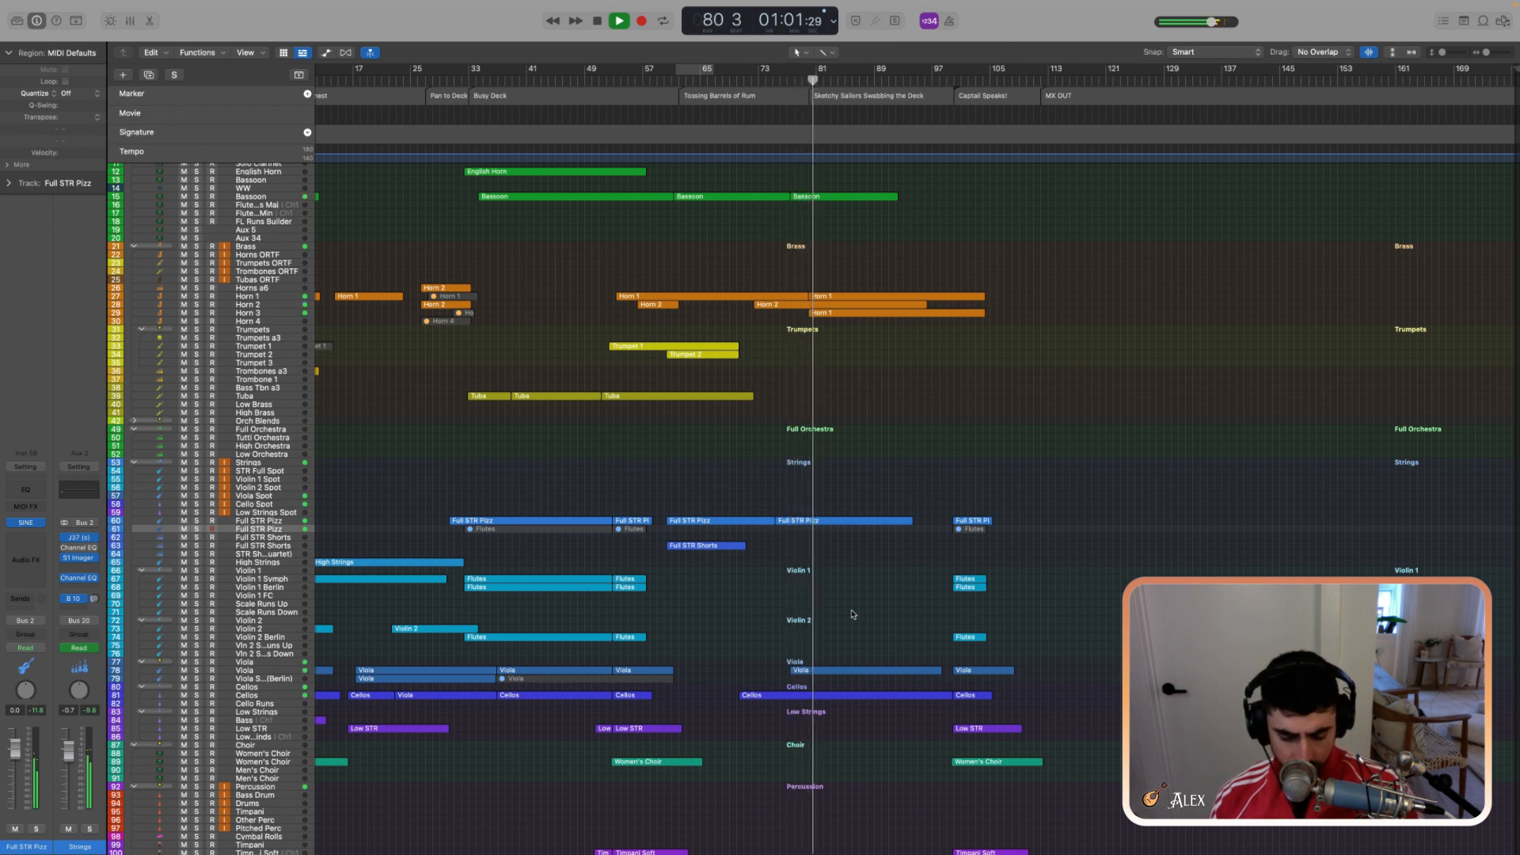
key("space")
key("space")
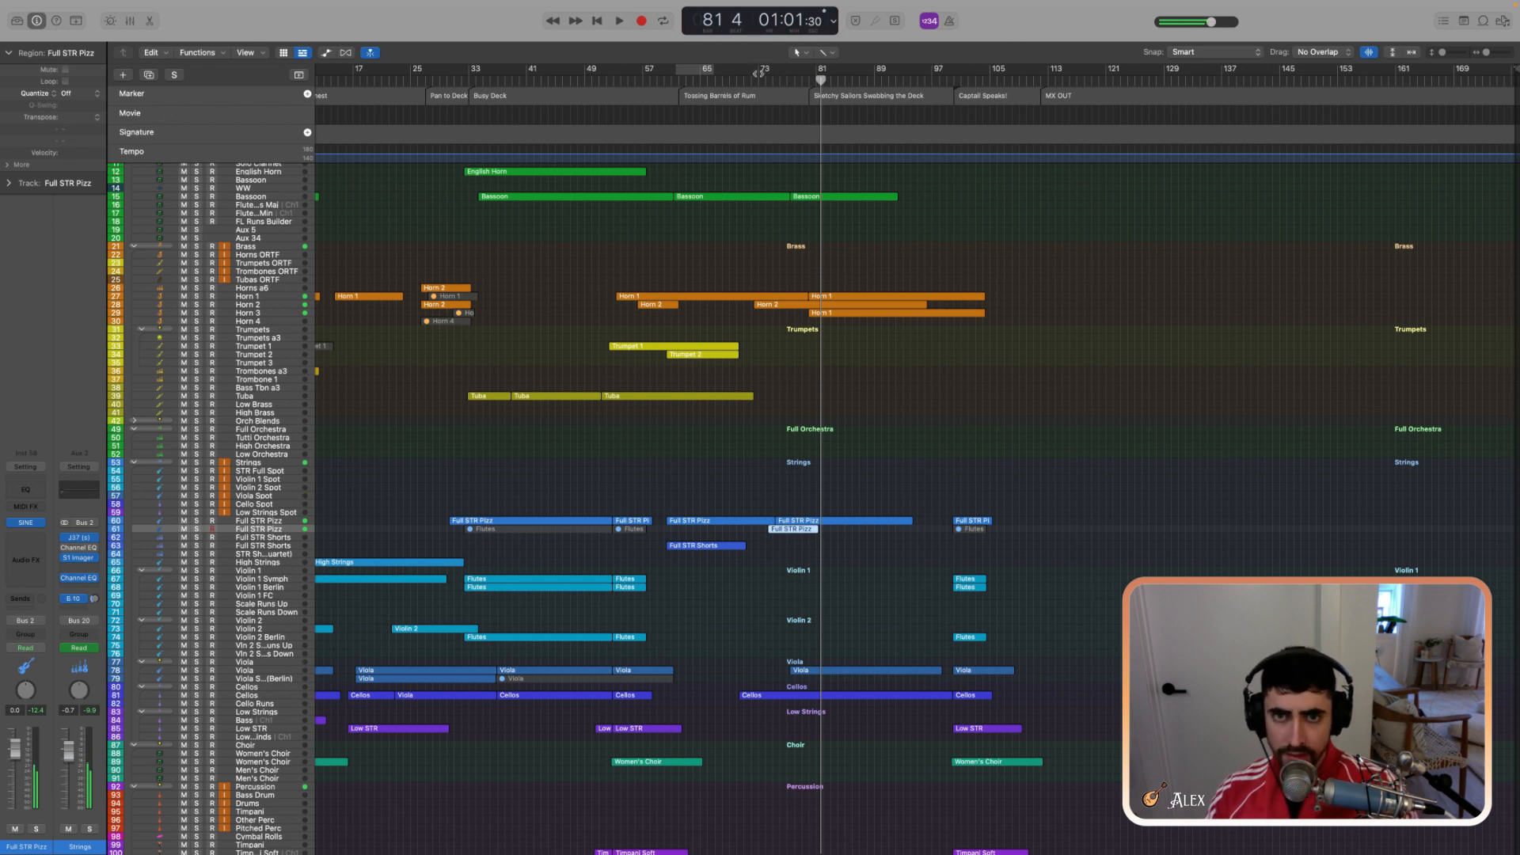
- Replay the new pizzicato line and overdub lower notes on the same track around bar 80
key("space")
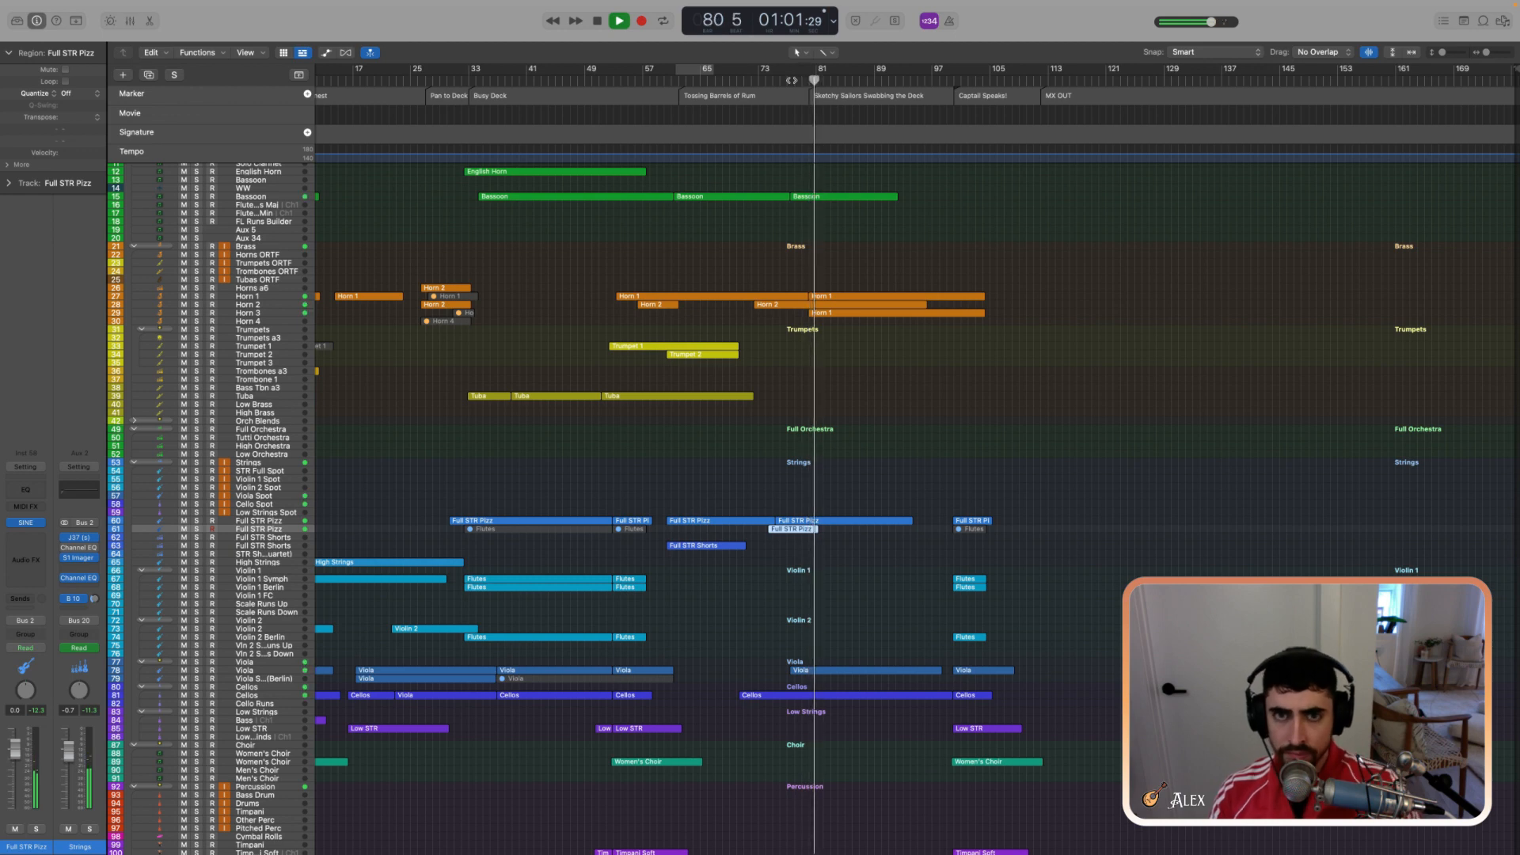
left_click(791, 80)
scroll(738, 77, "up", 1)
left_click(643, 21)
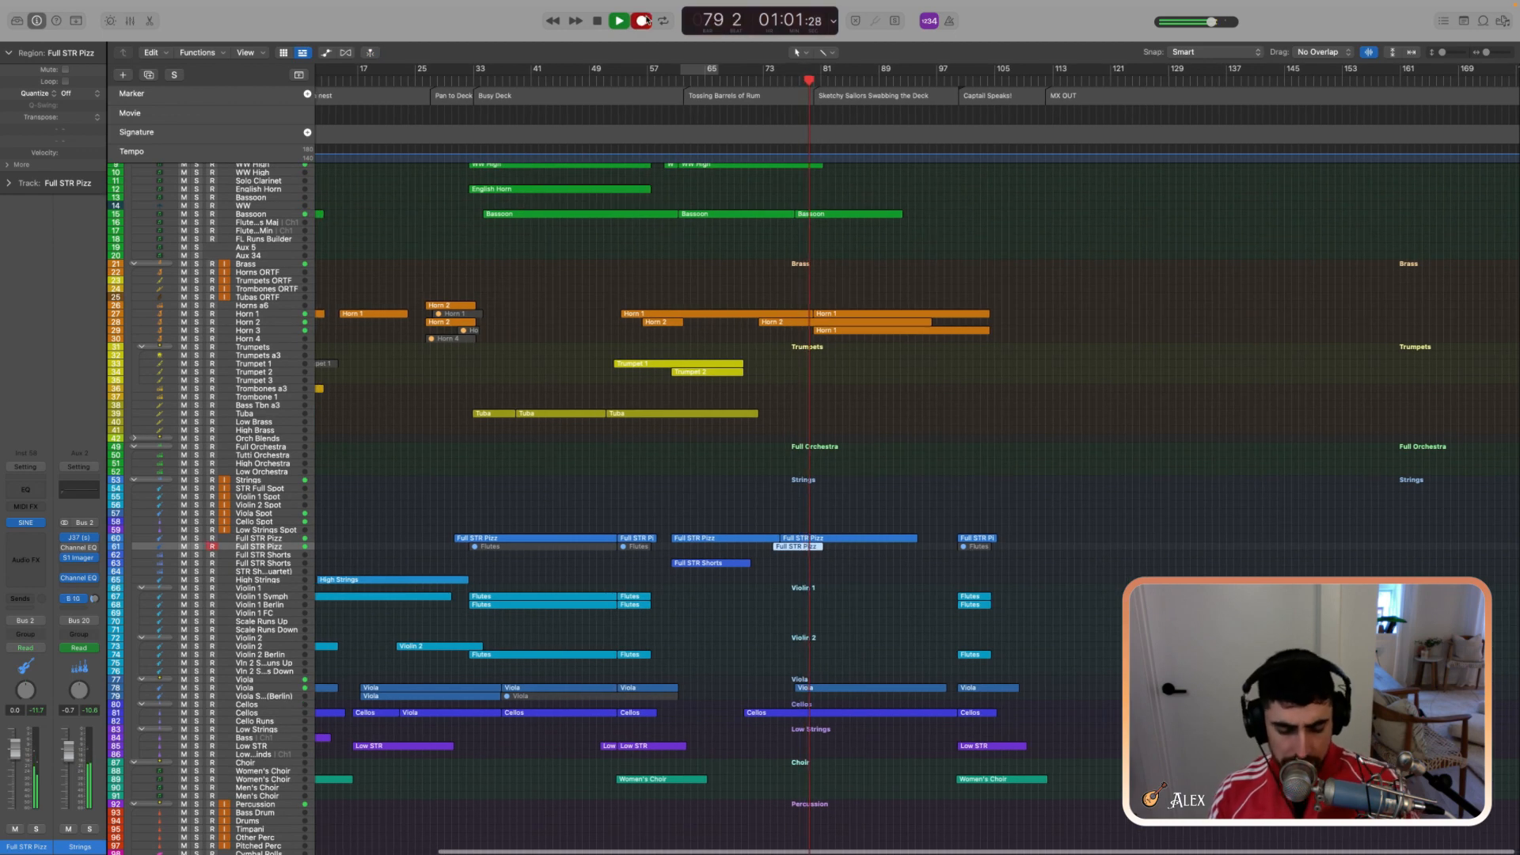
key("space")
- Inspect the recorded pizzicato notes in the Piano Roll and move the playhead to just before bar 79
key("ctrl+Right")
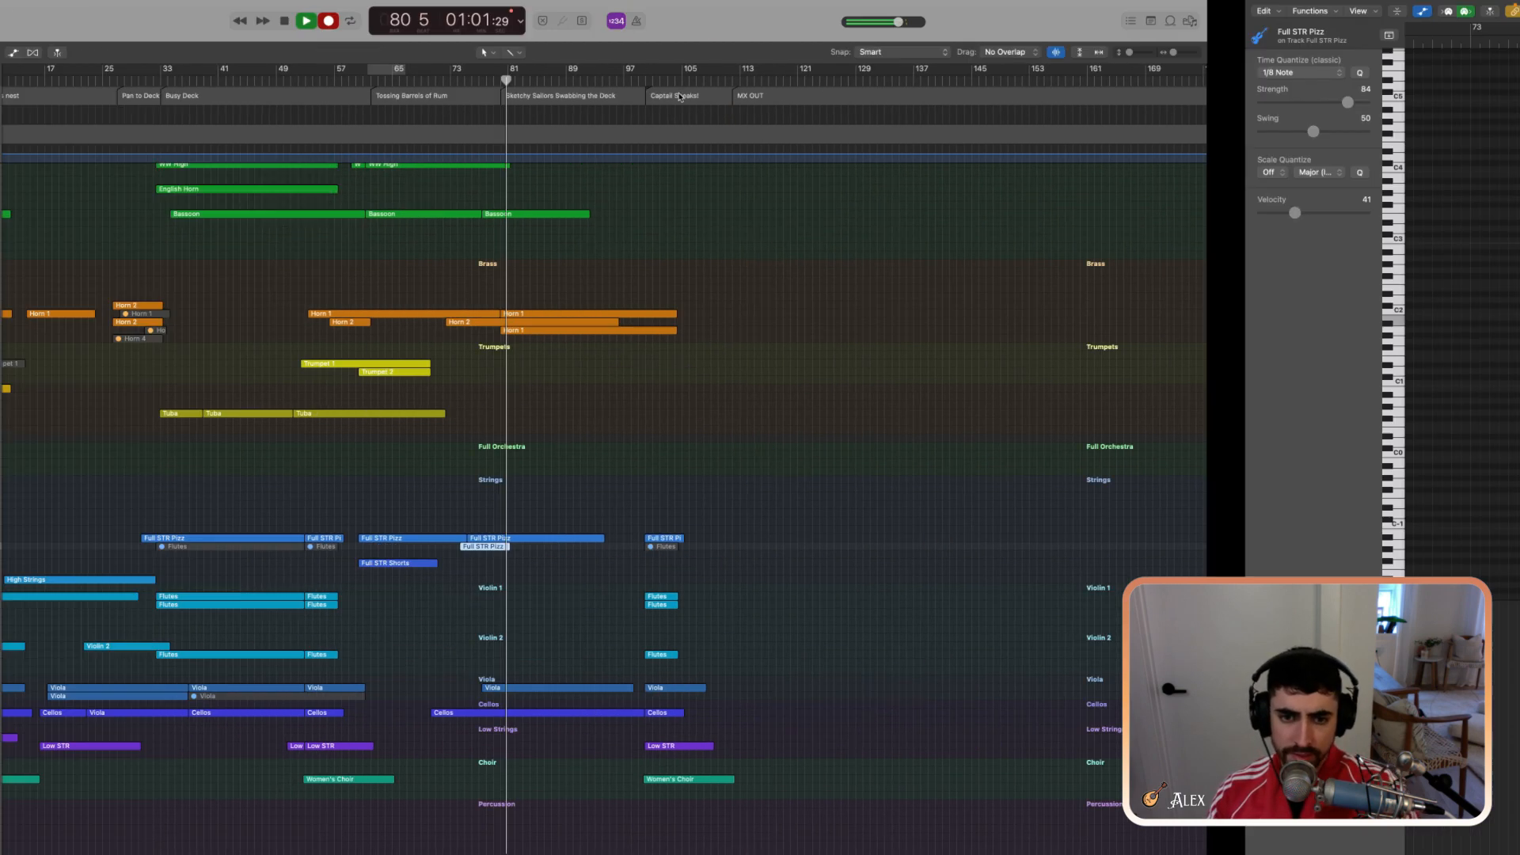
left_click_drag(1031, 115, 1026, 114)
left_click(881, 42)
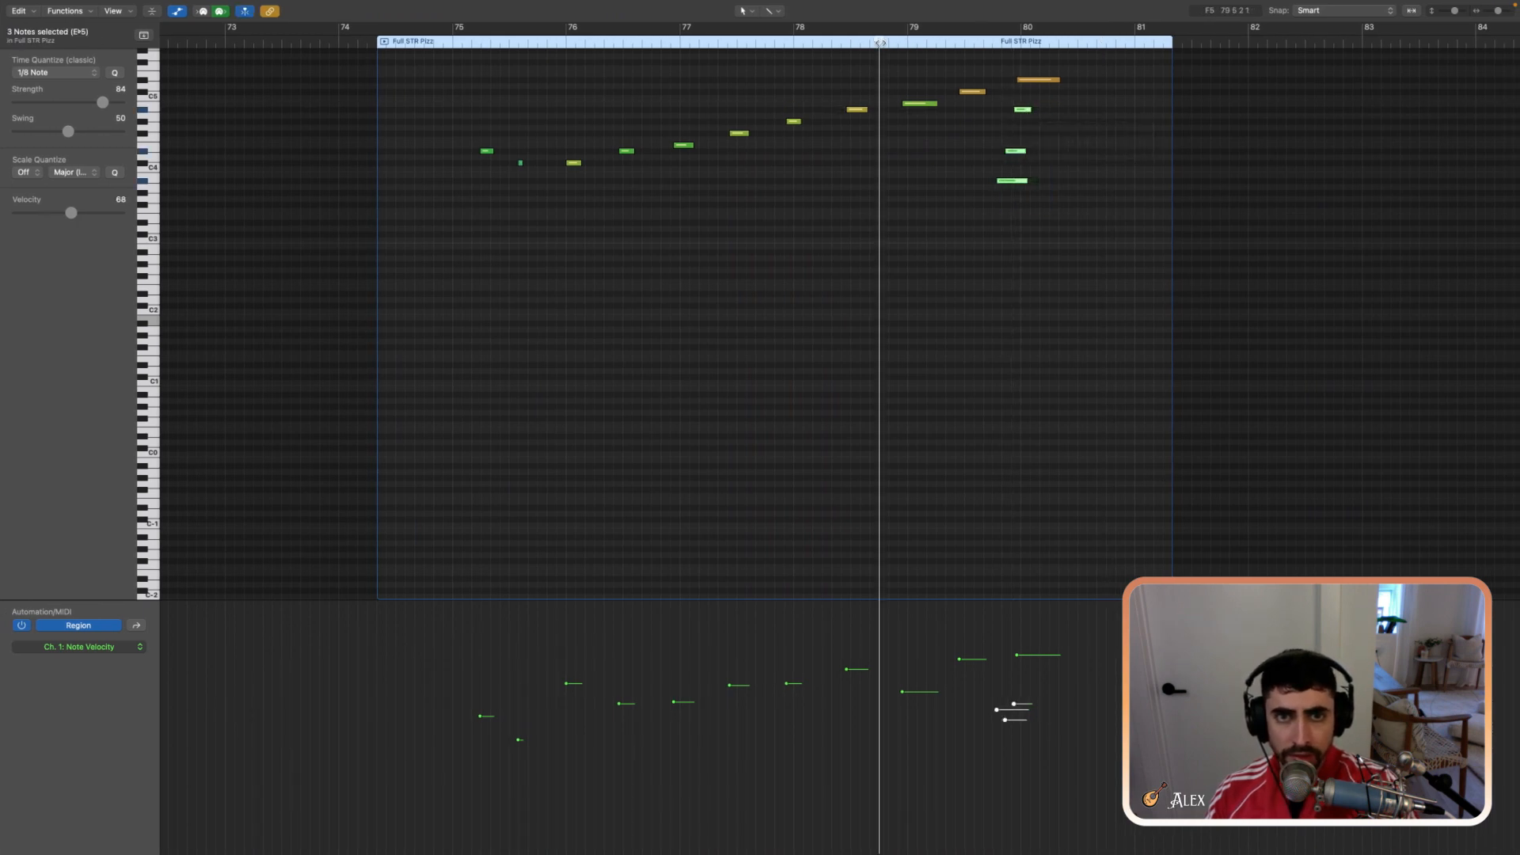
key("ctrl+Left")
- Rename the second Harp track, below the Bell tracks in the percussion section, as Timpani Soft
scroll(475, 554, "down", 10)
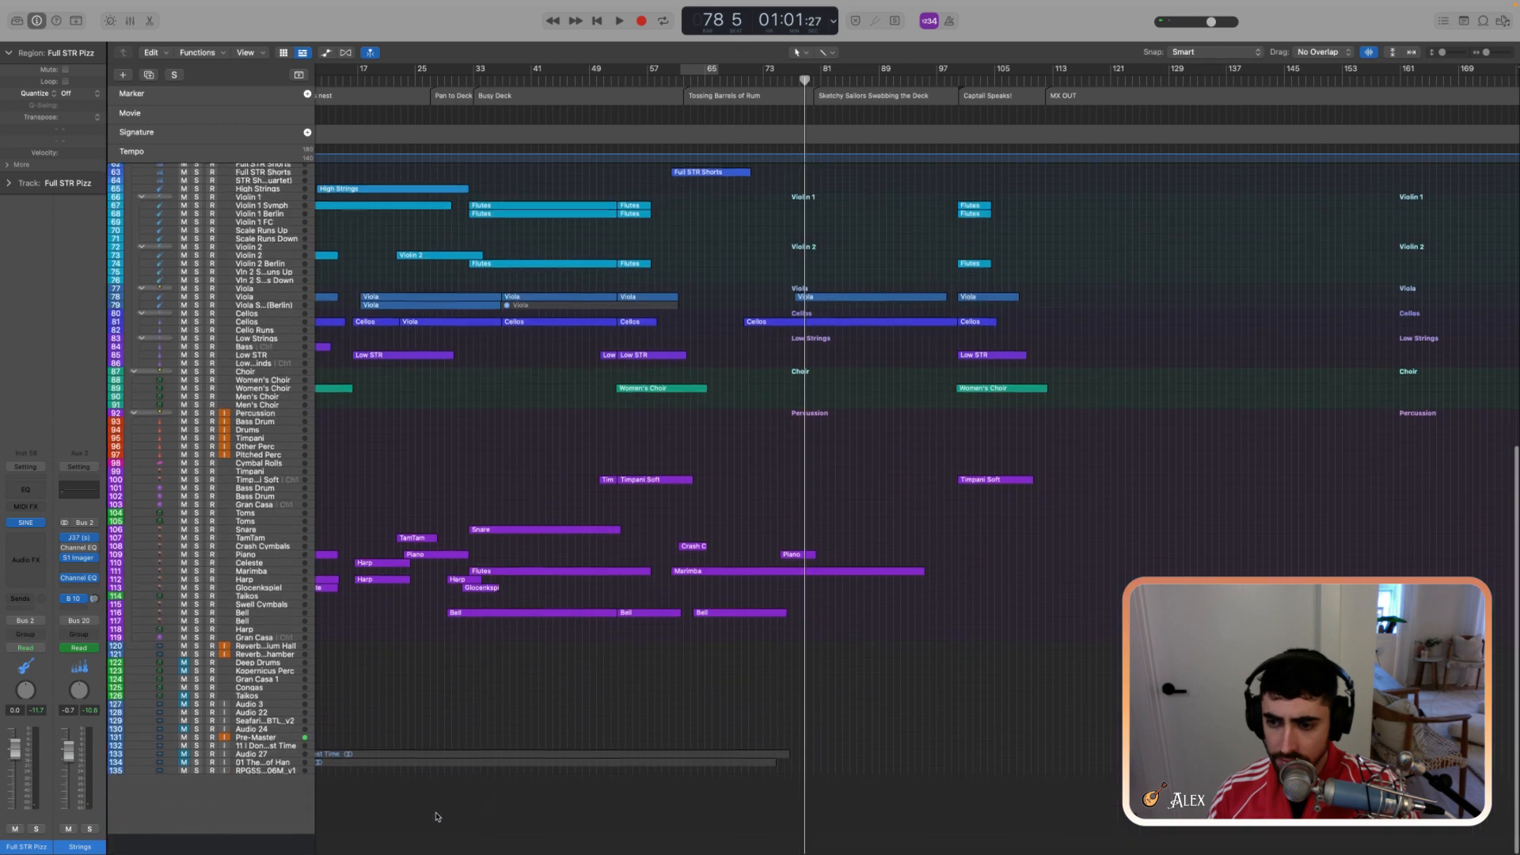
left_click(252, 652)
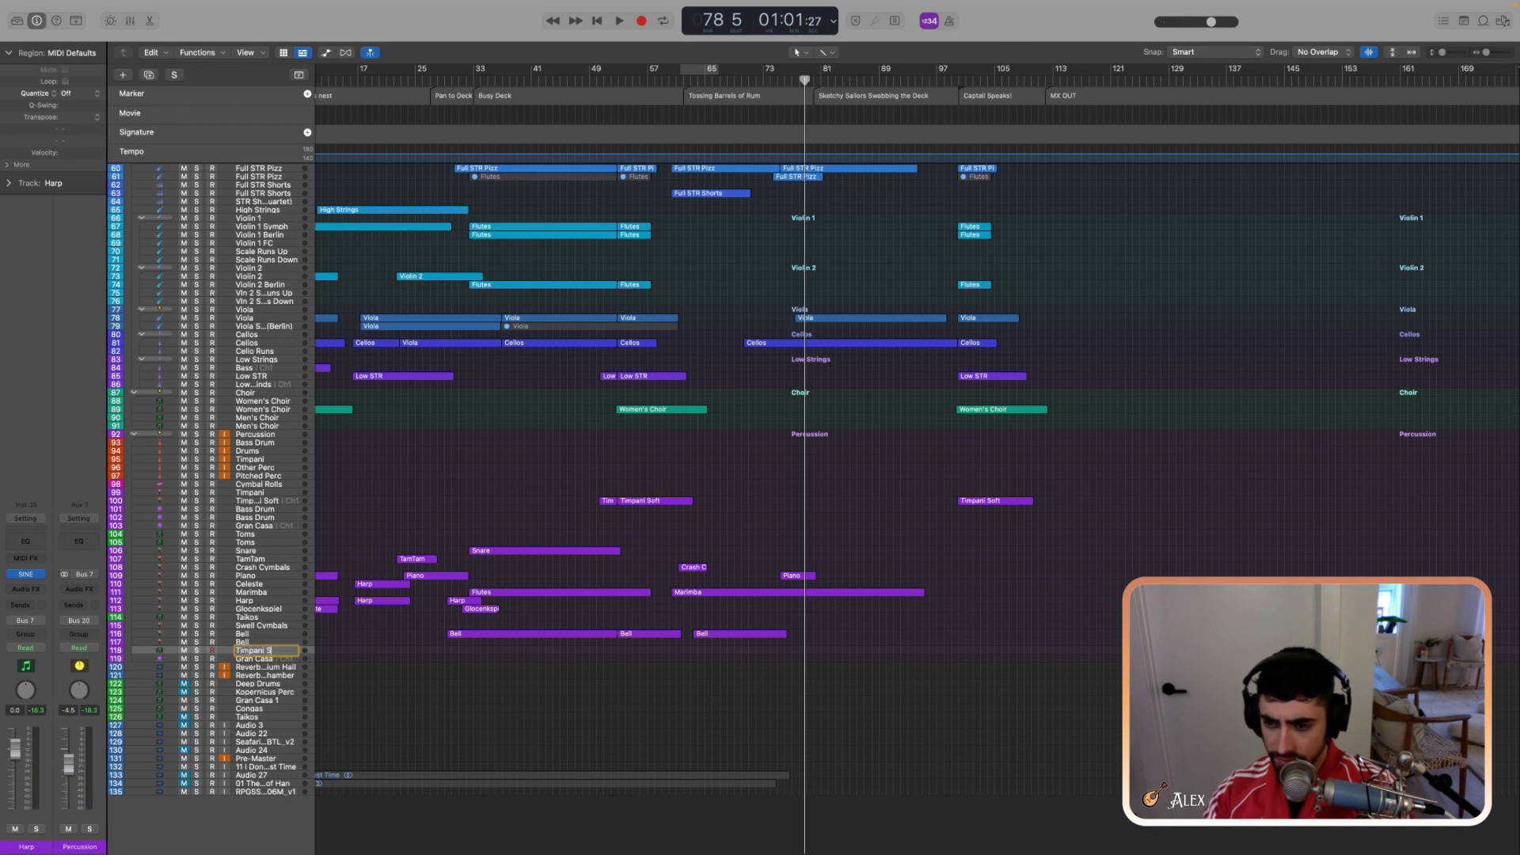
key("Return")
- Try out the Bell and Swell Cymbals tracks, finishing with the Harp track above Glockenspiel selected
left_click(260, 642)
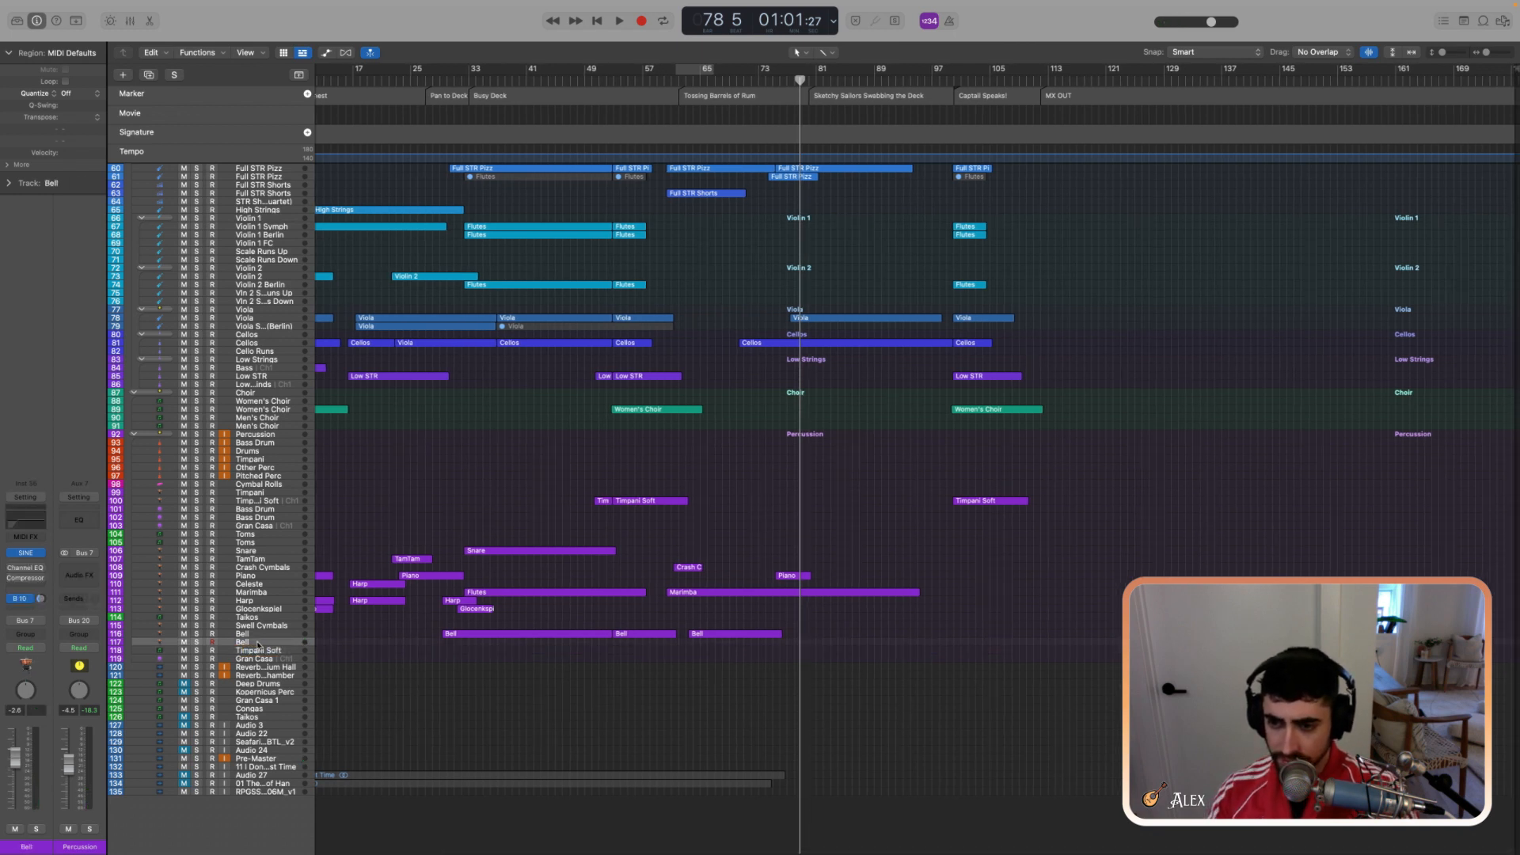
scroll(260, 644, "up", 1)
left_click(245, 653)
left_click(275, 646)
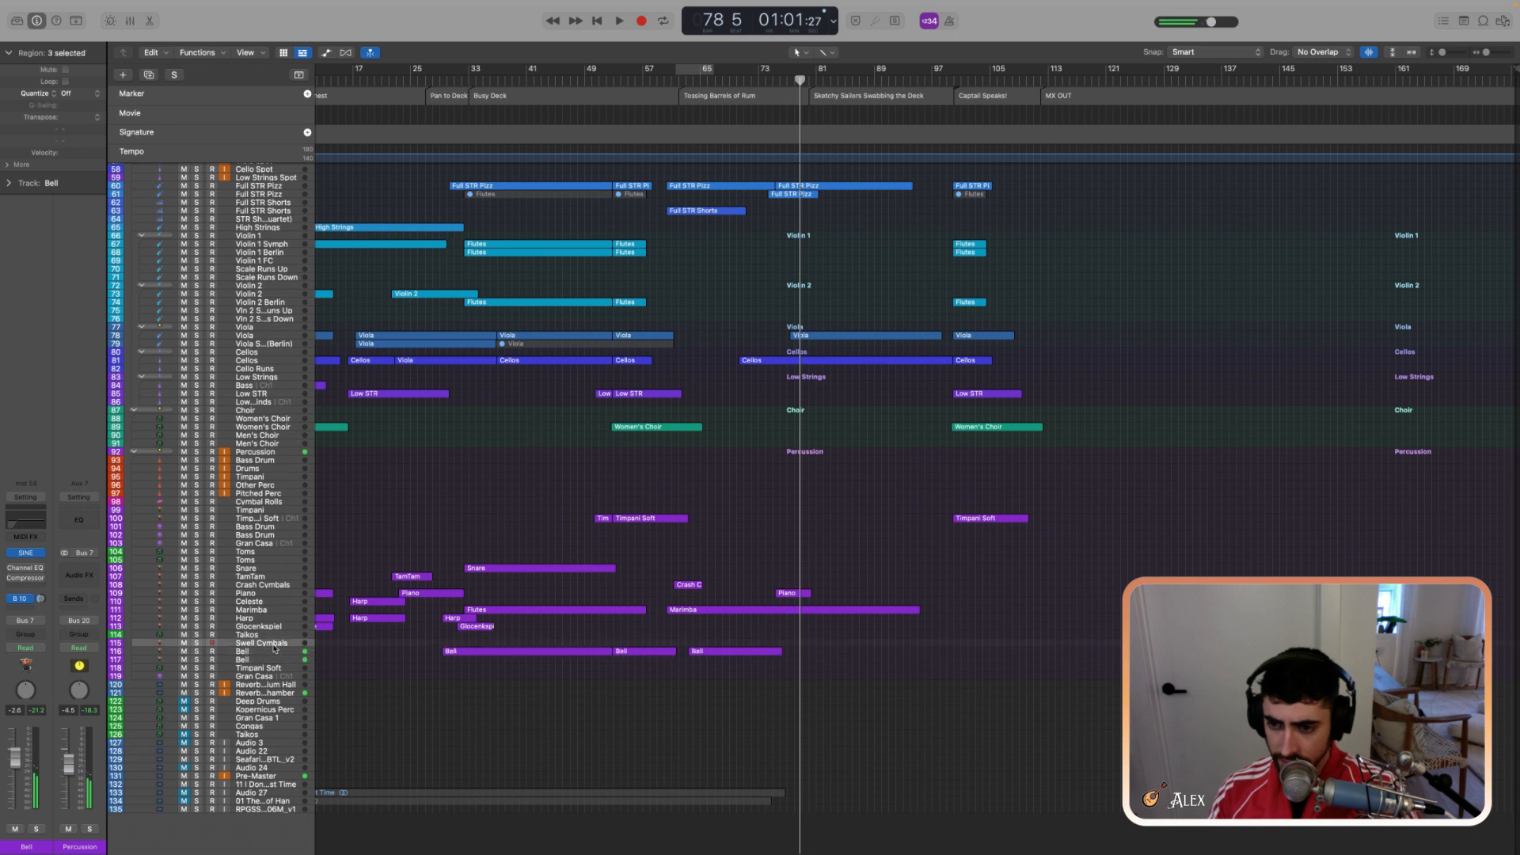
left_click(262, 619)
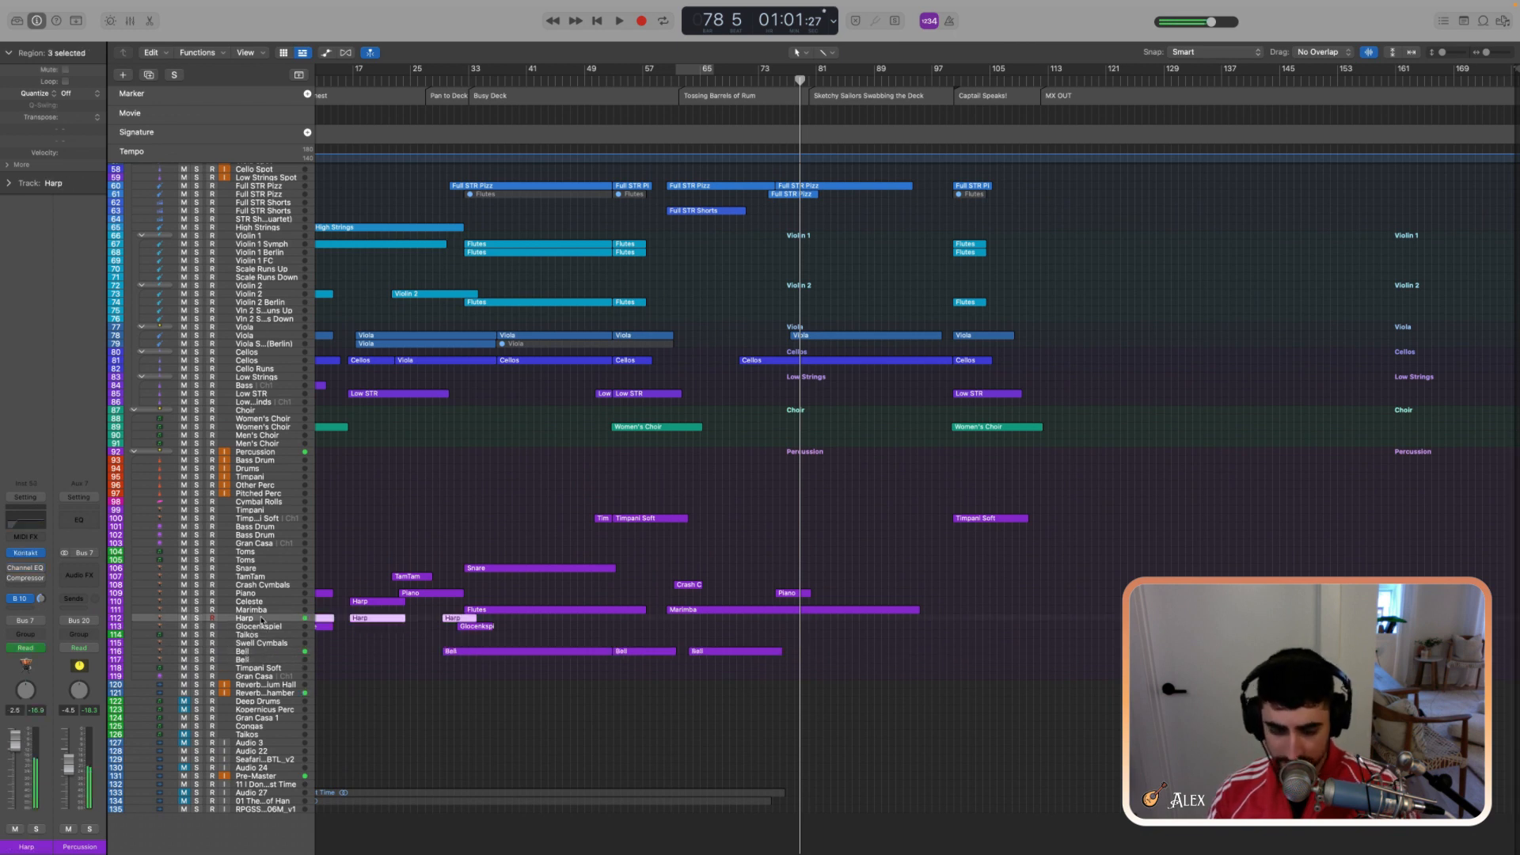
- Play the transition into Sketchy Sailors Swabbing the Deck with the Harp track selected and replay it from about bar 78
key("space")
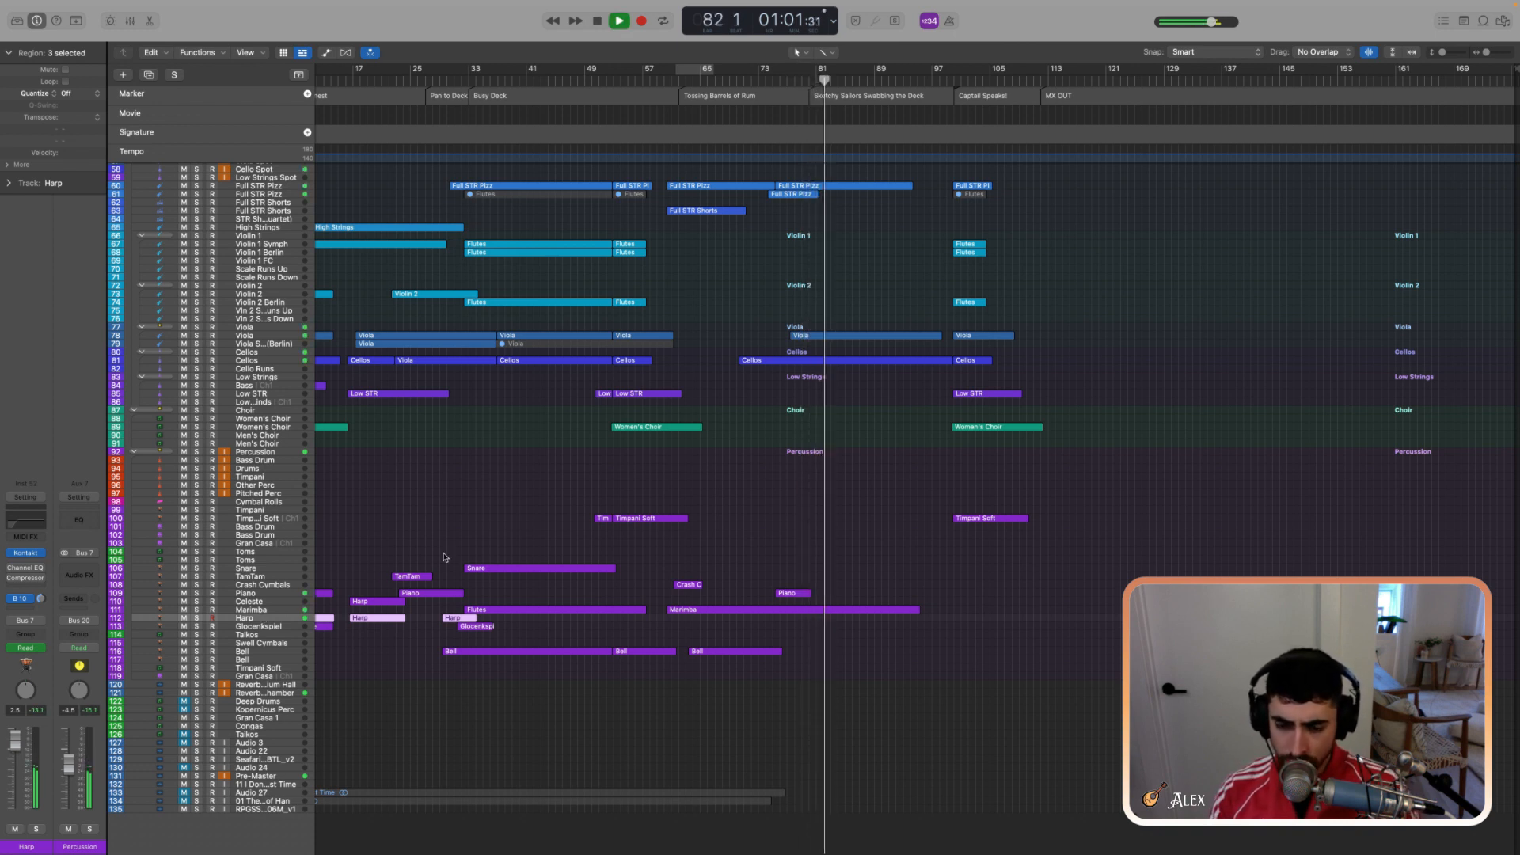
key("space")
scroll(445, 557, "left", 5)
left_click(944, 78)
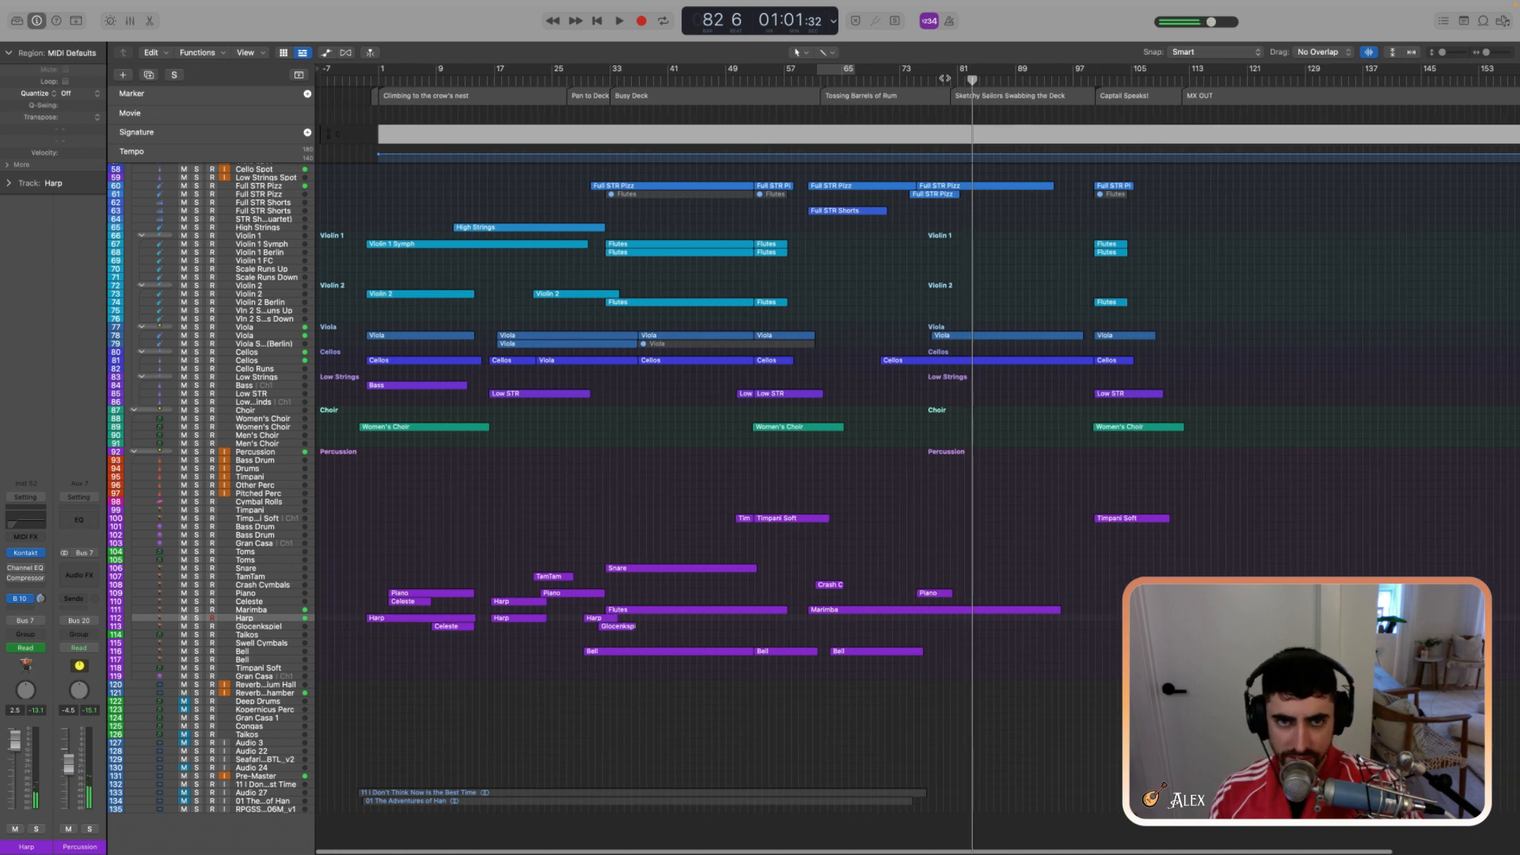
key("space")
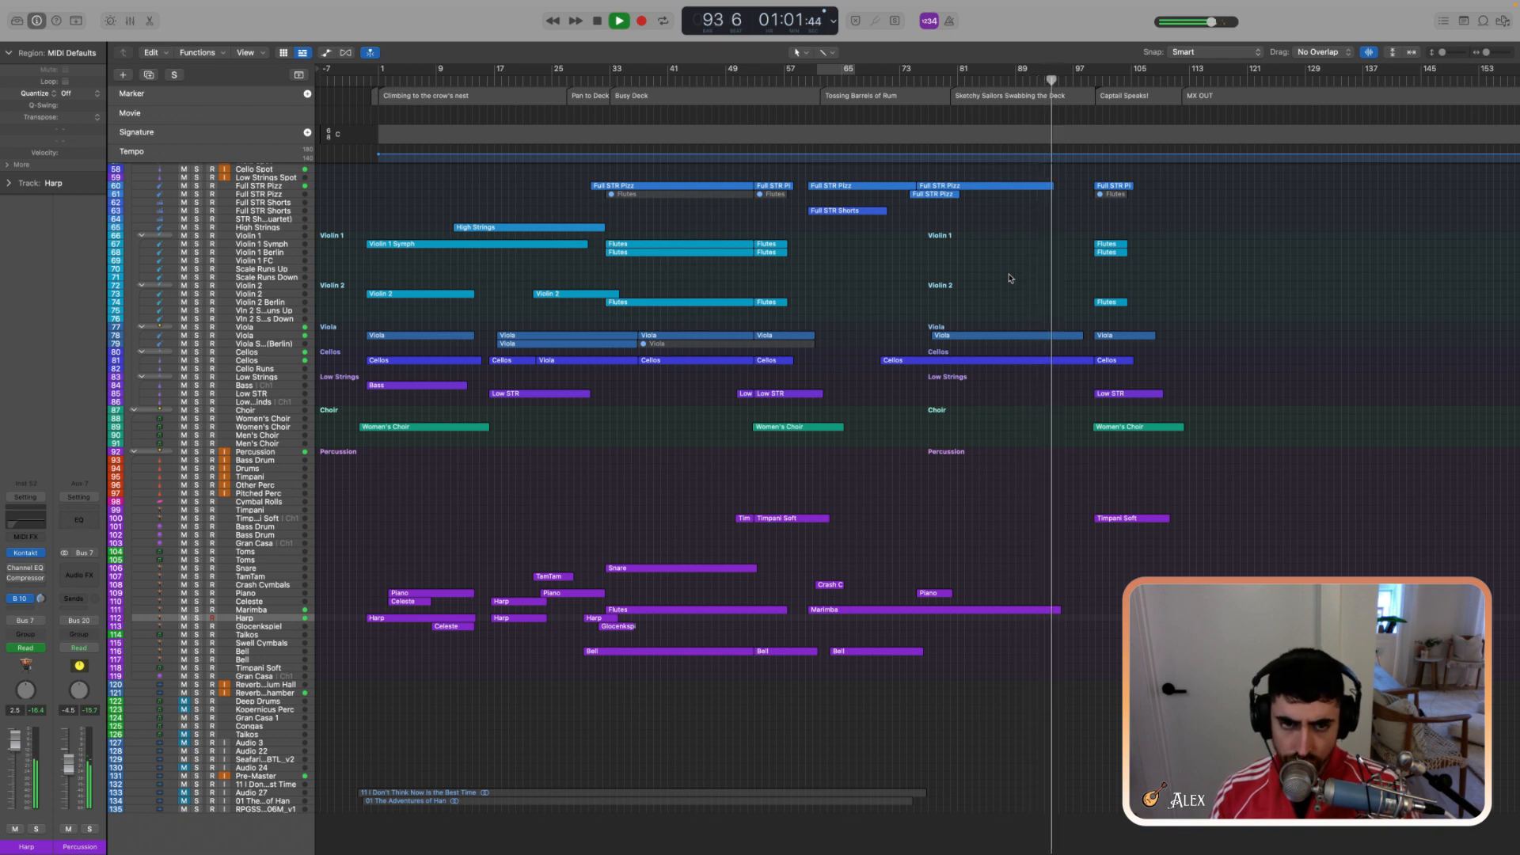
- Replay the passage from about bar 75 and record a Harp part across Sketchy Sailors Swabbing the Deck up to about bar 100
left_click(914, 80)
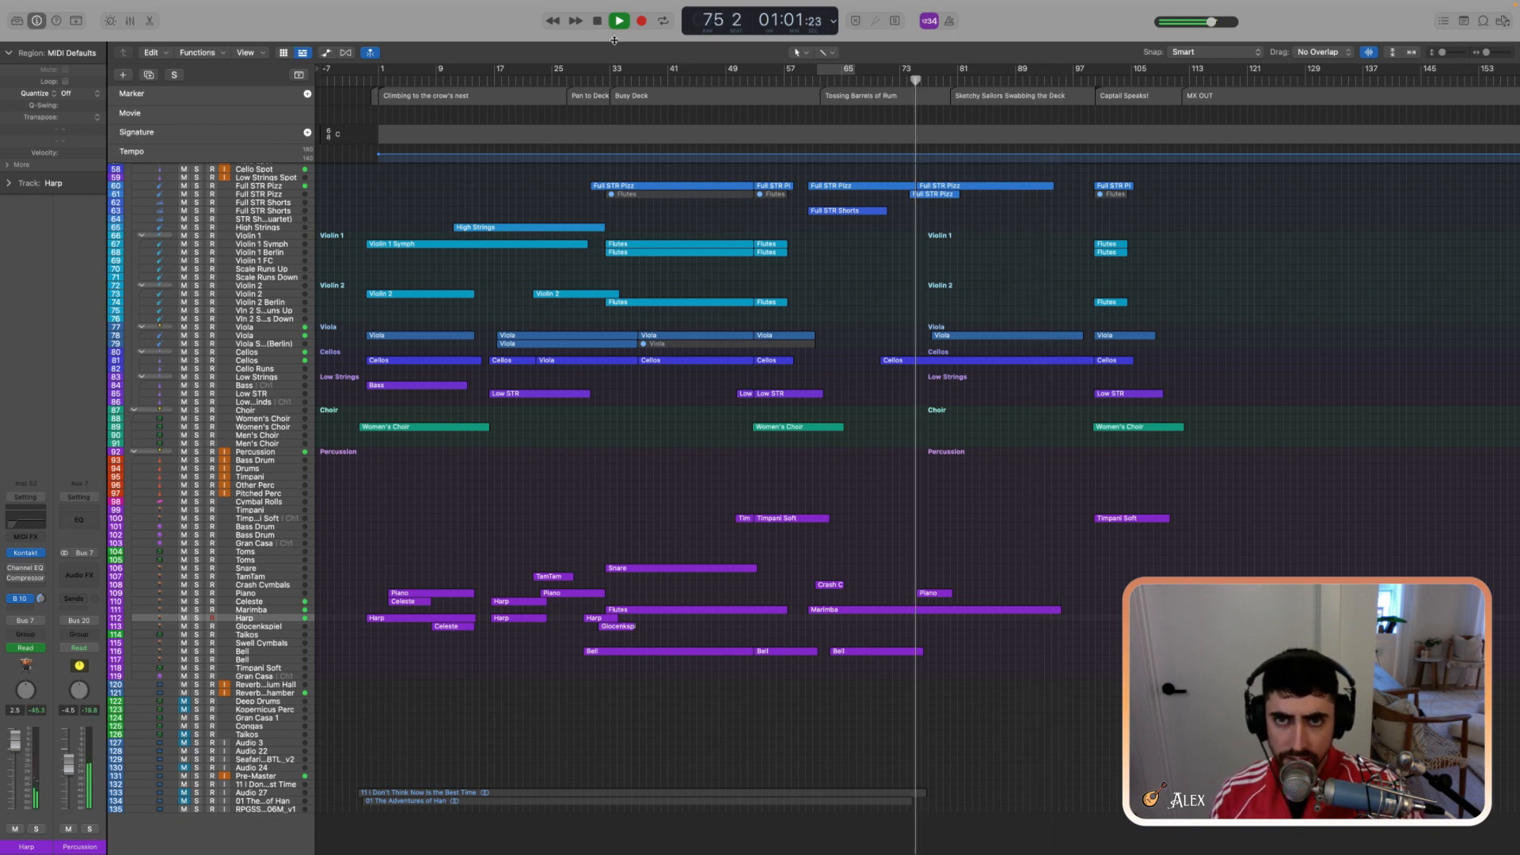
scroll(257, 616, "right", 3)
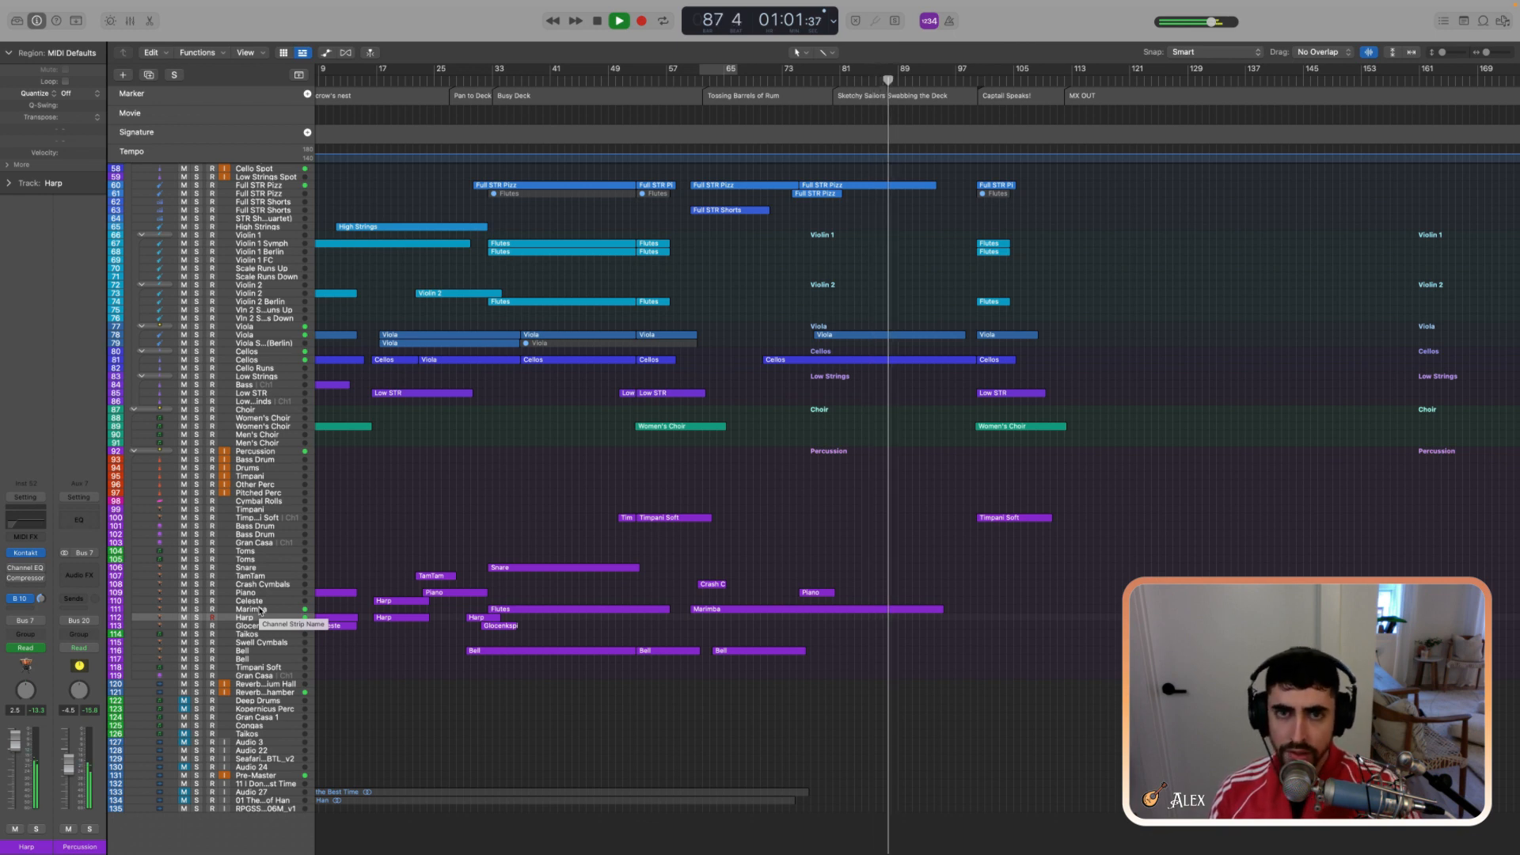
left_click(817, 80)
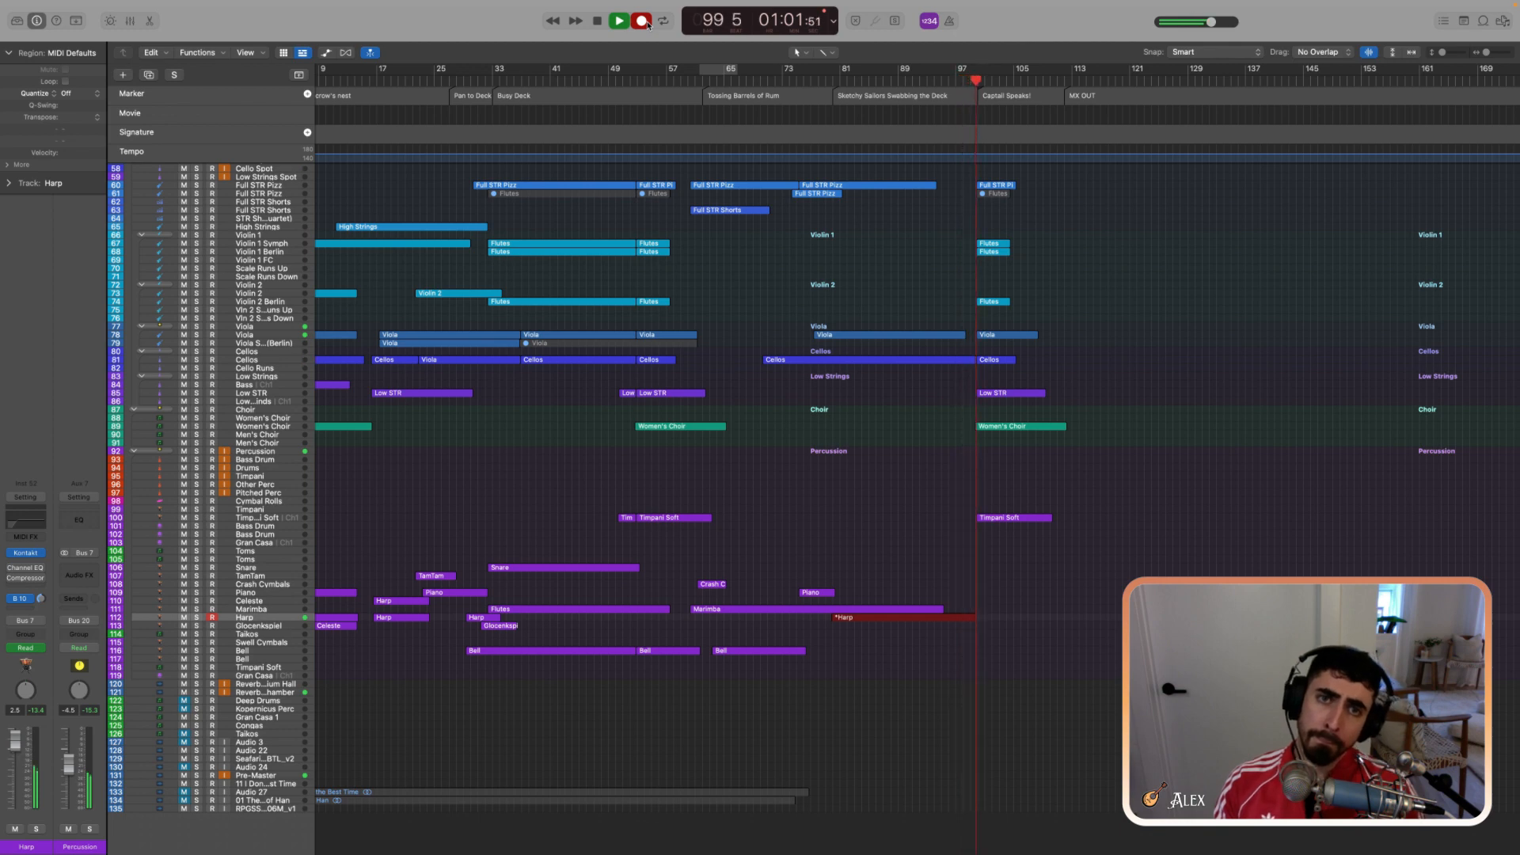
left_click(642, 22)
- Open the newly recorded Harp region in the Piano Roll and examine its notes and velocities from bar 80 to bar 100
left_click_drag(1049, 745, 966, 587)
key("super+4")
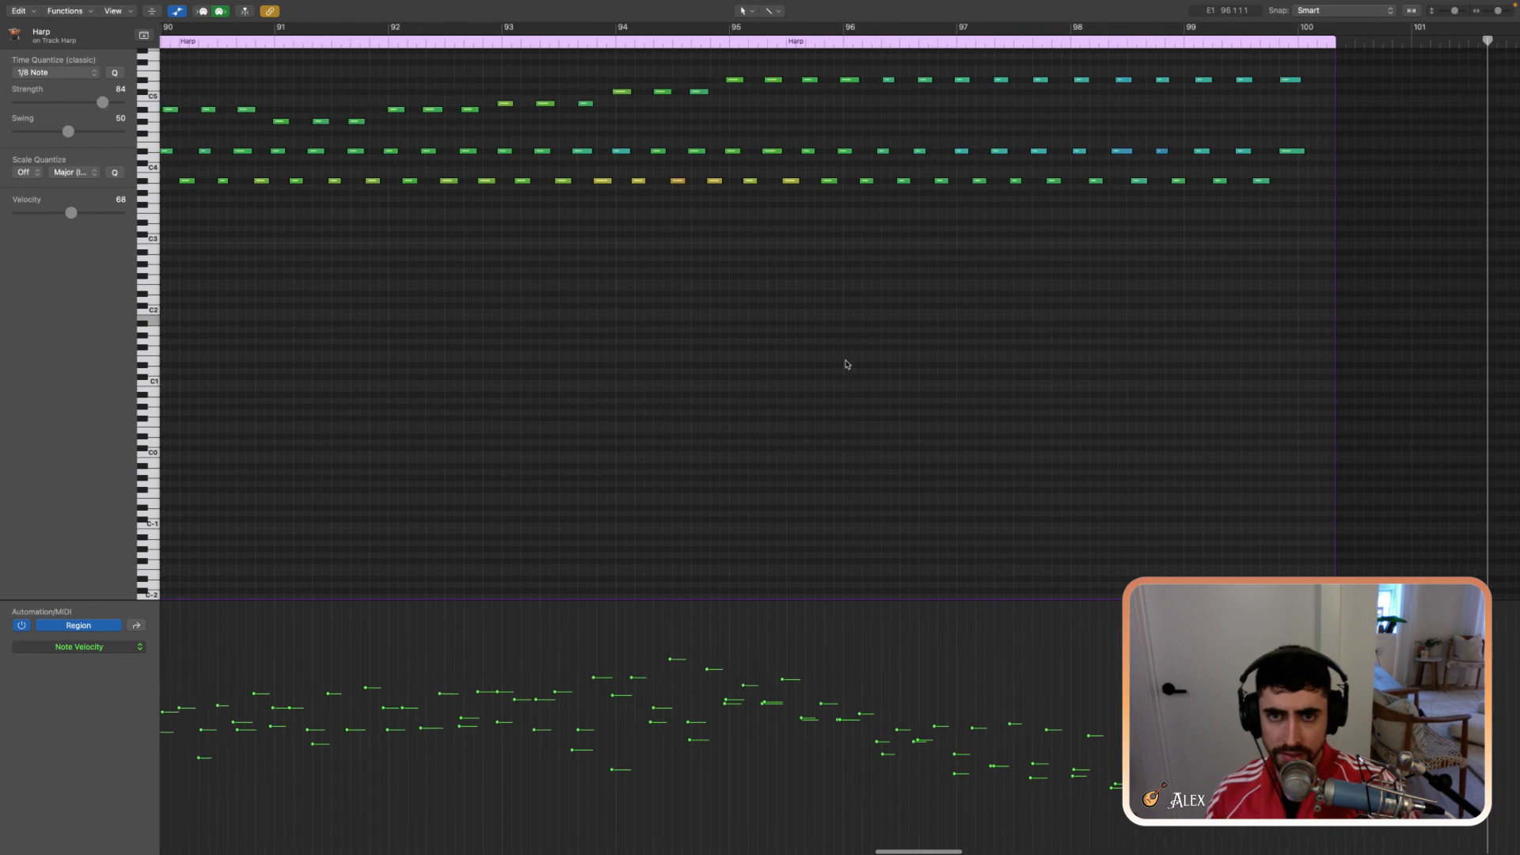
scroll(821, 343, "left", 6)
scroll(811, 319, "right", 1)
scroll(814, 332, "down", 5)
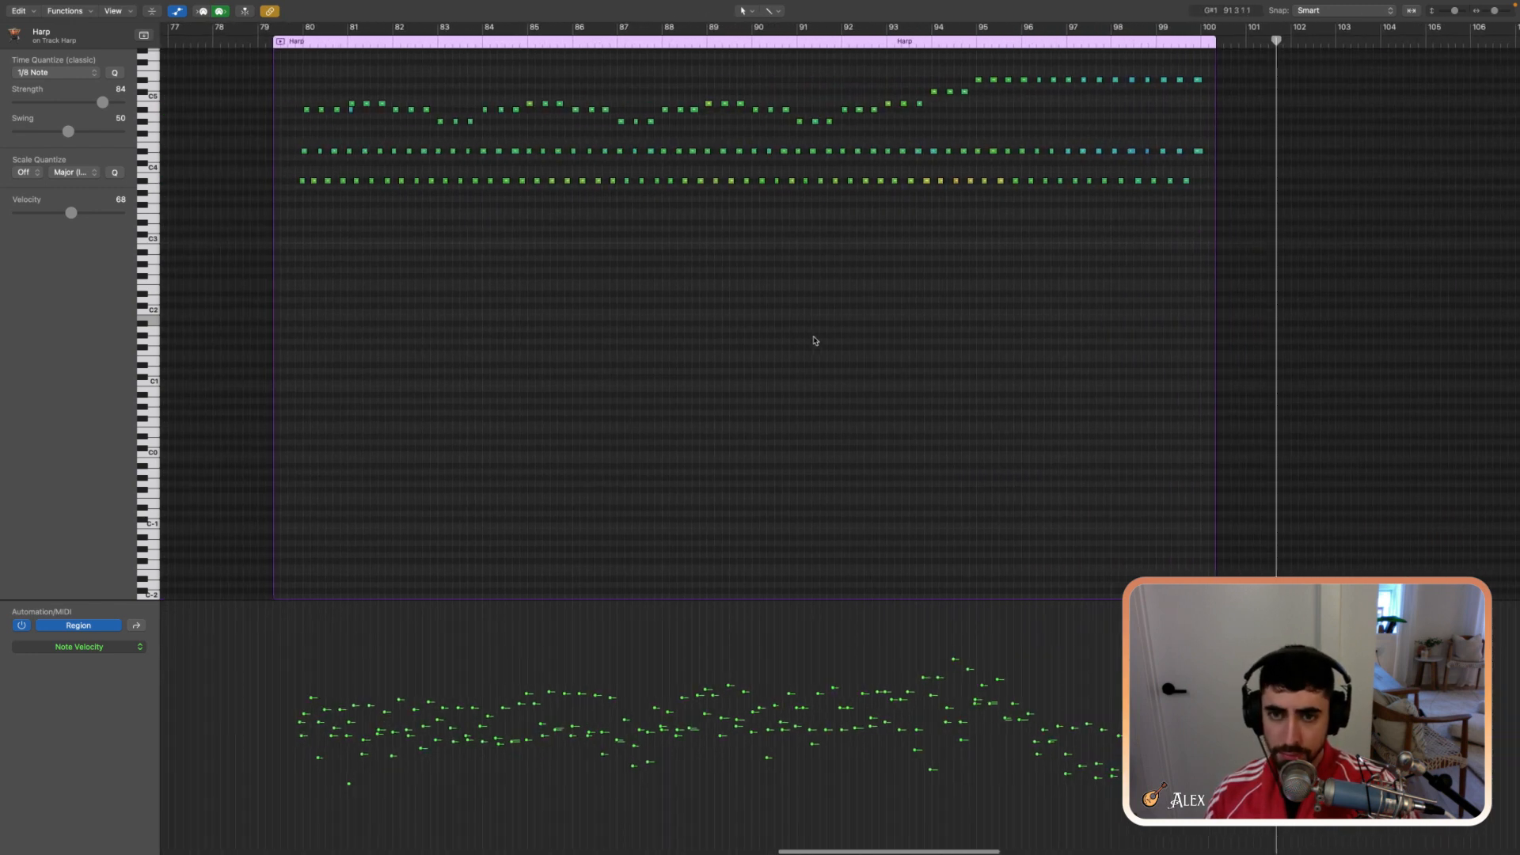
scroll(813, 340, "left", 4)
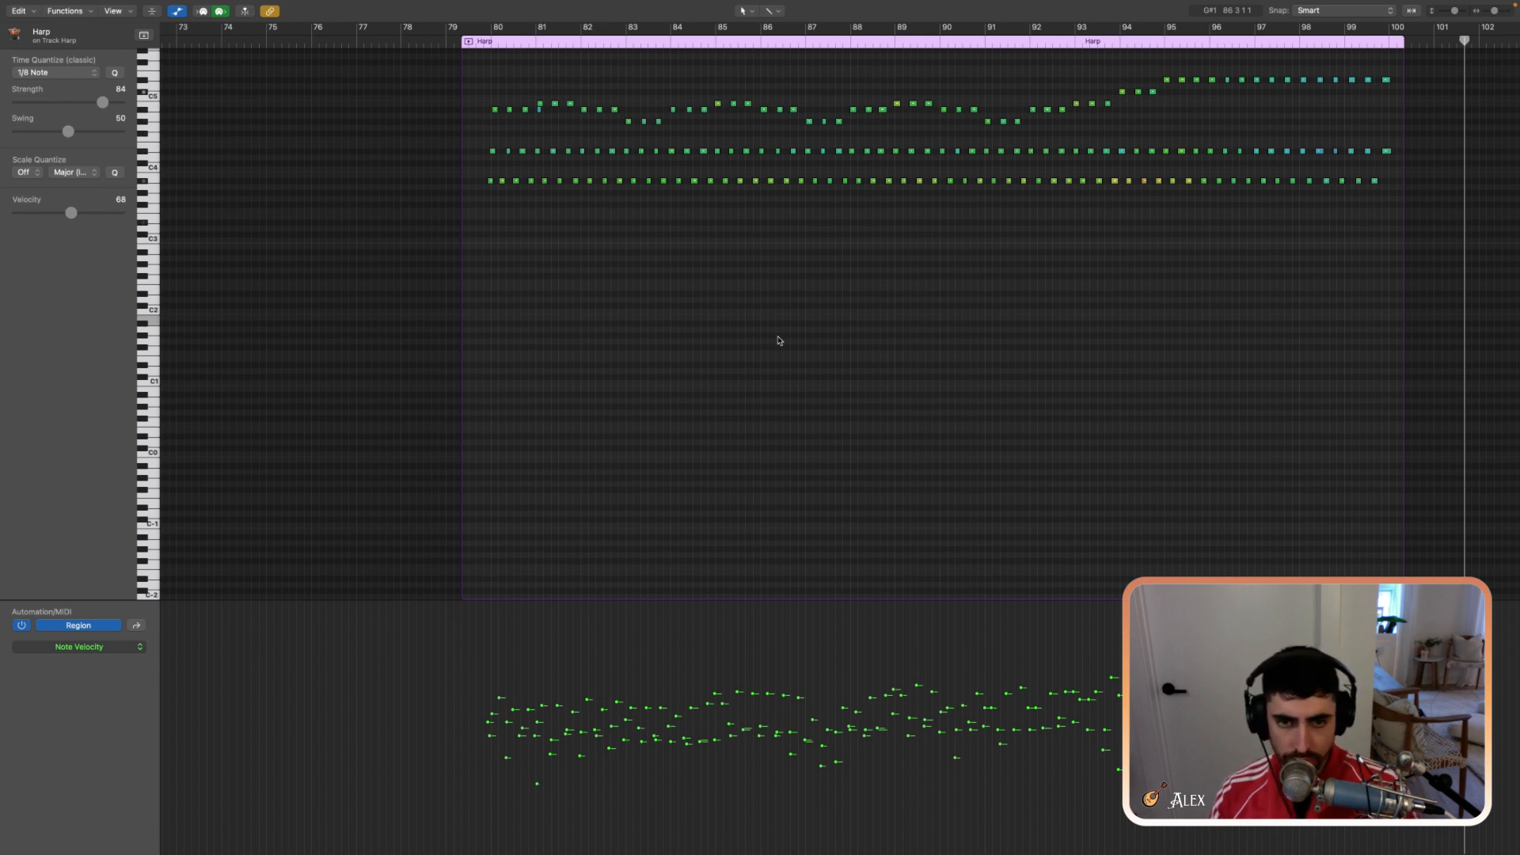
- Remove the stray low-velocity note at about bar 81 and play the Harp region back from its beginning
left_click(476, 45)
left_click(536, 111)
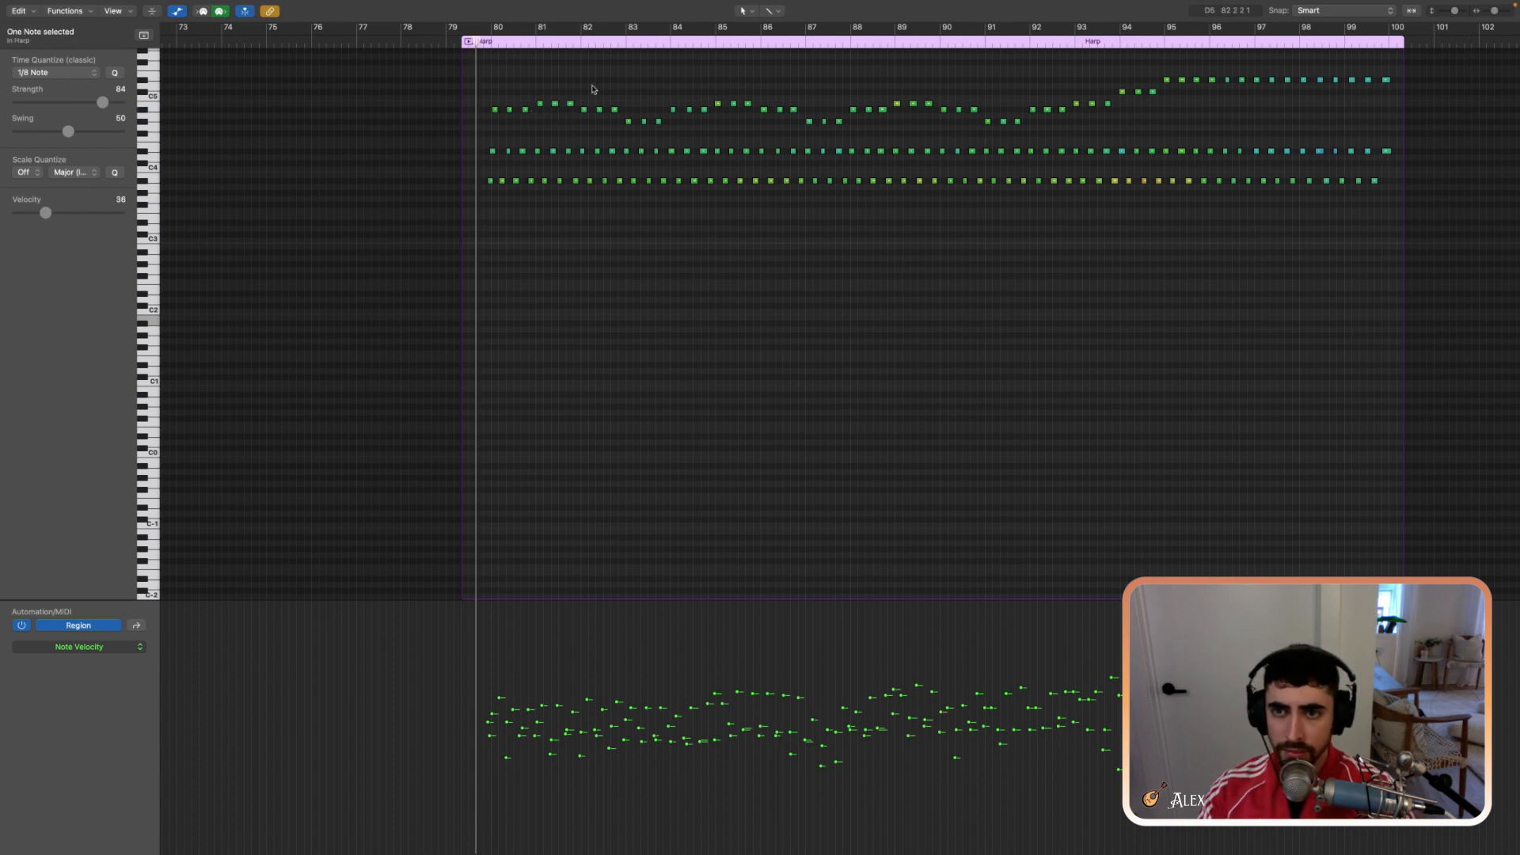
scroll(808, 254, "left", 2)
key("space")
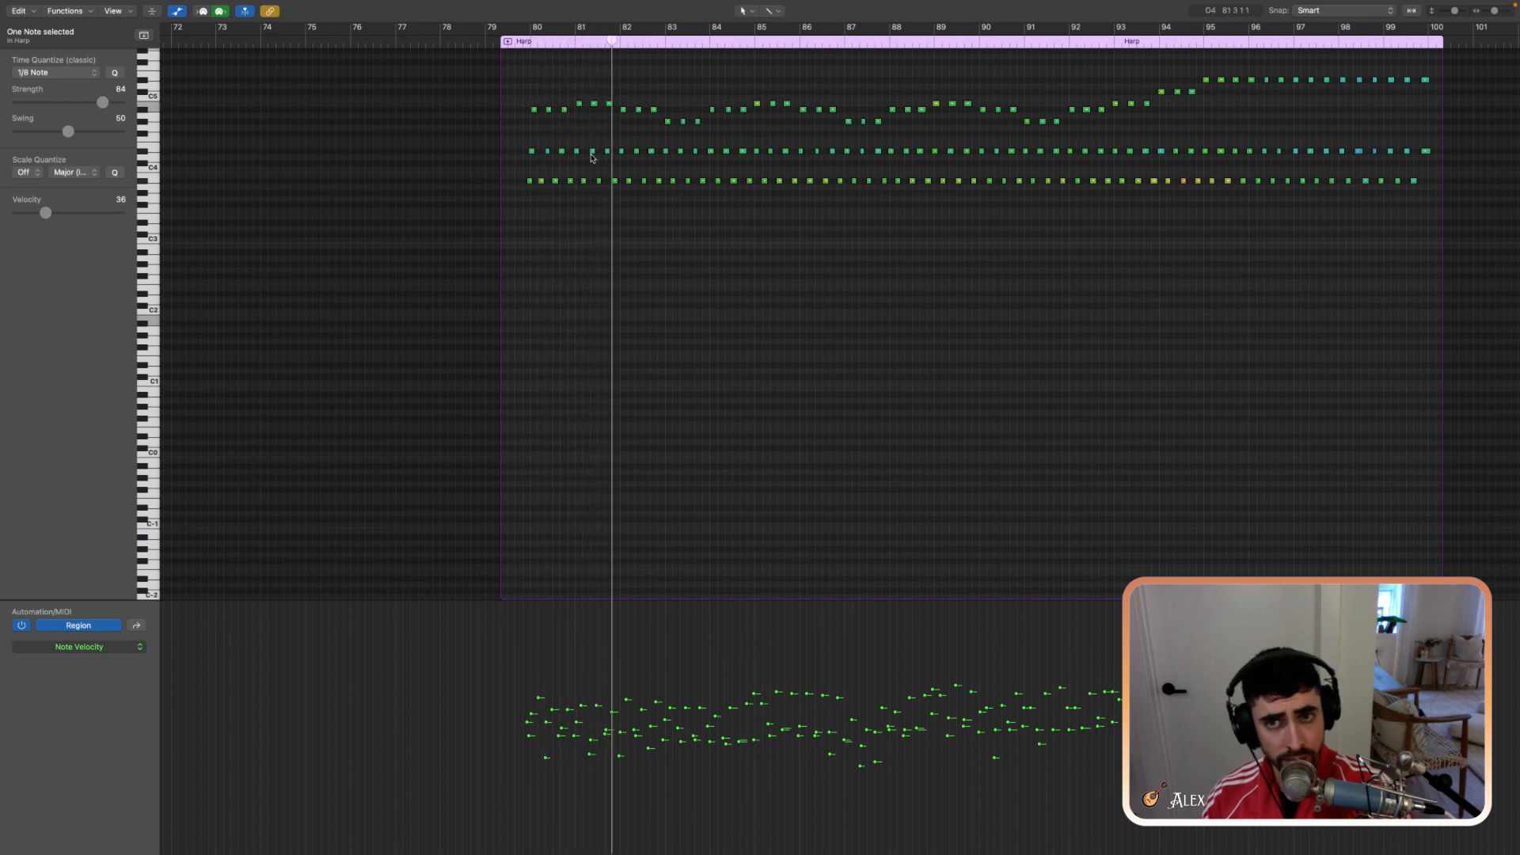
- Select all notes in the Harp region, raise their velocities with the velocity value set to 34, and return to the arrangement
scroll(1236, 163, "up", 3)
key("super+a")
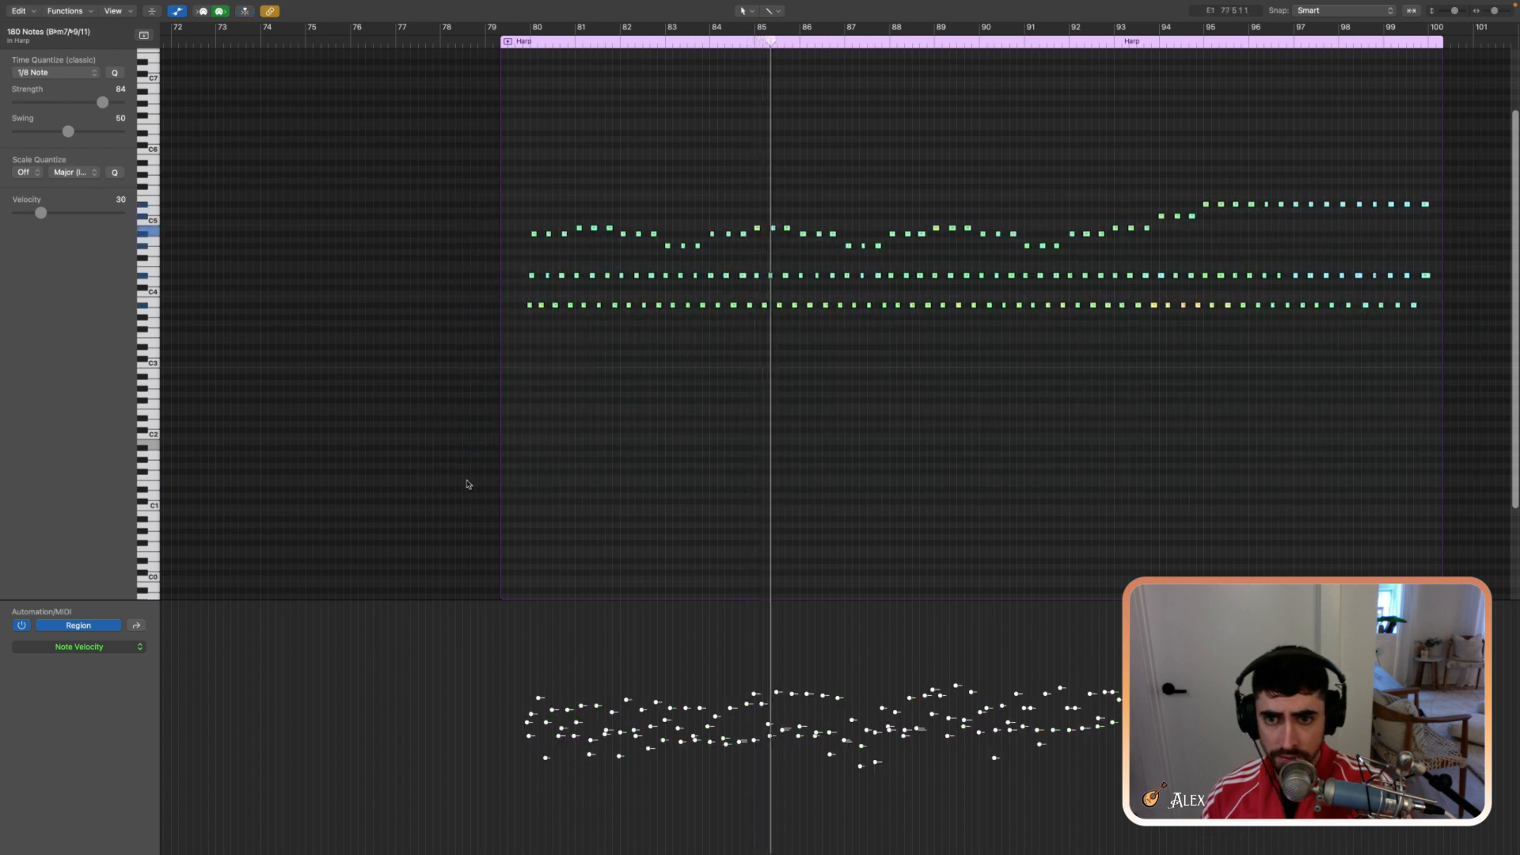
mouse_move(49, 220)
left_mouse_down()
mouse_move(15, 220)
mouse_move(48, 222)
left_mouse_up()
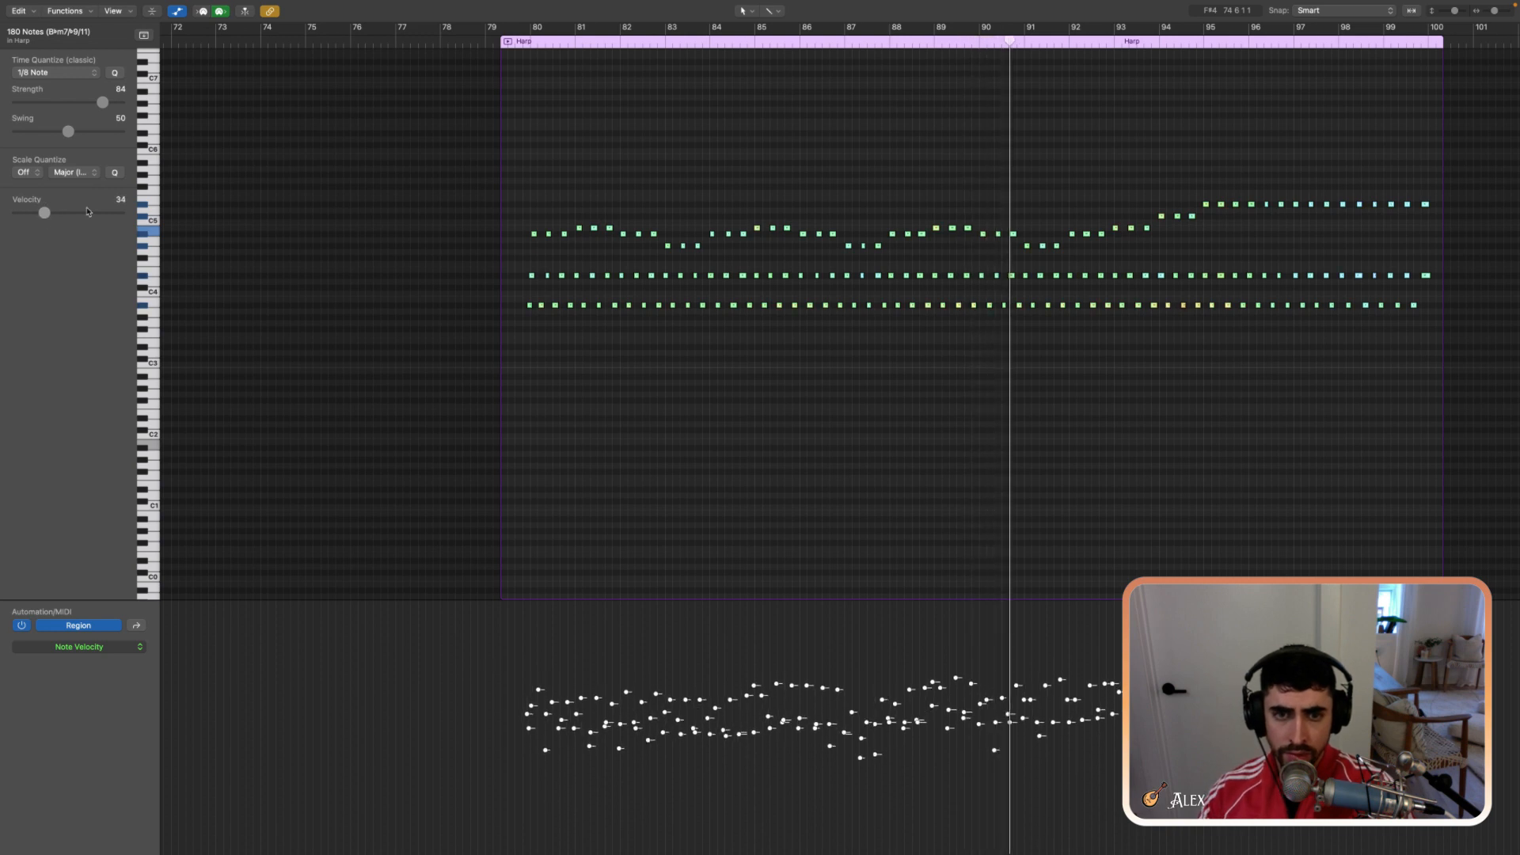
key("ctrl+Left")
key("space")
- Lower the Harp track's automation line from the start of the new region near bar 79, hide automation and play the result
left_click(842, 664)
left_click(855, 620)
key("a")
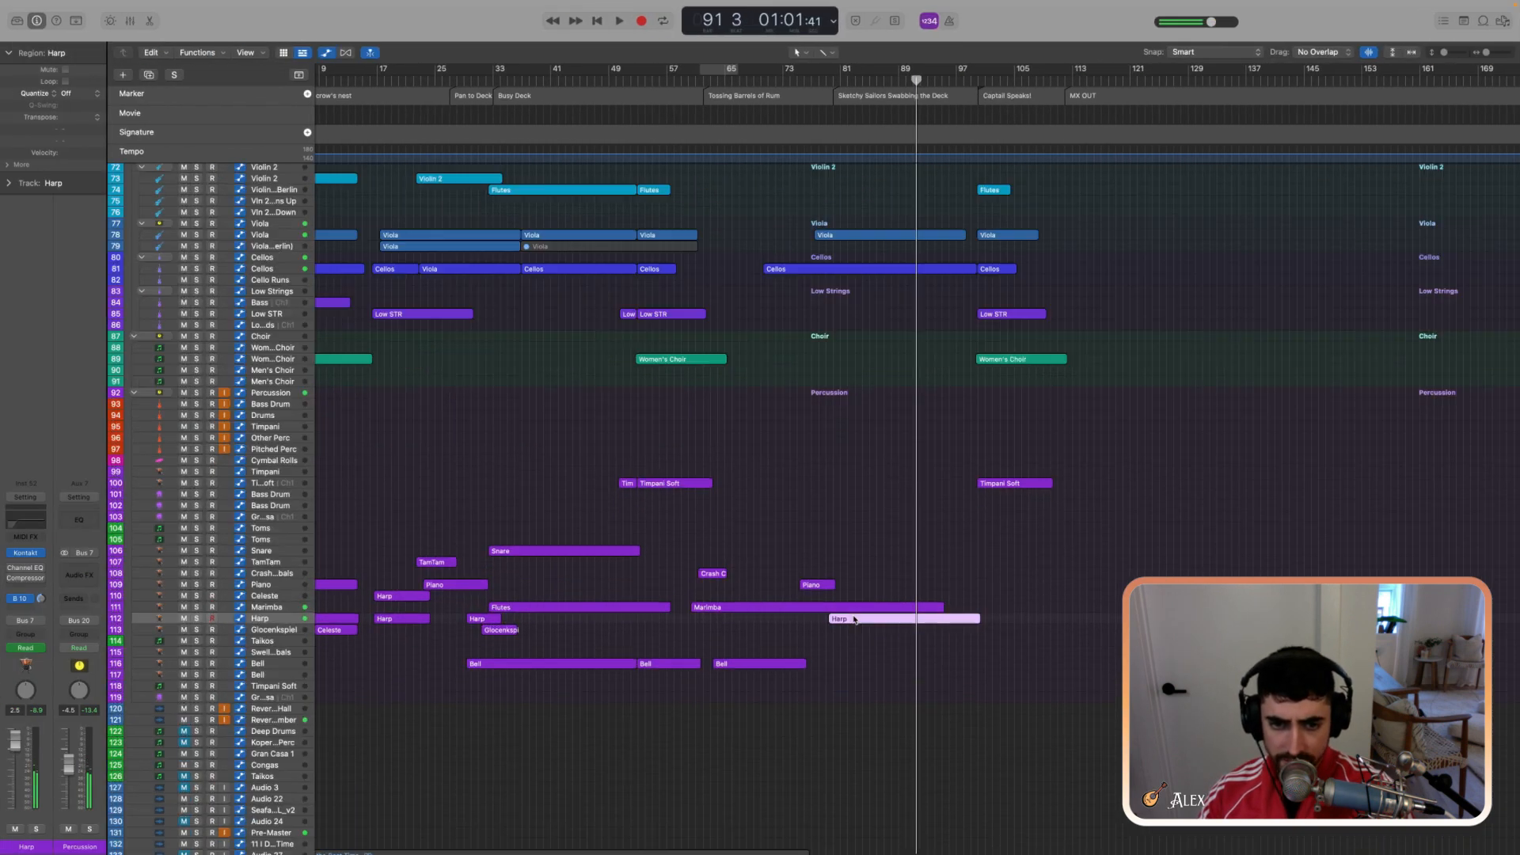
left_click(827, 634)
left_click(817, 629)
left_click_drag(855, 628, 854, 641)
key("a")
key("space")
key("space")
- Select the Celeste track and start recording a part on it from about bar 75
left_click(265, 593)
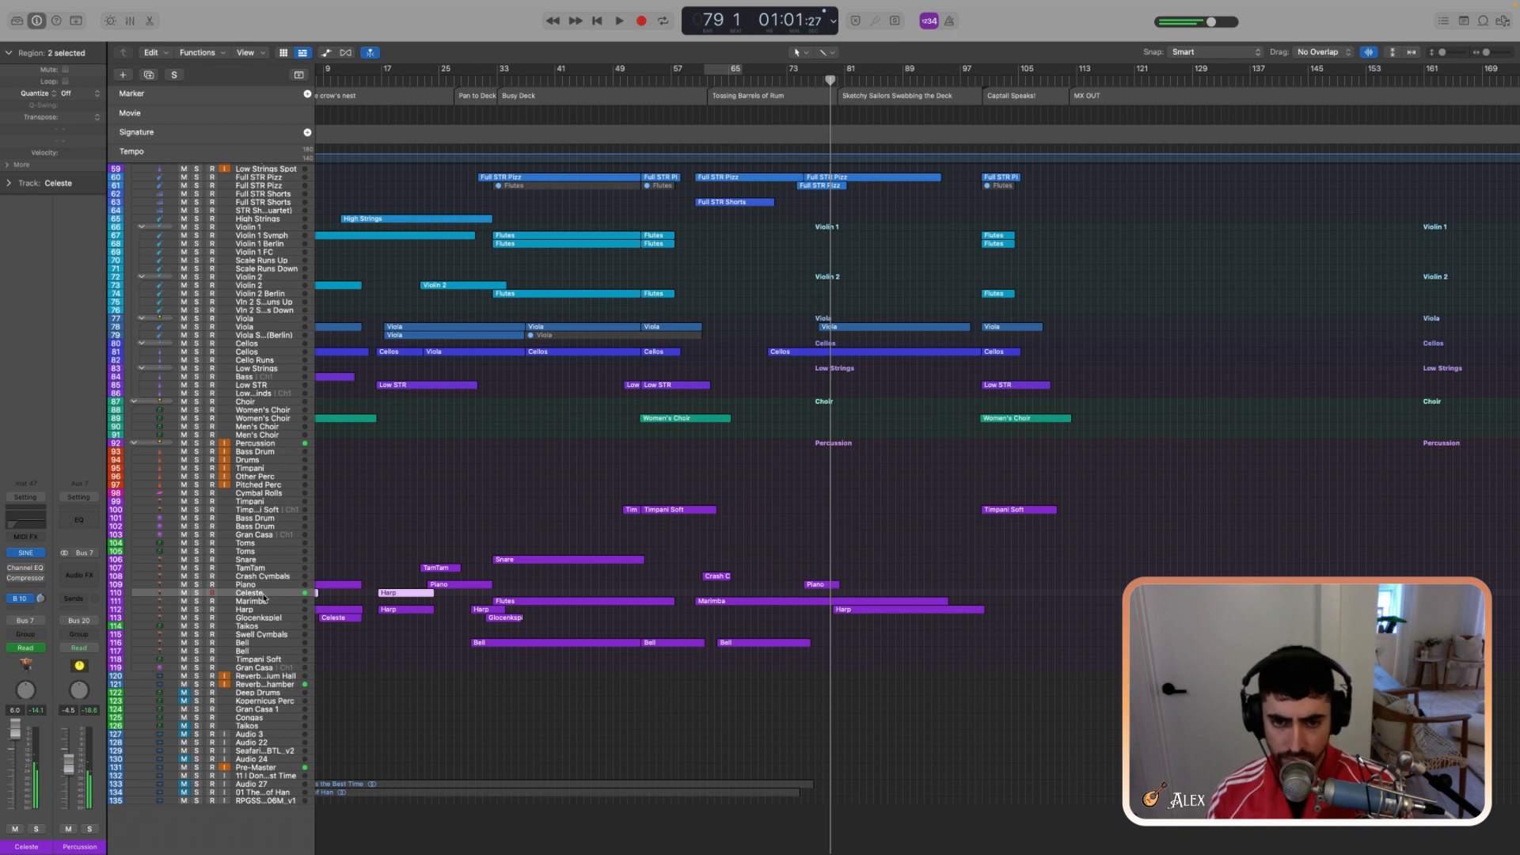
left_click(808, 77)
left_click(801, 77)
key("space")
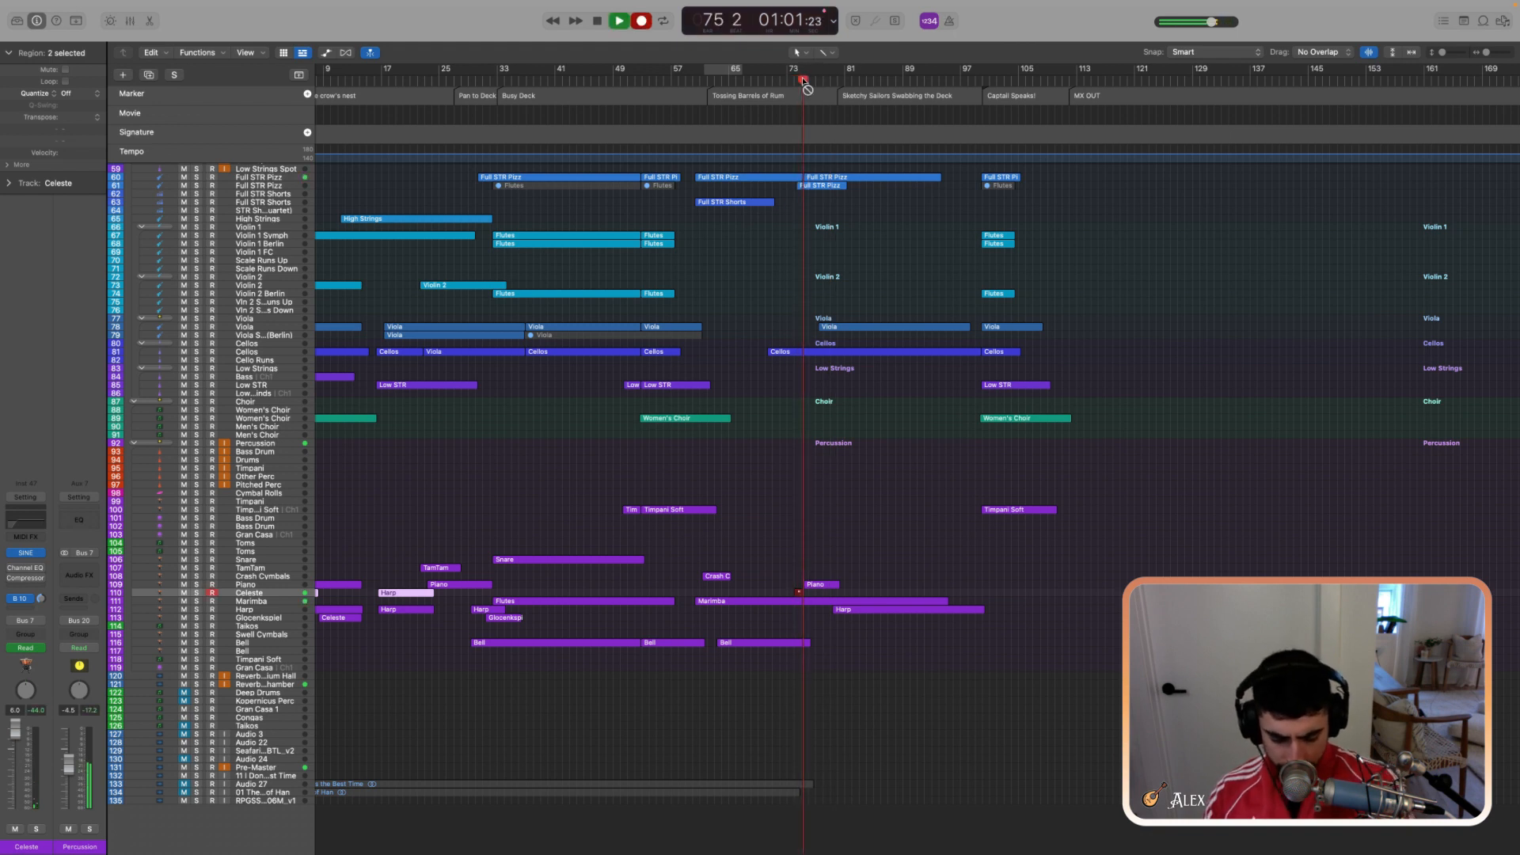
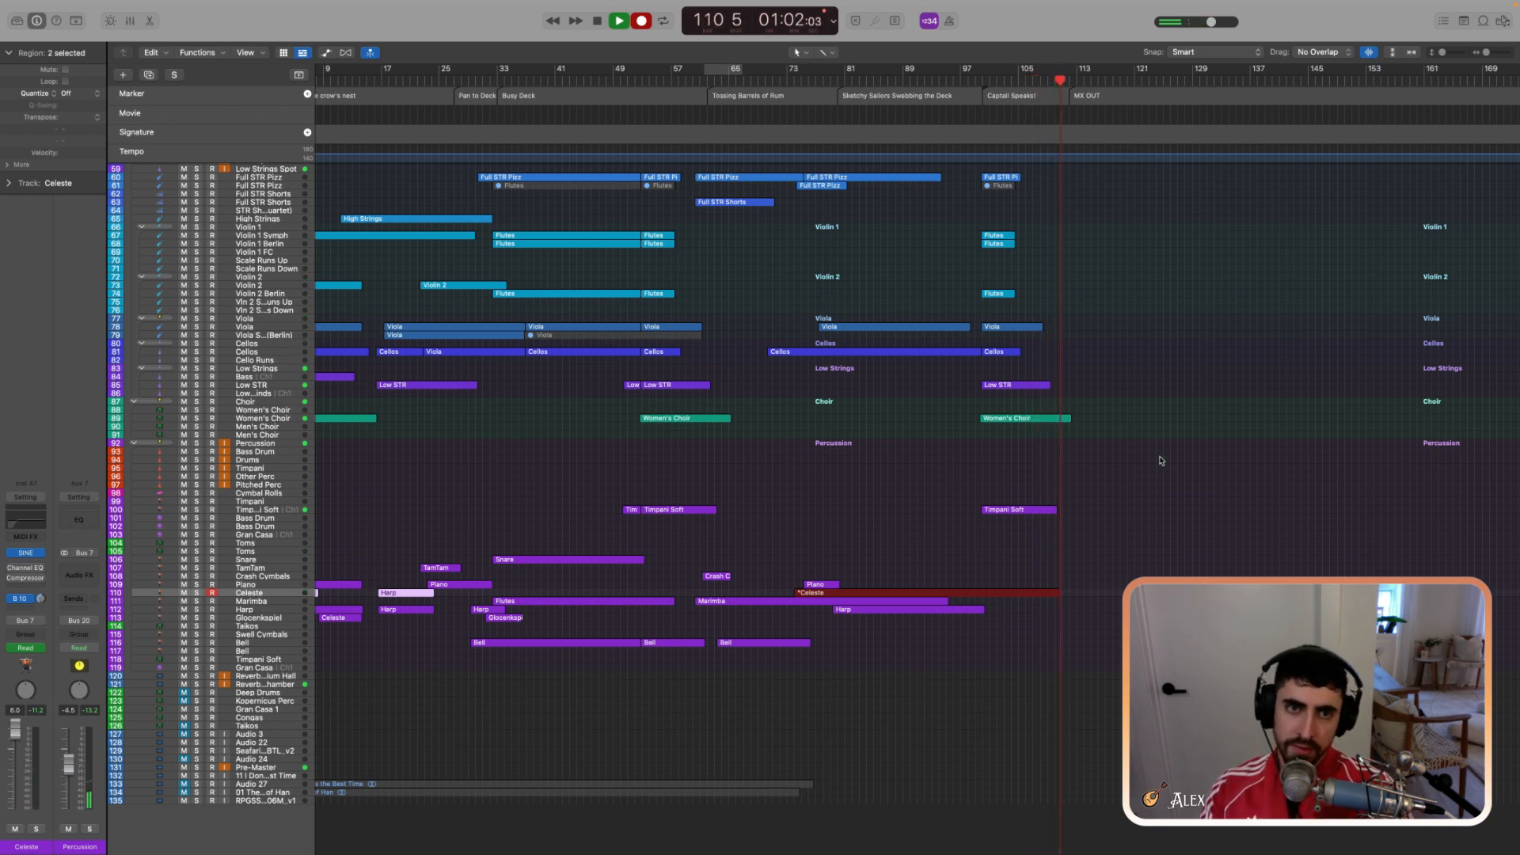
- Stop the Celeste recording at bar 111 and play the new take from about bar 76
key("space")
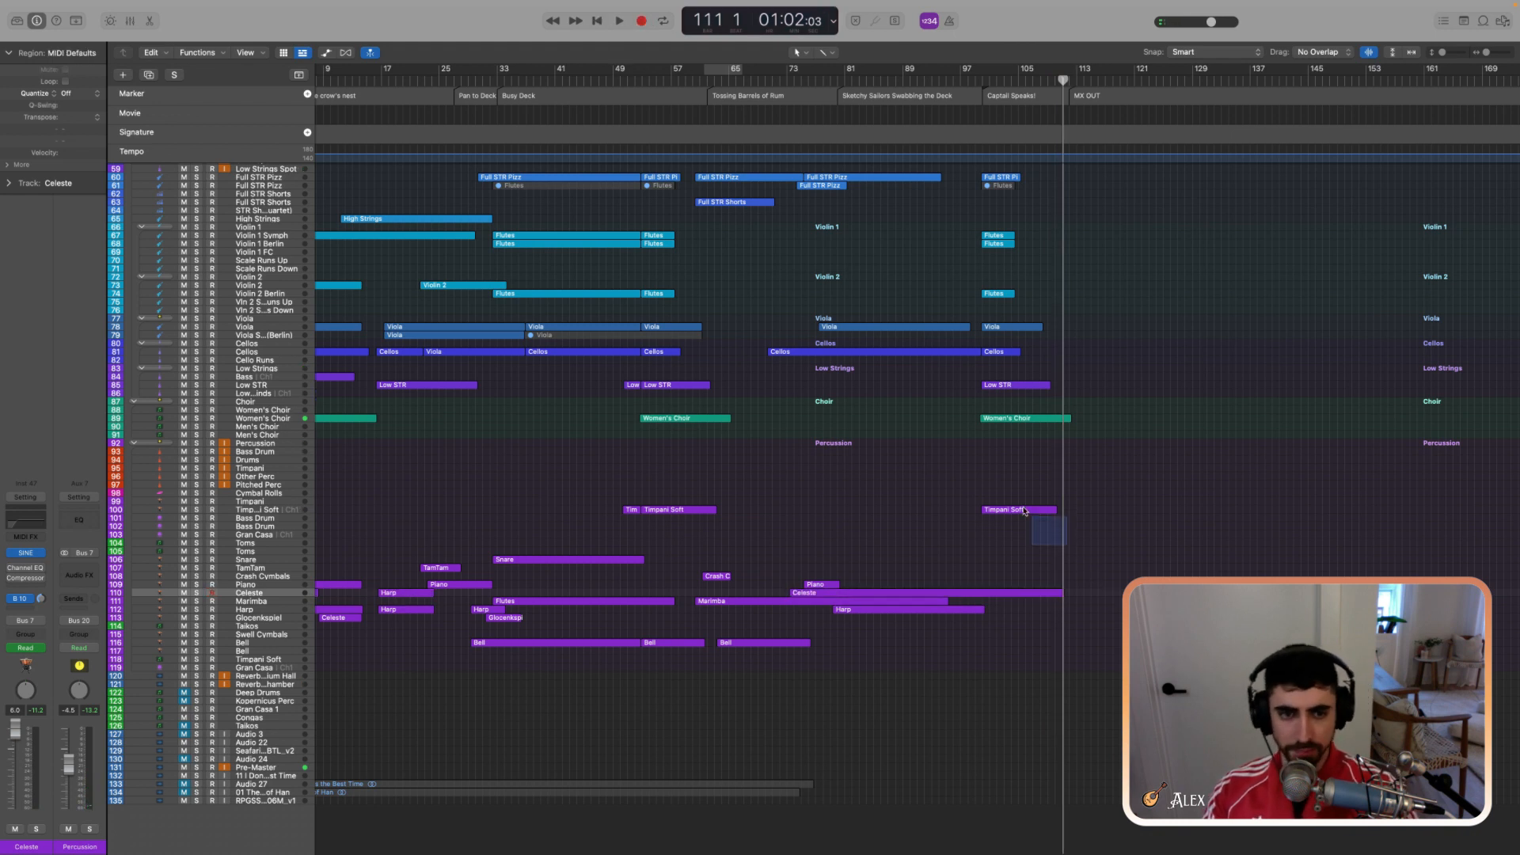
left_click(808, 83)
key("space")
- Solo the Celeste and Harp regions in the Sketchy Sailors section and listen to them together
left_click_drag(1048, 703, 877, 616)
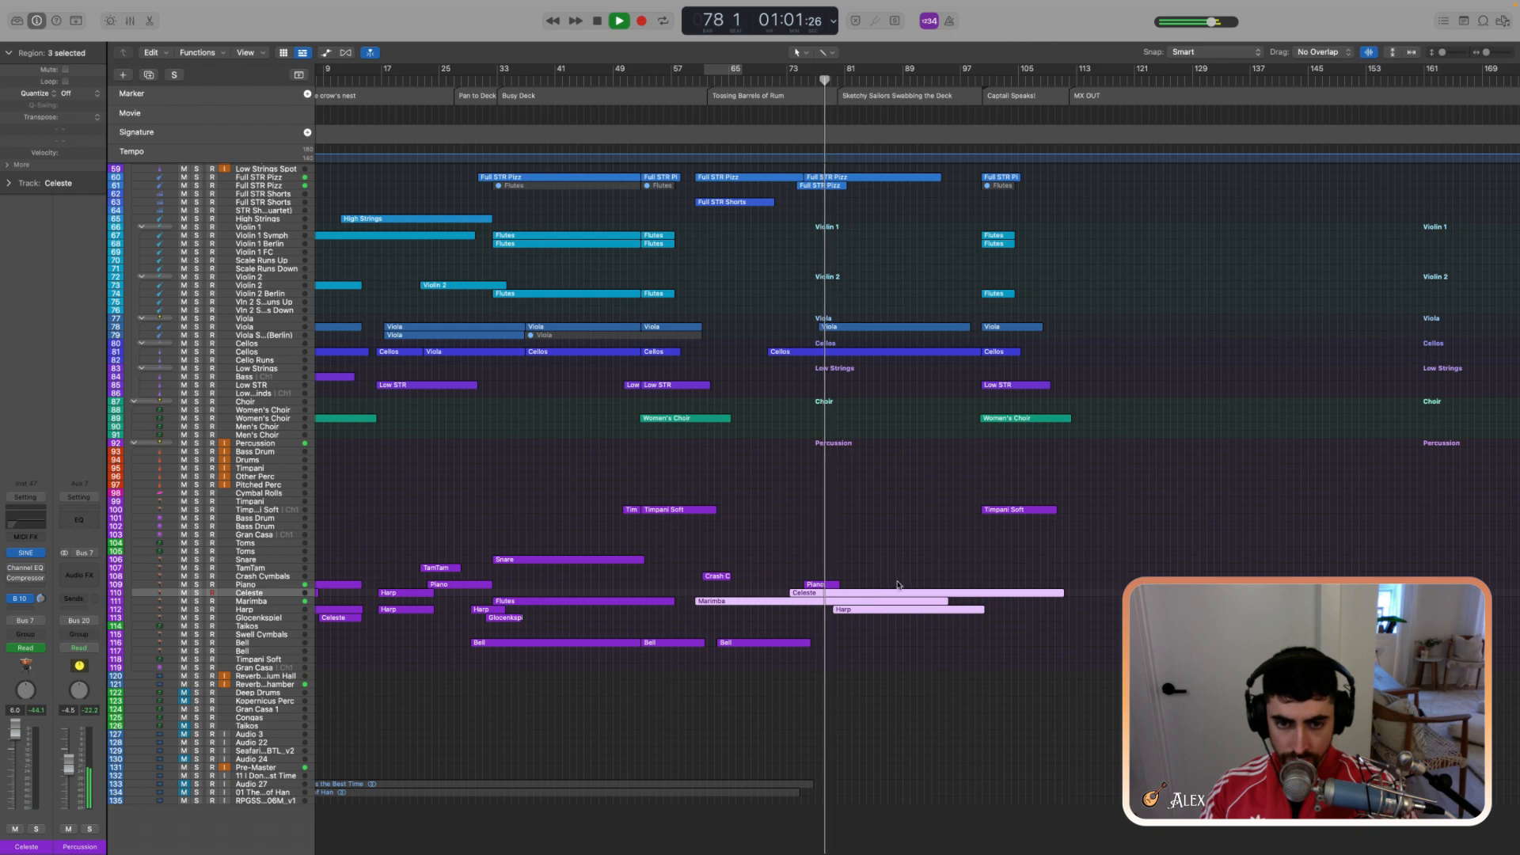
left_click(897, 592)
double_click(893, 610)
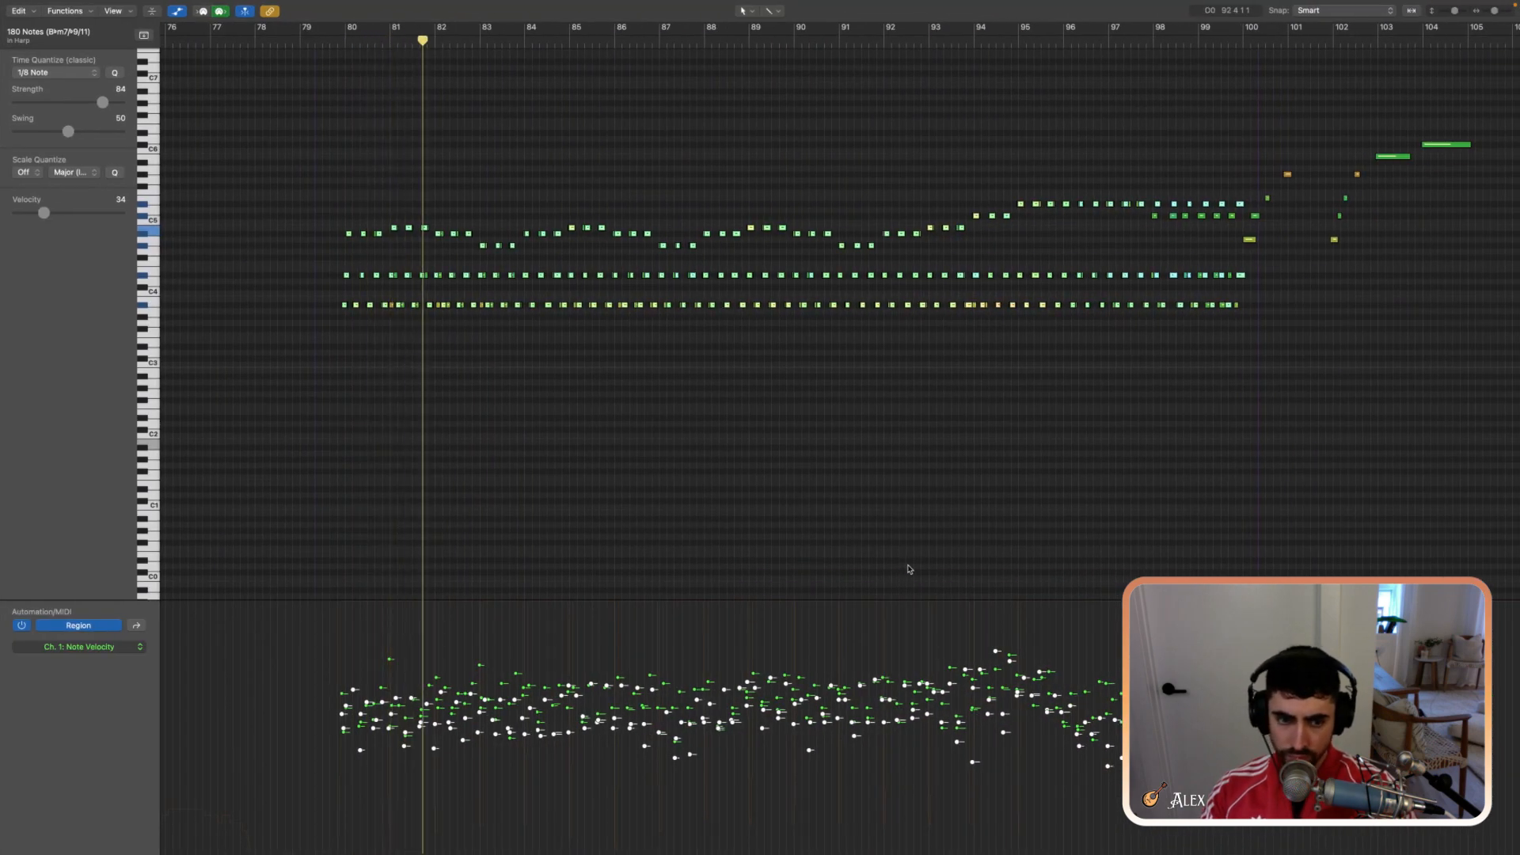
key("ctrl+Left")
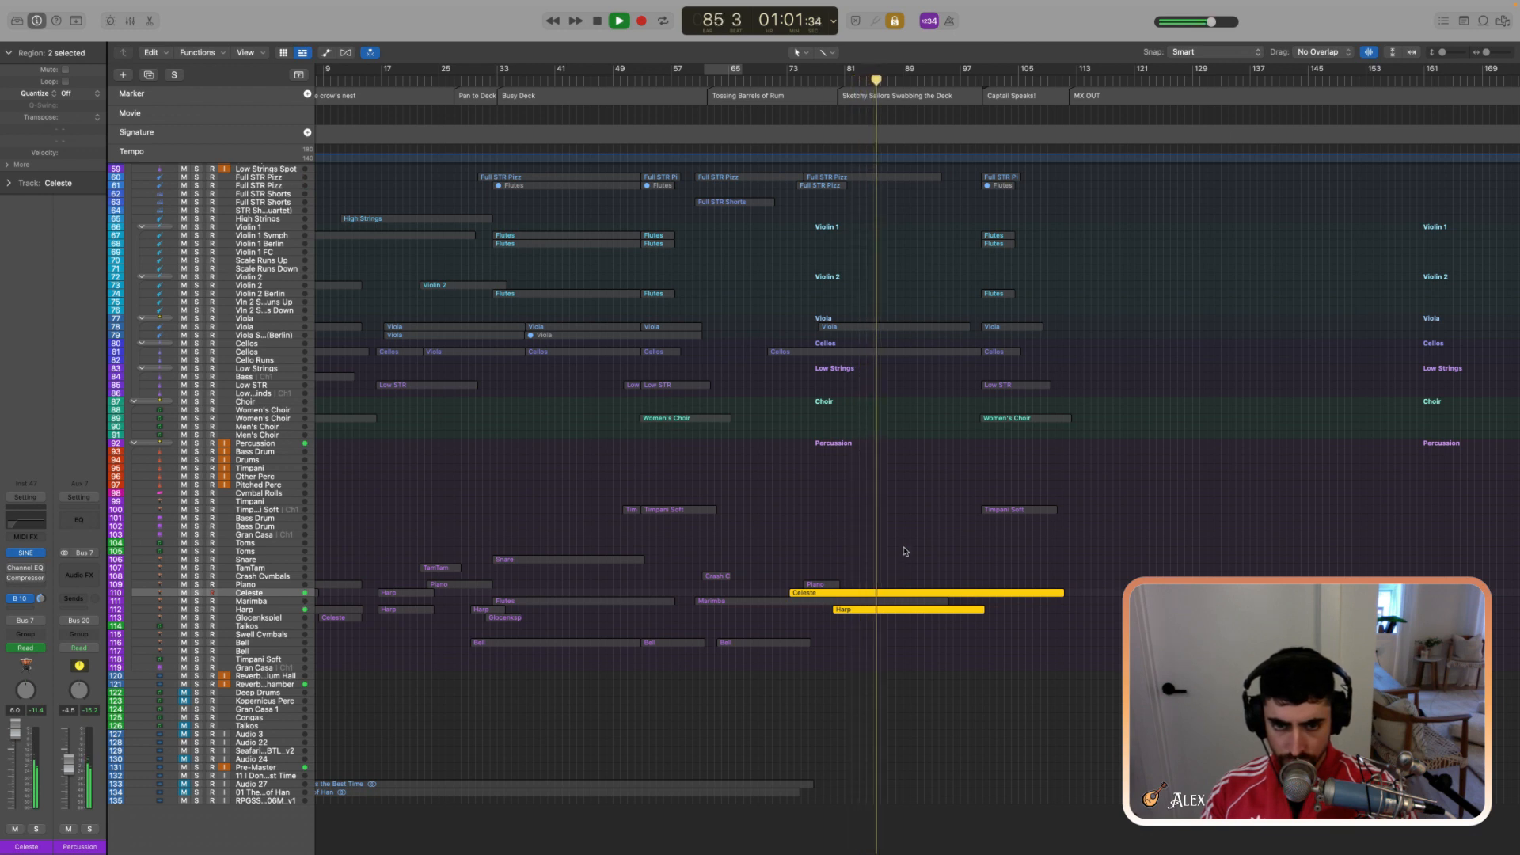
left_click(909, 547)
key("space")
- Play all tracks together from about bar 78 and again from bar 75, selecting the Full STR Pizz track to audition it
key("super+a")
left_click(821, 80)
key("space")
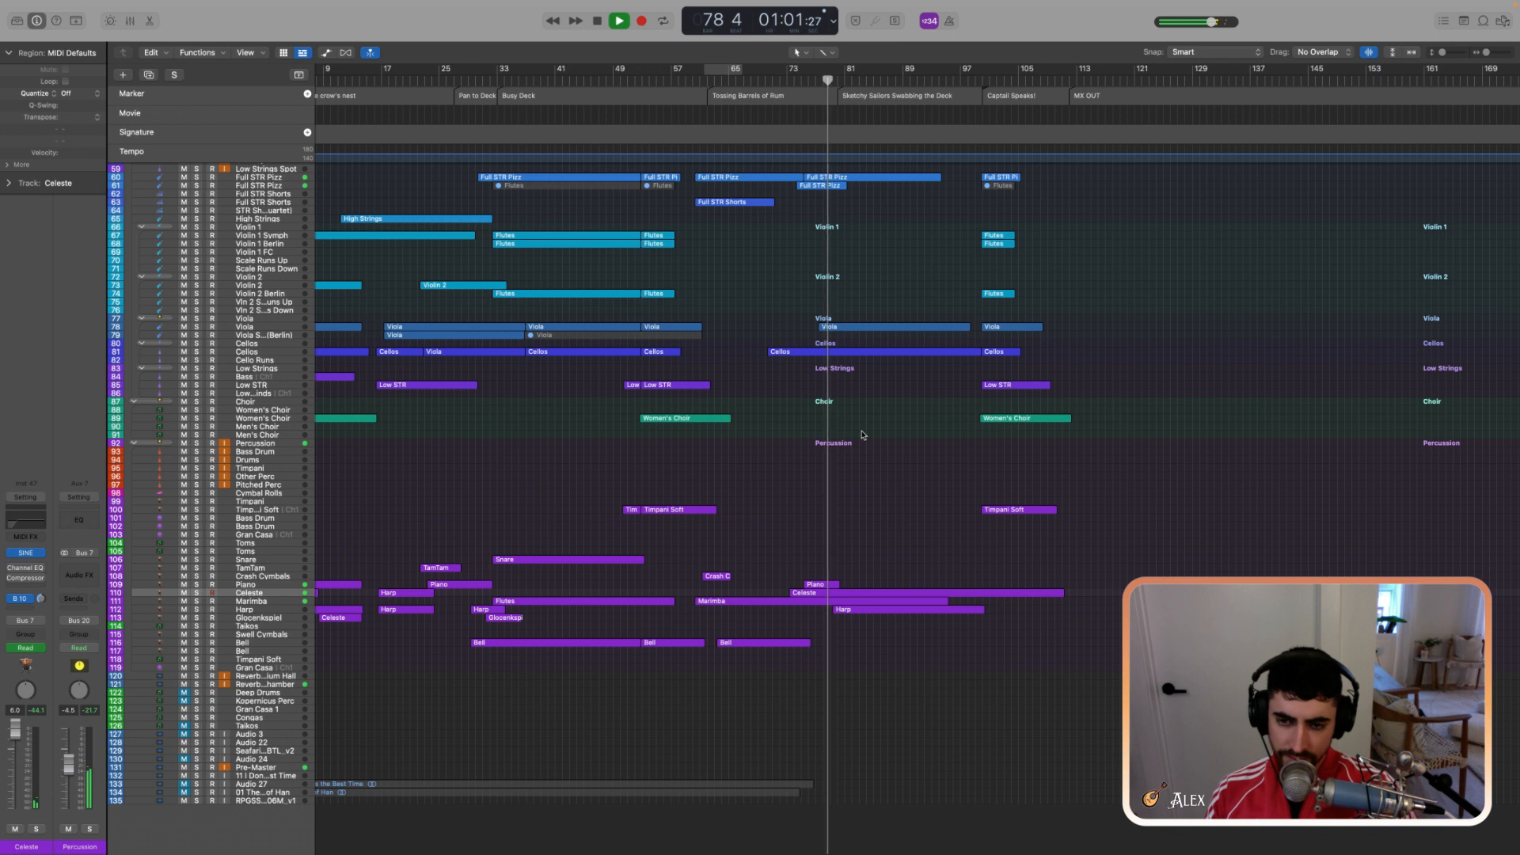
key("space")
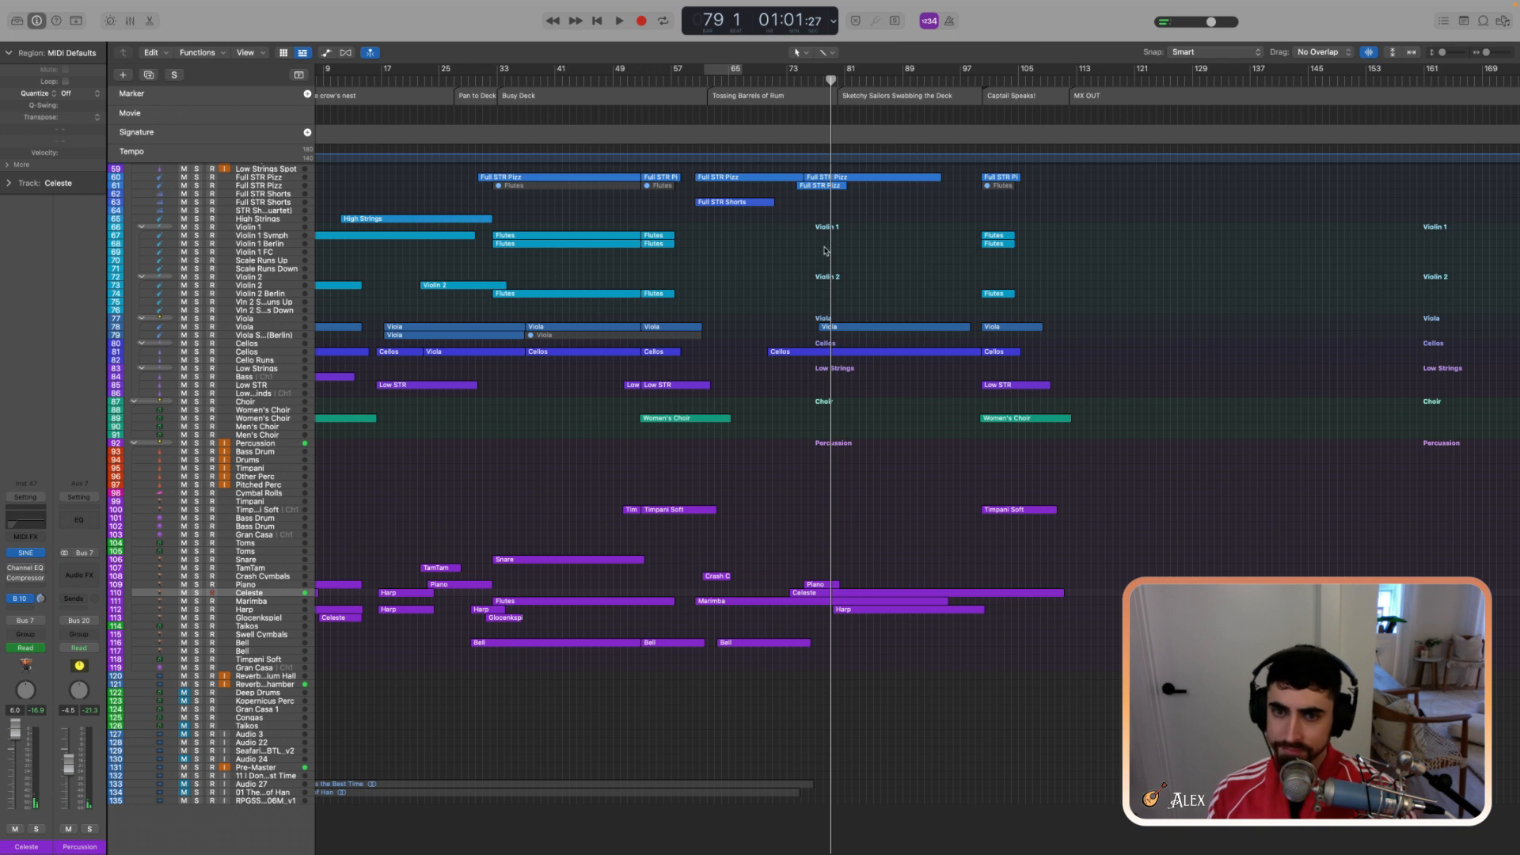
left_click(802, 81)
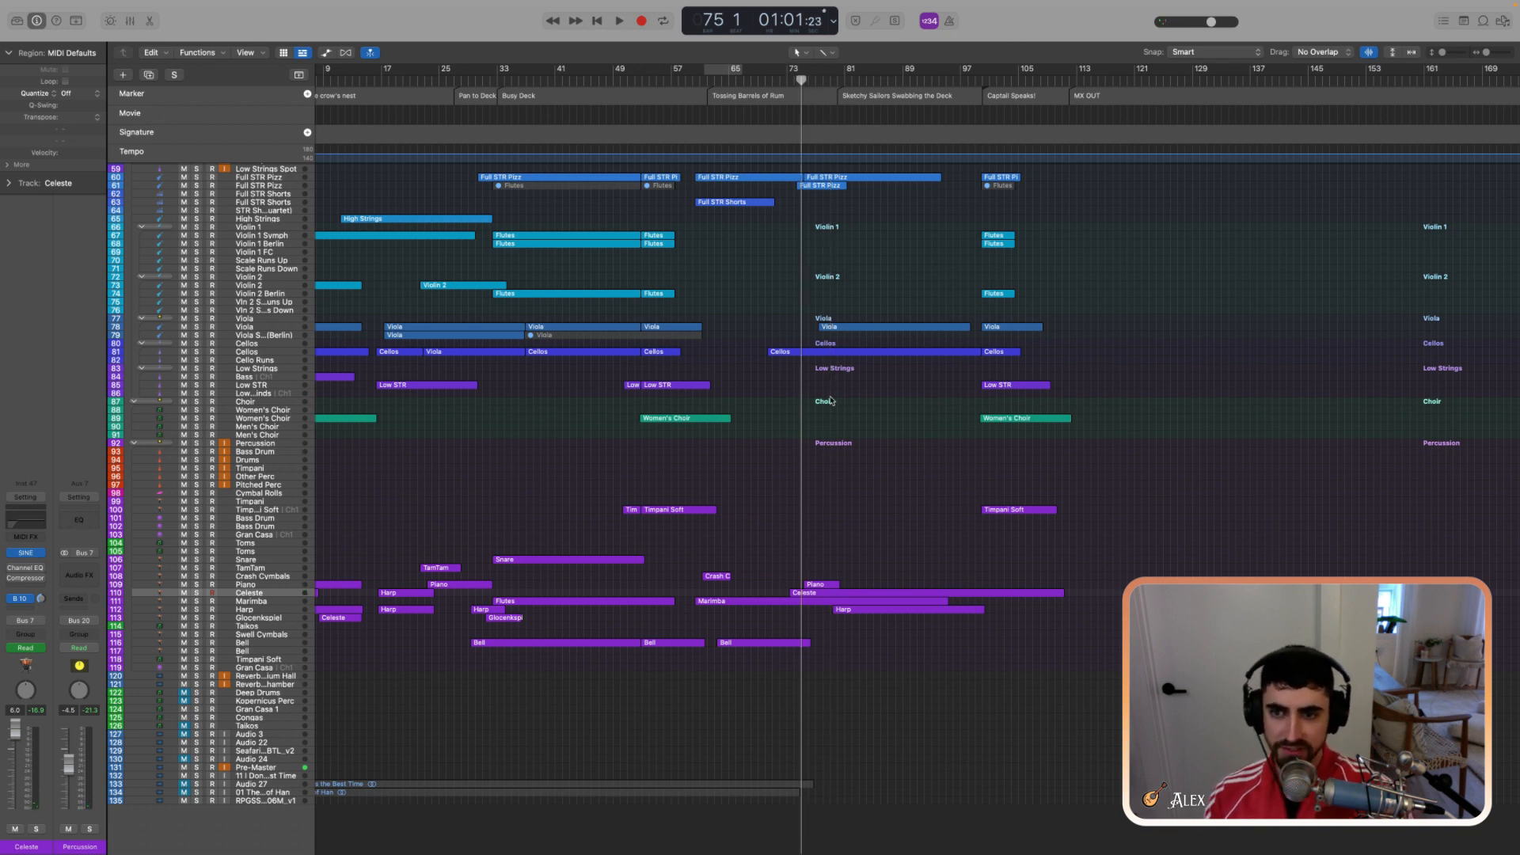
key("space")
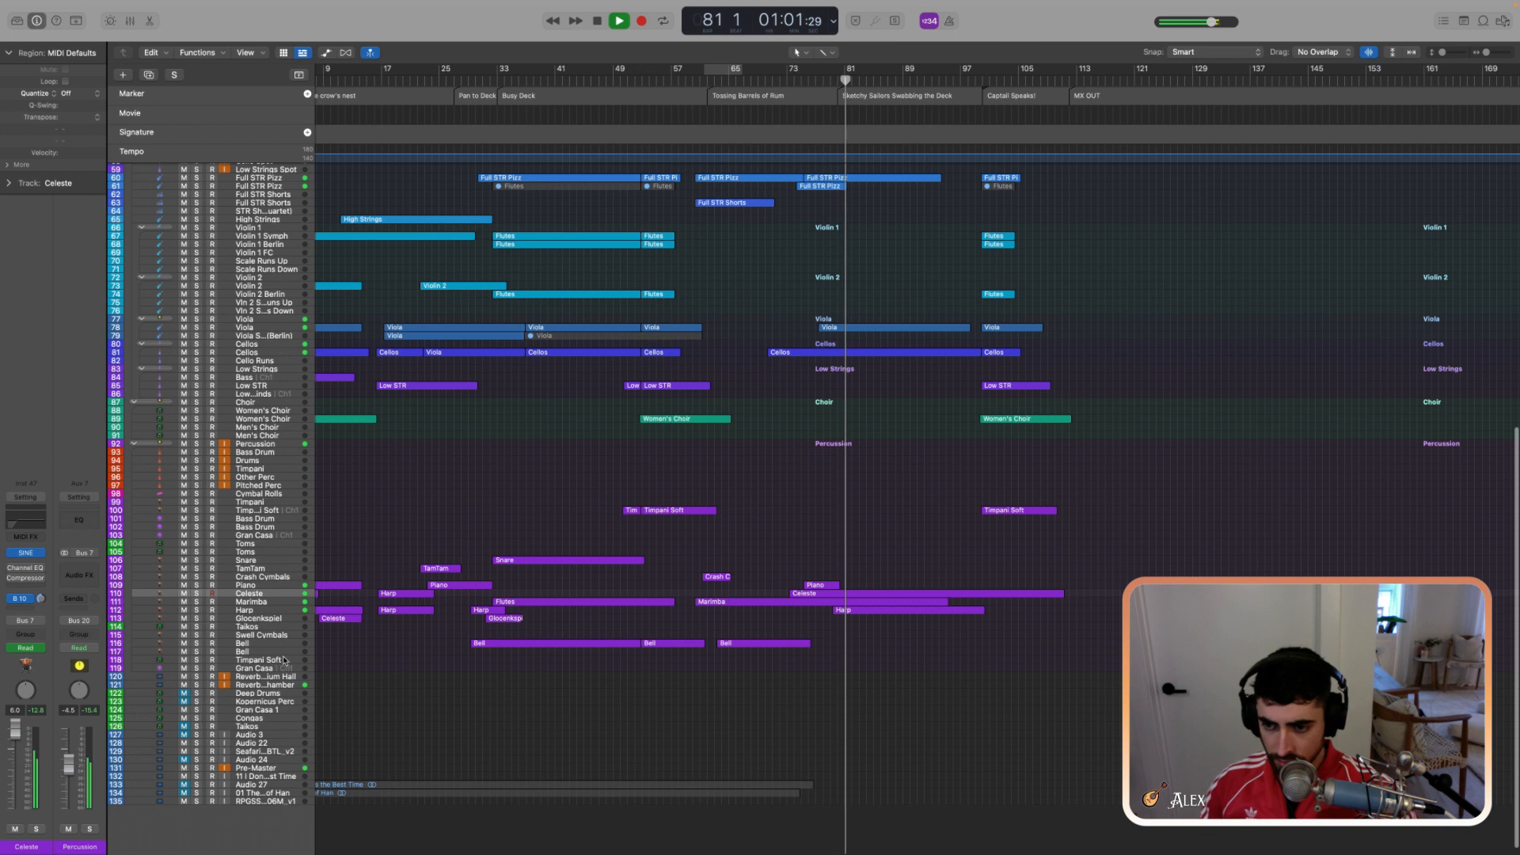
left_click(285, 178)
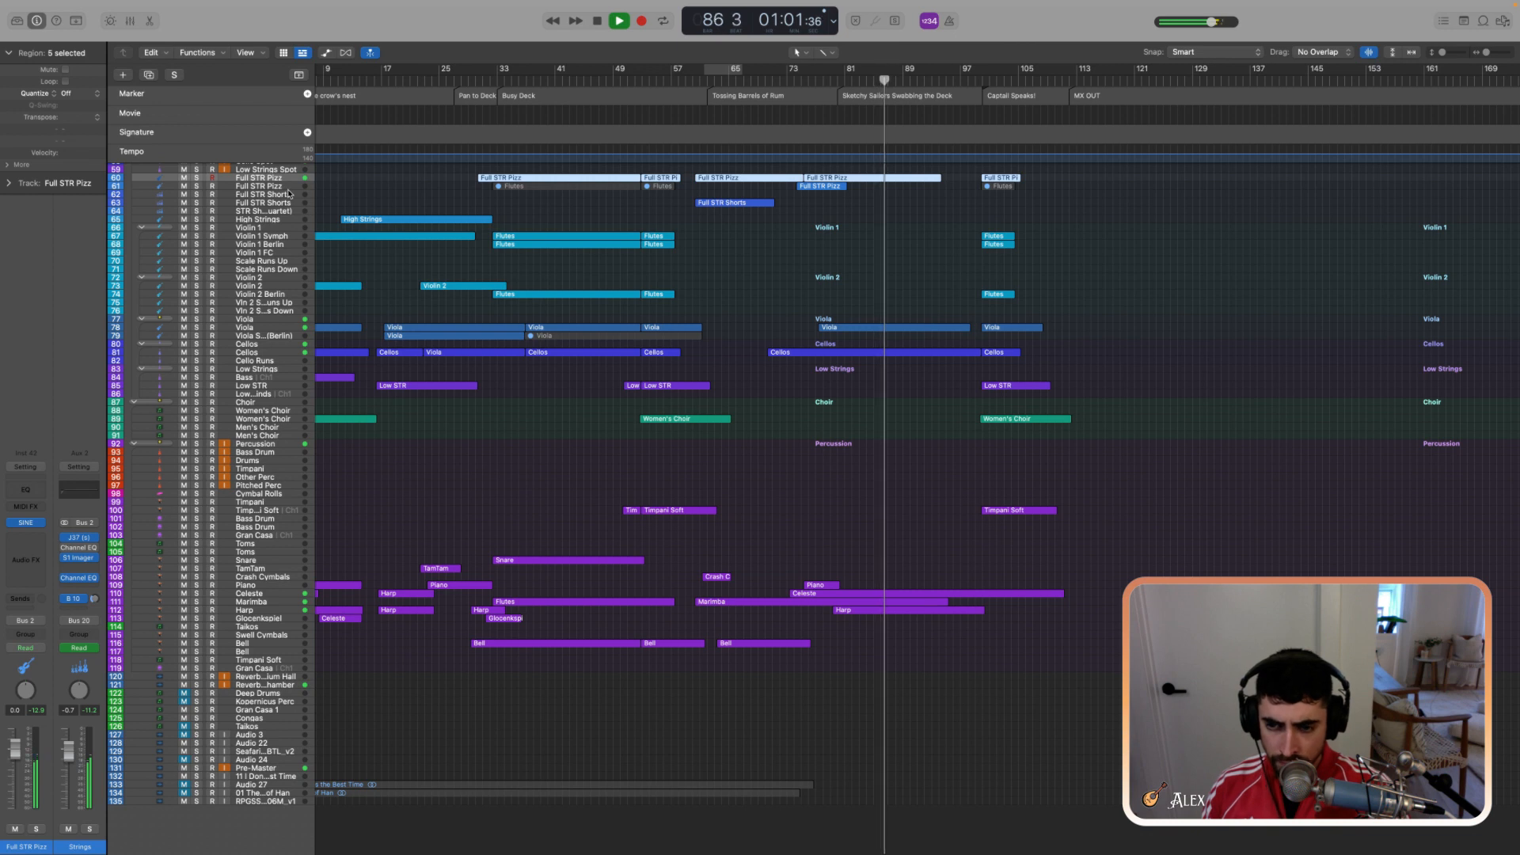
key("space")
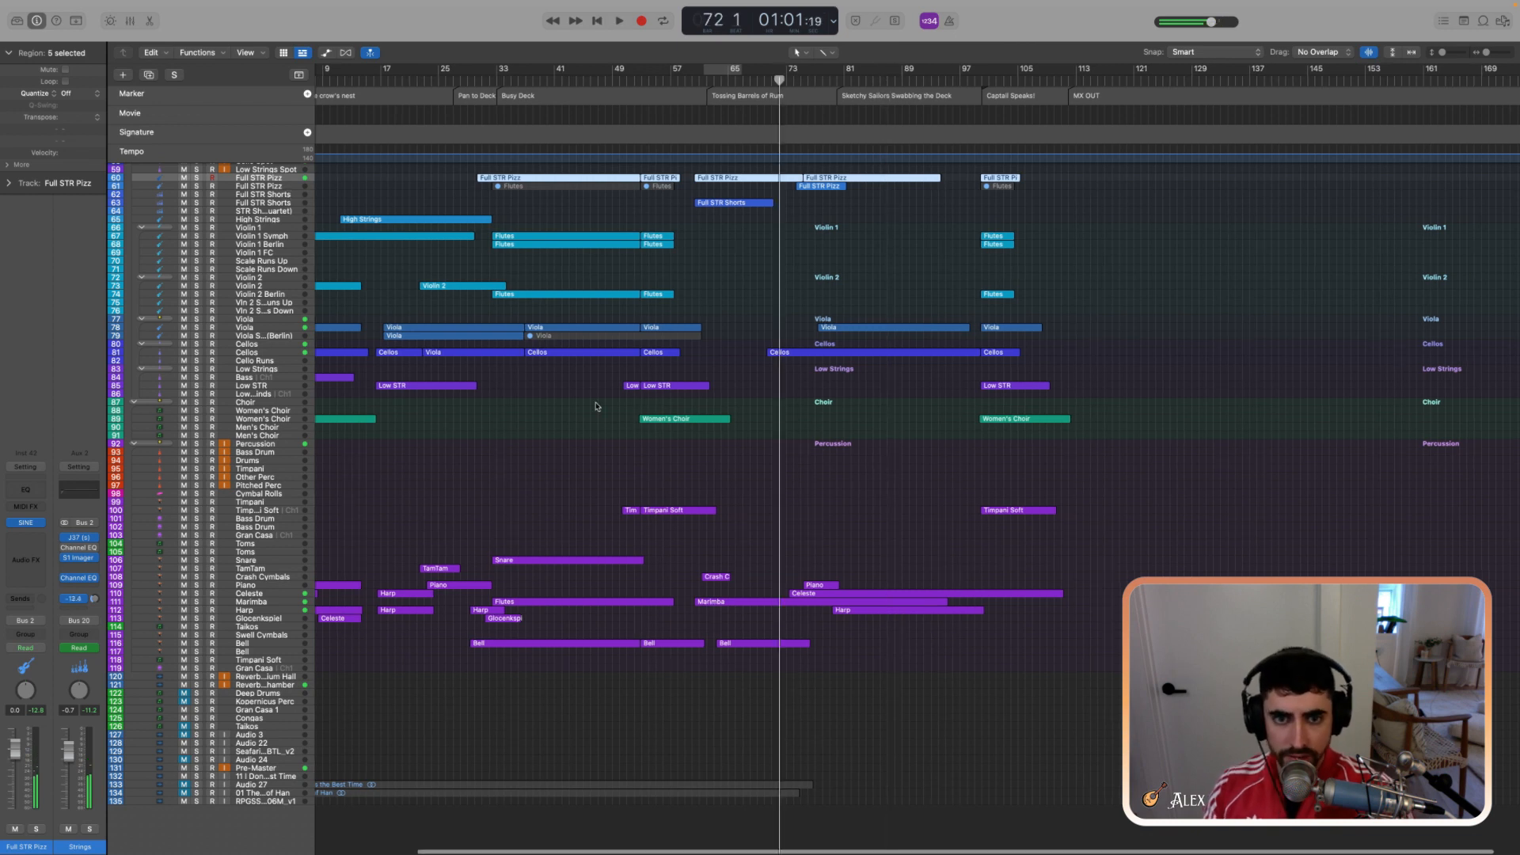
- Try recording a Violin 2 part from about bar 73 to bar 91, and delete the take
scroll(263, 348, "up", 3)
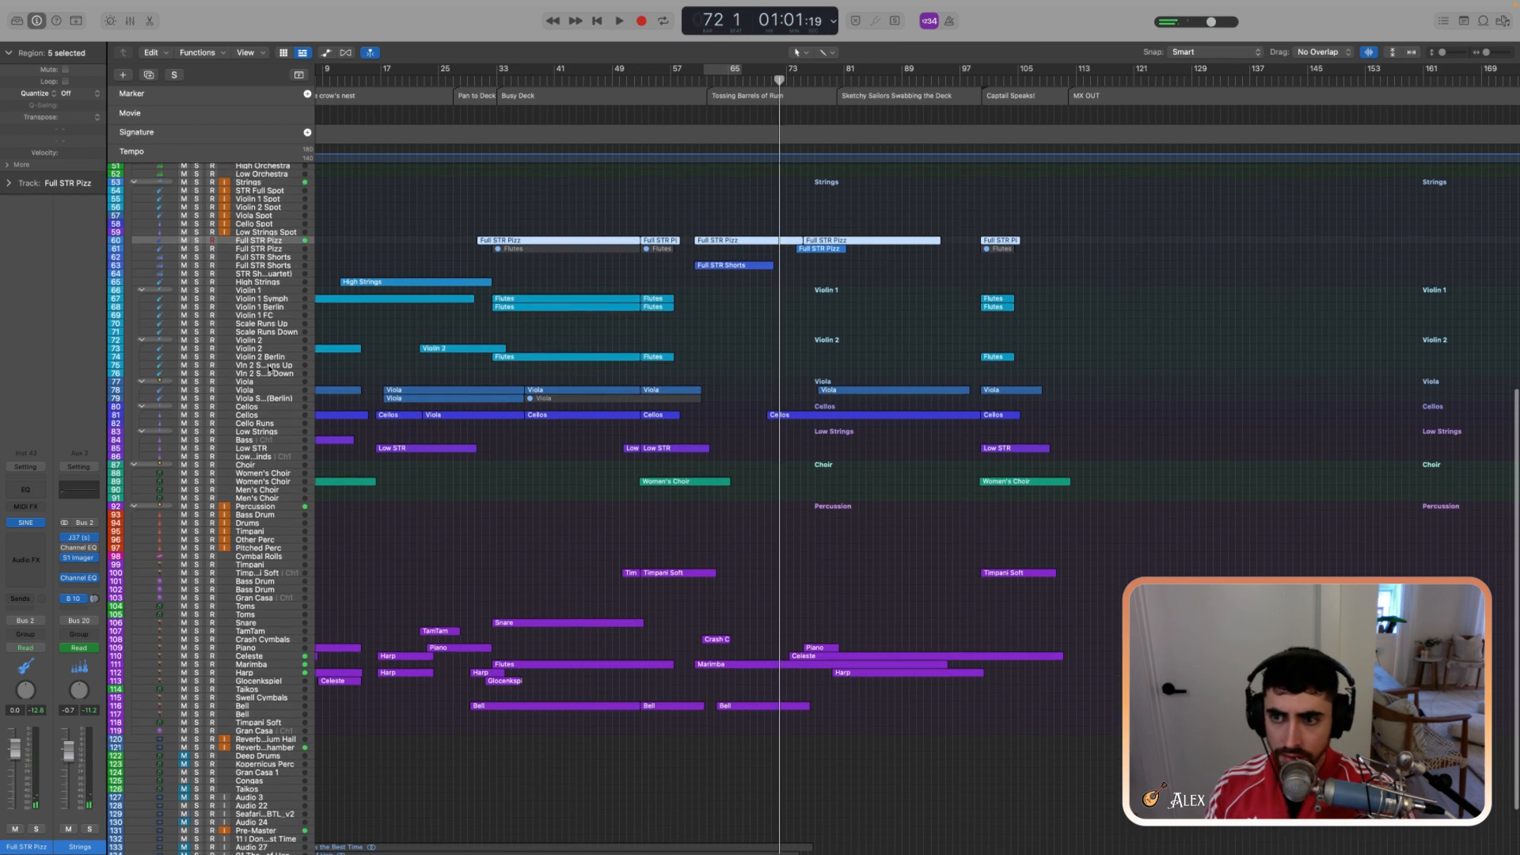
left_click(264, 349)
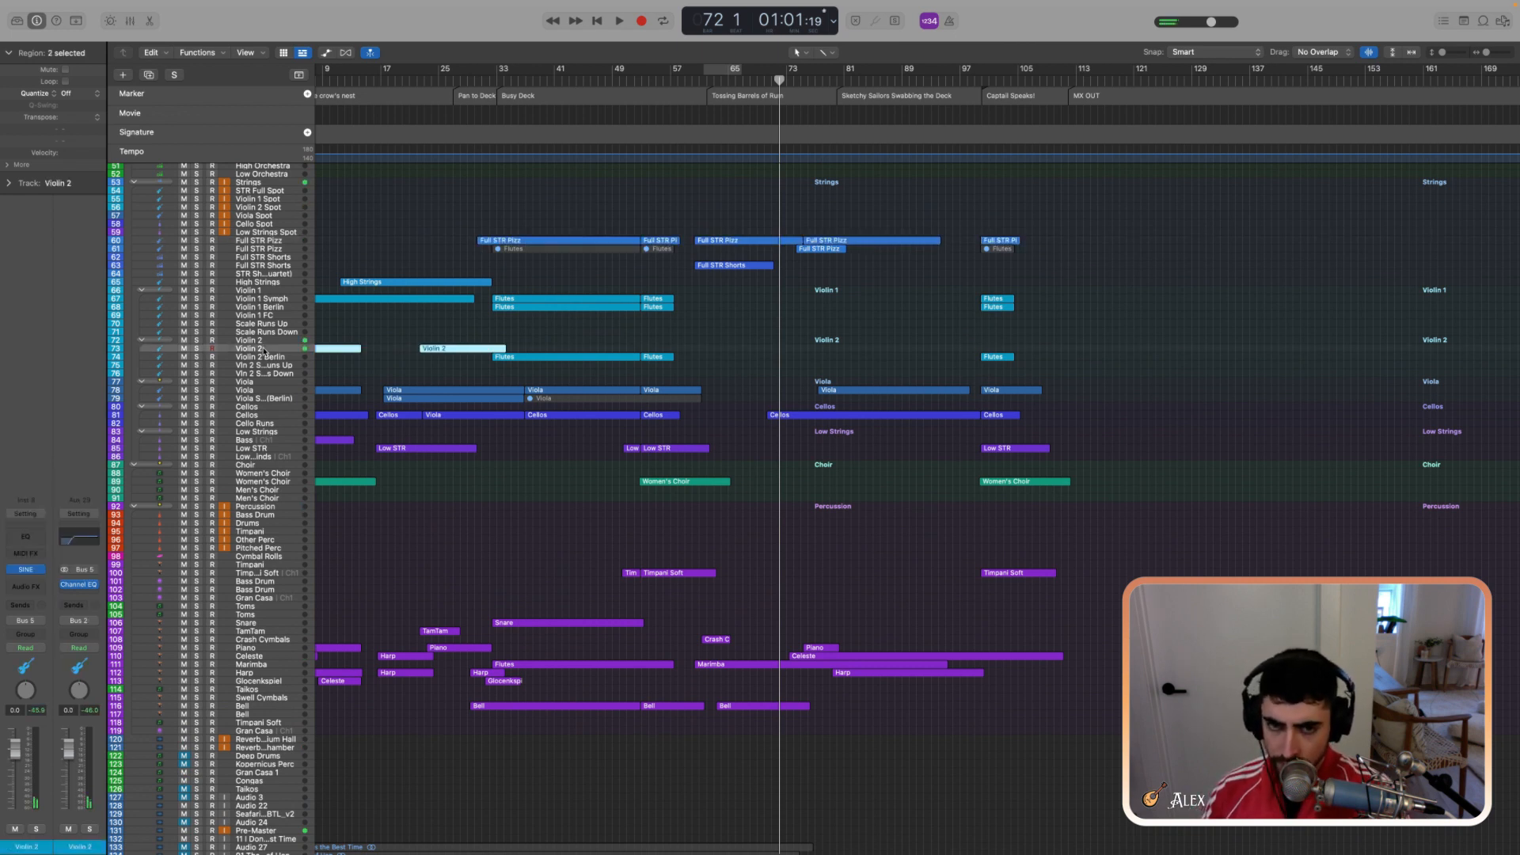
key("space")
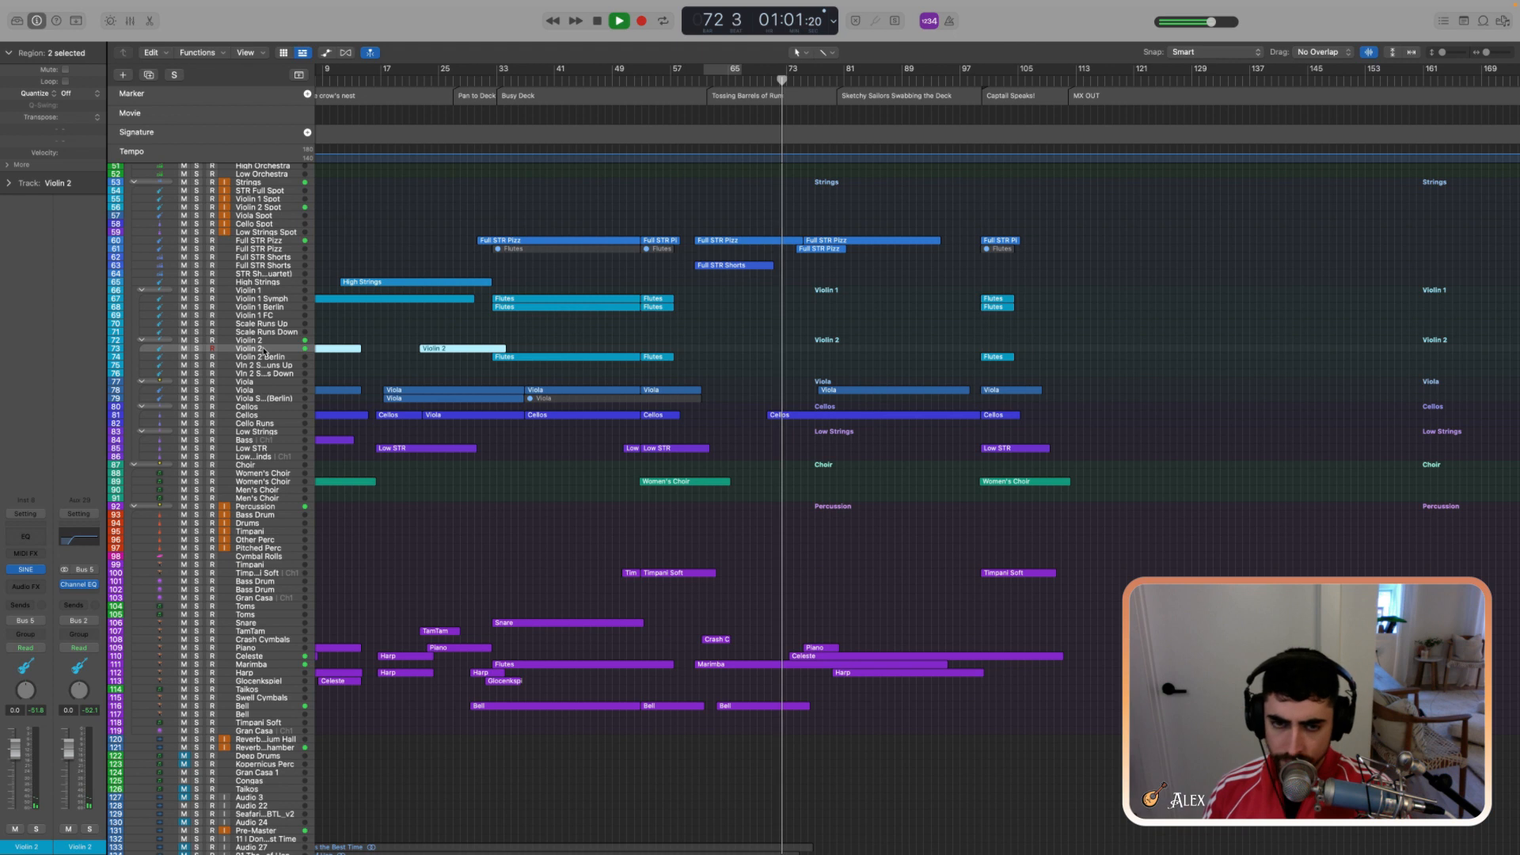
key("r")
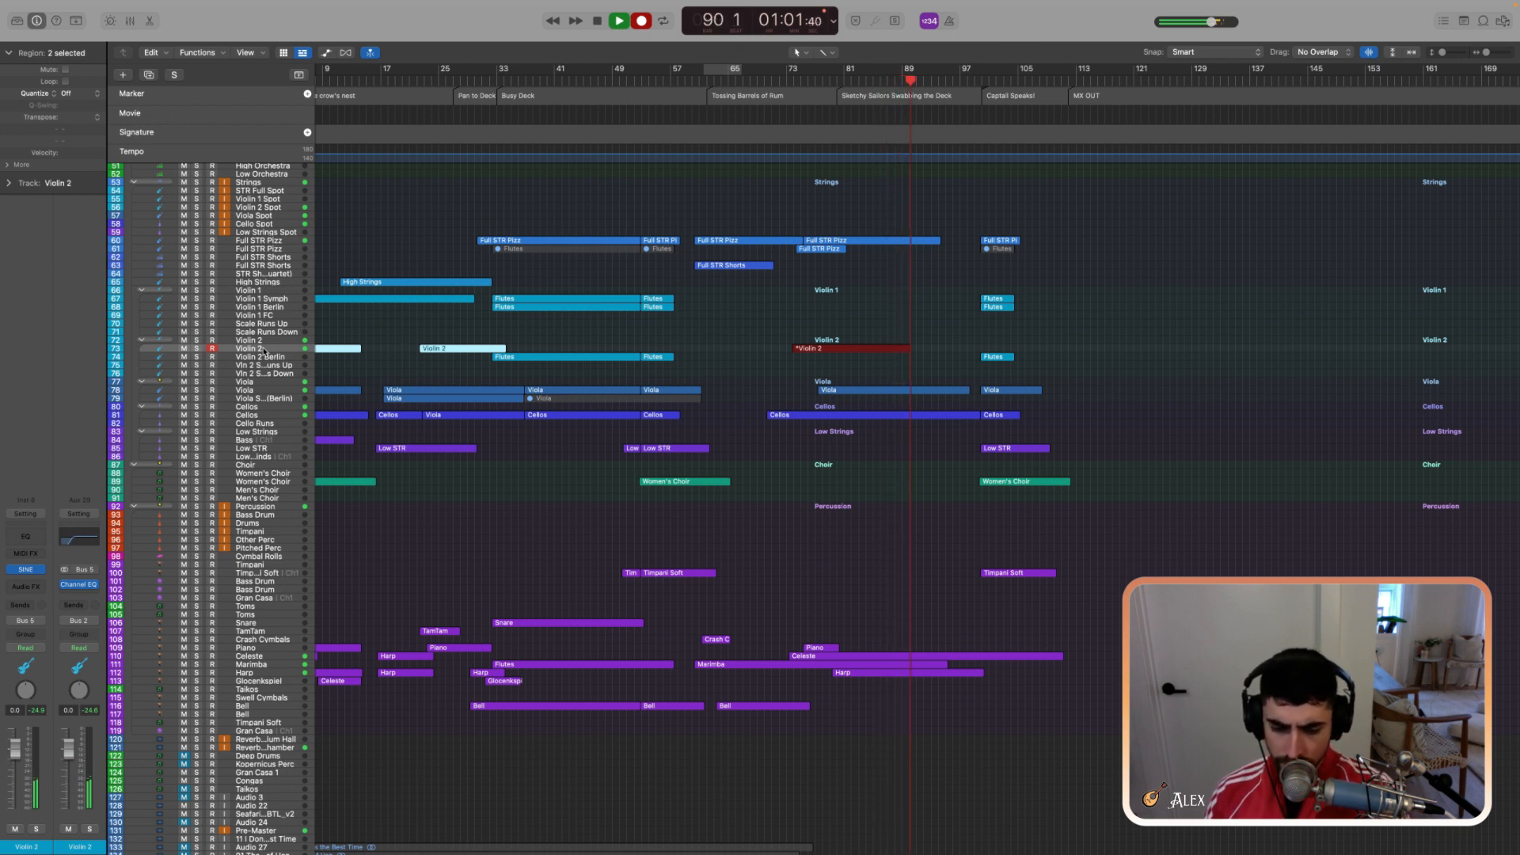
key("space")
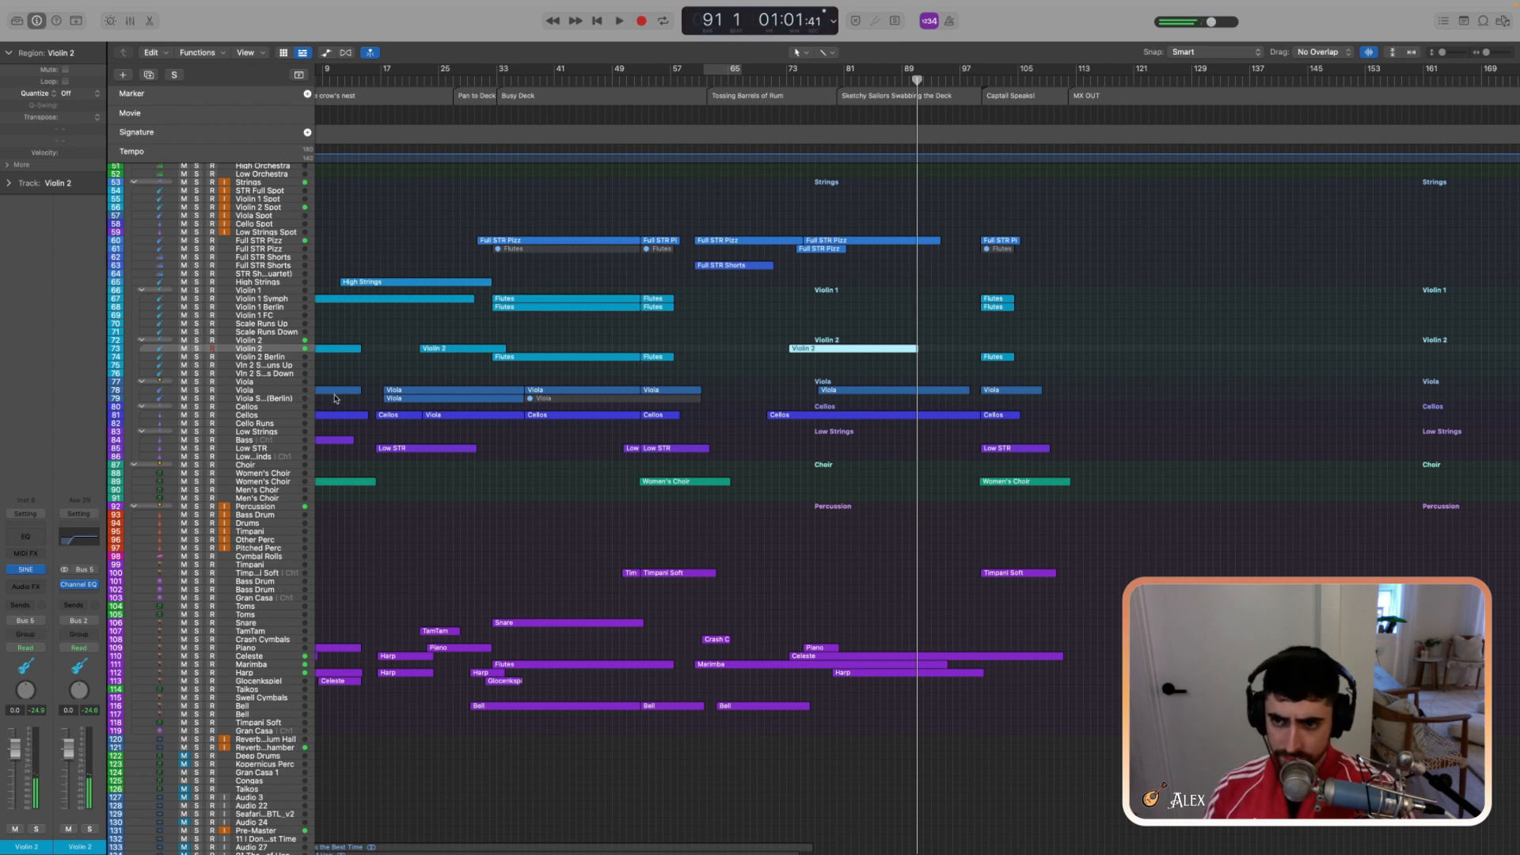
key("Delete")
- Select the Violin 2 Berlin track to audition its sound for the section
left_click(274, 357)
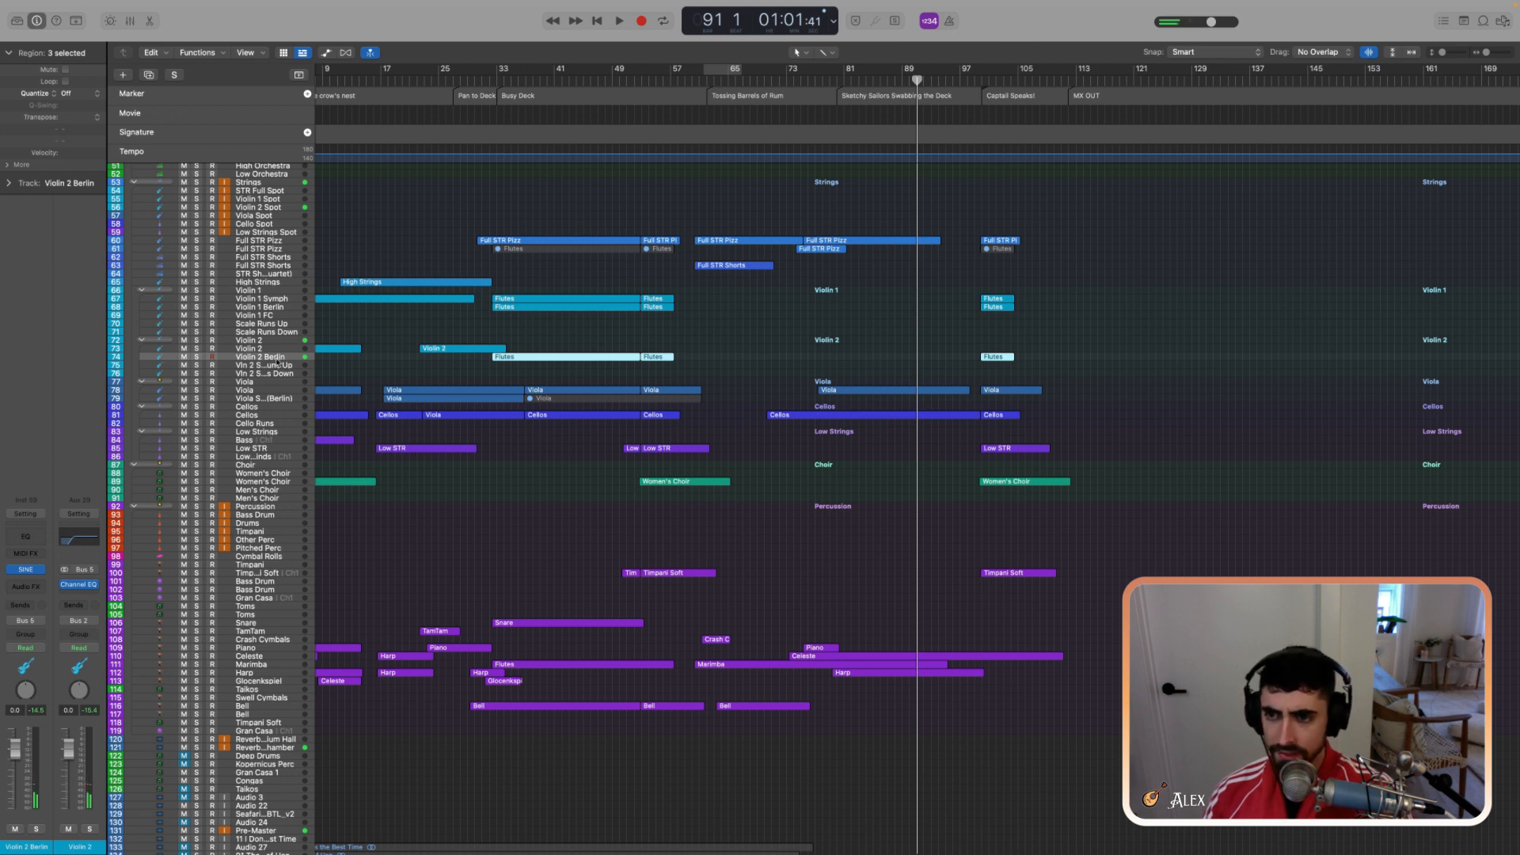
scroll(520, 480, "right", 1)
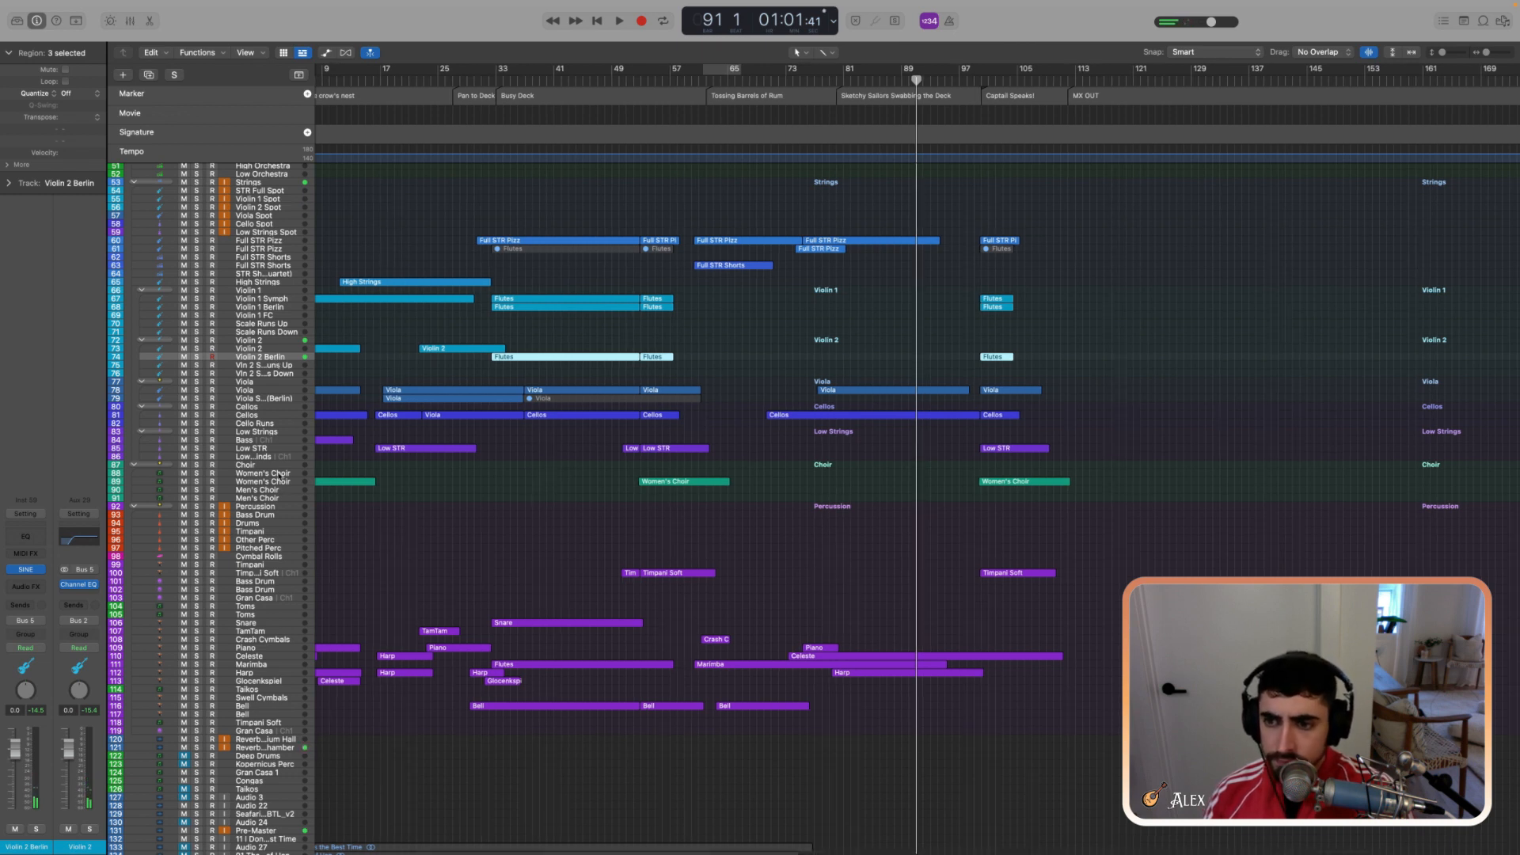
scroll(248, 388, "up", 4)
left_click(741, 255)
- Play the arrangement from about bar 73 with the Trombones a3 track selected for auditioning, reviewing the layered tracks up to bar 86
left_click(785, 82)
key("space")
scroll(471, 364, "up", 4)
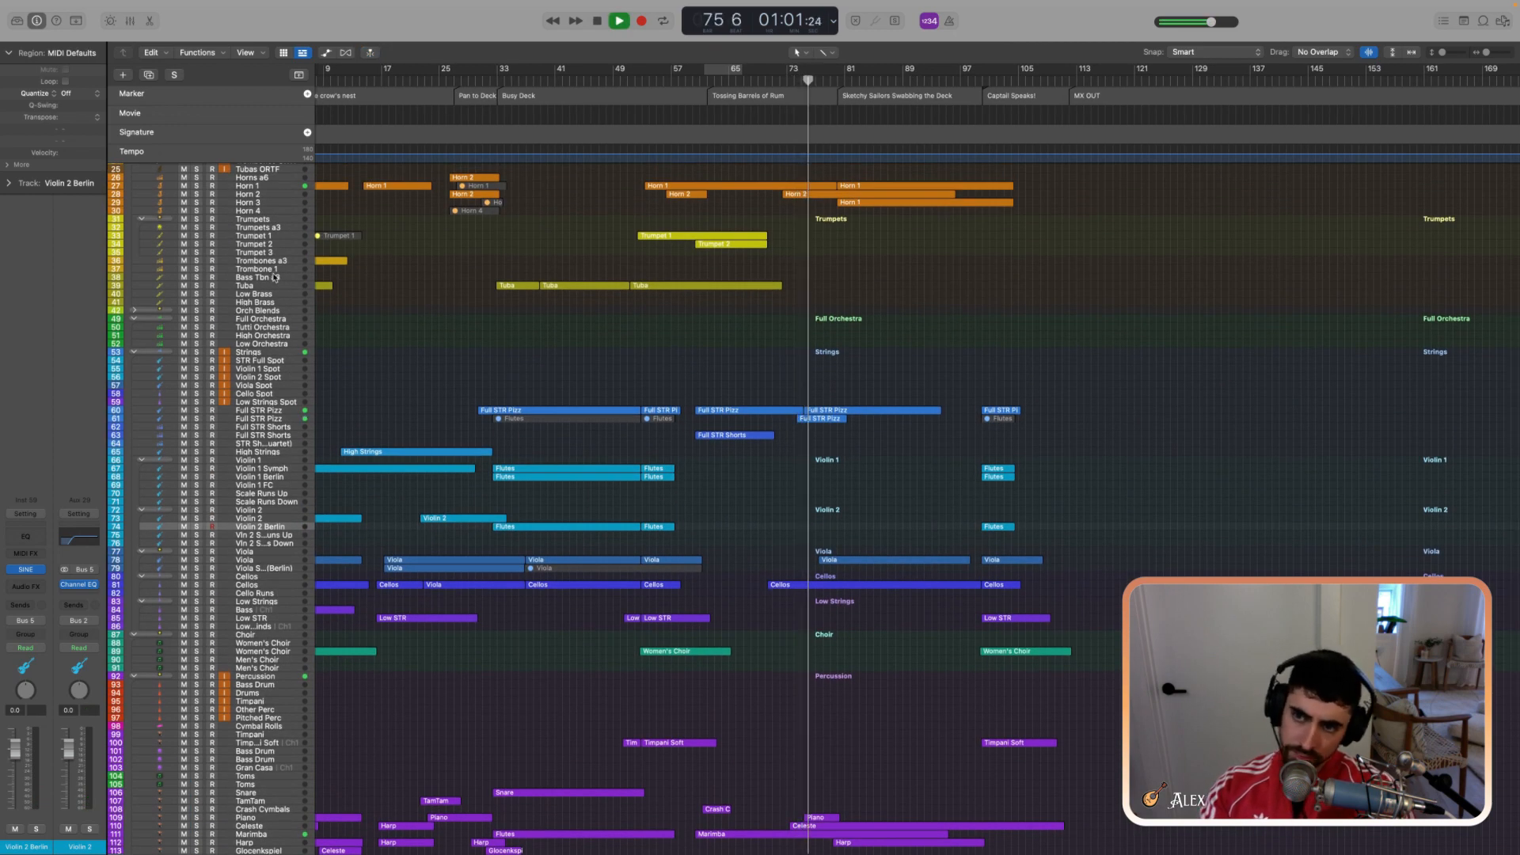
left_click(278, 262)
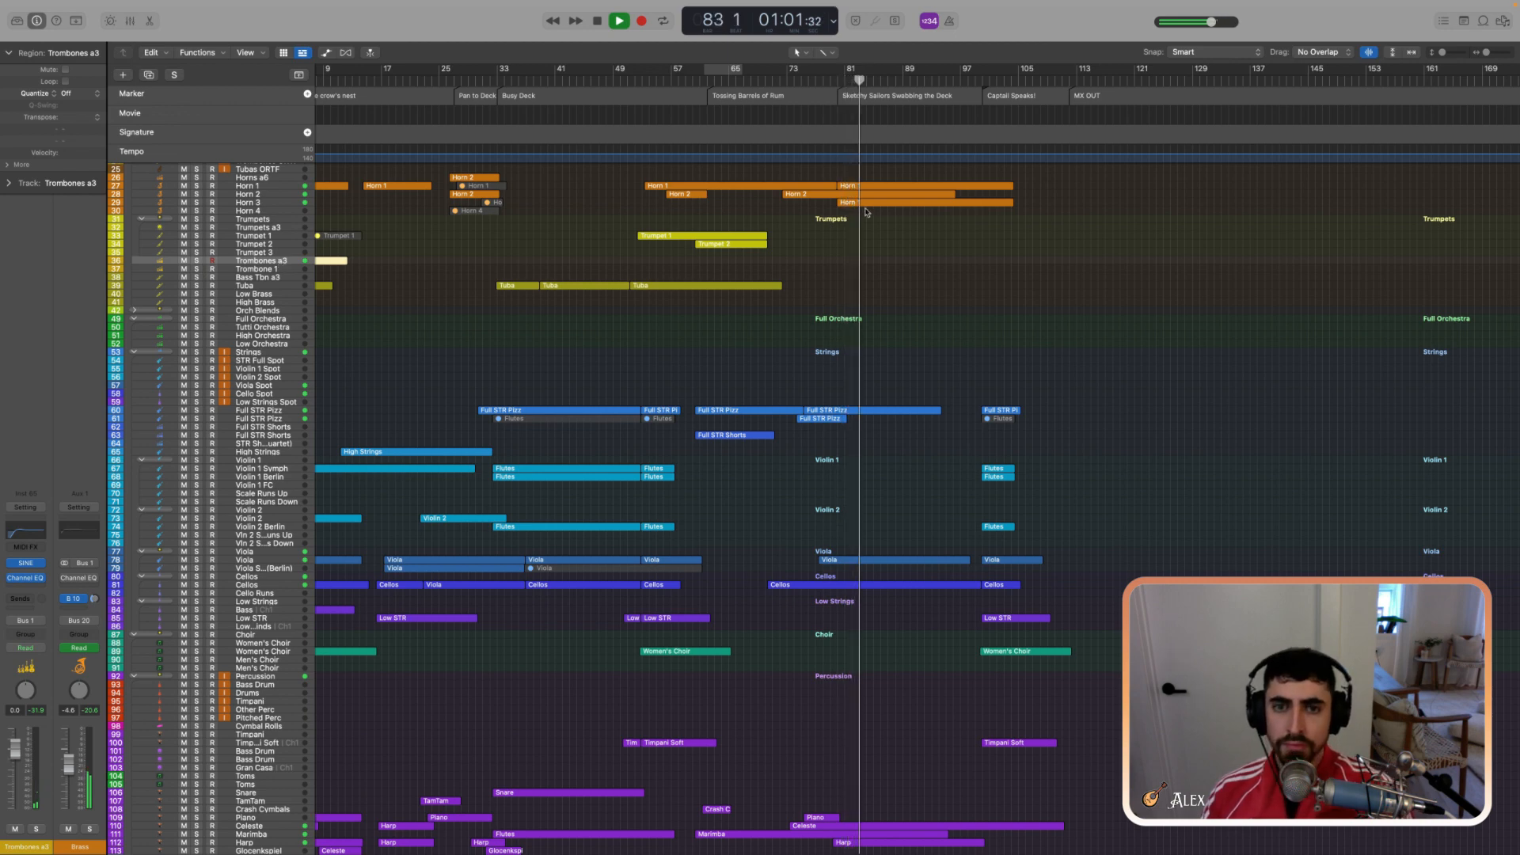
scroll(822, 582, "down", 10)
left_click(823, 583)
left_click(834, 525)
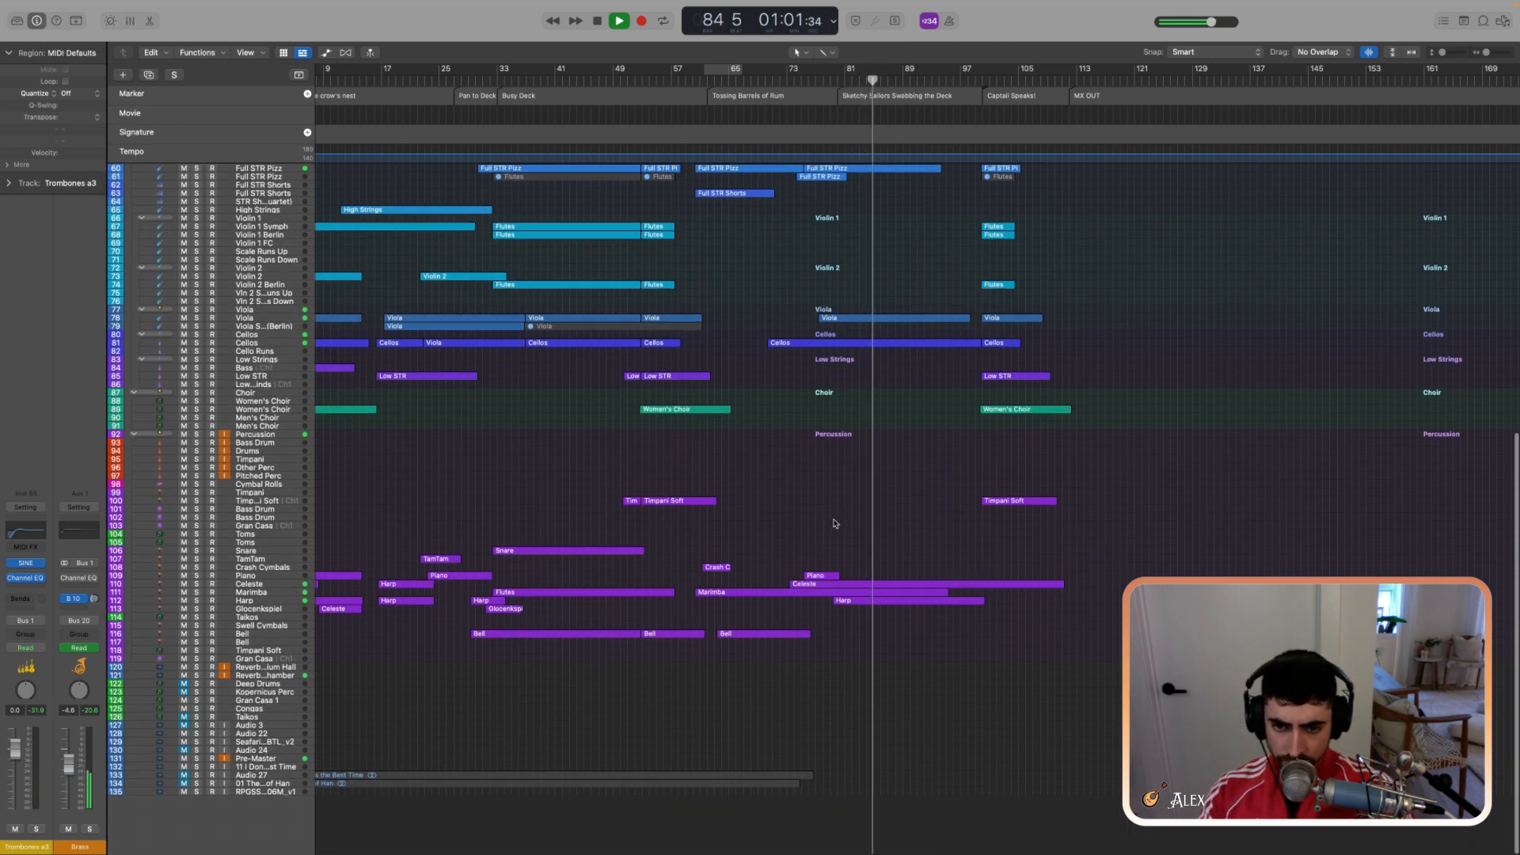
scroll(874, 495, "up", 17)
key("space")
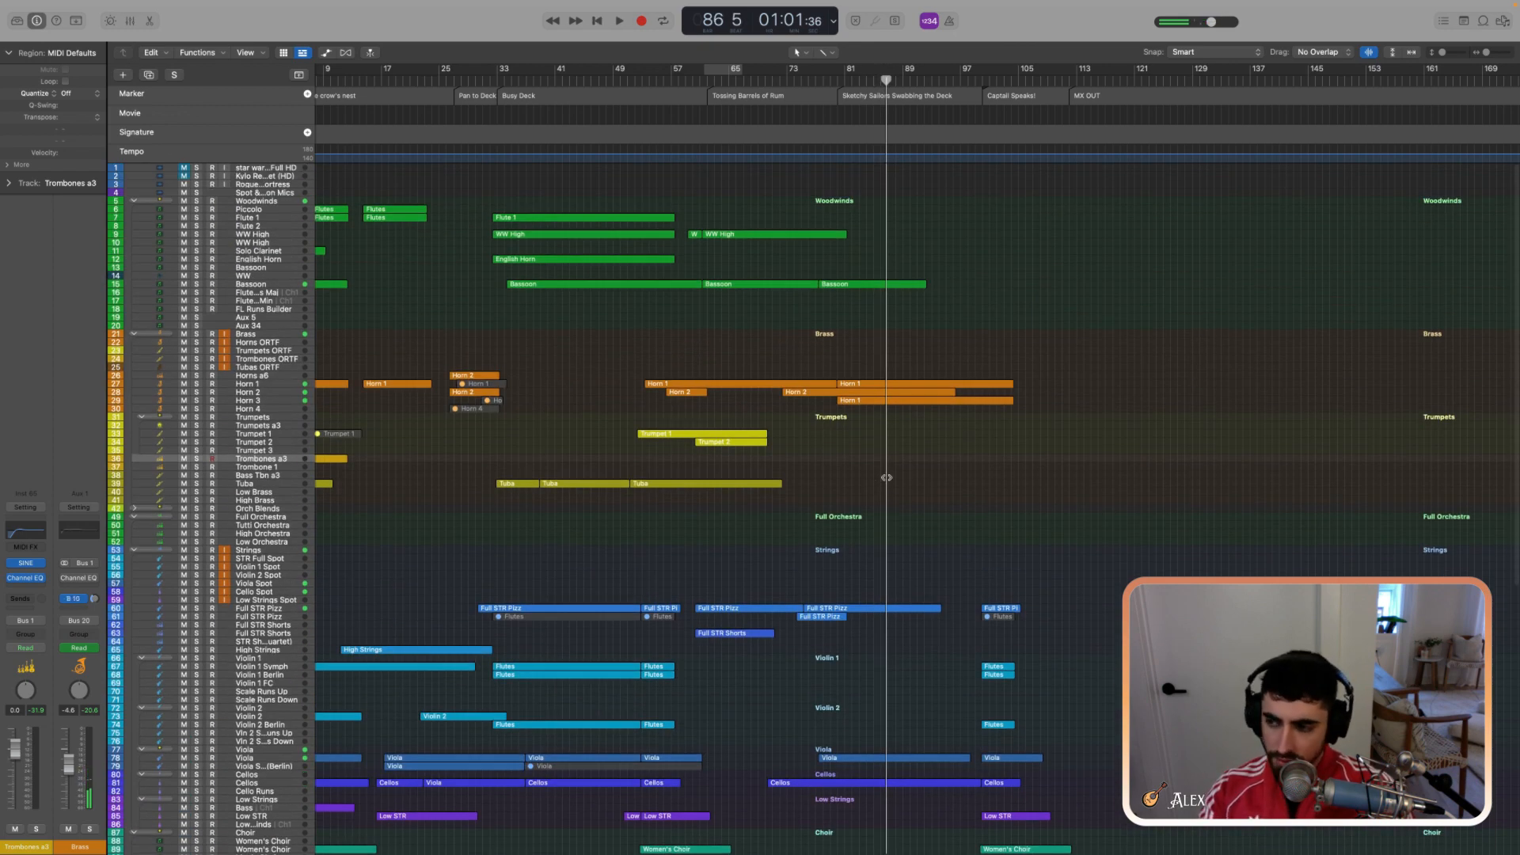
- Open the Horn 1 region that starts at bar 80 in the piano roll and play it from about bar 81
left_click(853, 384)
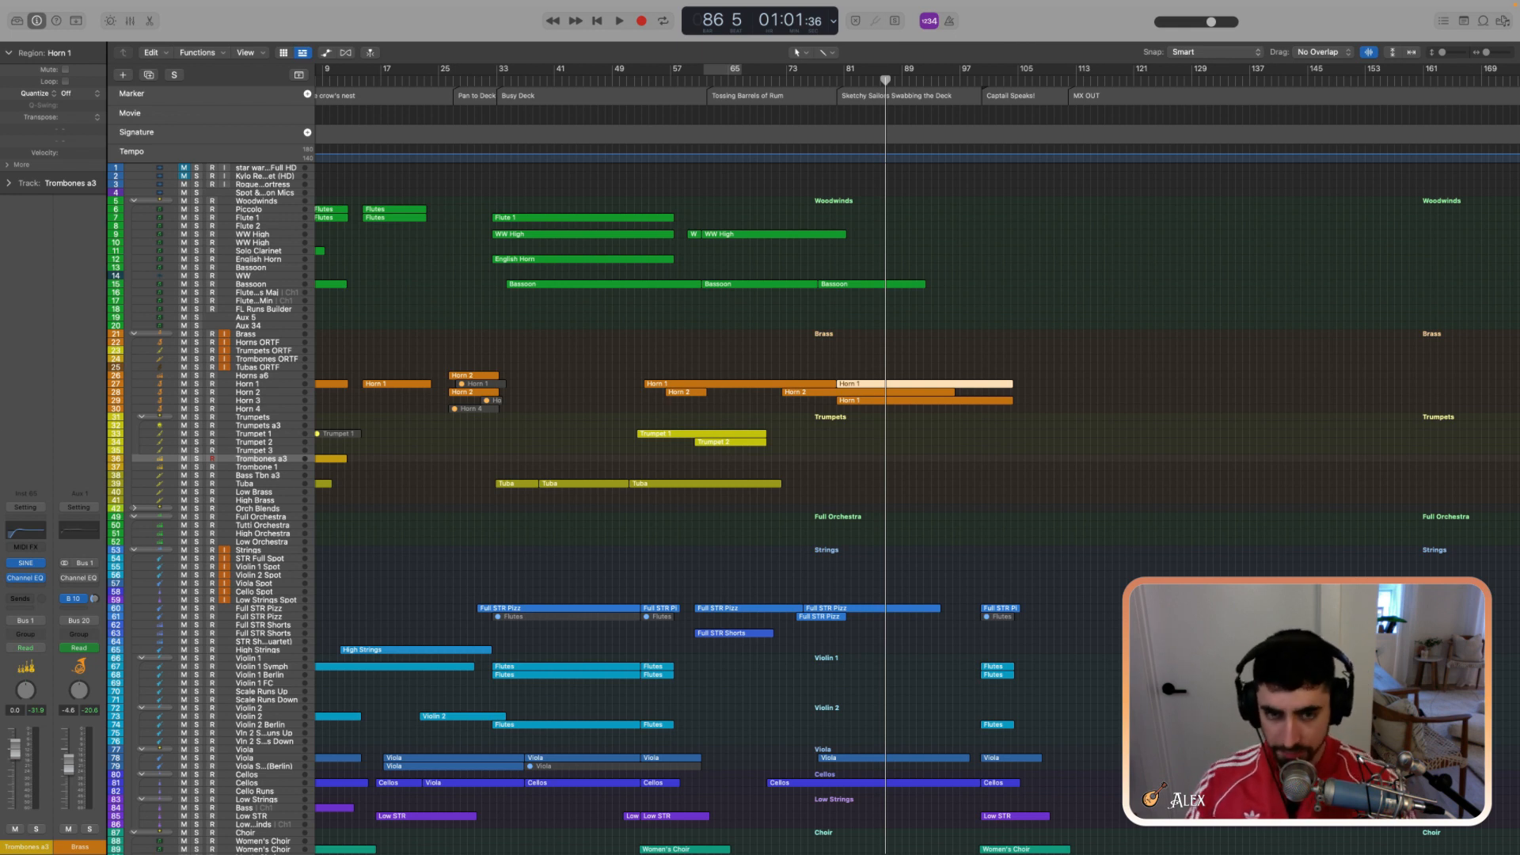
left_click(861, 370)
left_click(861, 385)
key("space")
key("space")
key("ctrl+Right")
left_click(646, 205)
left_click(670, 223)
left_click(324, 42)
left_click(409, 111)
key("space")
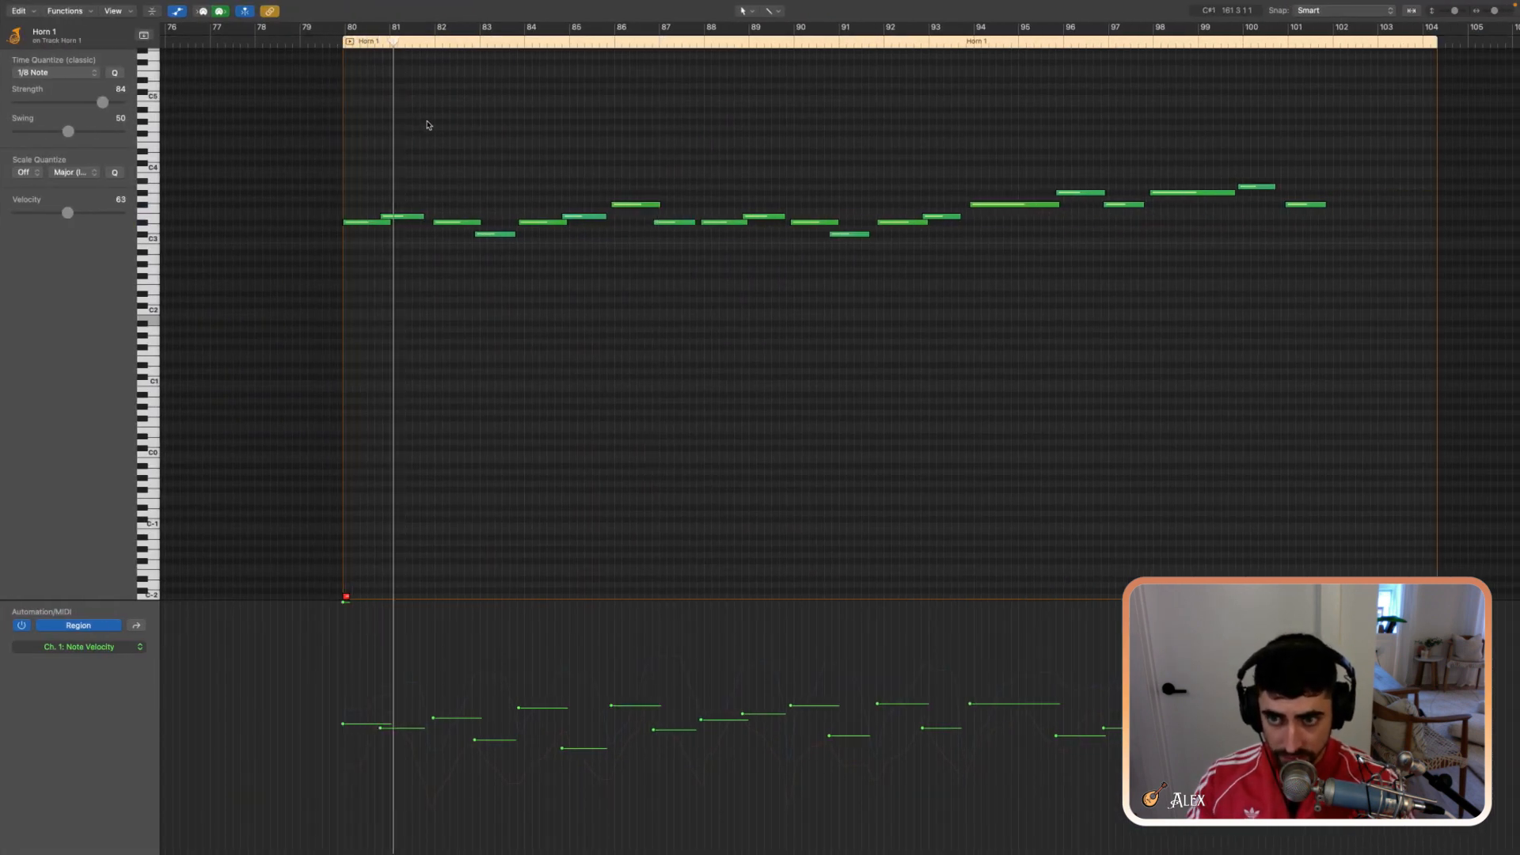
- Follow the Horn 1 melody during playback through bar 100, checking it against the arrangement
scroll(427, 125, "right", 1)
scroll(461, 144, "right", 1)
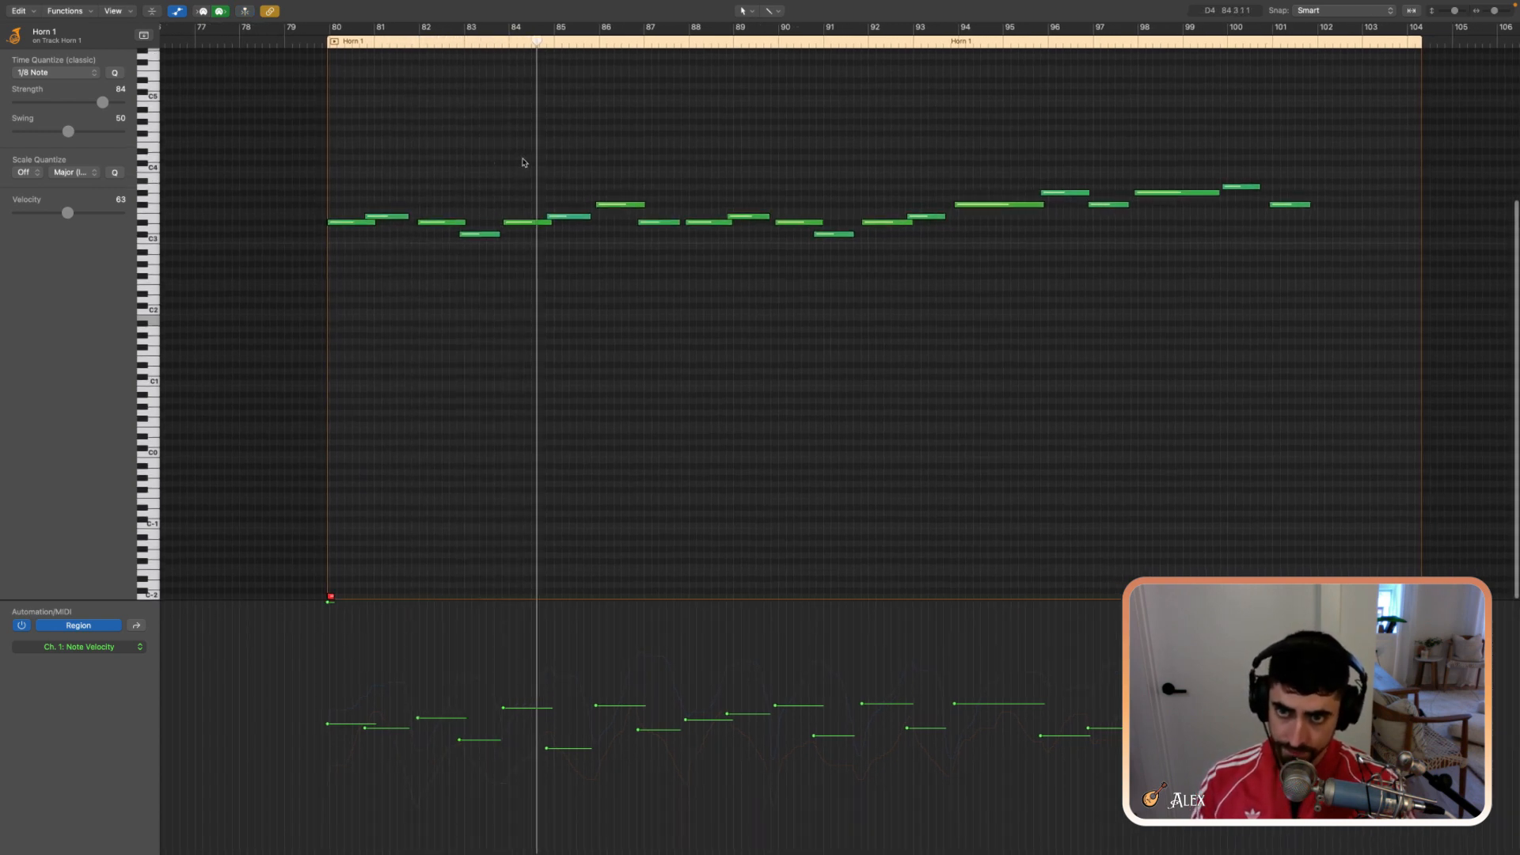
scroll(552, 151, "up", 1)
scroll(551, 150, "left", 1)
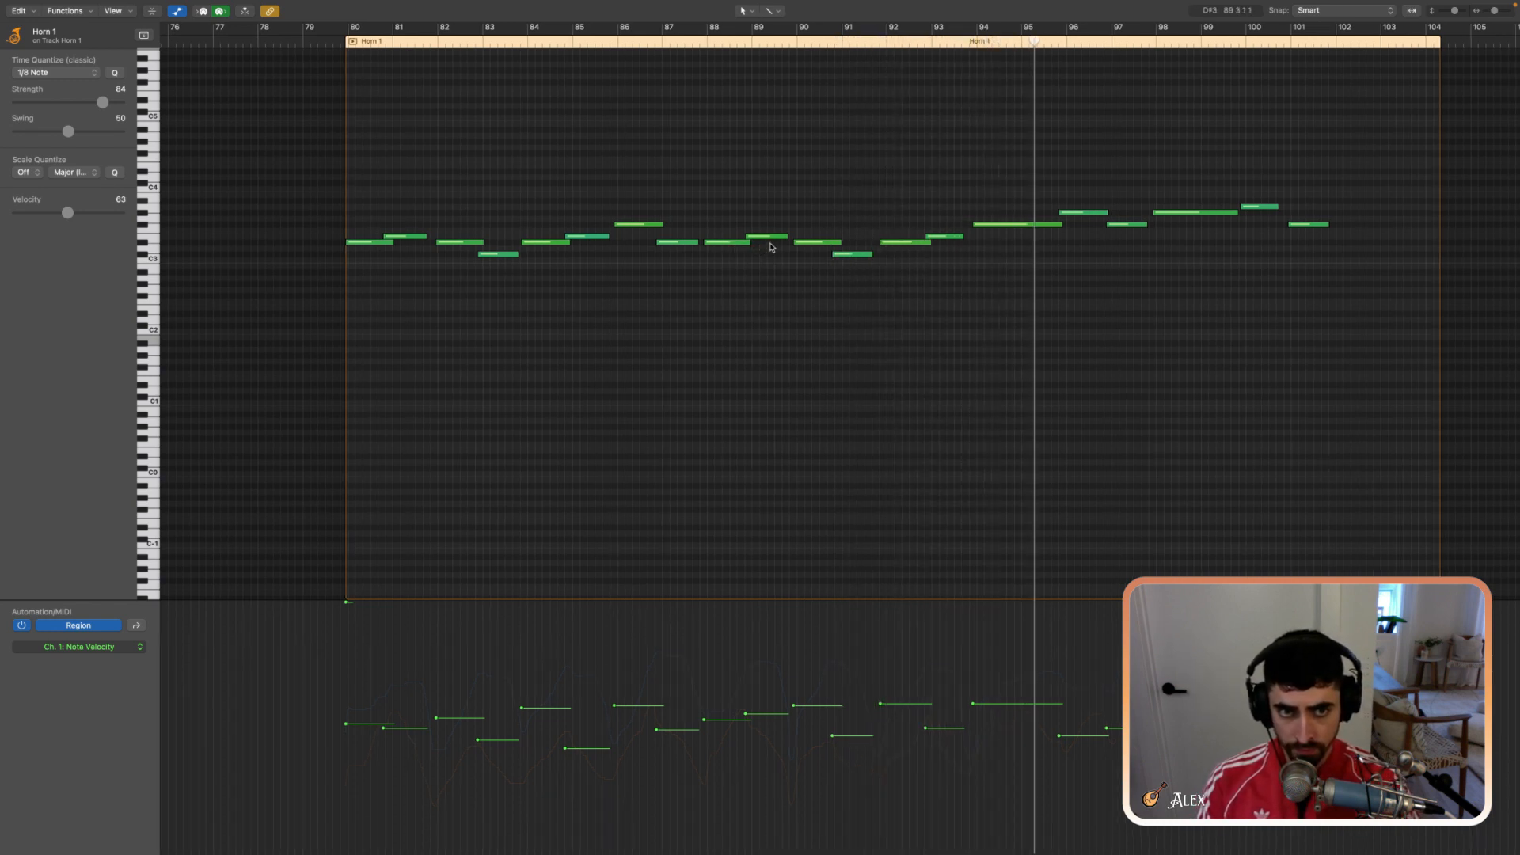
key("ctrl+Left")
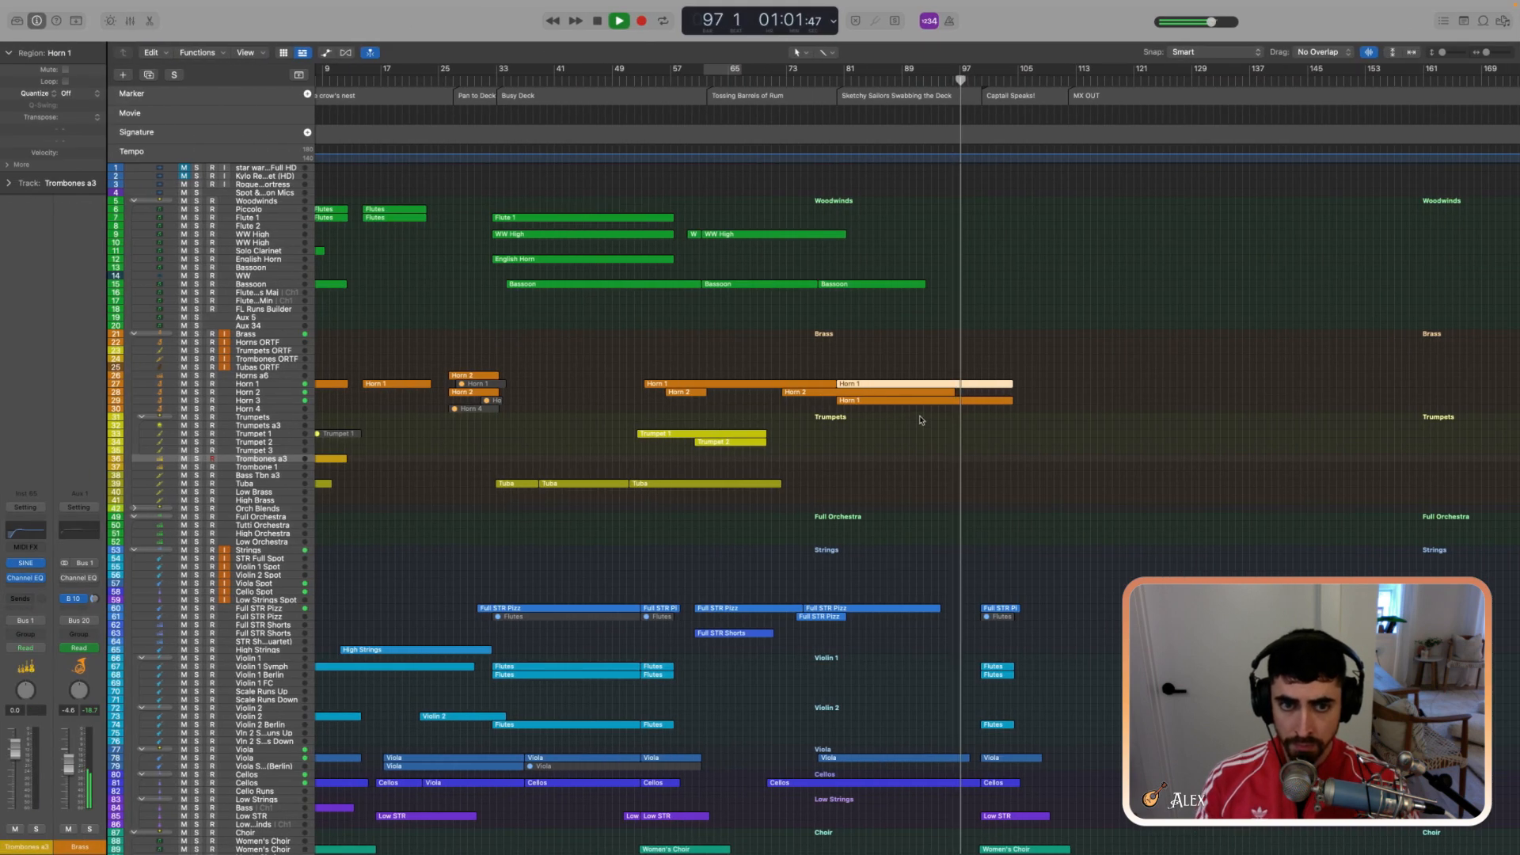
key("ctrl+Right")
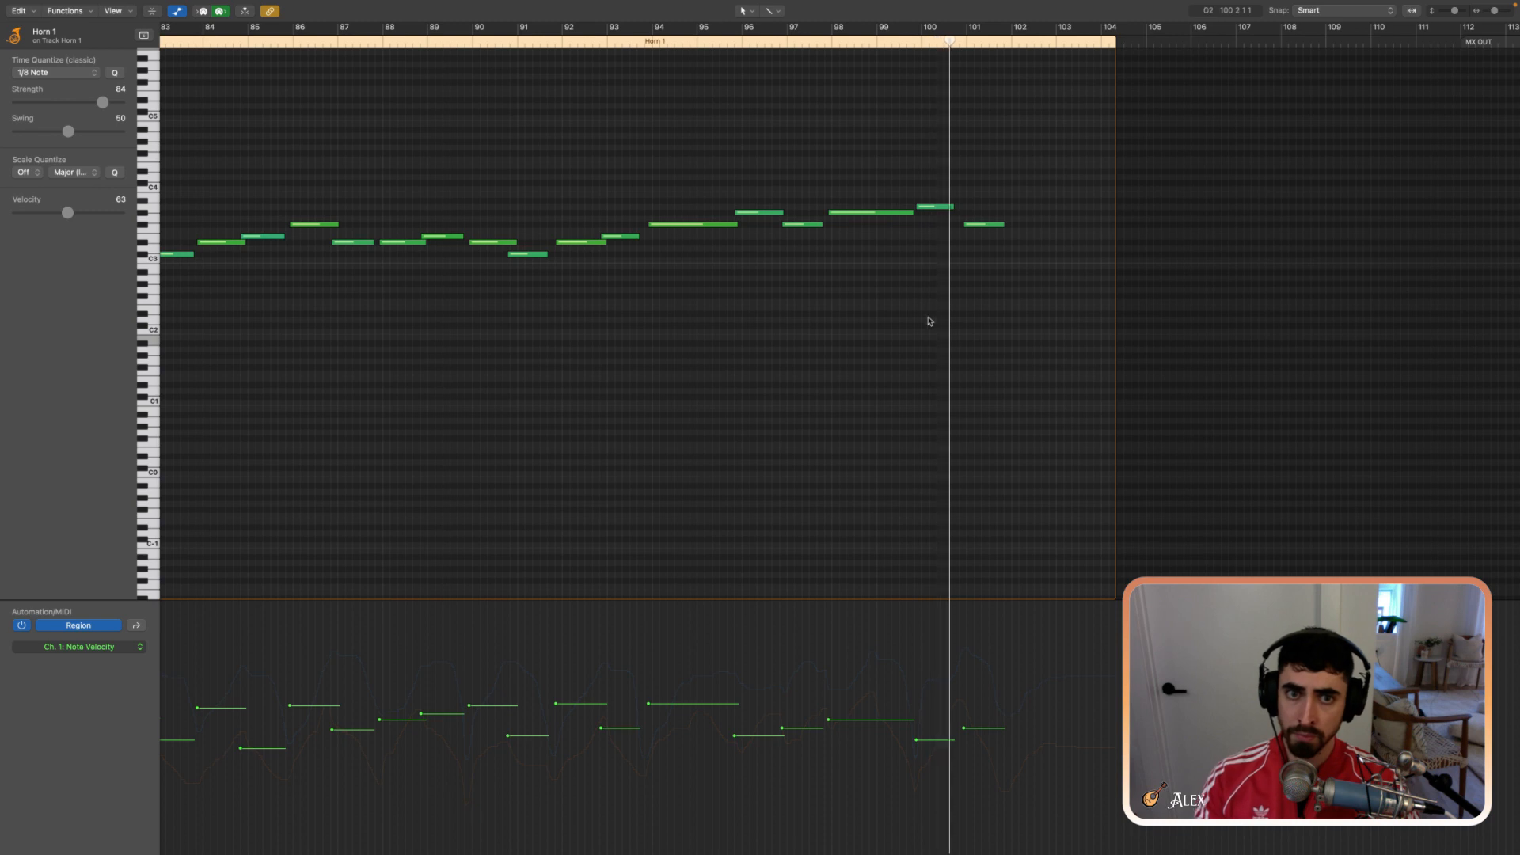
- Lengthen the bar-98 Horn 1 note to bar 100, delete the last note at bar 101, and extend the bar-100 note to about bar 102
left_click_drag(915, 205, 921, 207)
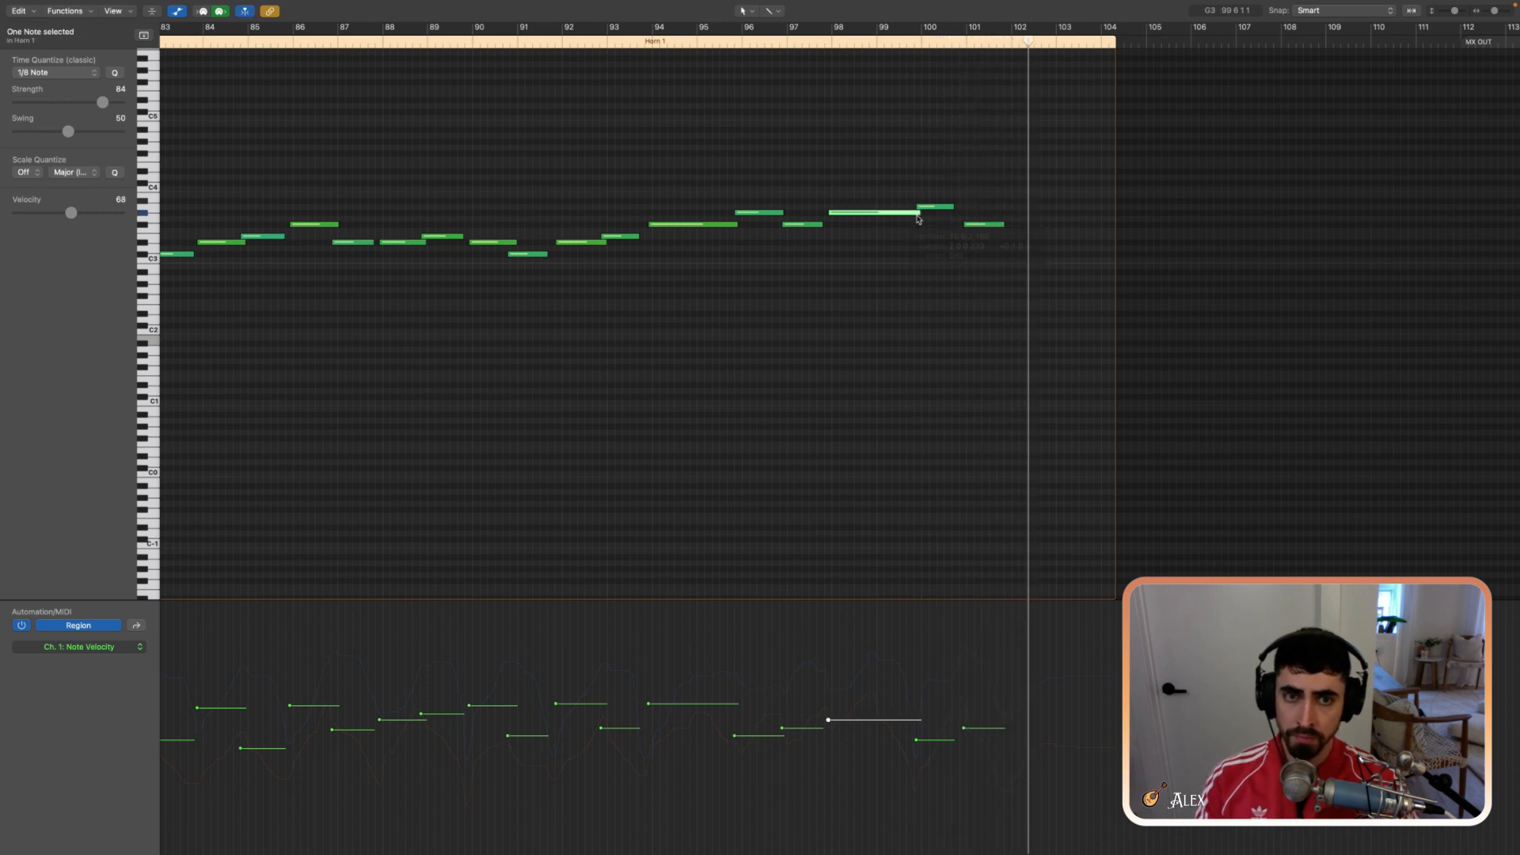
left_click(990, 224)
key("Delete")
left_click_drag(951, 206, 1002, 220)
- Move playback back to about bar 89, return to the arrangement and deselect the Horn 1 region
left_click(658, 38)
scroll(672, 40, "left", 5)
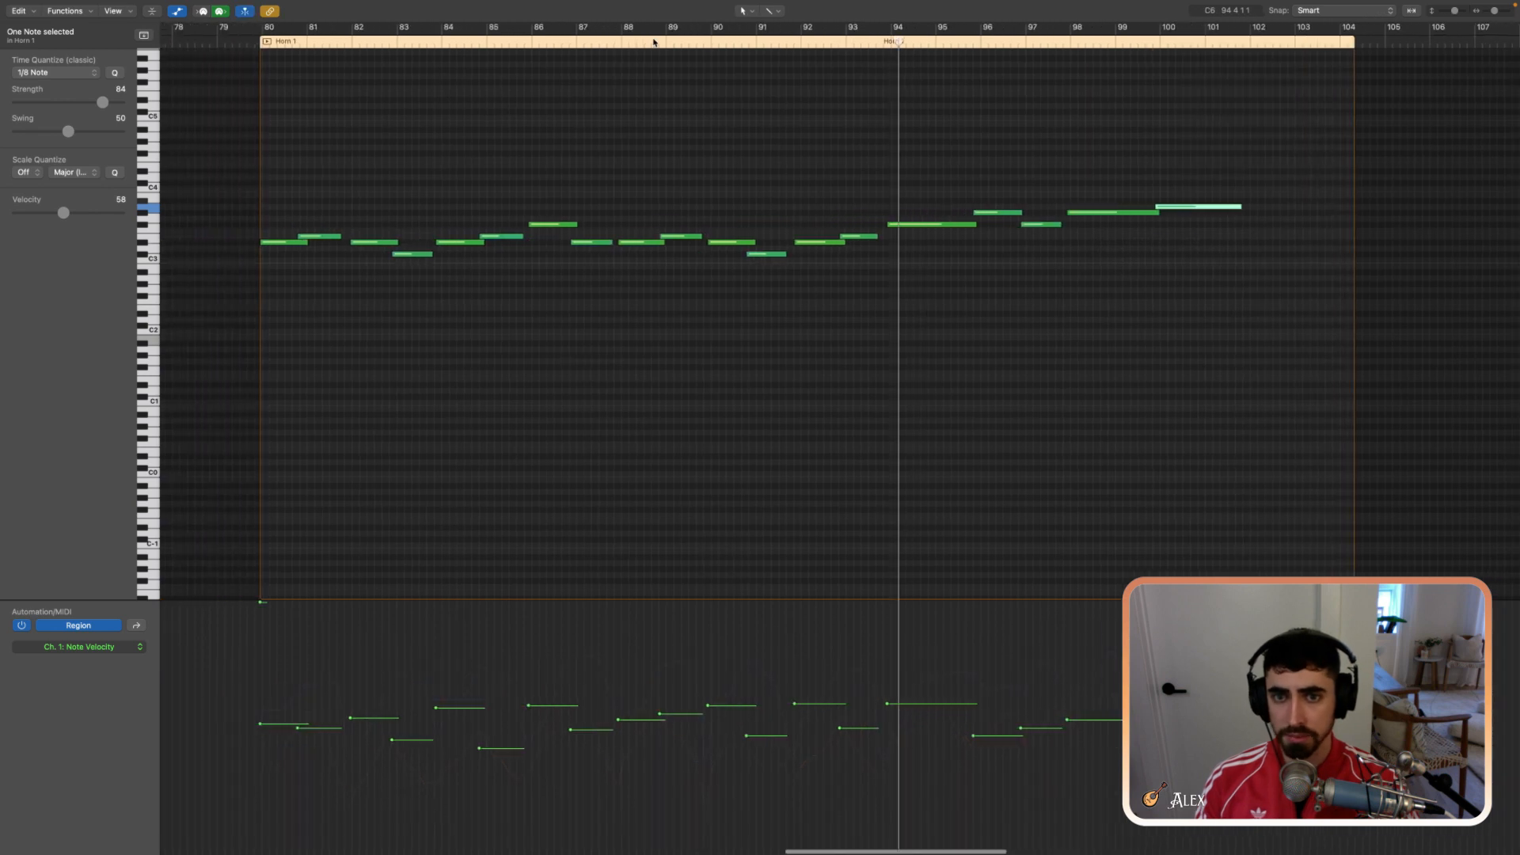
left_click(678, 41)
key("ctrl+Left")
left_click(829, 495)
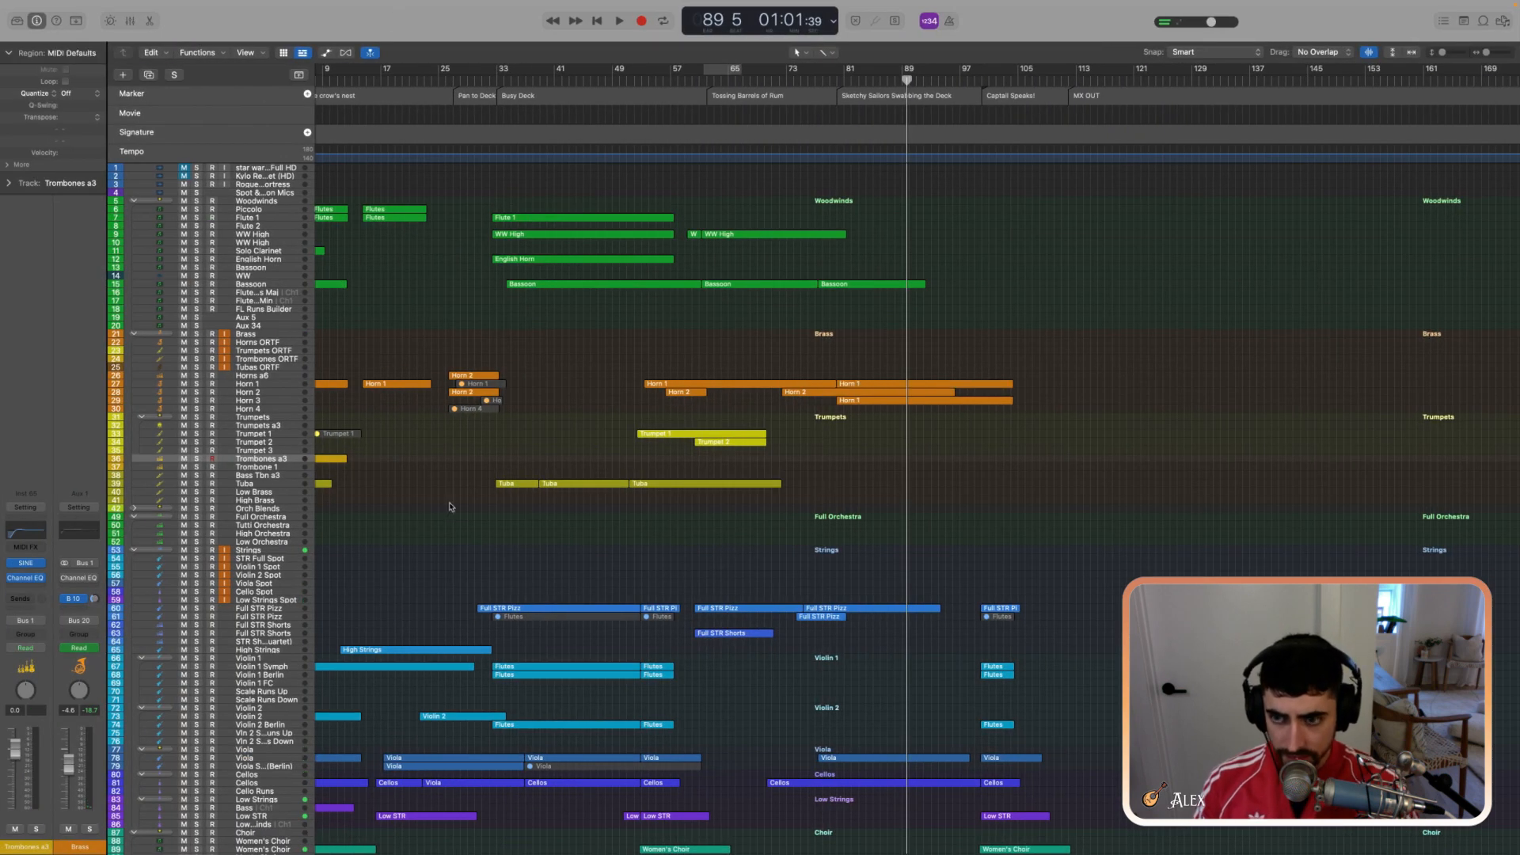
- Examine the regions across the woodwind, brass, string, choir and percussion tracks up to the MX OUT marker
scroll(398, 464, "down", 2)
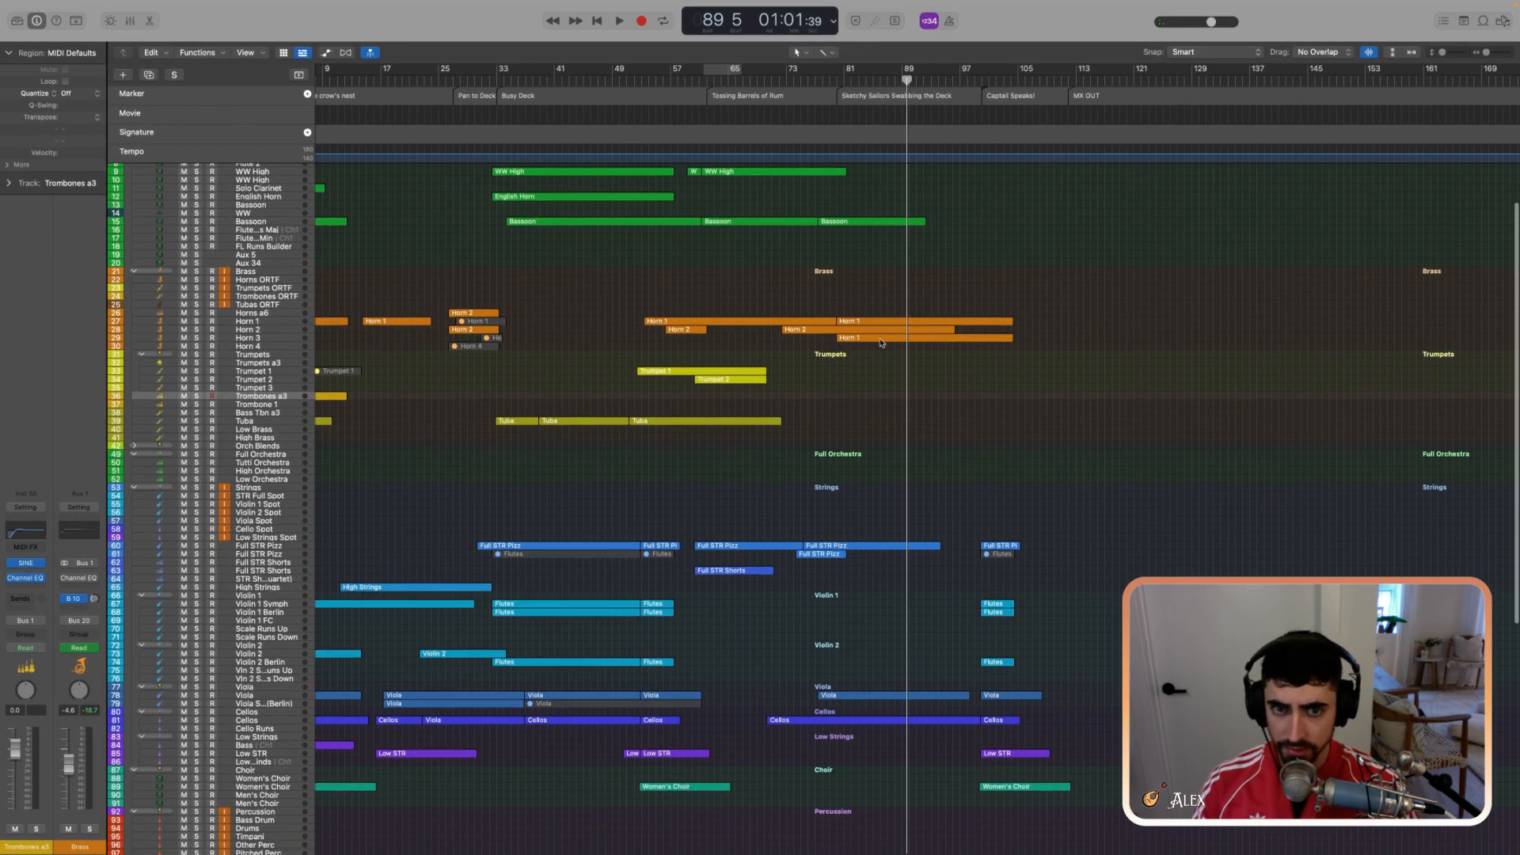
scroll(273, 590, "down", 1)
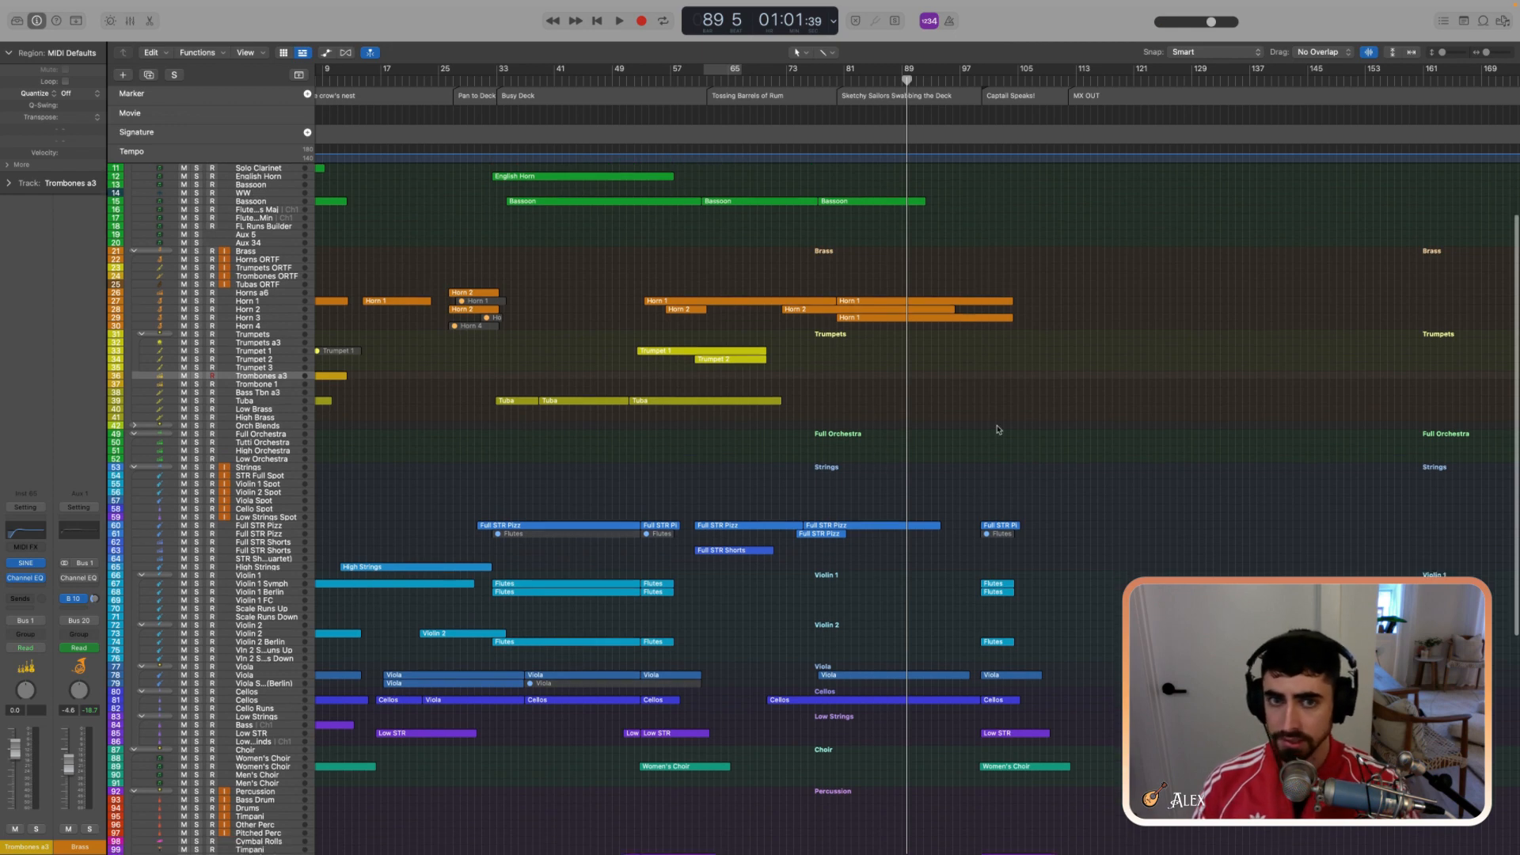
scroll(1031, 428, "up", 1)
left_click_drag(1032, 400, 988, 816)
scroll(1097, 463, "right", 1)
left_click(1095, 437)
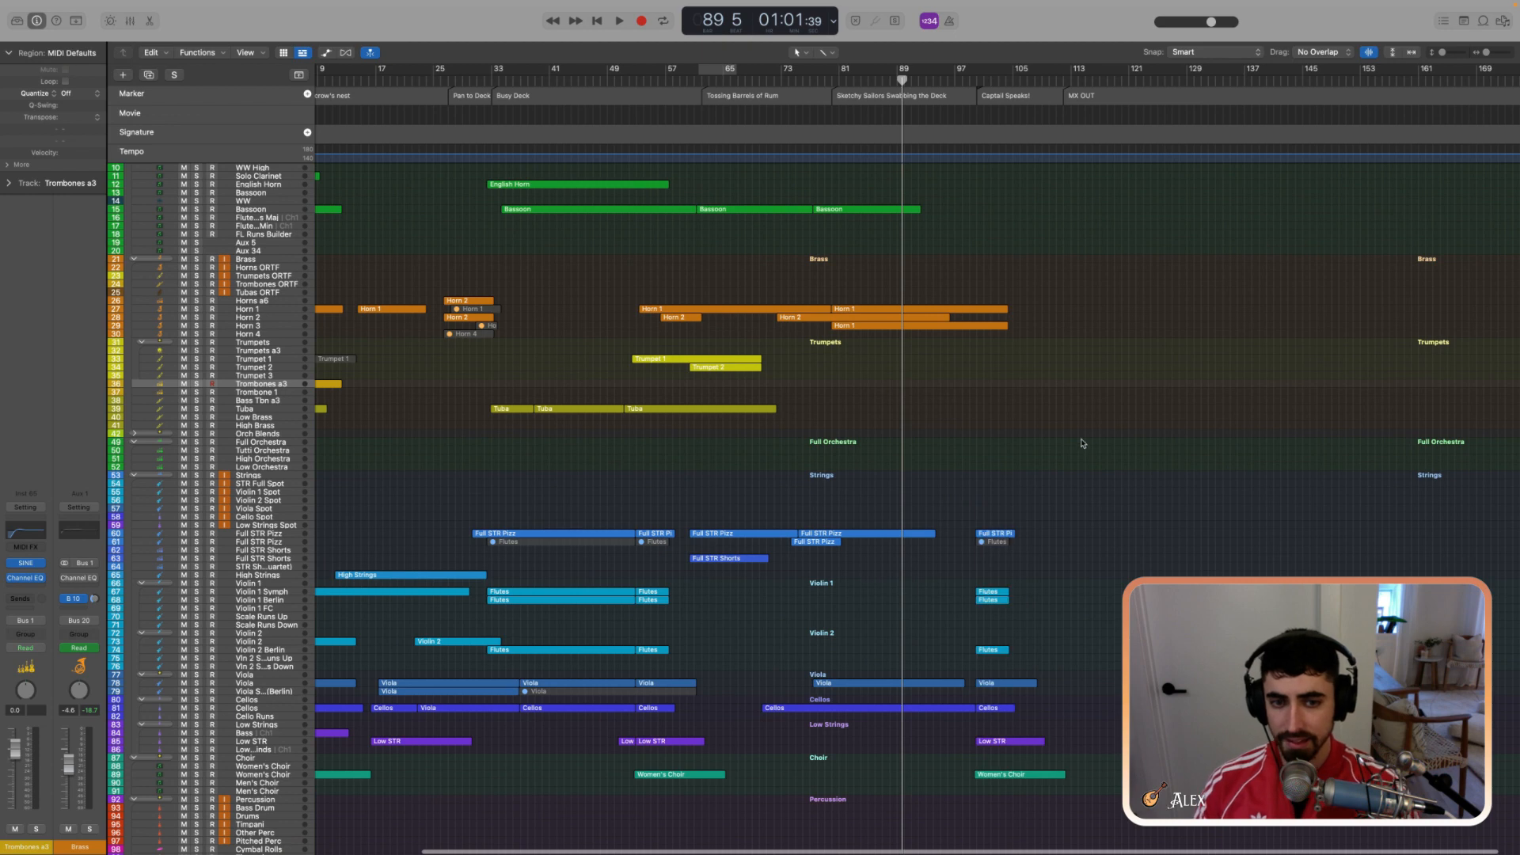
scroll(1060, 433, "up", 1)
scroll(1002, 427, "down", 8)
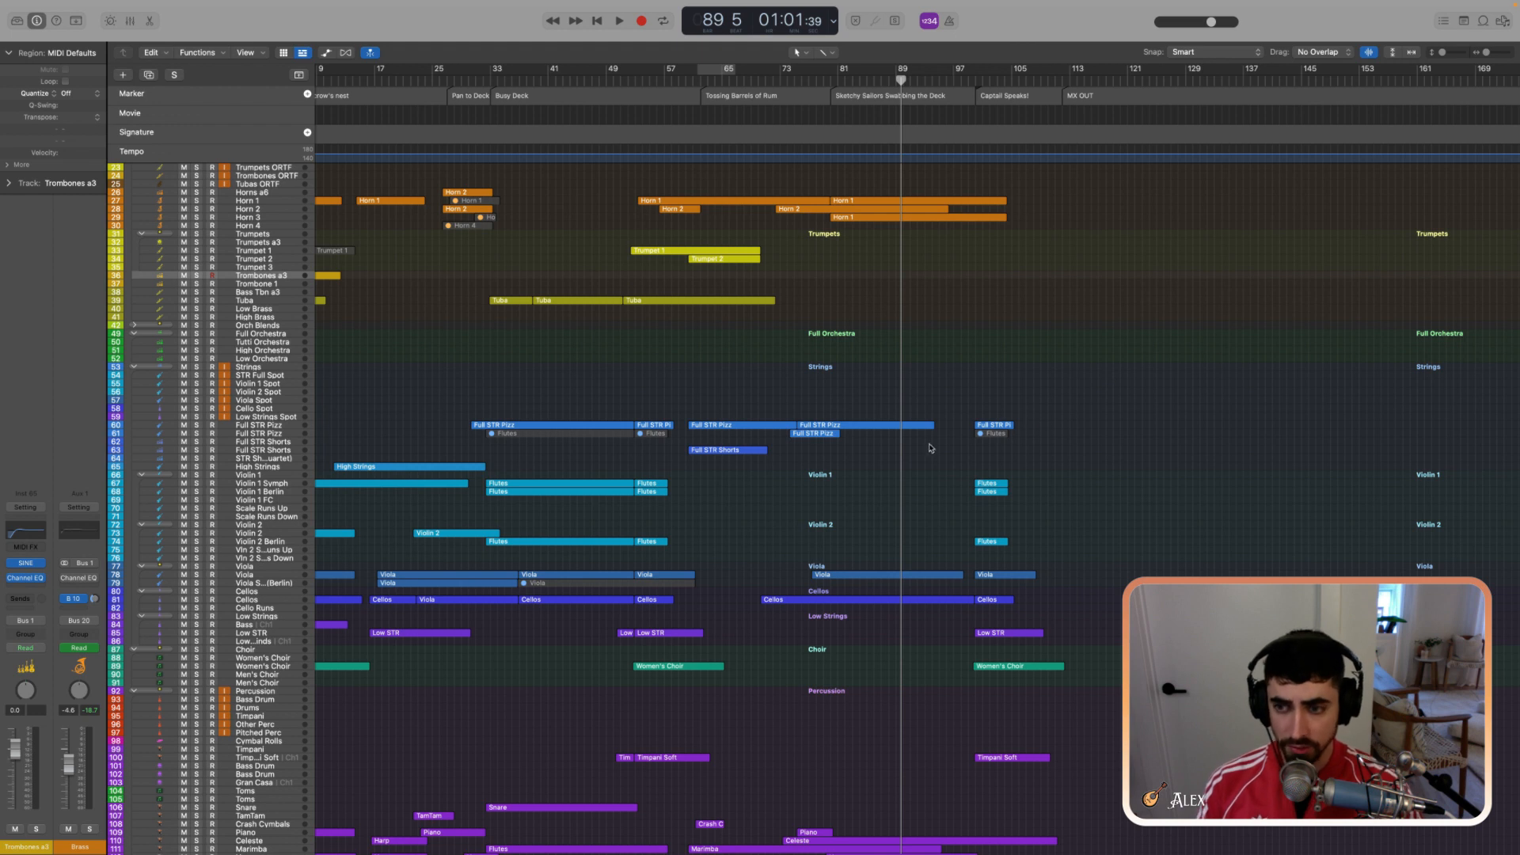
scroll(918, 305, "down", 1)
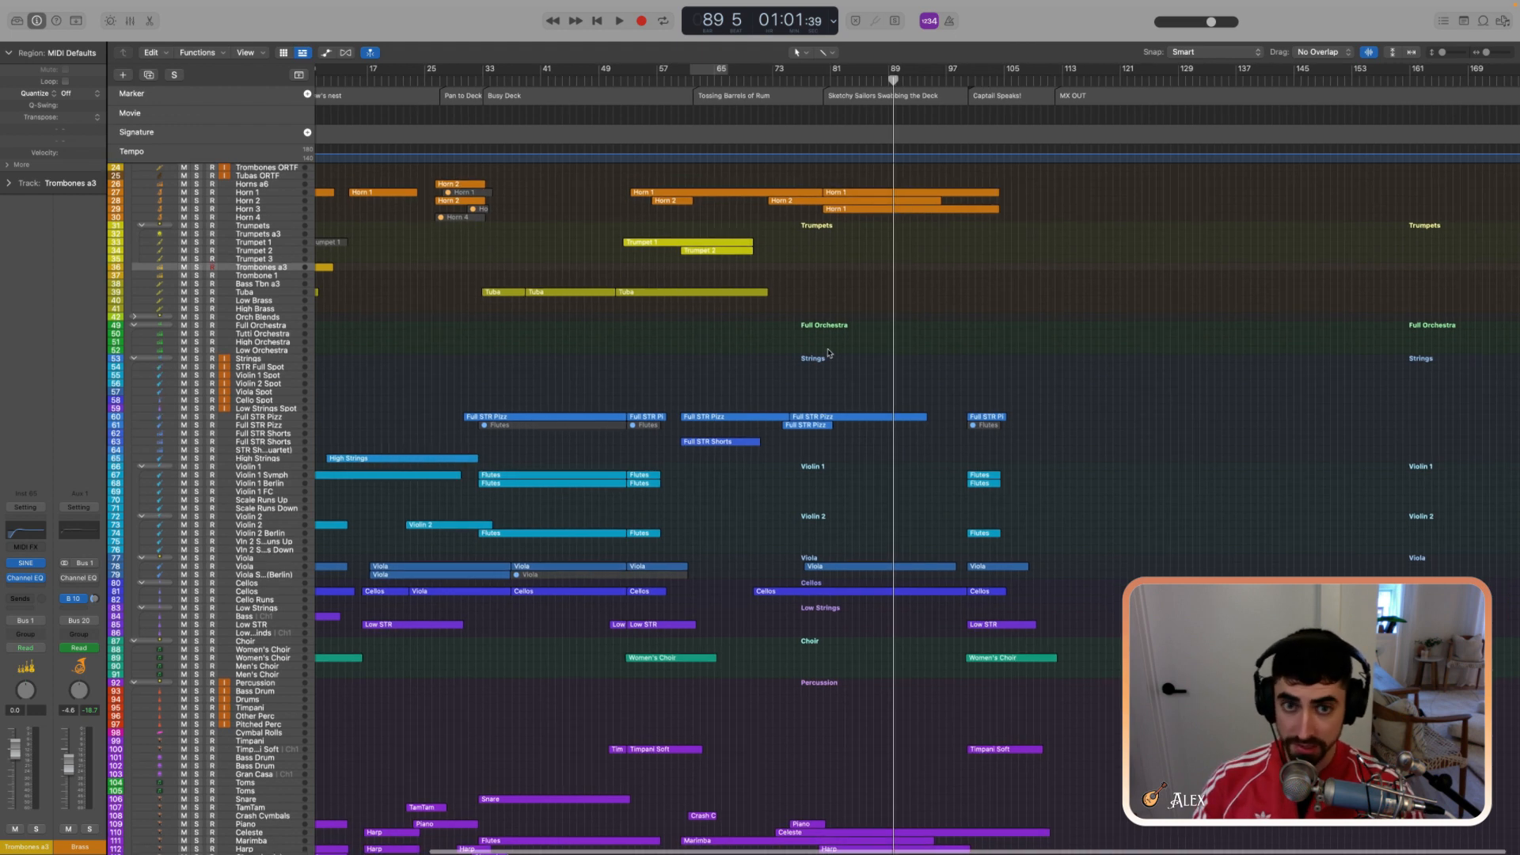
- Try the Violin 2 Berlin track from about bar 78, settling on the Violin 2 track for the new part
left_click(269, 532)
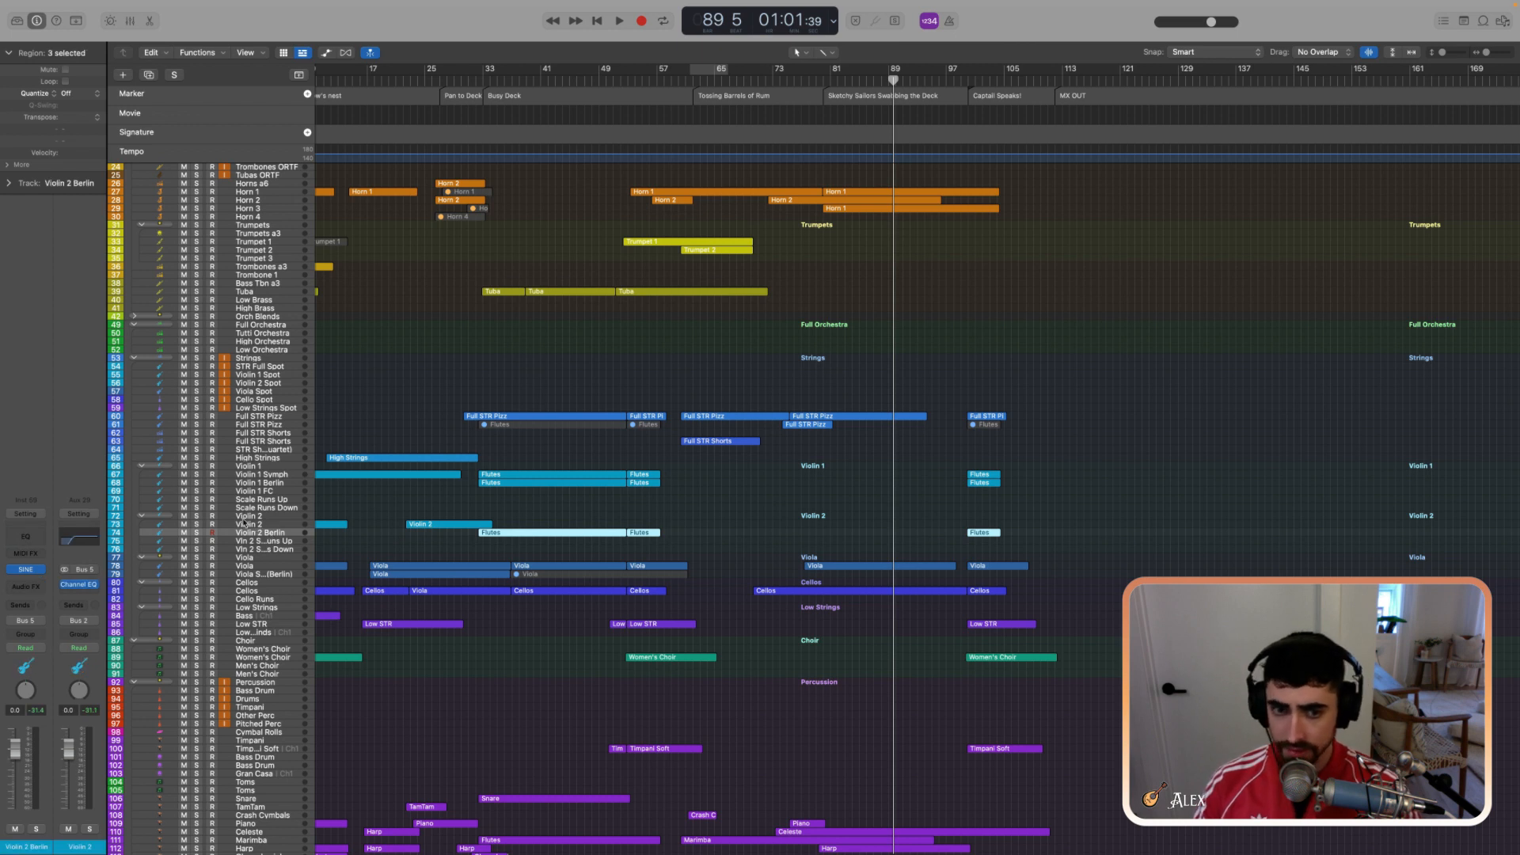
left_click(816, 79)
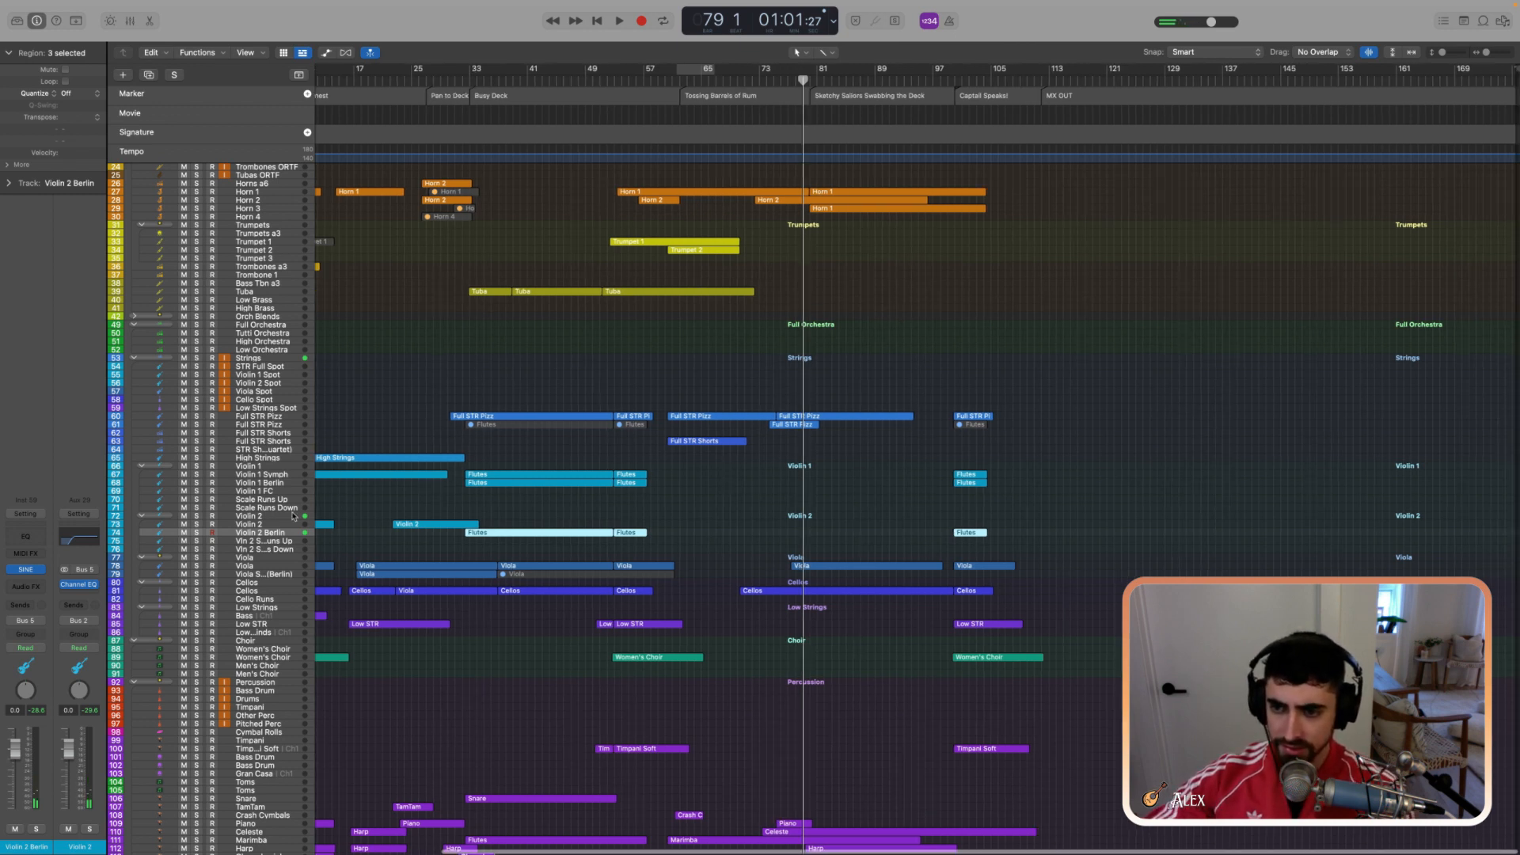
scroll(457, 472, "up", 2)
left_click(278, 549)
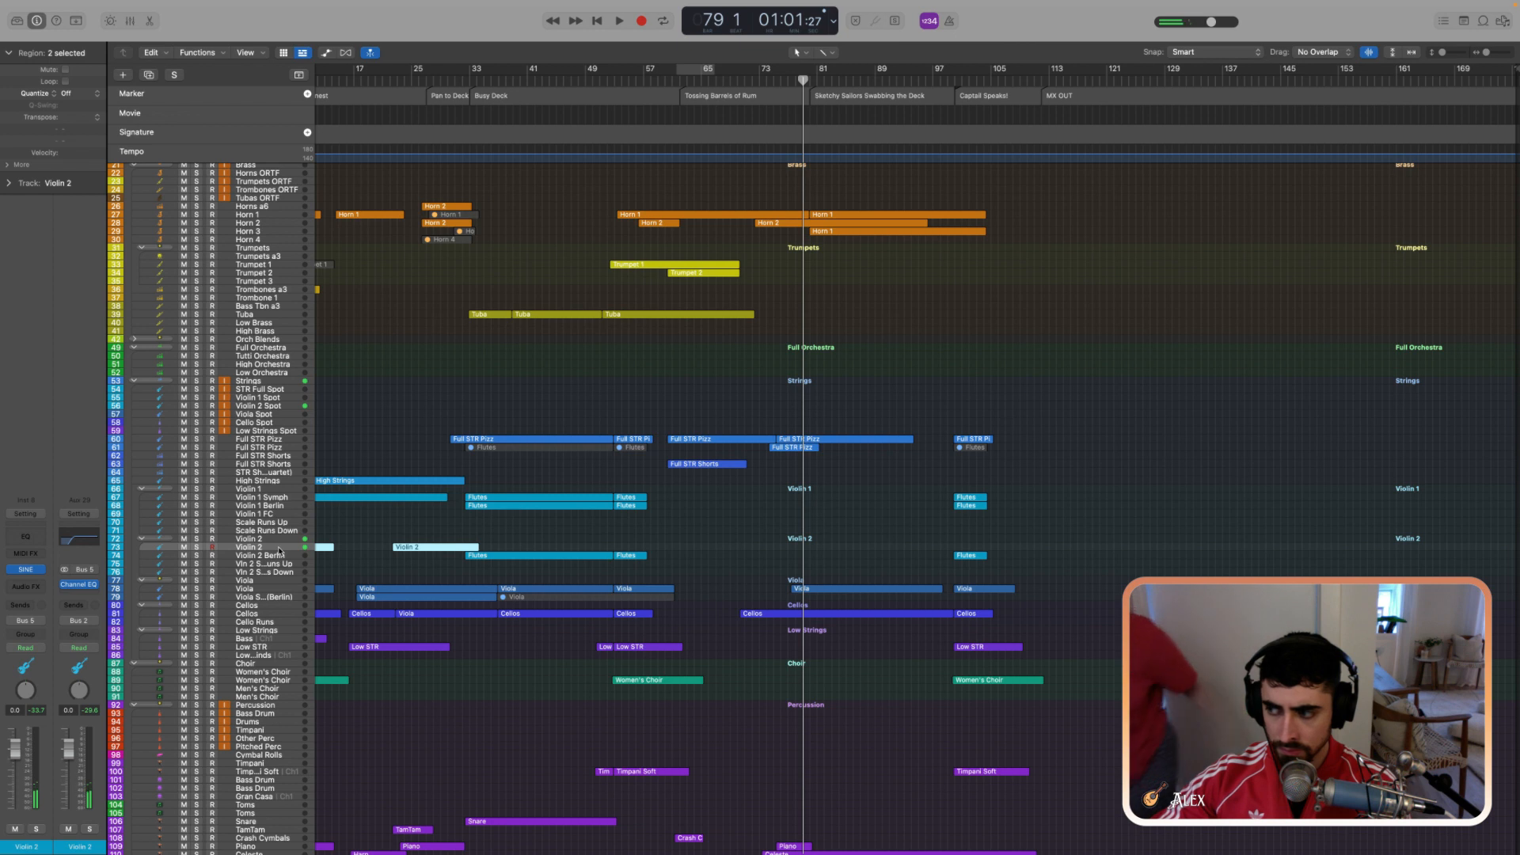
key("r")
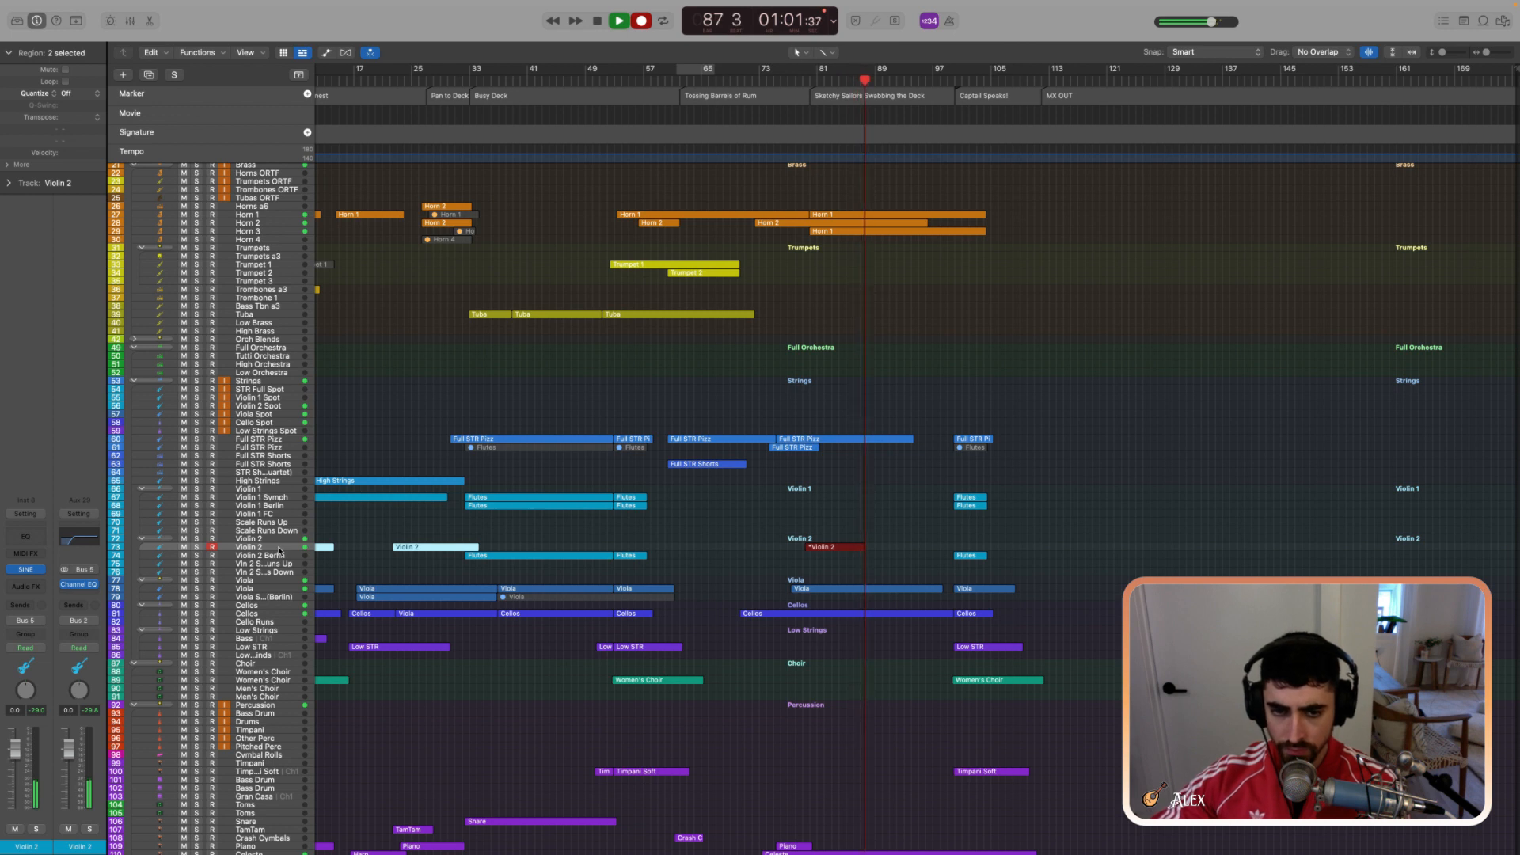
key("space")
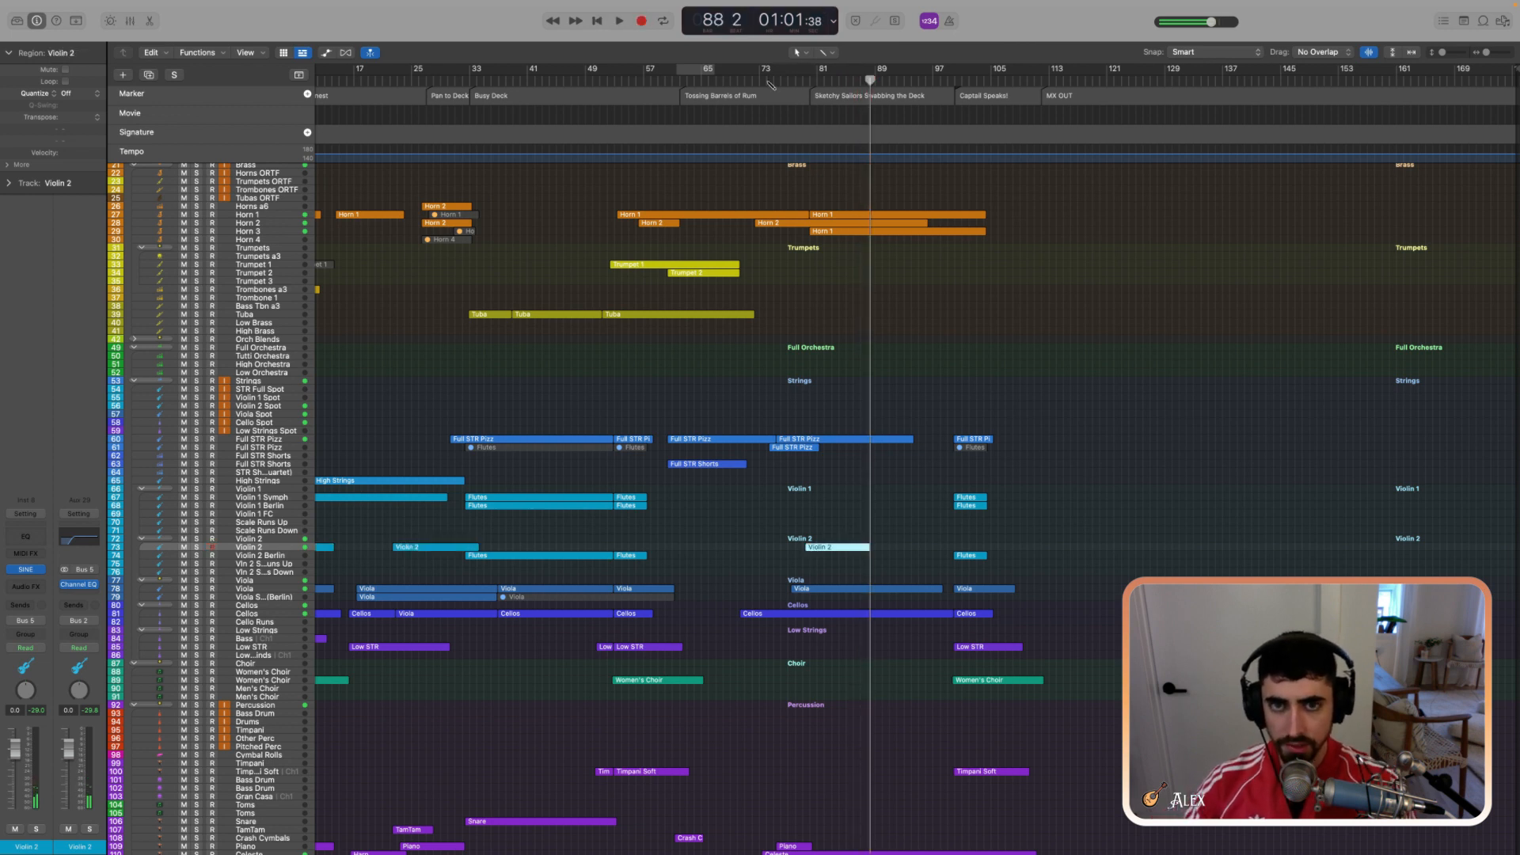
key("super+z")
- Record a new sustained part on the Violin 2 track from about bar 75 to bar 115
double_click(772, 82)
left_click(640, 23)
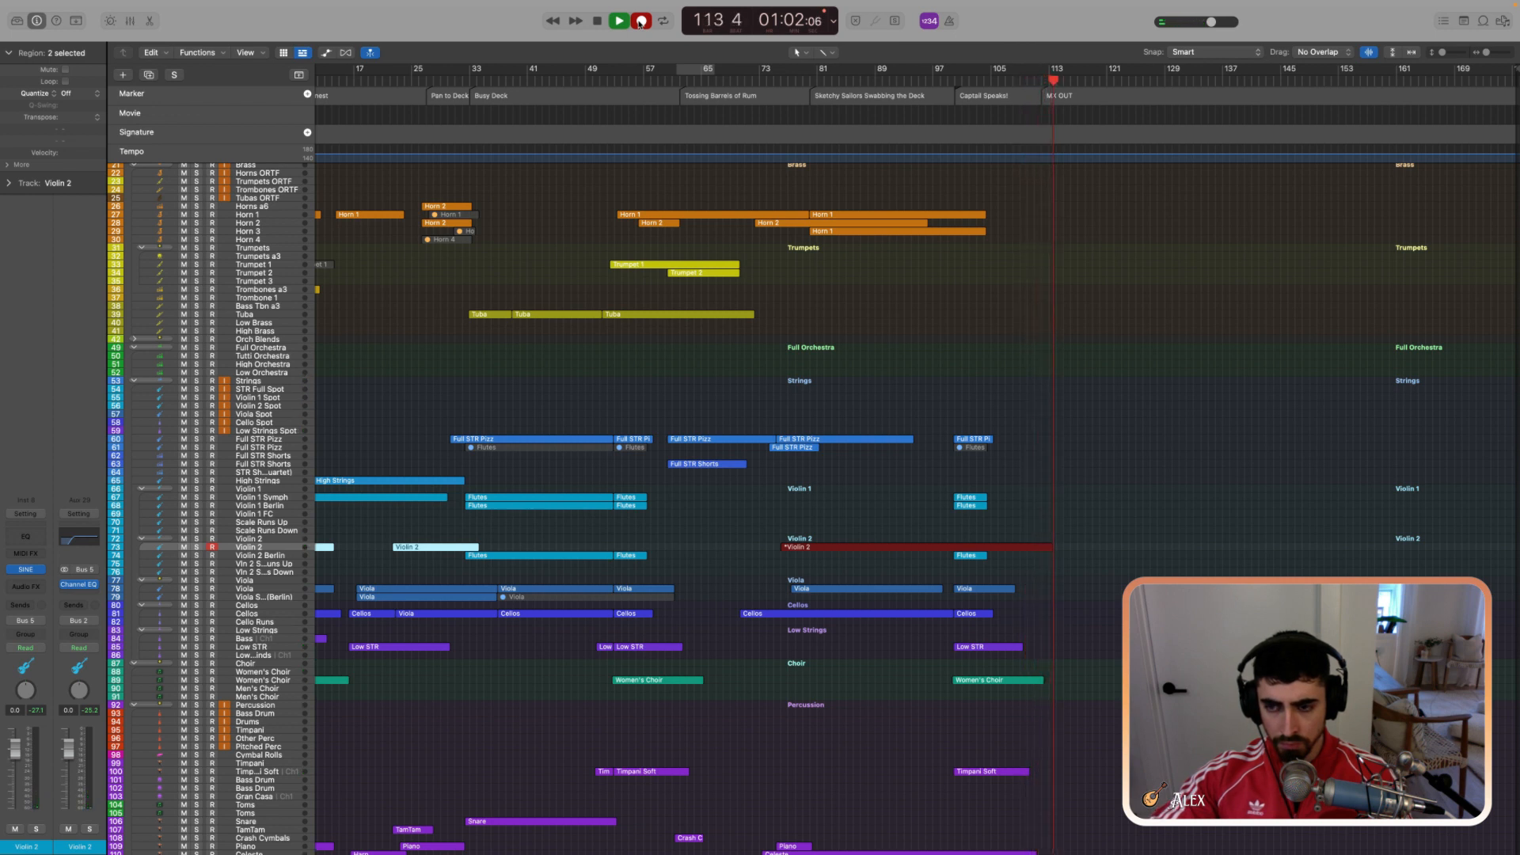
left_click(640, 21)
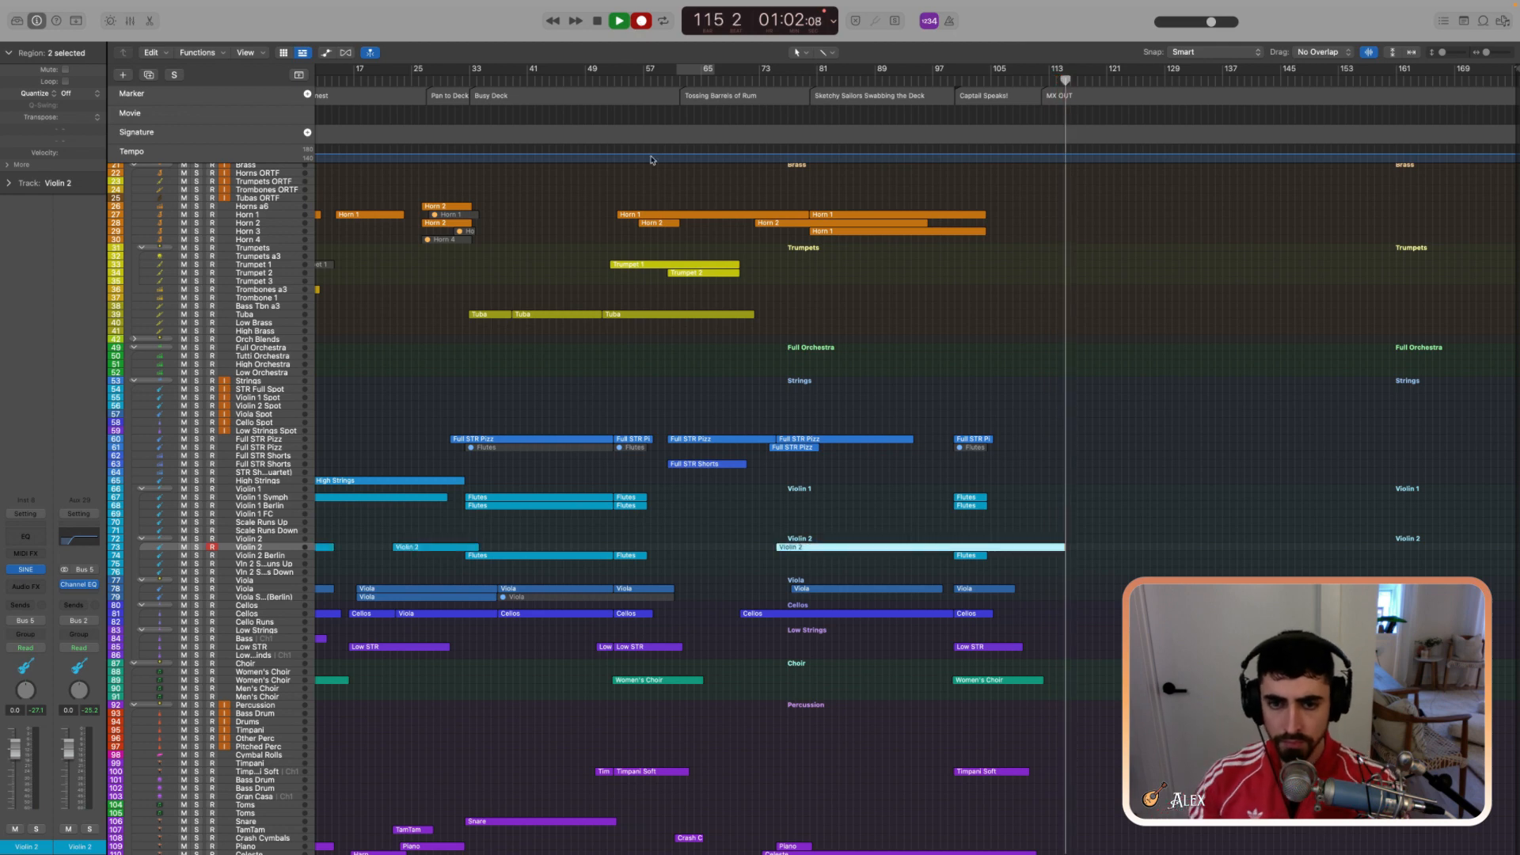
- Play the new Violin 2 region from bar 75, remove the lowest note near bar 77.5 and raise the bar-79 one to C-1
left_click(775, 82)
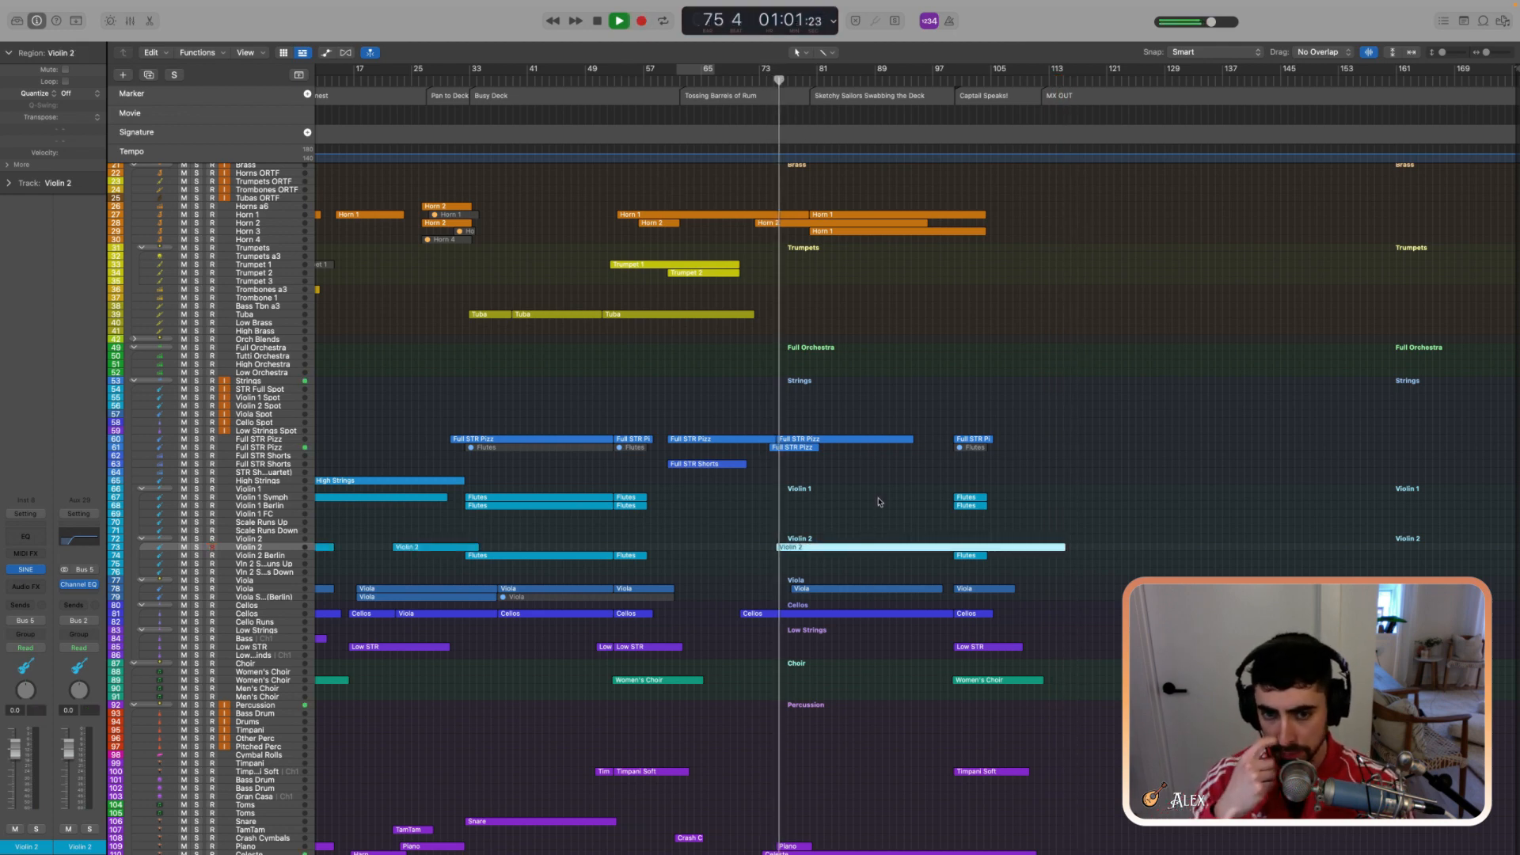
key("ctrl+Right")
left_click(508, 597)
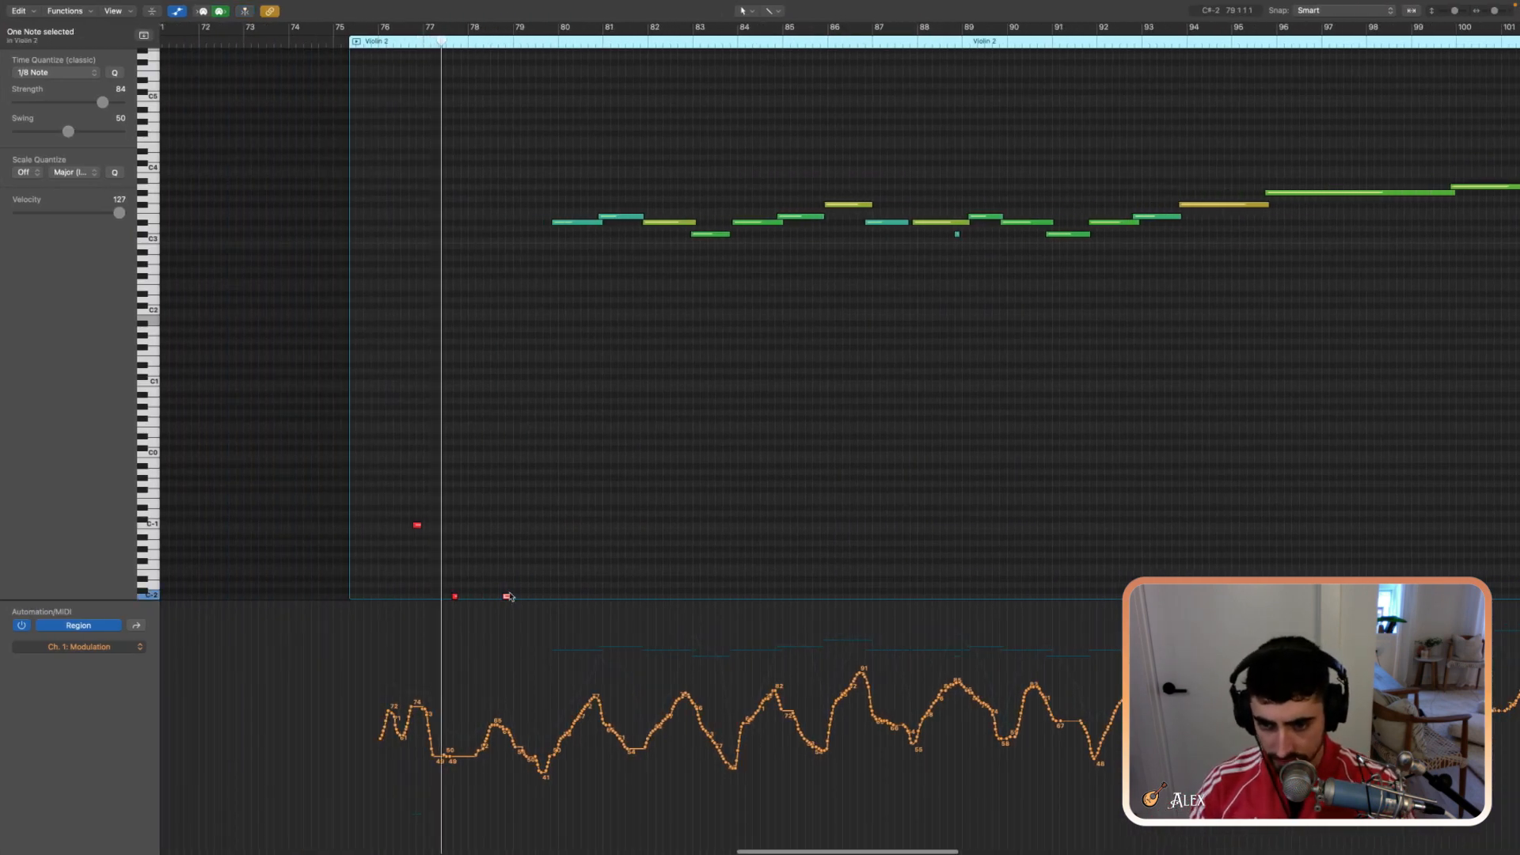
left_click_drag(508, 597, 515, 527)
key("space")
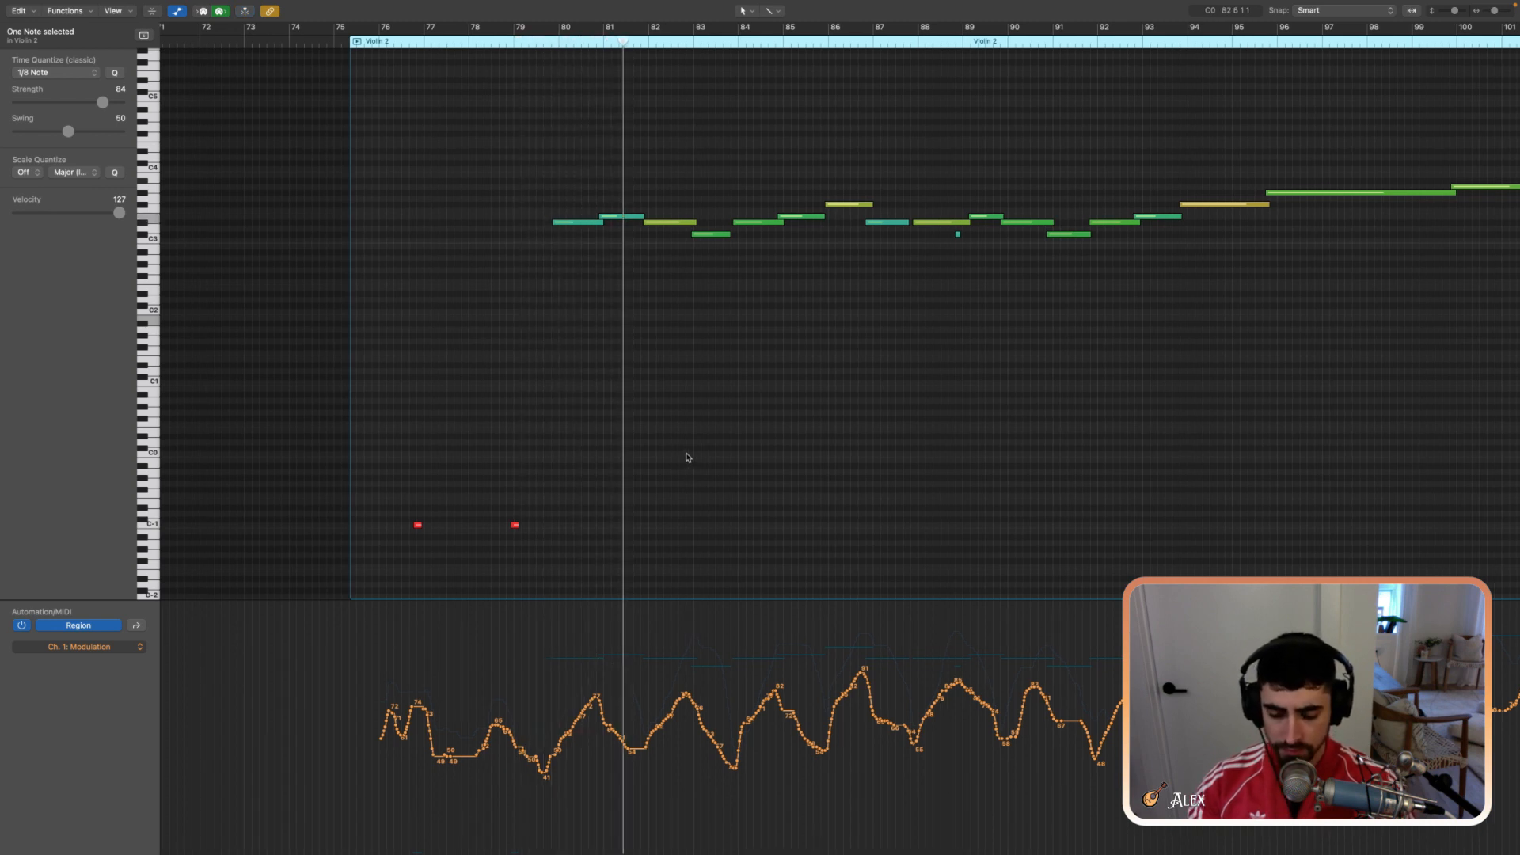
- Compare the Violin 2 notes with the arrangement during playback and lower the bar-79 keyswitch note to C-2
key("ctrl+Left")
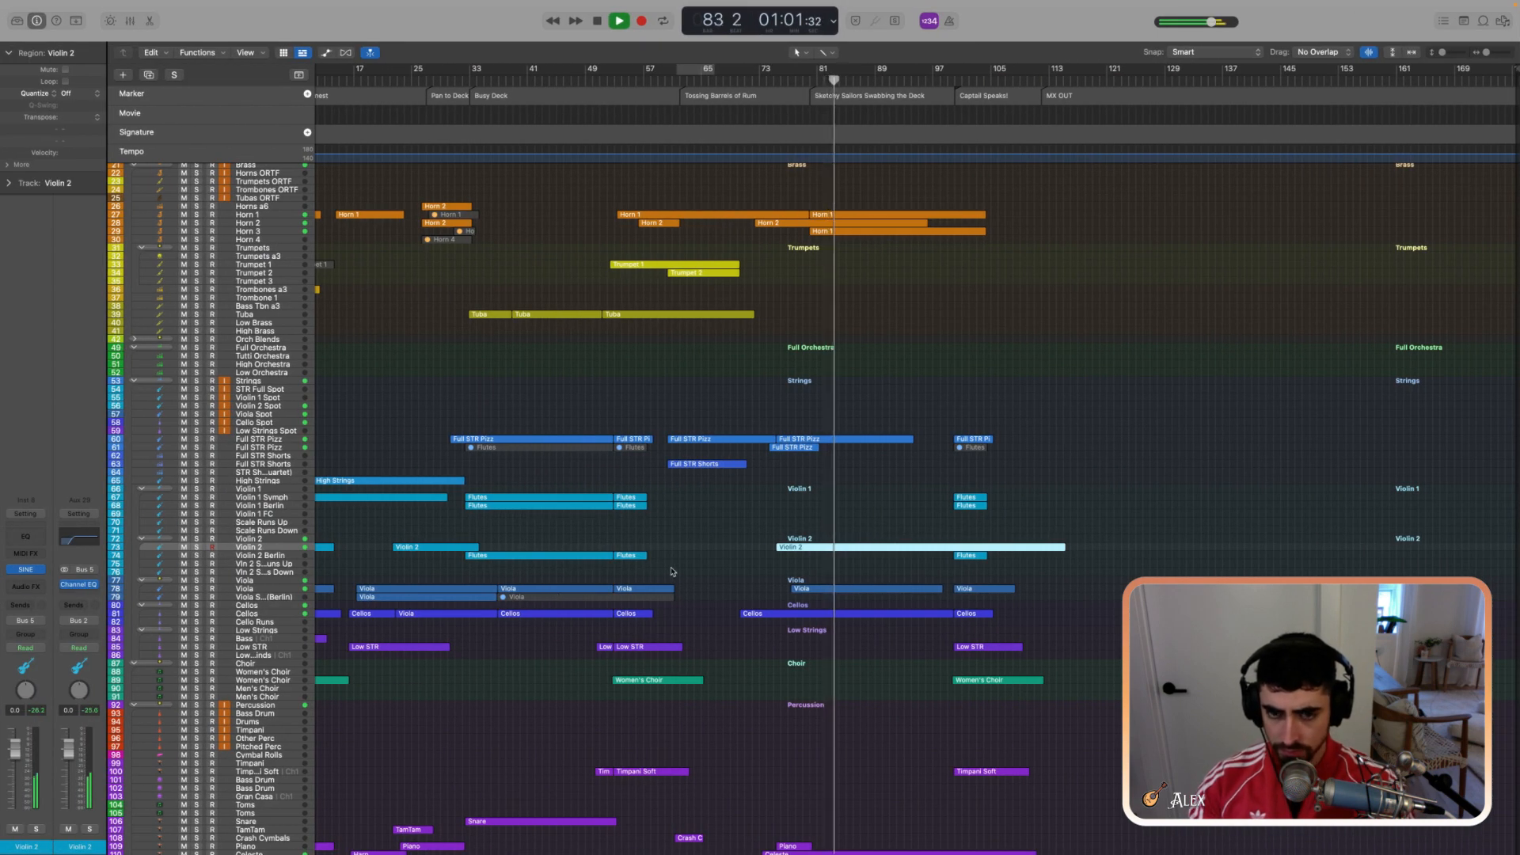
key("ctrl+Right")
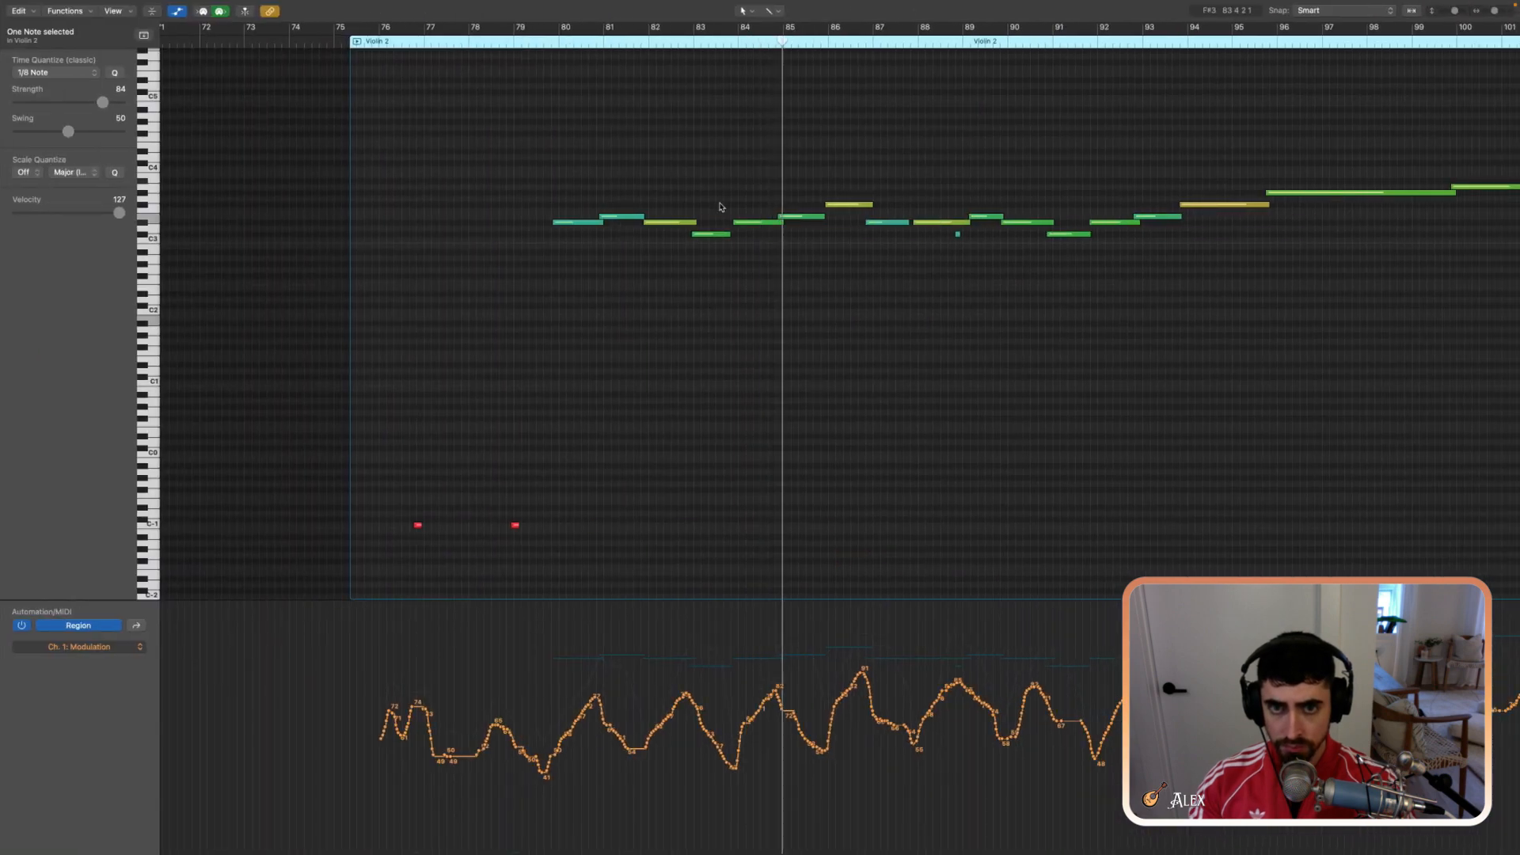
key("ctrl+Left")
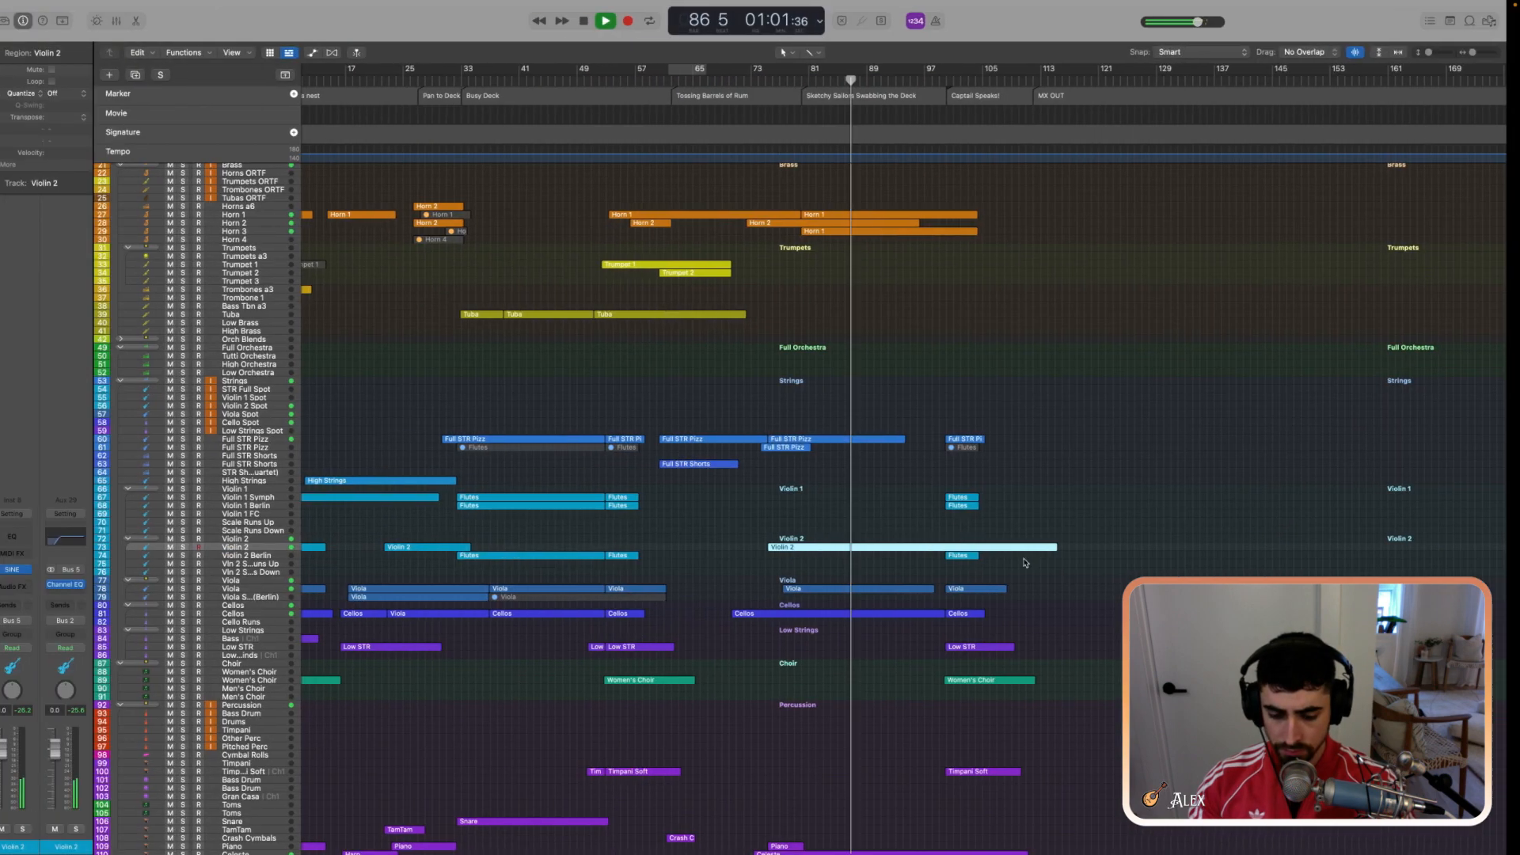
key("ctrl+Right")
scroll(934, 498, "right", 4)
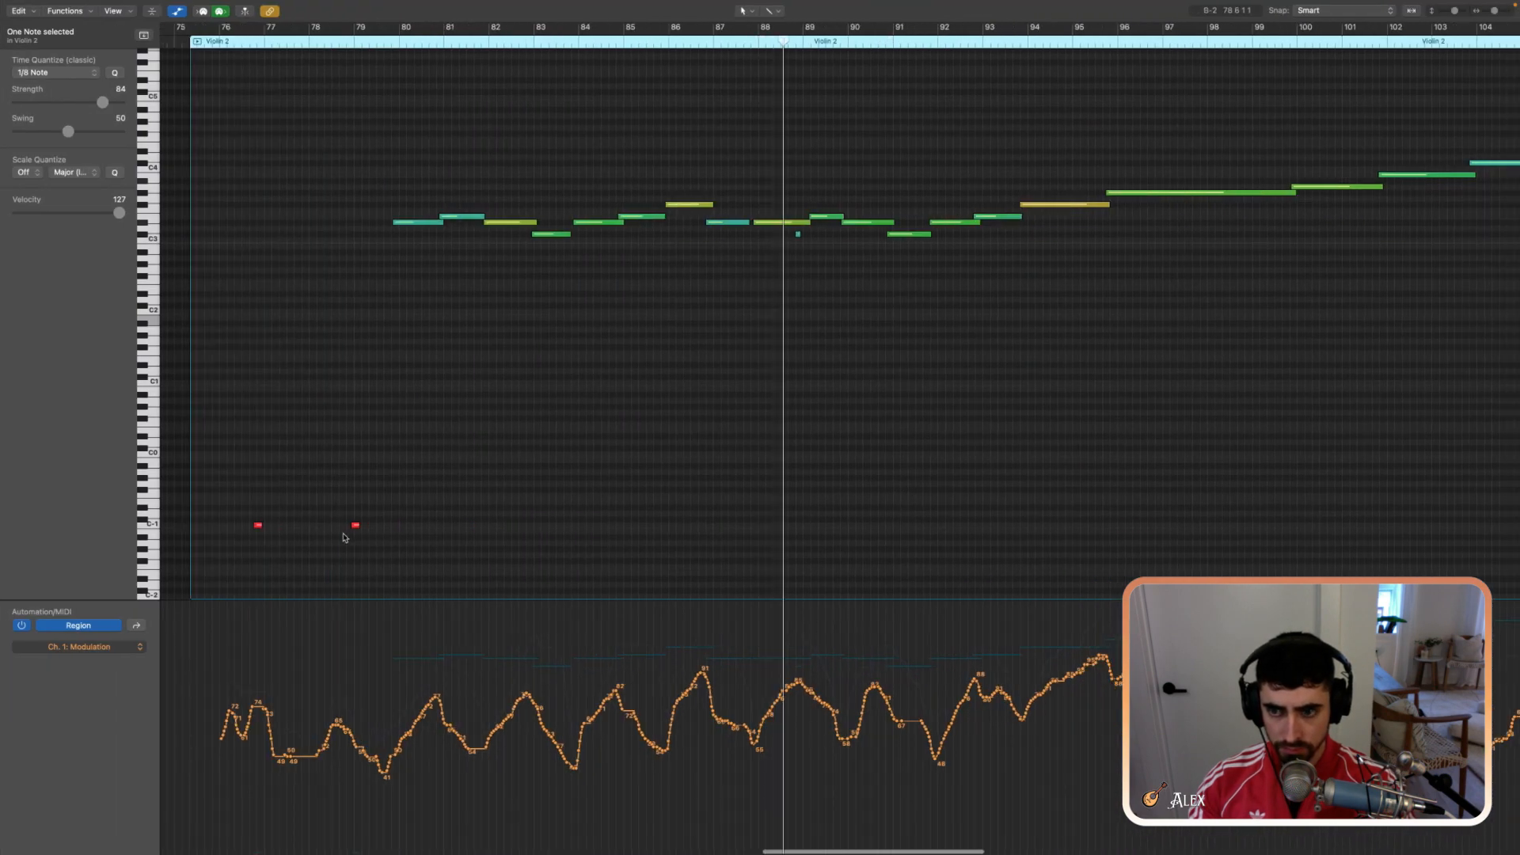
left_click_drag(356, 530, 359, 635)
scroll(999, 542, "right", 3)
scroll(999, 542, "left", 5)
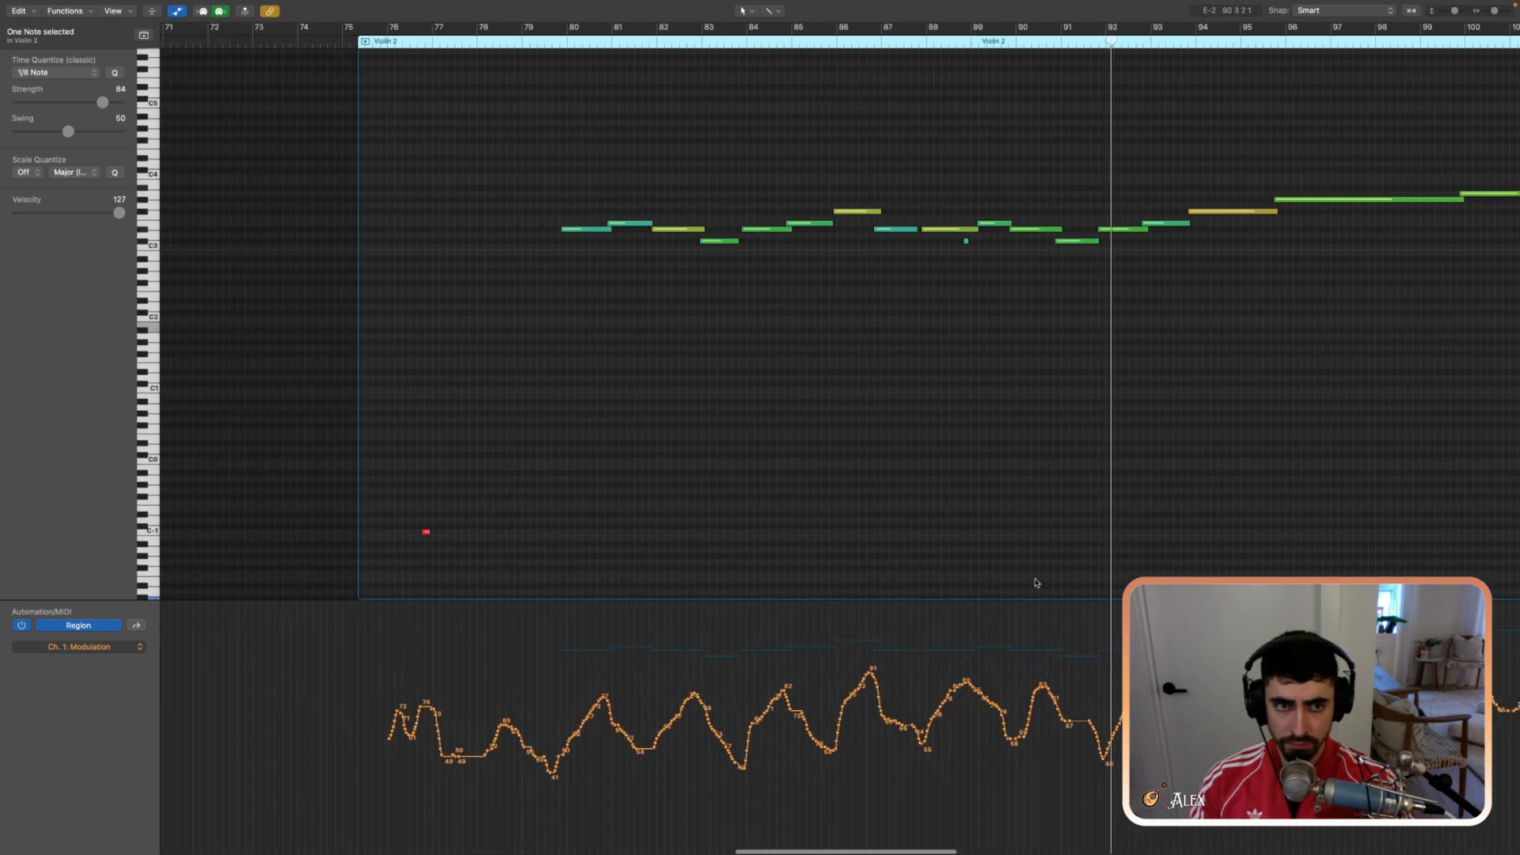
- Delete the stray short D3 note in bar 88 and add a C-1 keyswitch note at about bar 95.5, replaying from there
left_click_drag(978, 251, 944, 239)
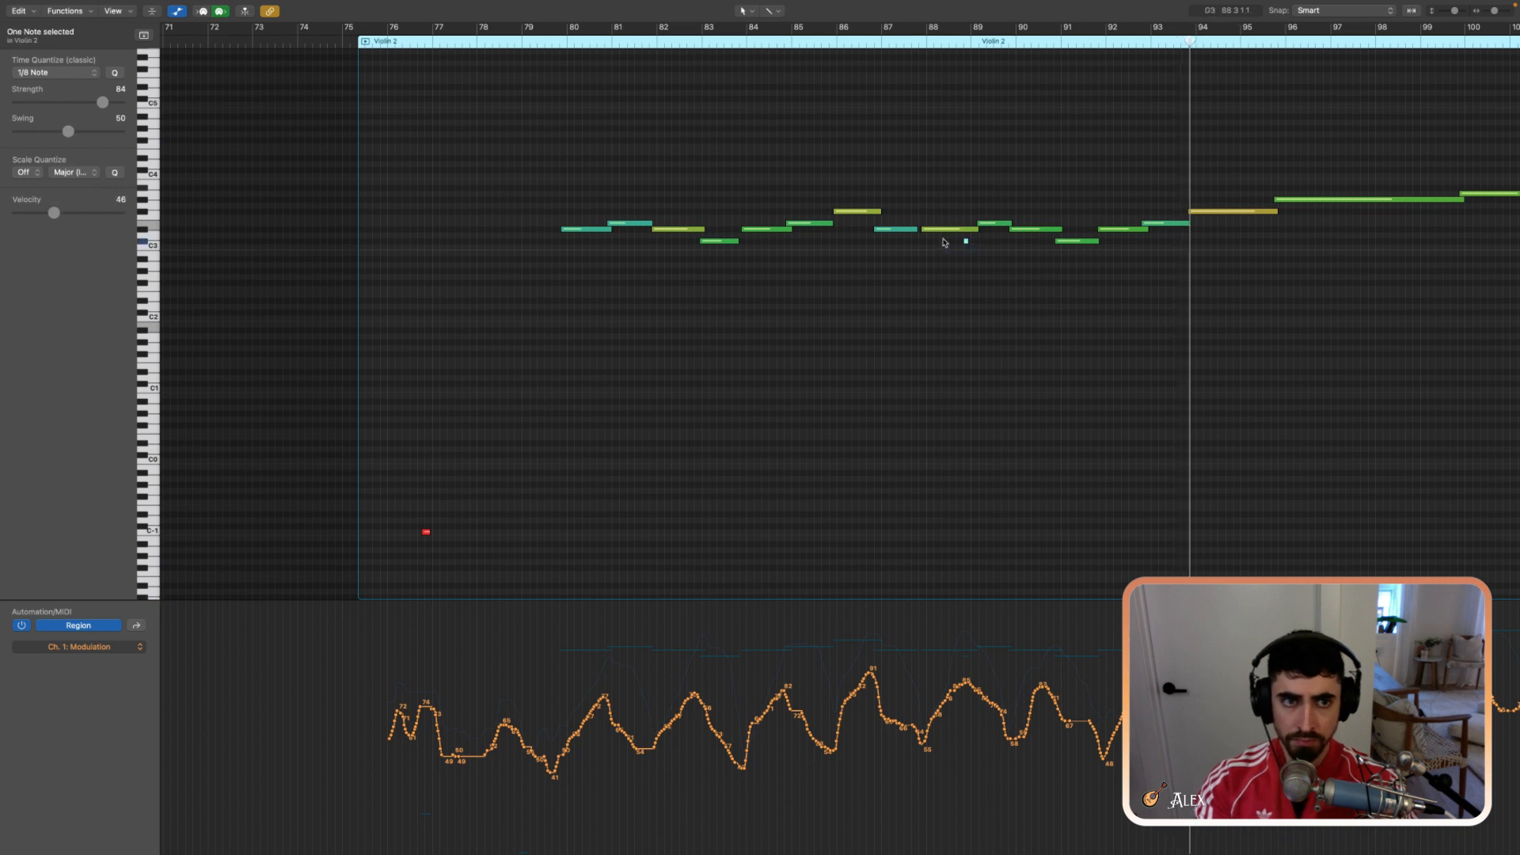
key("Delete")
scroll(1190, 583, "up", 1)
scroll(1267, 539, "down", 2)
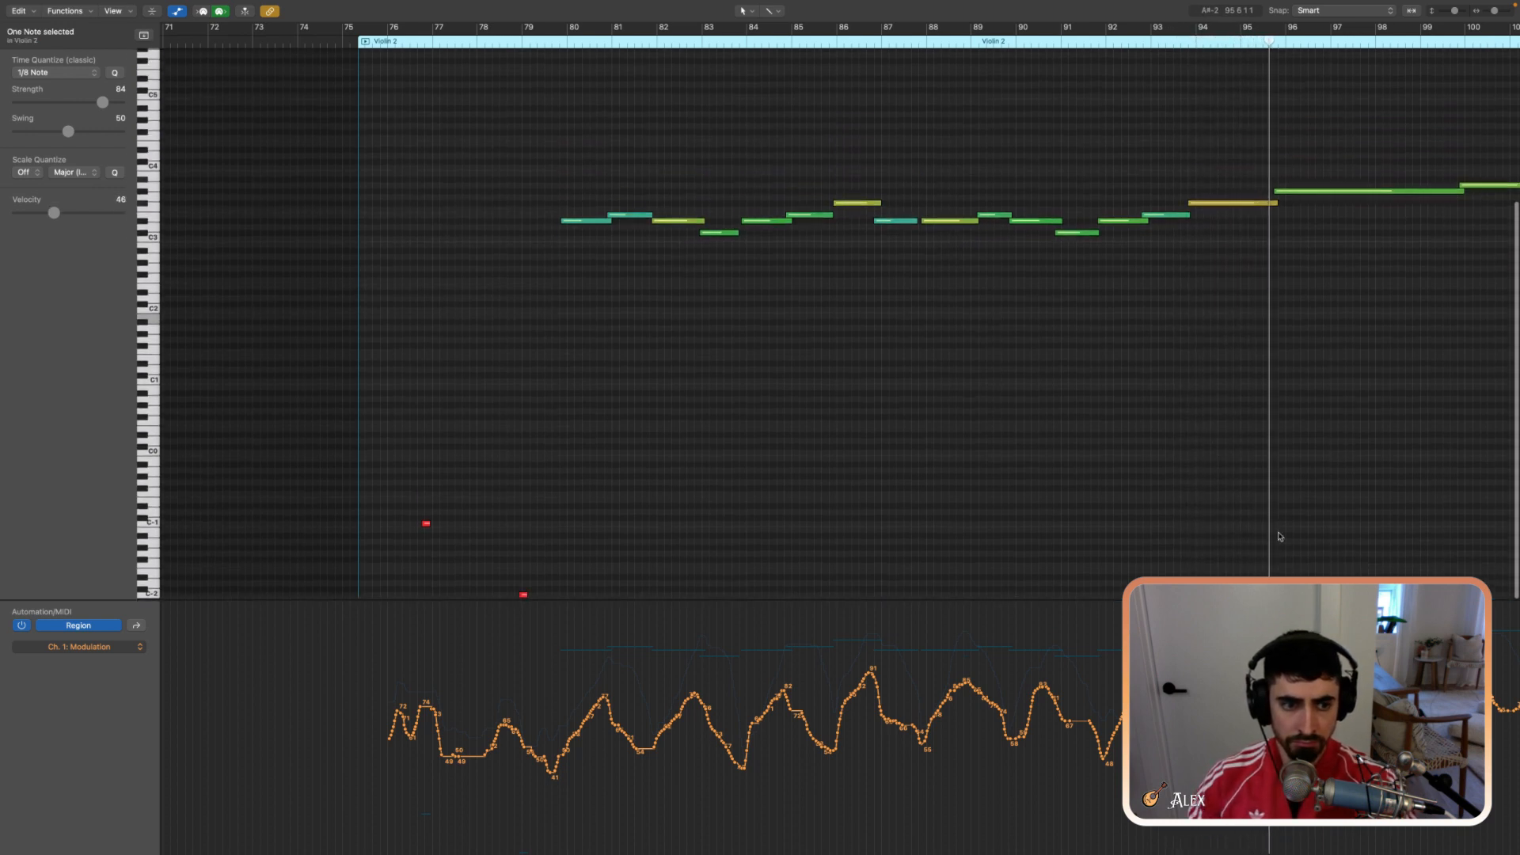
left_click(1263, 527, "super")
left_click(1259, 26)
- Follow the rising end of the Violin 2 line during playback, return to the arrangement and deselect the region
scroll(1255, 151, "right", 3)
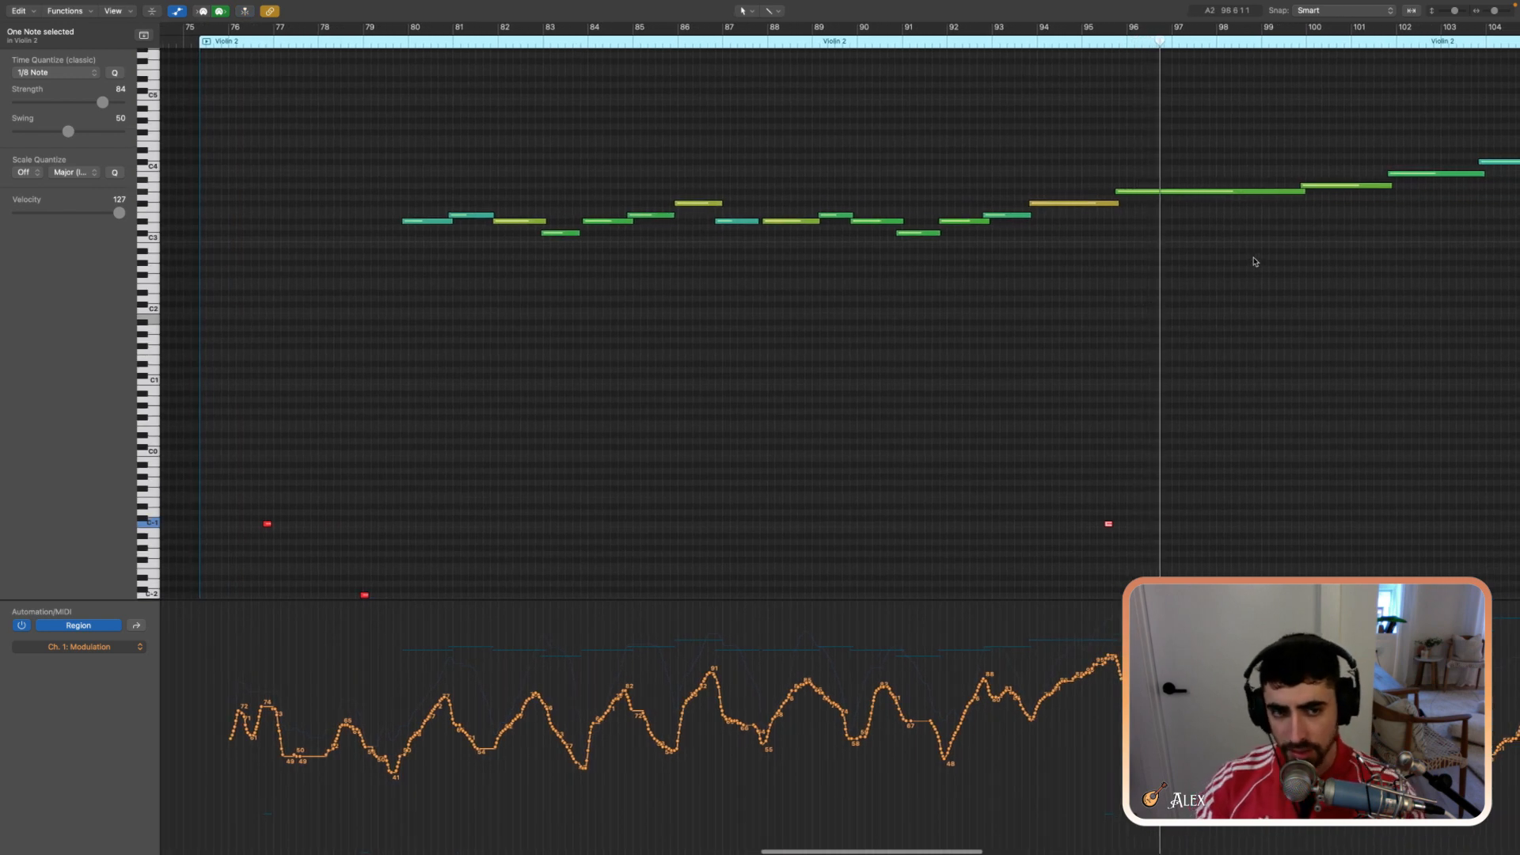
scroll(1256, 261, "right", 3)
scroll(1195, 281, "right", 3)
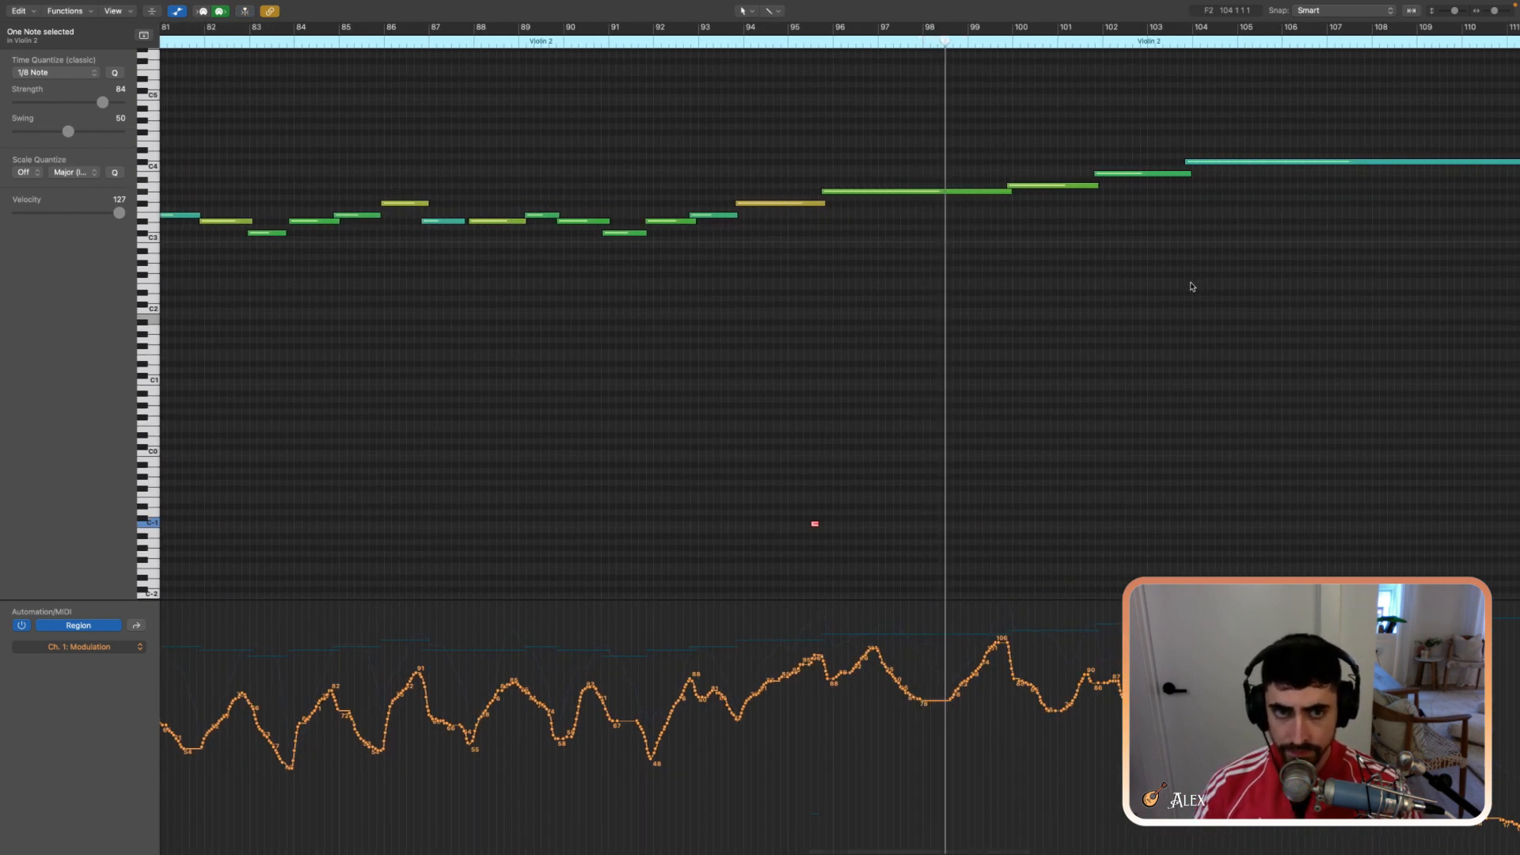
scroll(1188, 283, "right", 3)
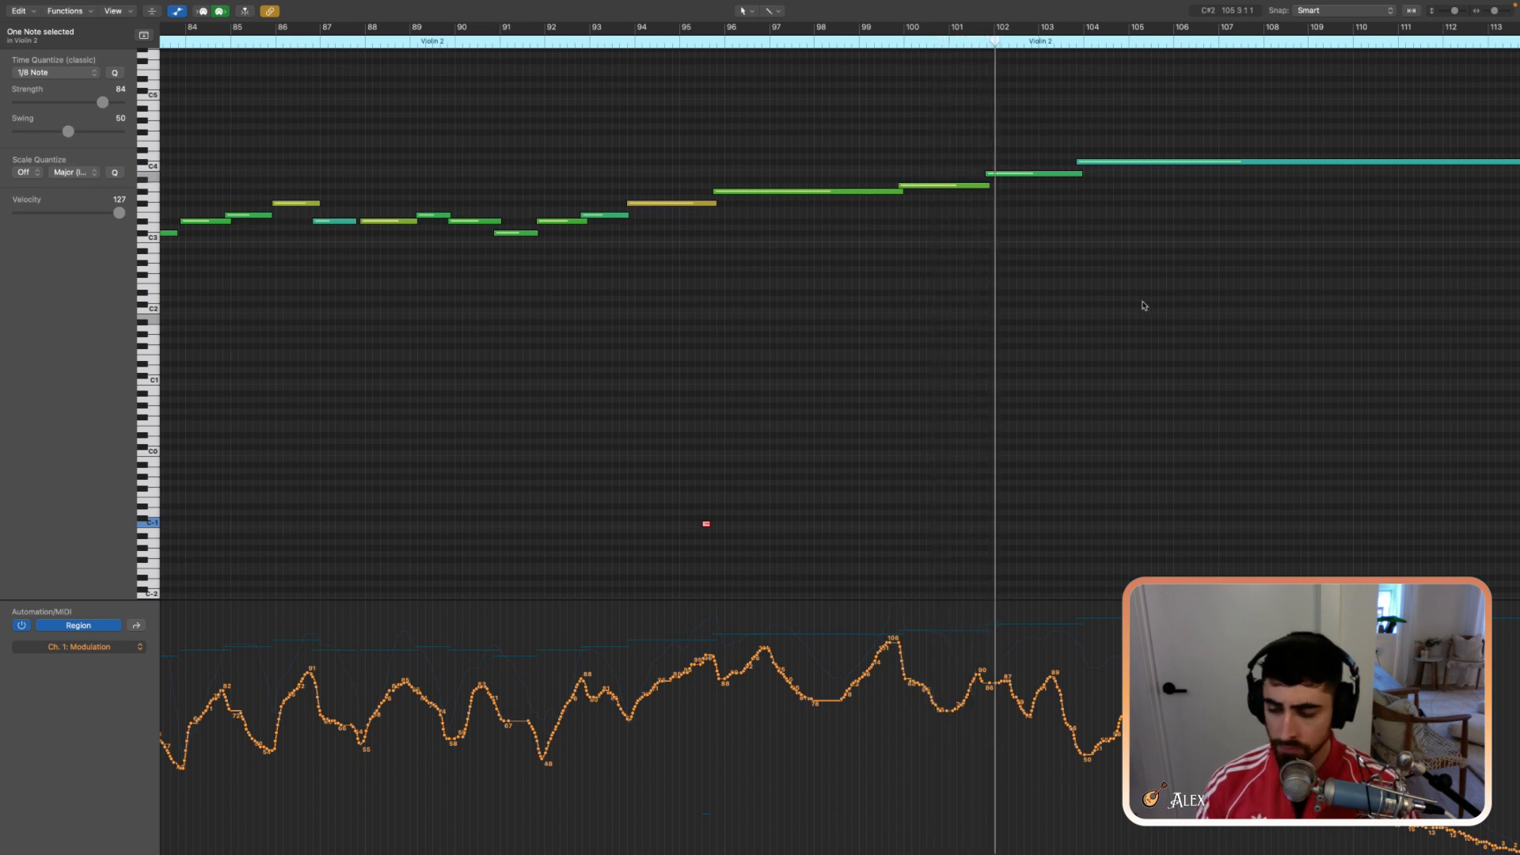
key("ctrl+Left")
left_click(886, 390)
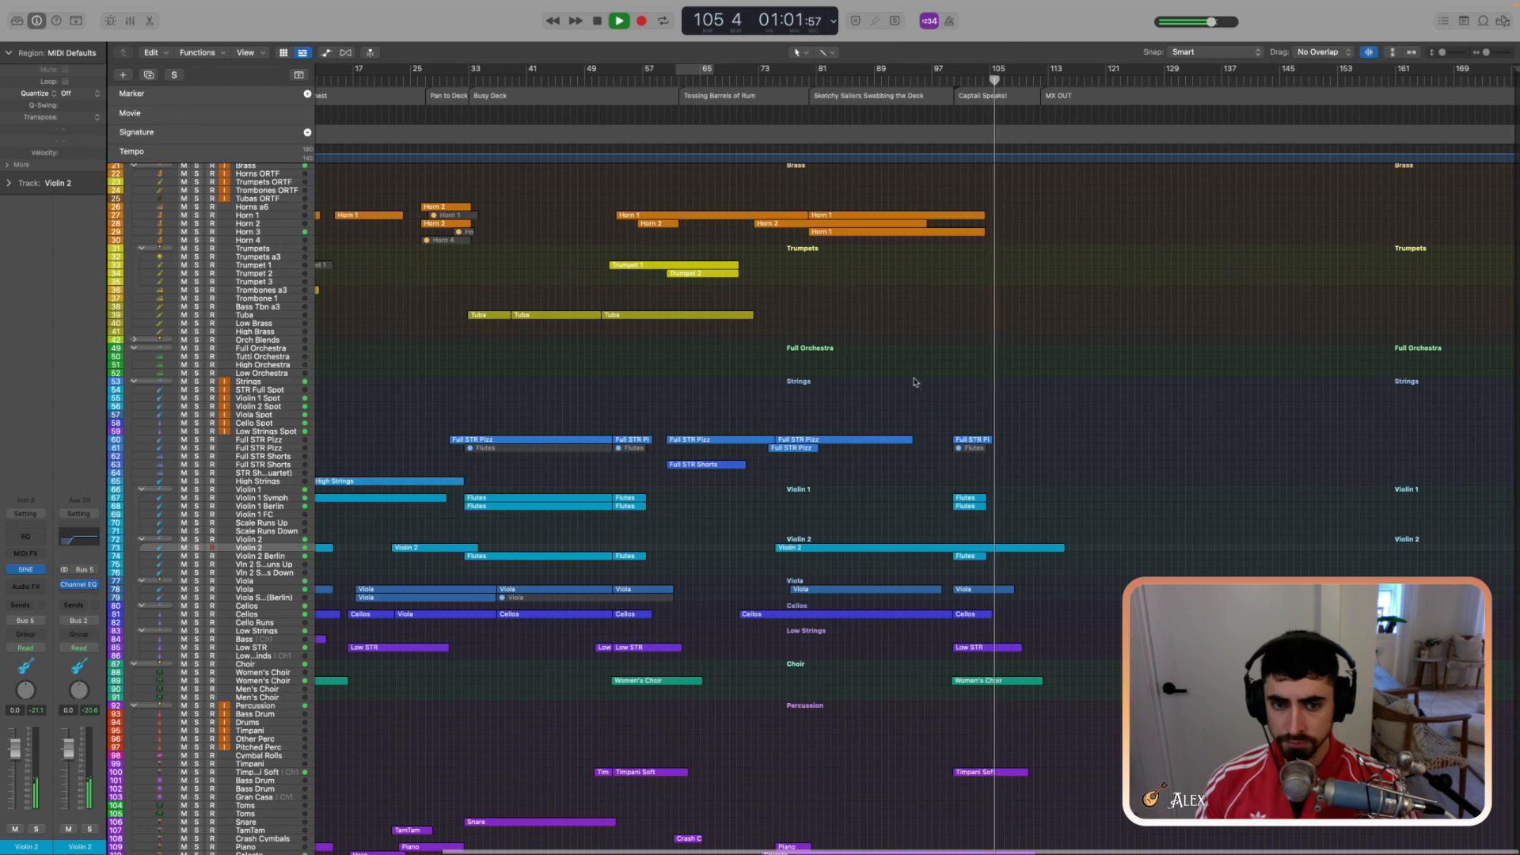
- Arm the Violin 1 Symph and Violin 1 Berlin tracks together and play the passage from about bar 74
left_click(280, 508)
left_click(212, 506)
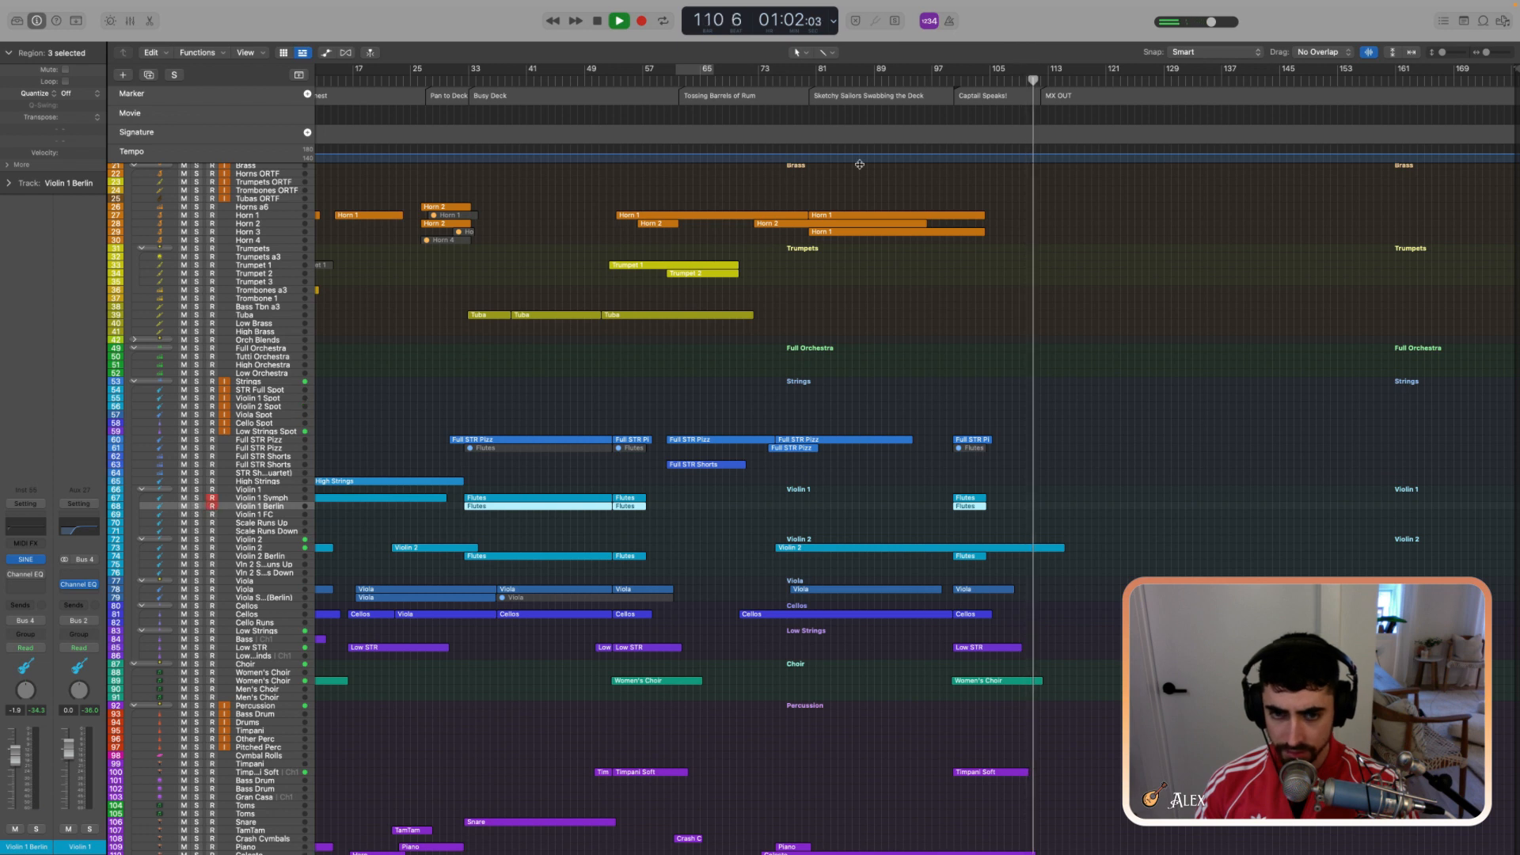
left_click(765, 83)
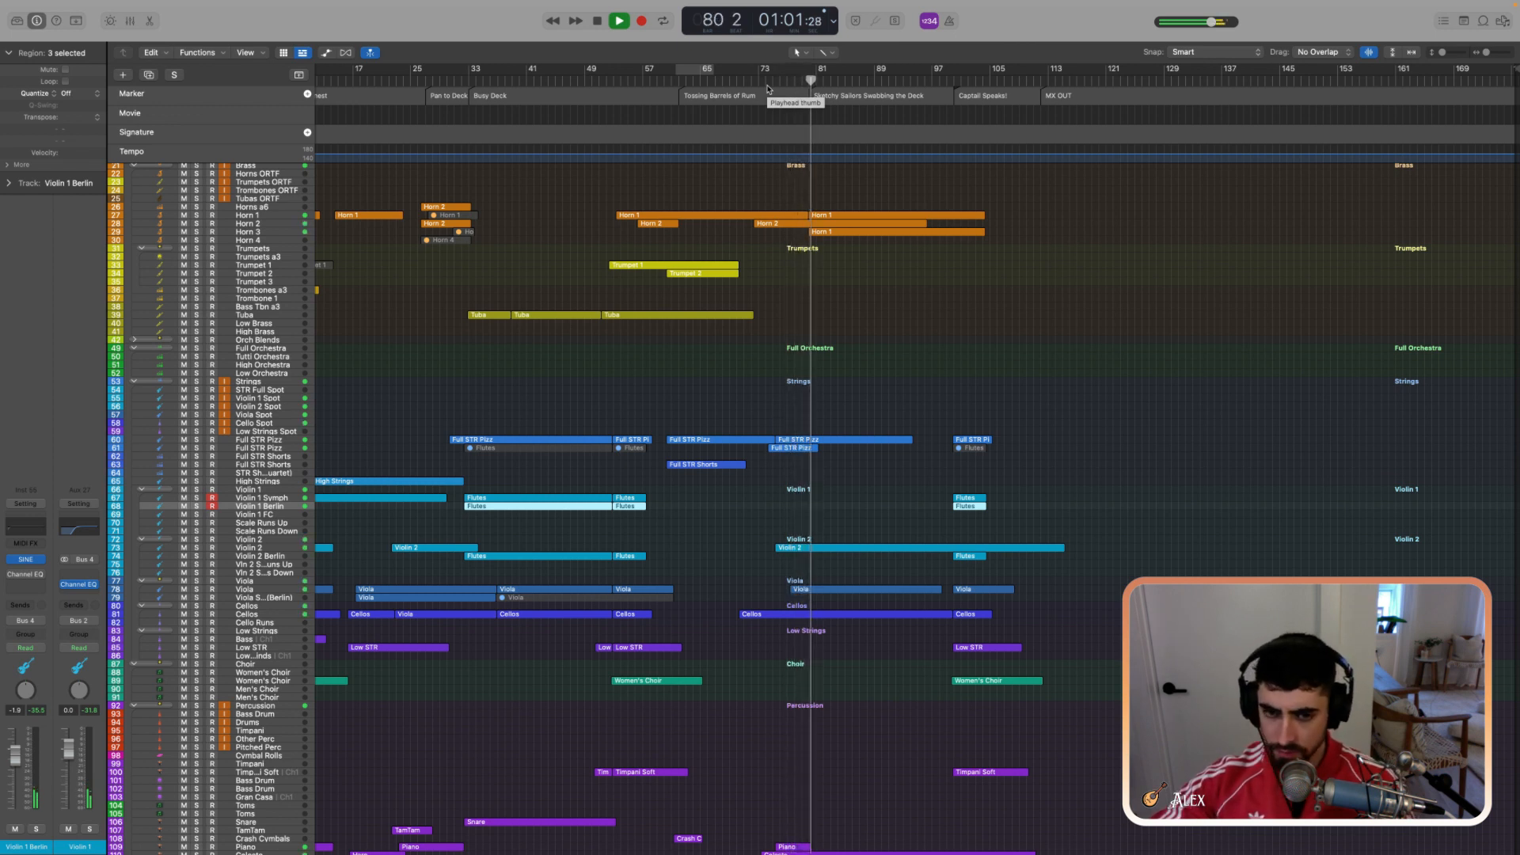
key("space")
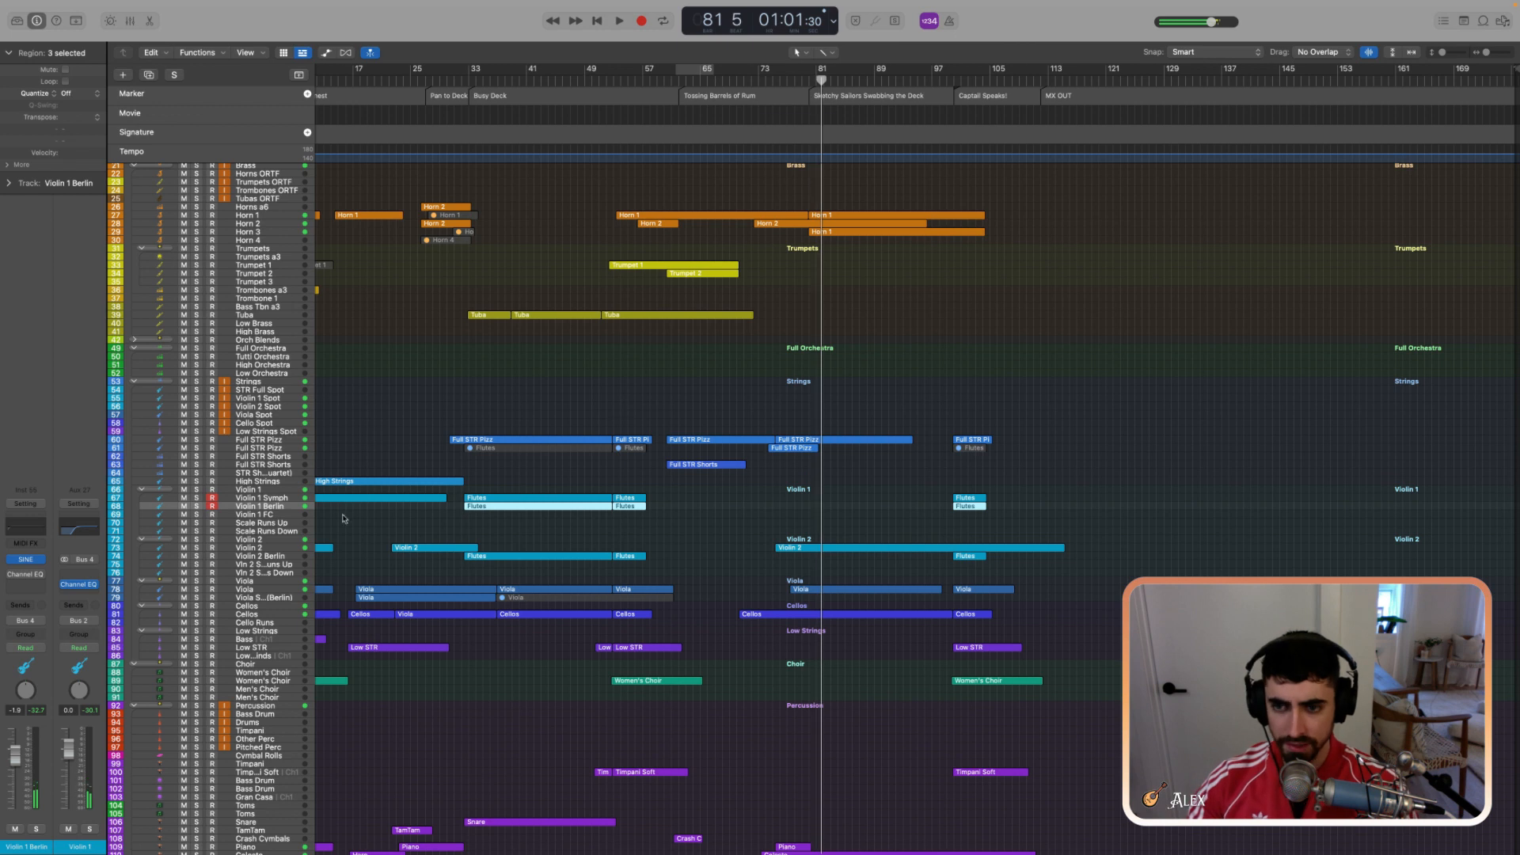
key("Delete")
key("space")
left_click(742, 83)
scroll(867, 525, "up", 2)
scroll(867, 524, "down", 1)
key("space")
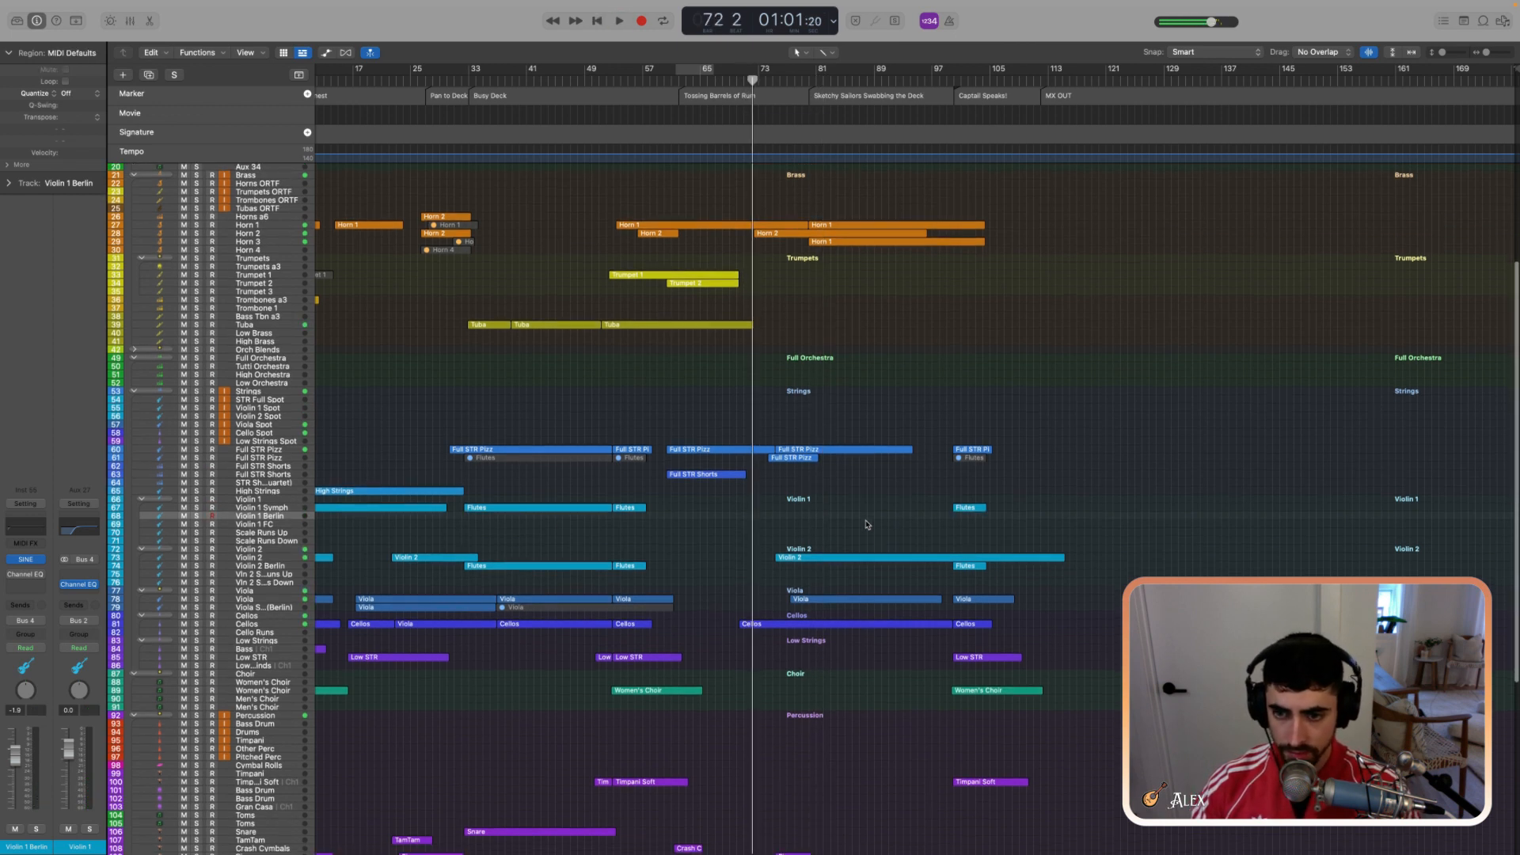
key("space")
scroll(867, 525, "left", 1)
key("space")
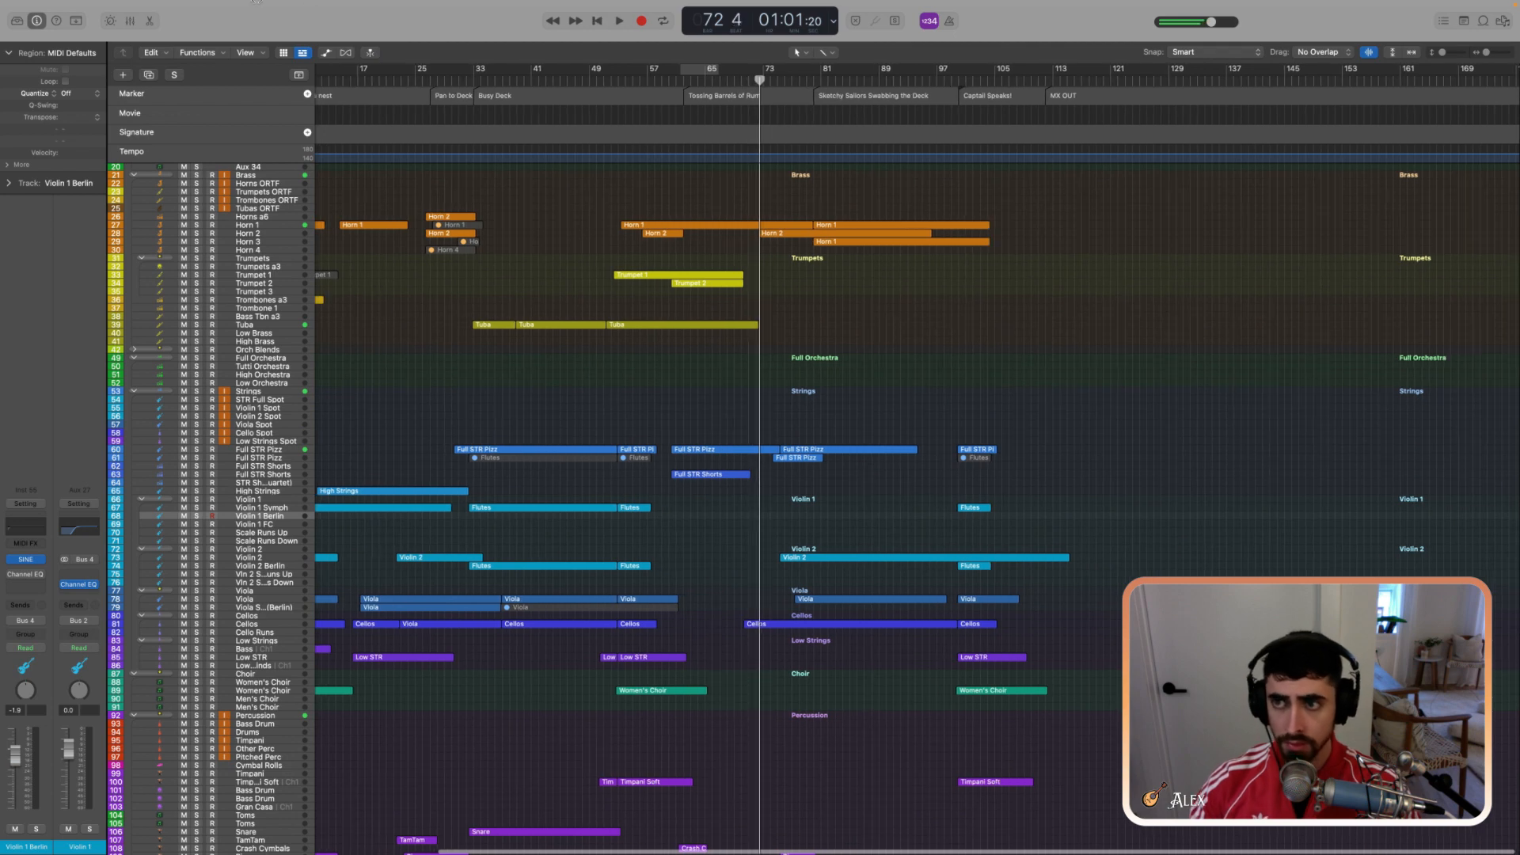
left_click(112, 7)
left_click(126, 25)
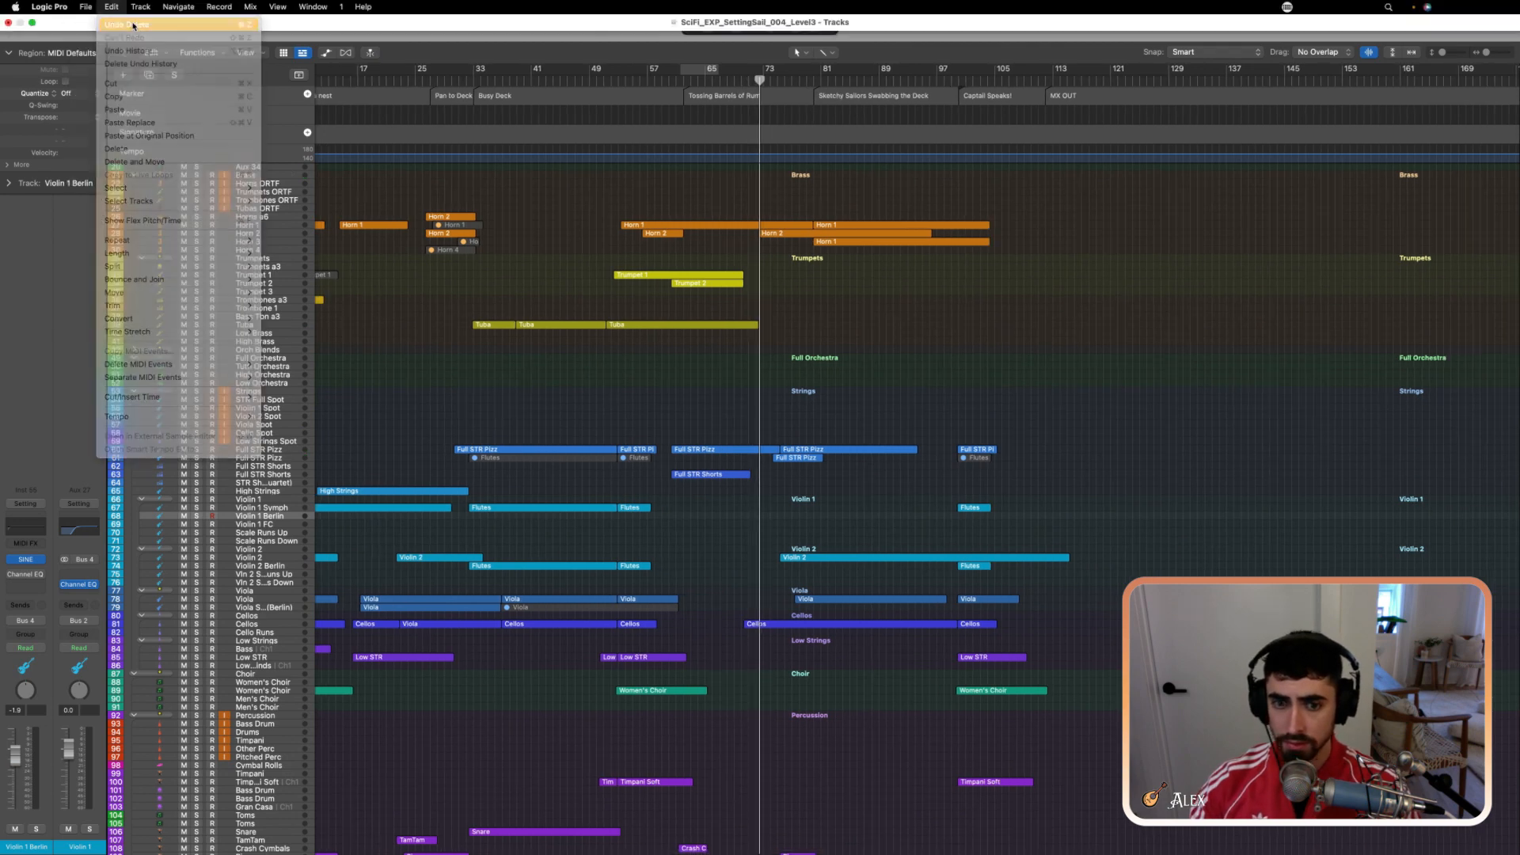
- Deselect the Violin 1 Berlin regions and play on from bar 72, reviewing the brass, string and percussion tracks
left_click(823, 533)
scroll(495, 532, "left", 4)
scroll(496, 532, "right", 3)
key("space")
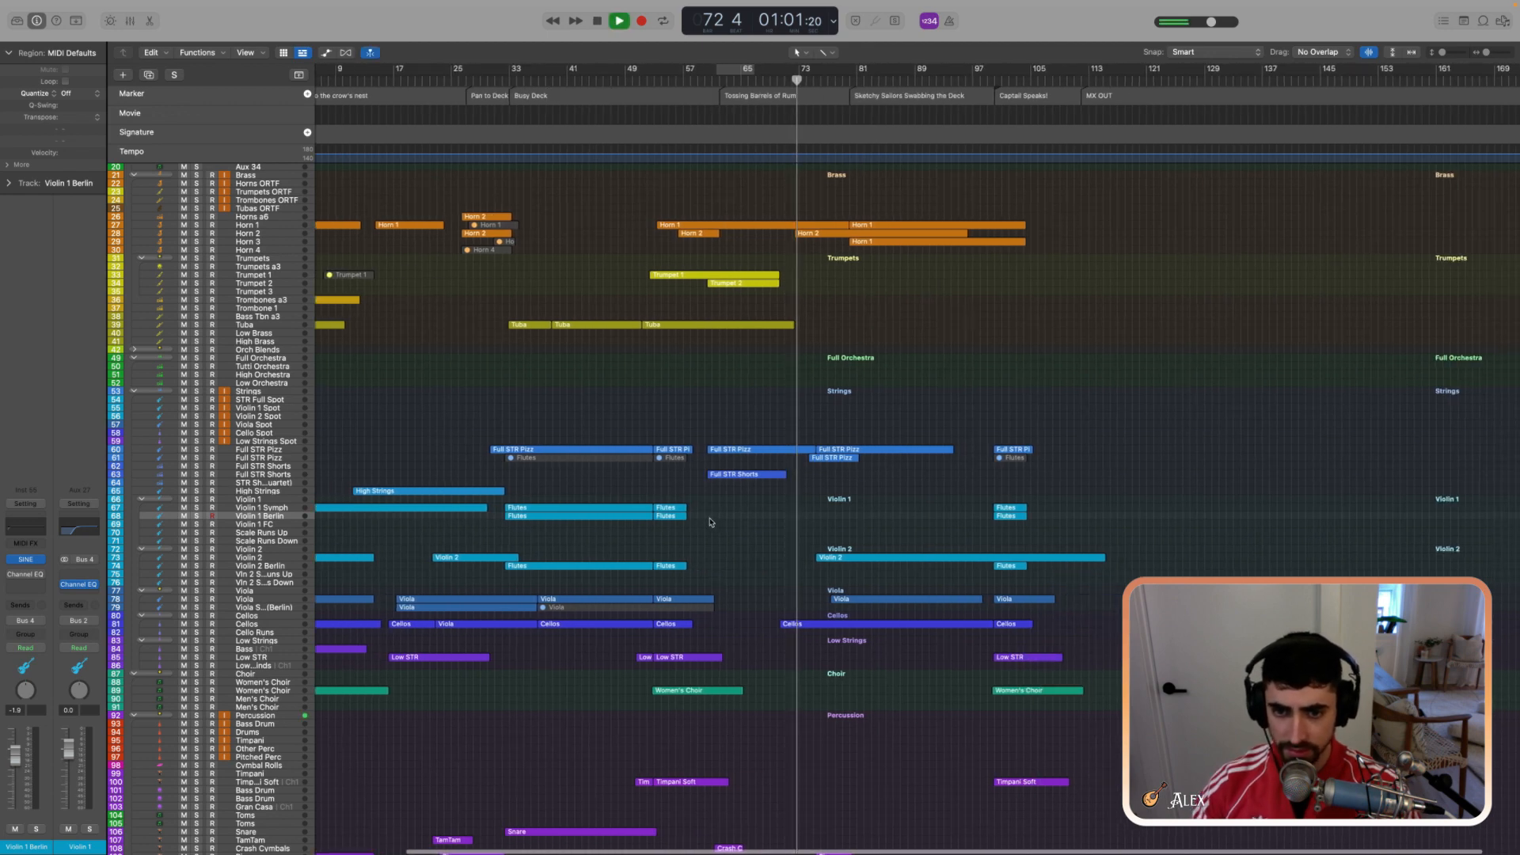
scroll(713, 511, "right", 2)
scroll(735, 556, "down", 1)
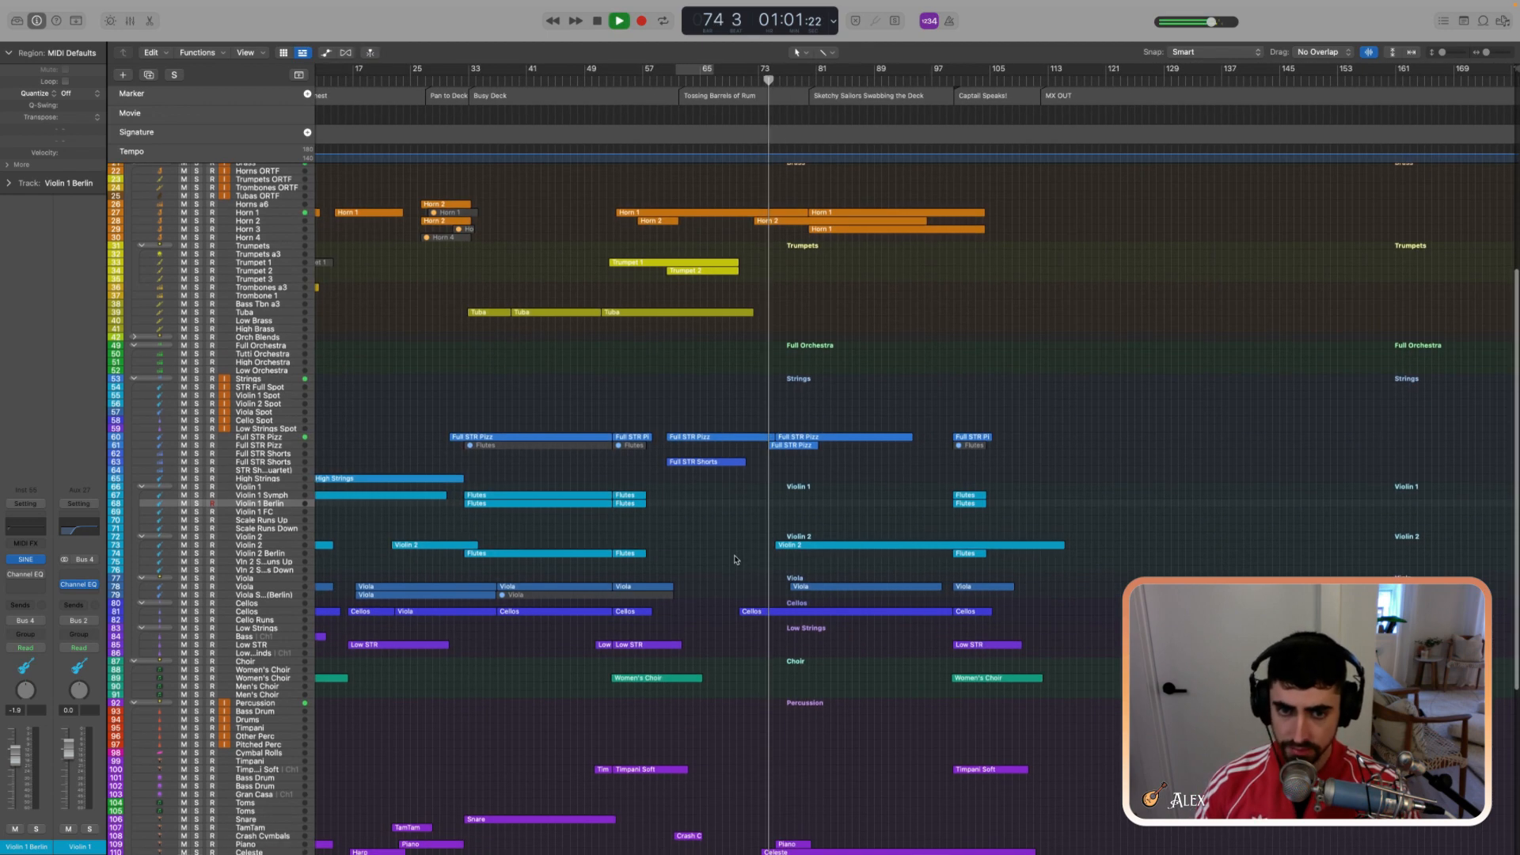
scroll(729, 563, "down", 1)
scroll(726, 559, "up", 2)
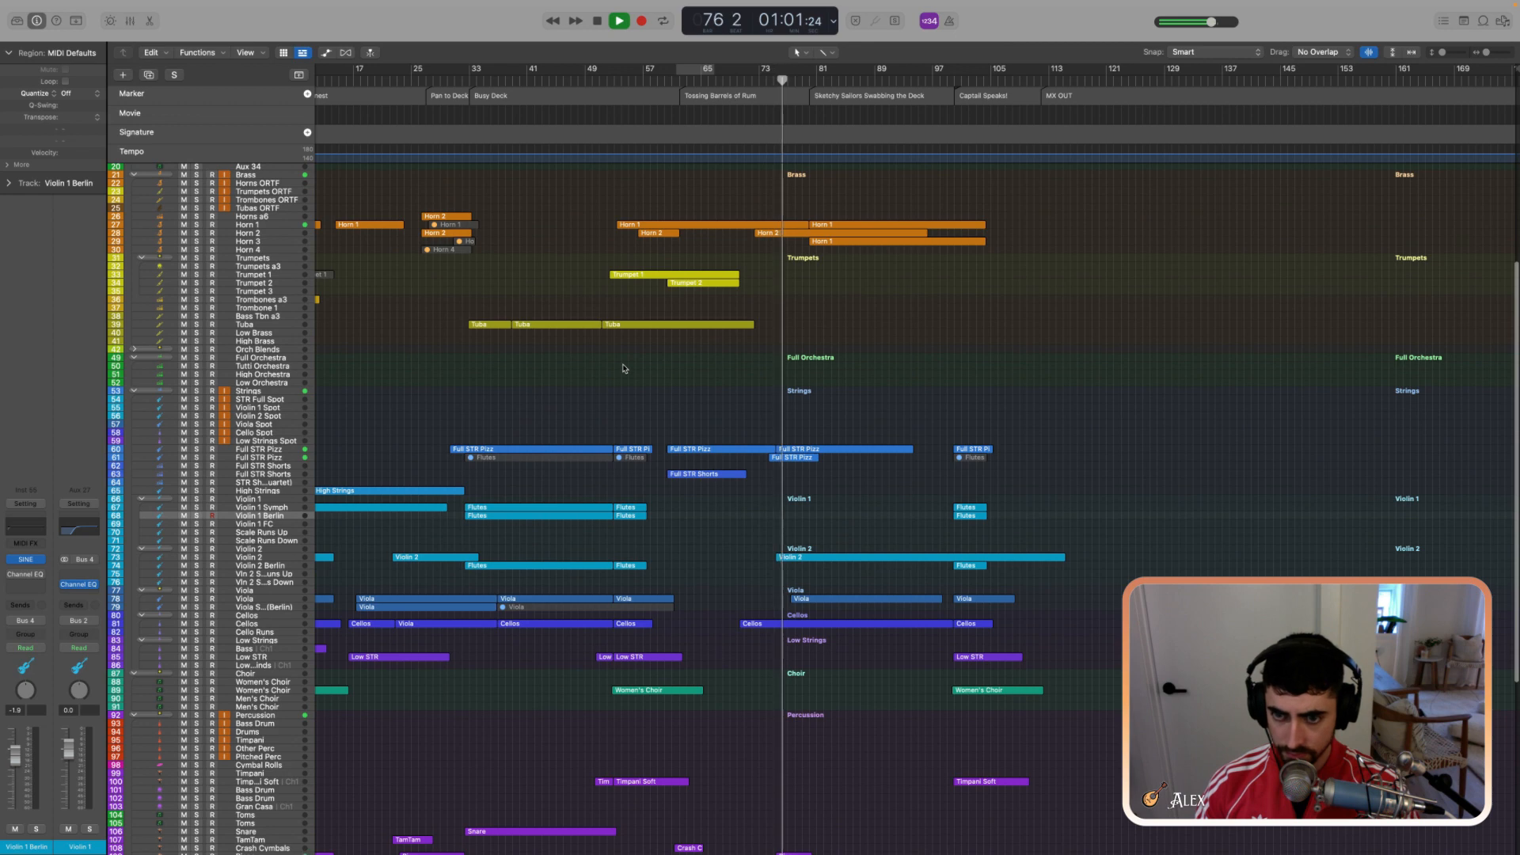
- Open the overlapping Full STR Pizz regions starting near bar 75 together, examine their notes and return to the arrangement
left_click_drag(842, 496, 751, 419)
key("ctrl+Right")
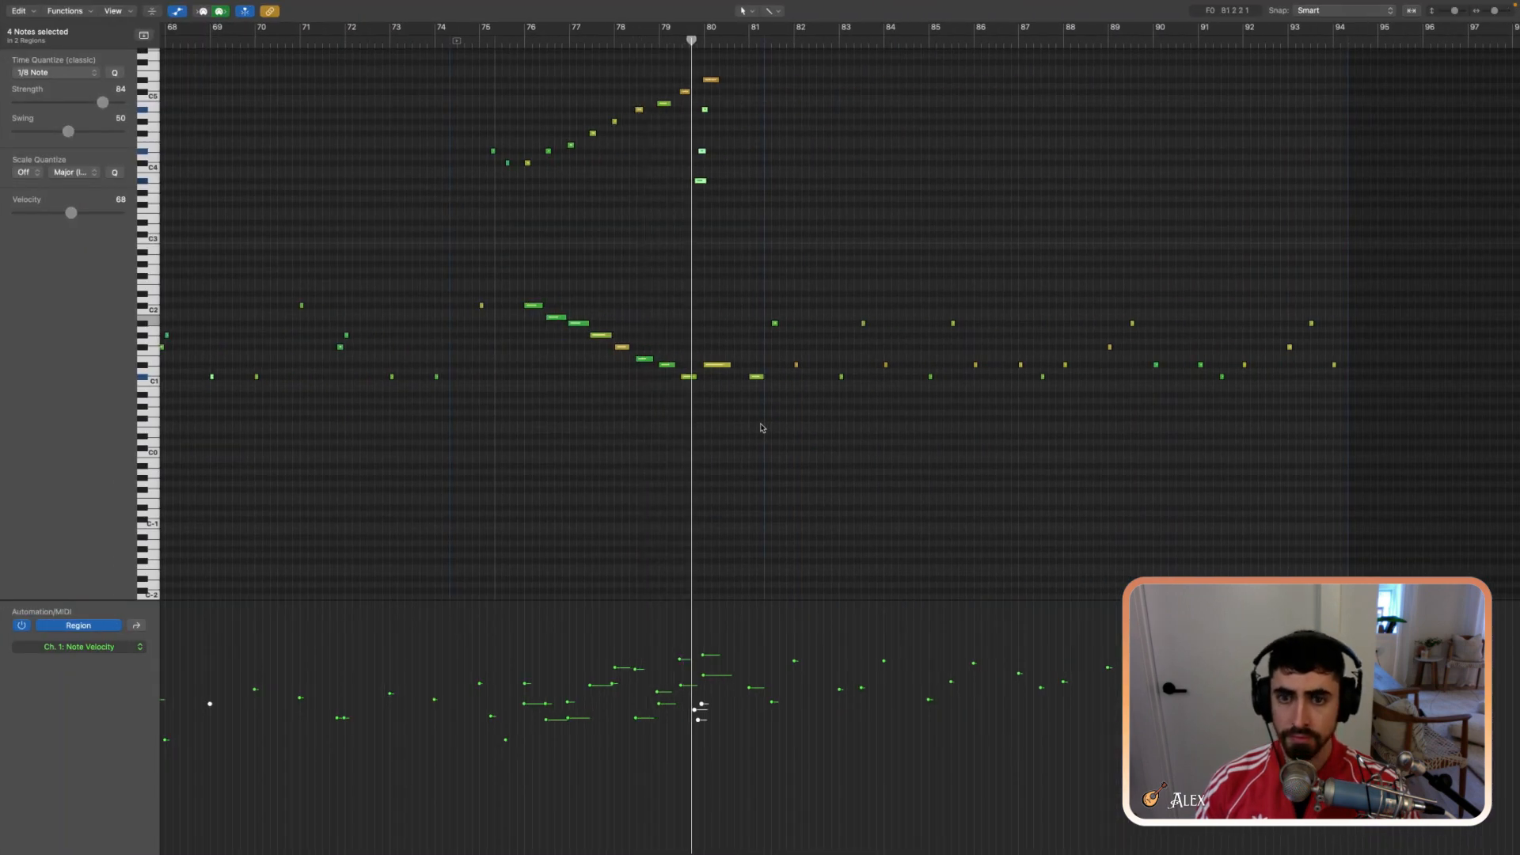
key("ctrl+Left")
- Audition the passage from about bar 77 with the Piccolo track selected, and repeat it with the Flute 1 track
scroll(902, 320, "up", 8)
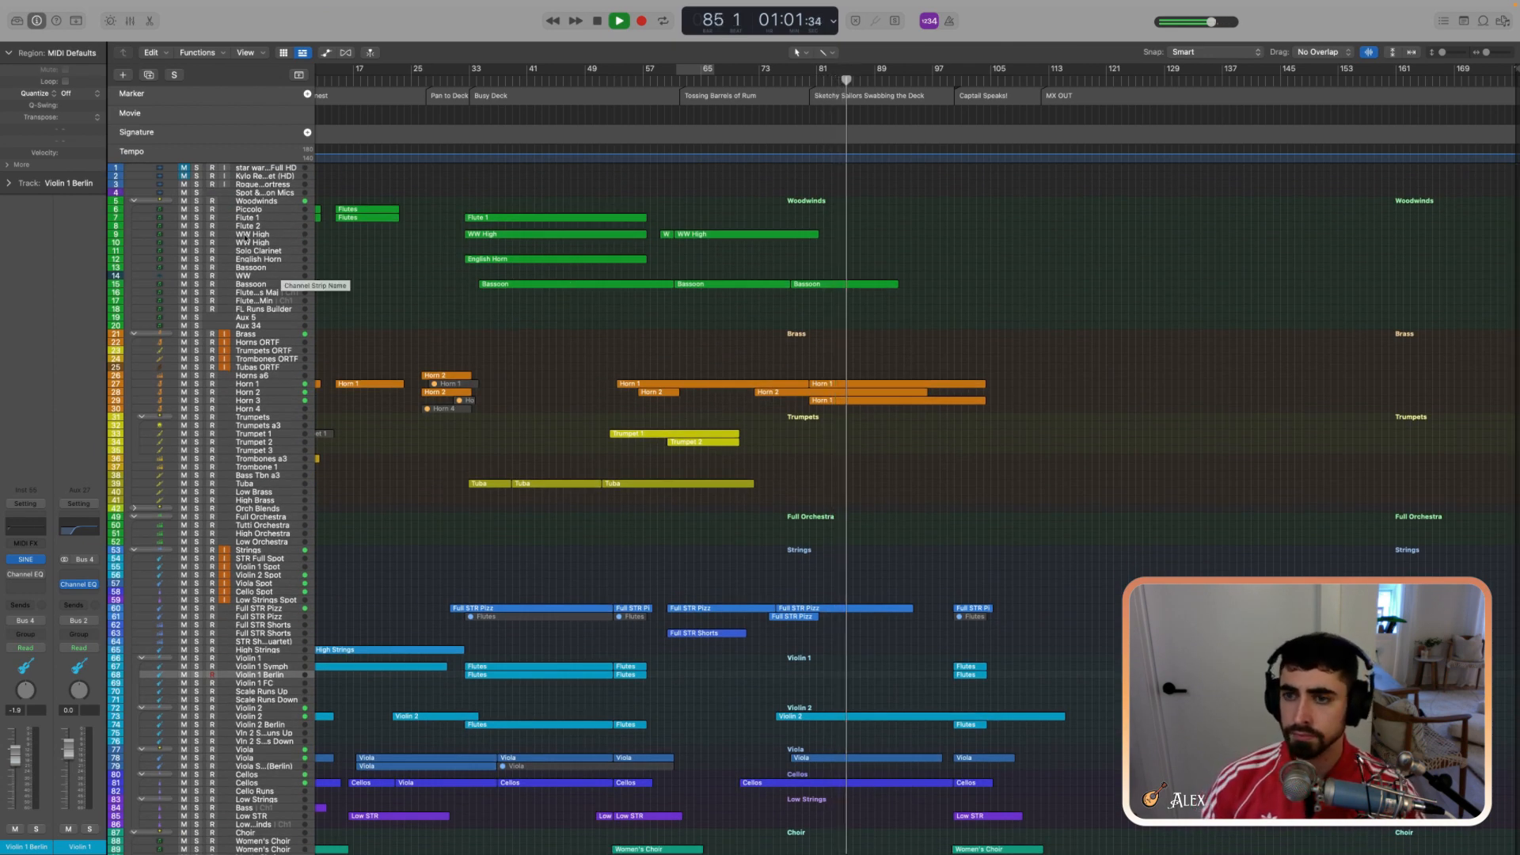
key("space")
left_click(261, 211)
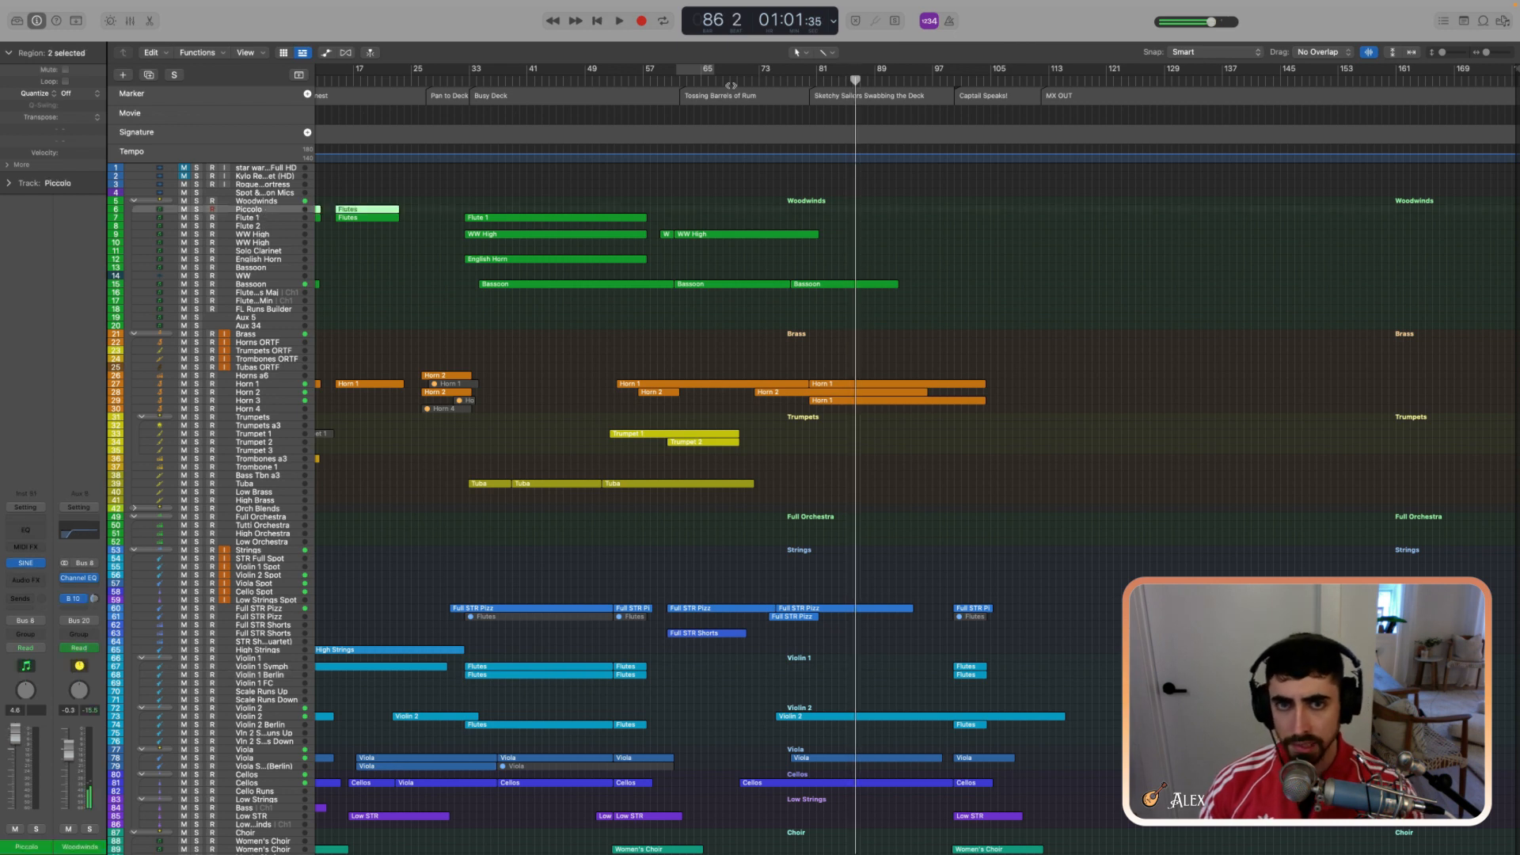
left_click(790, 79)
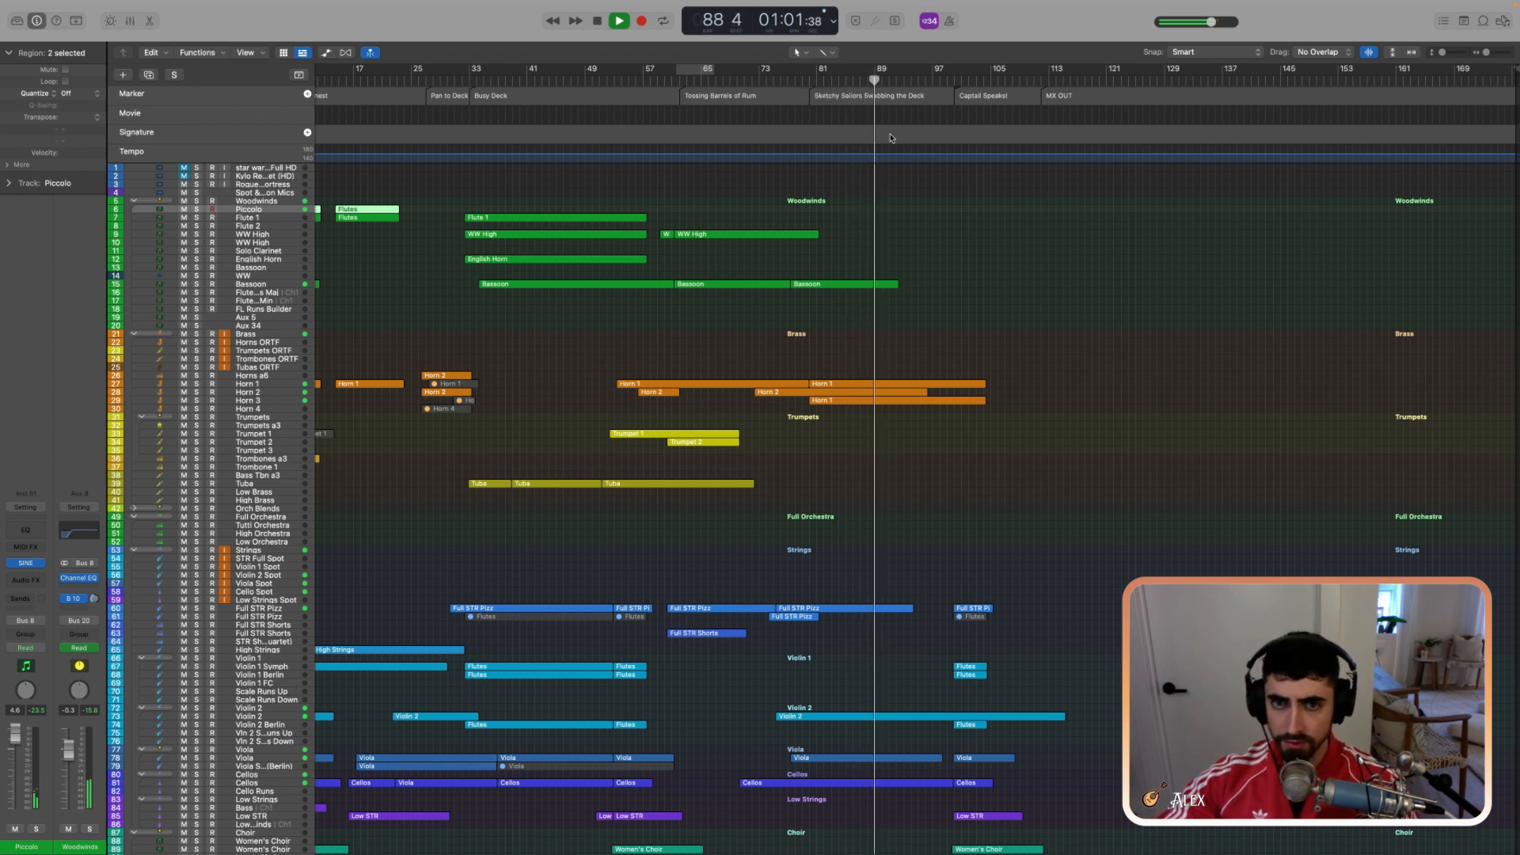
key("Down")
left_click(795, 80)
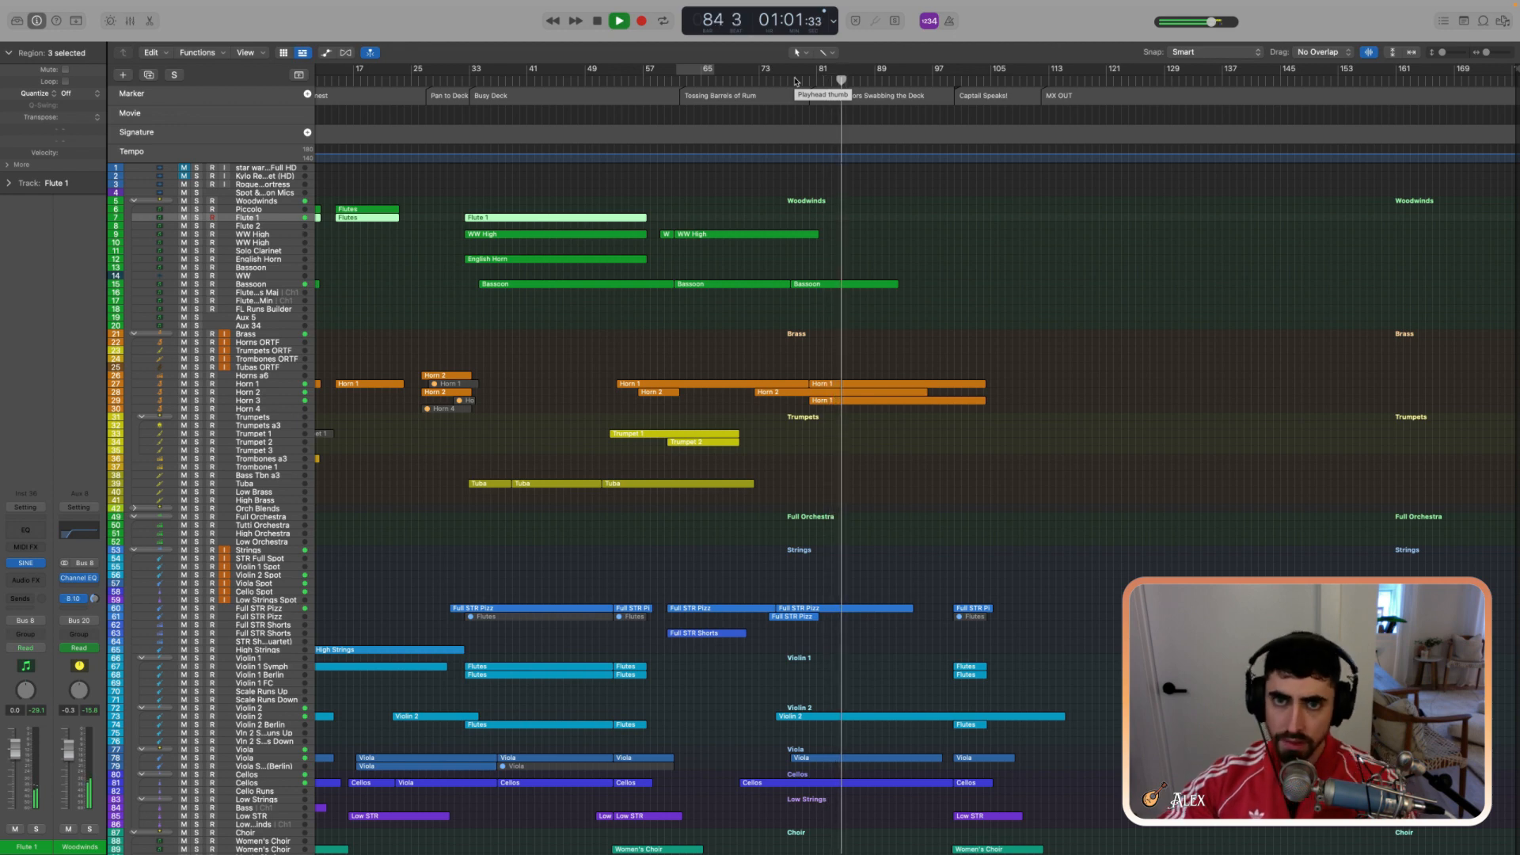
- Select the English Horn track and record a new part from about bar 68 to bar 114, past the MX OUT marker
left_click(681, 87)
scroll(696, 624, "down", 10)
scroll(741, 575, "up", 3)
scroll(741, 575, "up", 5)
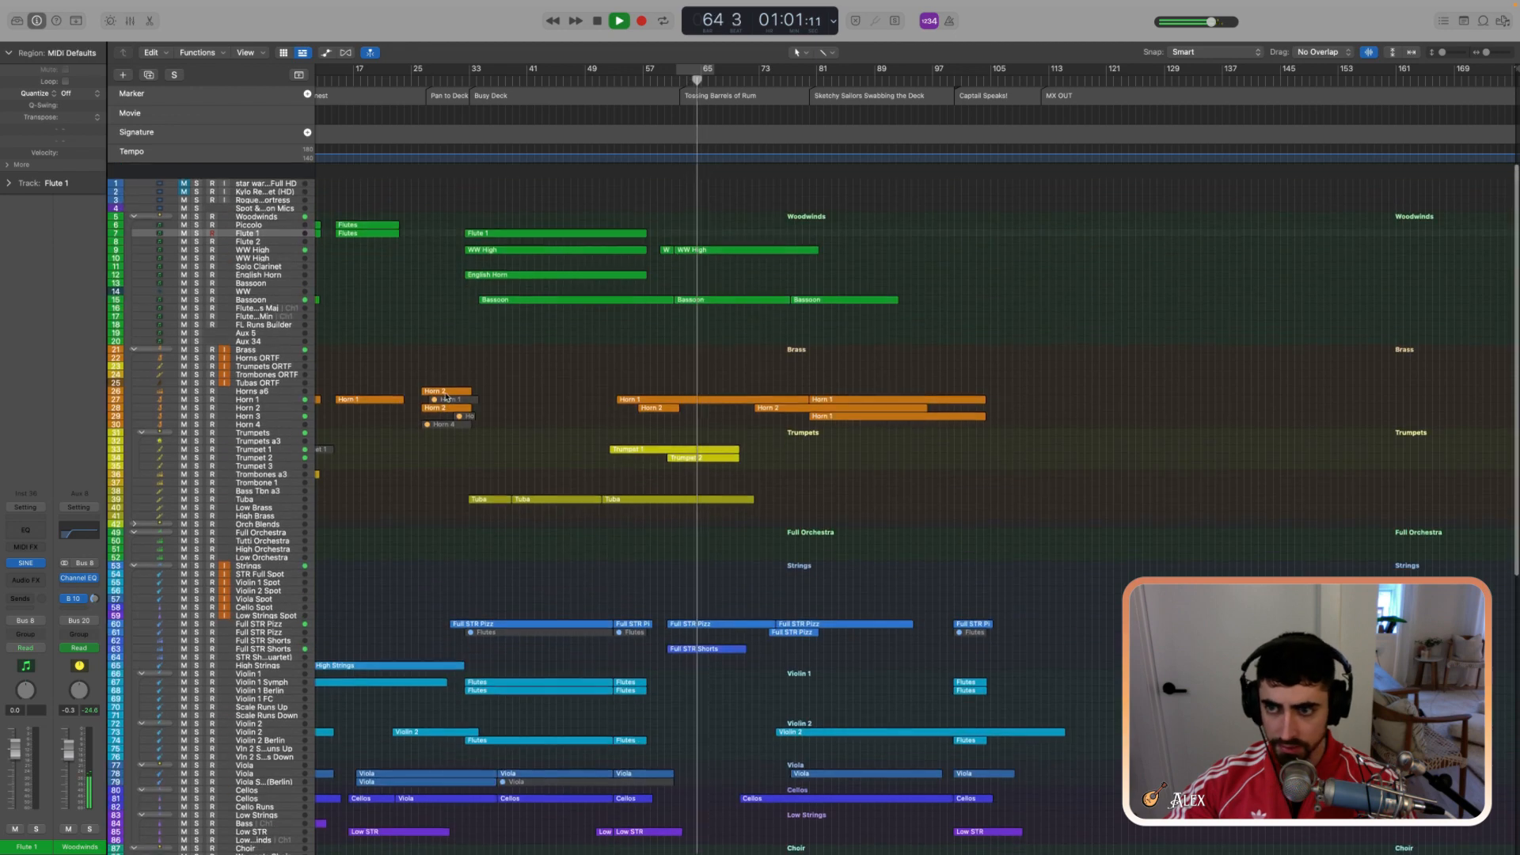
scroll(250, 288, "up", 10)
left_click(267, 259)
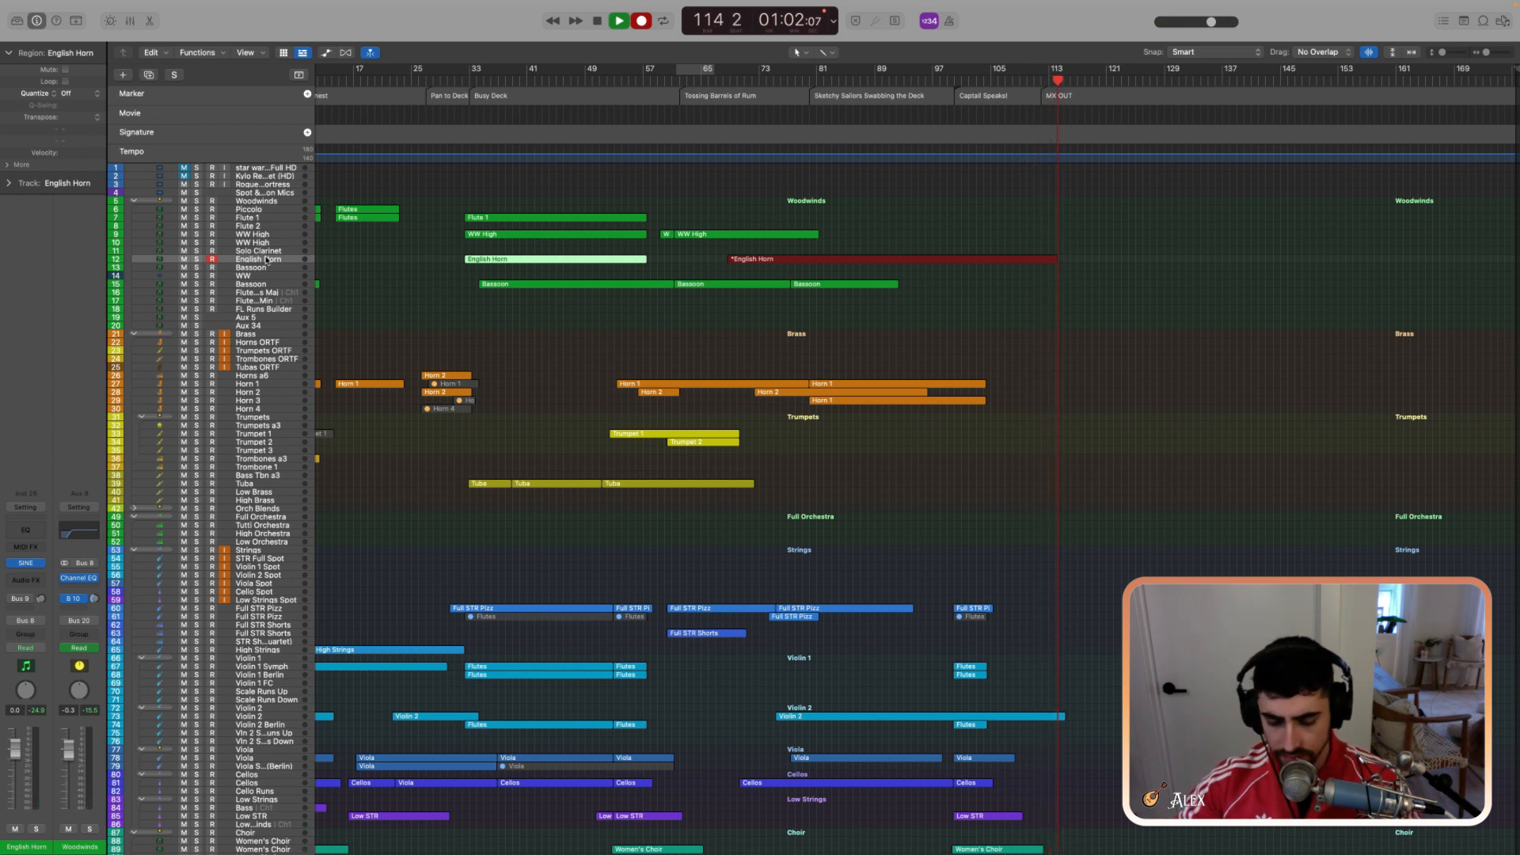
key("space")
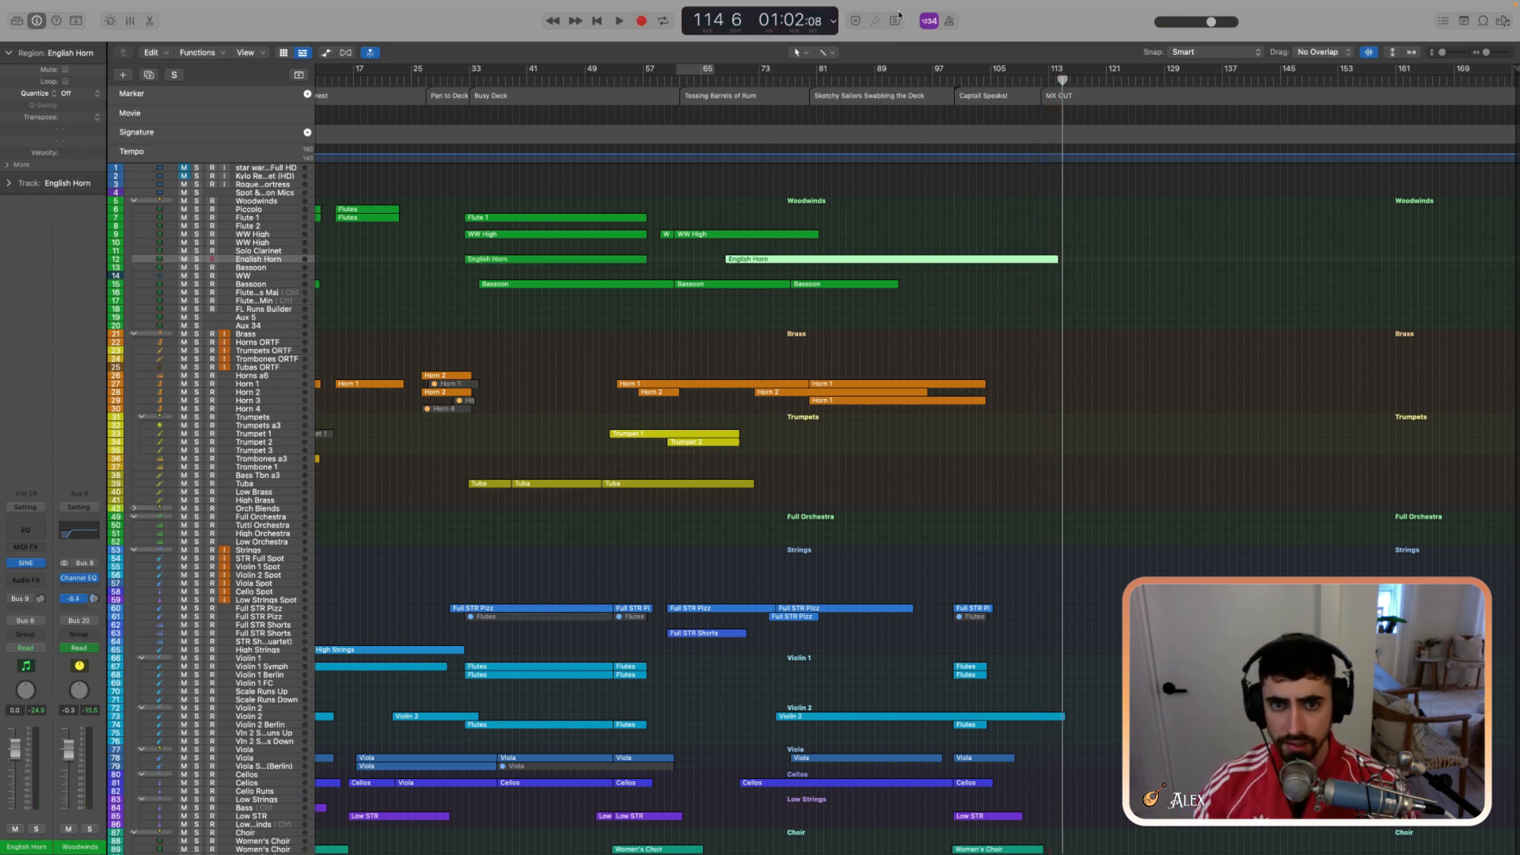
- Play the passage from about bar 78 and select the Tuba track for the next part
left_click(798, 78)
key("space")
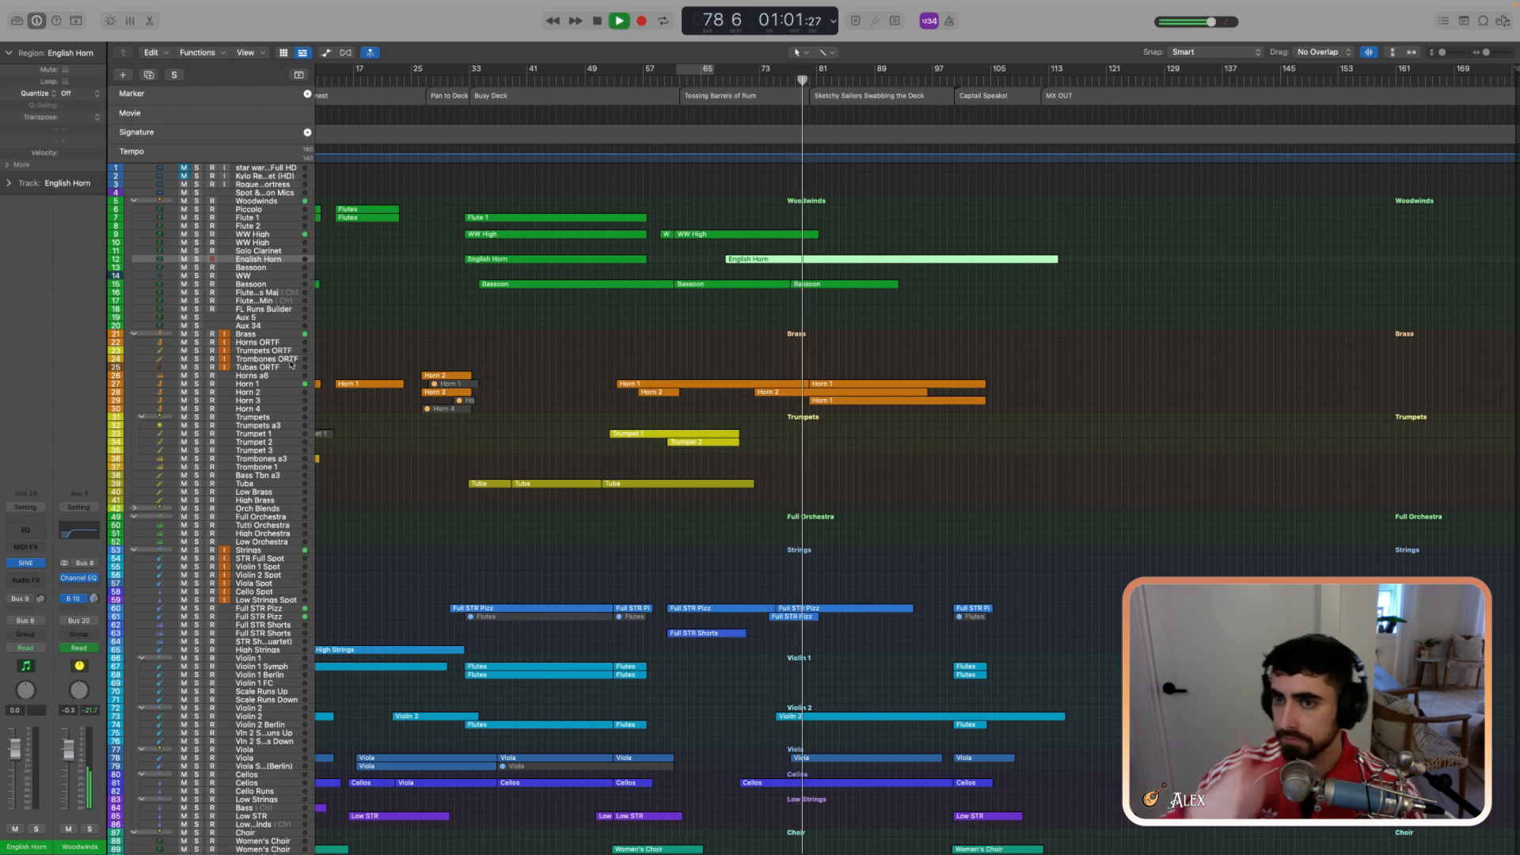
scroll(269, 444, "down", 1)
left_click(262, 467)
scroll(879, 478, "down", 5)
left_click(858, 382)
key("space")
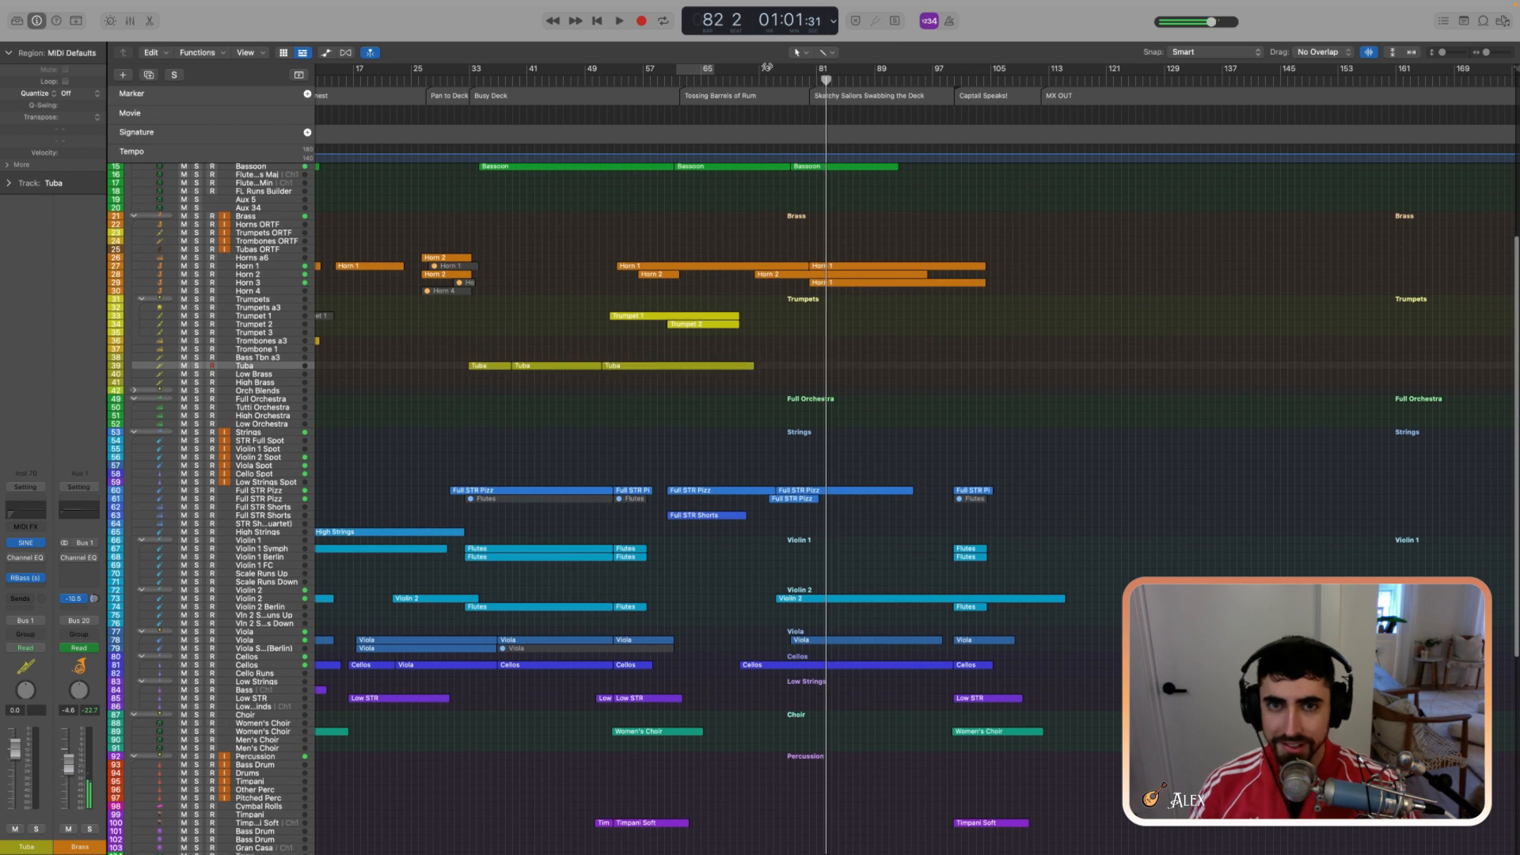
- Rehearse the tuba line from bar 78 and record it on the Tuba track from about bar 76 to bar 96
left_click(809, 79)
left_click(797, 79)
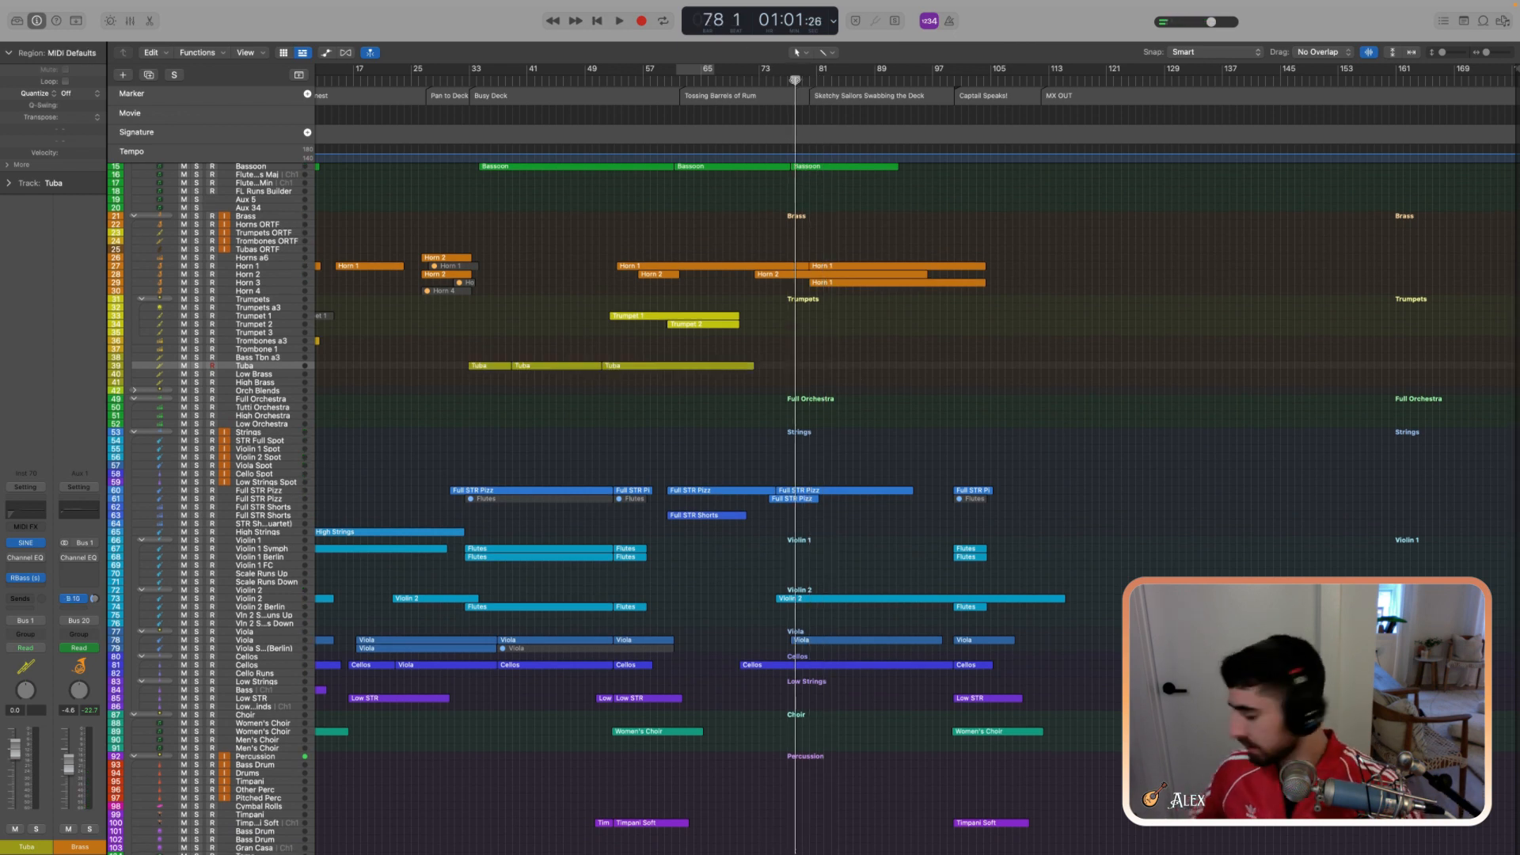
key("space")
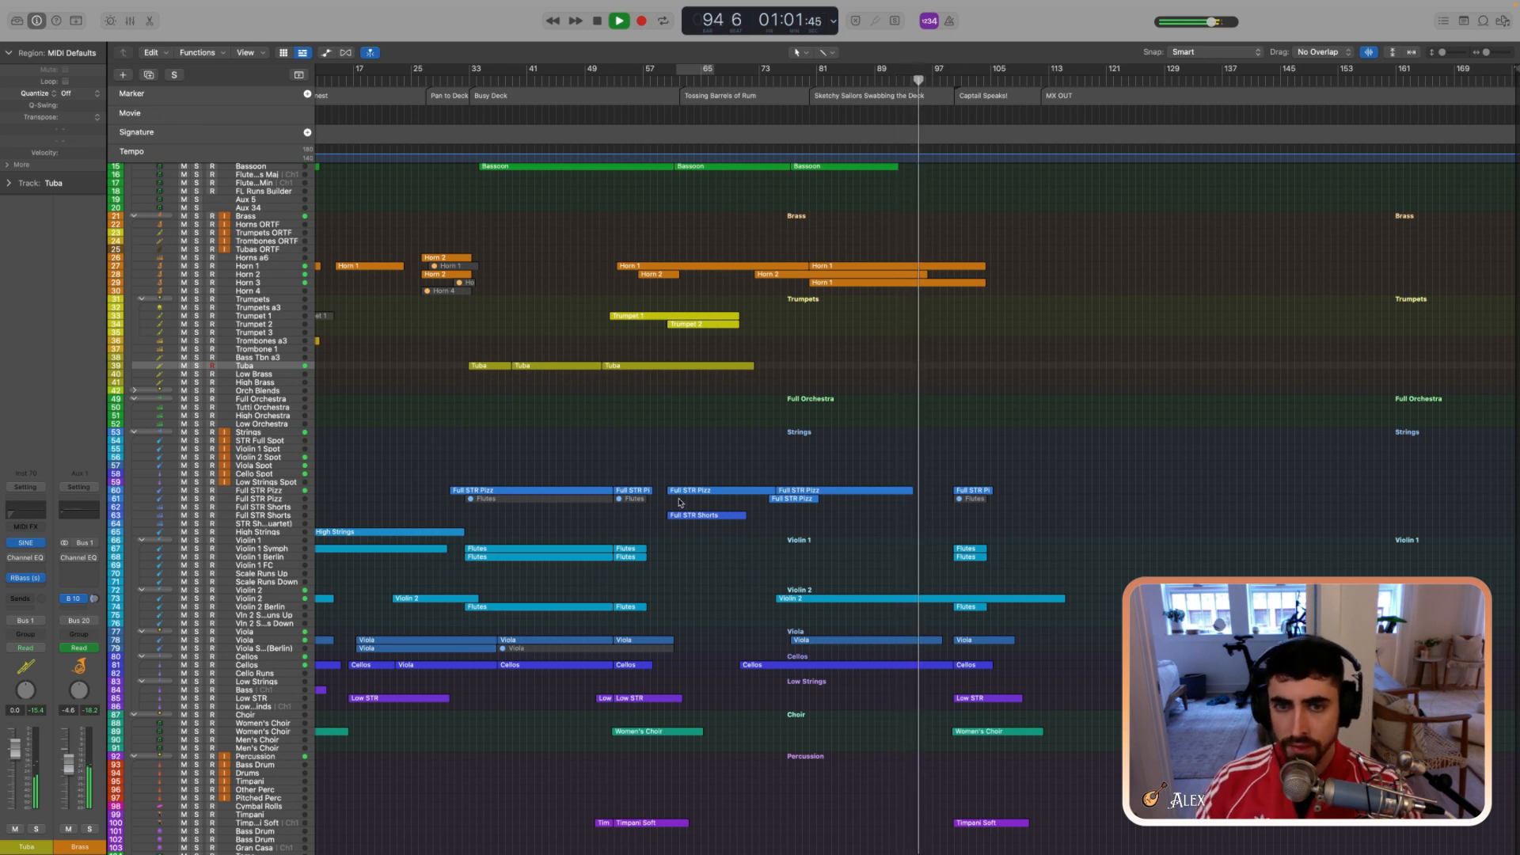
key("space")
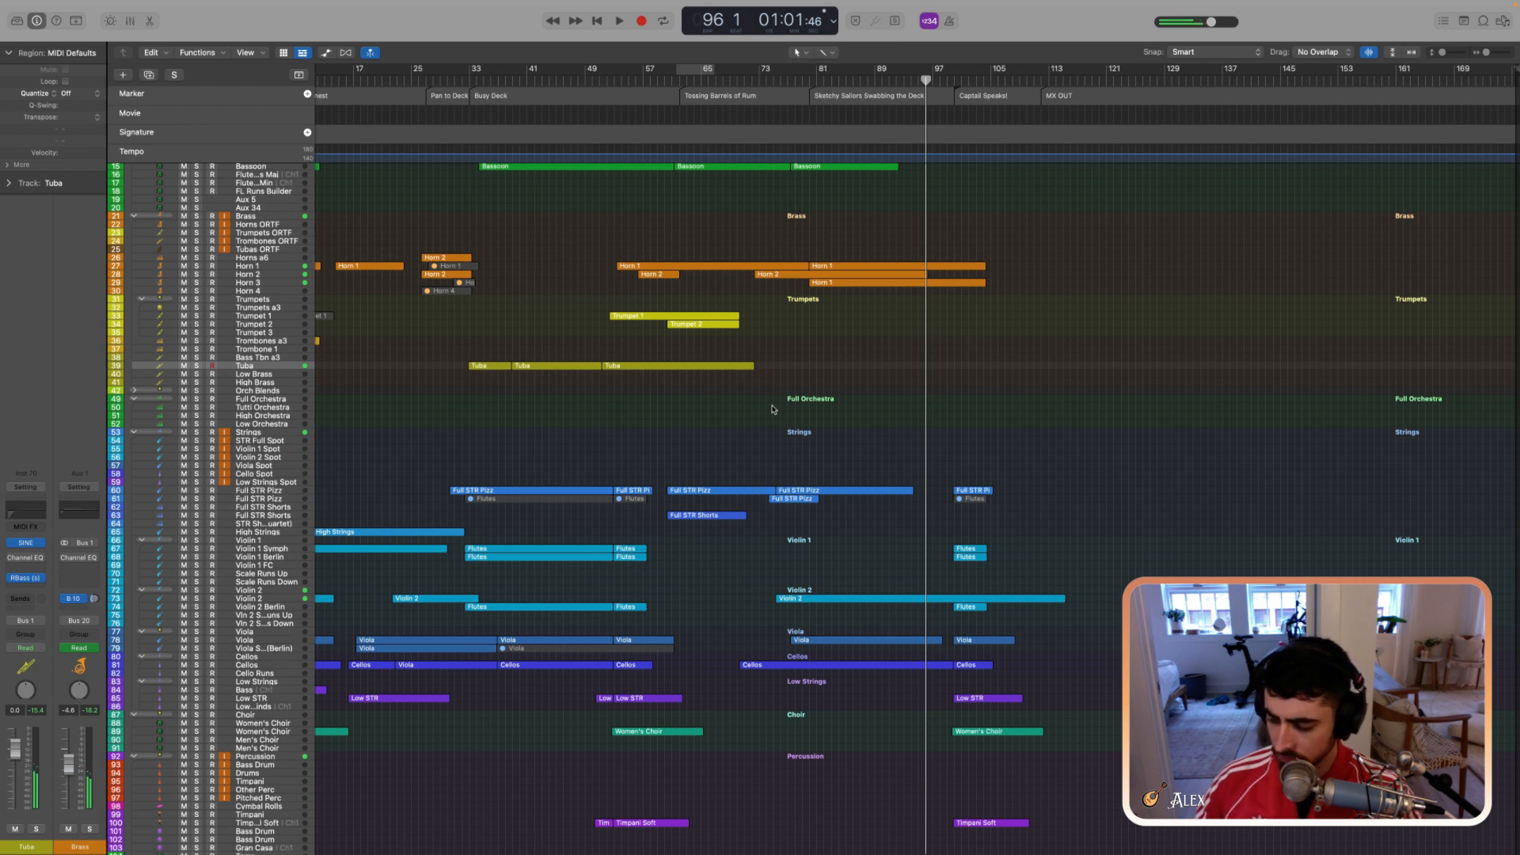
left_click(781, 80)
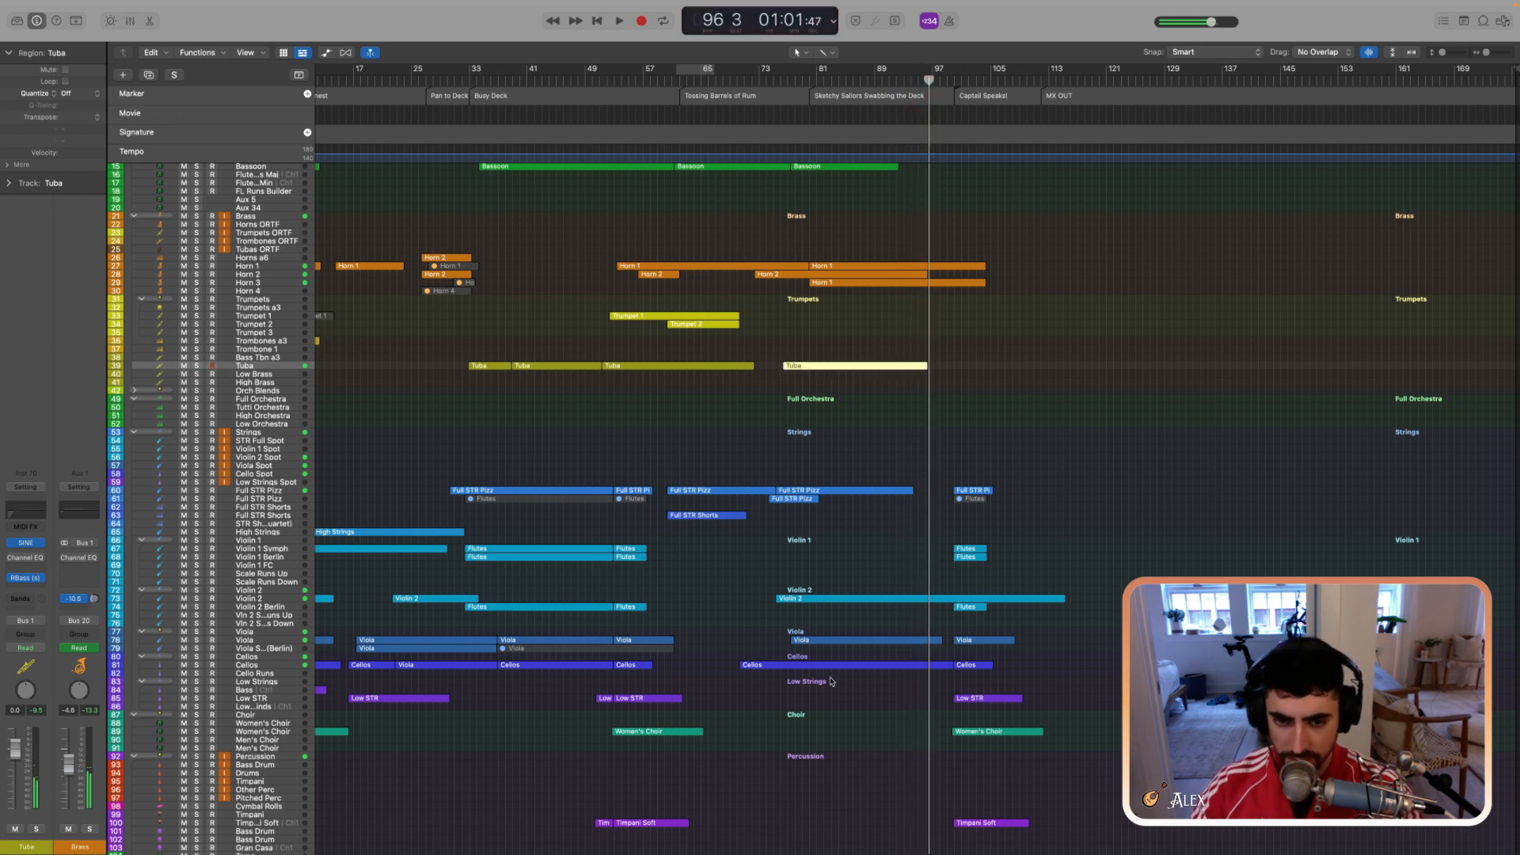
- Play back the new Tuba region from about bar 79 and view its notes together with the long Full STR Pizz region
scroll(828, 622, "down", 10)
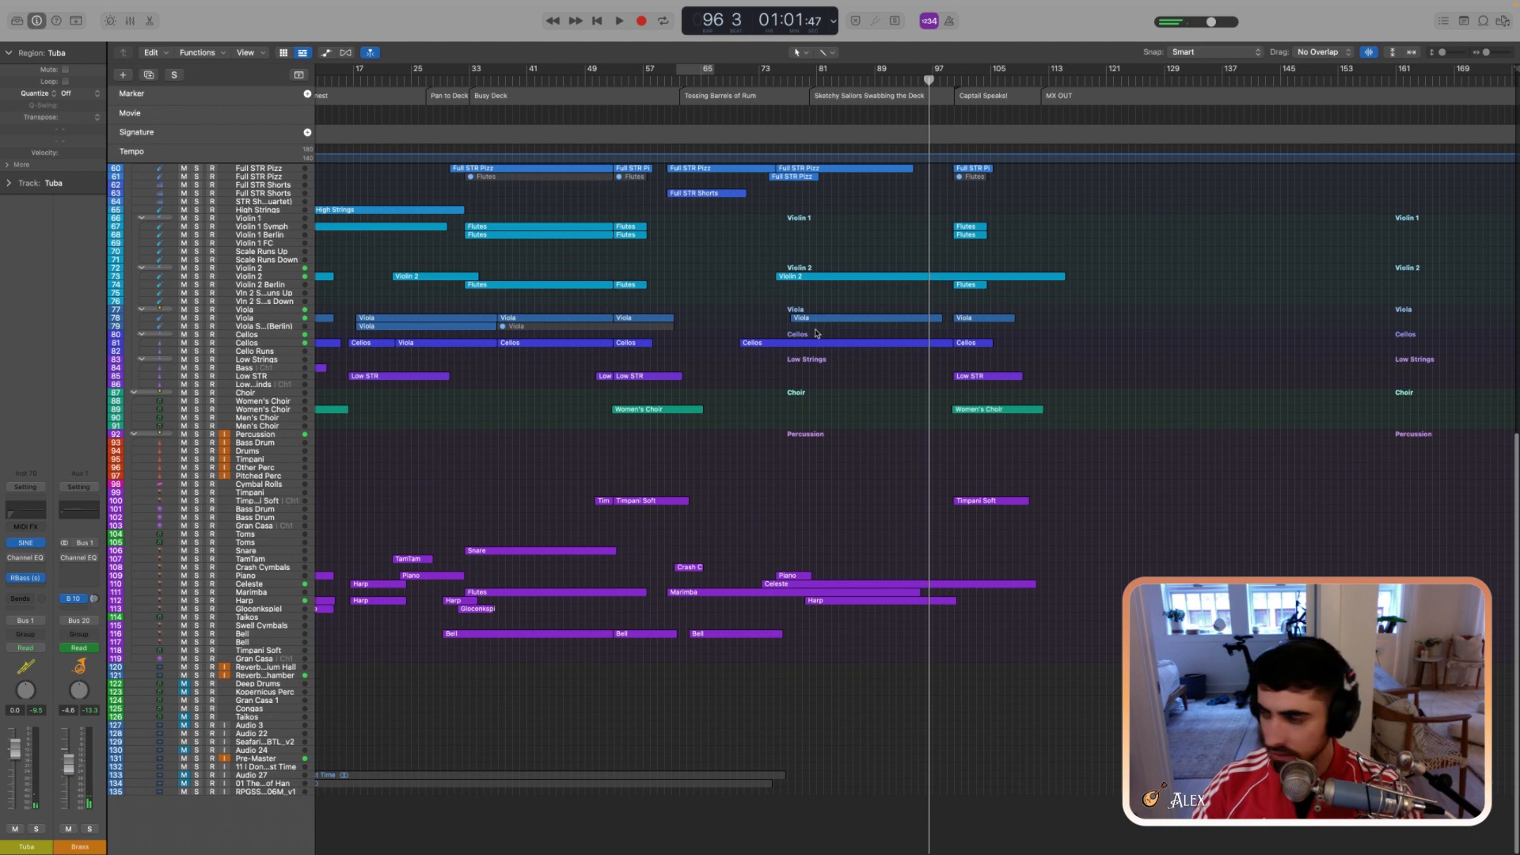
scroll(839, 364, "up", 6)
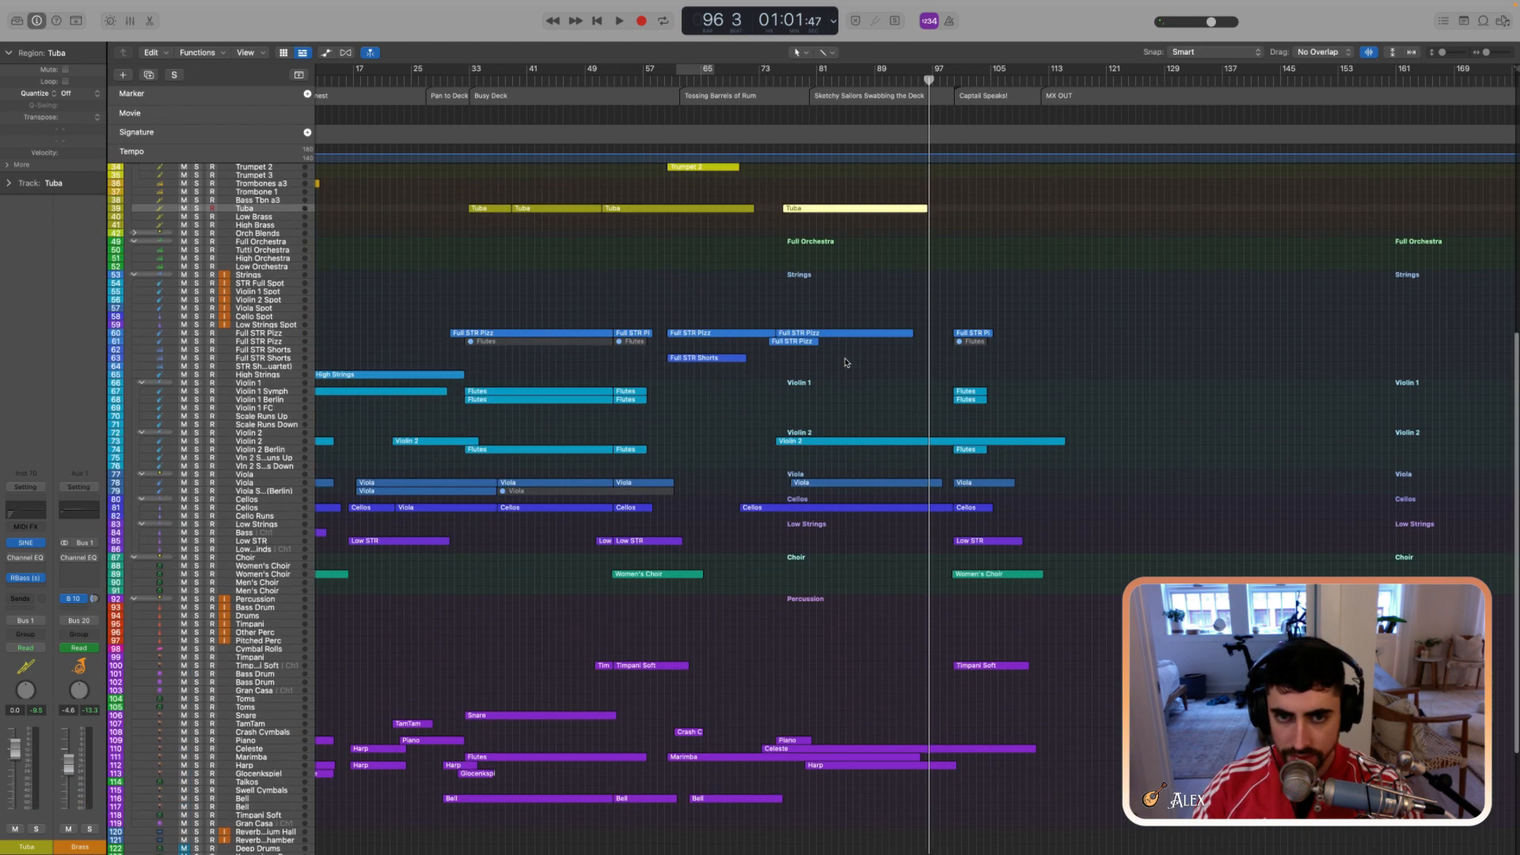
left_click(806, 73)
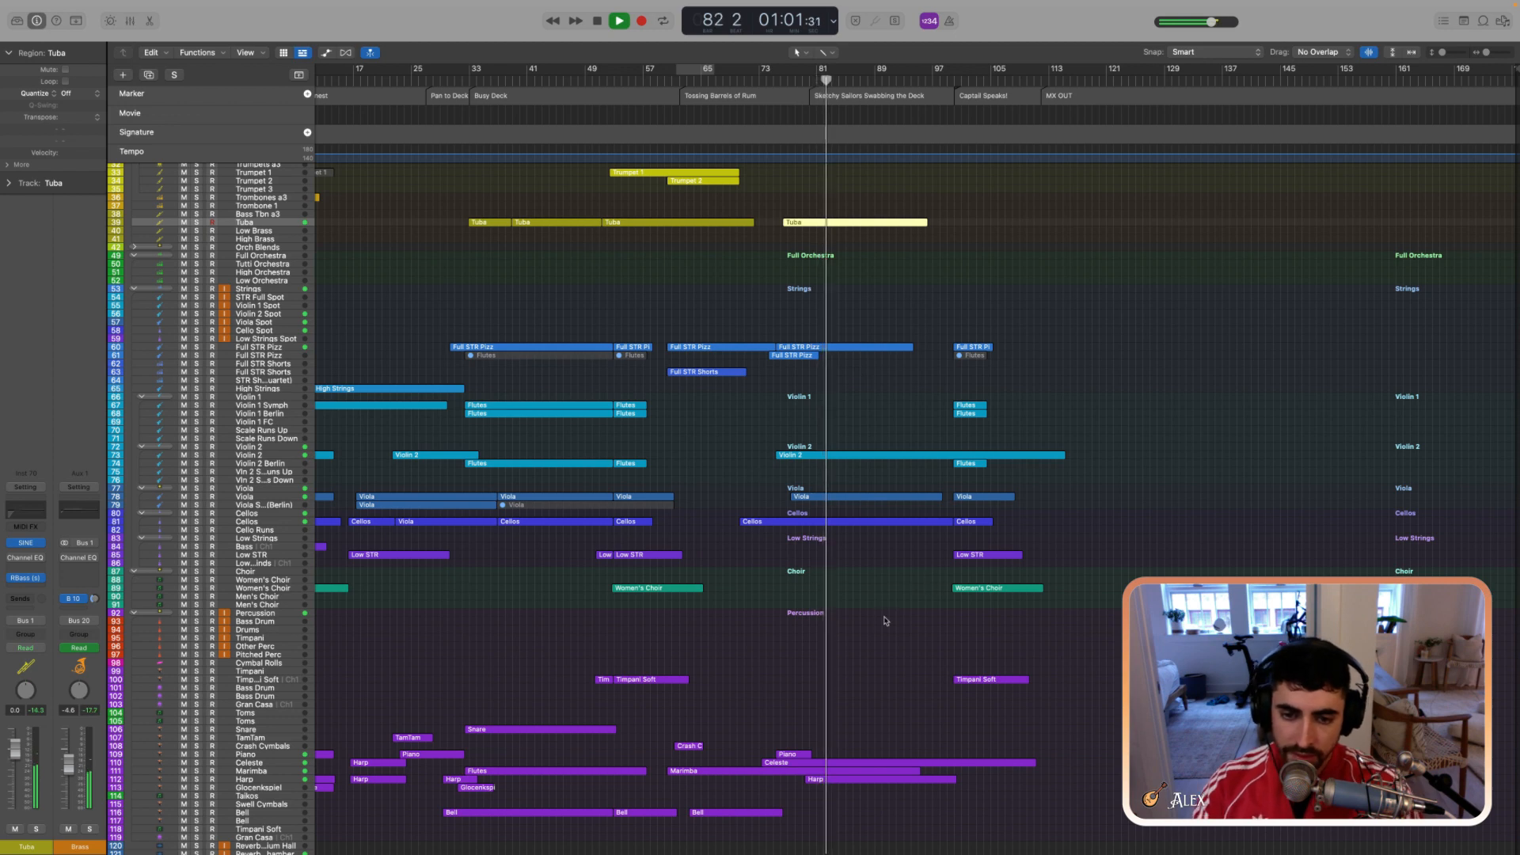
scroll(797, 593, "down", 1)
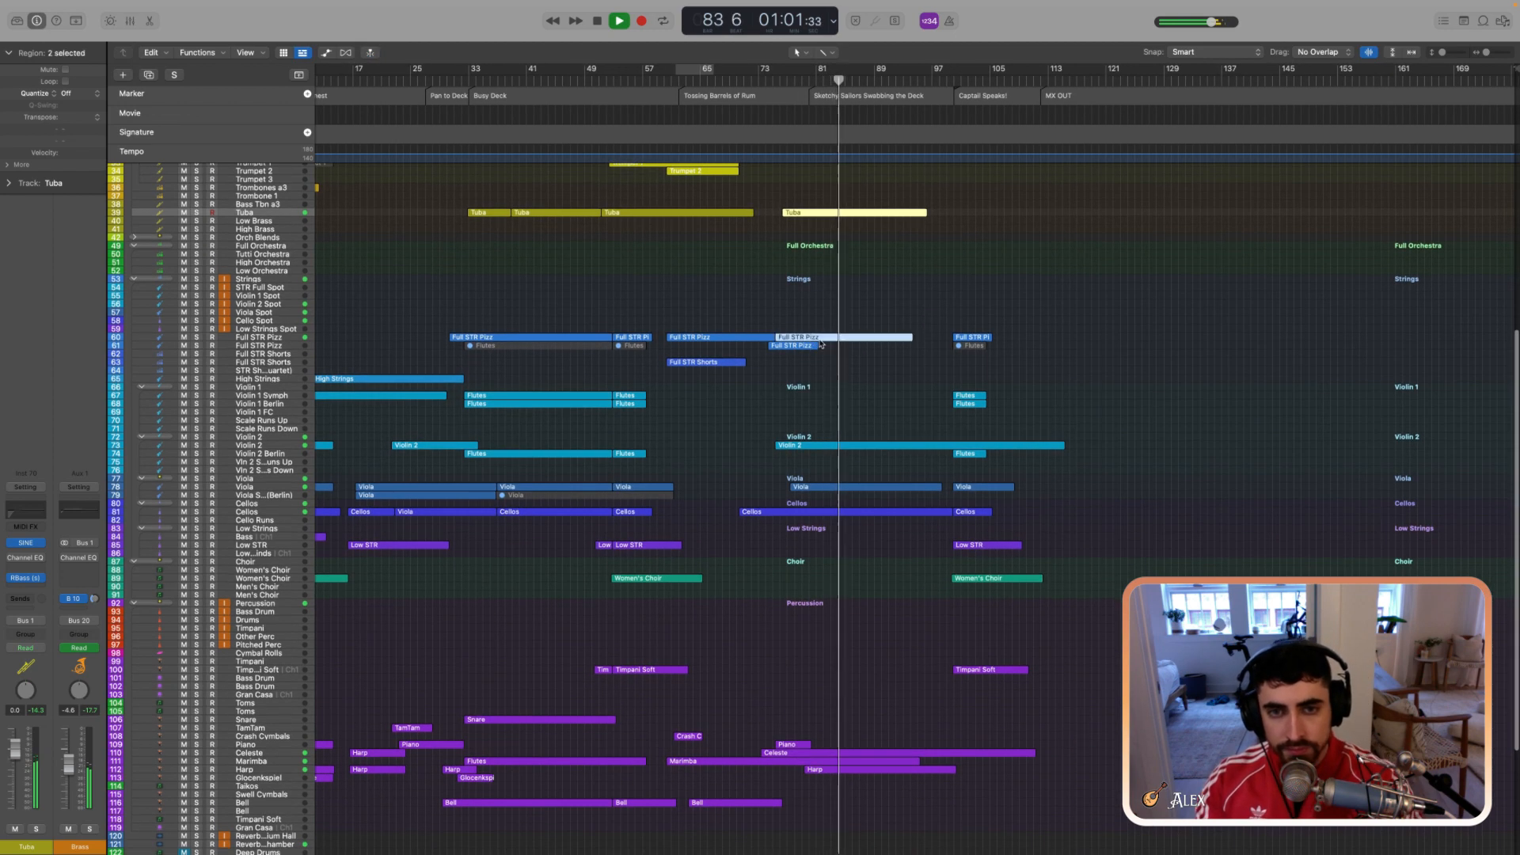
left_click(819, 339, "shift")
key("ctrl+Right")
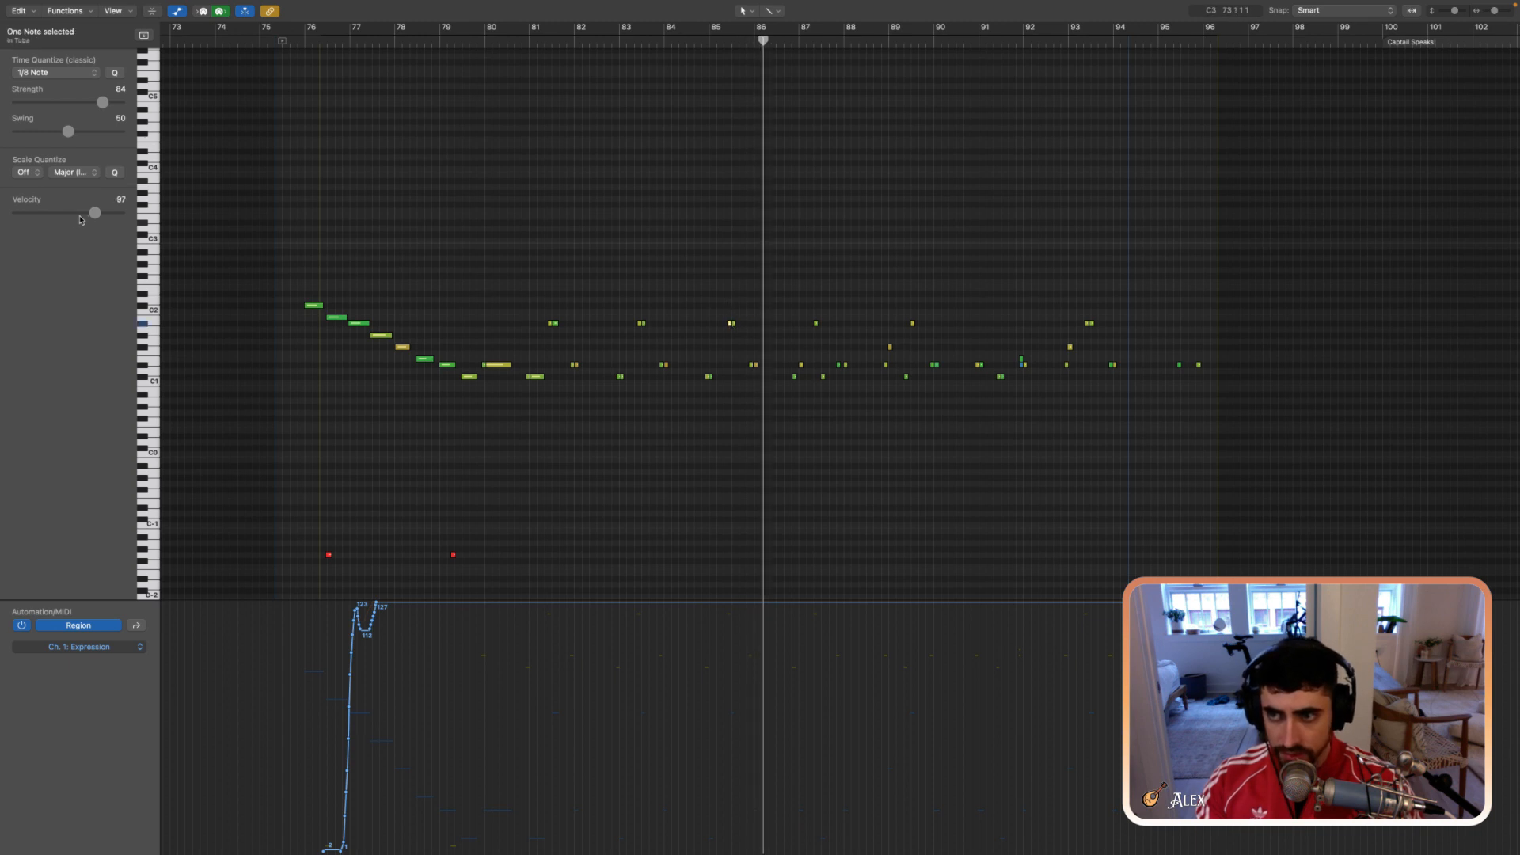
- Raise the tuba's C#1 note at bar 87 to D#1, adjust its timing and play the spot back
left_click(701, 38)
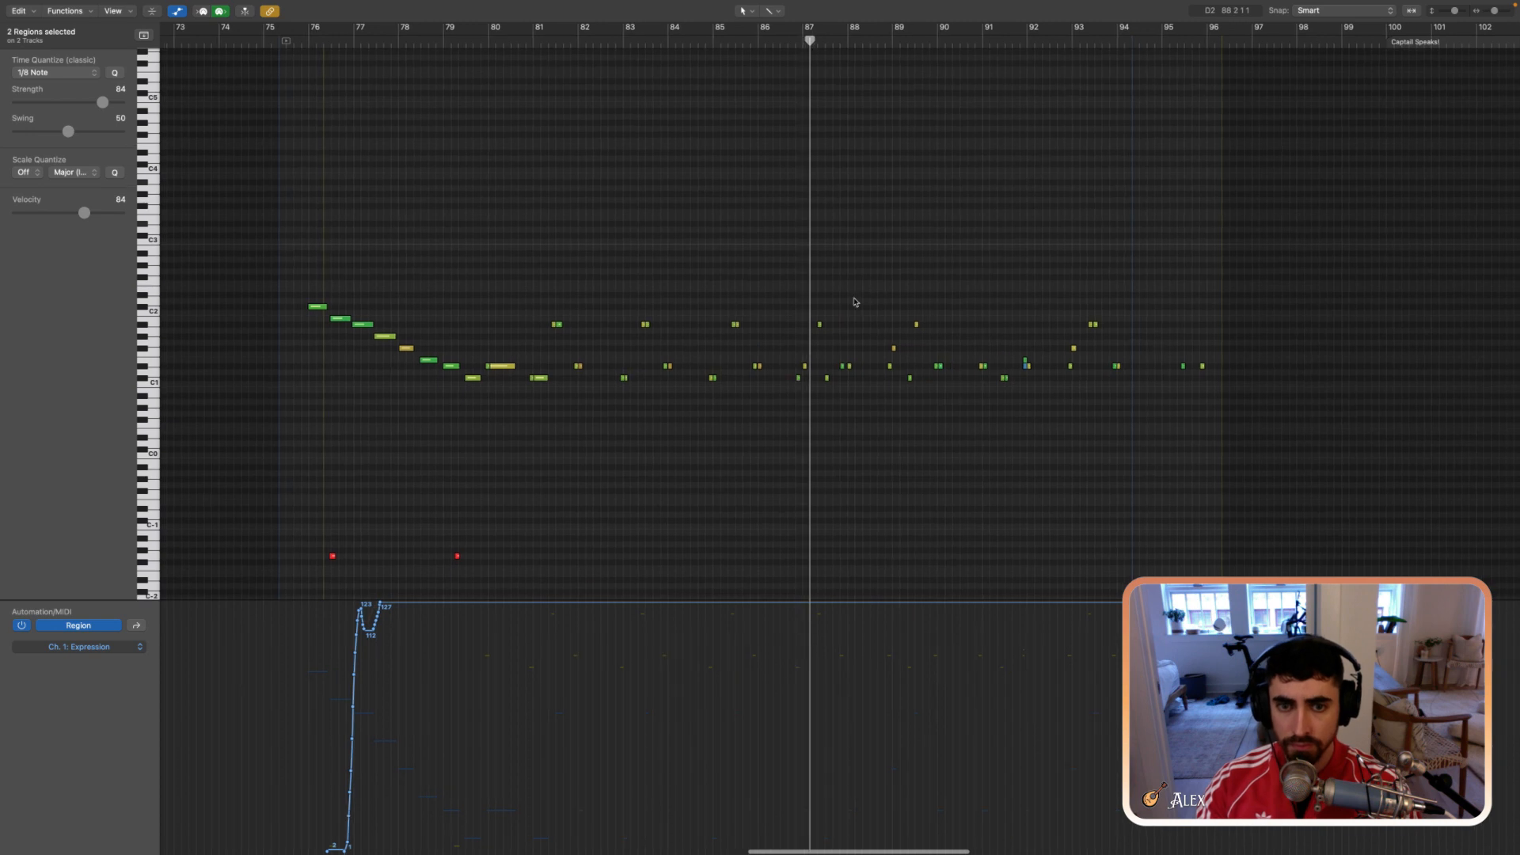
left_click(799, 378)
scroll(800, 380, "up", 1)
scroll(800, 380, "left", 1)
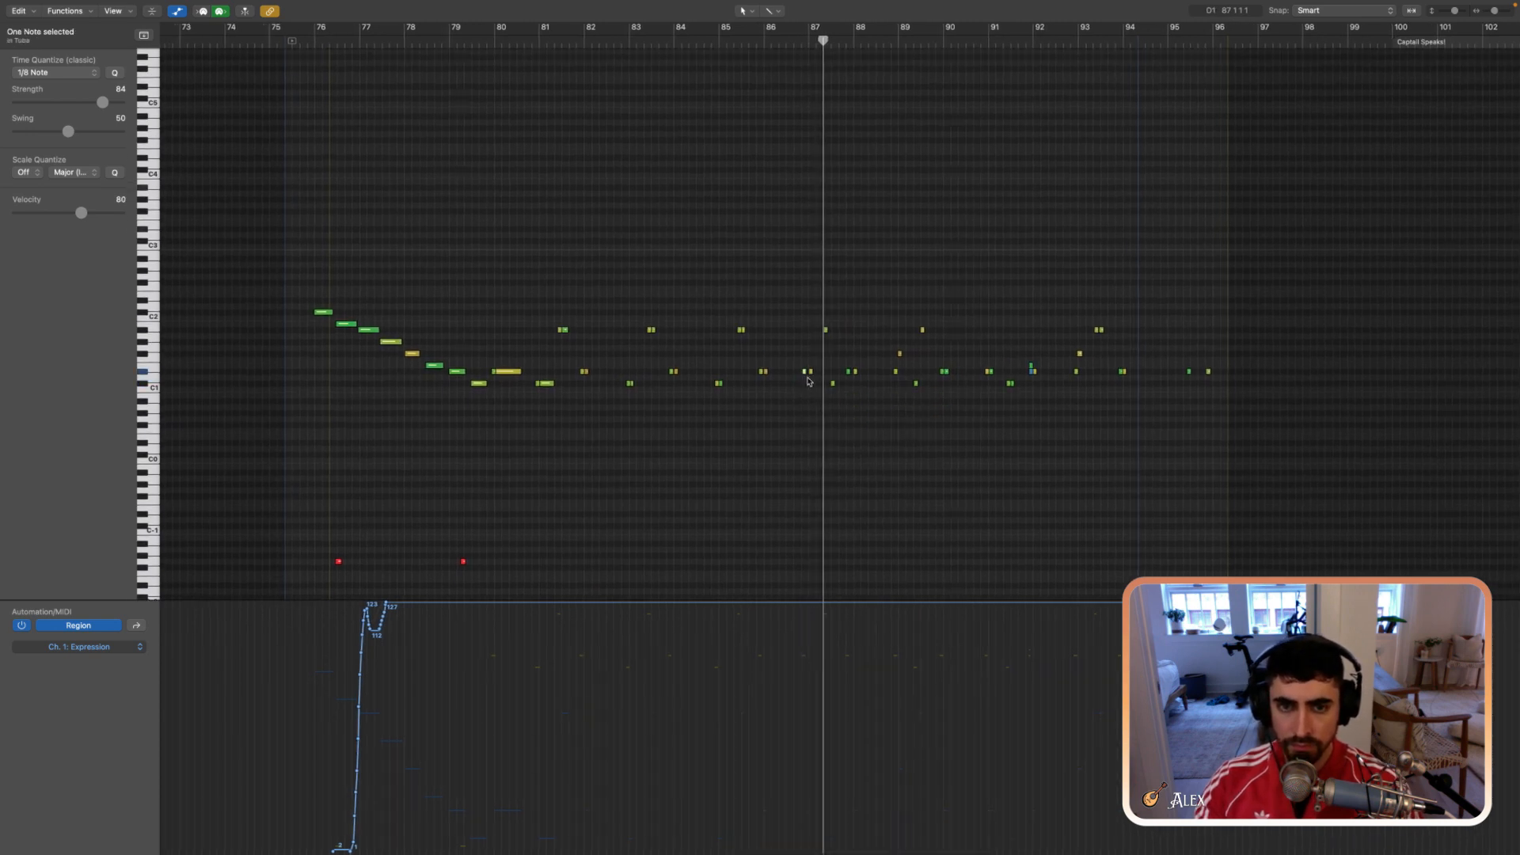
left_click_drag(805, 373, 811, 373)
left_click(798, 41)
scroll(871, 427, "up", 2)
scroll(855, 420, "up", 3)
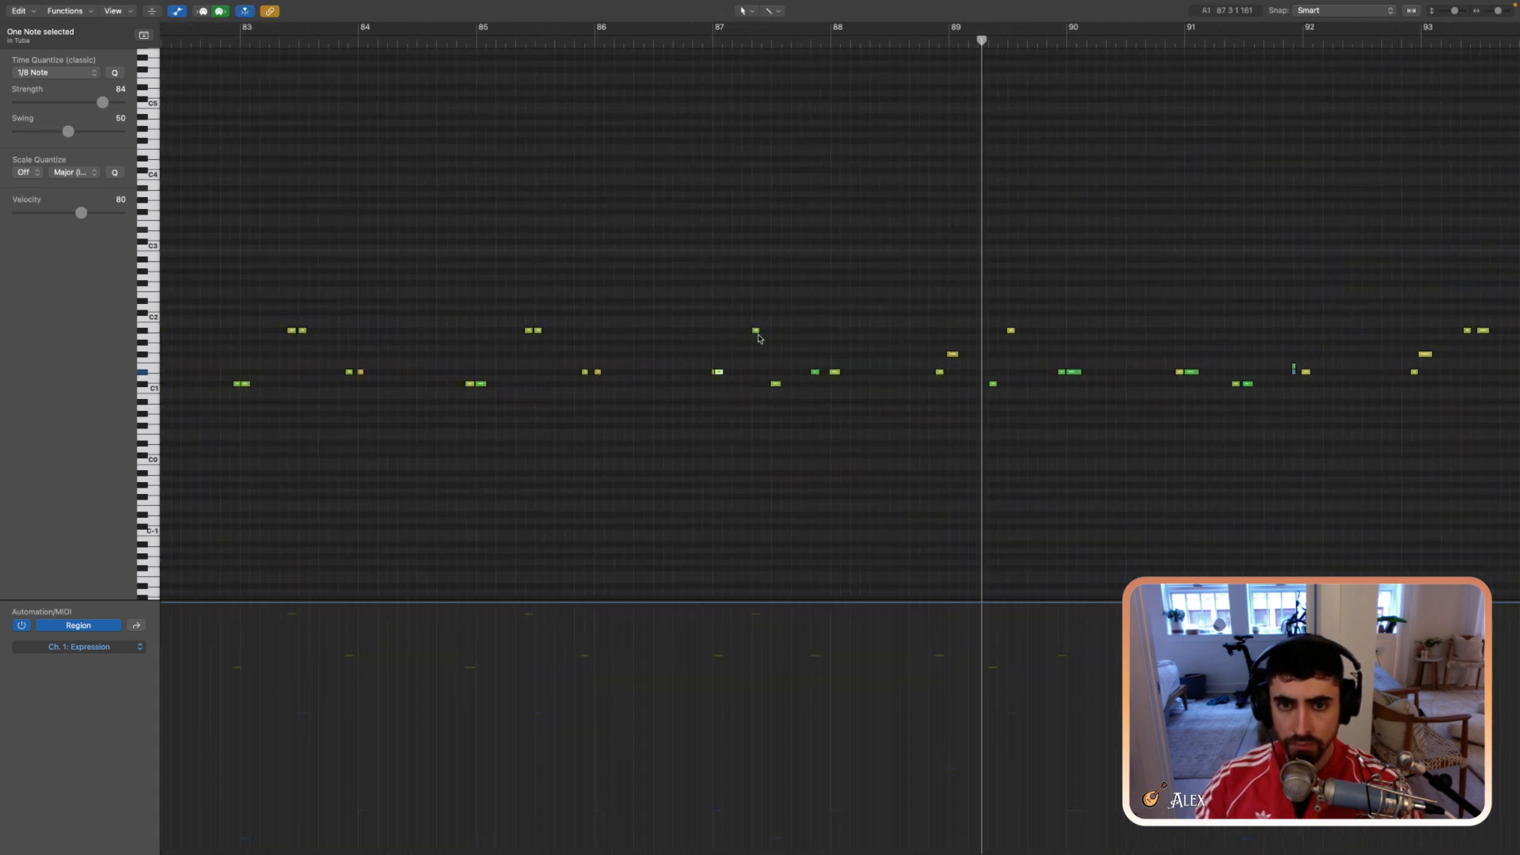
- Lower the high tuba note in the middle of bar 87 to C#1 and shift the D#1 note at bar 87 slightly earlier
left_click_drag(757, 335, 771, 388)
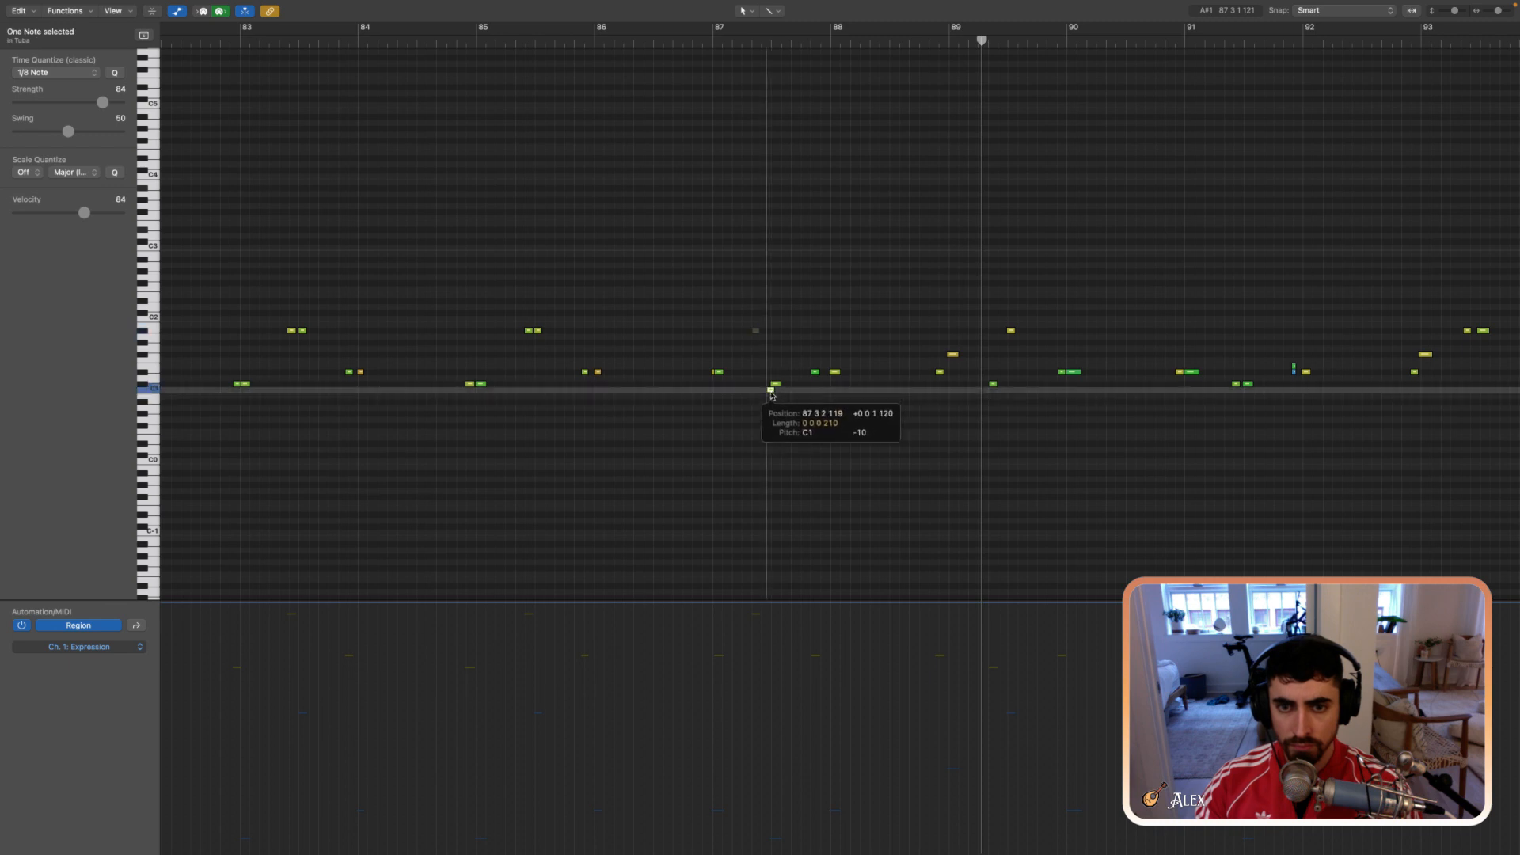
left_click(718, 373)
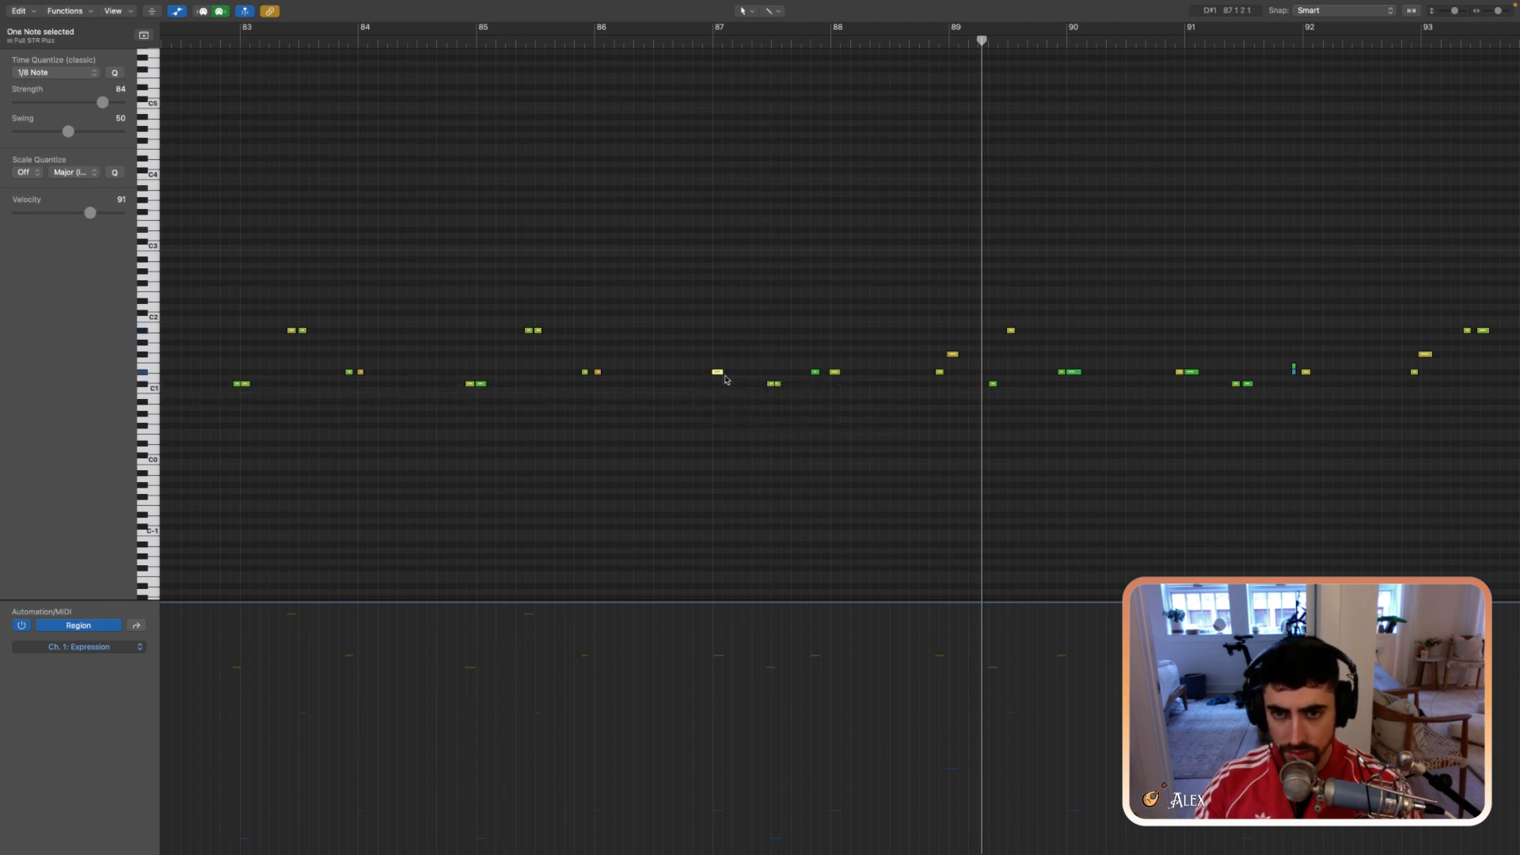
left_click_drag(721, 375, 709, 376)
left_click(686, 56)
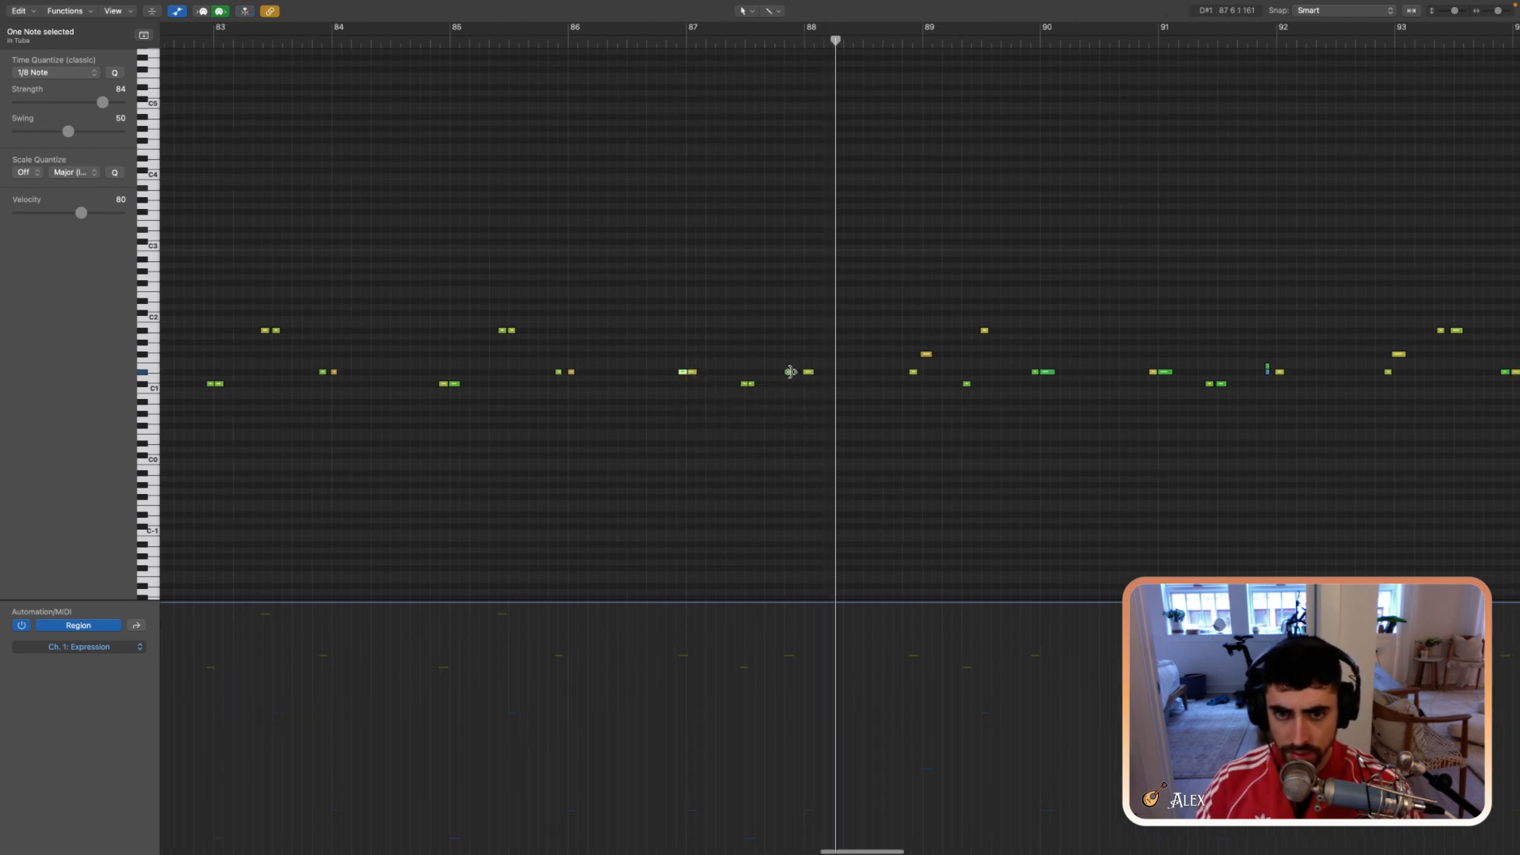
- Shift the tuba's D#1 note just before bar 88 slightly later and play the area around it
scroll(792, 373, "up", 1)
left_click_drag(792, 375, 802, 383)
scroll(799, 380, "up", 1)
scroll(798, 383, "up", 1)
left_click(659, 41)
key("space")
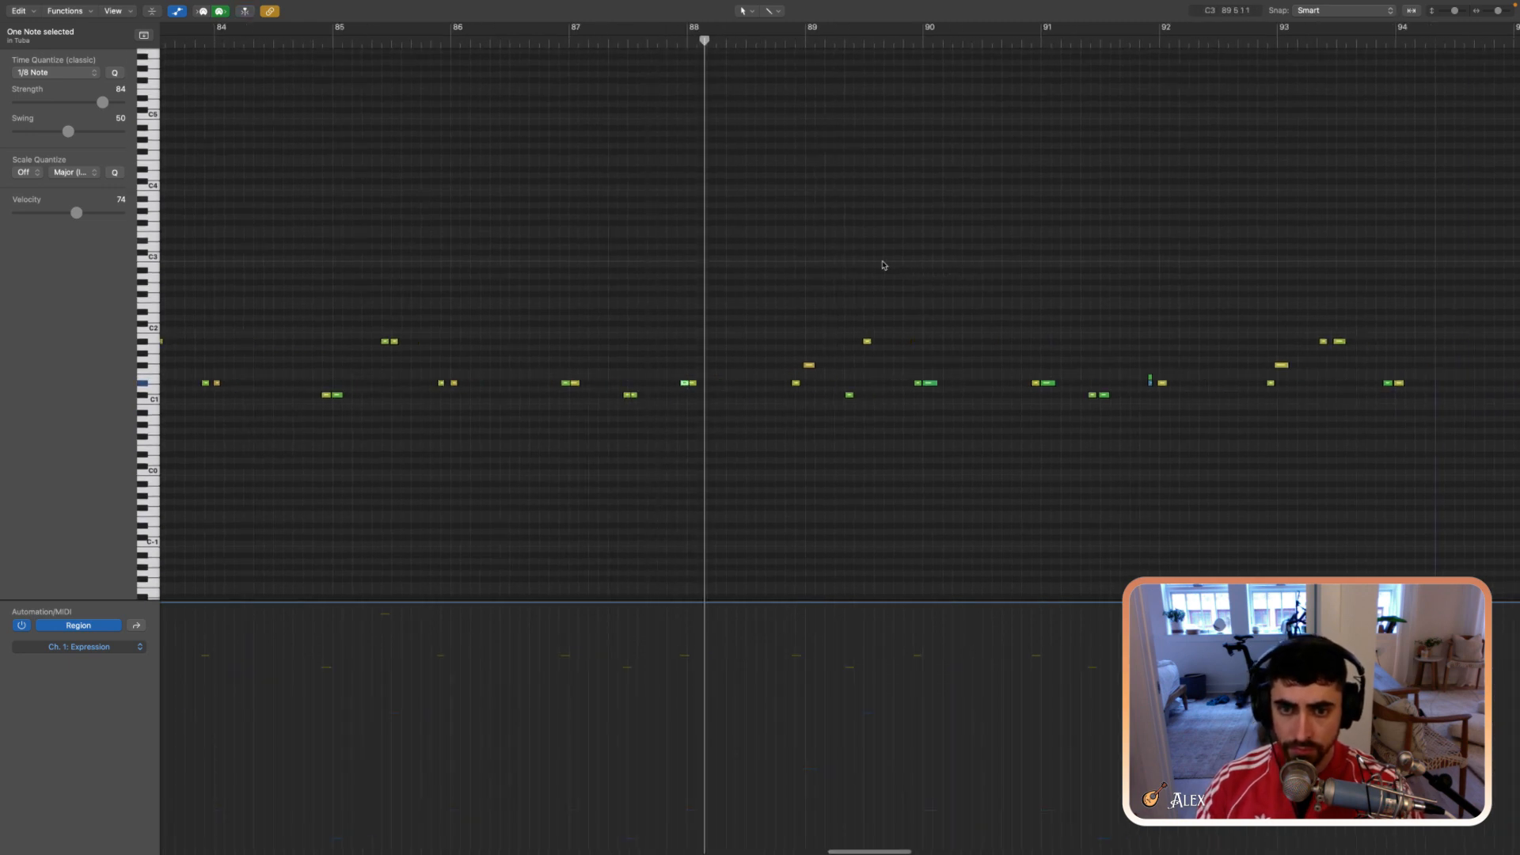
- Raise and delay the two mismatched tuba notes in bars 88 and 89 to match the pizzicato, and isolate the Tuba notes
scroll(799, 396, "up", 1)
left_click_drag(812, 387, 861, 358)
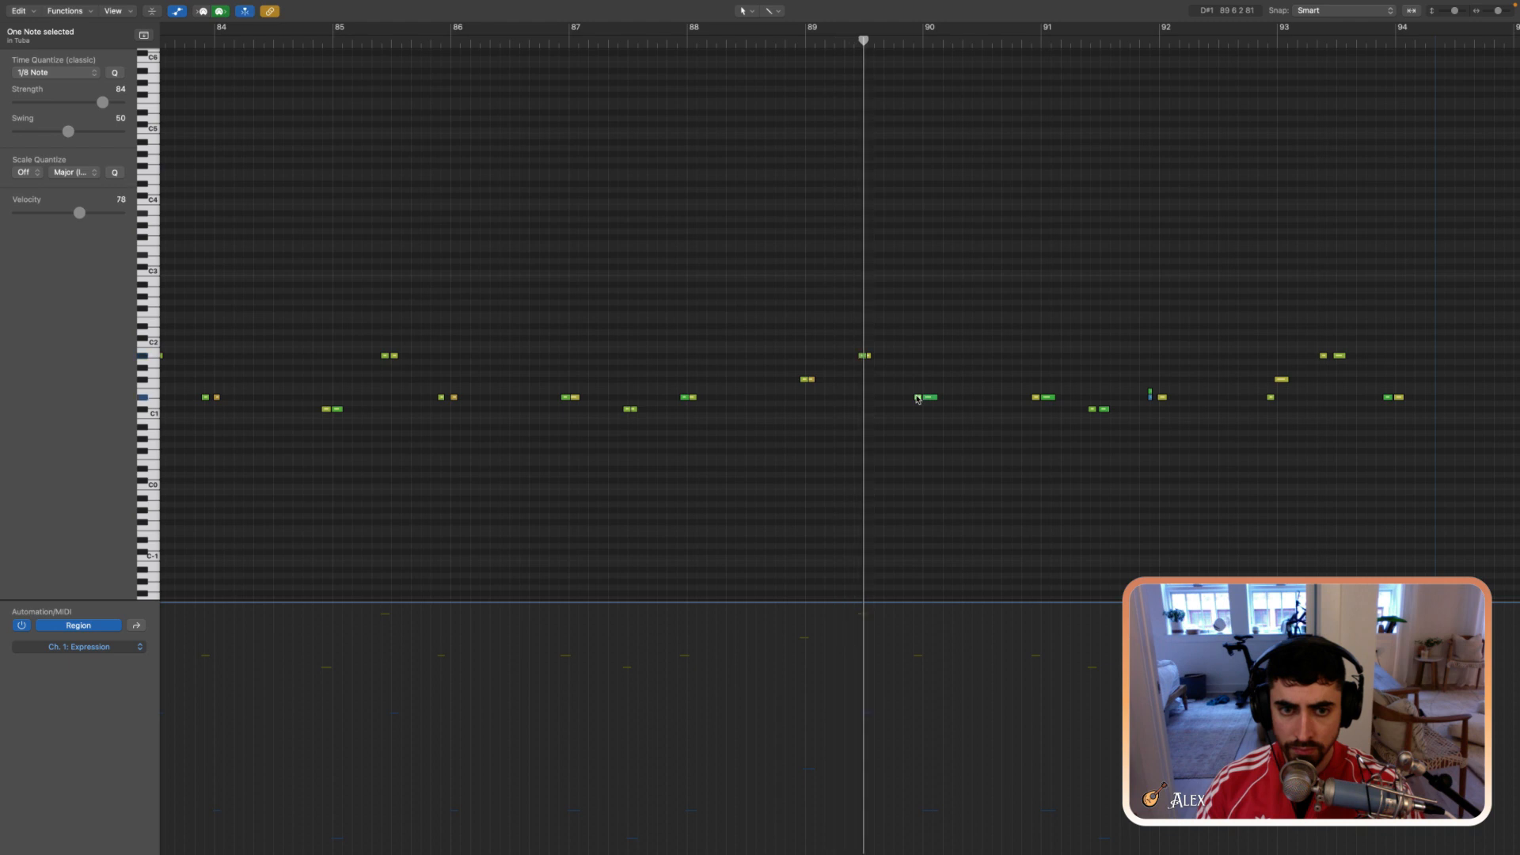
left_click(917, 399)
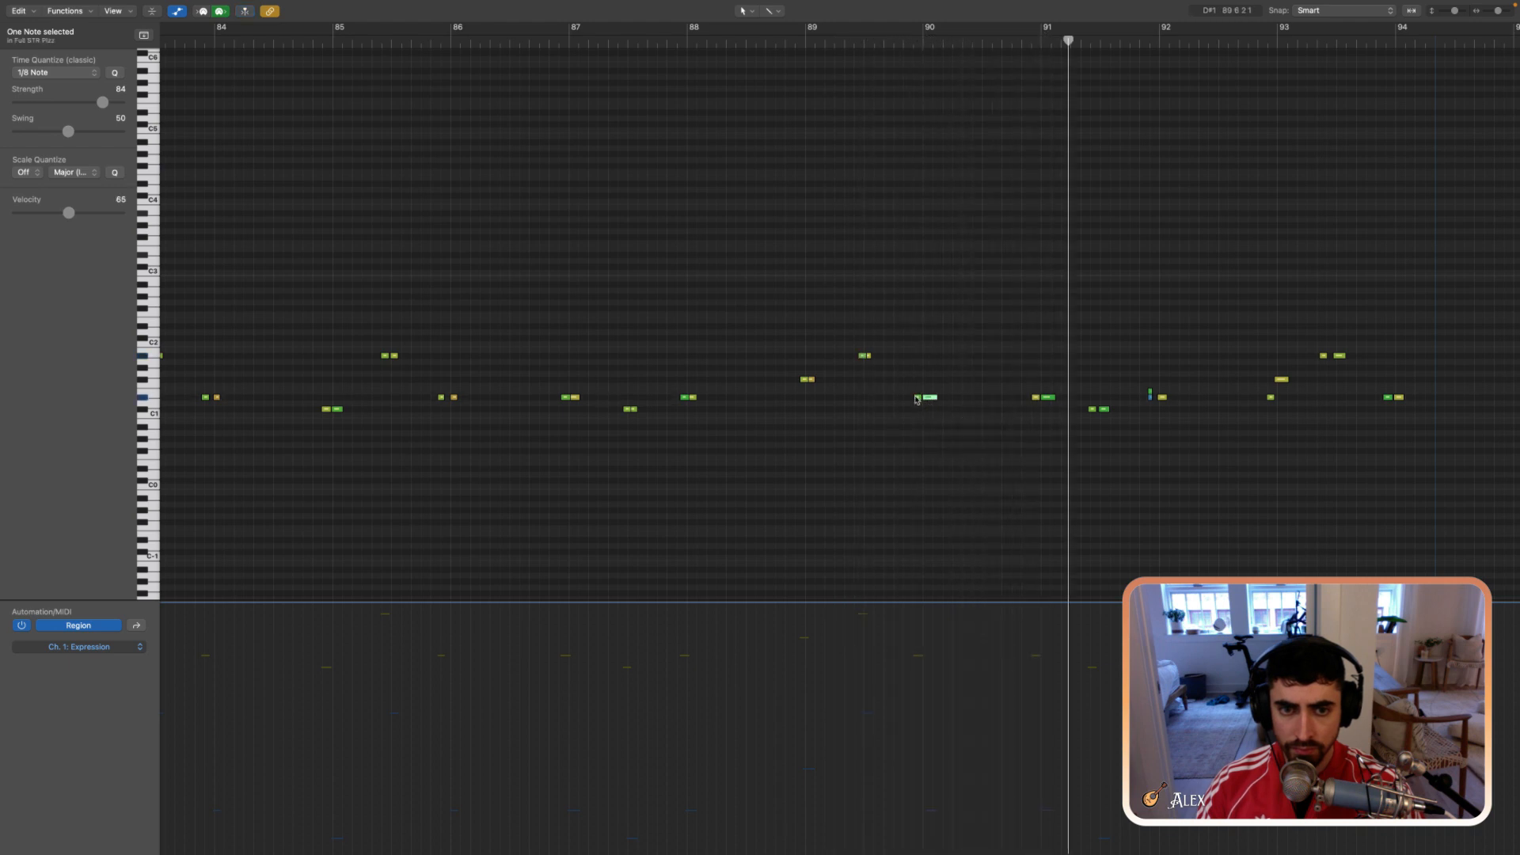
left_click(918, 397)
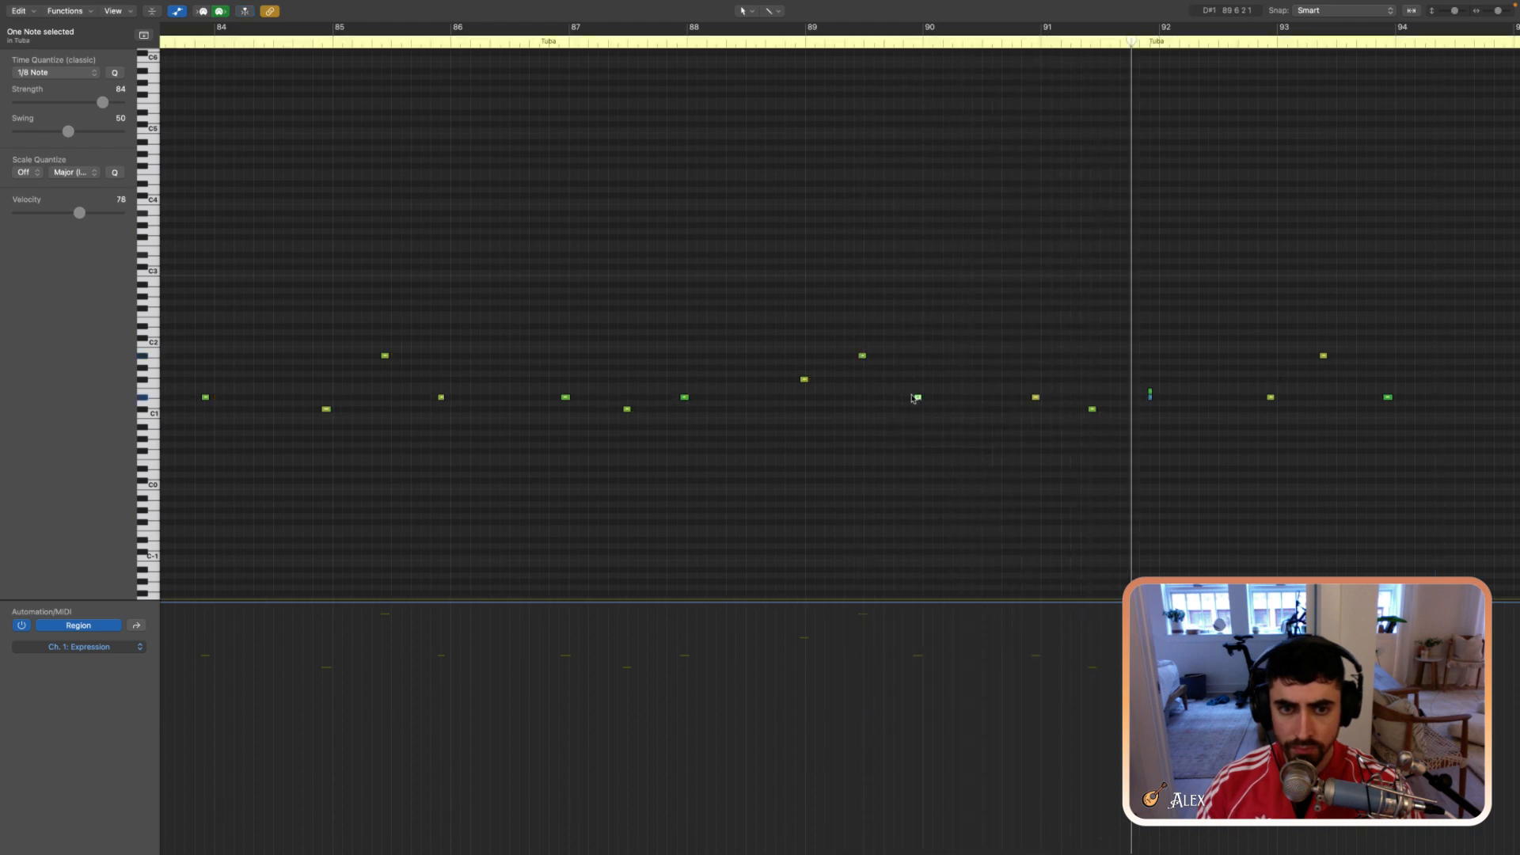
- Delete the stray D#1 tuba note before bar 92, move the neighbouring E1 to D#1 slightly later, and check the bar 91 note's timing
left_click(1150, 394)
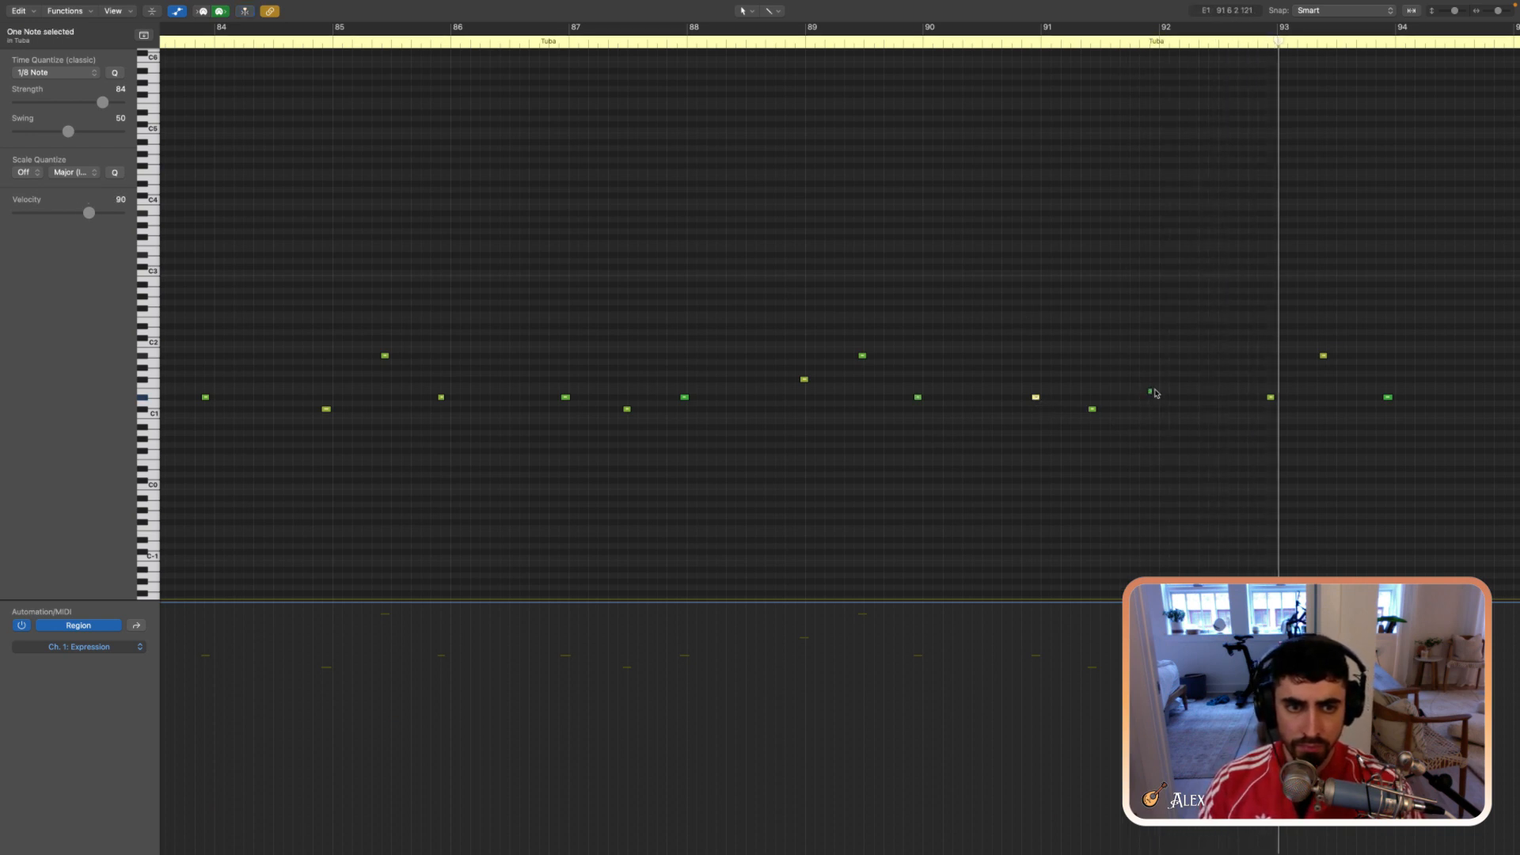
left_click_drag(1154, 394, 1159, 397)
left_click_drag(1037, 401, 1041, 400)
left_click(1026, 43)
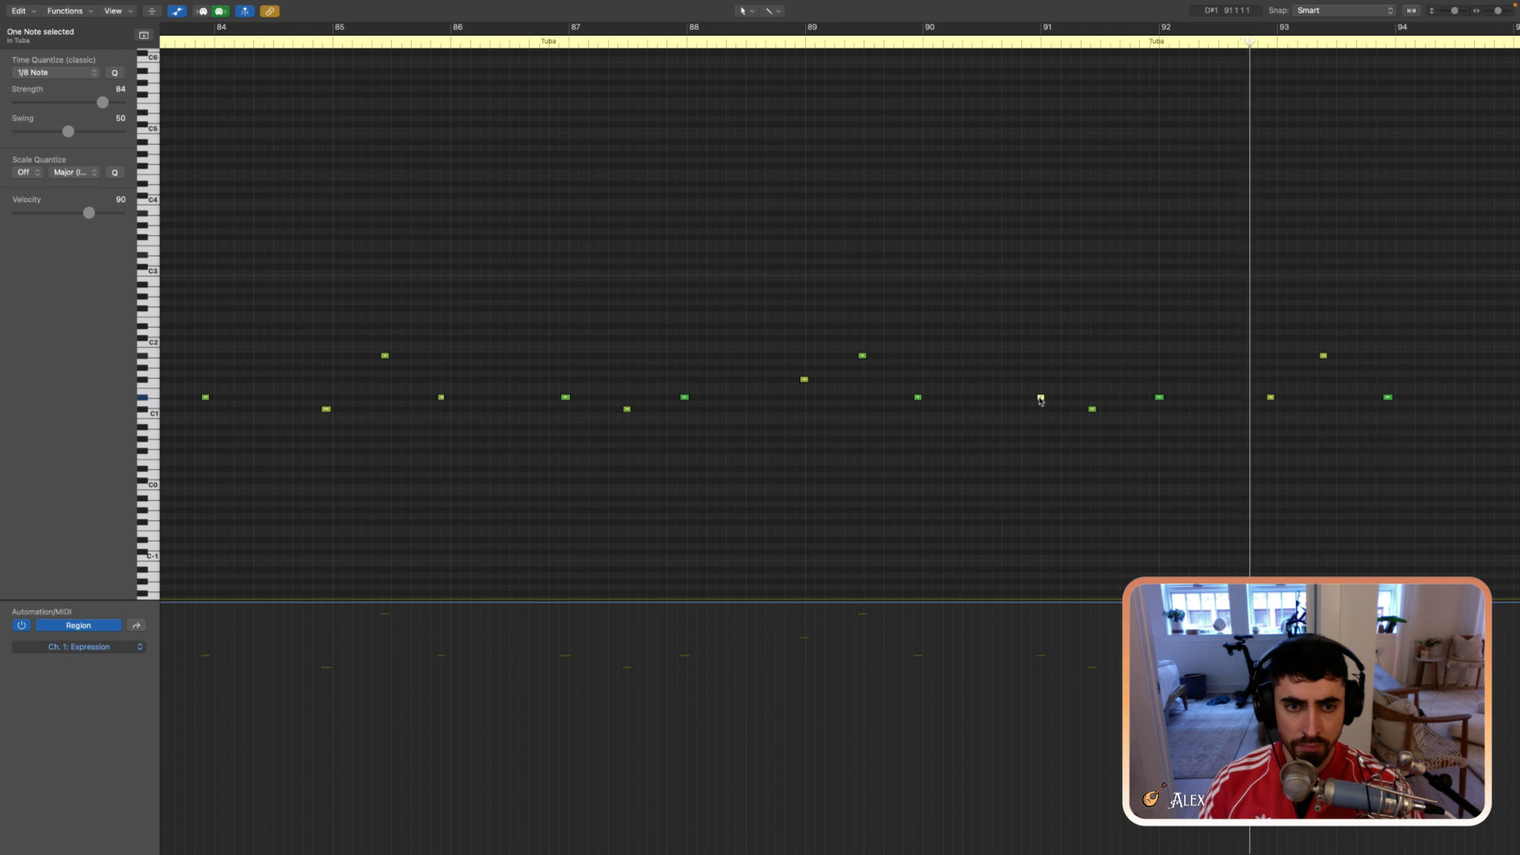
left_click_drag(1040, 400, 1035, 400)
- Adjust the D#1 tuba notes just before bars 93 and 94 and return to the arrangement
scroll(1150, 419, "right", 3)
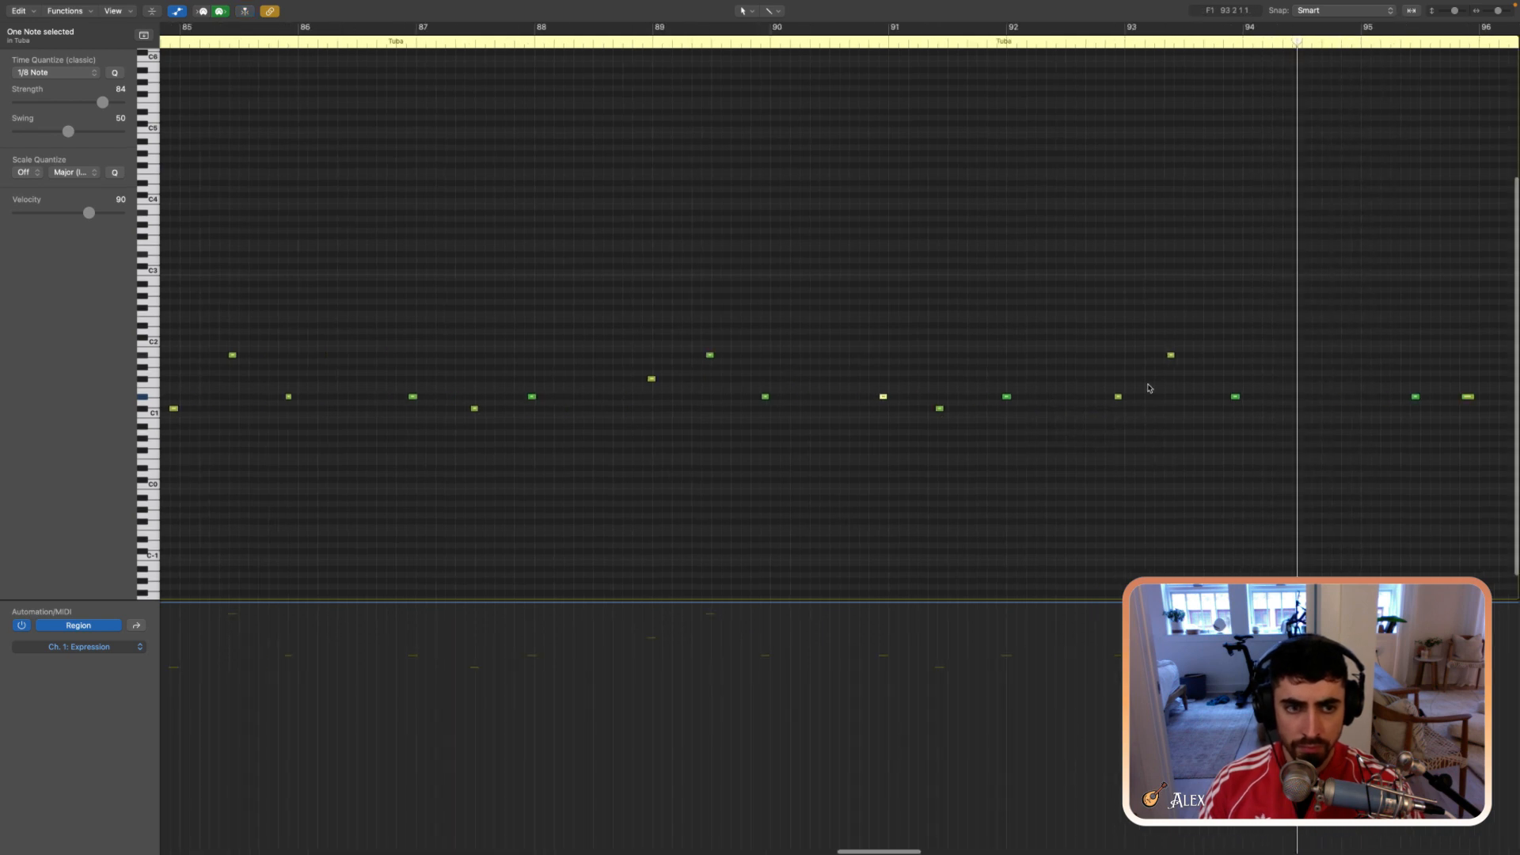
left_click_drag(1103, 396, 1226, 397)
key("ctrl+Left")
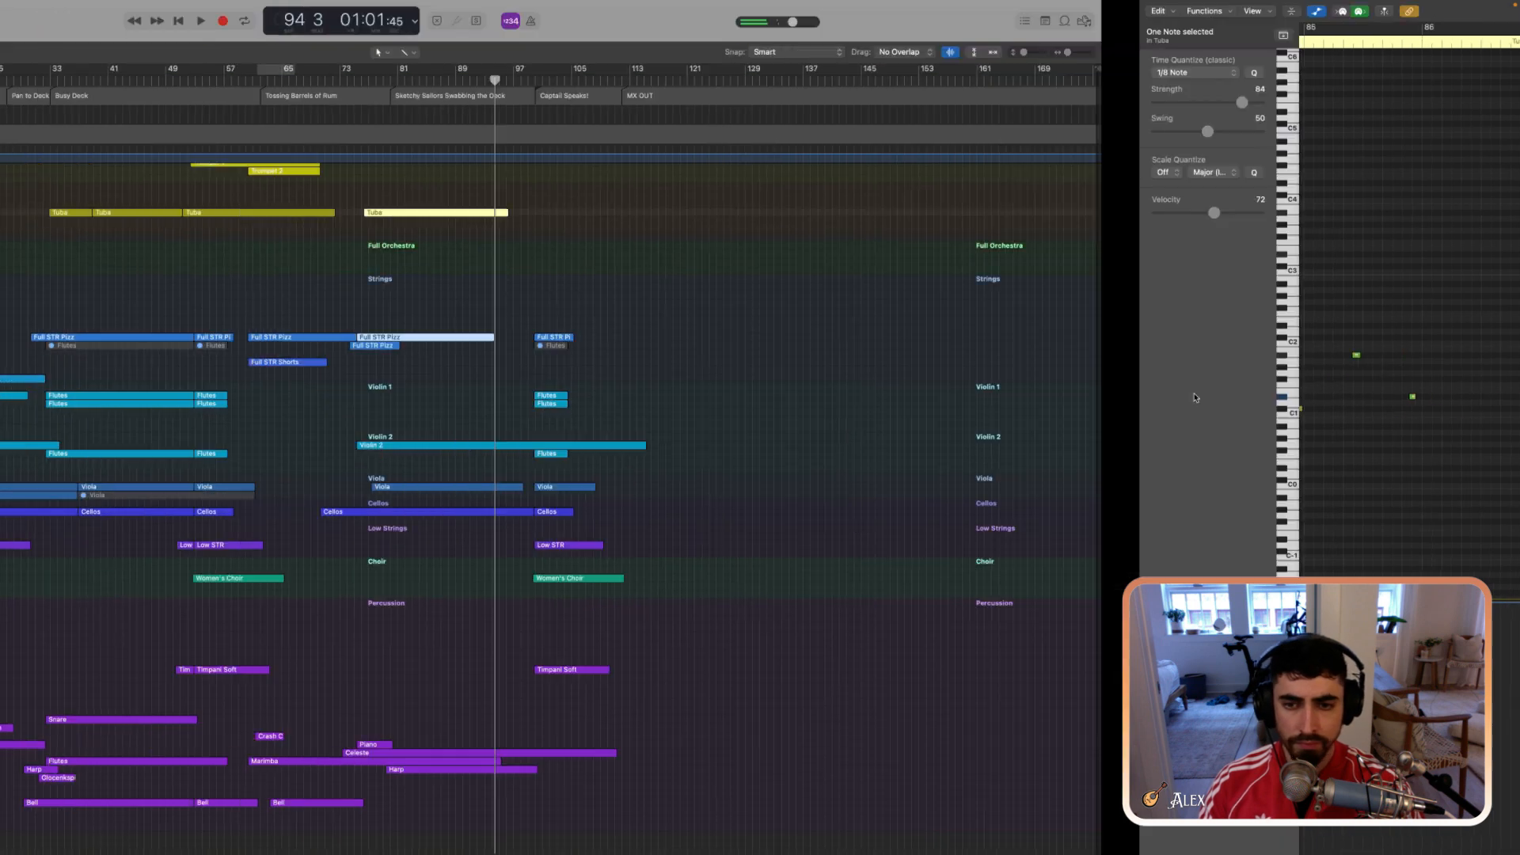
- Deselect the regions and play from about bar 75 through to the MX OUT marker, reviewing all the orchestral tracks
key("space")
left_click(787, 310)
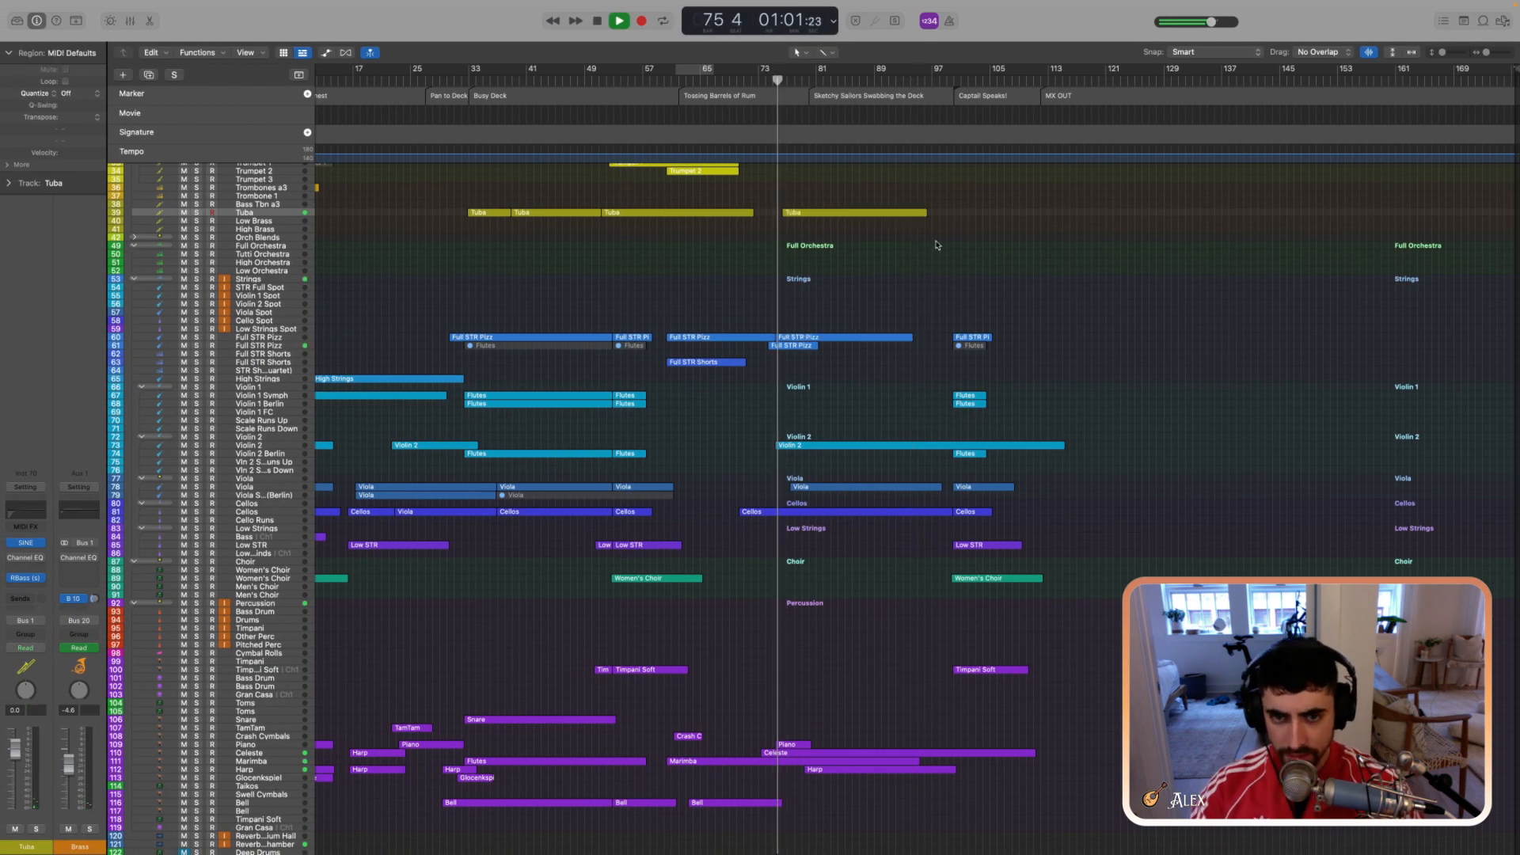
scroll(892, 261, "up", 10)
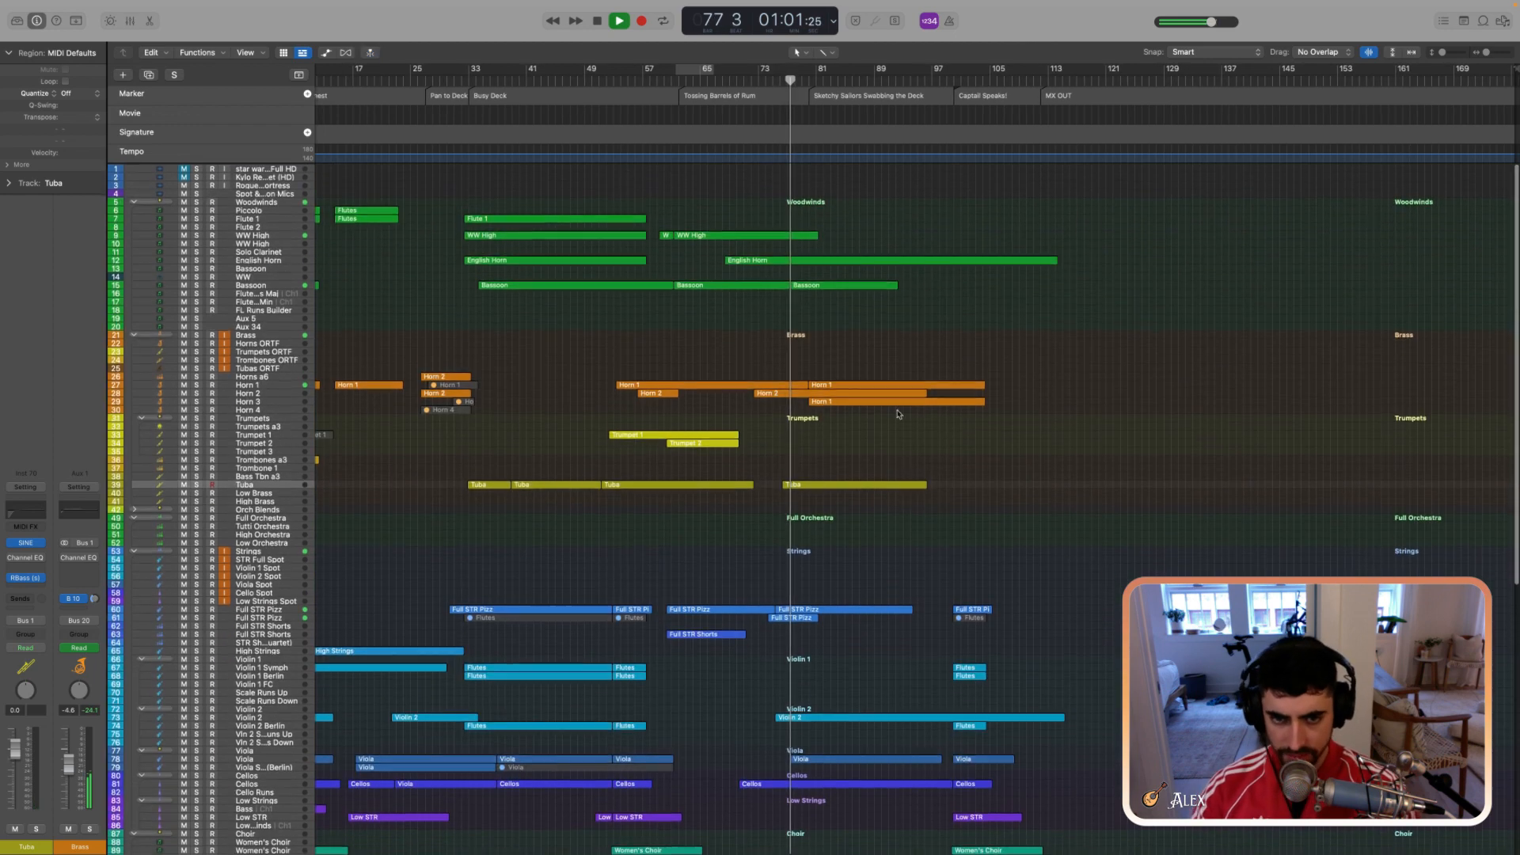
scroll(922, 458, "down", 15)
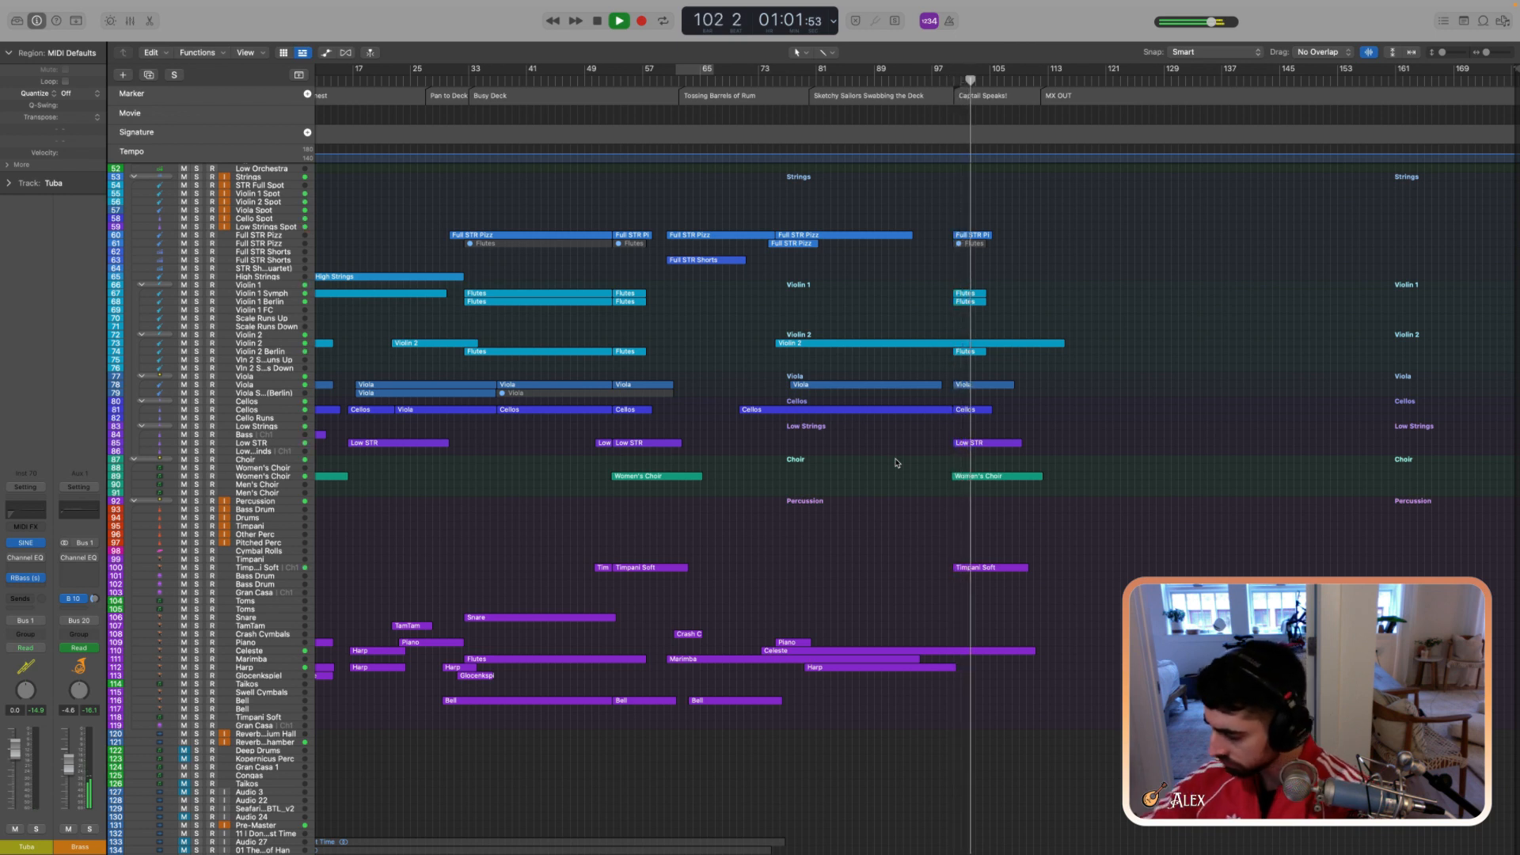
scroll(913, 461, "right", 1)
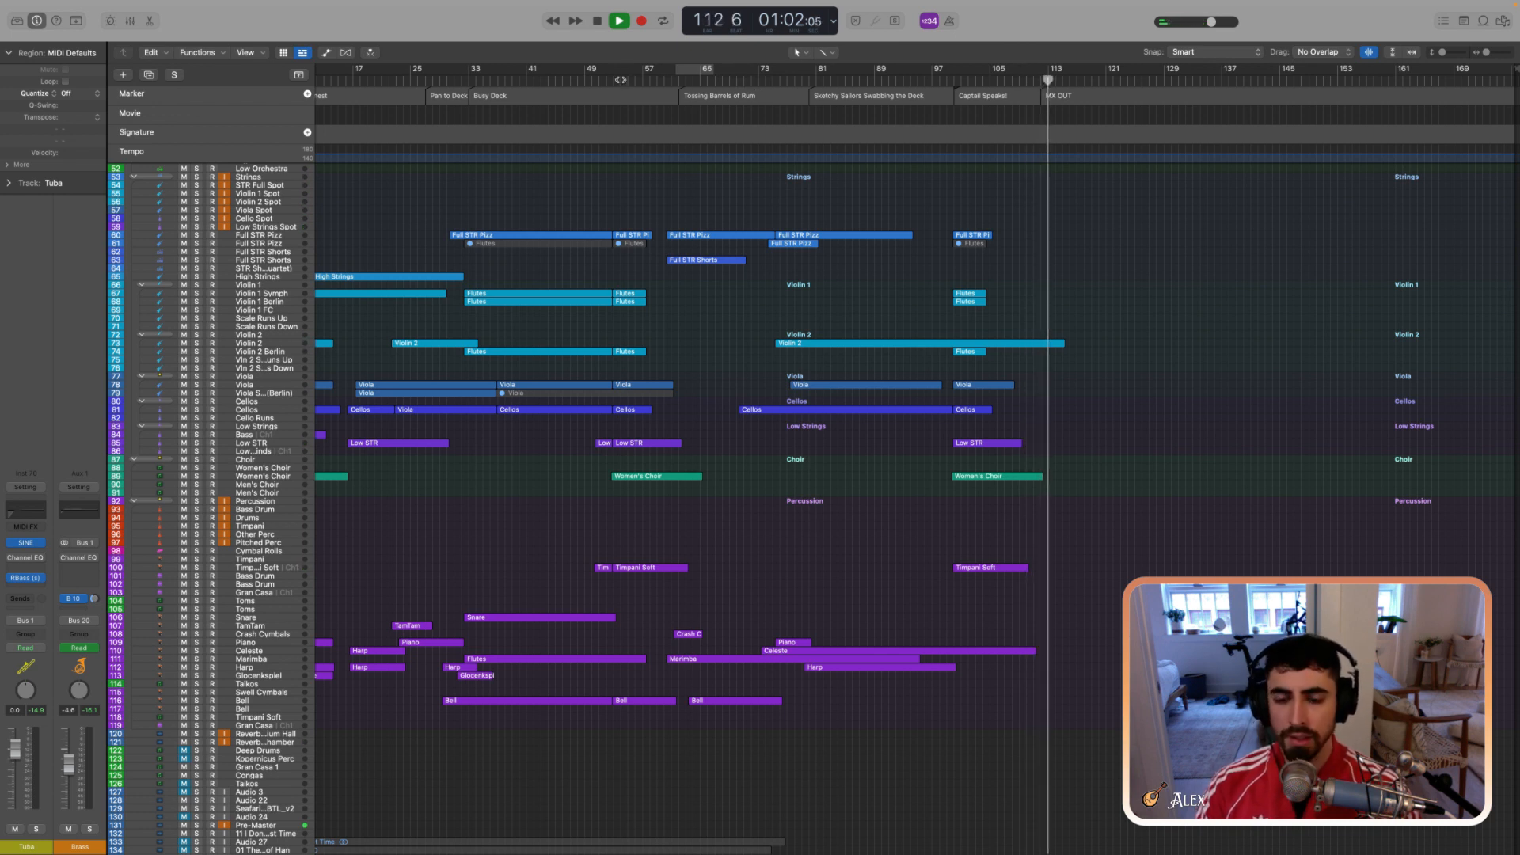
- Set the cycle range from bar 1 to about bar 121 and play the whole cue from the beginning
scroll(766, 195, "left", 5)
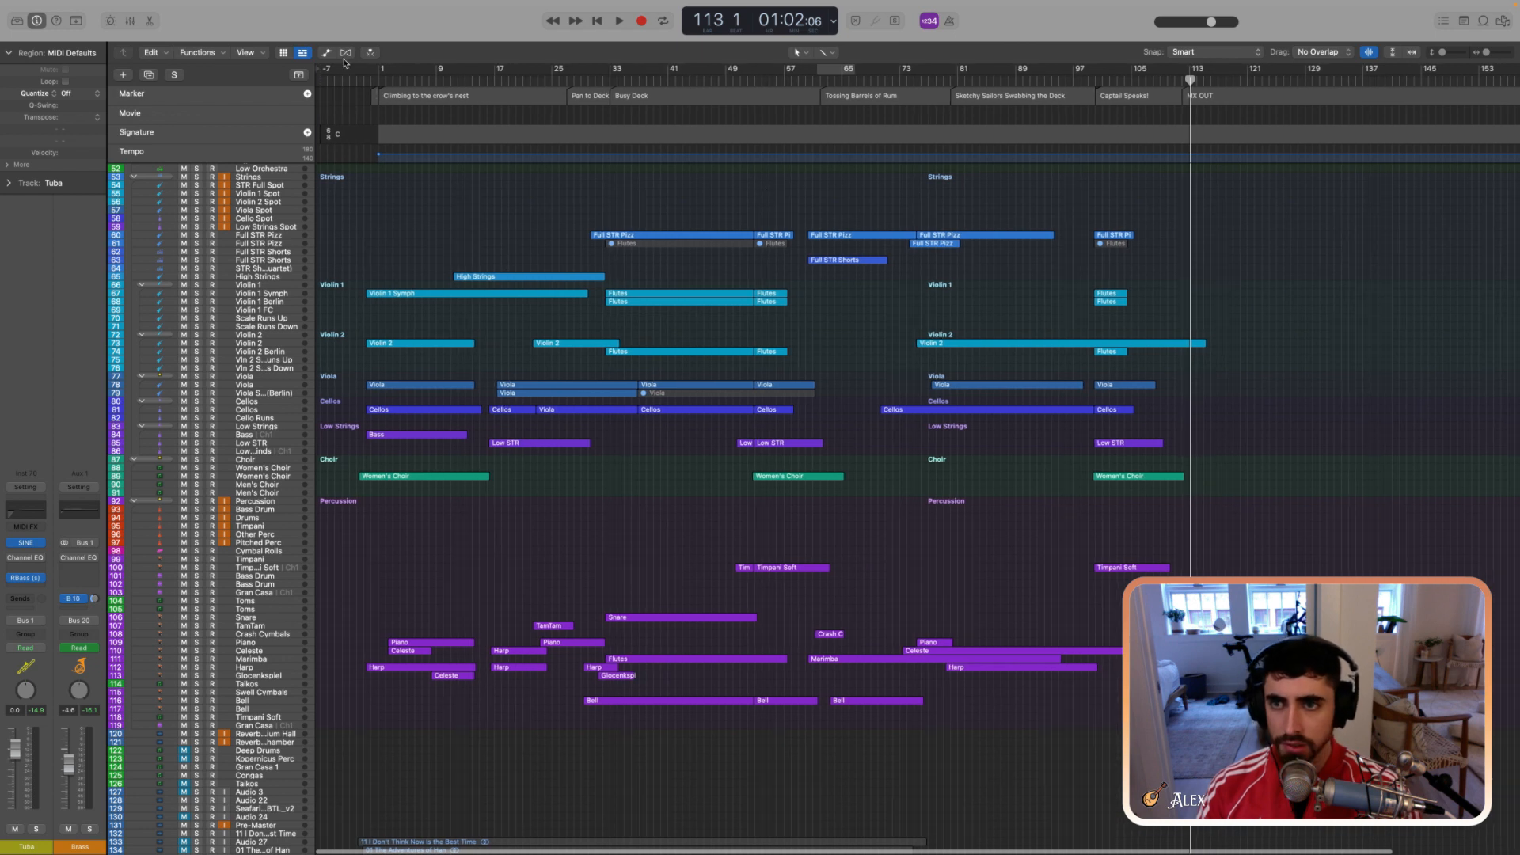
left_click_drag(379, 76, 1260, 256)
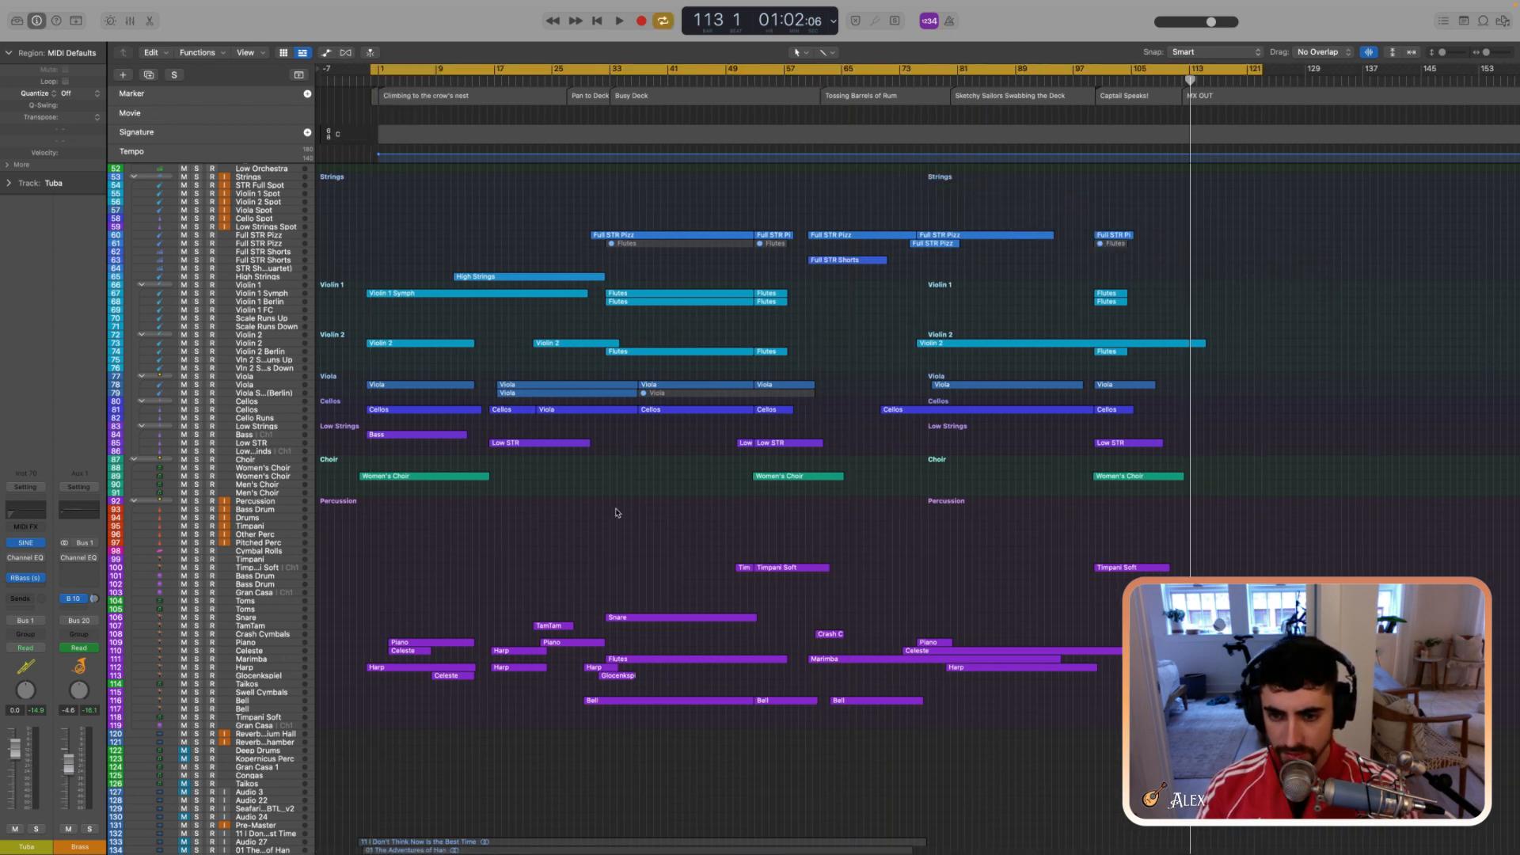
key("space")
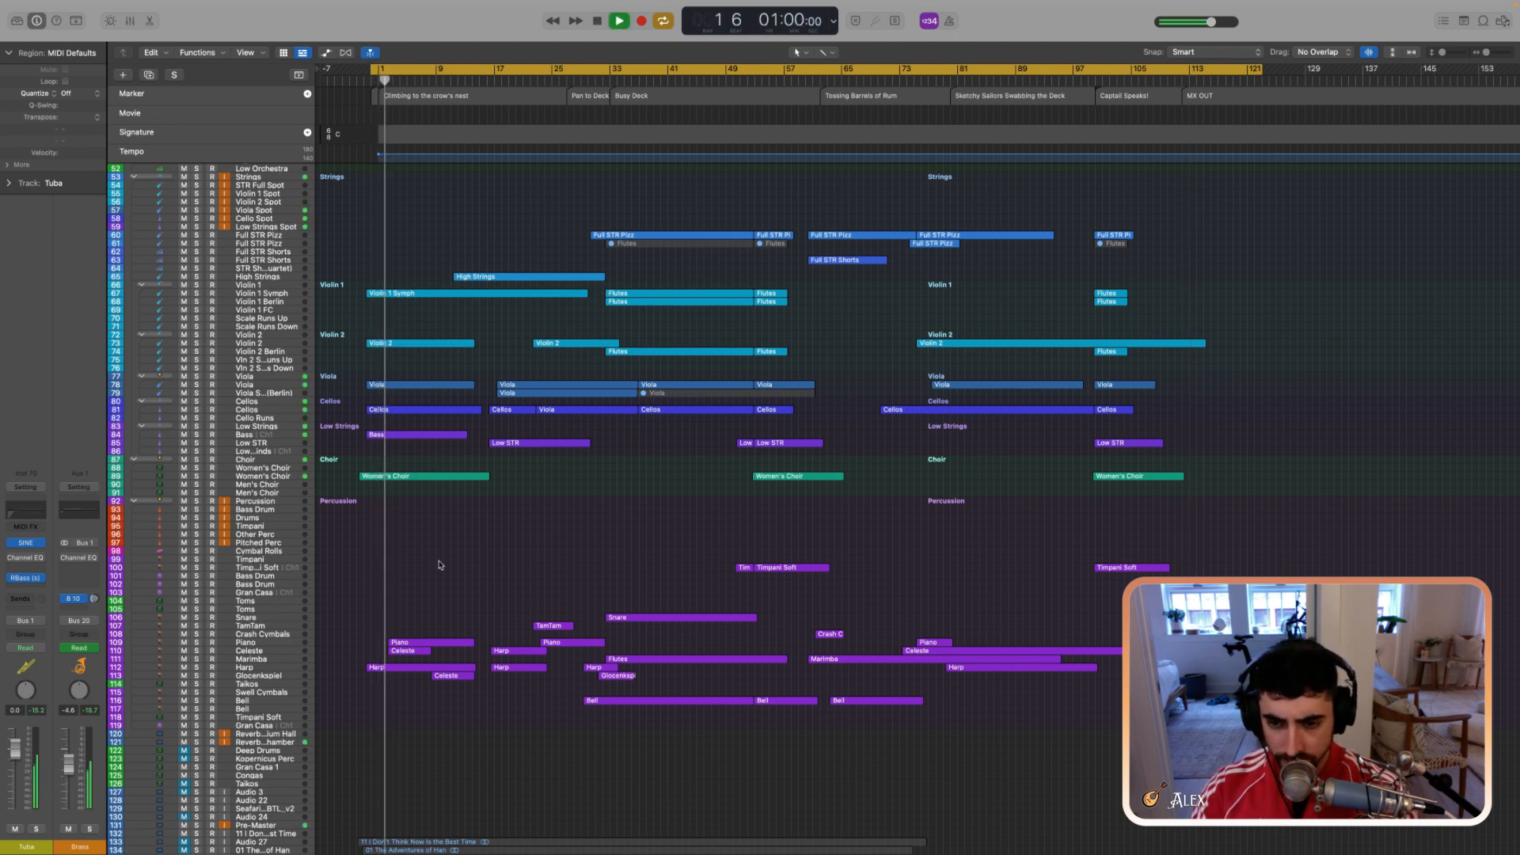
- Stop the playback, open the TamTam region near bar 22 in the Piano Roll and play it from its start
scroll(554, 631, "up", 6)
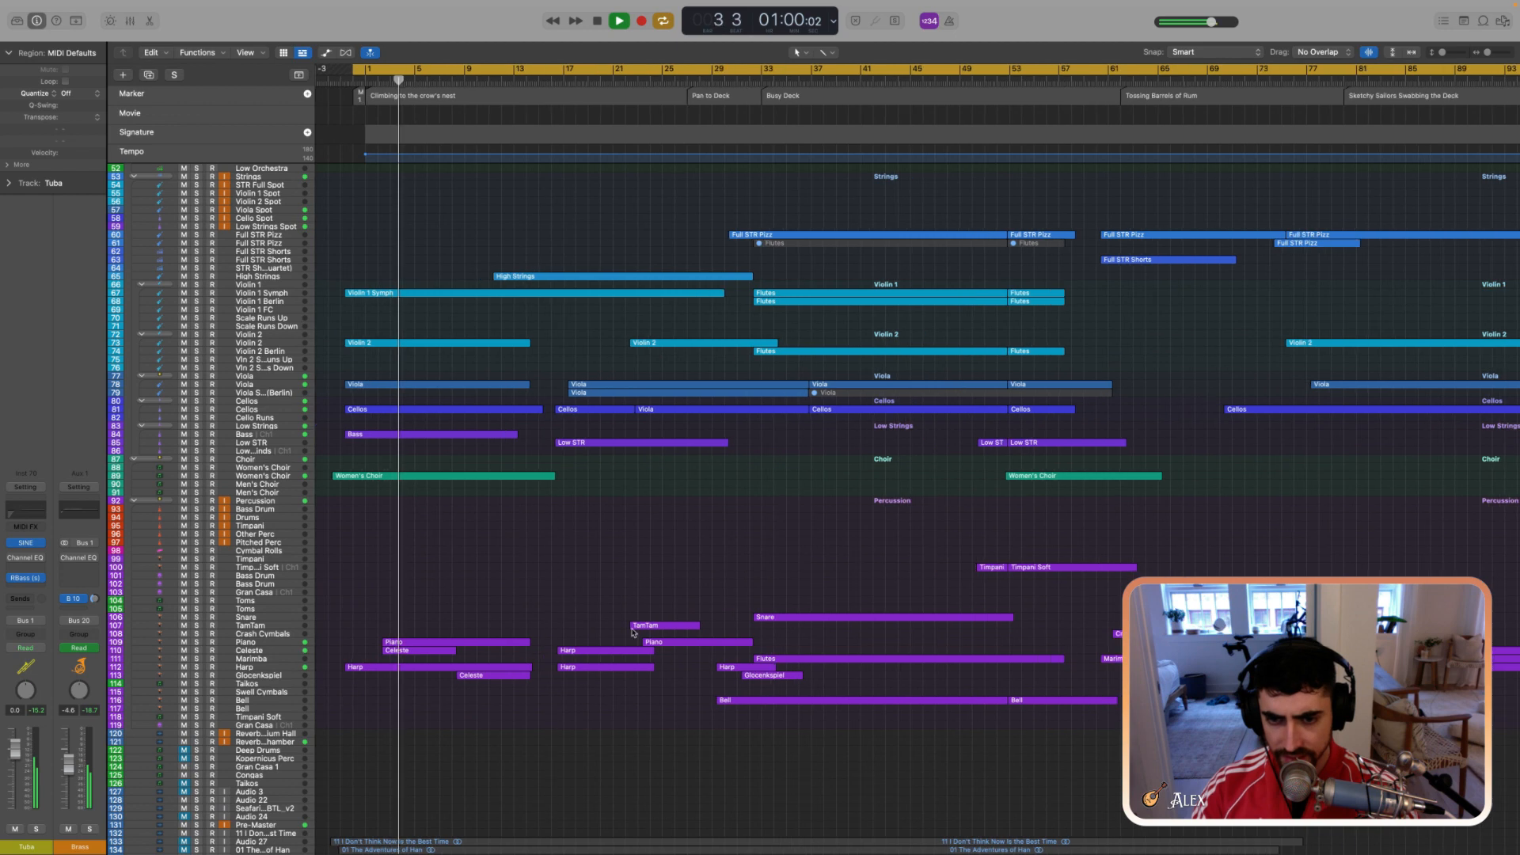
key("space")
double_click(841, 624)
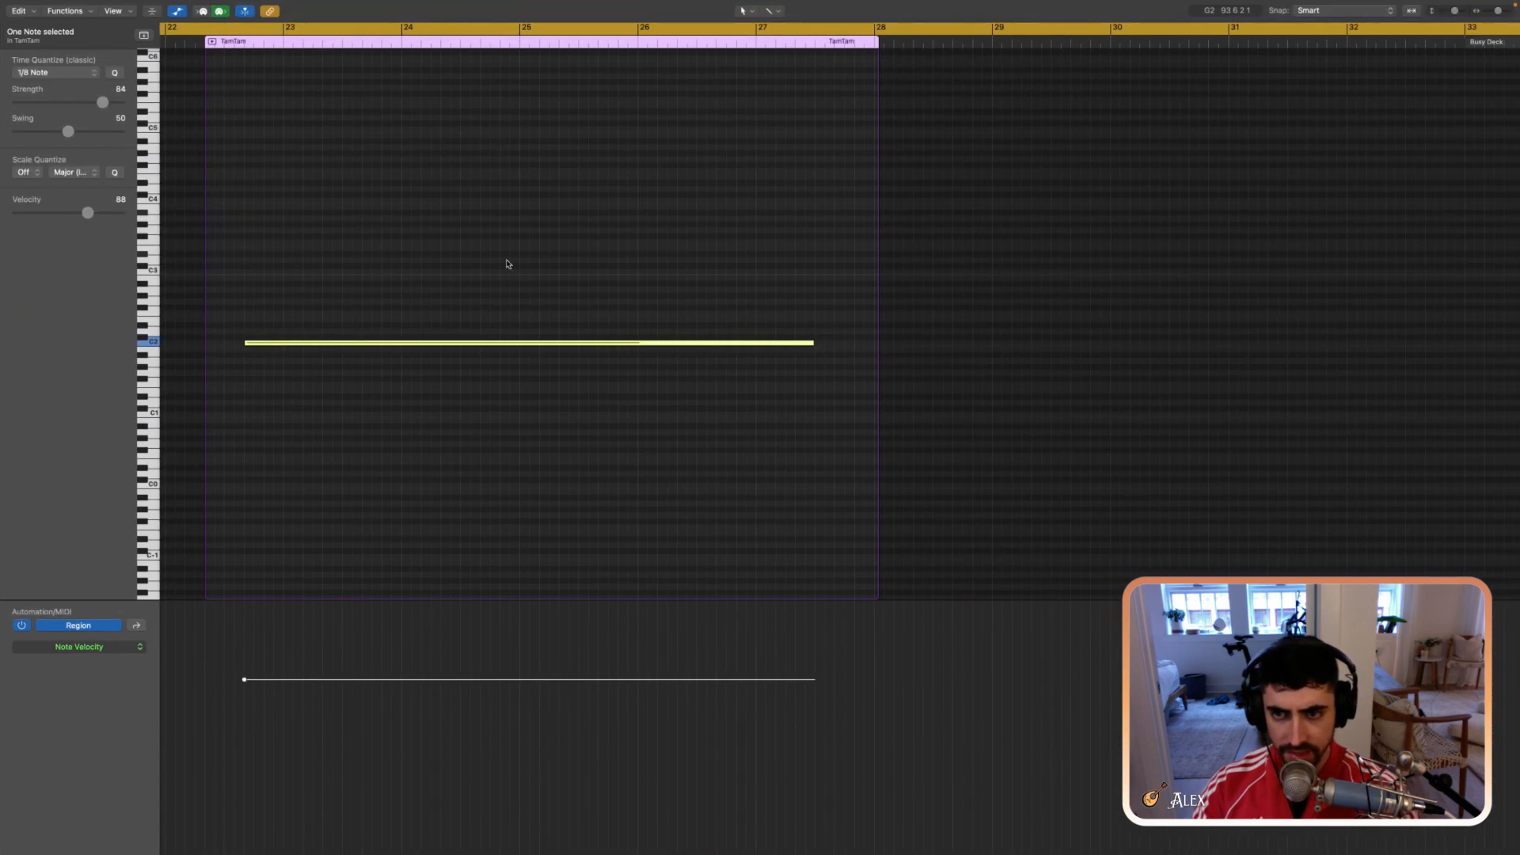
left_click(205, 36)
key("space")
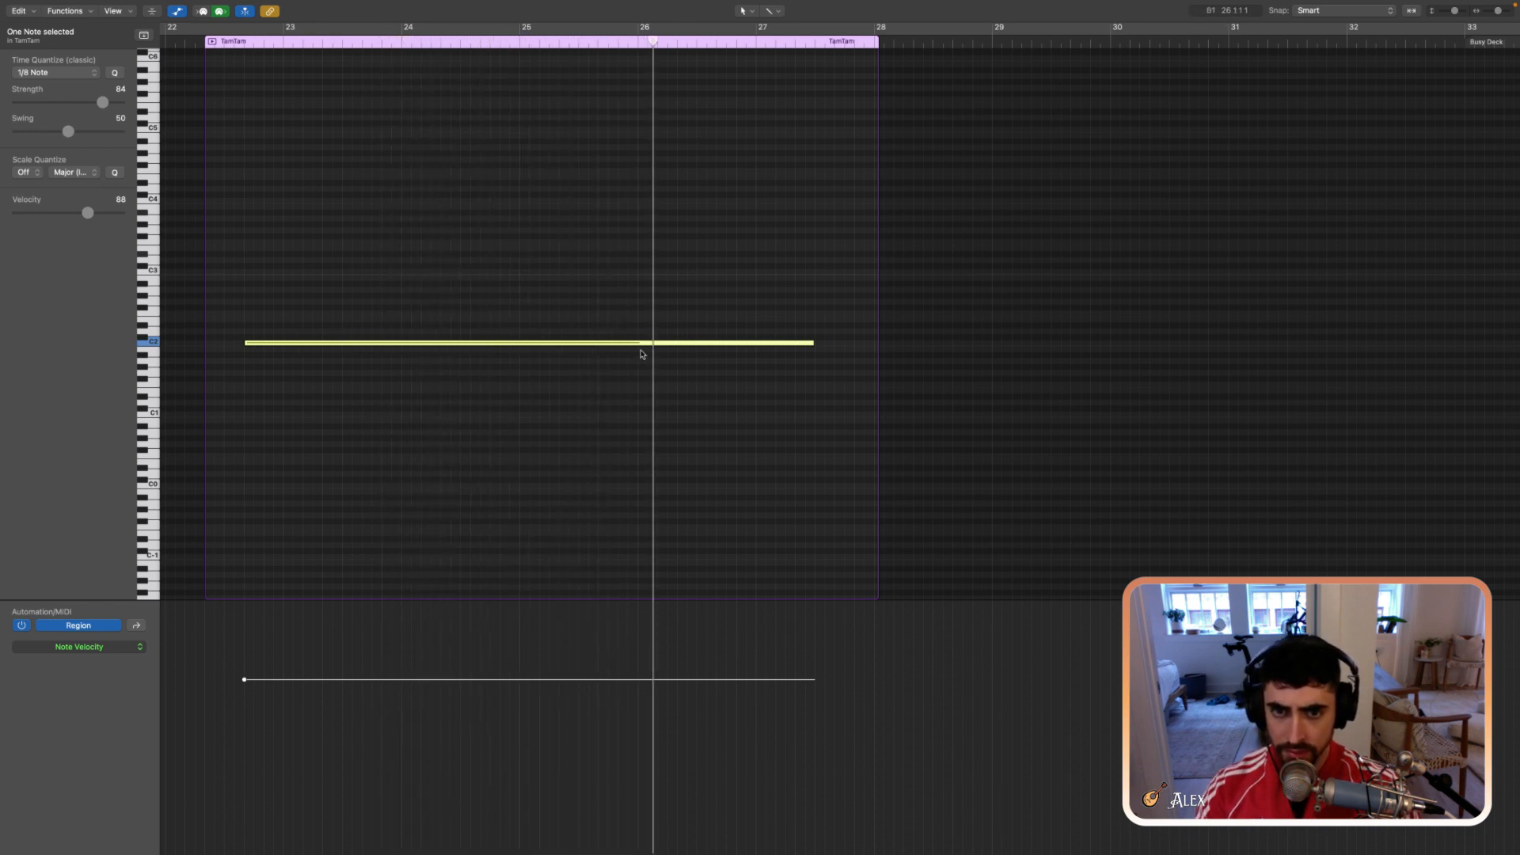
- Move the TamTam note to start at about bar 27, extend its region to about bar 32, and return to the arrangement
left_click_drag(483, 343, 996, 364)
key("super+Left")
left_click_drag(805, 390, 989, 404)
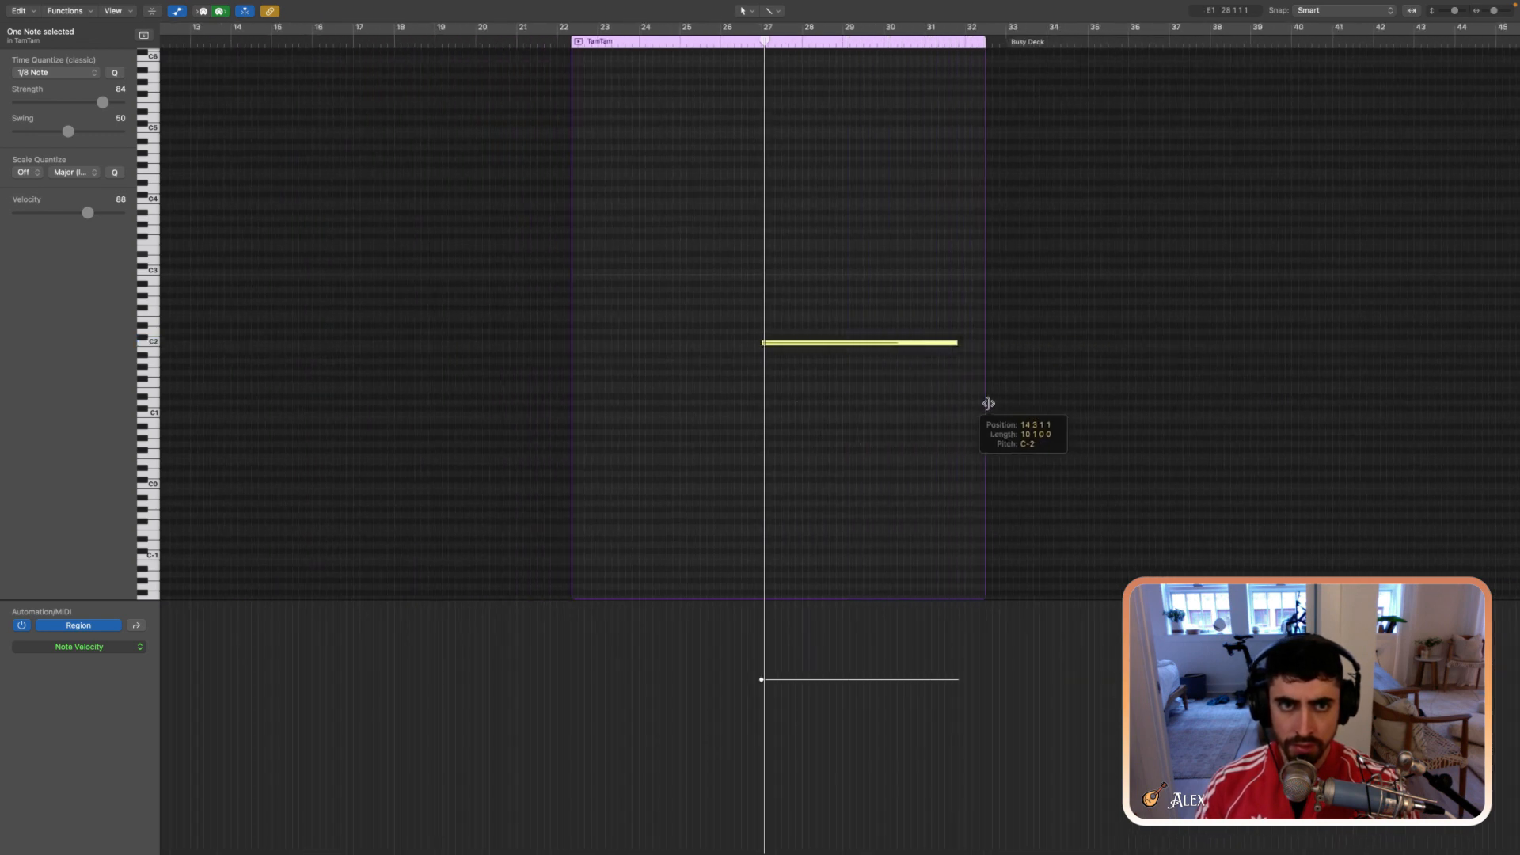
key("ctrl+Left")
left_click(763, 455)
key("space")
scroll(450, 136, "left", 3)
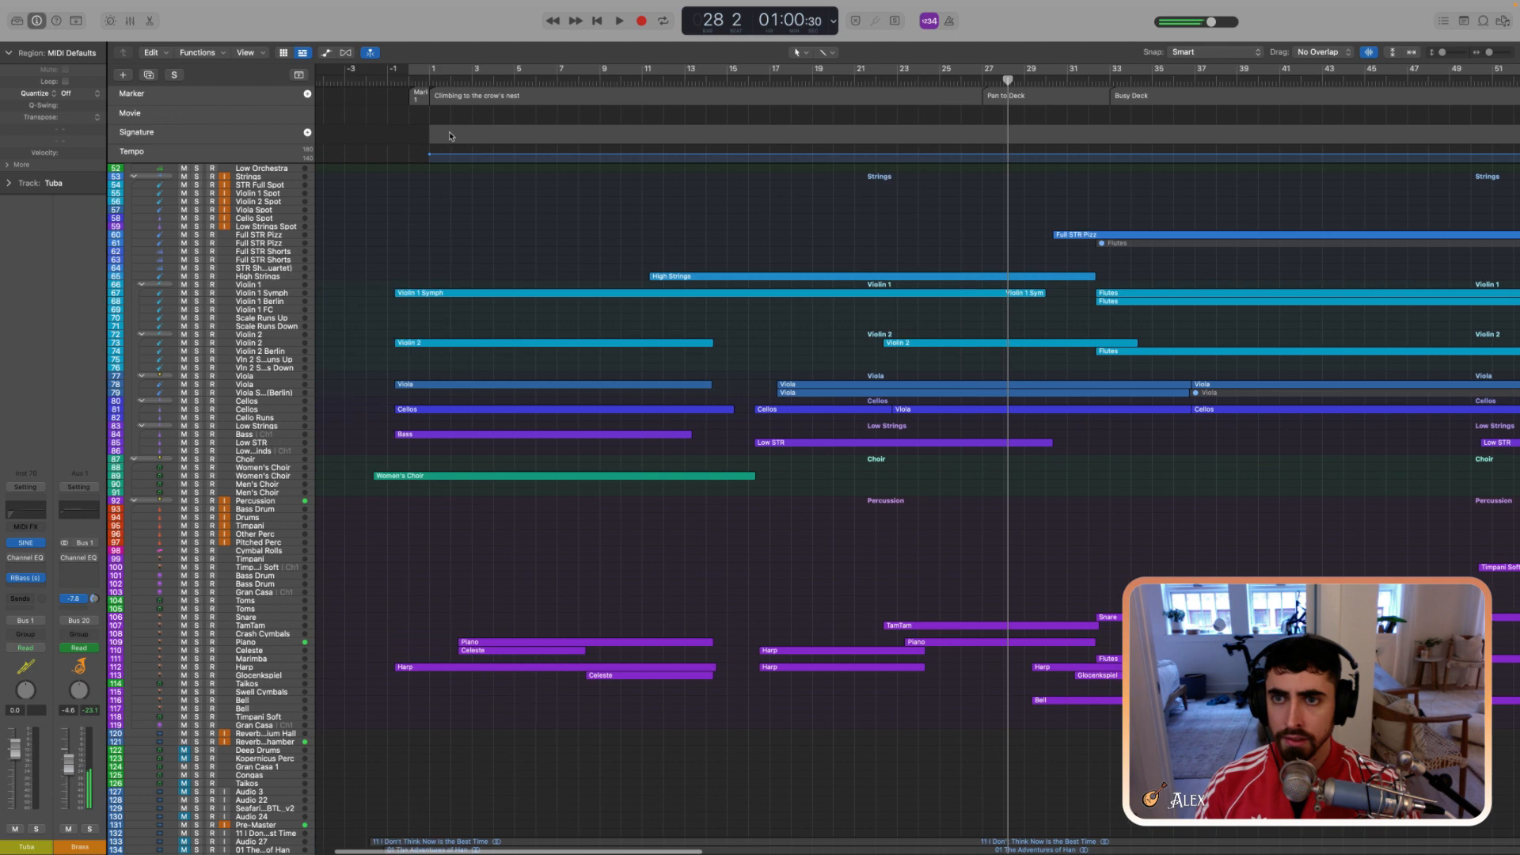
- Play the cue from the beginning while looking over the string and percussion regions
scroll(450, 137, "left", 1)
left_click(519, 70)
scroll(929, 478, "right", 8)
key("space")
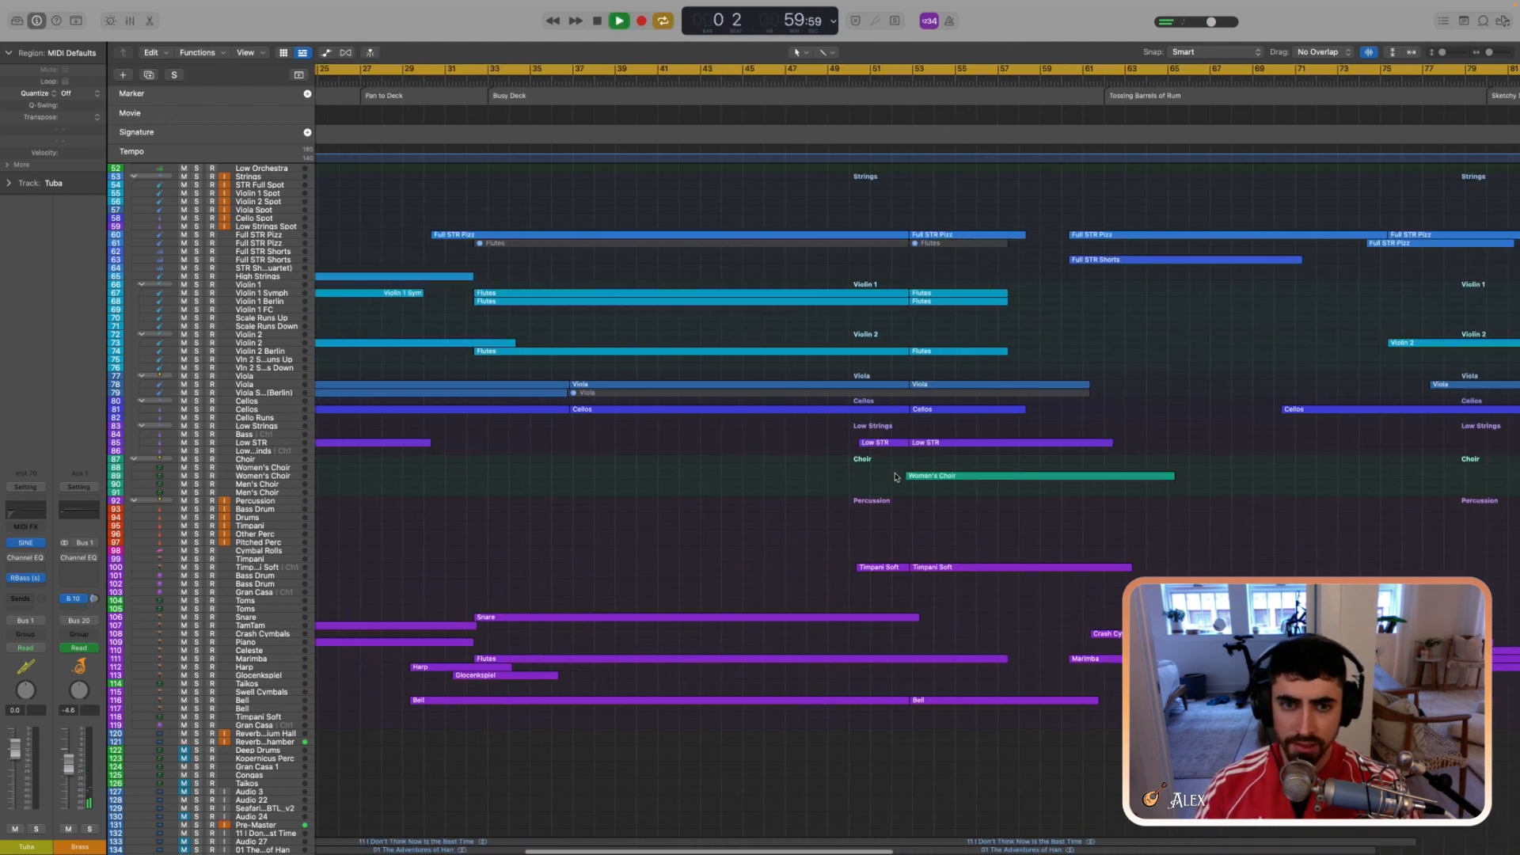
scroll(895, 477, "right", 3)
scroll(871, 467, "up", 1)
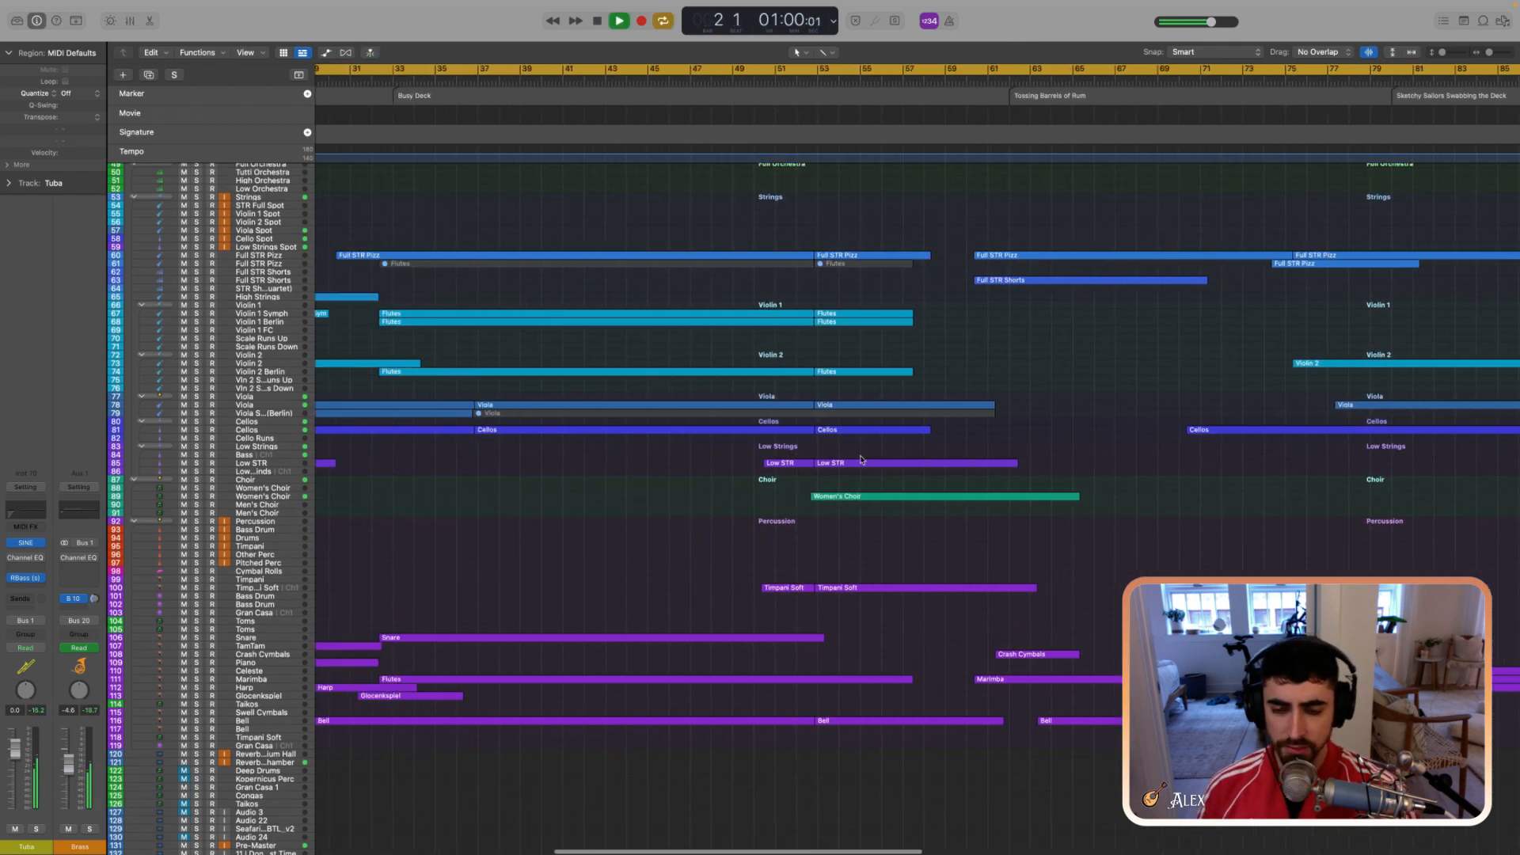
scroll(532, 577, "left", 10)
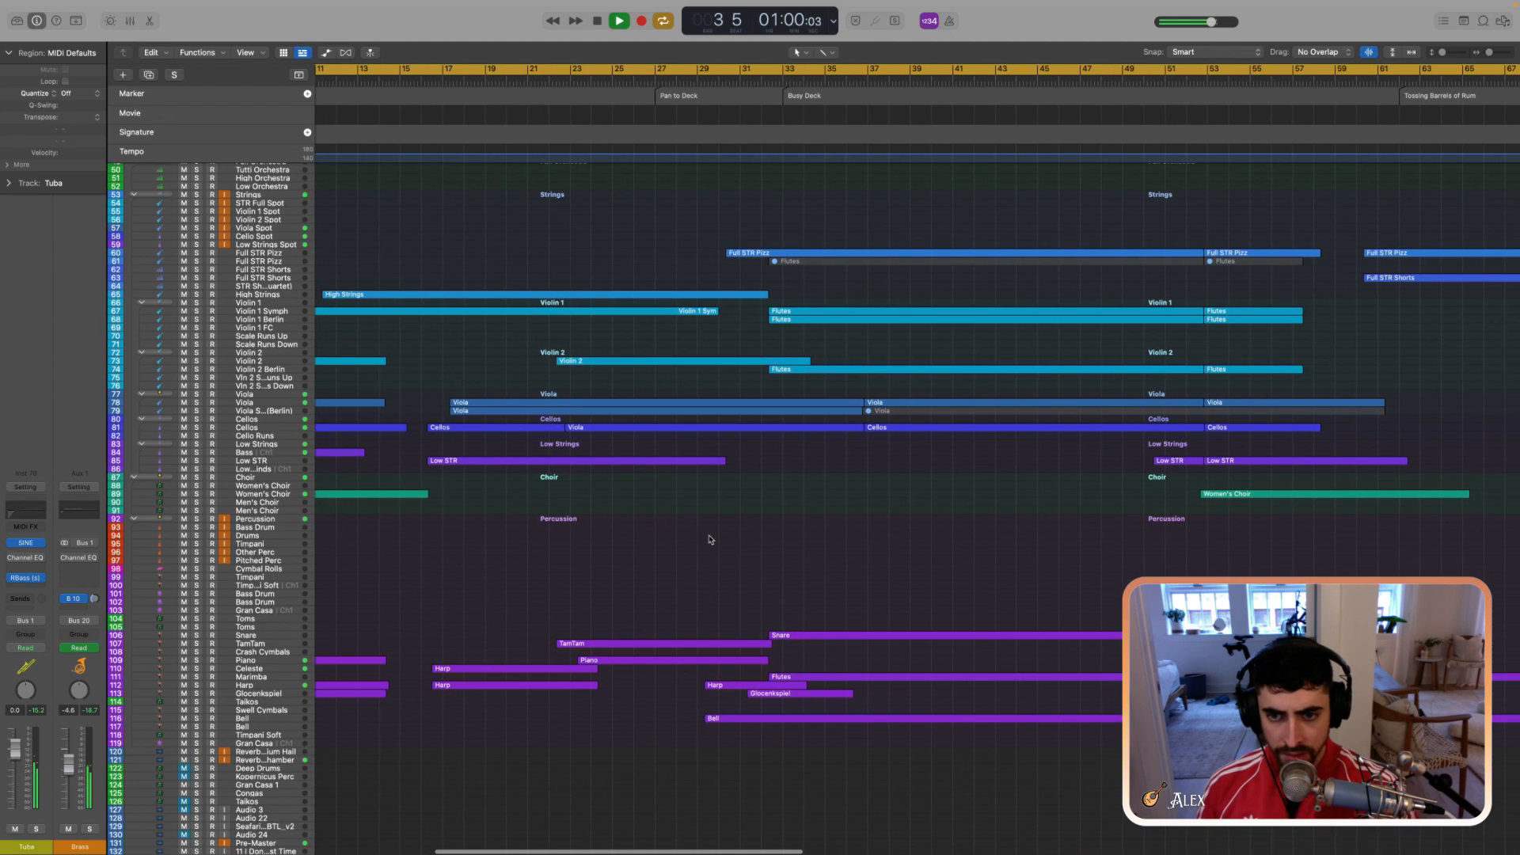
scroll(730, 544, "left", 10)
scroll(668, 511, "right", 14)
key("space")
- Turn off the cycle and play the cue from about bar 64
left_click(732, 77)
scroll(599, 487, "up", 10)
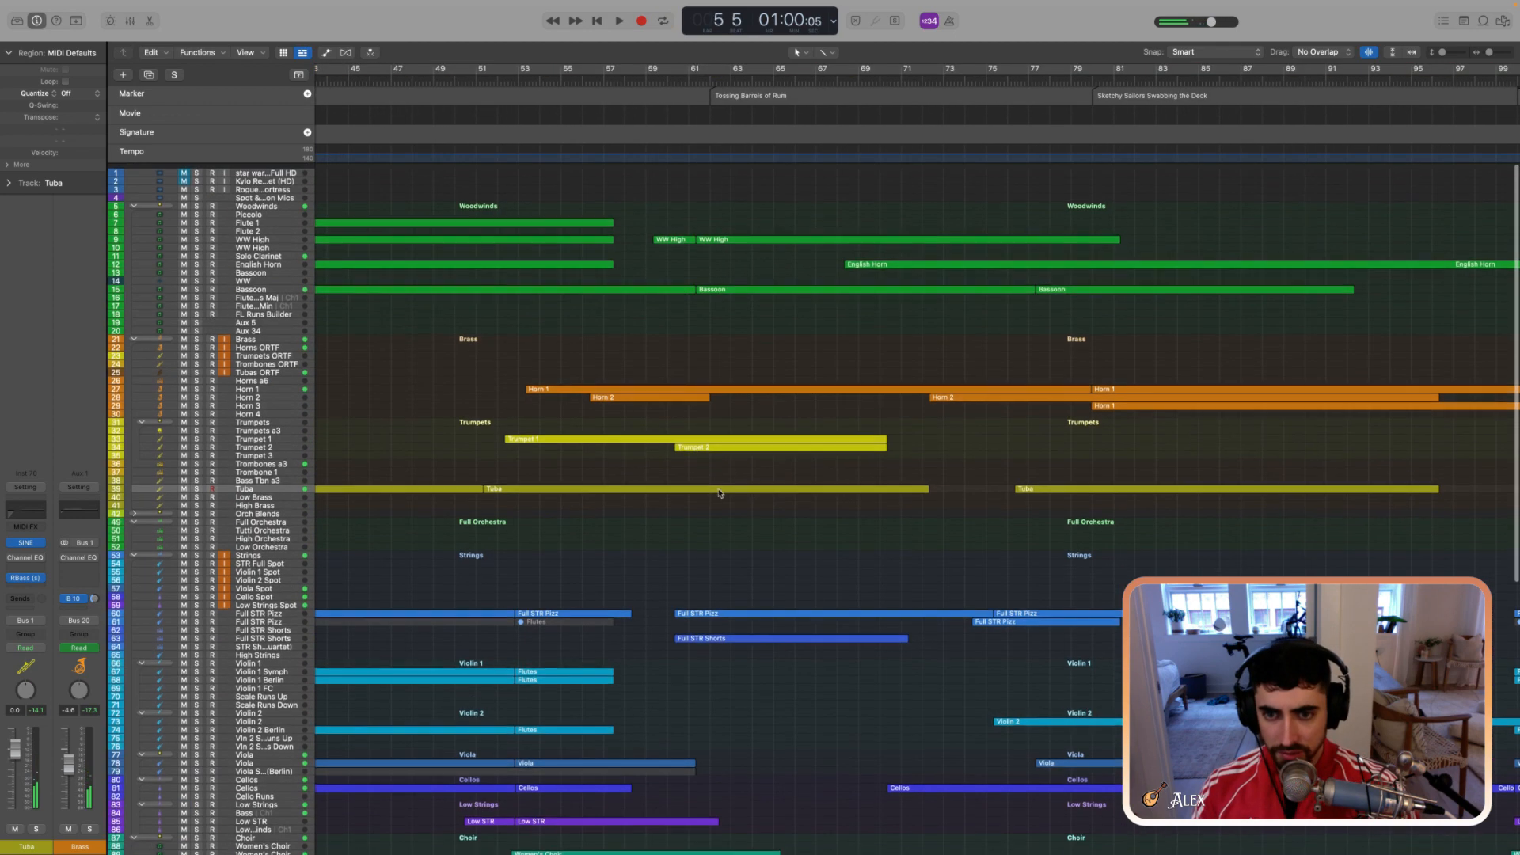
scroll(599, 487, "right", 1)
left_click(756, 77)
key("space")
scroll(1087, 302, "down", 5)
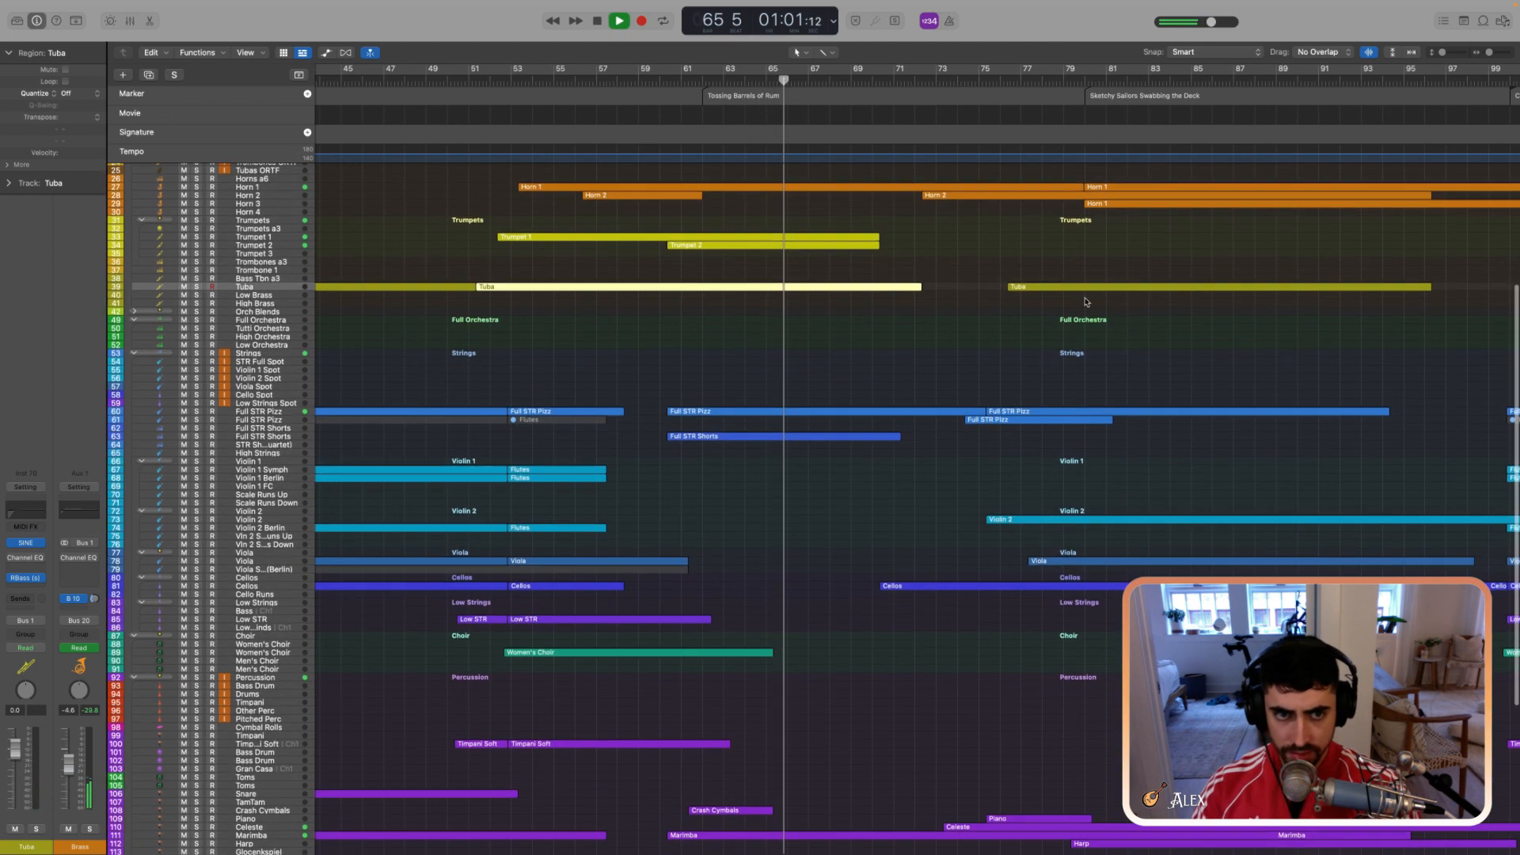
- Join the tuba regions starting near bars 51 and 76 into one region
left_click(1085, 287, "shift")
key("super+j")
left_click(858, 332)
left_click(865, 288)
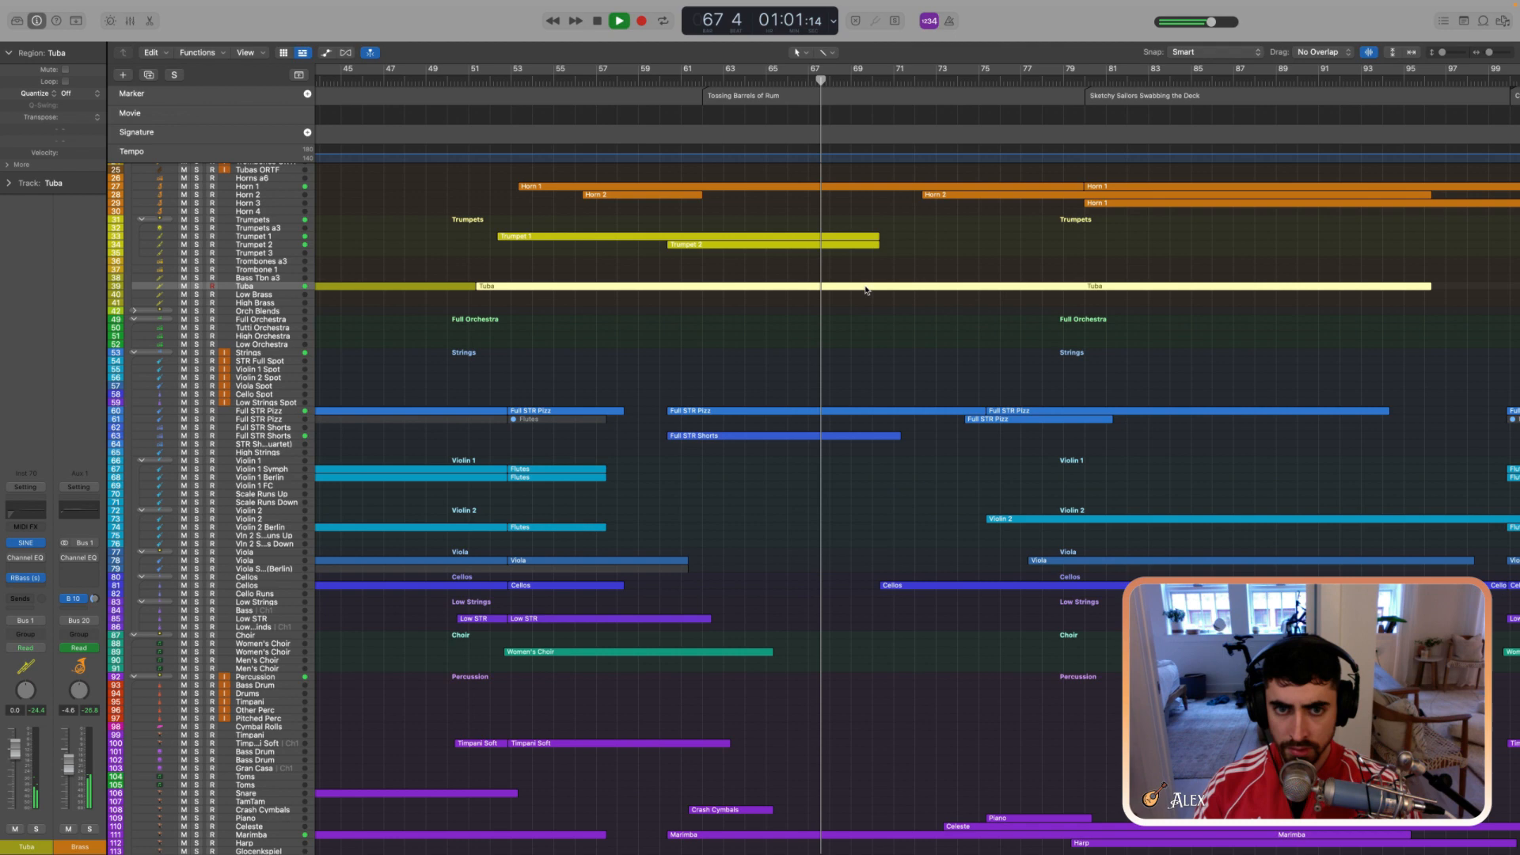
scroll(855, 348, "down", 3)
scroll(910, 475, "up", 2)
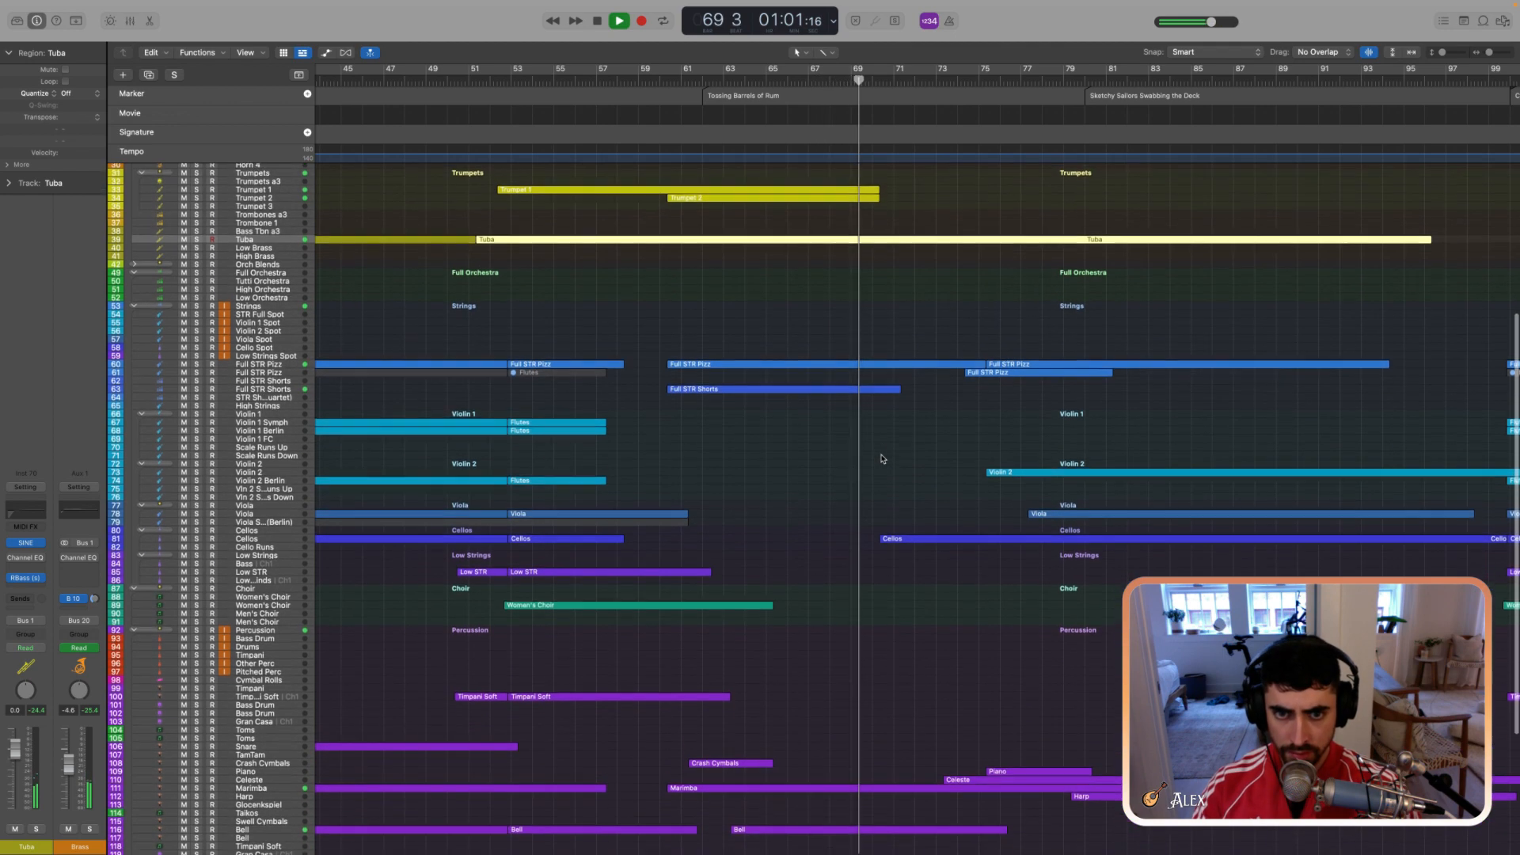
scroll(871, 459, "up", 3)
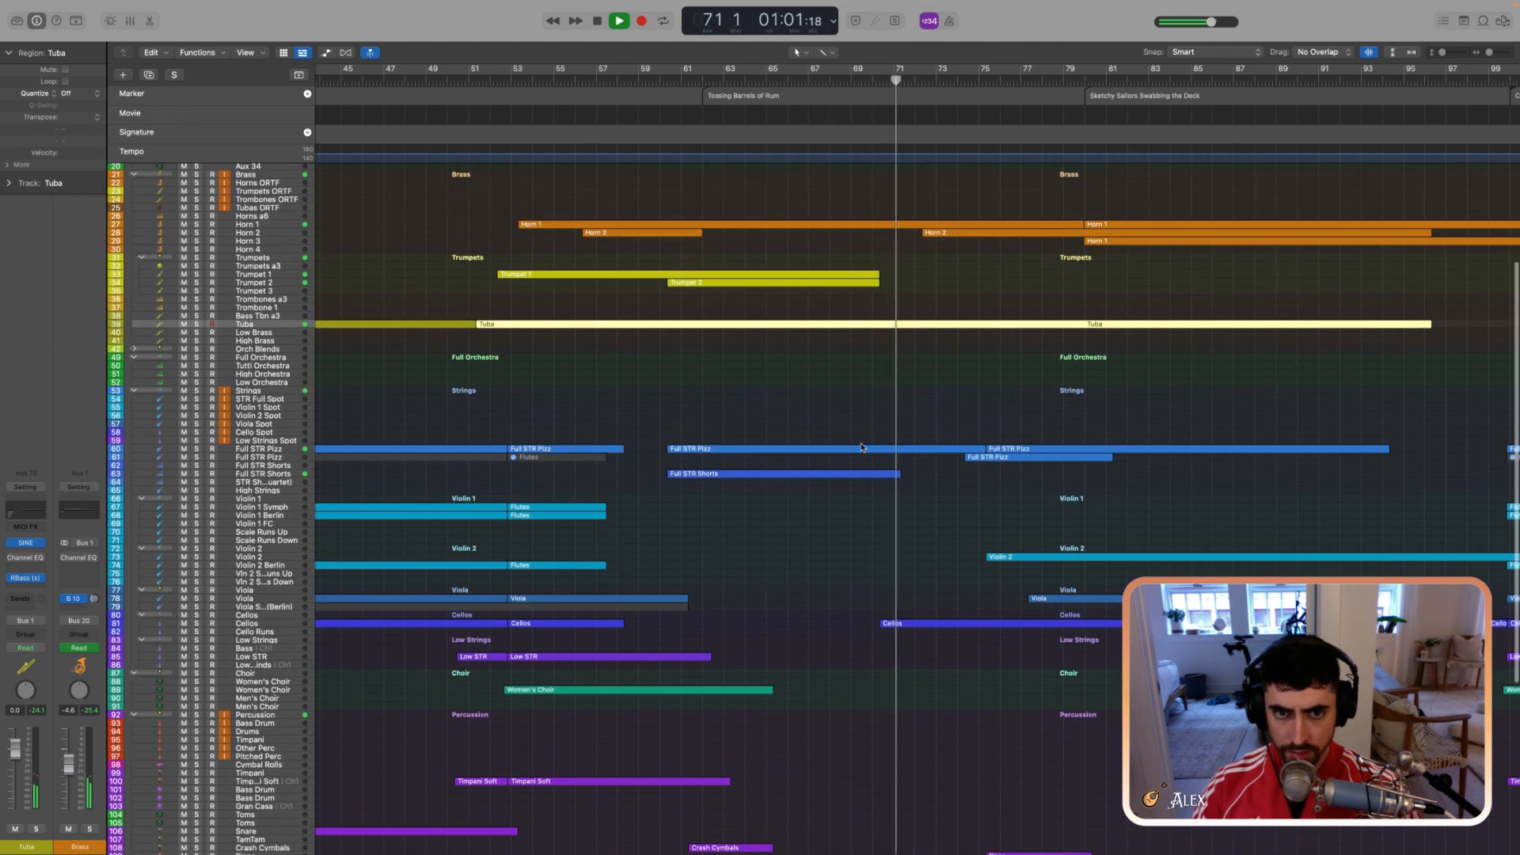
- Open the joined tuba region in the Piano Roll and play its notes from about bar 50
key("ctrl+Right")
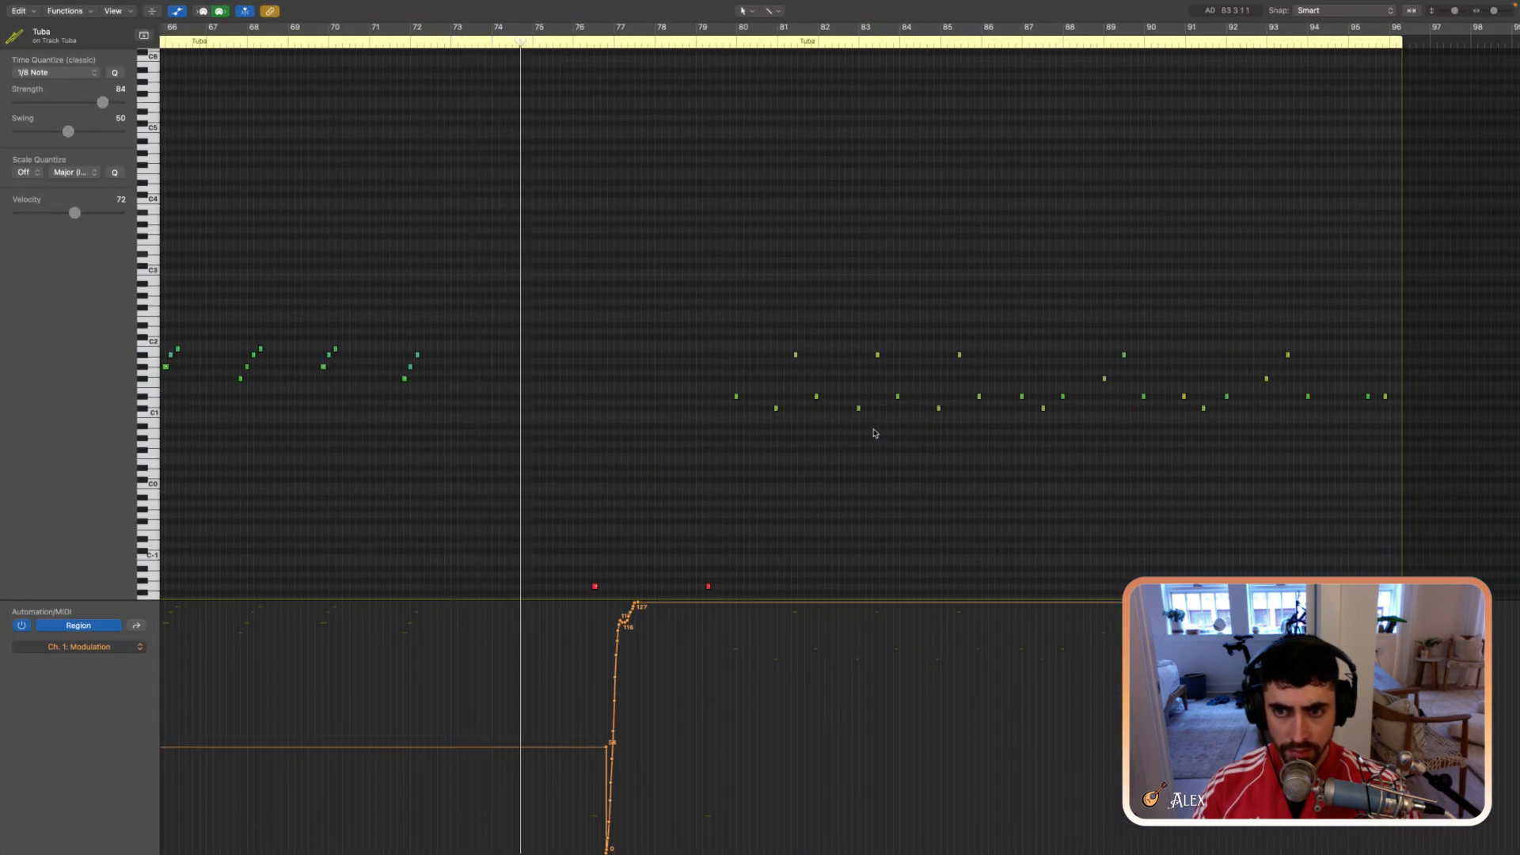
scroll(875, 433, "left", 10)
left_click(369, 45)
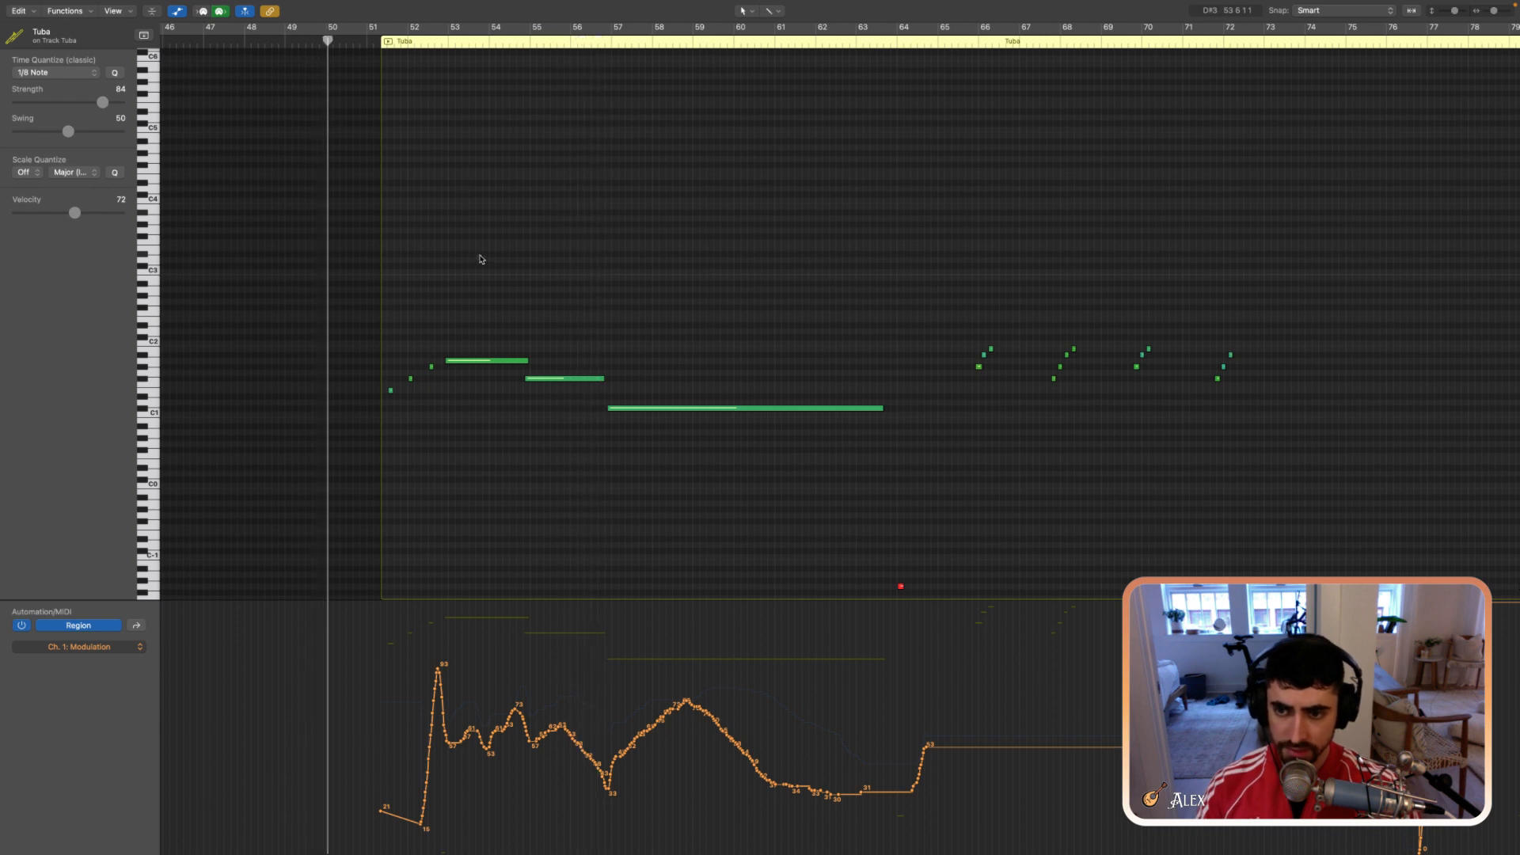
scroll(501, 277, "down", 2)
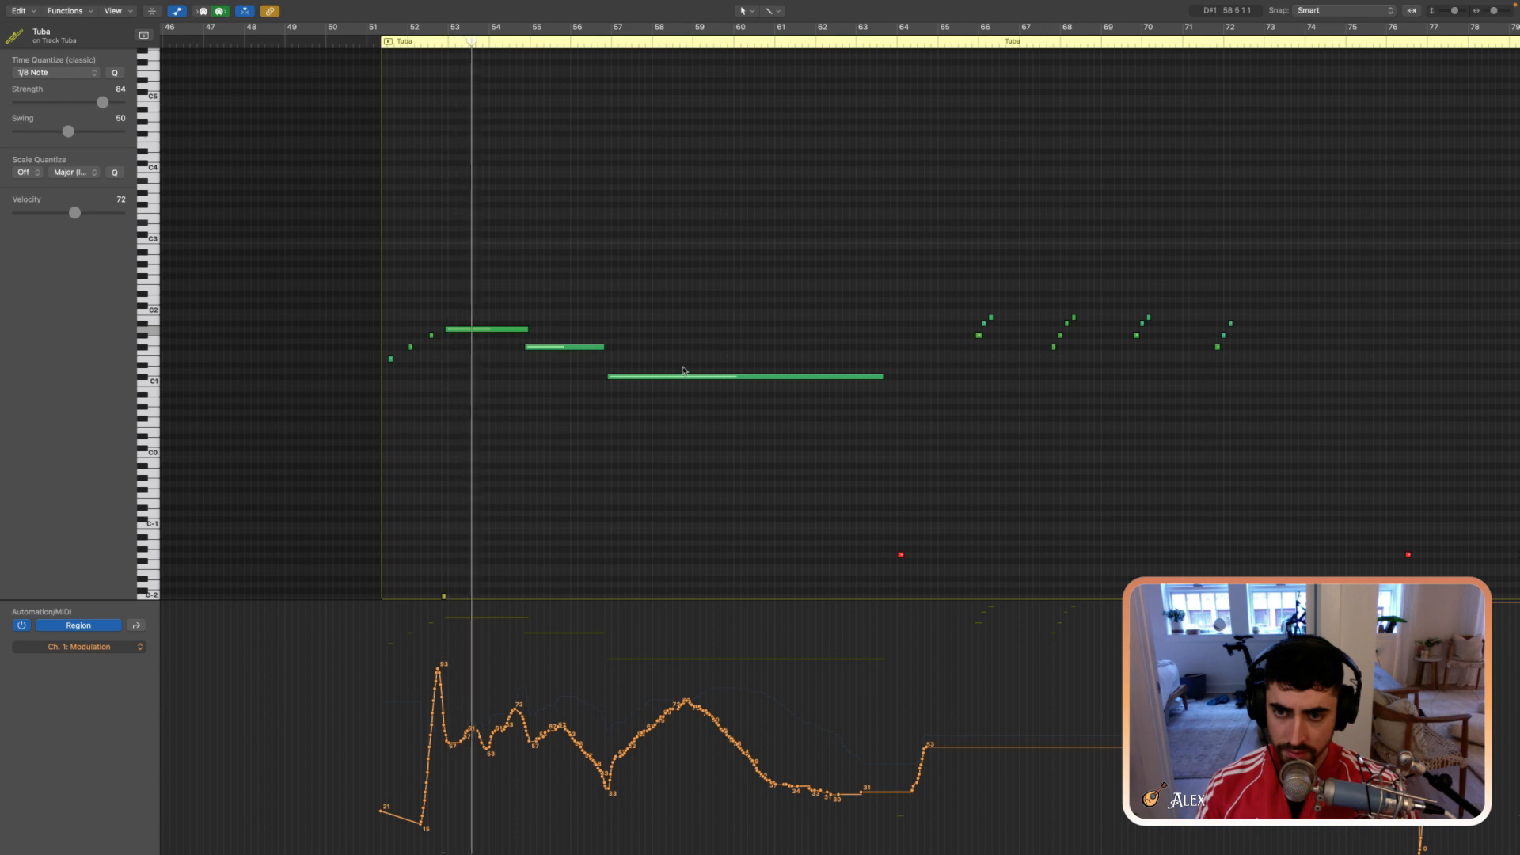
- Return to the arrangement, deselect the region, and play the cue from the beginning
key("ctrl+Left")
left_click(571, 279)
scroll(570, 279, "left", 4)
scroll(570, 279, "left", 12)
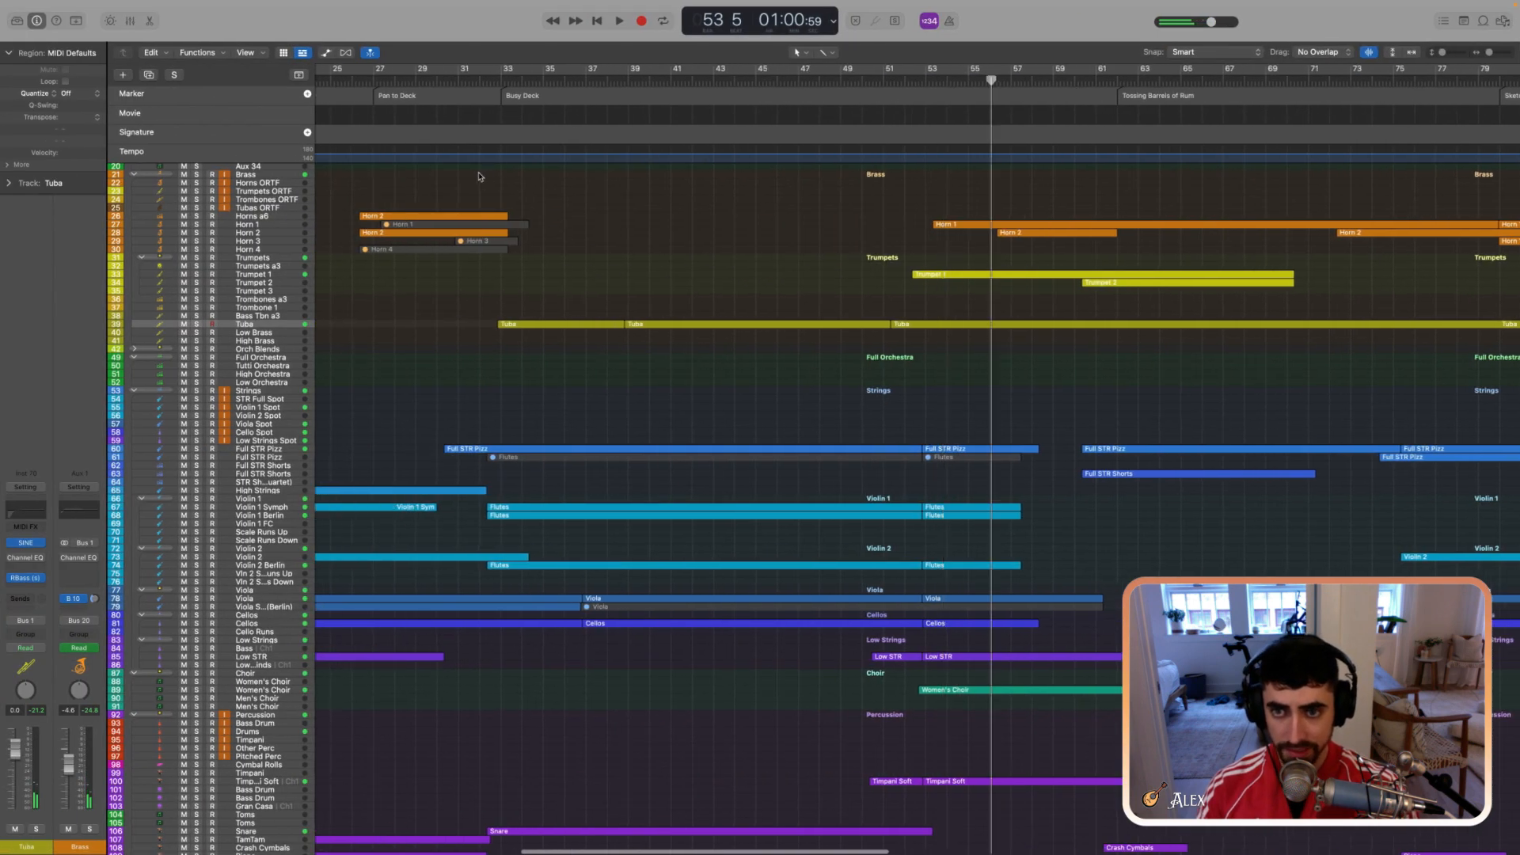
left_click(479, 81)
key("space")
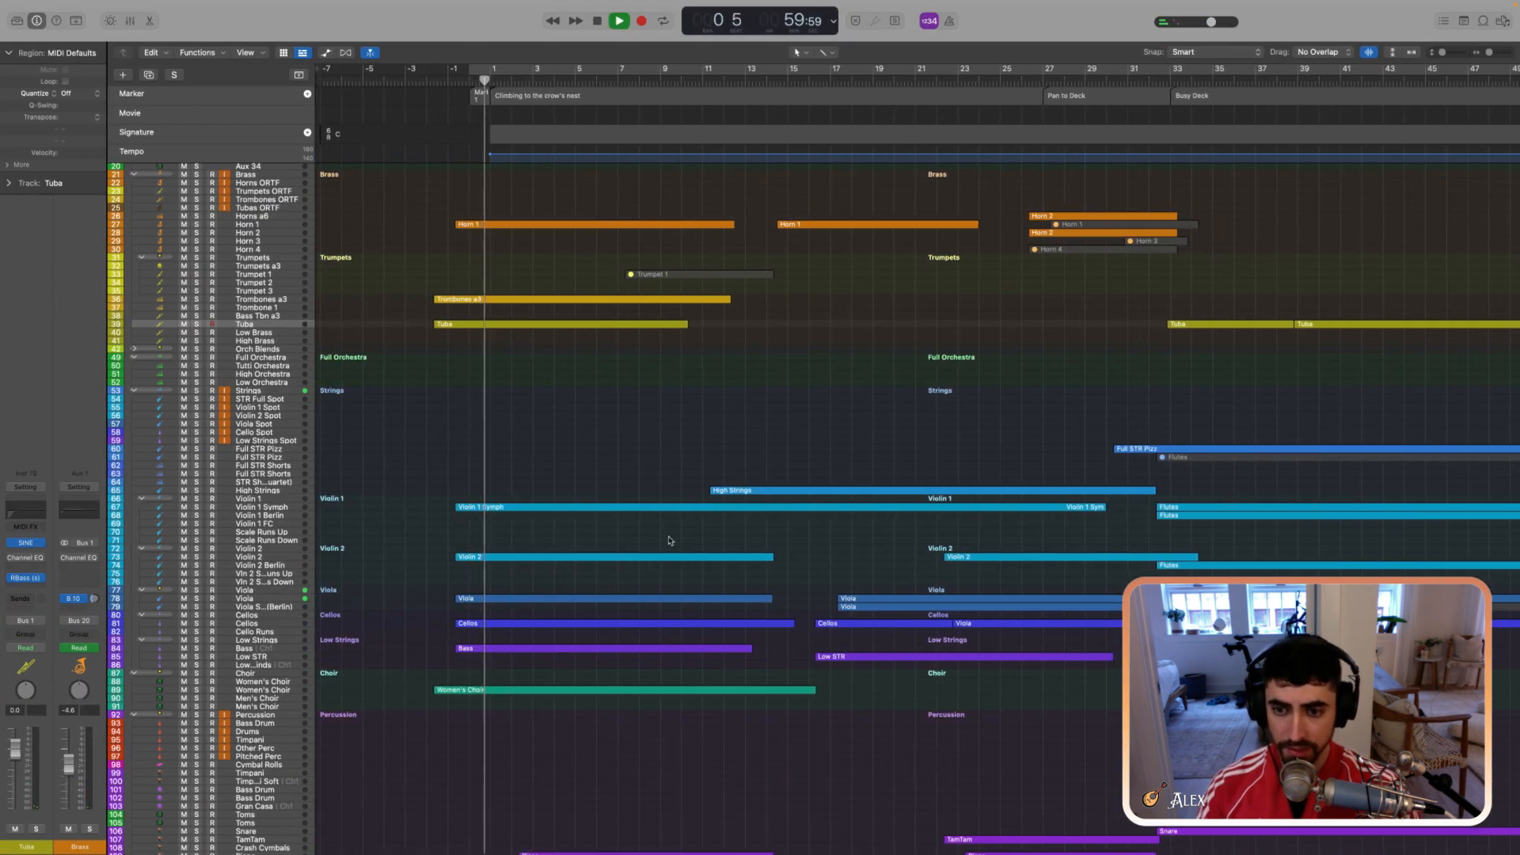
- Follow the playback to about bar 36, looking over the brass, string and percussion regions and the shifted TamTam hit
scroll(629, 366, "right", 5)
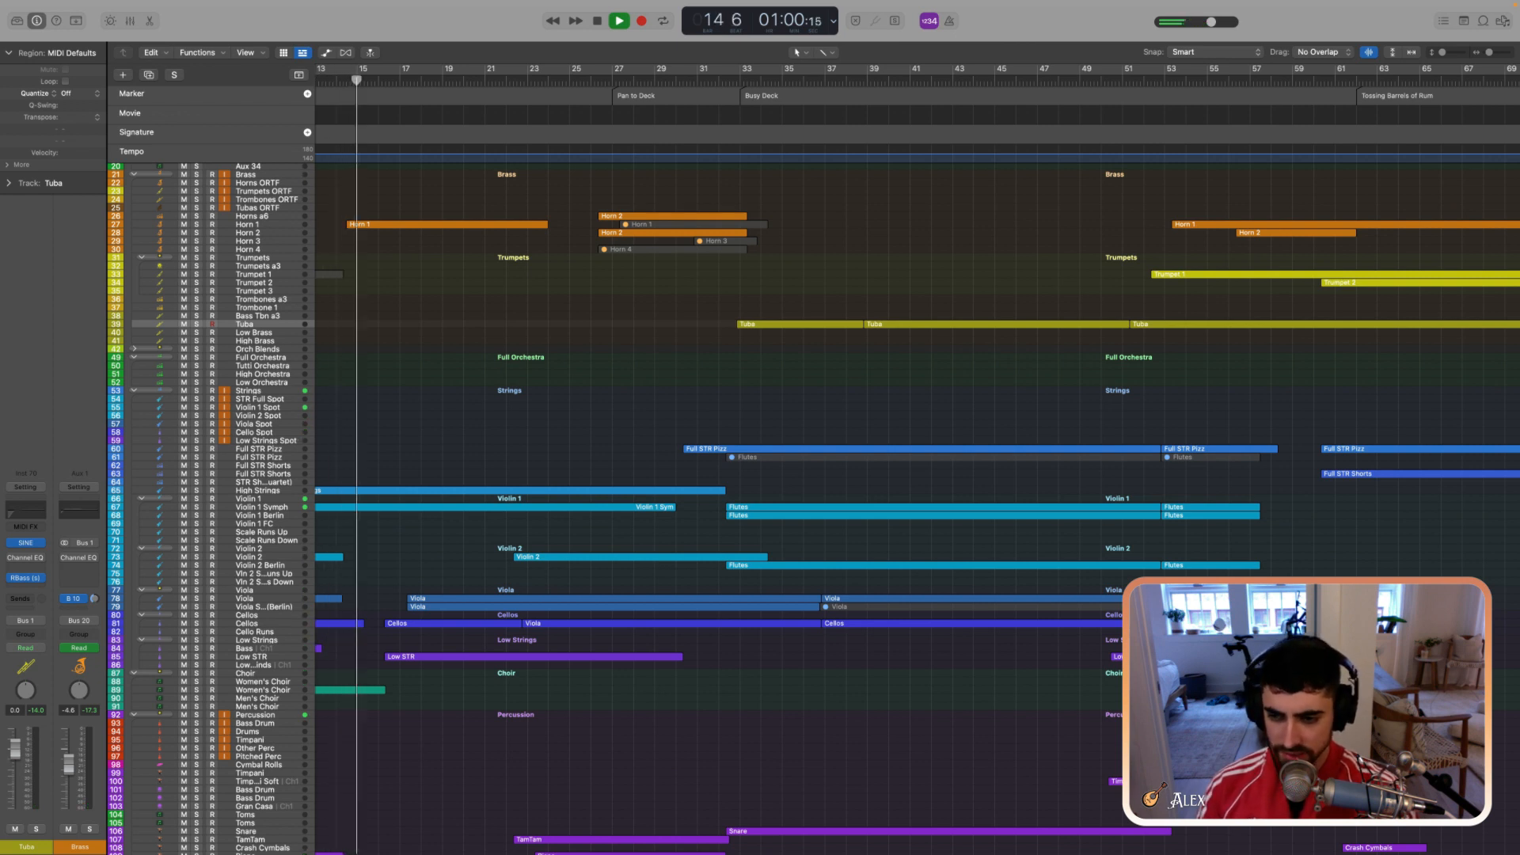
scroll(685, 771, "left", 5)
scroll(686, 771, "down", 5)
scroll(685, 770, "down", 1)
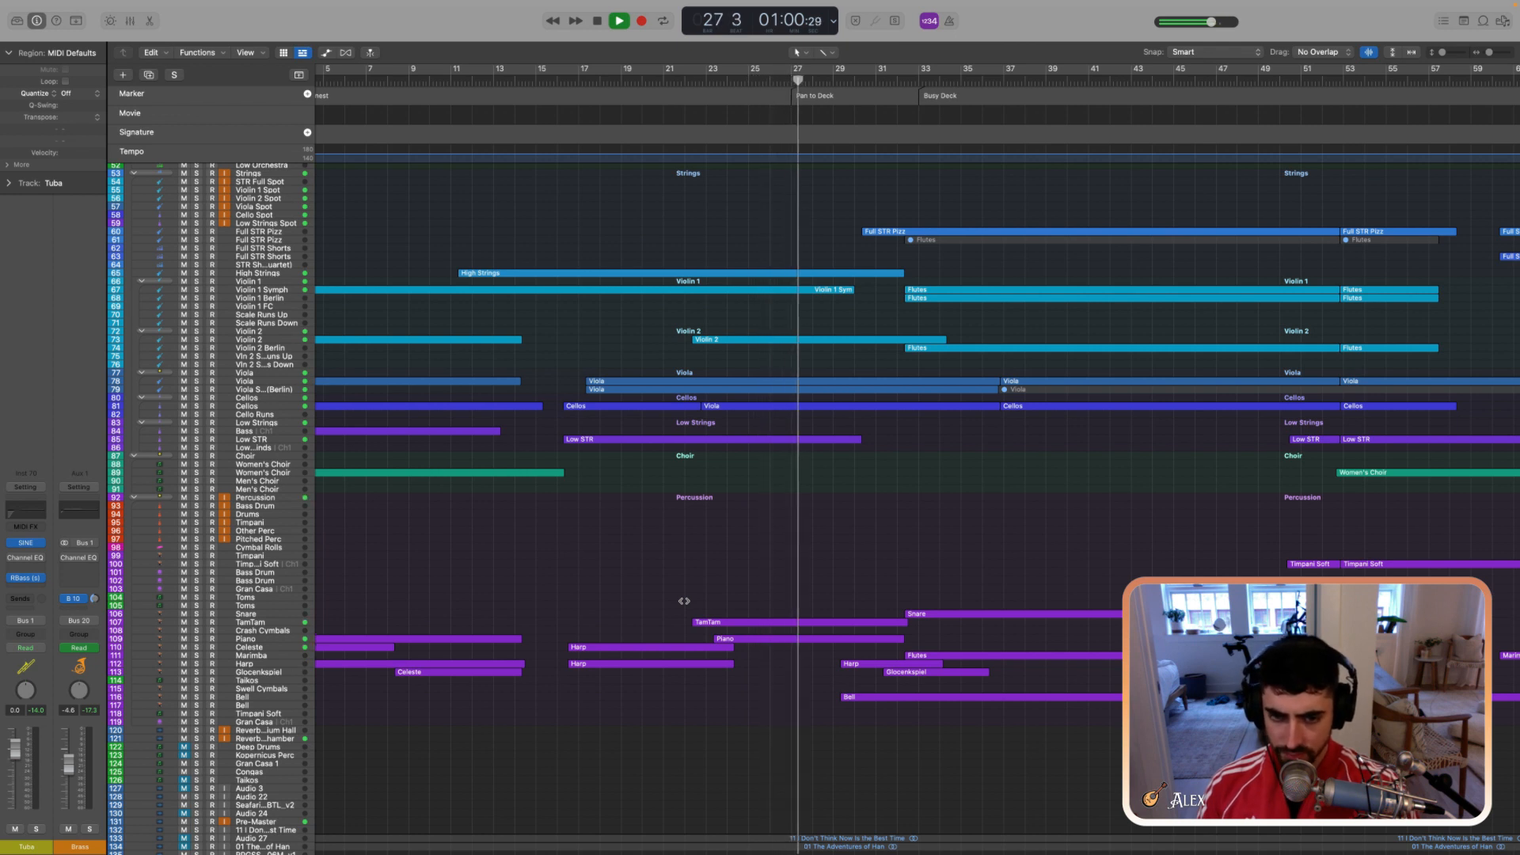
left_click(788, 624)
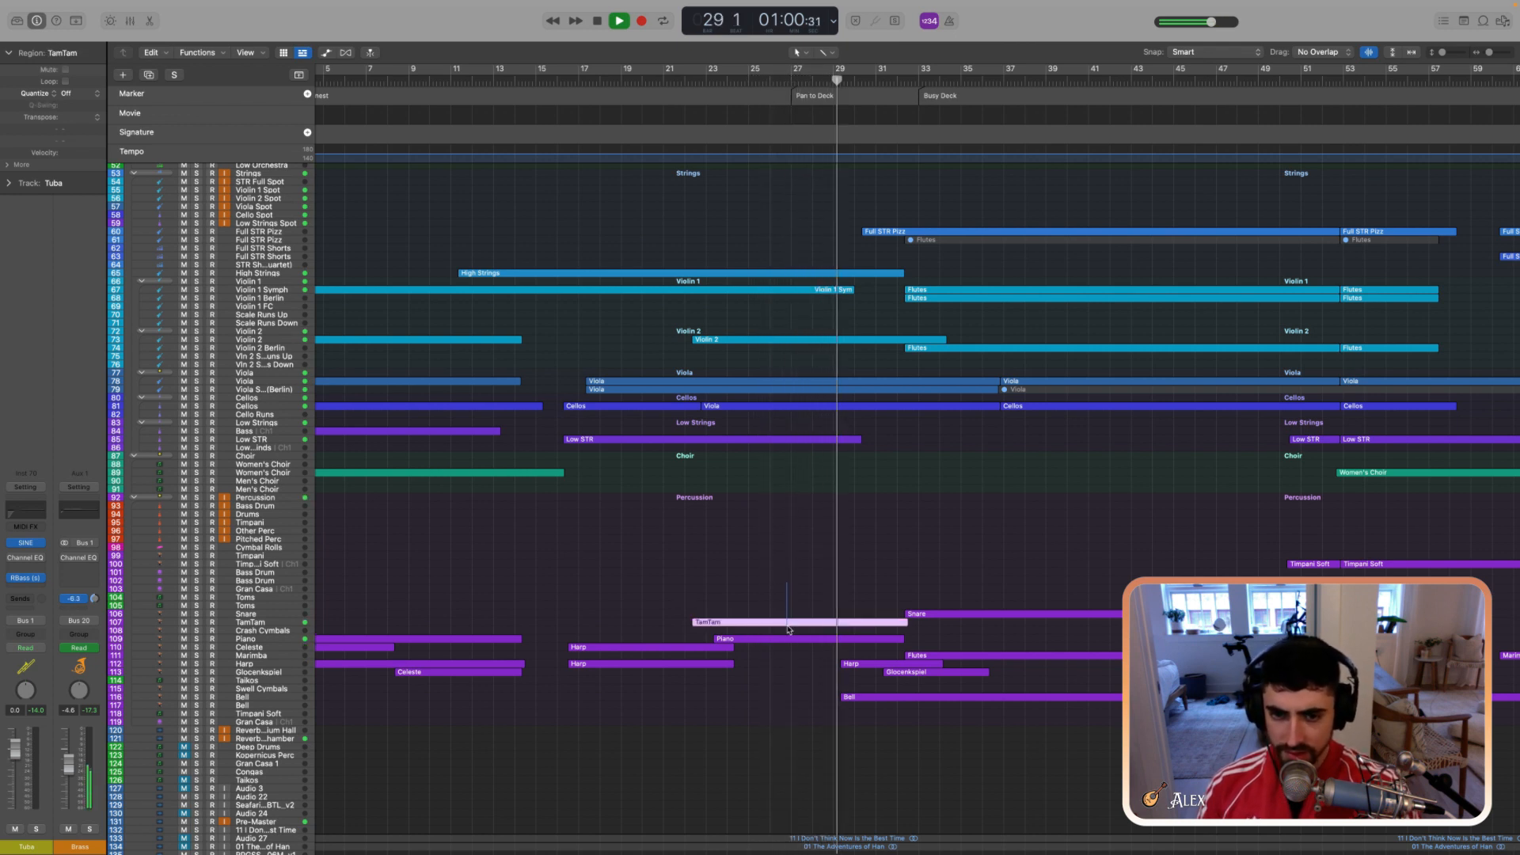
left_click(612, 466)
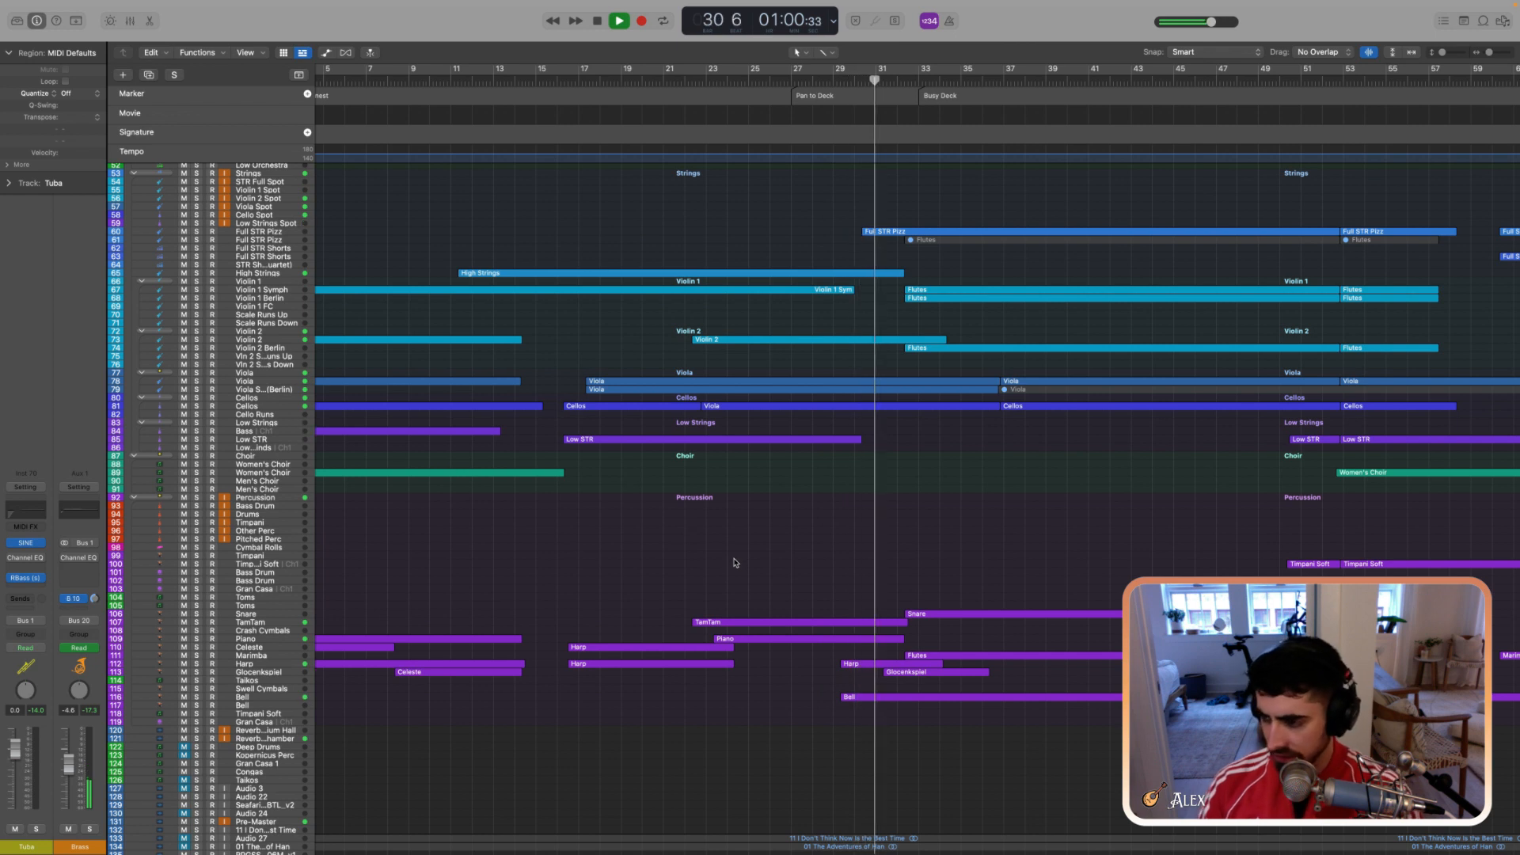
scroll(824, 568, "right", 5)
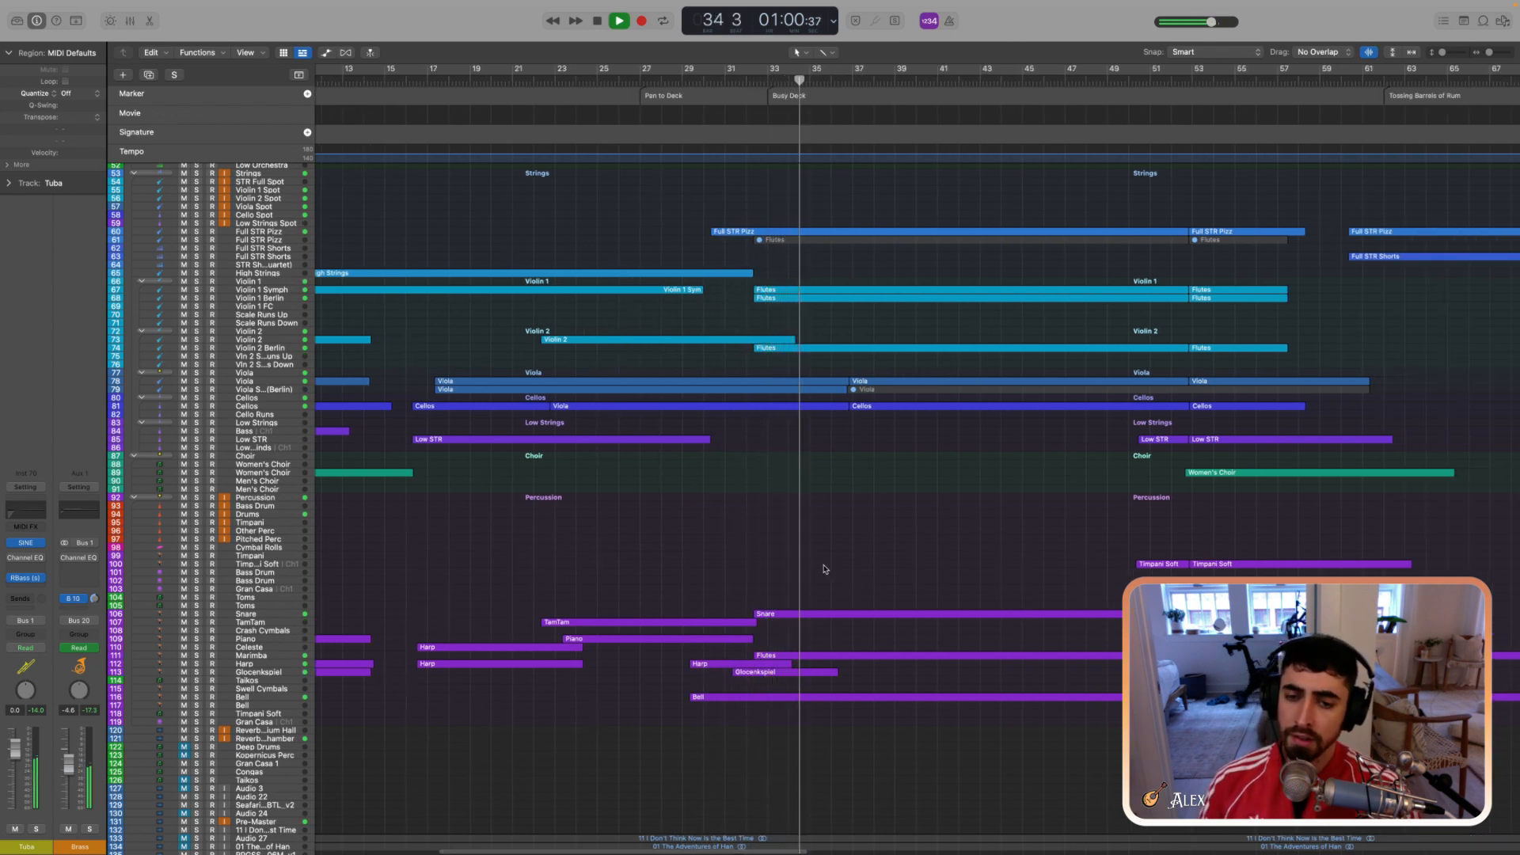
scroll(823, 569, "right", 5)
scroll(744, 475, "up", 3)
scroll(744, 475, "up", 10)
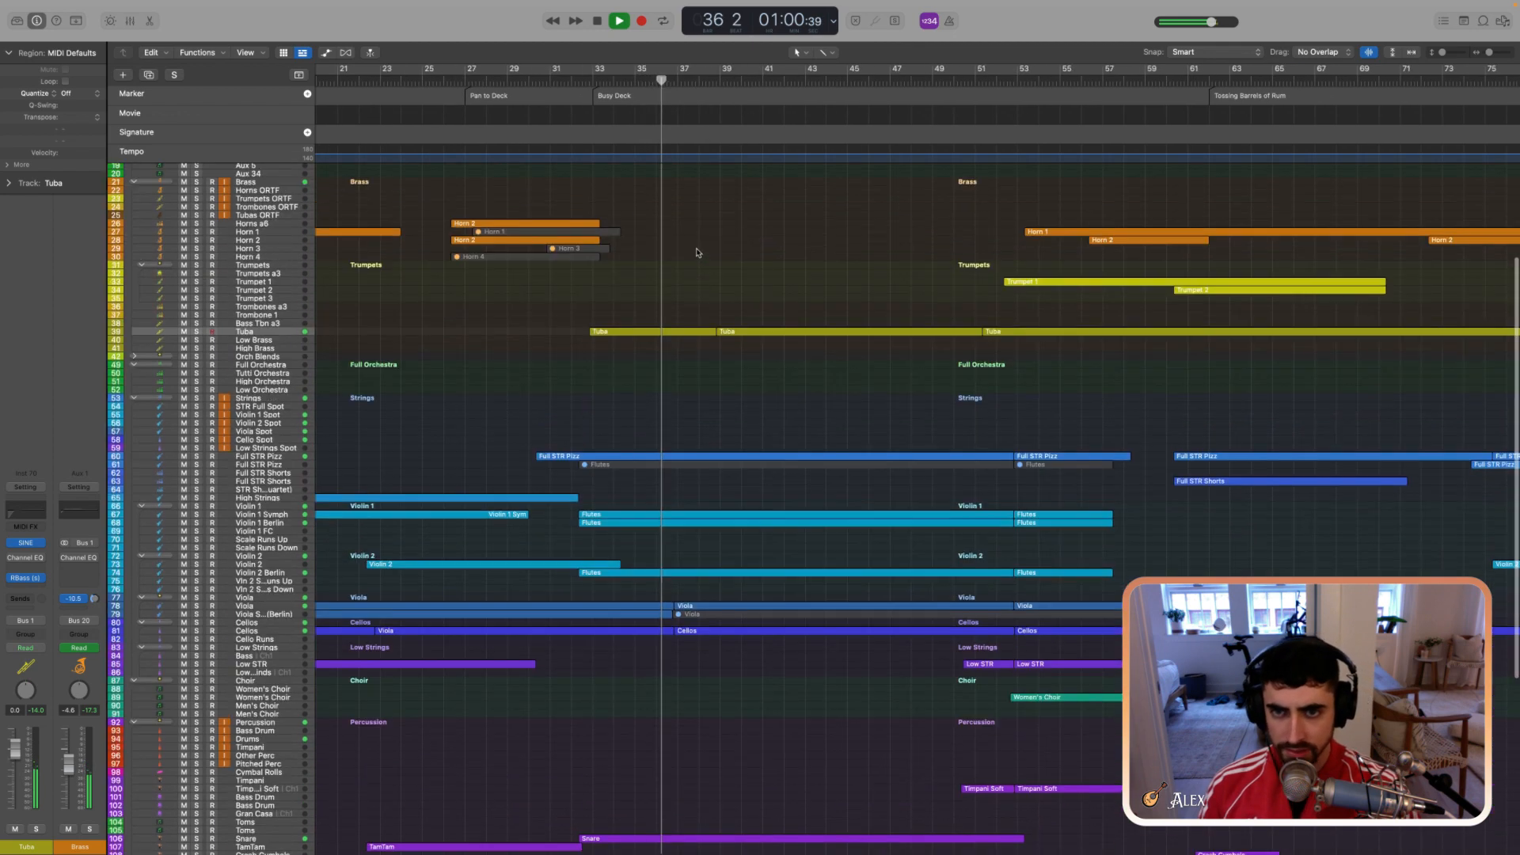
- Join the tuba regions starting near bars 33, 38 and 51 into one region and open it in the Piano Roll
left_click(690, 363)
left_click(793, 362, "shift")
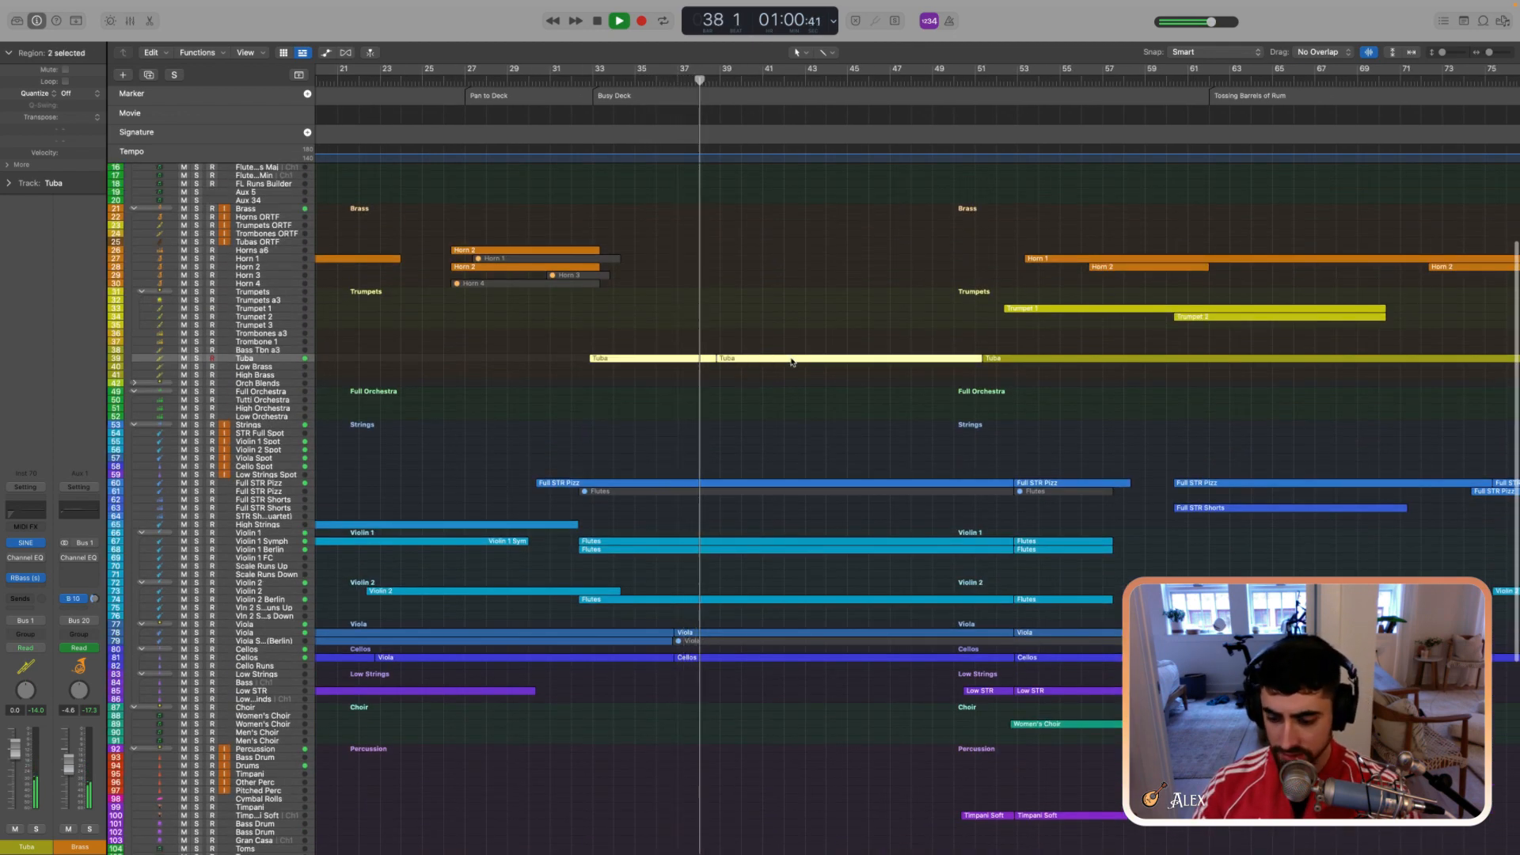
key("super+j")
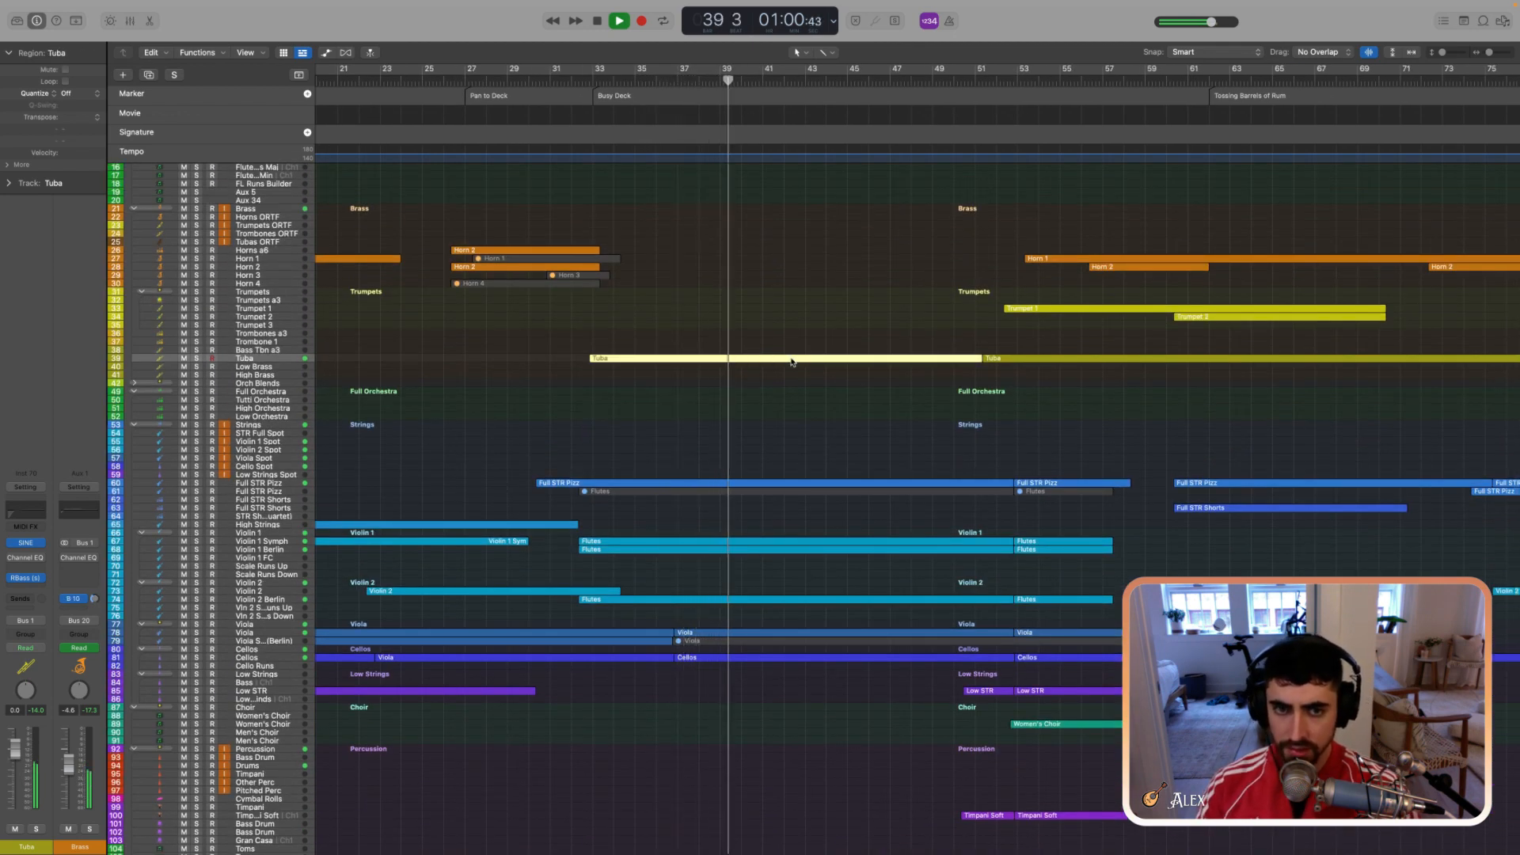
left_click(1024, 362, "shift")
double_click(1024, 361)
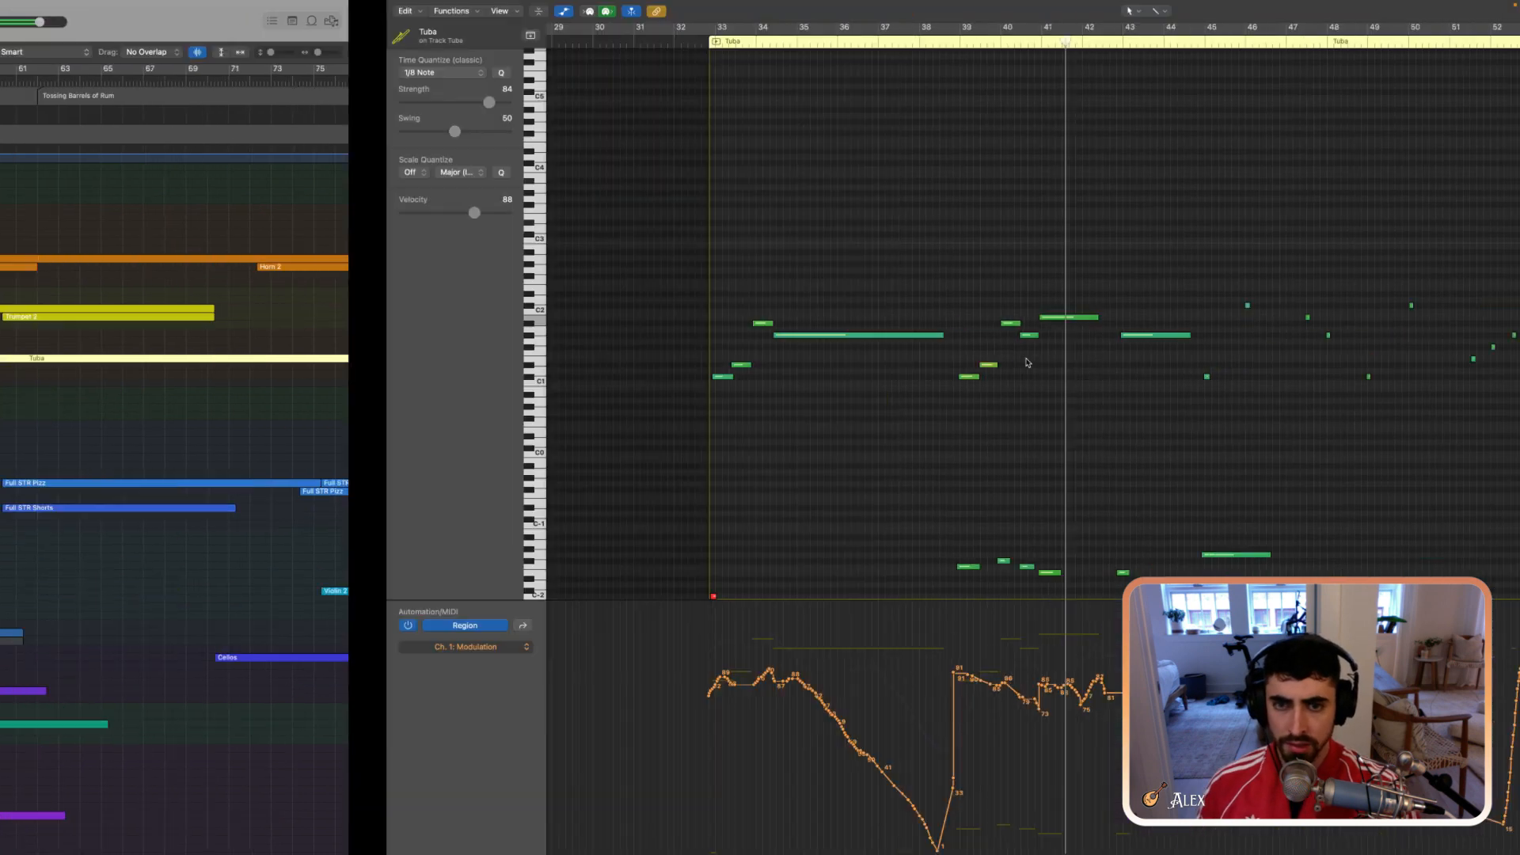
- Replay the tuba part from about bar 39 and lengthen the B1 note at bar 41 to about bar 42.5
scroll(784, 445, "right", 5)
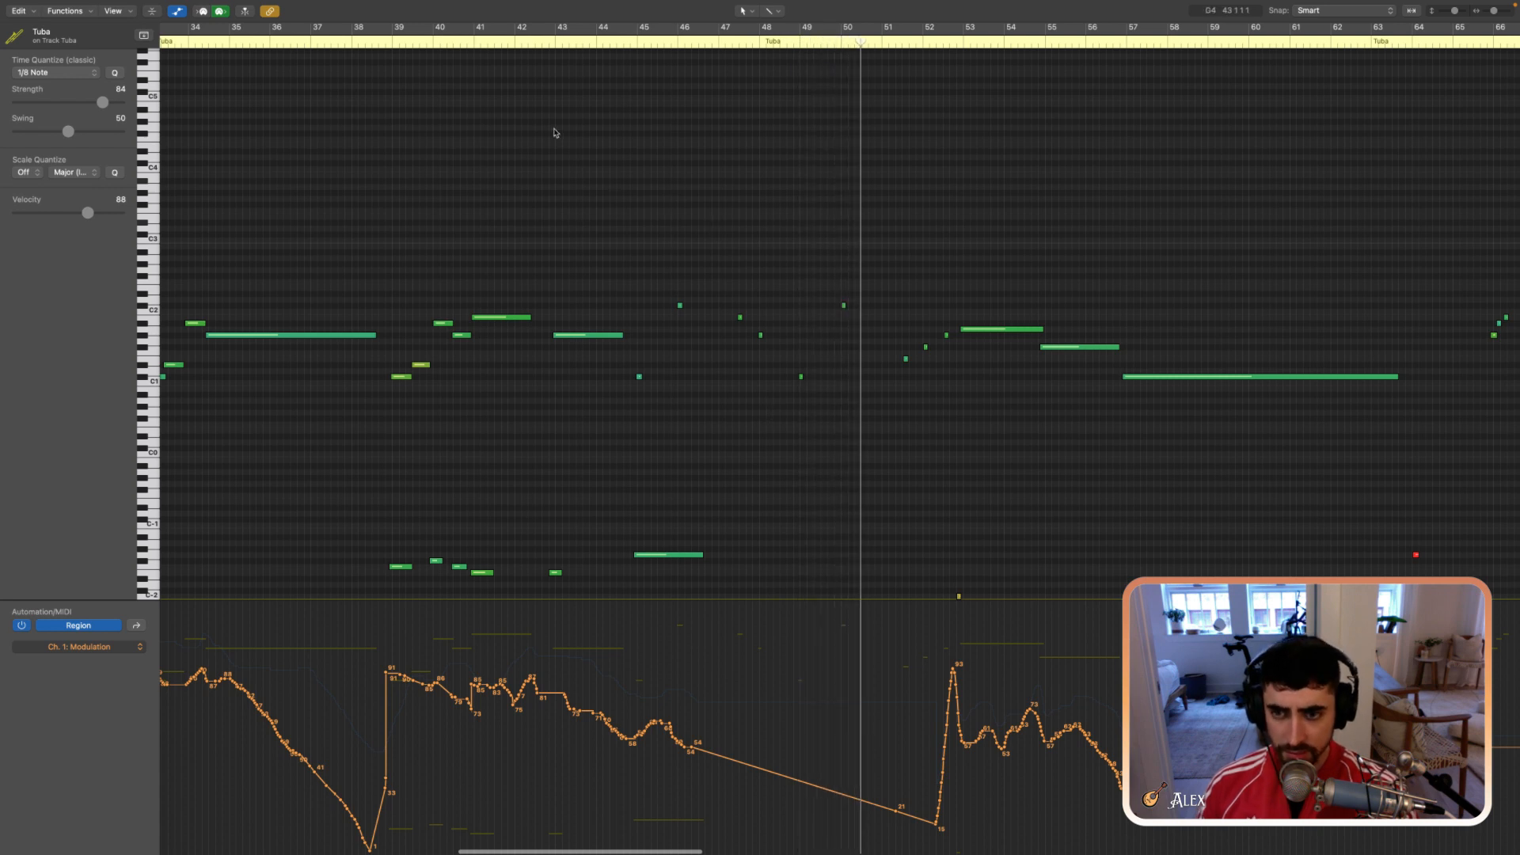
left_click(372, 43)
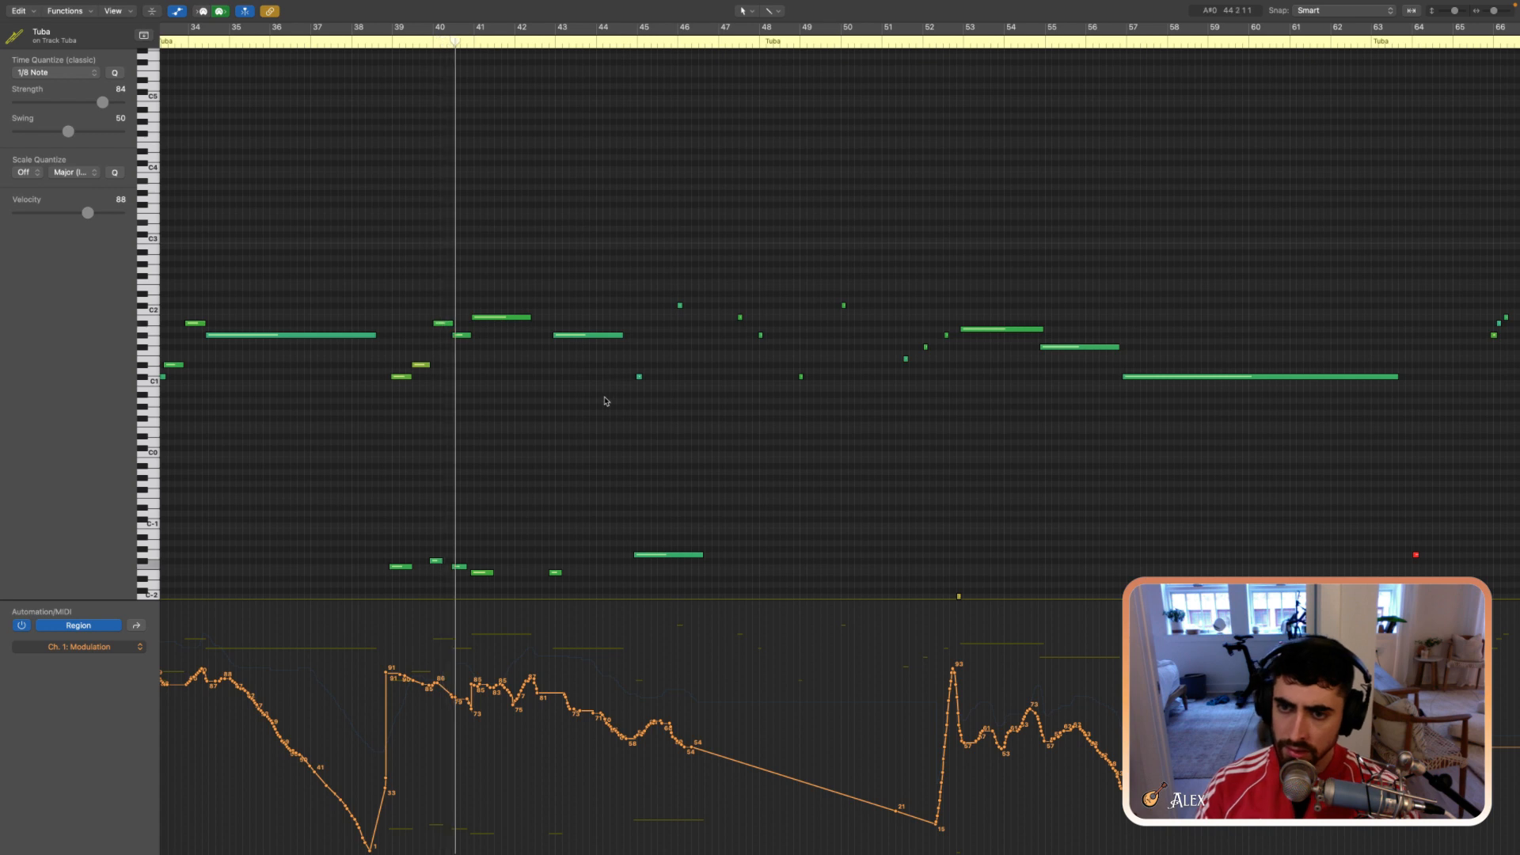
scroll(606, 392, "left", 1)
scroll(558, 388, "left", 2)
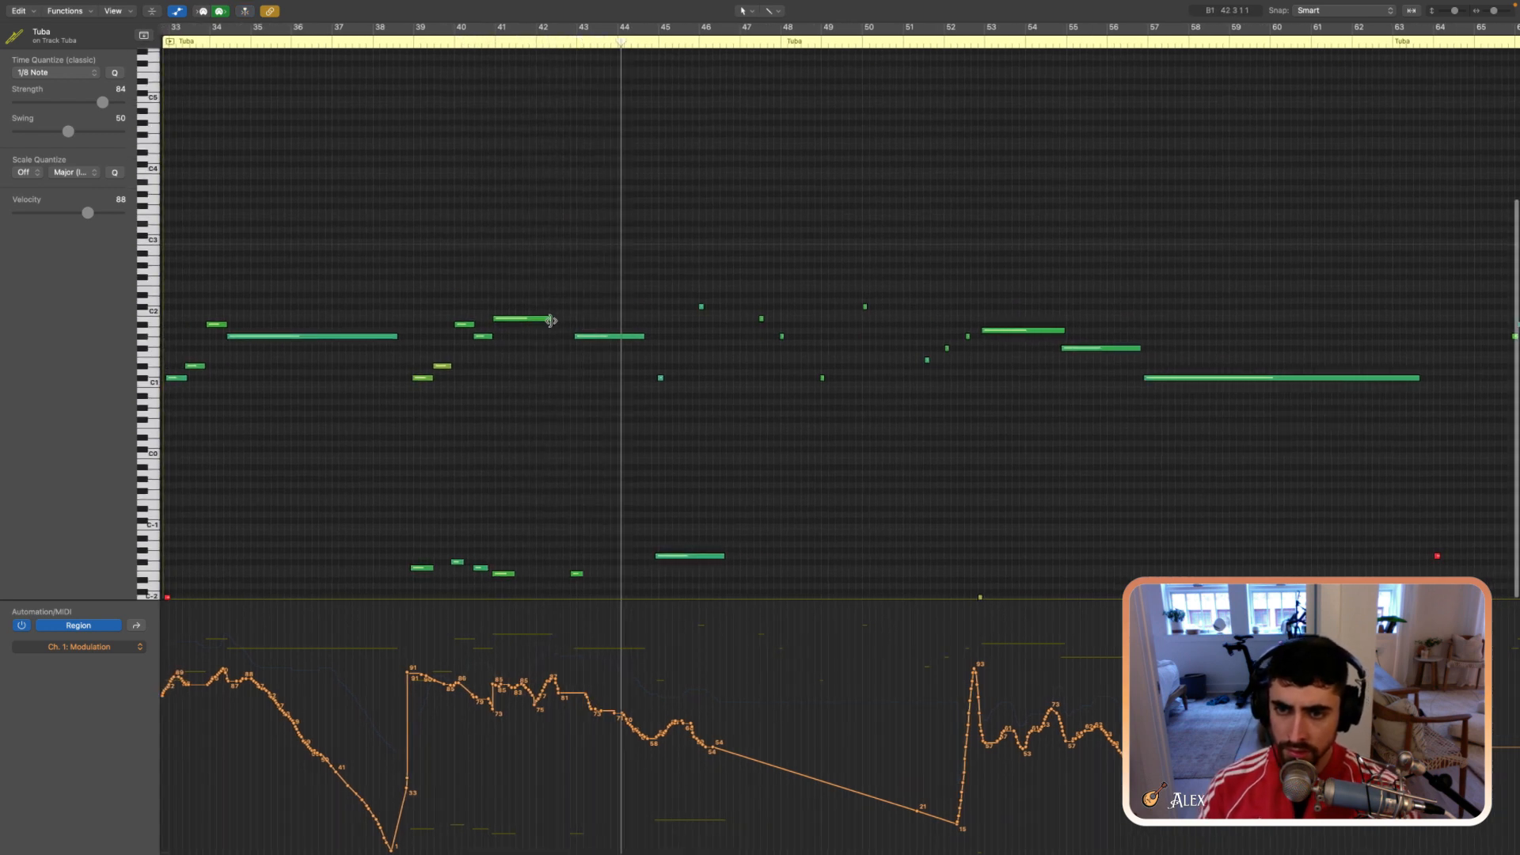
left_click_drag(551, 320, 562, 320)
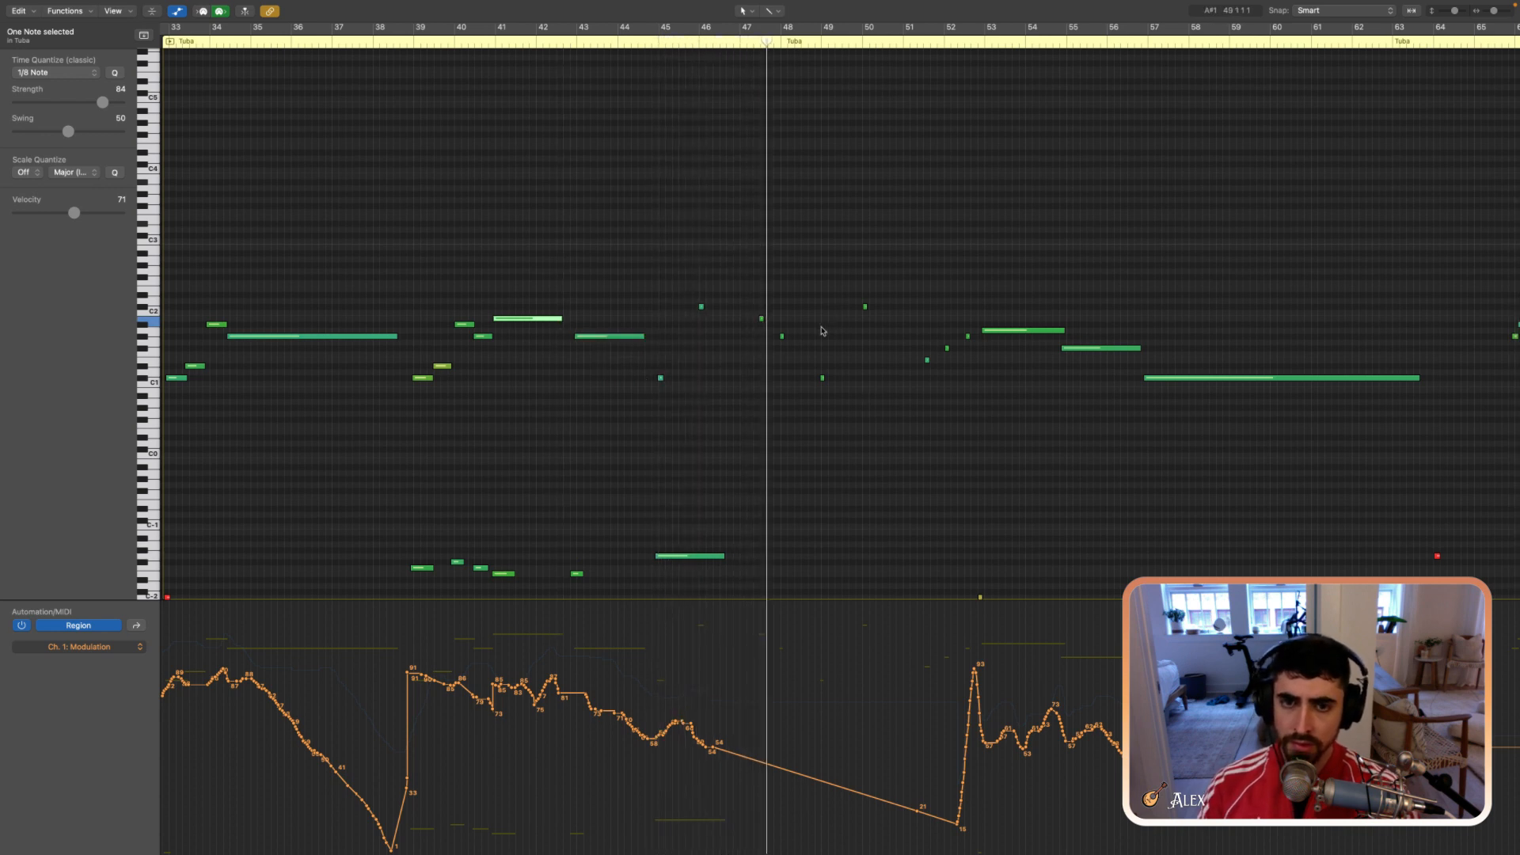
- Raise the velocity of the two short tuba notes near bars 45 and 46 to 67, then play from bar 44
left_click_drag(728, 276, 659, 402)
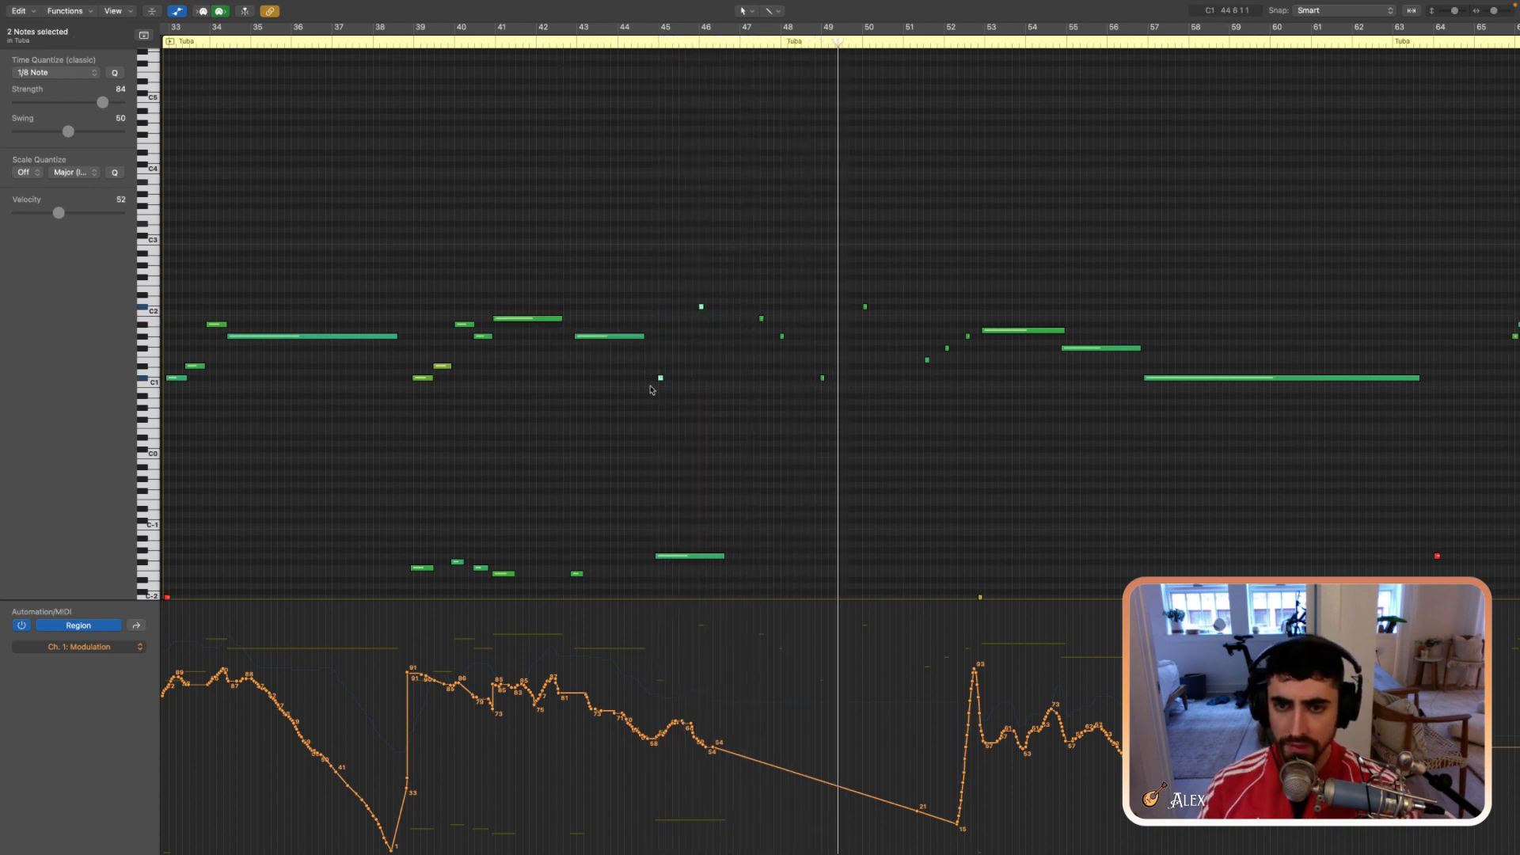
left_click(626, 44)
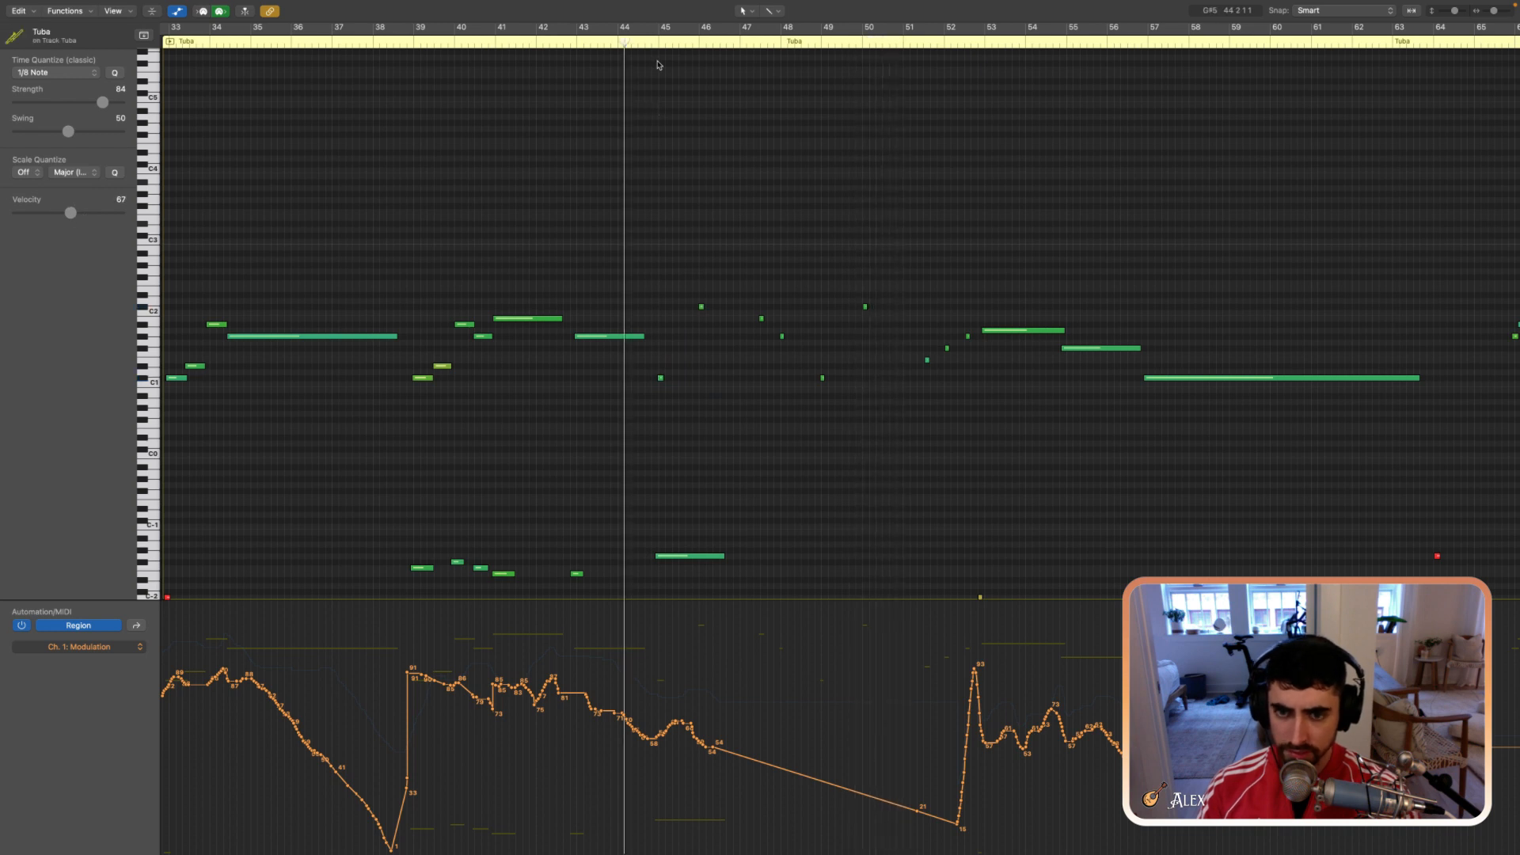
scroll(823, 167, "down", 1)
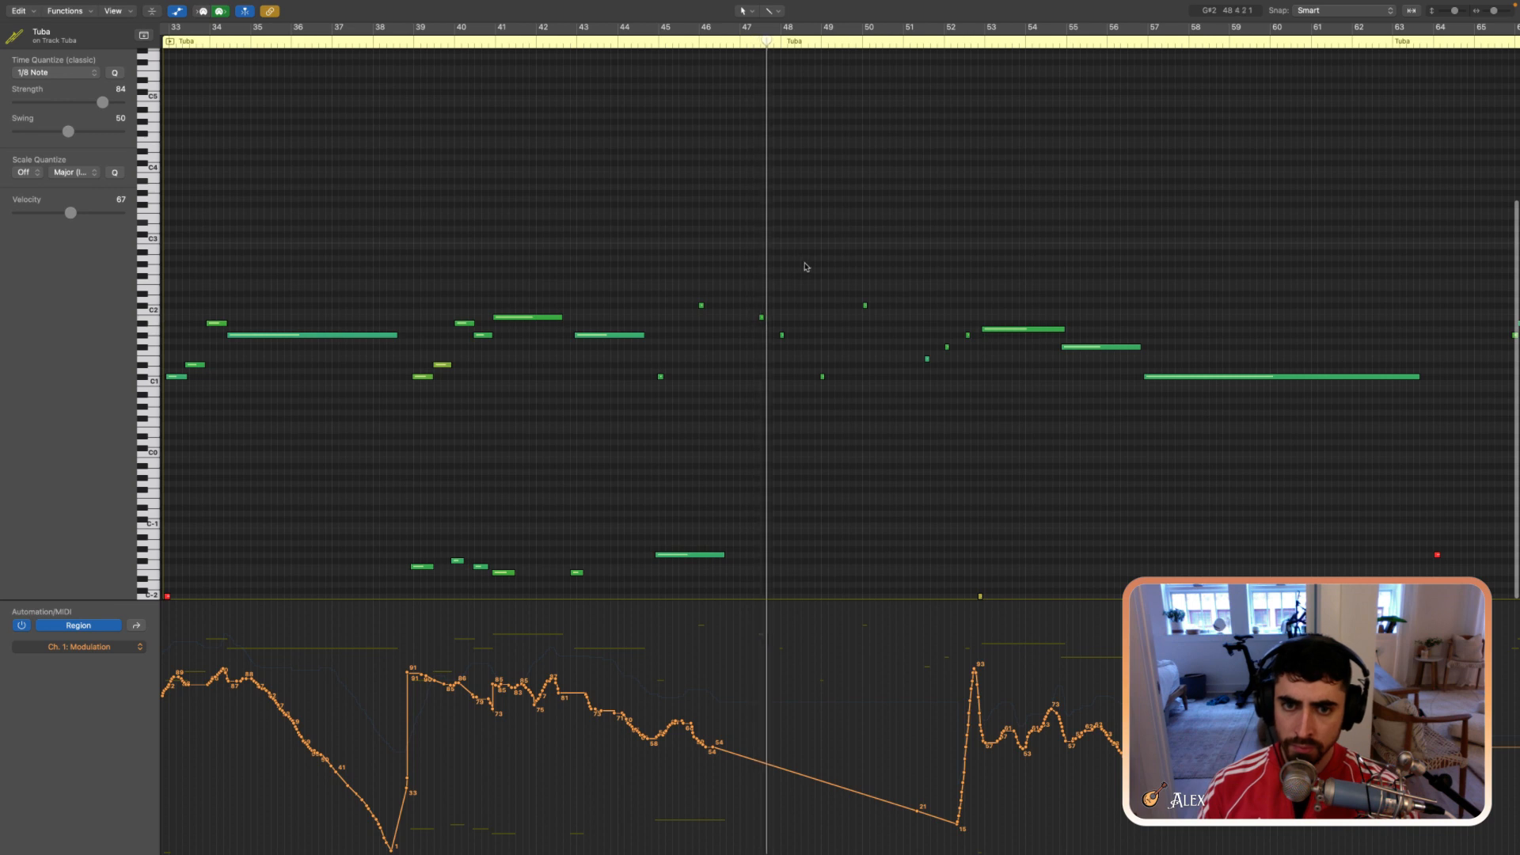
scroll(820, 266, "right", 5)
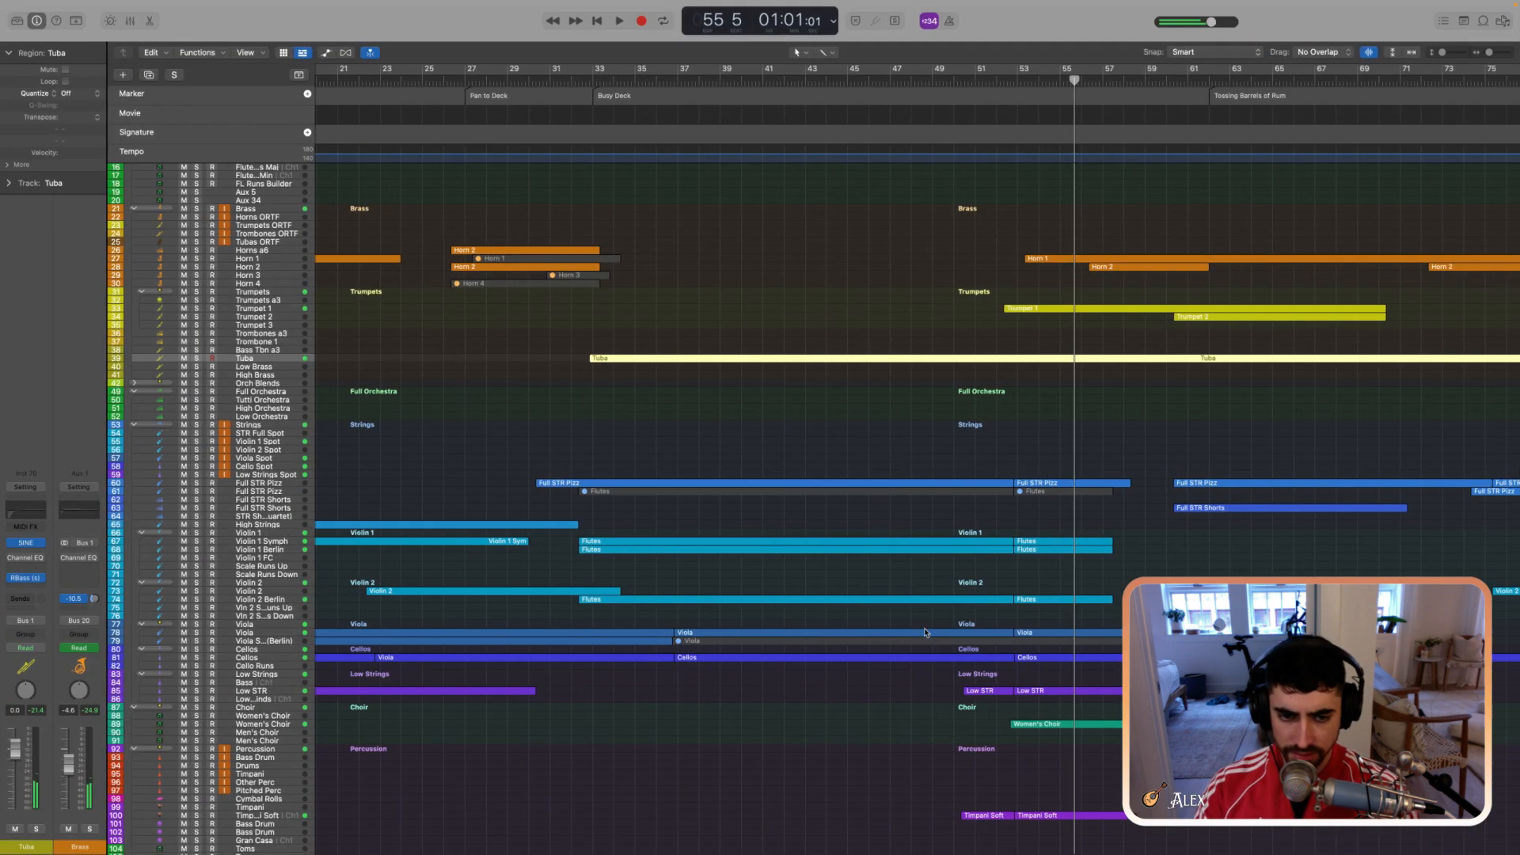
- Open the Bell region starting near bar 53, raise the velocity of its first four notes to 71 and play from bar 51
scroll(1078, 793, "down", 1)
scroll(1074, 772, "down", 10)
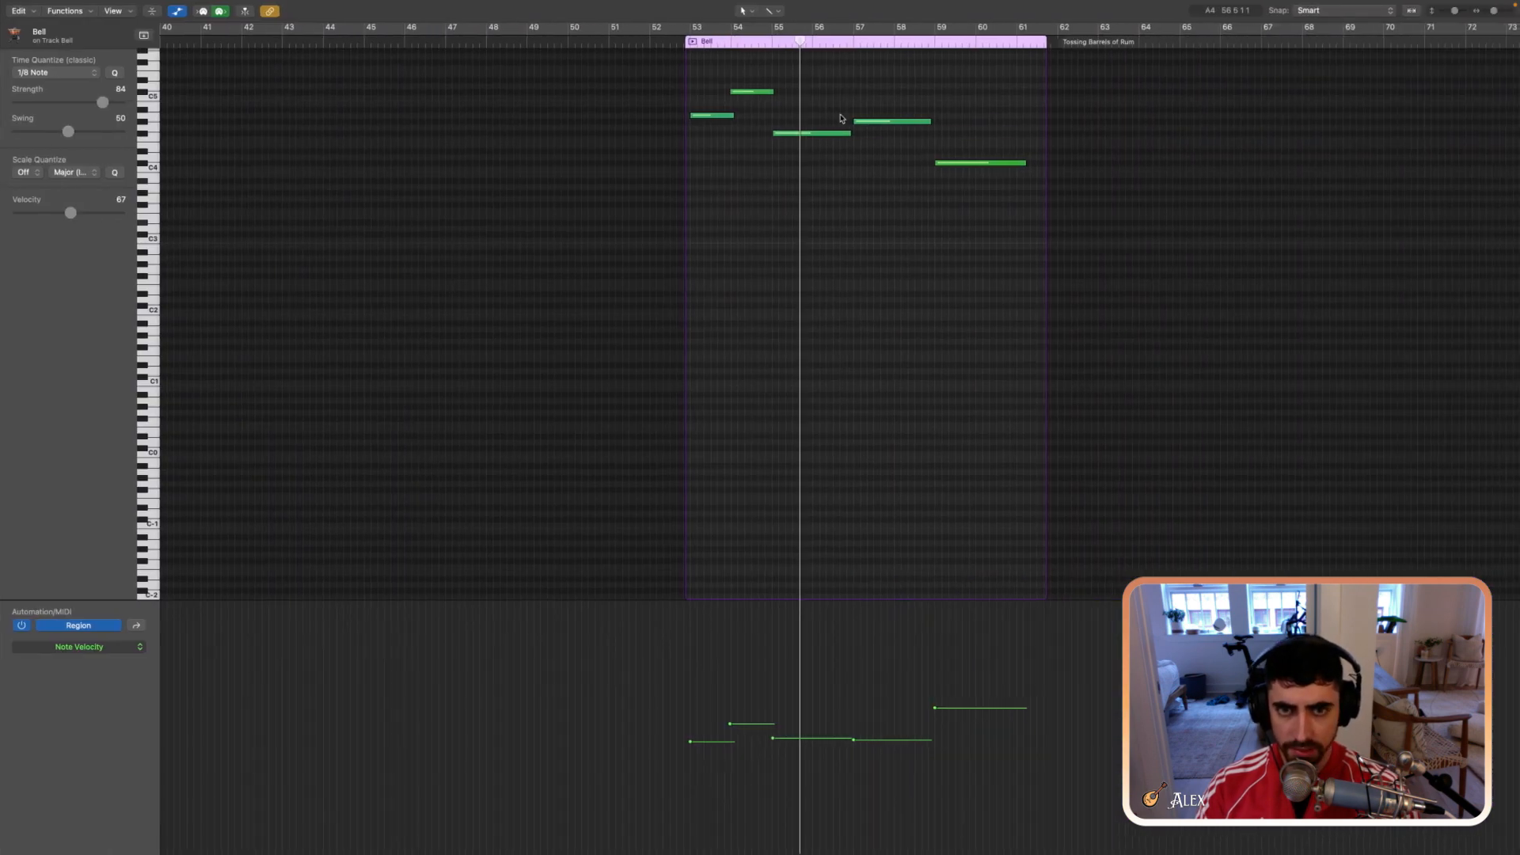
left_click_drag(893, 79, 776, 161)
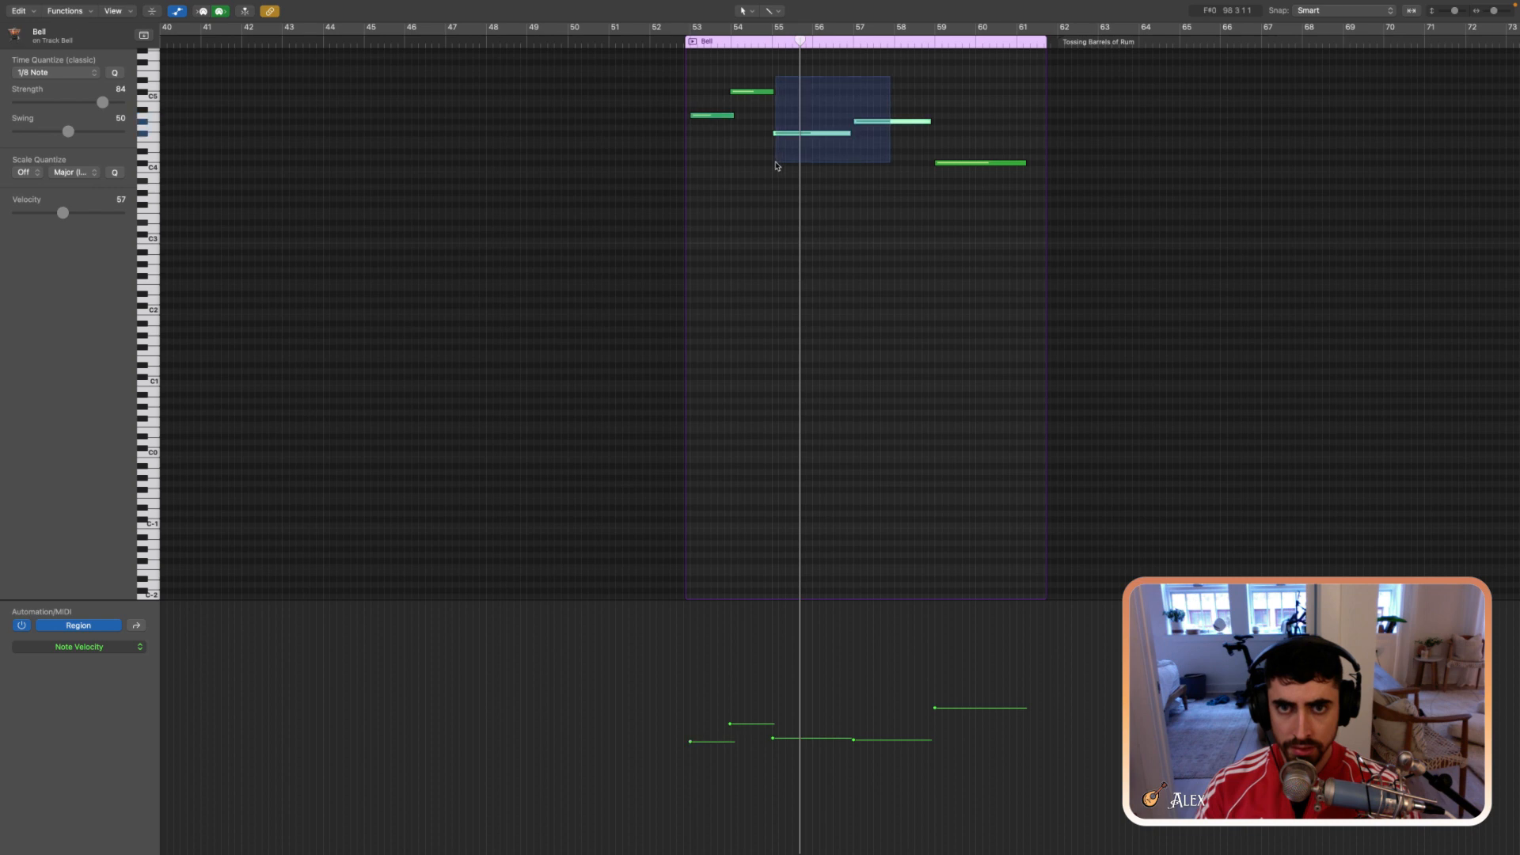
left_click_drag(957, 68, 686, 154)
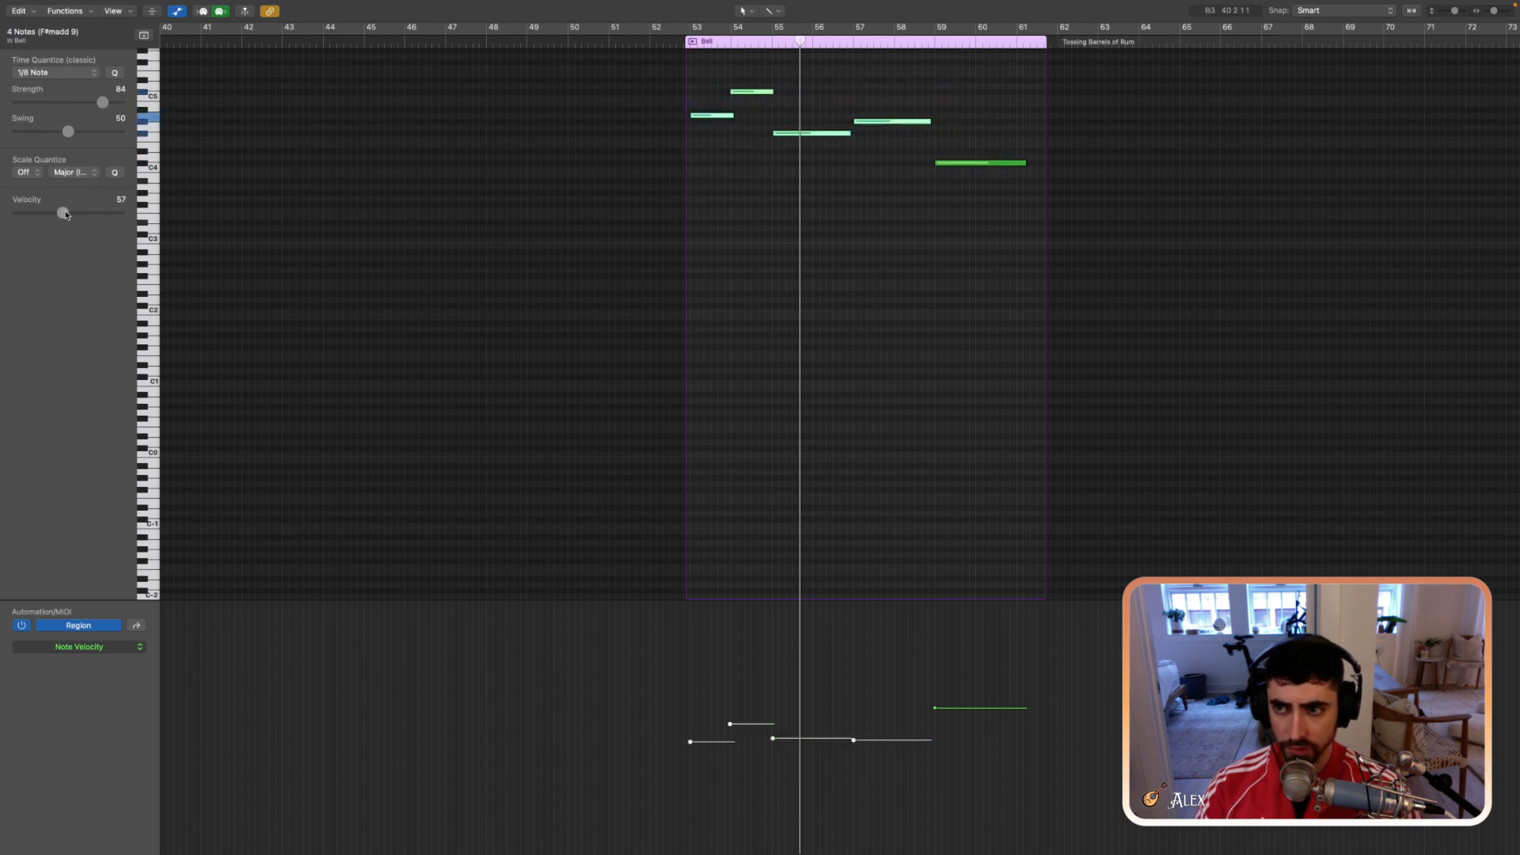
left_click(596, 44)
key("space")
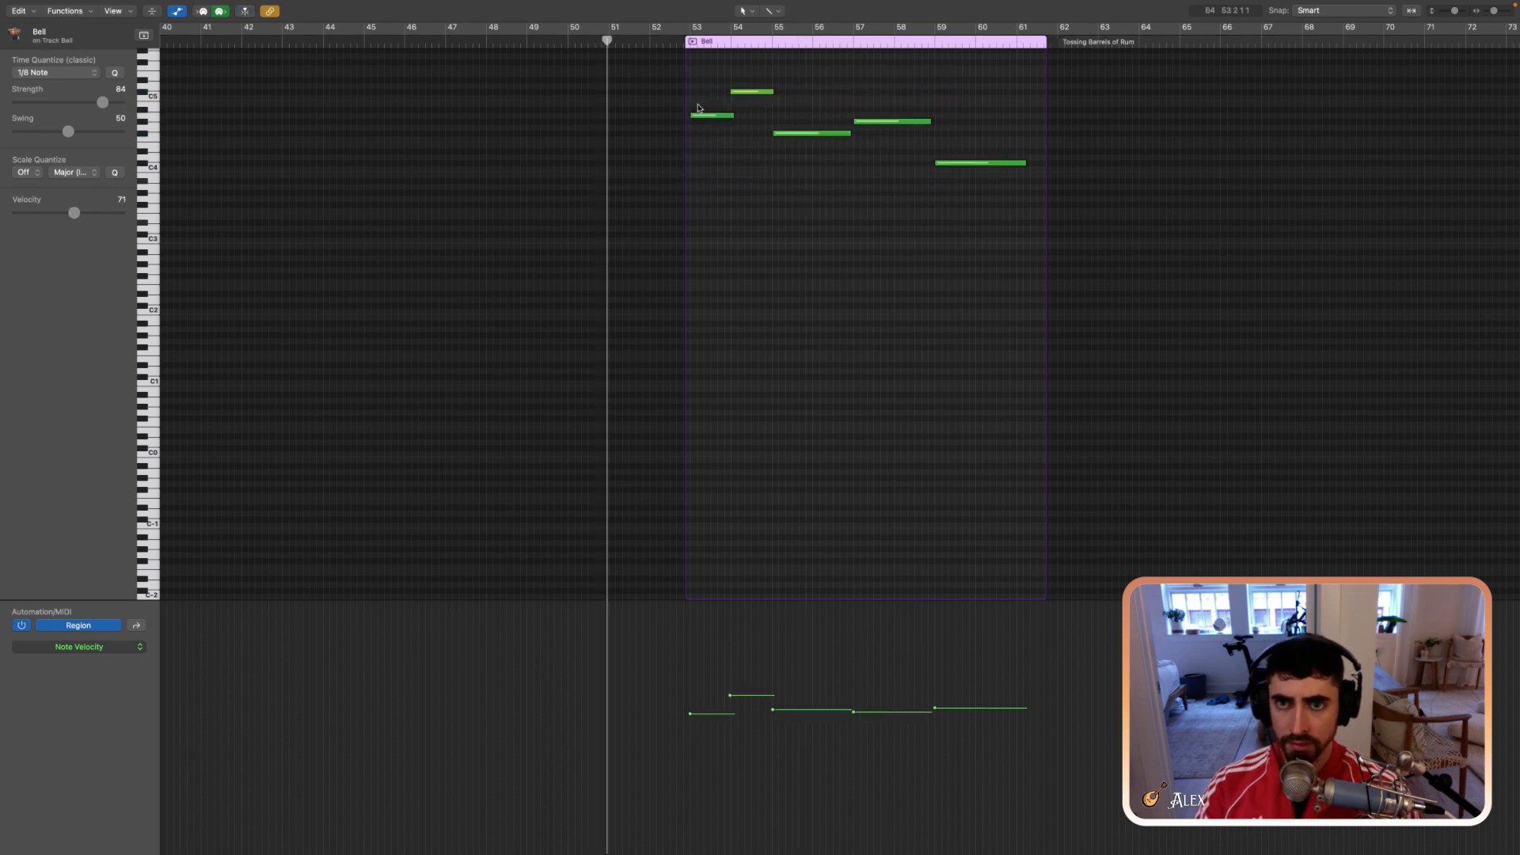
key("ctrl+Left")
key("ctrl+Right")
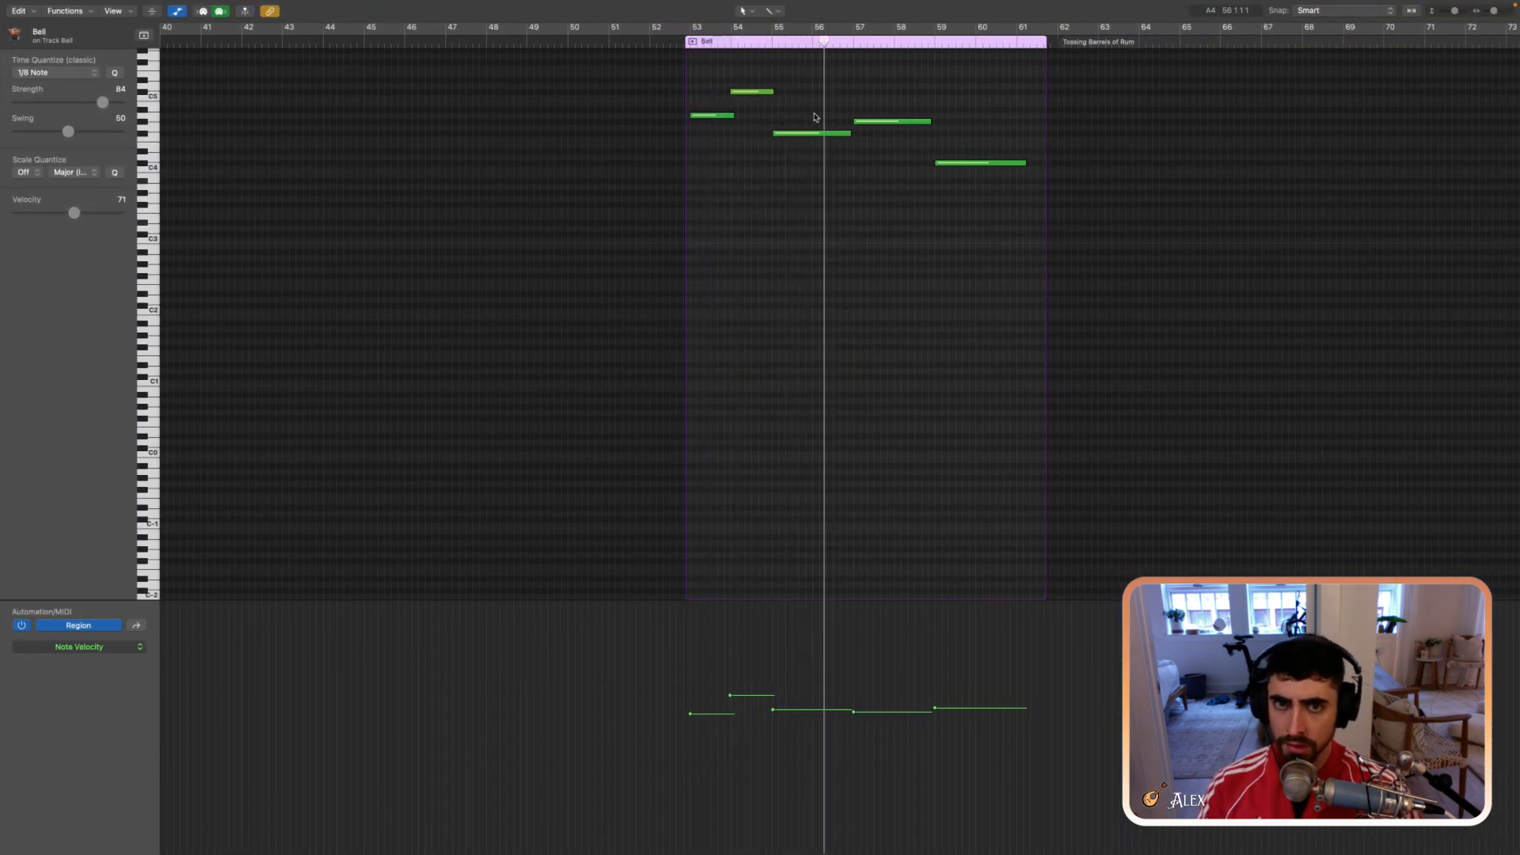
- Raise the velocity of the two bell notes near bars 55 and 57 to 83 and replay the part from about bar 52
scroll(821, 112, "right", 1)
left_click_drag(868, 111, 808, 156)
left_click_drag(76, 213, 84, 213)
left_click(726, 46)
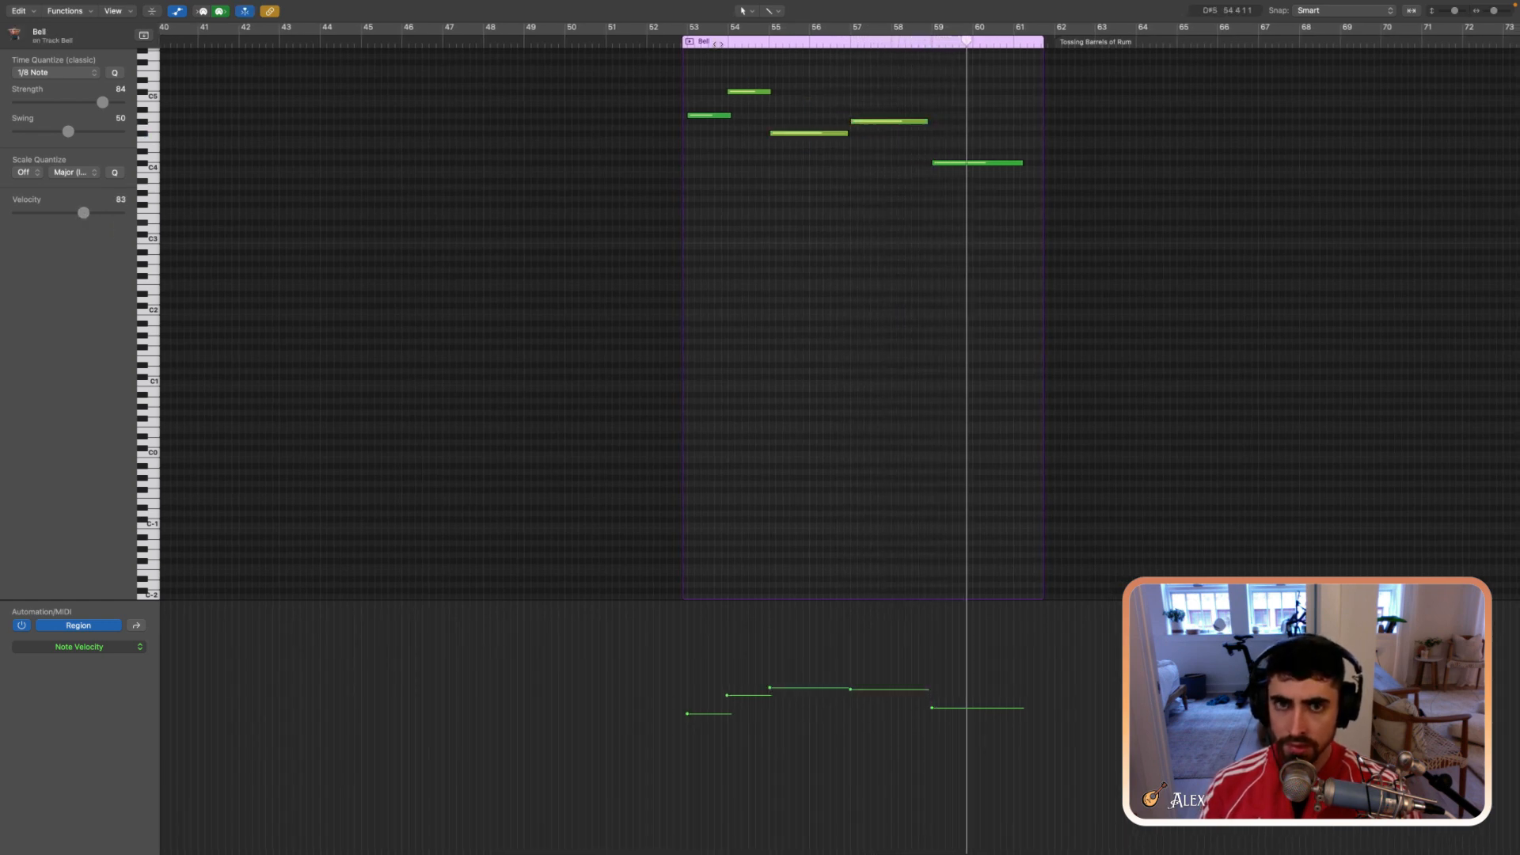
left_click(669, 42)
key("ctrl+Left")
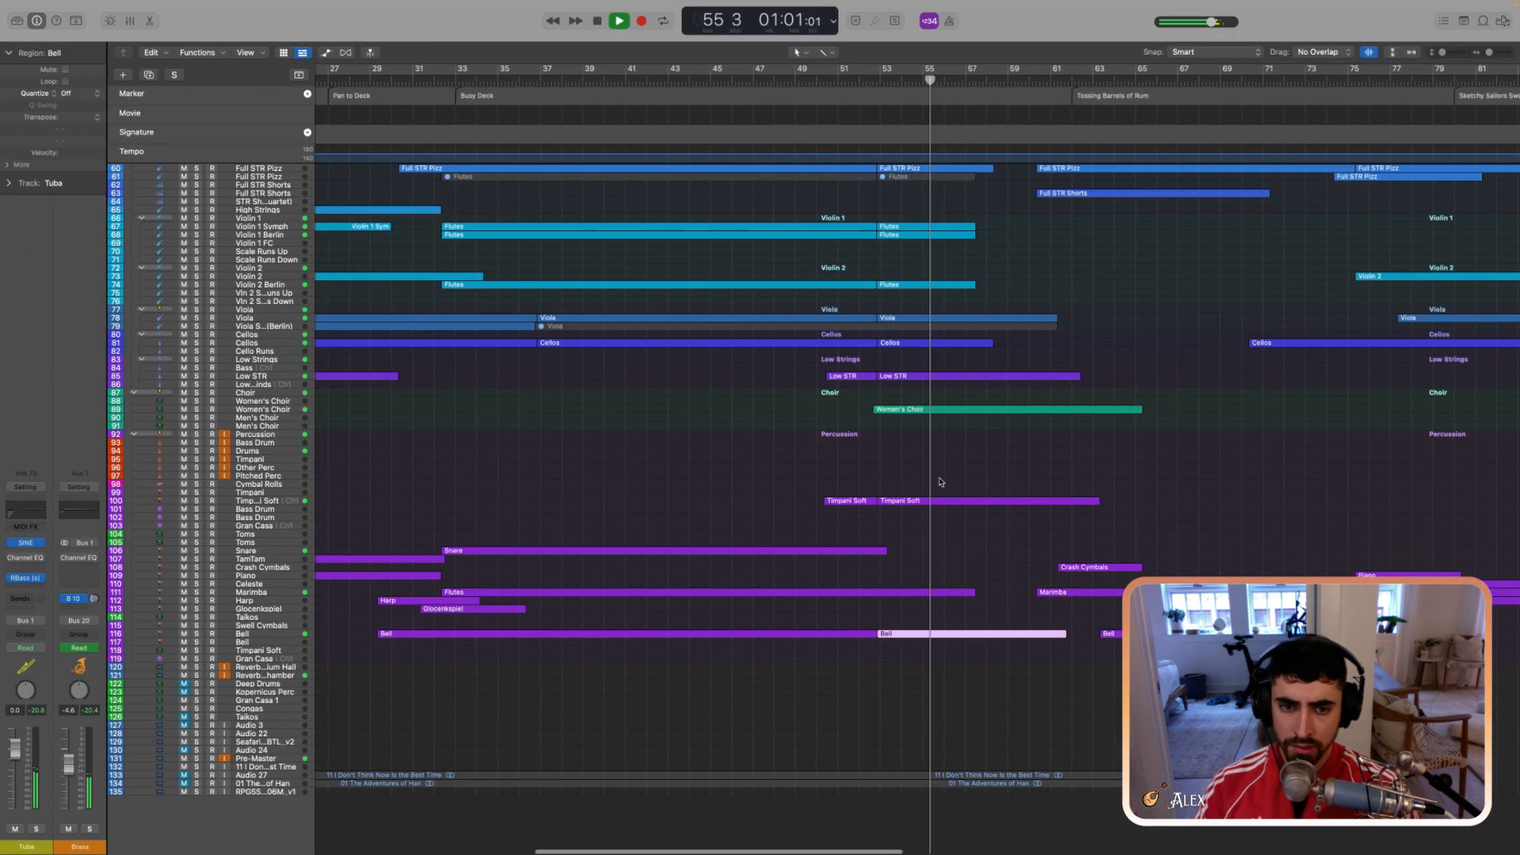
- Follow the playback from about bar 55 to bar 66, looking over the woodwind, brass, string and percussion regions
scroll(926, 475, "up", 15)
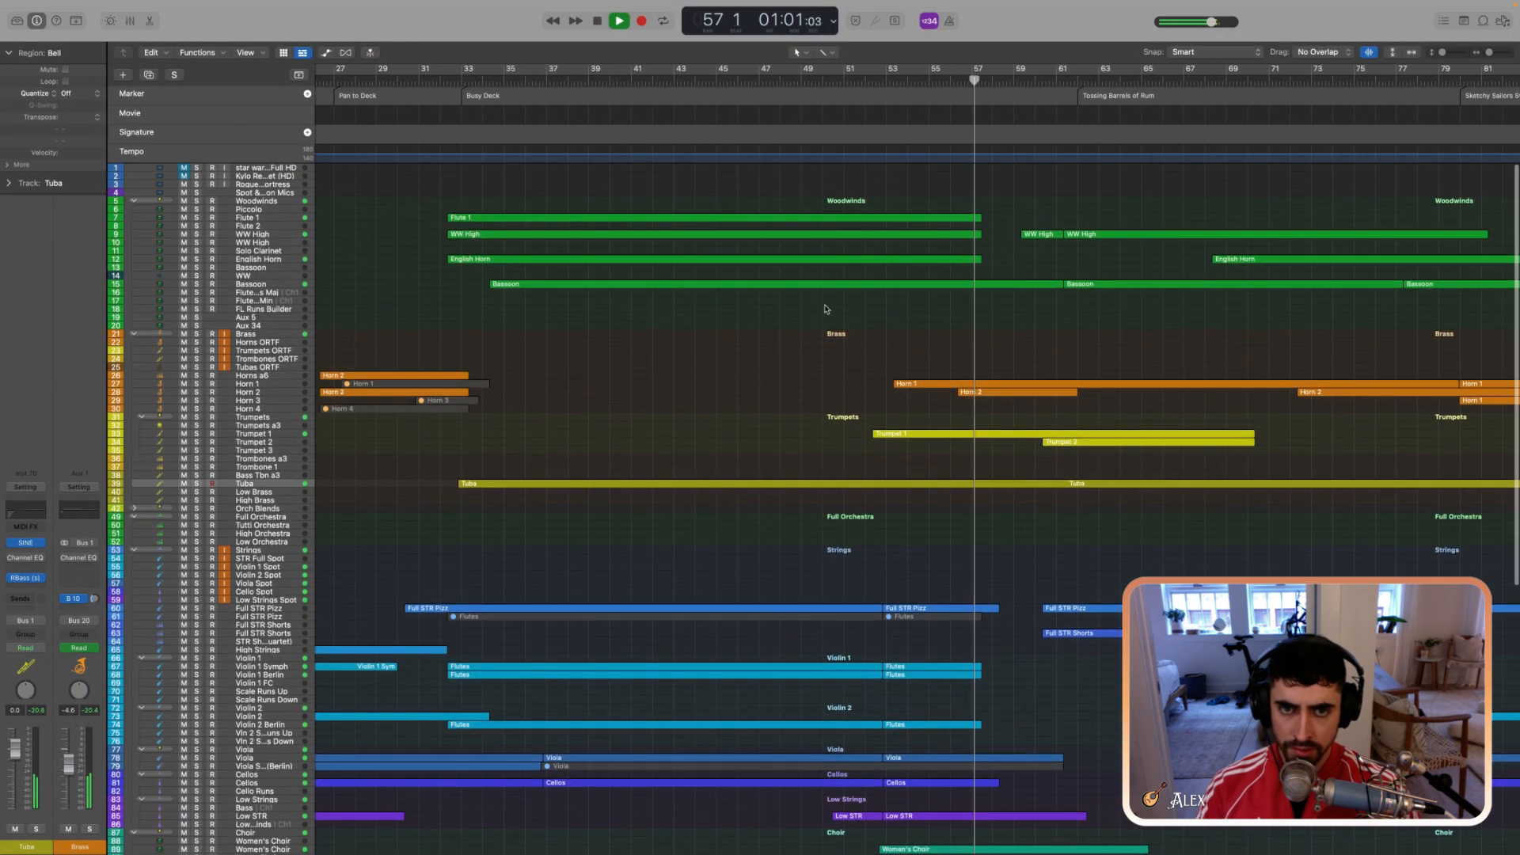
scroll(873, 317, "right", 4)
scroll(745, 313, "left", 1)
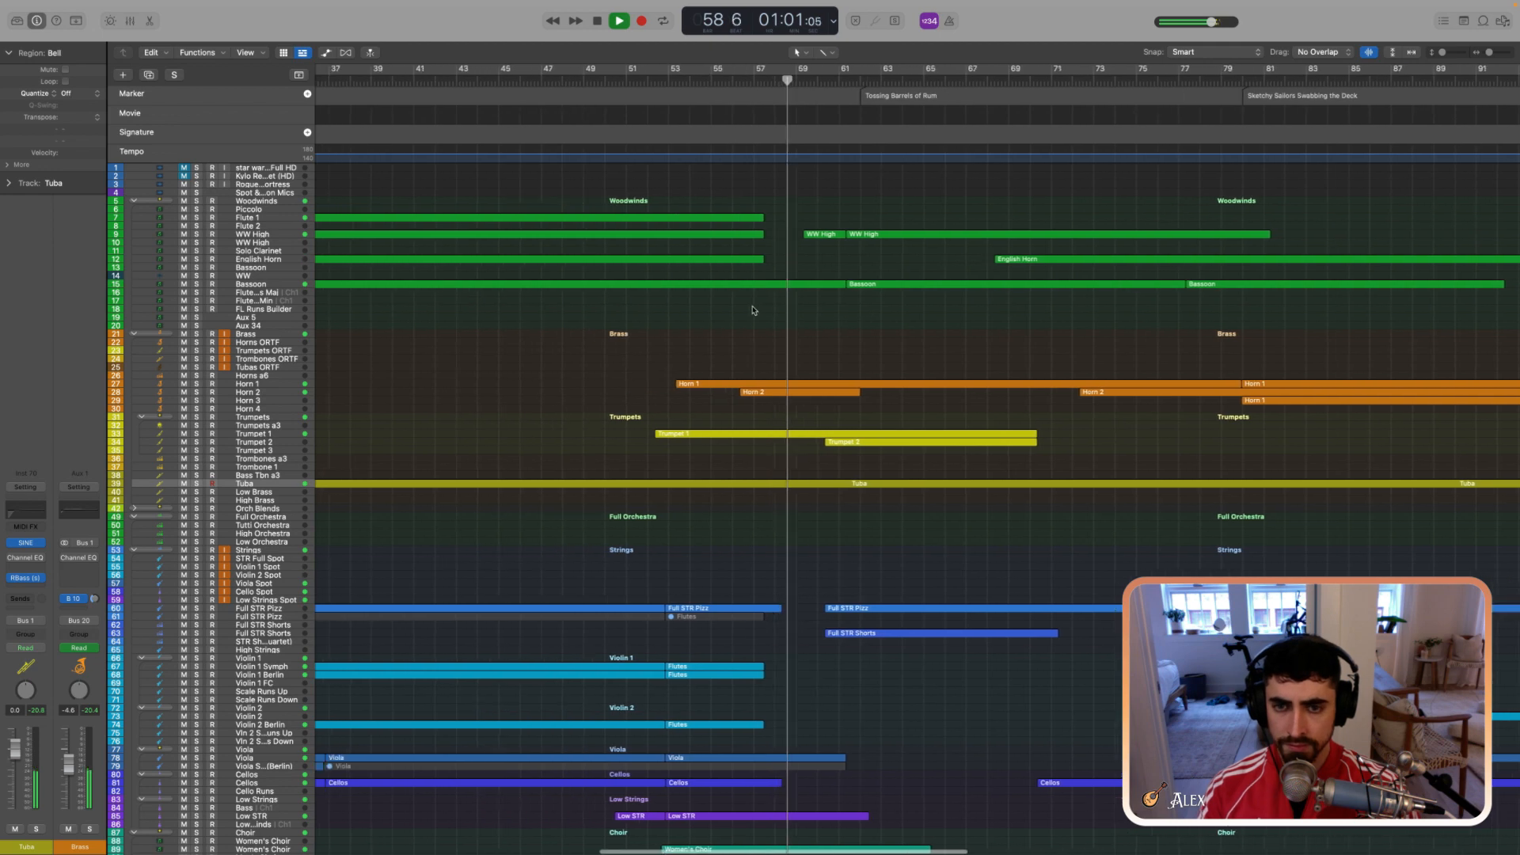
scroll(753, 310, "left", 1)
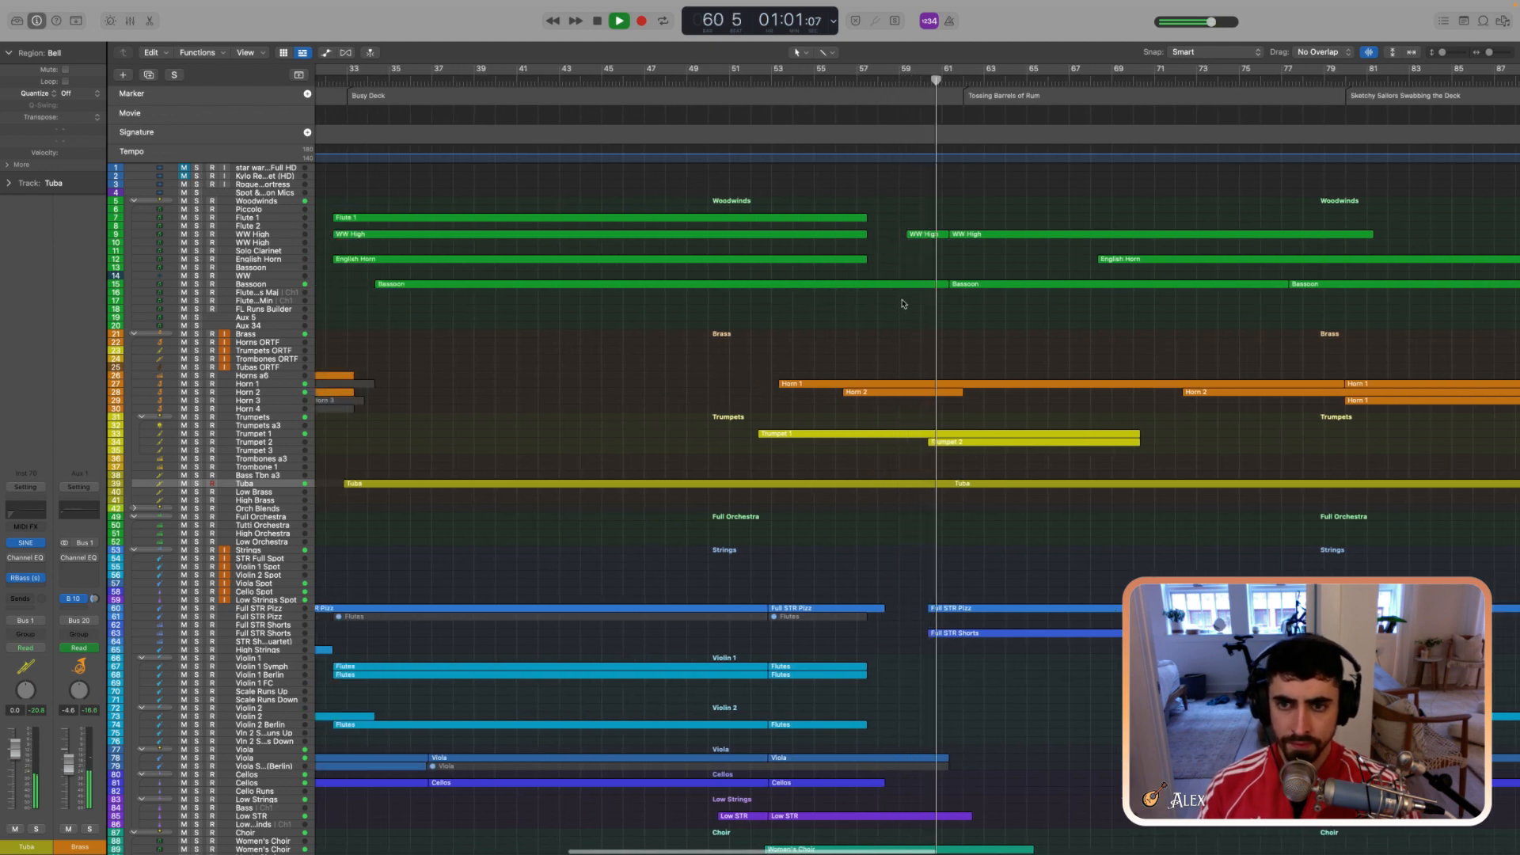
scroll(903, 302, "down", 5)
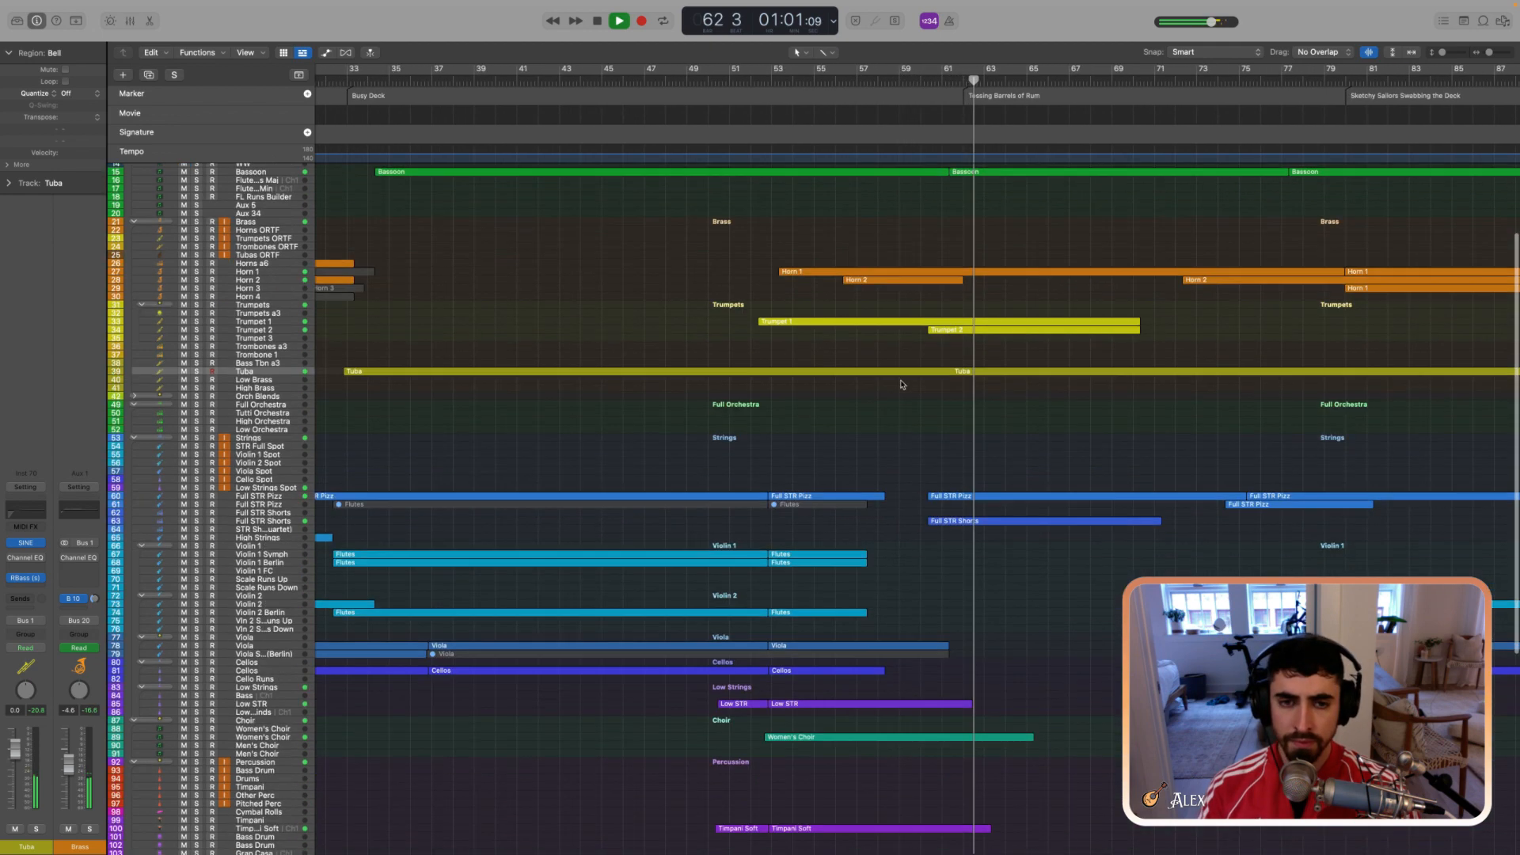
scroll(906, 421, "right", 3)
scroll(906, 421, "right", 3)
scroll(905, 421, "up", 1)
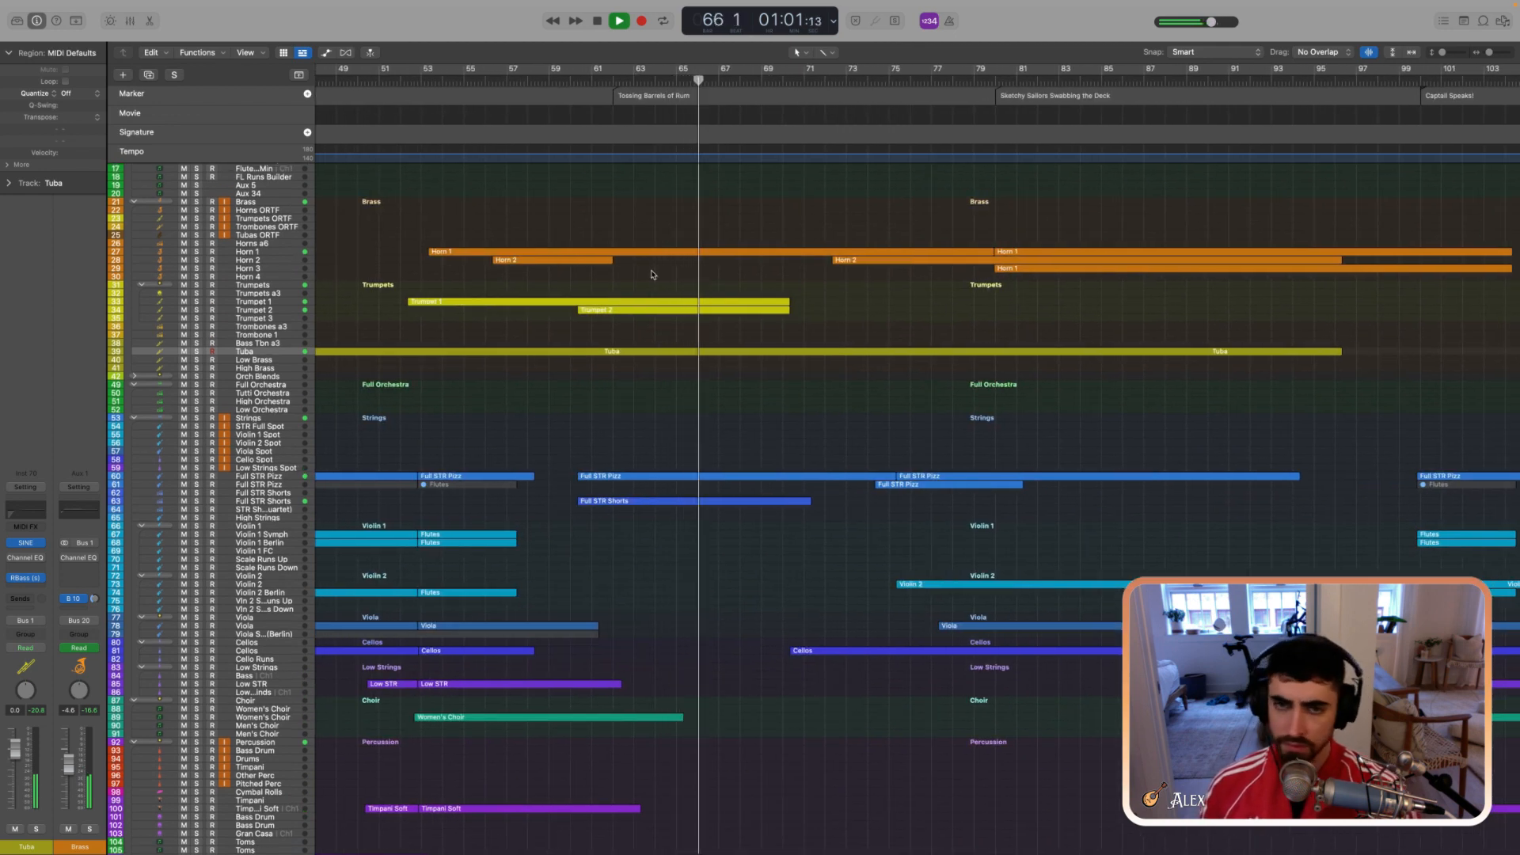
- Examine the Horn 1 region starting near bar 53 in the Piano Roll, then replay the arrangement from about bar 60
scroll(692, 277, "up", 5)
double_click(693, 390)
scroll(751, 329, "right", 4)
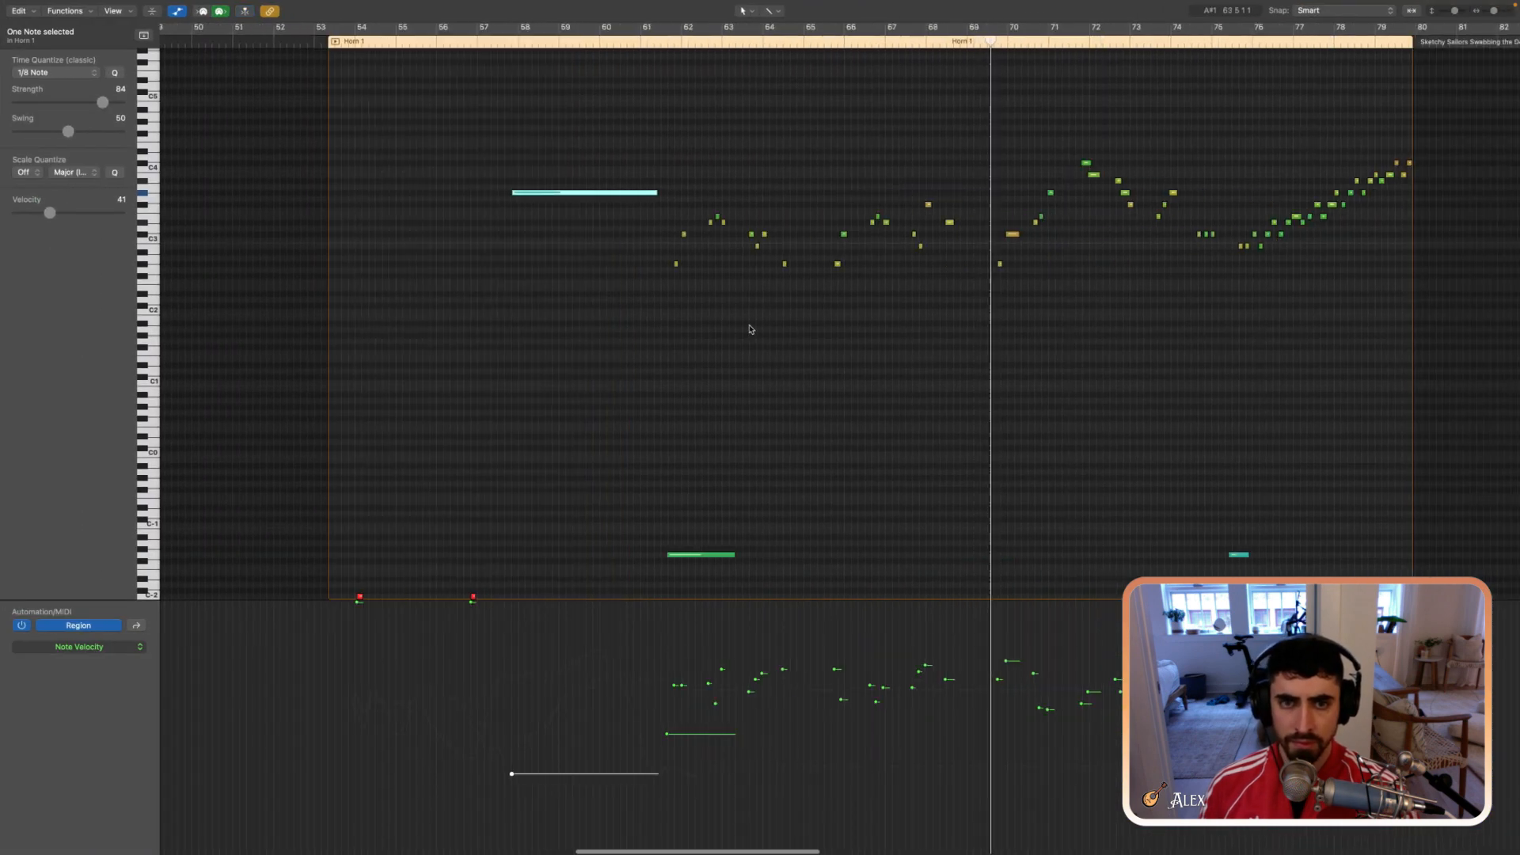
key("ctrl+Left")
left_click(796, 330)
left_click(567, 82)
scroll(787, 588, "down", 1)
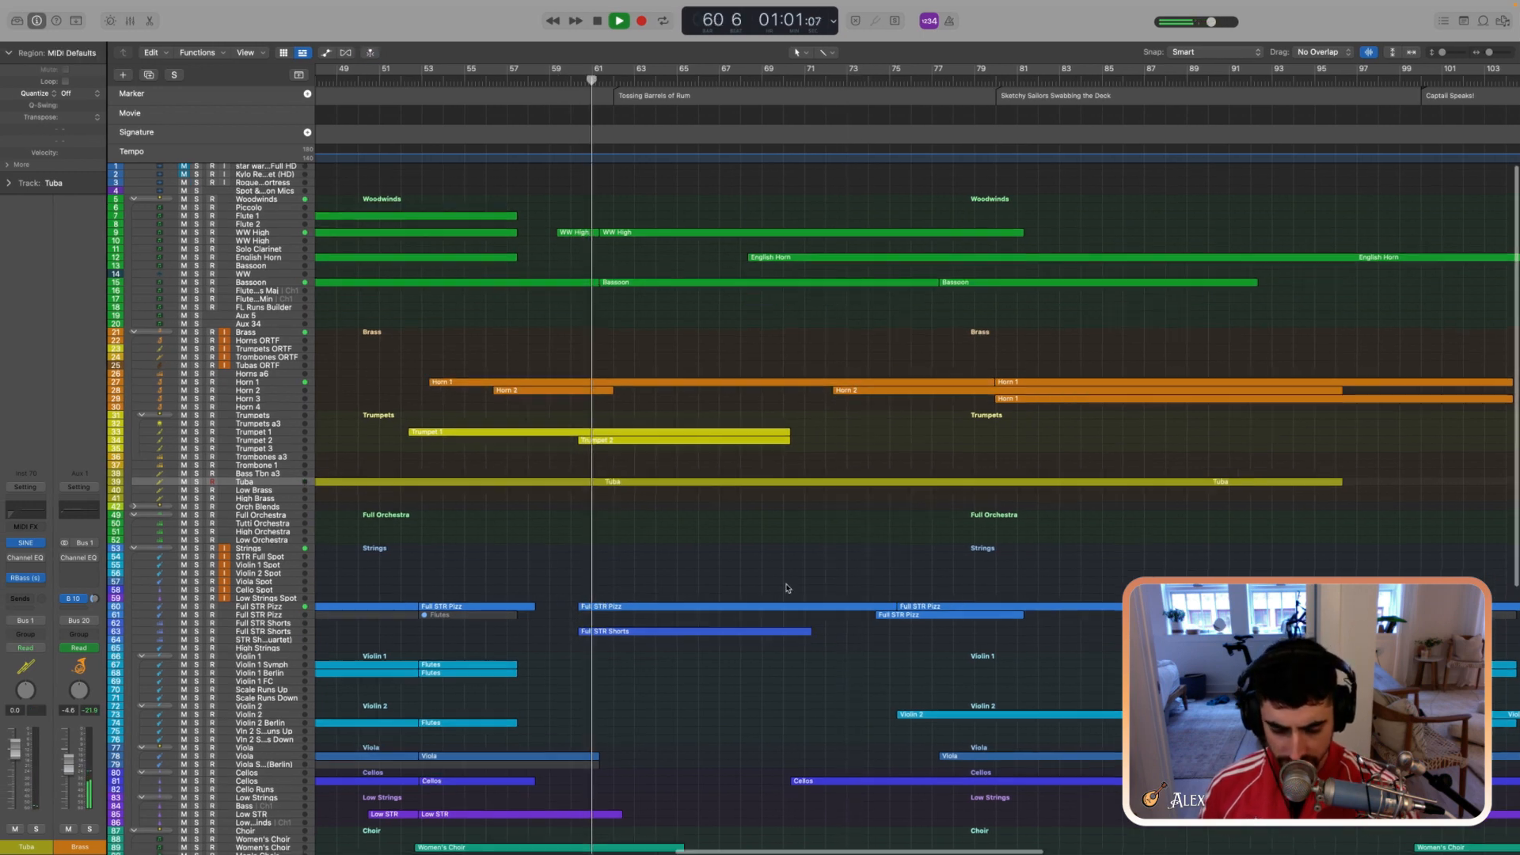
- Follow the Tossing Barrels of Rum section and examine the Full STR Shorts and Full STR Pizz regions from bar 60 in the Piano Roll
scroll(775, 588, "down", 5)
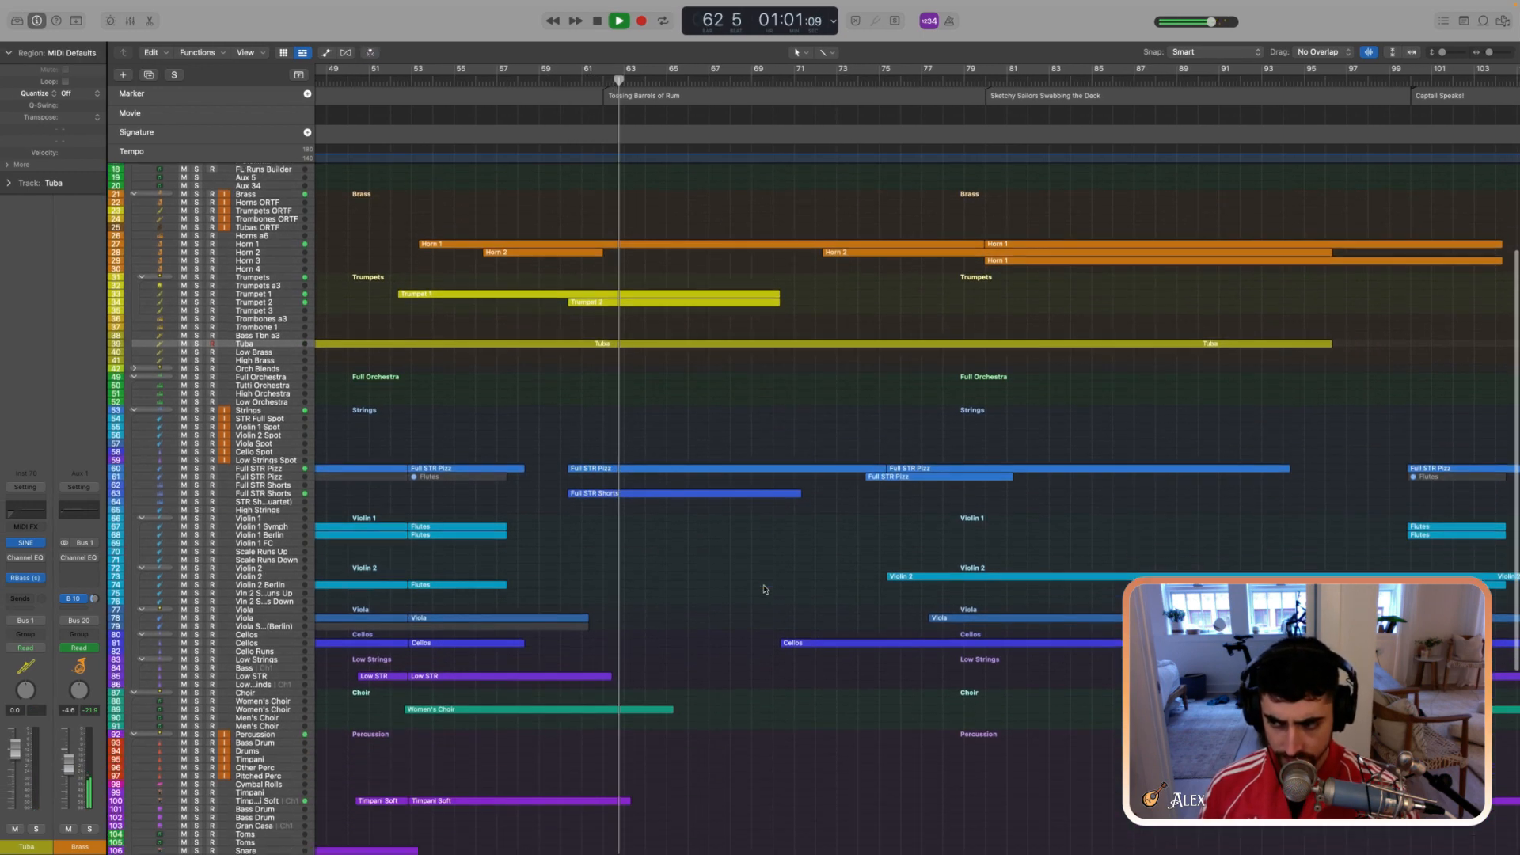
scroll(765, 589, "down", 1)
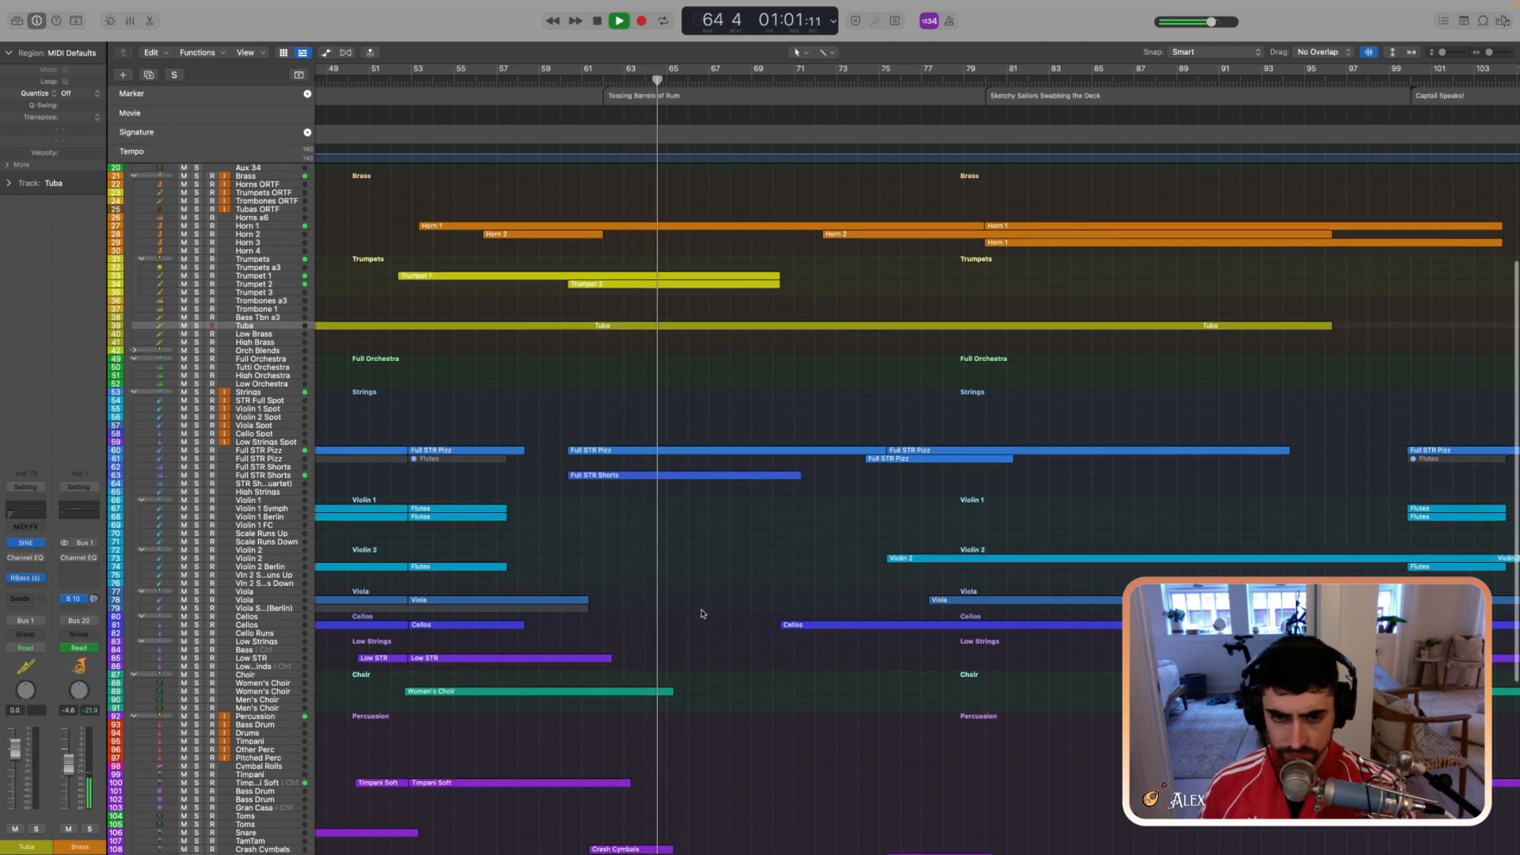
scroll(701, 614, "down", 2)
left_click_drag(702, 577, 661, 442)
double_click(634, 423)
key("super+w")
left_click(655, 432)
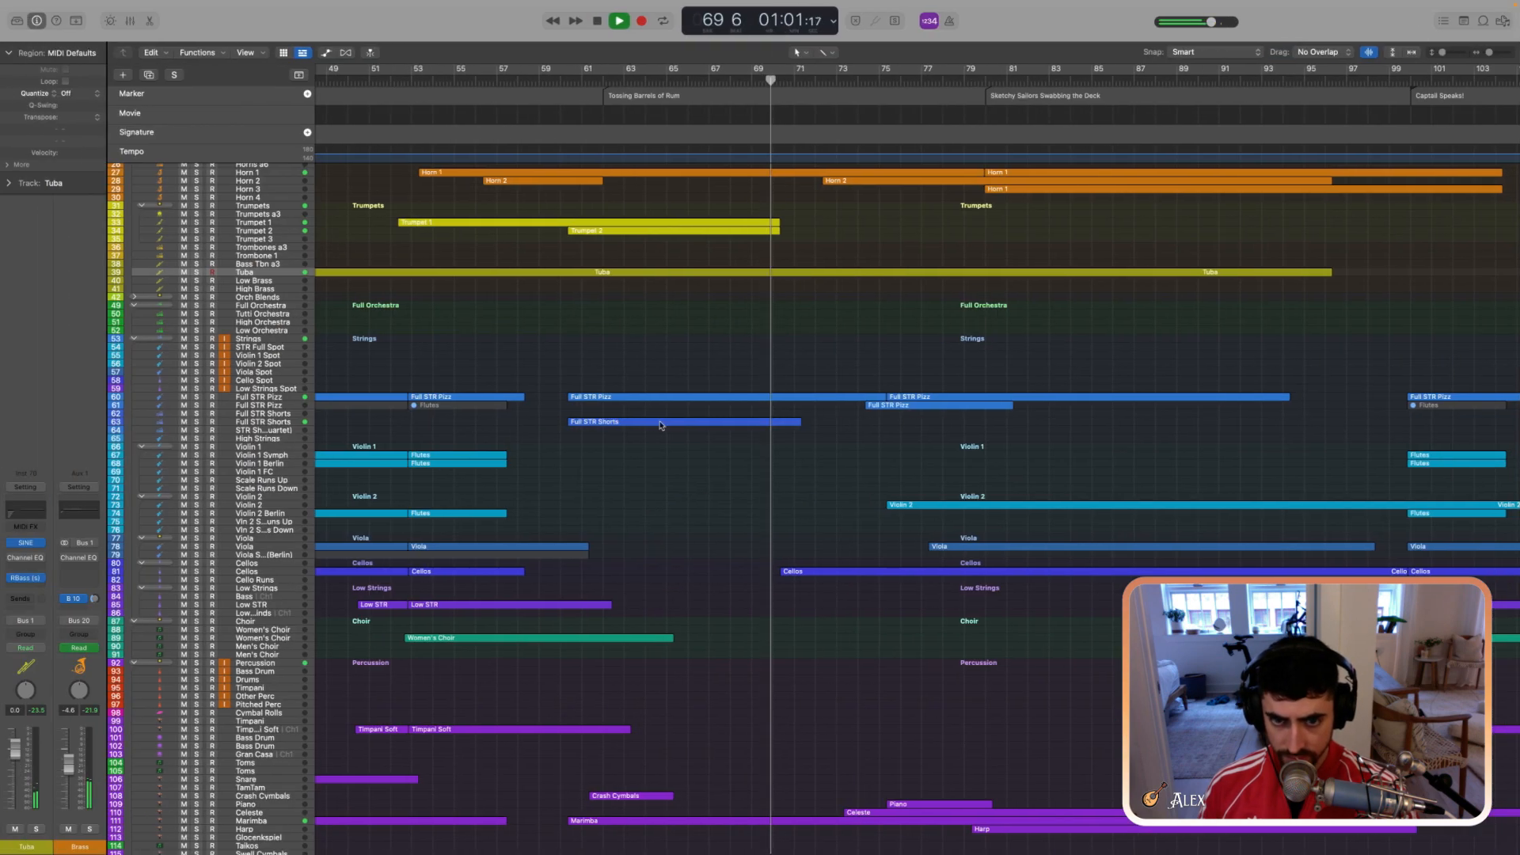
left_click_drag(665, 464, 643, 303)
key("ctrl+Right")
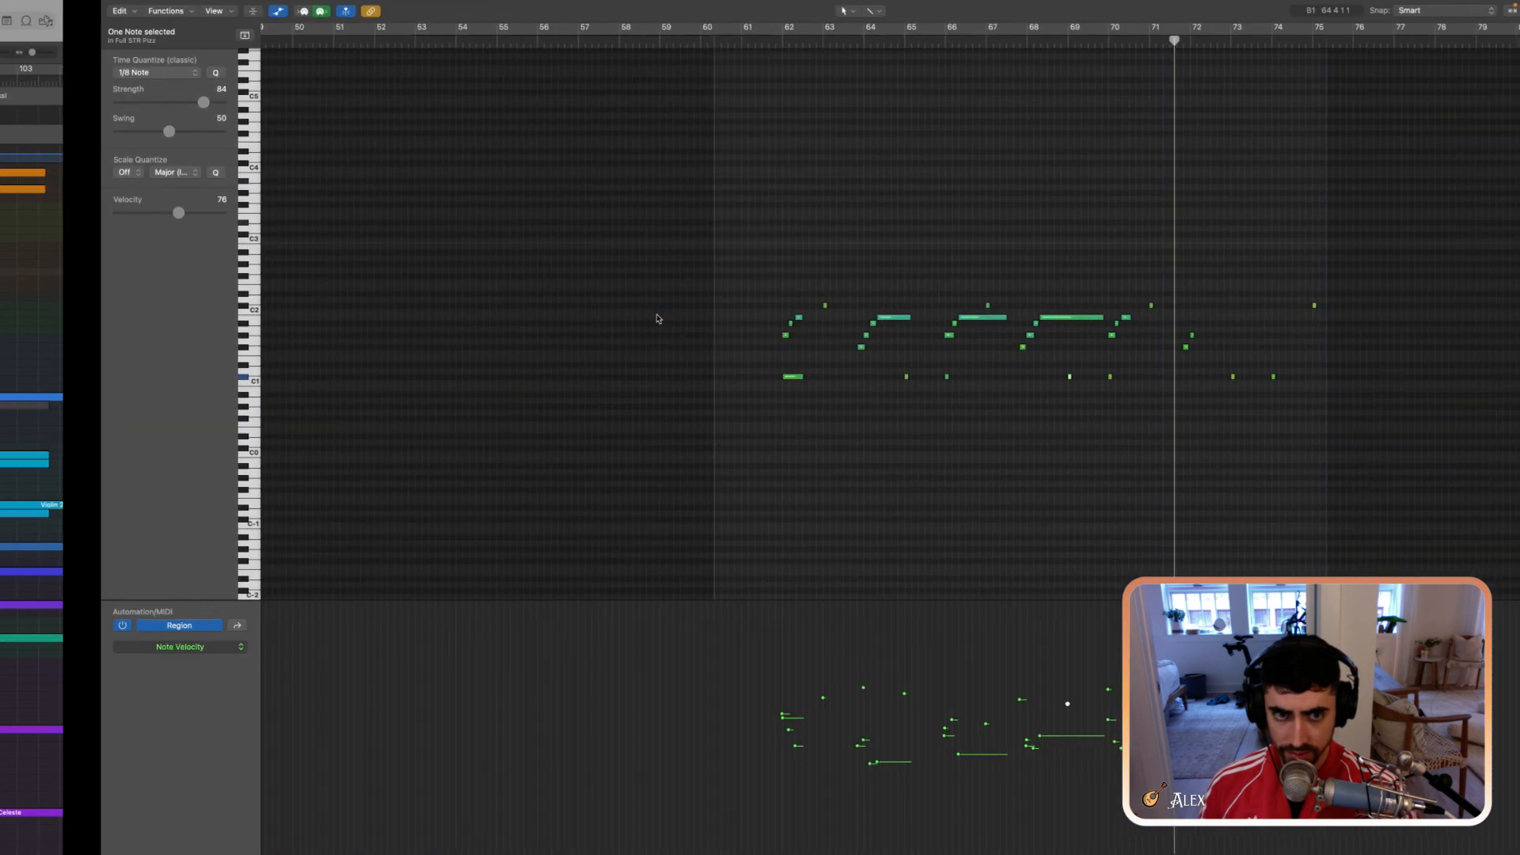
key("ctrl+Left")
left_click(754, 477)
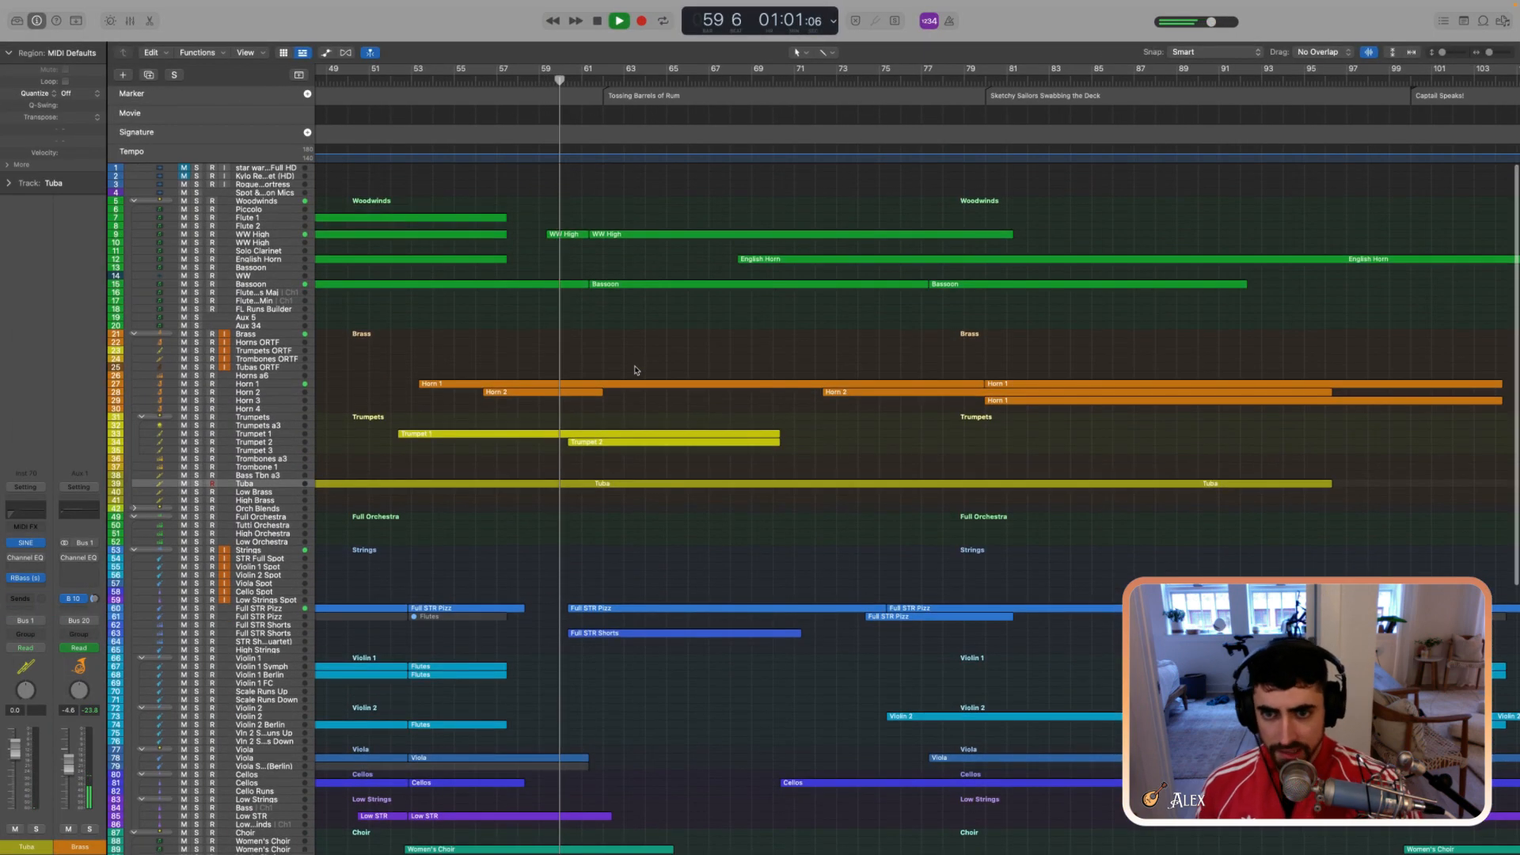
- Audition the Piano and Celeste tracks against the playback of the Tossing Barrels of Rum section
scroll(759, 525, "down", 15)
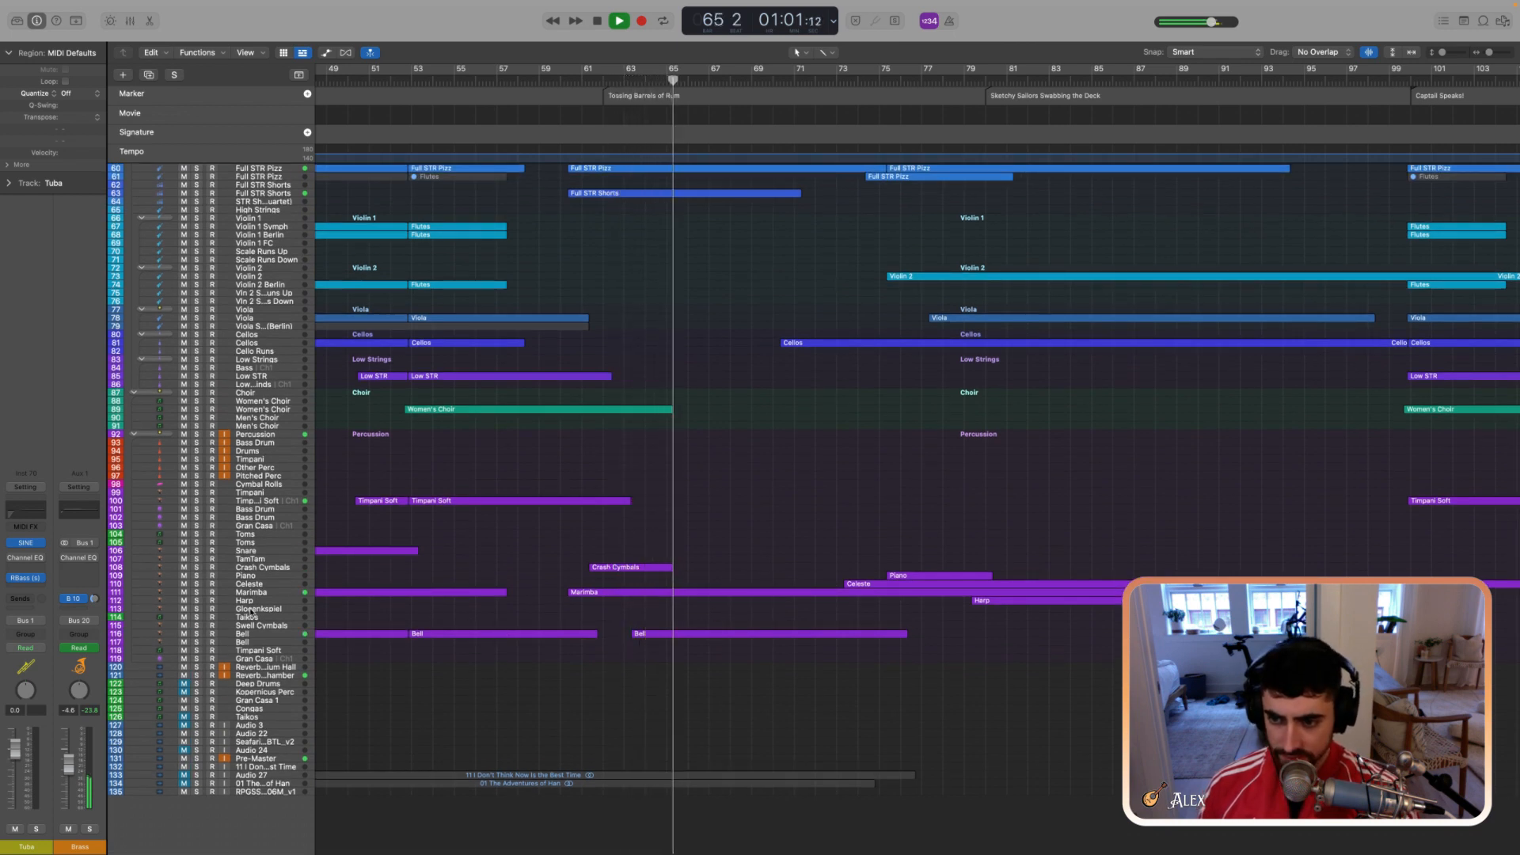
left_click(251, 577)
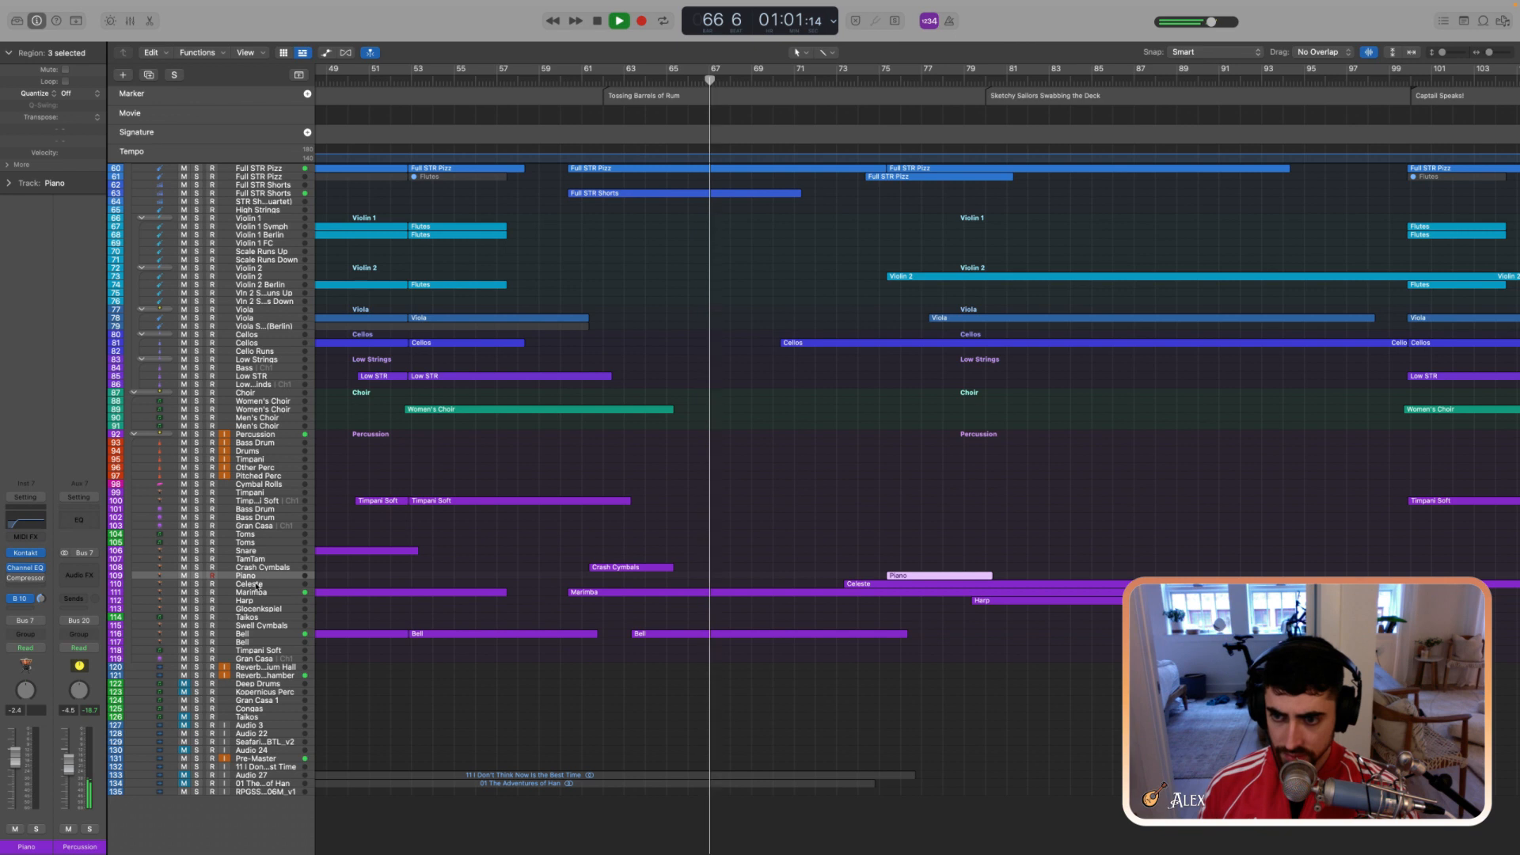
left_click(255, 585)
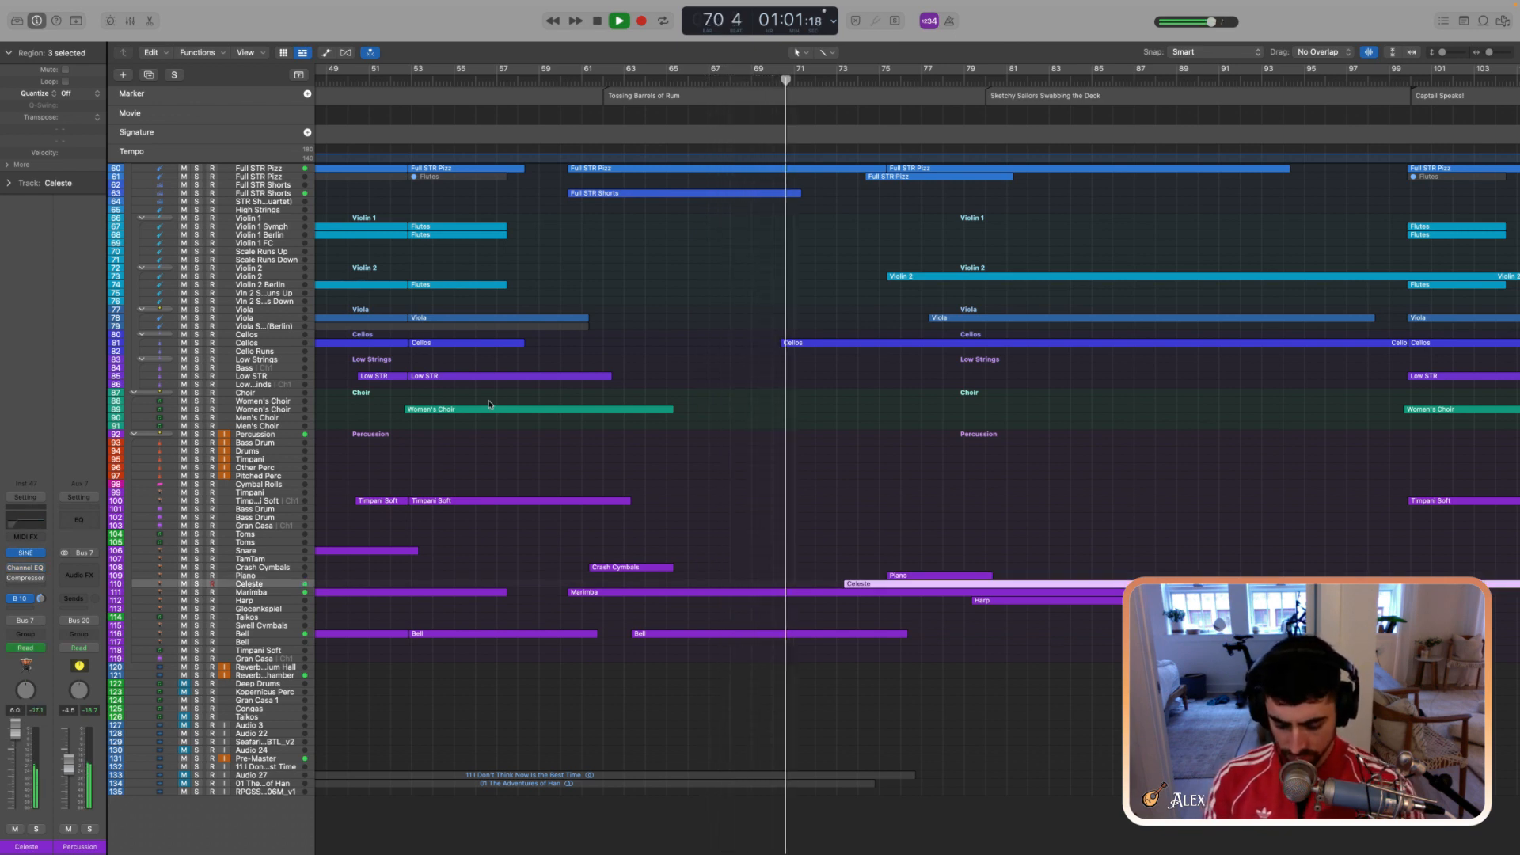
left_click(586, 80)
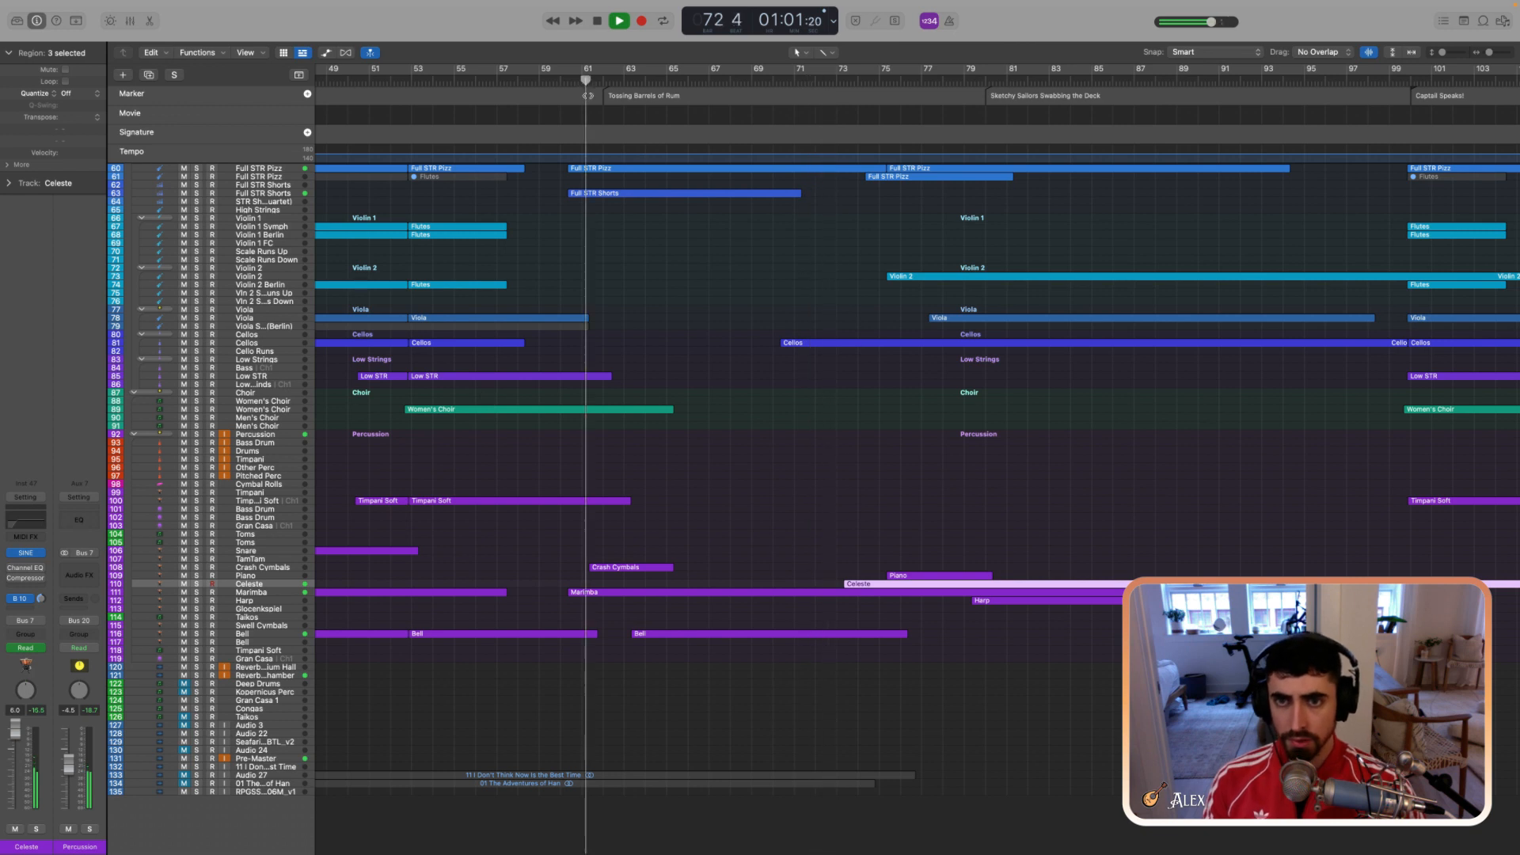
left_click(255, 577)
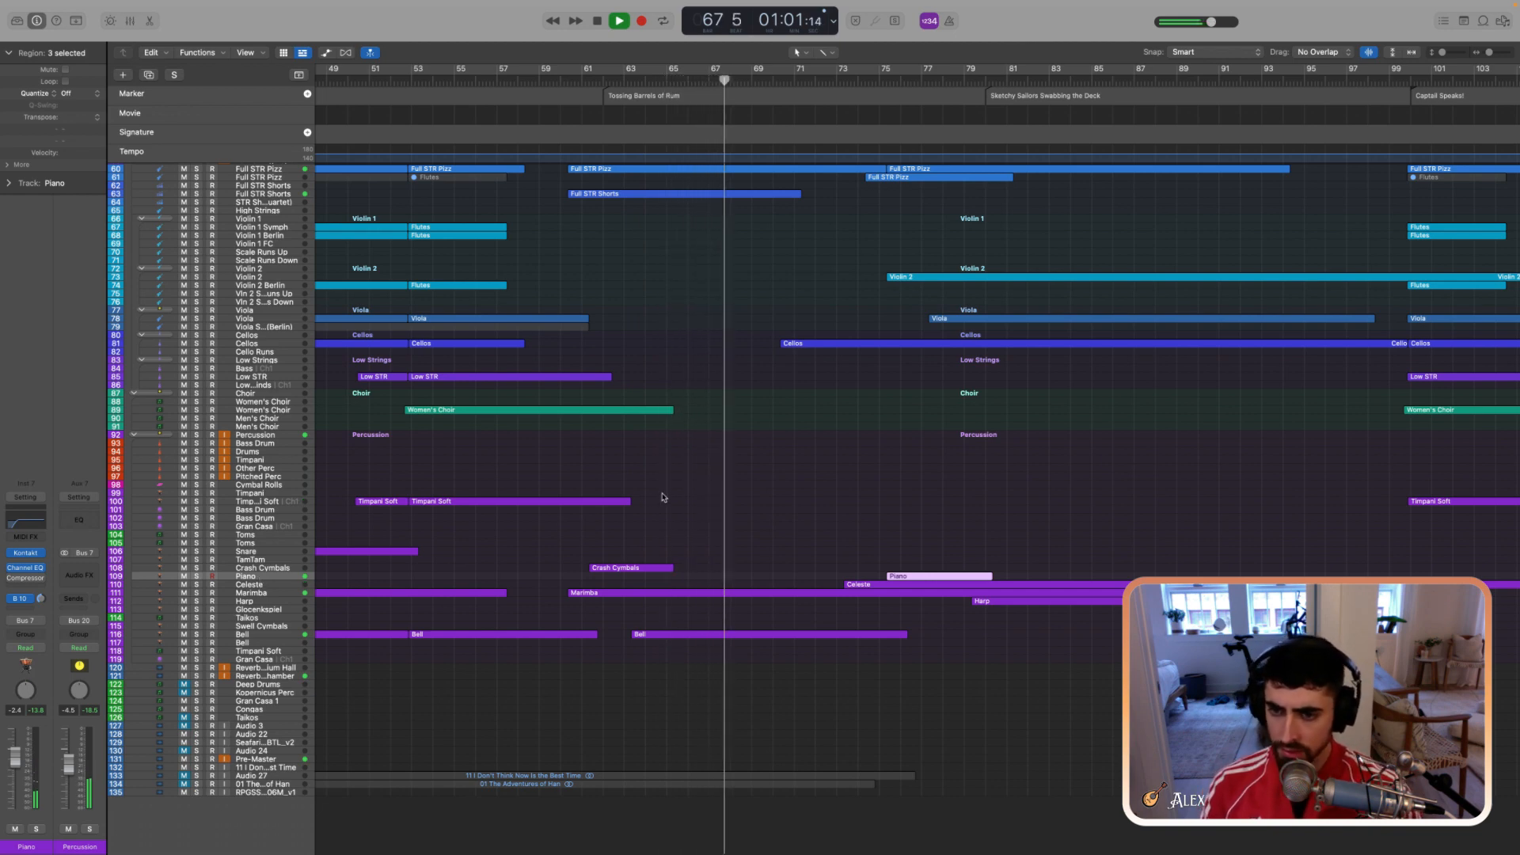
scroll(703, 379, "up", 4)
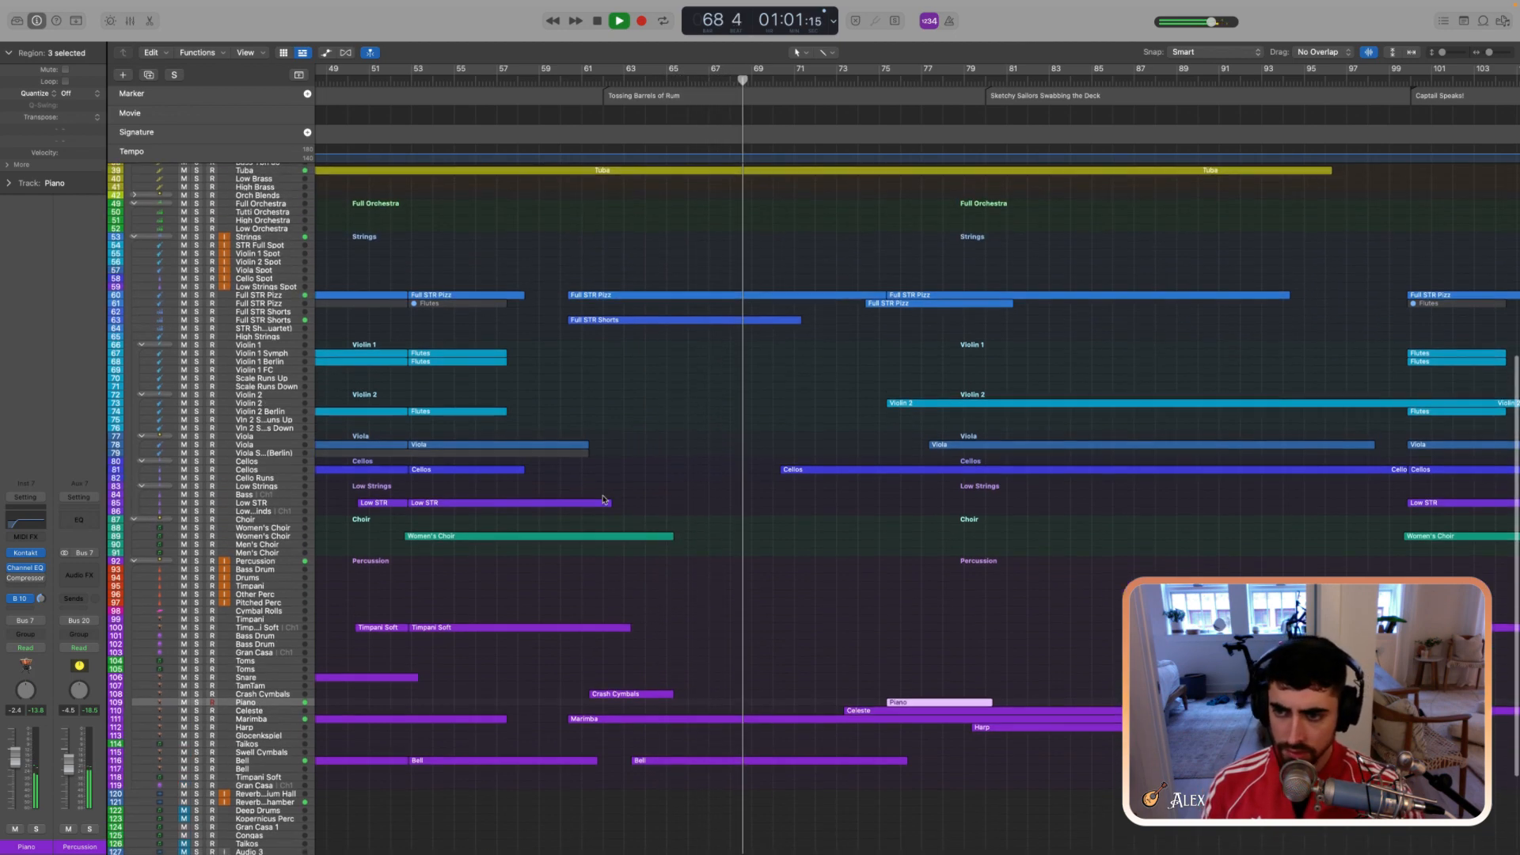
- Clear the region selection, replay the section from about bar 60, and stop with the playhead back near the end of bar 59
left_click(610, 410)
left_click(570, 82)
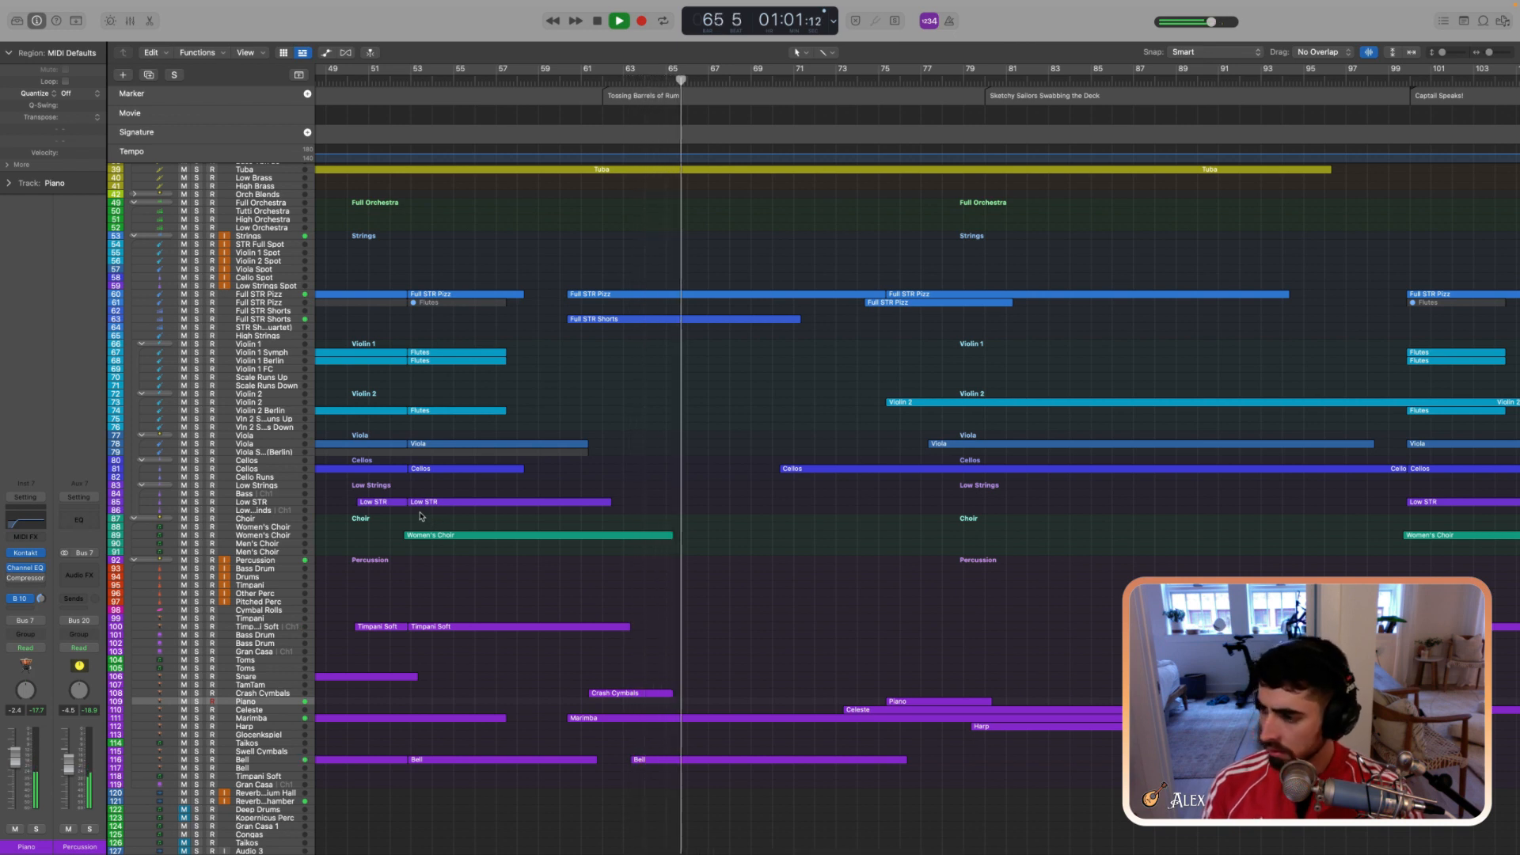
left_click(571, 83)
scroll(699, 467, "up", 3)
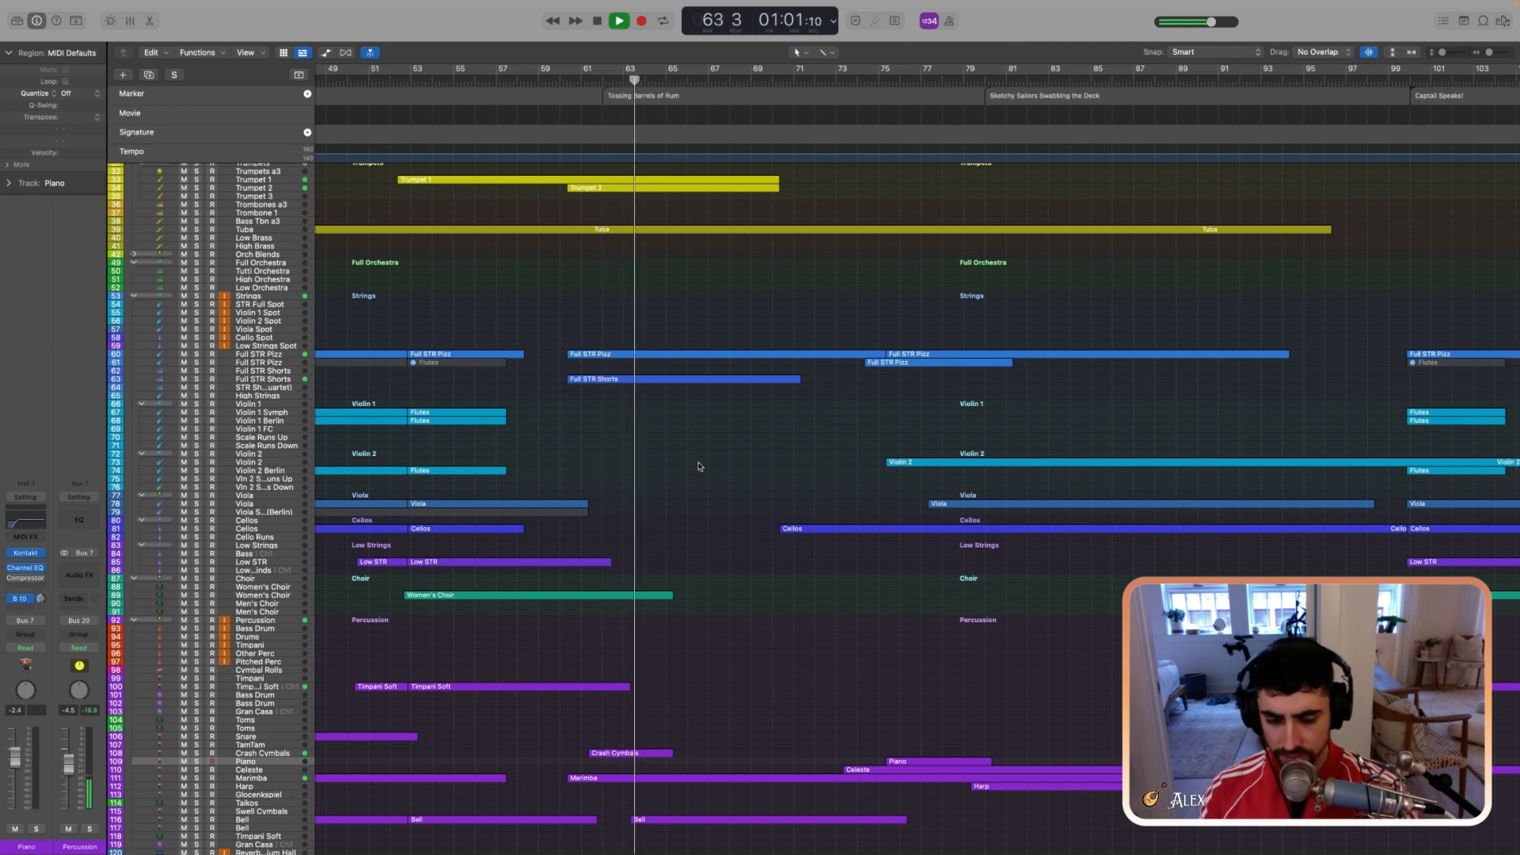
scroll(701, 466, "up", 2)
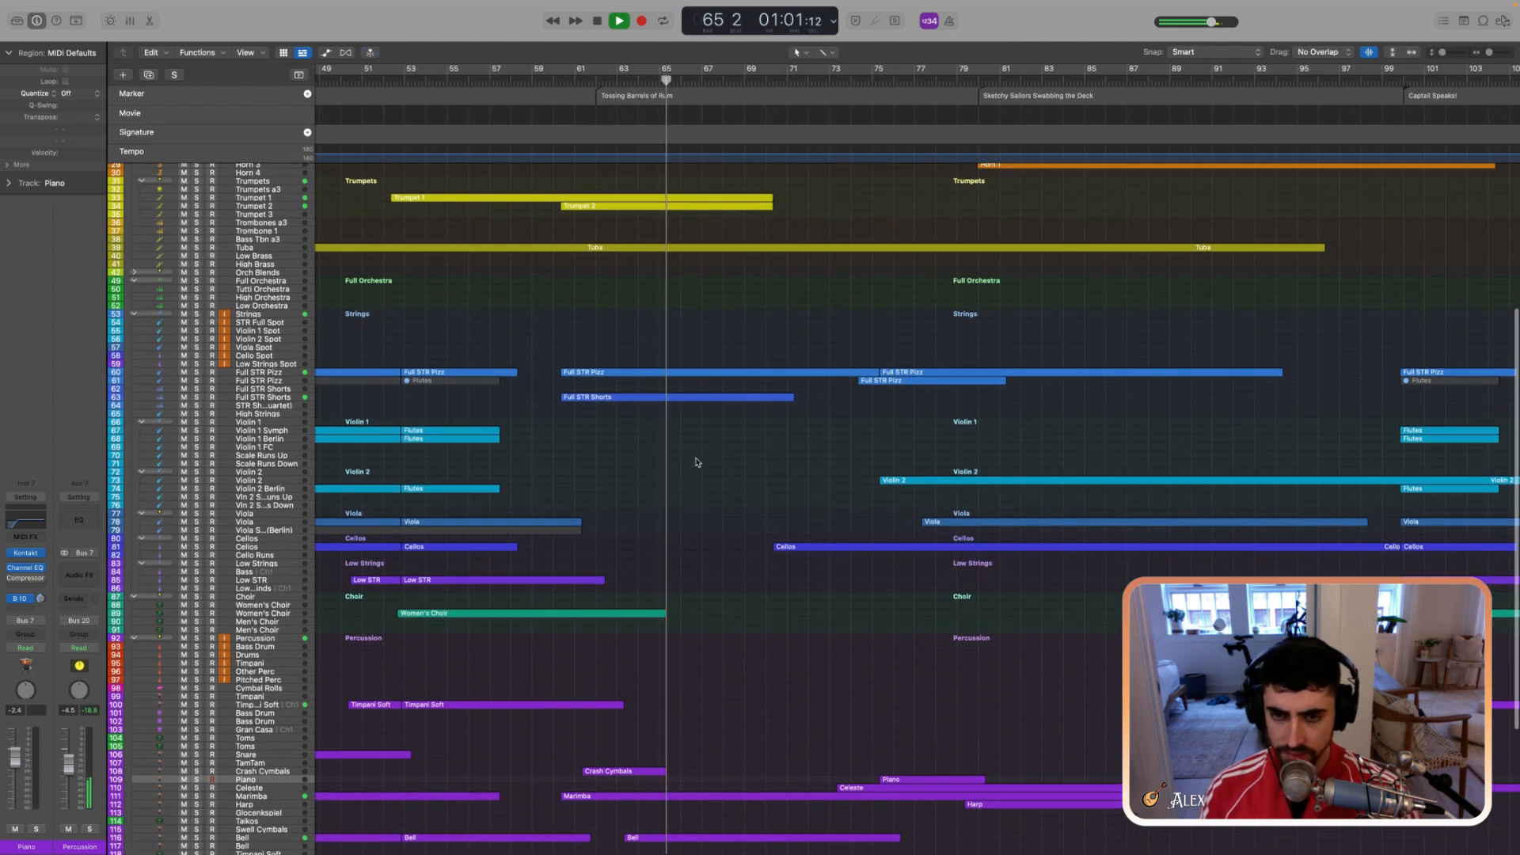
scroll(721, 457, "right", 1)
key("space")
left_click(529, 79)
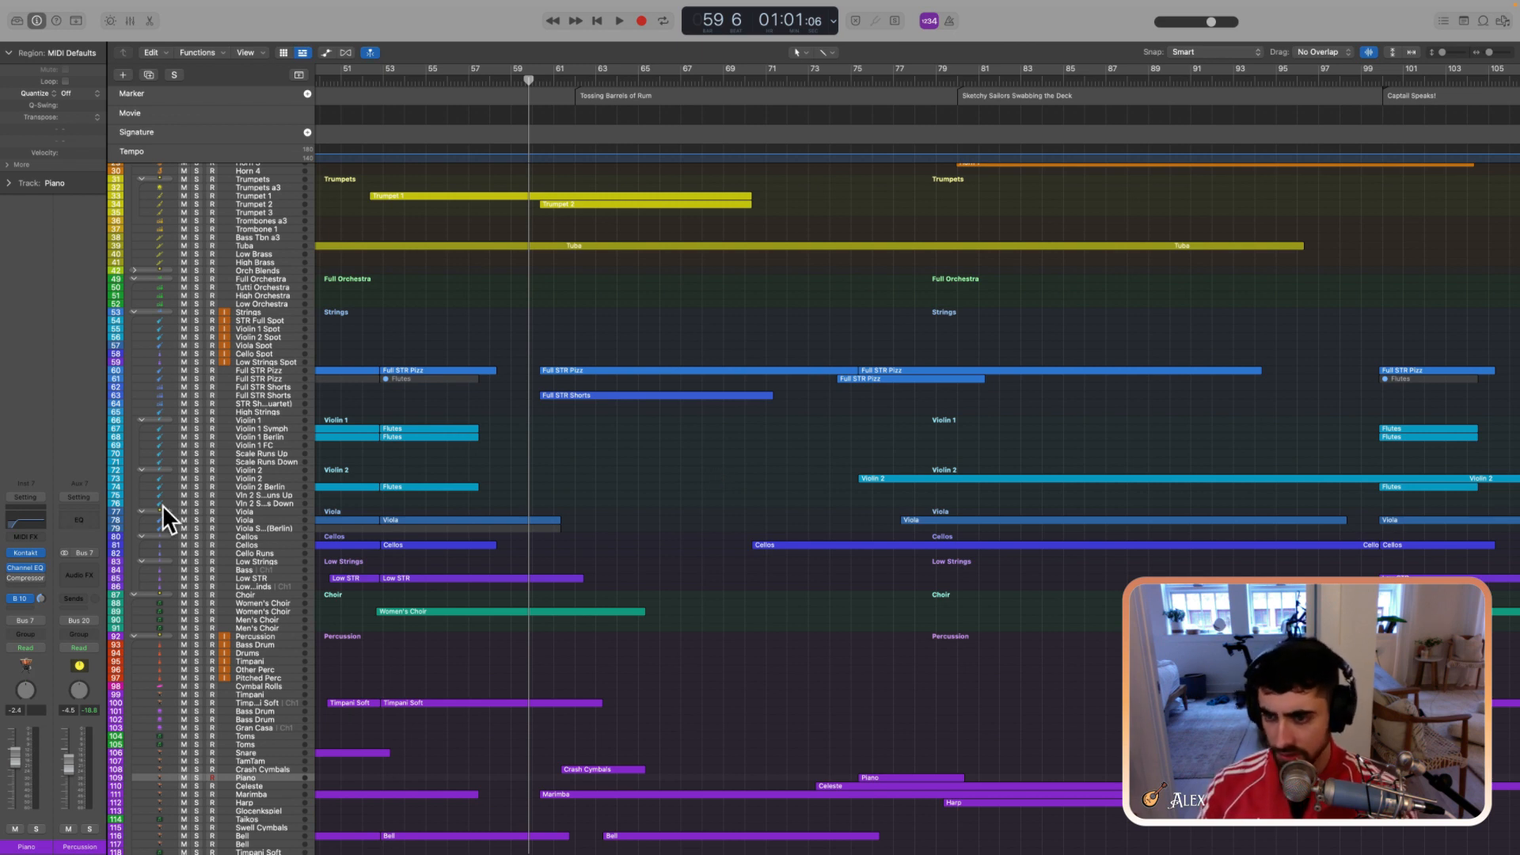
- Select the Trombones a3 track and play the section from about bar 60 to try out a trombone part
scroll(586, 444, "up", 1)
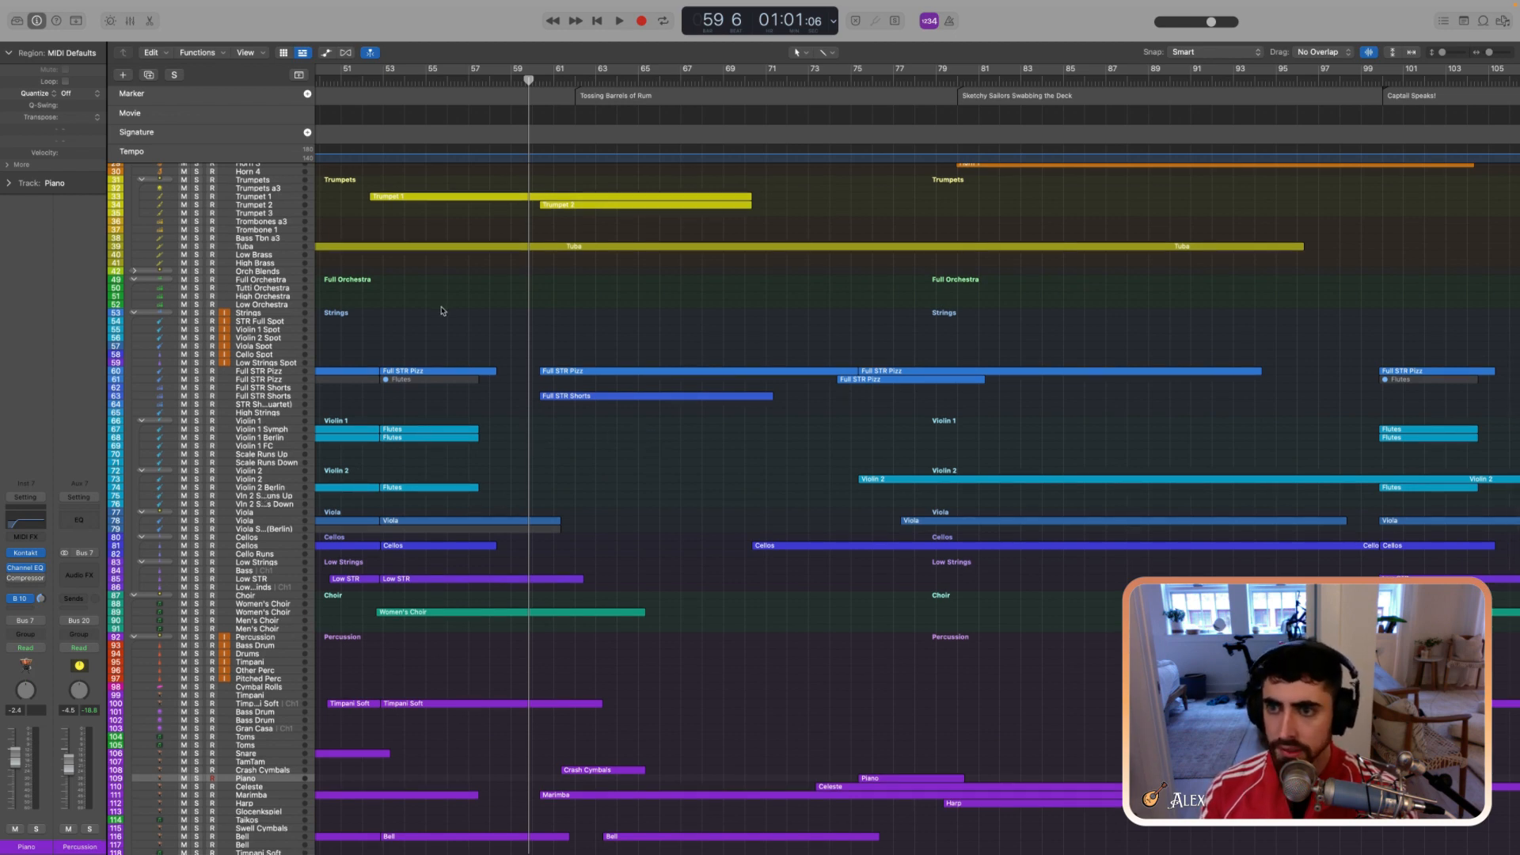
scroll(433, 319, "up", 10)
scroll(432, 319, "right", 1)
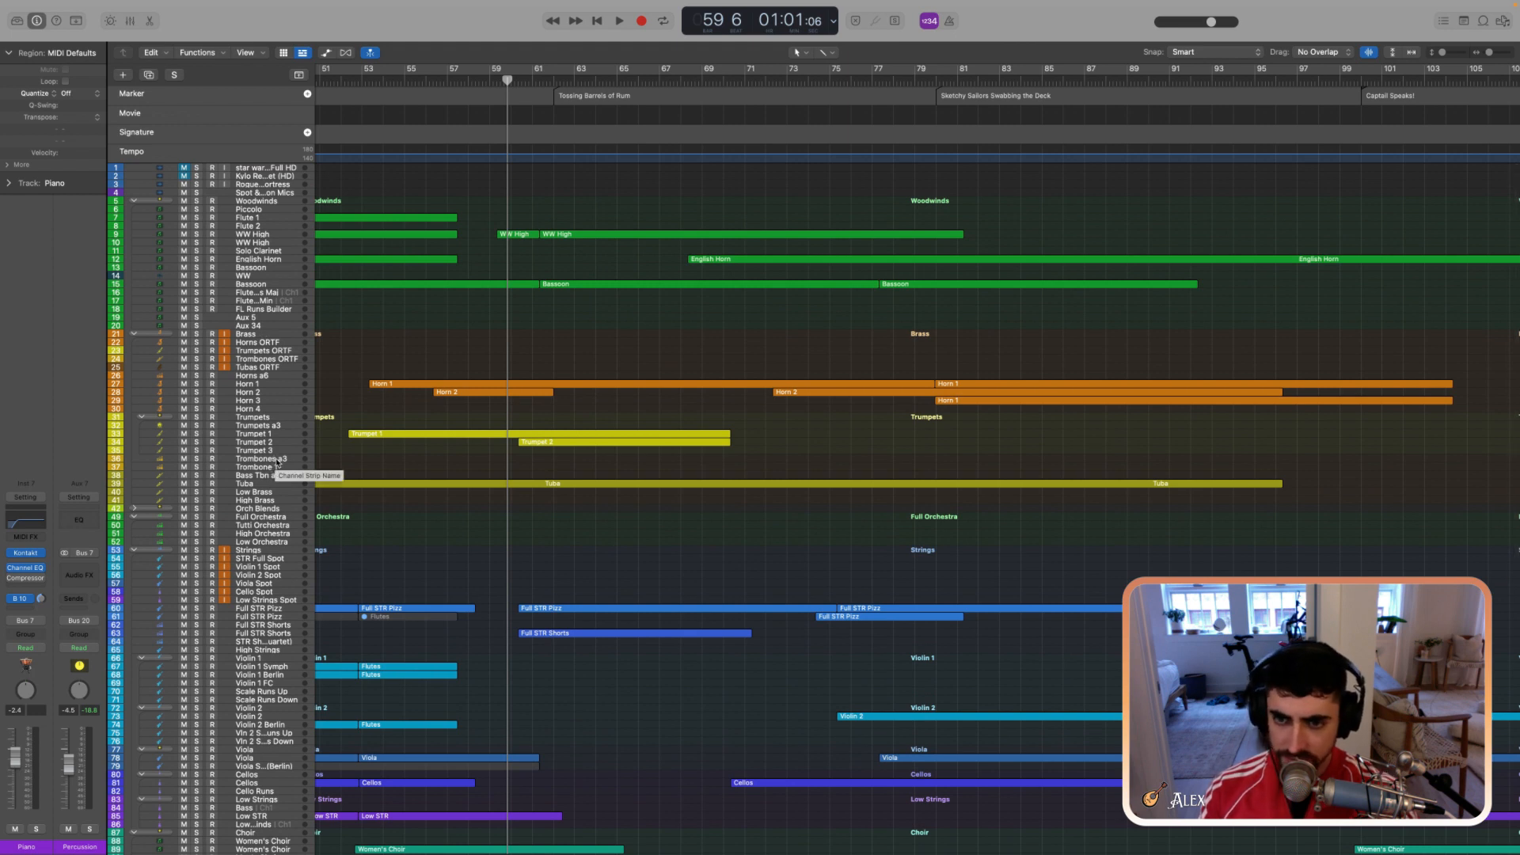
key("space")
key("space")
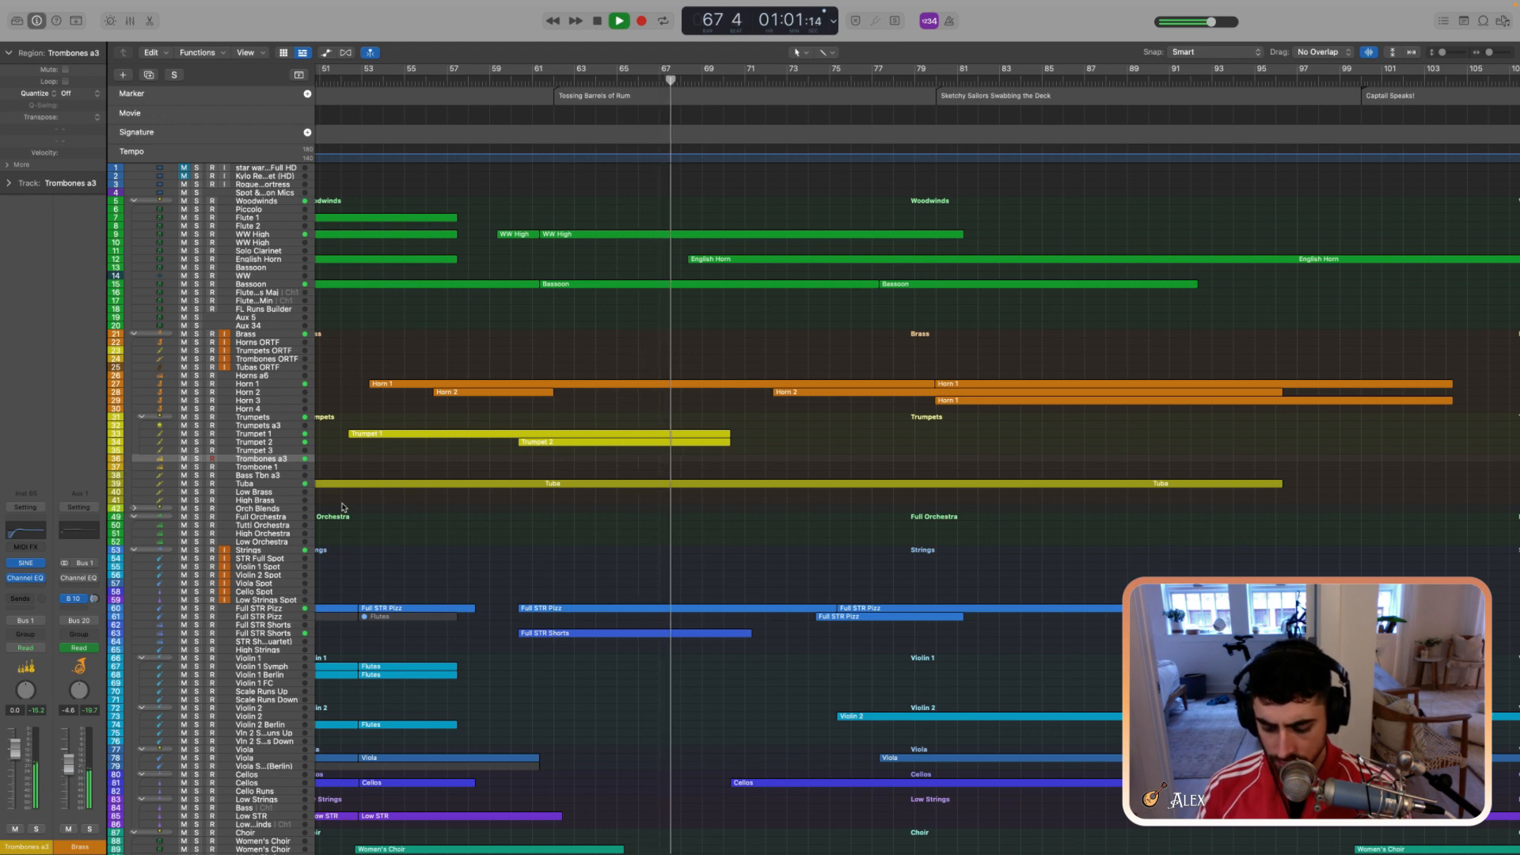
- Record a part on the Trombones a3 track from about bar 58 to bar 80 and open it in the Piano Roll
key("space")
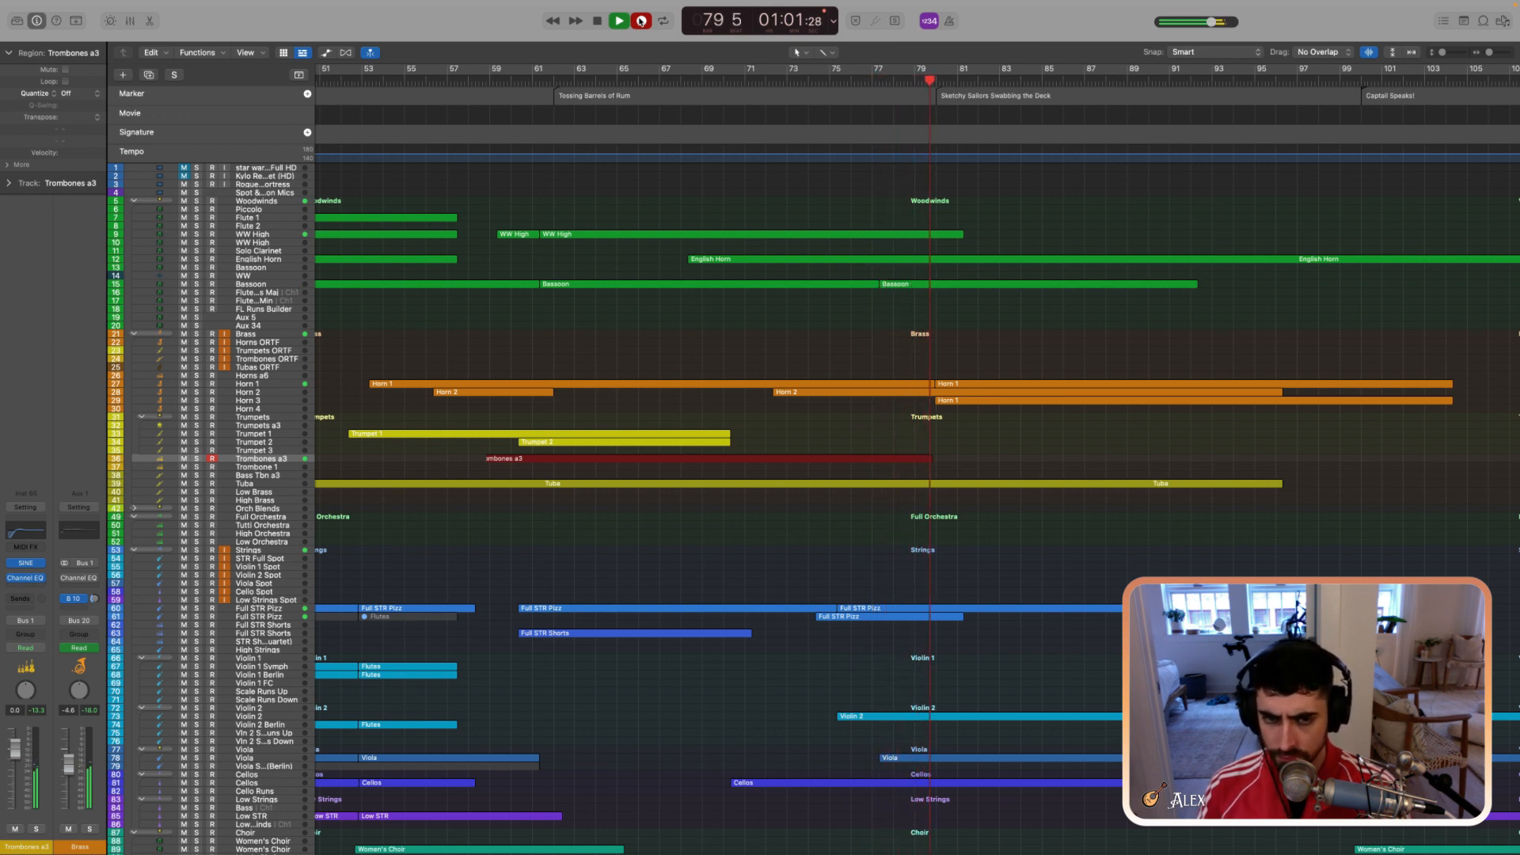
left_click(641, 21)
left_click(470, 82)
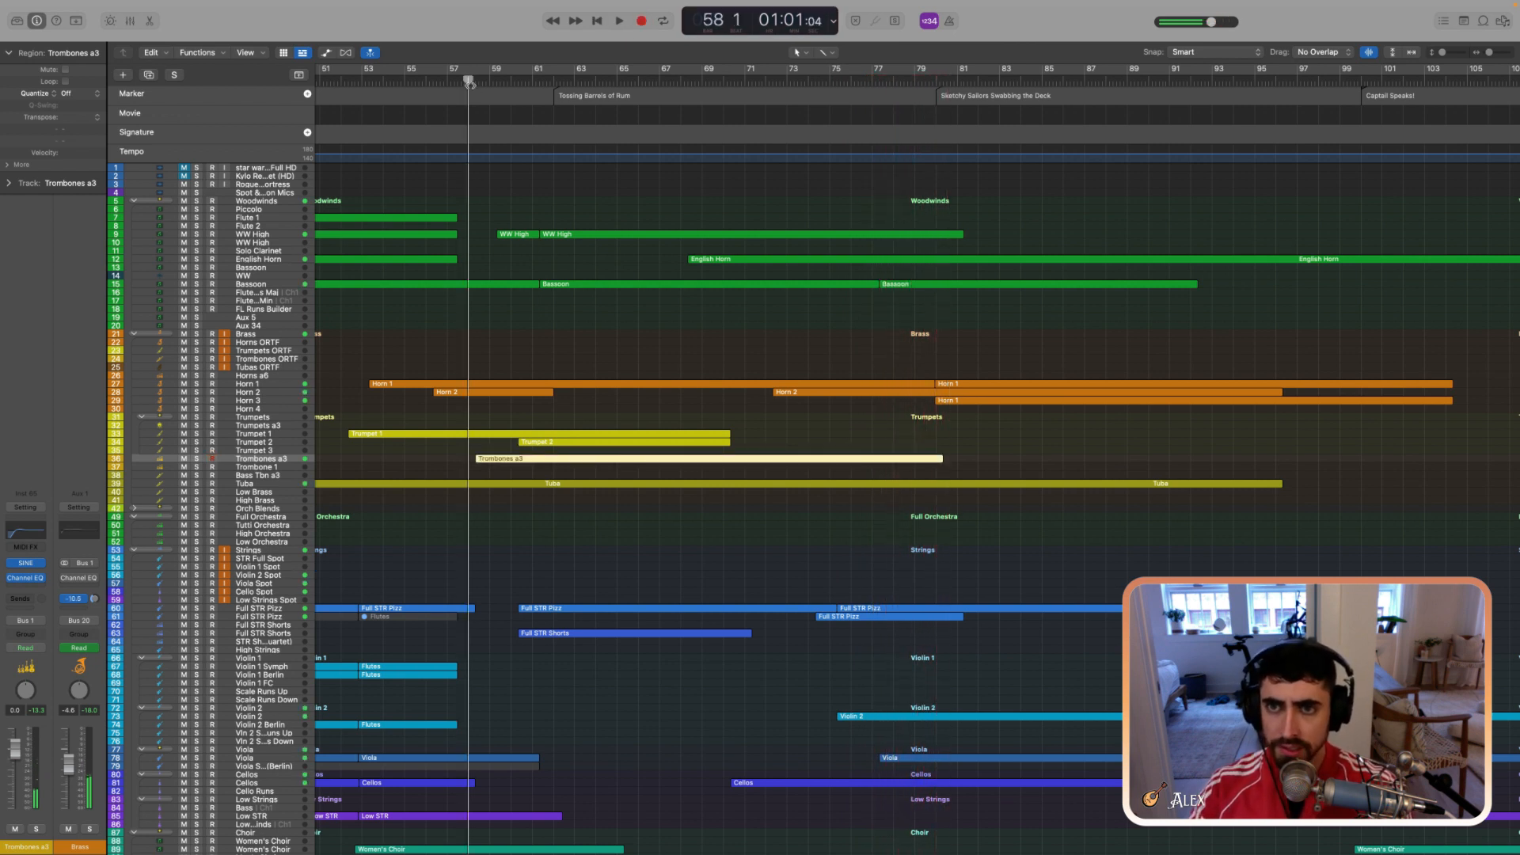
key("ctrl+Right")
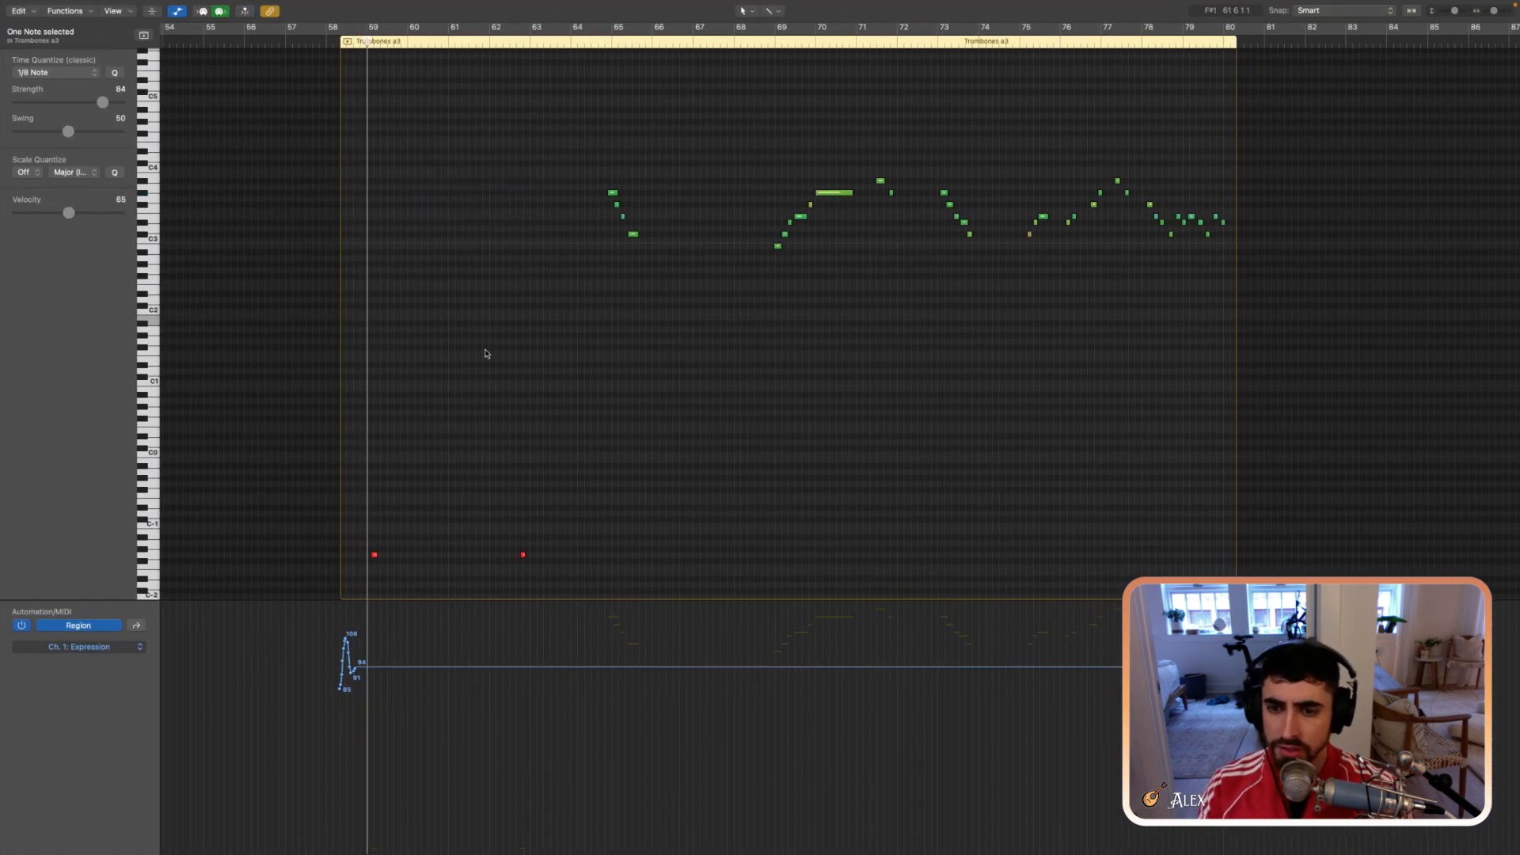
- Move the second low keyswitch note slightly later, to about the middle of bar 63, and return to the Trombones a3 region in the arrangement
left_click(520, 47)
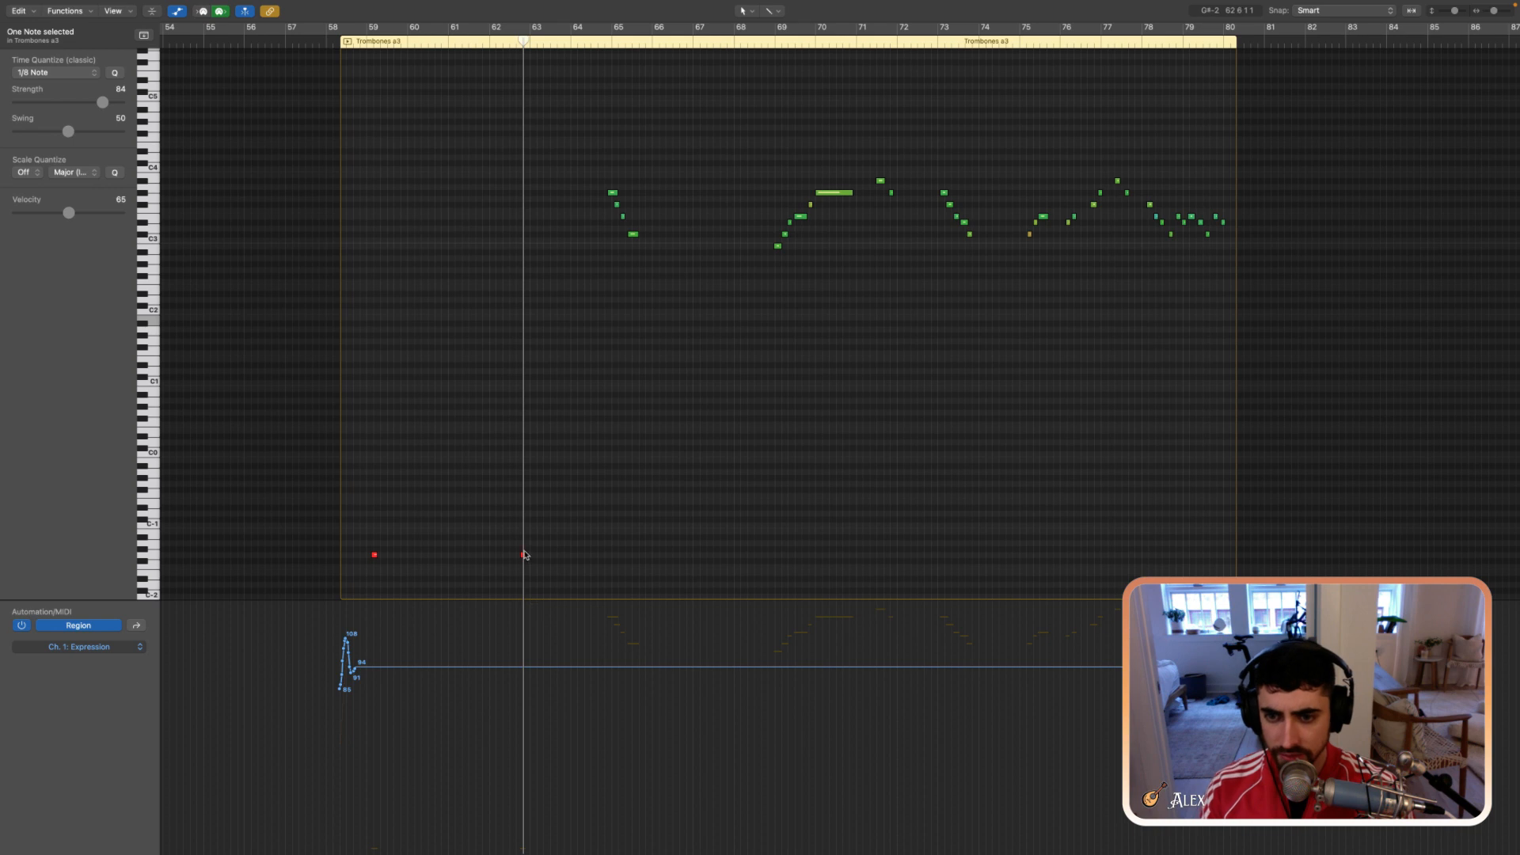
key("ctrl+Left")
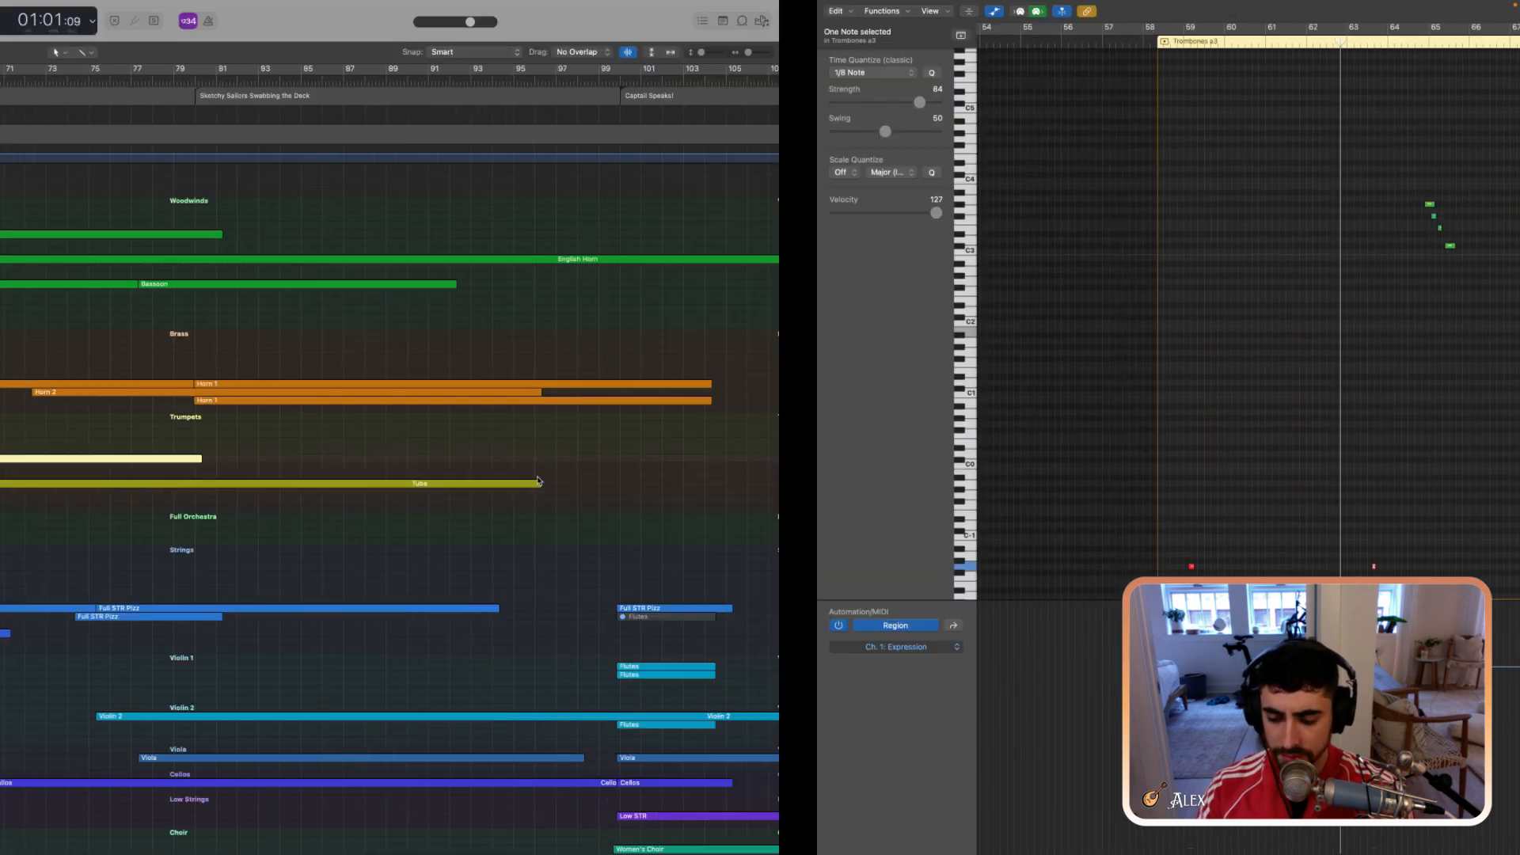
left_click(736, 468)
left_click(548, 460)
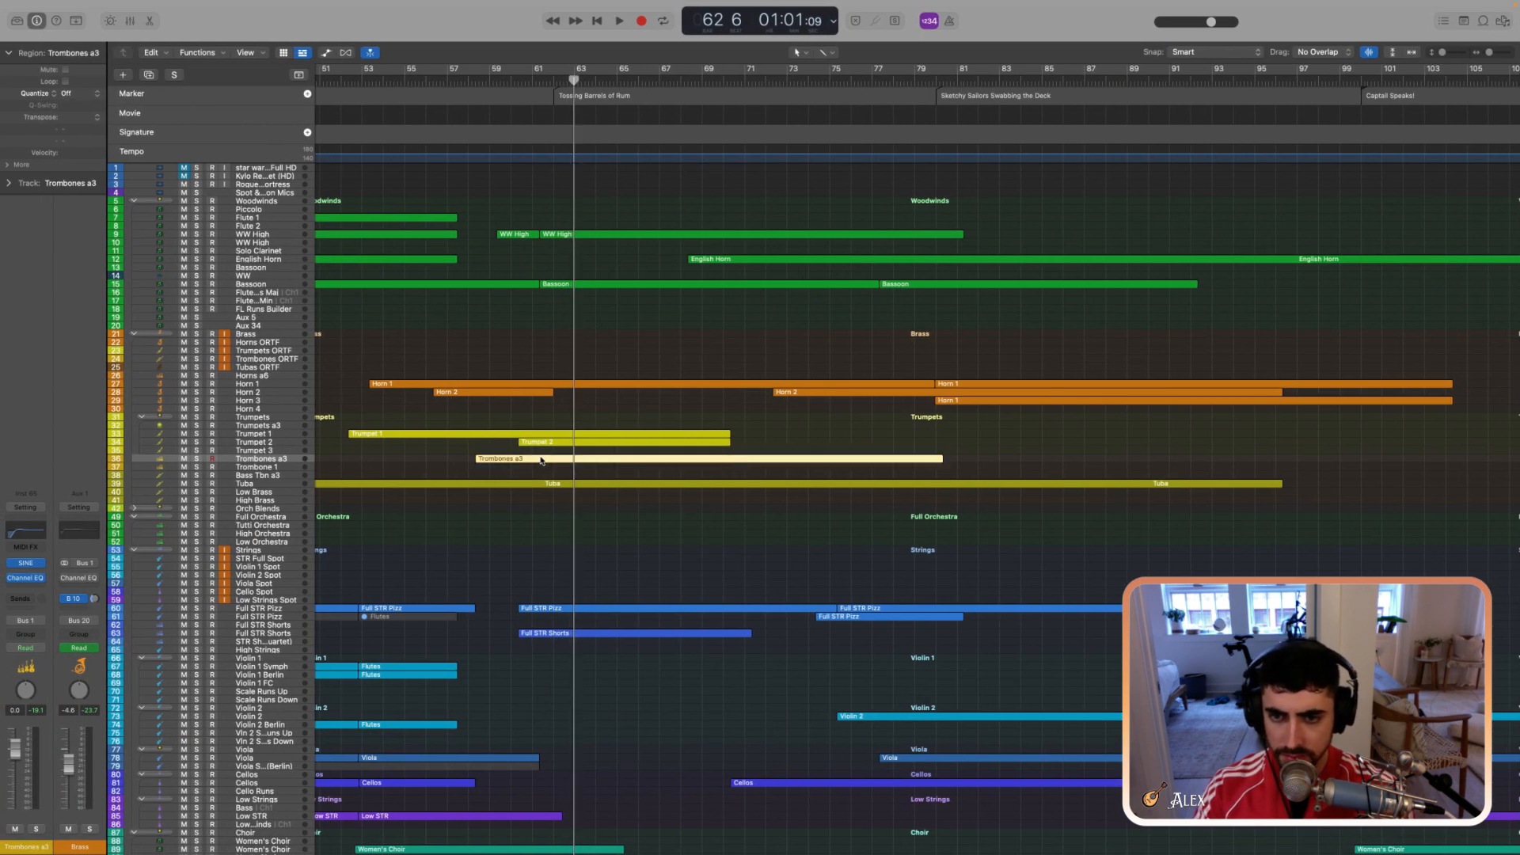
- Try to split the Trombones a3 region at bar 65, shortening the notes that cross the split point
key("y")
key("space")
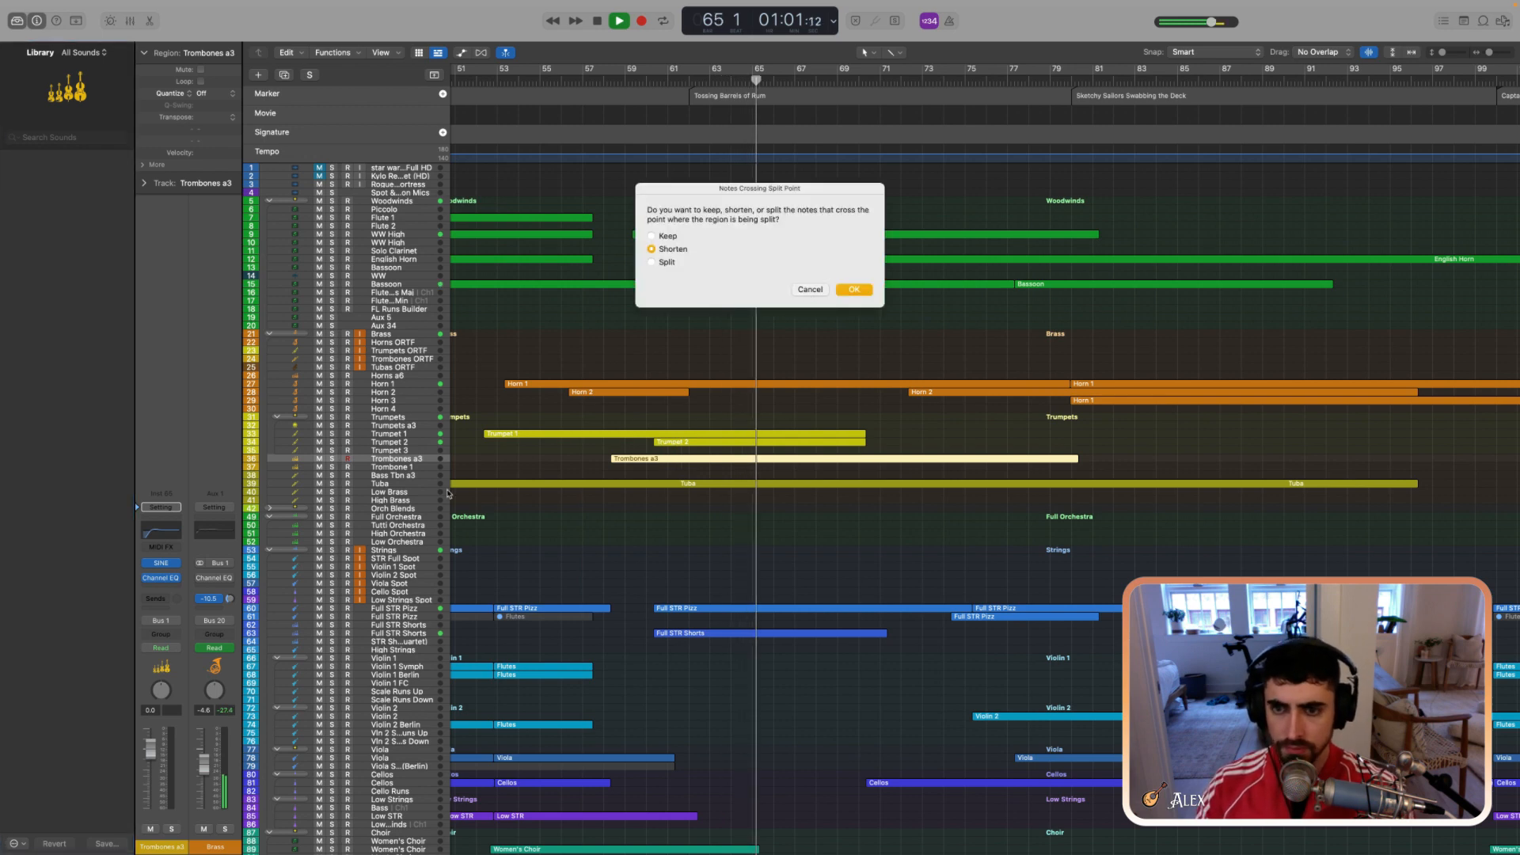
key("Return")
key("y")
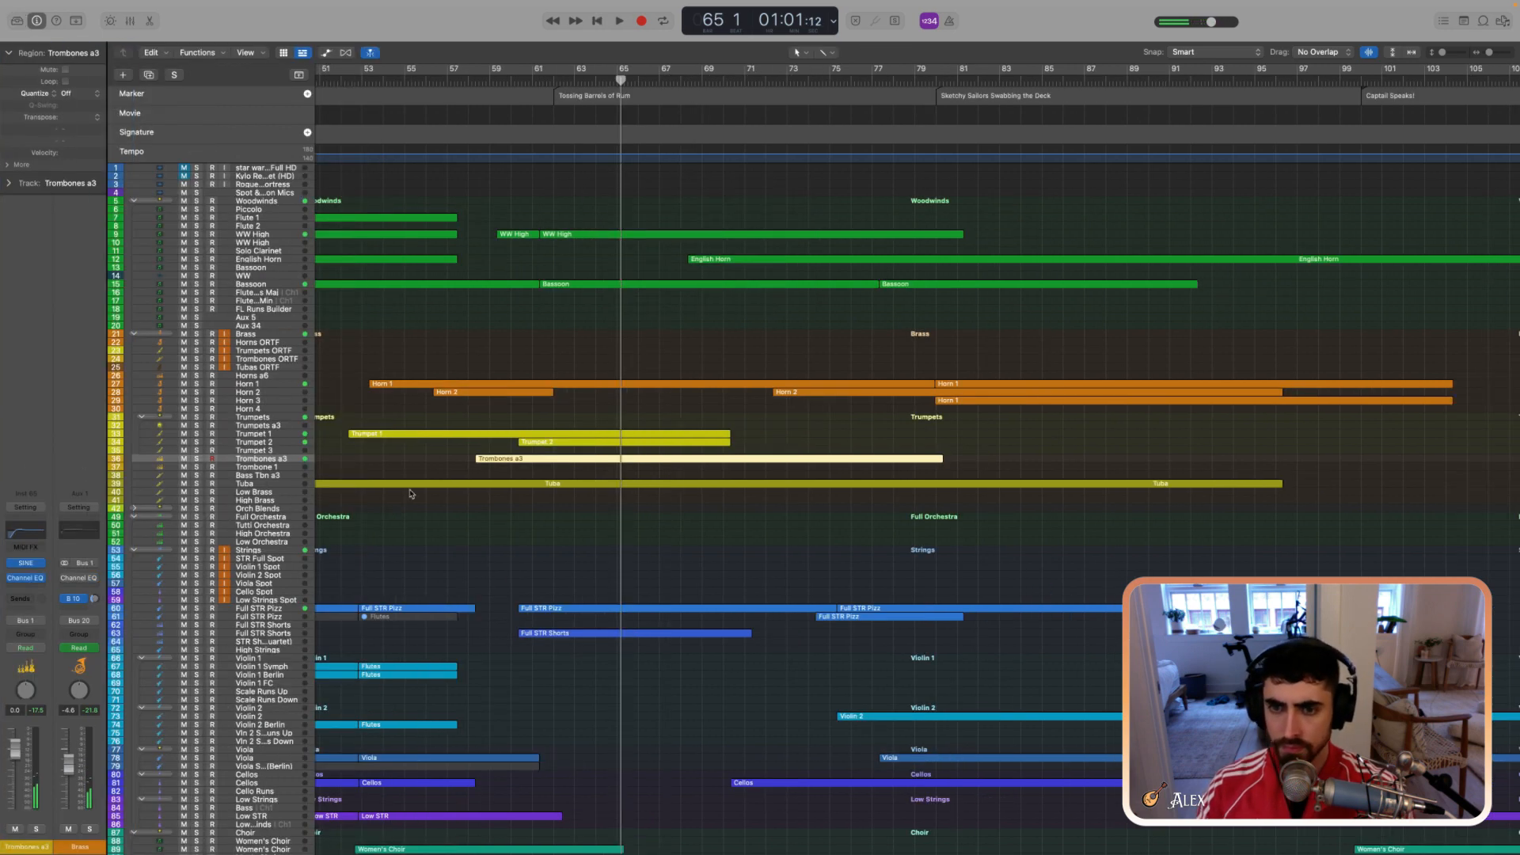
- Move the second low keyswitch note of the trombone part further along, to just after the start of bar 64
key("ctrl+Right")
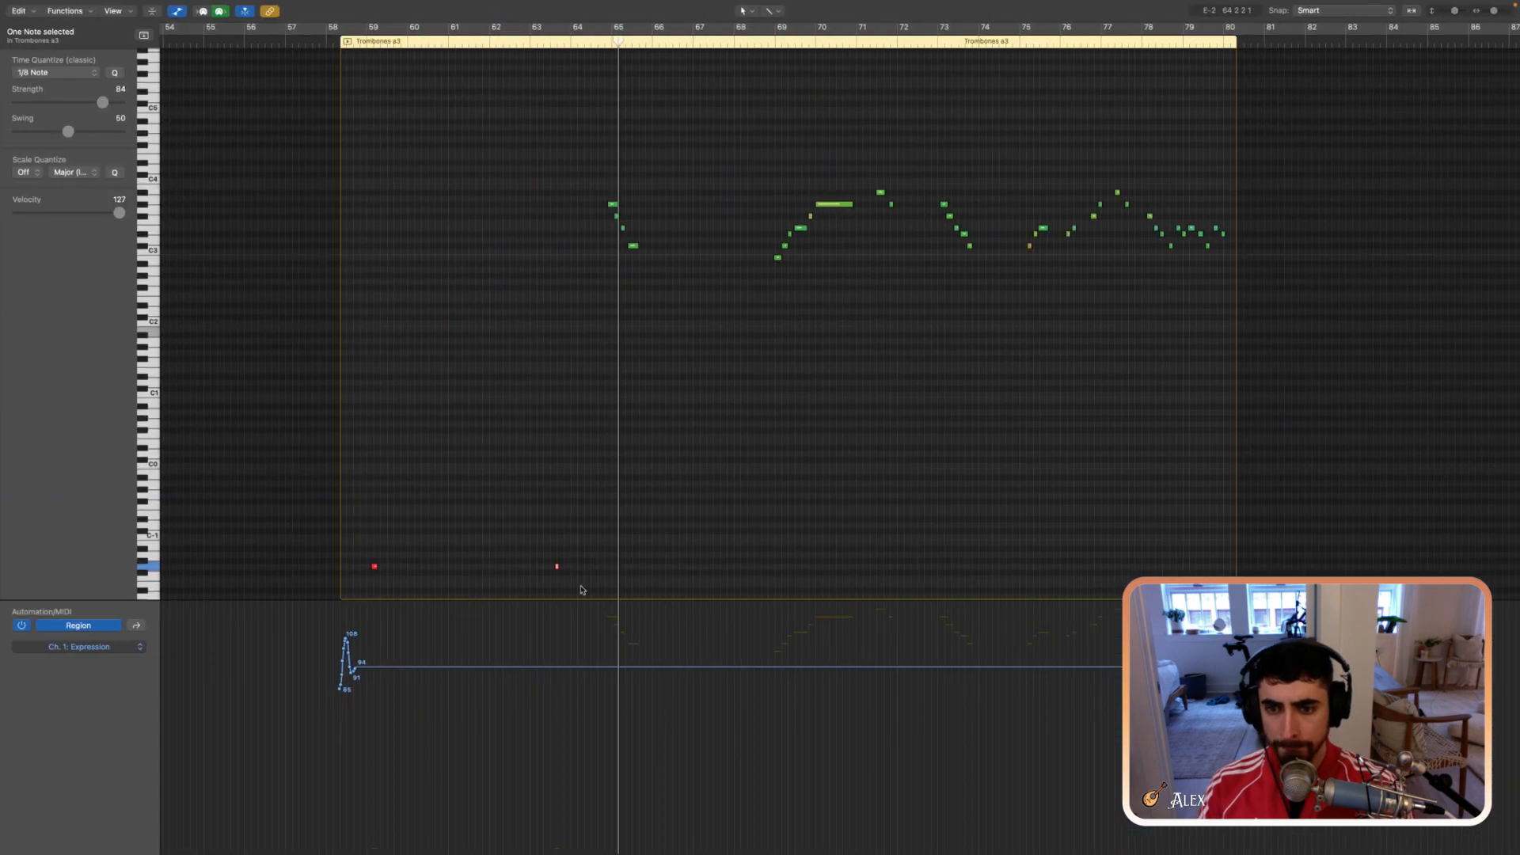
left_click_drag(564, 570, 591, 571)
left_click(560, 32)
- Split the Trombones a3 region at bar 63 beat 3, delete the part before it, and select the remaining region
key("ctrl+Left")
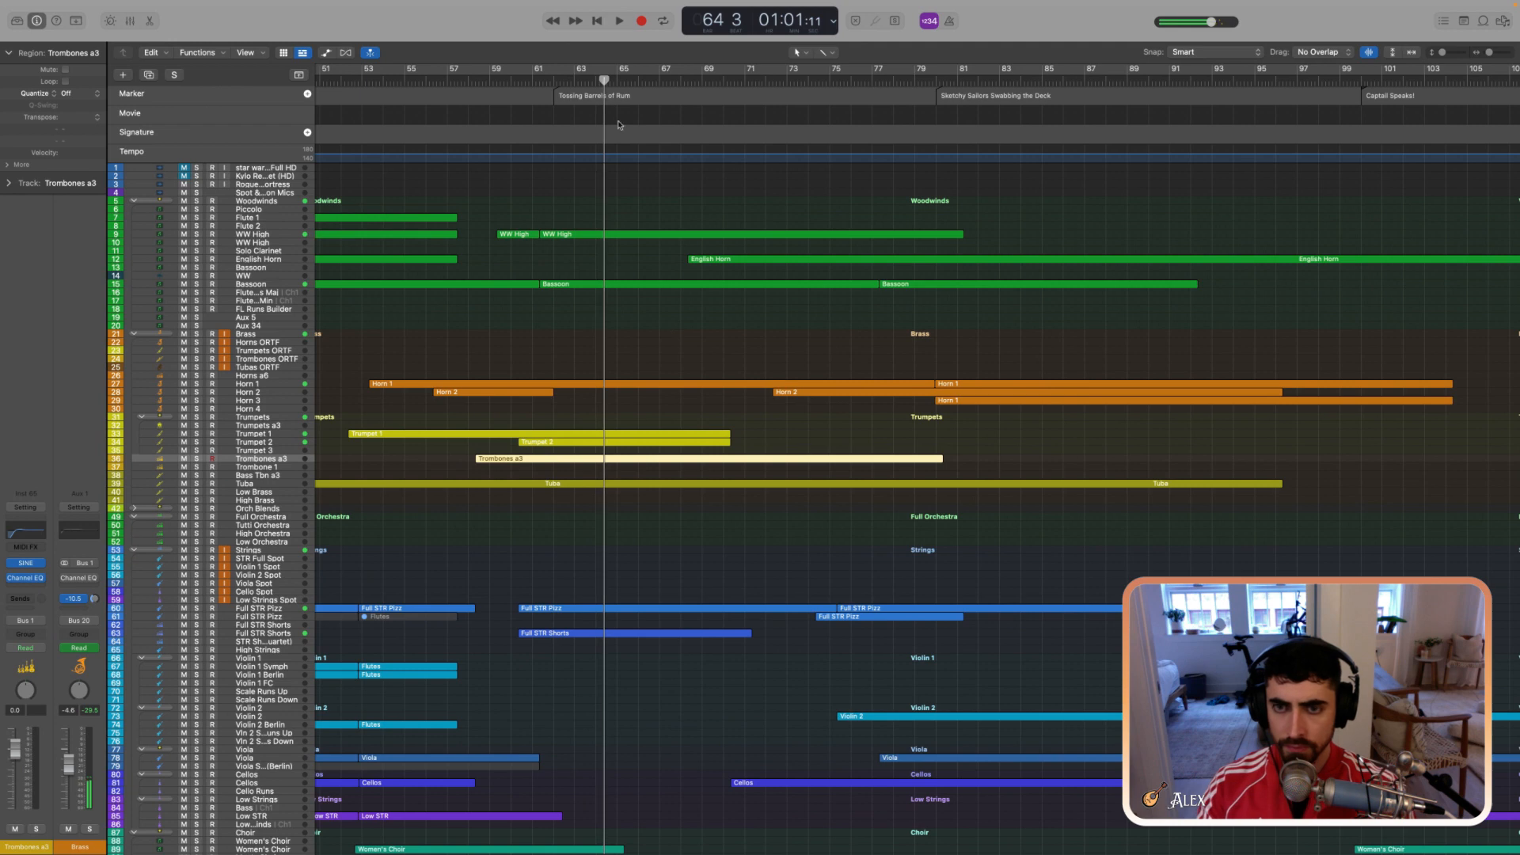
key("comma")
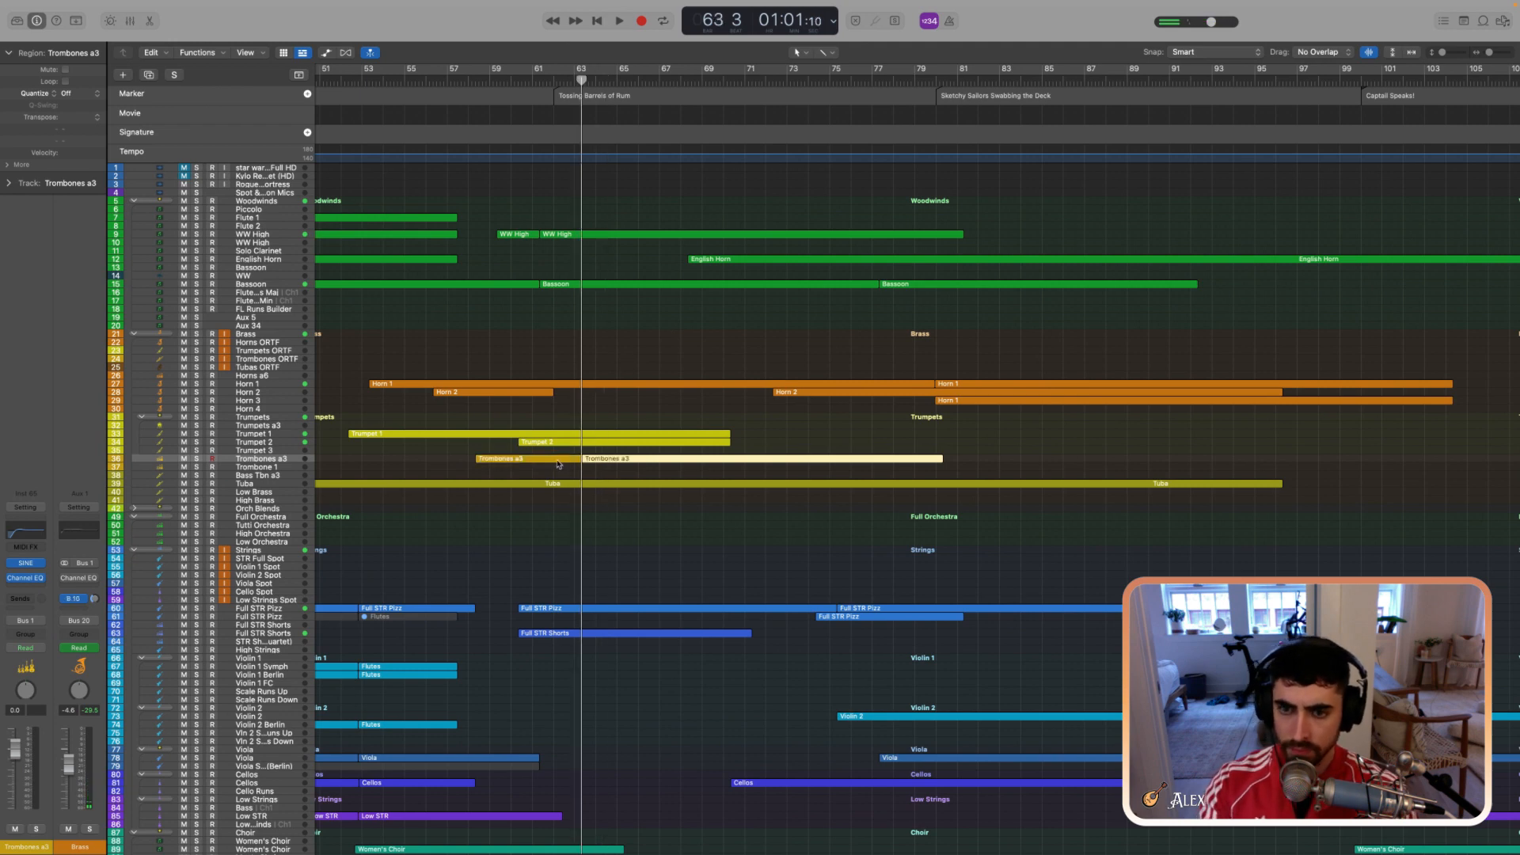
left_click(557, 460)
key("Delete")
key("space")
left_click(599, 459)
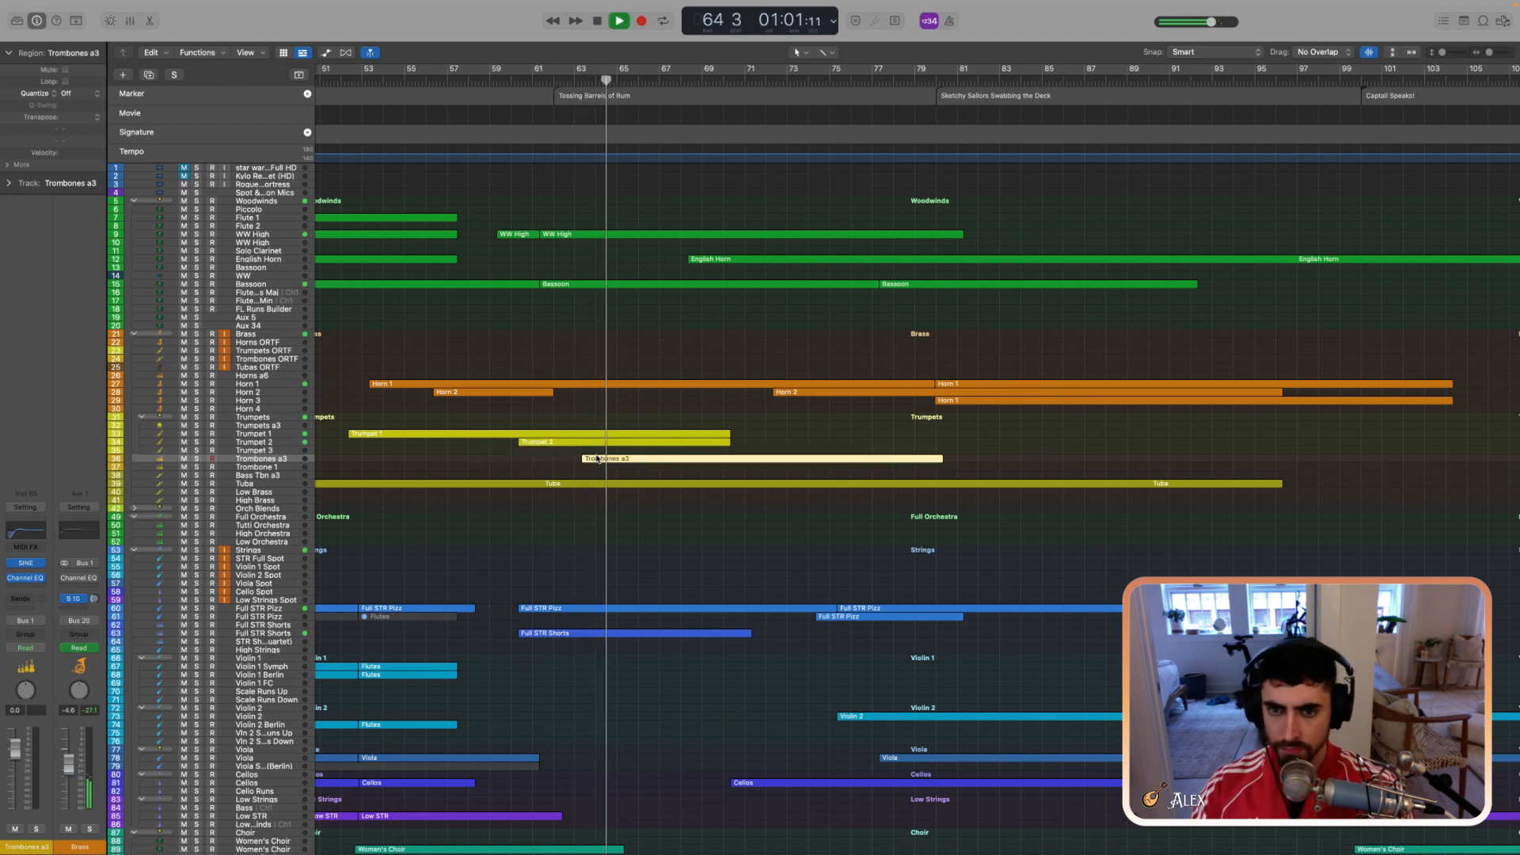
- Shift the first note of the descending trombone phrase slightly later onto bar 65 and play the phrase from about bar 64
key("ctrl+Right")
left_click_drag(713, 169, 568, 307)
scroll(570, 290, "up", 5)
left_click_drag(482, 205, 491, 209)
left_click(387, 44)
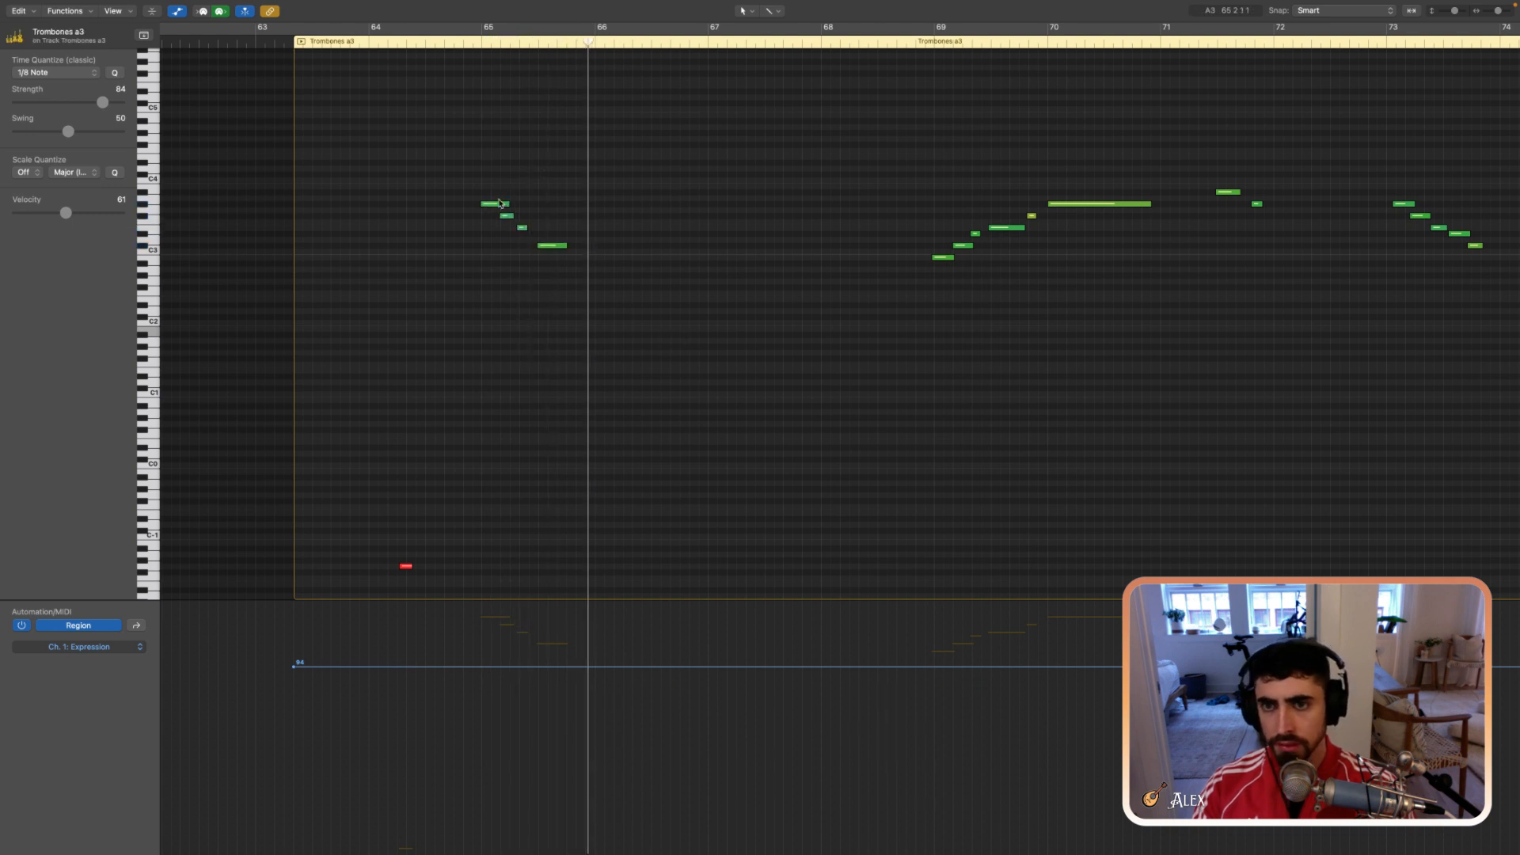
- Try the third note of the descending bar 65 phrase one semitone lower and compare it in playback
left_click_drag(522, 232, 522, 237)
left_click(482, 42)
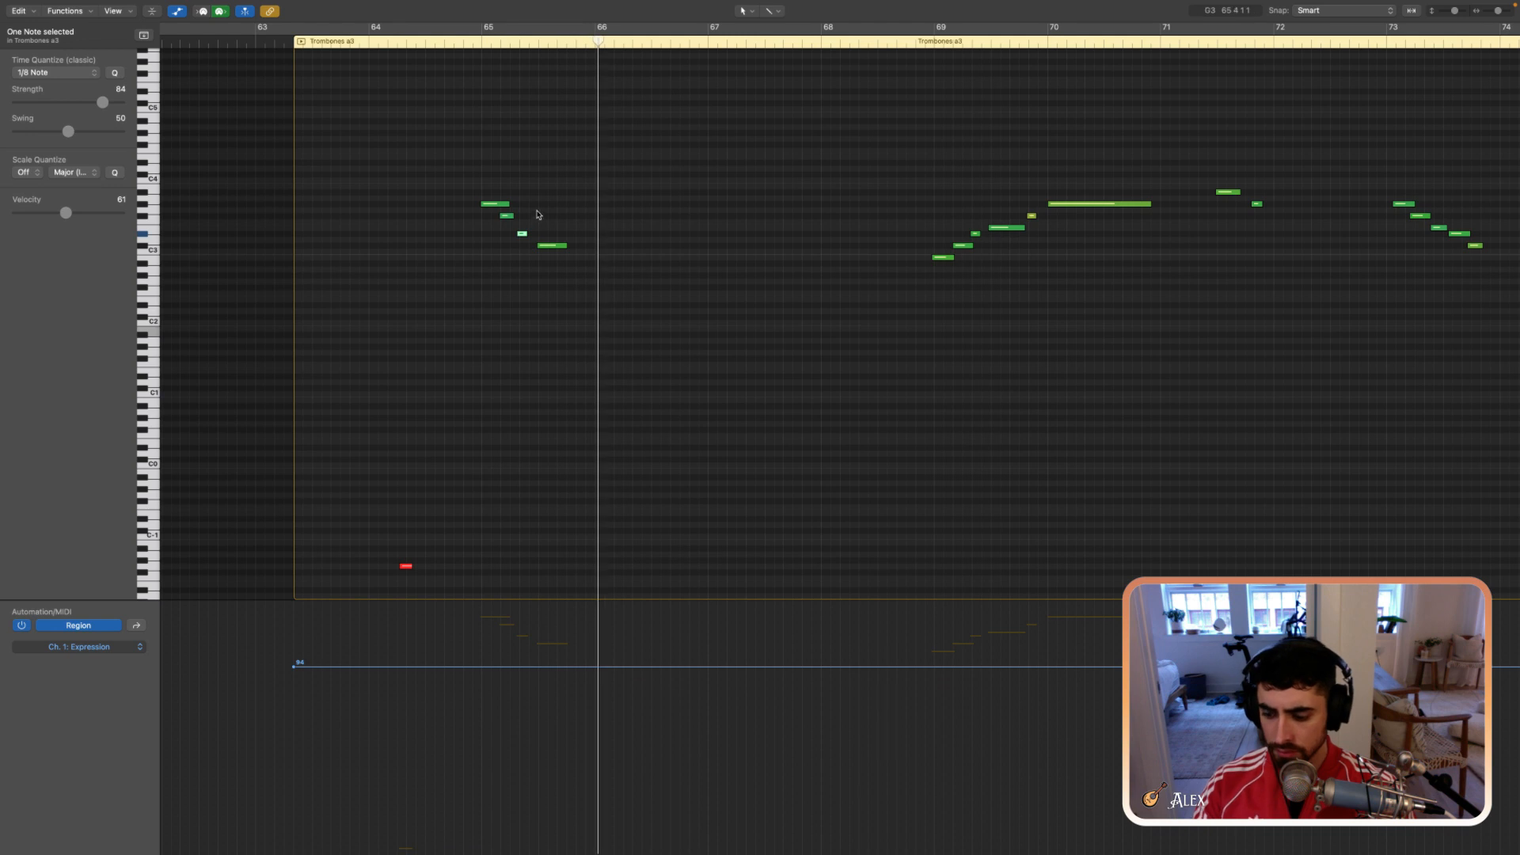
left_click(378, 41)
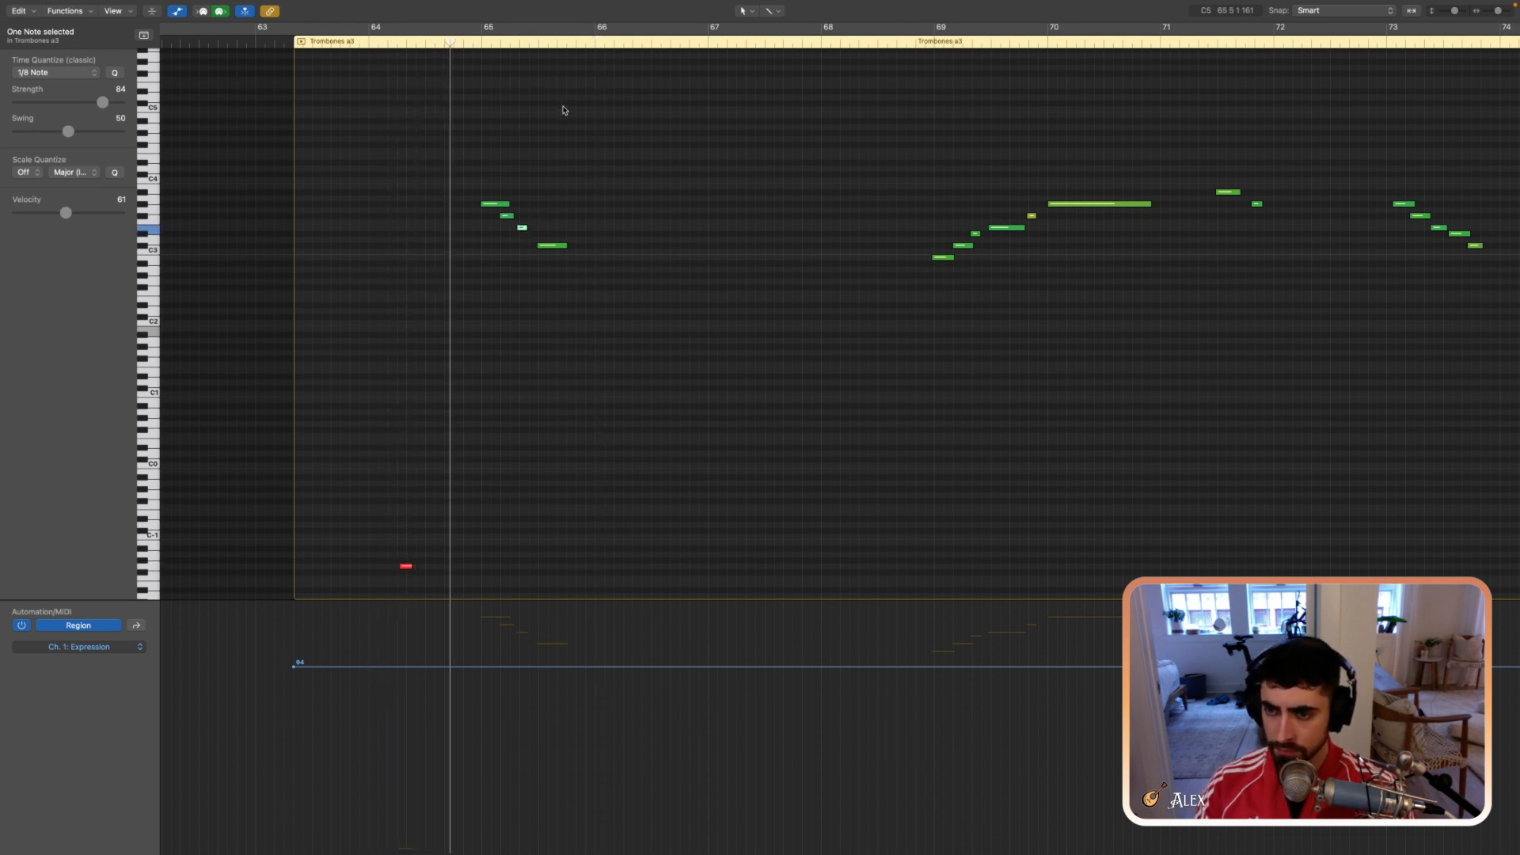
- Replay the descending trombone phrase at bar 65 from about bar 64 to judge how it sounds
scroll(561, 104, "right", 2)
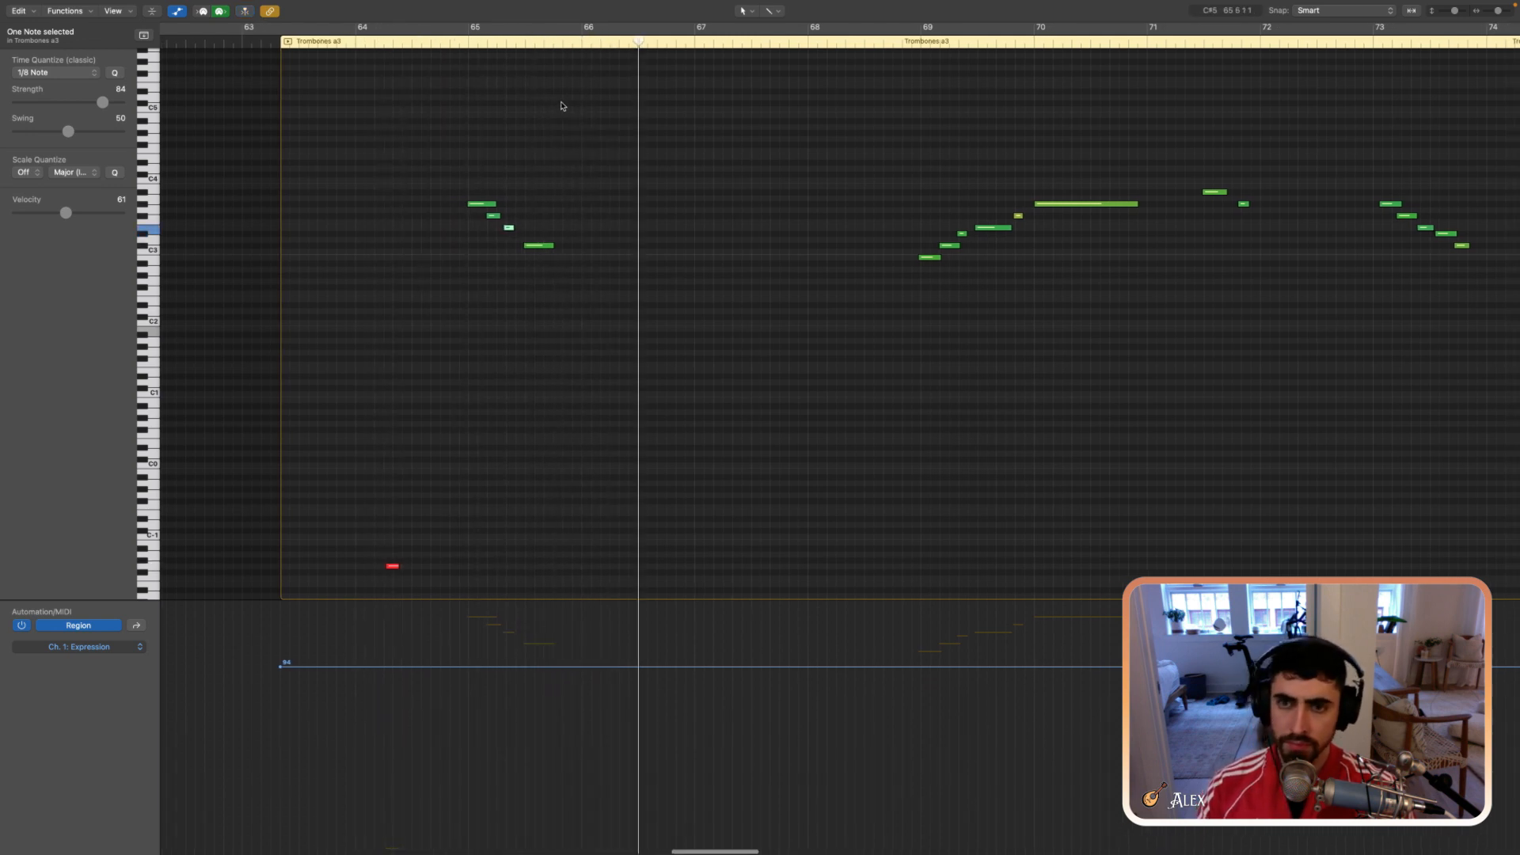
left_click(380, 53)
left_click(382, 42)
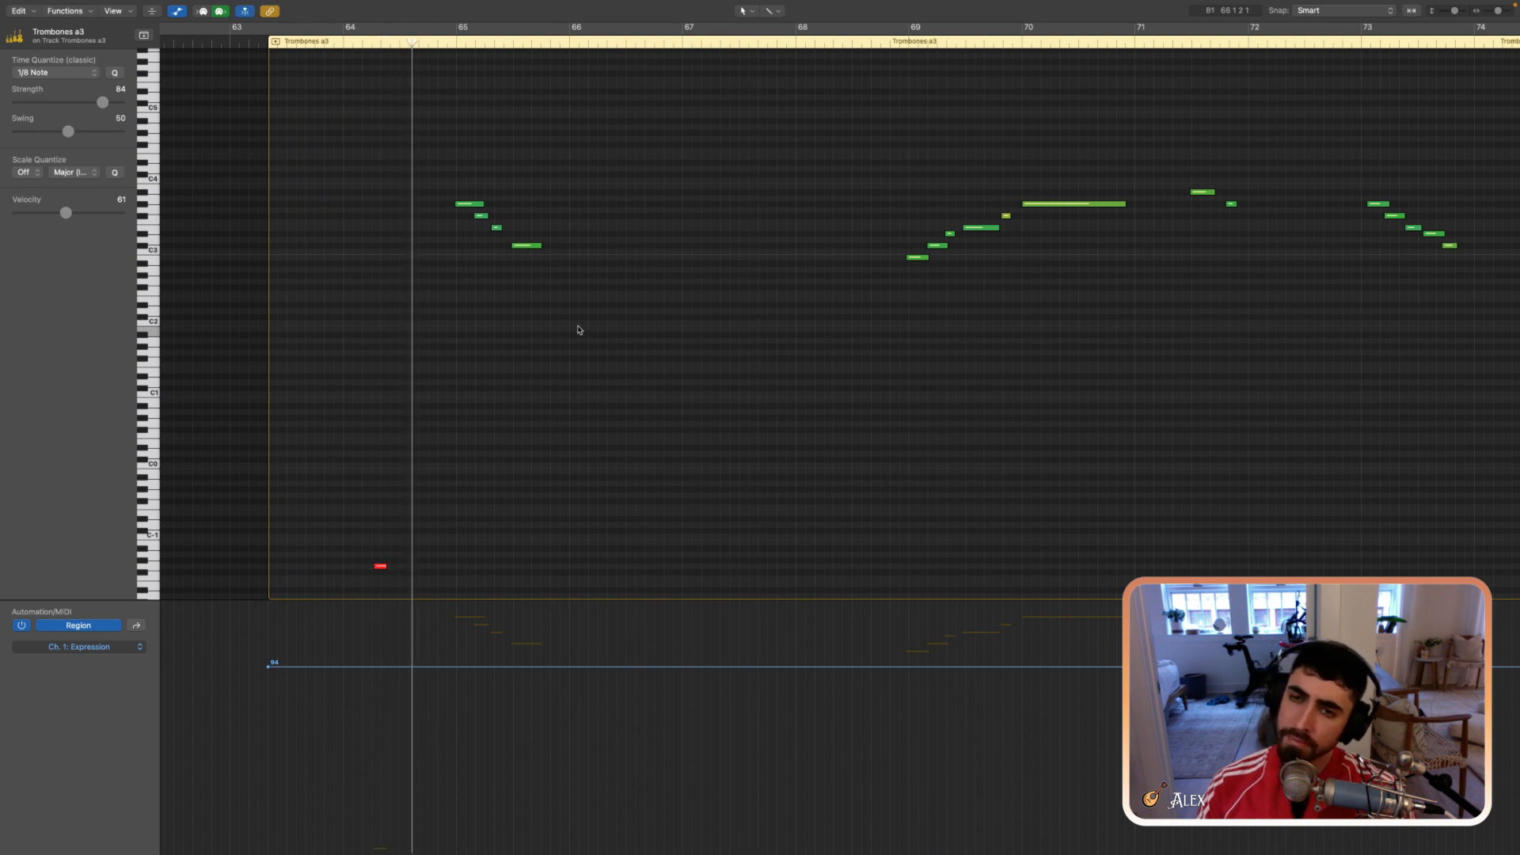
scroll(550, 187, "right", 2)
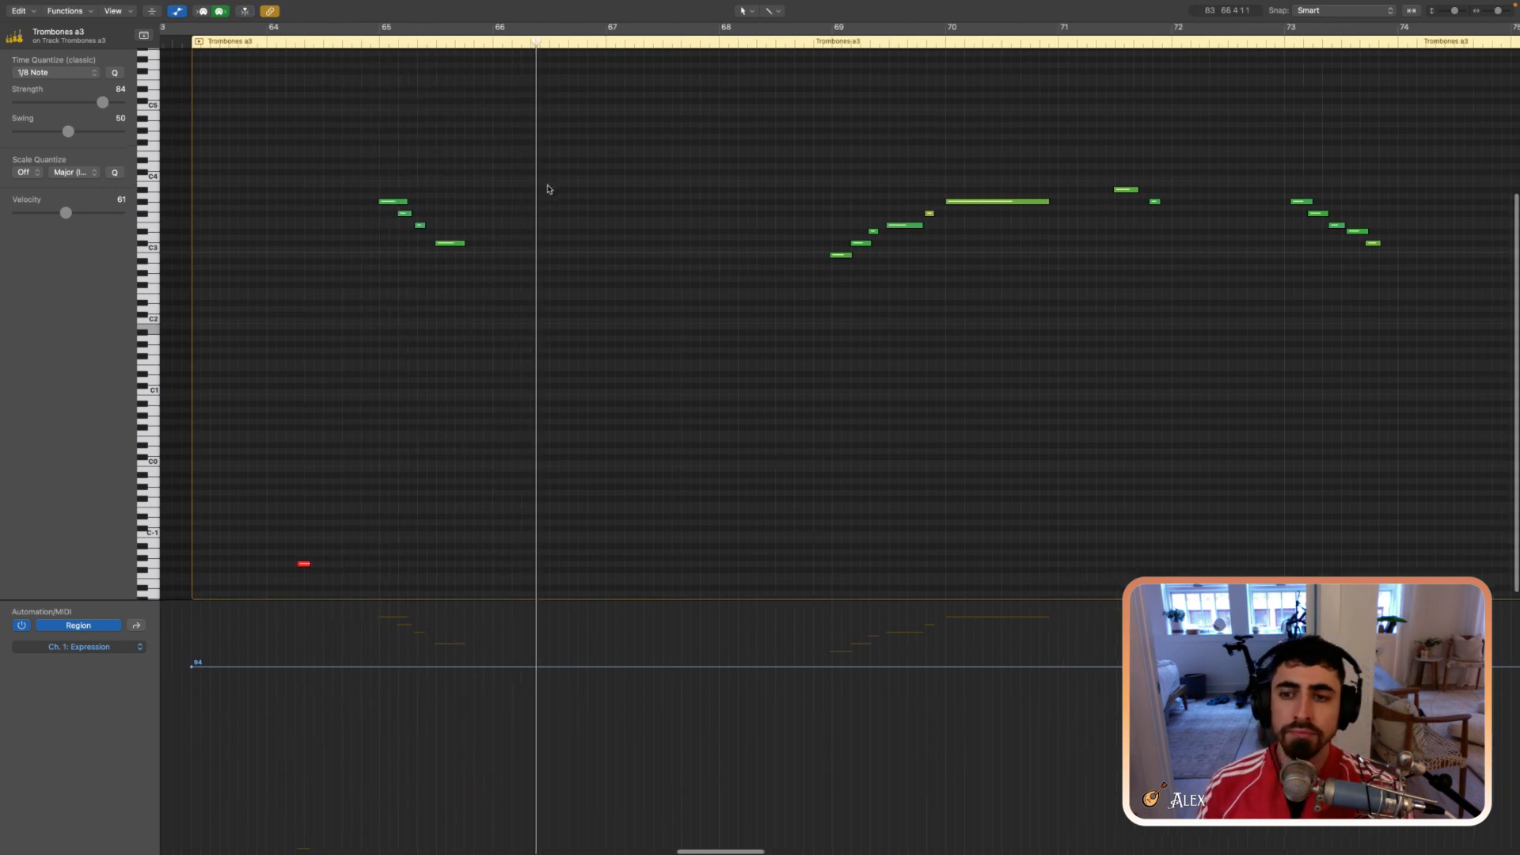
- Add a low keyswitch note just before the last note of the bar 65 phrase, a semitone below the first keyswitch, and play it
left_click_drag(448, 573, 447, 580)
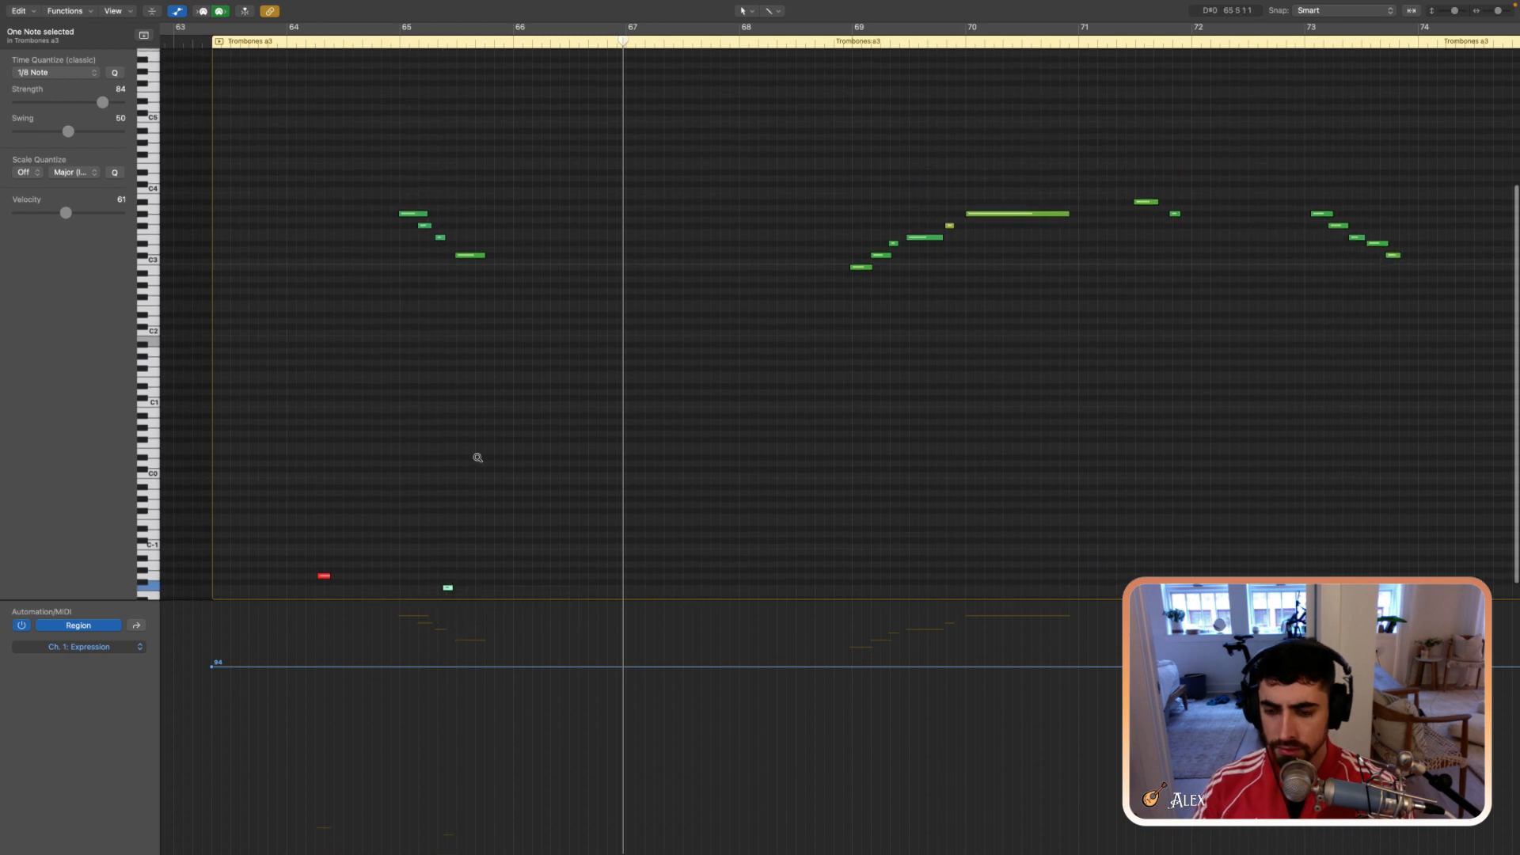
left_click(309, 42)
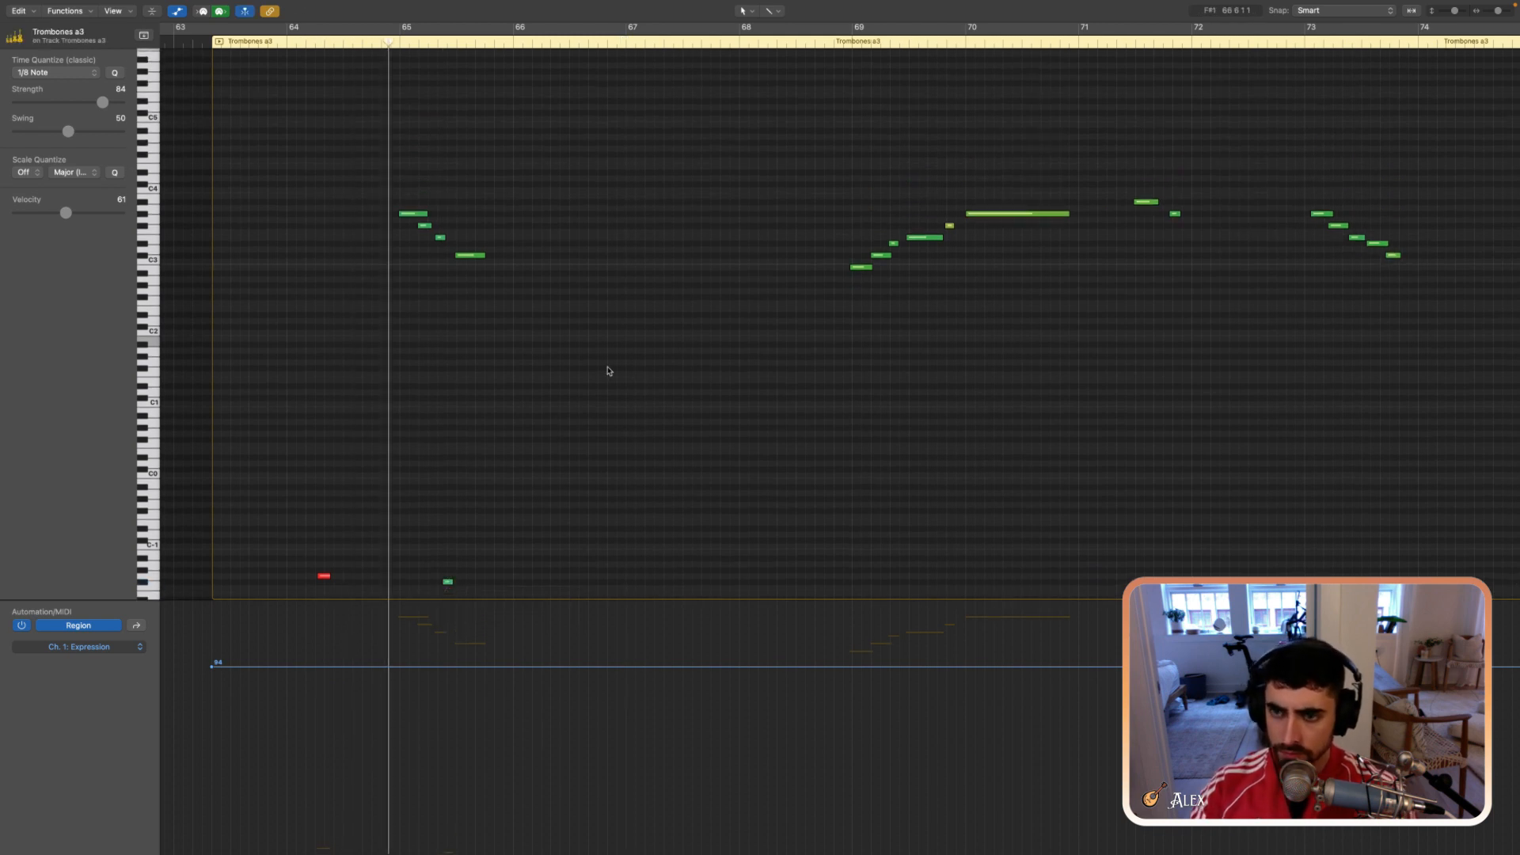
- Set the velocity of the last note in the bar 65 phrase to 53 and replay from about bar 64
scroll(504, 229, "right", 1)
left_click_drag(501, 227, 441, 301)
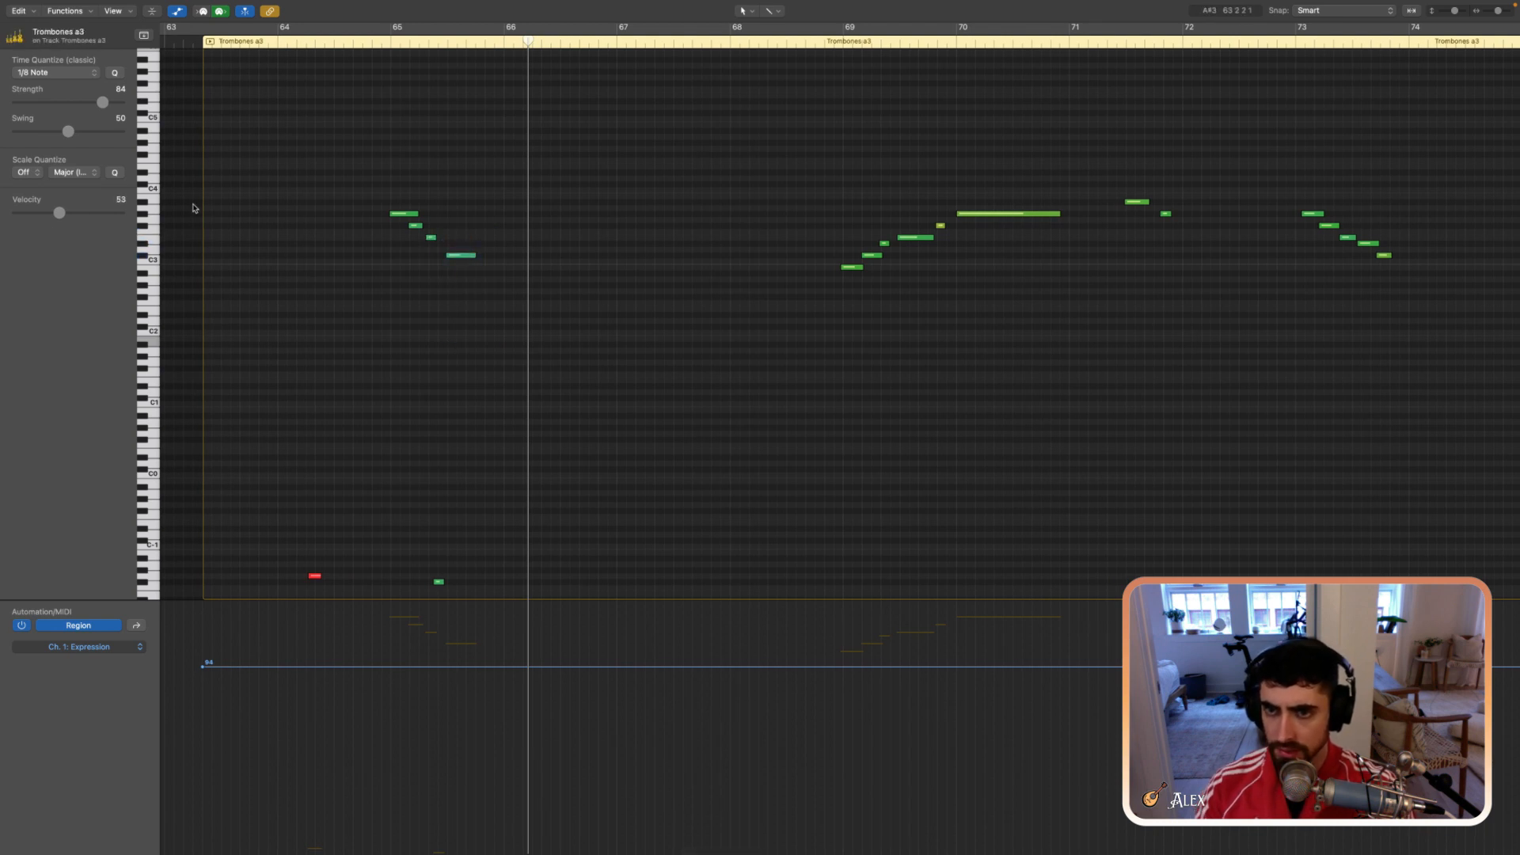
left_click(313, 44)
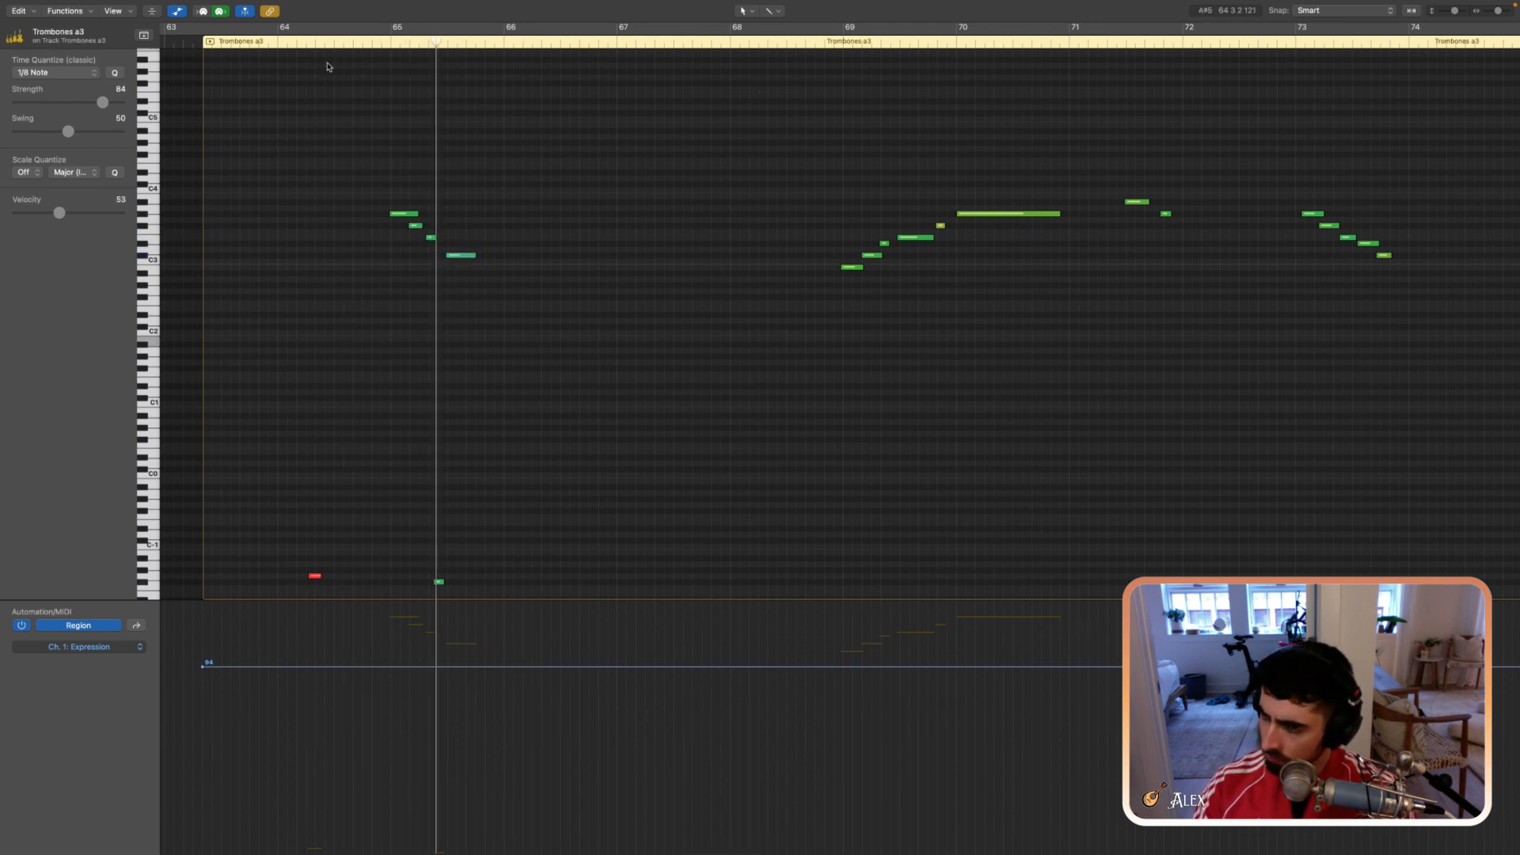
left_click(303, 42)
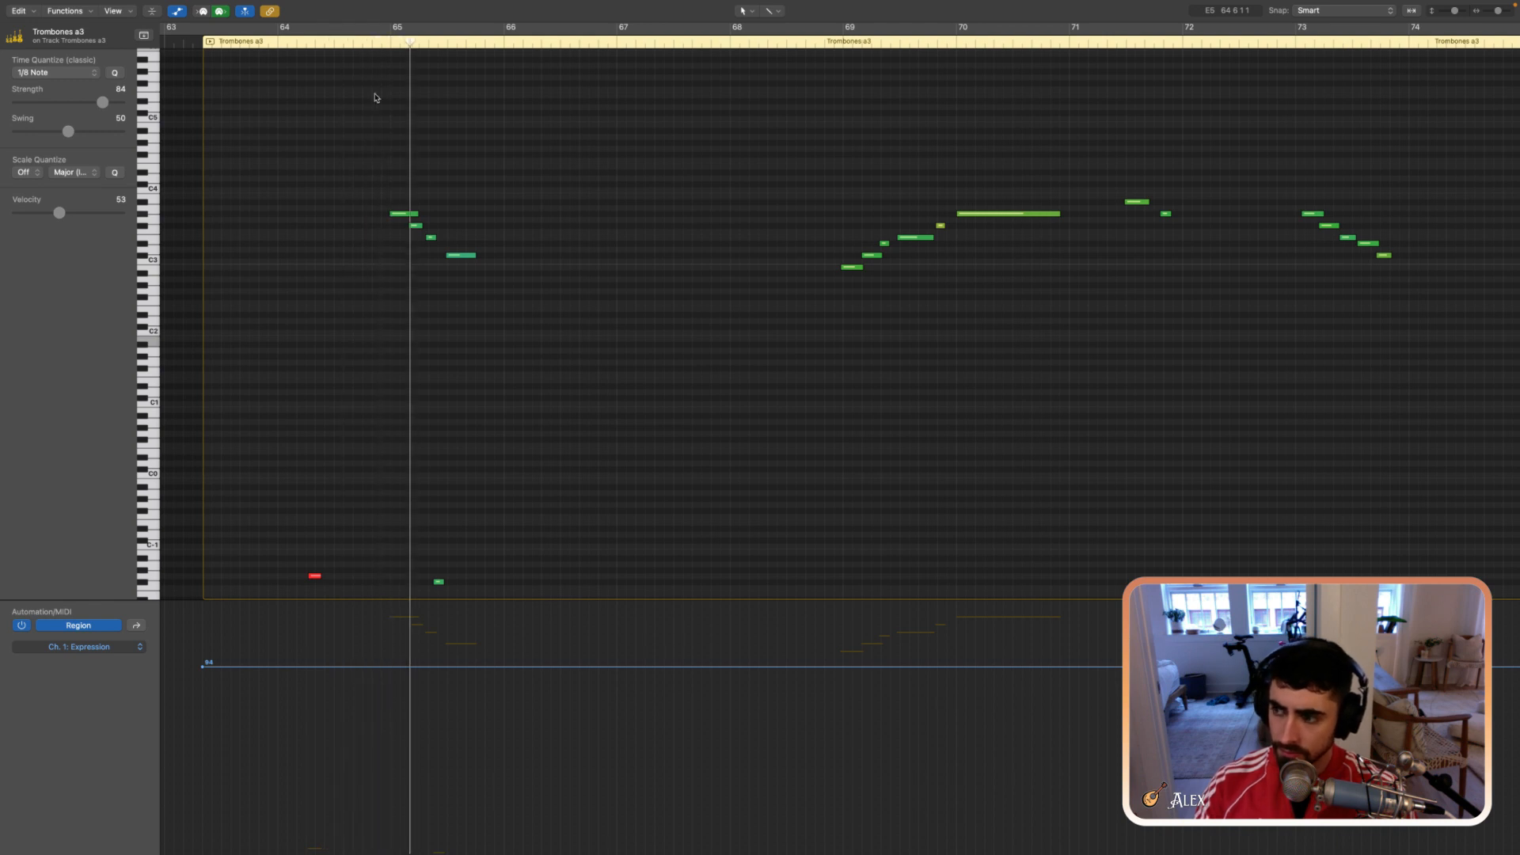
- Add a low keyswitch note just before the rising bar 69 phrase, at the first keyswitch's pitch, and play the phrase
scroll(657, 346, "right", 3)
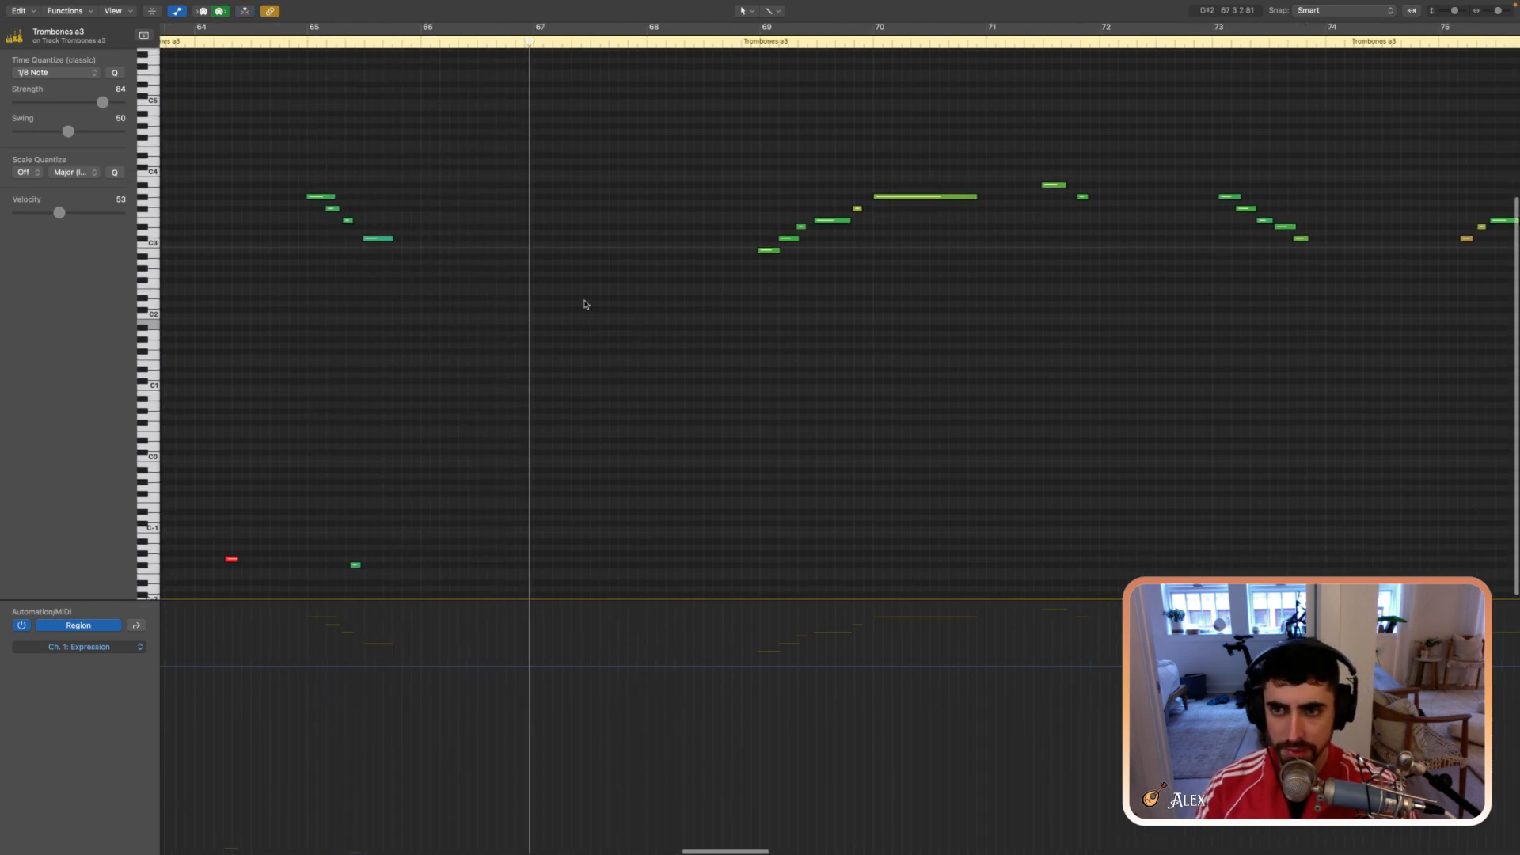
scroll(779, 515, "right", 2)
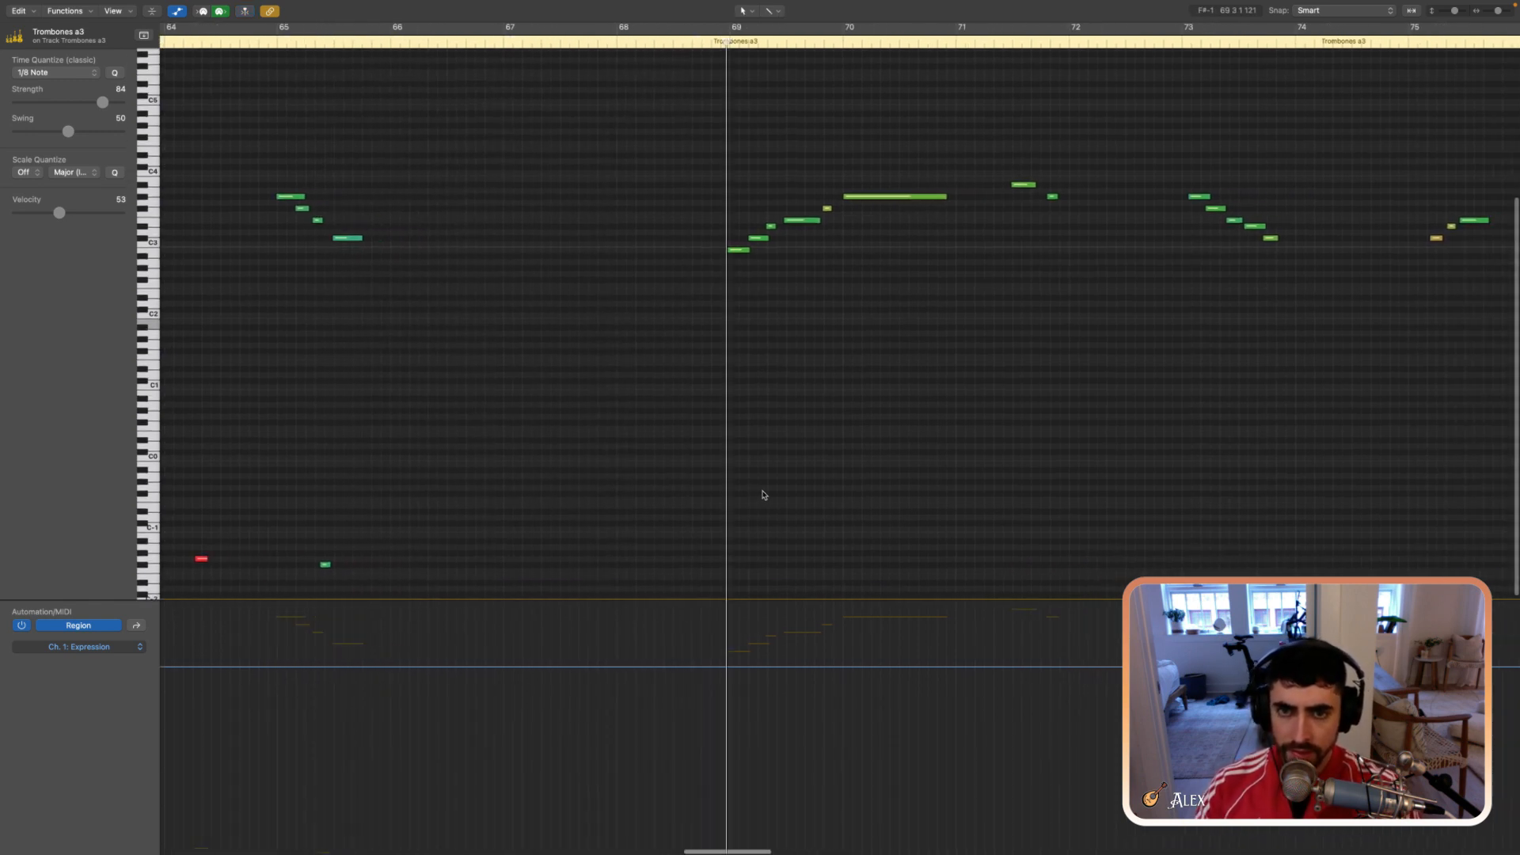
key("space")
left_click(695, 559, "super")
scroll(688, 52, "right", 1)
left_click(677, 45)
key("space")
scroll(770, 129, "right", 2)
left_click(572, 41)
left_click(702, 373)
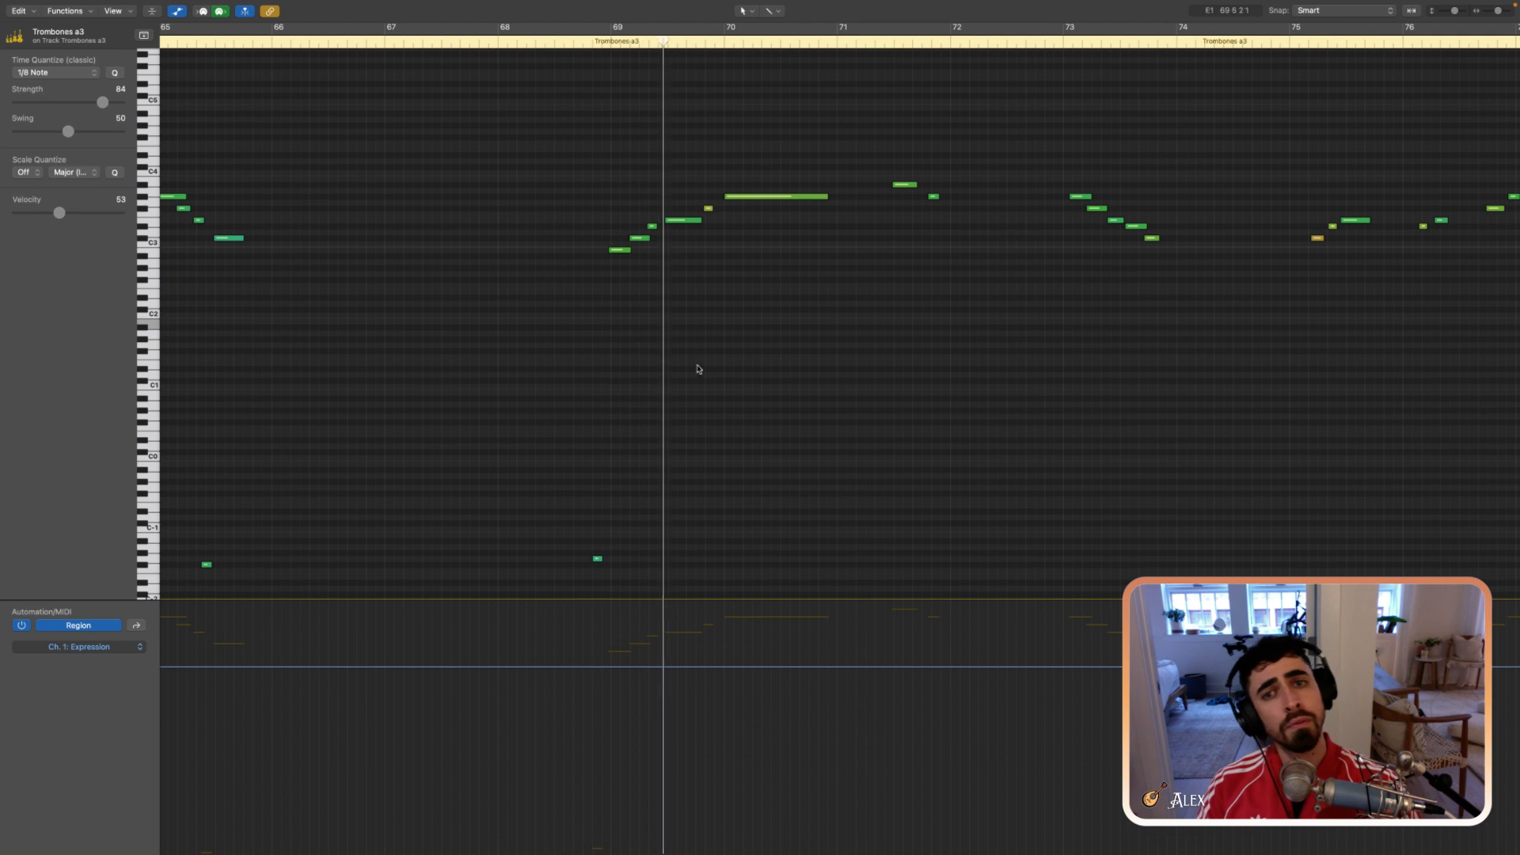
- Try the third note of the rising bar 69 phrase one semitone lower during playback
left_click_drag(648, 225, 648, 232)
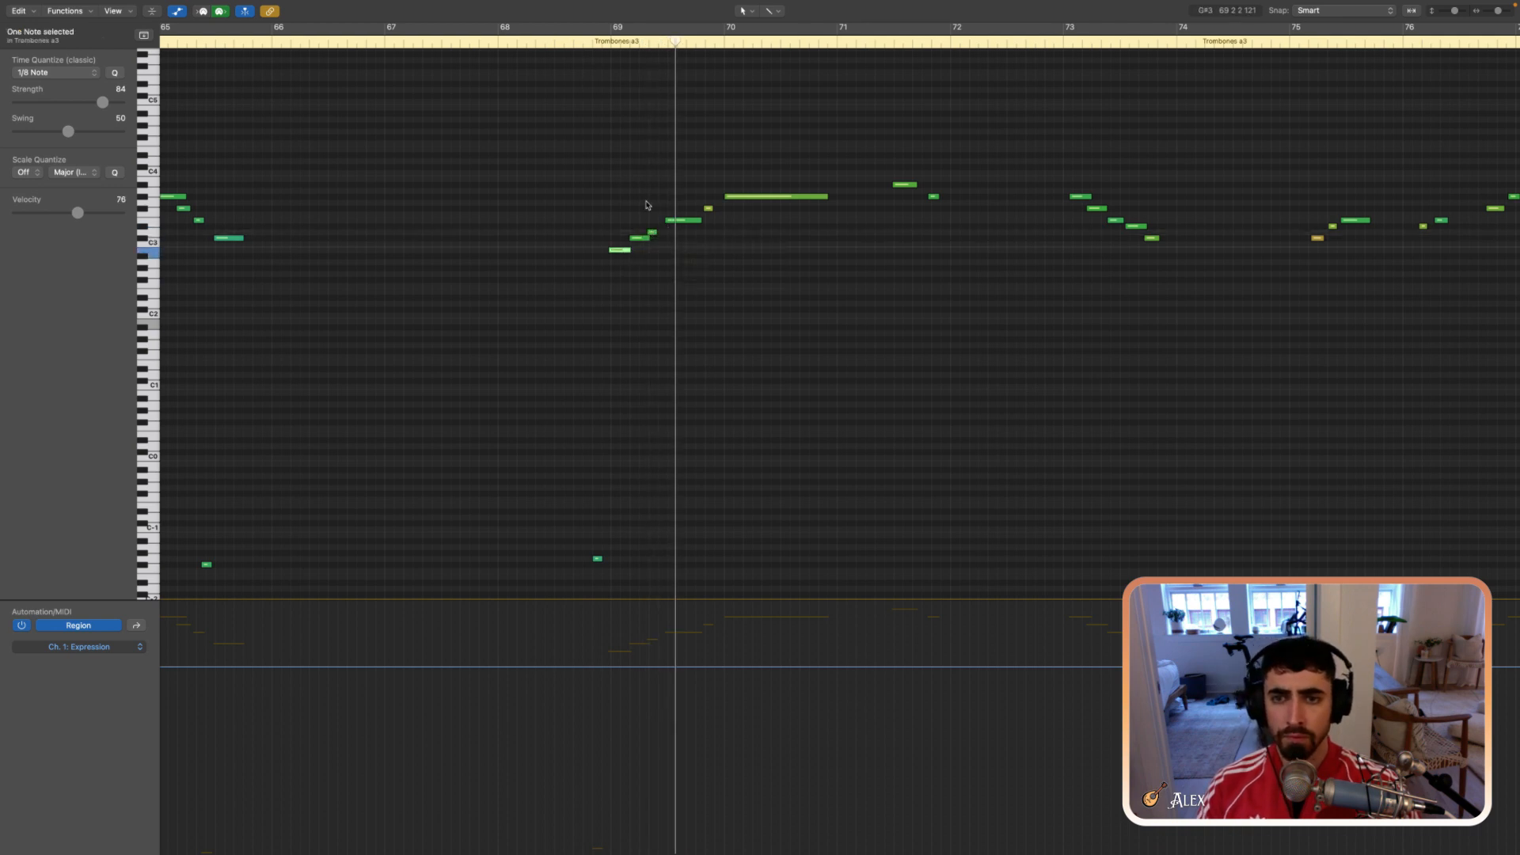
left_click(601, 41)
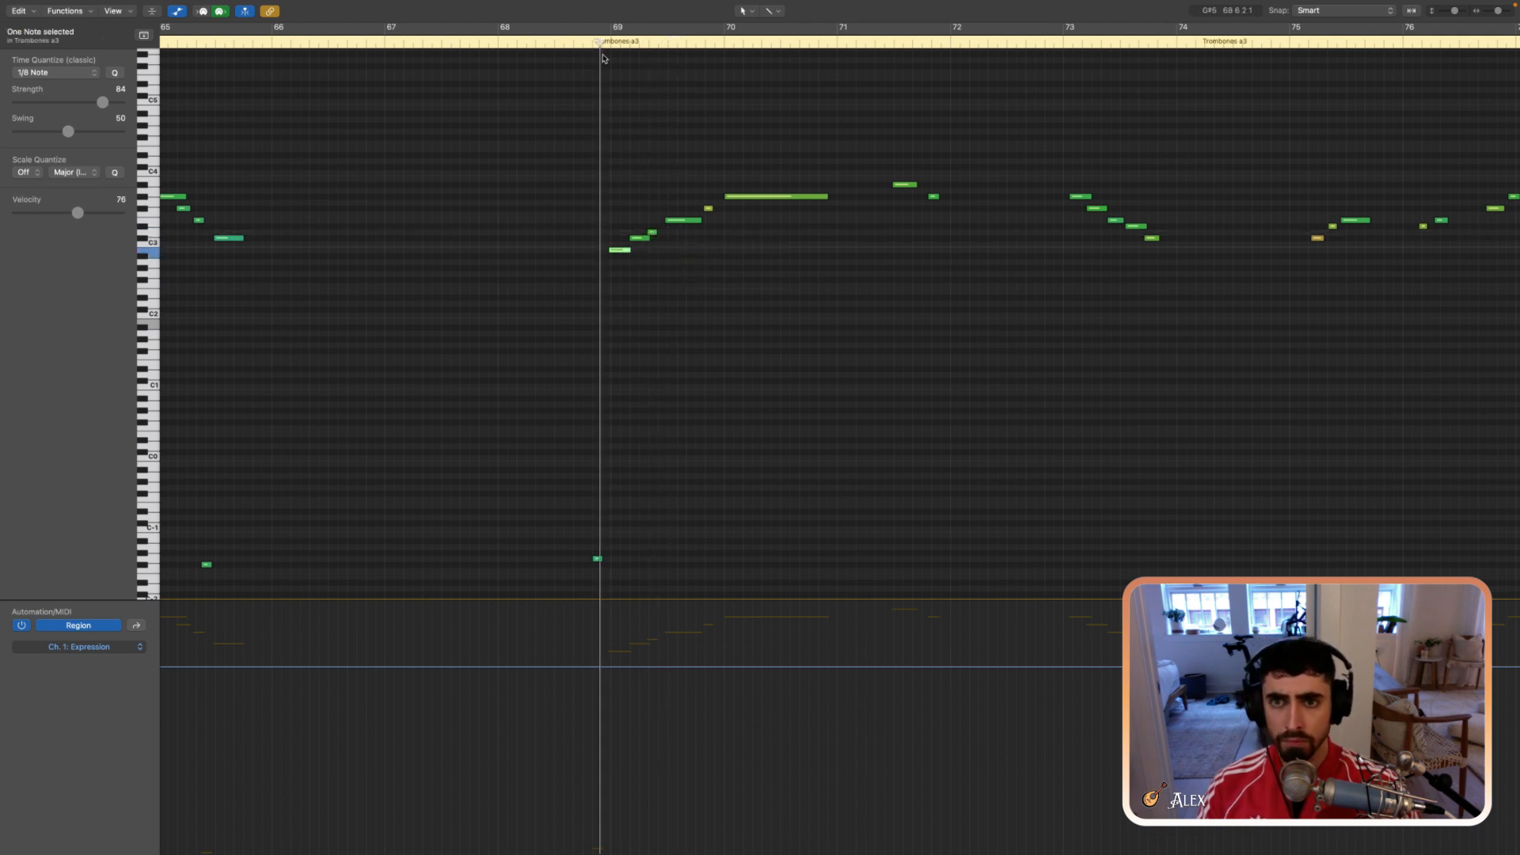
left_click(682, 229)
scroll(685, 227, "left", 1)
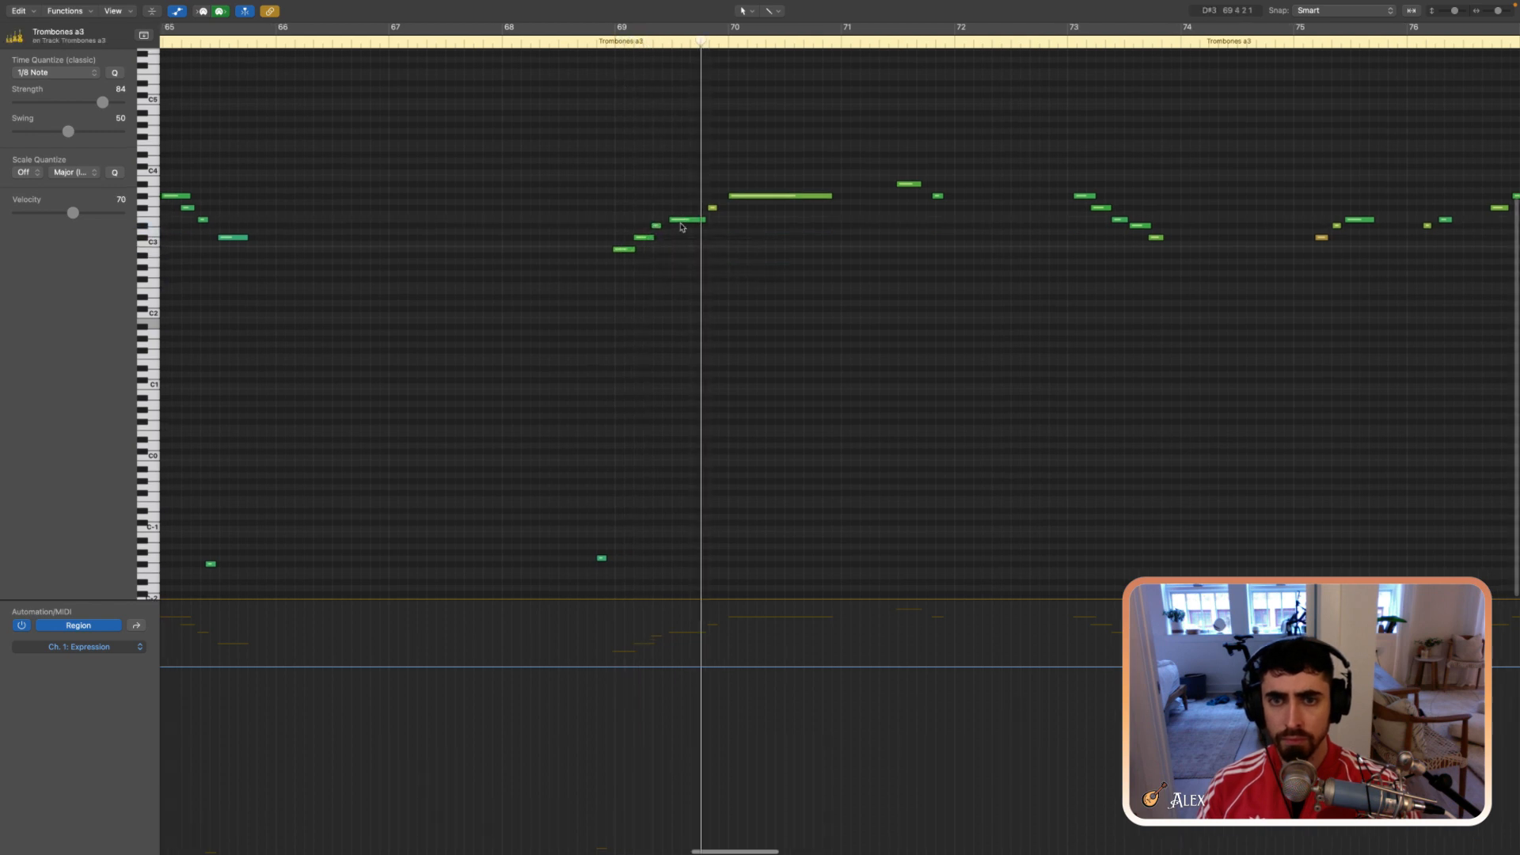
- Replay the rising bar 69 phrase, check the short note before bar 70, and play the part again from about bar 64
left_click(717, 208)
scroll(714, 194, "up", 1)
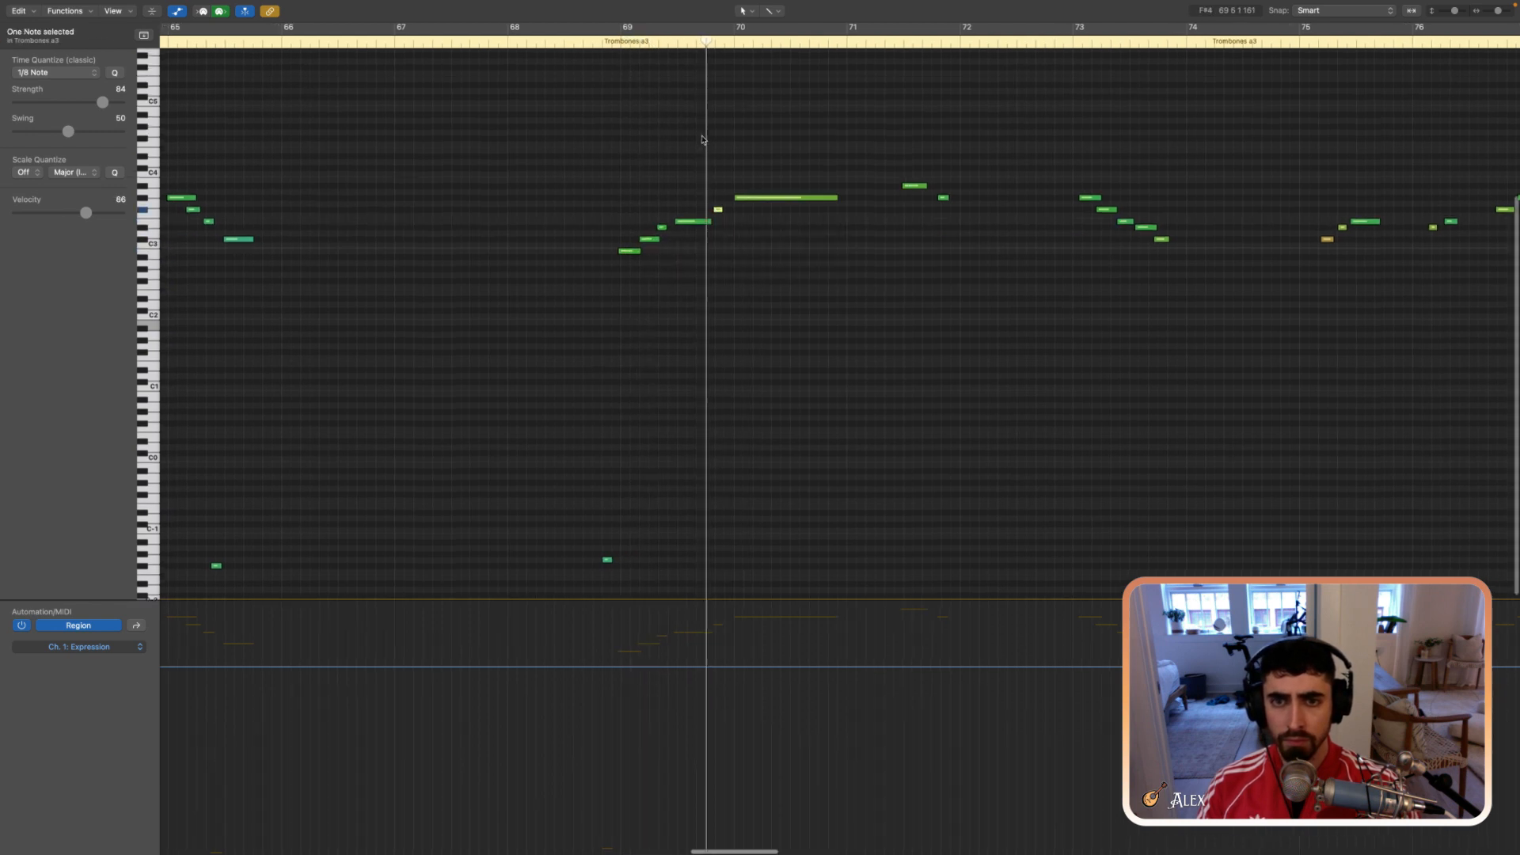
left_click(566, 35)
key("space")
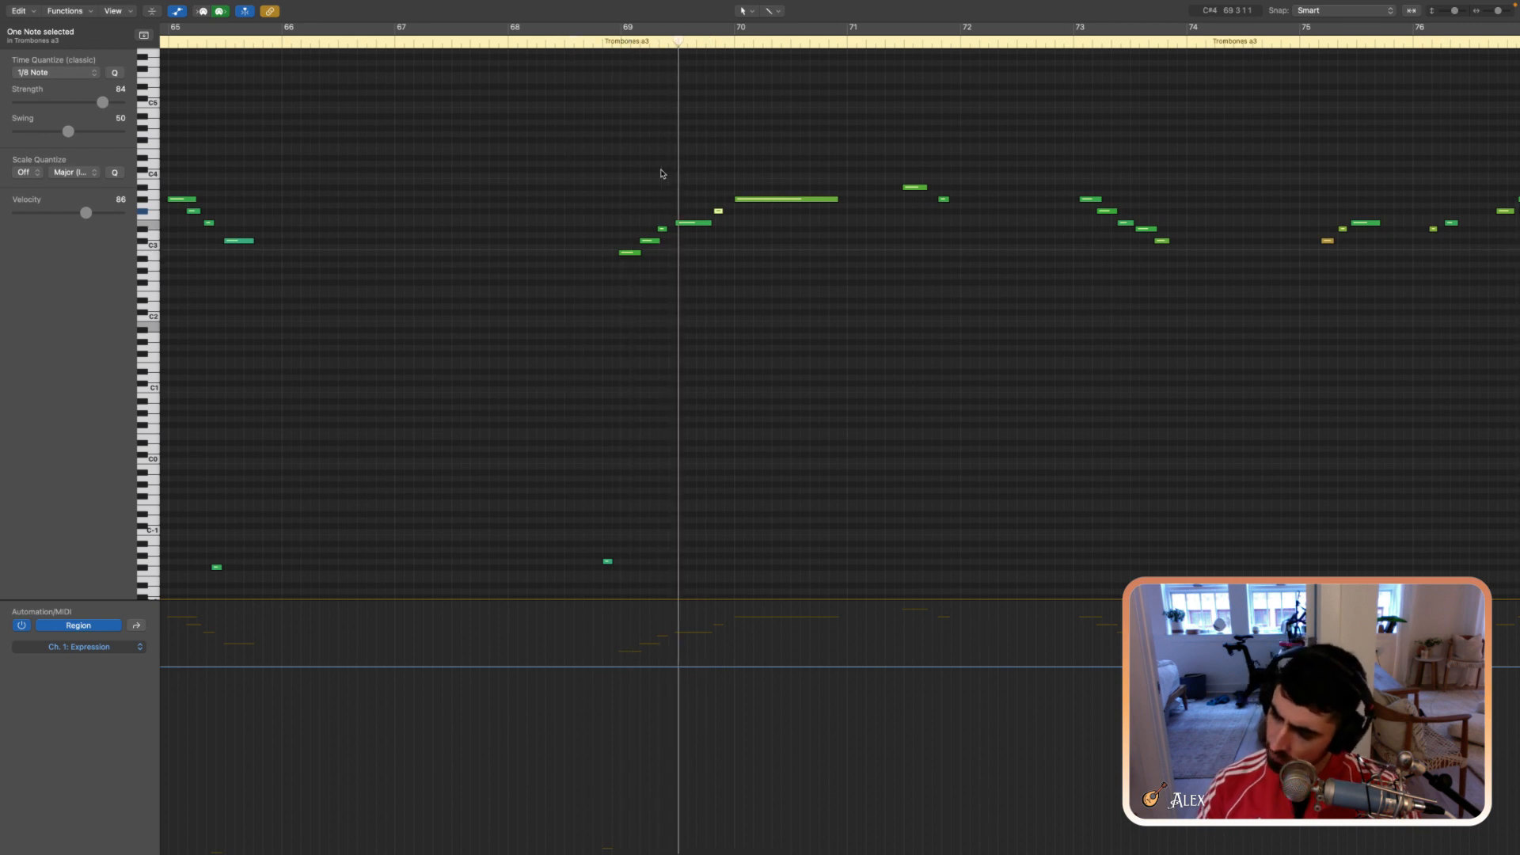
left_click(580, 241)
scroll(667, 253, "left", 8)
left_click(615, 46)
scroll(747, 312, "right", 5)
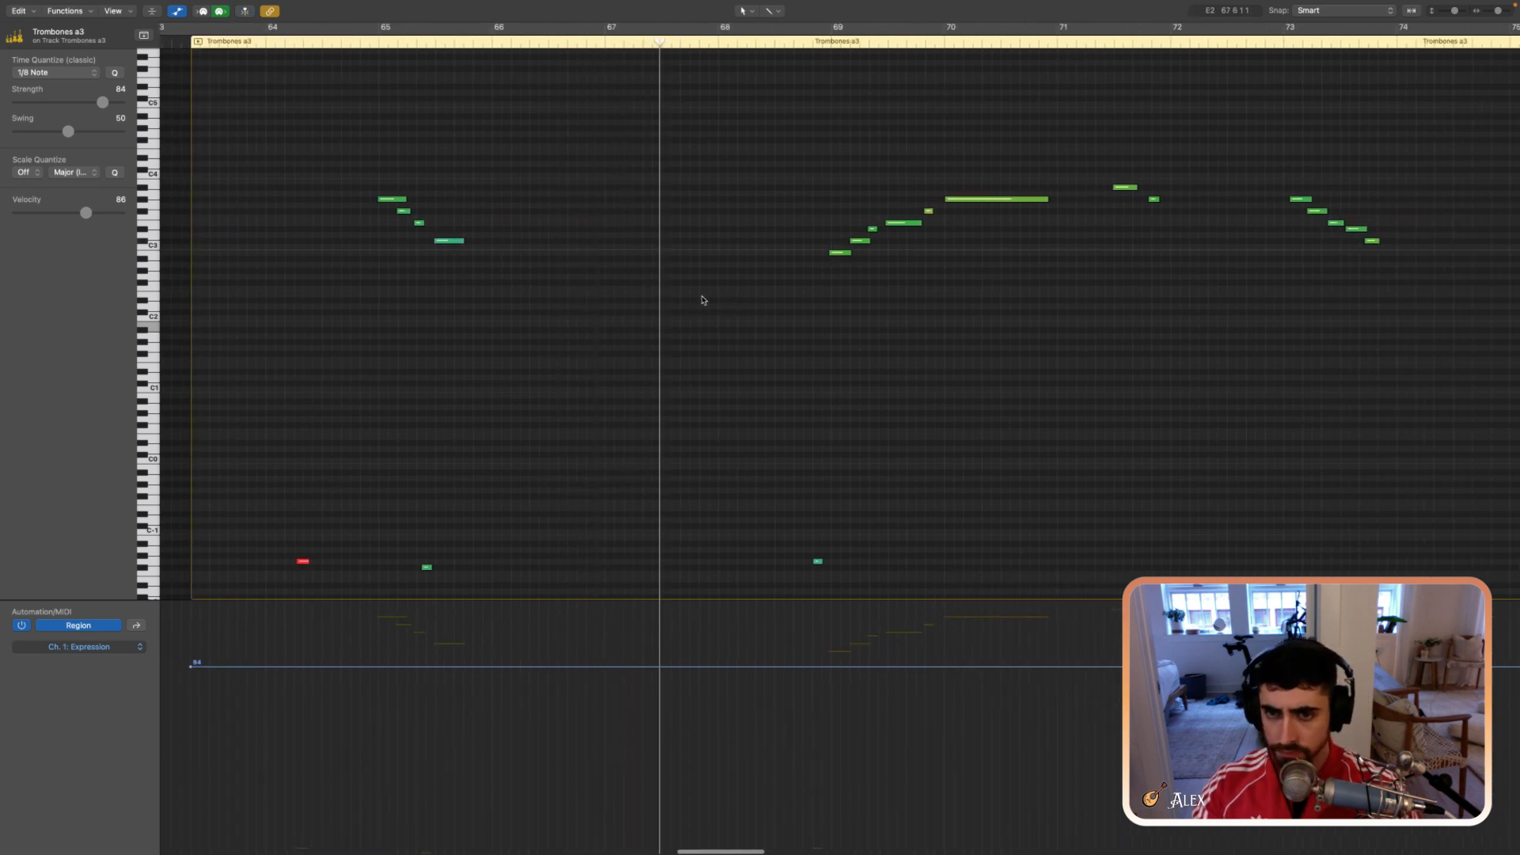
left_click(249, 36)
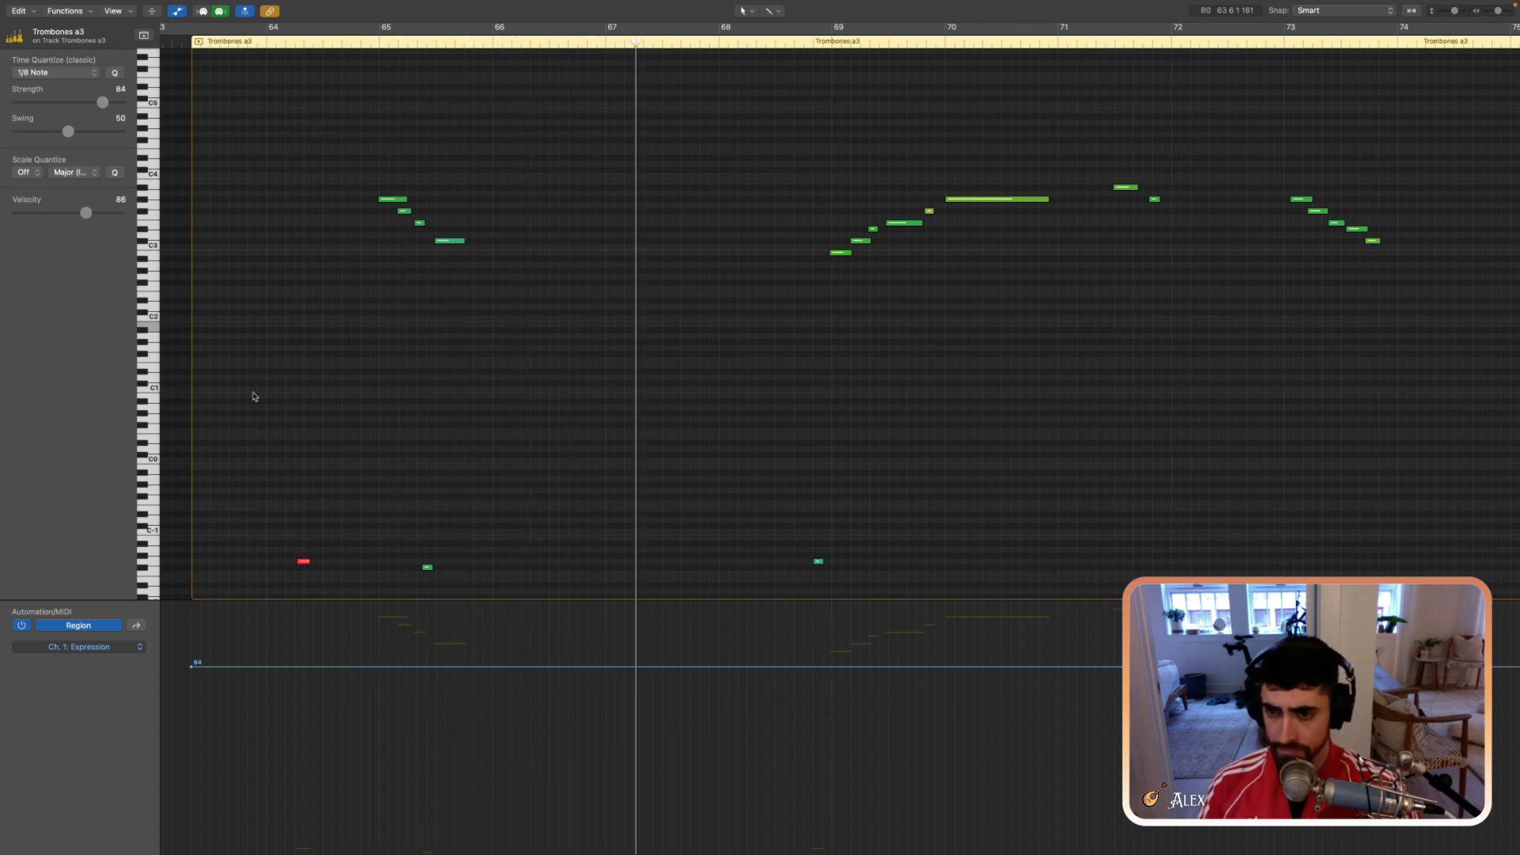
- Add a low keyswitch note at the end of bar 65, at the first keyswitch's pitch, and play from about bar 64
scroll(254, 396, "right", 1)
key("space")
left_click(452, 557, "super")
left_click_drag(452, 558, 452, 564)
left_click(455, 385)
key("space")
left_click(267, 46)
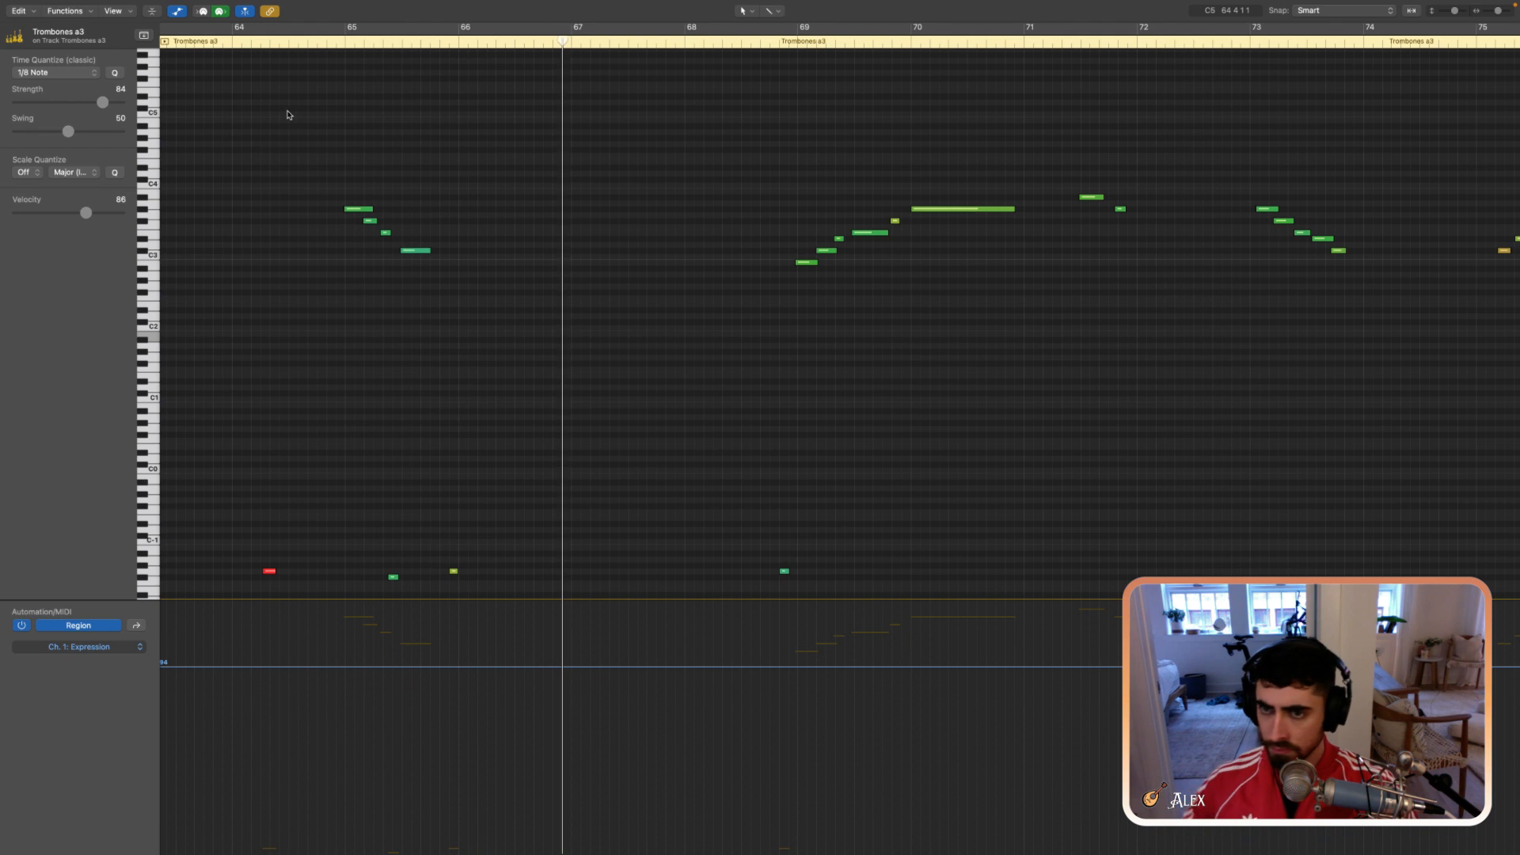
- Replay the trombone passage repeatedly from about bar 64 to check the keyswitch changes around bars 65 and 66
scroll(317, 120, "left", 5)
left_click(473, 38)
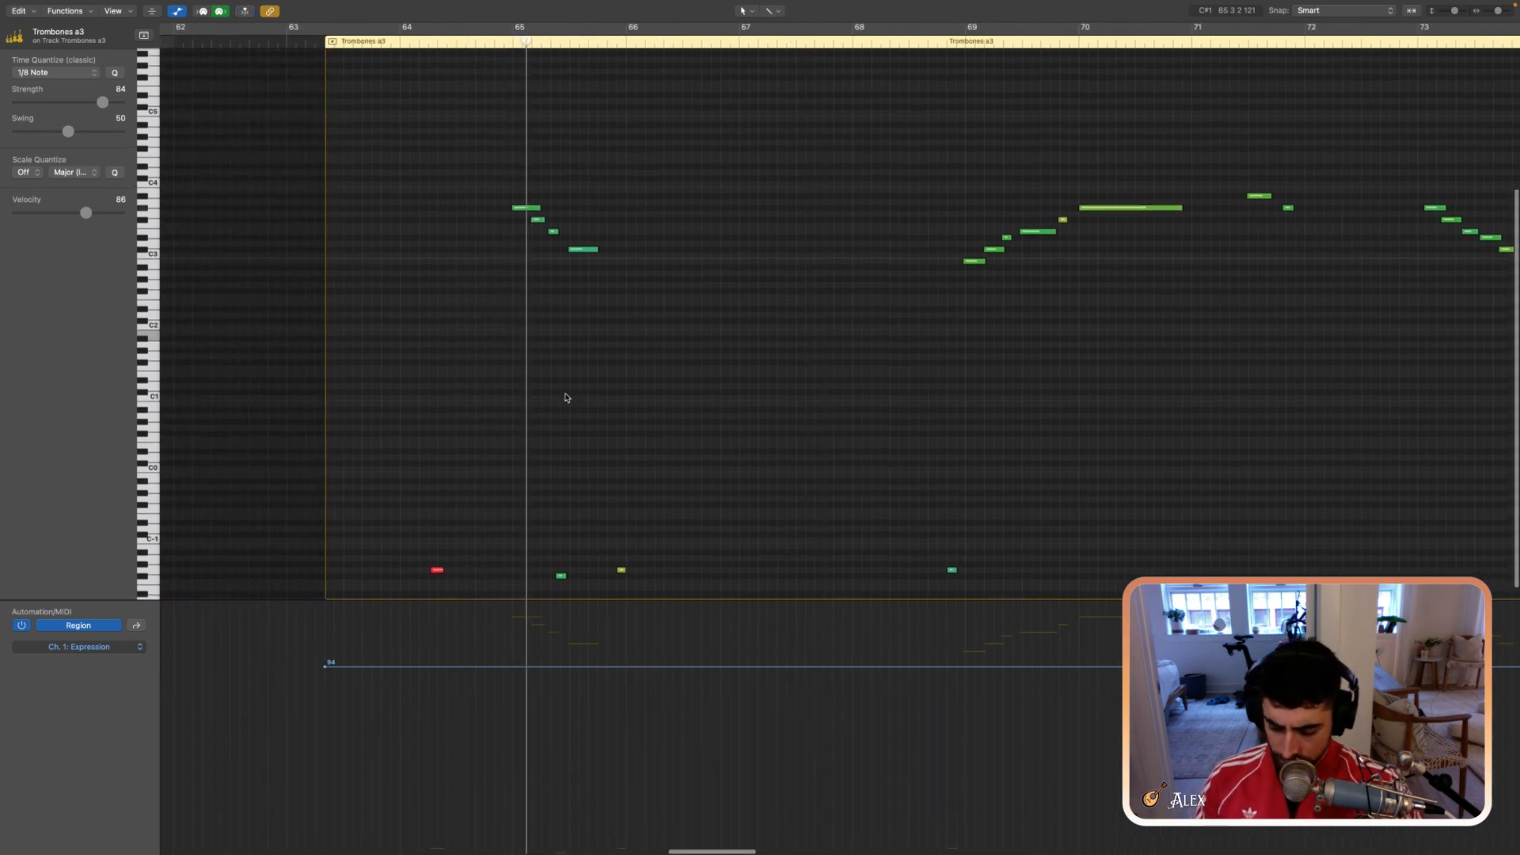
scroll(538, 399, "down", 1)
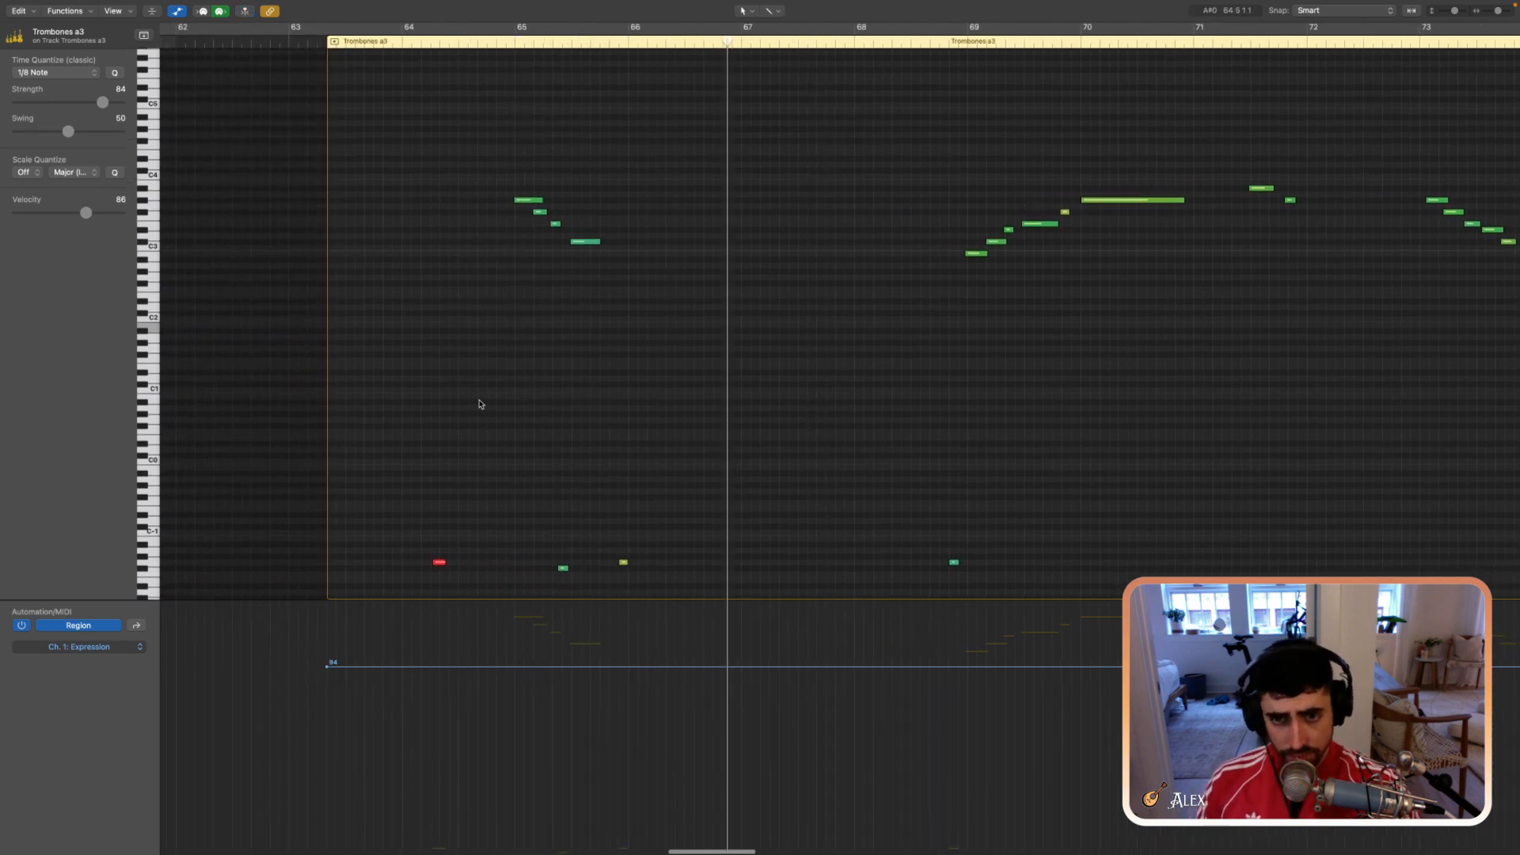
left_click(448, 41)
scroll(483, 159, "right", 1)
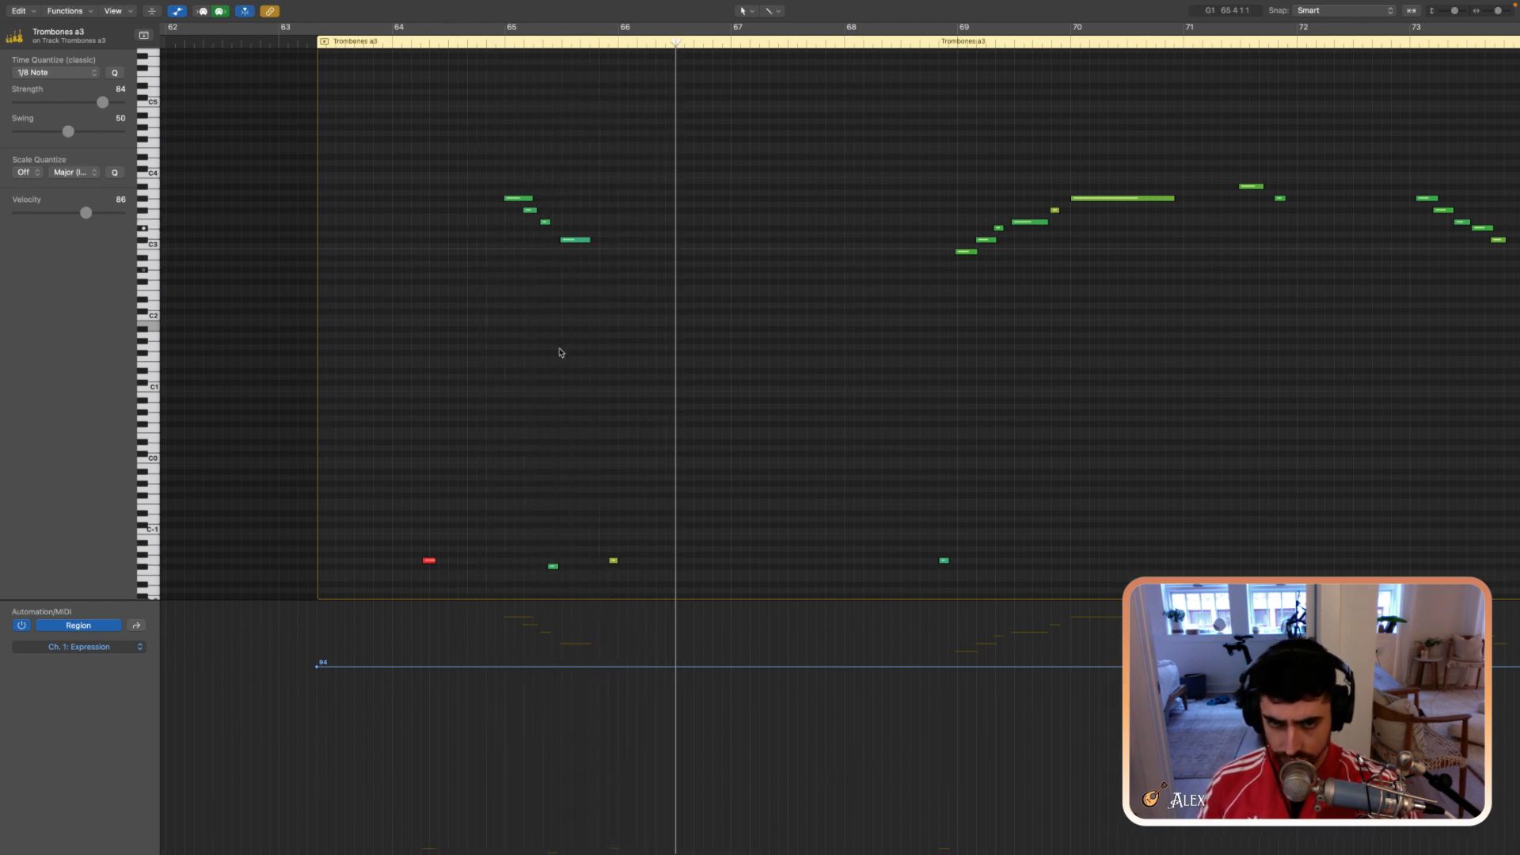
left_click(426, 43)
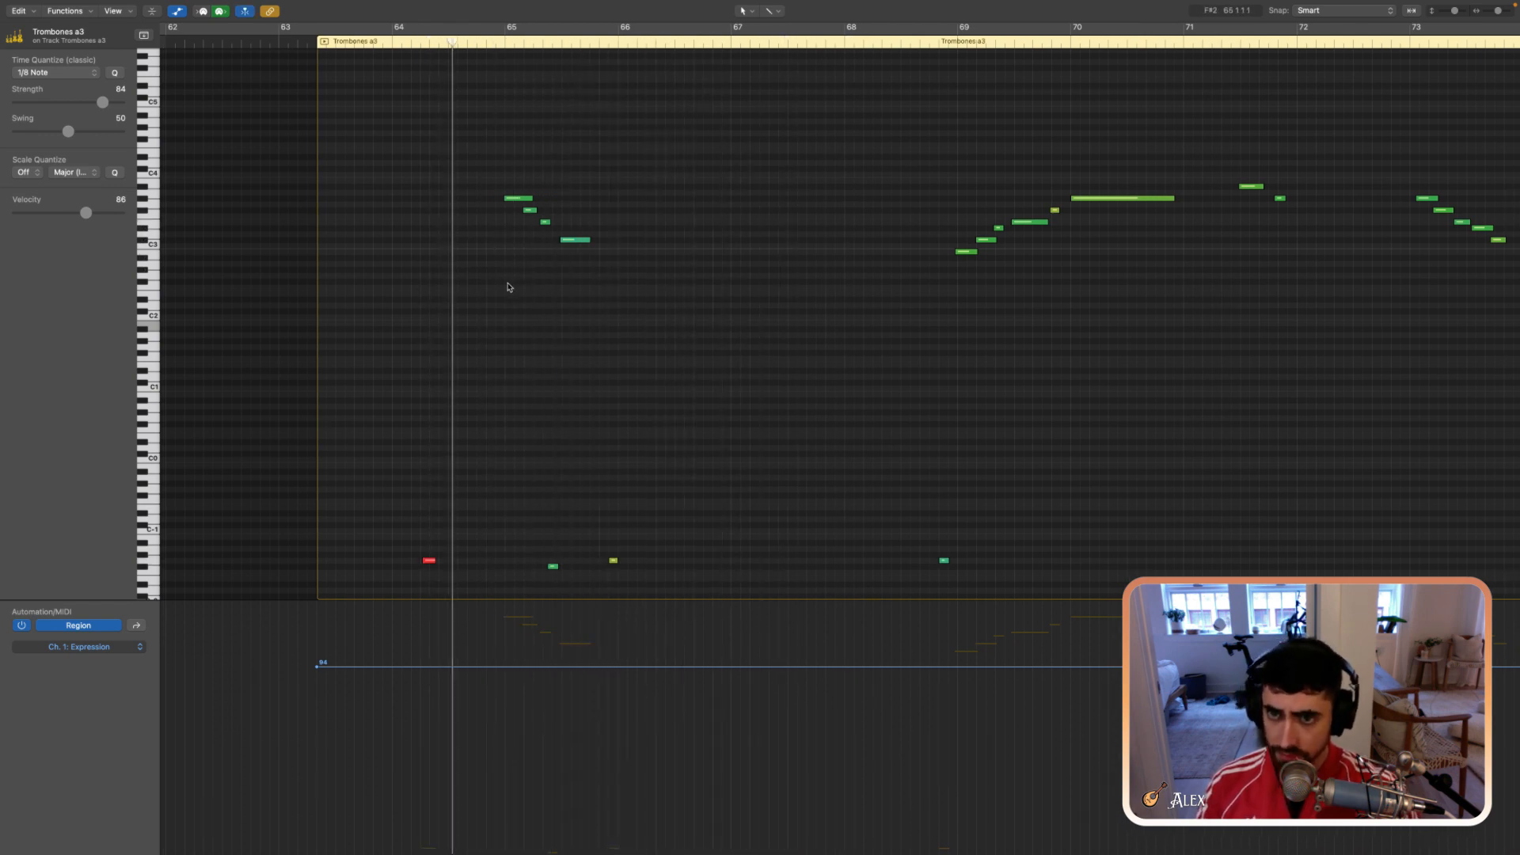
- Add two short notes in bar 66 with F#-2 and G-2 keyswitches beneath them, playing from about bar 64
scroll(510, 286, "left", 1)
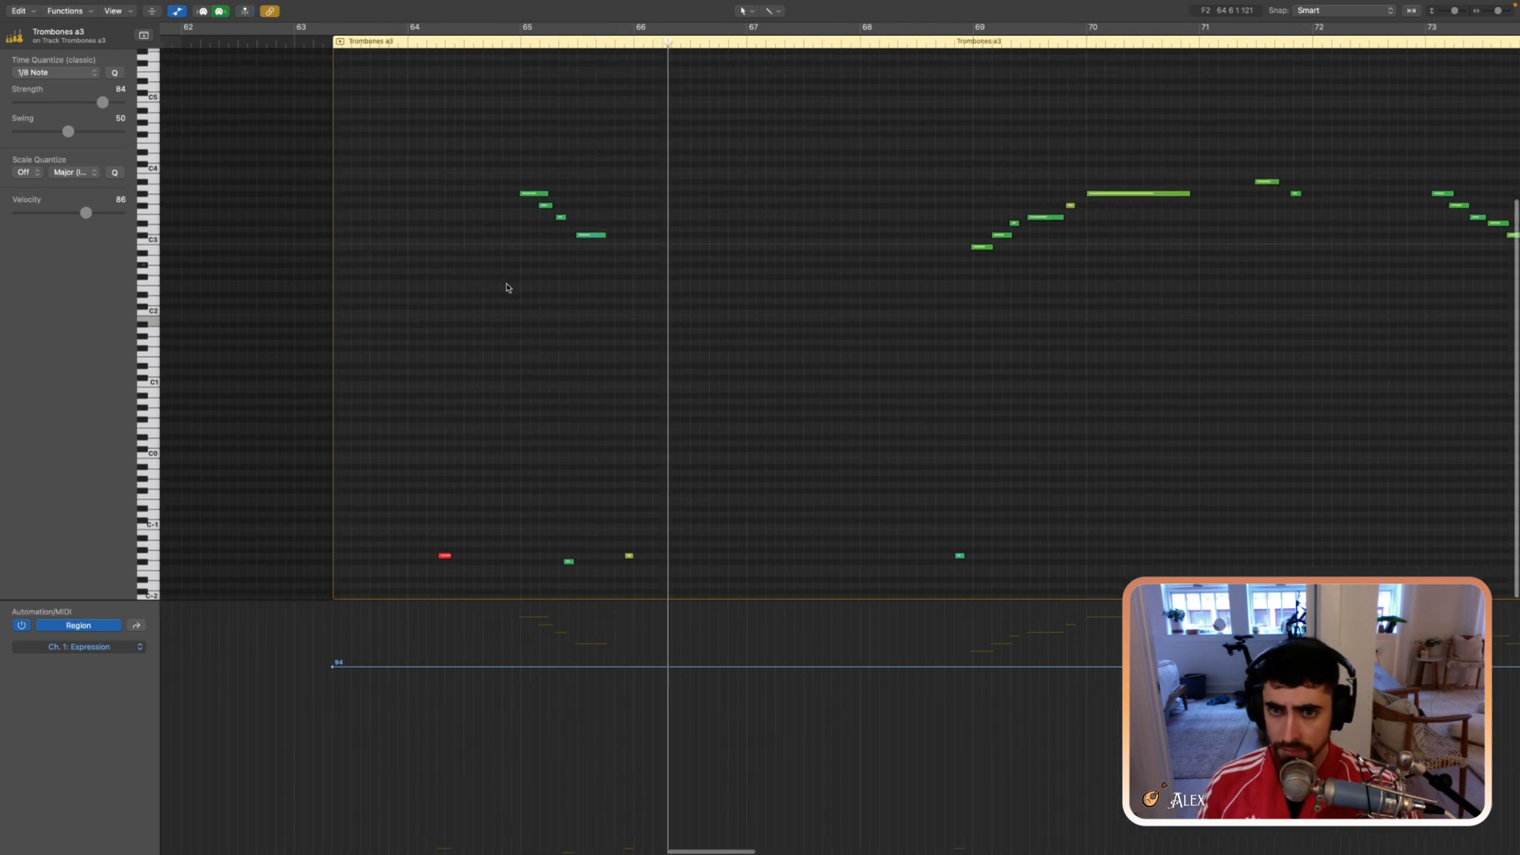
left_click(395, 40)
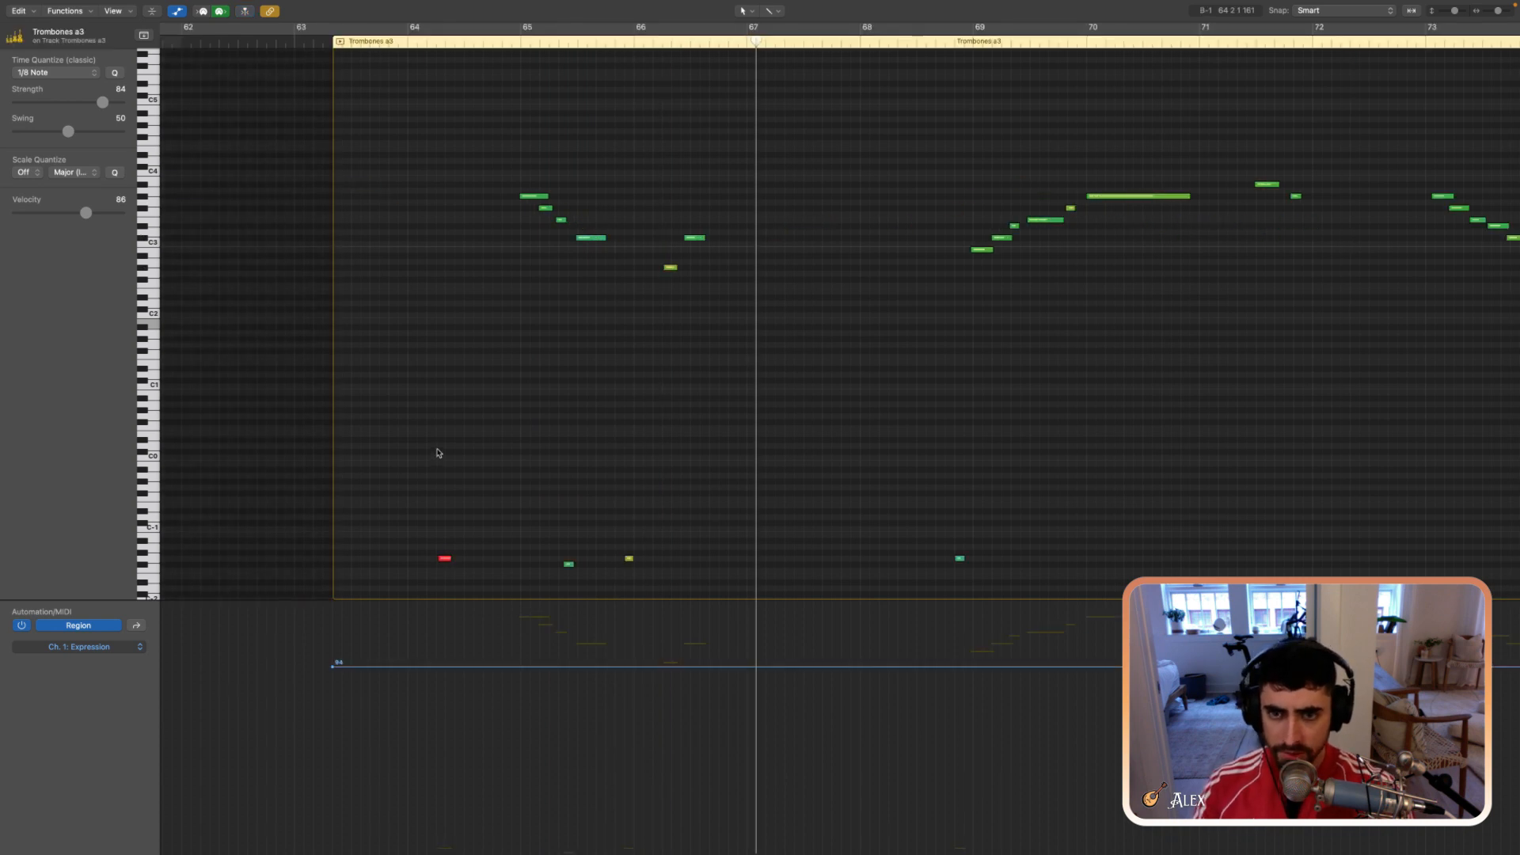
left_click_drag(703, 261, 585, 295)
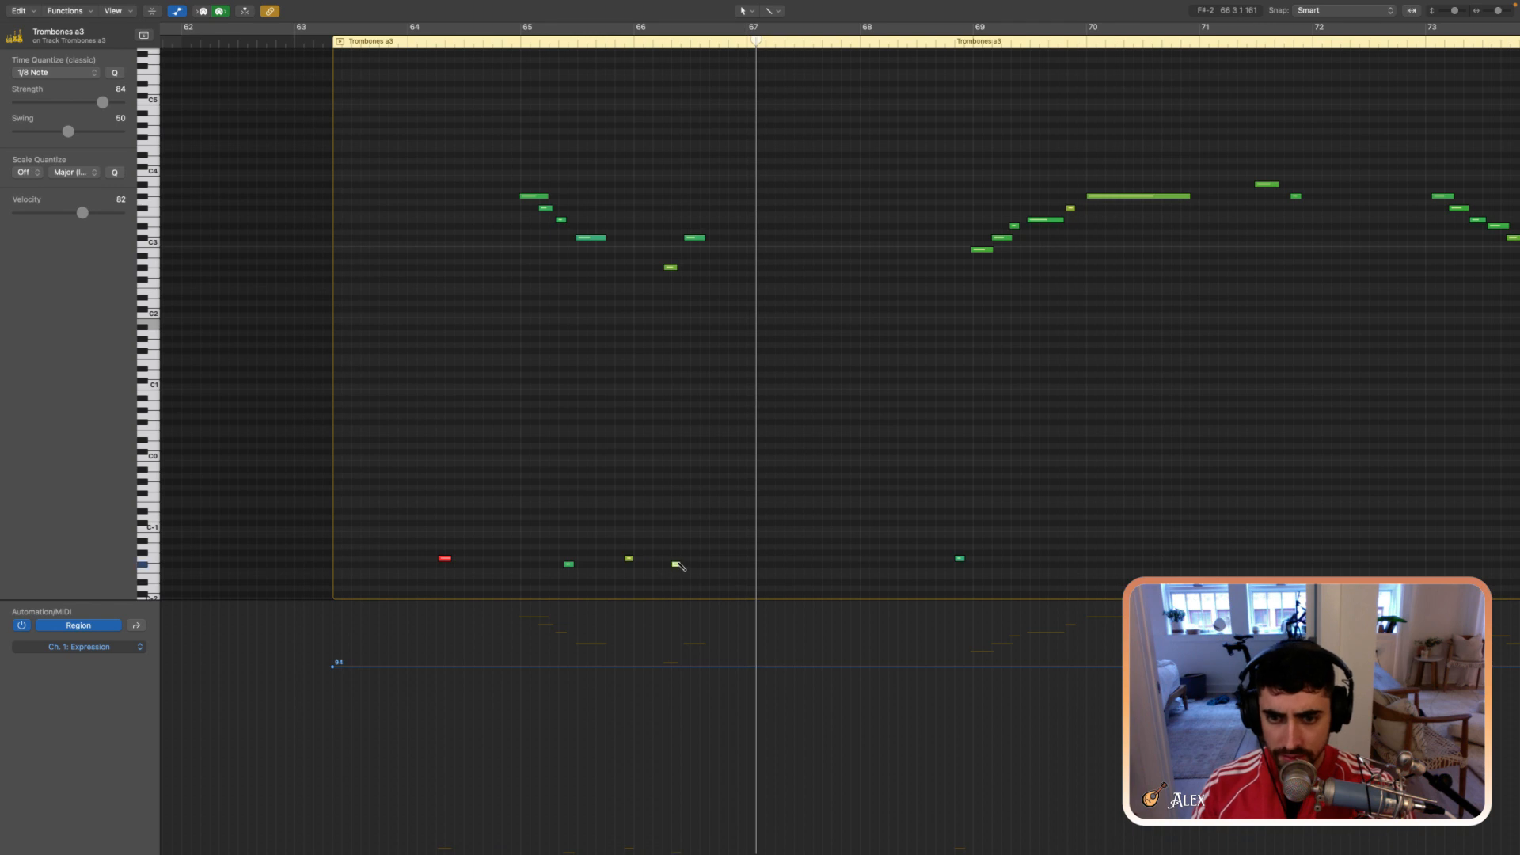
left_click(722, 558)
double_click(437, 46)
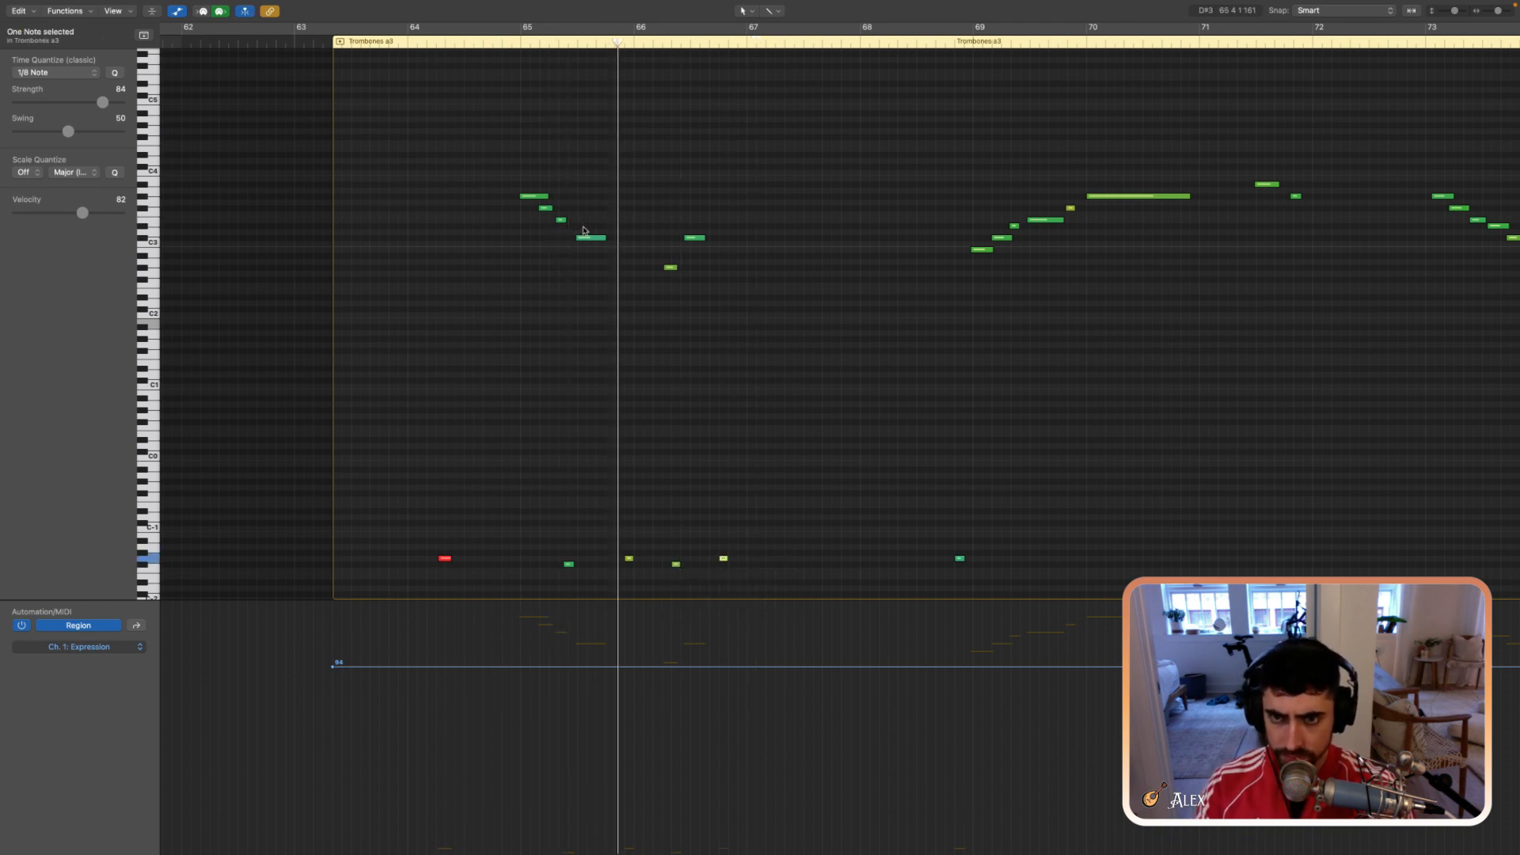
- Shift the two bar 66 notes slightly later and set the lower one's velocity to 62, replaying the phrase
key("space")
left_click_drag(737, 219, 677, 273)
left_click(426, 43)
key("space")
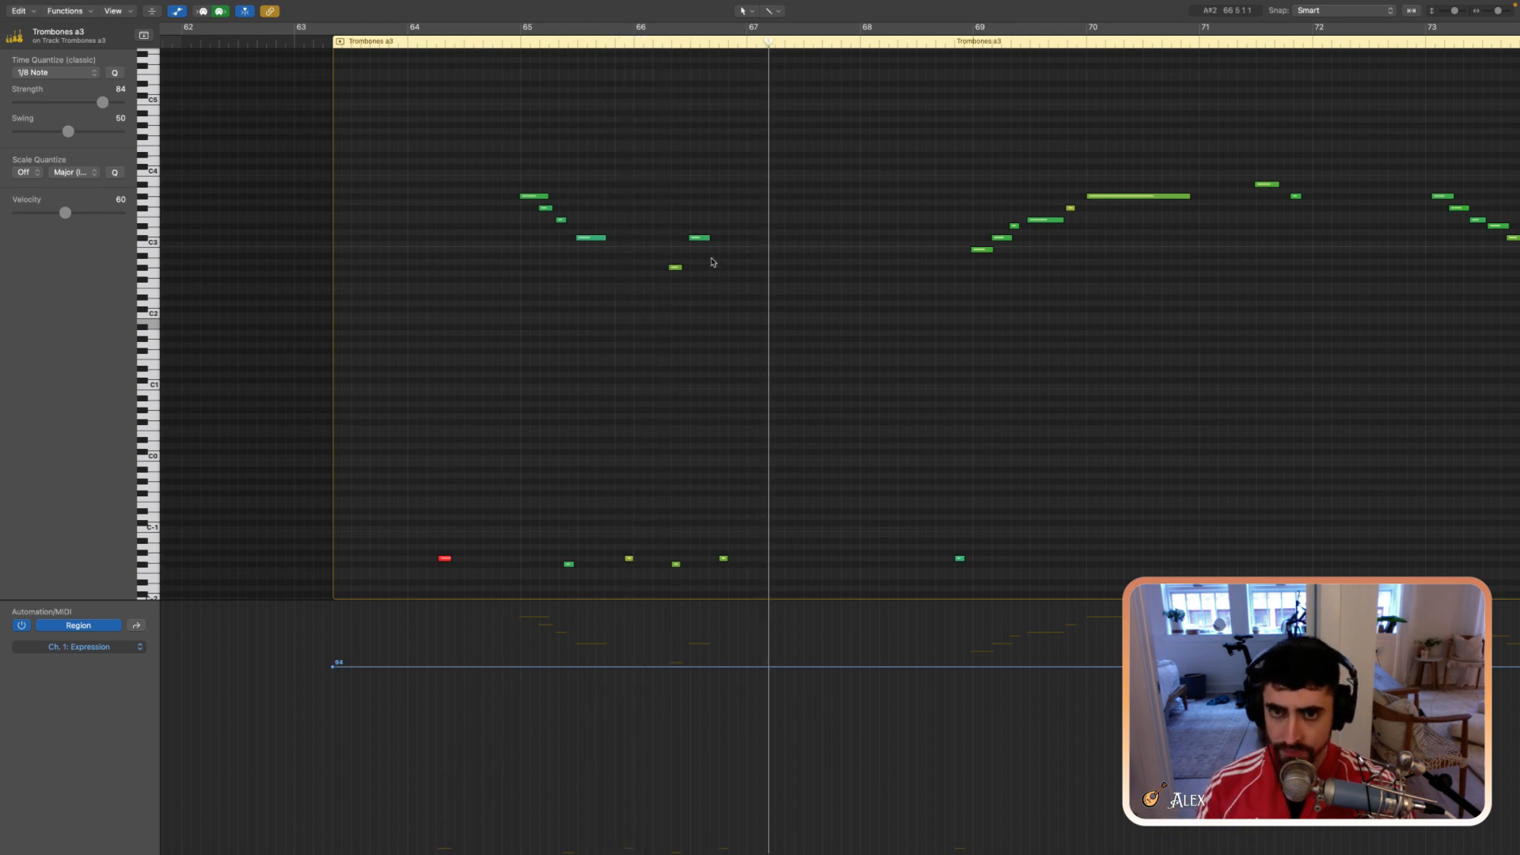
key("space")
scroll(524, 295, "up", 1)
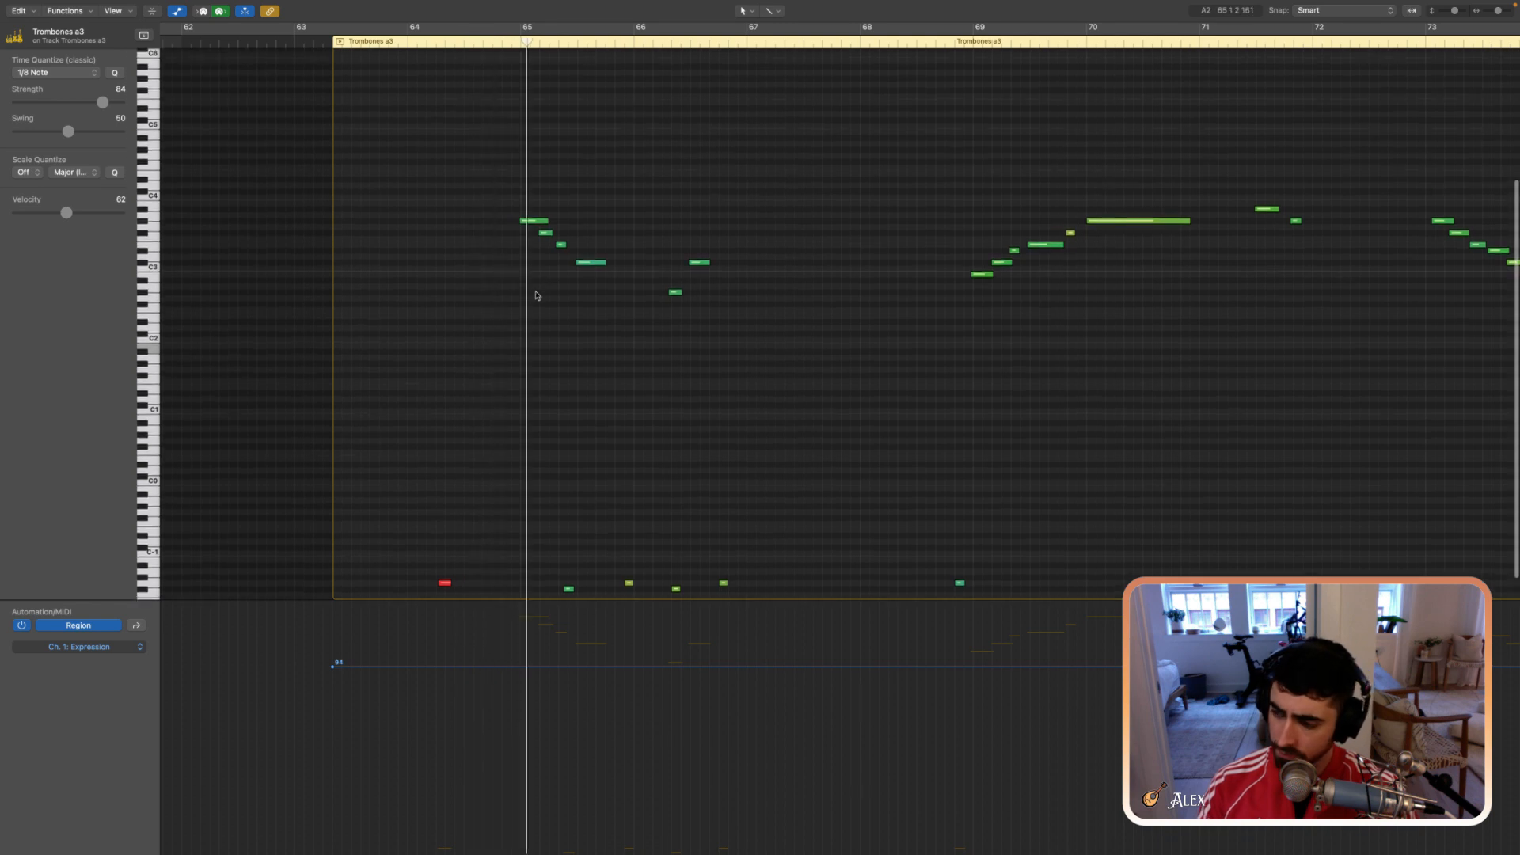
- Add a short D#3 note near the end of bar 66 and nudge it slightly later against playback
scroll(649, 293, "right", 1)
scroll(649, 294, "right", 5)
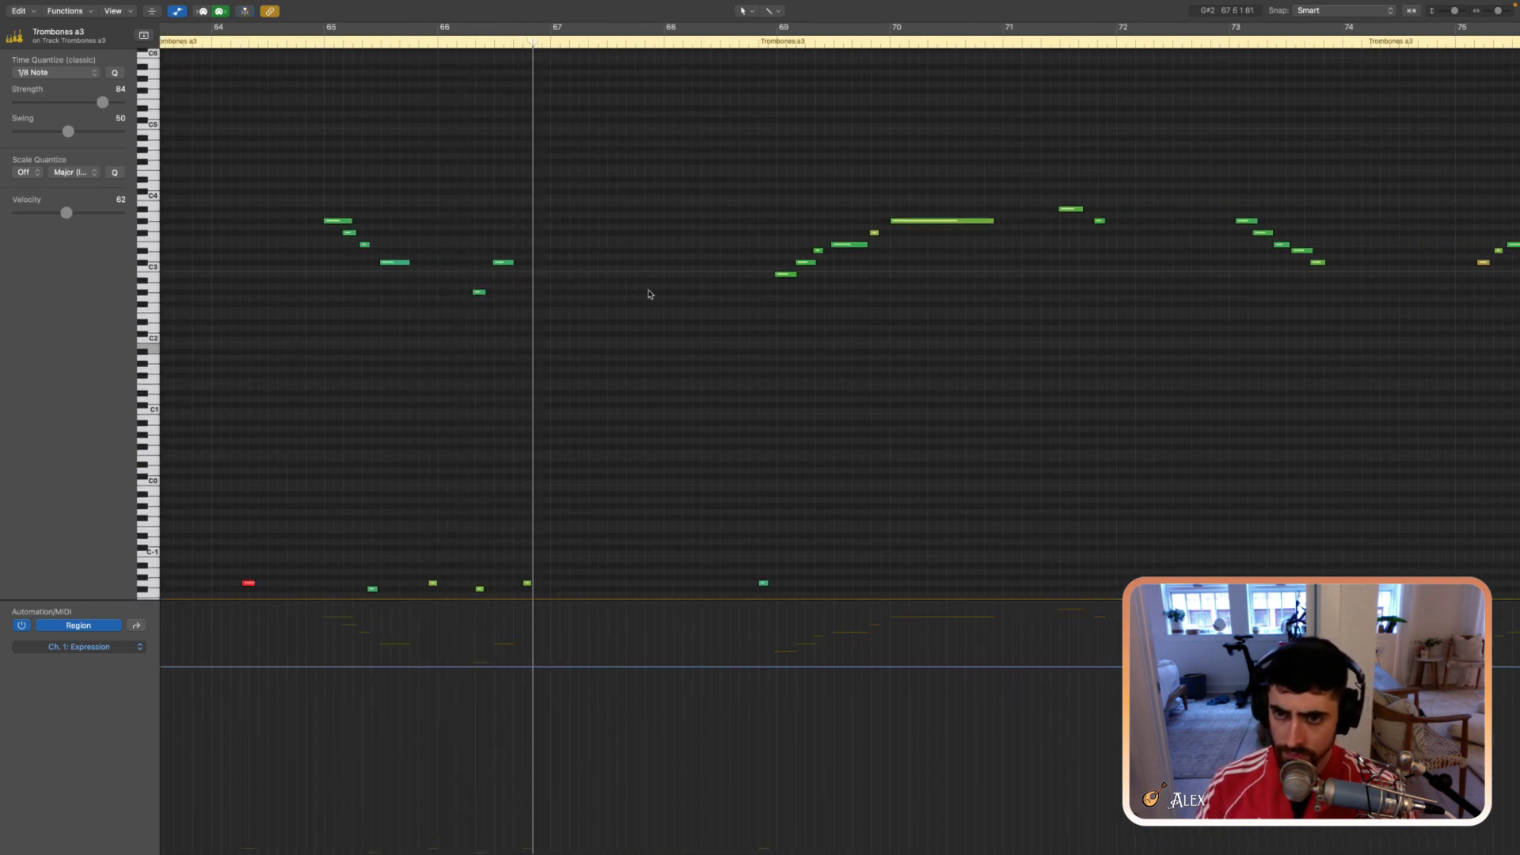
left_click(296, 46)
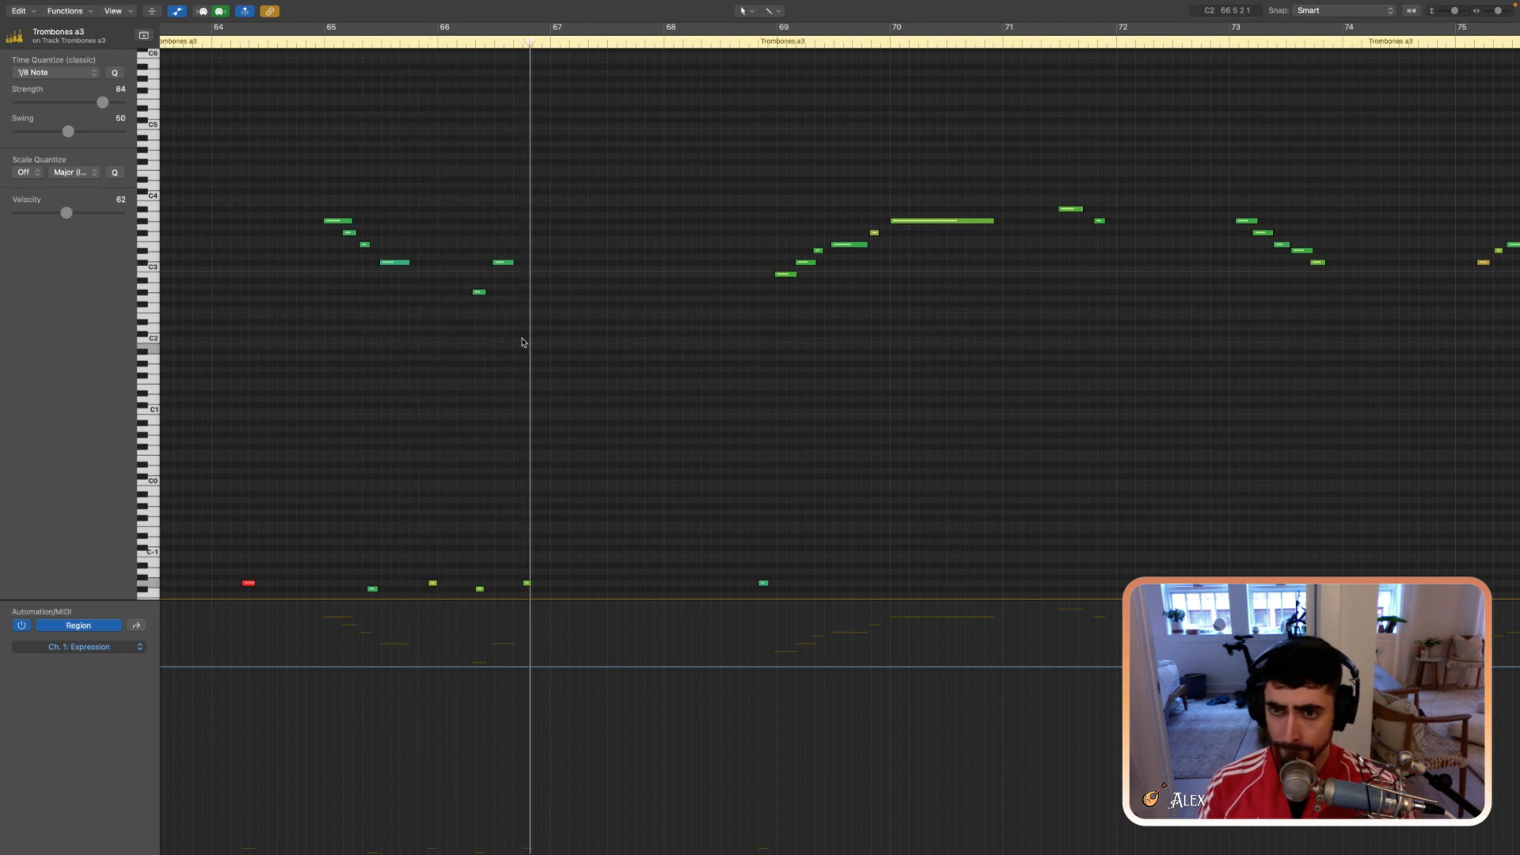
left_click_drag(528, 247, 550, 269)
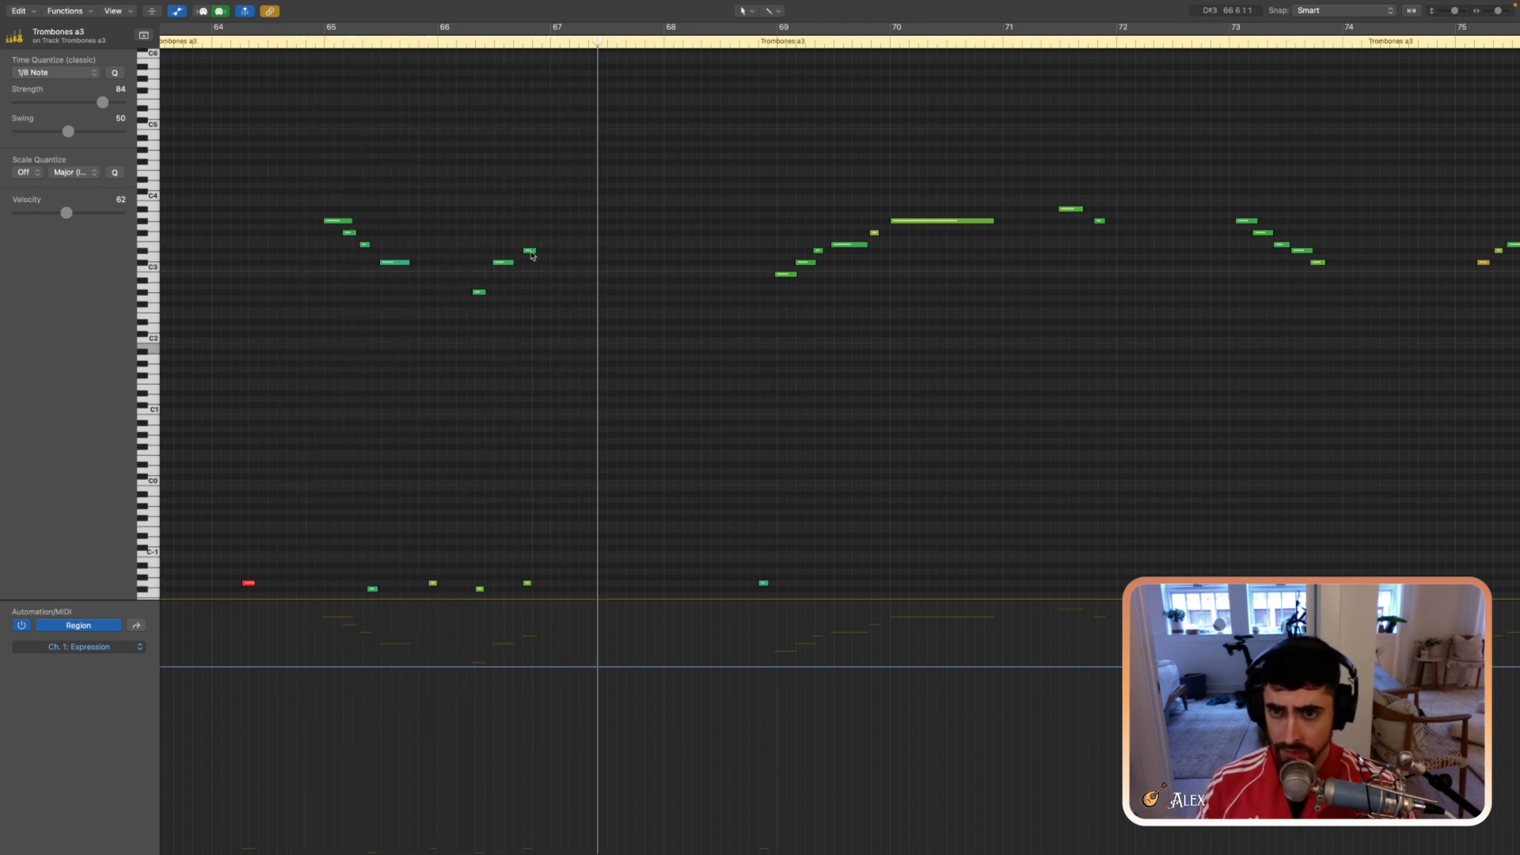
left_click_drag(533, 255, 543, 255)
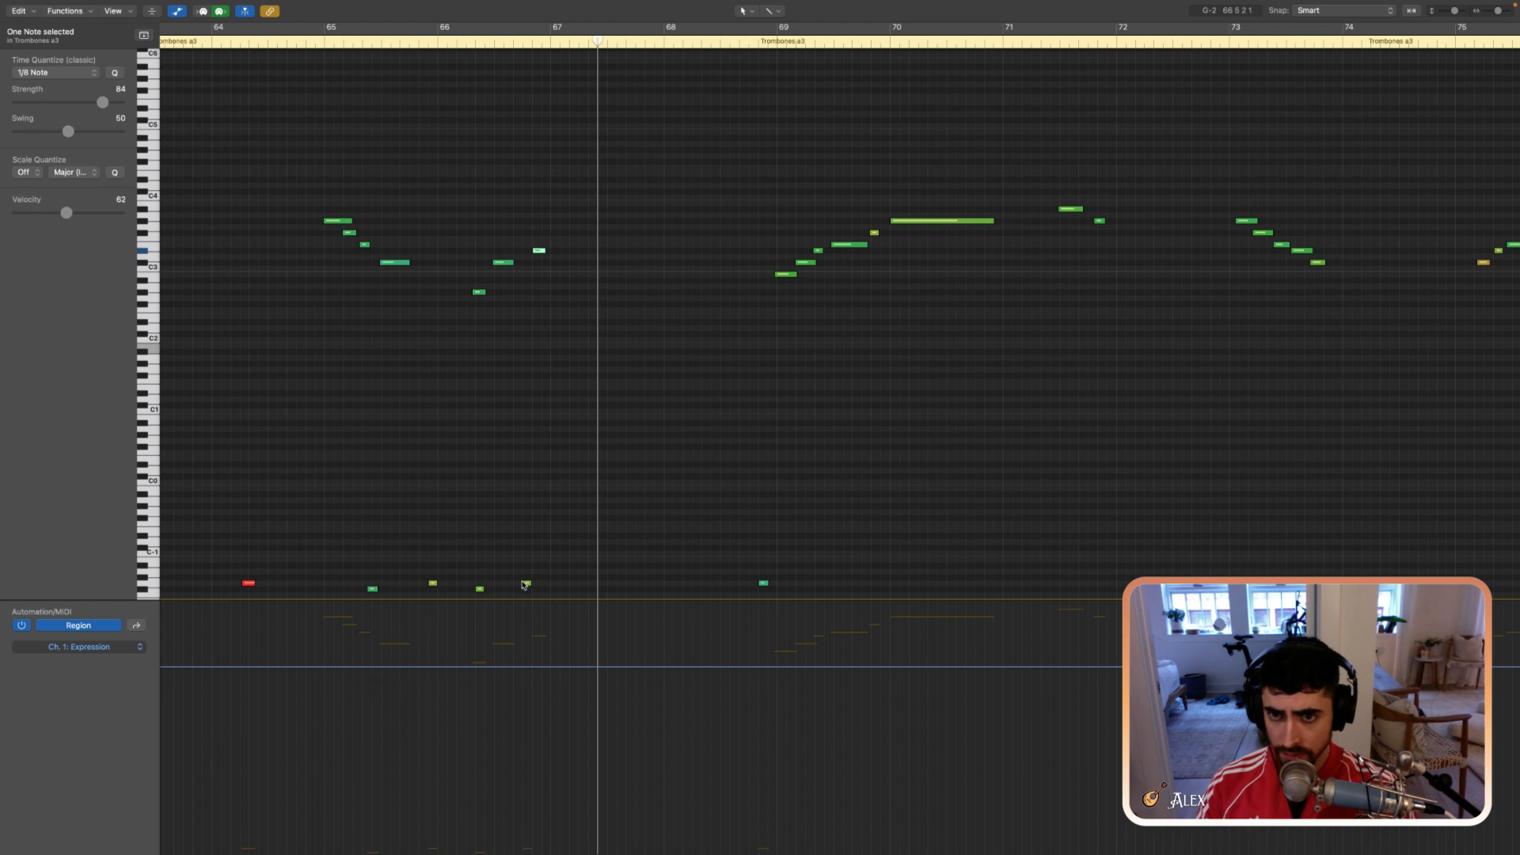
double_click(426, 42)
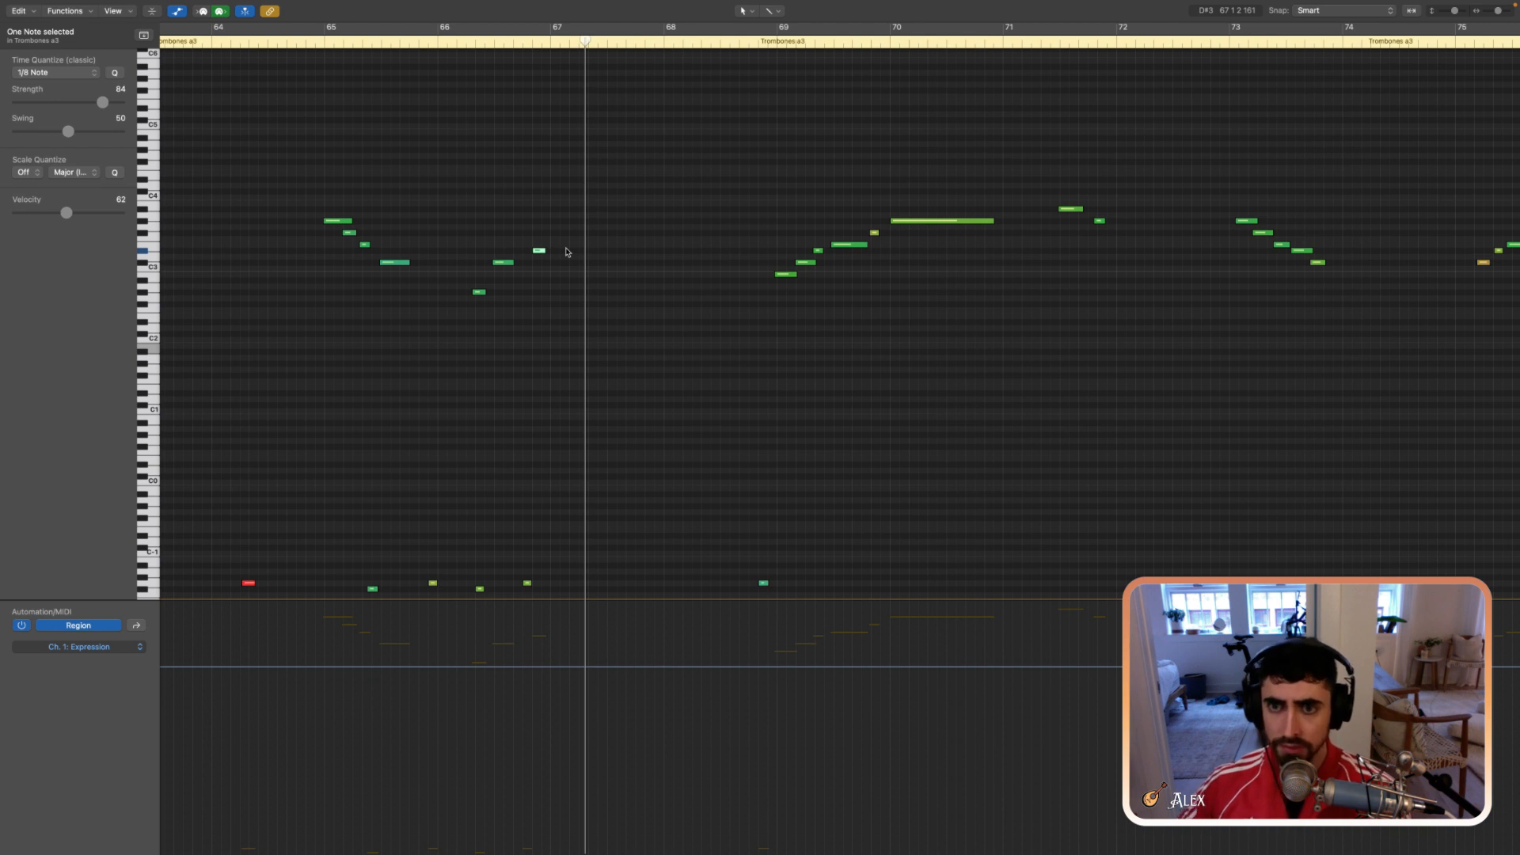
- Continue the phrase with short E3 and G#3 notes in bar 67 and add an F#-2 keyswitch at 67 4 1 1
left_click(291, 46)
left_click(425, 180)
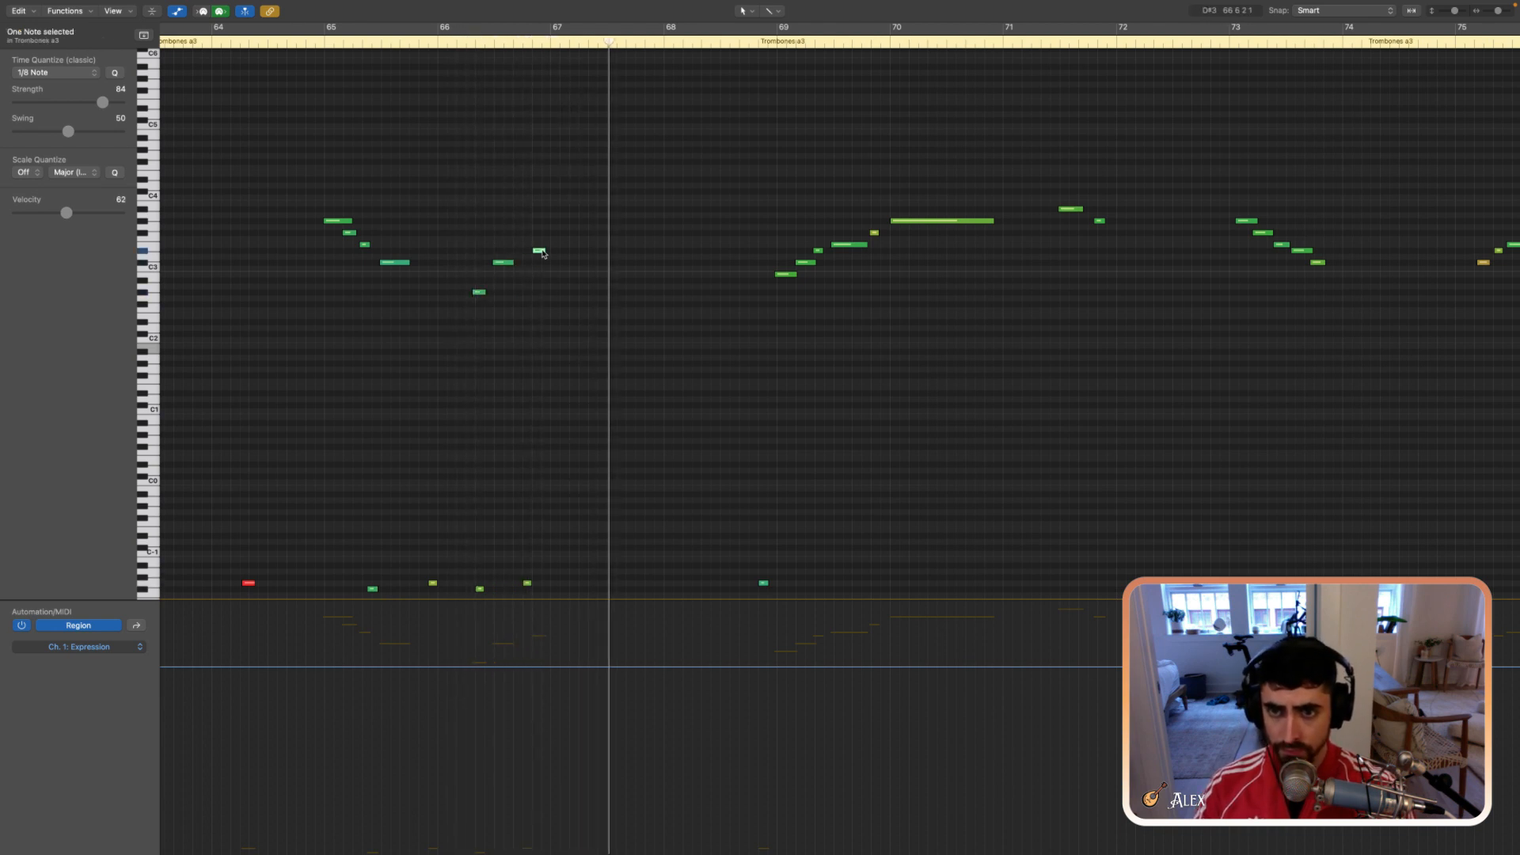
left_click_drag(626, 236, 626, 223)
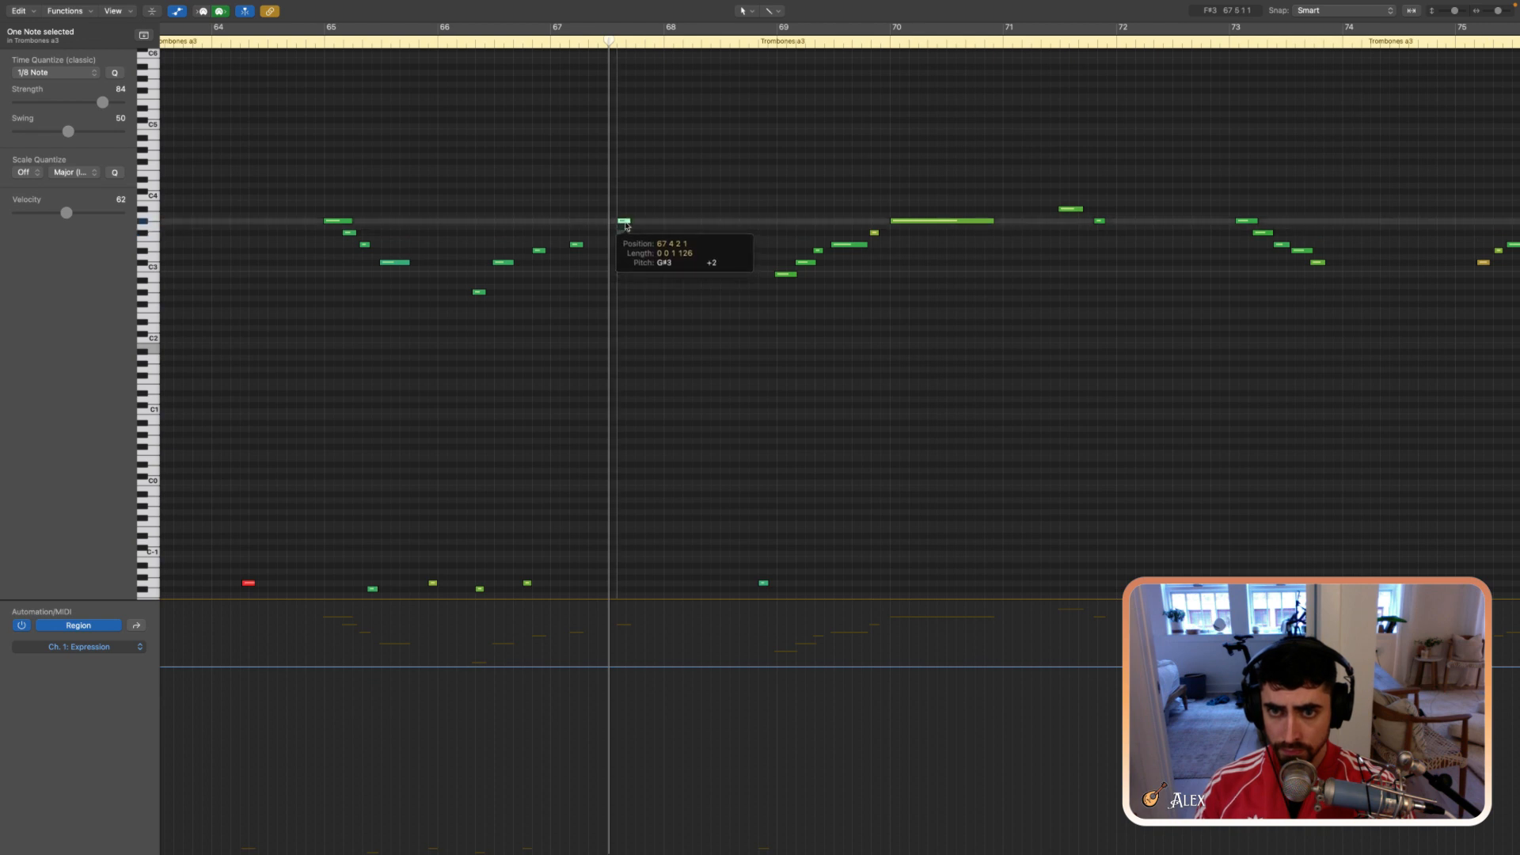
left_click(592, 590, "super")
left_click(594, 592)
scroll(597, 594, "up", 1)
mouse_move(601, 597)
left_mouse_down()
mouse_move(613, 615)
mouse_move(614, 563)
left_mouse_up()
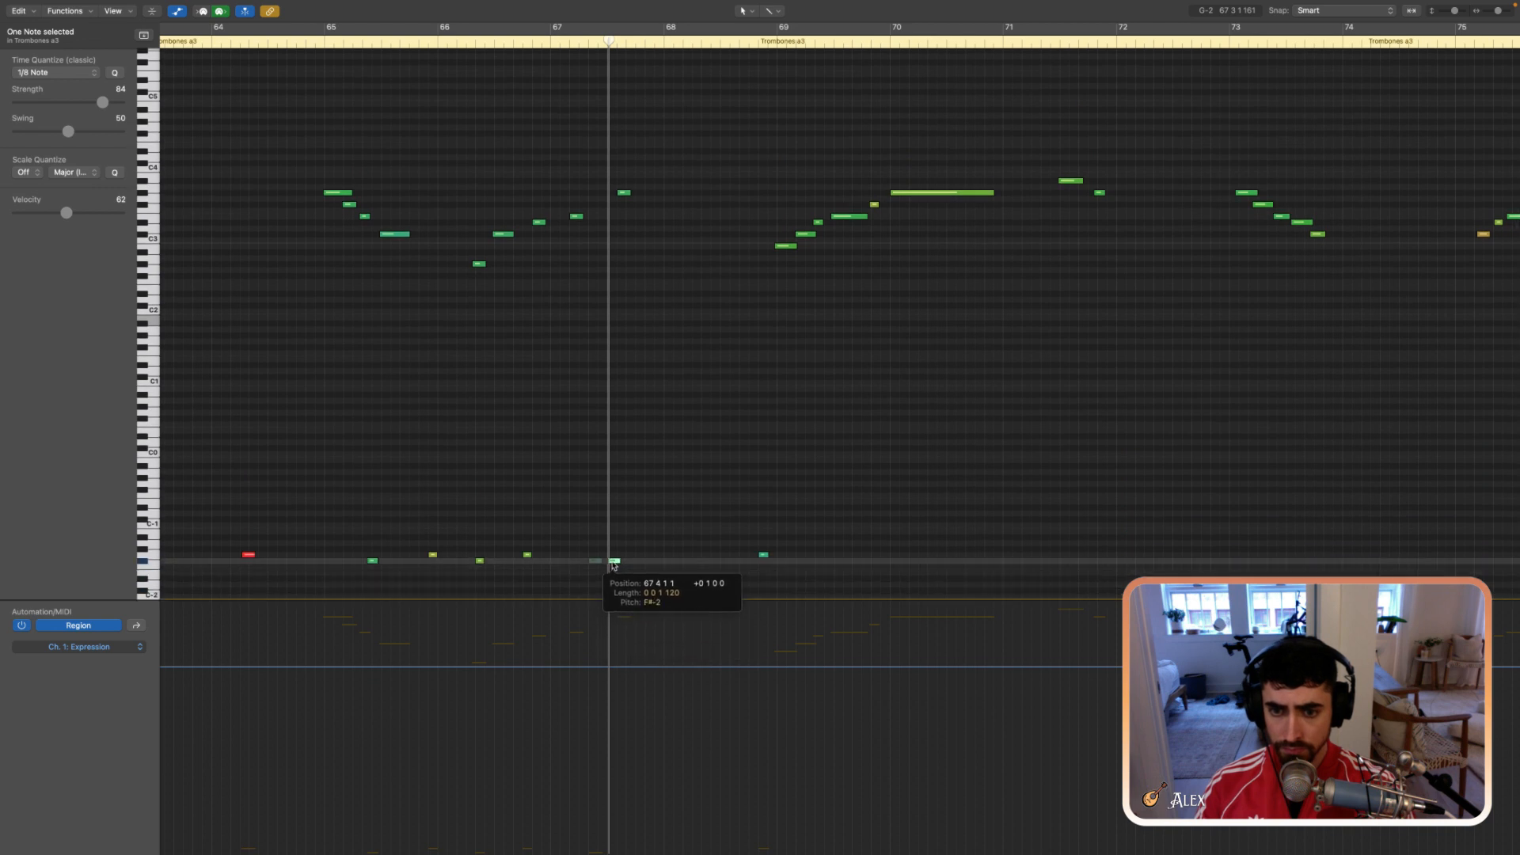
- Replay the trombone passage repeatedly from about bar 64 to check the new bar 67 notes and keyswitch
left_click(293, 43)
key("space")
key("space")
left_click(231, 42)
key("space")
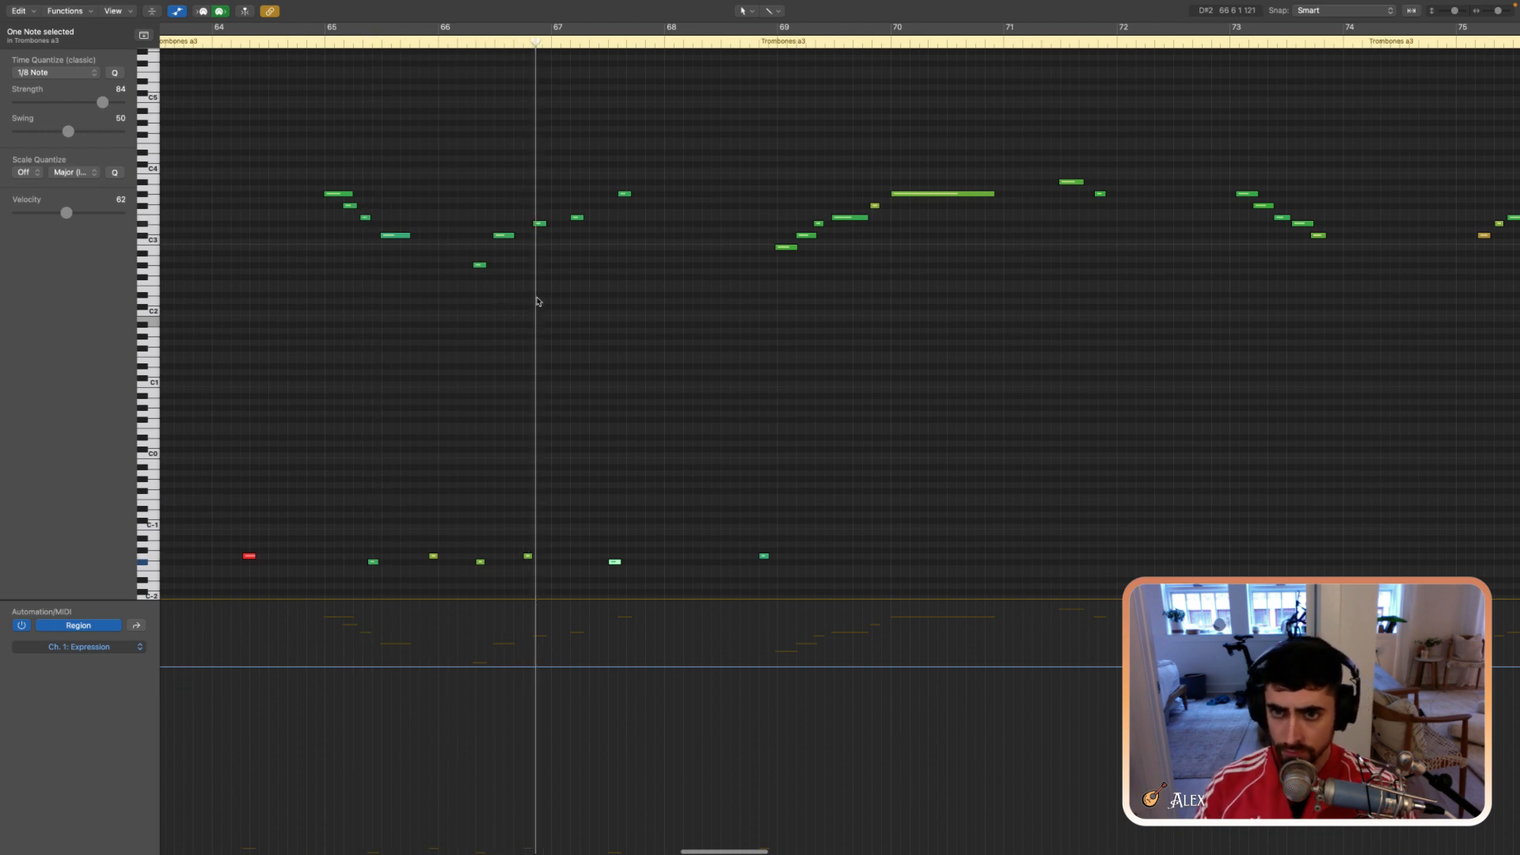
scroll(570, 317, "left", 1)
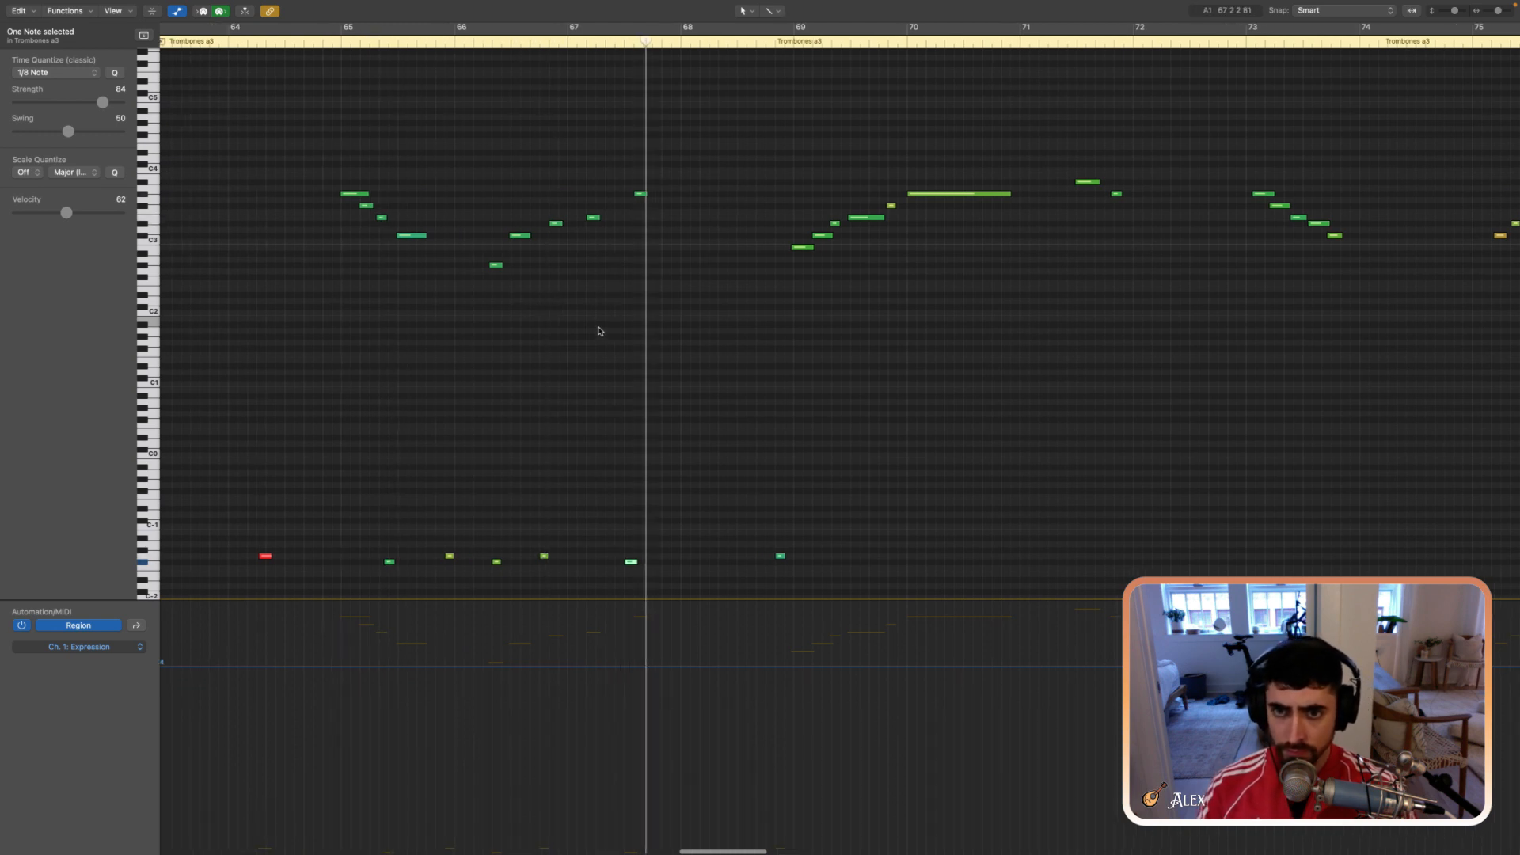
left_click(408, 42)
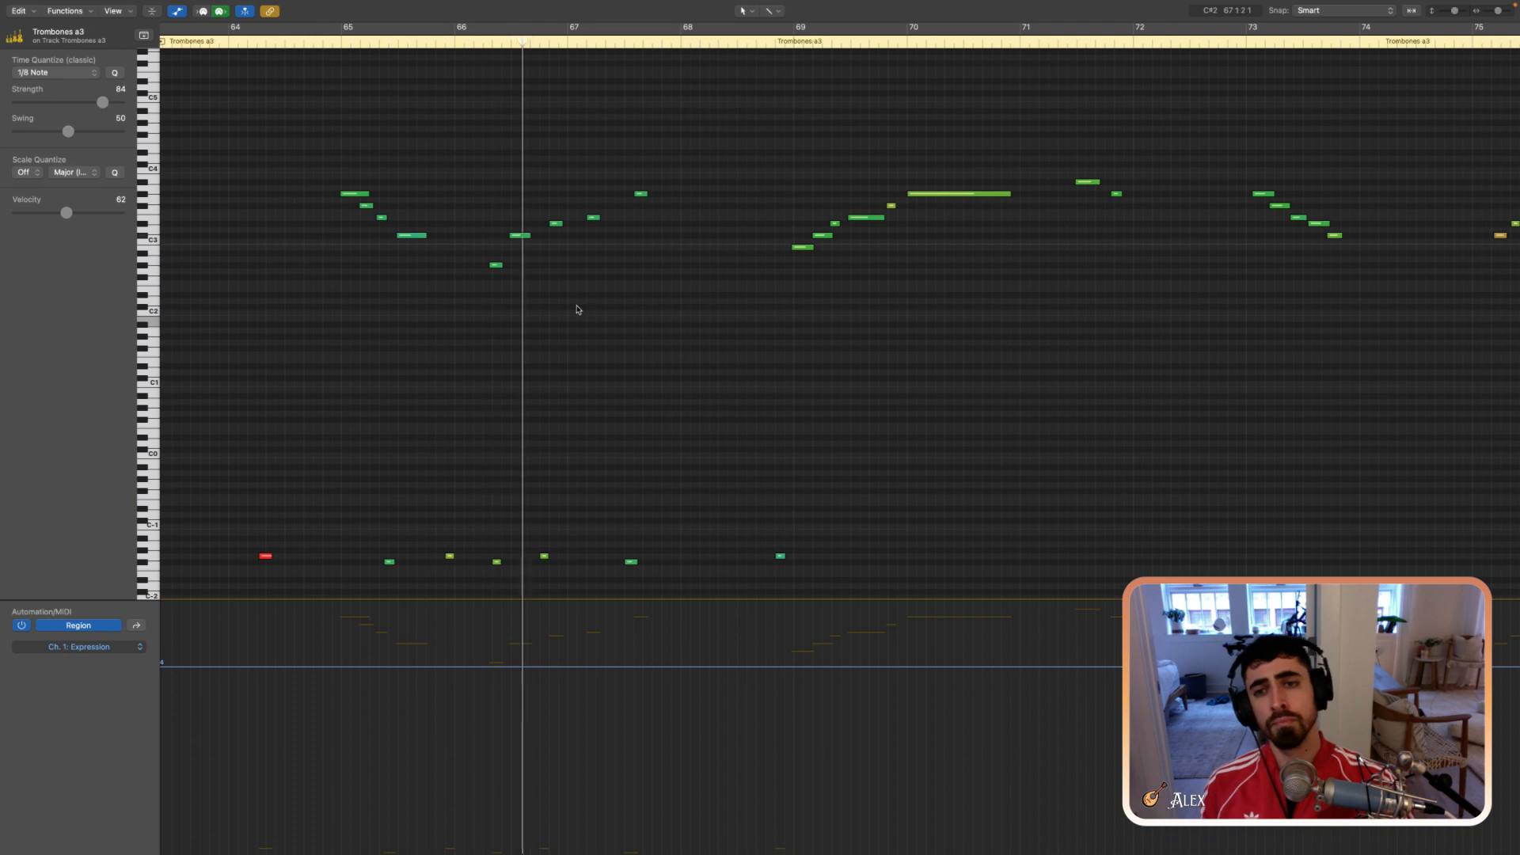
scroll(582, 310, "left", 3)
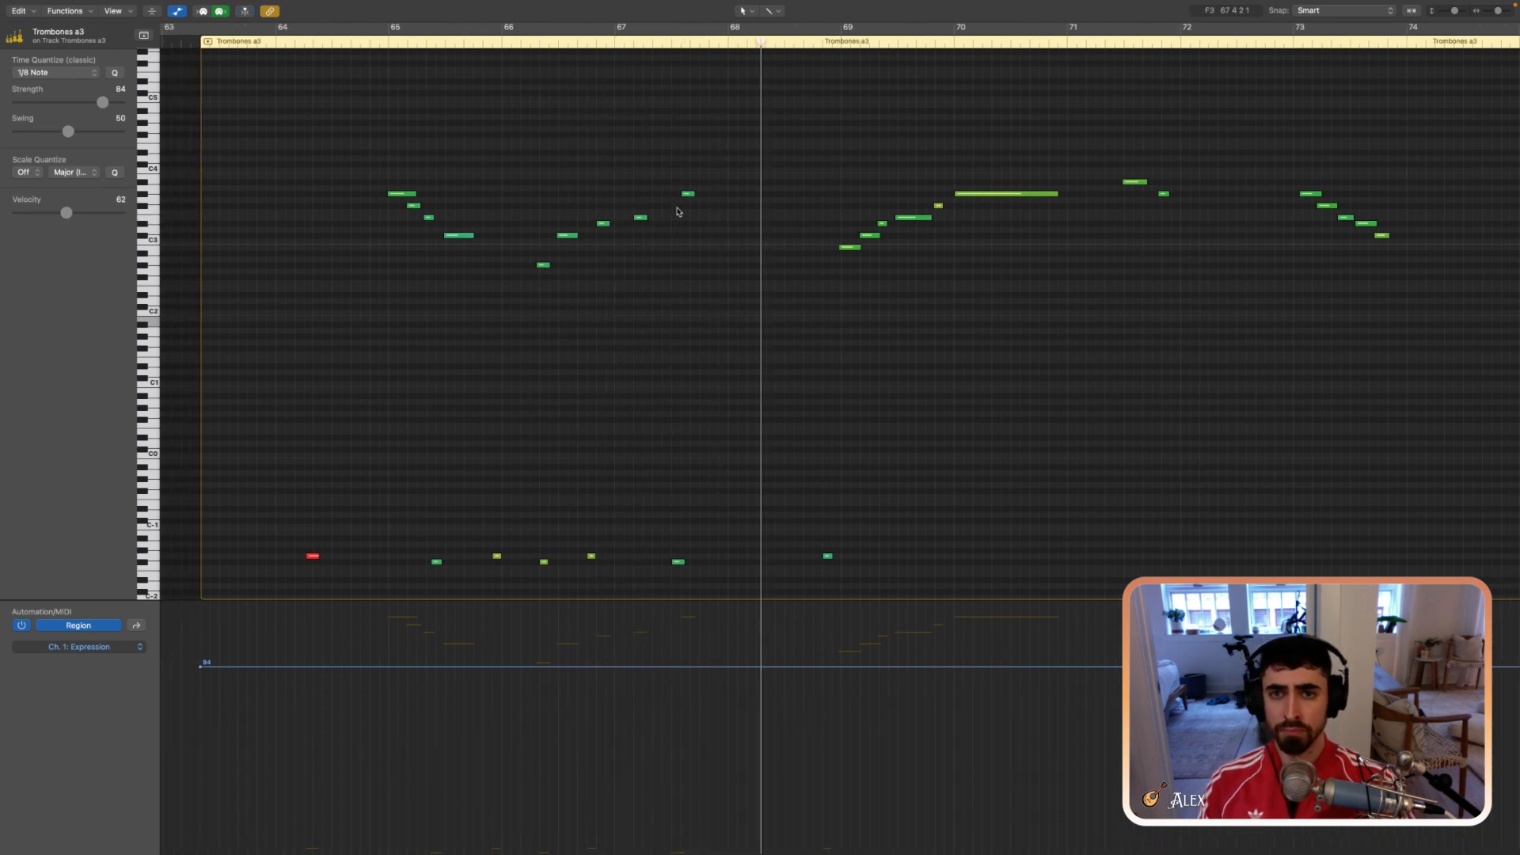
- Try starting the last bar 67 note earlier and adding a short F#3 note at the start of bar 68
left_click_drag(685, 196, 670, 201)
left_click(465, 28)
left_click(612, 168)
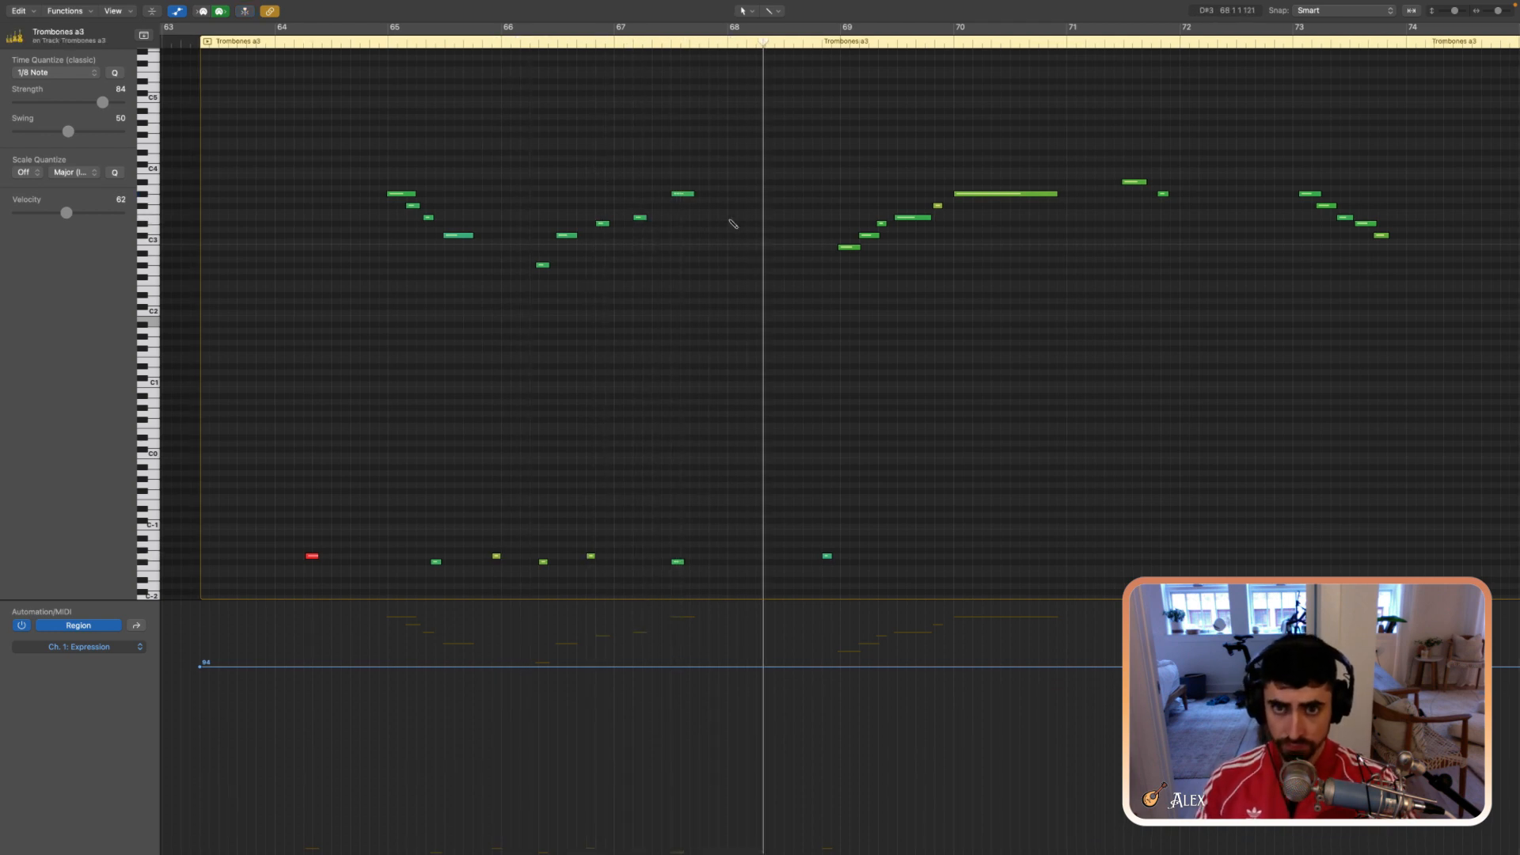
left_click(295, 44)
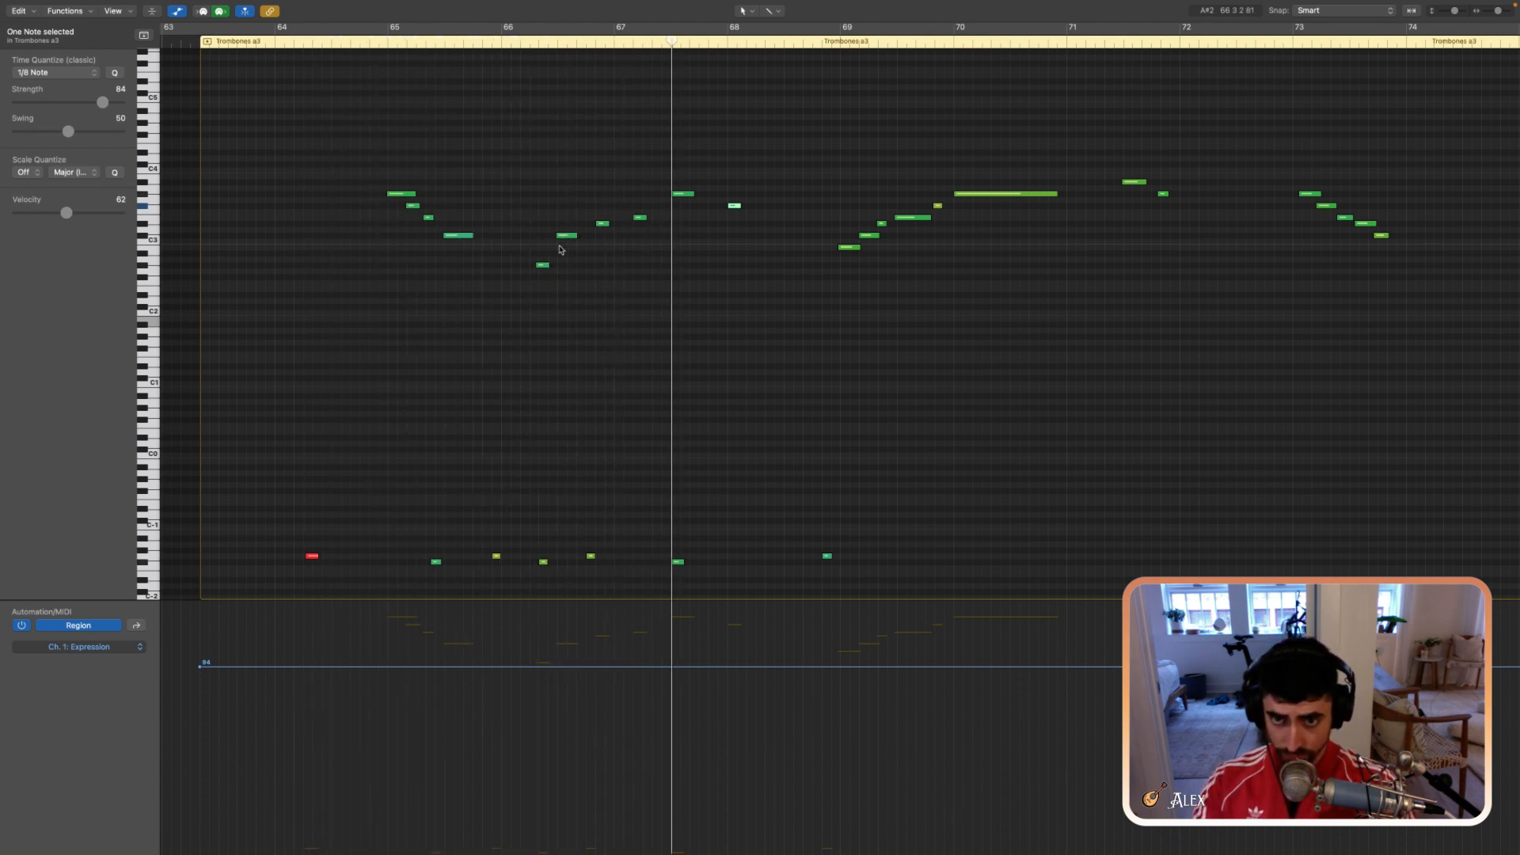
key("space")
- Lower the bar 67 E3 note to C#3 and delete the two notes that follow it, replaying the phrase
left_click_drag(638, 225, 638, 244)
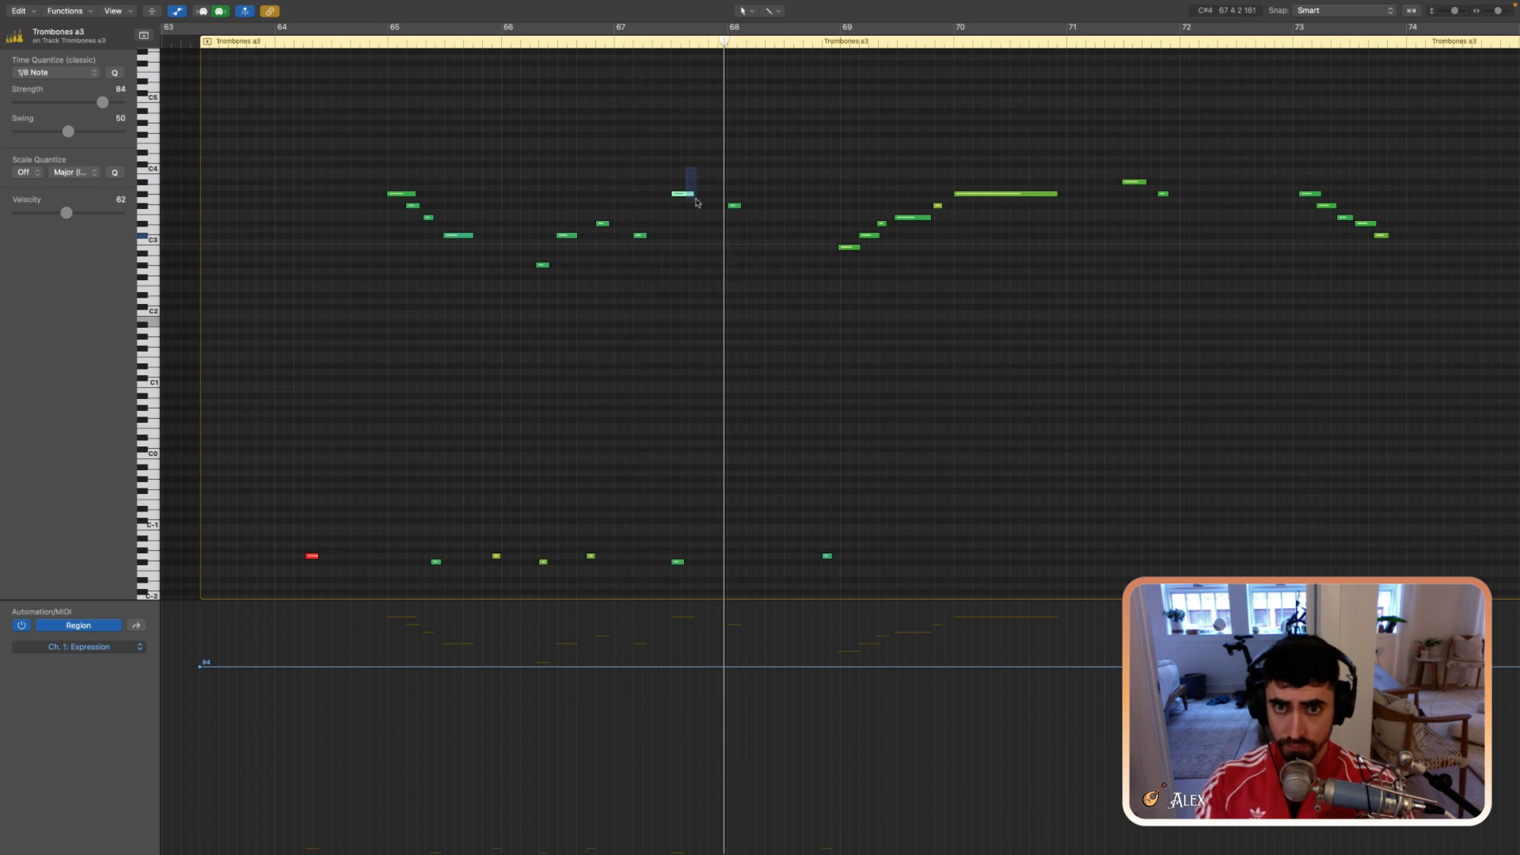
left_click(333, 40)
key("space")
key("space")
- Move the first keyswitch to just before bar 65 and replay the trombone phrase
left_click_drag(361, 440, 291, 608)
left_click_drag(315, 552, 389, 553)
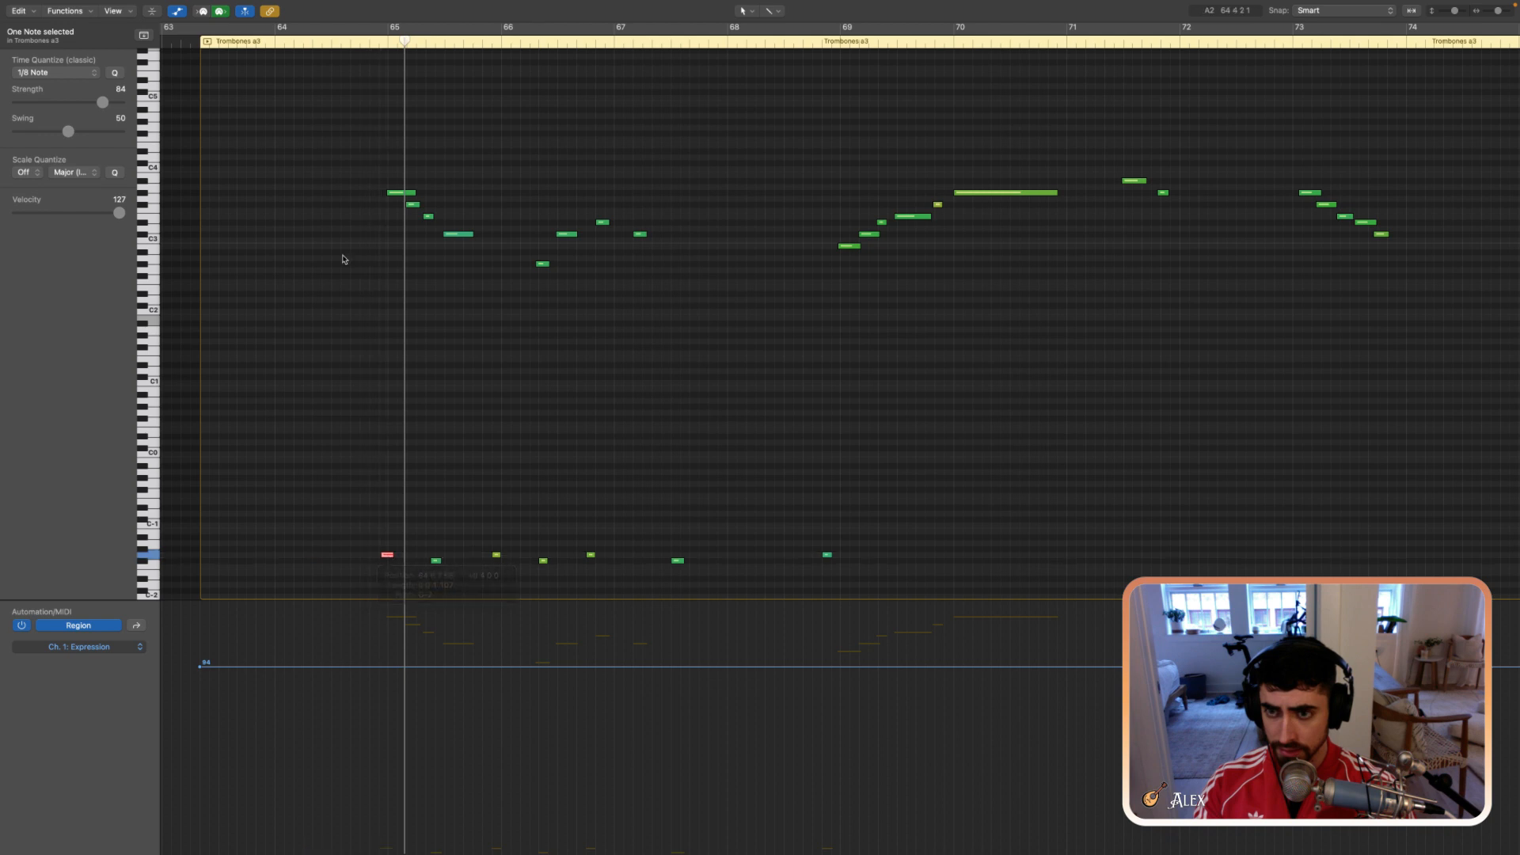
left_click(376, 37)
key("space")
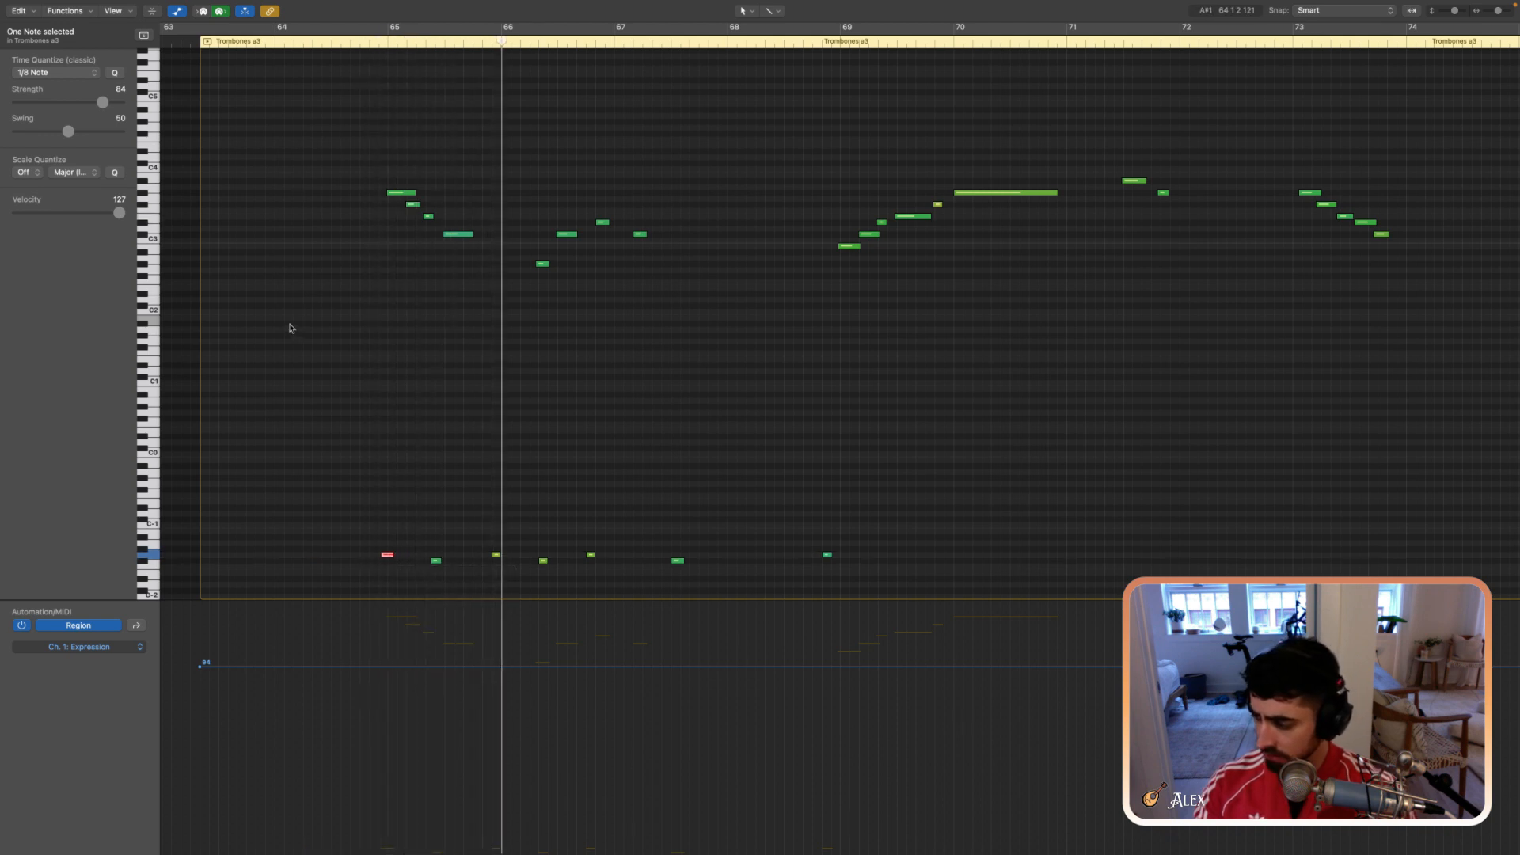
scroll(264, 336, "left", 1)
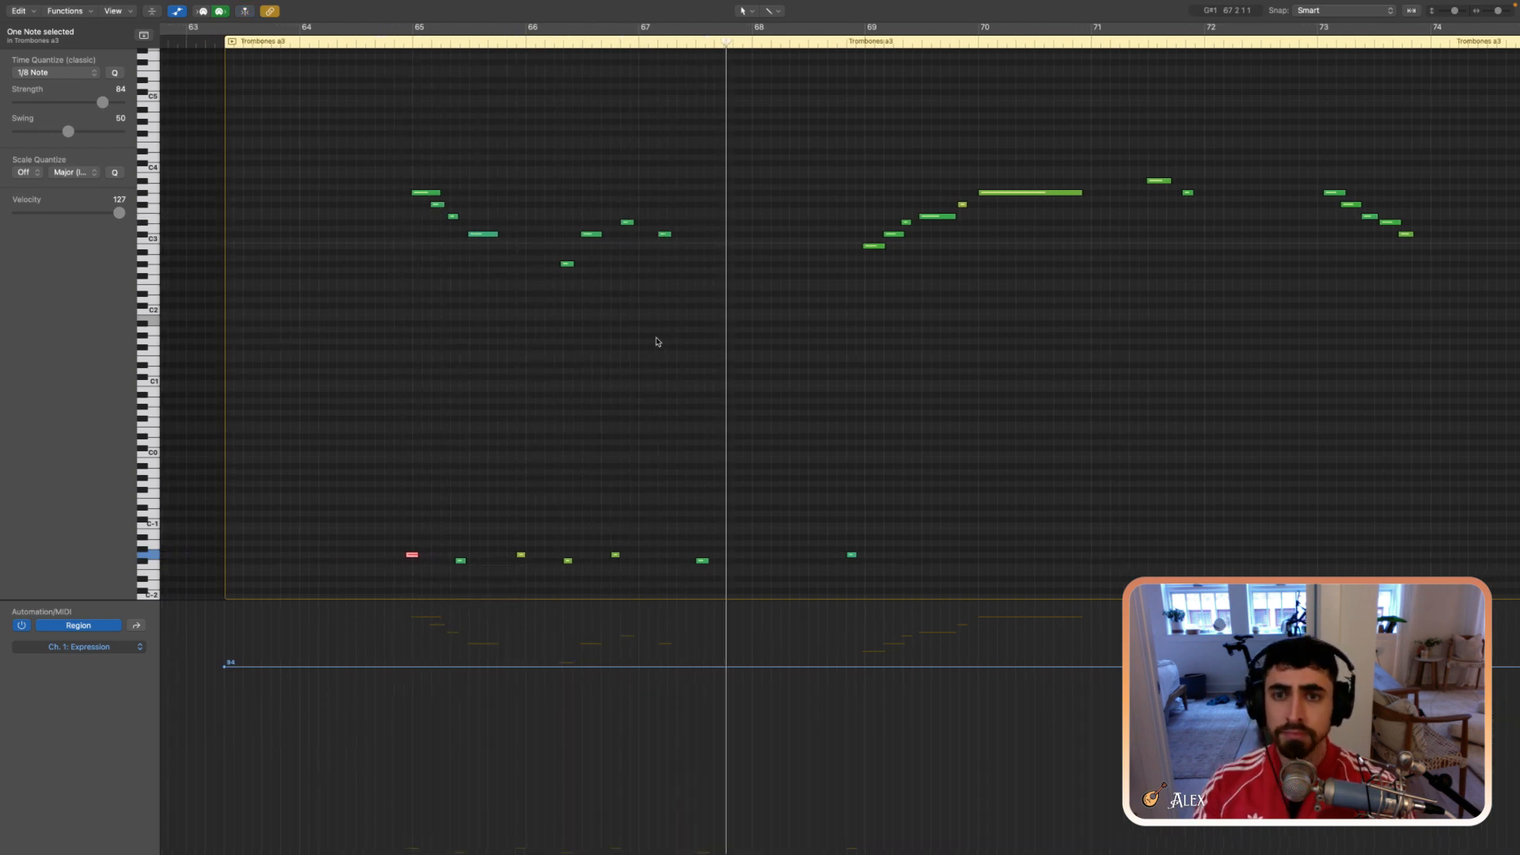
left_click(540, 41)
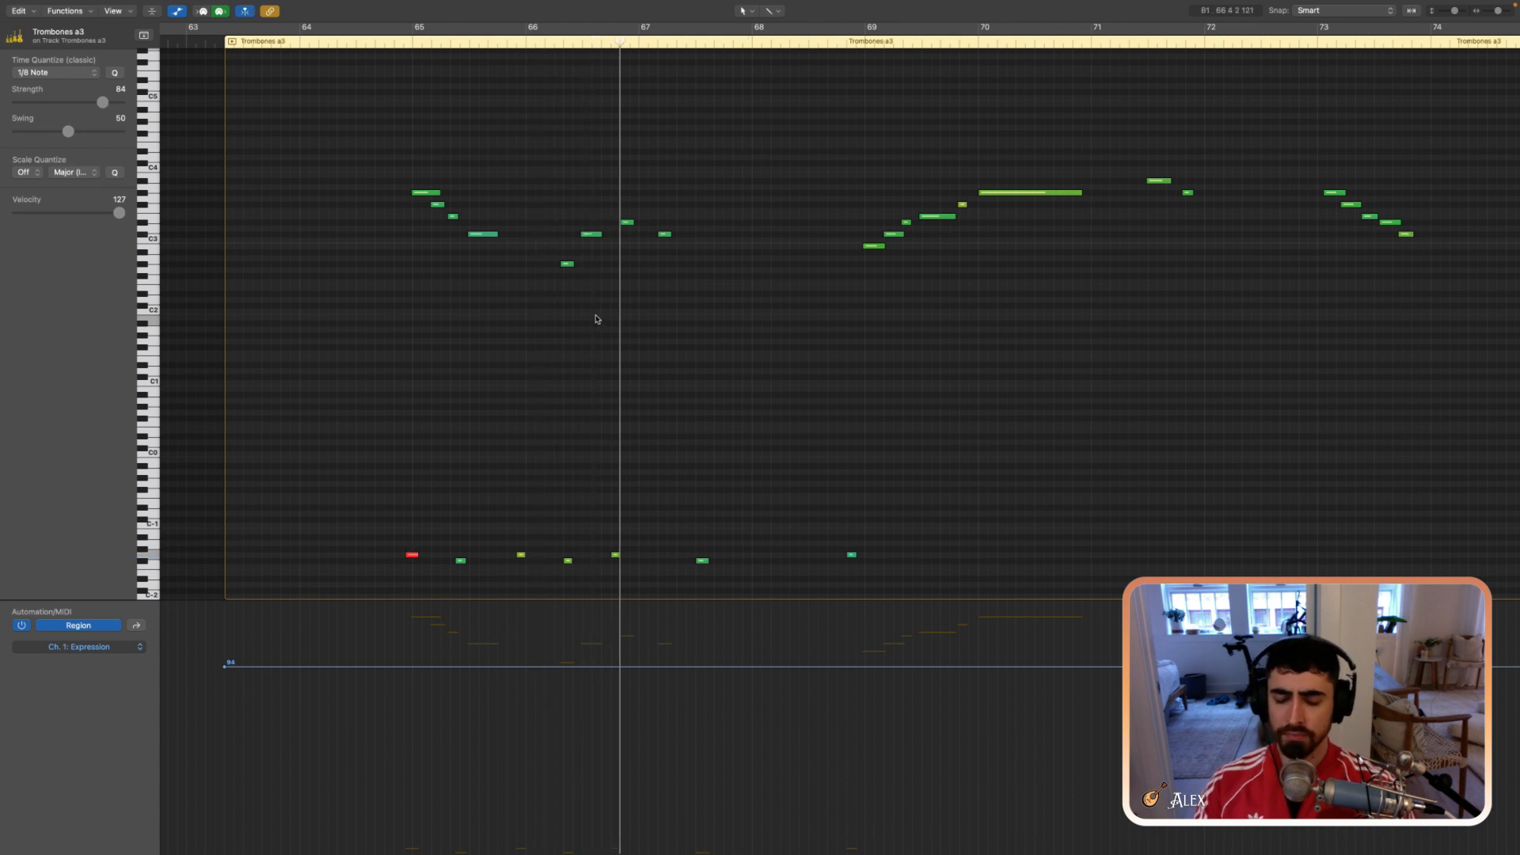
- Add a short G#2 note midway through bar 67, set its velocity to 58, and replay the phrase
left_click_drag(702, 273, 702, 267)
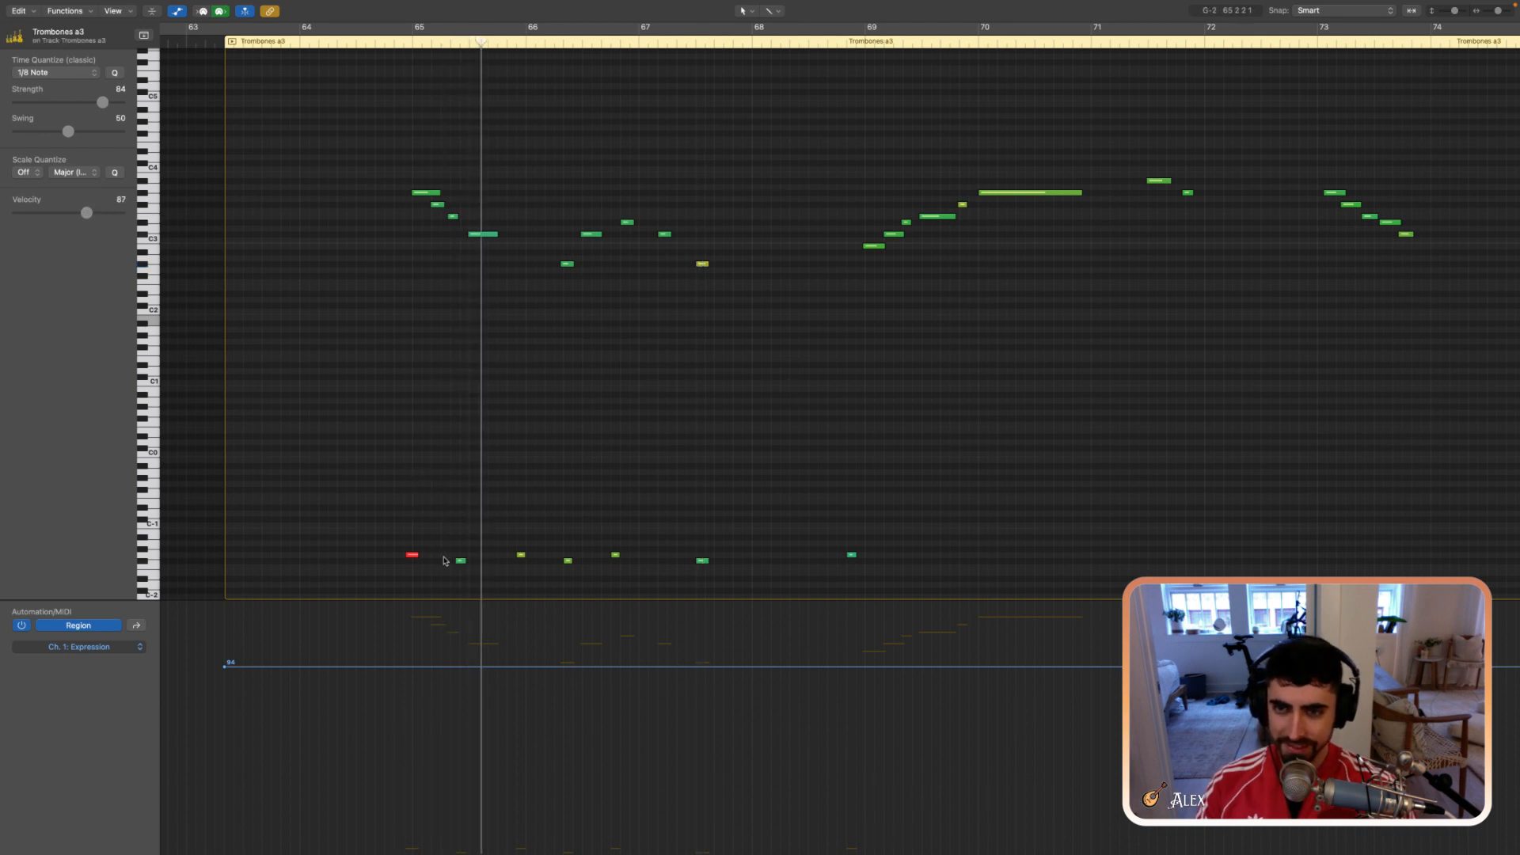
scroll(618, 344, "left", 1)
scroll(620, 344, "right", 1)
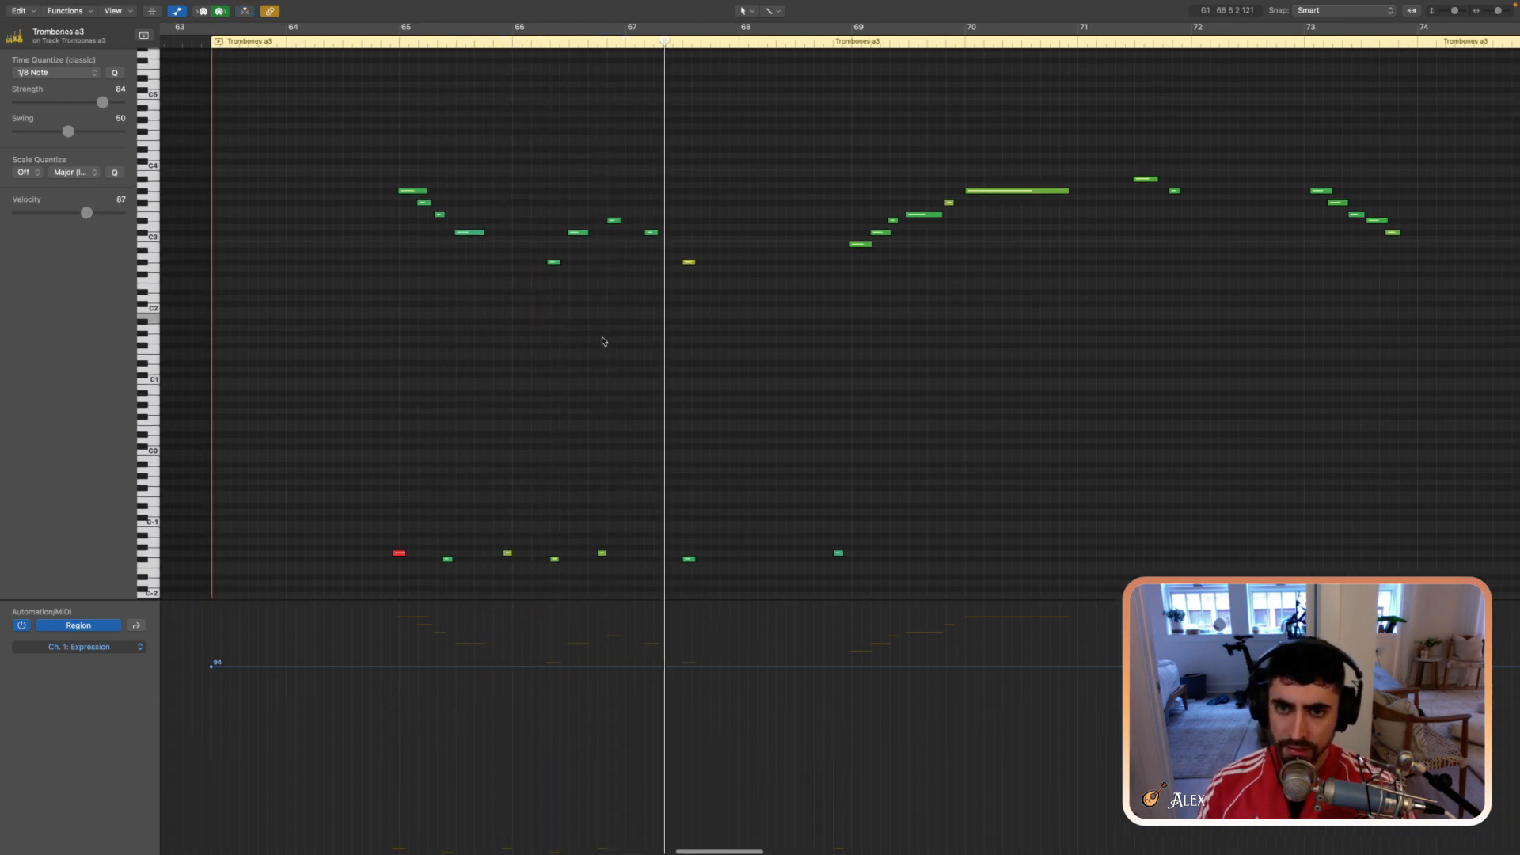
scroll(184, 325, "up", 1)
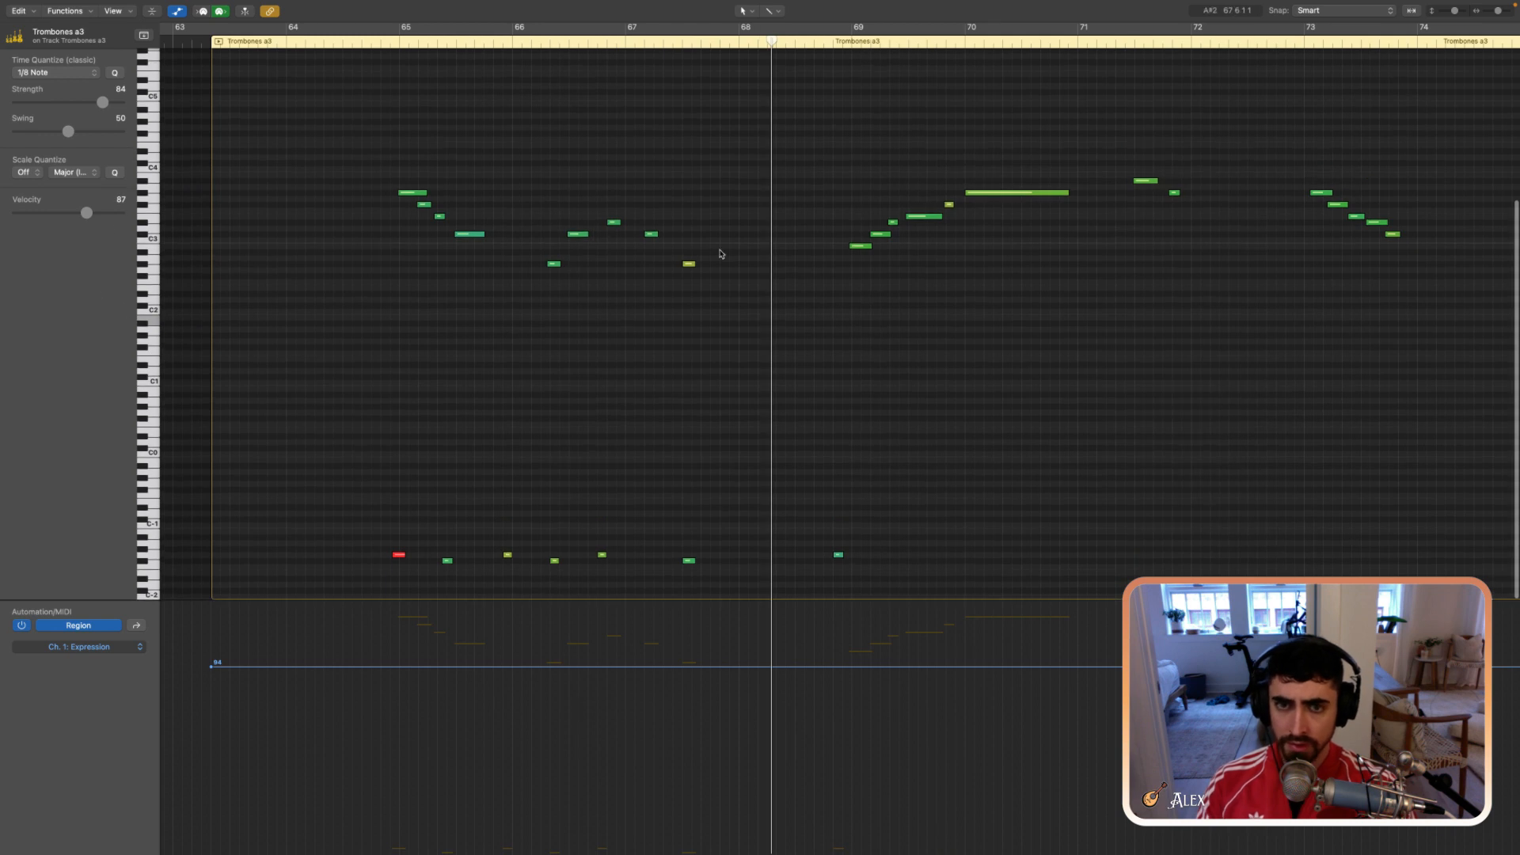
left_click_drag(63, 214, 64, 214)
left_click(442, 290)
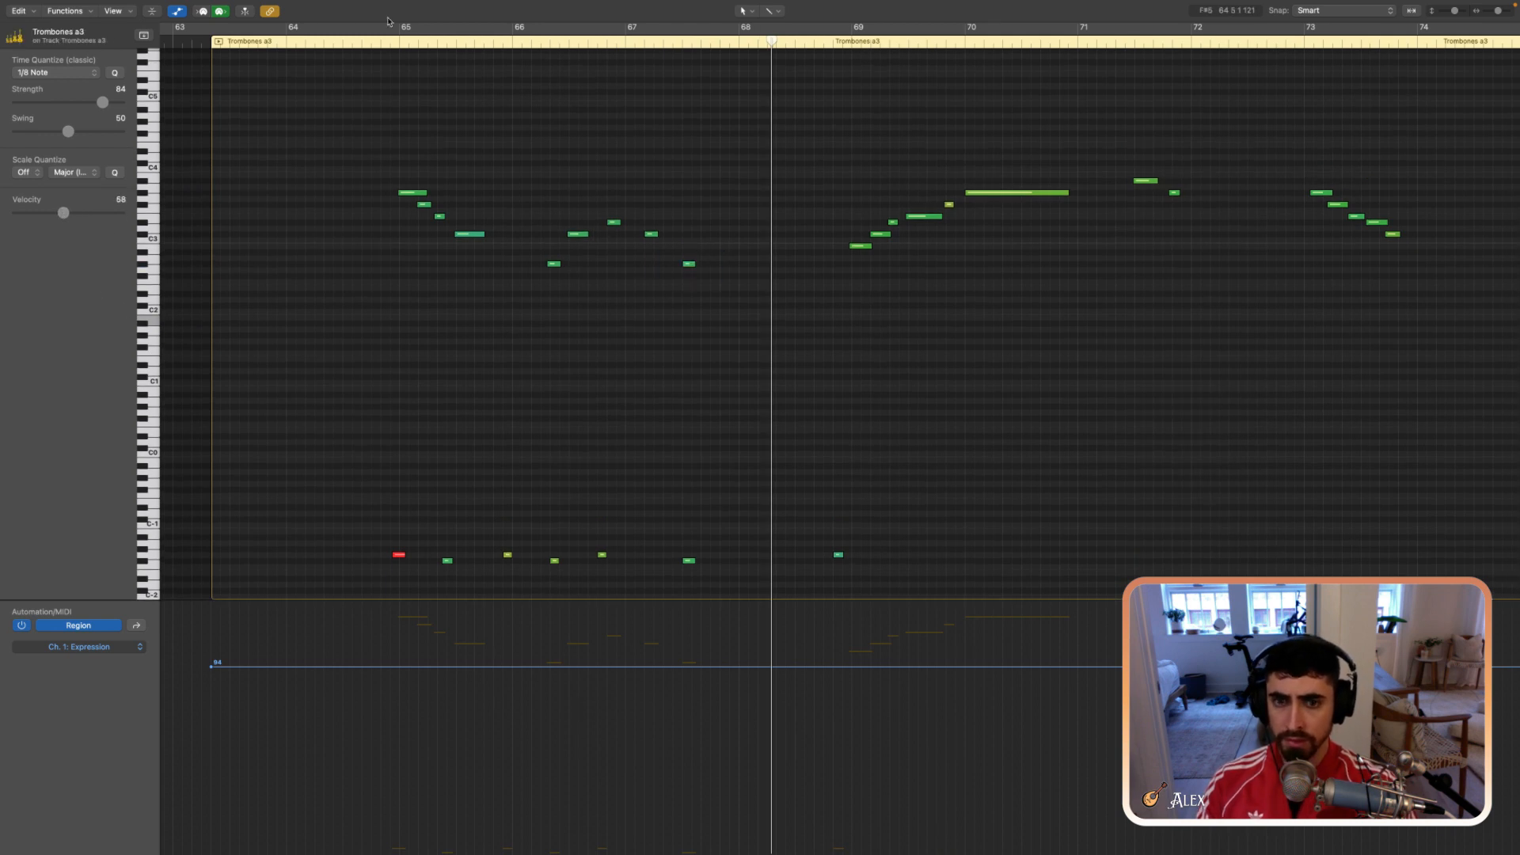
left_click(368, 46)
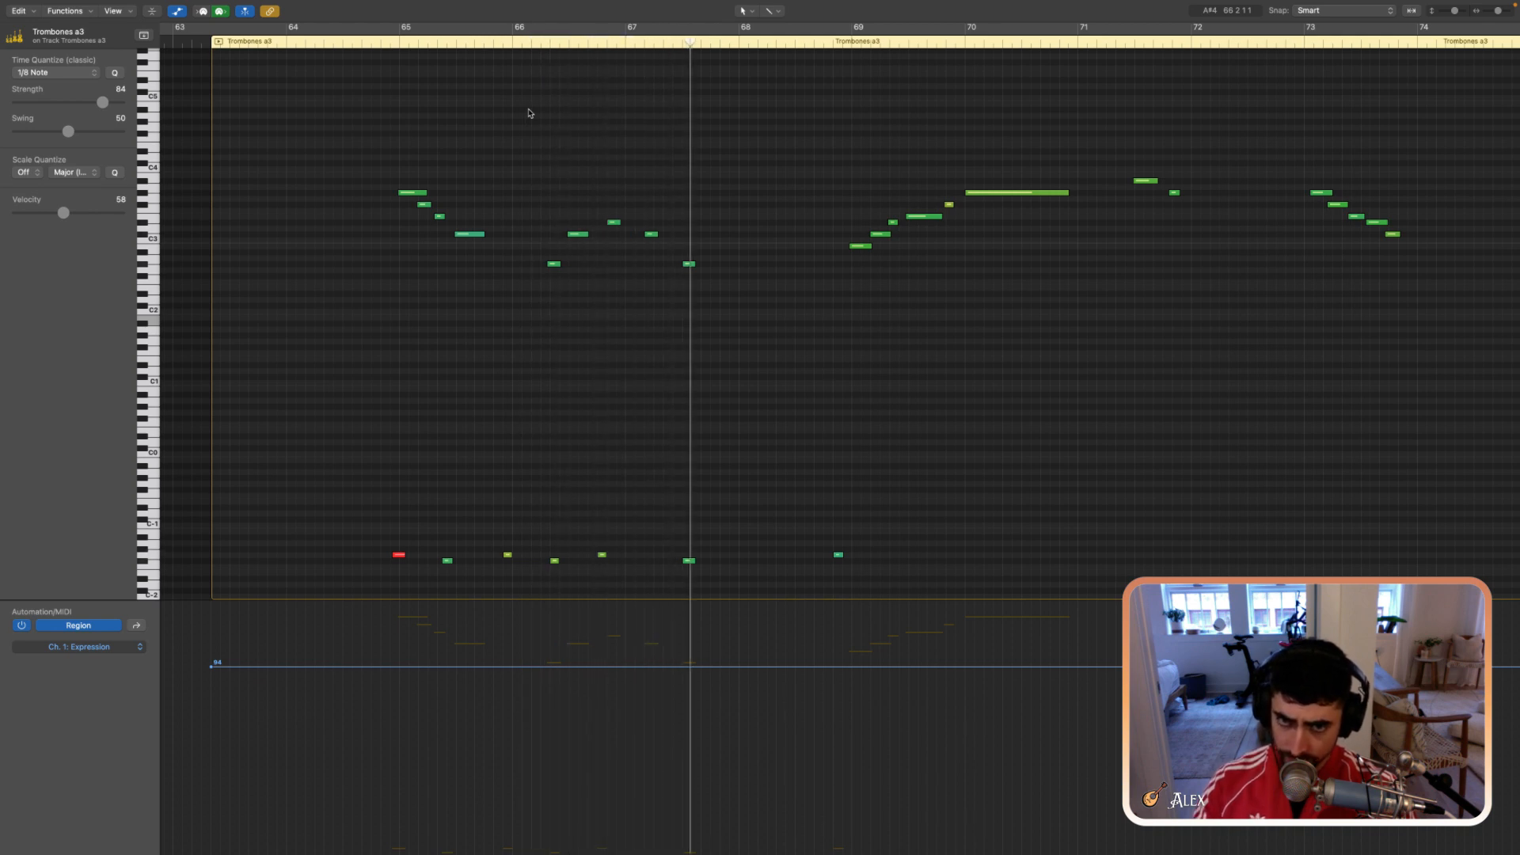
- Add an F#-2 keyswitch just before bar 70 and set the long bar 70 note's velocity to 59, replaying that passage
scroll(840, 284, "right", 3)
scroll(839, 283, "right", 5)
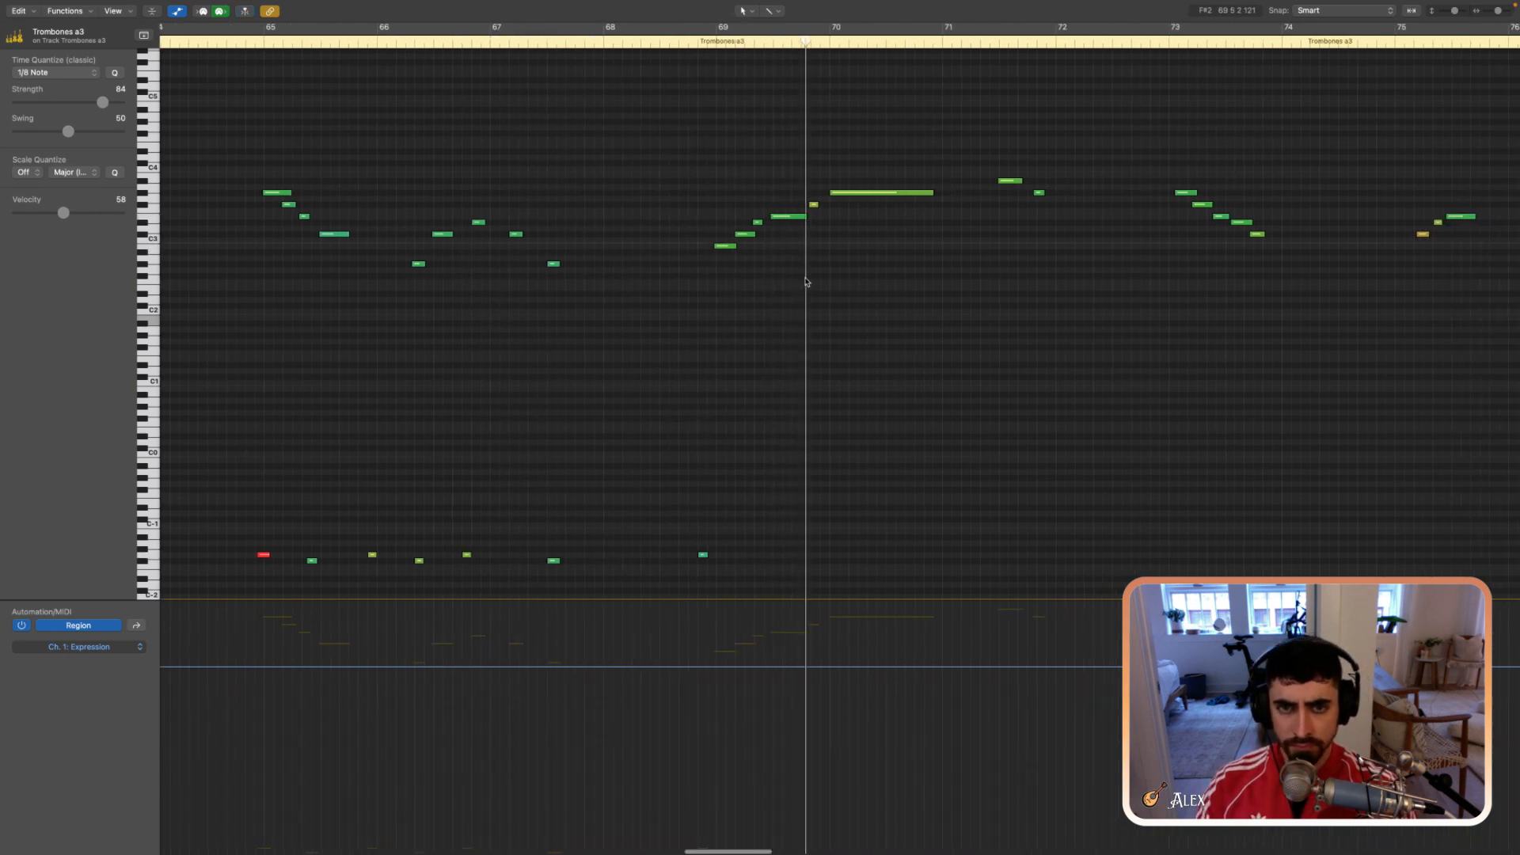
left_click(637, 562)
scroll(651, 317, "up", 1)
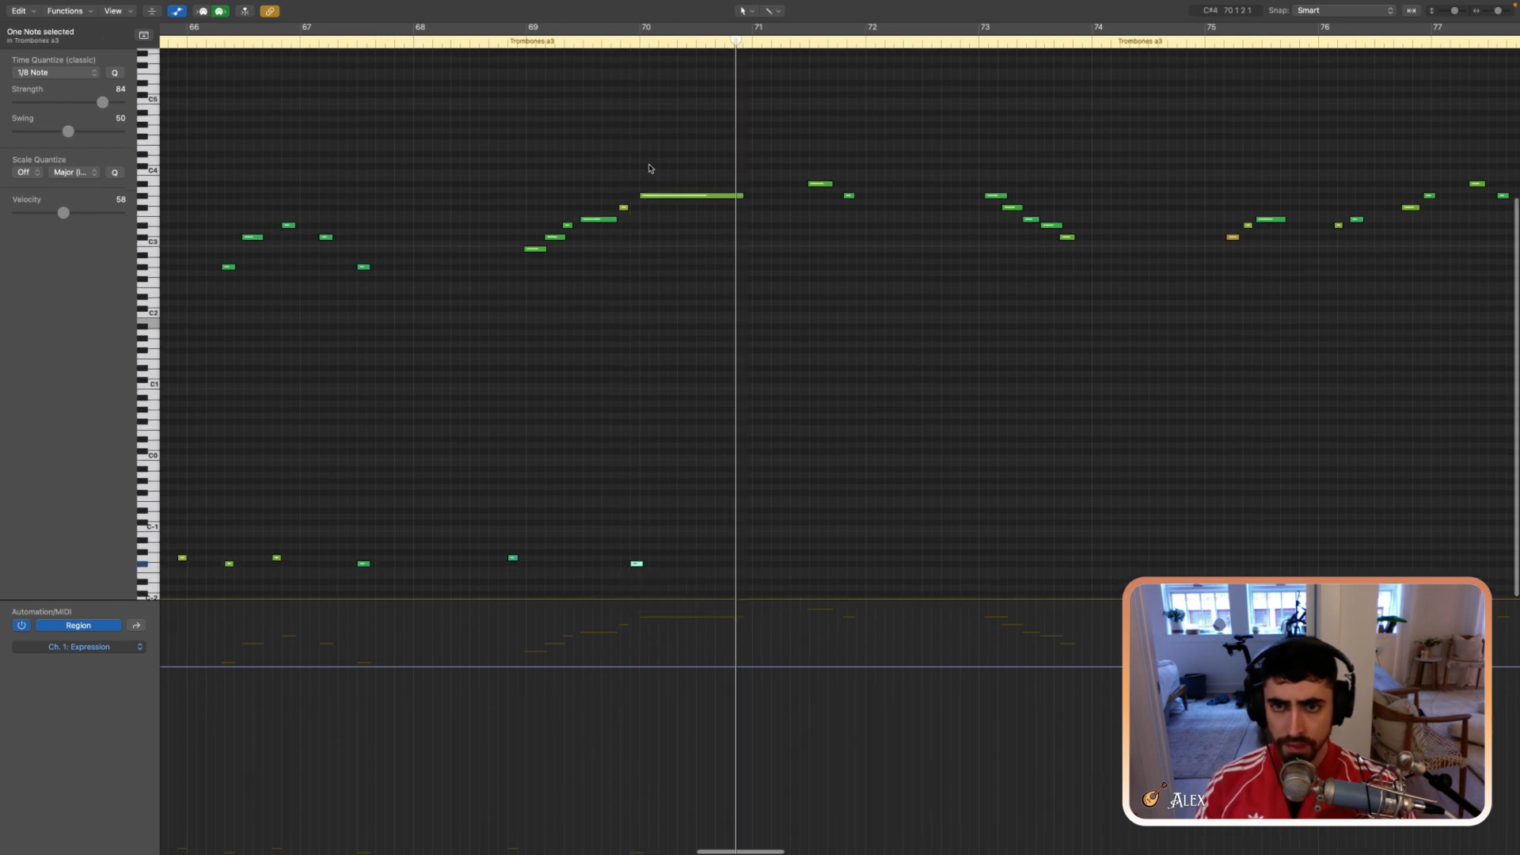
left_click(415, 62)
double_click(511, 40)
scroll(619, 317, "left", 2)
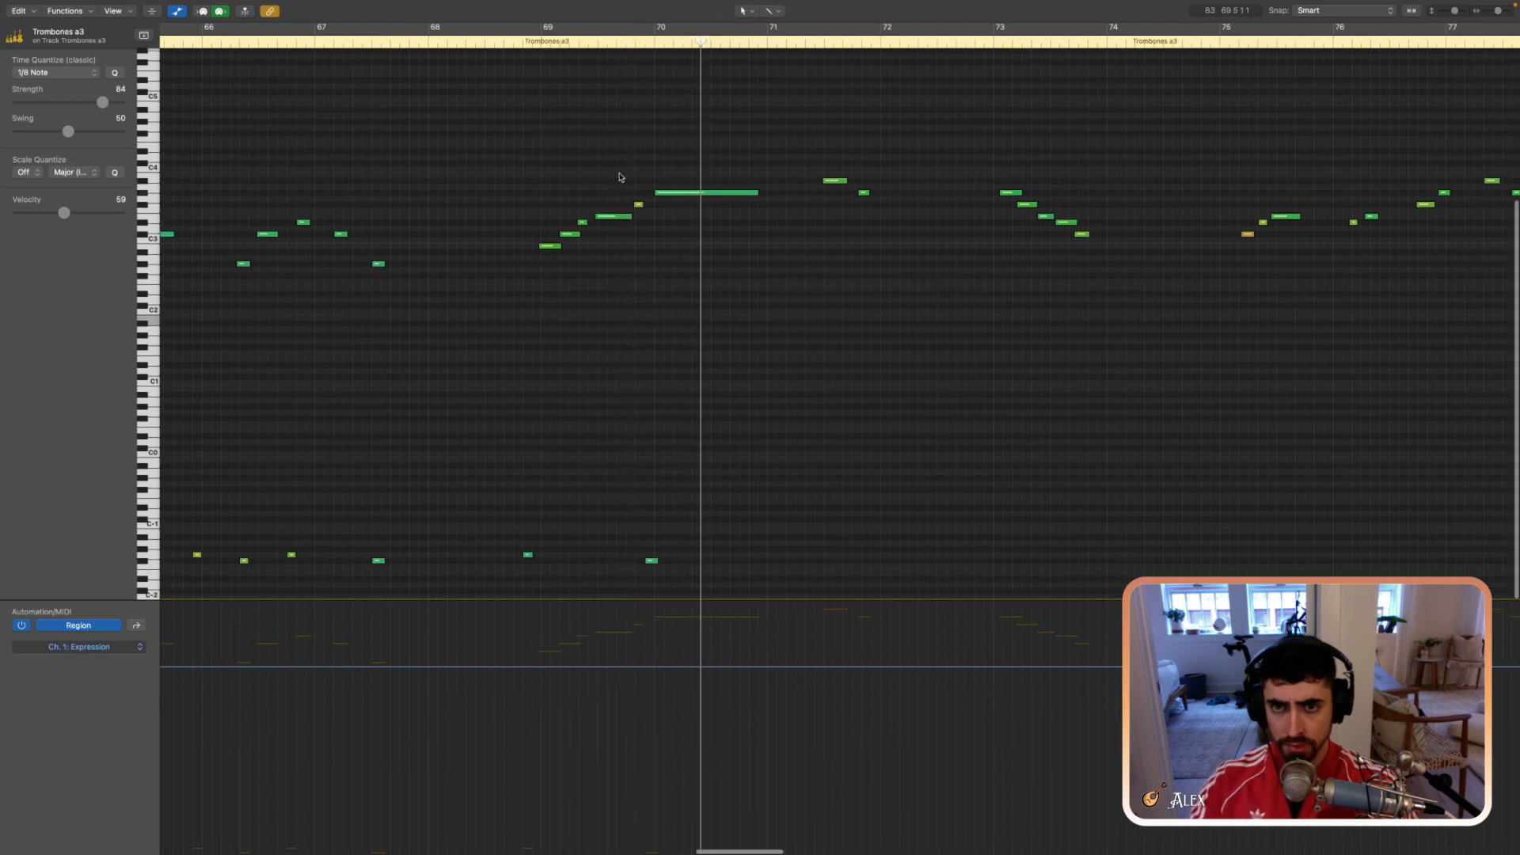
- Lower the keyswitch before bar 70 one semitone and set the short note before bar 70 to velocity 75, replaying the passage
scroll(654, 568, "left", 2)
left_click(670, 561)
scroll(606, 462, "up", 1)
left_click_drag(630, 182, 663, 230)
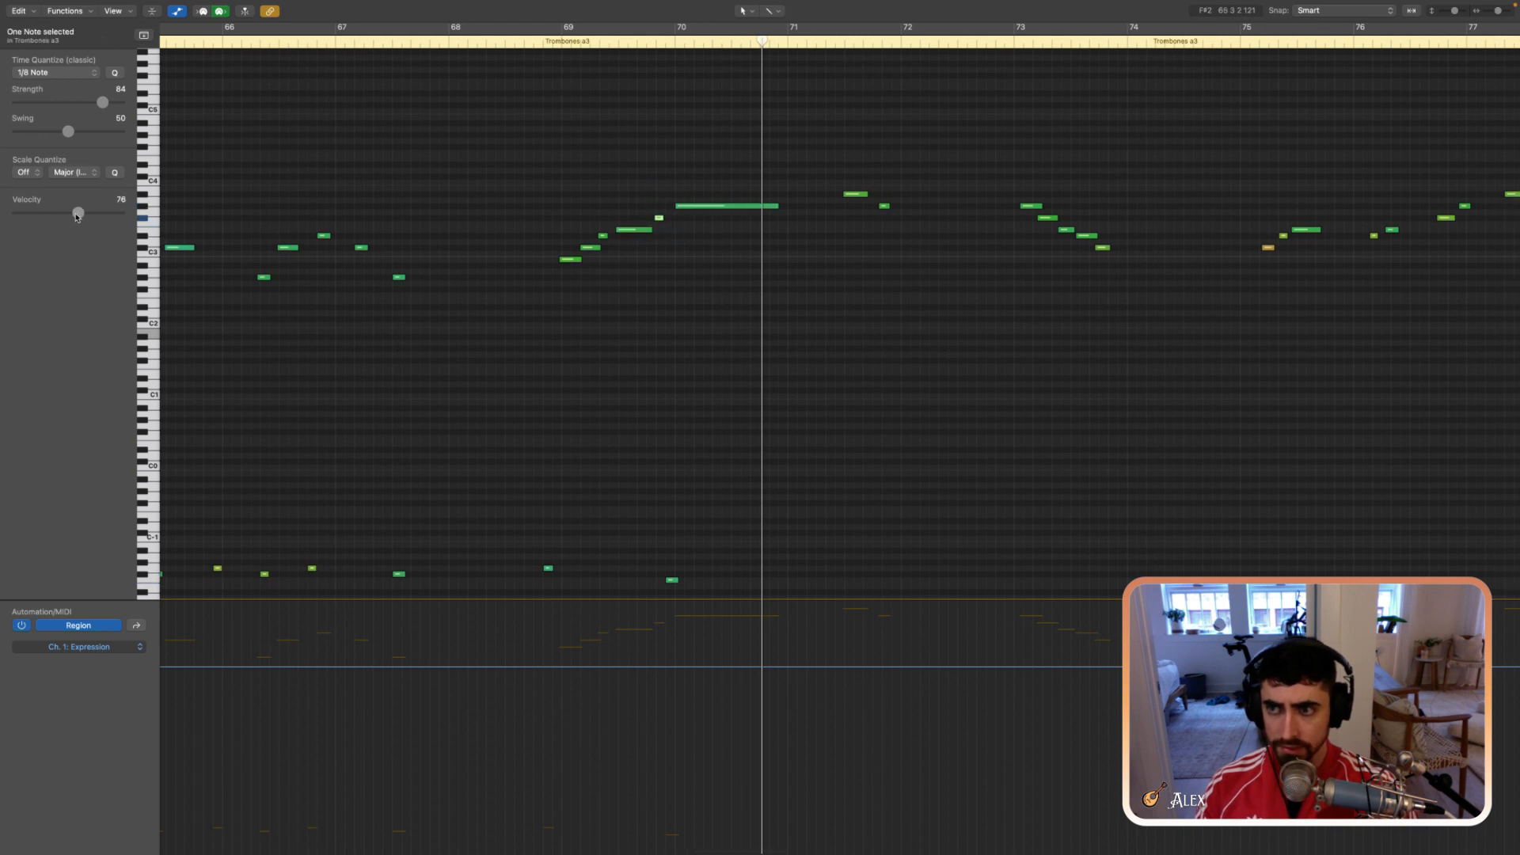
left_click(537, 45)
key("space")
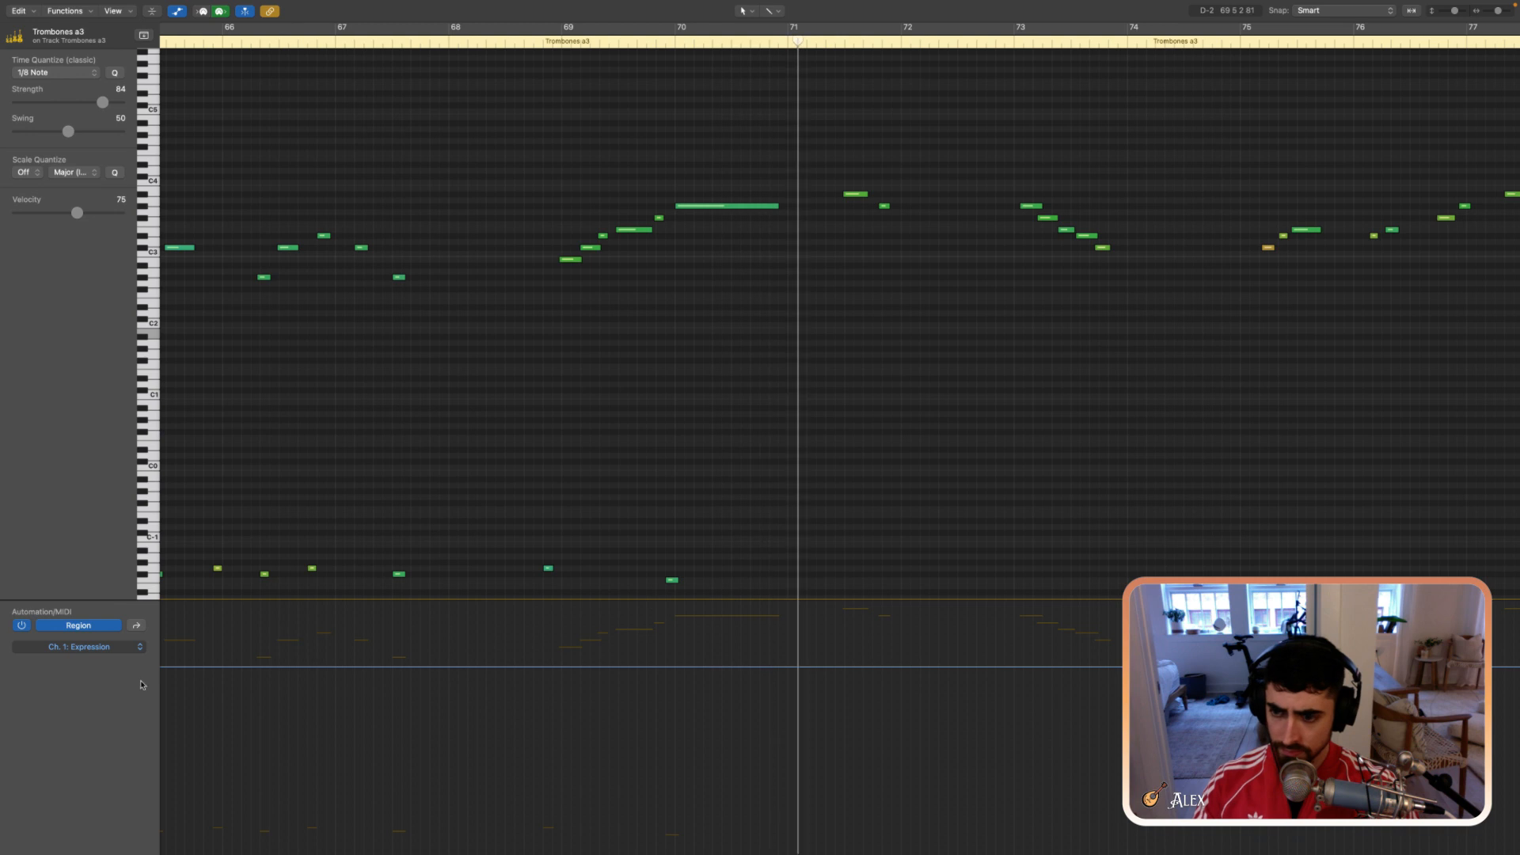
- Show the Modulation automation and add a drop from 94 to 29 just before bar 70, replaying the trombone passage
left_click(137, 625)
left_click(136, 625)
left_click(138, 626)
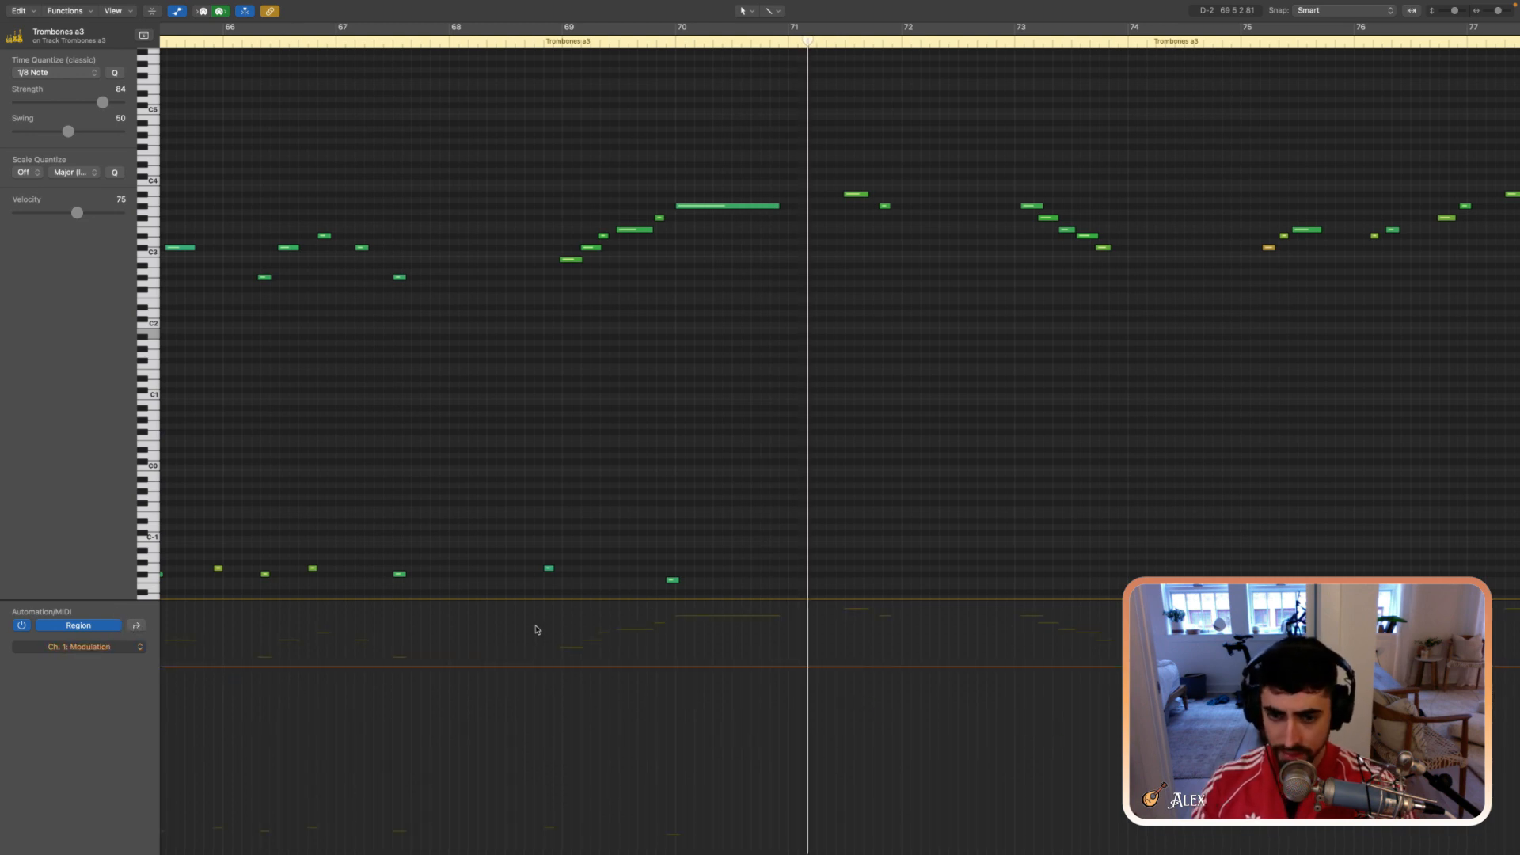
left_click_drag(671, 669, 670, 795)
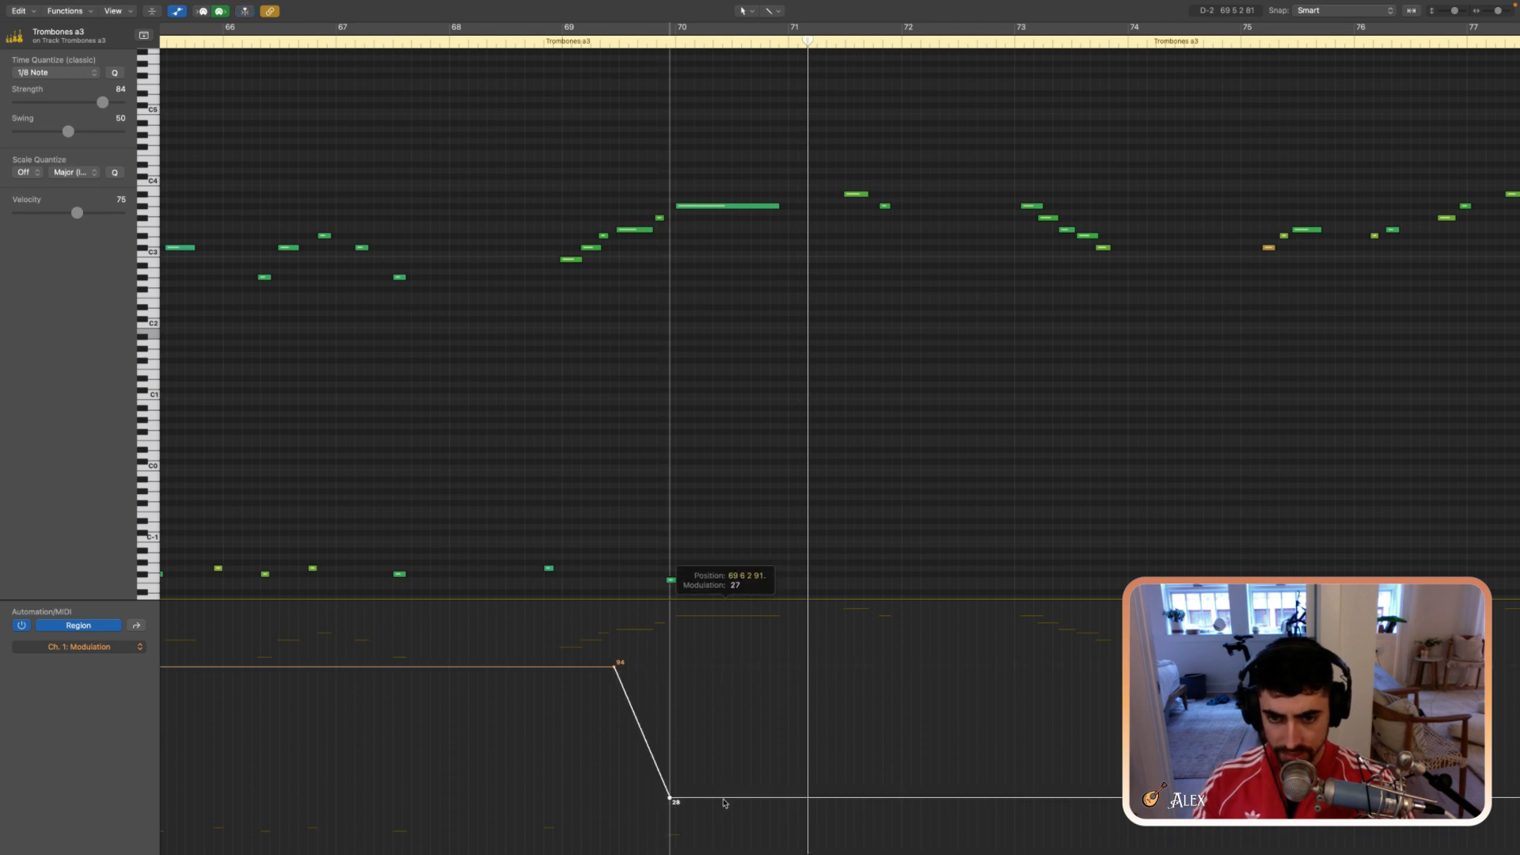
left_click(545, 41)
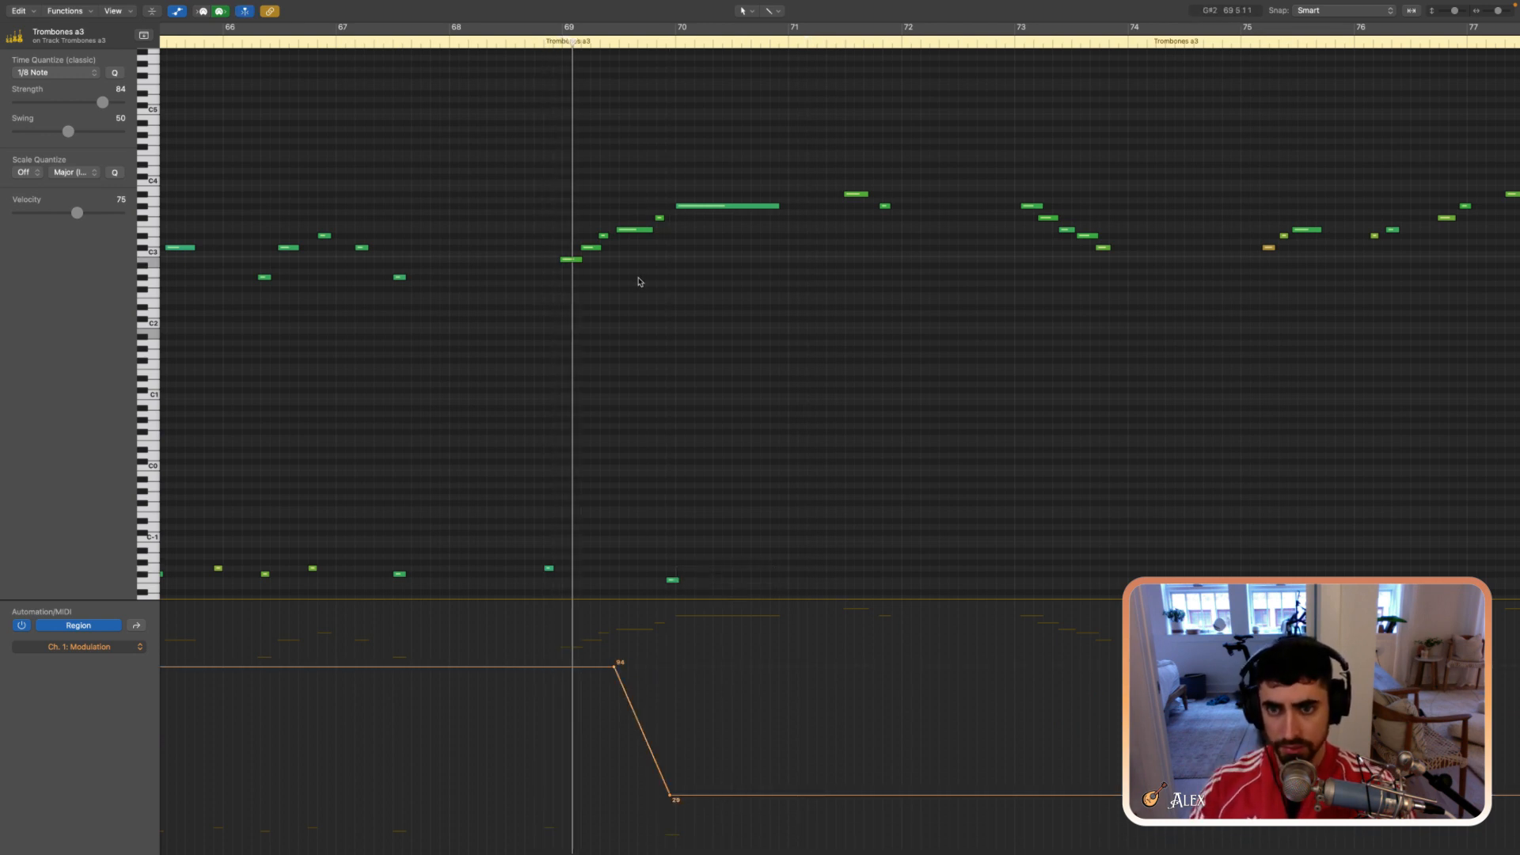
scroll(641, 396, "up", 1)
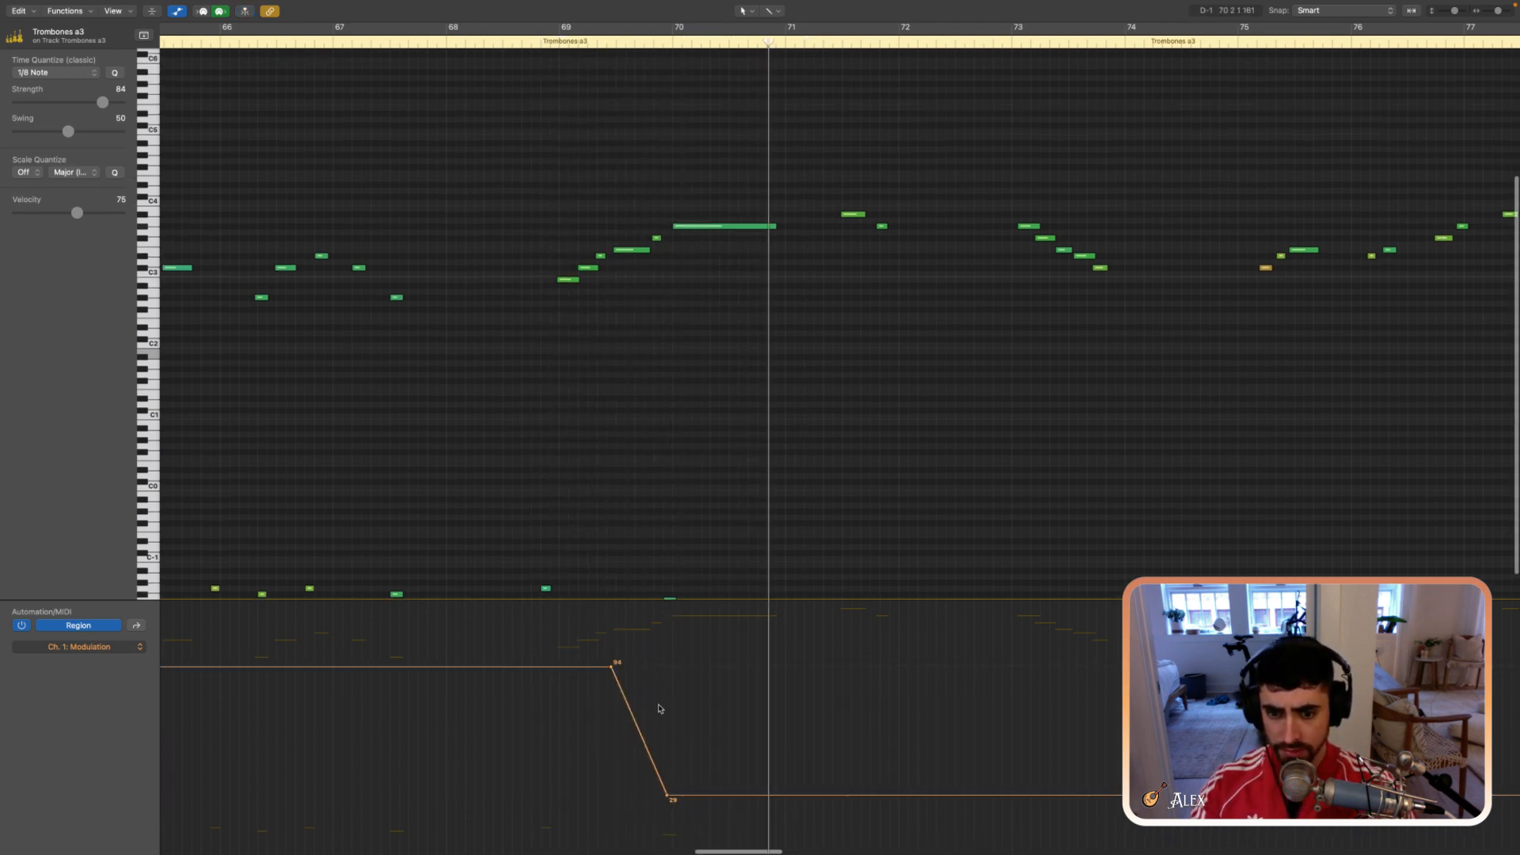
- Move the drop's lower modulation point earlier and down to 0, making the drop steeper, and replay the passage
left_click_drag(667, 795, 642, 853)
left_click(521, 41)
key("space")
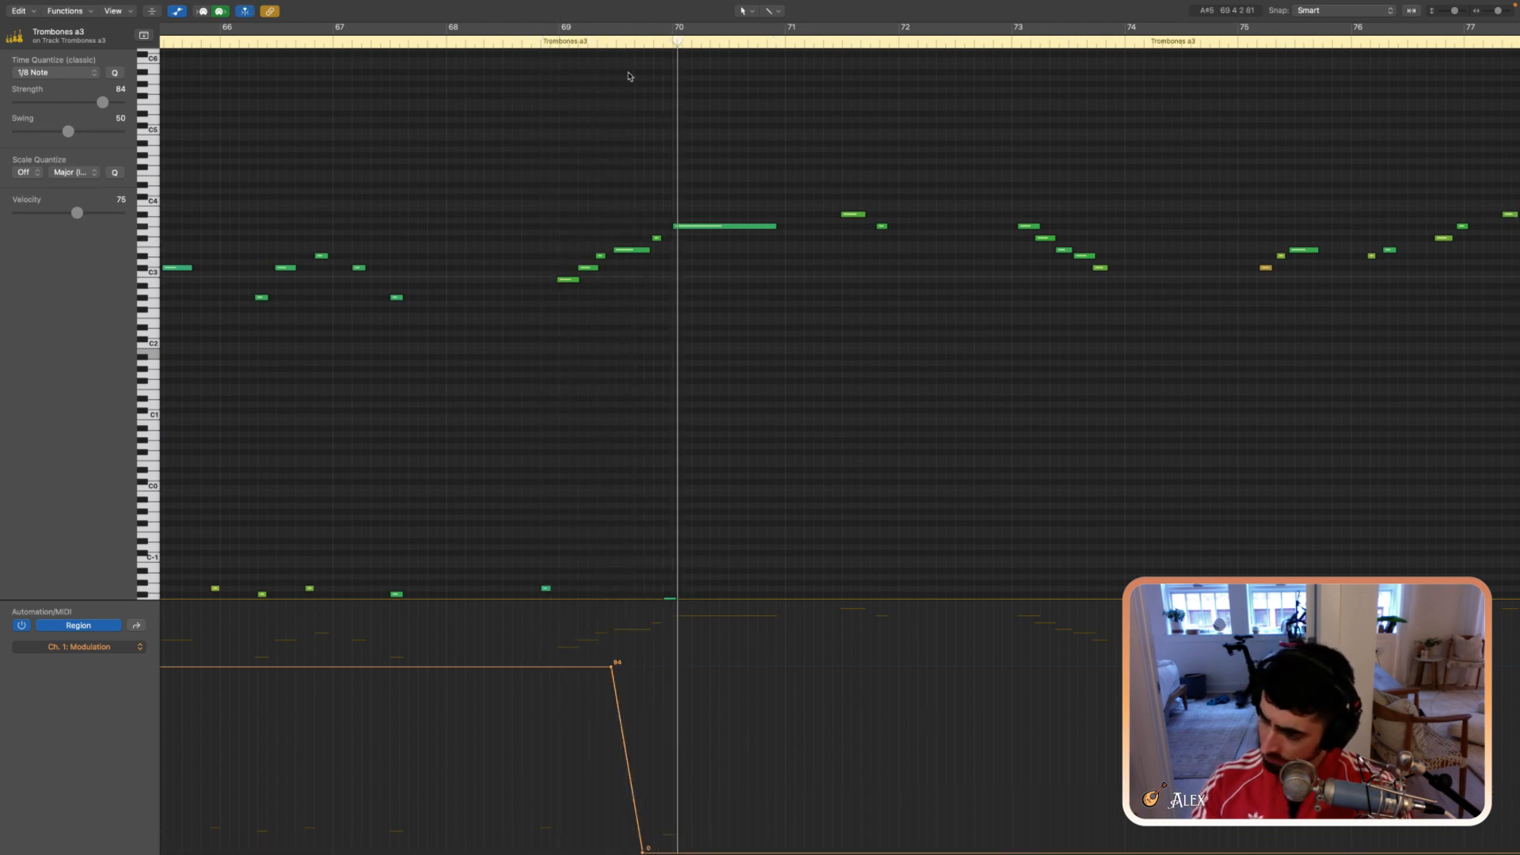
- Set the modulation after the drop to 25 and finally to 17, replaying the passage after each change
left_click_drag(697, 852, 696, 803)
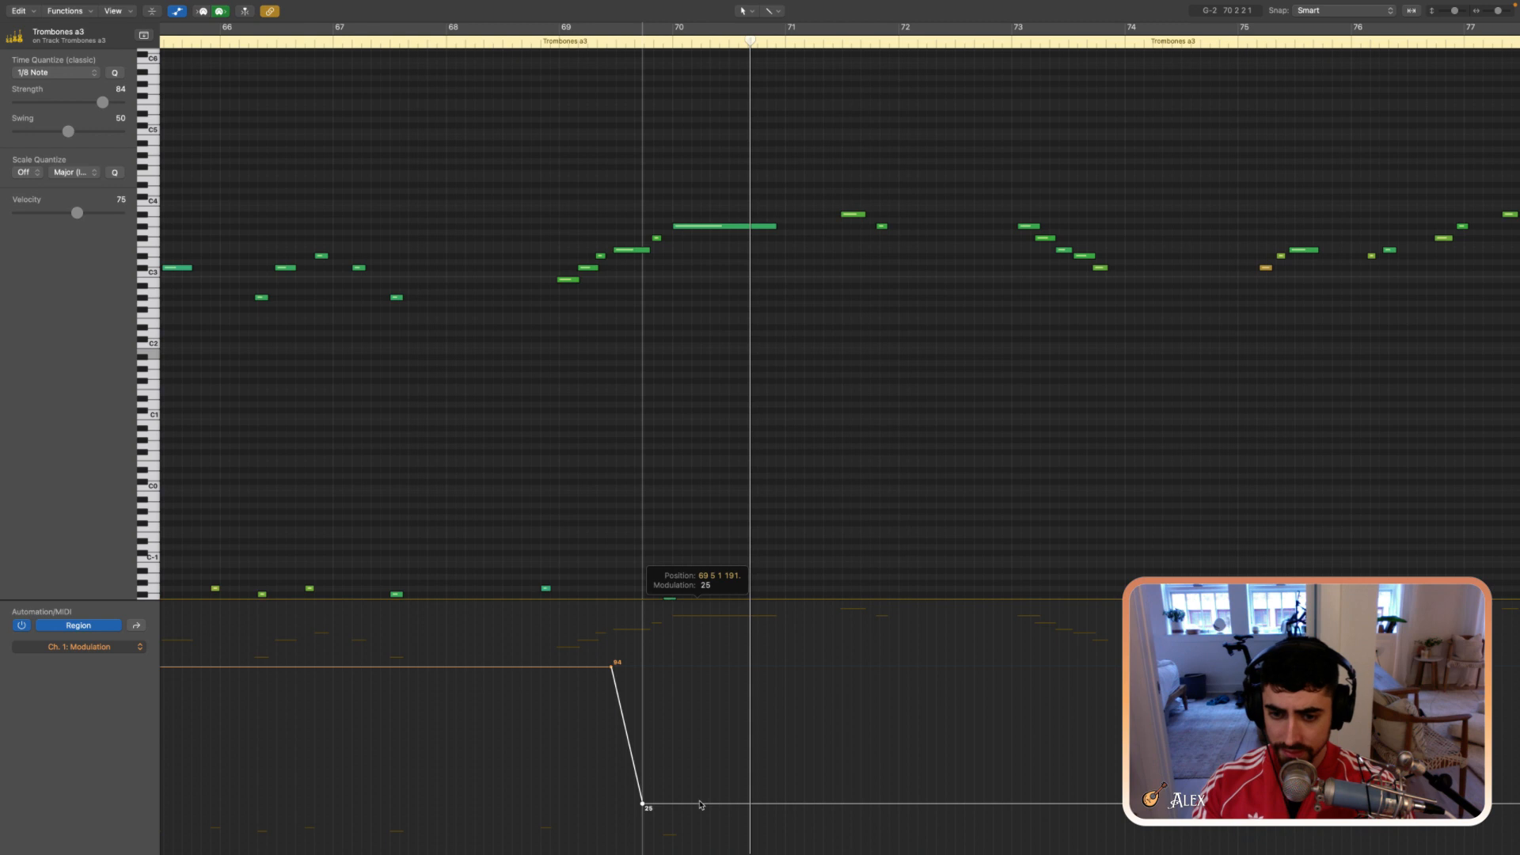
left_click(554, 35)
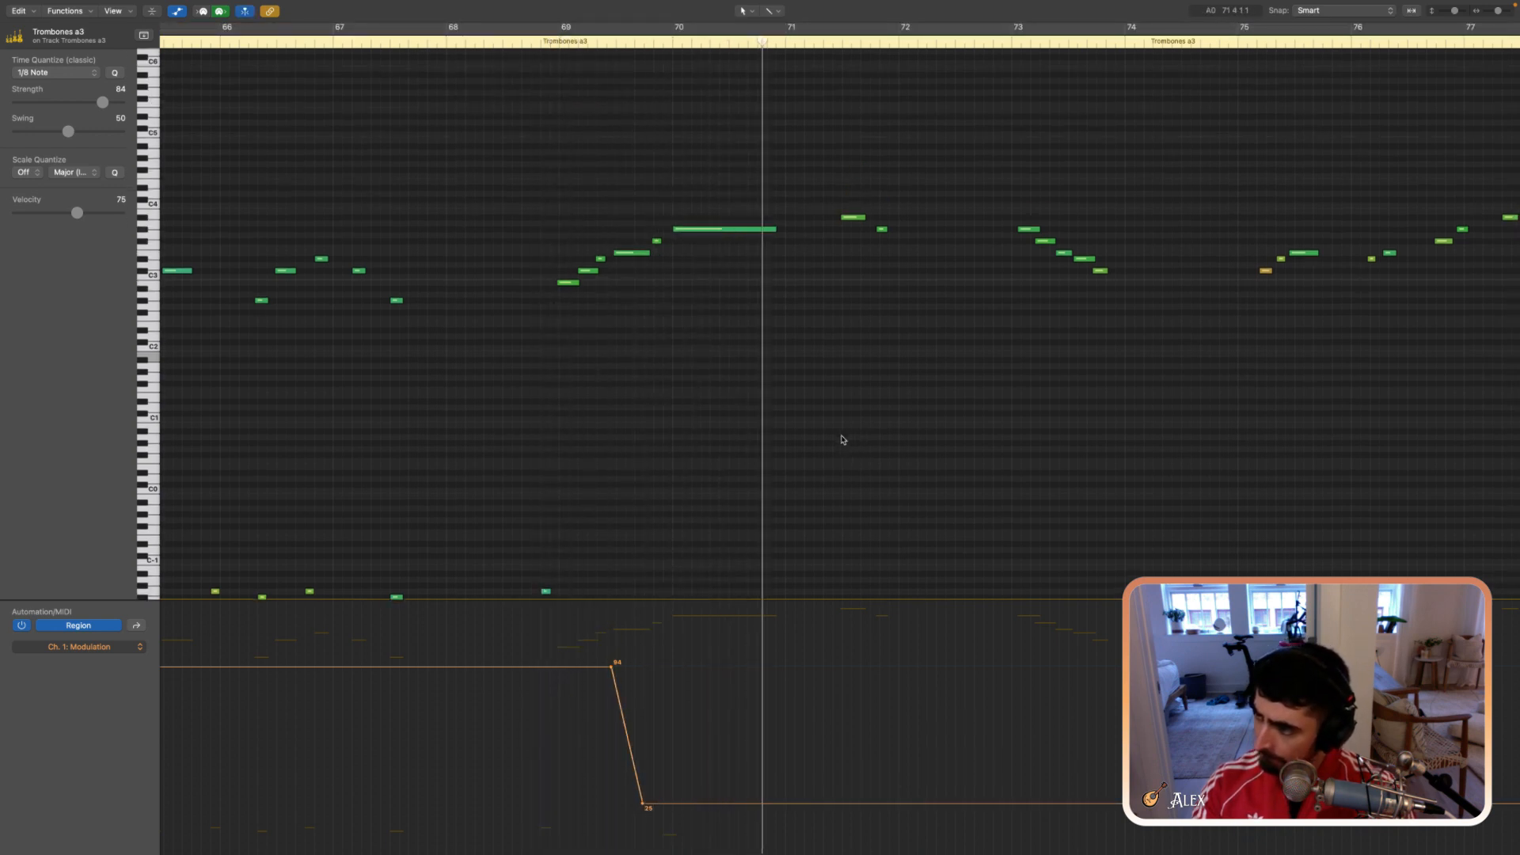
left_click_drag(706, 802, 707, 819)
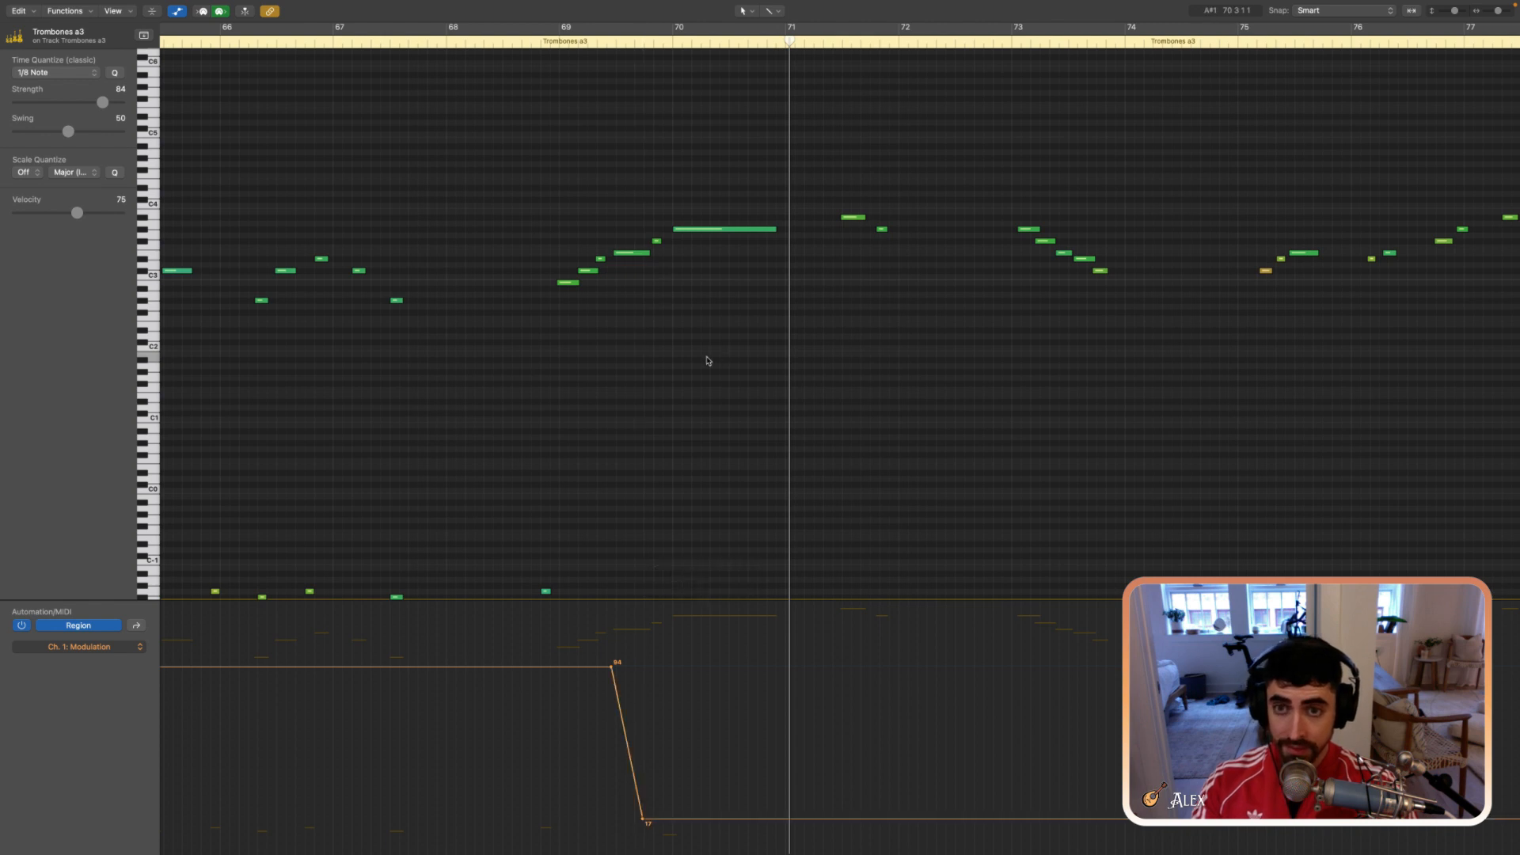
left_click(523, 36)
key("space")
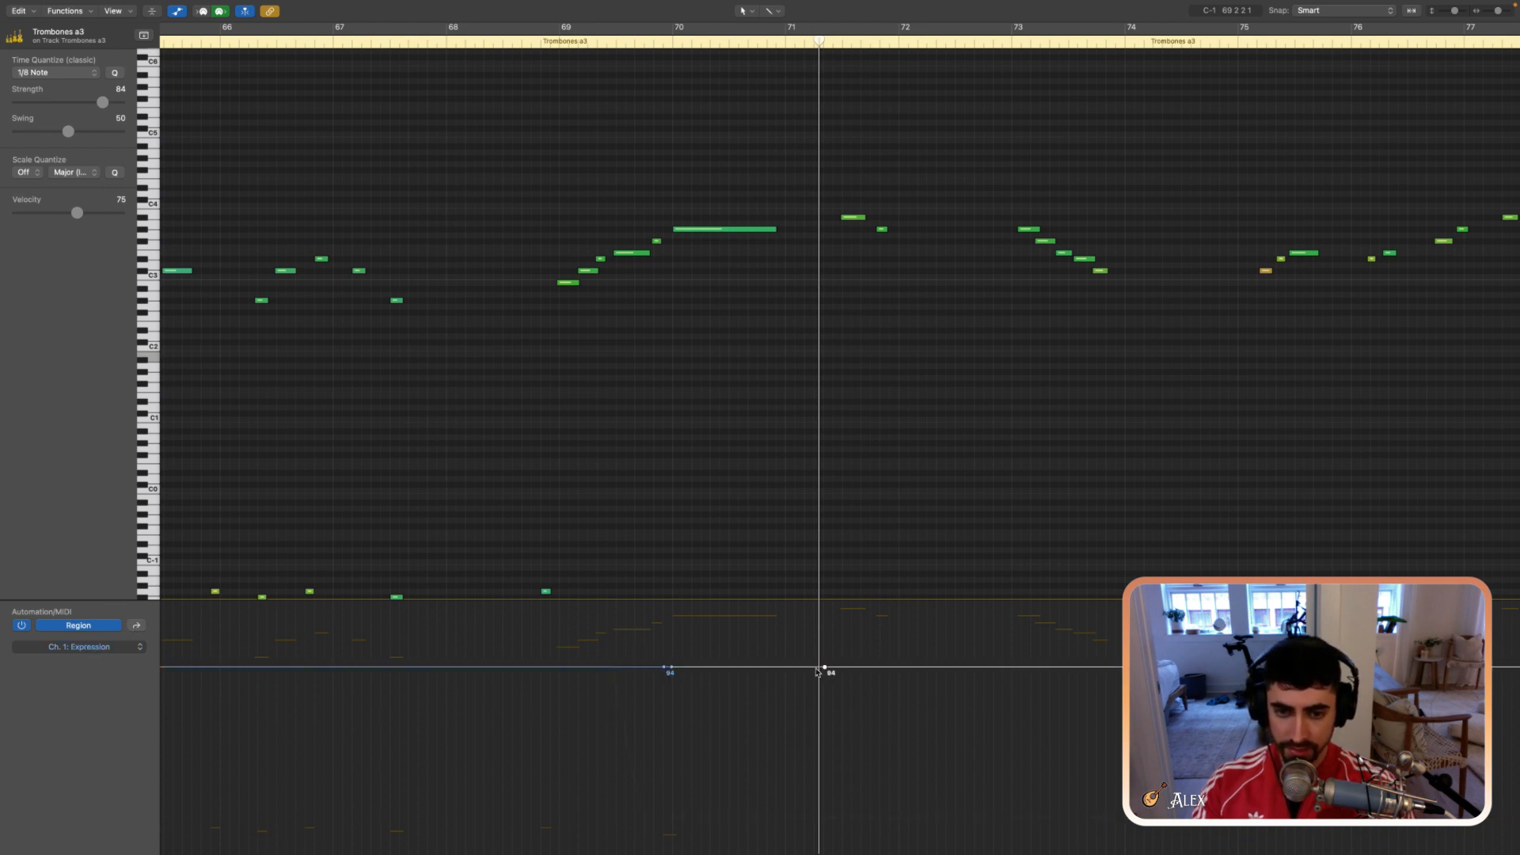
- Try the keyswitch before bar 70 one semitone lower, replay the passage, and return the keyswitch to E-2
scroll(672, 478, "down", 2)
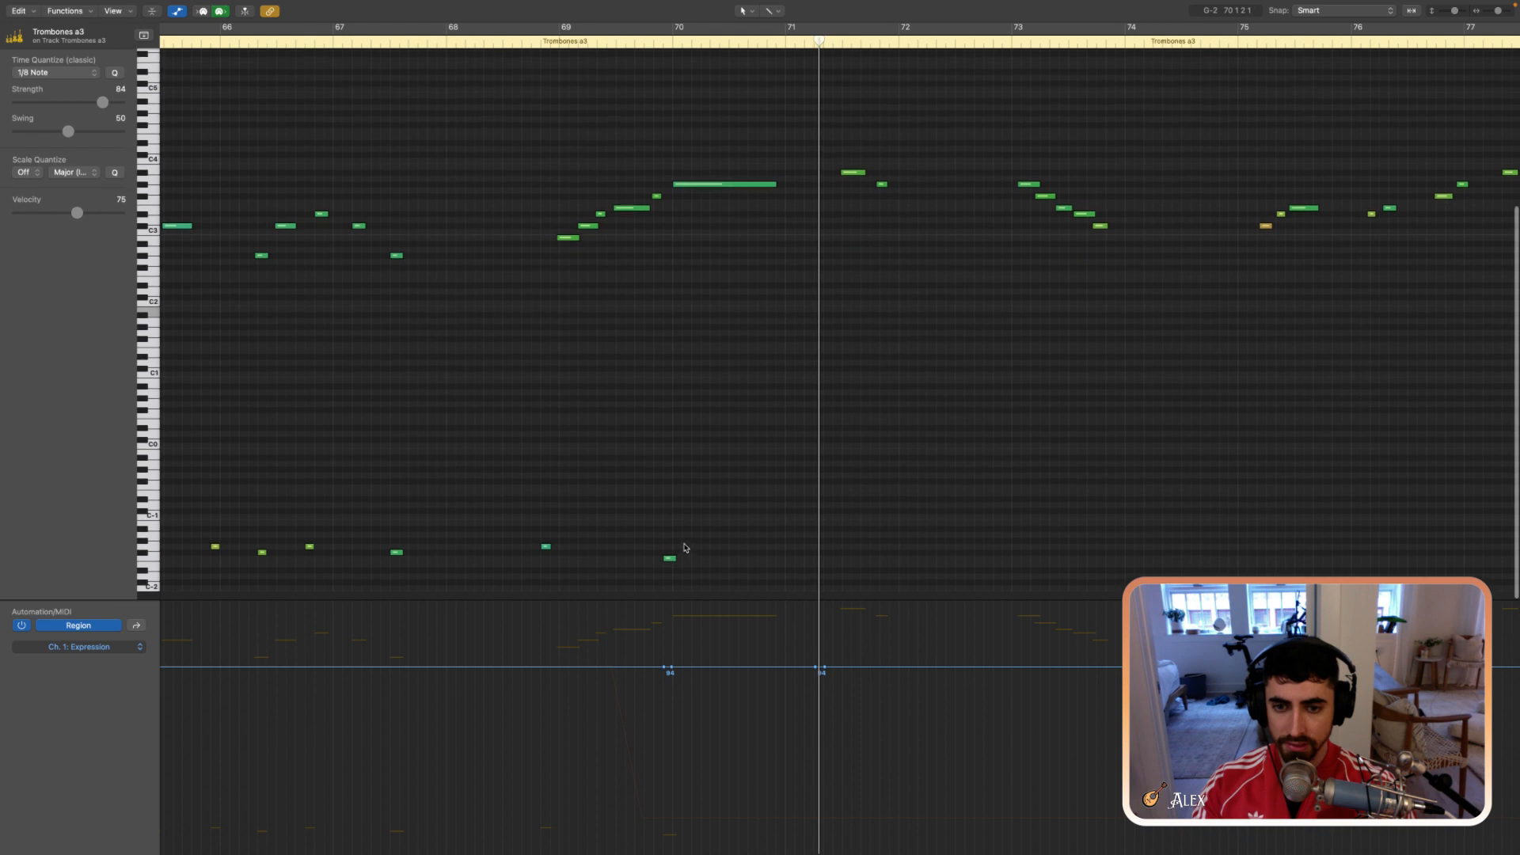
left_click(670, 568)
scroll(672, 574, "up", 1)
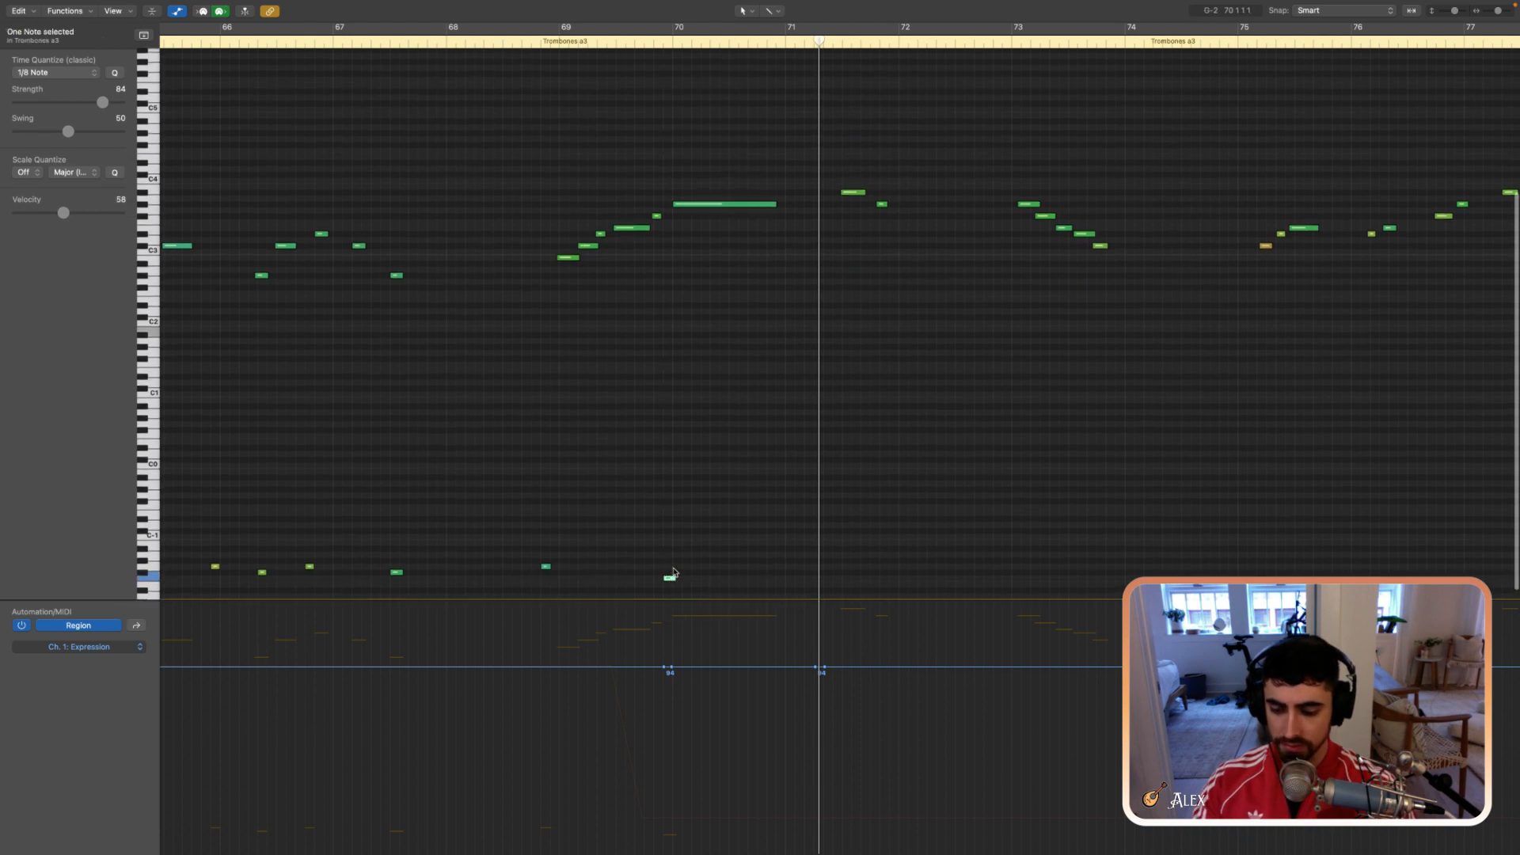
left_click(516, 43)
key("space")
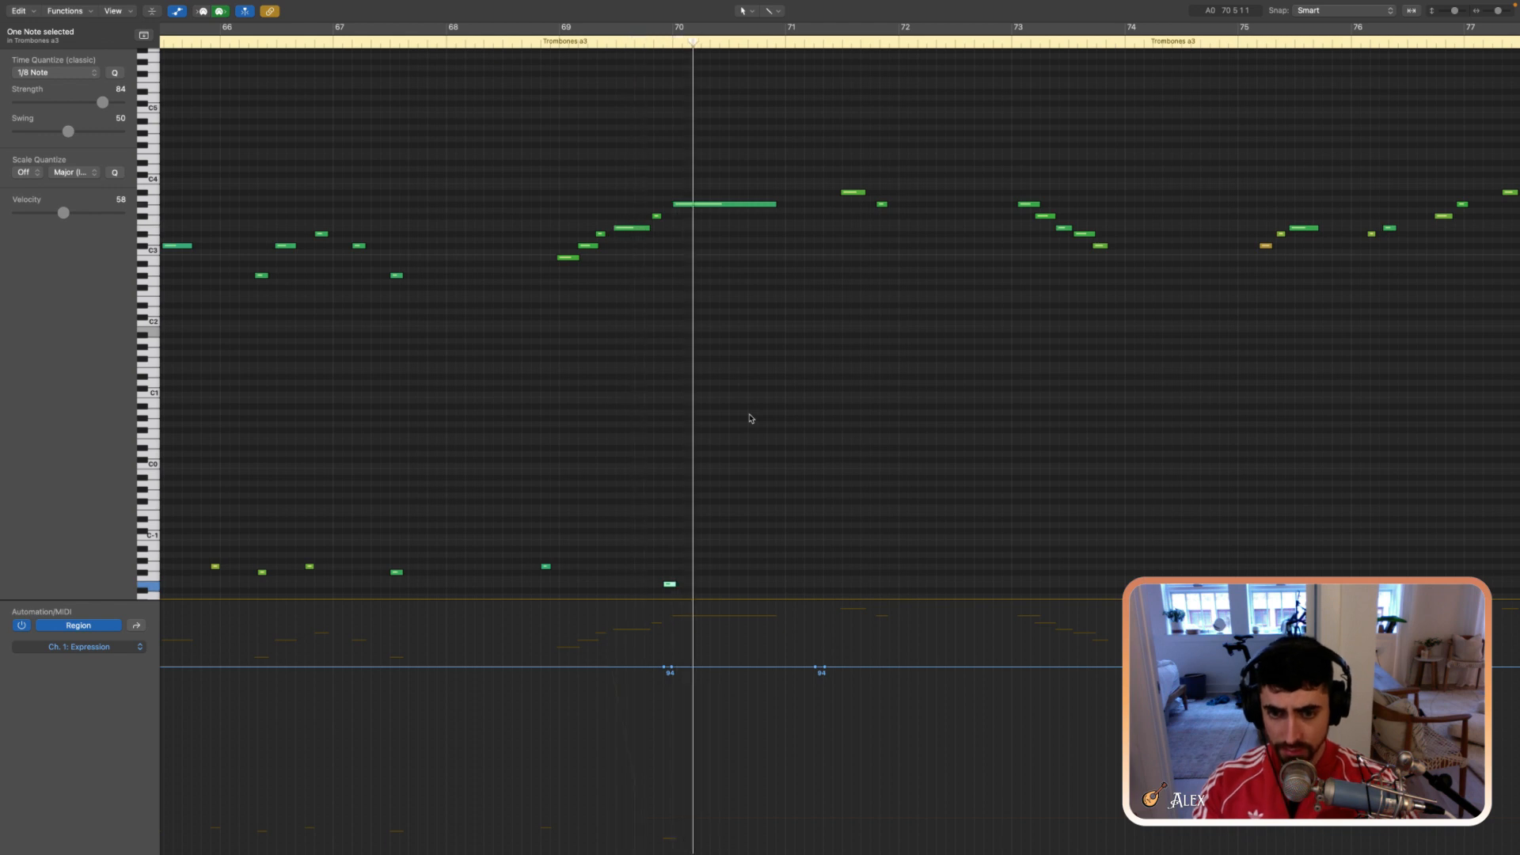
scroll(697, 546, "down", 2)
scroll(681, 556, "up", 1)
key("alt+Up")
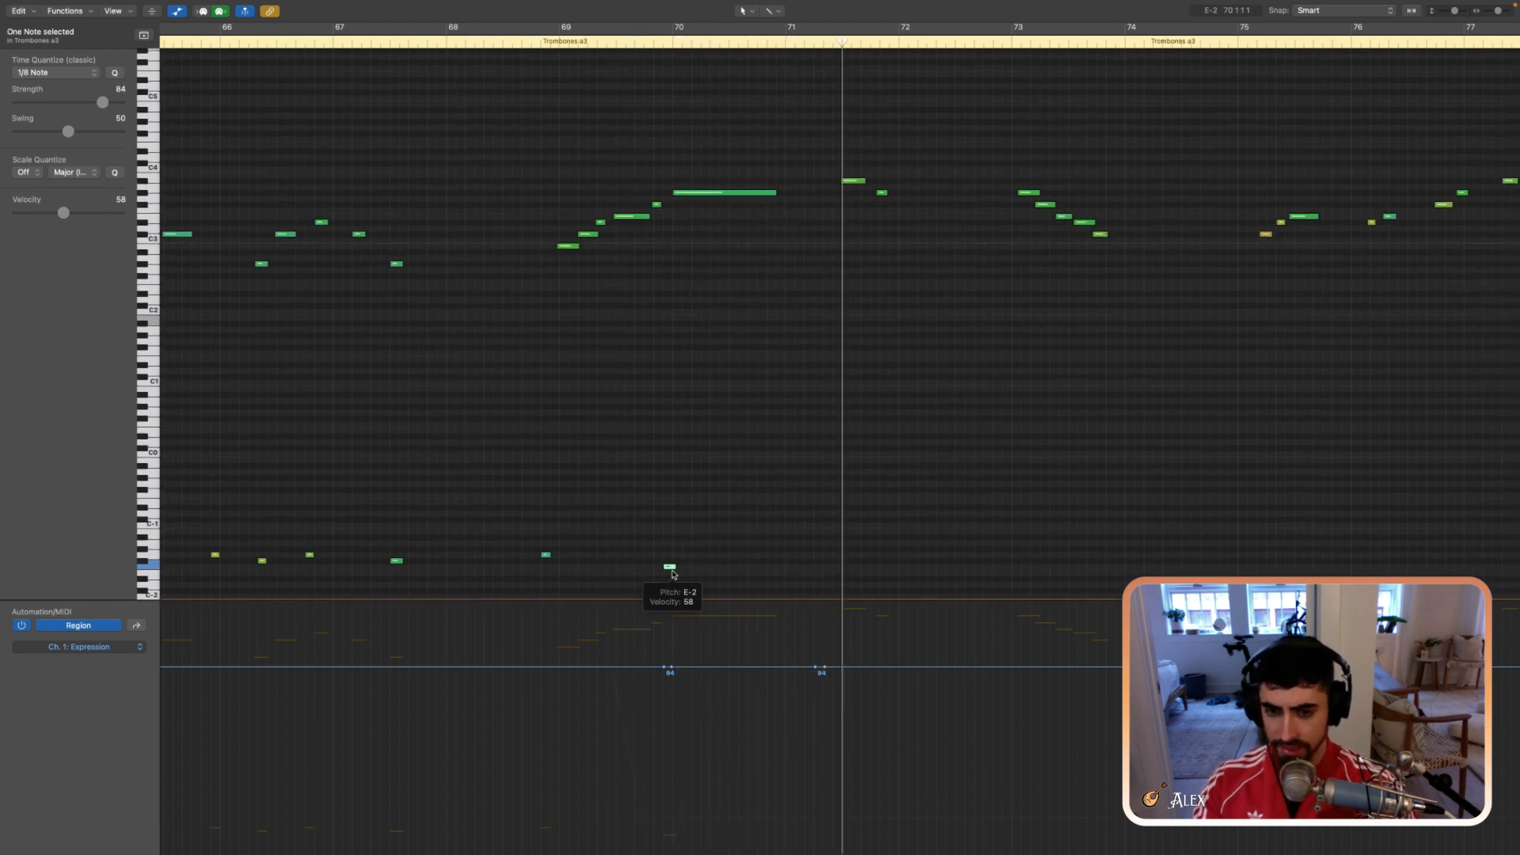
- Lower the expression from bar 70 into bar 71 to 78, and add a keyswitch before bar 71's notes matching bar 69's pitch
left_click_drag(719, 665, 722, 678)
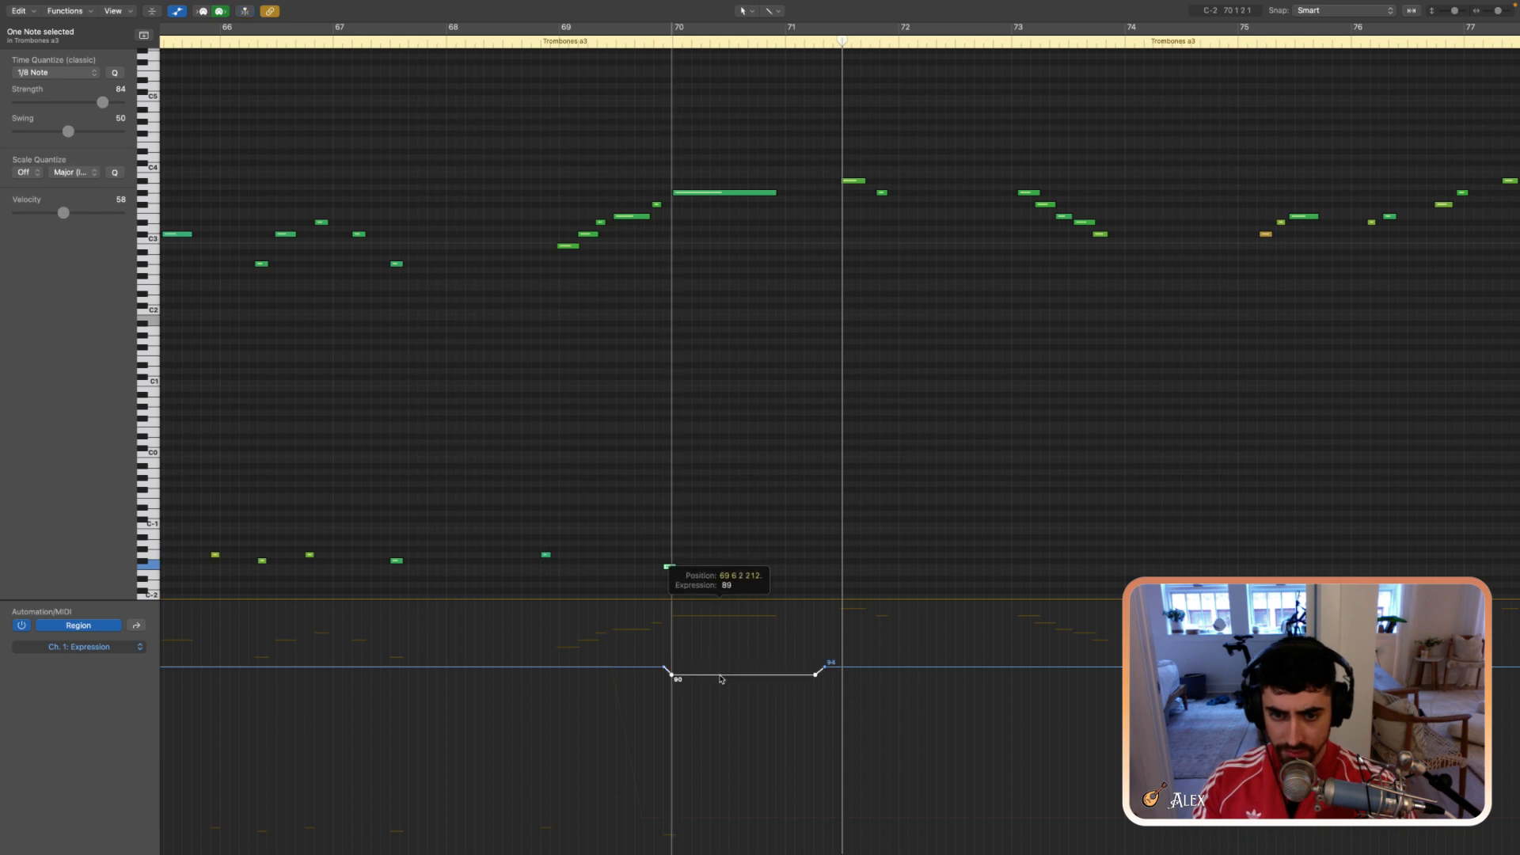
left_click_drag(715, 548, 715, 547)
key("space")
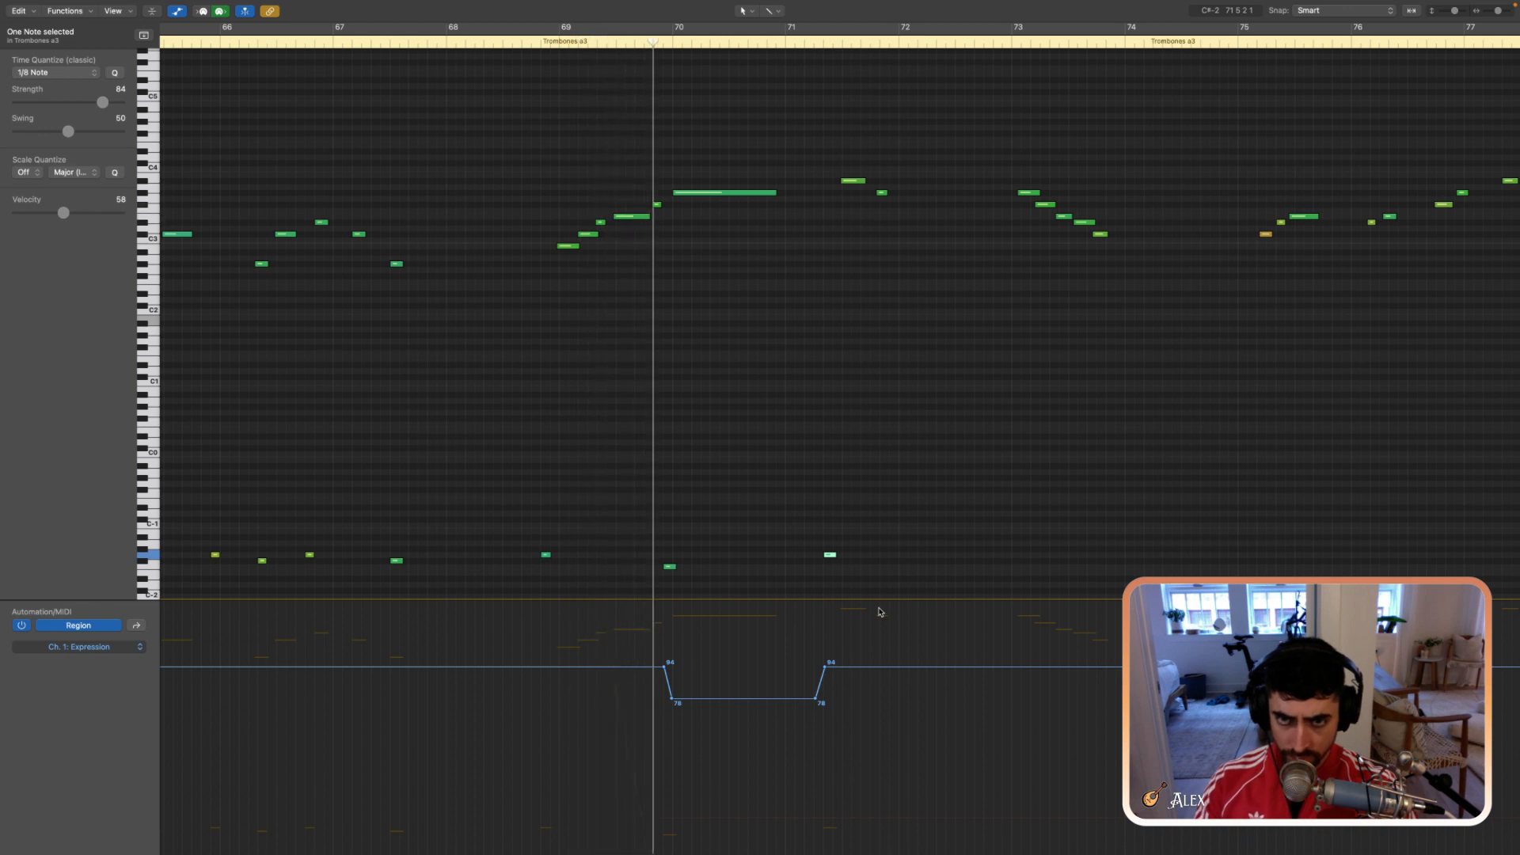
- Listen to the trombone phrase through bar 73 and replay it from about bar 61
scroll(702, 313, "left", 3)
scroll(703, 313, "up", 1)
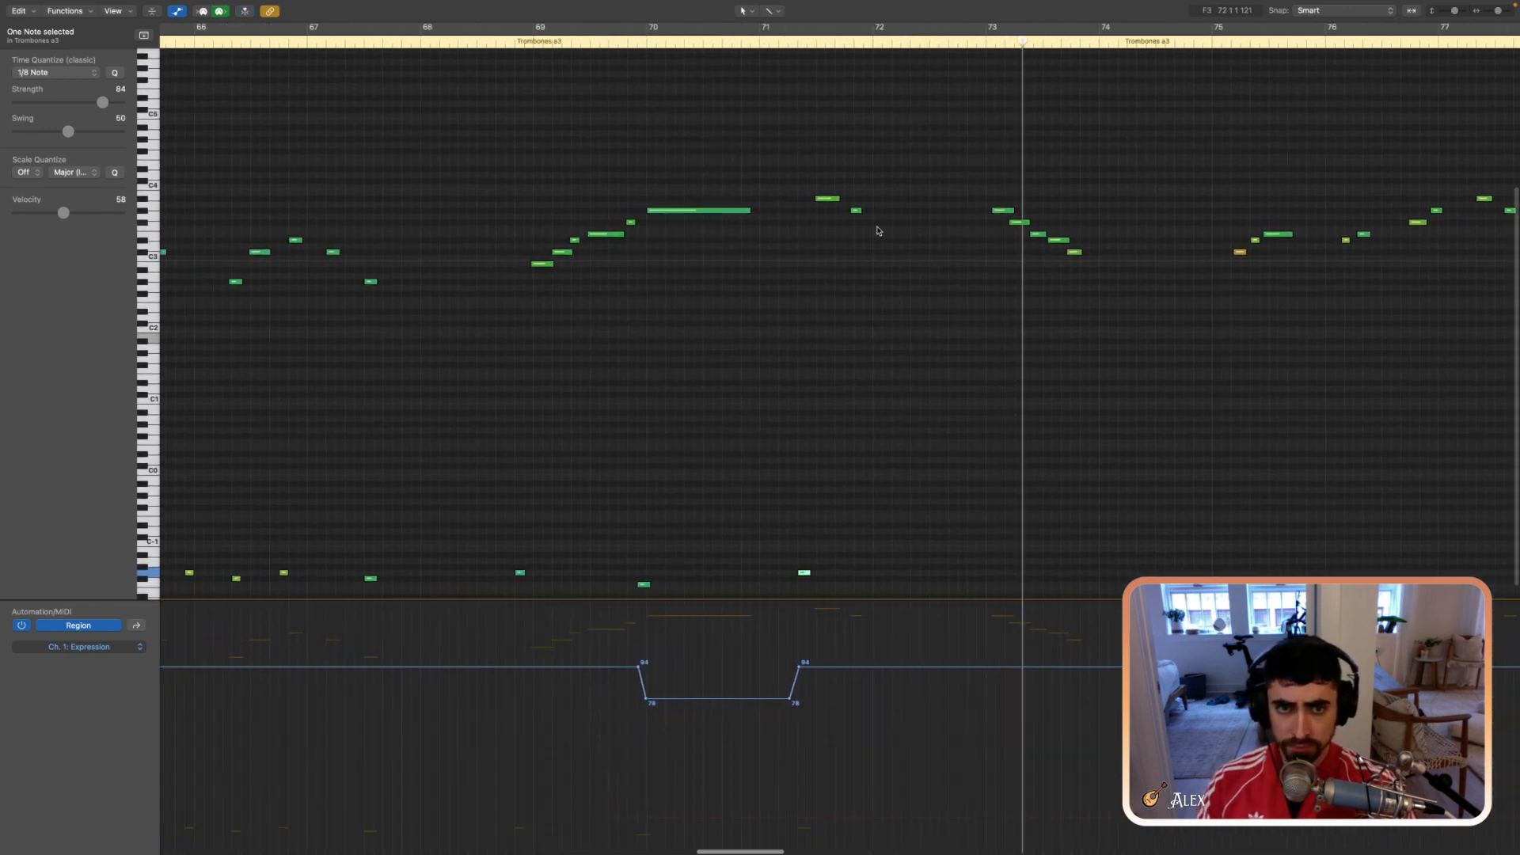
scroll(879, 223, "left", 10)
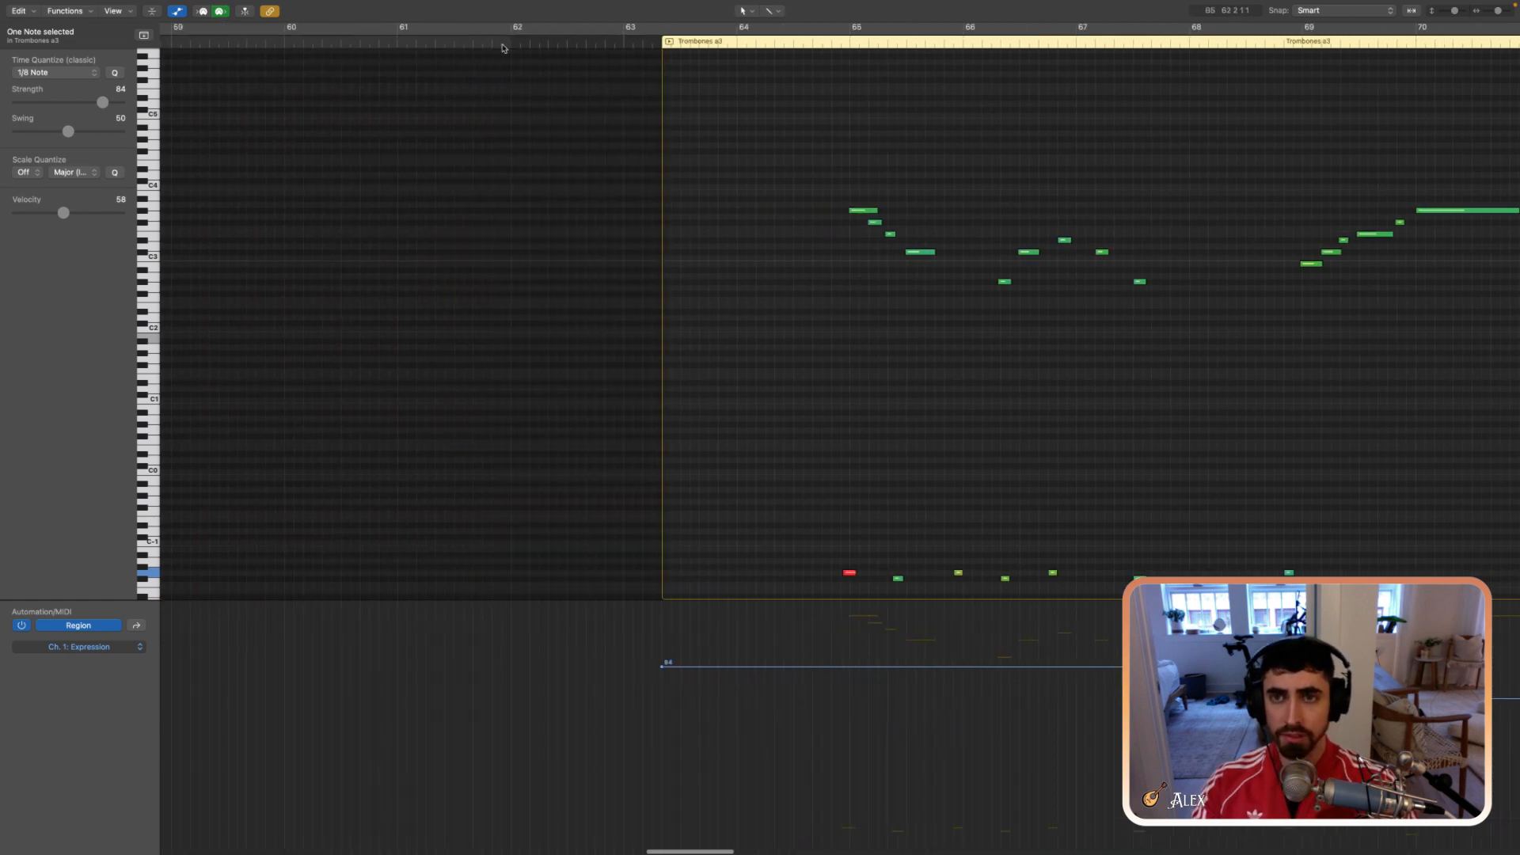
left_click(388, 40)
key("space")
- Inspect the Tuba region's notes and modulation around bars 63 to 74 while the arrangement plays, and return to the arrangement
key("ctrl+Left")
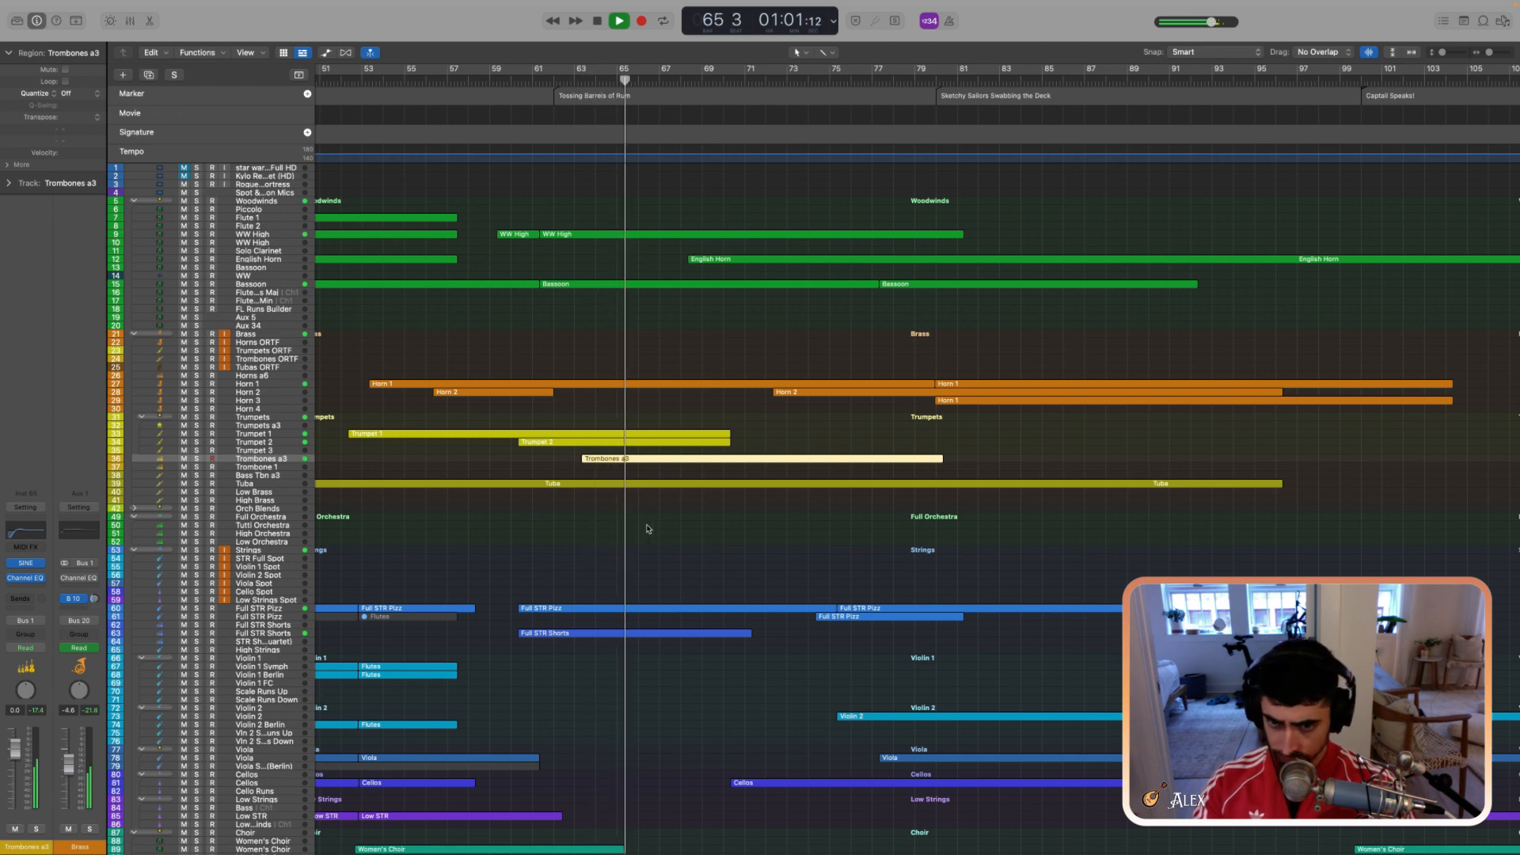
left_click(601, 485)
key("ctrl+Right")
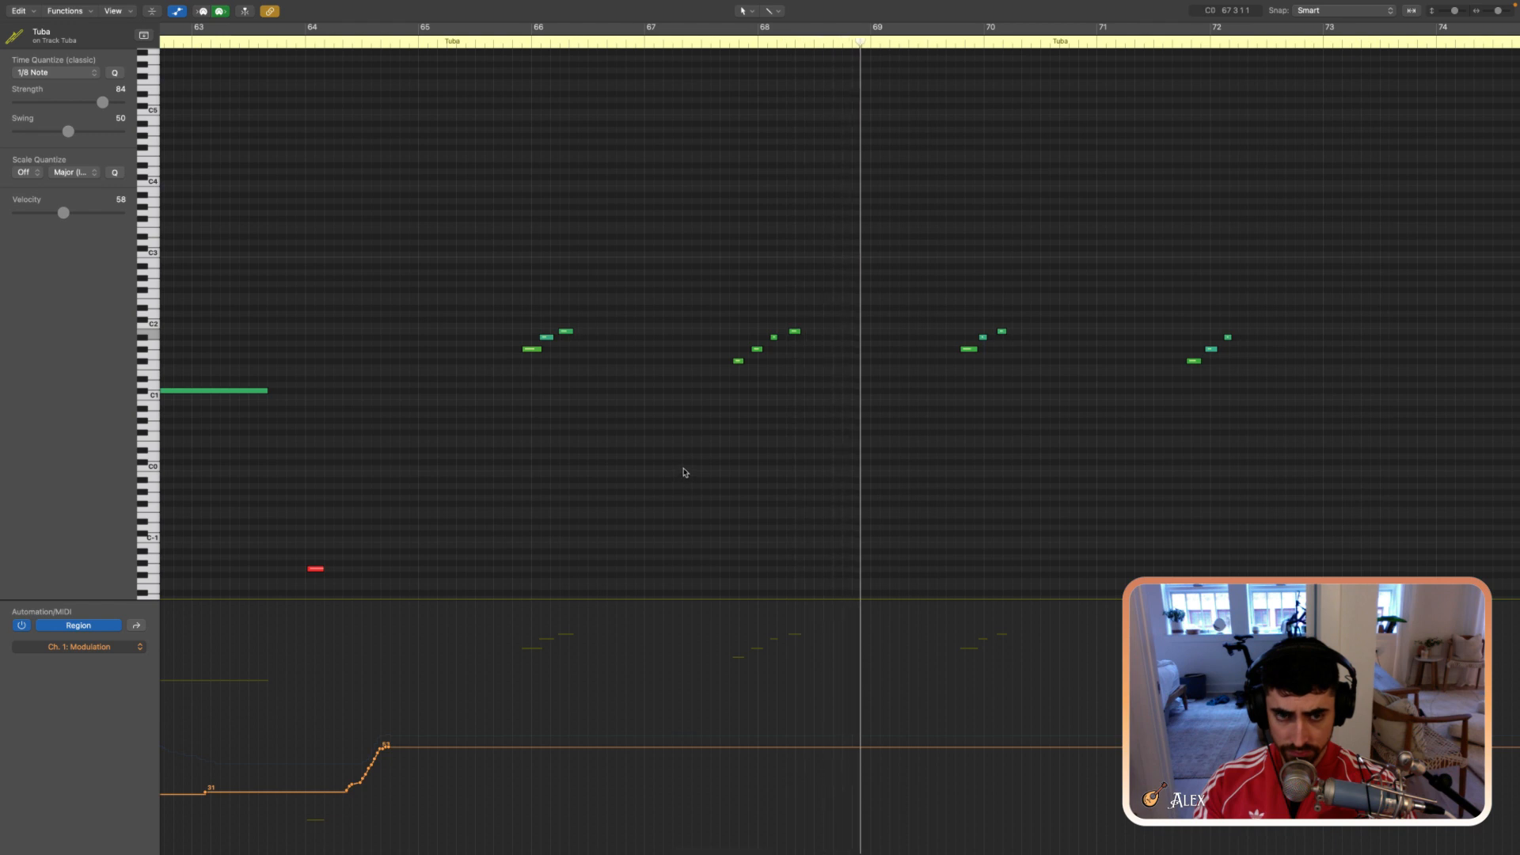
key("ctrl+Left")
left_click(793, 580)
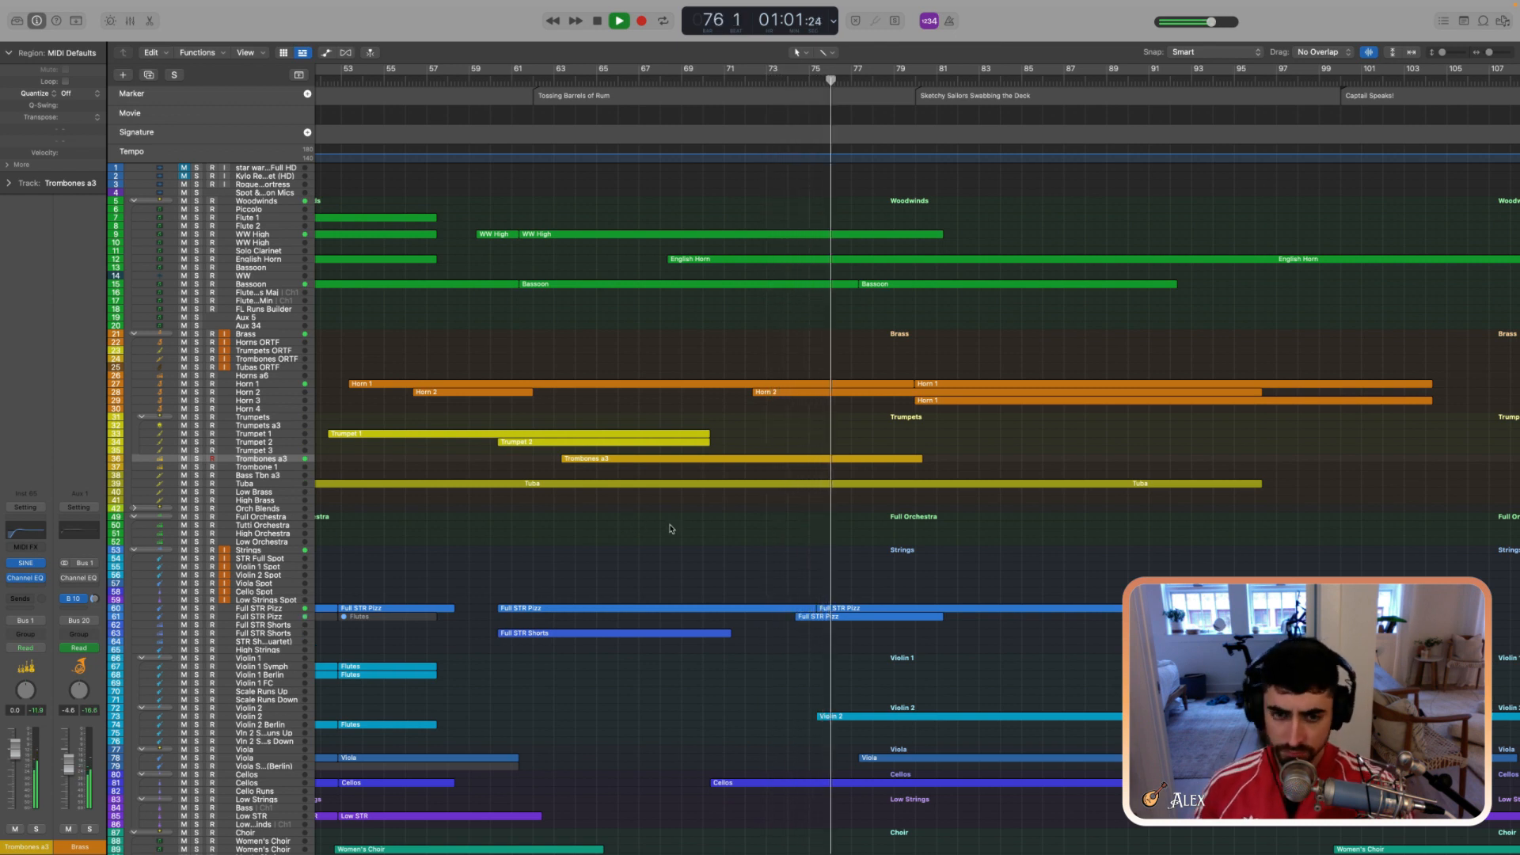
scroll(664, 531, "right", 3)
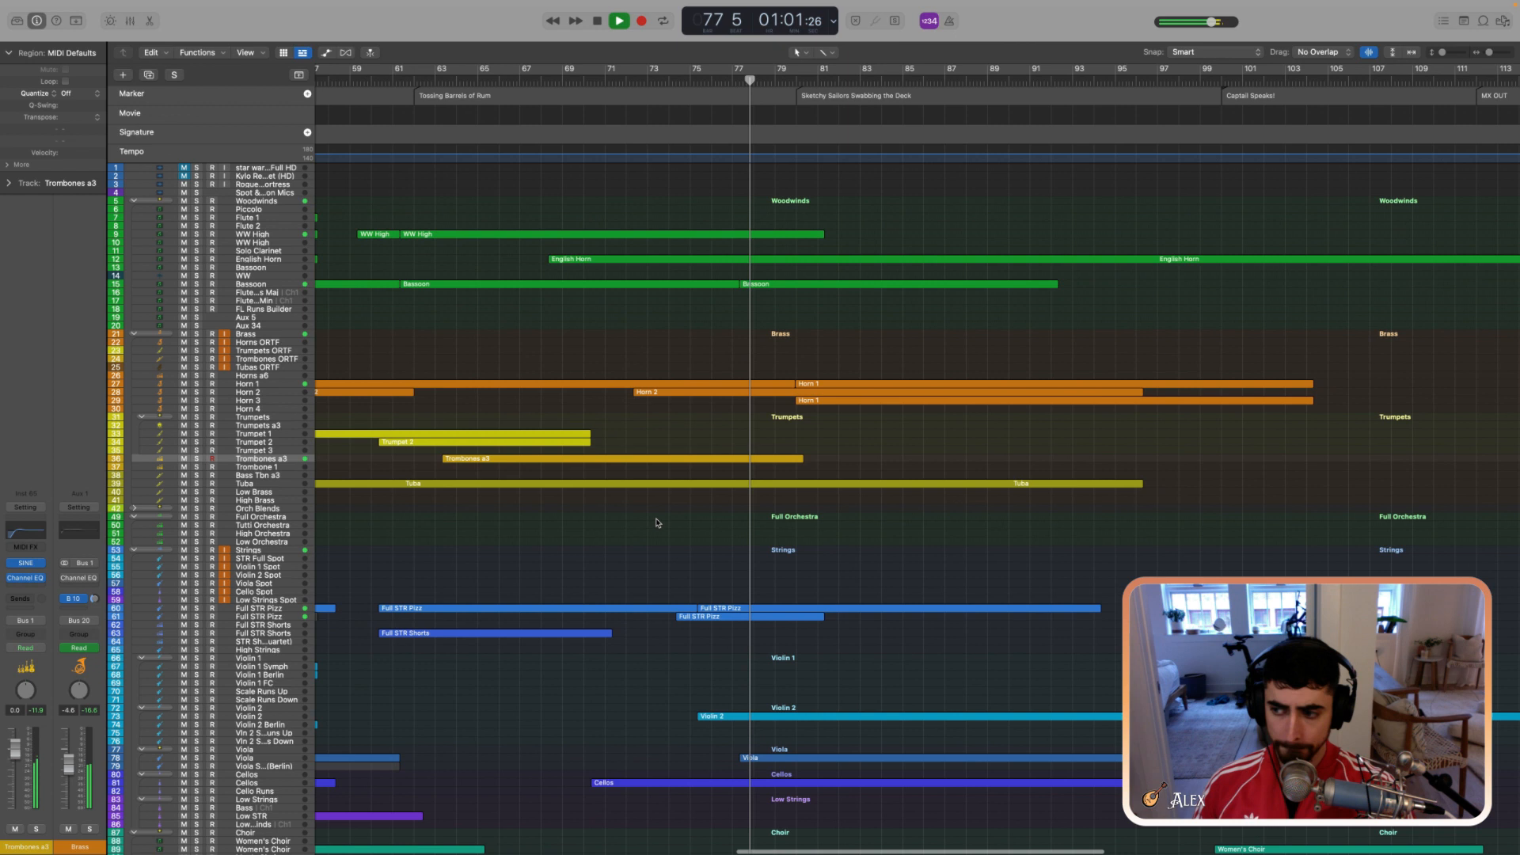
left_click(579, 458)
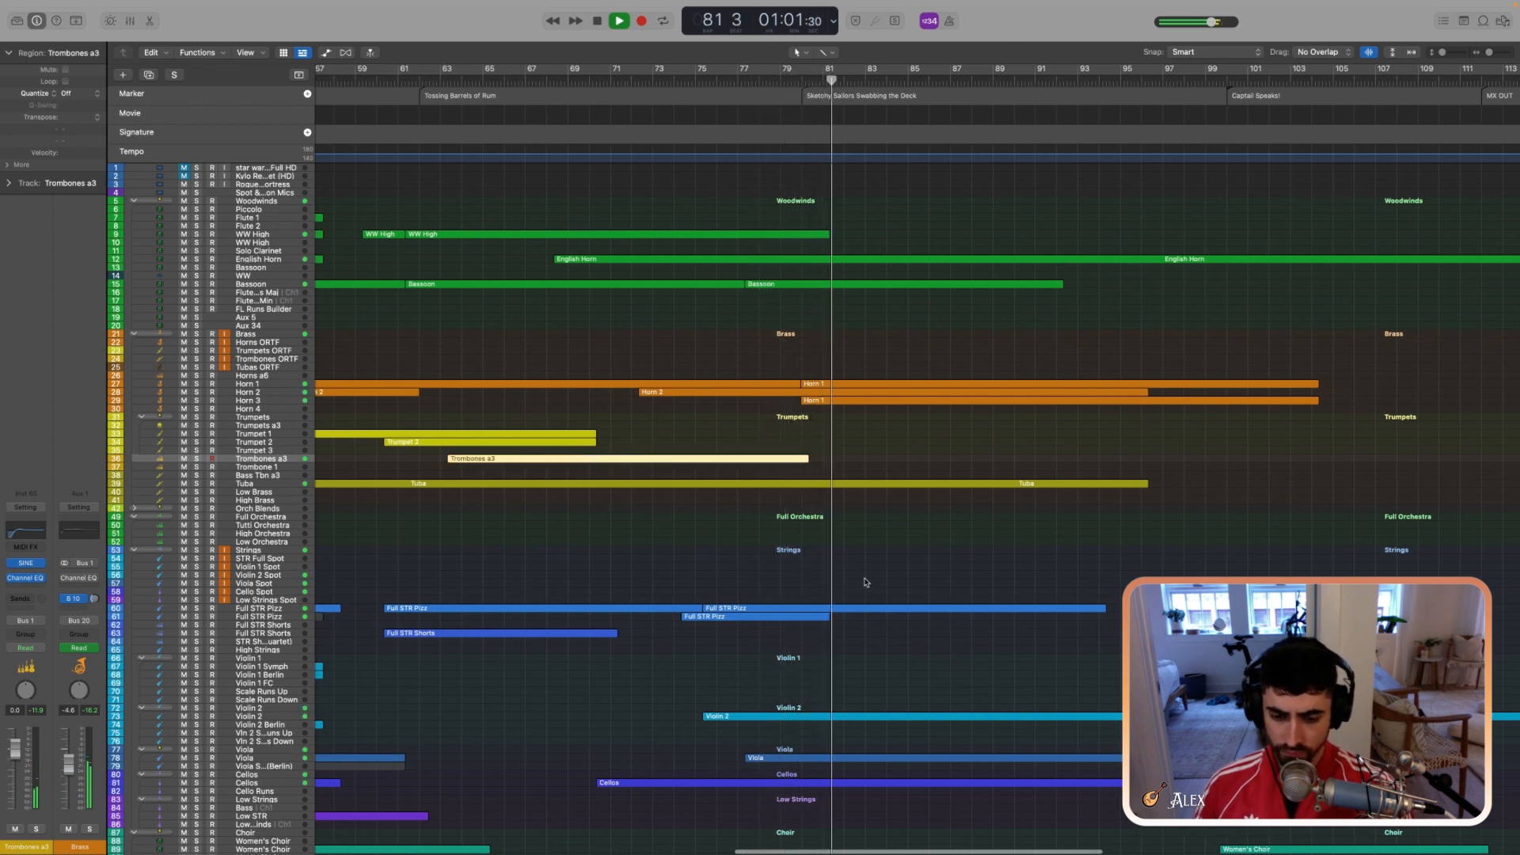
left_click(832, 574)
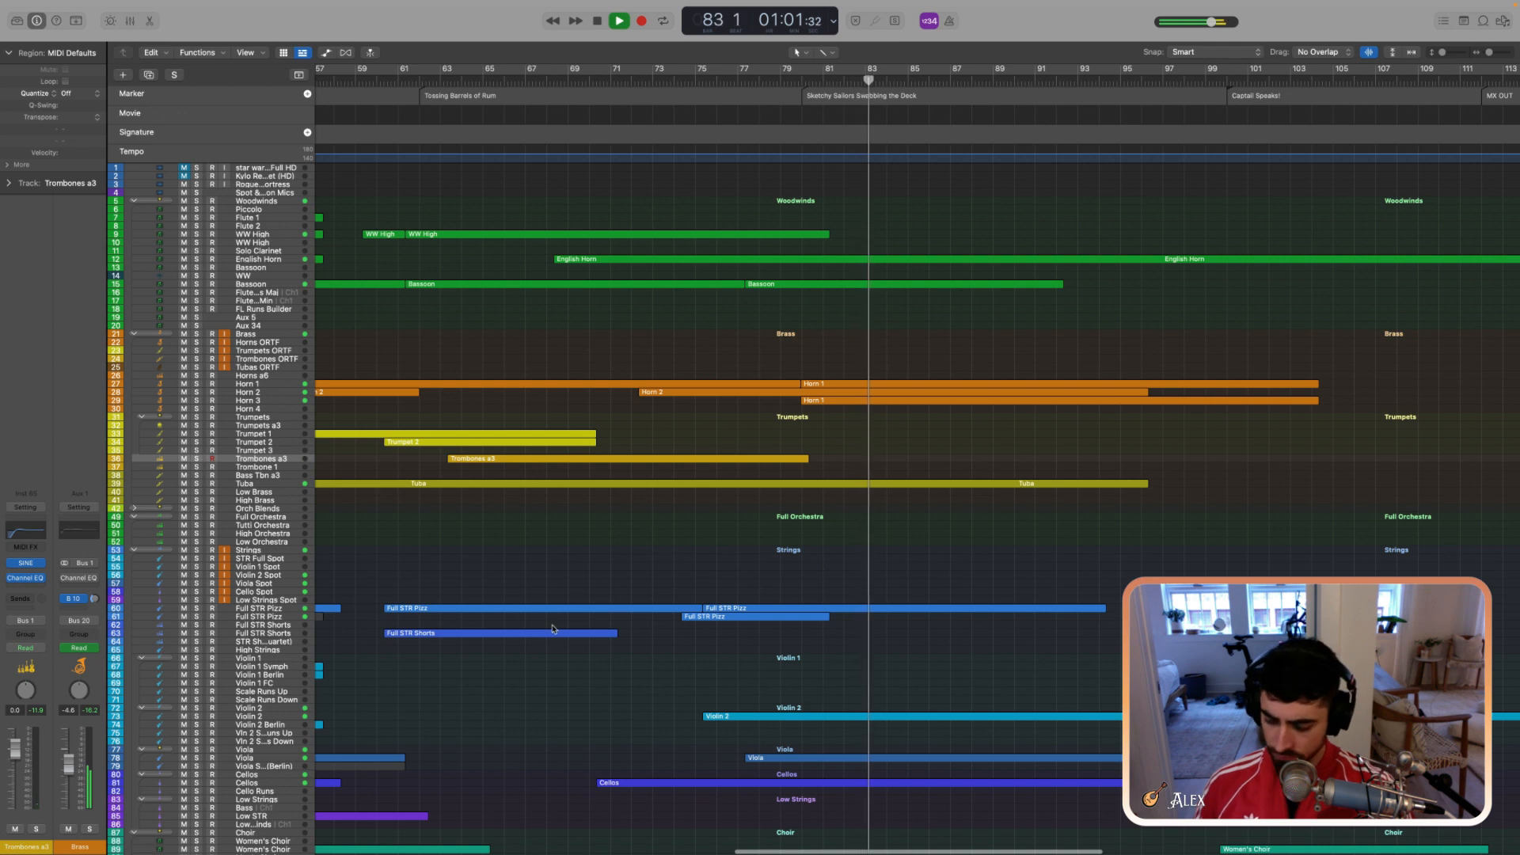
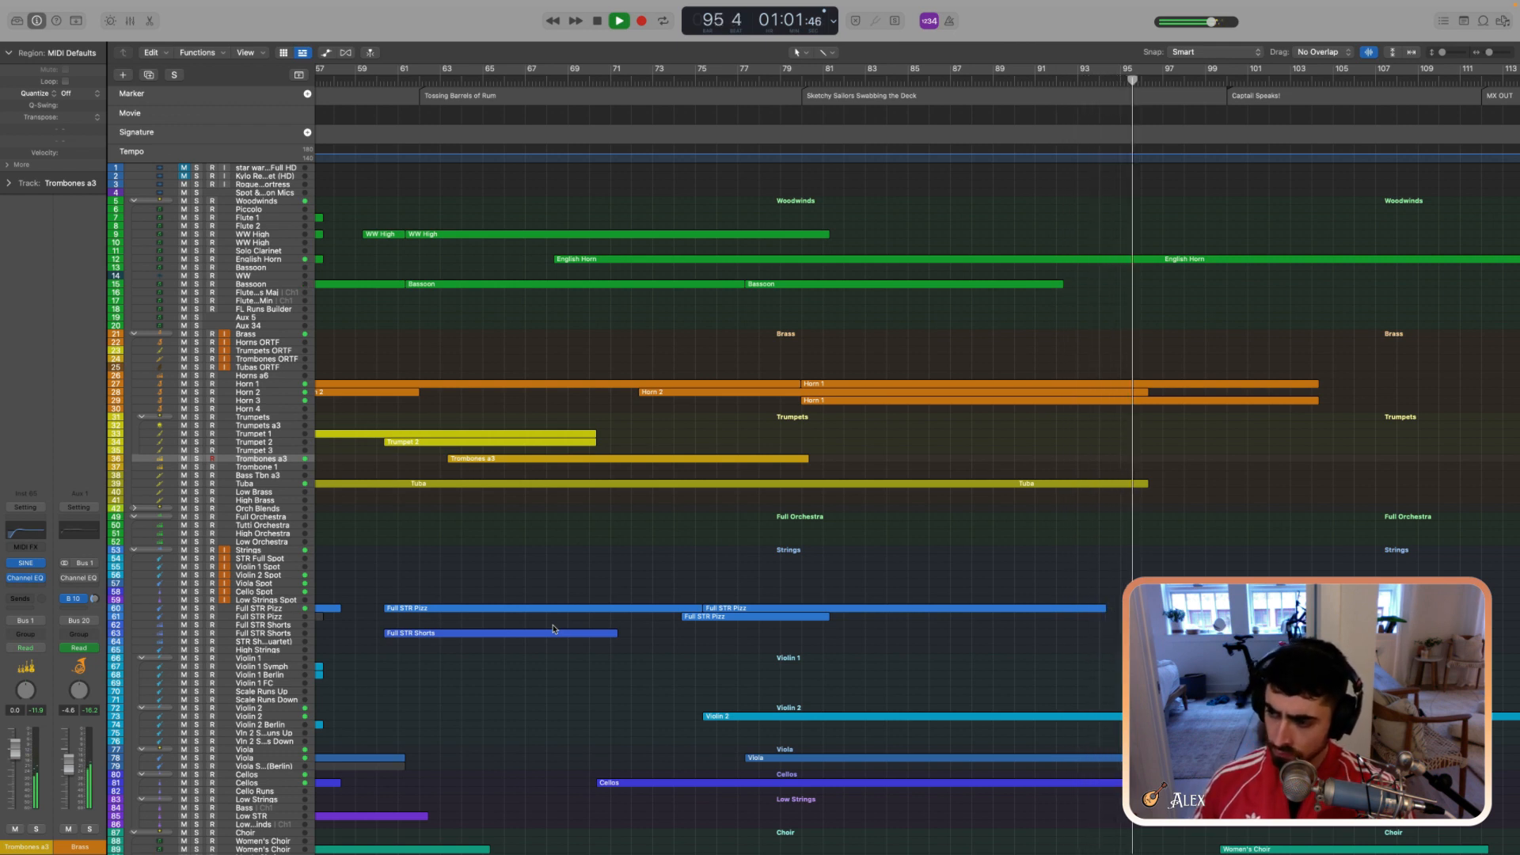
- Review the orchestral arrangement's tracks and regions across the timeline during playback
scroll(740, 499, "right", 10)
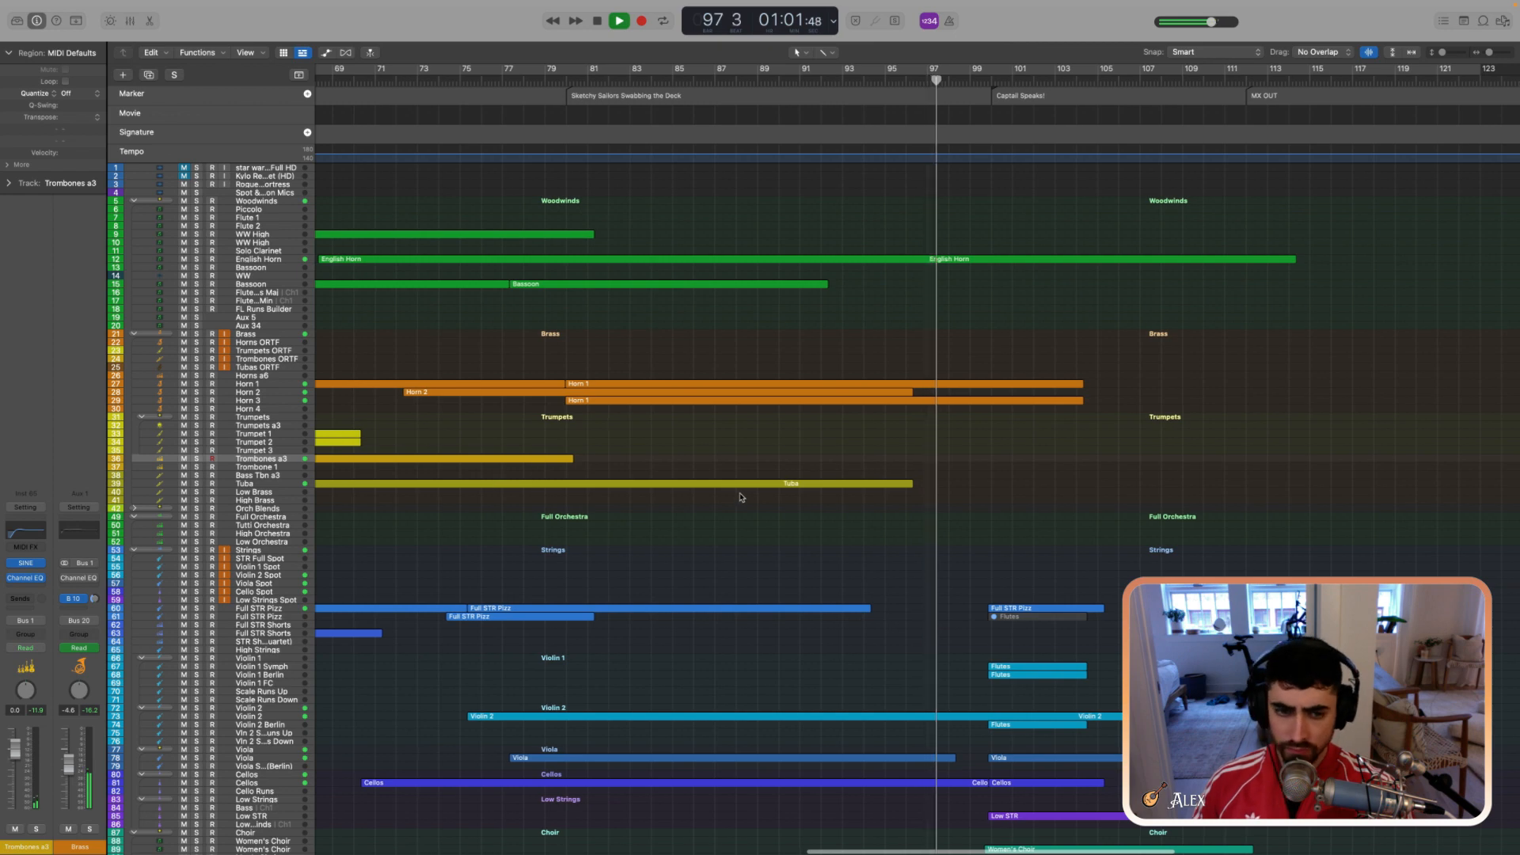
scroll(697, 530, "left", 4)
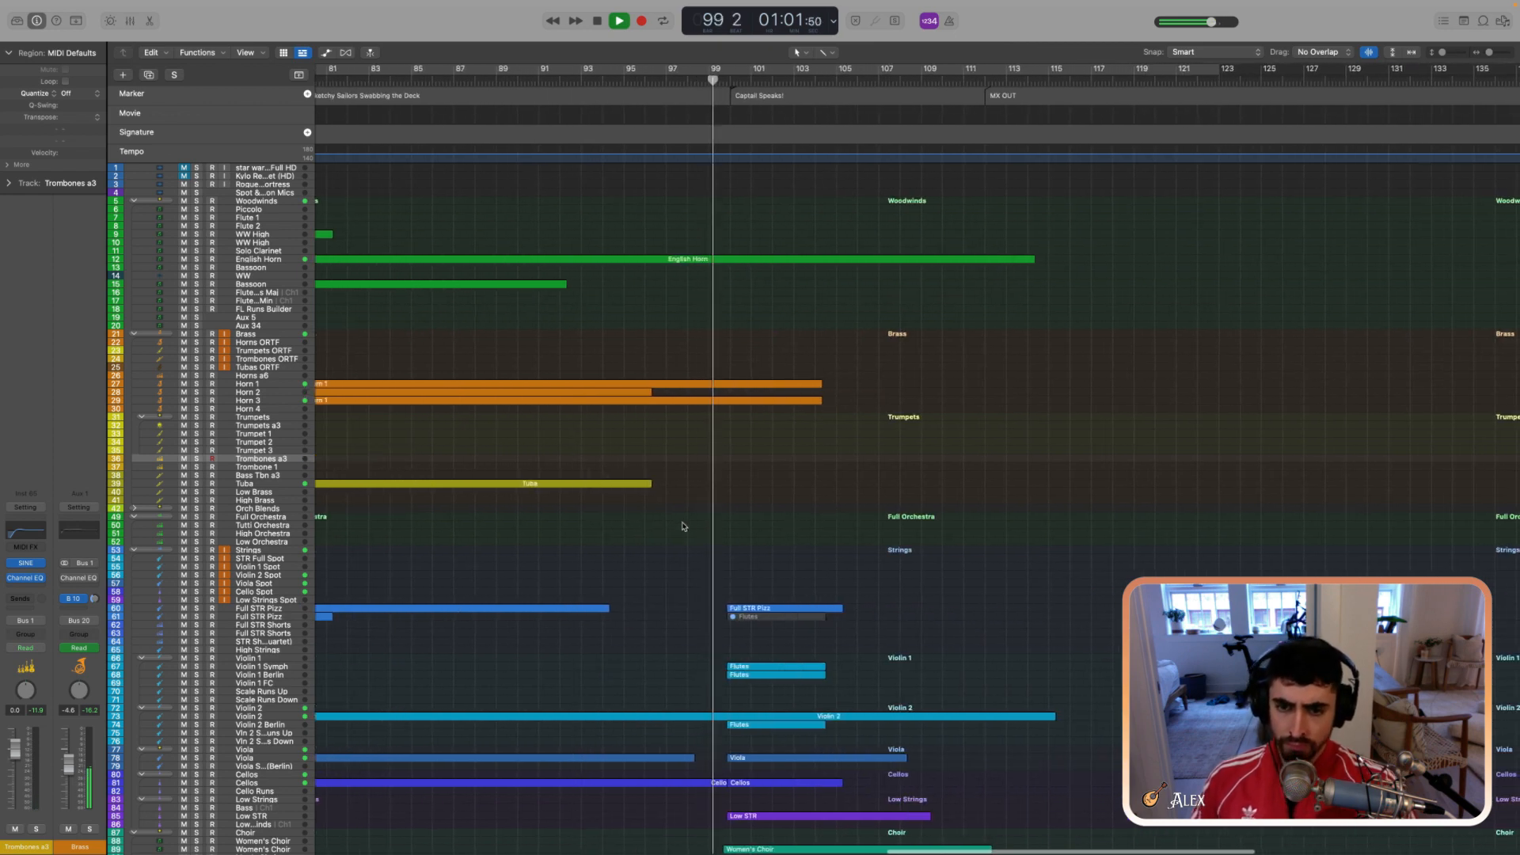
scroll(705, 515, "left", 5)
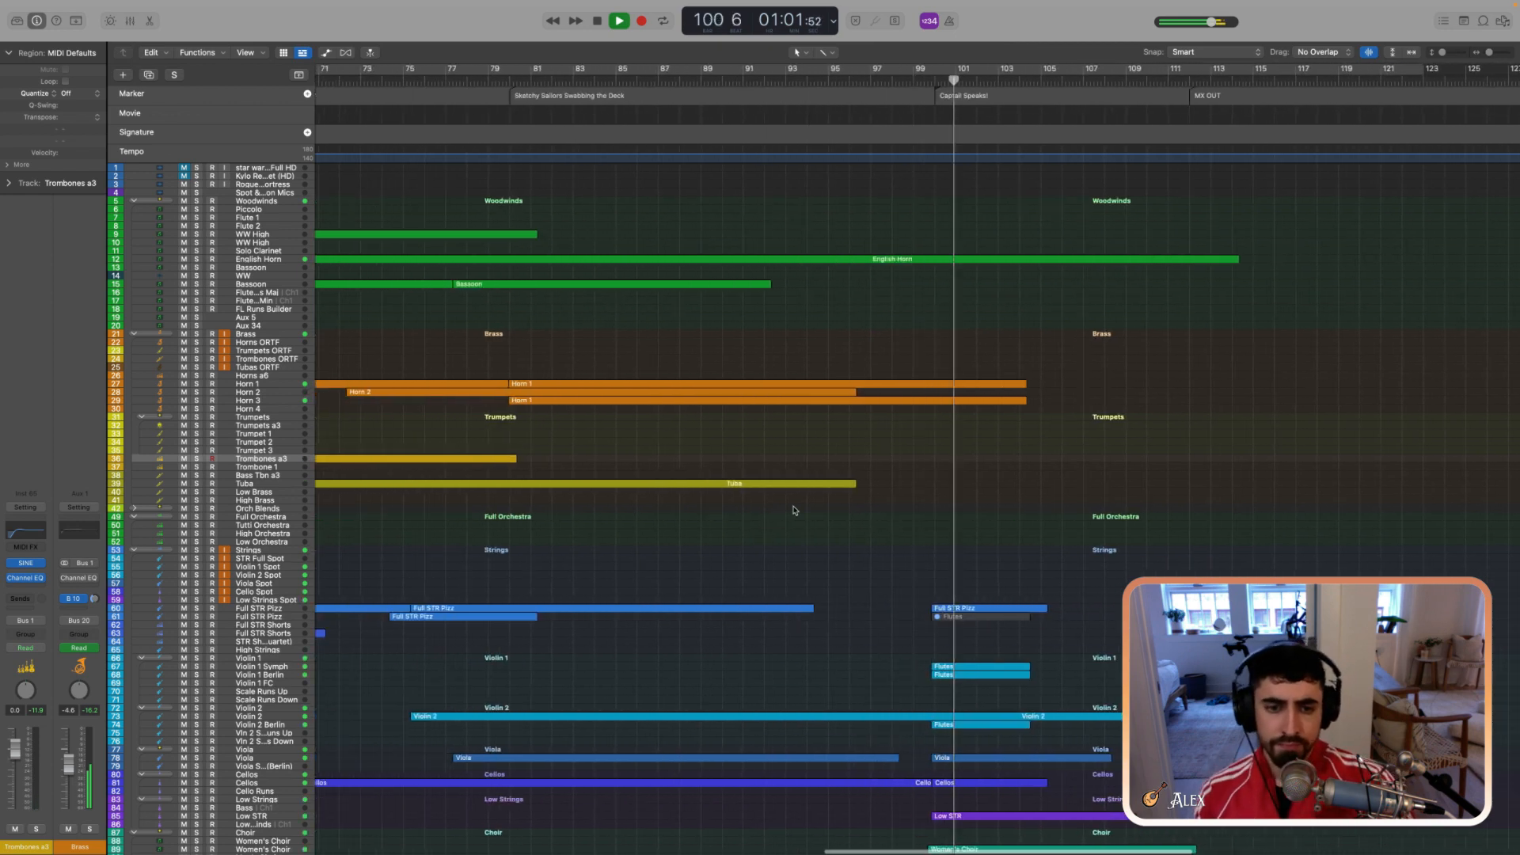
scroll(1009, 465, "down", 5)
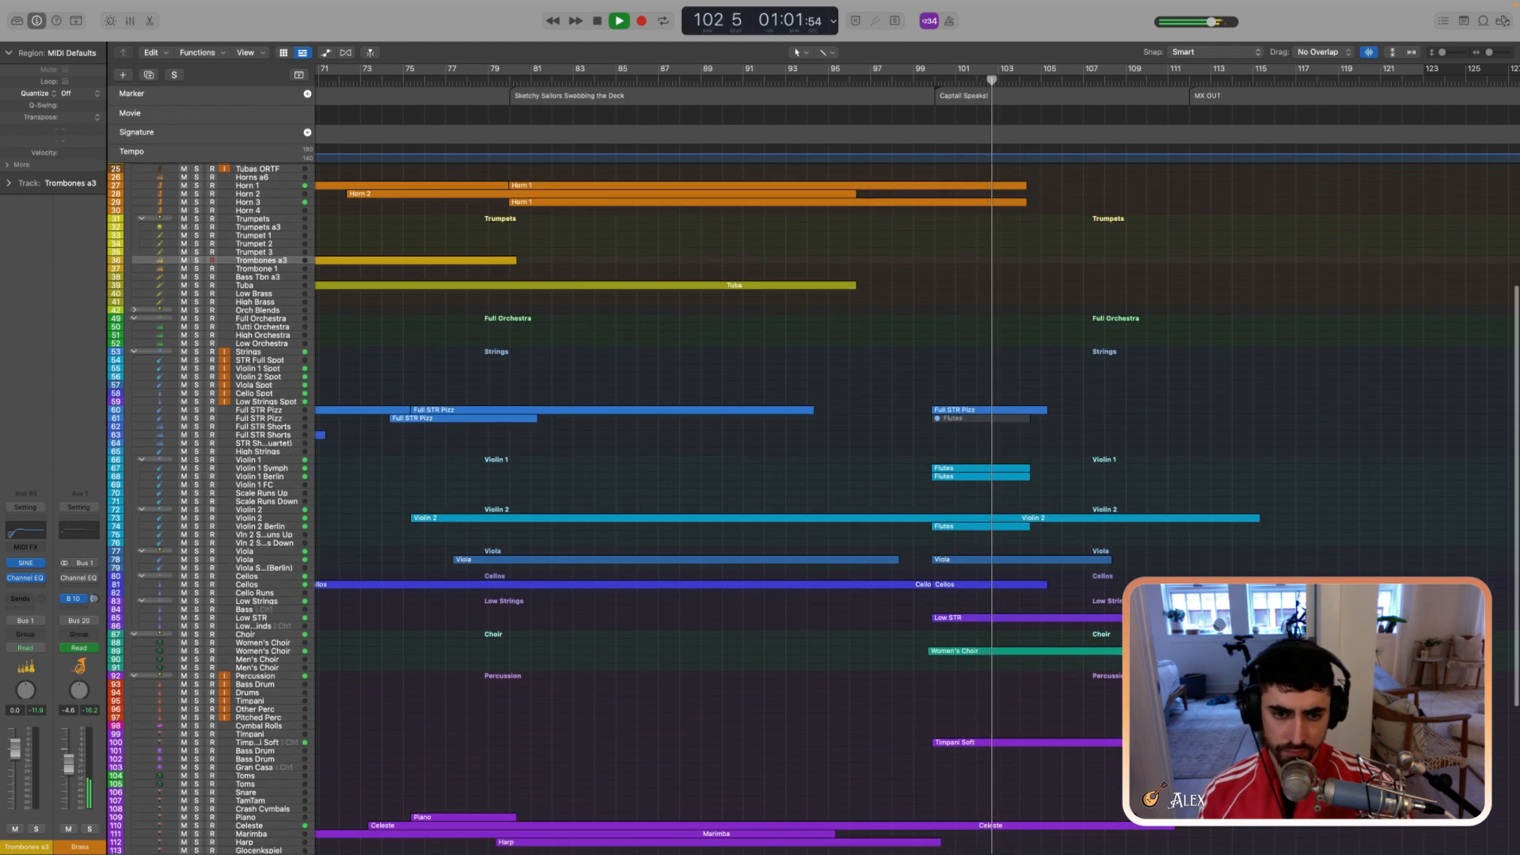
scroll(813, 508, "down", 4)
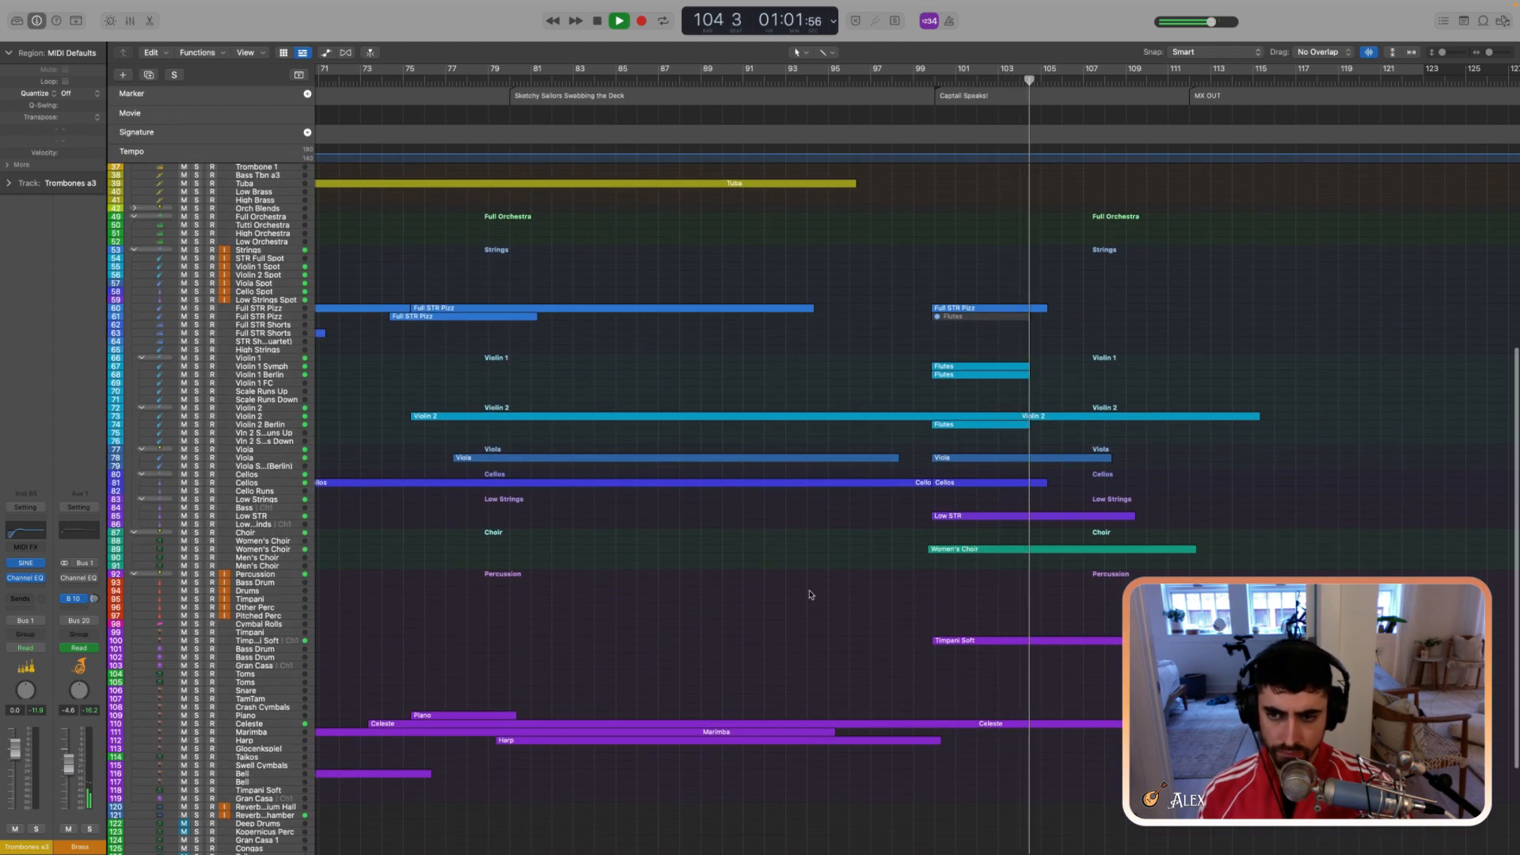
scroll(810, 595, "left", 7)
scroll(815, 584, "right", 8)
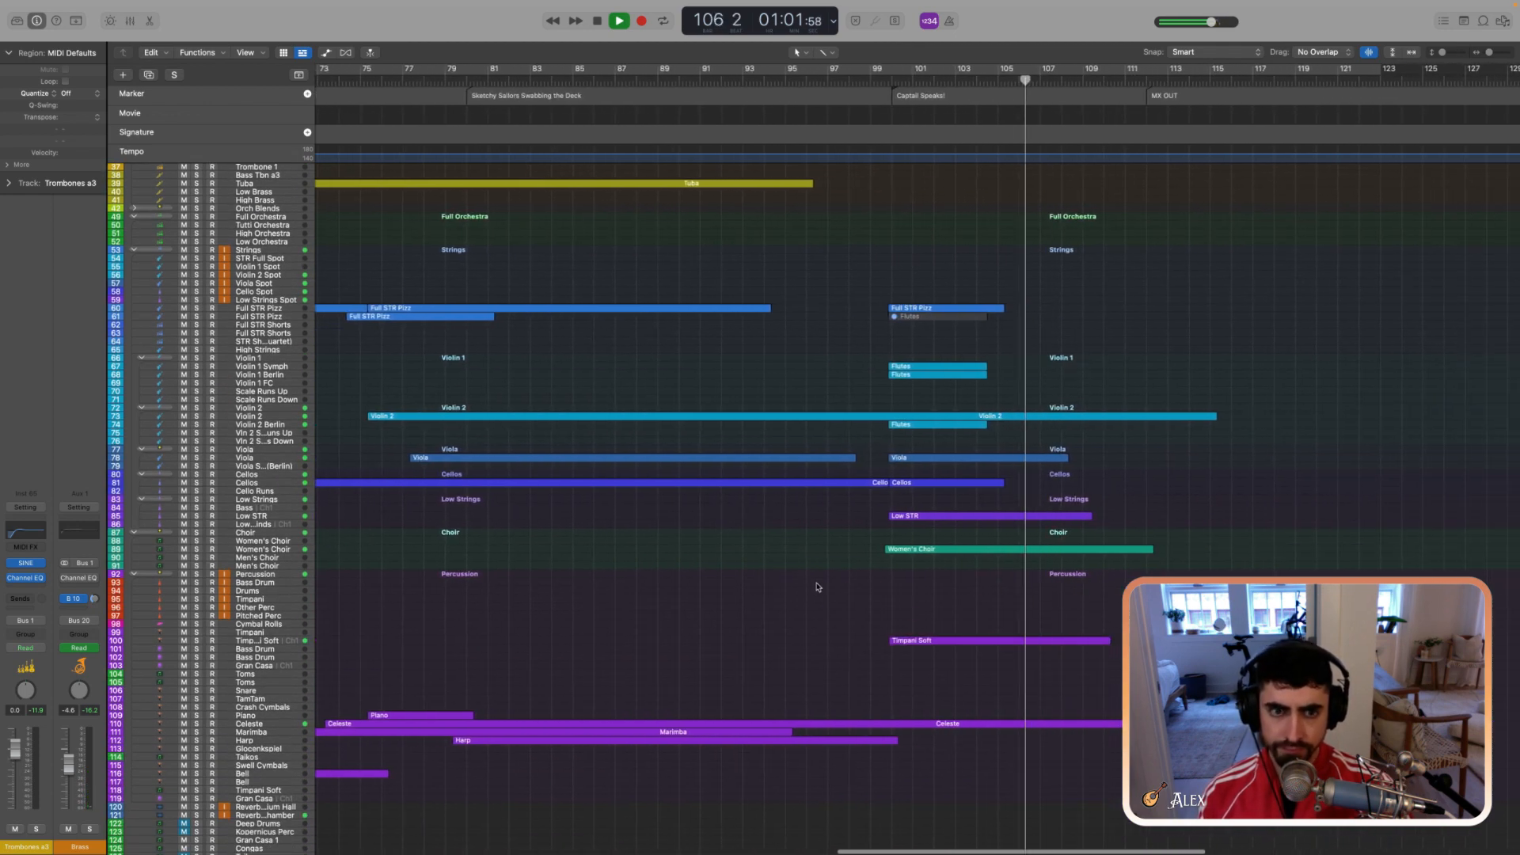
scroll(823, 586, "left", 15)
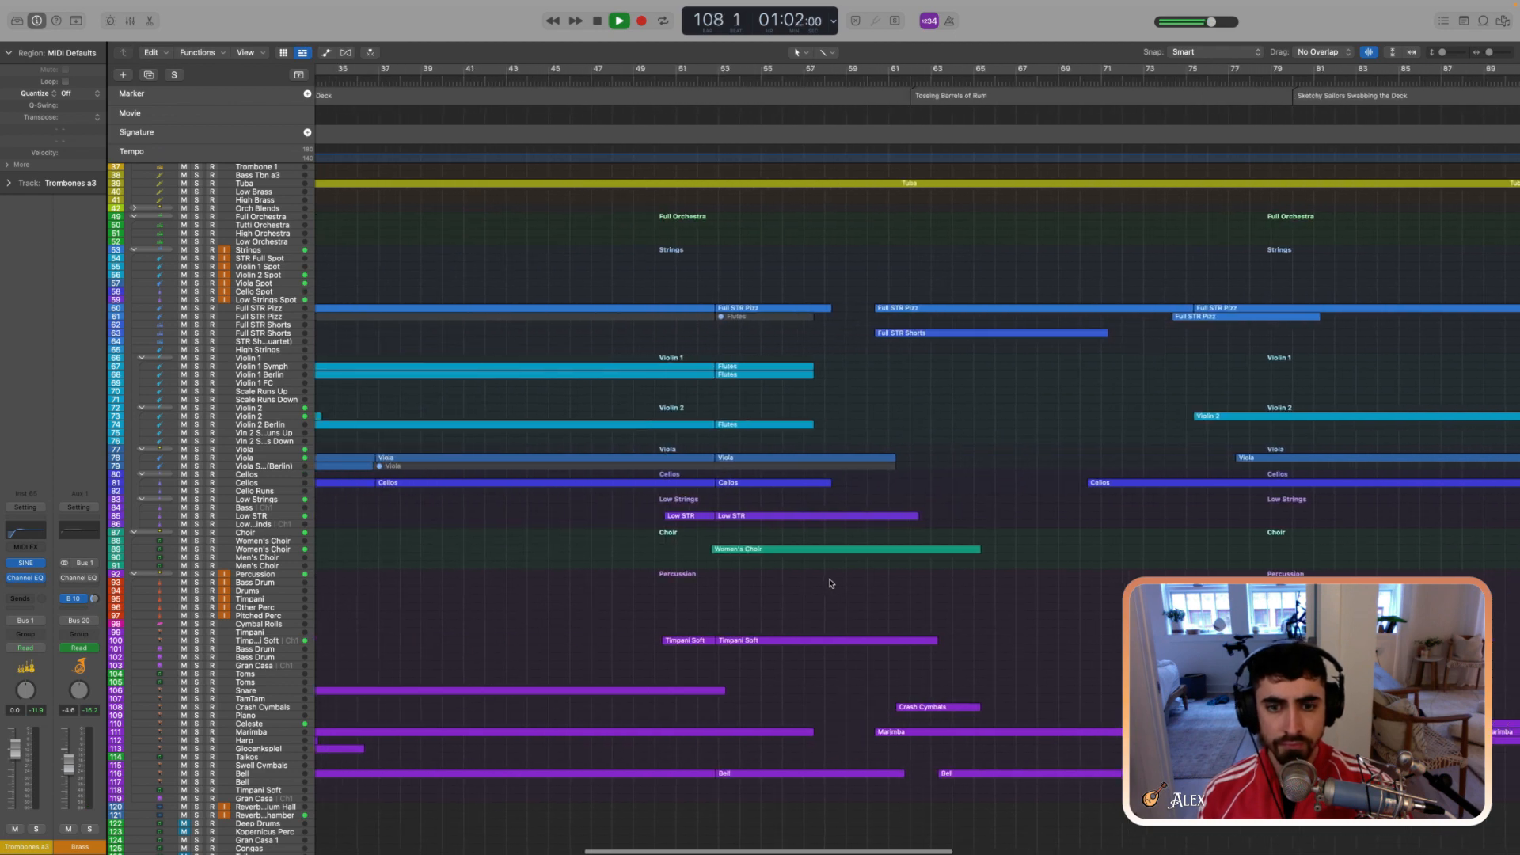
scroll(817, 577, "right", 6)
scroll(584, 368, "up", 12)
key("space")
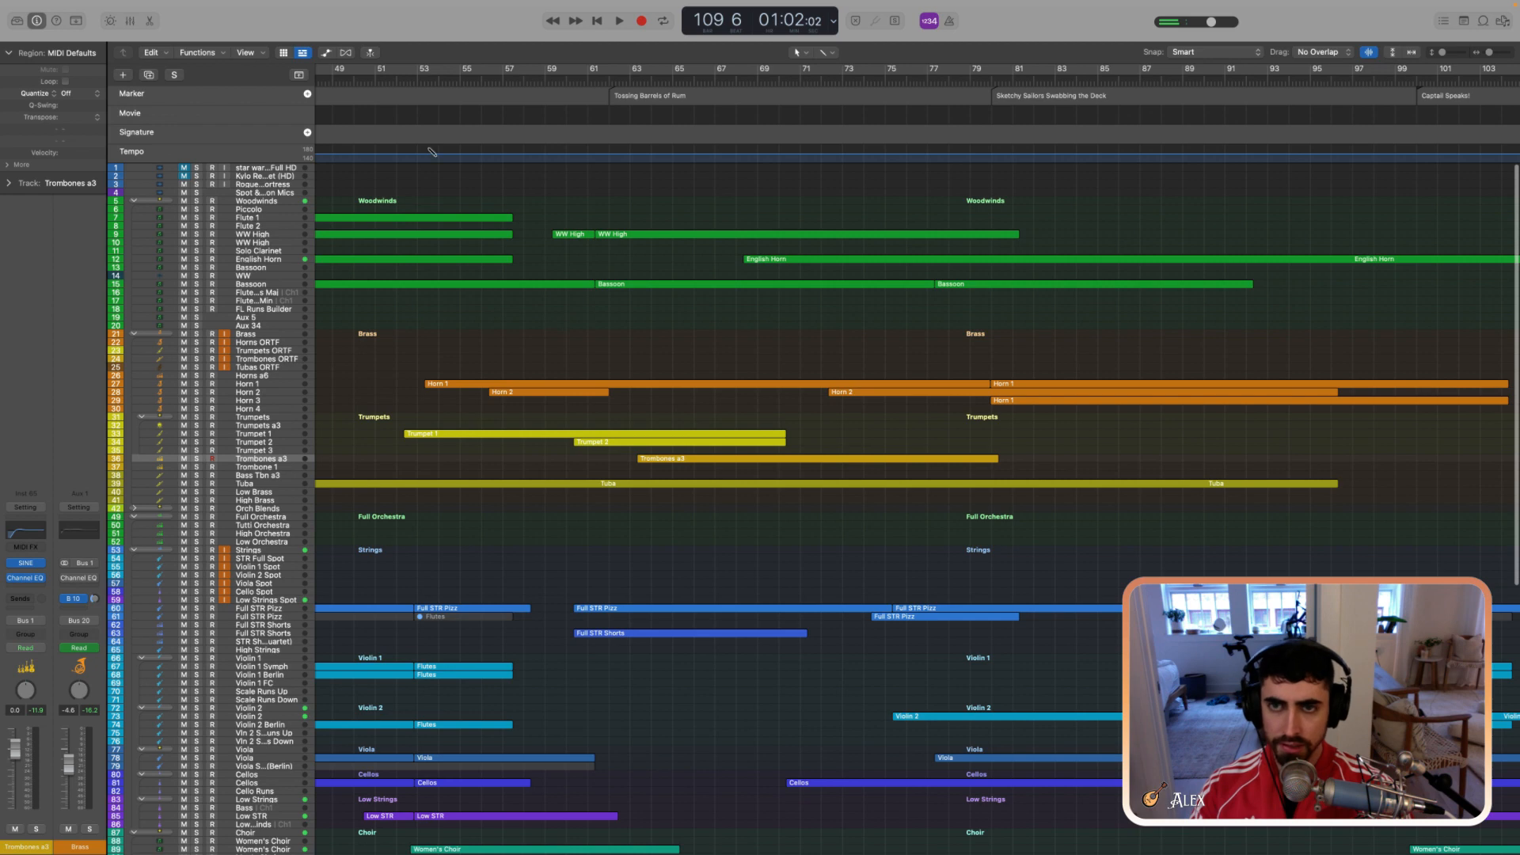
- Open the Trombones a3 region and draw a dip in its expression automation around bars 70–71
scroll(572, 82, "right", 1)
left_click(517, 80)
key("space")
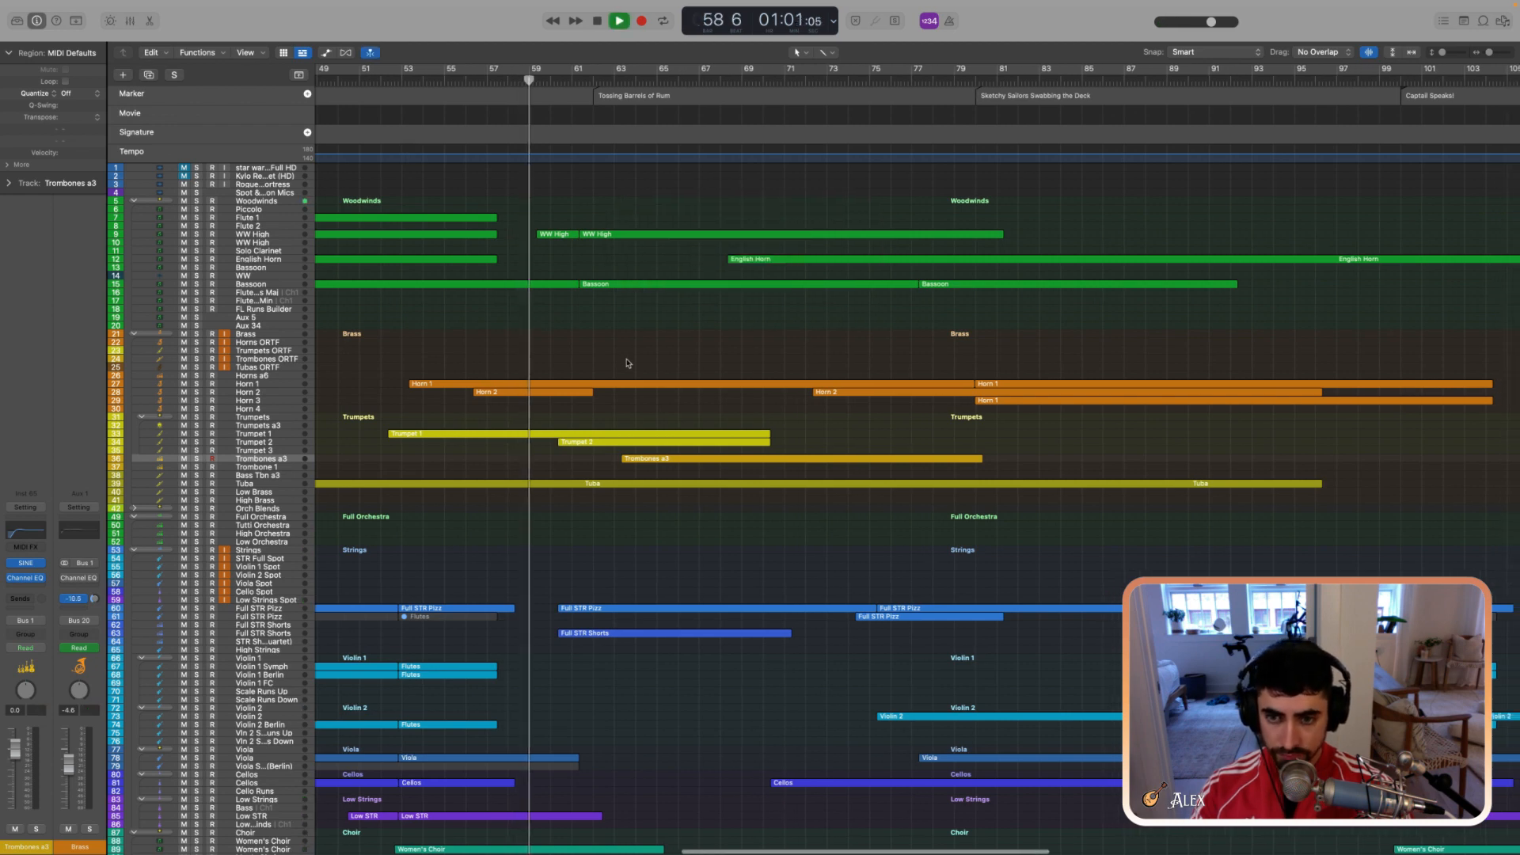
double_click(906, 459)
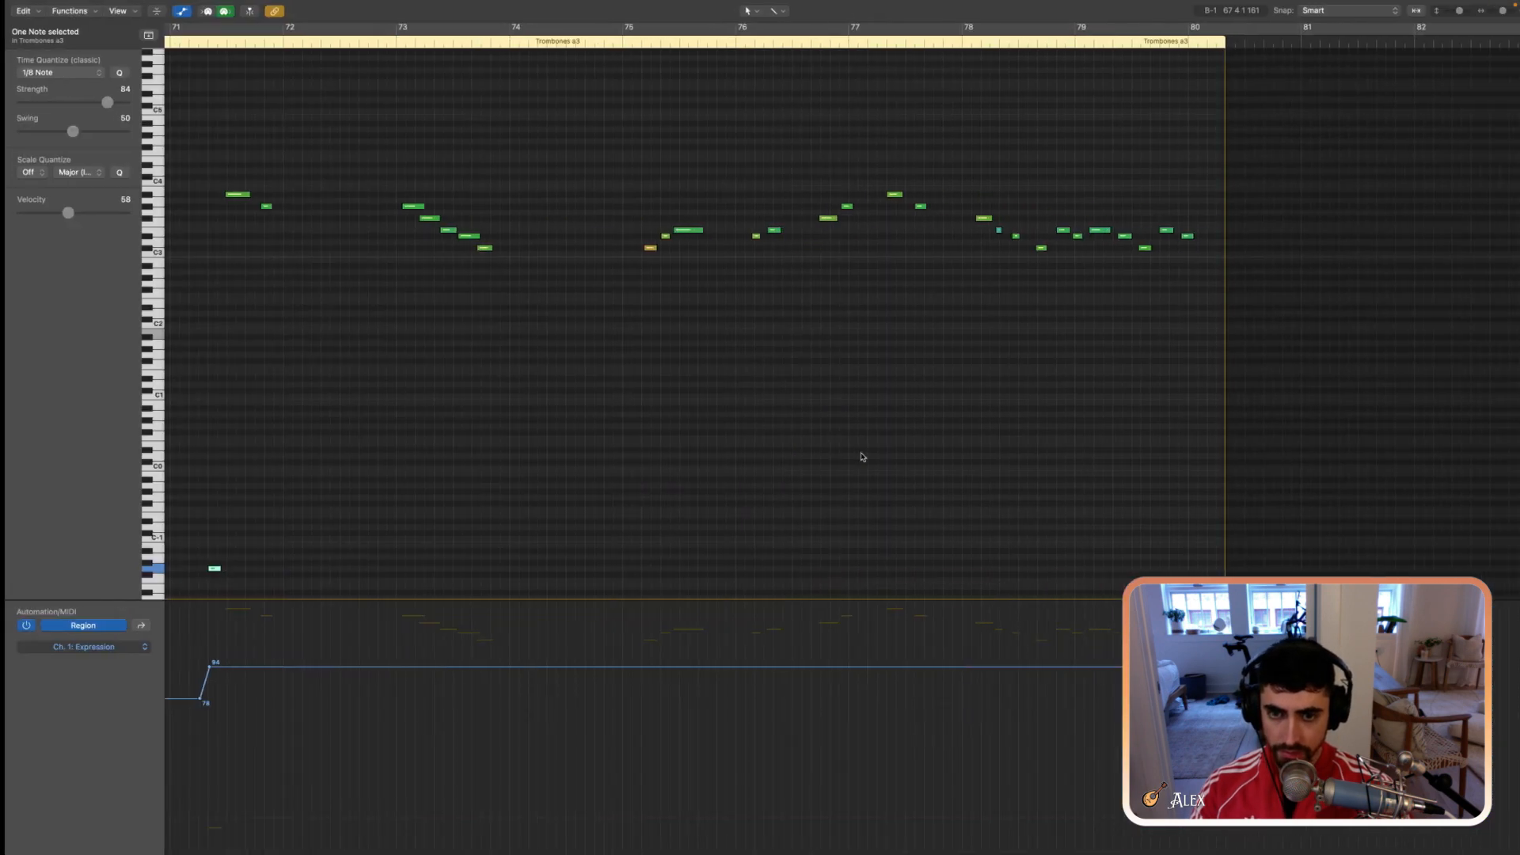
scroll(821, 446, "left", 6)
scroll(821, 445, "down", 5)
left_click_drag(565, 672, 565, 690)
left_click_drag(807, 675, 727, 709)
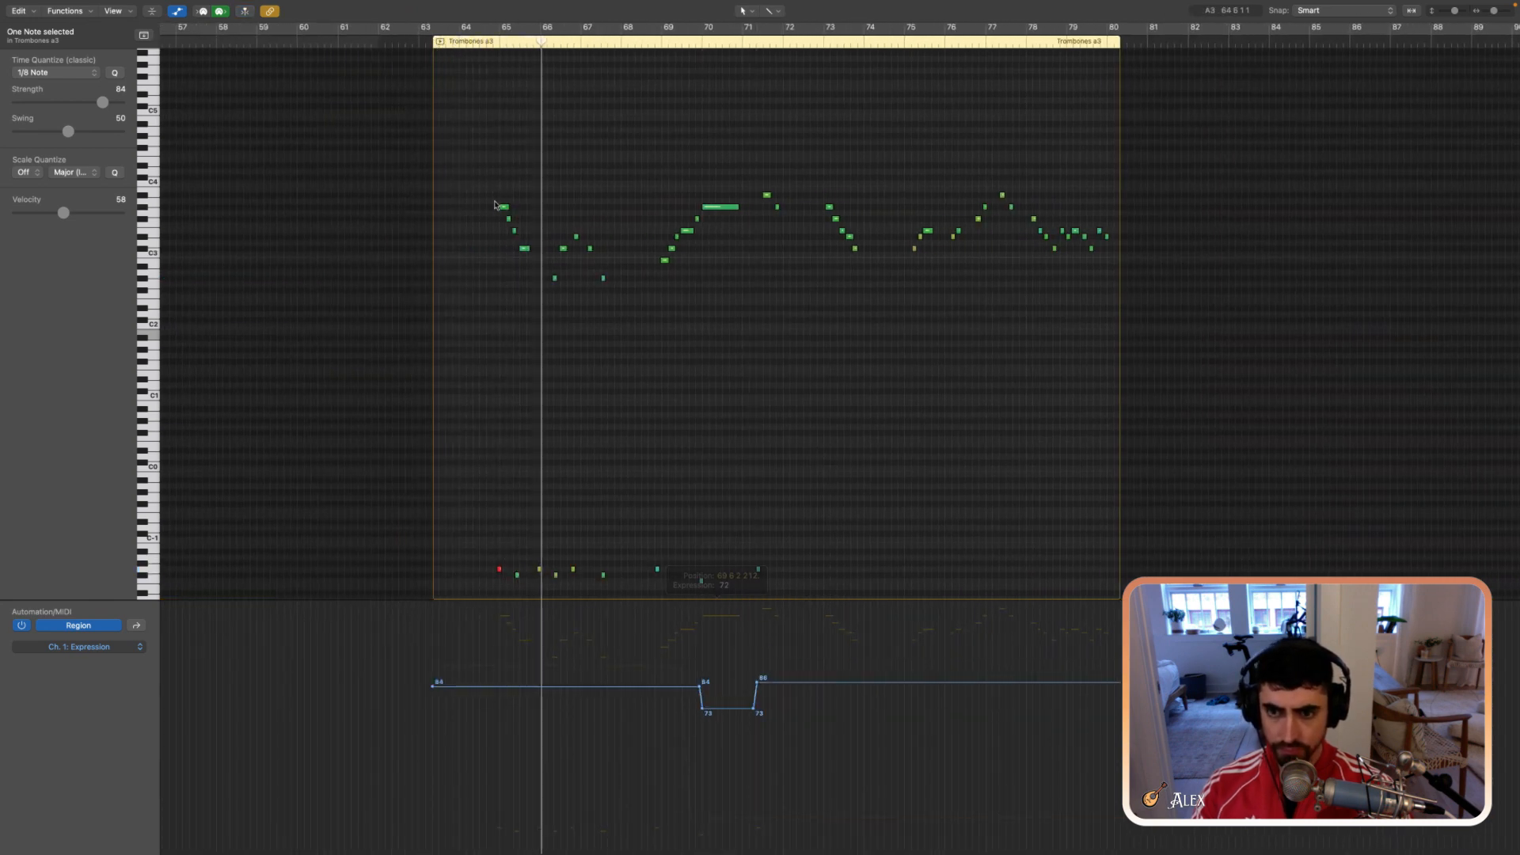
- Raise the Trombones a3 expression automation level before and after the dip
key("ctrl+Left")
key("ctrl+Right")
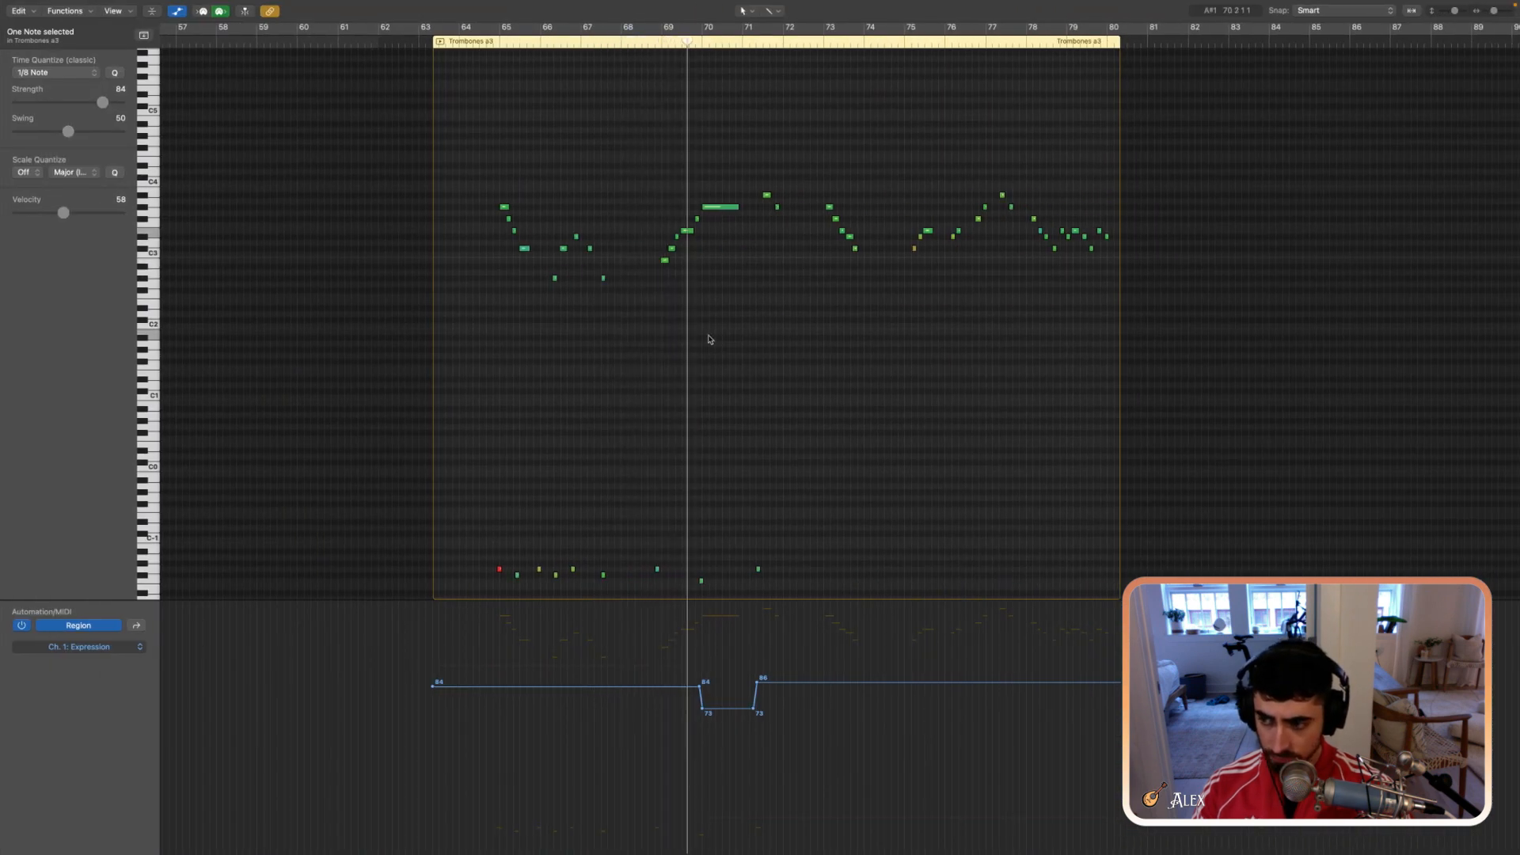
scroll(689, 421, "down", 1)
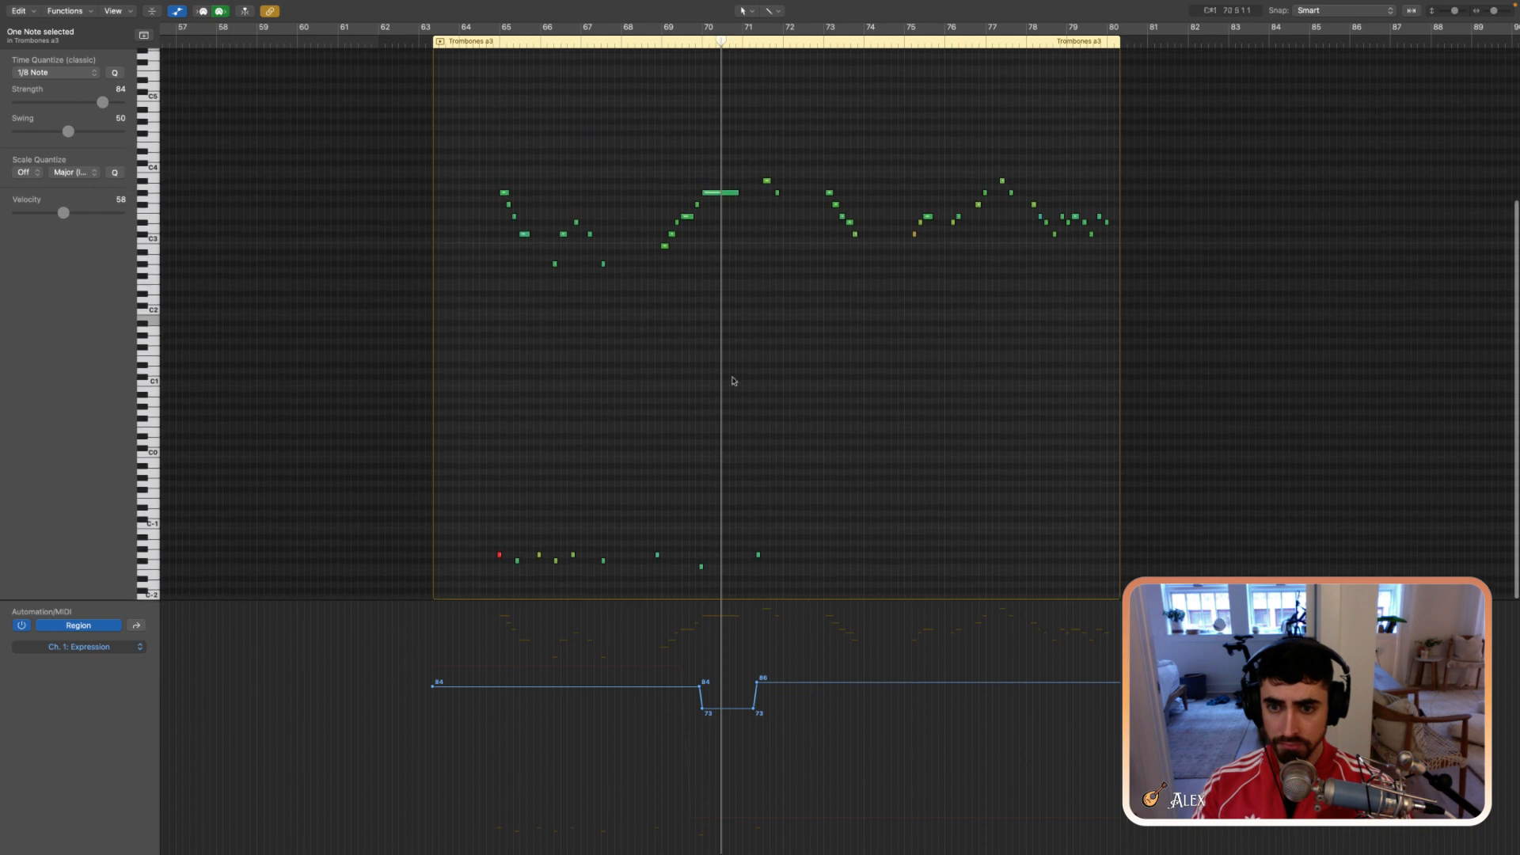
left_click(487, 49)
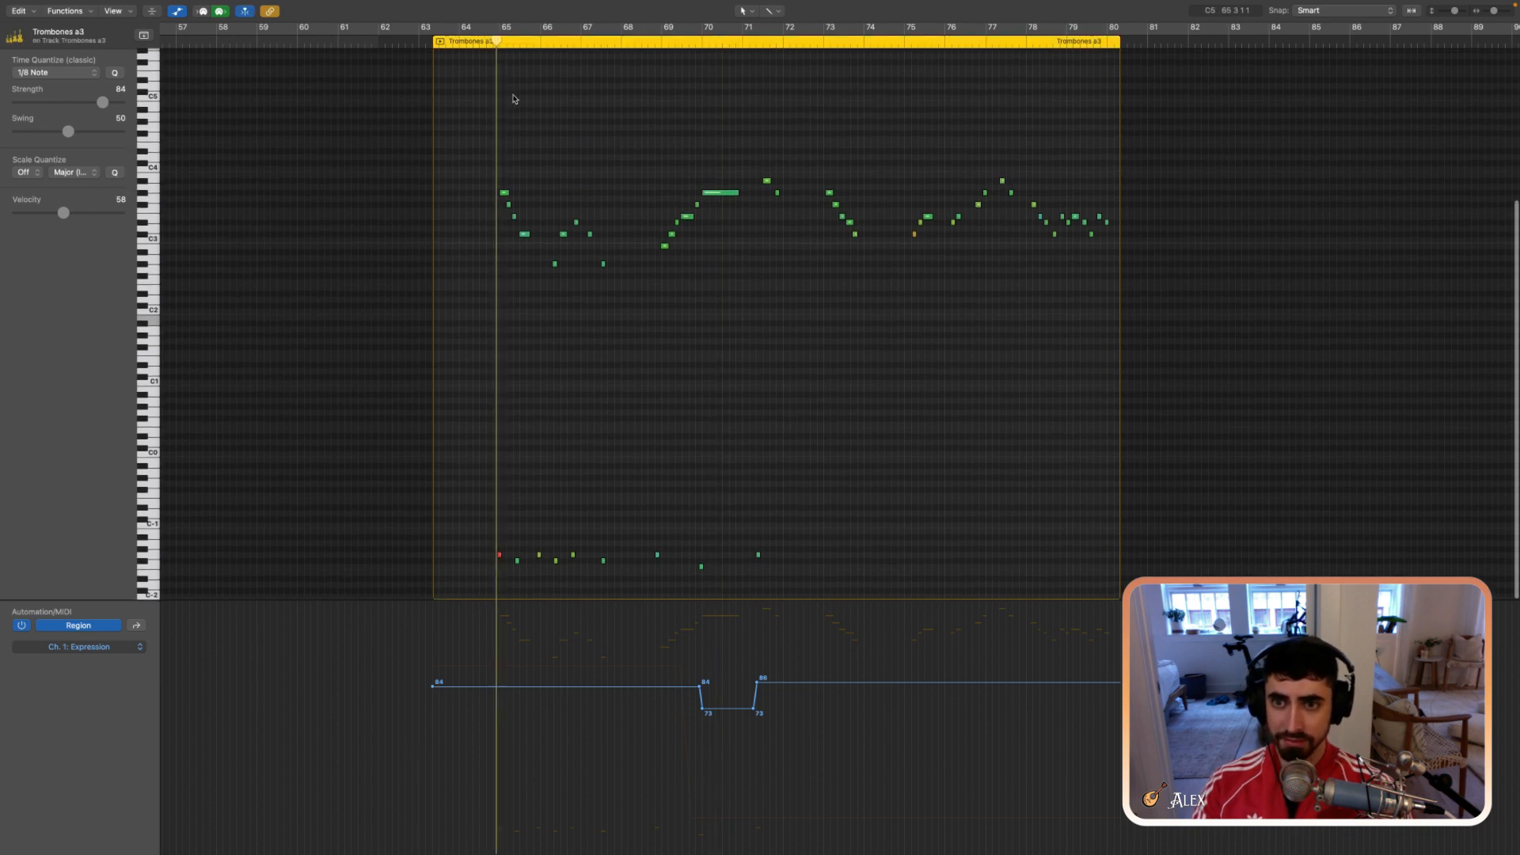
key("1")
key("ctrl+s")
key("2")
left_click_drag(631, 687, 631, 662)
left_click_drag(804, 681, 807, 661)
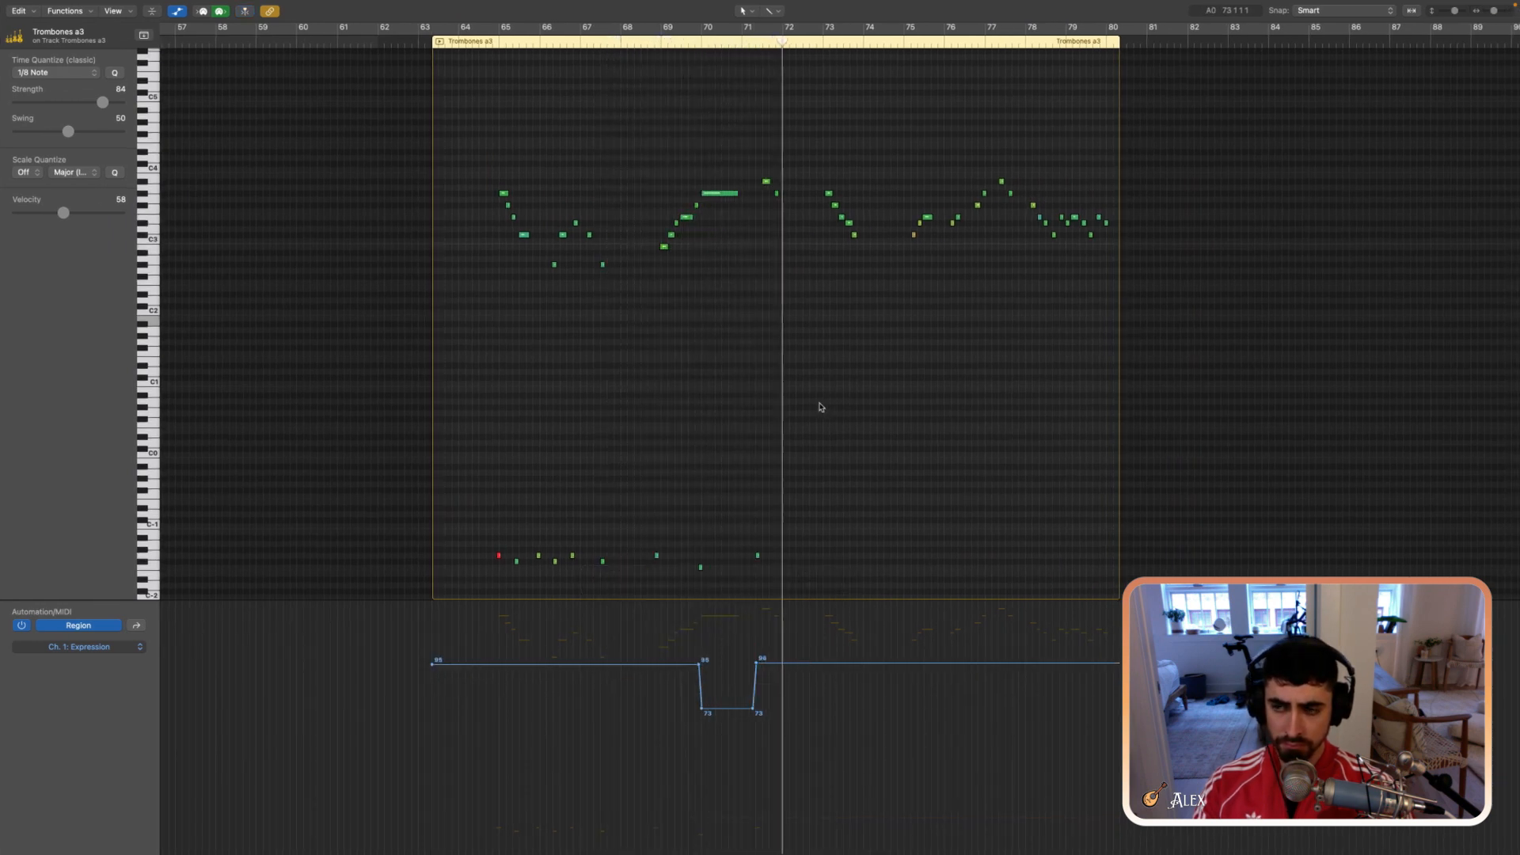
- Reshape the short notes after the held trombone note near bar 71, dragging one lower
scroll(766, 266, "down", 3)
scroll(765, 268, "up", 5)
scroll(765, 273, "up", 1)
scroll(739, 267, "right", 1)
left_click(616, 47)
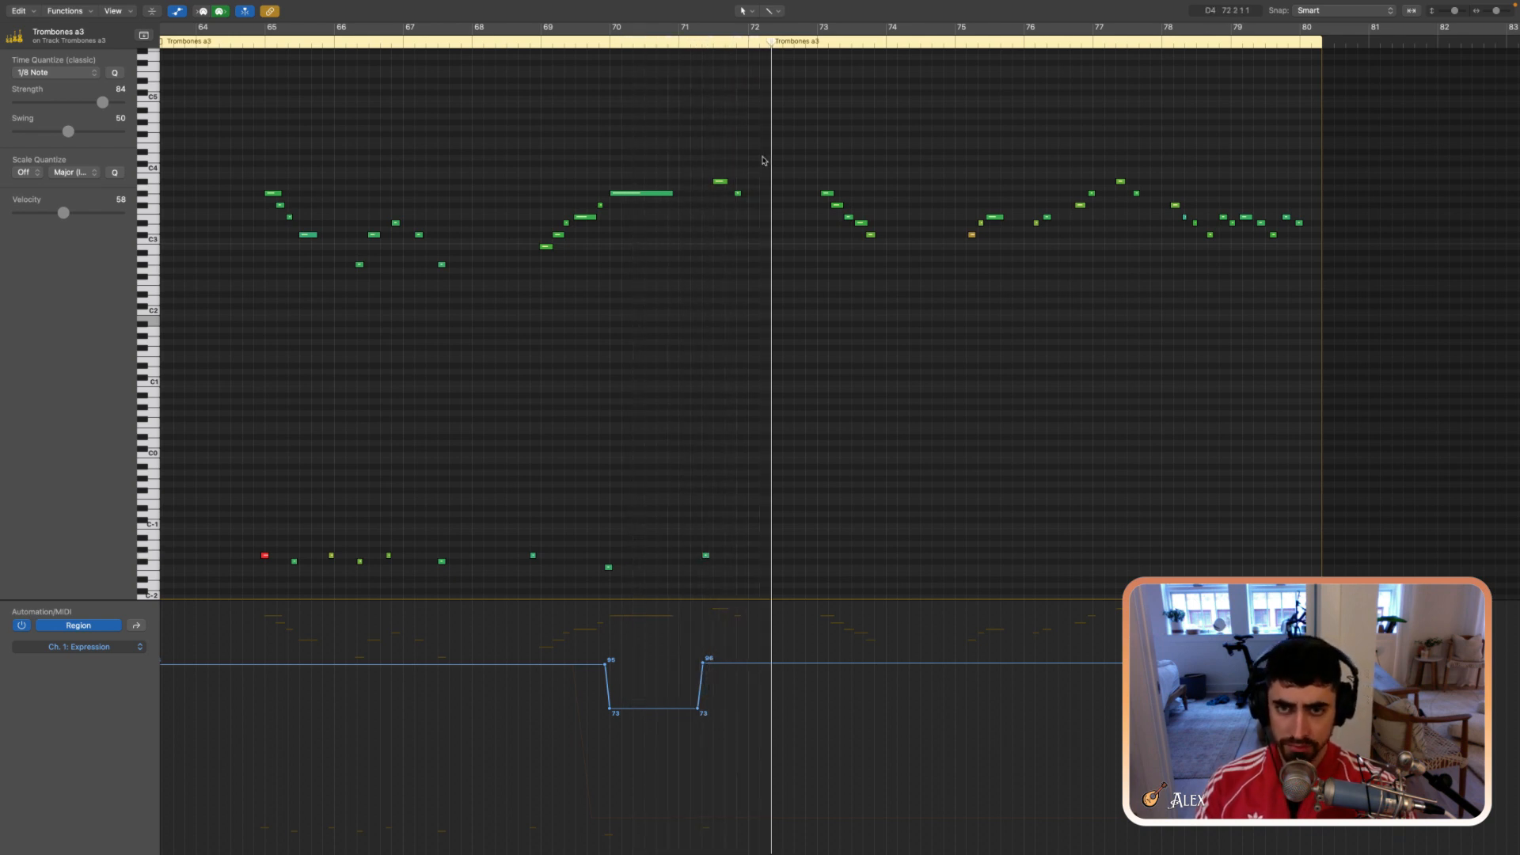
scroll(734, 202, "down", 1)
left_click(720, 175)
scroll(722, 181, "up", 1)
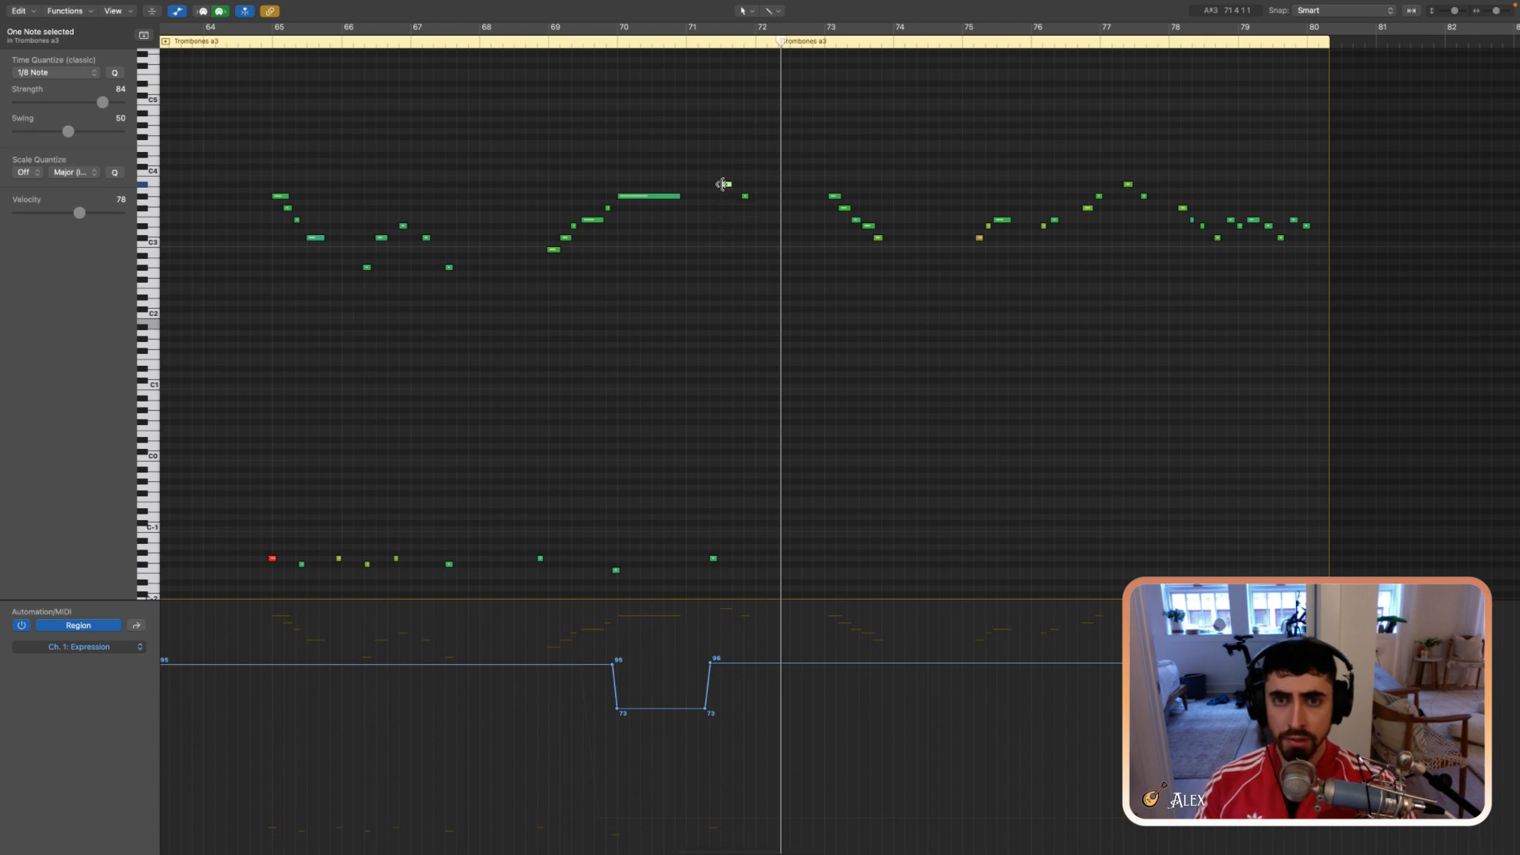
left_click(806, 191)
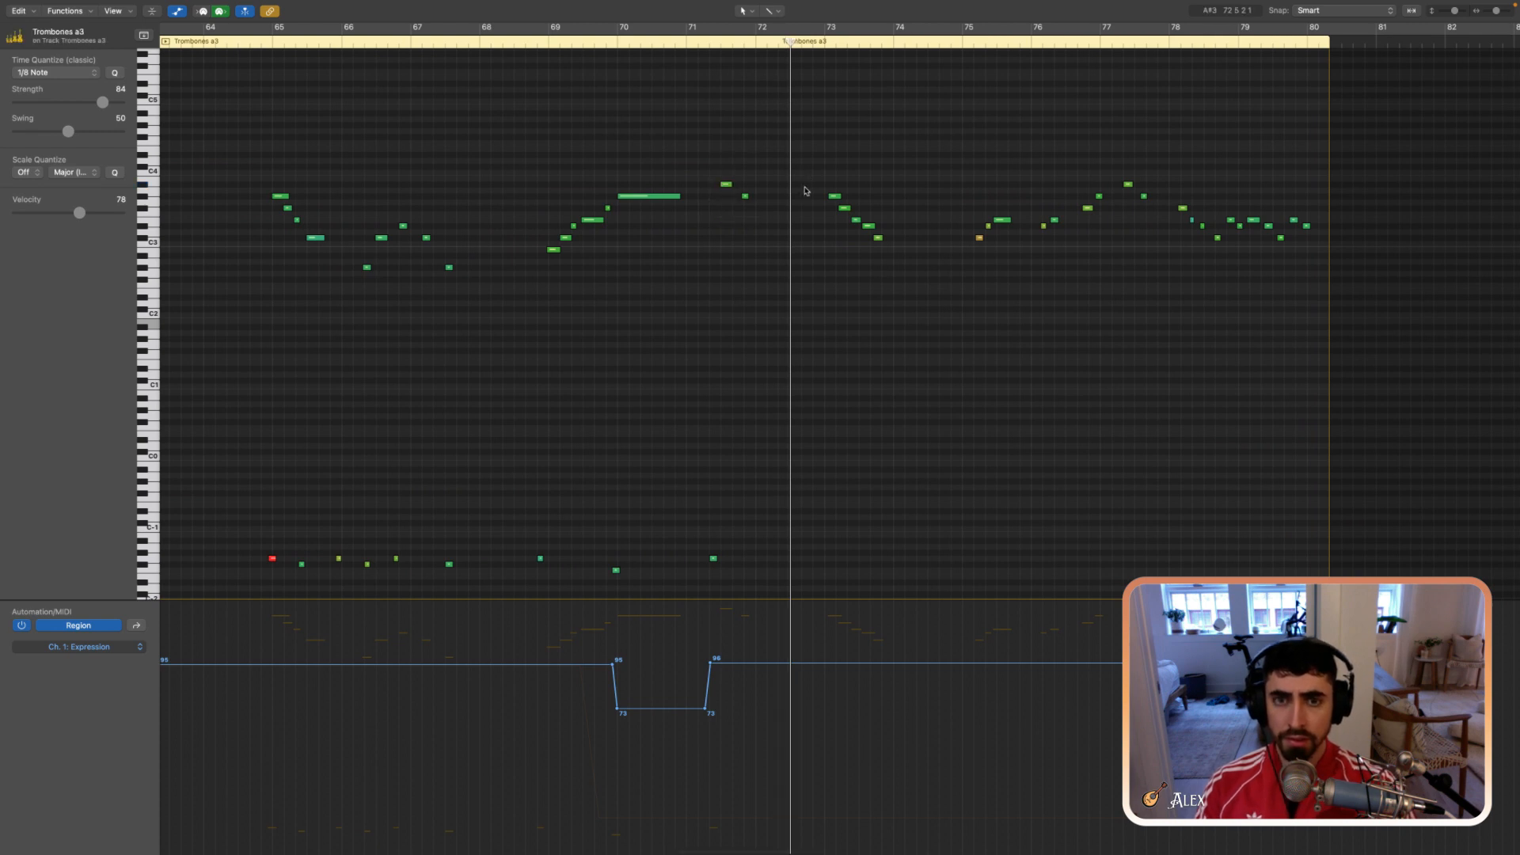
left_click(541, 49)
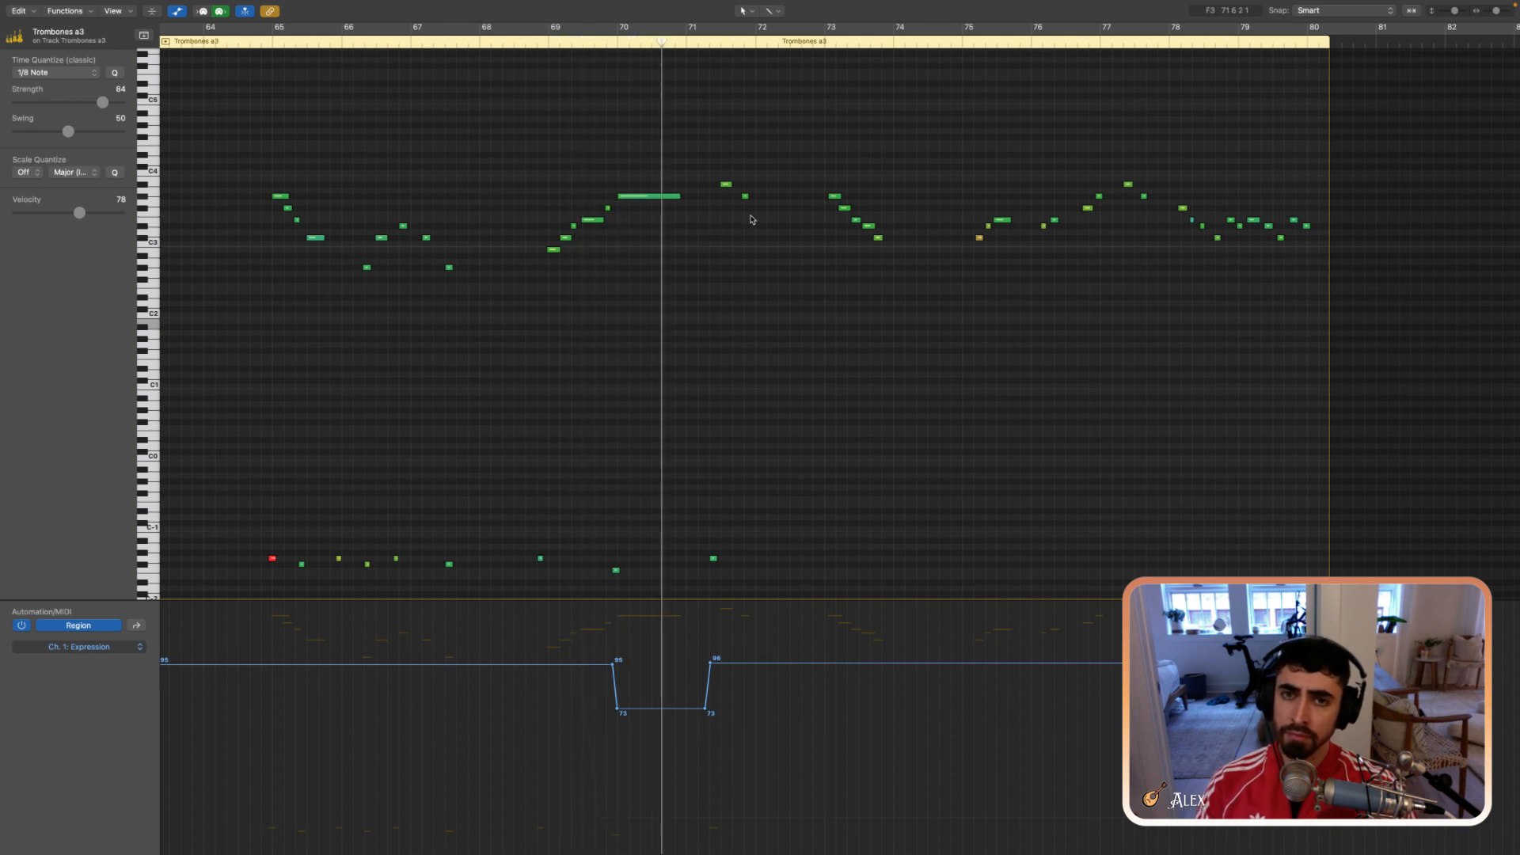
scroll(750, 217, "up", 1)
left_click_drag(738, 204, 774, 237)
- Audition the trombone phrase around bars 70–73 from different start points
scroll(767, 221, "up", 1)
left_click(728, 44)
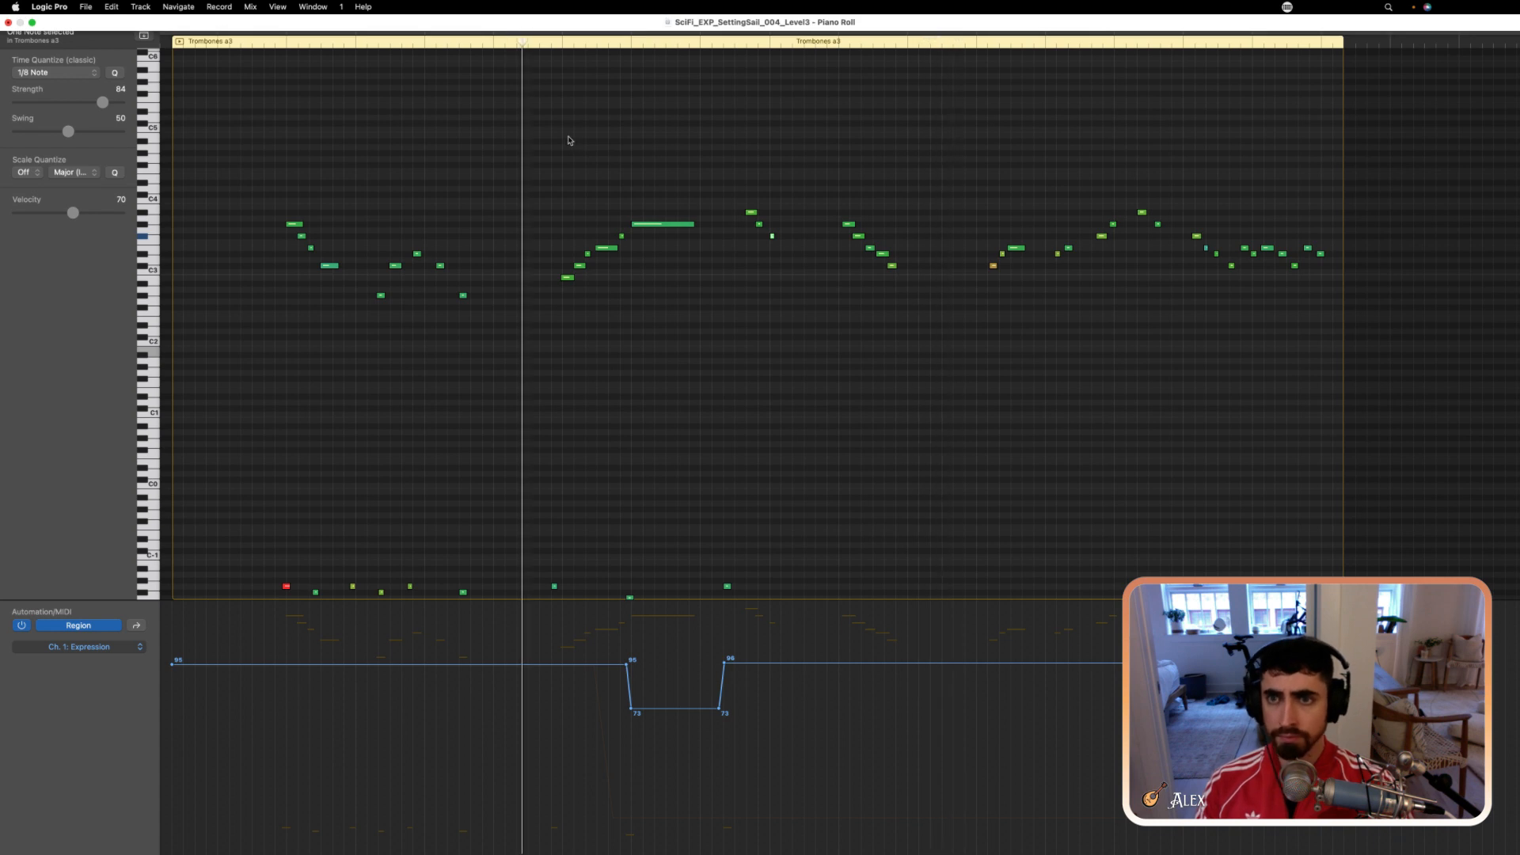
left_click(515, 95)
scroll(516, 95, "left", 1)
scroll(575, 88, "right", 3)
scroll(574, 85, "left", 2)
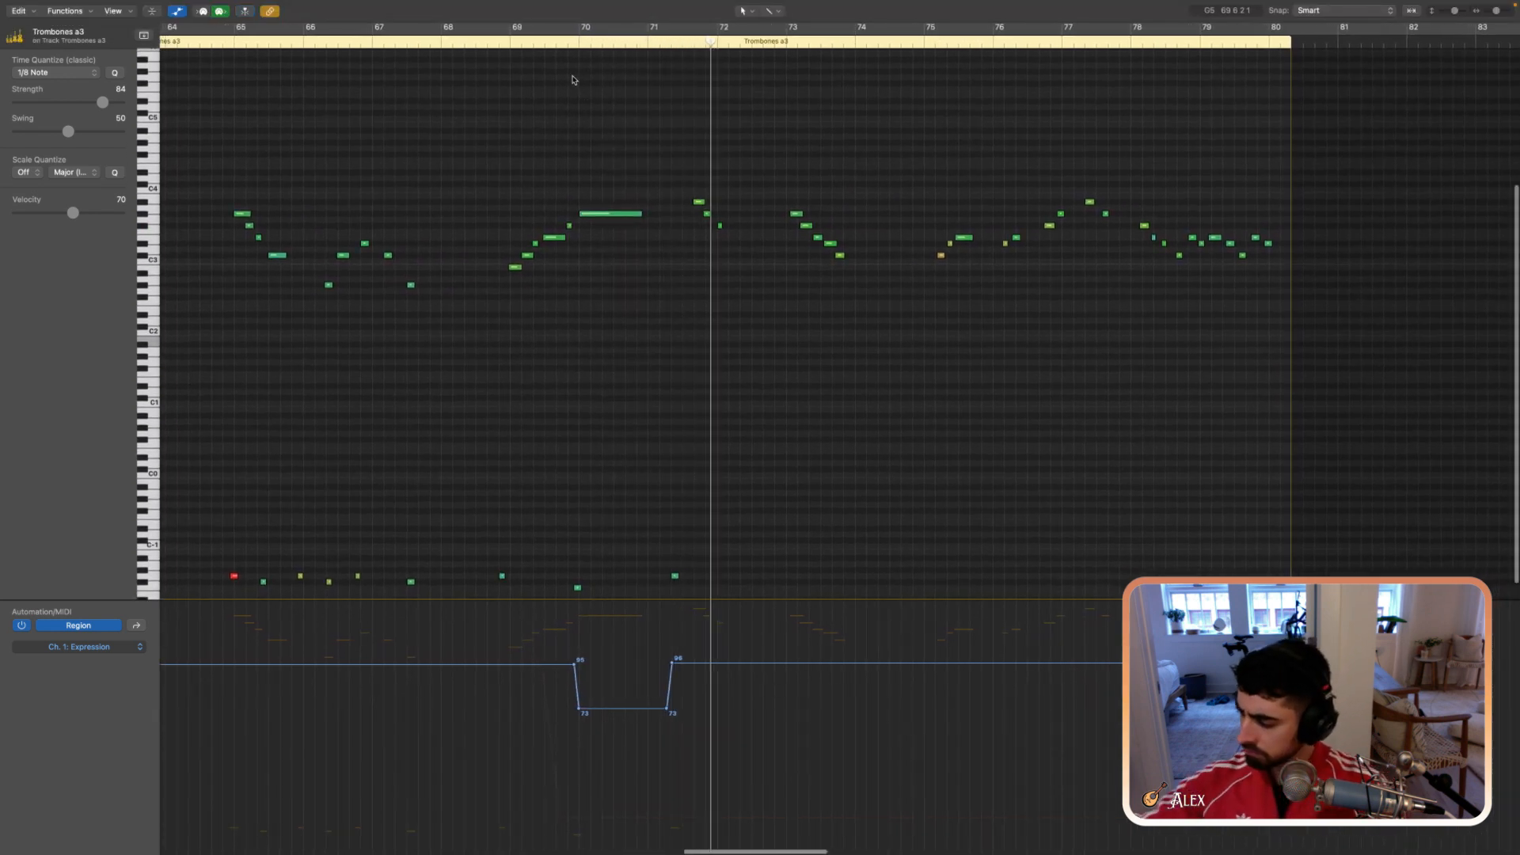
scroll(573, 80, "left", 1)
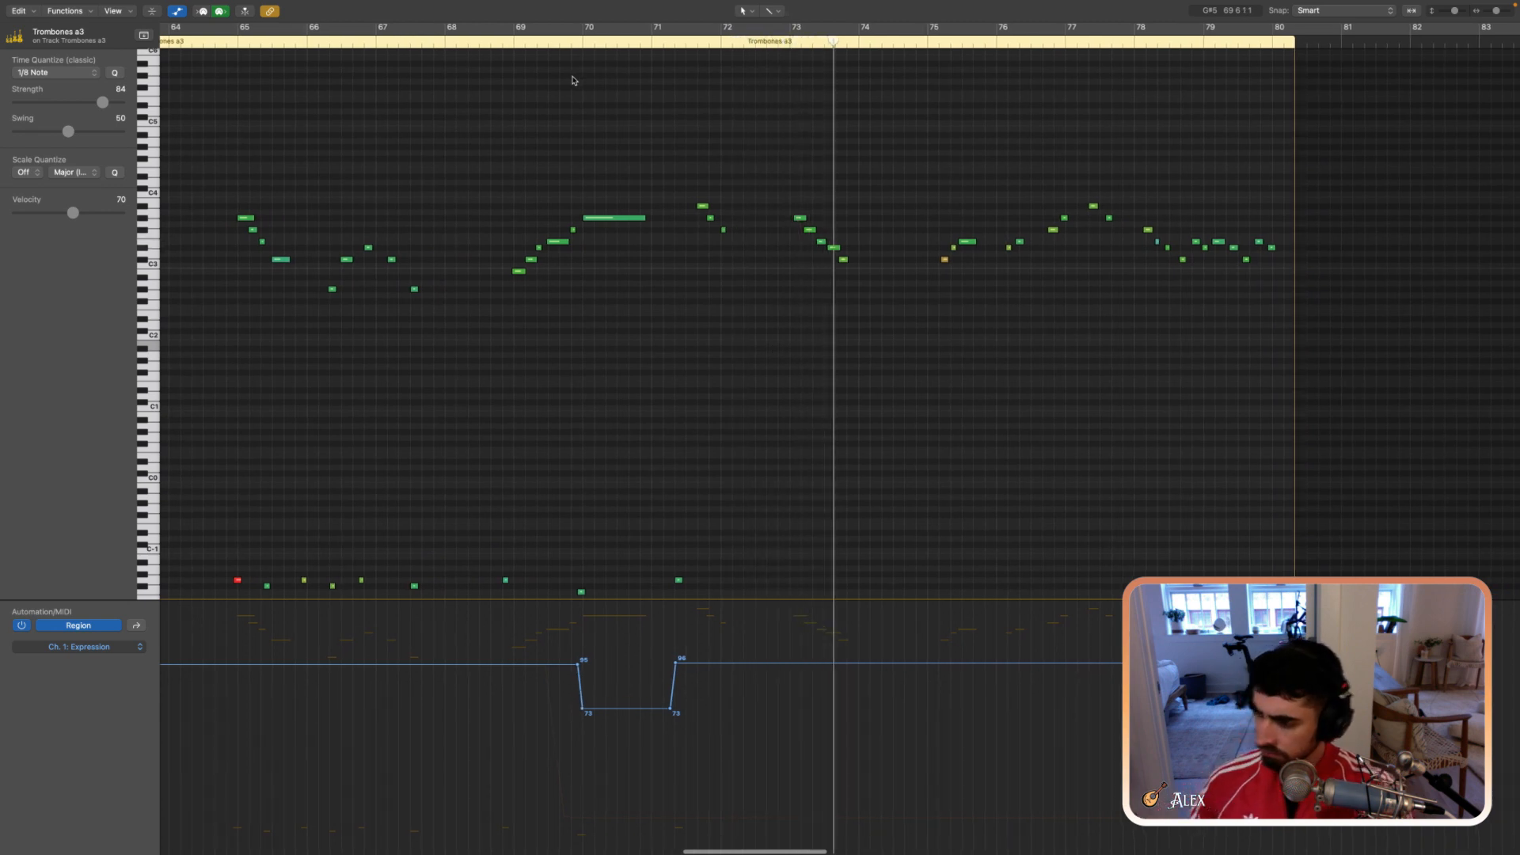
scroll(682, 295, "left", 10)
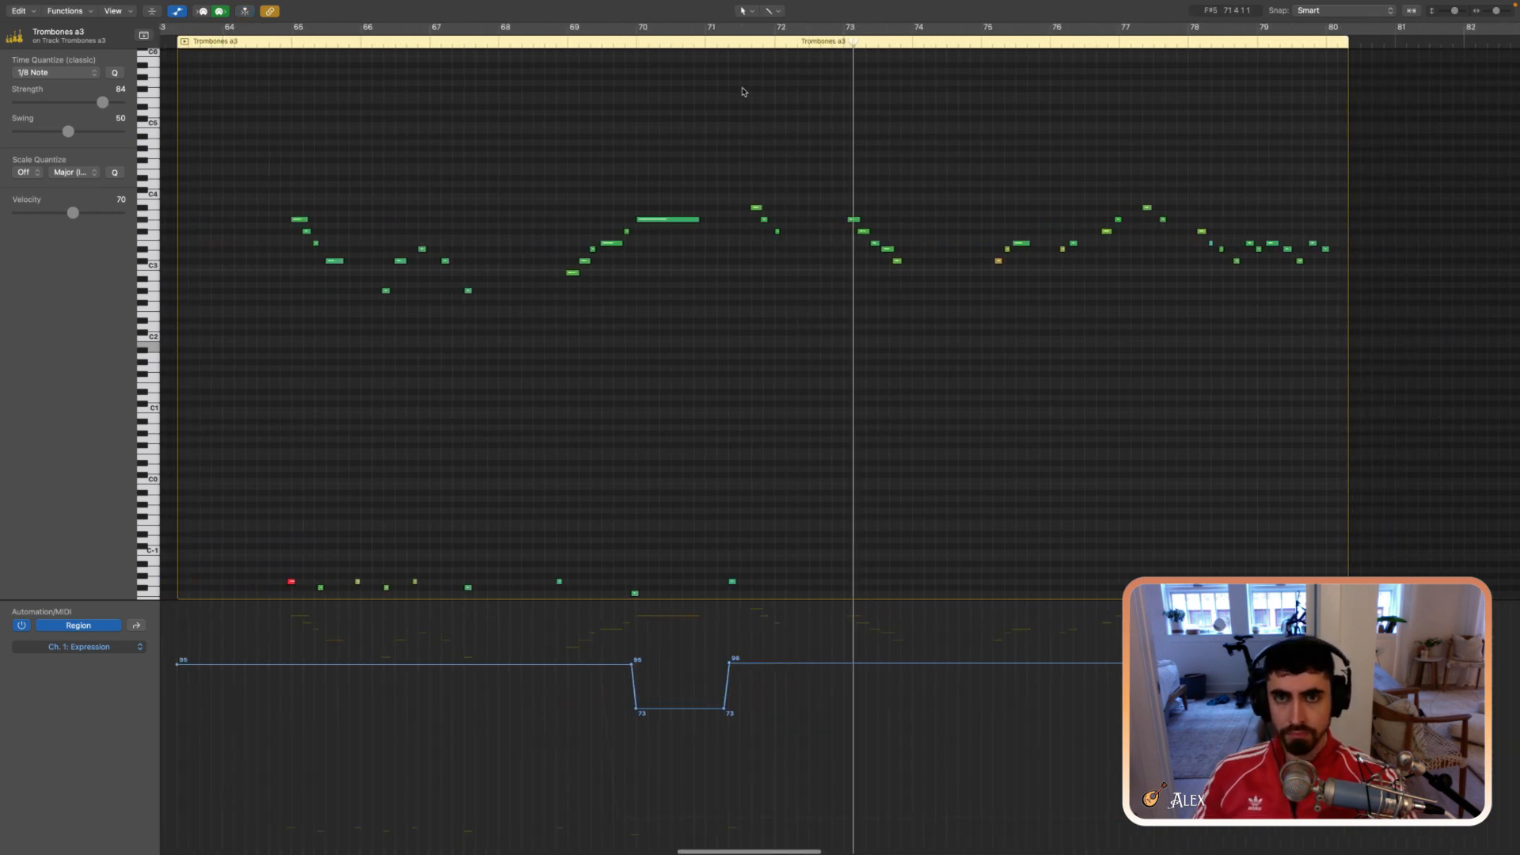
left_click(727, 42)
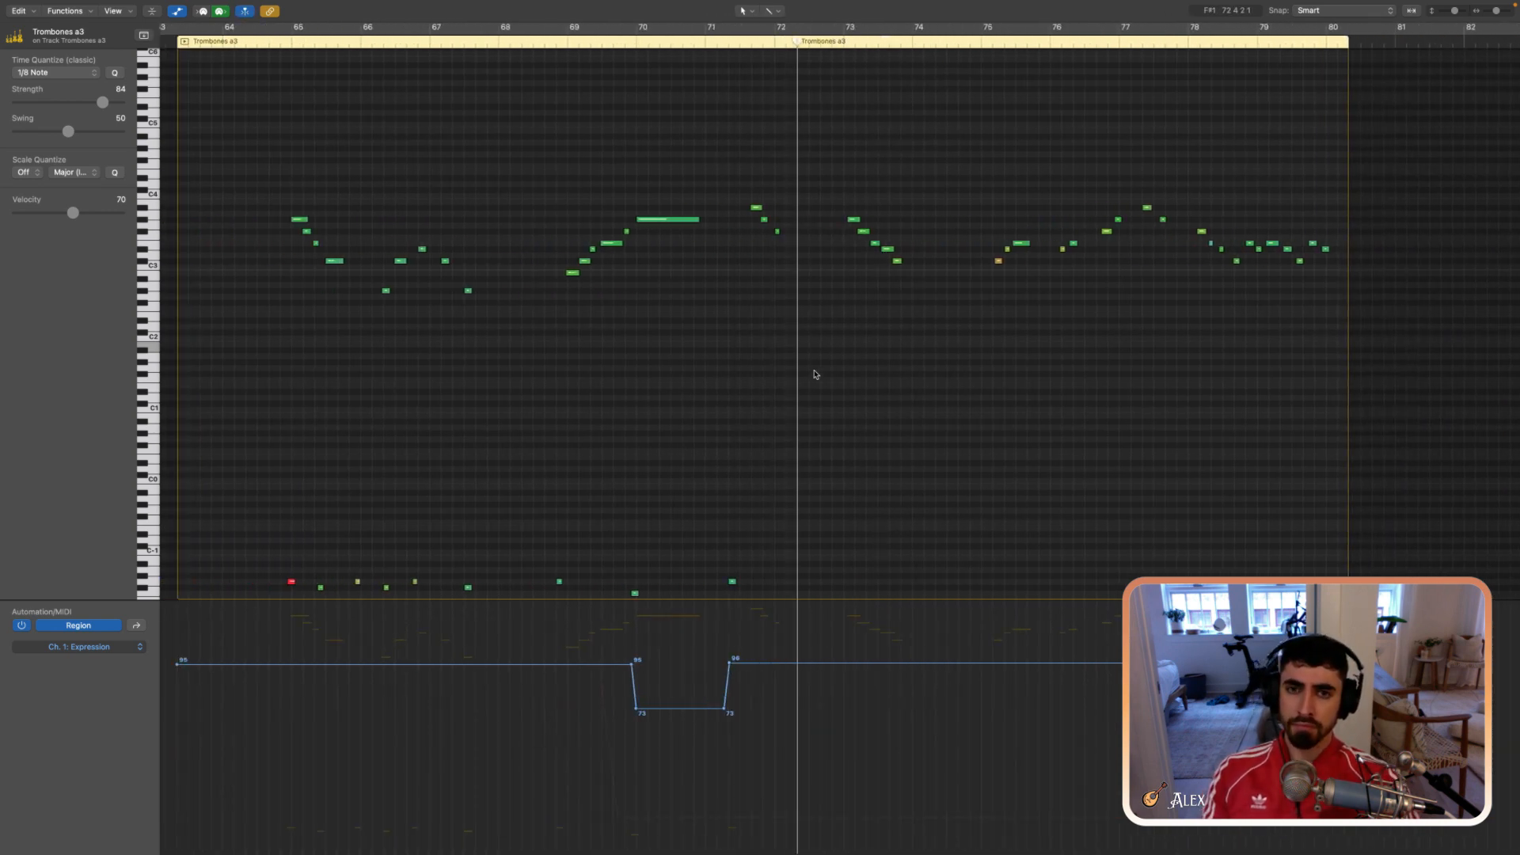
scroll(701, 320, "right", 3)
scroll(721, 250, "down", 5)
scroll(721, 250, "up", 5)
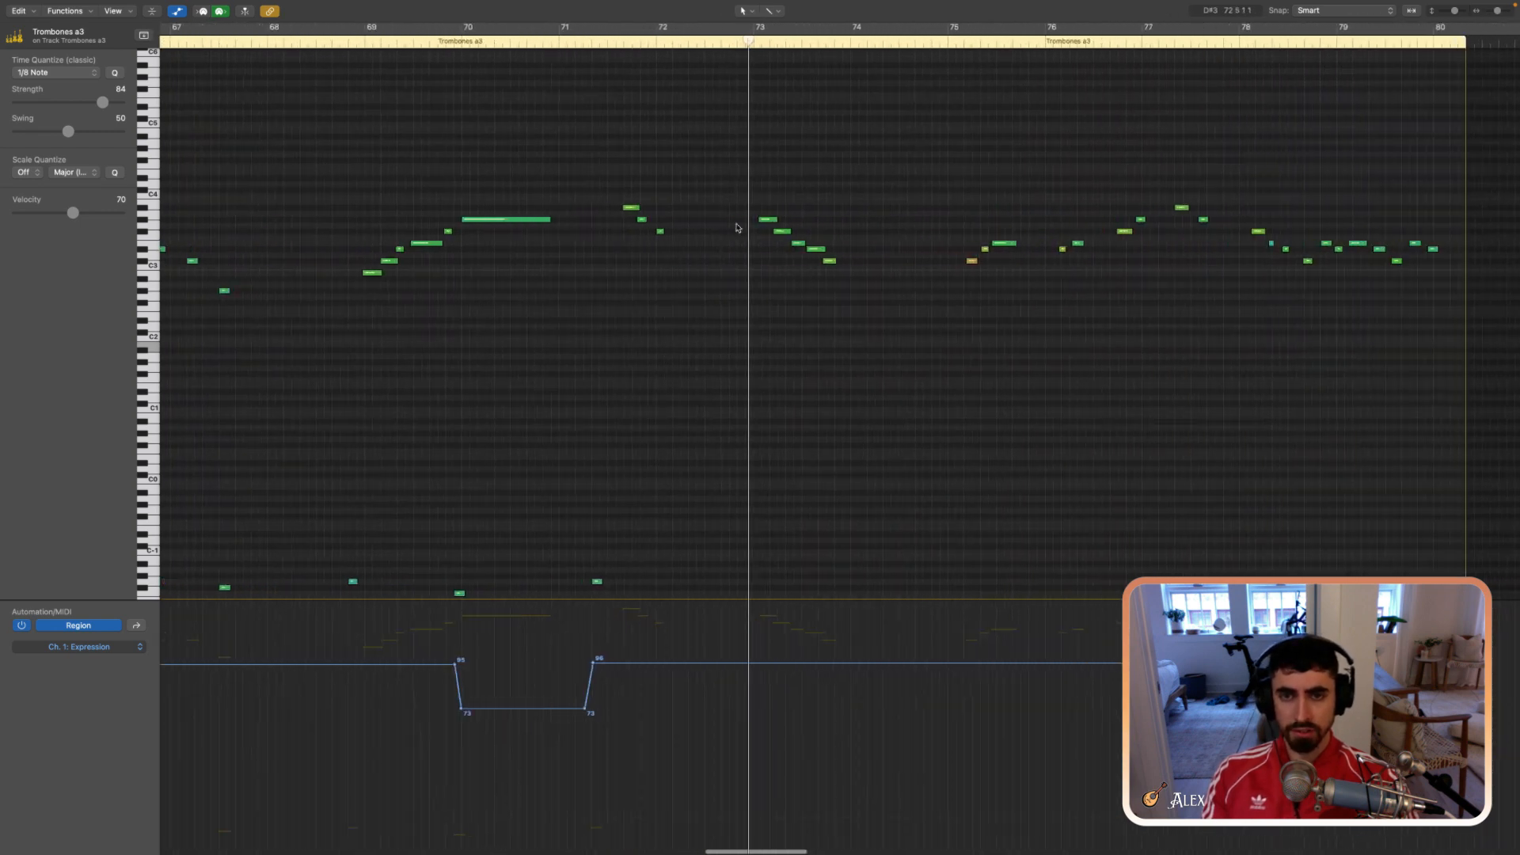
left_click(479, 42)
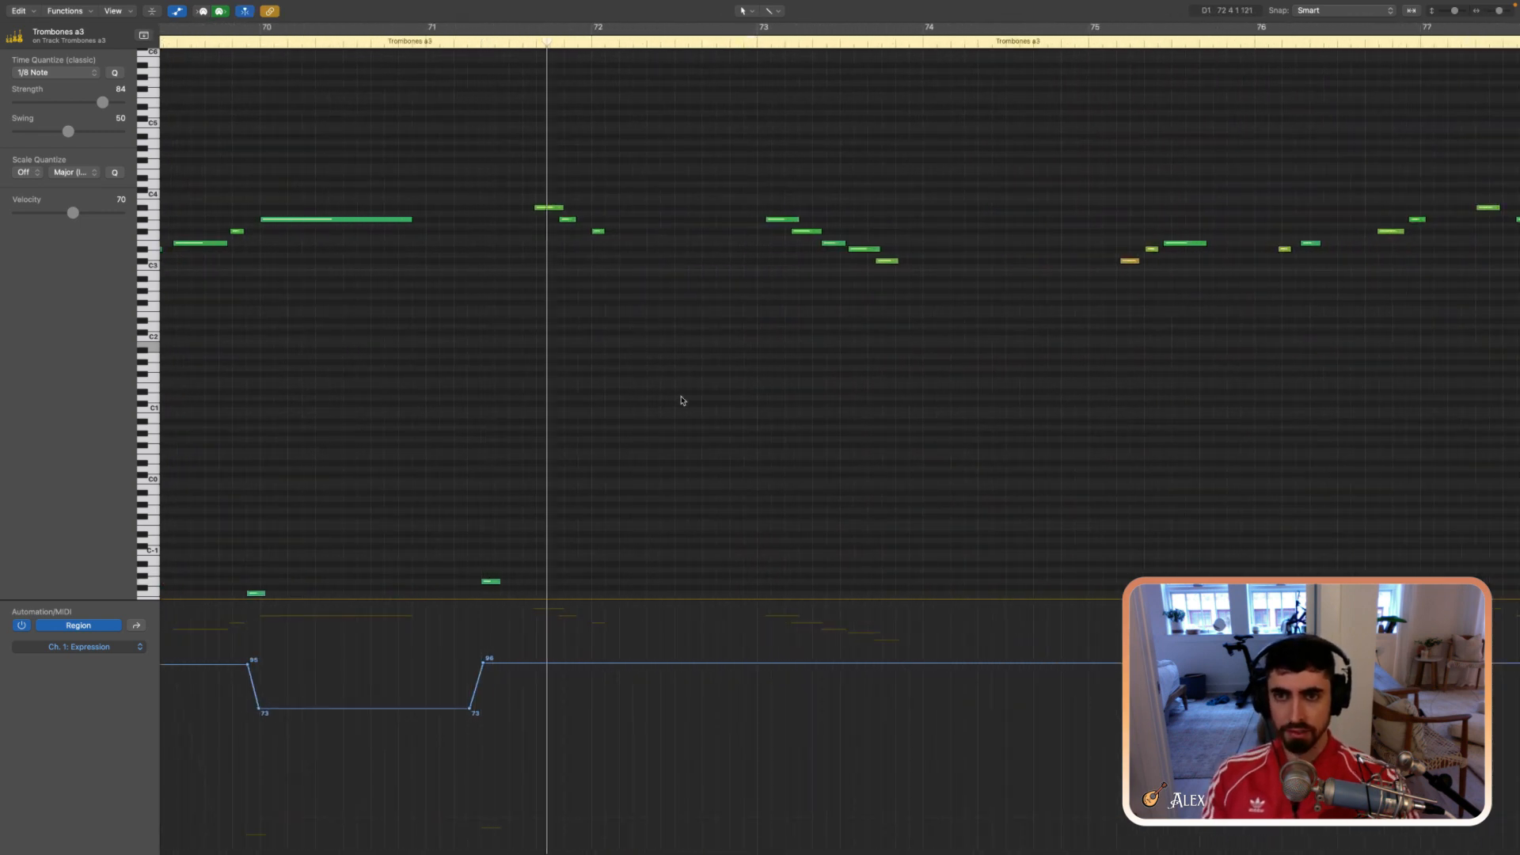
- Duplicate the descending notes from bar 72 to just before bar 73
left_click_drag(615, 166, 516, 255)
key("space")
left_click(730, 281)
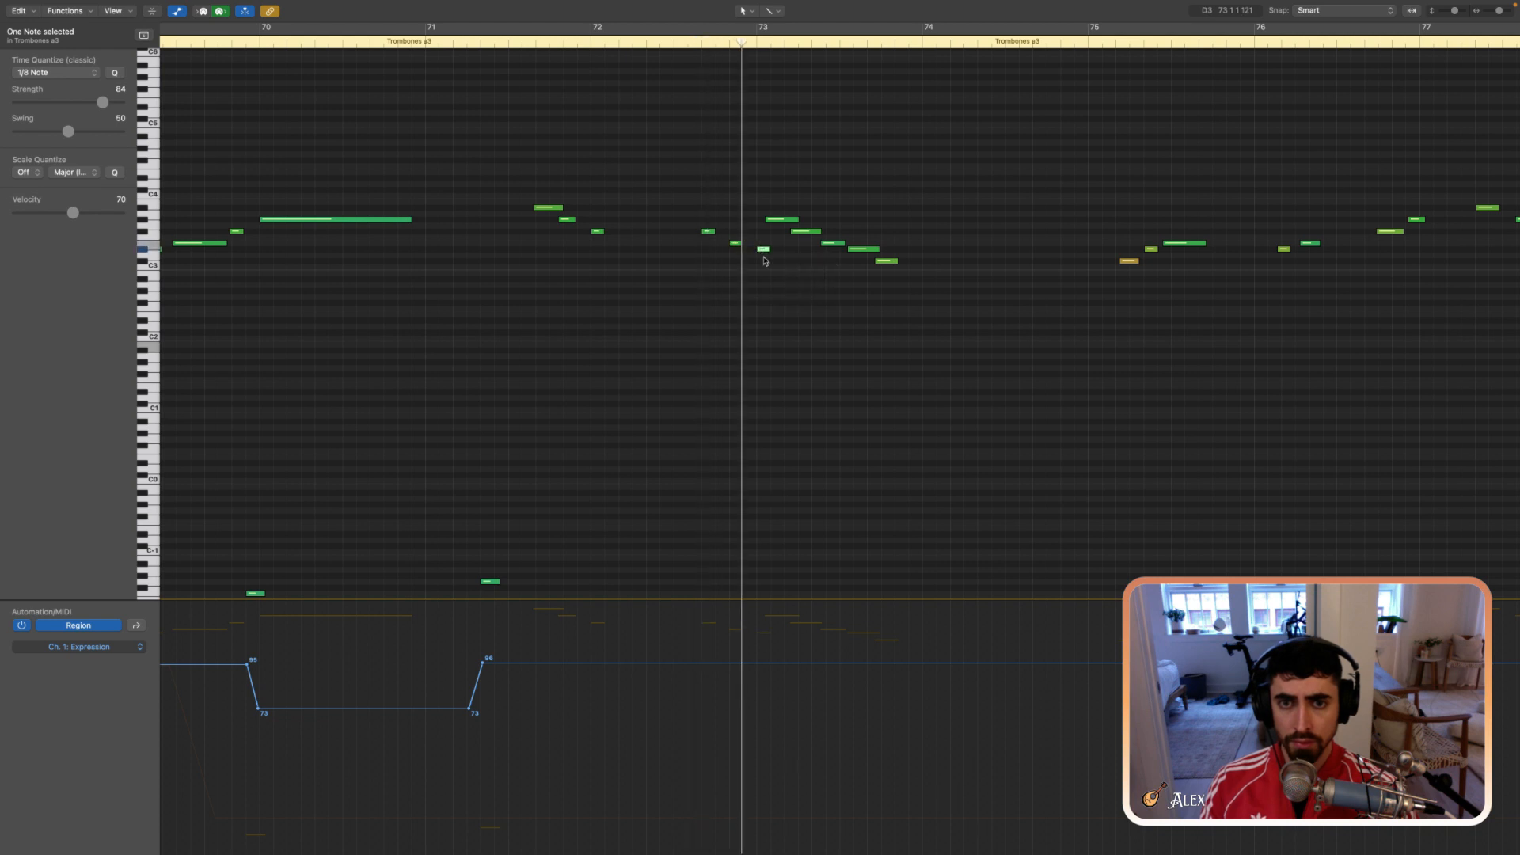
- Delete the five descending notes in bar 73 and lower the last duplicated note
left_click_drag(783, 207, 931, 318)
key("BackSpace")
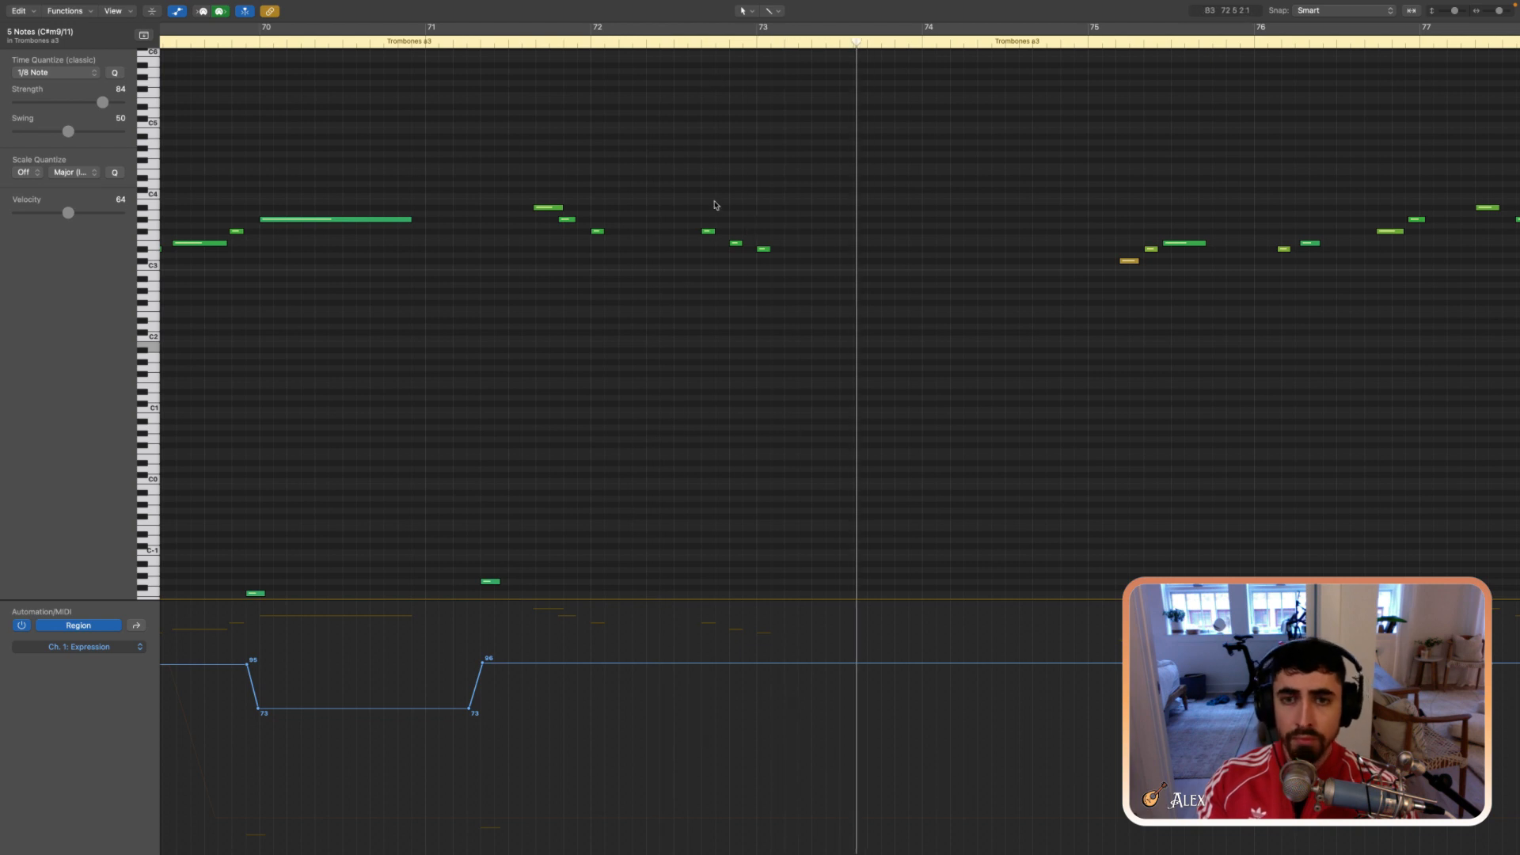
left_click_drag(729, 245, 762, 261)
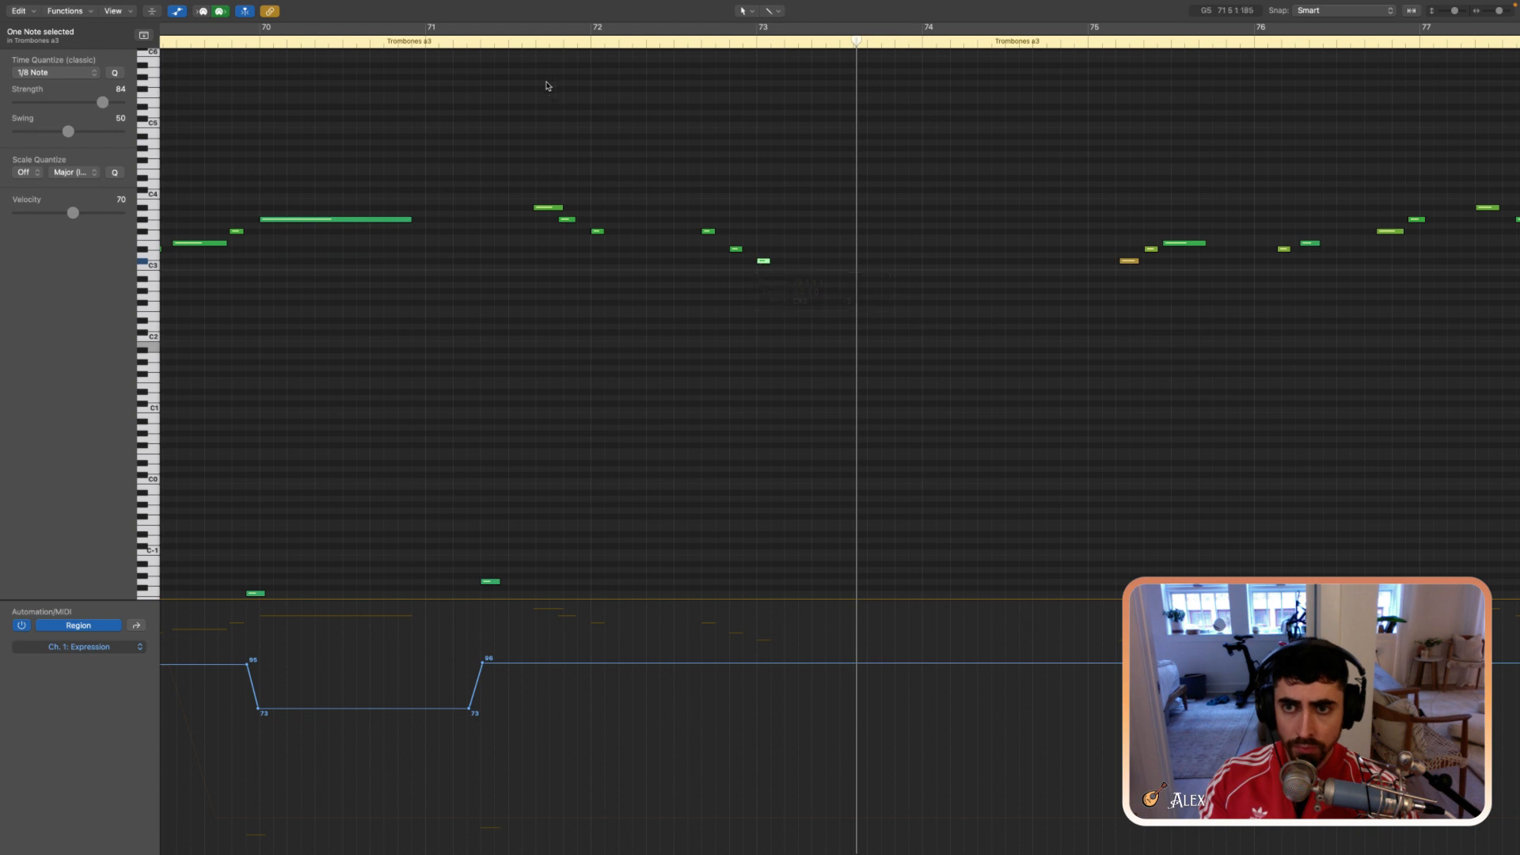
- Copy the descending figure to around bar 74, placing it lower in pitch
key("space")
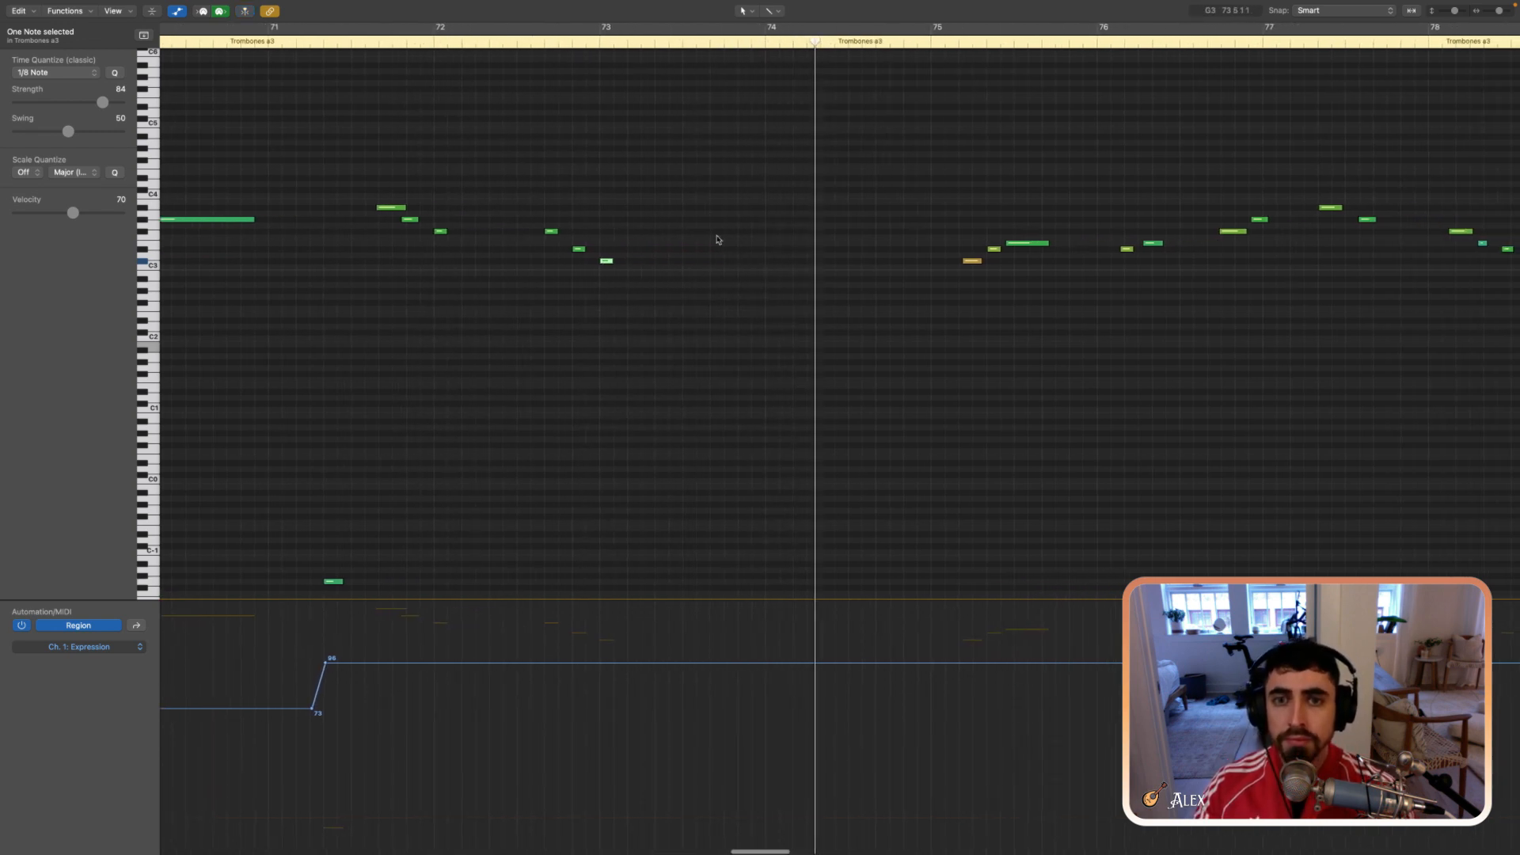
left_click_drag(459, 169, 731, 277)
left_click(778, 303)
scroll(774, 305, "right", 1)
left_click_drag(789, 319, 645, 217)
mouse_move(717, 273)
left_mouse_down()
mouse_move(776, 320)
mouse_move(710, 273)
left_mouse_up()
left_click(666, 44)
key("space")
key("space")
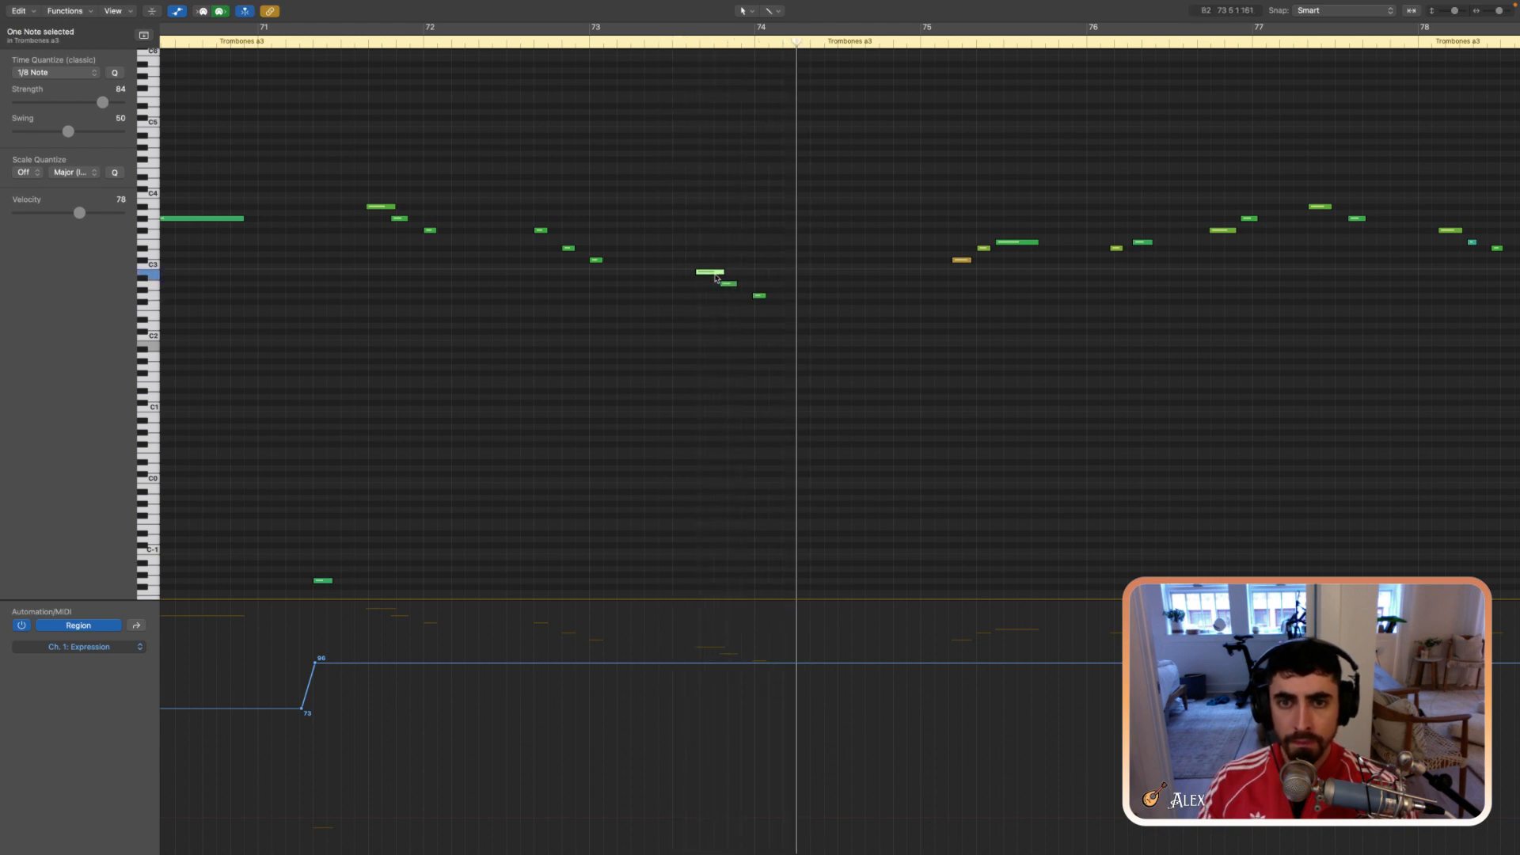
- Raise the last two notes of the new figure near bar 74 and replay from bar 73
left_click_drag(732, 289, 731, 254)
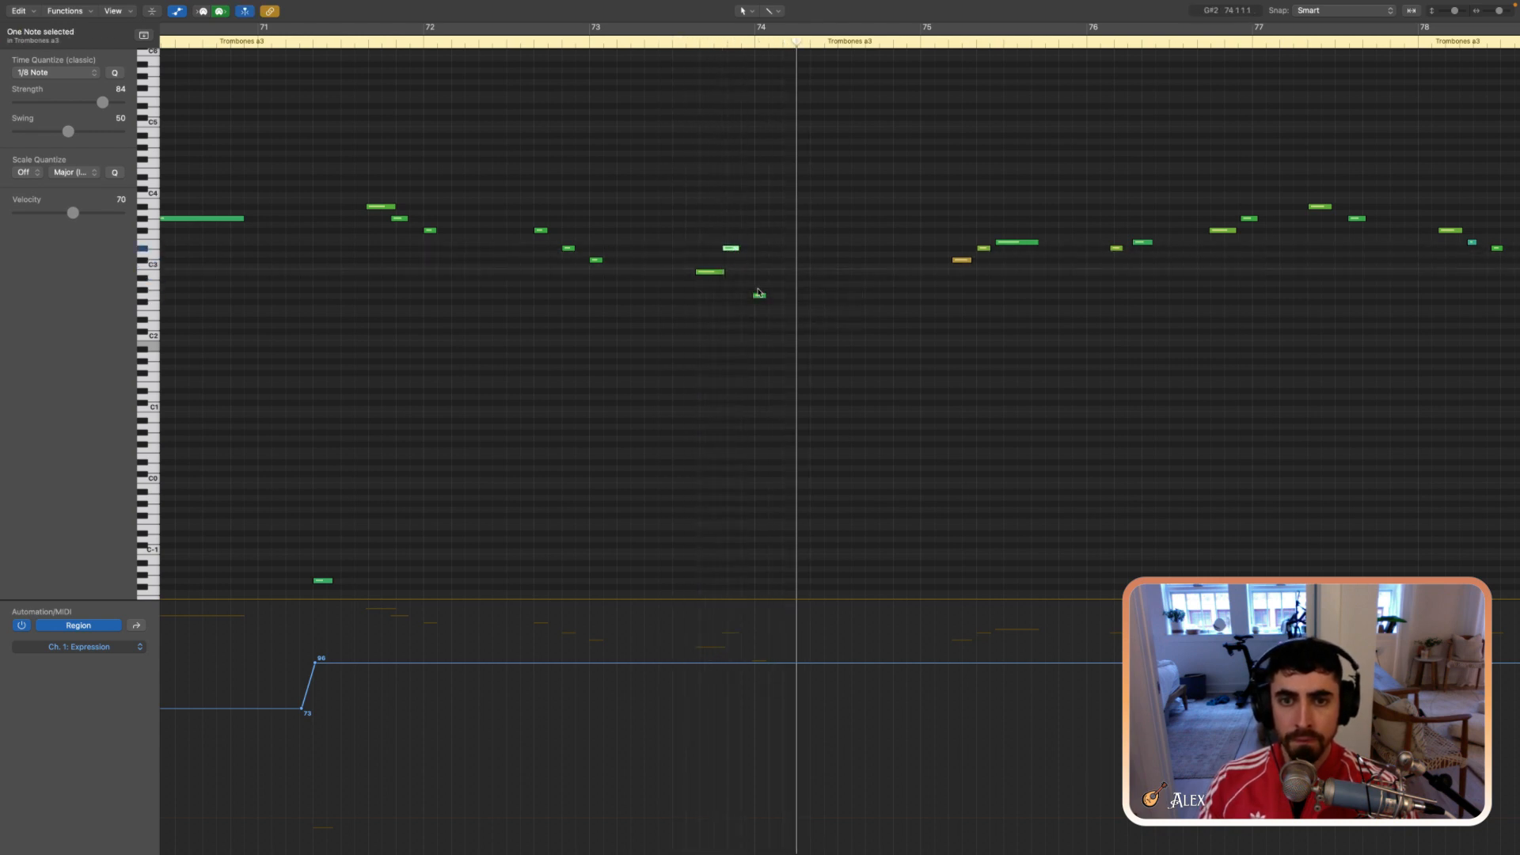
left_click_drag(758, 275, 759, 260)
left_click(295, 41)
key("space")
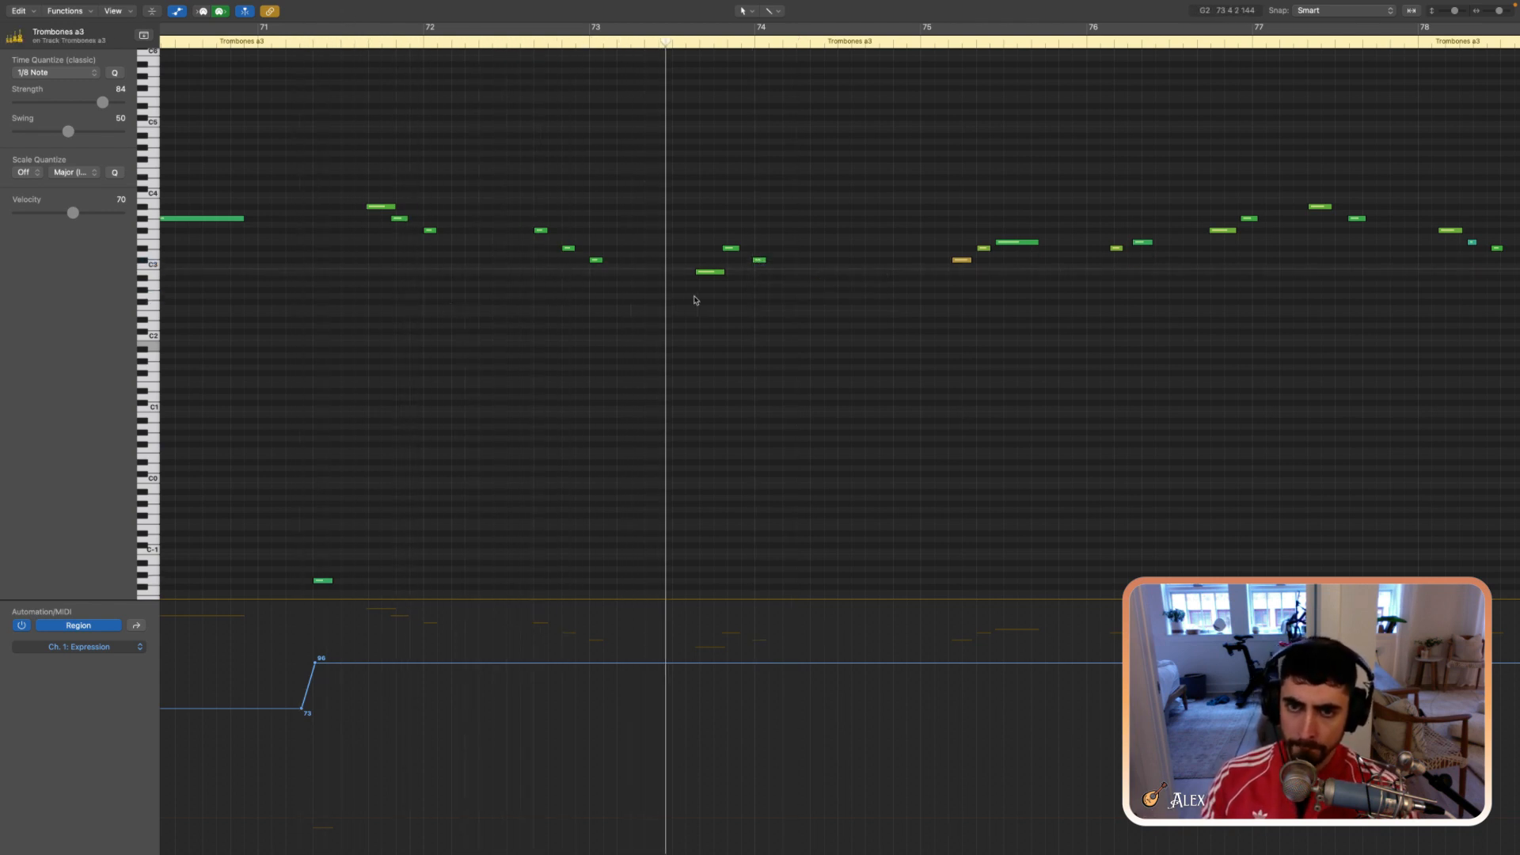
scroll(837, 281, "right", 3)
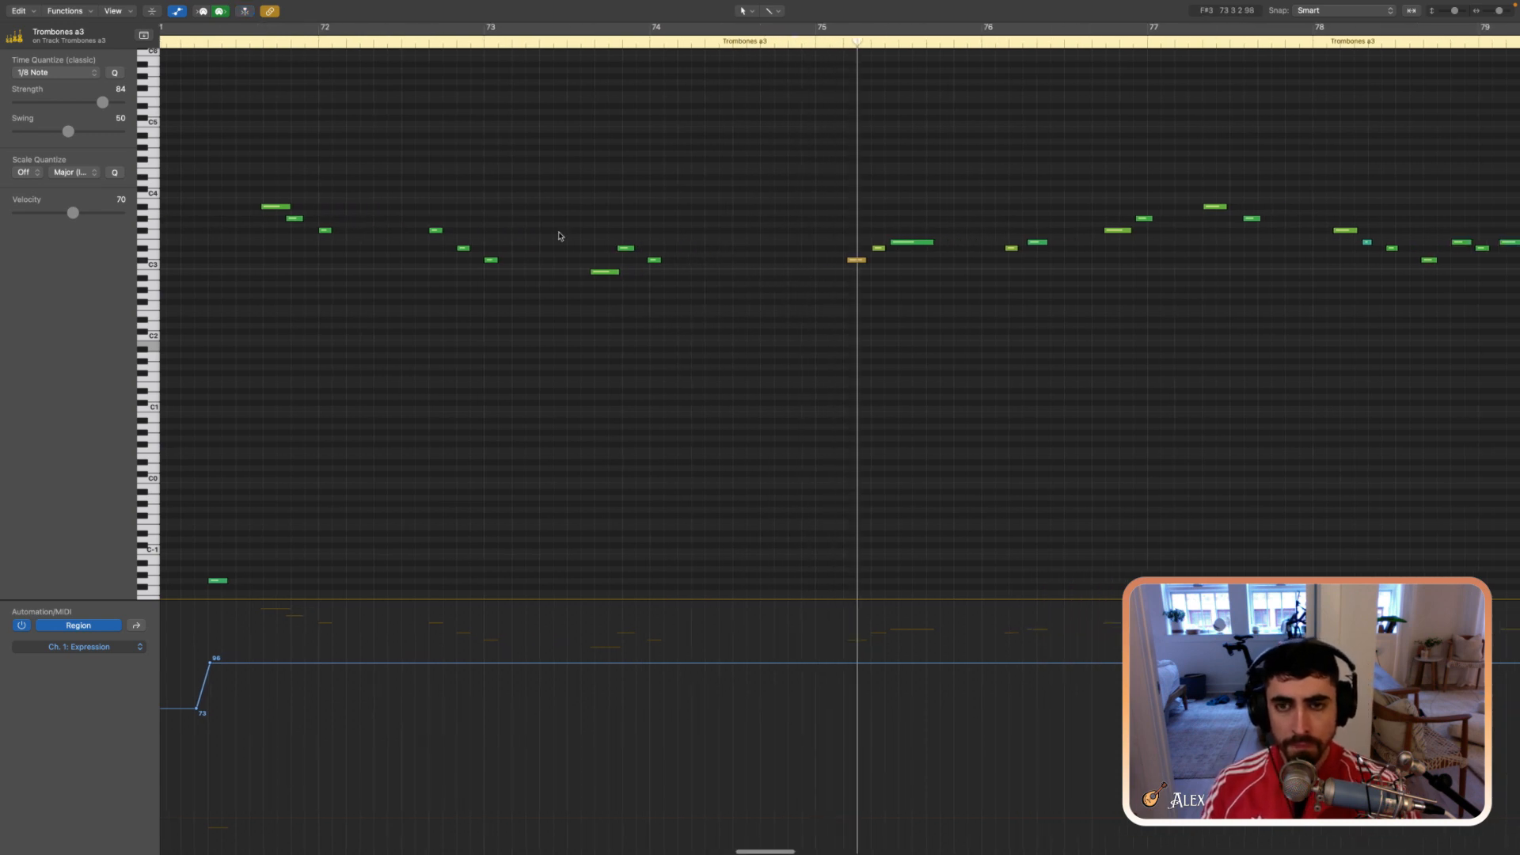
left_click(203, 46)
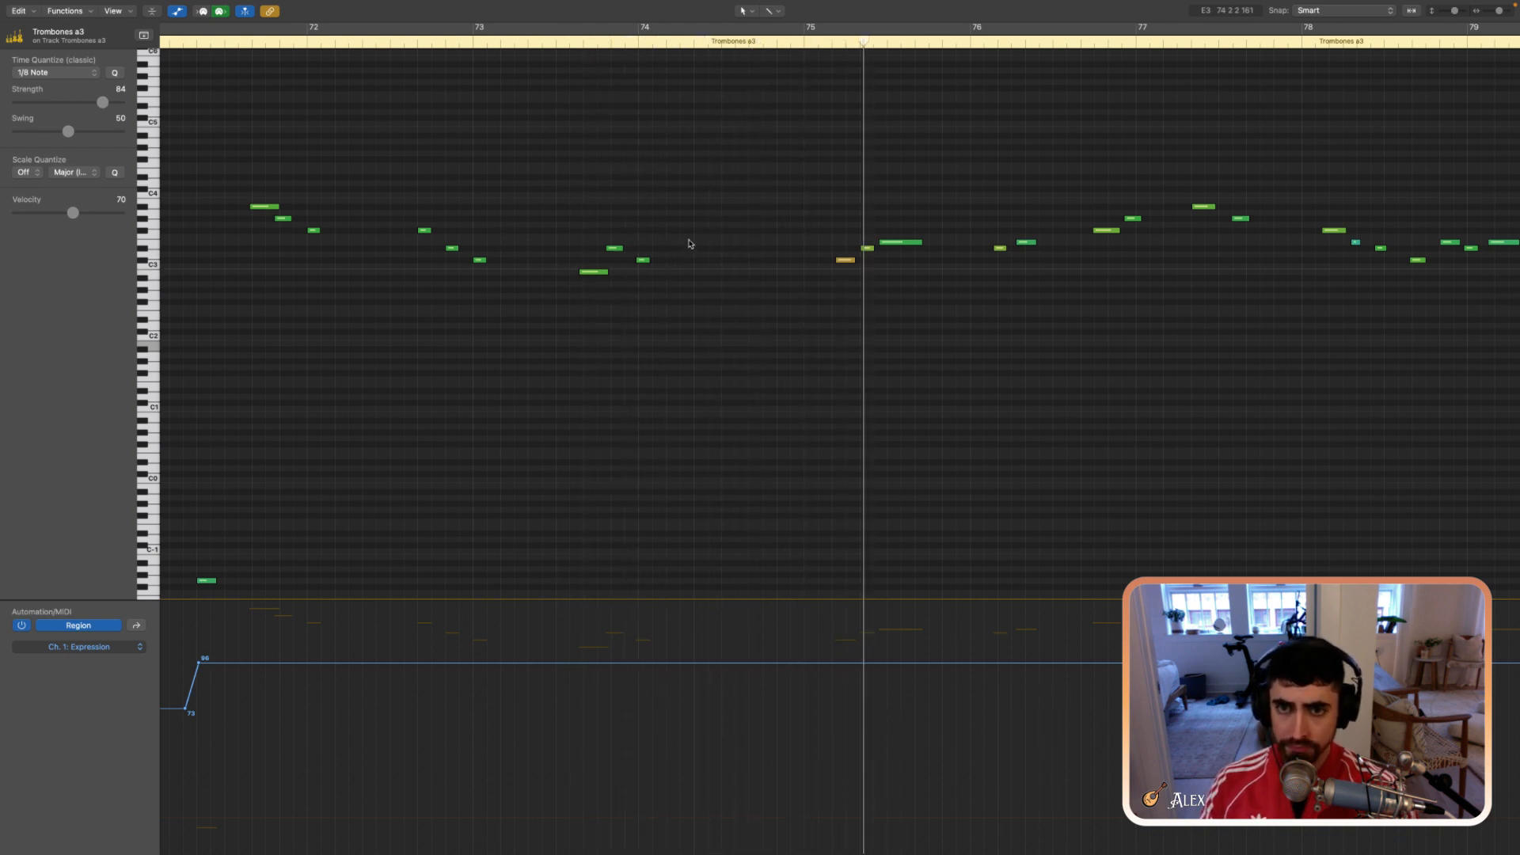
- Copy the short figure from bar 72 to just before bar 75 and adjust its pitches to sit around C3
left_click_drag(693, 212, 609, 271)
left_click_drag(497, 199, 399, 284)
left_click_drag(258, 181, 336, 255)
left_click_drag(267, 208, 766, 261)
left_click(767, 267)
left_click_drag(784, 255, 776, 283)
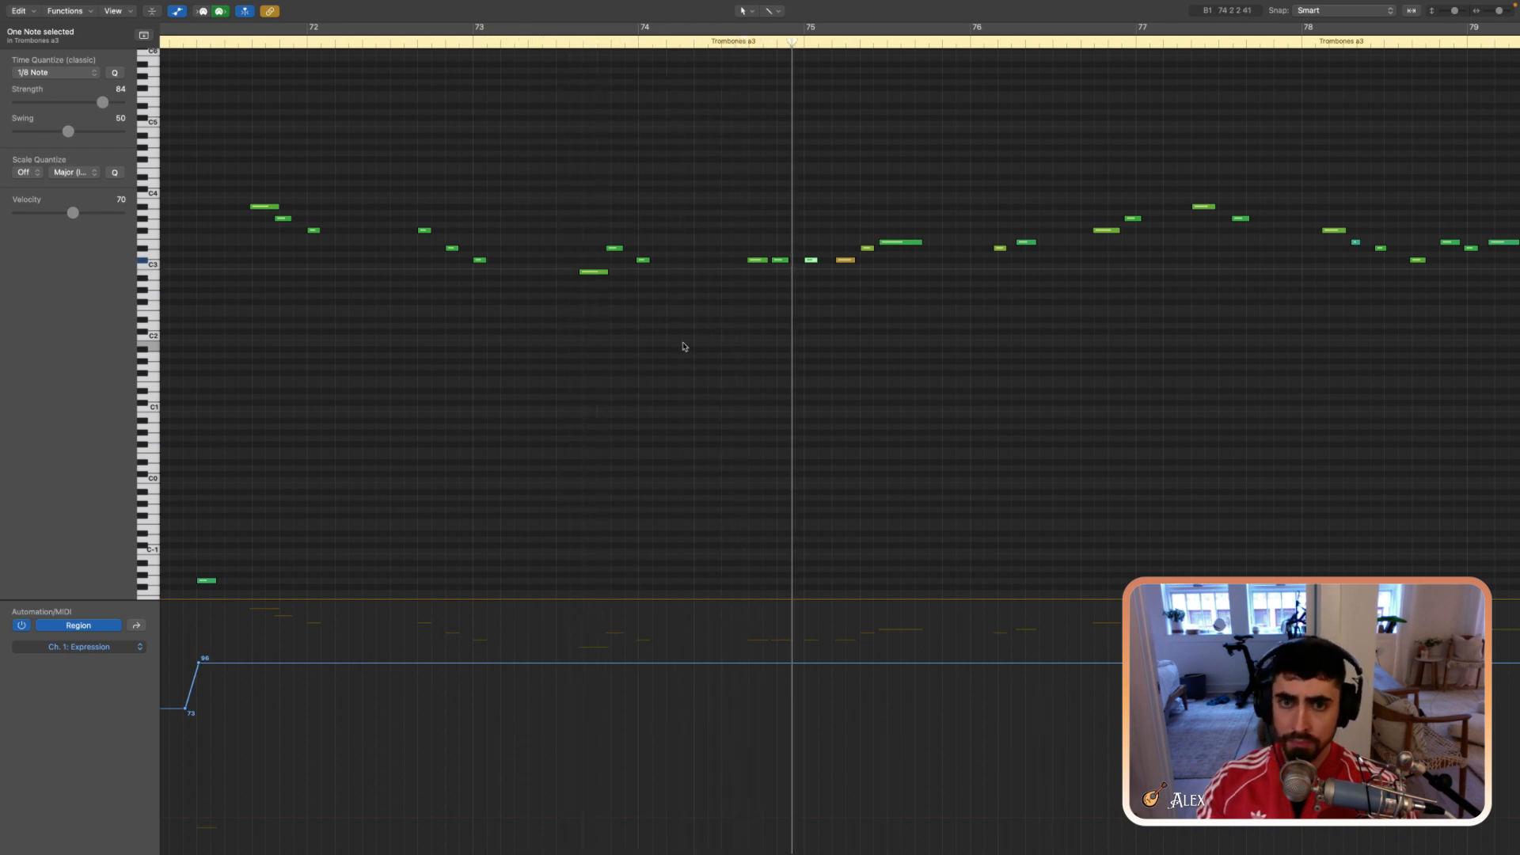
- Delete the notes just after bar 75 and replay the passage from around bar 74
left_click_drag(843, 230, 916, 312)
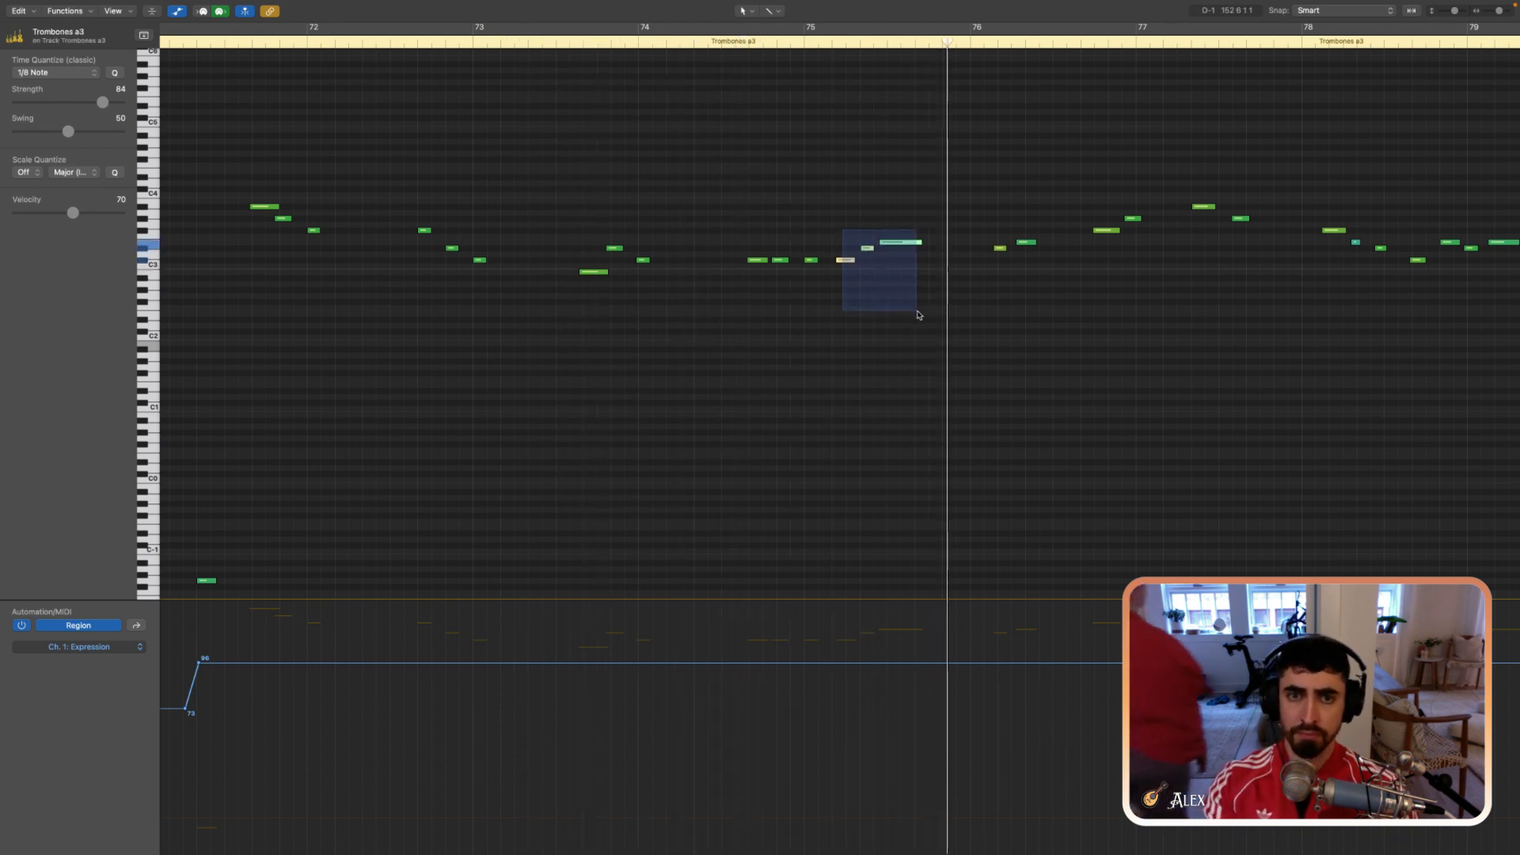
key("Delete")
double_click(697, 45)
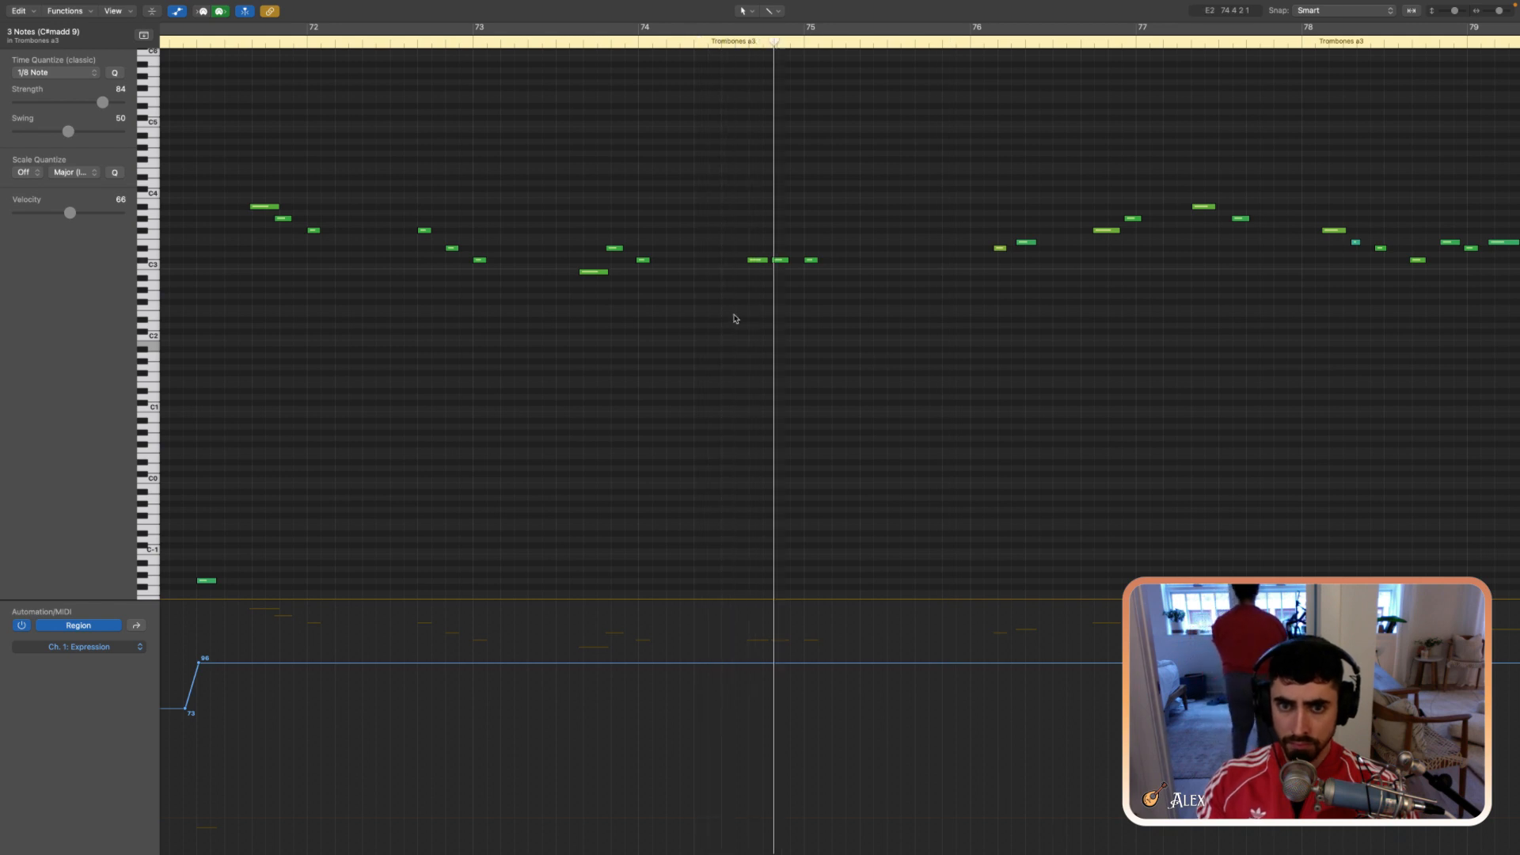
- Delete all remaining notes from bar 76 through bar 80 of the region
left_click_drag(727, 215, 846, 266)
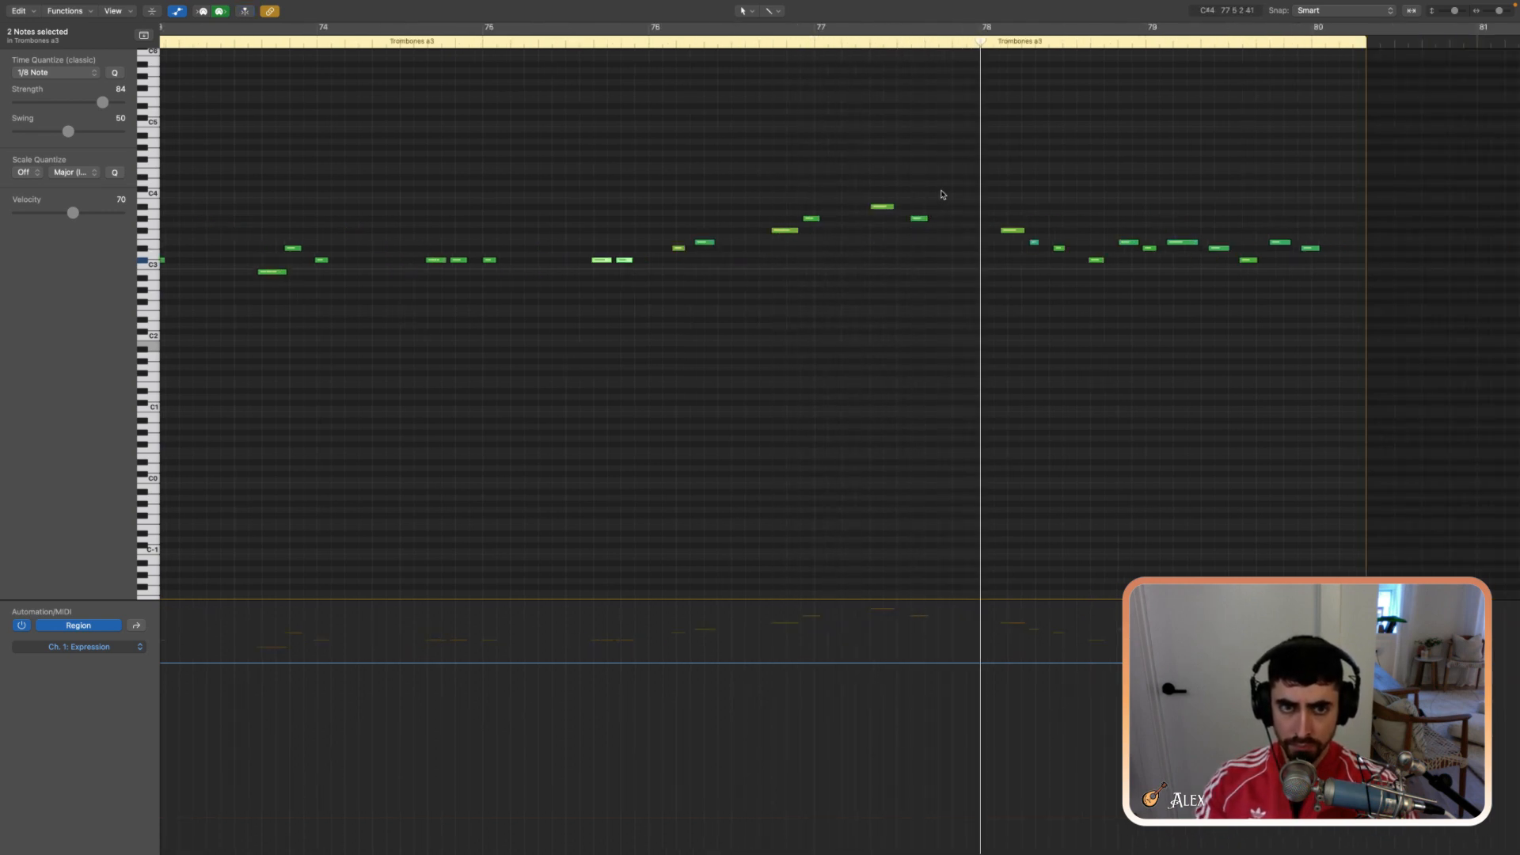
left_click_drag(1330, 214, 661, 356)
key("Delete")
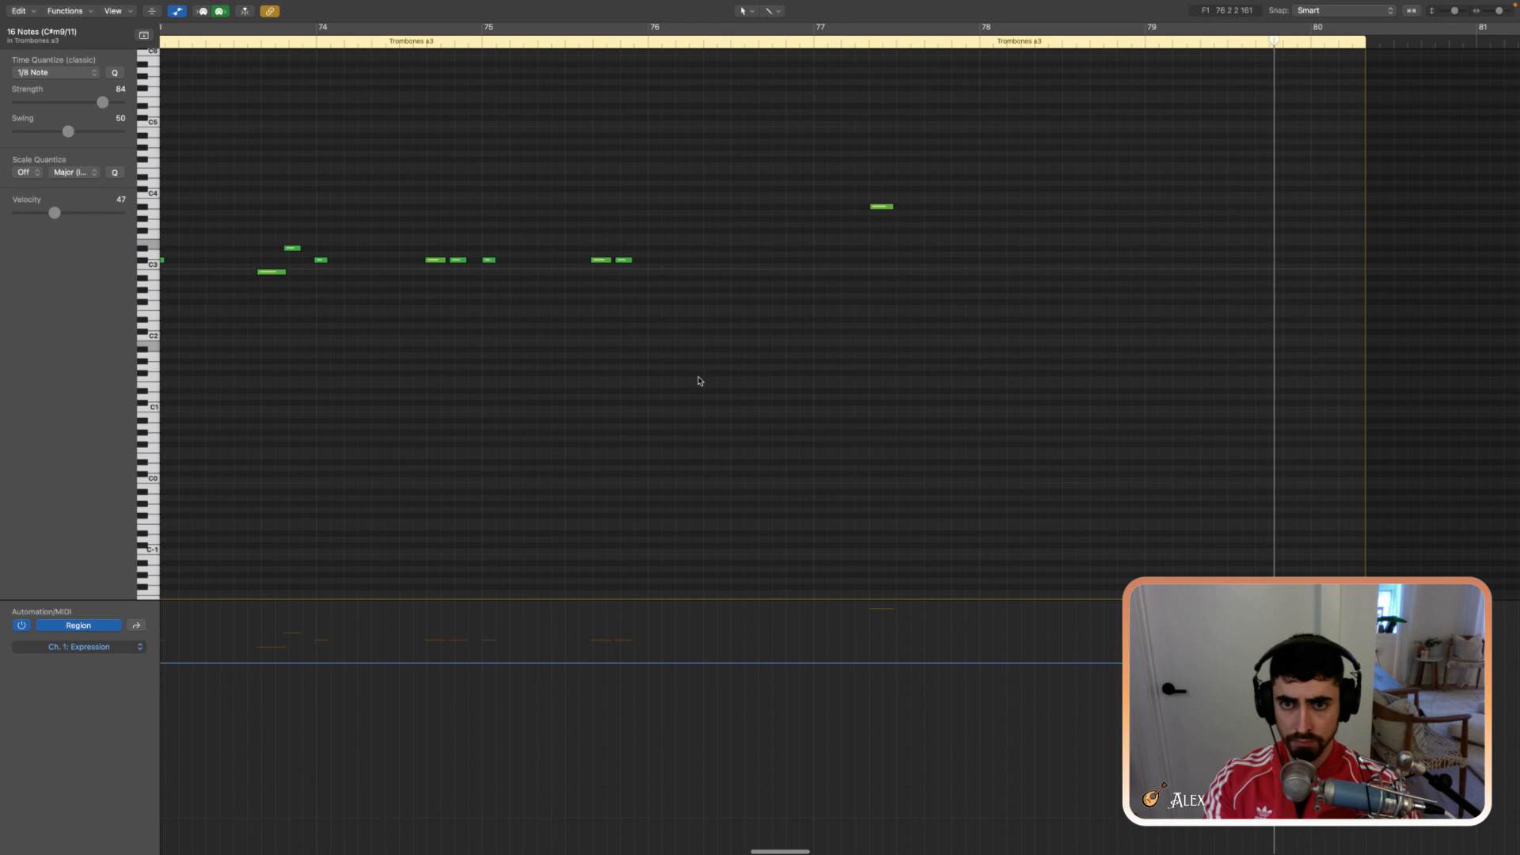
left_click_drag(880, 198, 858, 217)
key("Delete")
- Review the passage between bars 67 and 75 by moving through it and replaying from several positions
scroll(836, 285, "left", 5)
scroll(404, 172, "left", 5)
scroll(646, 311, "down", 5)
left_click(552, 35)
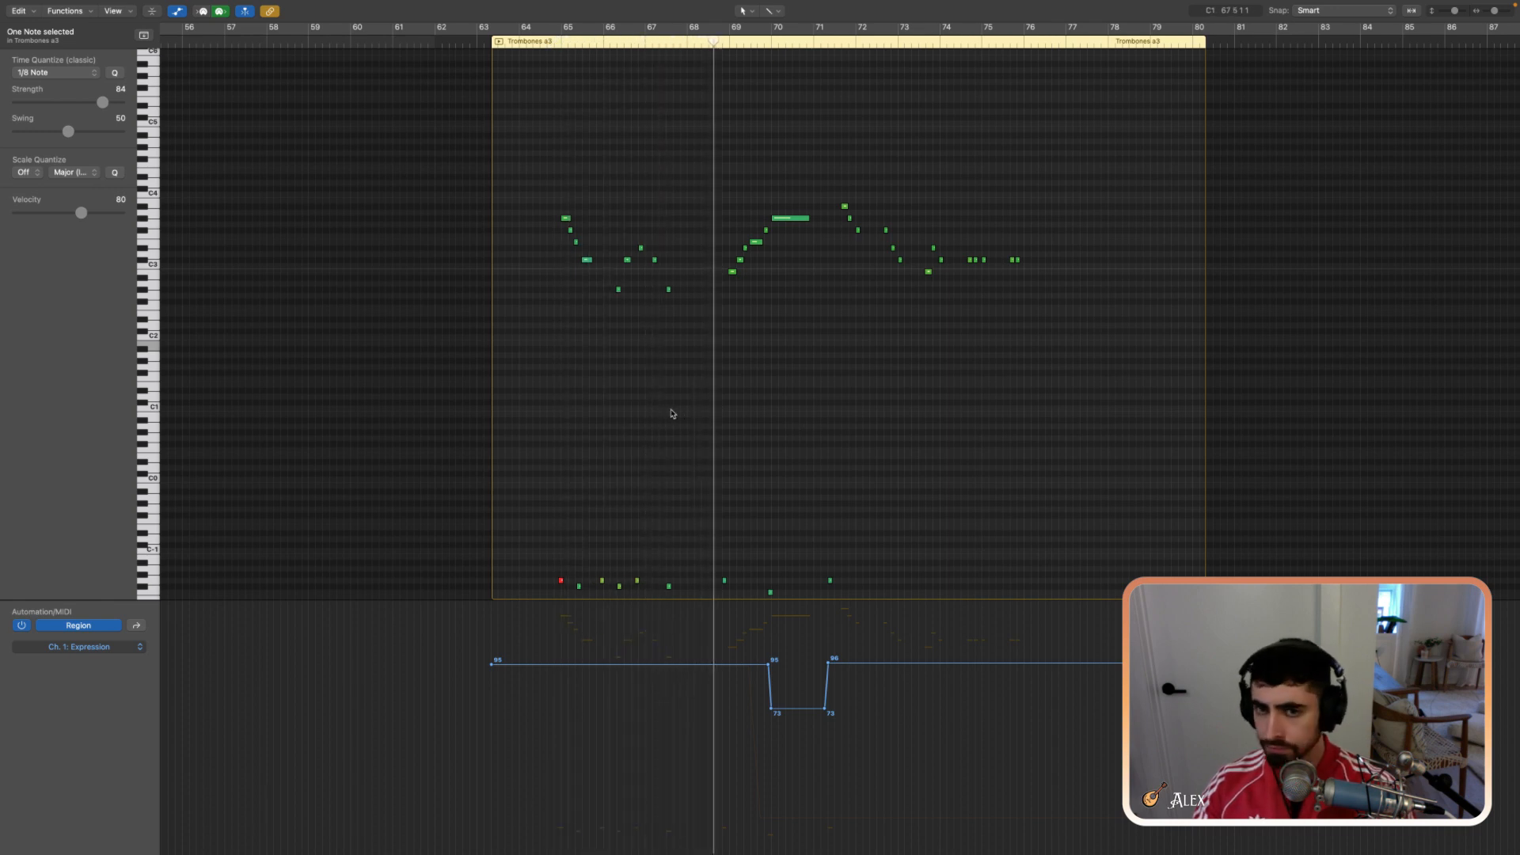
scroll(669, 407, "right", 5)
scroll(663, 404, "up", 5)
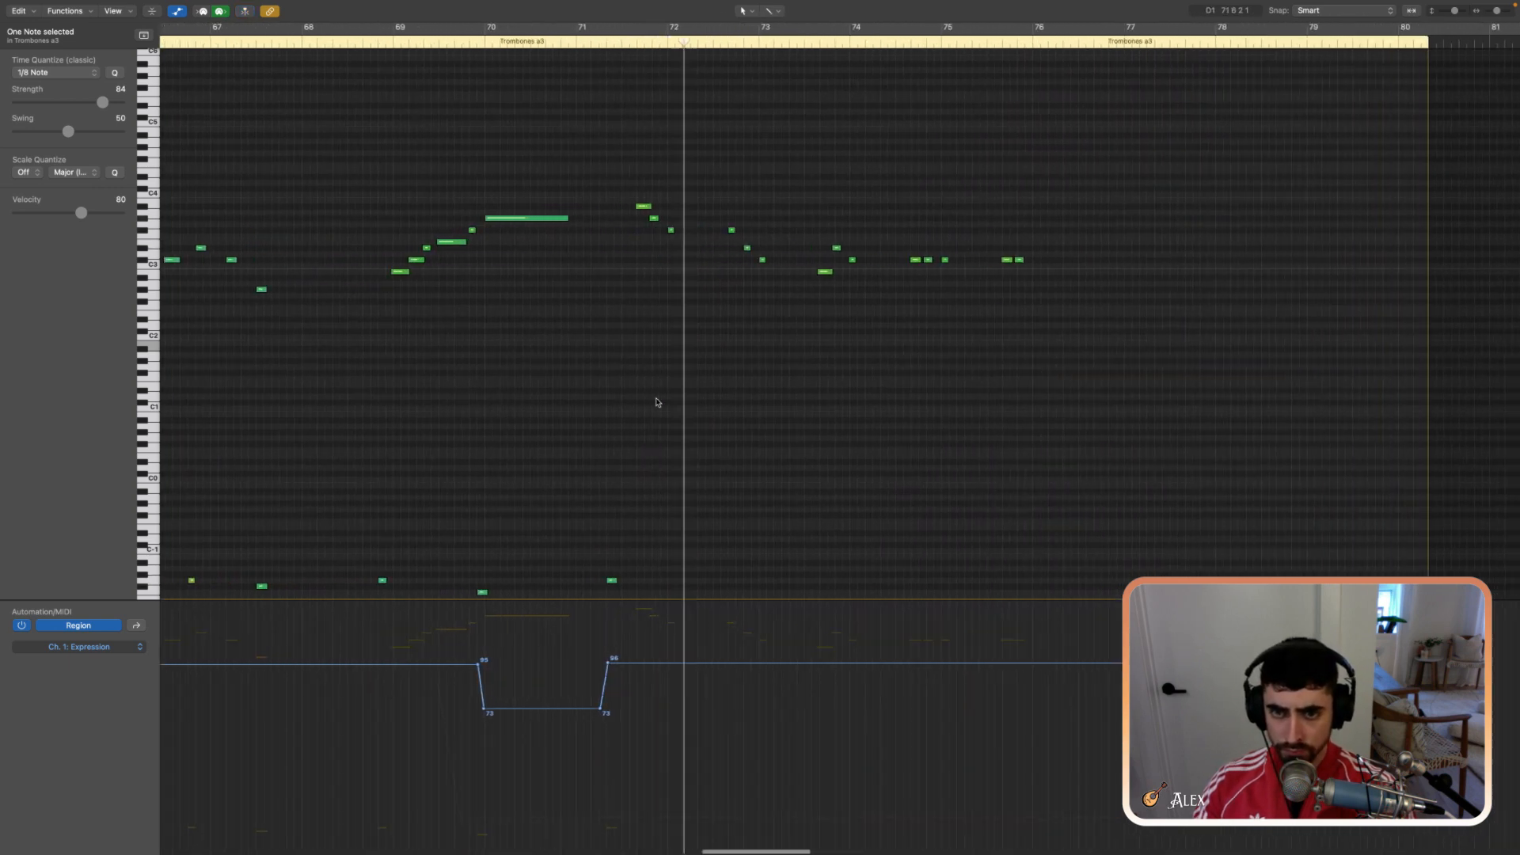
scroll(658, 404, "left", 1)
left_click(591, 41)
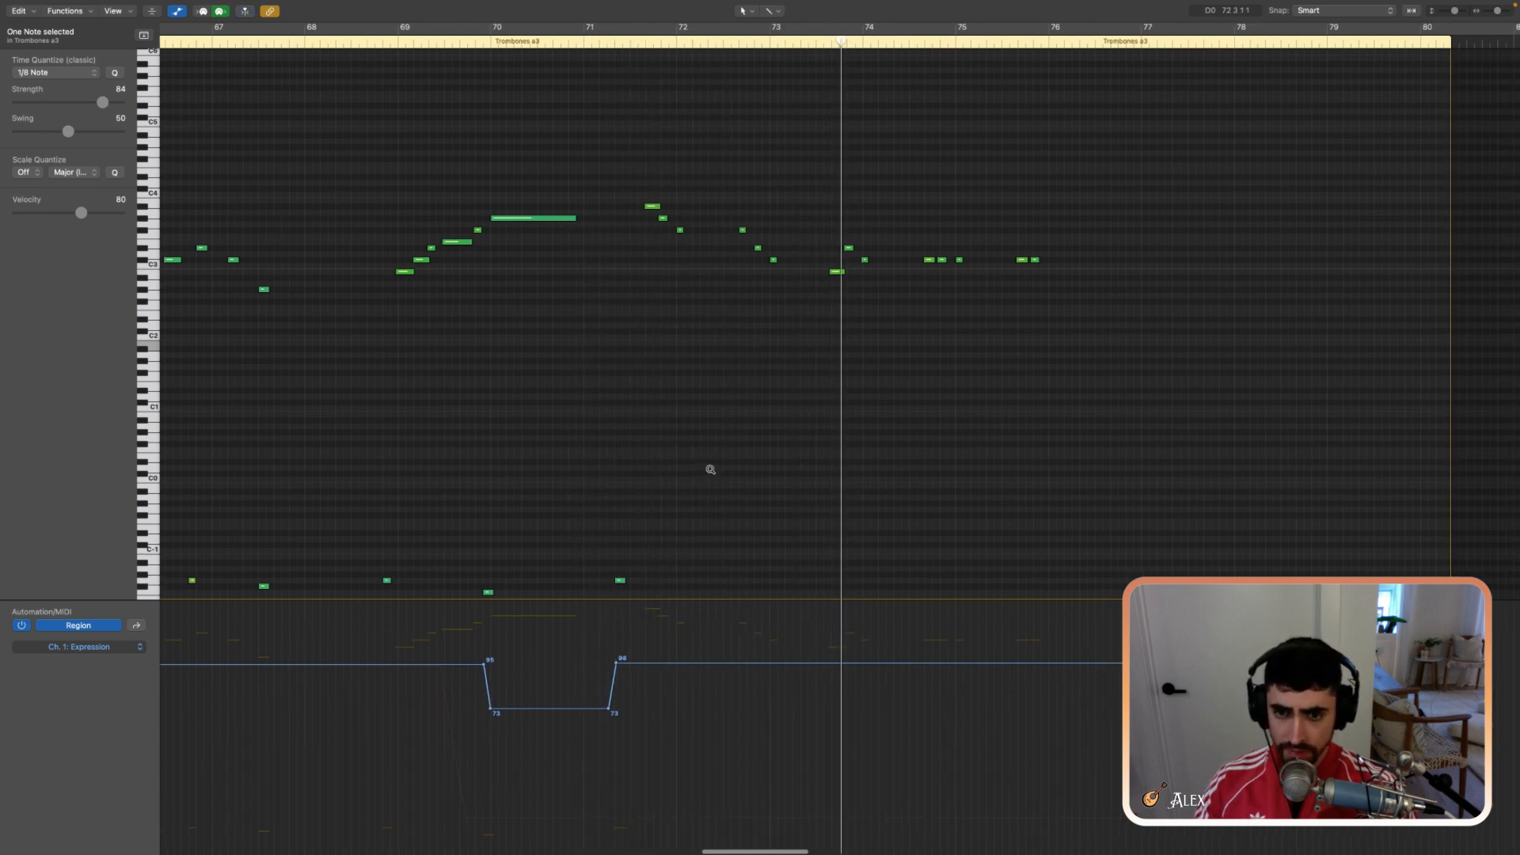
scroll(708, 468, "up", 3)
scroll(709, 468, "up", 2)
left_click(355, 44)
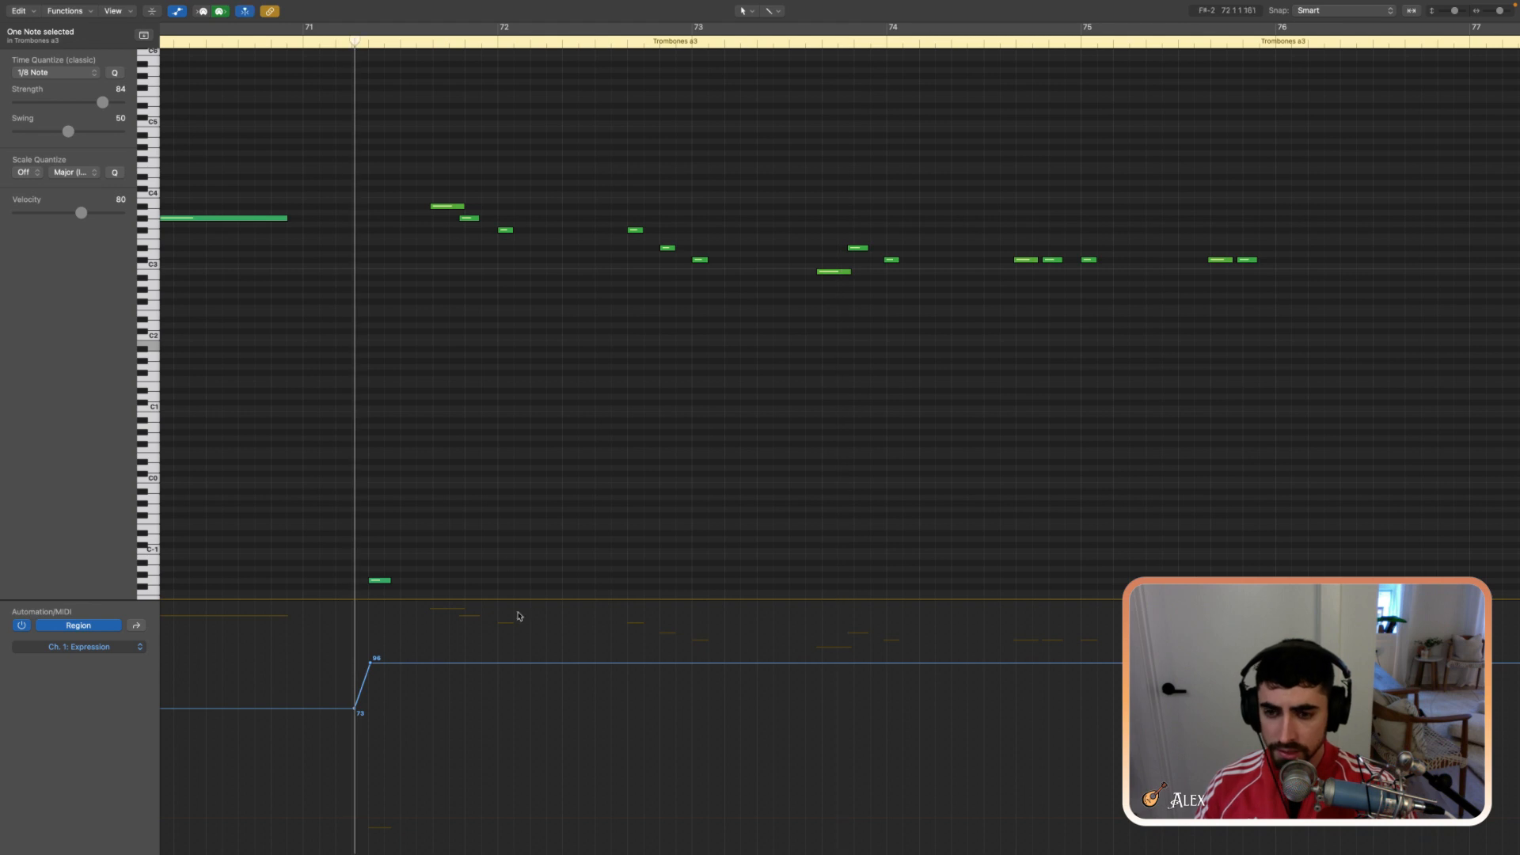
- Add low keyswitch notes under the figures in bars 72 to 74, alternating between two pitches
left_click(490, 587)
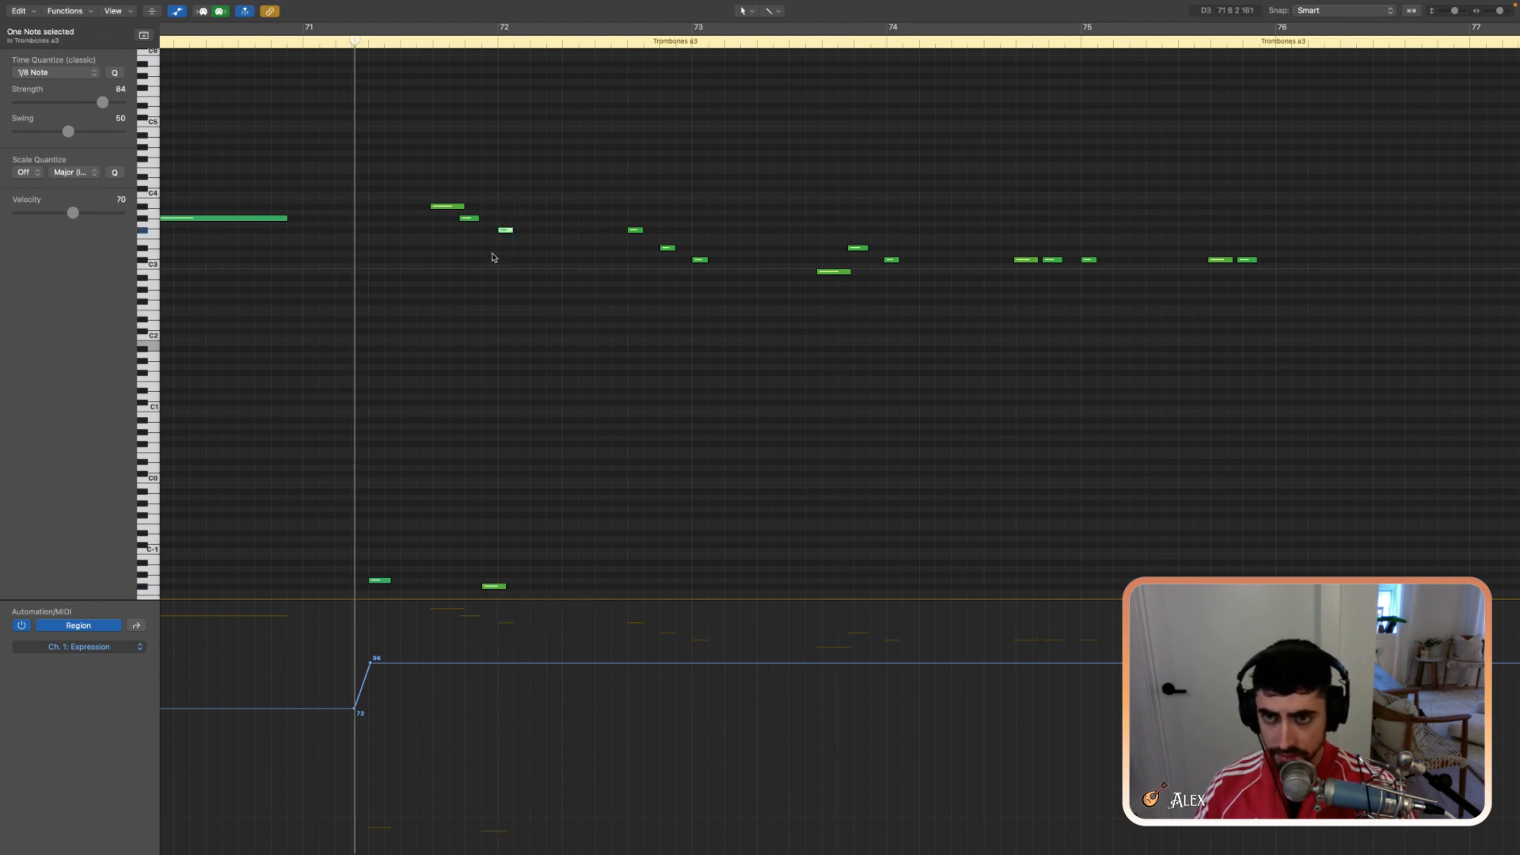
left_click(614, 582)
left_click_drag(686, 590, 694, 591)
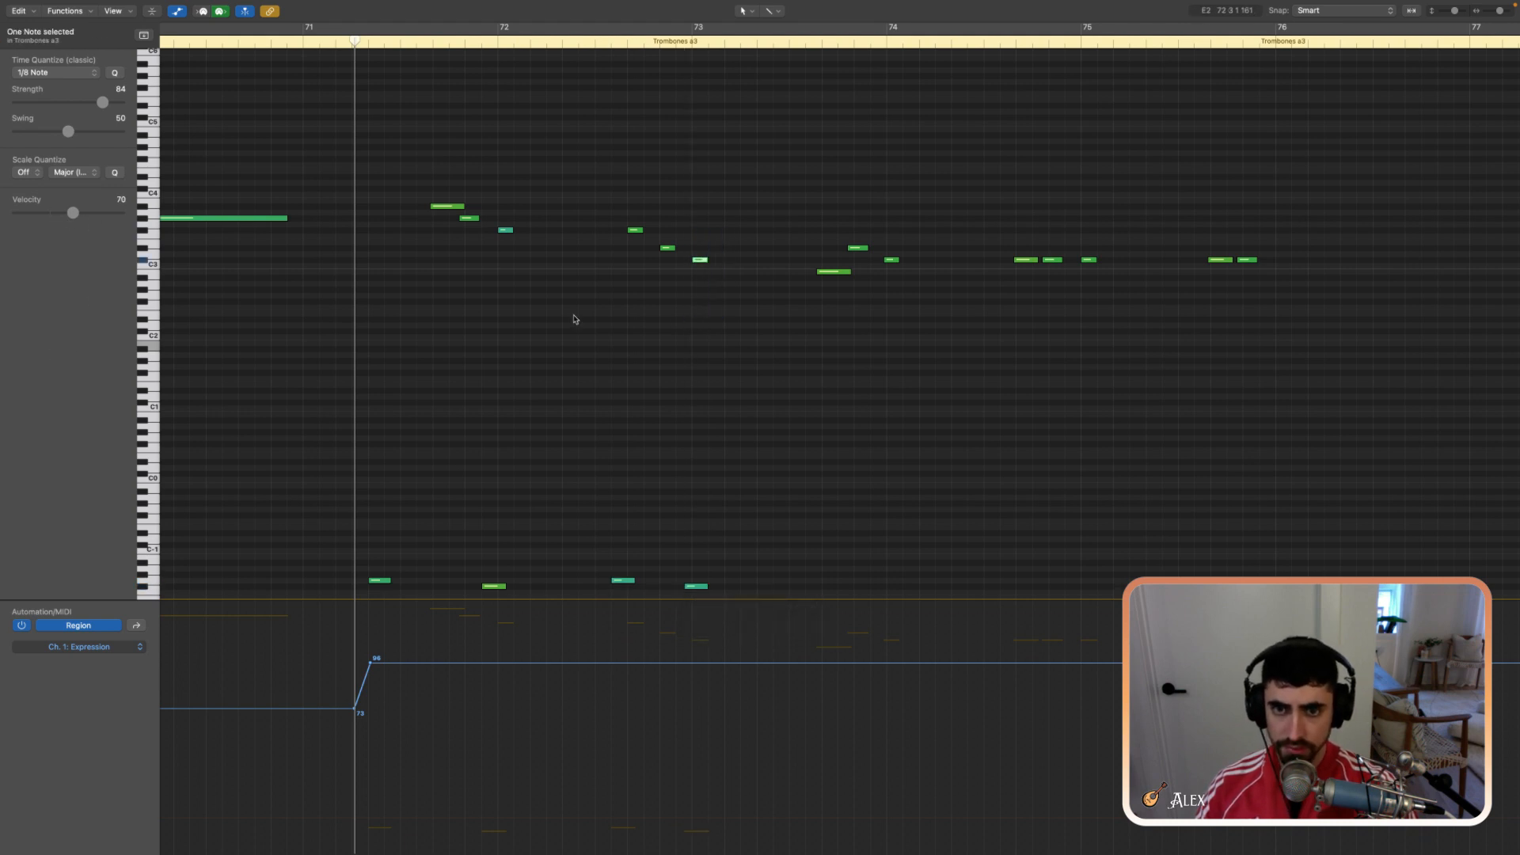
left_click(793, 581)
left_click(874, 586)
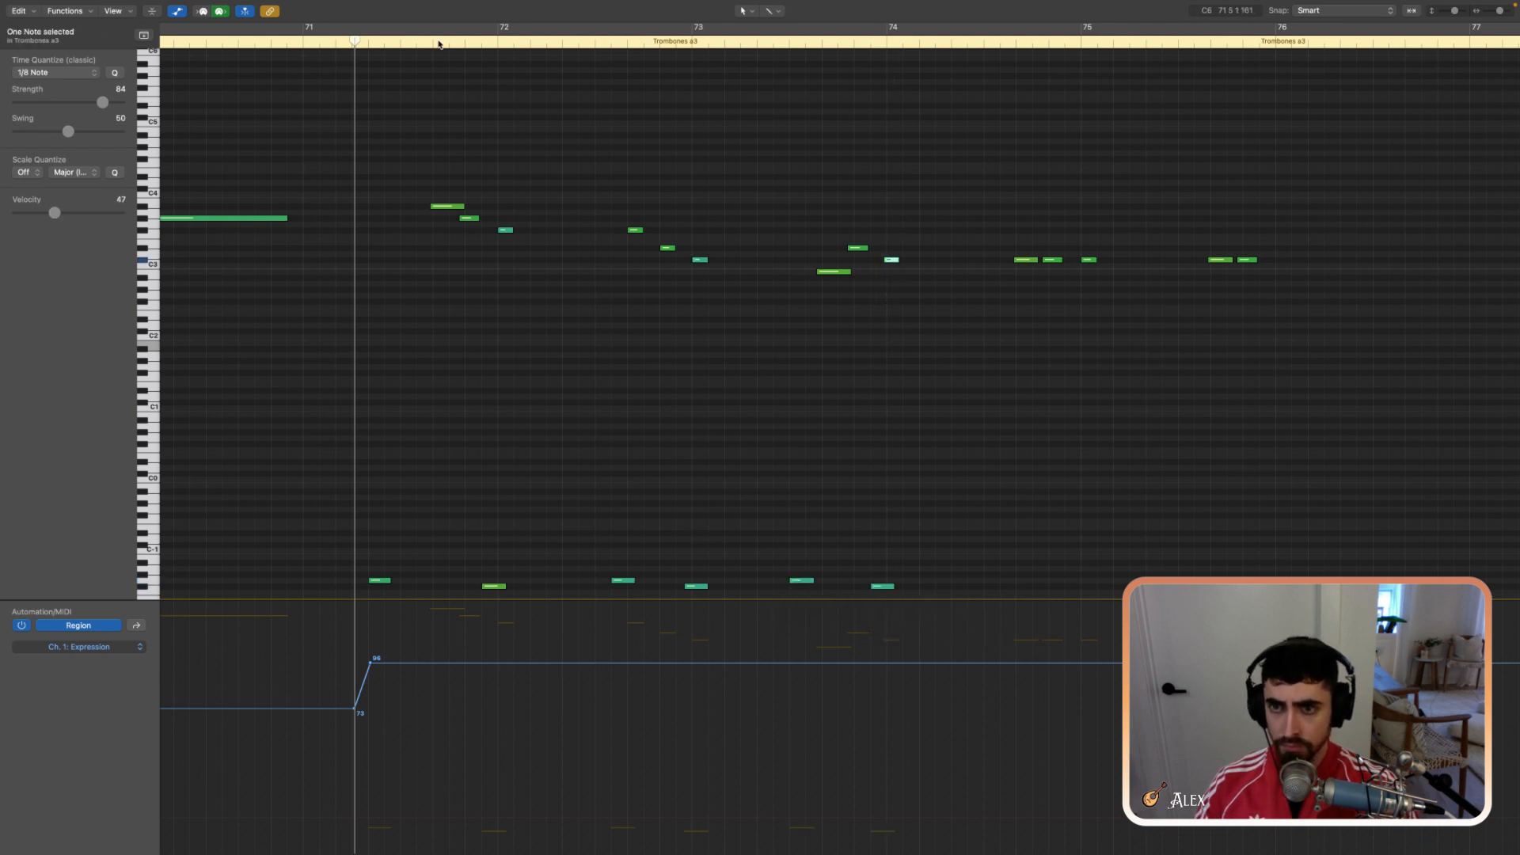
left_click(557, 356)
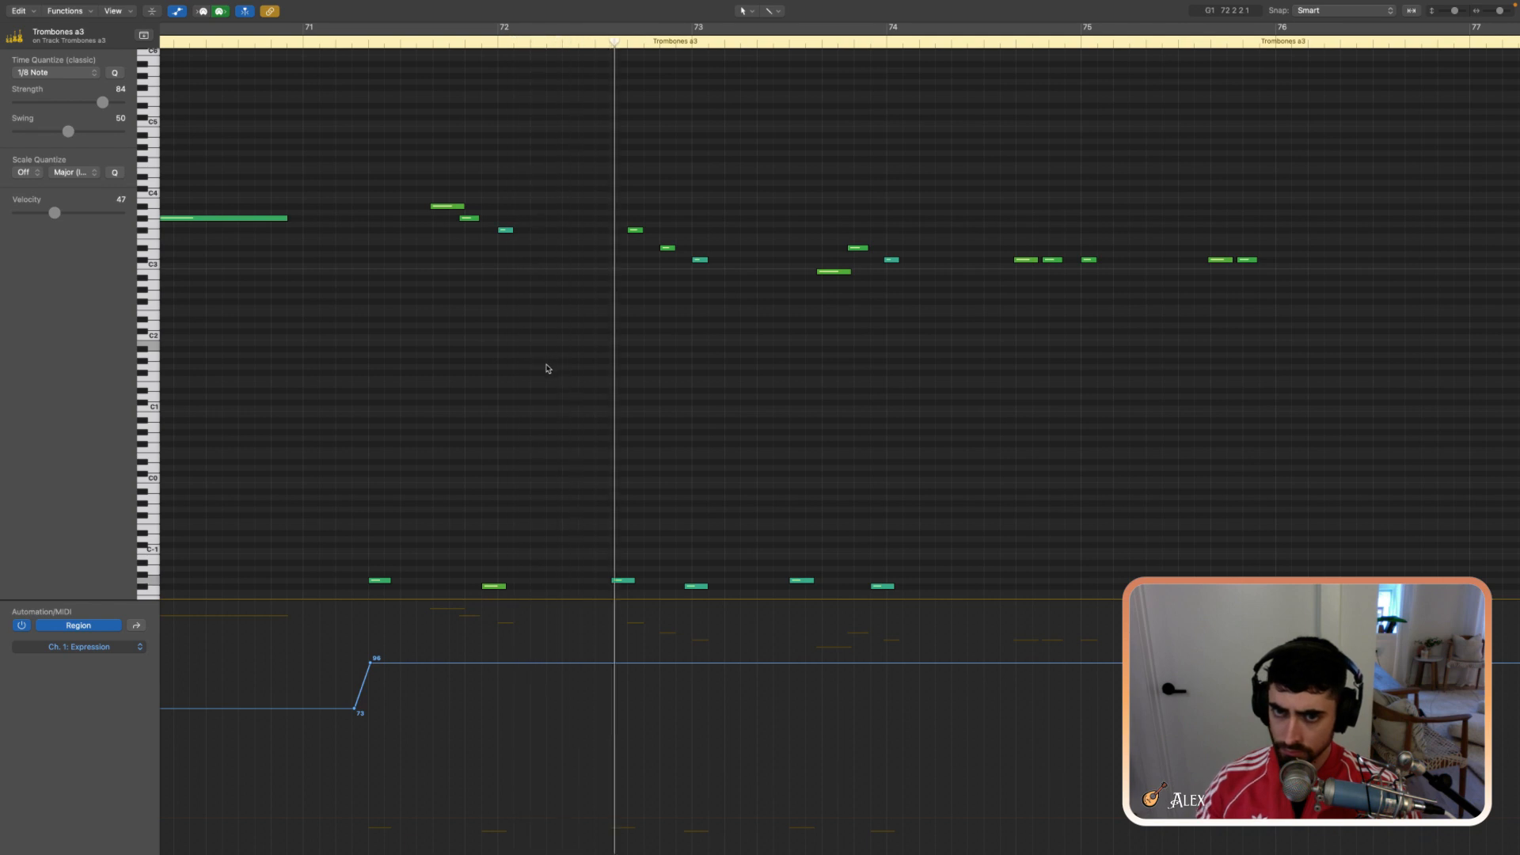
- Select notes around bars 72 to 74 and replay the phrase from bar 71 several times
scroll(523, 369, "right", 5)
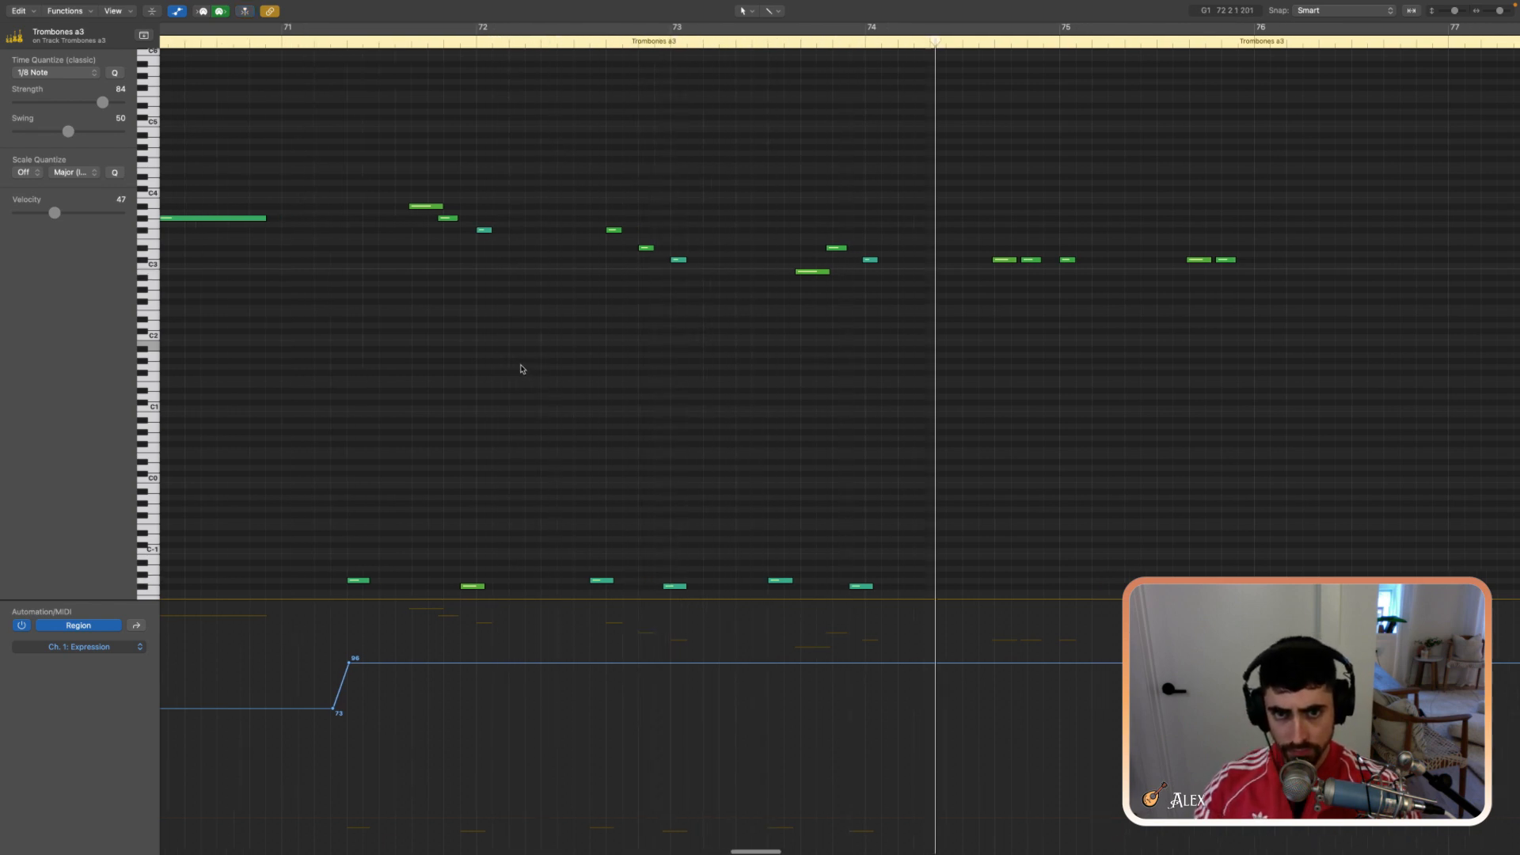
scroll(503, 370, "left", 5)
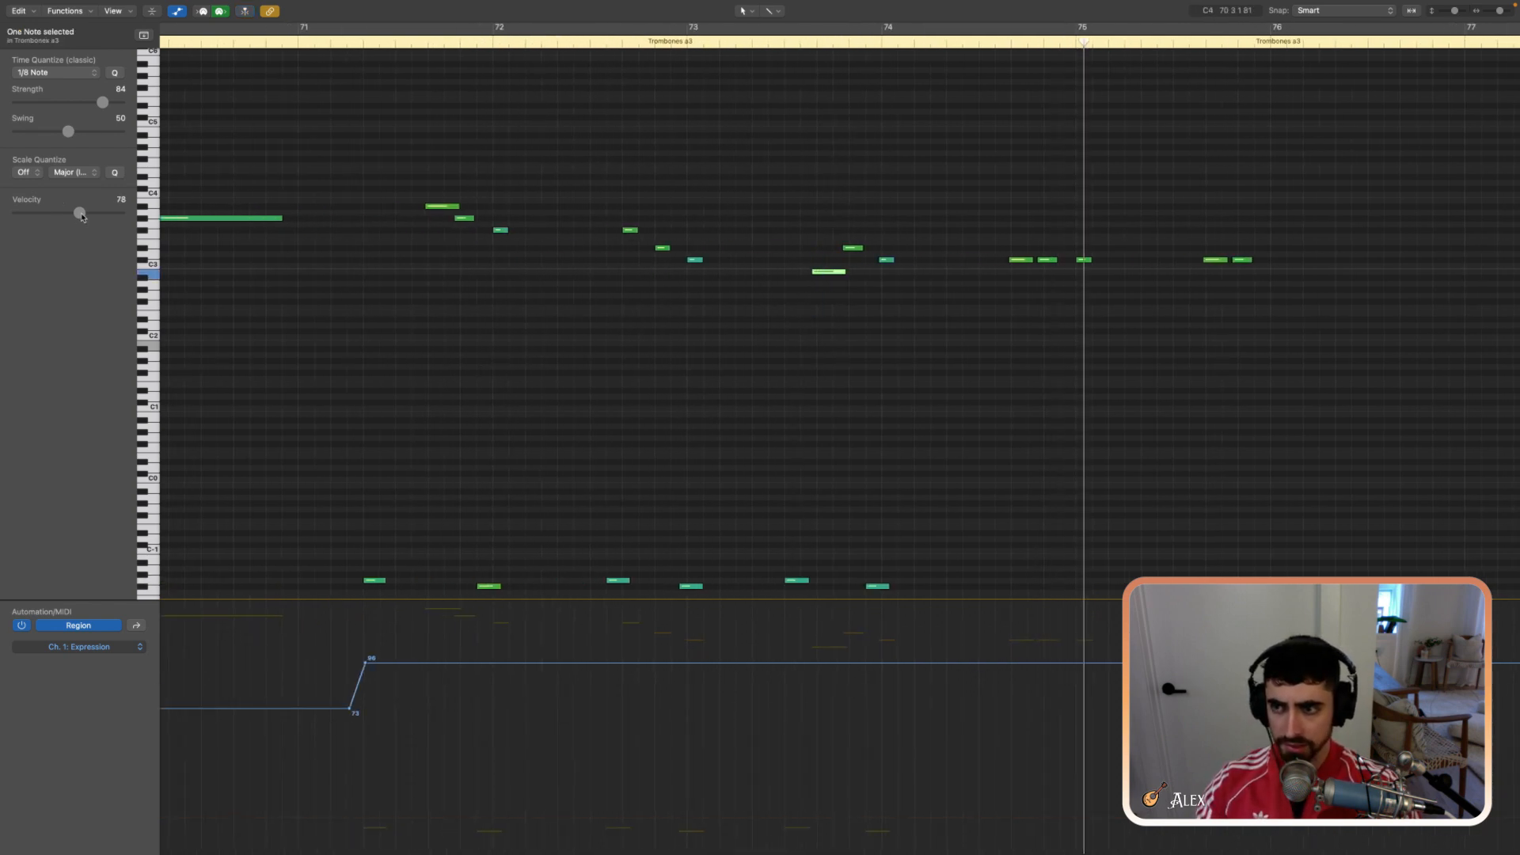
left_click(357, 44)
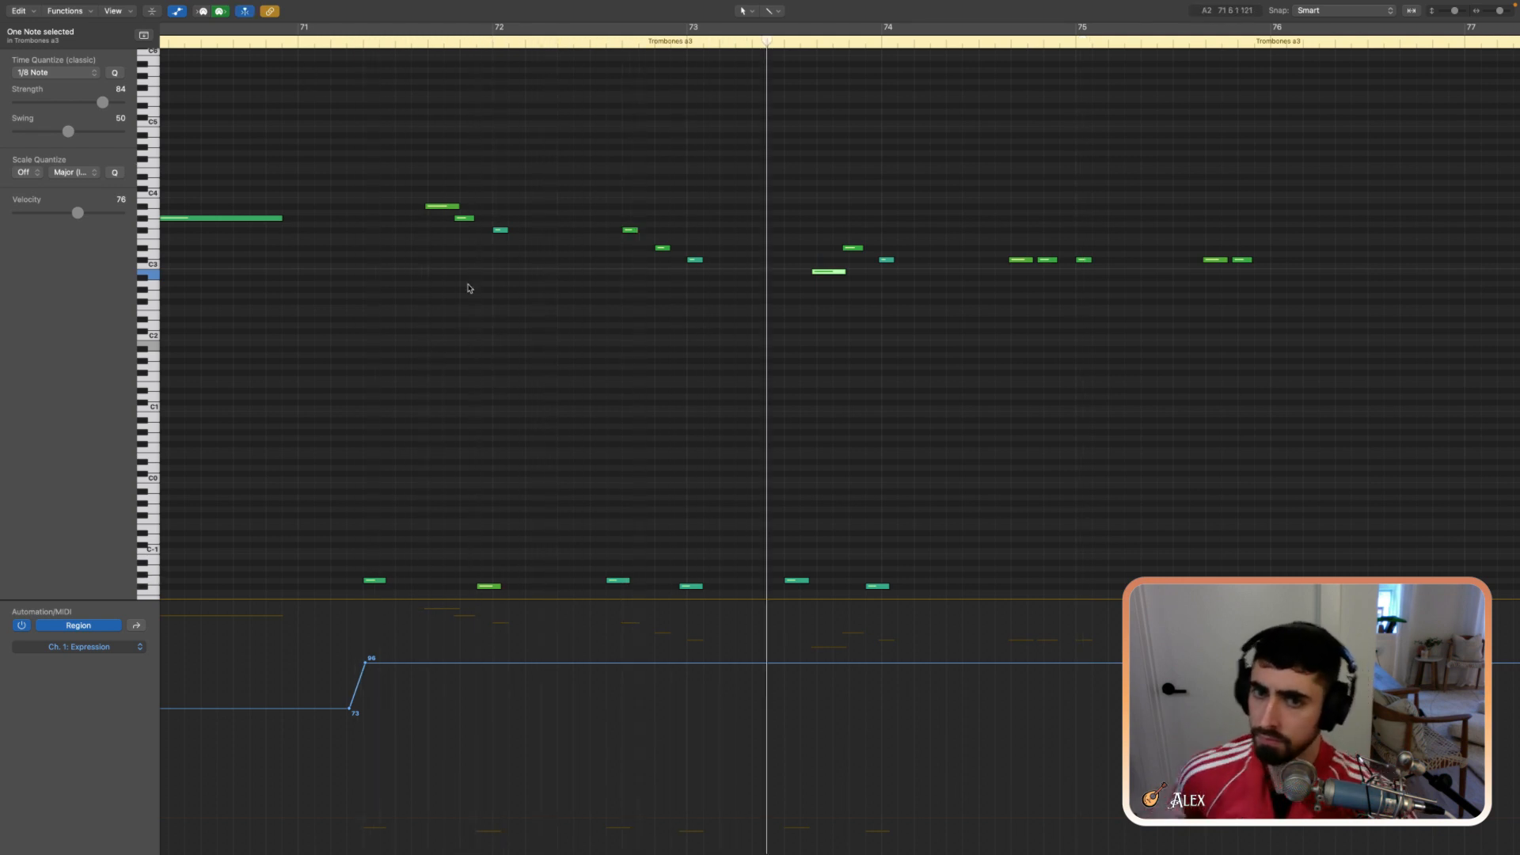
left_click_drag(535, 190, 508, 233)
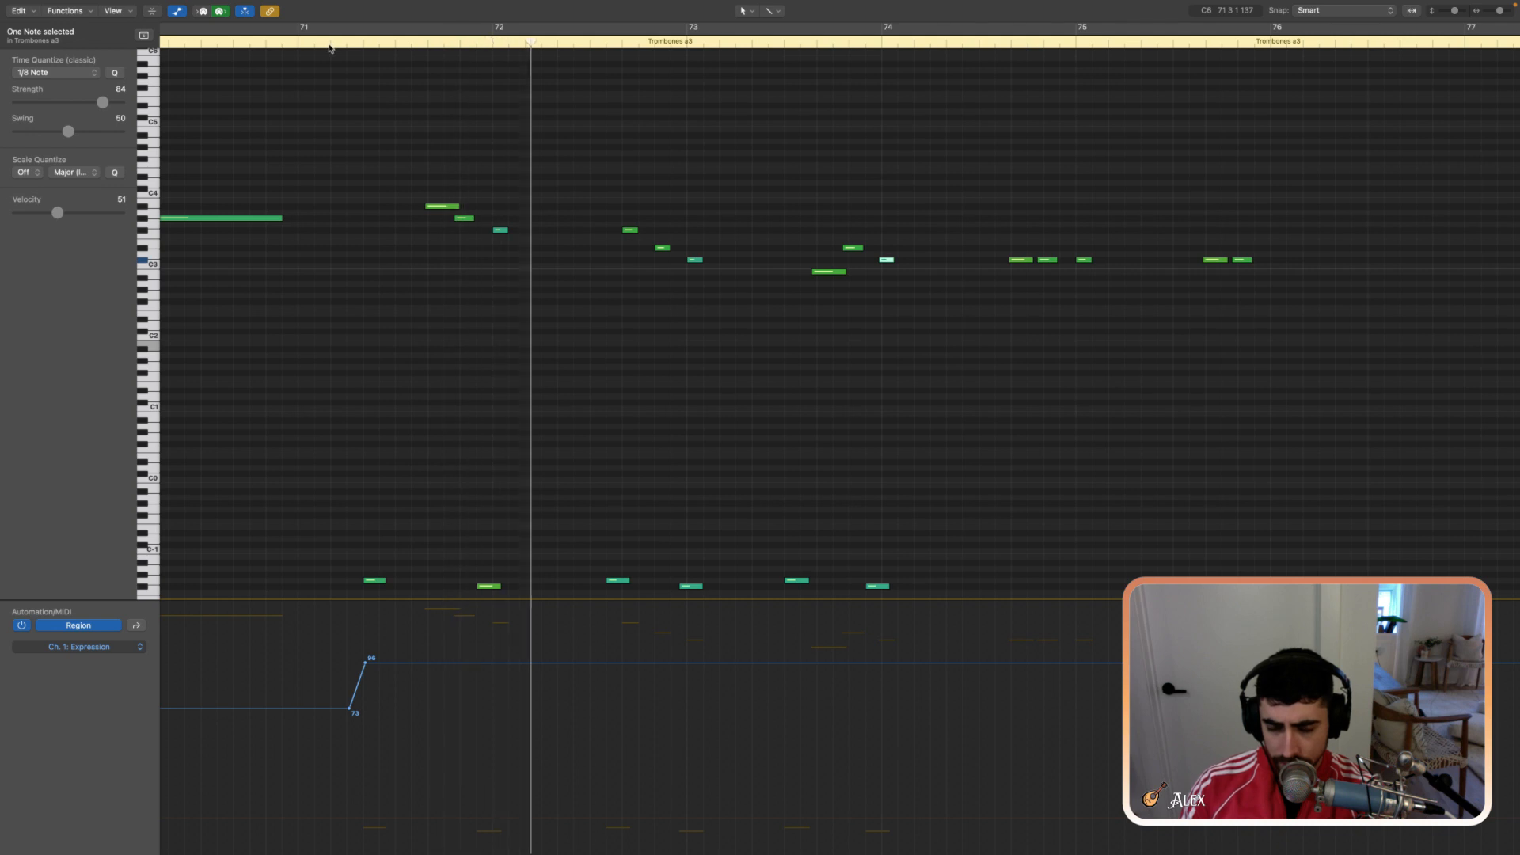
scroll(348, 211, "left", 1)
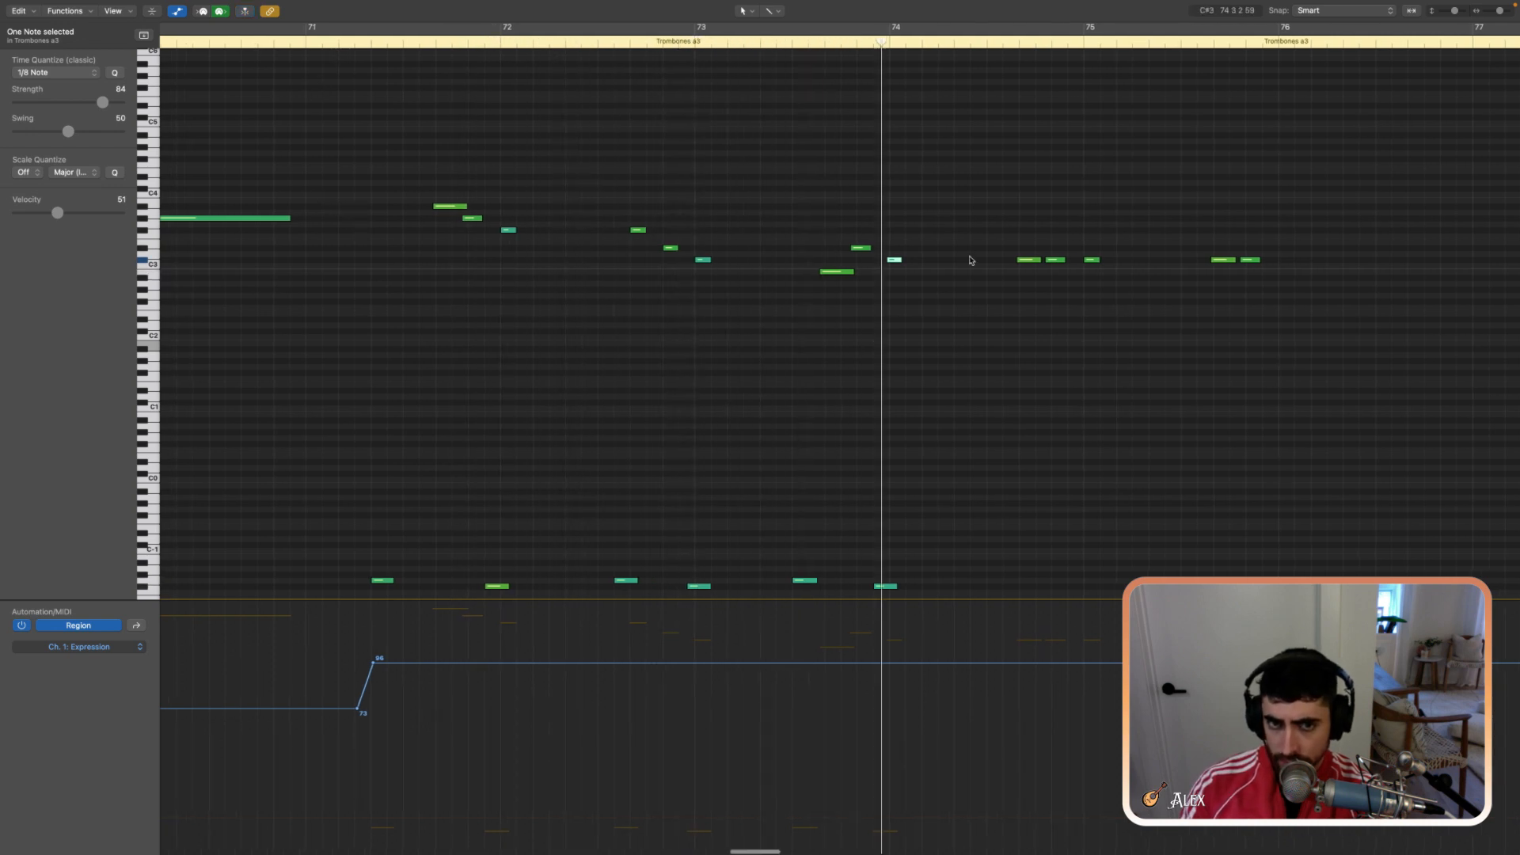
left_click_drag(744, 231, 697, 286)
scroll(524, 255, "up", 1)
left_click_drag(529, 225, 508, 259)
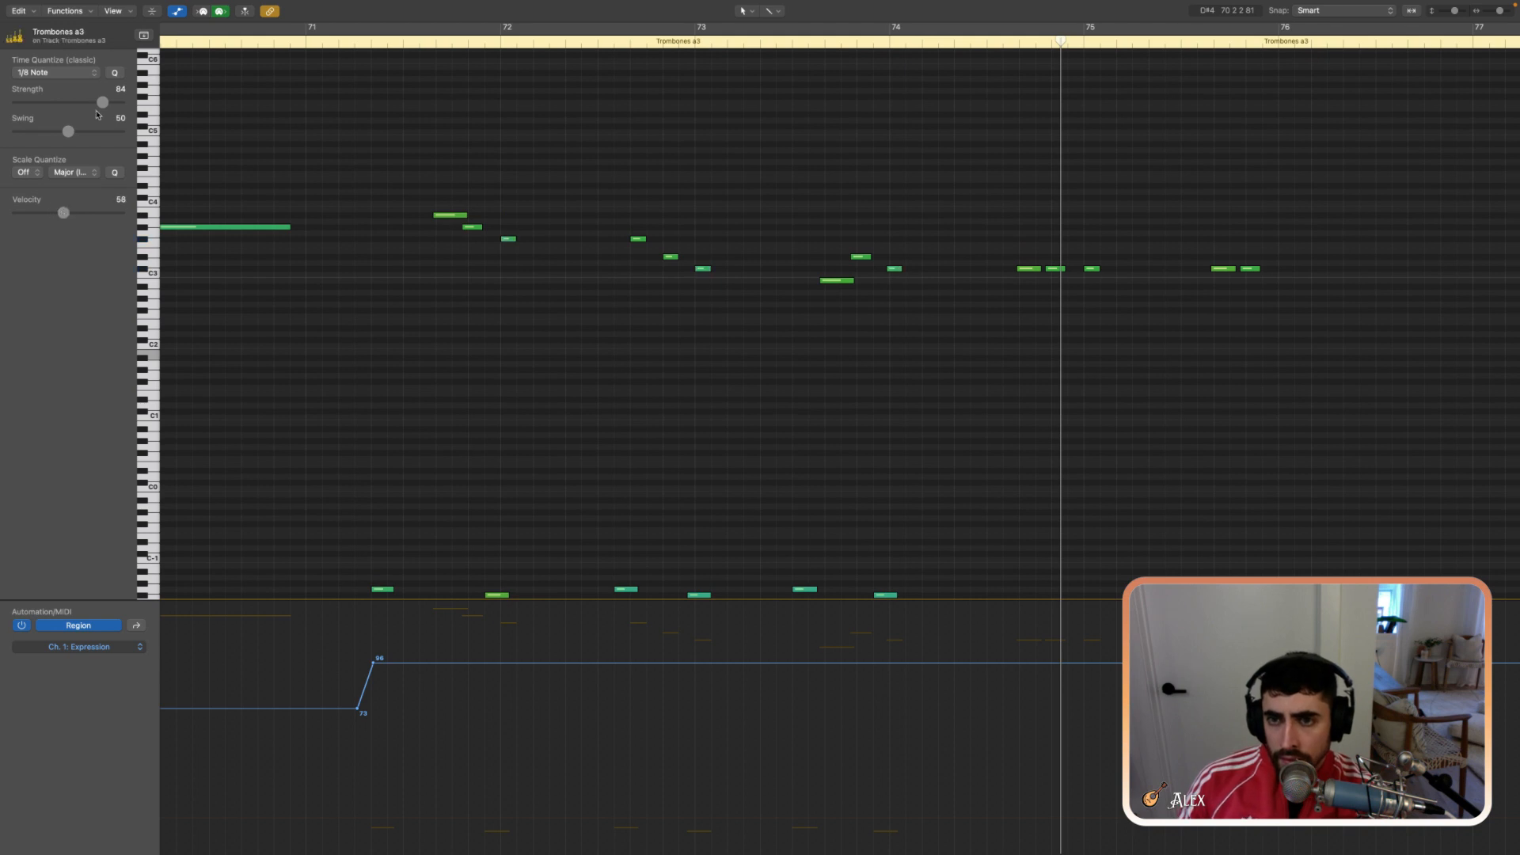
left_click(364, 38)
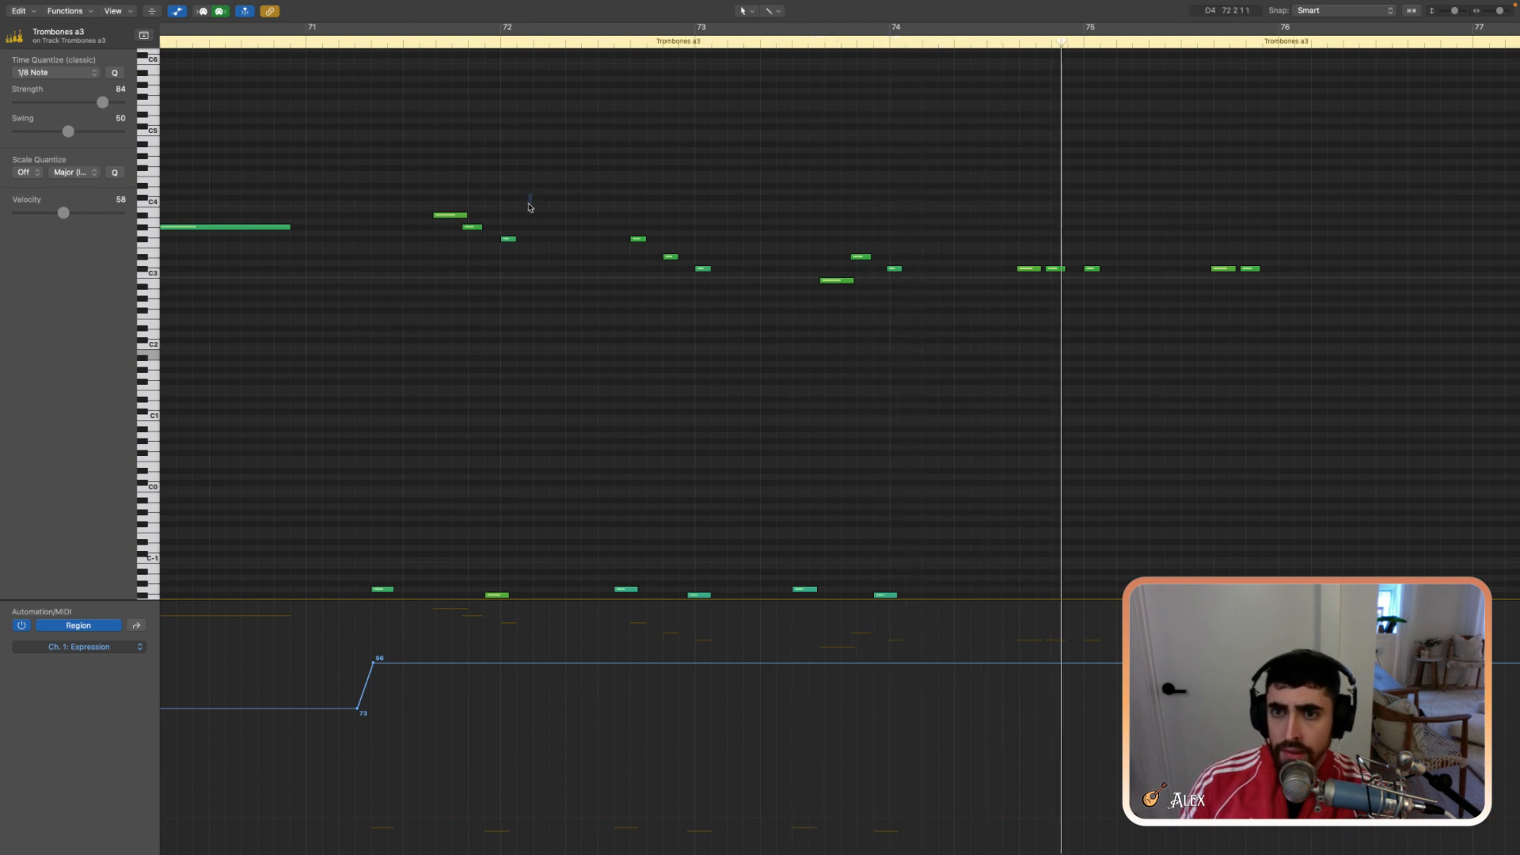
left_click(337, 46)
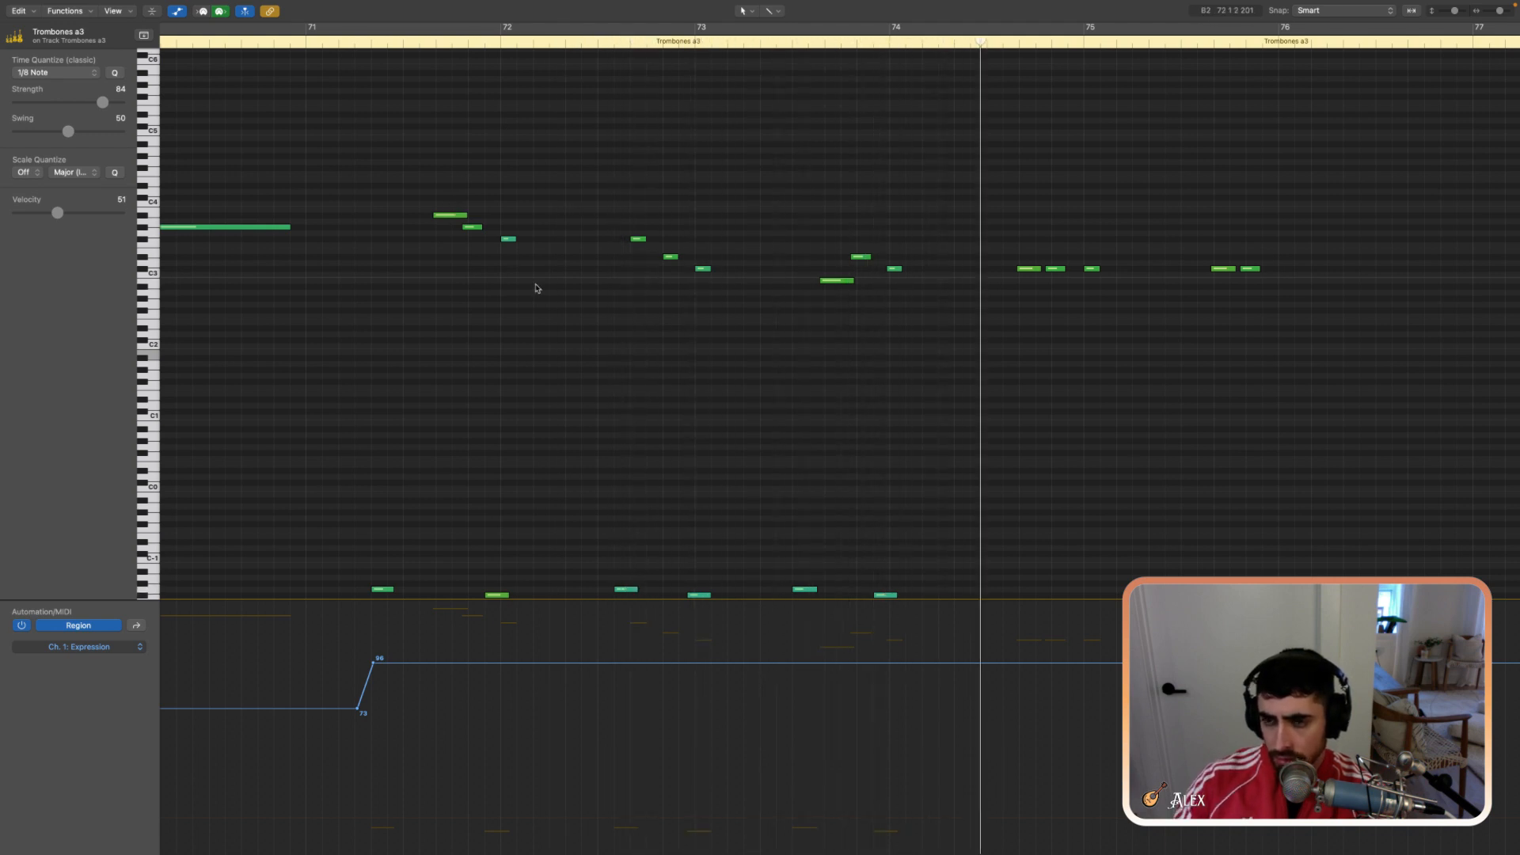
- Add a keyswitch note under the figure near bar 74
scroll(624, 486, "right", 5)
left_click(704, 589, "super")
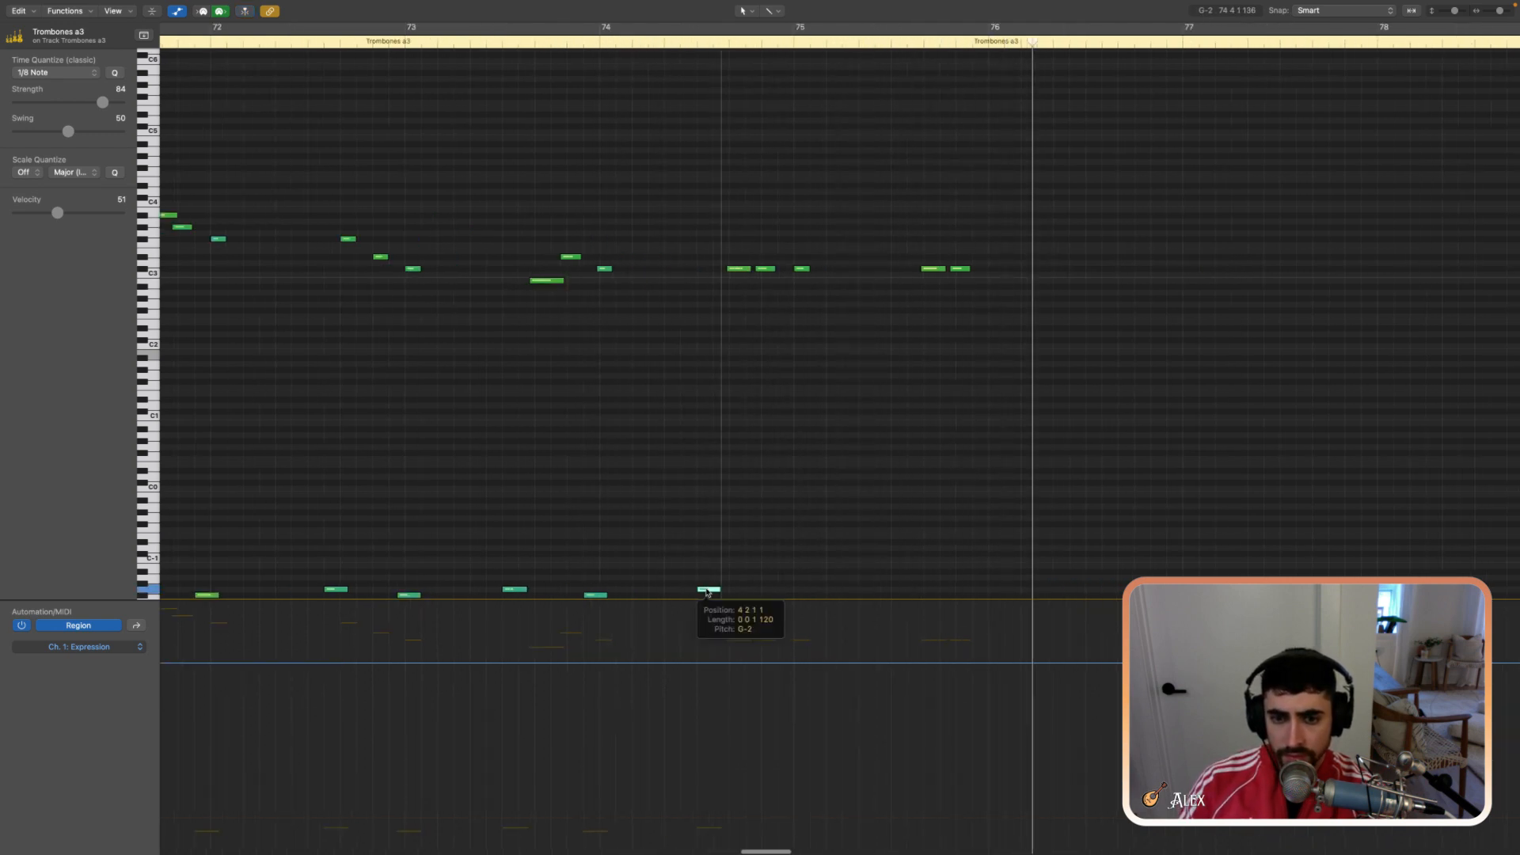
scroll(744, 285, "down", 5)
scroll(780, 435, "up", 3)
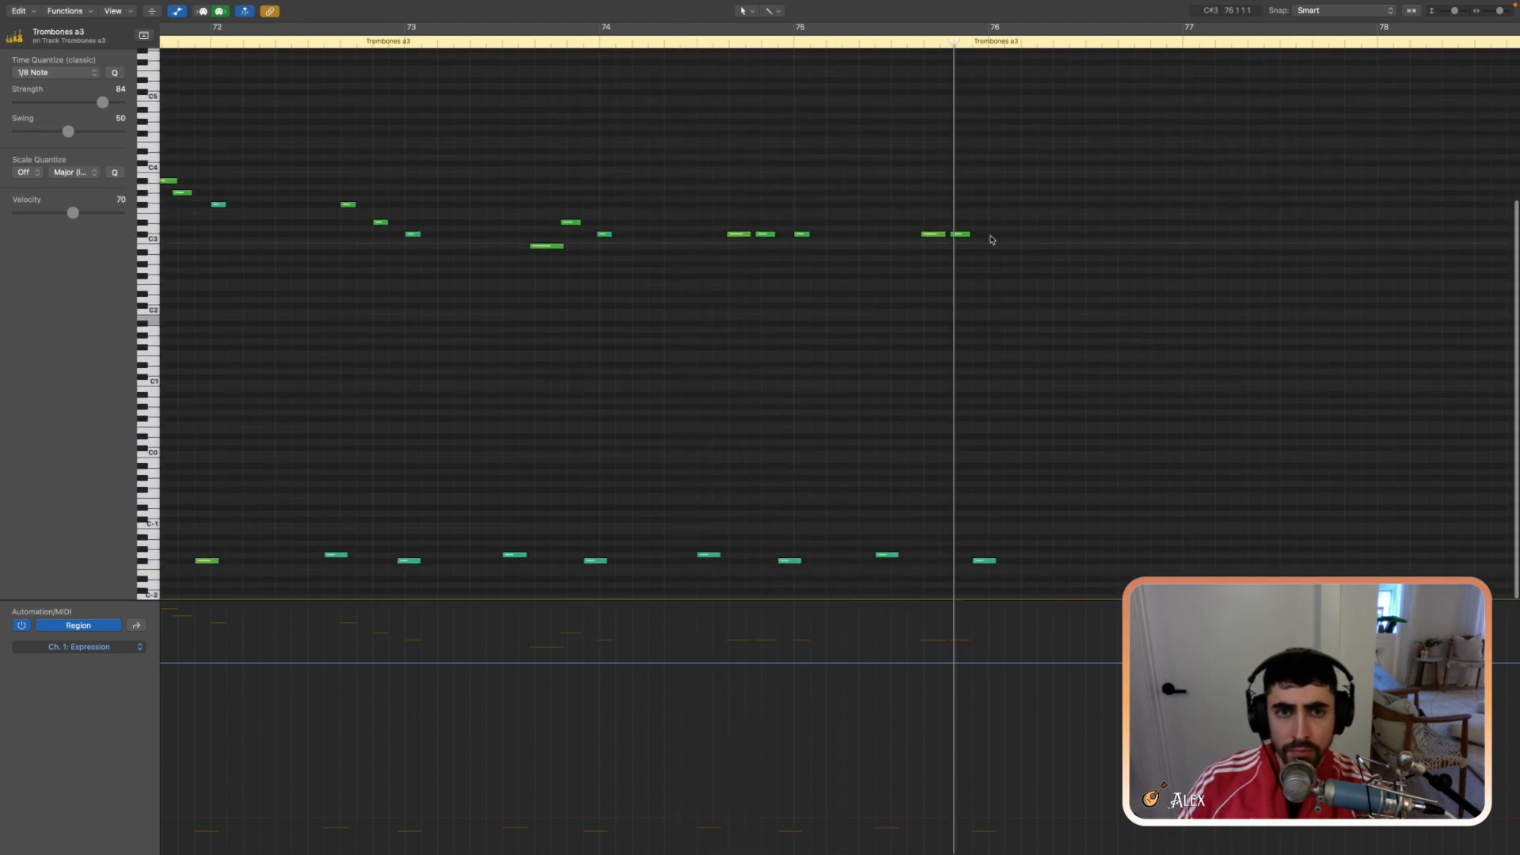
- Select the two notes just before bar 76 and lower them slightly in pitch
left_click(802, 234, "shift")
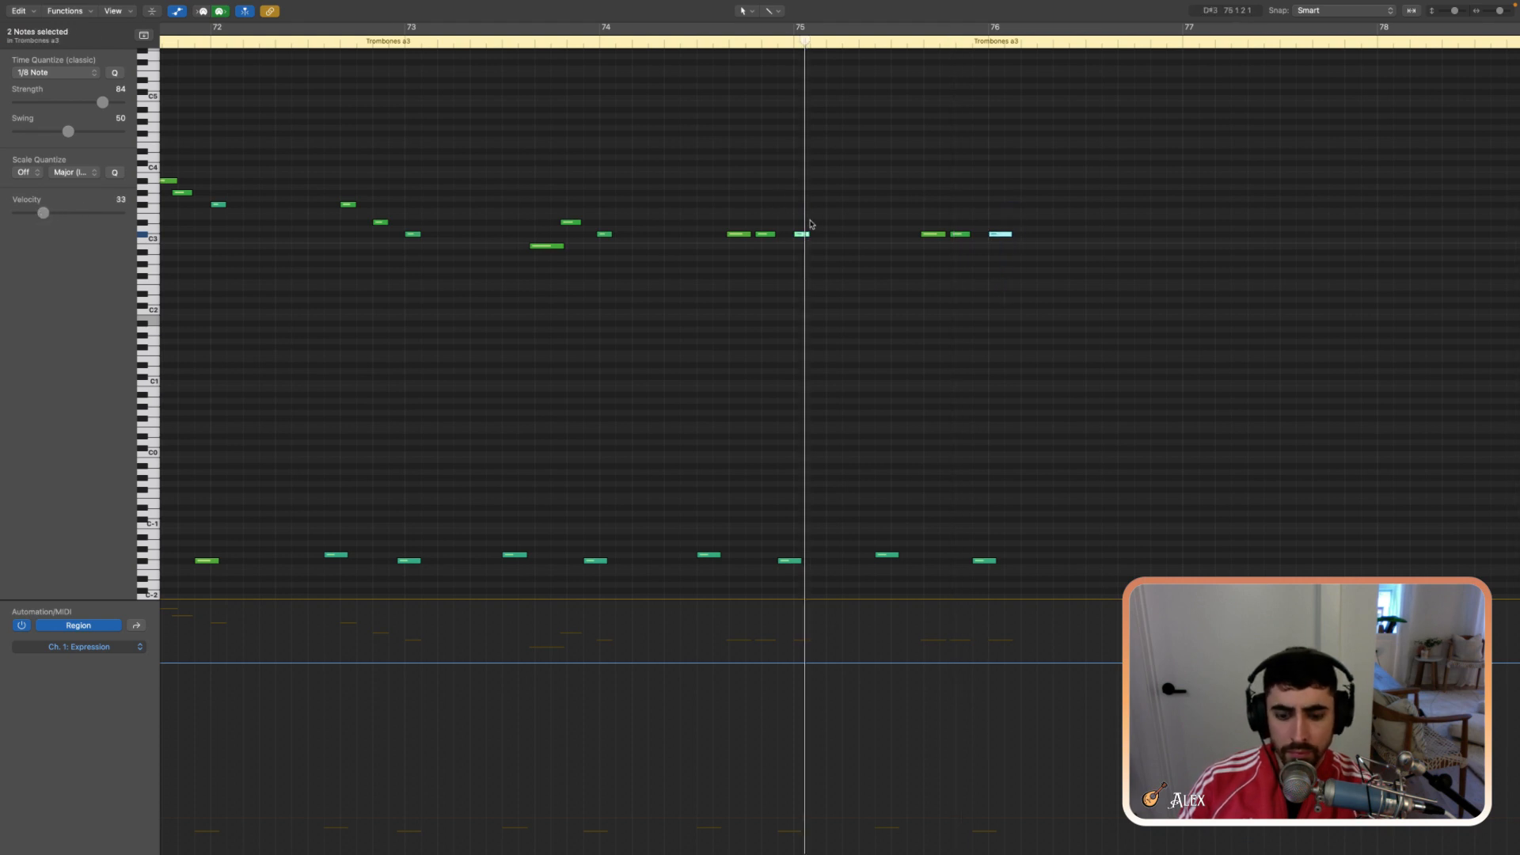
left_click_drag(956, 300, 966, 297)
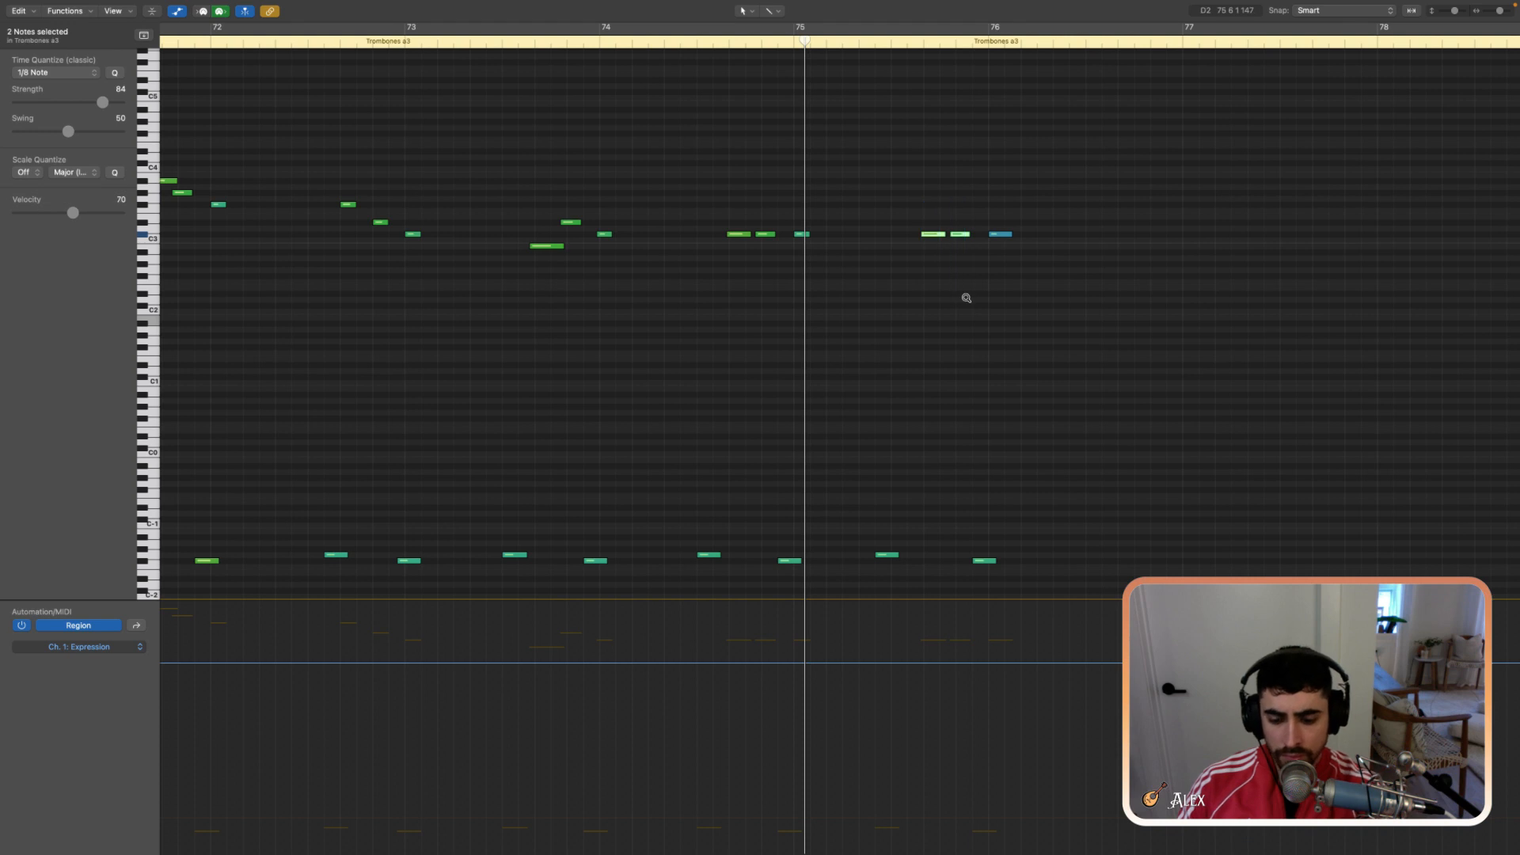
scroll(325, 122, "left", 15)
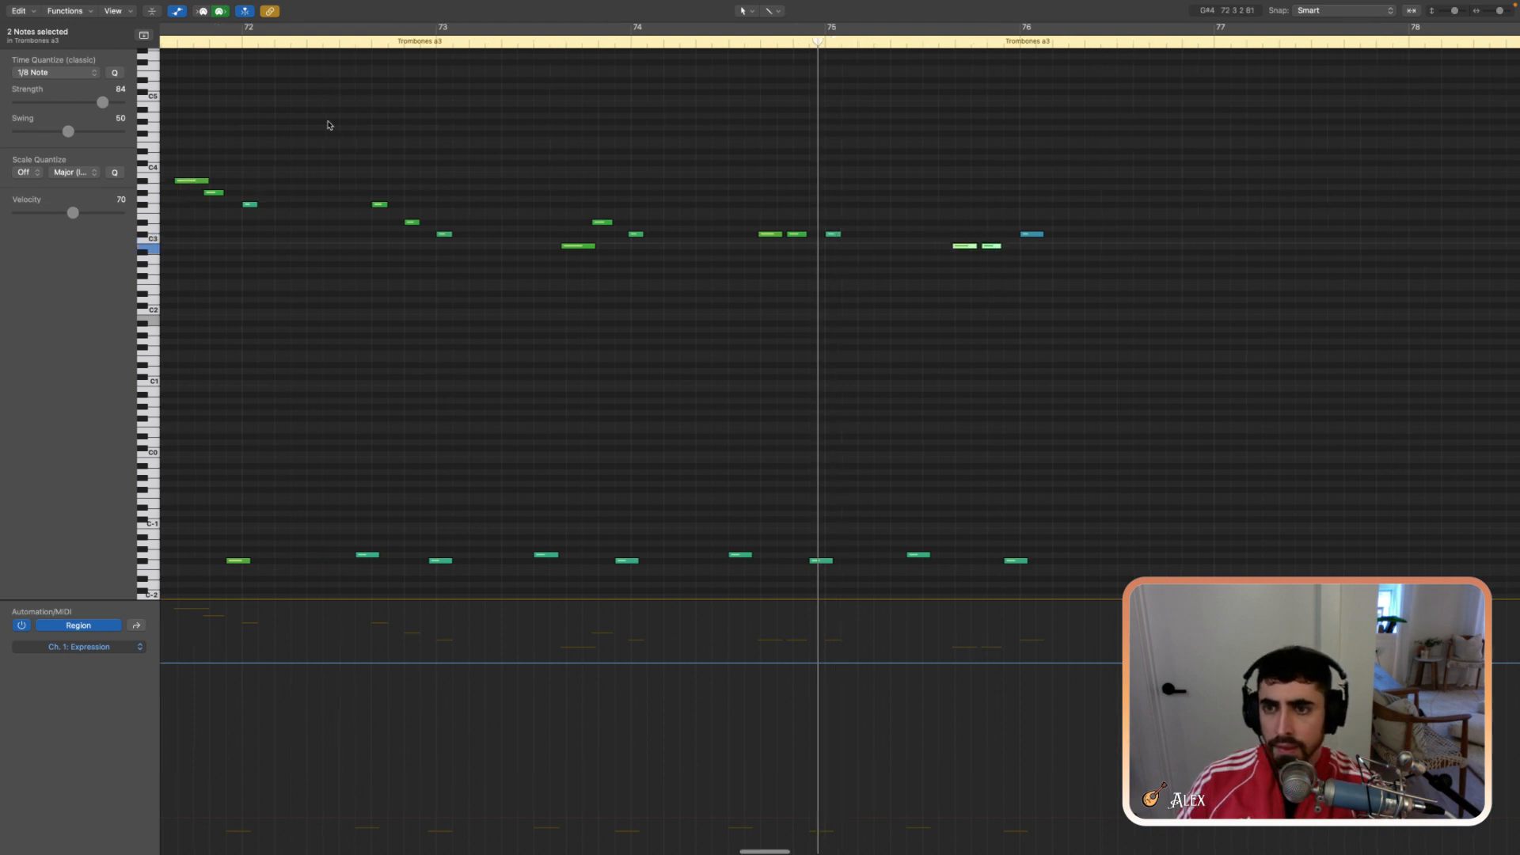
scroll(467, 131, "left", 8)
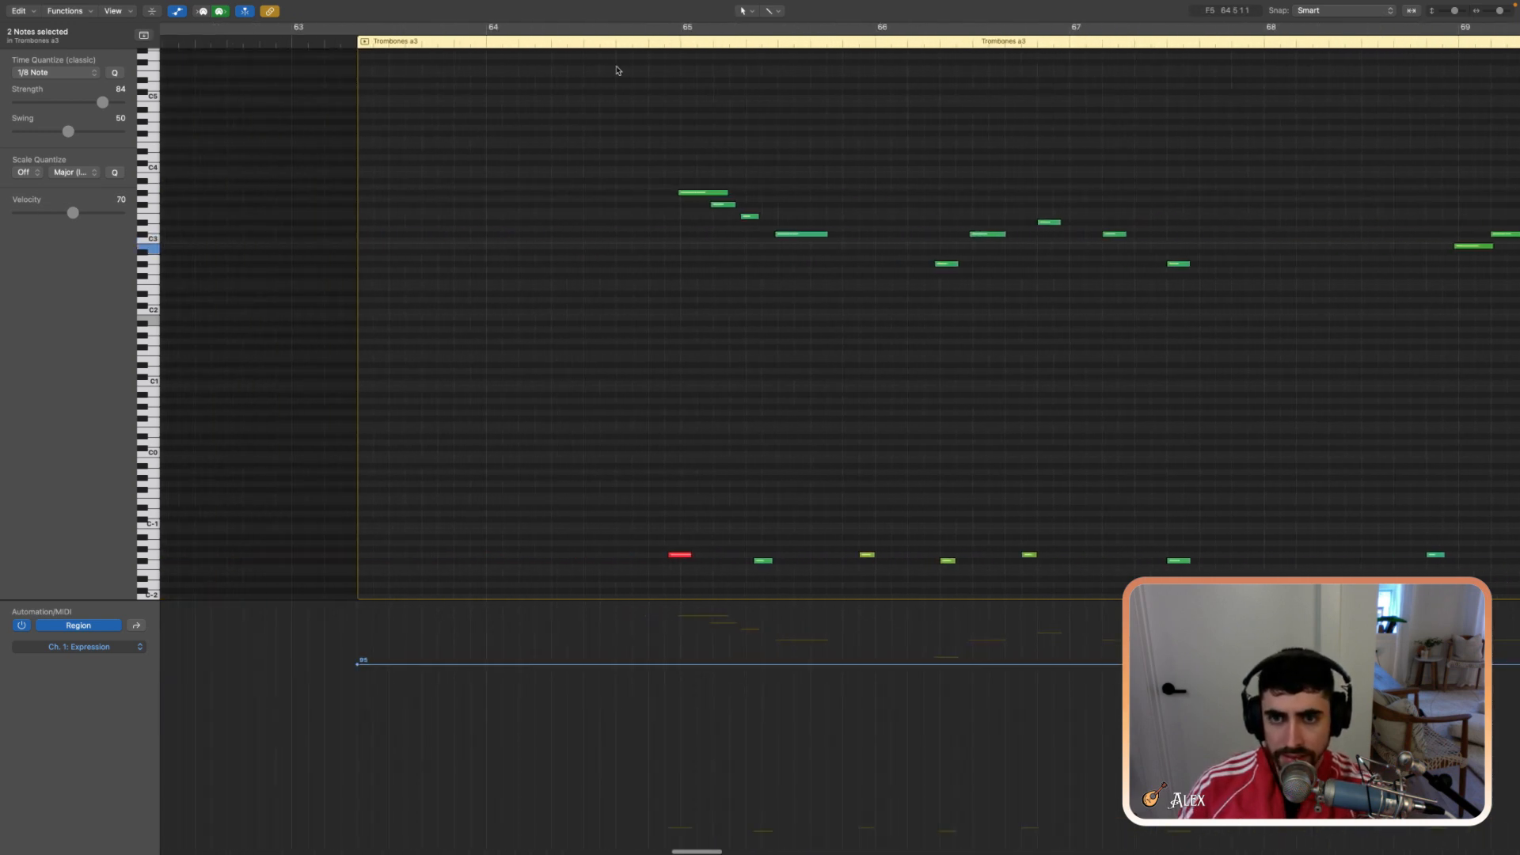
- Replay the part from around bar 64
double_click(632, 42)
left_click(595, 356)
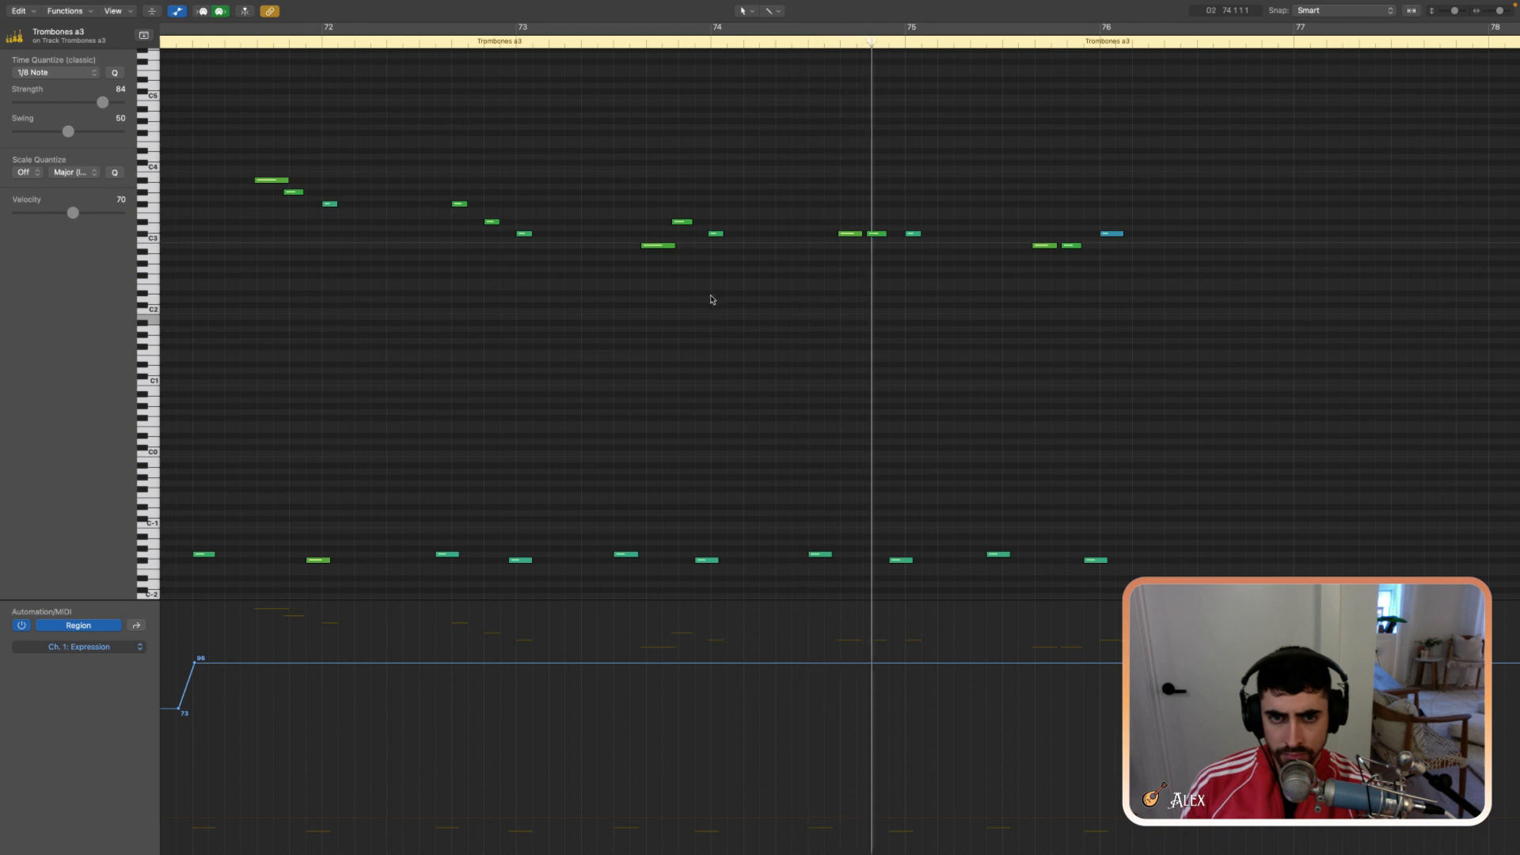
scroll(707, 300, "left", 15)
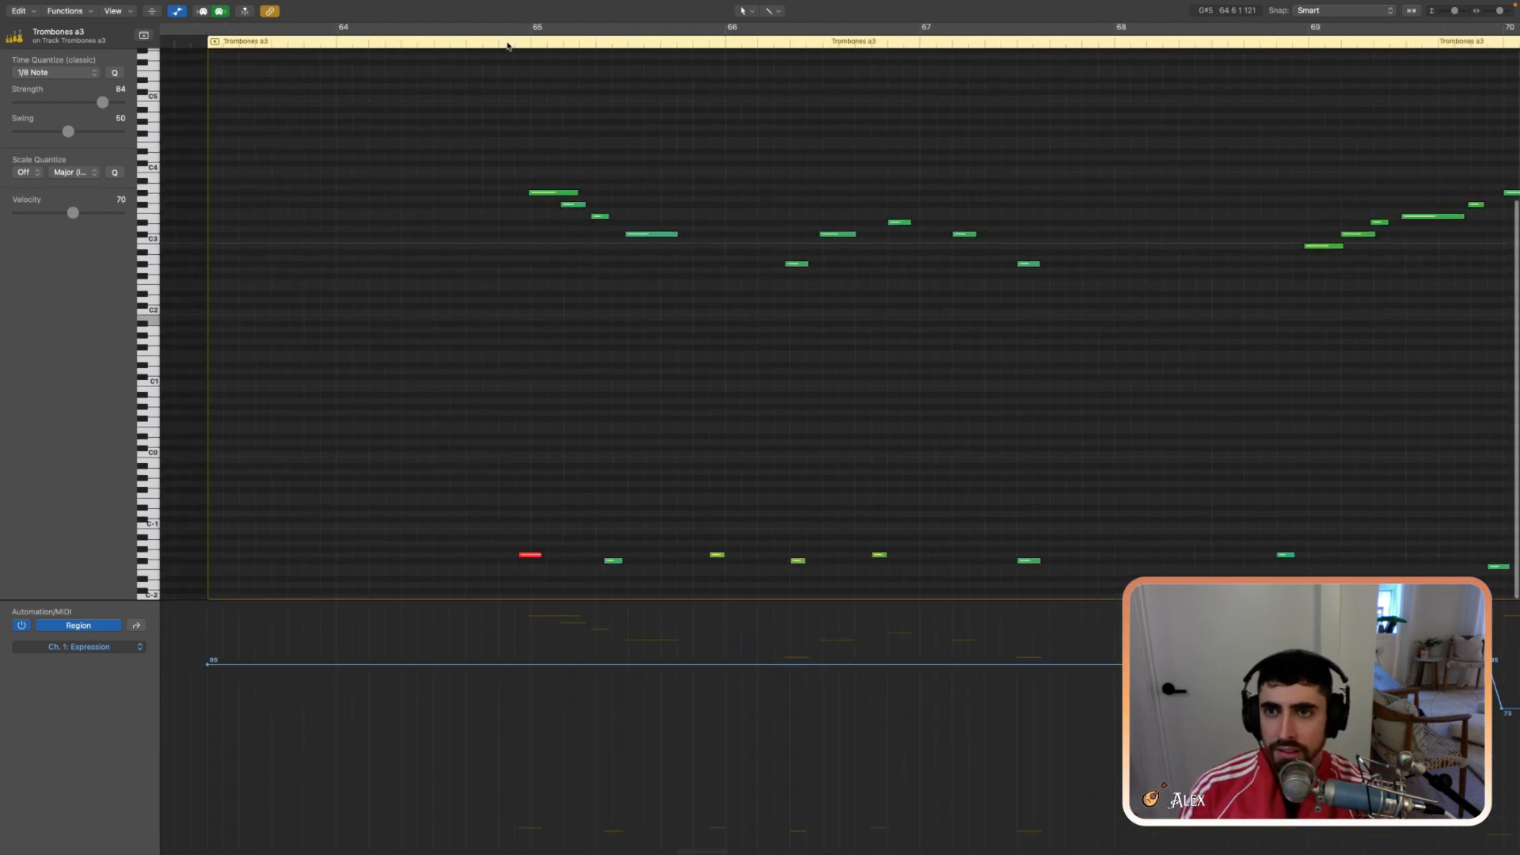
- Copy the Trombones a3 region onto the Trumpet 3 track and open it in the piano roll
key("ctrl+Left")
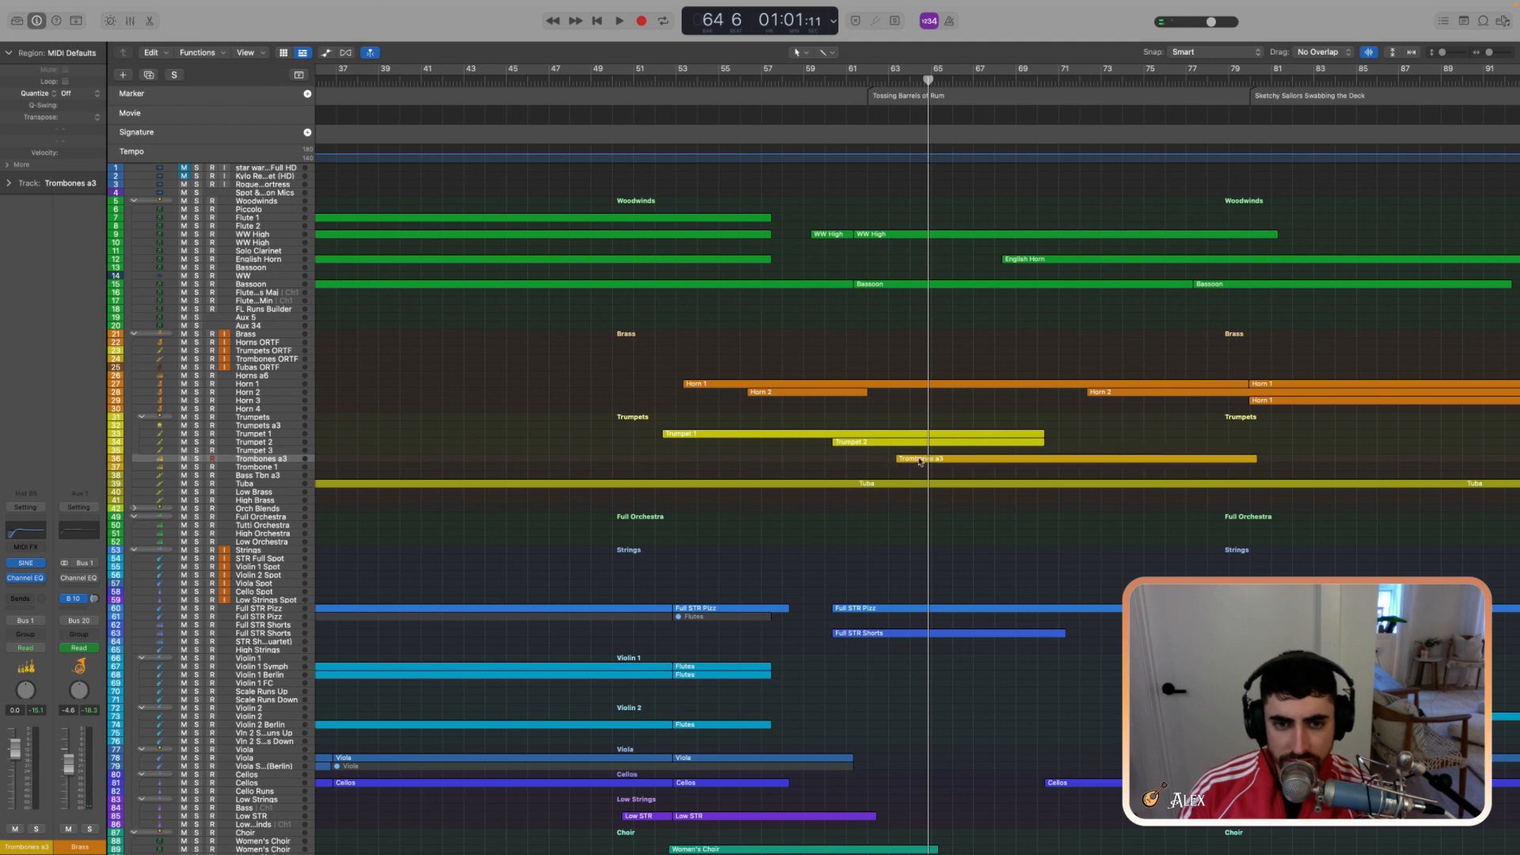
left_click_drag(921, 462, 923, 452)
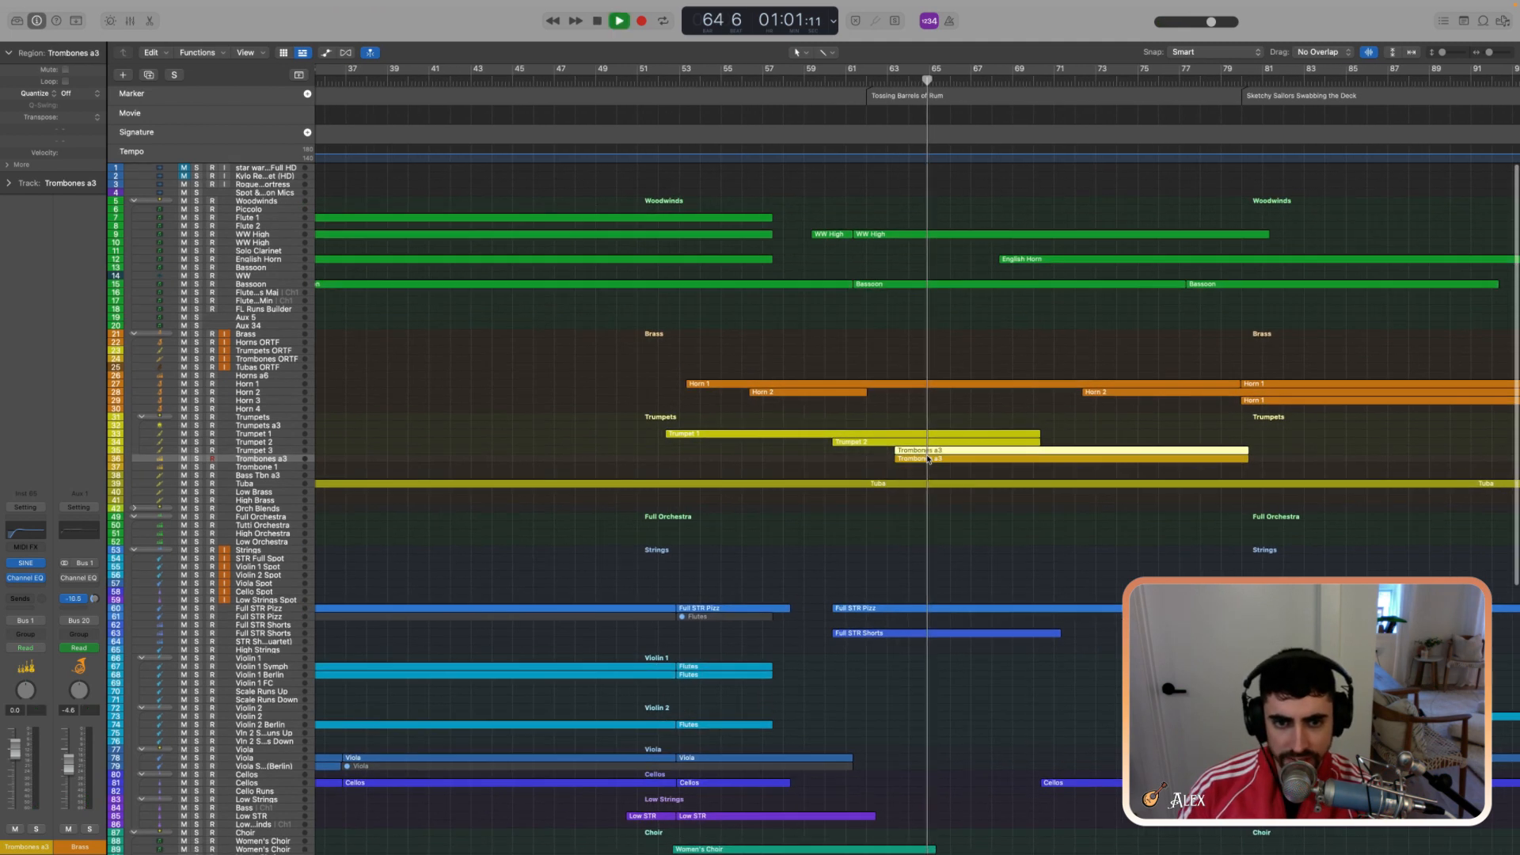
key("ctrl+Right")
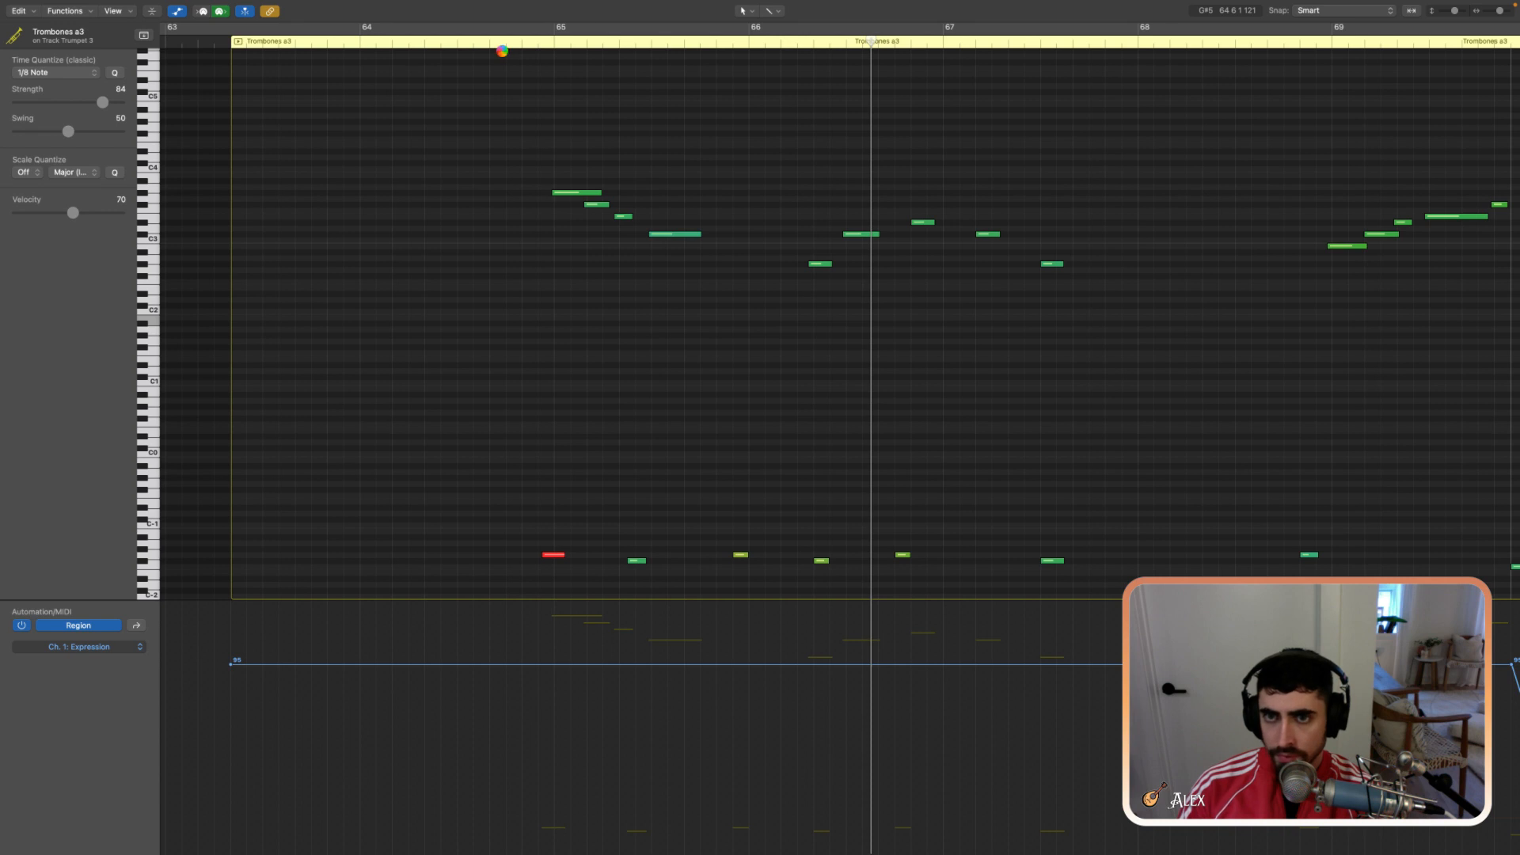
- Replay the copied part from around bar 64
scroll(584, 117, "left", 5)
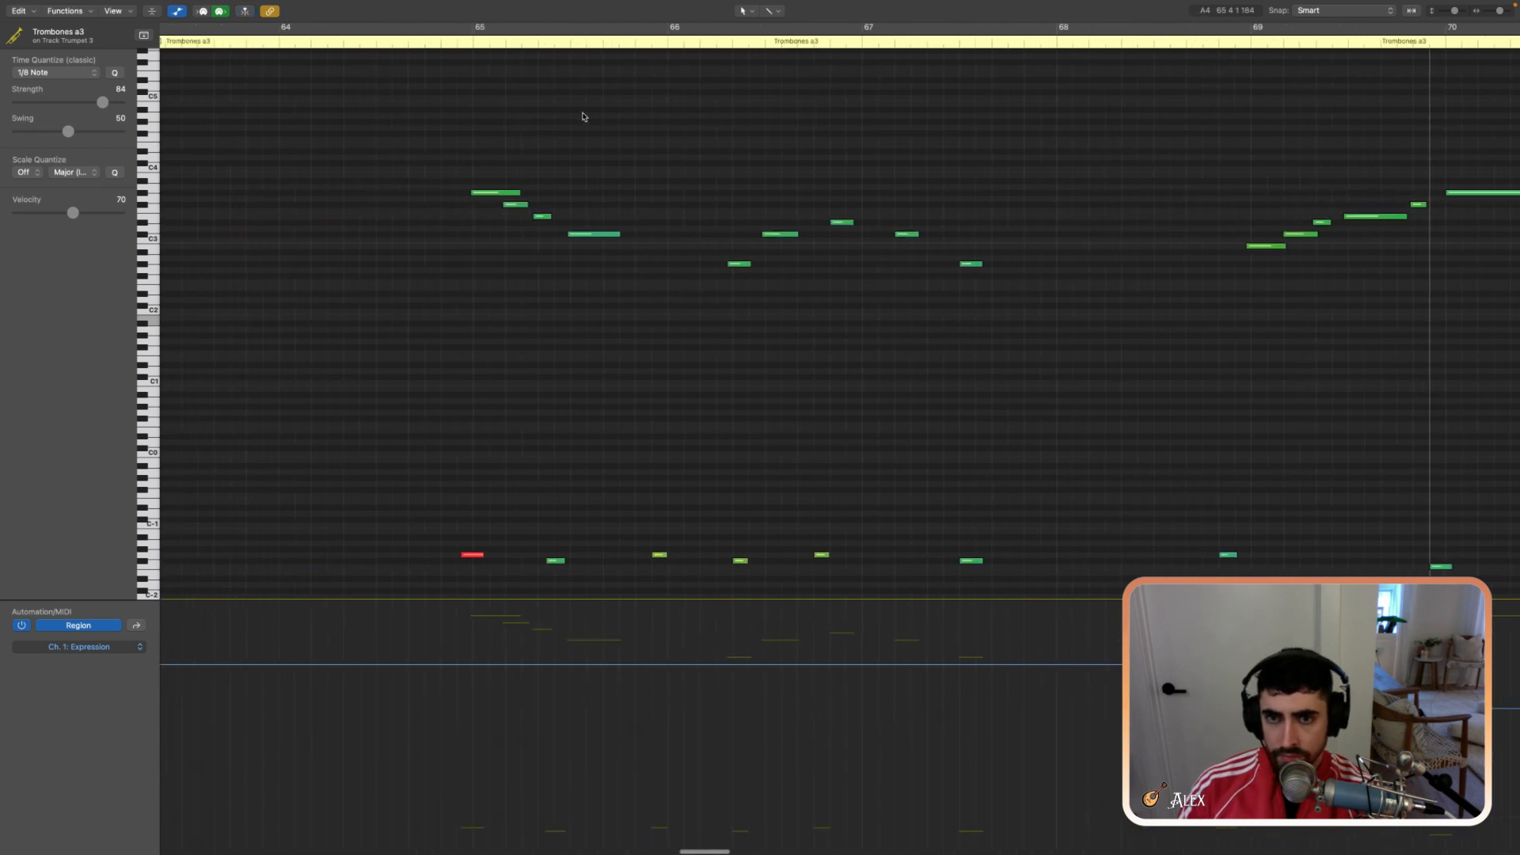
left_click(429, 44)
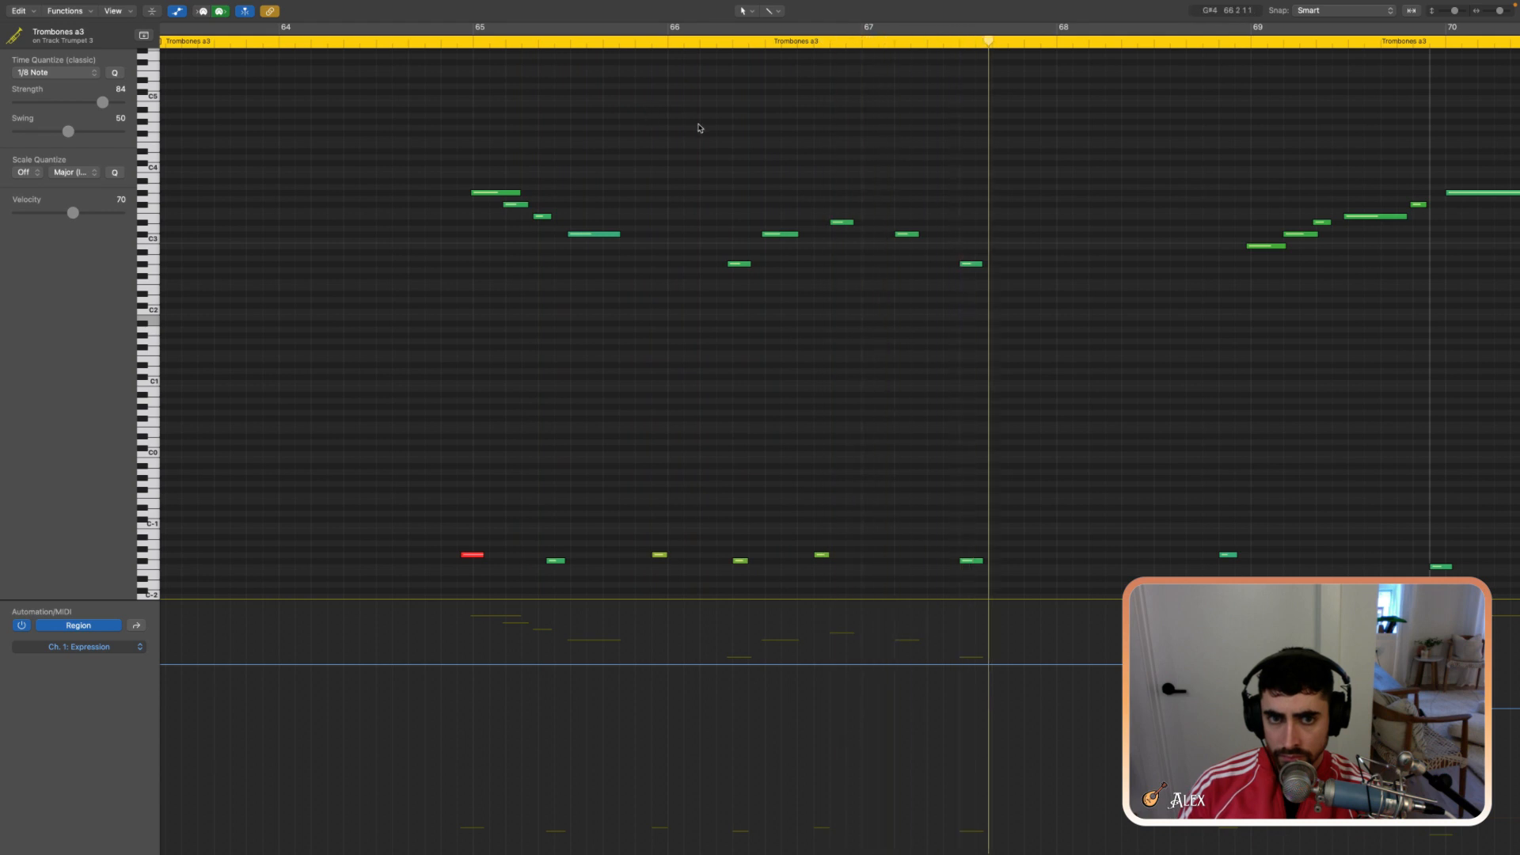
scroll(870, 209, "right", 3)
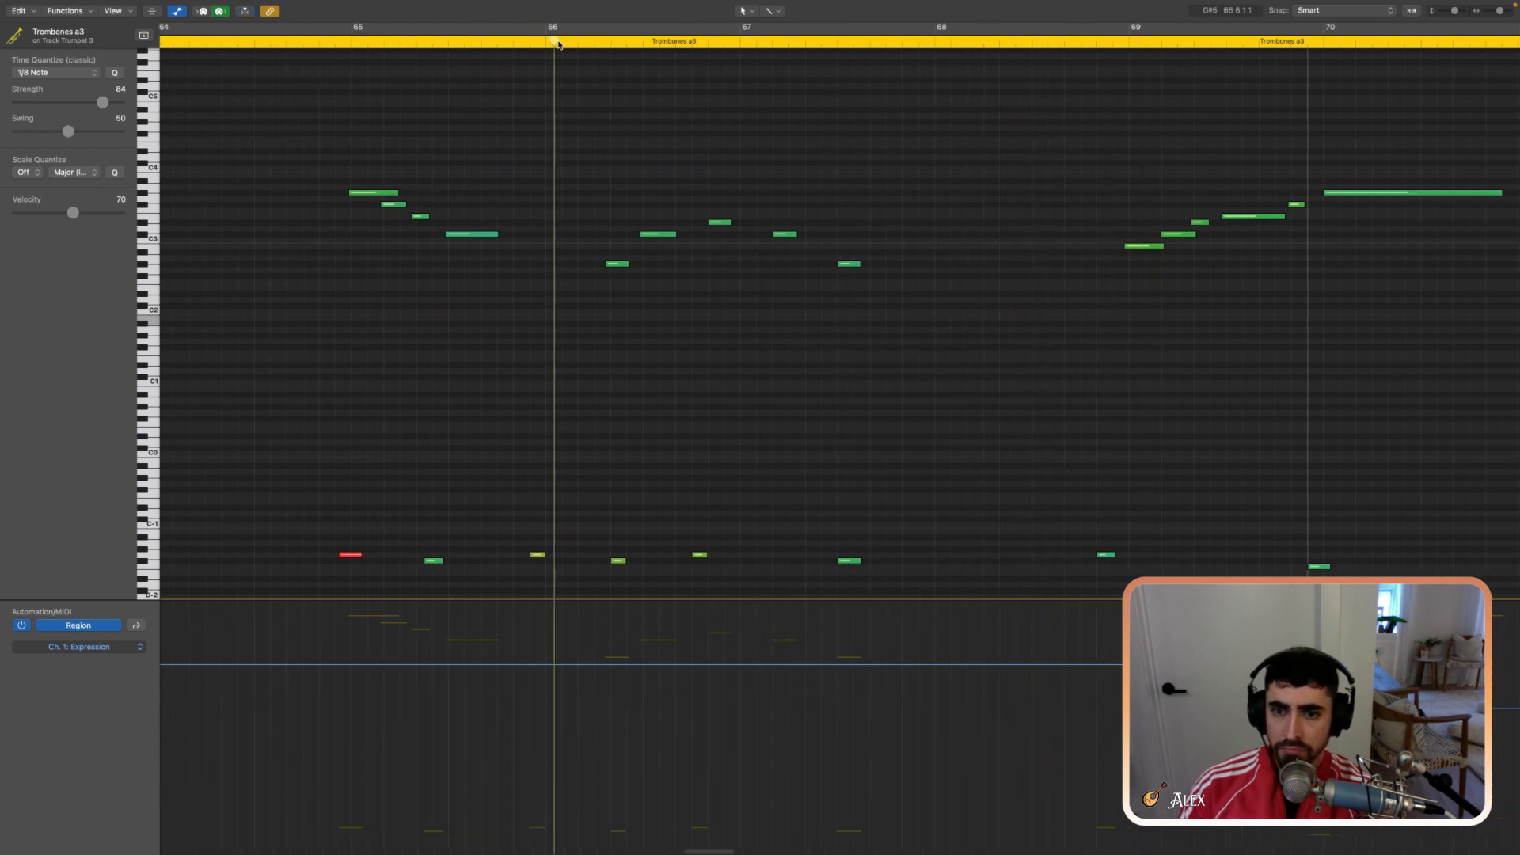
- Select the copied Trombones a3 region on the Trumpet 3 track and save the project
left_click(286, 29)
key("ctrl+Left")
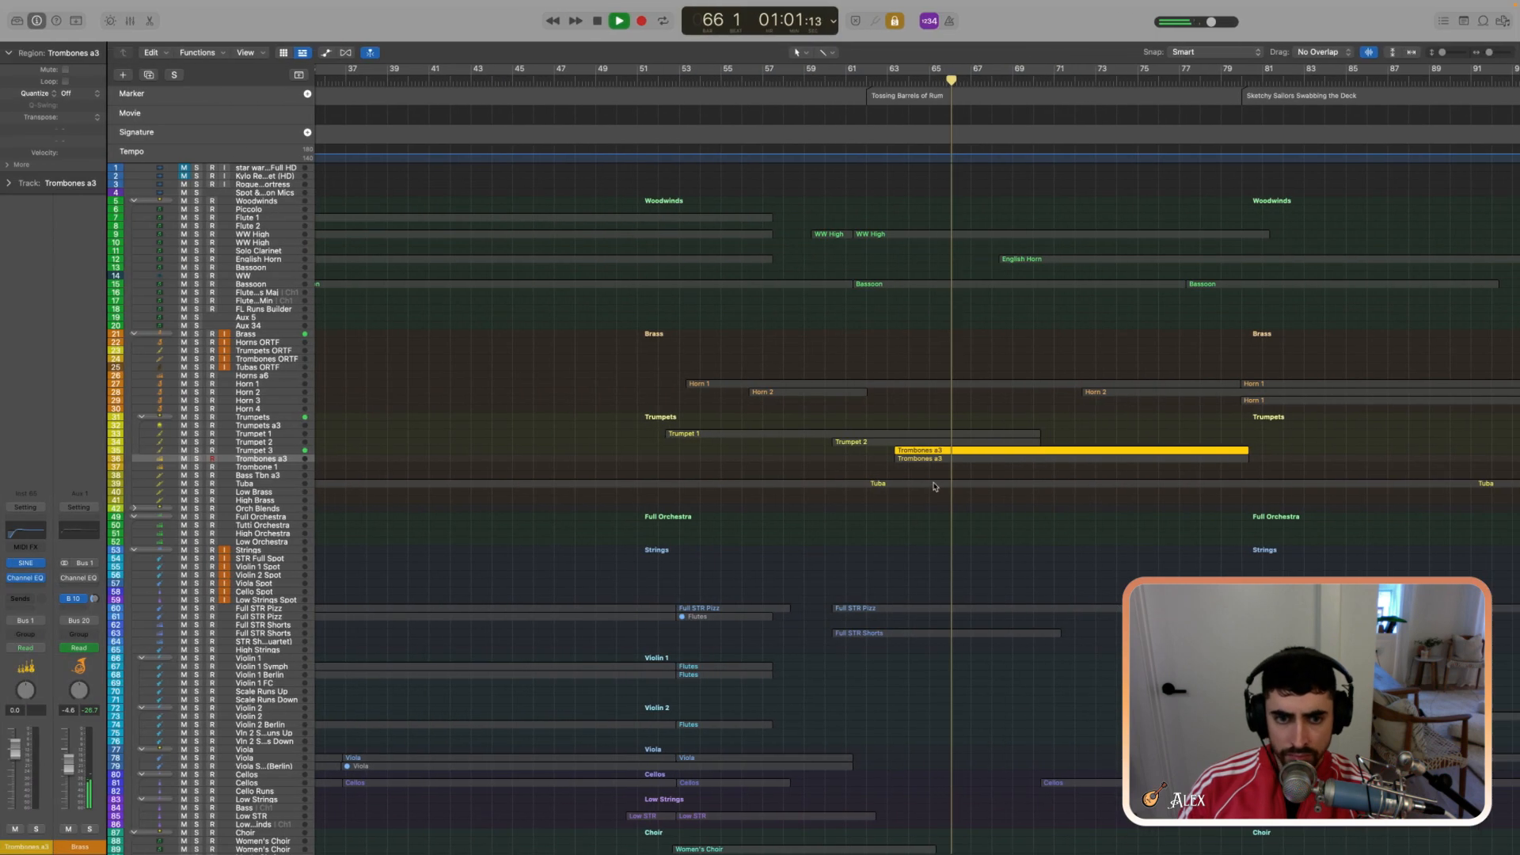
left_click(931, 459, "shift")
key("ctrl+Right")
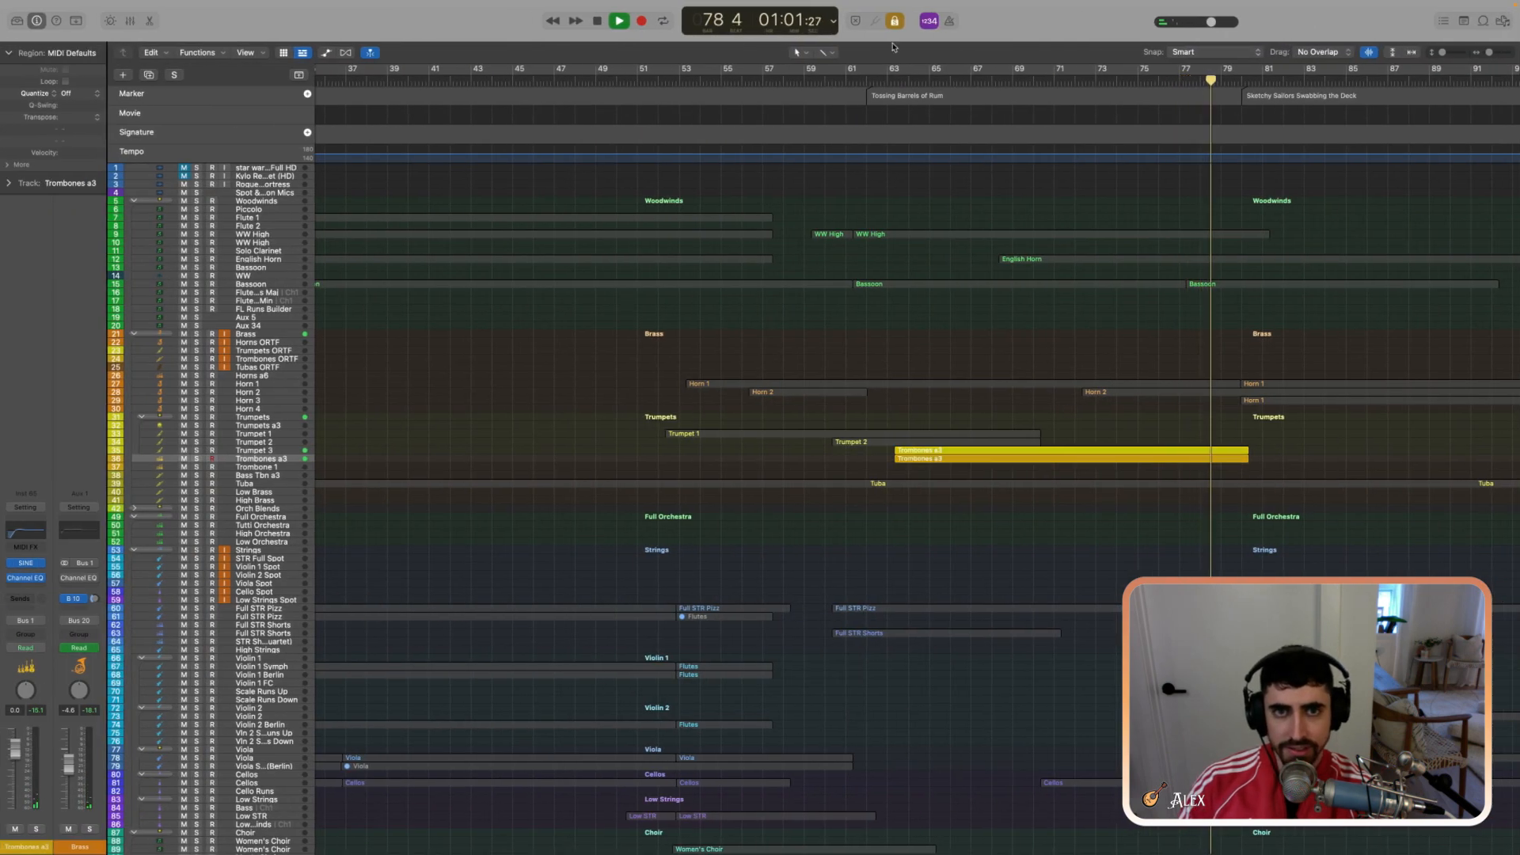
key("ctrl+s")
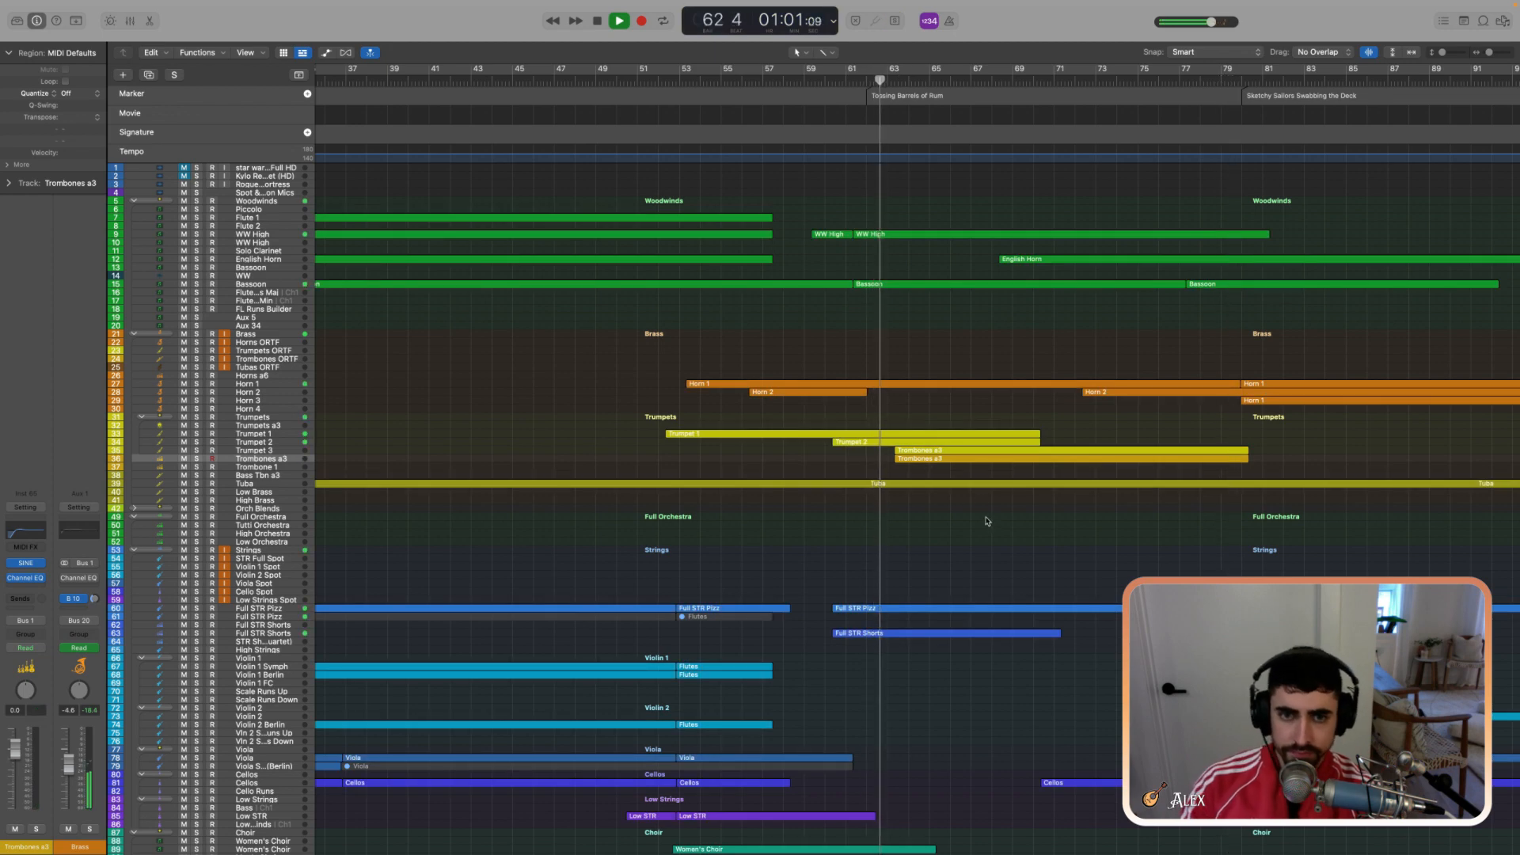
- Play back the arrangement and inspect the horn and woodwind regions around bar 61
scroll(754, 352, "right", 3)
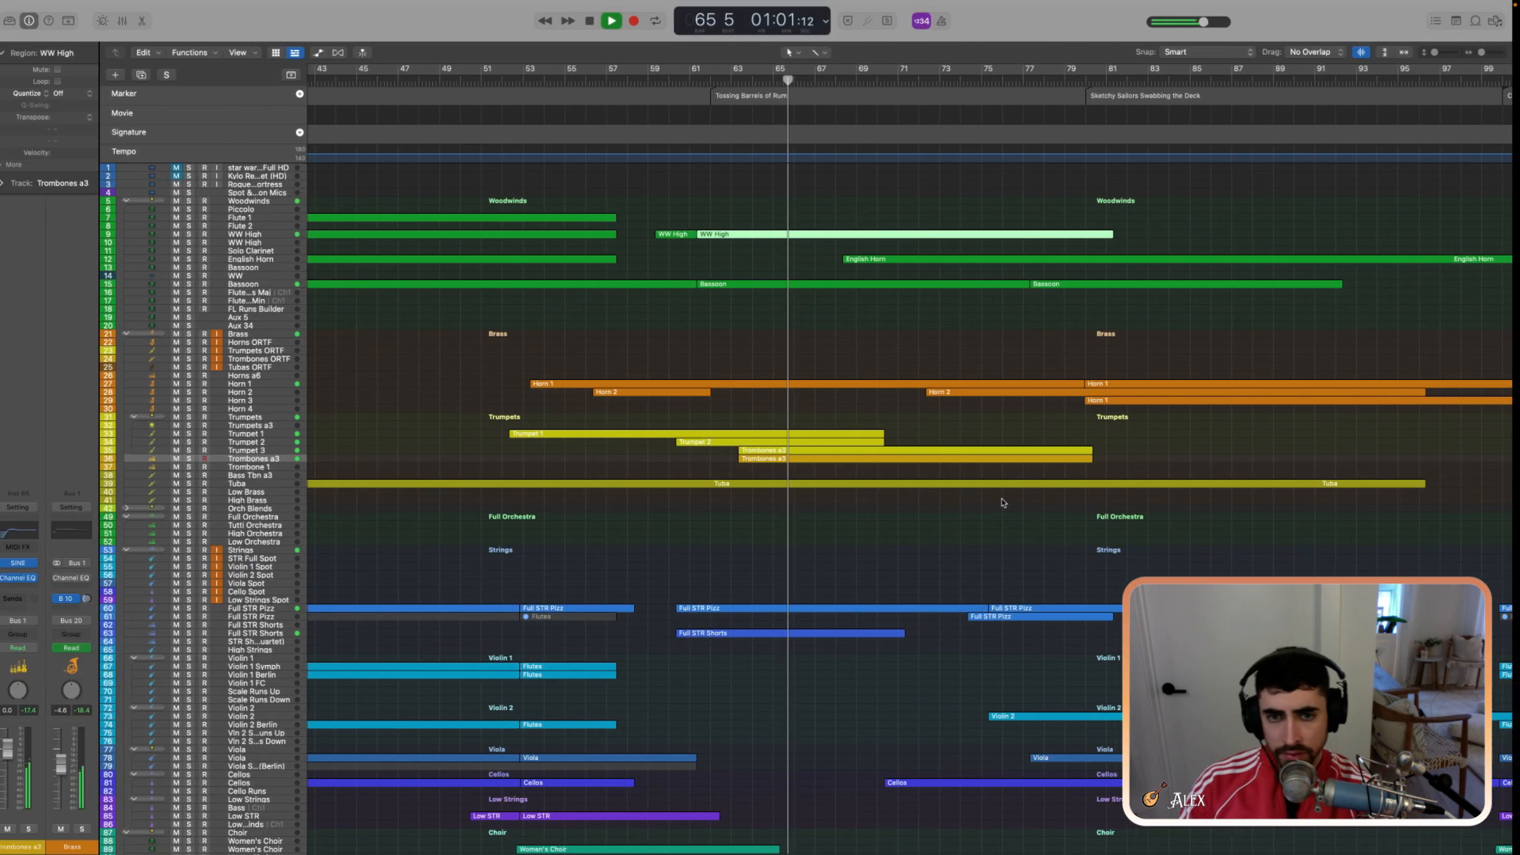
left_click(844, 409)
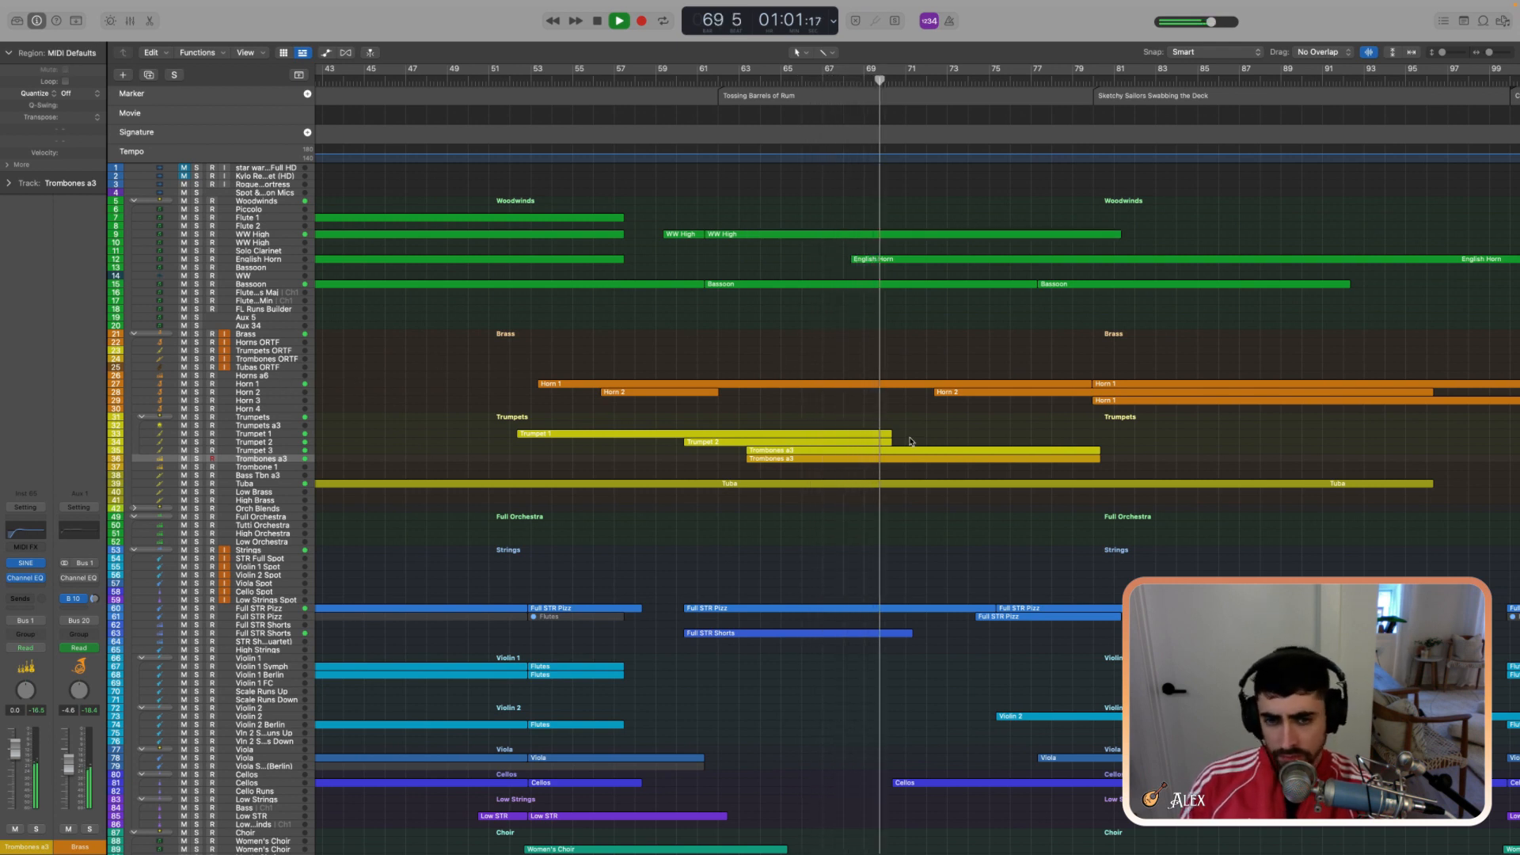
key("space")
left_click(766, 385)
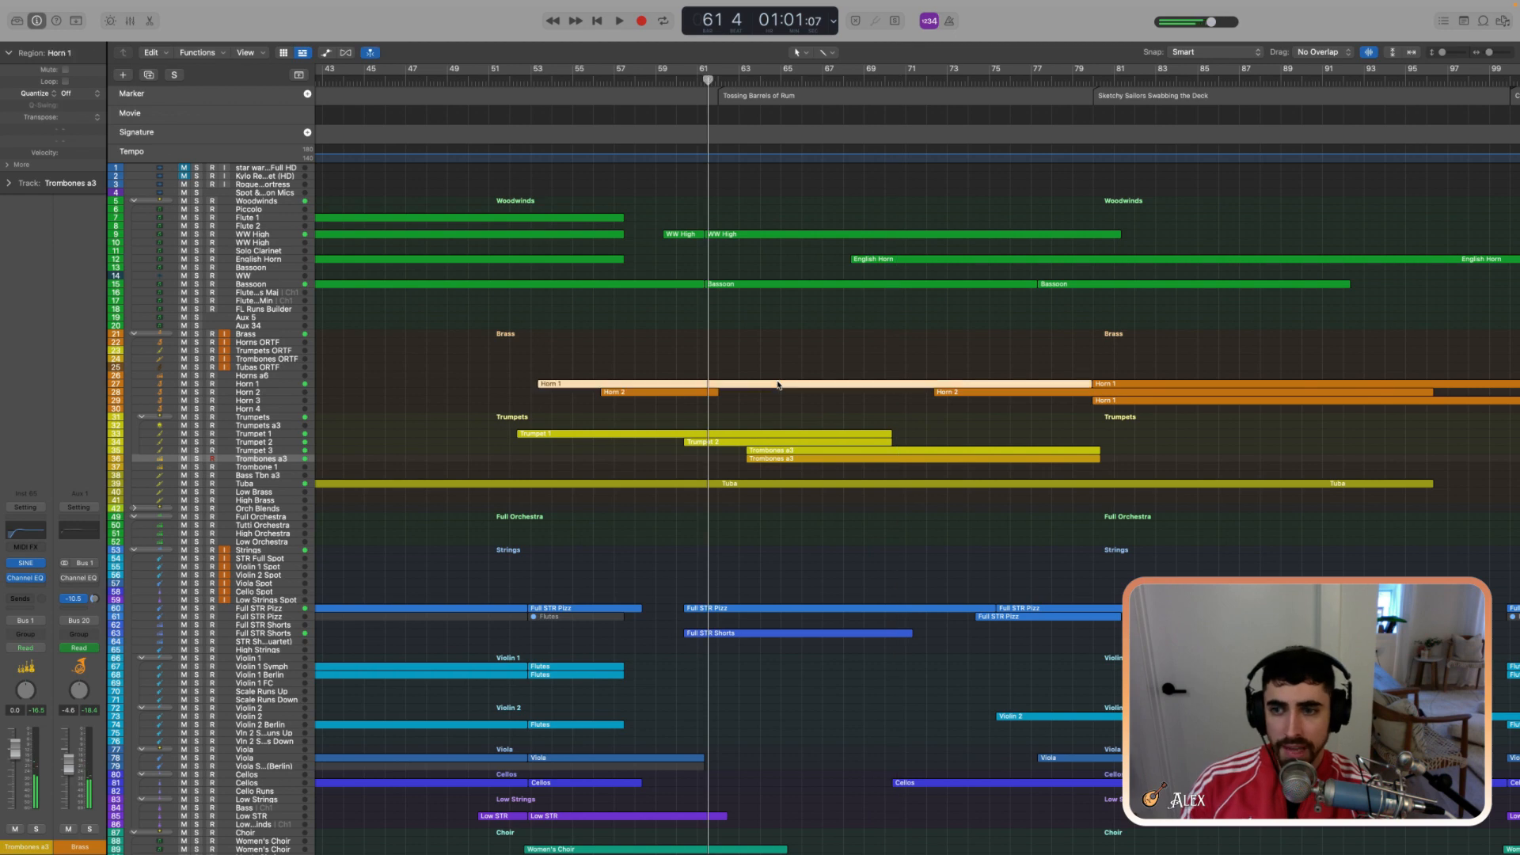
left_click(258, 385)
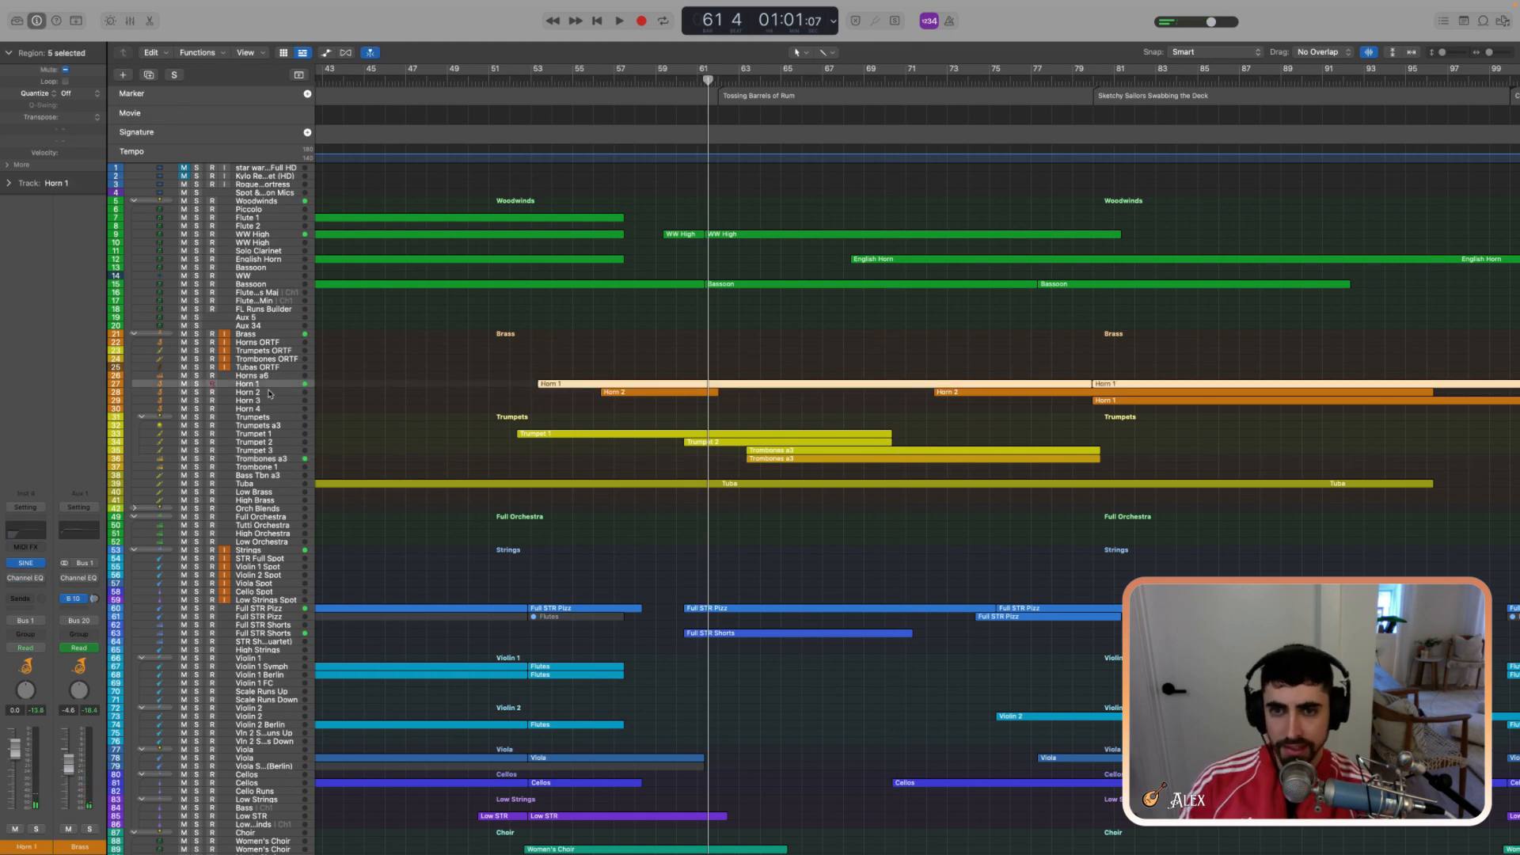
left_click(732, 400)
left_click(738, 384)
key("ctrl+Right")
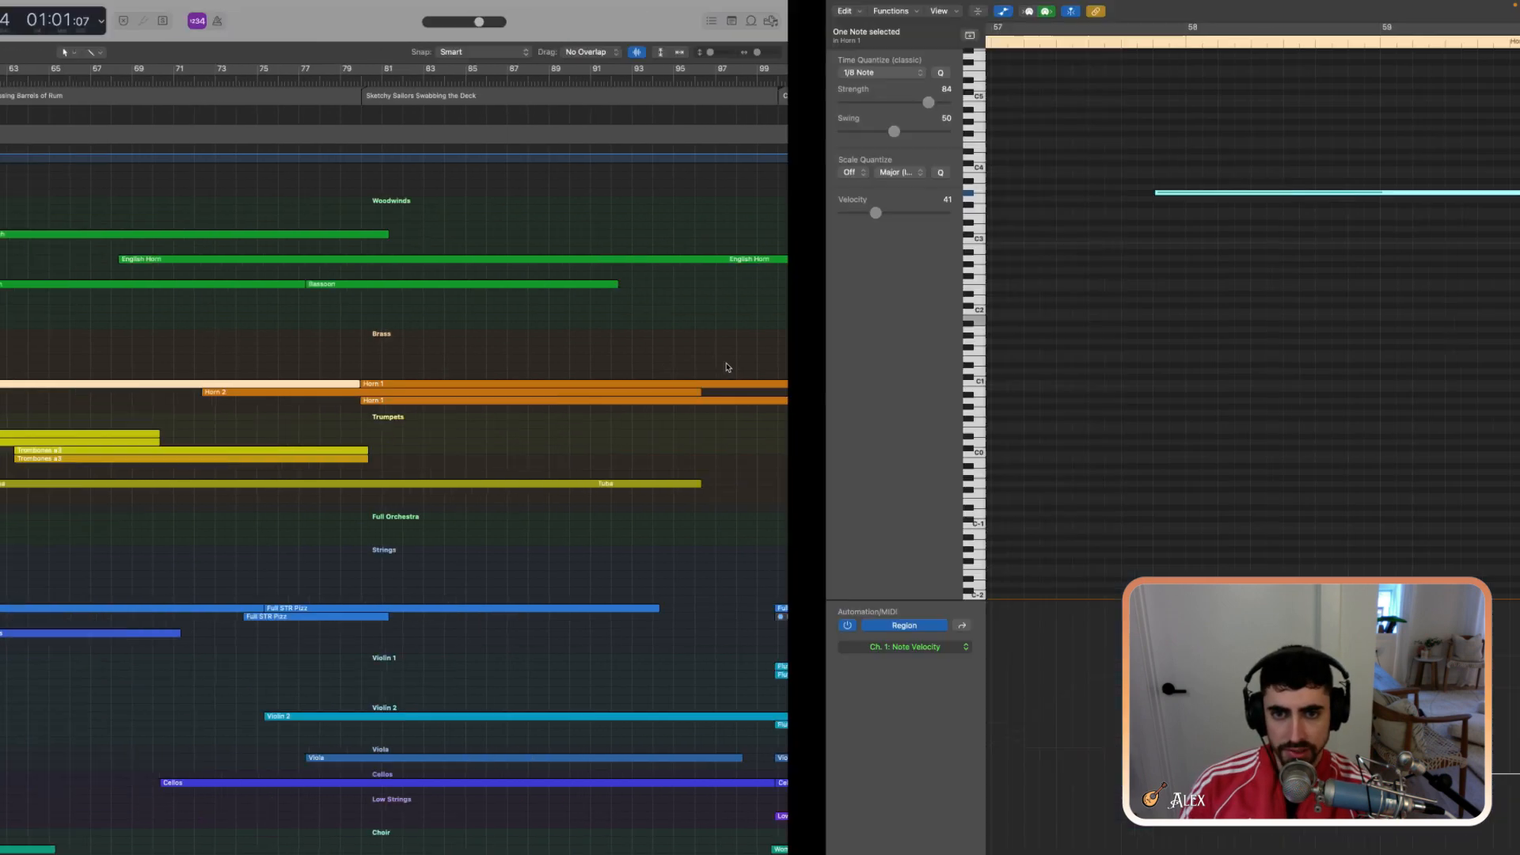
key("ctrl+Left")
left_click(654, 351)
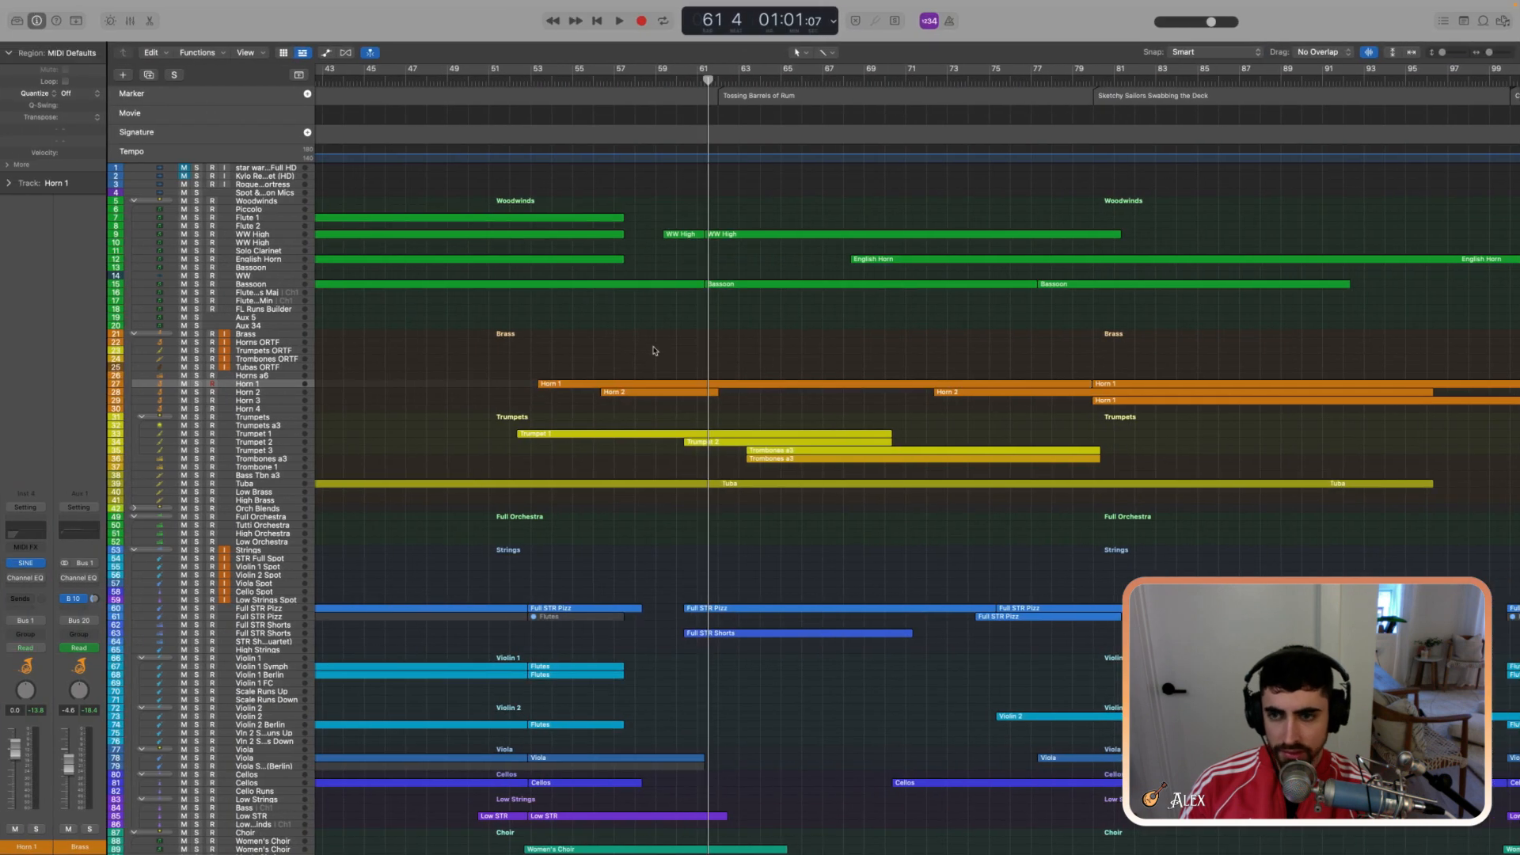
left_click(263, 375)
left_click(726, 235)
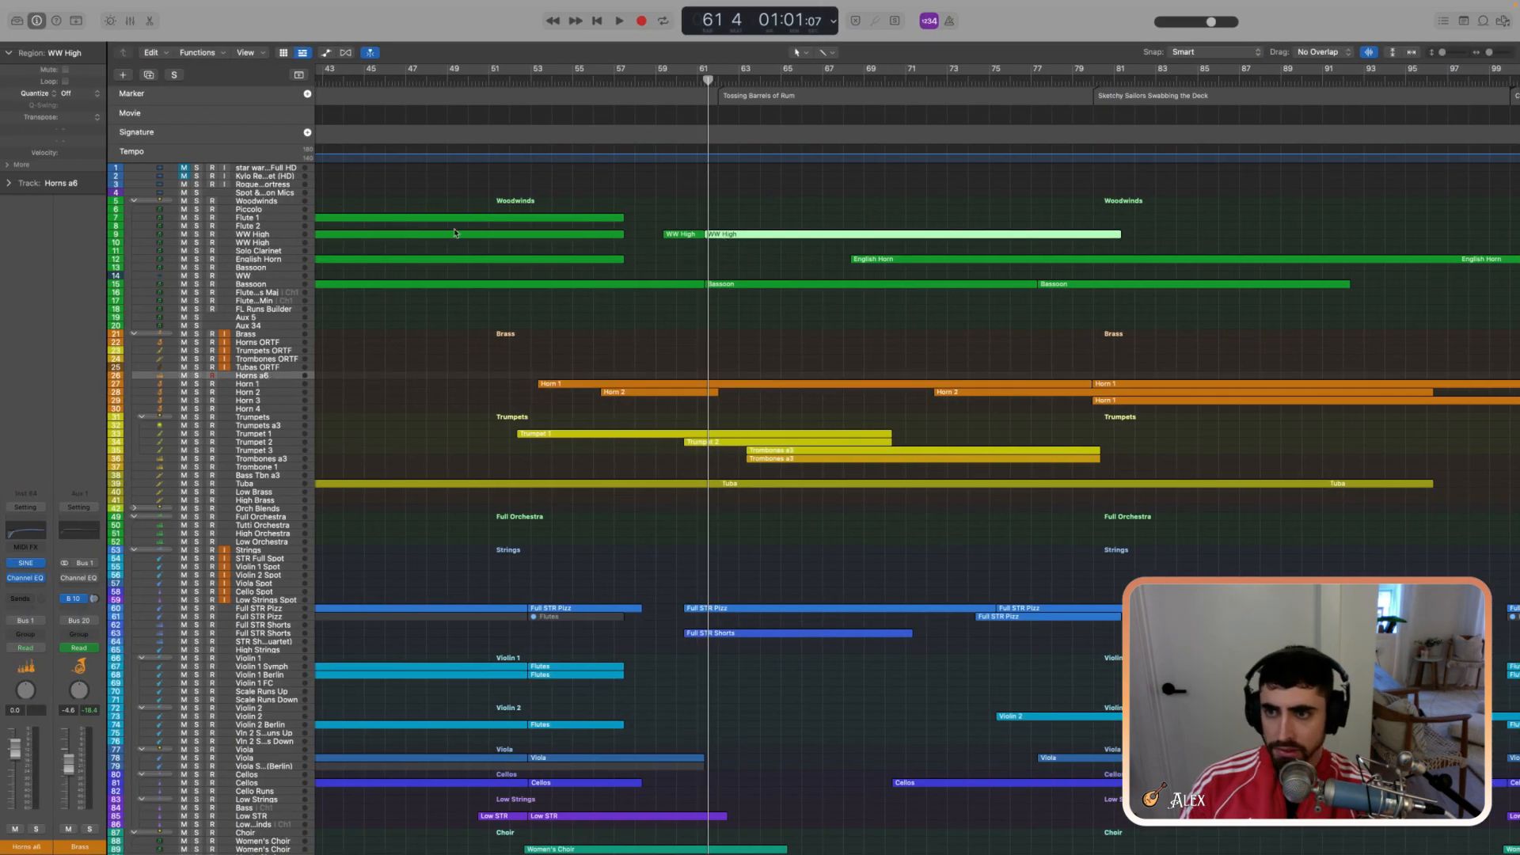
- Select the Flute 1 track, record a take from around bar 58, review it and undo the recording
left_click(257, 218)
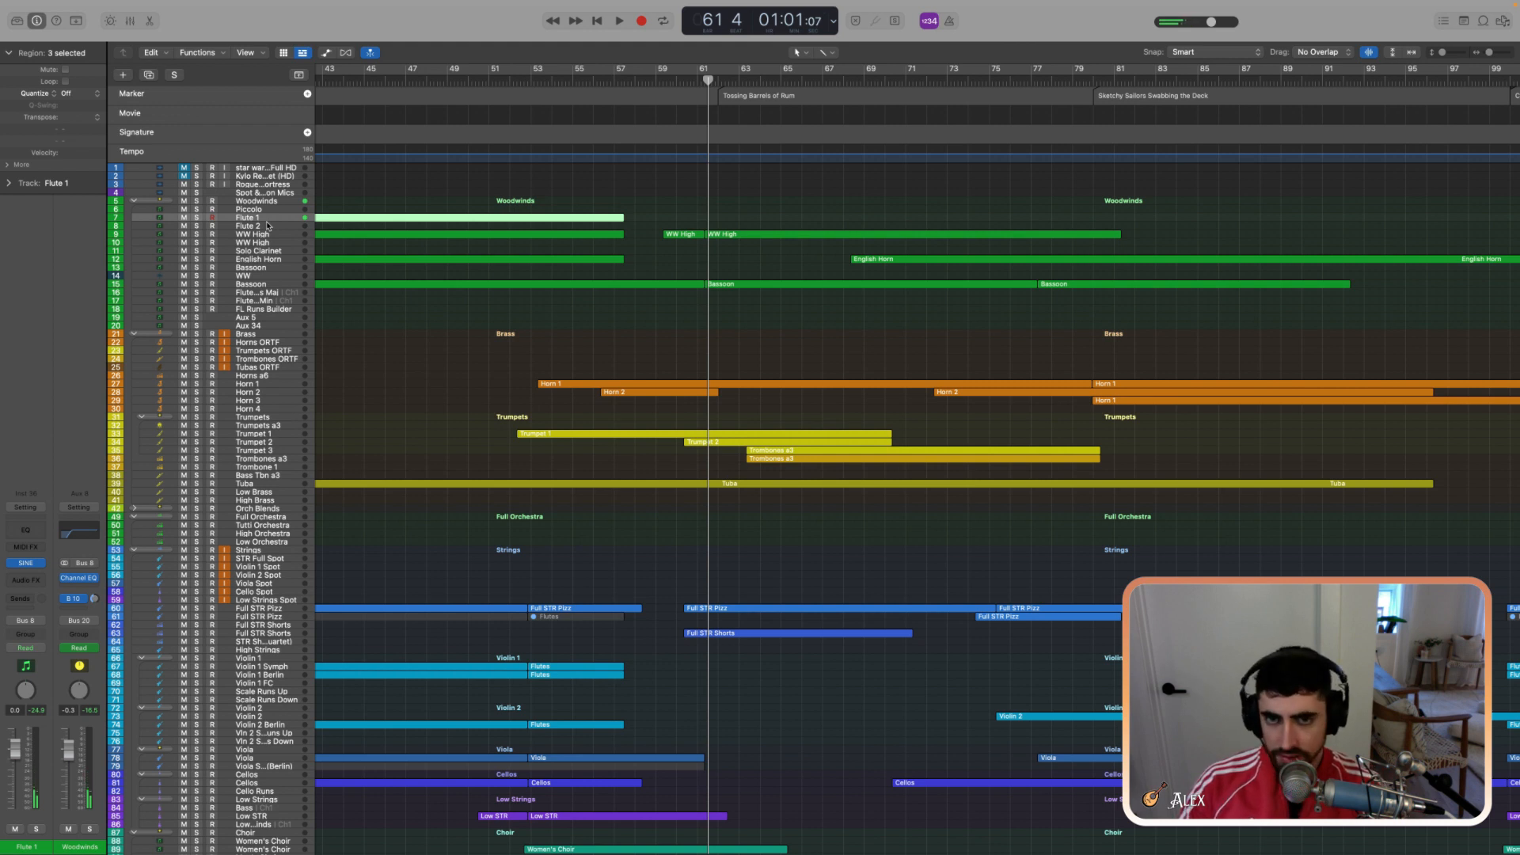
key("space")
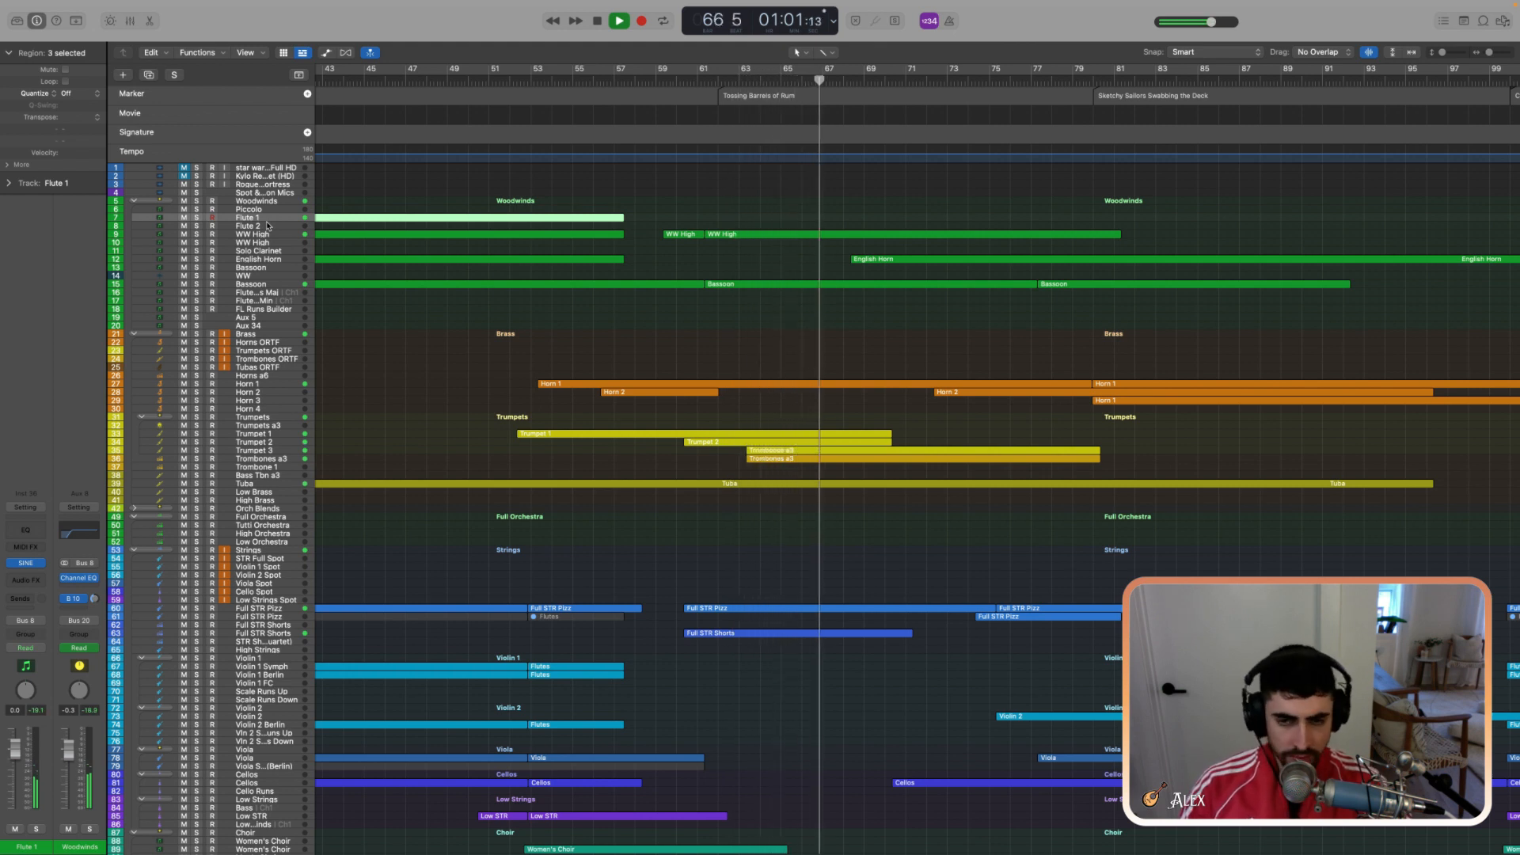
key("space")
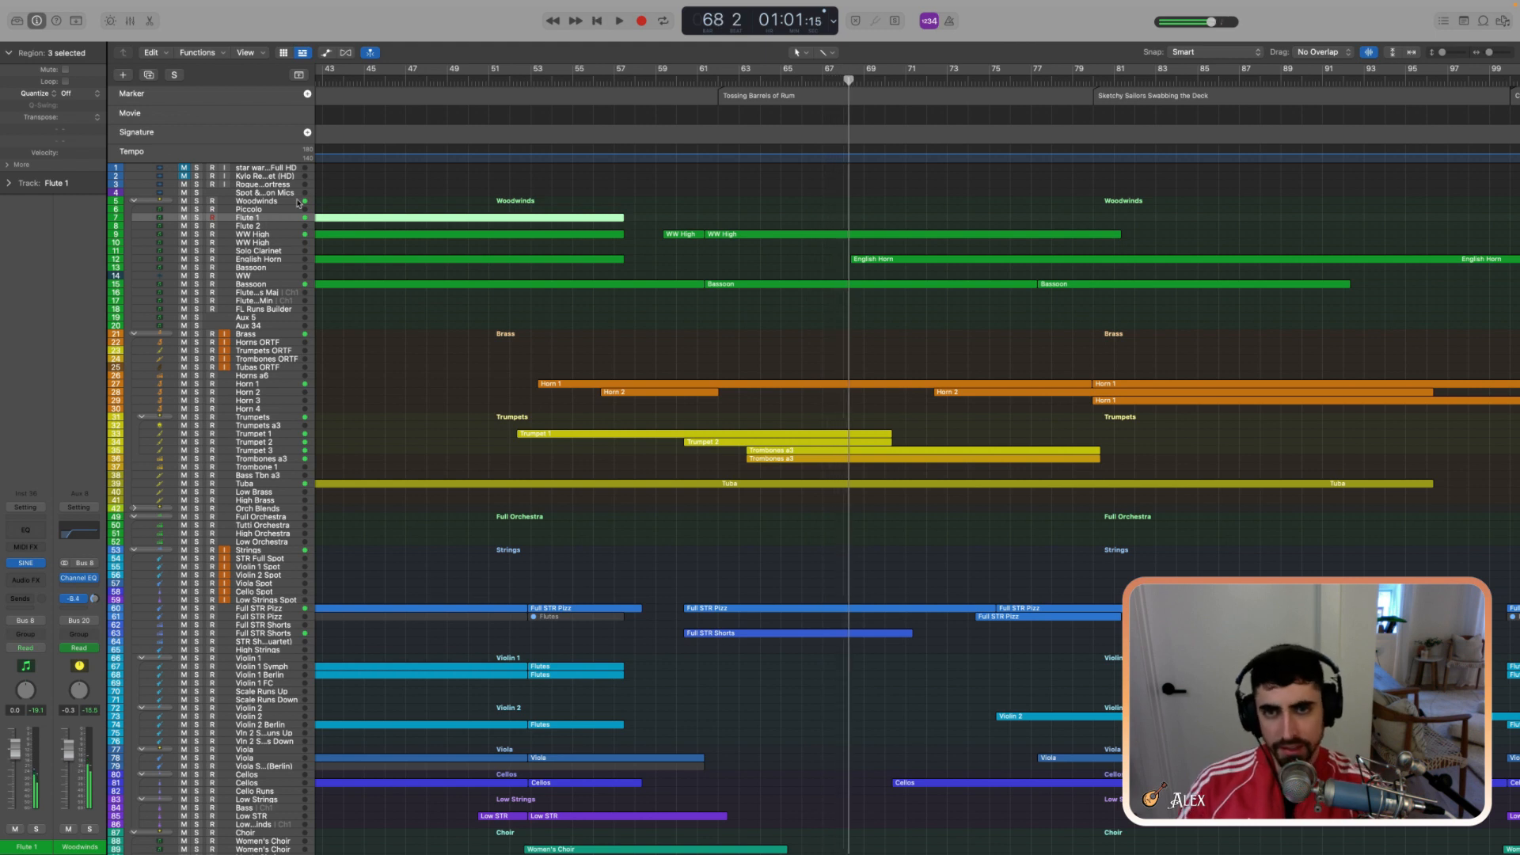
left_click(669, 74)
left_click(641, 21)
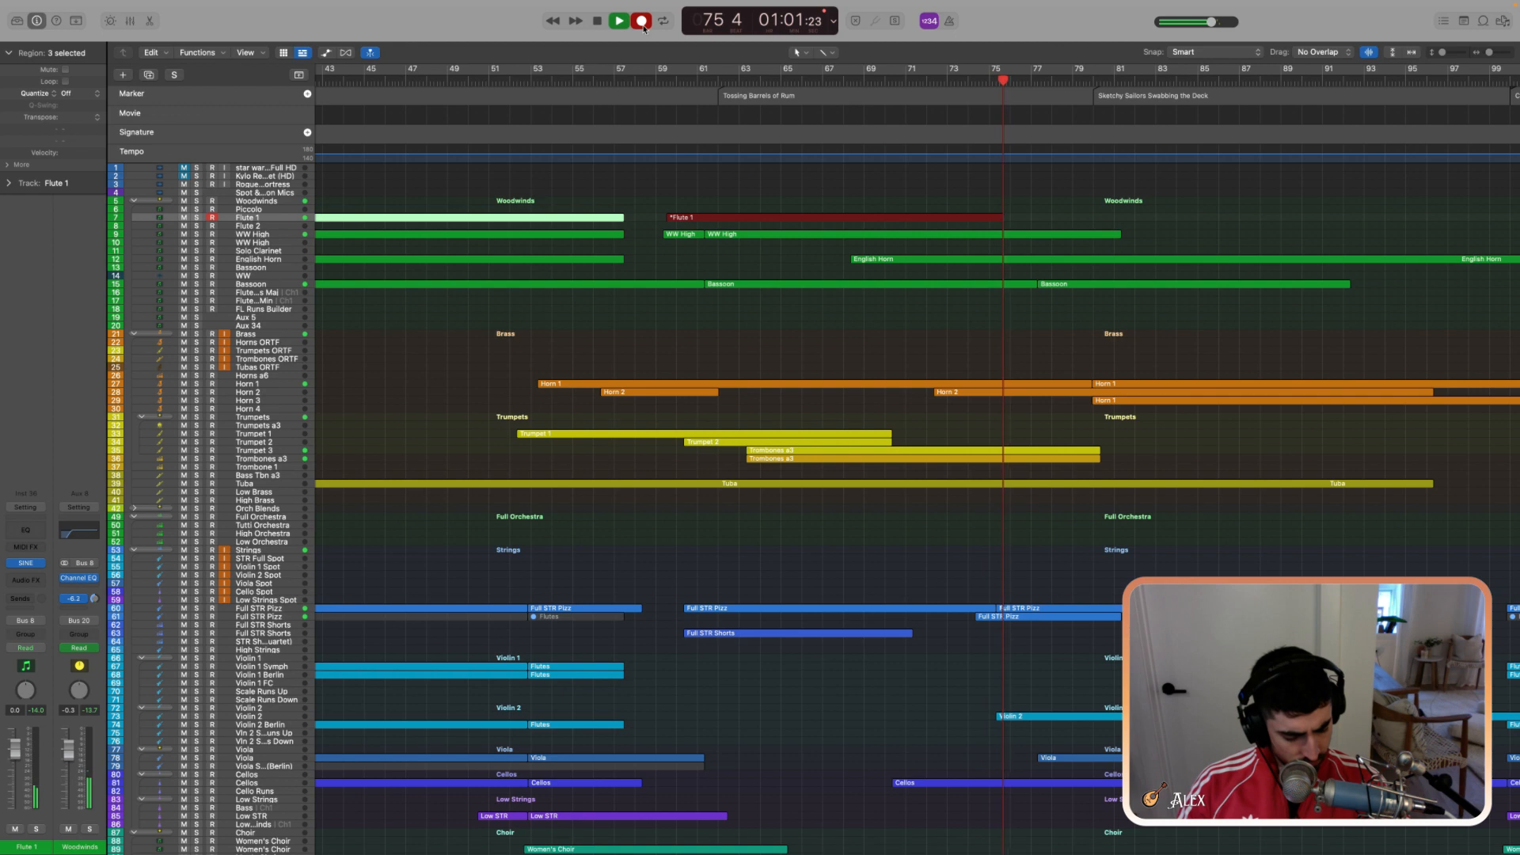
key("space")
key("ctrl+Right")
scroll(583, 288, "left", 5)
scroll(582, 285, "left", 10)
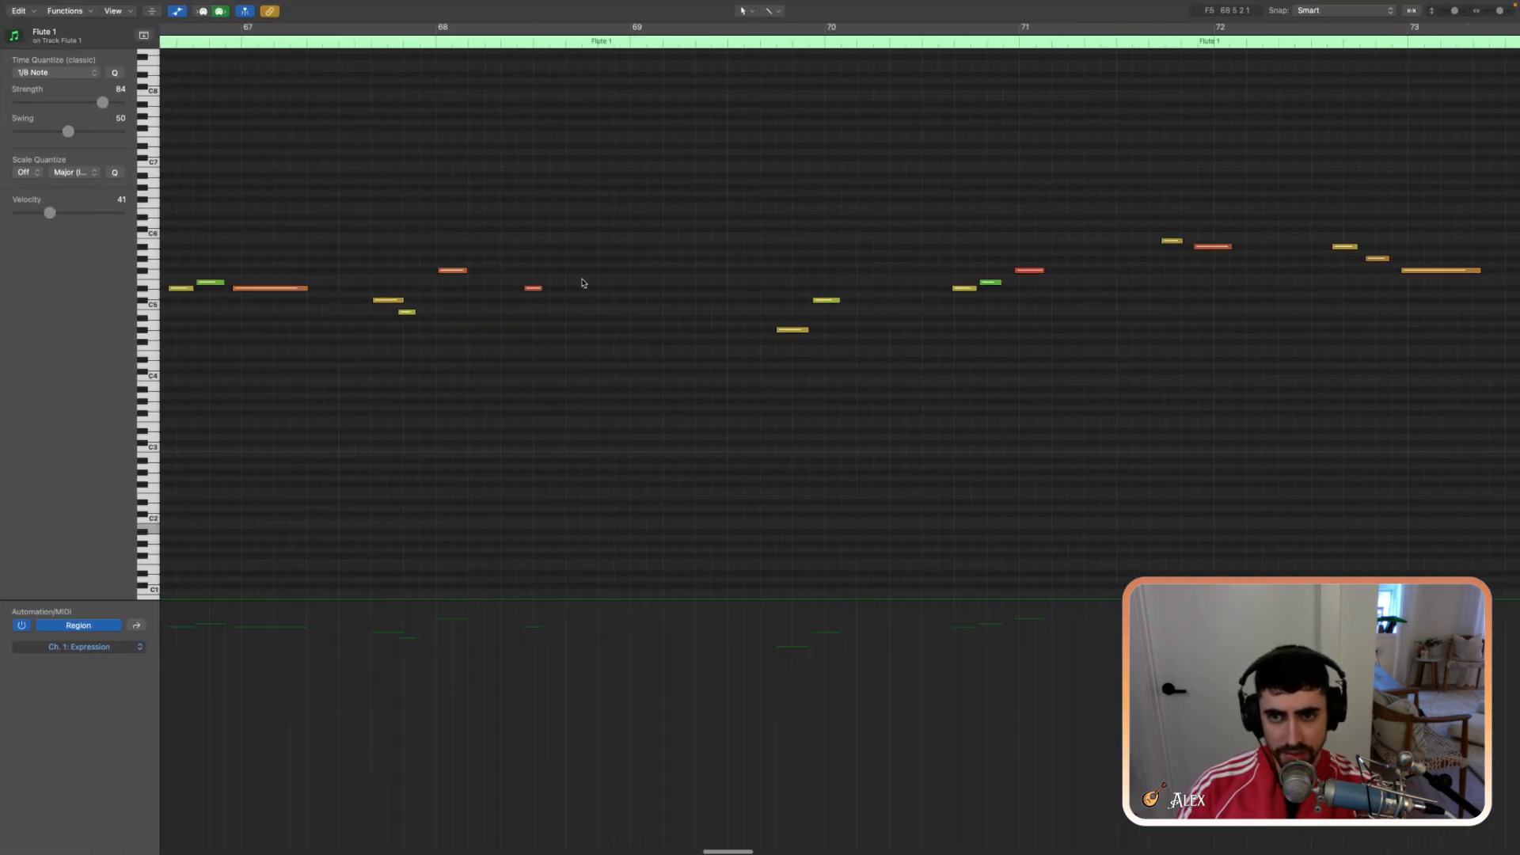
key("ctrl+Left")
key("super+z")
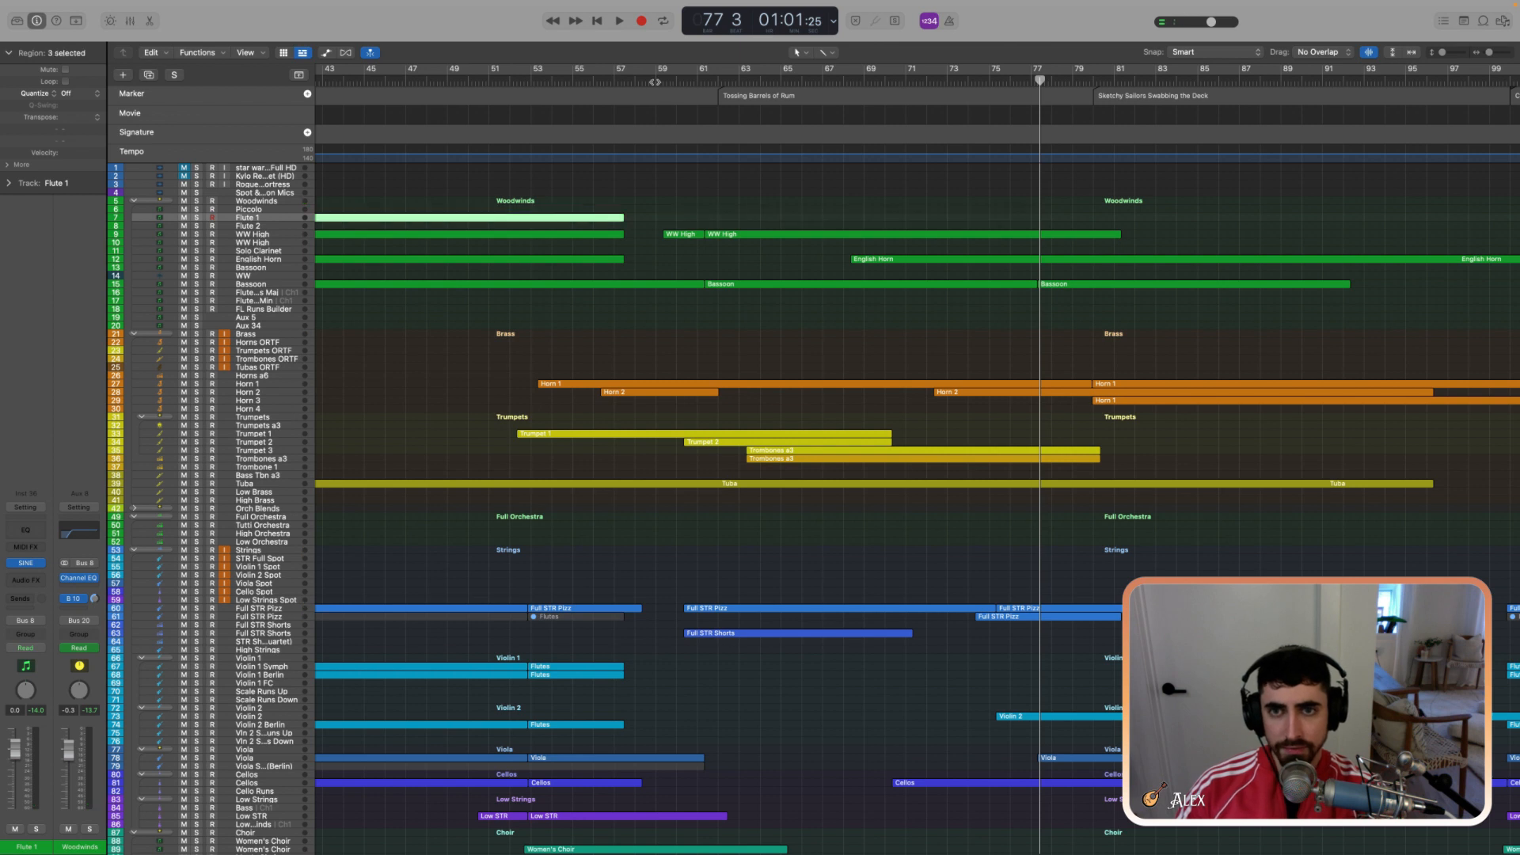
- Record a new Flute 1 take starting from around bar 58
left_click(655, 80)
left_click(642, 21)
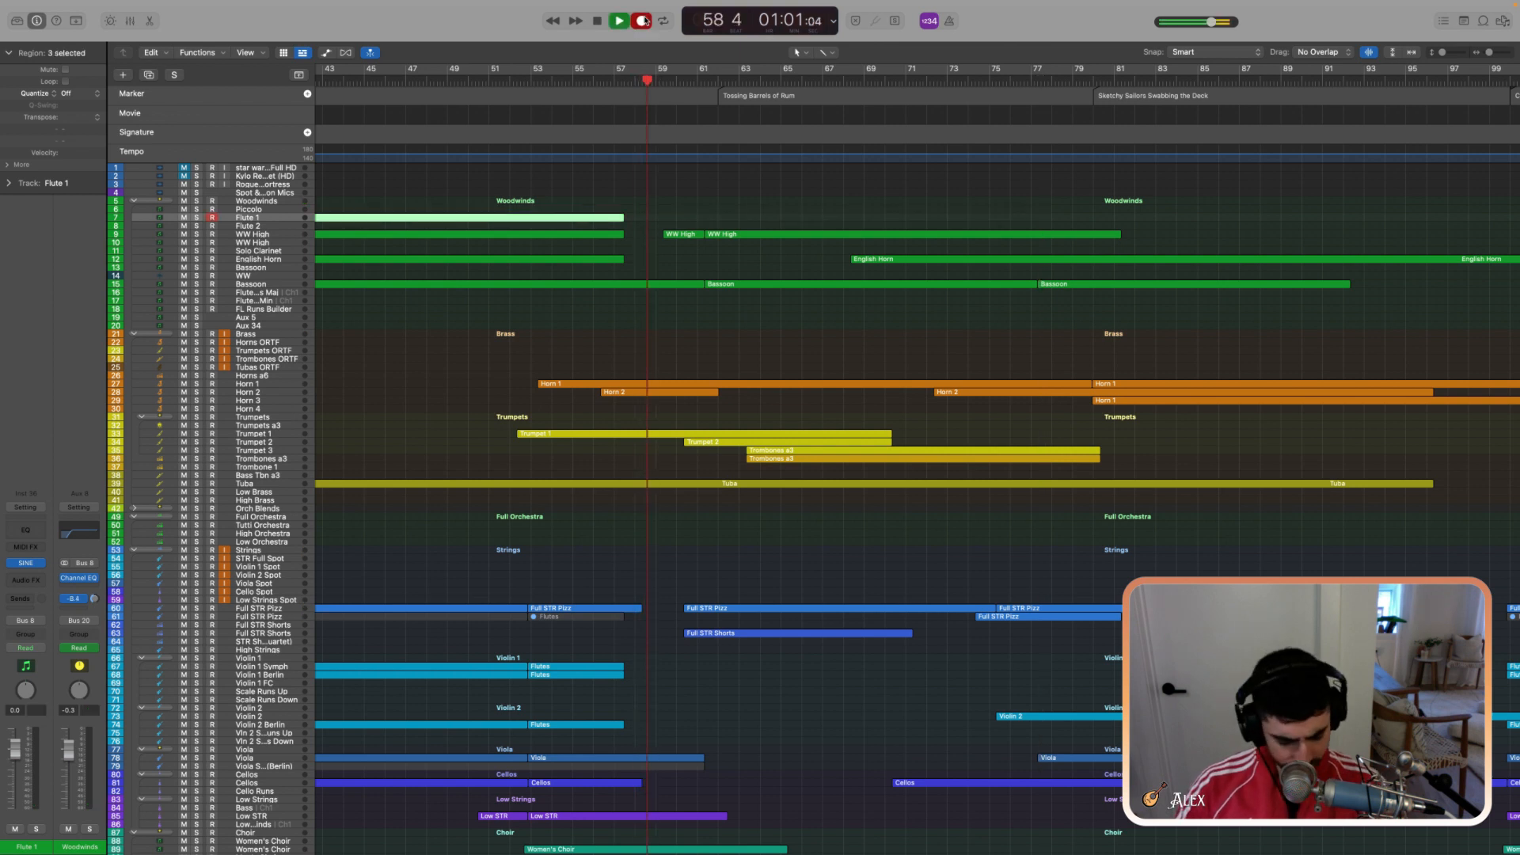
key("k")
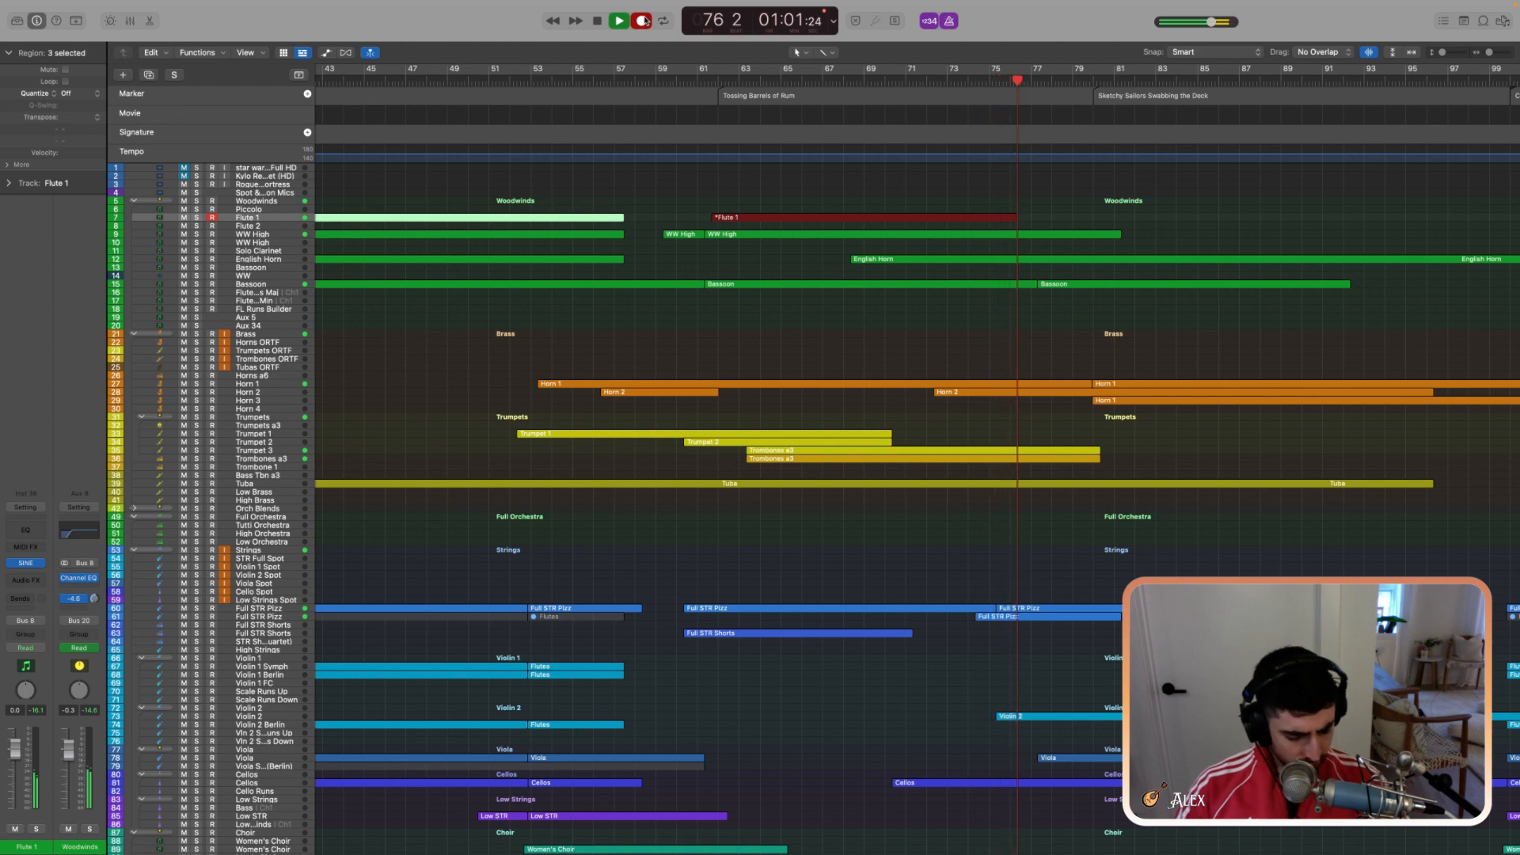
left_click(642, 20)
- Open the Flute 1 take in the piano roll and quantize its notes to 1/8 note at strength 54
left_click(717, 78)
double_click(777, 214)
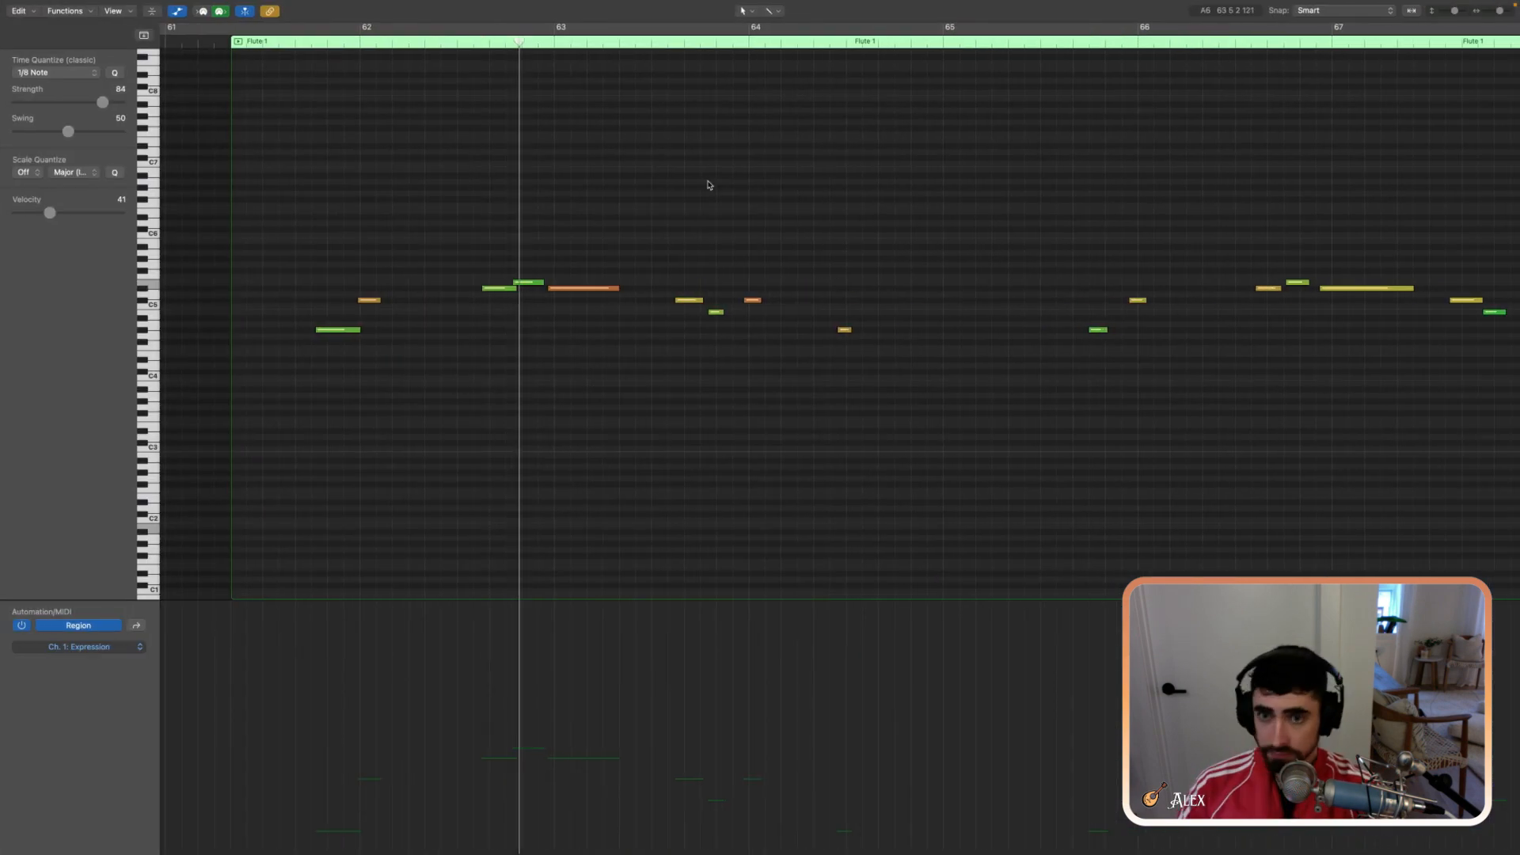
scroll(689, 179, "left", 1)
scroll(689, 176, "down", 4)
left_click_drag(972, 224, 435, 452)
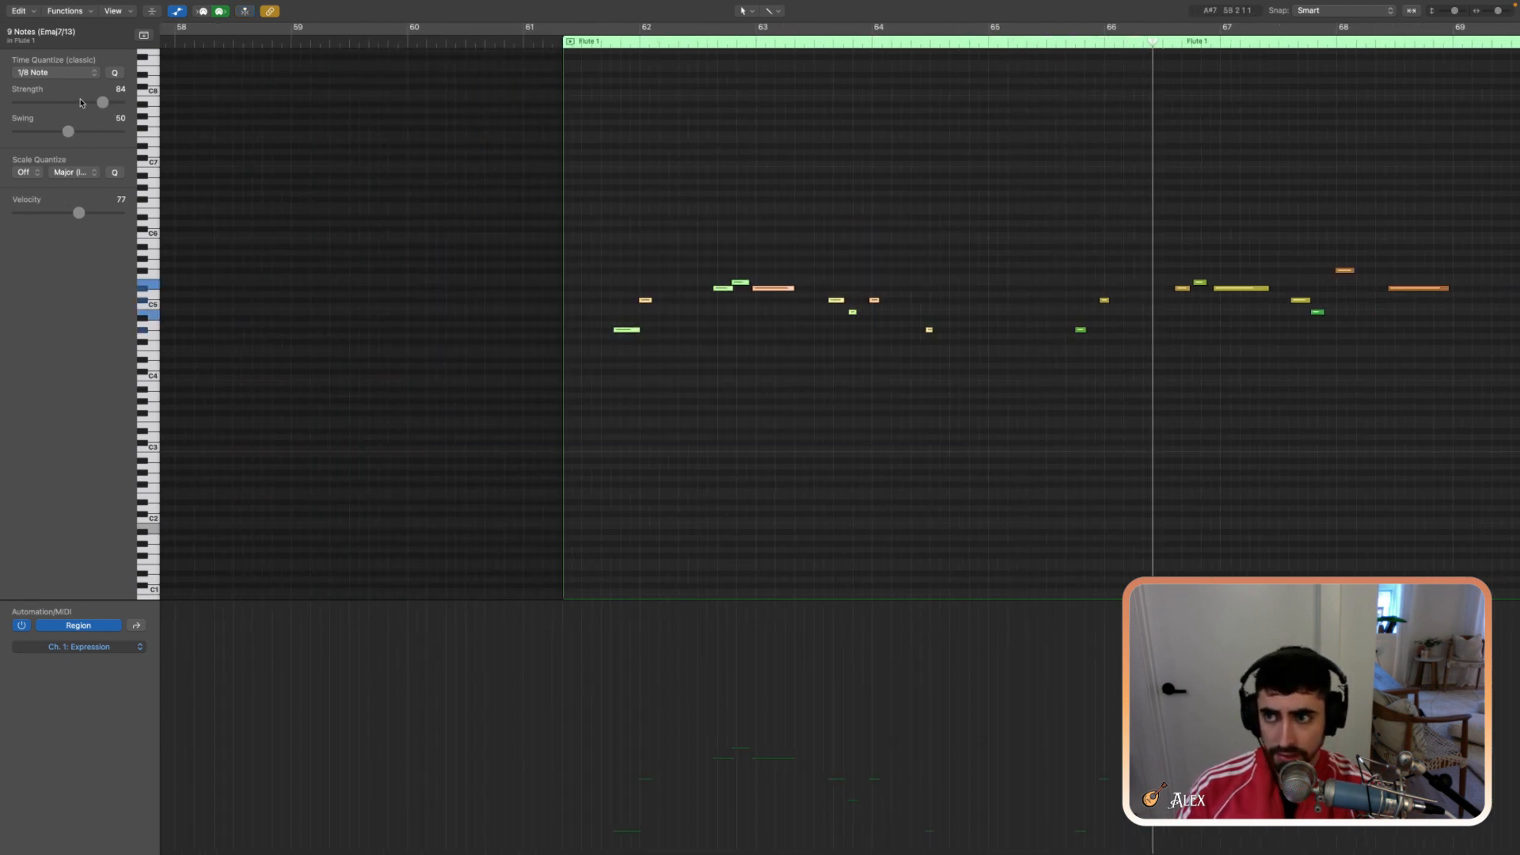
left_click(593, 39)
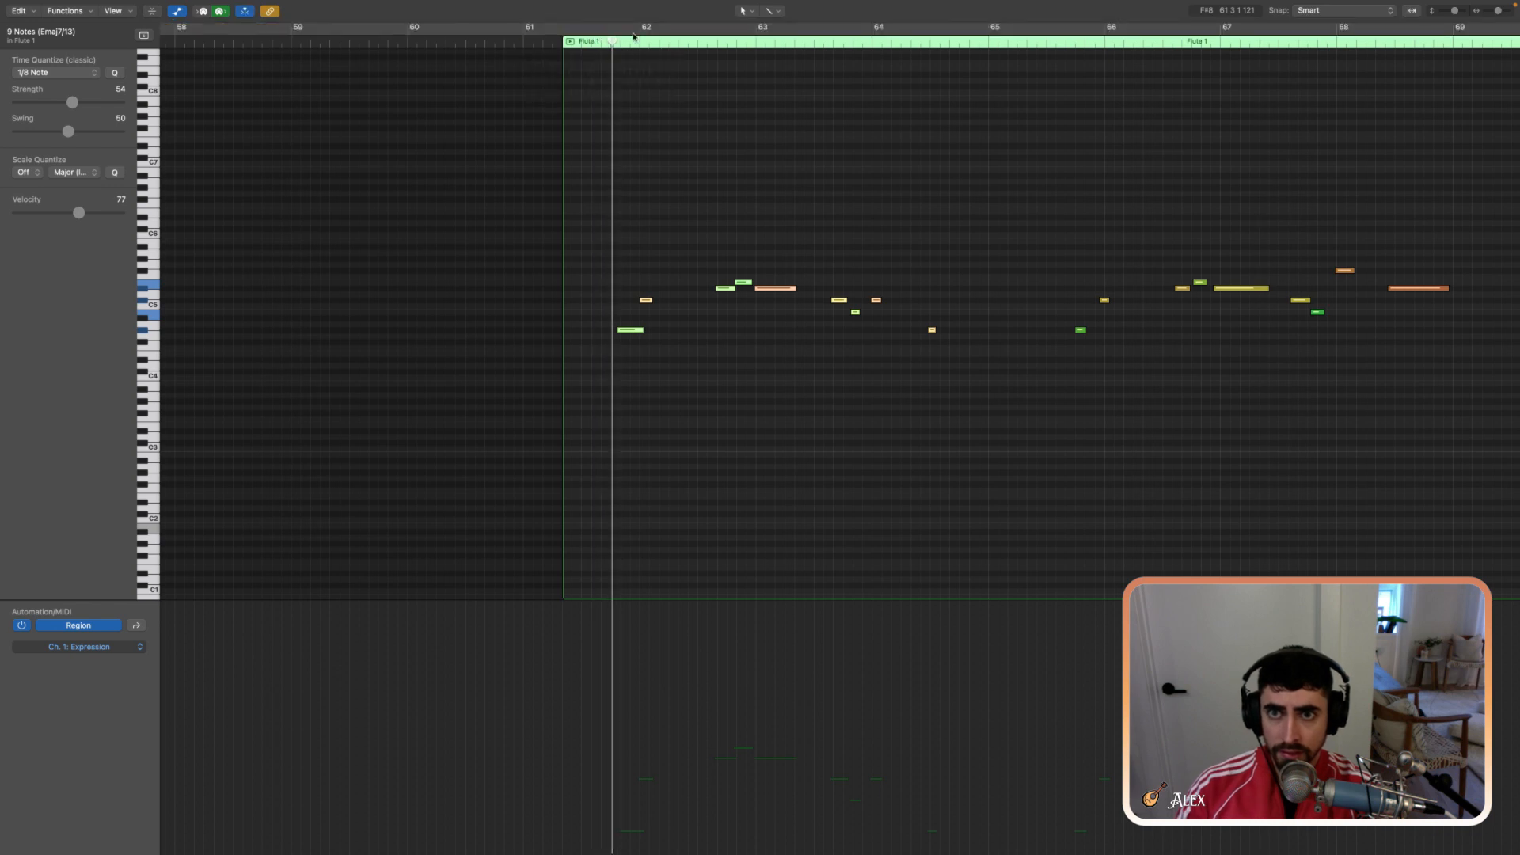
scroll(655, 121, "right", 1)
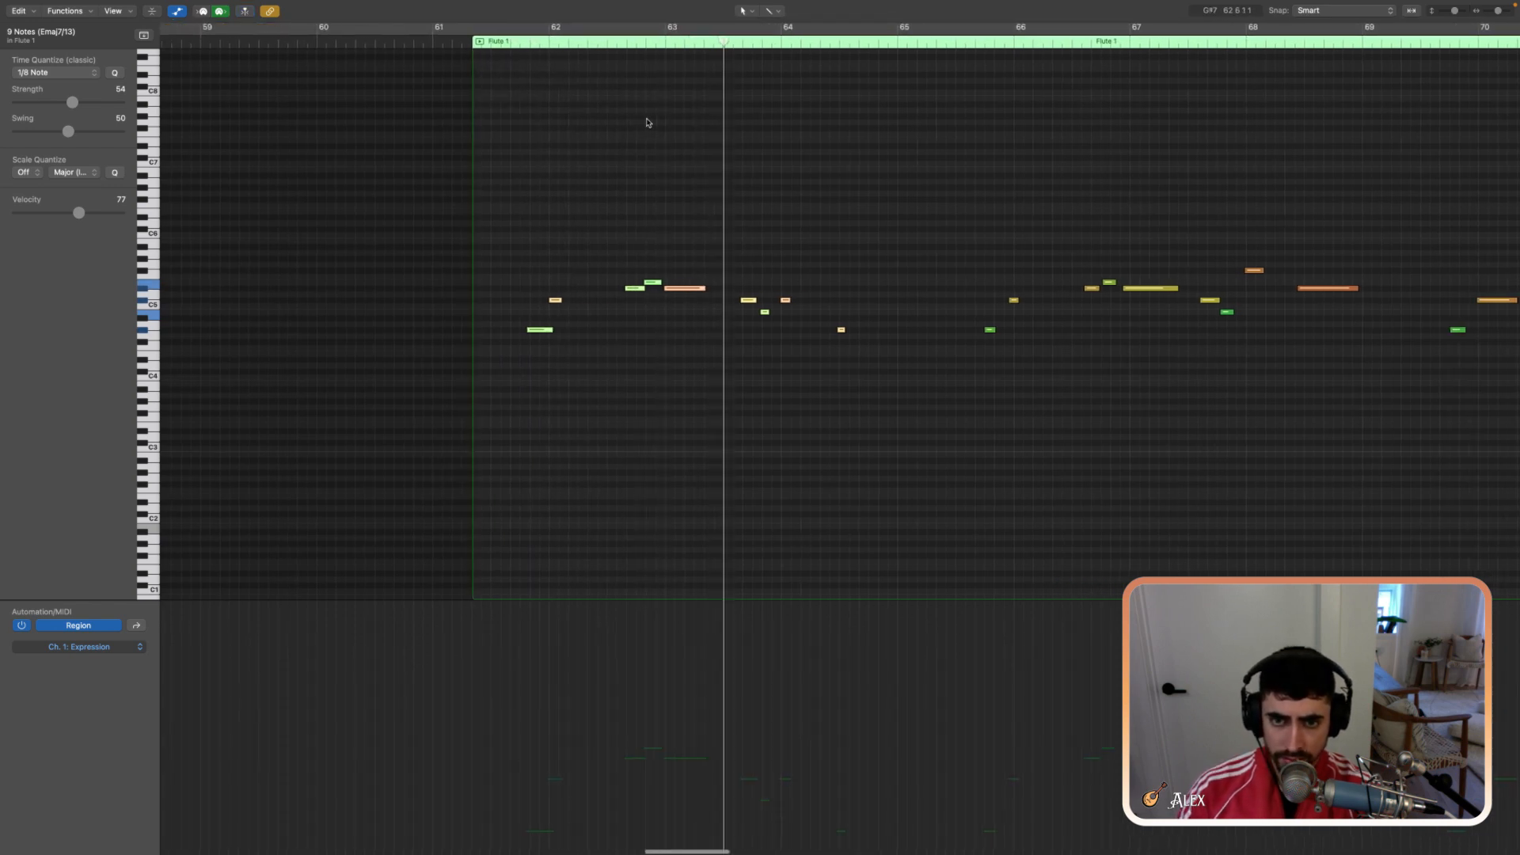
scroll(728, 258, "right", 5)
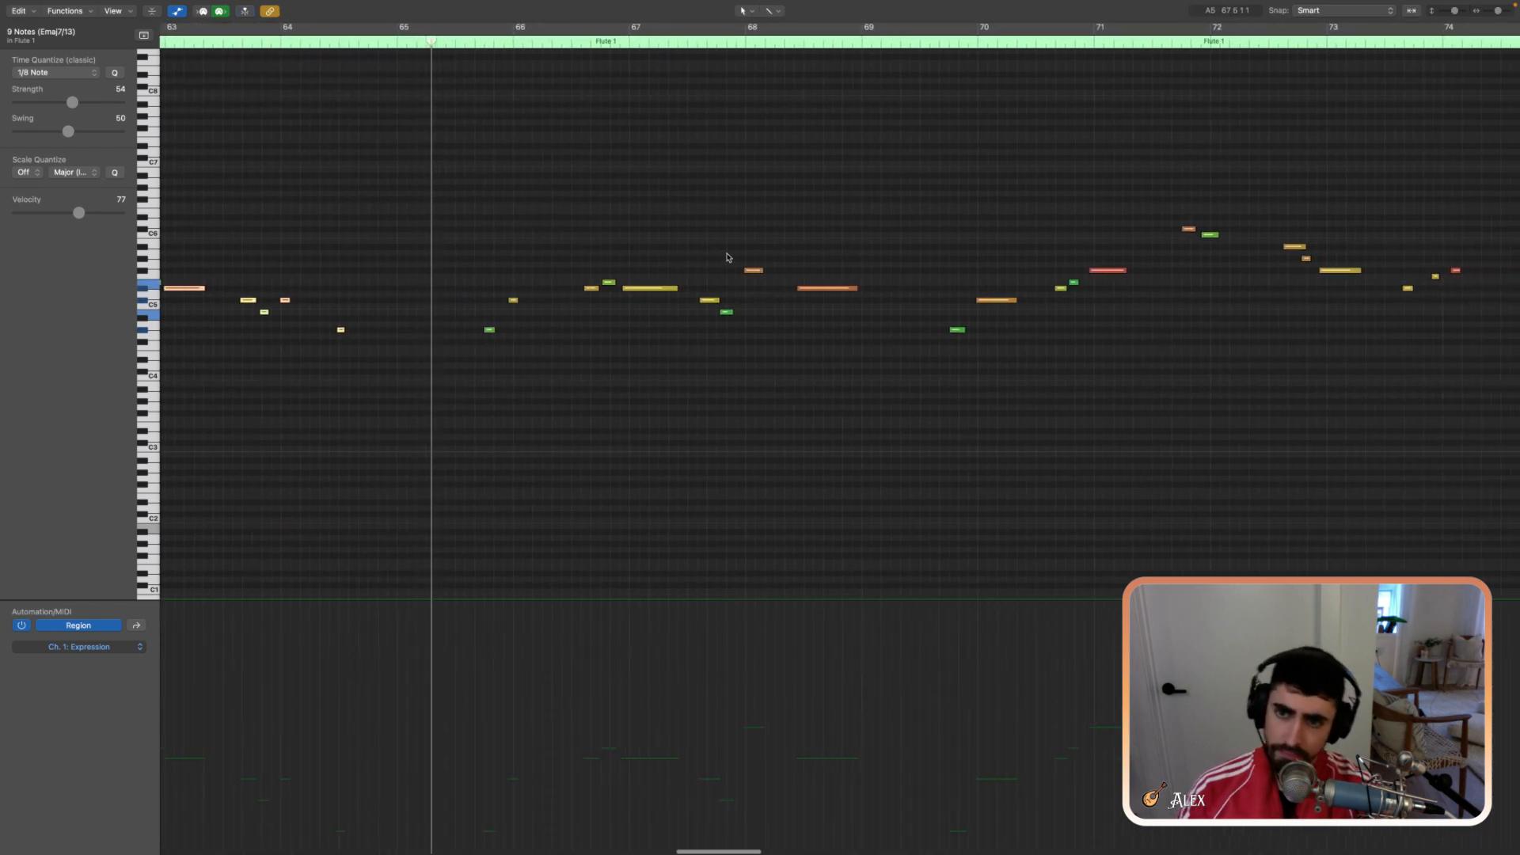
left_click_drag(437, 243, 798, 398)
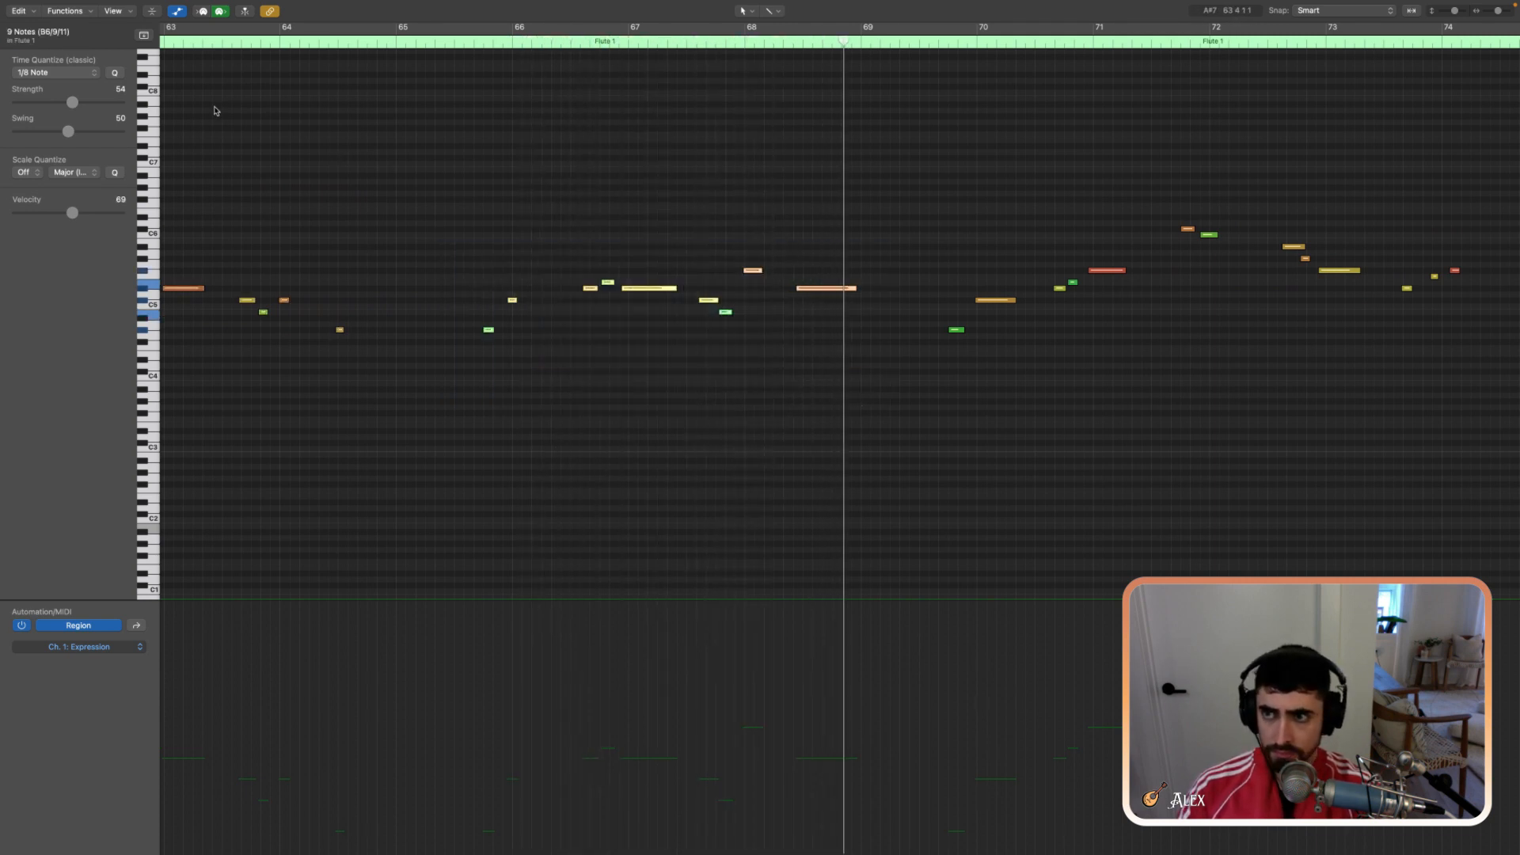
left_click(115, 72)
left_click(532, 106)
- Play the passage and nudge the low note just before bar 66 slightly later
key("space")
left_click_drag(483, 330, 496, 333)
key("space")
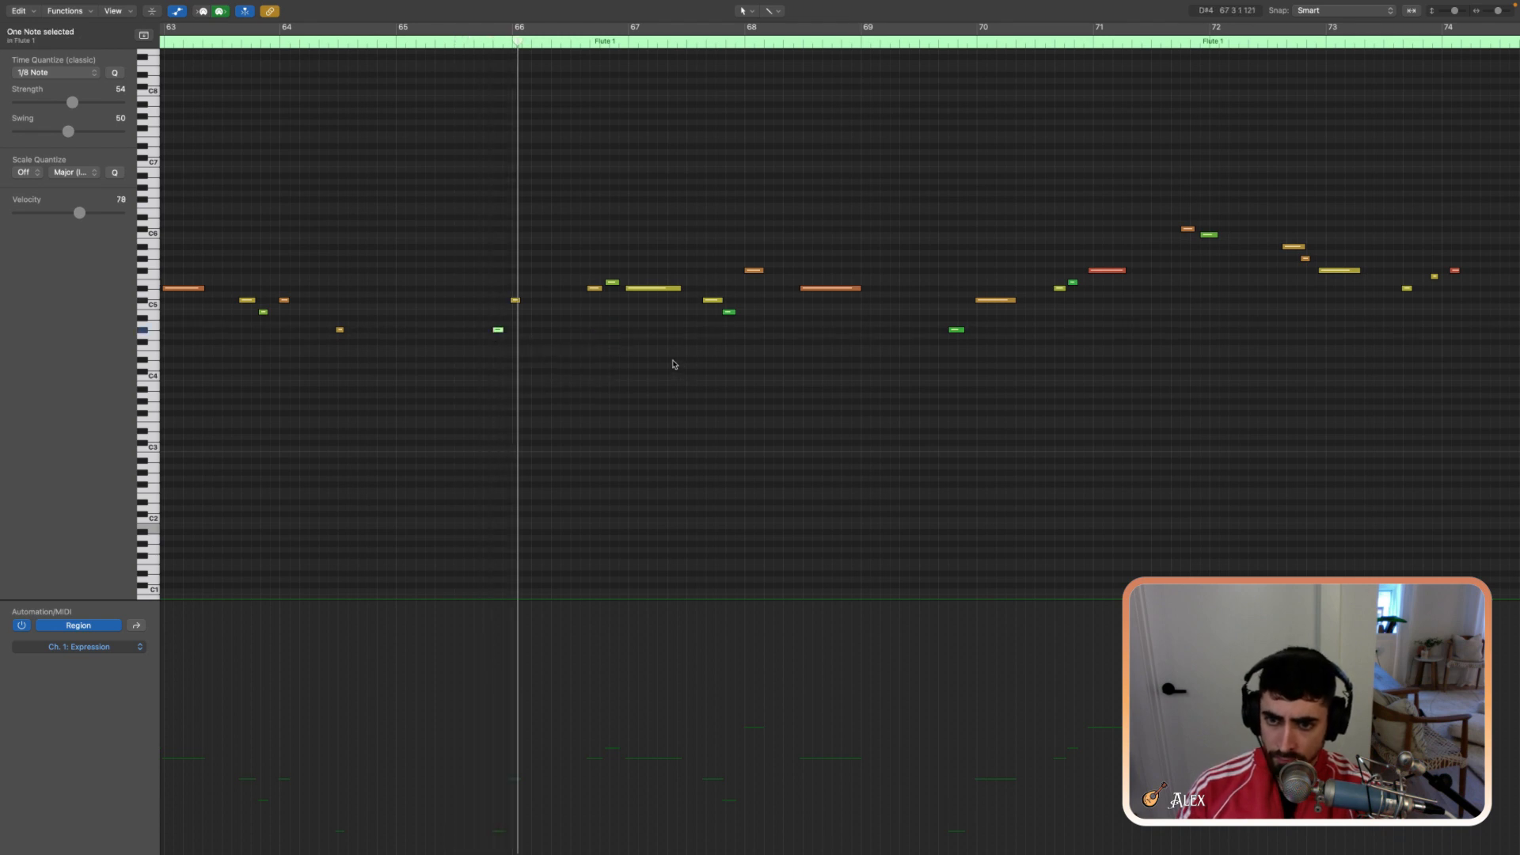
left_click(662, 333)
- Transpose the long note at bar 71 up by two semitones
scroll(668, 335, "right", 5)
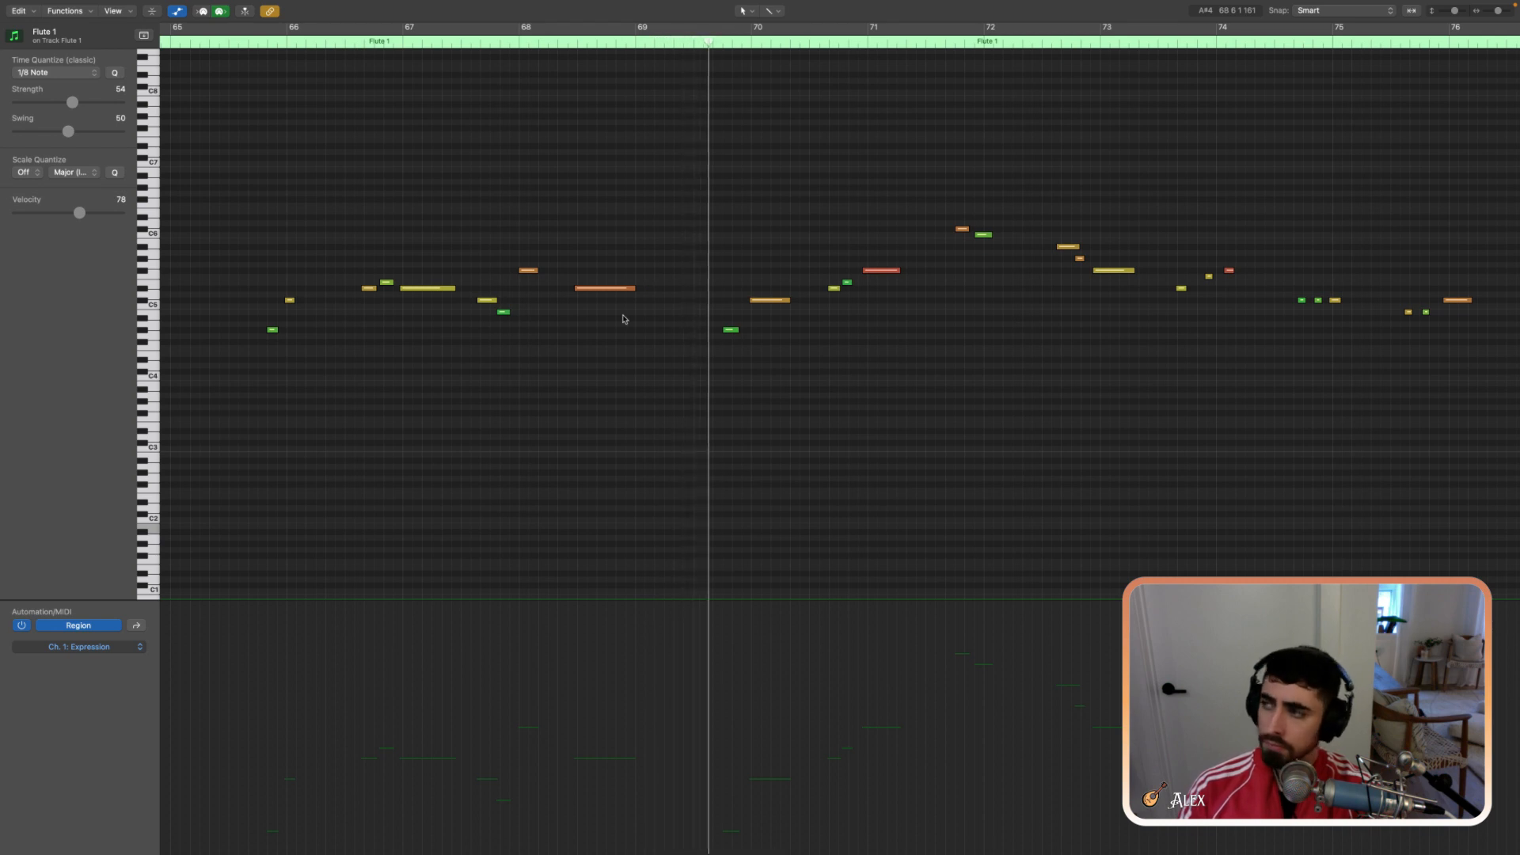
scroll(642, 328, "right", 10)
scroll(643, 328, "left", 1)
left_click(458, 270)
scroll(458, 271, "down", 1)
key("alt+Up")
key("alt+Up")
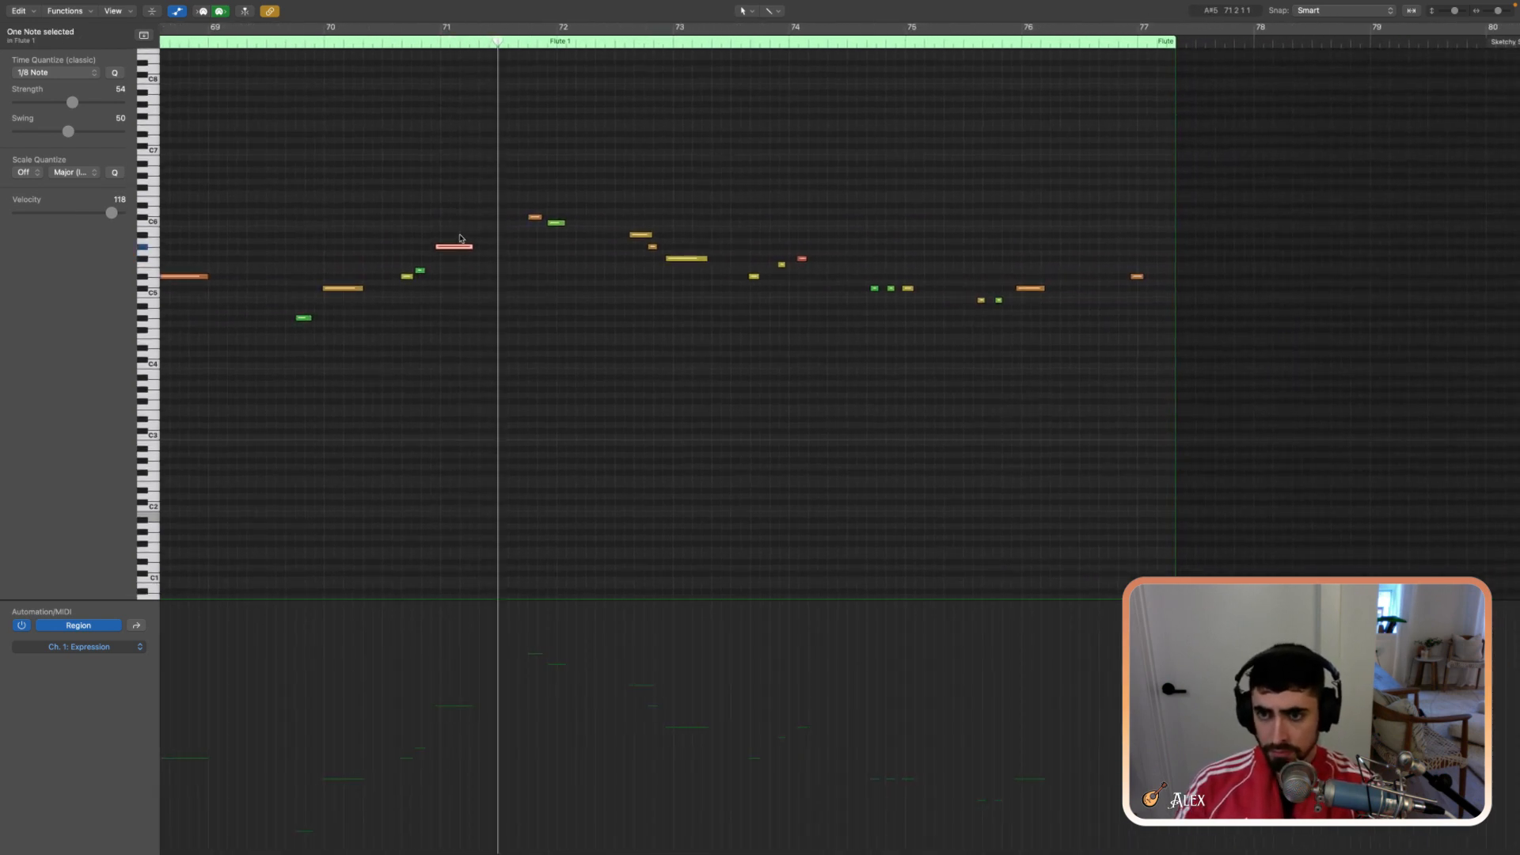
- Add low keyswitch notes near bar 66 and bar 68 in the Flute 1 region
scroll(409, 158, "left", 10)
double_click(238, 41)
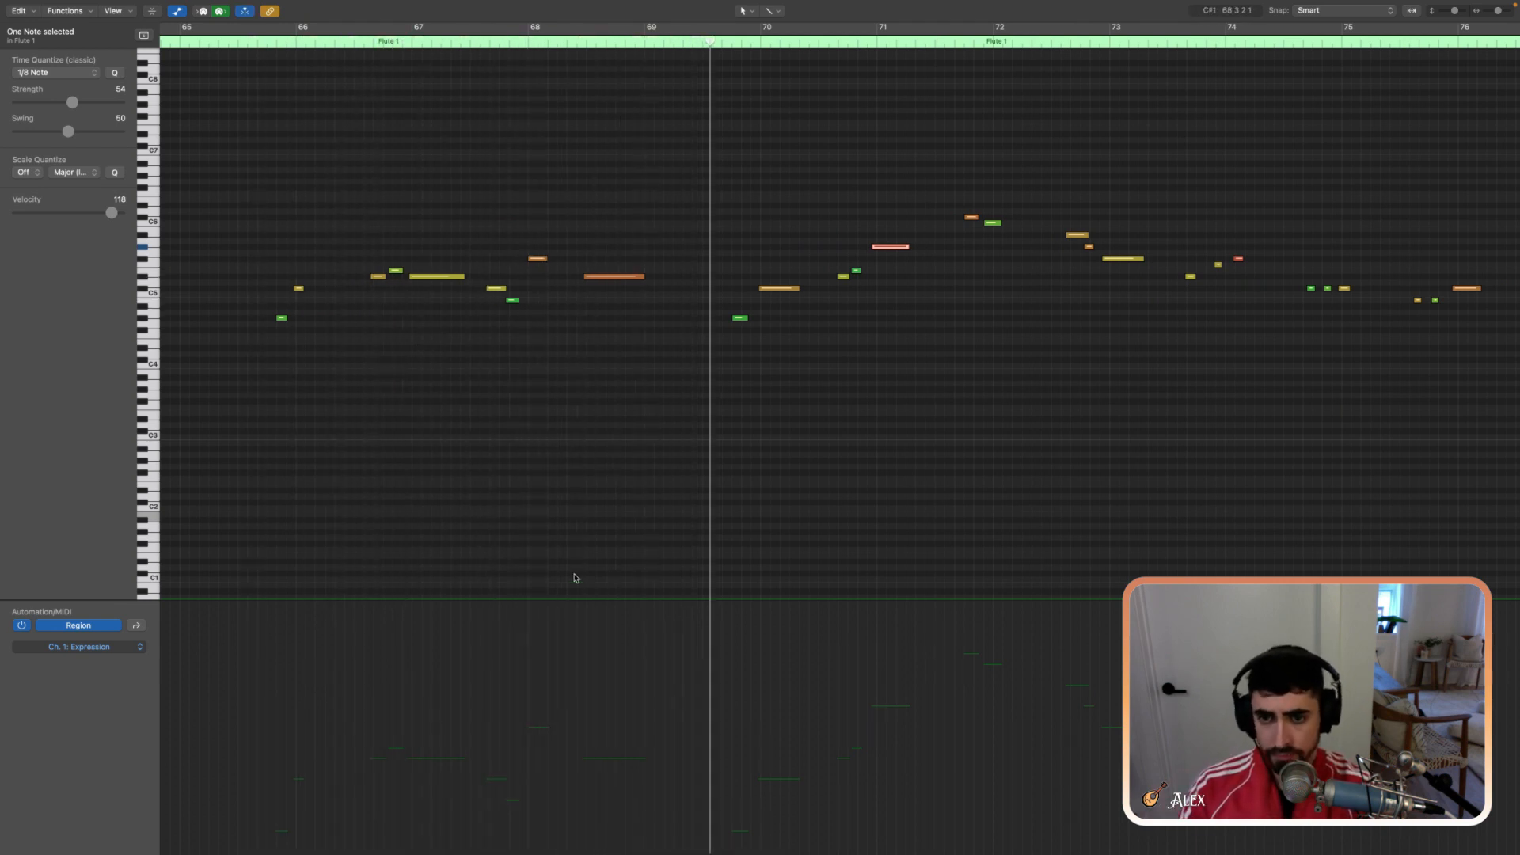
scroll(522, 547, "down", 5)
left_click(513, 561)
left_click(509, 30)
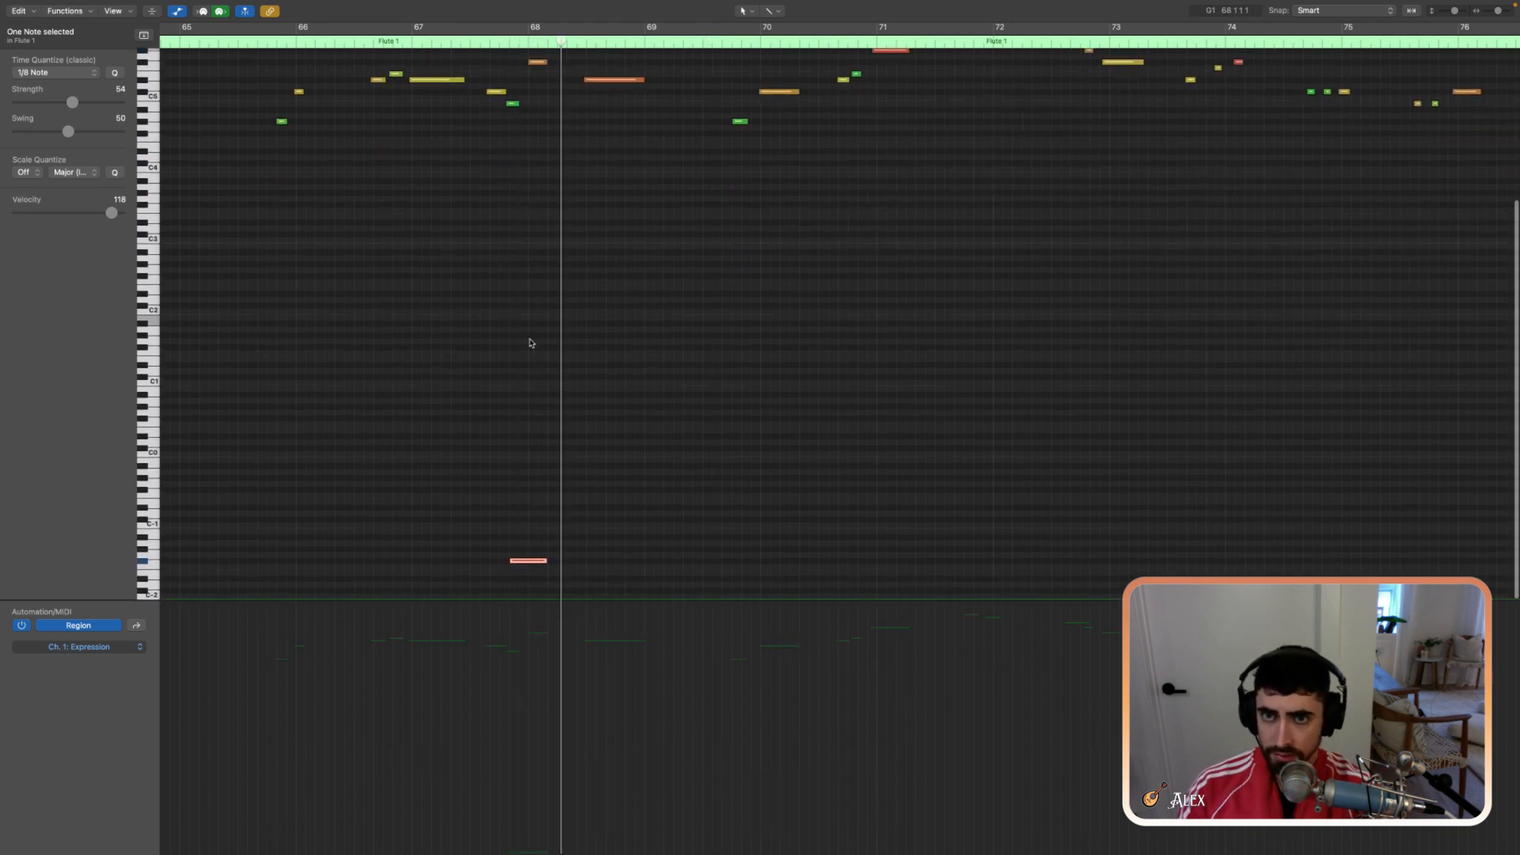
left_click(289, 555)
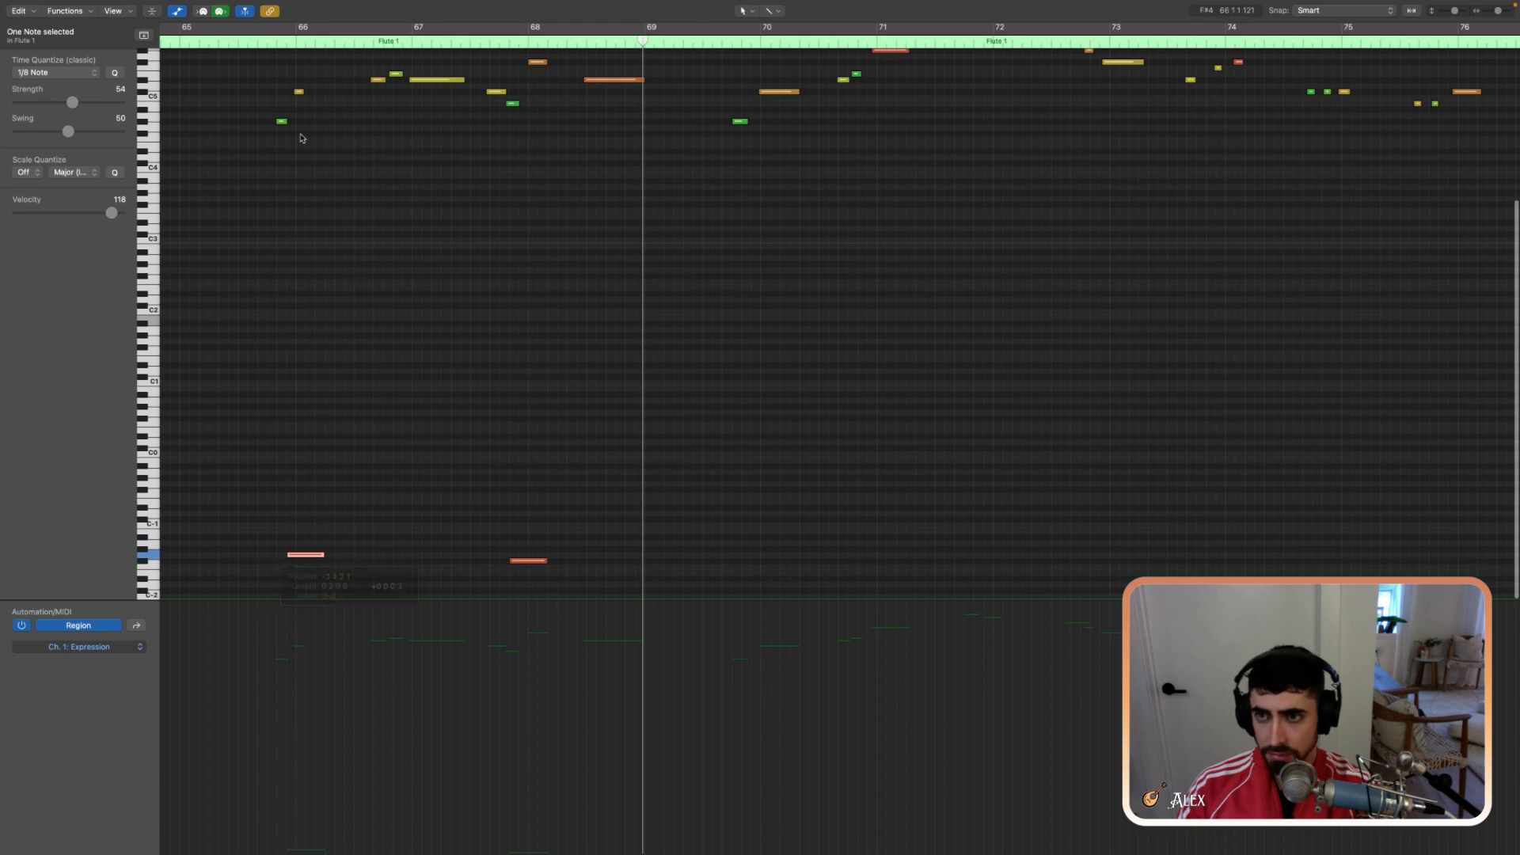
left_click(275, 41)
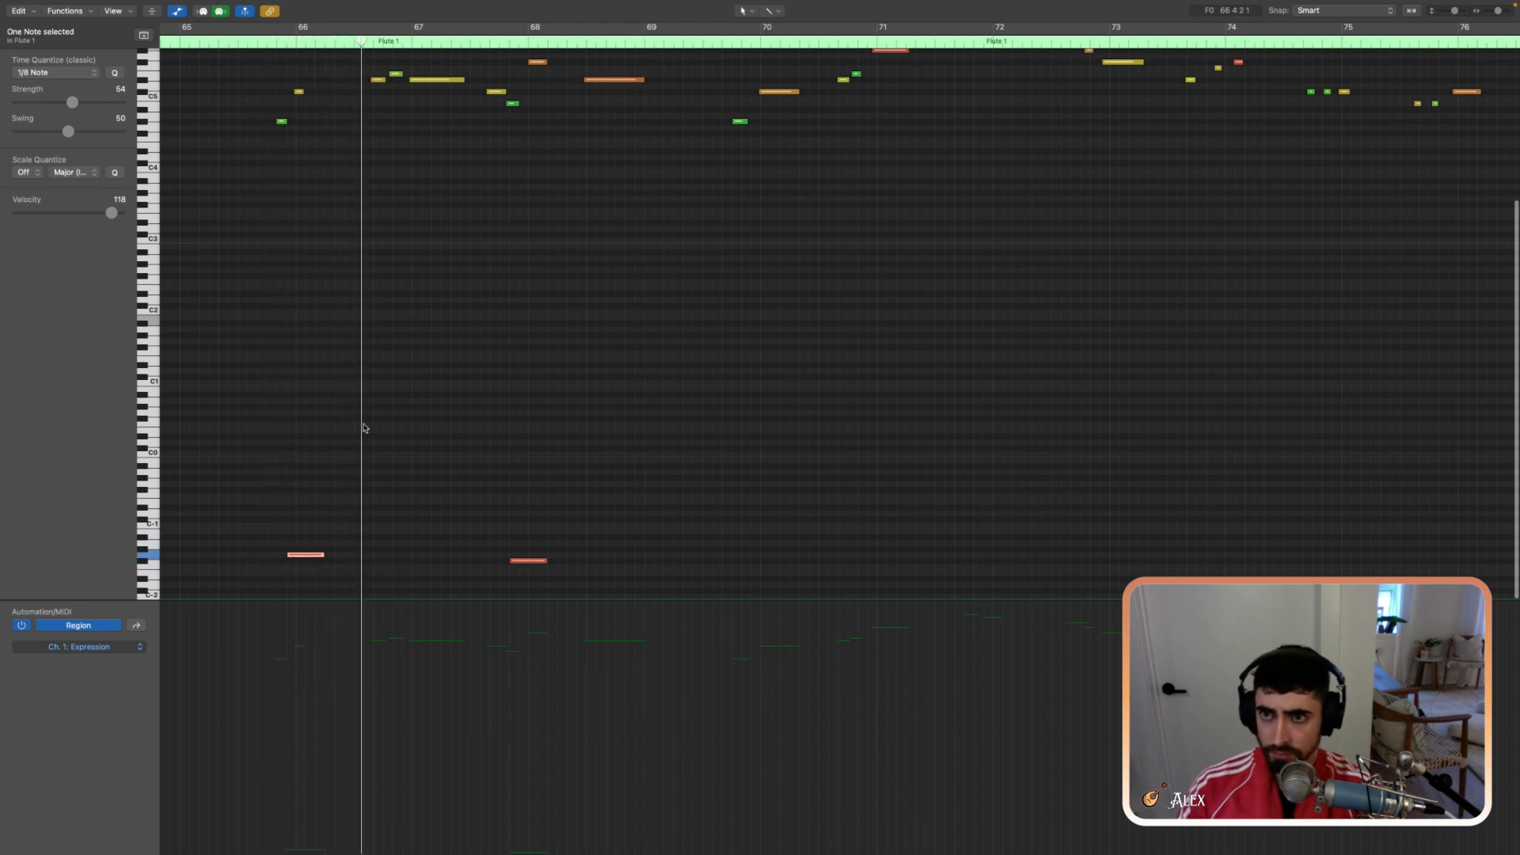
- Shorten the keyswitch note near bar 66 to a brief hit and reposition it slightly
scroll(329, 520, "down", 1)
scroll(331, 521, "up", 5)
scroll(317, 538, "left", 3)
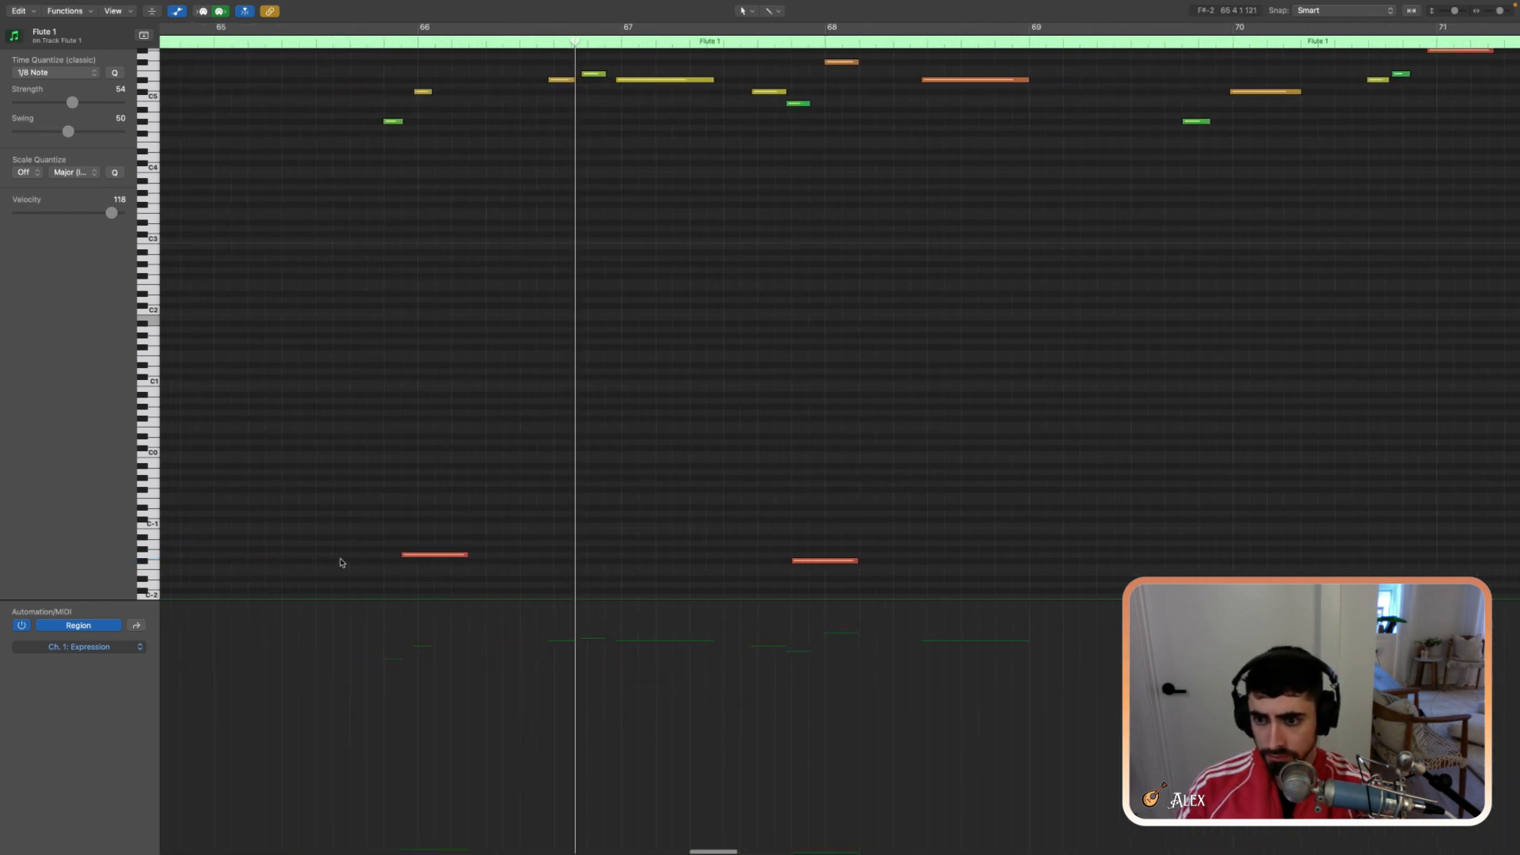
left_click_drag(494, 556, 430, 557)
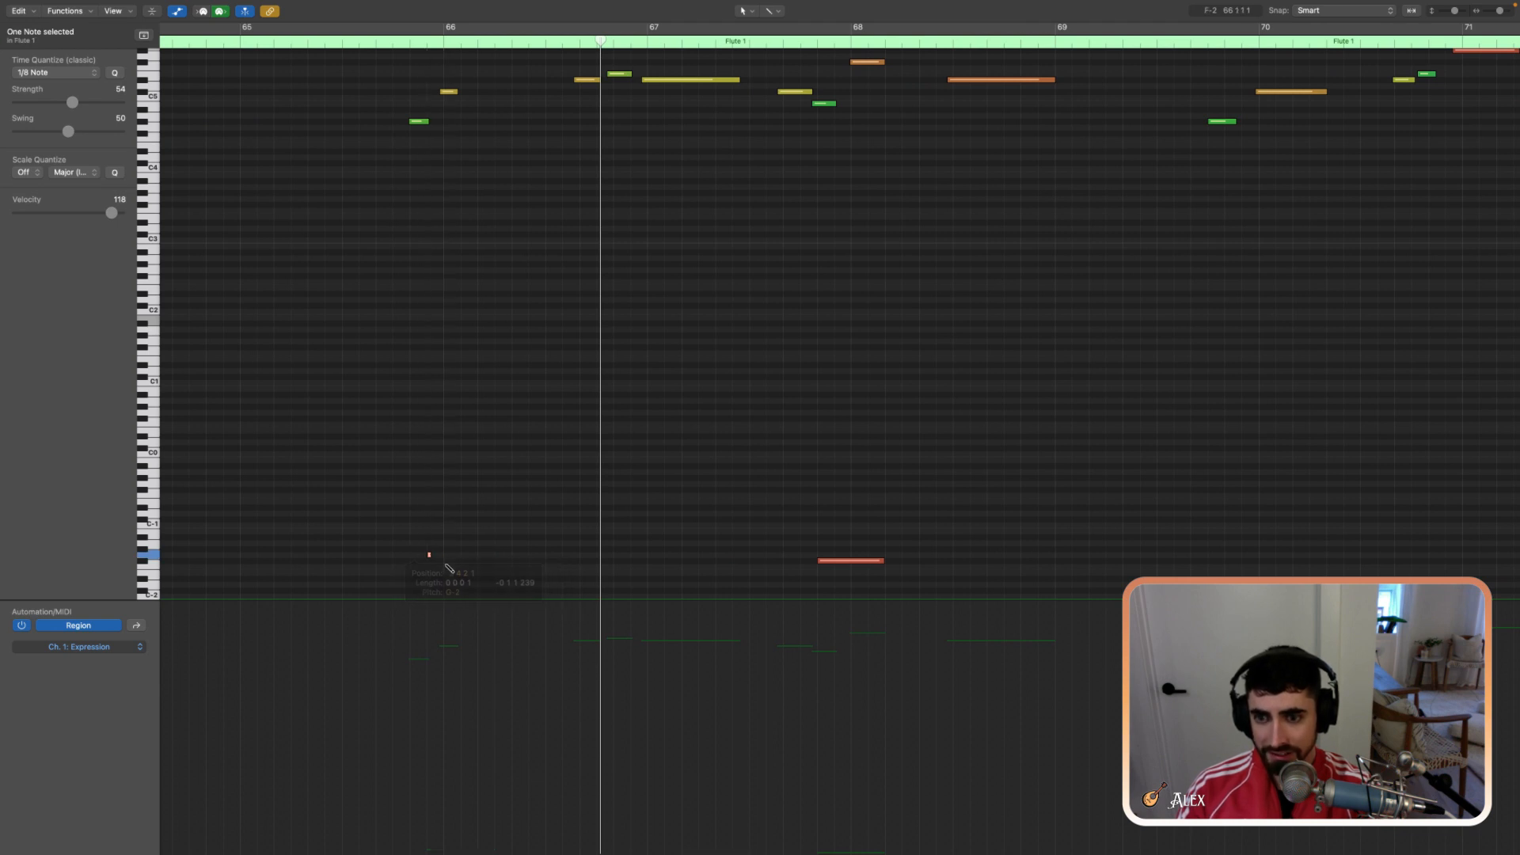
mouse_move(428, 557)
left_mouse_down()
mouse_move(394, 551)
mouse_move(434, 561)
left_mouse_up()
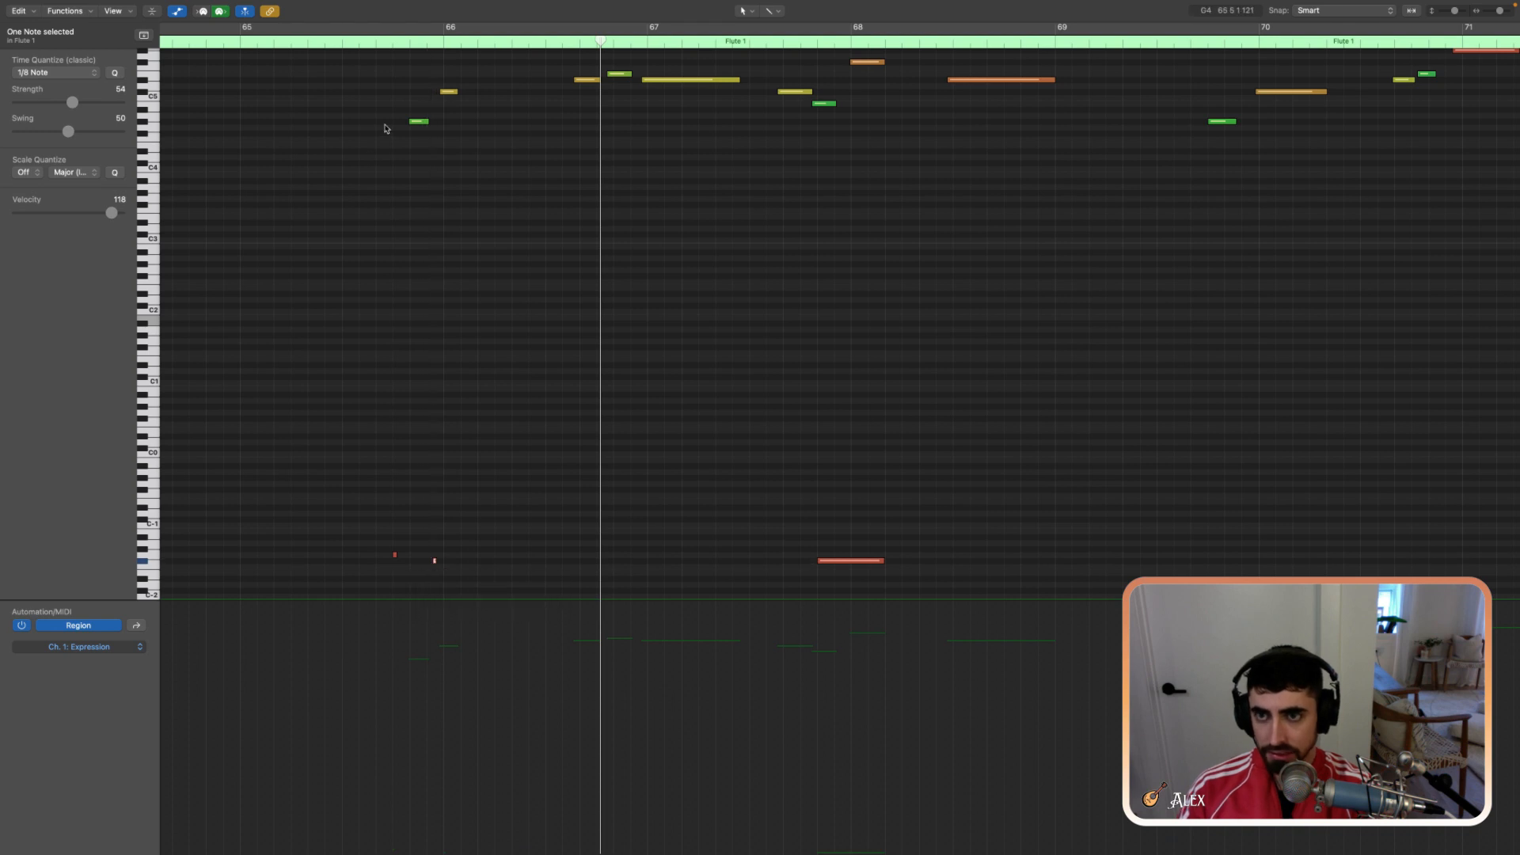
left_click(392, 36)
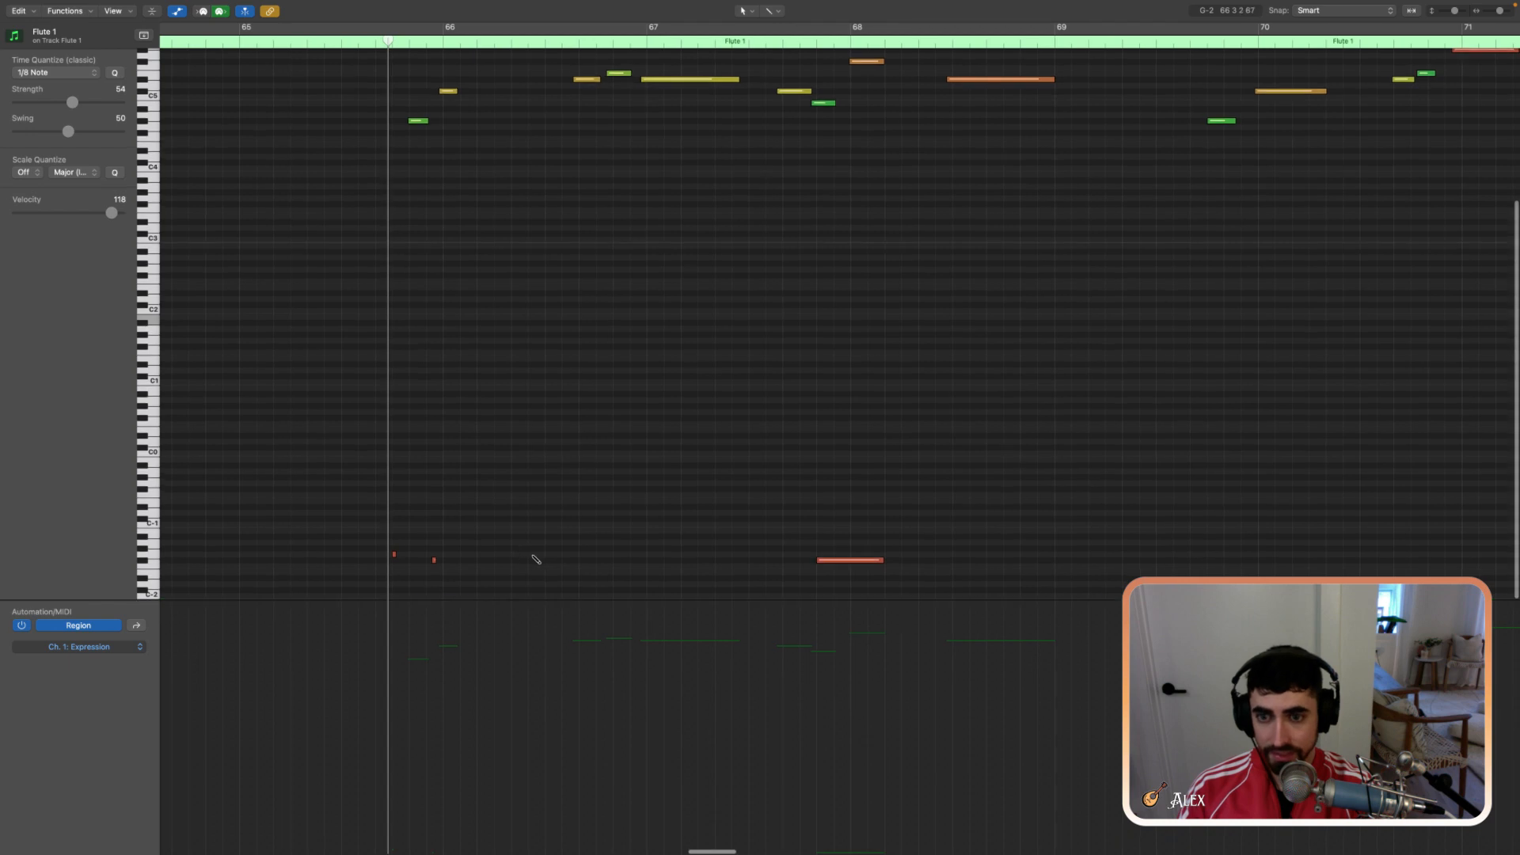
- Play back the Flute 1 passage around bar 66
left_click(414, 121)
left_click(592, 273)
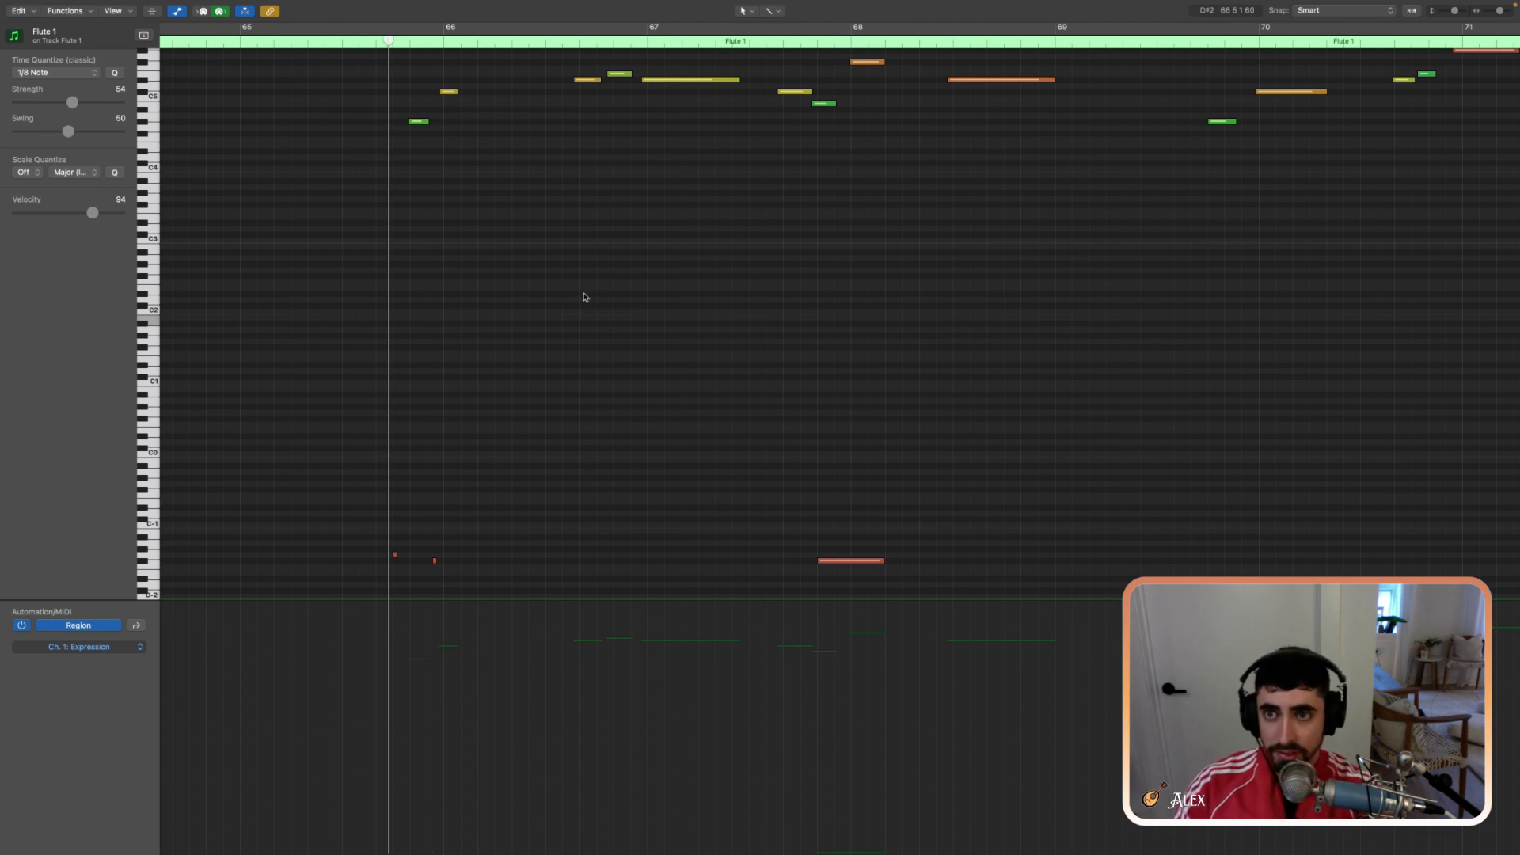
scroll(589, 261, "up", 1)
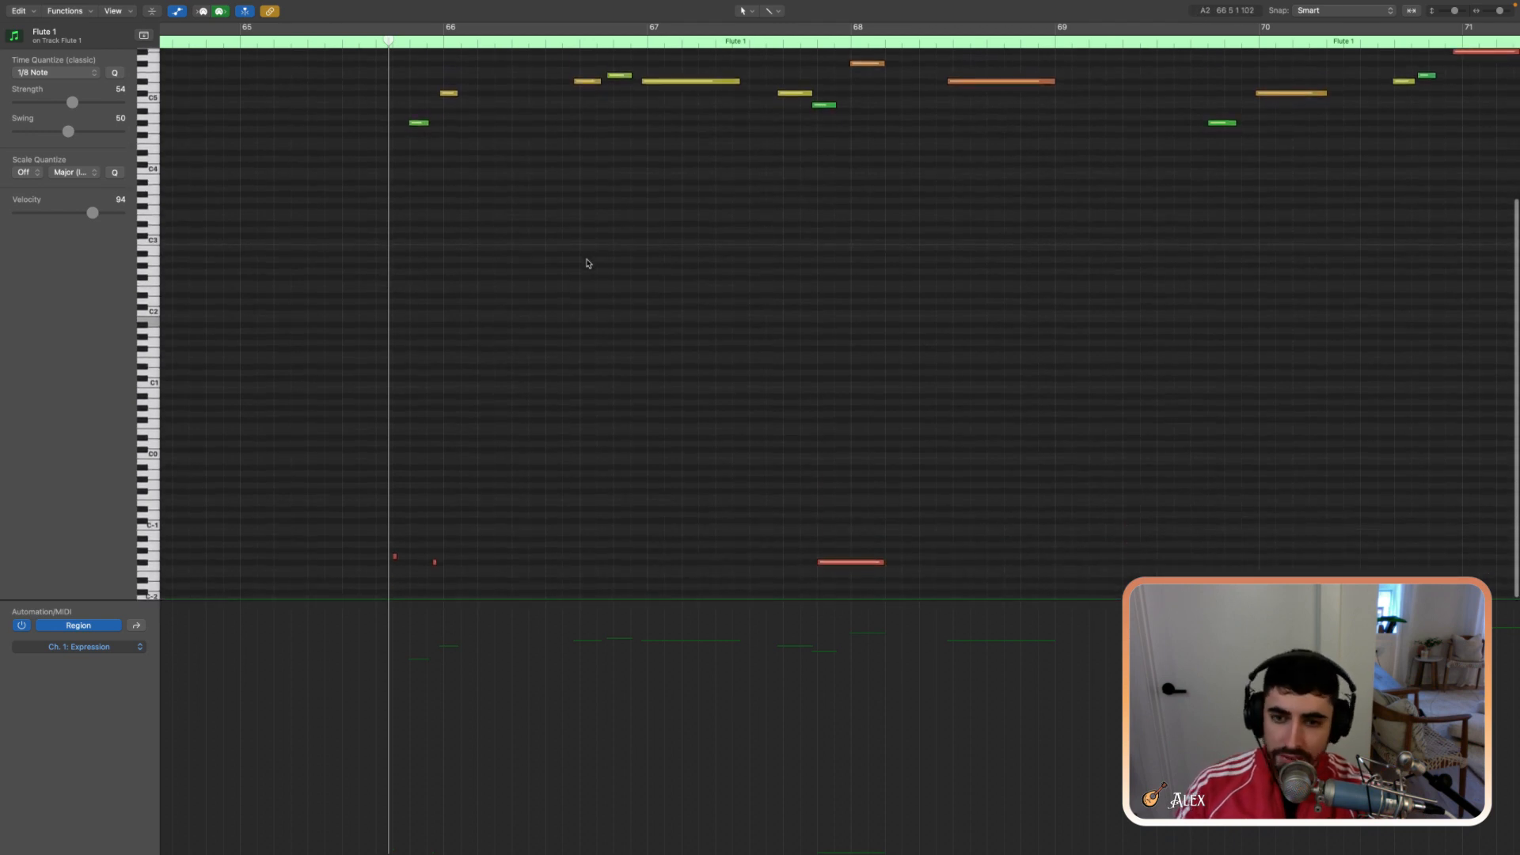
key("space")
scroll(584, 260, "left", 1)
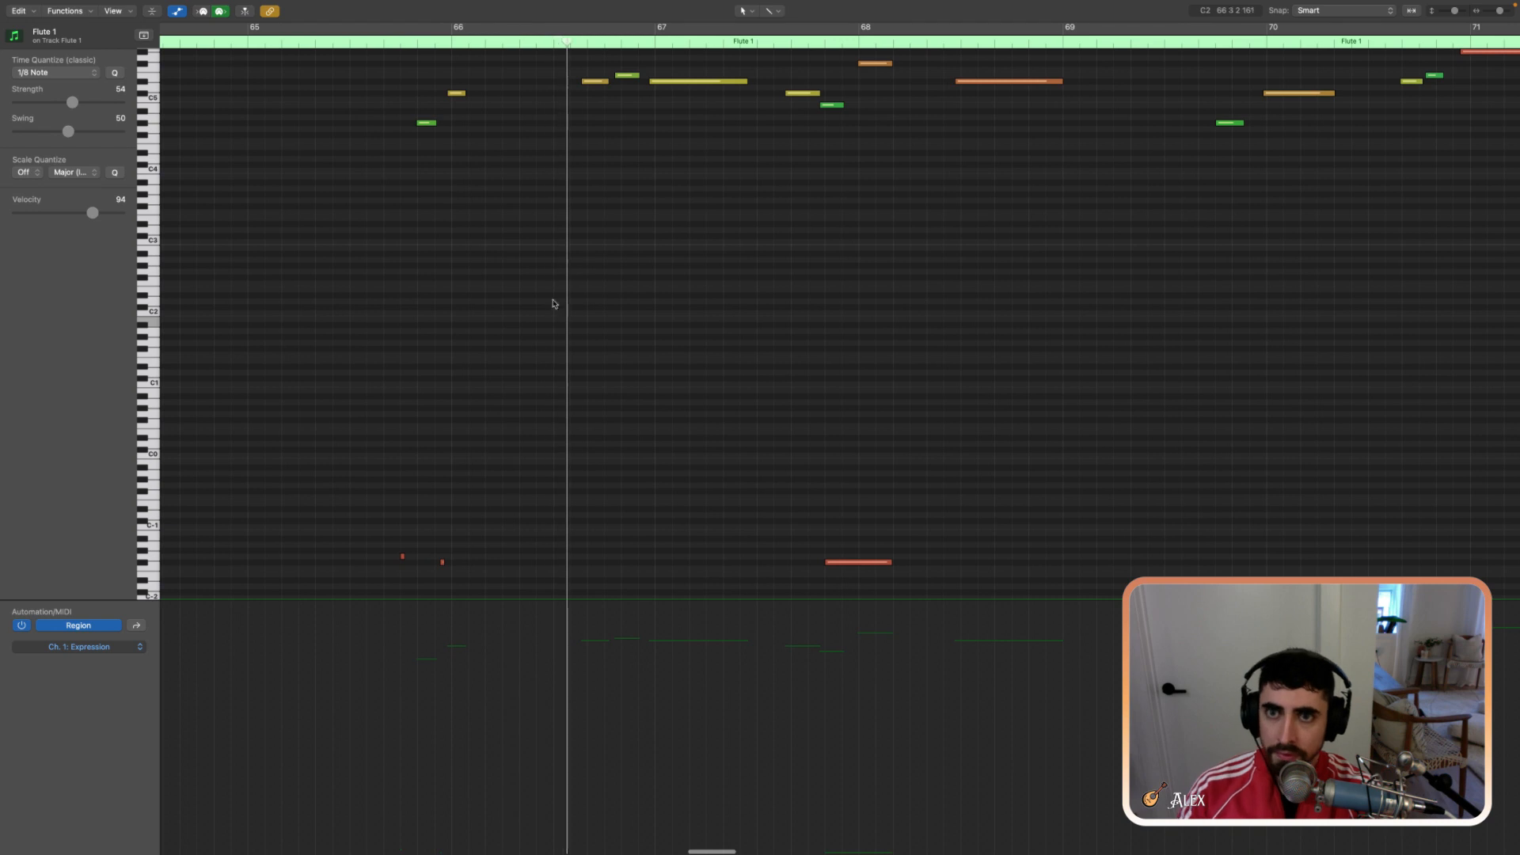
- Add two short keyswitch notes in the second half of bar 66, the later one on F#-2
left_click(578, 557)
key("space")
scroll(525, 247, "up", 1)
scroll(524, 247, "right", 1)
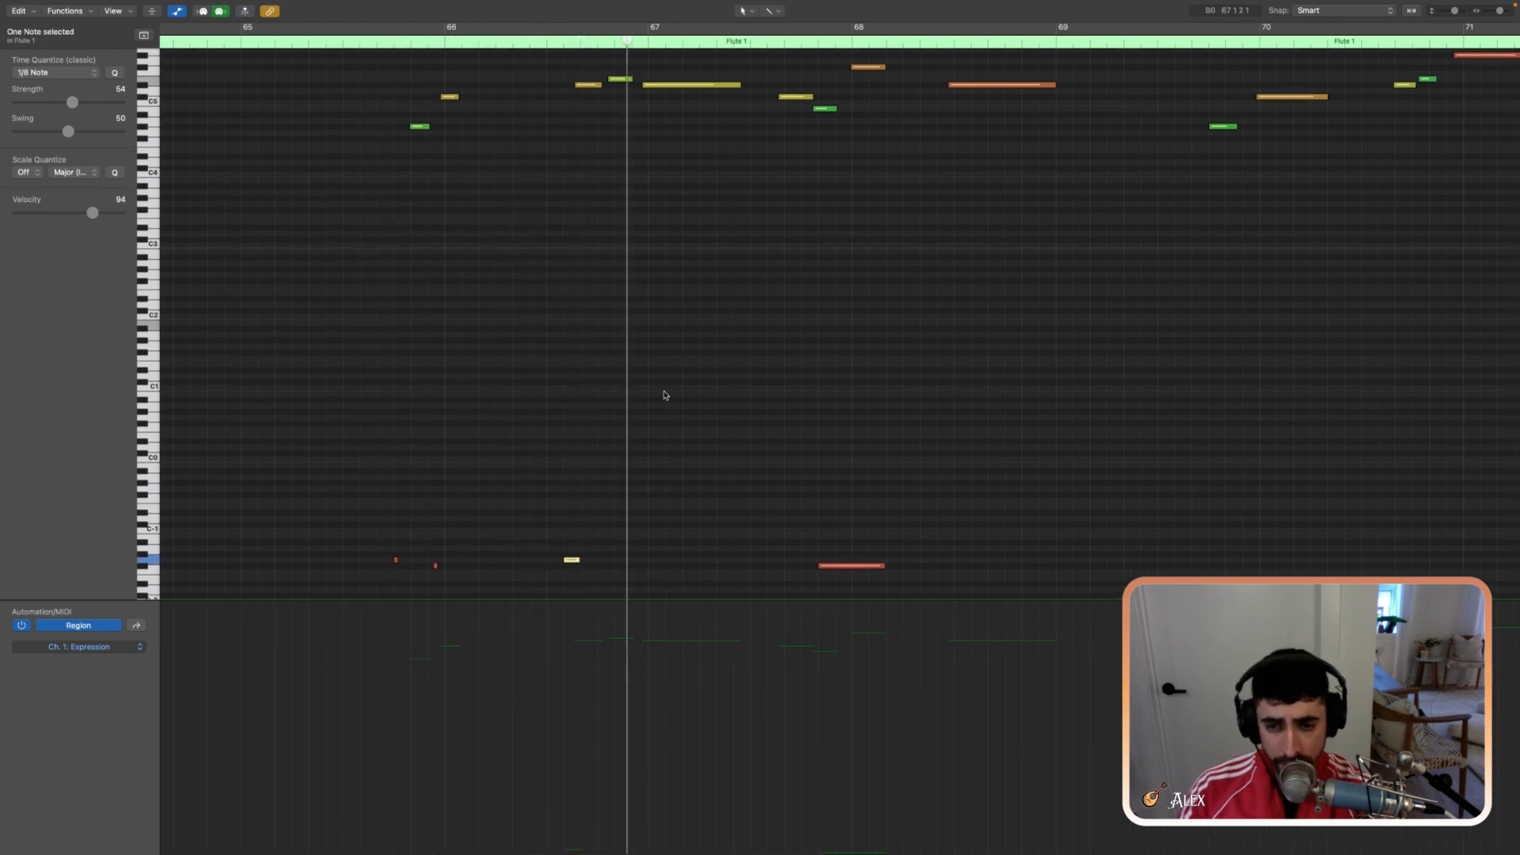
scroll(669, 589, "up", 1)
left_click_drag(643, 578, 646, 572)
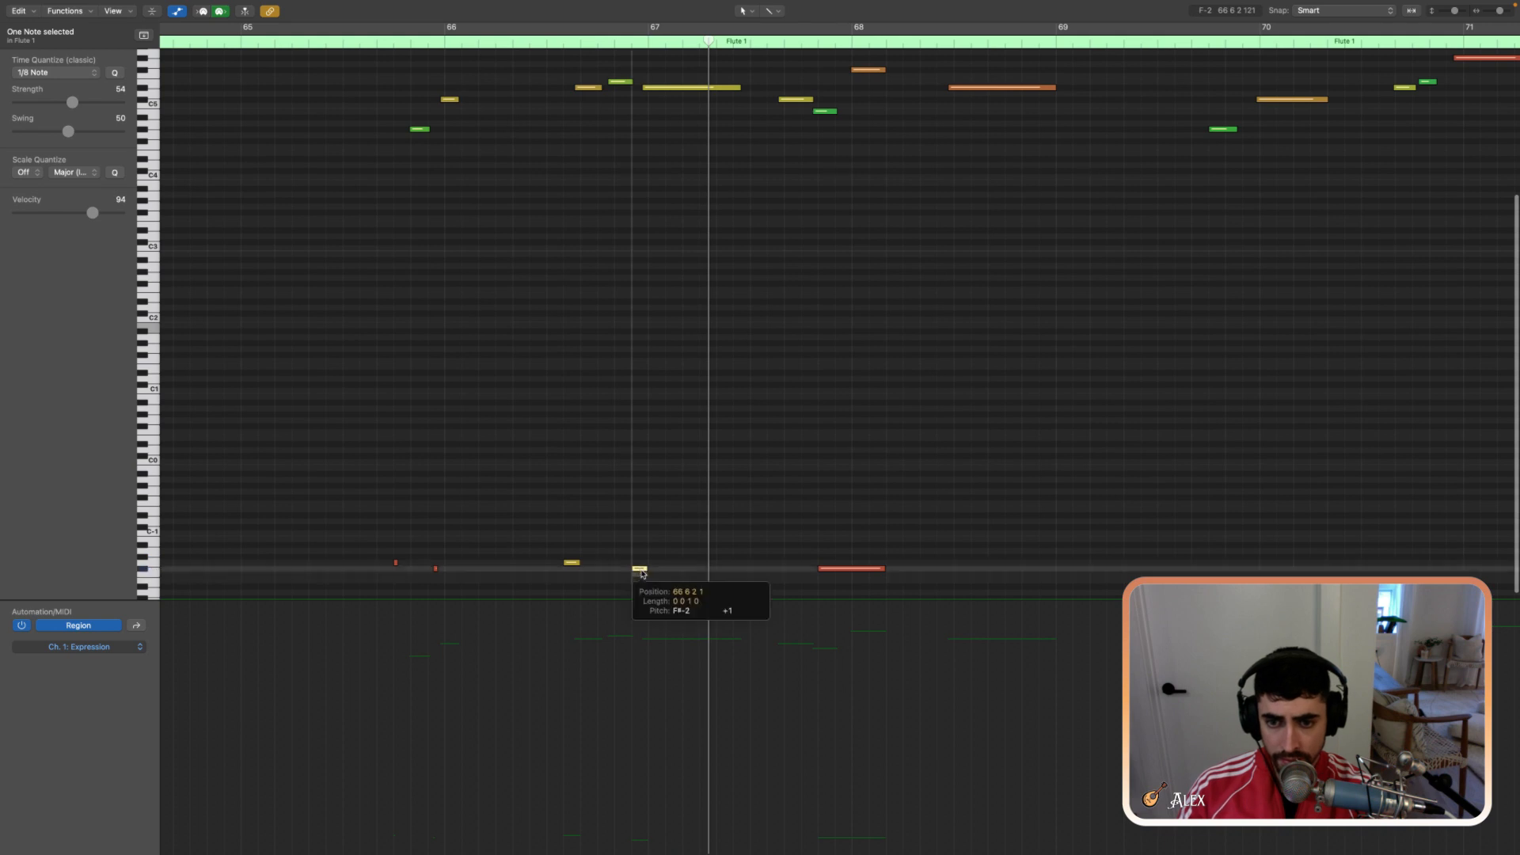
- Add two short keyswitch notes late in bar 69, just before bar 70
left_click(396, 49)
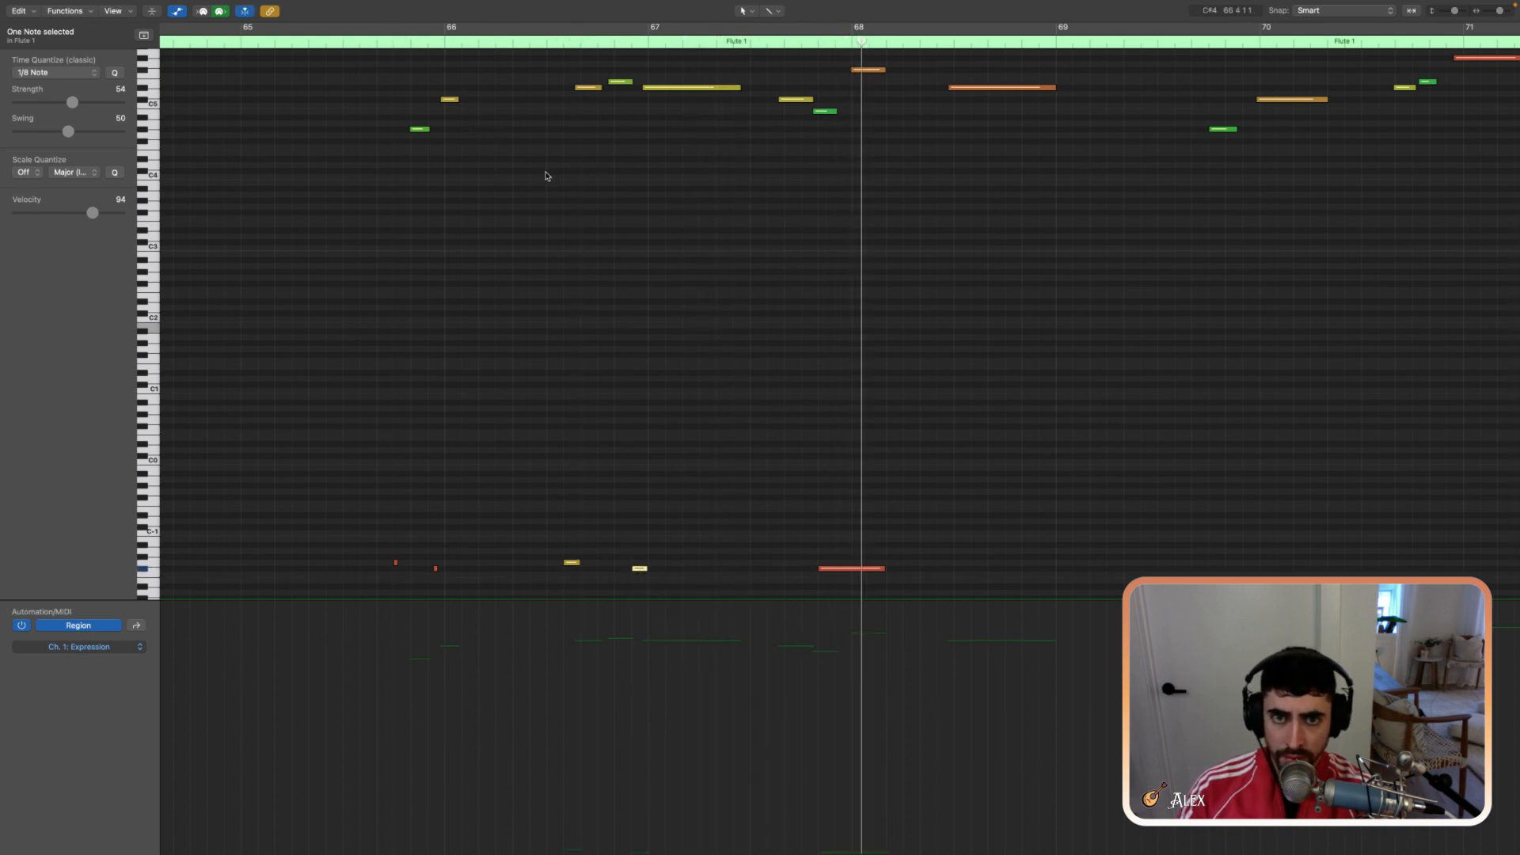
scroll(574, 198, "up", 3)
scroll(760, 238, "down", 2)
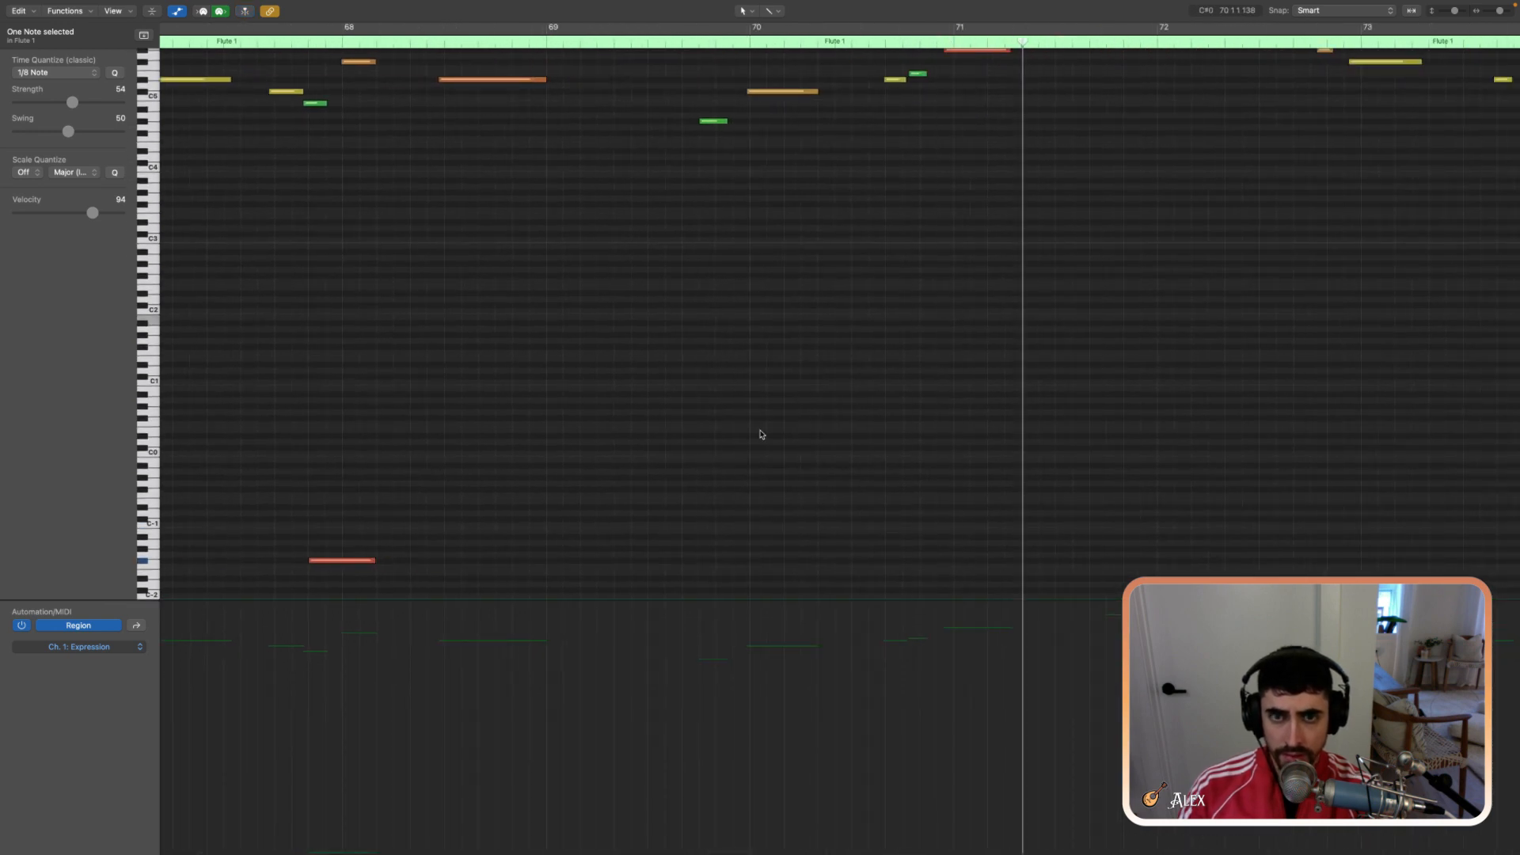
scroll(795, 427, "up", 3)
scroll(964, 87, "up", 1)
left_click_drag(940, 122, 949, 122)
left_click(662, 45)
scroll(780, 316, "down", 3)
left_click(683, 555)
left_click_drag(742, 554, 694, 561)
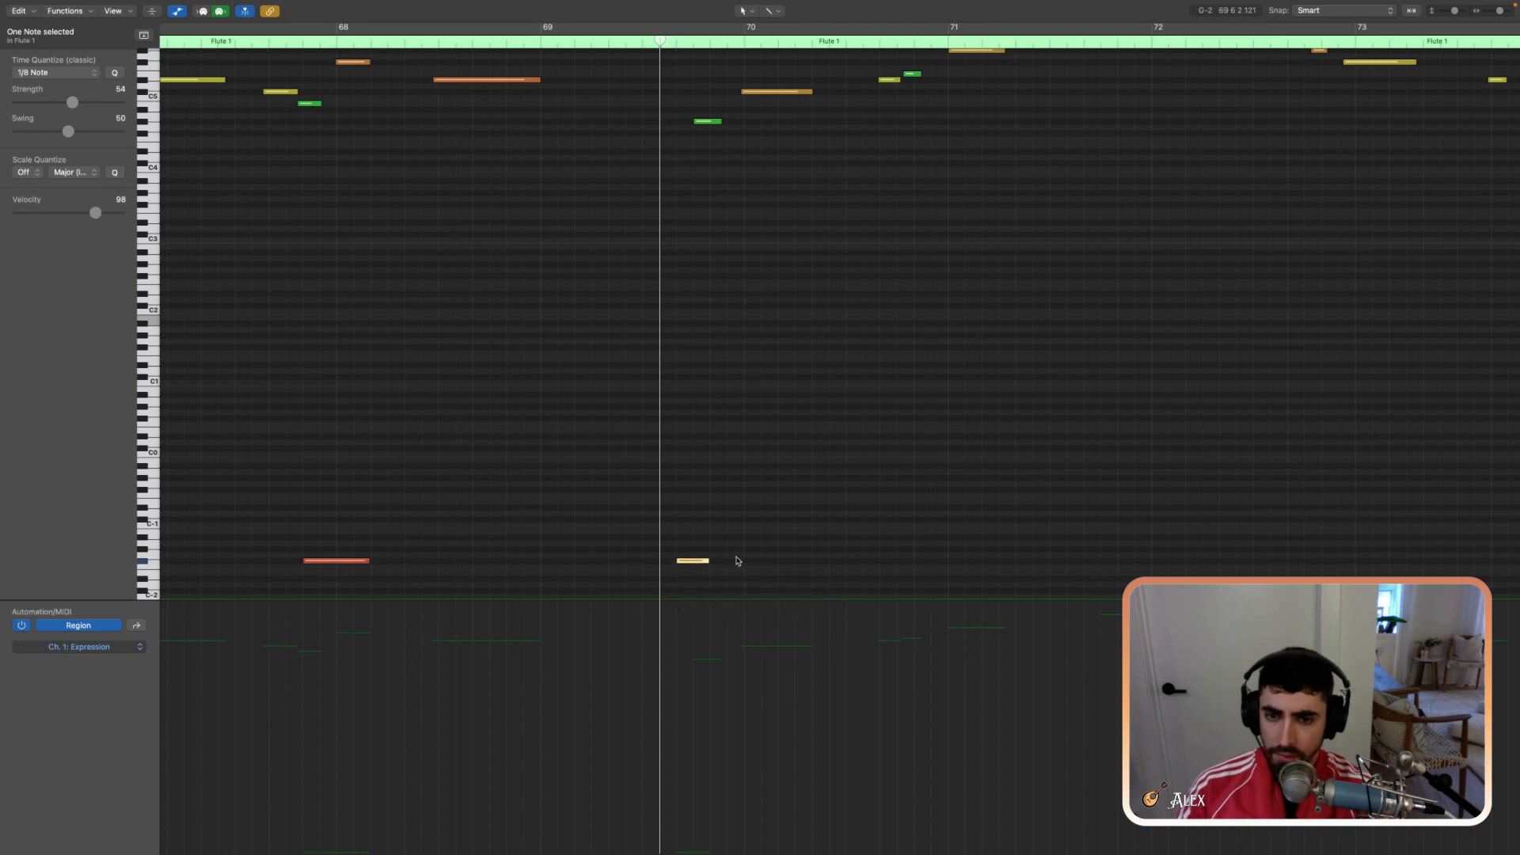
- Play back the passage around bars 69 and 70 to check the new keyswitches
left_click(883, 458)
key("space")
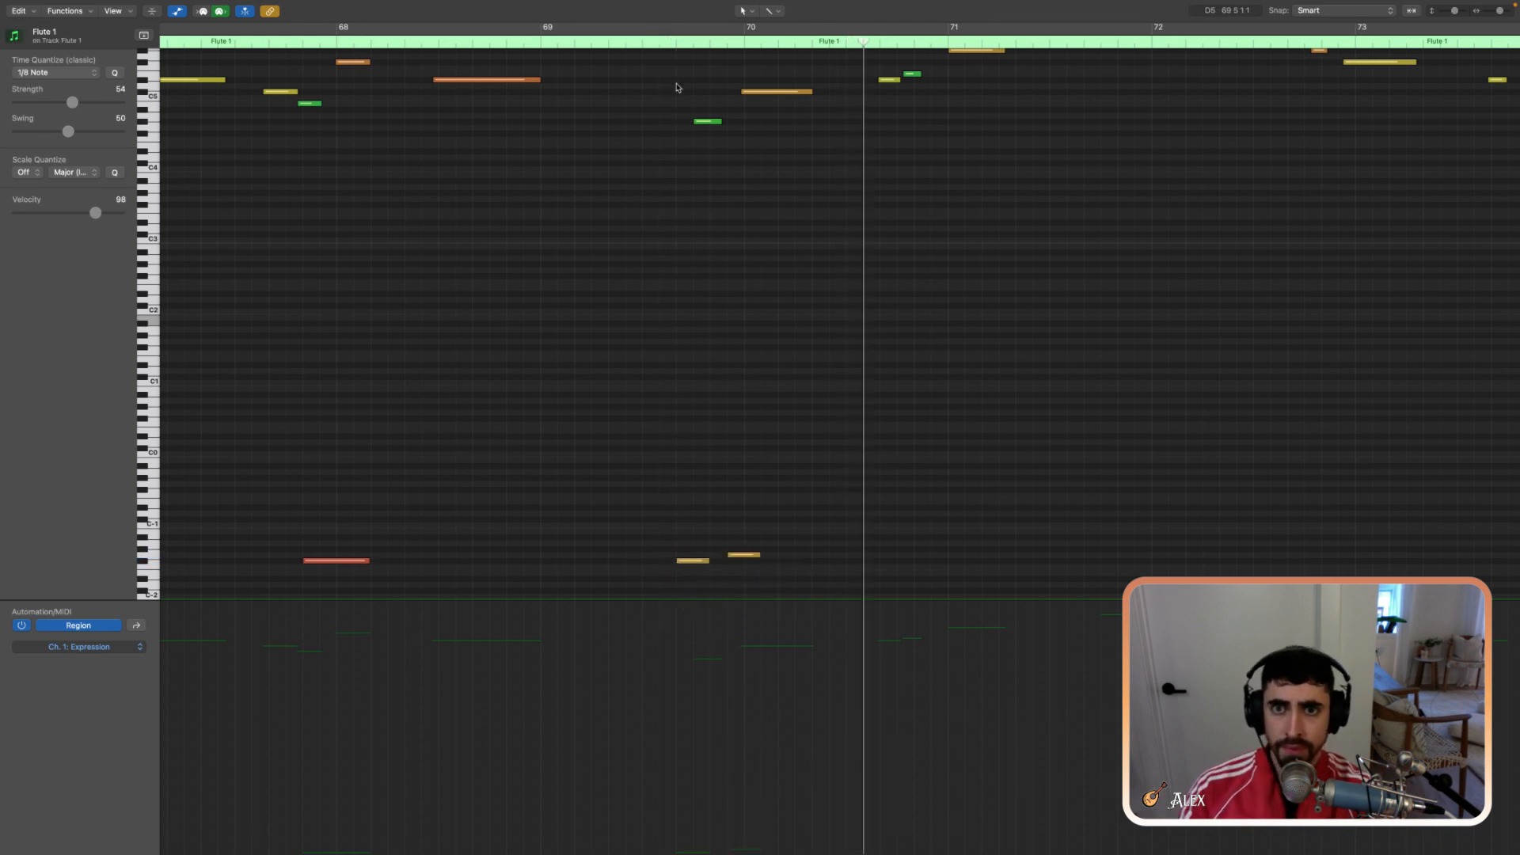
left_click(655, 40)
key("space")
left_click_drag(706, 98, 623, 193)
scroll(444, 198, "left", 5)
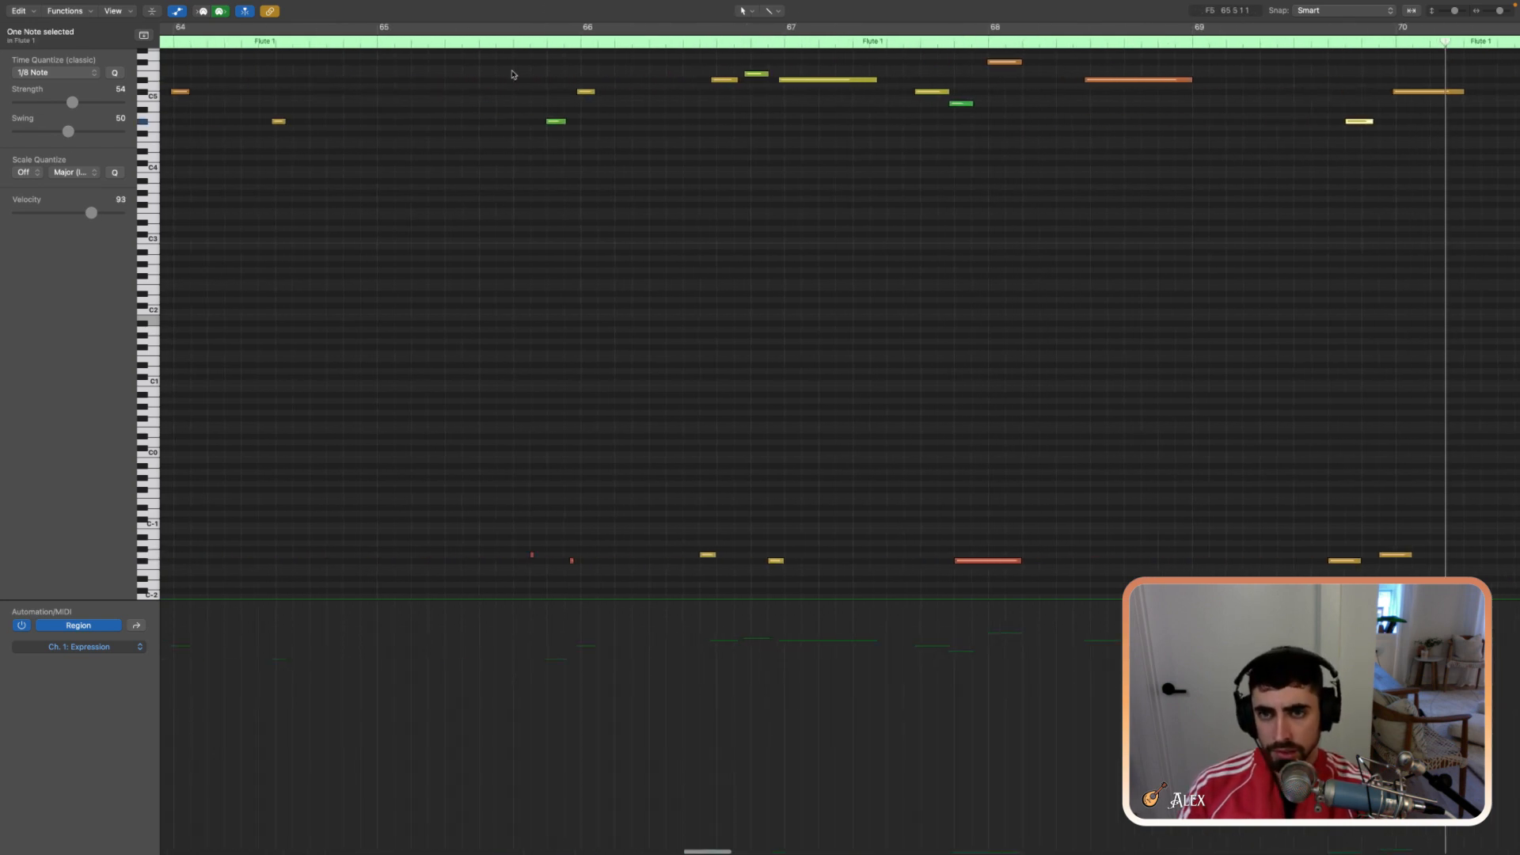
left_click(487, 33)
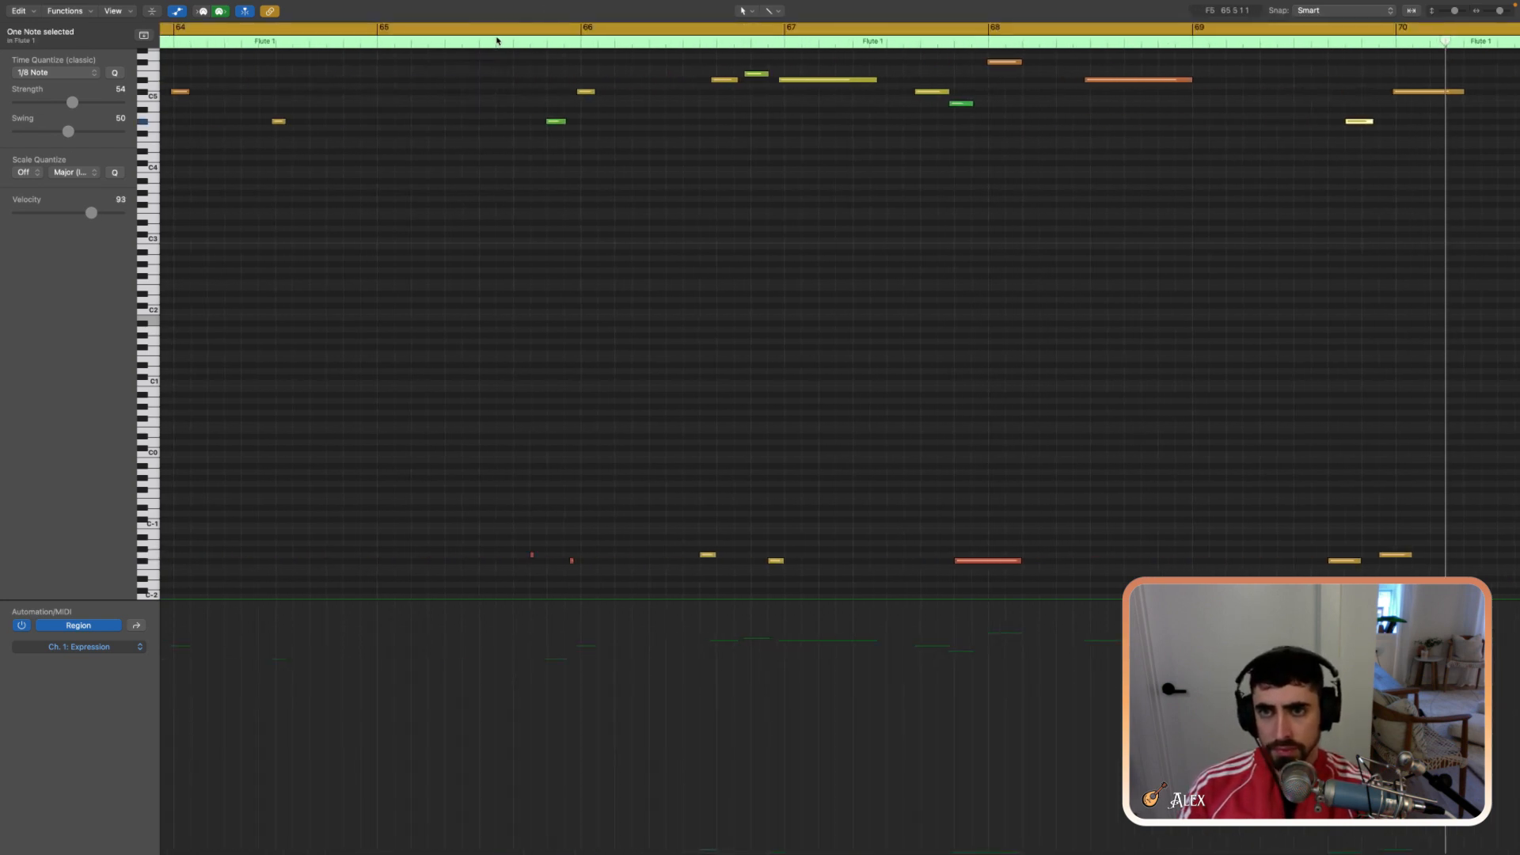
left_click(557, 29)
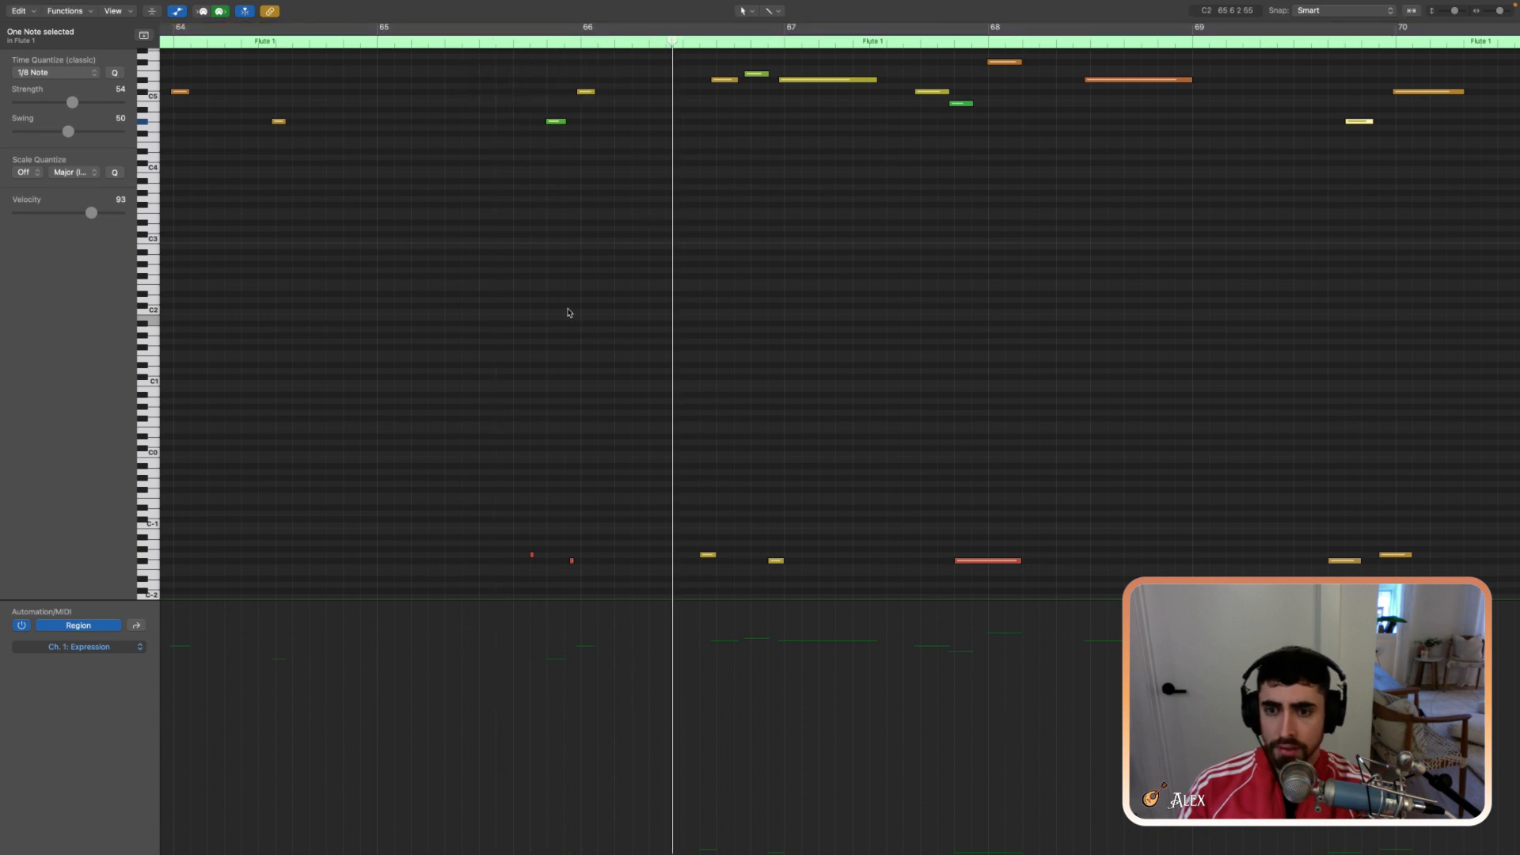
- Add two pairs of short keyswitch notes in the second halves of bars 61 and 62
scroll(546, 491, "right", 1)
key("ctrl+Left")
key("ctrl+s")
key("ctrl+Right")
scroll(614, 292, "left", 12)
scroll(618, 298, "right", 1)
scroll(616, 294, "right", 4)
left_click(695, 317)
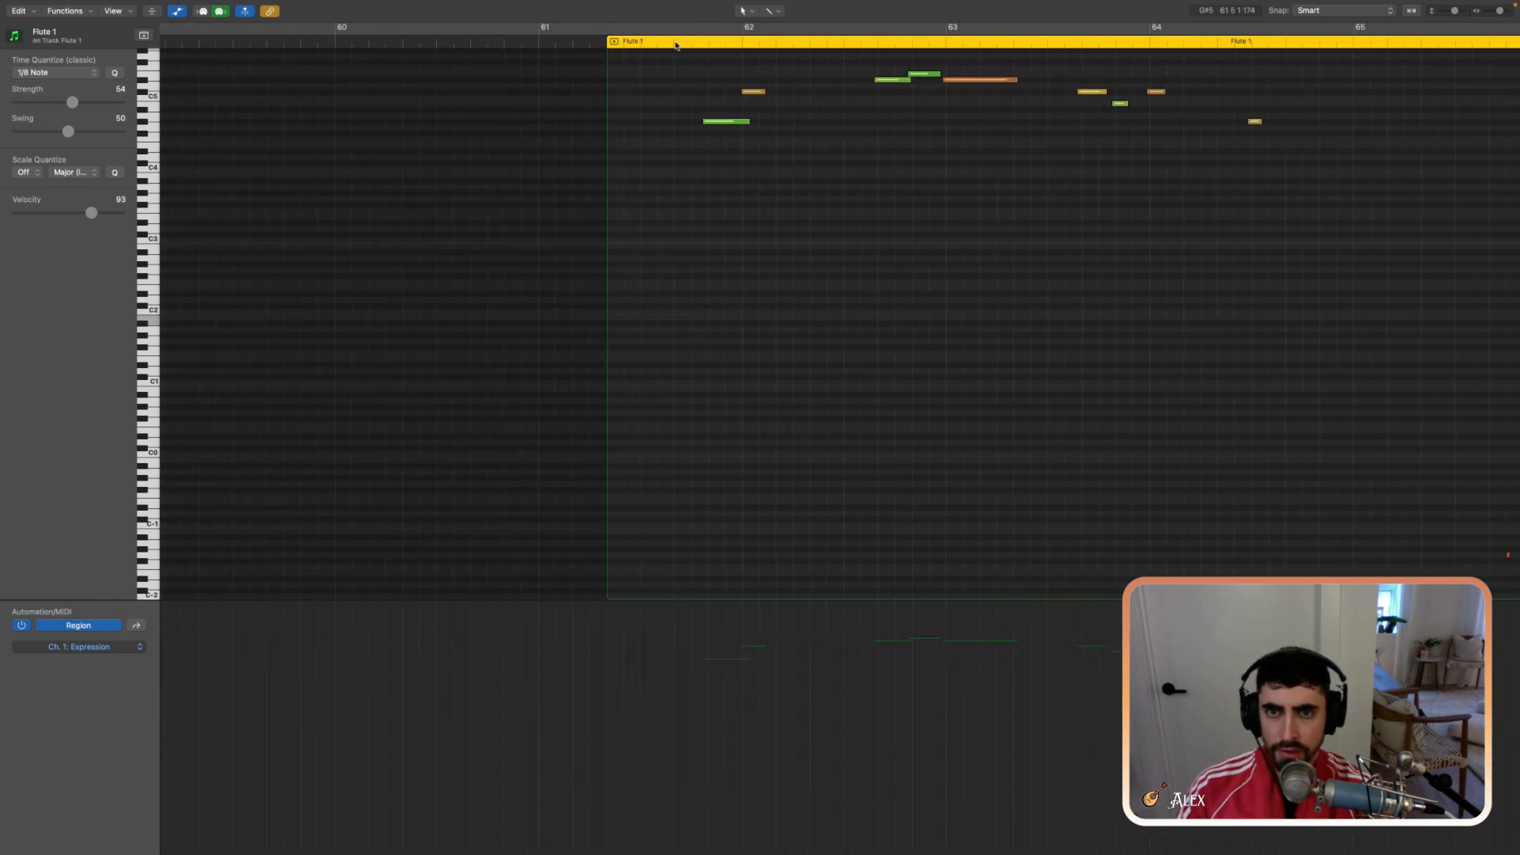
scroll(726, 216, "right", 6)
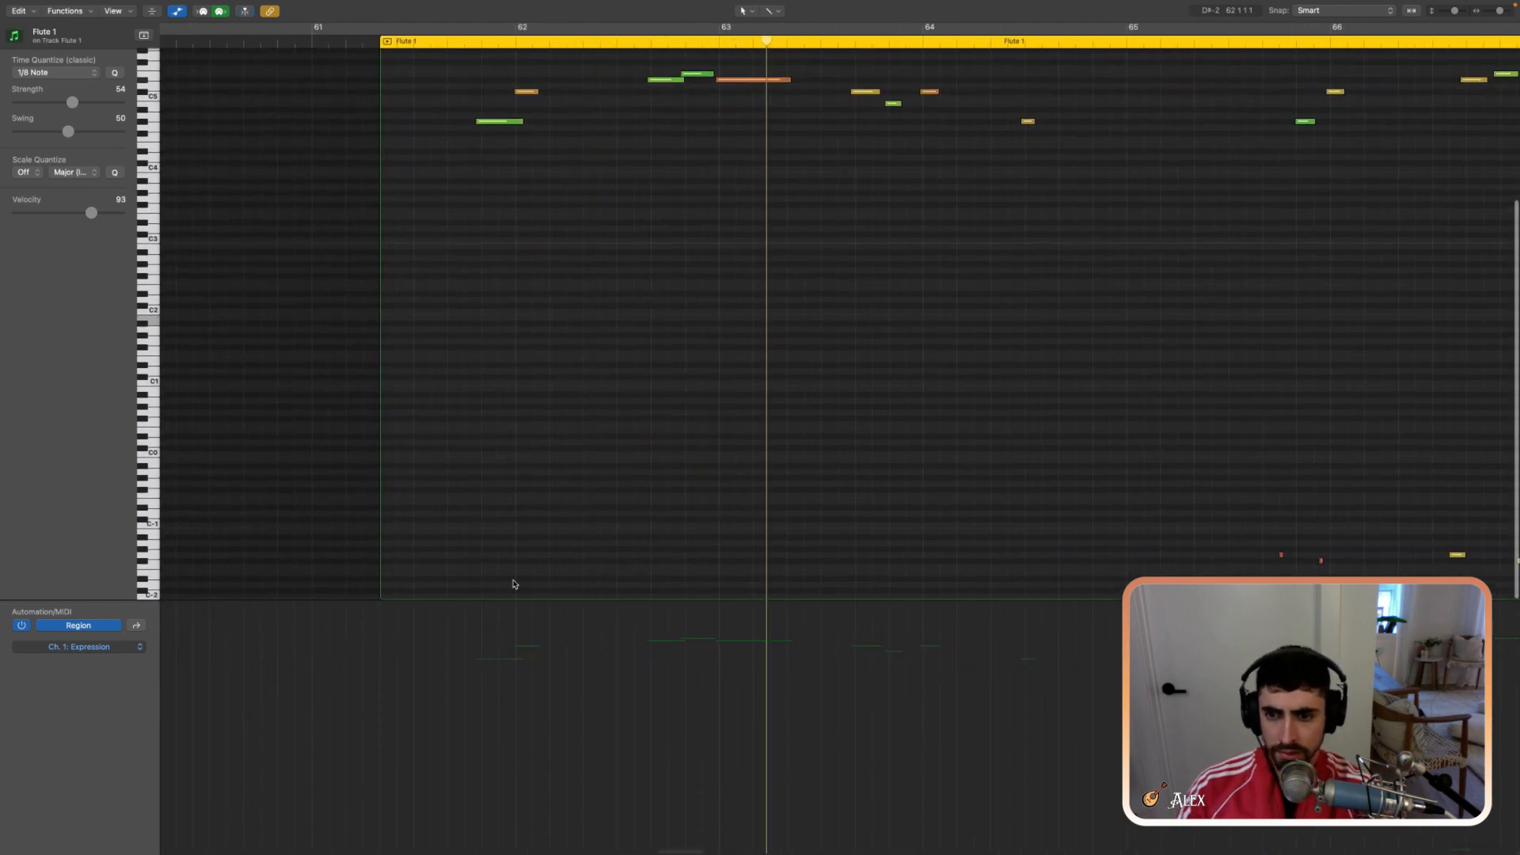
left_click(426, 51)
scroll(821, 541, "left", 1)
scroll(821, 541, "right", 1)
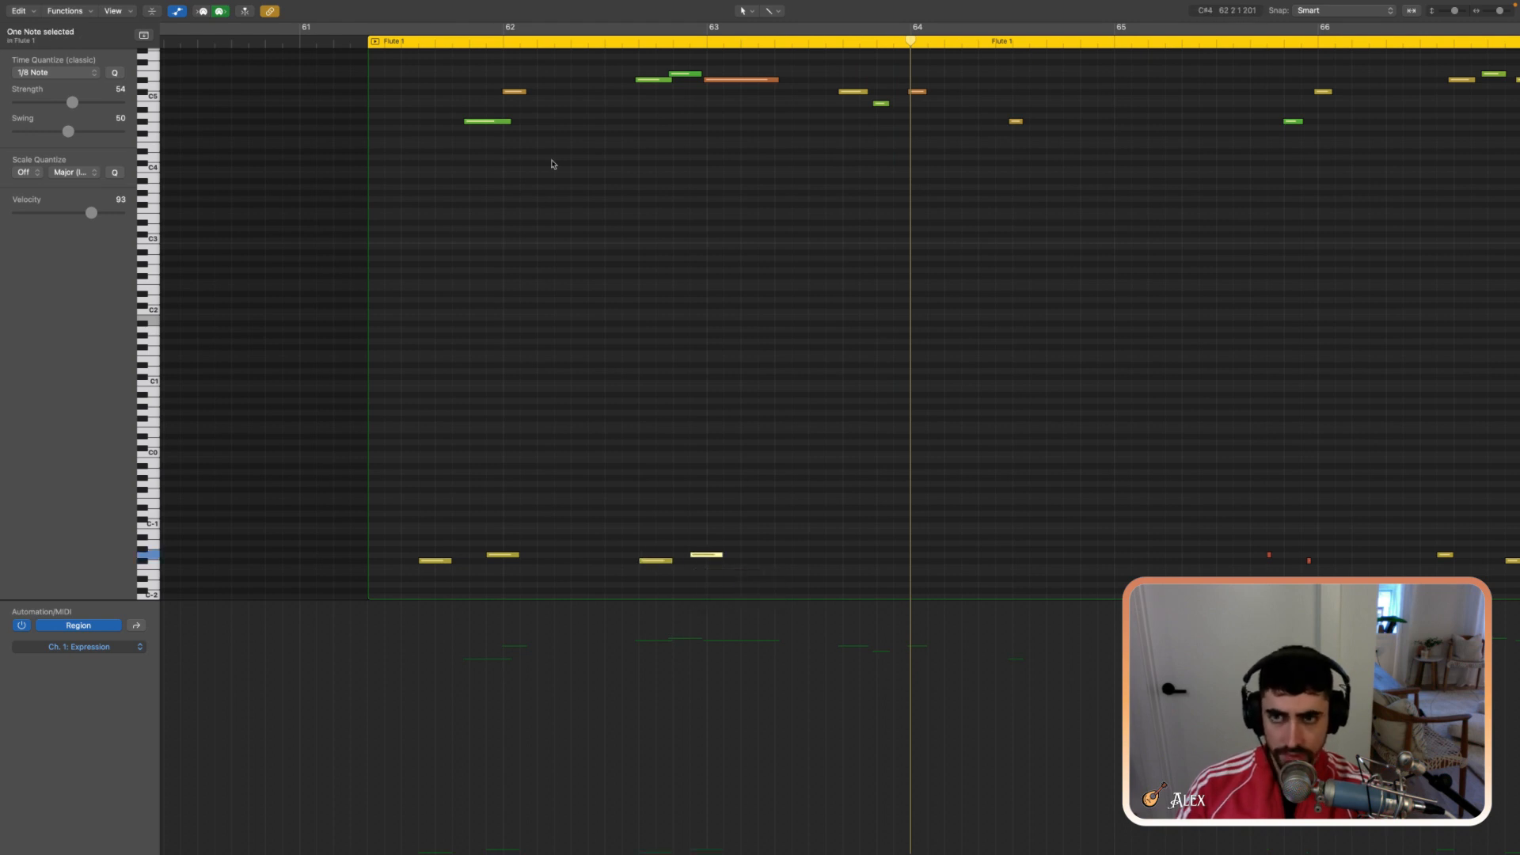
- Nudge a keyswitch note around bar 63 slightly earlier
left_click(411, 44)
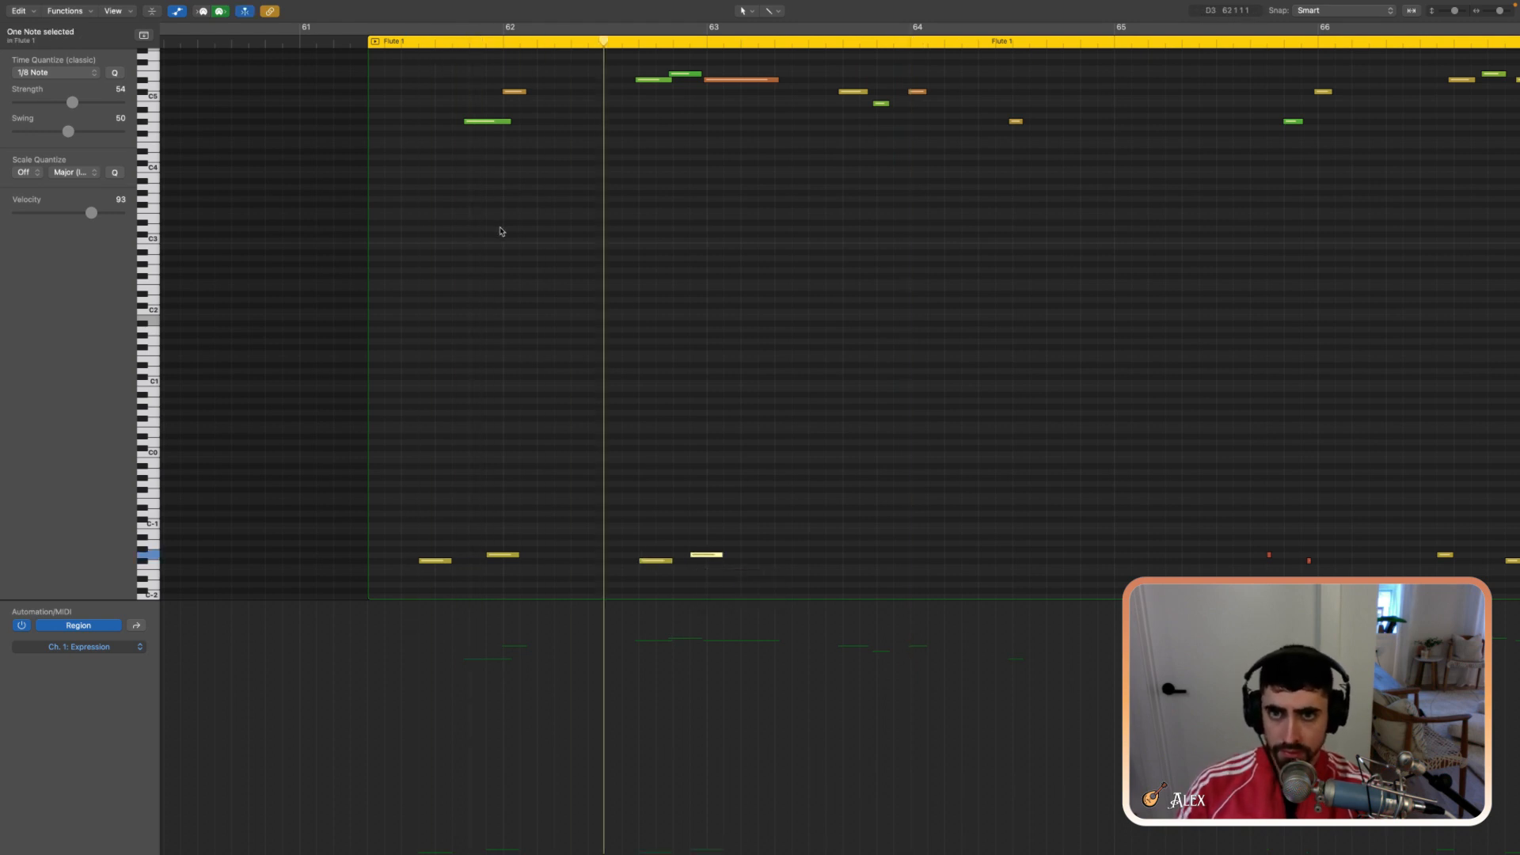
scroll(567, 351, "right", 1)
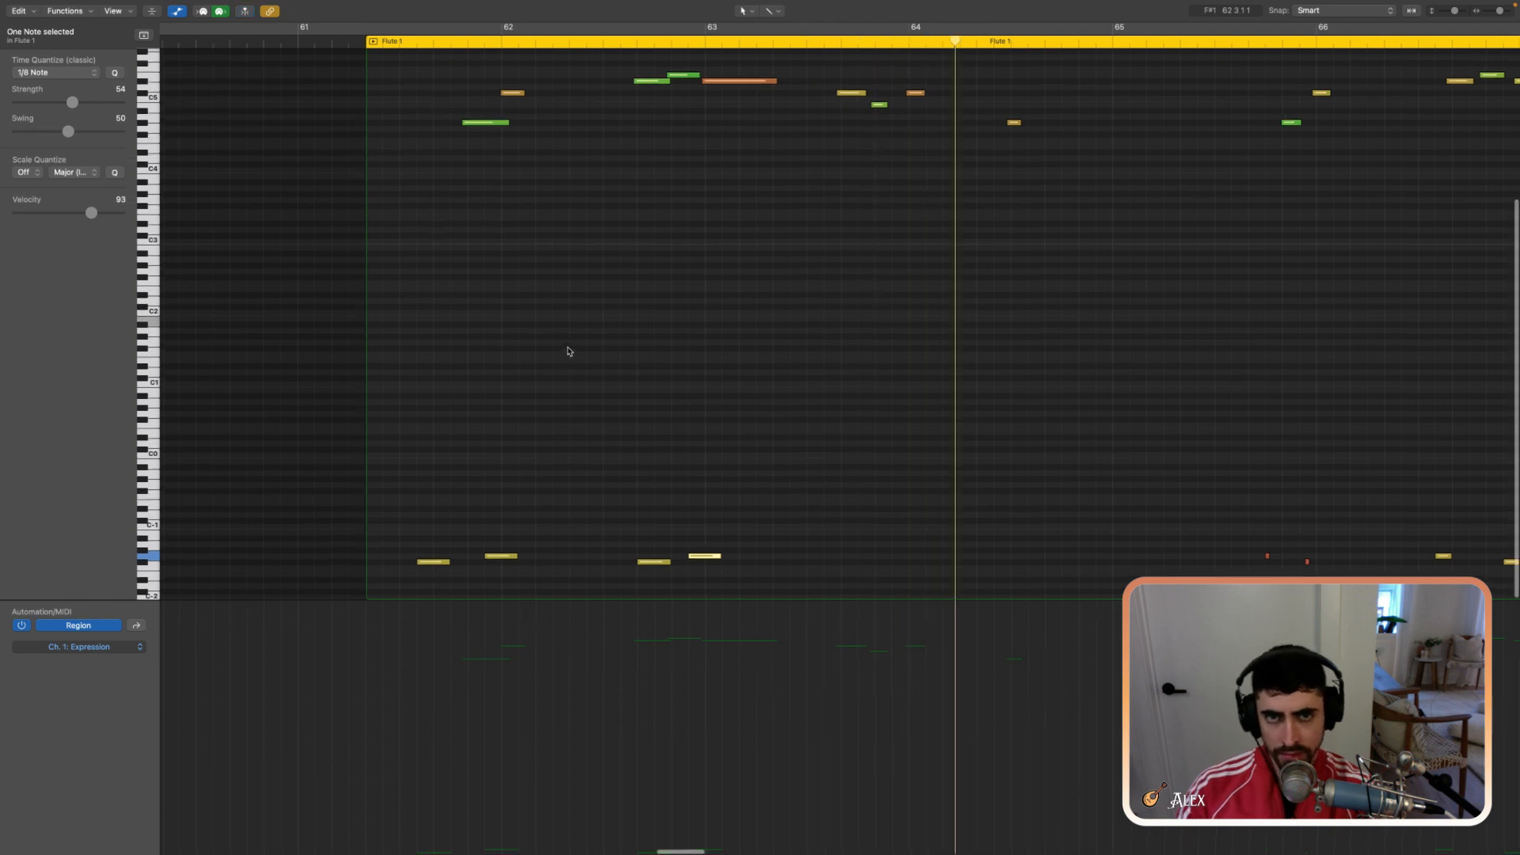
scroll(629, 347, "right", 5)
scroll(628, 350, "right", 3)
left_click_drag(831, 563, 796, 564)
left_click(793, 556)
scroll(757, 294, "left", 13)
left_click(737, 45)
scroll(857, 444, "right", 4)
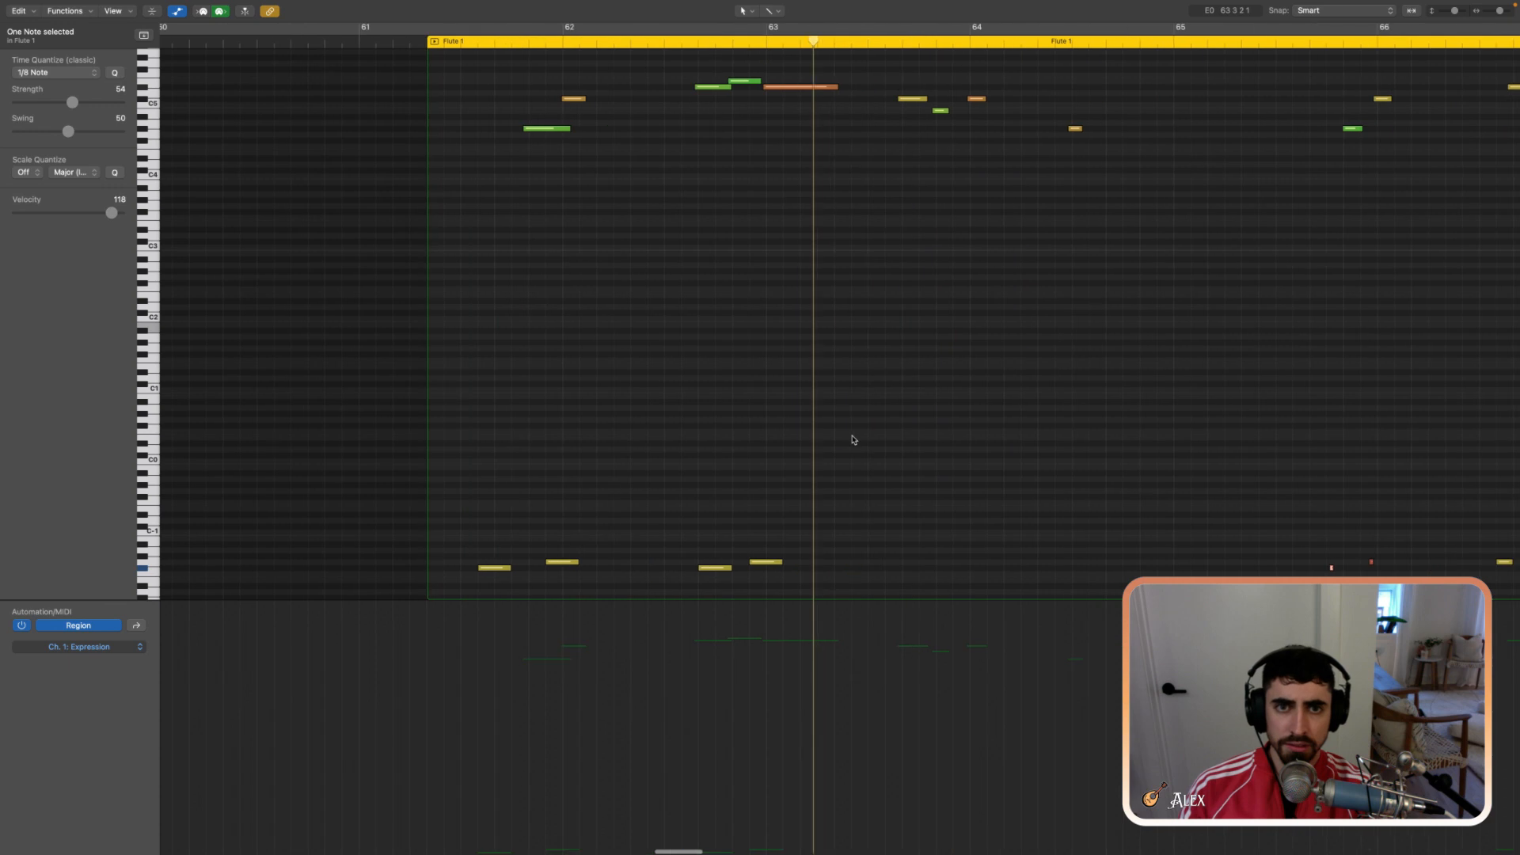
- Select the keyswitch note in bar 66 and play back the region
scroll(730, 295, "left", 1)
scroll(729, 294, "right", 12)
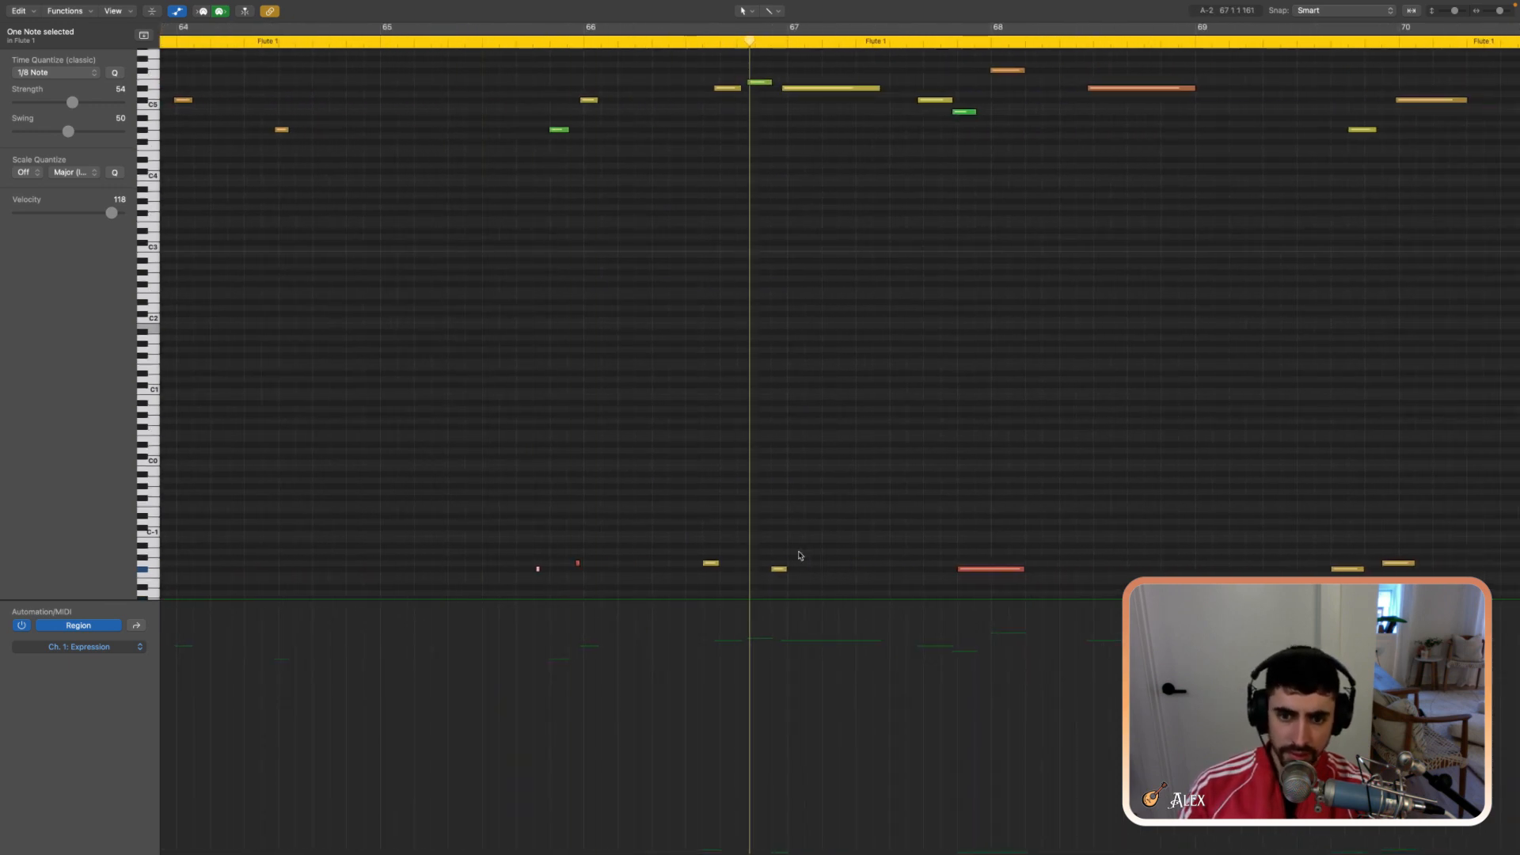
scroll(708, 563, "down", 1)
left_click(711, 561)
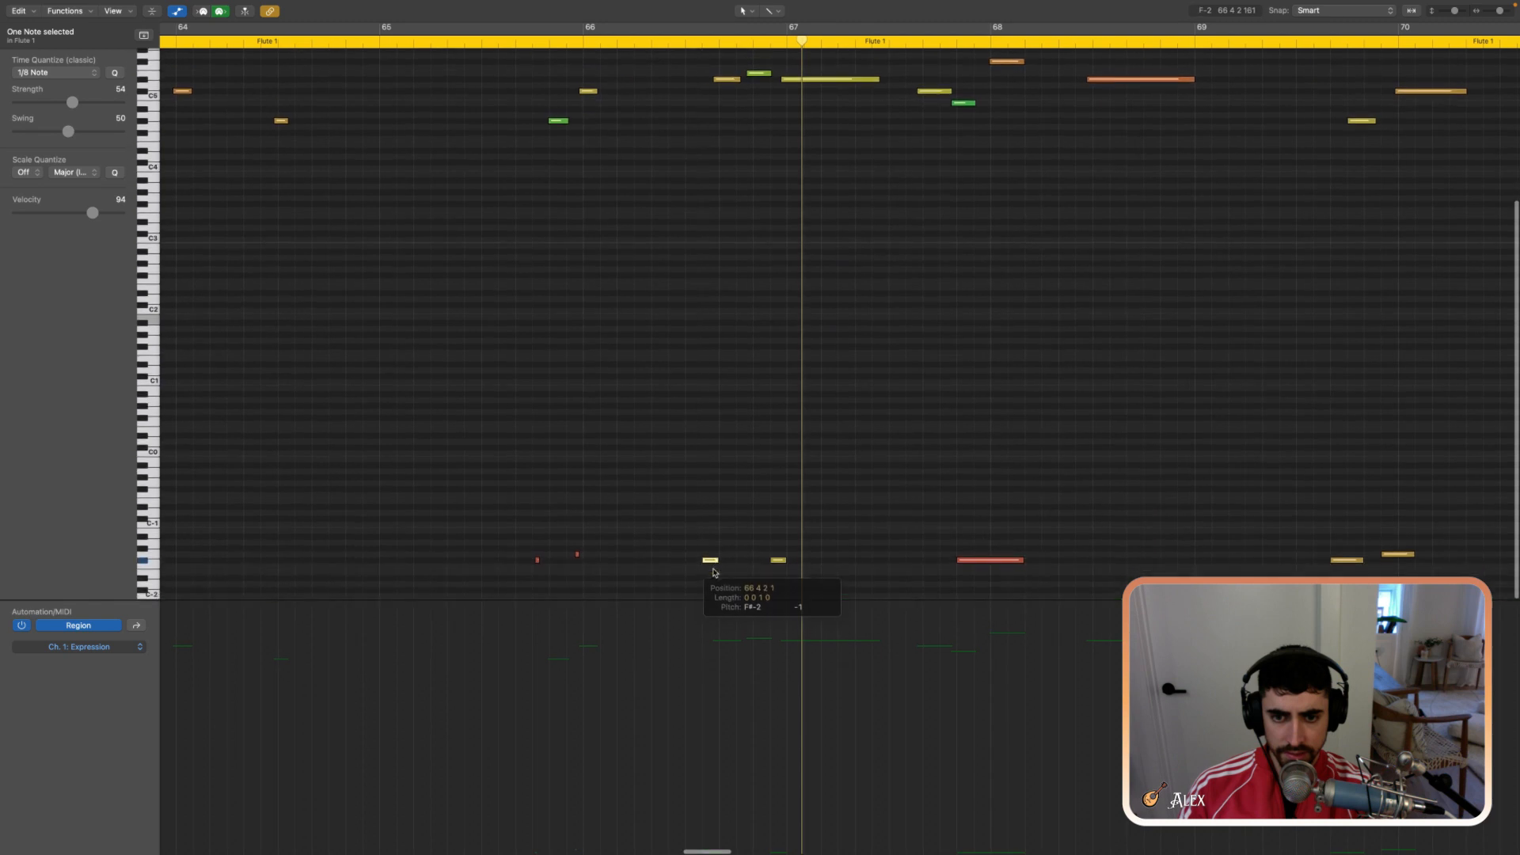
key("space")
left_click(533, 33)
left_click(532, 39)
key("space")
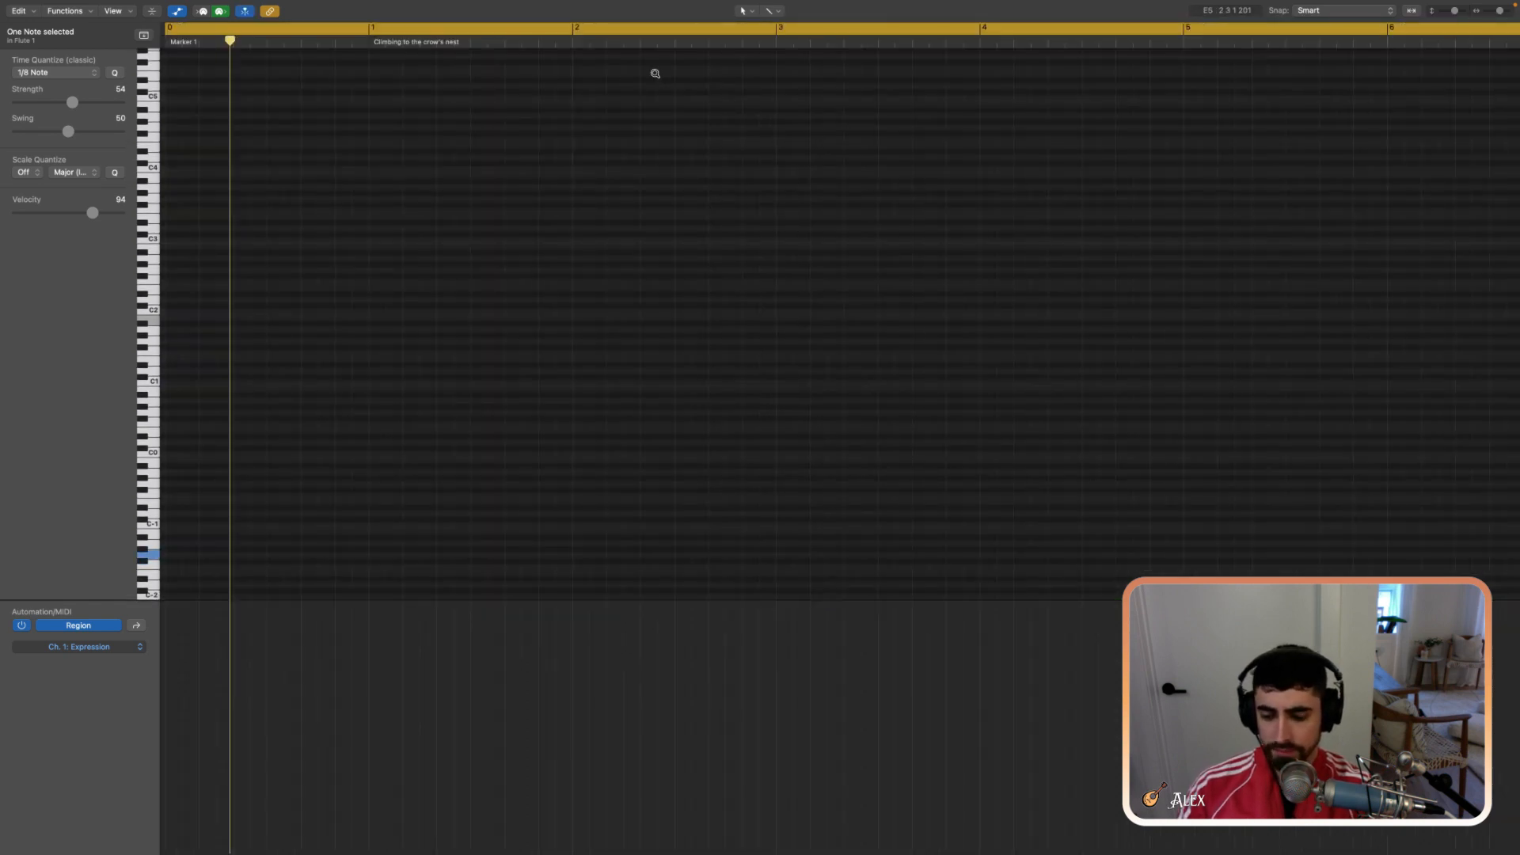
scroll(697, 101, "left", 3)
scroll(699, 102, "down", 5)
scroll(699, 104, "left", 10)
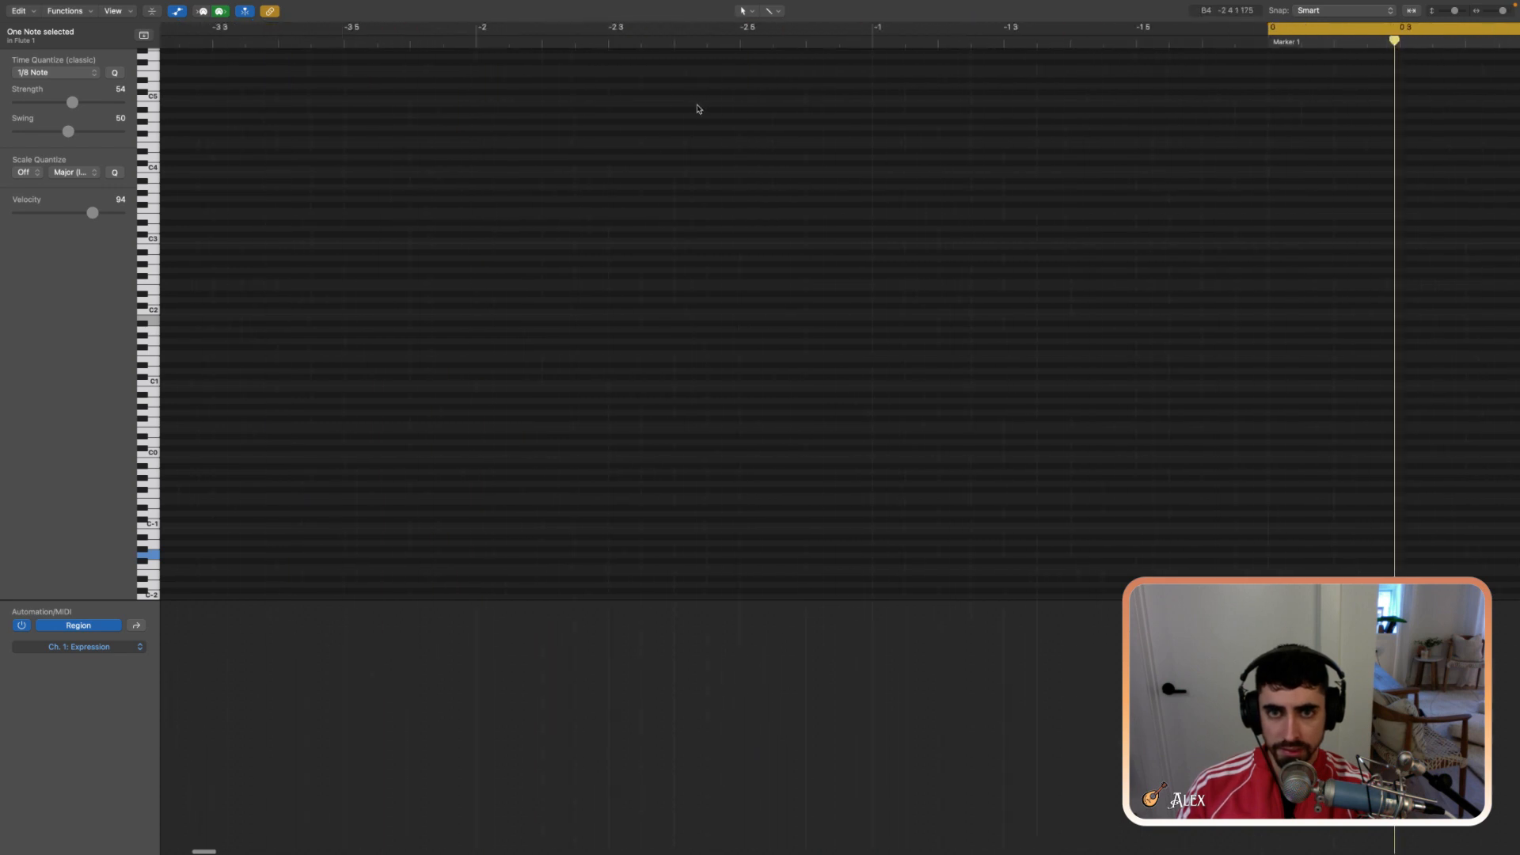
scroll(697, 110, "right", 15)
scroll(594, 111, "right", 10)
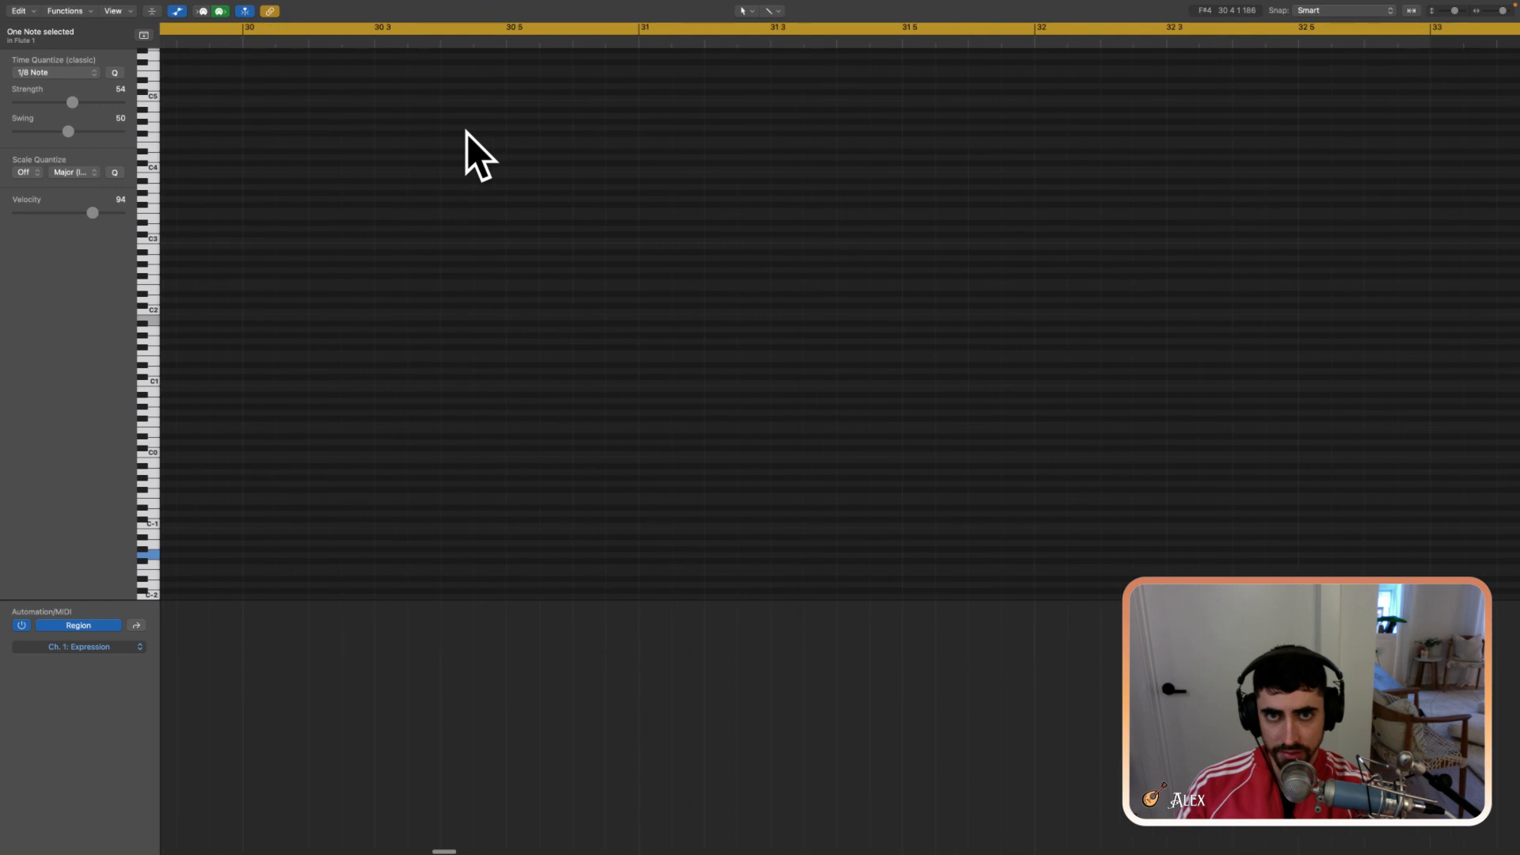
scroll(467, 133, "down", 10)
left_click(539, 42)
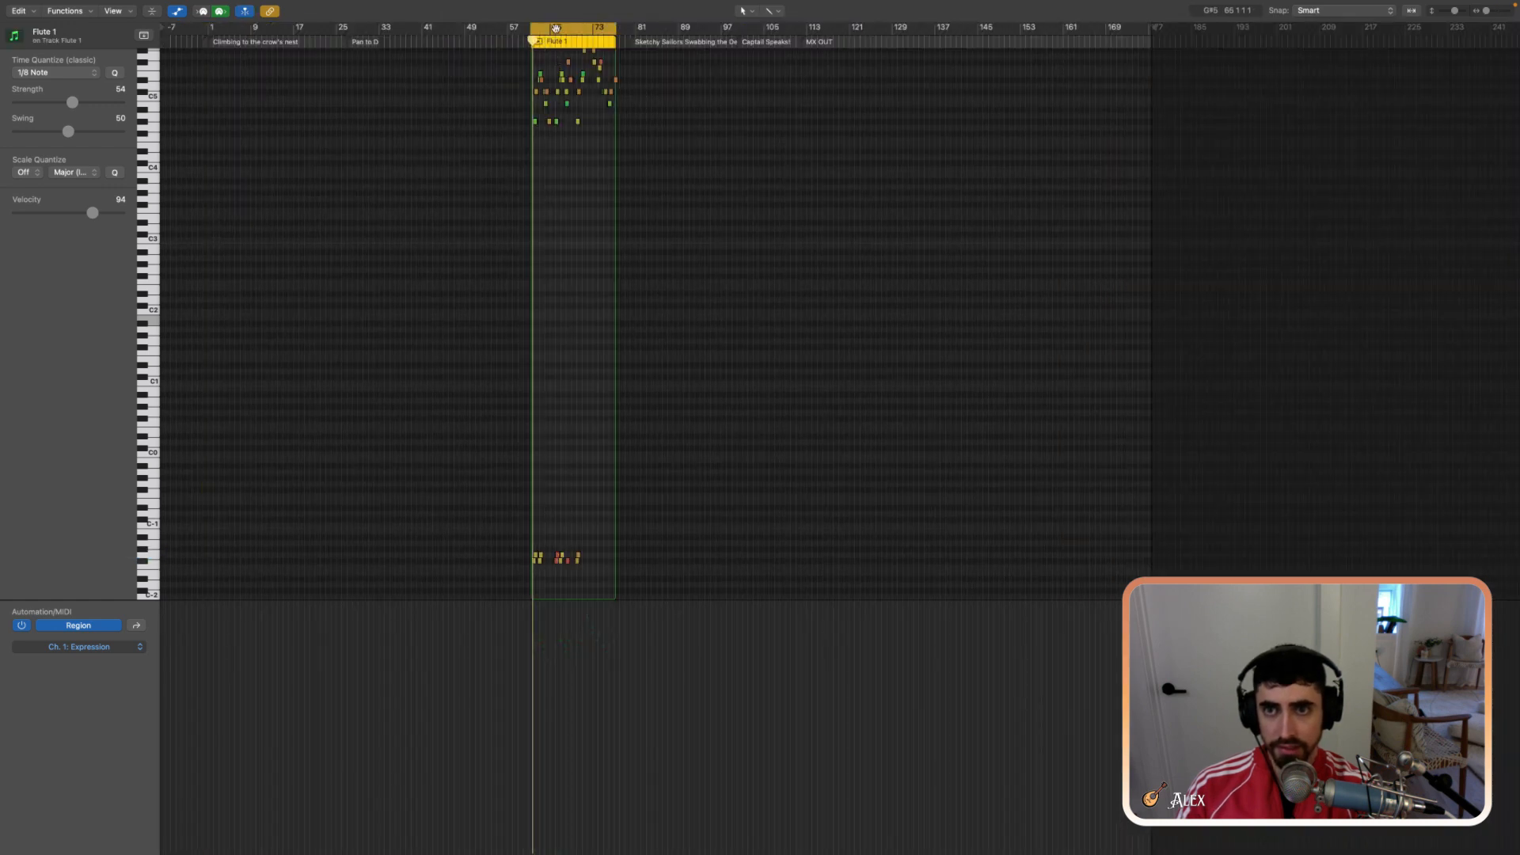
scroll(621, 90, "up", 2)
scroll(621, 89, "up", 5)
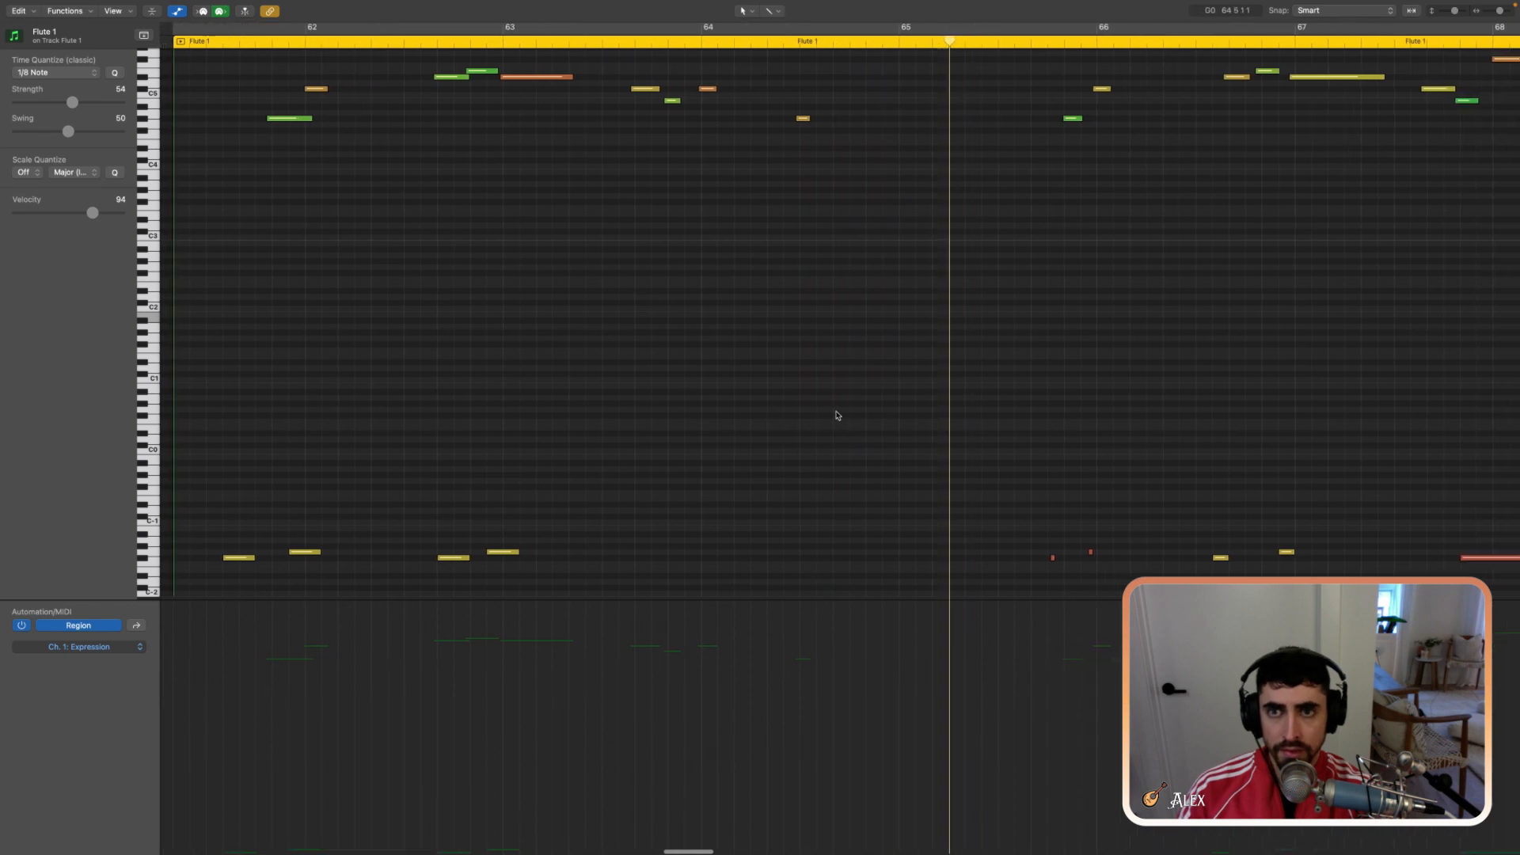
scroll(380, 131, "down", 8)
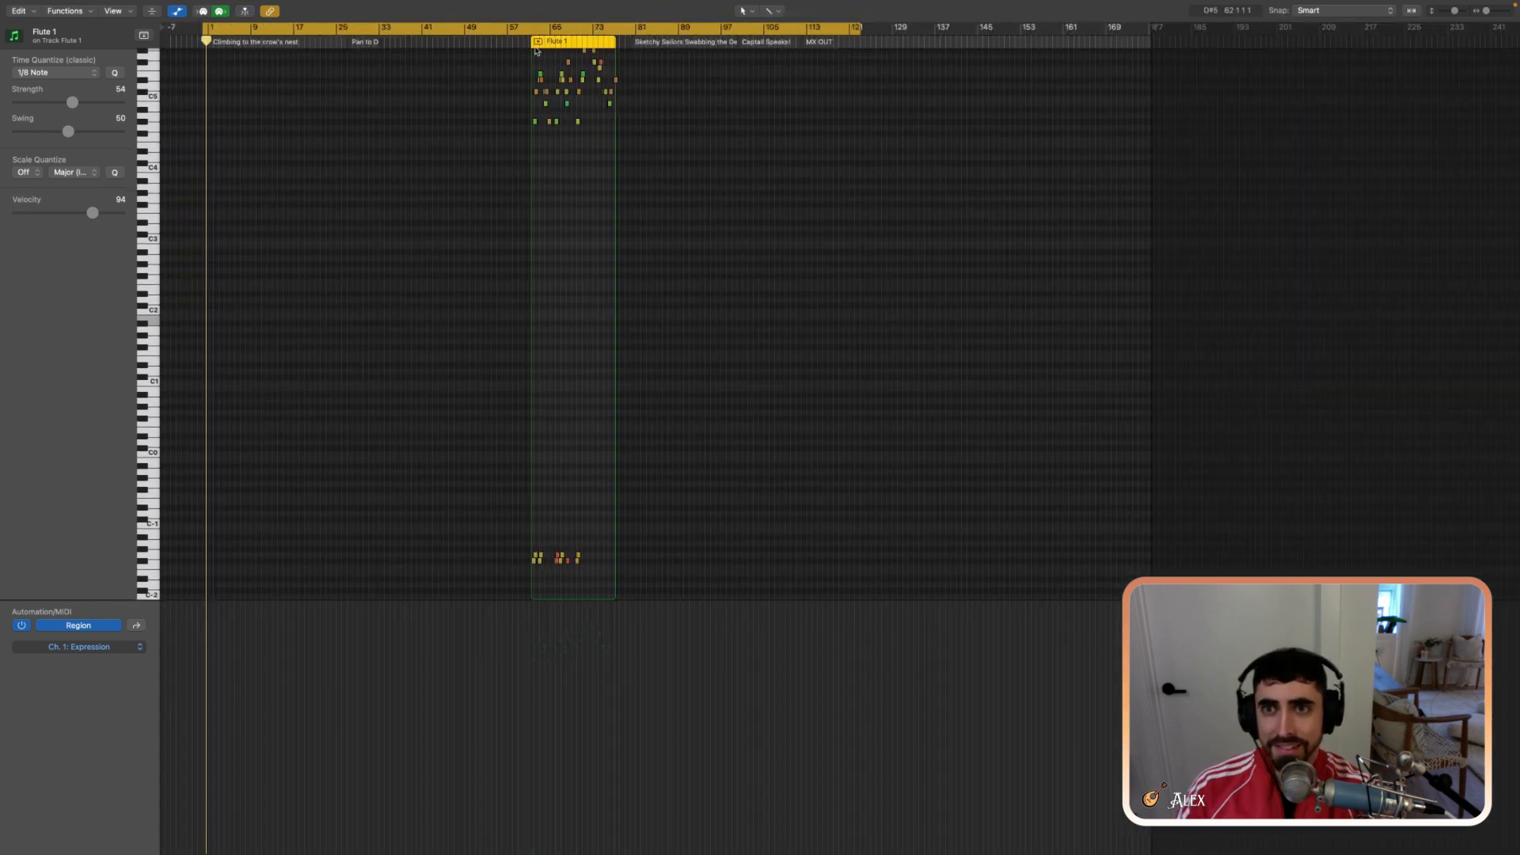
scroll(620, 191, "up", 4)
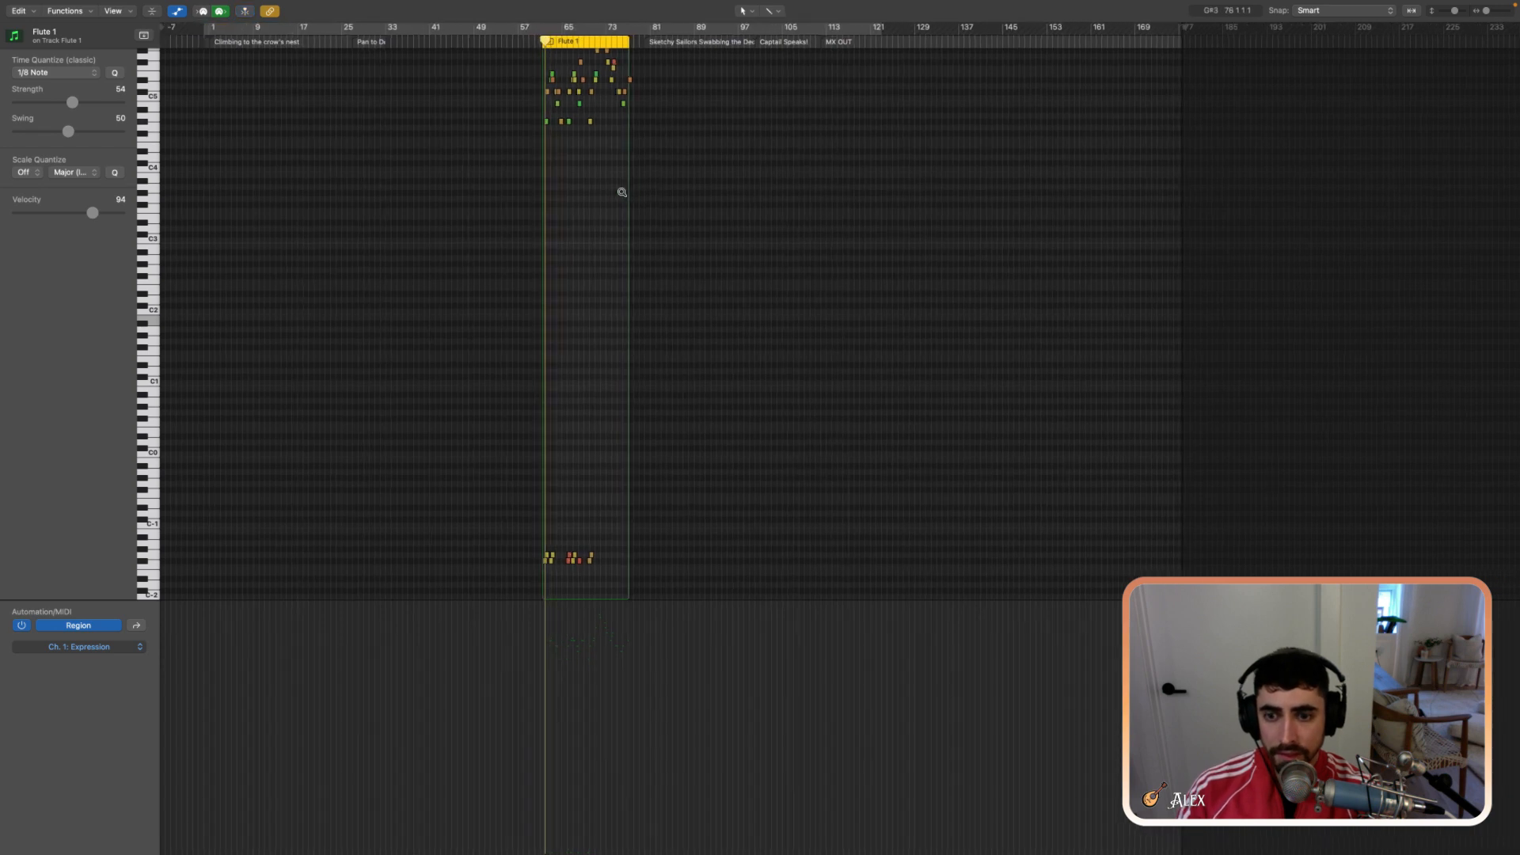
scroll(620, 193, "up", 6)
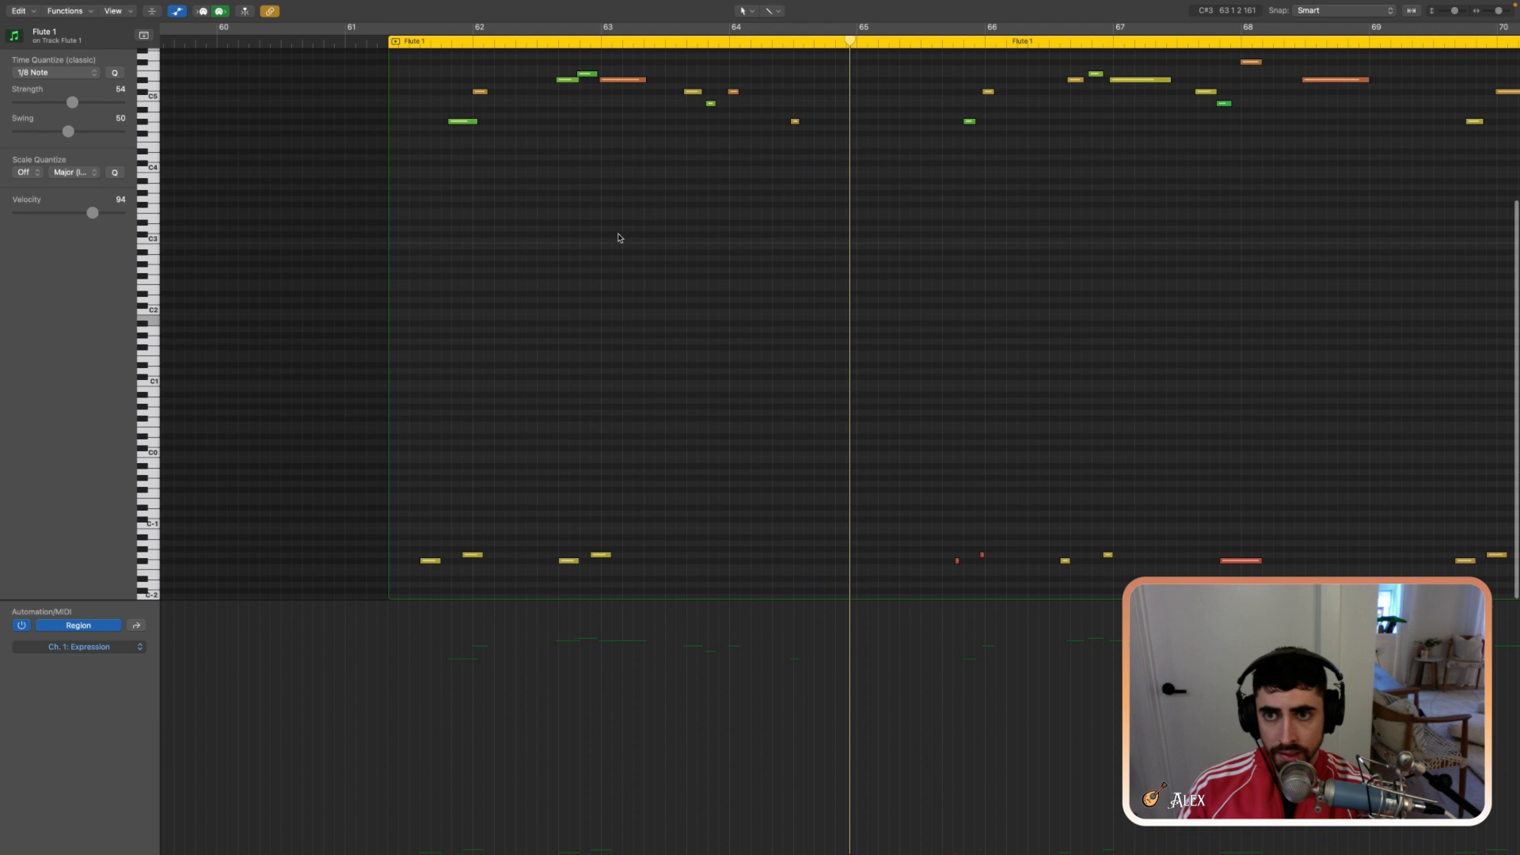
- Play back the Flute 1 region from bar 62
left_click(405, 37)
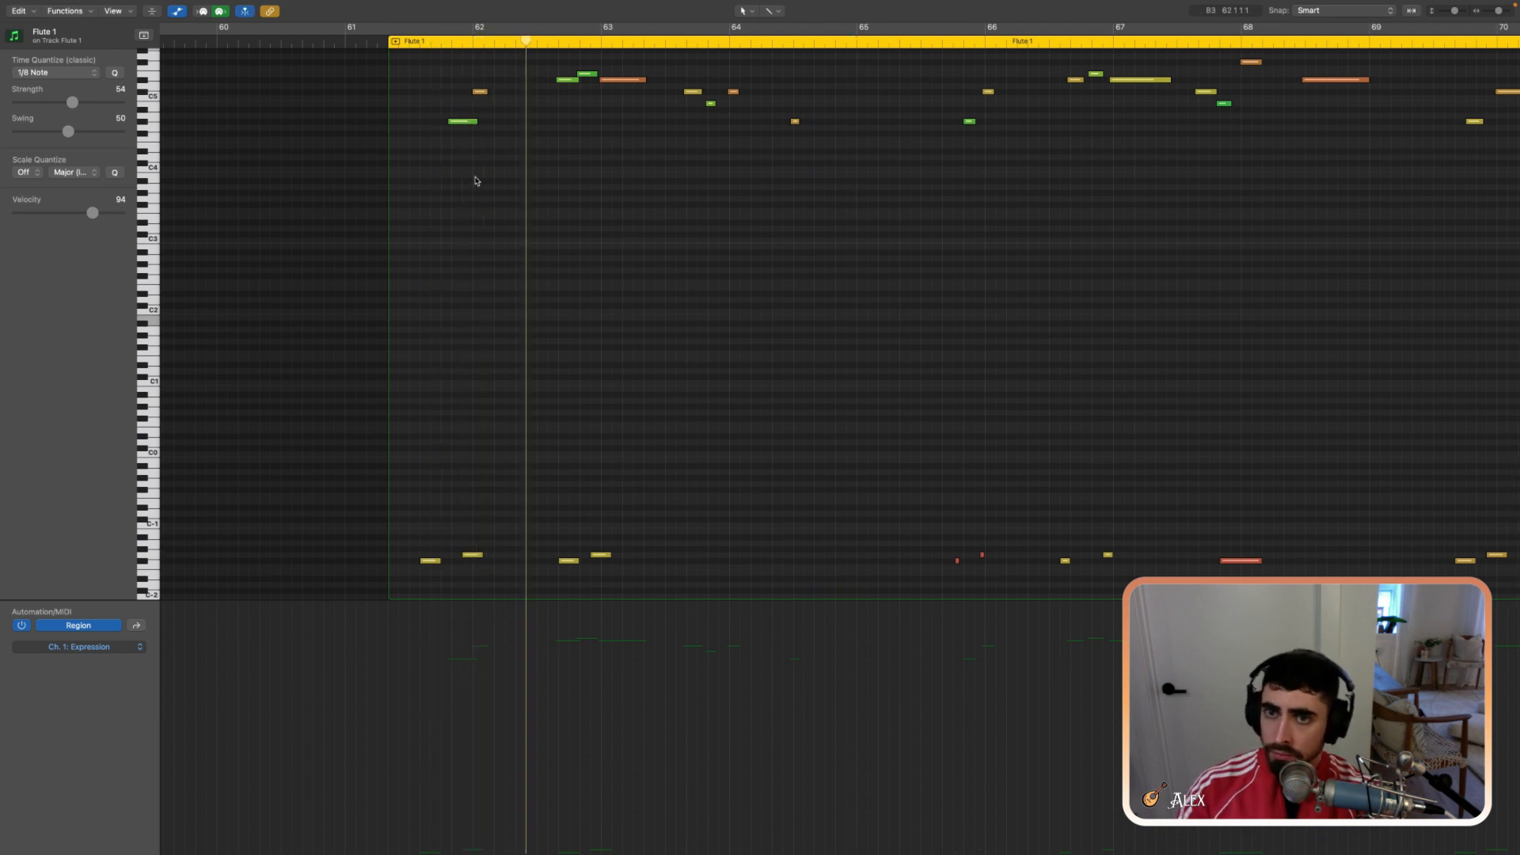
scroll(546, 412, "right", 1)
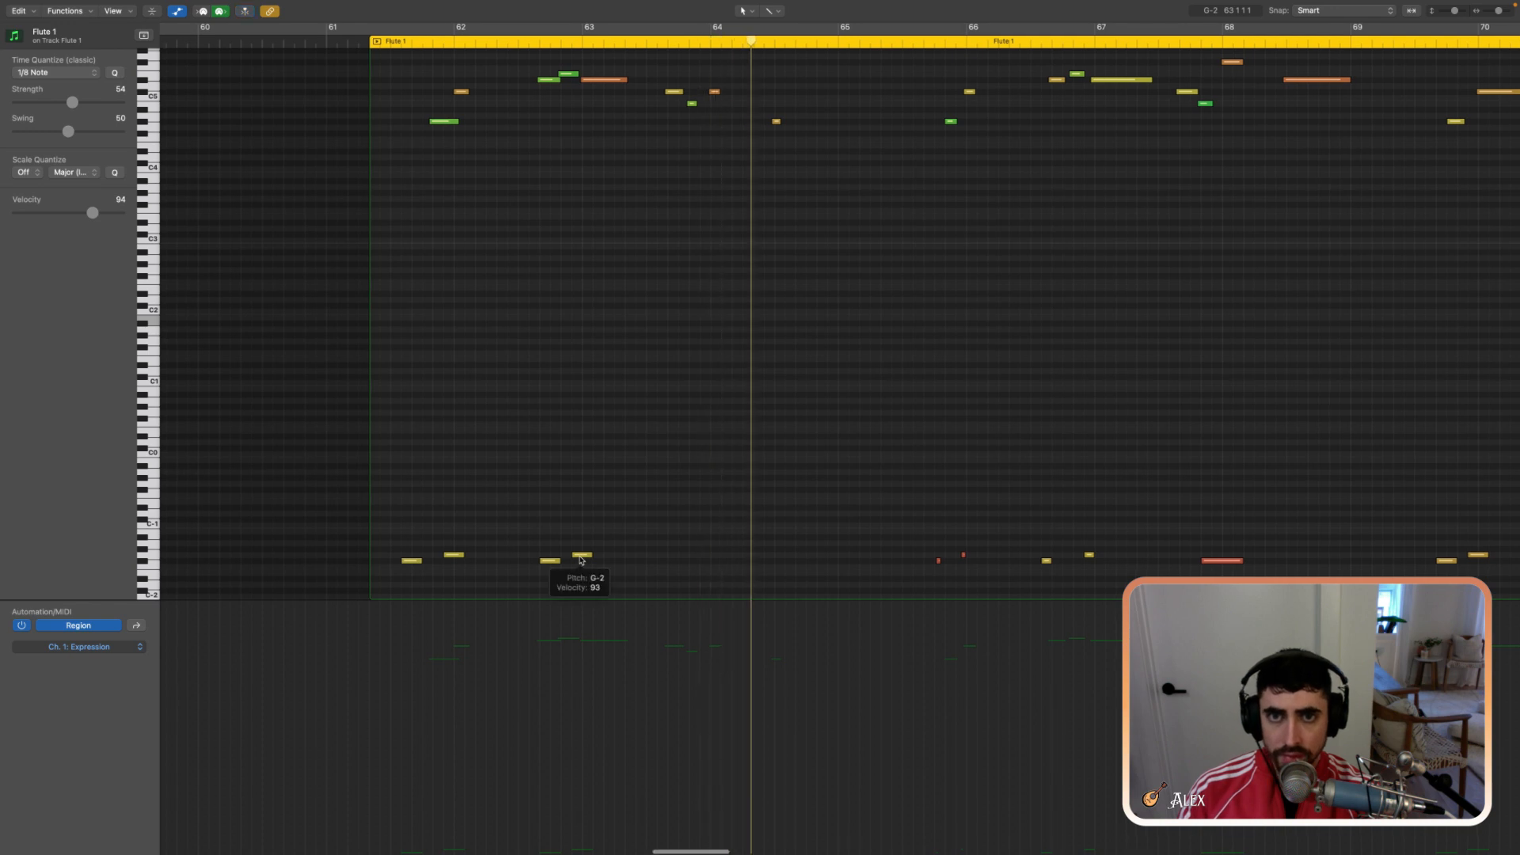
scroll(783, 514, "right", 4)
scroll(757, 514, "right", 3)
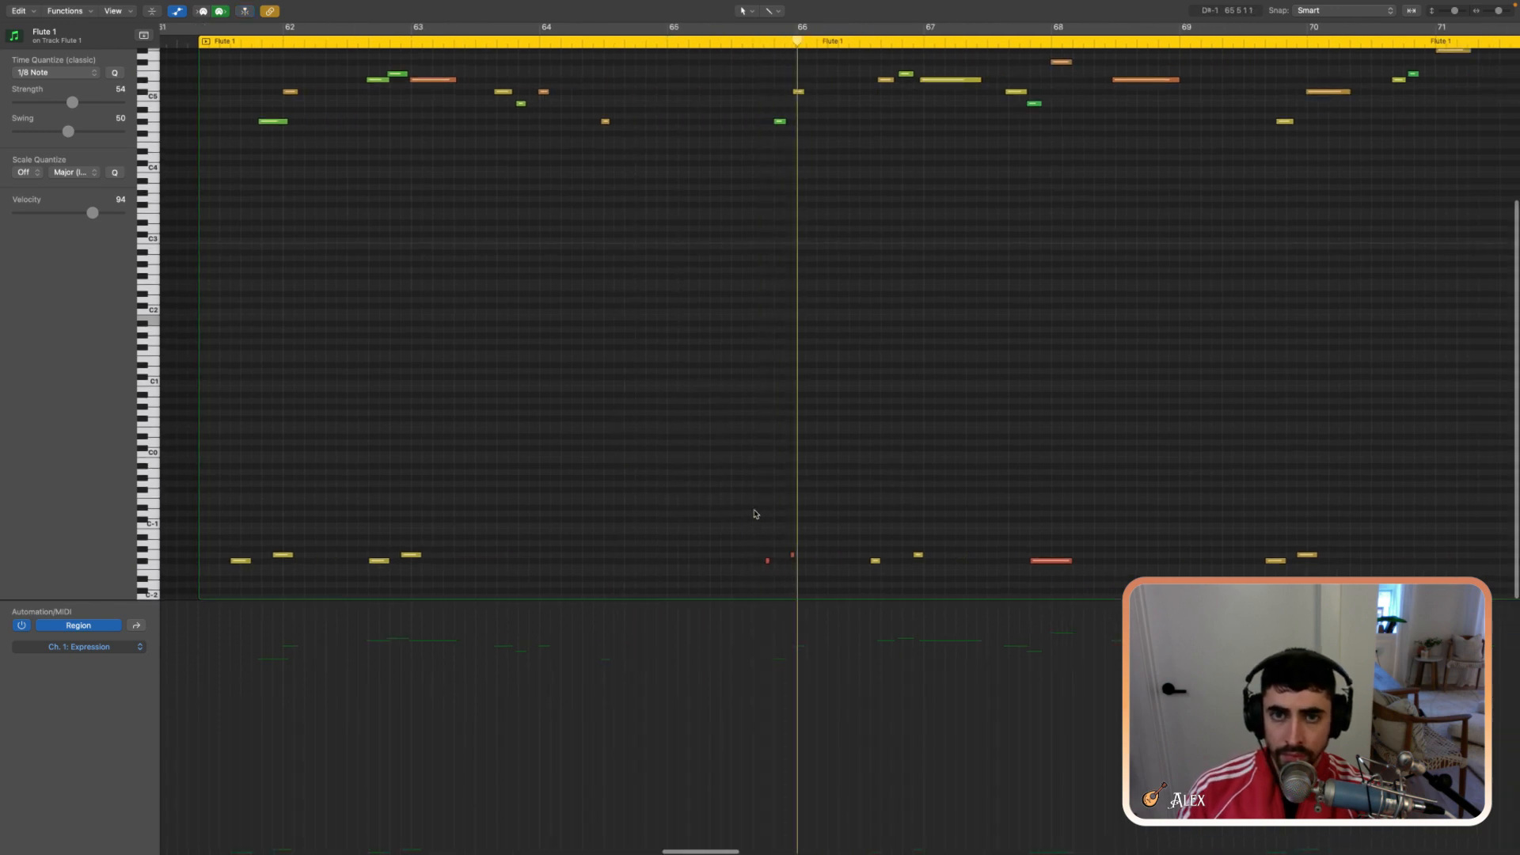
left_click(757, 120)
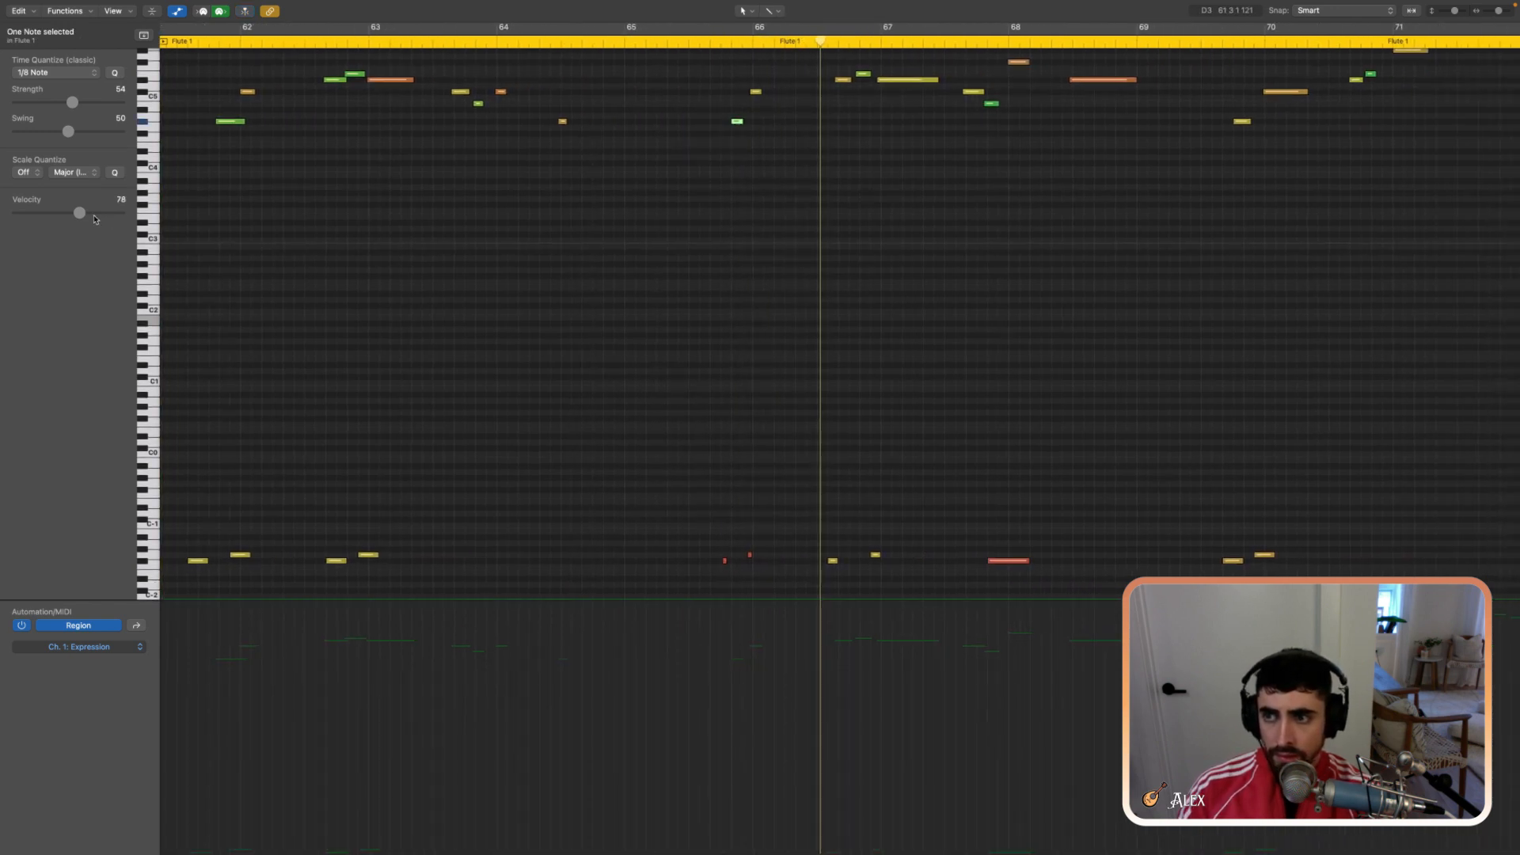
left_click(705, 42)
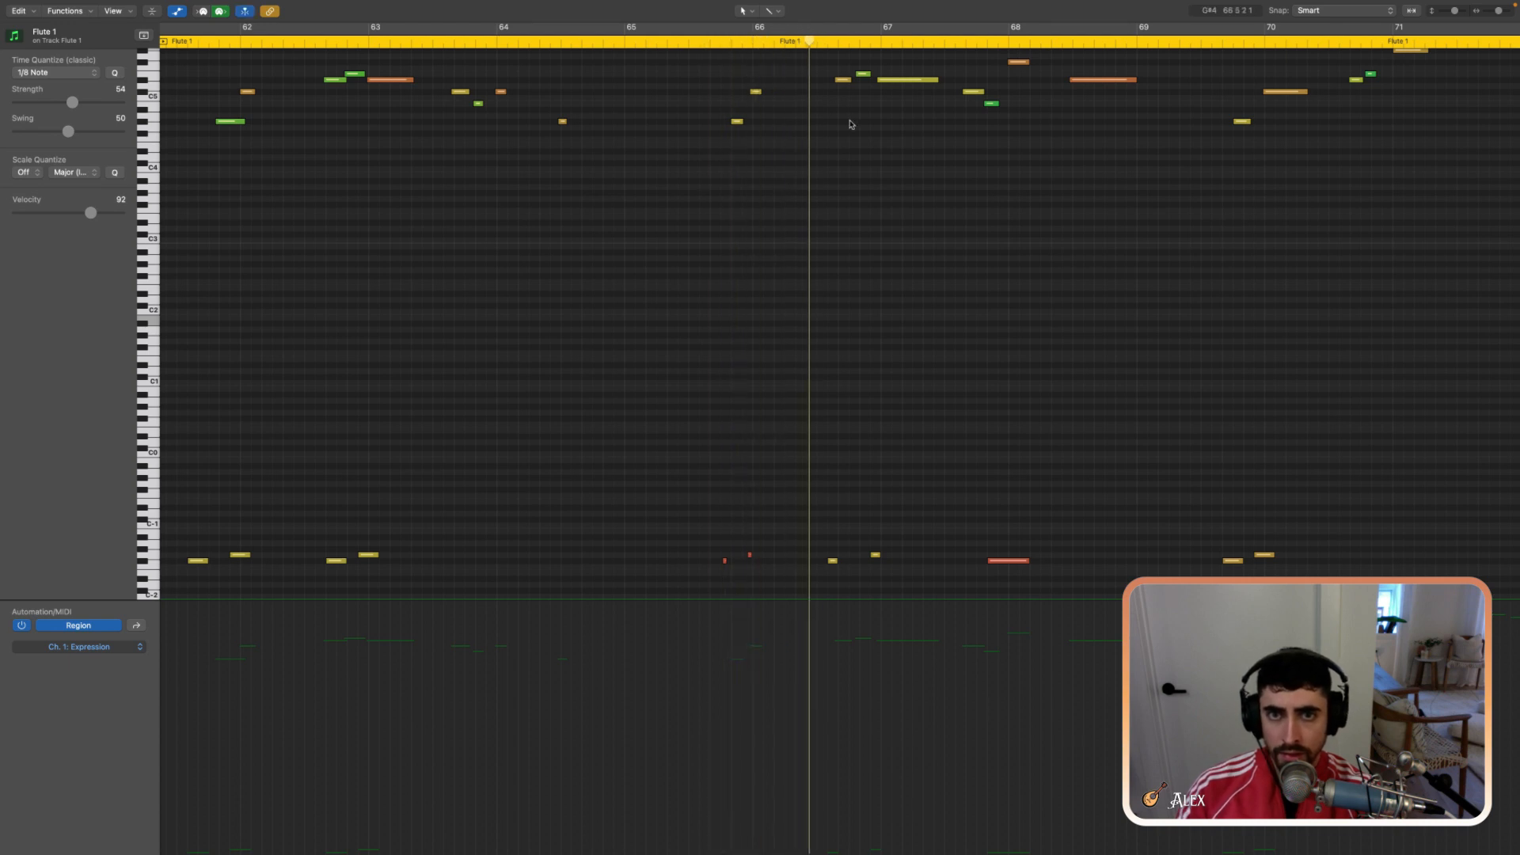
scroll(839, 131, "right", 8)
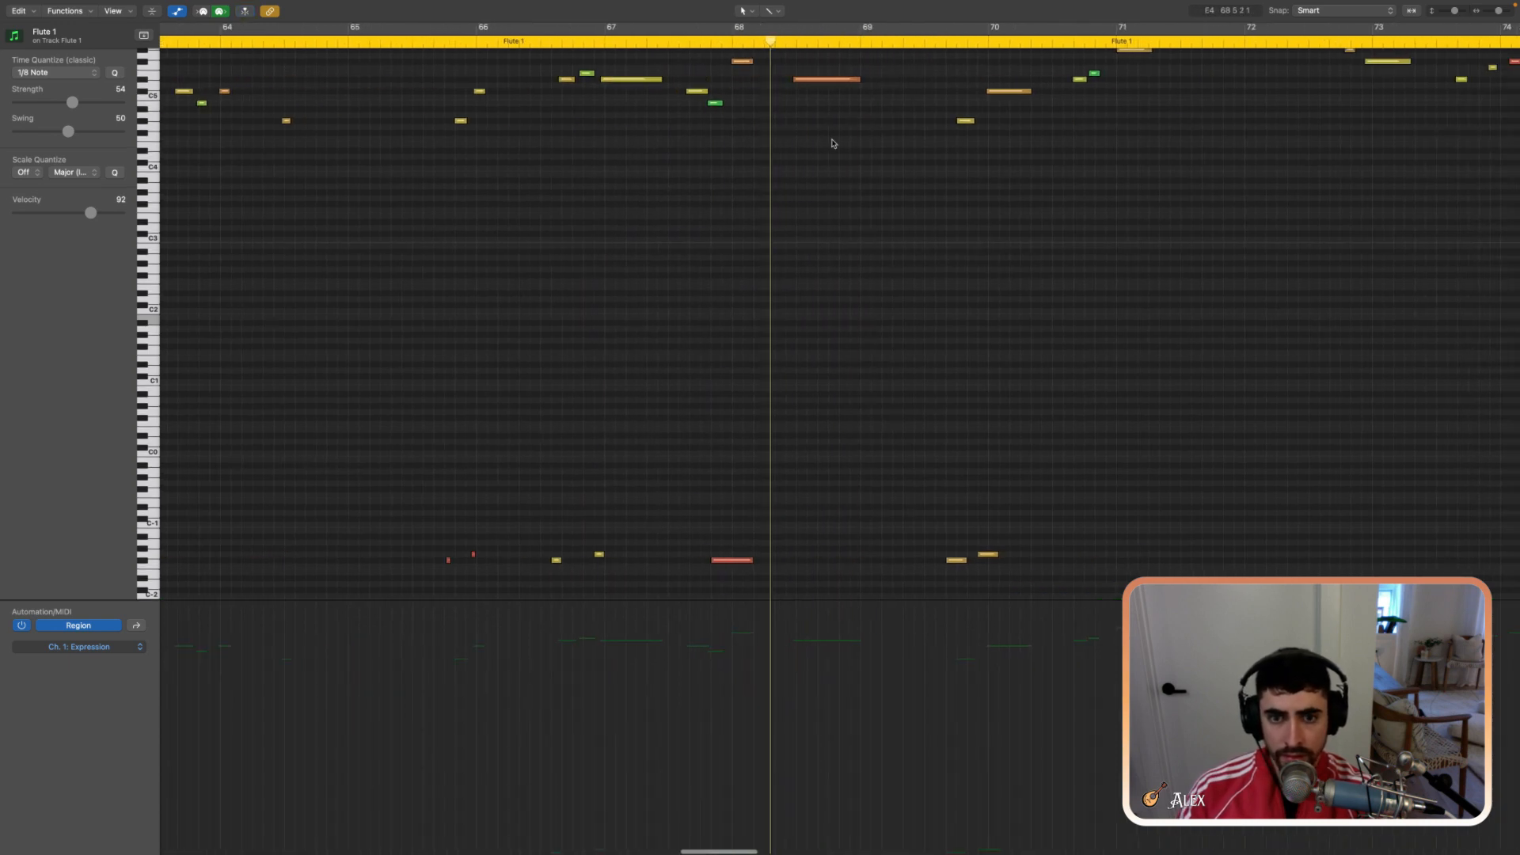
- Add a short keyswitch note late in bar 67, just before the long keyswitch note at bar 68
left_click(640, 560)
left_click_drag(717, 565, 663, 562)
double_click(650, 45)
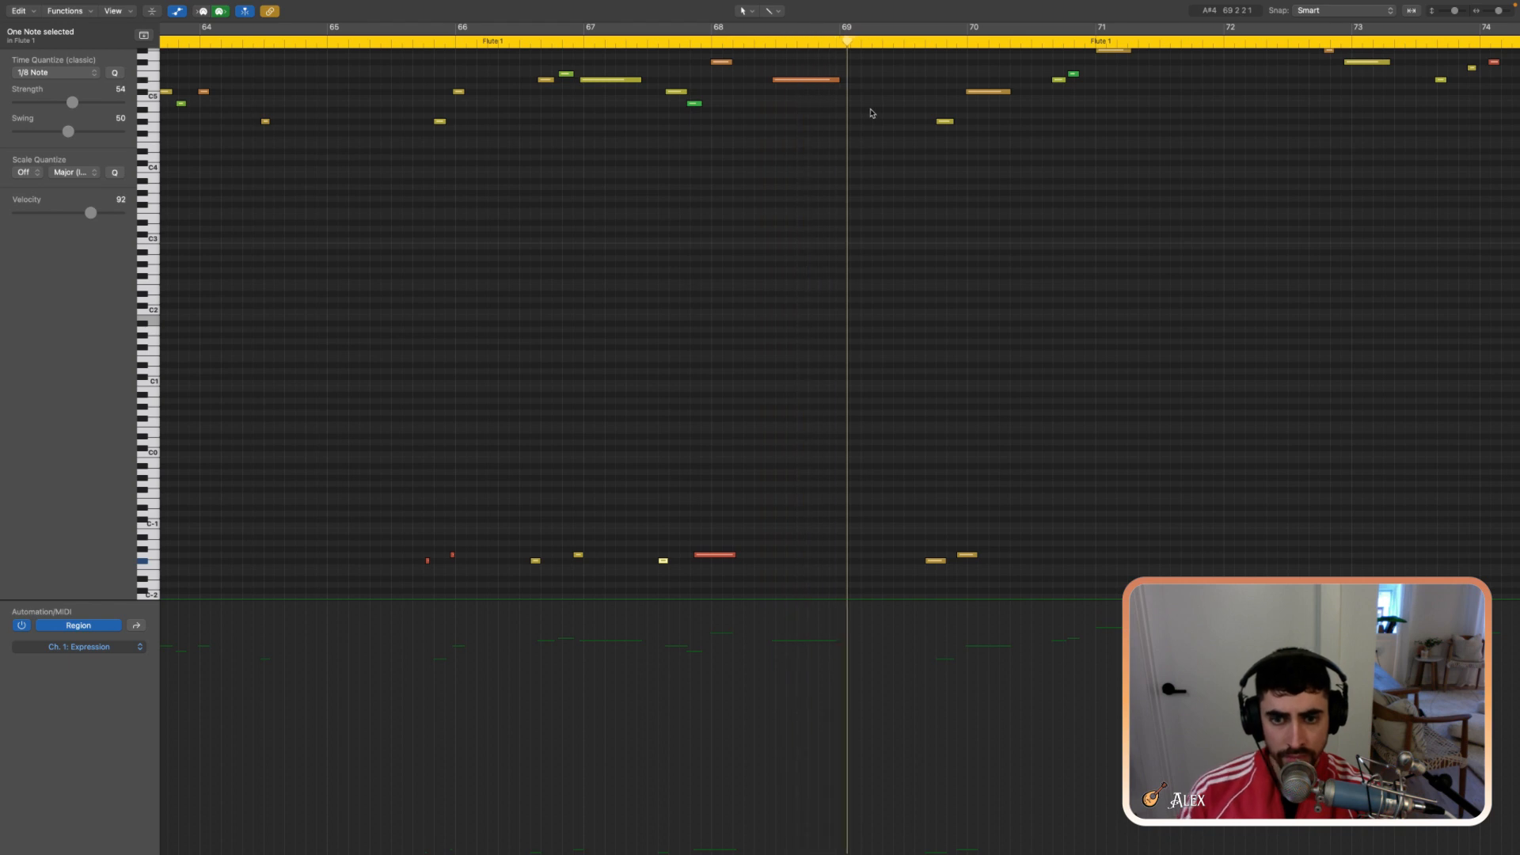
- Nudge the Flute 1 note near bar 70 slightly earlier and play back from around bar 69
scroll(875, 116, "right", 3)
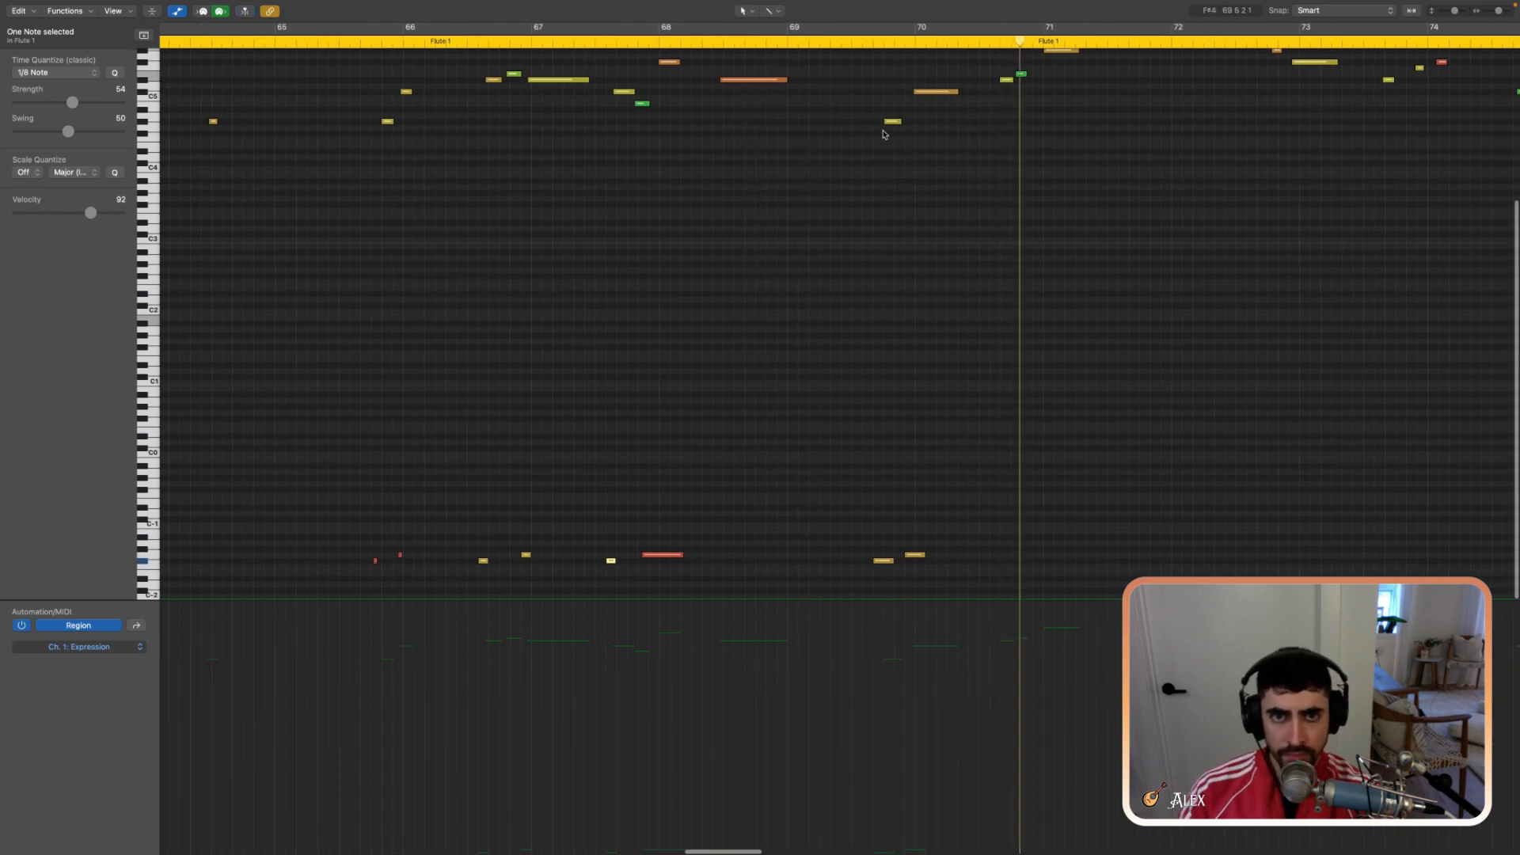
left_click_drag(893, 124, 887, 124)
double_click(854, 41)
scroll(968, 227, "right", 4)
scroll(969, 227, "right", 6)
key("space")
scroll(815, 562, "up", 5)
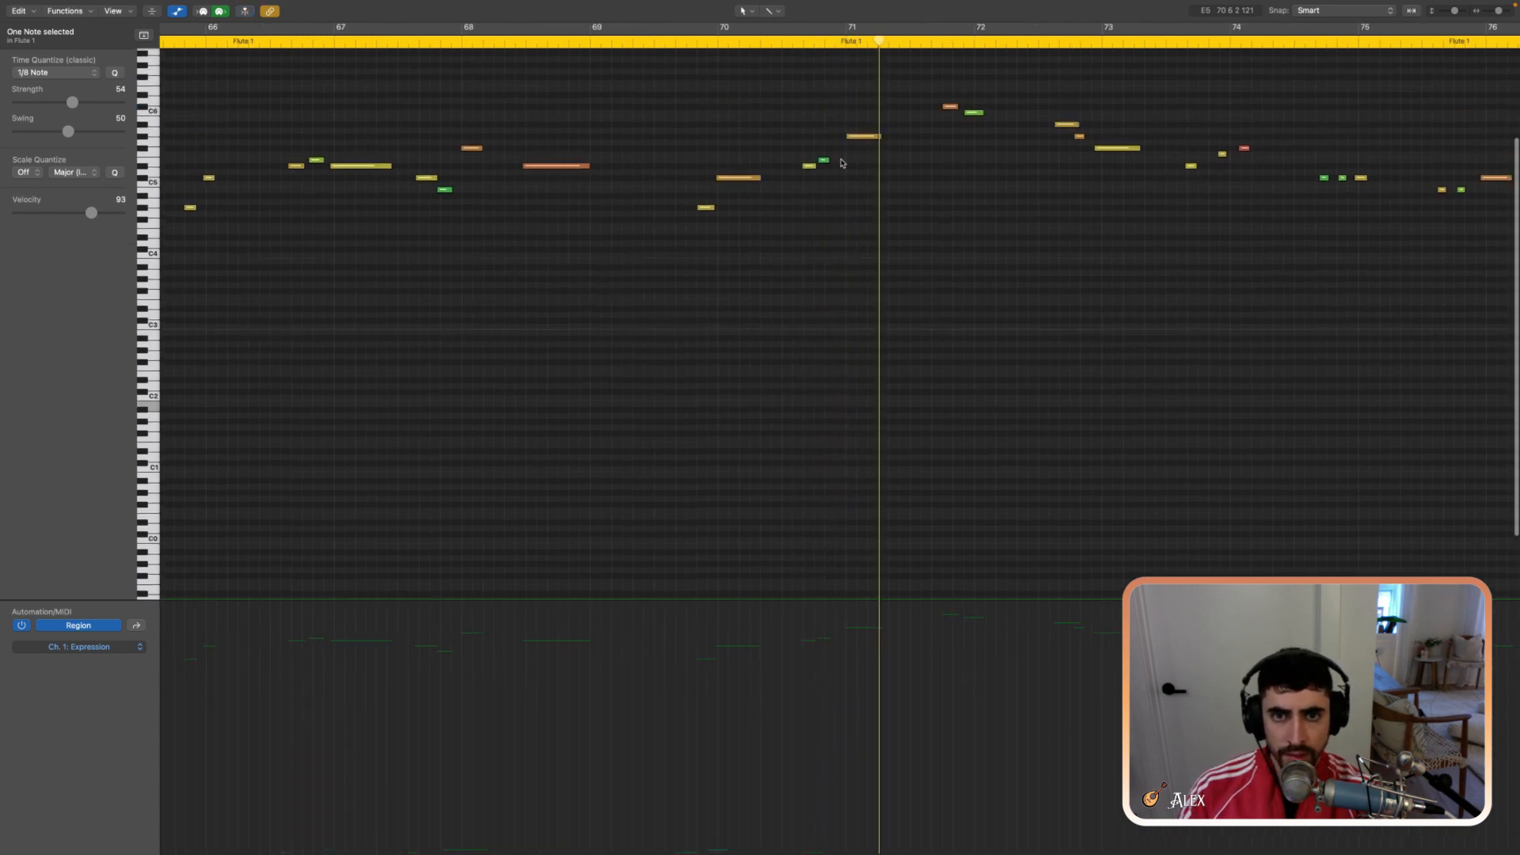
- Nudge the short note late in bar 70 slightly later and move the playhead there
left_click_drag(826, 165, 833, 164)
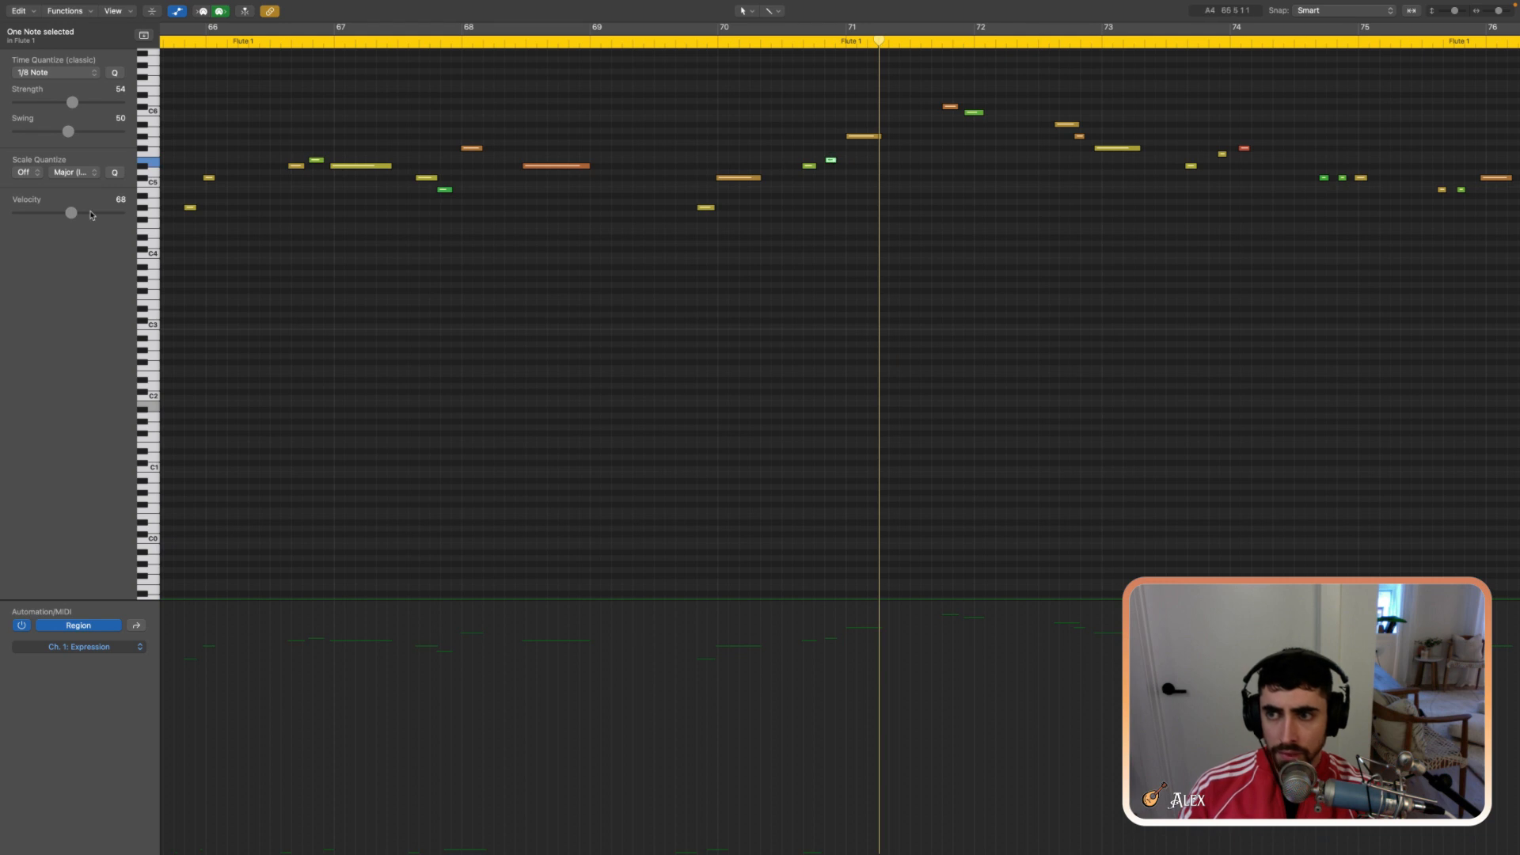
left_click(782, 46)
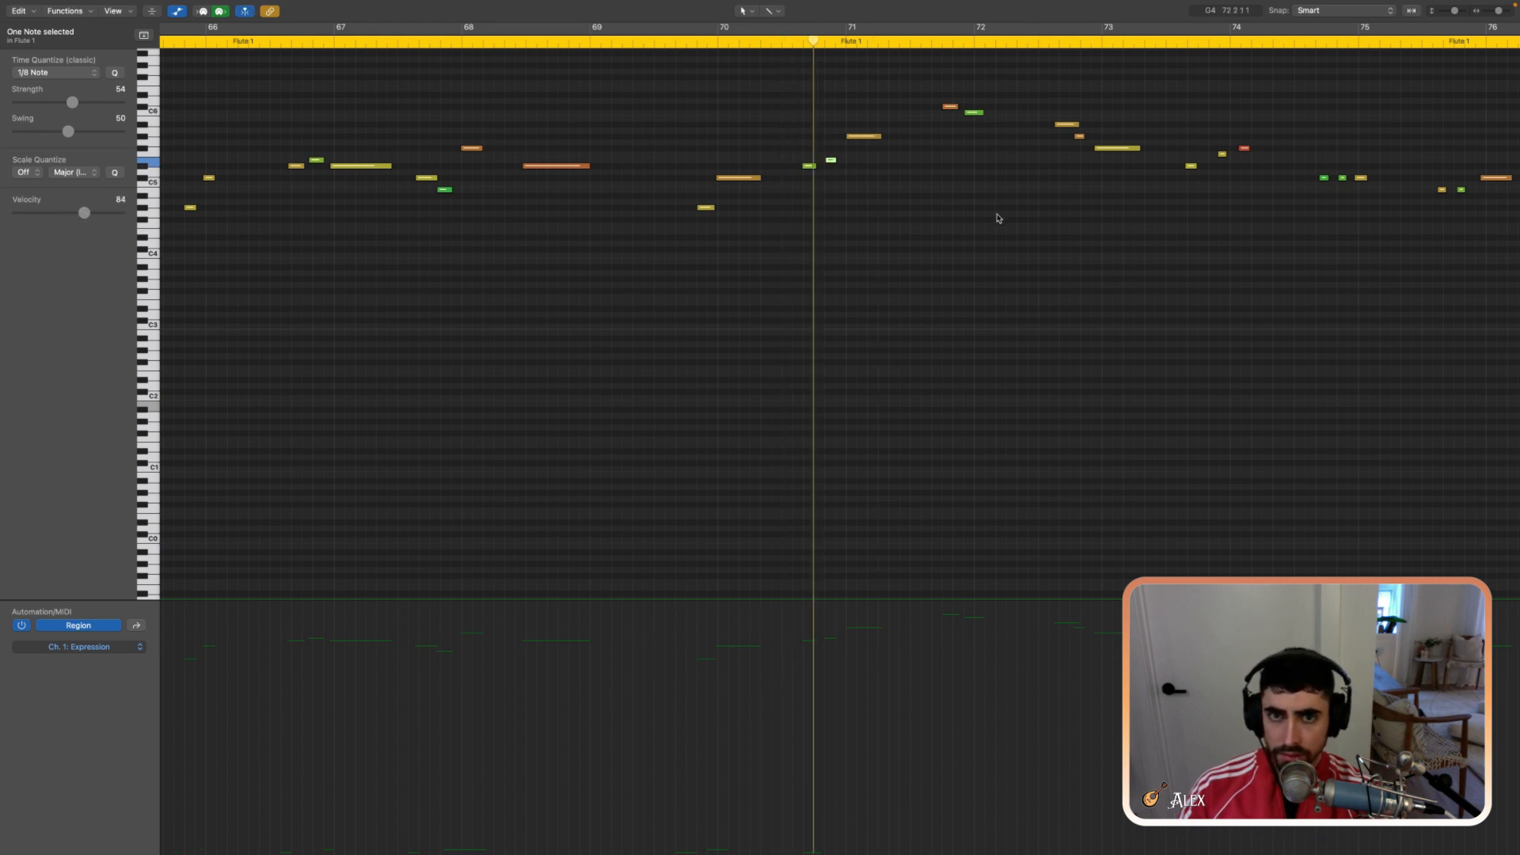
scroll(1004, 221, "right", 1)
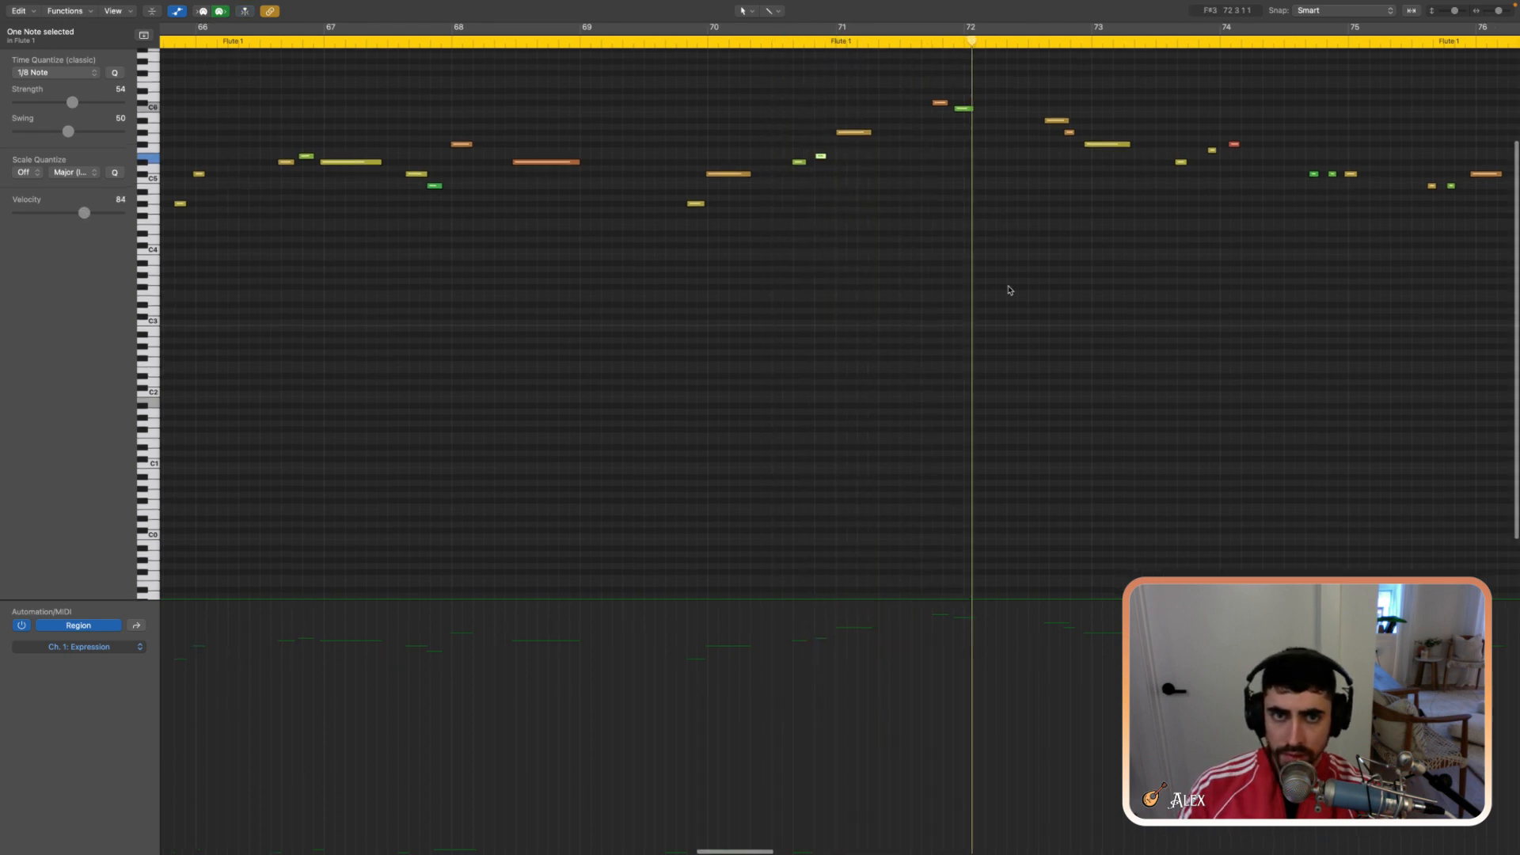
- Adjust the positions of the high notes around bar 72 and the low note in bar 70
left_click(940, 102)
scroll(980, 103, "right", 3)
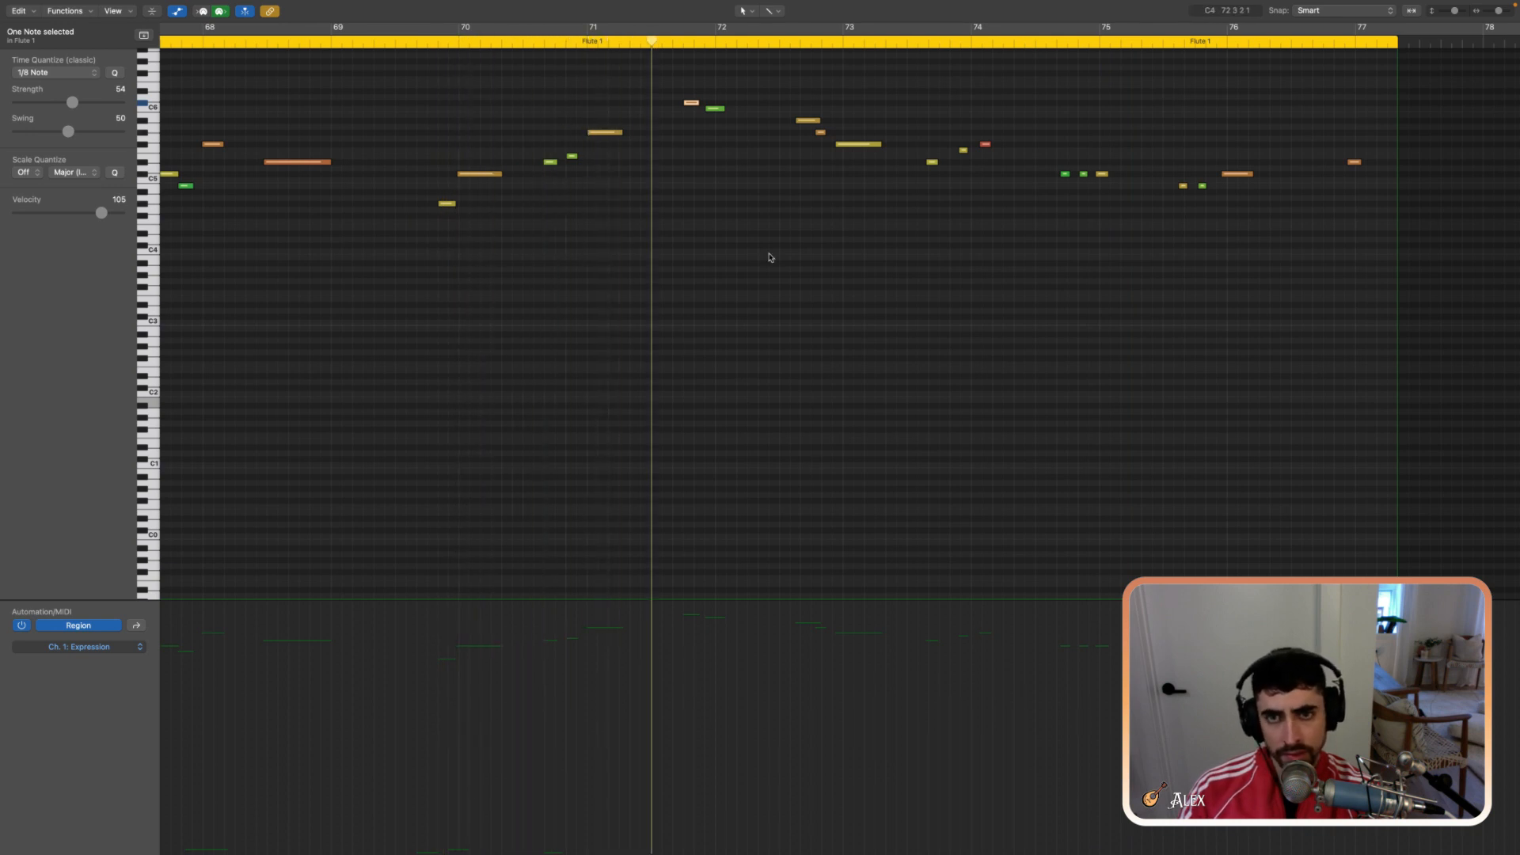
mouse_move(725, 108)
left_mouse_down()
mouse_move(696, 103)
mouse_move(705, 93)
left_mouse_up()
left_click(443, 205)
mouse_move(443, 205)
left_mouse_down()
mouse_move(447, 257)
mouse_move(445, 209)
left_mouse_up()
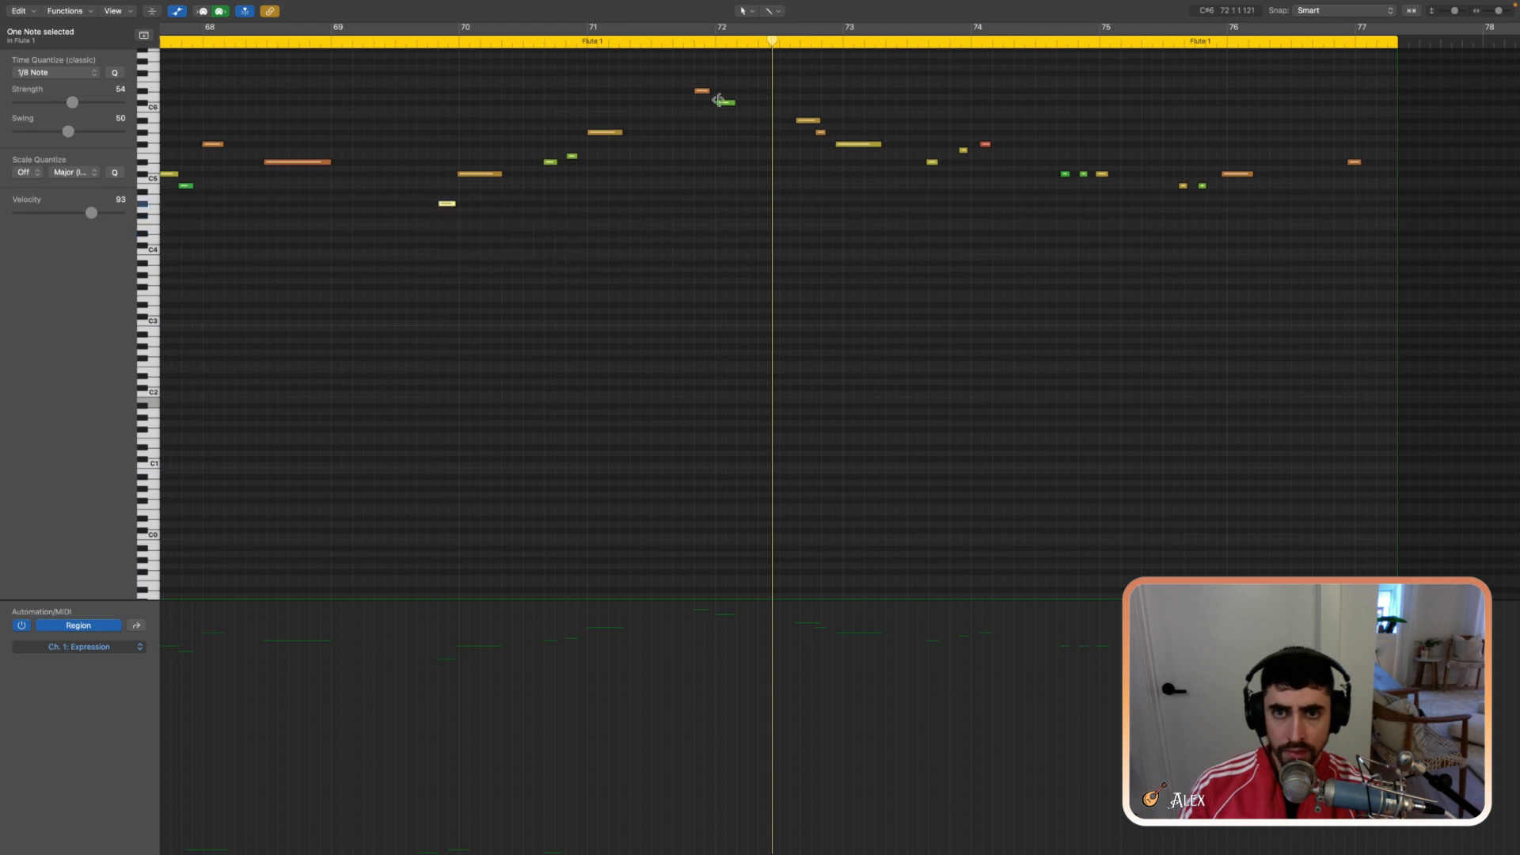
left_click_drag(700, 94, 725, 114)
- Select the Flute 1 notes from bar 72 to 77 and play them back
left_click(806, 120)
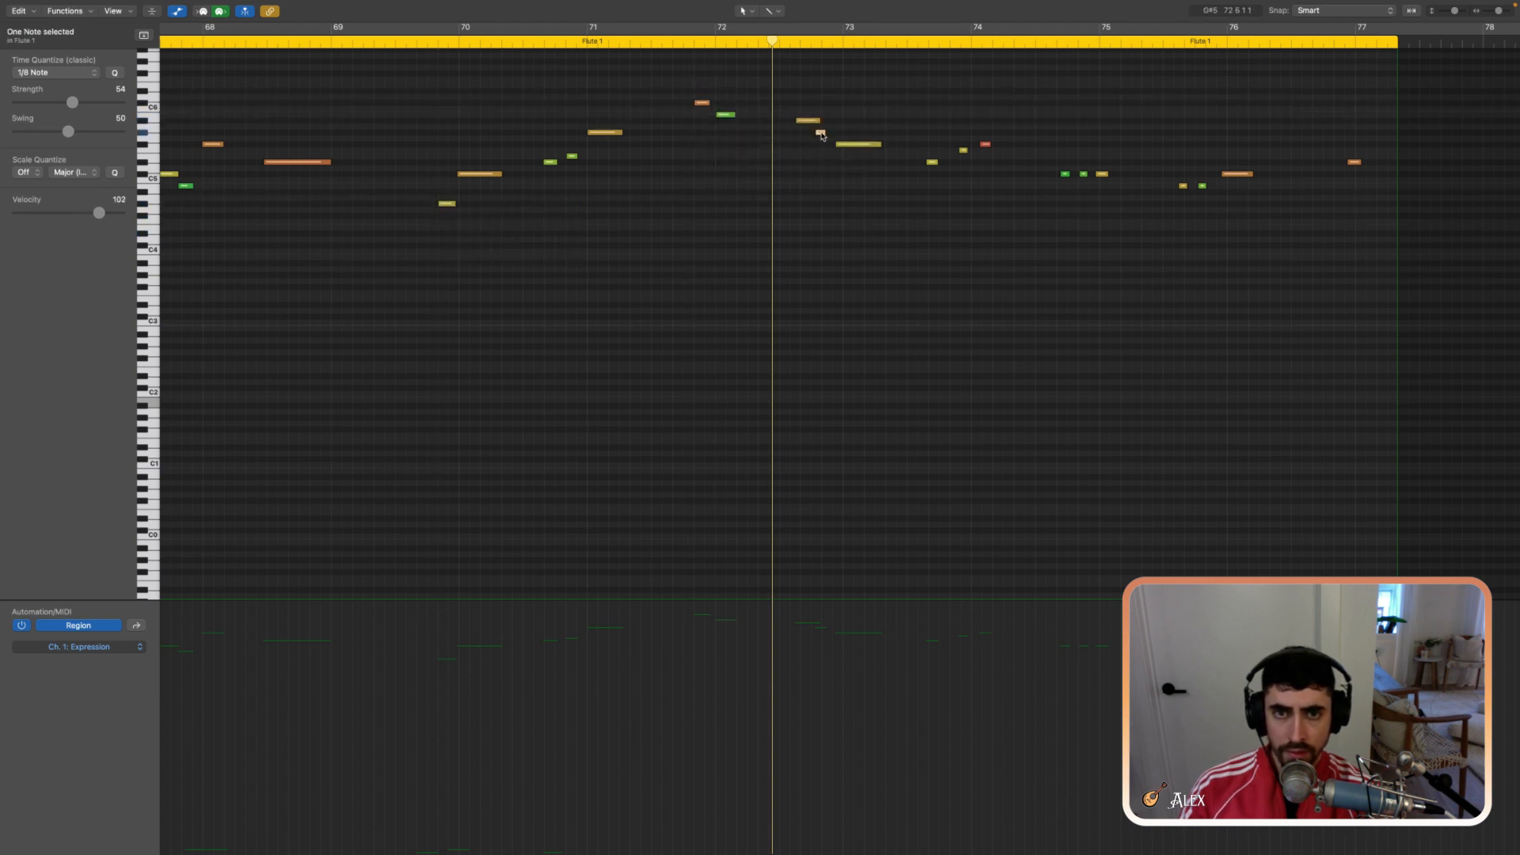
left_click_drag(896, 94, 795, 200)
left_click_drag(792, 95, 1340, 341)
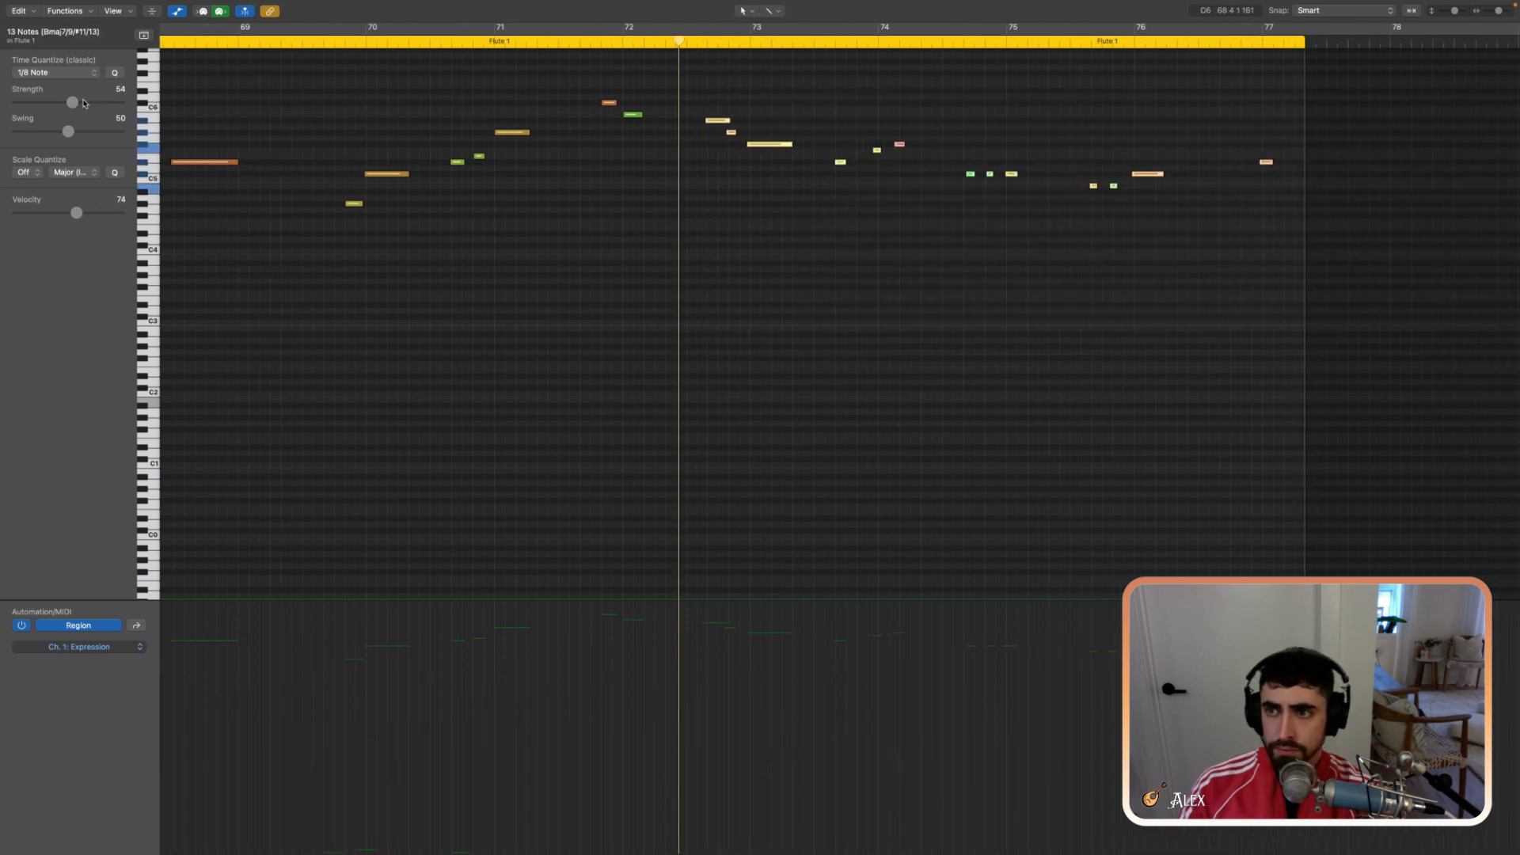
key("space")
left_click(829, 266)
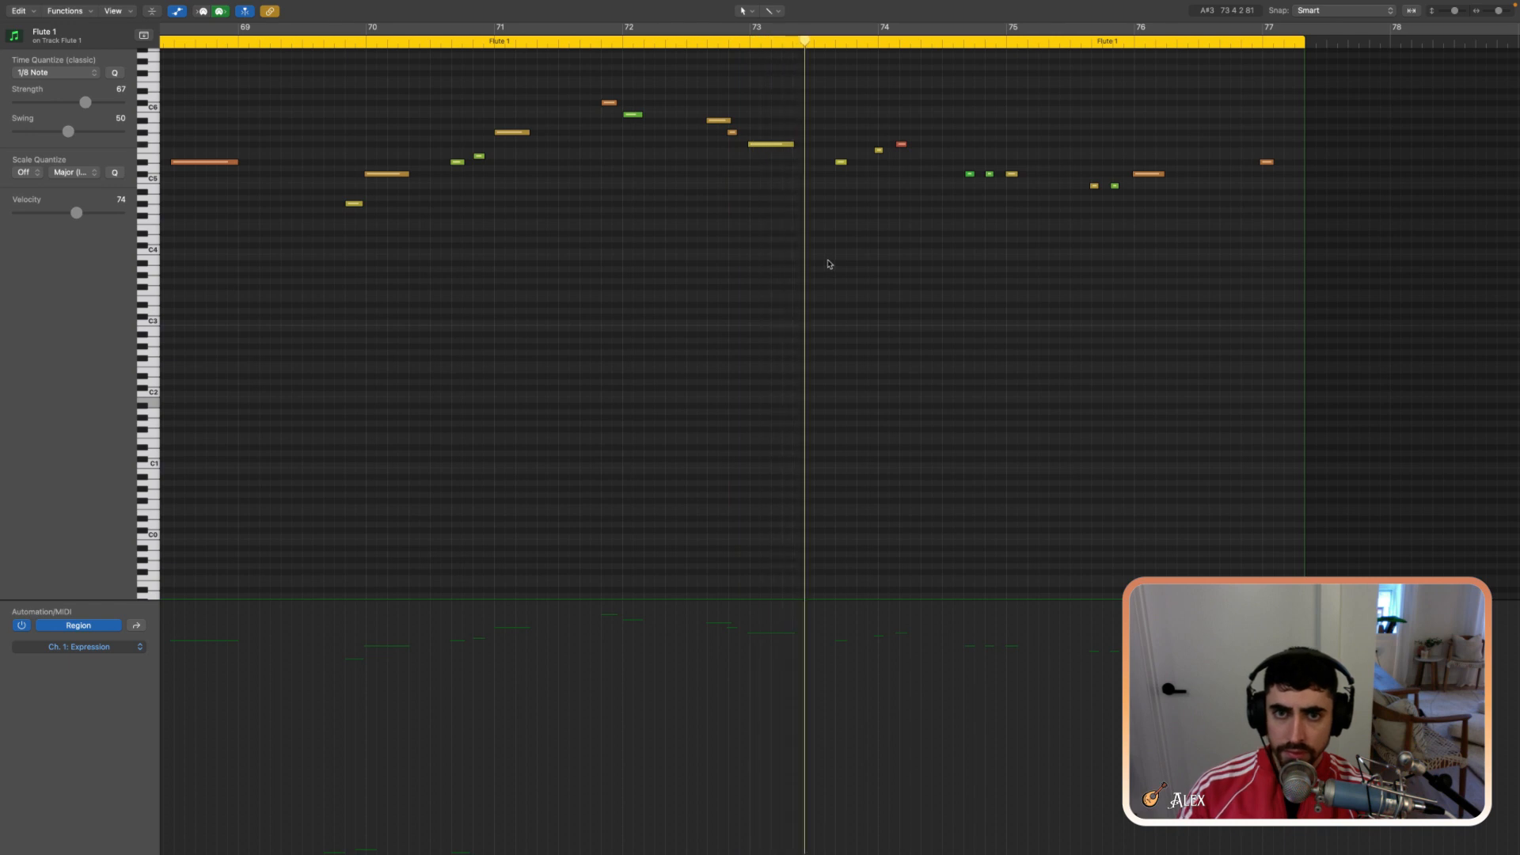
- Move the short note at bar 74 one step higher and slightly later
mouse_move(875, 150)
left_mouse_down()
mouse_move(842, 156)
mouse_move(885, 136)
left_mouse_up()
left_click(840, 163)
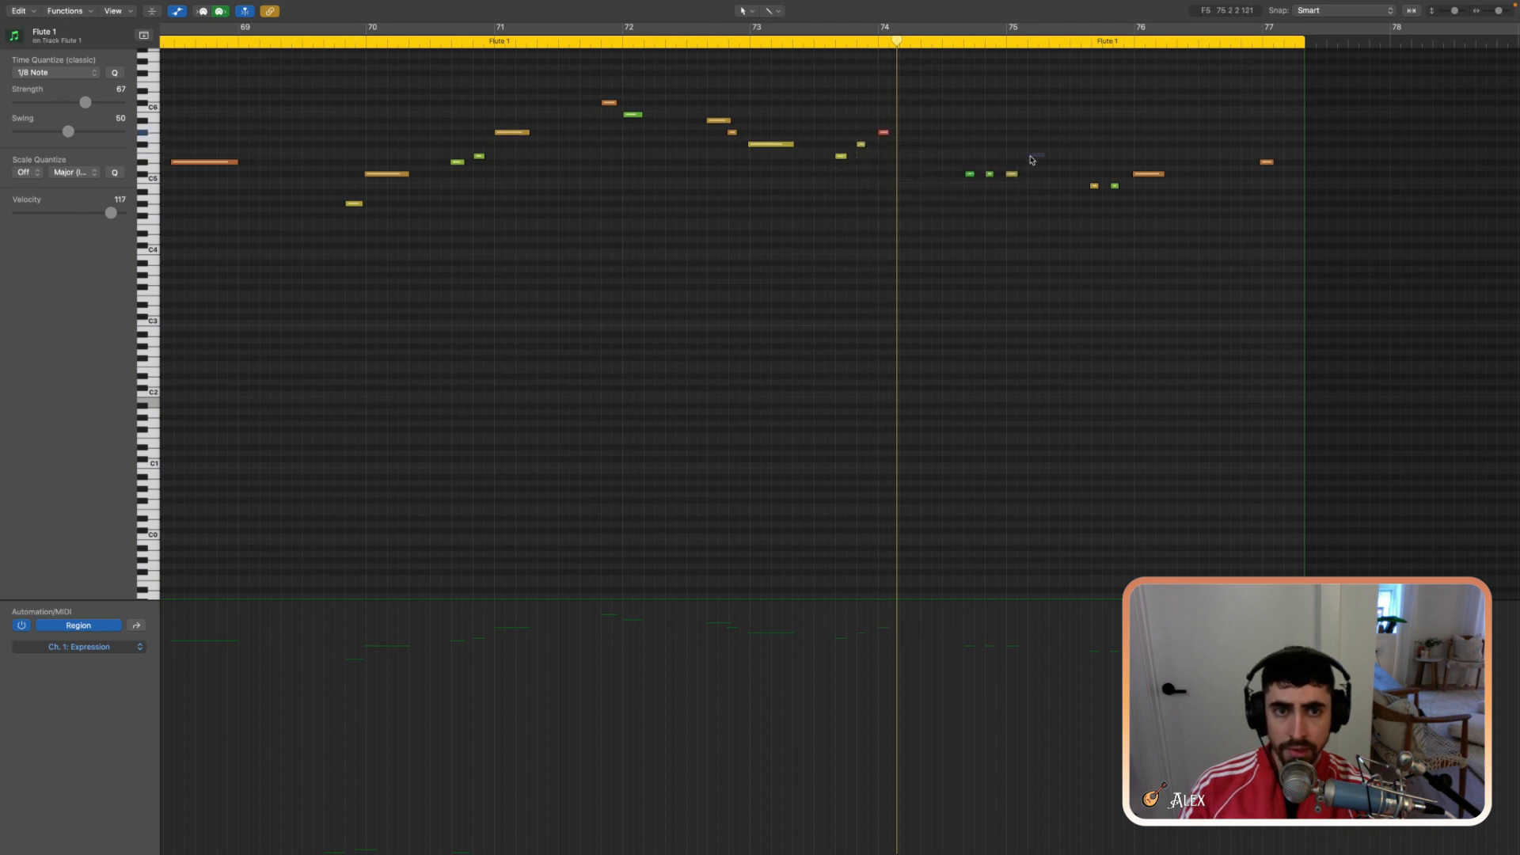
left_click(940, 239)
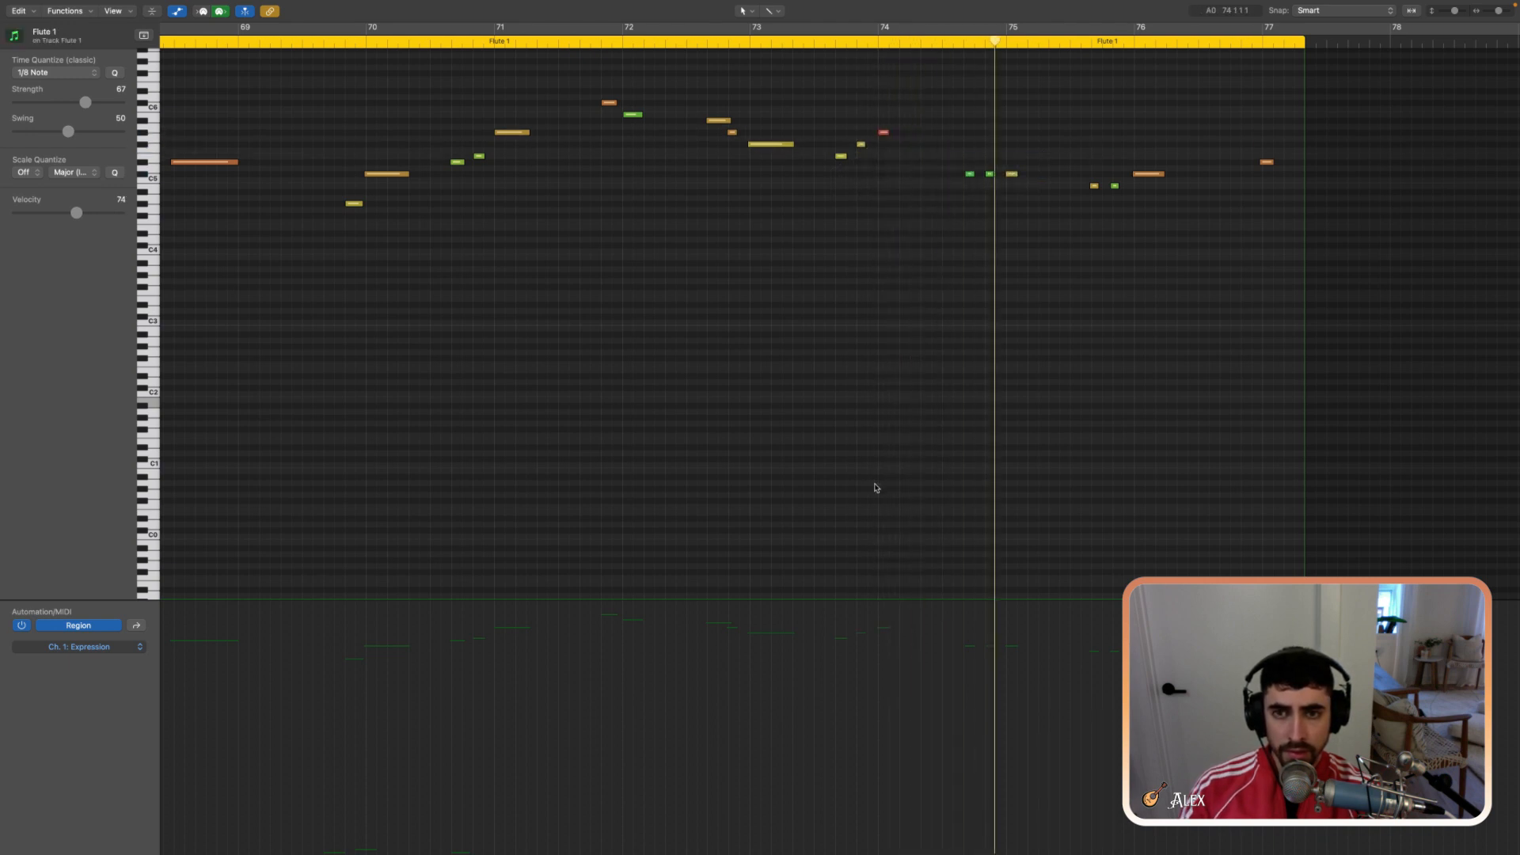
- Play back the Flute 1 part from bar 70
scroll(877, 486, "right", 3)
scroll(878, 479, "down", 3)
scroll(879, 471, "left", 6)
scroll(606, 208, "down", 1)
left_click(596, 41)
key("space")
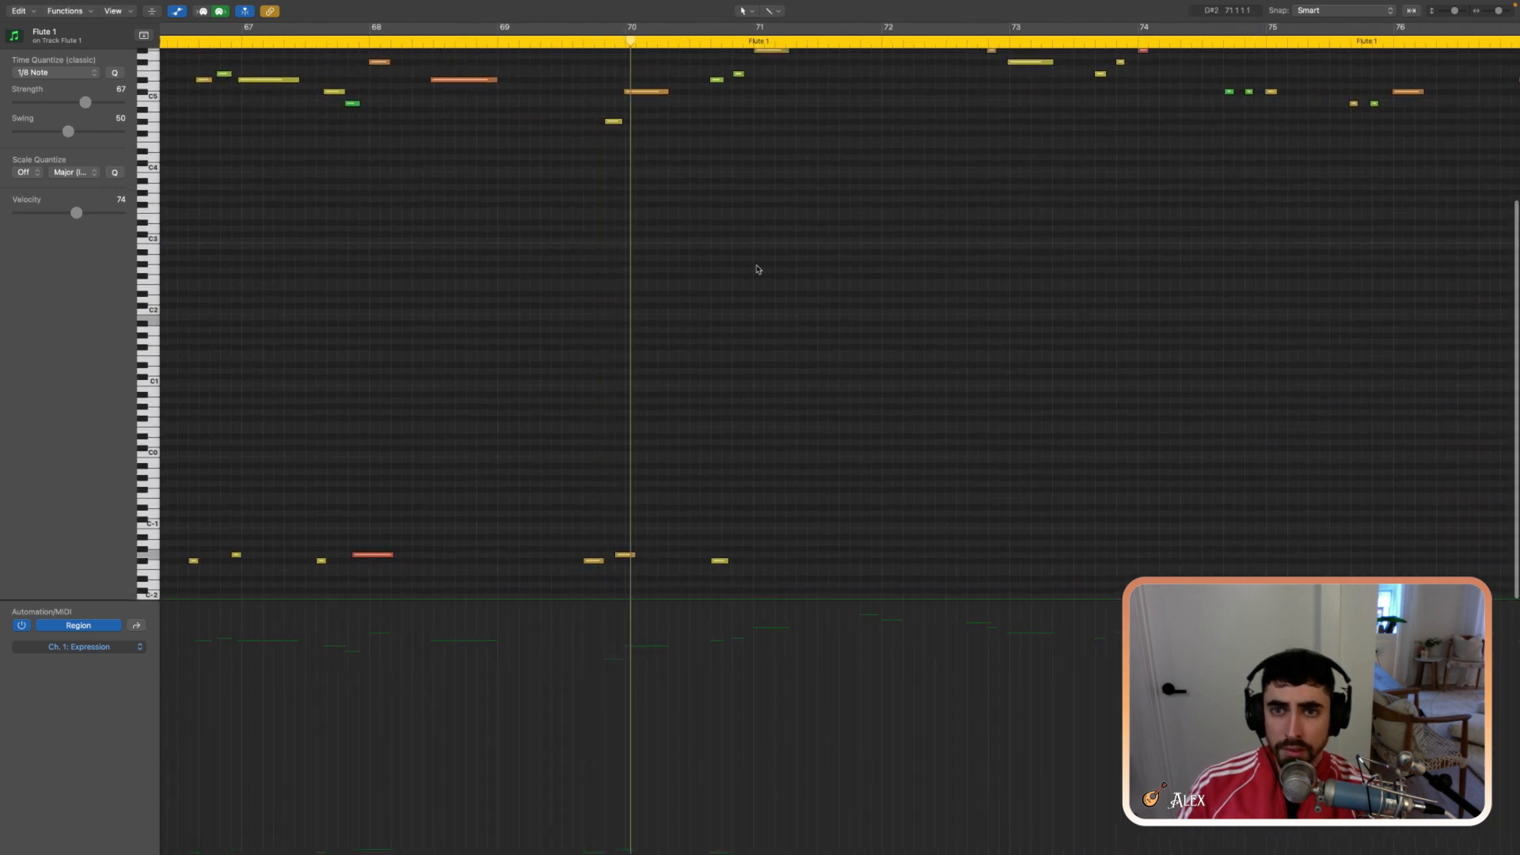
scroll(887, 451, "right", 1)
key("space")
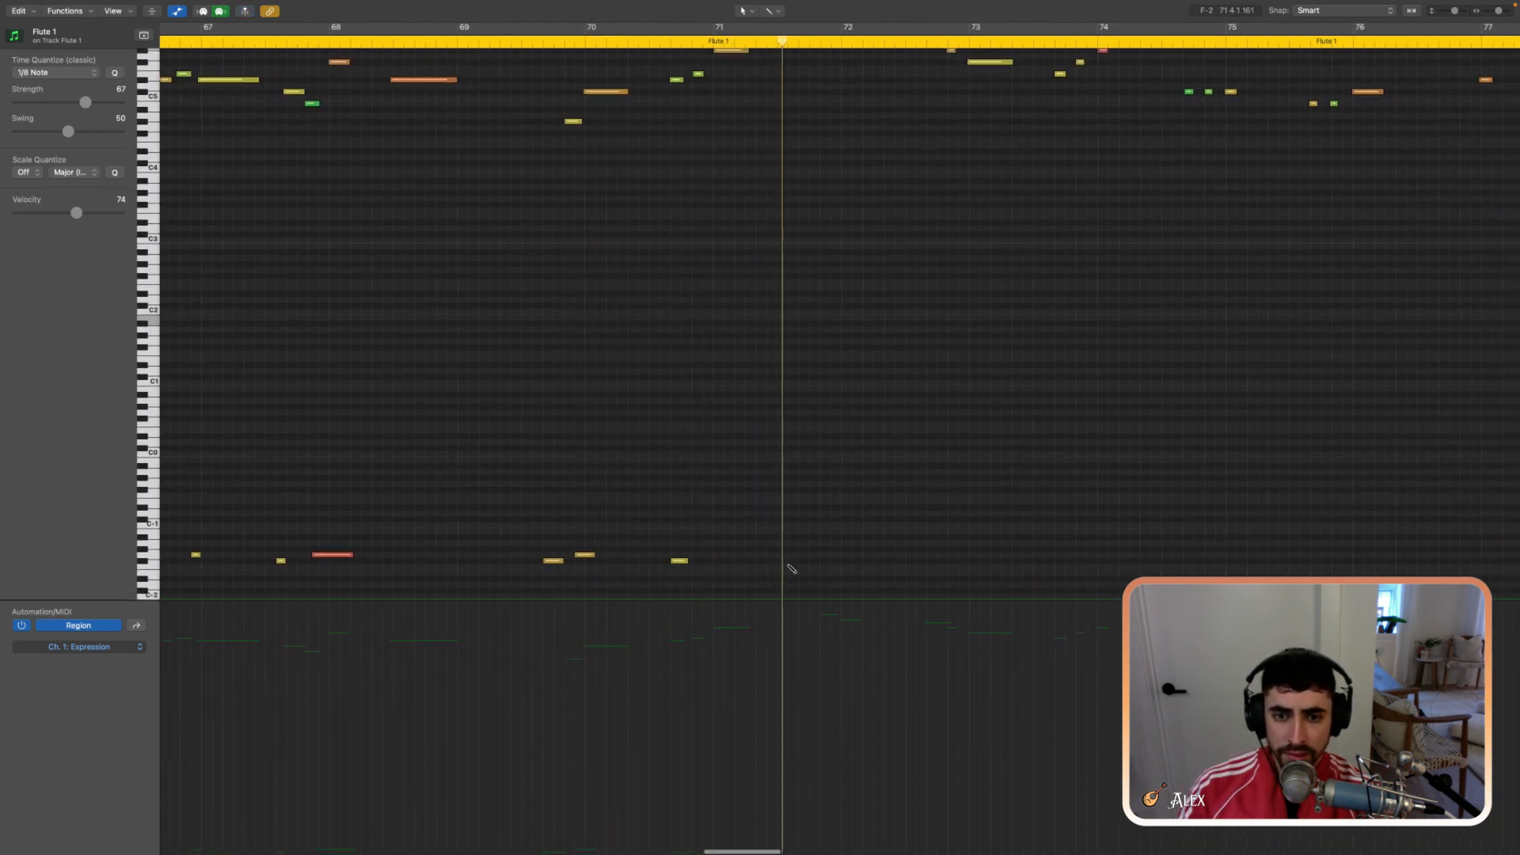
- Draw short keyswitch notes in bars 71, 72 and 73 at the bottom of the keyboard range
left_click(783, 555)
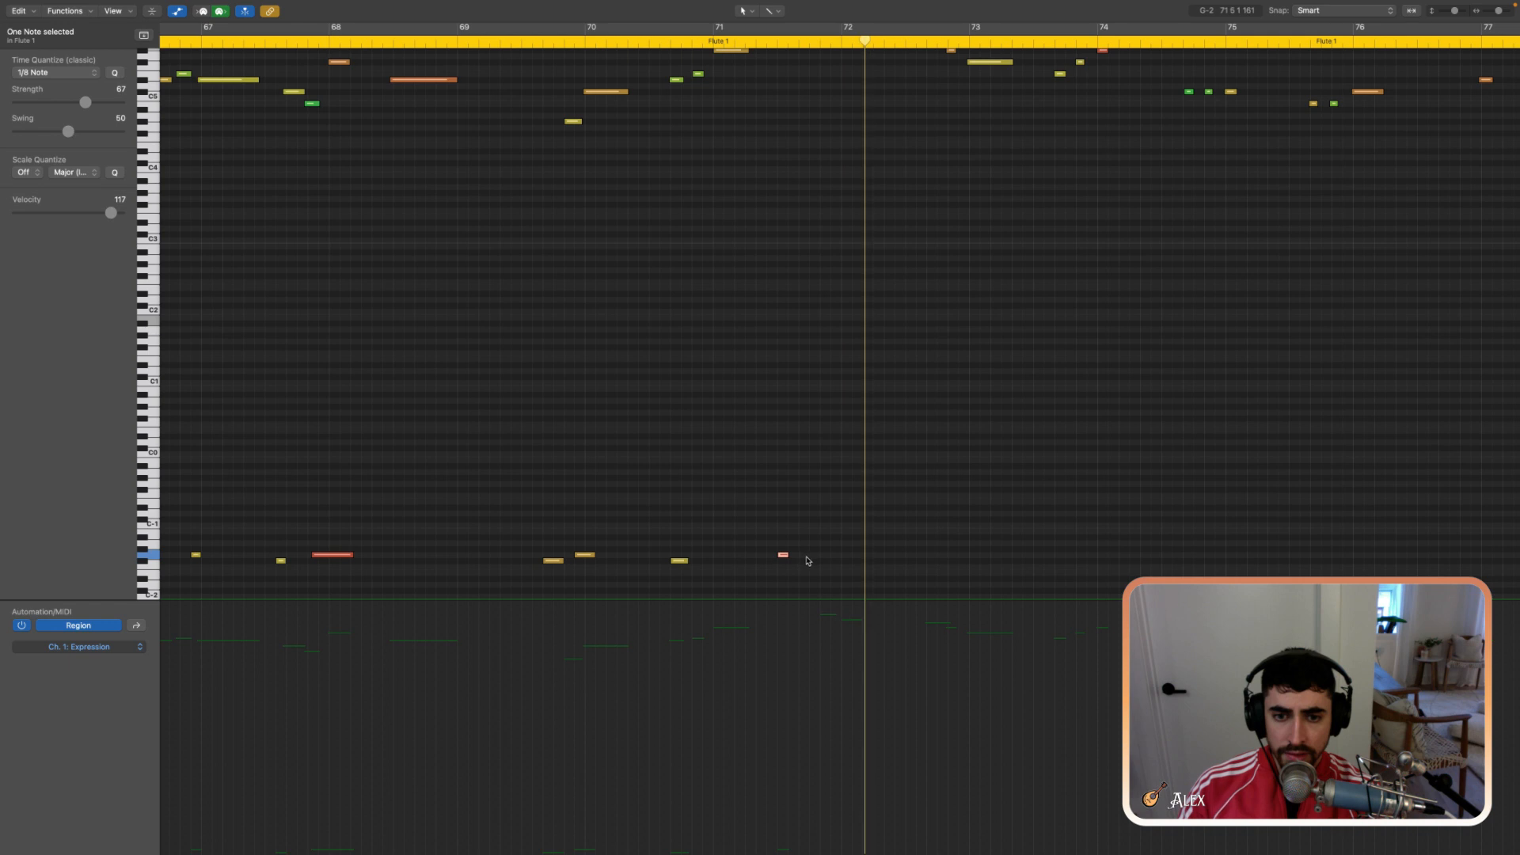
left_click(911, 560)
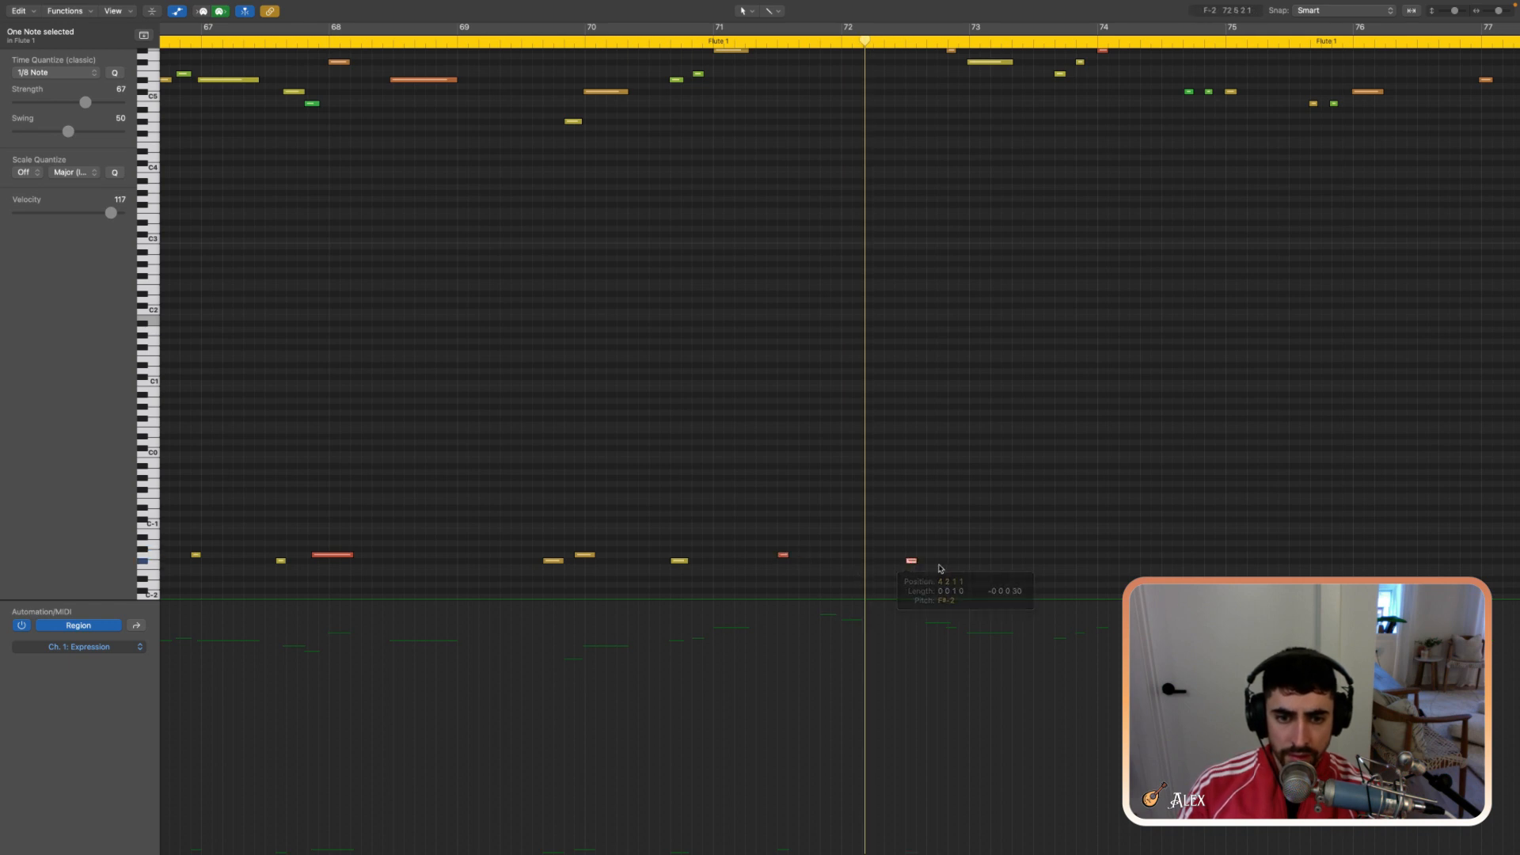
left_click(953, 554)
- Draw more short keyswitch notes across bars 74 and 75
scroll(967, 590, "right", 3)
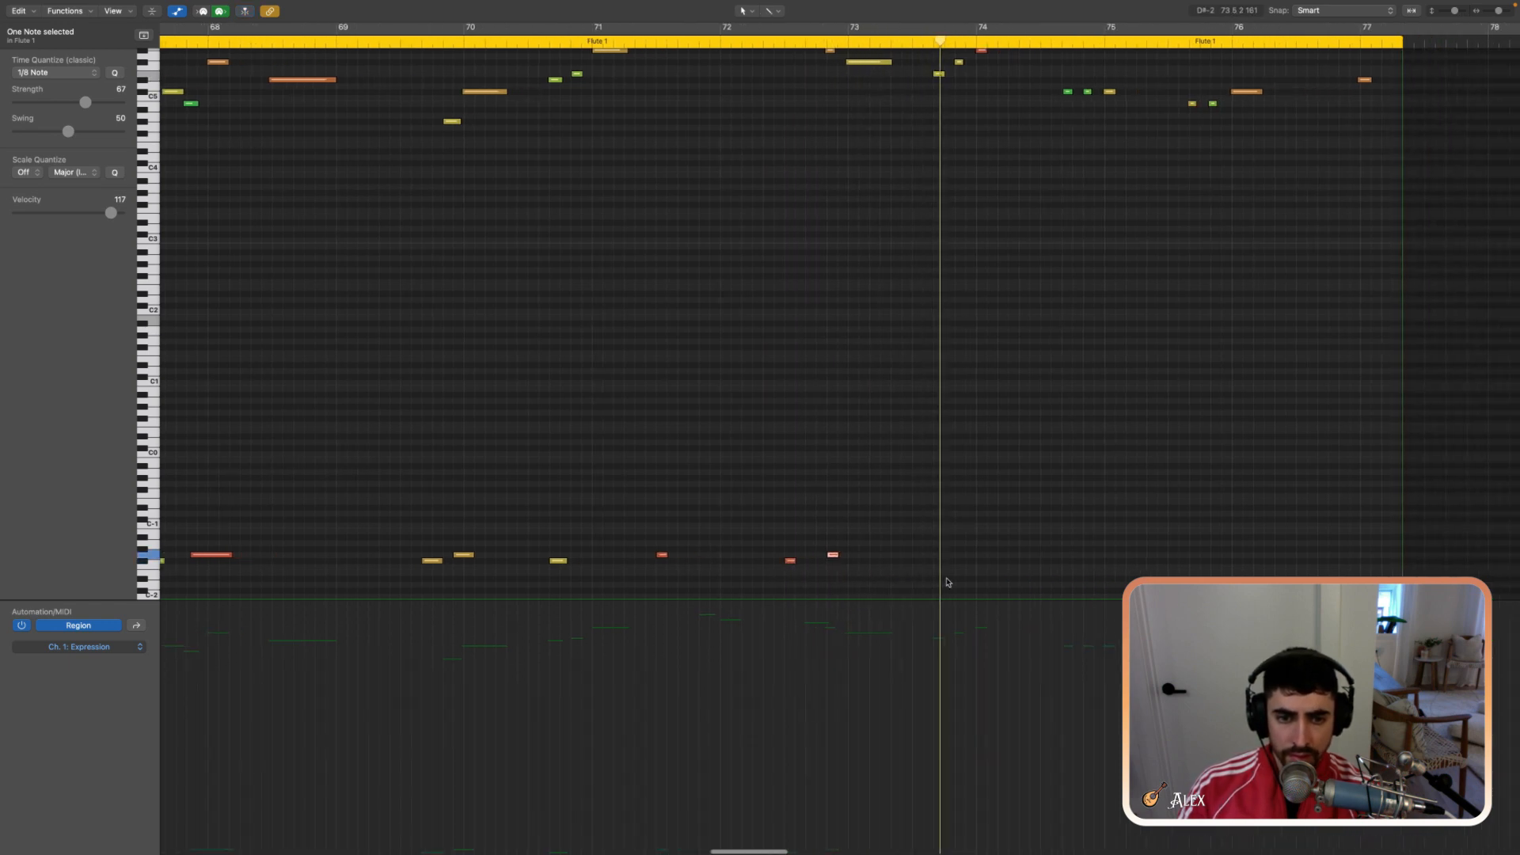
scroll(914, 560, "left", 1)
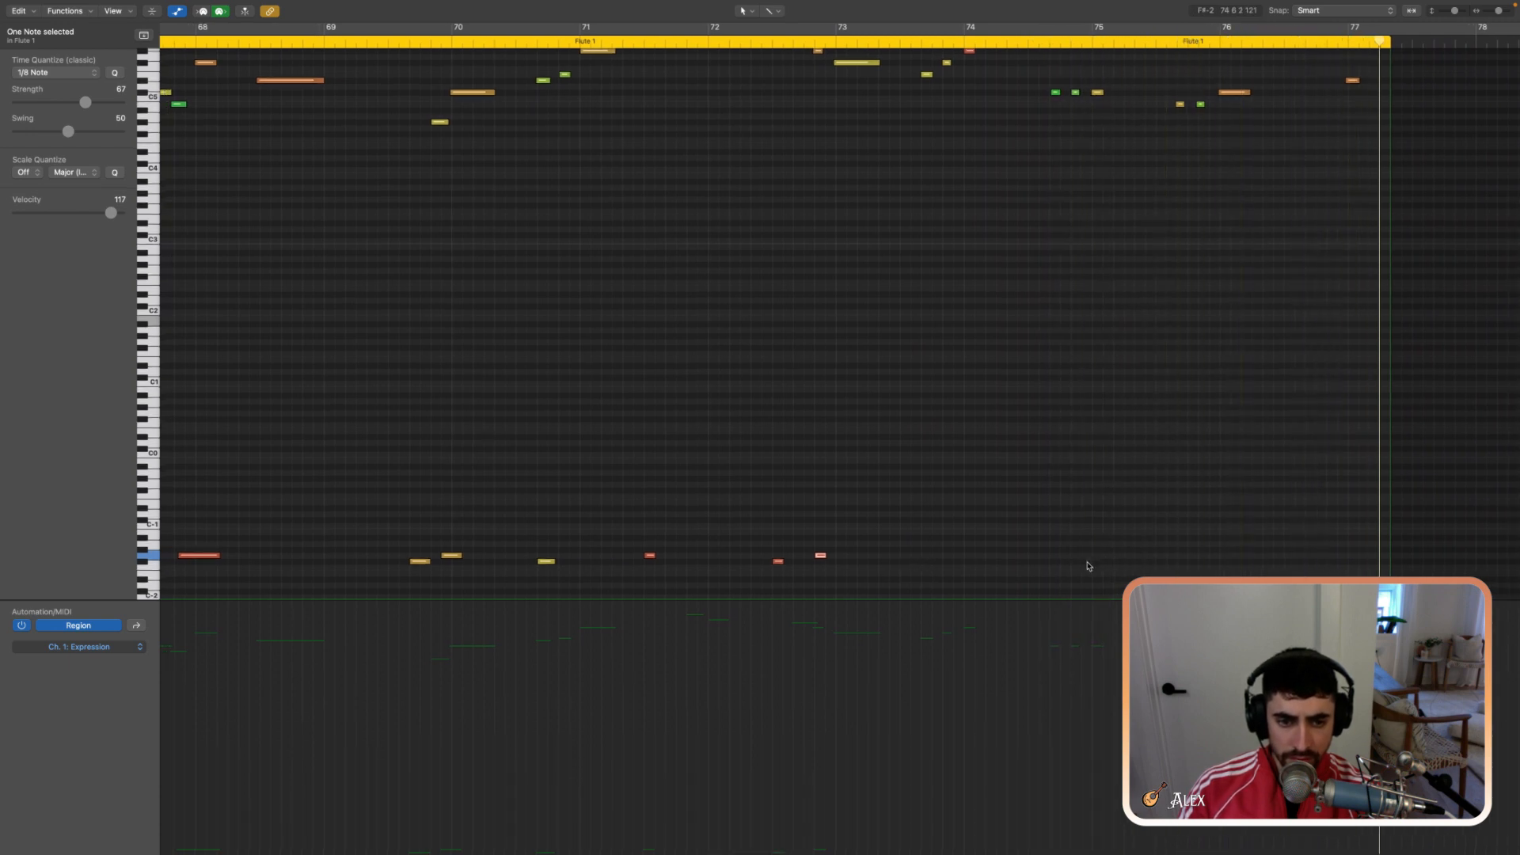
scroll(1088, 566, "right", 2)
left_click(712, 45)
left_click(840, 562)
left_click(873, 555)
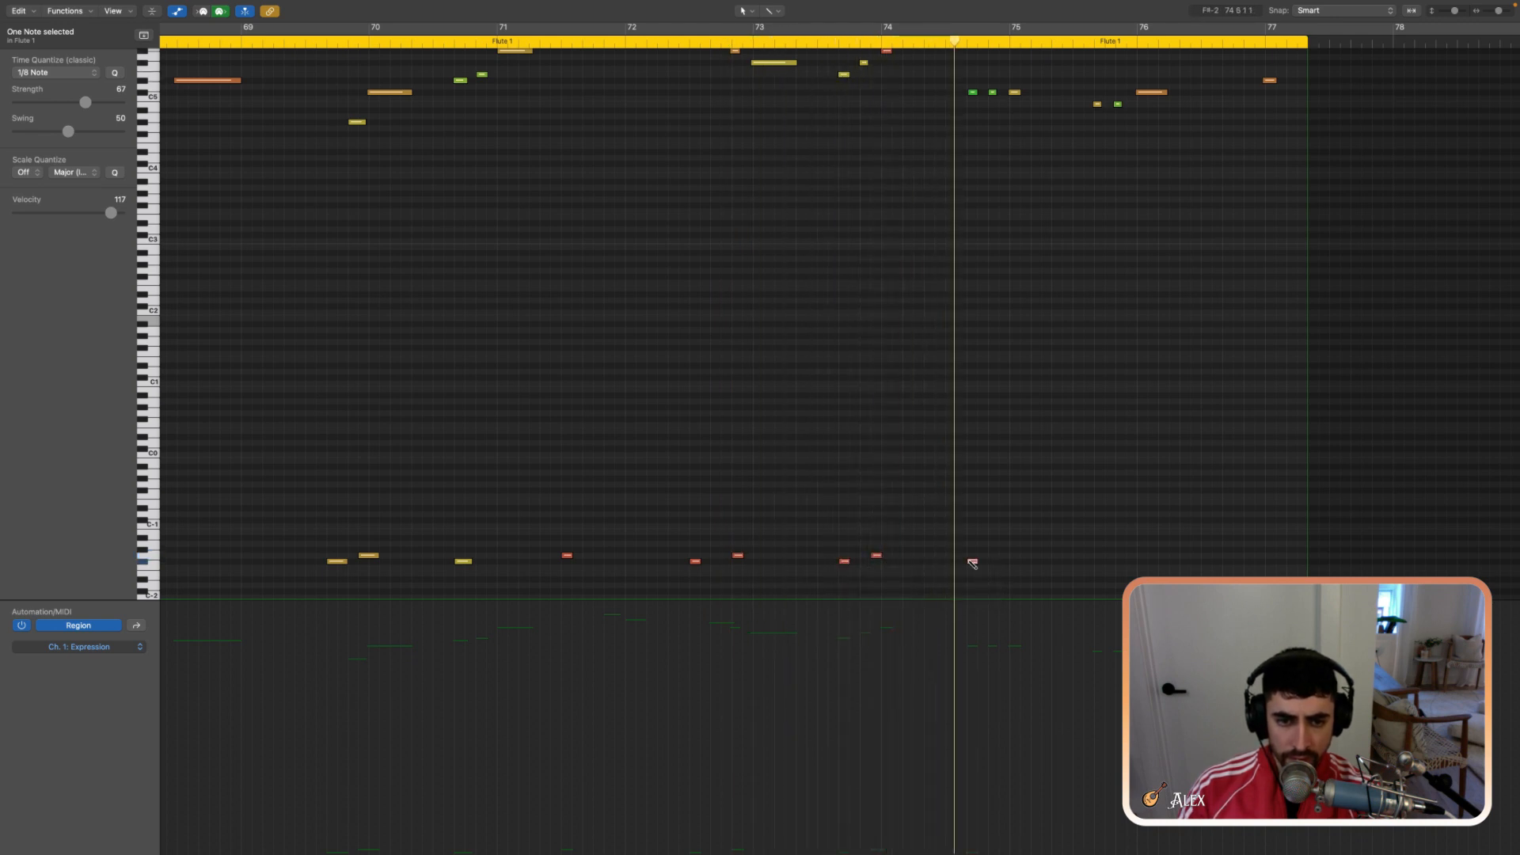
left_click_drag(968, 561, 957, 562)
left_click(1003, 549)
left_click(1003, 550)
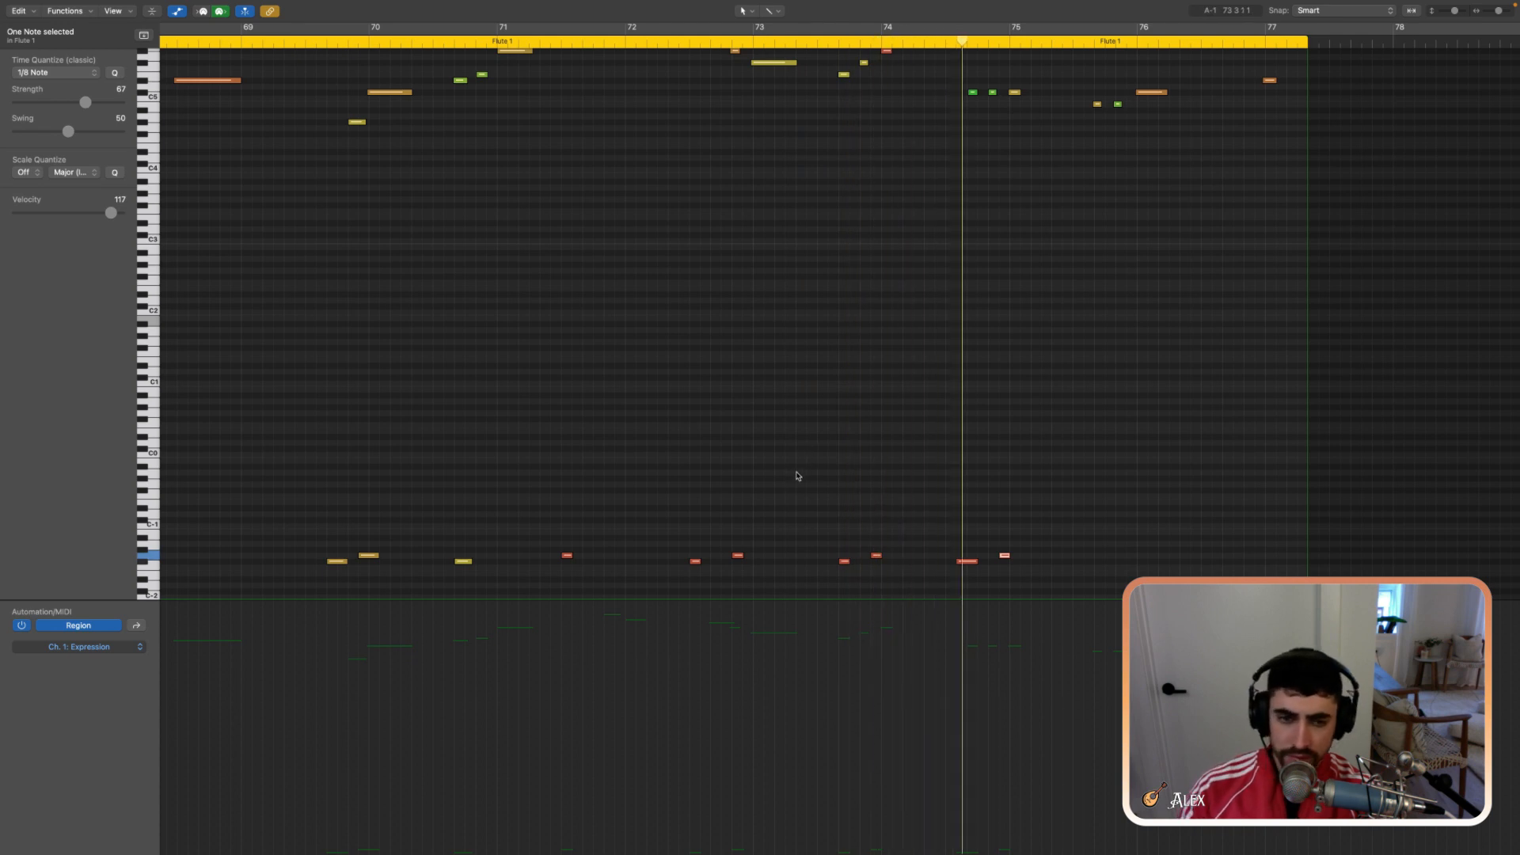
- Add a lower keyswitch note in bar 76 and lengthen the melody note starting in bar 76
scroll(833, 478, "right", 2)
scroll(955, 554, "right", 6)
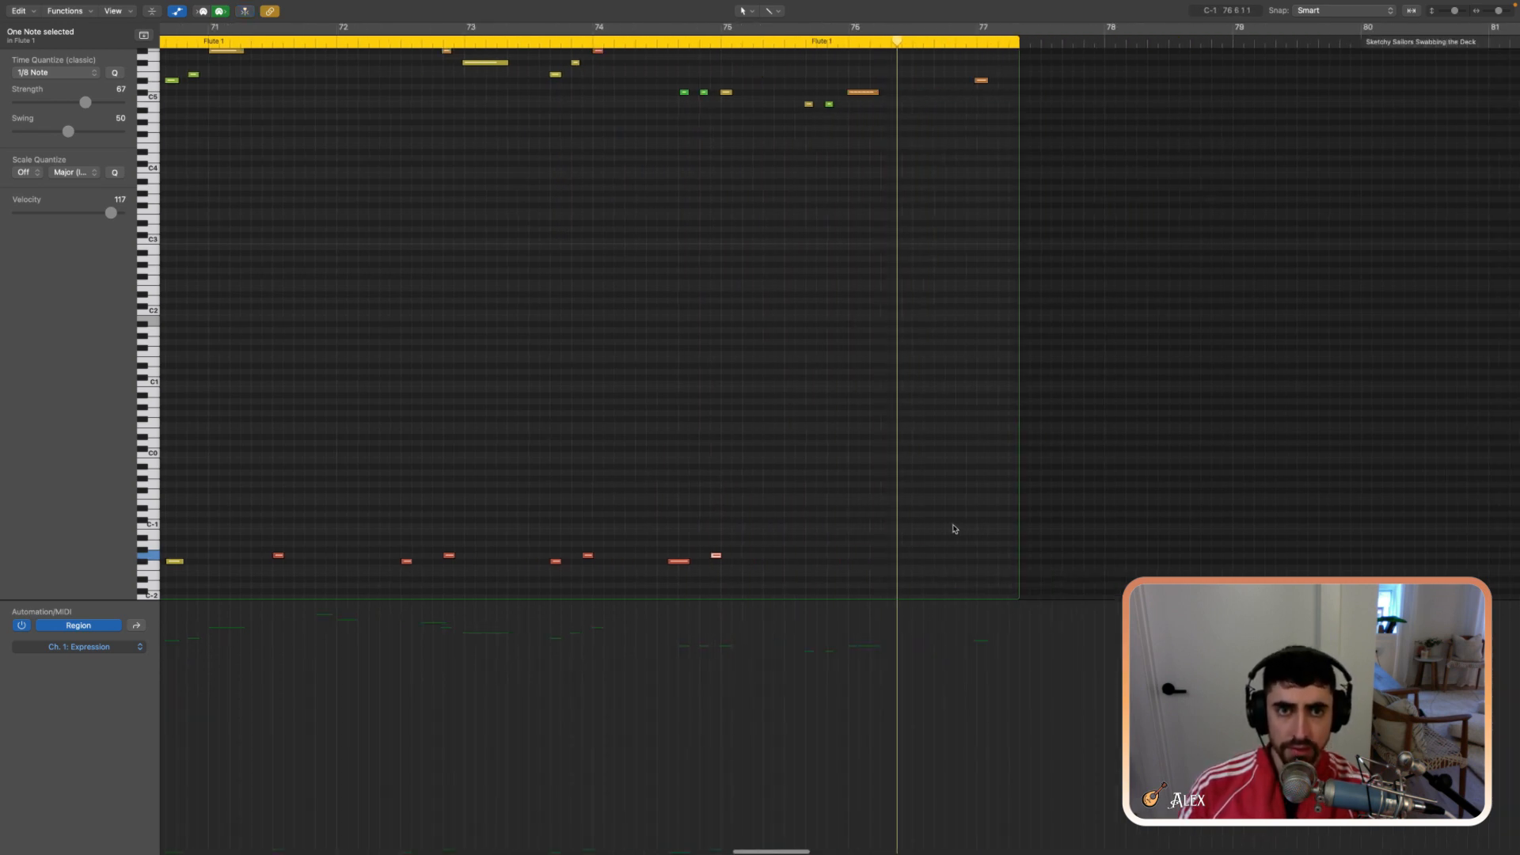
left_click(843, 567)
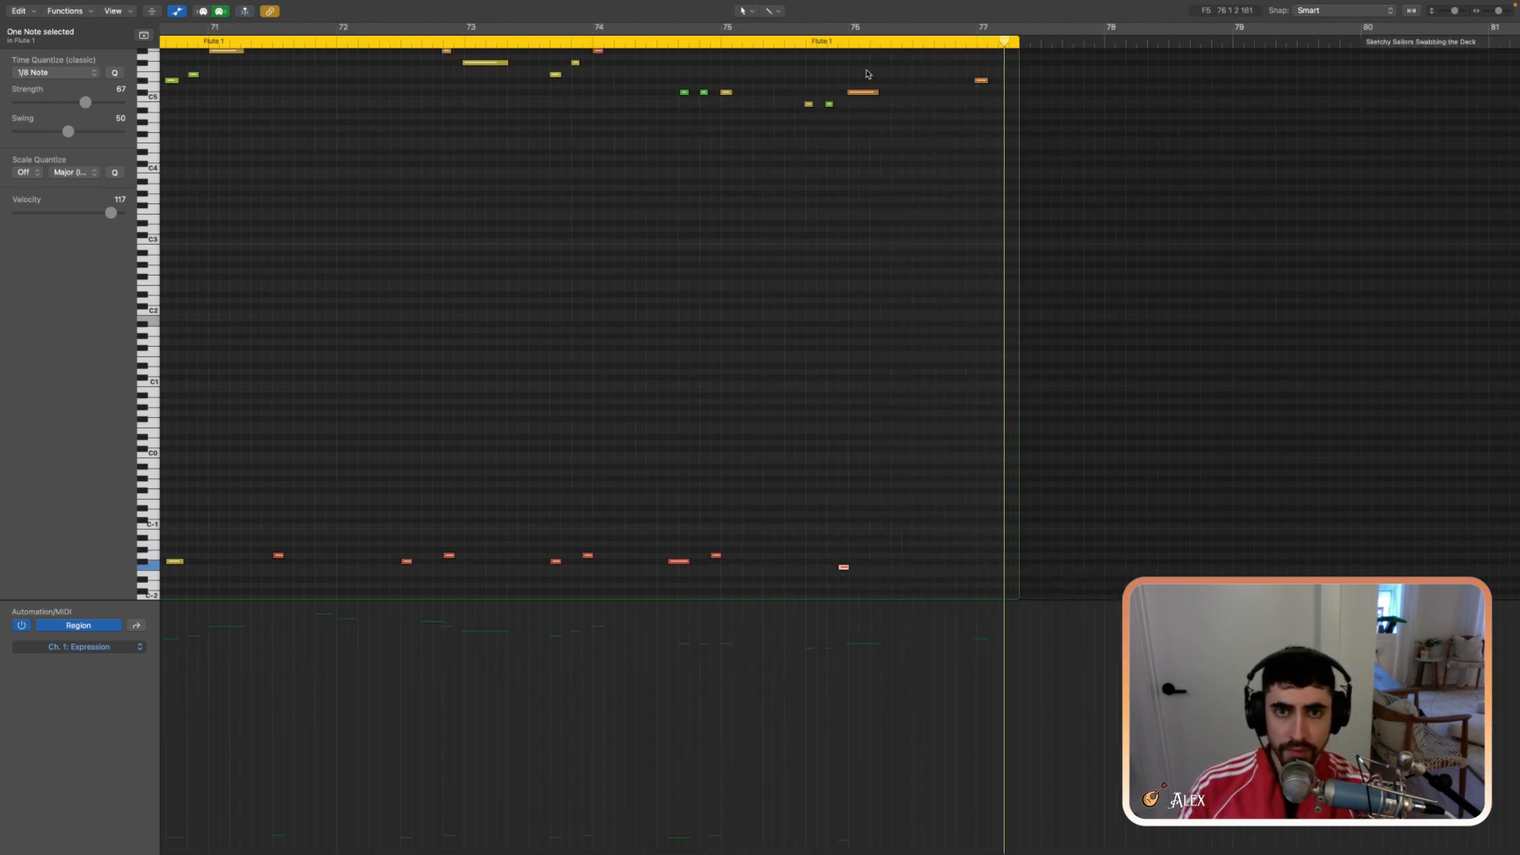
left_click_drag(877, 93, 933, 103)
left_click_drag(844, 570, 844, 586)
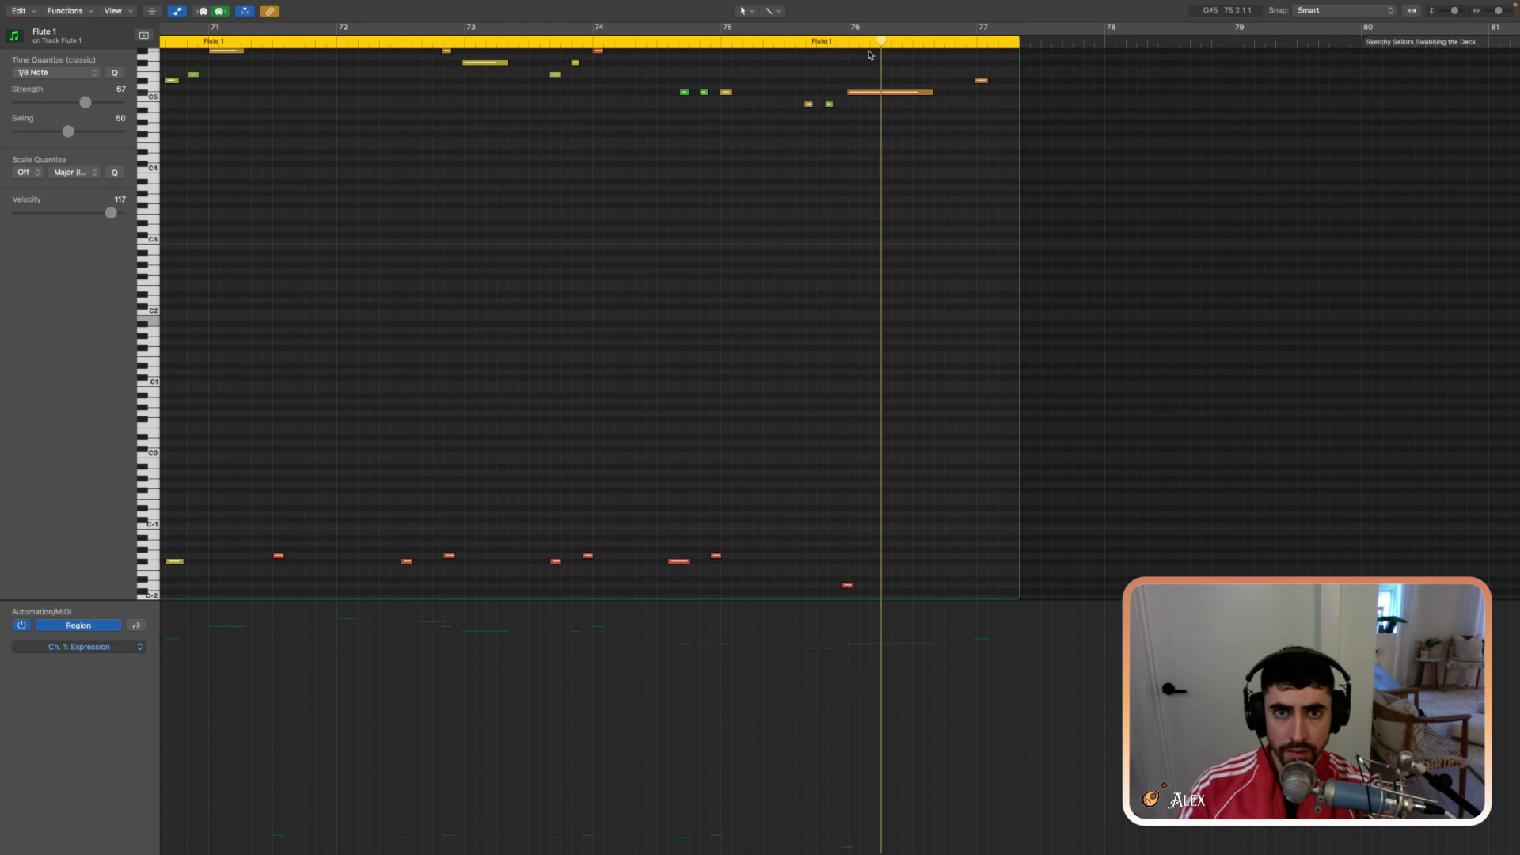
- Lengthen the final Flute 1 note past bar 77, then return to the arrangement and play back
left_click_drag(1018, 114, 1267, 163)
left_click_drag(984, 79, 1073, 103)
key("ctrl+Left")
key("space")
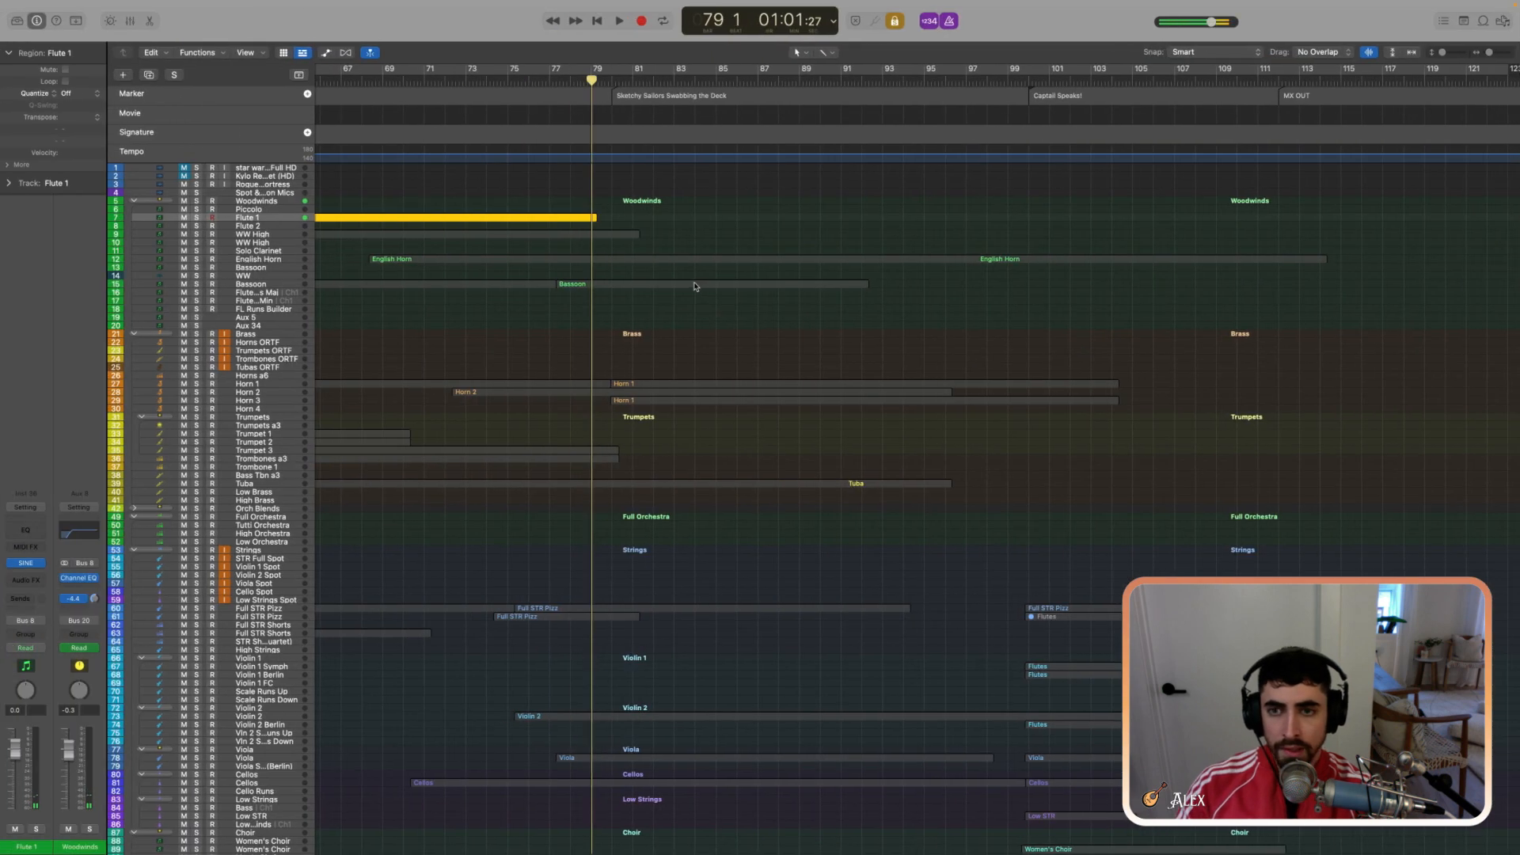
- Select the WW High region, play from bar 61, and inspect its notes in the piano roll
scroll(665, 284, "left", 5)
left_click(451, 95)
left_click(479, 235)
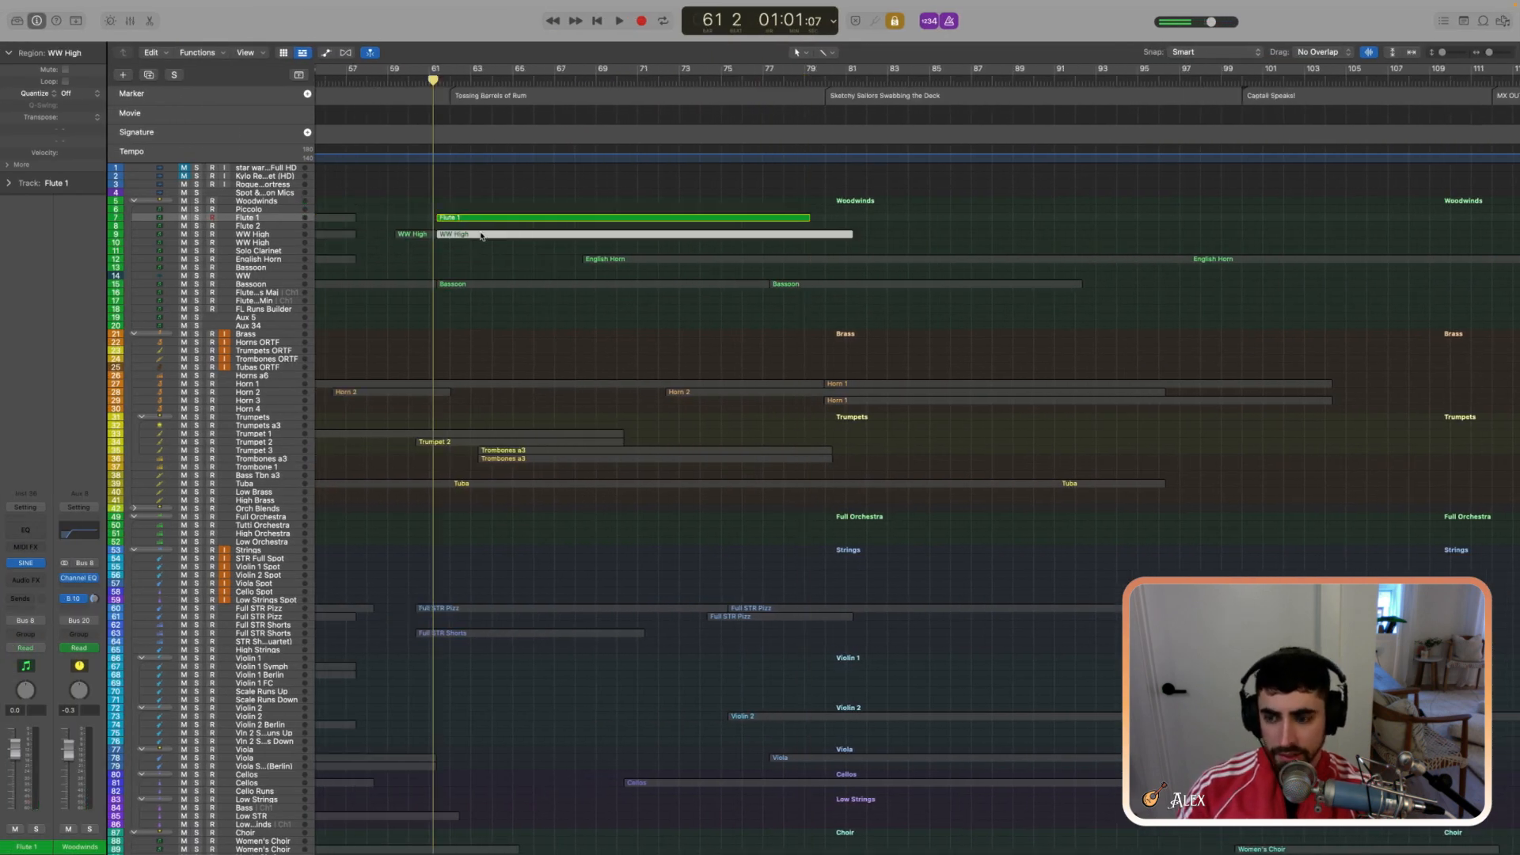
key("space")
key("ctrl+Right")
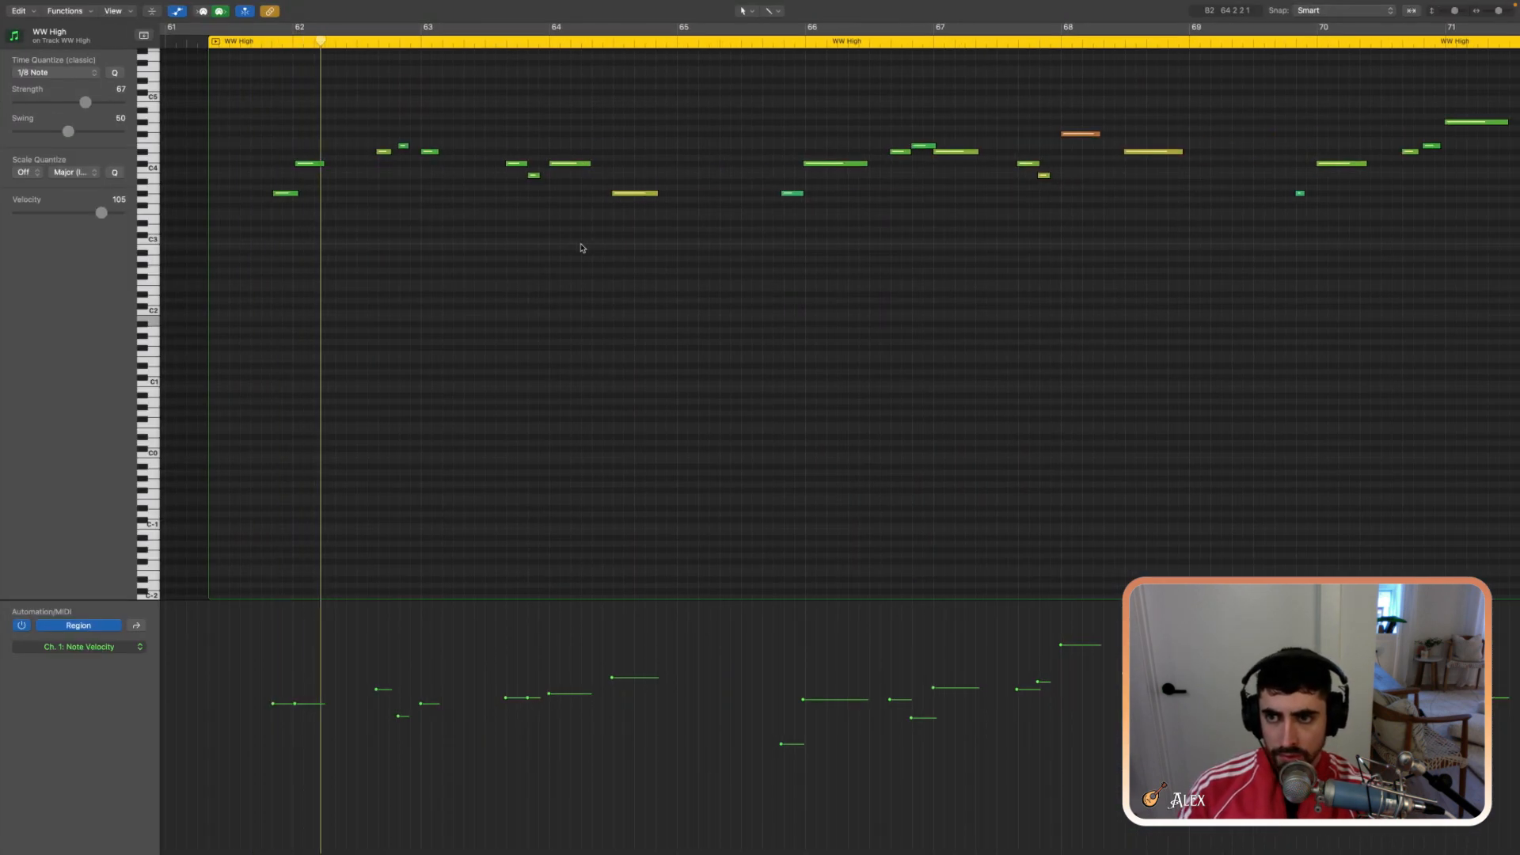
scroll(546, 238, "left", 3)
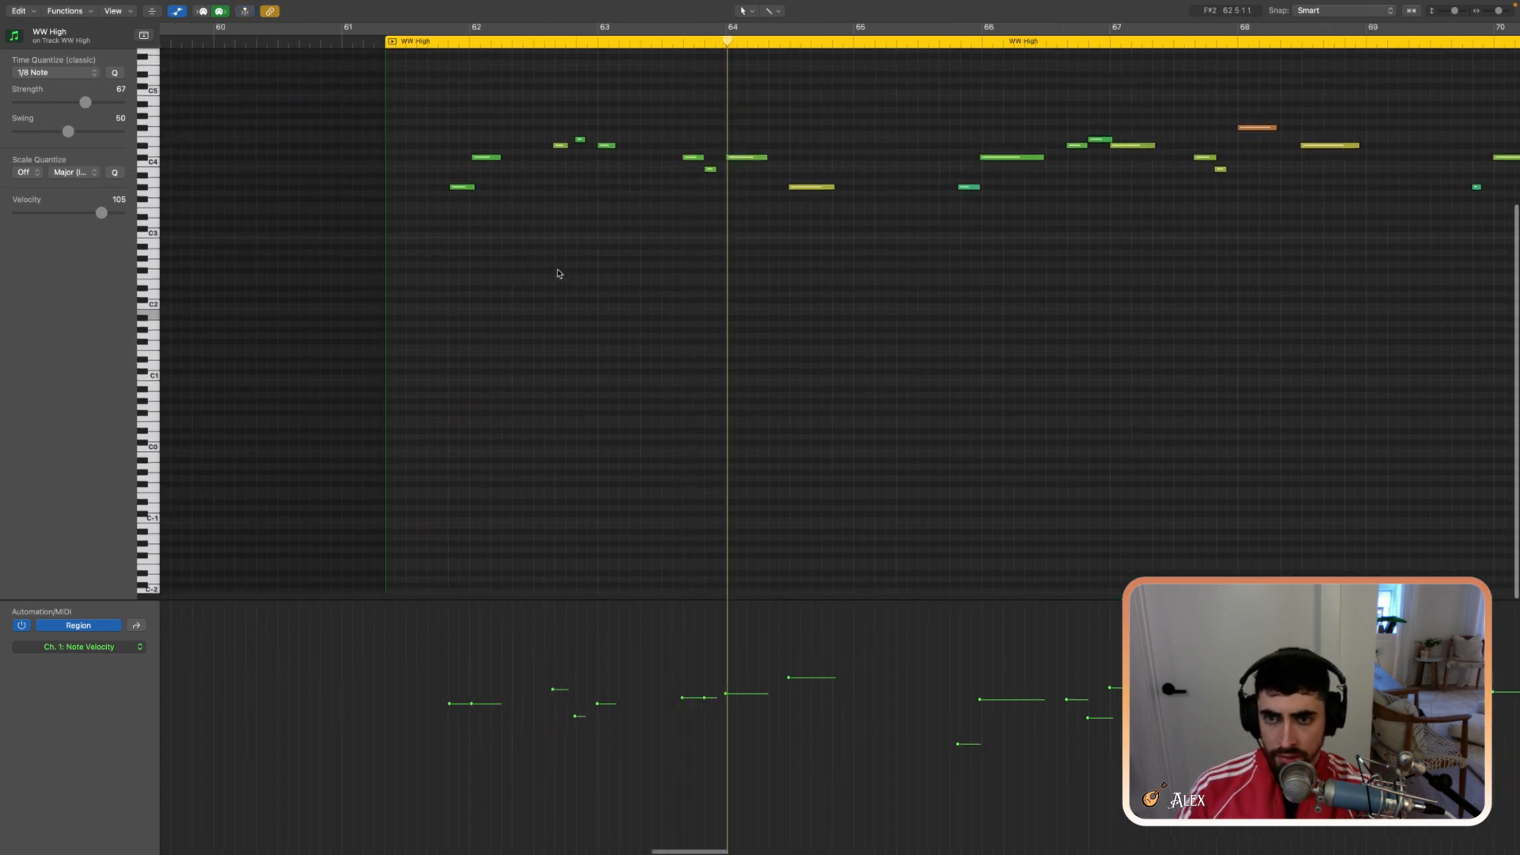
key("ctrl+Left")
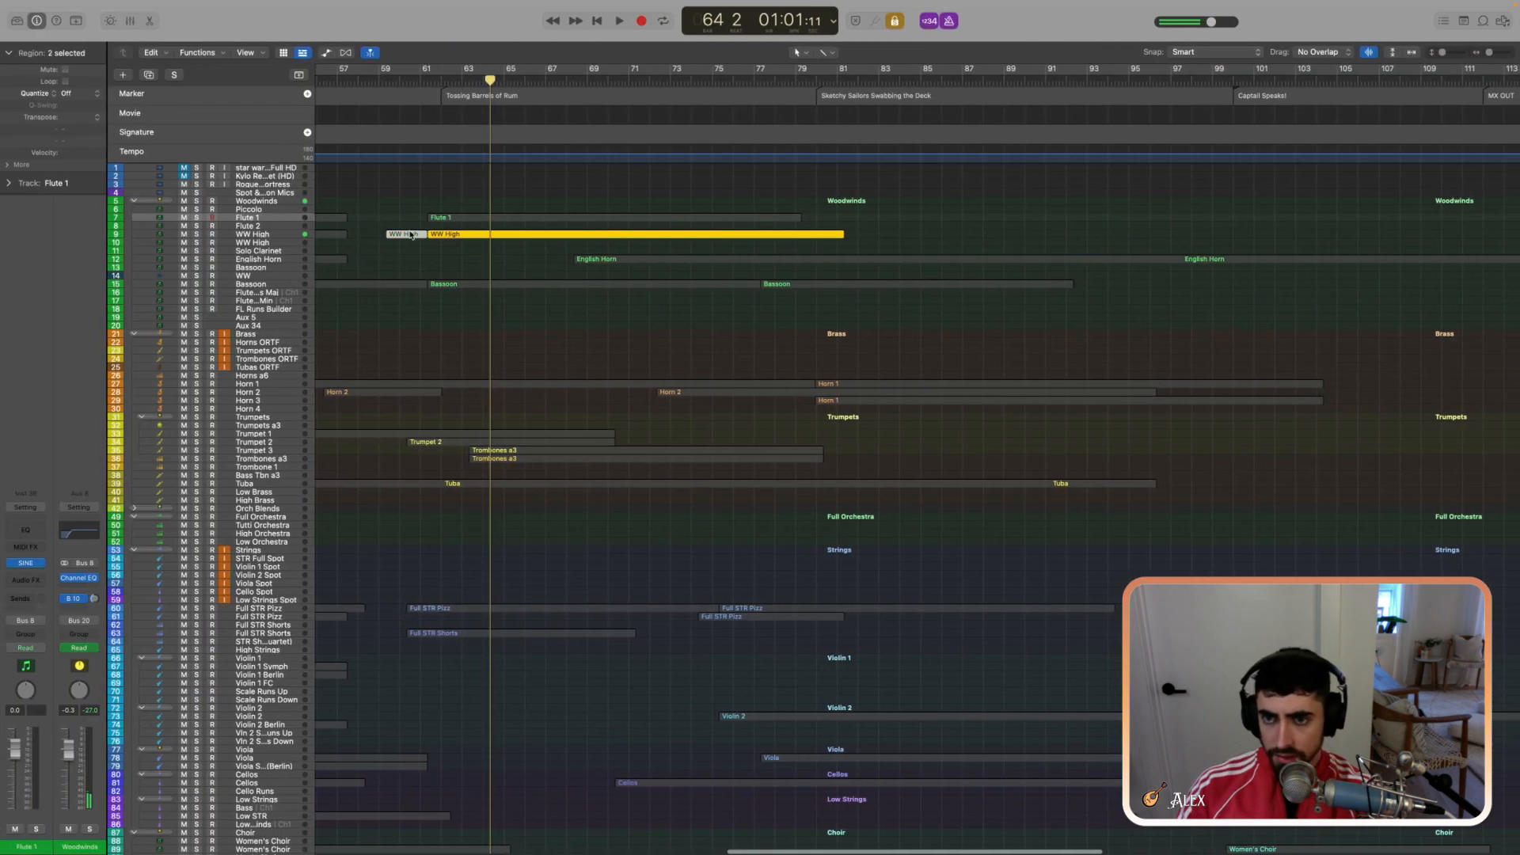
- Open the WW High track's SINE Player instrument, browse its library, and move the plugin window lower
left_click(365, 222)
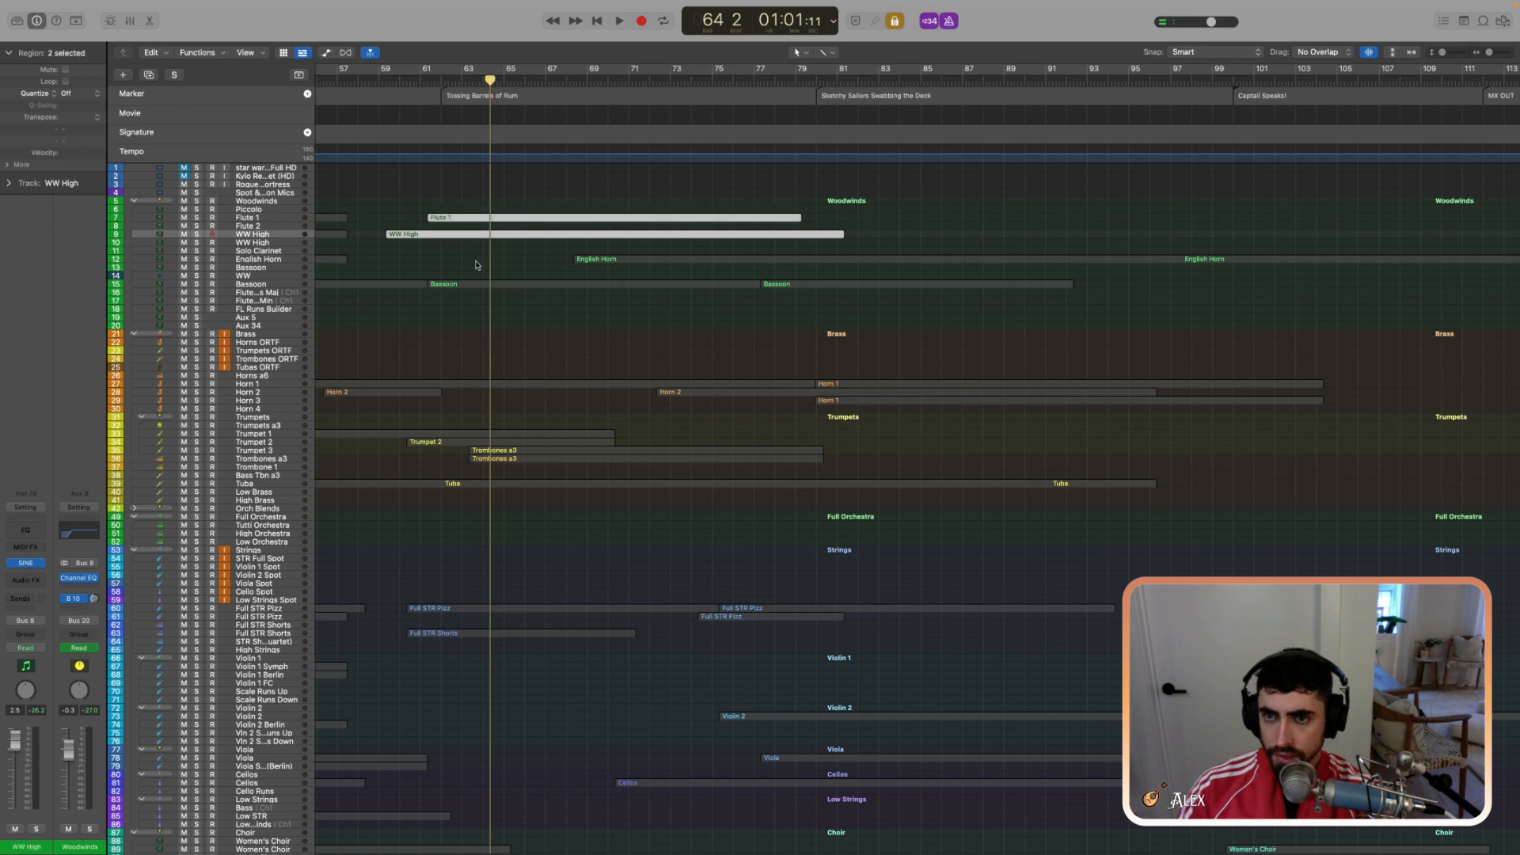
left_click(26, 564)
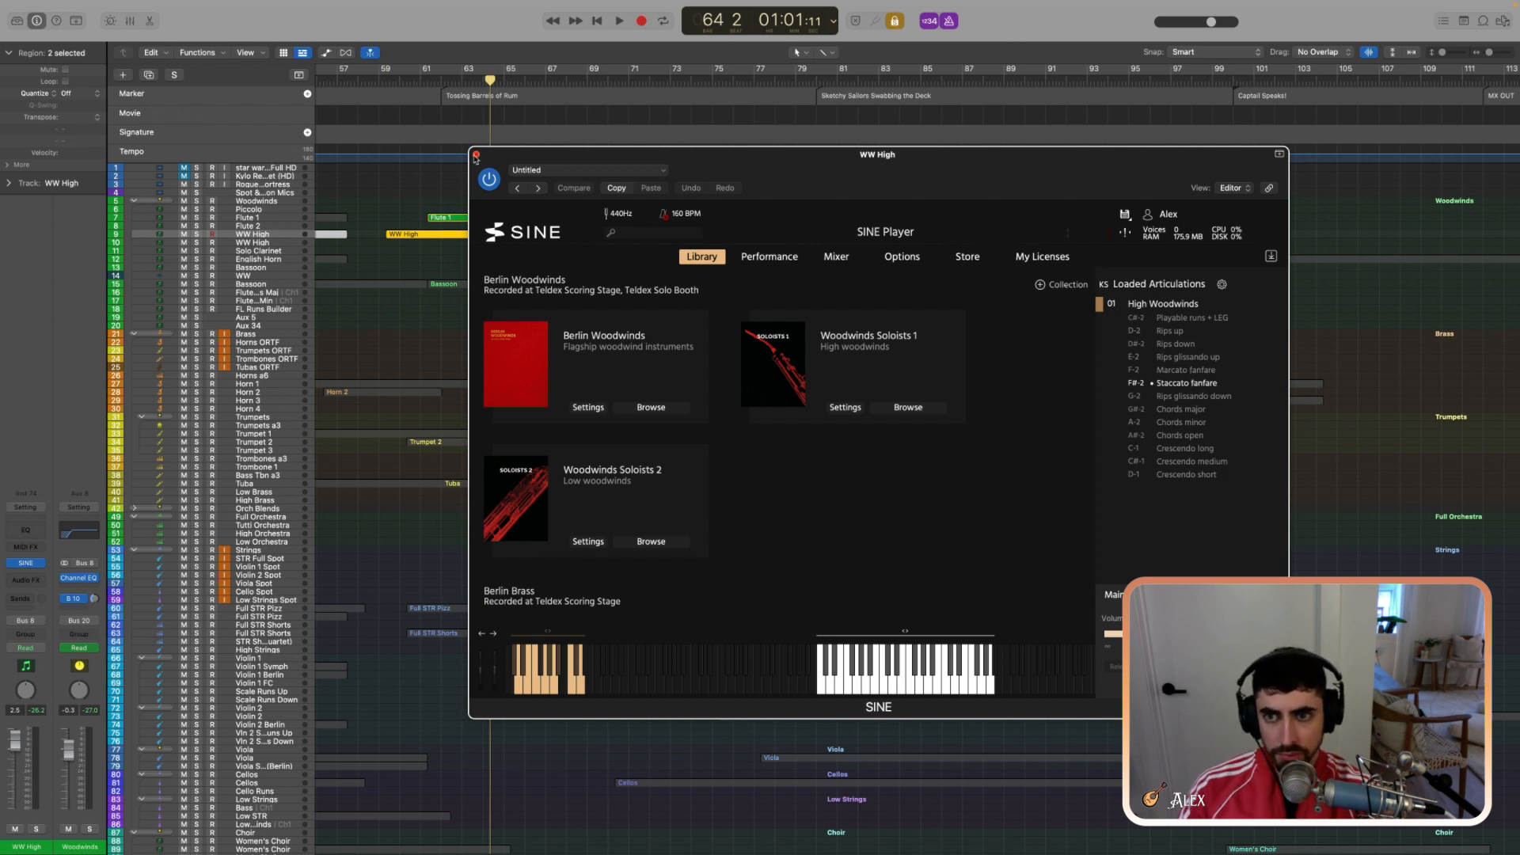
scroll(581, 295, "down", 15)
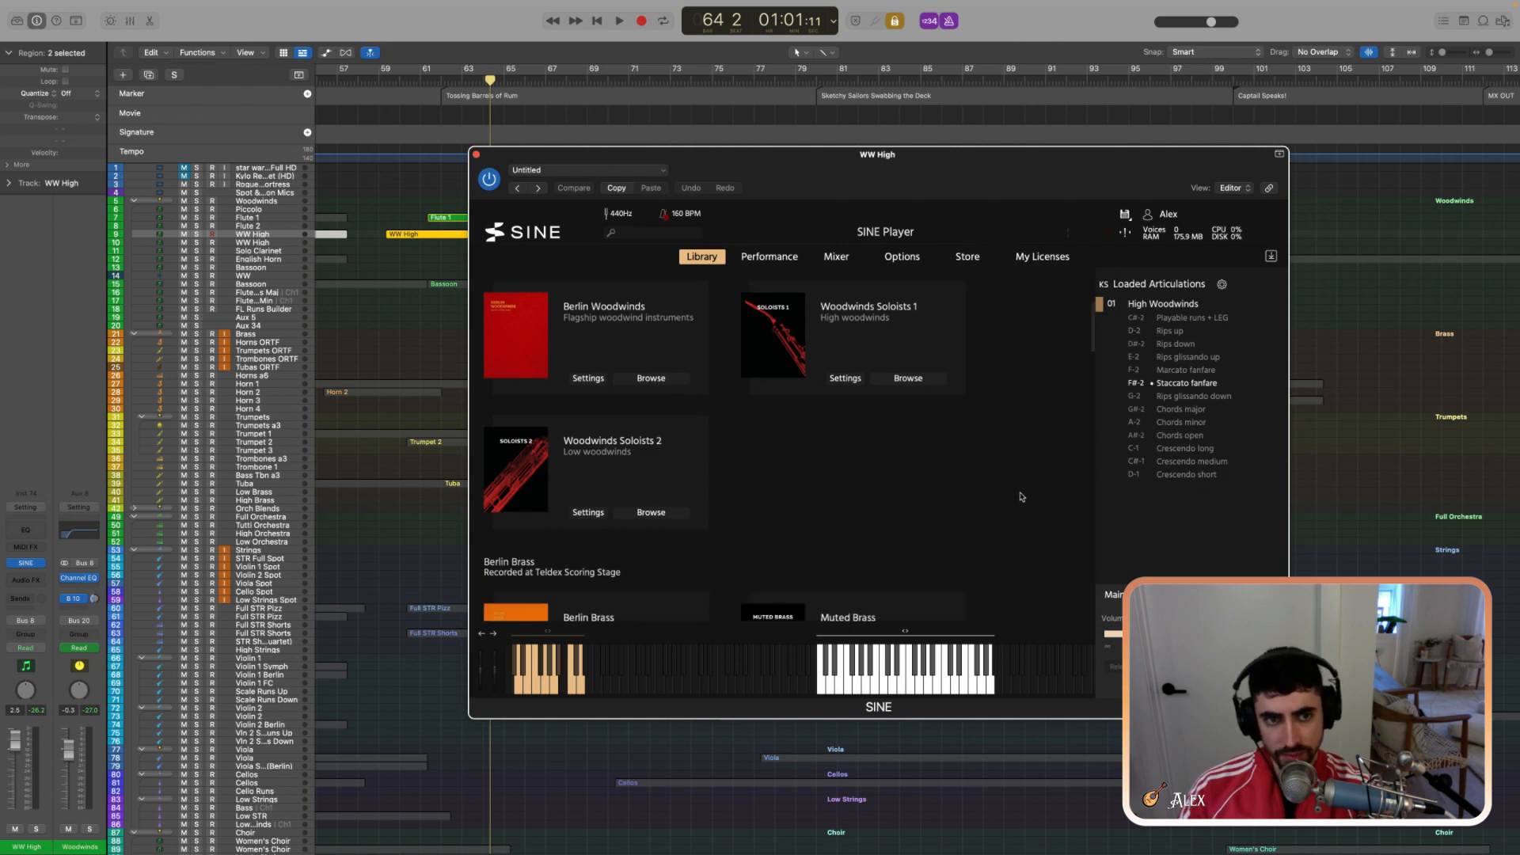
scroll(828, 465, "up", 5)
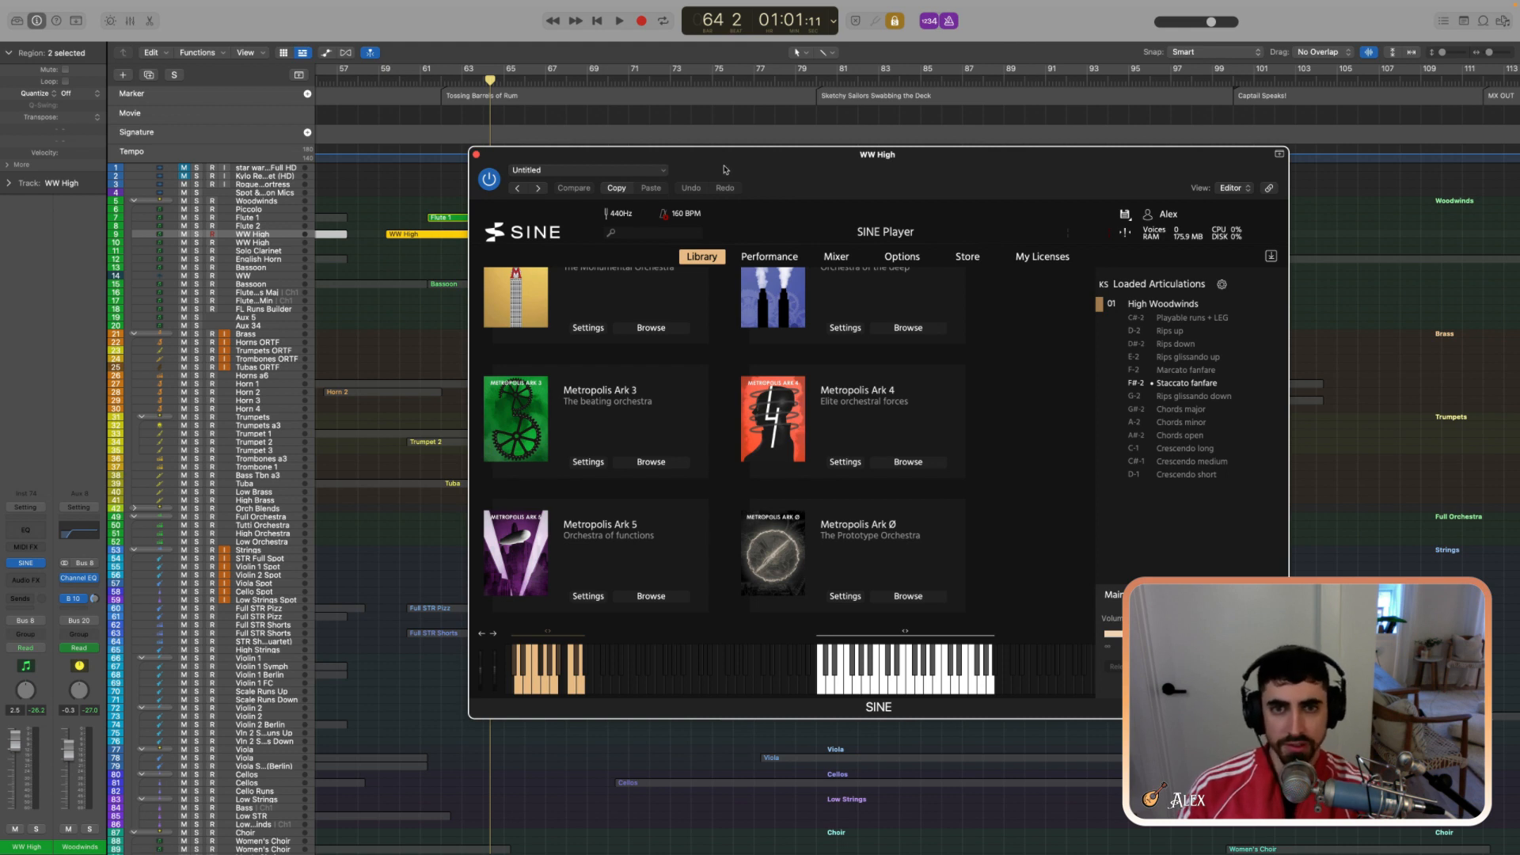
left_click(440, 82)
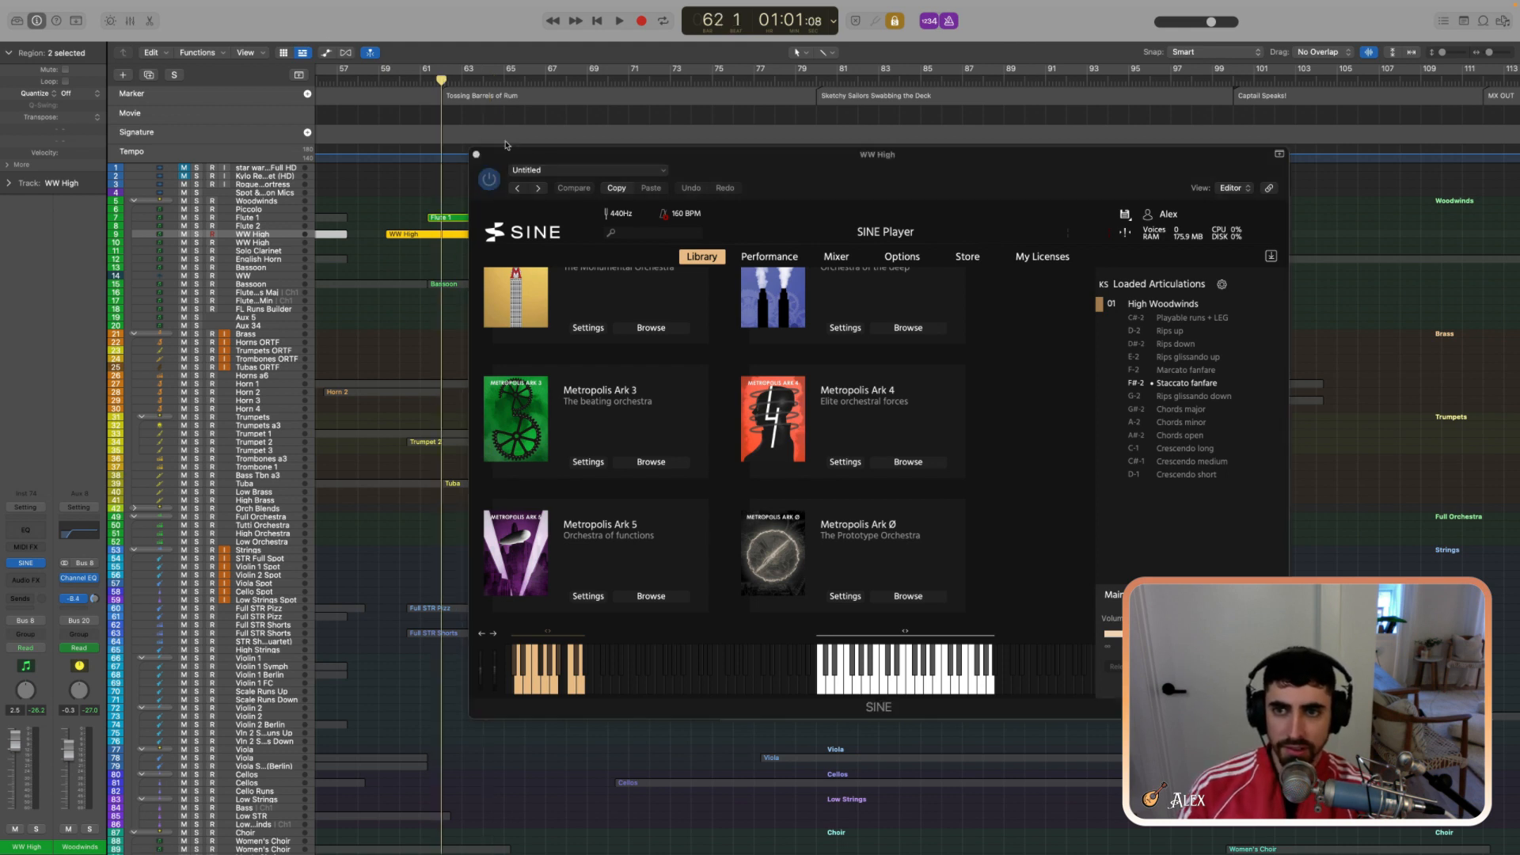
left_click_drag(499, 159, 501, 232)
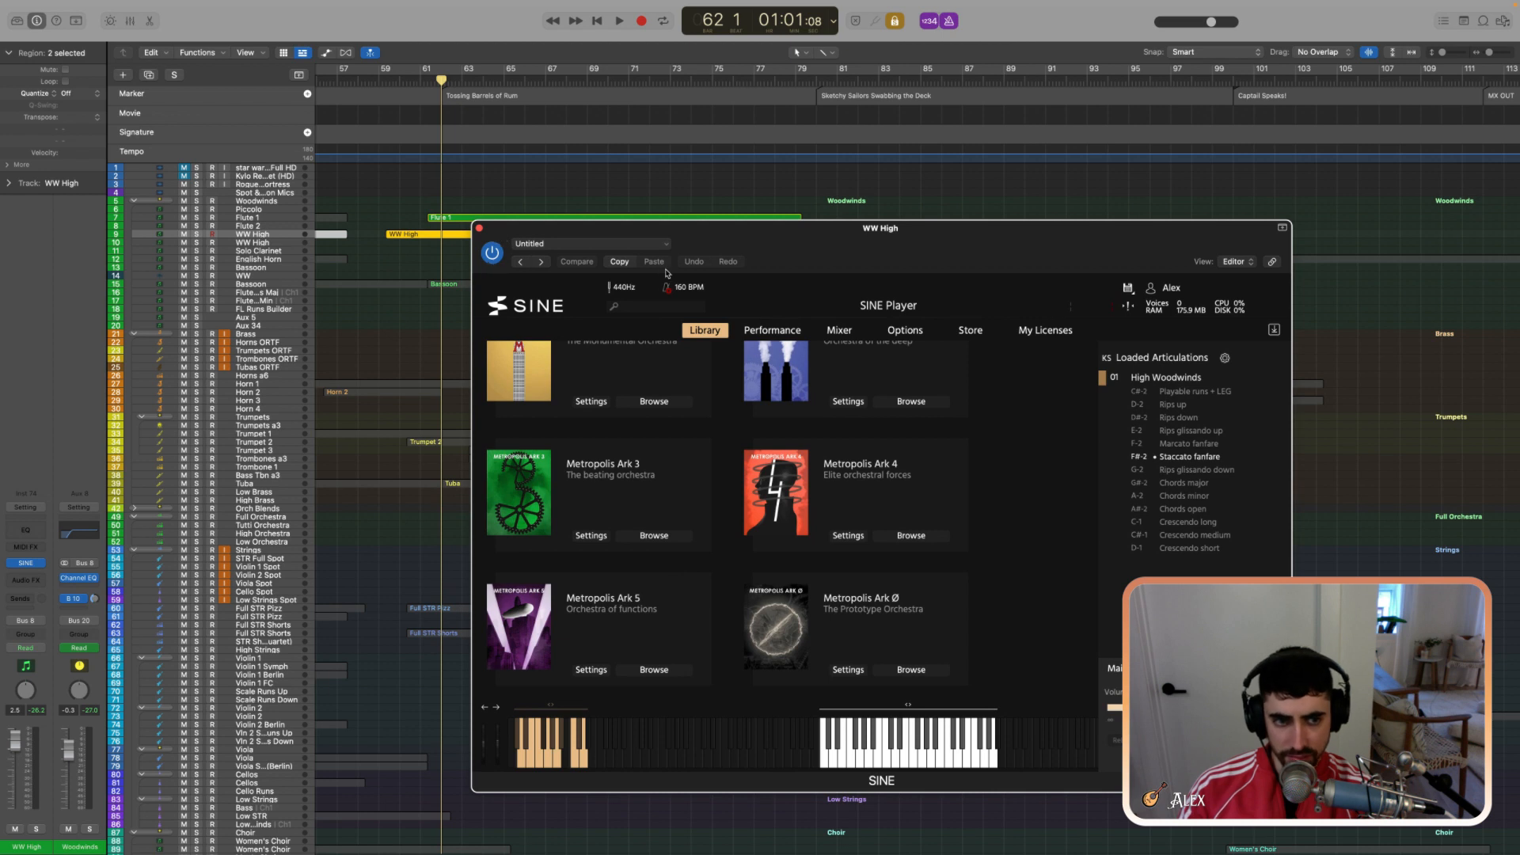
left_click(447, 217)
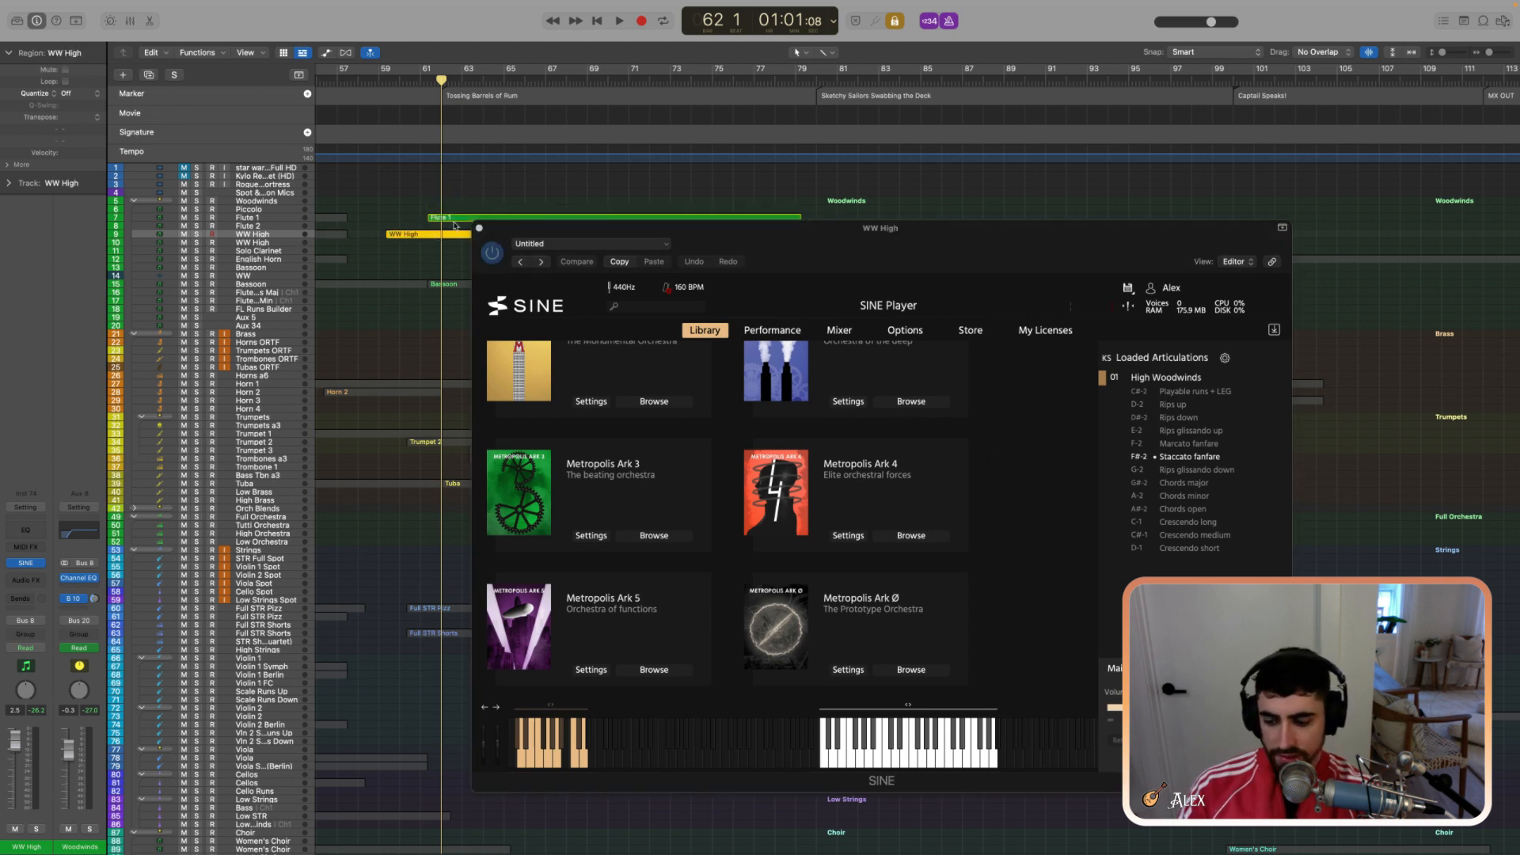
- Close the SINE Player window and open the WW High region in the piano roll
left_click(479, 229)
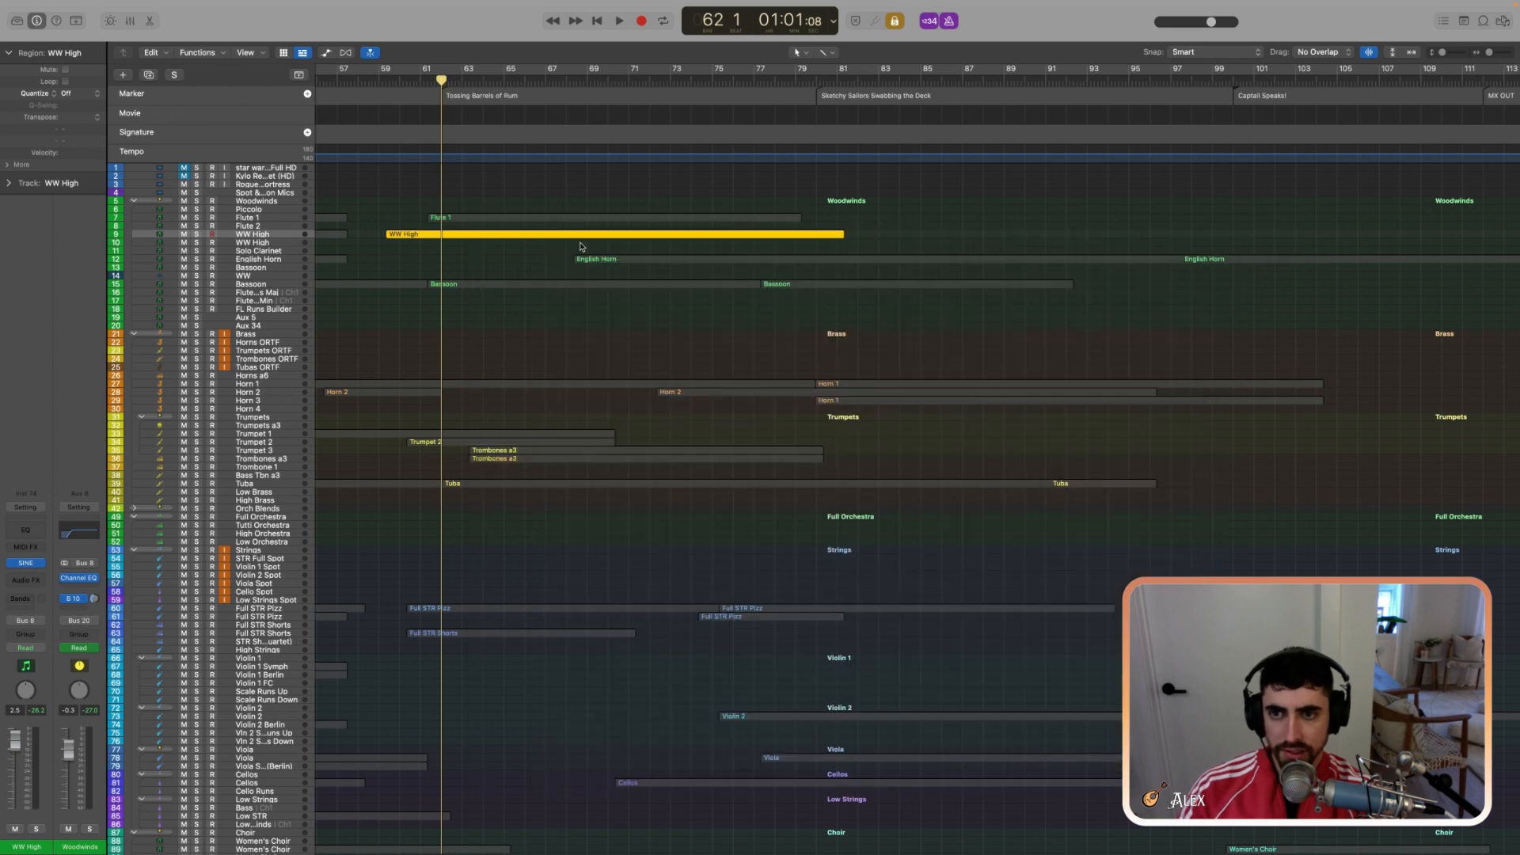
key("space")
key("ctrl+Right")
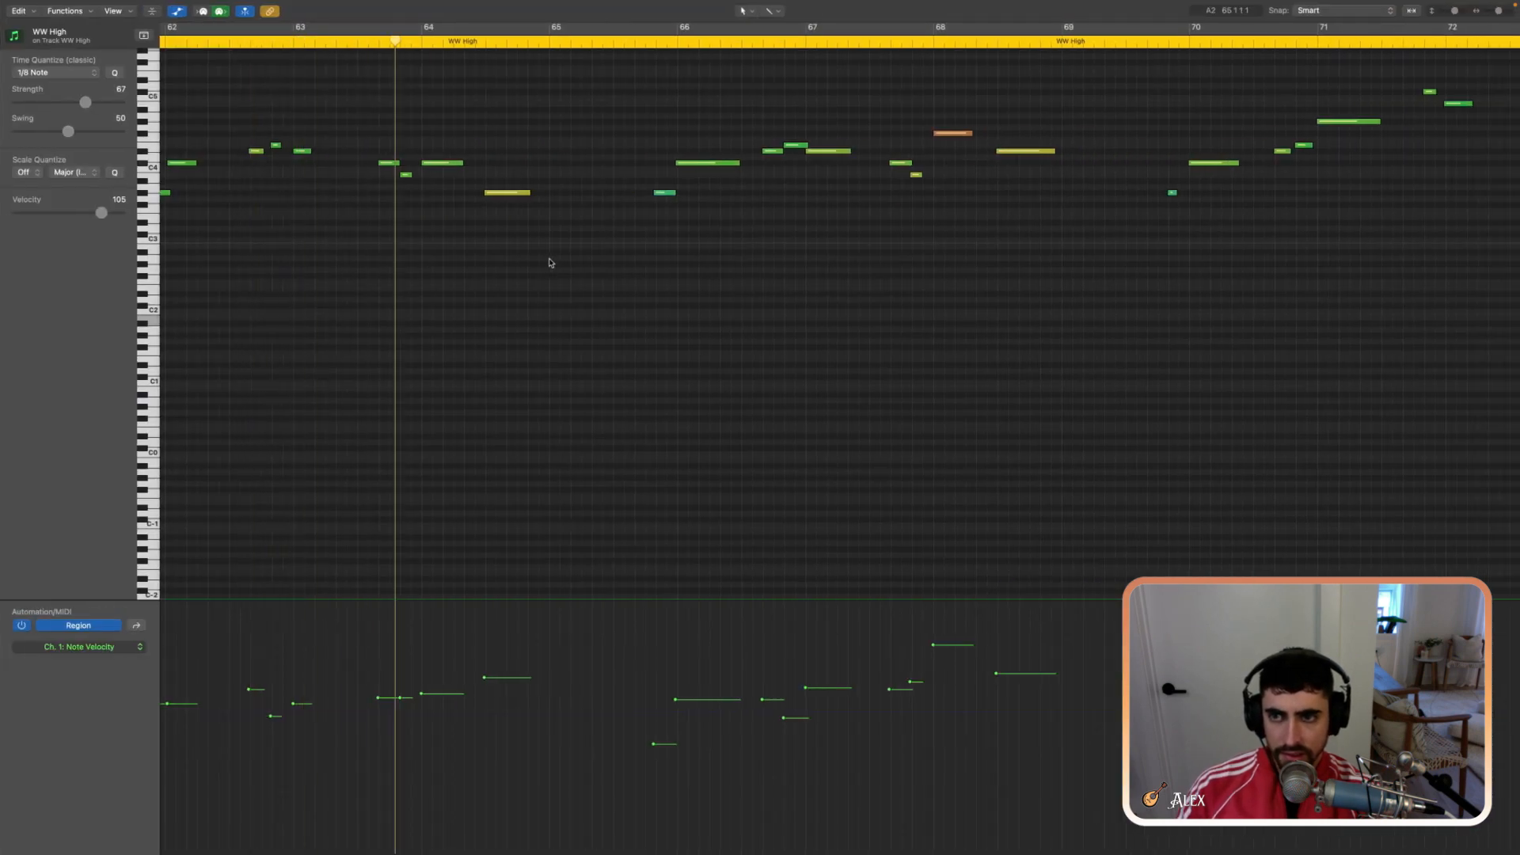
- Adjust the velocities of selected WW High notes in bars 62 and 63
scroll(552, 262, "left", 6)
left_click(552, 31)
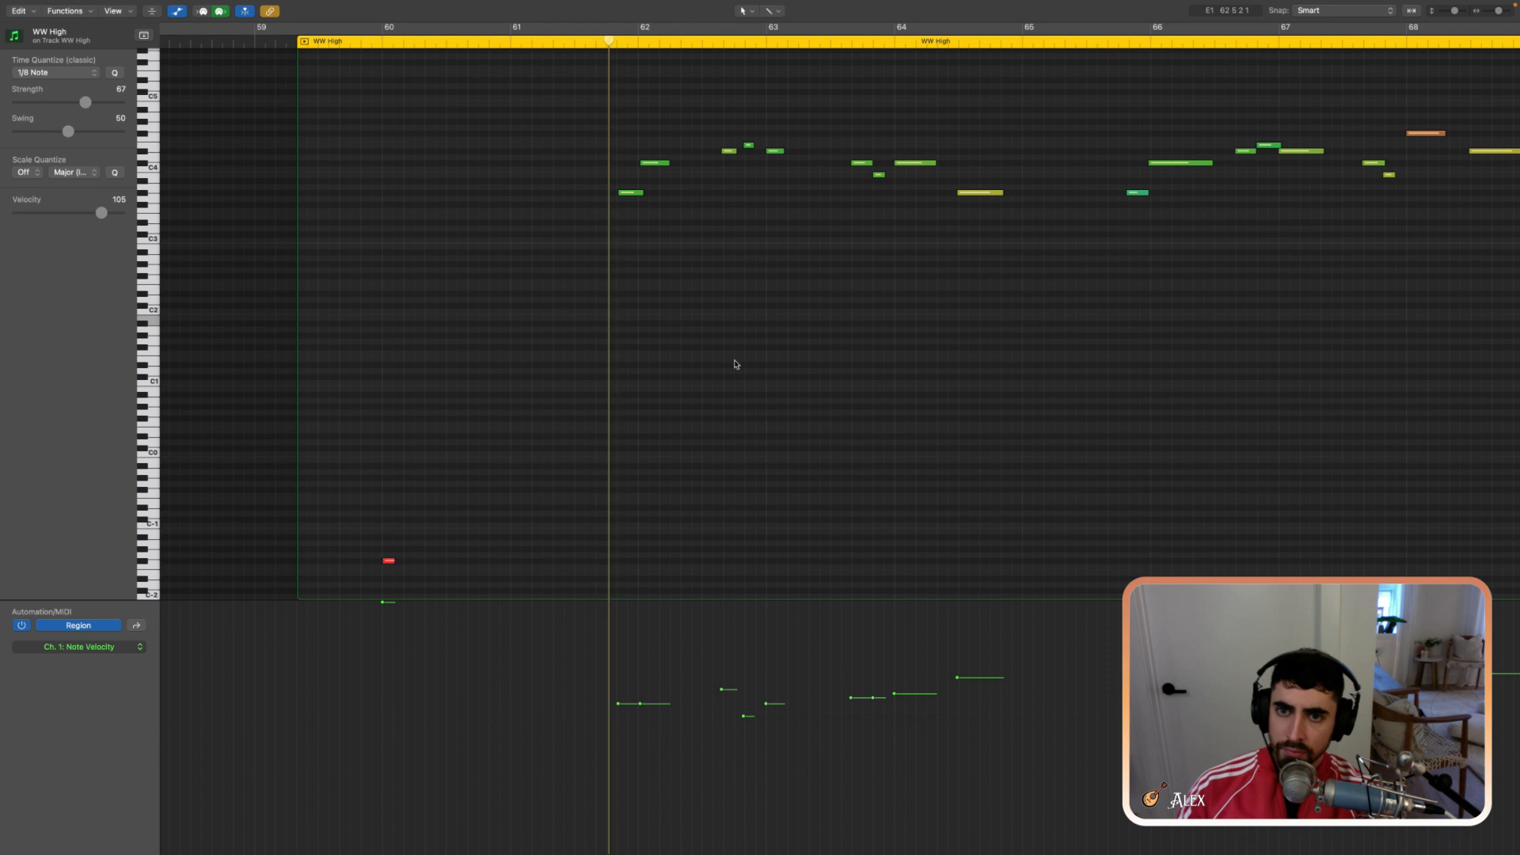
left_click_drag(790, 125, 772, 194)
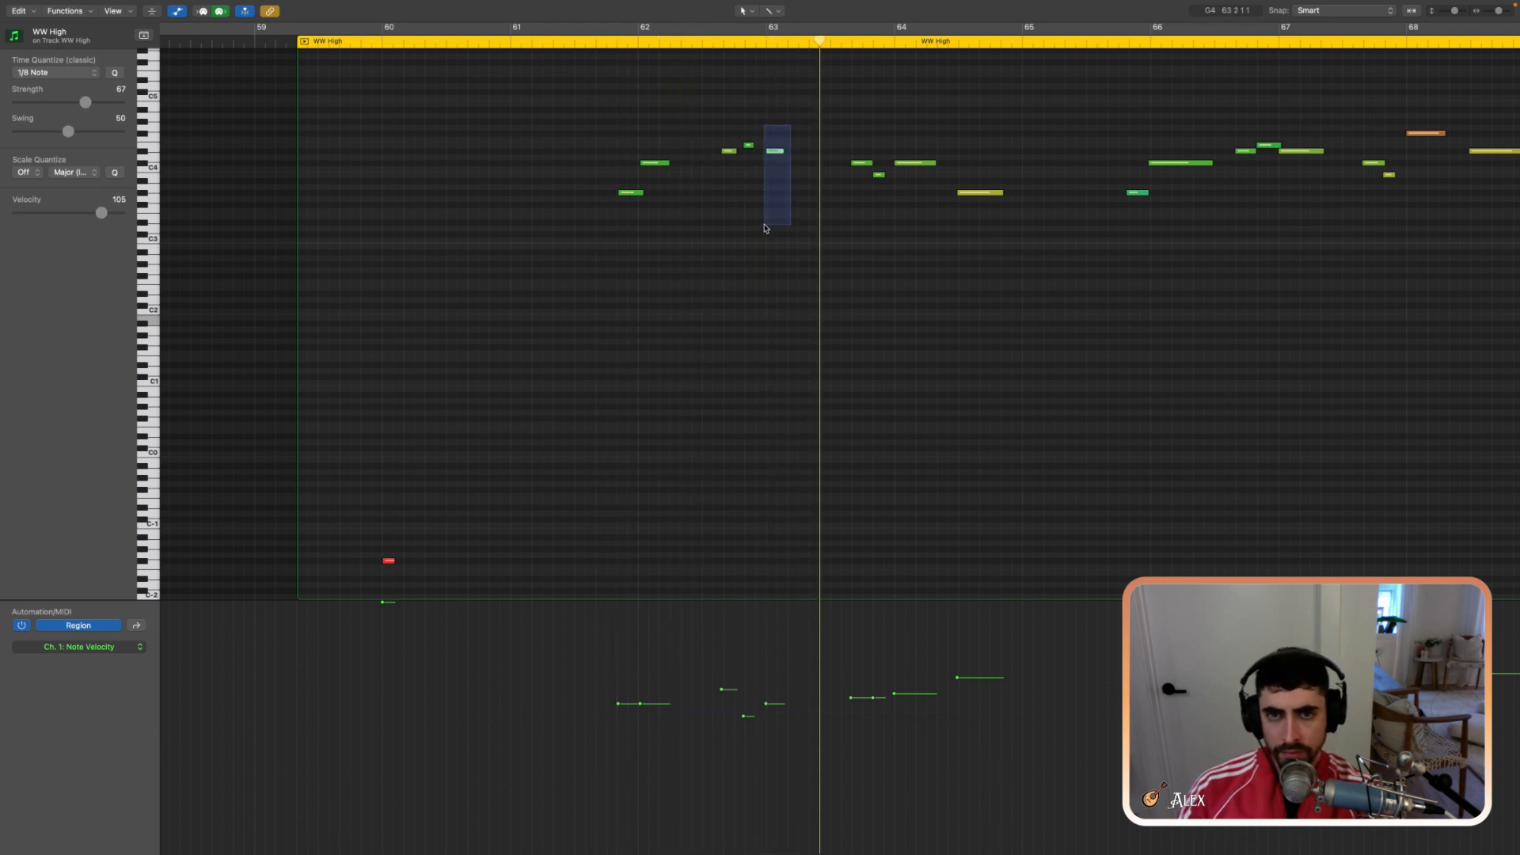
left_click_drag(96, 213, 96, 214)
scroll(654, 187, "left", 1)
left_click_drag(681, 144, 617, 177)
left_click(653, 34)
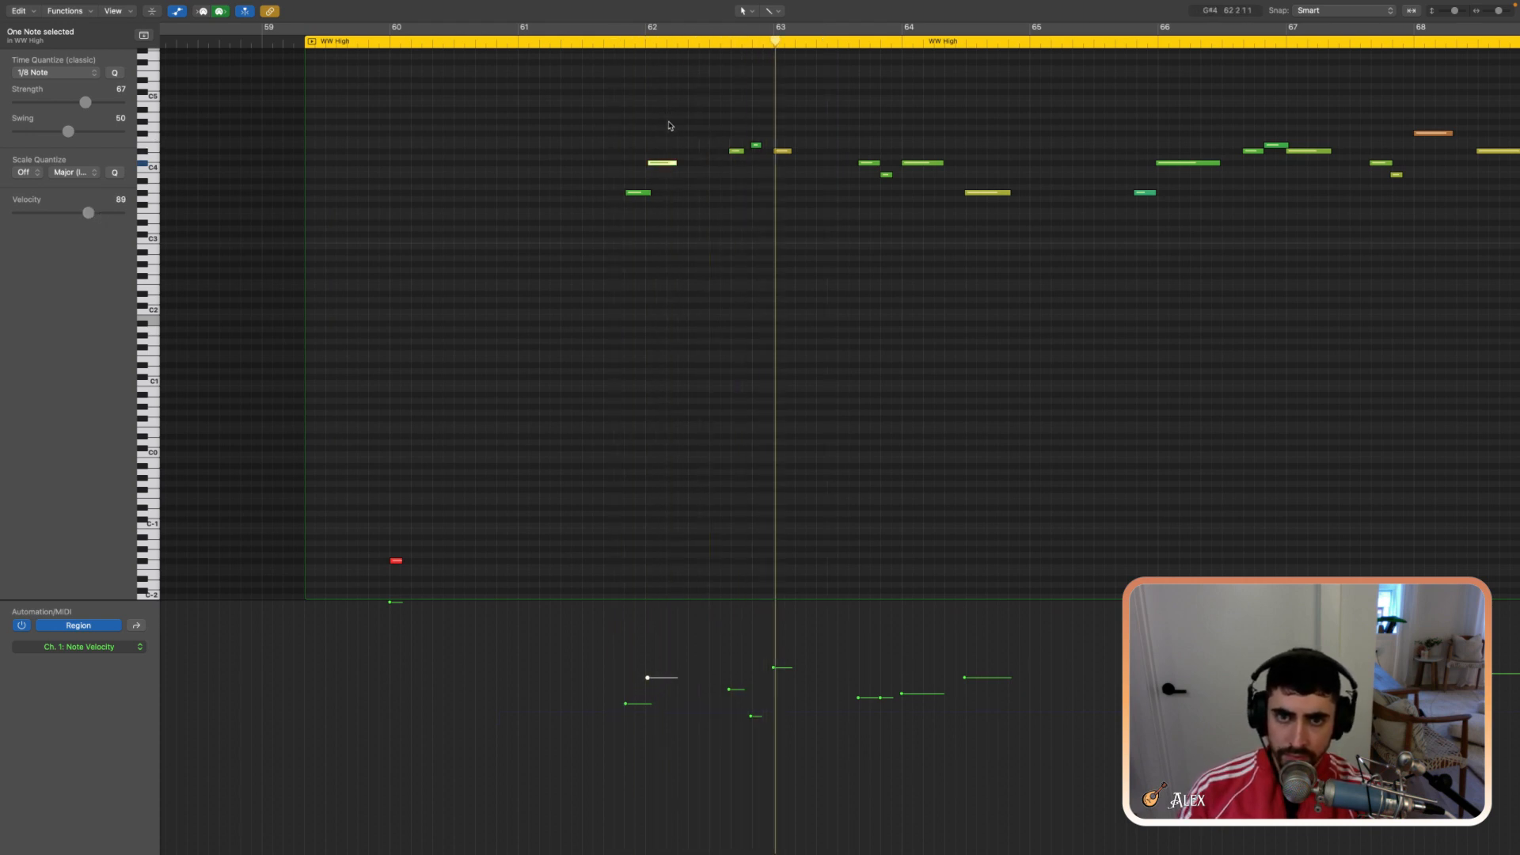
left_click(756, 144)
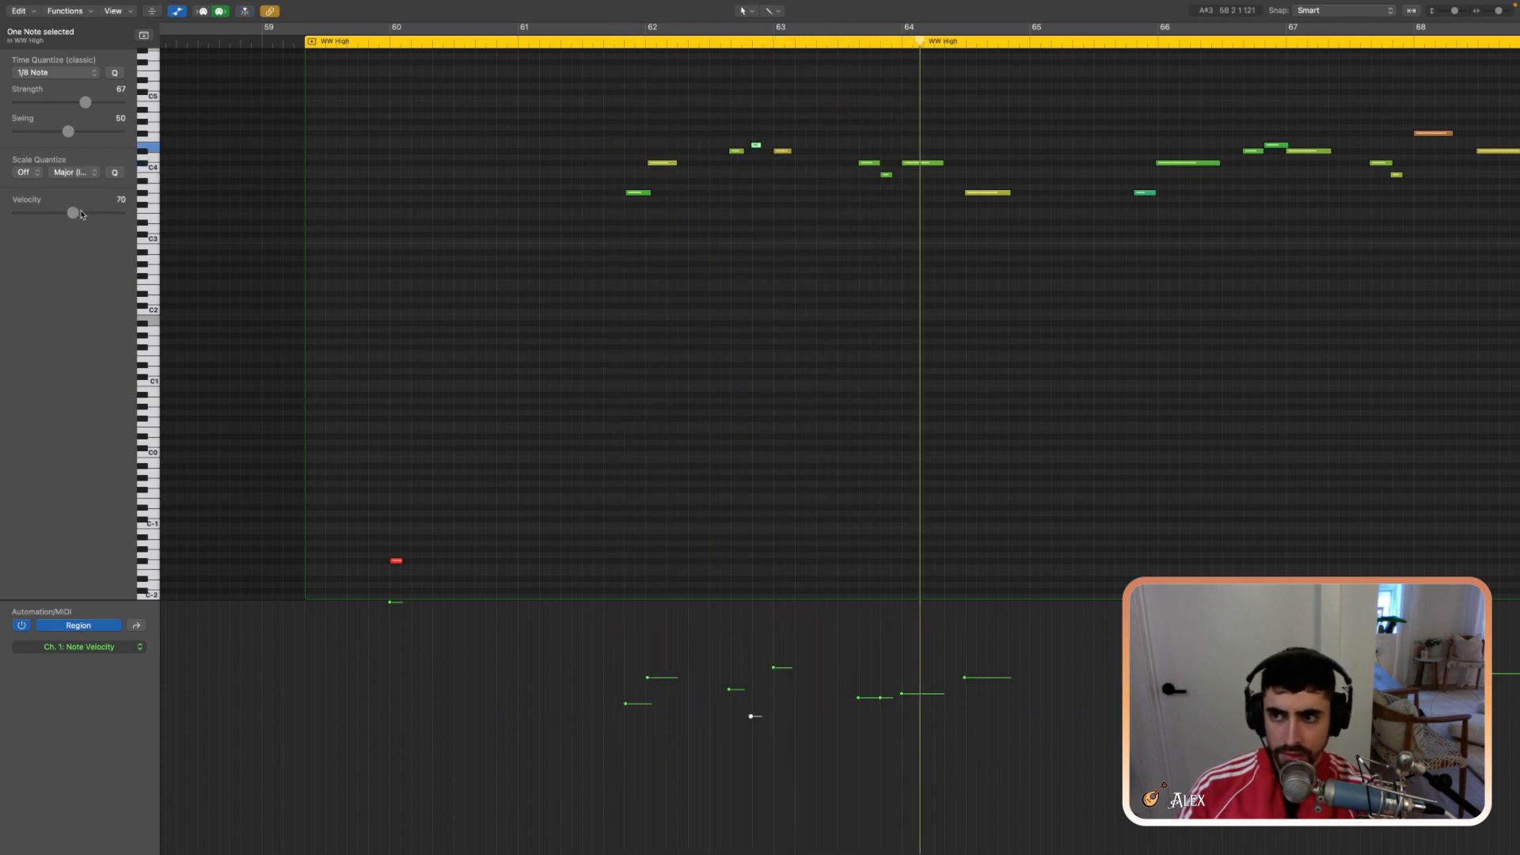
left_click(542, 43)
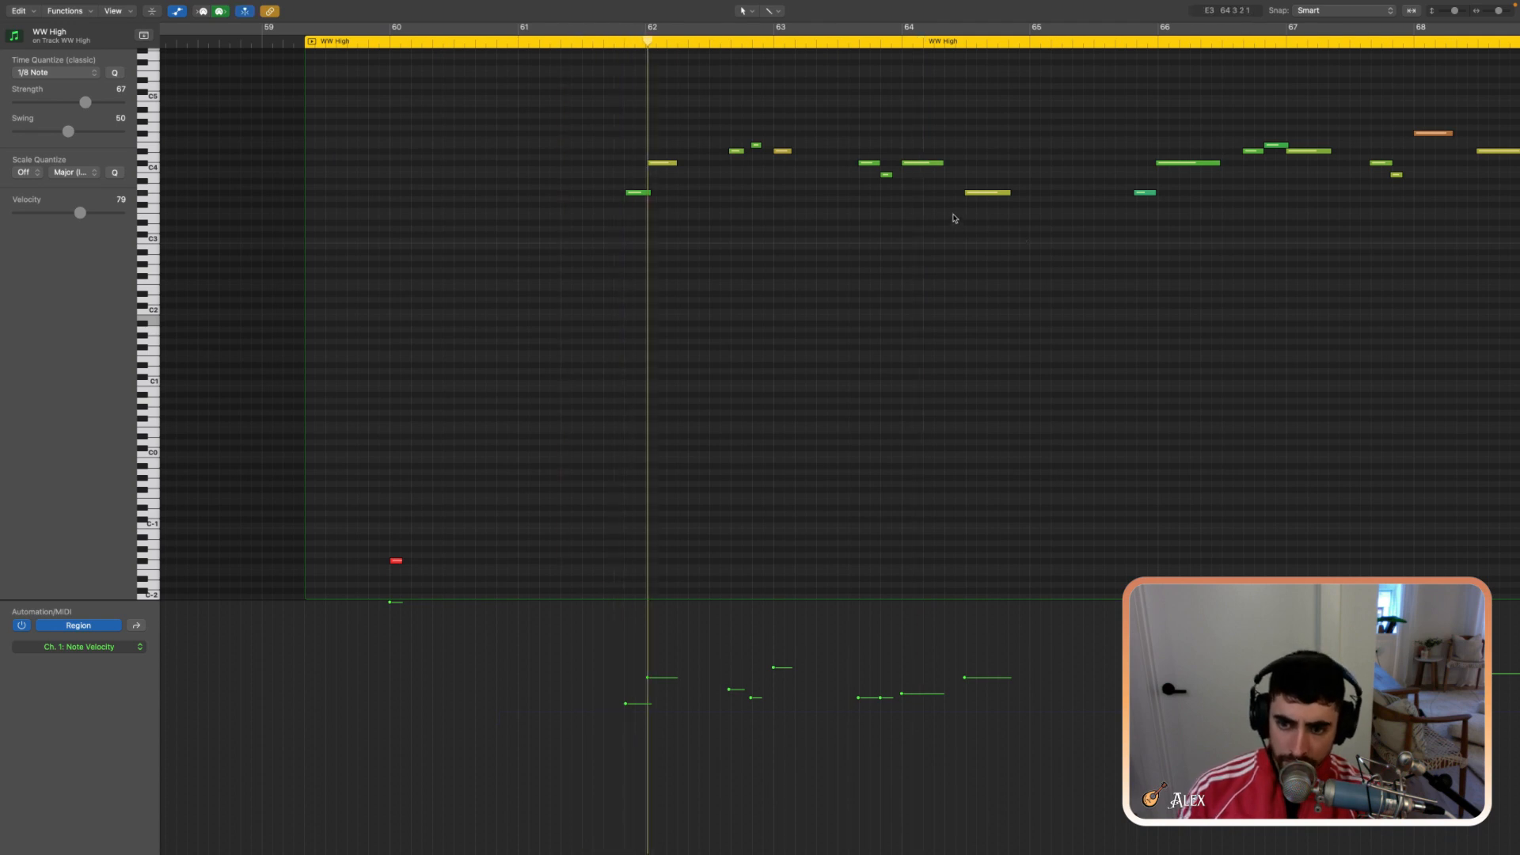
- Adjust the velocity of the WW High note in bar 64 and audition the passage from bar 62
scroll(926, 221, "right", 5)
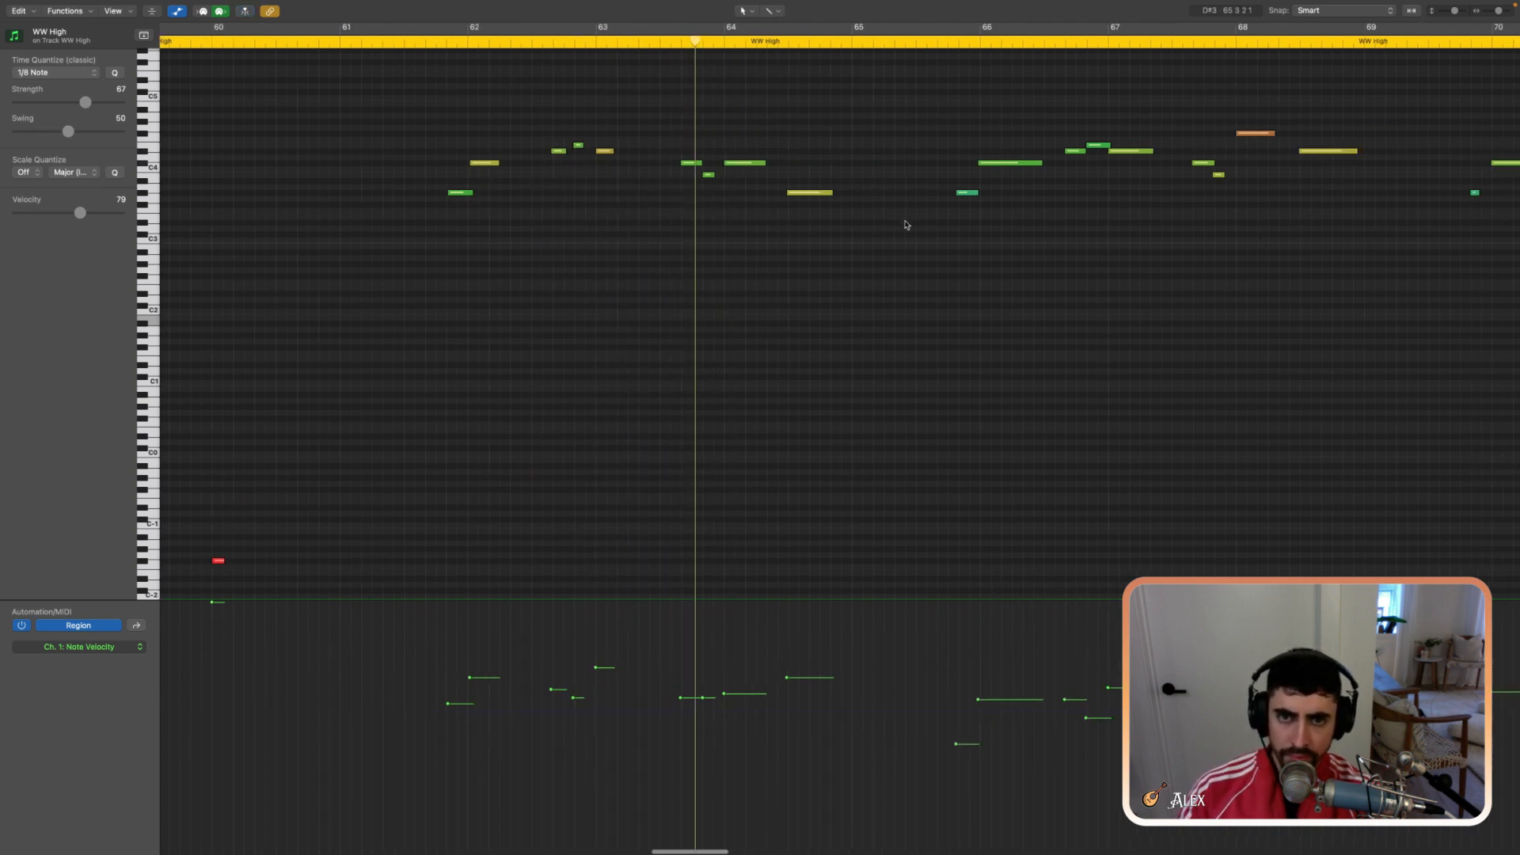
left_click(744, 162)
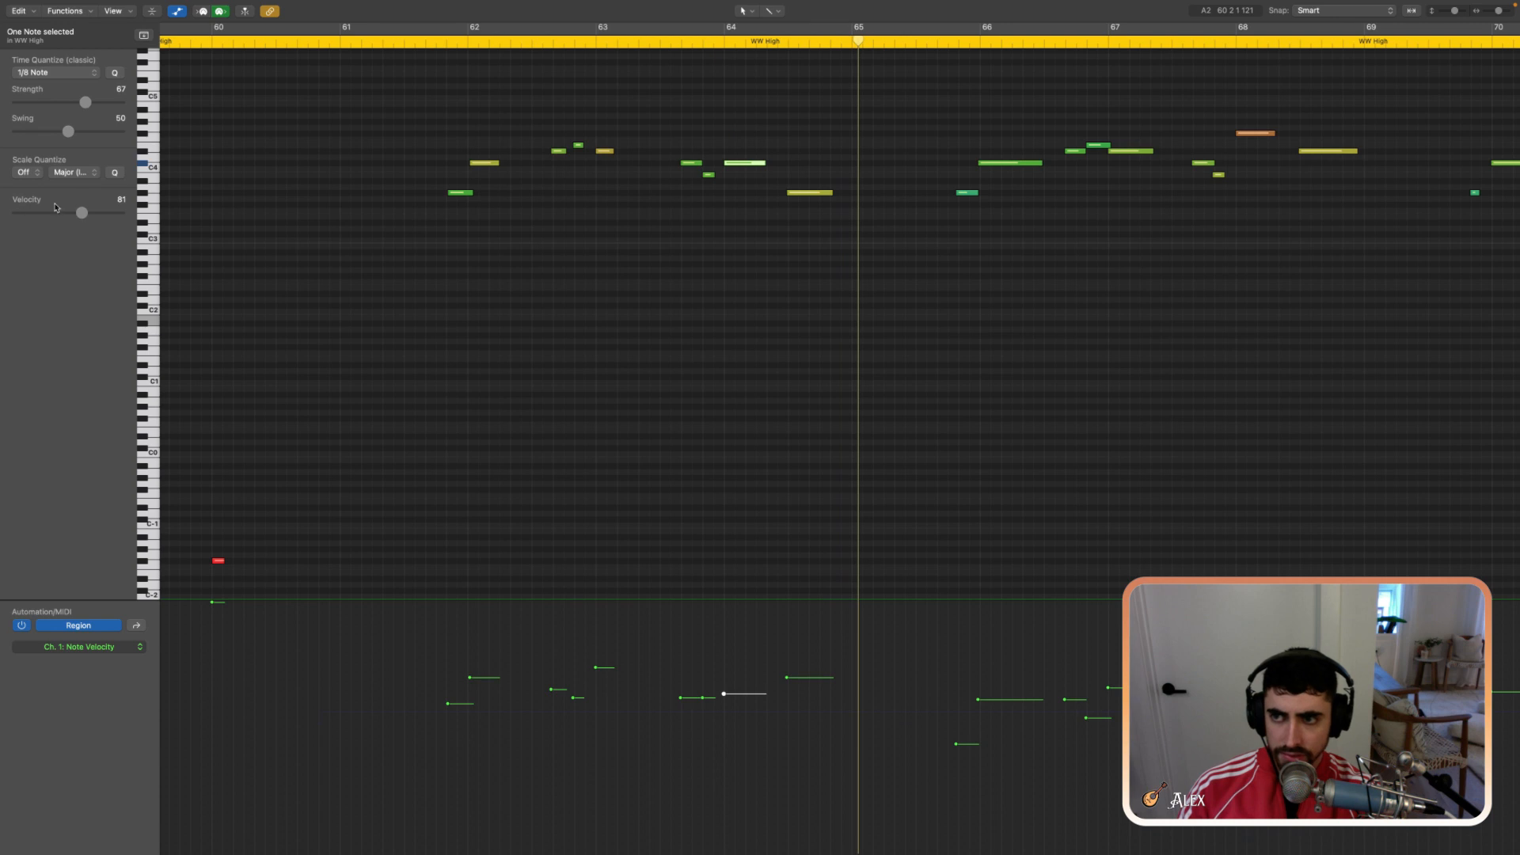
left_click(390, 46)
left_click(611, 243)
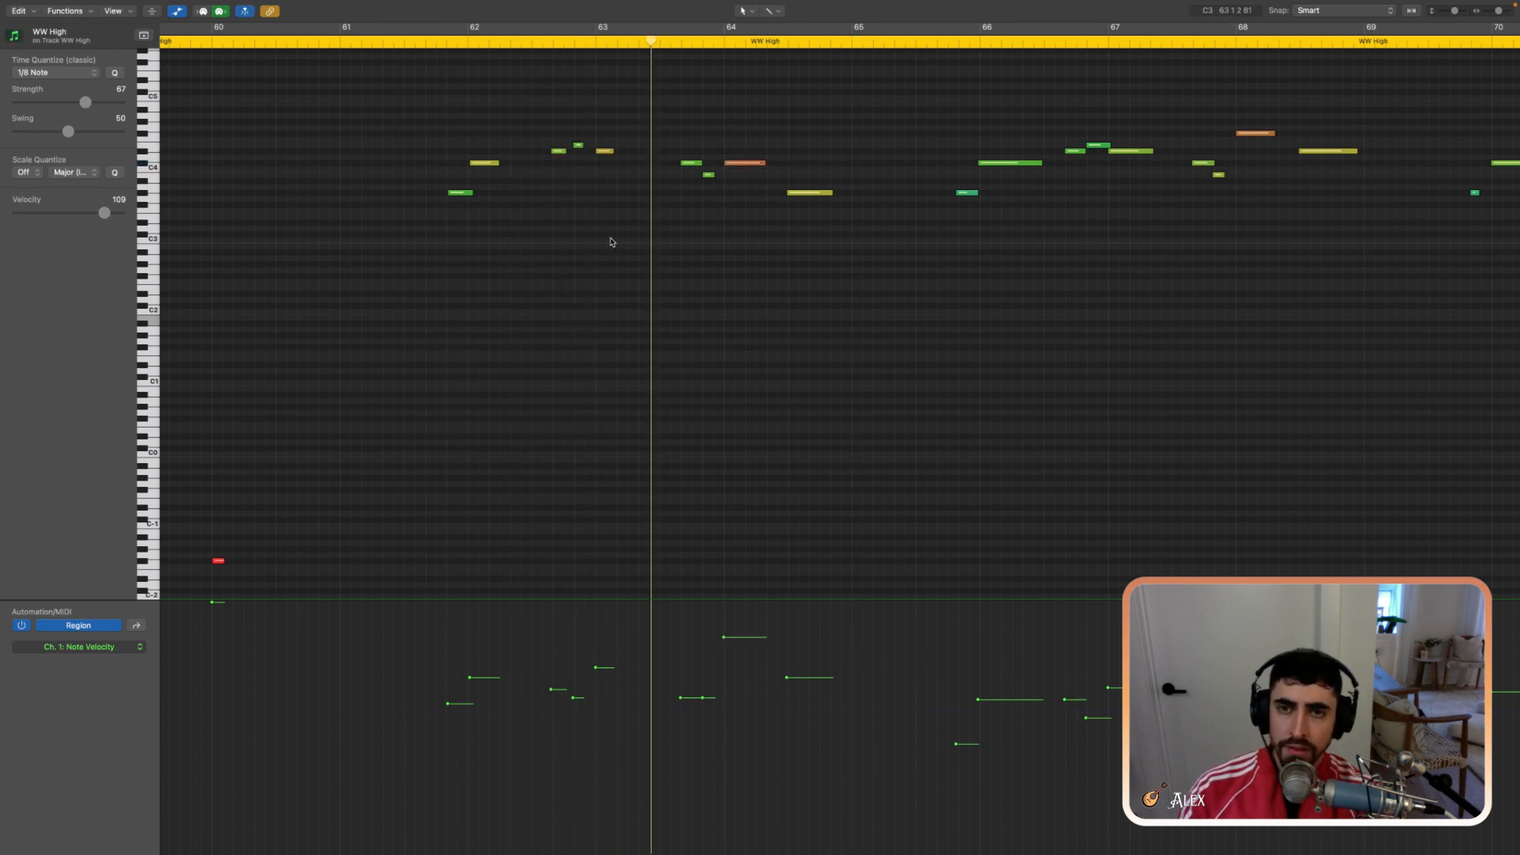
key("space")
left_click(732, 163)
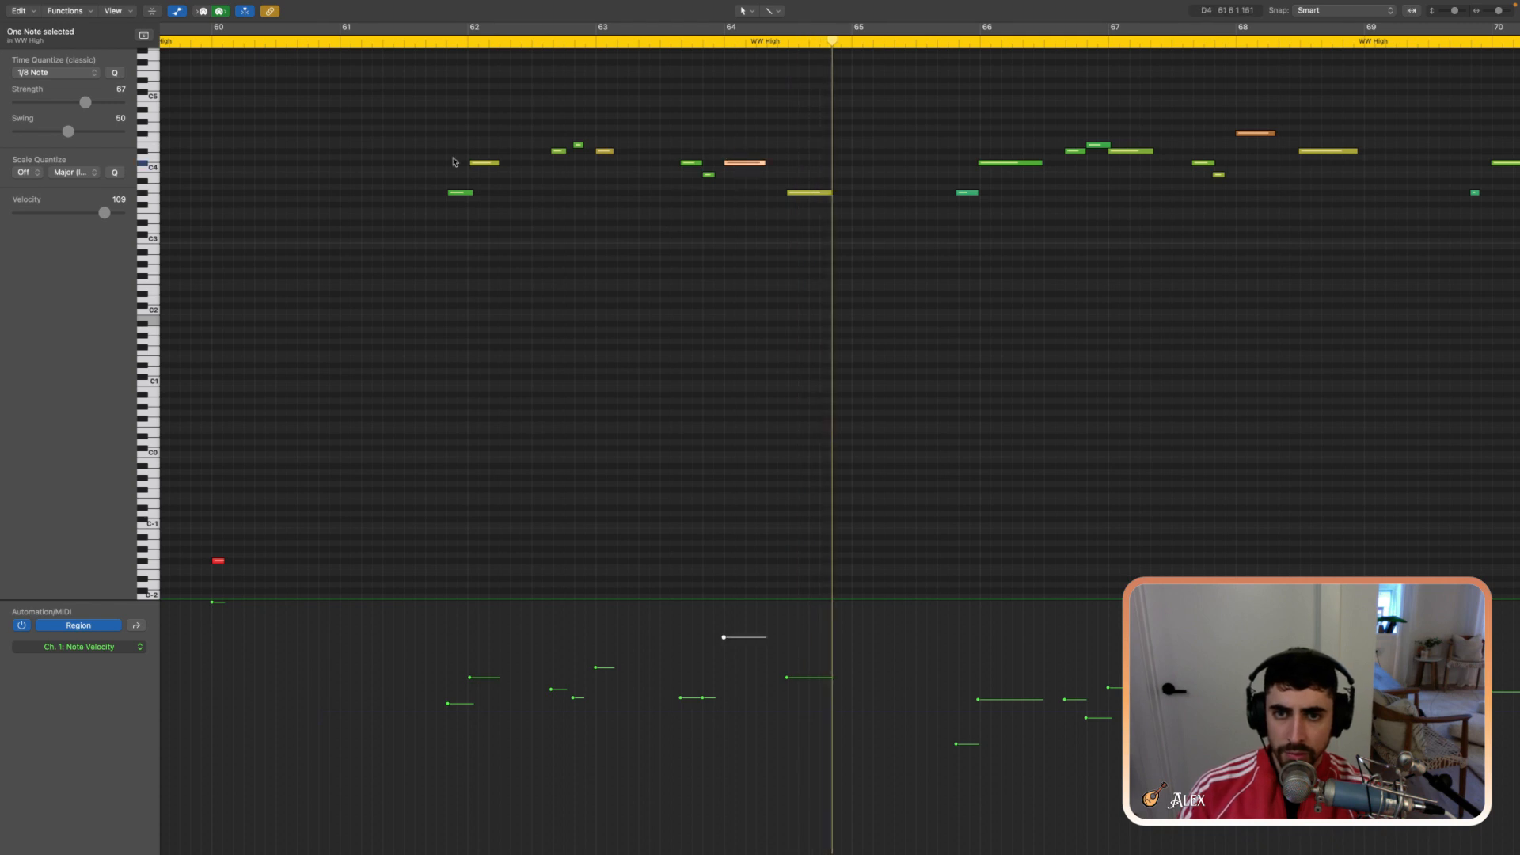
left_click(464, 41)
key("space")
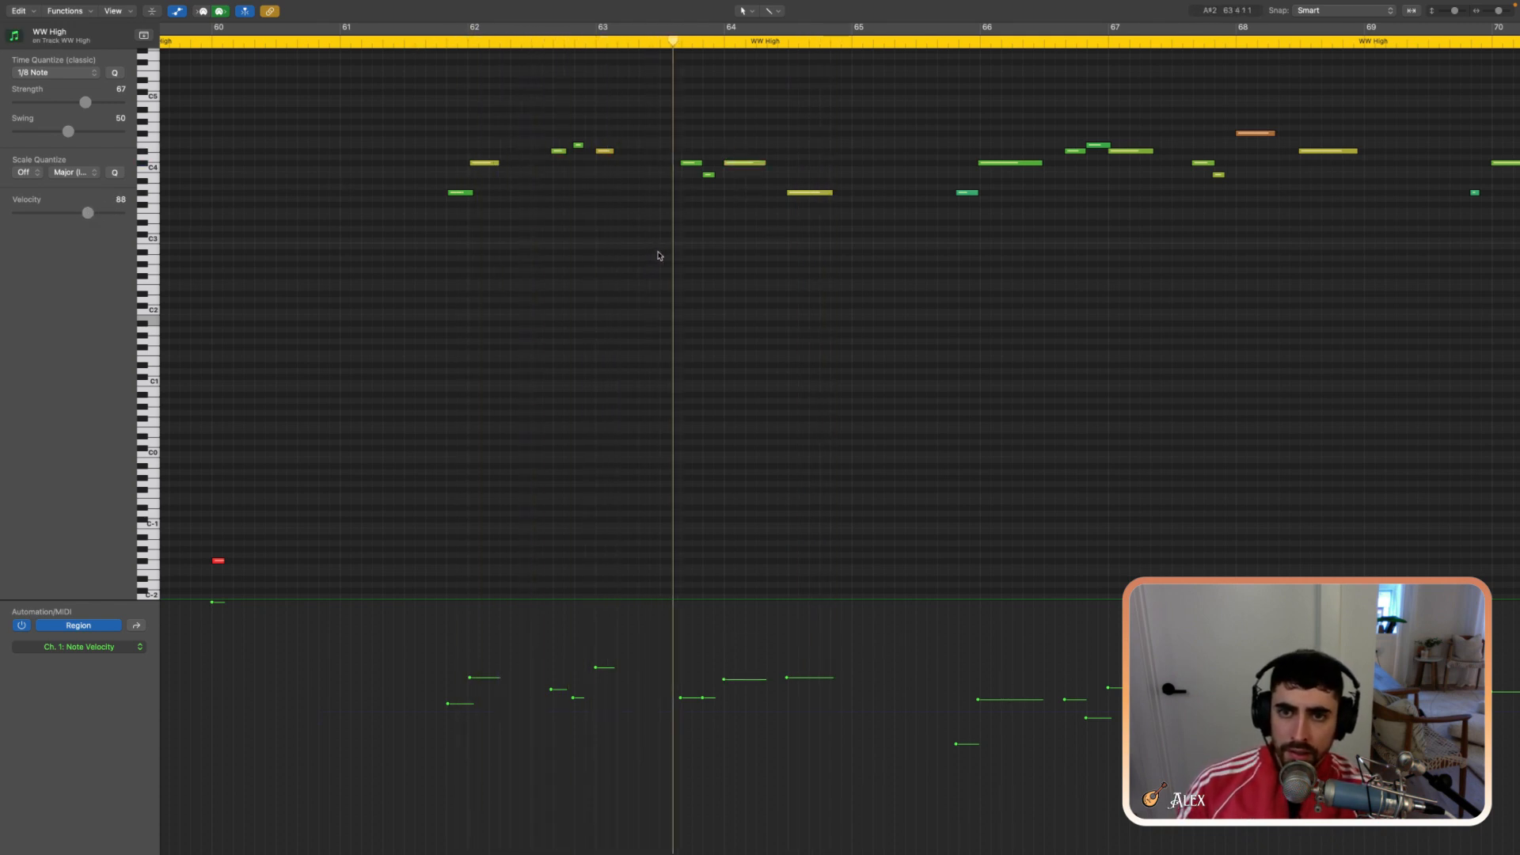
- Play through the WW High region toward bar 80, selecting and zooming in on the closing run of notes
scroll(660, 255, "right", 3)
key("space")
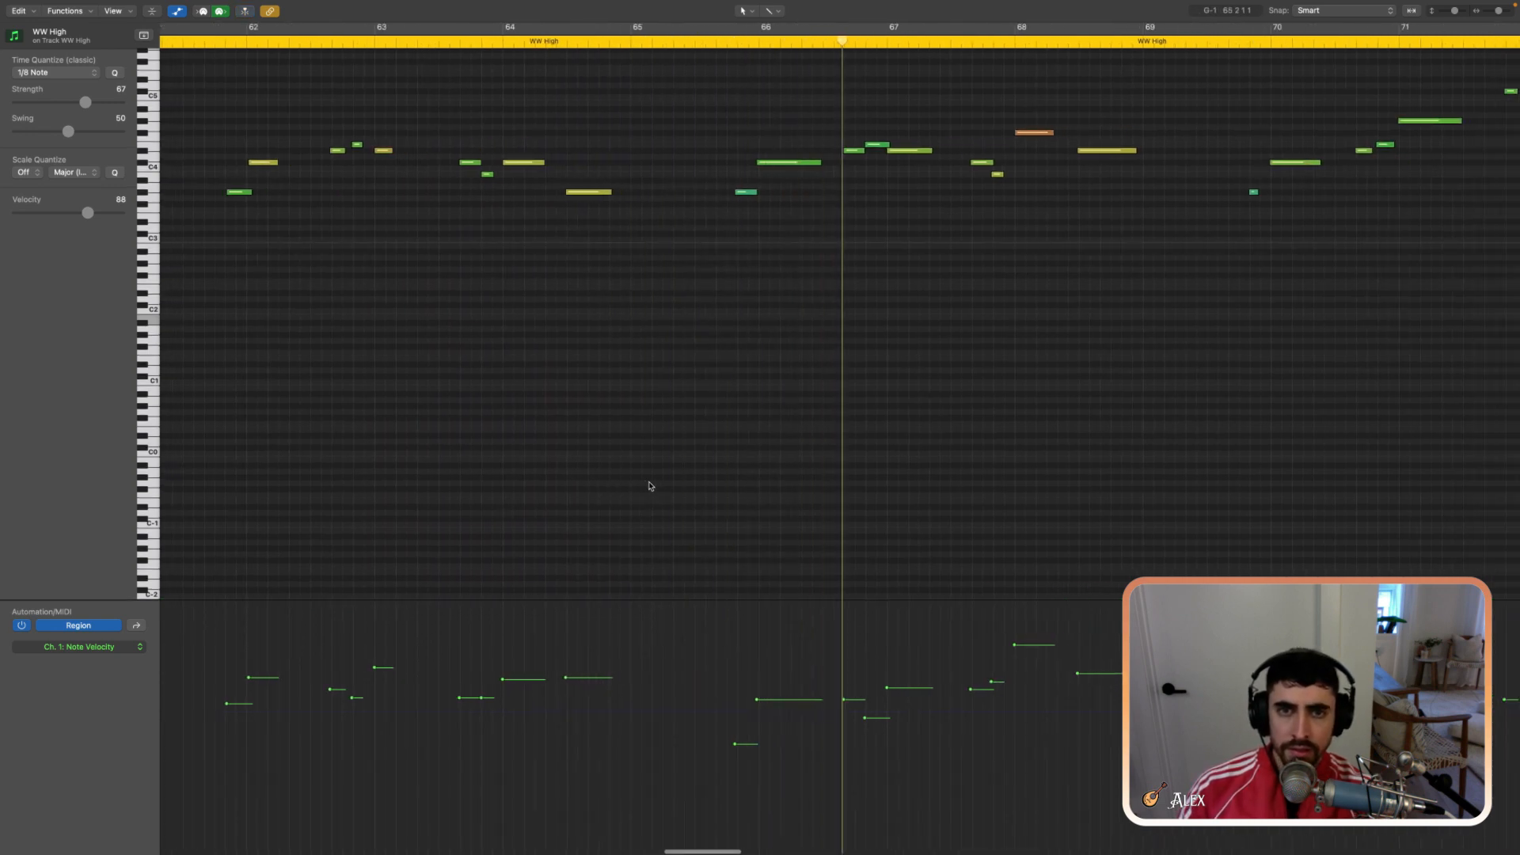
scroll(657, 483, "right", 3)
scroll(661, 483, "right", 7)
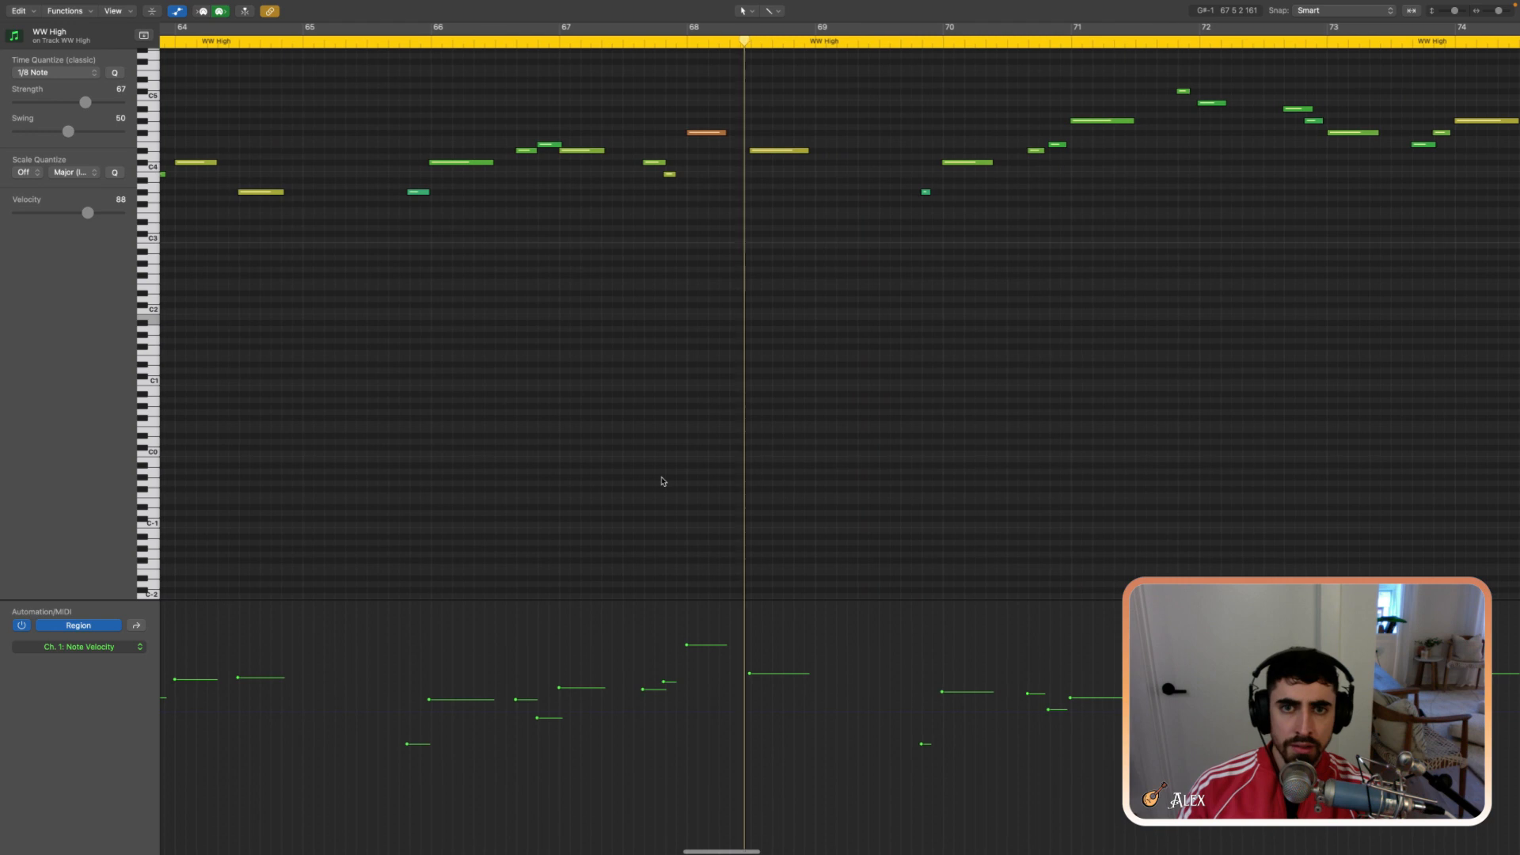
scroll(662, 480, "right", 3)
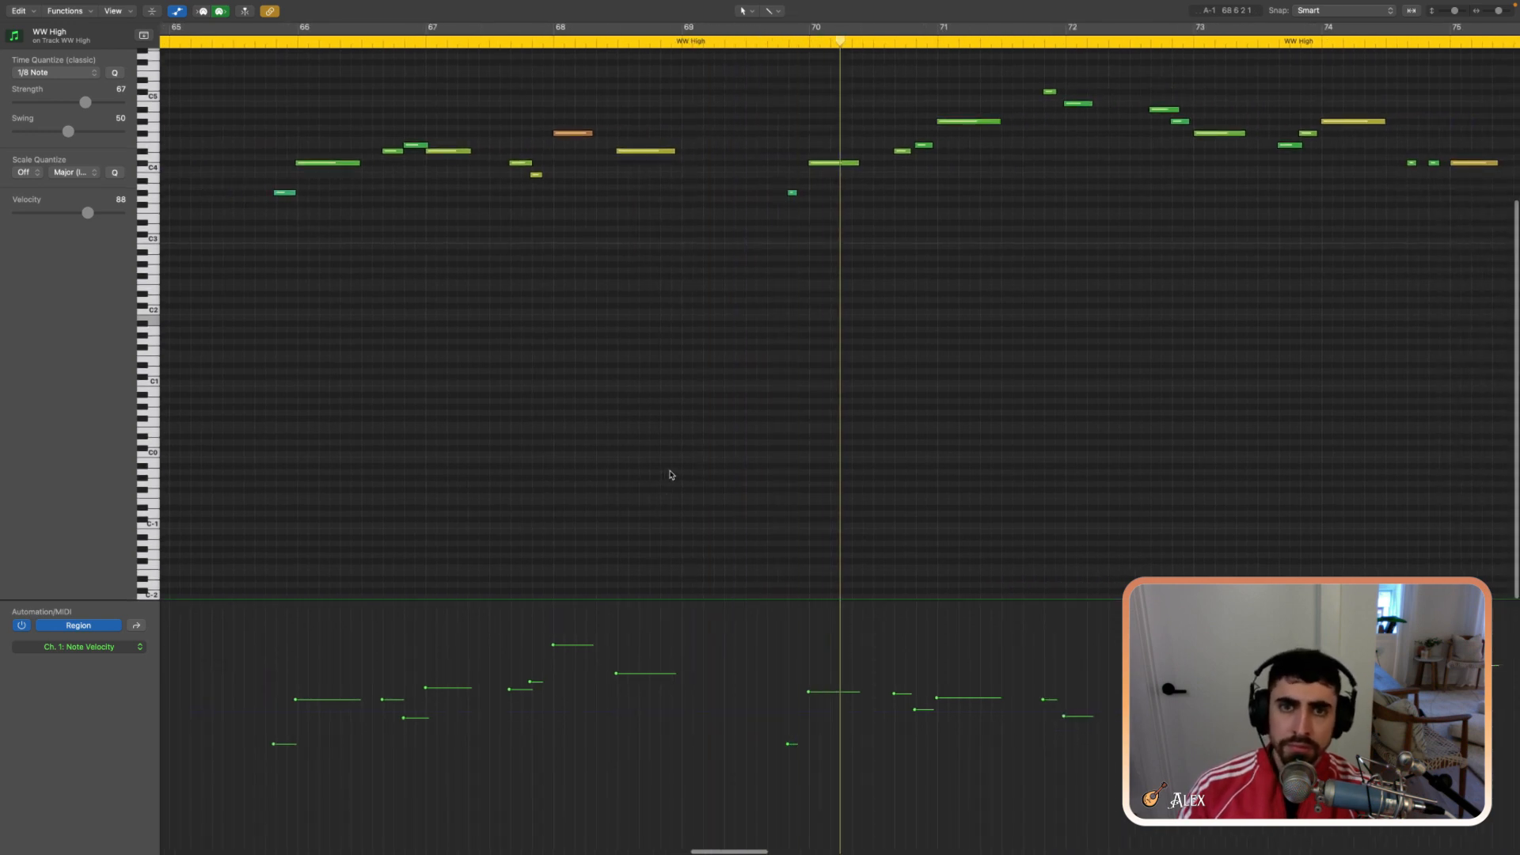
scroll(671, 475, "right", 3)
scroll(652, 472, "right", 4)
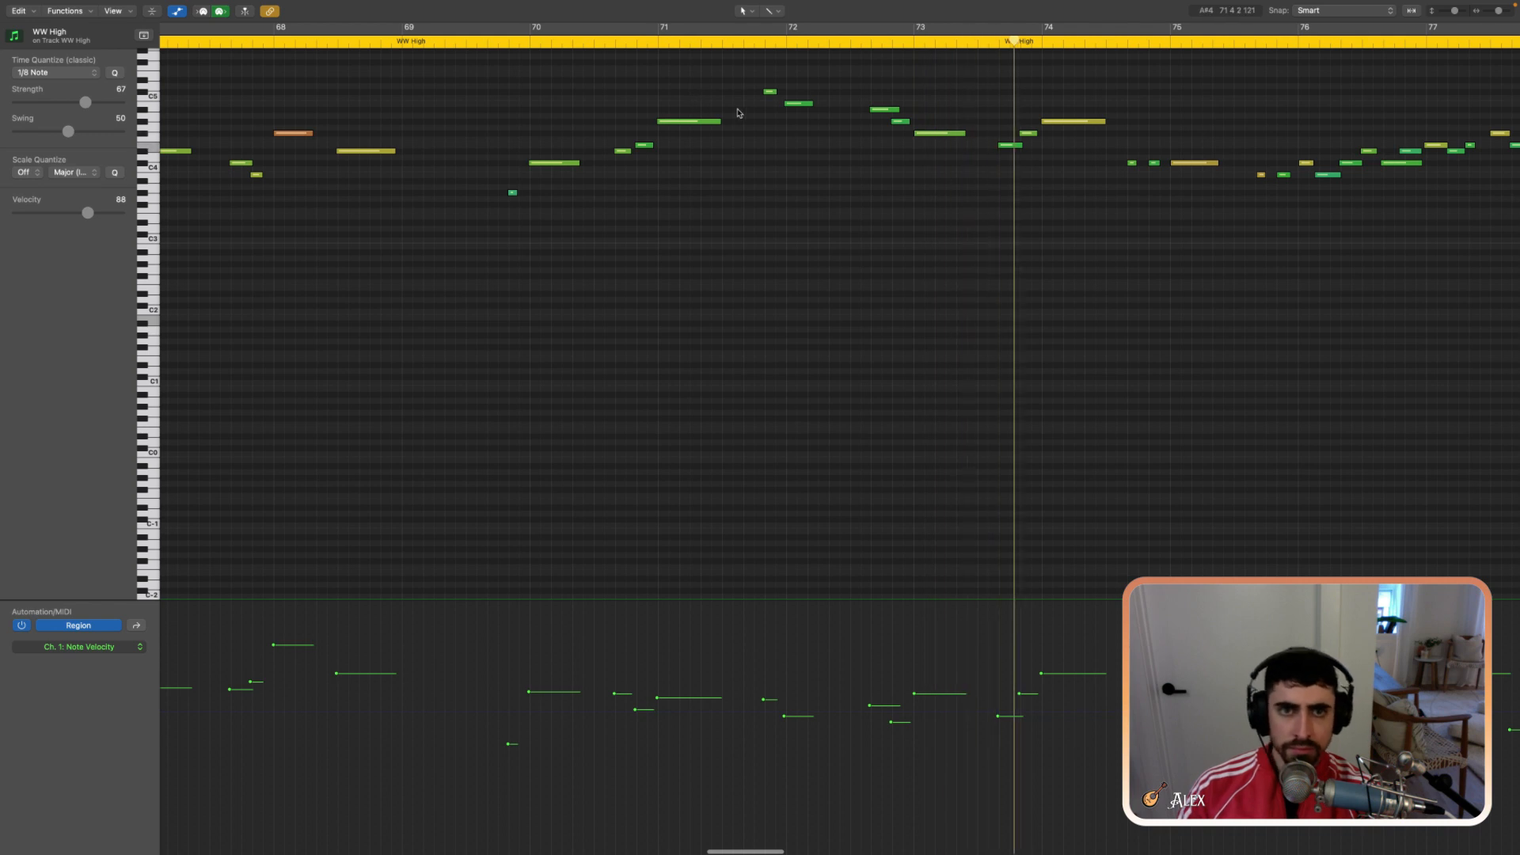
scroll(791, 158, "right", 4)
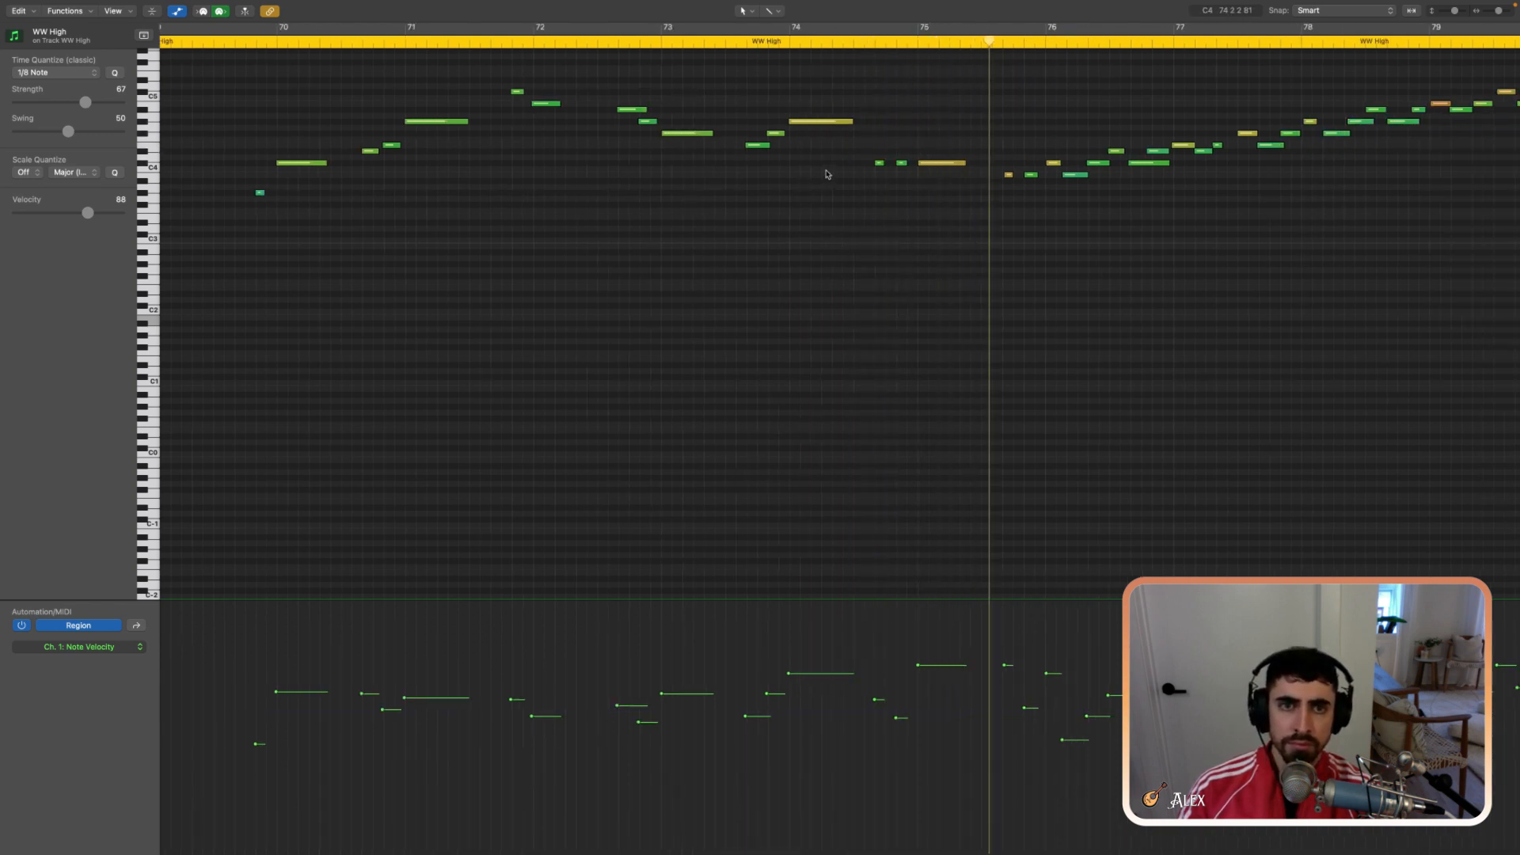
scroll(827, 174, "right", 4)
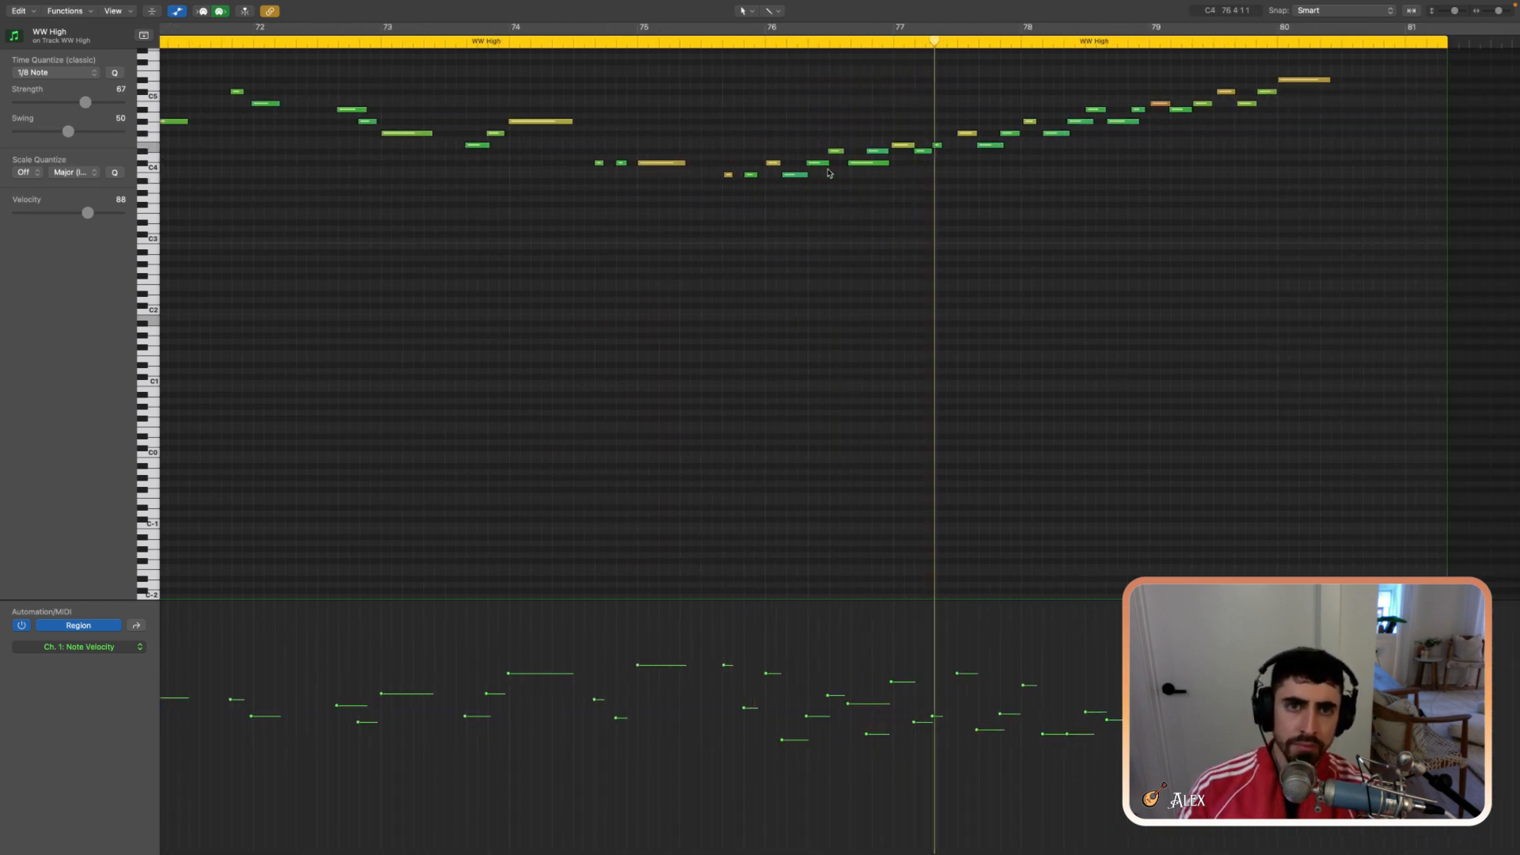
scroll(831, 173, "right", 2)
scroll(851, 171, "right", 2)
key("space")
scroll(849, 167, "up", 3)
left_click_drag(1276, 59, 739, 207)
key("z")
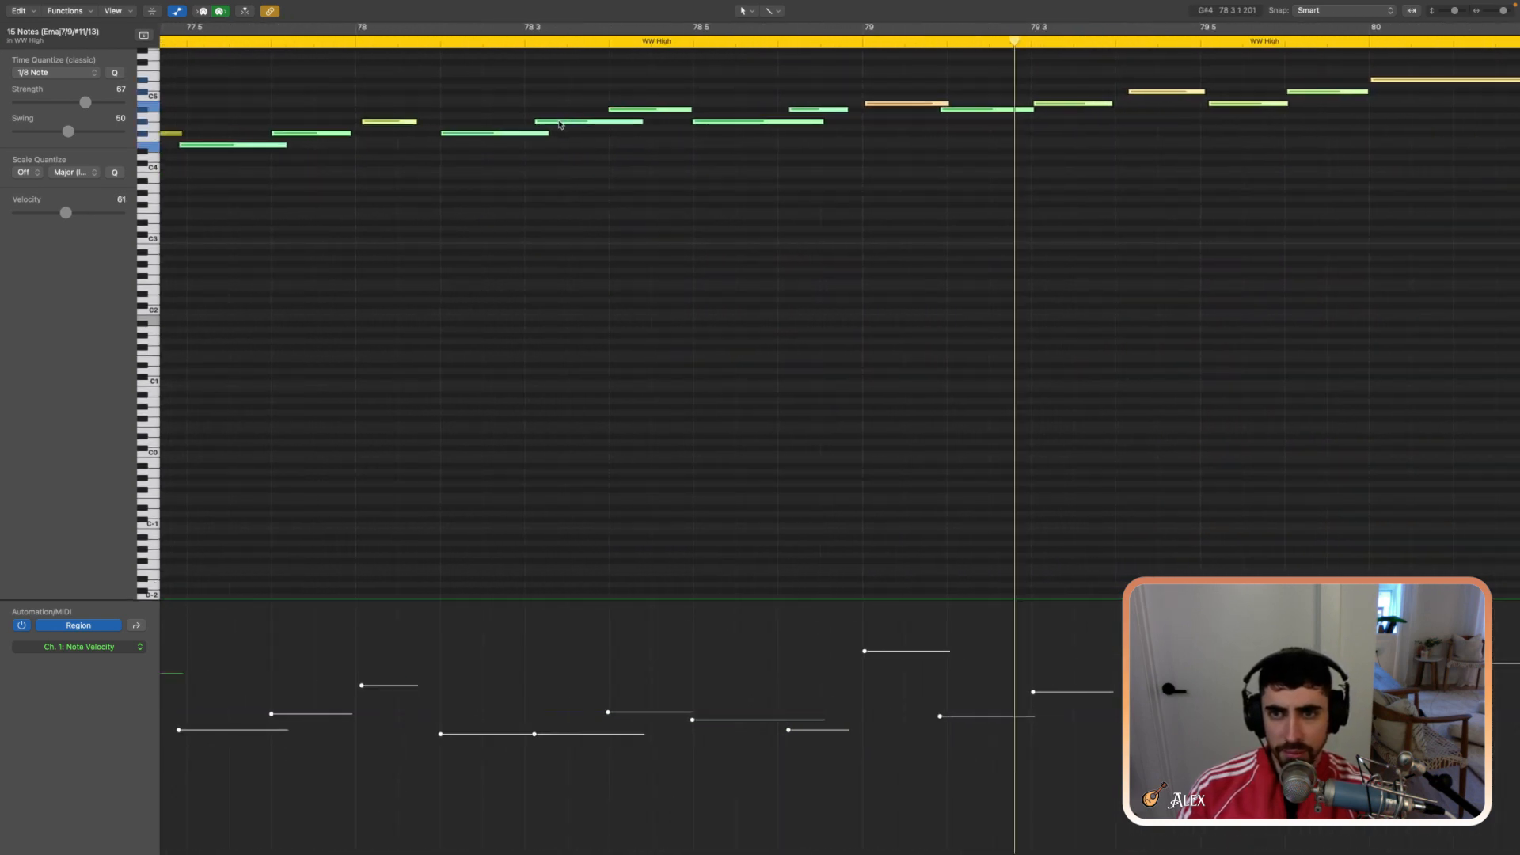
key("z")
key("space")
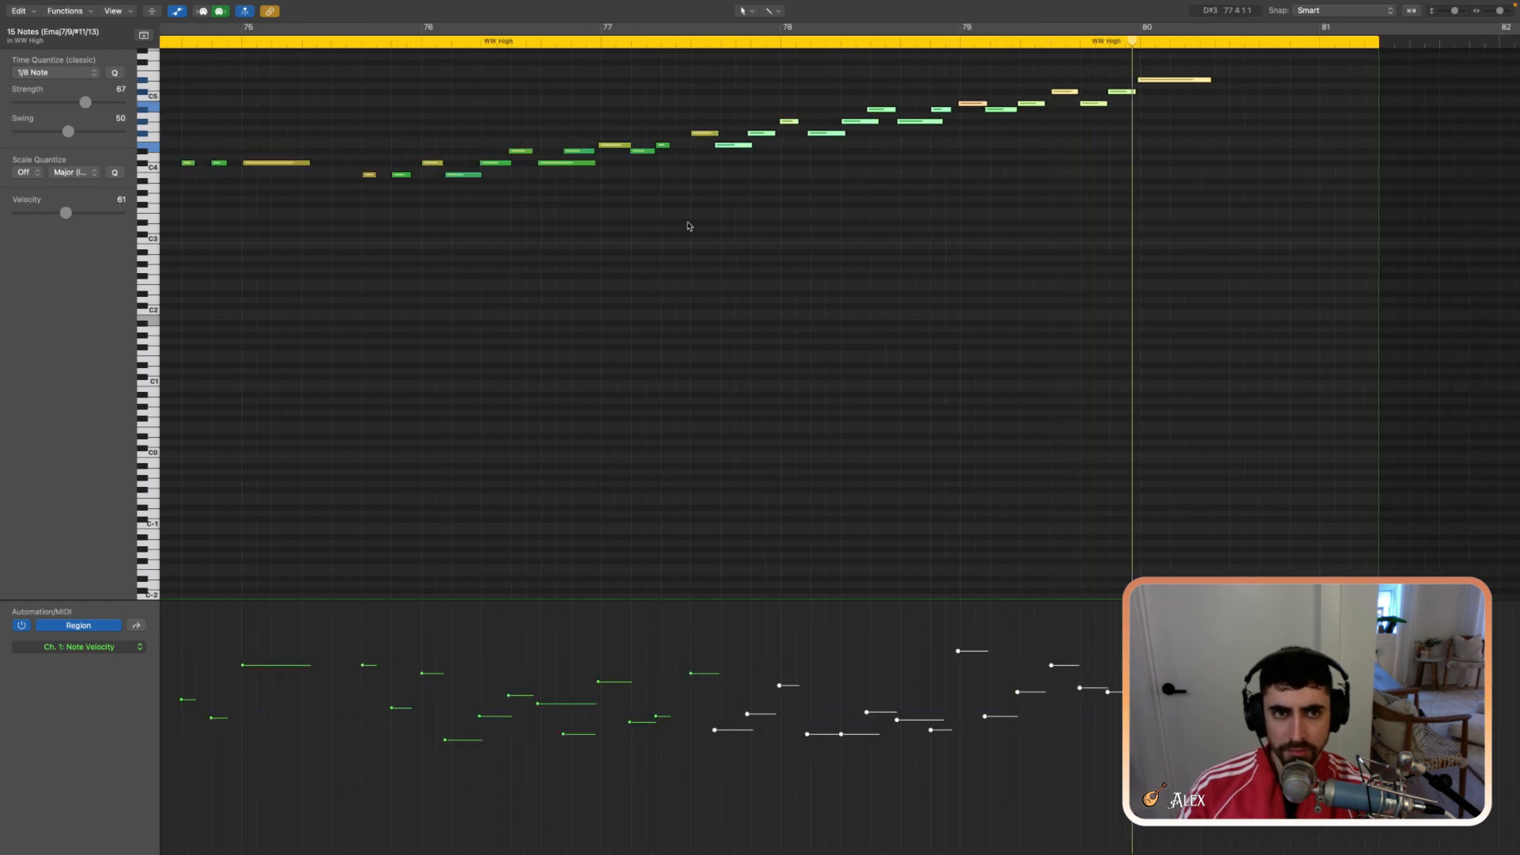
- Return to the arrangement, select the Flute 1 and WW High regions, and play them together
key("ctrl+Left")
left_click_drag(446, 194, 416, 257)
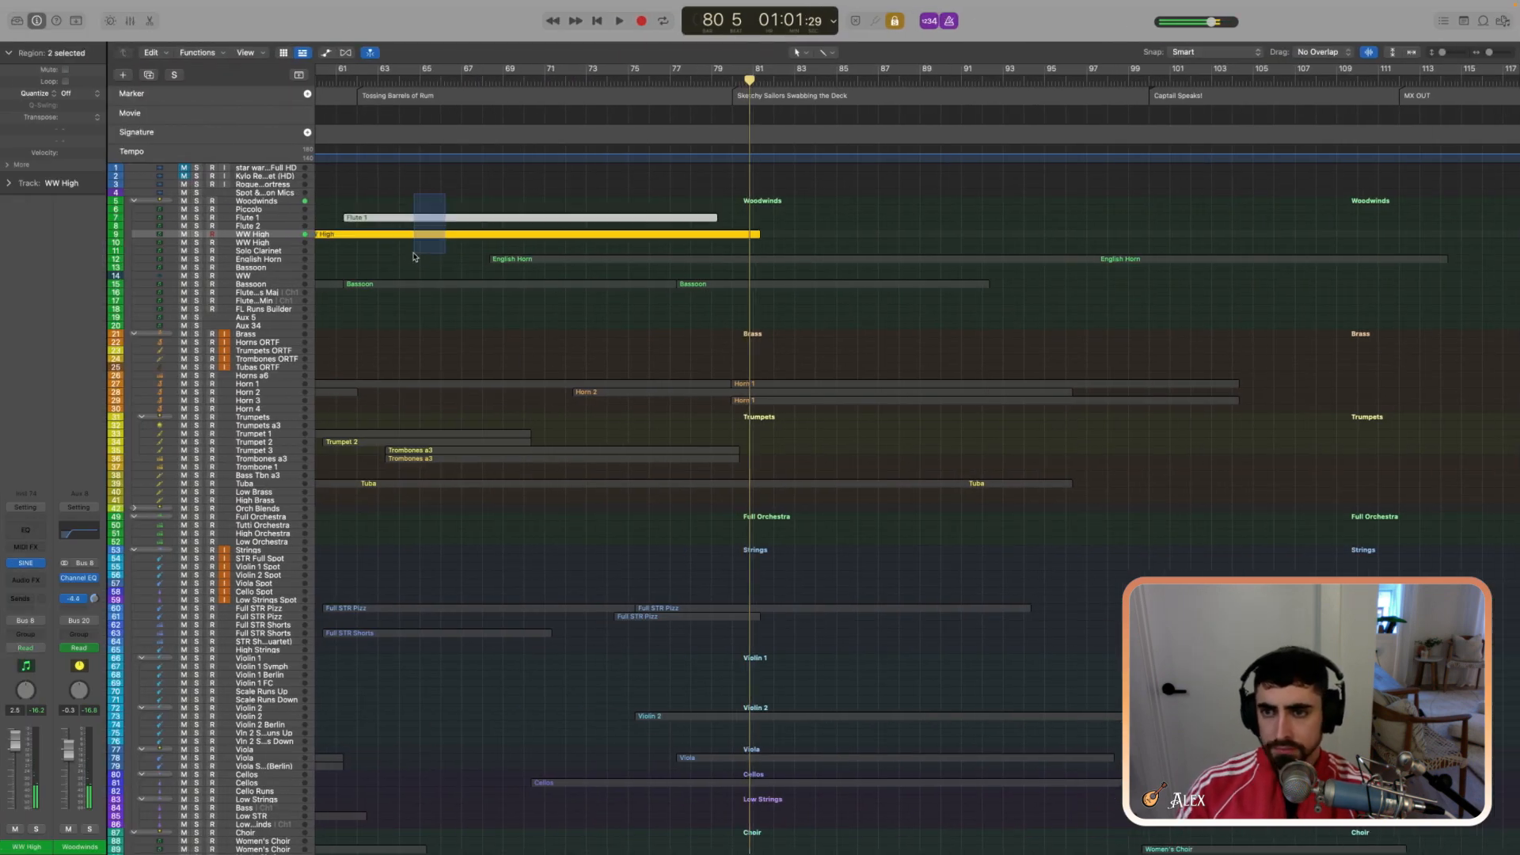
key("shift+space")
left_click(403, 192)
scroll(396, 192, "left", 5)
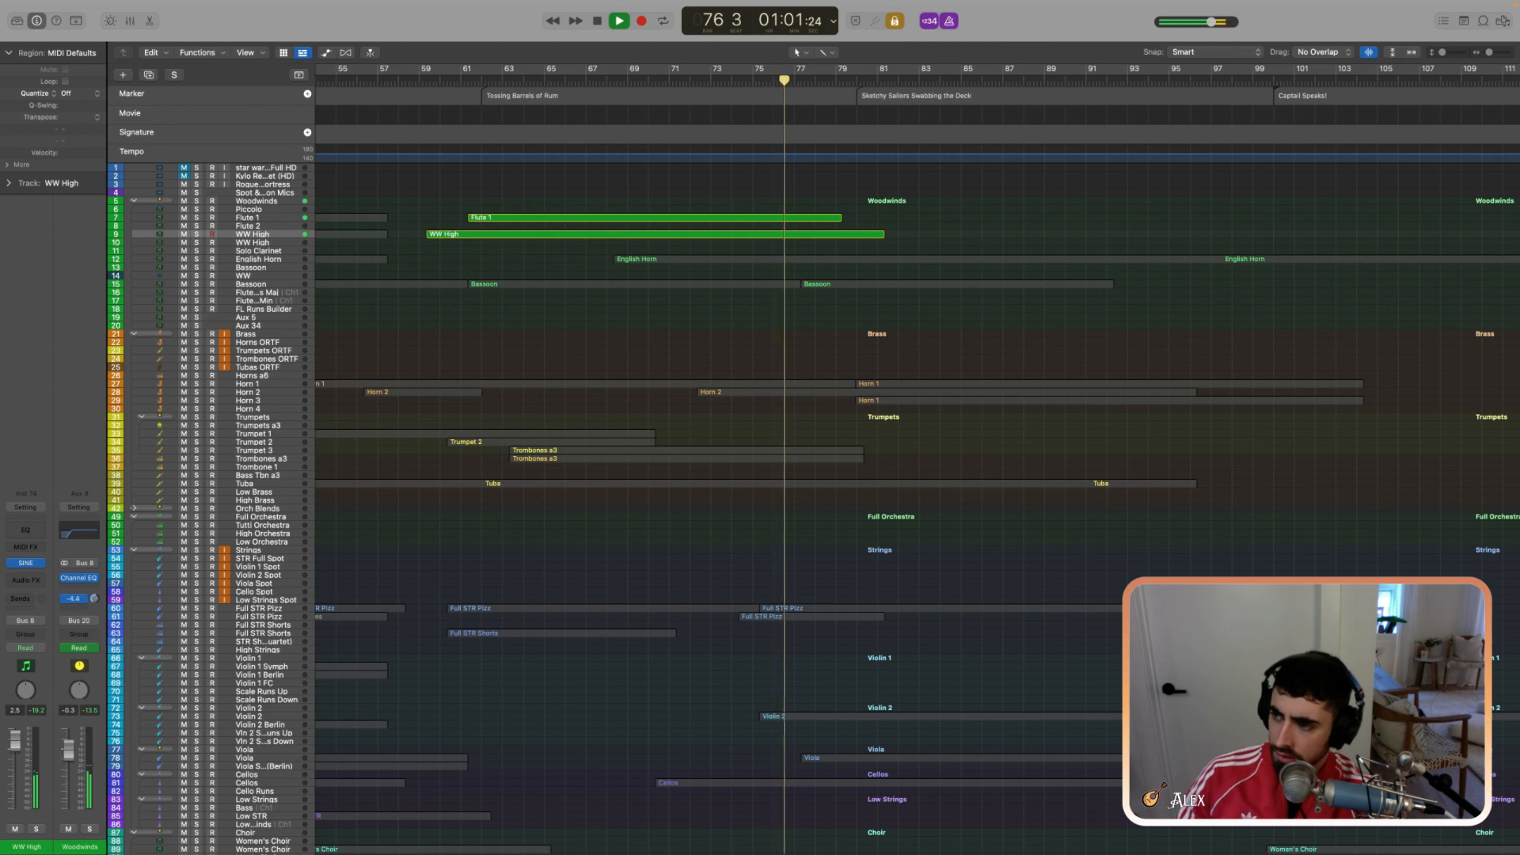
scroll(597, 475, "down", 1)
key("space")
- Open the Flute 1 region in the piano roll and raise its bar 77 note by one semitone
double_click(754, 211)
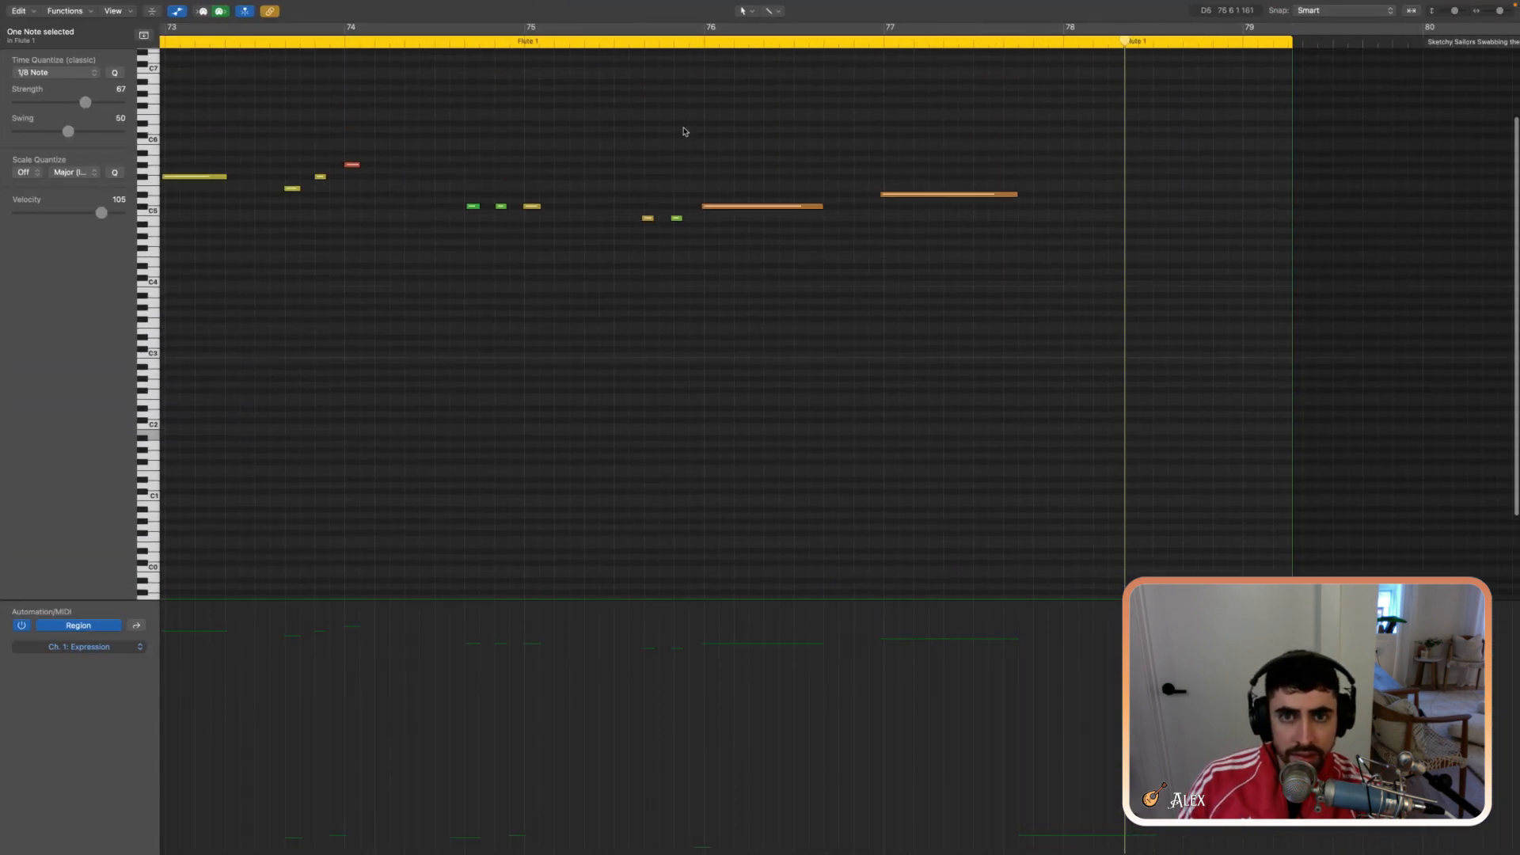
left_click(678, 28)
scroll(681, 67, "up", 1)
key("space")
left_click(907, 301)
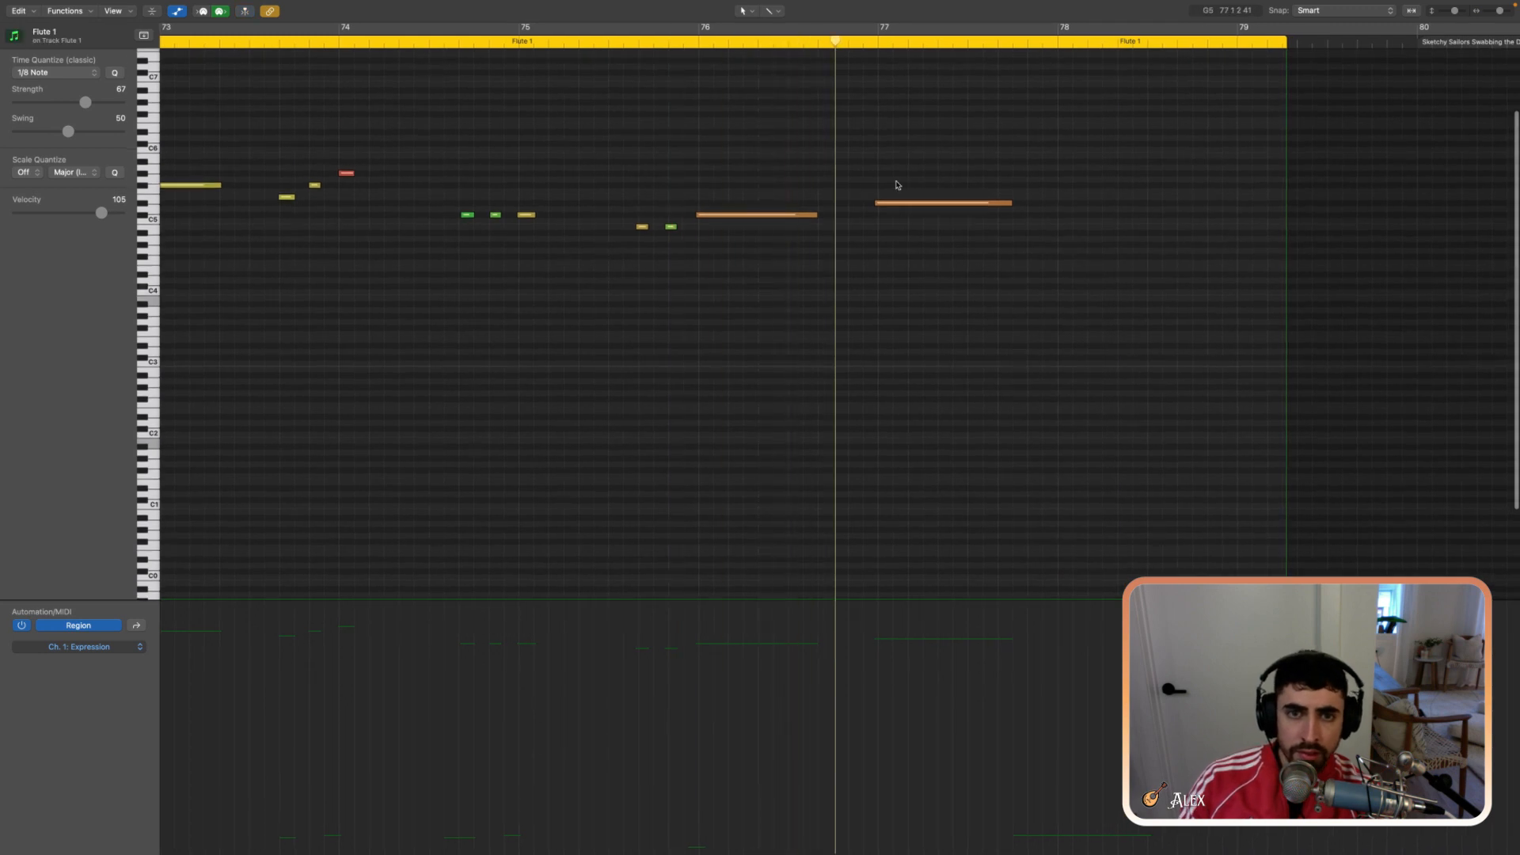
left_click_drag(884, 205, 884, 198)
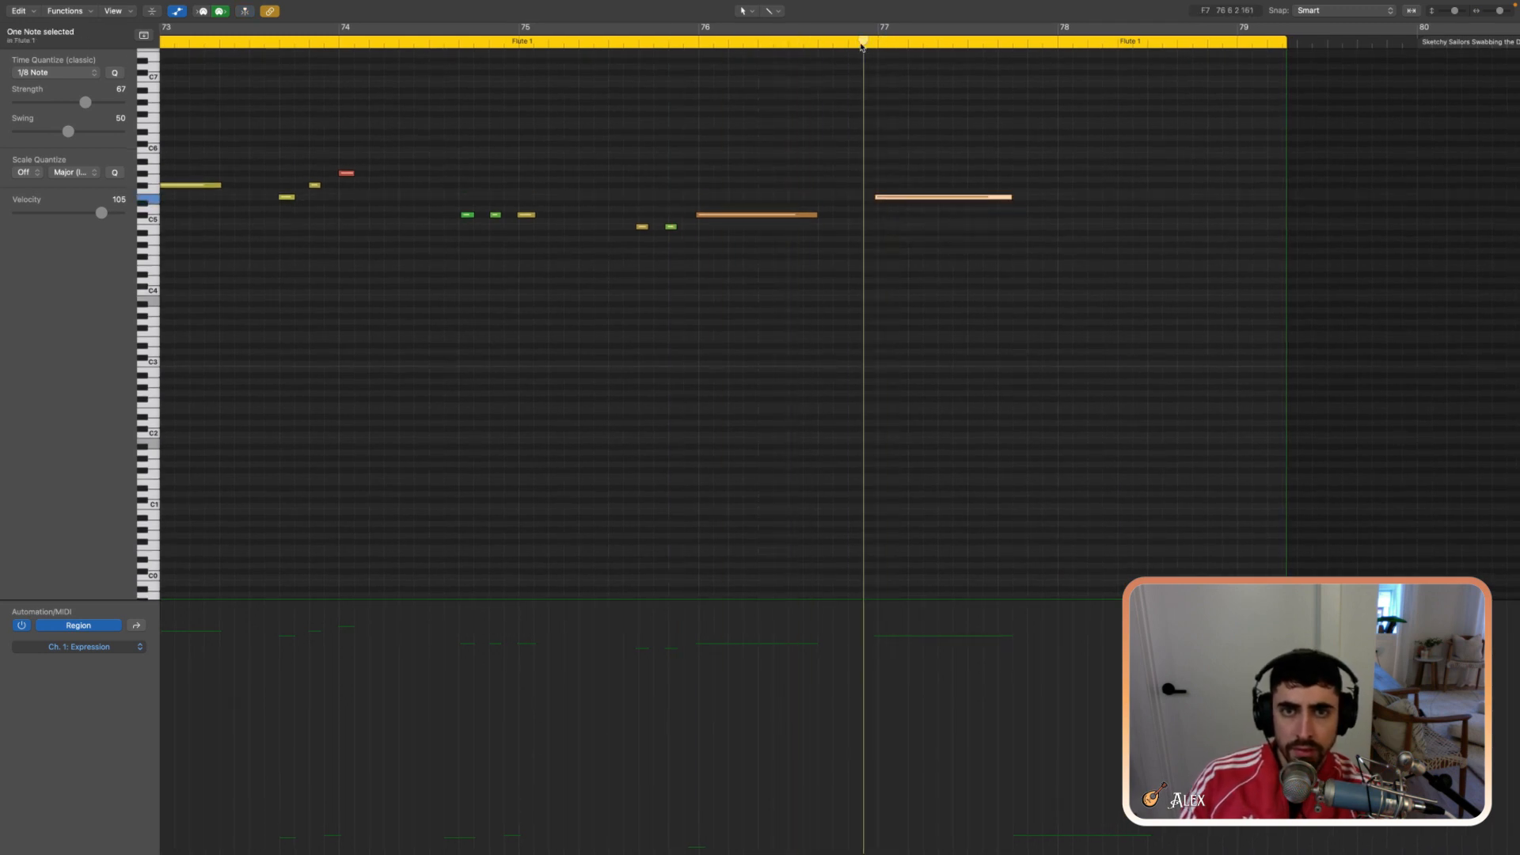
- Shorten the bar 77 Flute 1 note and add a rising line of notes through bar 78, auditioning it
left_click(840, 39)
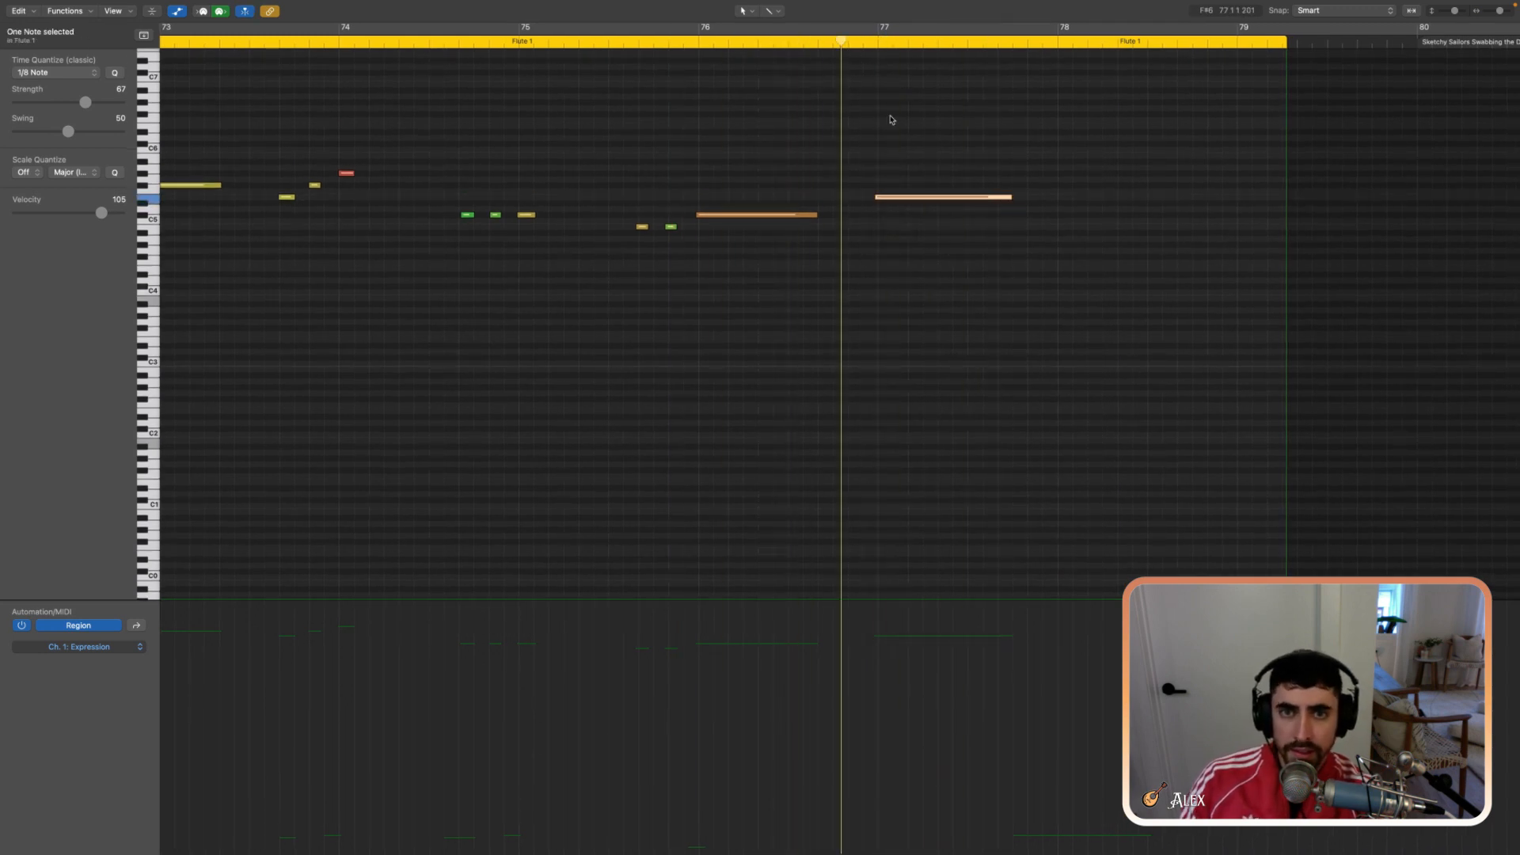
scroll(855, 131, "right", 5)
left_click_drag(812, 201, 717, 199)
key("space")
key("space")
left_click(681, 41)
key("space")
key("space")
left_click(782, 186, "super")
scroll(802, 187, "down", 4)
scroll(839, 159, "up", 2)
left_click(875, 112, "super")
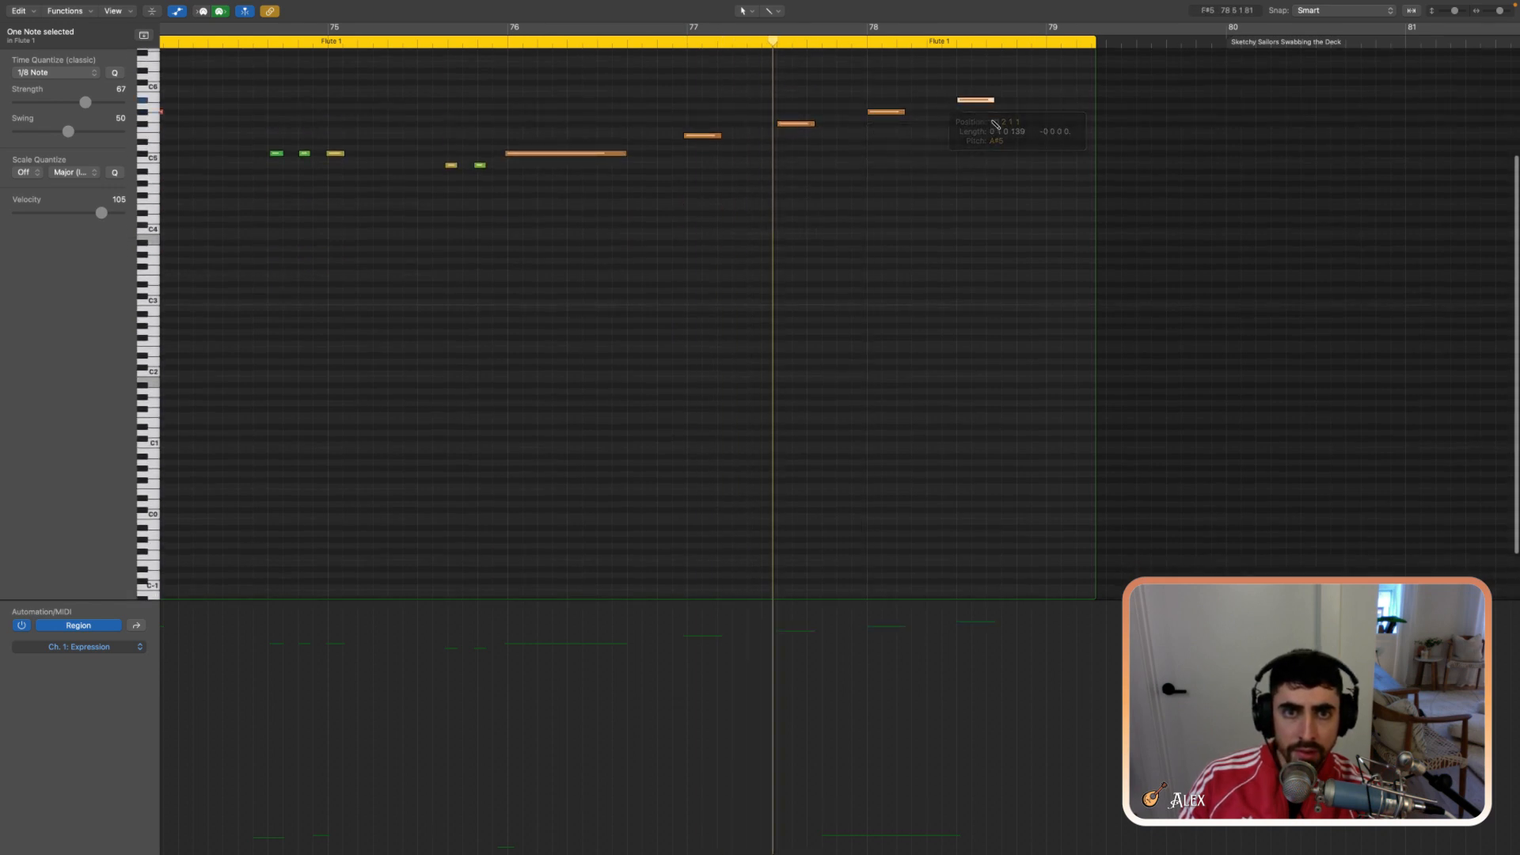
- Add a final higher Flute 1 note at bar 79 to top the rising line
scroll(906, 99, "right", 3)
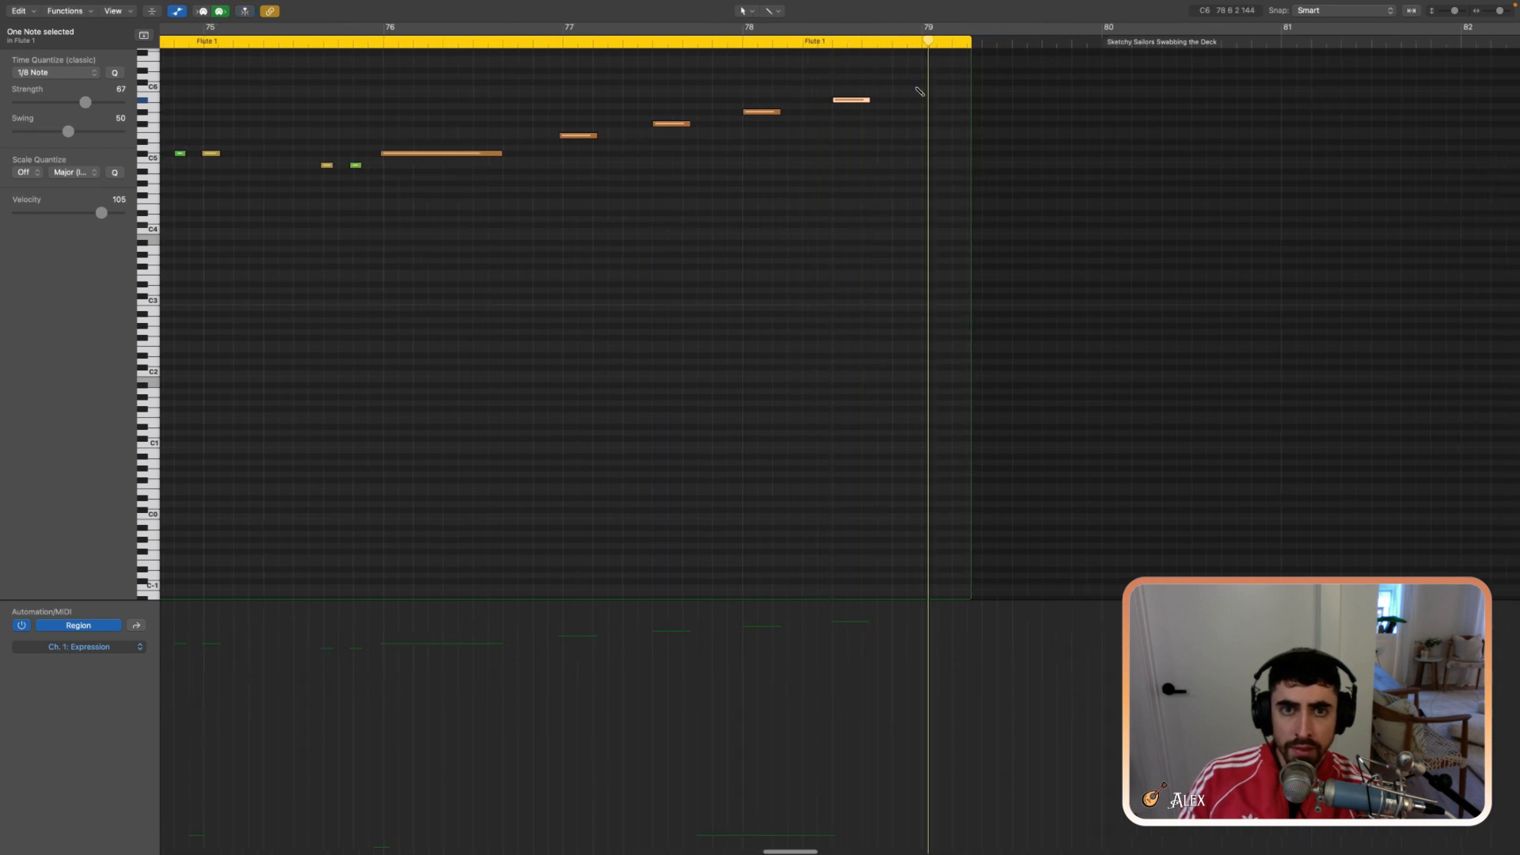
scroll(909, 94, "down", 2)
scroll(811, 124, "up", 4)
scroll(815, 128, "down", 1)
left_click_drag(925, 235, 934, 230)
left_click(803, 46)
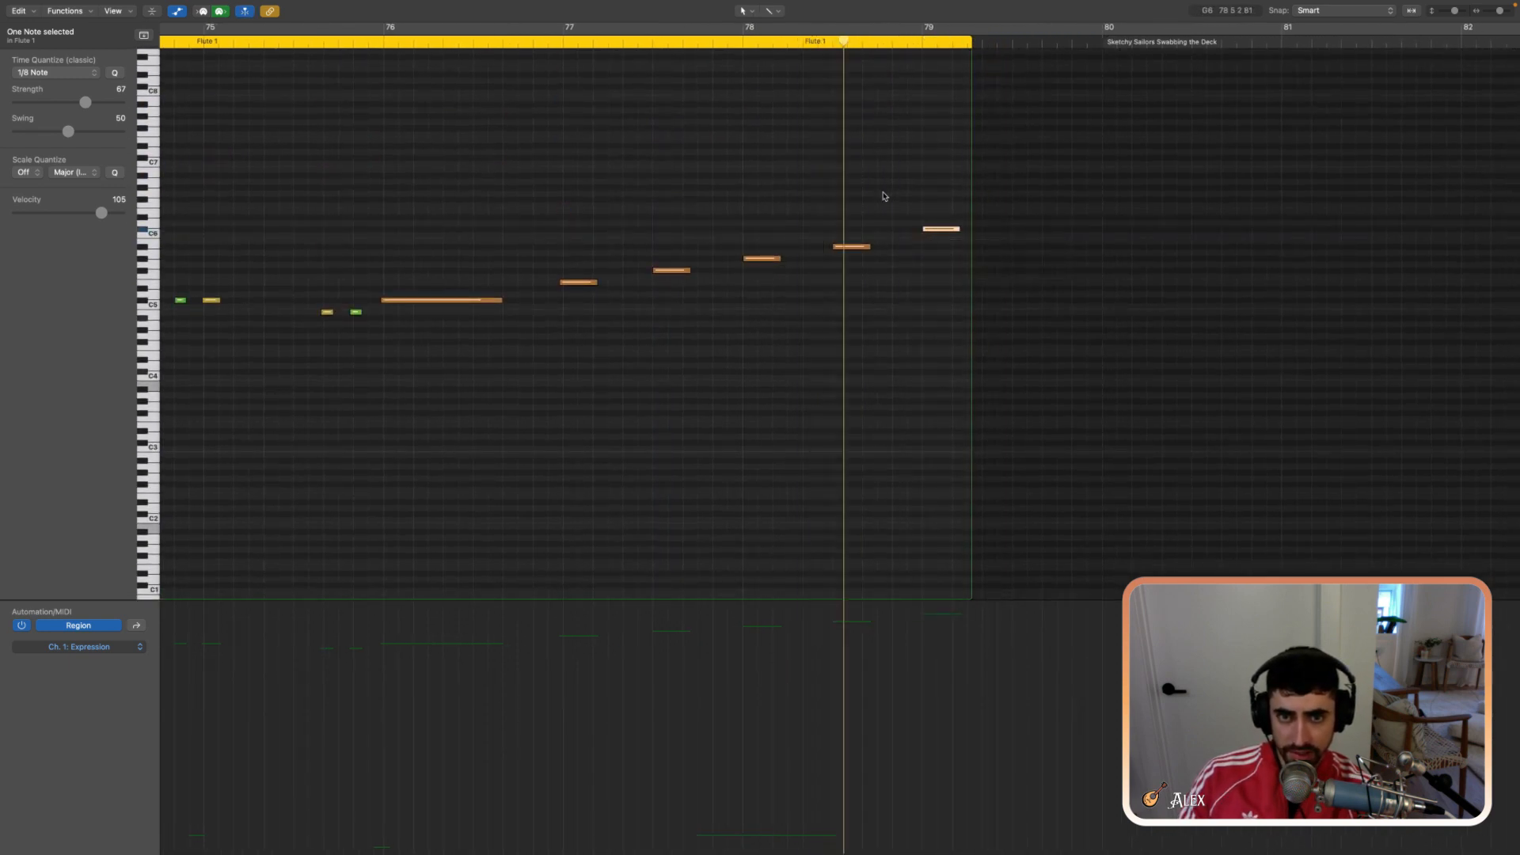
- Set the velocity of the rising notes in bars 77–78 to 80 and return to the arrangement
left_click_drag(871, 200, 577, 339)
left_click(605, 48)
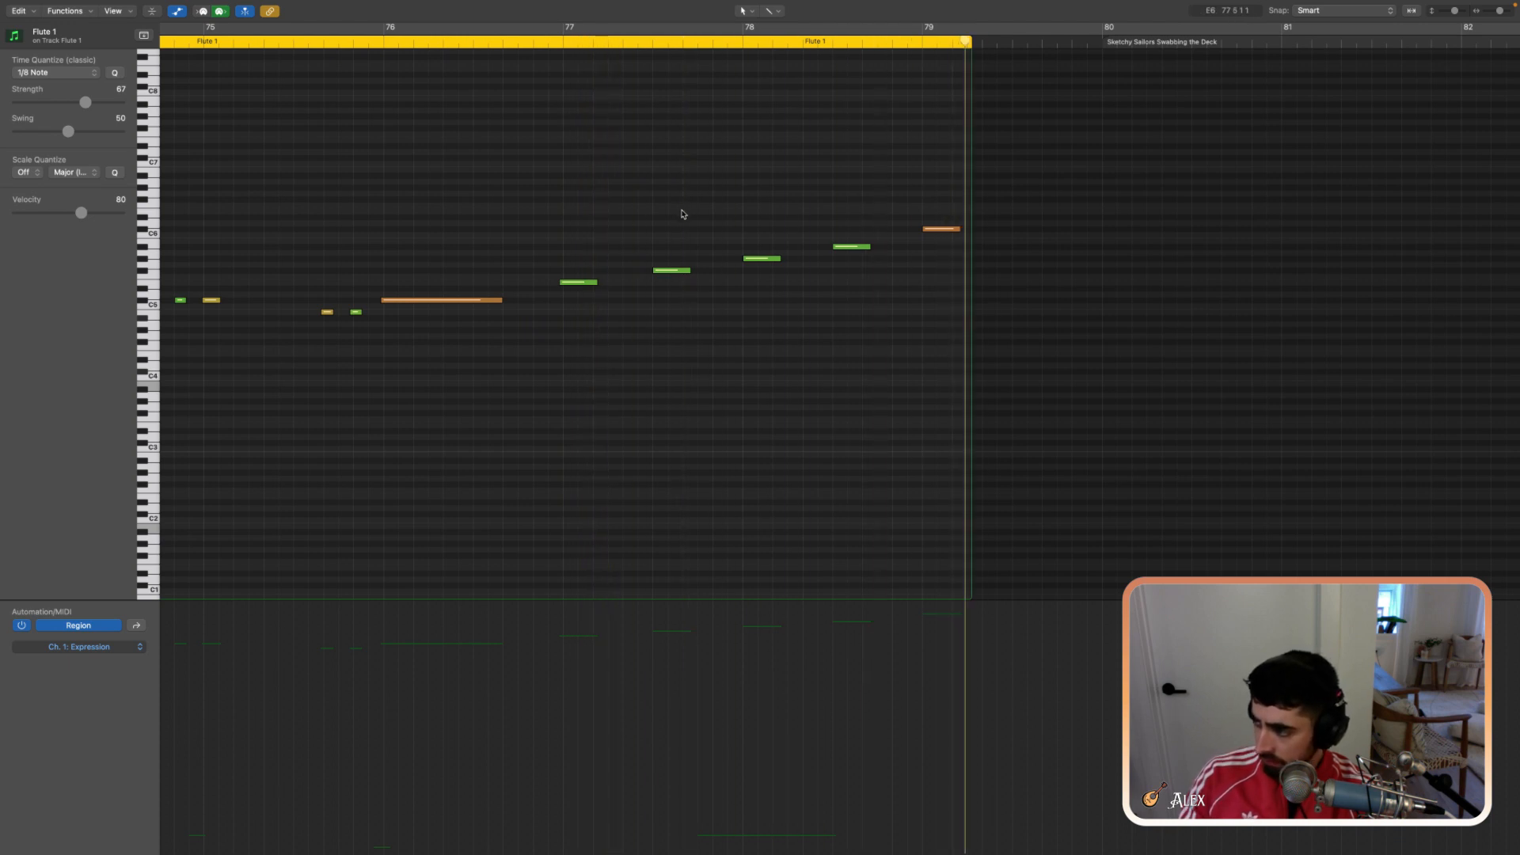
key("ctrl+Left")
key("space")
- Copy the Flute 1 region onto the Piccolo track at the same position
left_click(492, 214)
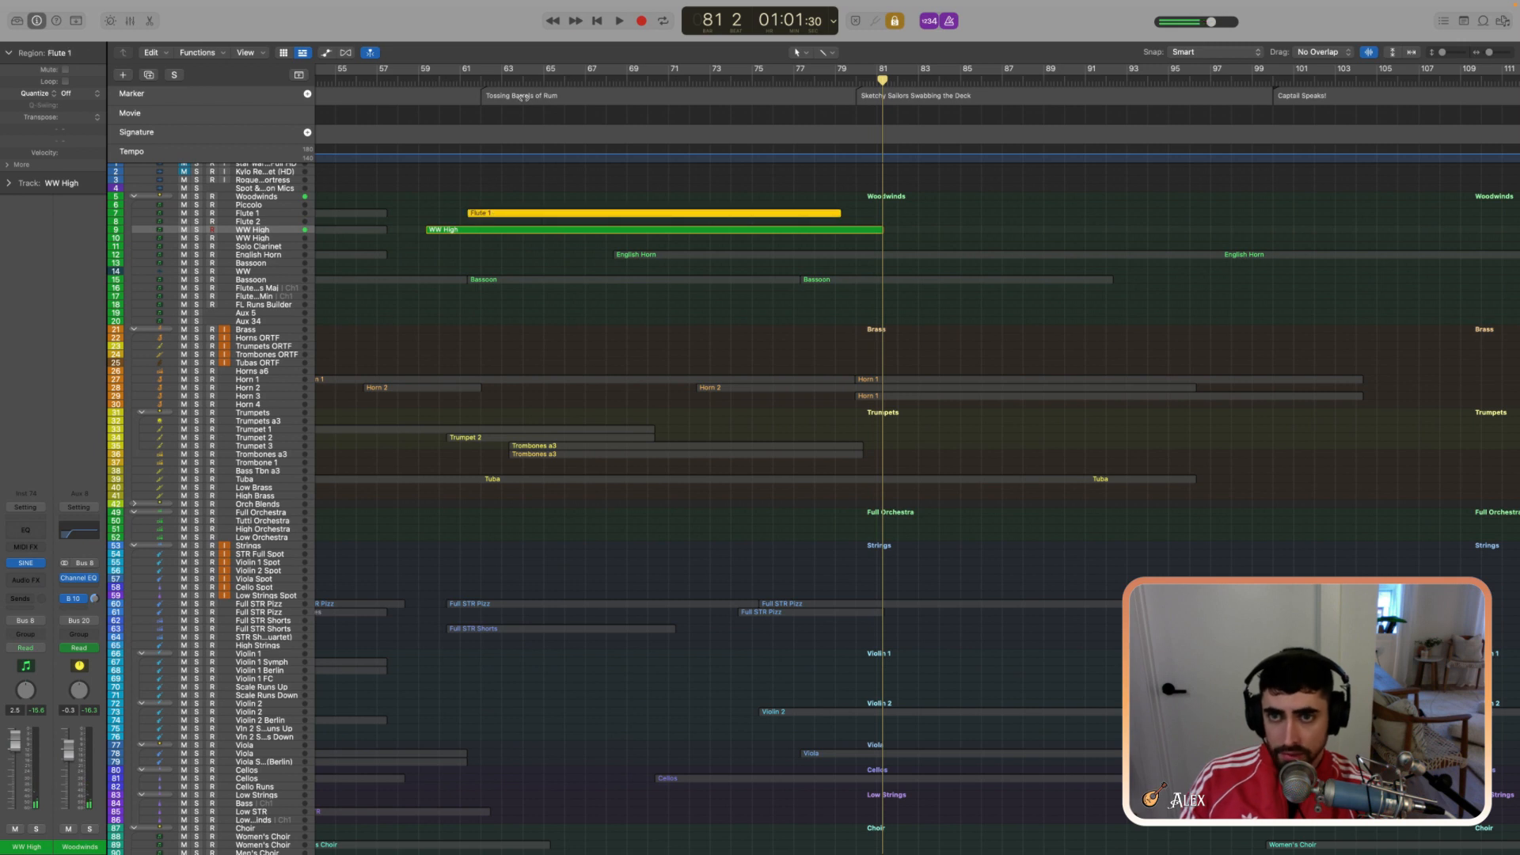
left_click(646, 79)
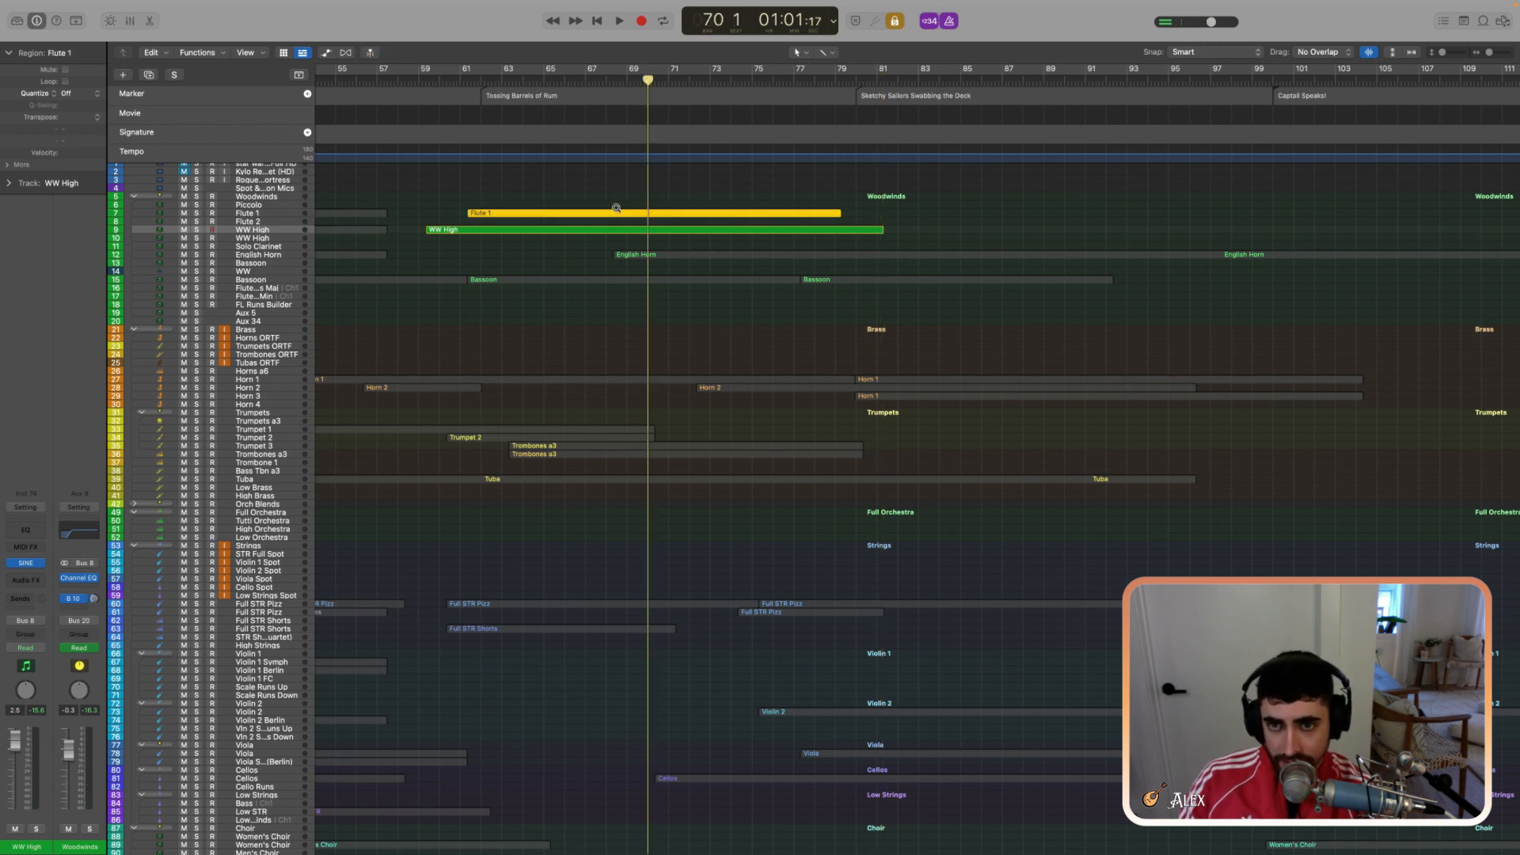
left_click_drag(613, 214, 614, 209)
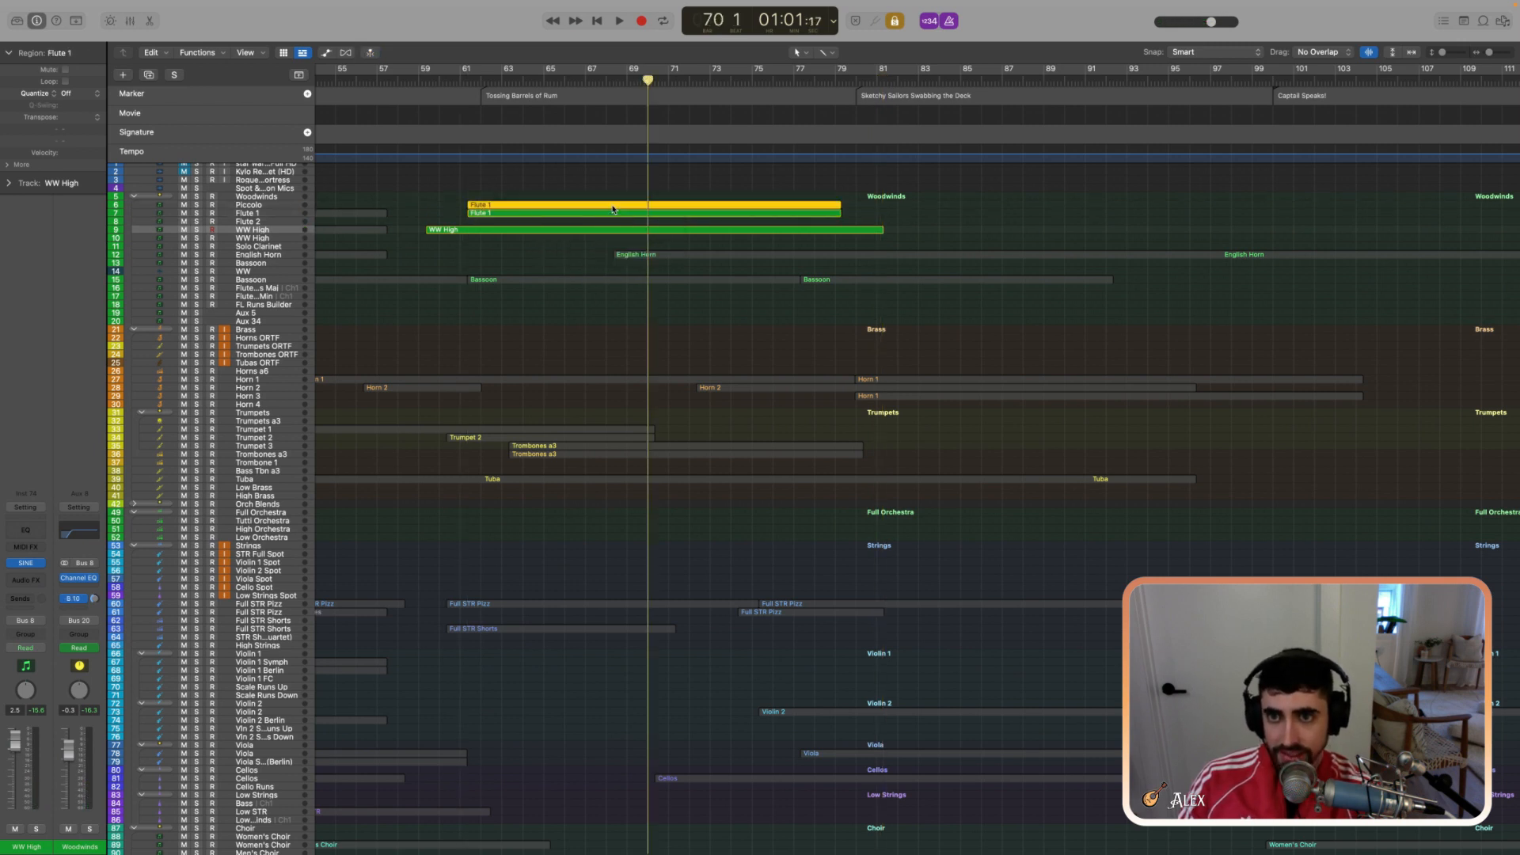
left_click(614, 207)
- Play from bar 61 and open the copied region on the Piccolo track in the piano roll
left_click(480, 80)
key("space")
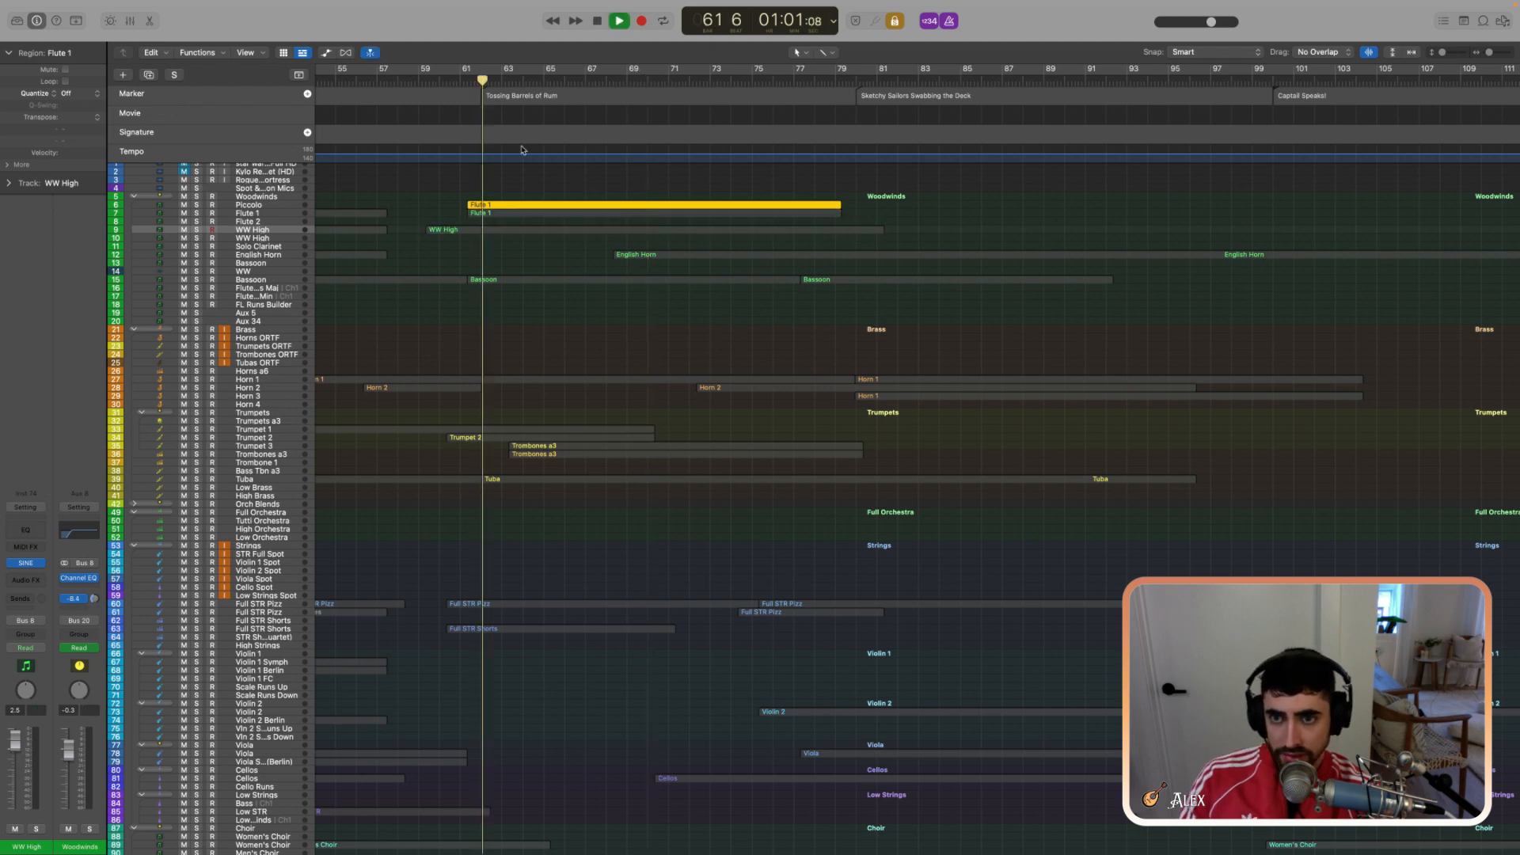
key("ctrl+Right")
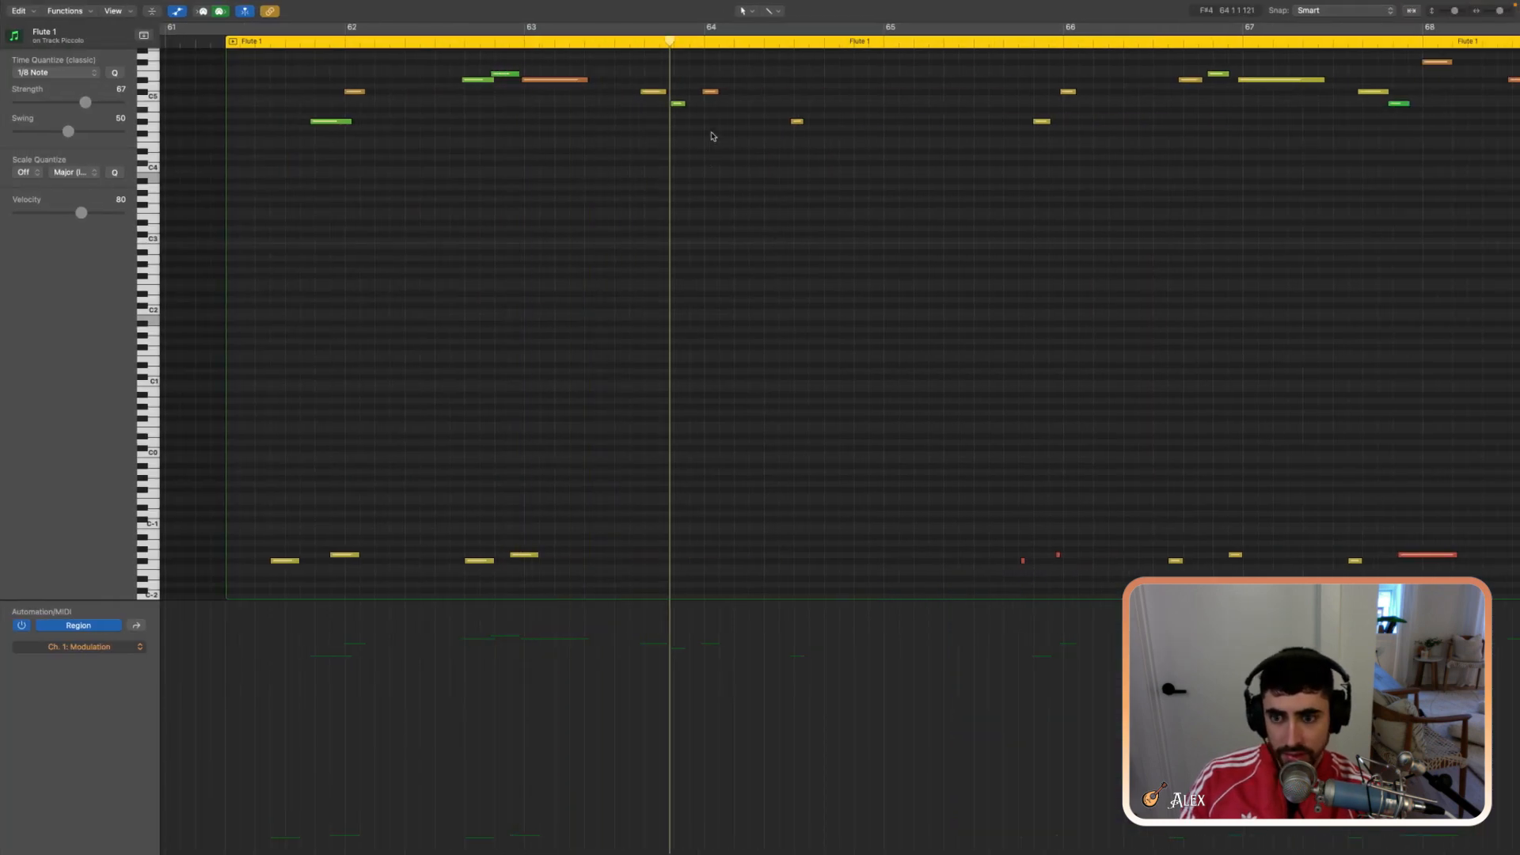
- Switch the piano roll's MIDI automation lane to show Expression for the Piccolo region
left_click(231, 615)
left_click(117, 648)
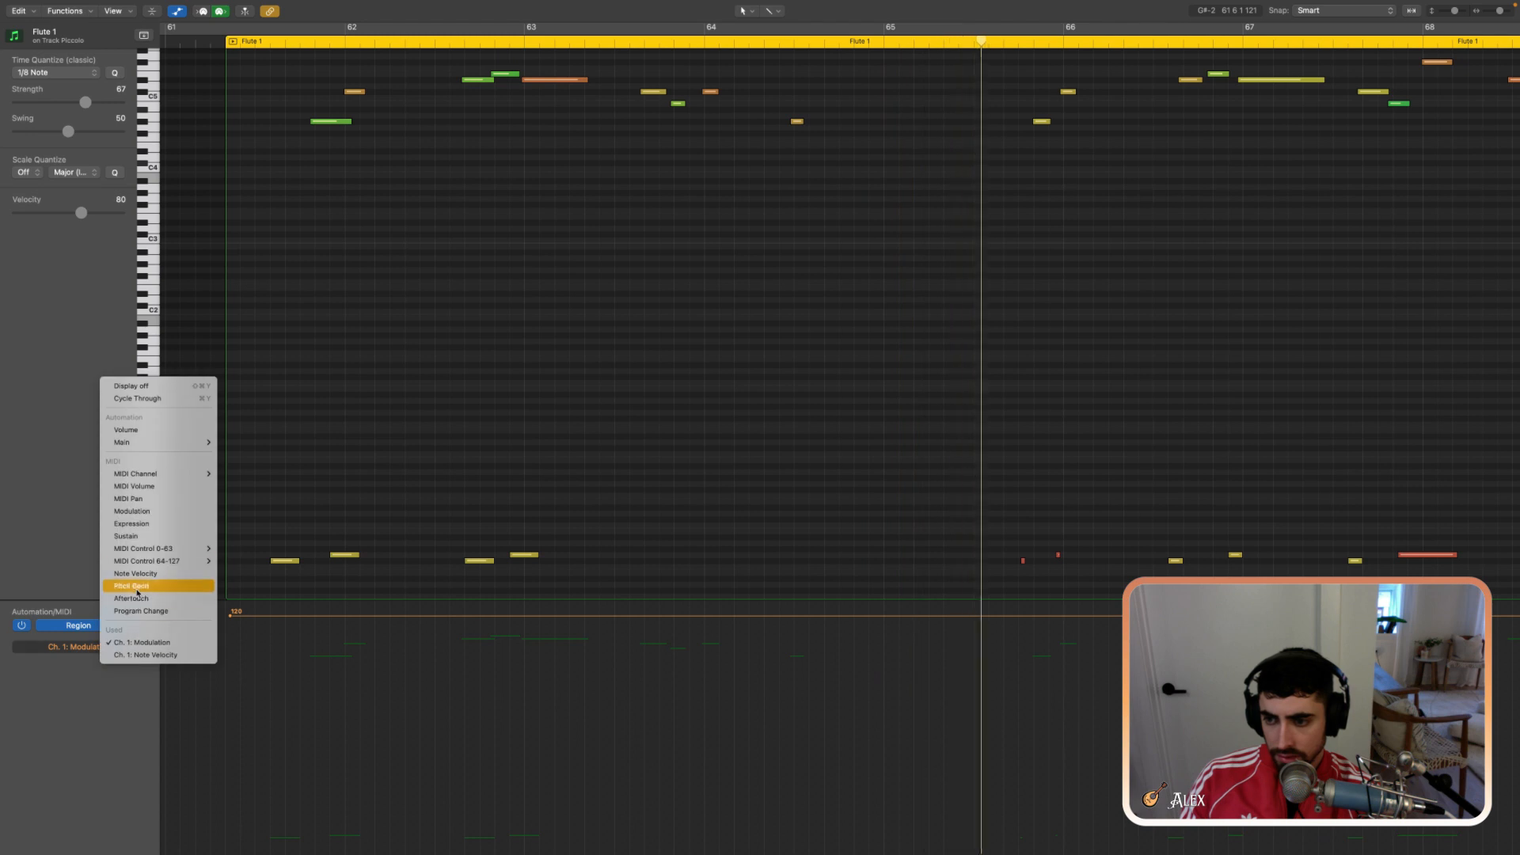
left_click(159, 523)
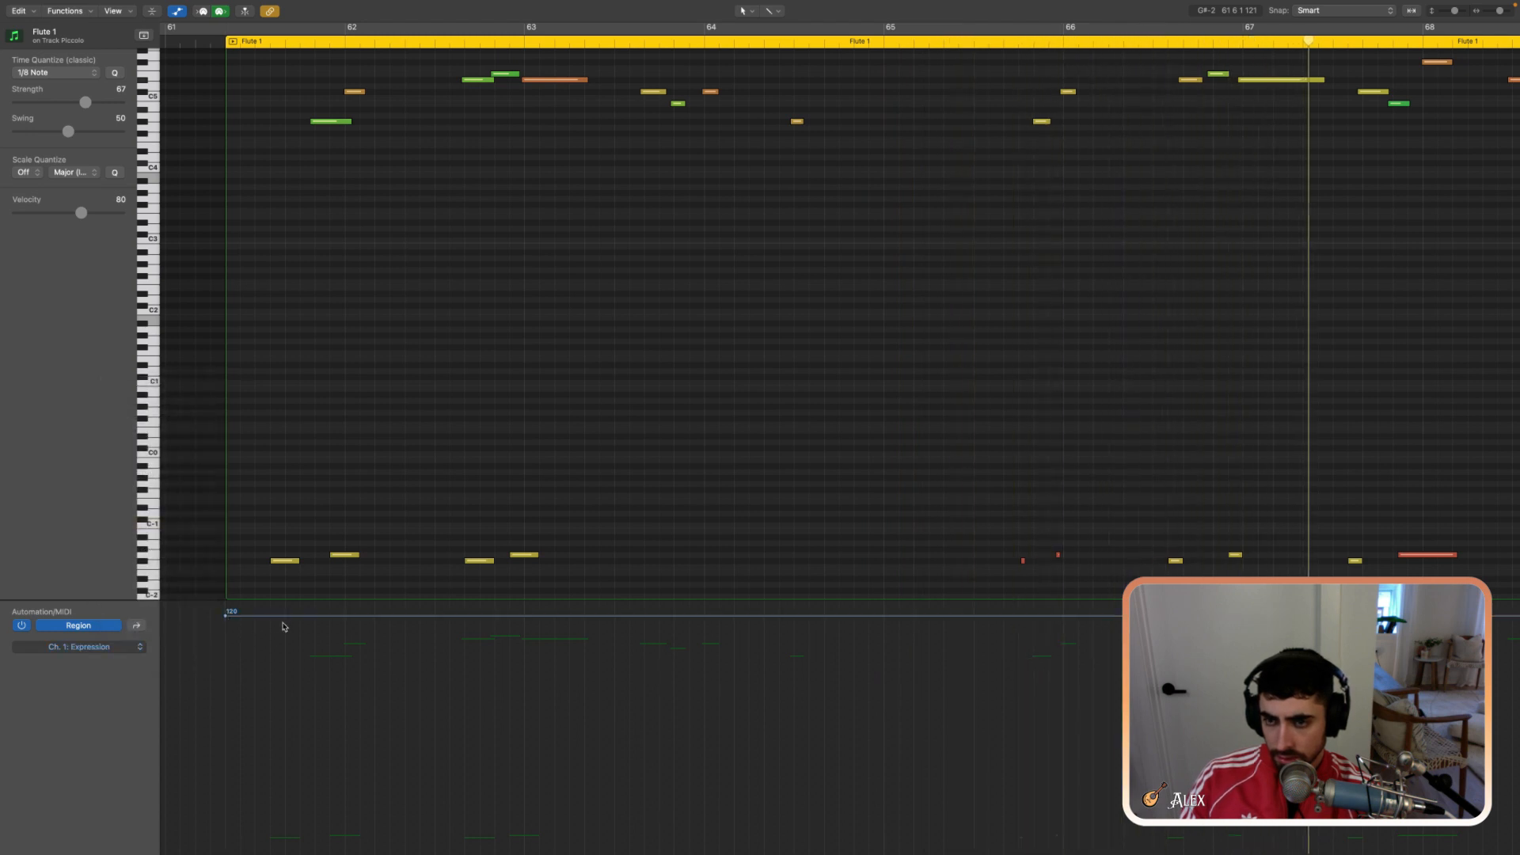
- Move the final Piccolo note from bar 79 to just past bar 80 and nudge it up a semitone
scroll(669, 537, "right", 10)
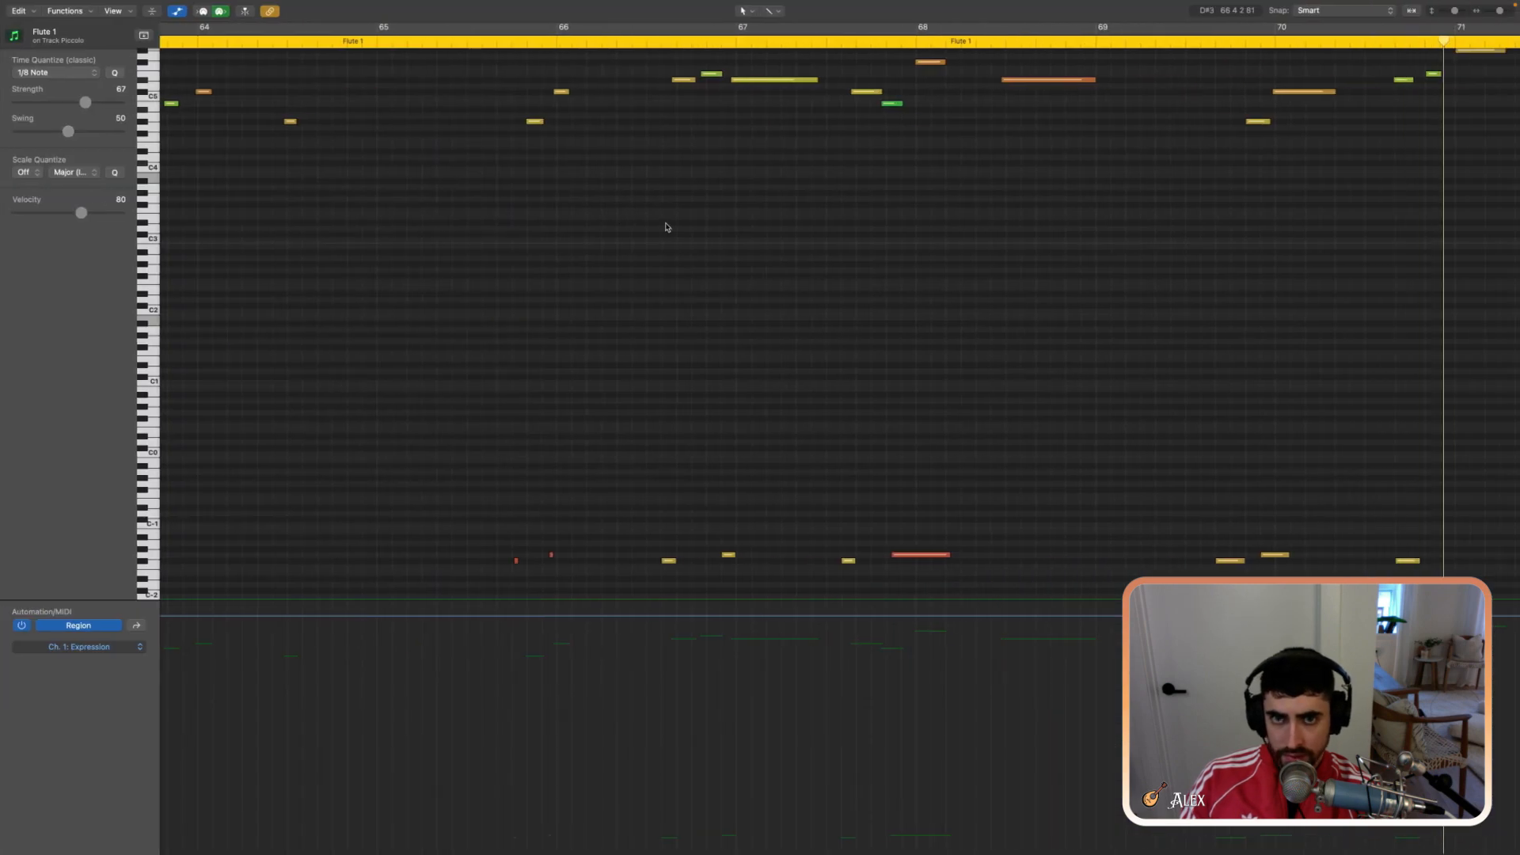
scroll(665, 225, "up", 5)
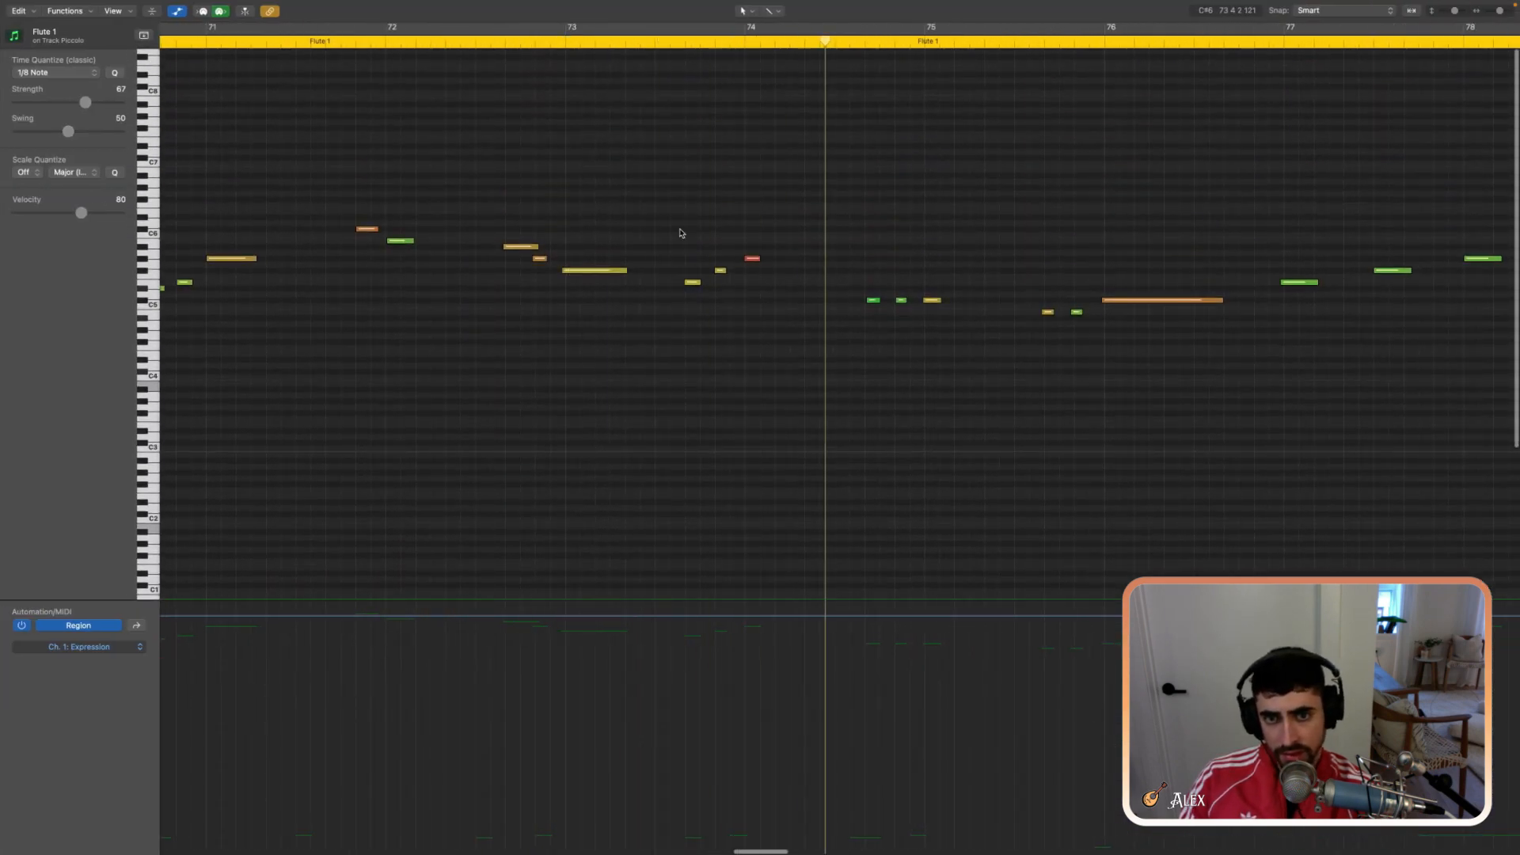
scroll(681, 245, "down", 5)
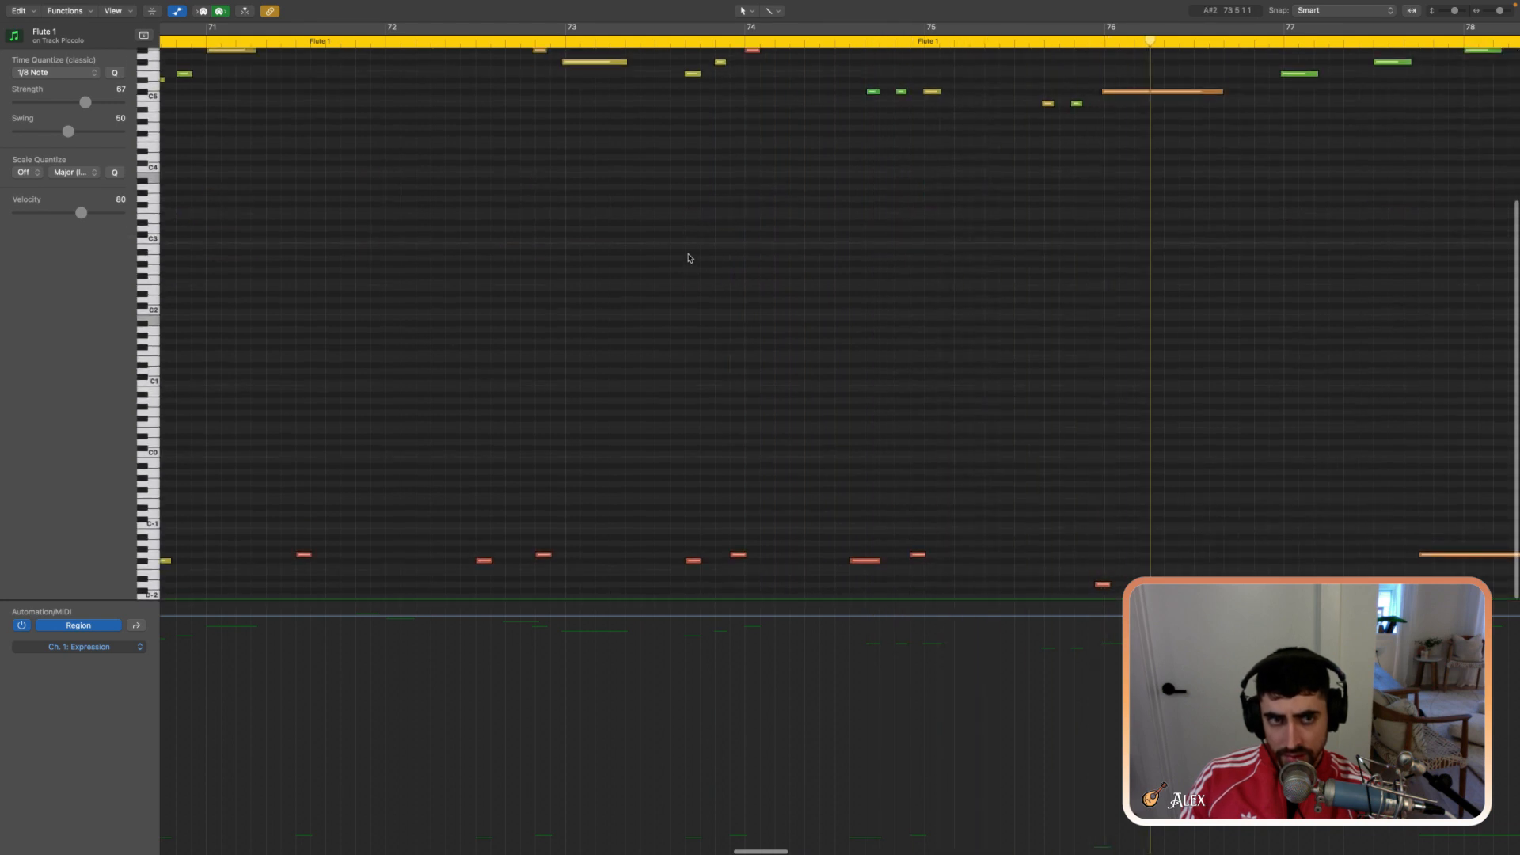
scroll(687, 253, "left", 10)
scroll(696, 247, "right", 15)
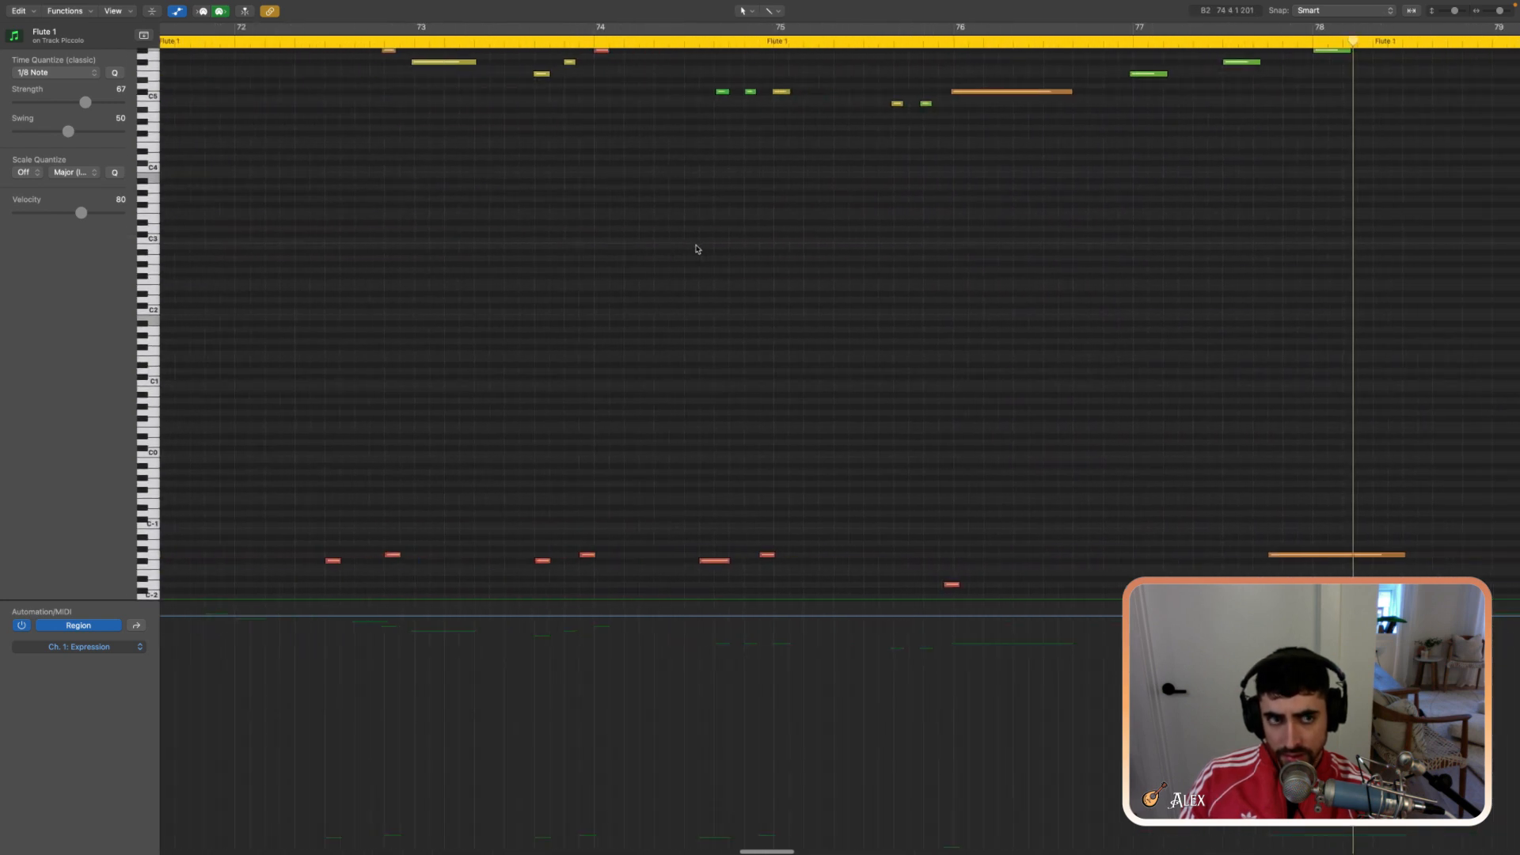
scroll(706, 247, "up", 5)
scroll(910, 262, "right", 5)
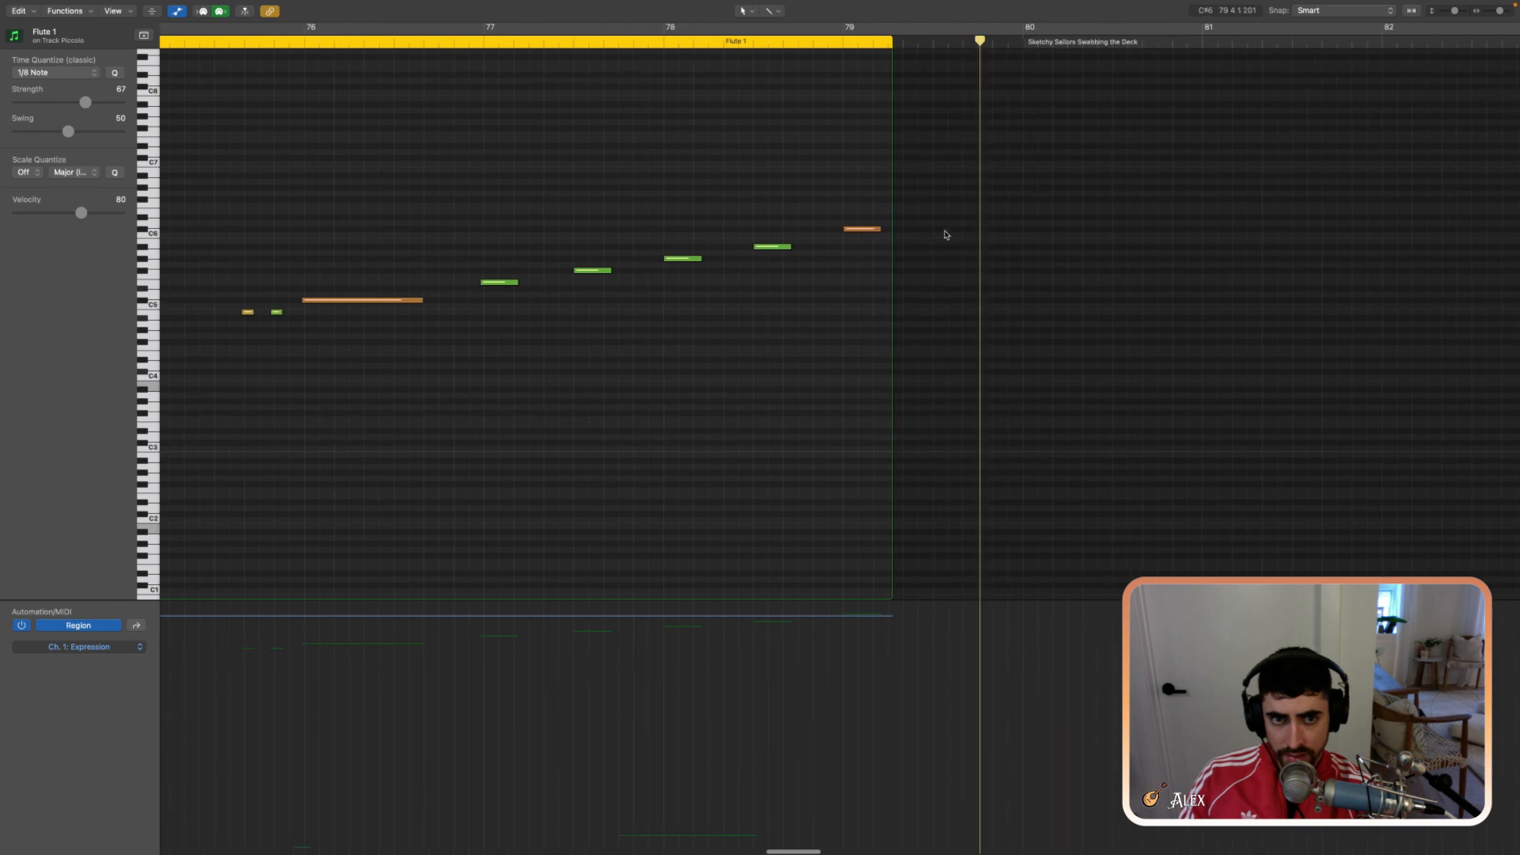
left_click_drag(853, 230, 1136, 255)
left_click(936, 236, "super")
scroll(827, 223, "up", 5)
key("alt+Up")
scroll(1031, 229, "down", 5)
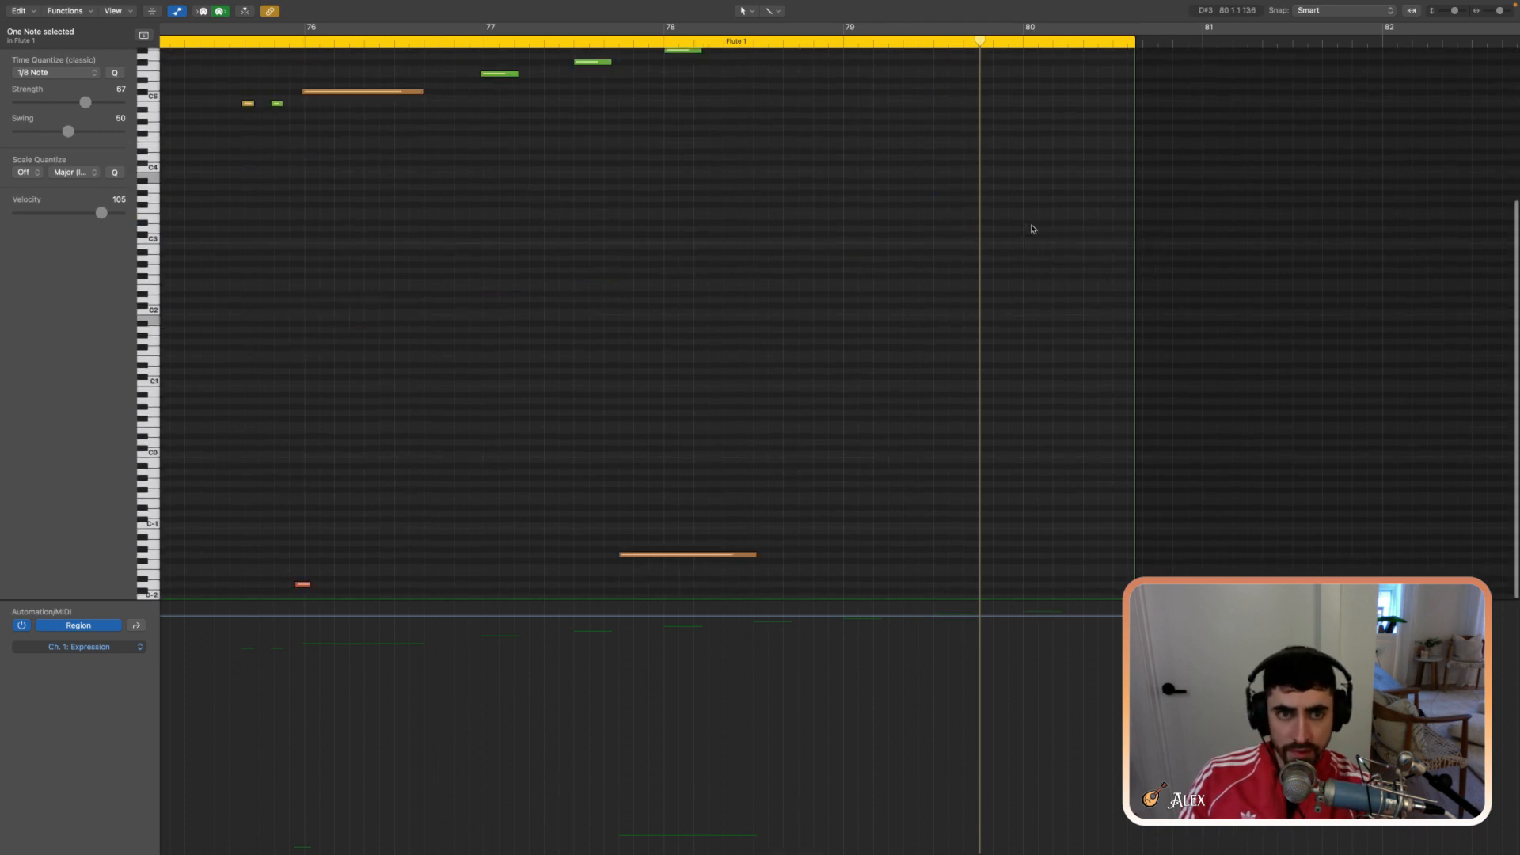
- Play the Piccolo part from bar 59 and return to the arrangement
scroll(822, 206, "left", 15)
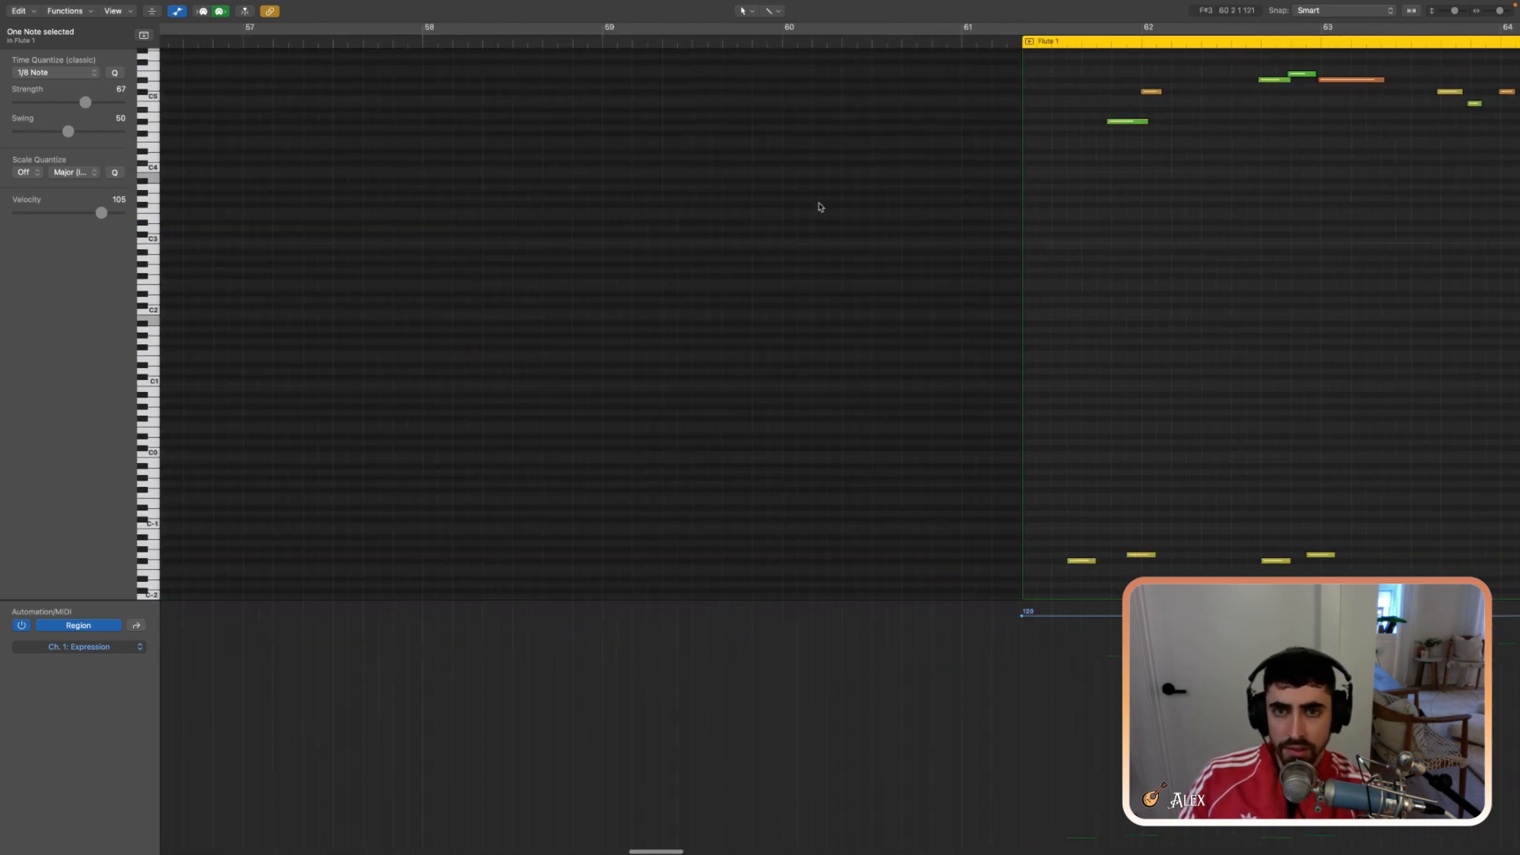
left_click(619, 44)
scroll(831, 451, "up", 5)
key("space")
key("ctrl+Left")
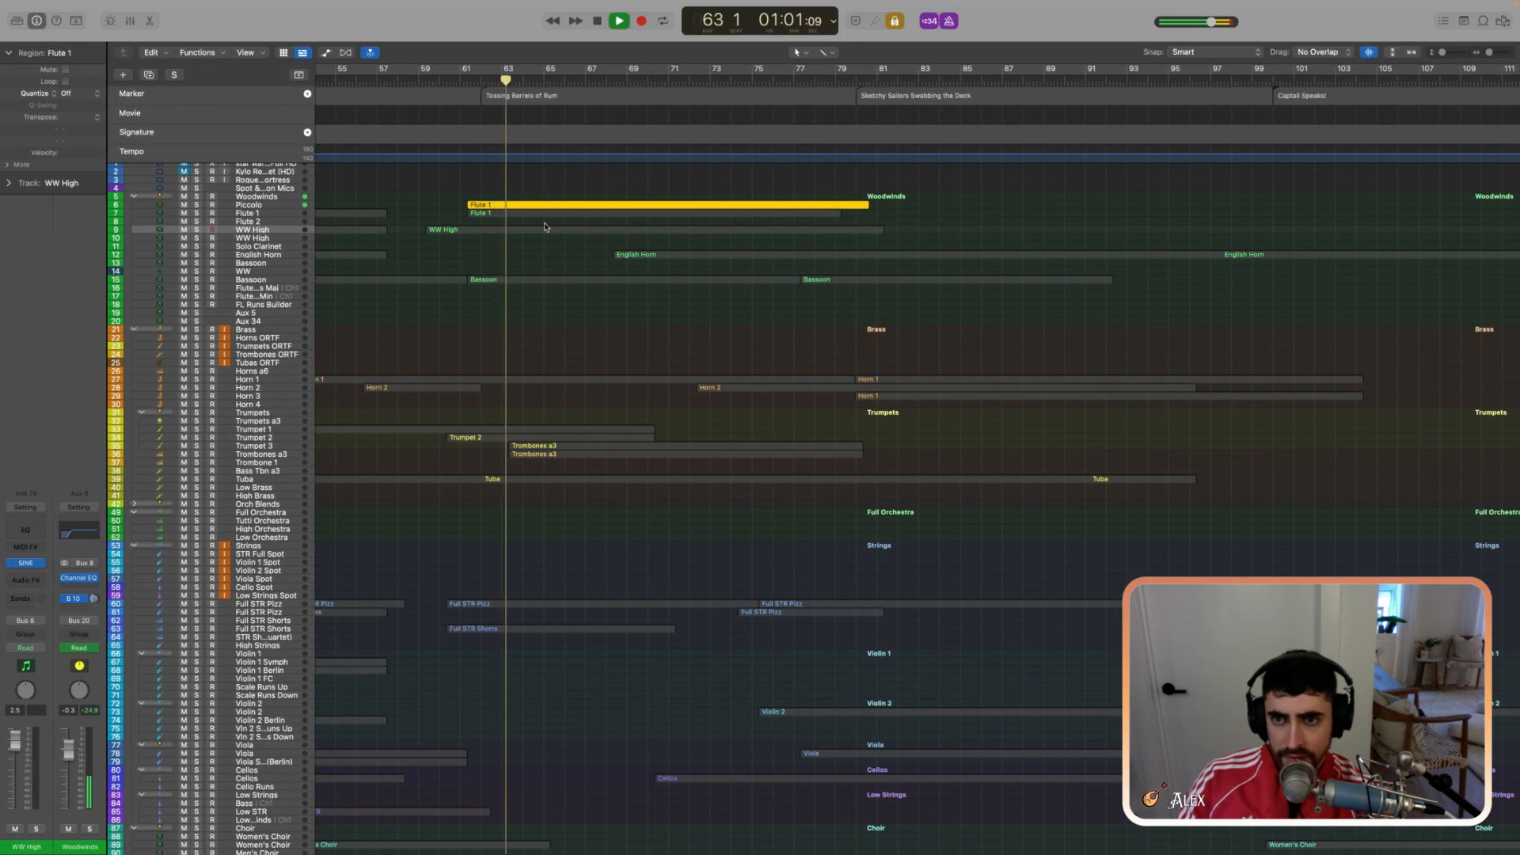
- Play from bar 61 and mute then unmute the Piccolo track to compare the doubling
left_click_drag(558, 194, 549, 262)
left_click(484, 82)
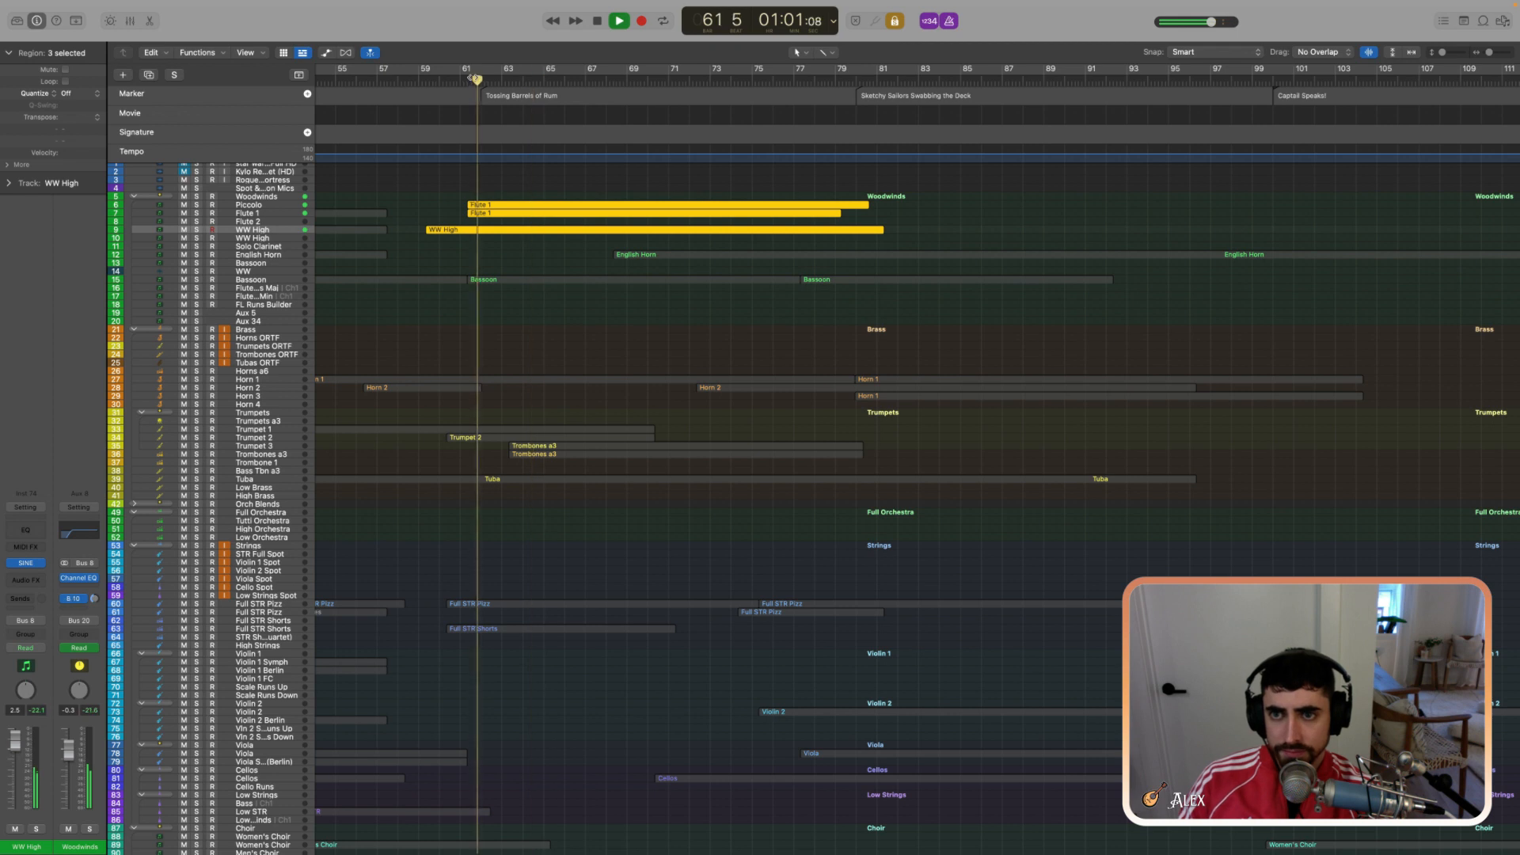
left_click(473, 270)
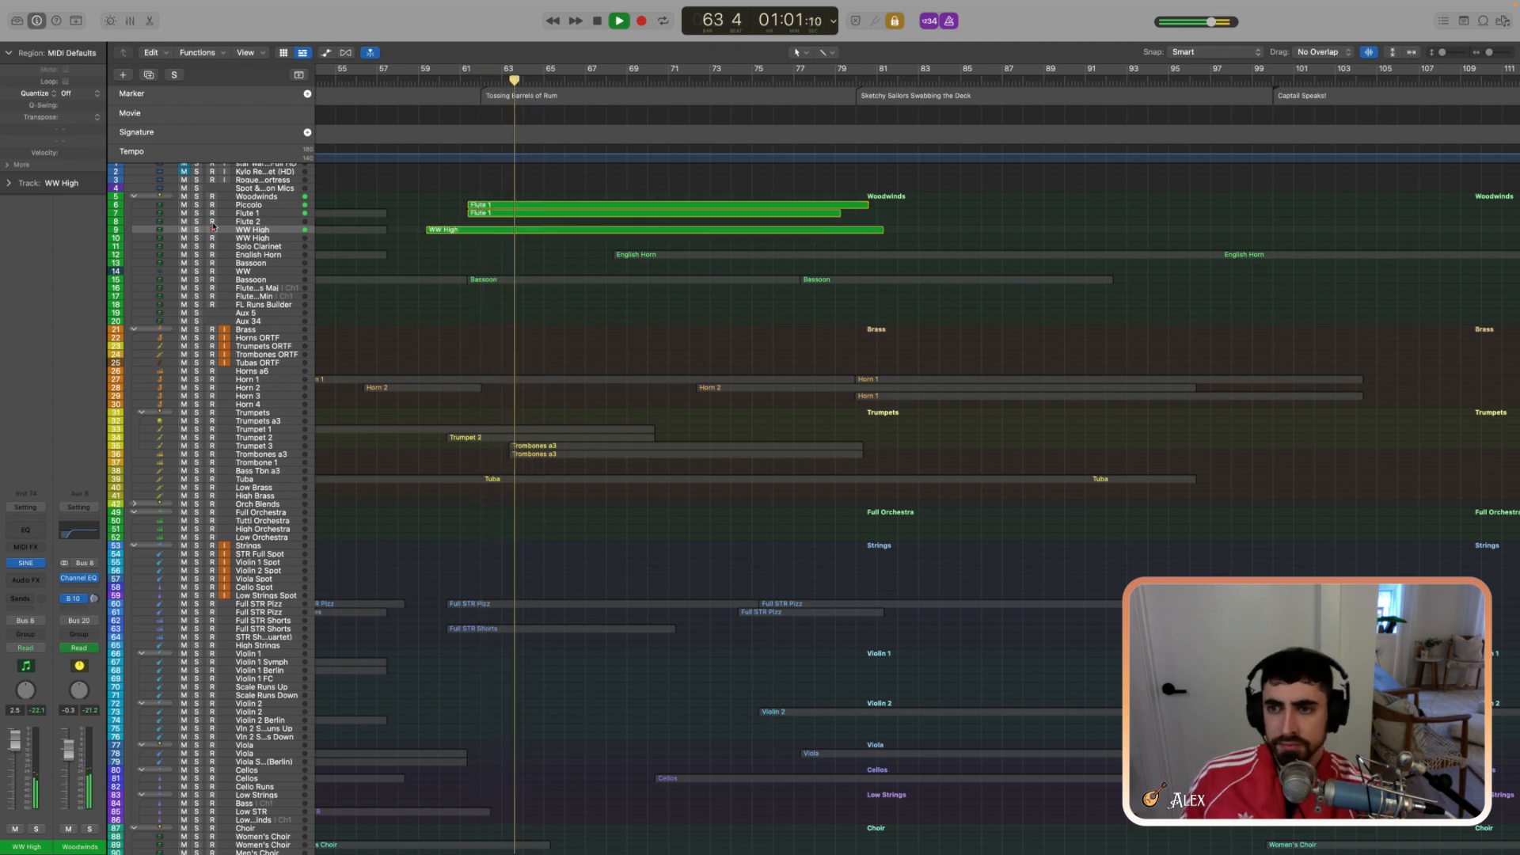
left_click(184, 204)
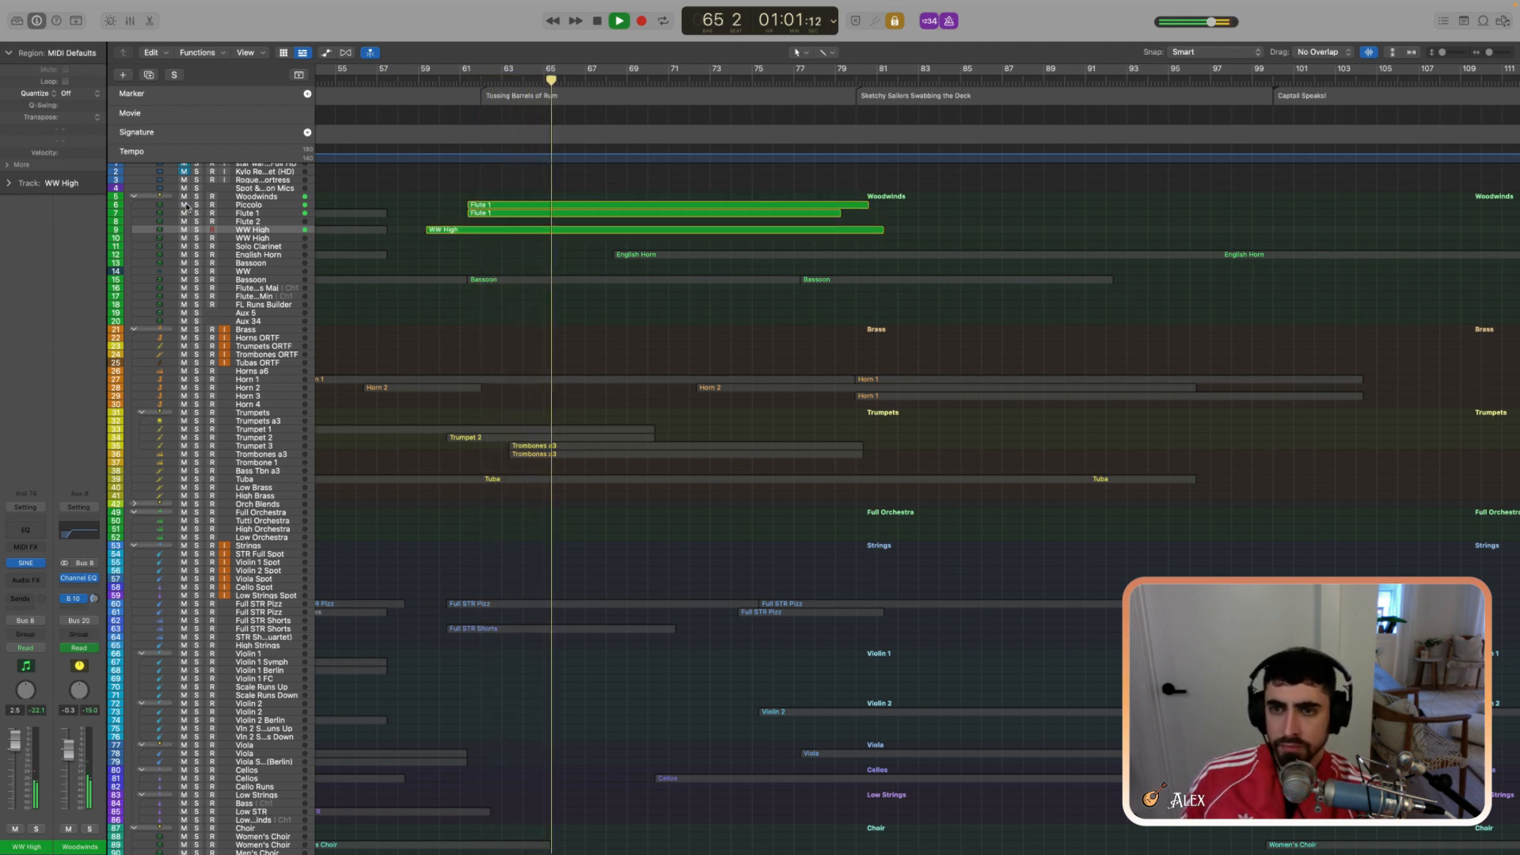
left_click(186, 205)
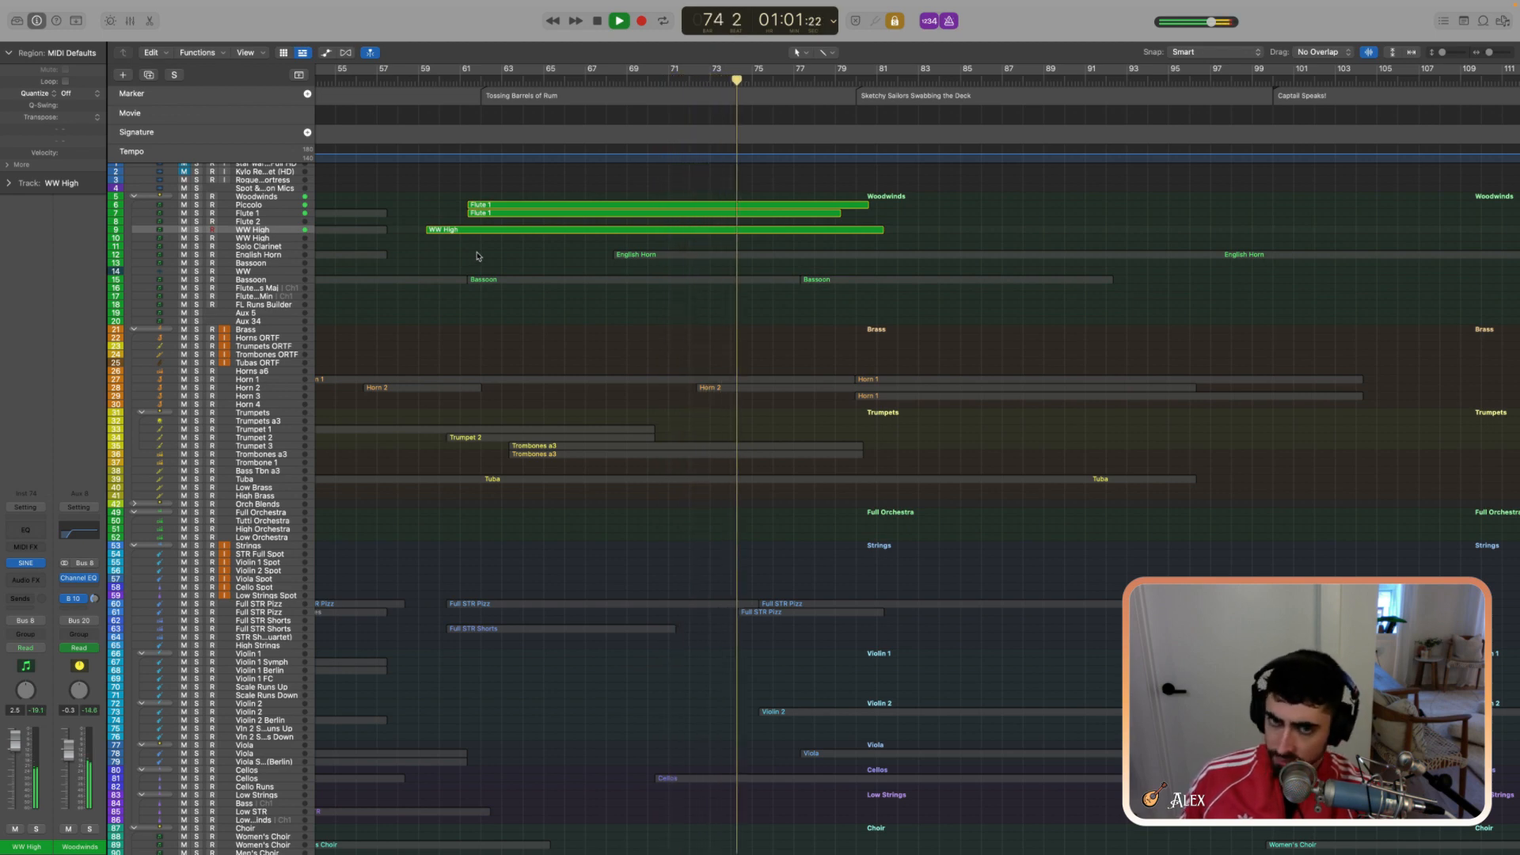
- Open the WW High region in the piano roll and play through bars 72–74 to review it
double_click(561, 228)
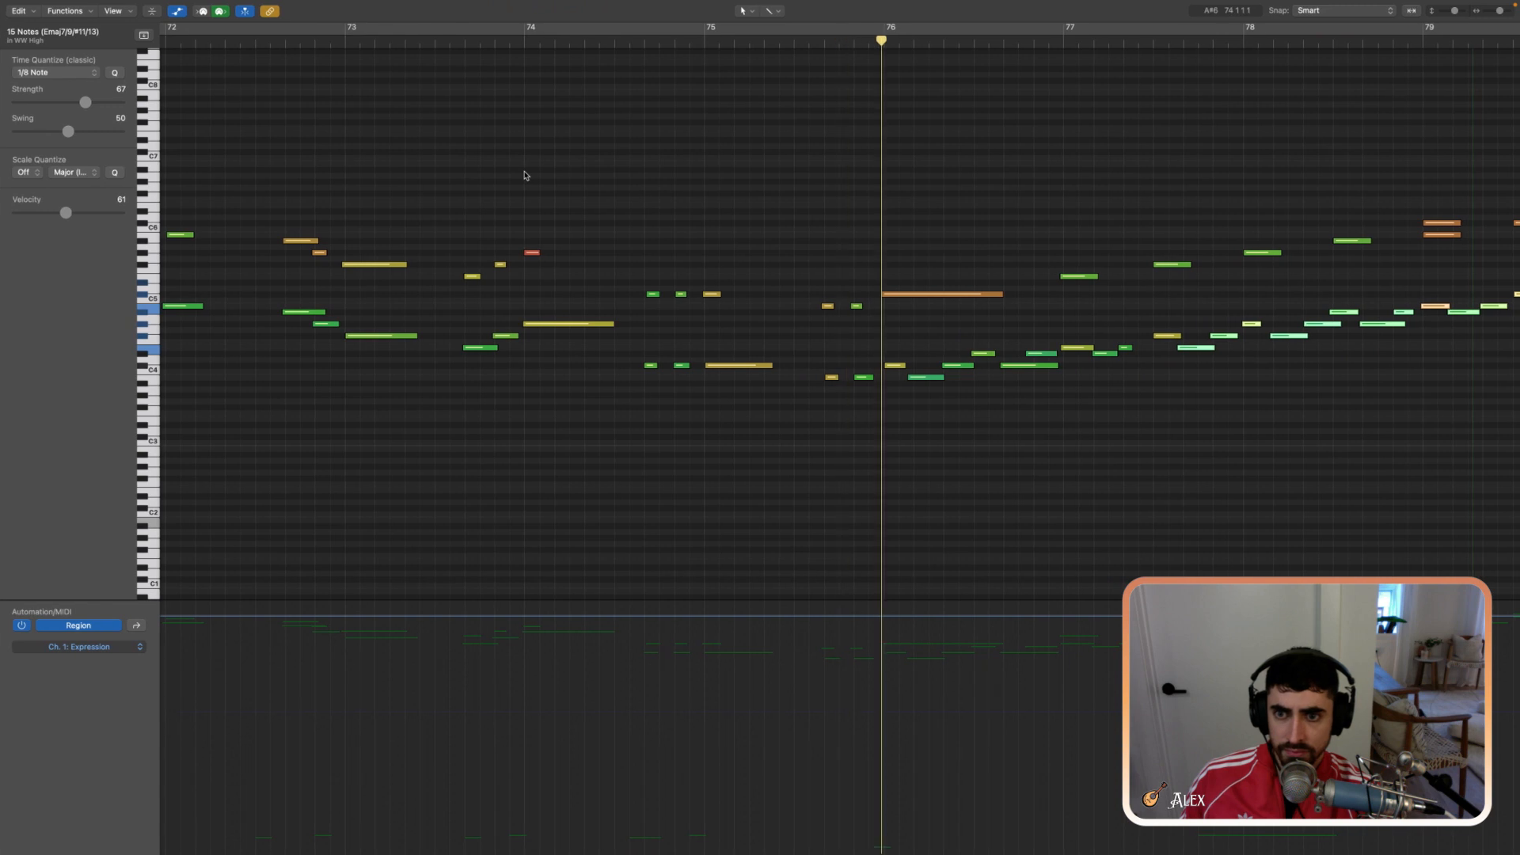
scroll(523, 174, "left", 2)
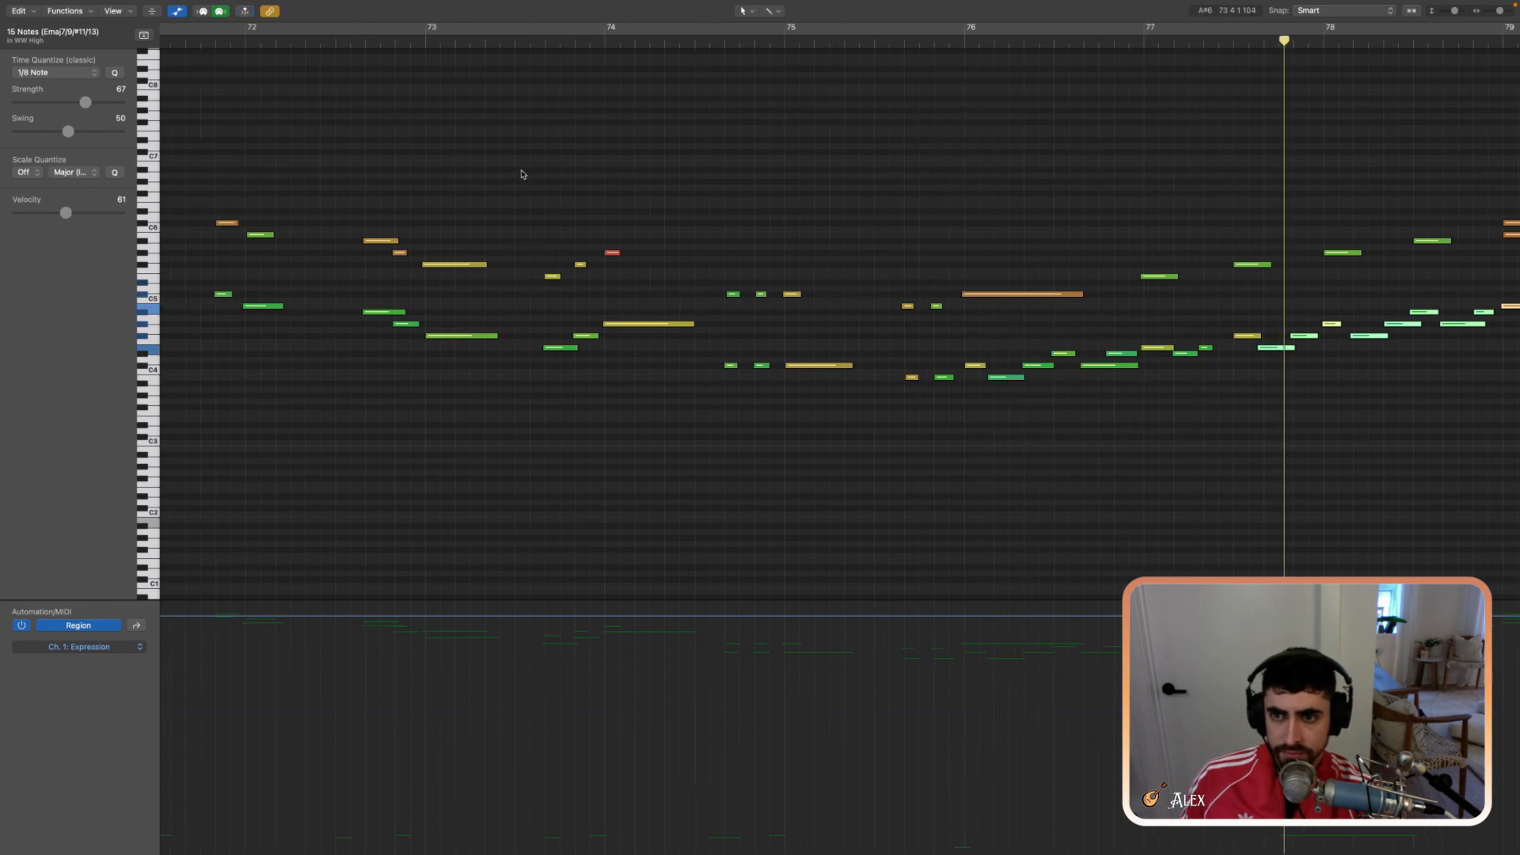
left_click_drag(360, 296, 358, 293)
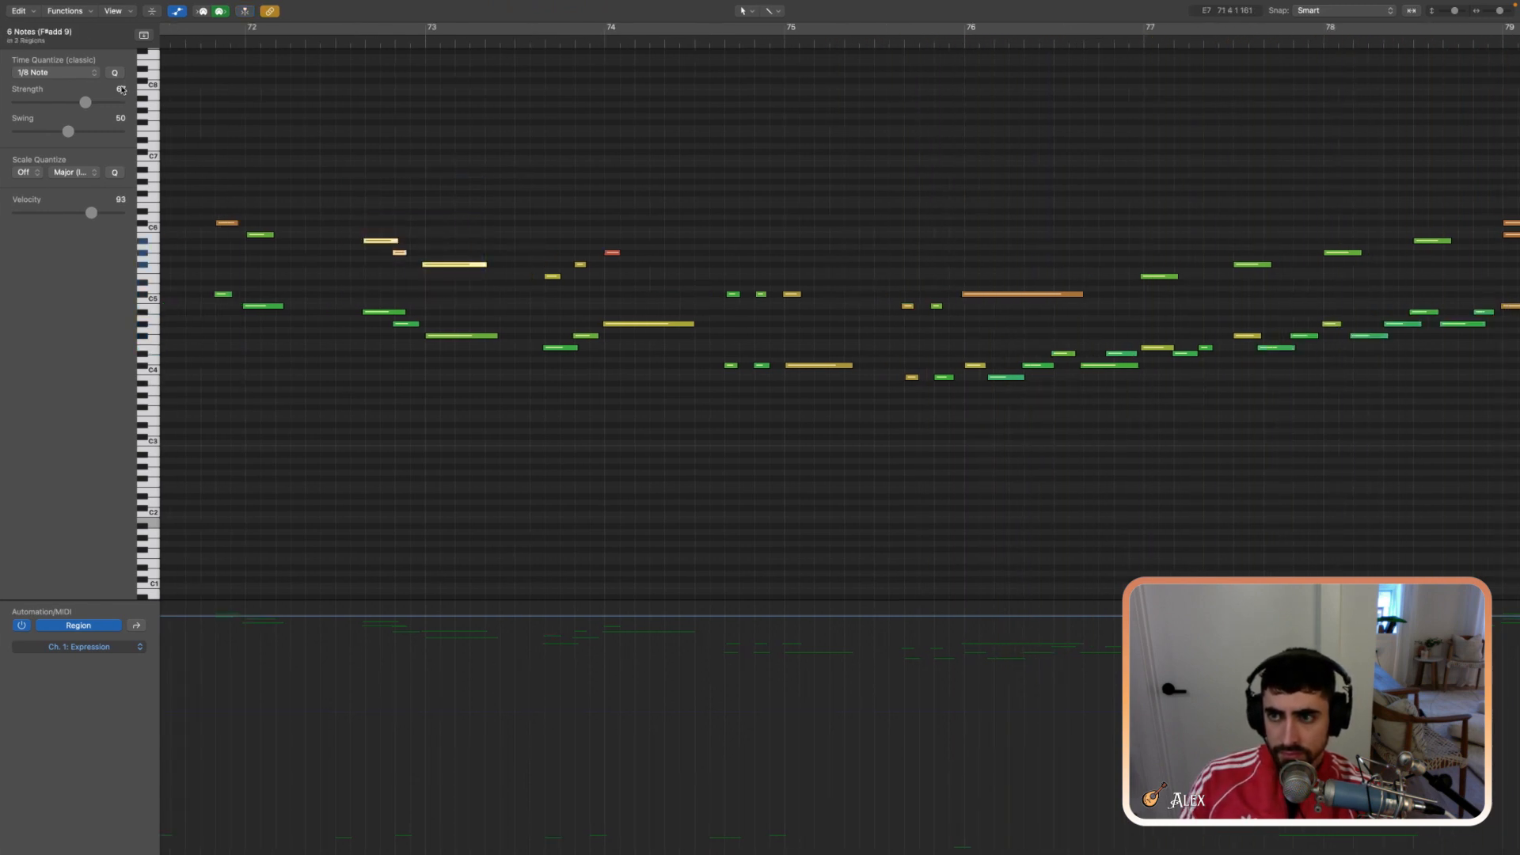
double_click(327, 42)
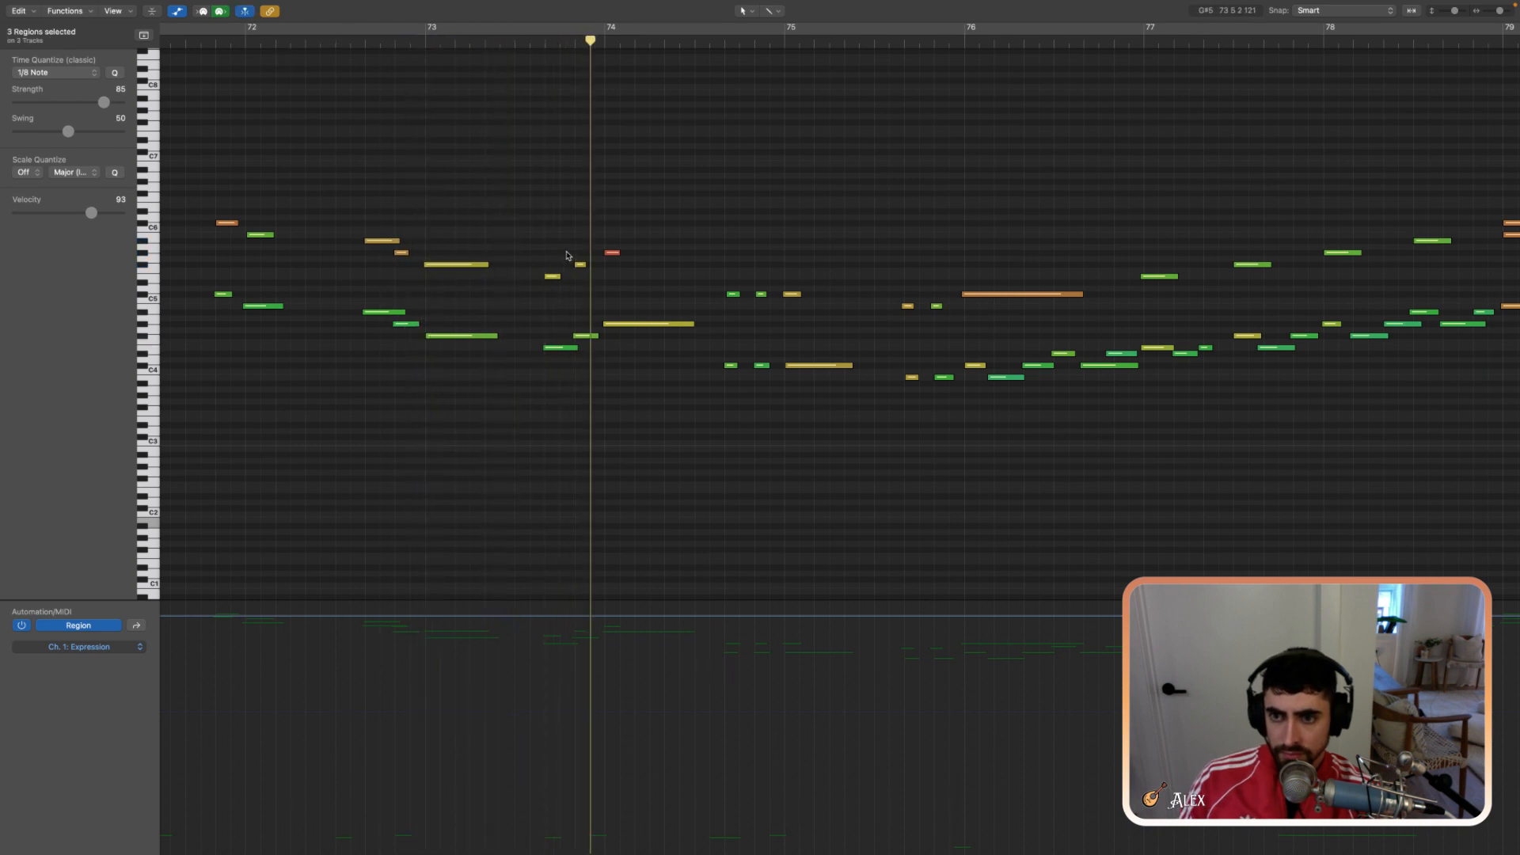
key("ctrl+Left")
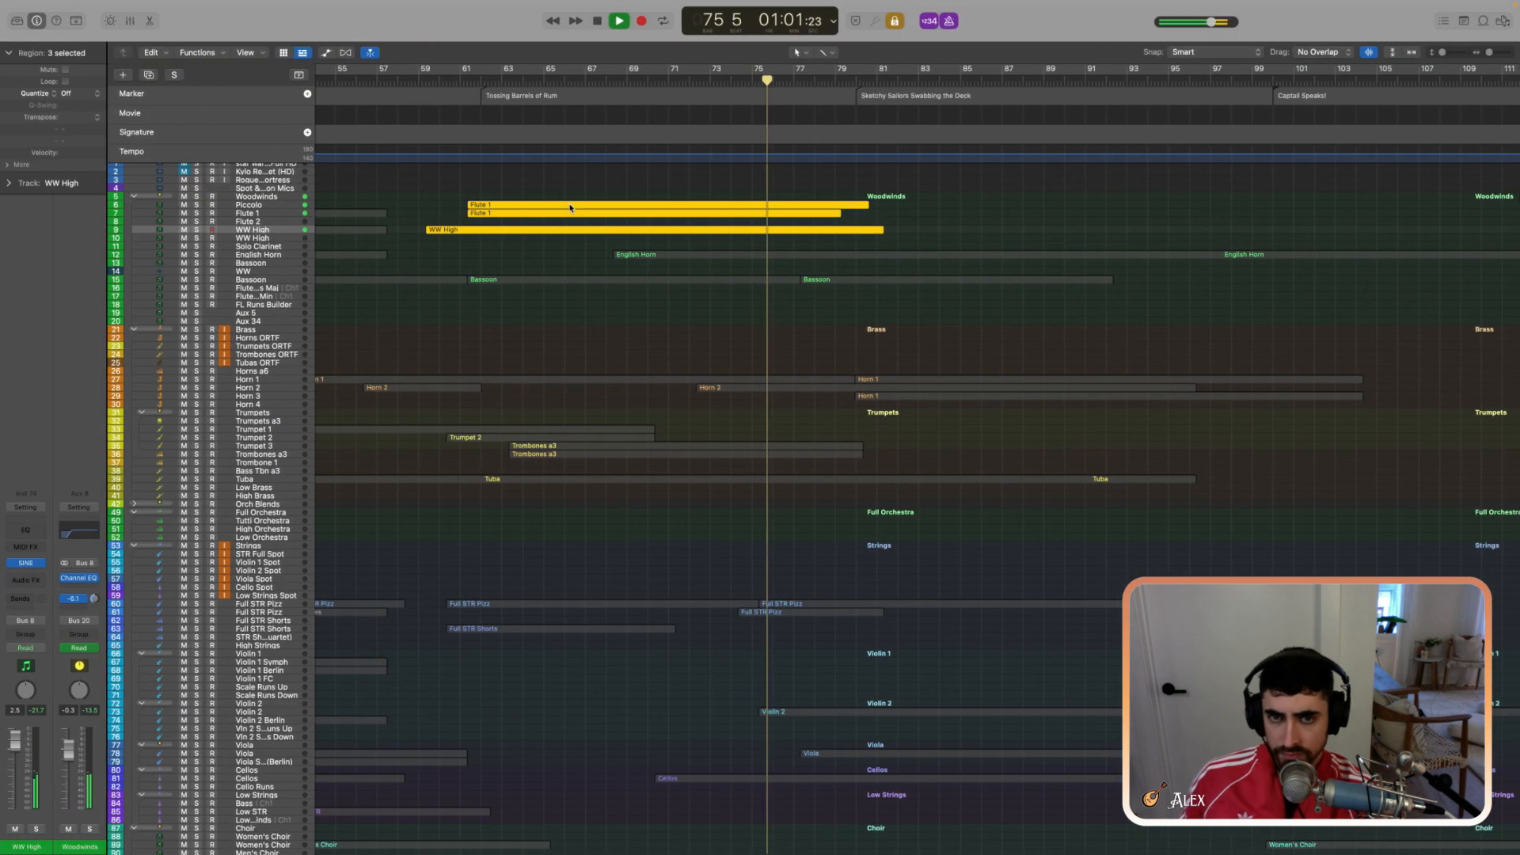
- Play from bar 61 while selecting the Horn 1 region to review the horn part
scroll(570, 207, "down", 1)
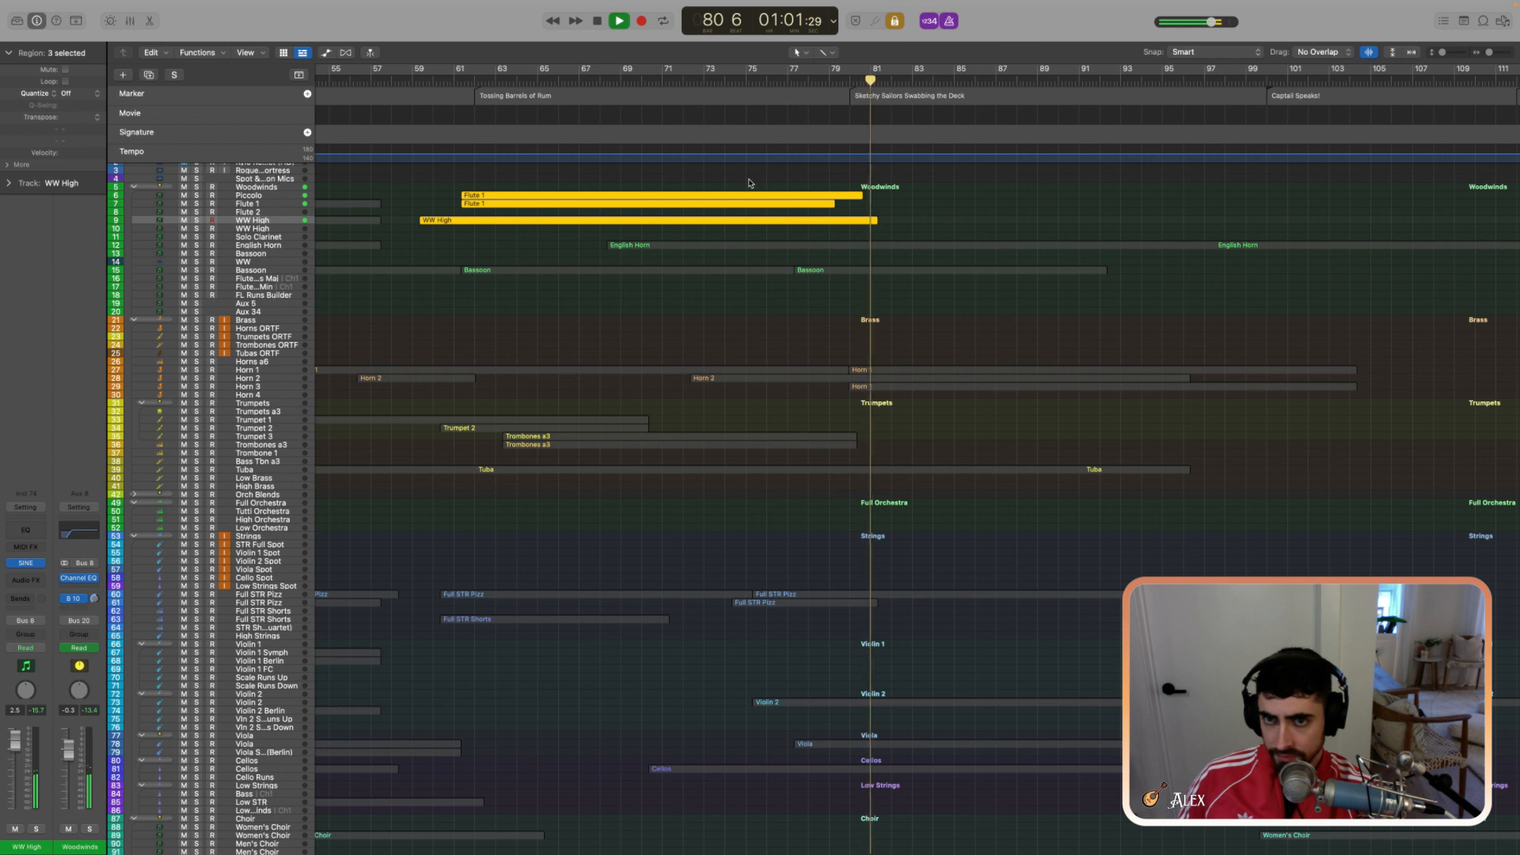
left_click(455, 81)
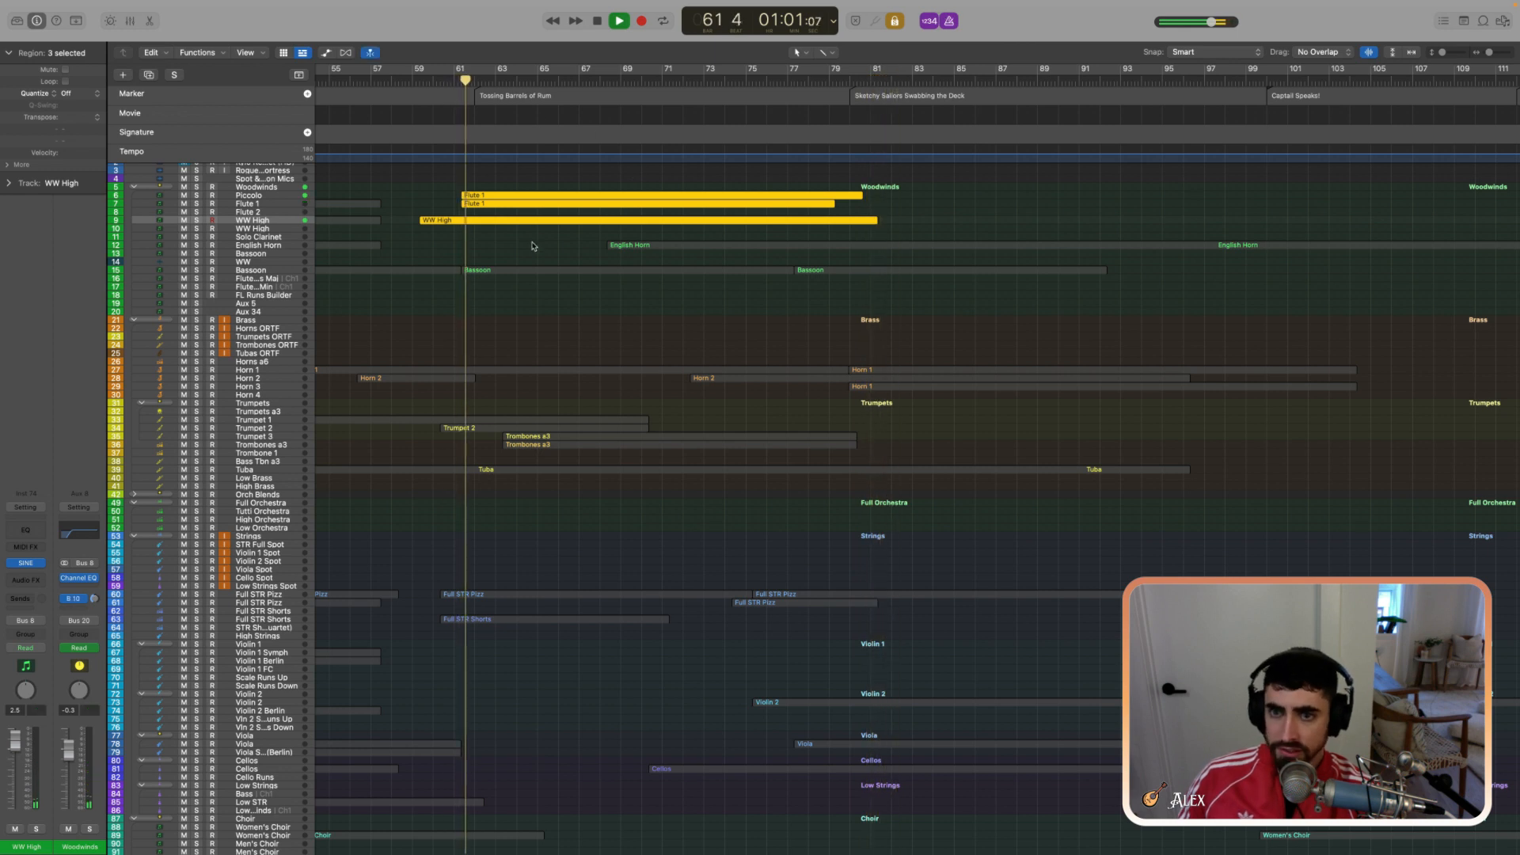
left_click(558, 370)
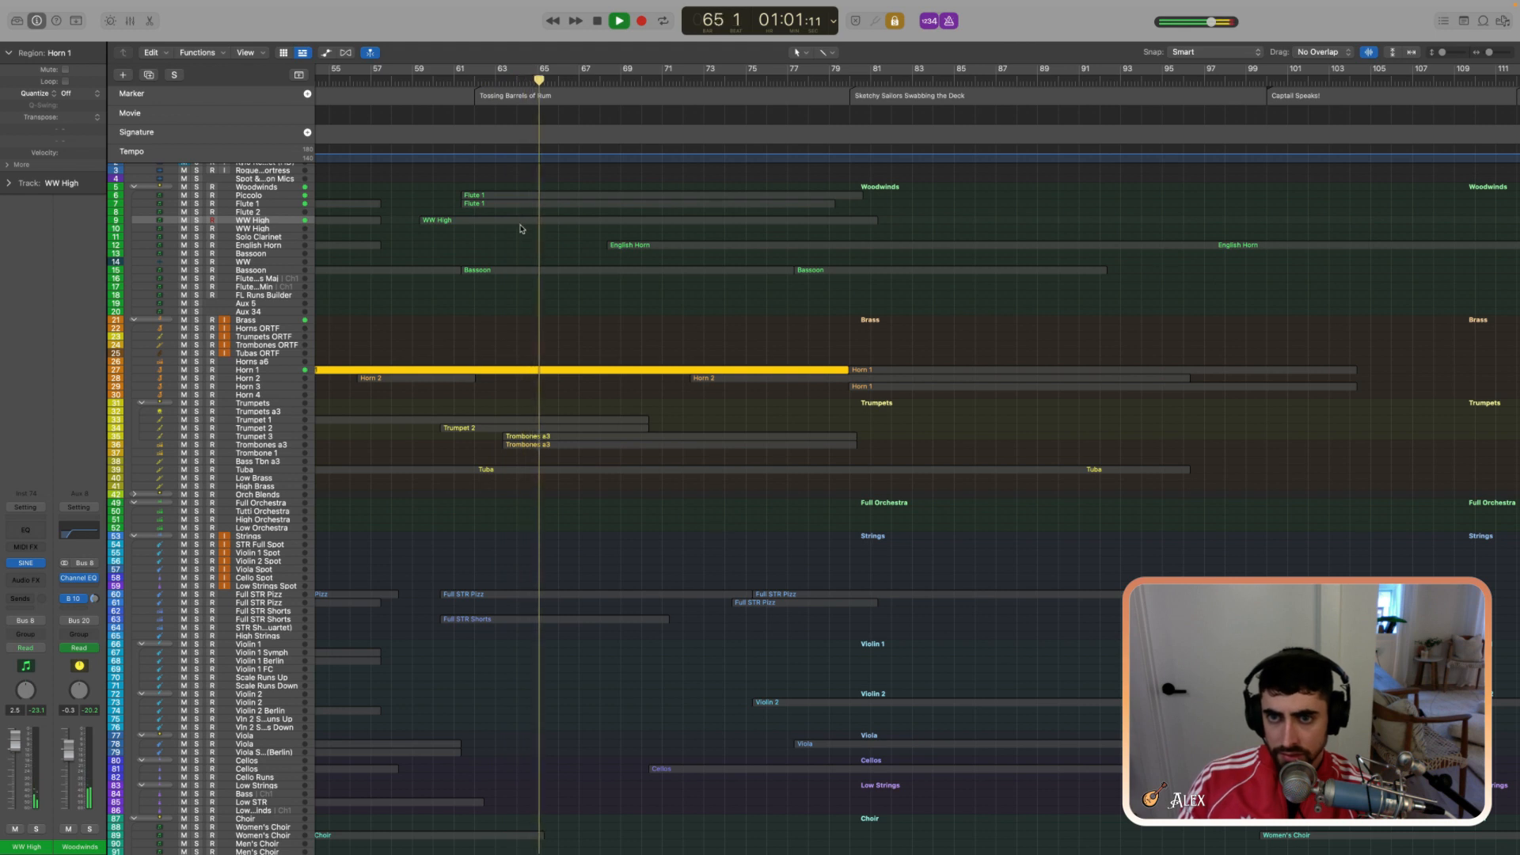
left_click_drag(520, 229, 515, 186)
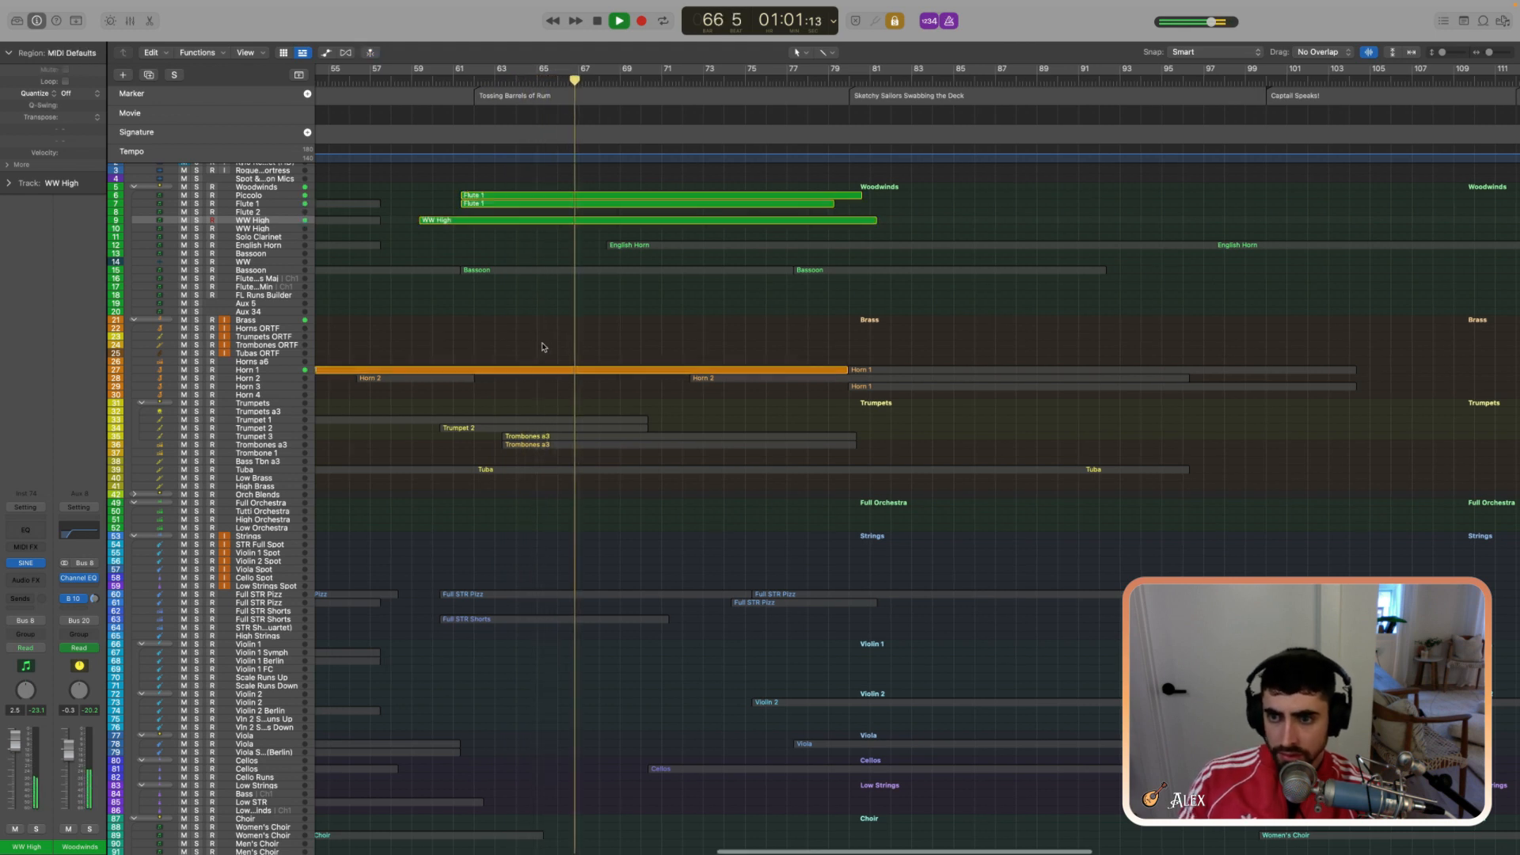
- Select the Horns a6 track and play from bar 60 to rehearse the passage
left_click(229, 362)
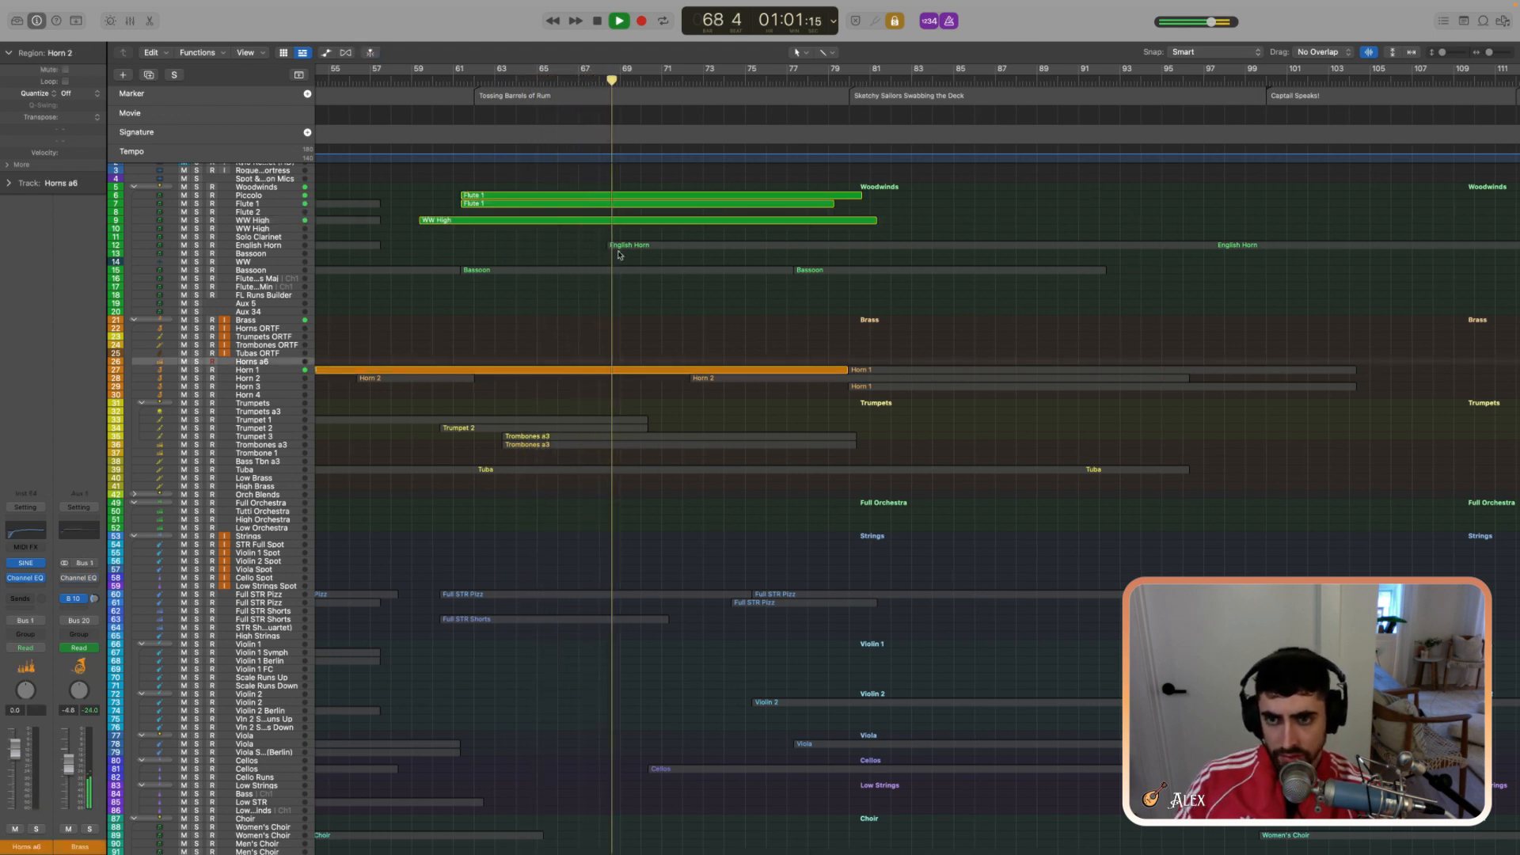
scroll(412, 87, "right", 1)
left_click(399, 80)
key("space")
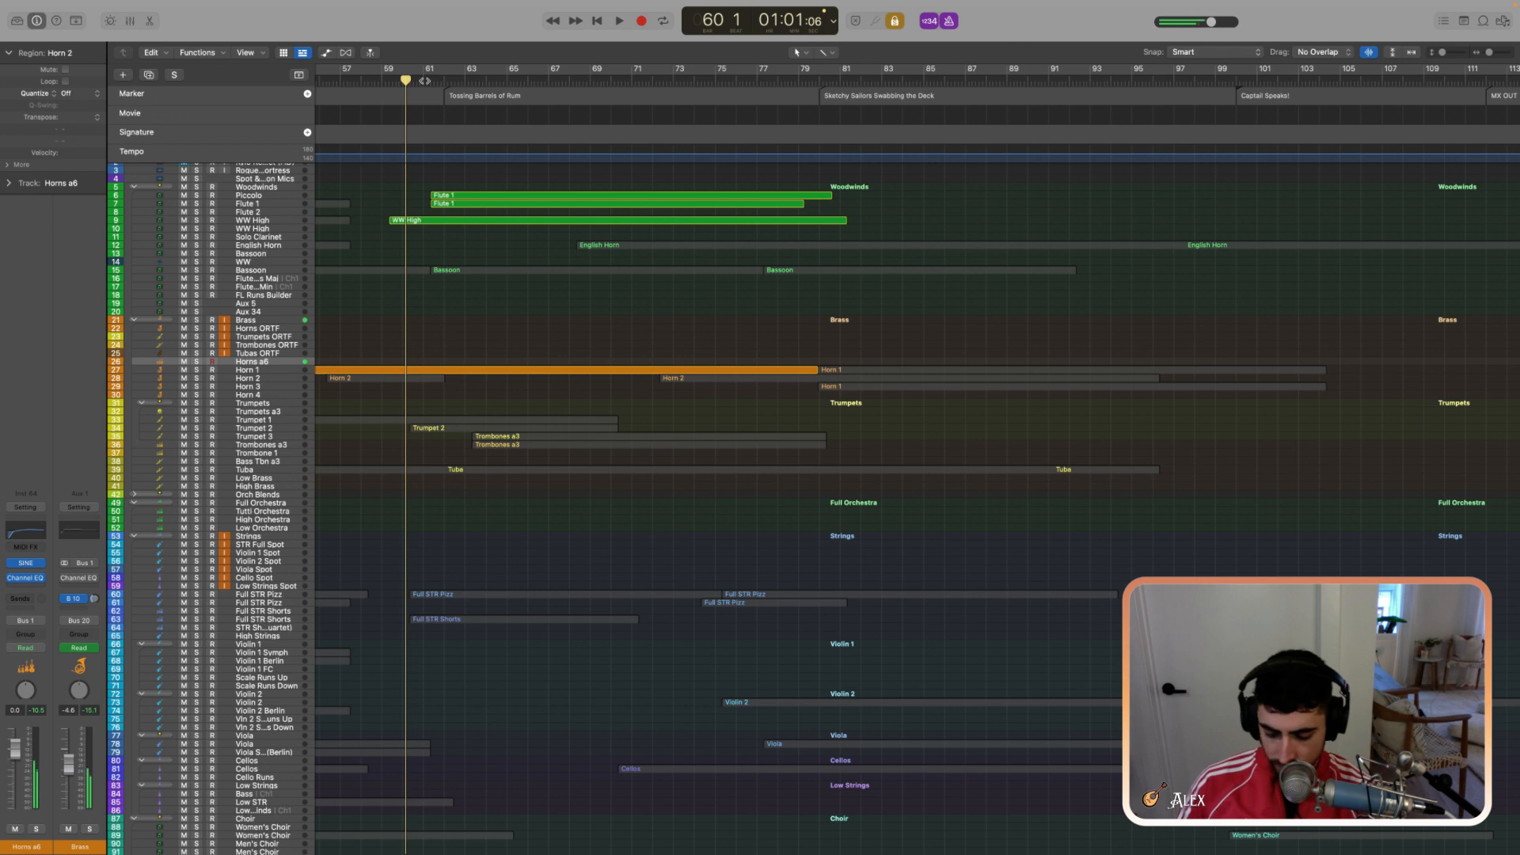
key("space")
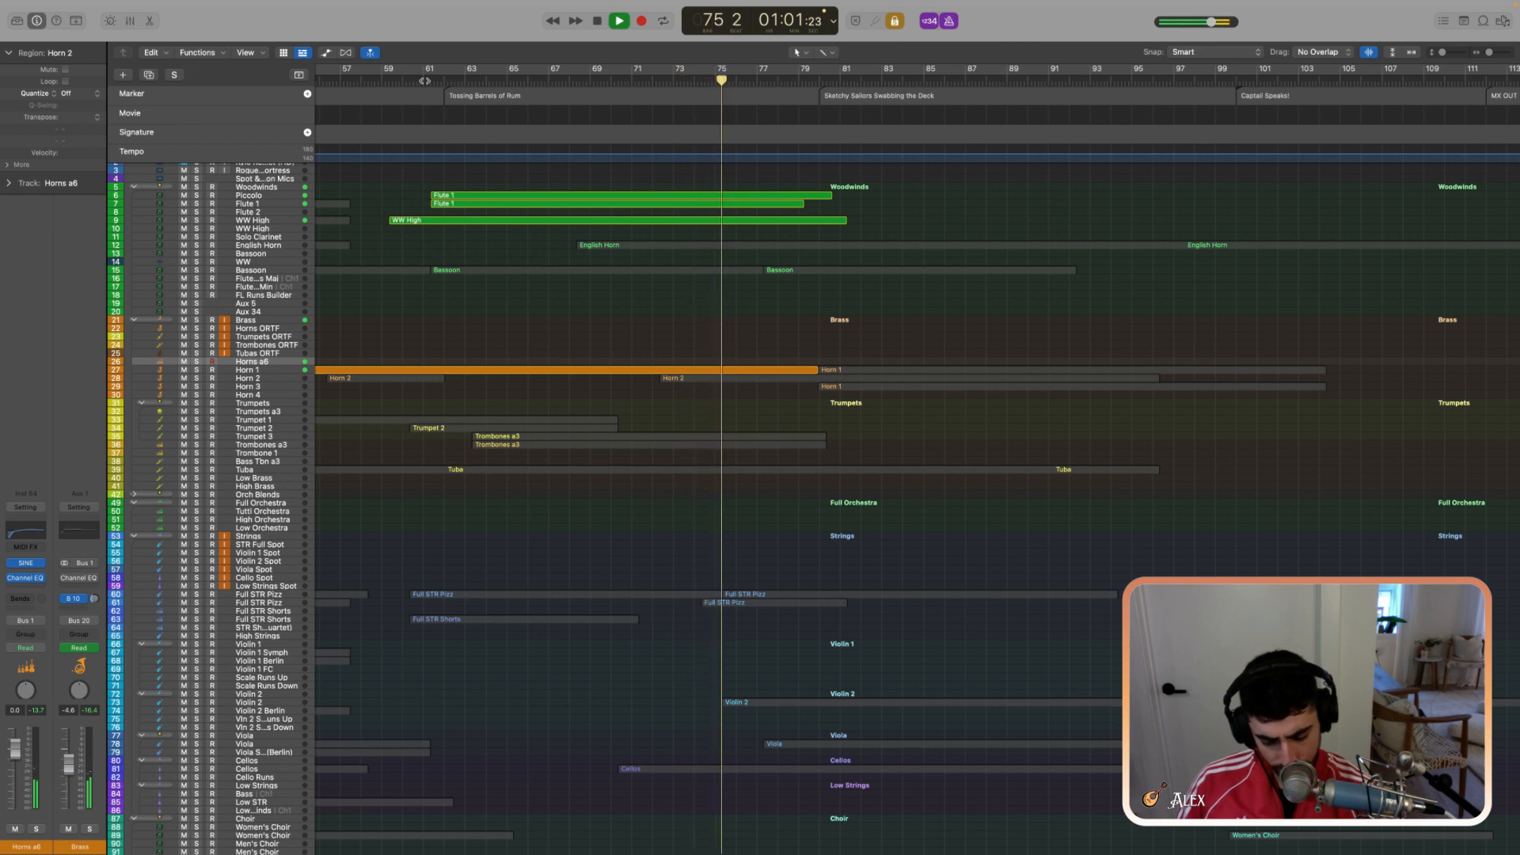
key("space")
- Place the playhead around bar 60 and start recording on the Horns a6 track
left_click(430, 81)
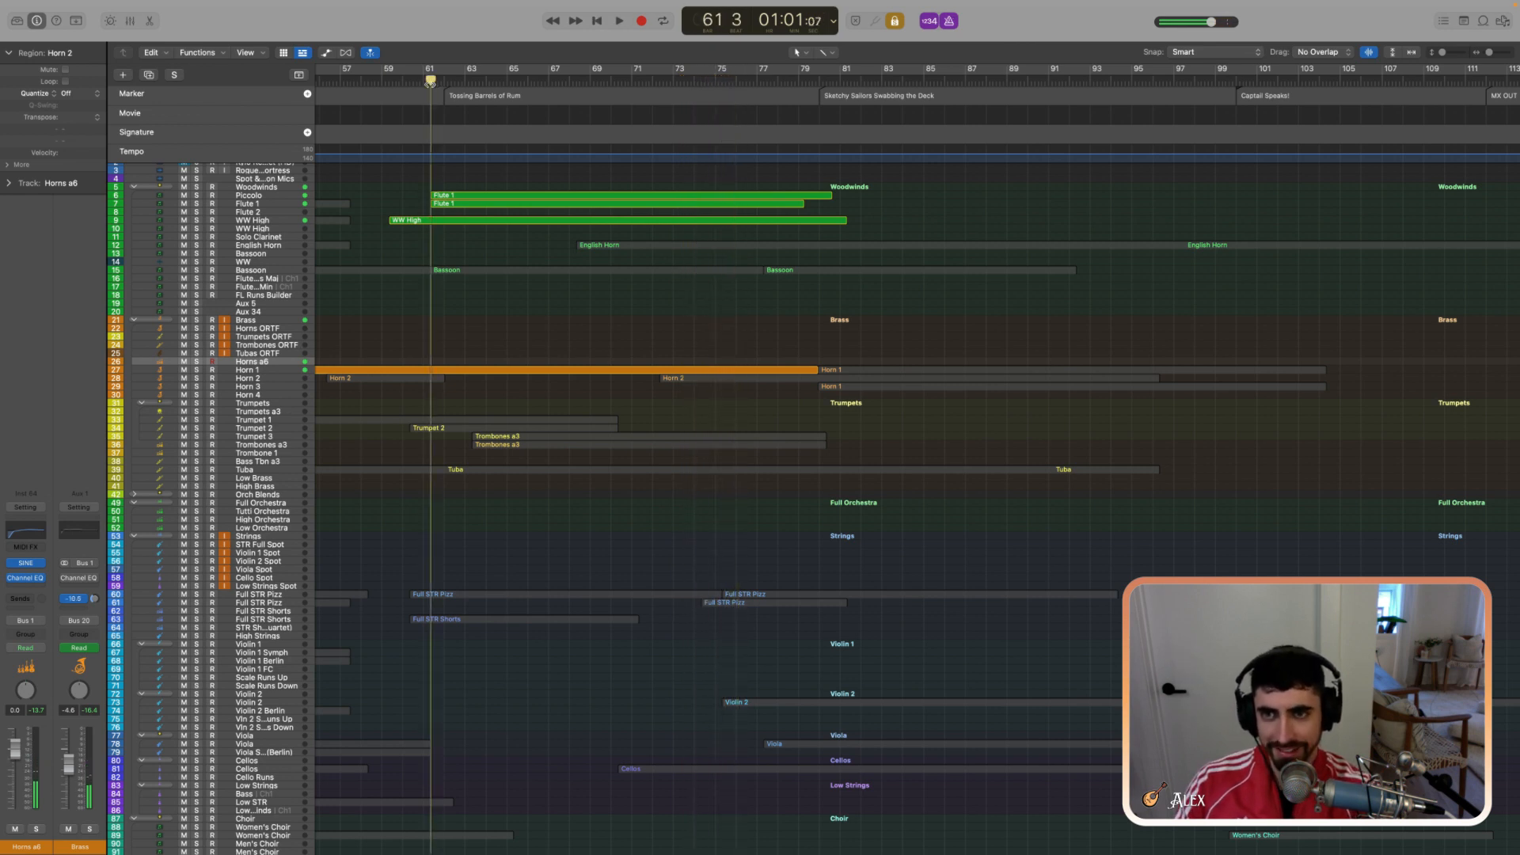
key("space")
left_click(419, 81)
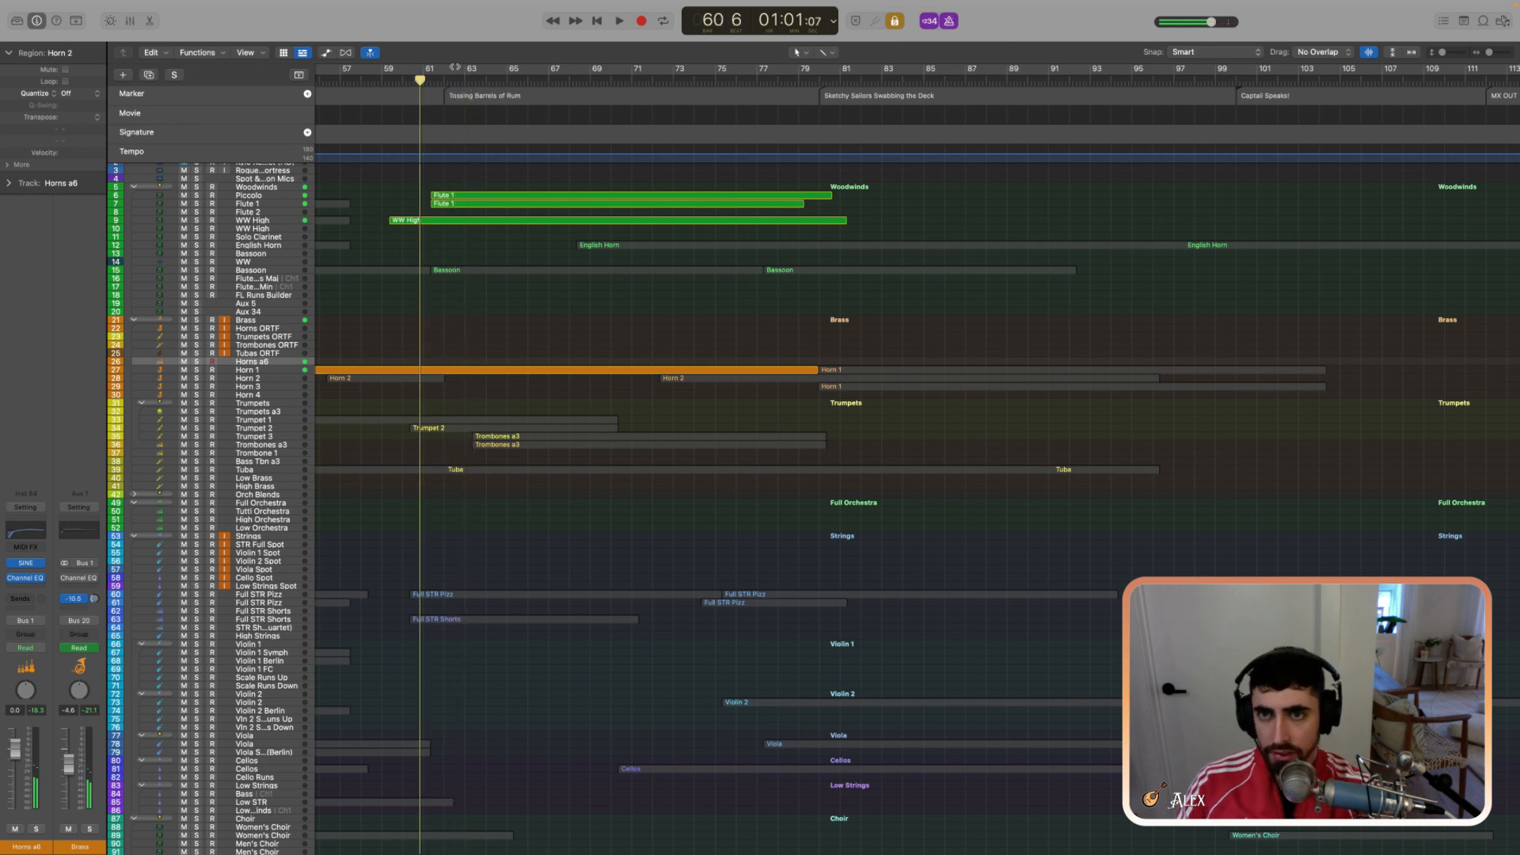
left_click(641, 21)
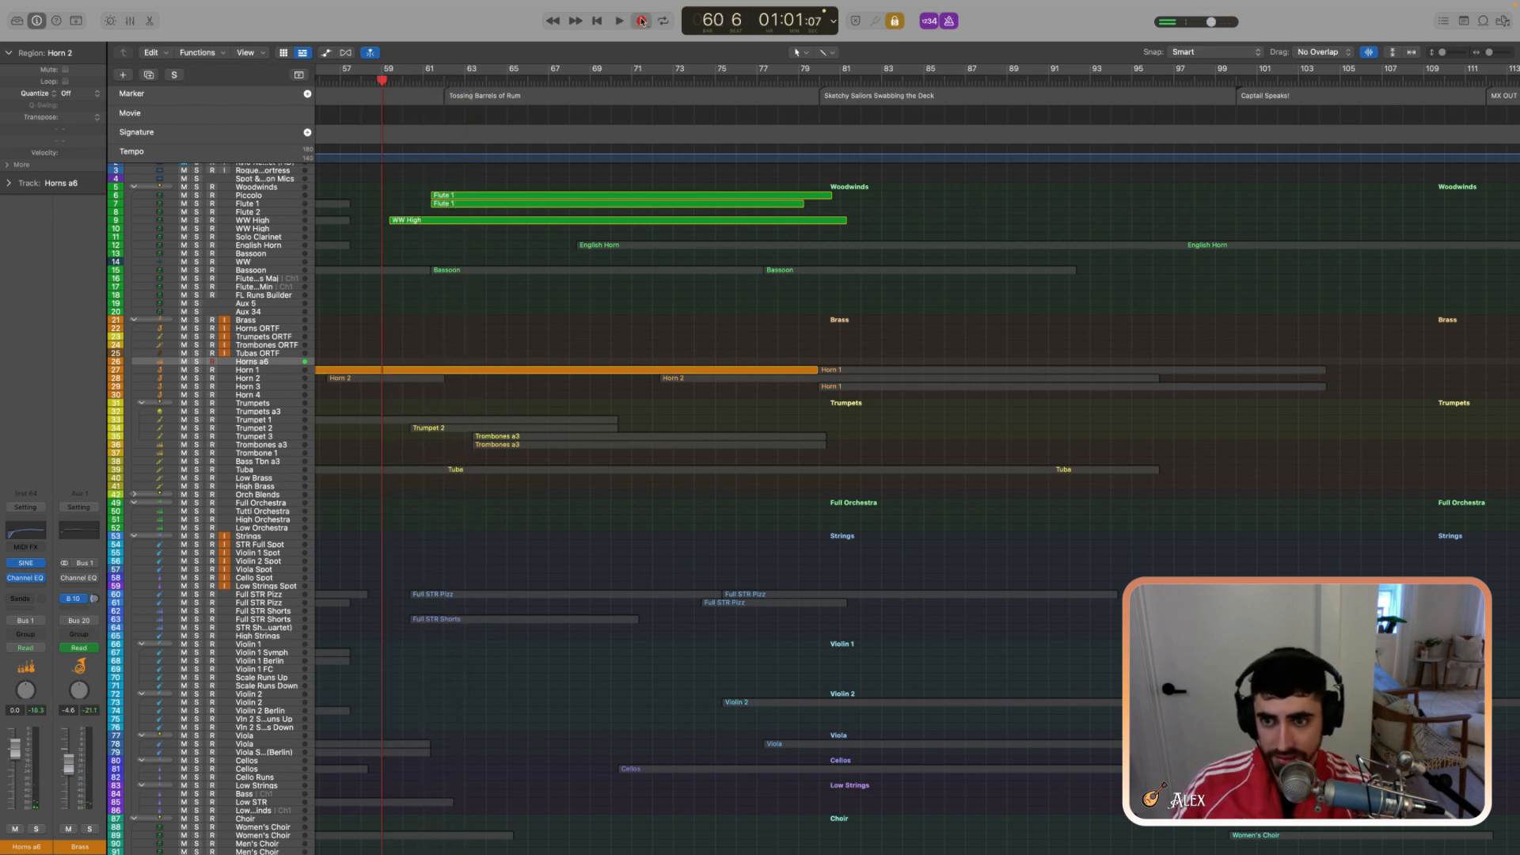
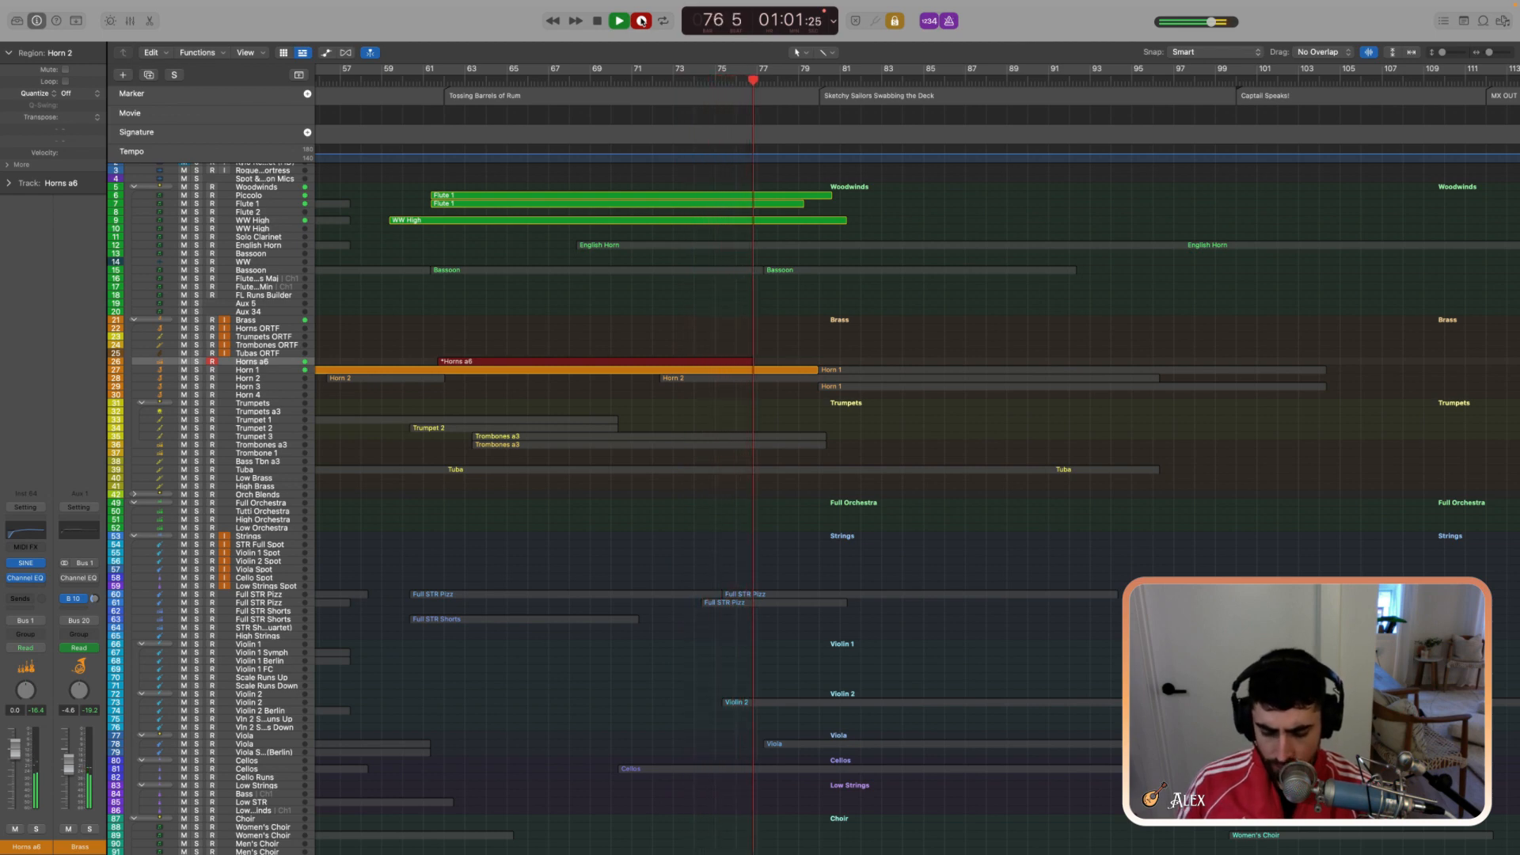
- Stop recording and open the newly recorded Horns a6 region in the piano roll
key("space")
key("ctrl+Right")
scroll(780, 295, "left", 4)
key("super+Left")
key("super+Left")
key("super+Left")
scroll(1416, 176, "right", 4)
left_click_drag(1400, 130, 246, 390)
key("super+Left")
key("super+Right")
key("super+Right")
key("super+Right")
key("super+Right")
left_click(315, 366)
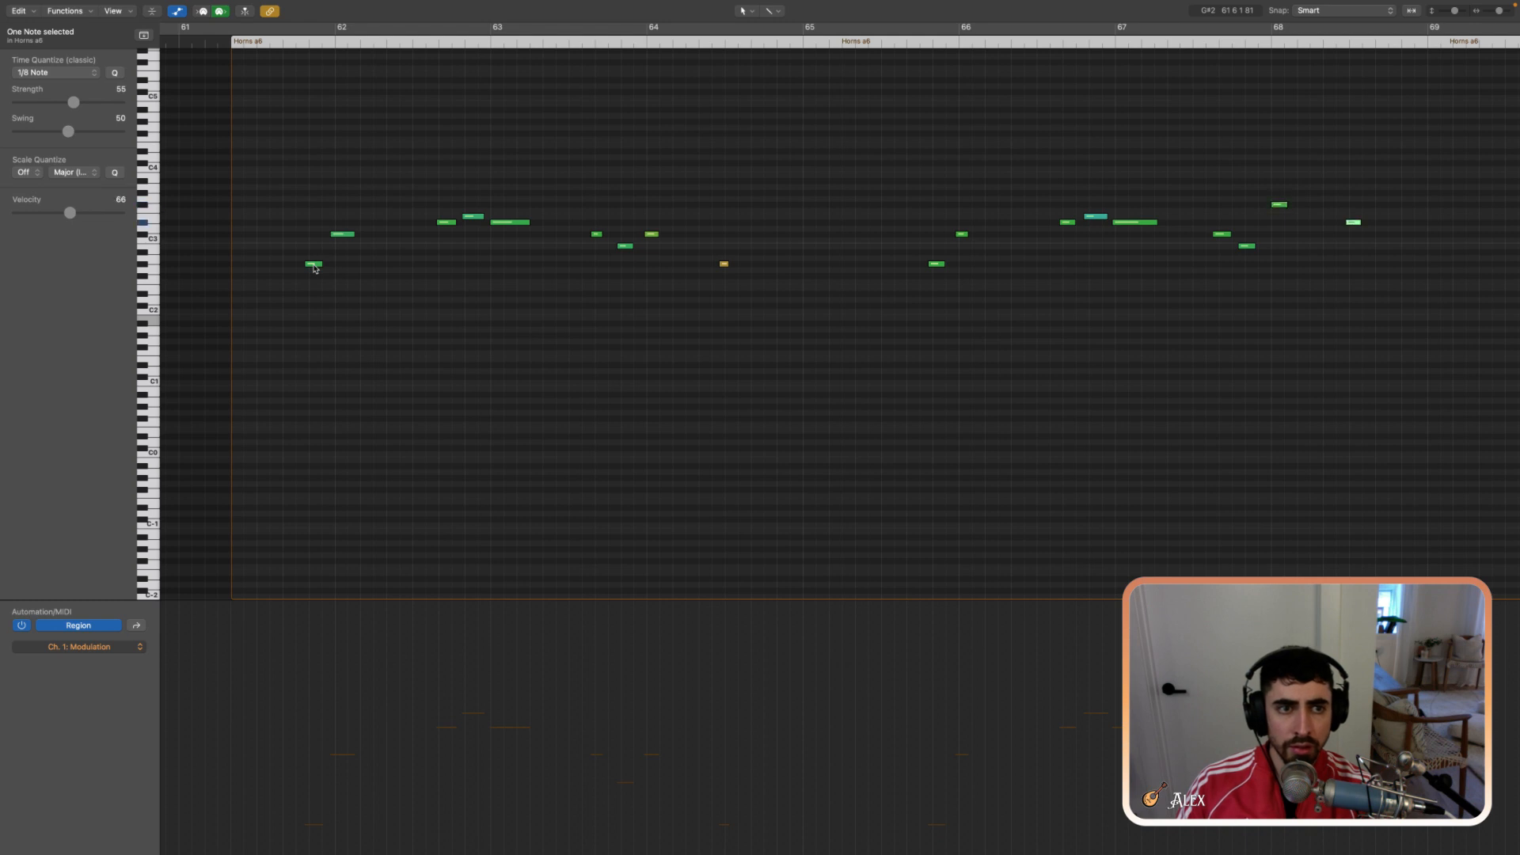
- Select the flute and horn regions and play from about bar 63 to review the new horn take
scroll(386, 298, "right", 10)
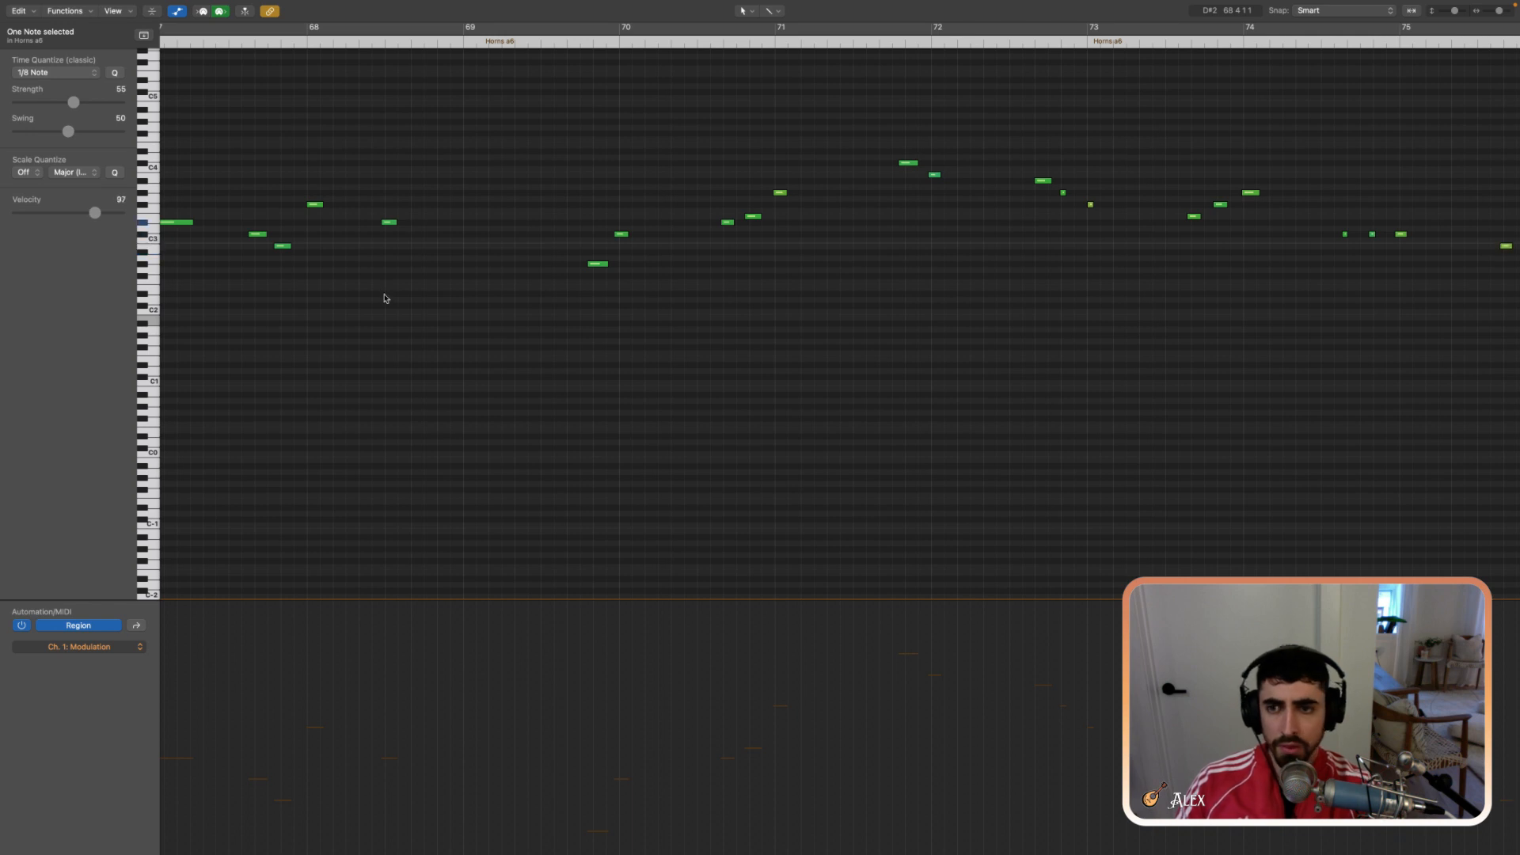
key("ctrl+Left")
left_click_drag(547, 327, 539, 383)
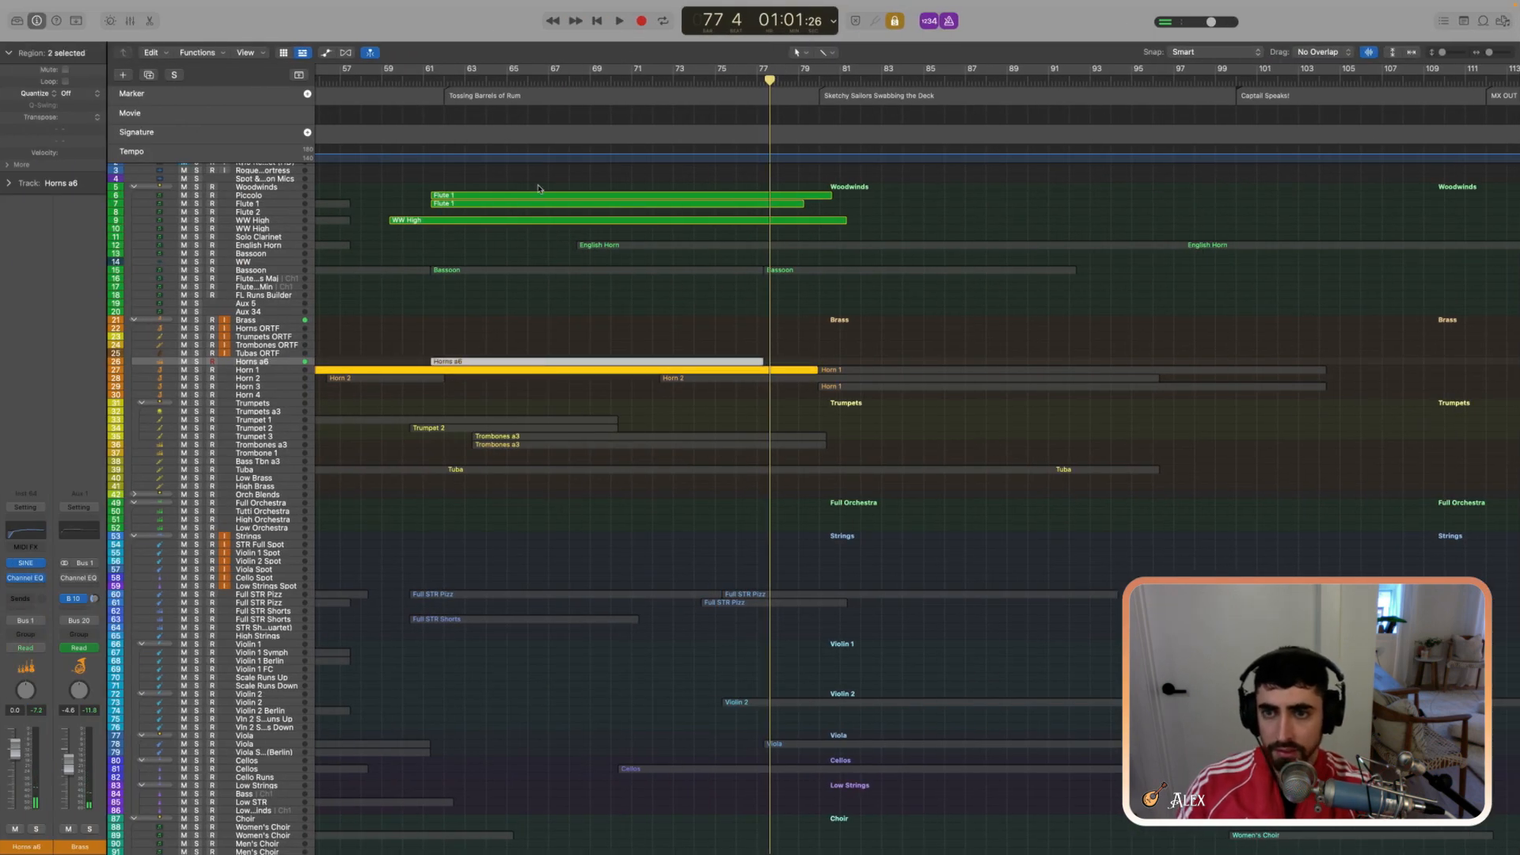
left_click_drag(538, 189, 532, 232)
left_click(432, 82)
key("space")
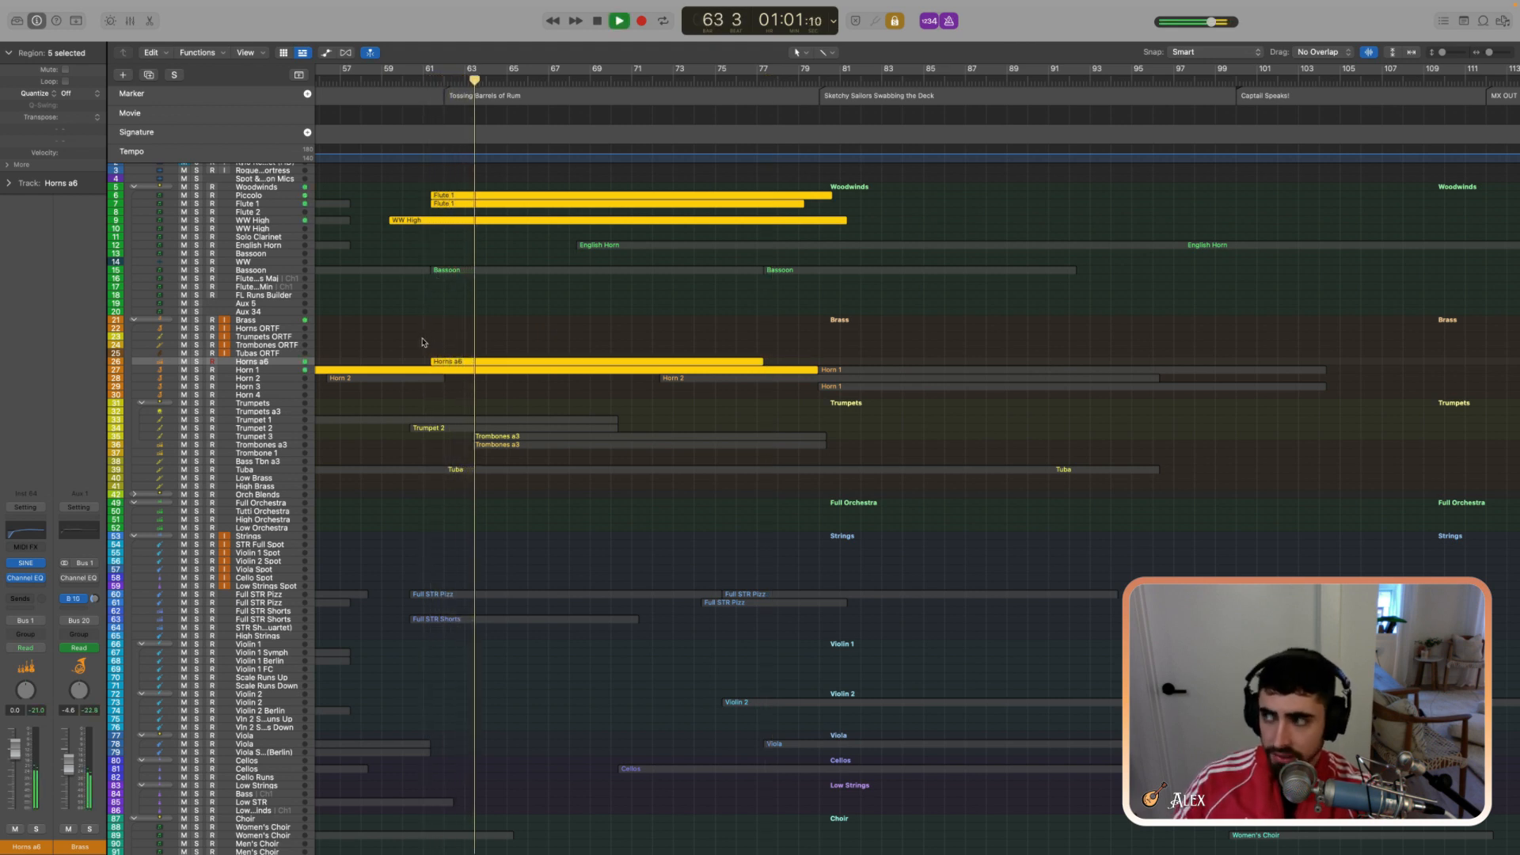
- Open the Horns a6 region and delete its notes from about bar 76 onward
scroll(421, 342, "down", 1)
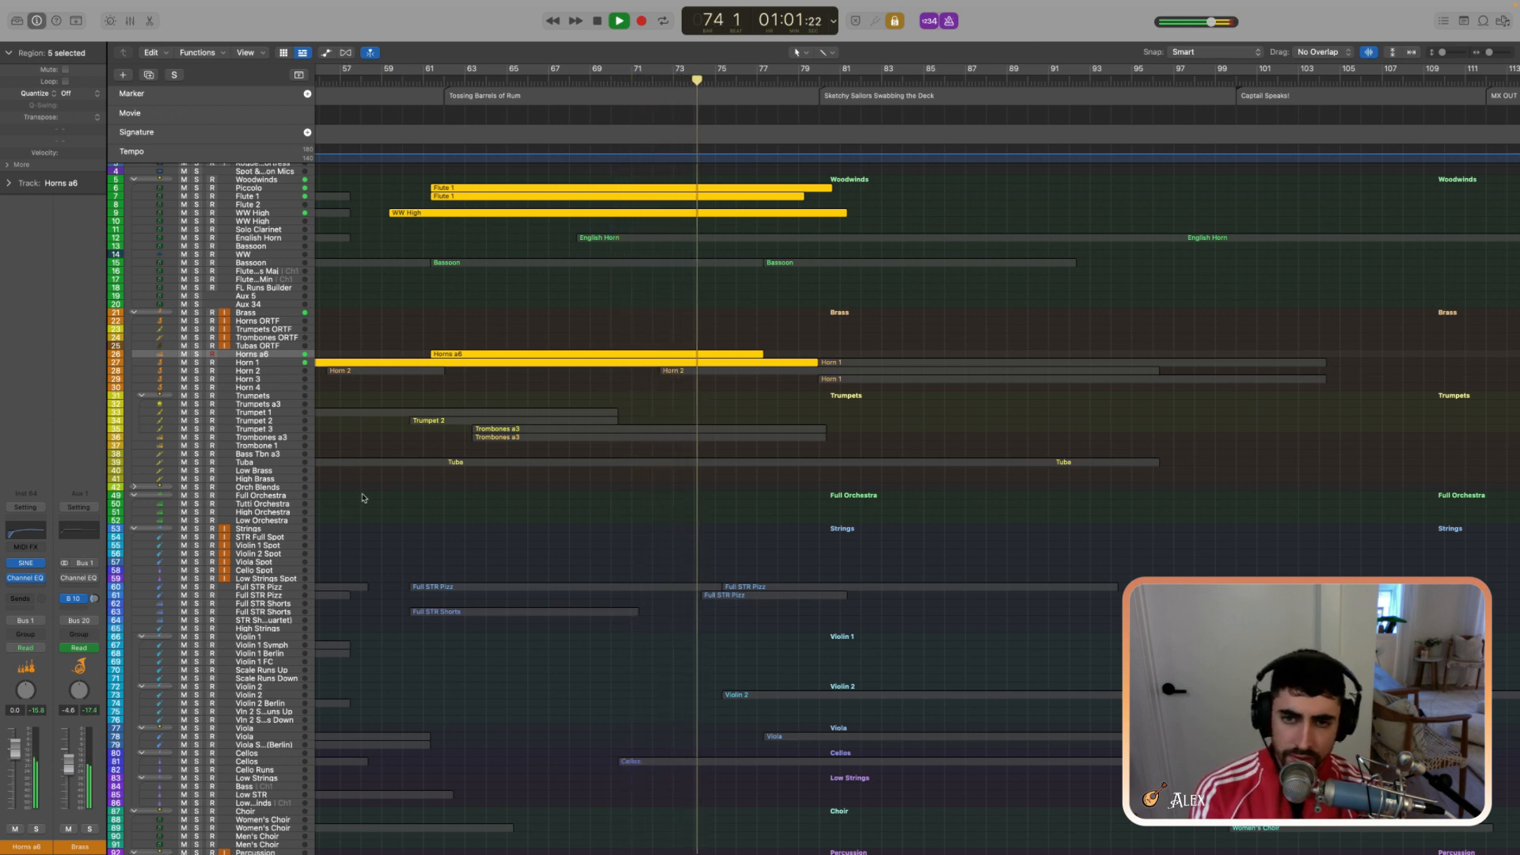
double_click(537, 356)
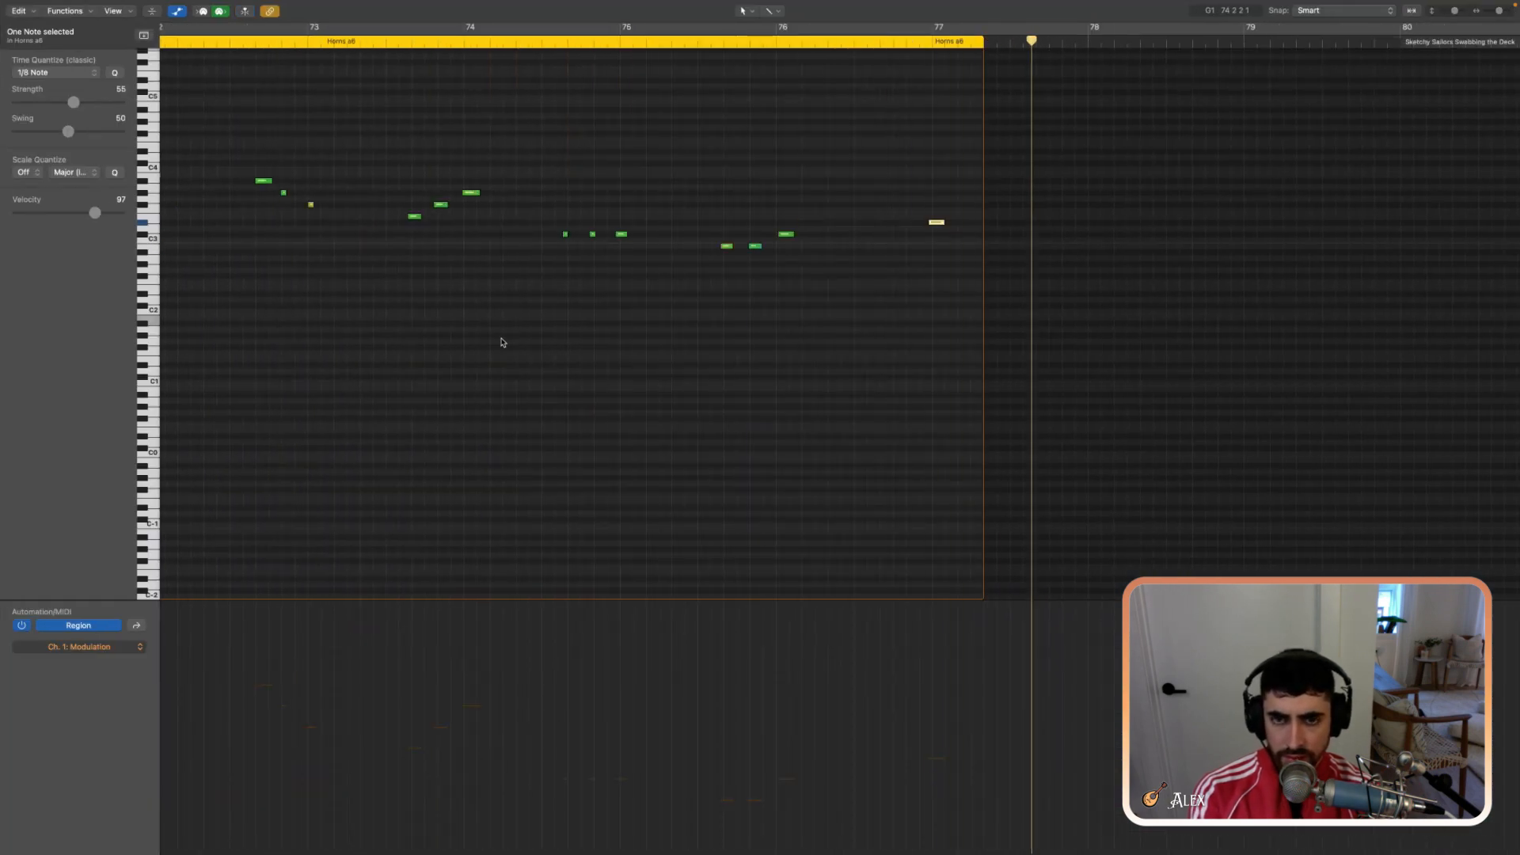
left_click_drag(1016, 185, 795, 265)
key("Delete")
left_click(567, 46)
key("ctrl+Left")
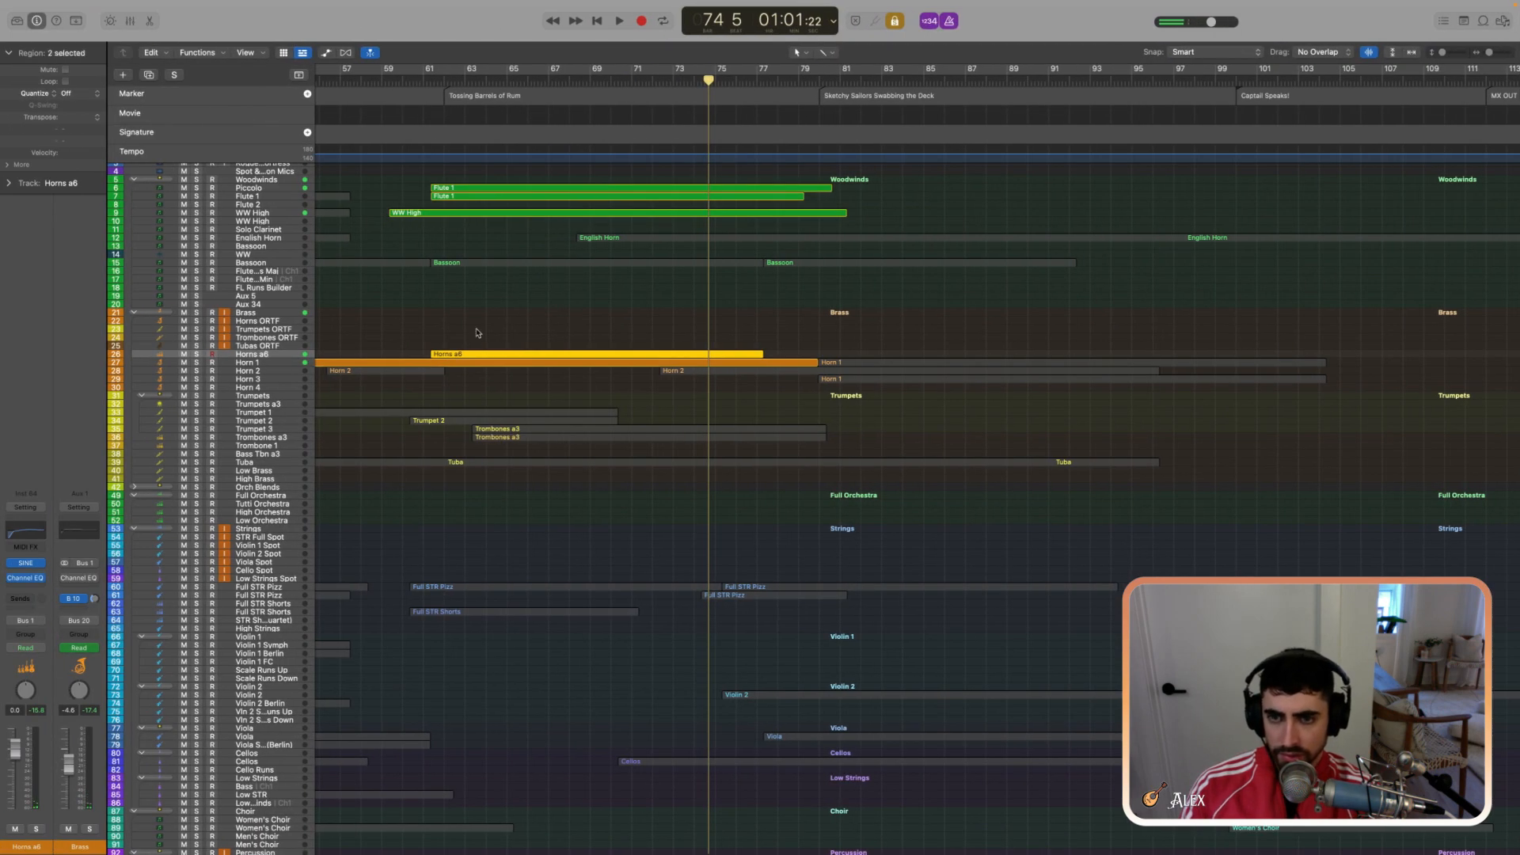
- Place the playhead near bar 73 in the Horns a6 piano roll and play the passage
key("ctrl+Right")
scroll(737, 330, "left", 15)
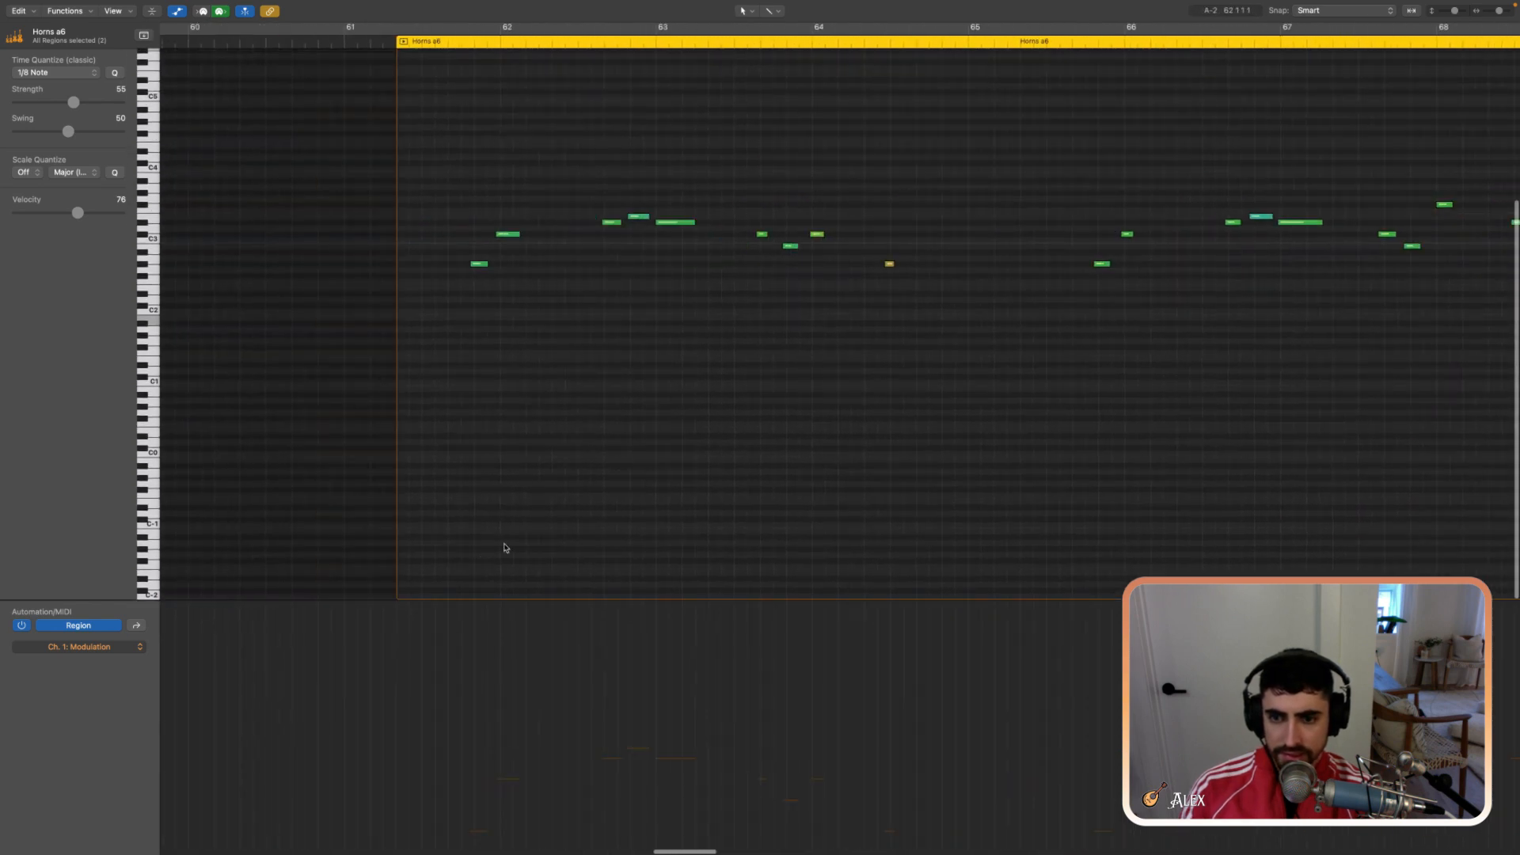
left_click(448, 555)
scroll(760, 478, "right", 15)
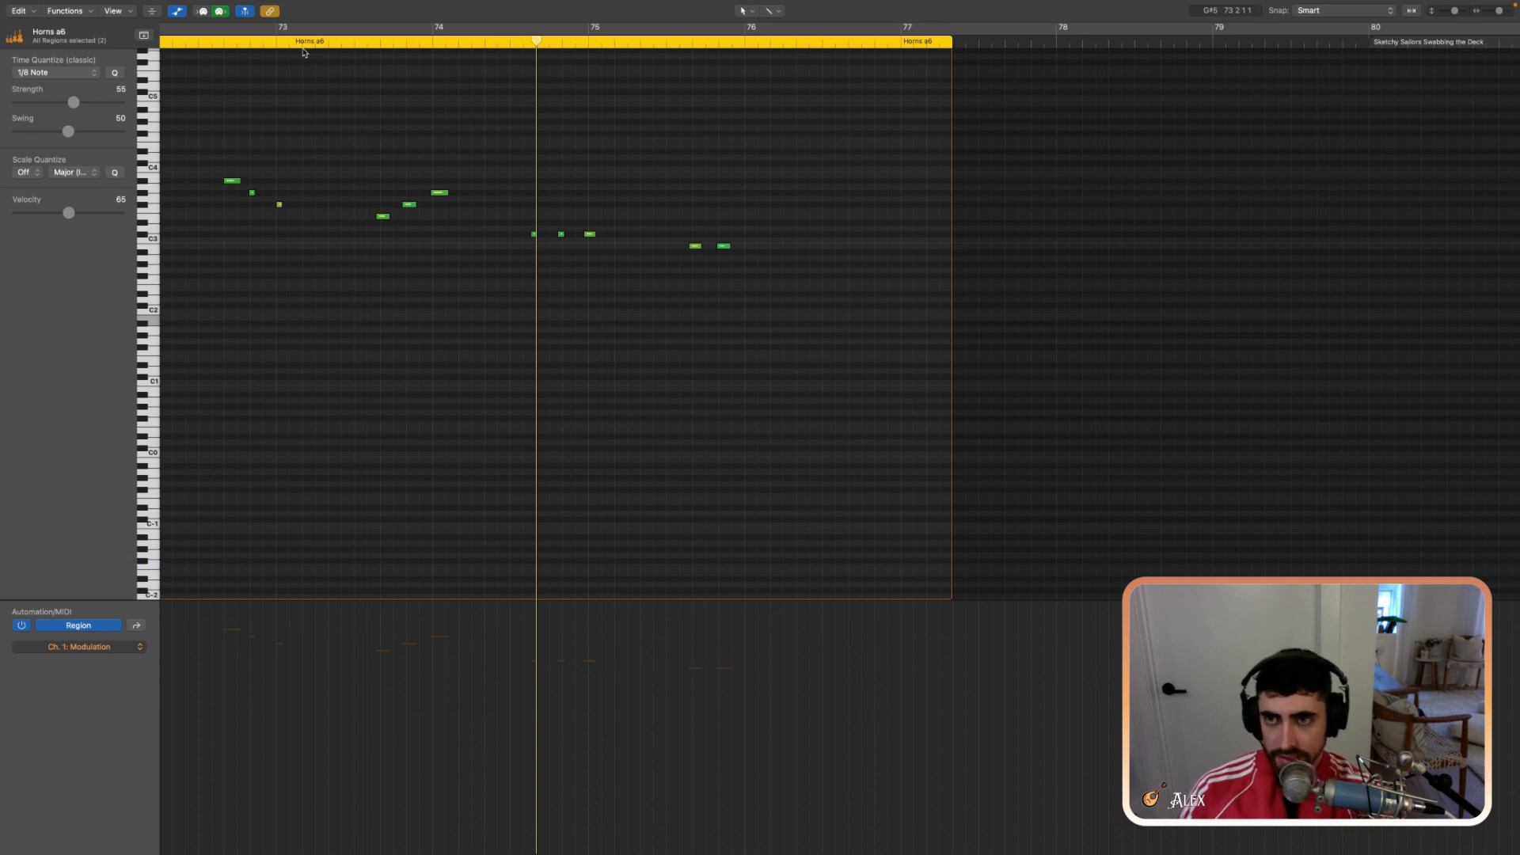
left_click(333, 42)
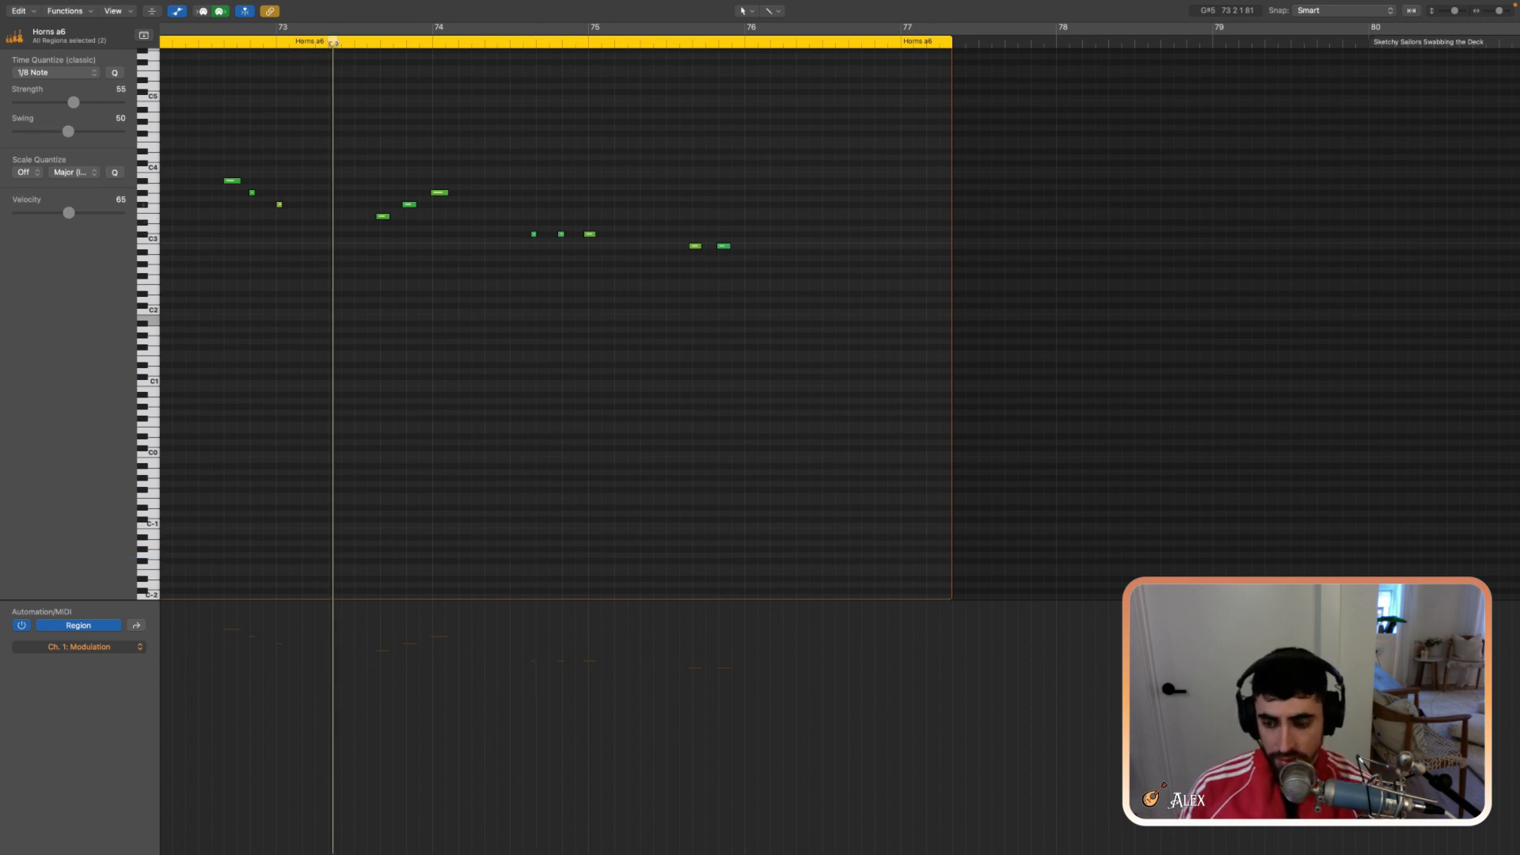
scroll(333, 42, "left", 2)
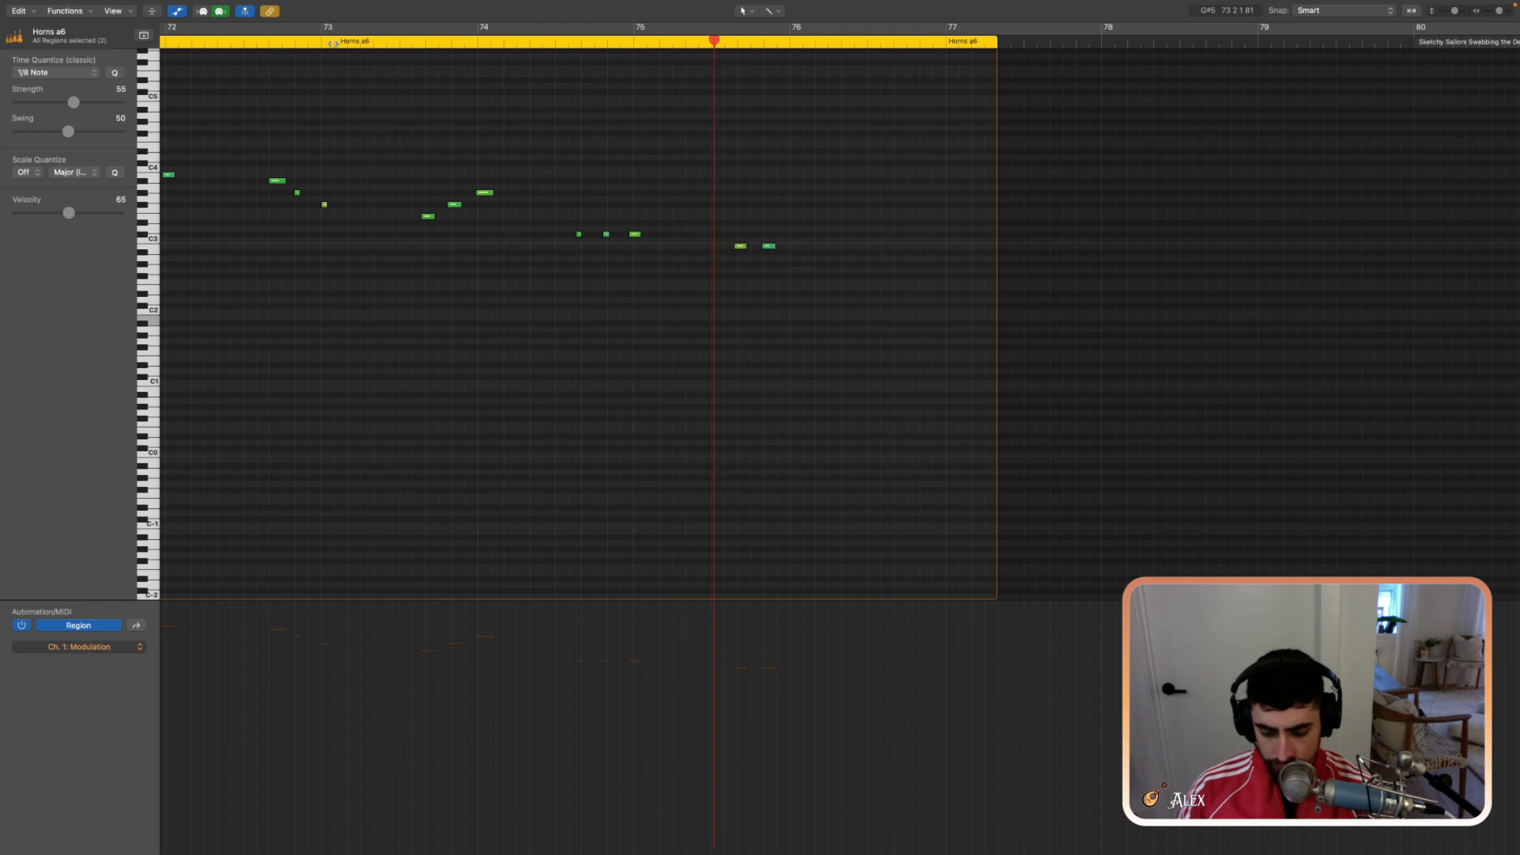
key("Right")
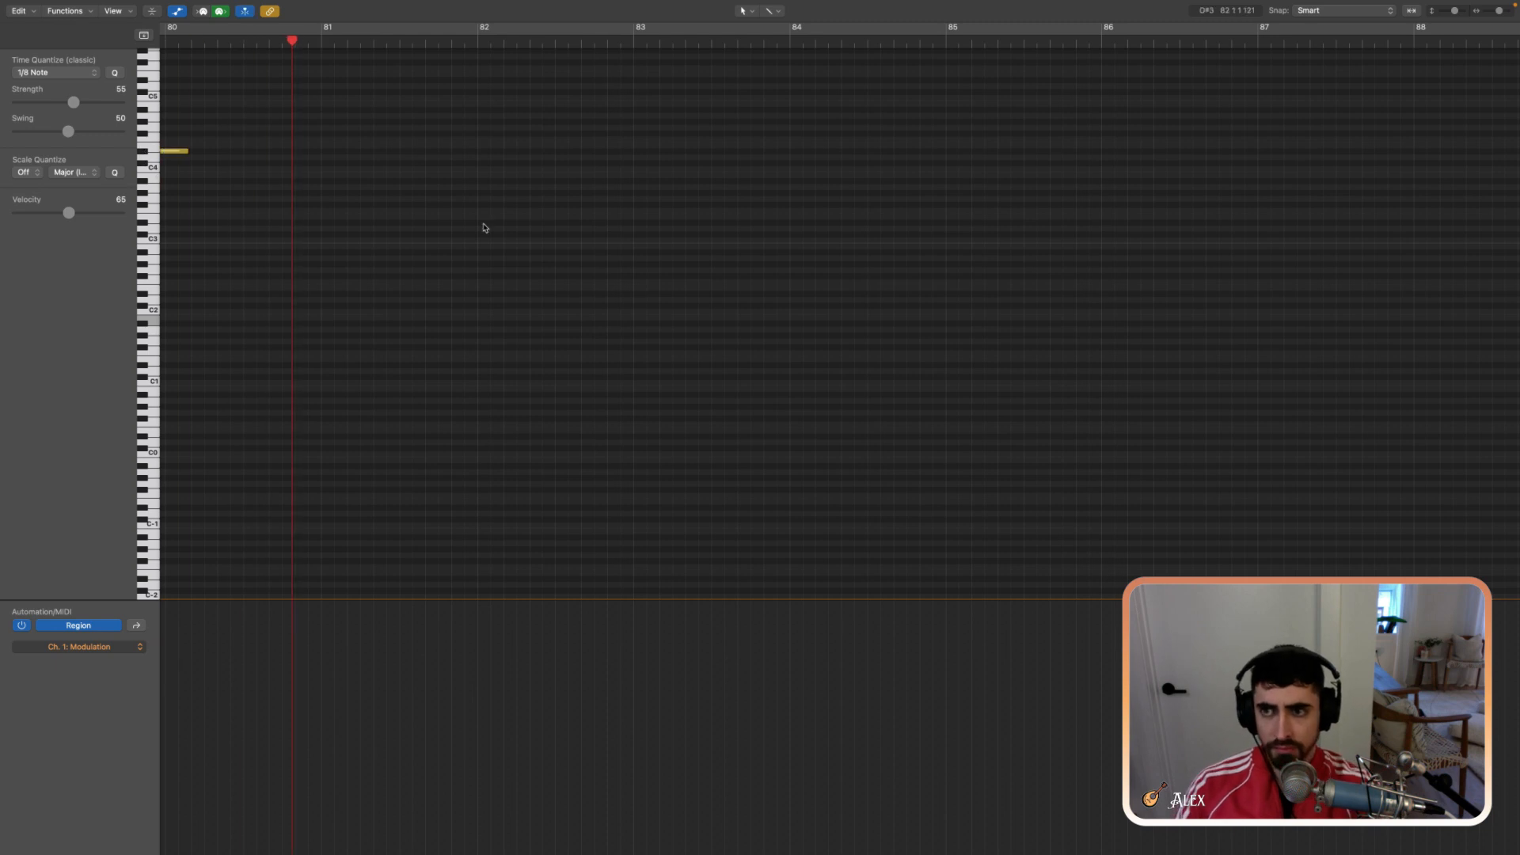
key("space")
- Undo the last change and record the rising horn line on Horns a6 from about bar 74 to bar 80
scroll(558, 253, "right", 4)
scroll(542, 150, "left", 5)
scroll(523, 166, "left", 1)
key("super+z")
scroll(516, 168, "left", 4)
left_click(528, 46)
key("r")
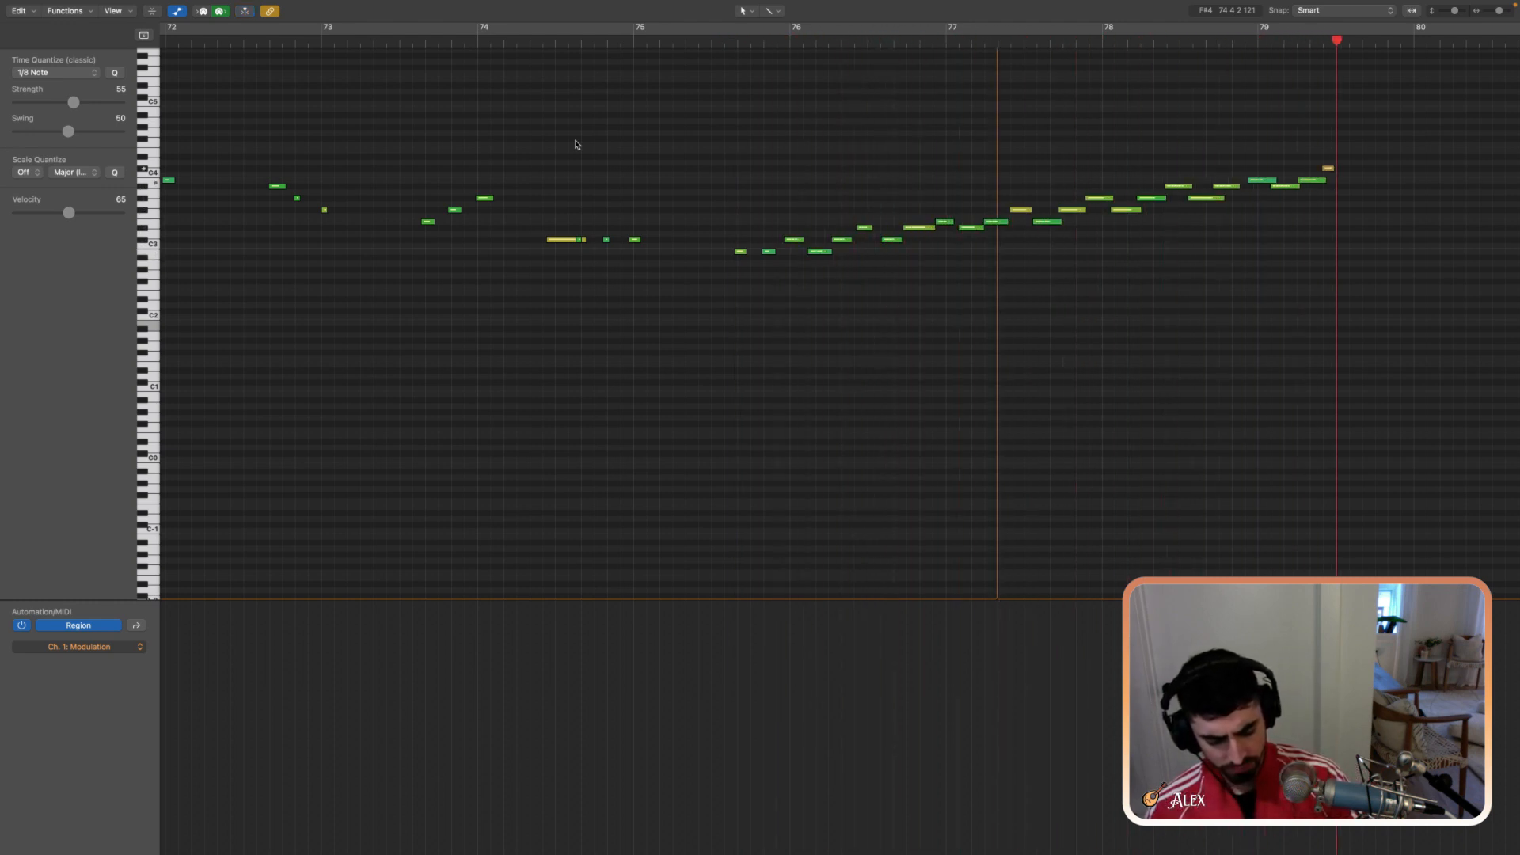
key("space")
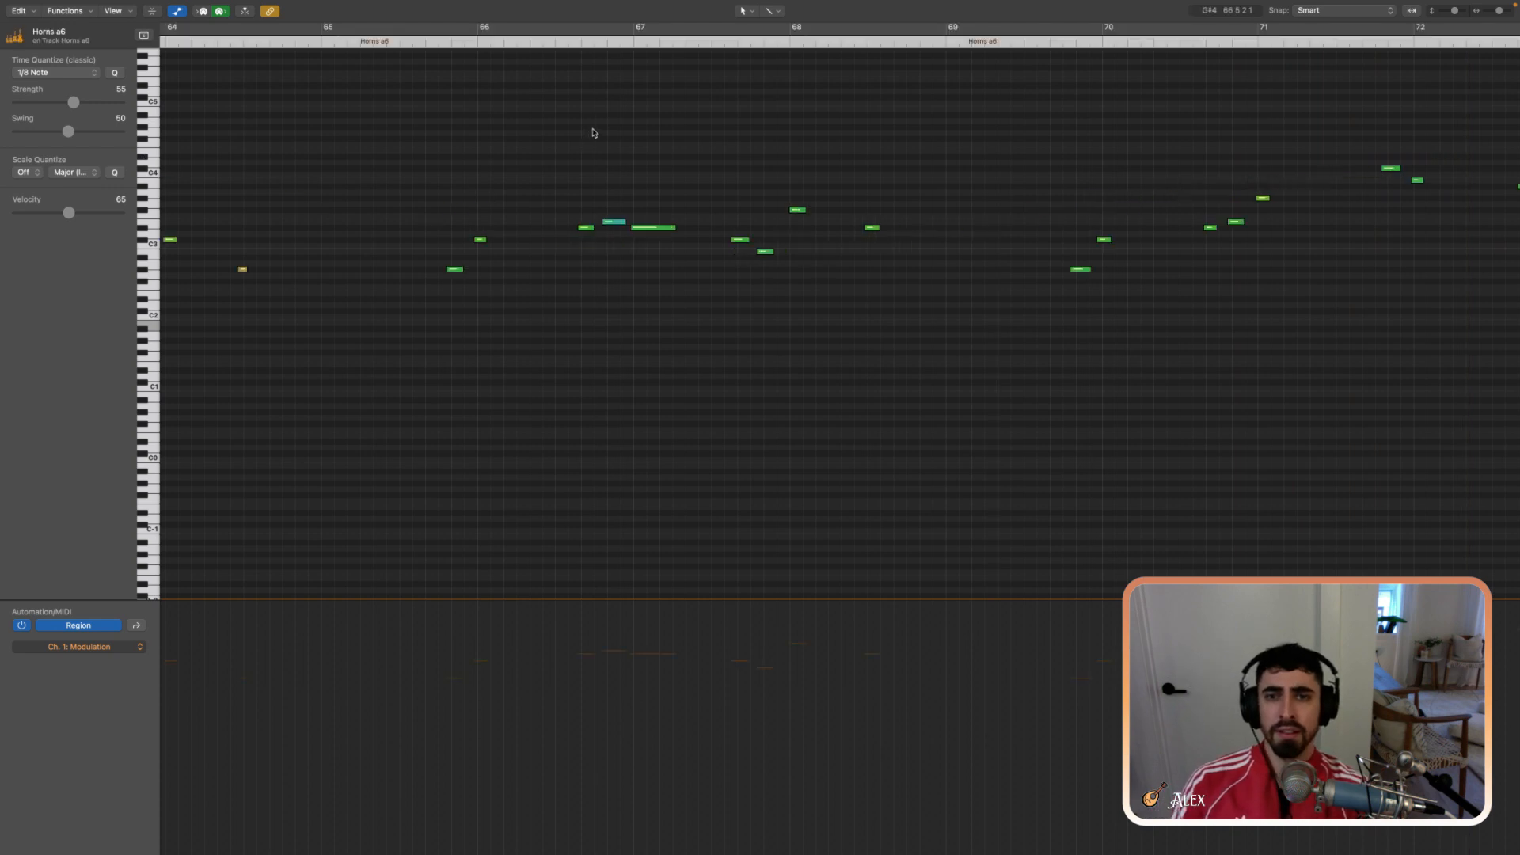
- Open the Horns a6 region, select the newly recorded notes, and set the quantize strength to 71
key("ctrl+Left")
left_click(617, 335)
double_click(612, 353)
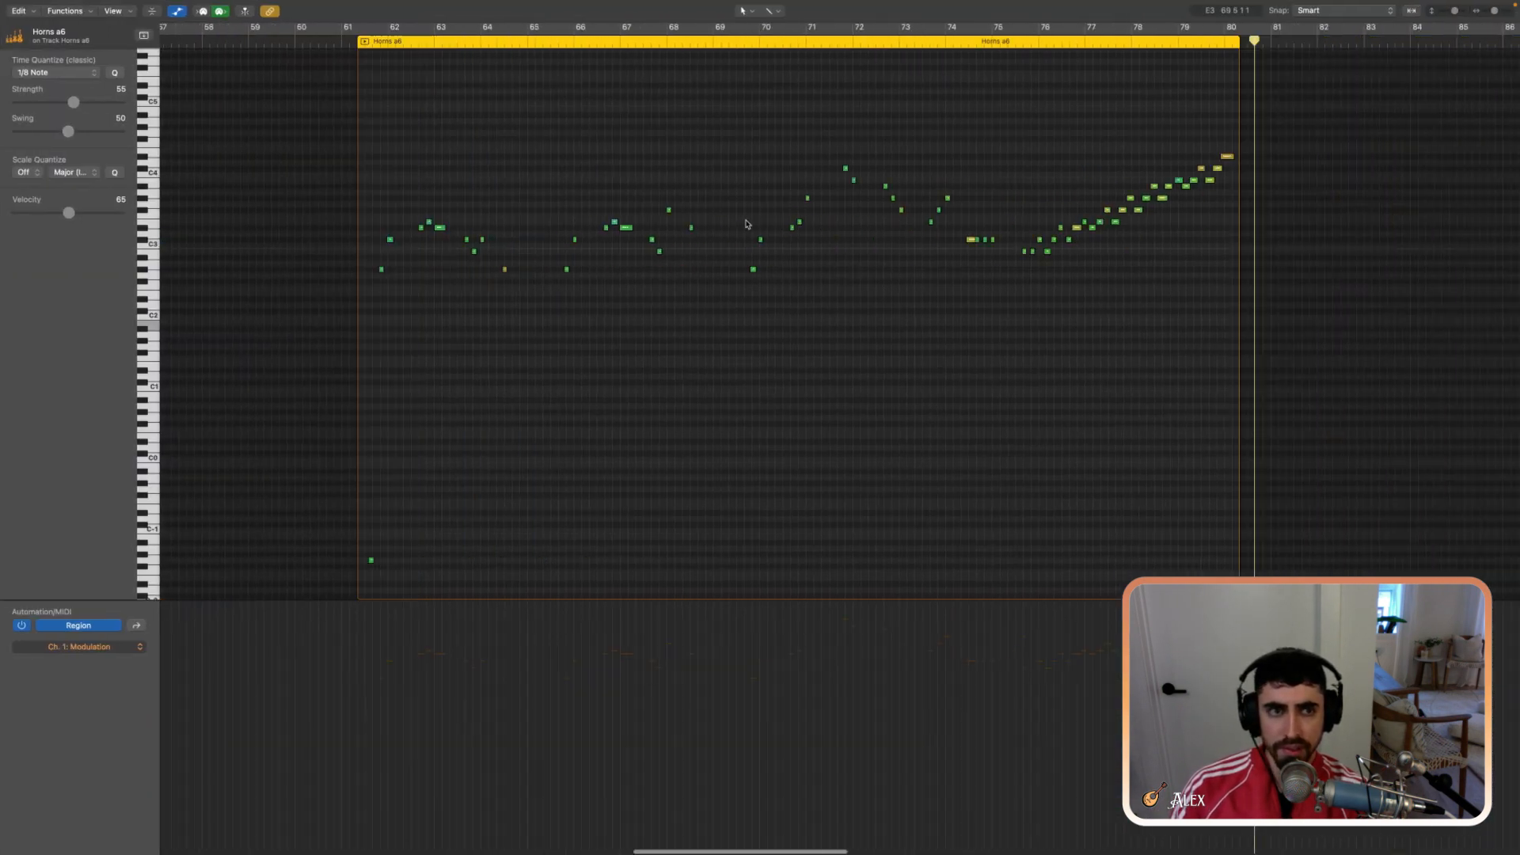
scroll(746, 224, "right", 5)
left_click_drag(989, 132, 707, 273)
scroll(706, 269, "up", 5)
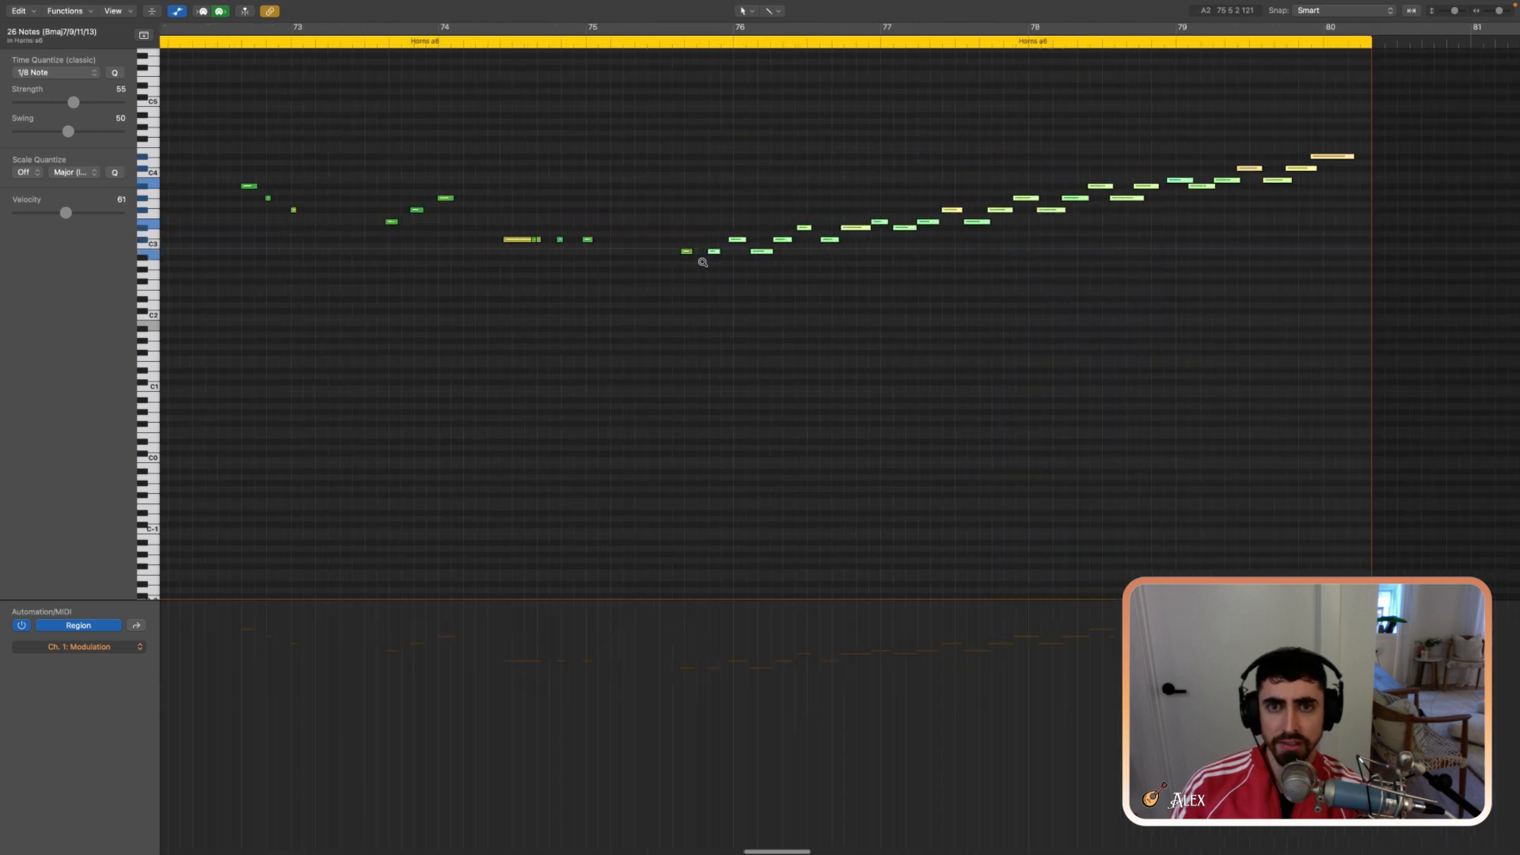
left_click_drag(80, 100, 91, 106)
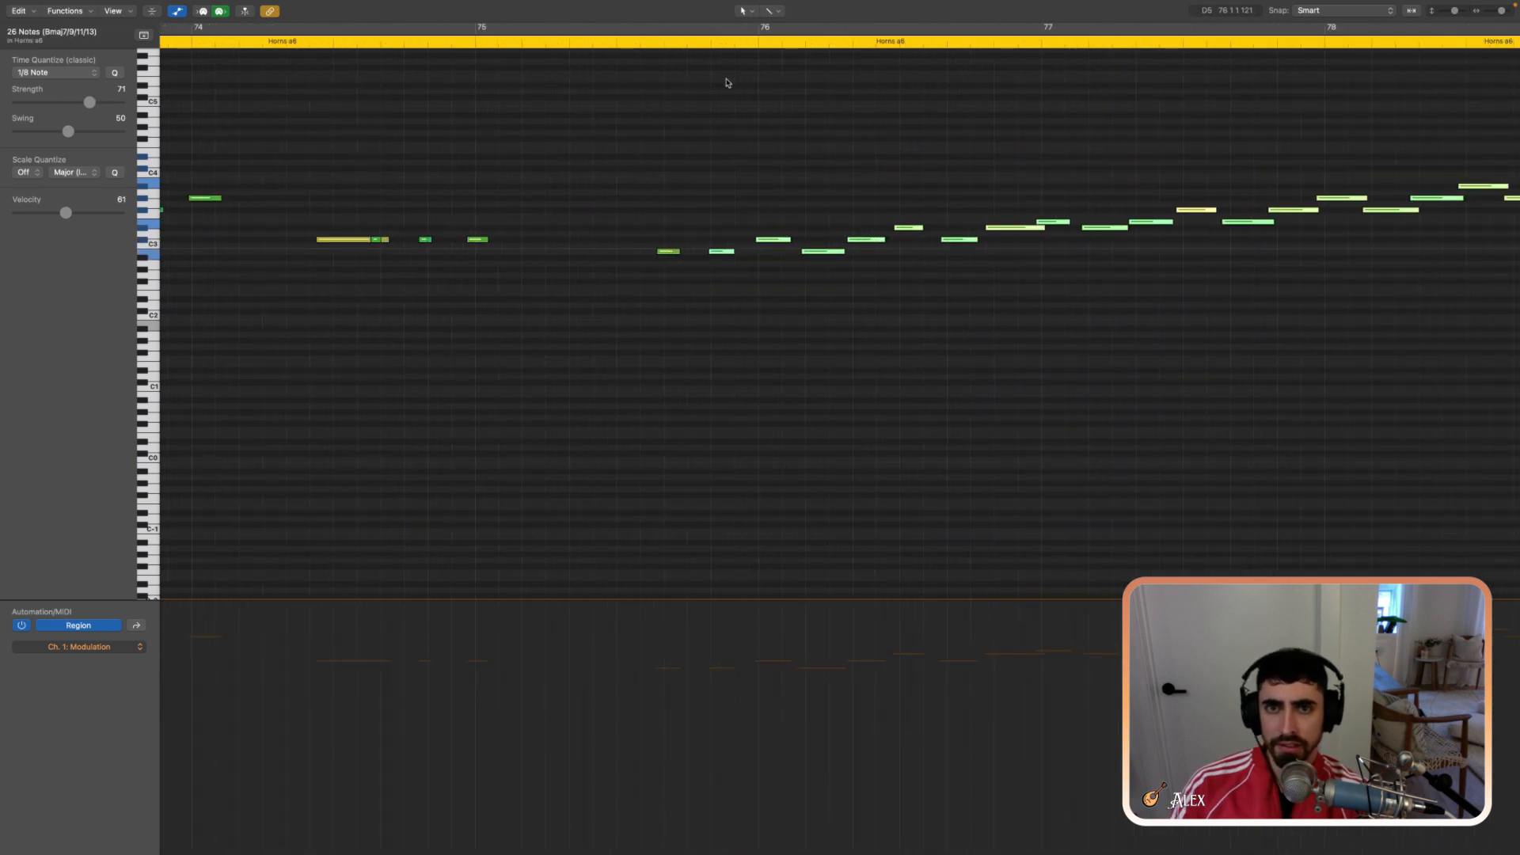
- Play back and review the recorded horn run from bar 74 to bar 80 in the piano roll
key("space")
left_click(668, 251)
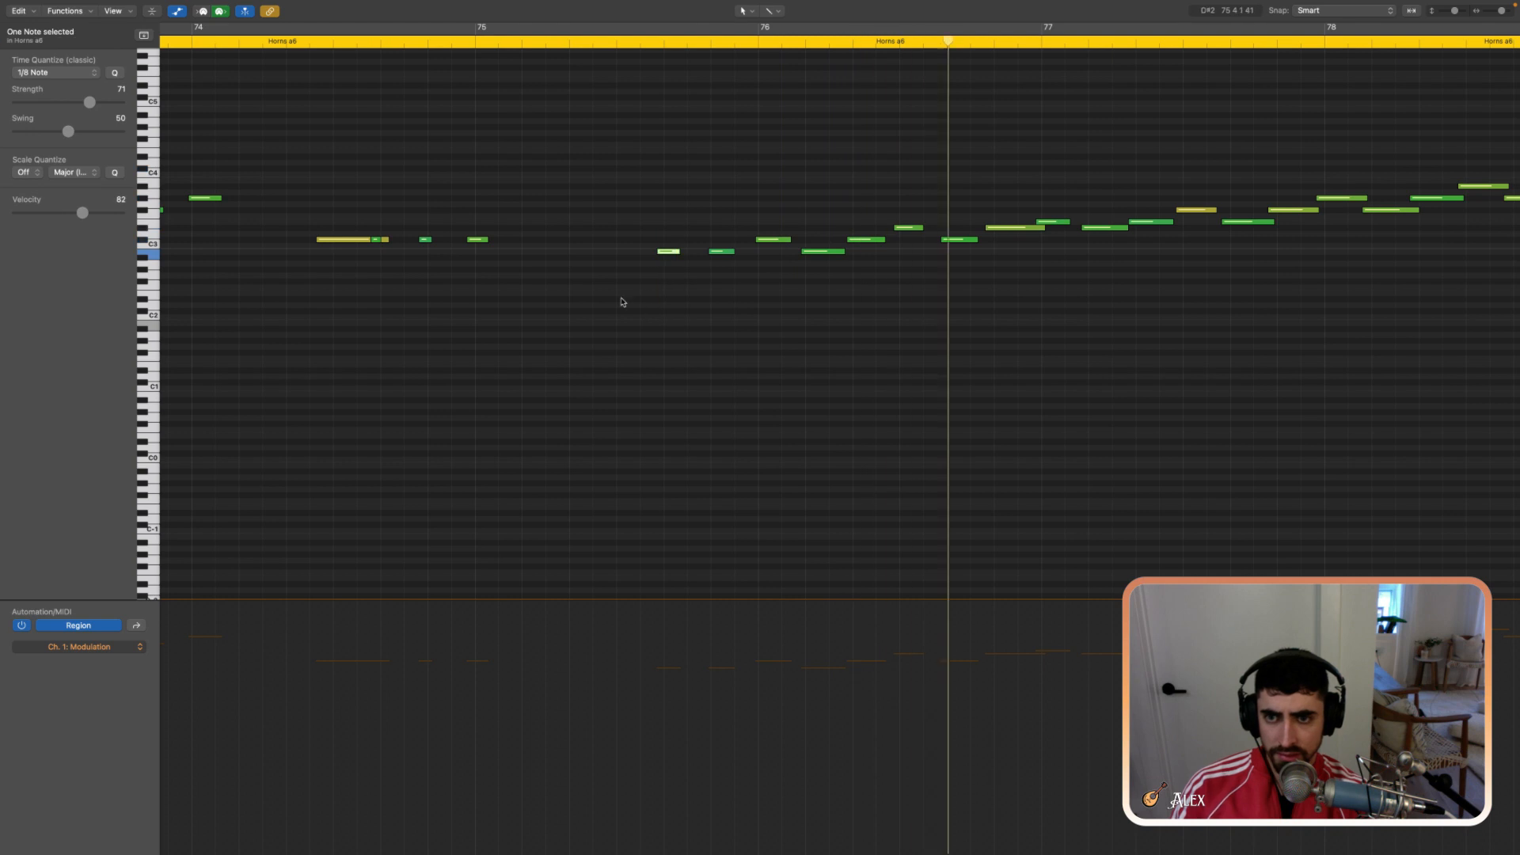
left_click_drag(518, 198, 307, 302)
double_click(275, 44)
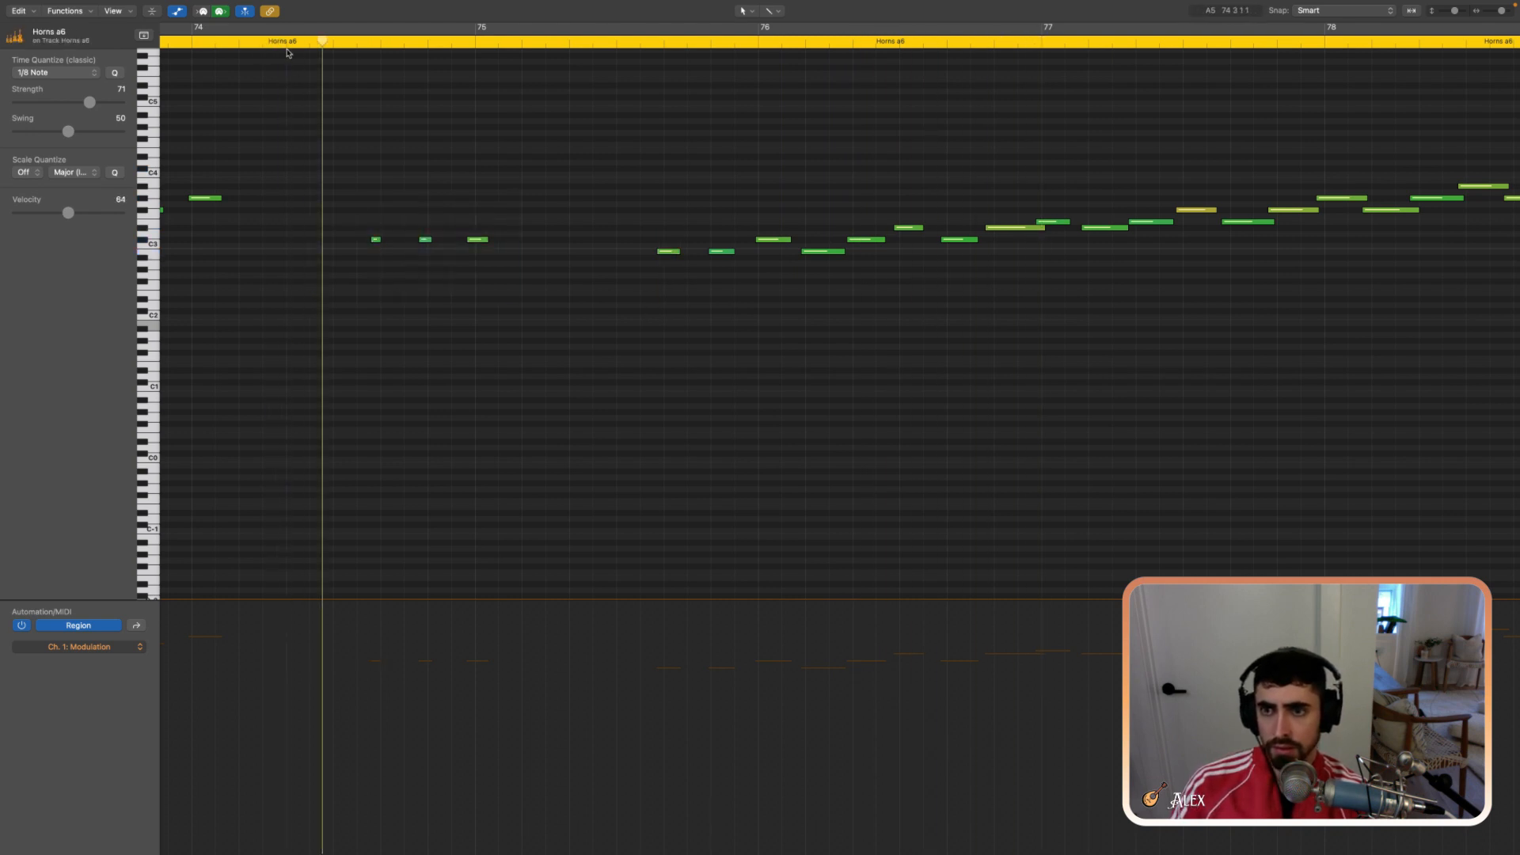
scroll(572, 230, "right", 6)
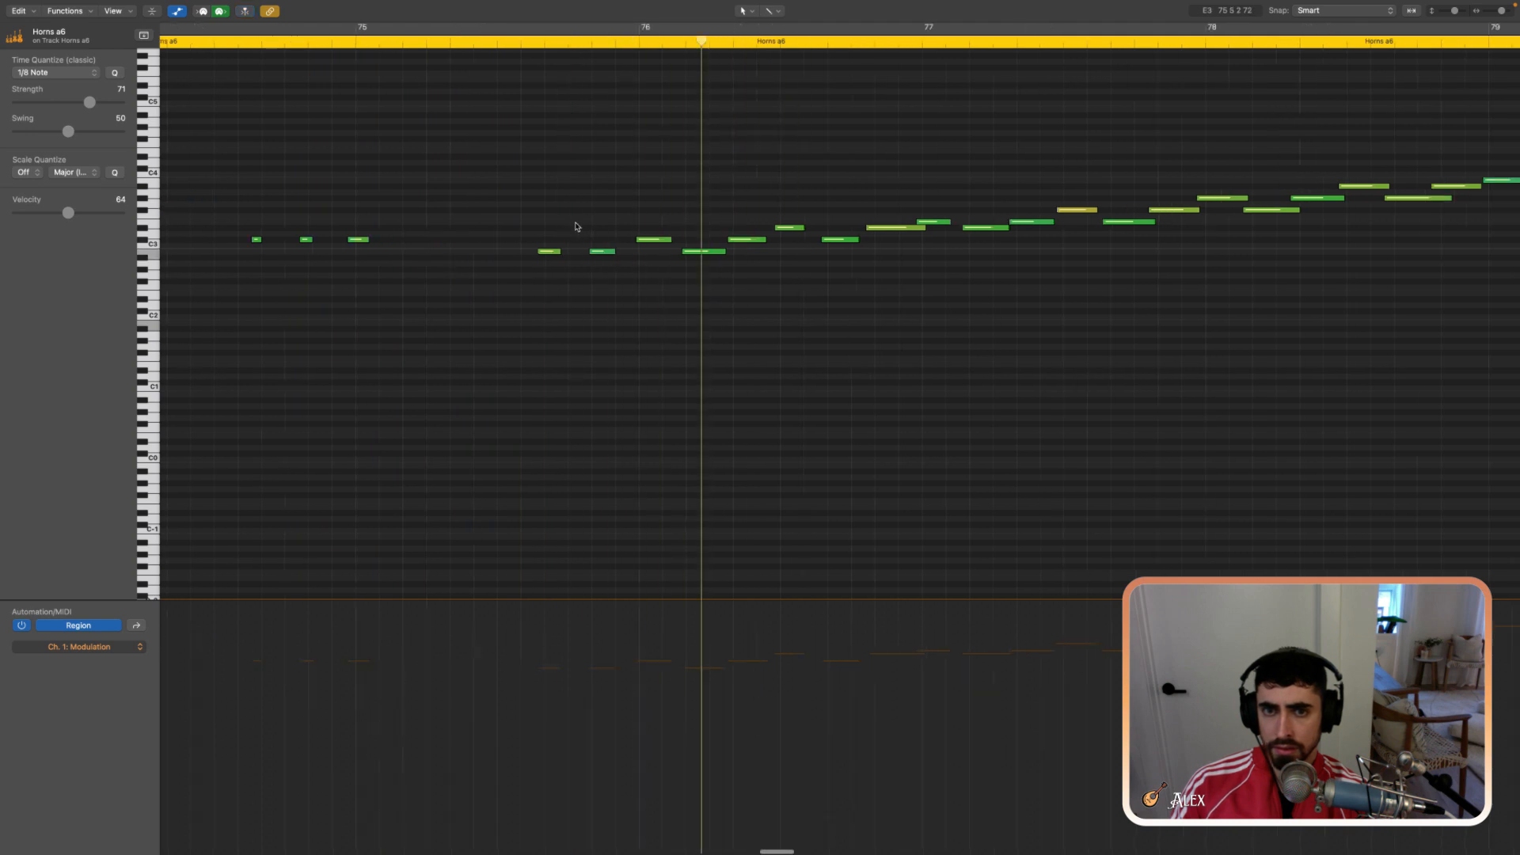
scroll(559, 232, "right", 4)
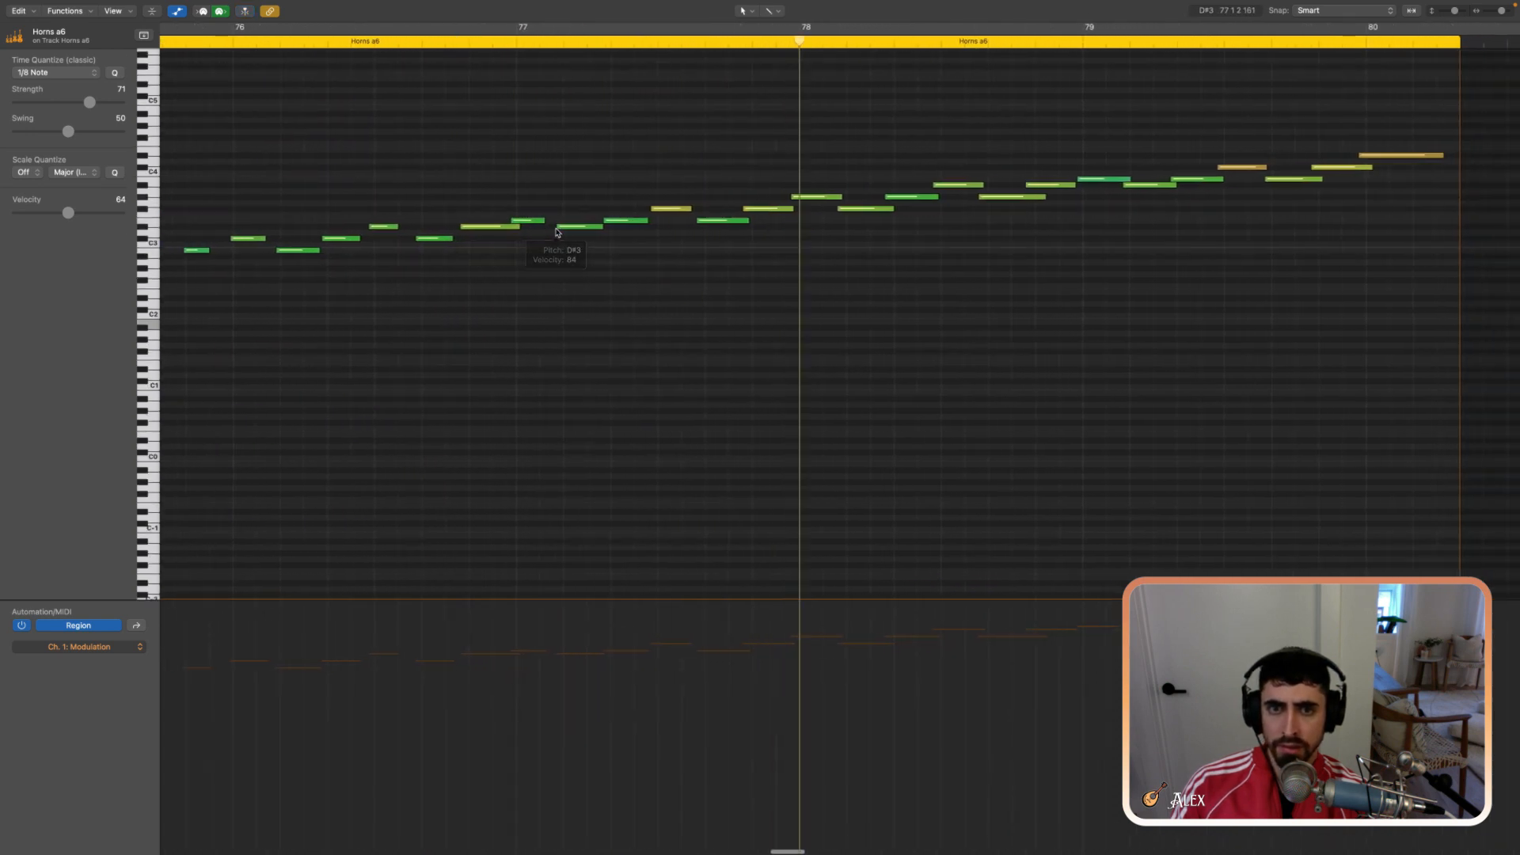
scroll(689, 235, "right", 2)
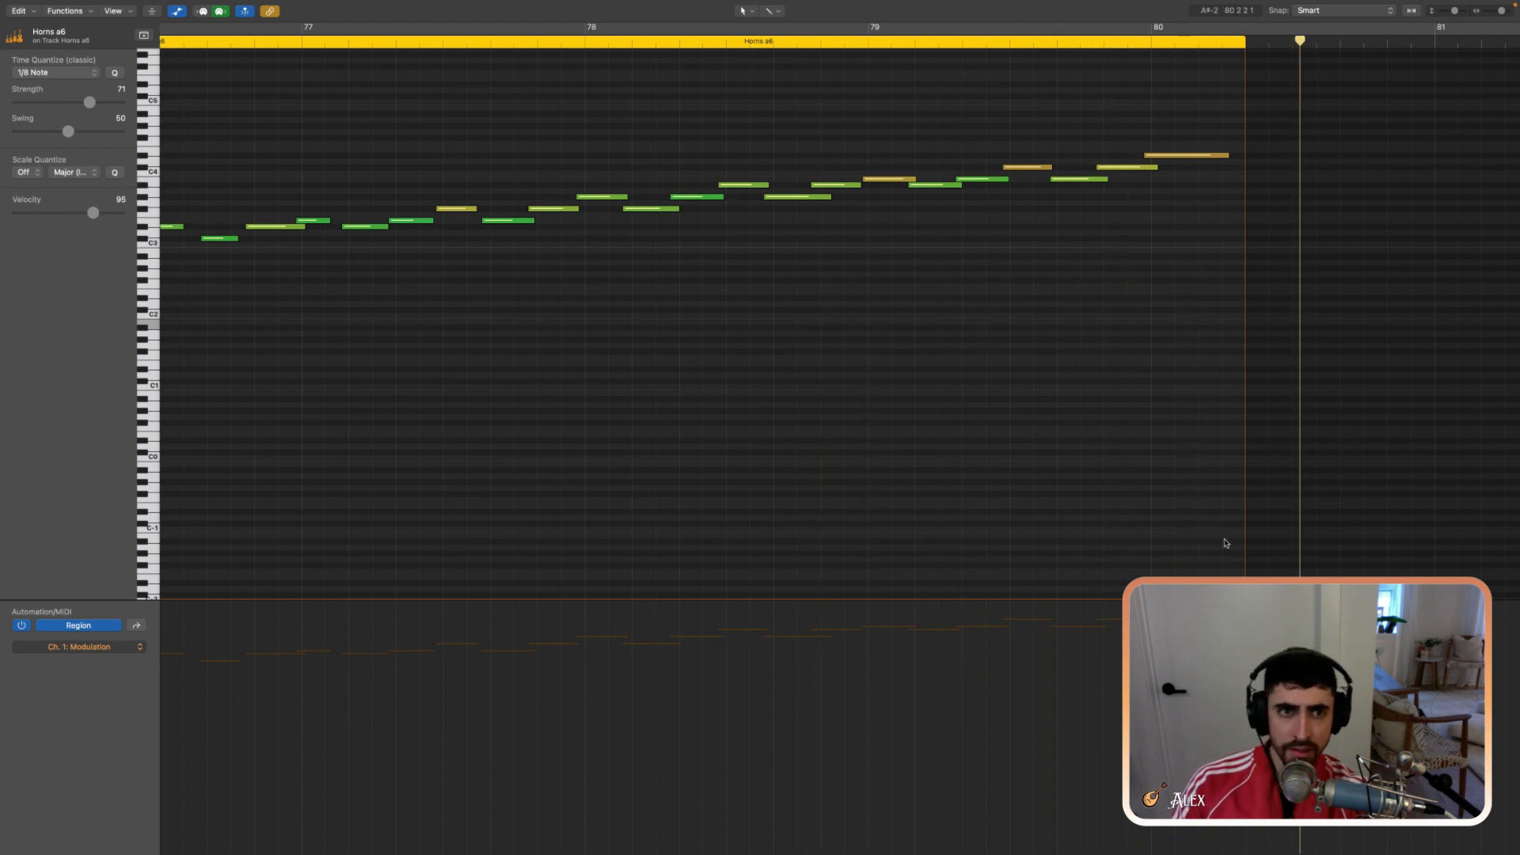
- Add a low keyswitch note to the Horns a6 region near the region start around bar 61
left_click(1145, 568)
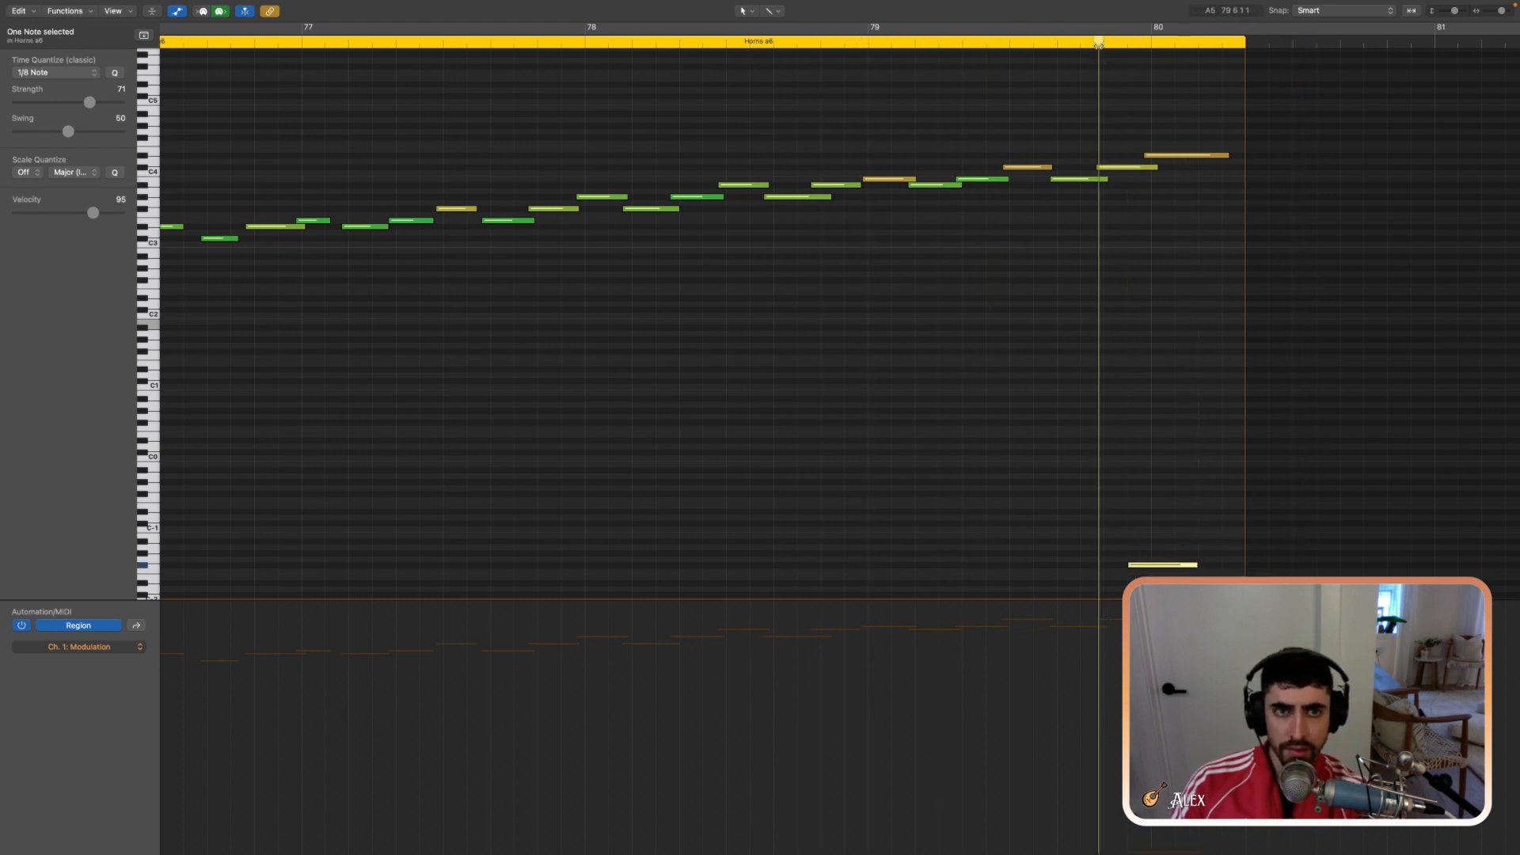
key("super+Left")
key("super+Left")
key("super+Left")
key("super+Left")
key("super+Left")
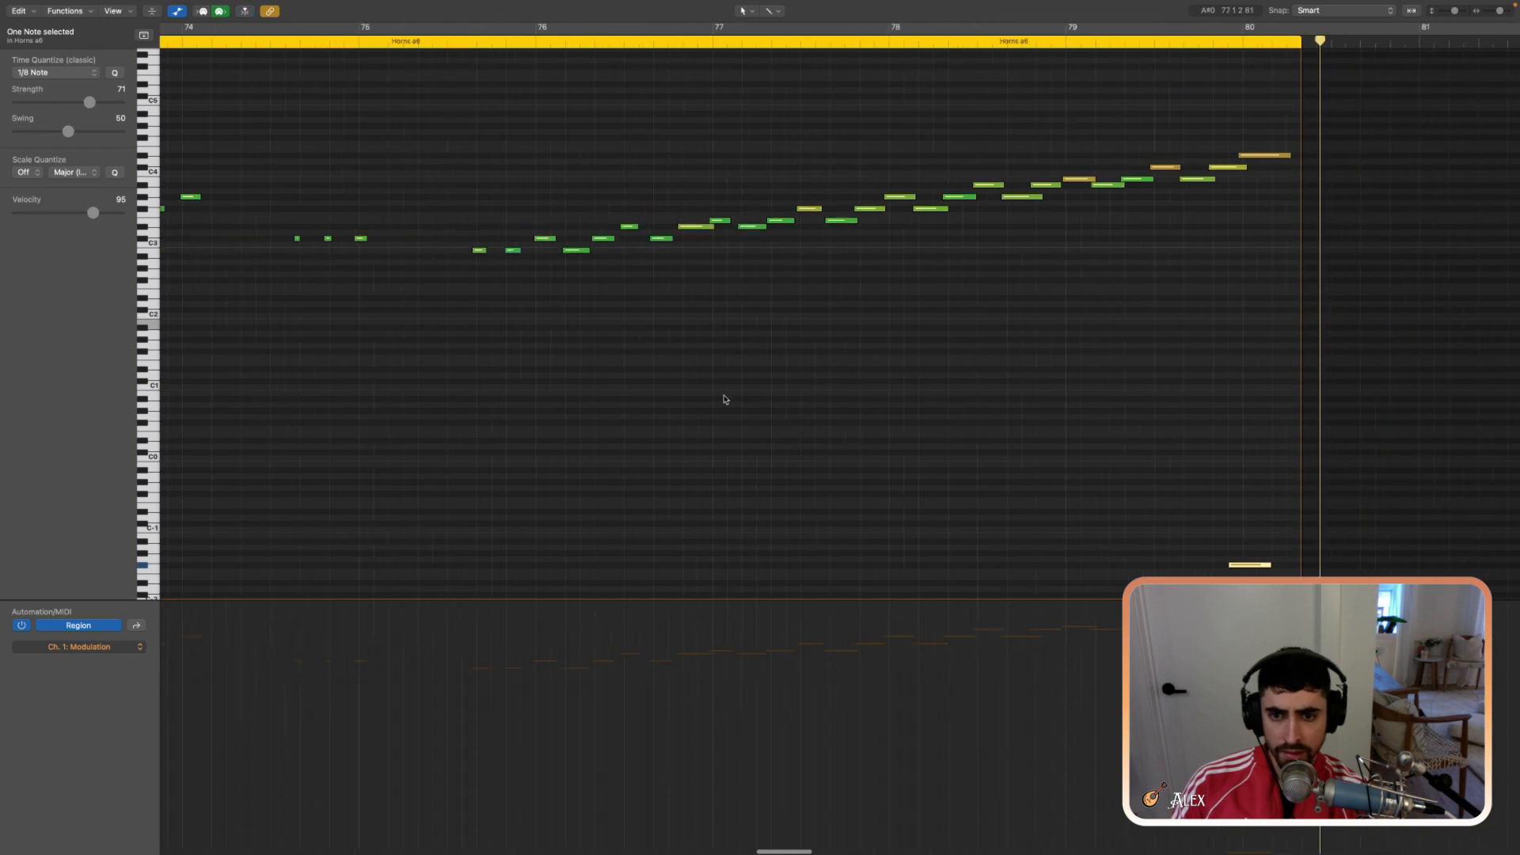
left_click(815, 561, "super")
scroll(765, 508, "left", 10)
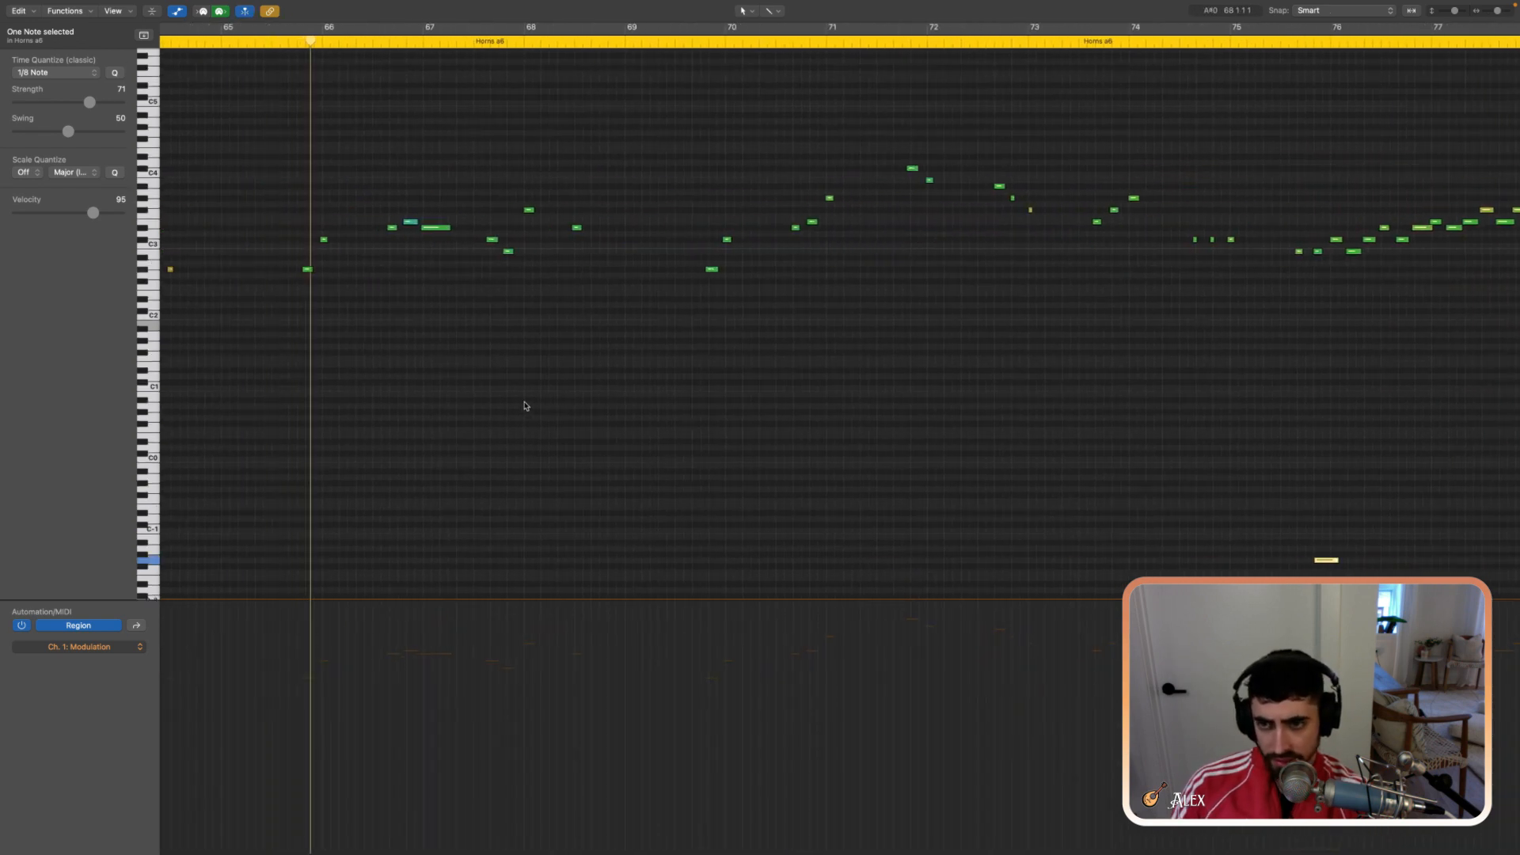
scroll(526, 404, "left", 10)
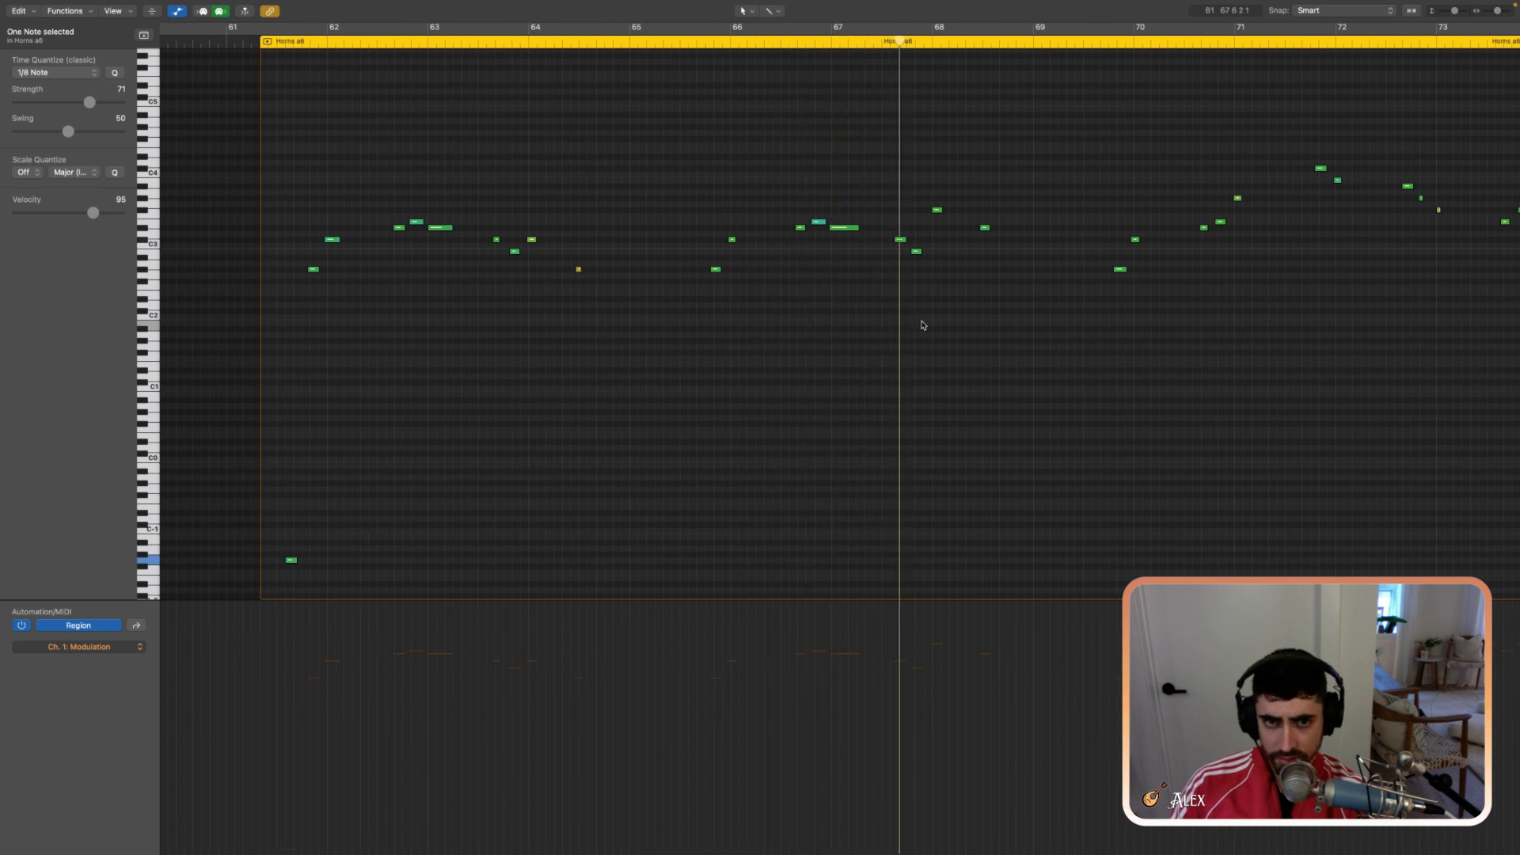
- Set the velocity of the horn note near bar 67 to 45 and return to the arrangement
left_click_drag(820, 212, 815, 255)
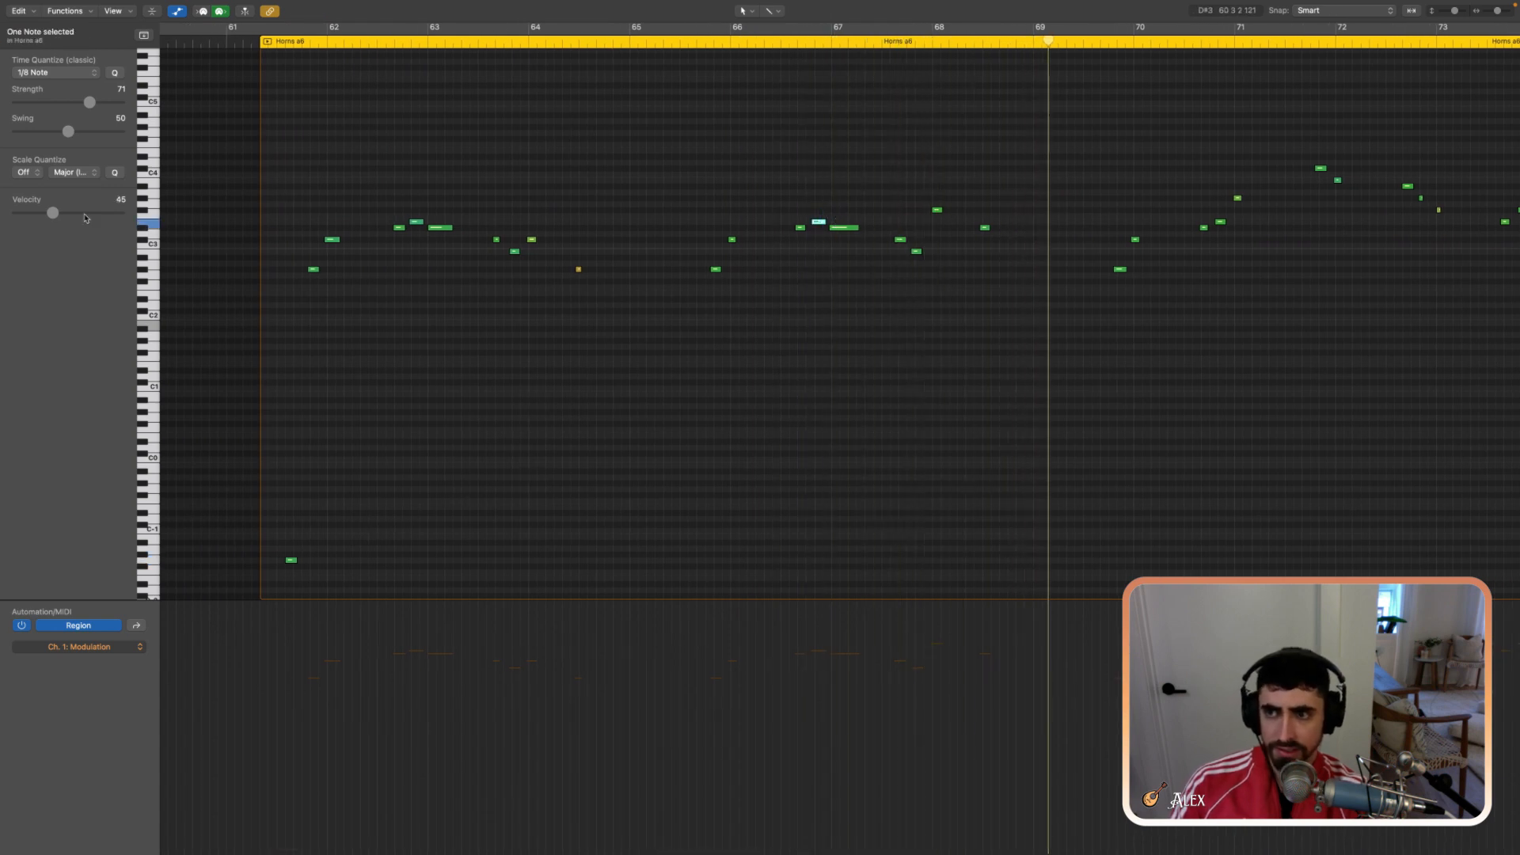
key("ctrl+Left")
- Turn off solo mode in the arrangement
left_click(733, 306)
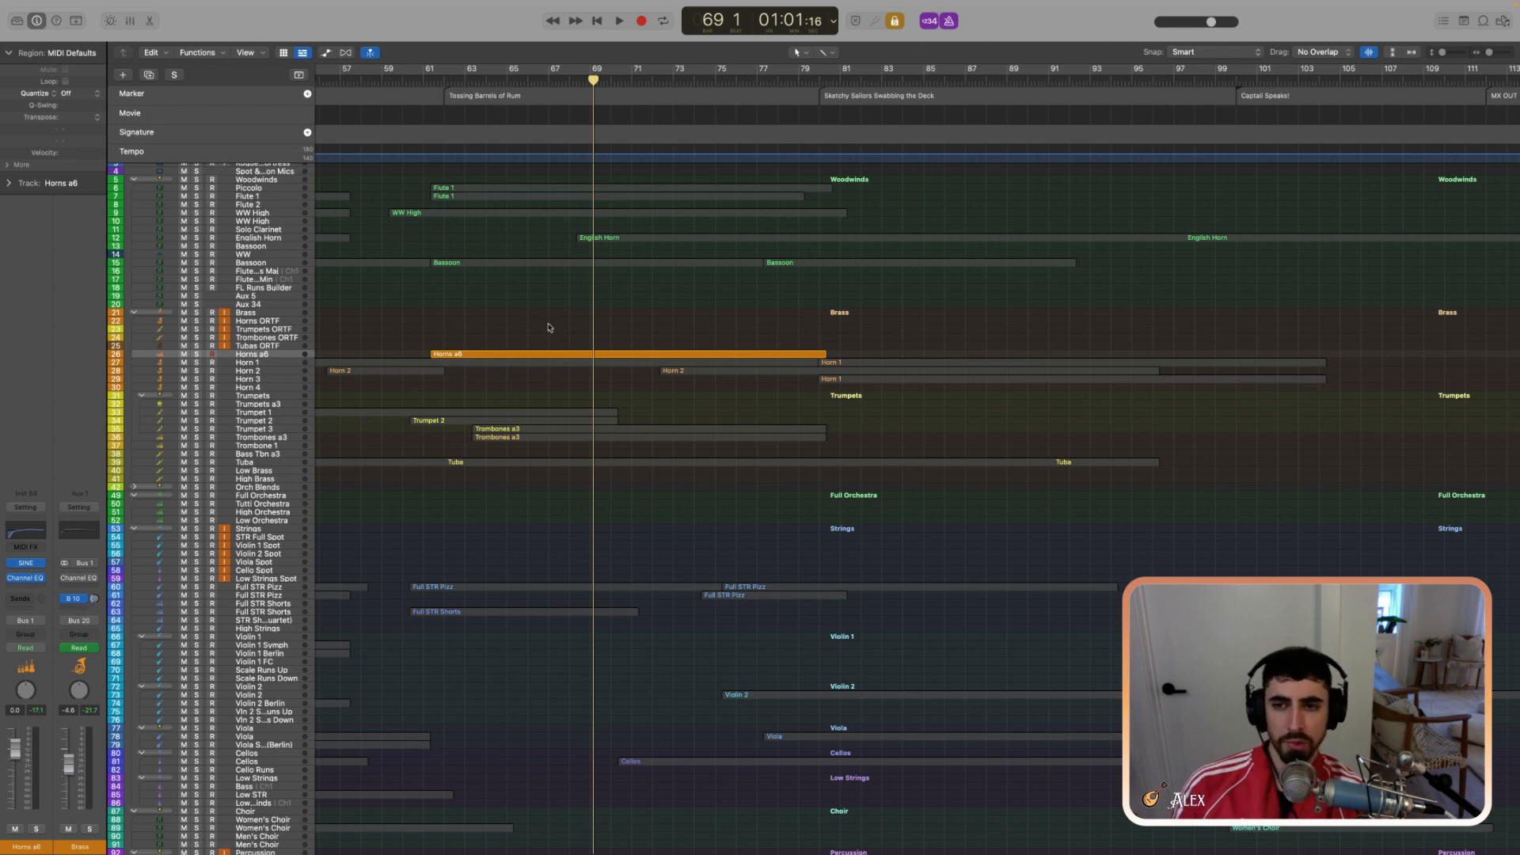
left_click(580, 312)
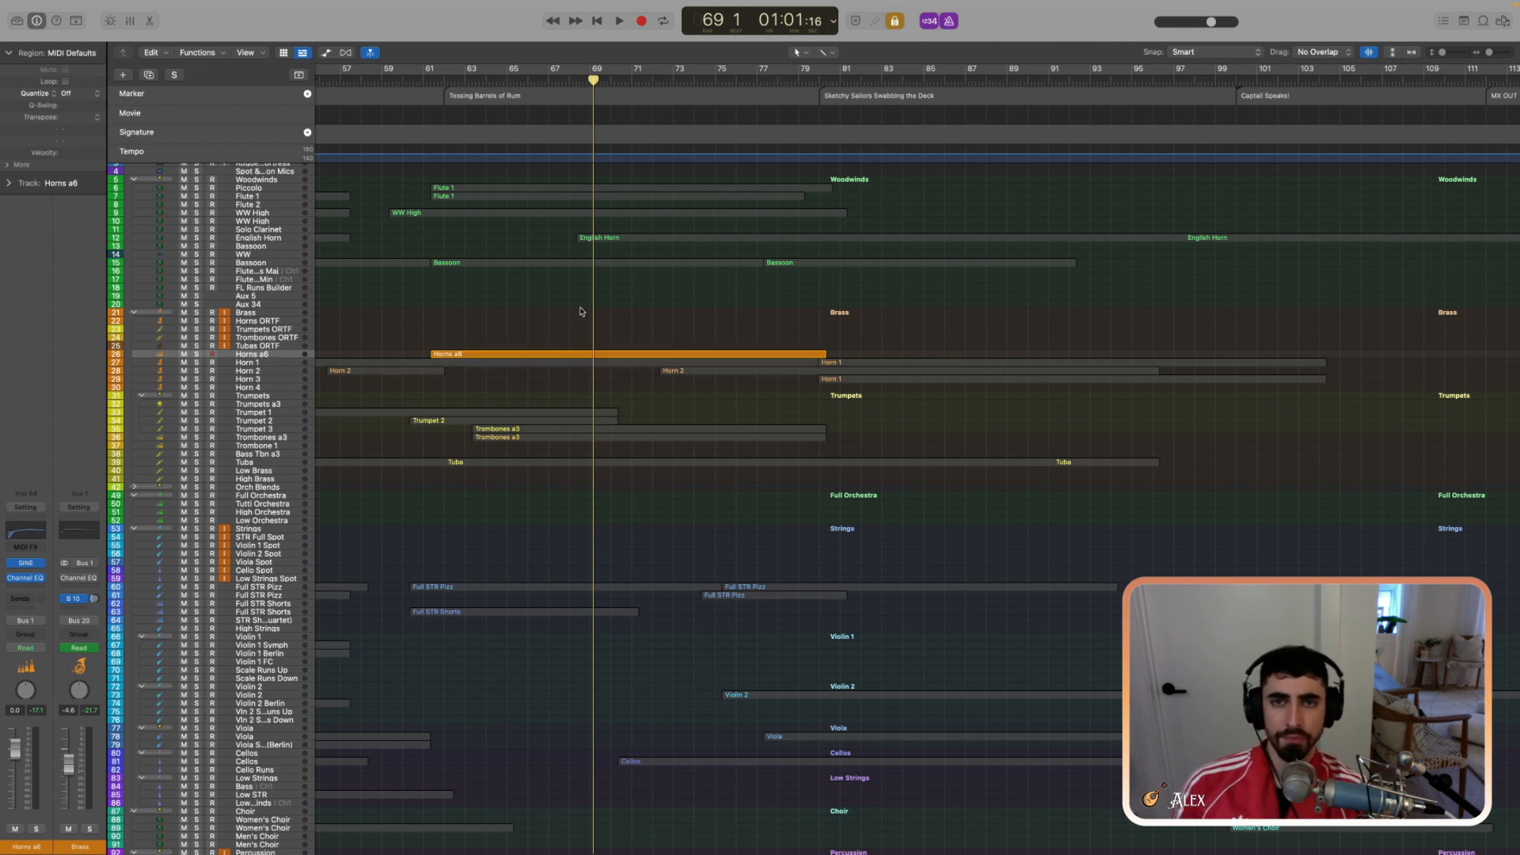
left_click(895, 21)
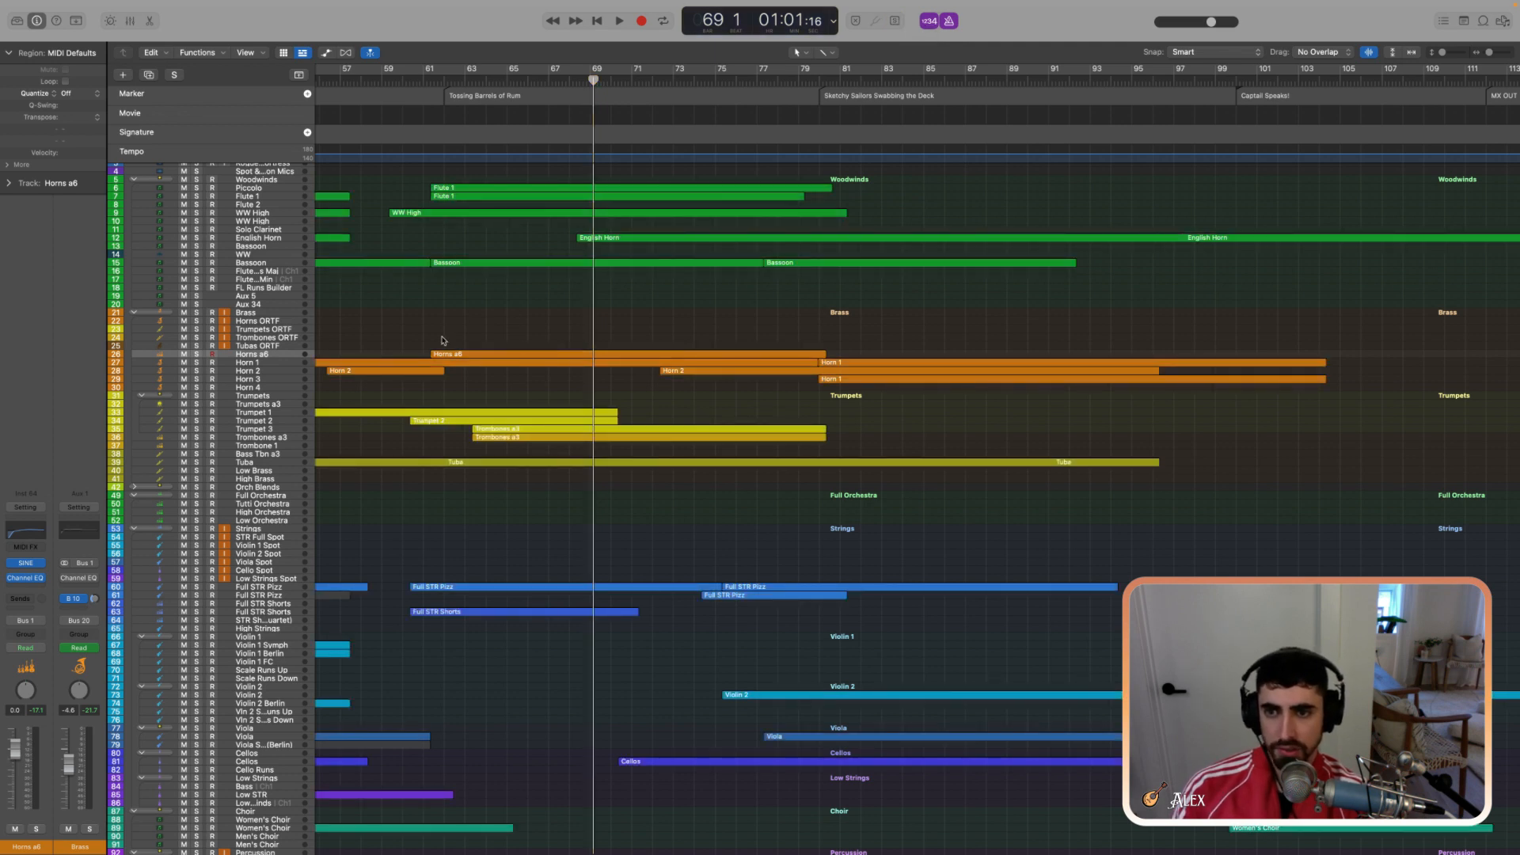
- Save the project and play the woodwind and Horns a6 regions from about bar 61
left_click_drag(520, 177, 488, 268)
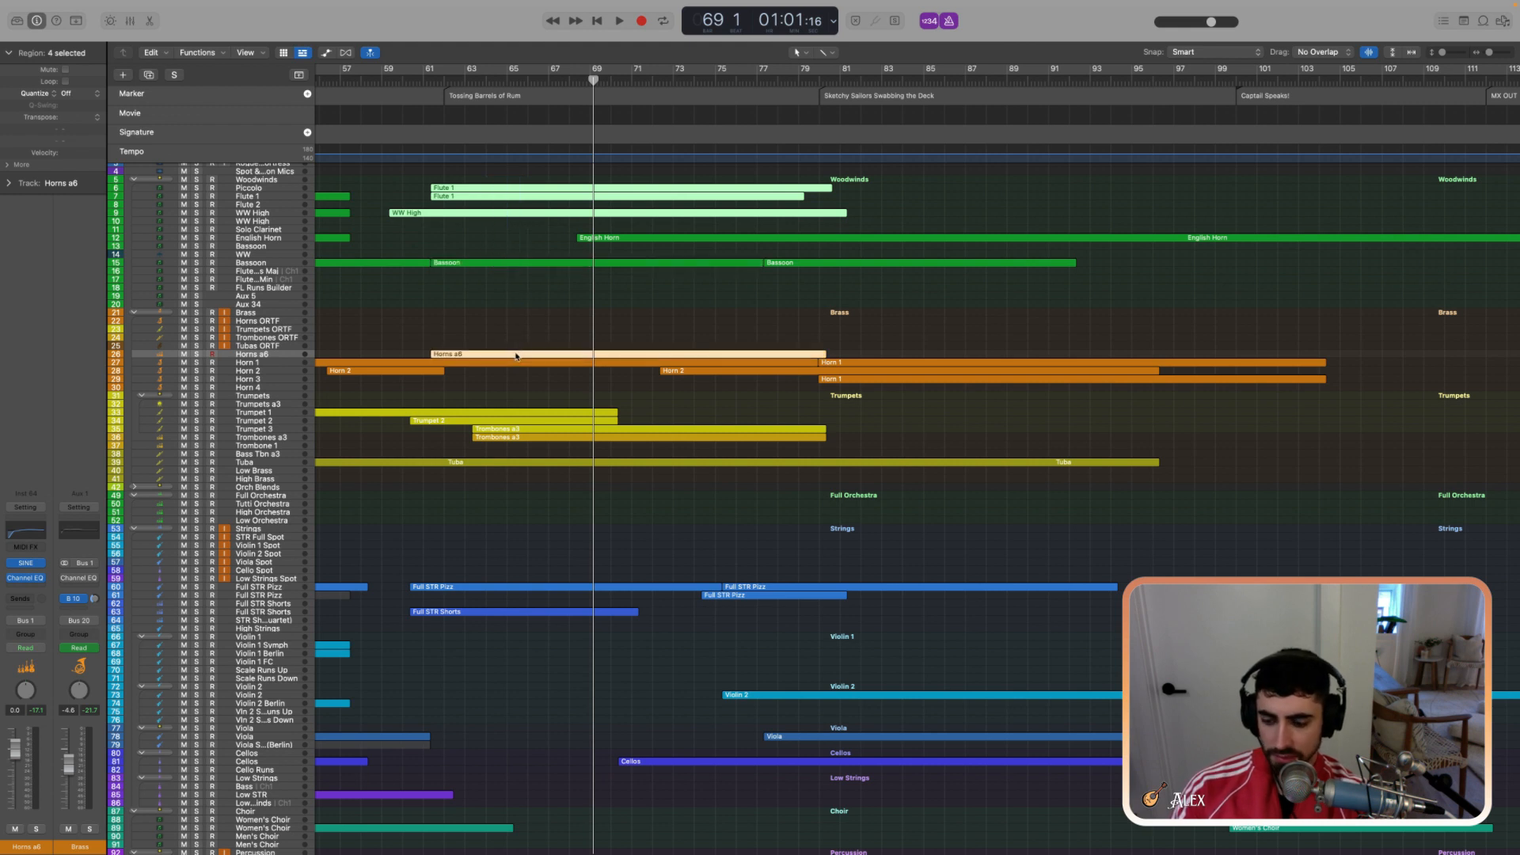
key("ctrl+s")
left_click(426, 72)
key("space")
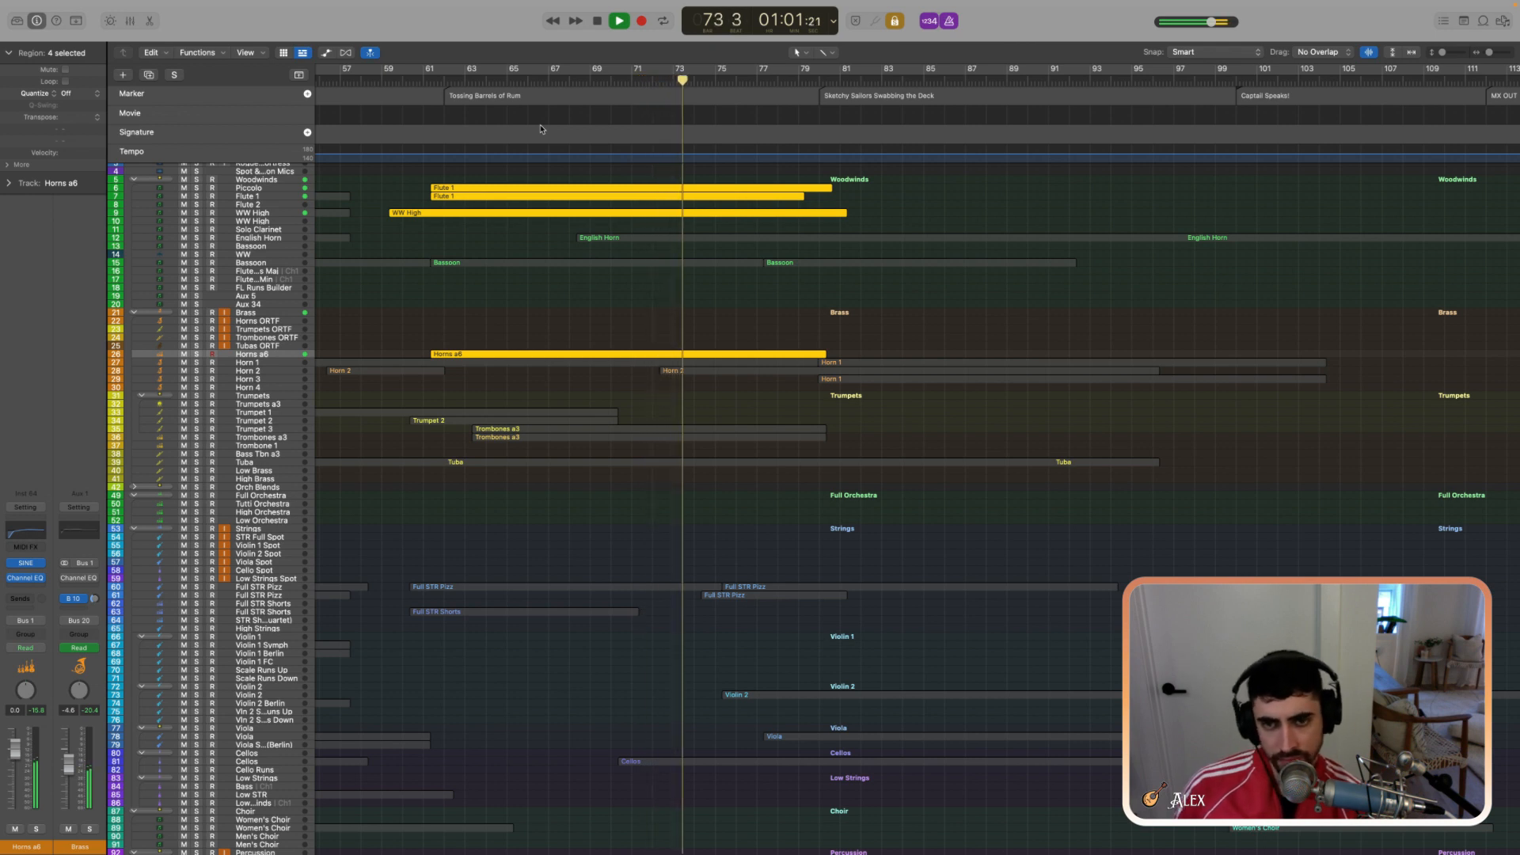
- Open the Piccolo track's Flute 1 region and copy its low keyswitch note to just before bar 72, one step lower
scroll(518, 226, "up", 1)
left_click(545, 268)
double_click(555, 209)
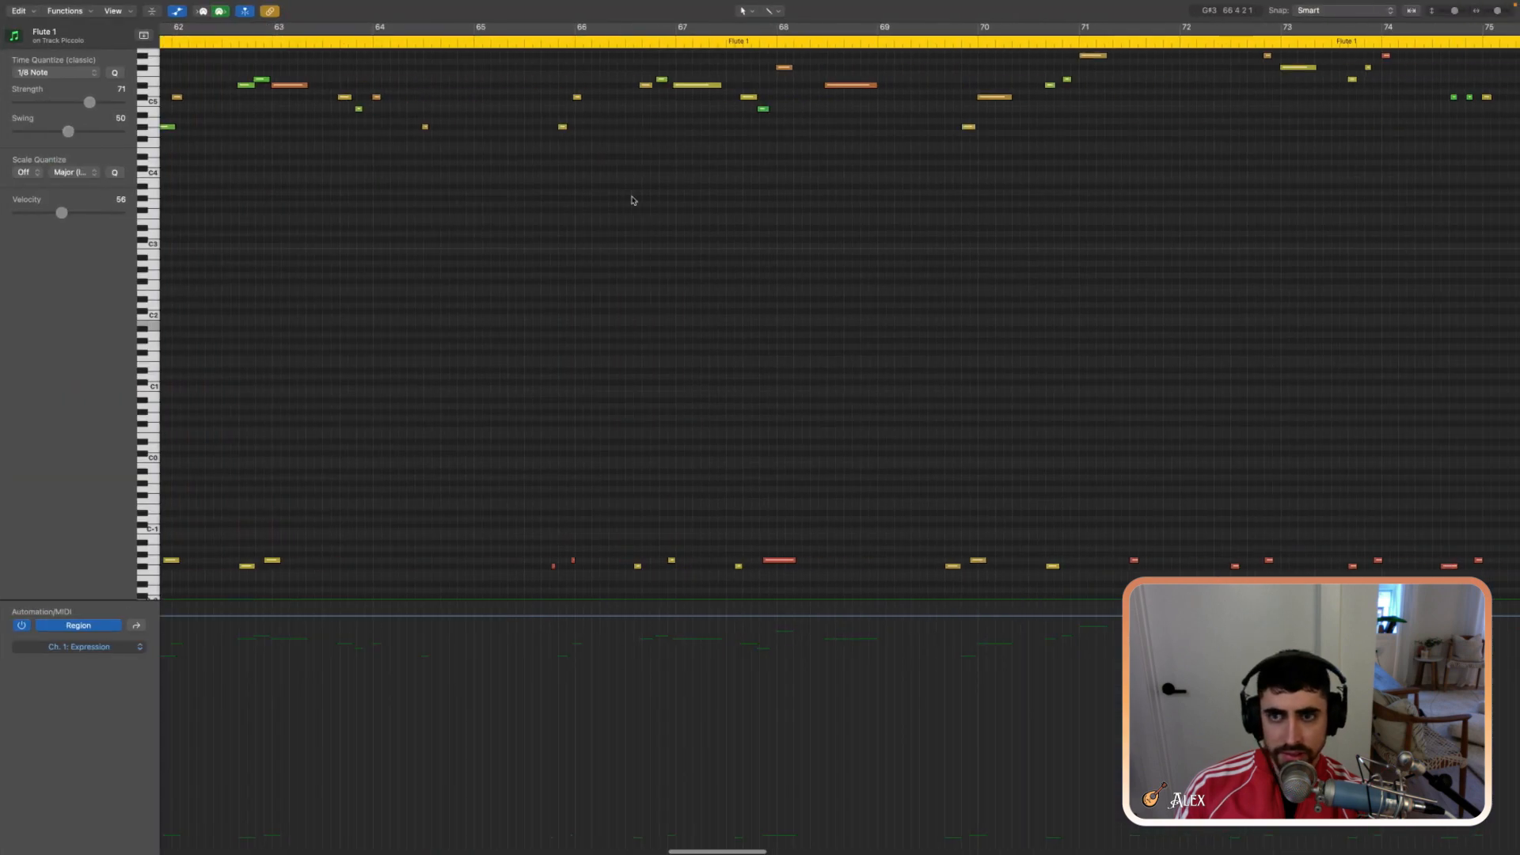
scroll(837, 392, "up", 5)
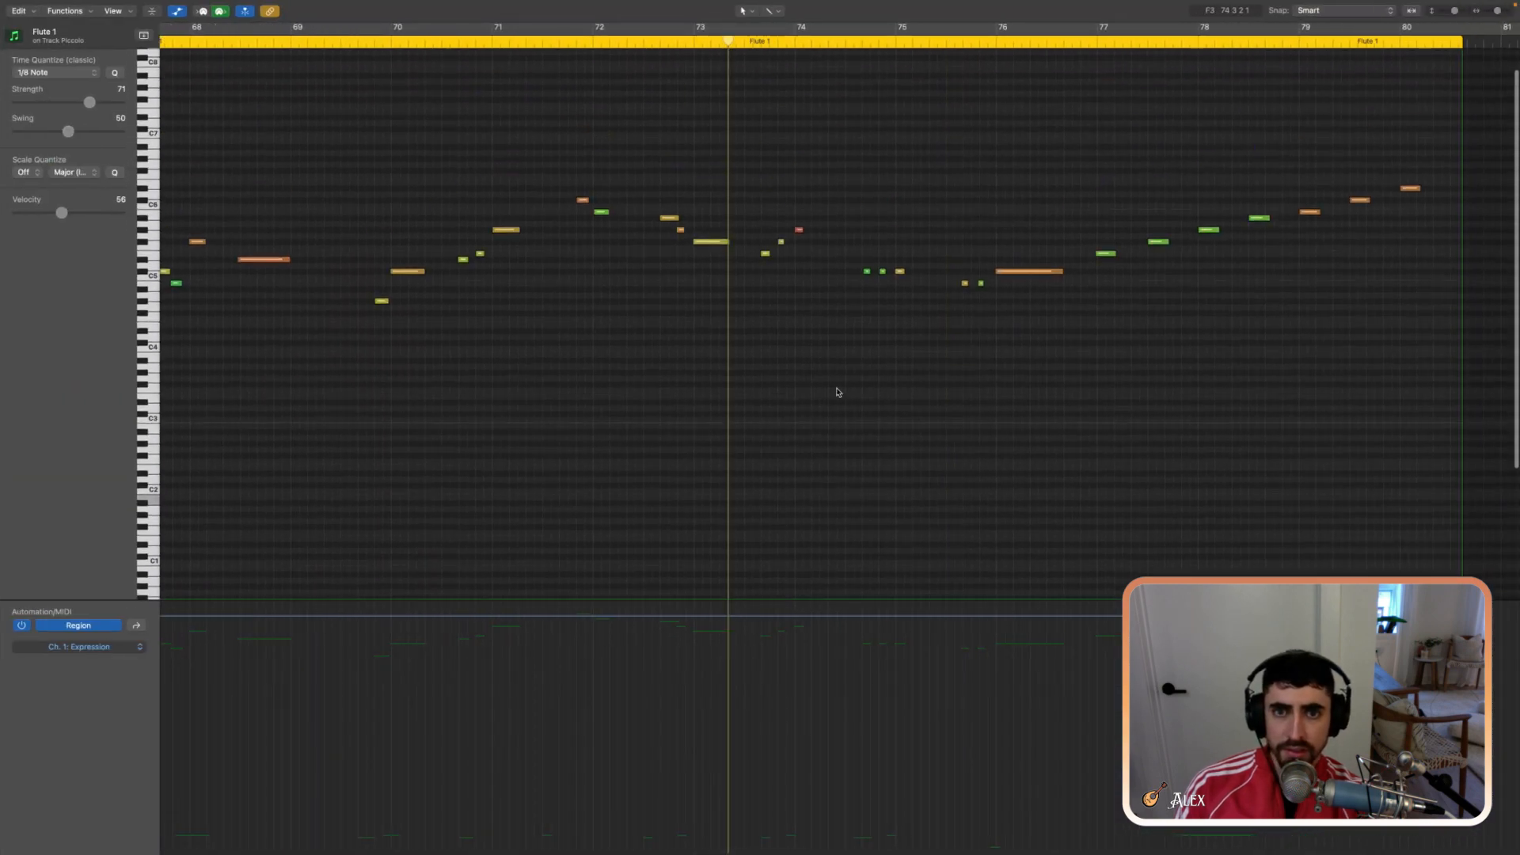
scroll(614, 302, "down", 5)
left_click(547, 554)
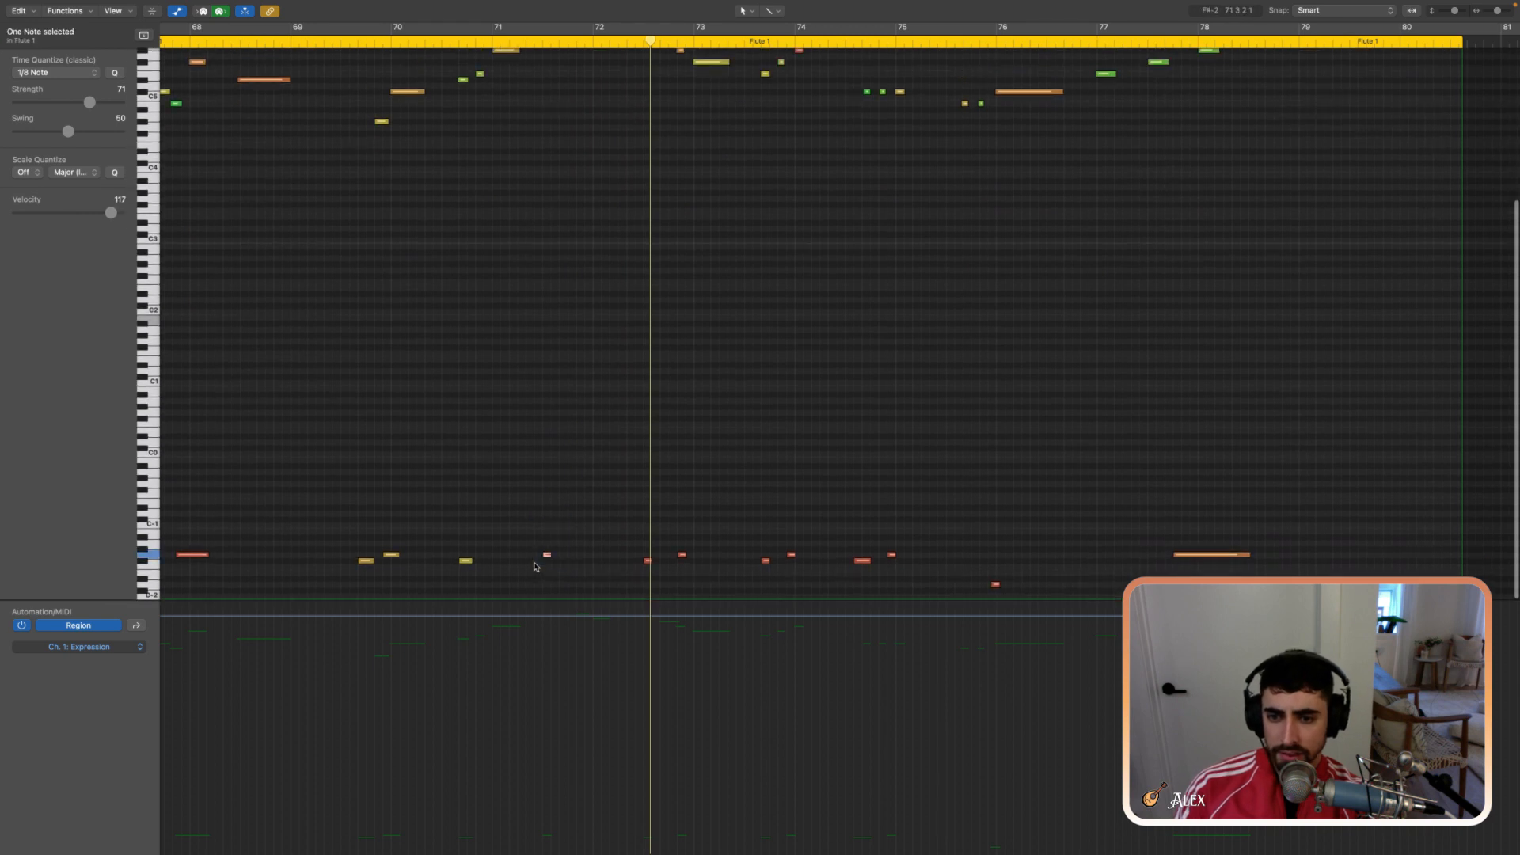
left_click_drag(548, 557, 585, 562)
- Play the Piccolo part from around bar 72 to check the keyswitch change
scroll(587, 554, "up", 1)
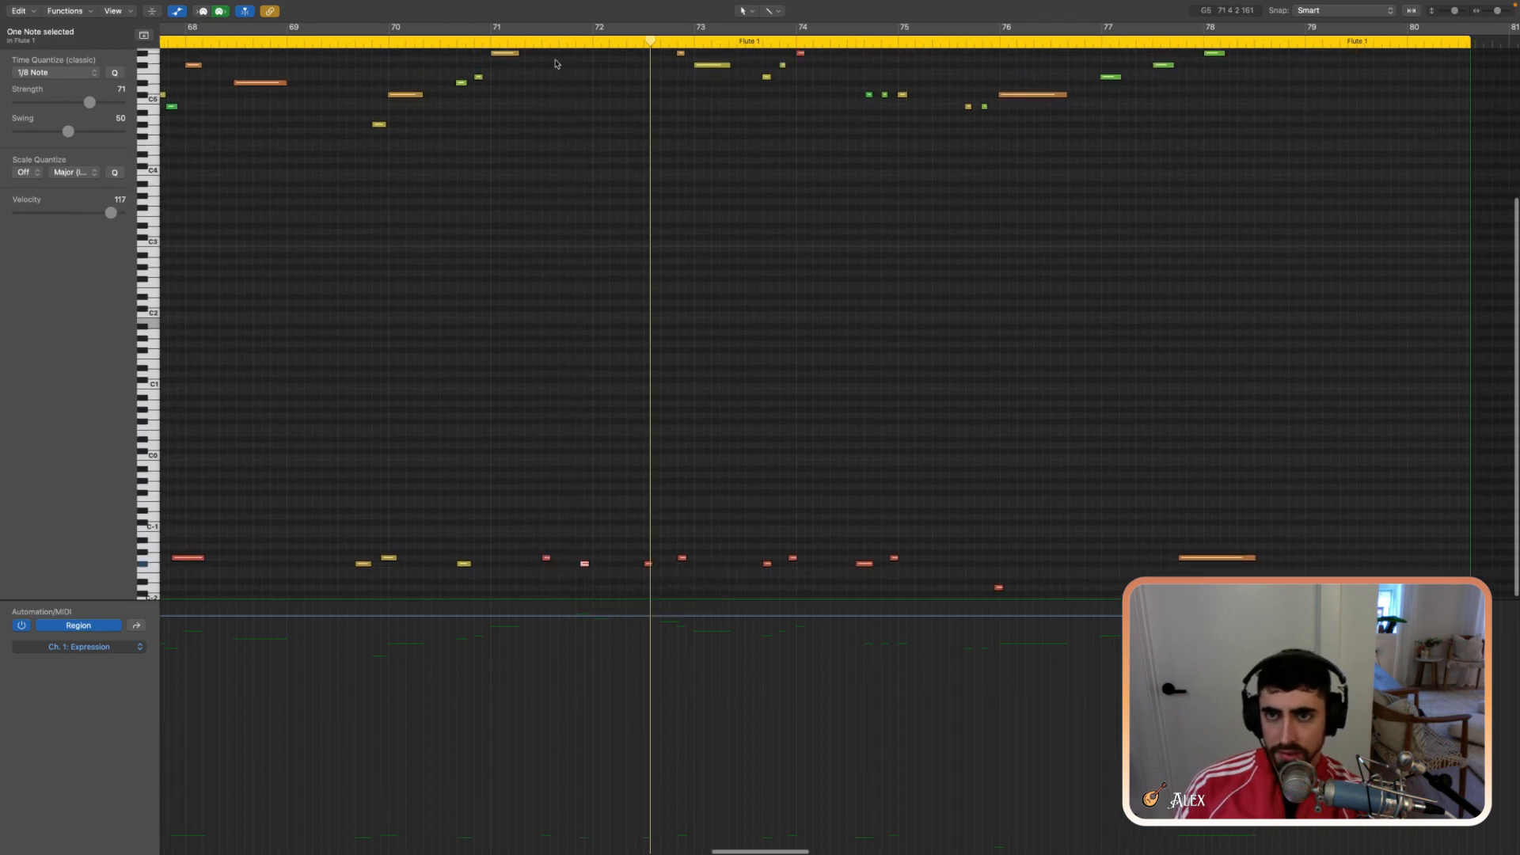
scroll(557, 63, "up", 1)
left_click(547, 28)
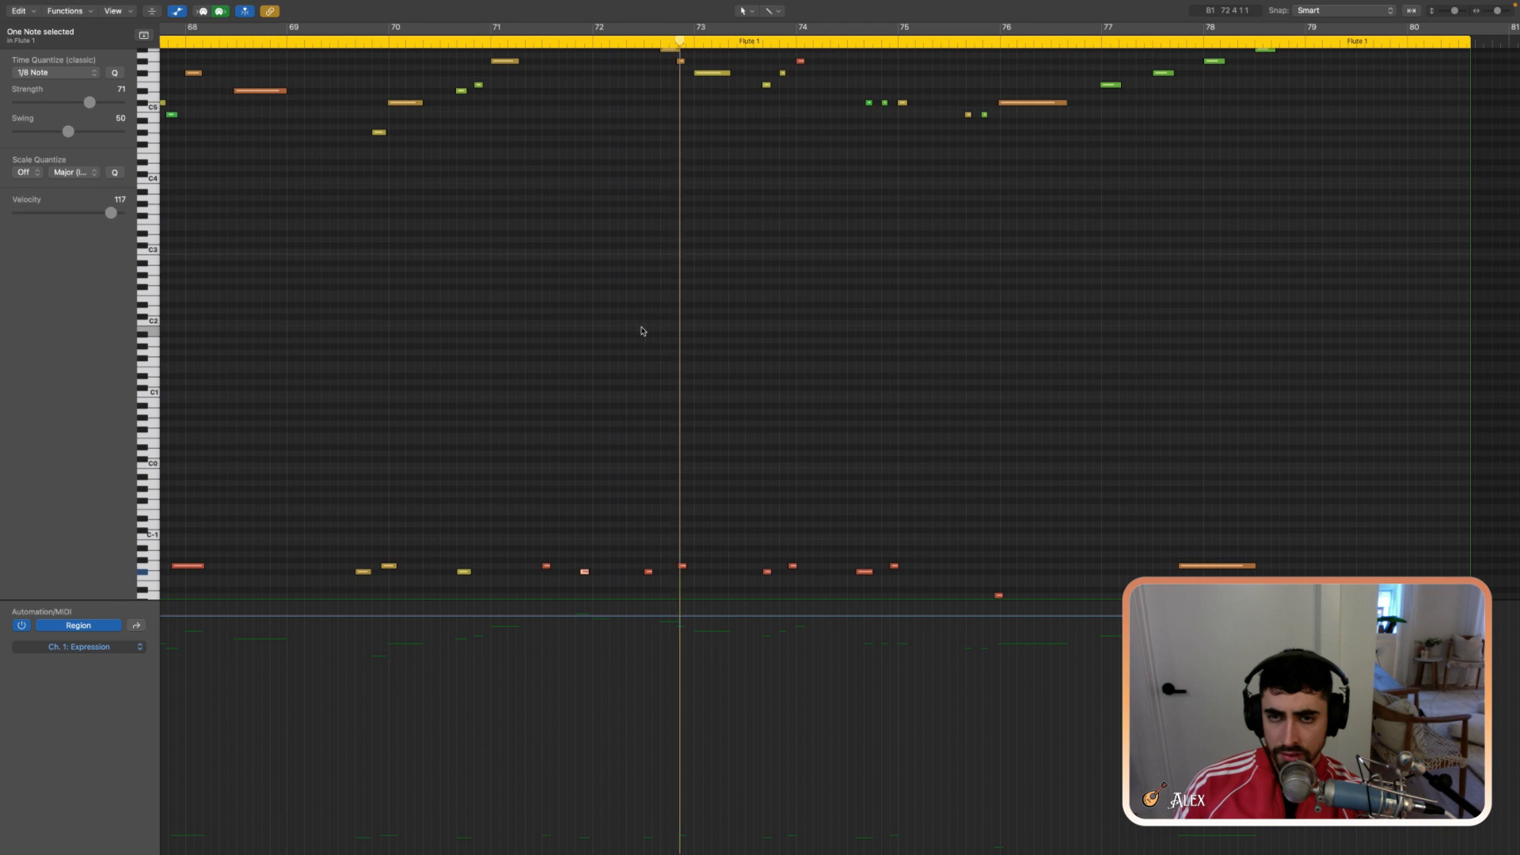
key("ctrl+Left")
key("space")
left_click(704, 218)
key("ctrl+Right")
scroll(618, 373, "down", 3)
left_click(588, 560)
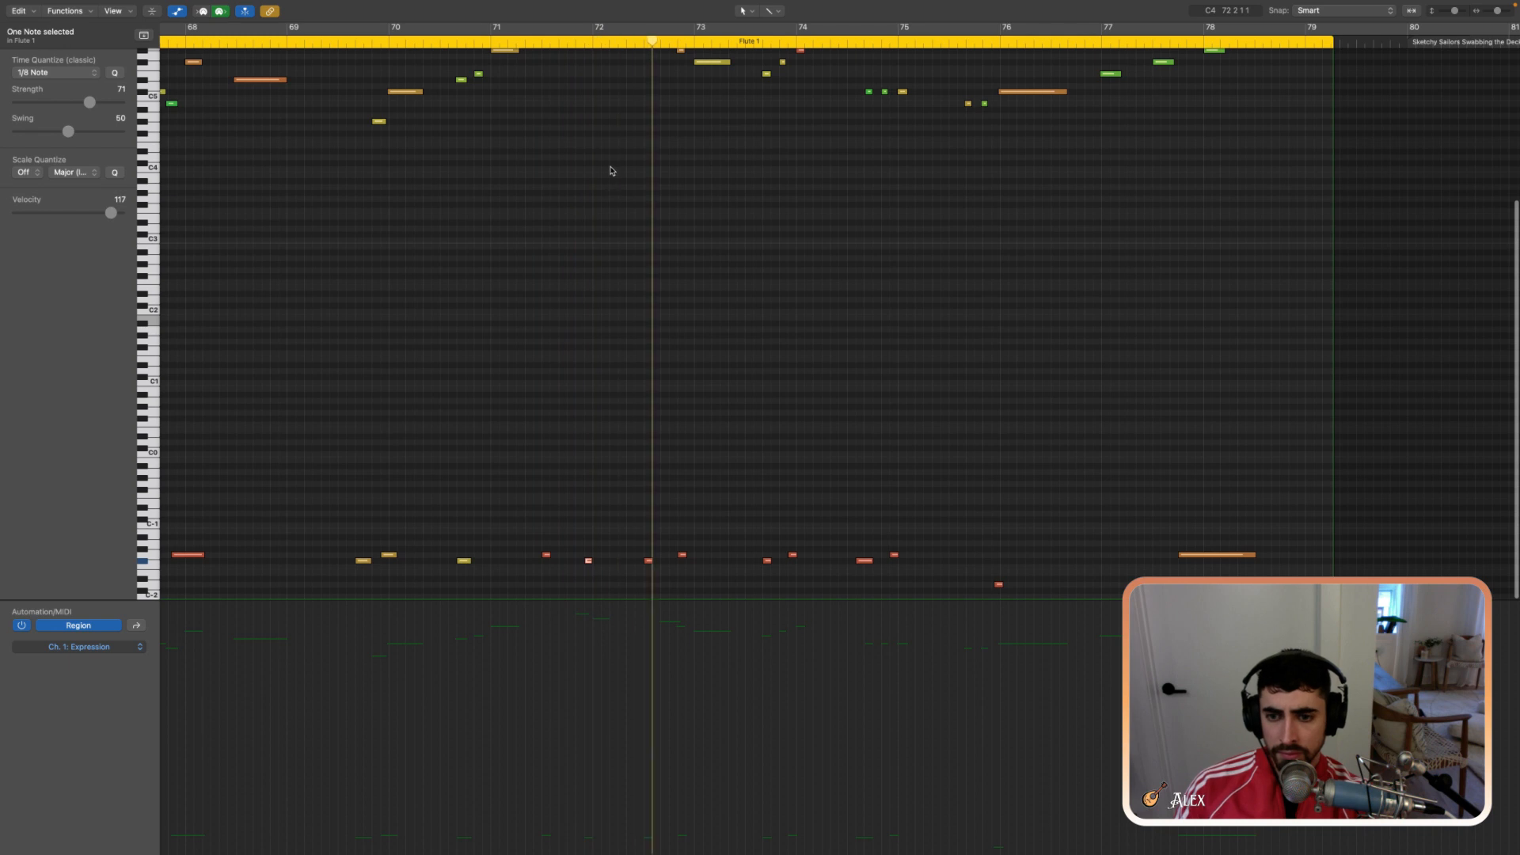
- Open the Horns a6 region and add a low F#-2 keyswitch note just before bar 72
key("ctrl+Left")
left_click(570, 380)
key("ctrl+Right")
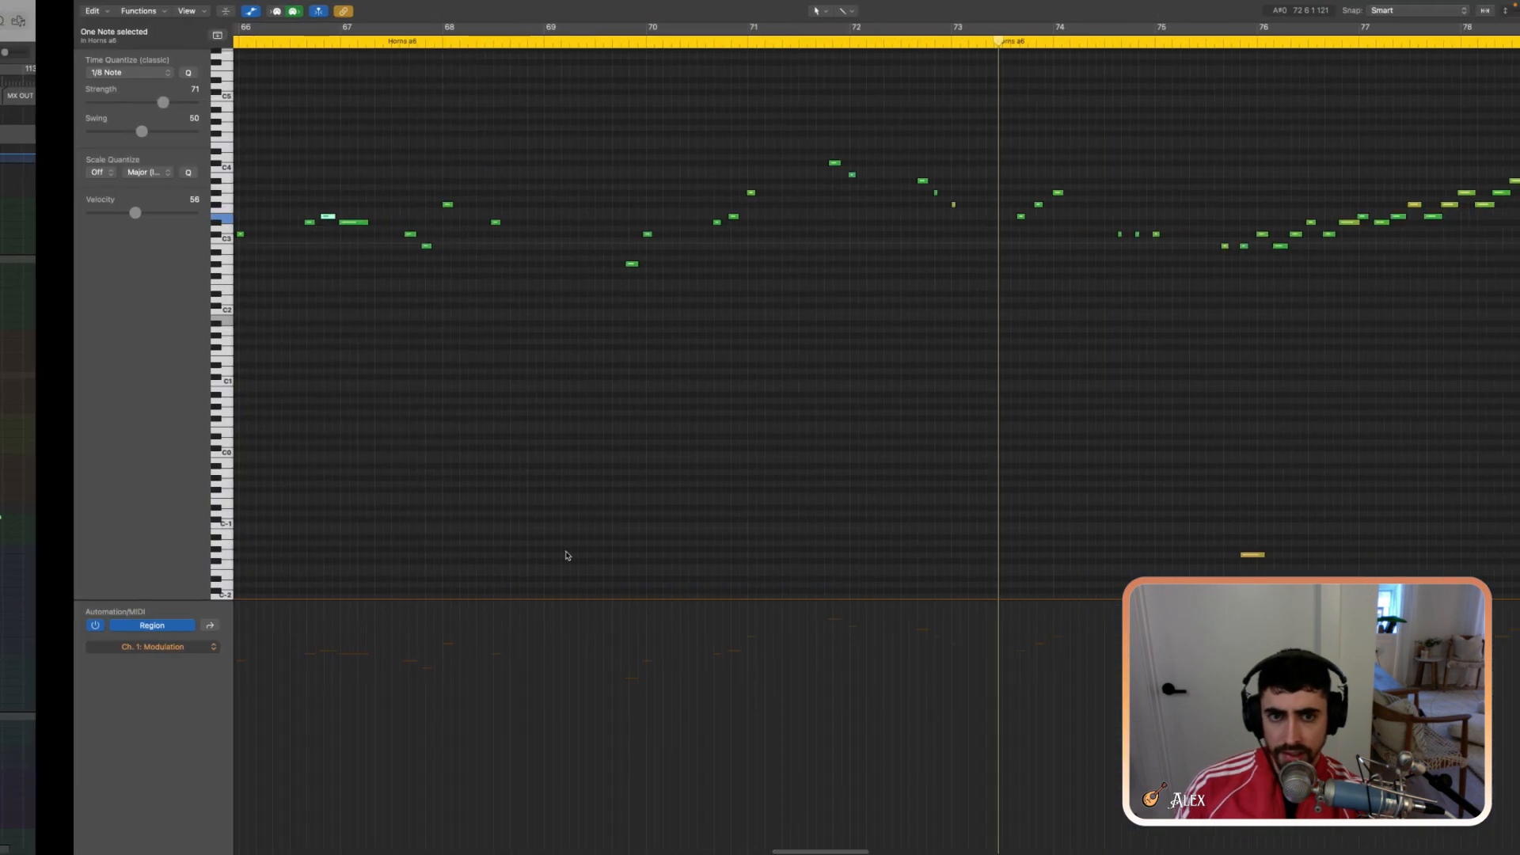
left_click(630, 560, "super")
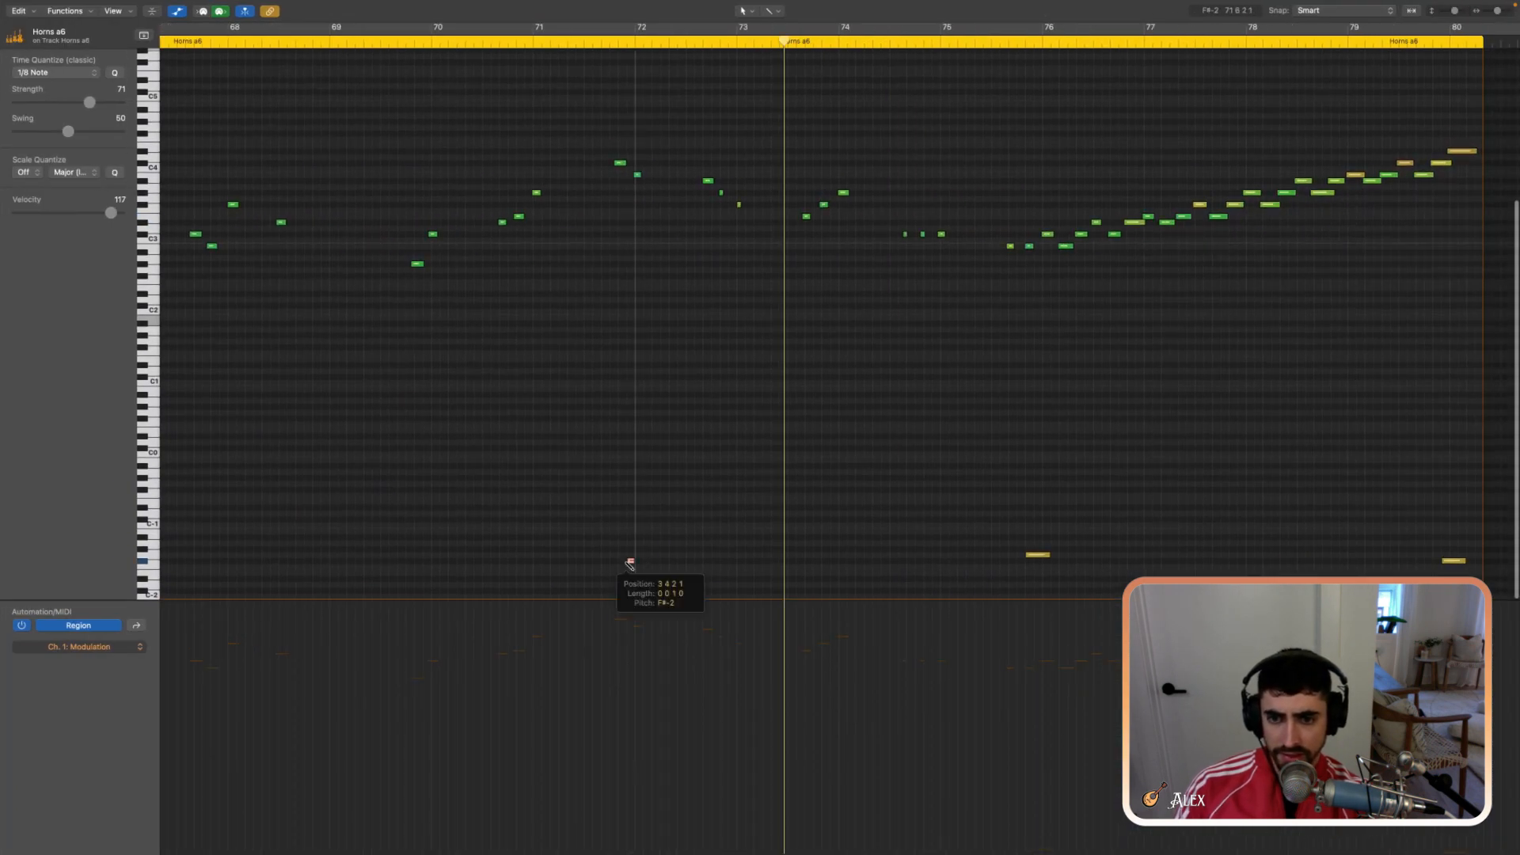
scroll(638, 583, "down", 1)
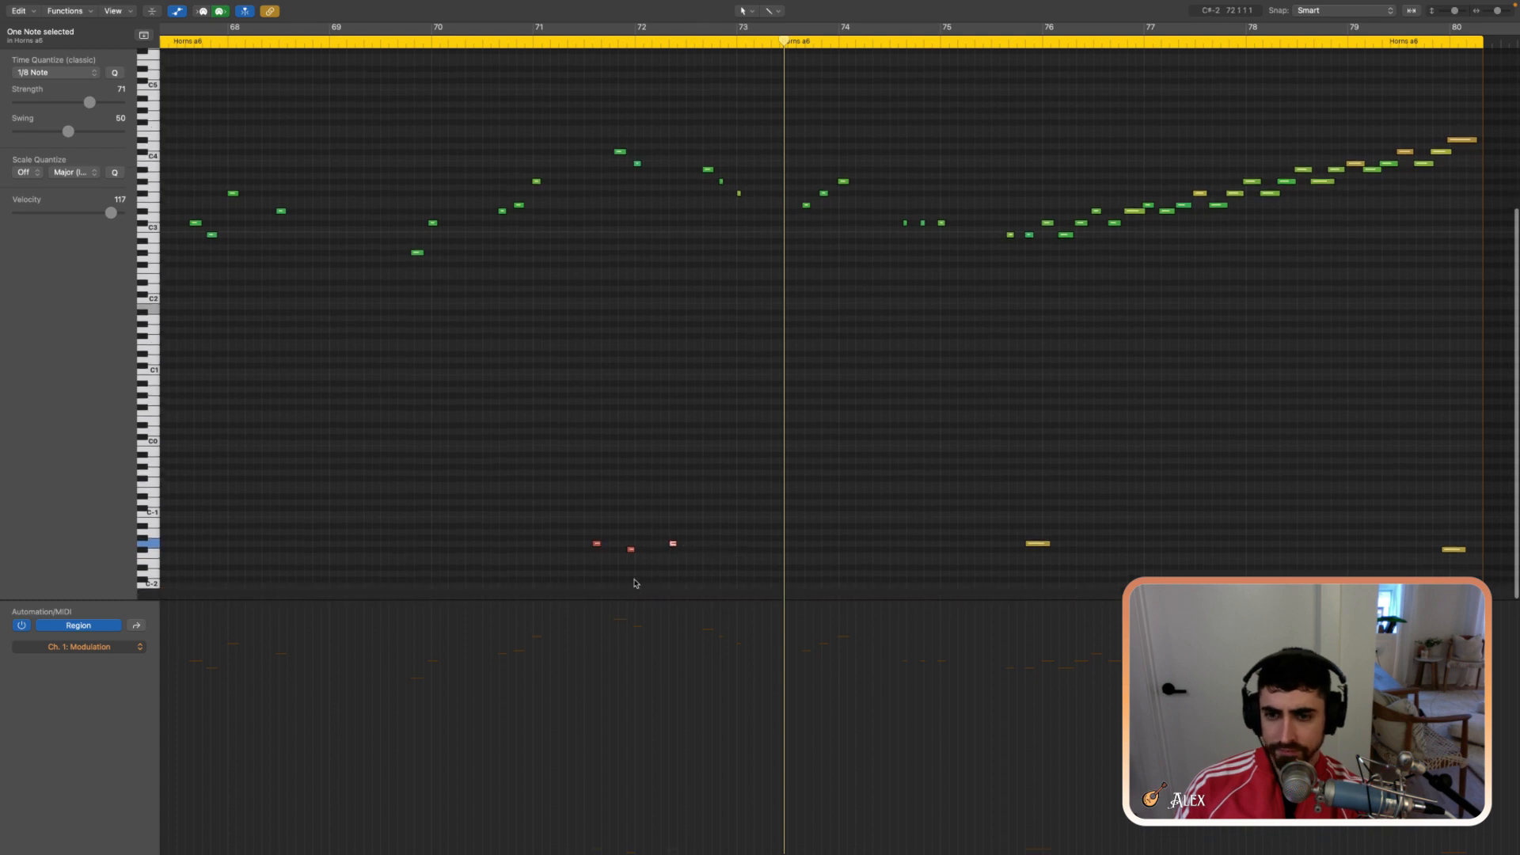
- Play the Horns a6 part from about bar 71 to hear the new keyswitch
left_click(562, 29)
key("space")
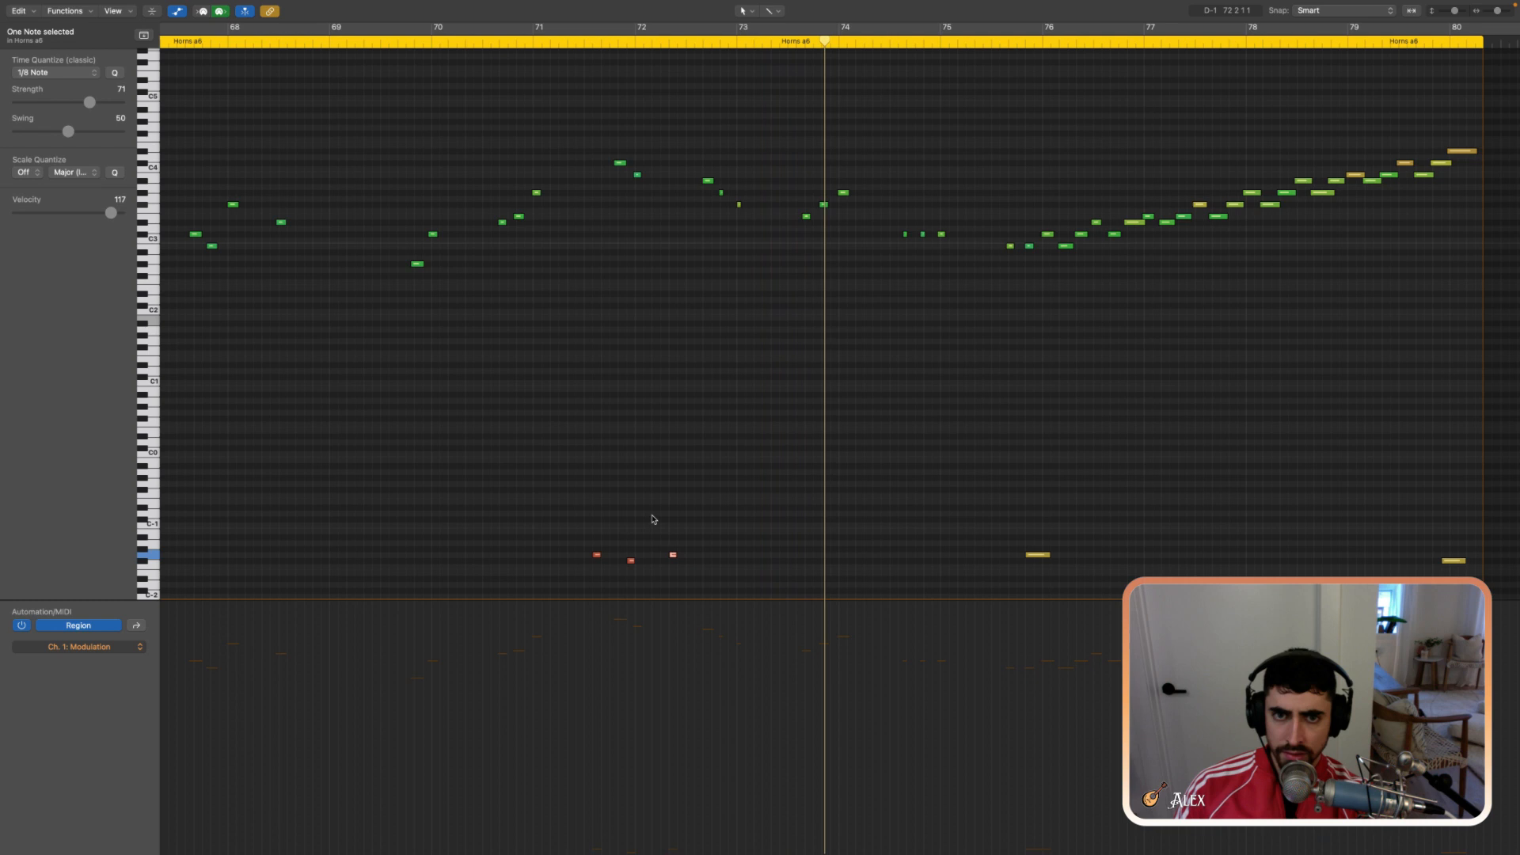
scroll(765, 509, "right", 3)
scroll(765, 508, "left", 1)
- Open the woodwind and Horns a6 regions together in the piano roll and play them from about bar 74
key("ctrl+Left")
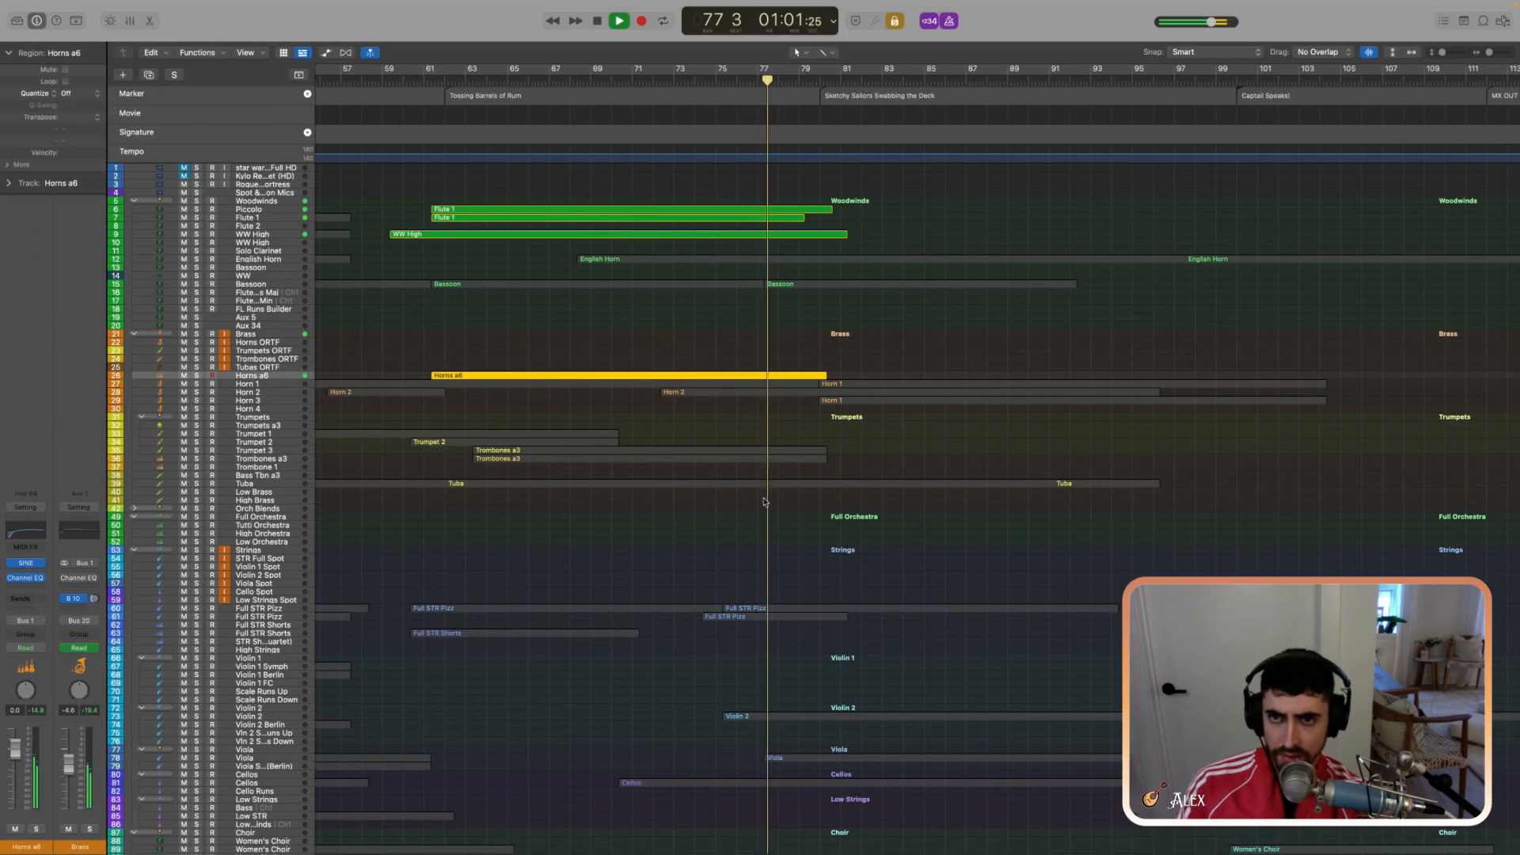
left_click_drag(701, 180, 695, 238)
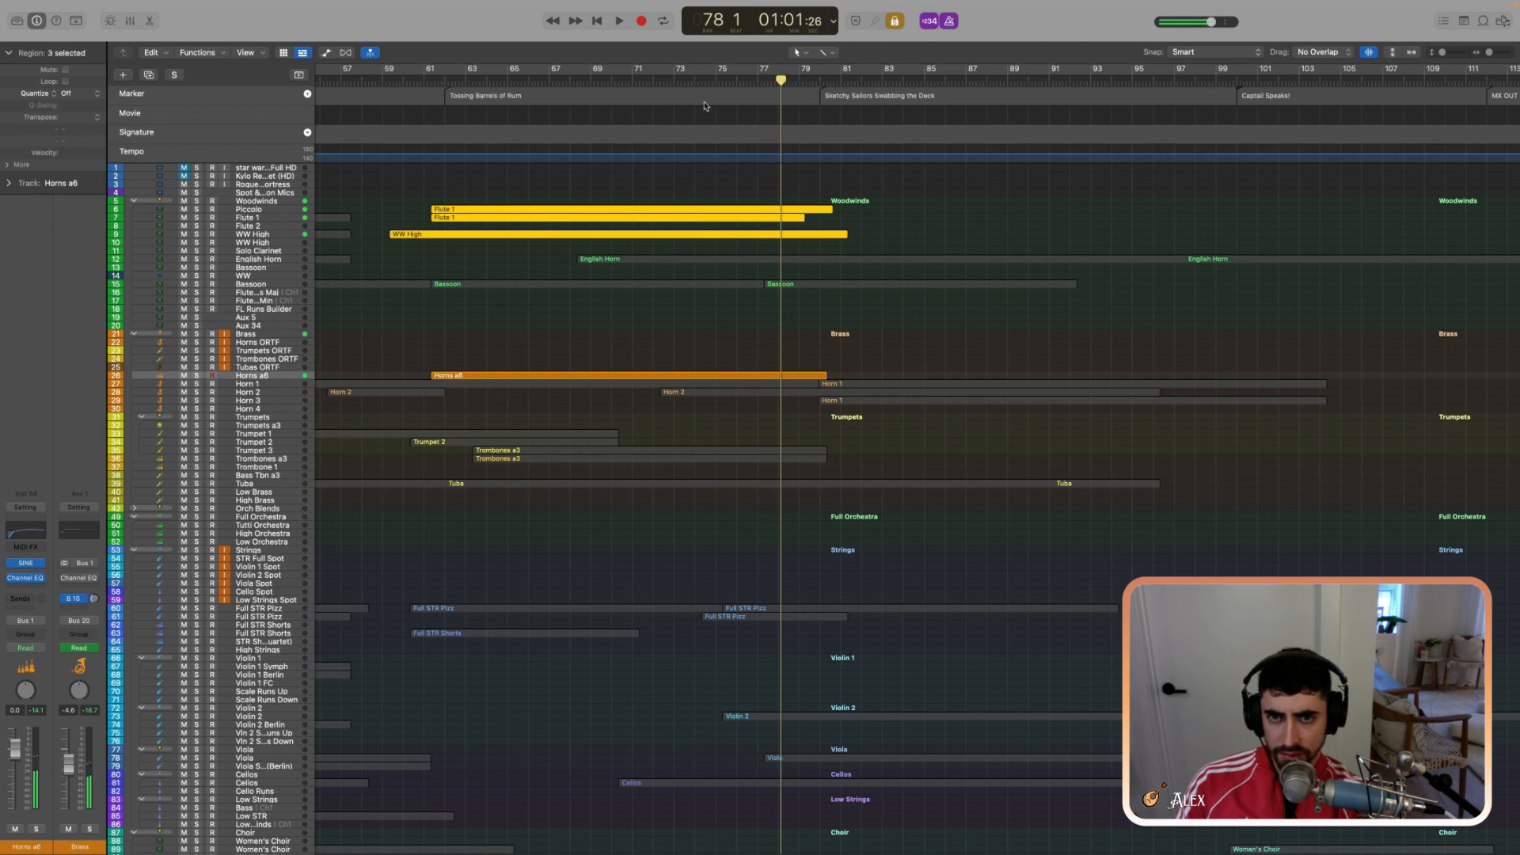
key("ctrl+Right")
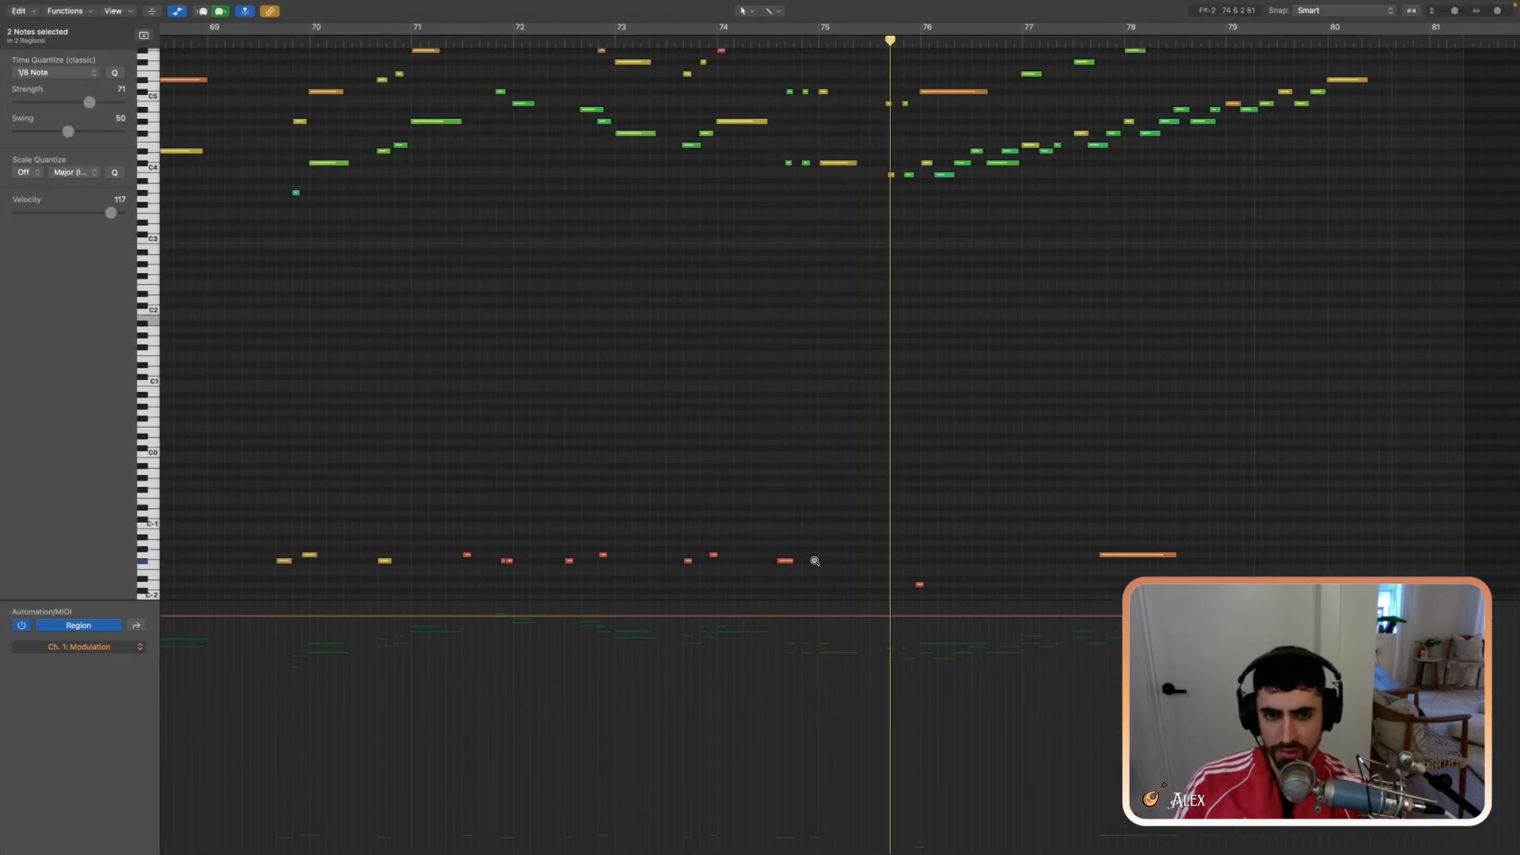
scroll(825, 294, "up", 1)
left_click(748, 39)
key("space")
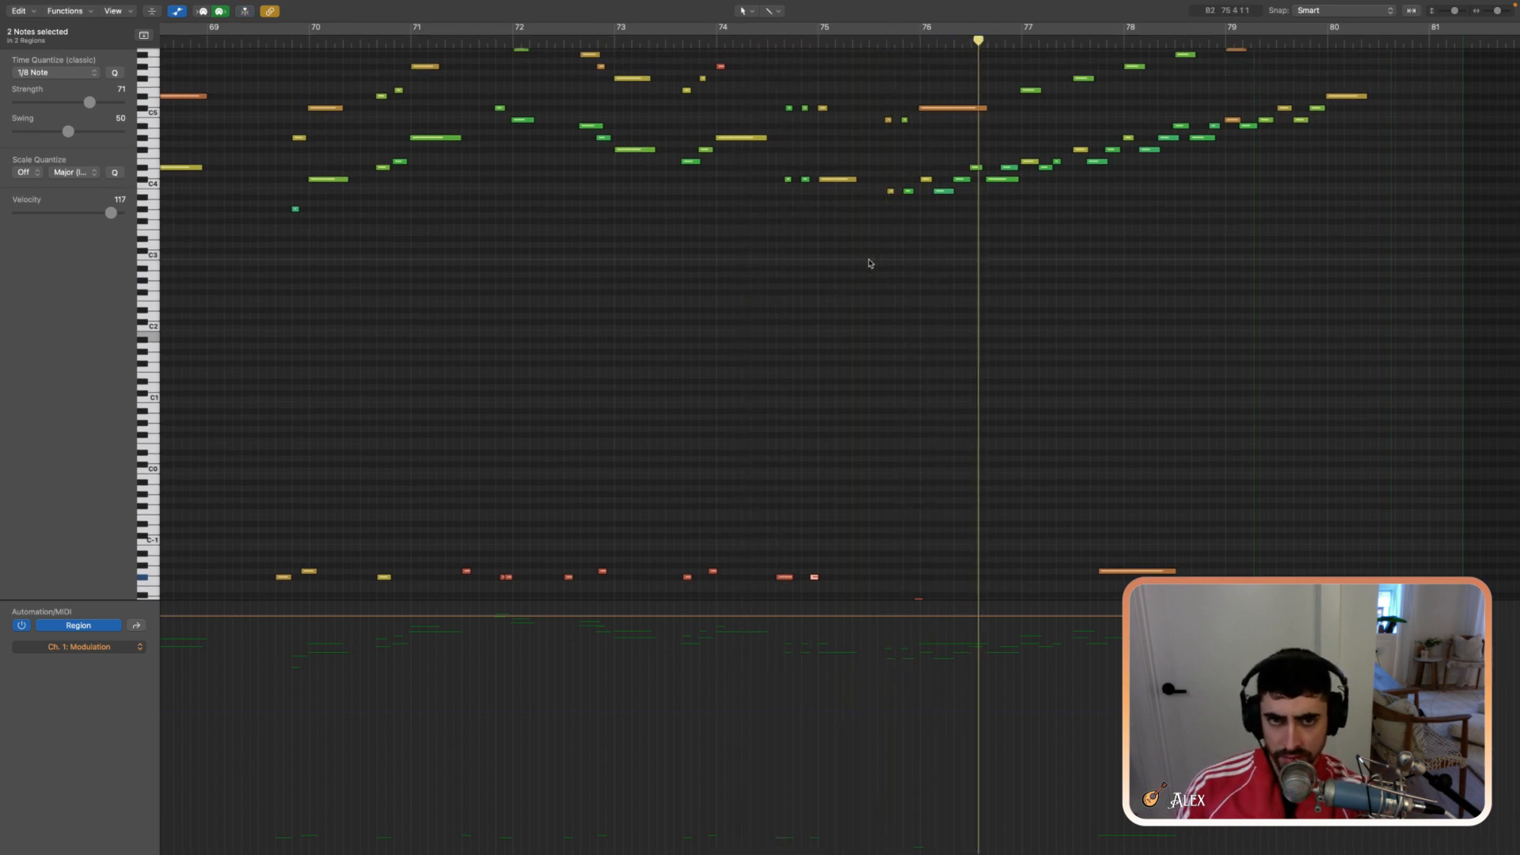
key("ctrl+Left")
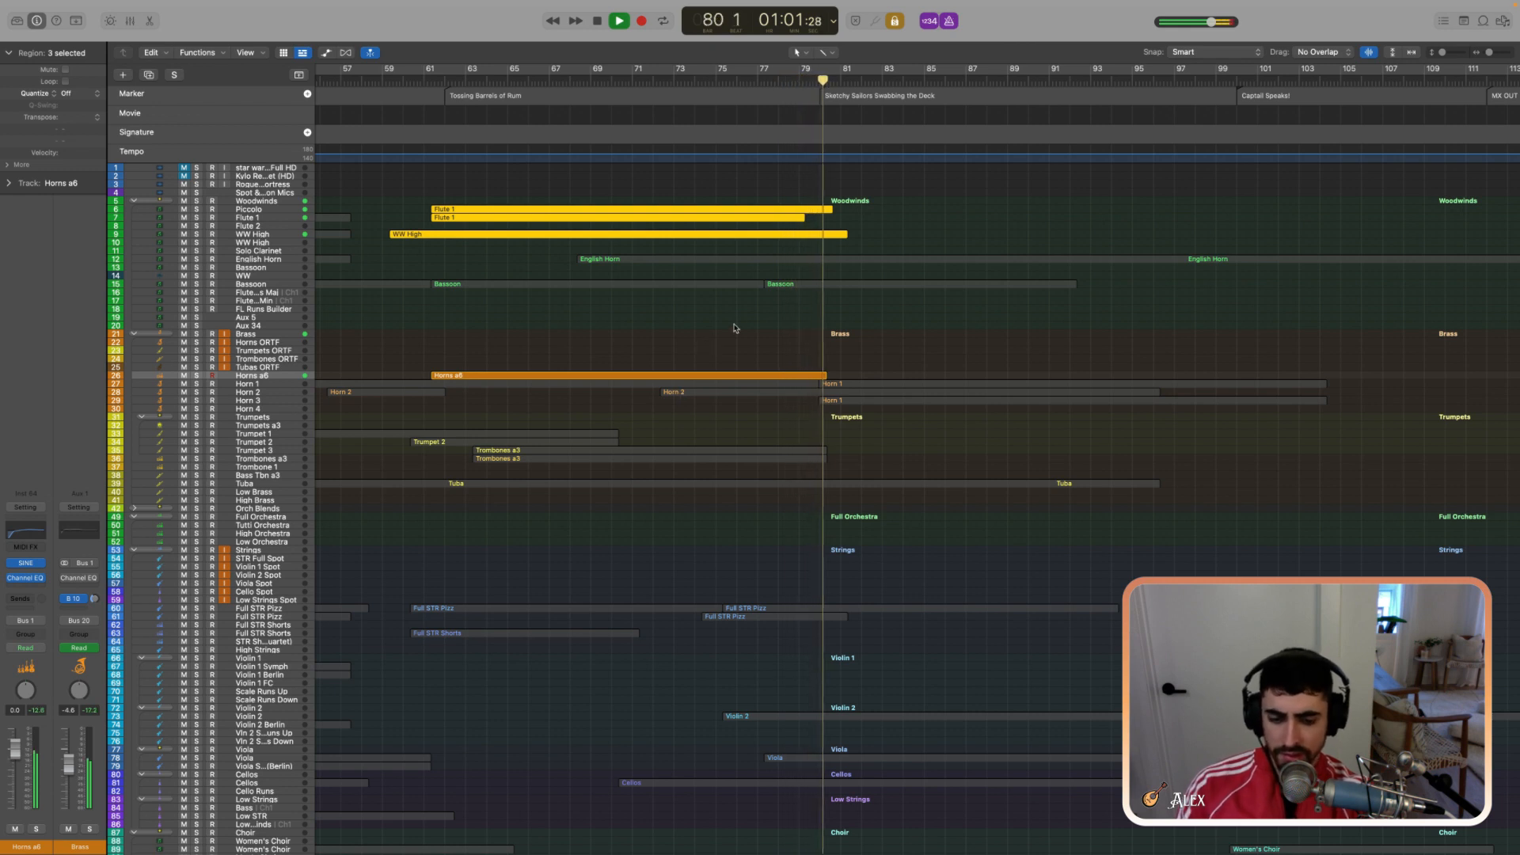
key("space")
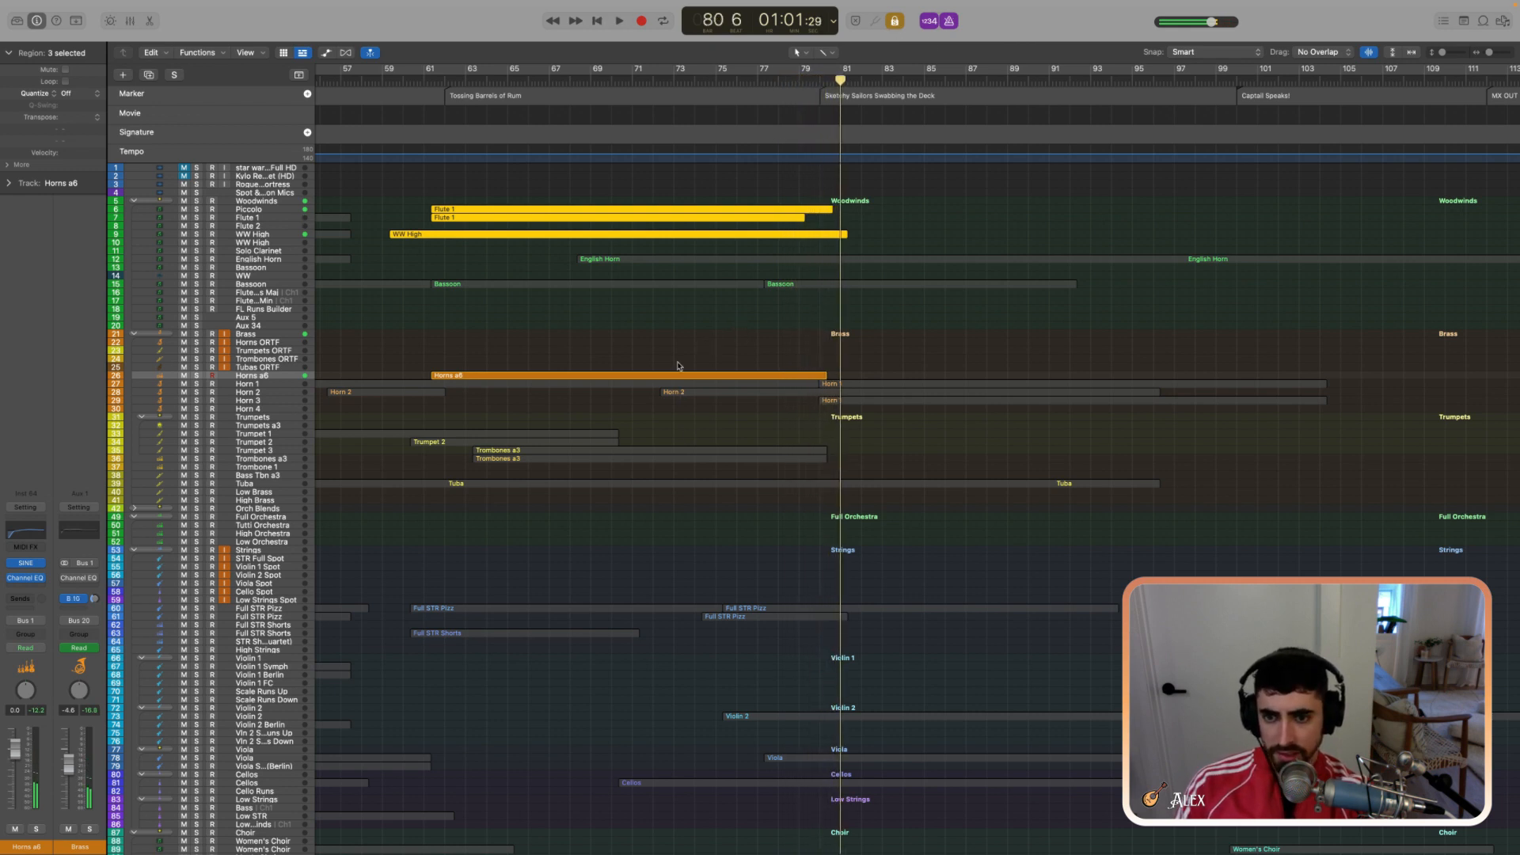
- Select the woodwind, Horns a6 and Trombones a3 regions, play from about bar 62, and review them together in the piano roll
left_click_drag(726, 430, 719, 455)
scroll(668, 390, "down", 1)
left_click_drag(637, 180, 518, 242)
left_click(682, 442, "shift")
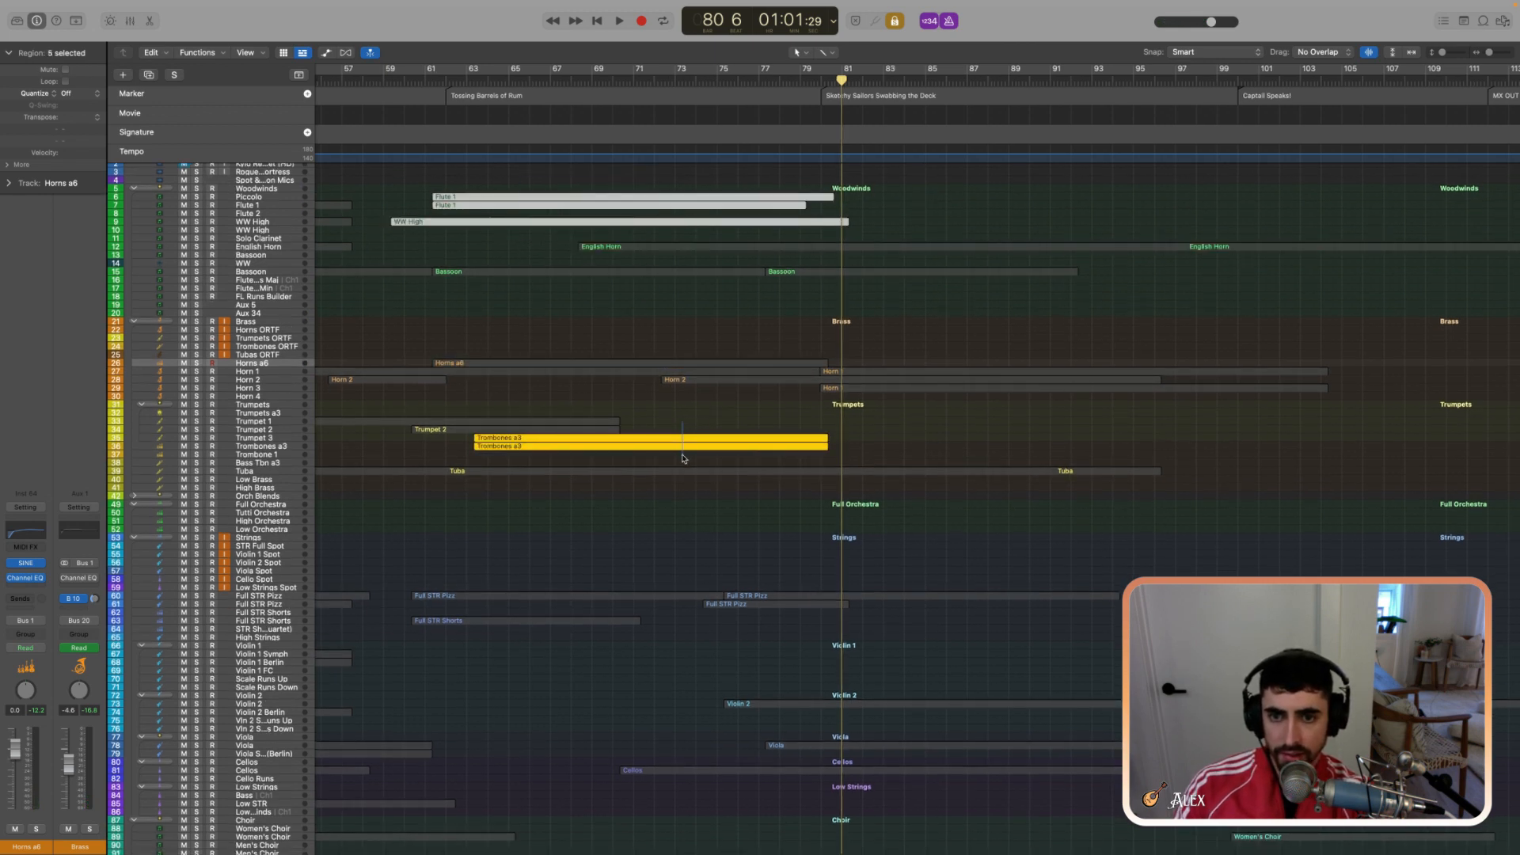
left_click_drag(577, 341, 566, 379)
left_click(452, 85)
key("space")
key("ctrl+Right")
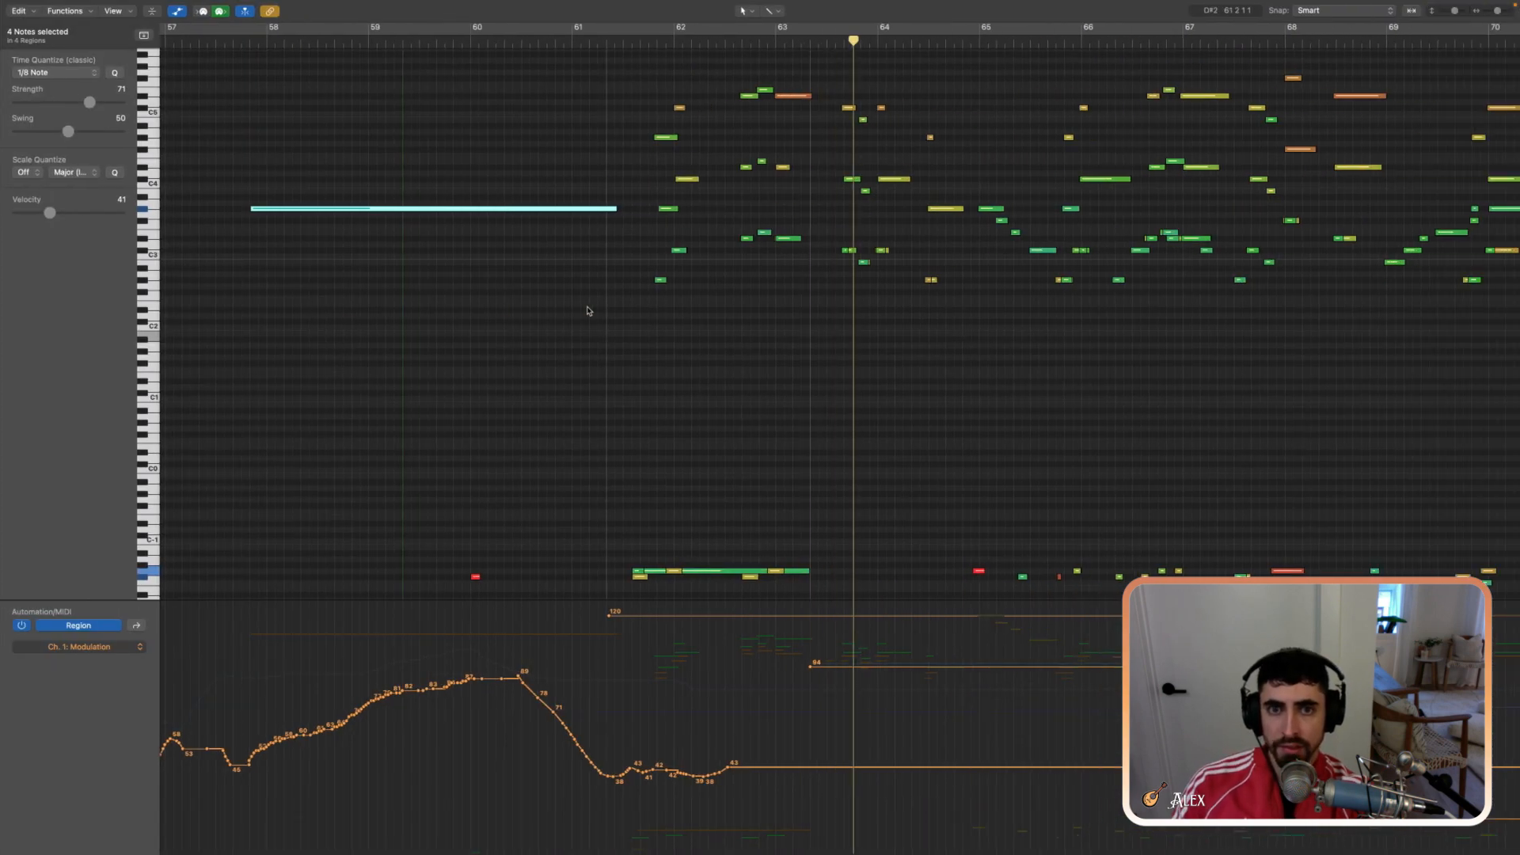
scroll(634, 295, "right", 3)
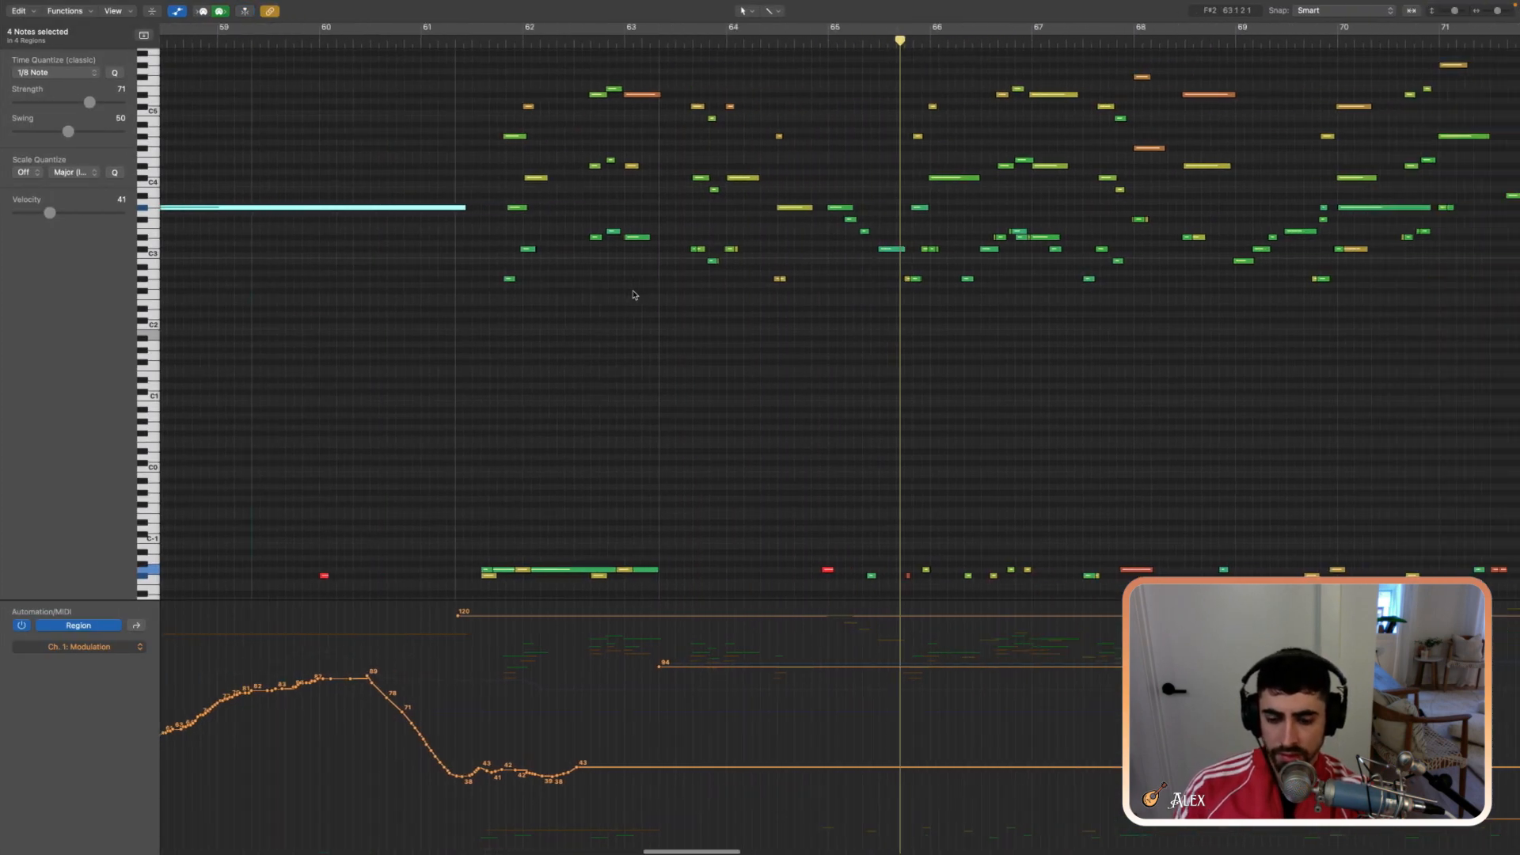
scroll(634, 294, "right", 2)
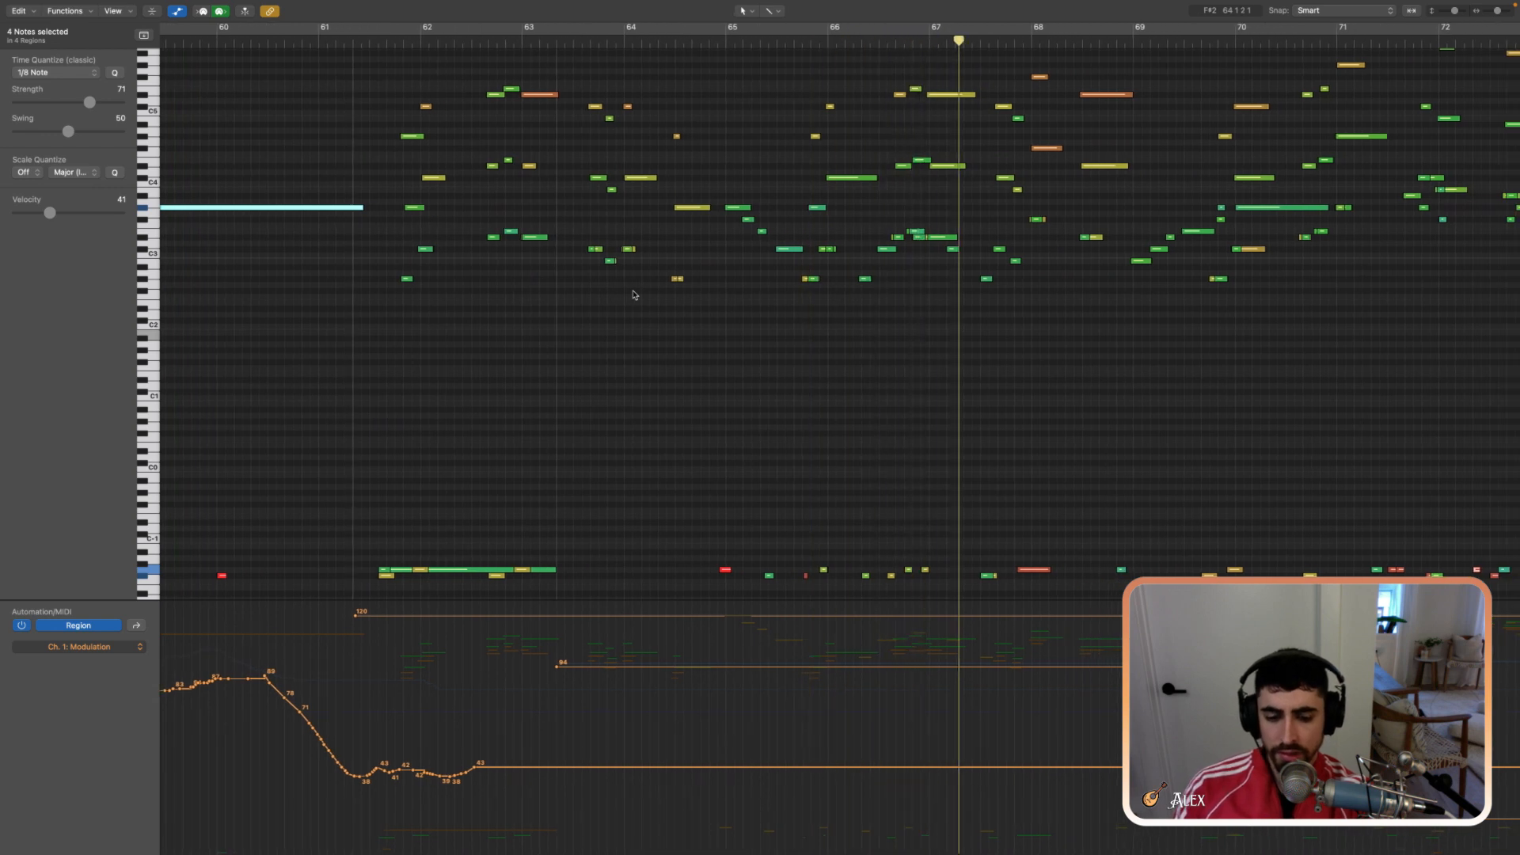
scroll(633, 294, "right", 2)
scroll(632, 293, "right", 4)
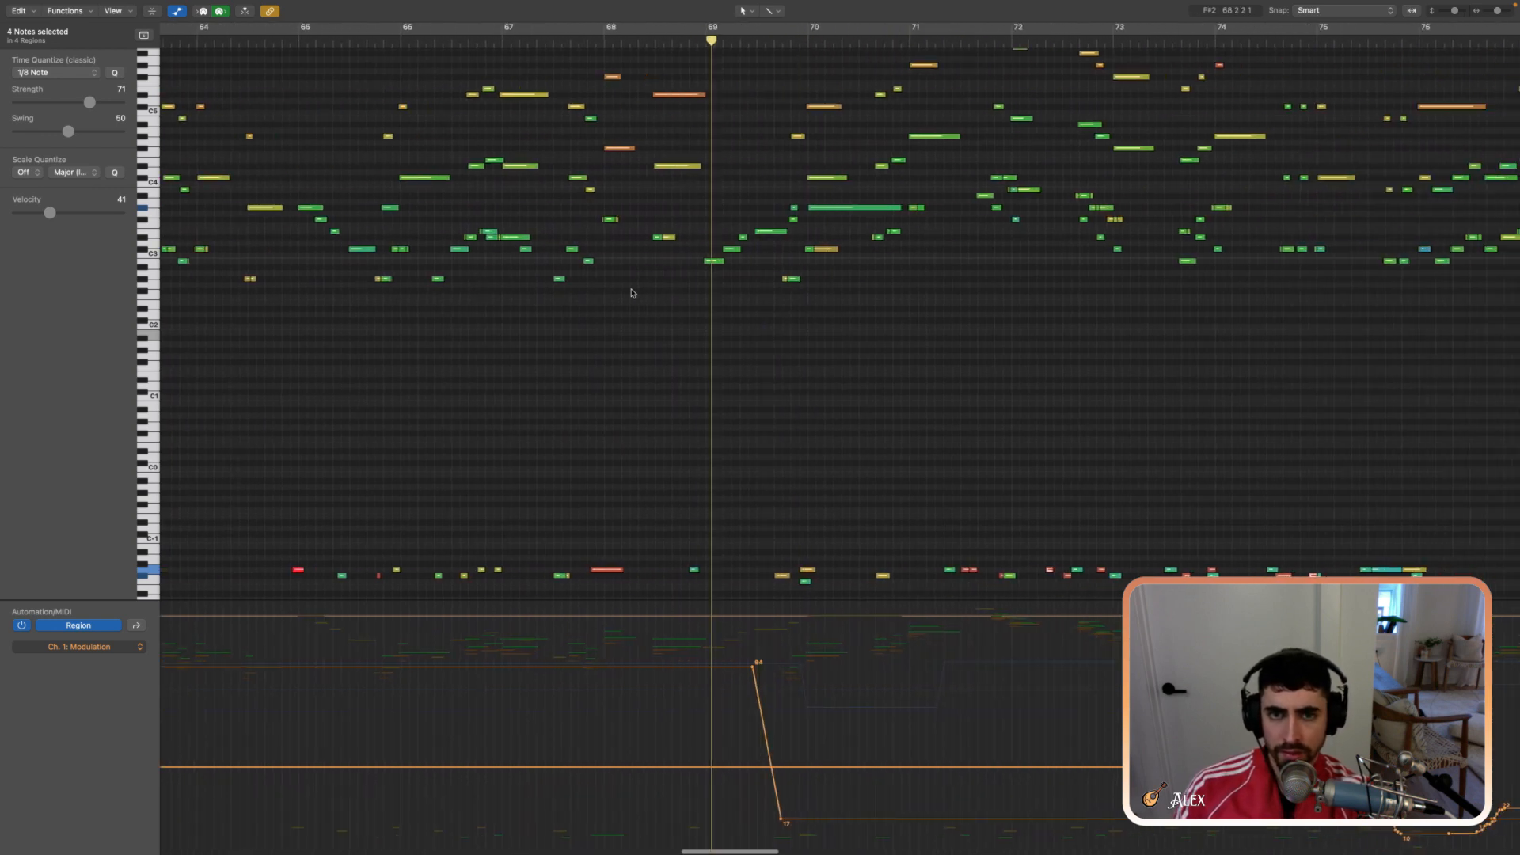
scroll(632, 294, "right", 3)
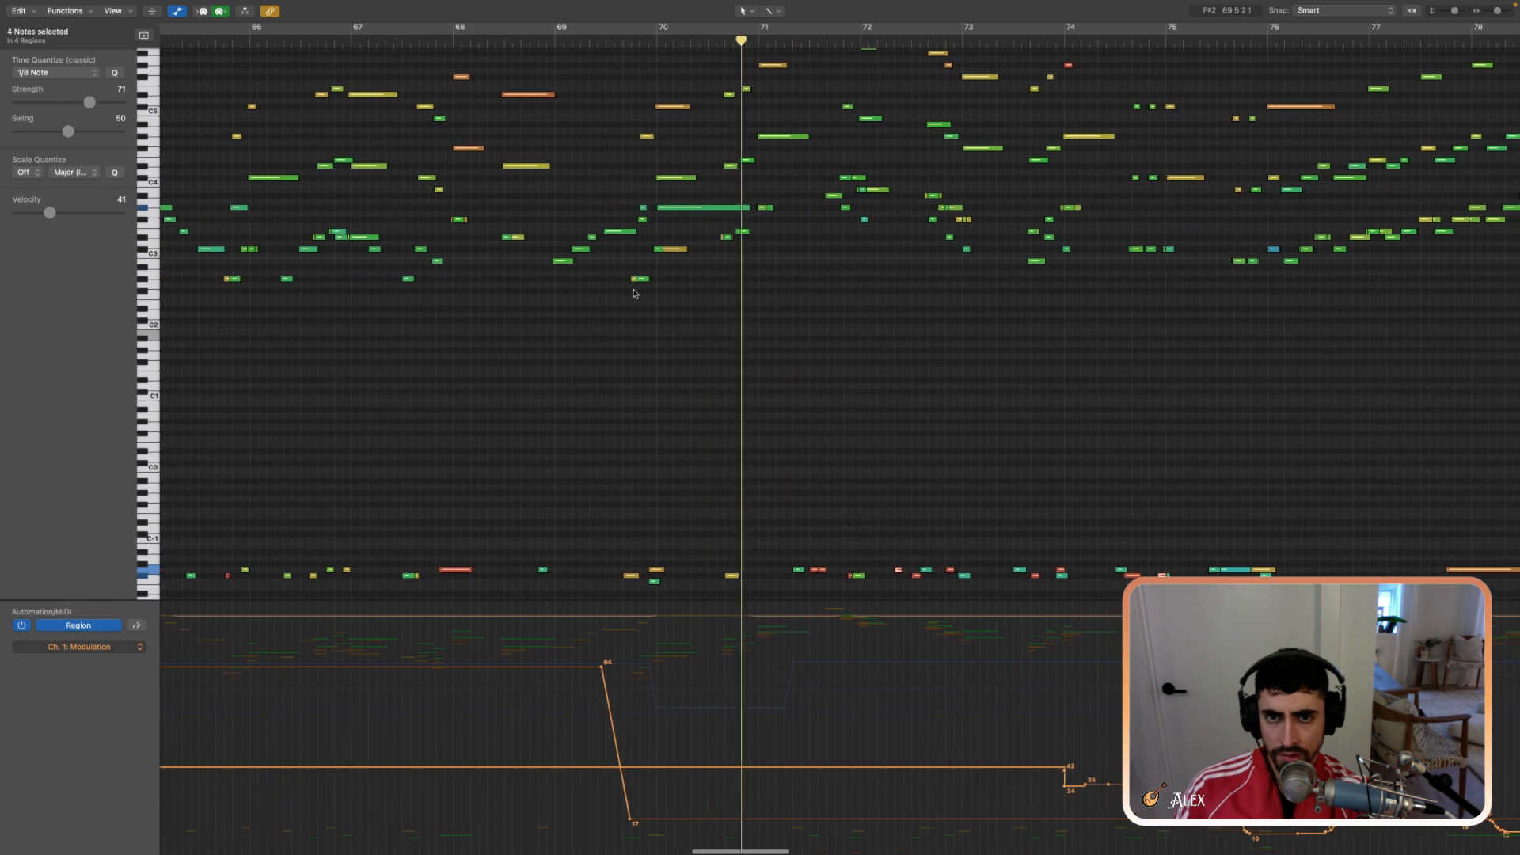
- Raise the short WW High note just before bar 70 by about a semitone
left_click(643, 208)
scroll(644, 215, "down", 1)
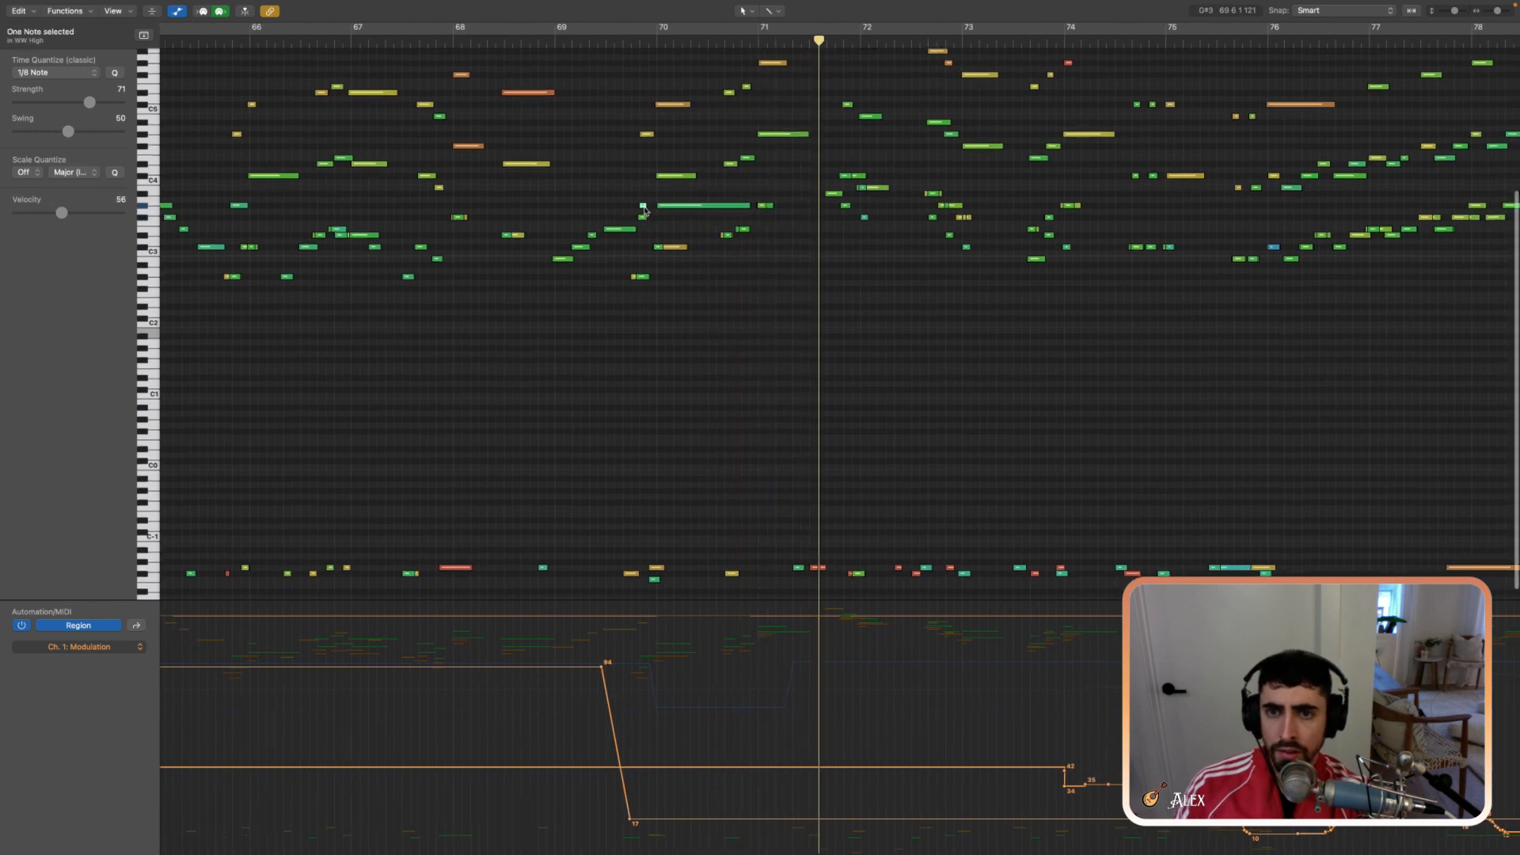
left_click(644, 216)
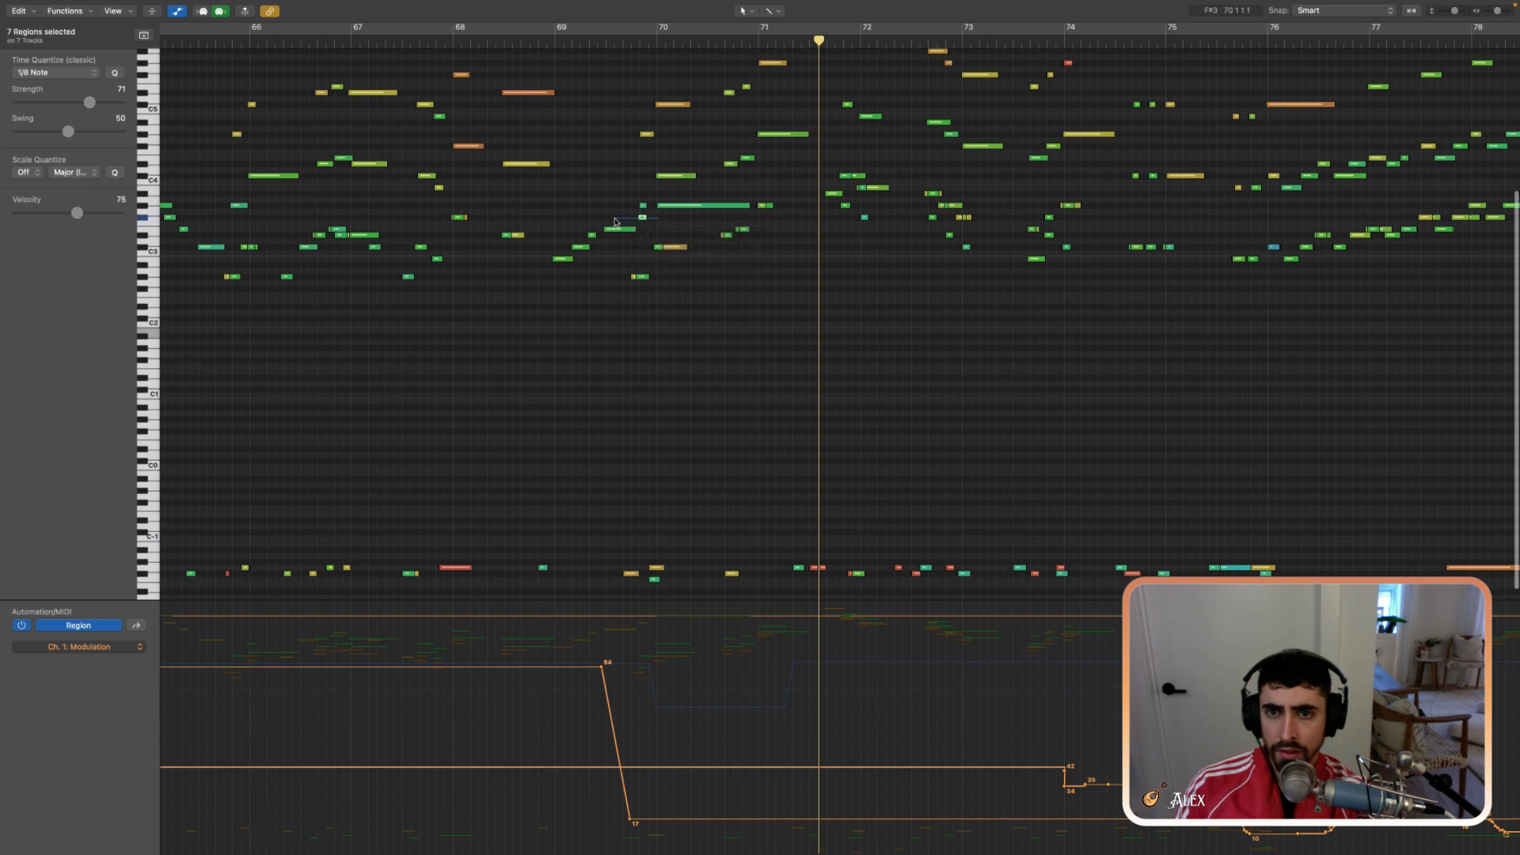
left_click_drag(644, 221, 644, 209)
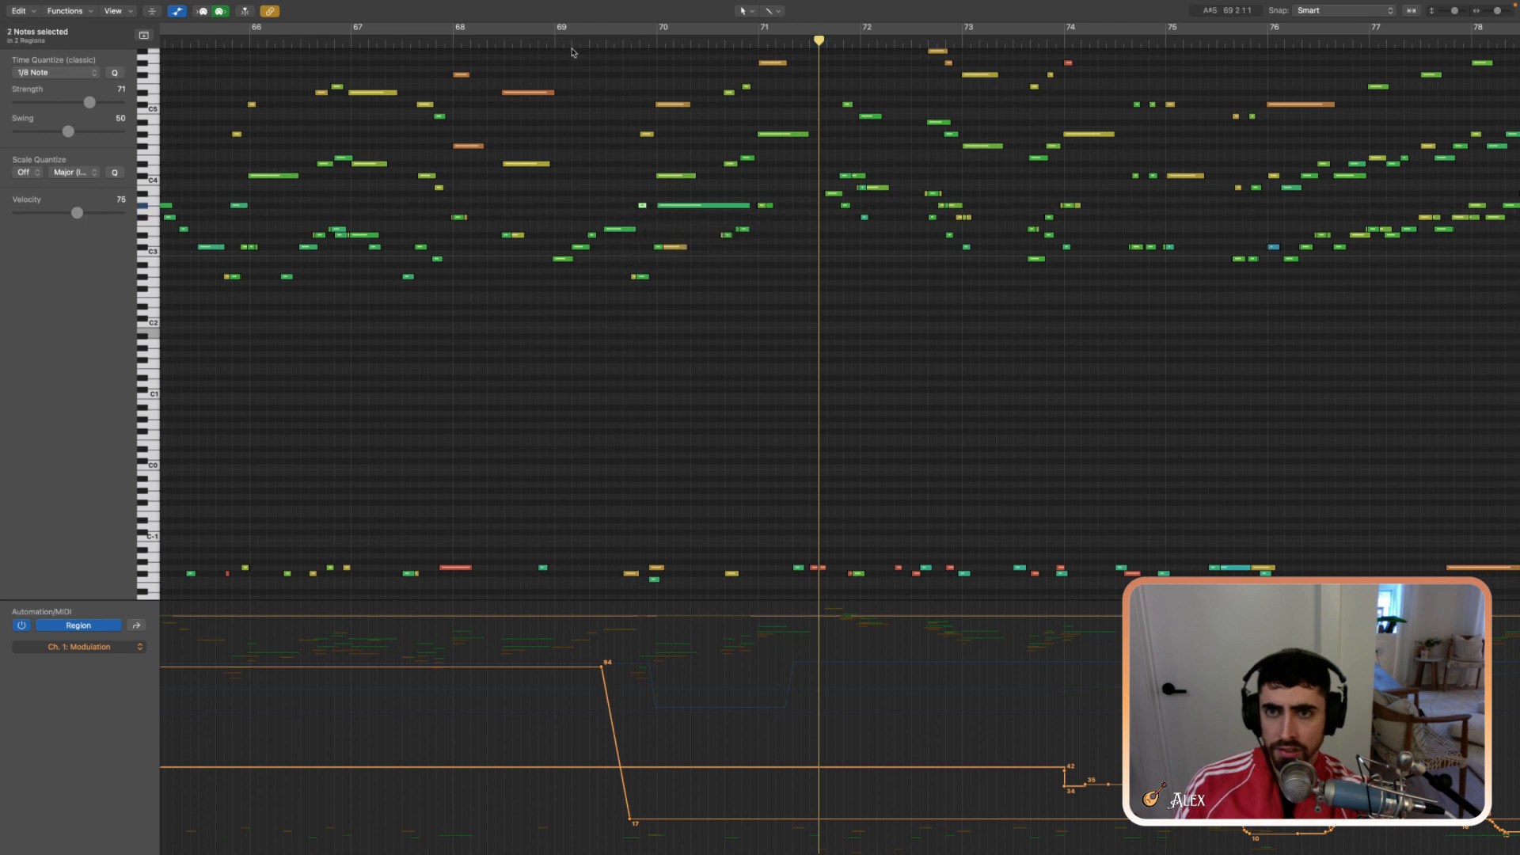
- Play the combined parts from around bar 62 to 65 to check the edit
left_click(543, 42)
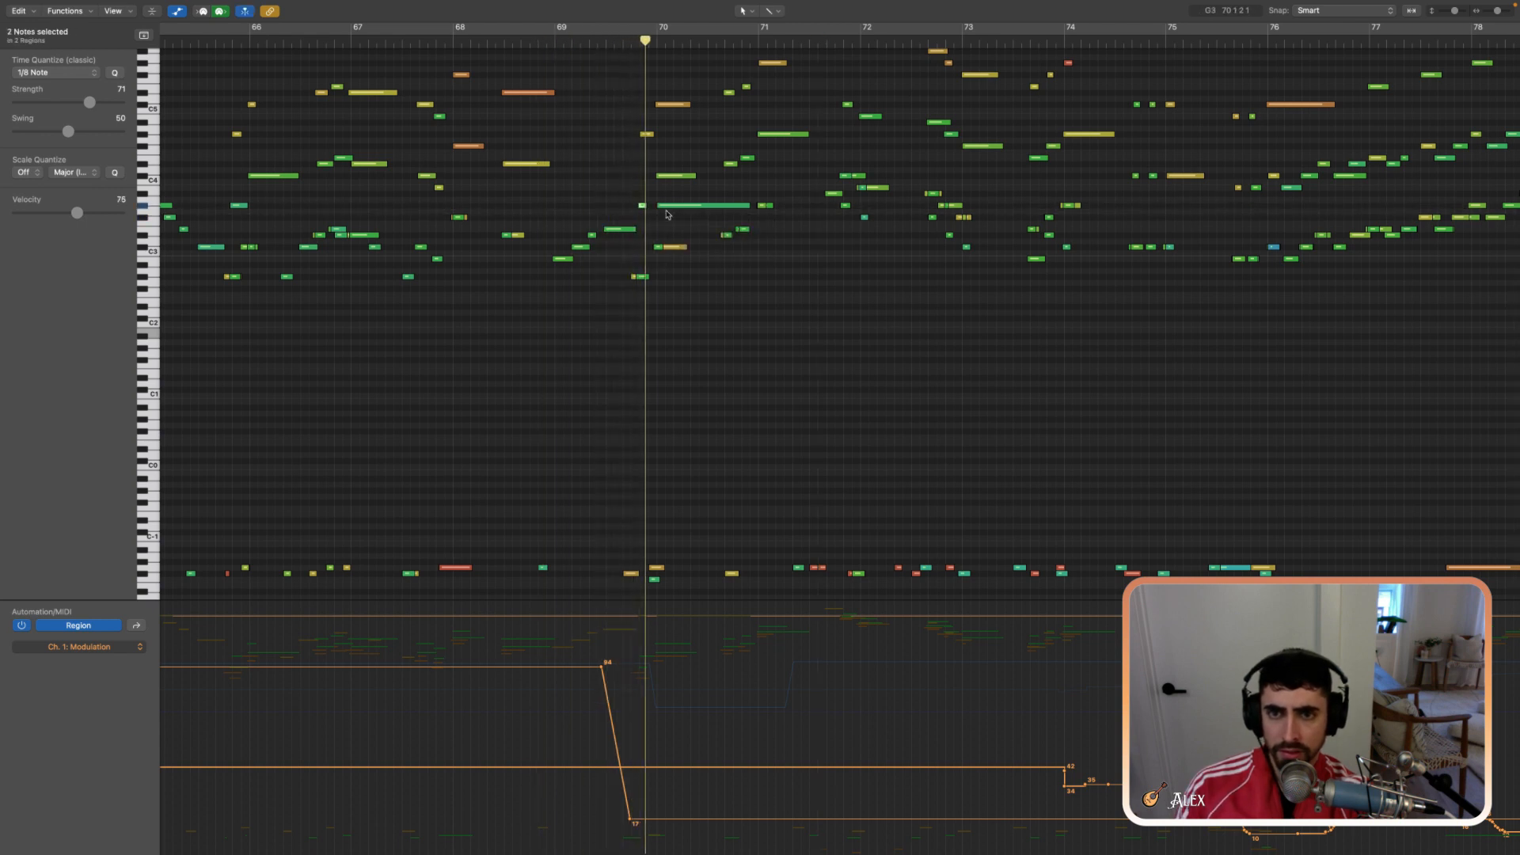
scroll(689, 217, "left", 2)
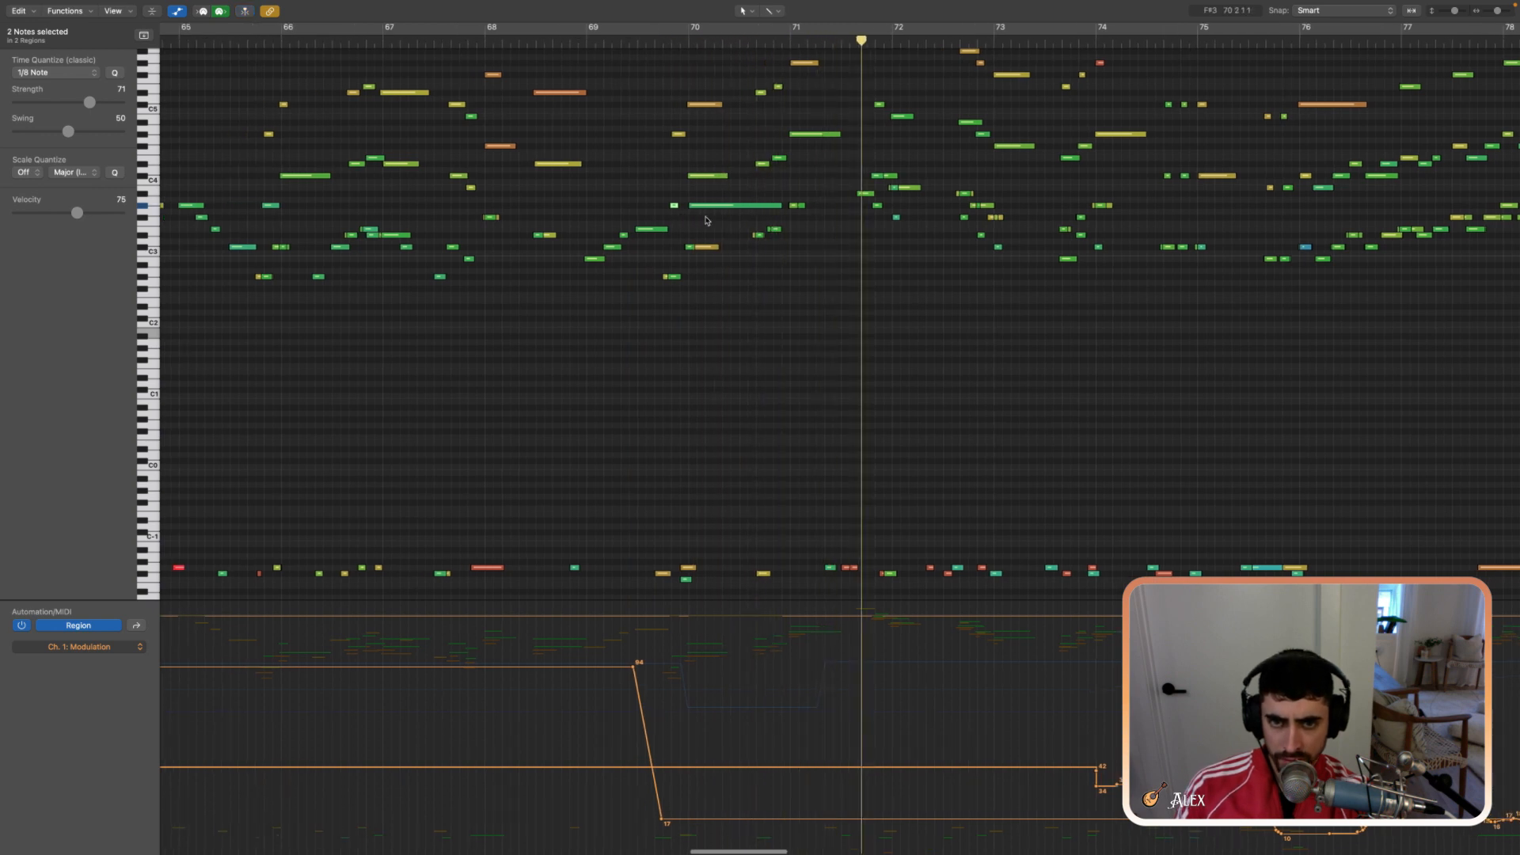
scroll(707, 220, "right", 5)
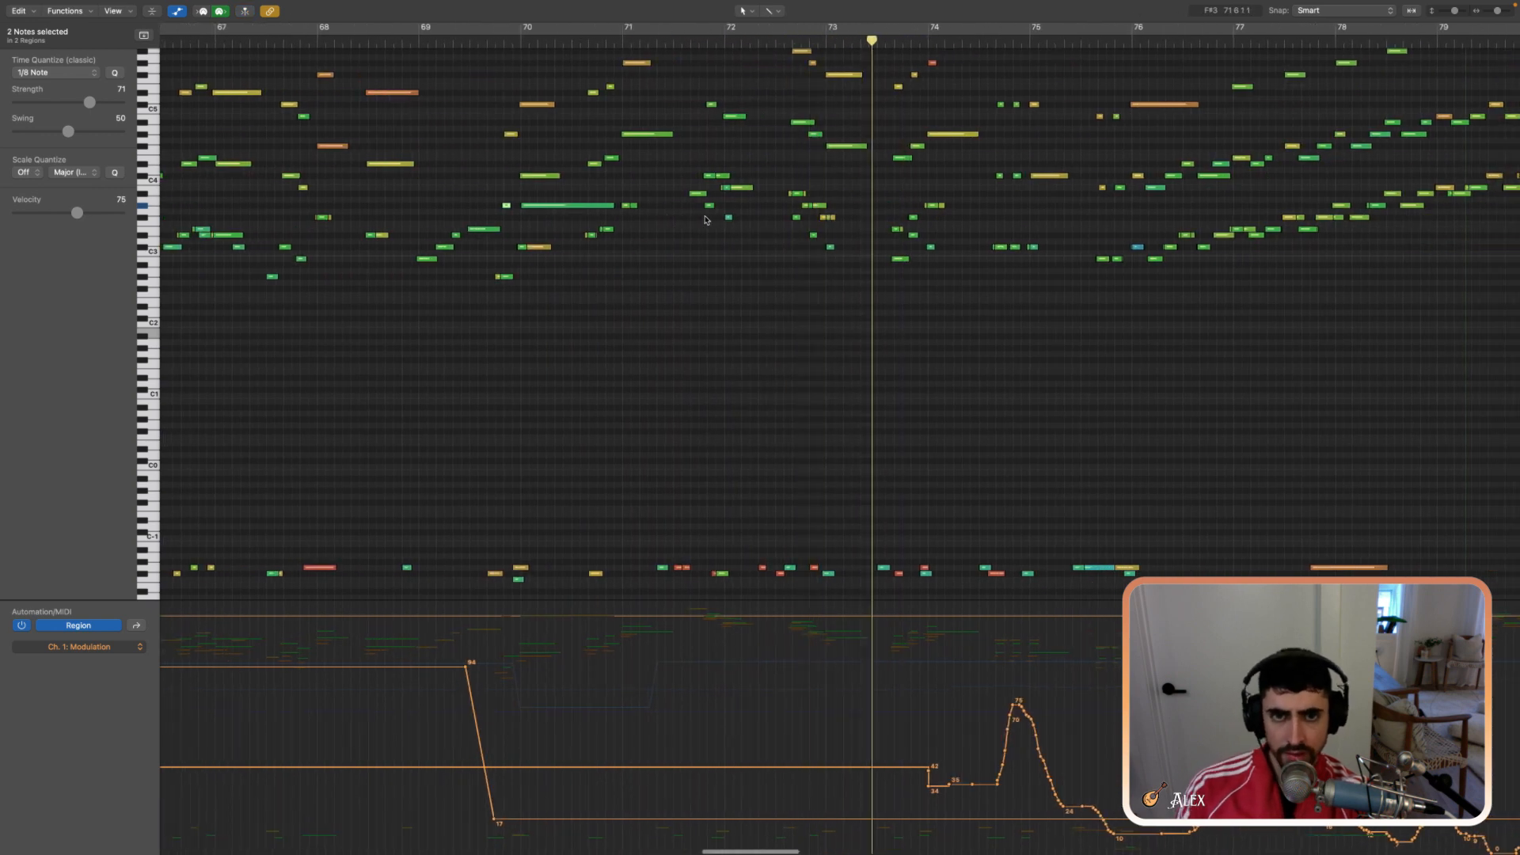
scroll(706, 220, "right", 5)
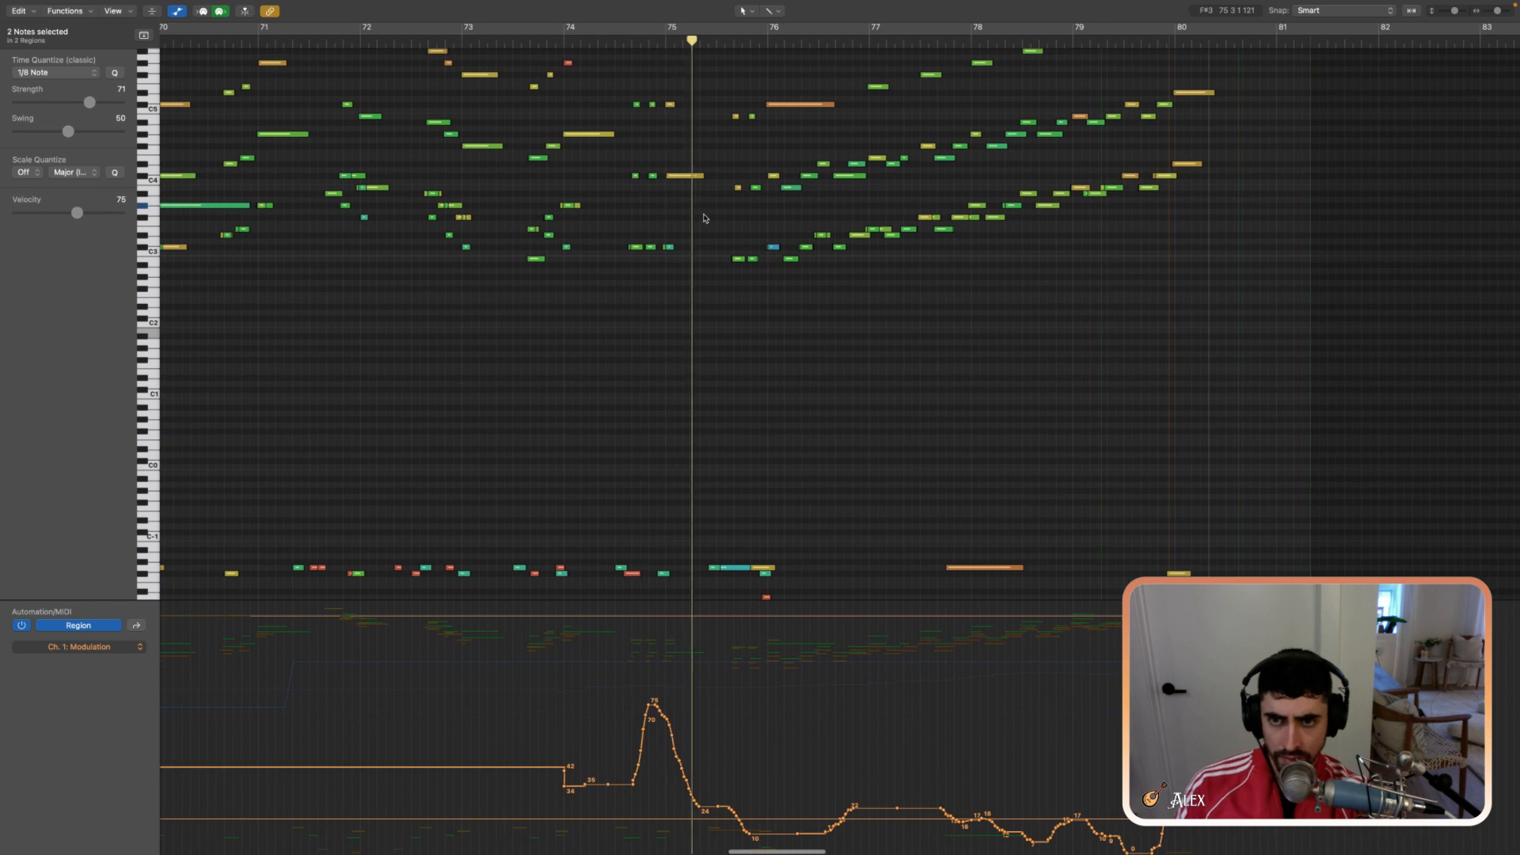
scroll(628, 159, "left", 15)
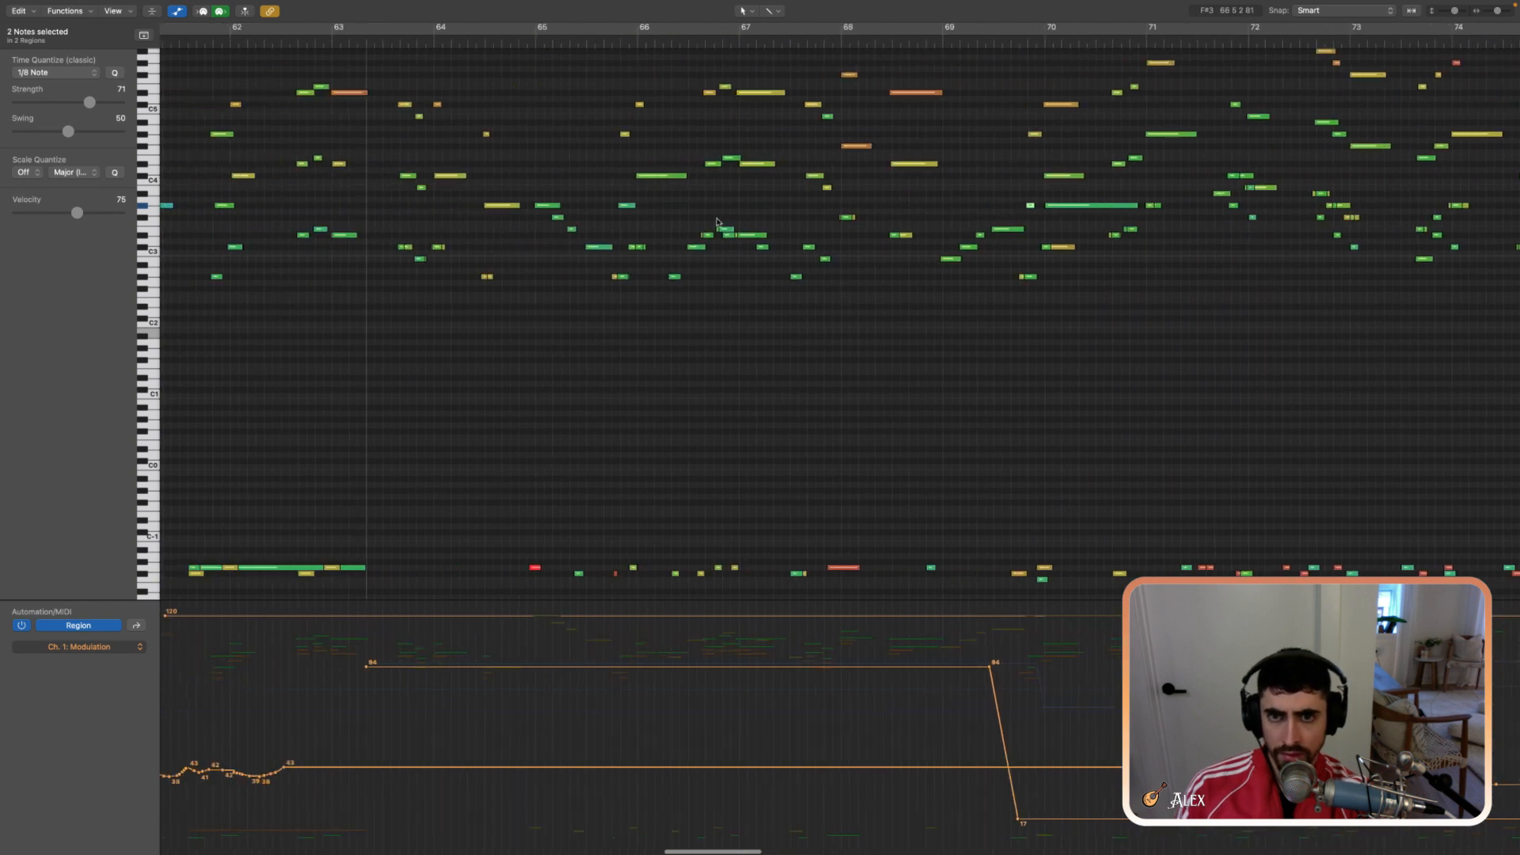
left_click(407, 45)
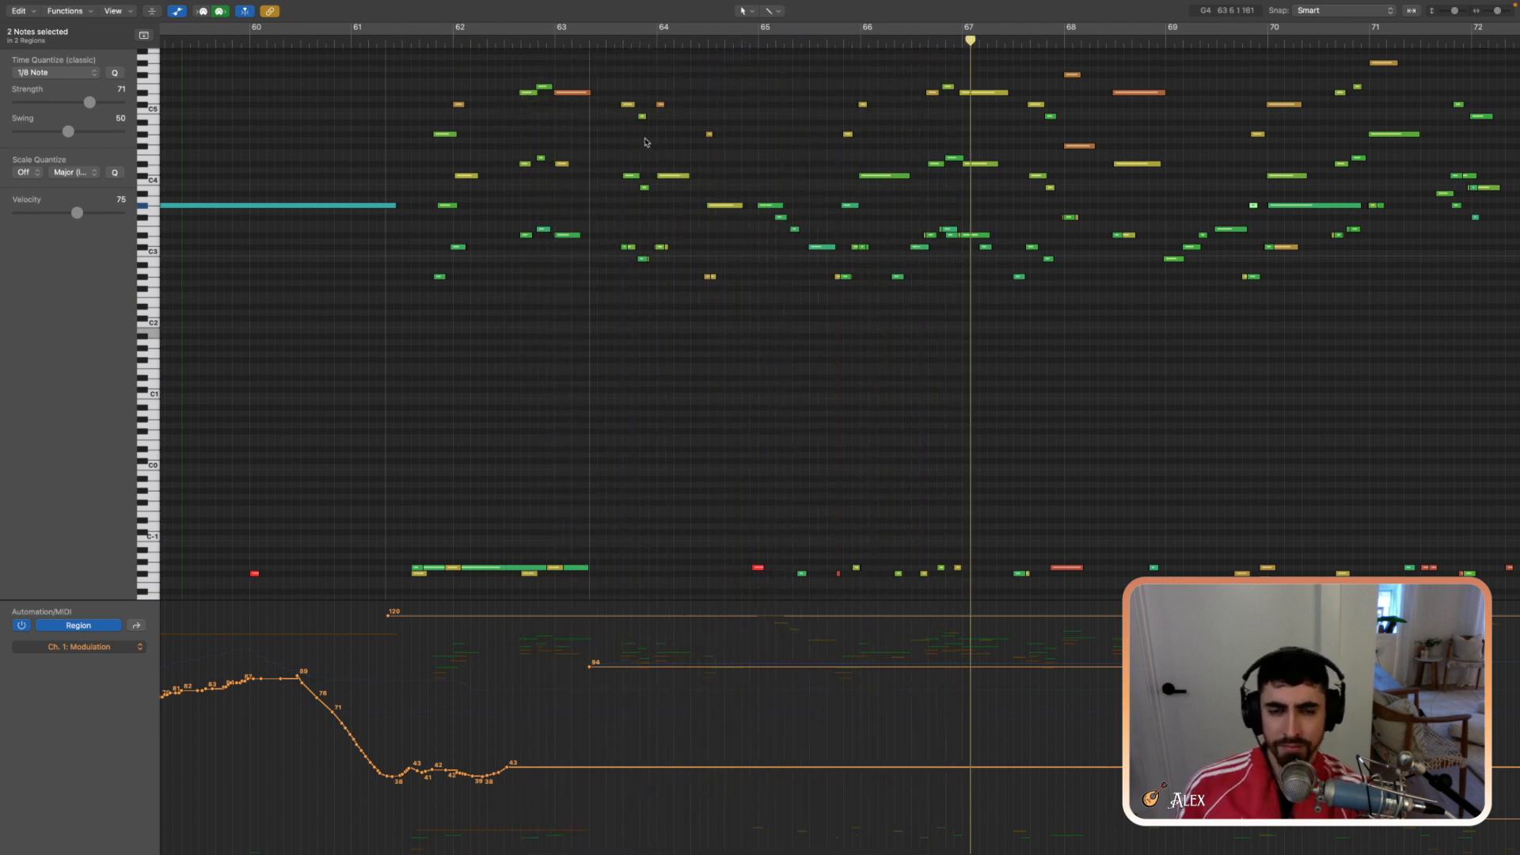
left_click(622, 49)
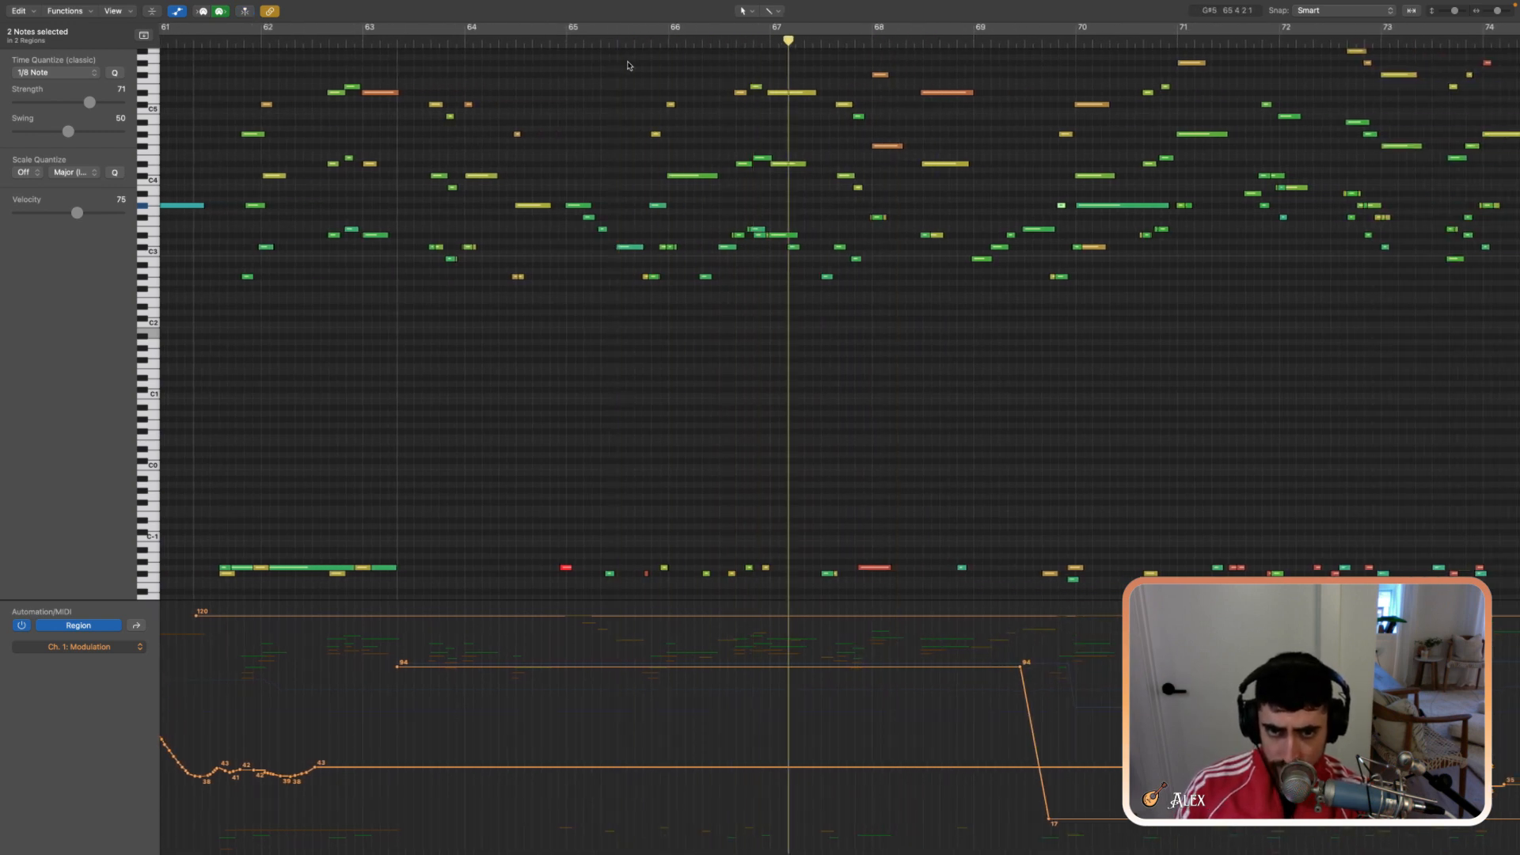
- Open the Horns a6 and Trombones a3 regions together, select the horn notes around bars 65–67, and play from about bar 64
key("ctrl+Left")
key("space")
left_click_drag(644, 410, 650, 458)
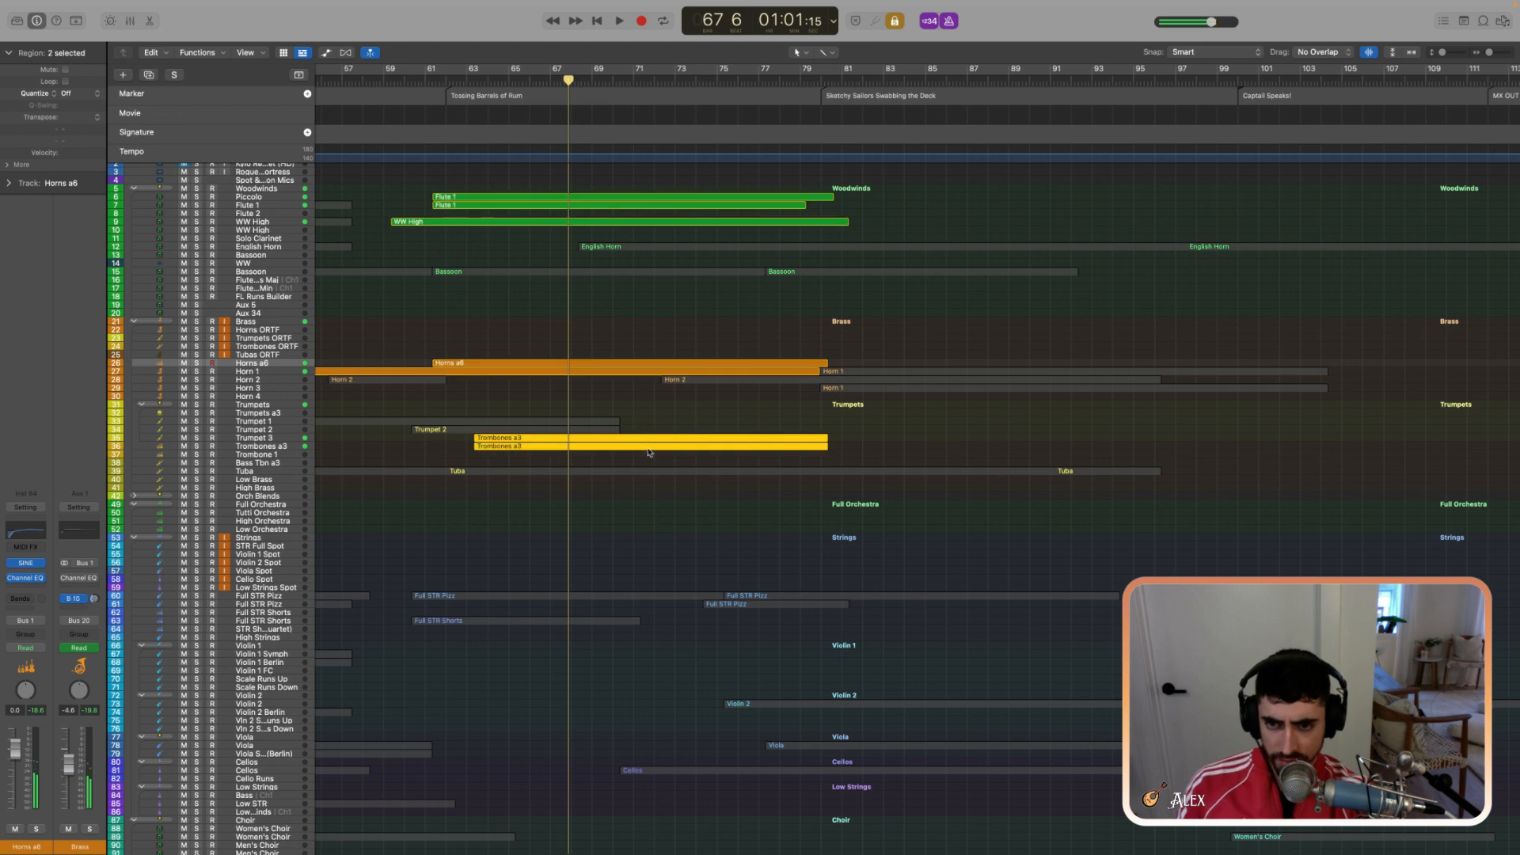
key("ctrl+Right")
left_click_drag(828, 207, 683, 273)
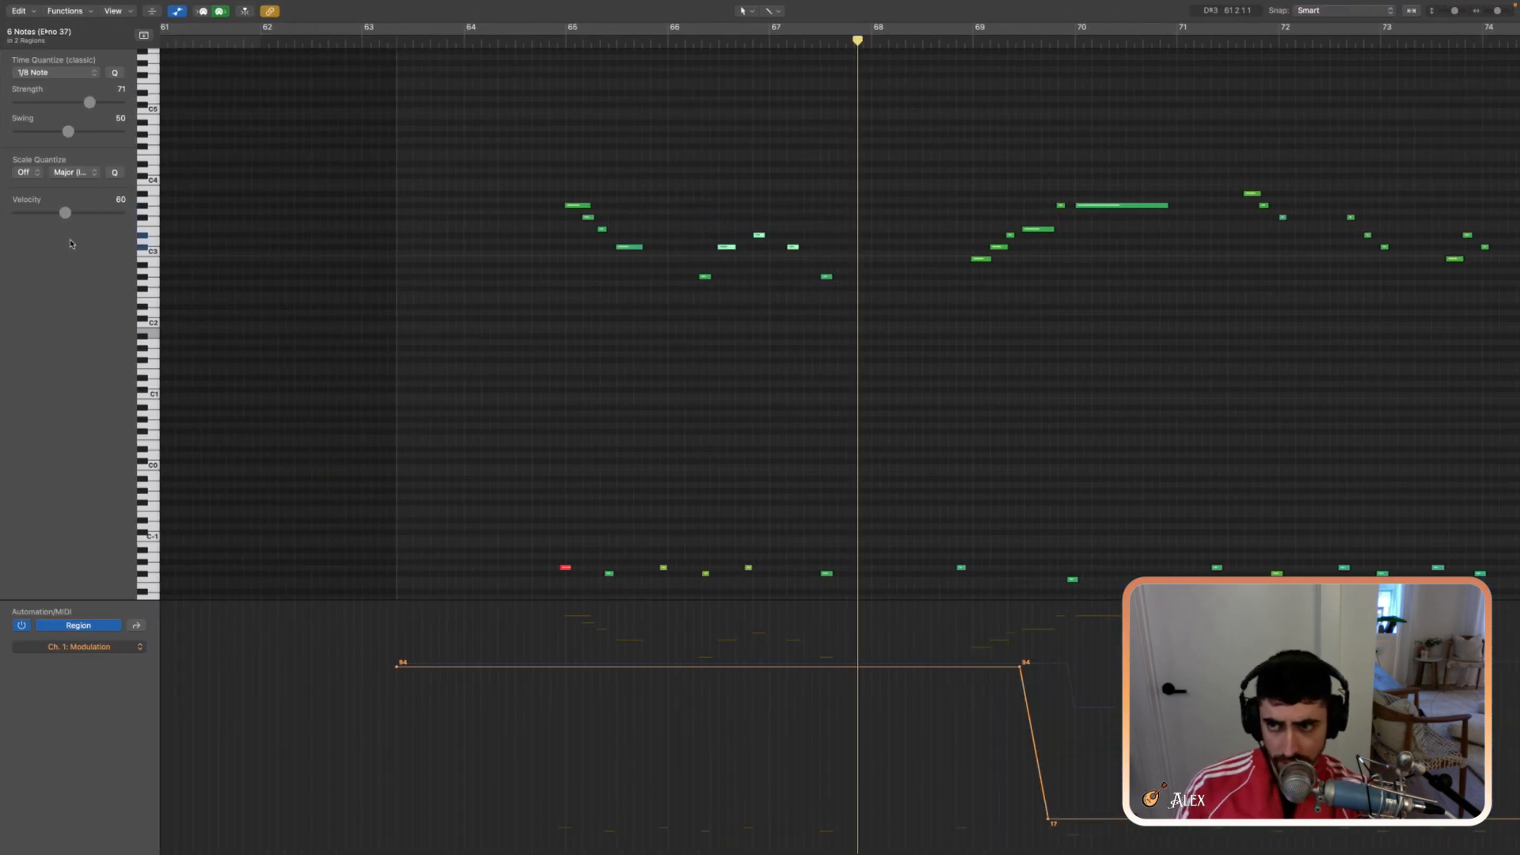
left_click(526, 38)
key("space")
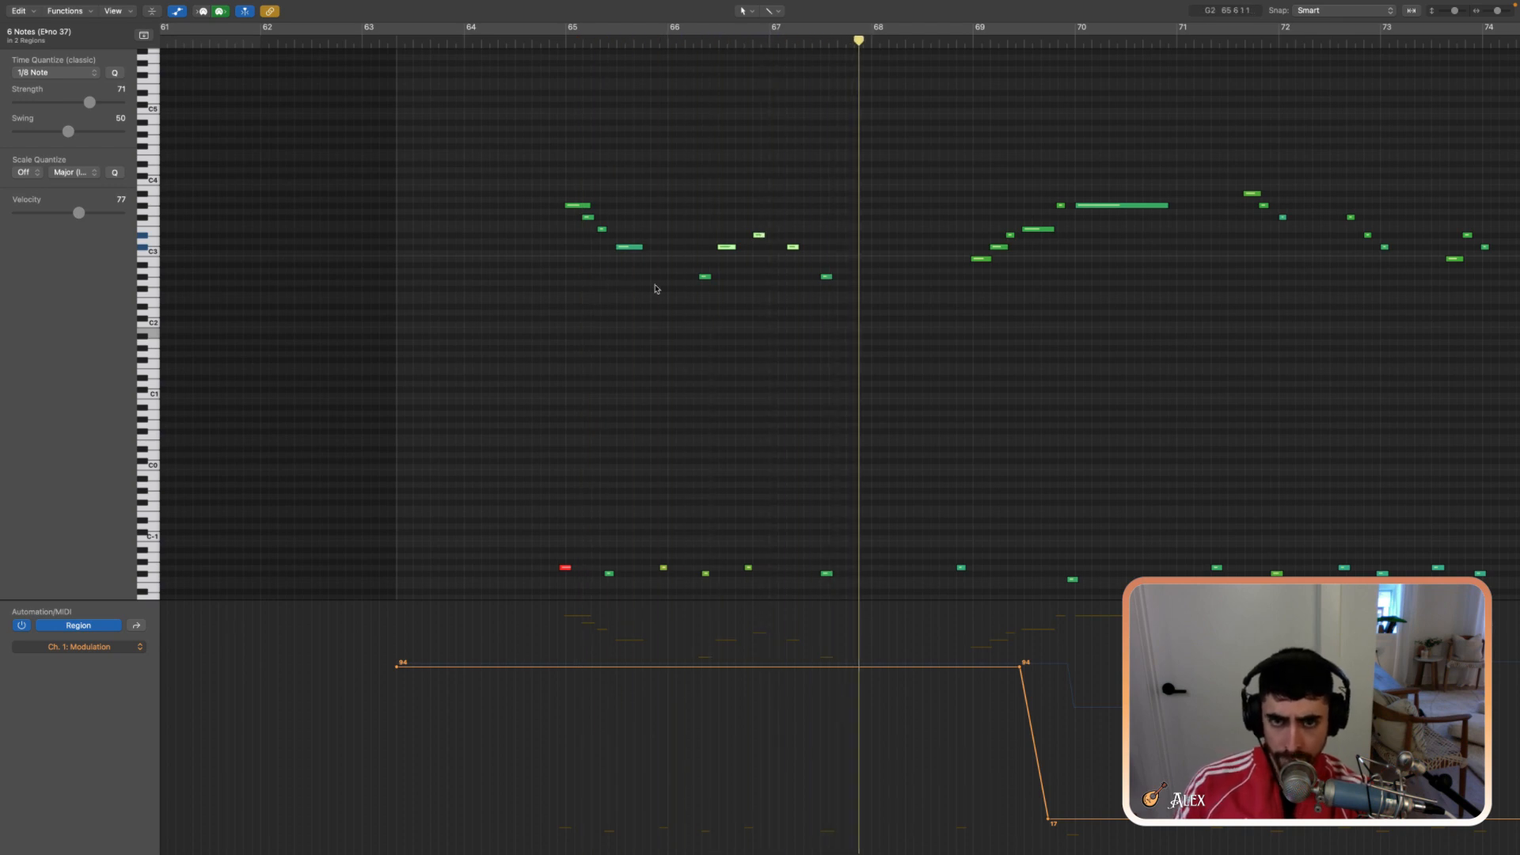
- Select horn notes near bar 70 and play the horn and trombone passage from around bar 68 to review it
left_click(727, 247)
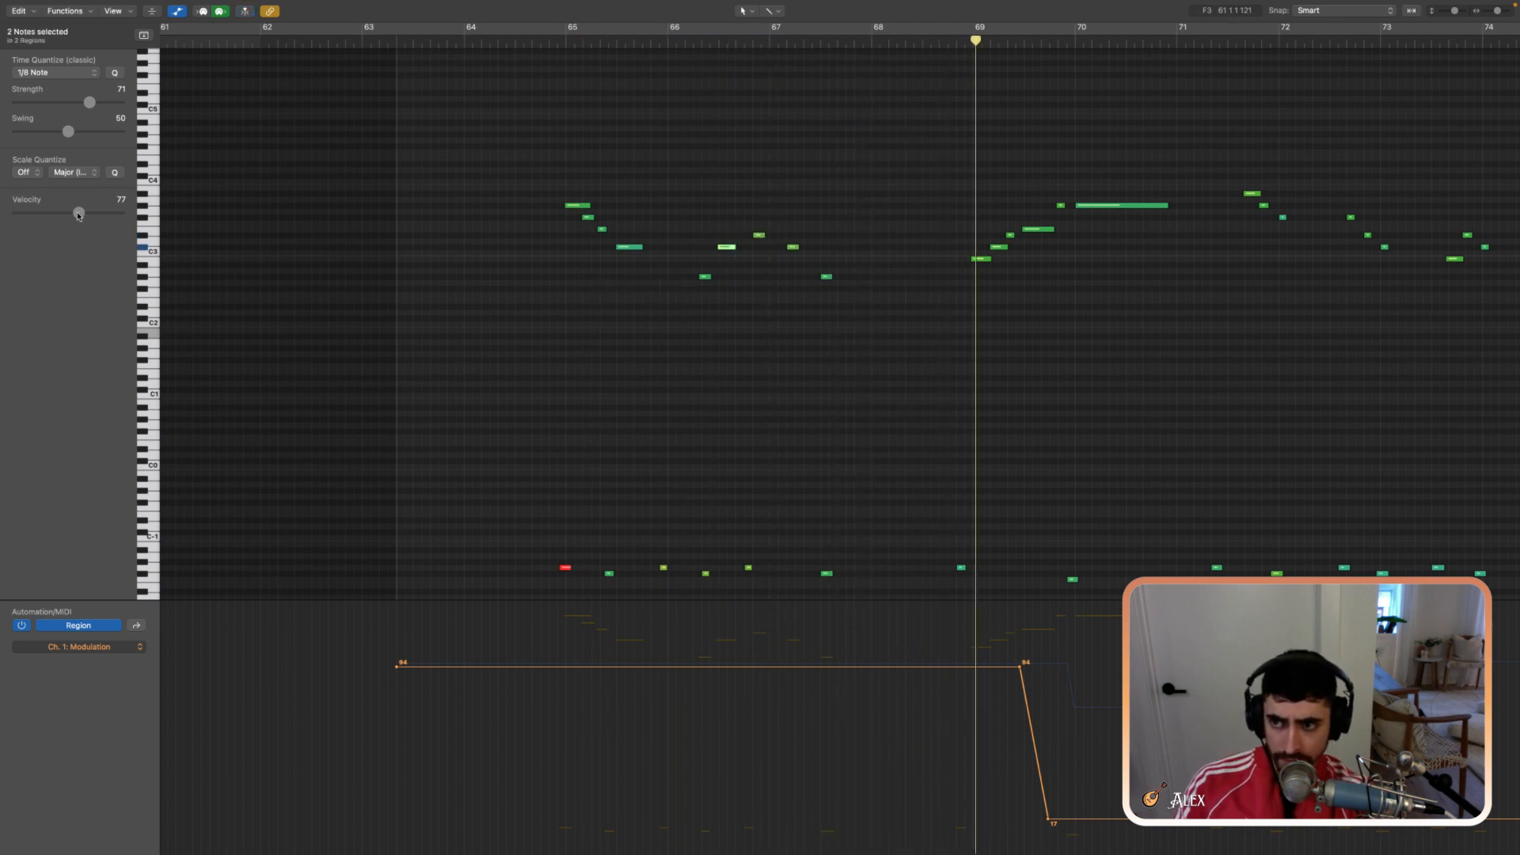
left_click(510, 44)
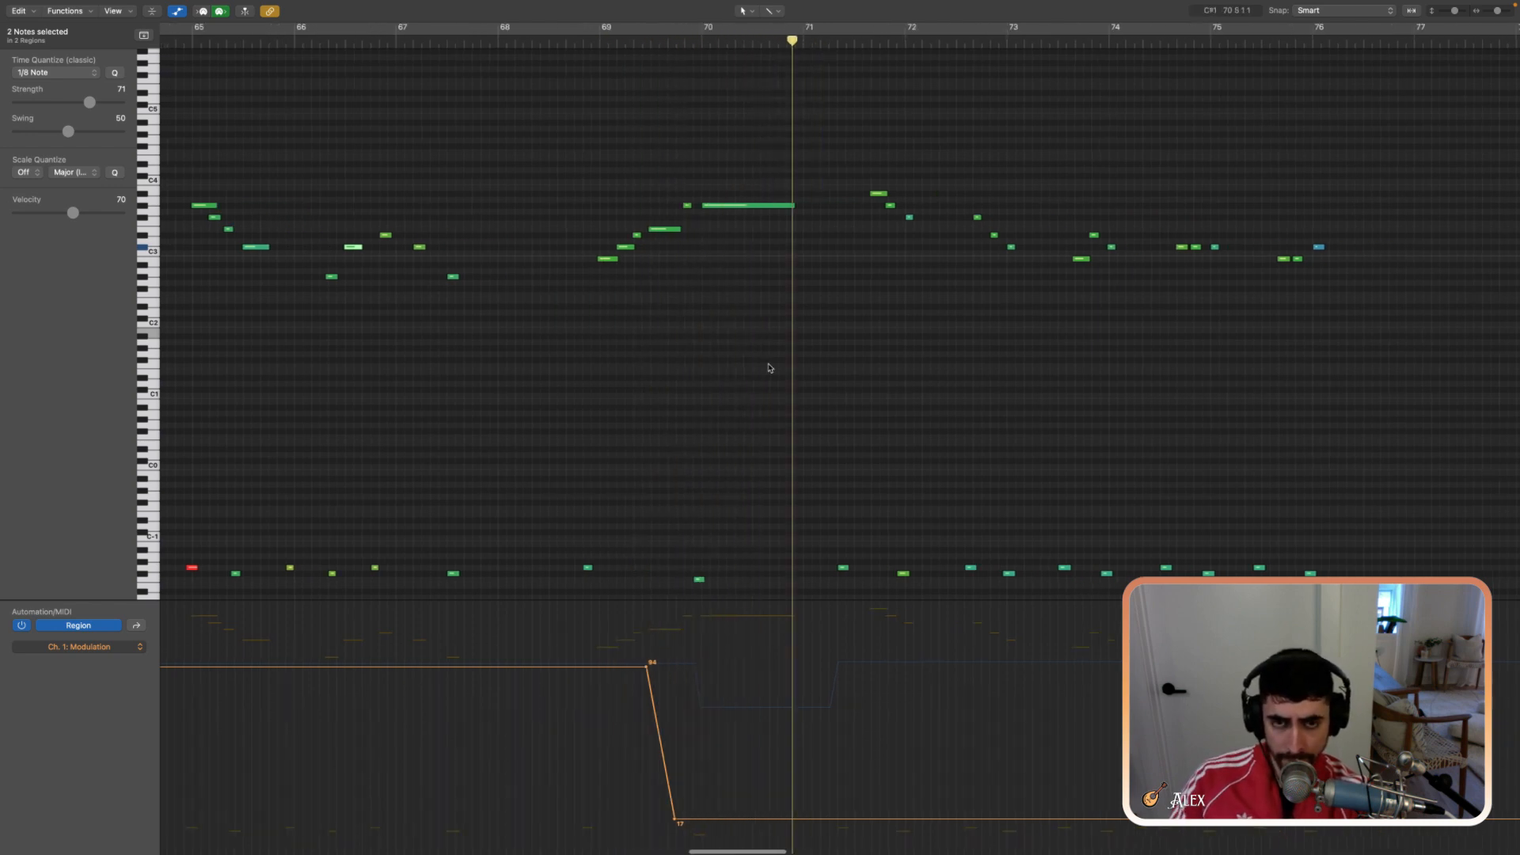
left_click(490, 38)
key("space")
left_click(481, 238)
key("space")
left_click_drag(500, 199, 491, 230)
left_click(405, 40)
key("space")
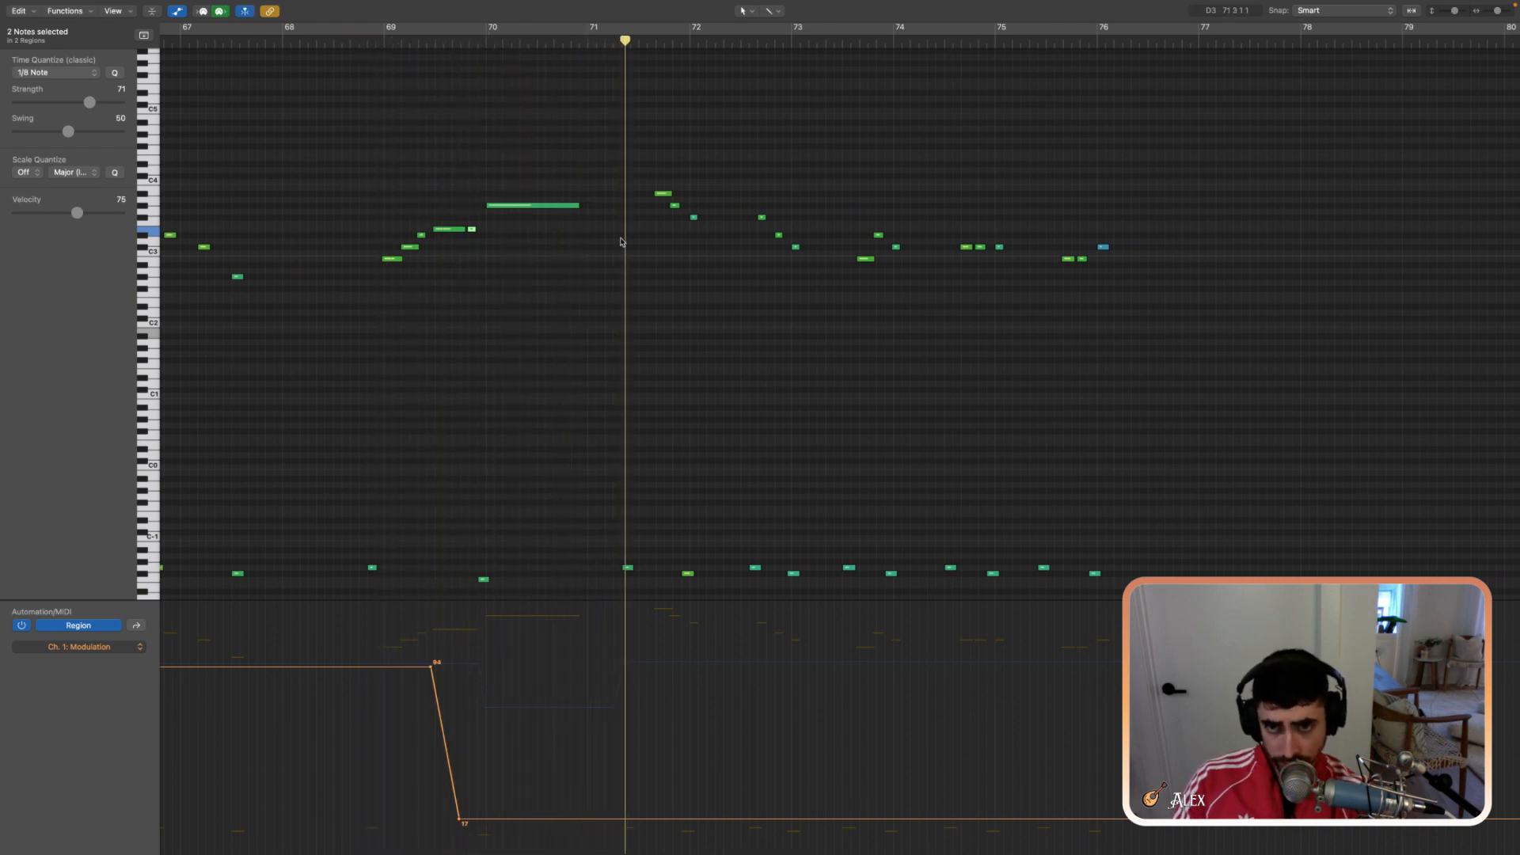
- Switch between the arrangement and the piano roll to check the brass regions after bar 70
scroll(640, 266, "right", 1)
scroll(642, 265, "up", 1)
scroll(643, 264, "down", 1)
scroll(651, 262, "right", 3)
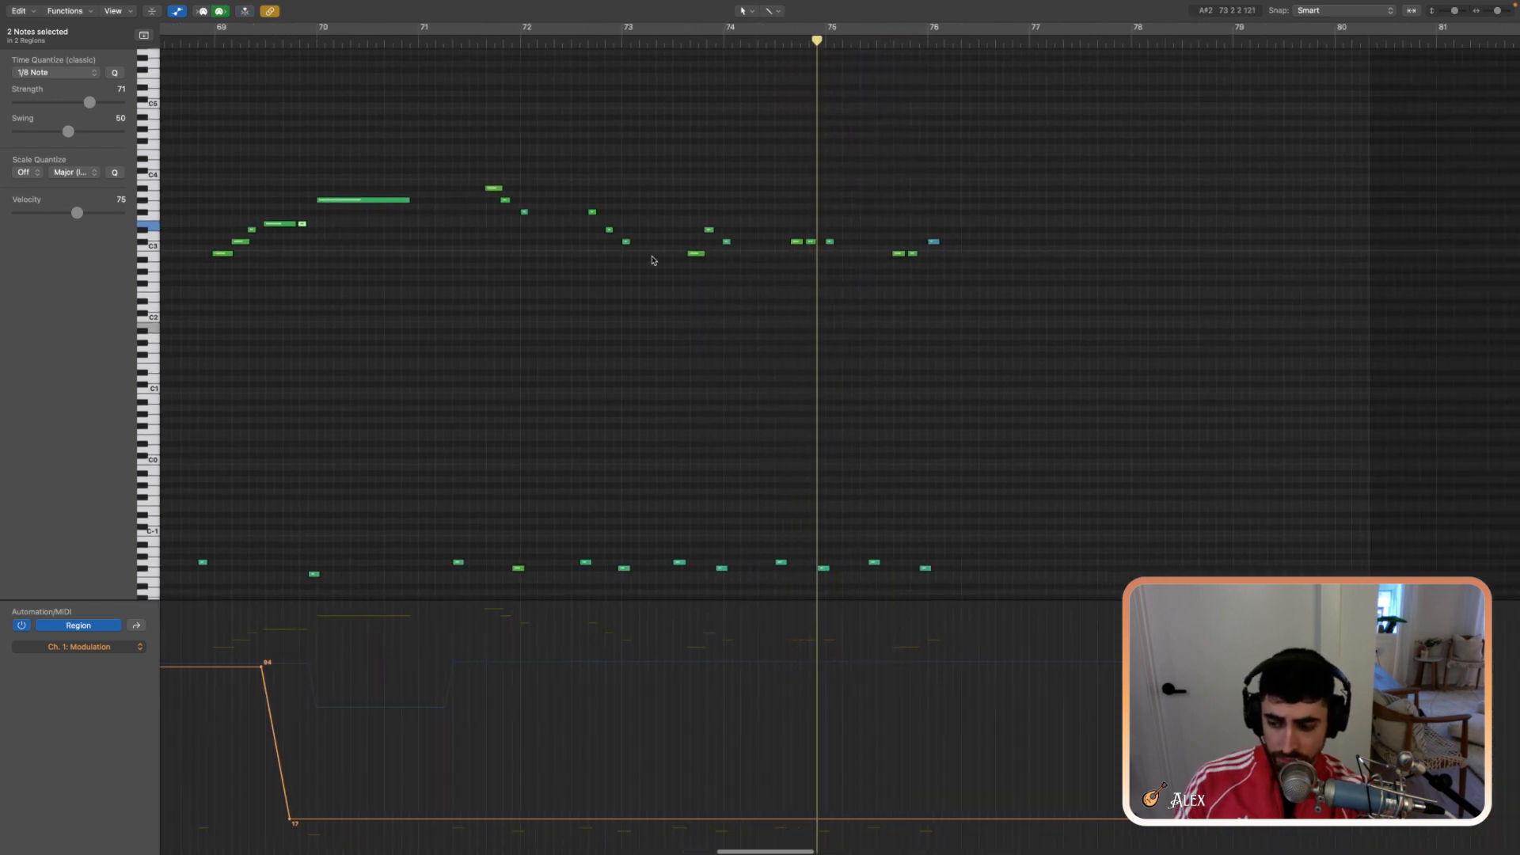
scroll(673, 252, "right", 3)
key("ctrl+Left")
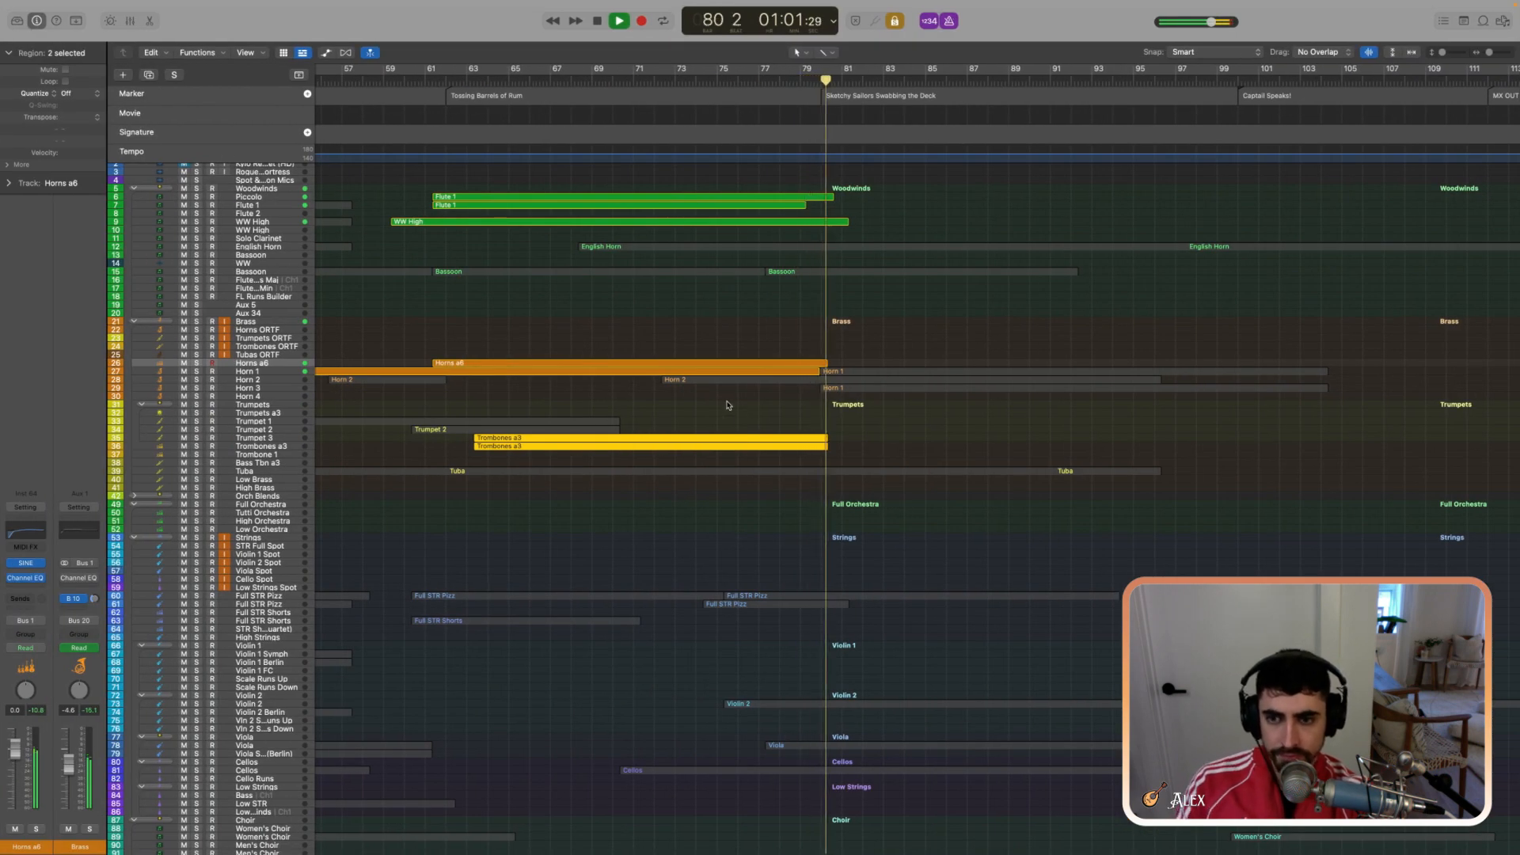
left_click(729, 408)
key("space")
left_click_drag(728, 407, 725, 463)
scroll(761, 768, "down", 6)
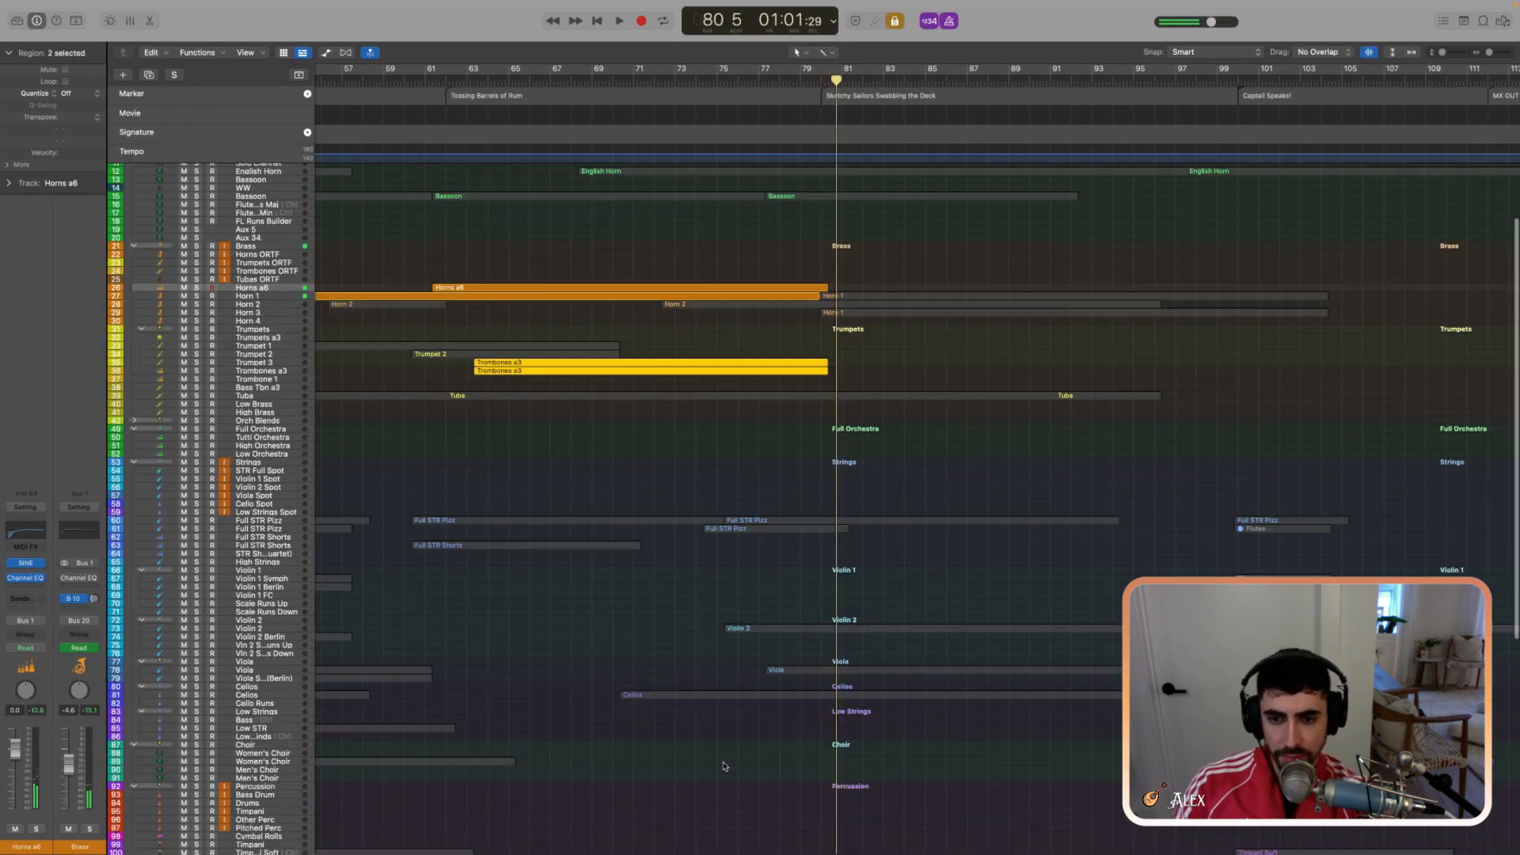
scroll(705, 720, "up", 3)
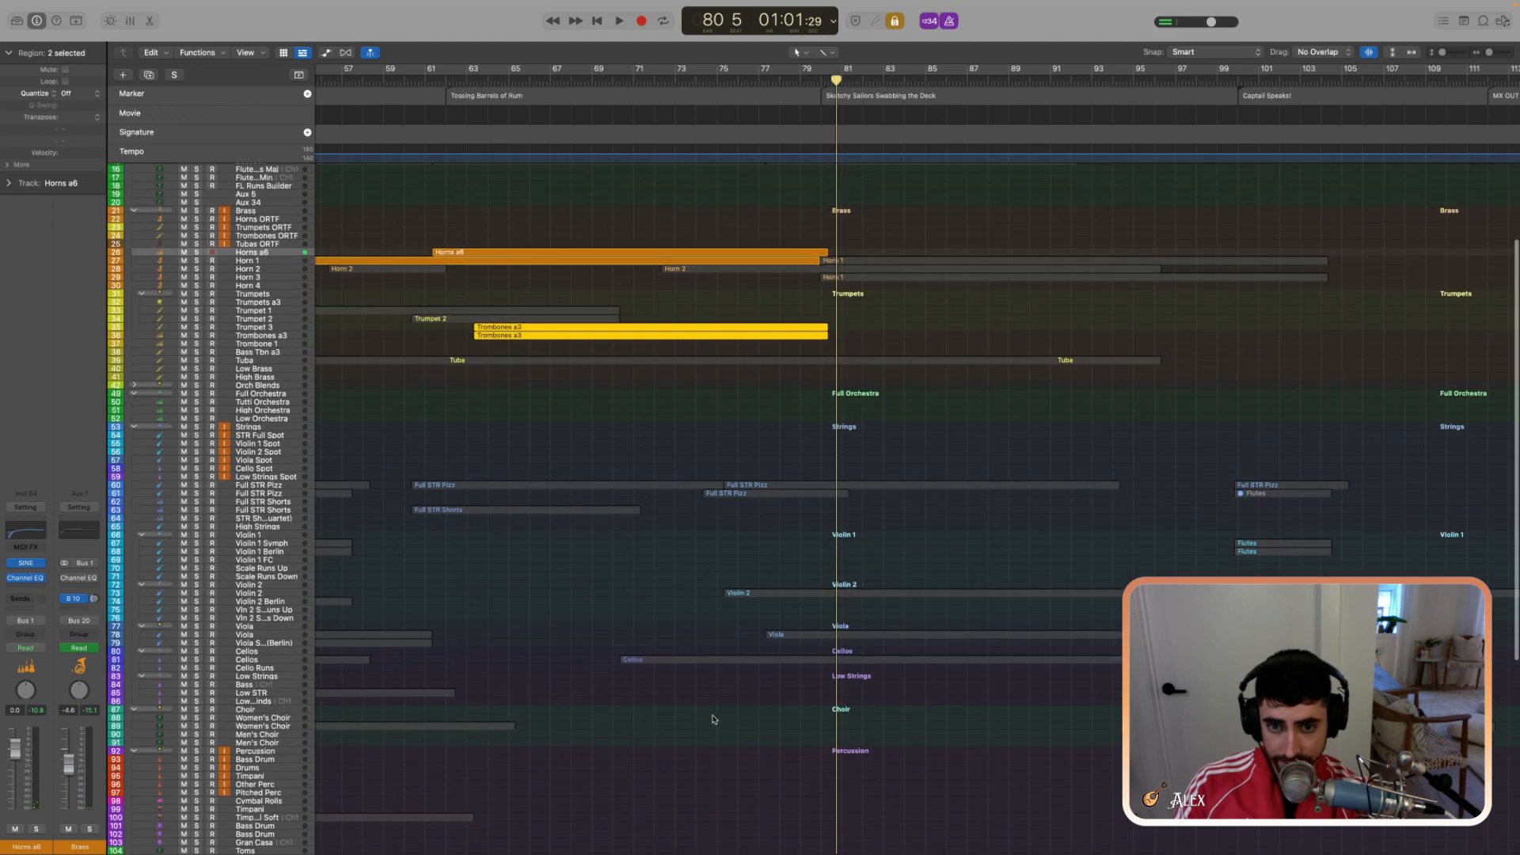
key("ctrl+Right")
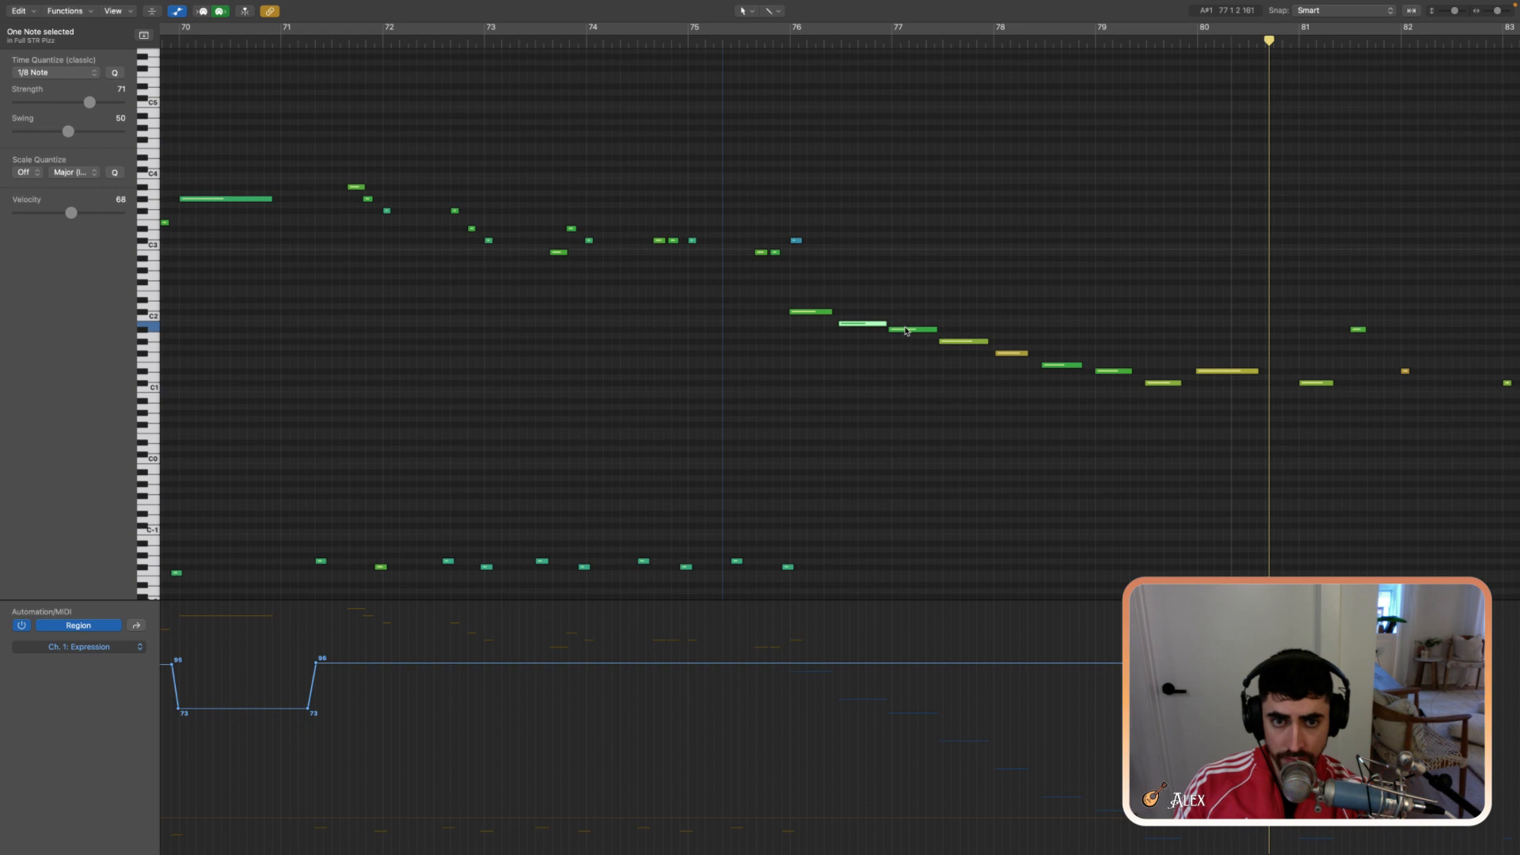
key("ctrl+Left")
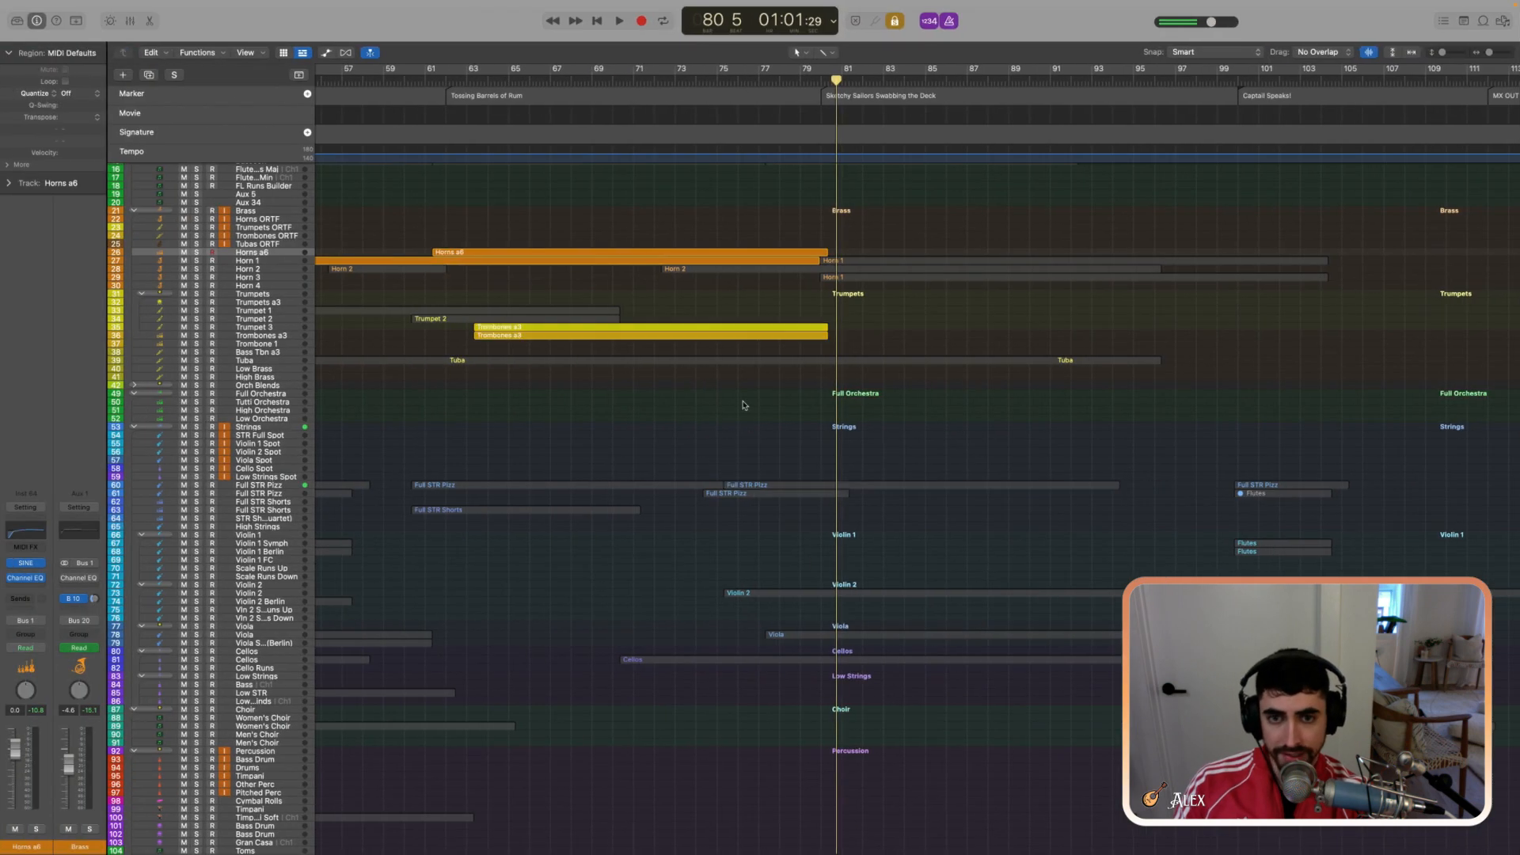
key("ctrl+Right")
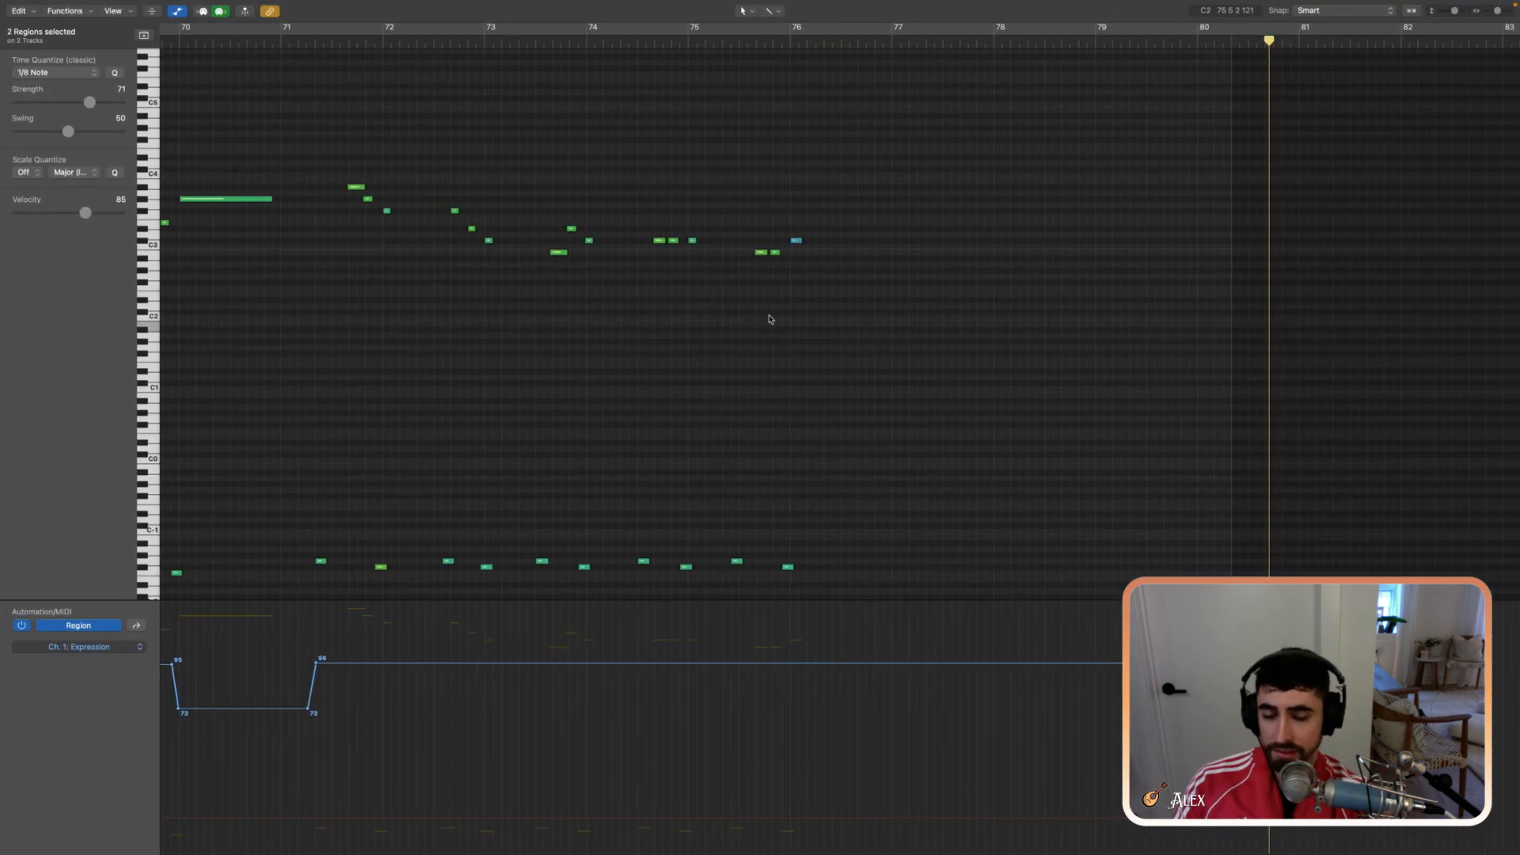
key("ctrl+Left")
- Open the Trombones a3 region alone in the piano roll and play it from about bar 75
left_click(666, 337)
key("ctrl+Right")
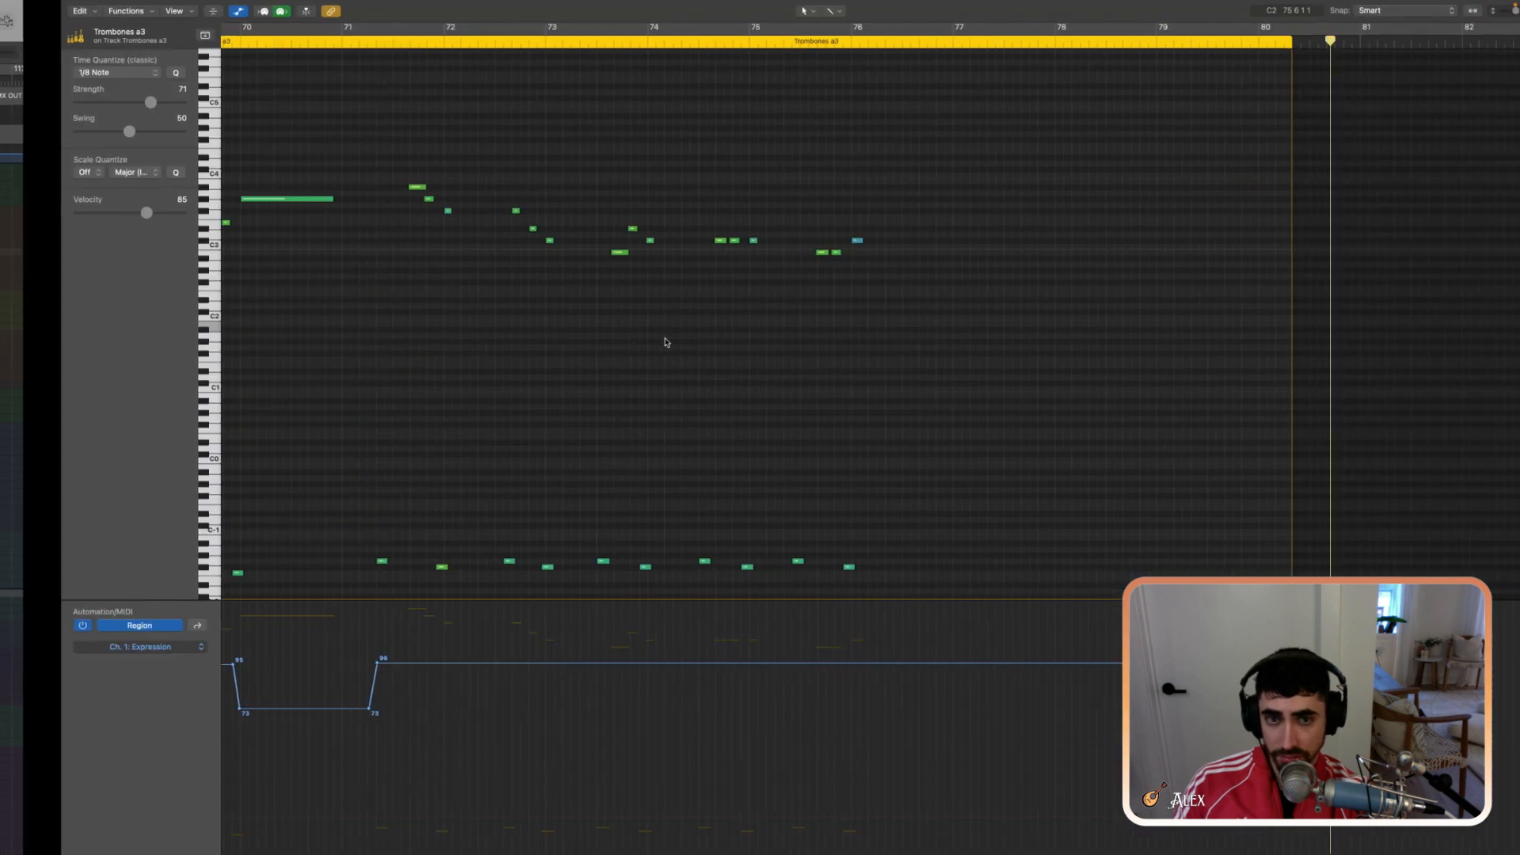
scroll(733, 299, "right", 5)
left_click(536, 41)
key("space")
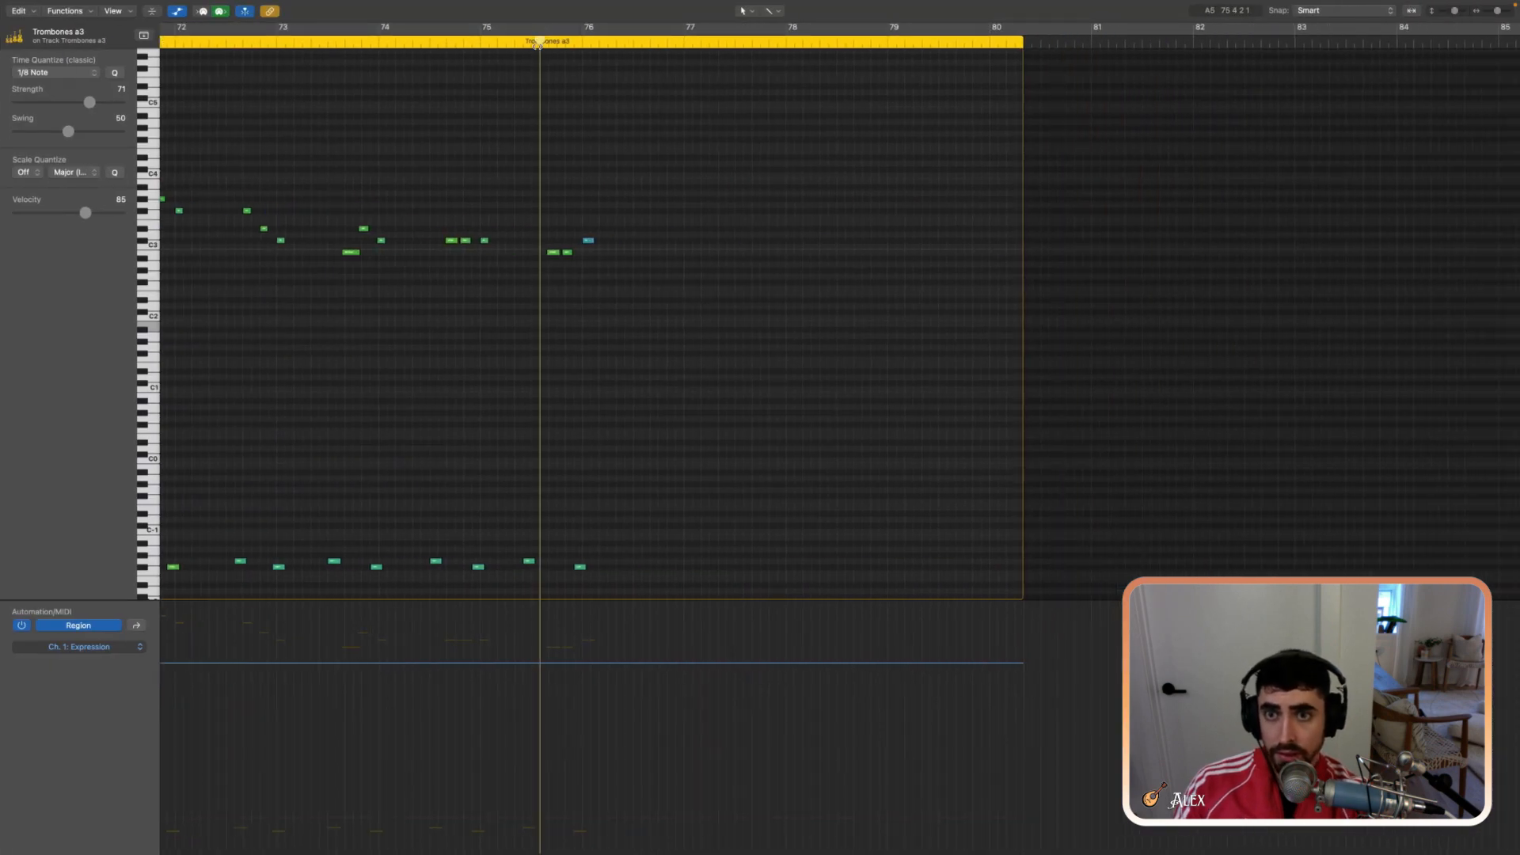
key("space")
- Draw a descending line of half-bar trombone notes stepping down from bar 76 to bar 80
left_click_drag(587, 237, 554, 252)
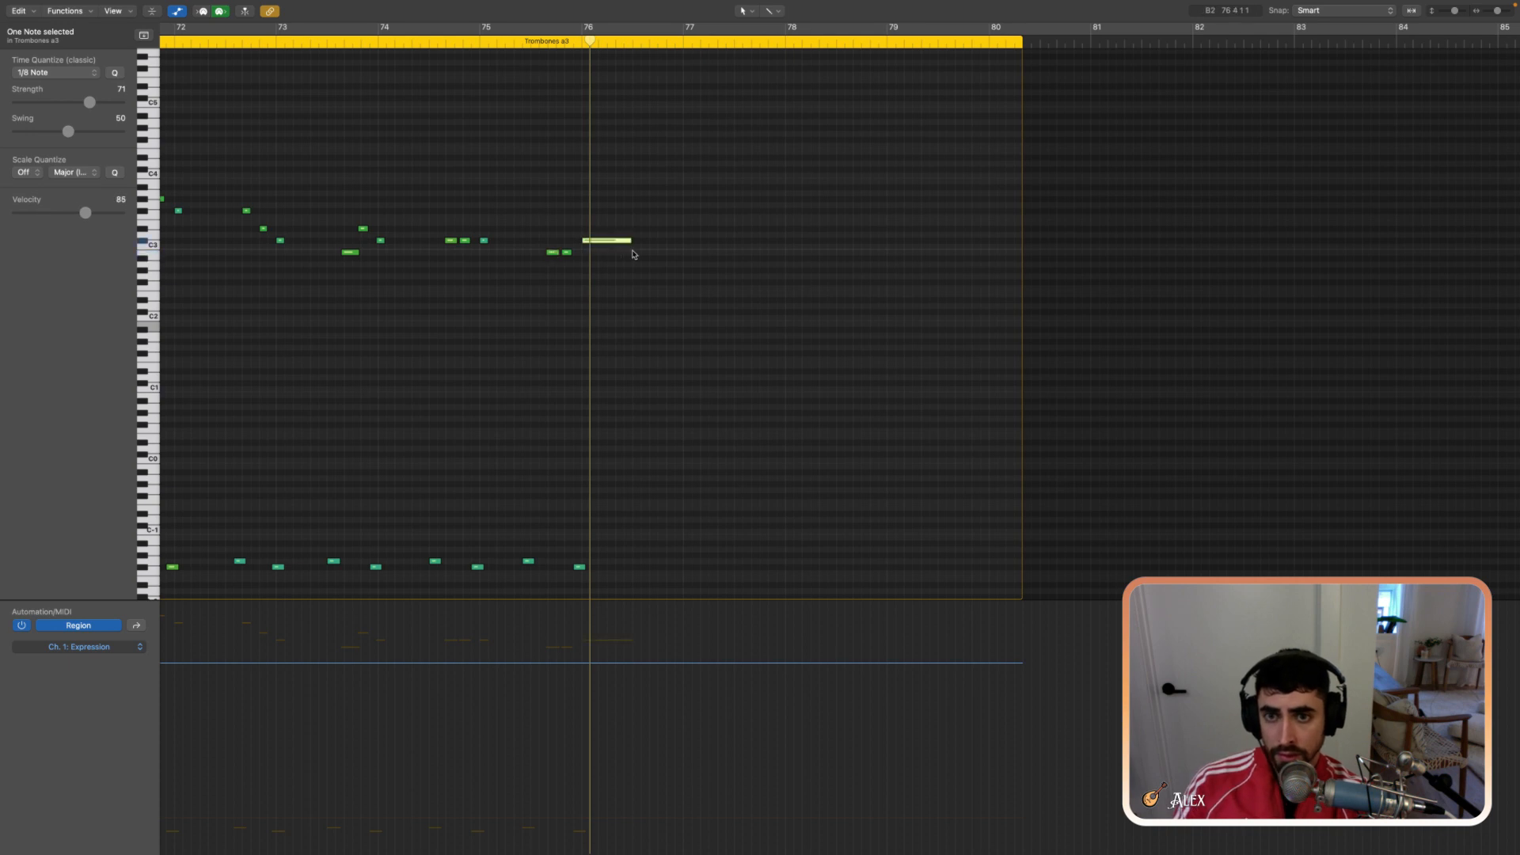
left_click_drag(660, 253, 661, 256)
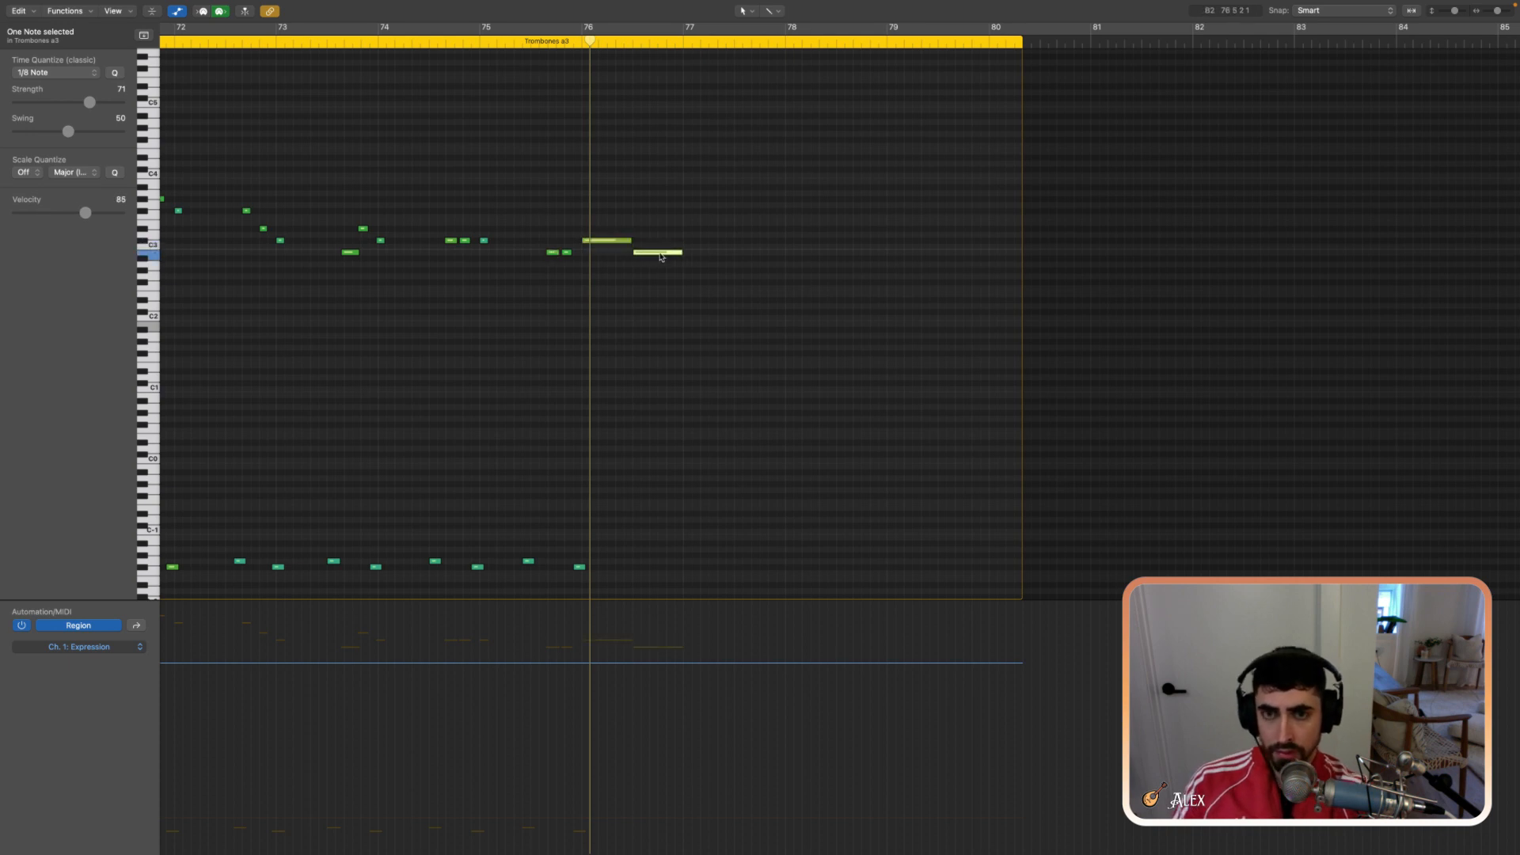
left_click(684, 259)
left_click(736, 271)
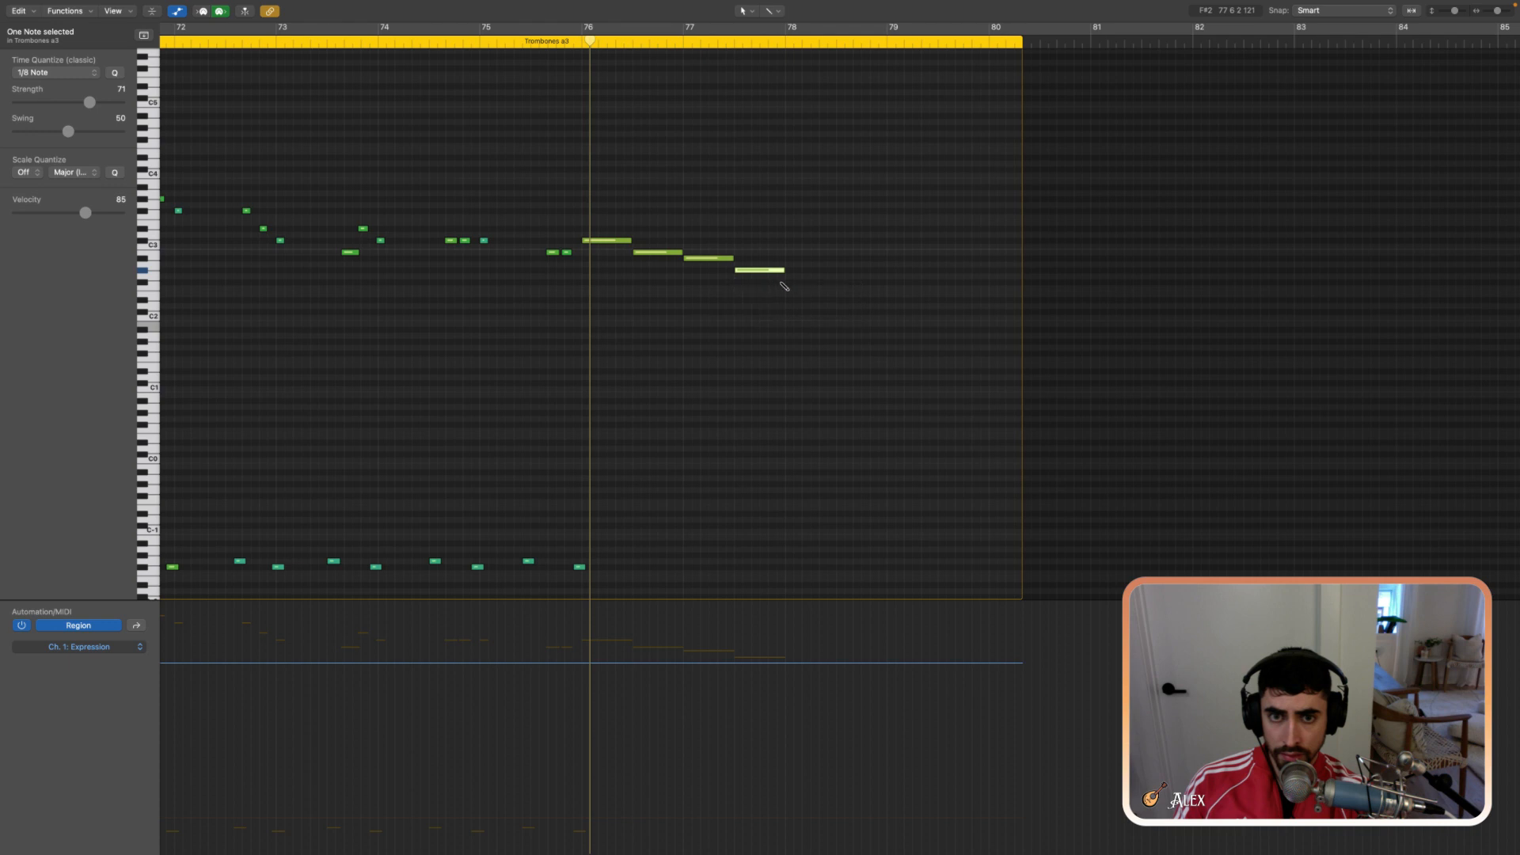
left_click(839, 295)
left_click(899, 301)
left_click_drag(919, 300, 915, 302)
left_click(942, 313)
left_click(742, 246)
- Play the trombone part from around bar 75 to check the new descending line
left_click(512, 41)
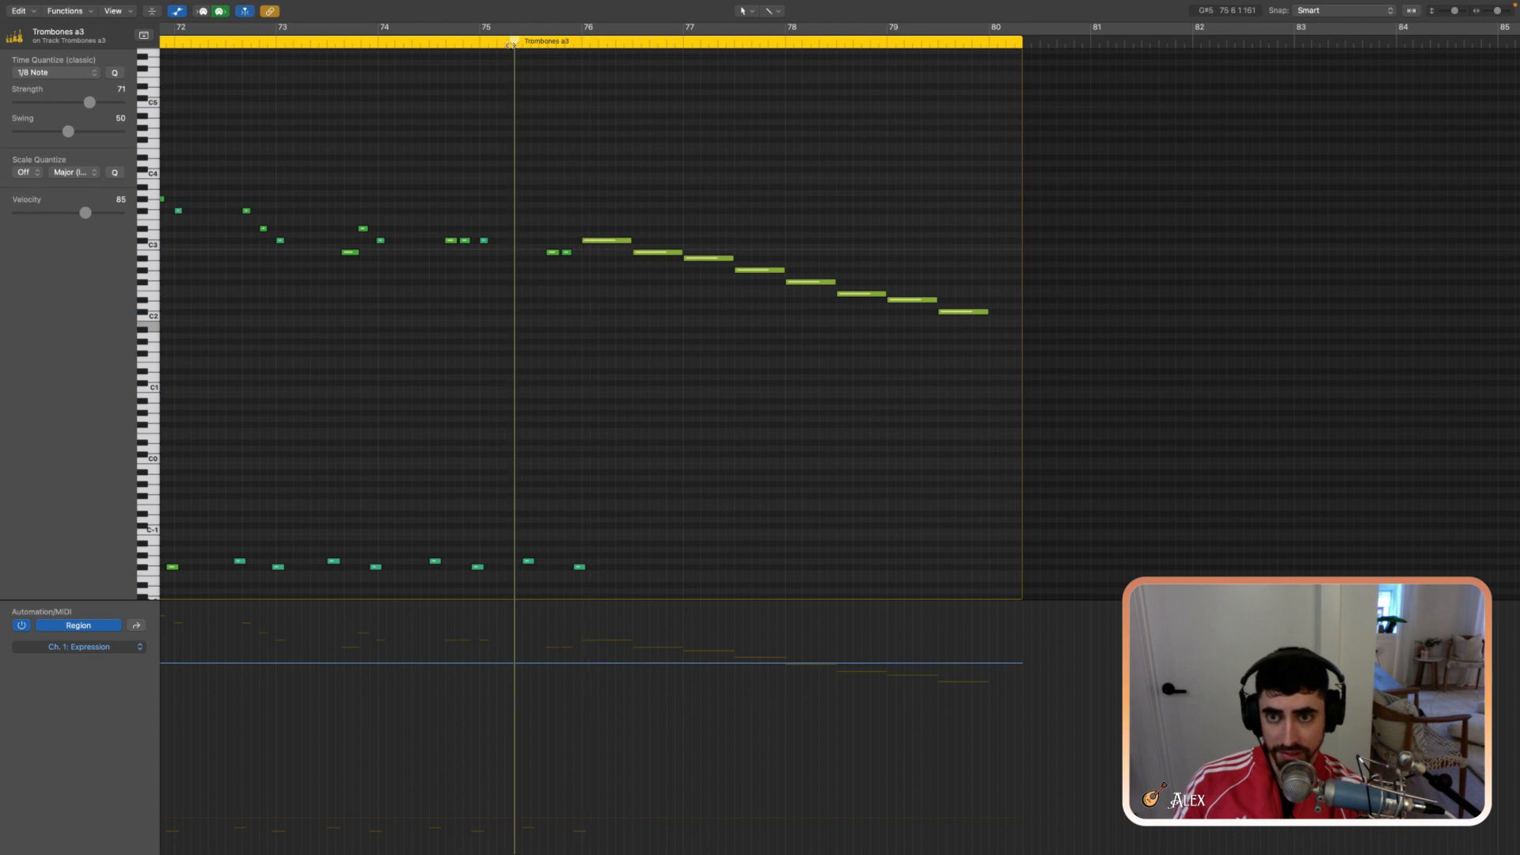
key("space")
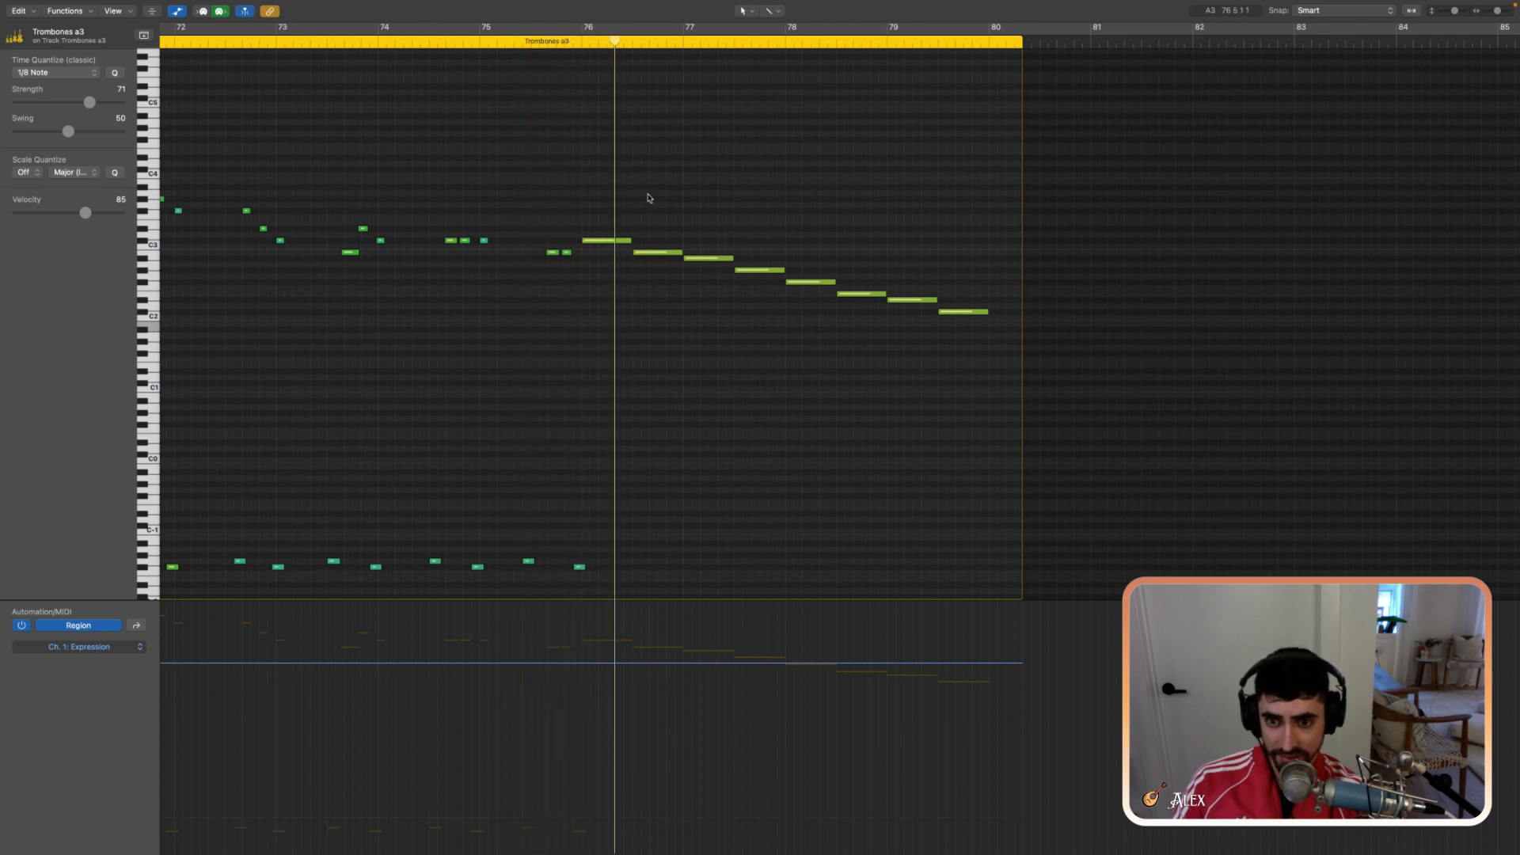
scroll(686, 361, "right", 1)
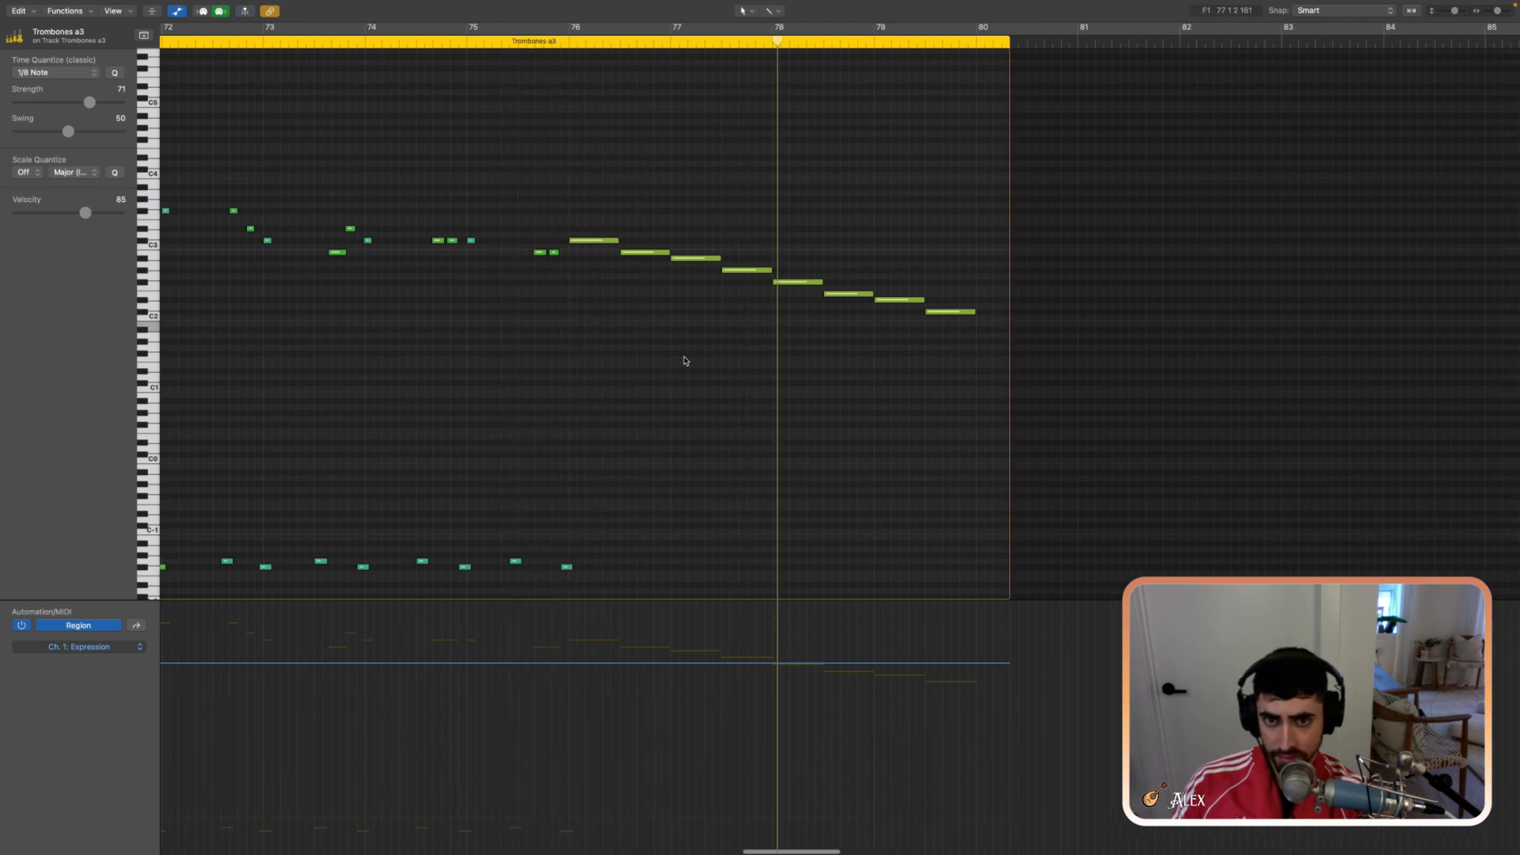
key("space")
- Add a final trombone note at bar 80, one step above the preceding note
scroll(983, 304, "right", 1)
scroll(978, 304, "down", 1)
left_click(971, 296, "super")
left_click(698, 337)
- Add alternating keyswitch notes in the lowest octave beneath each new trombone note from bar 76 to bar 80
mouse_move(595, 516)
left_mouse_down()
mouse_move(544, 582)
mouse_move(633, 555)
mouse_move(866, 563)
left_mouse_up()
left_click(587, 558)
left_click(816, 555)
left_click(867, 560)
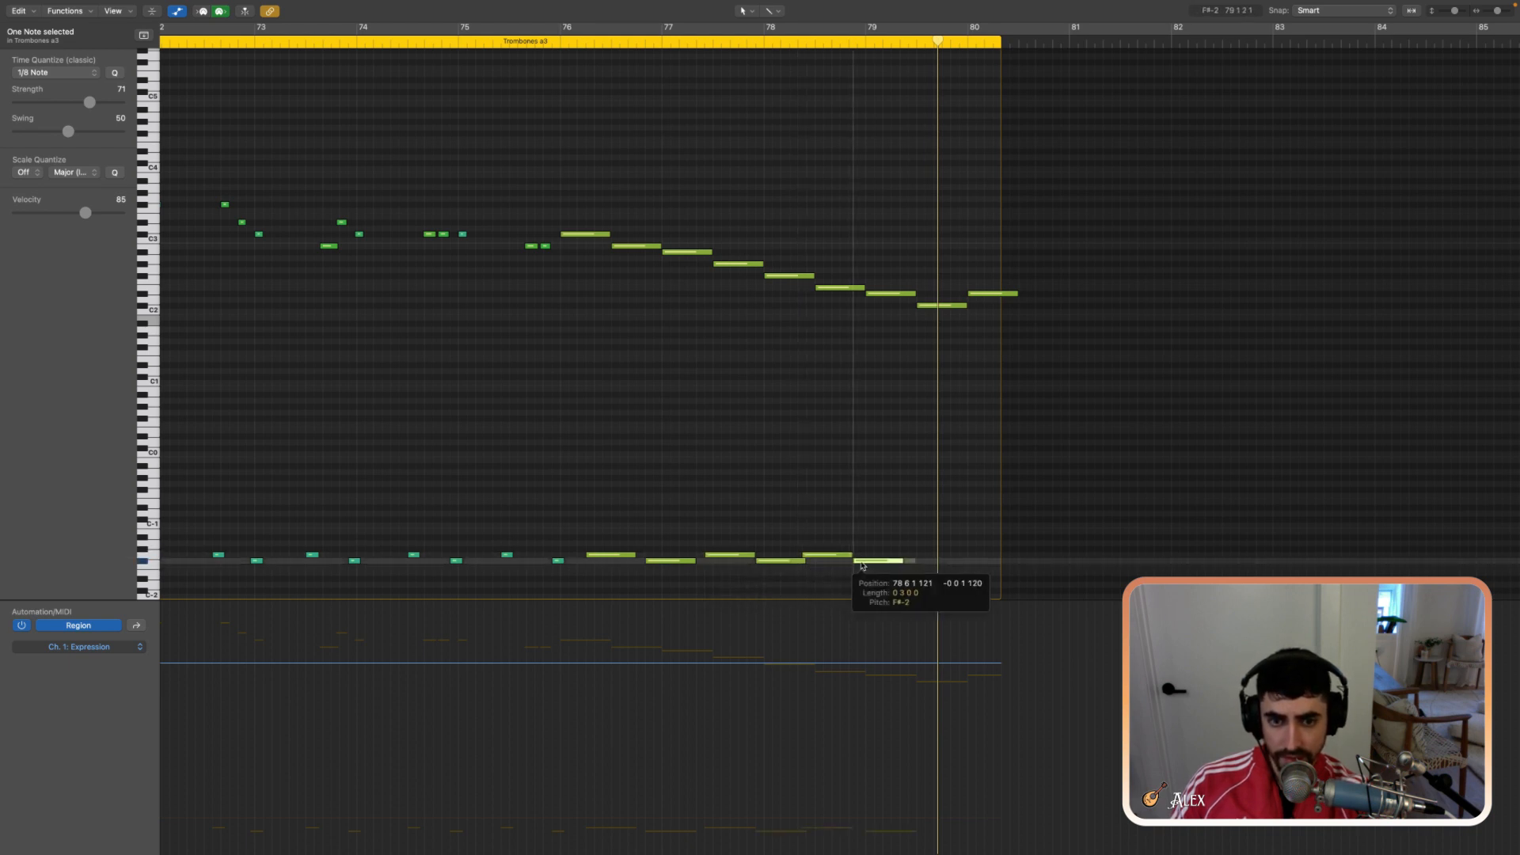
left_click(910, 555)
left_click_drag(947, 520, 626, 555)
left_click(805, 458)
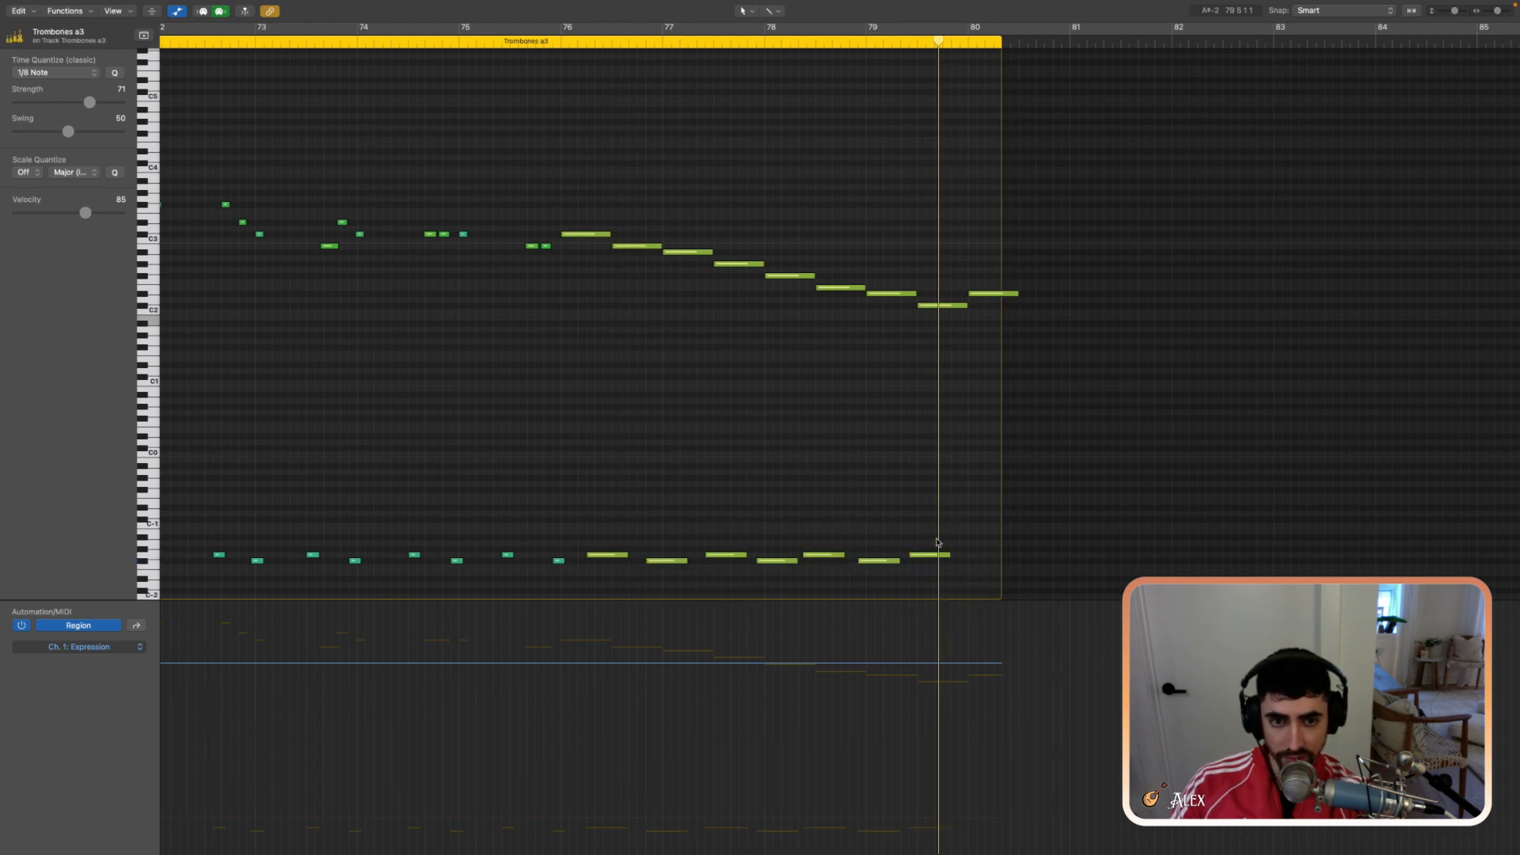
left_click(971, 549)
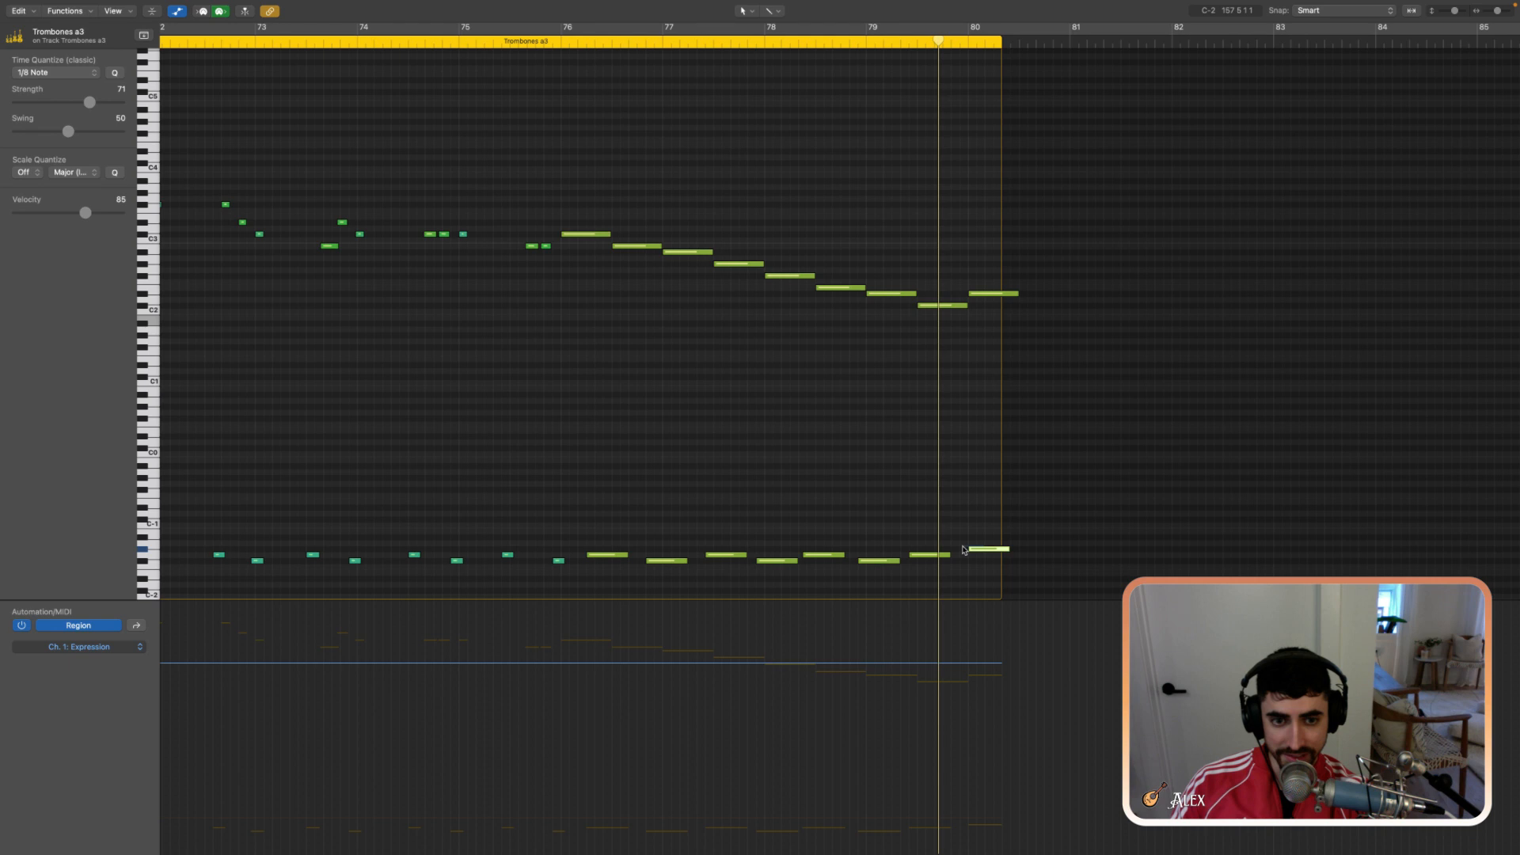
left_click_drag(986, 552, 997, 562)
left_click(957, 476)
scroll(957, 477, "left", 1)
left_click(614, 172)
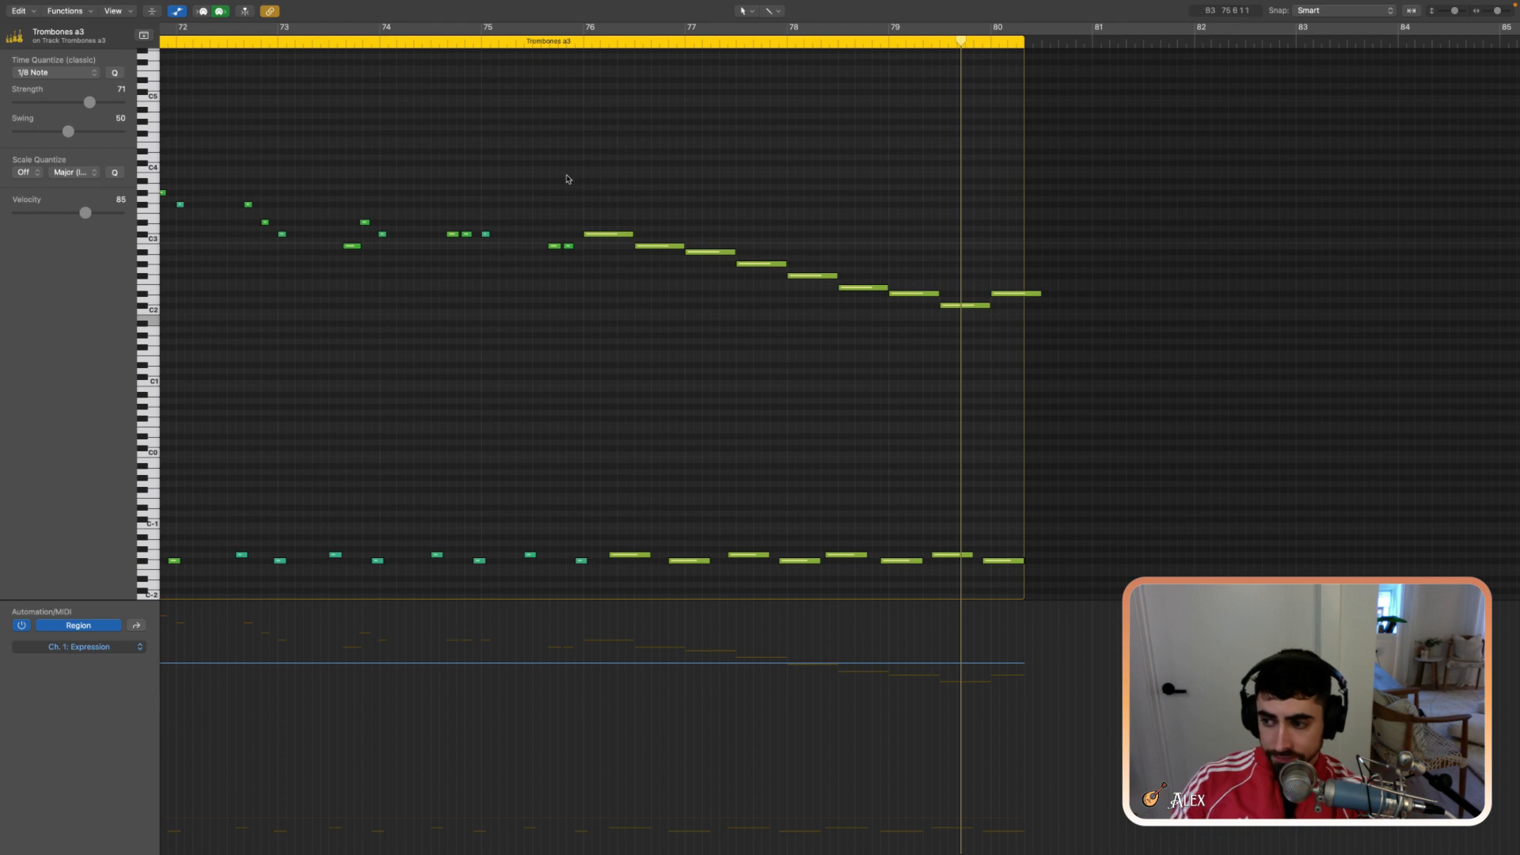
- Select the descending trombone notes and draw a rising velocity ramp across them in the Note Velocity lane
left_click(561, 45)
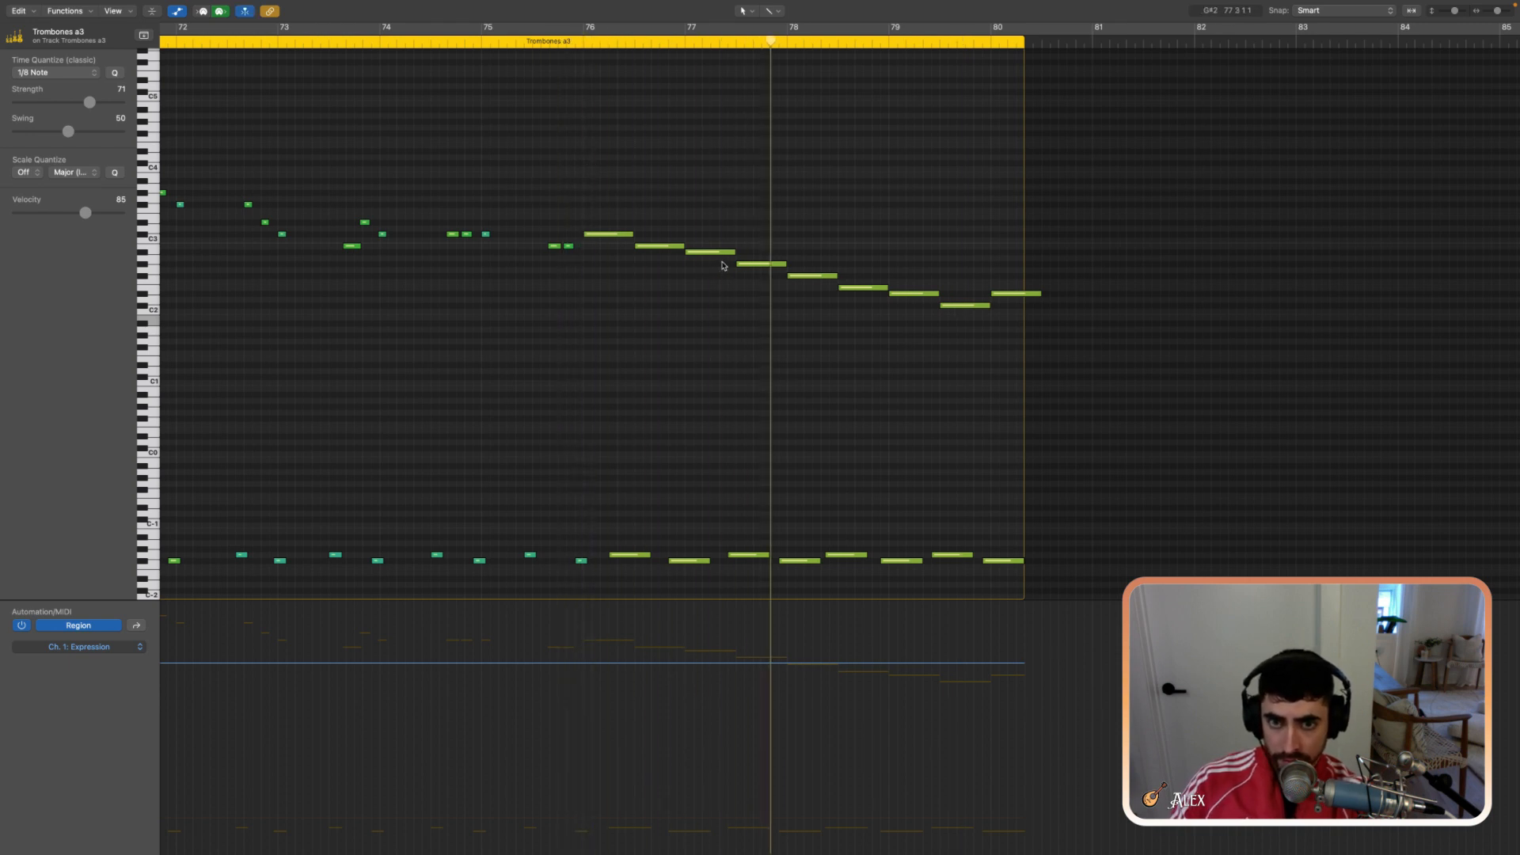
left_click_drag(889, 193, 634, 335)
left_click_drag(85, 212, 67, 212)
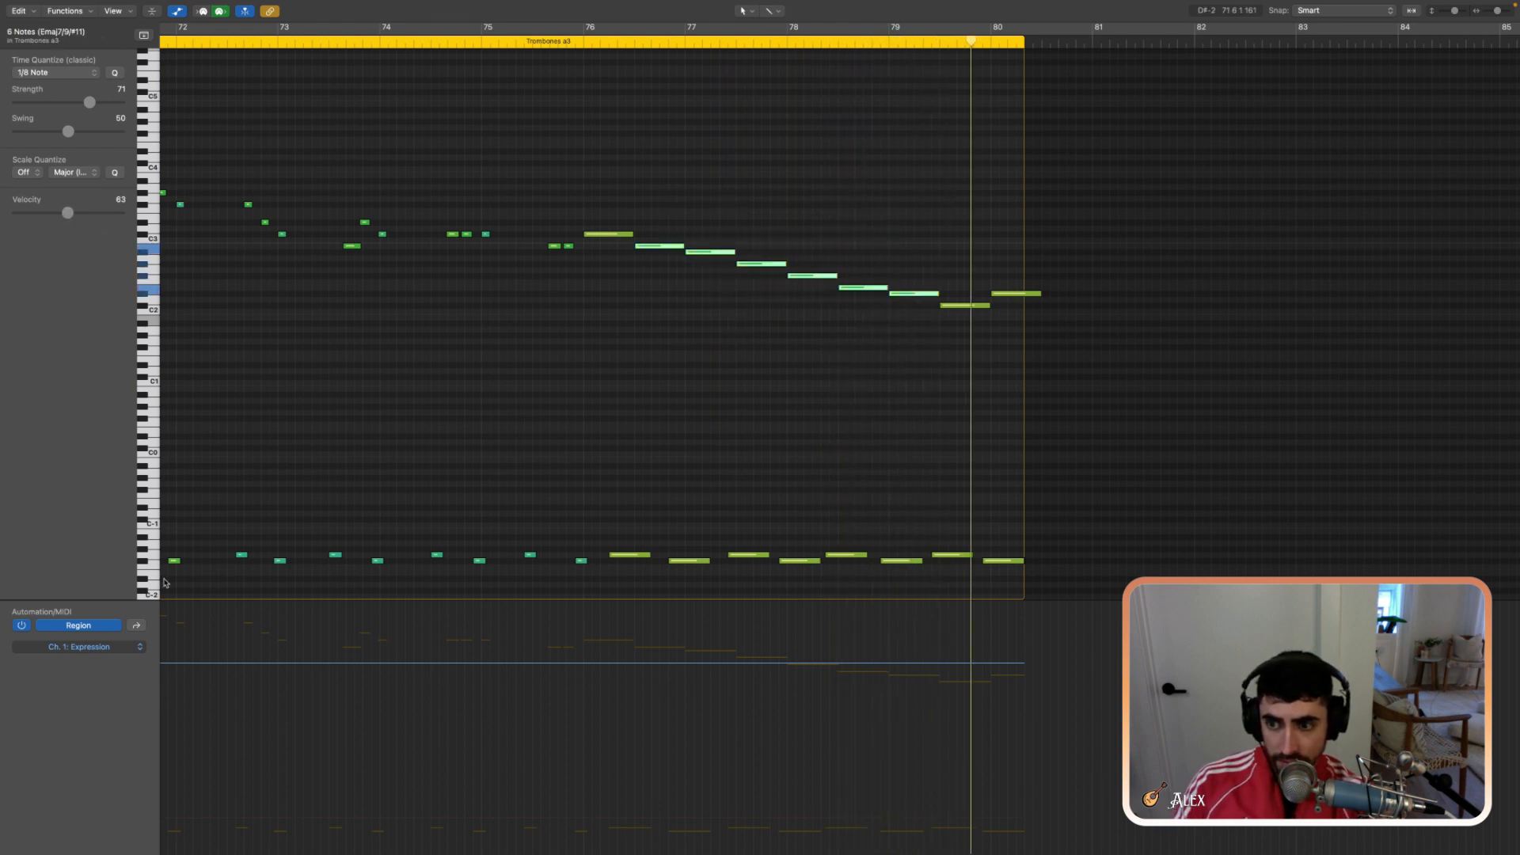
left_click(137, 626)
left_click(351, 516)
left_click_drag(670, 720, 946, 602)
key("space")
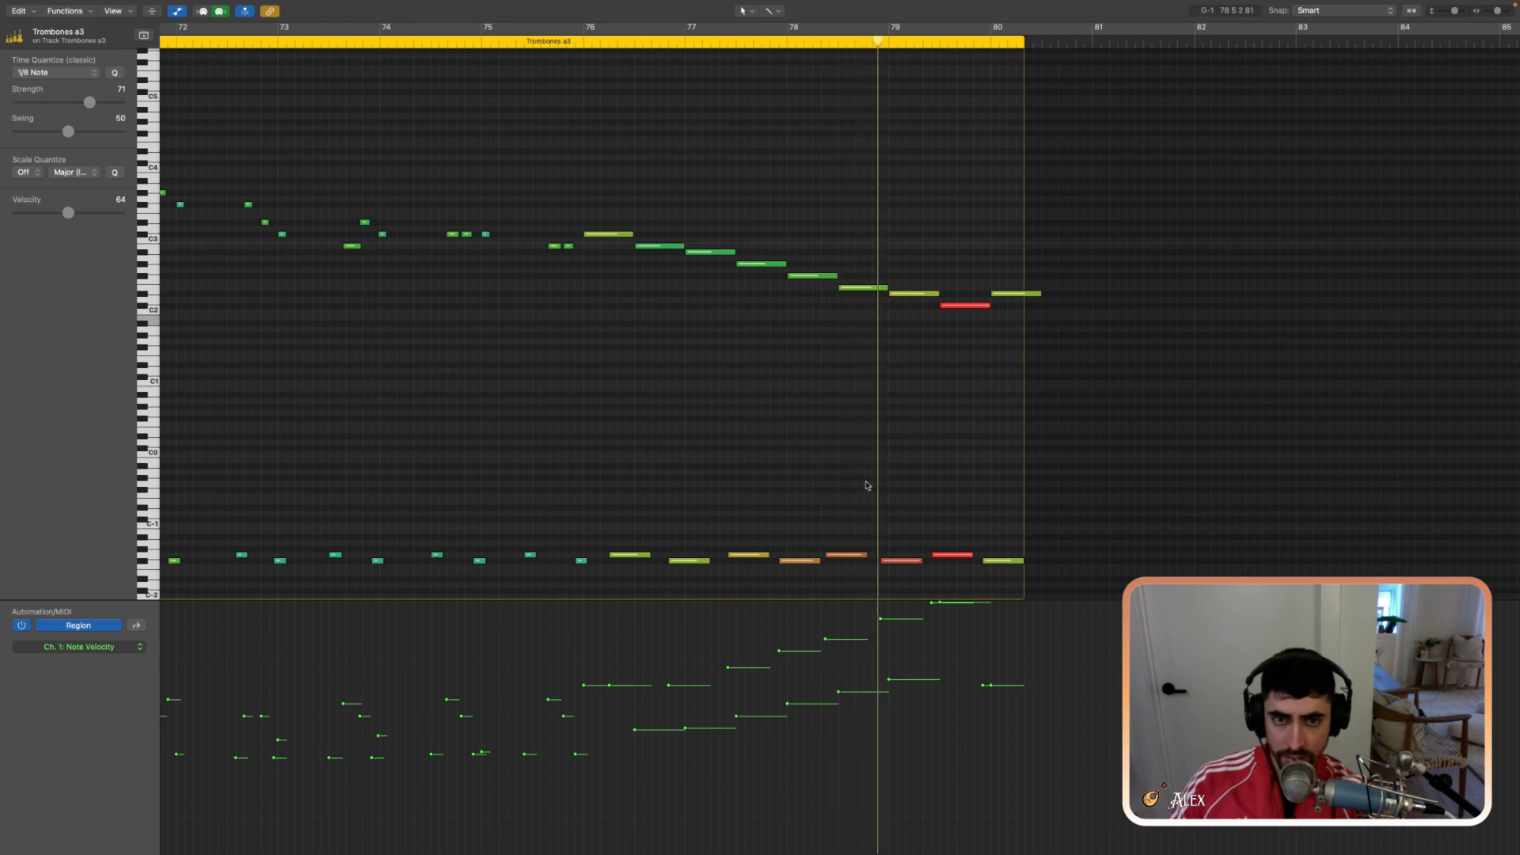
- Set the velocity of the lowest trombone note near bar 79 to 102
scroll(885, 477, "right", 1)
left_click(927, 305)
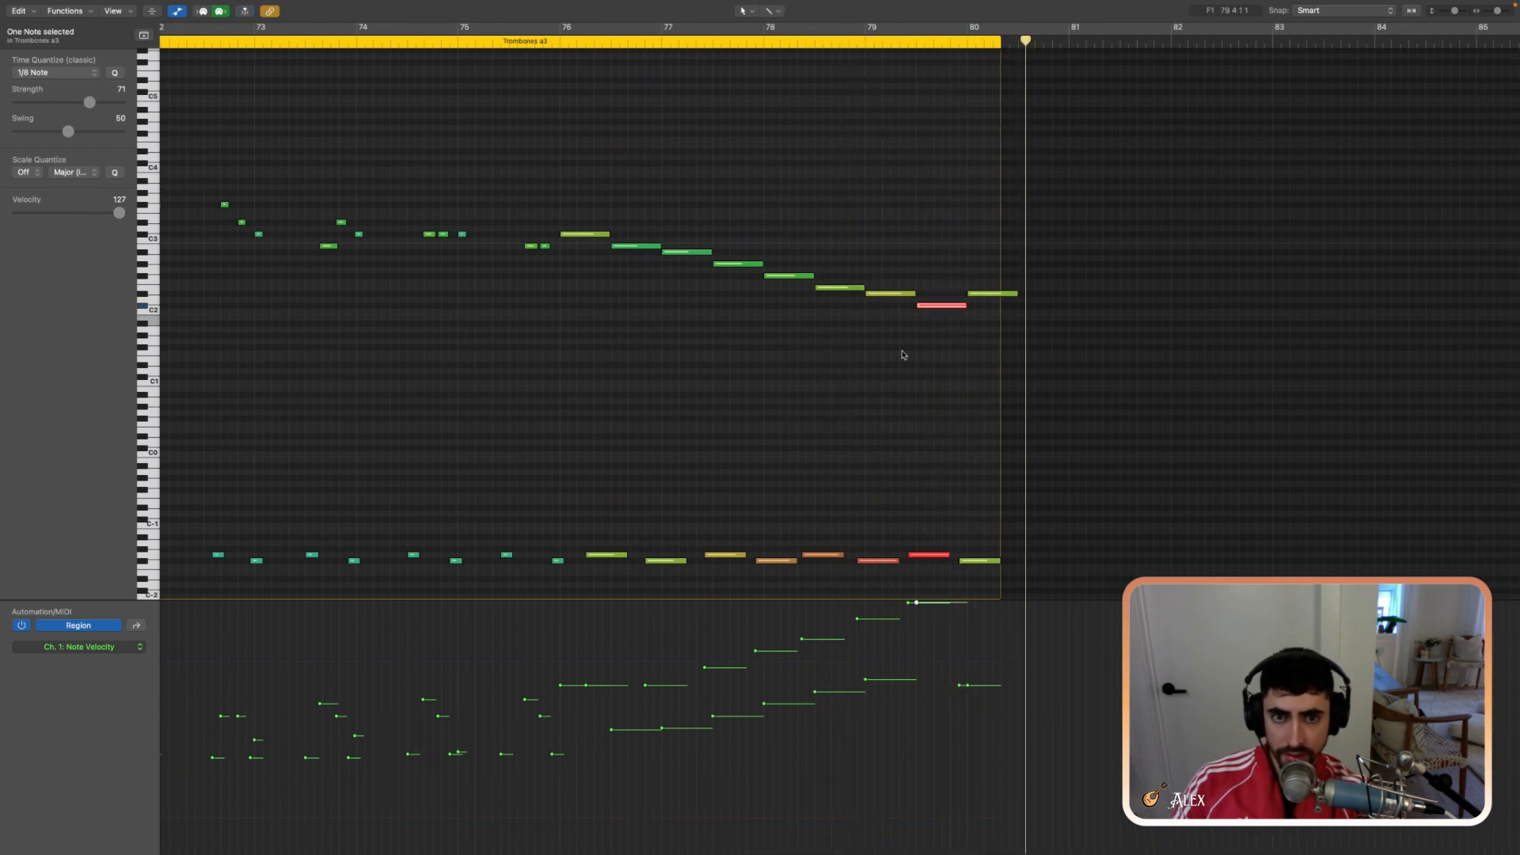
left_click_drag(103, 217, 104, 217)
left_click(282, 242)
scroll(371, 255, "left", 1)
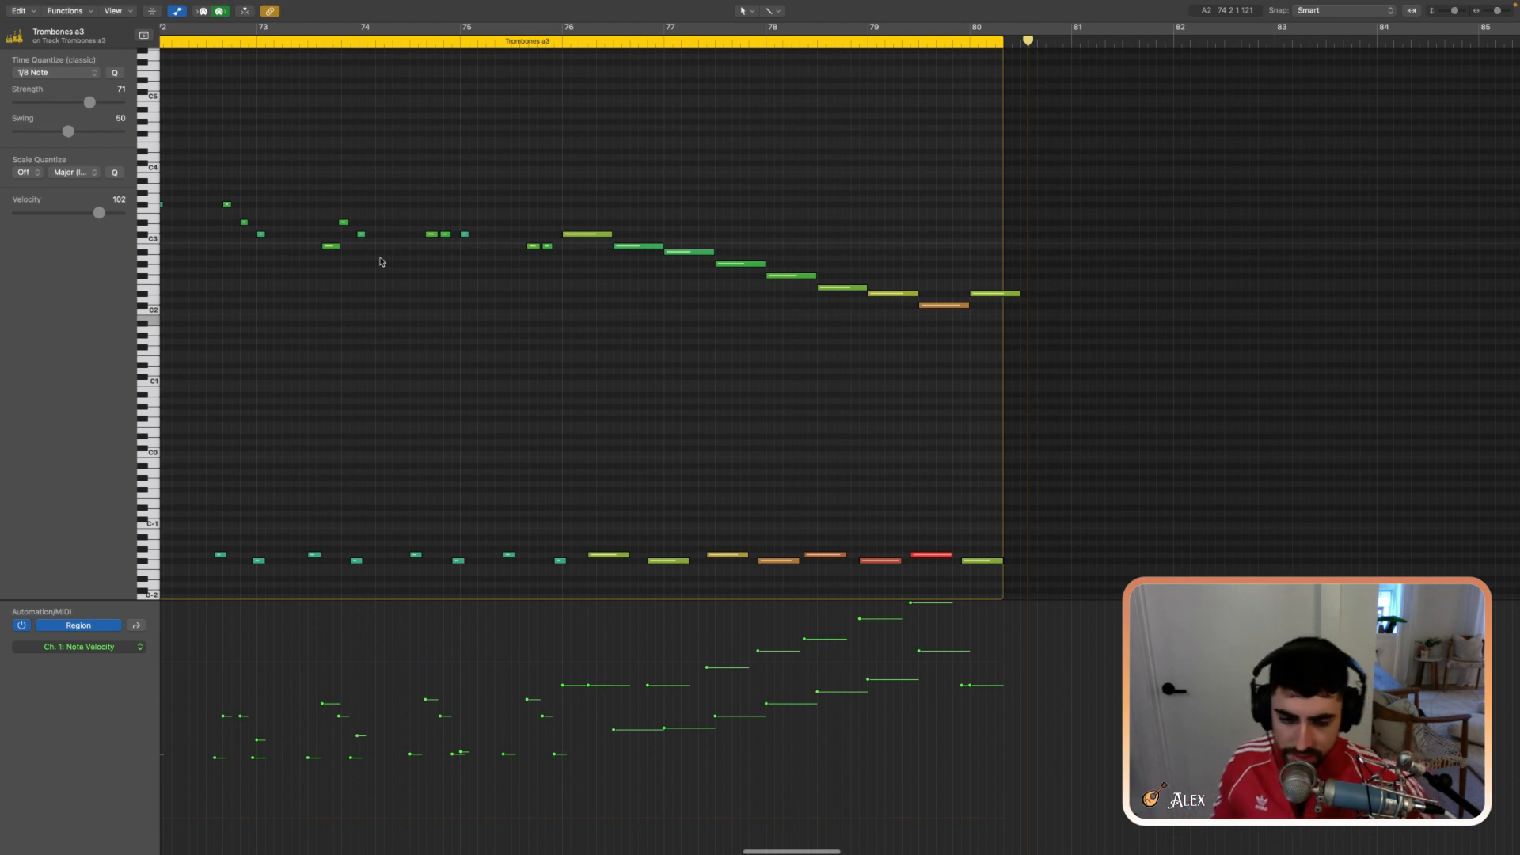
left_click(539, 44)
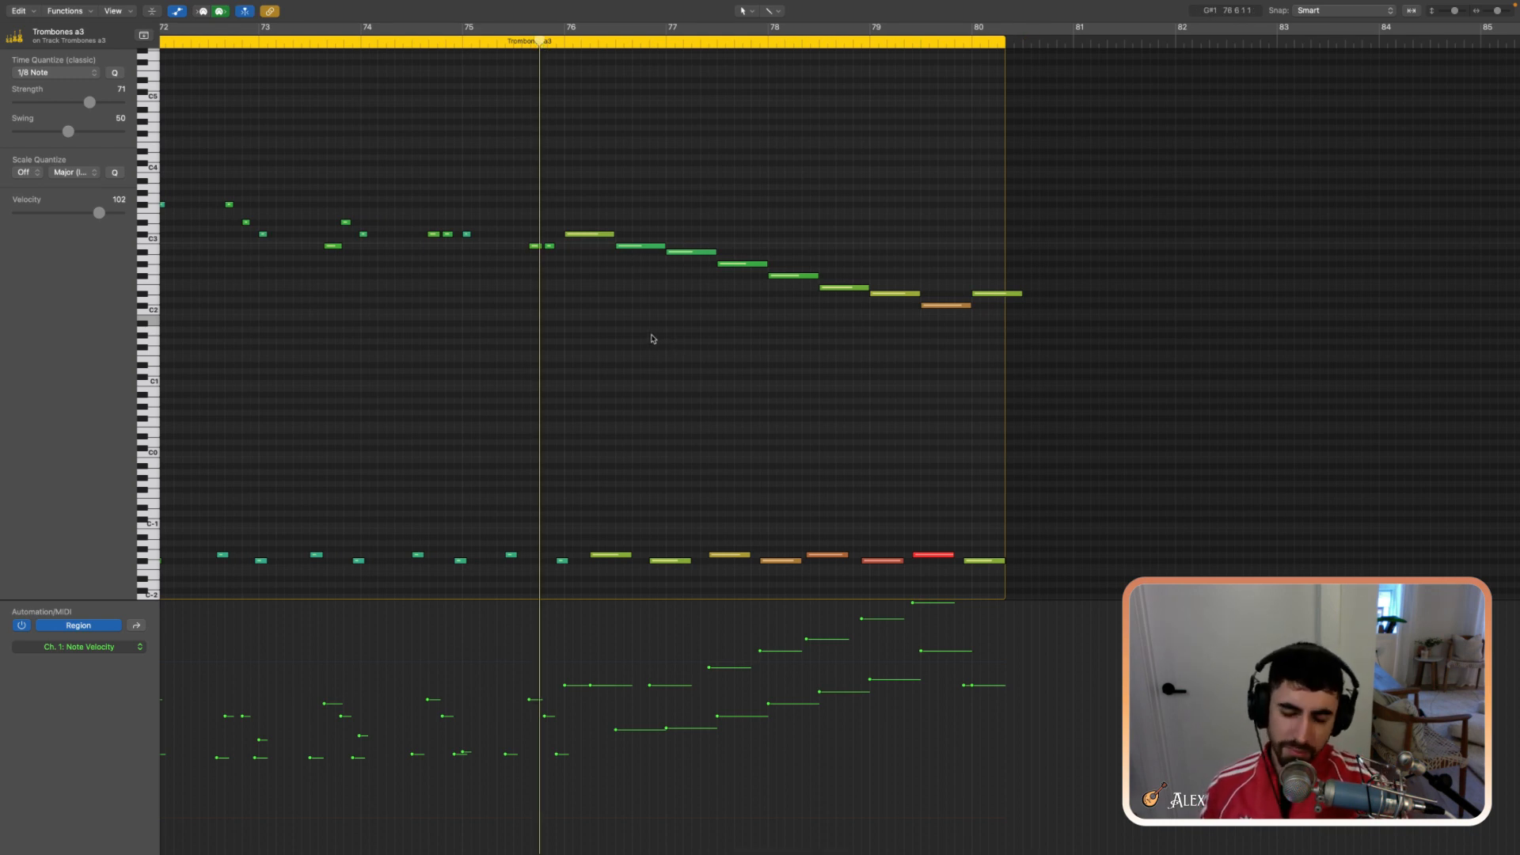
scroll(713, 392, "left", 2)
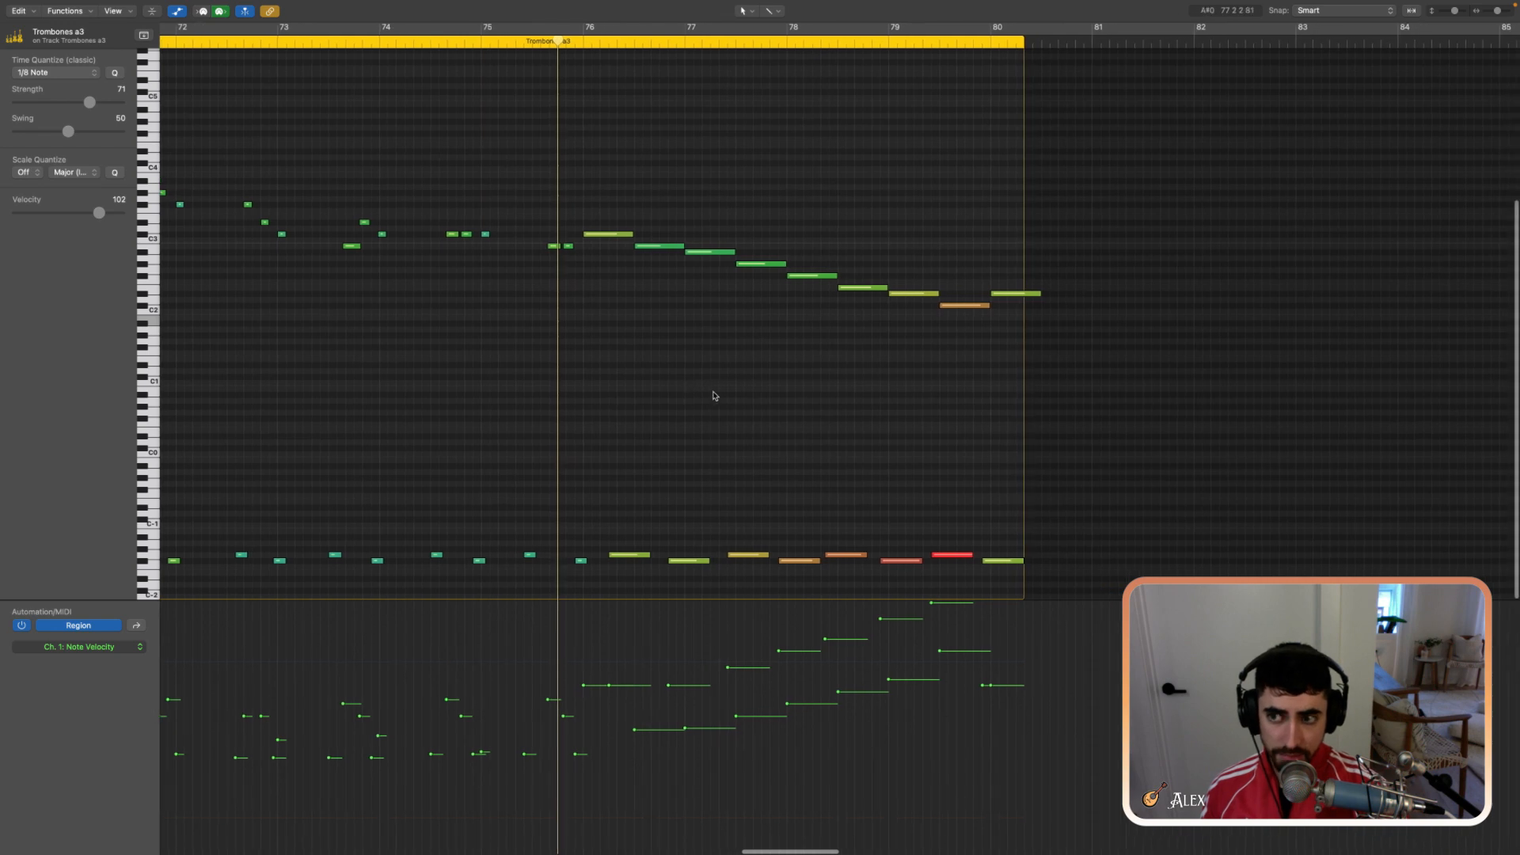
- Select the Trombones a3 track in the arrangement and set the playhead near bar 70
key("ctrl+Left")
left_click(753, 399)
scroll(316, 367, "down", 1)
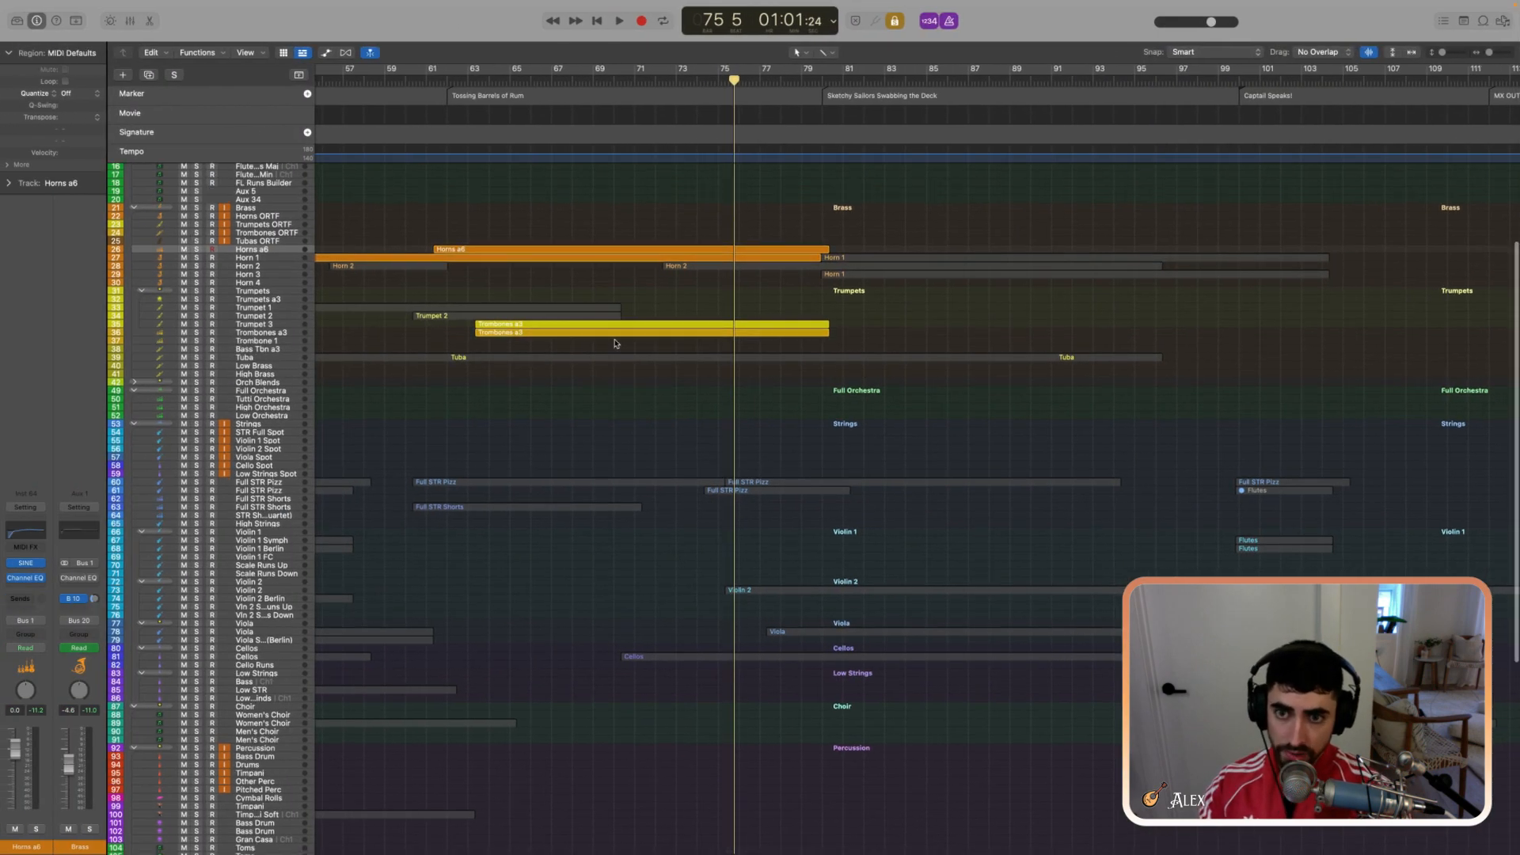
scroll(625, 341, "down", 1)
scroll(649, 337, "left", 1)
left_click(668, 324)
scroll(667, 324, "right", 1)
left_click(621, 336)
left_click(516, 323)
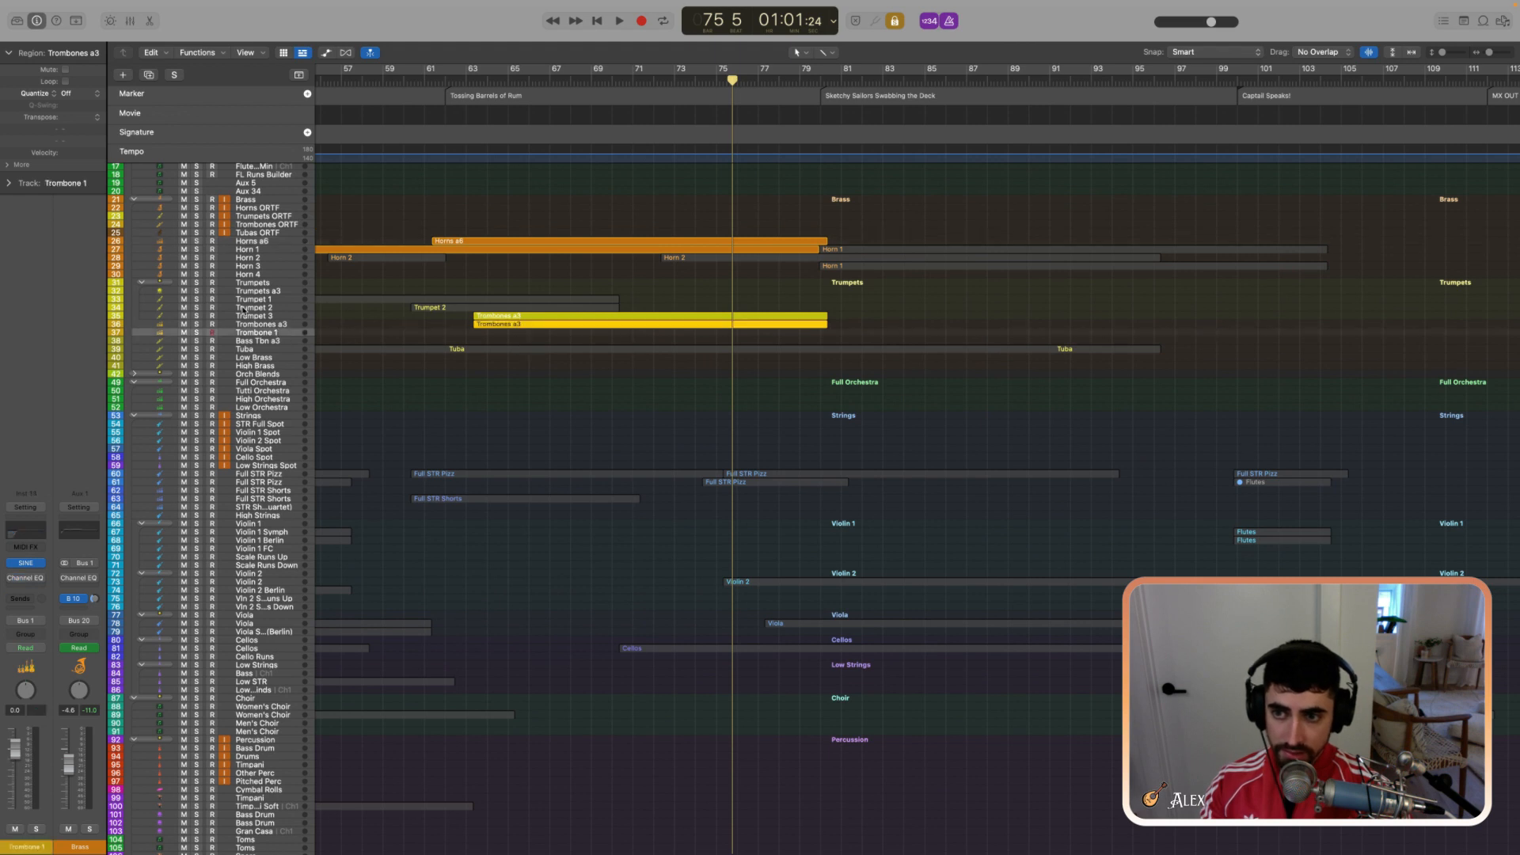
left_click(264, 324)
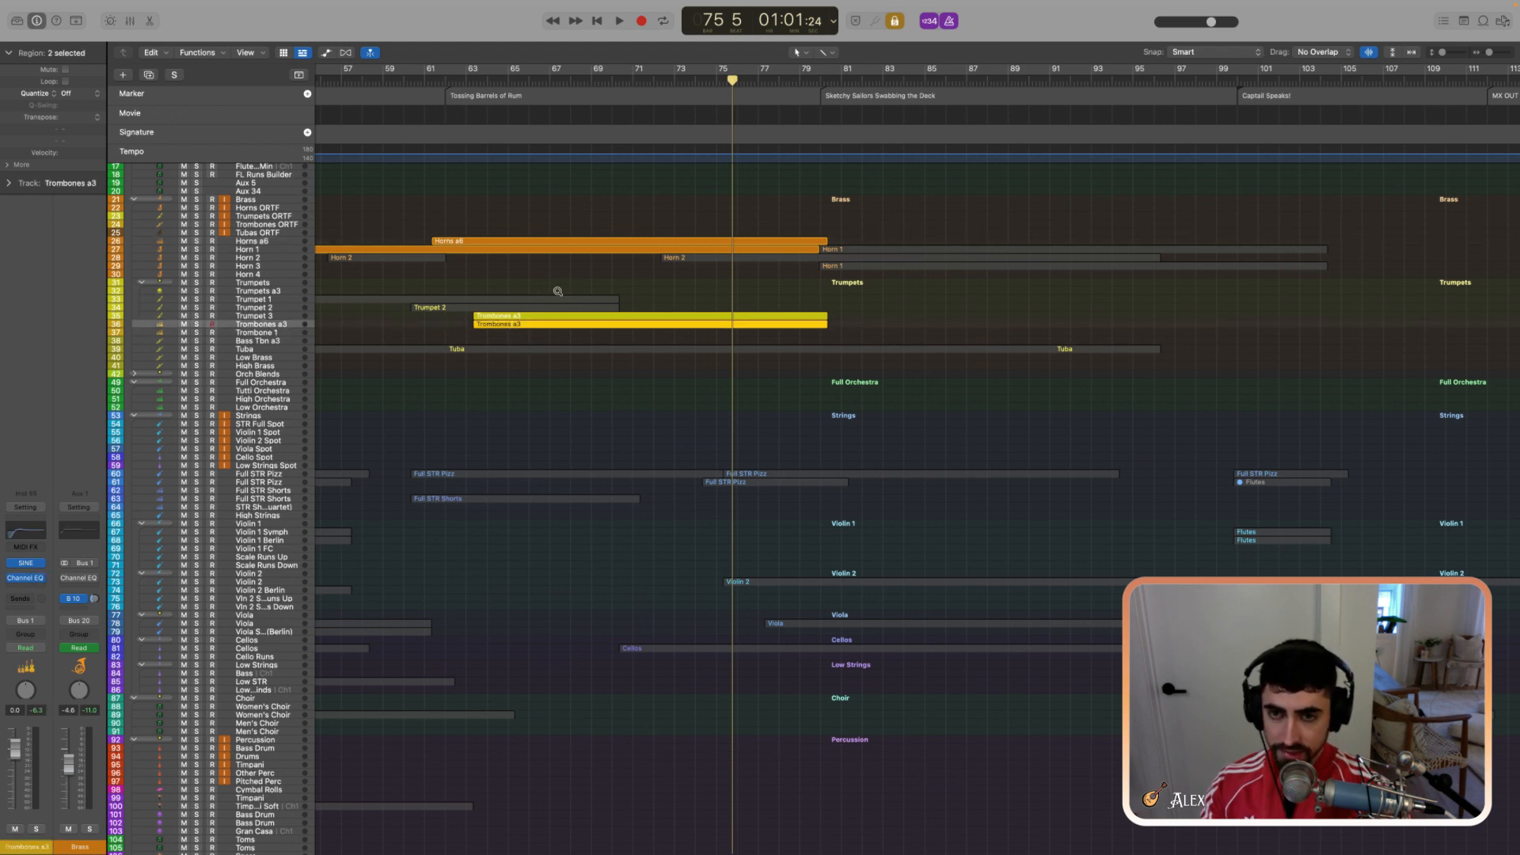
key("ctrl+alt+s")
scroll(658, 138, "right", 1)
left_click(610, 80)
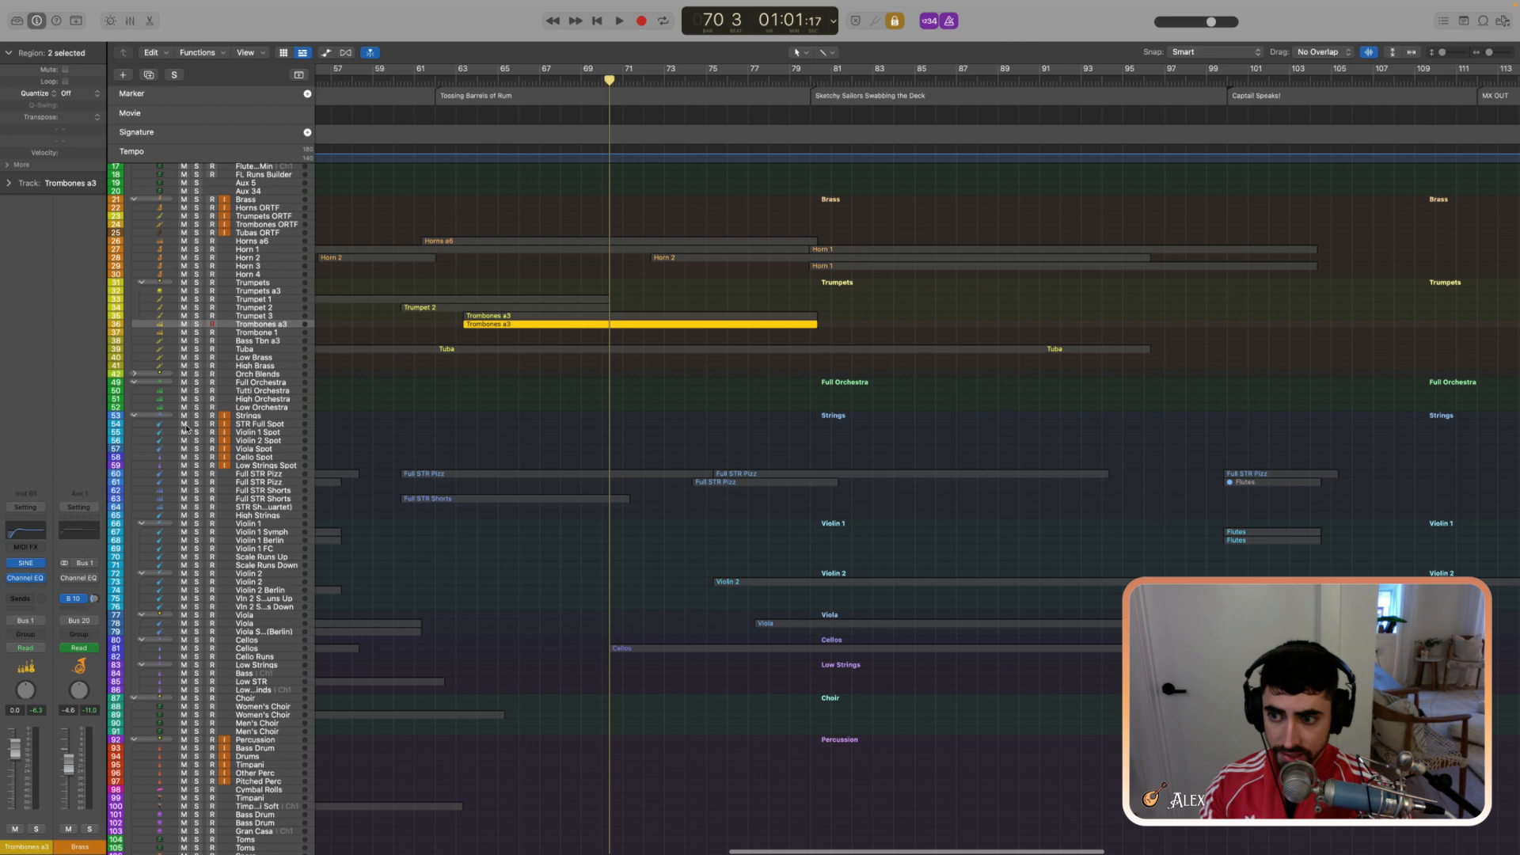
scroll(187, 428, "up", 1)
- Open the Trombones a3 SINE Player instrument and show its Mixer page
left_click(31, 561)
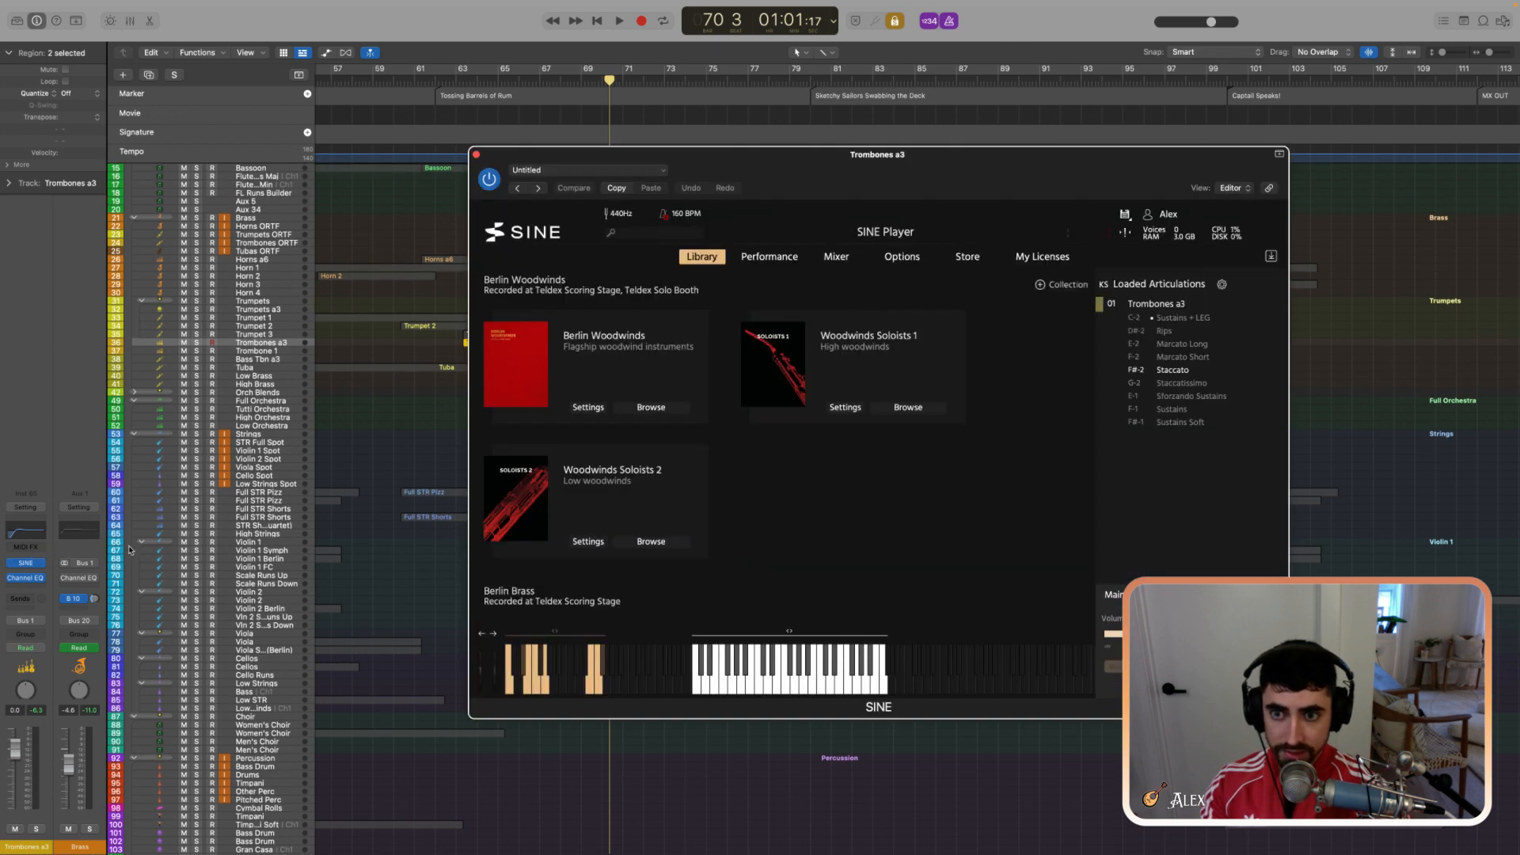
left_click(837, 257)
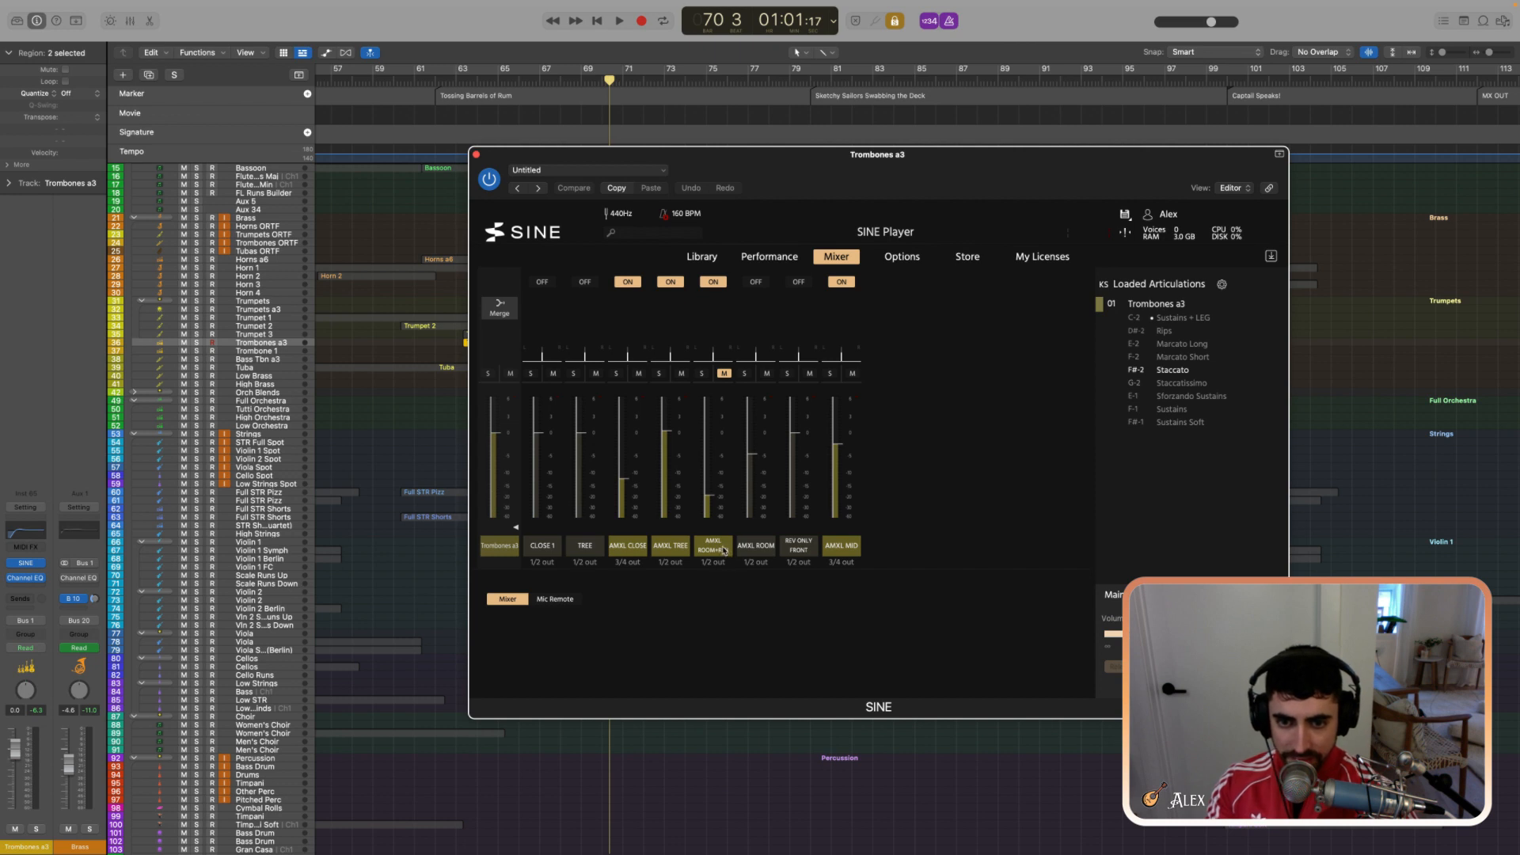
- Close the Trombones a3 instrument window, select the Trumpet 3 track and start playback
left_click(476, 154)
scroll(635, 392, "up", 5)
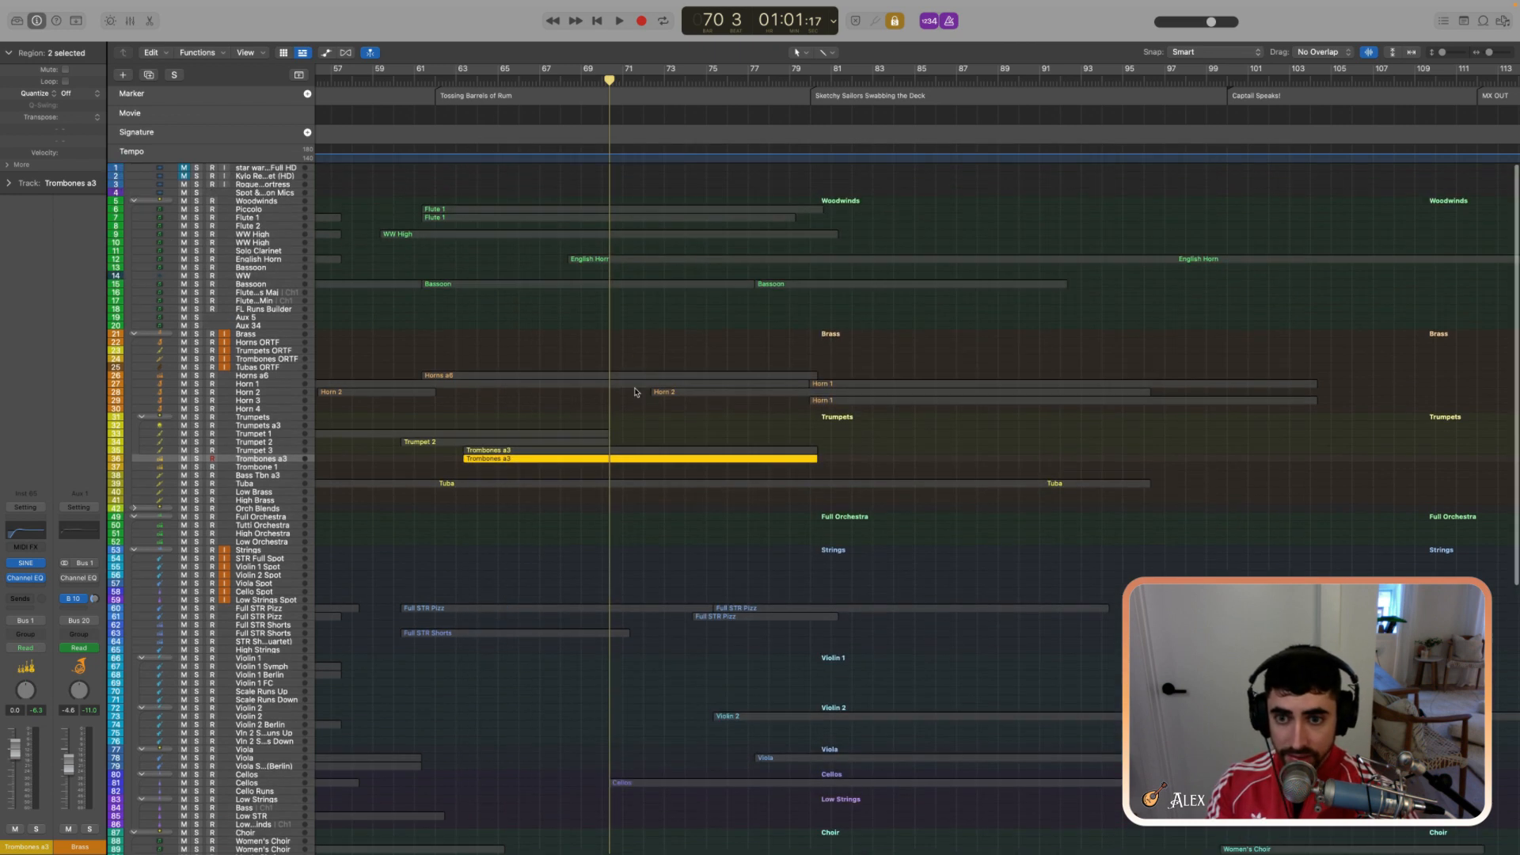
left_click_drag(634, 460, 633, 452, "alt")
scroll(448, 448, "right", 1)
left_click(264, 451)
key("space")
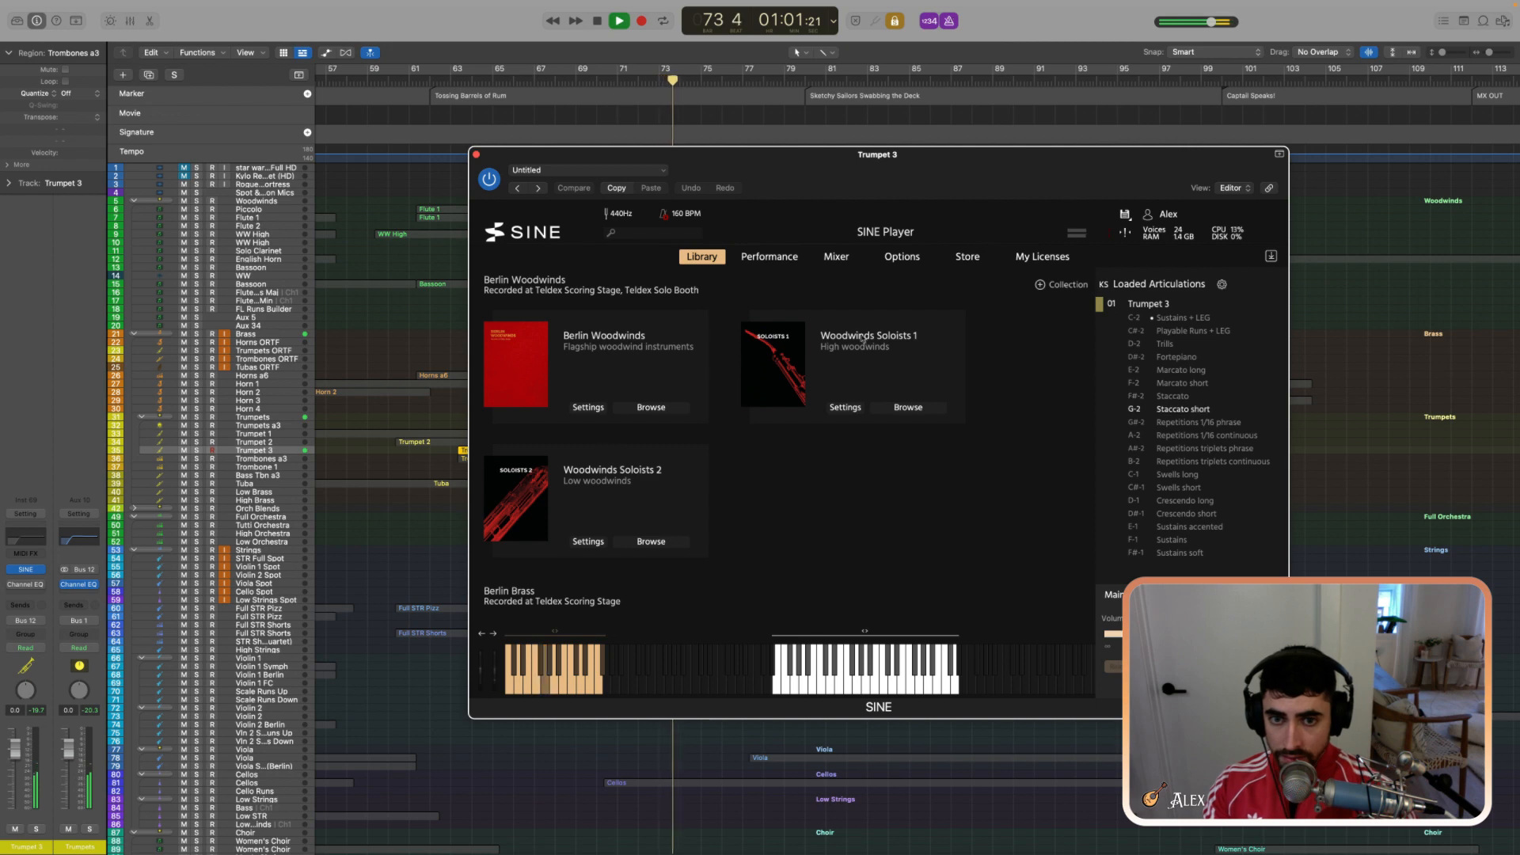
- Show the Mixer page of the Trumpet 3 SINE Player and enable the AB microphone
left_click(828, 257)
scroll(227, 658, "down", 15)
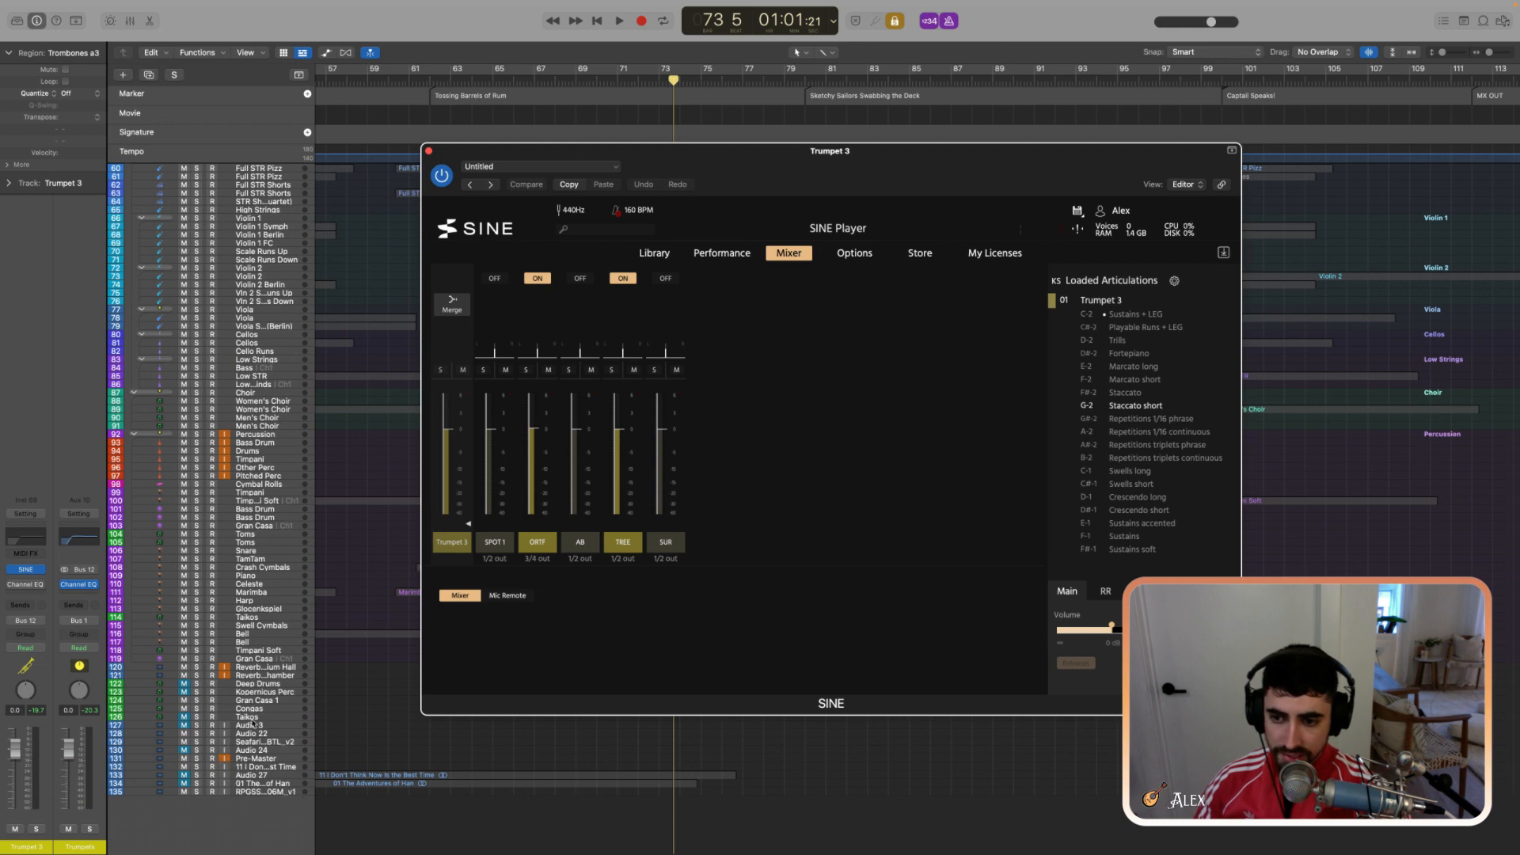
scroll(301, 541, "up", 14)
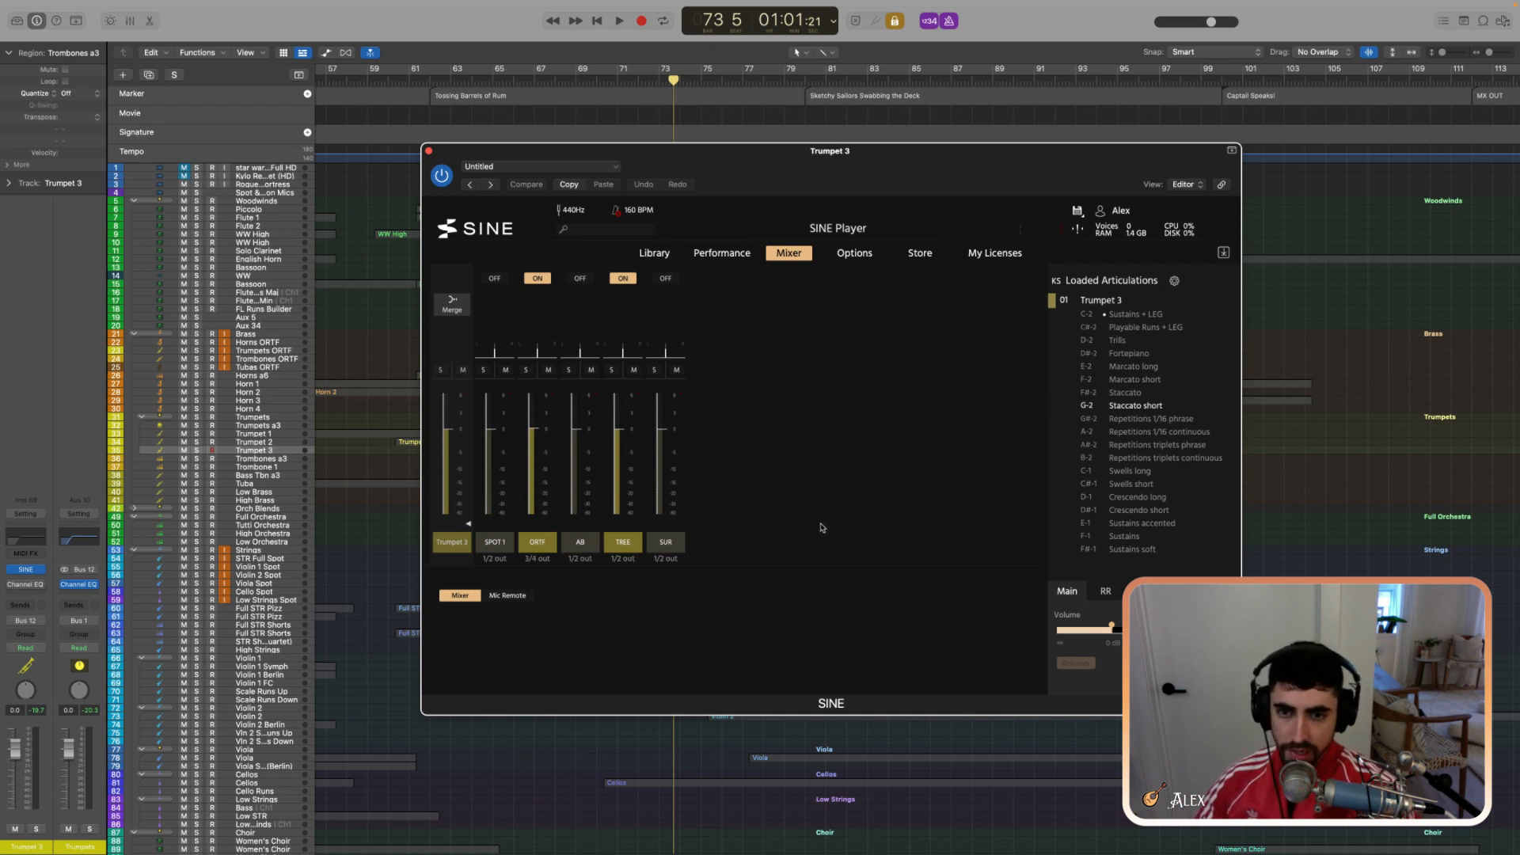
left_click(566, 548)
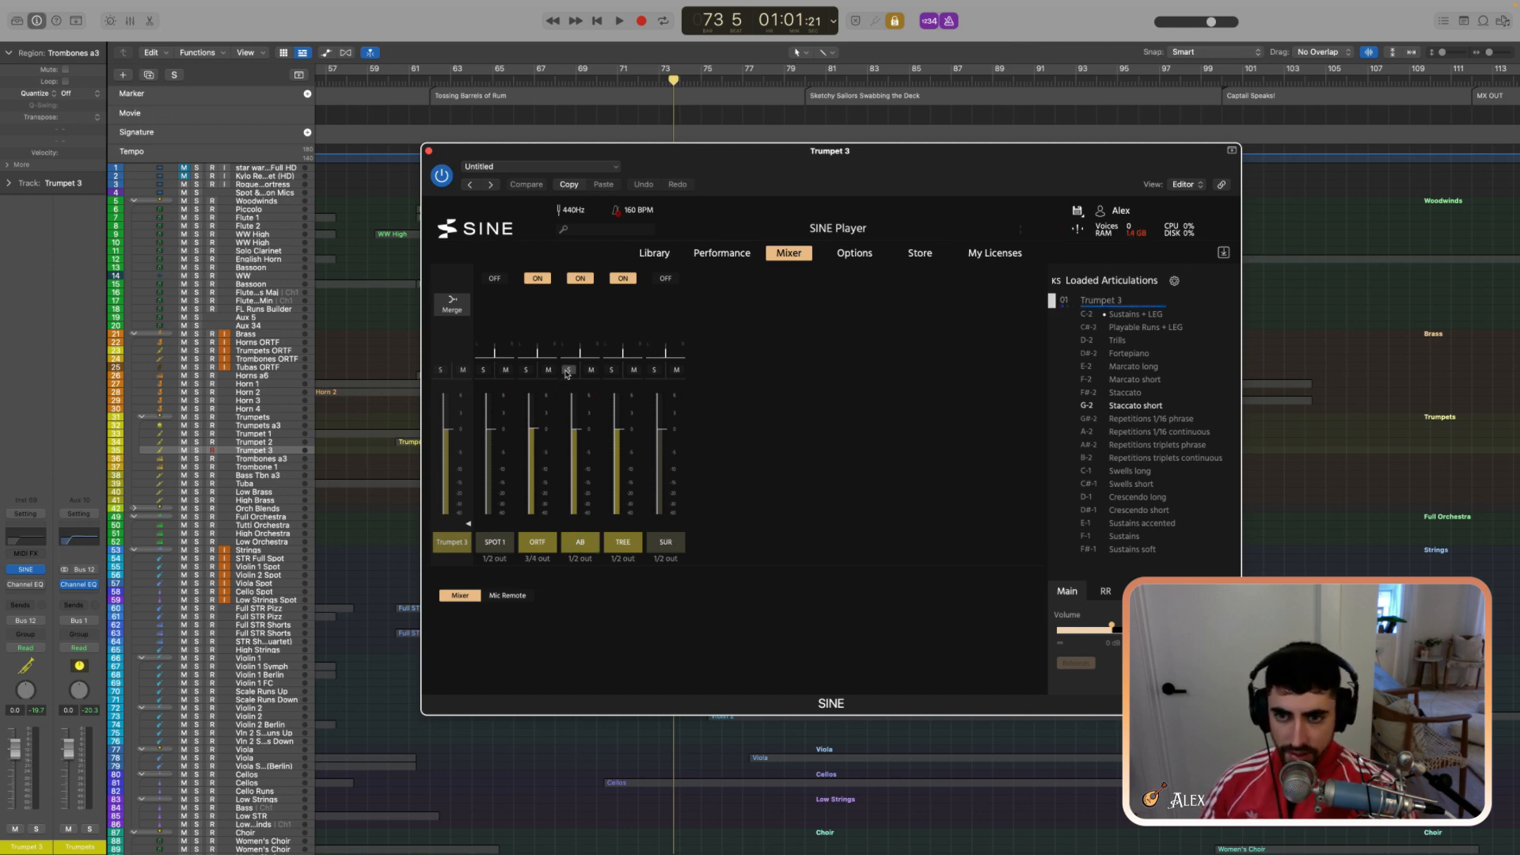
- Move the instrument window aside and set a cycle region from about bar 67 to bar 77, then play it
left_click_drag(809, 172, 801, 411)
left_click_drag(457, 75, 701, 75)
key("space")
left_click_drag(672, 398, 722, 581)
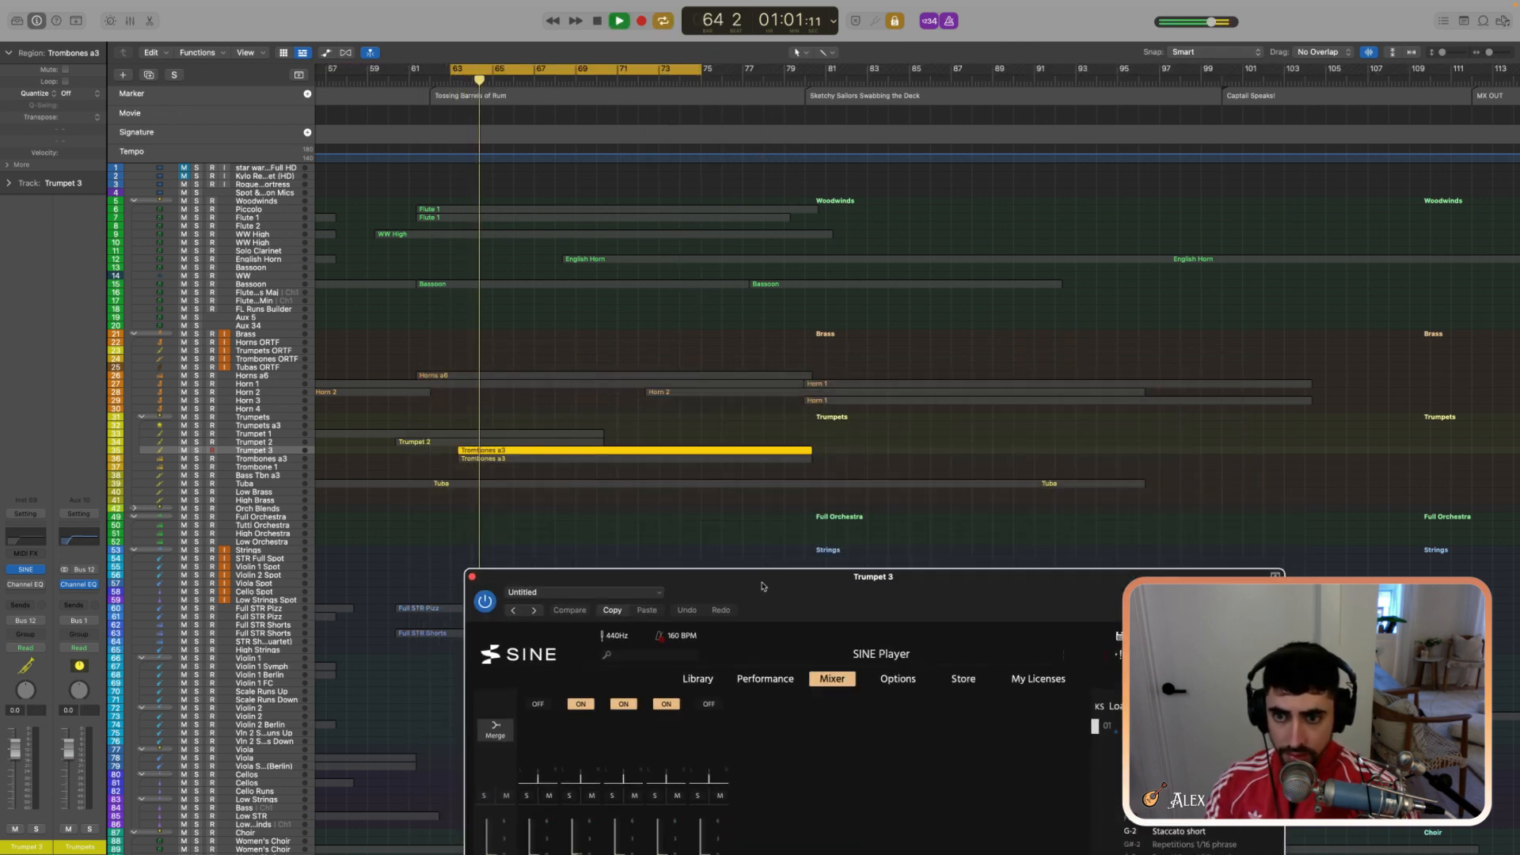
left_click_drag(553, 72, 617, 72)
key("space")
key("space")
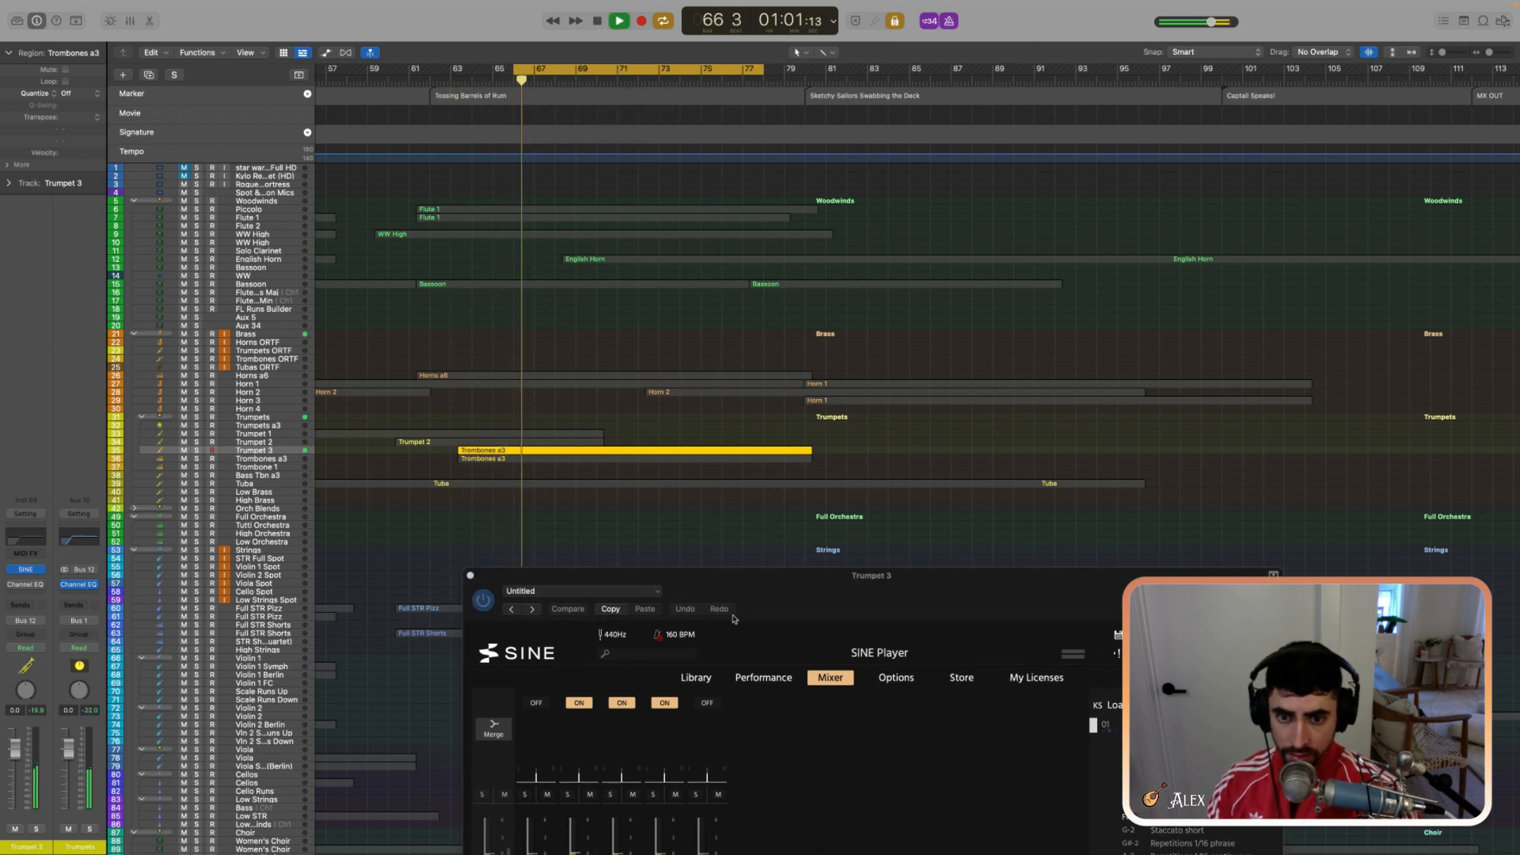
- Audition the Trumpet 3 microphone channels by soloing them one at a time during playback
left_click_drag(792, 576, 692, 150)
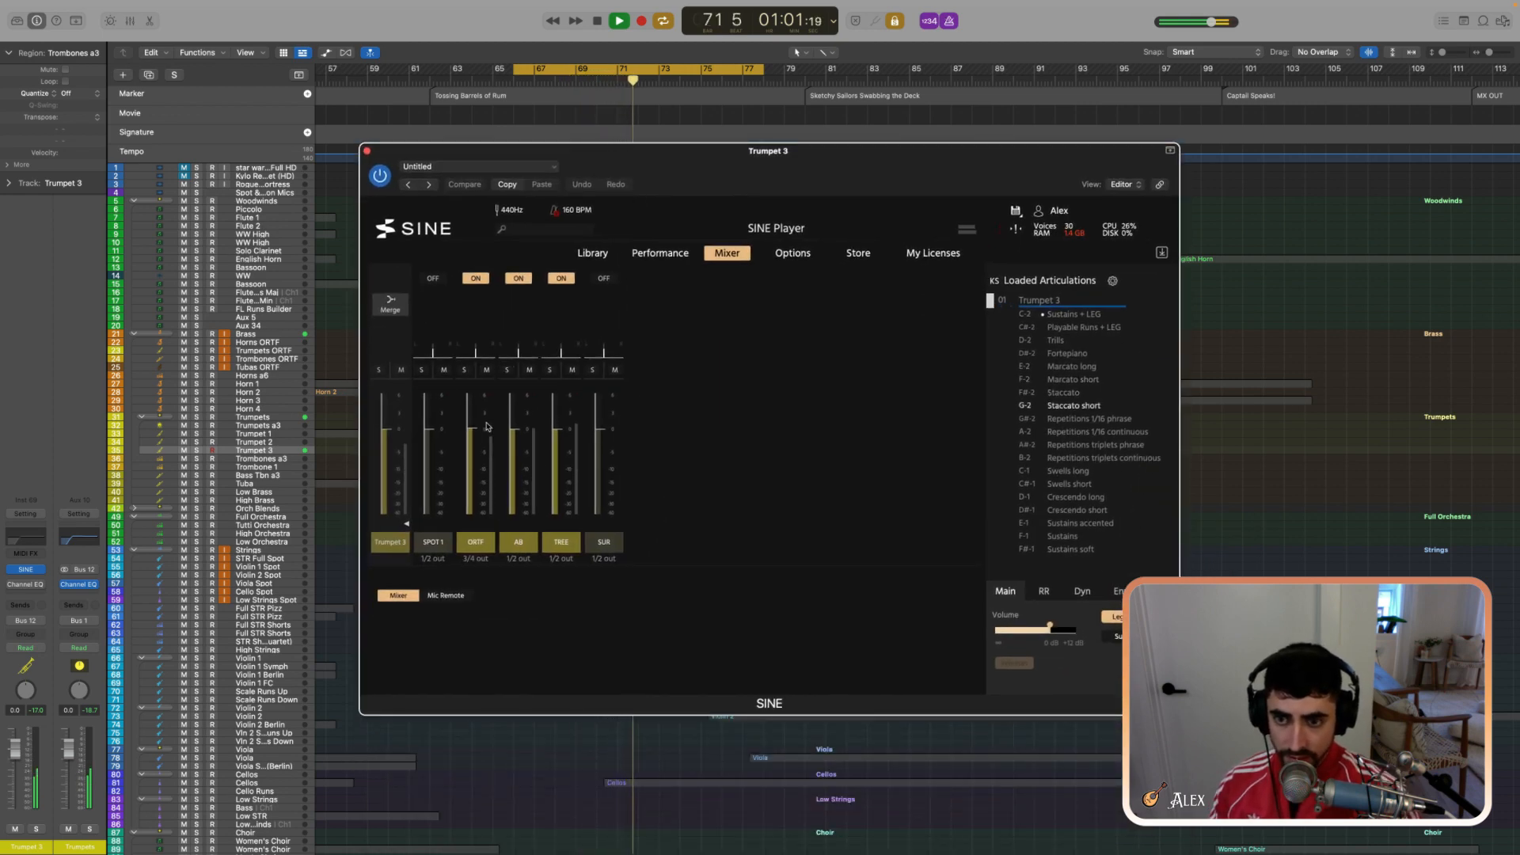
left_click(549, 370)
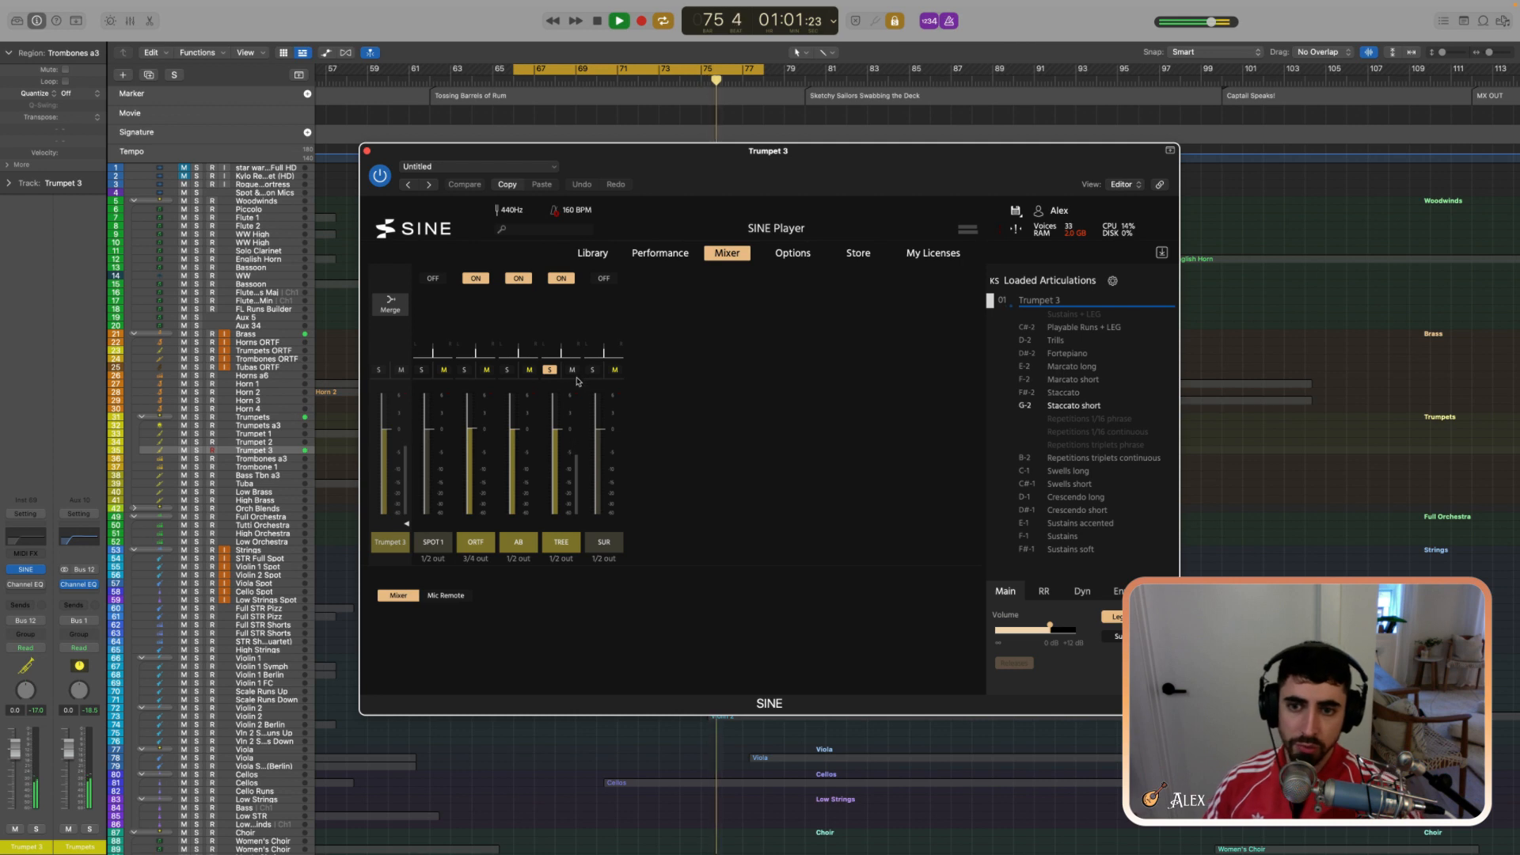
left_click(508, 371)
left_click(549, 369)
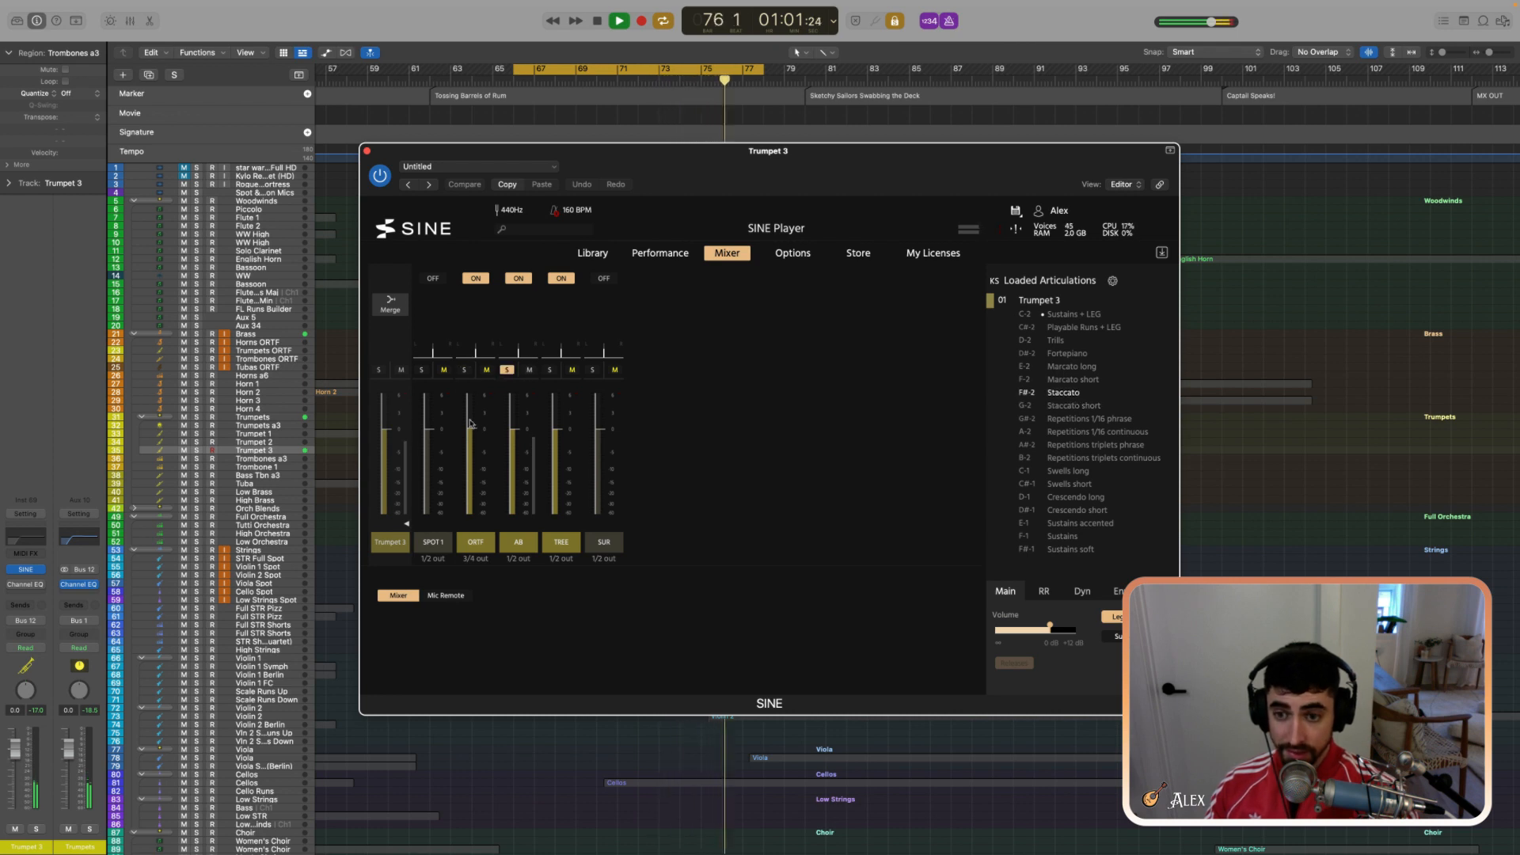
left_click(464, 369)
left_click(507, 369)
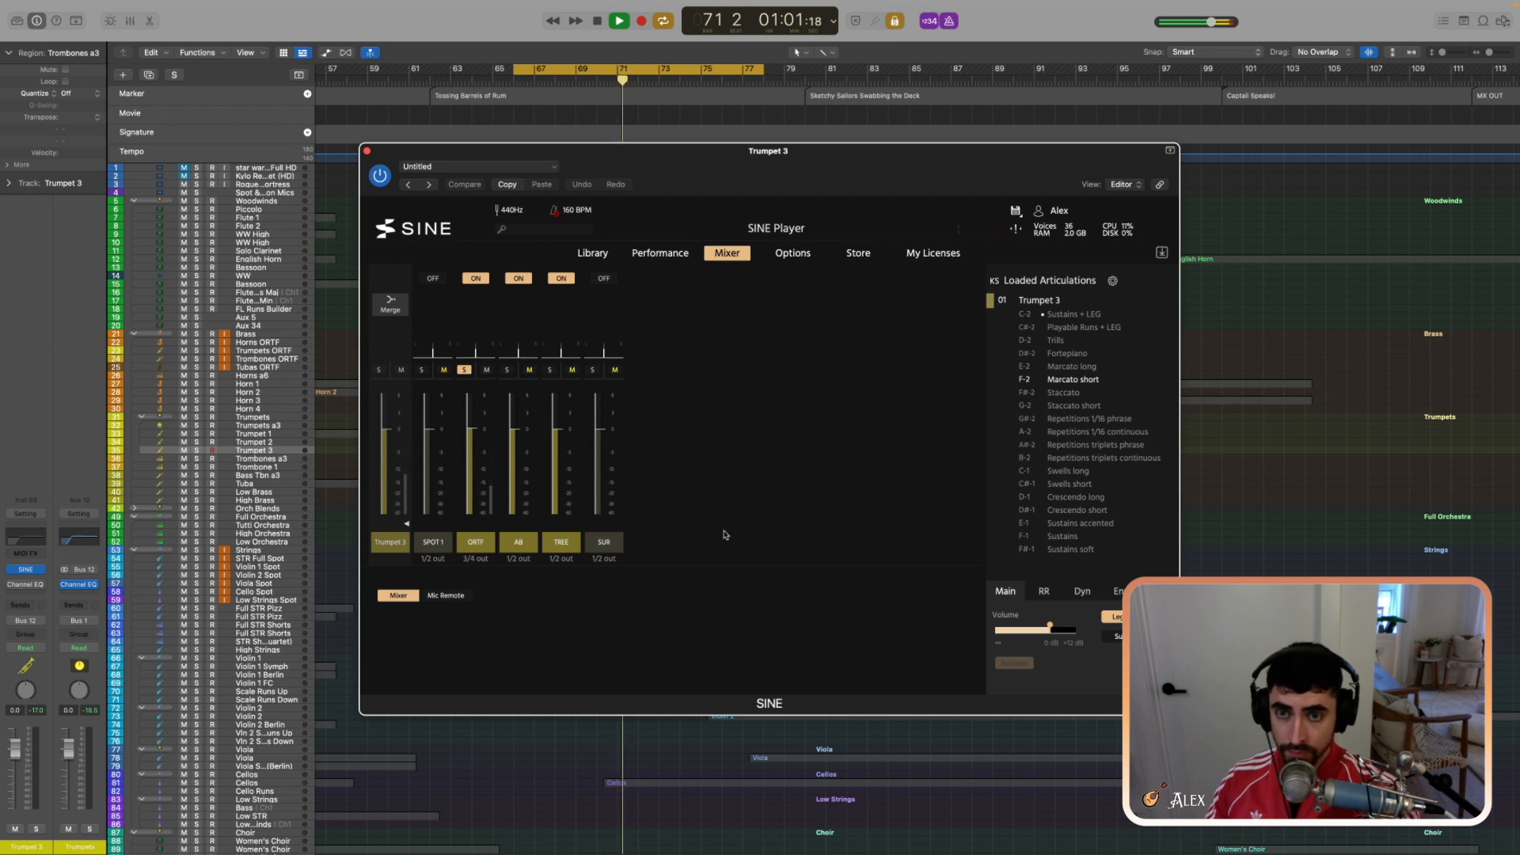
key("space")
key("space")
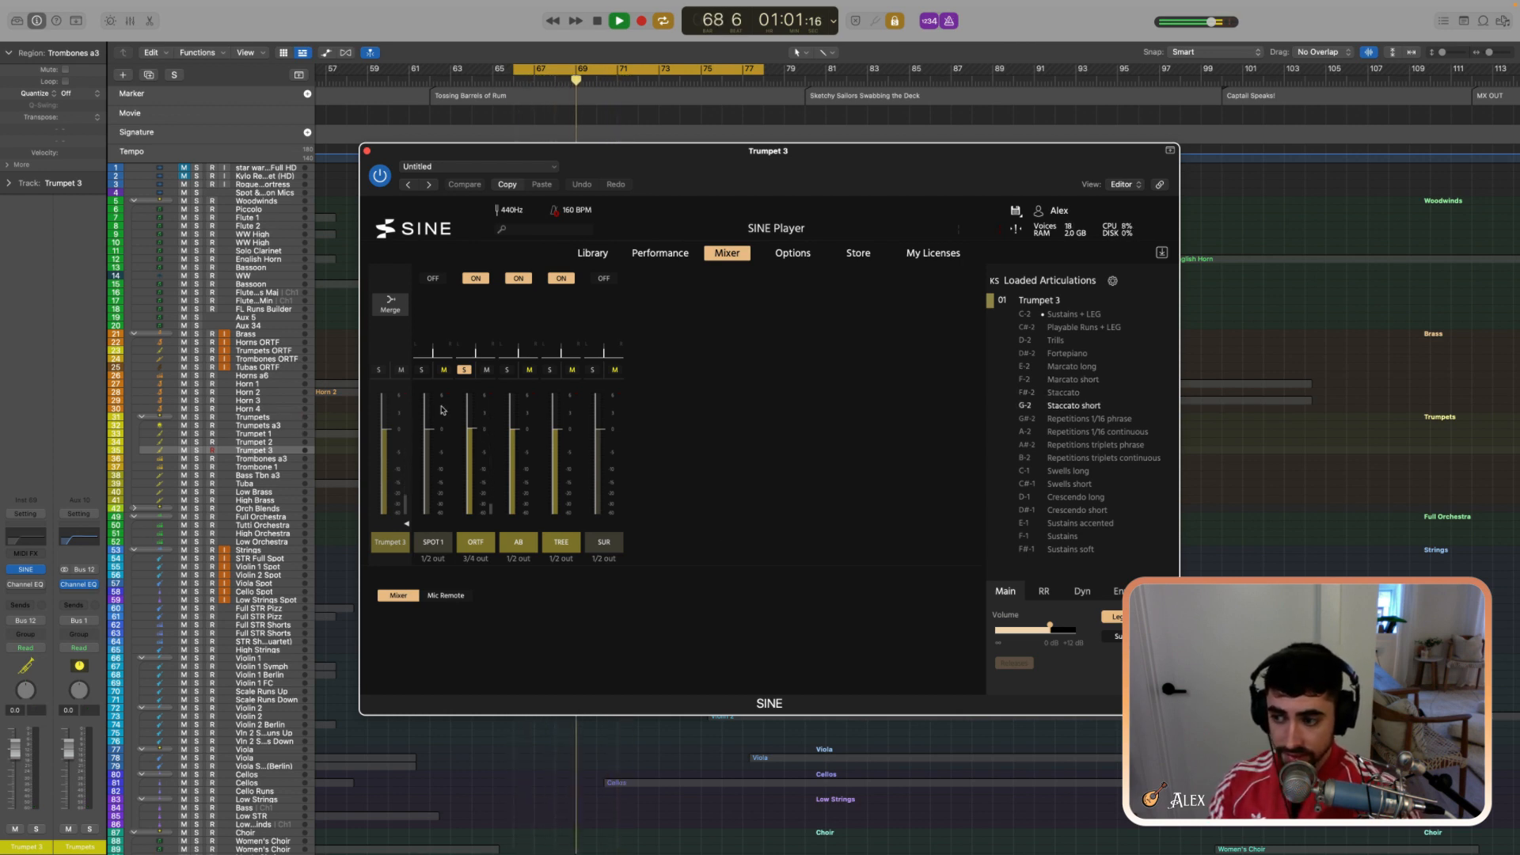
- Select the Trumpets ORTF track, show its volume automation, and move the point near bar 61 to about 0 dB
left_click_drag(692, 155, 789, 169)
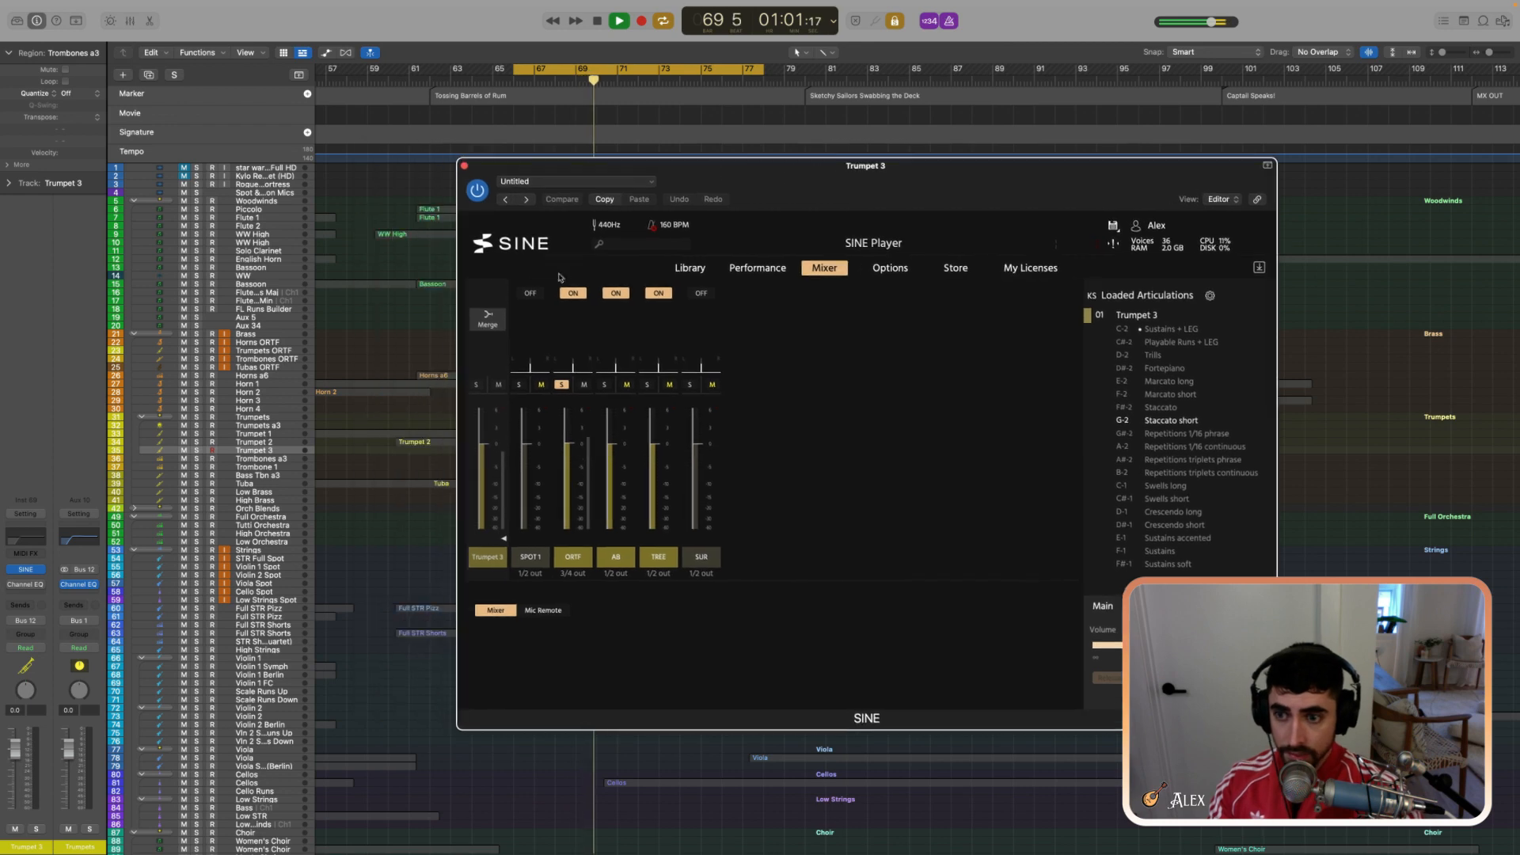
left_click(275, 359)
left_click(282, 351)
key("a")
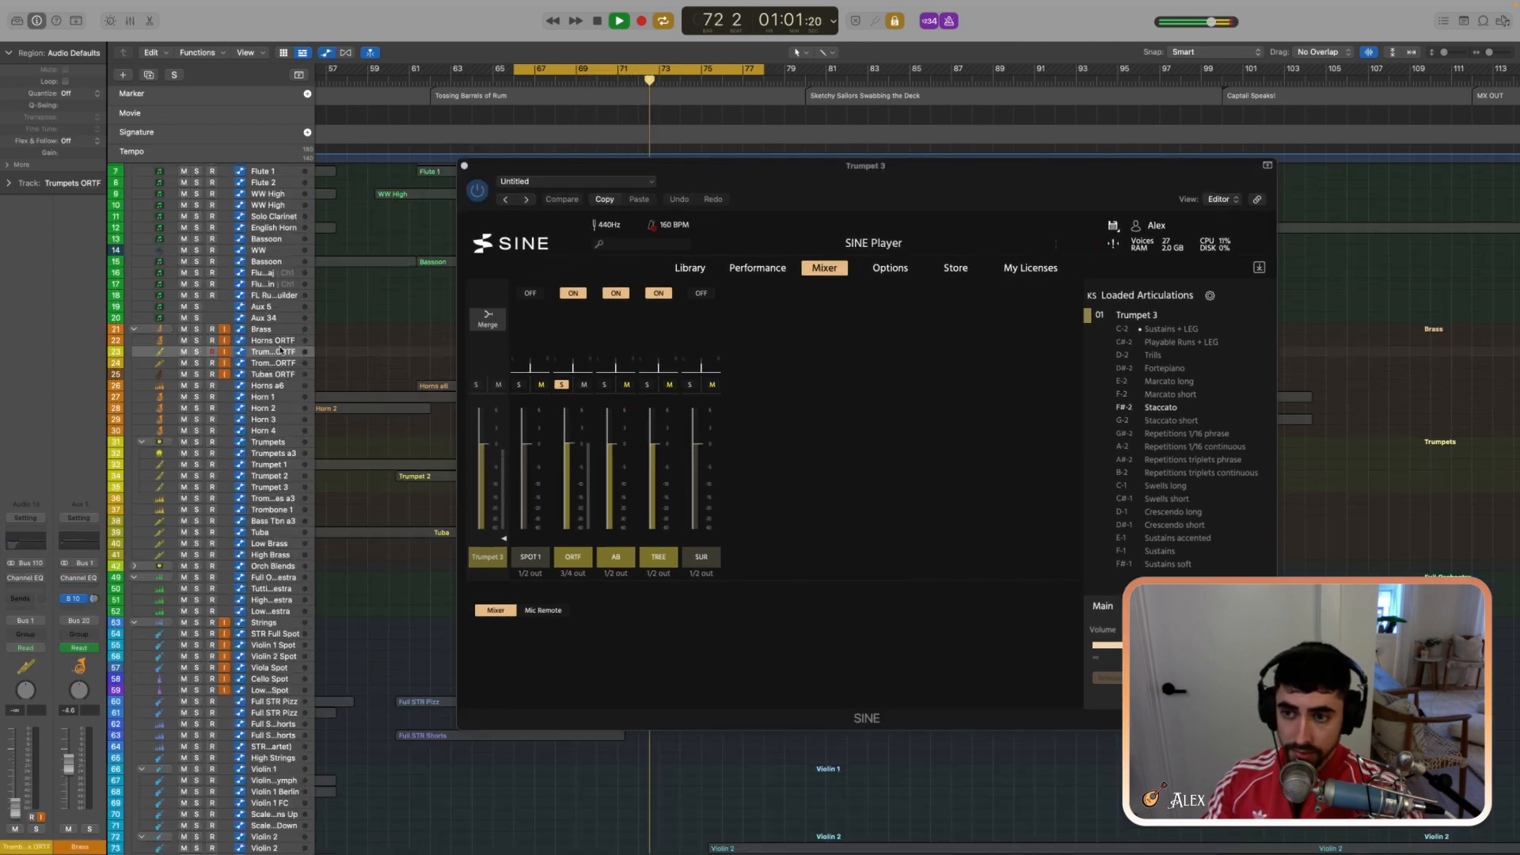
key("space")
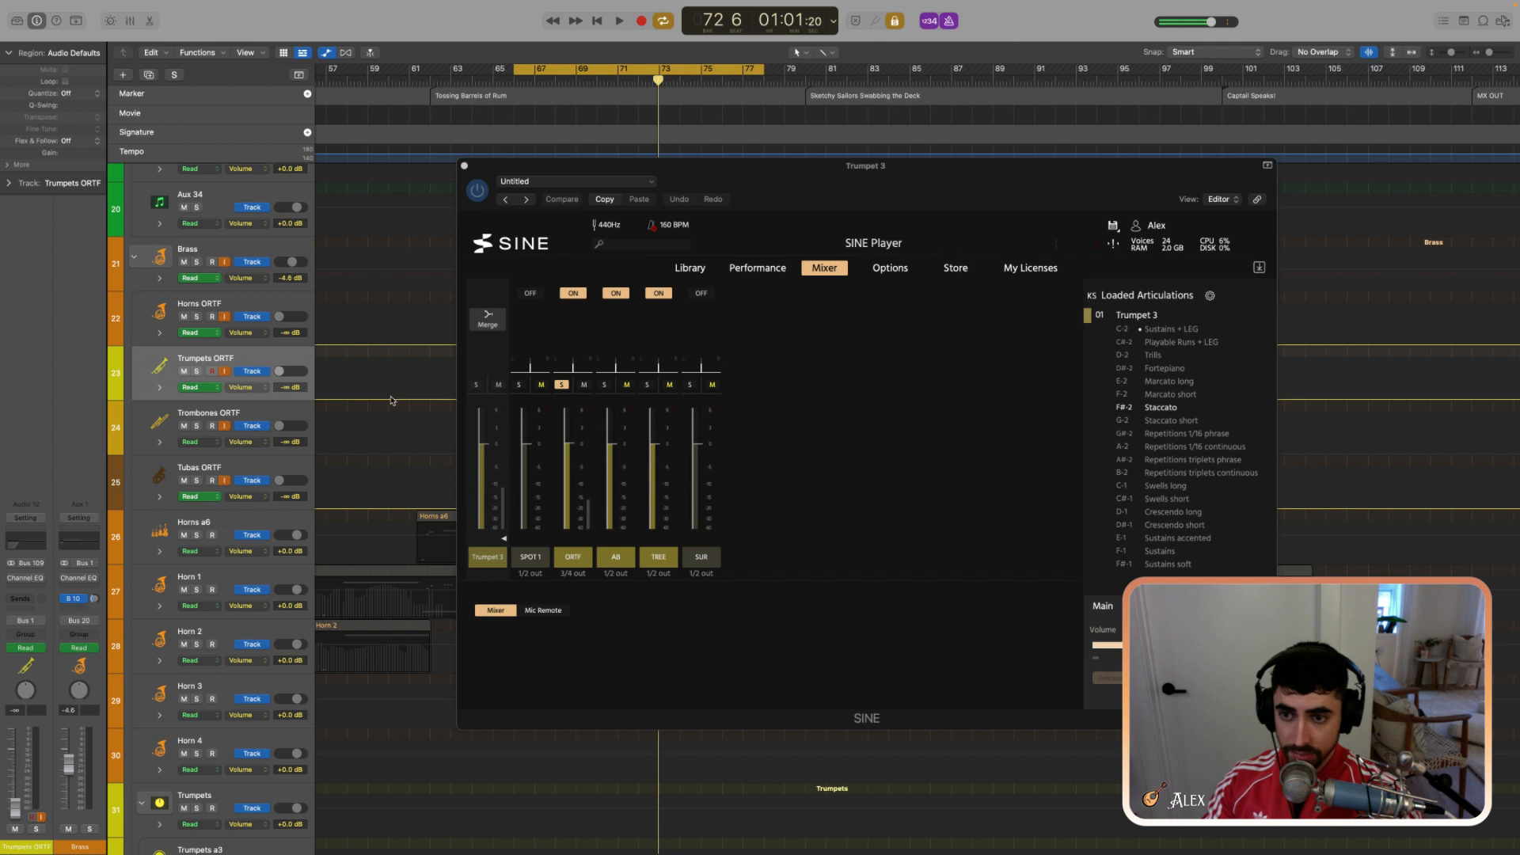
left_click_drag(420, 402, 425, 371)
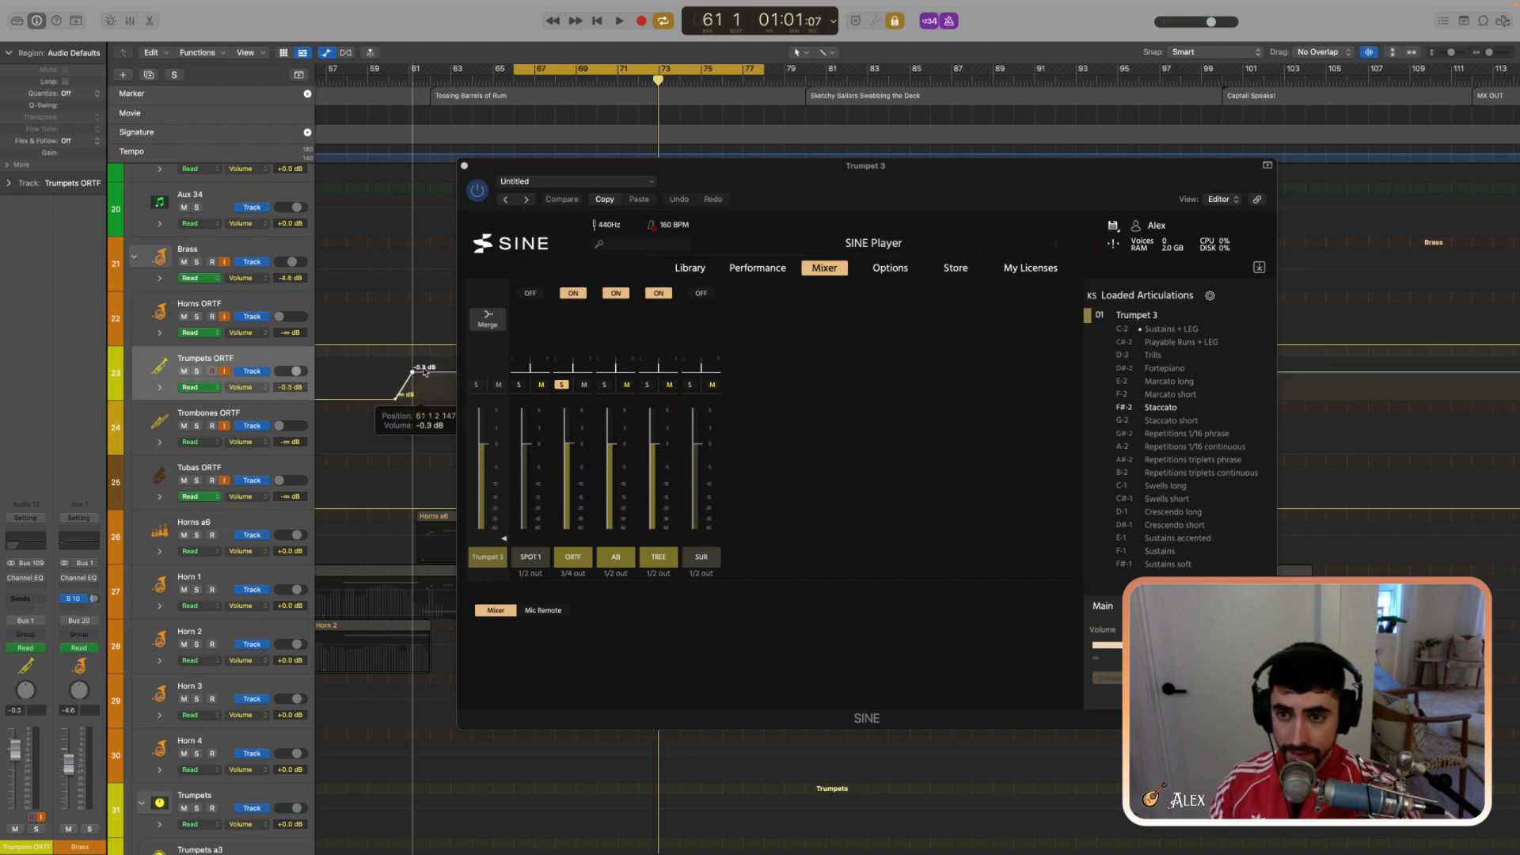
key("space")
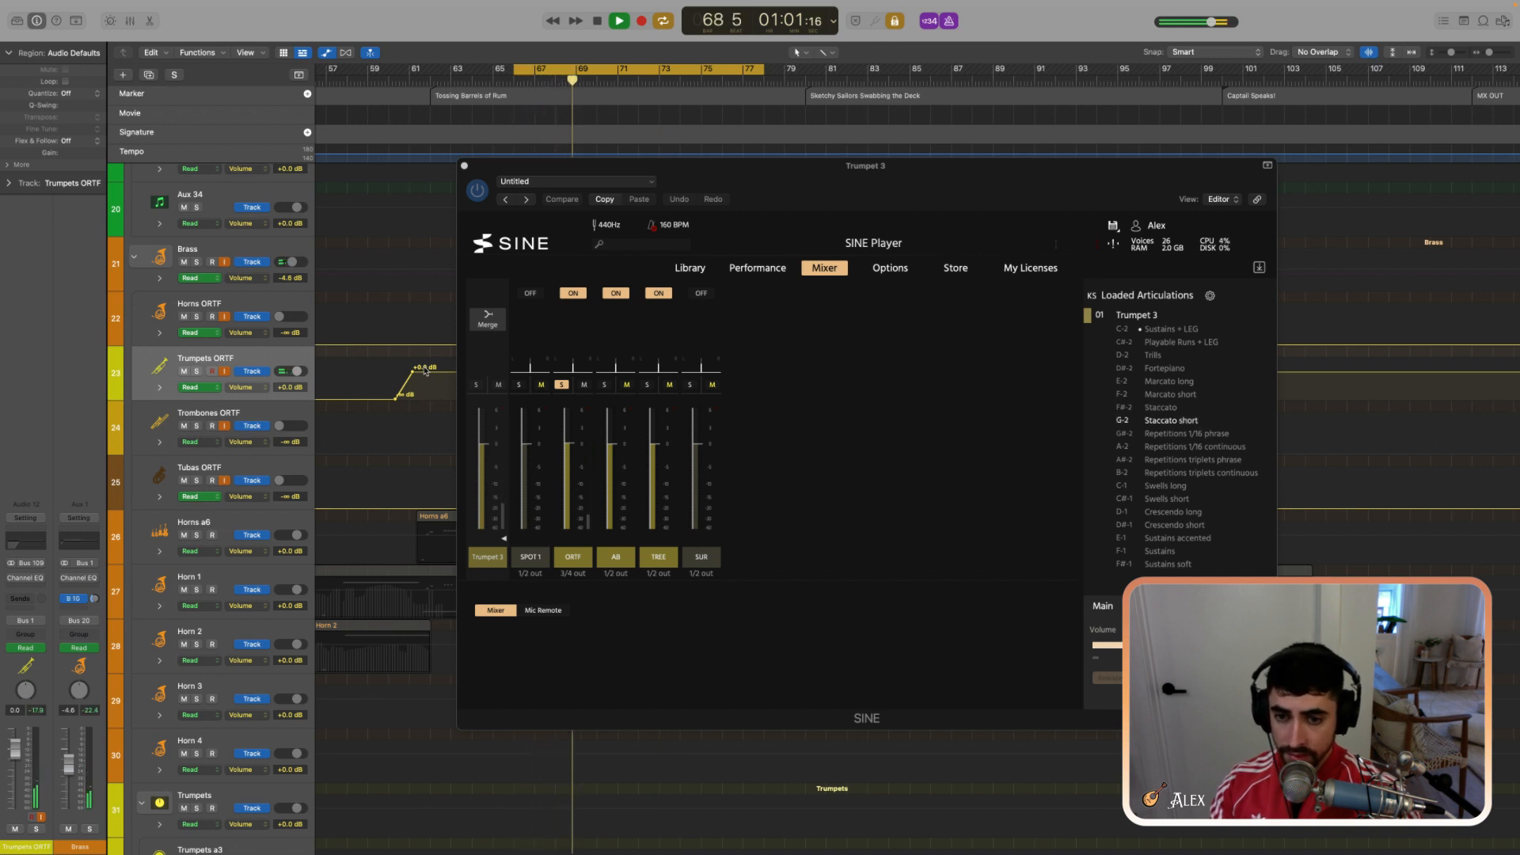
key("space")
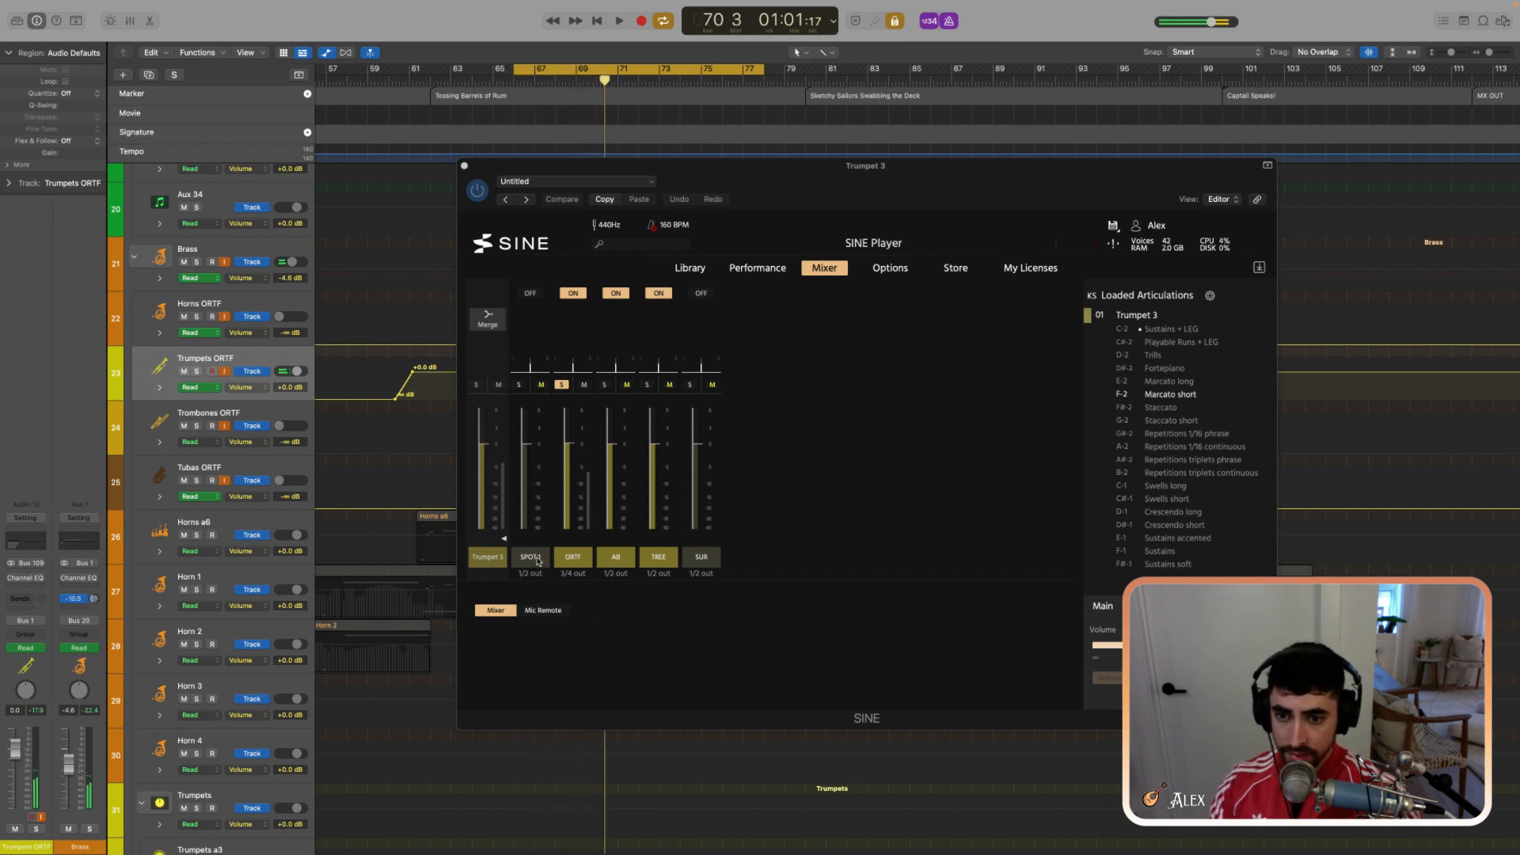
- Enable the SPOT 1 microphone and audition it by soloing and muting Trumpet 3 mic channels during playback
left_click(590, 607)
left_click(545, 560)
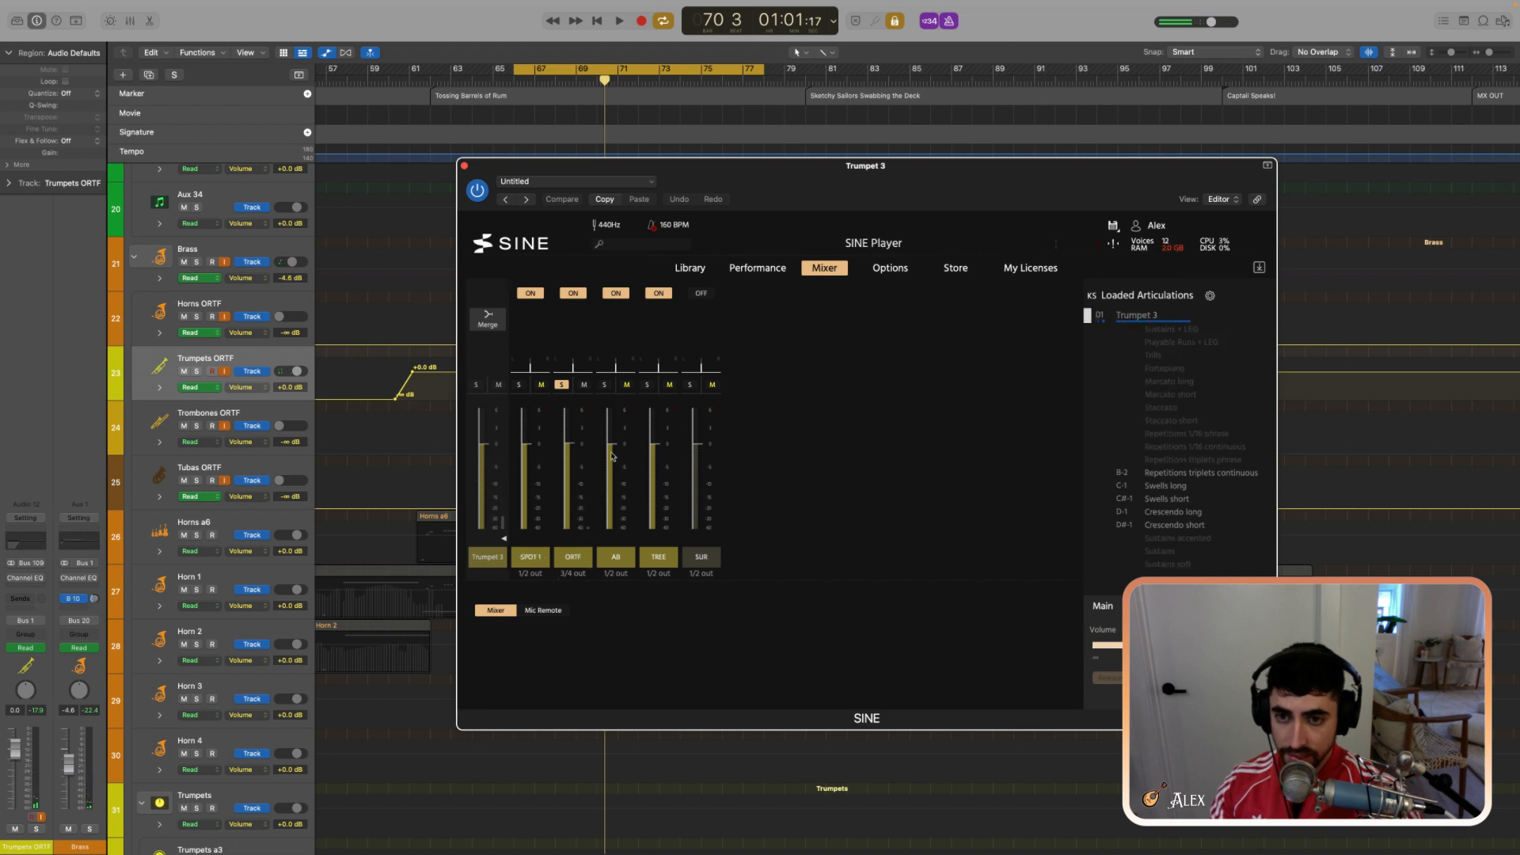
key("space")
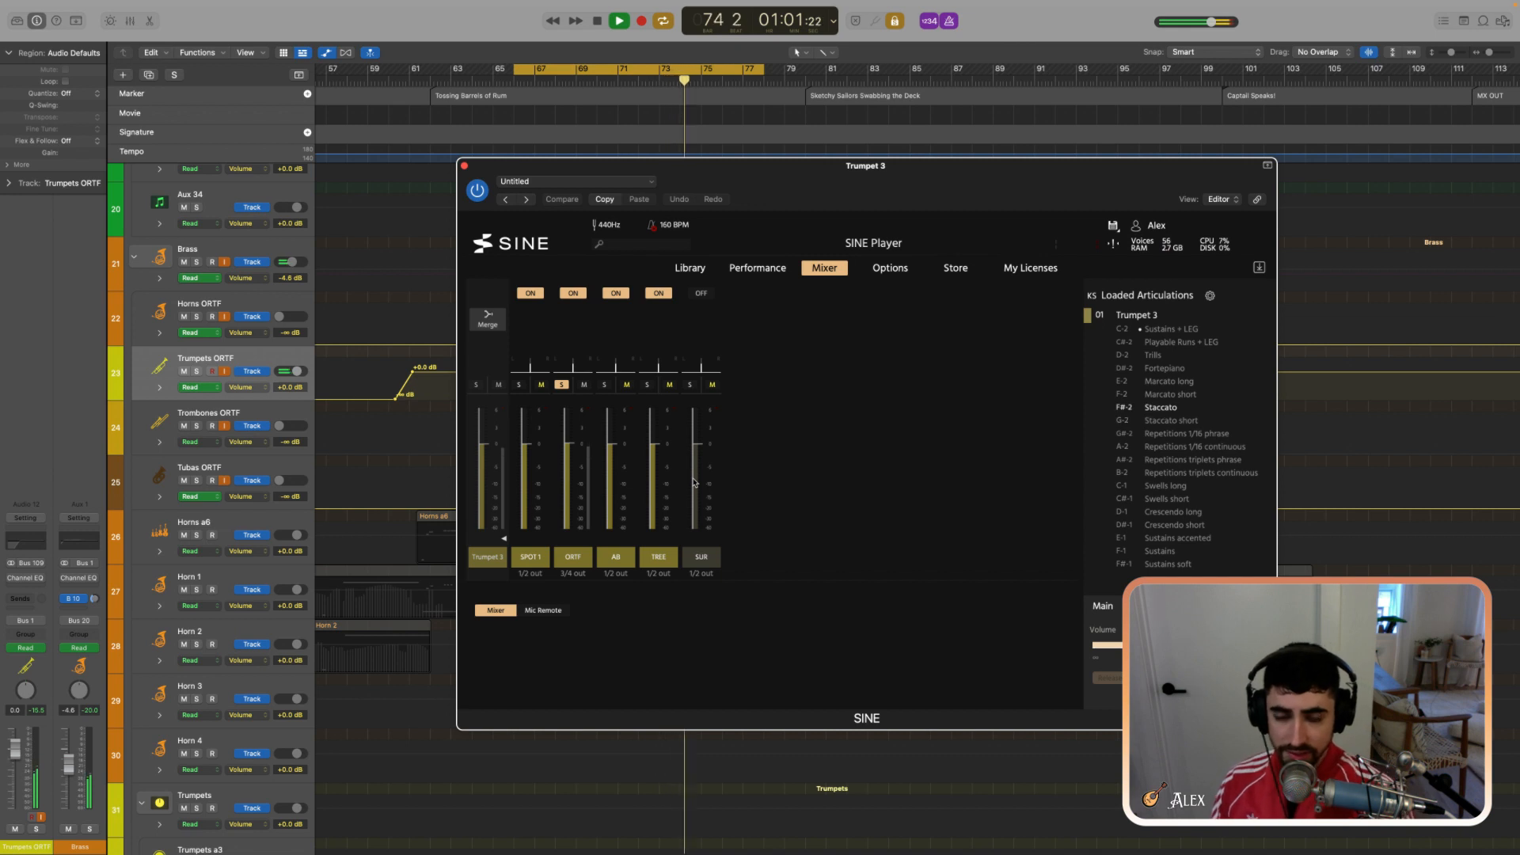
left_click(561, 385)
key("space")
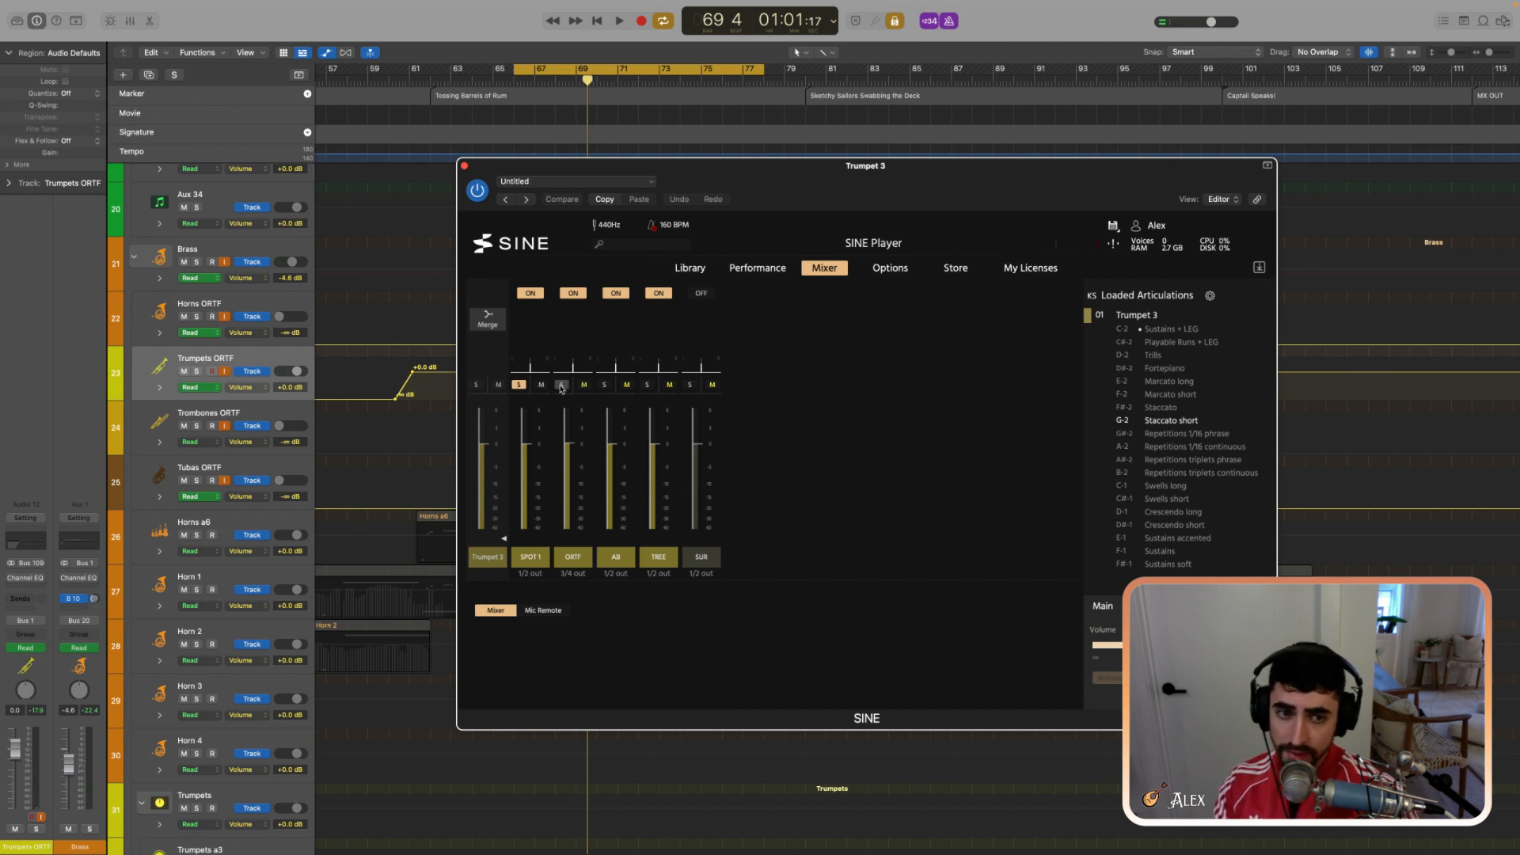
key("space")
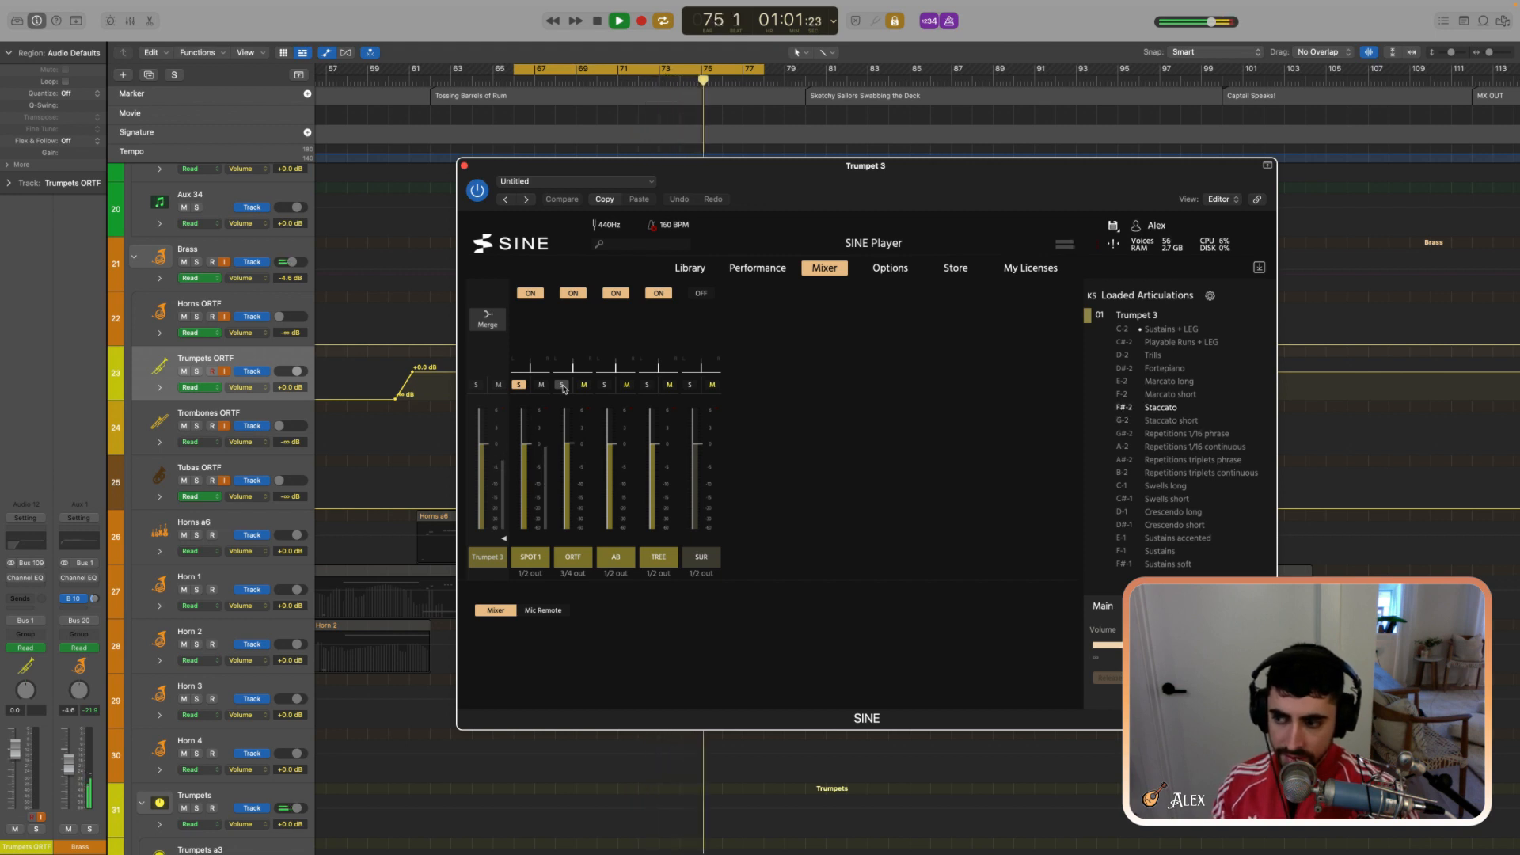
key("space")
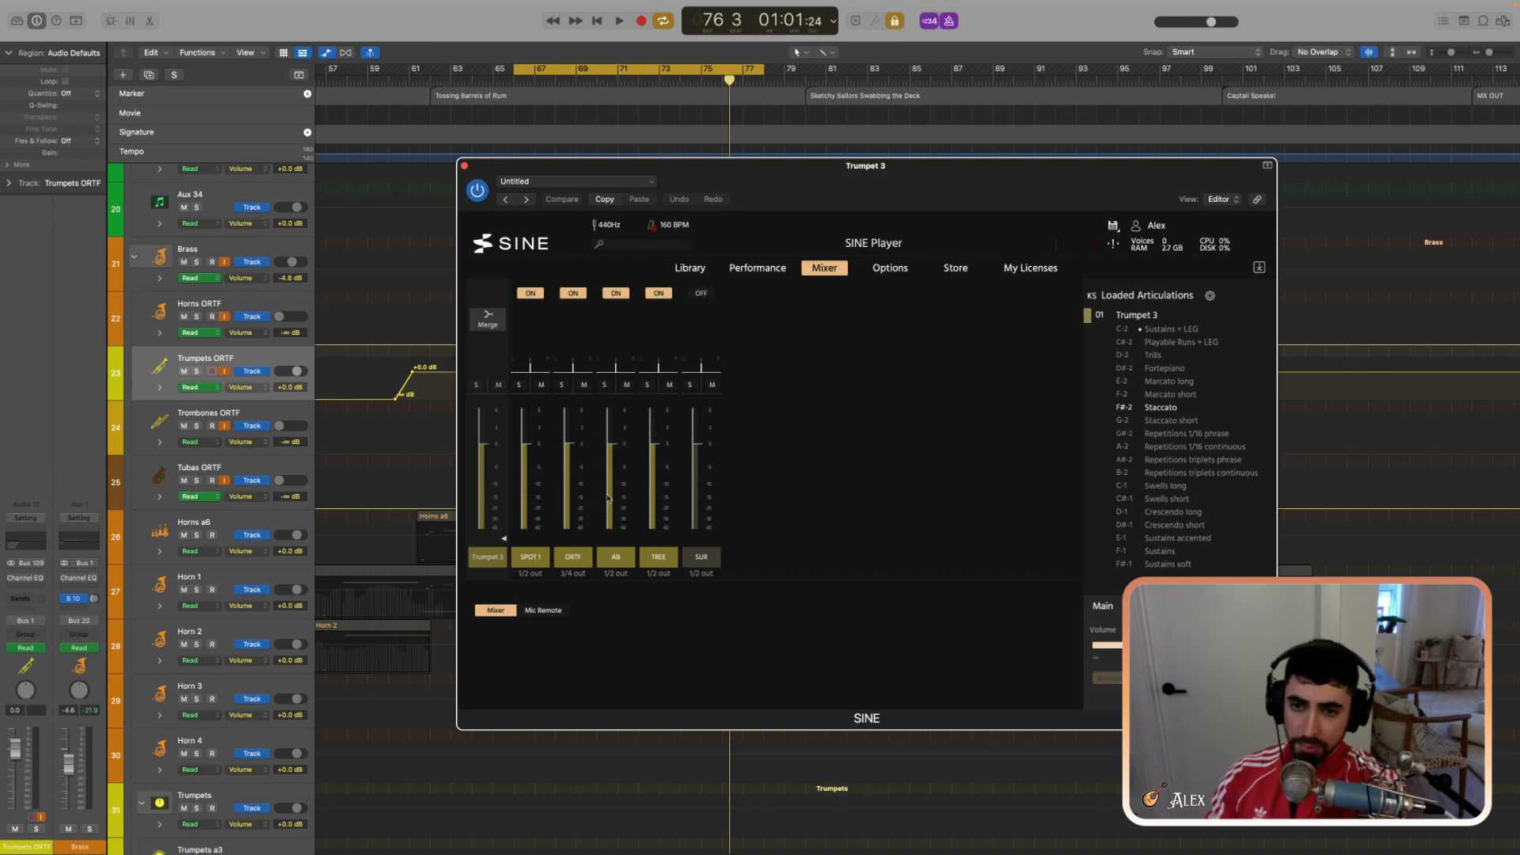
key("space")
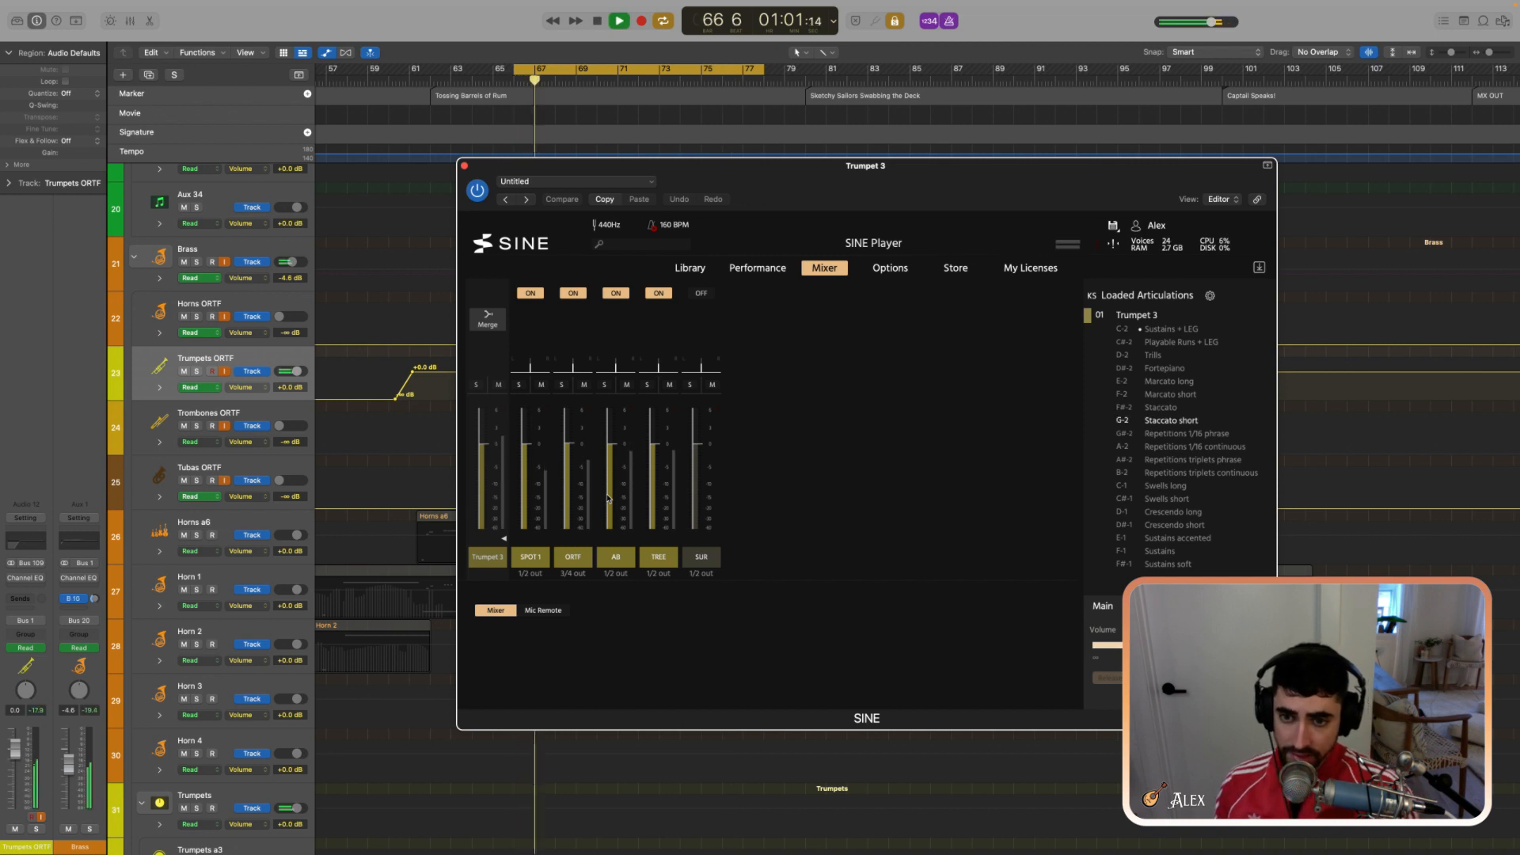
left_click(541, 384)
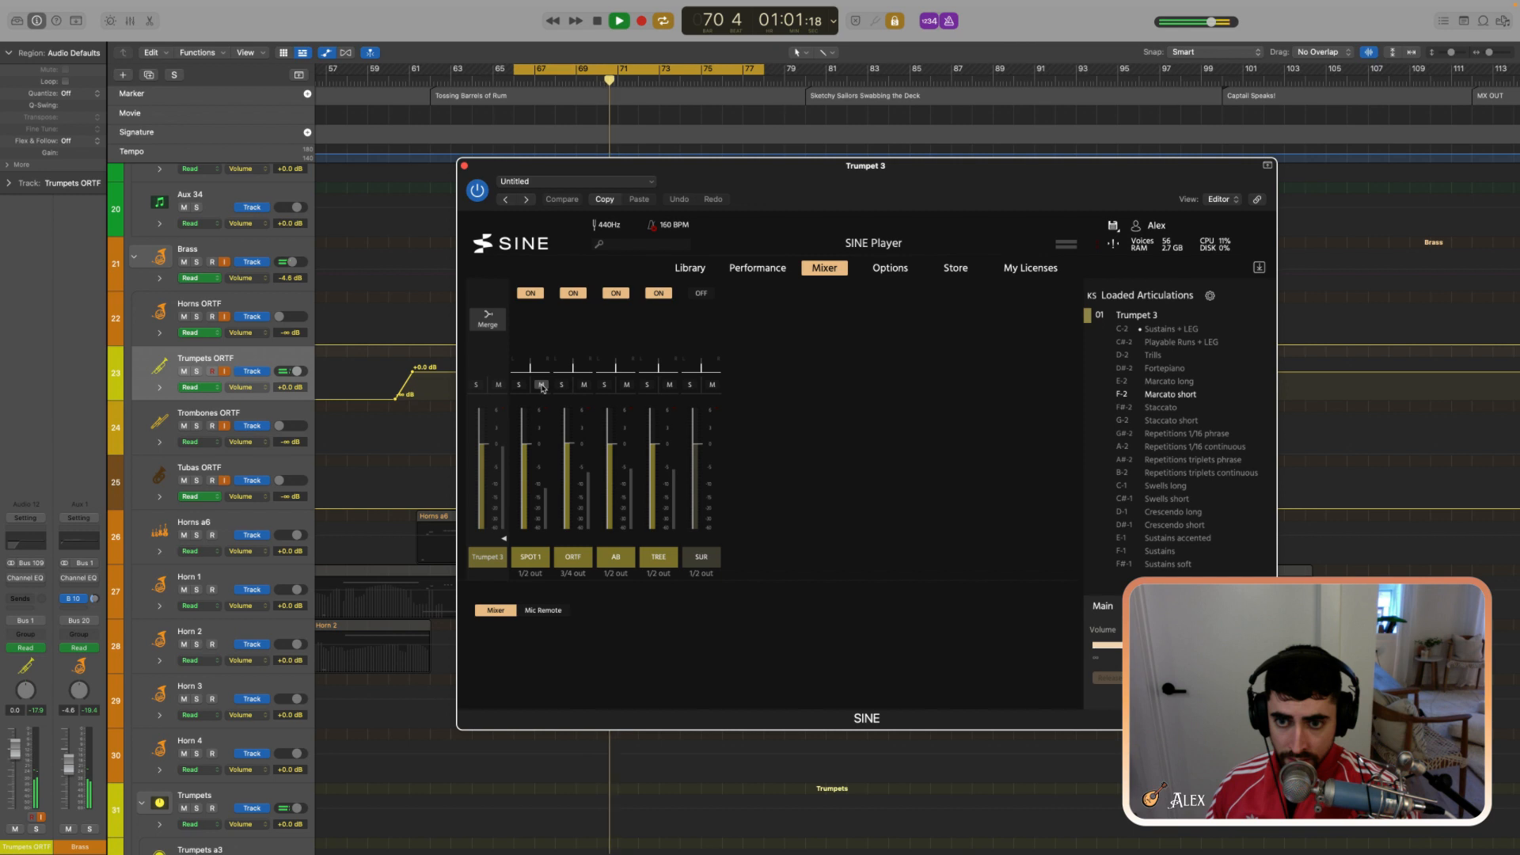
left_click(626, 384)
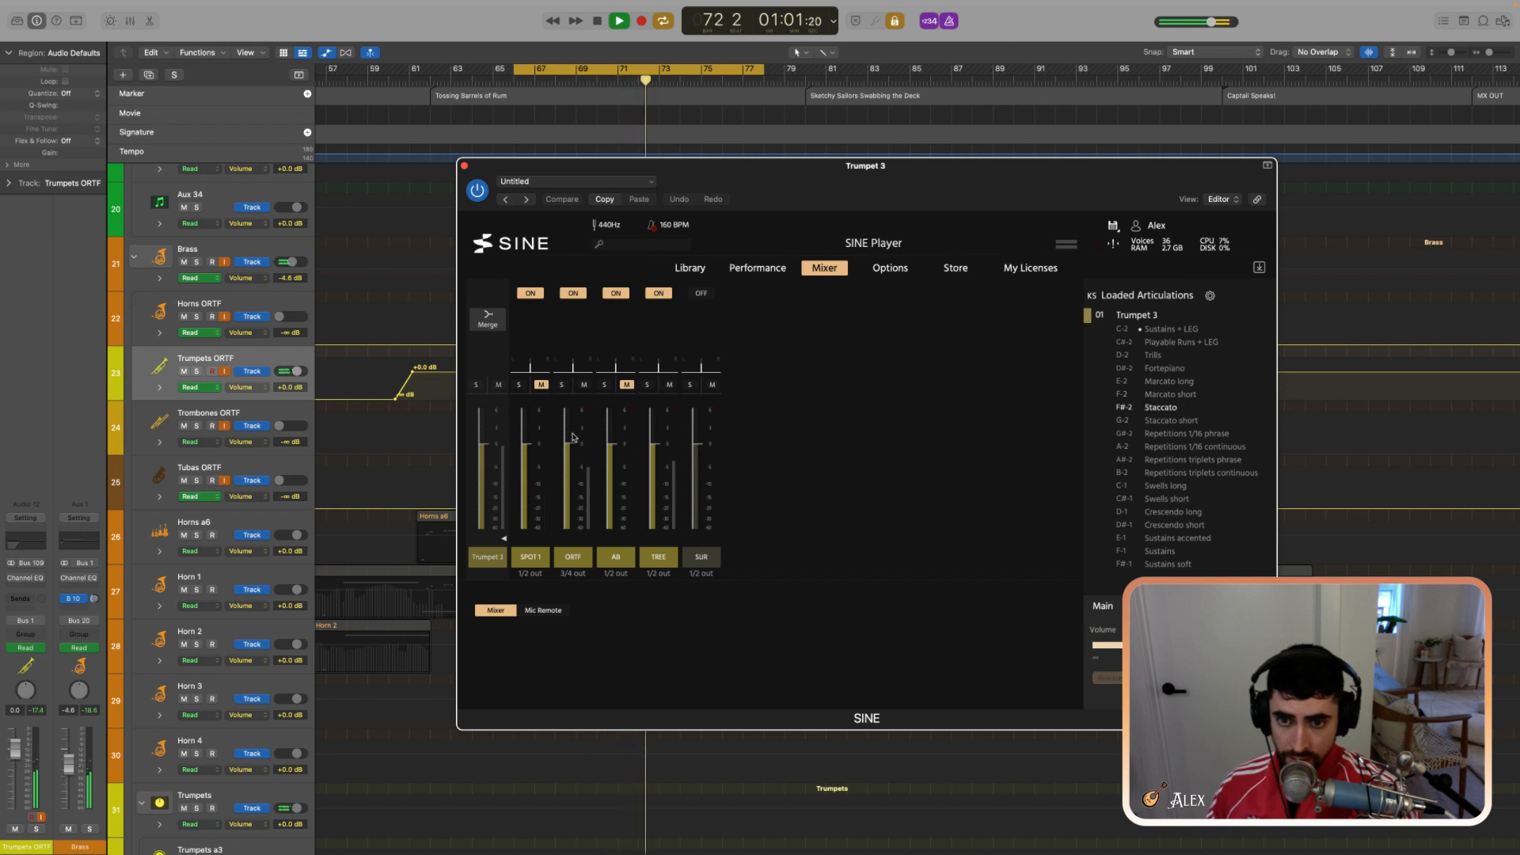
- Pull the Trumpets ORTF volume automation point fully down and play the section
left_click_drag(413, 370, 412, 398)
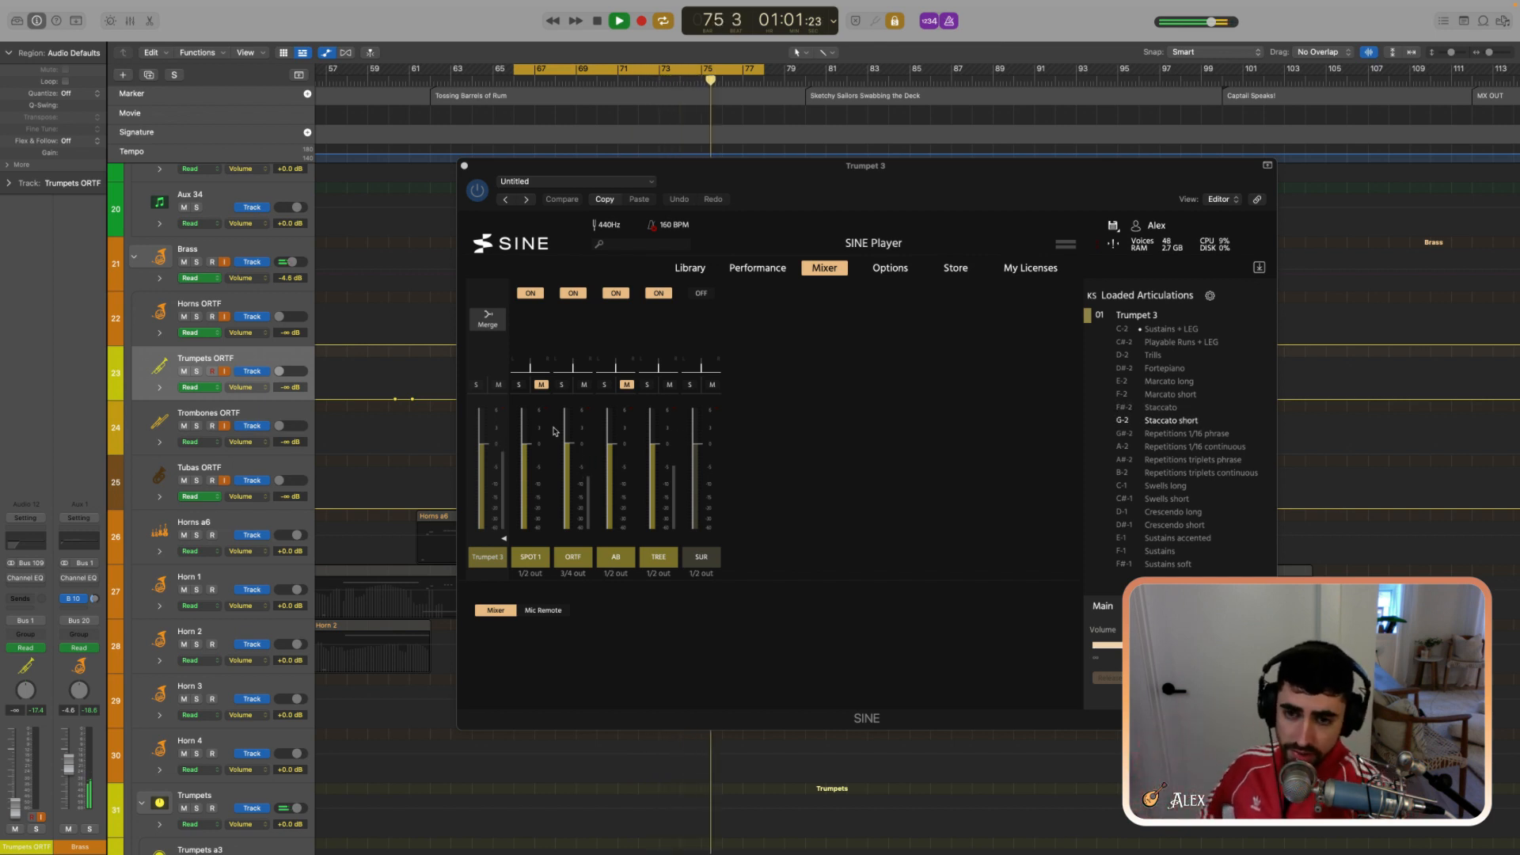
key("space")
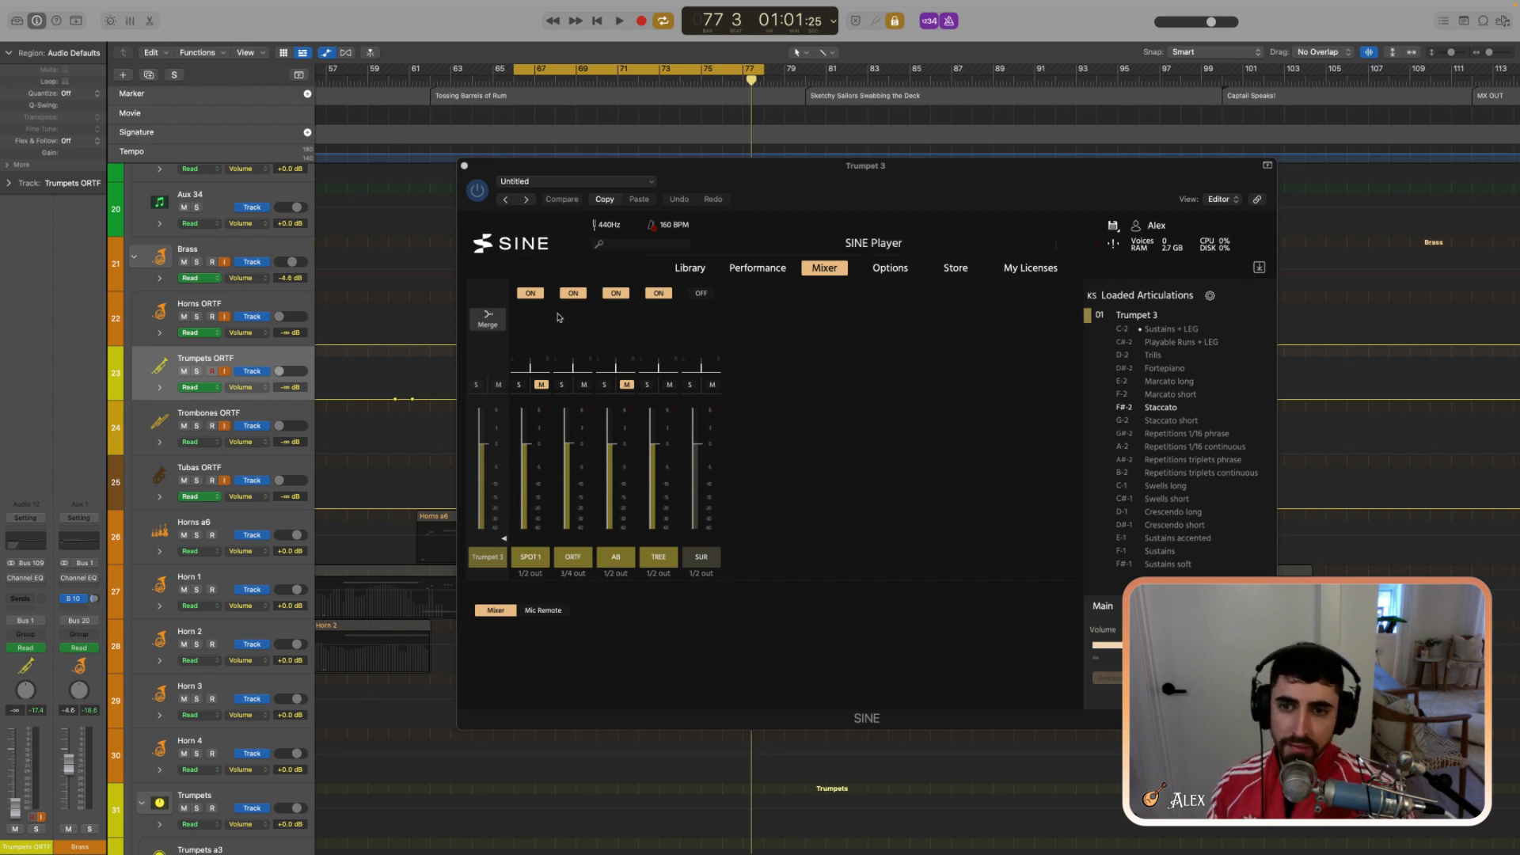
- Unmute the mic channels, turn off the SPOT 1 and AB microphones, and close the Trumpet 3 instrument window
left_click(542, 385)
left_click(625, 556)
left_click(529, 558)
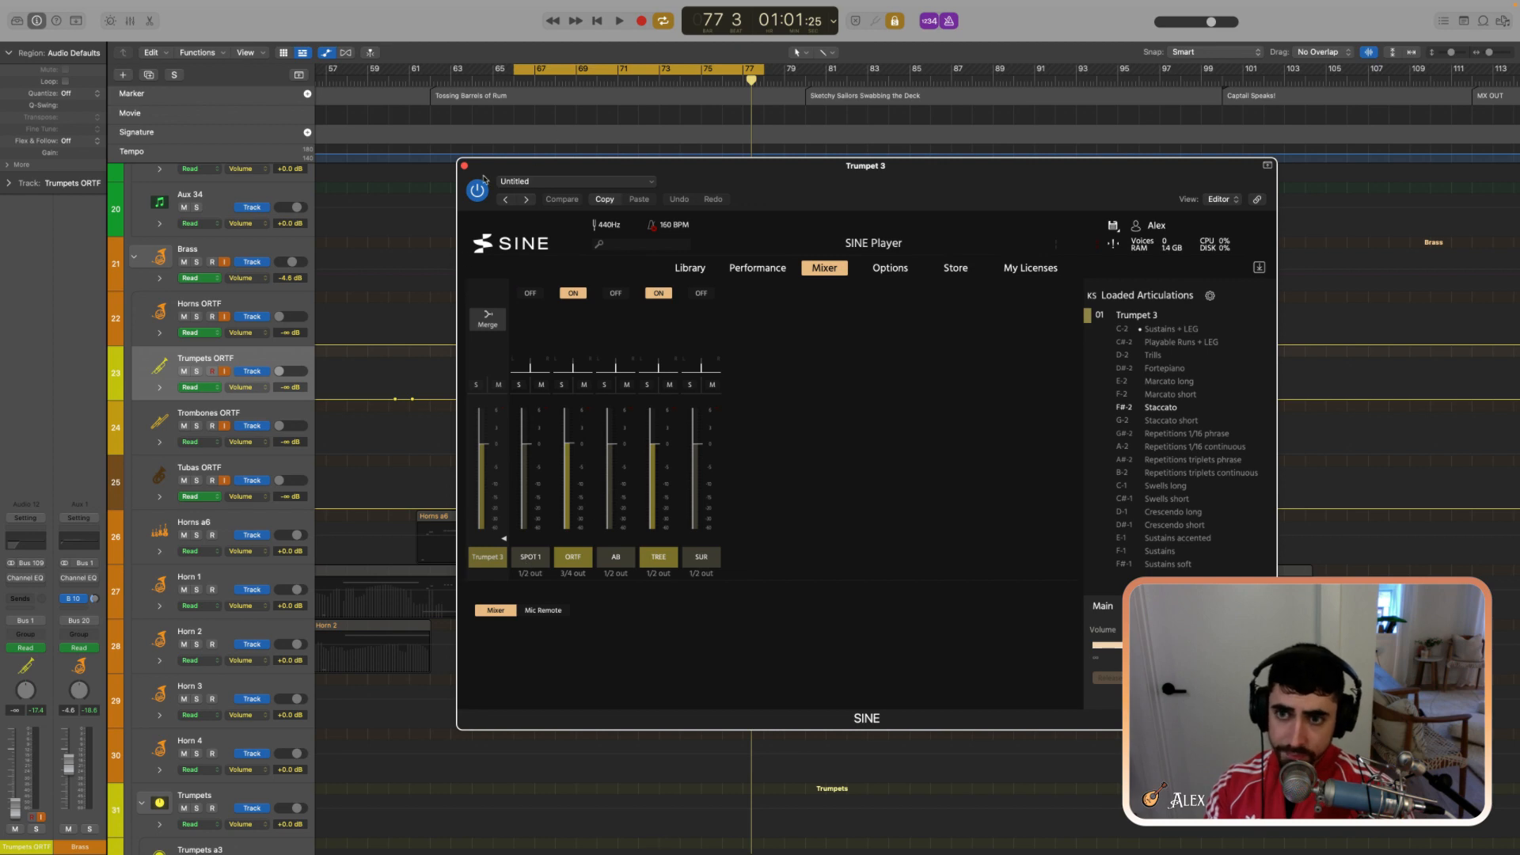
left_click(465, 167)
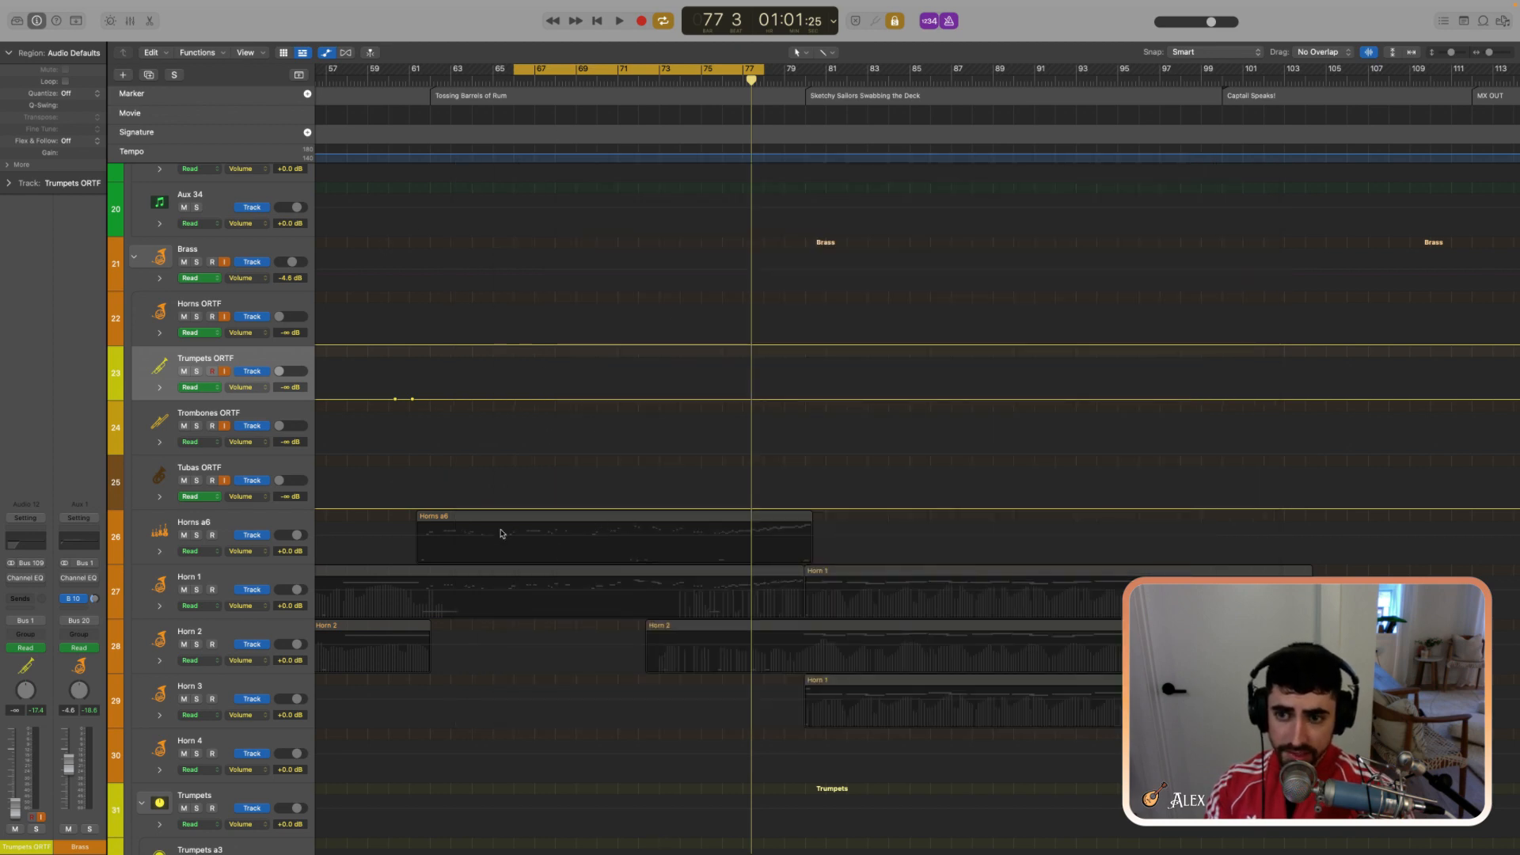
- Scroll through the brass tracks and select the Trumpet 3 track
scroll(577, 329, "down", 3)
scroll(577, 329, "left", 1)
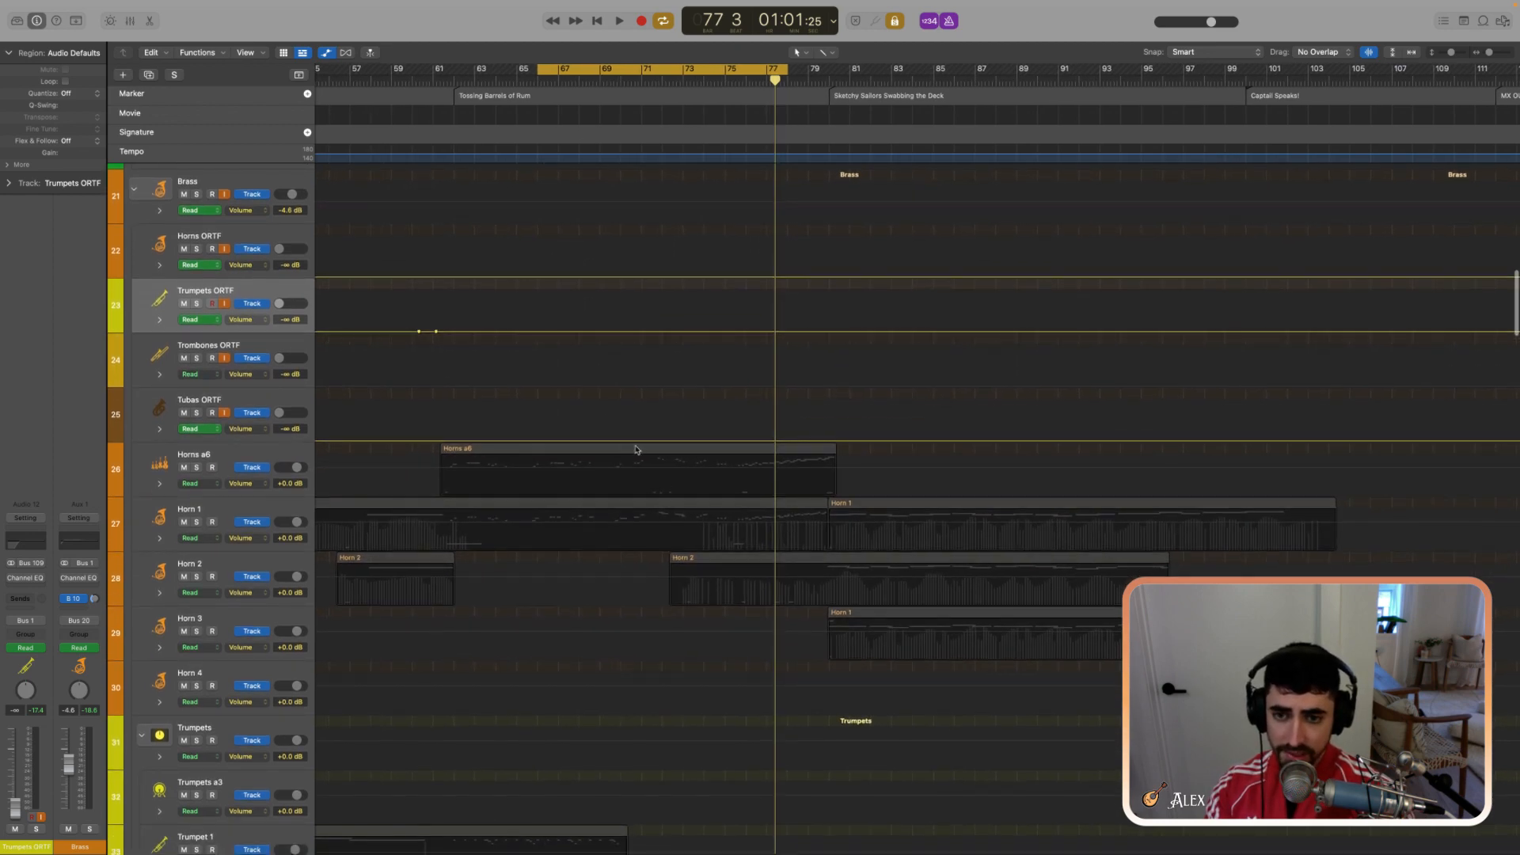
left_click(638, 448)
scroll(570, 418, "down", 5)
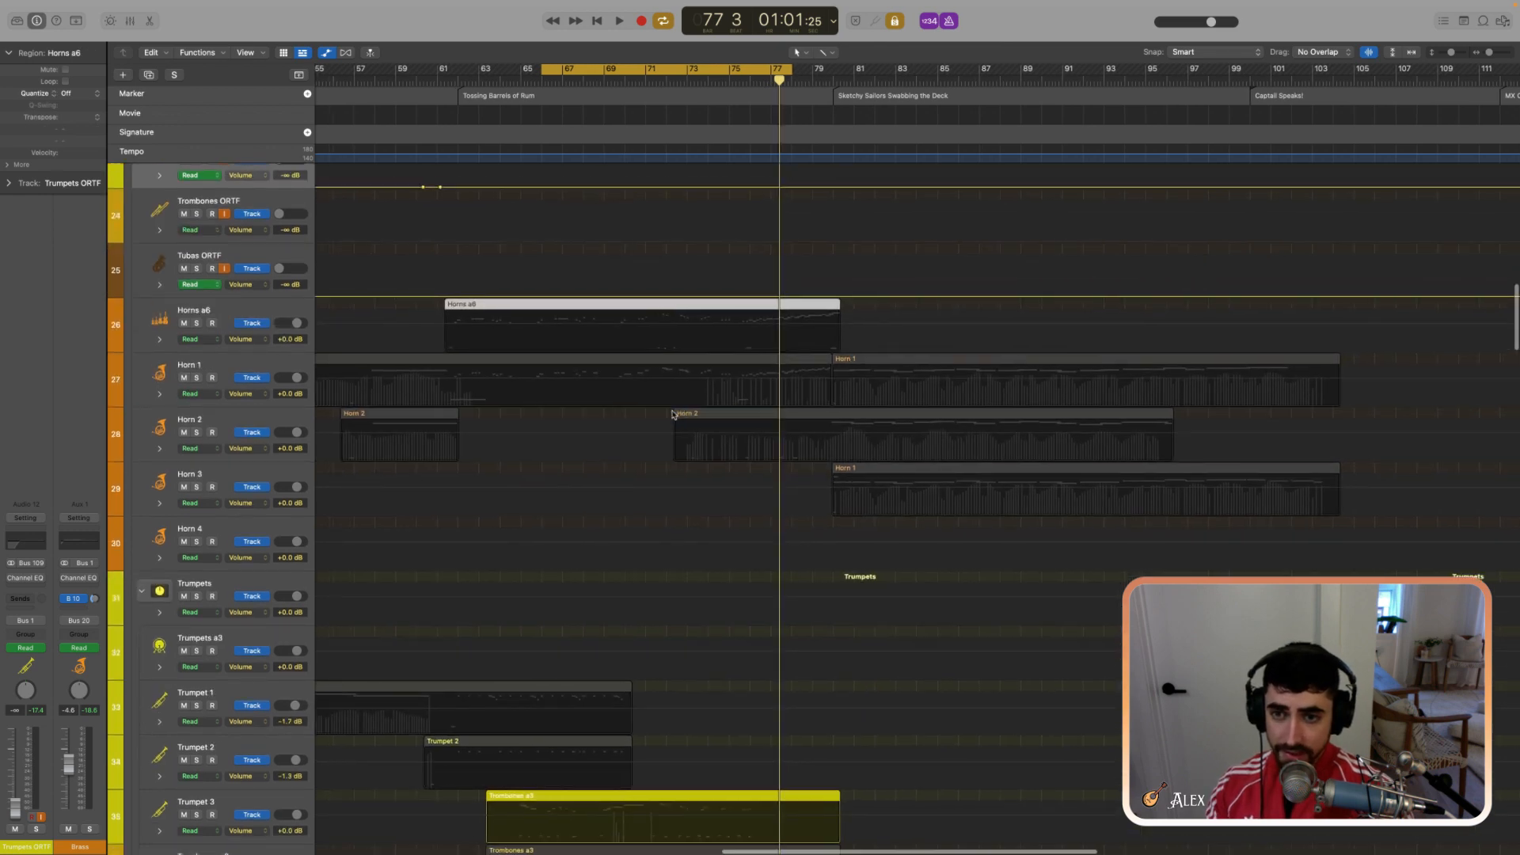
scroll(673, 412, "left", 5)
scroll(712, 443, "down", 5)
scroll(728, 411, "down", 1)
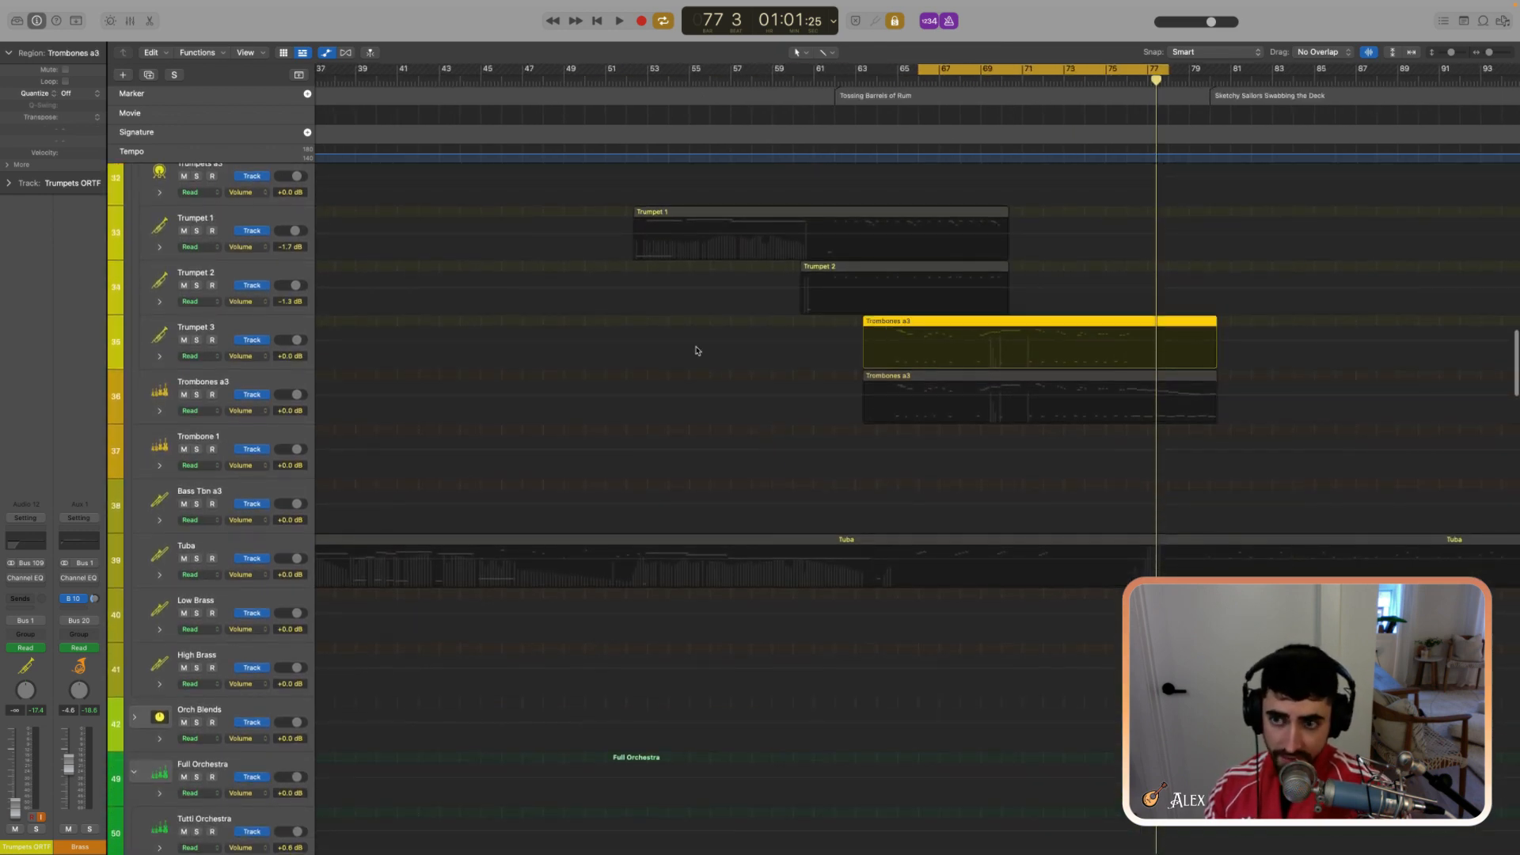
left_click(231, 331)
scroll(234, 364, "up", 10)
scroll(235, 364, "right", 5)
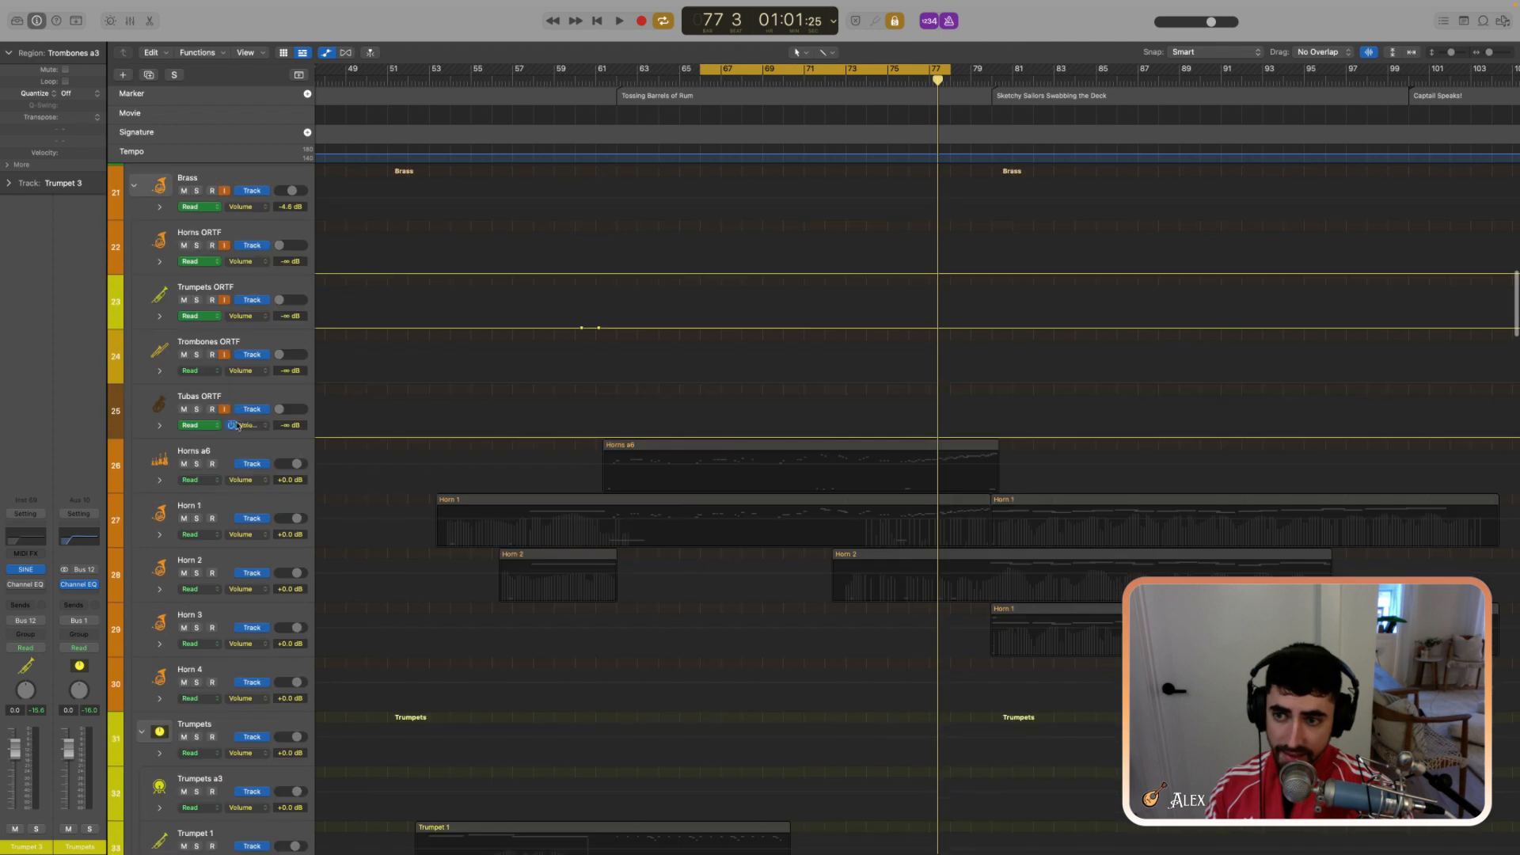
scroll(238, 399, "up", 2)
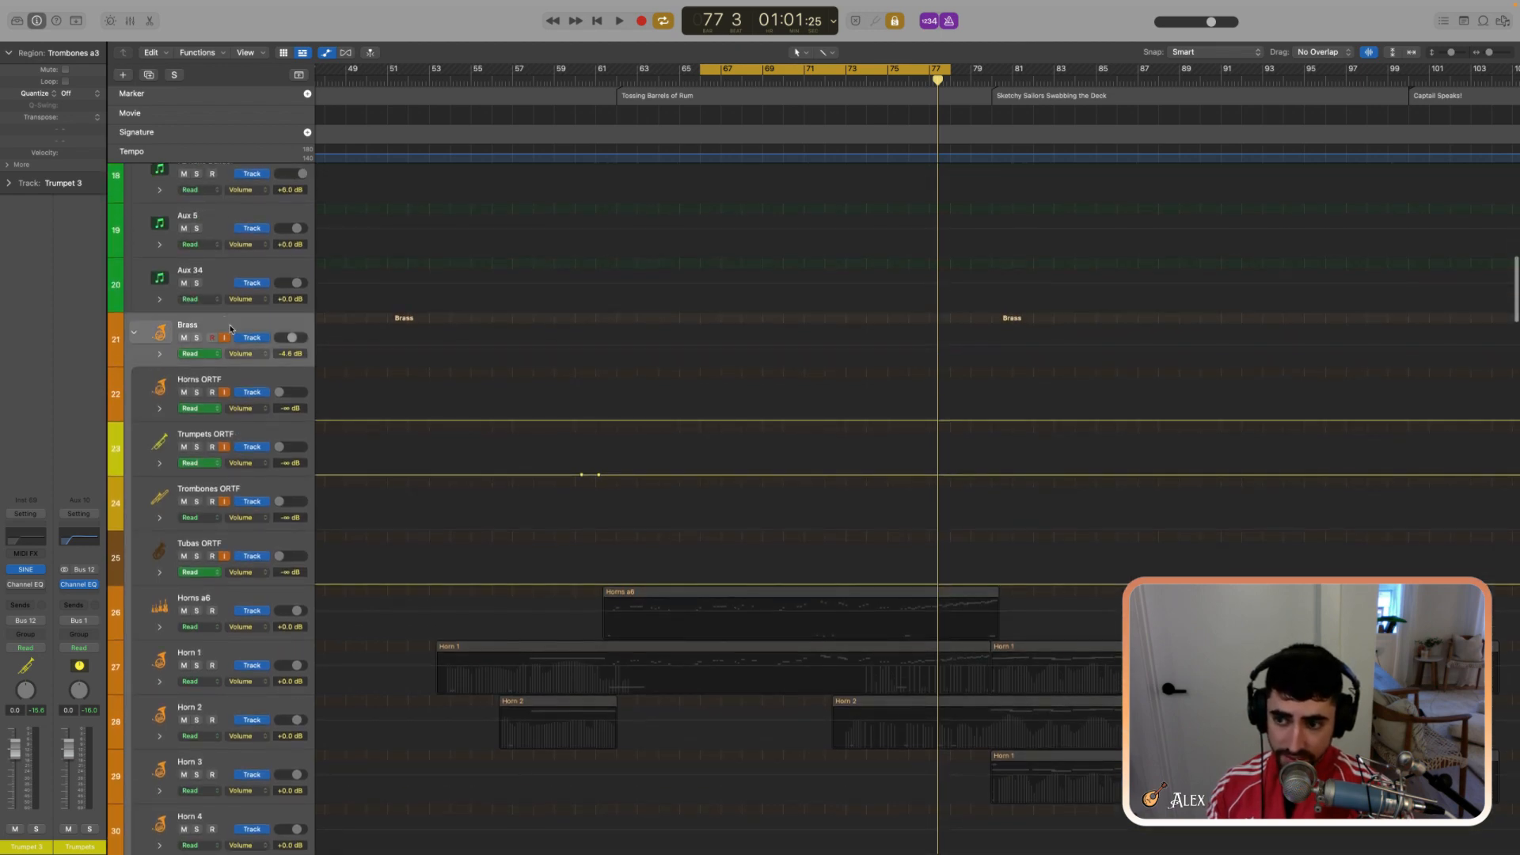
- Hide the track automation and scroll through the full arrangement's track list
left_click(230, 327)
scroll(230, 328, "down", 3)
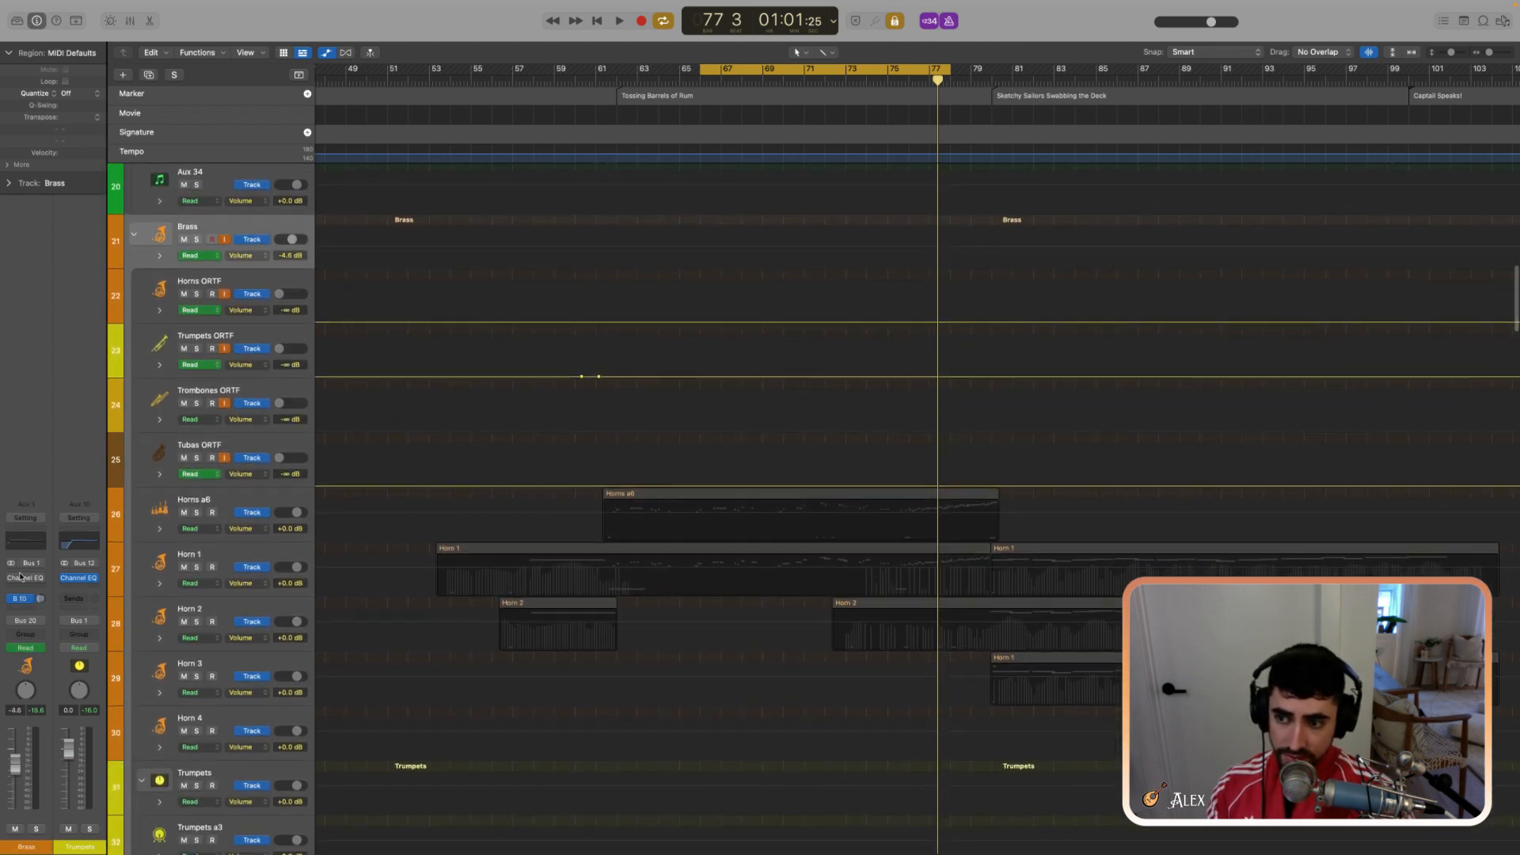
scroll(612, 693, "down", 20)
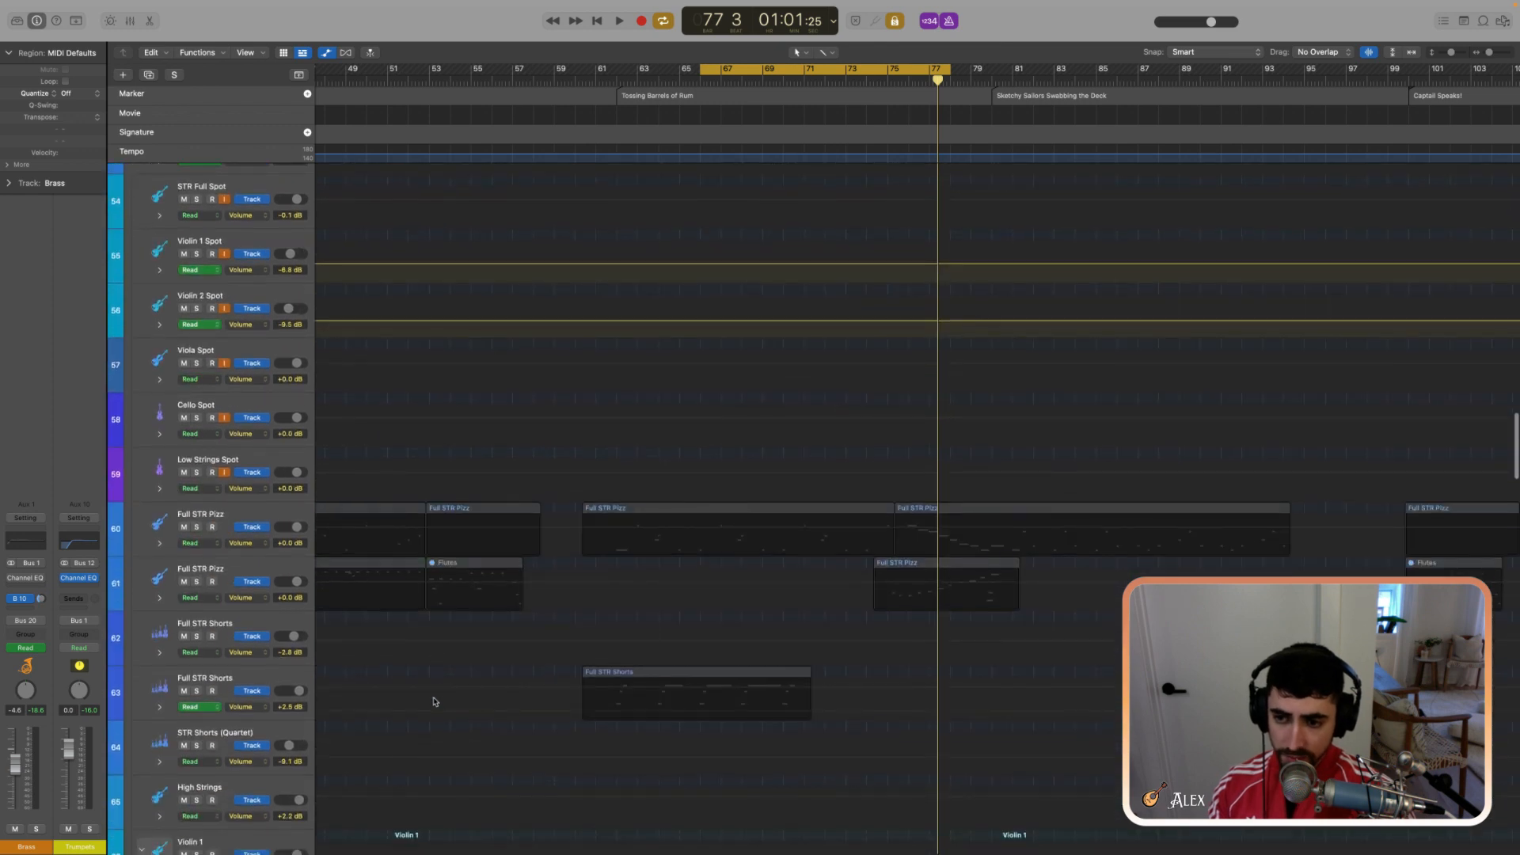
scroll(687, 683, "up", 8)
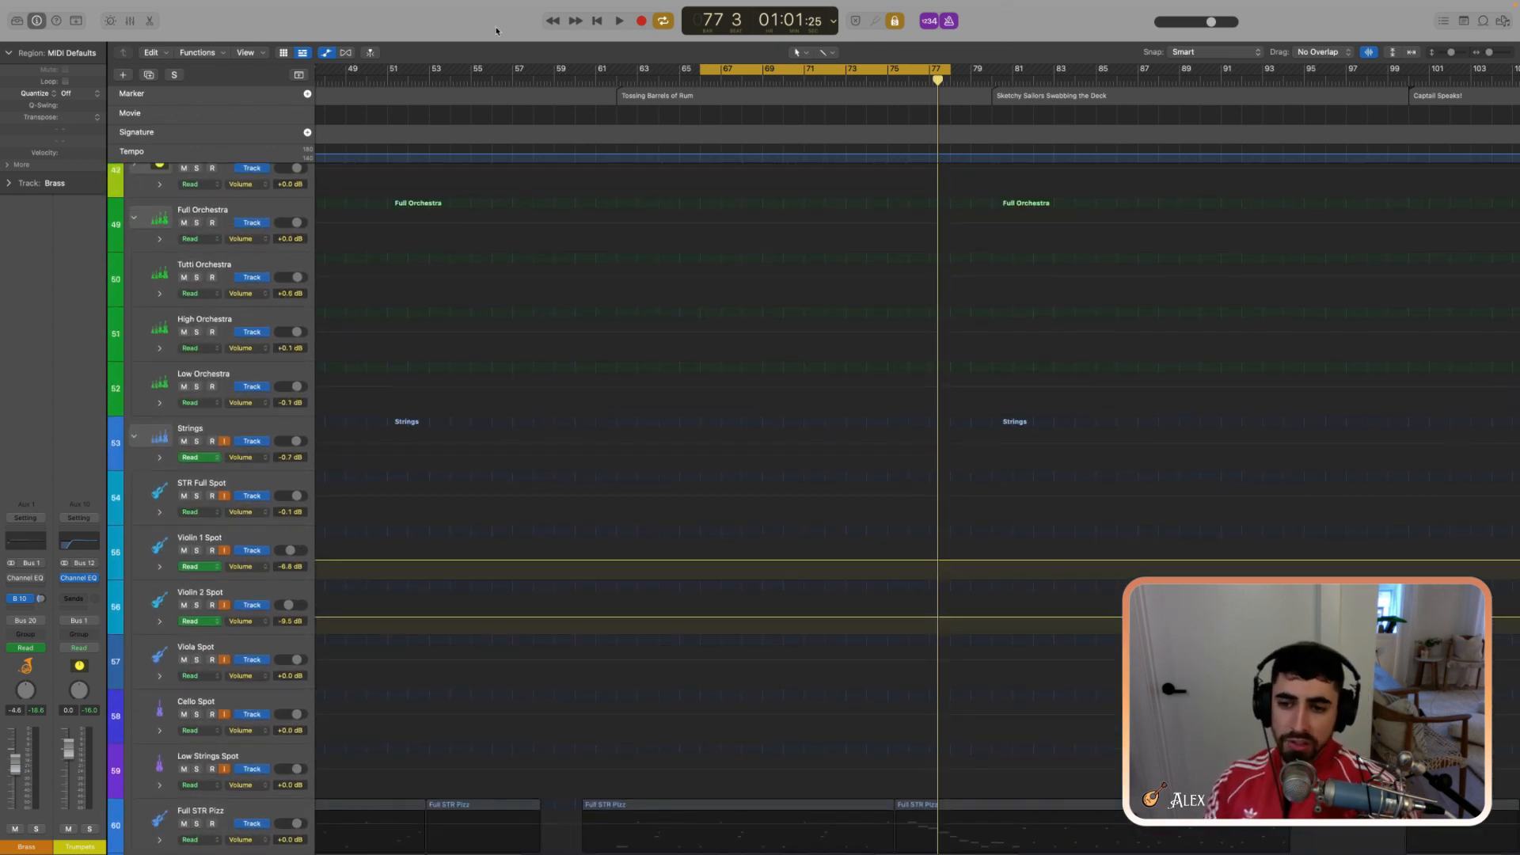
scroll(748, 525, "down", 18)
key("a")
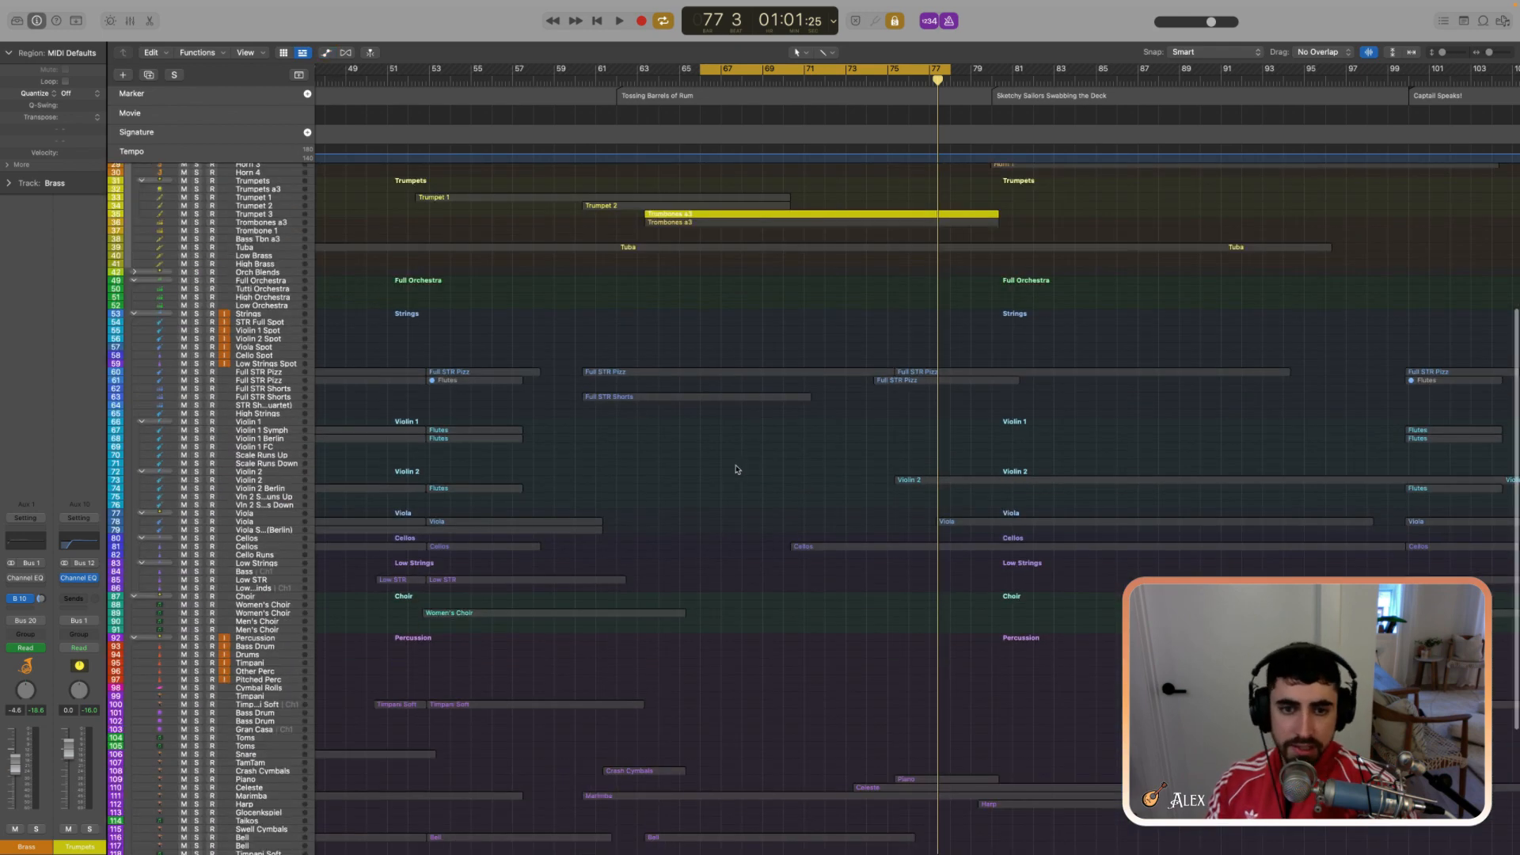
scroll(831, 483, "down", 12)
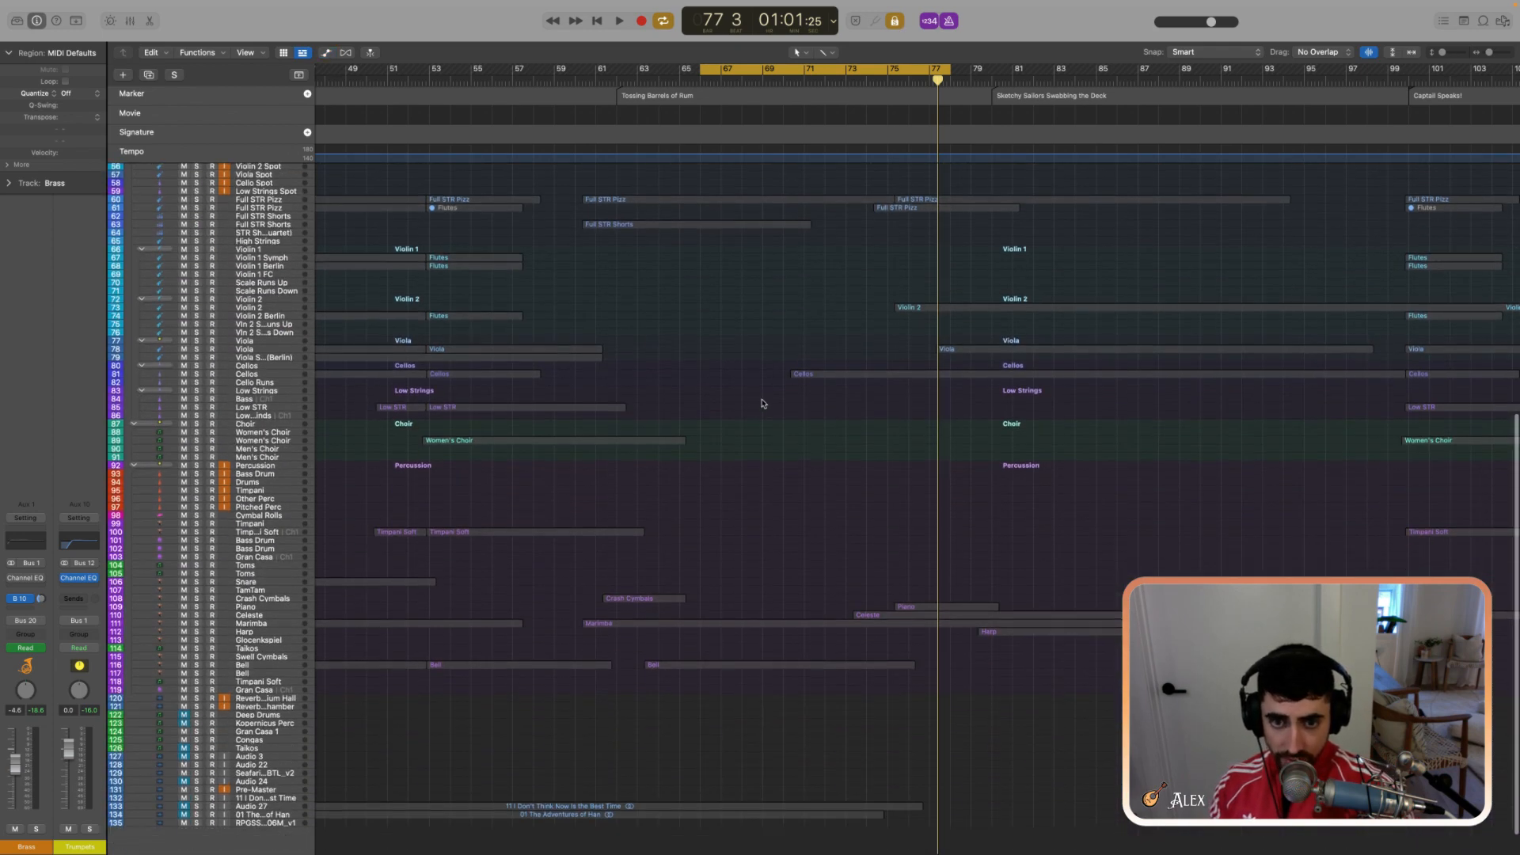
scroll(760, 412, "up", 20)
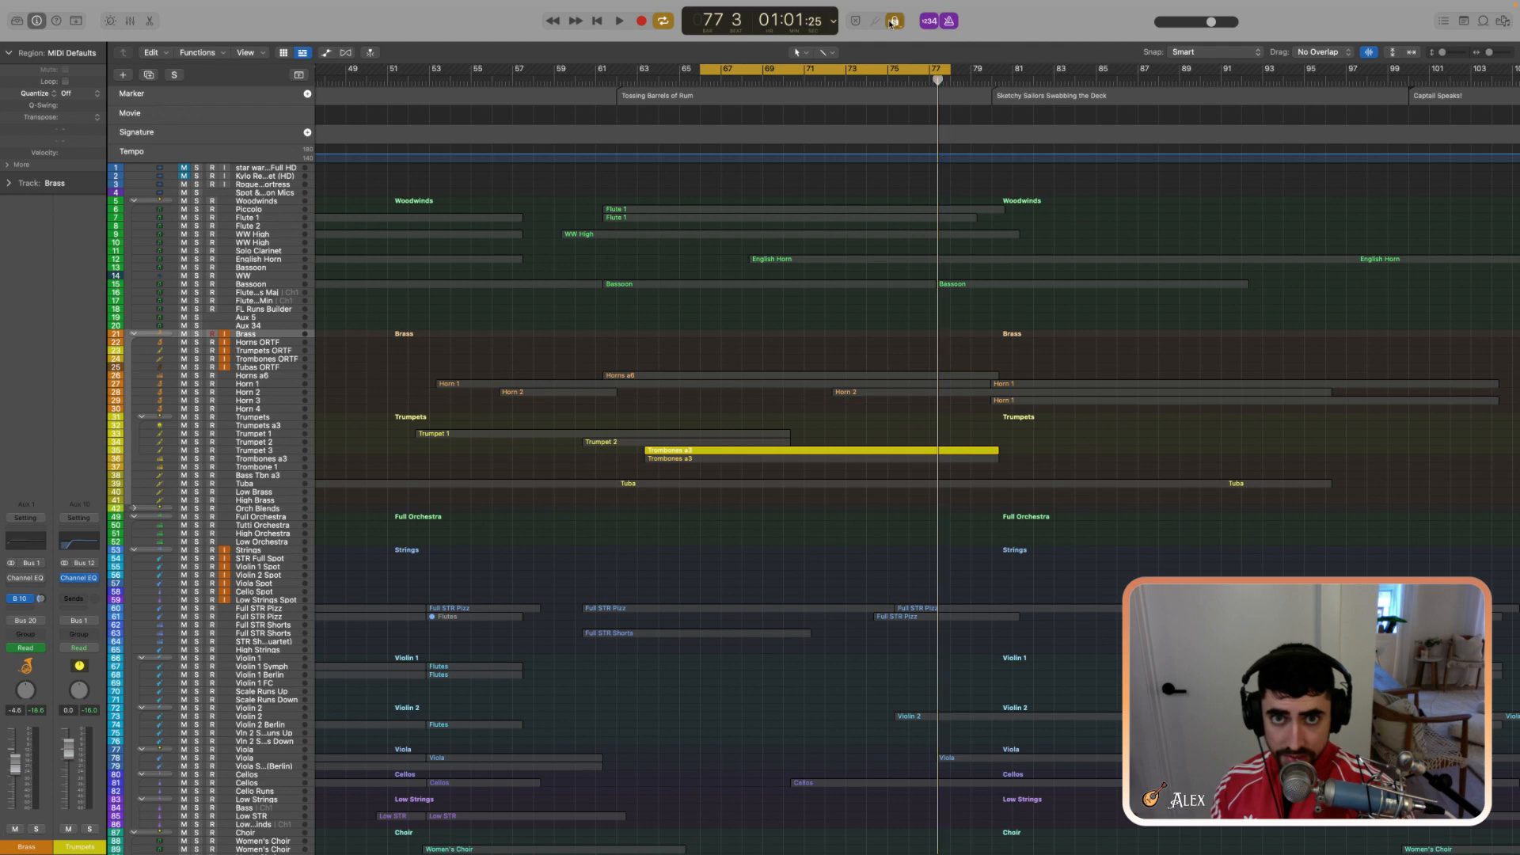
- Turn off the cycle range and move the playhead to bar 61
left_click(827, 72)
scroll(713, 79, "right", 1)
left_click(602, 84)
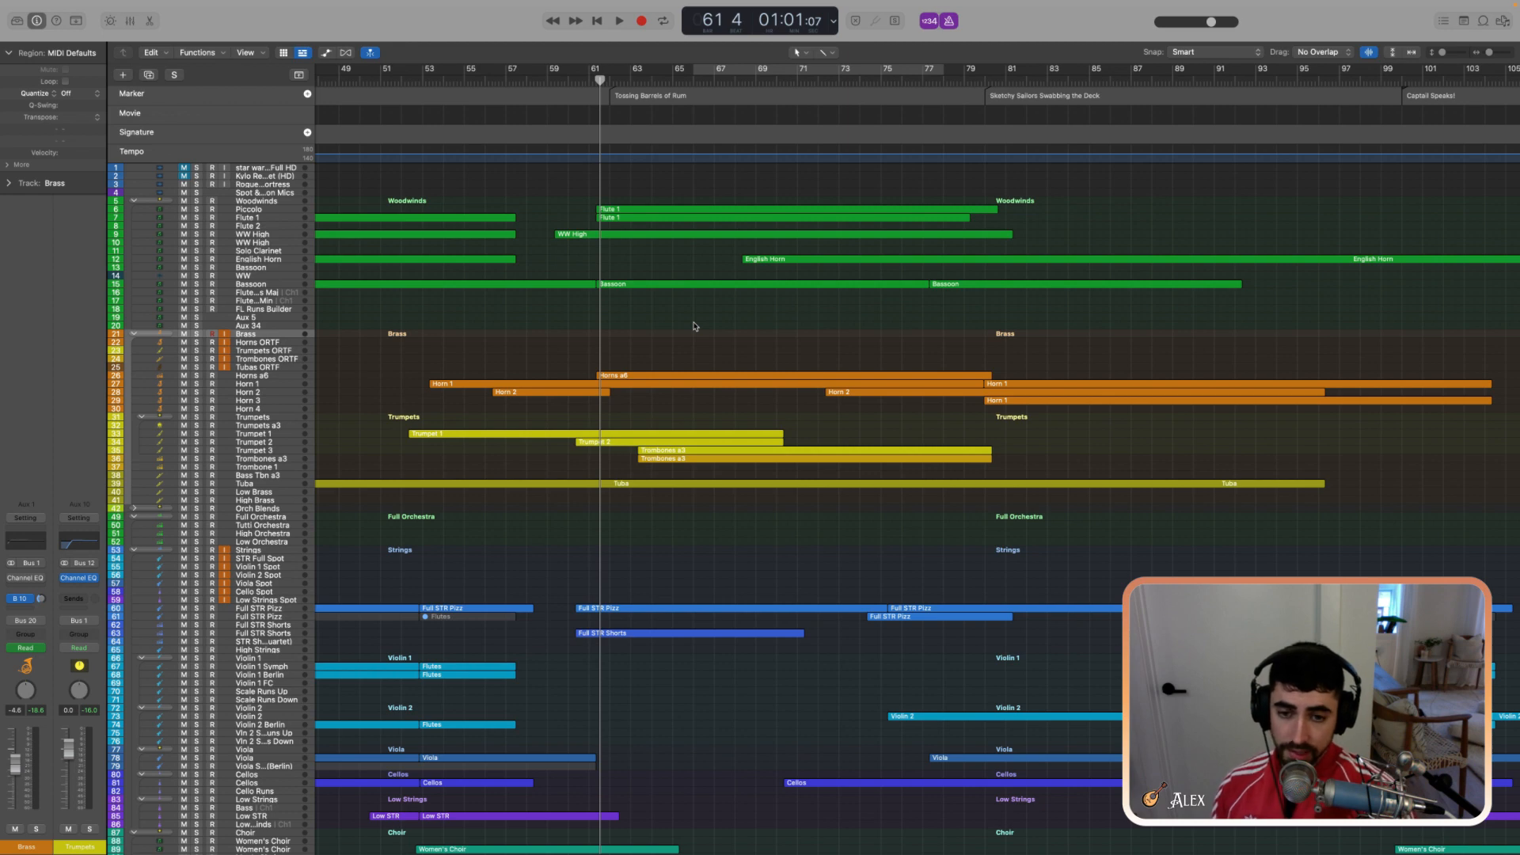
scroll(706, 327, "down", 5)
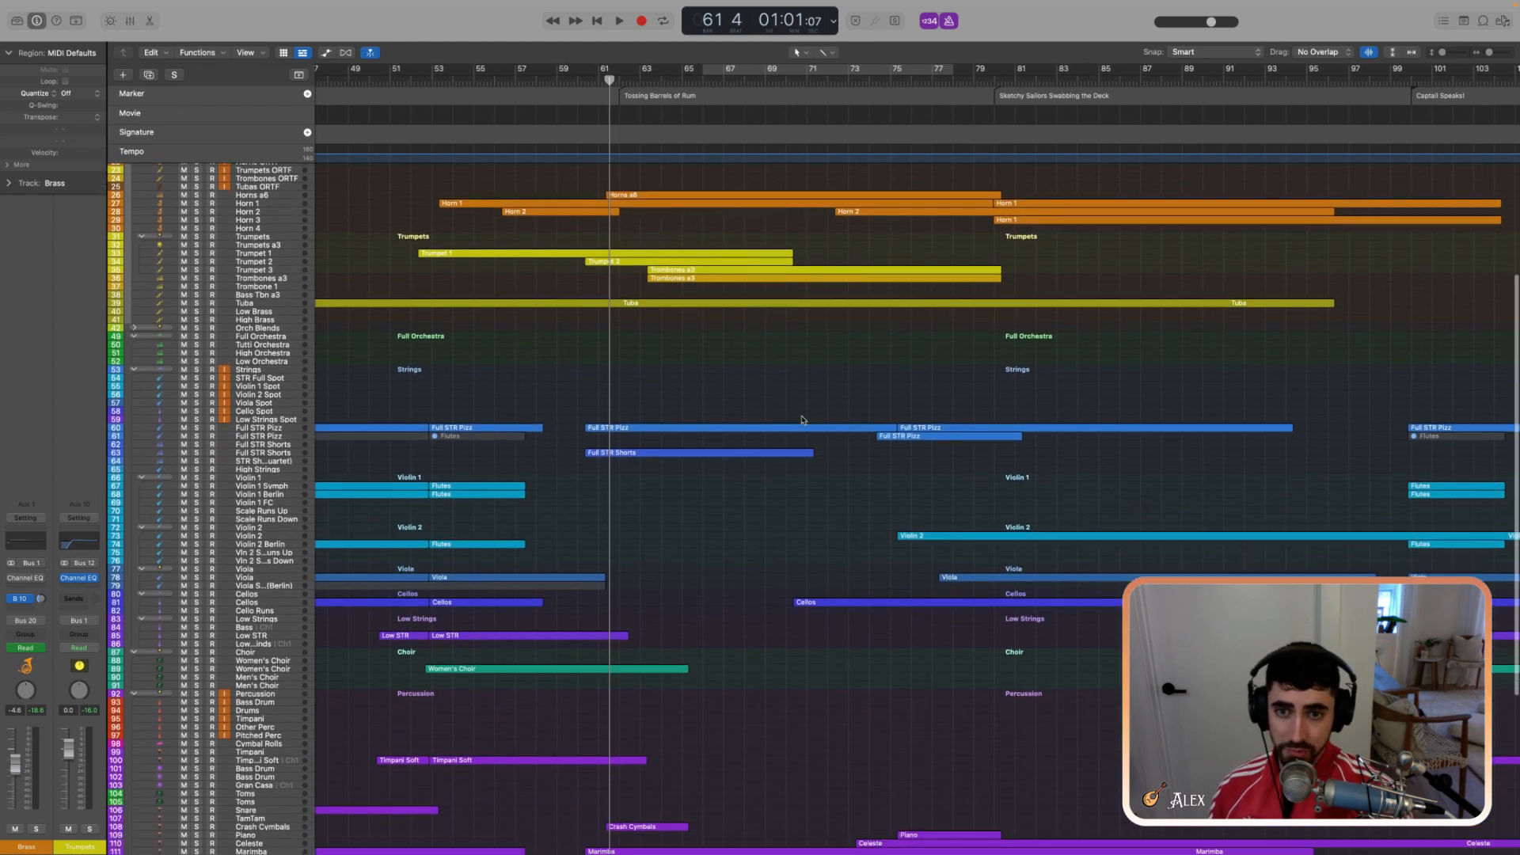
scroll(747, 559, "left", 2)
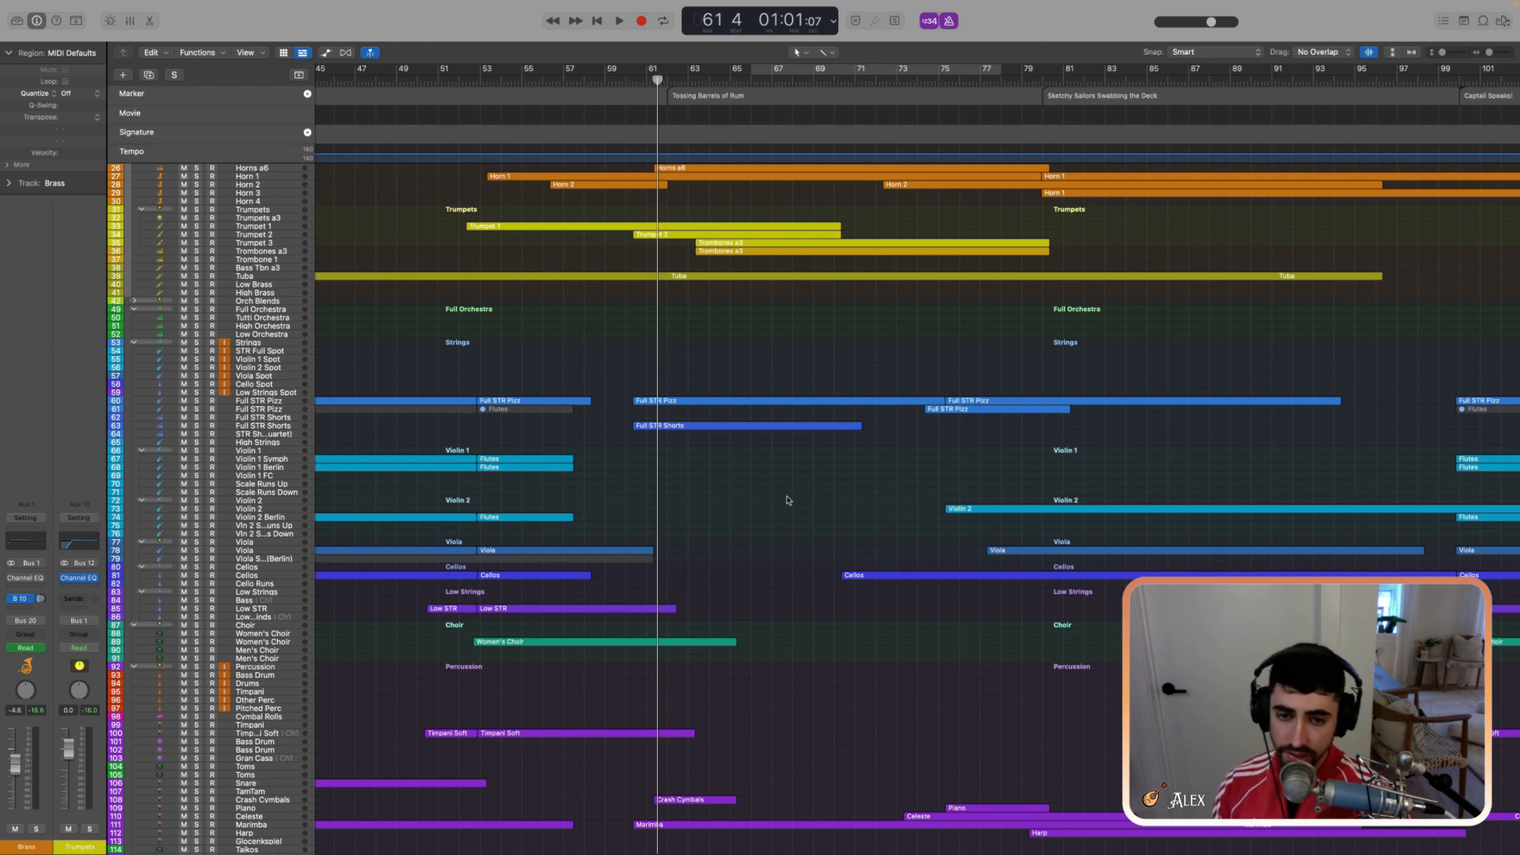
scroll(788, 500, "down", 10)
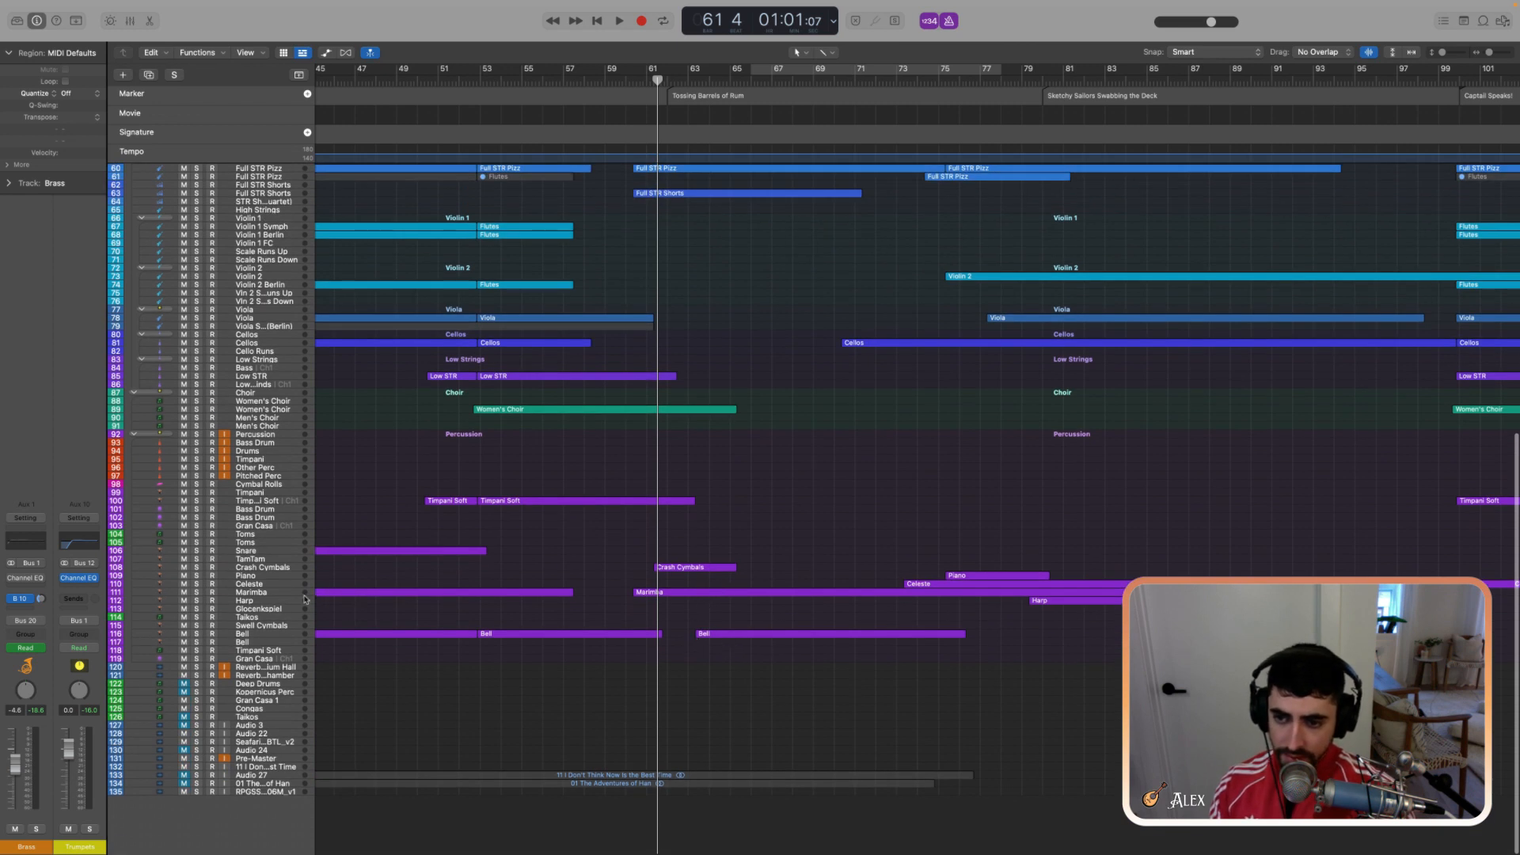
- Select the Harp track and play back the section starting around bars 60 and 61
left_click(252, 601)
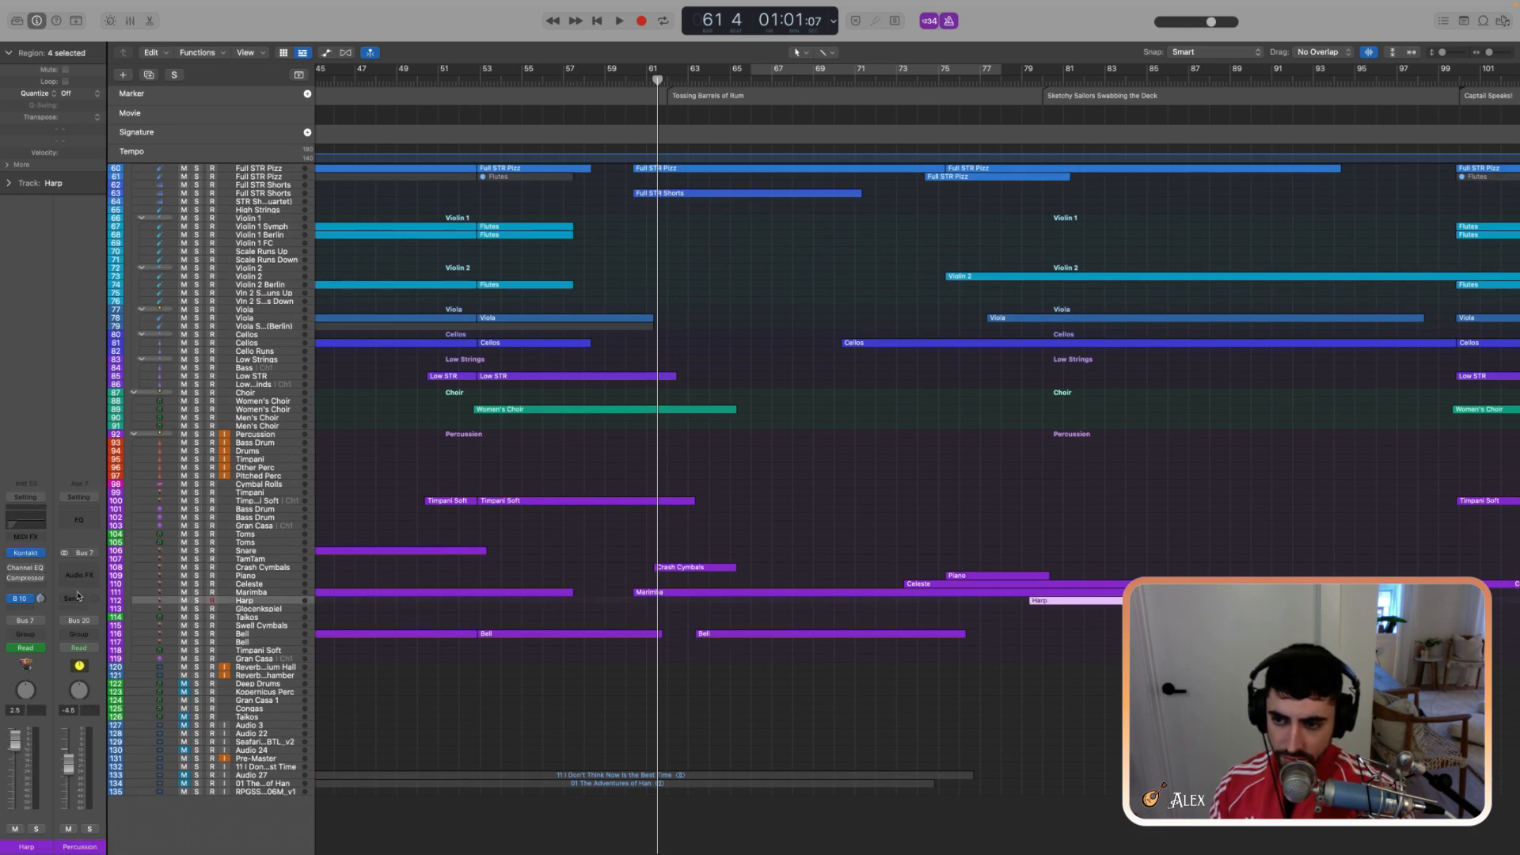
left_click(685, 521)
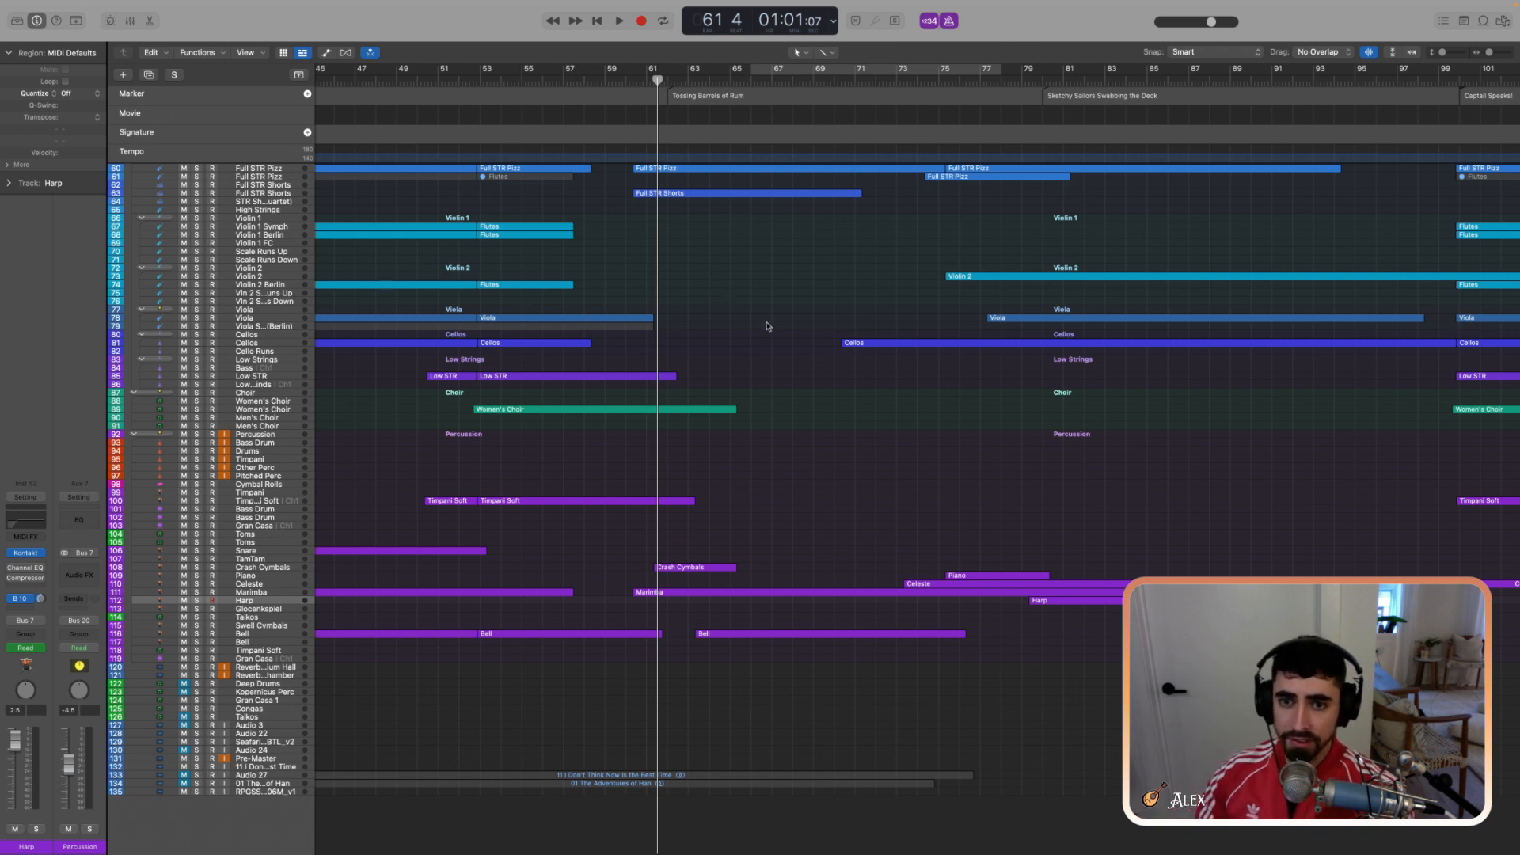
left_click(651, 85)
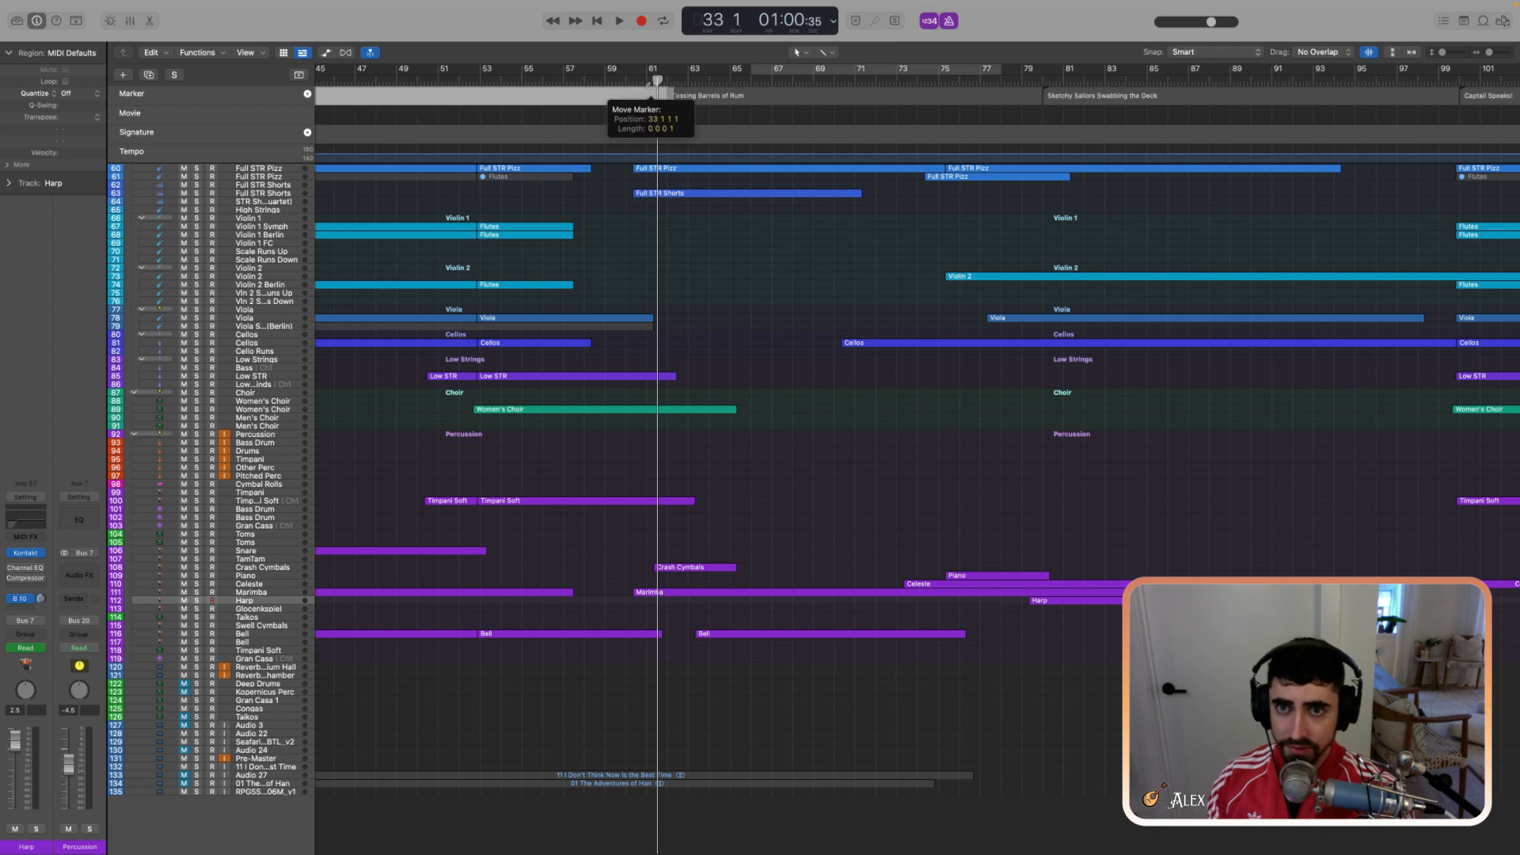
left_click(626, 81)
left_click(719, 321)
scroll(722, 377, "down", 1)
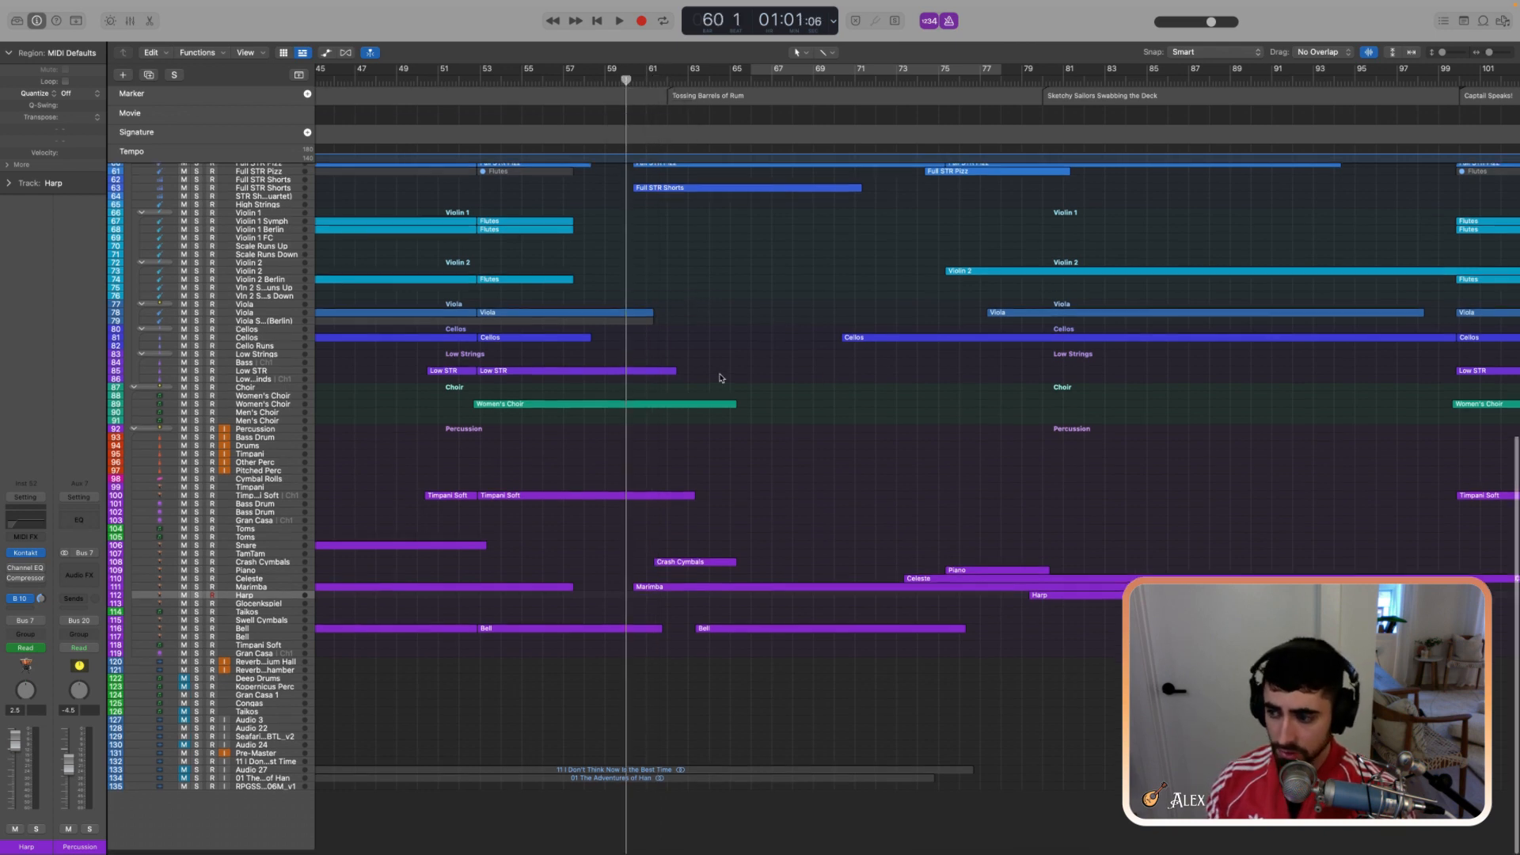
key("space")
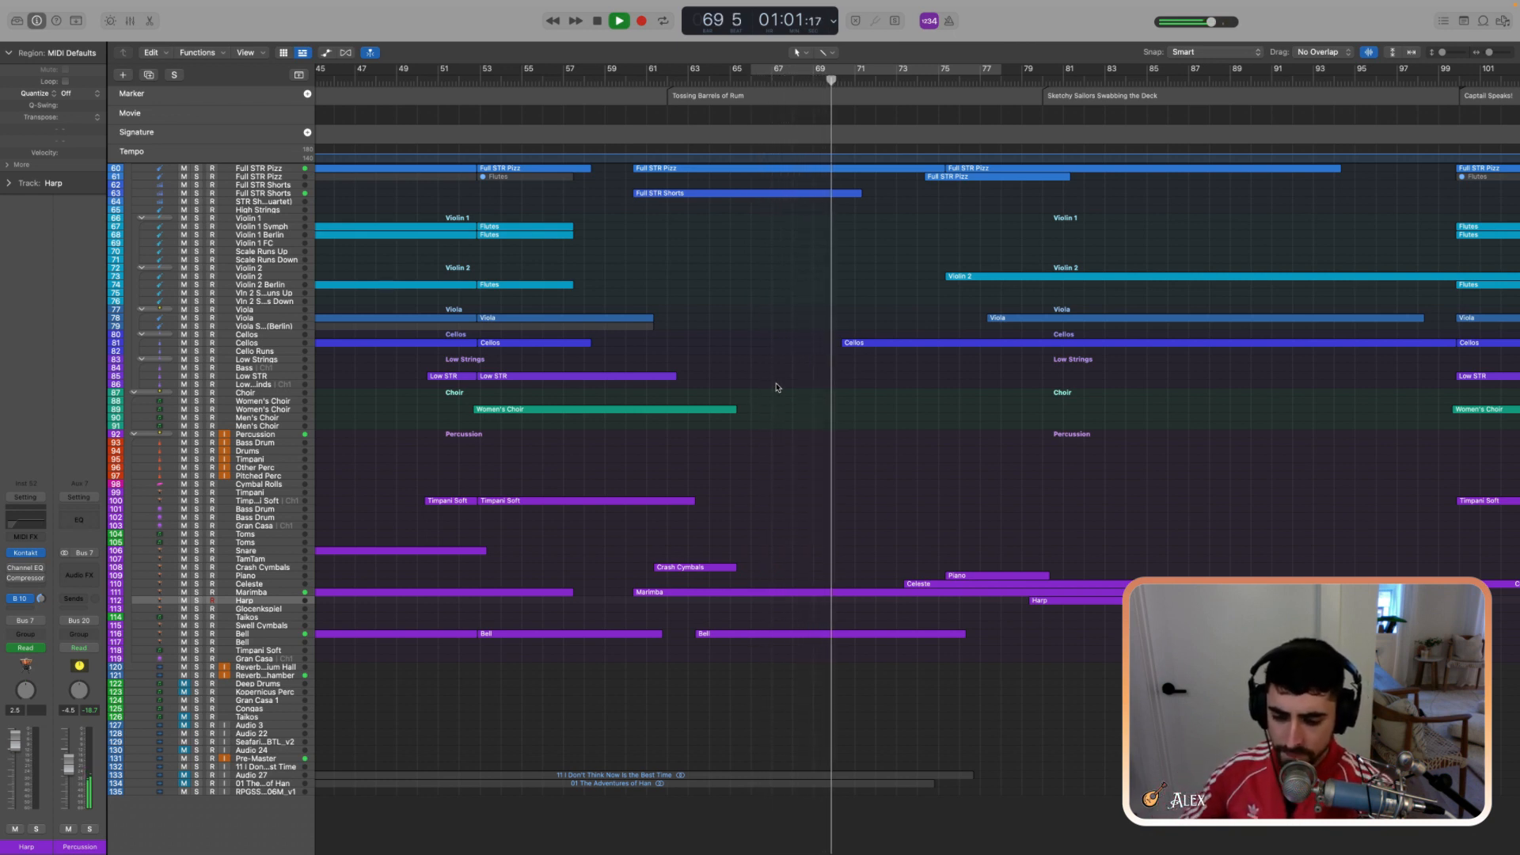
key("space")
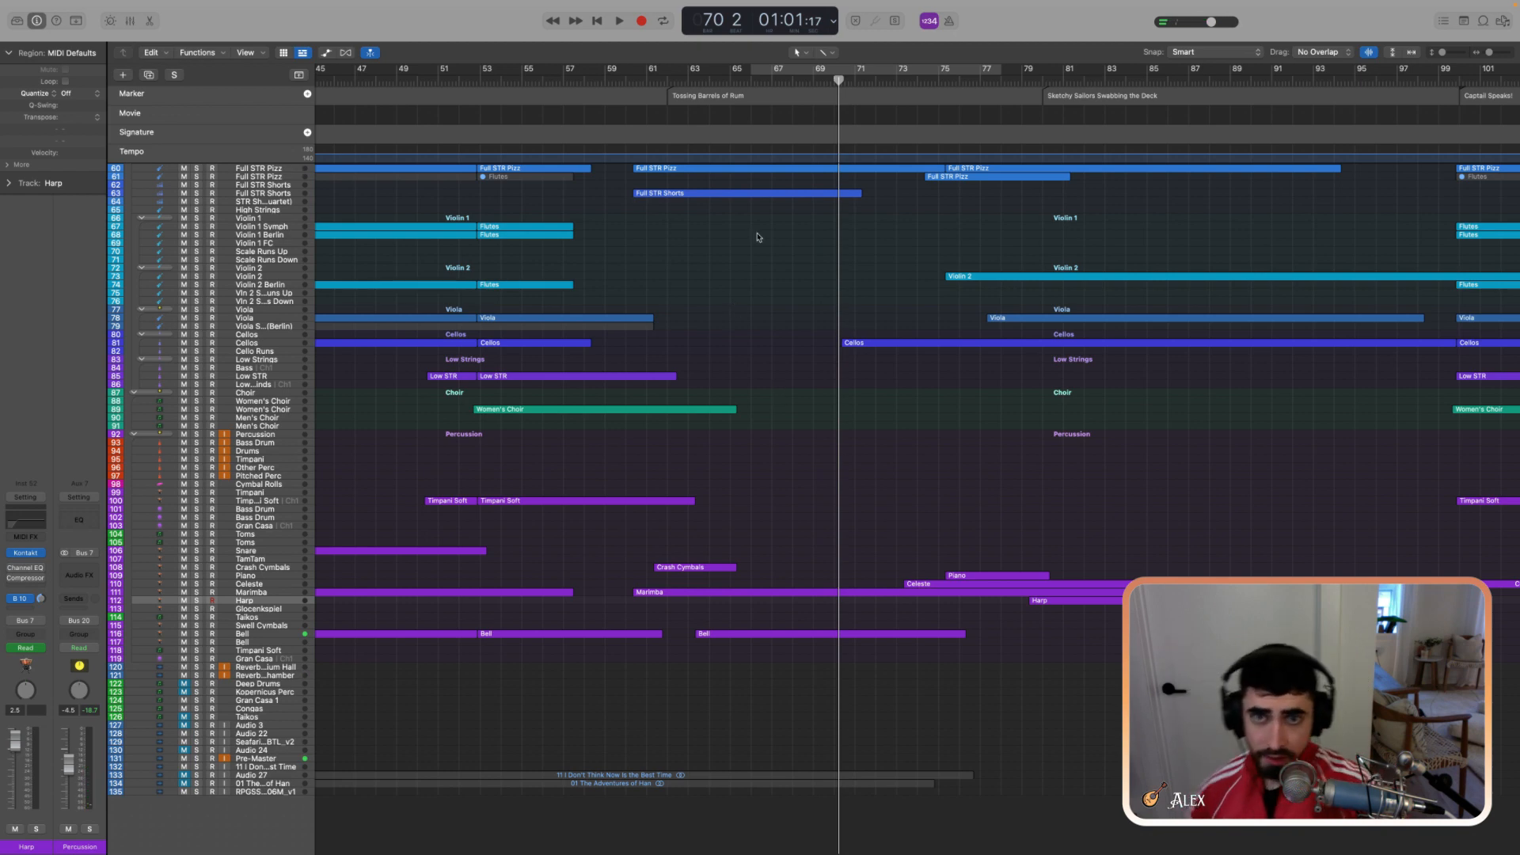
left_click(654, 83)
key("space")
scroll(839, 440, "up", 6)
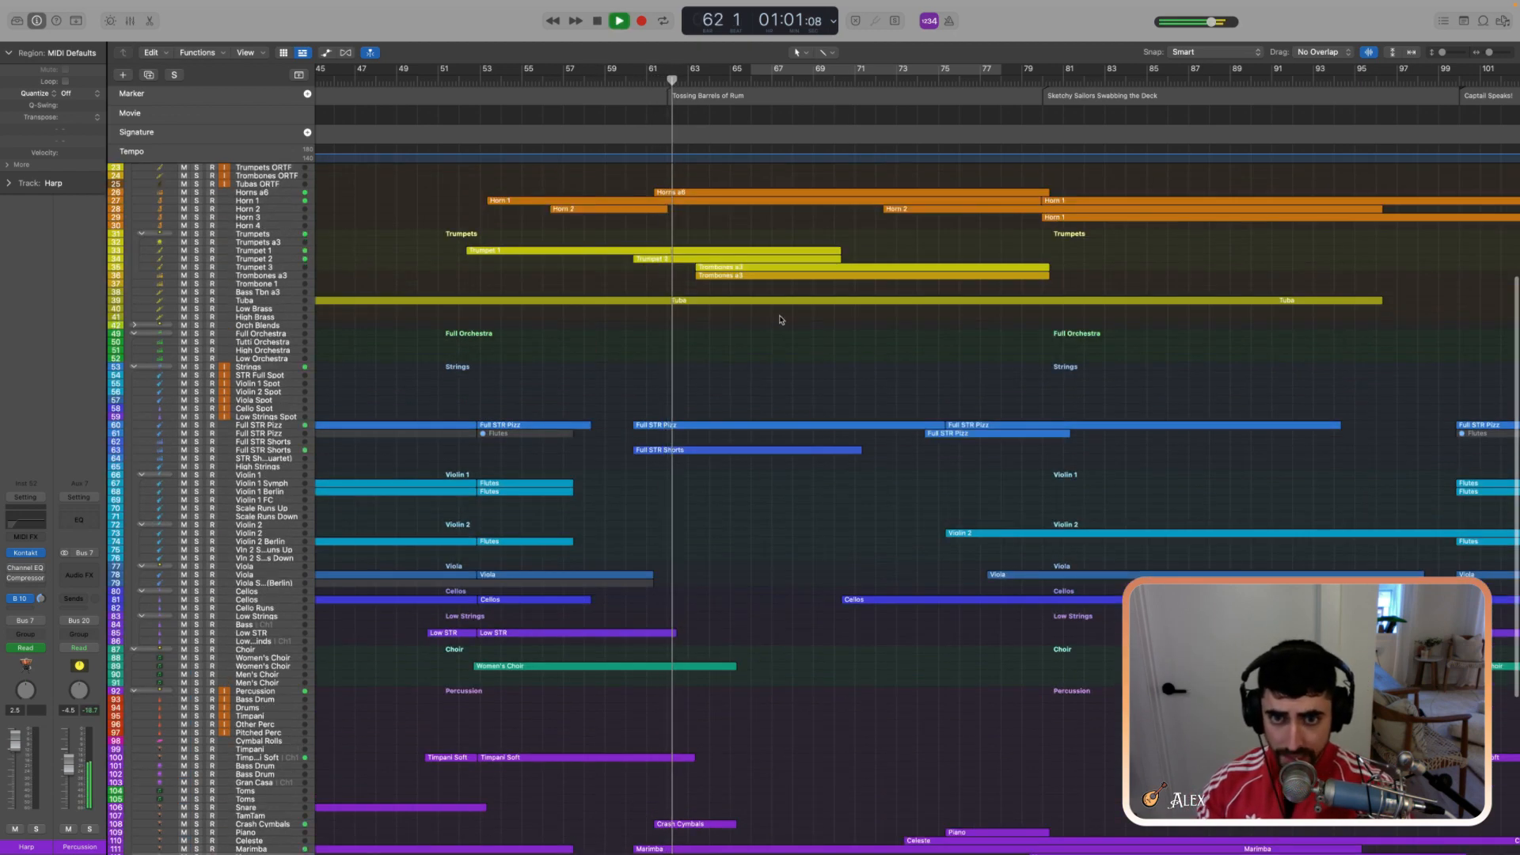
- Open the Trumpet 3 and Trombones a3 regions together in the Piano Roll
left_click_drag(901, 260, 874, 287)
key("ctrl+Right")
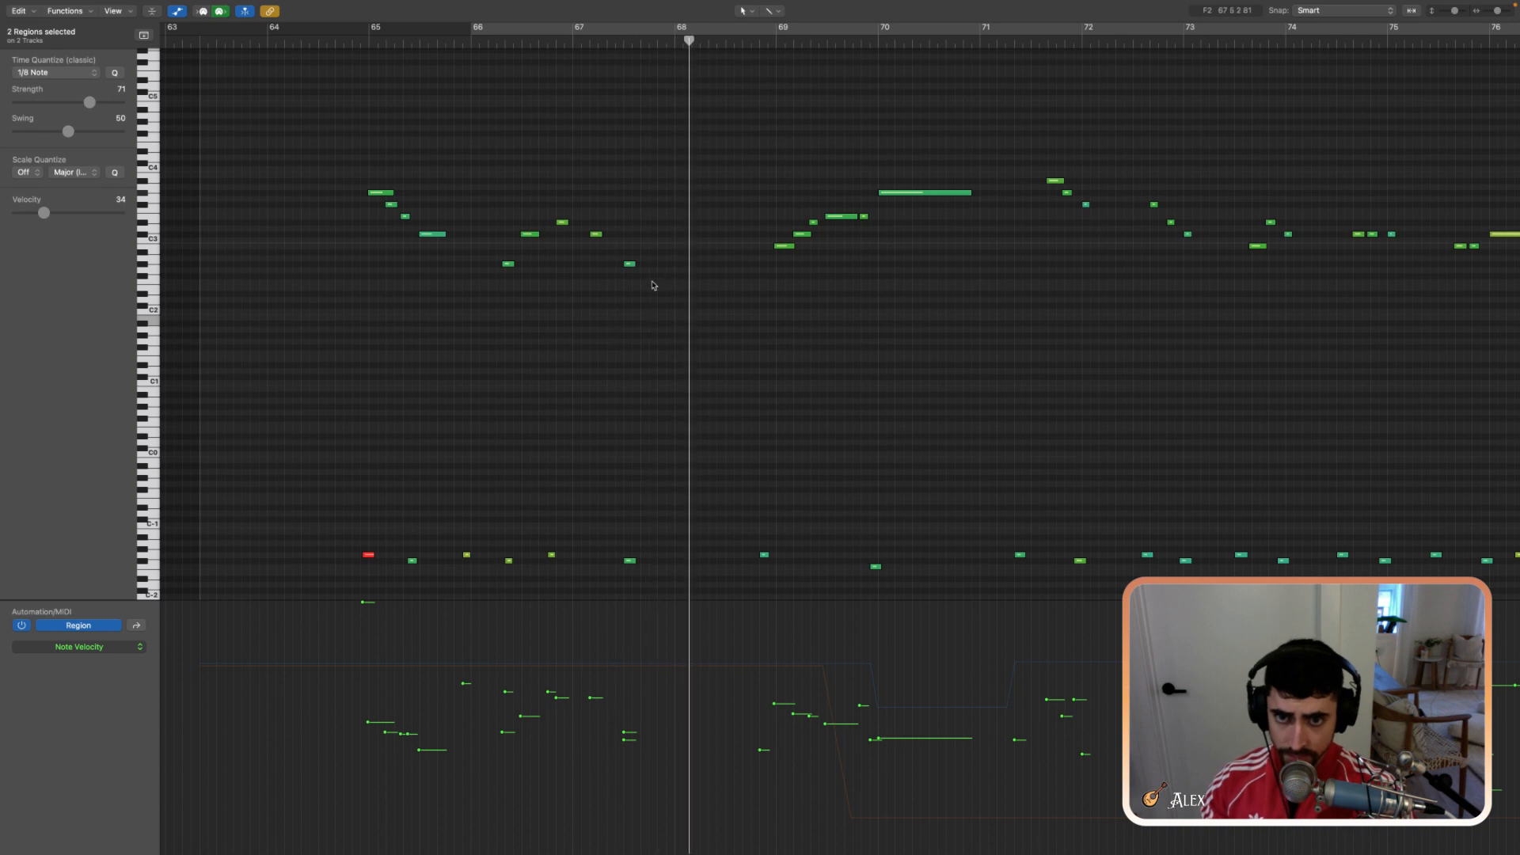
left_click(462, 80)
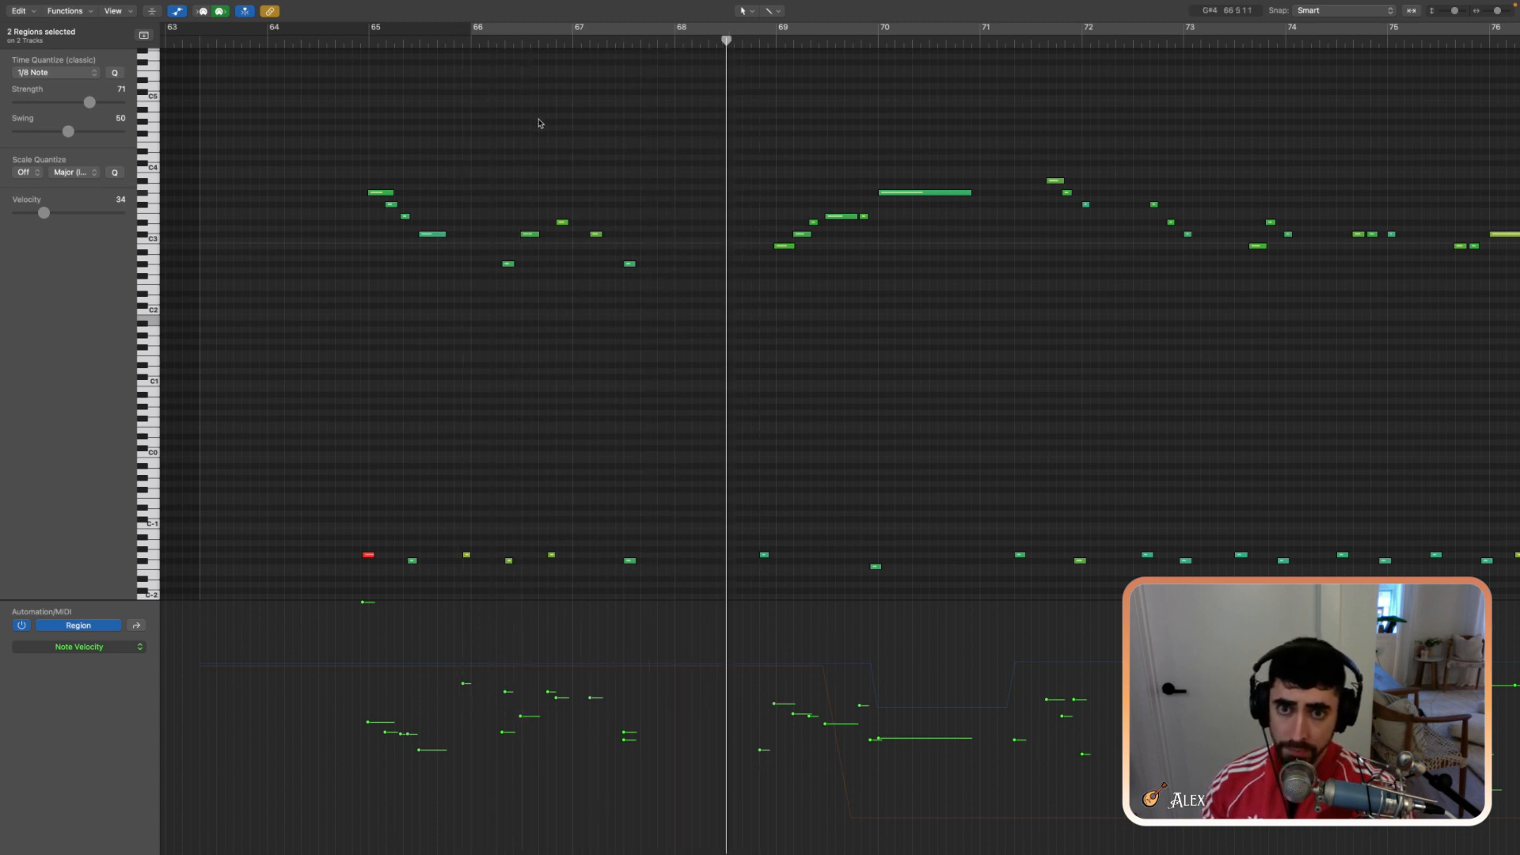
- Select the two notes just after bar 66 in the trumpet and trombone lines while playing from bar 66
key("space")
left_click(482, 41)
left_click_drag(569, 165, 566, 230)
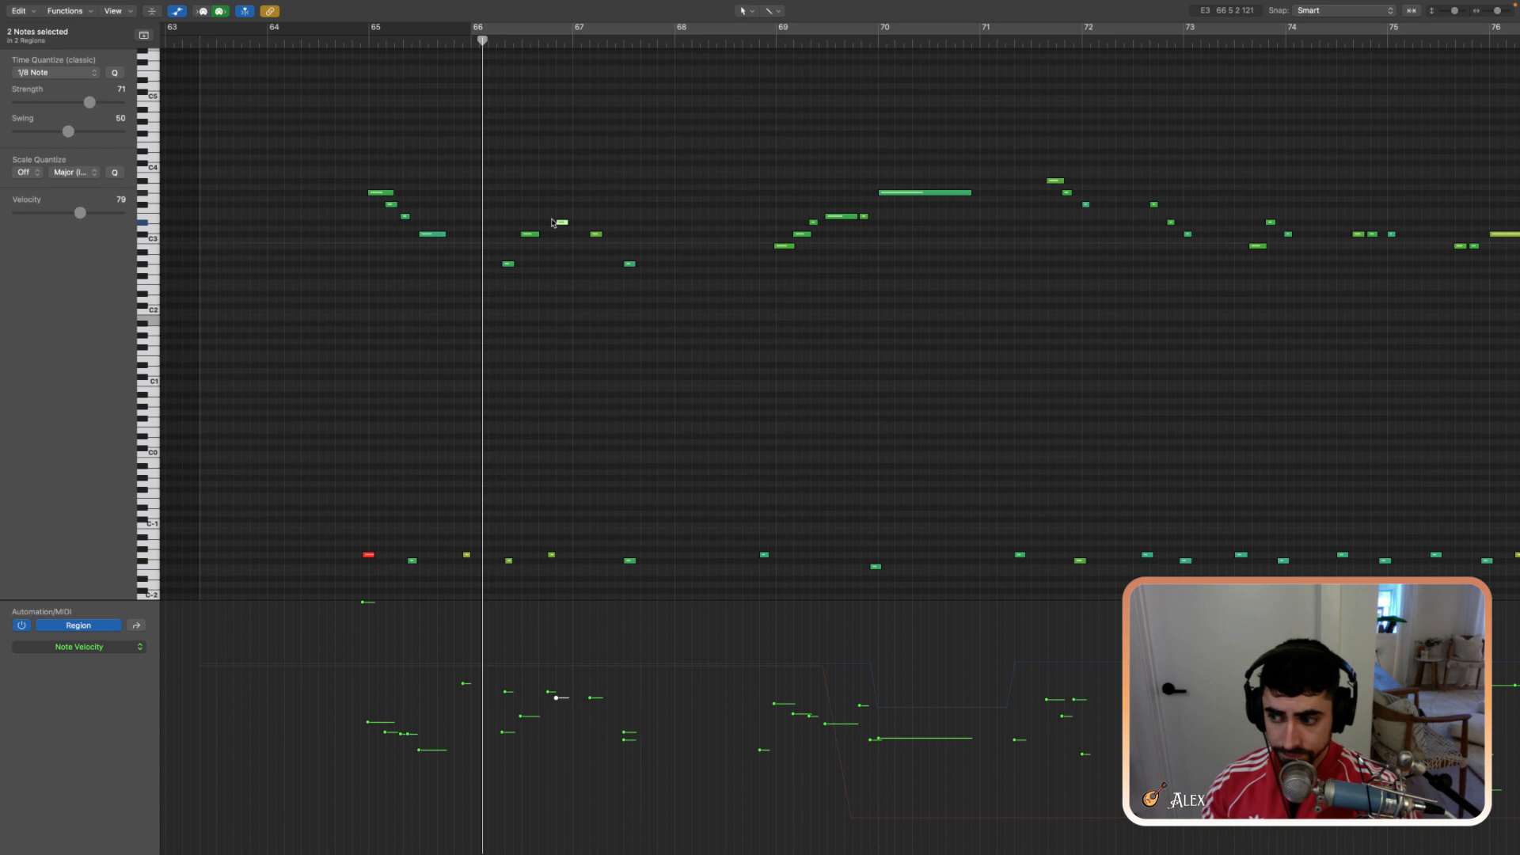
key("space")
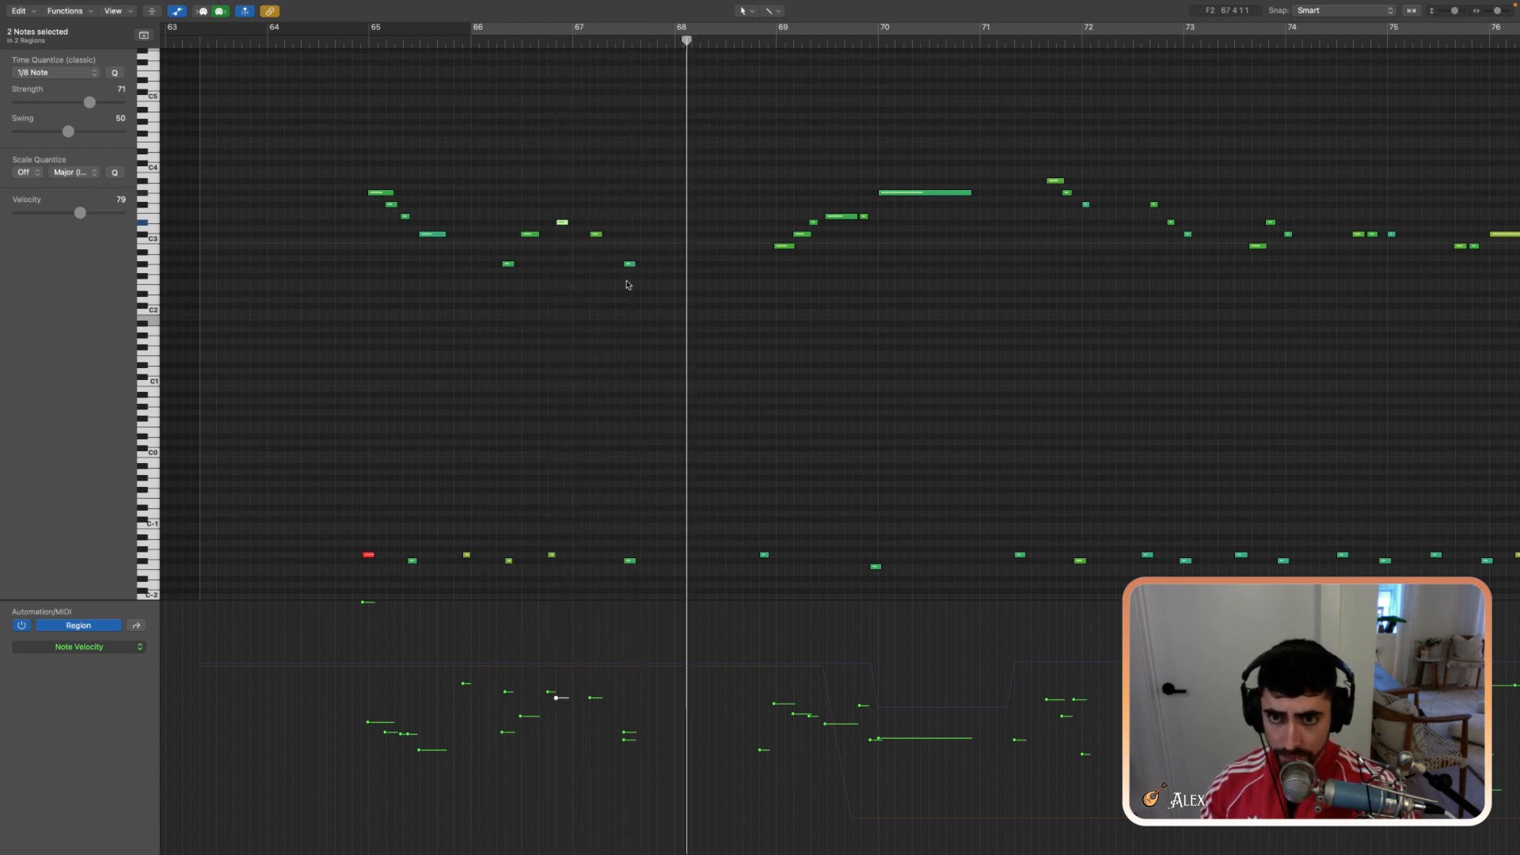
- Copy the selected notes to around bar 68, then copy them again to just before bar 69, auditioning from bar 66
left_click_drag(563, 225, 687, 246)
left_click(480, 40)
key("space")
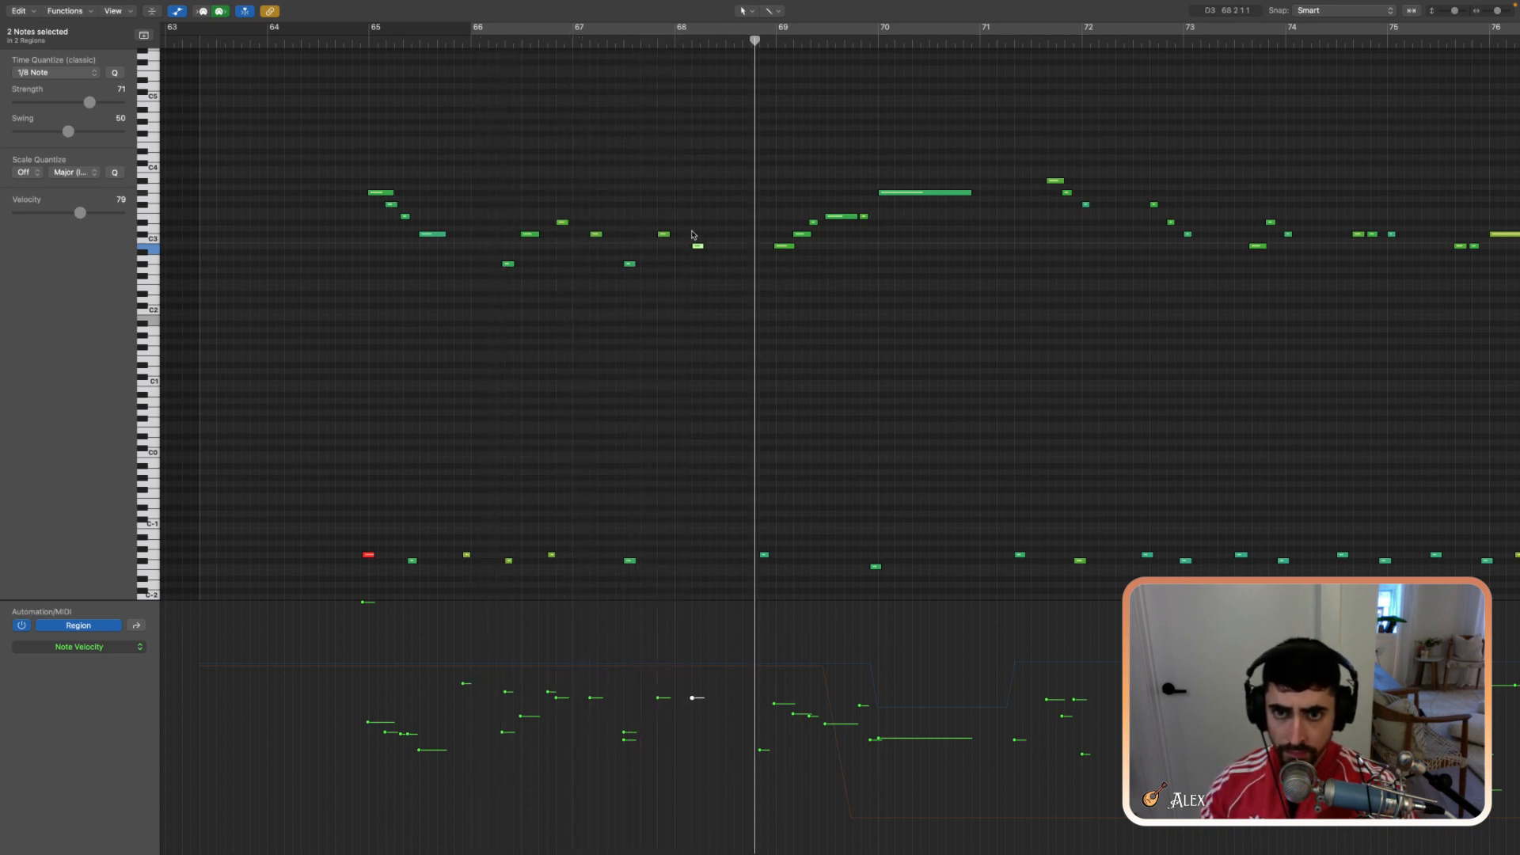
left_click_drag(698, 249, 766, 235)
- Select and delete two of the copied notes around bar 68
left_click(355, 52)
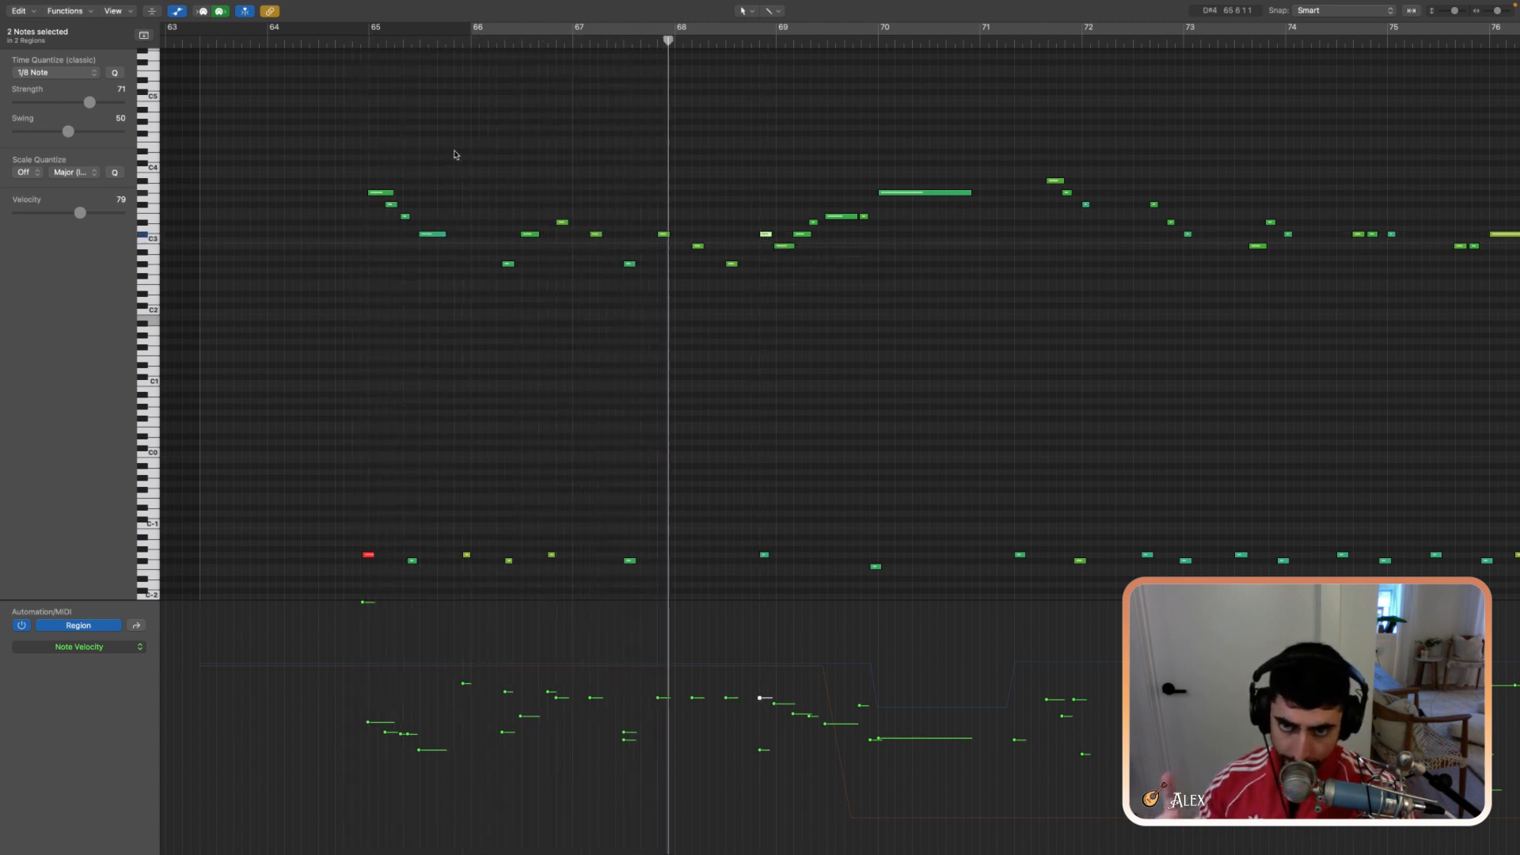
left_click(631, 204)
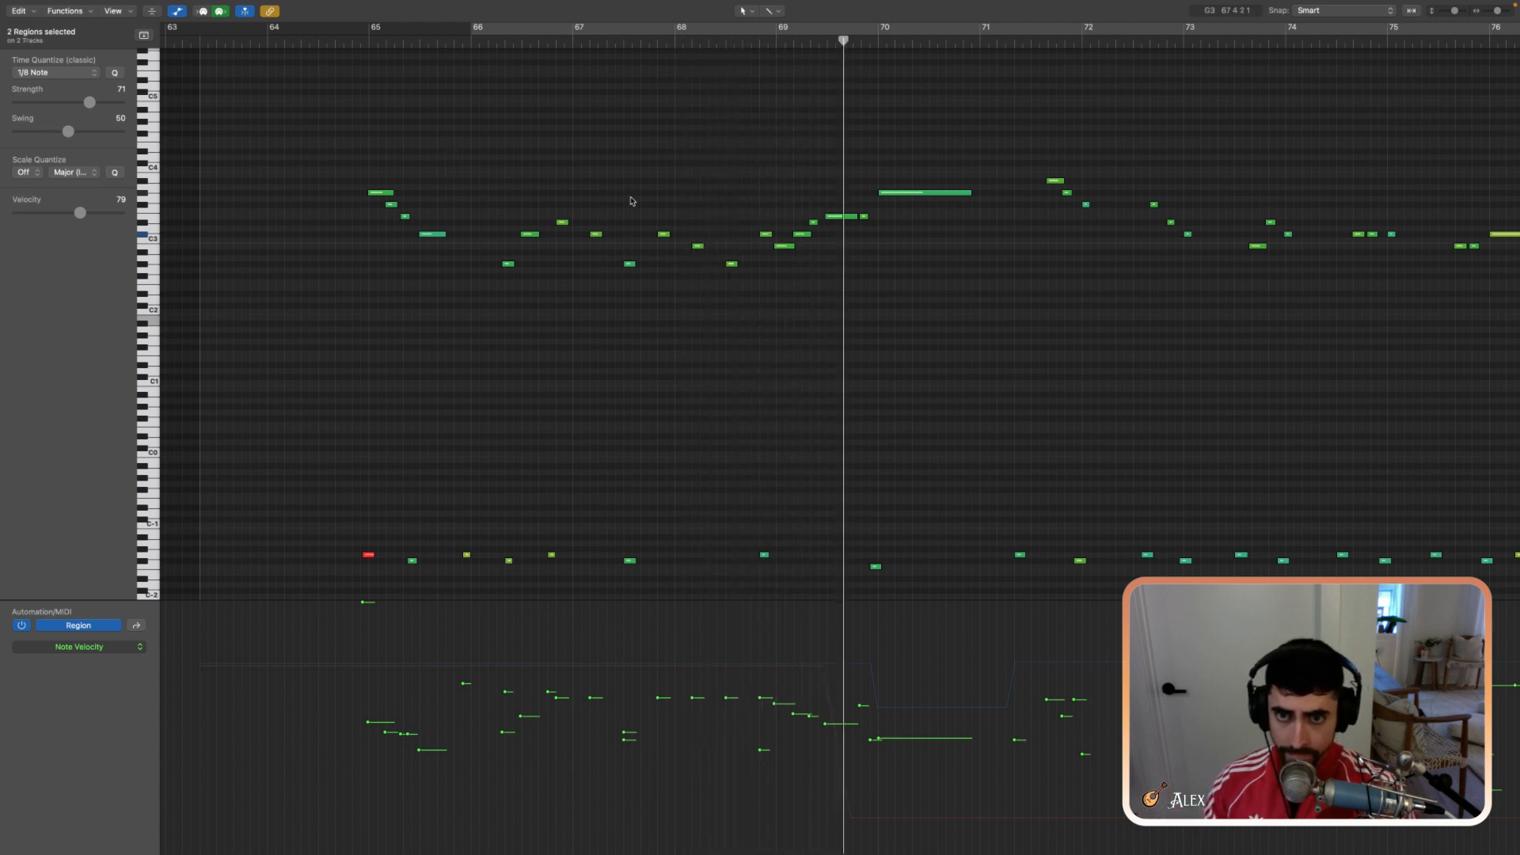
left_click(586, 38)
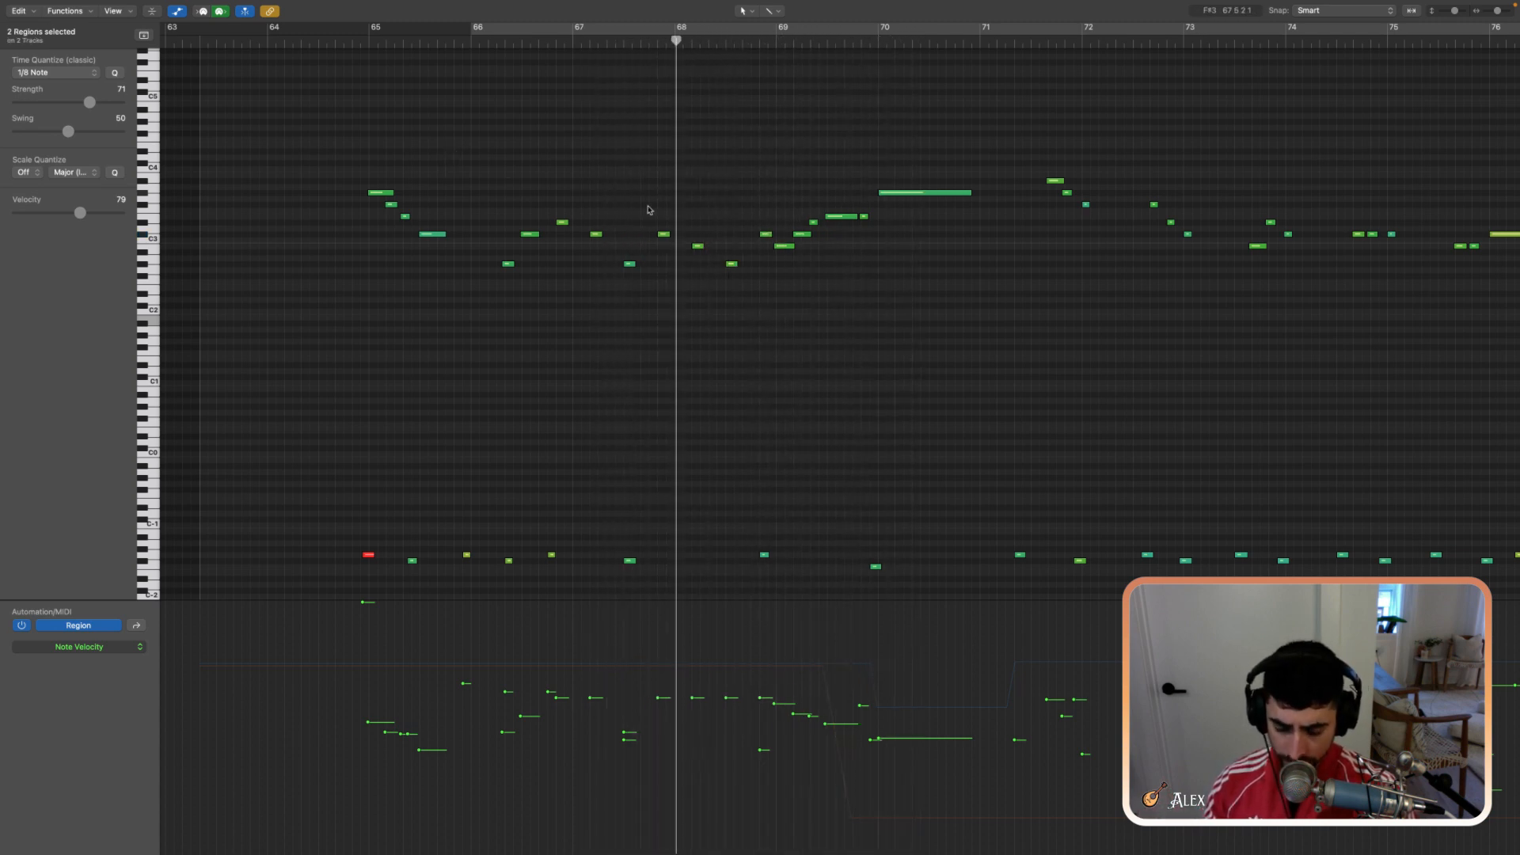
left_click_drag(684, 185, 658, 247)
key("Delete")
left_click(616, 47)
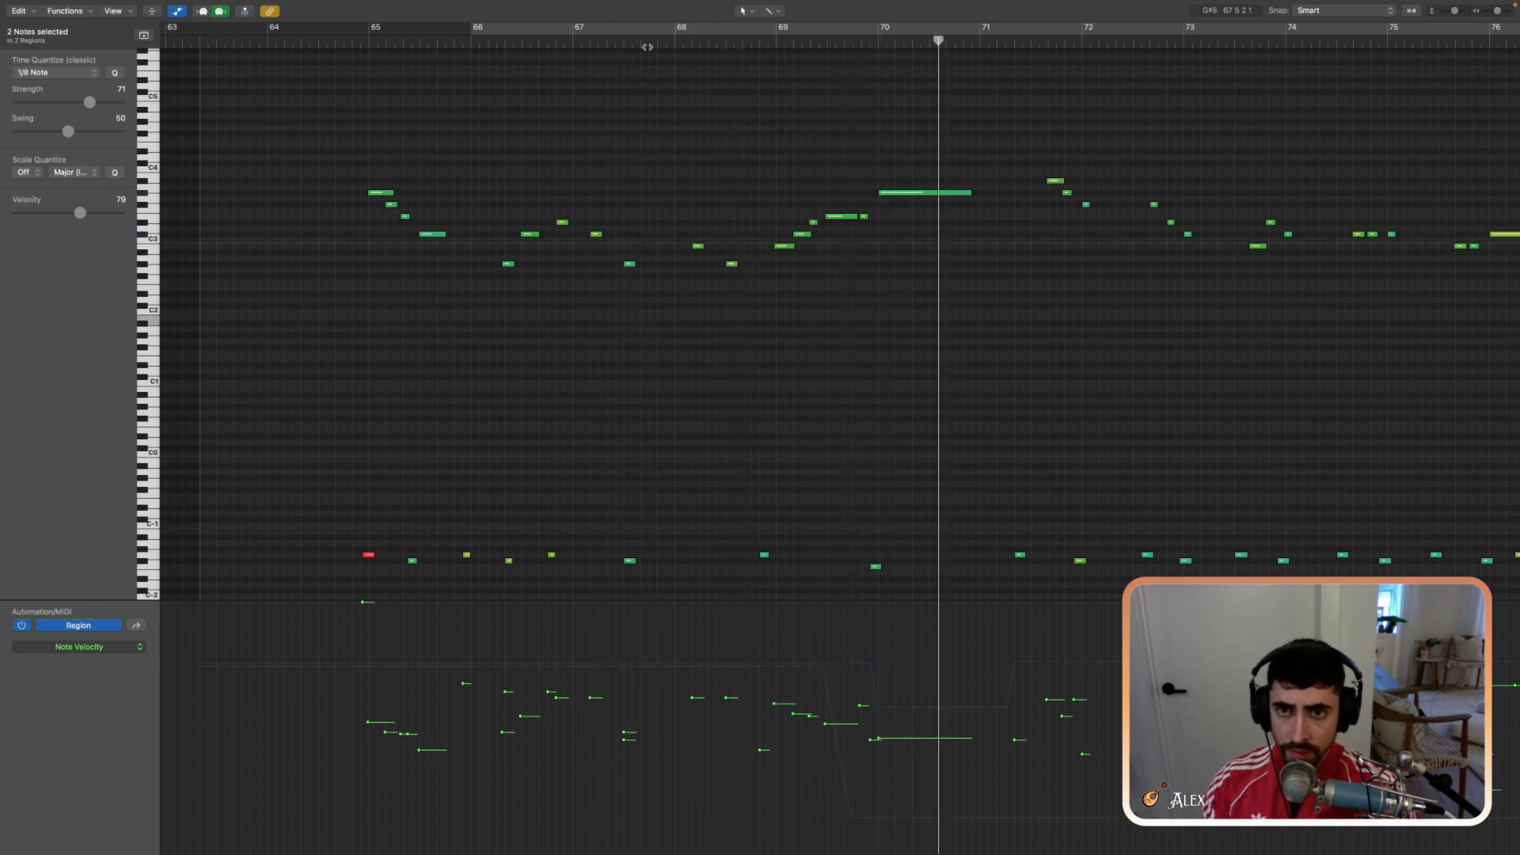
- Copy the low keyswitch note near bar 67 to bar 68 beat 3
left_click(410, 44)
left_click(552, 555)
left_click_drag(553, 559, 717, 563)
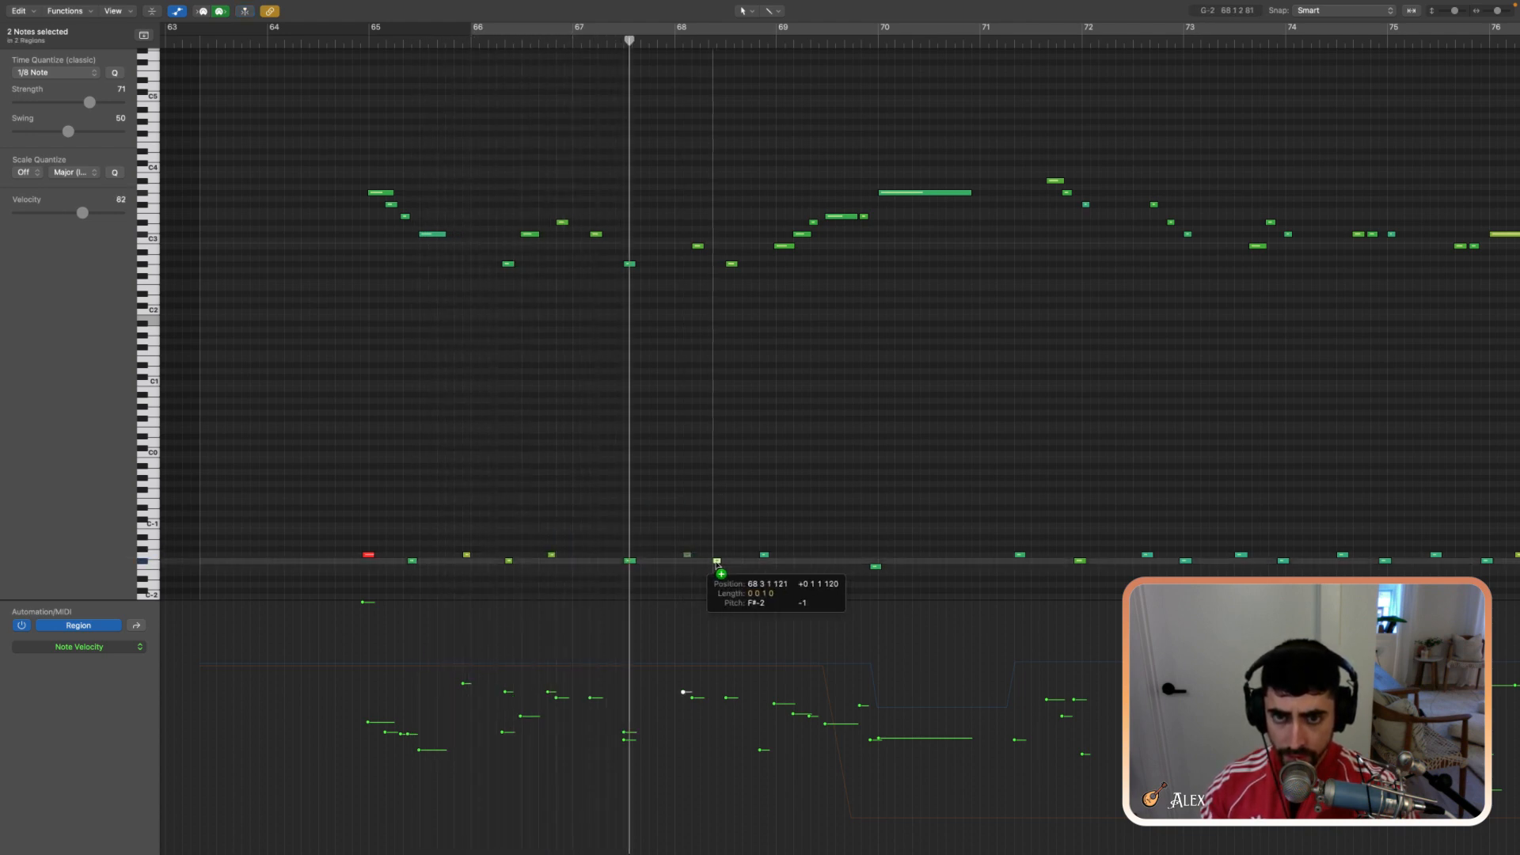
- Play back the edited trumpet and trombone passage from bar 66 and return to the arrangement view
left_click(435, 67)
left_click(484, 38)
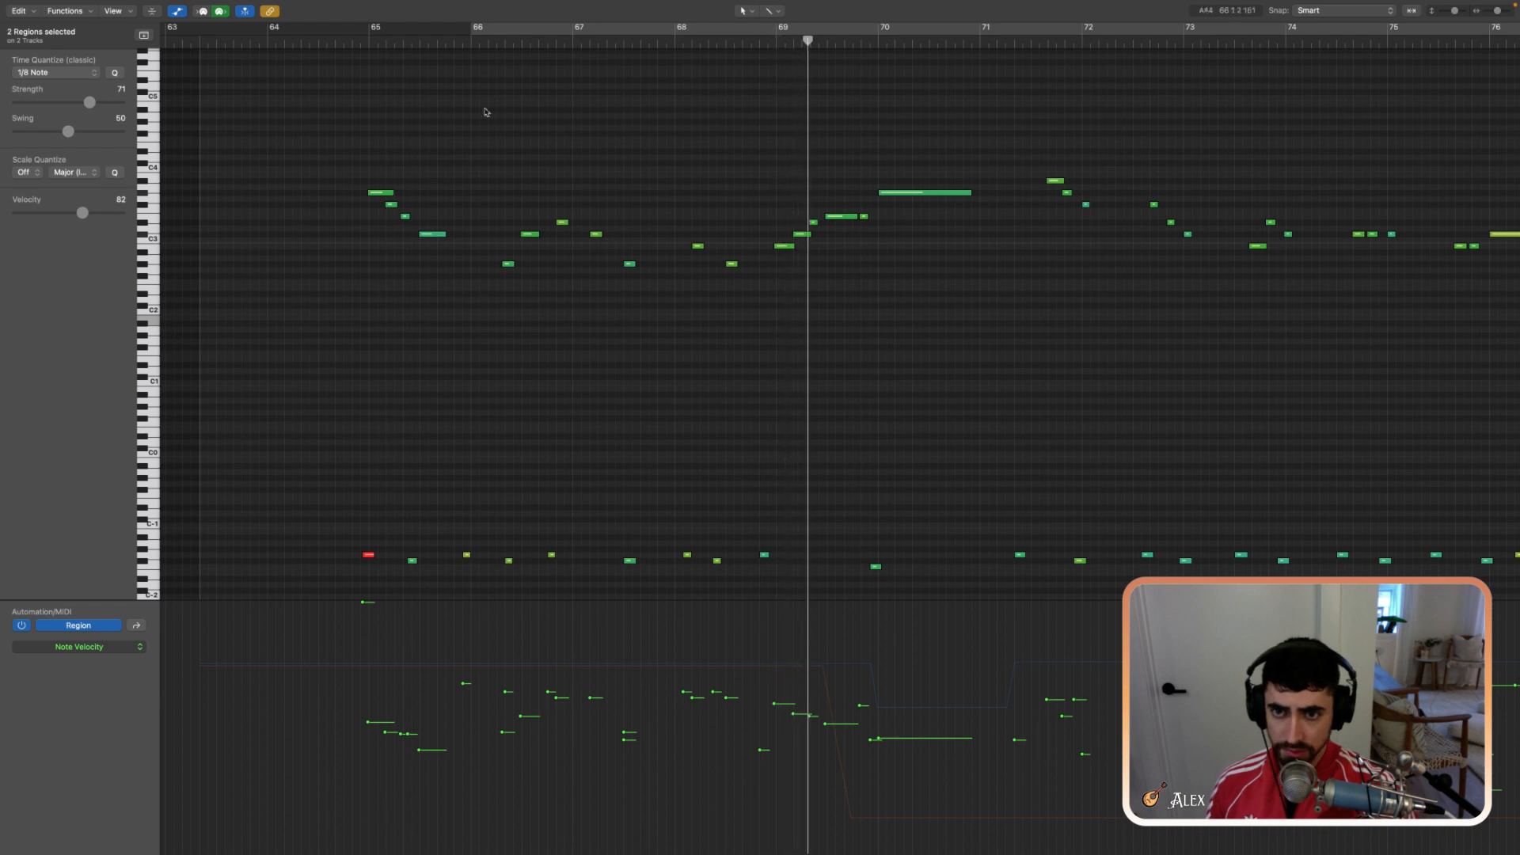
key("space")
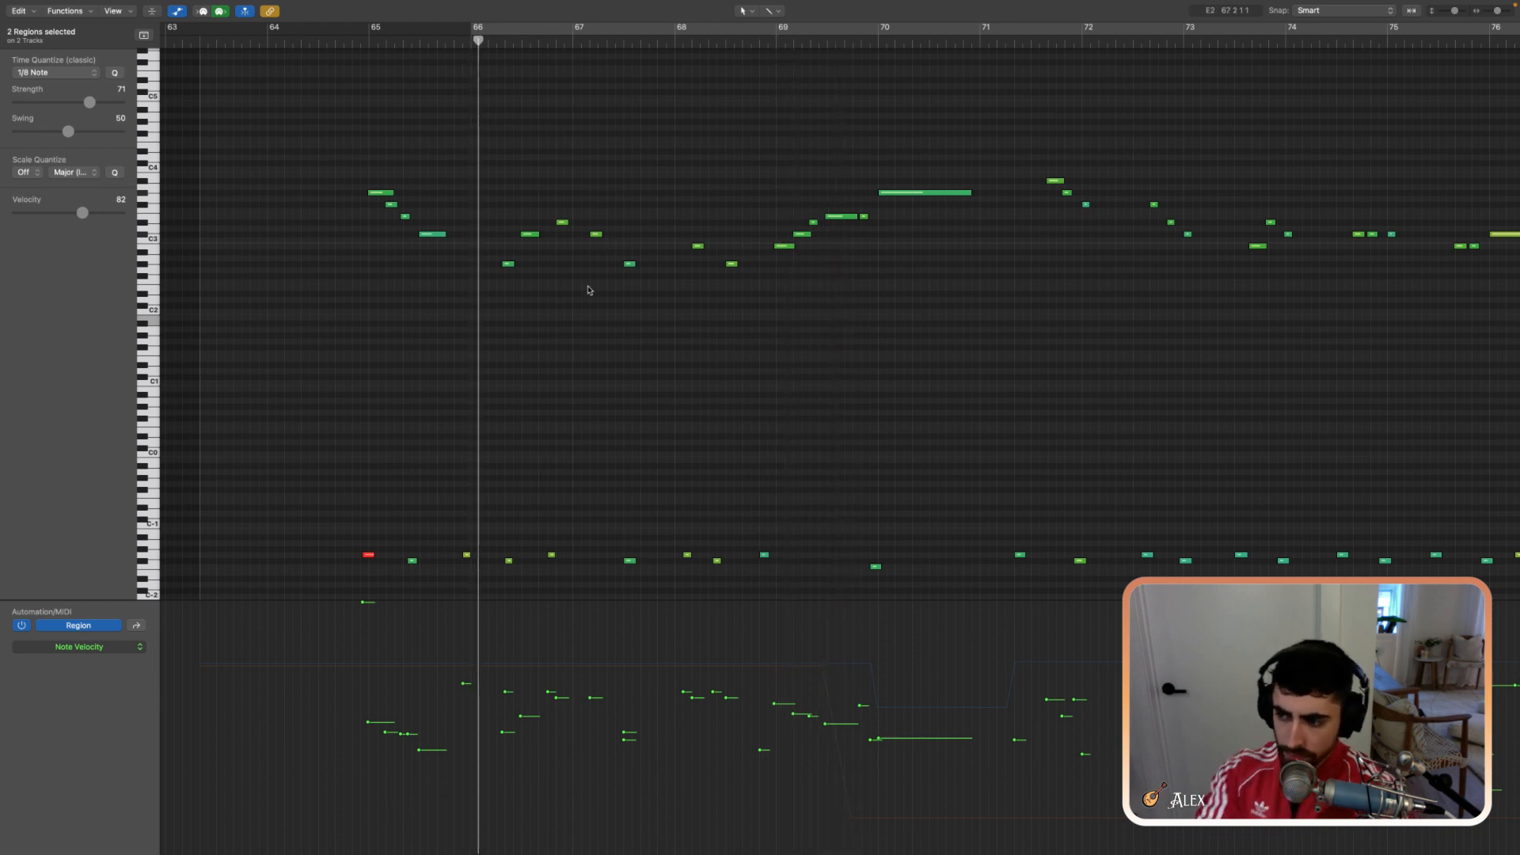
key("space")
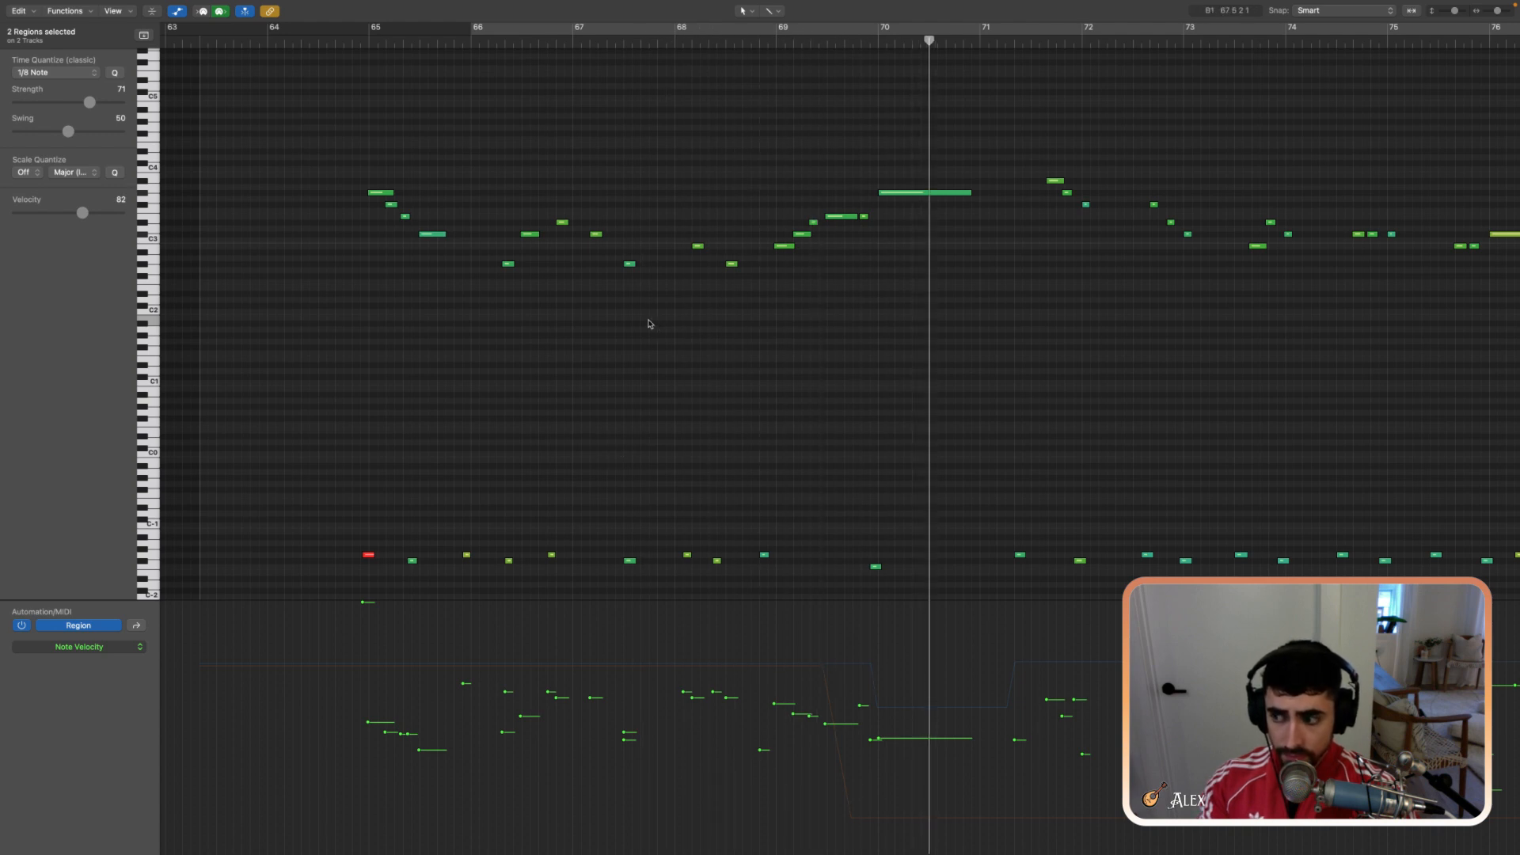
left_click(411, 41)
key("space")
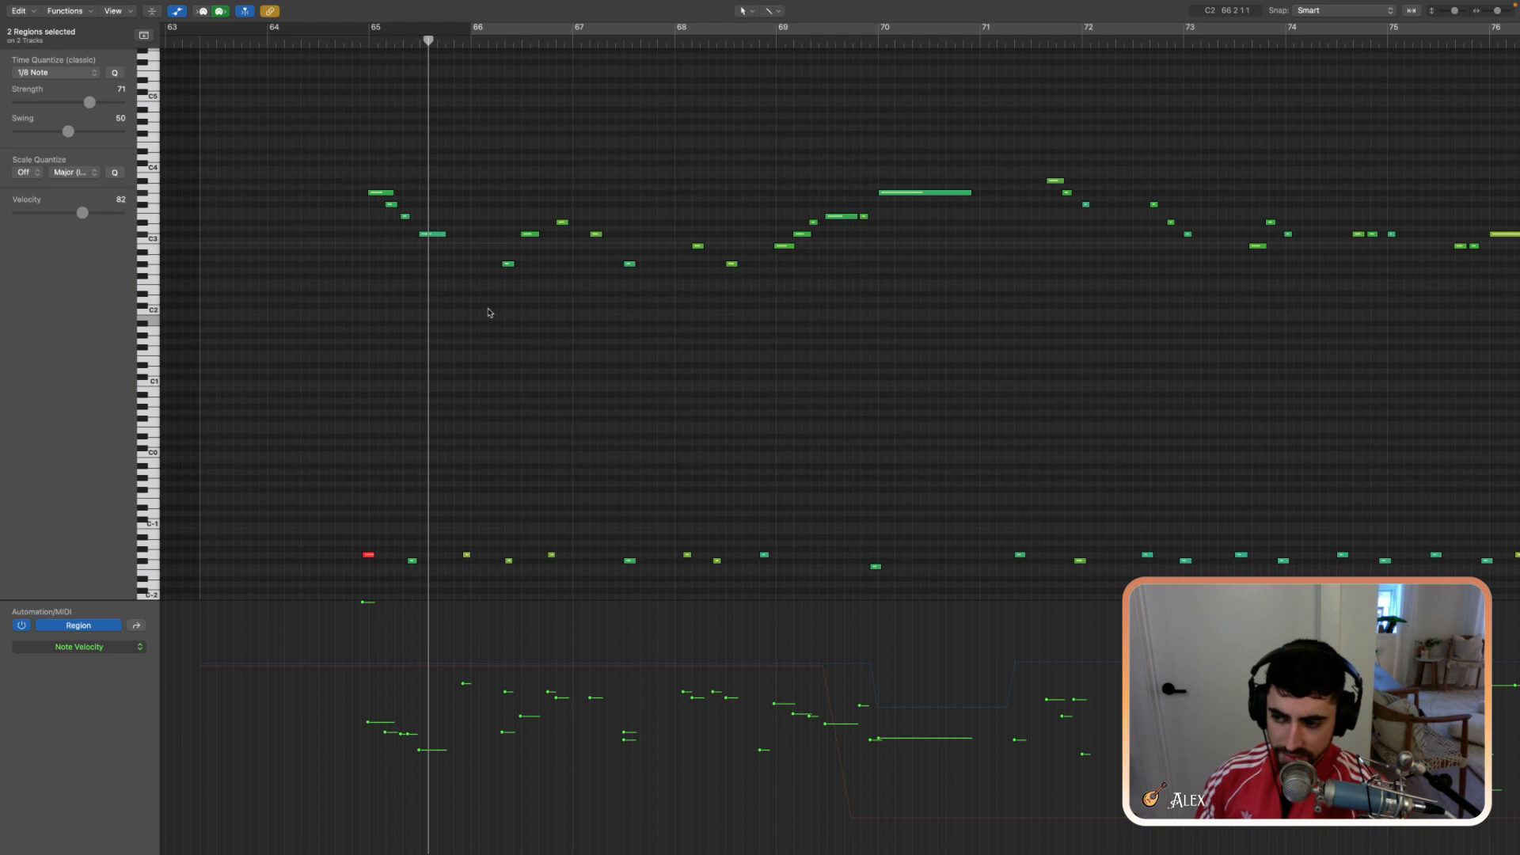
left_click(360, 40)
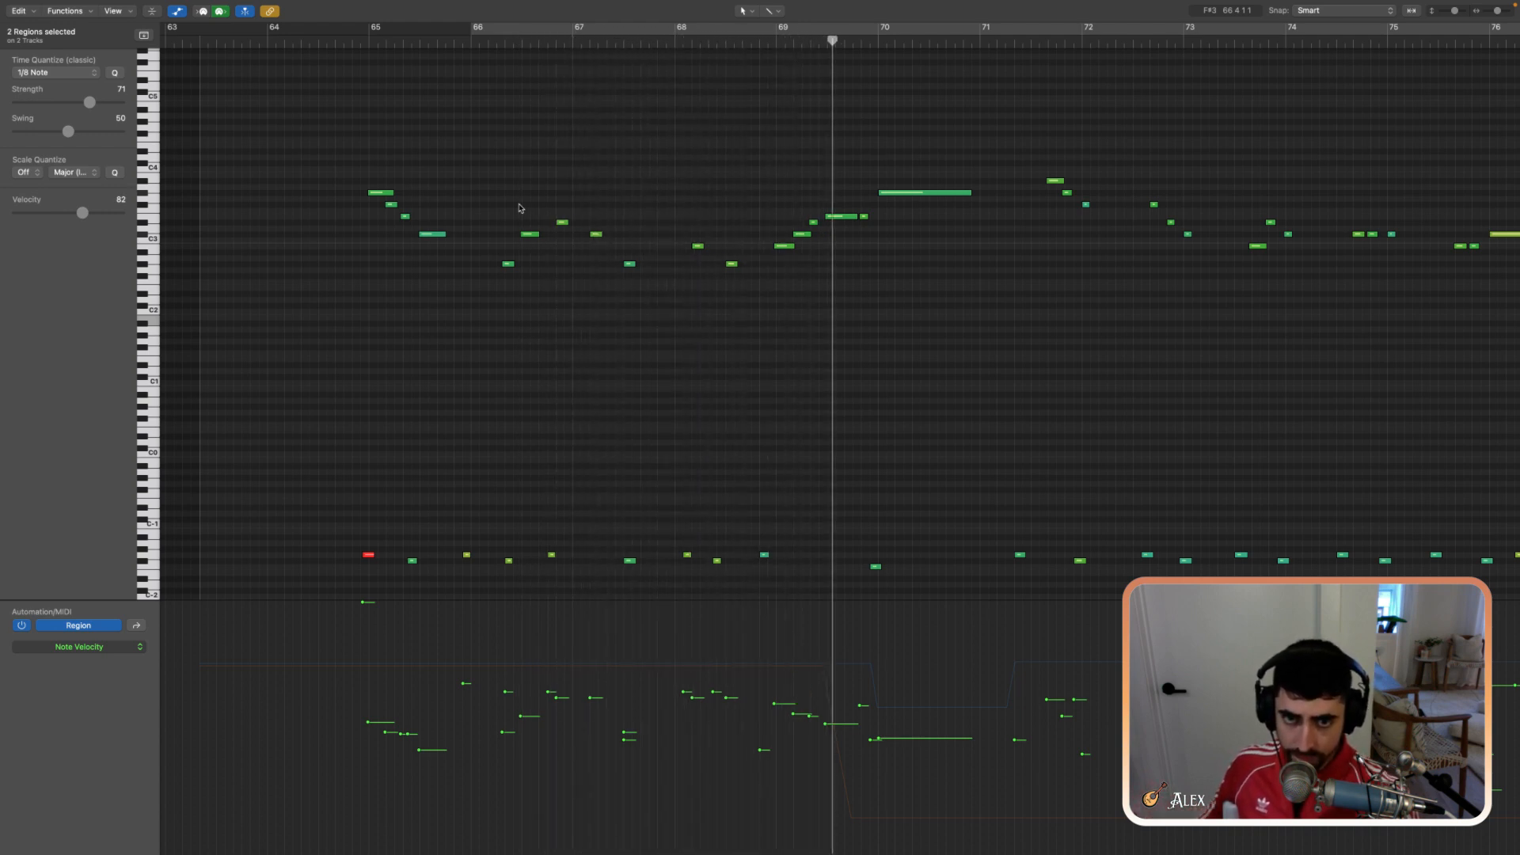
scroll(858, 250, "right", 2)
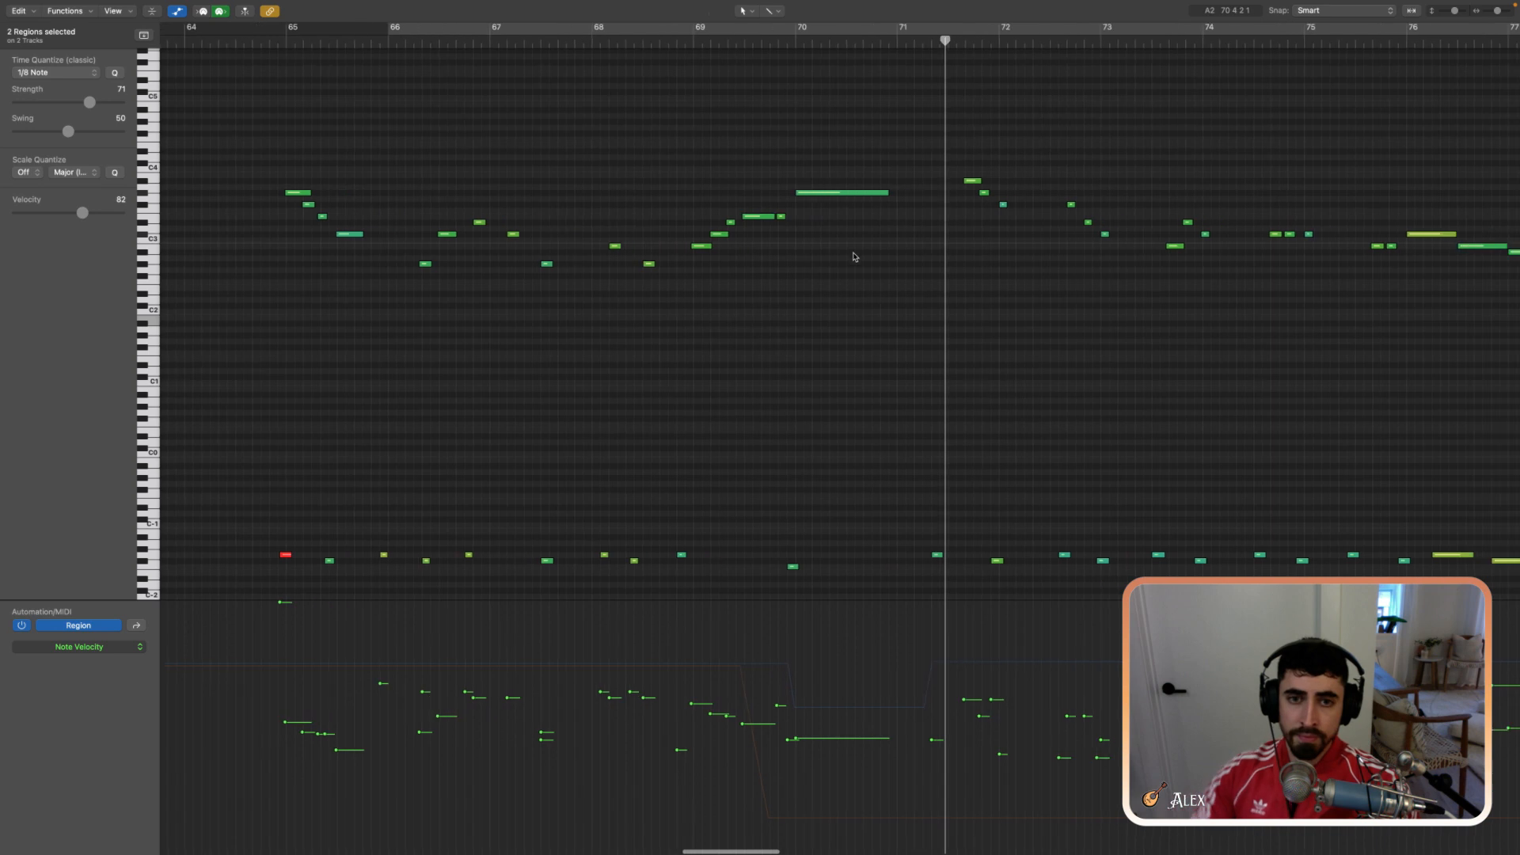
left_click(753, 42)
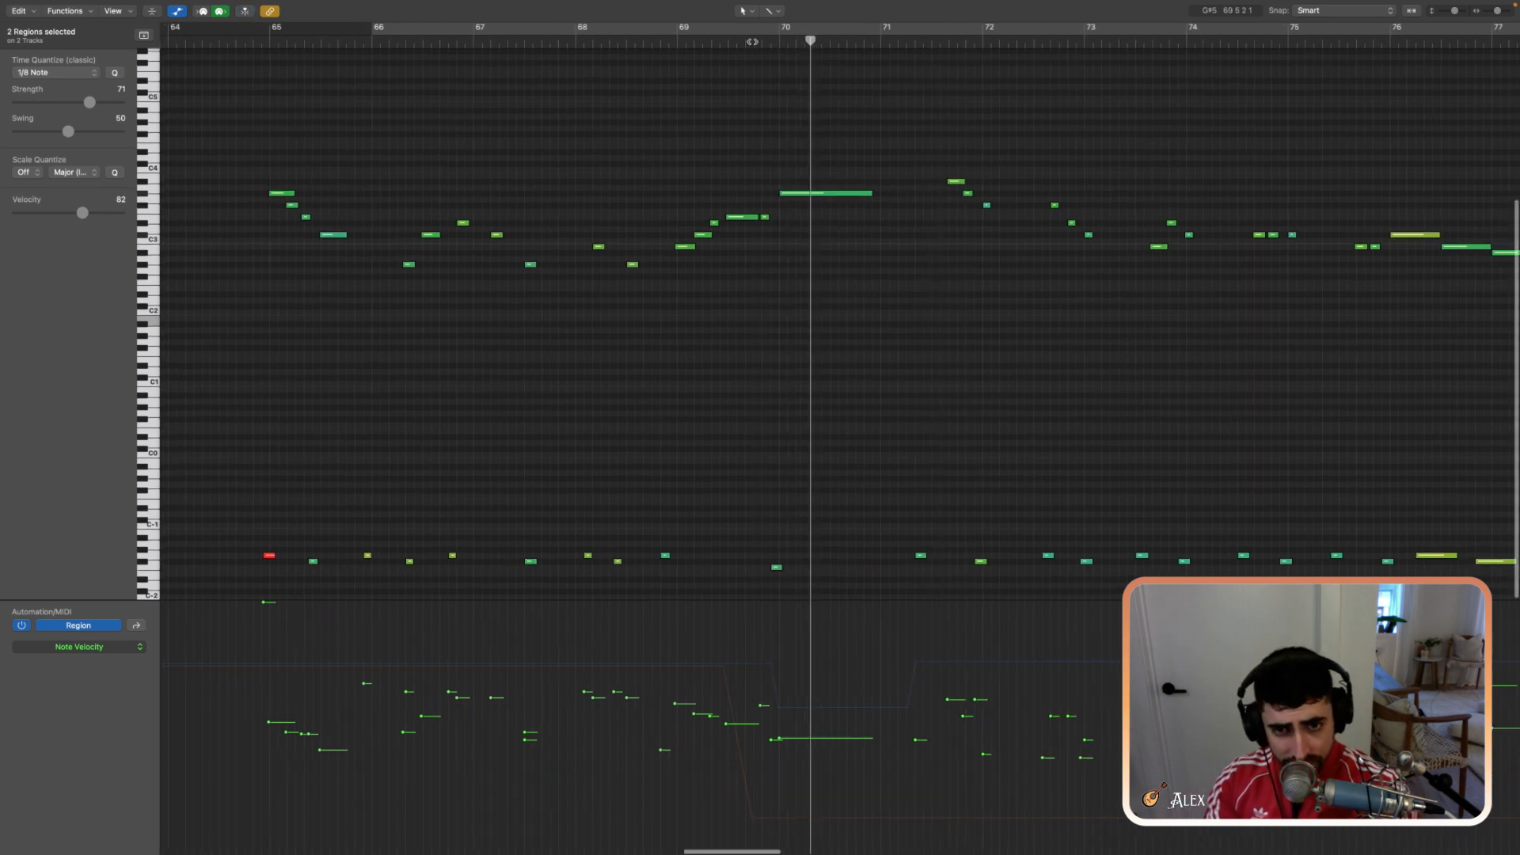
key("ctrl+Left")
left_click(834, 280)
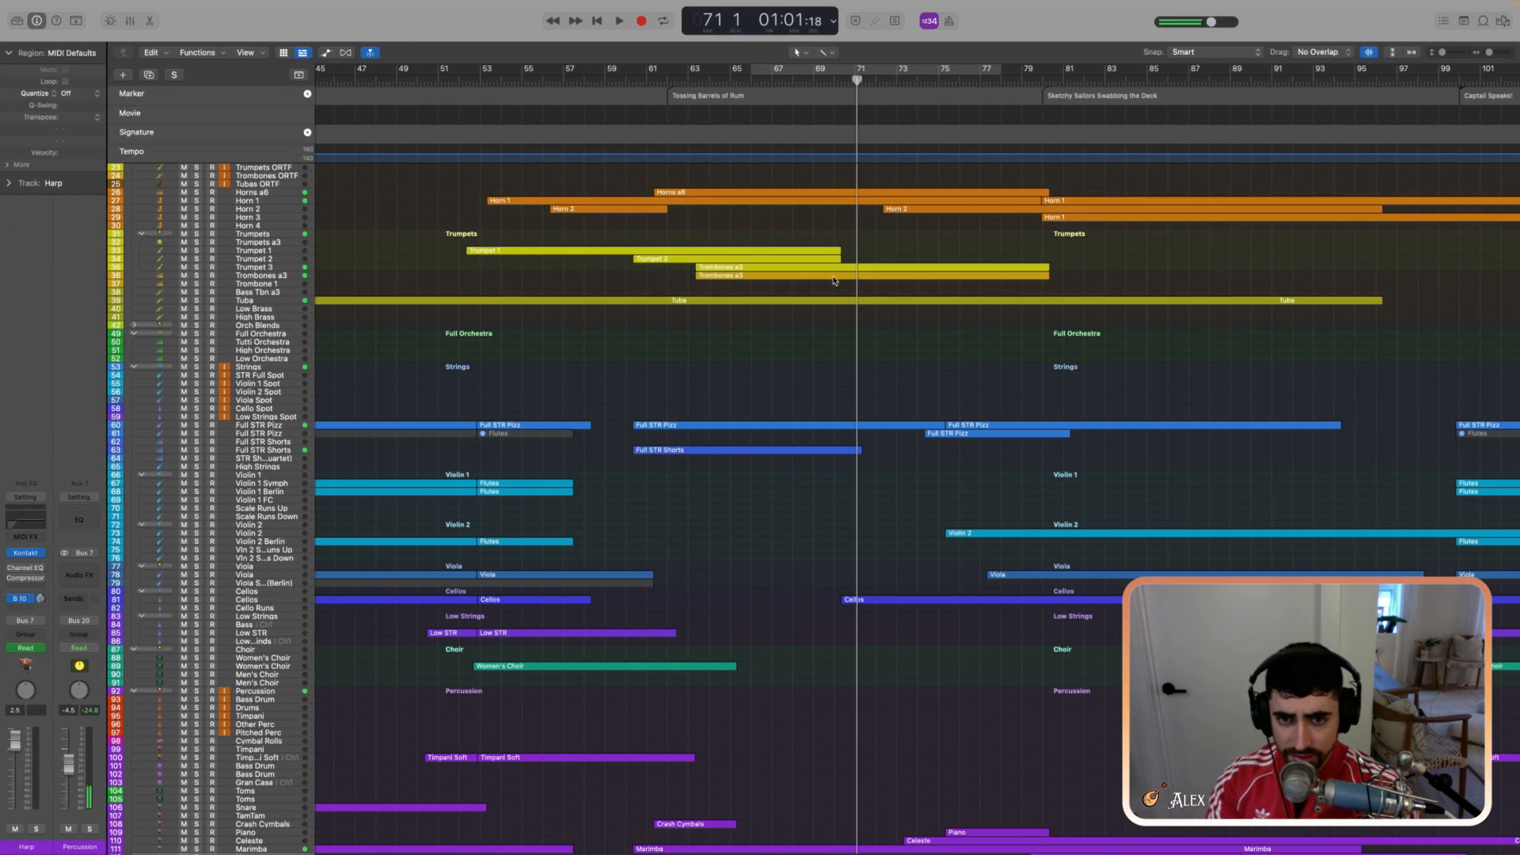
- Switch between the arrangement and the Trombones a3 region's editor to review its Expression automation dip near bar 70
key("ctrl+Right")
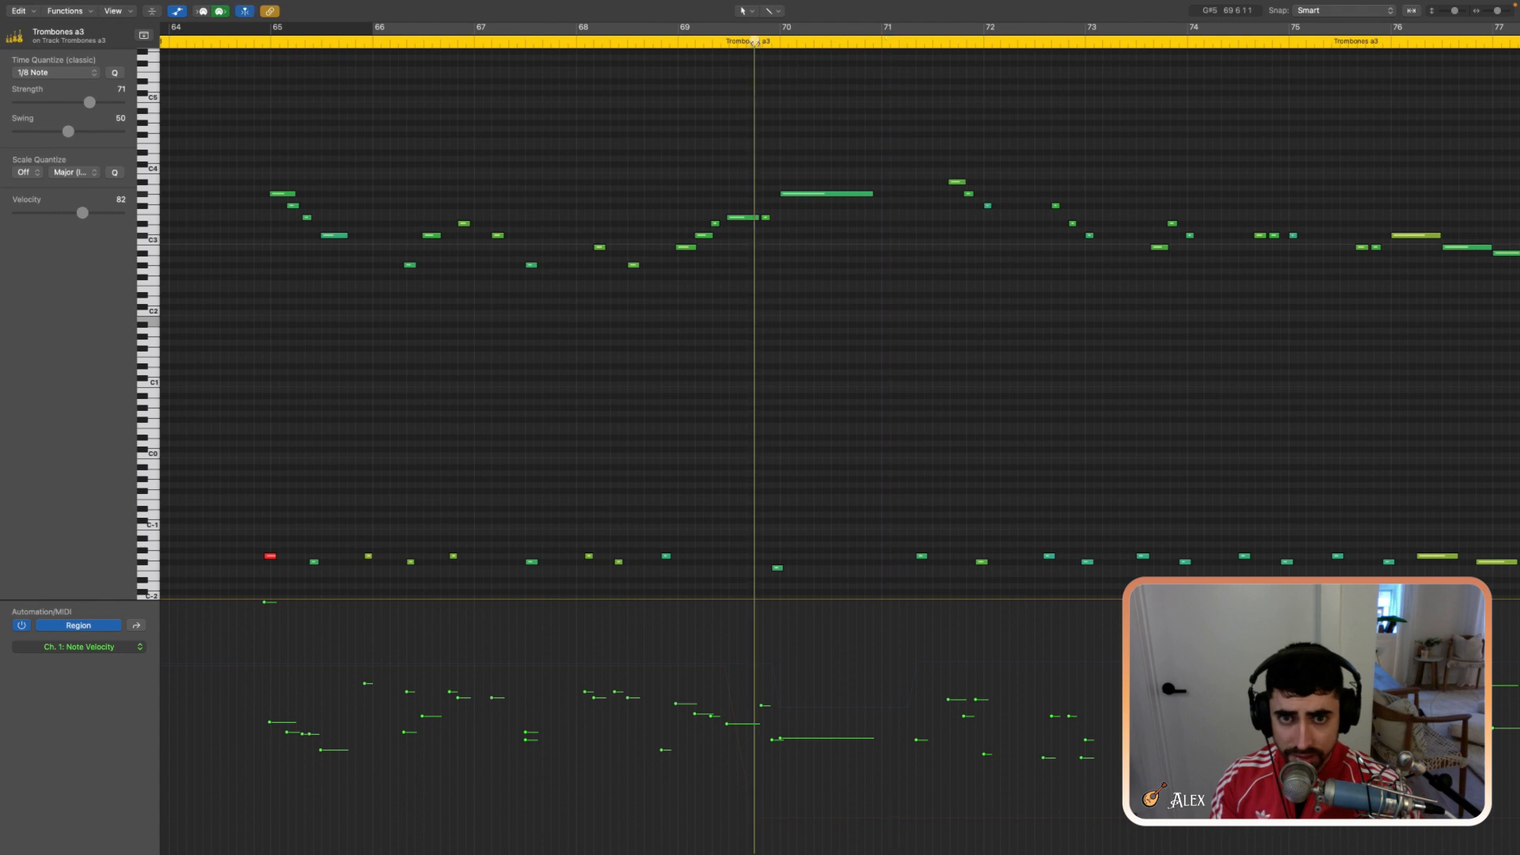
key("ctrl+Left")
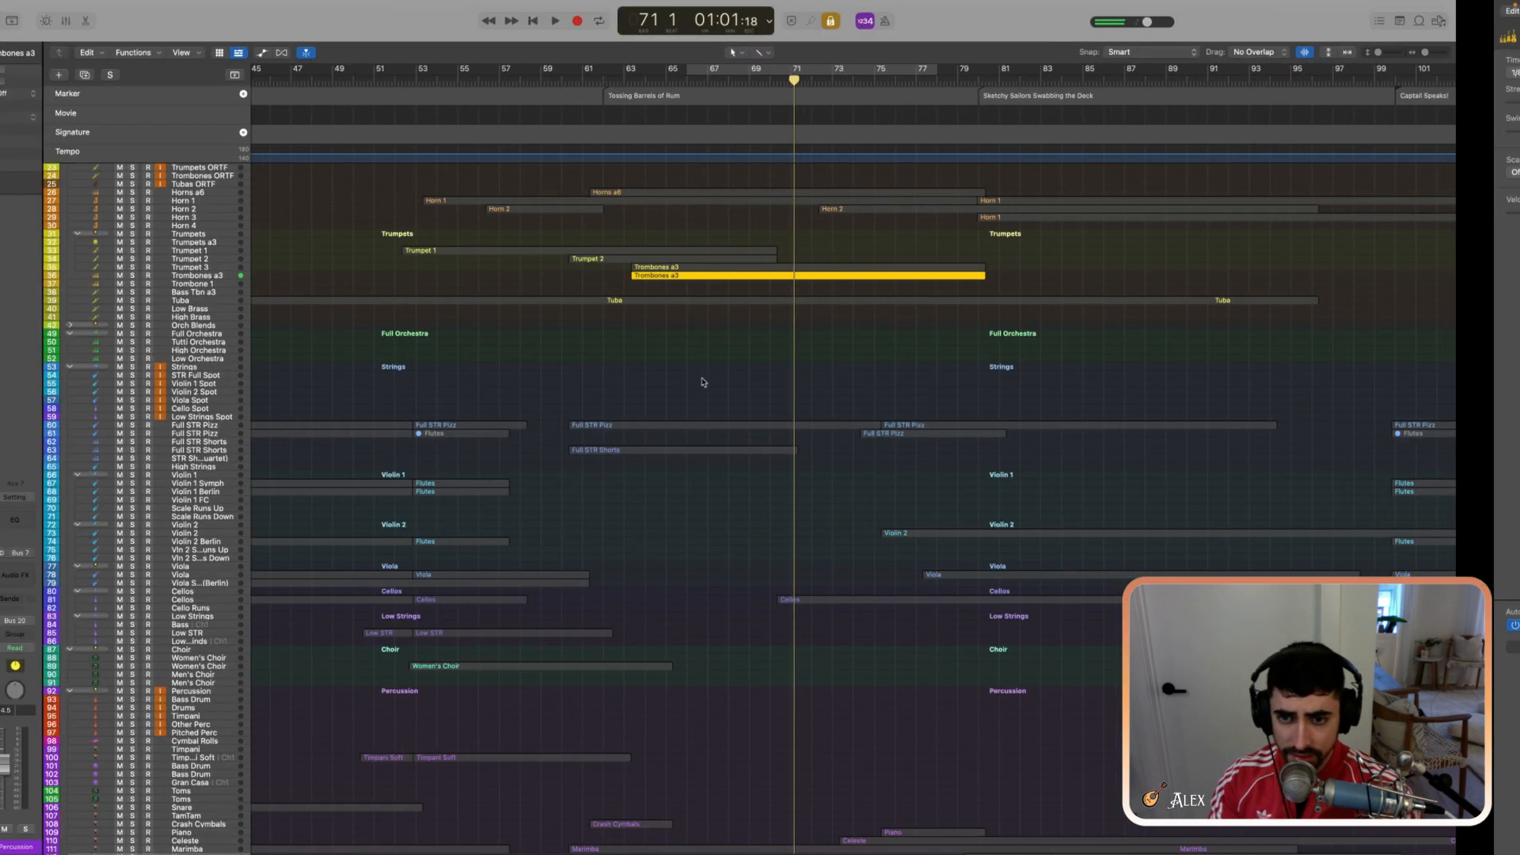
key("ctrl+Right")
left_click(748, 45)
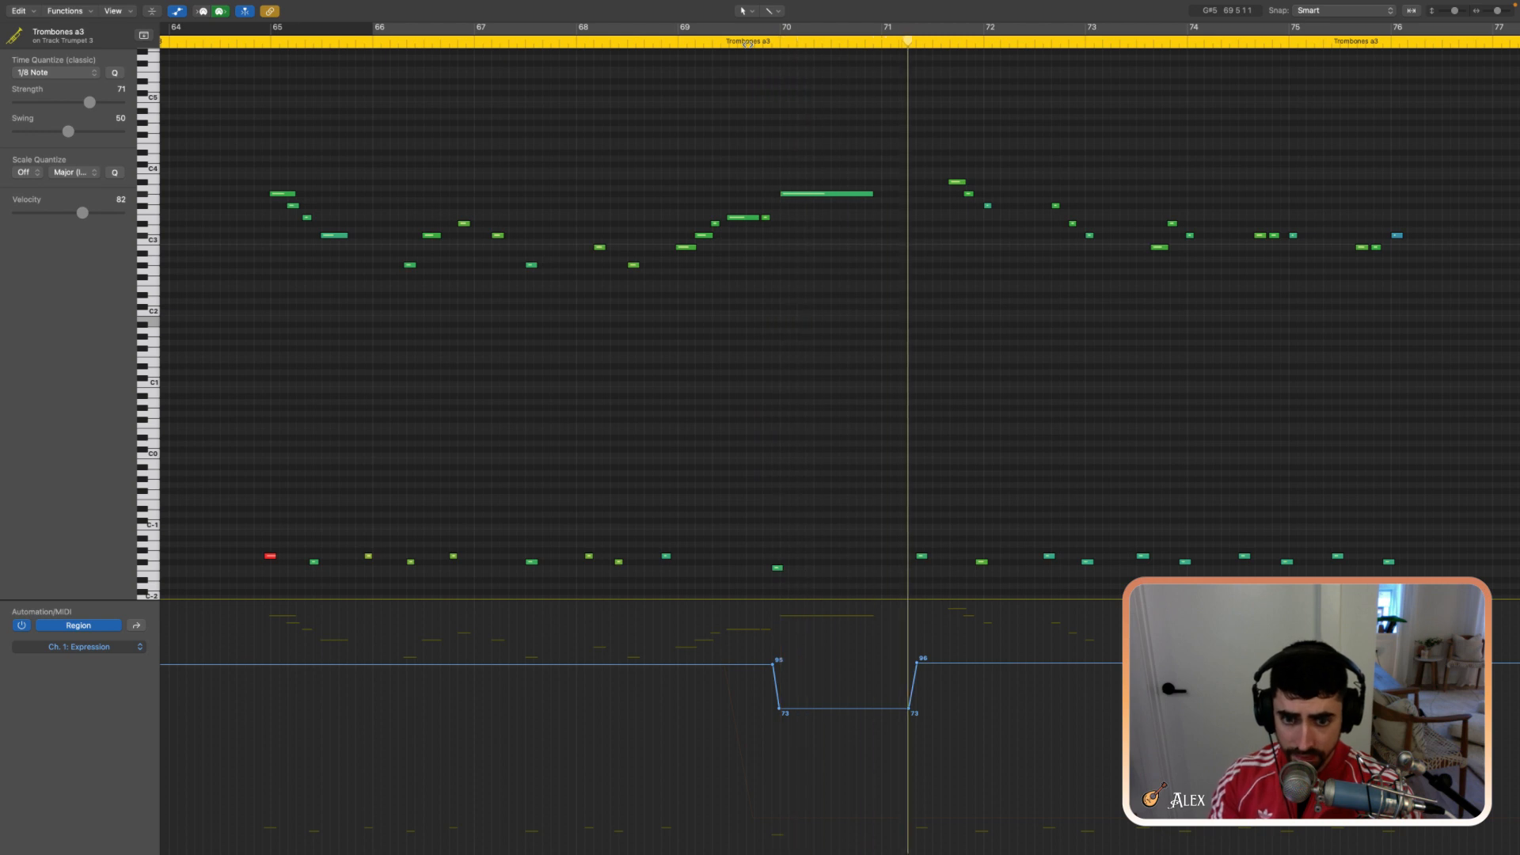
- Open the Trombones a3 track's region, show its Modulation automation, and nudge the modulation curve near bar 69 slightly lower
key("ctrl+Left")
left_click(791, 277)
key("ctrl+Right")
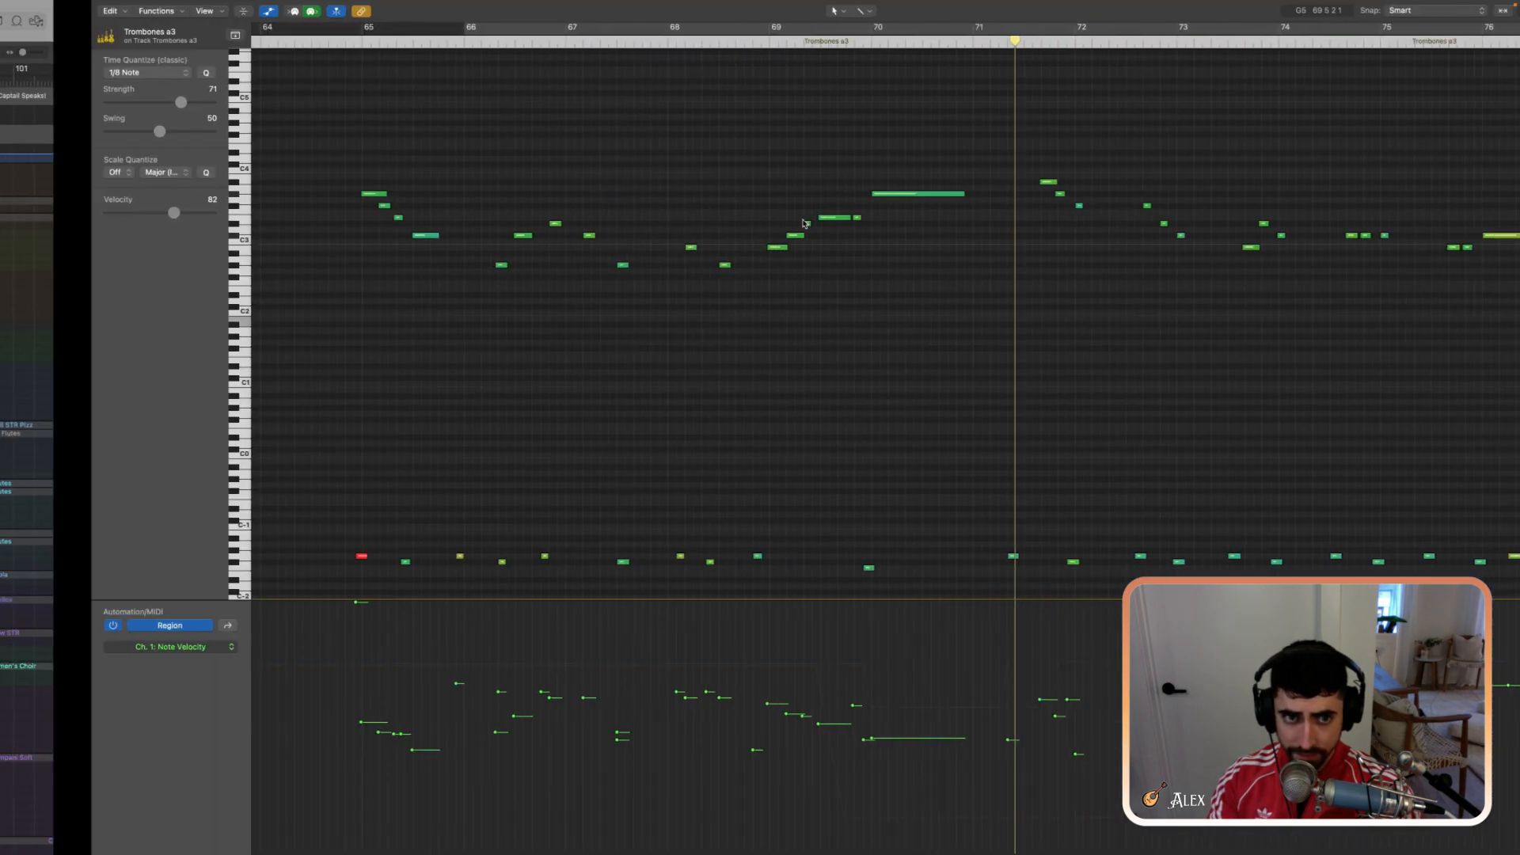
left_click(137, 626)
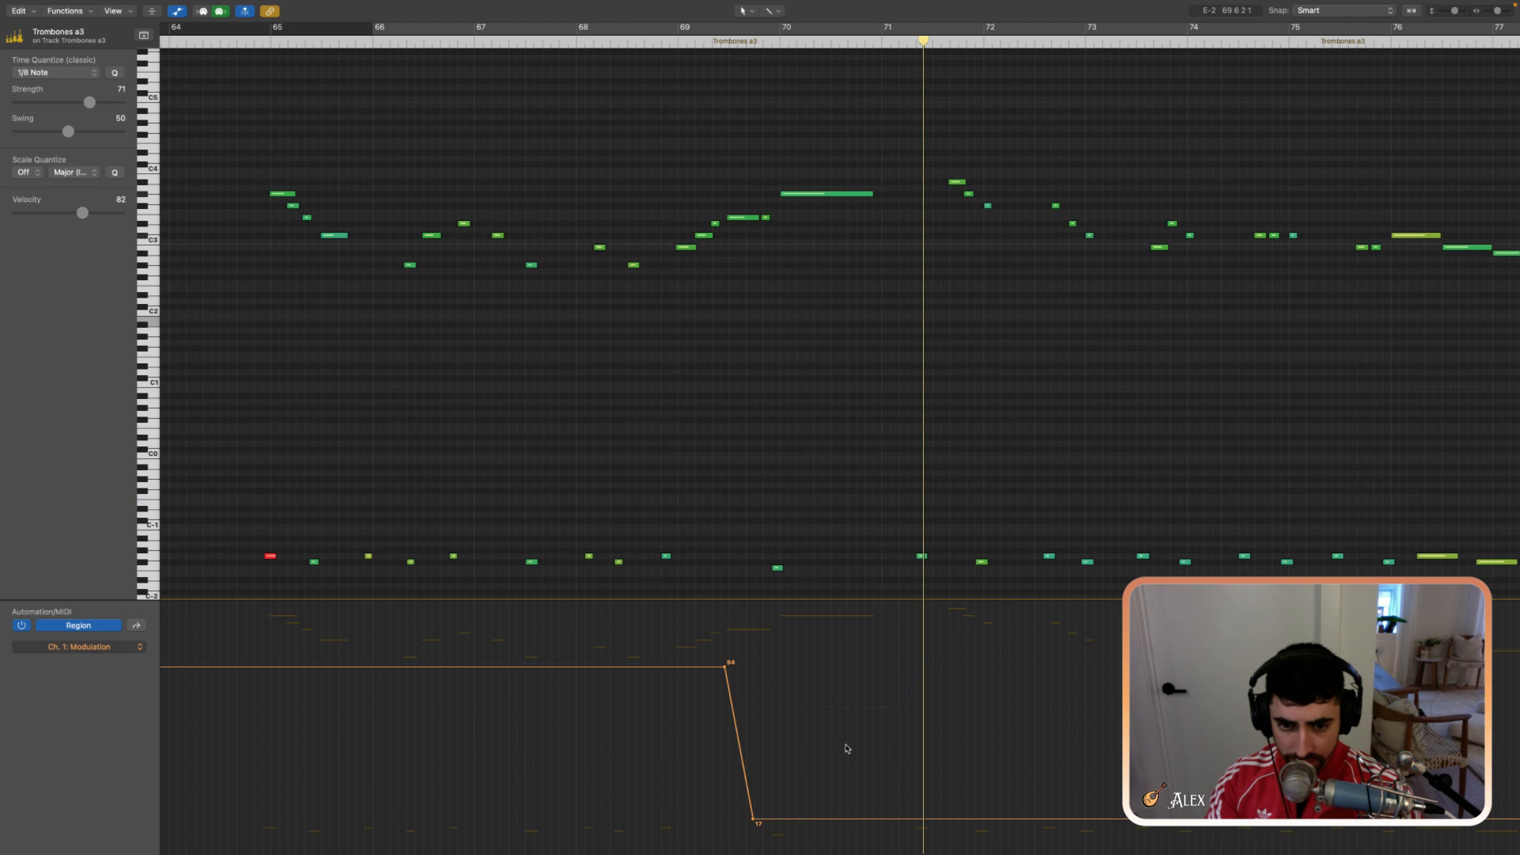
left_click(137, 626)
left_click_drag(819, 714, 820, 721)
- Play back the trombone passage from bar 66 in the arrangement view
left_click(245, 44)
key("space")
key("ctrl+Left")
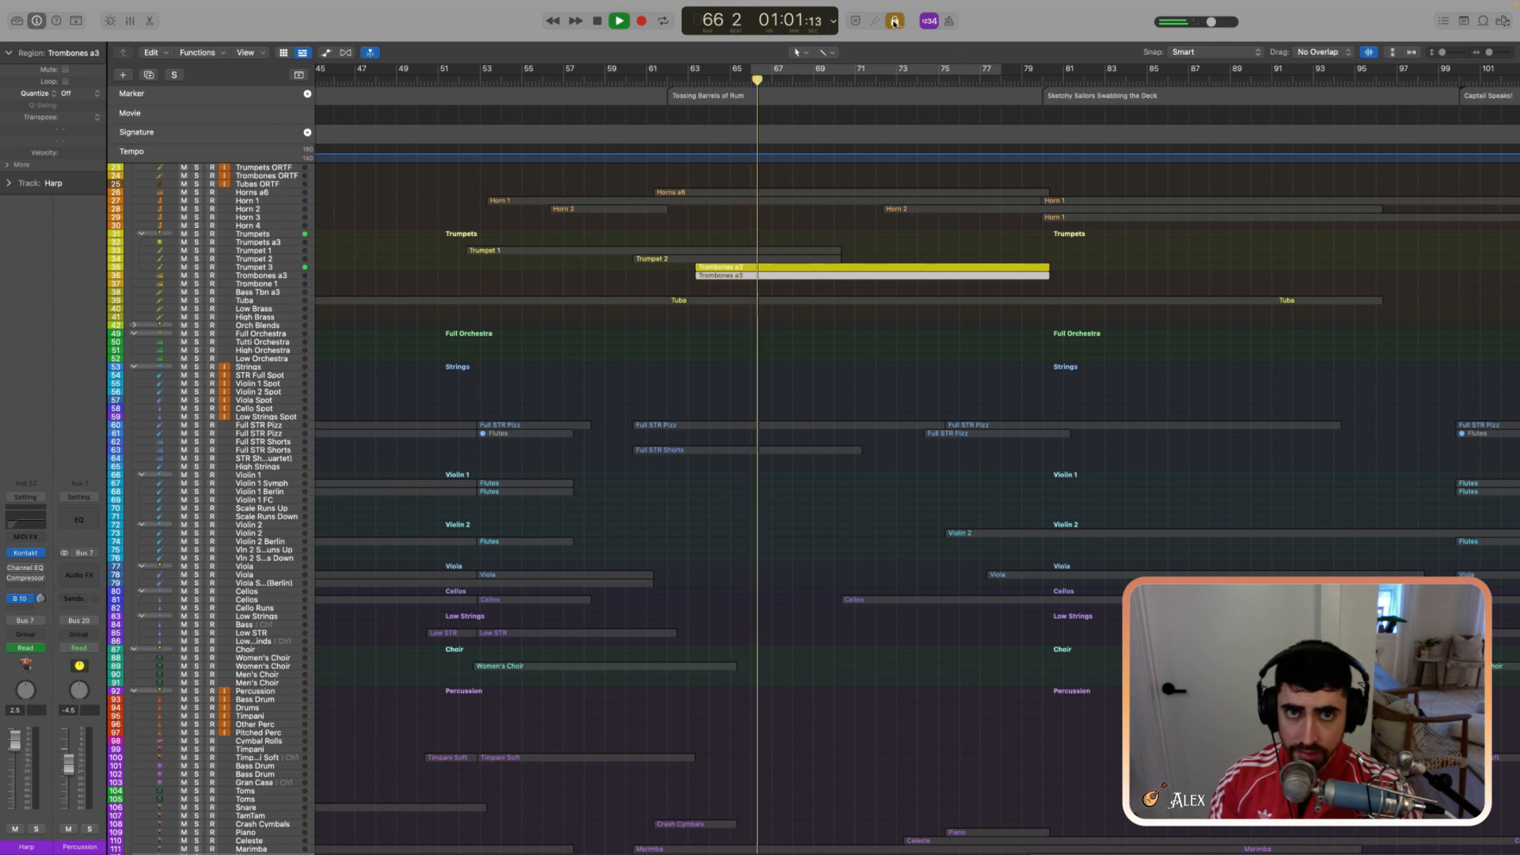
left_click(894, 21)
key("ctrl+Left")
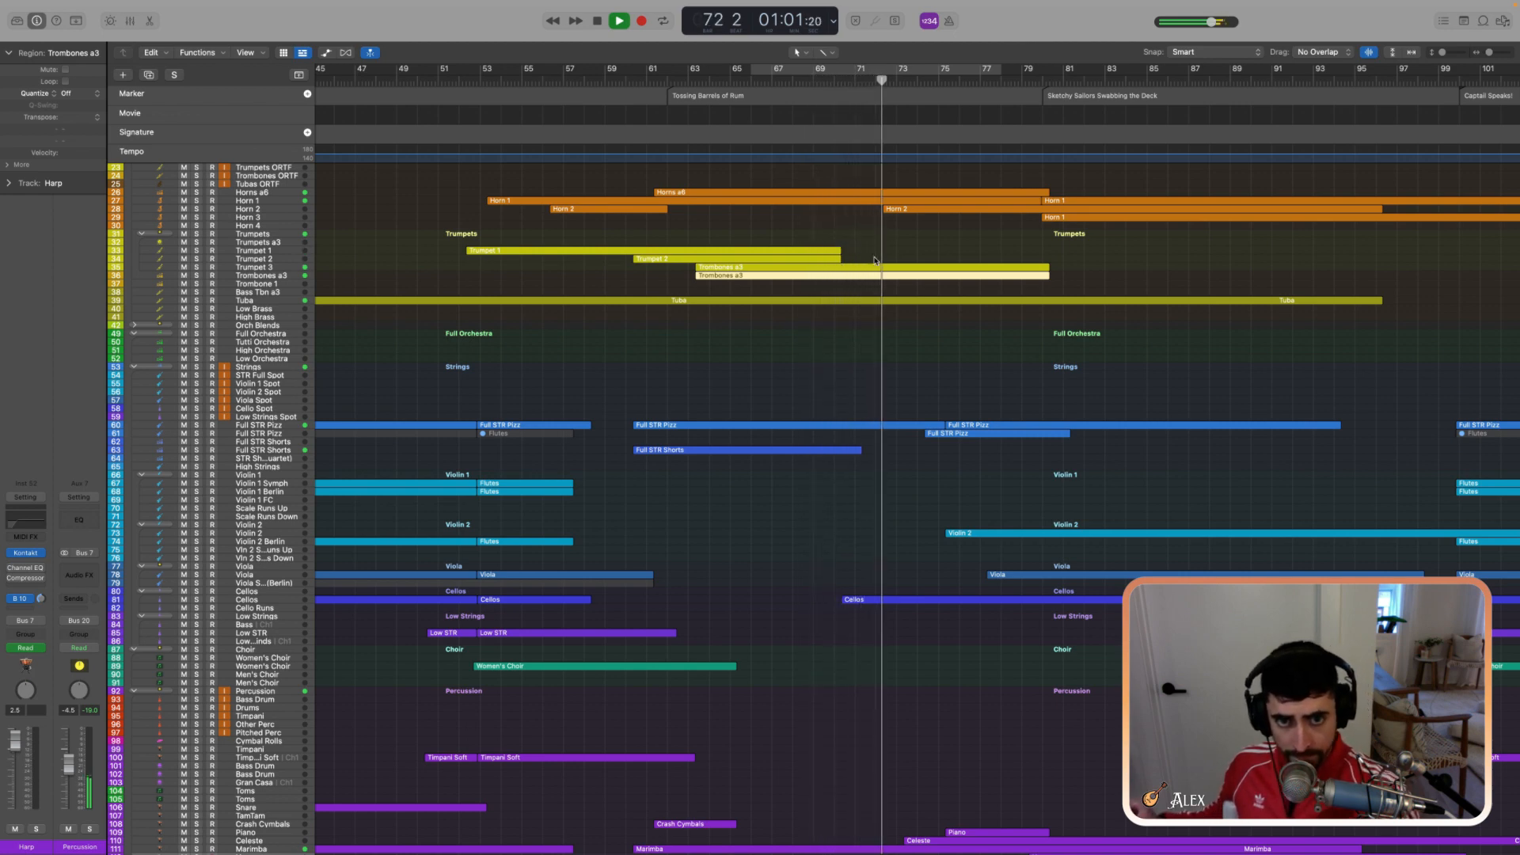
- Select both Trombones a3 regions and audition their notes around bars 71–72 in the piano roll
left_click_drag(879, 258, 879, 282)
key("ctrl+Right")
scroll(539, 296, "left", 5)
scroll(565, 270, "up", 5)
scroll(536, 263, "left", 1)
left_click(289, 43)
key("space")
scroll(332, 176, "left", 3)
scroll(330, 176, "left", 1)
left_click_drag(490, 169, 432, 244)
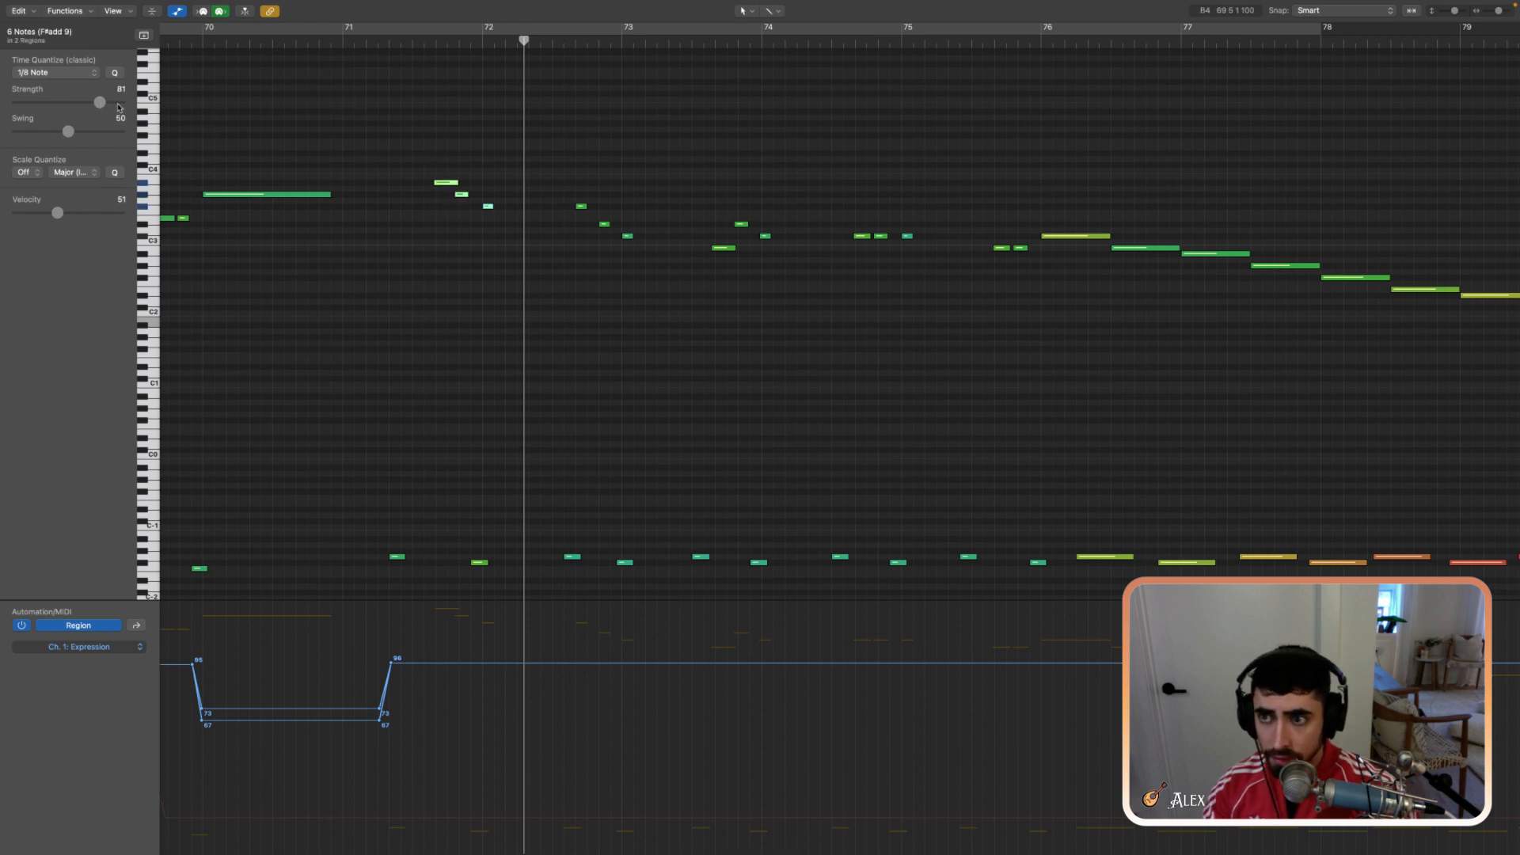
left_click(399, 43)
key("space")
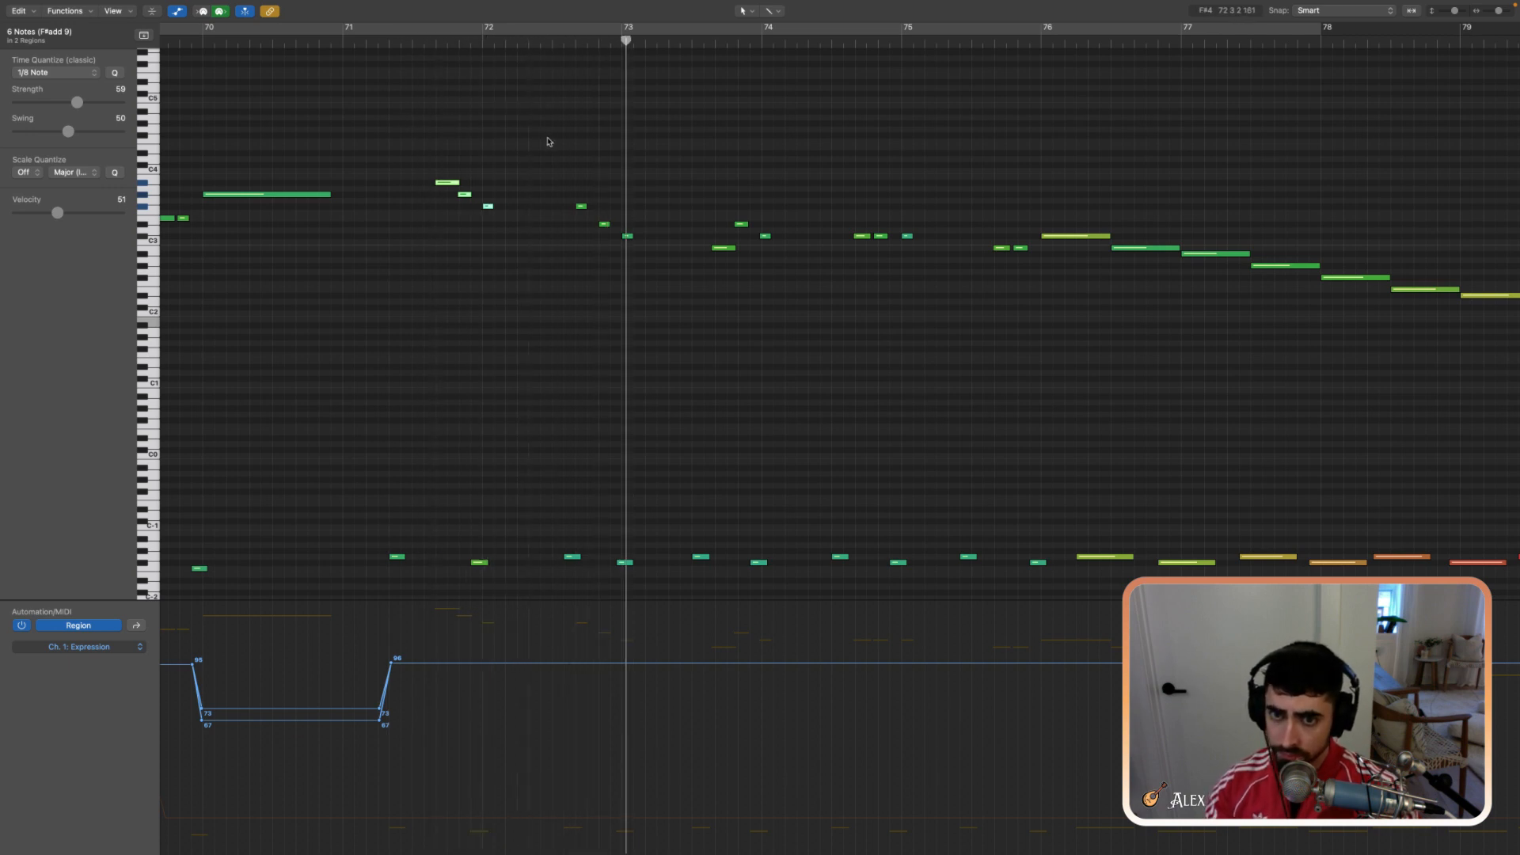
- Raise the Expression automation dip between bars 70 and 71 in the Trumpet 3 track's Trombones a3 region
scroll(721, 315, "right", 2)
scroll(720, 316, "right", 5)
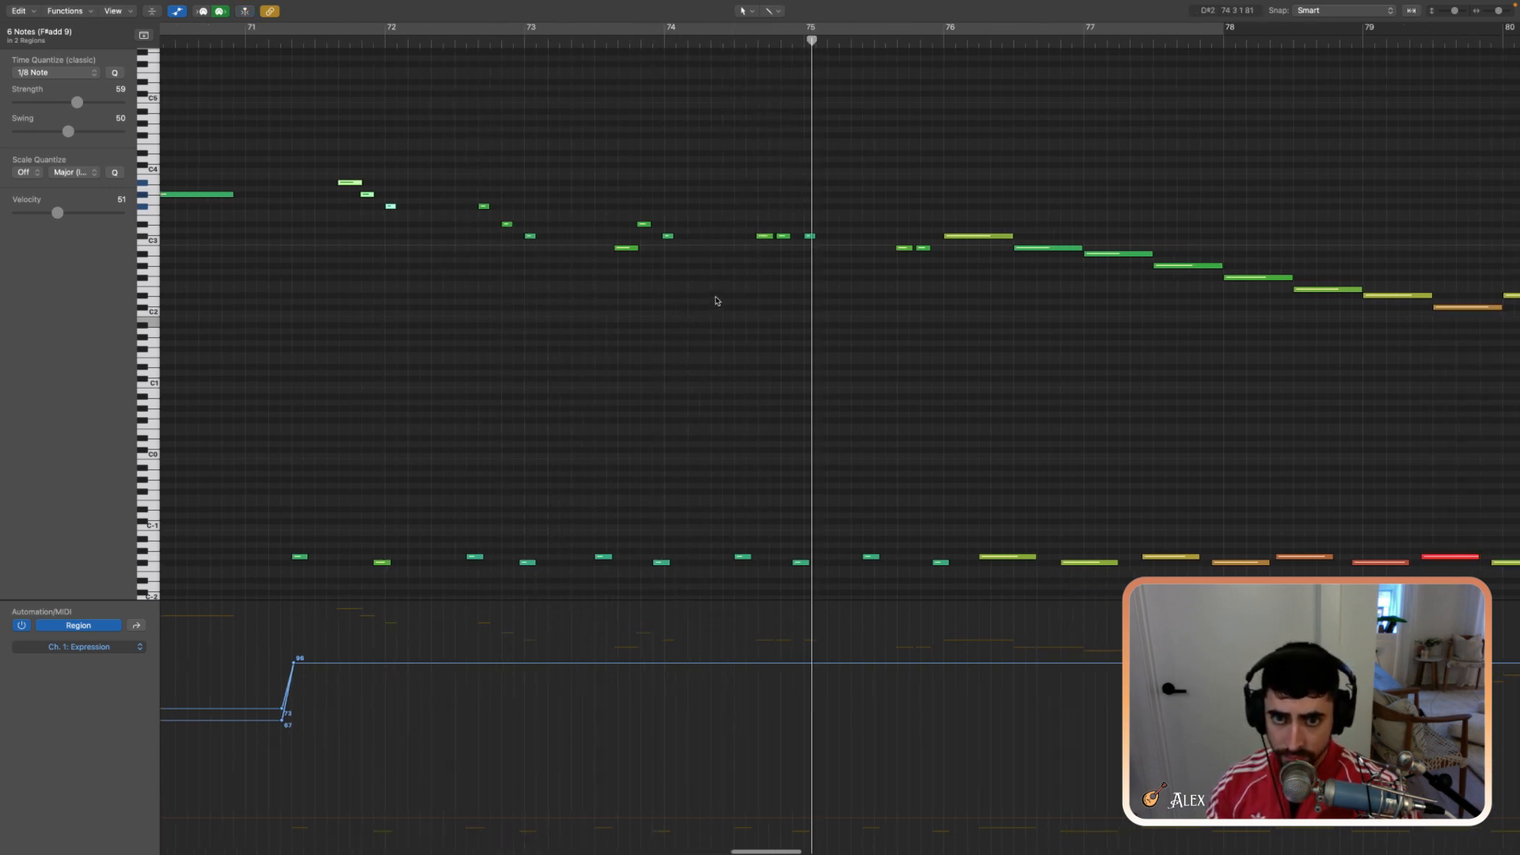
left_click(630, 247)
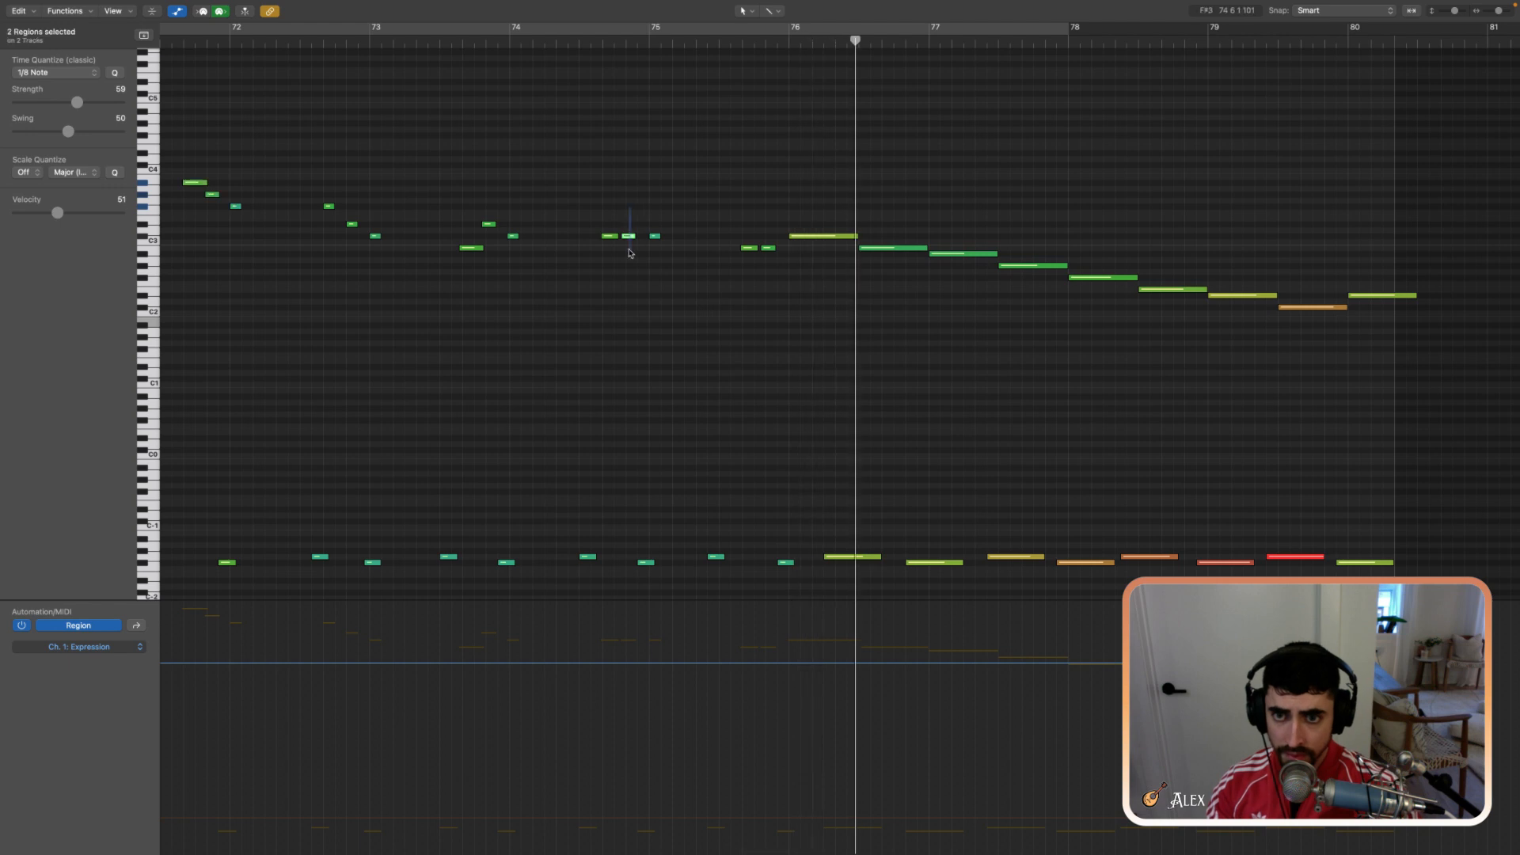
left_click(552, 37)
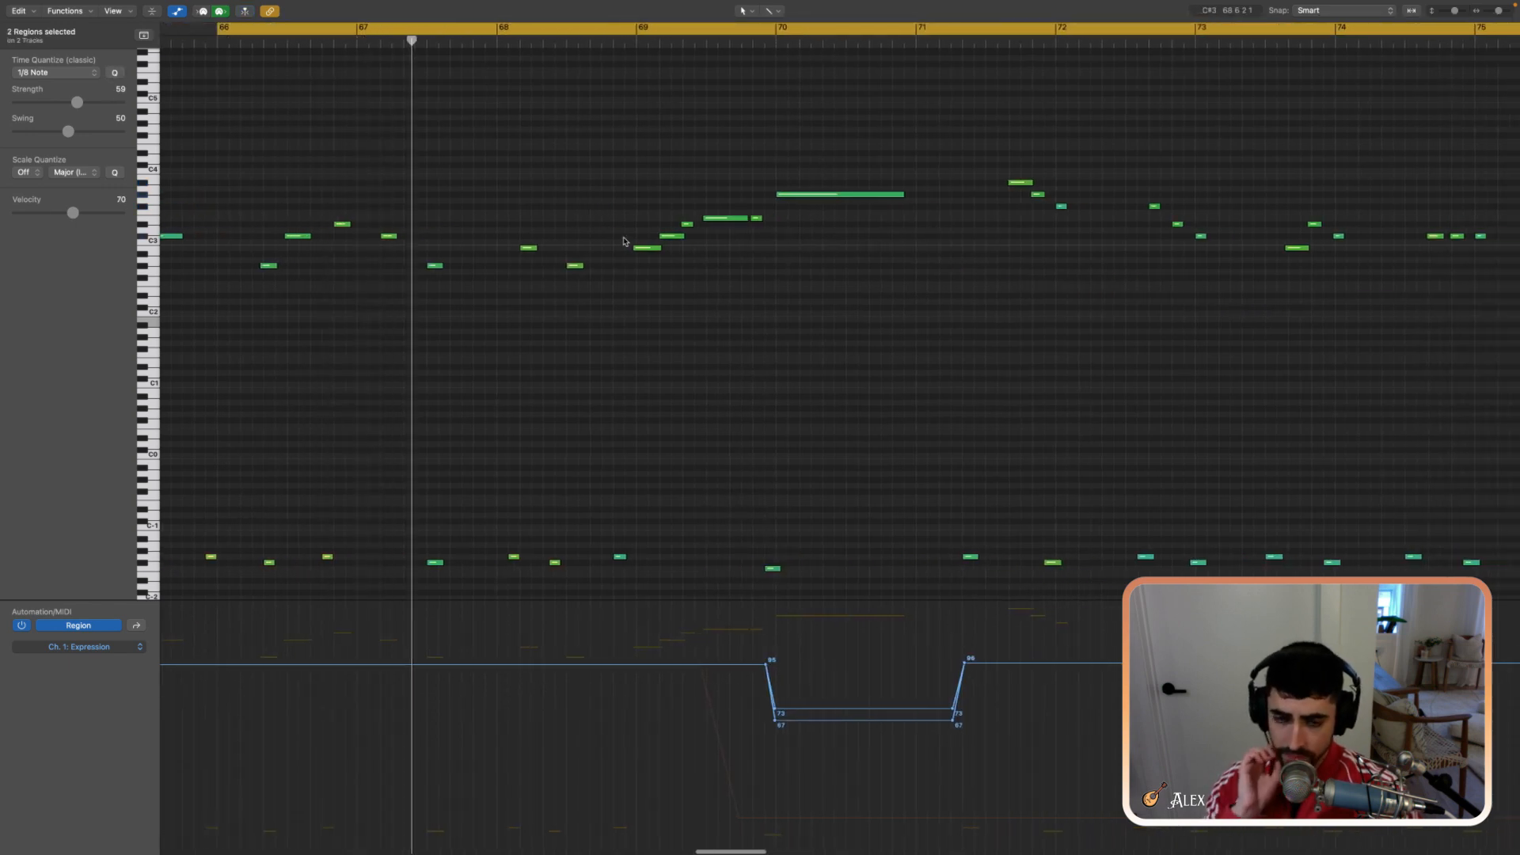
key("ctrl+Left")
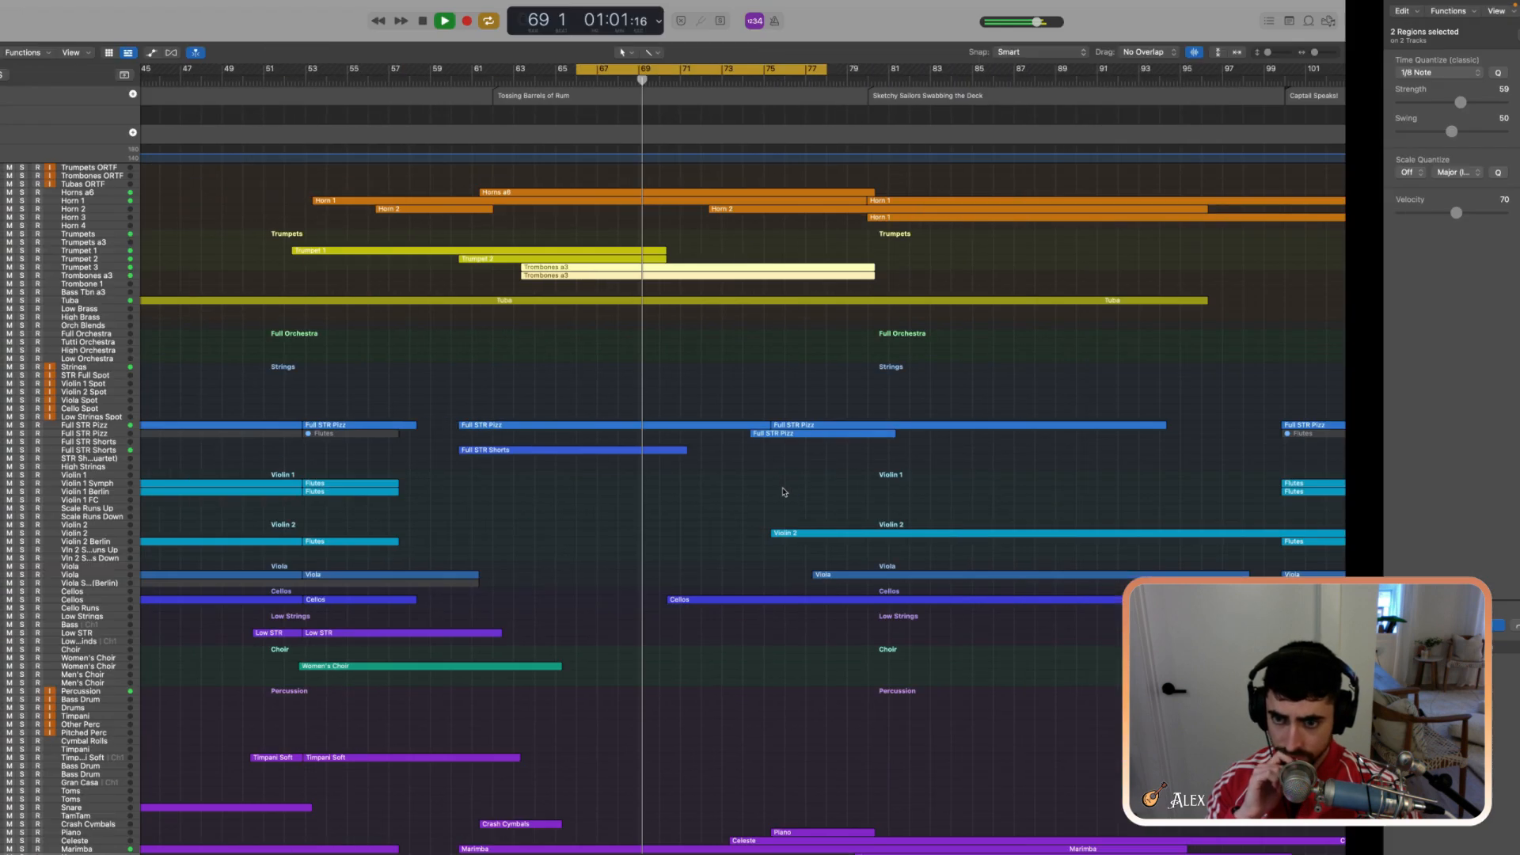
left_click(790, 333)
left_click(754, 268)
key("ctrl+Right")
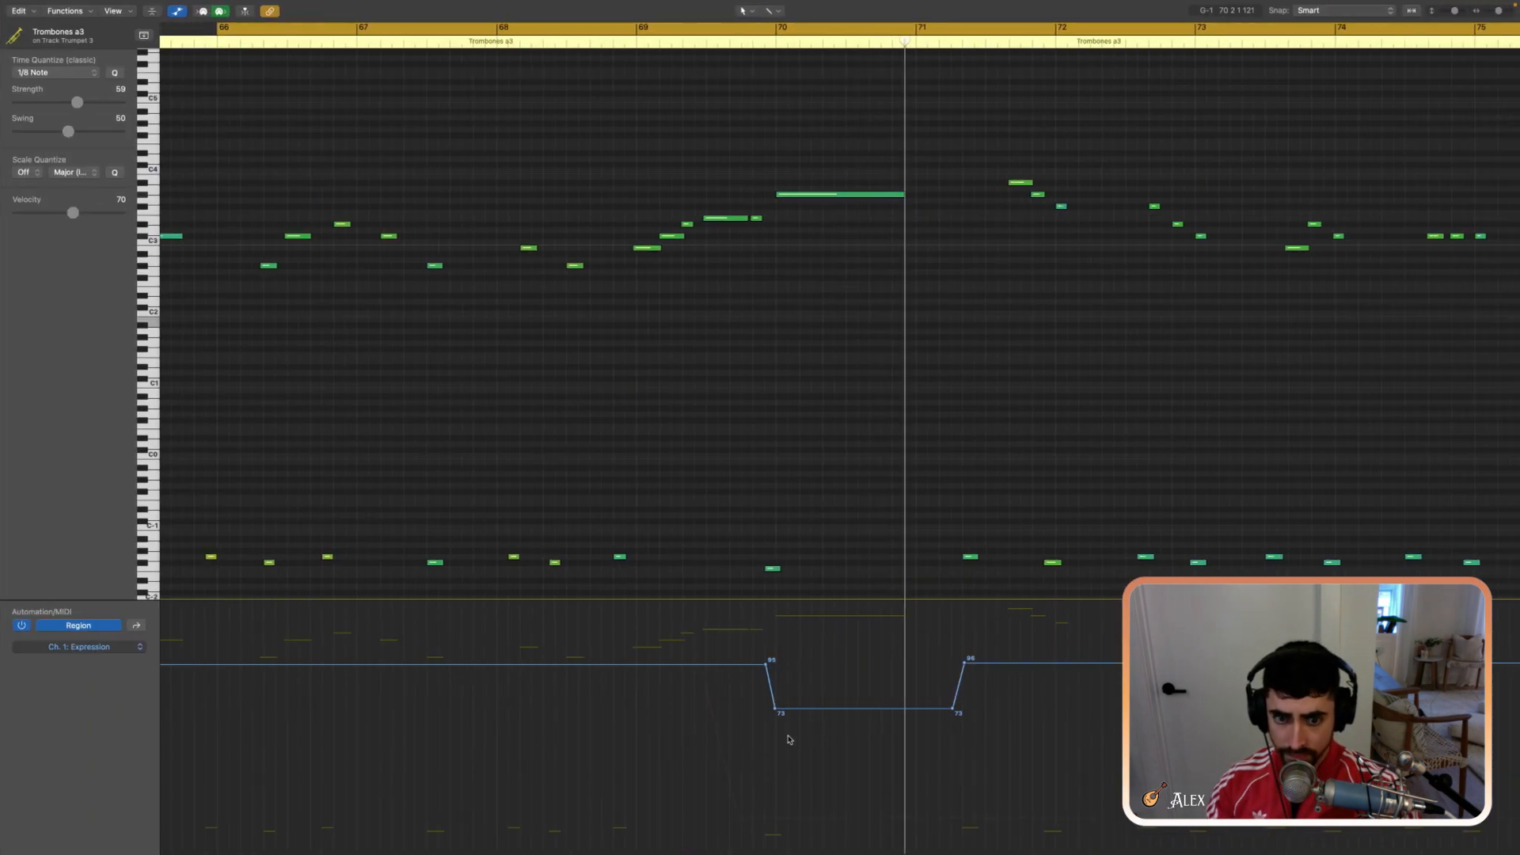
left_click_drag(803, 709, 806, 660)
- Lower the Expression automation dip in the Trombones a3 track's region and play back from bar 67
key("ctrl+Left")
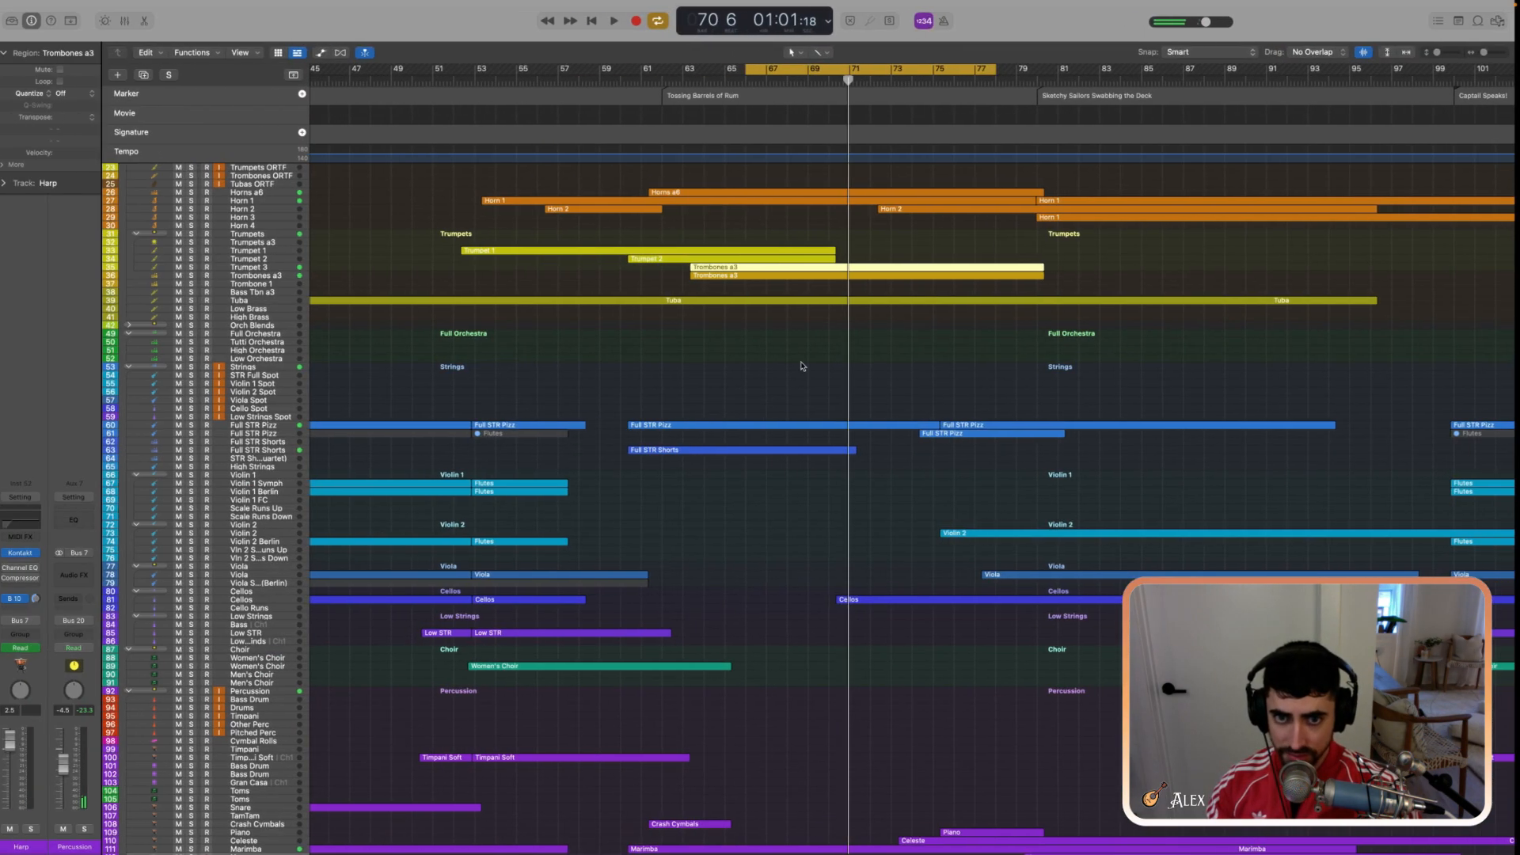
left_click(790, 271)
key("ctrl+Right")
left_click_drag(837, 721, 830, 739)
scroll(732, 274, "up", 1)
key("space")
key("ctrl+Left")
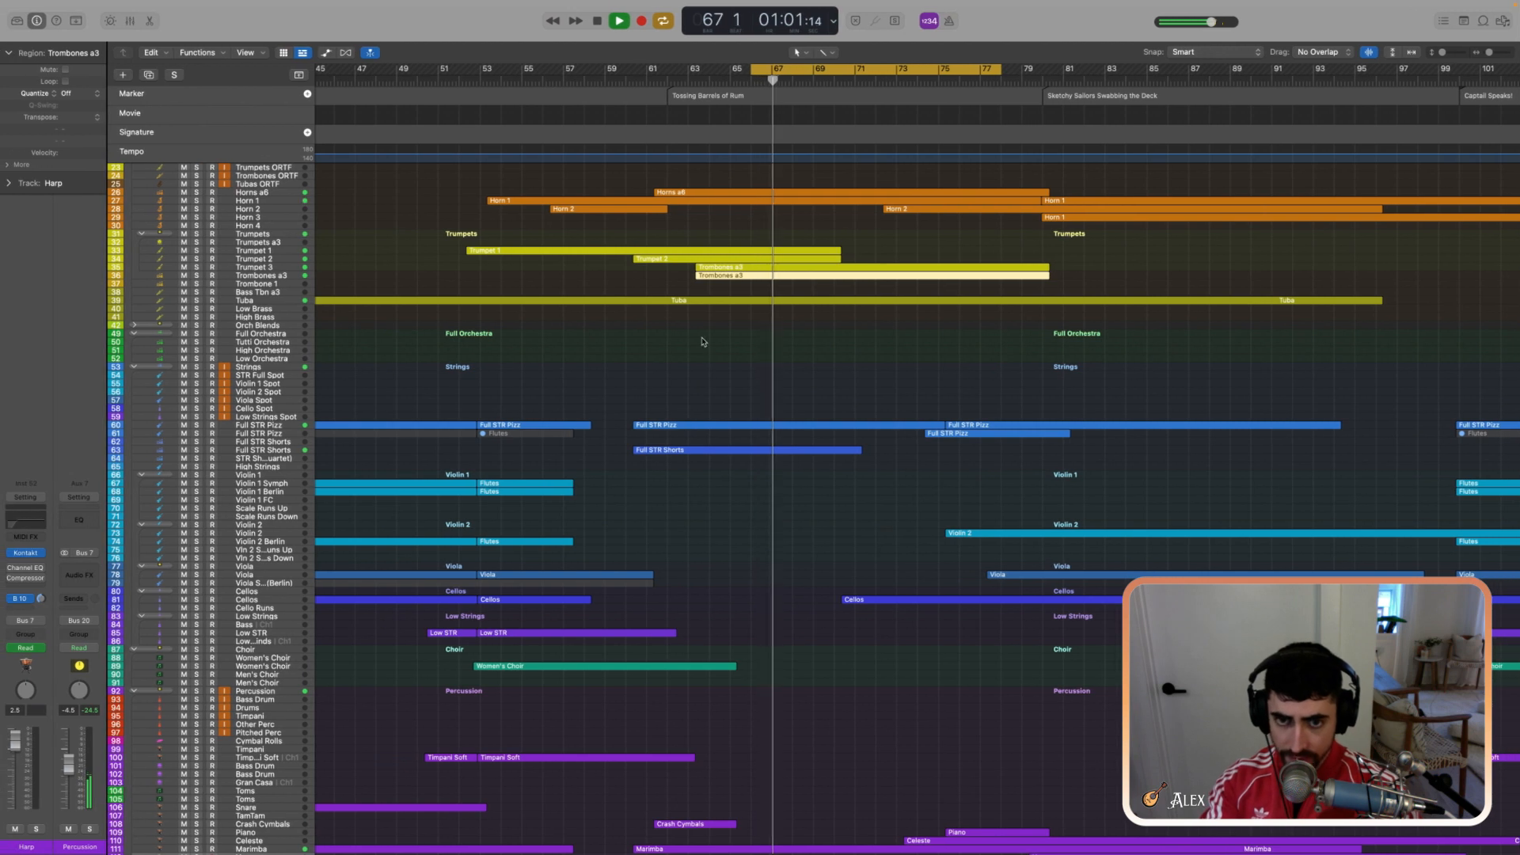
- Briefly inspect the Full STR Pizz region's notes and browse the arrangement around bars 70–80
left_click(704, 342)
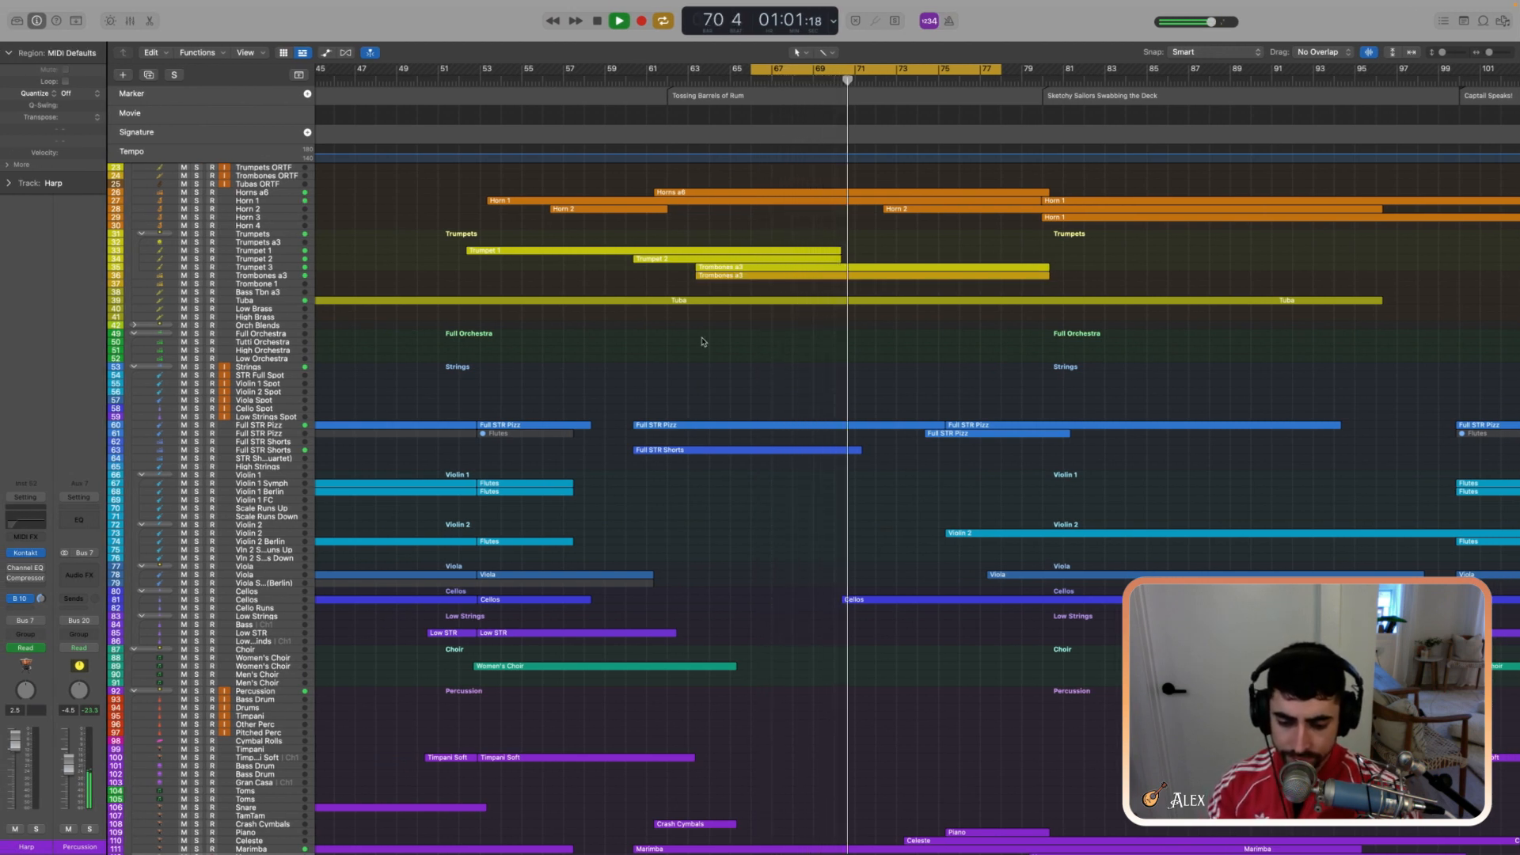
scroll(793, 392, "right", 5)
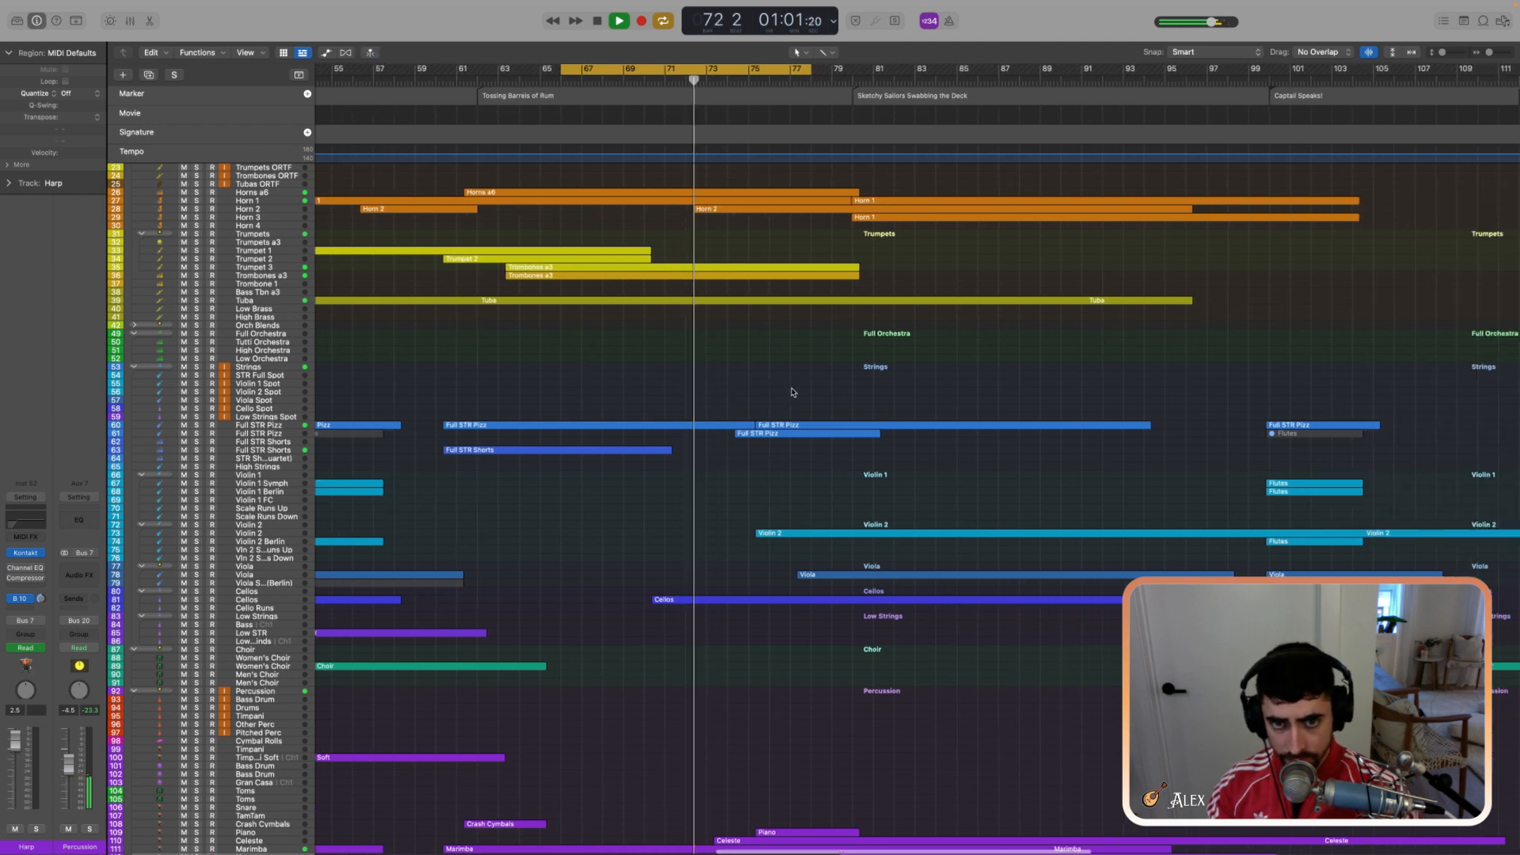
scroll(715, 387, "left", 2)
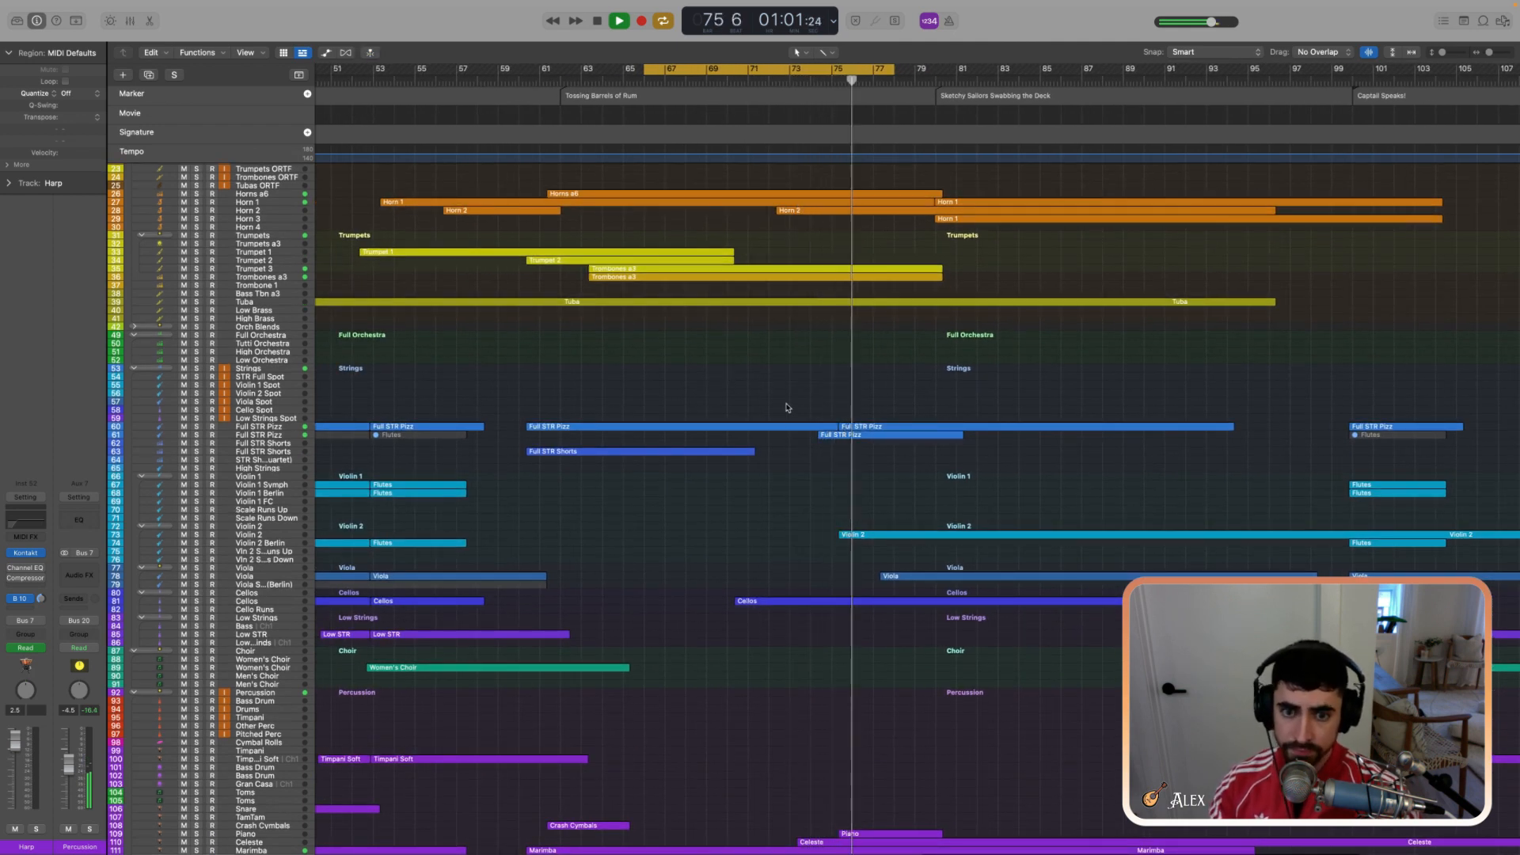
double_click(869, 429)
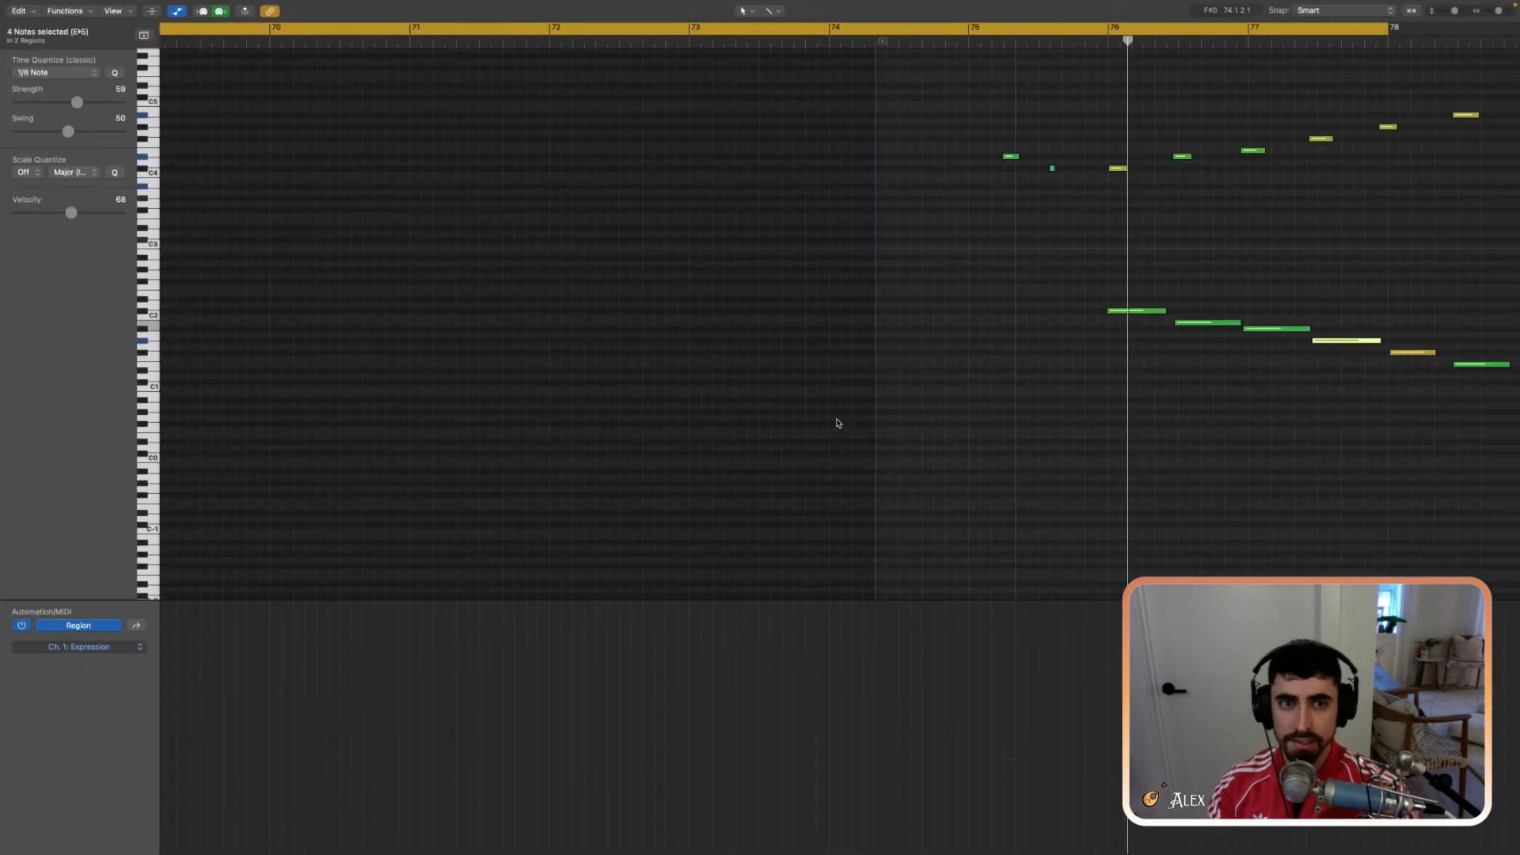
scroll(751, 190, "right", 3)
key("super+w")
left_click(744, 388)
scroll(738, 400, "up", 5)
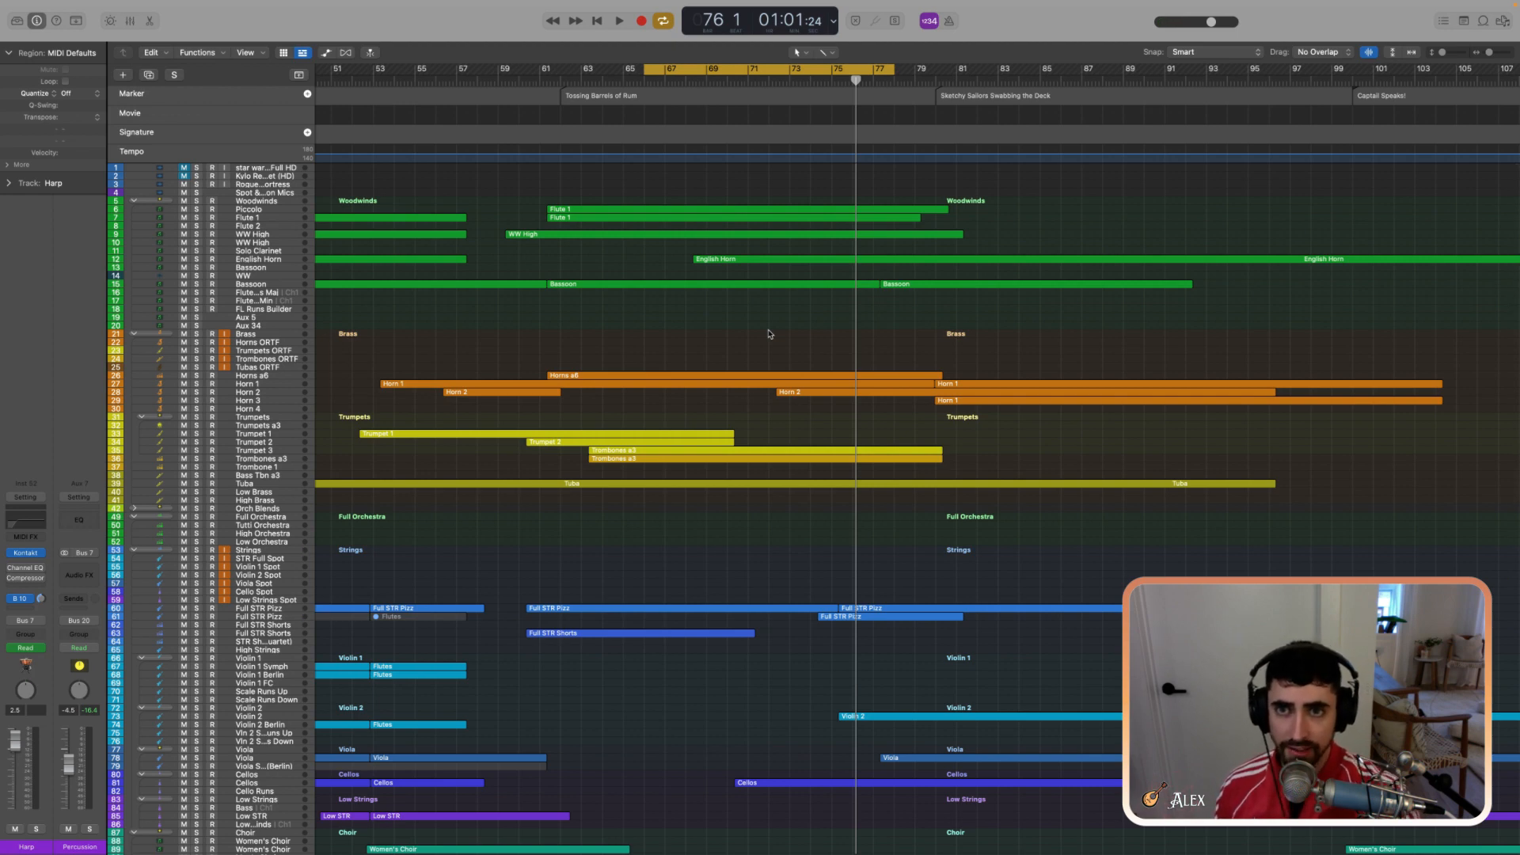
scroll(771, 334, "down", 3)
scroll(644, 329, "up", 4)
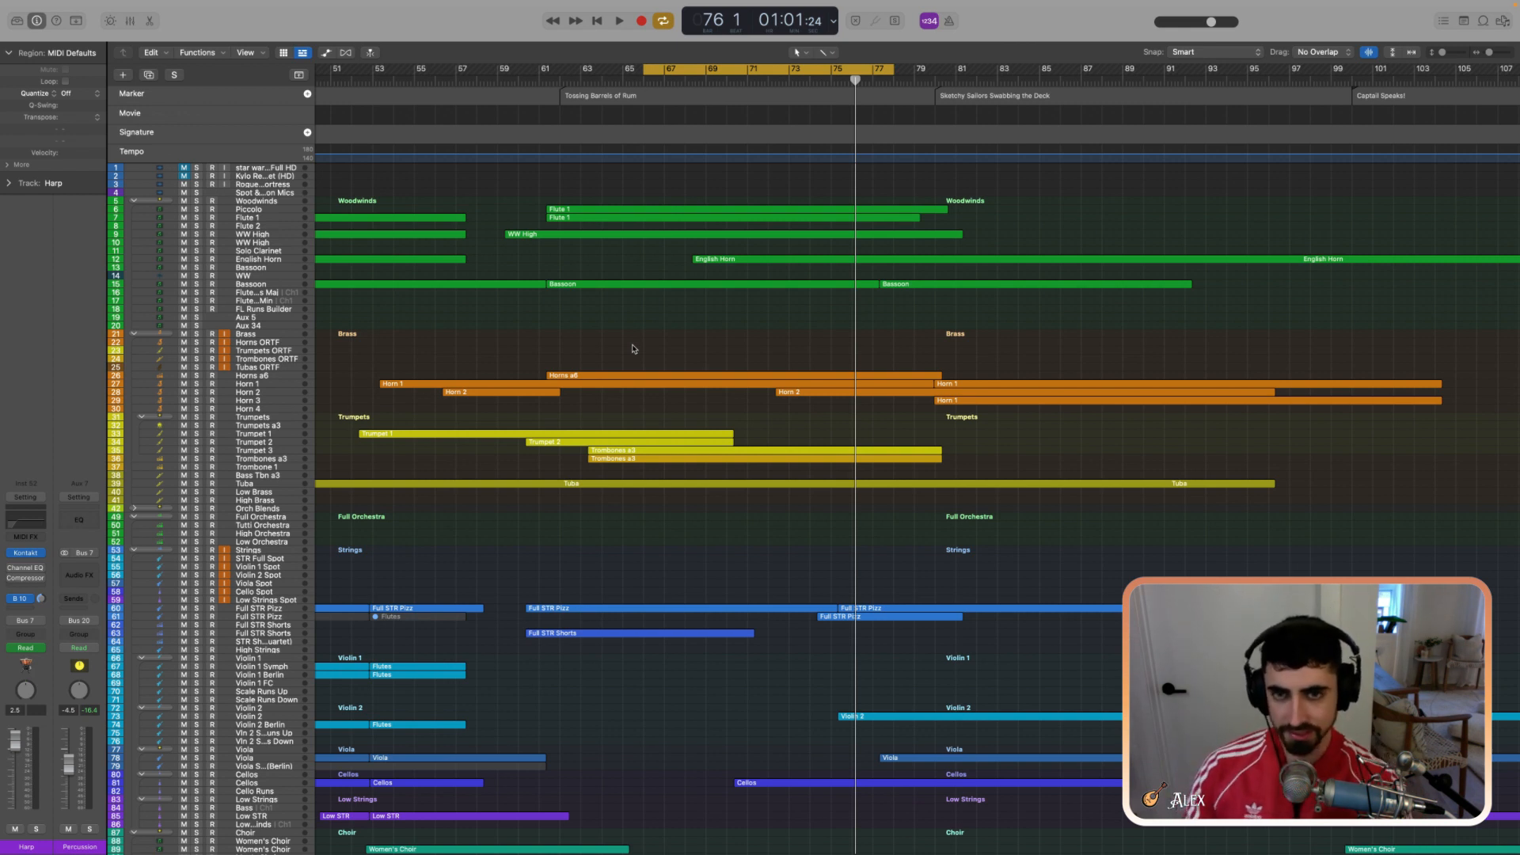
scroll(633, 348, "left", 3)
scroll(623, 331, "right", 4)
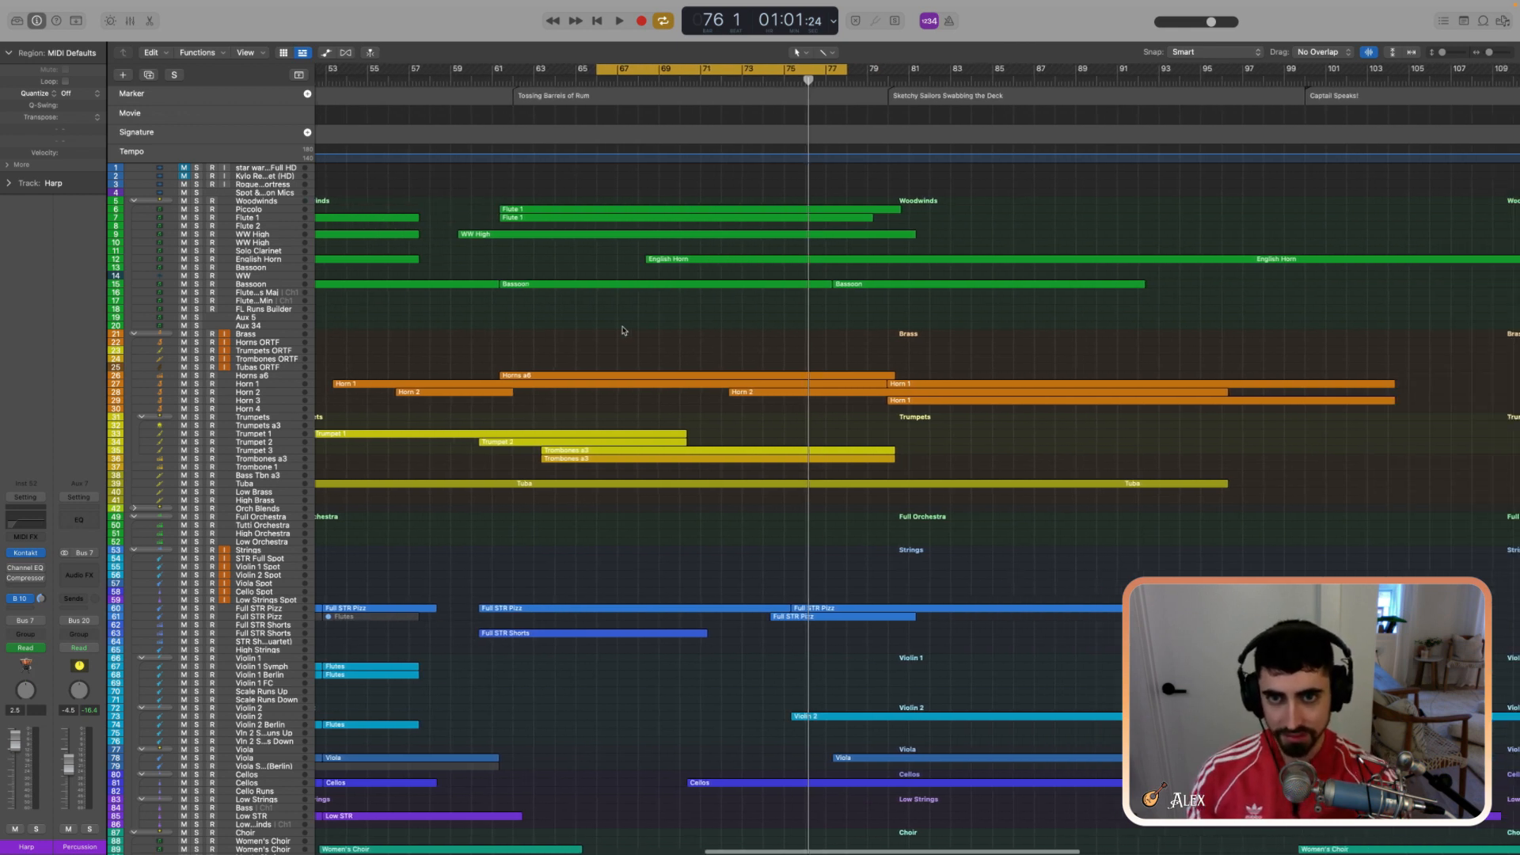
key("space")
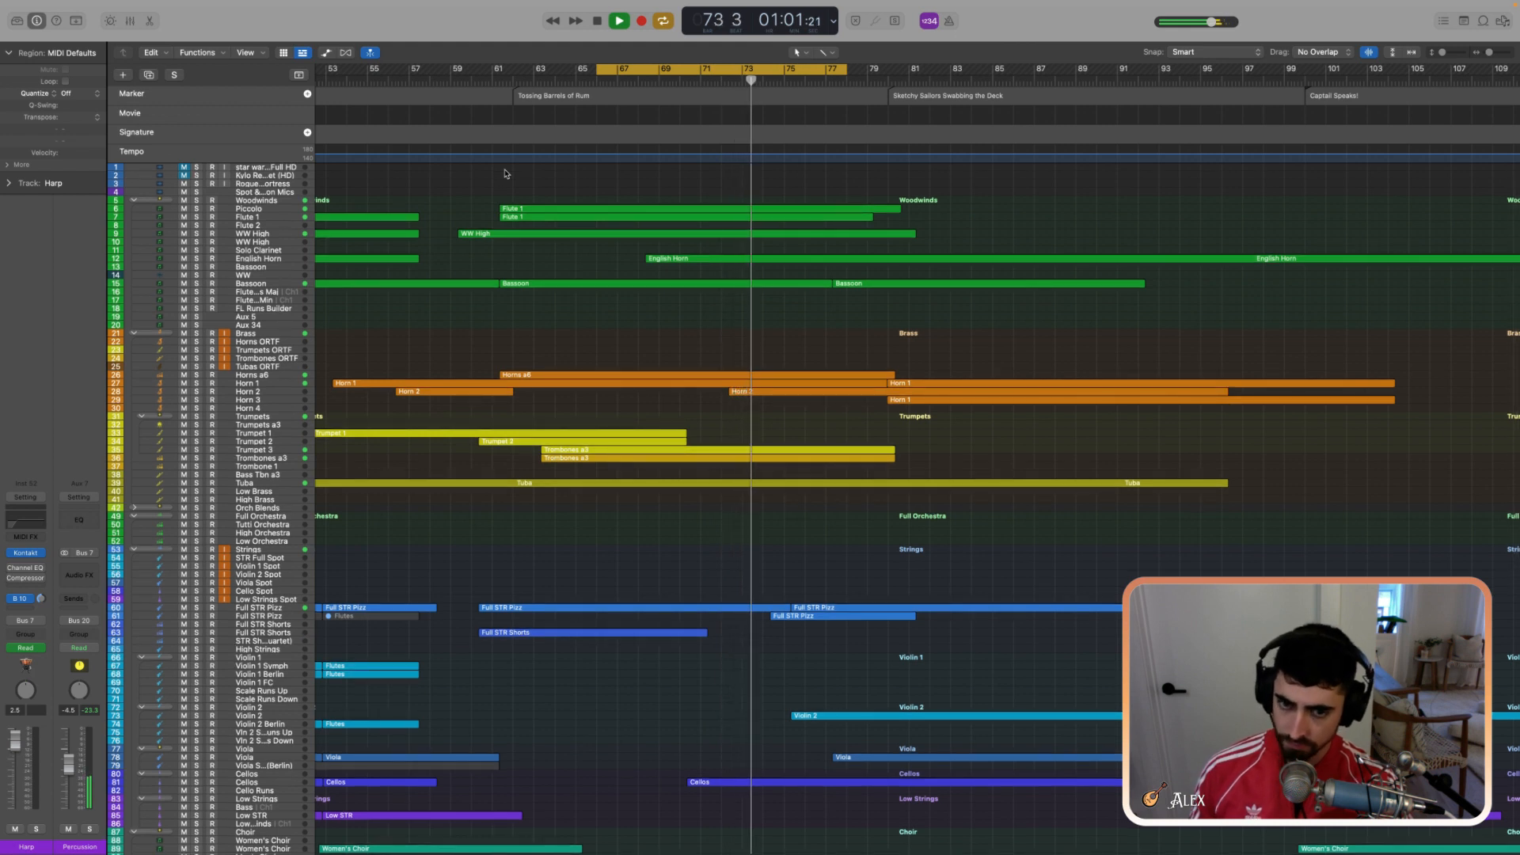
- Select the Trombones a3 regions and audition their descending line from bar 75 in the piano roll
scroll(706, 373, "left", 1)
scroll(707, 373, "left", 2)
scroll(845, 349, "right", 3)
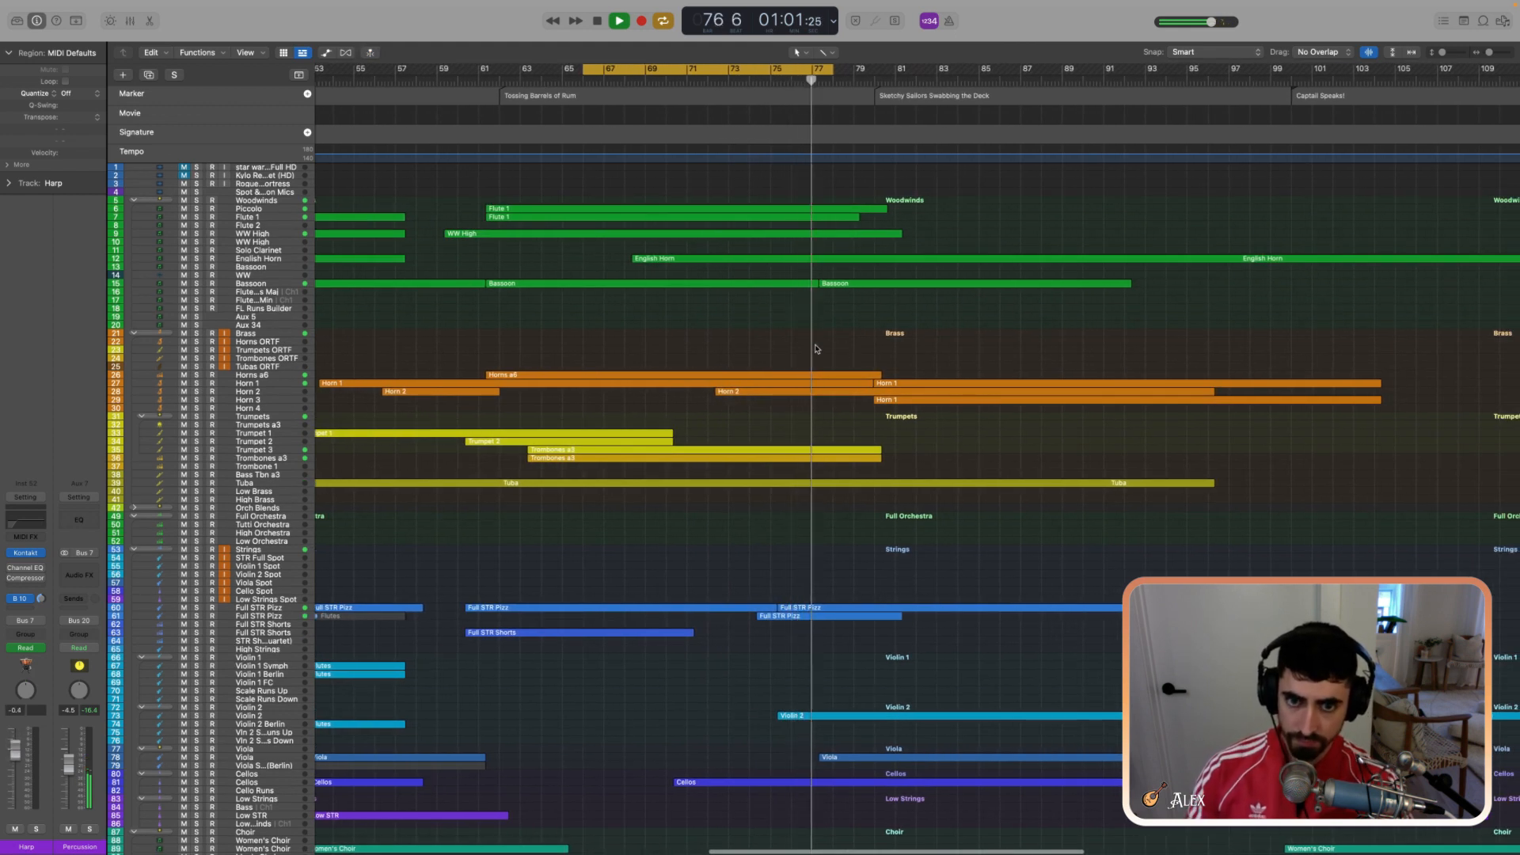
key("space")
left_click_drag(770, 439, 777, 455)
key("2")
scroll(712, 407, "right", 5)
scroll(823, 297, "right", 10)
left_click(576, 36)
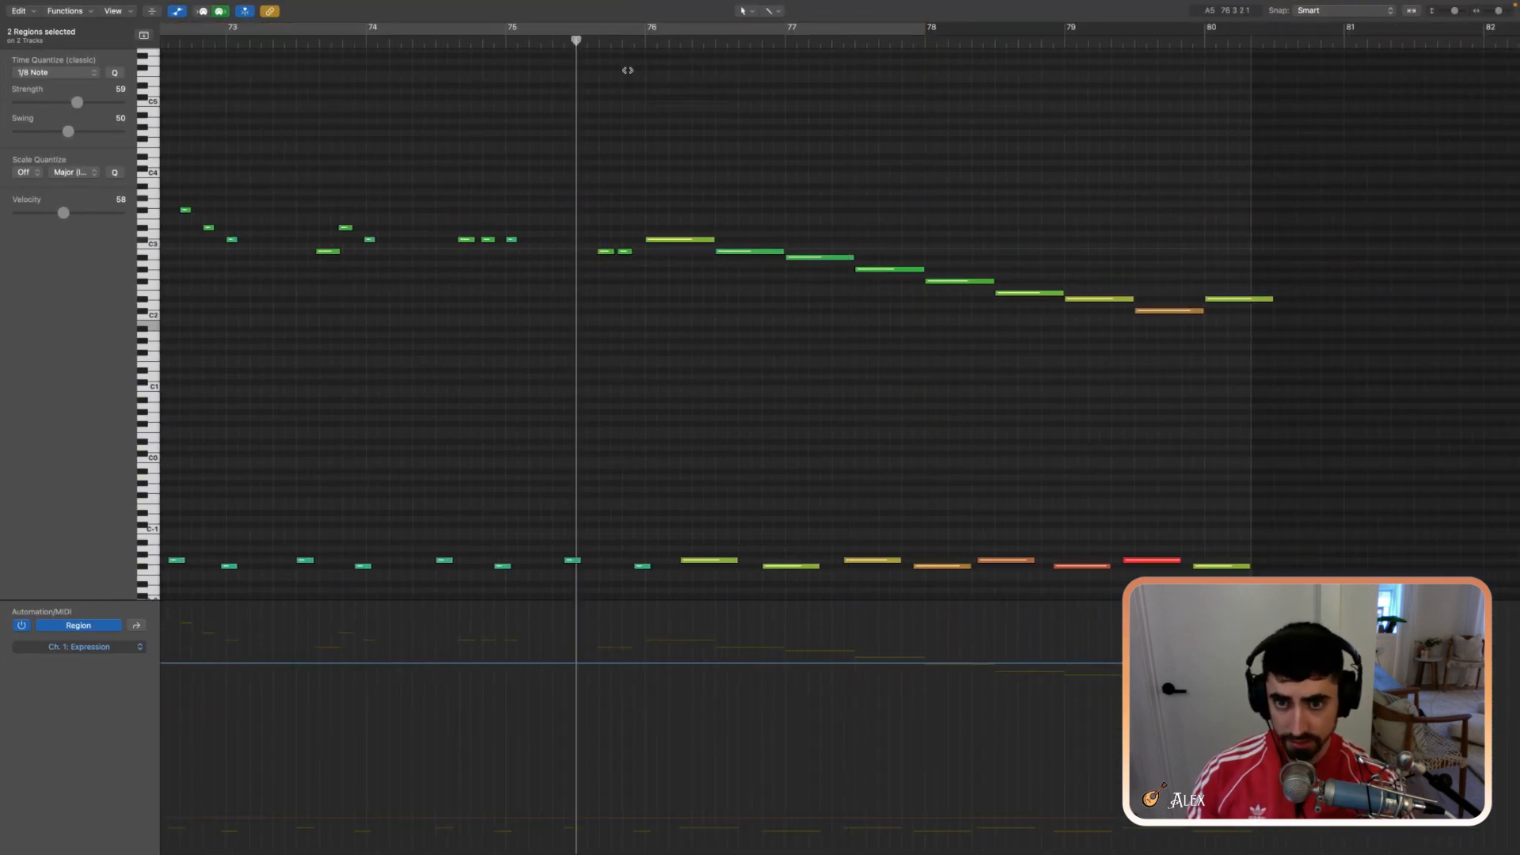
key("space")
key("space")
key("Right")
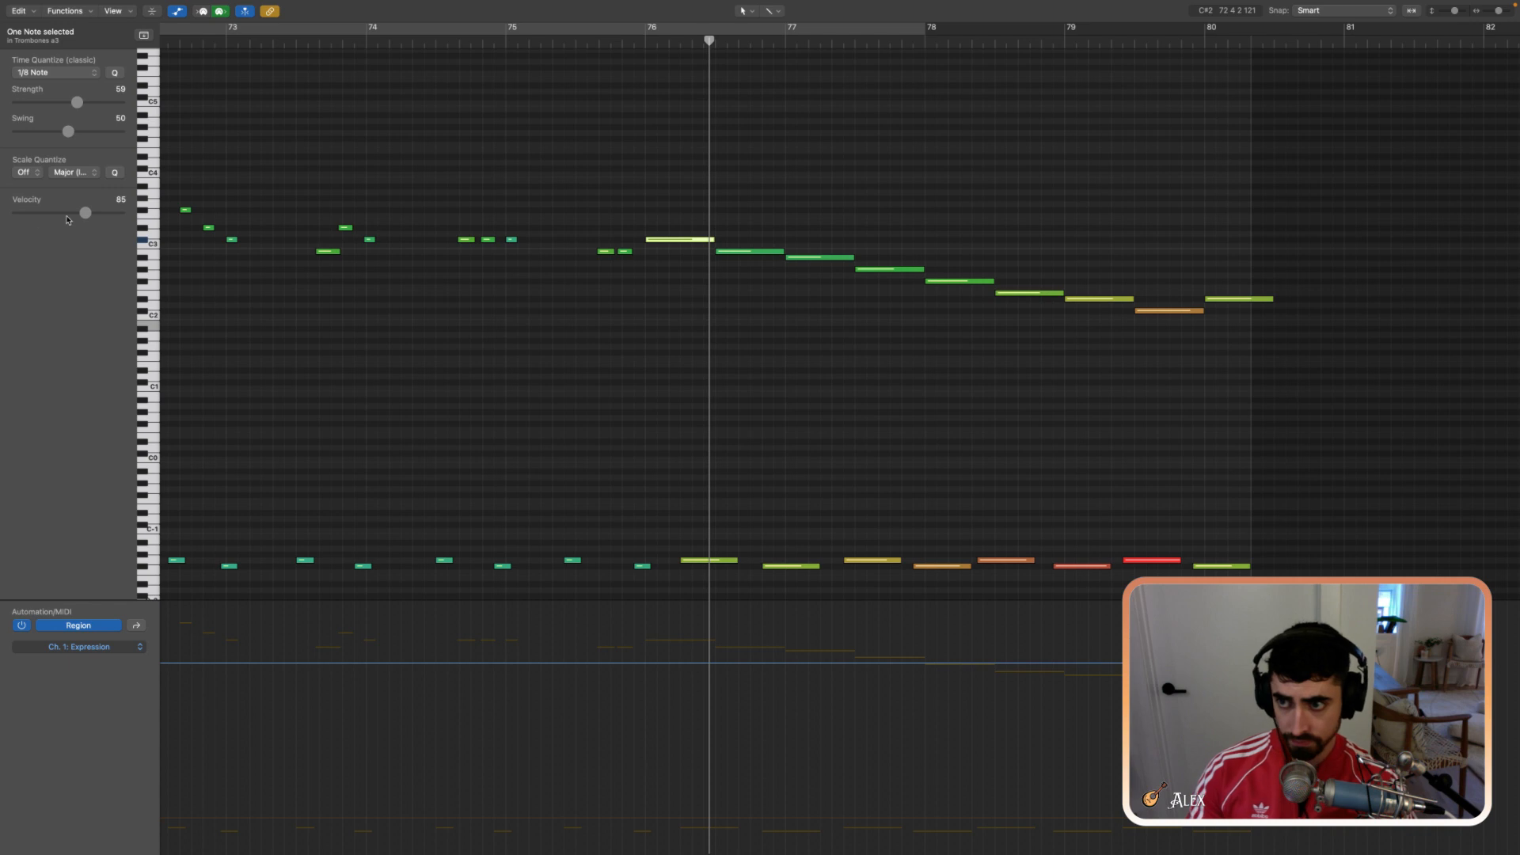
key("space")
- Select two notes of the descending trombone line and the keyswitch note near bar 79
left_click(545, 40)
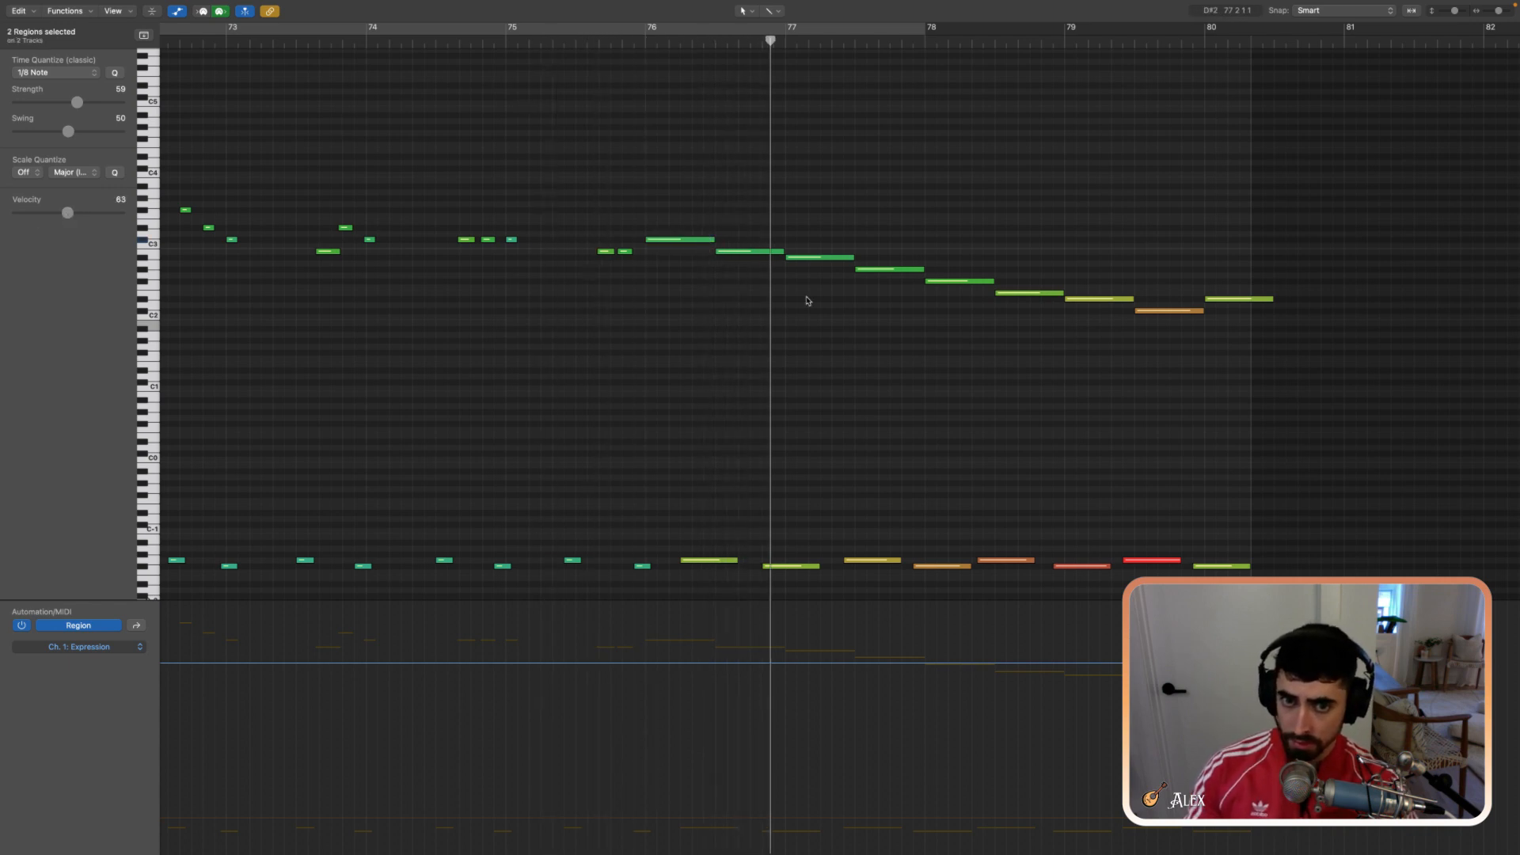
left_click(752, 251)
left_click(819, 257, "shift")
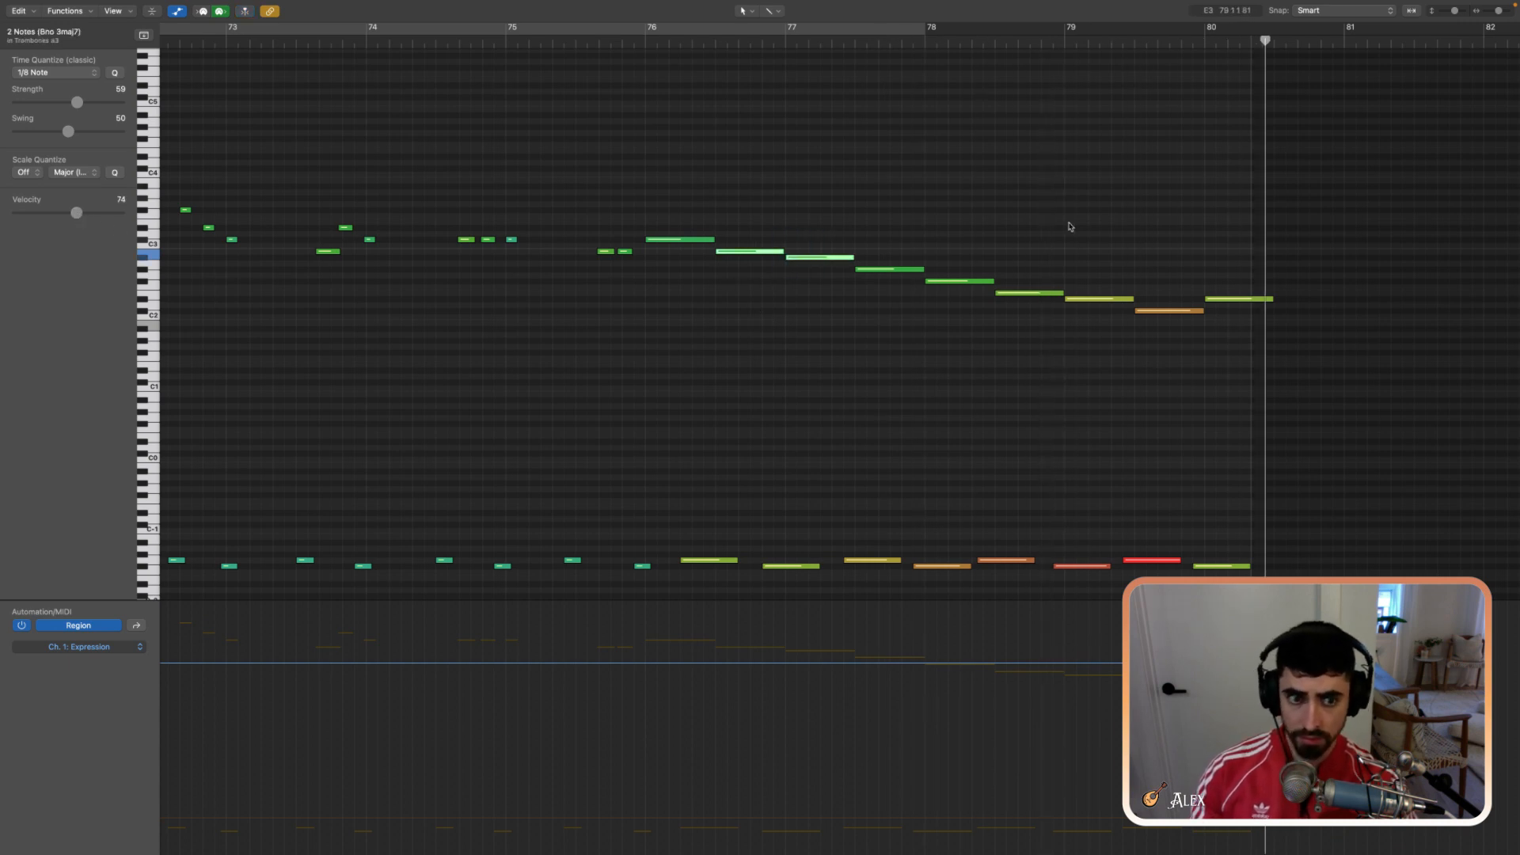
left_click_drag(1150, 559, 1141, 568)
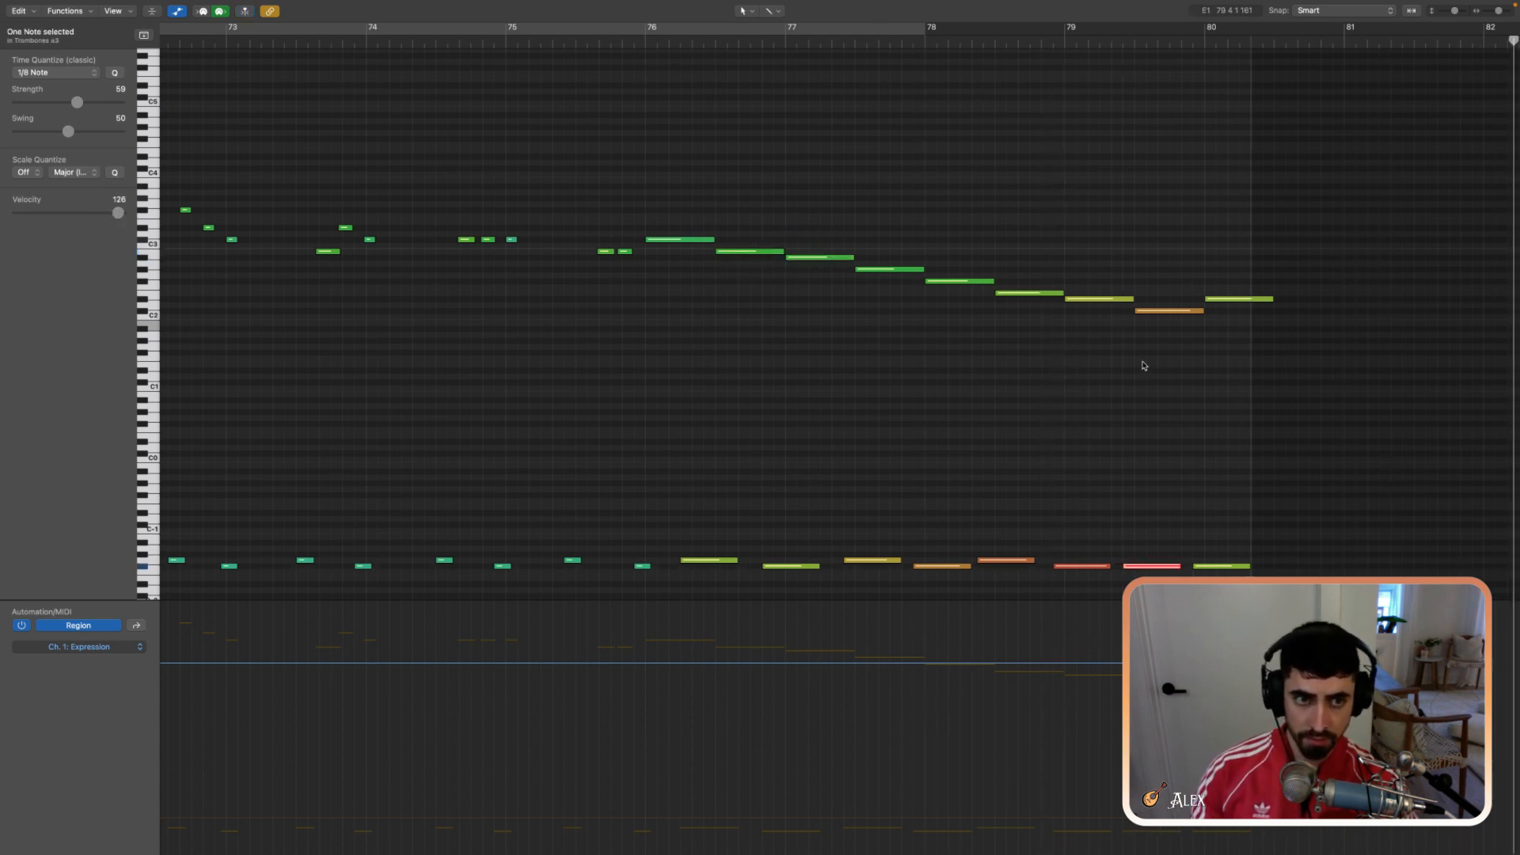
- Return to the arrangement, scroll to the percussion tracks and select the Harp region near bar 81
key("ctrl+Left")
left_click(1035, 533)
scroll(1035, 534, "right", 5)
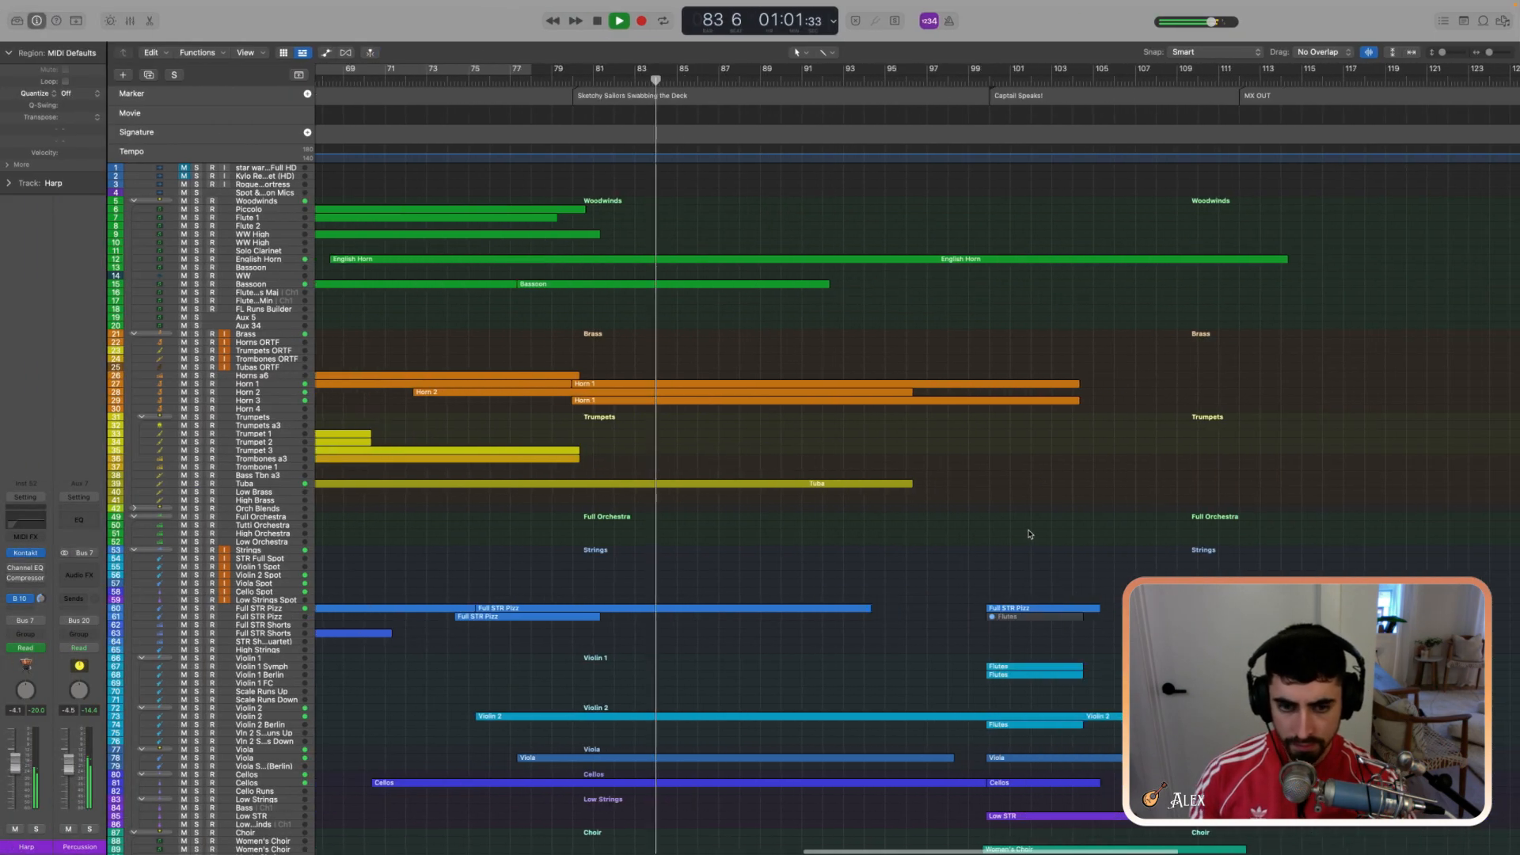
scroll(1032, 509, "left", 4)
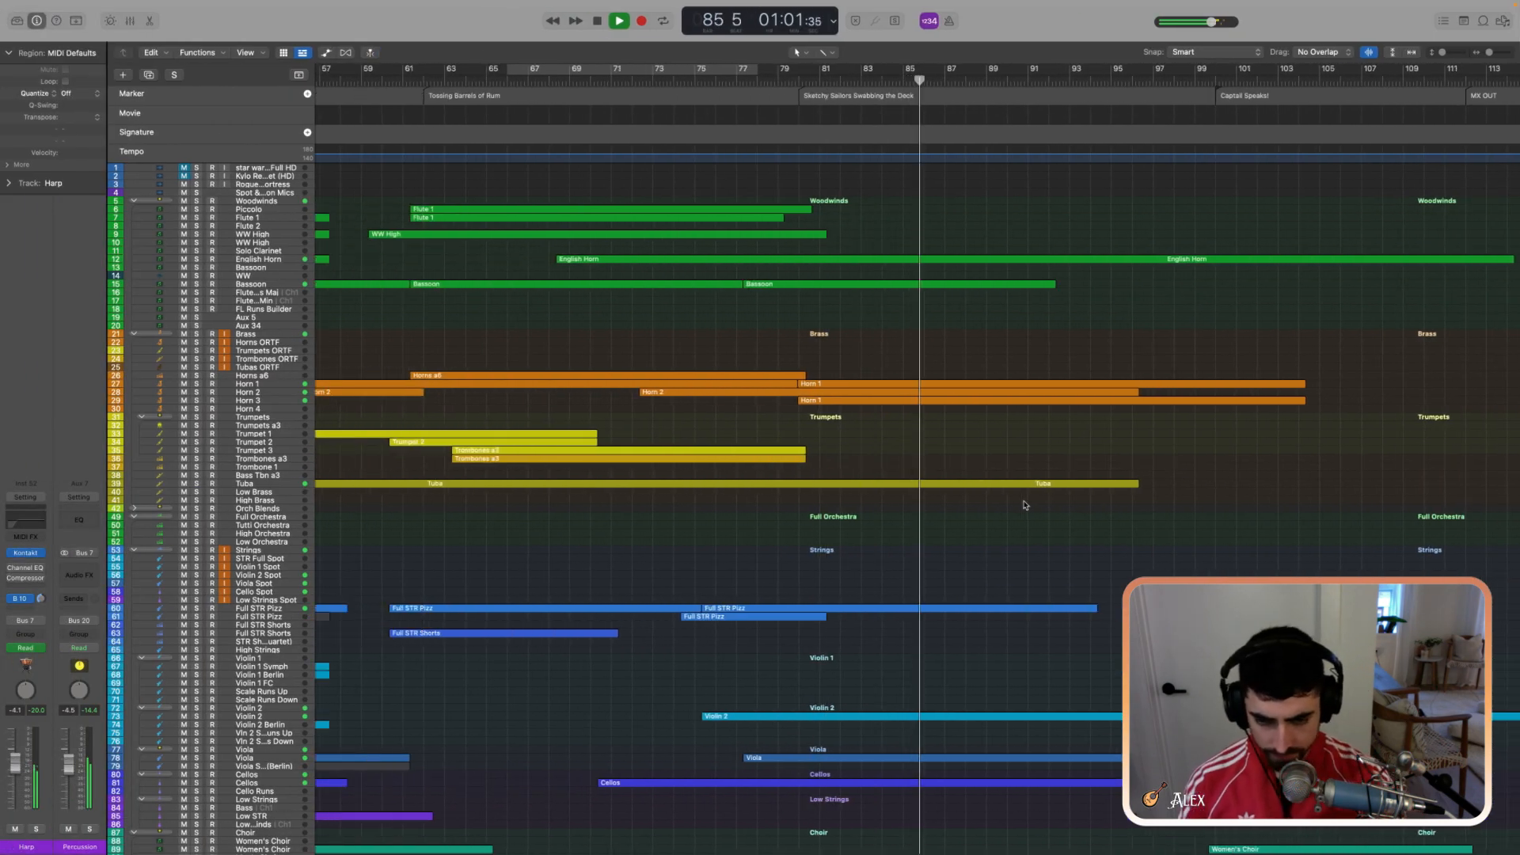
scroll(1022, 503, "right", 1)
scroll(982, 519, "down", 5)
scroll(810, 590, "up", 1)
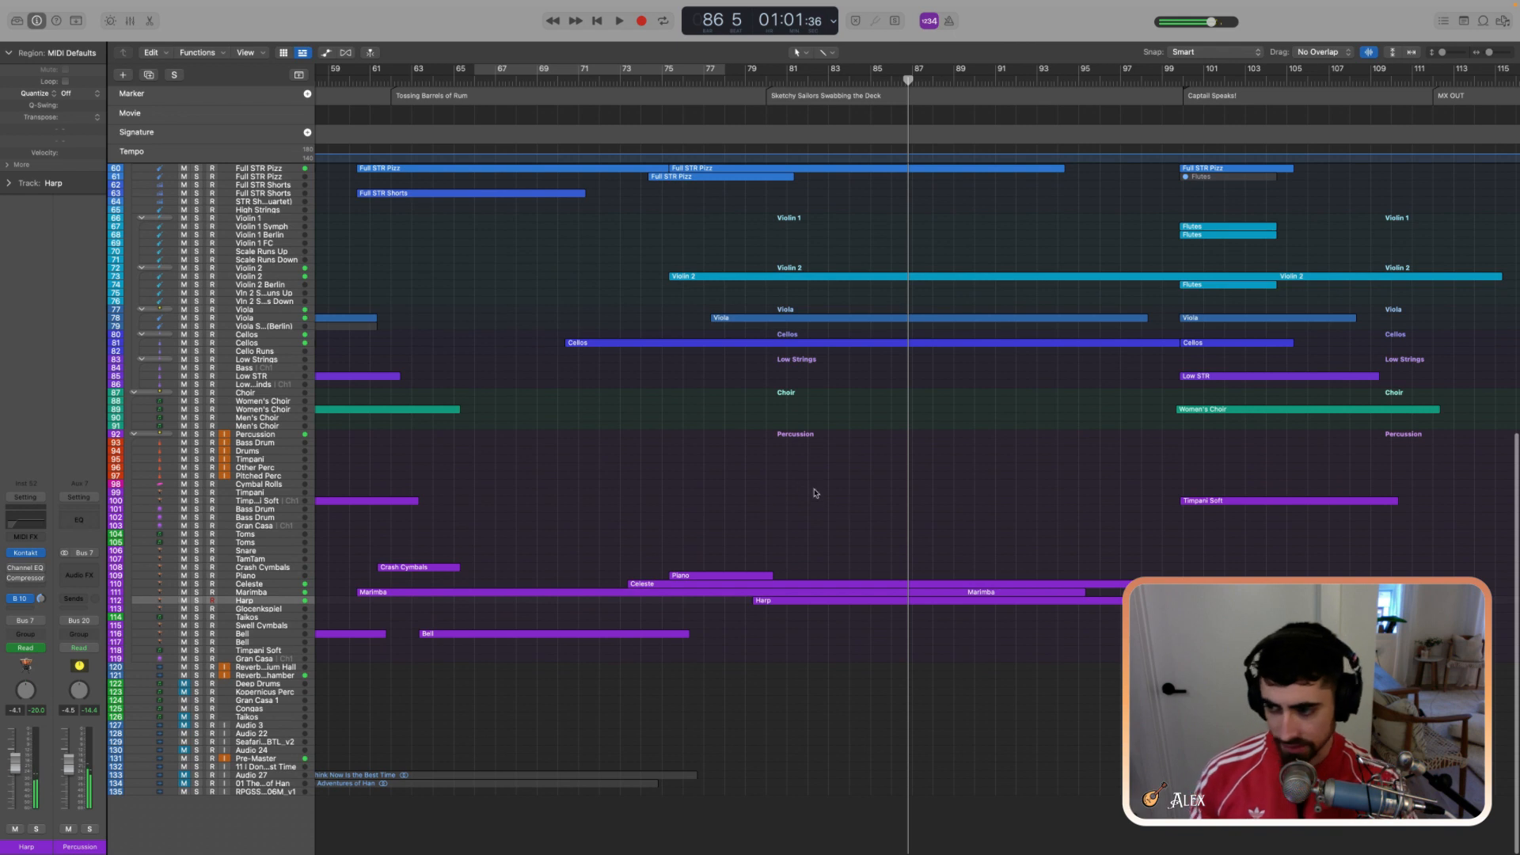
scroll(871, 697, "up", 5)
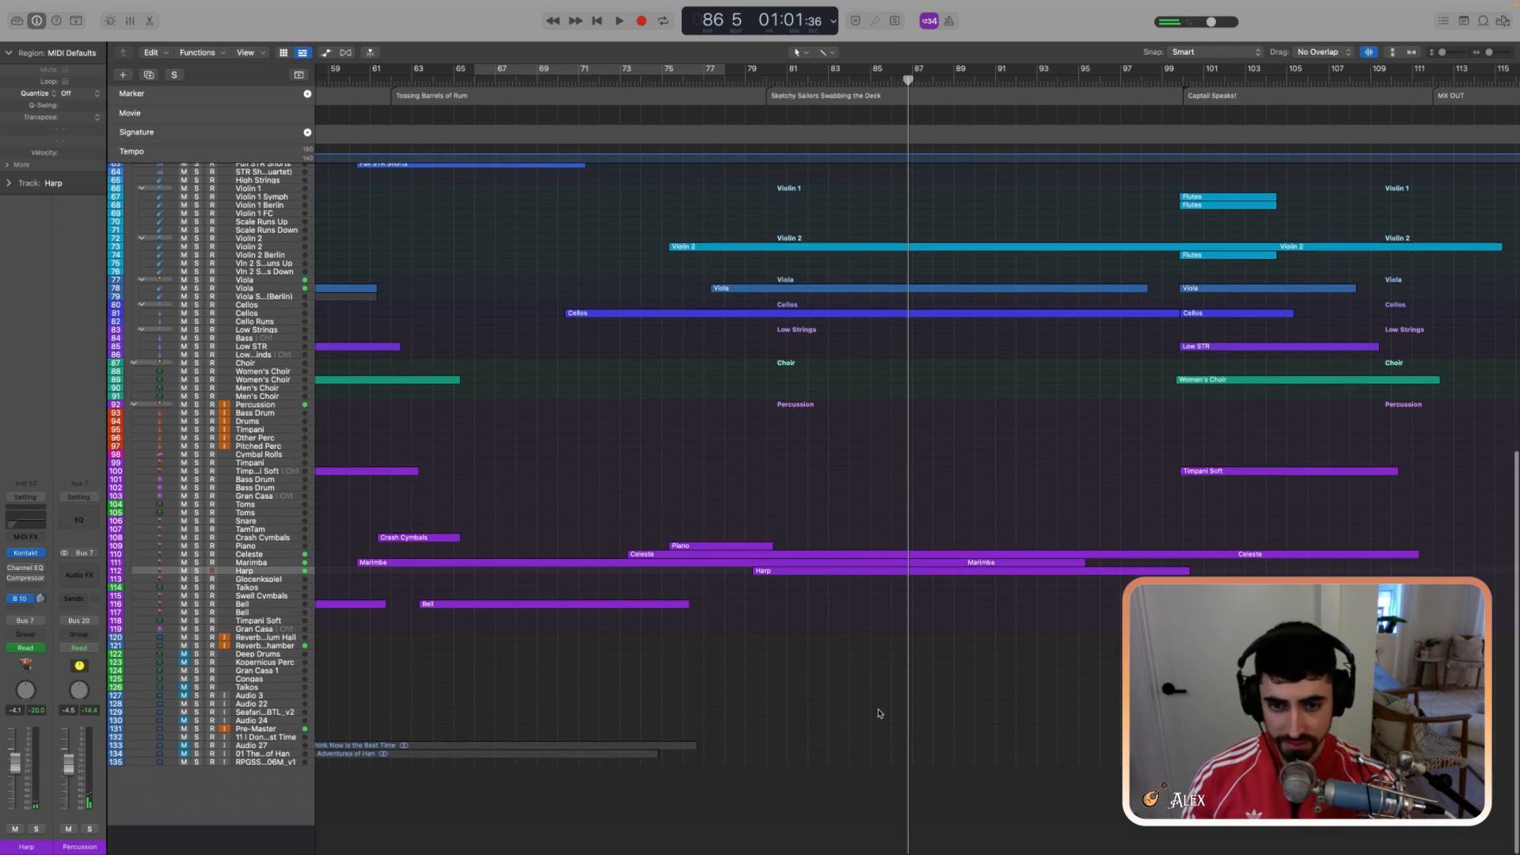
left_click(811, 616)
scroll(800, 607, "up", 1)
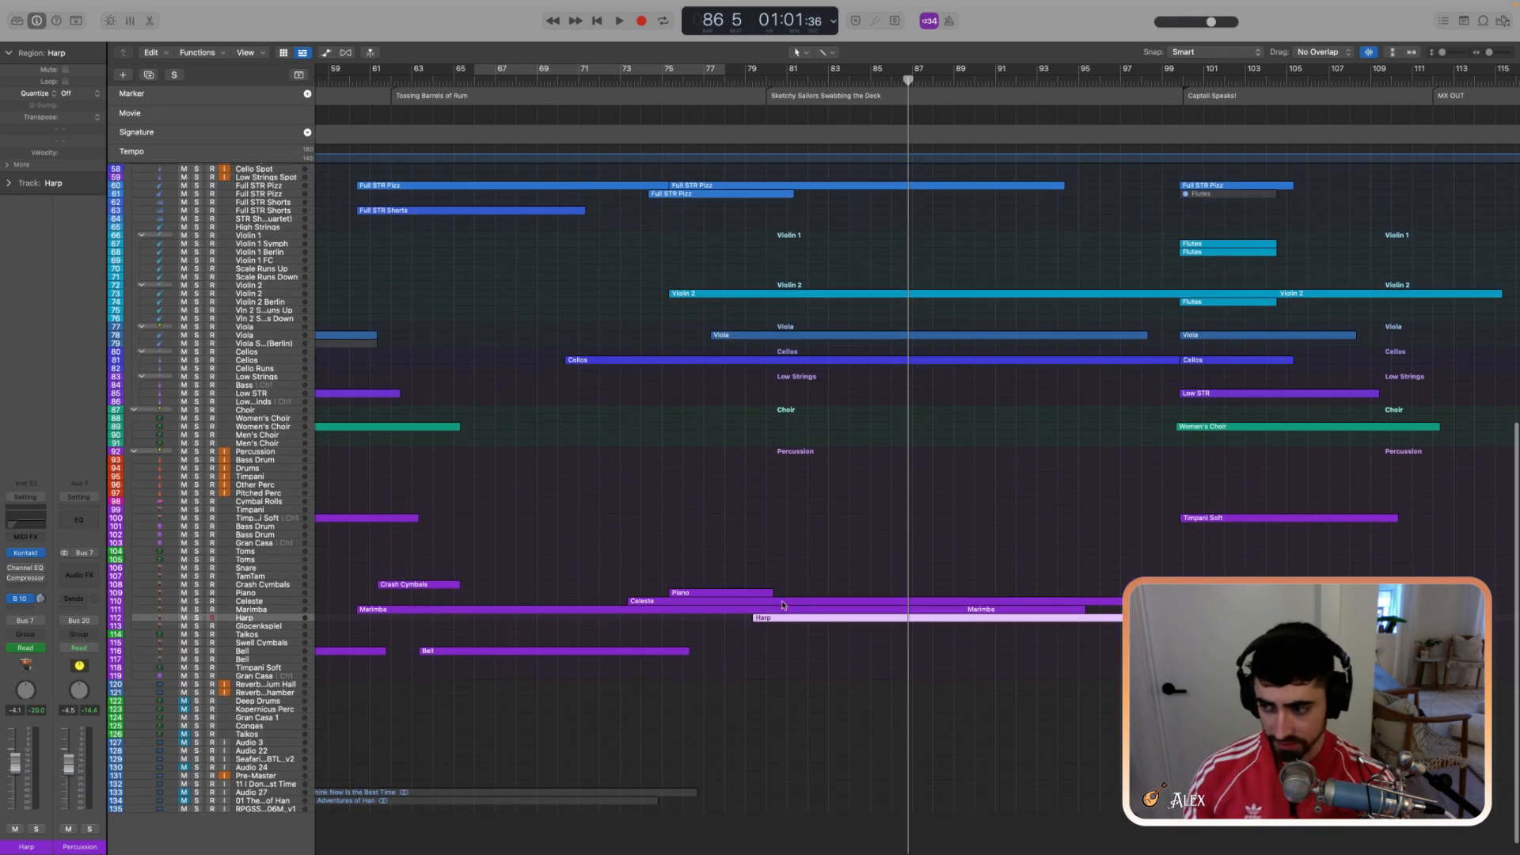
- Select the Celeste, Marimba and Harp regions, solo them and audition the passage from bar 79
left_click(807, 610)
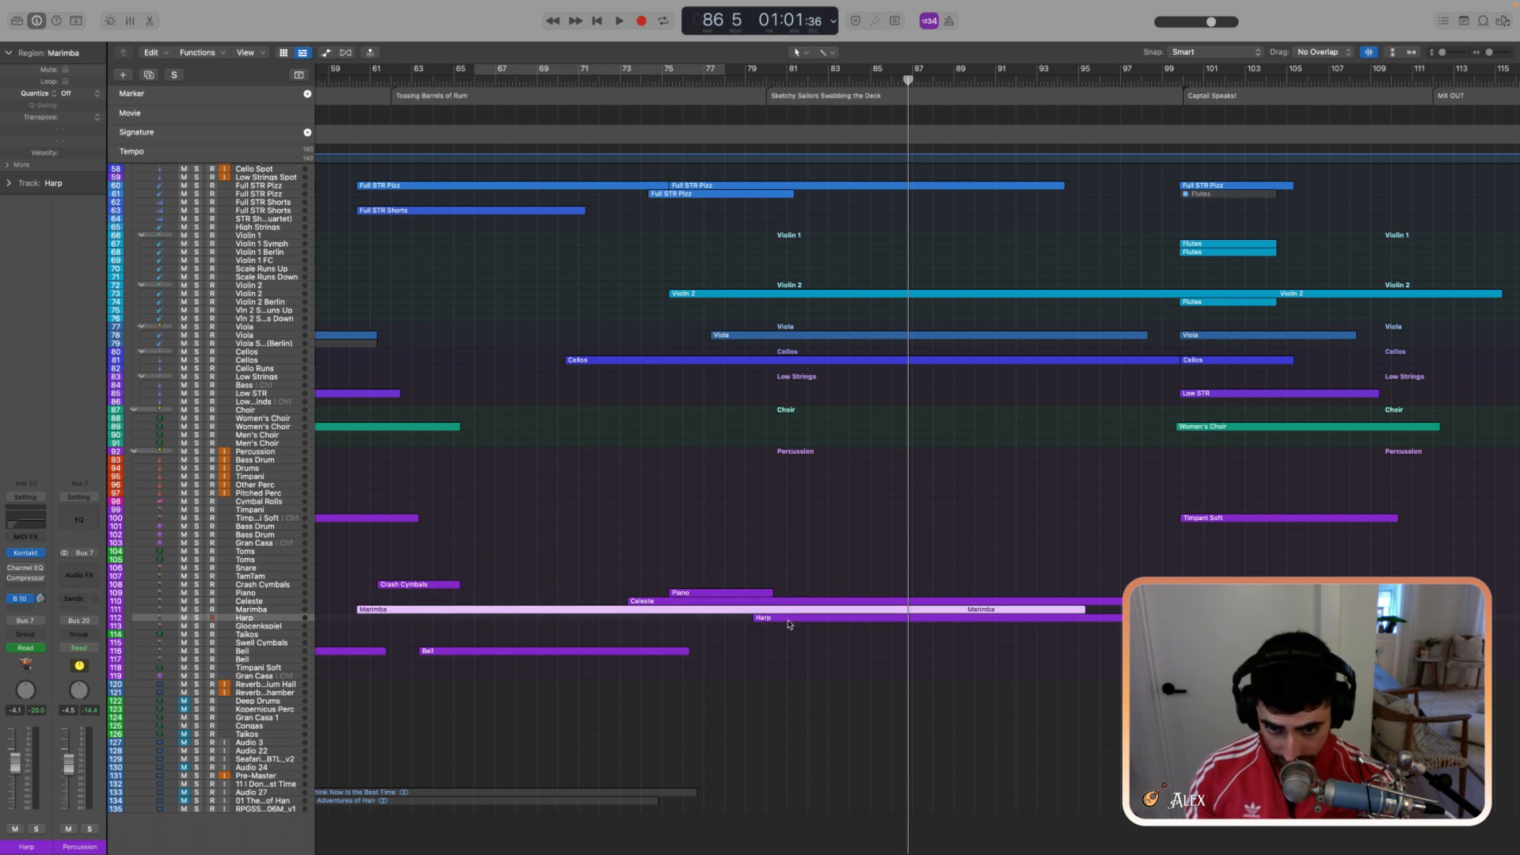
left_click(788, 620)
left_click(267, 627)
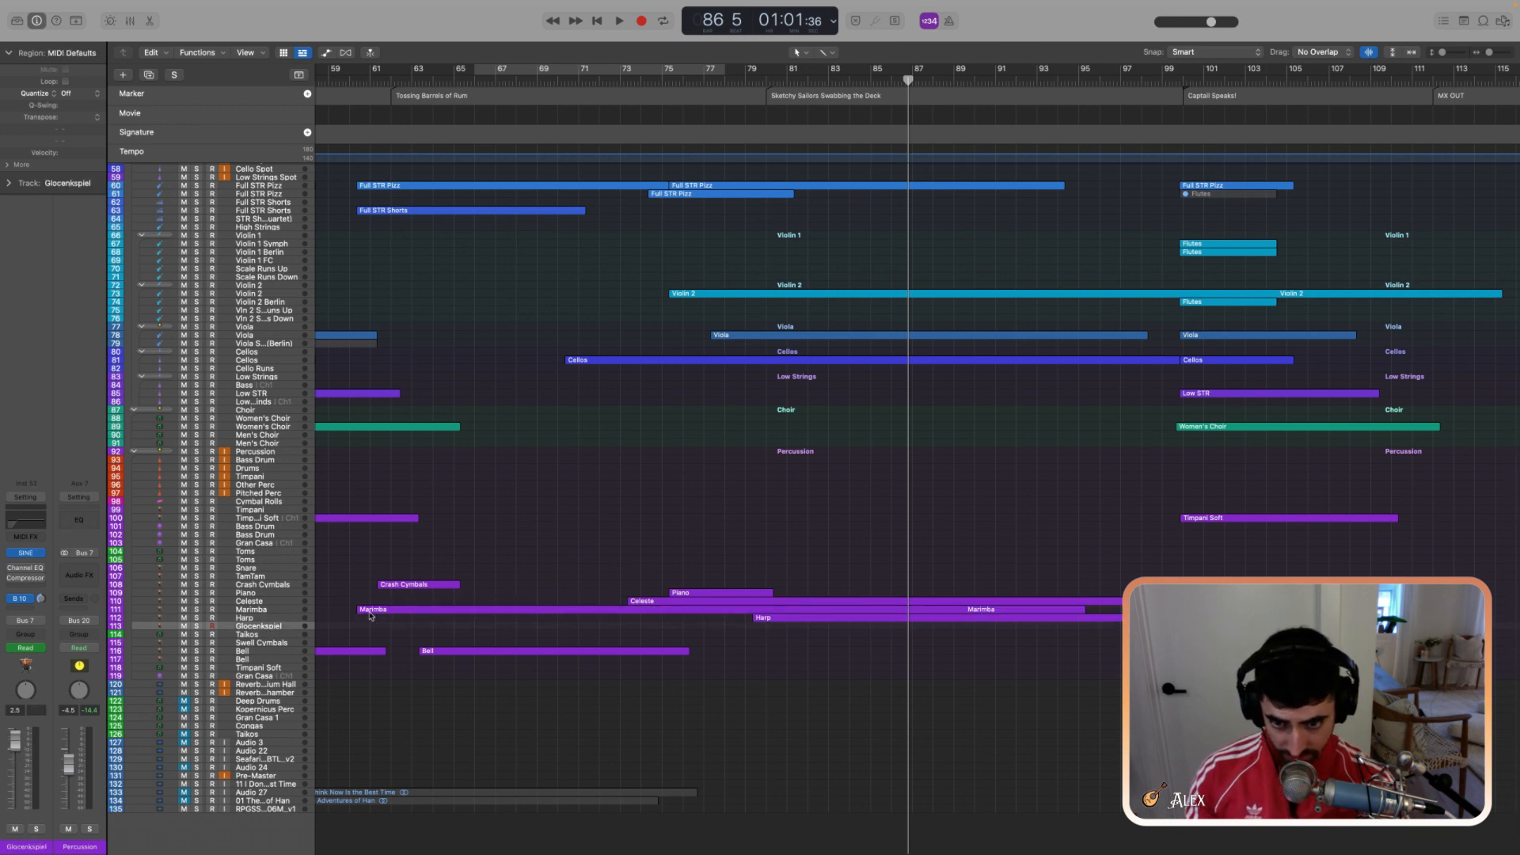
left_click(249, 612)
left_click_drag(857, 443, 823, 625)
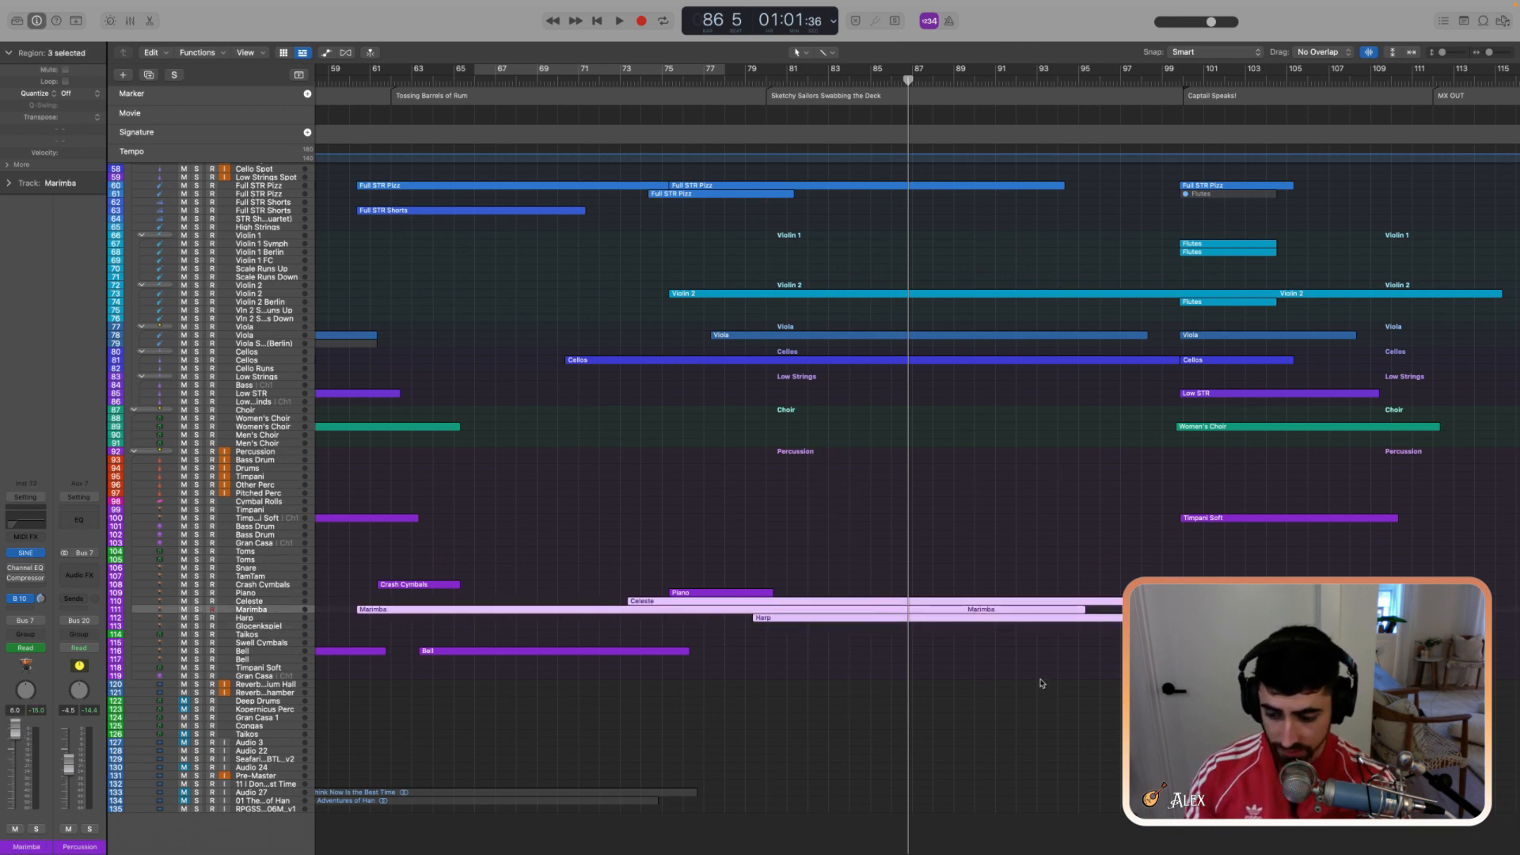
key("ctrl+alt+s")
left_click(737, 77)
key("space")
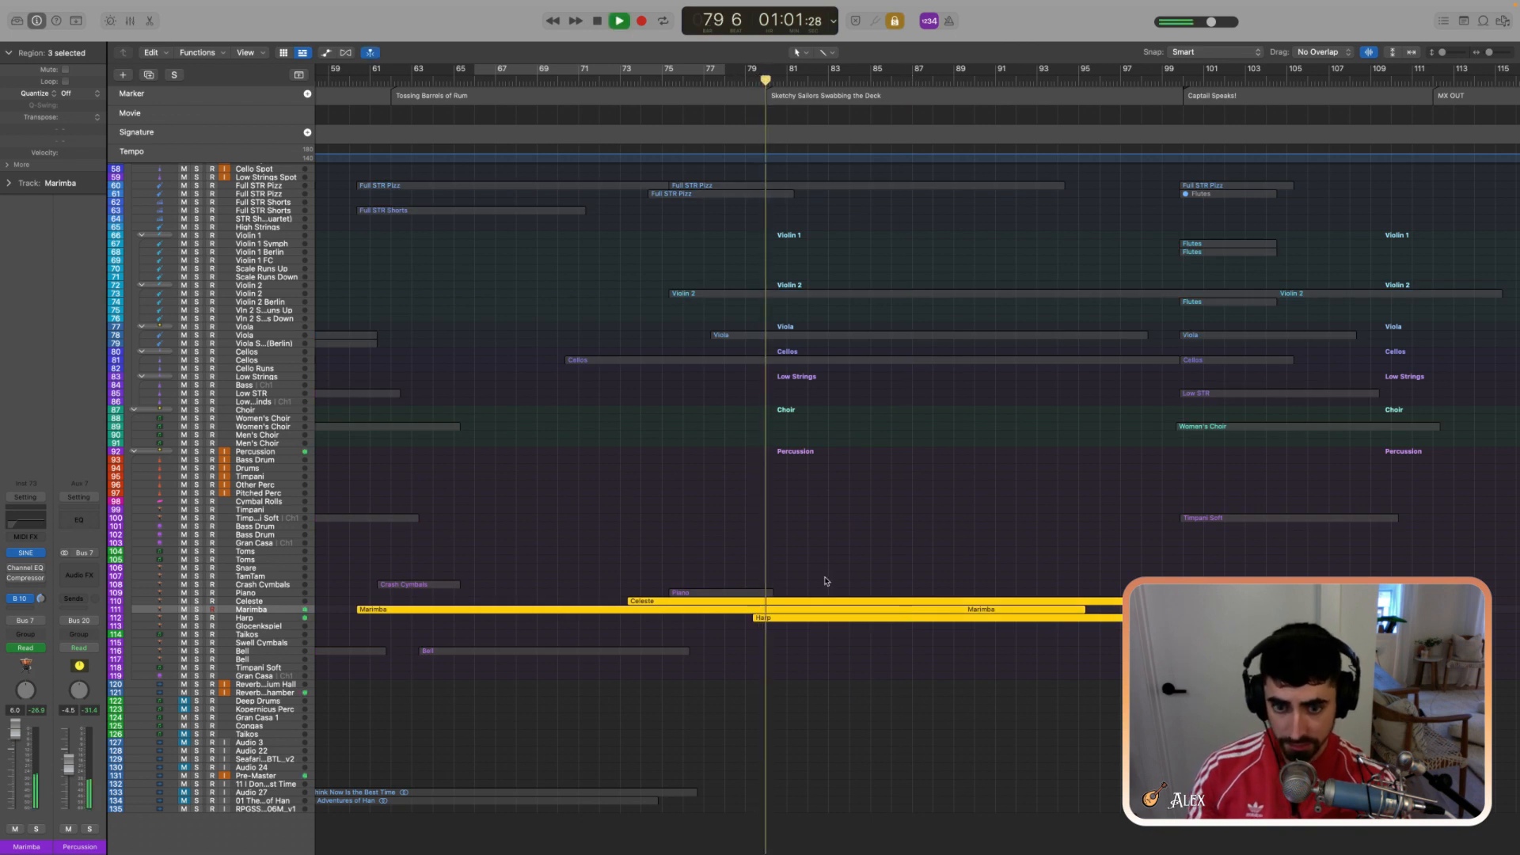
left_click(820, 563)
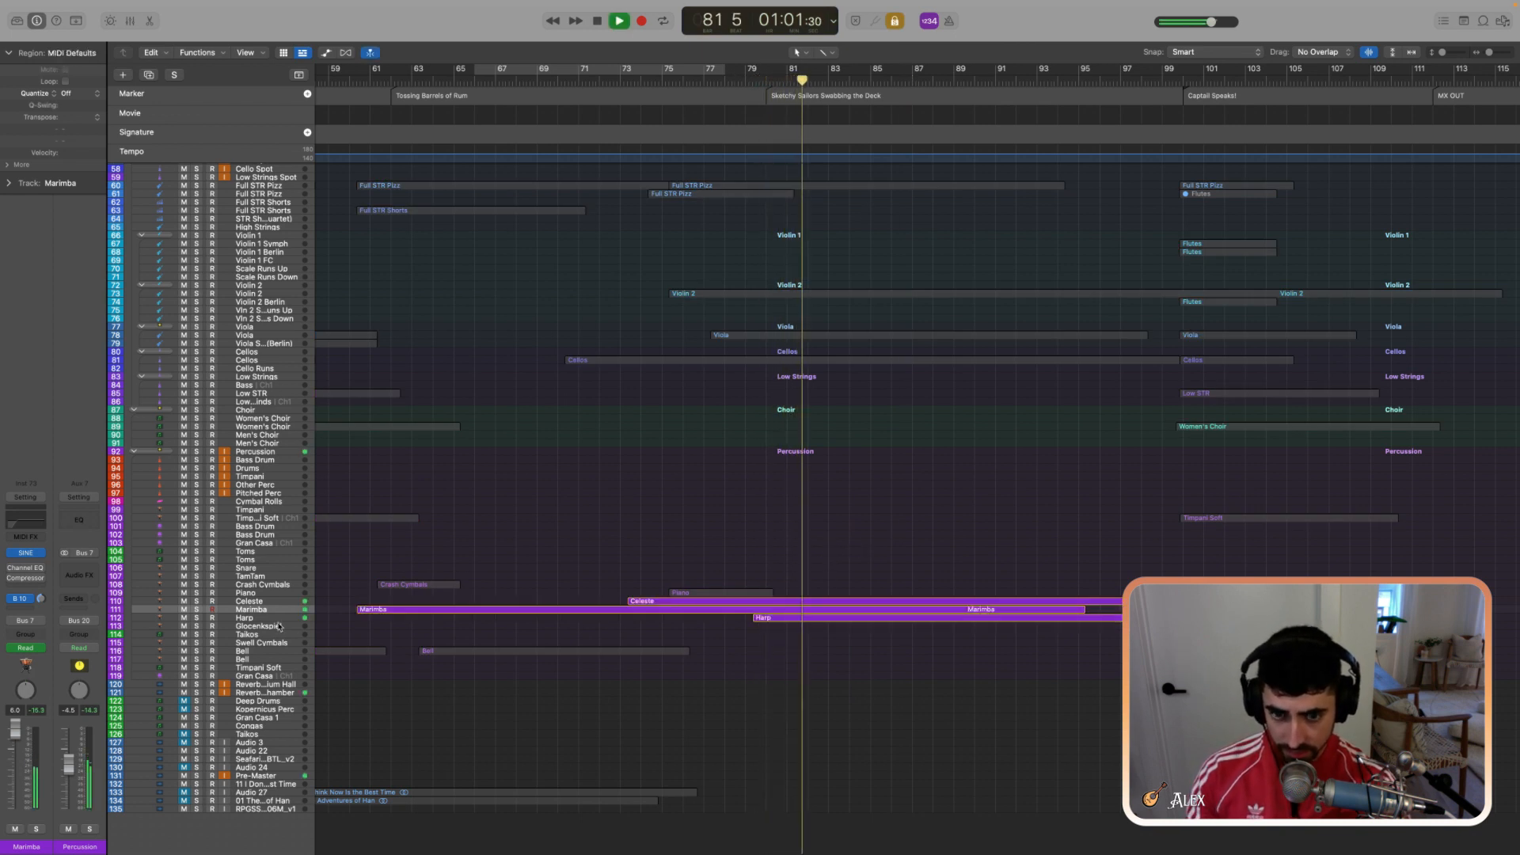
key("space")
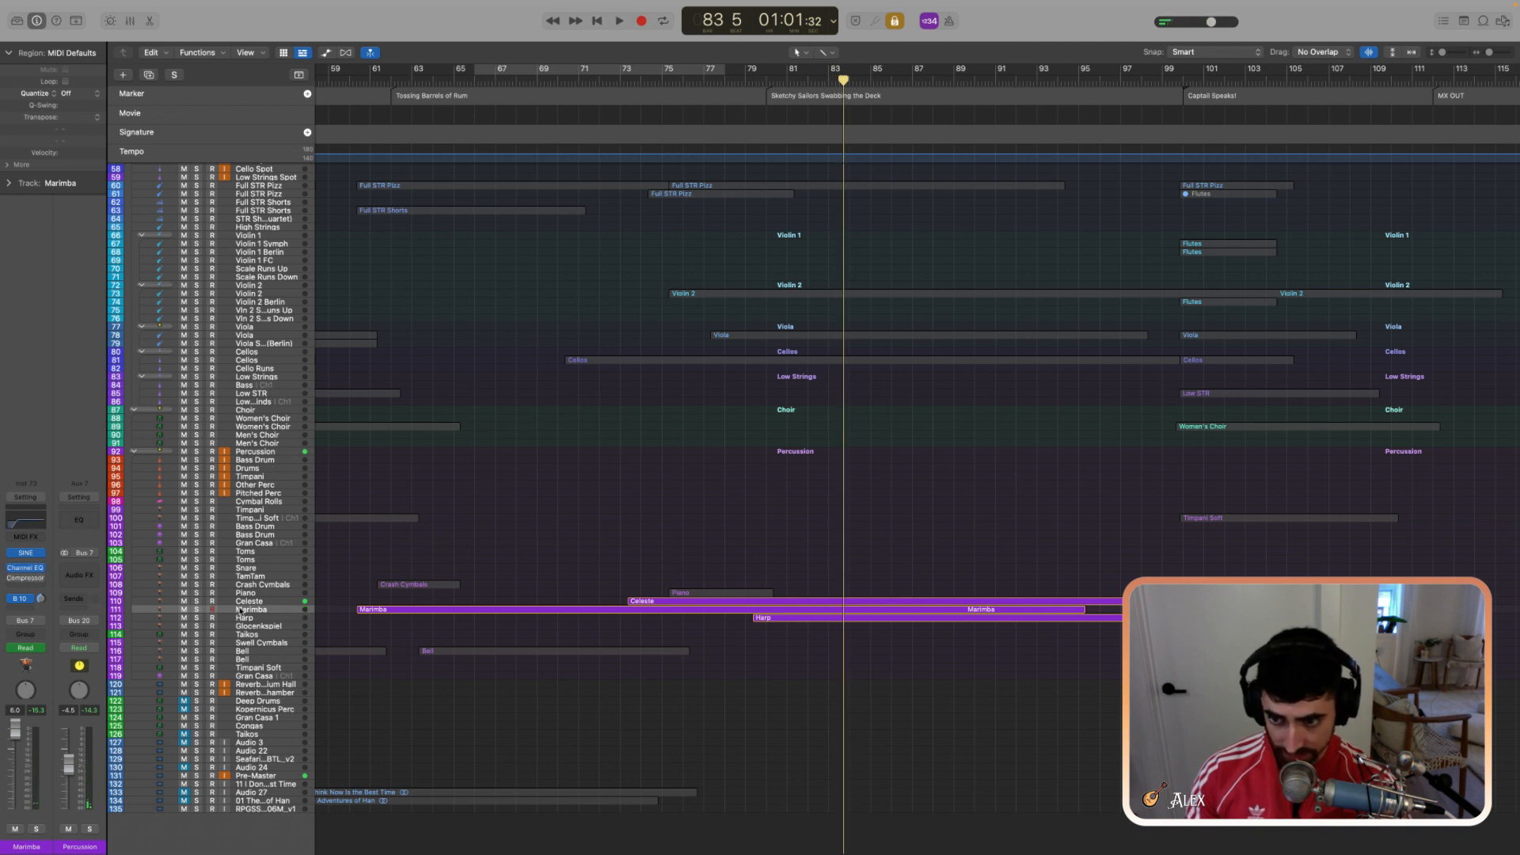
- Open the Harp track's Channel EQ and raise its low cut to about 242 Hz while auditioning
left_click(267, 618)
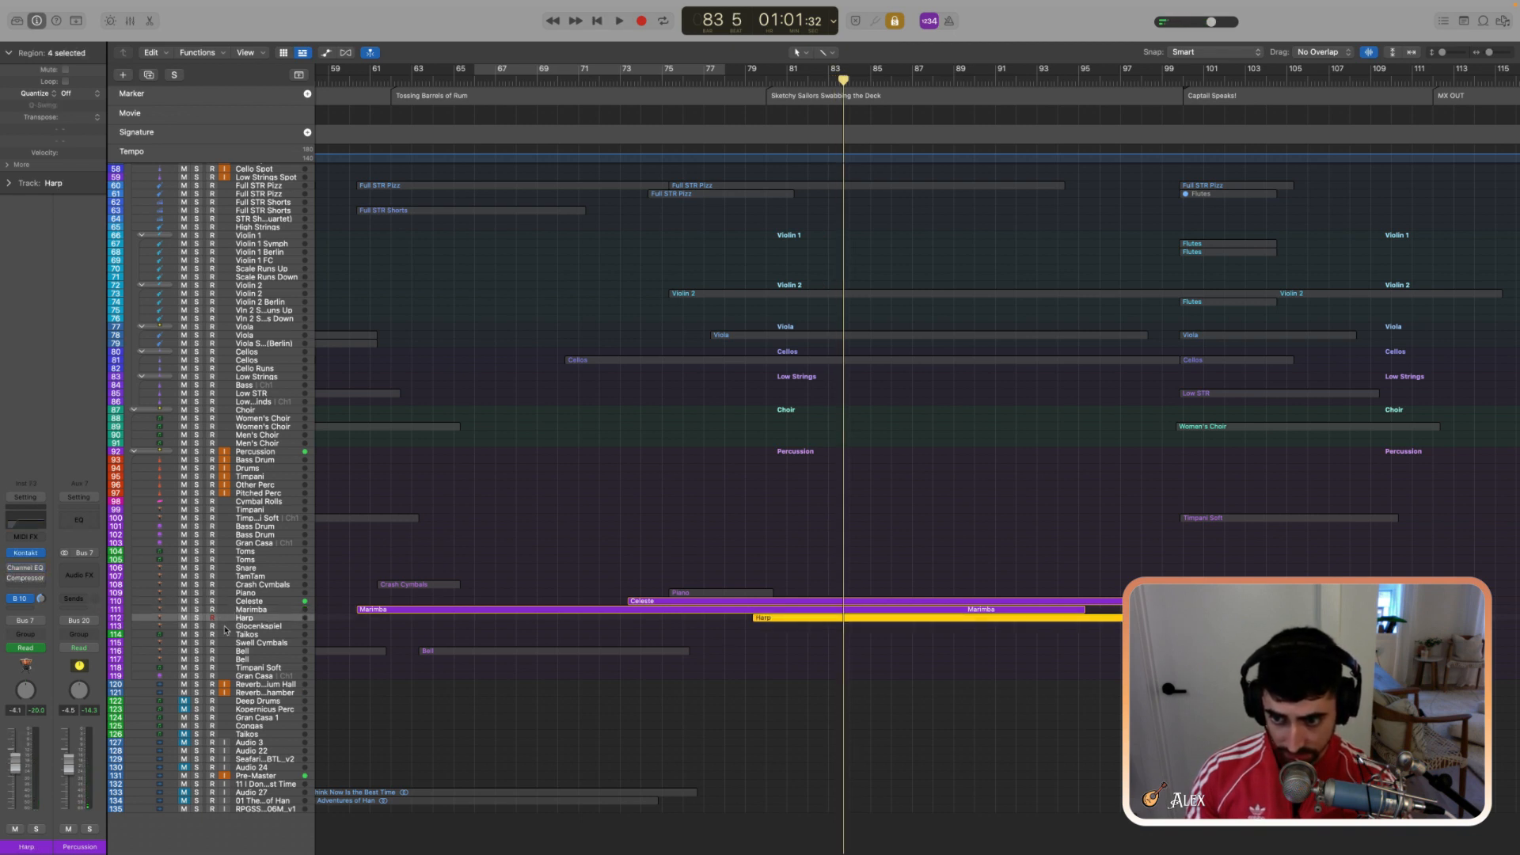
left_click(25, 570)
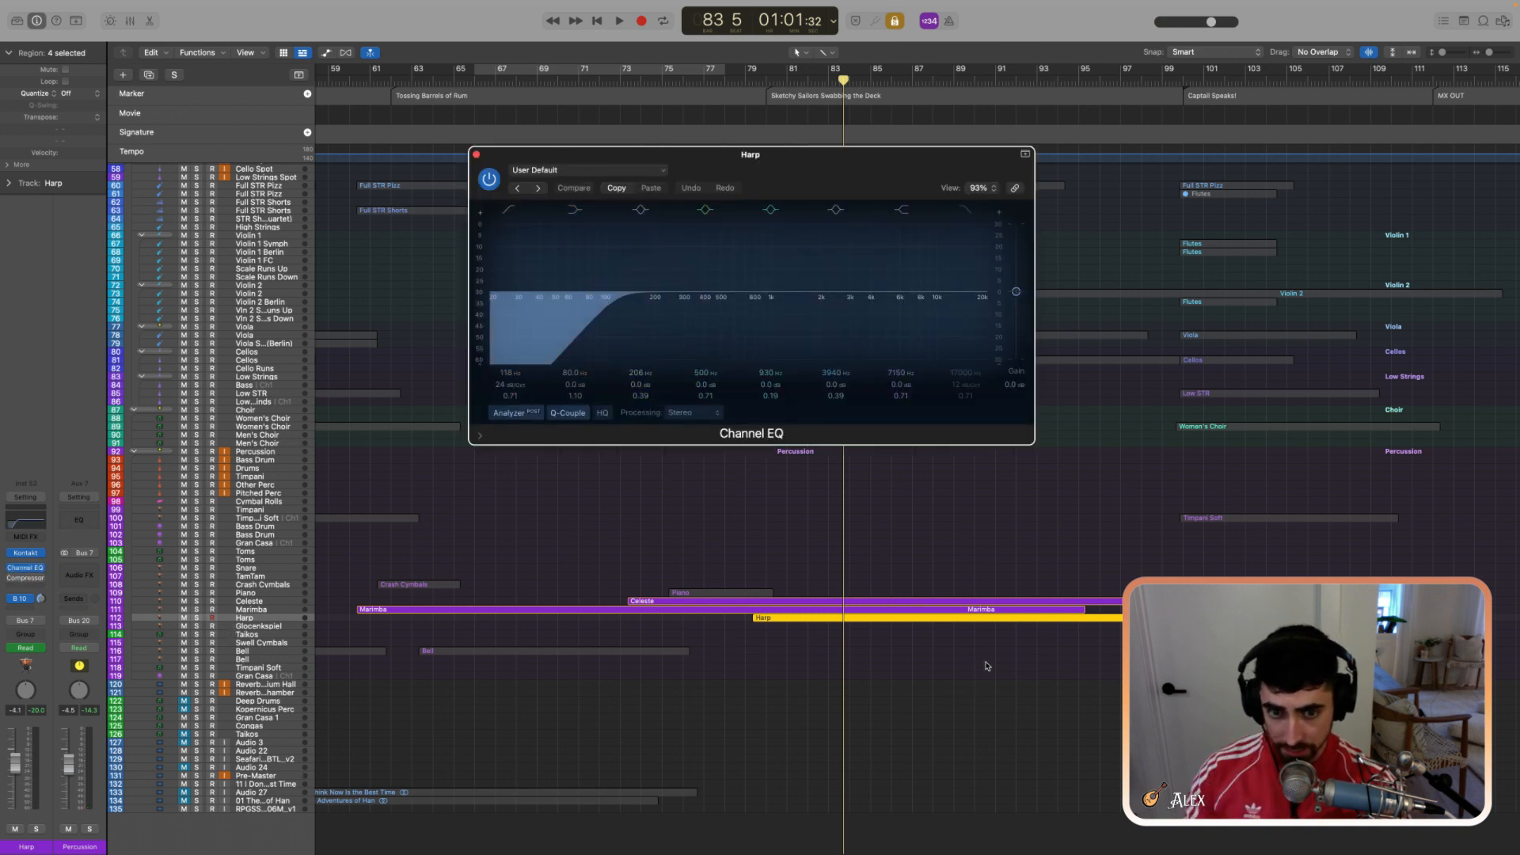
left_click(874, 645)
left_click(836, 619)
key("space")
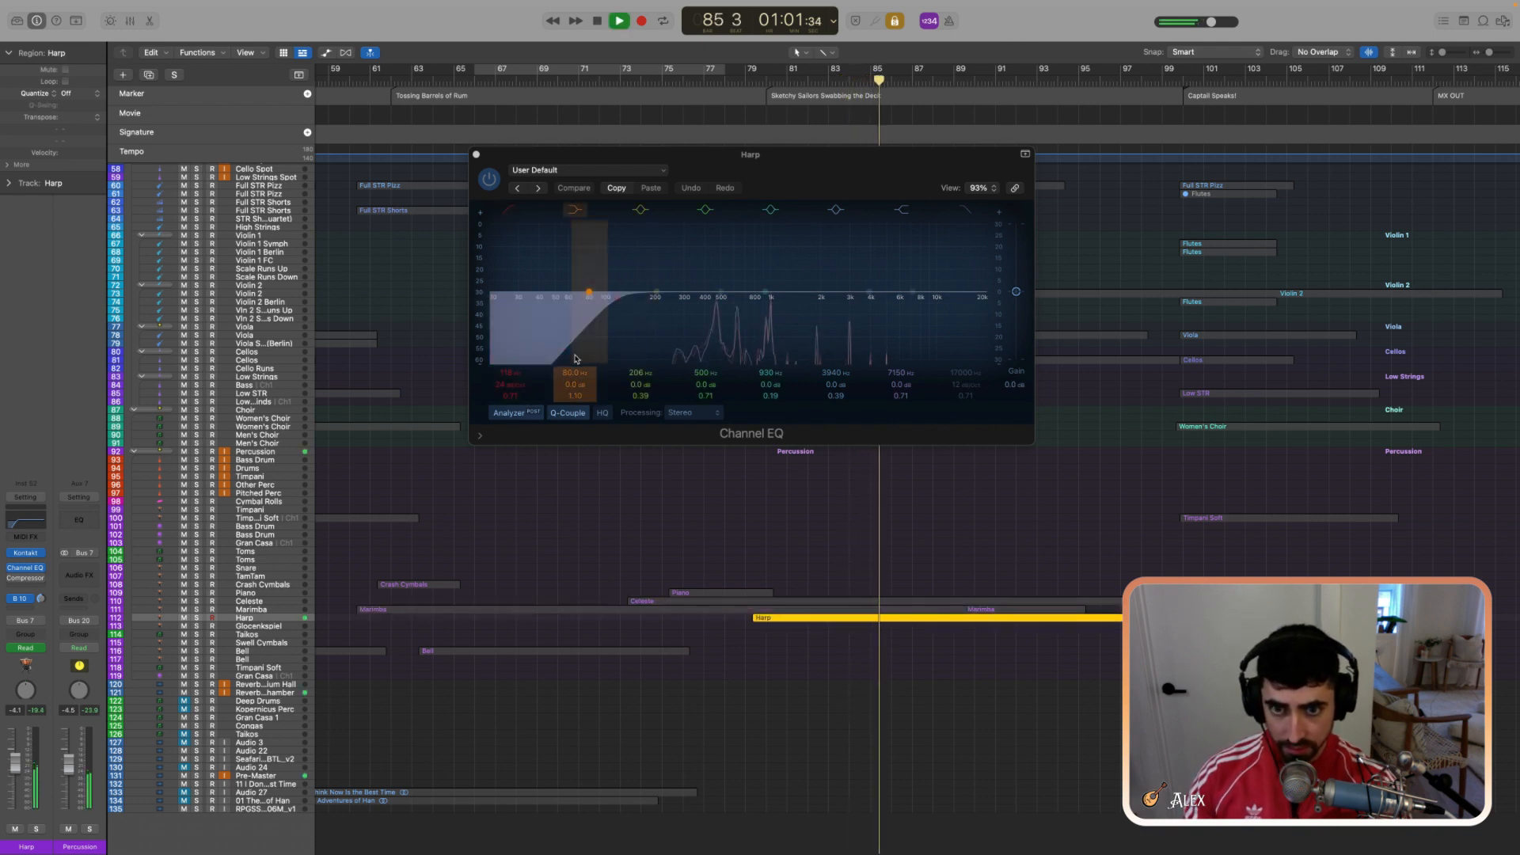
left_click_drag(608, 317, 659, 354)
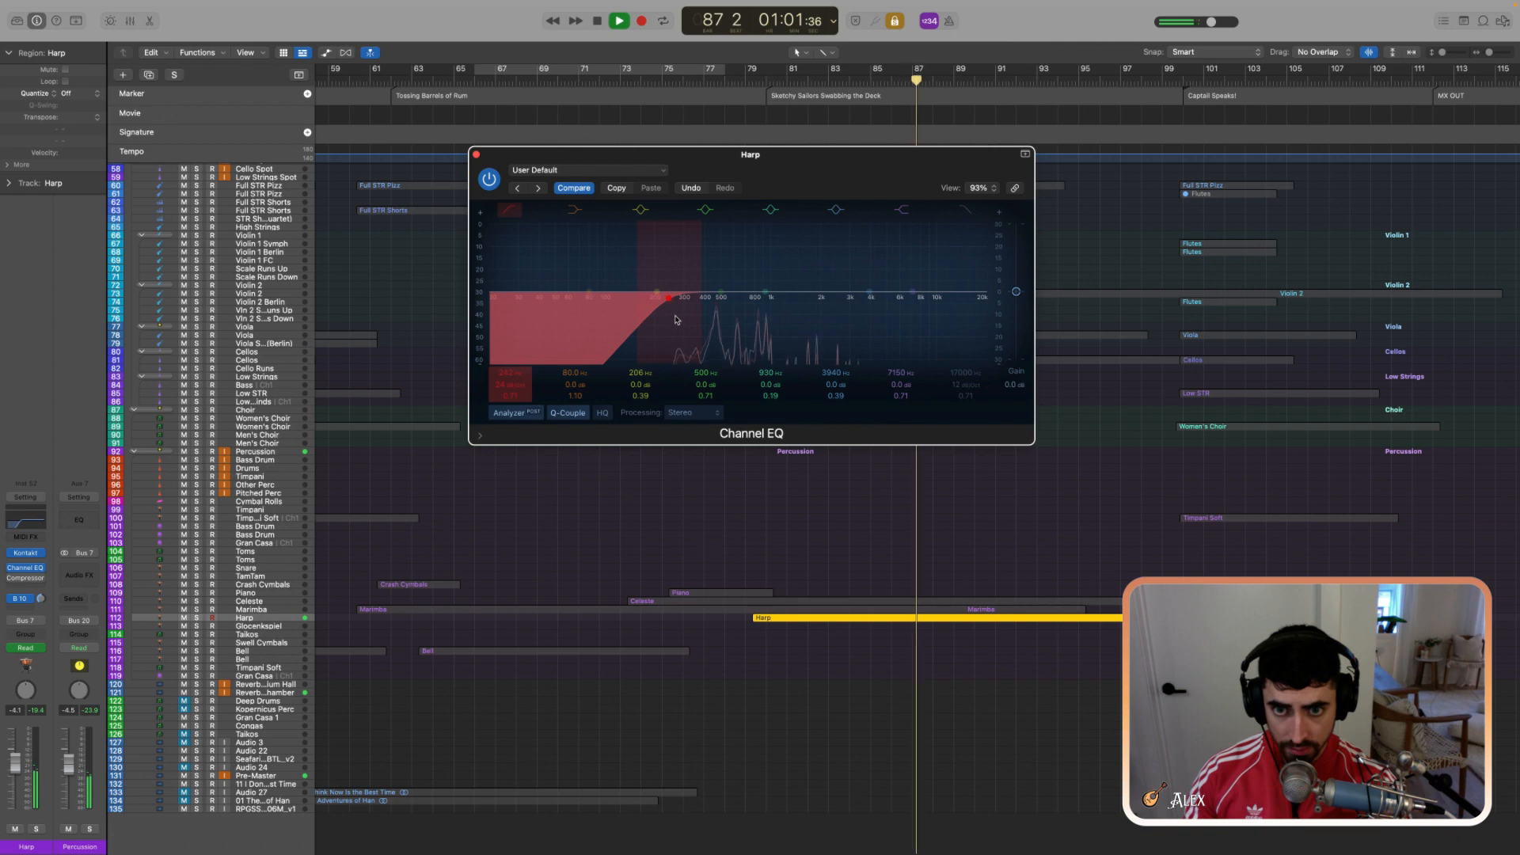
scroll(309, 668, "up", 1)
key("space")
- Show track volume automation and lower the Harp's volume automation by about 2.5 dB
scroll(46, 602, "right", 1)
left_click(44, 590)
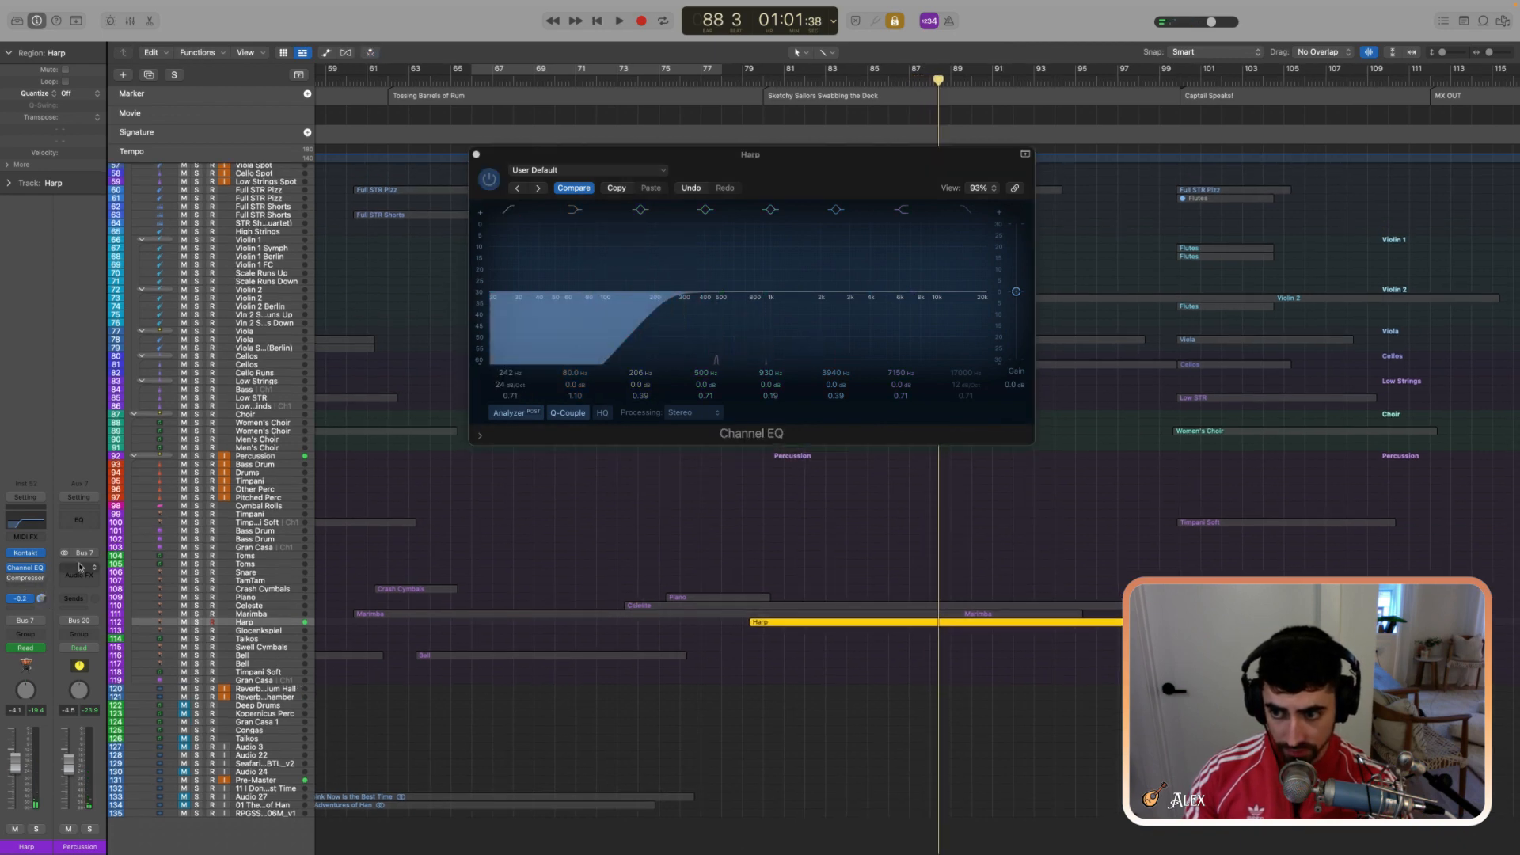
key("a")
key("super+Left")
key("super+Left")
key("super+Left")
key("super+Left")
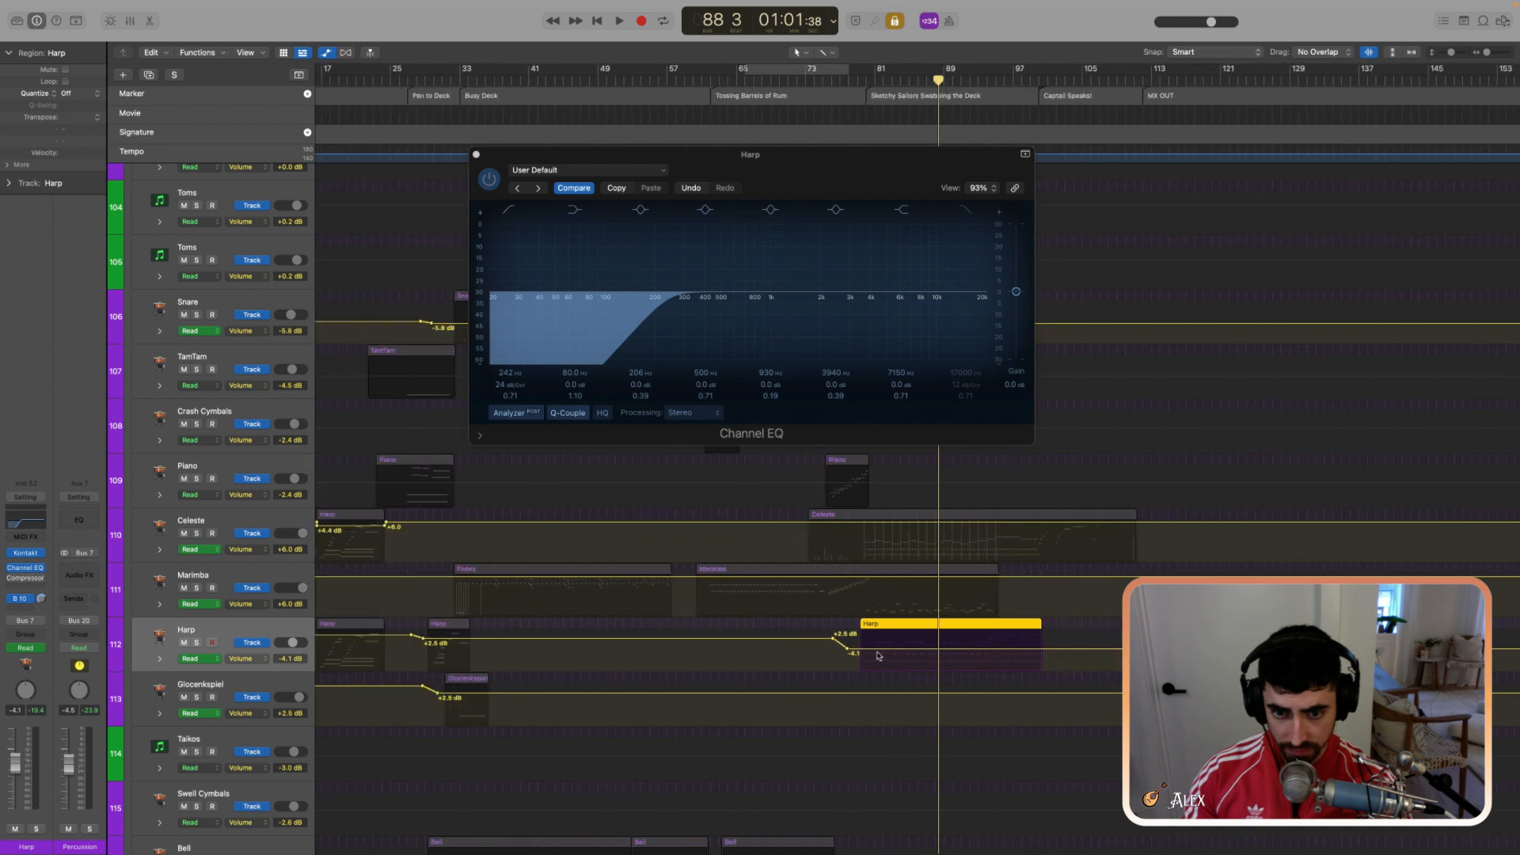
left_click_drag(1073, 650, 312, 663)
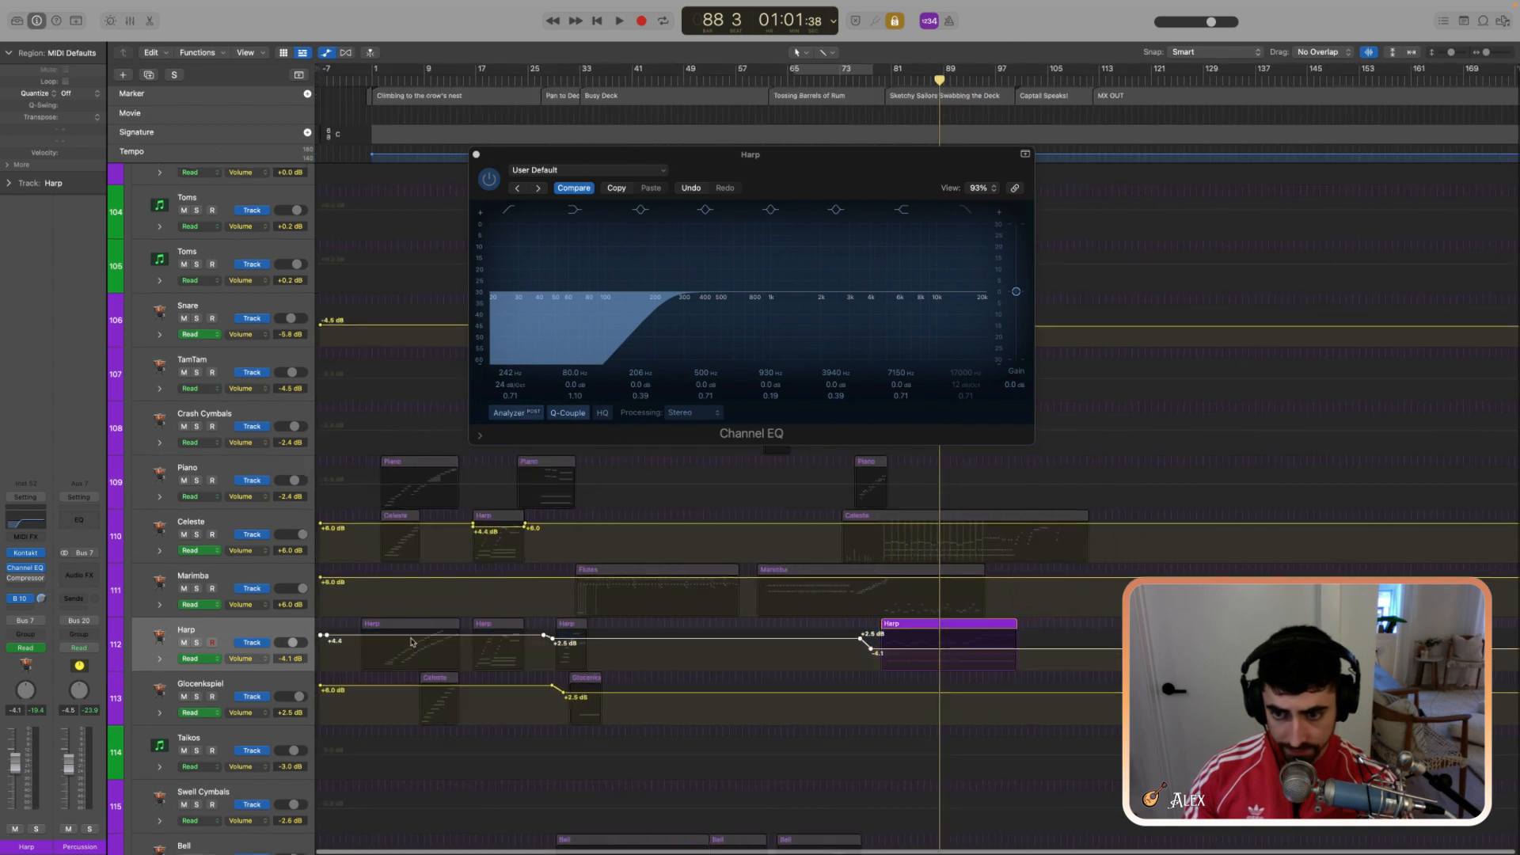
left_click_drag(411, 638, 410, 644)
- Cut the Harp EQ by about 4.1 dB around 181 Hz during playback and close the EQ
key("space")
mouse_move(605, 297)
left_mouse_down()
mouse_move(687, 316)
mouse_move(640, 307)
left_mouse_up()
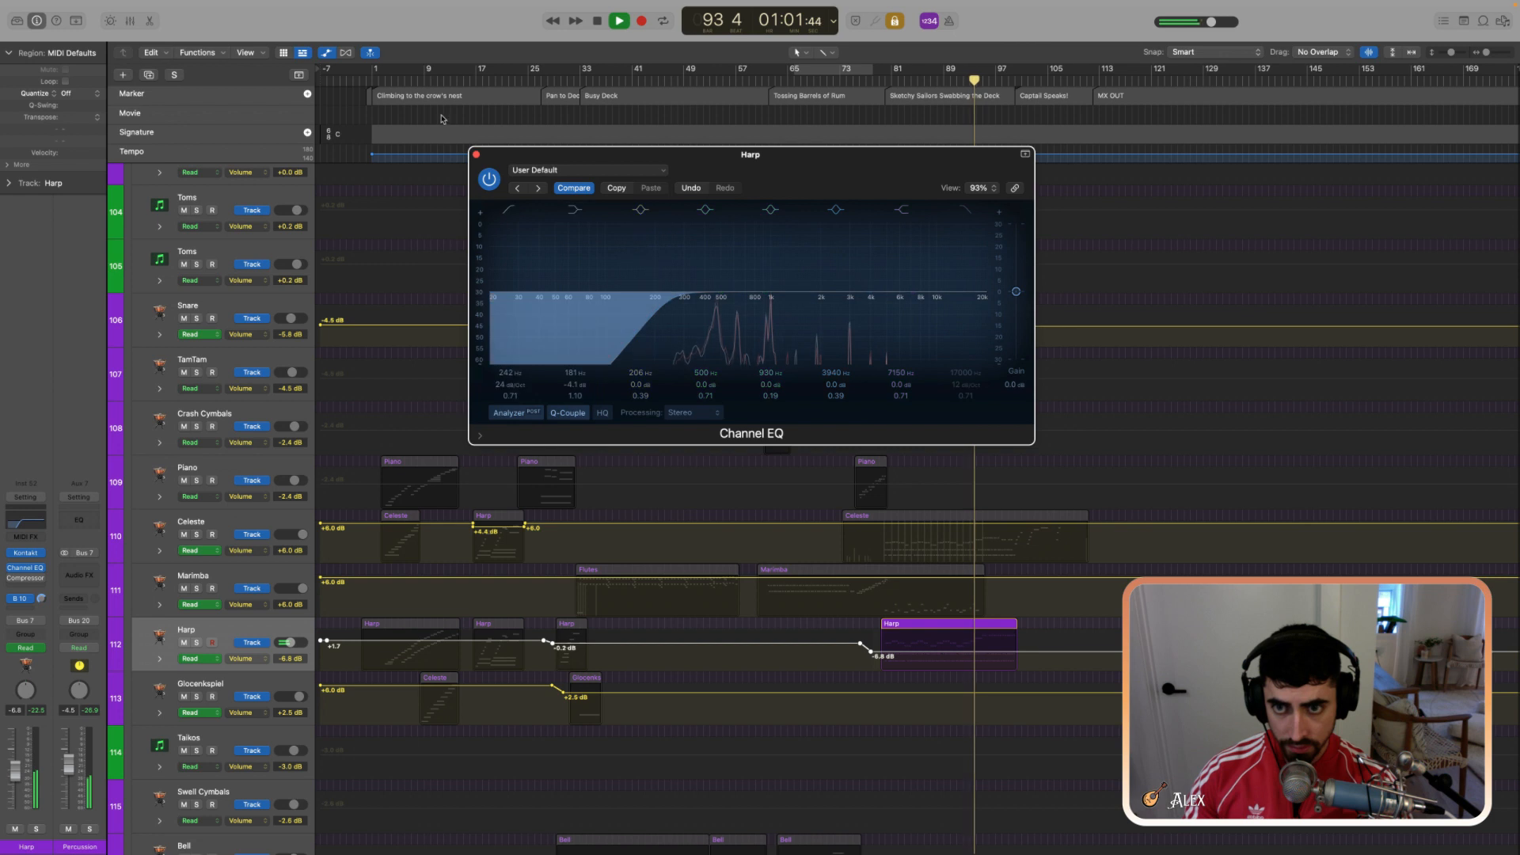
left_click(476, 155)
key("super+Right")
key("super+Right")
key("super+Right")
key("super+Right")
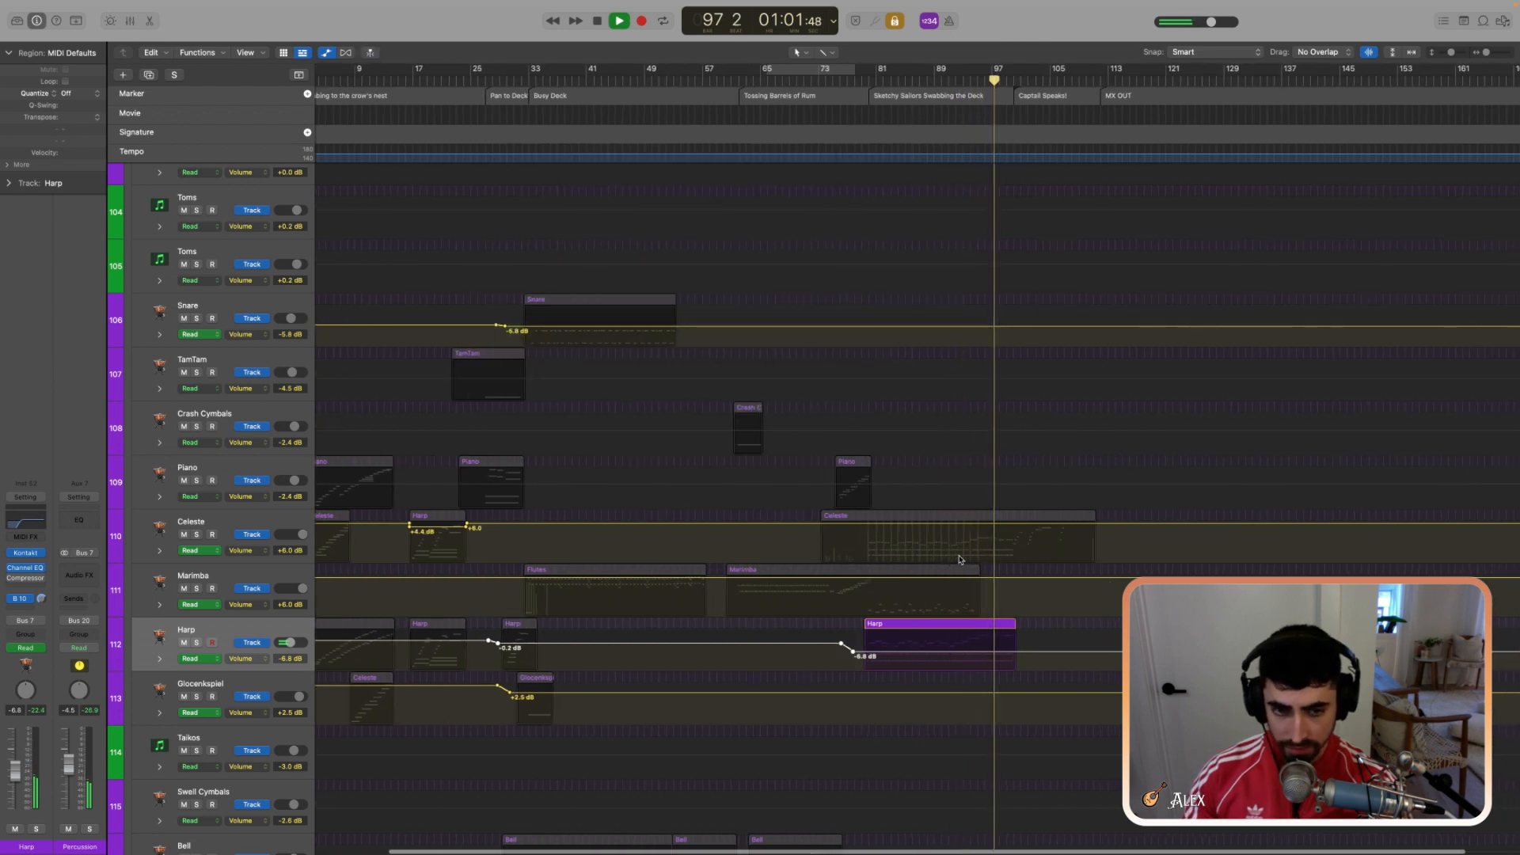
key("space")
- Audition the Celeste from bar 81 and dip its Channel EQ by about 0.6 dB near 476 Hz
left_click(780, 578)
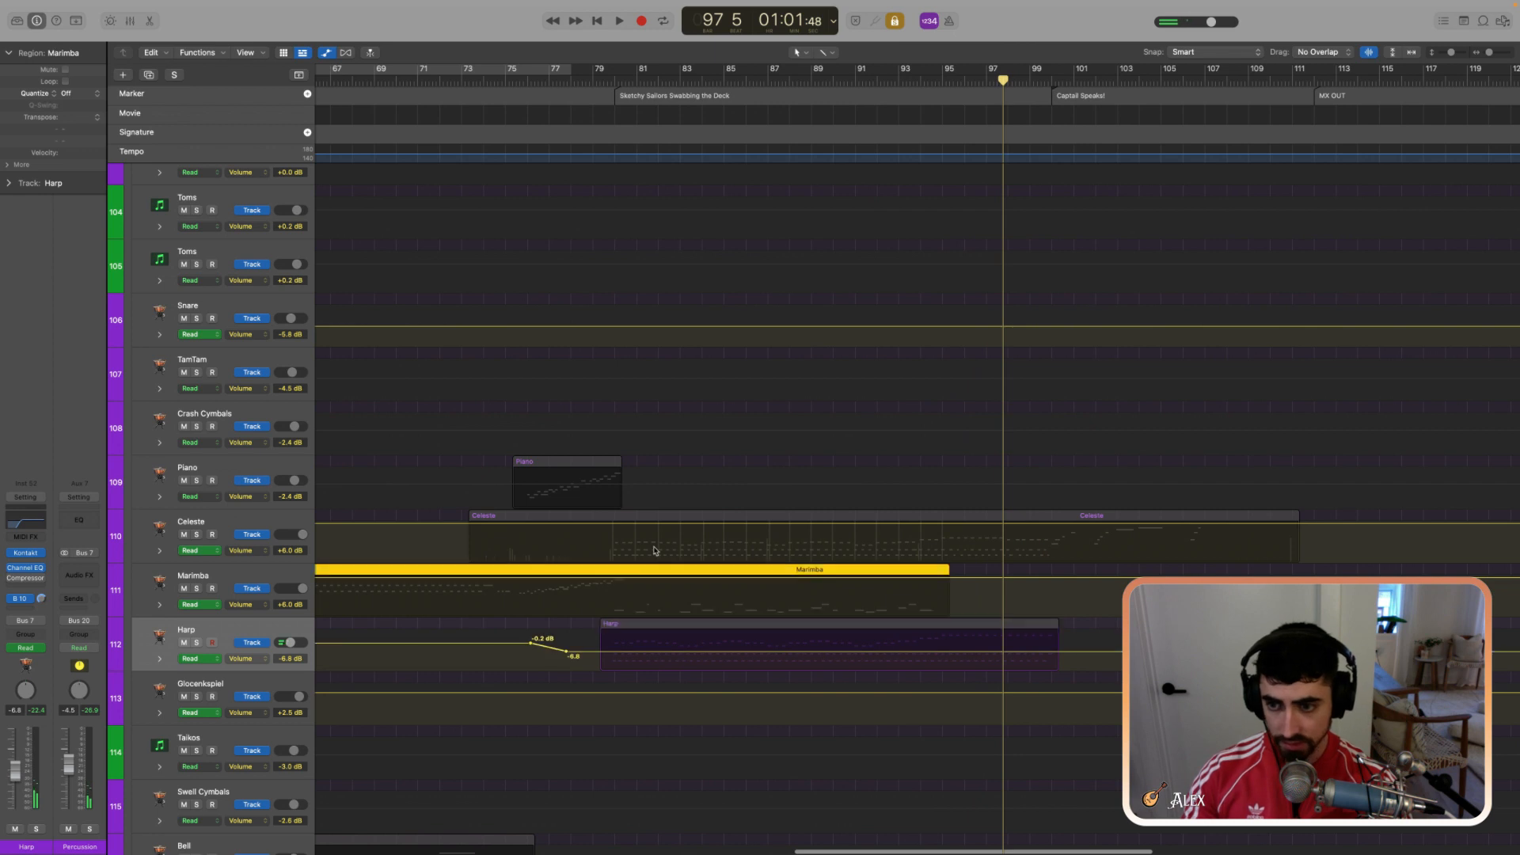
key("space")
left_click(643, 95, "alt")
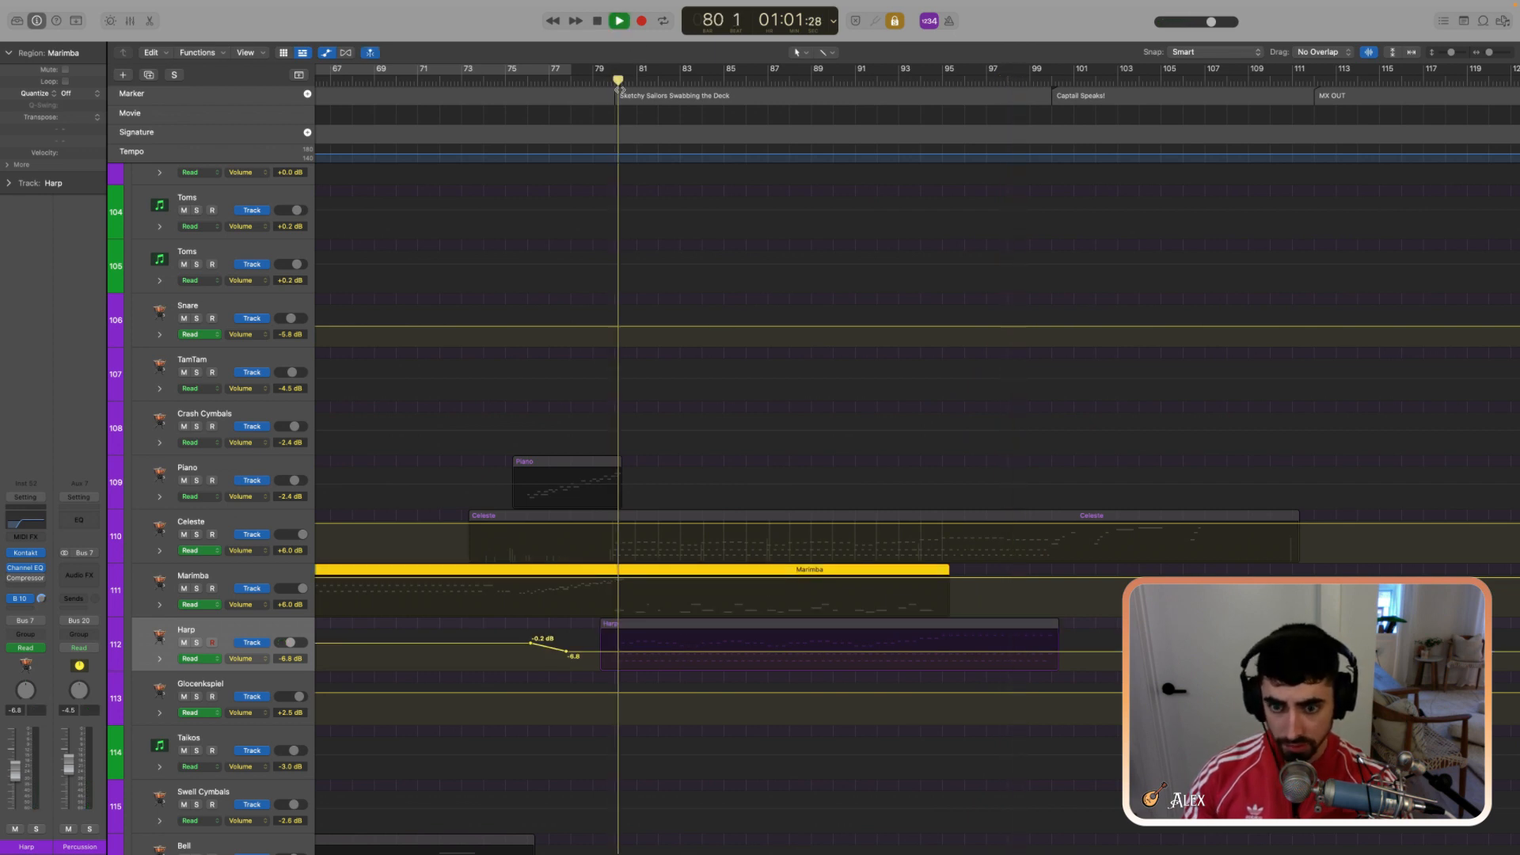
left_click(675, 532)
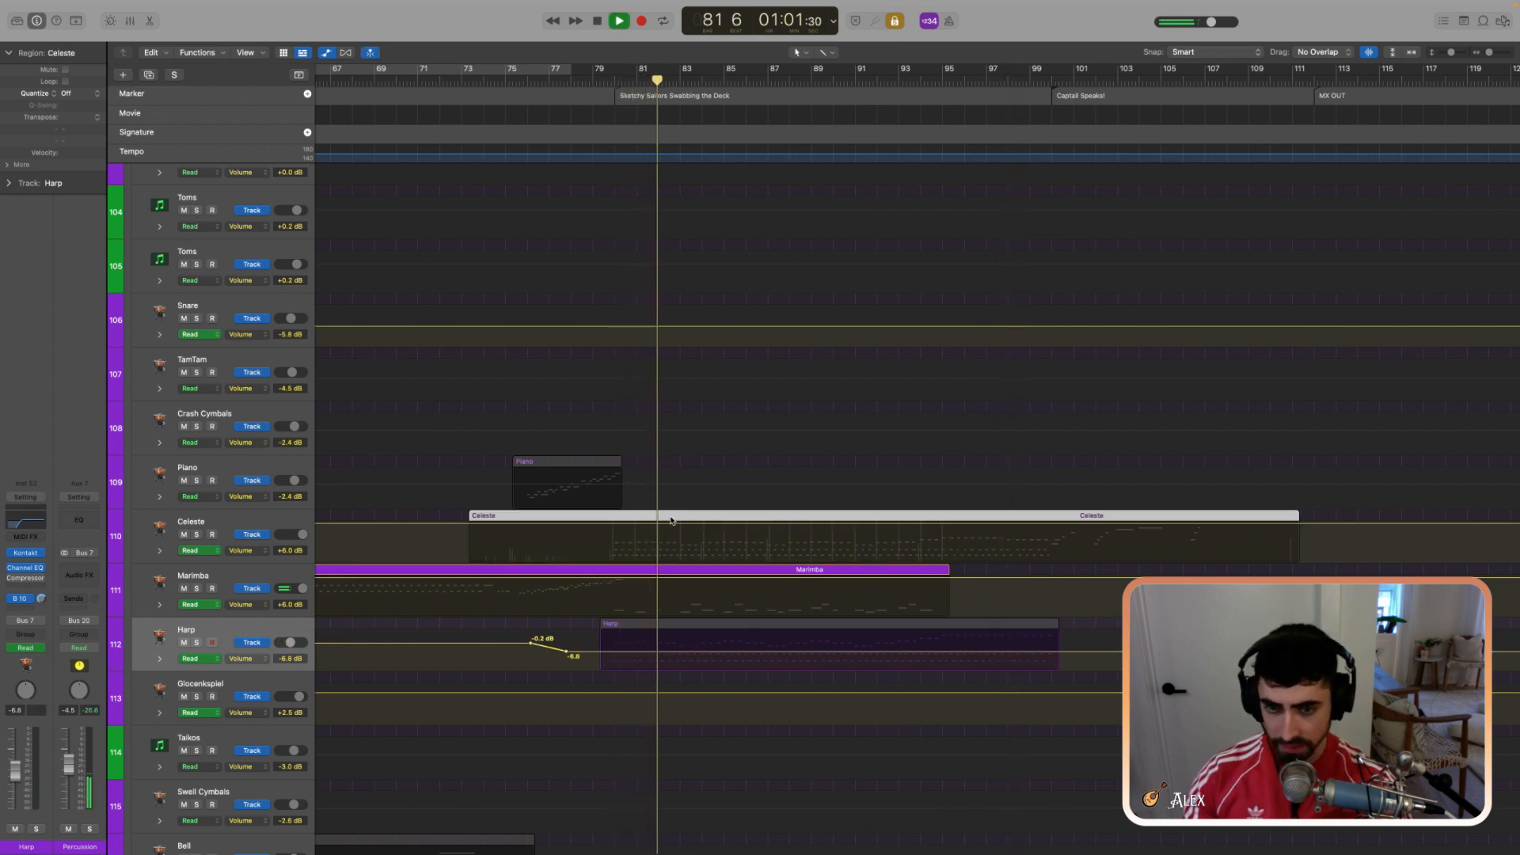
left_click(239, 518)
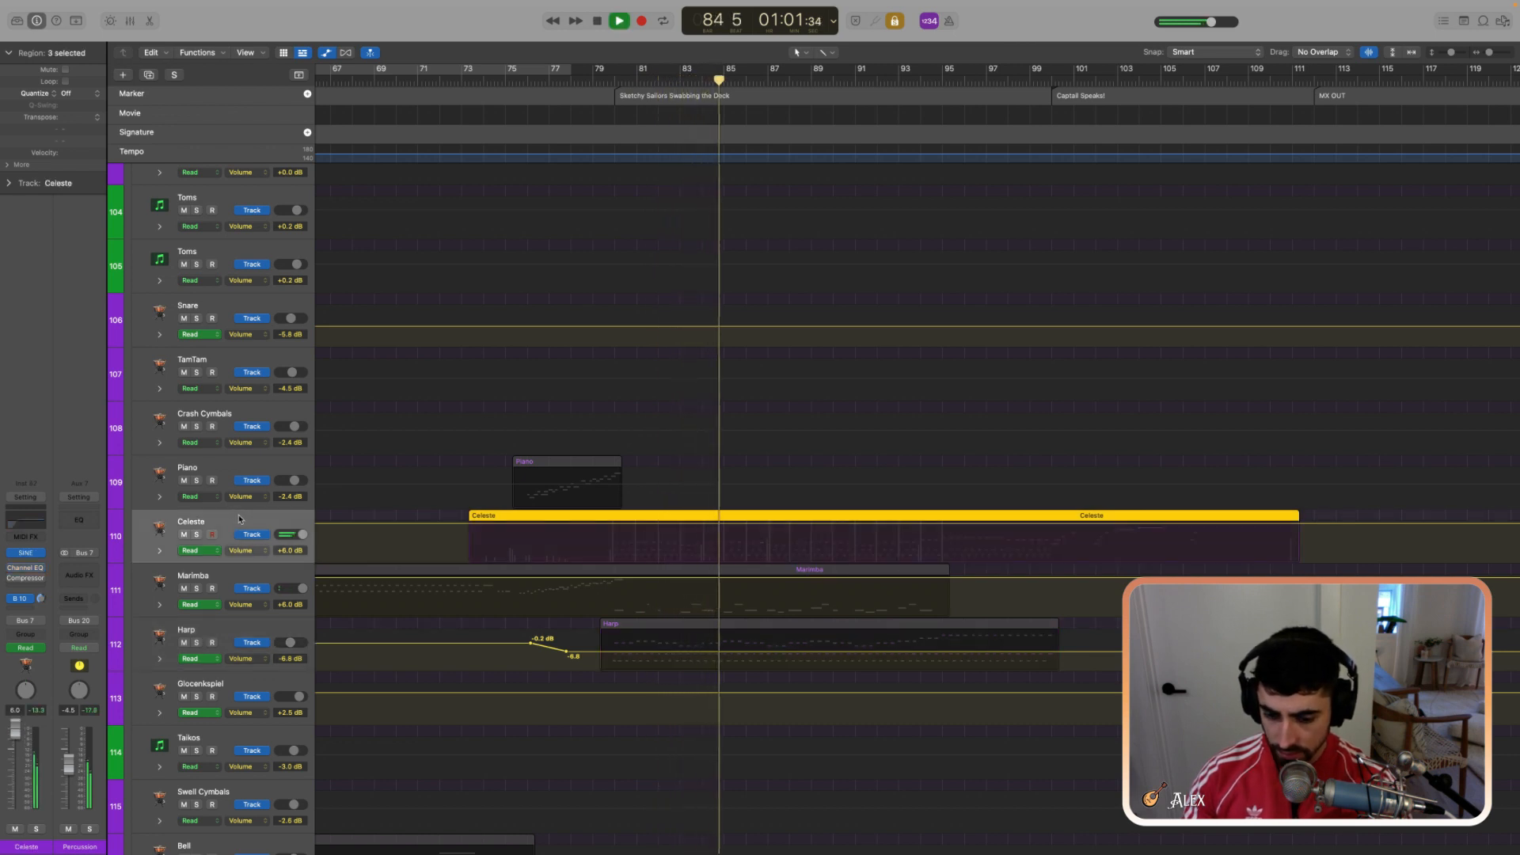
key("space")
left_click(26, 570)
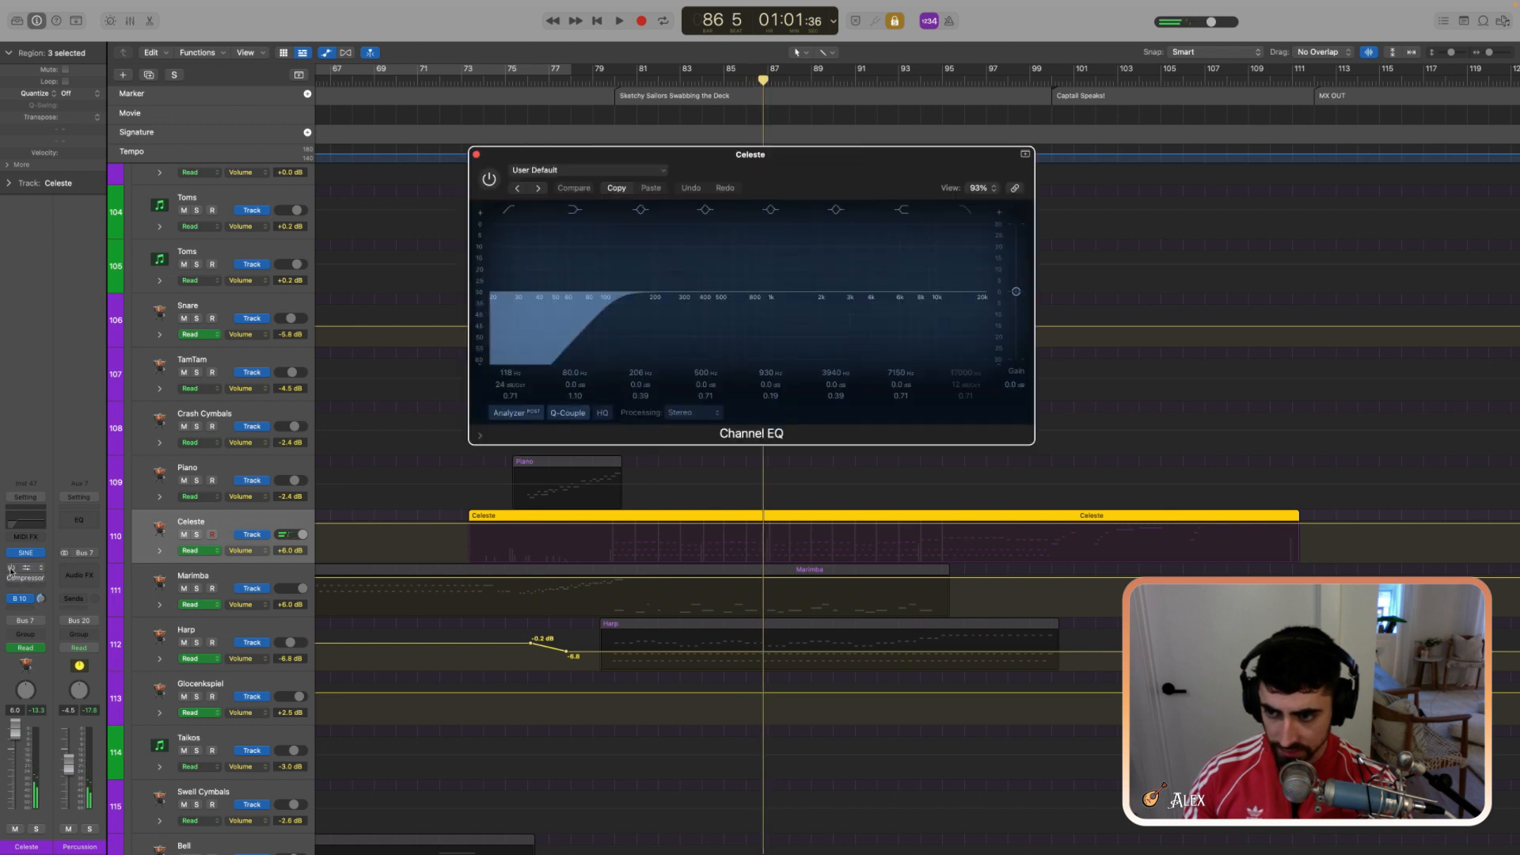
key("space")
mouse_move(722, 292)
left_mouse_down()
mouse_move(729, 251)
mouse_move(713, 238)
mouse_move(717, 294)
left_mouse_up()
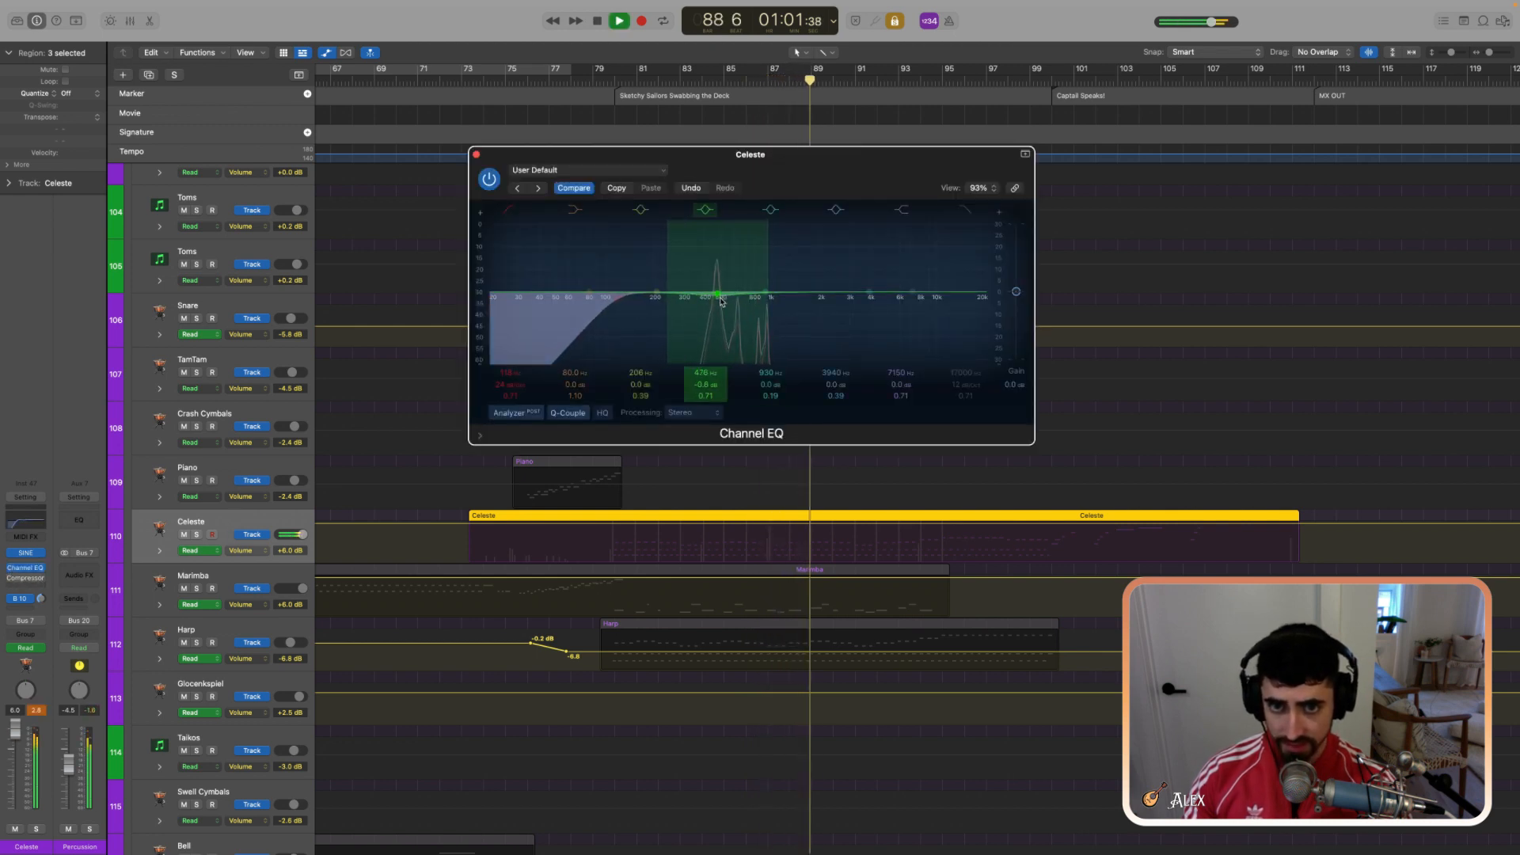
left_click(476, 153)
key("space")
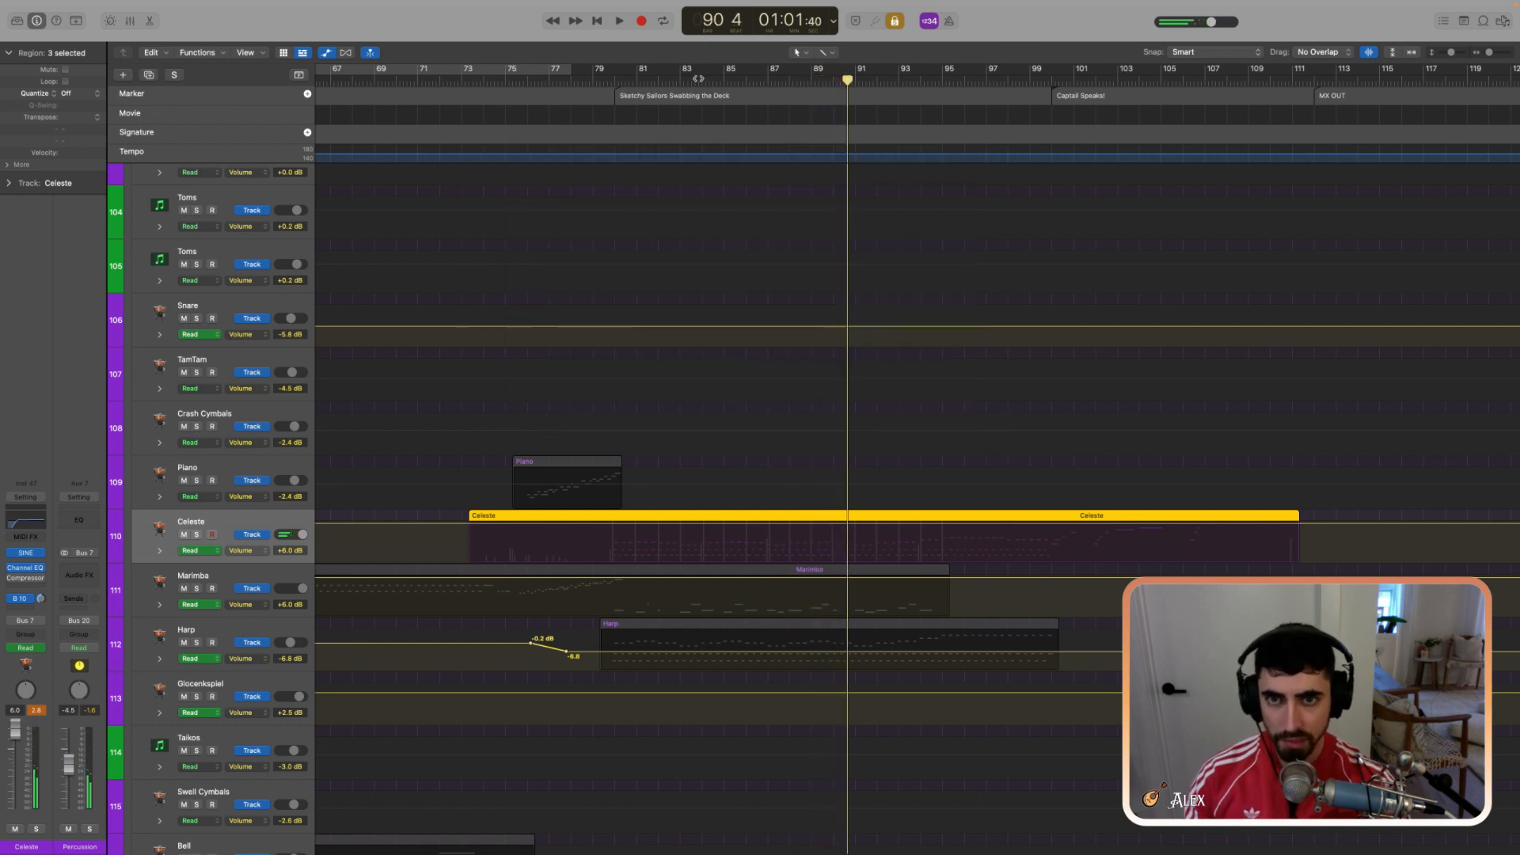
- Reopen the Celeste's Channel EQ and retune its mid dip to about 458 Hz while auditioning
left_click(713, 210)
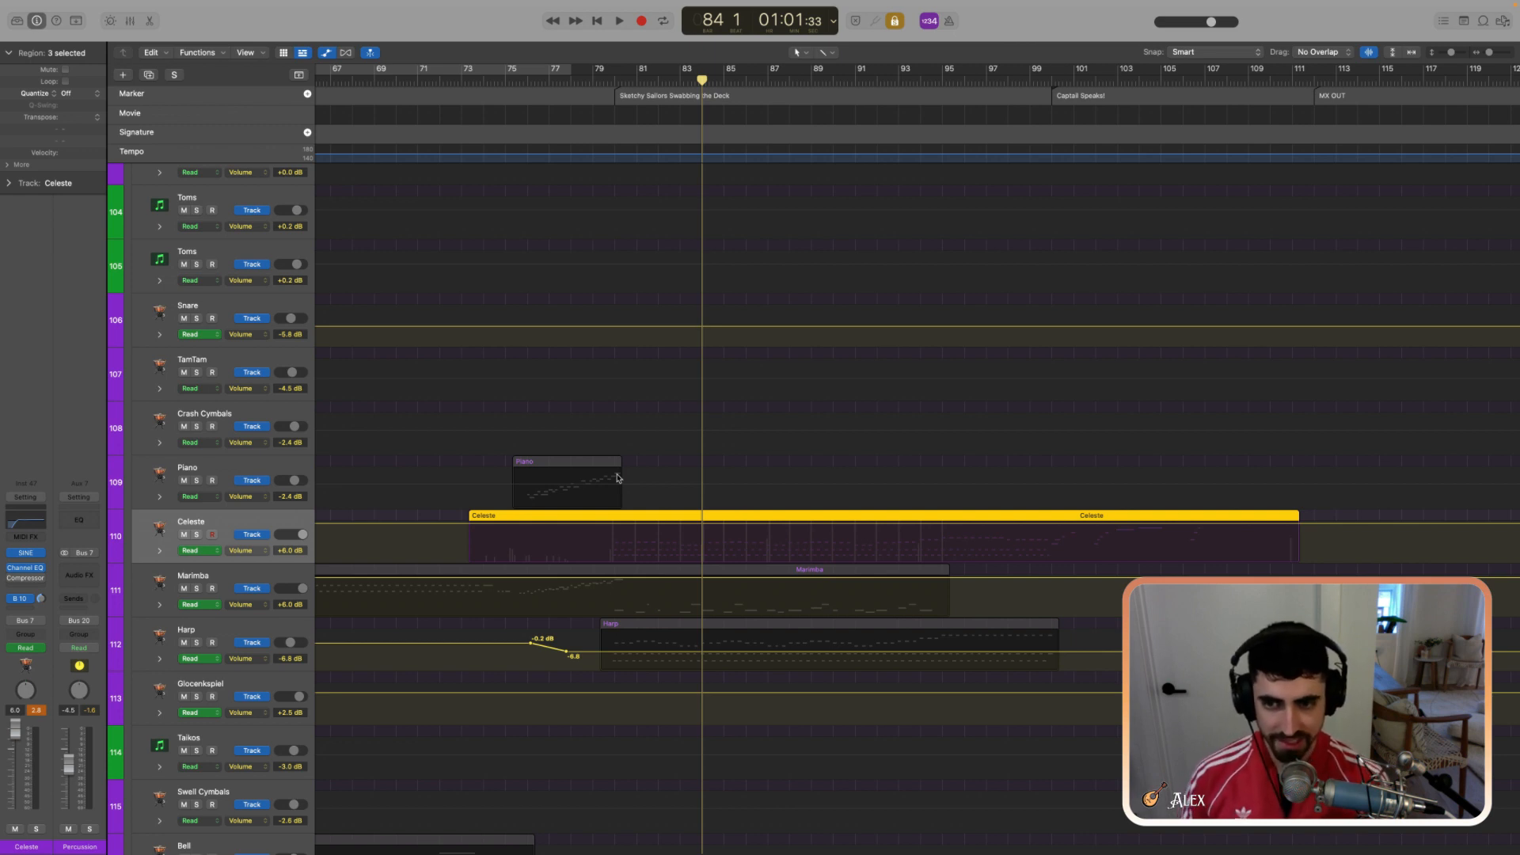
left_click(27, 570)
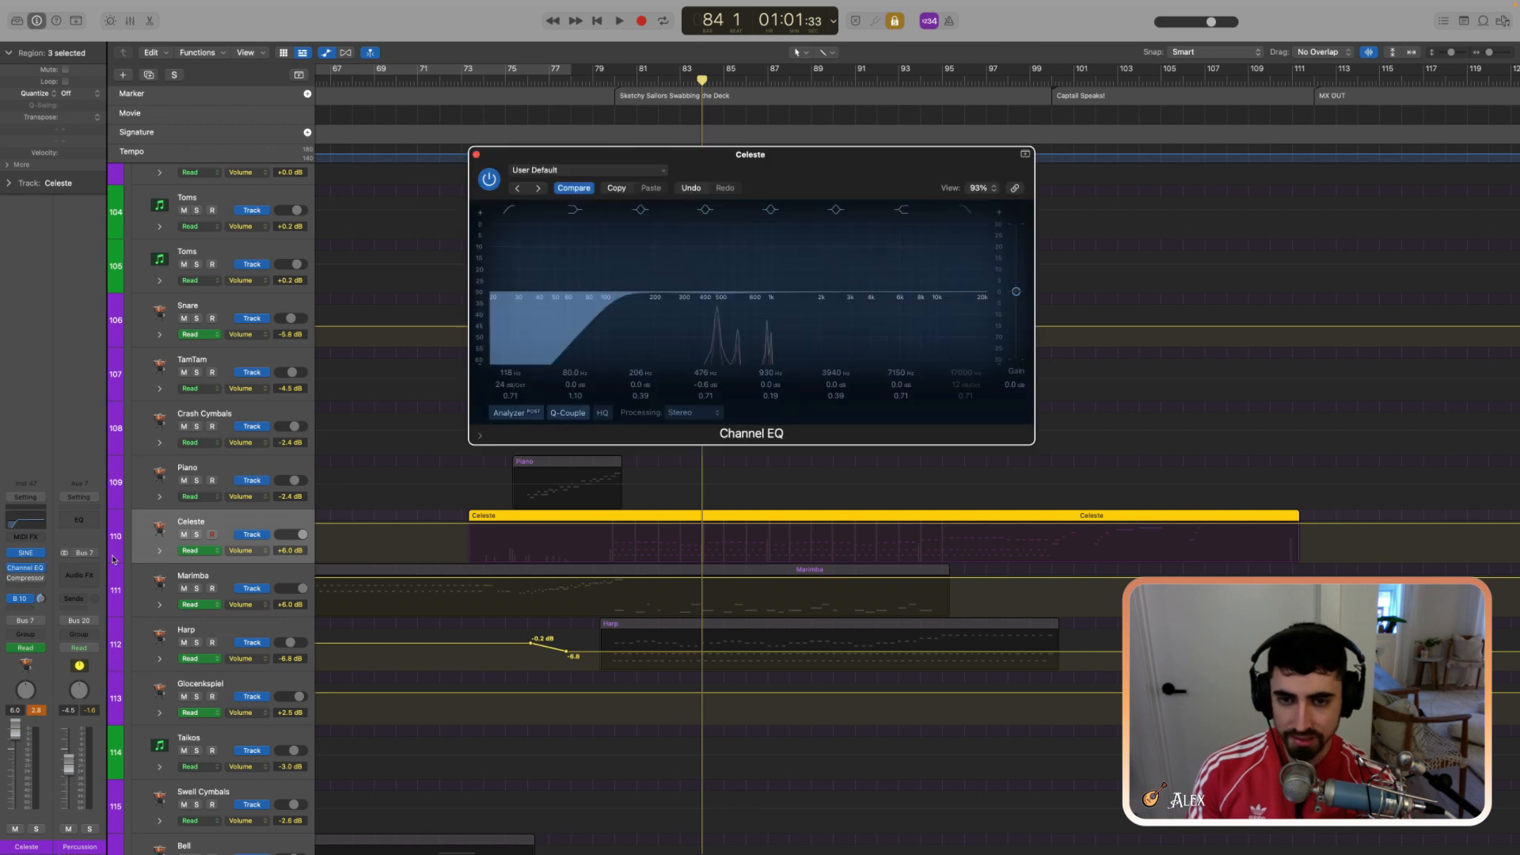
key("space")
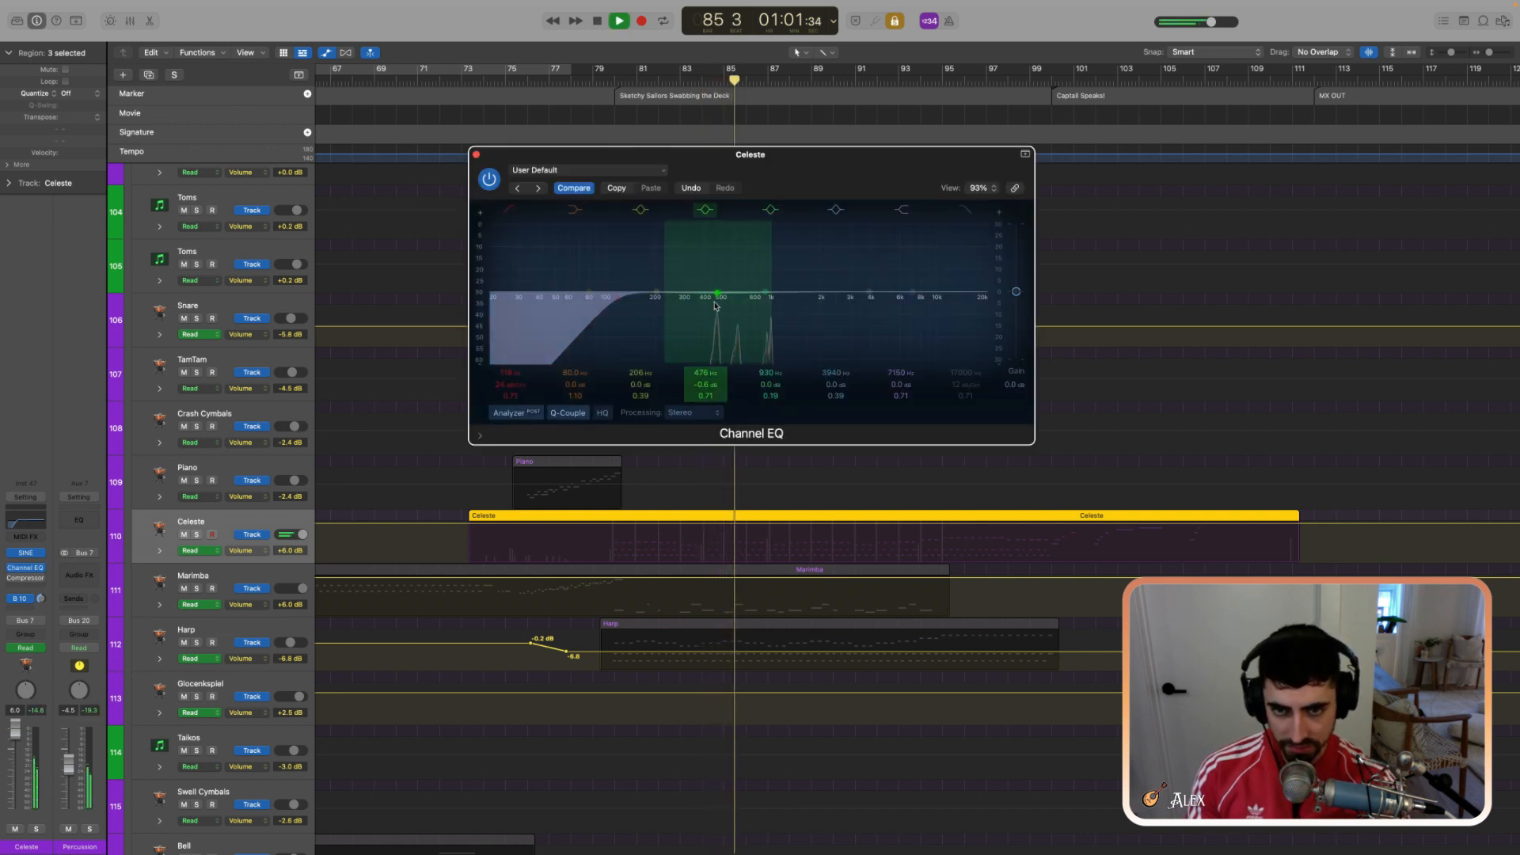
mouse_move(717, 293)
left_mouse_down()
mouse_move(715, 240)
mouse_move(718, 321)
mouse_move(716, 296)
left_mouse_up()
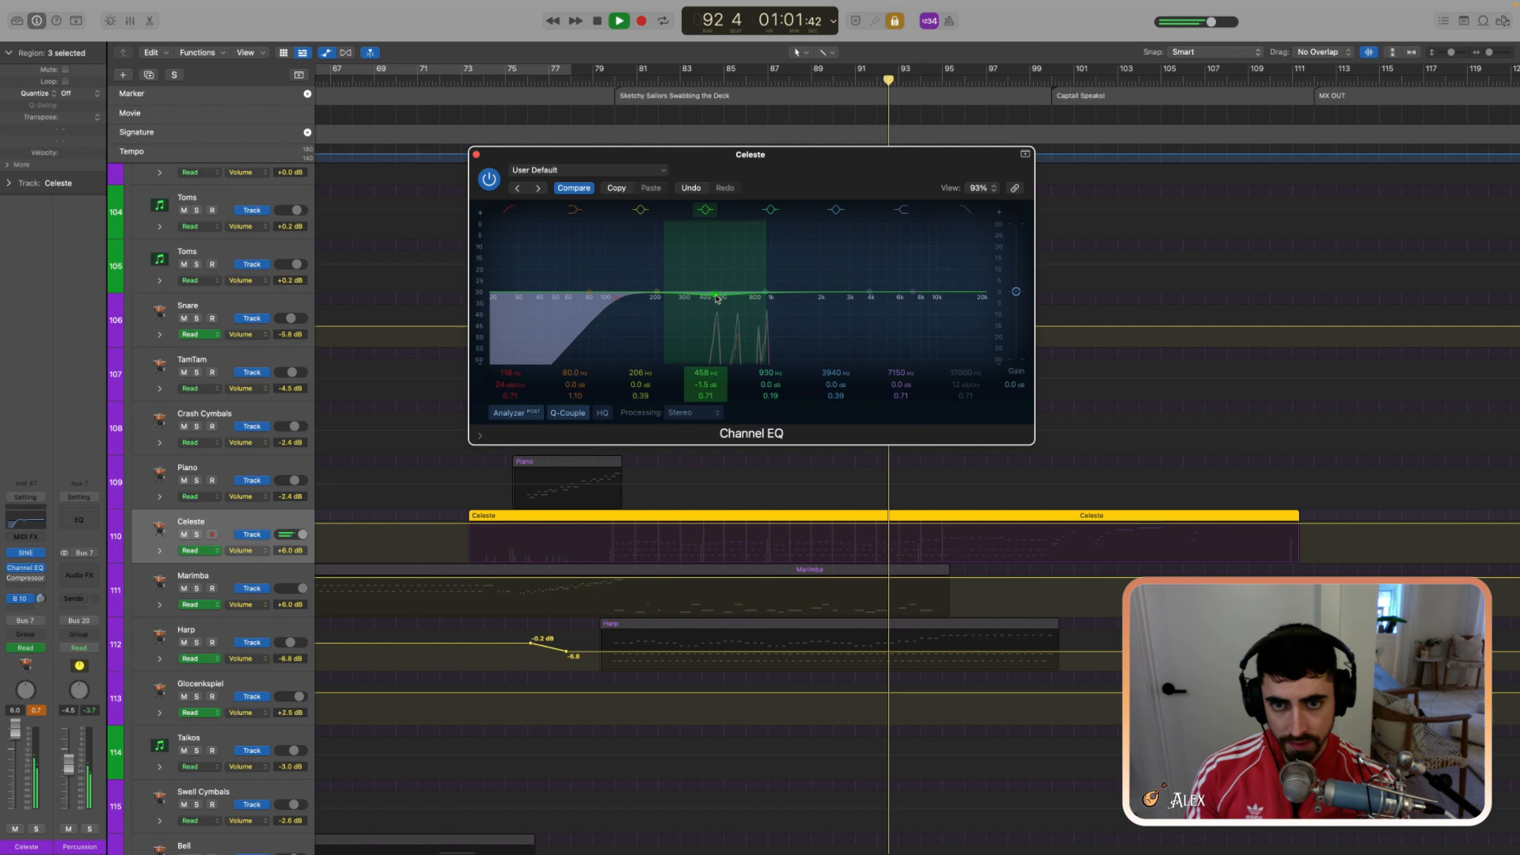
key("space")
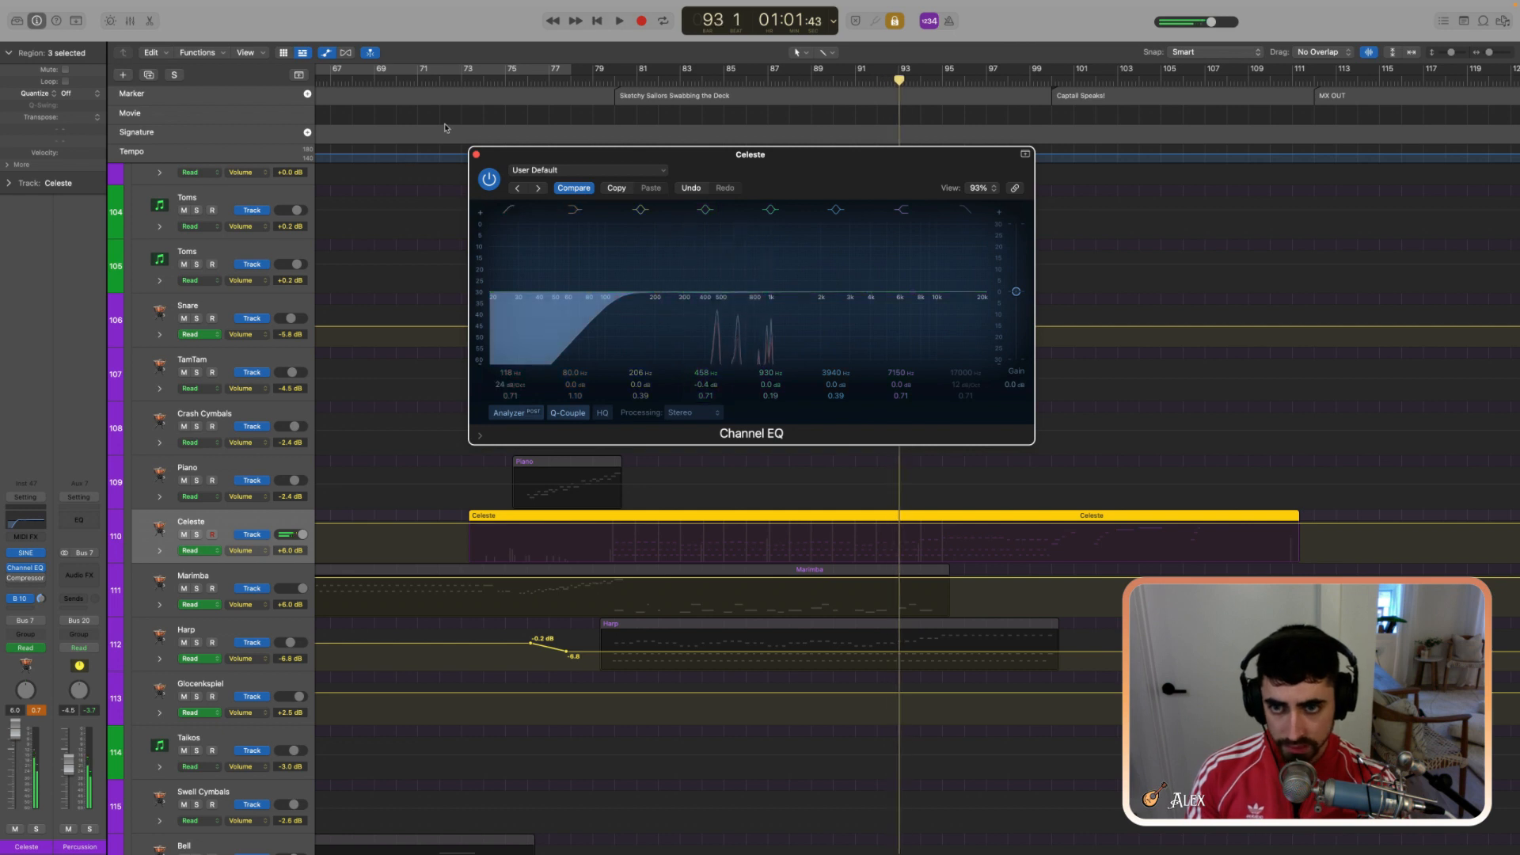
left_click(477, 155)
- Open the Celeste's SINE Player mixer, cycle bars 87–89 in playback and solo the SPOT microphone
left_click(25, 554)
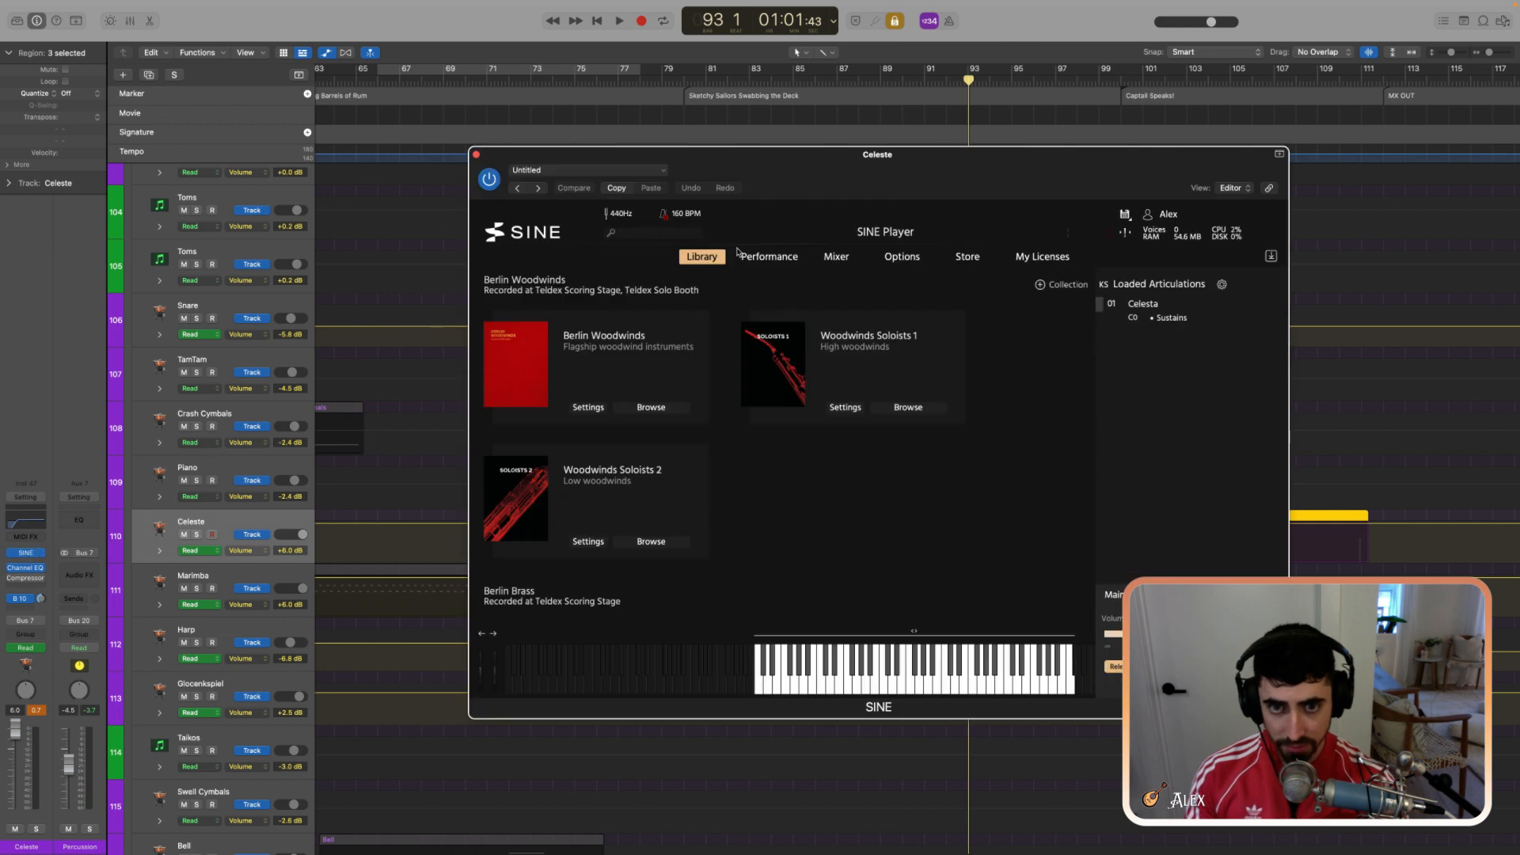
left_click(831, 257)
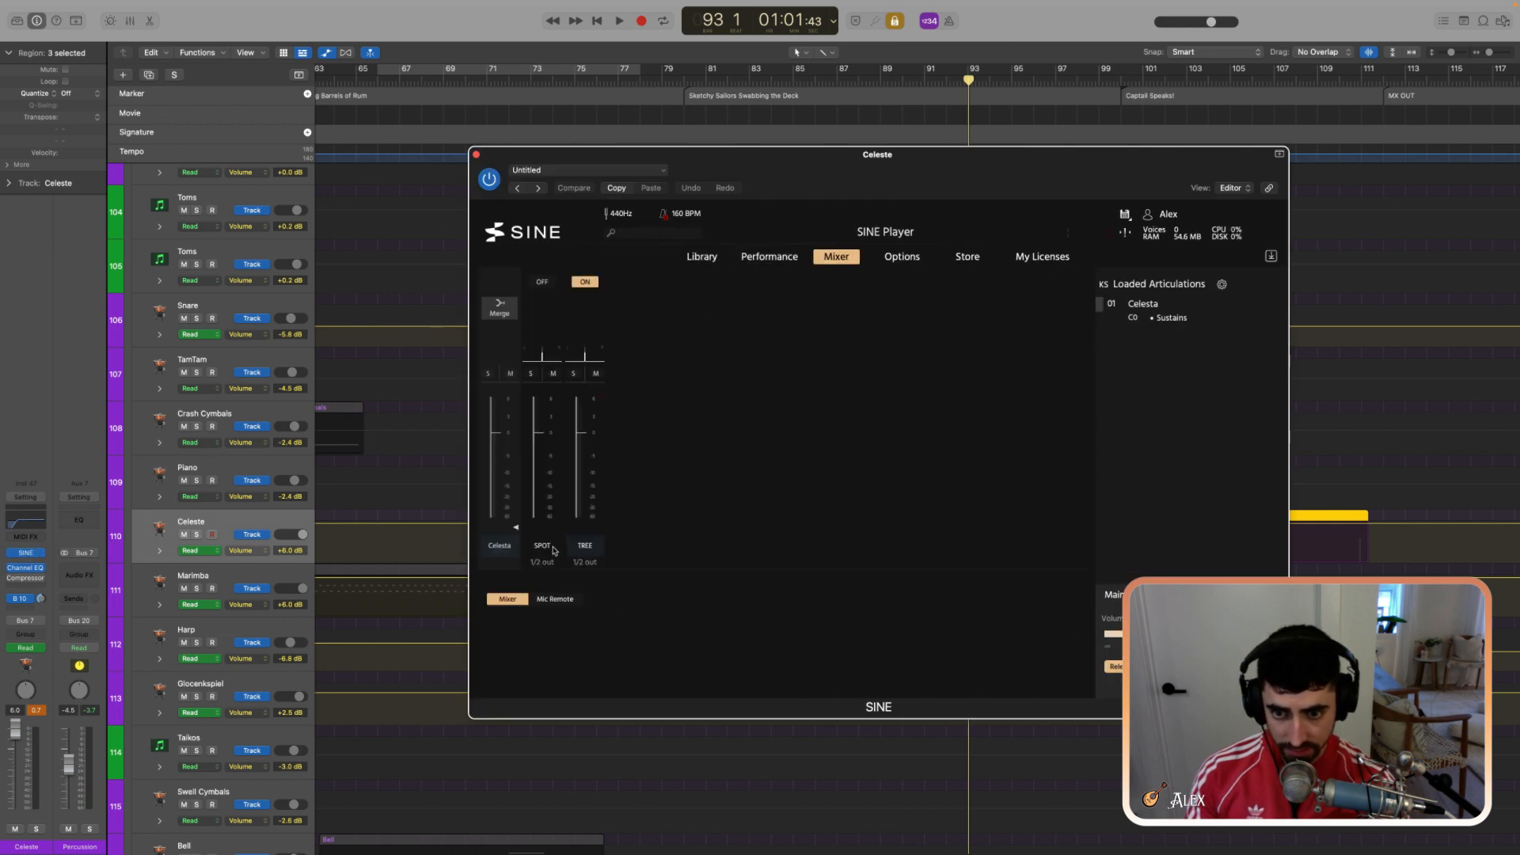
left_click_drag(804, 194, 684, 203)
left_click(794, 80)
left_click_drag(818, 70, 902, 70)
key("space")
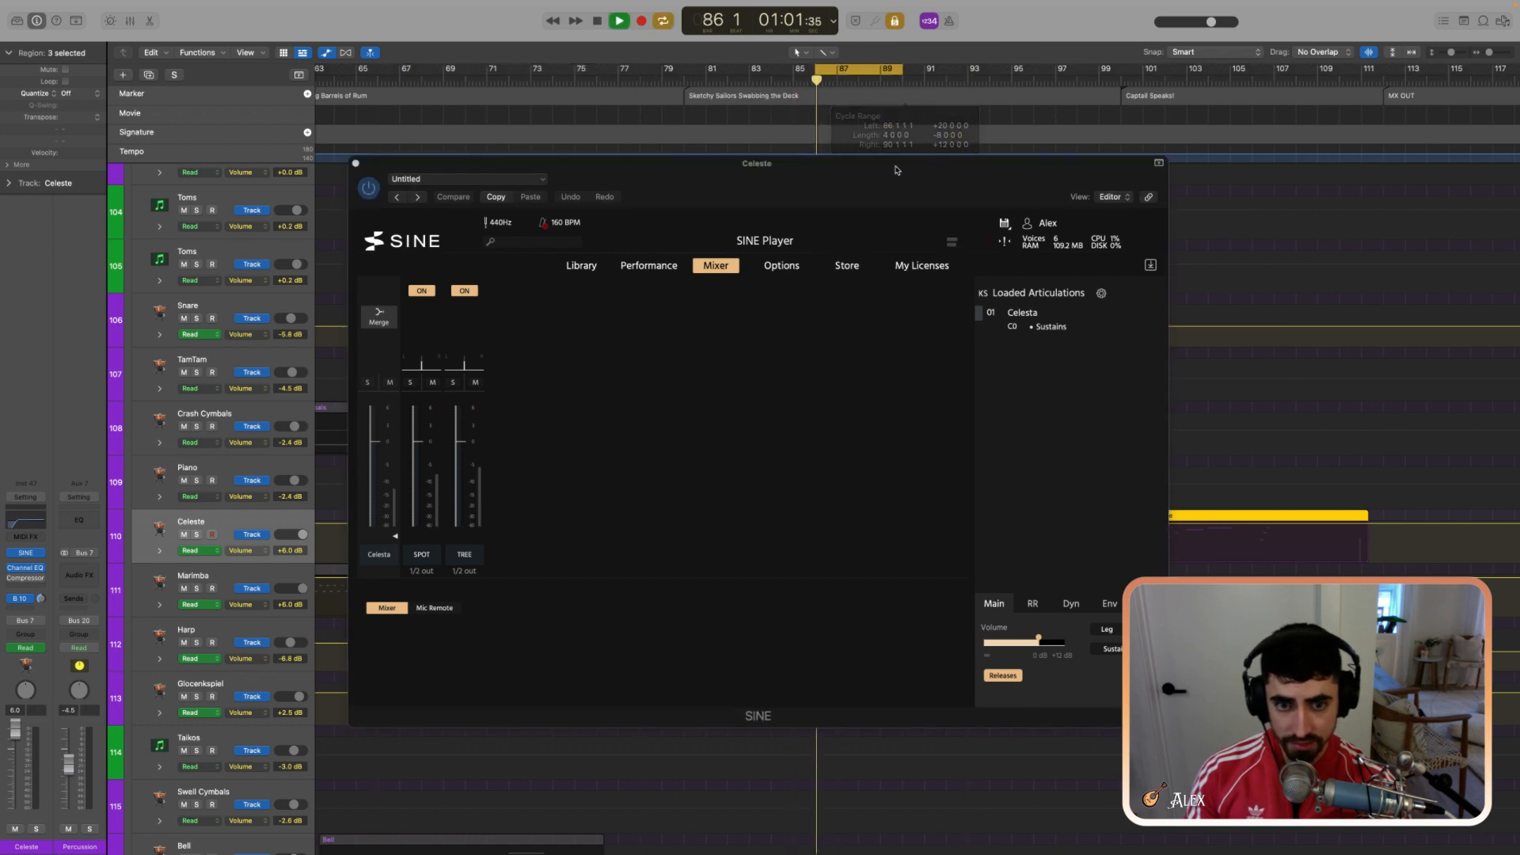
left_click(414, 383)
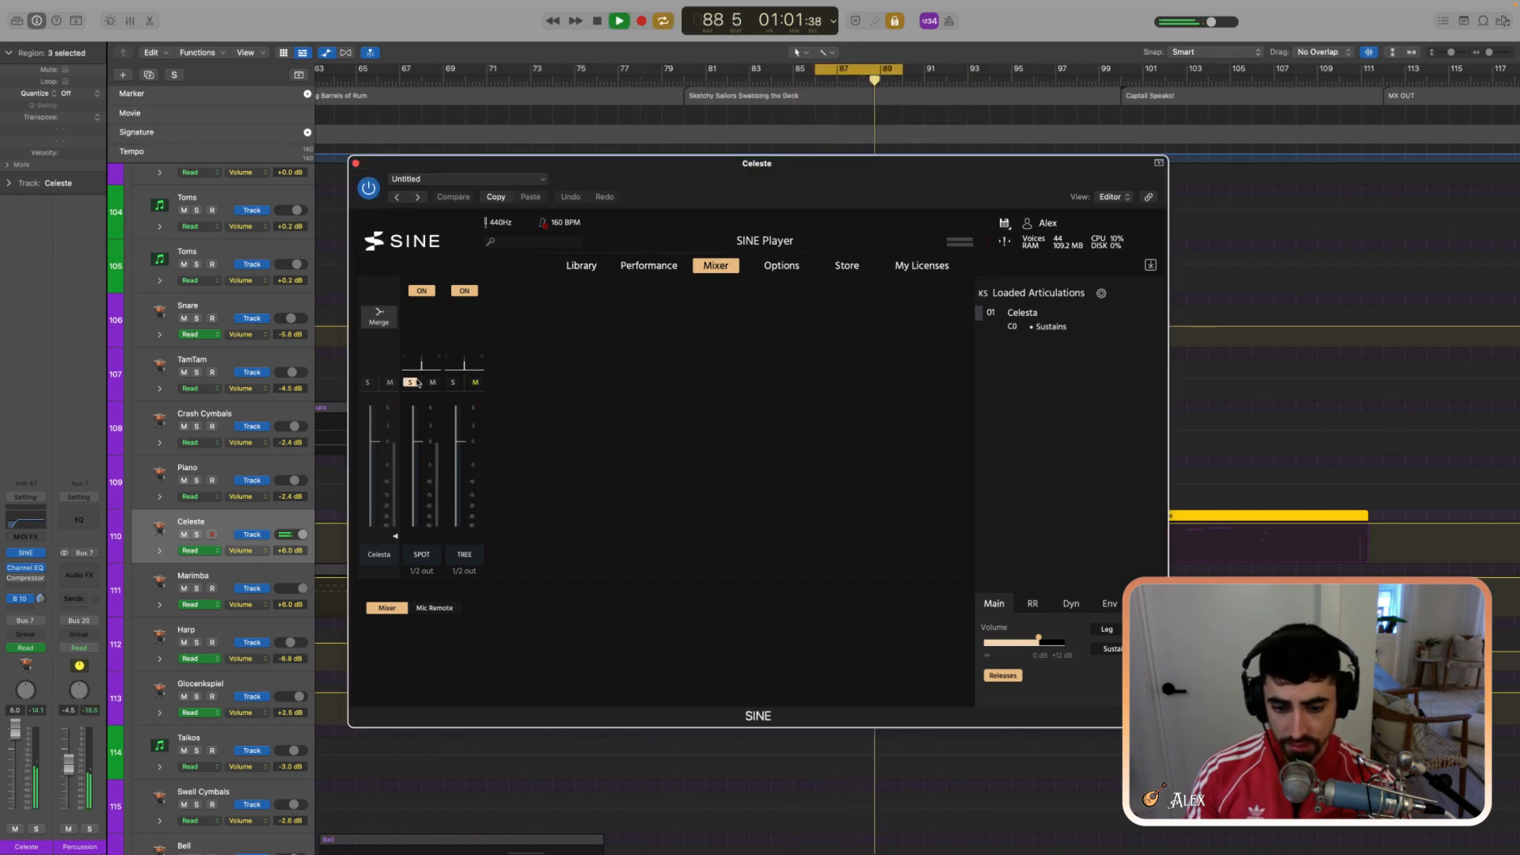
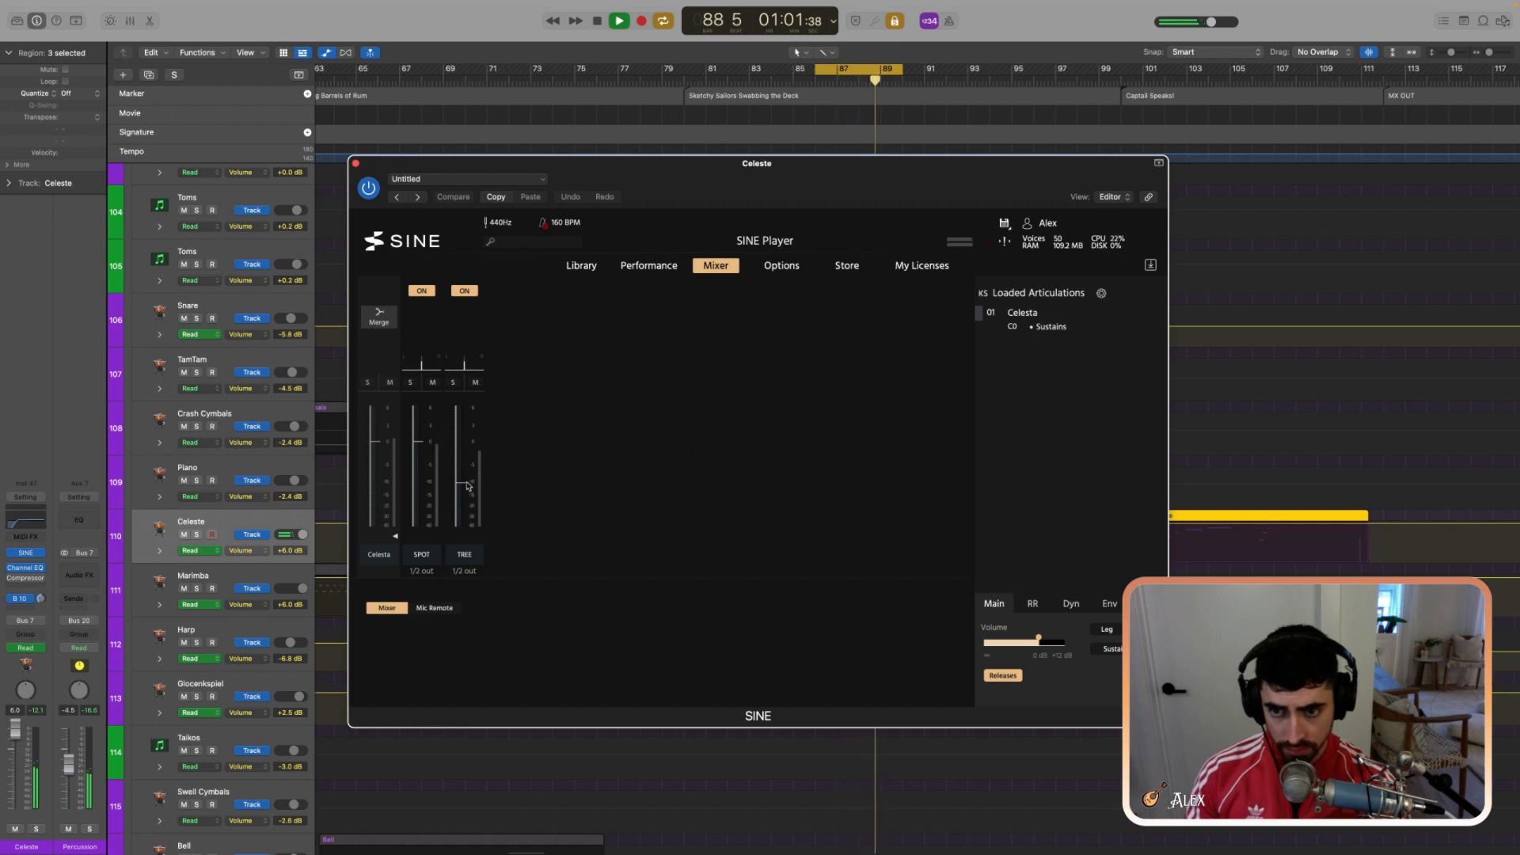
- Close the SINE Player and give the Celeste's Channel EQ a 2.5 dB high-shelf cut and a low-shelf cut of about 7 dB while auditioning
left_click(357, 164)
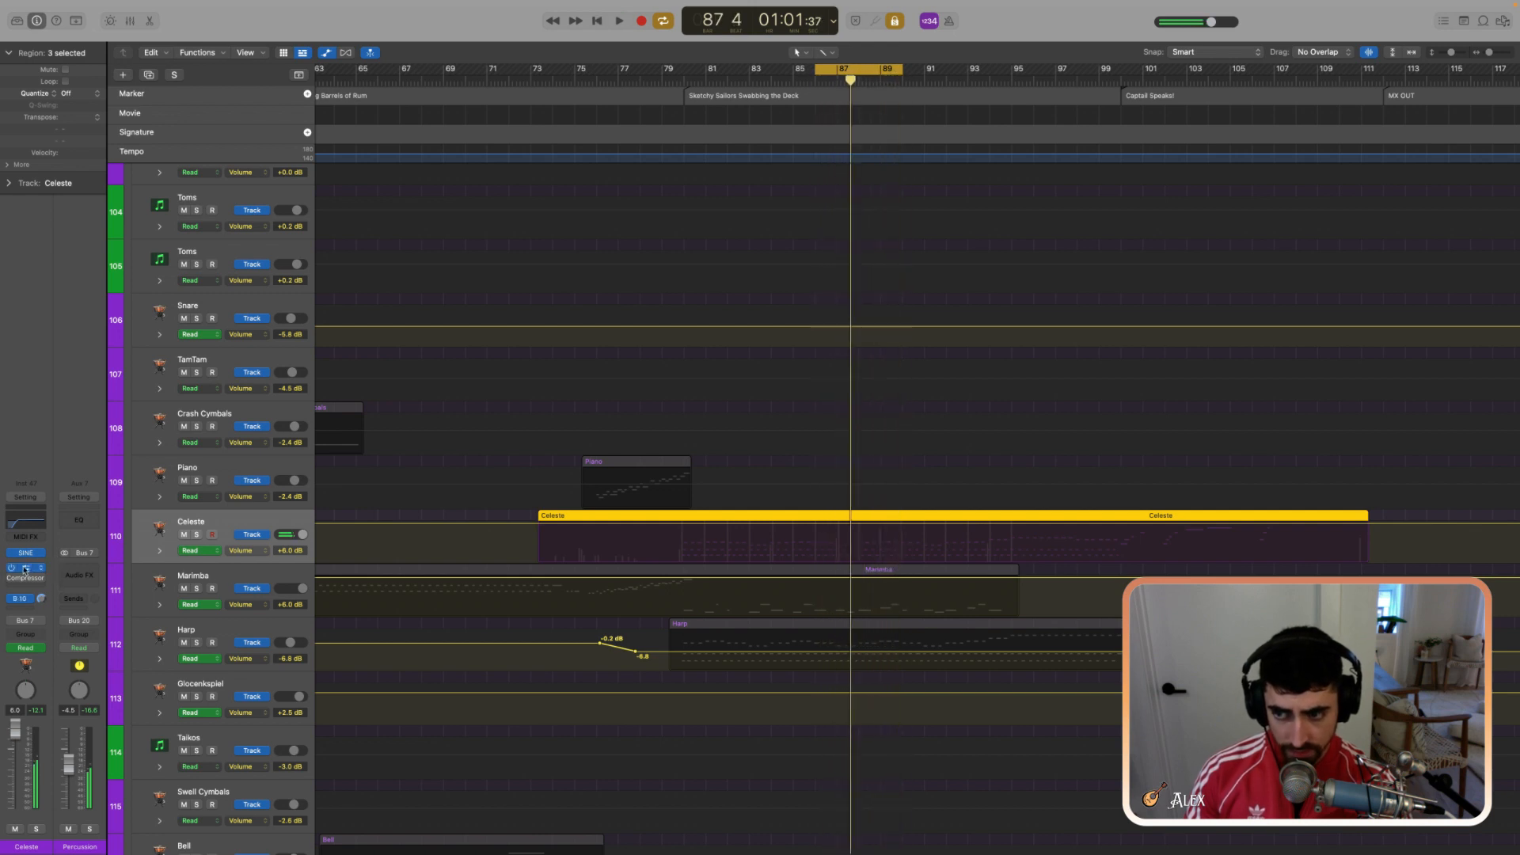
key("space")
left_click(25, 568)
left_click_drag(937, 298, 885, 314)
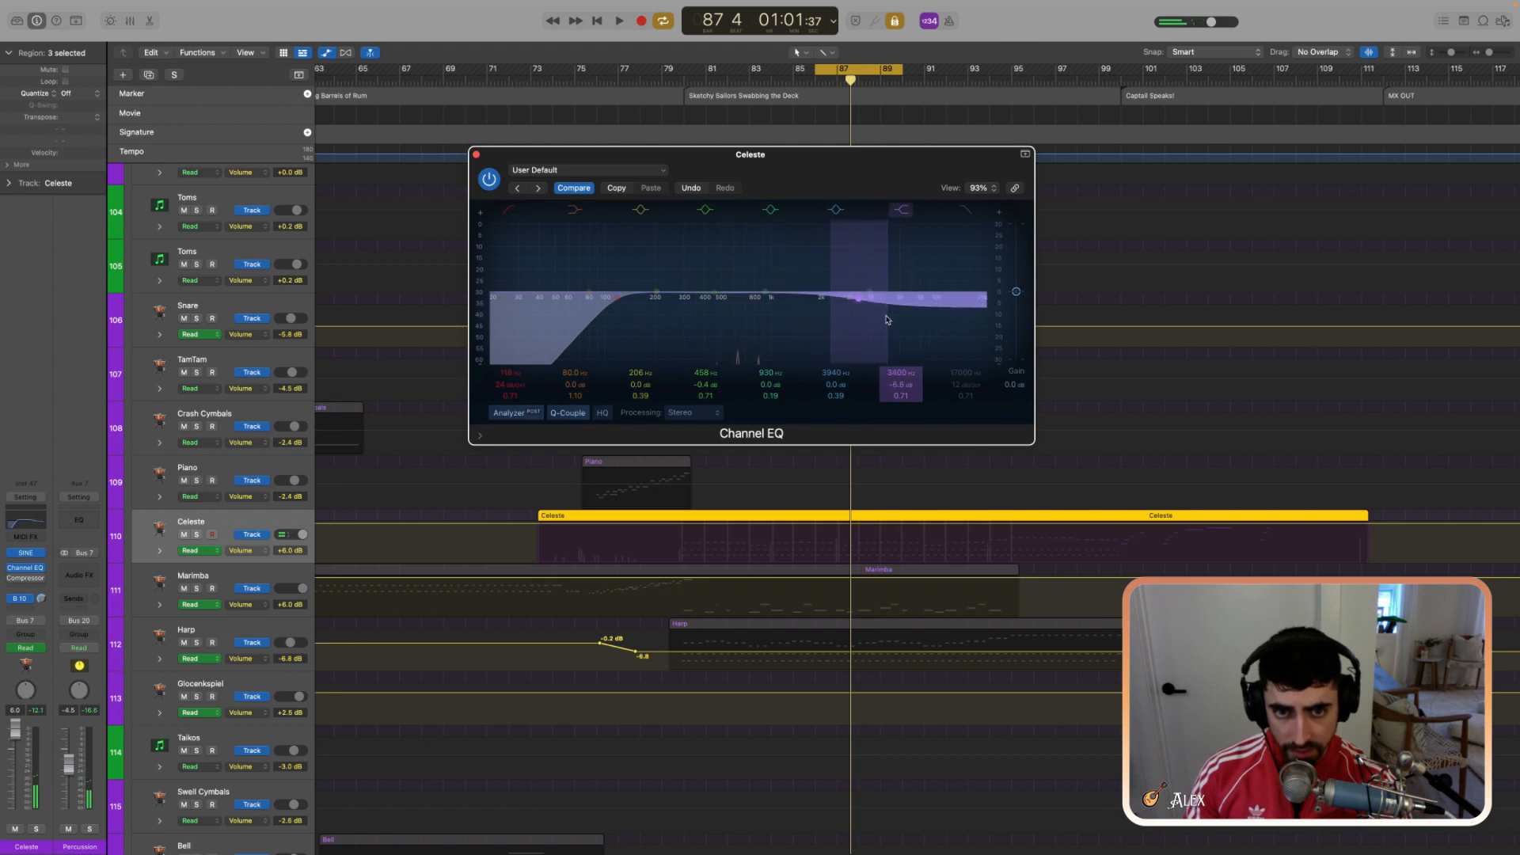
key("space")
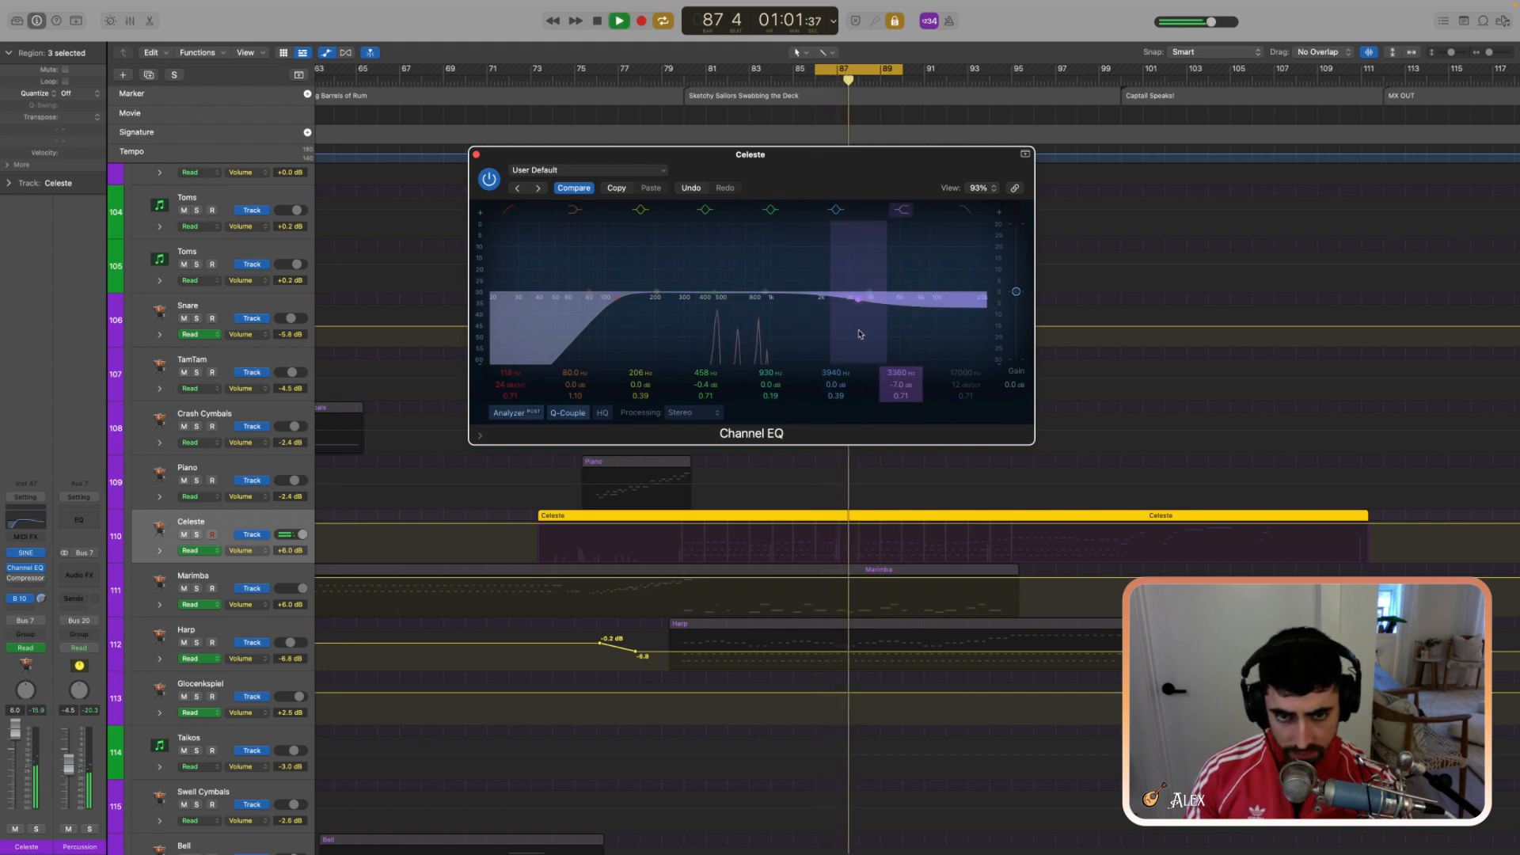
left_click_drag(874, 322, 886, 283)
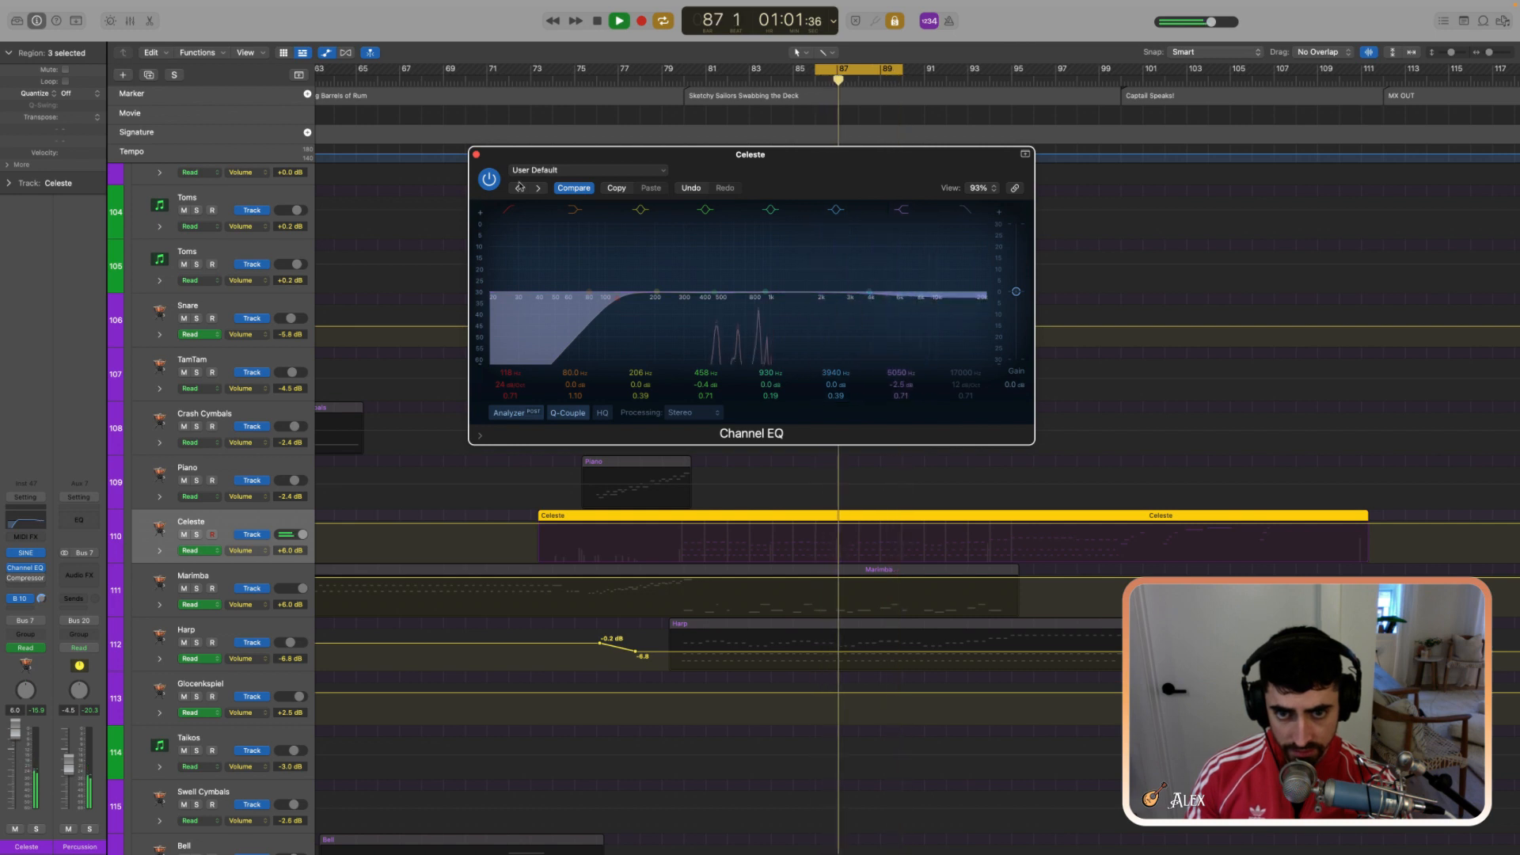
left_click_drag(589, 299, 723, 319)
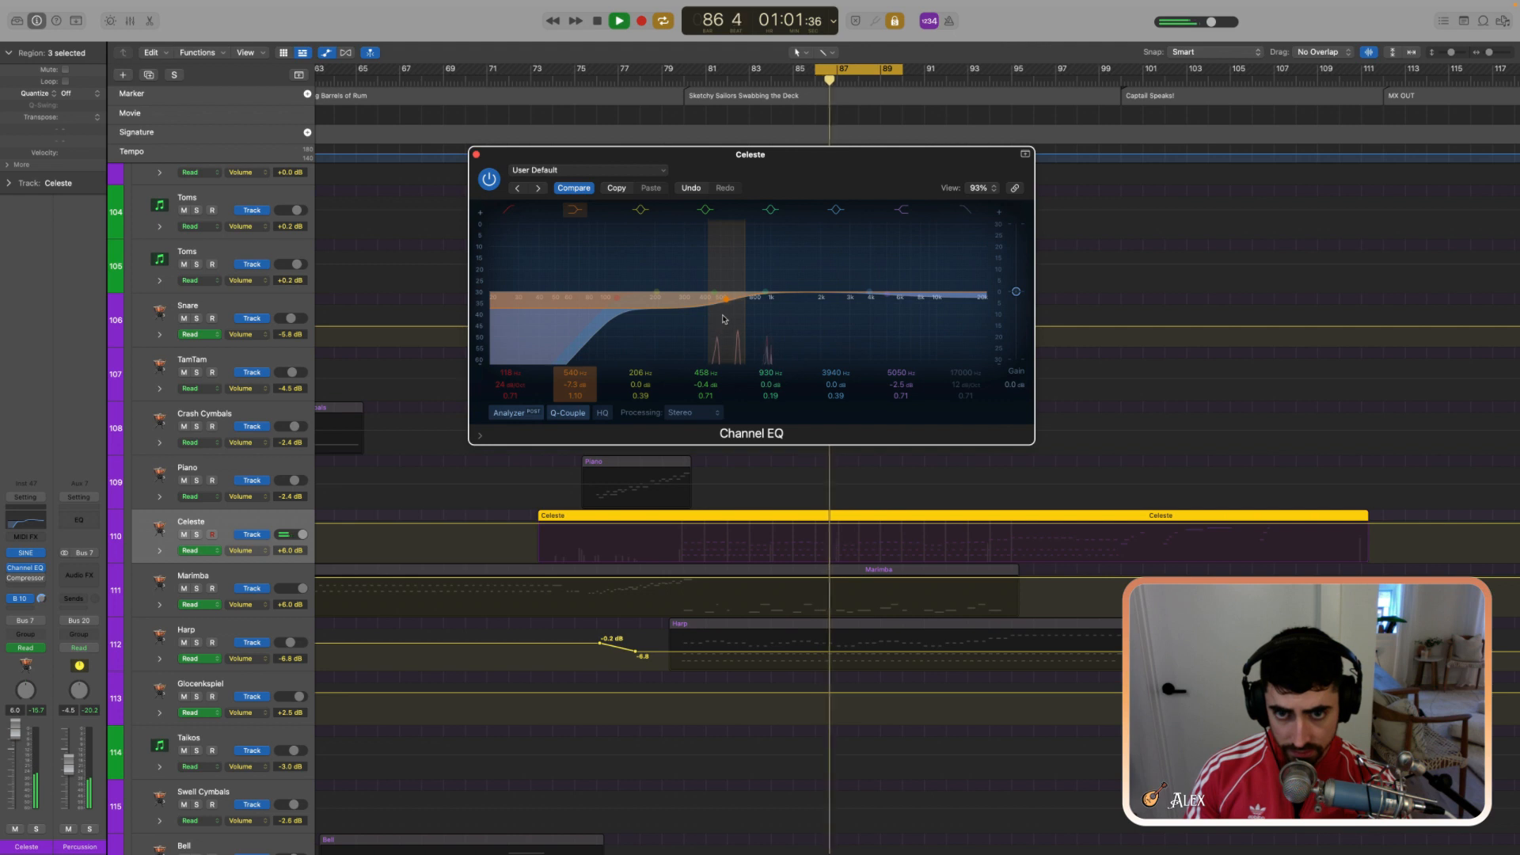
left_click(475, 154)
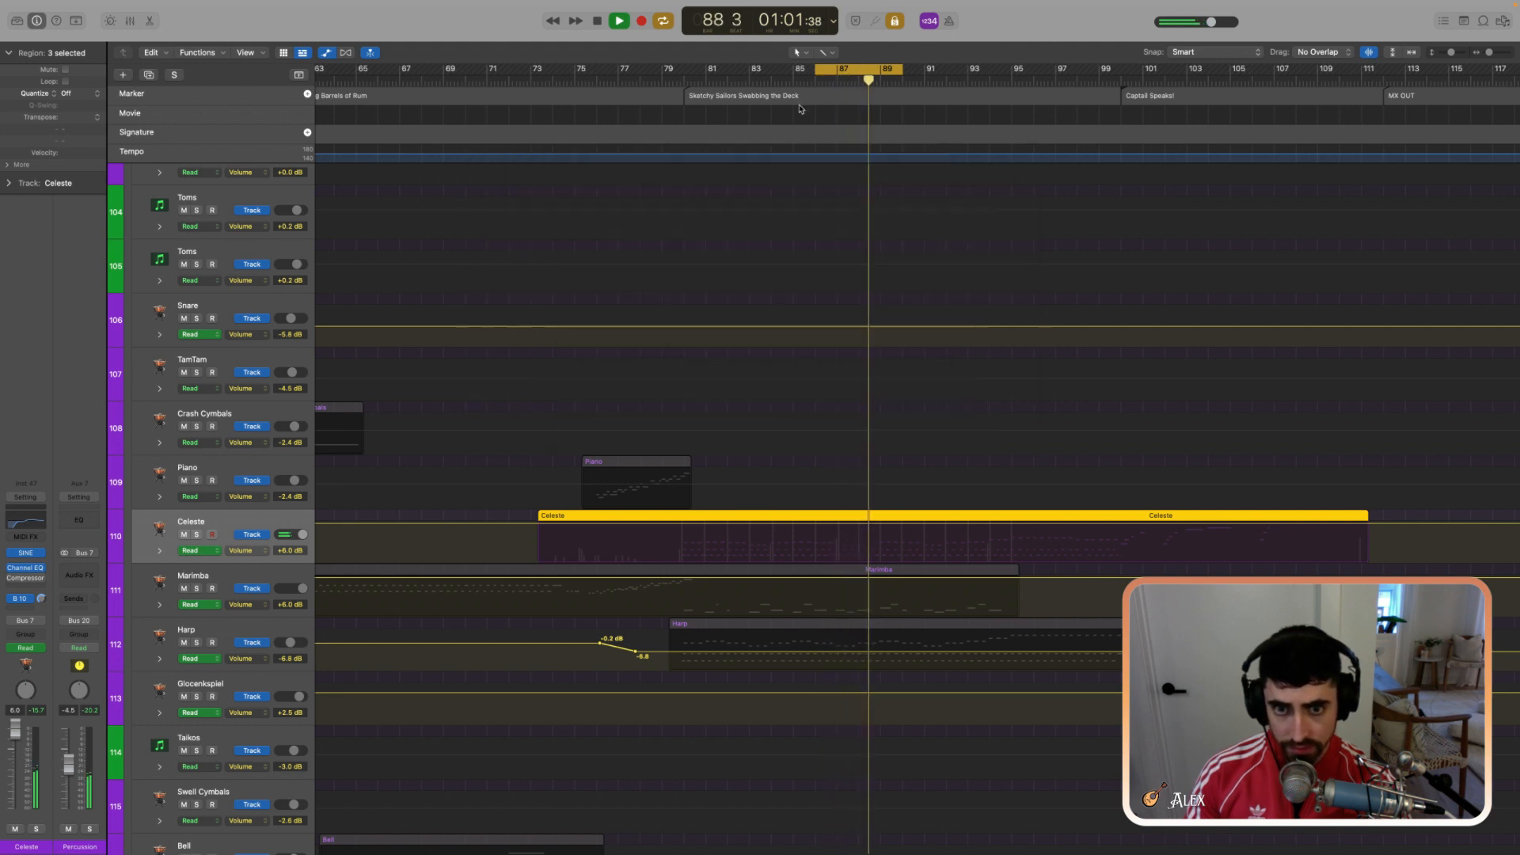
- Clear the solo, turn off the cycle range and play the full mix from about bar 81
key("ctrl+s")
key("space")
left_click(677, 82)
left_click(846, 76)
key("space")
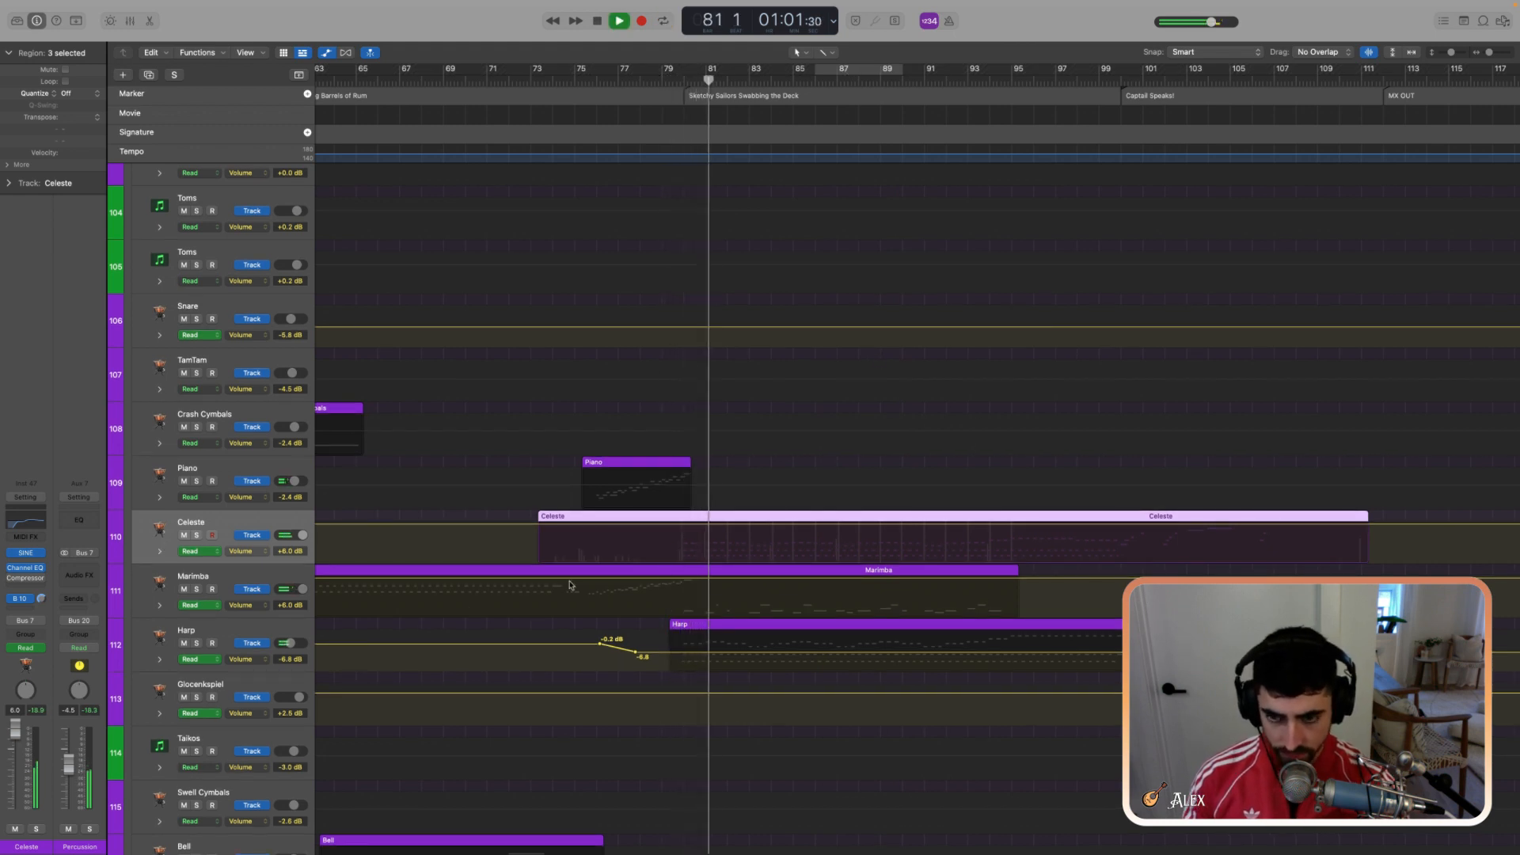
scroll(570, 583, "up", 1)
key("space")
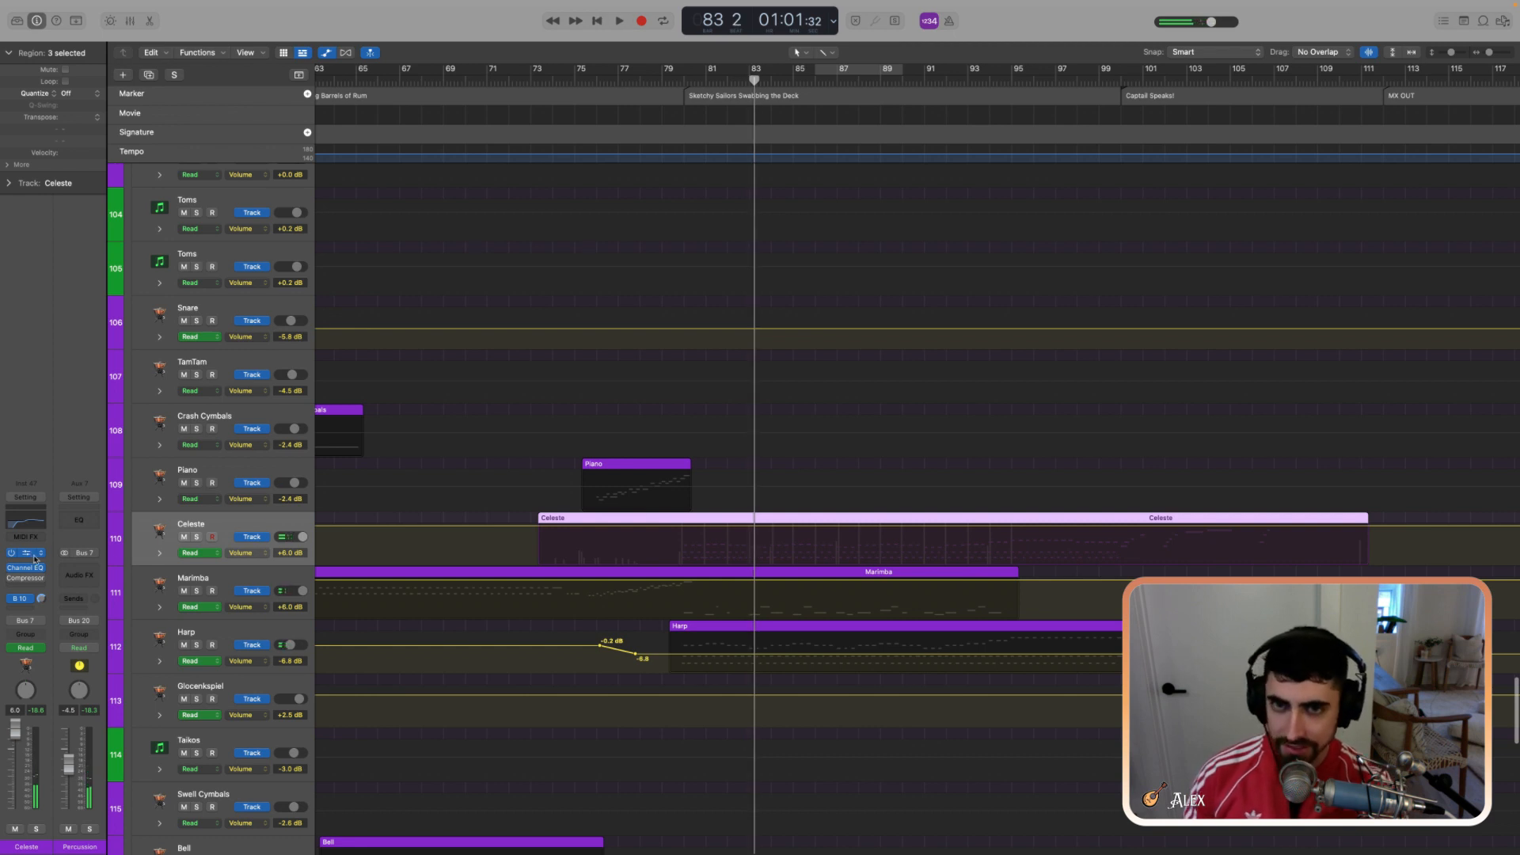
- Play the section from about bar 79 and judge how the Celeste, Marimba and Harp sit together
left_click(669, 84)
scroll(803, 367, "up", 6)
scroll(803, 367, "down", 10)
scroll(525, 397, "up", 2)
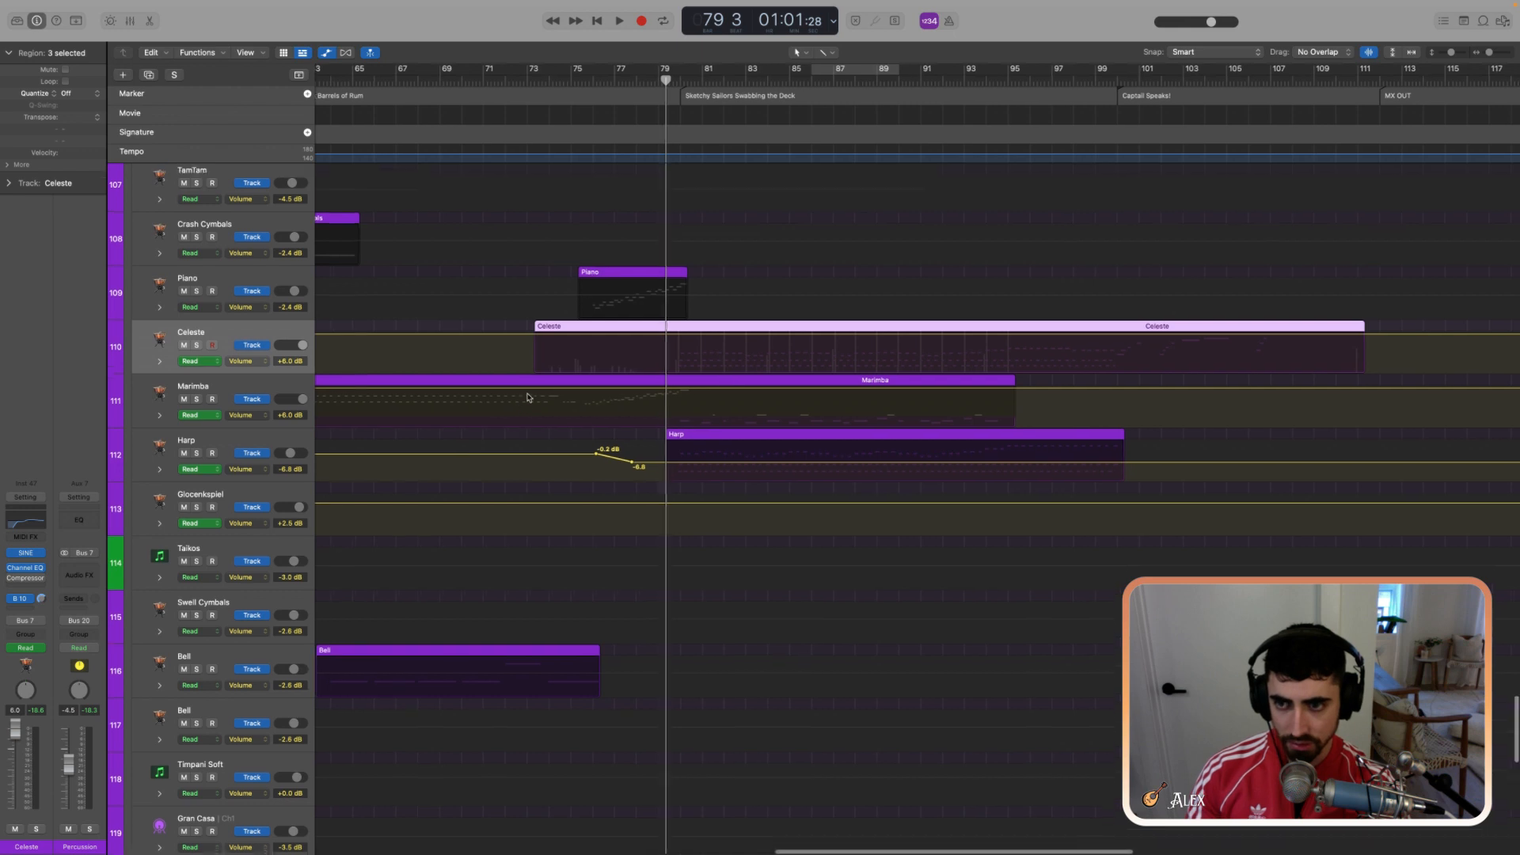
key("space")
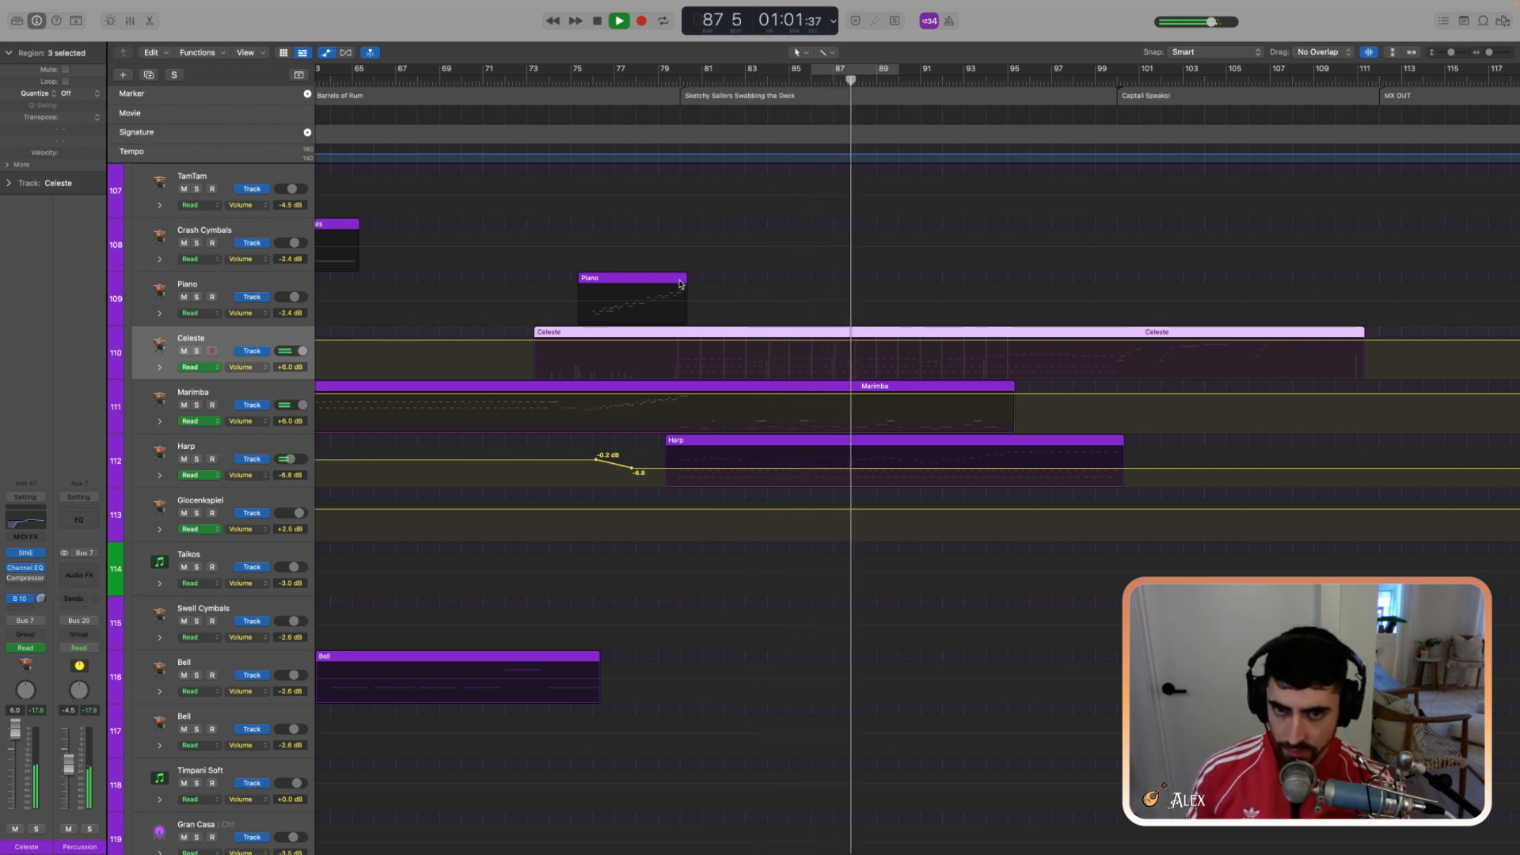
key("space")
- Open the Celeste notes in the Piano Roll and review their velocities across bars 80 to 97
key("ctrl+Right")
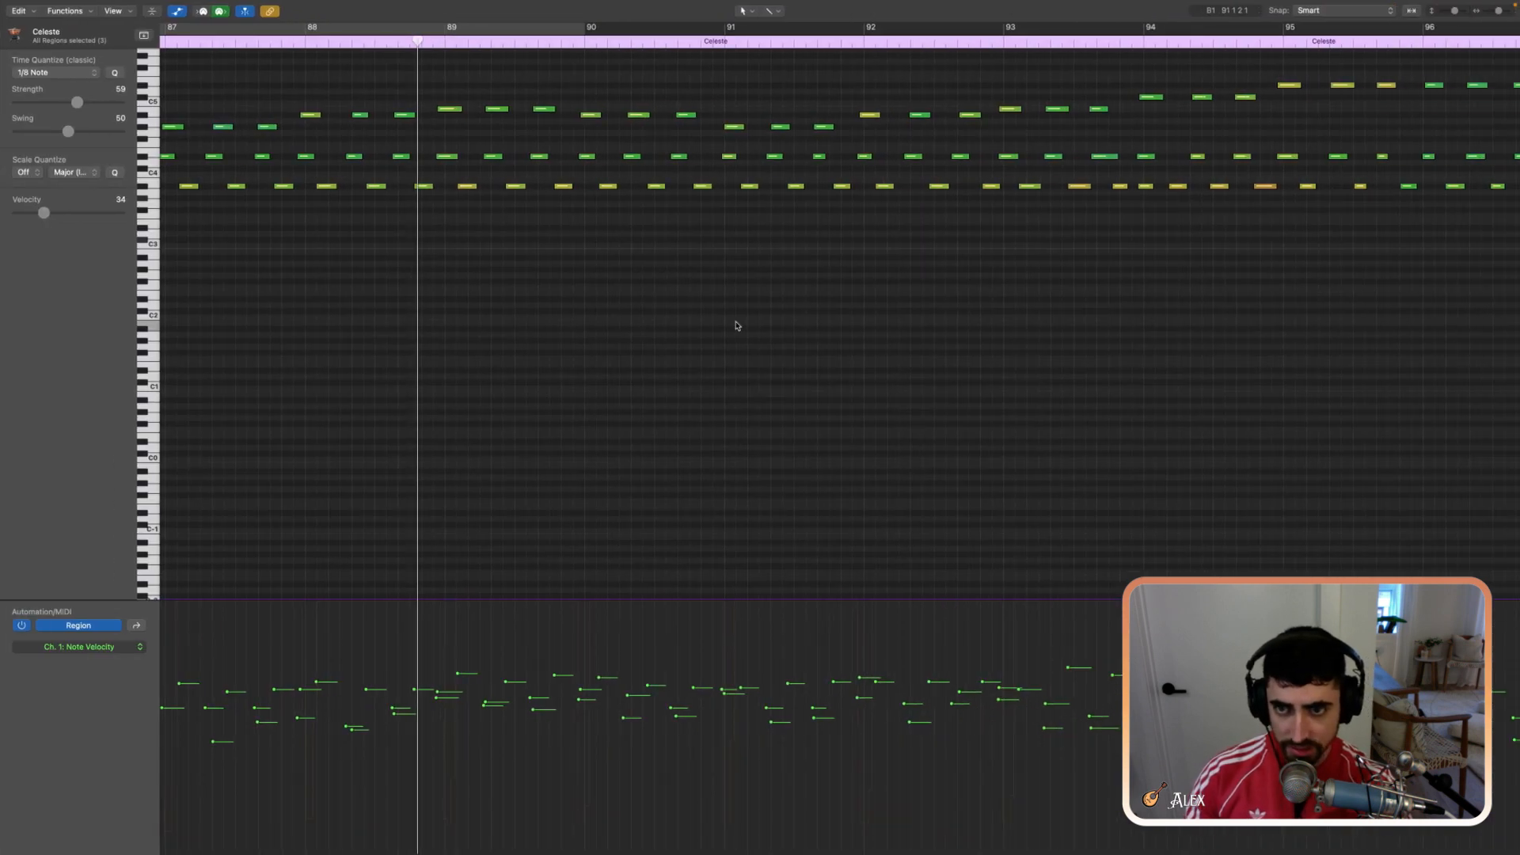
scroll(734, 323, "left", 8)
key("super+Left")
key("super+Left")
key("super+Left")
scroll(993, 122, "right", 1)
left_click_drag(988, 122, 1299, 139)
scroll(1314, 135, "right", 6)
scroll(641, 217, "left", 6)
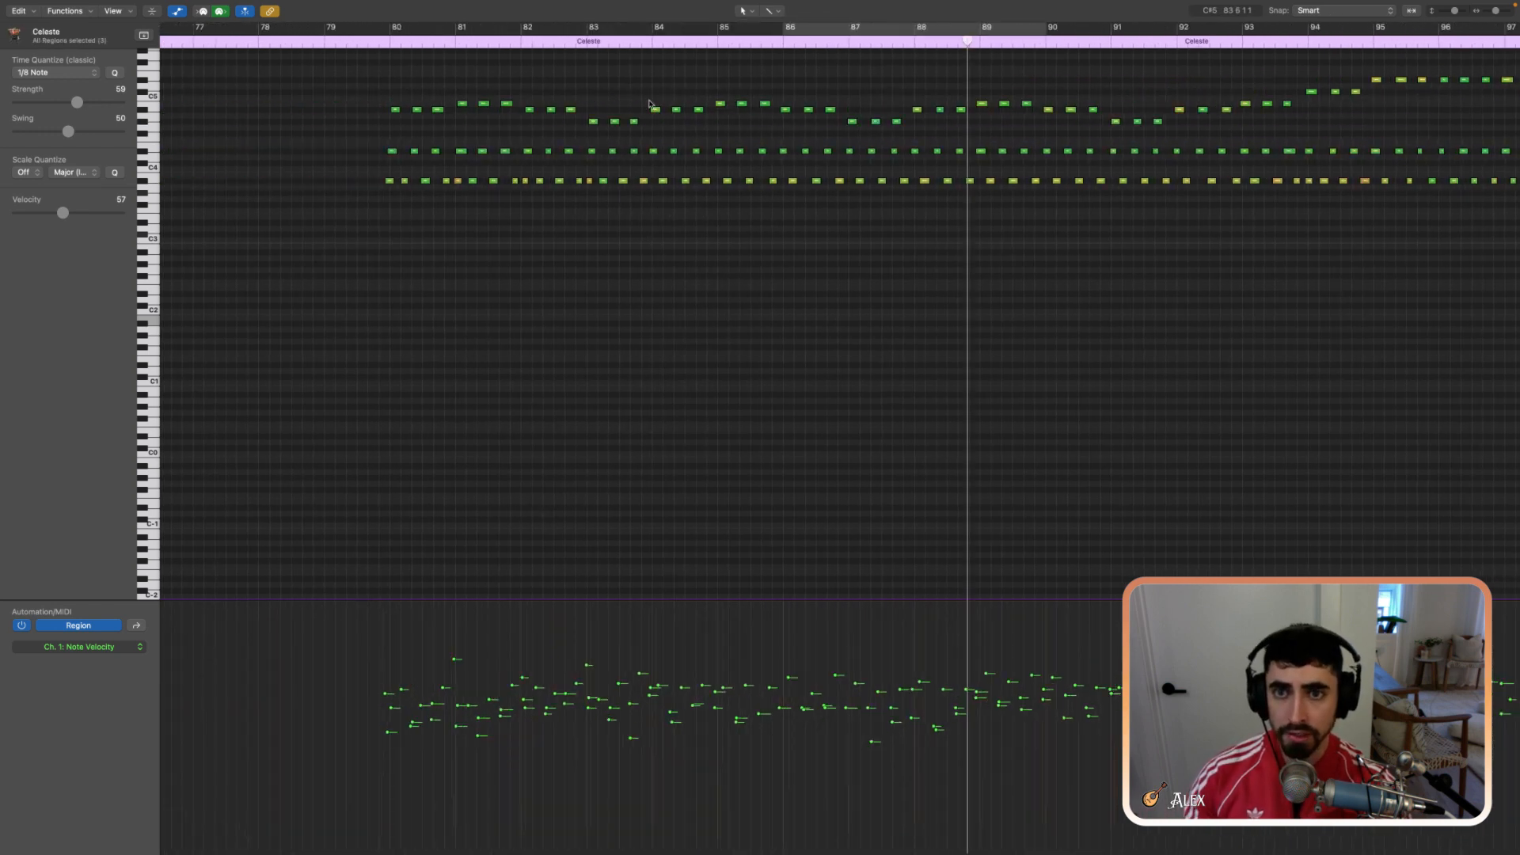
- Try lowering the velocities of the nine lower melody notes in Celeste bars 83, 87 and 91
scroll(607, 192, "up", 4)
left_click_drag(932, 218, 558, 208)
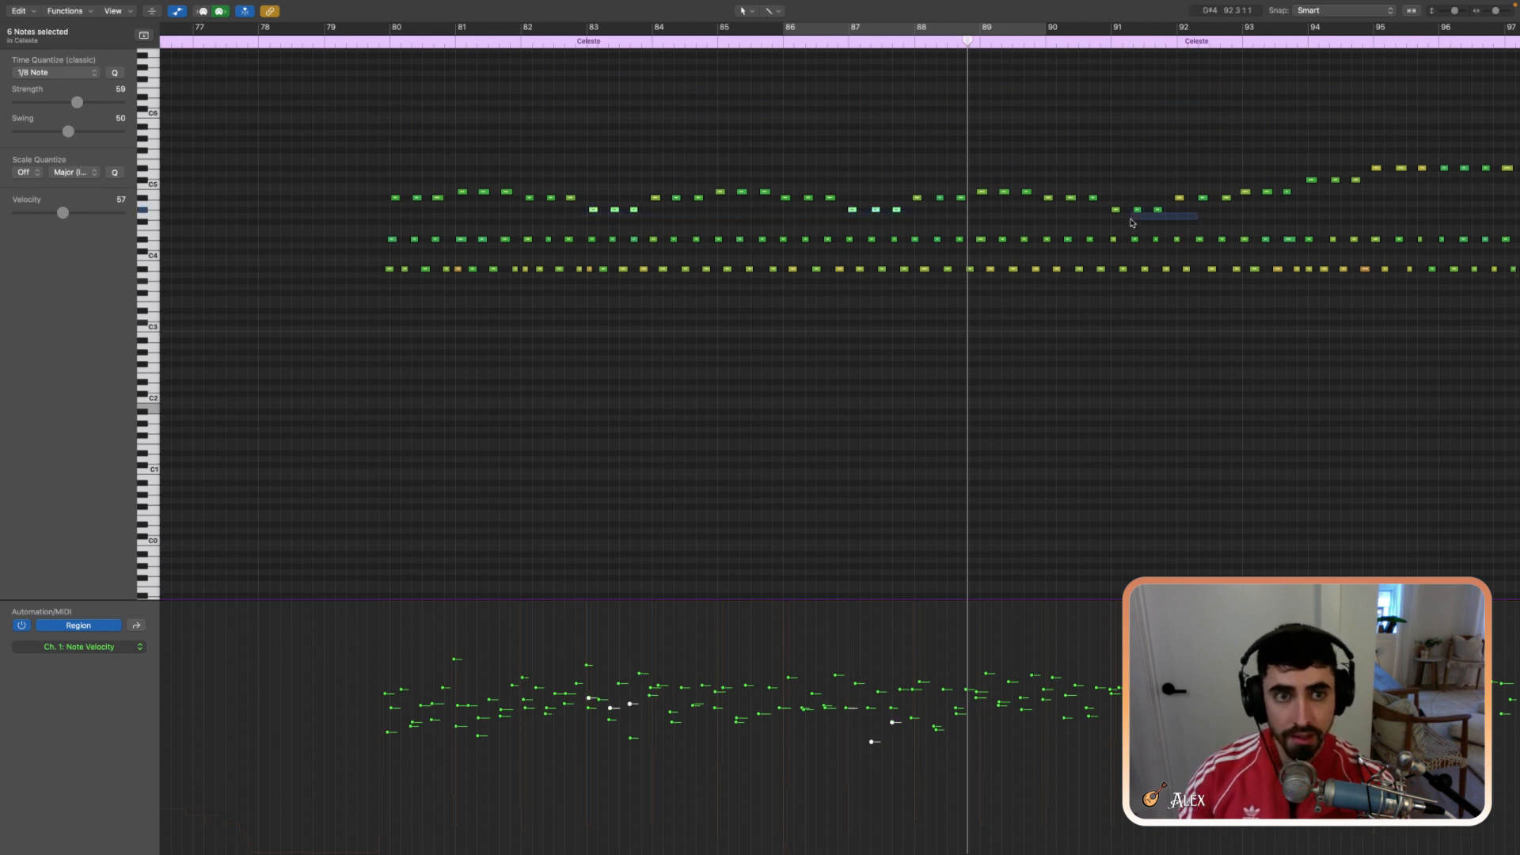
scroll(676, 322, "up", 1)
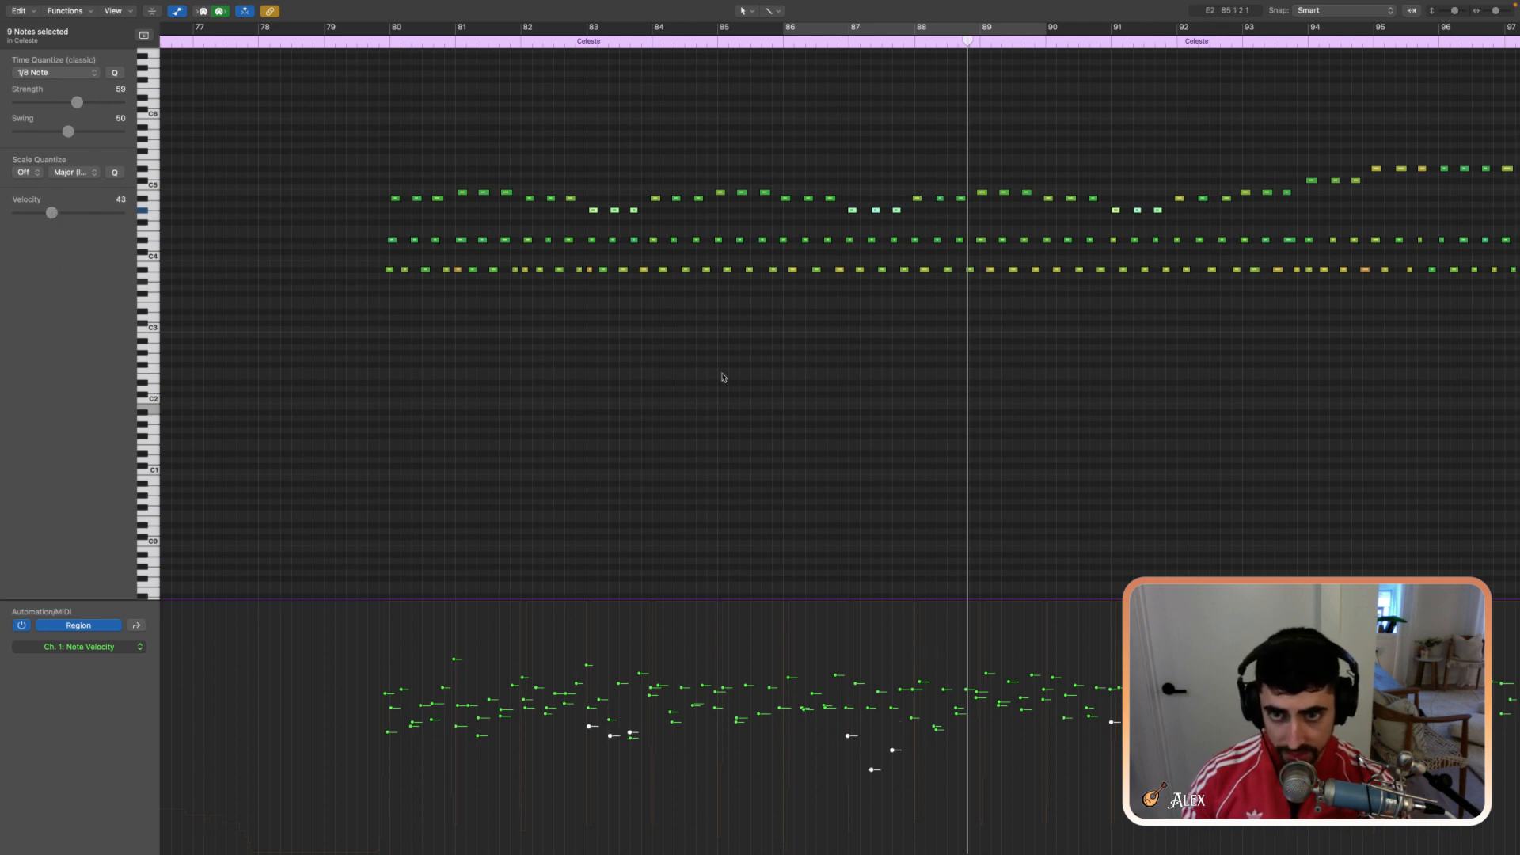
left_click(661, 497)
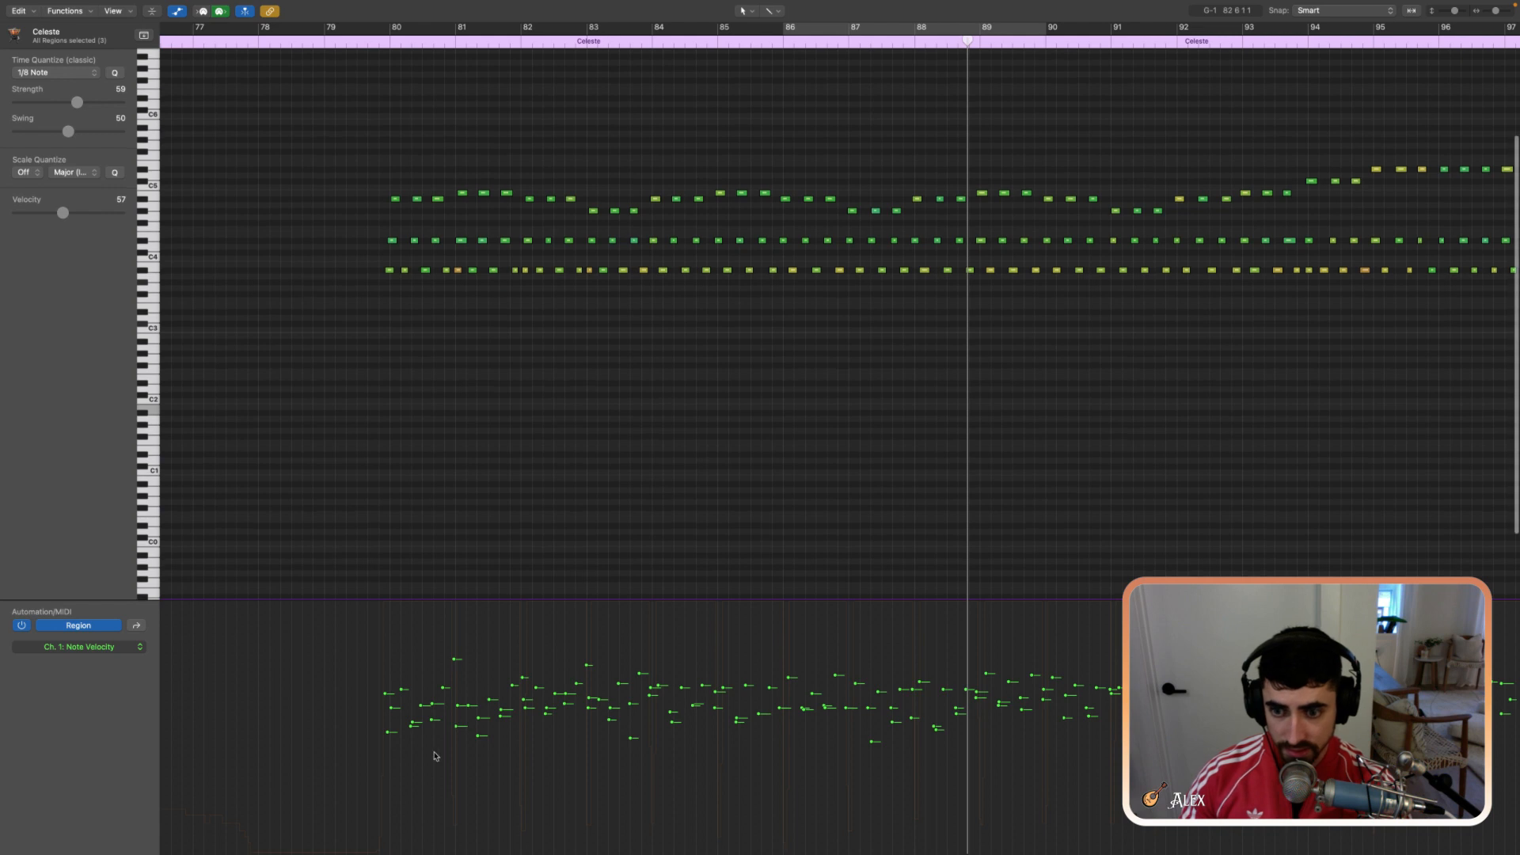
- Draw falling velocity ramps on the Celeste notes across about bars 82–84, 86–88 and 90–92
left_click_drag(526, 695, 611, 719)
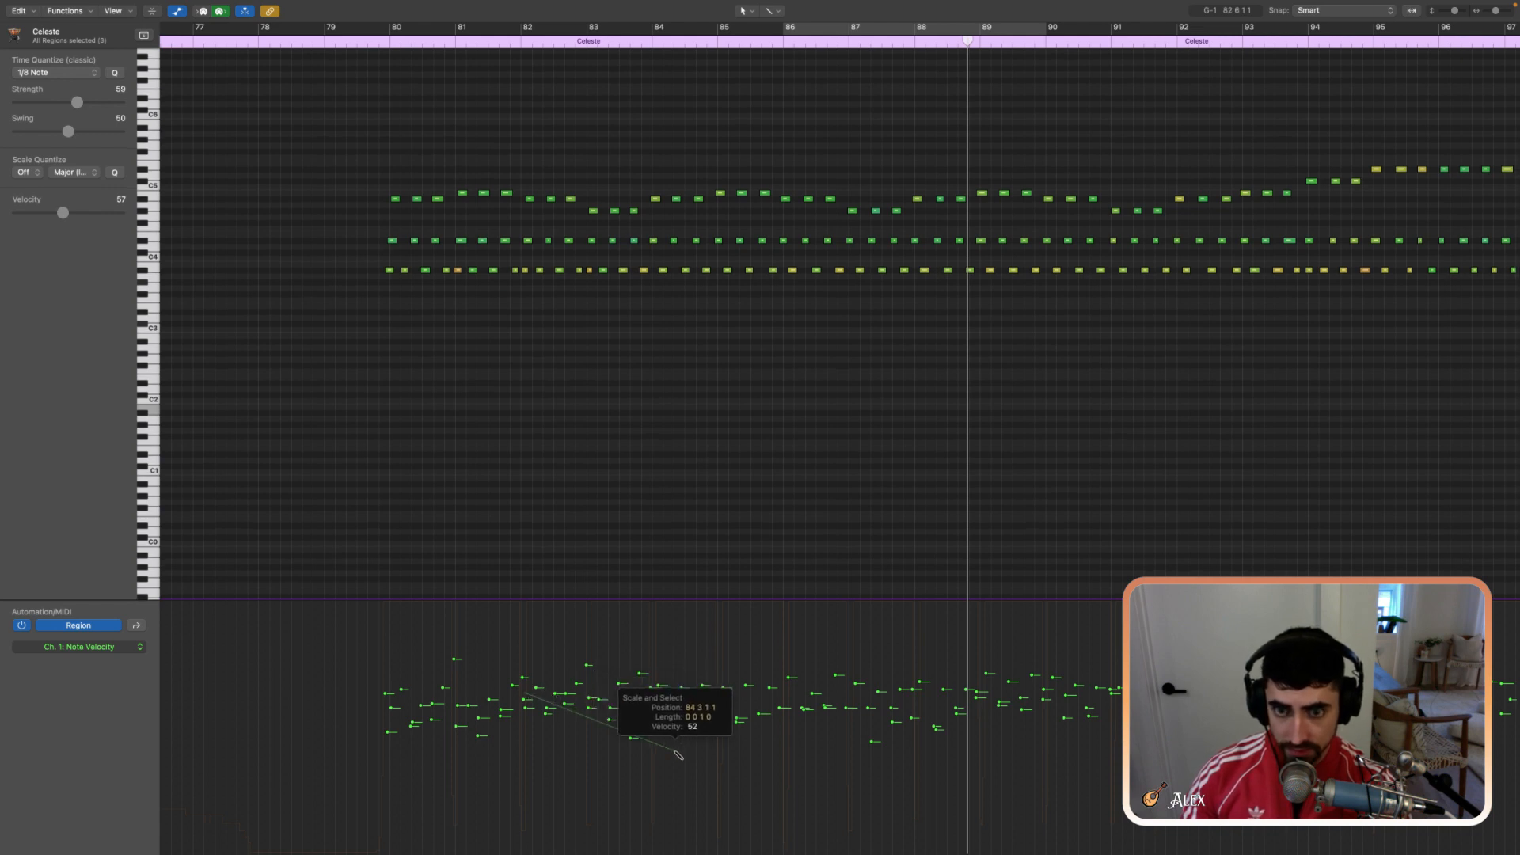
left_click_drag(678, 755, 717, 774)
left_click(882, 593)
left_click_drag(792, 696, 925, 762)
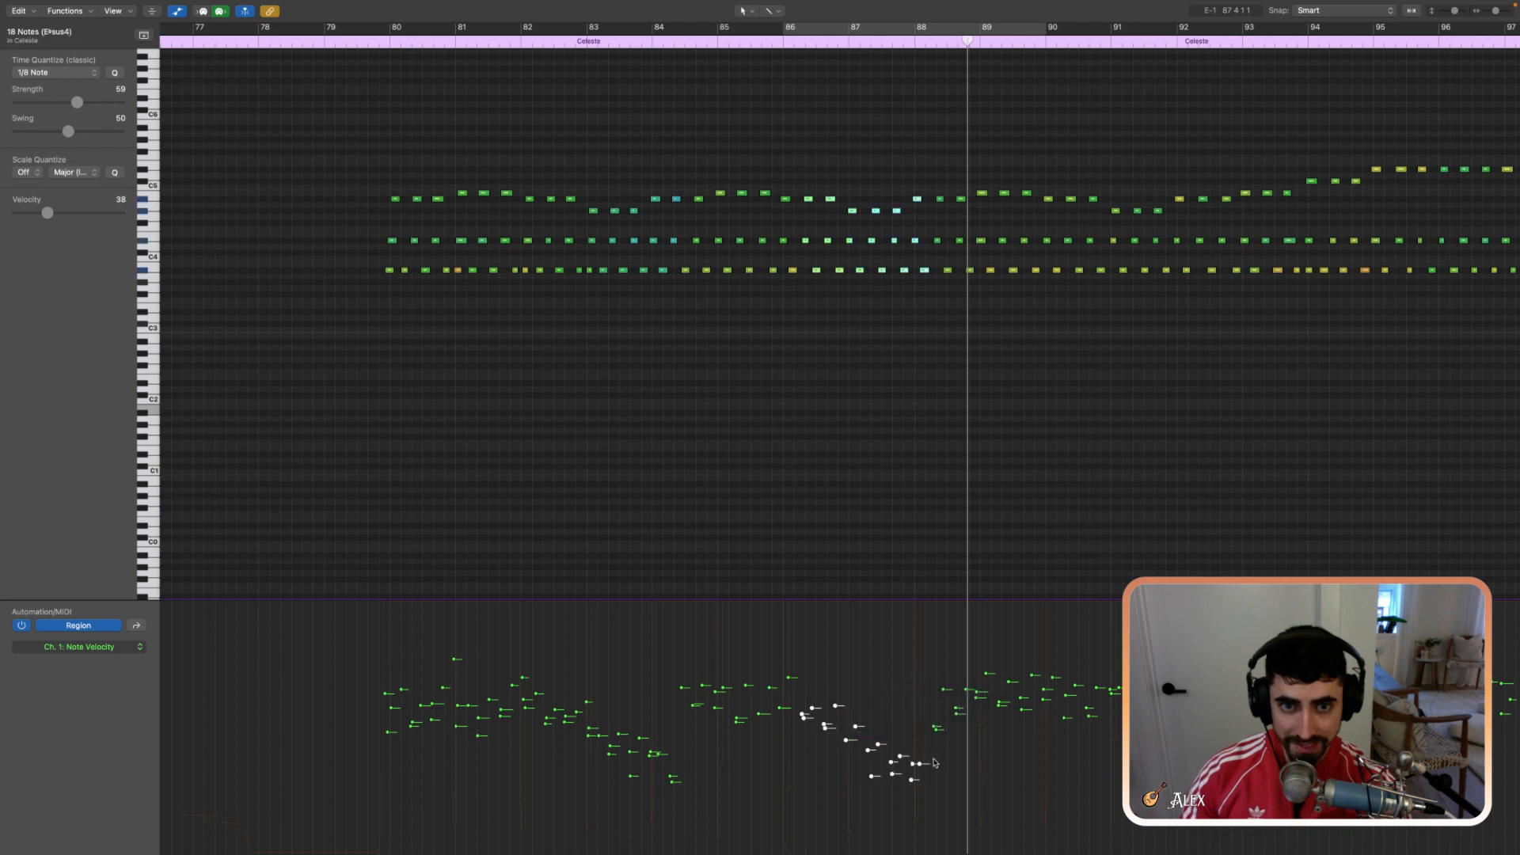
left_click(855, 531)
scroll(855, 554, "right", 4)
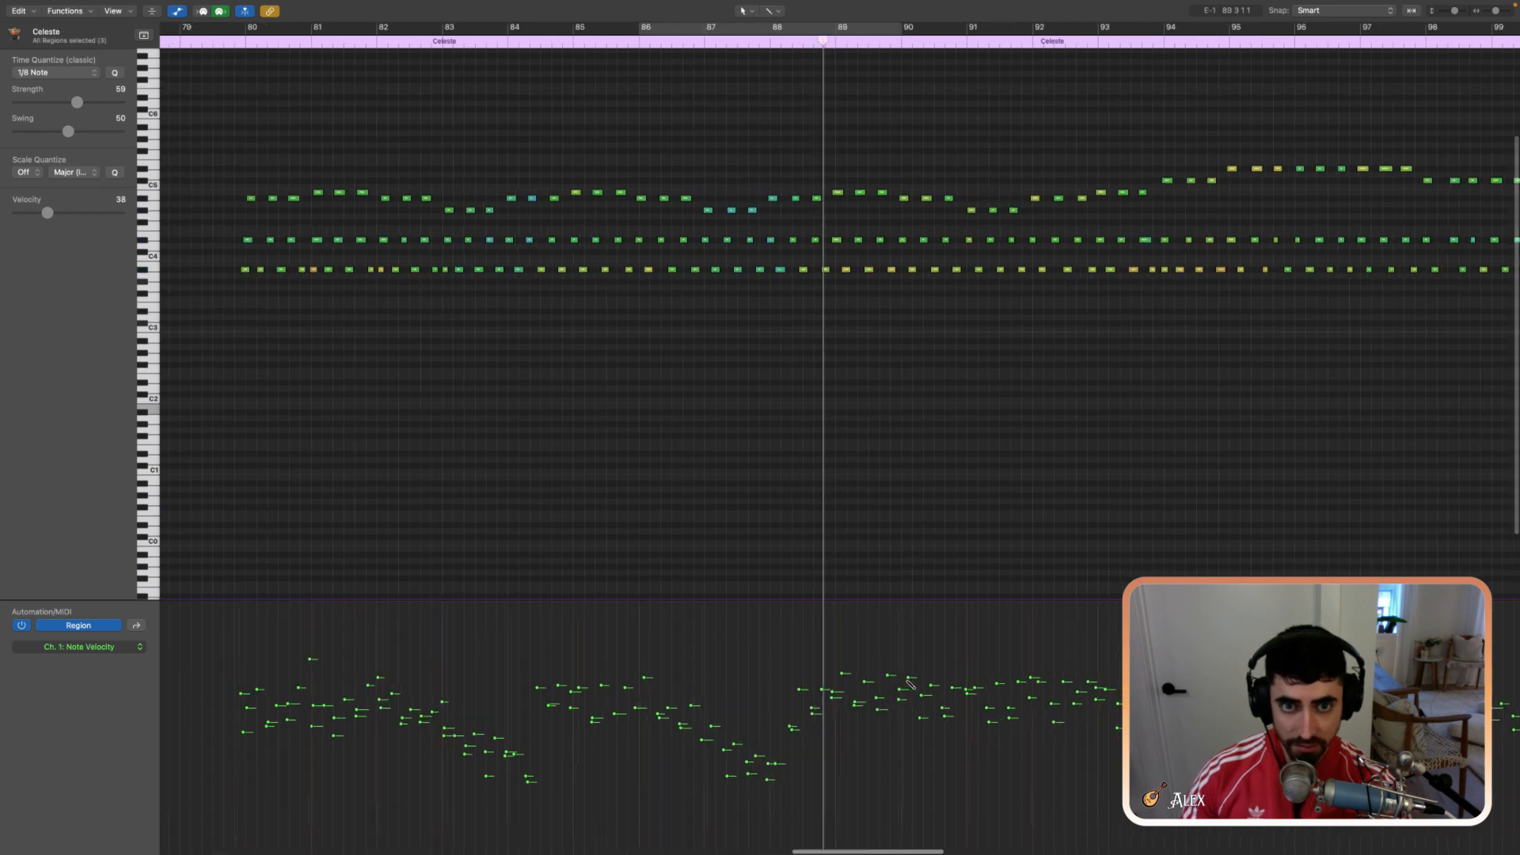
left_click_drag(909, 682, 1044, 769)
left_click(977, 456)
scroll(978, 457, "right", 4)
scroll(915, 444, "left", 4)
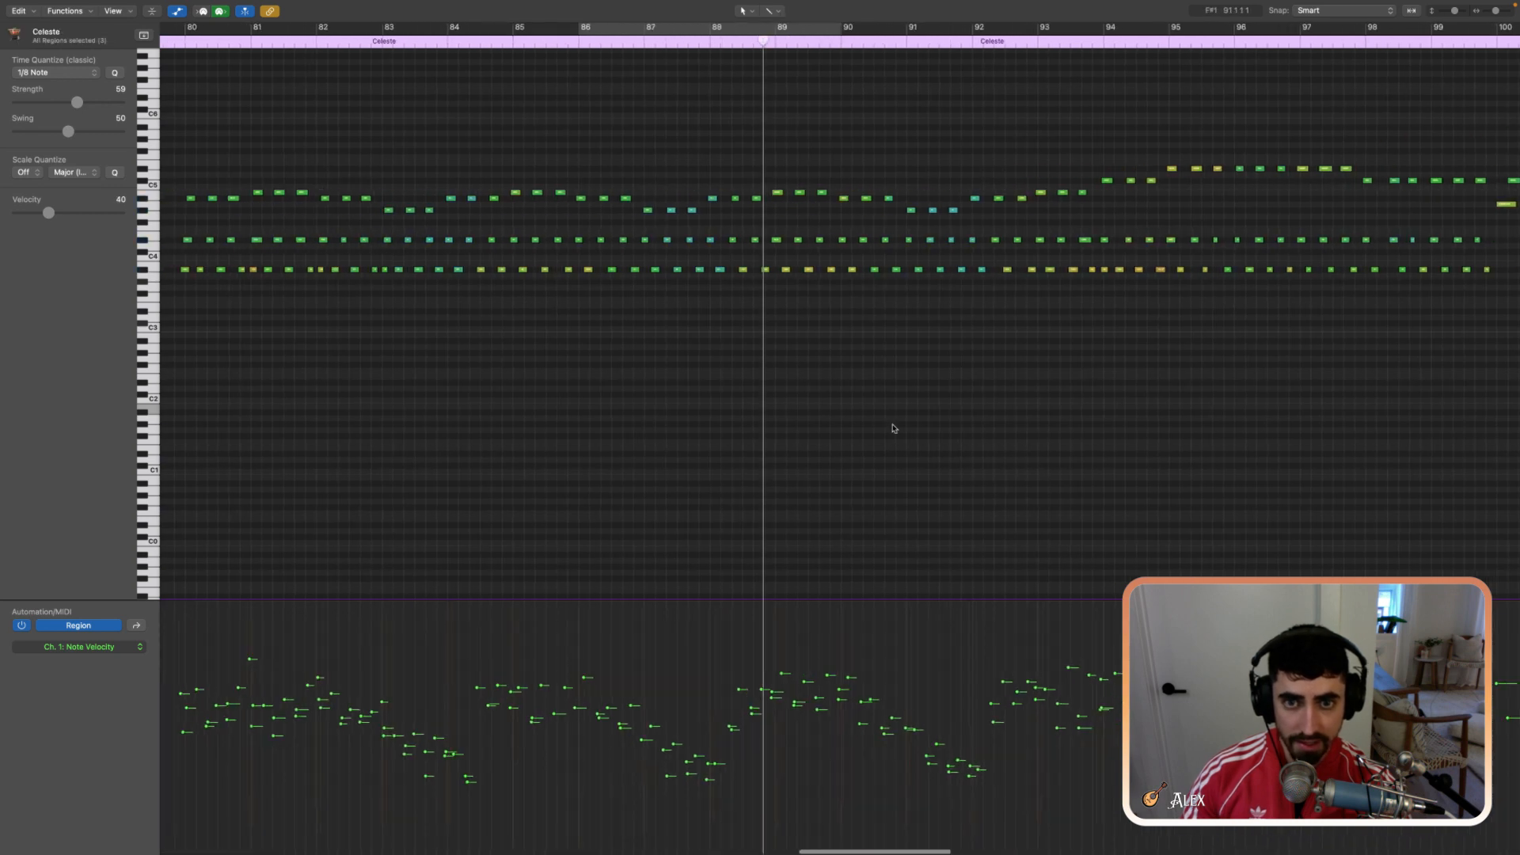
- Soften the Celeste notes where the phrases rise again, reducing the velocities around bars 84 to 85
left_click_drag(881, 178, 796, 300)
left_click(486, 203)
left_click_drag(613, 160, 551, 280)
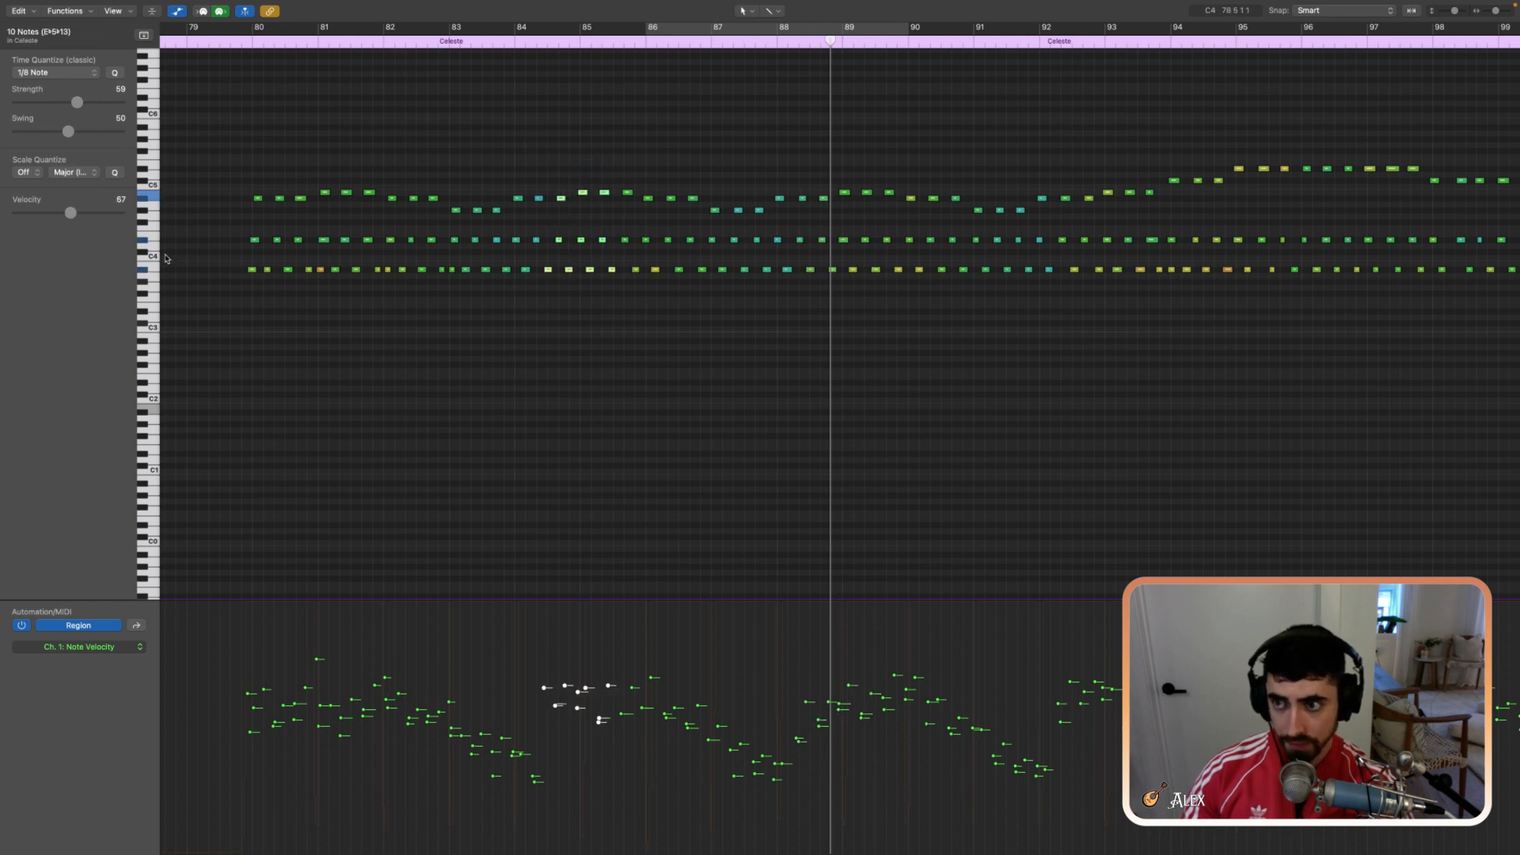
left_click(646, 547)
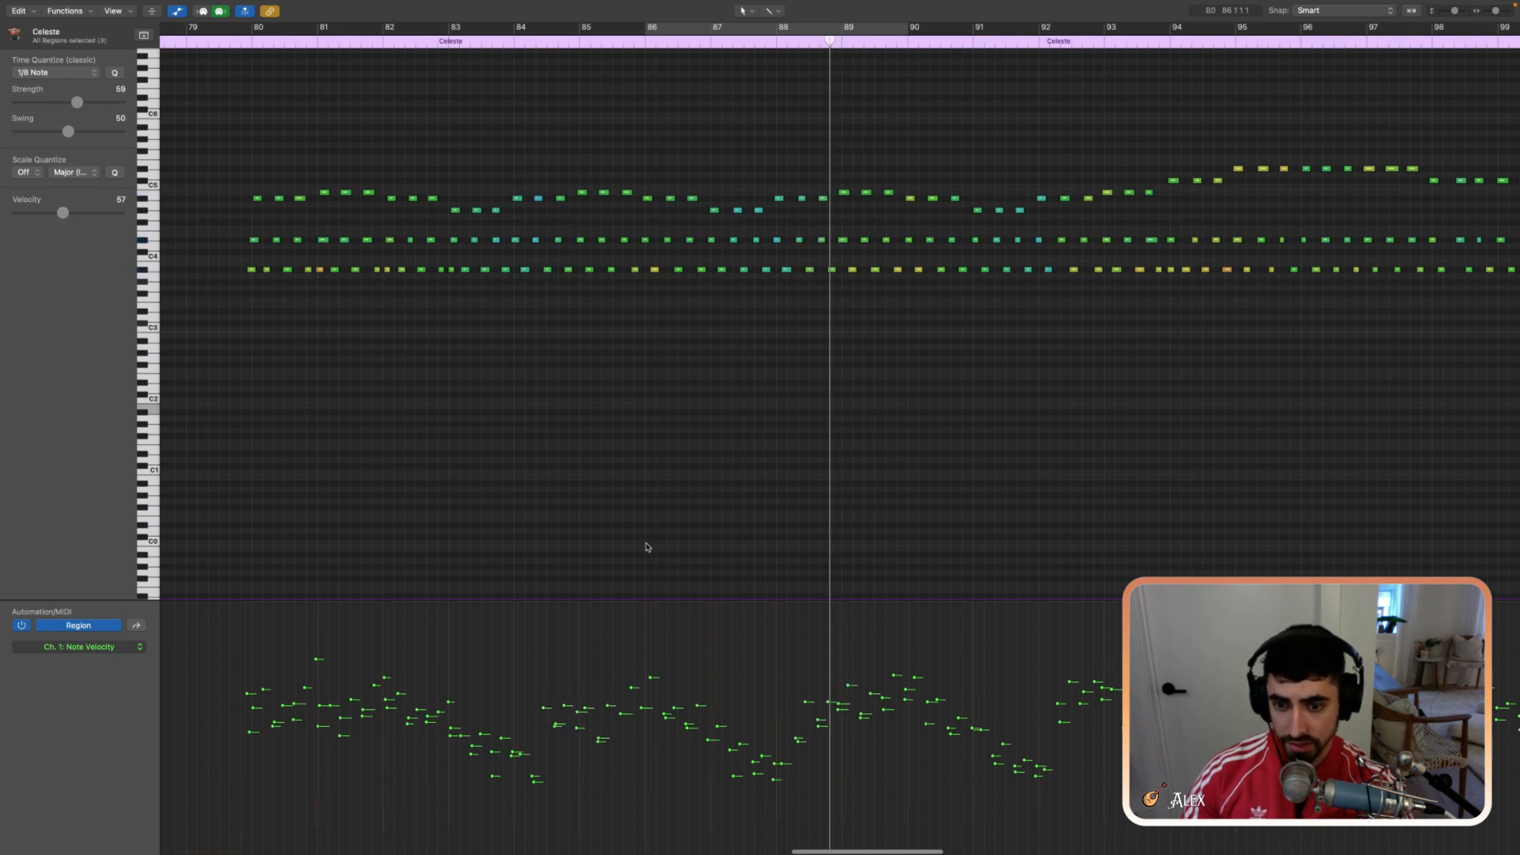
left_click_drag(552, 184, 546, 311)
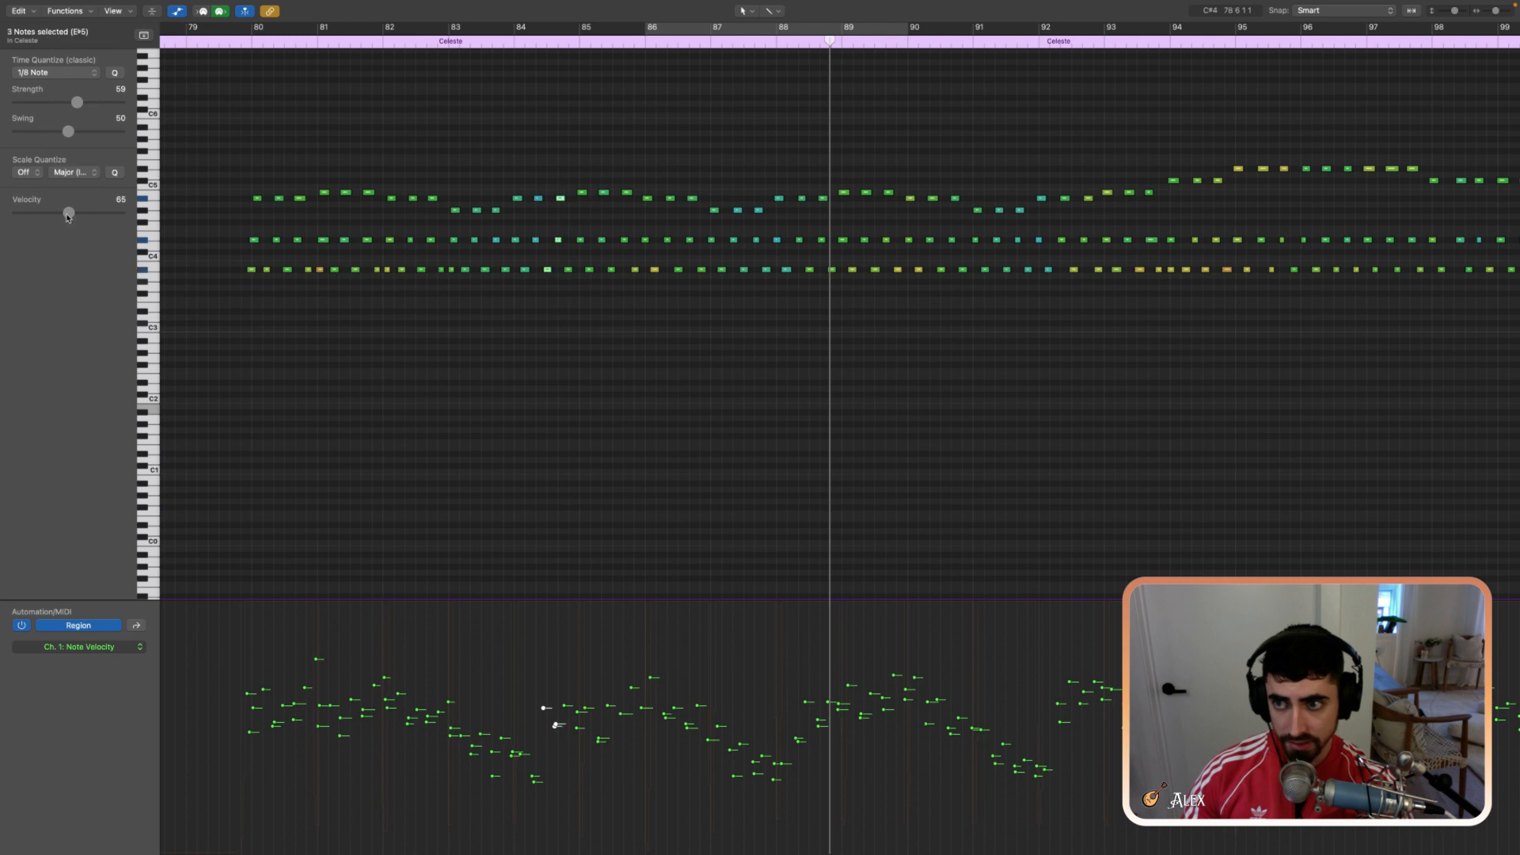
left_click_drag(59, 217, 61, 213)
left_click(337, 204)
- Set the velocity of the seven opening Celeste notes at bar 80 to 54
left_click_drag(289, 166, 168, 354)
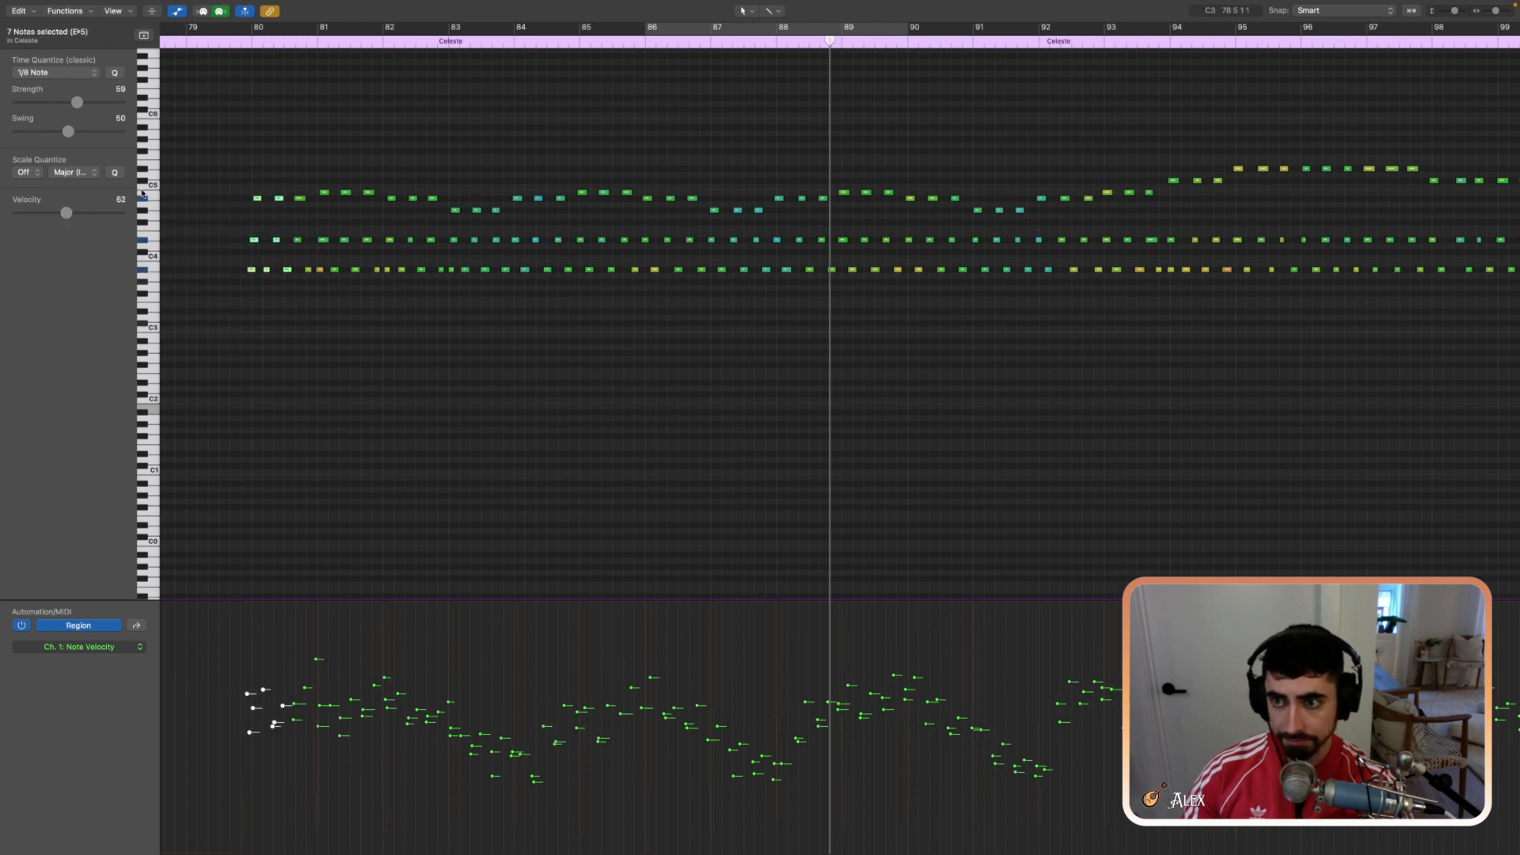
left_click_drag(60, 213, 58, 214)
left_click(400, 164)
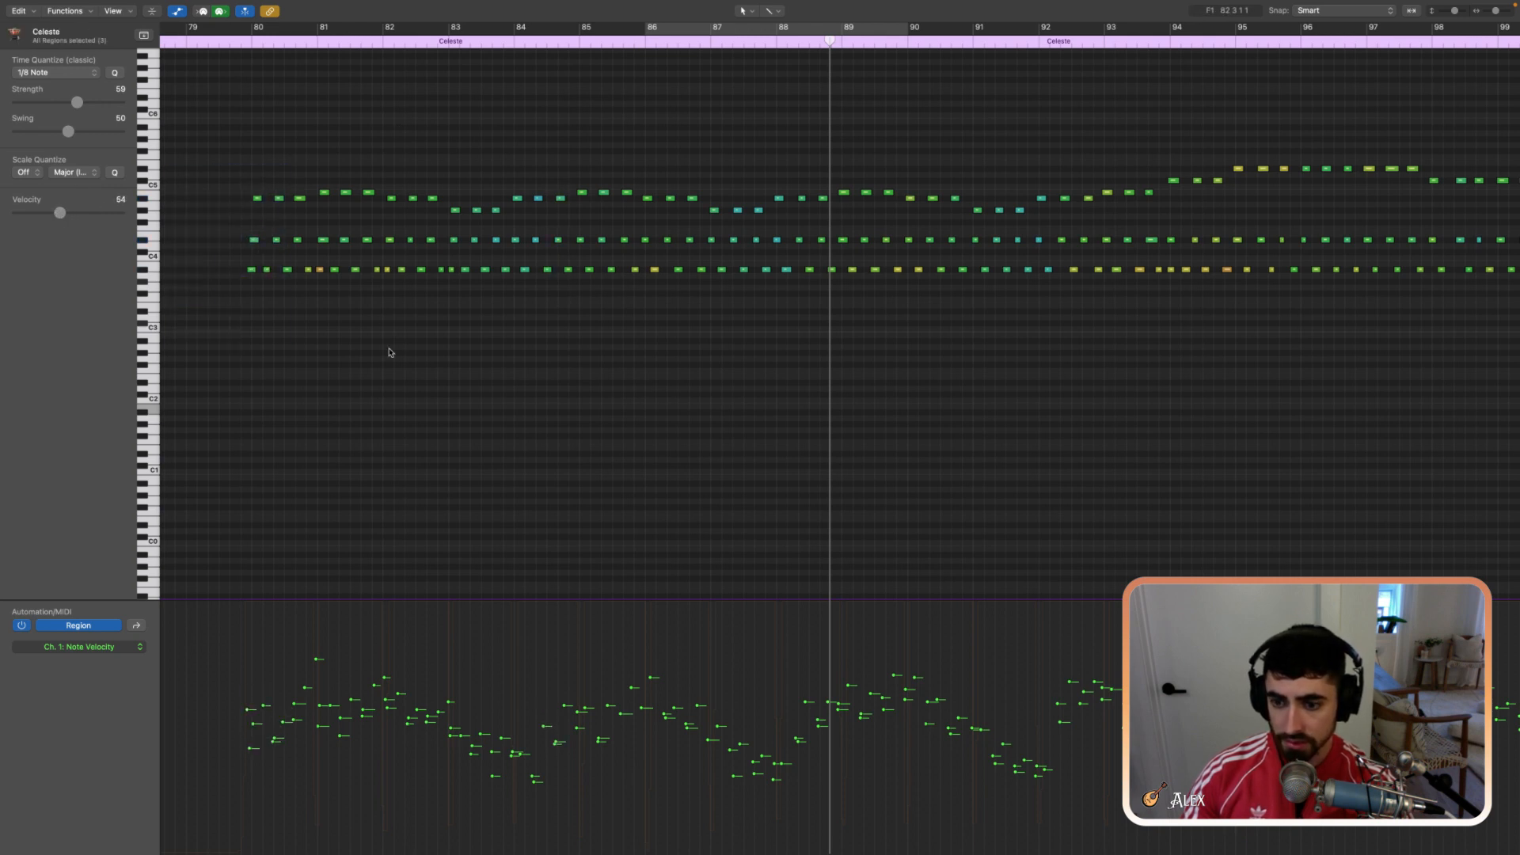
- Play the reshaped Celeste passage from just before bar 80 and return to the arrangement
left_click(235, 42)
key("space")
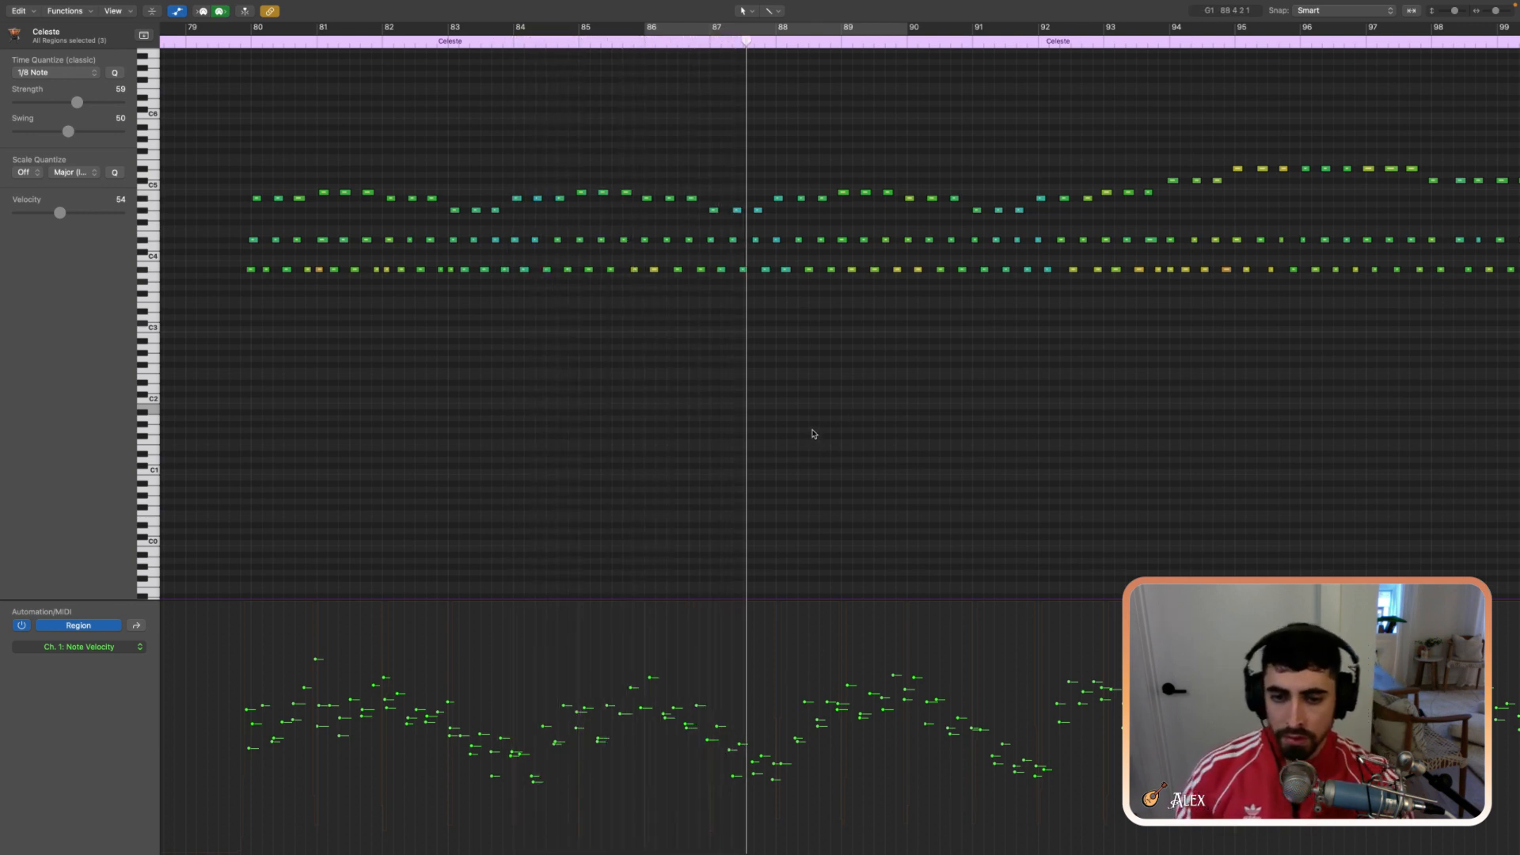
key("ctrl+Left")
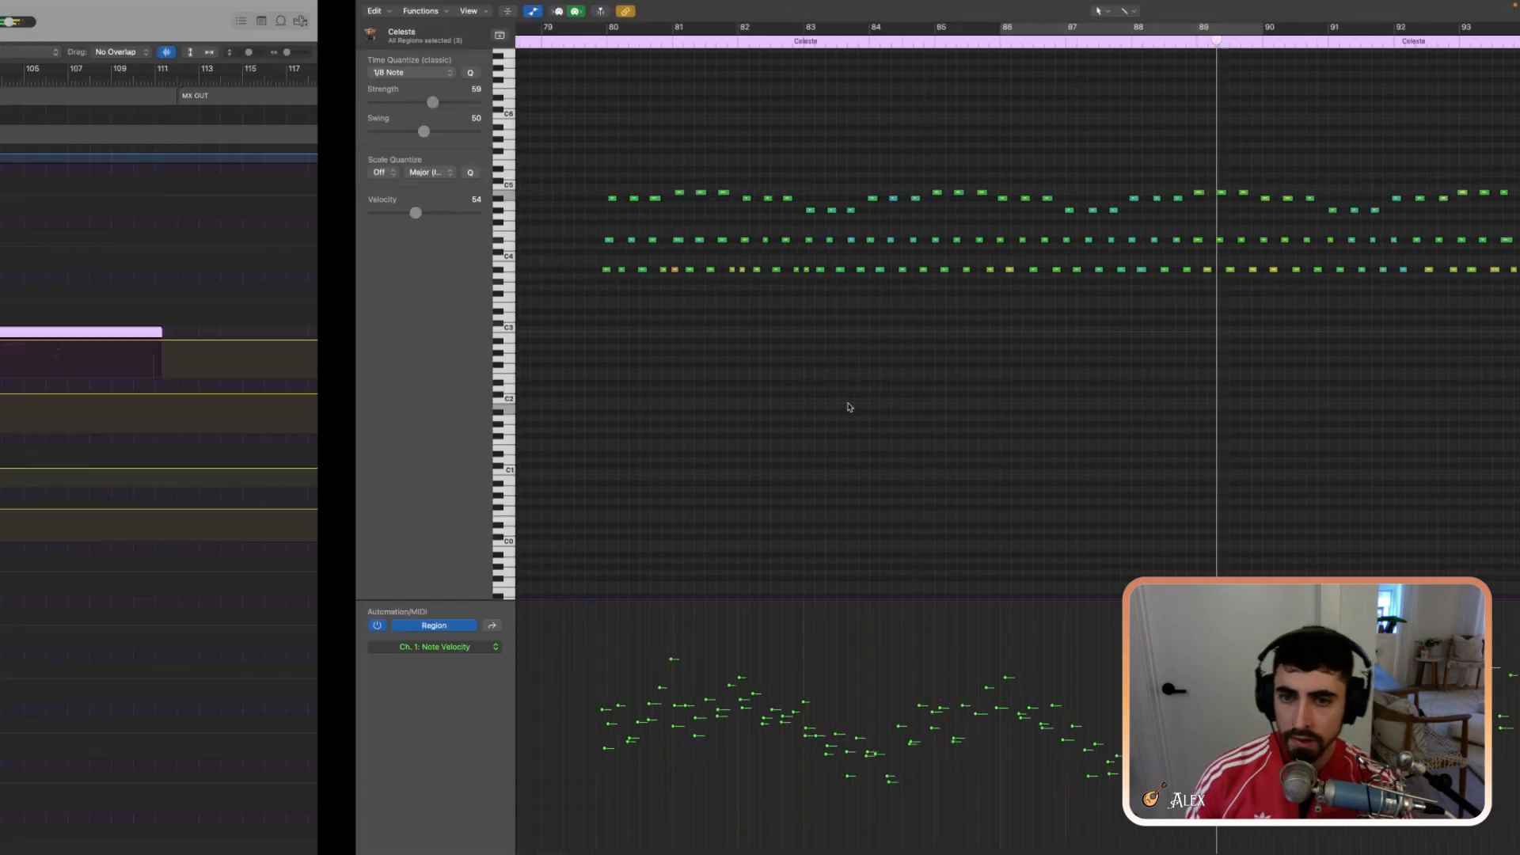
key("space")
- Open the Harp region in the Piano Roll and draw falling velocity ramps across about bars 82–84, 86–88 and 90–92
left_click(724, 443)
key("ctrl+Right")
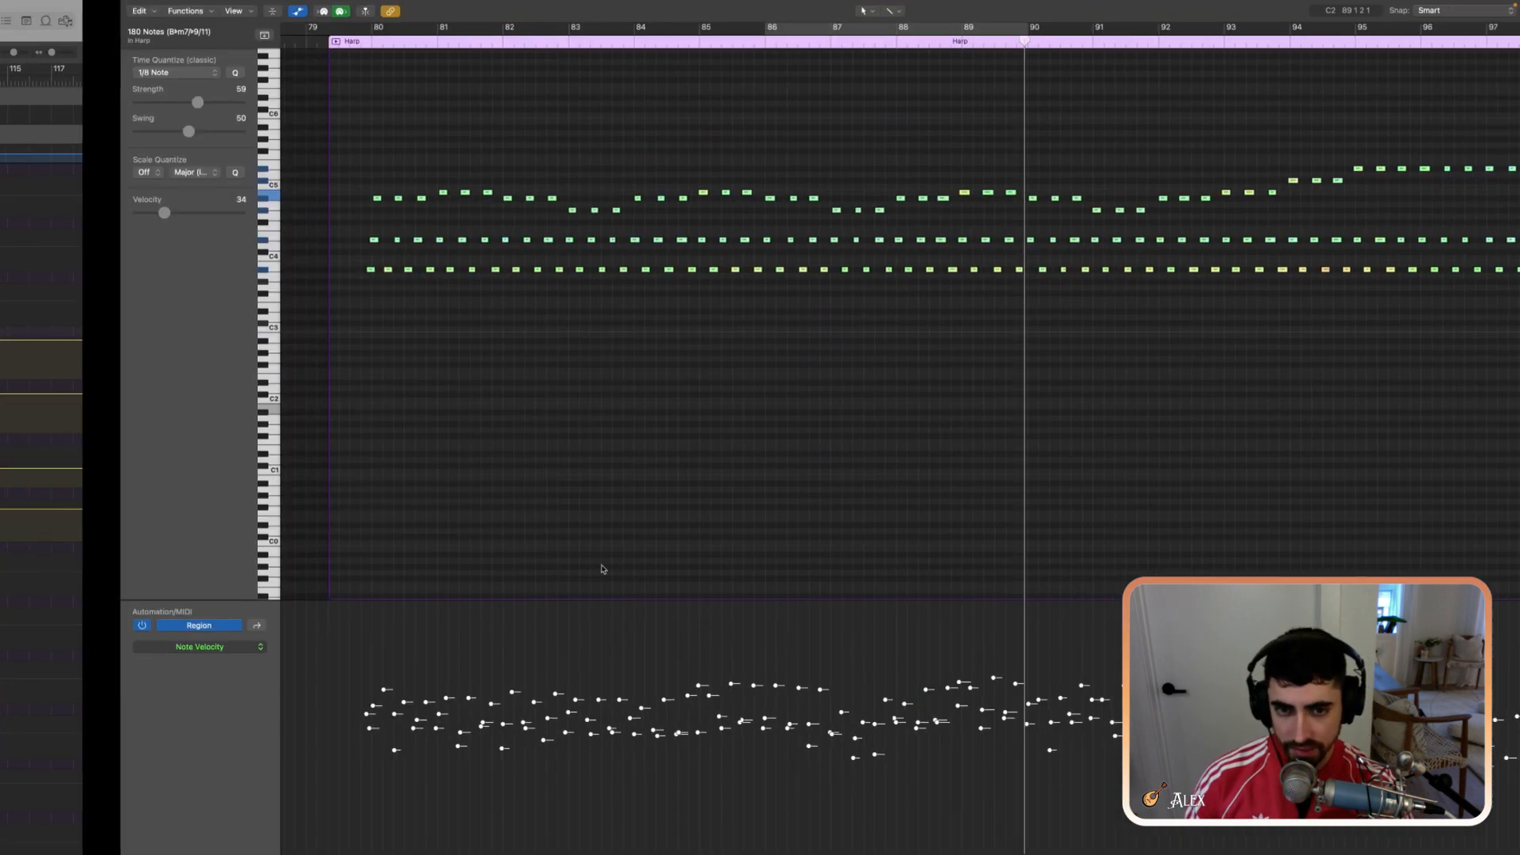
left_click_drag(390, 701, 516, 764)
left_click(646, 530)
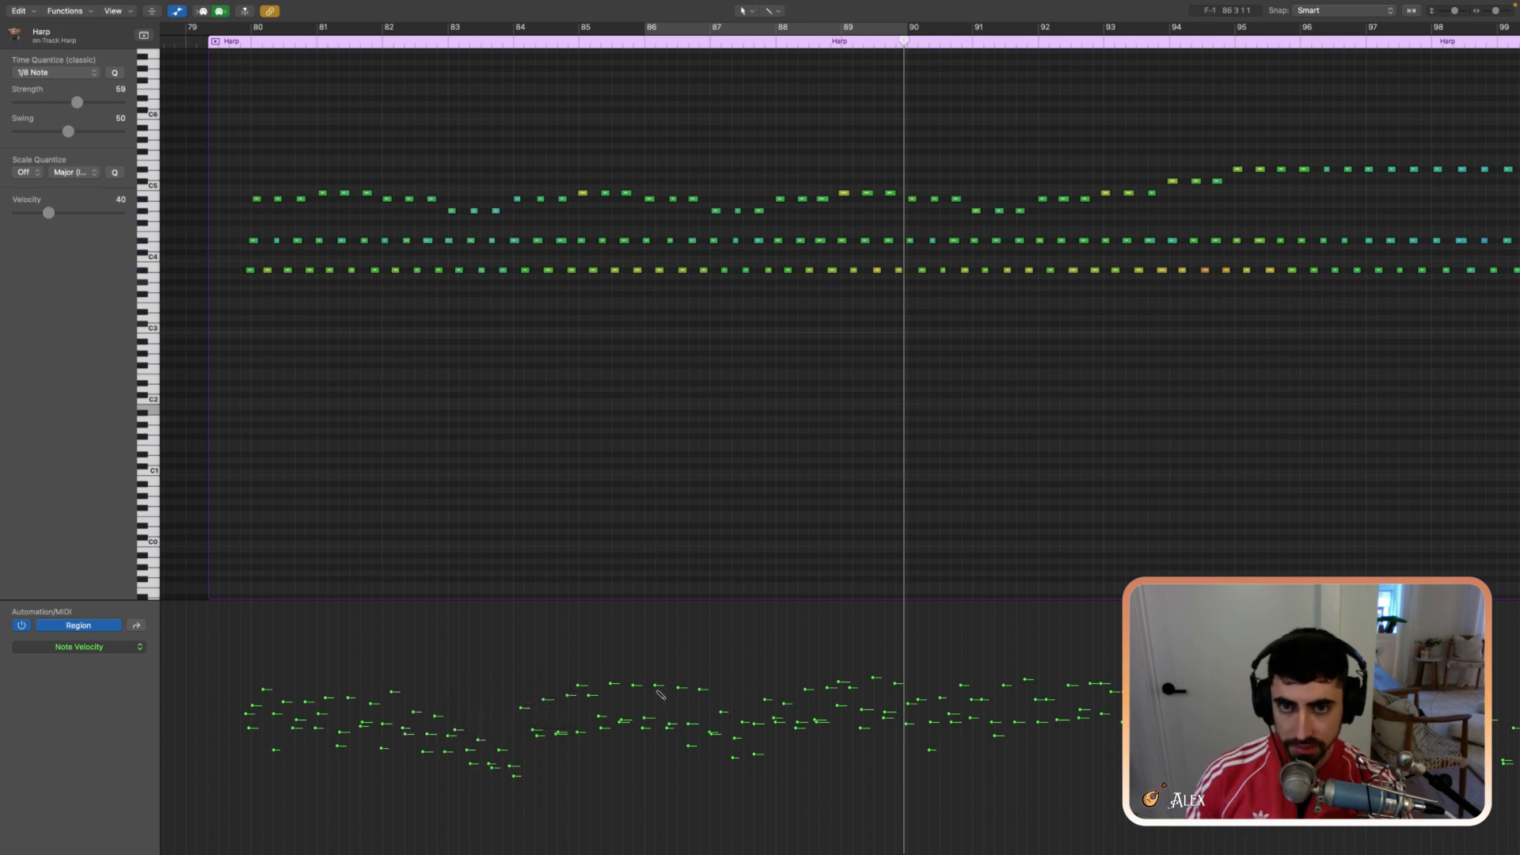
mouse_move(659, 694)
left_mouse_down()
mouse_move(748, 758)
mouse_move(798, 757)
left_mouse_up()
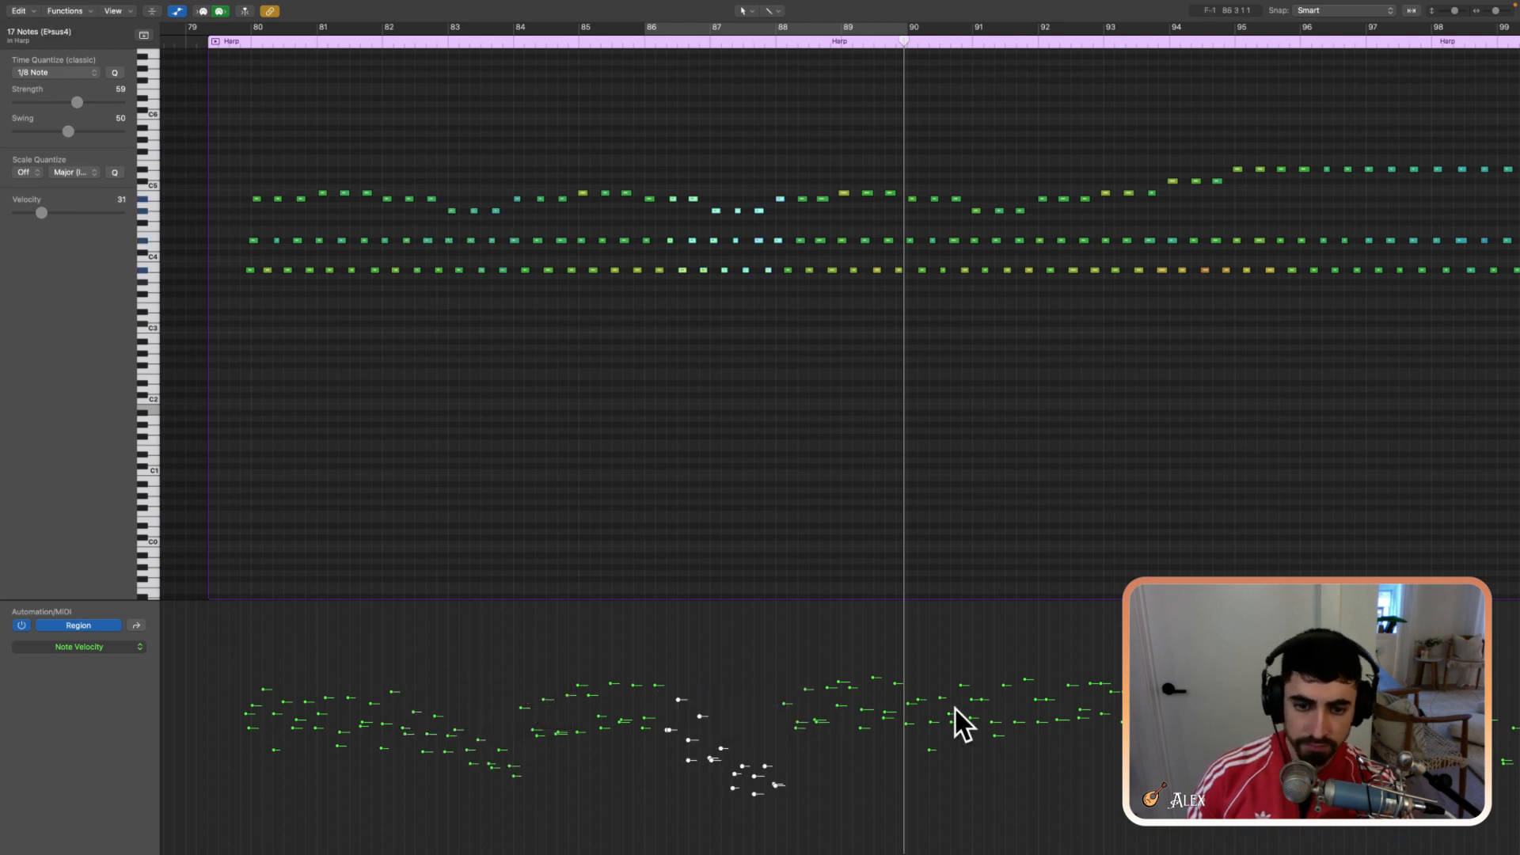
left_click_drag(931, 700, 1039, 743)
left_click(1020, 596)
scroll(1006, 596, "right", 5)
scroll(989, 609, "right", 2)
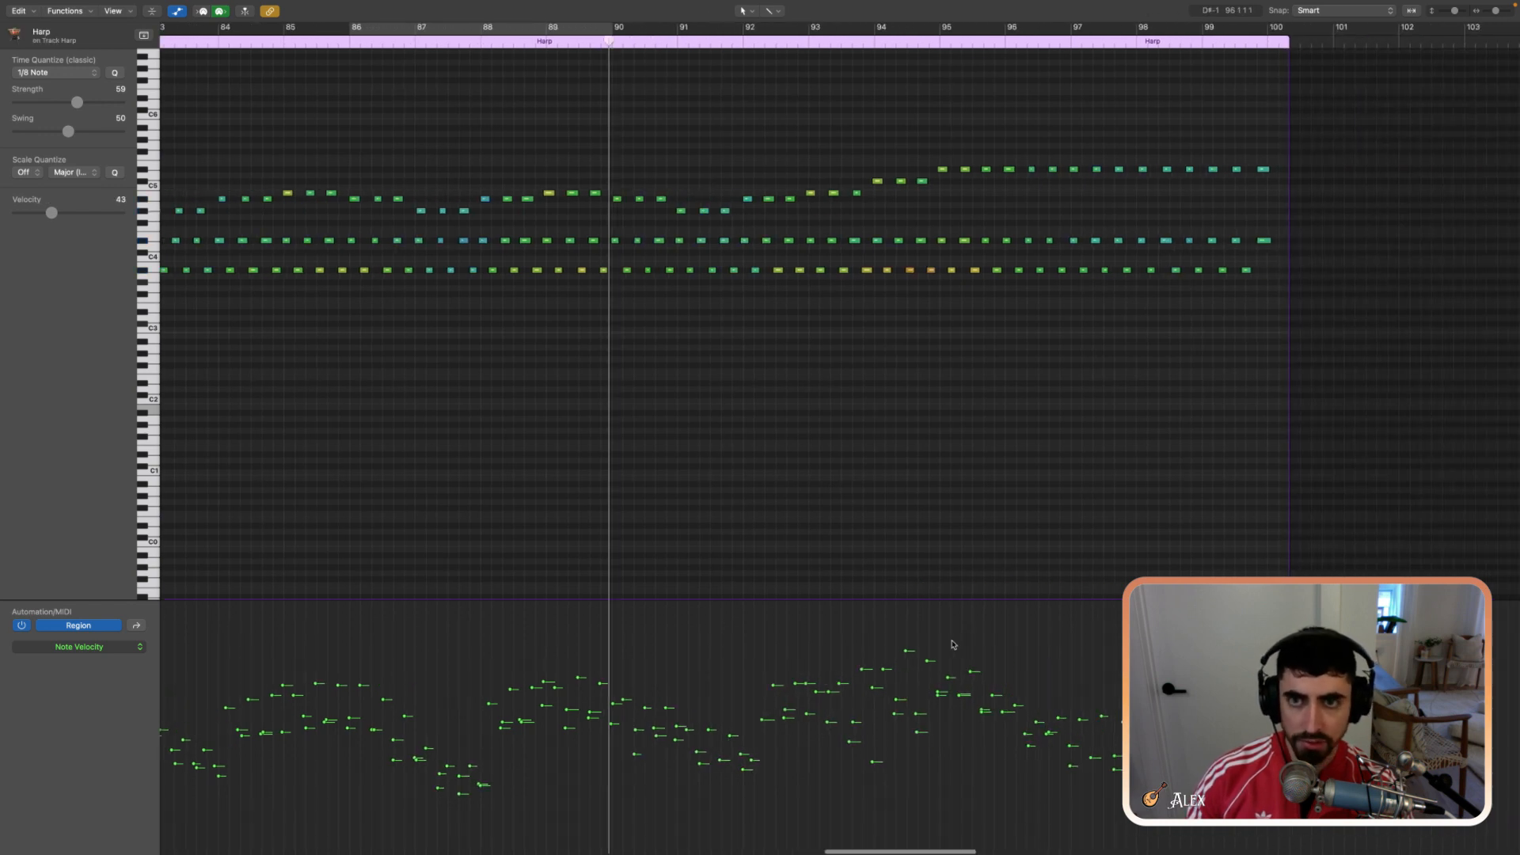
scroll(737, 496, "left", 10)
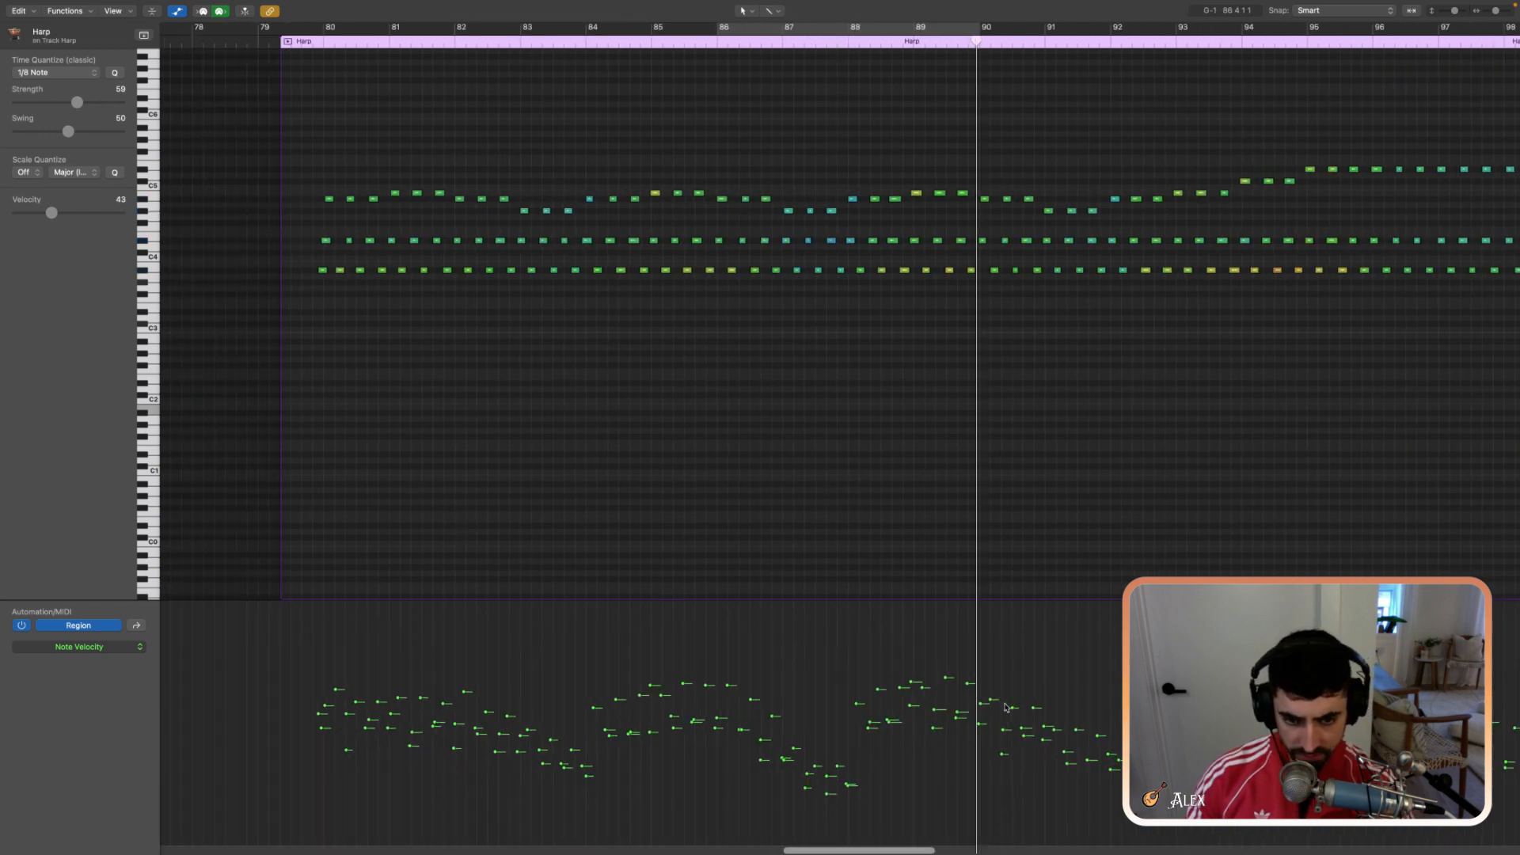
- Reshape the Harp velocities in bars 88–89 into a softer rising ramp and set the stray low note before bar 90 to 86
left_click_drag(967, 172, 858, 309)
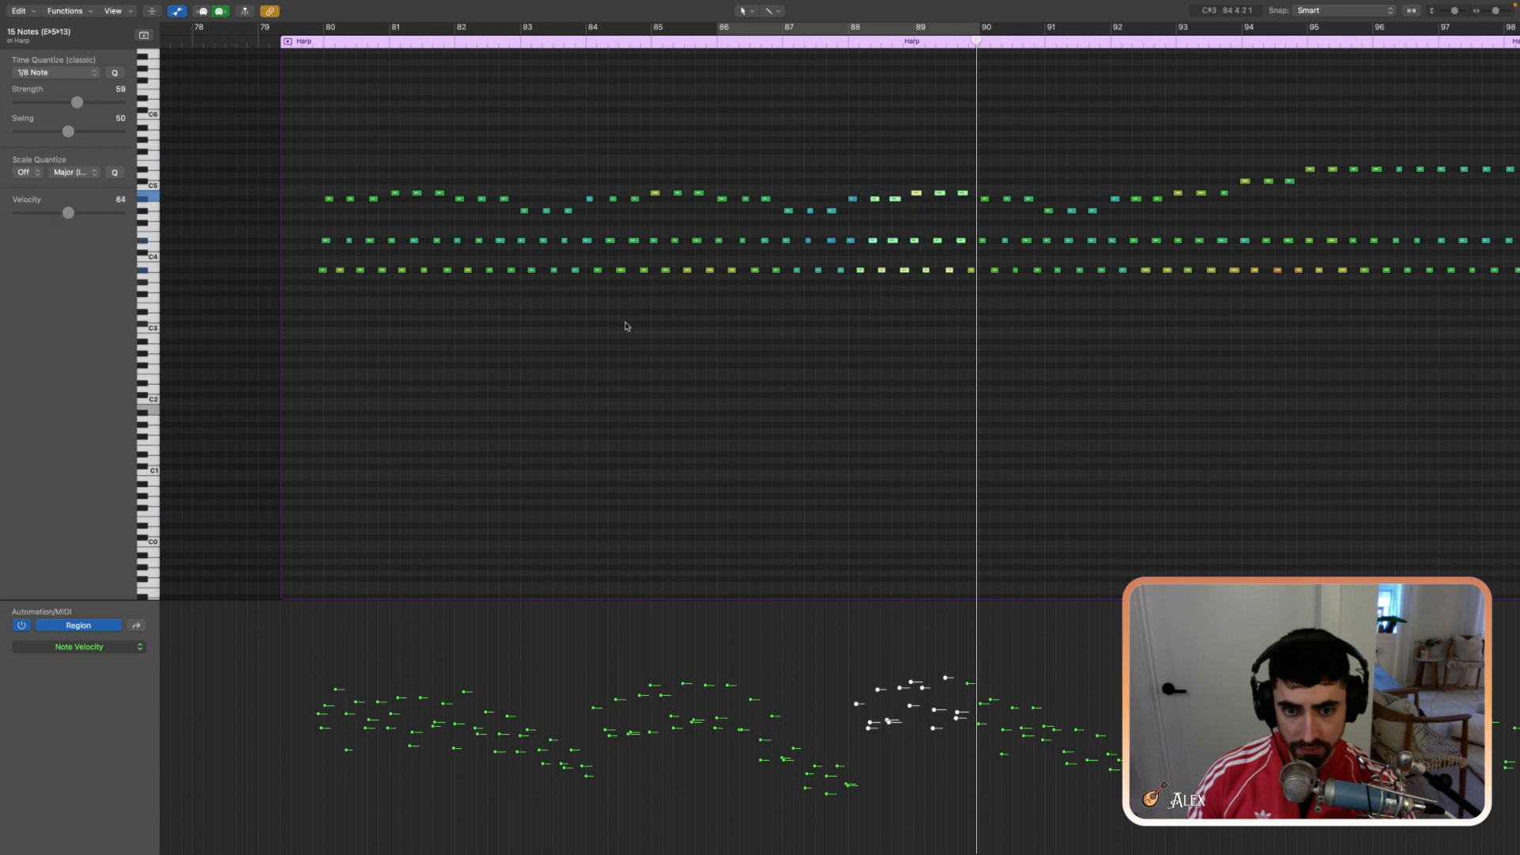
left_click_drag(67, 213, 49, 213)
left_click(976, 544)
left_click_drag(877, 758, 967, 704)
left_click(895, 447)
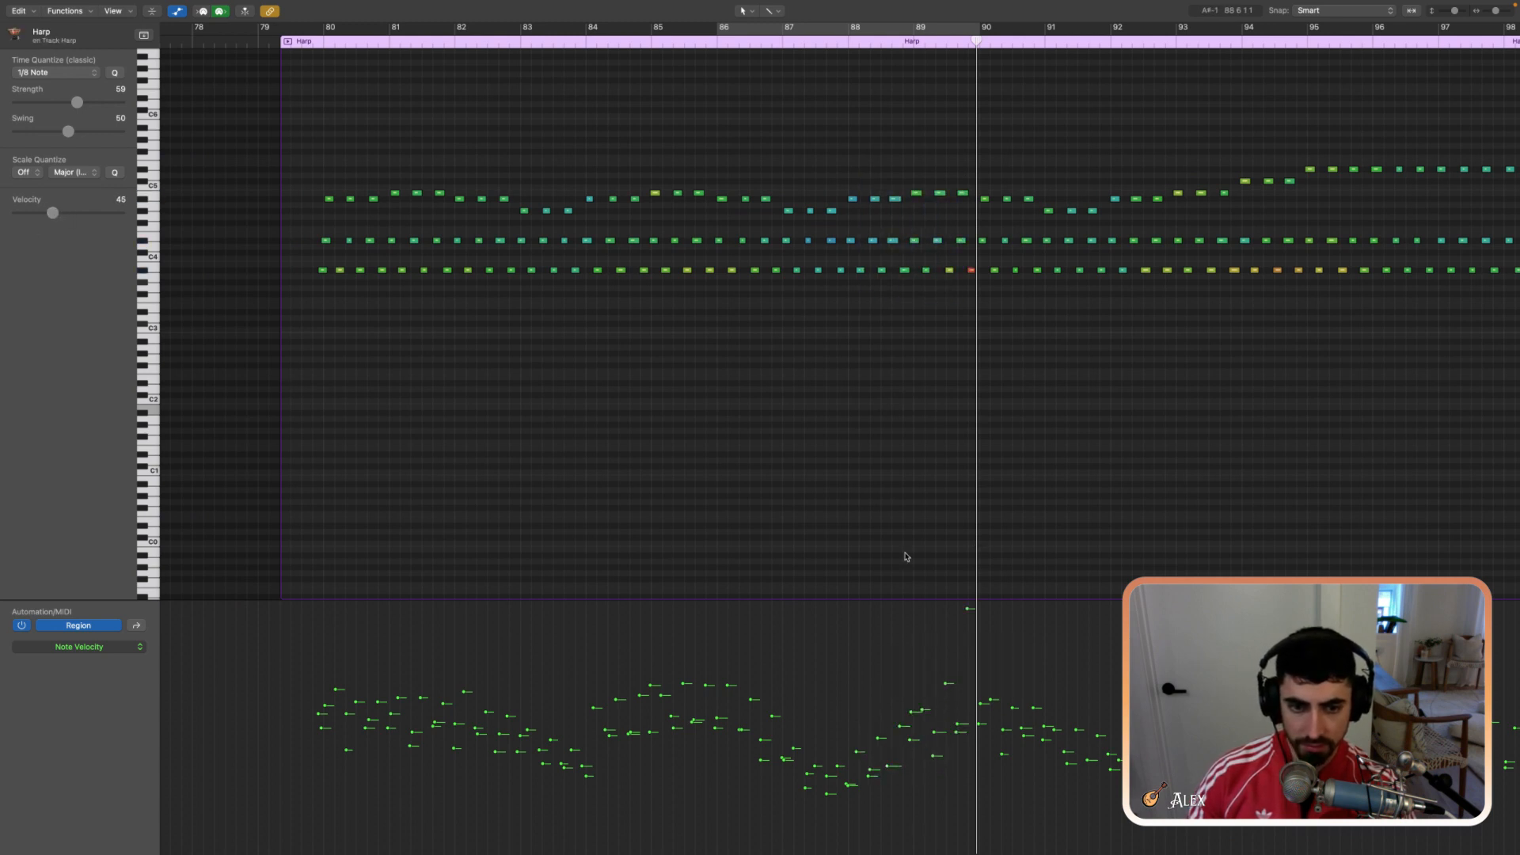
left_click_drag(969, 608, 968, 682)
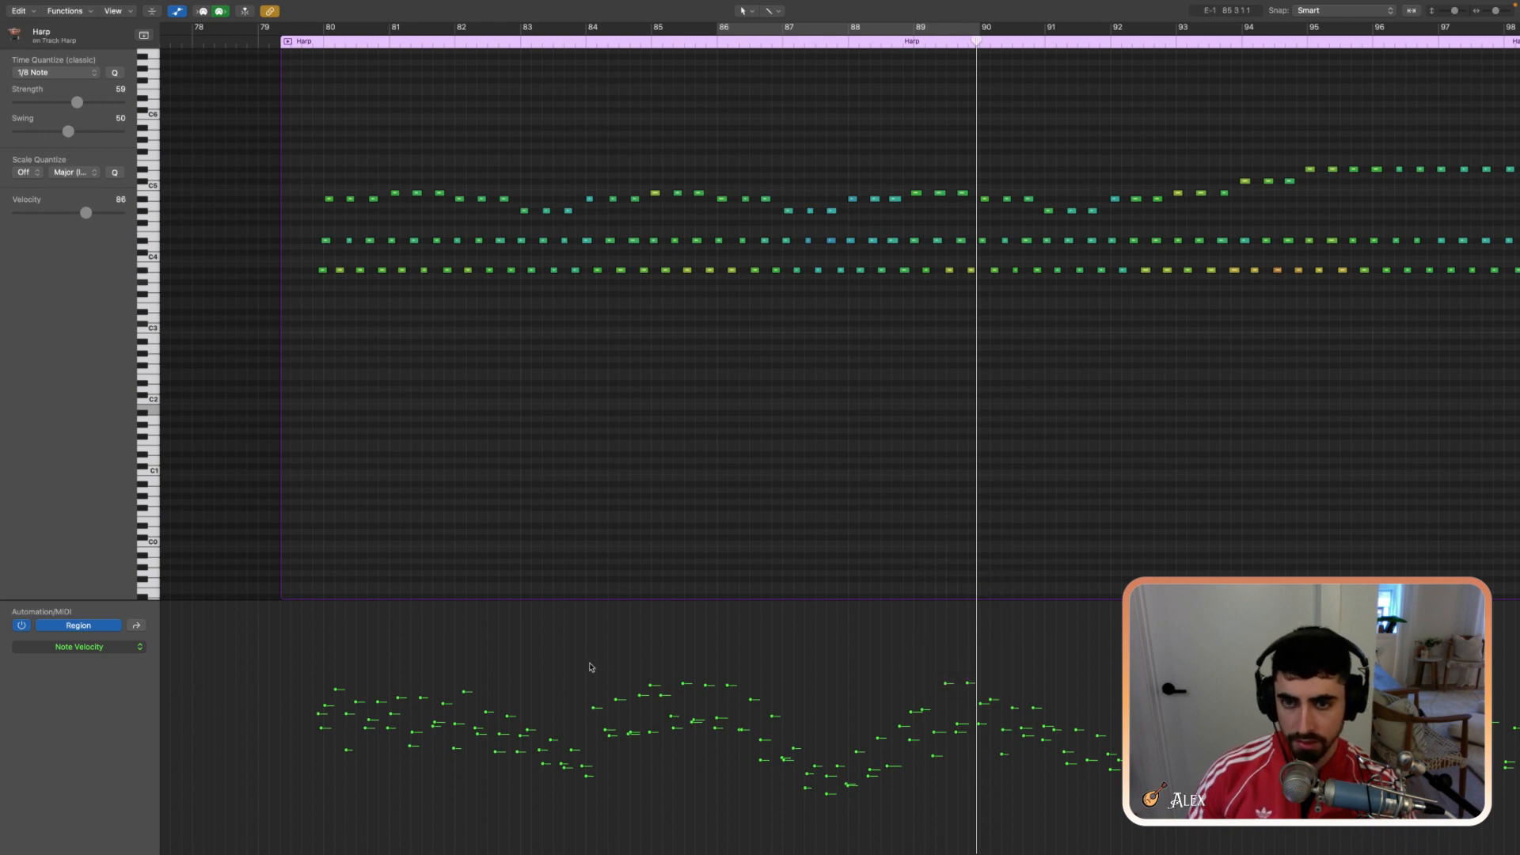
- Lower the Harp velocities in bars 84–85 and shape them into a rising ramp
left_click_drag(675, 176, 599, 278)
left_click_drag(56, 220, 49, 219)
left_click(670, 799)
left_click_drag(636, 738, 688, 714)
left_click(668, 369)
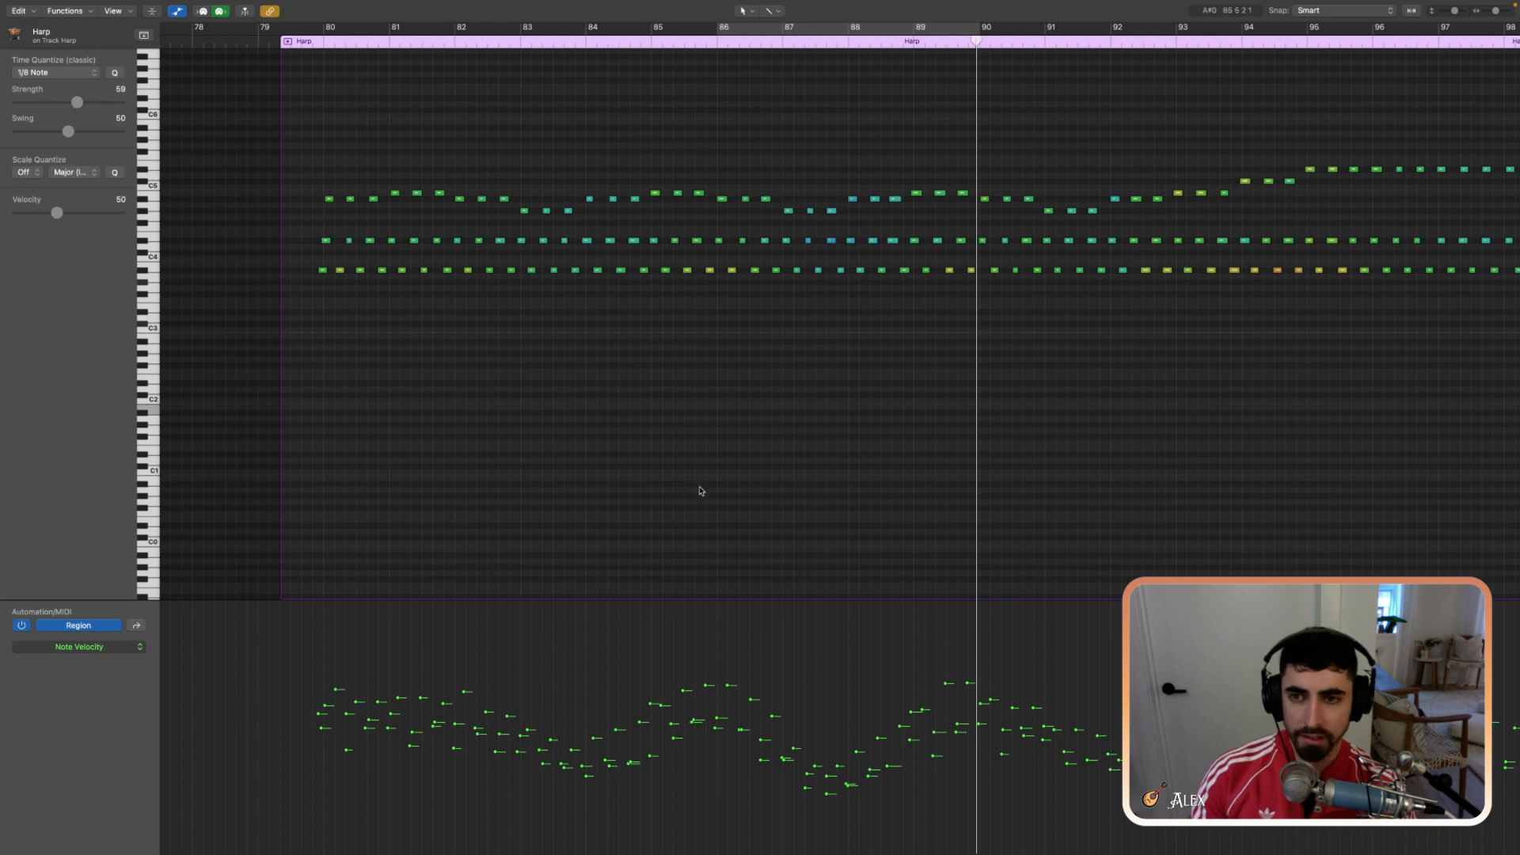
- Lower the Harp velocities around bar 80 to 34 and shape them into a rising ramp toward bar 81
left_click_drag(429, 156, 336, 266)
left_click_drag(403, 174, 319, 288)
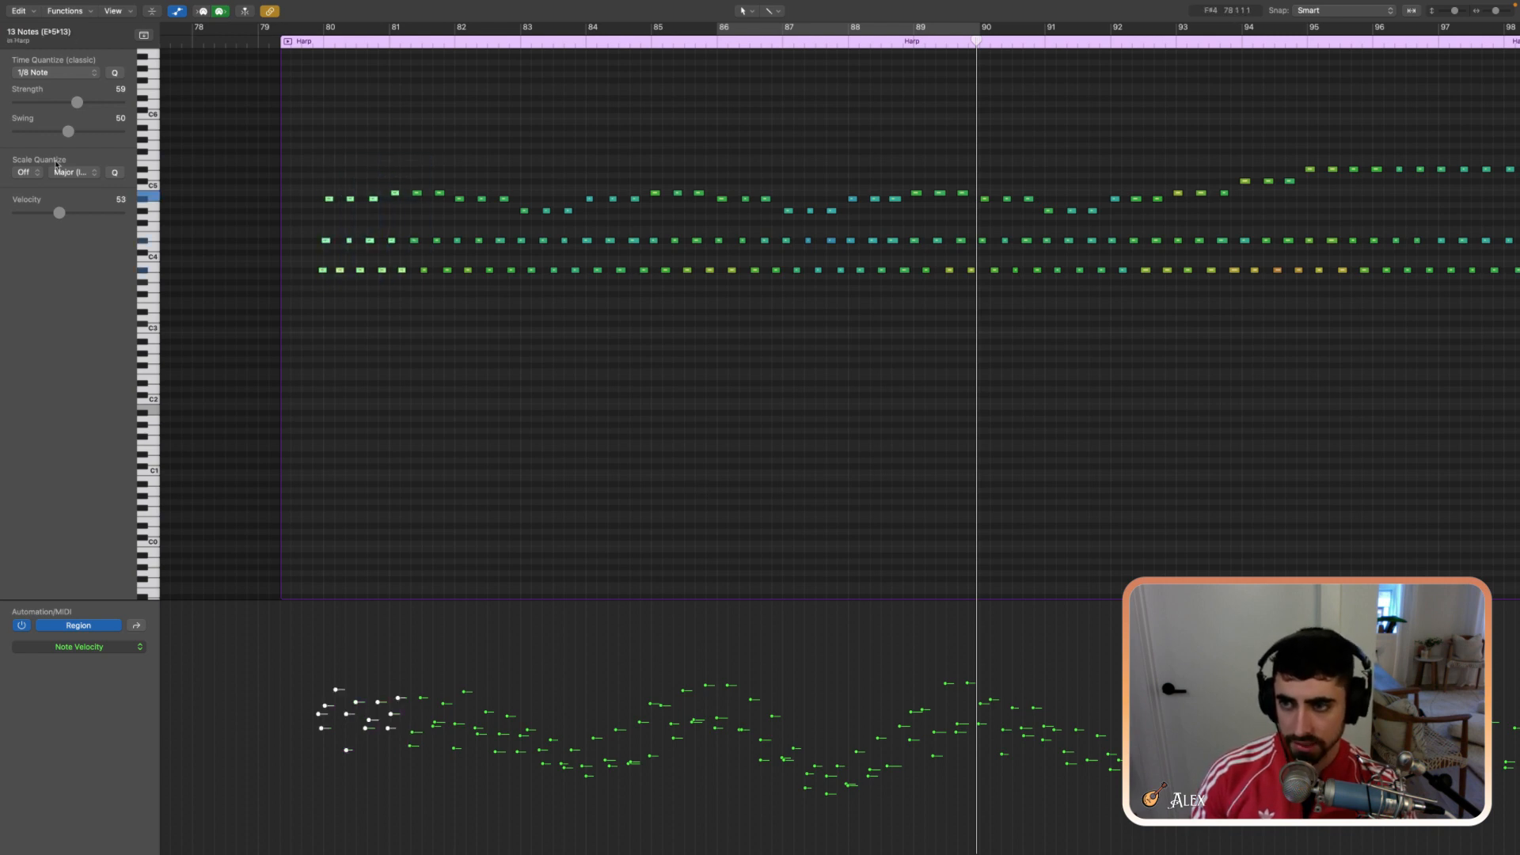
left_click(491, 587)
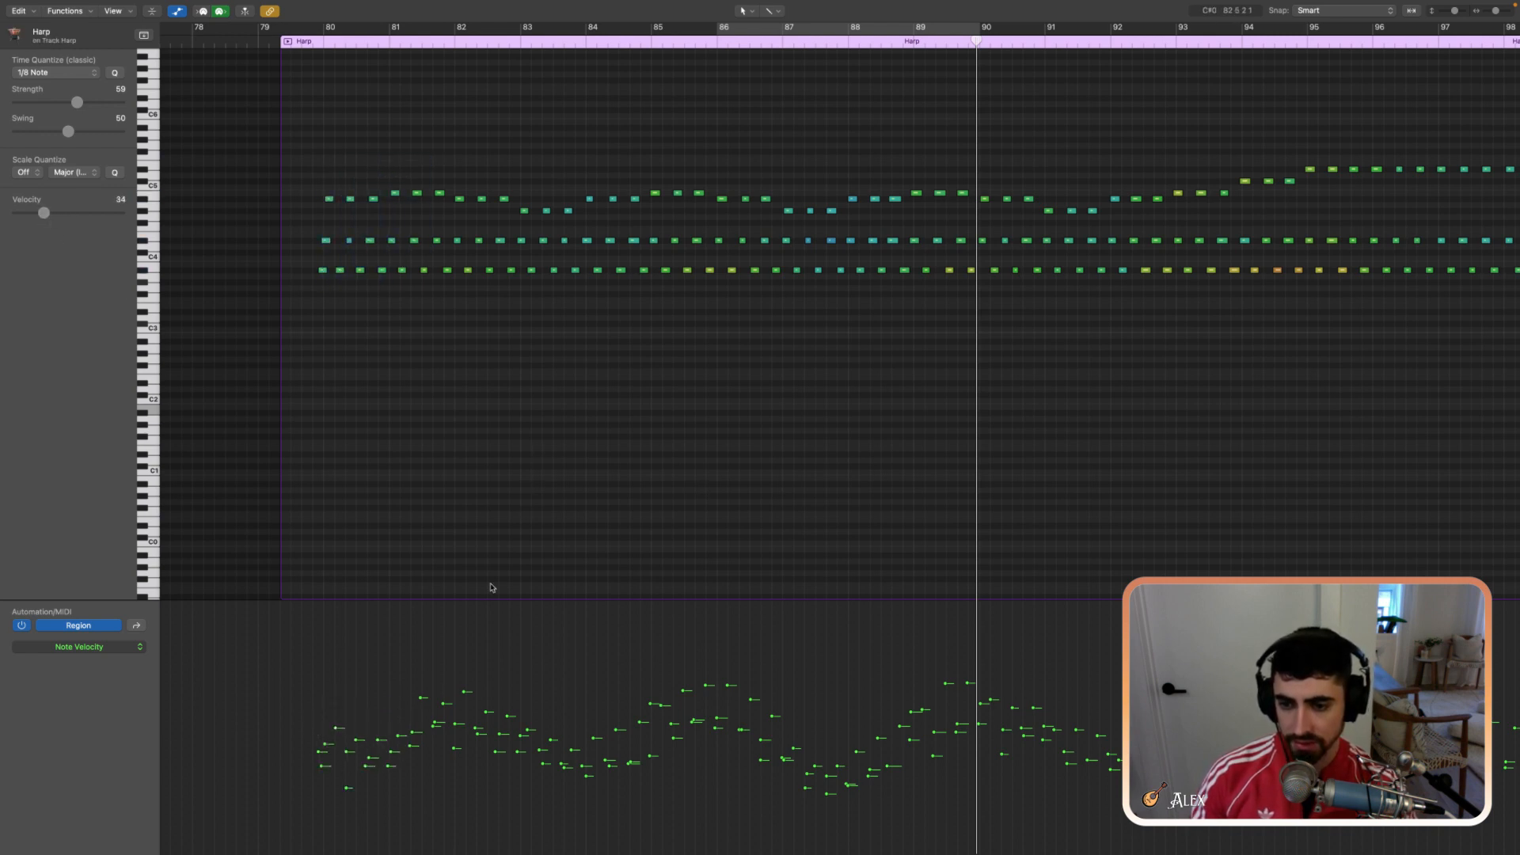
left_click_drag(334, 757, 412, 707)
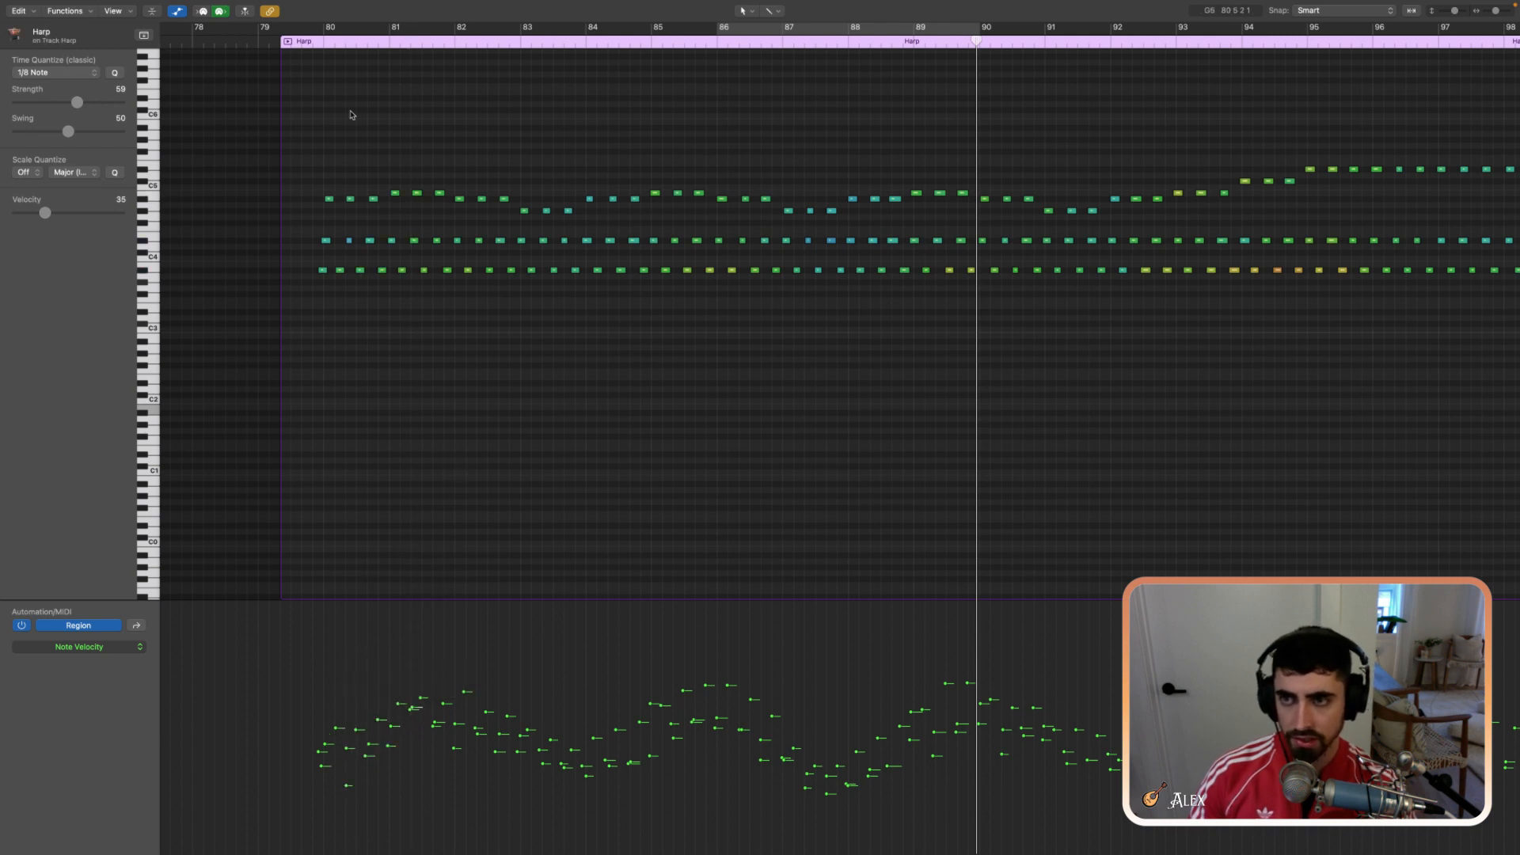
- Return to the arrangement and play the Harp and Celeste passage from bar 79
left_click(267, 44)
scroll(524, 414, "up", 1)
scroll(529, 413, "left", 2)
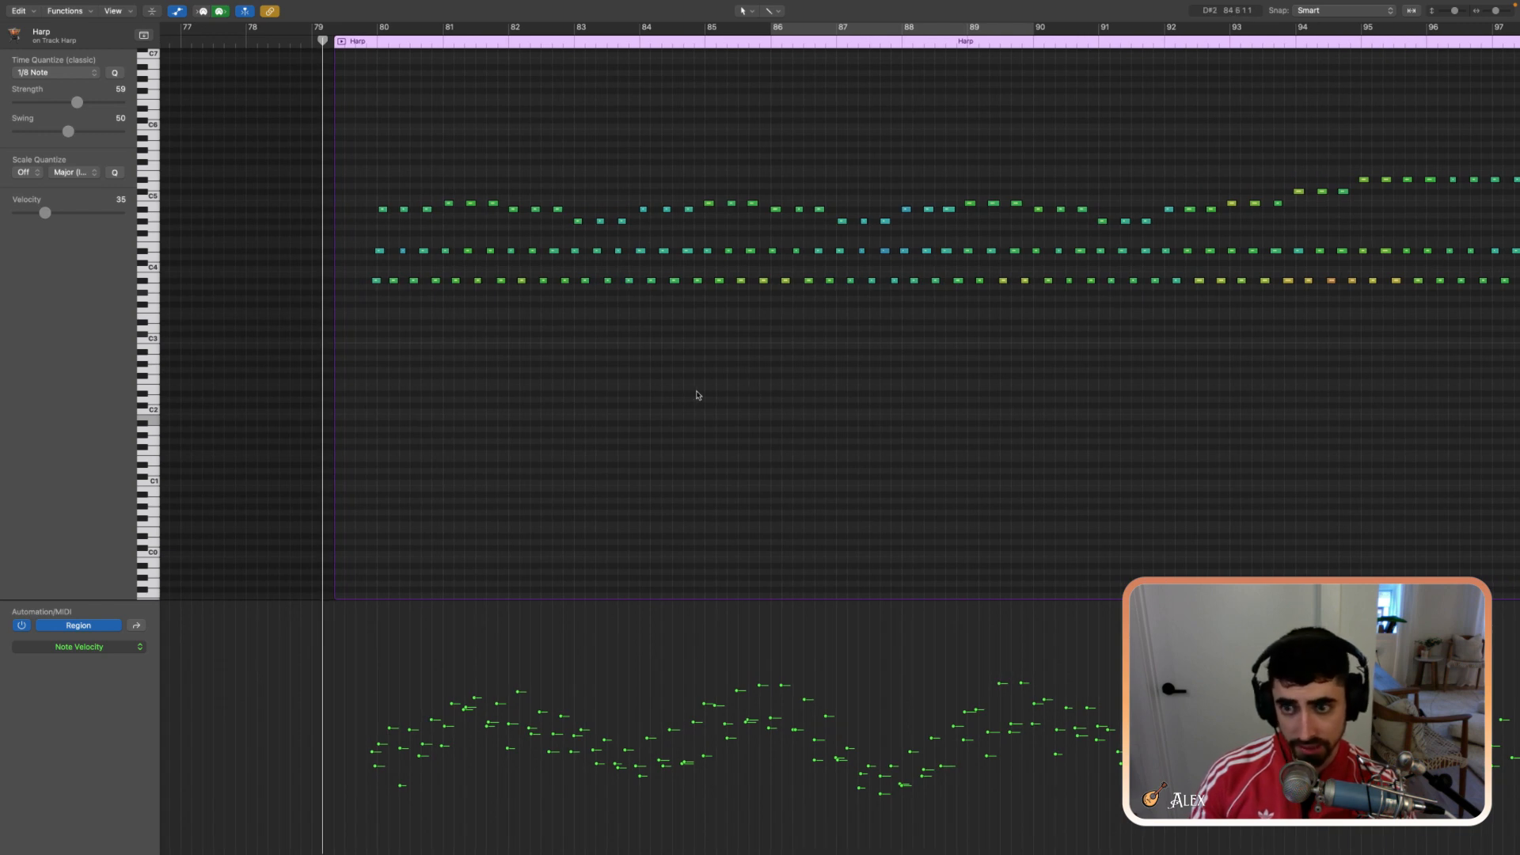
key("ctrl+Left")
key("a")
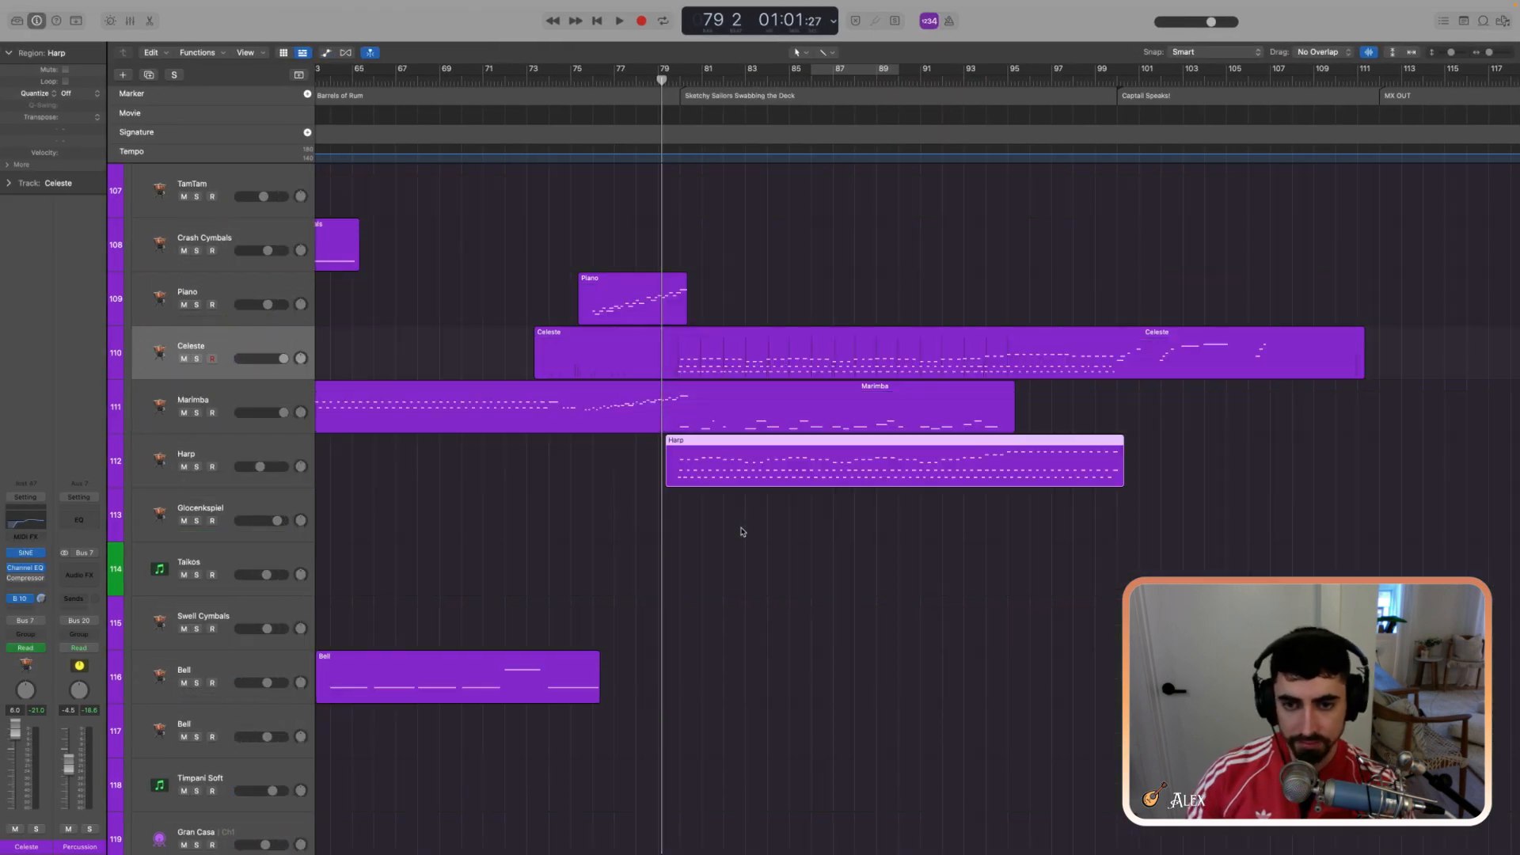
scroll(678, 561, "up", 3)
left_click(792, 290)
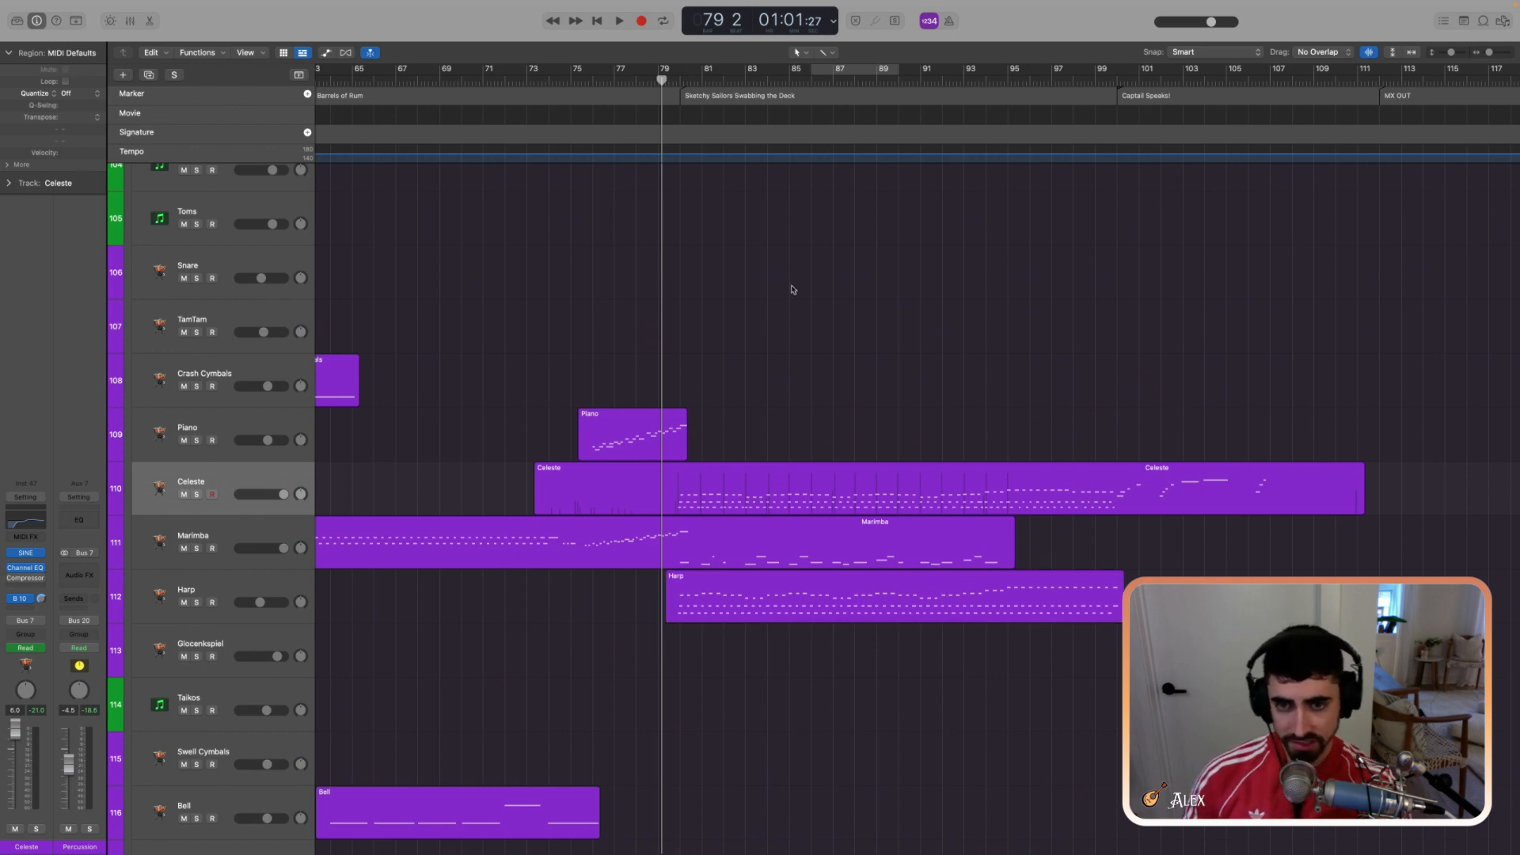
key("space")
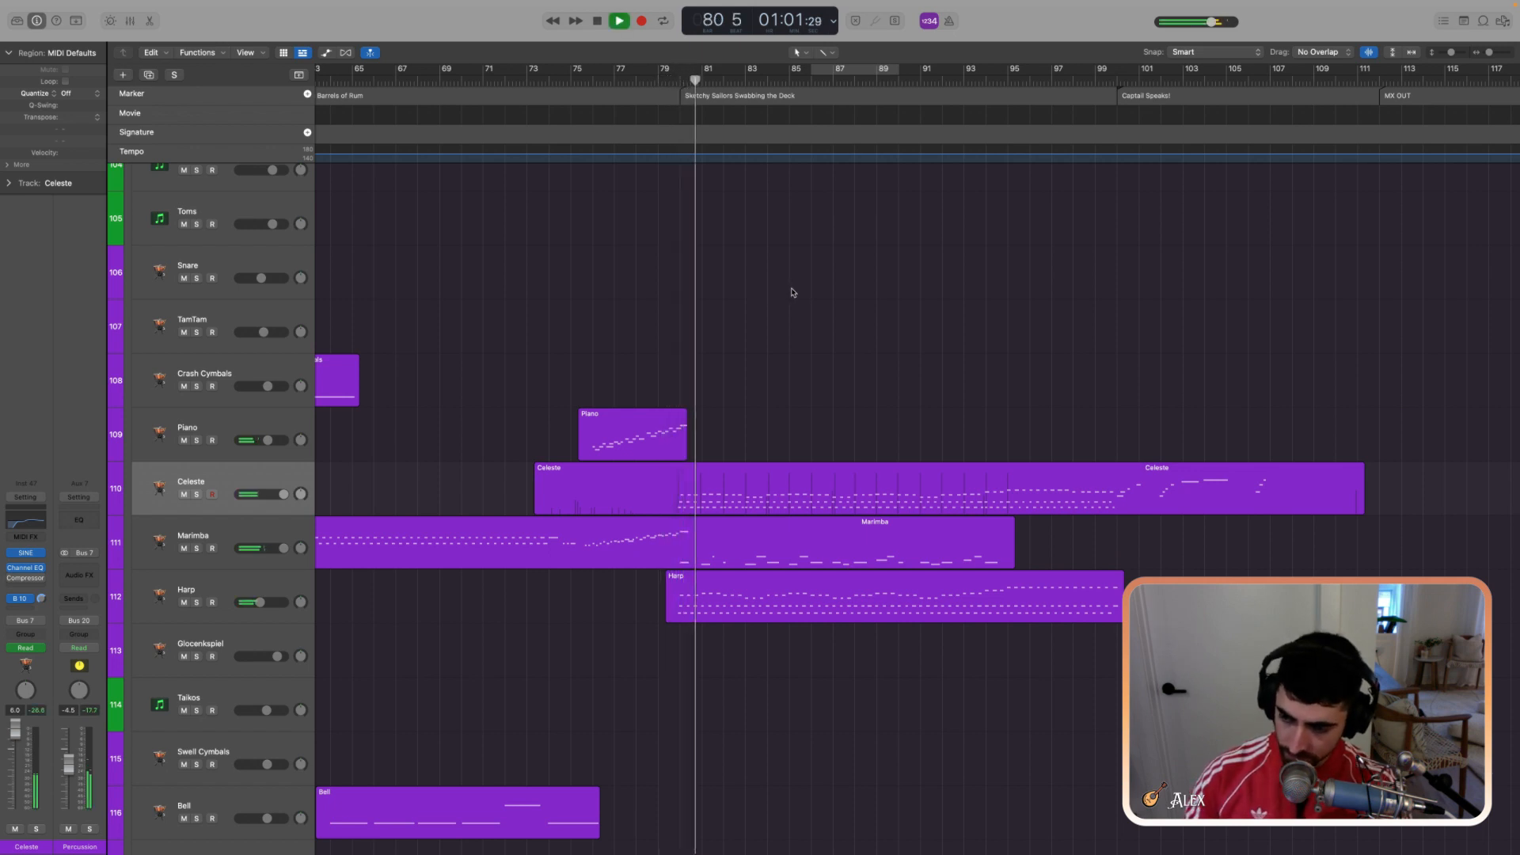
scroll(792, 292, "down", 1)
scroll(815, 282, "right", 3)
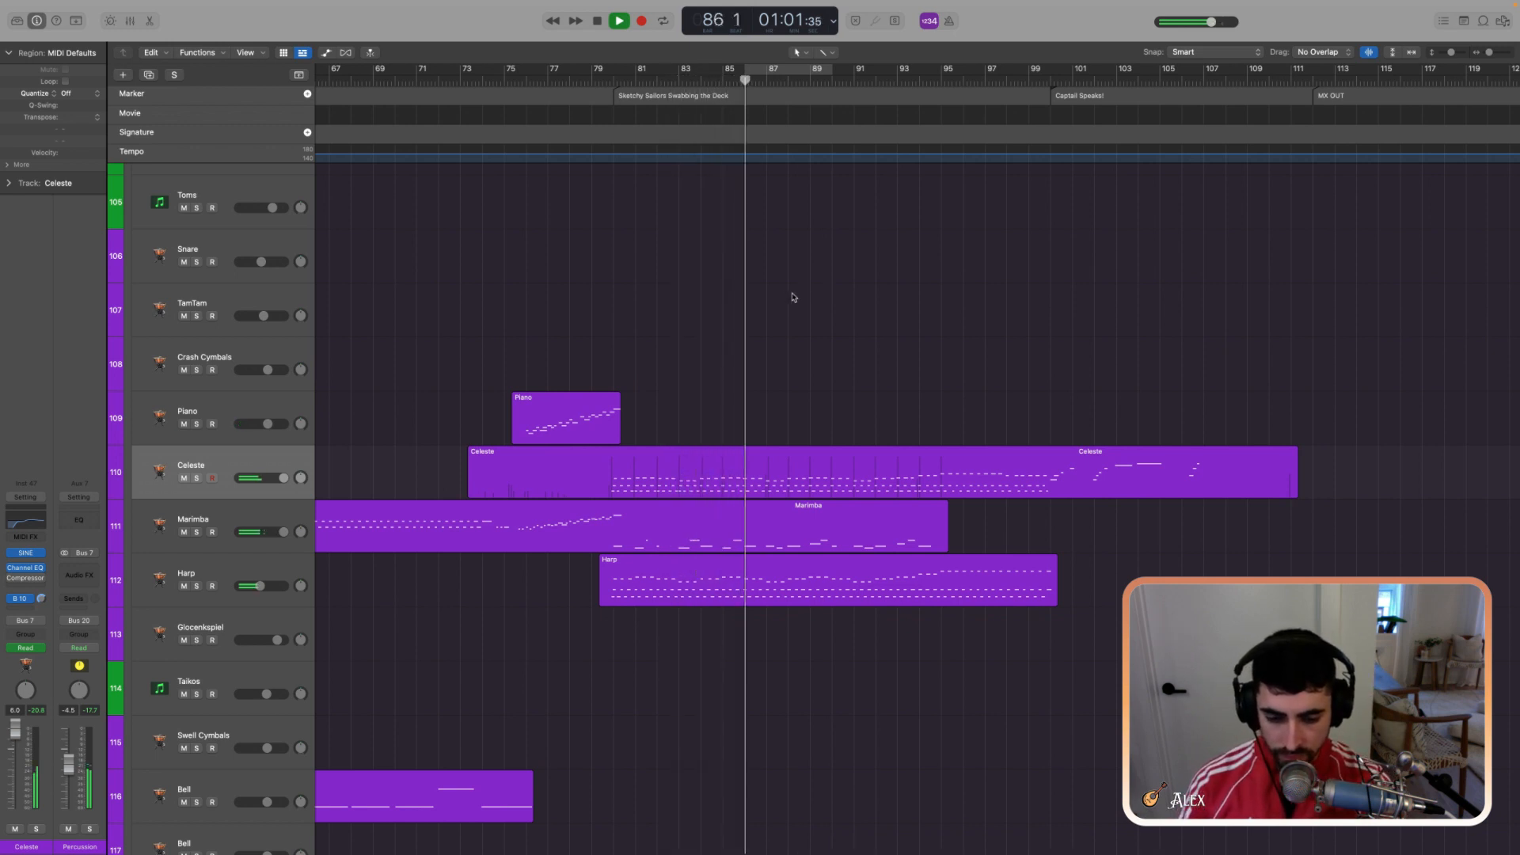
scroll(800, 298, "right", 2)
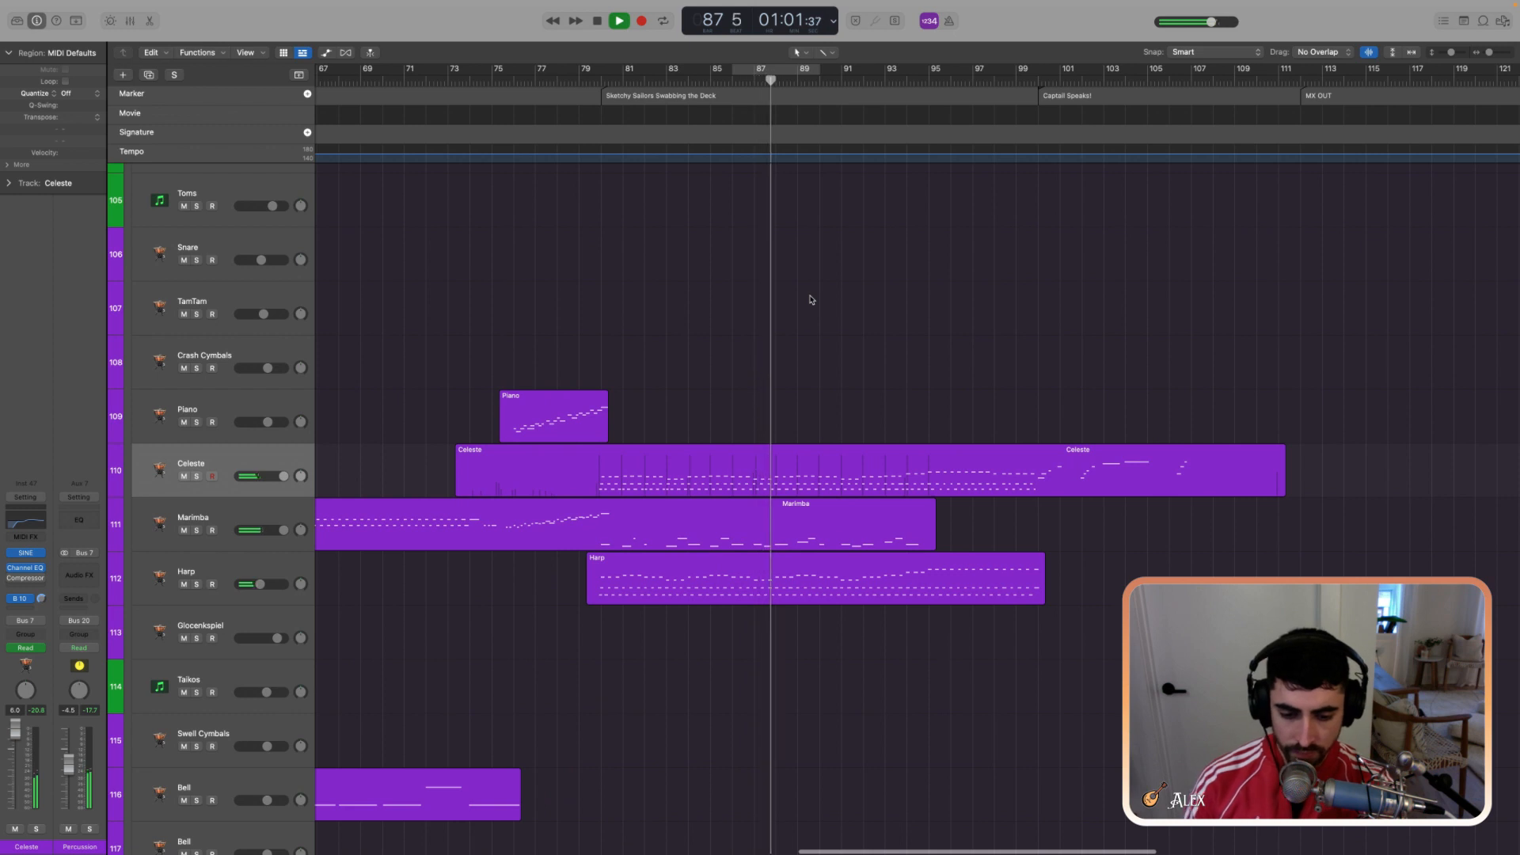
- Raise the velocity of the Harp notes from bar 80 up to bar 92 to 37 and return to the arrangement
double_click(784, 578)
left_click(781, 465, "ctrl+alt")
left_click_drag(1441, 133, 364, 417)
key("super+z")
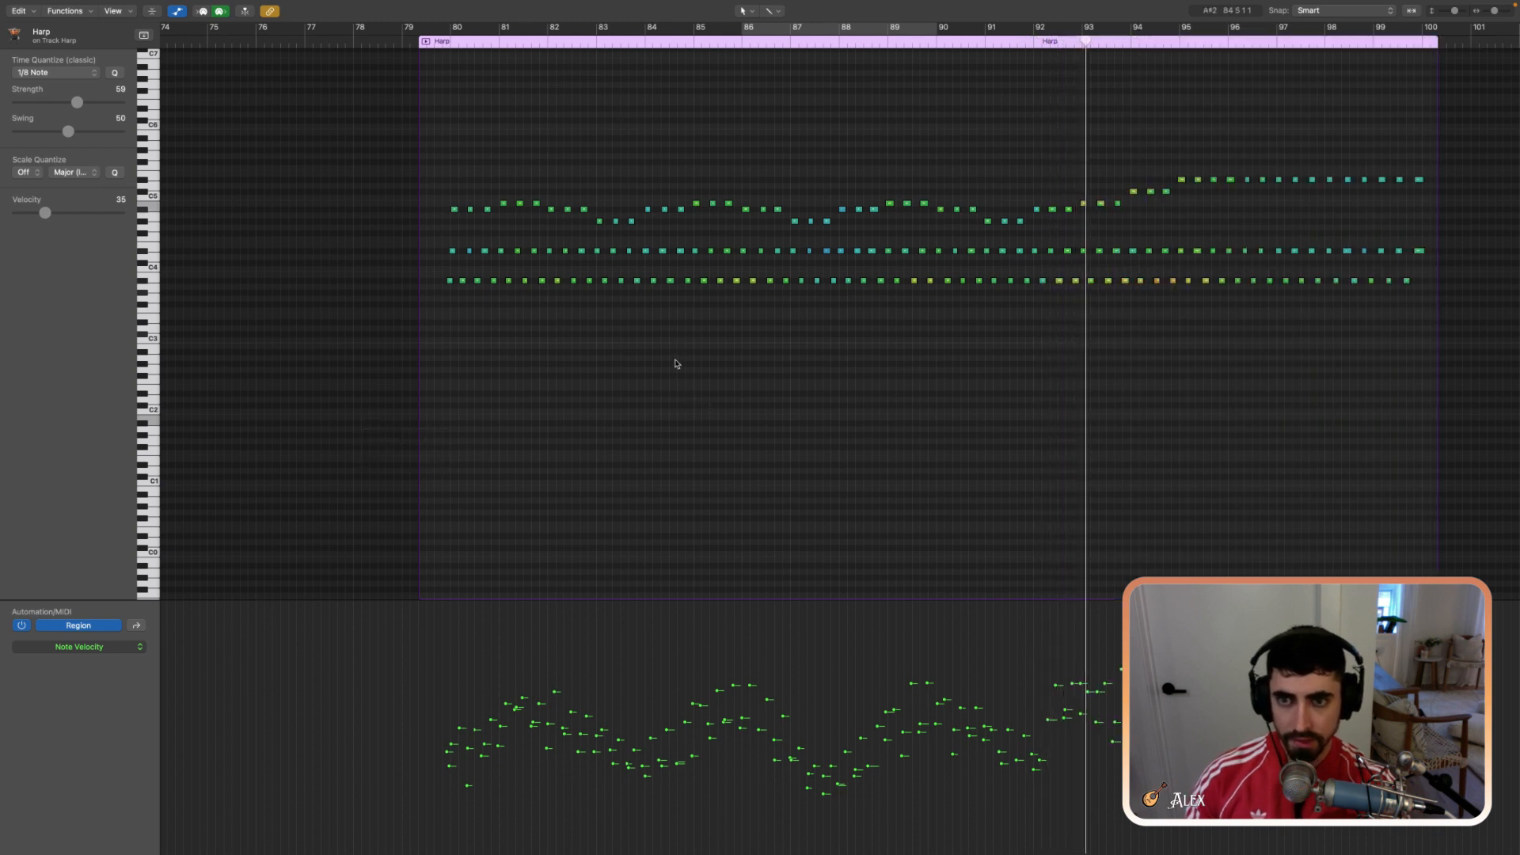
left_click_drag(307, 125, 1514, 418)
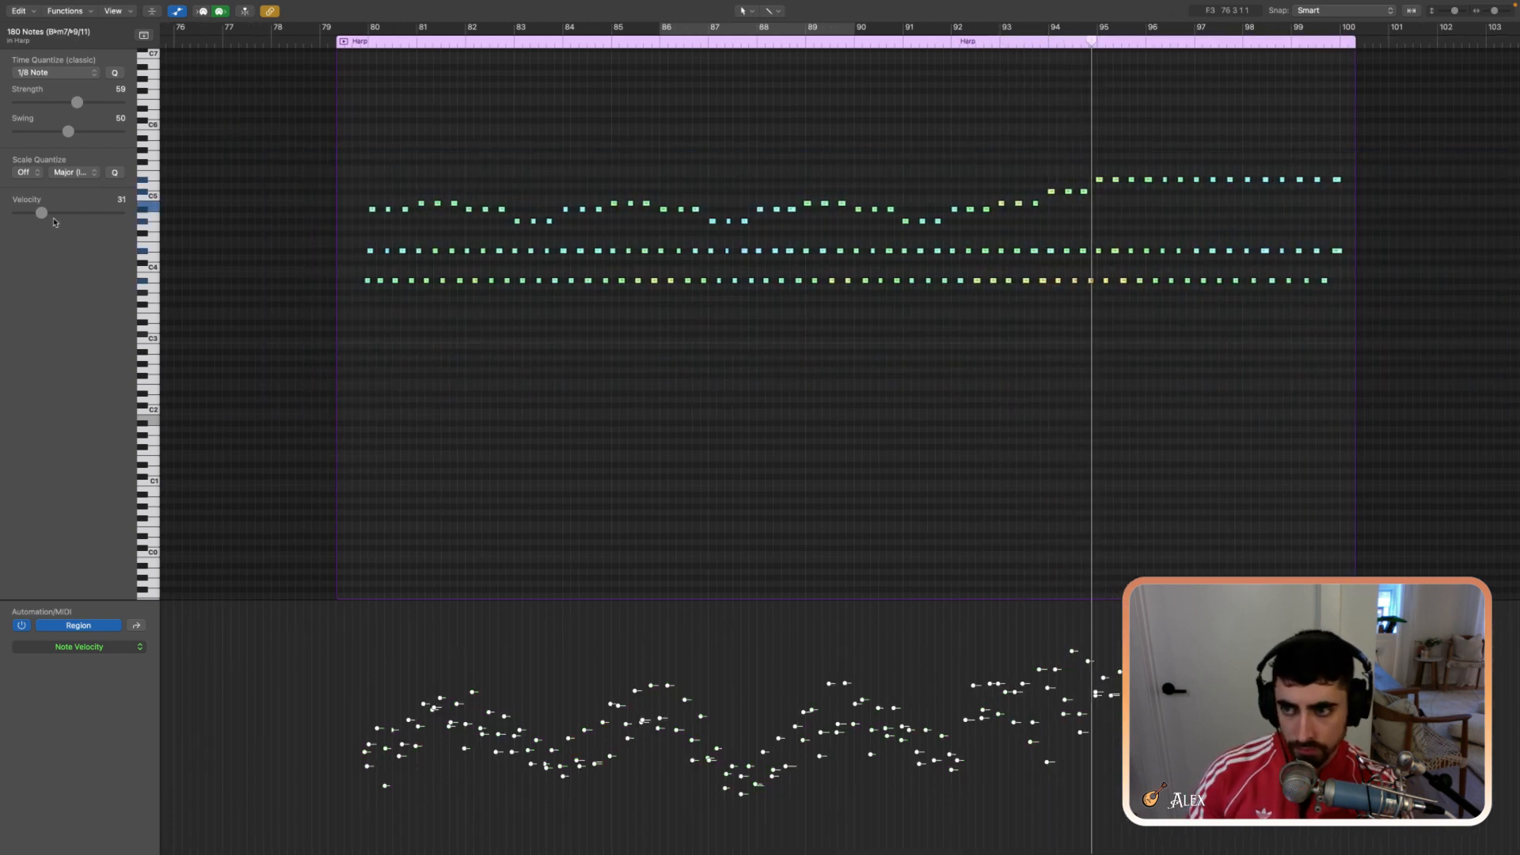
left_click(994, 373)
left_click_drag(957, 193, 240, 331)
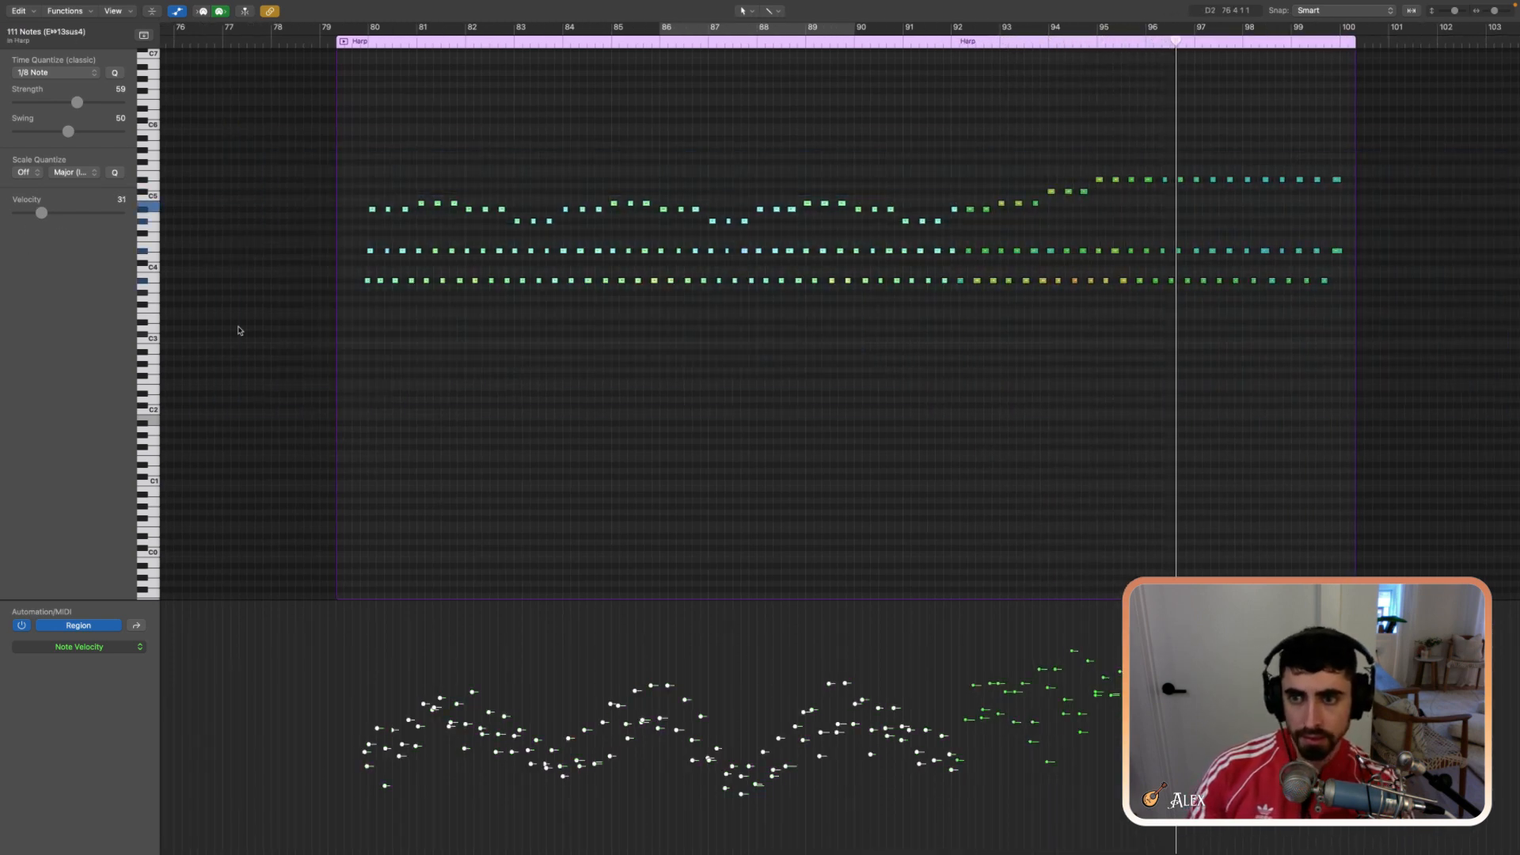
left_click_drag(43, 212, 50, 215)
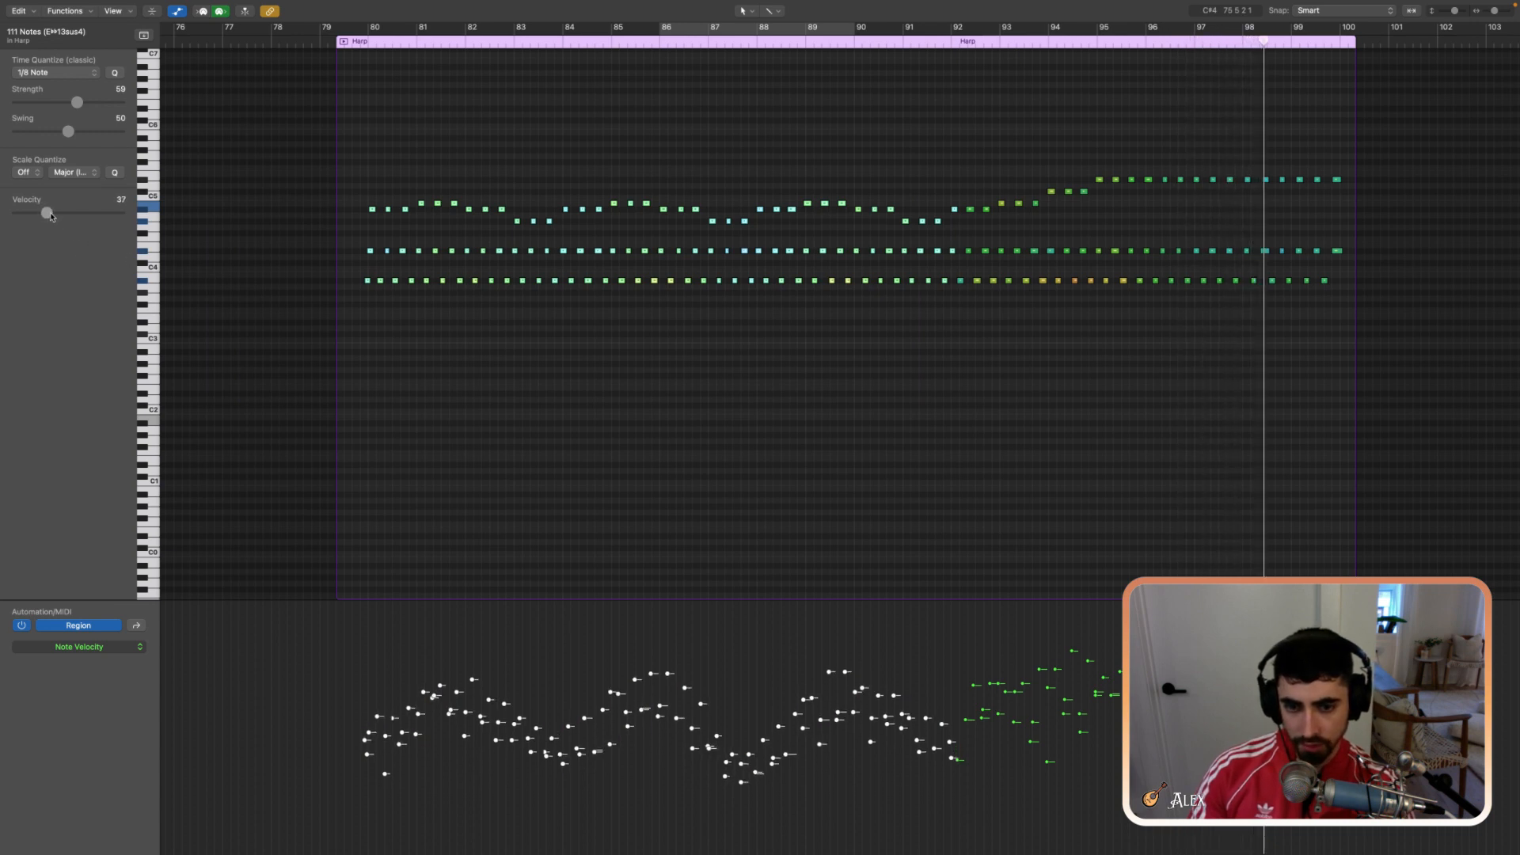
left_click(727, 396)
key("ctrl+Left")
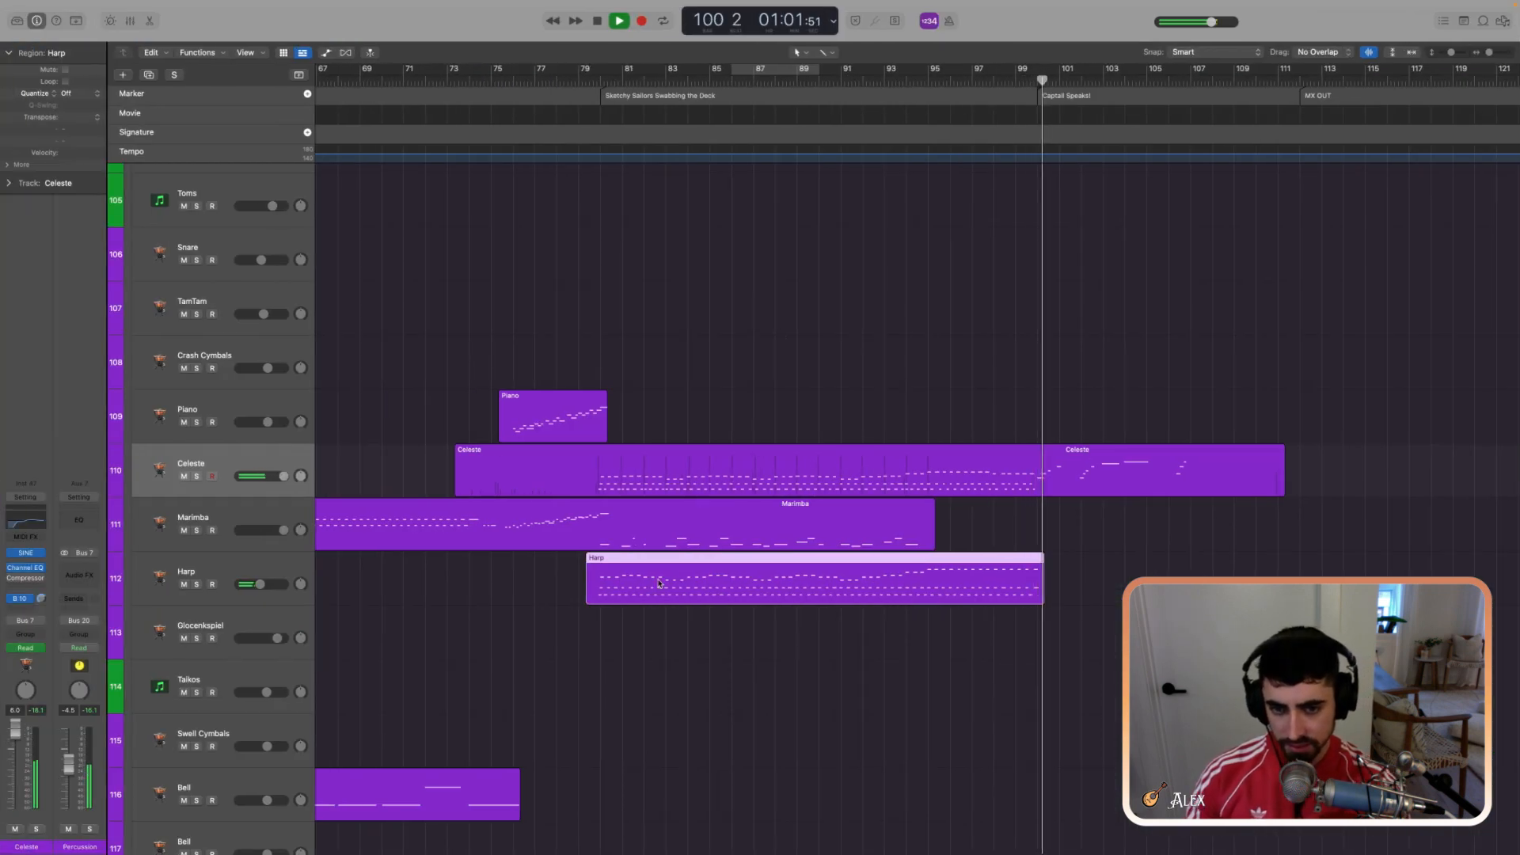
- Zoom out the timeline and play from about bar 61, just before the Tossing Barrels of Rum marker
left_click(717, 288)
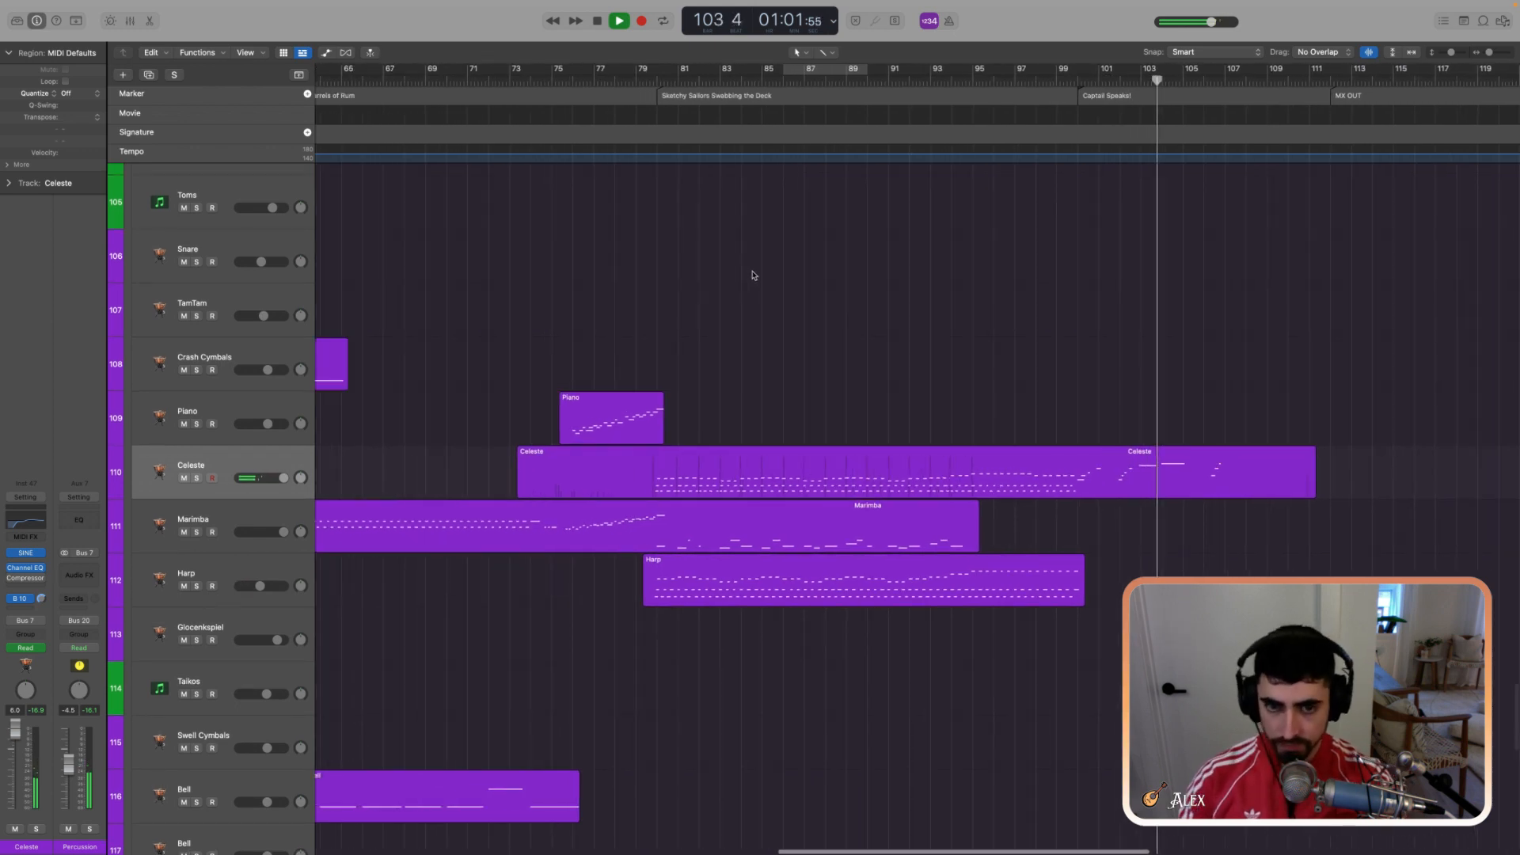
key("super+Left")
key("super+Left")
key("super+Left")
scroll(752, 313, "right", 4)
scroll(748, 321, "up", 8)
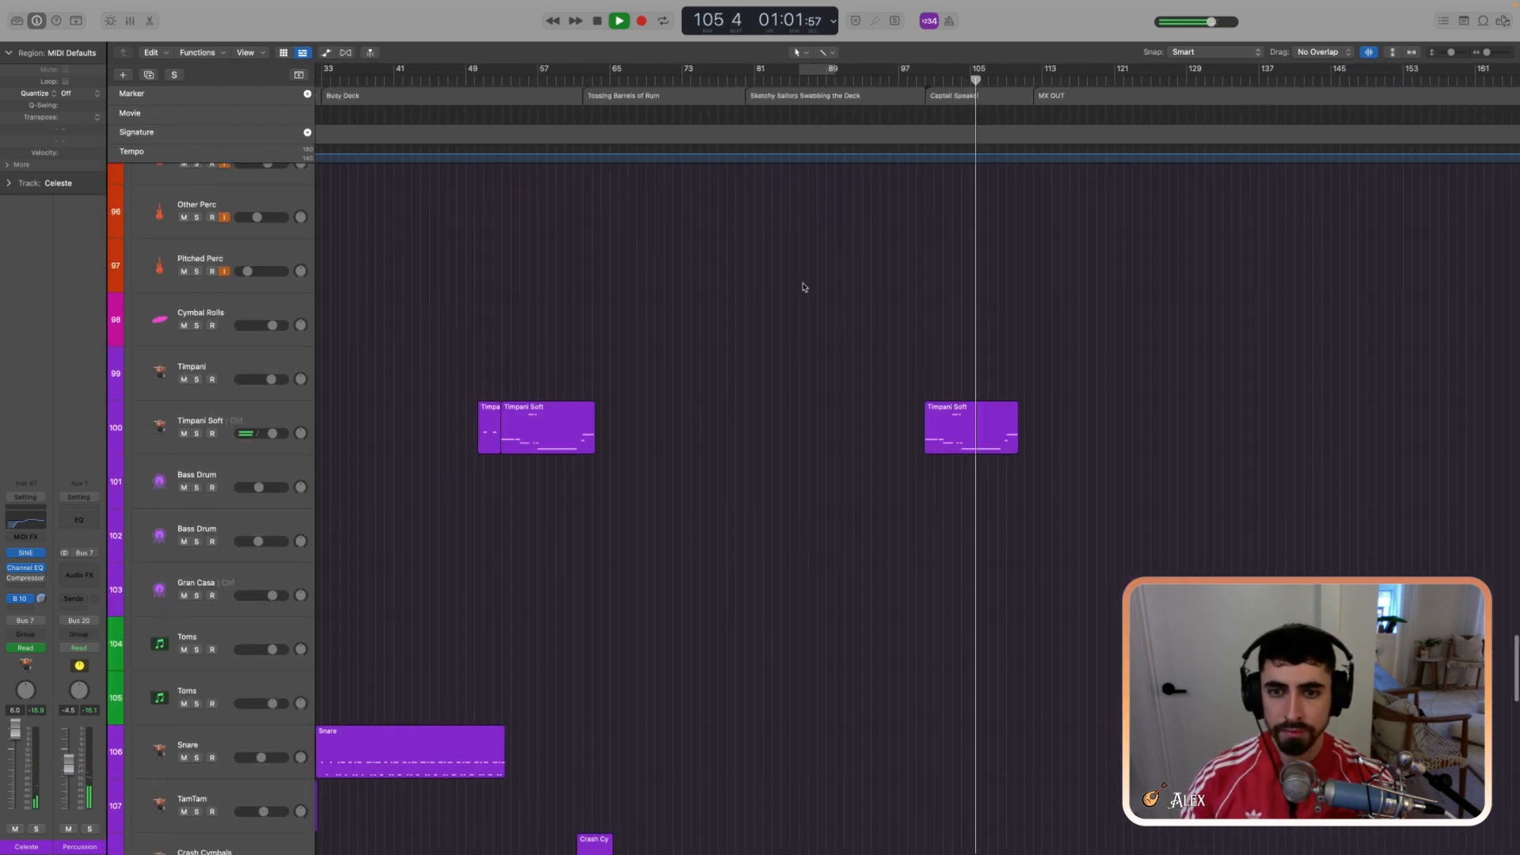
scroll(820, 277, "left", 5)
scroll(808, 261, "right", 3)
left_click(737, 80)
key("space")
scroll(894, 578, "right", 4)
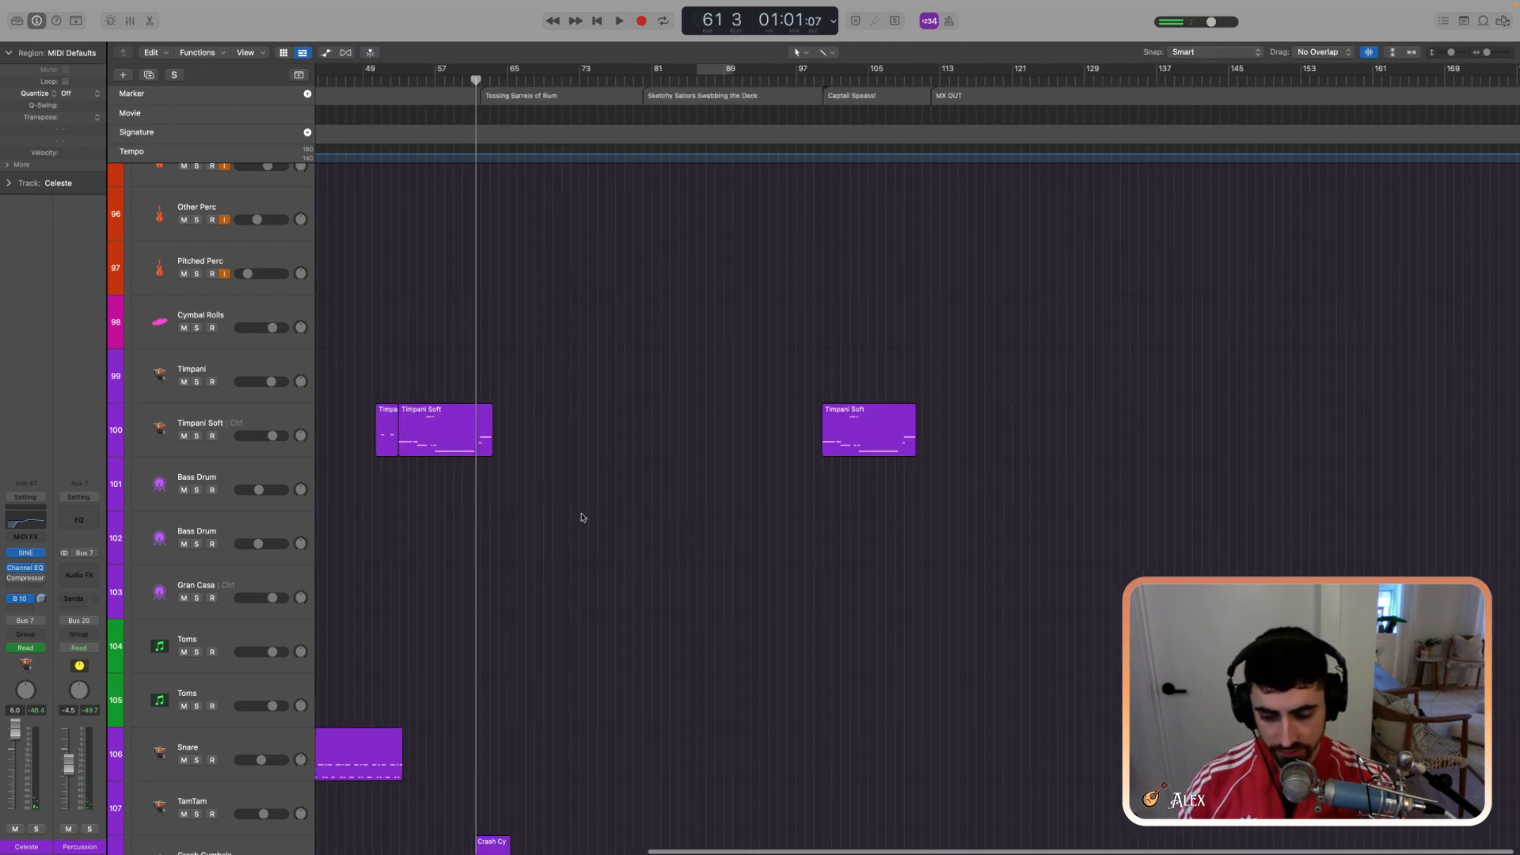
scroll(792, 516, "left", 5)
key("space")
scroll(793, 523, "right", 3)
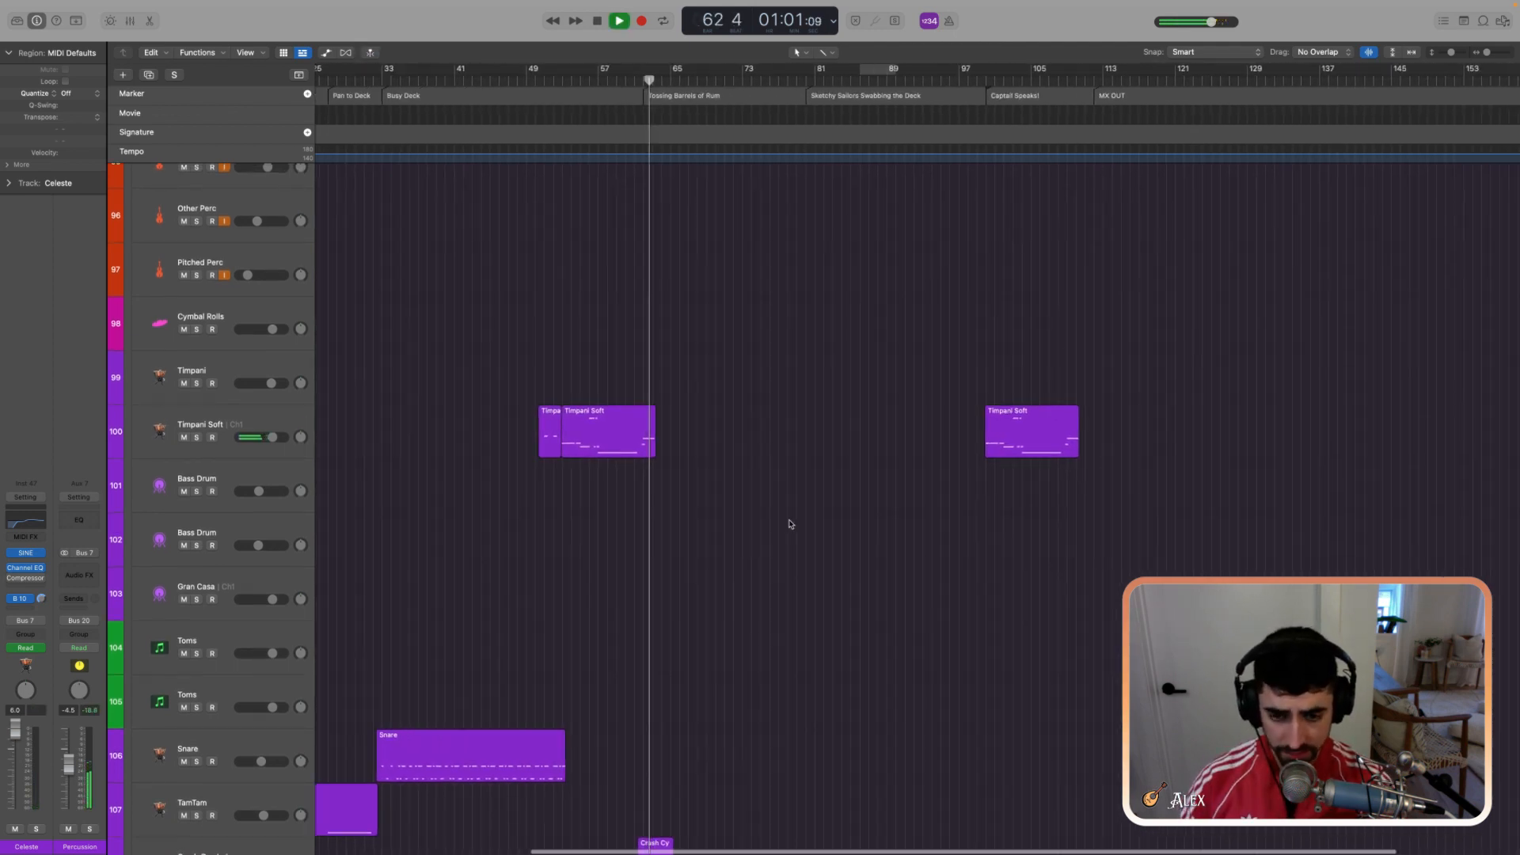
- Stop playback and look over the string, choir and percussion tracks around bar 66
scroll(792, 524, "down", 8)
scroll(754, 577, "down", 15)
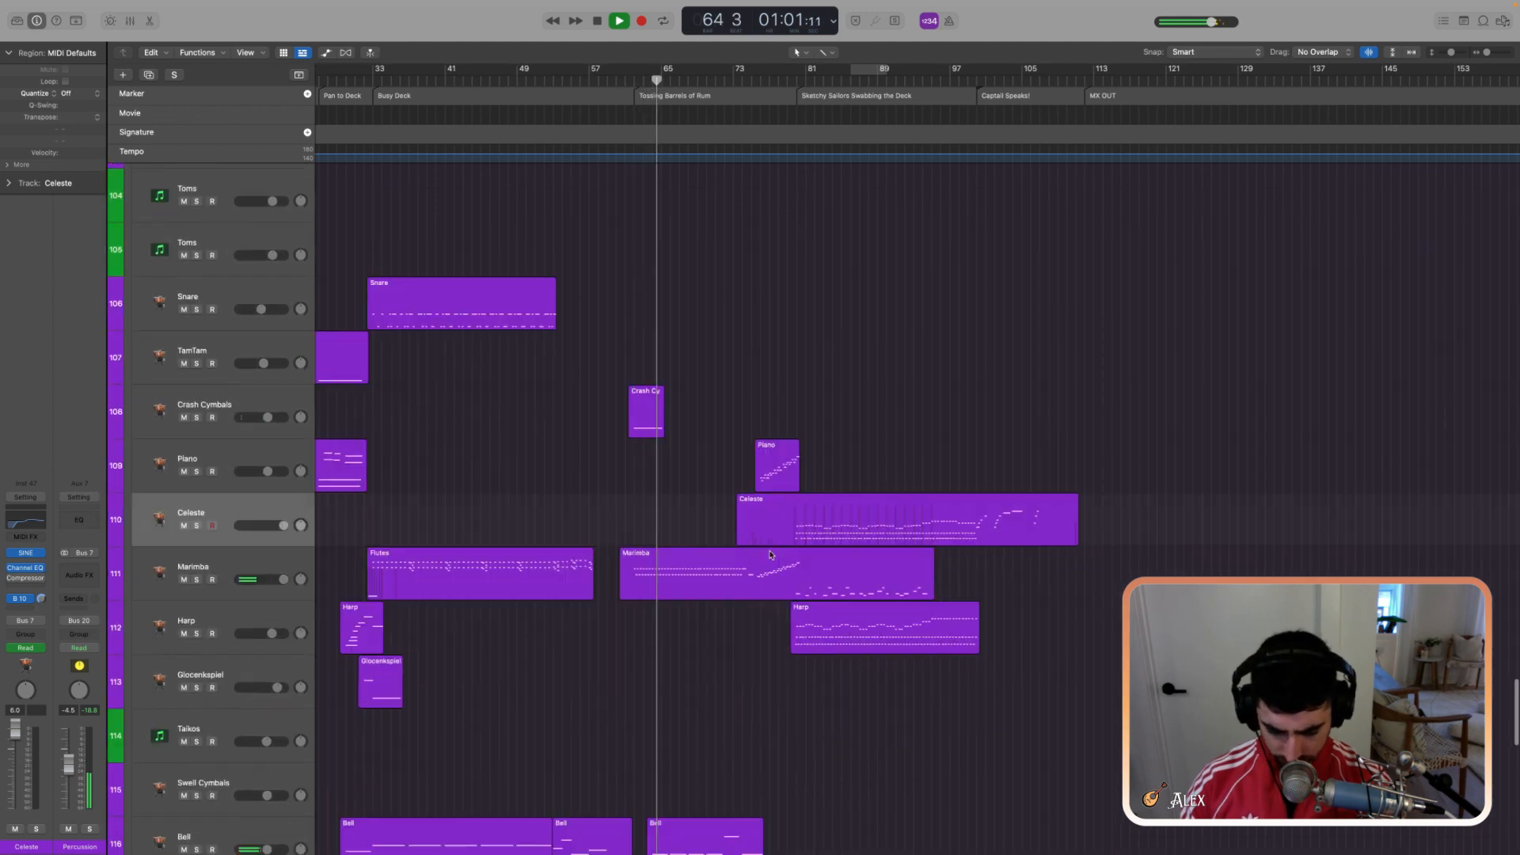
scroll(748, 571, "up", 15)
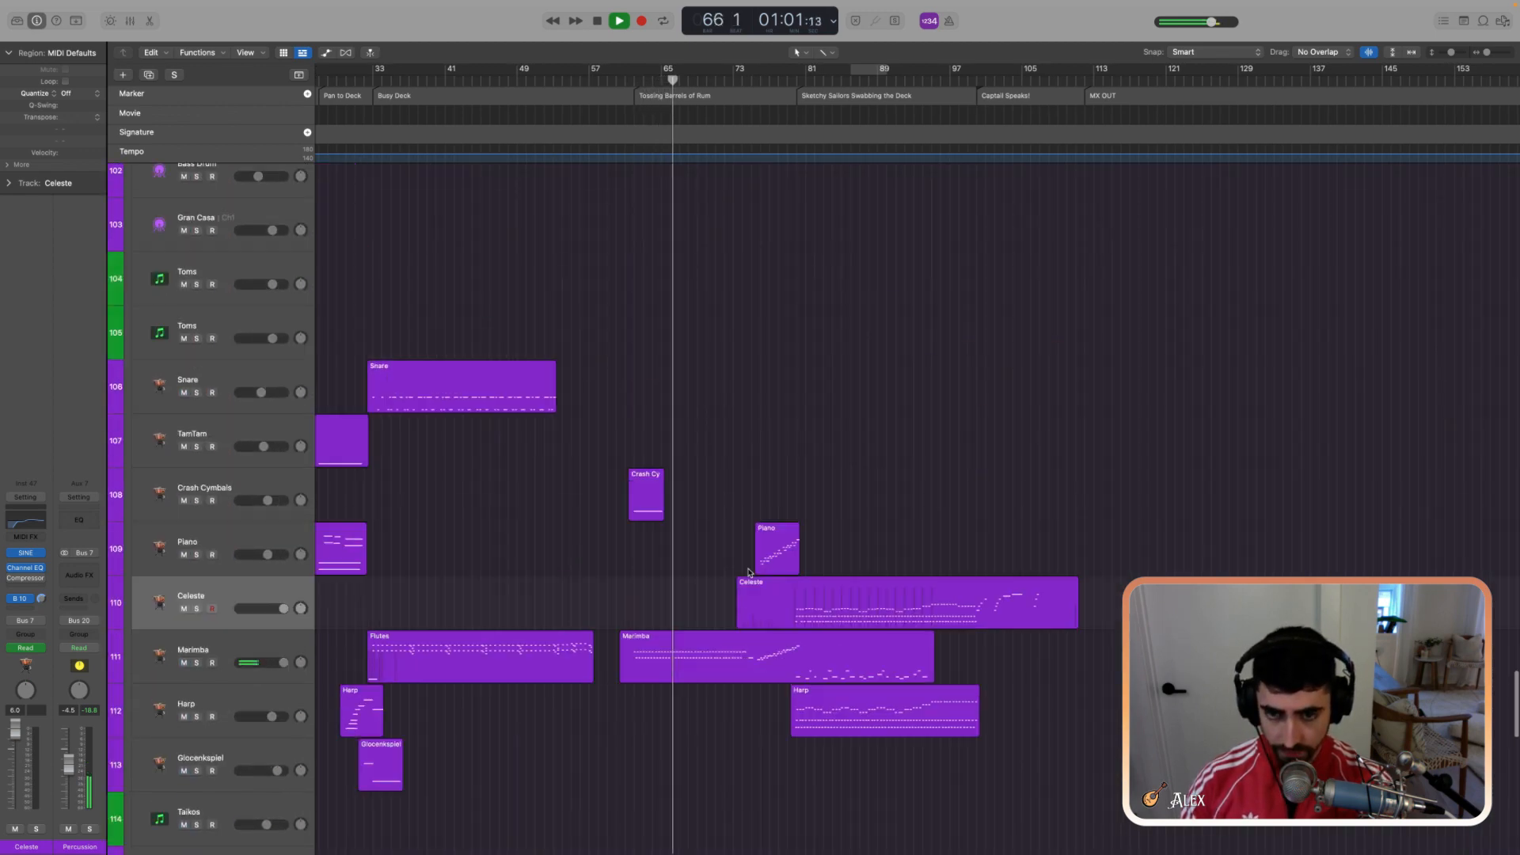
scroll(749, 572, "up", 10)
key("space")
key("a")
key("a")
scroll(744, 569, "down", 5)
scroll(742, 569, "down", 4)
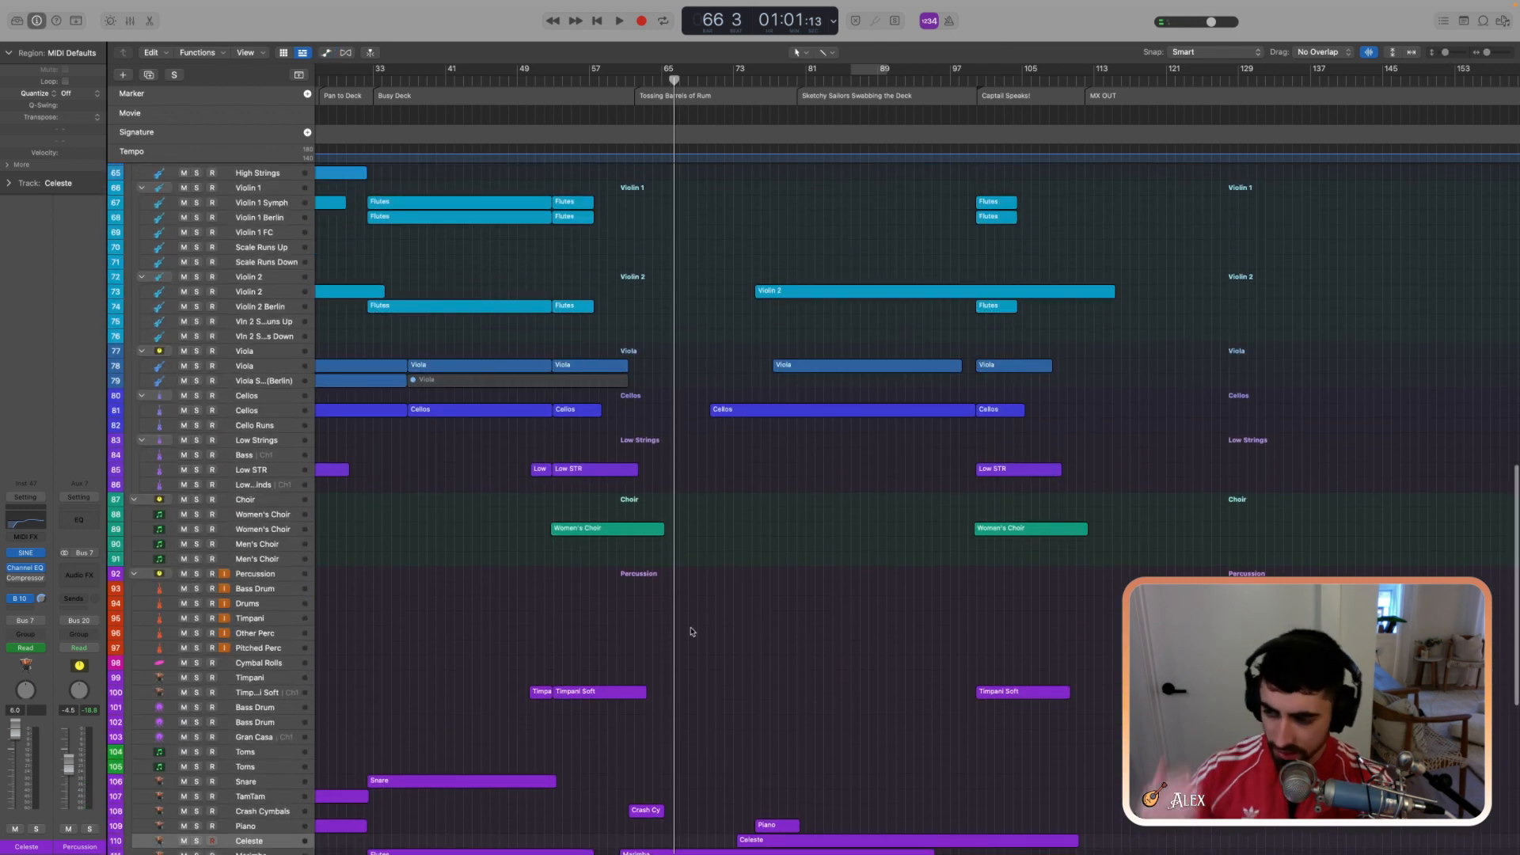
scroll(721, 622, "down", 6)
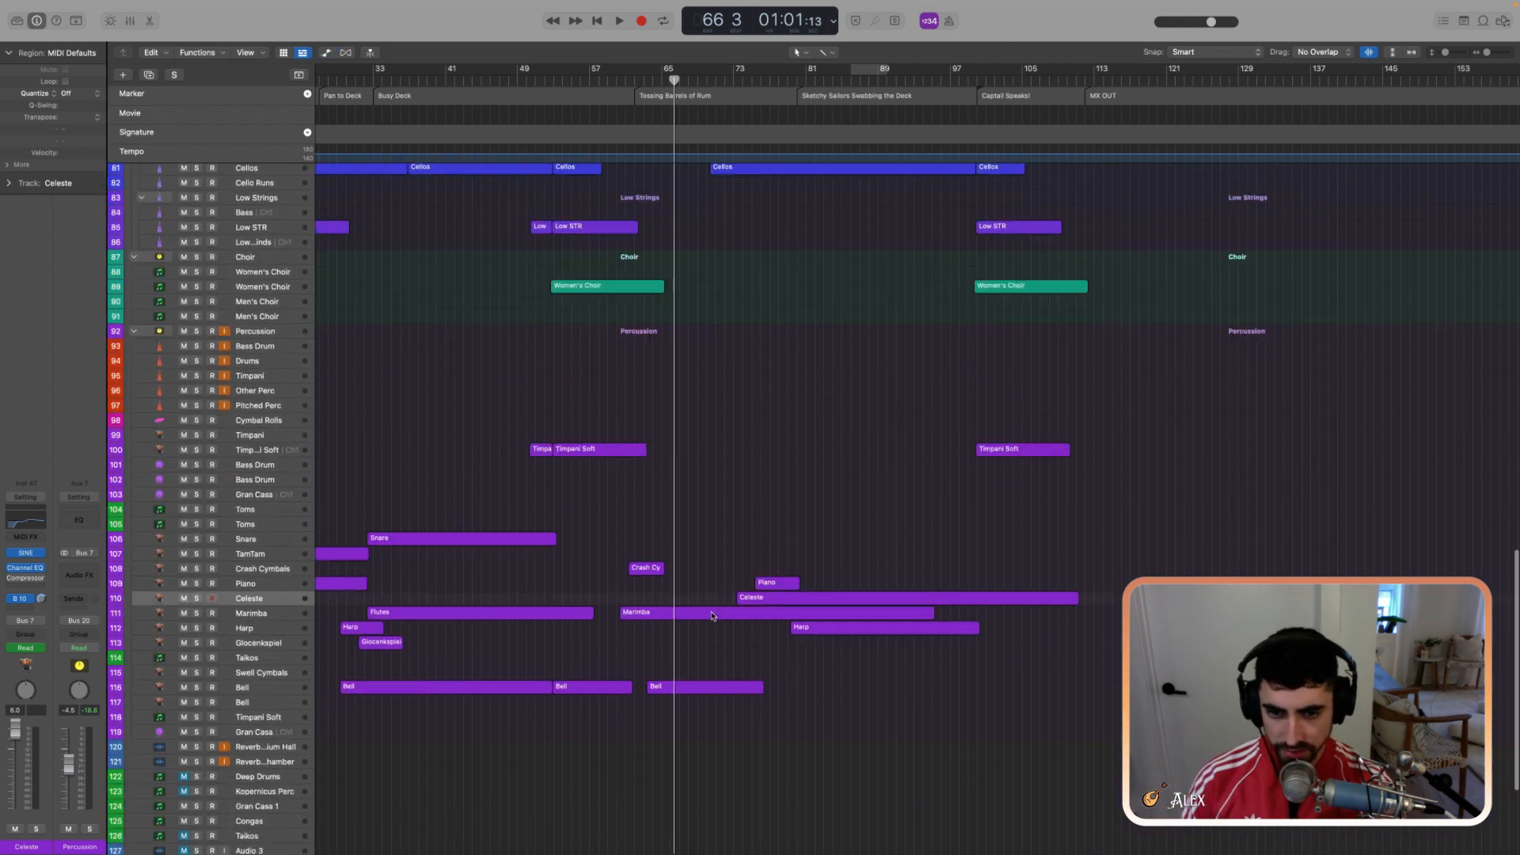
scroll(689, 617, "up", 8)
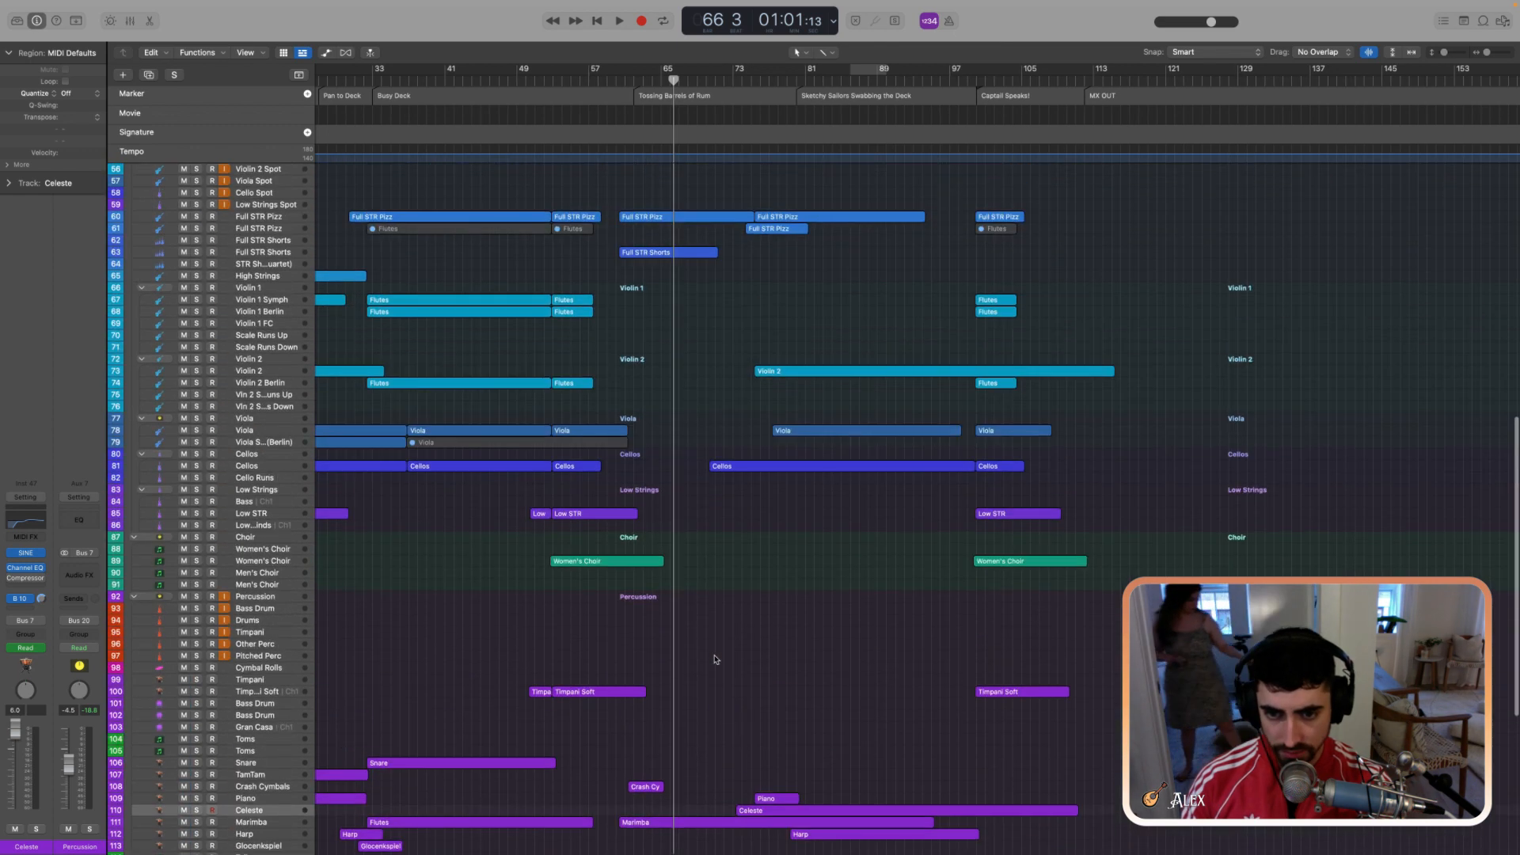
- Insert a Channel EQ on the Full STR Pizz track
left_click(277, 217)
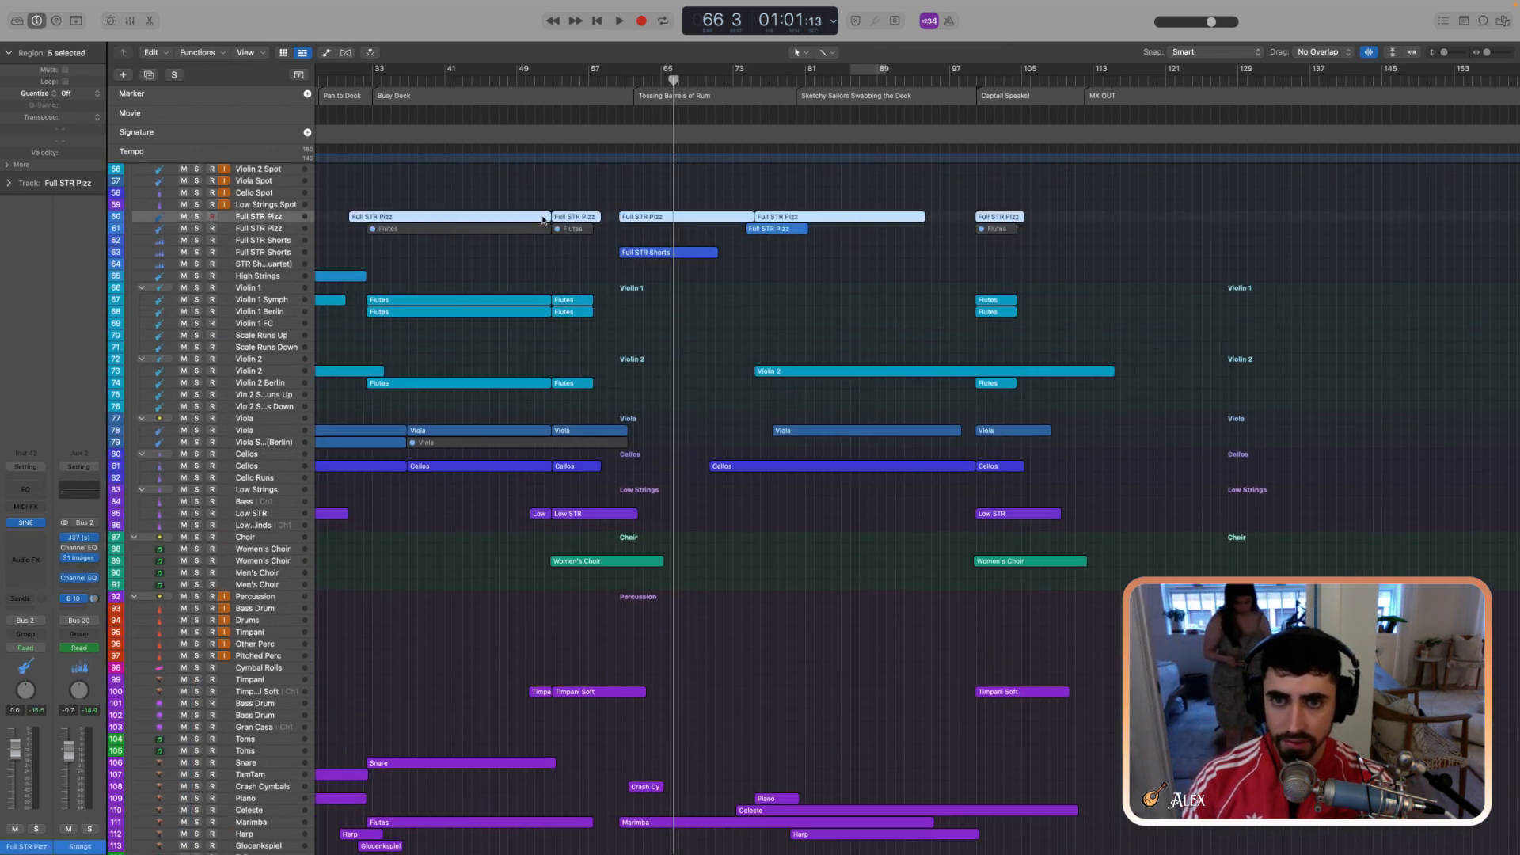
scroll(608, 316, "right", 1)
left_click(26, 537)
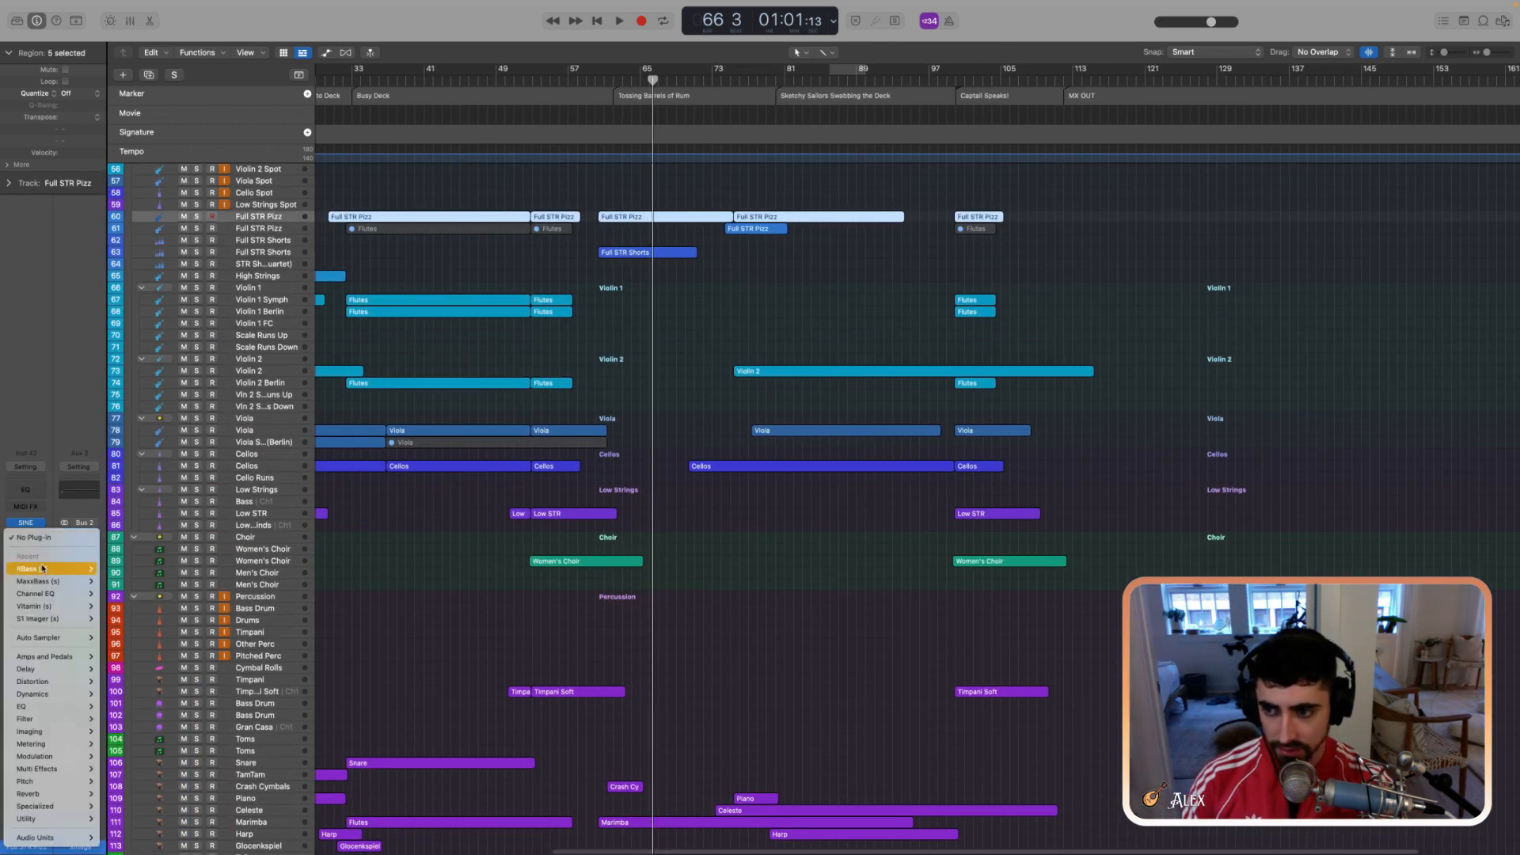
left_click(47, 596)
- Solo the Full STR Pizz regions, set the Channel EQ's low cut to 20 Hz and play the result
key("space")
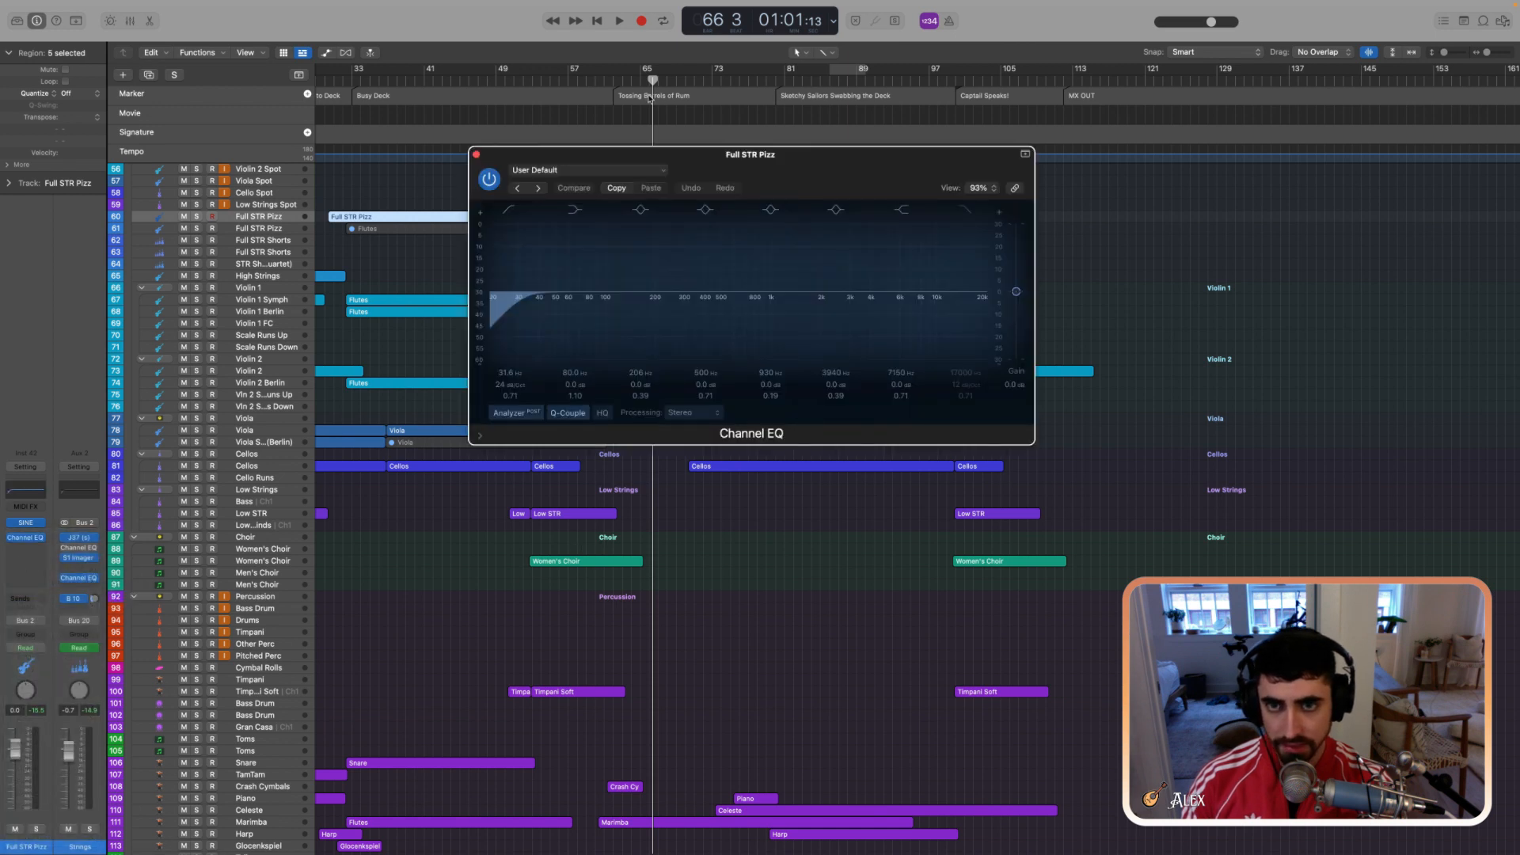
key("space")
key("ctrl+alt+s")
left_click_drag(762, 156, 738, 467)
left_click_drag(499, 614, 358, 597)
key("space")
scroll(258, 252, "up", 4)
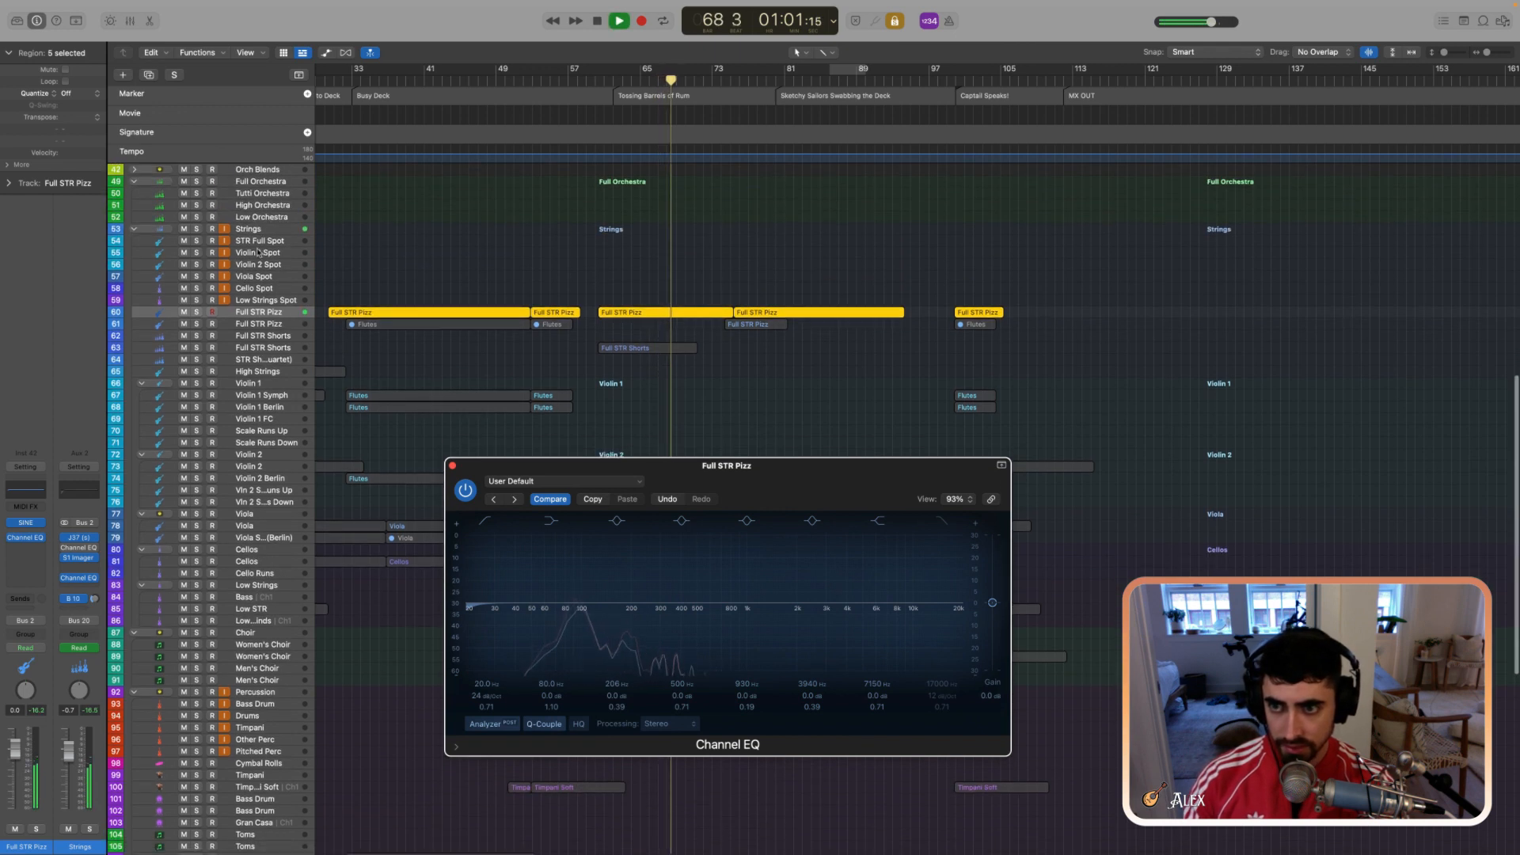
- Open the SINE Player mixer for Full STR Pizz and compare its SPOT and TREE microphones by muting them in turn
left_click(26, 523)
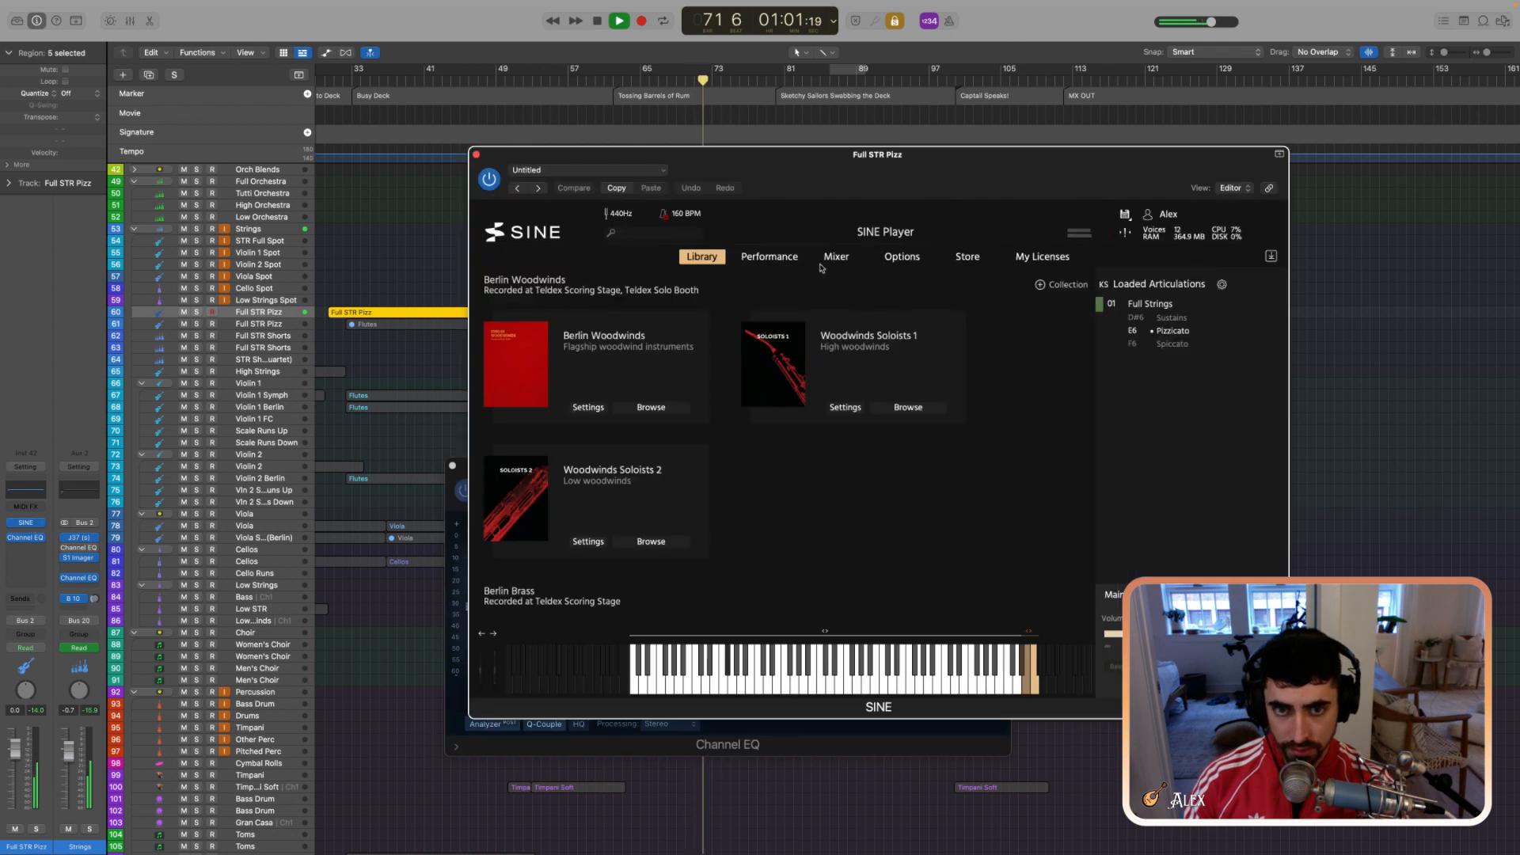
left_click(824, 259)
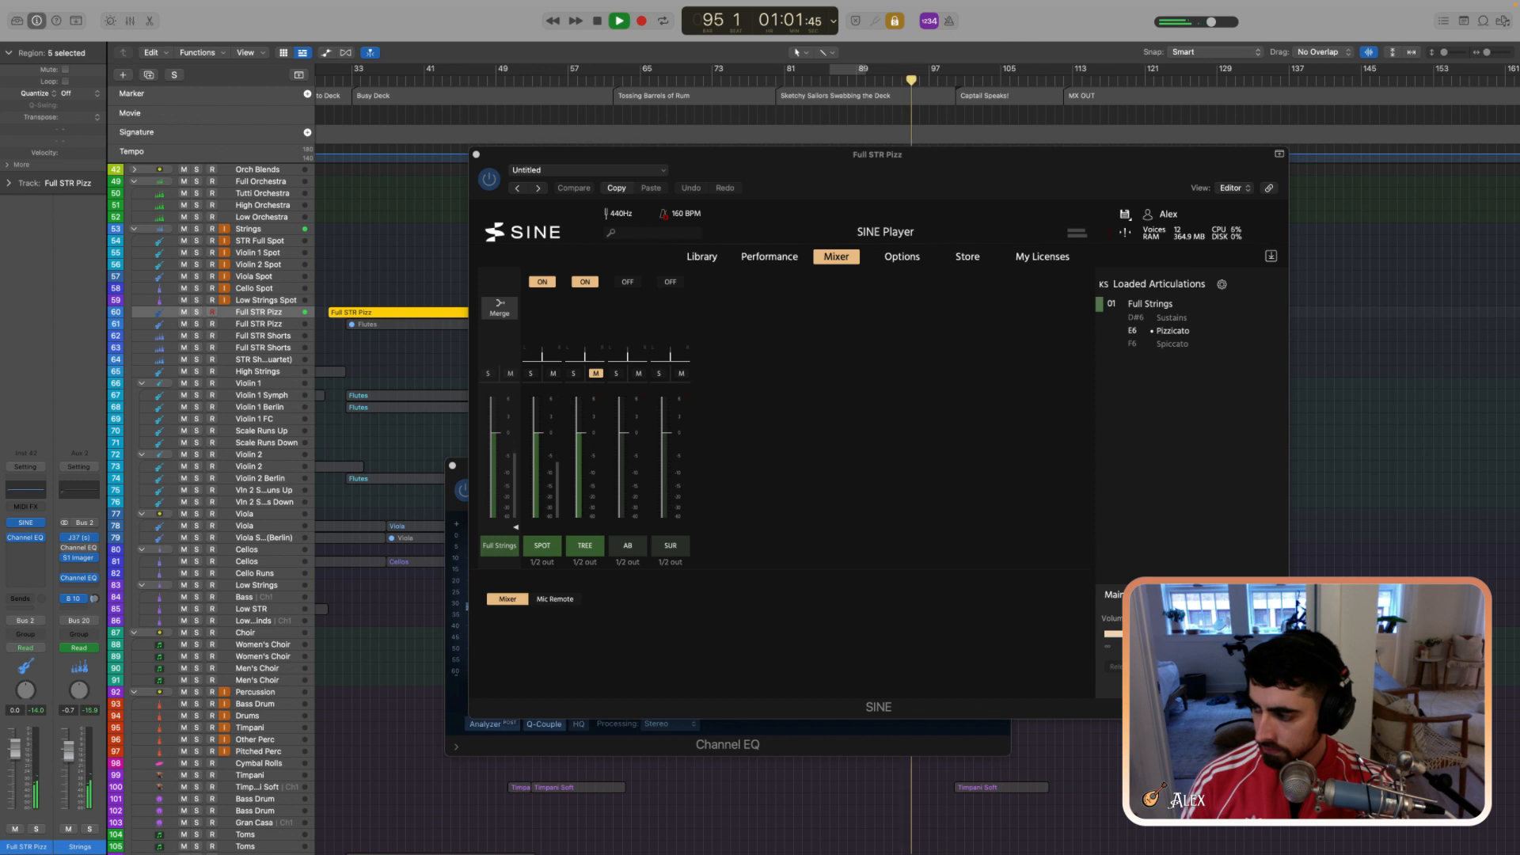
left_click(710, 84)
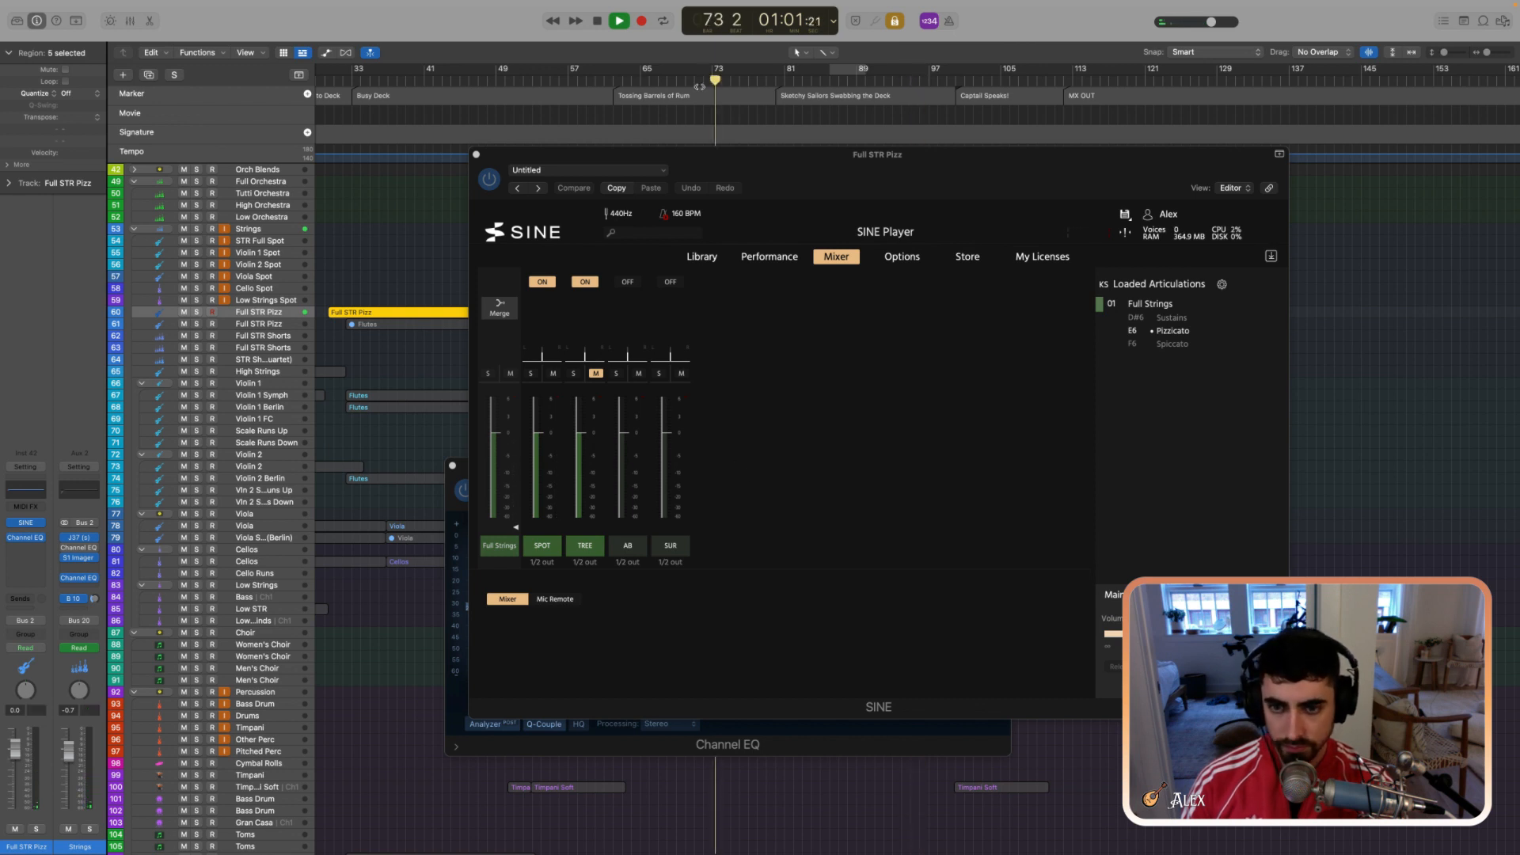
left_click(553, 374)
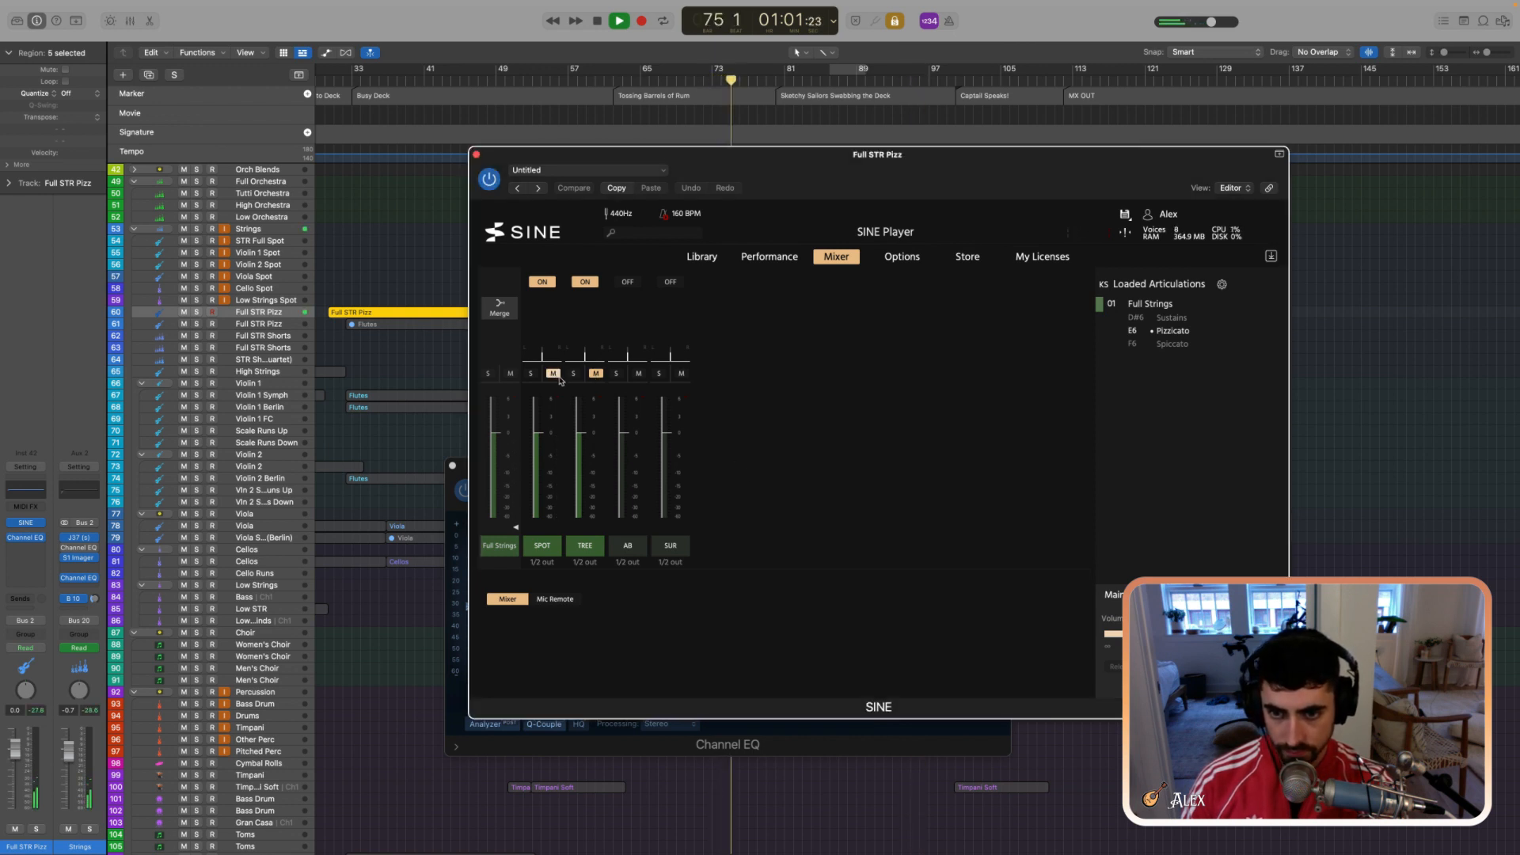
left_click(597, 374)
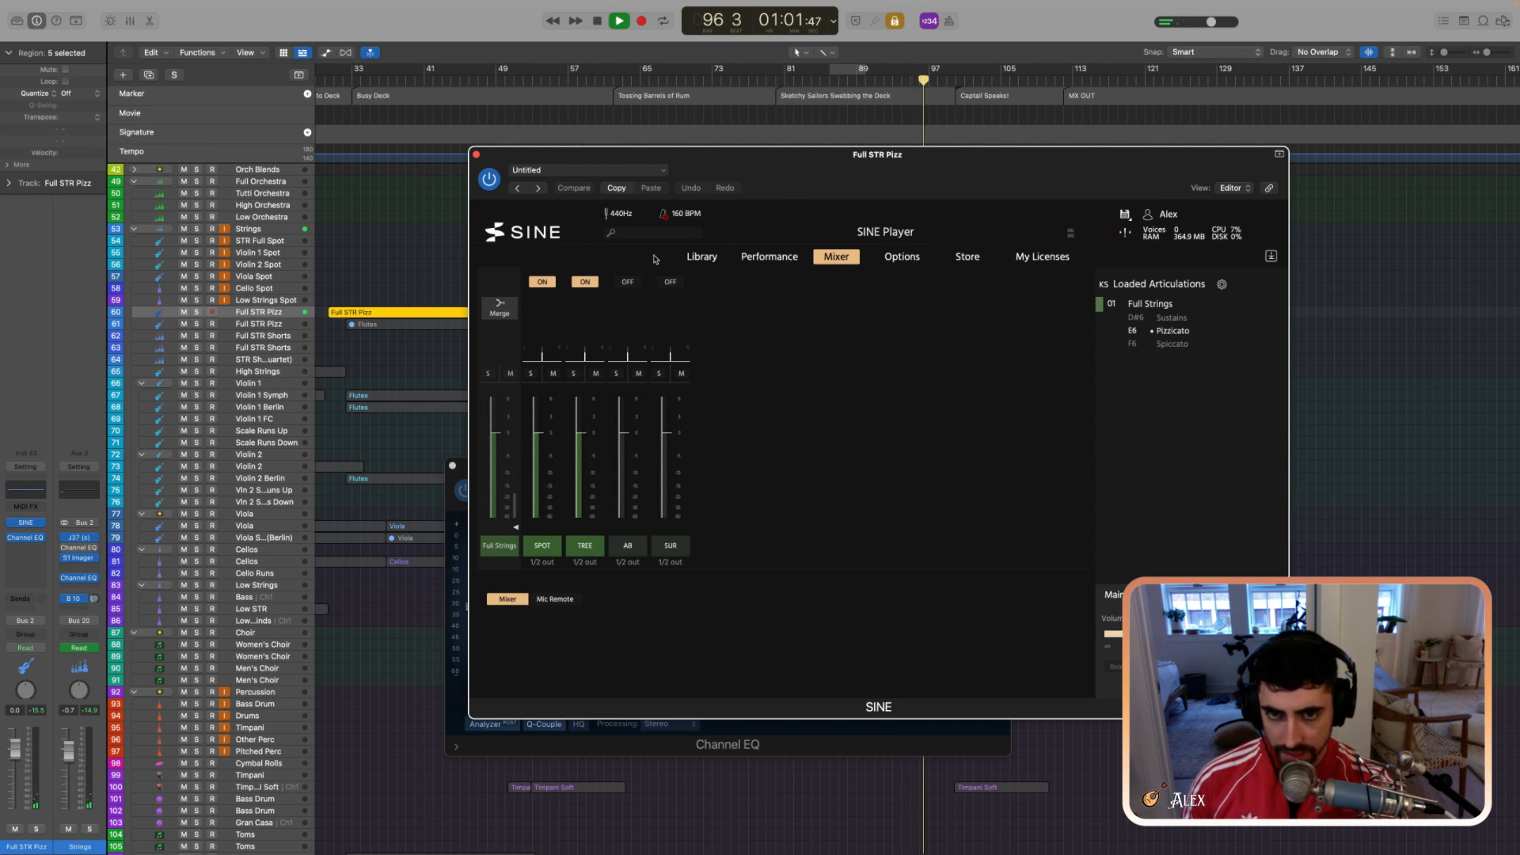
- Play from about bar 71, lower the TREE microphone level, raise SPOT slightly and close the SINE Player
left_click(693, 80)
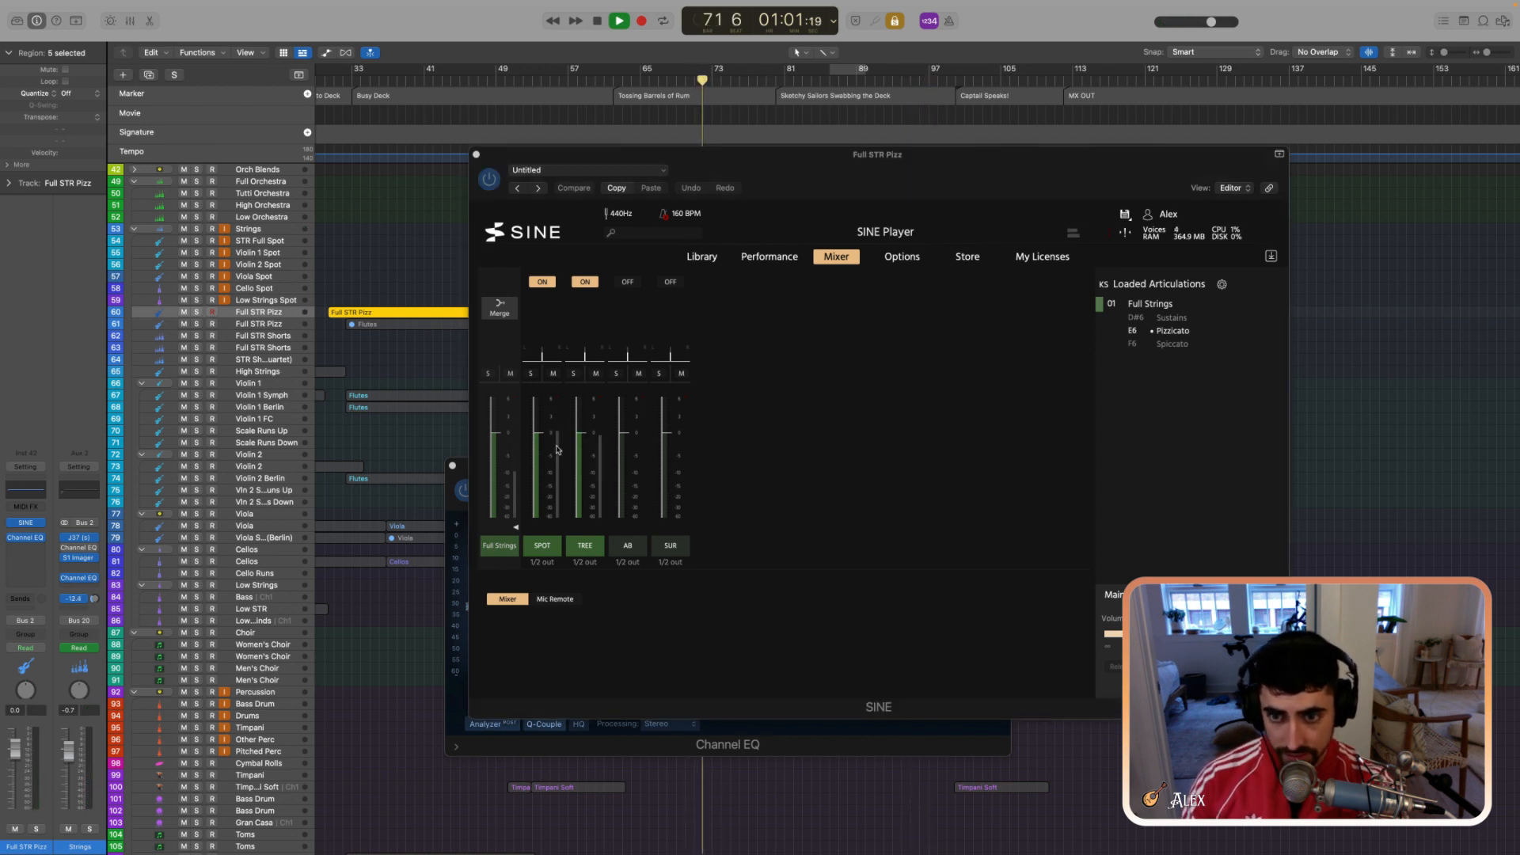
left_click(585, 472)
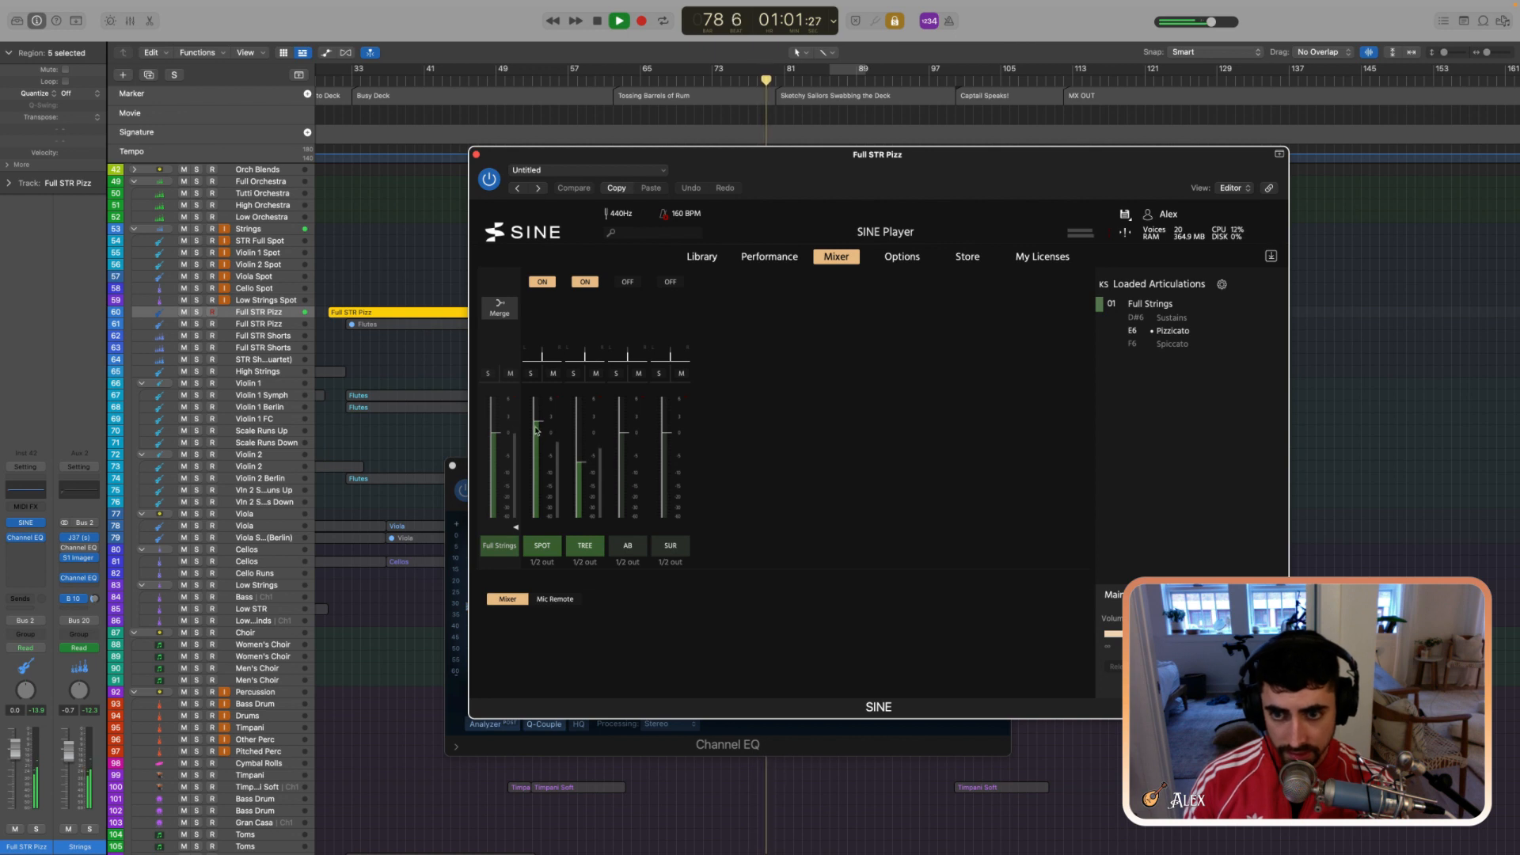
left_click(477, 155)
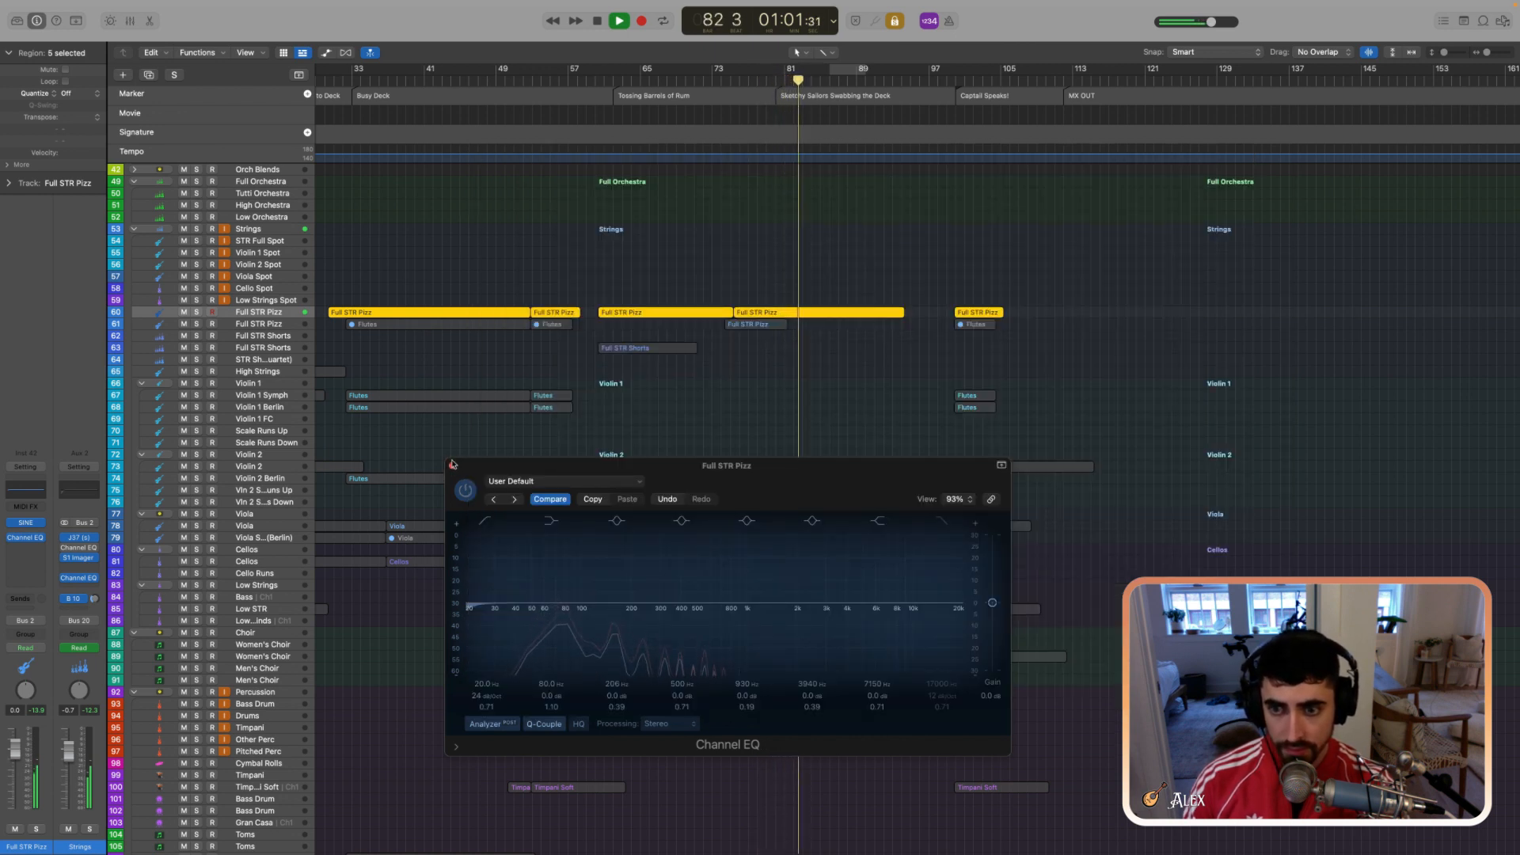
- Close the Channel EQ, clear the solo on the Full STR Pizz regions and play the full mix from about bar 61
left_click(452, 467)
left_click(897, 231)
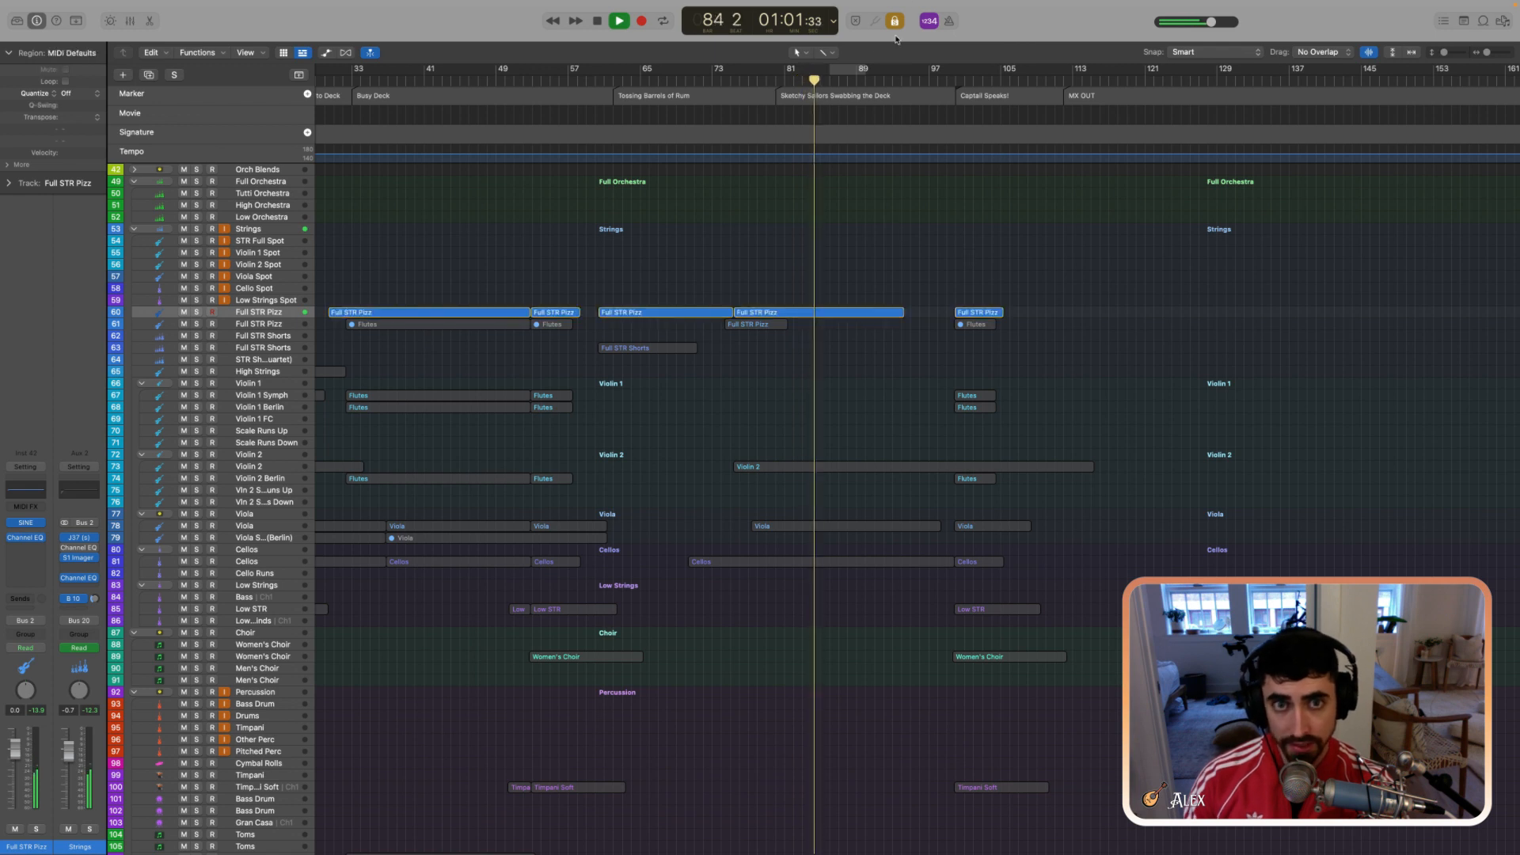
scroll(804, 288, "down", 1)
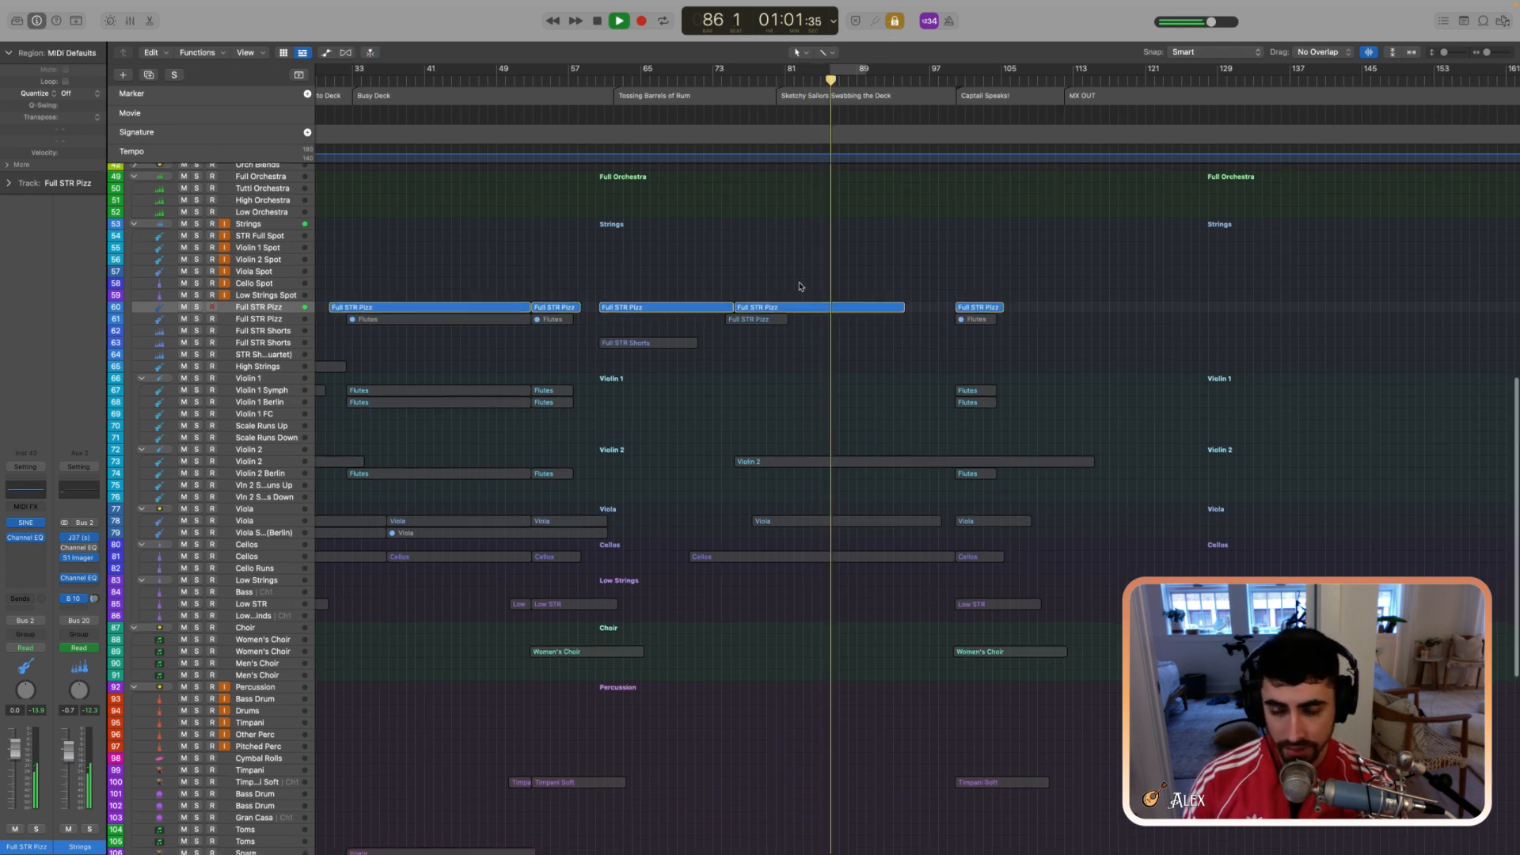
right_click(896, 23)
left_click(883, 25)
left_click(894, 22)
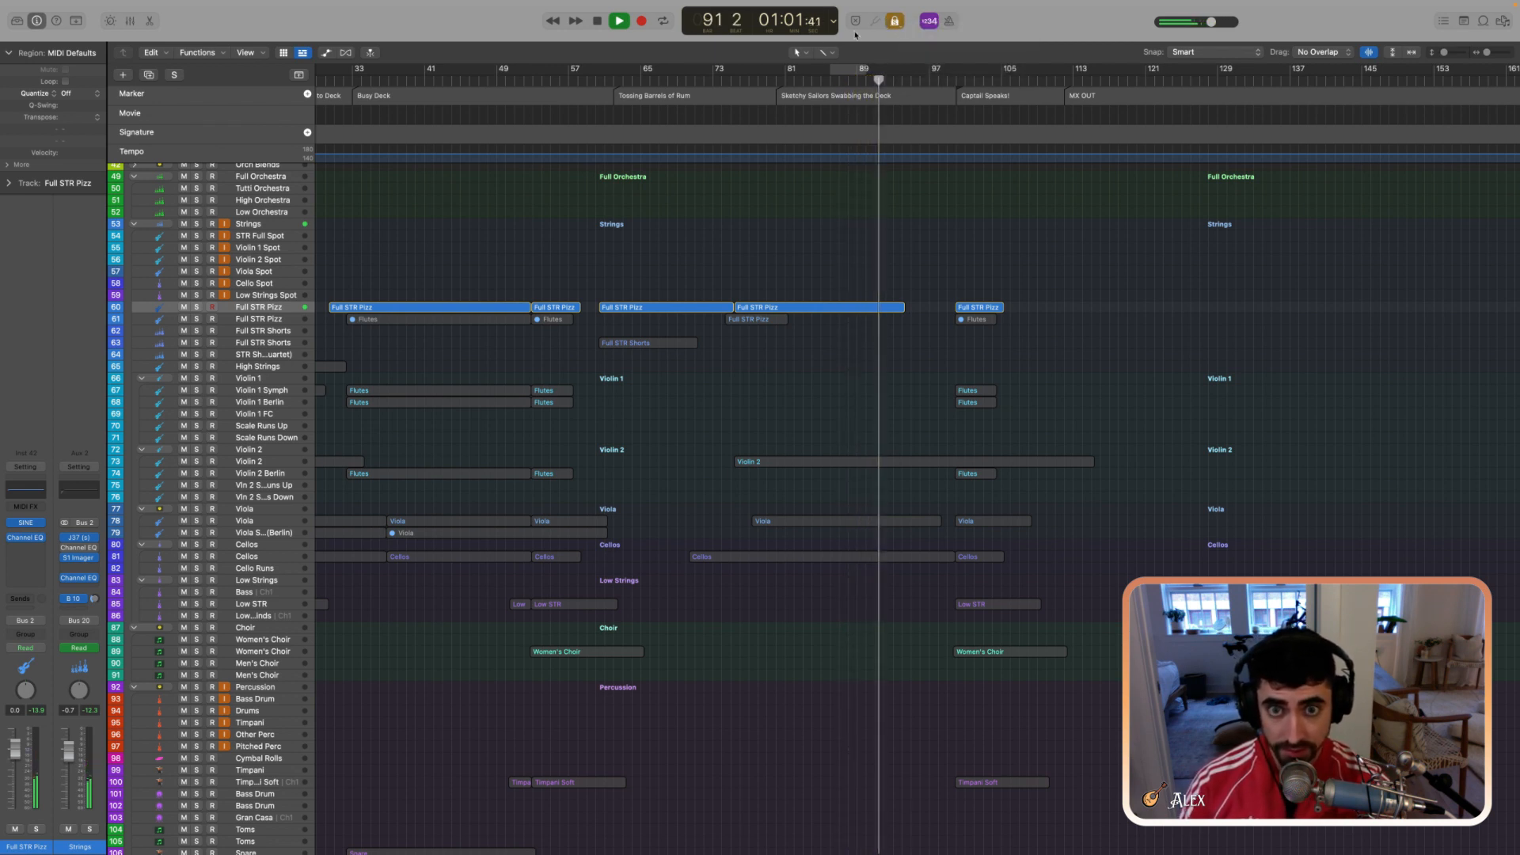
key("space")
key("space")
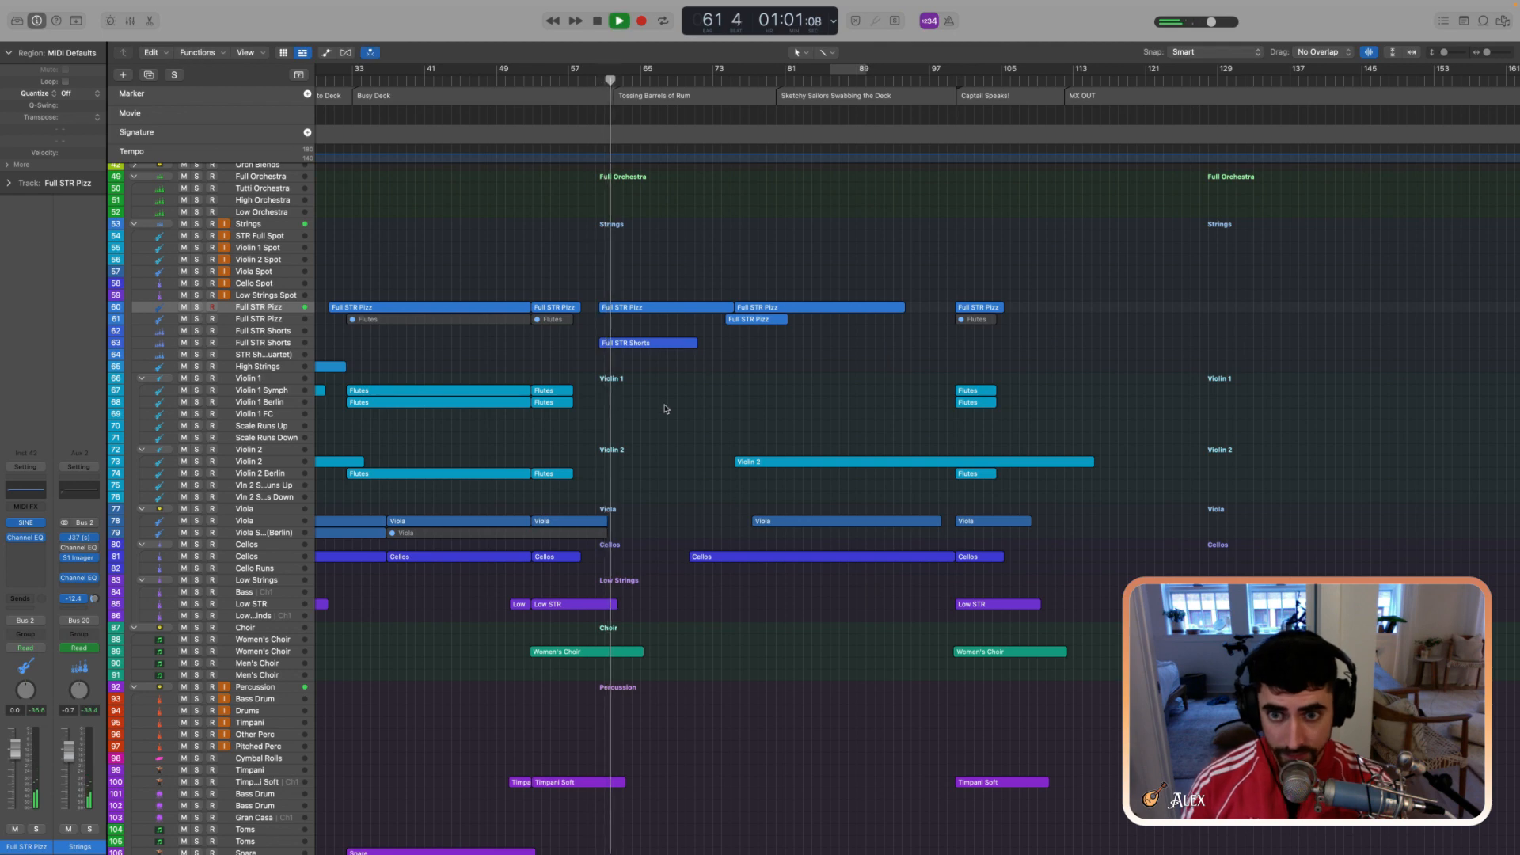
- Check the Full STR Shorts and Full STR Pizz parts while playing the Tossing Barrels of Rum section from about bar 61
double_click(640, 341)
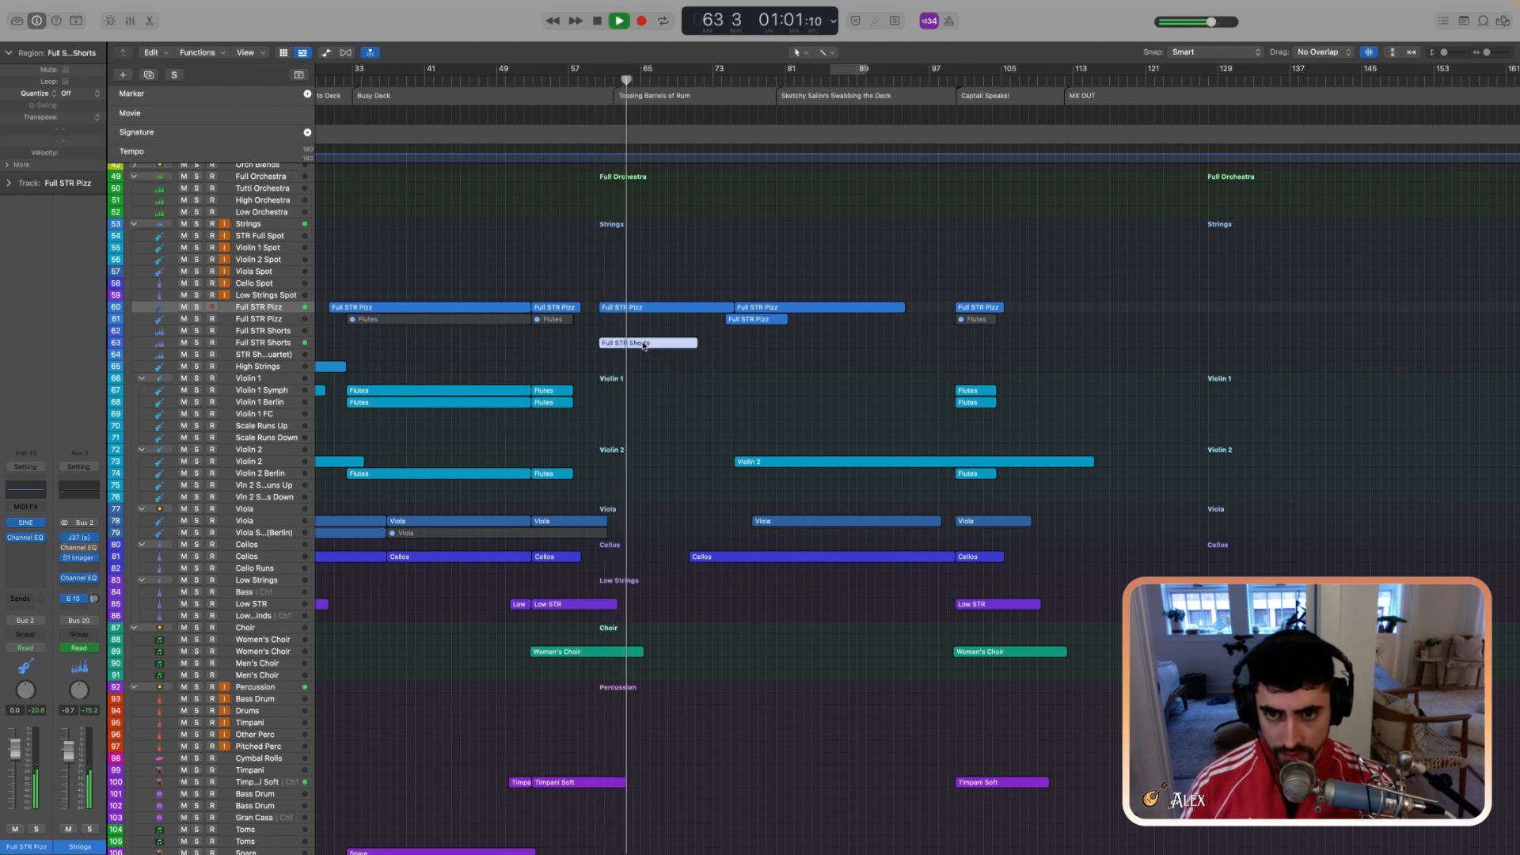
key("ctrl+Left")
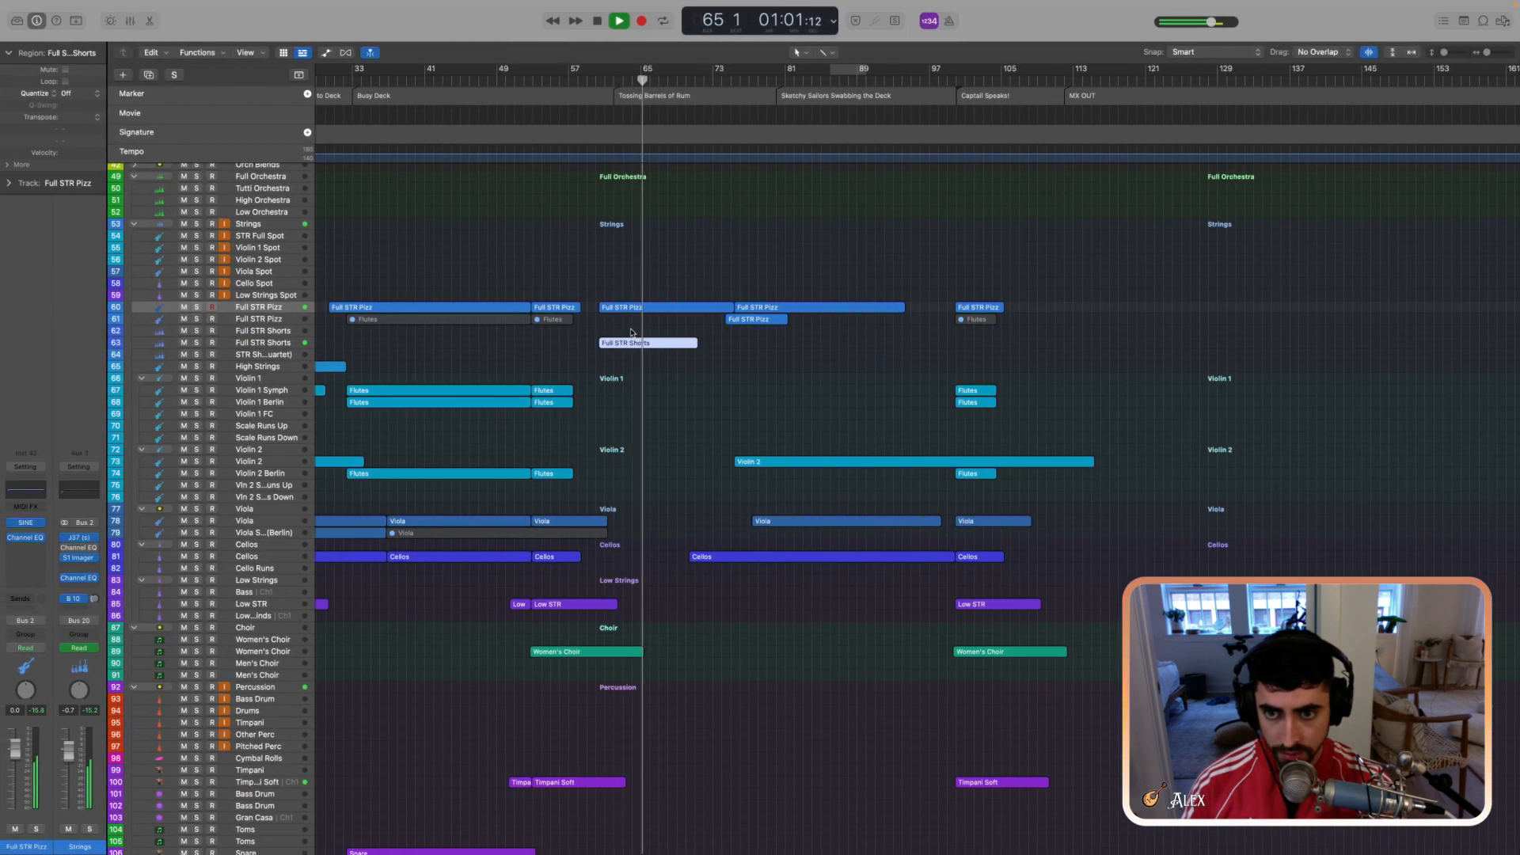
left_click(291, 345)
left_click(743, 413)
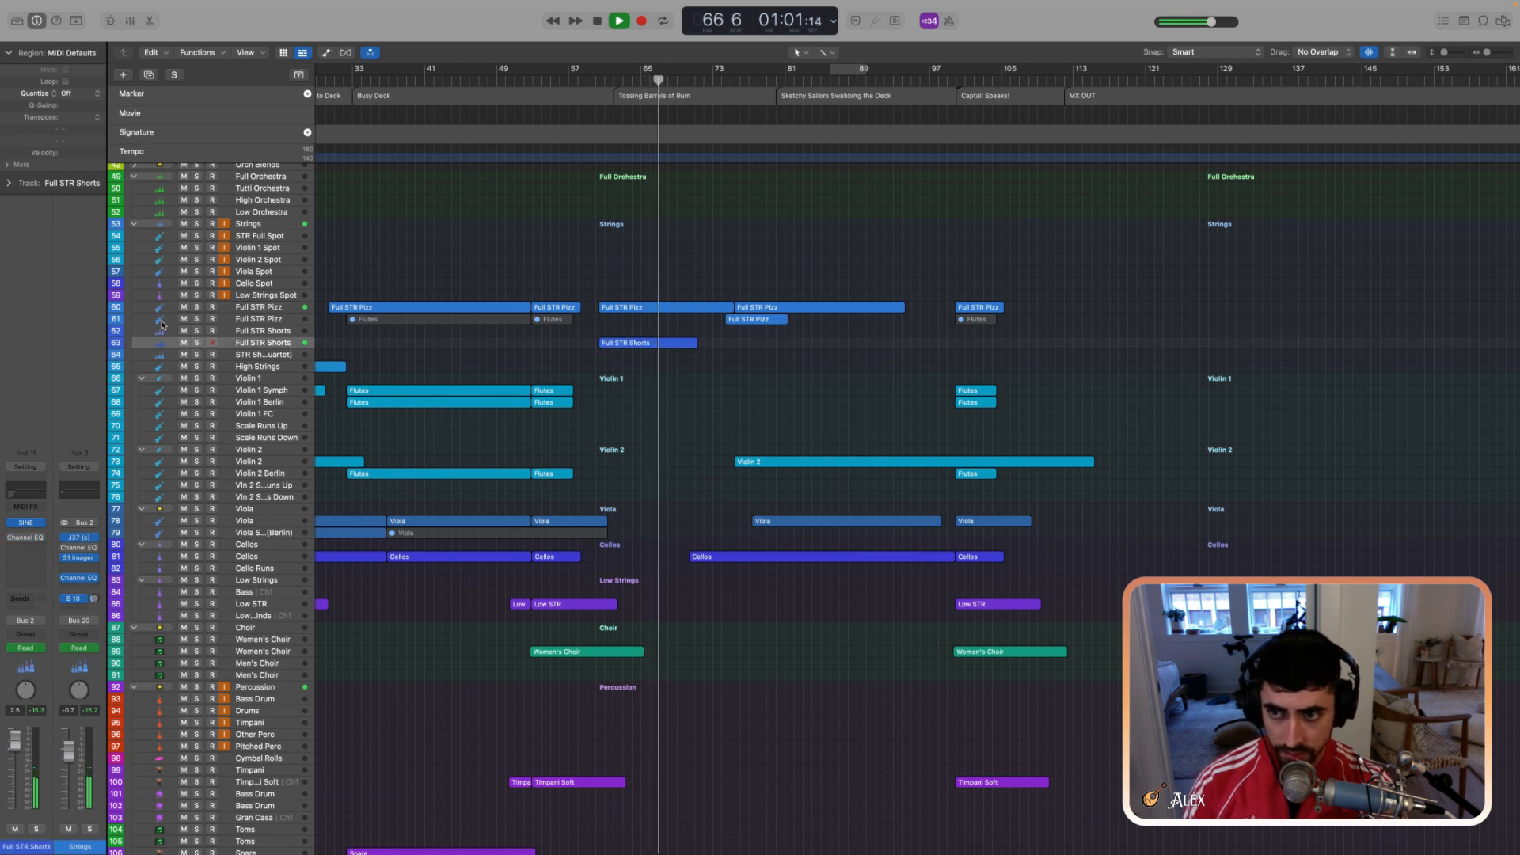
left_click(265, 307)
scroll(175, 478, "up", 2)
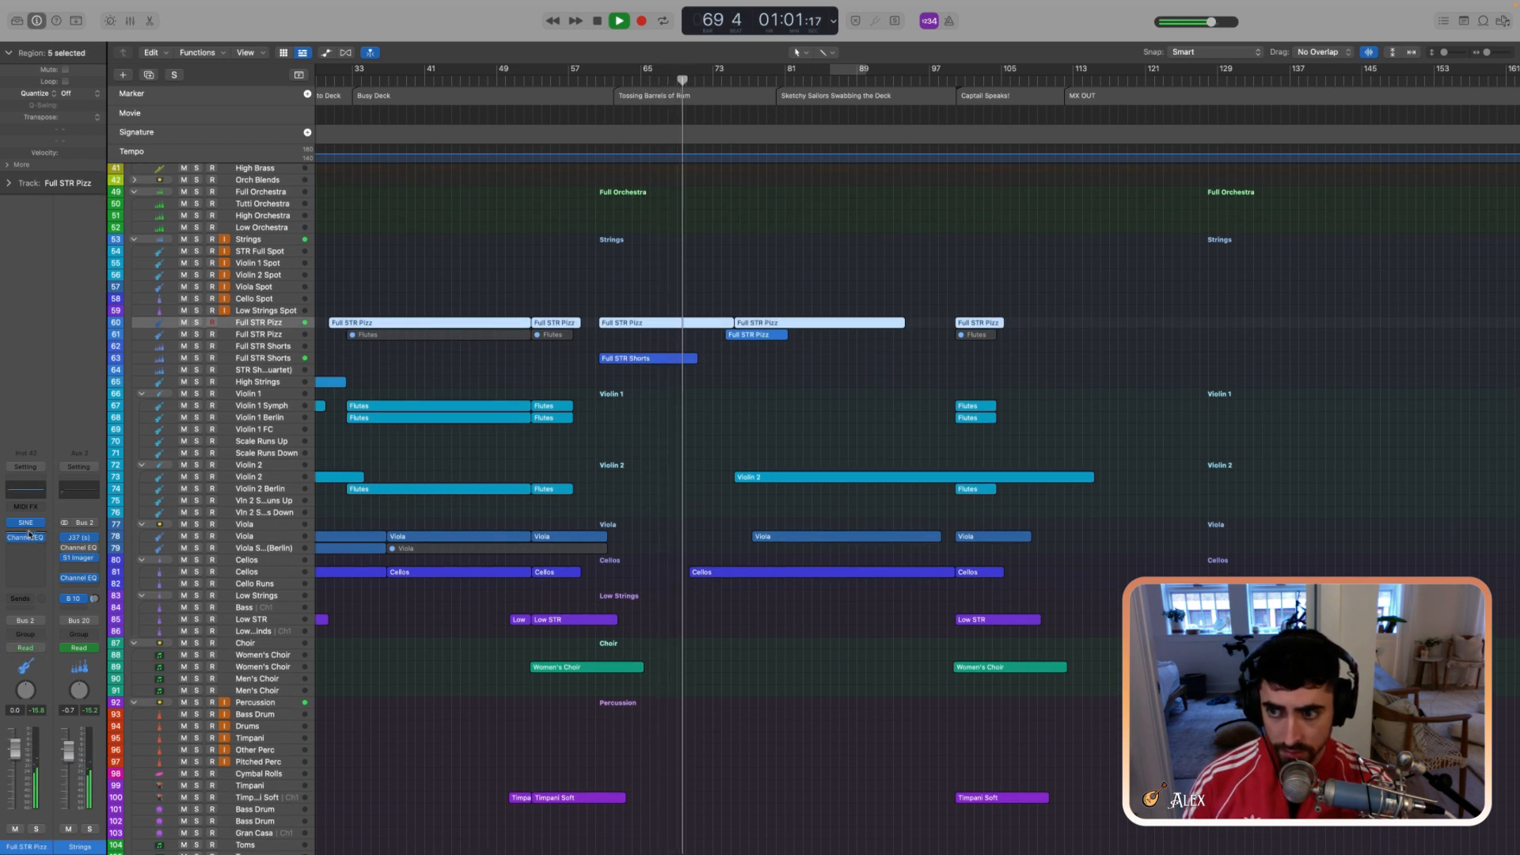
left_click(644, 533)
left_click(604, 83)
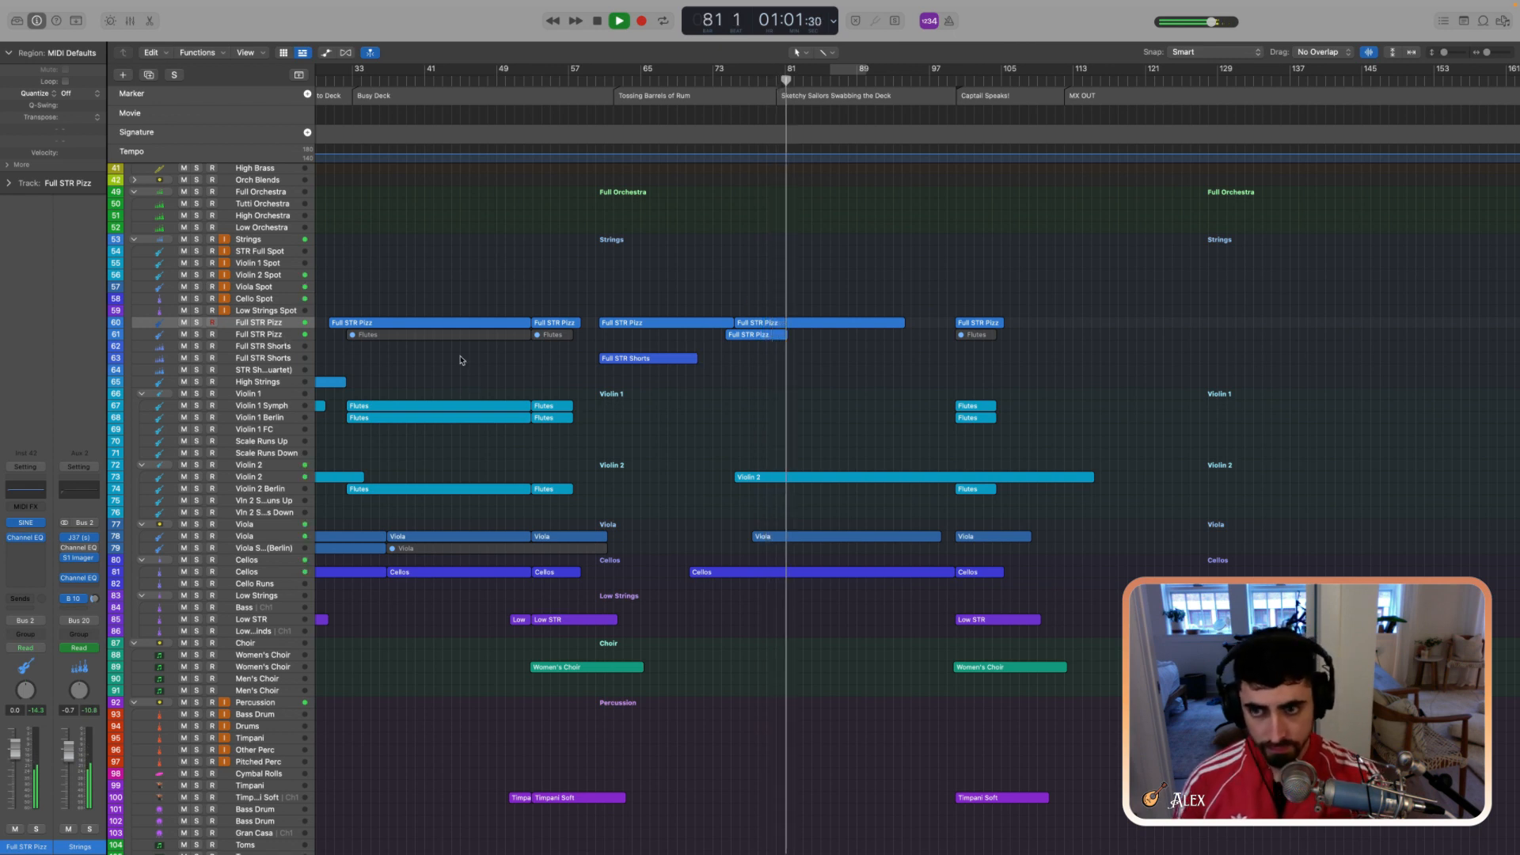
- Lower the velocity of the notes in the short Full STR Pizz region on track 61 to 52
double_click(776, 335)
left_click_drag(1245, 143, 848, 373)
left_click_drag(69, 214, 57, 216)
left_click(467, 153)
key("ctrl+Left")
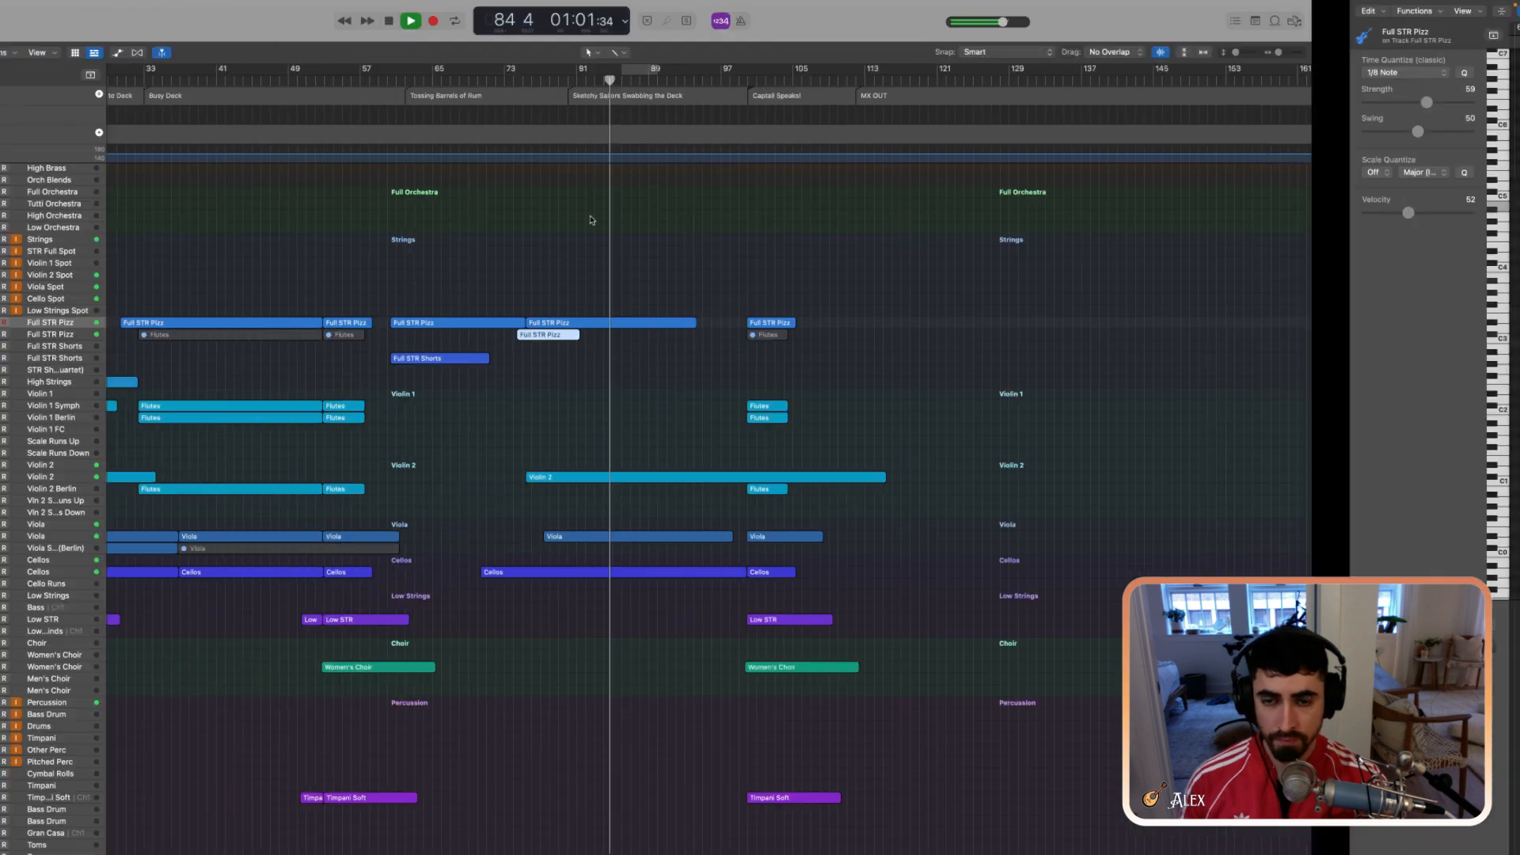
- Listen through to the end of the cue while reviewing the woodwind, brass, string and percussion regions
left_click(746, 387)
scroll(806, 444, "up", 5)
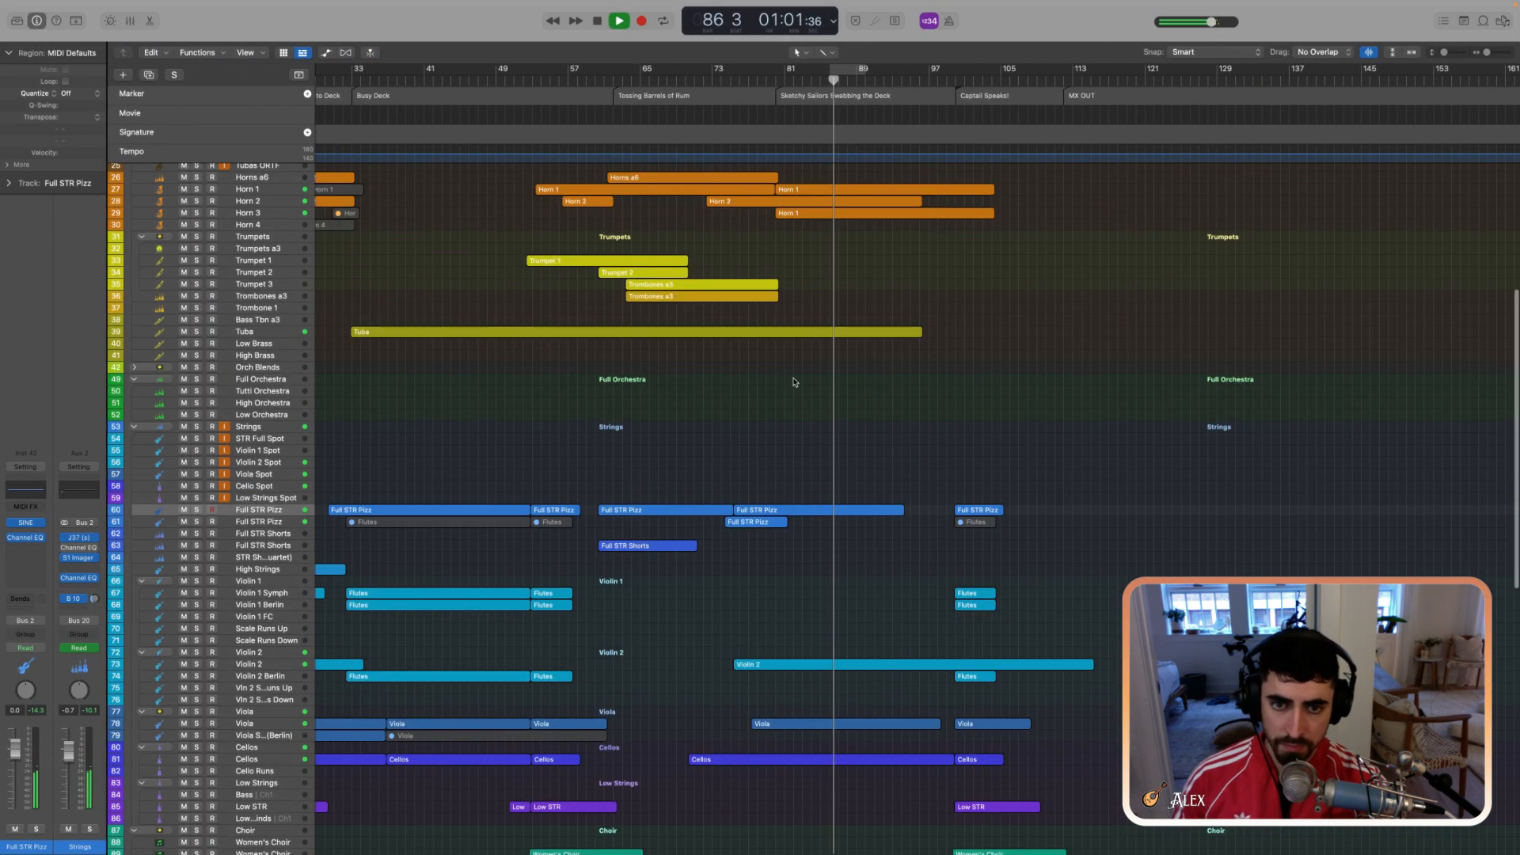
scroll(806, 423, "up", 5)
scroll(806, 422, "down", 1)
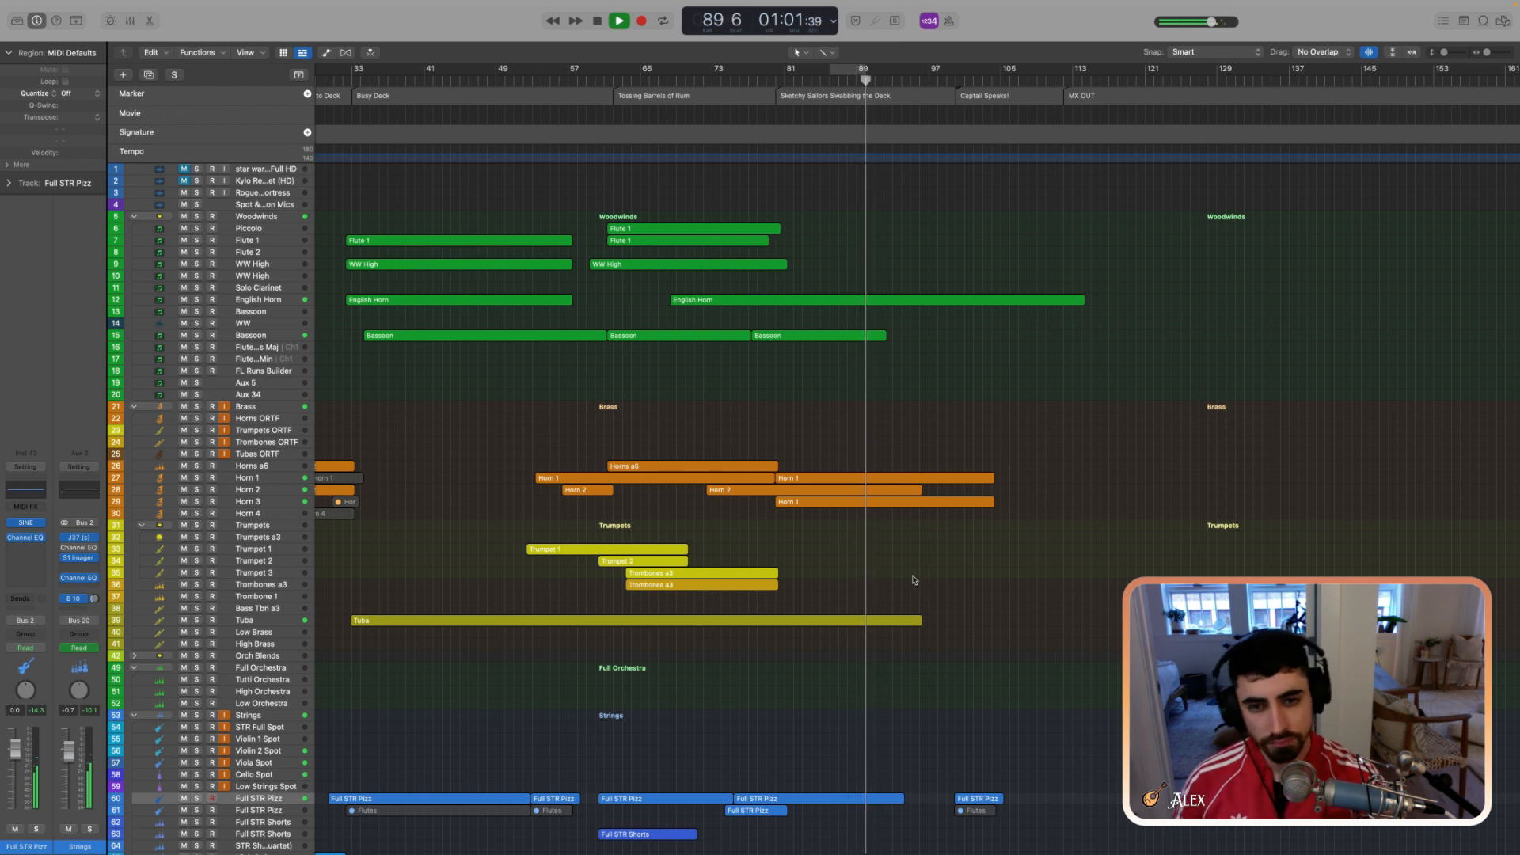
scroll(838, 551, "down", 3)
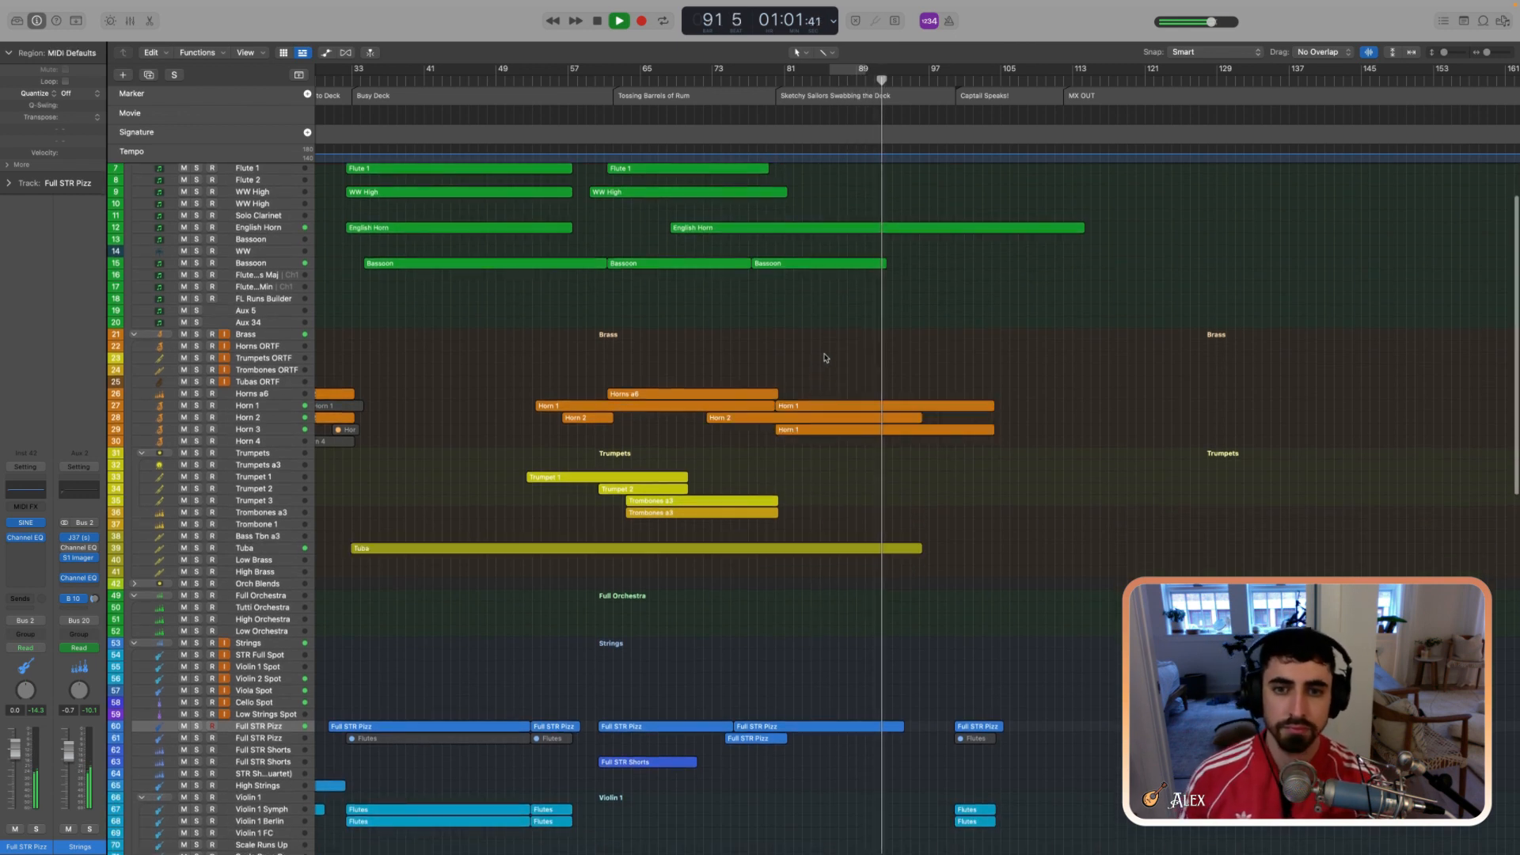
scroll(832, 481, "down", 7)
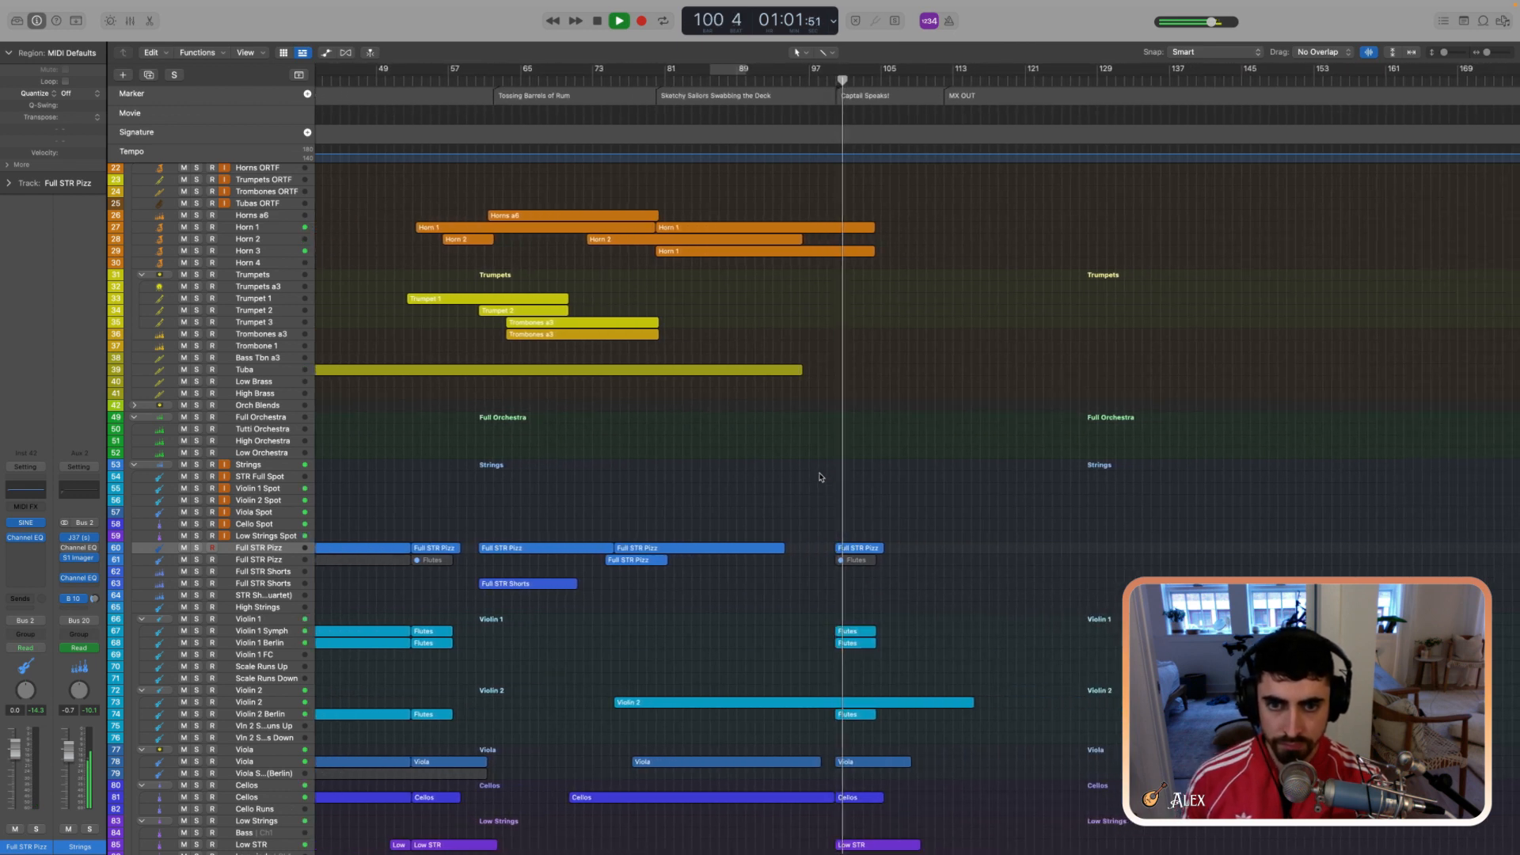
scroll(823, 471, "down", 3)
scroll(823, 472, "left", 3)
scroll(730, 428, "down", 5)
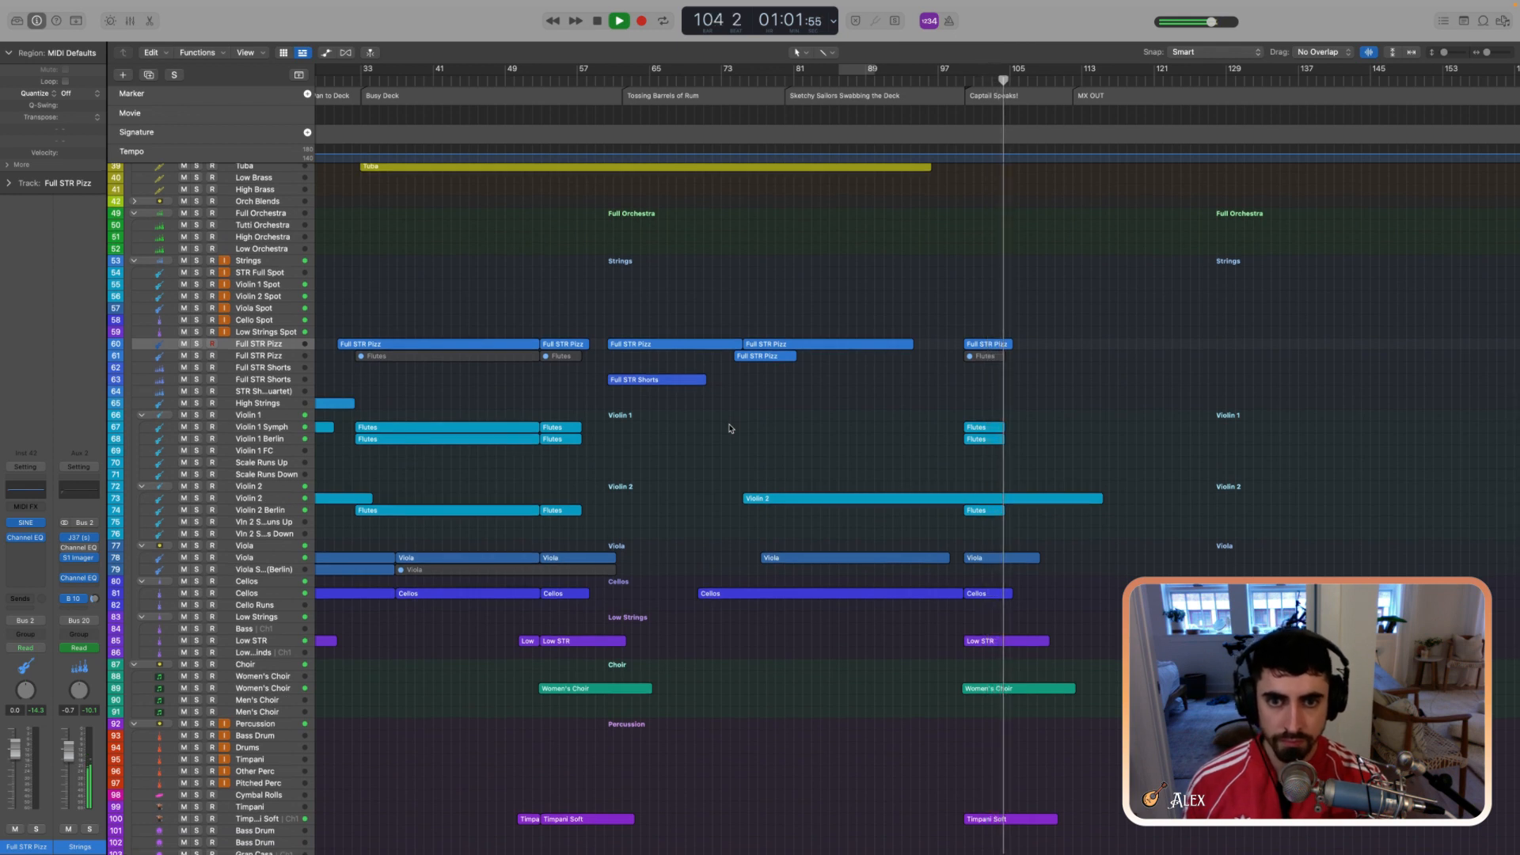
scroll(734, 430, "left", 1)
scroll(733, 430, "left", 5)
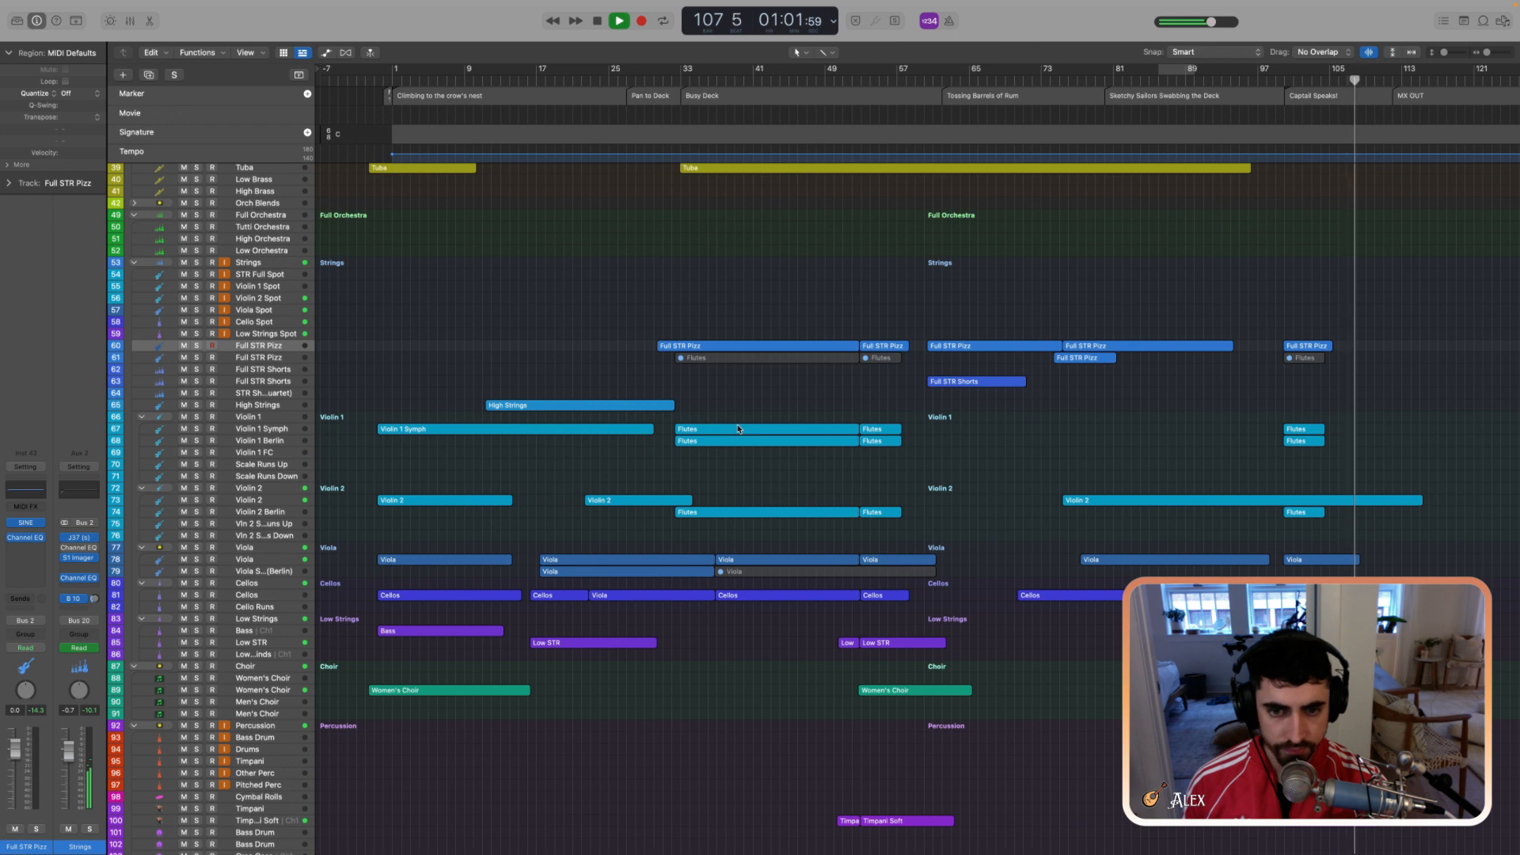
scroll(737, 429, "right", 5)
scroll(738, 429, "left", 5)
- Stop playback, set a cycle range from bar 1 to about bar 117 and play from the start
key("space")
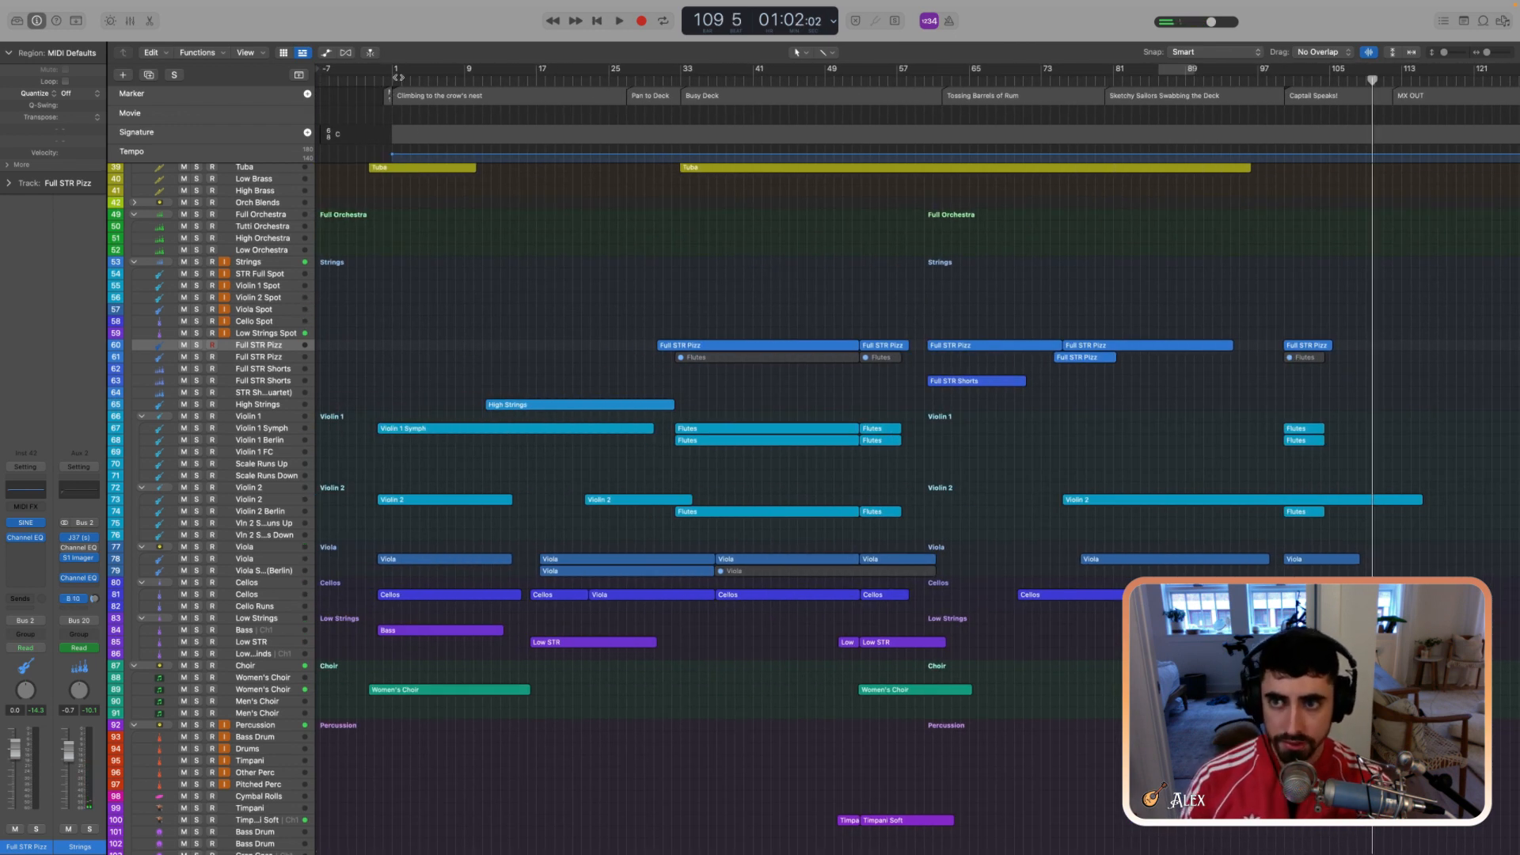
left_click_drag(379, 71, 1447, 271)
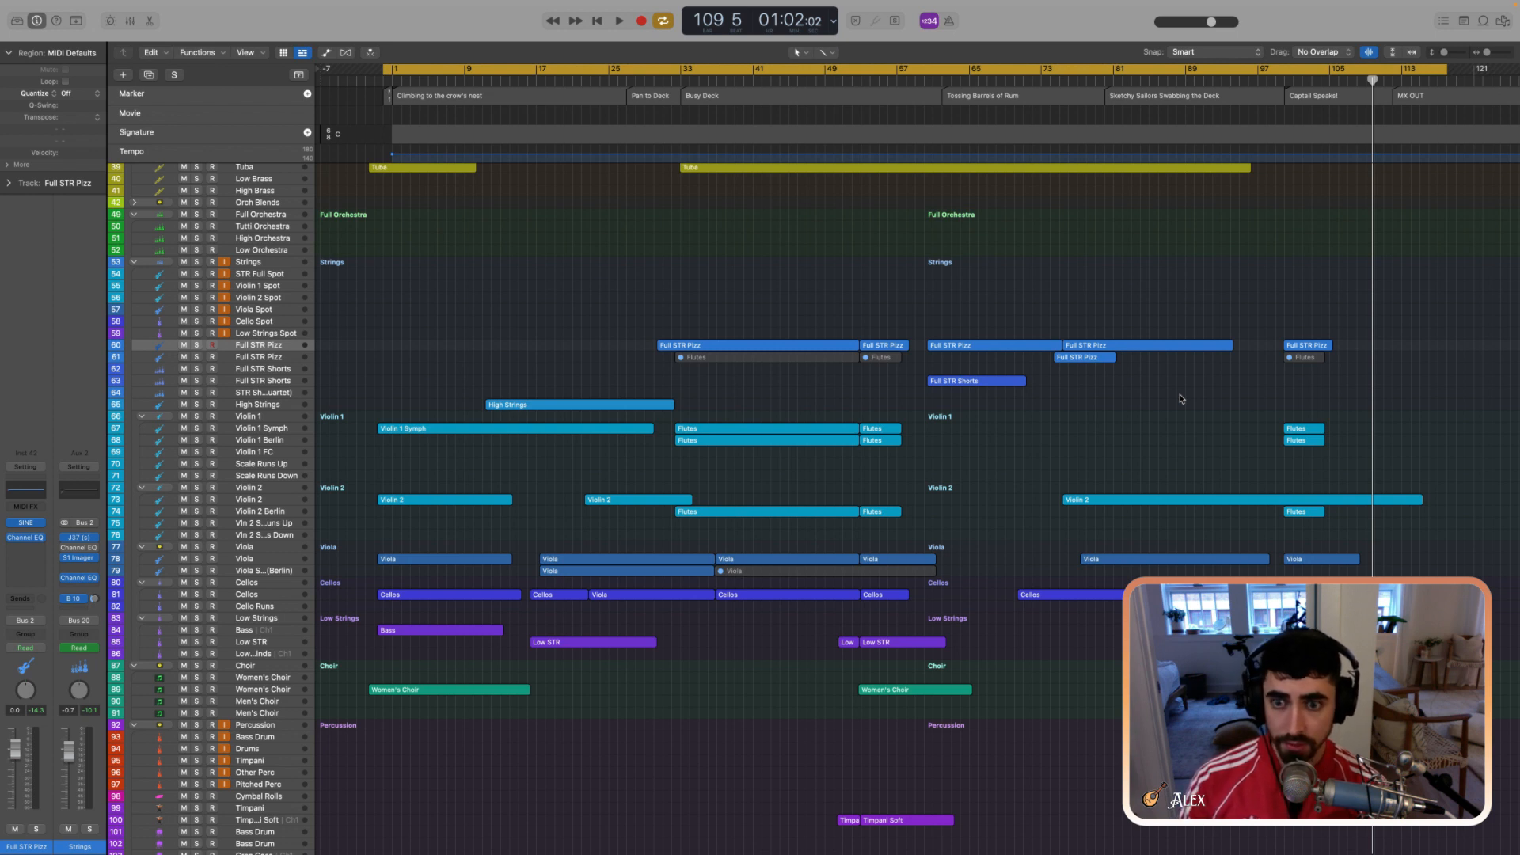
key("space")
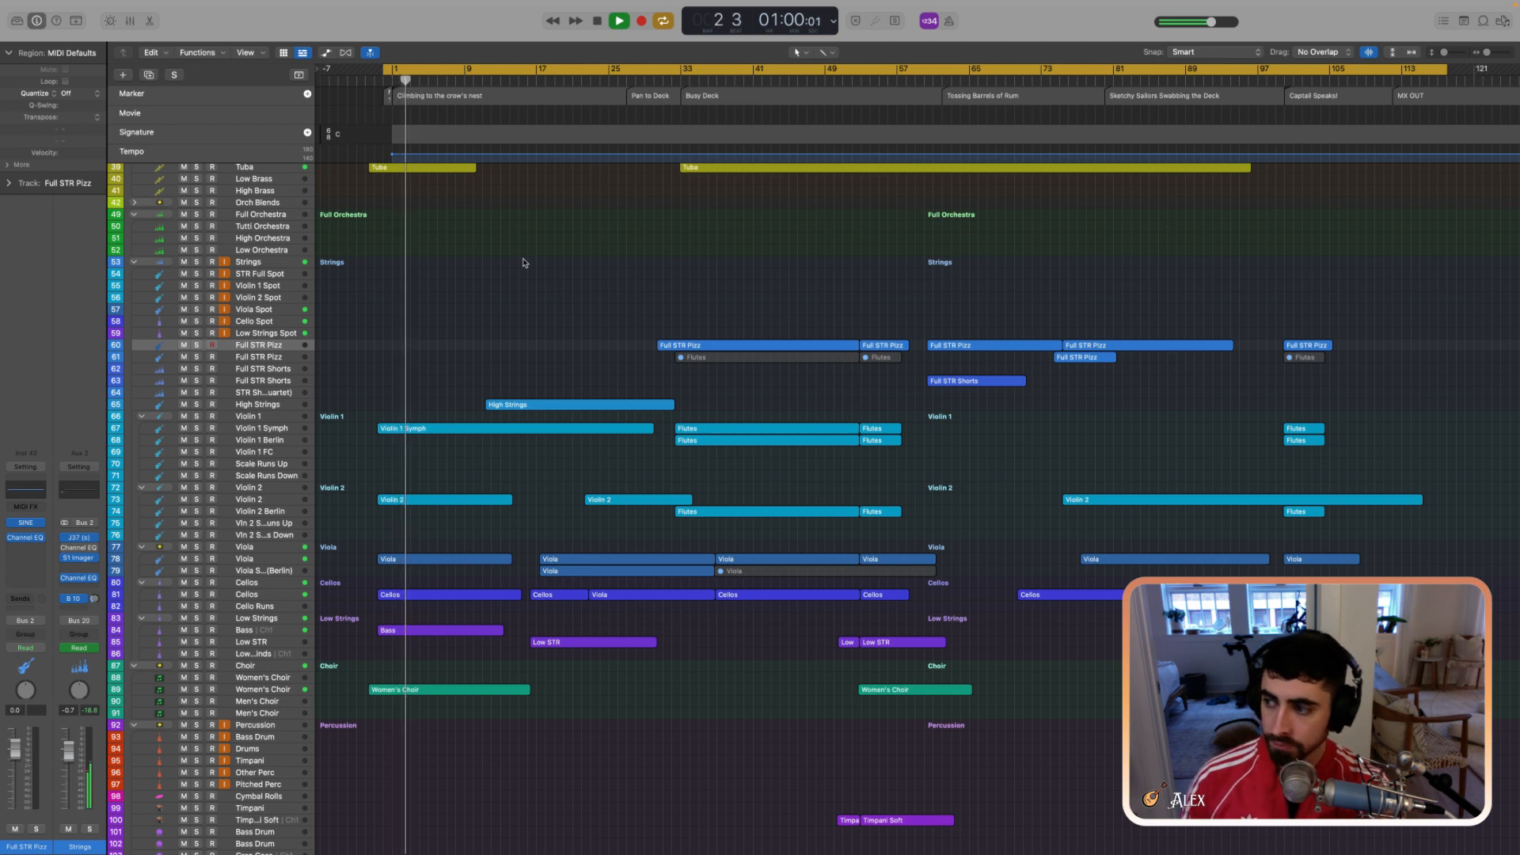
- Open the first Trombones a3 region, adjust the start of its Expression curve and play the opening again
scroll(481, 423, "up", 5)
key("space")
double_click(422, 363)
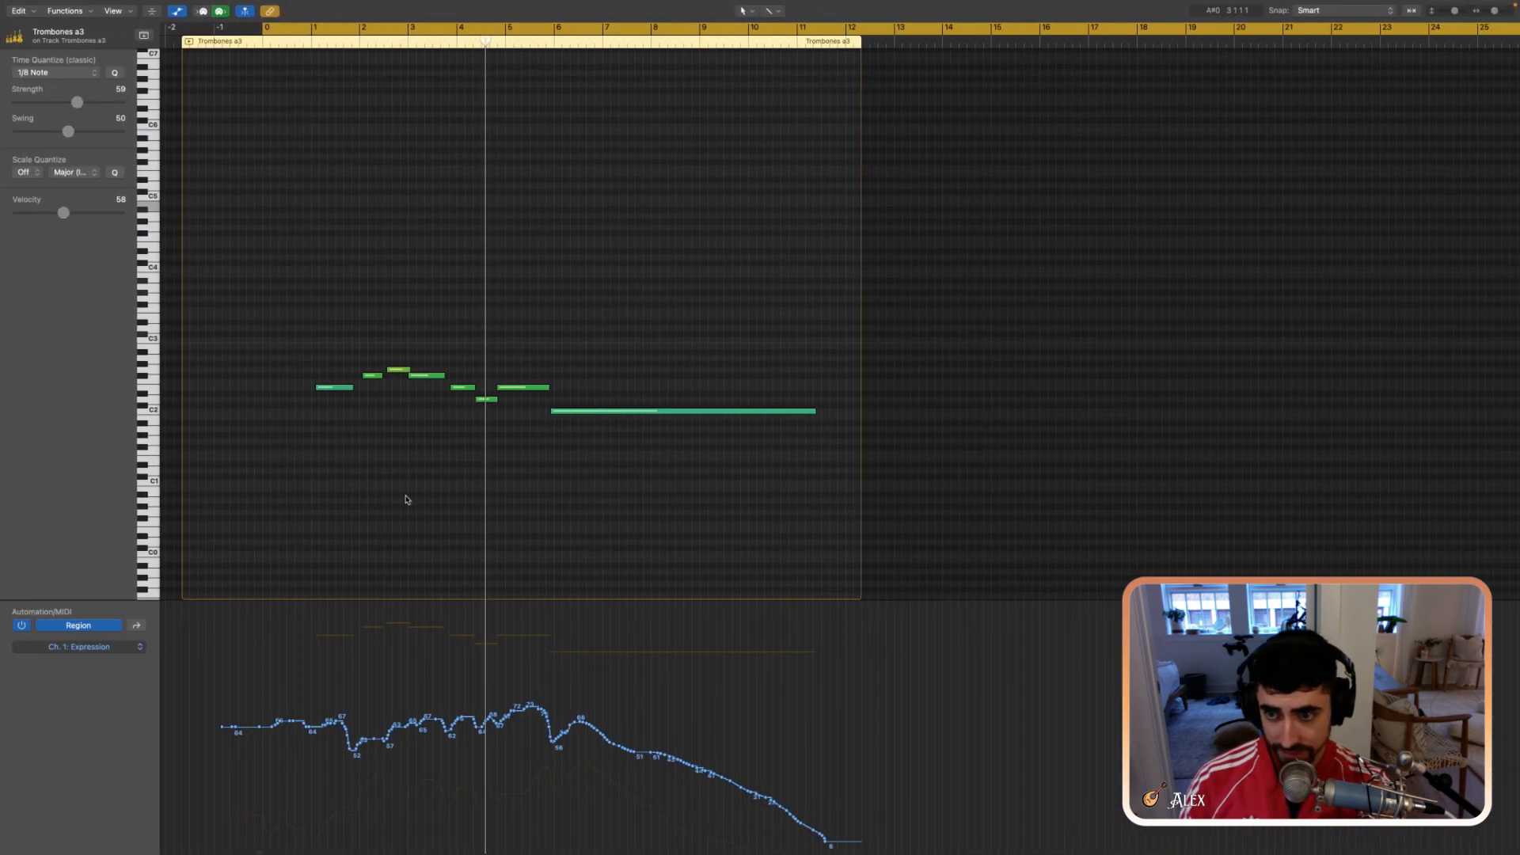
left_click_drag(262, 600, 295, 602)
key("space")
key("ctrl+Left")
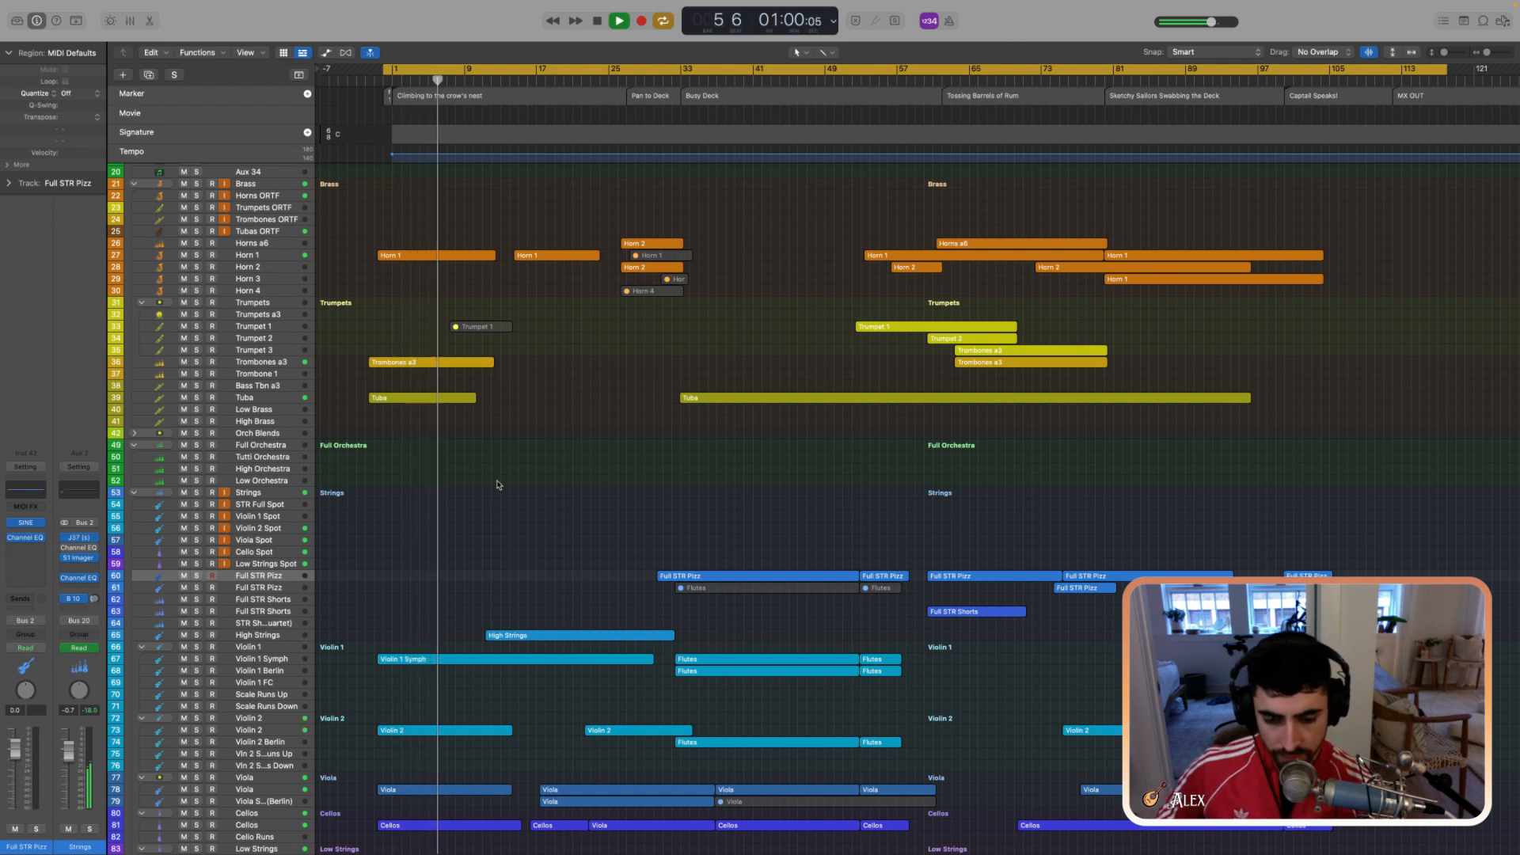
- Select the Solo Clarinet region and examine its articulations in the SINE Player
key("space")
scroll(413, 282, "up", 5)
left_click(413, 288)
scroll(413, 289, "right", 1)
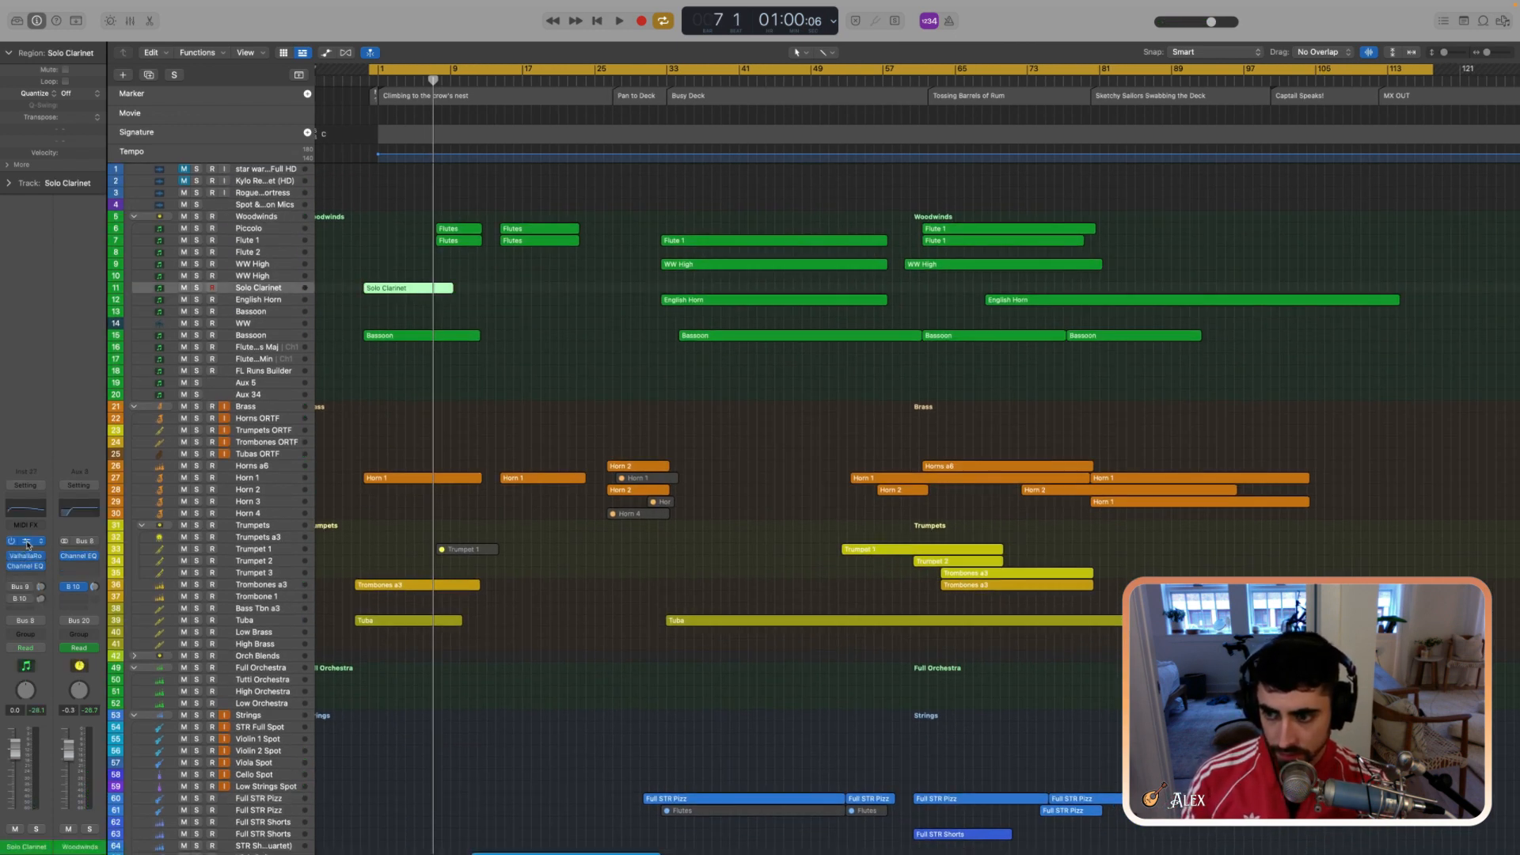
left_click(27, 542)
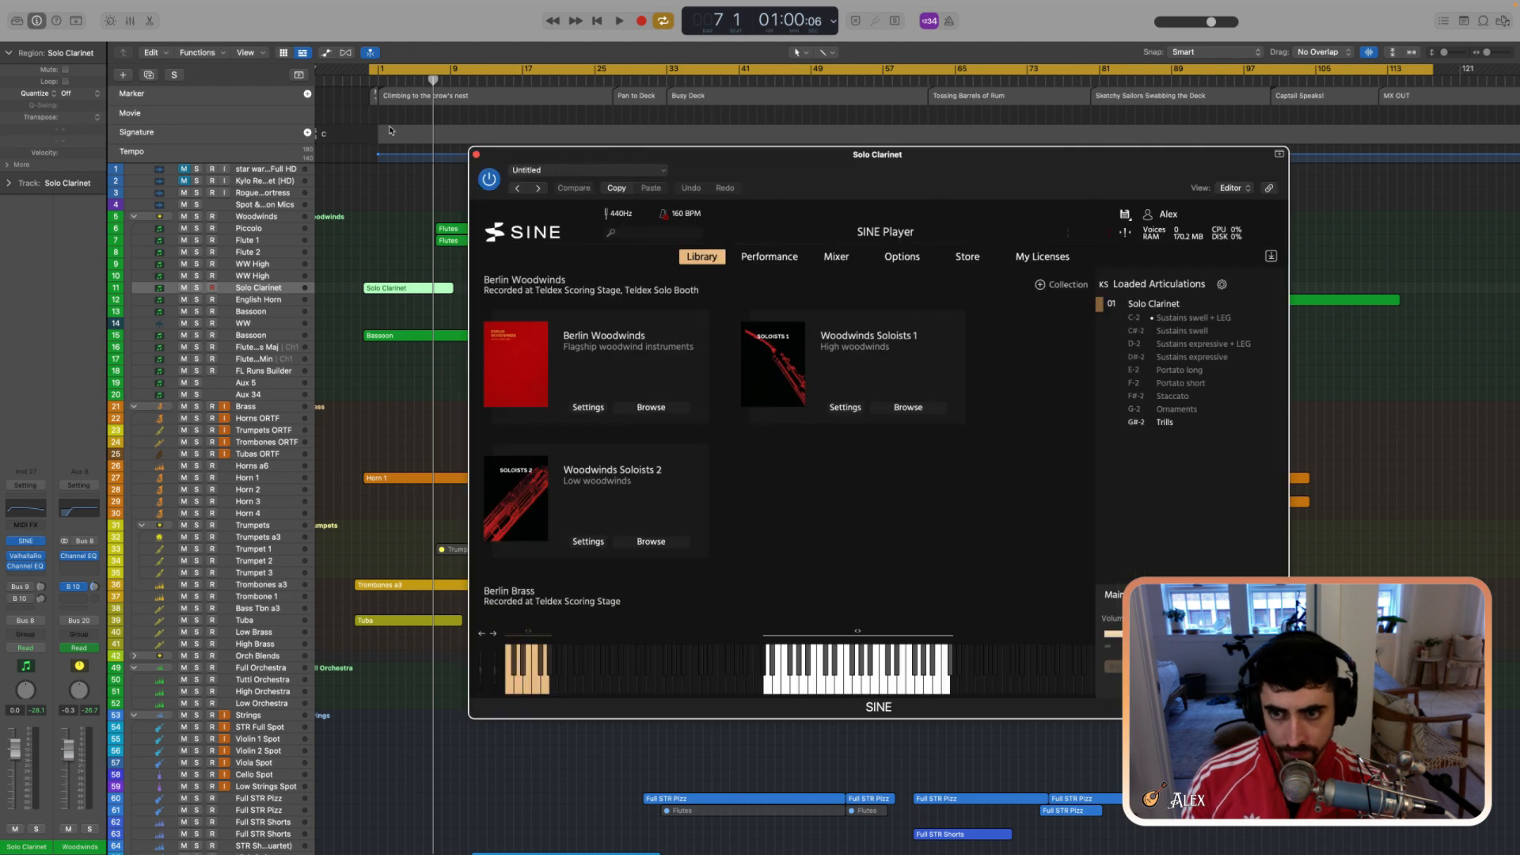
scroll(457, 166, "left", 1)
left_click(475, 156)
- Play the Solo Clarinet soloed, add a high-shelf cut near 6850 Hz in its Channel EQ and raise the low cut
key("ctrl+alt+s")
key("shift+space")
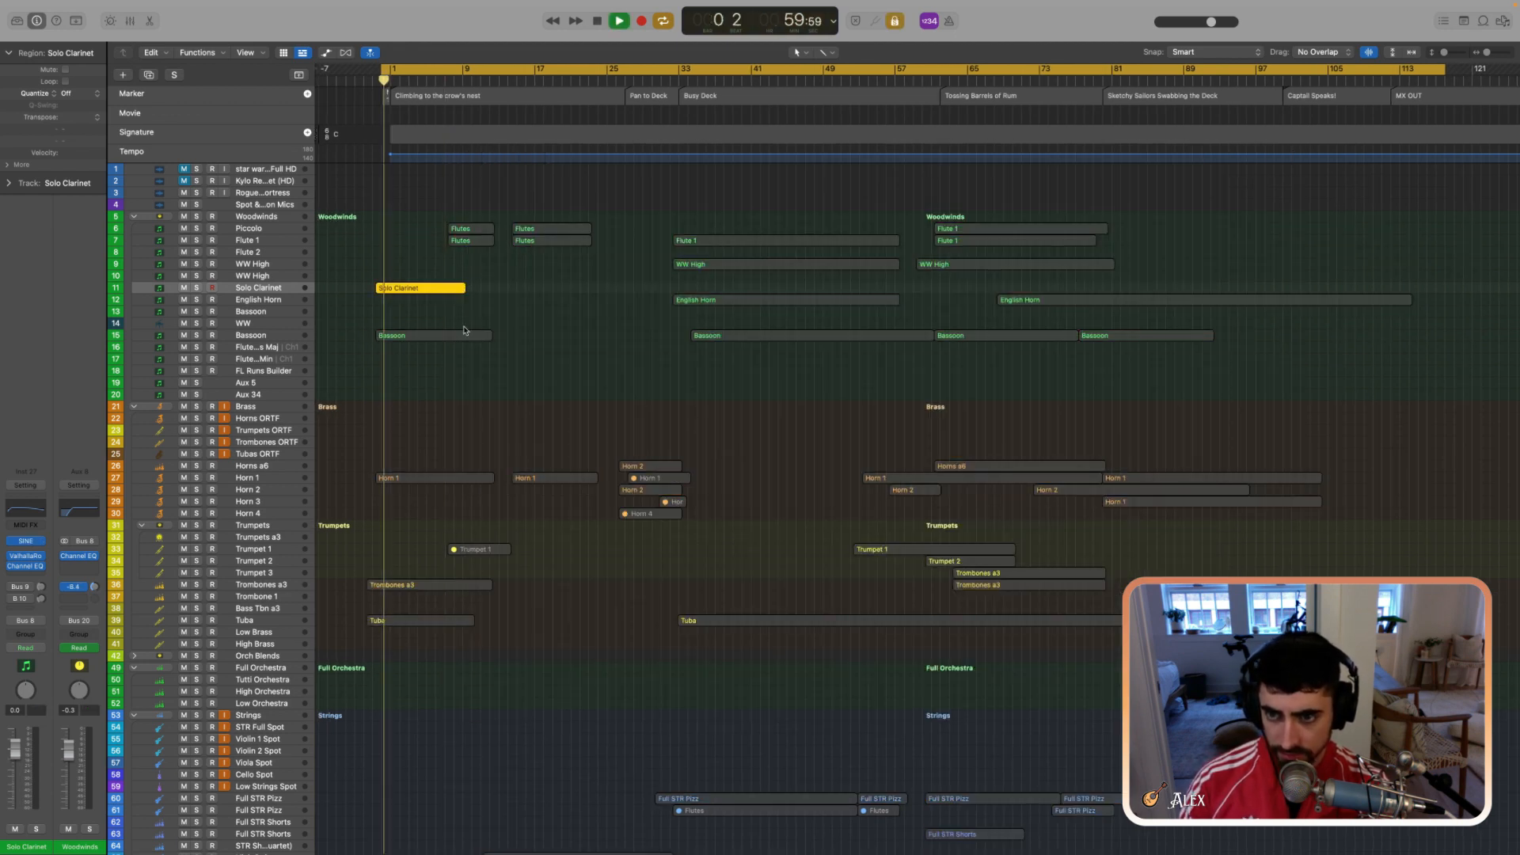
left_click(24, 566)
left_click(905, 209)
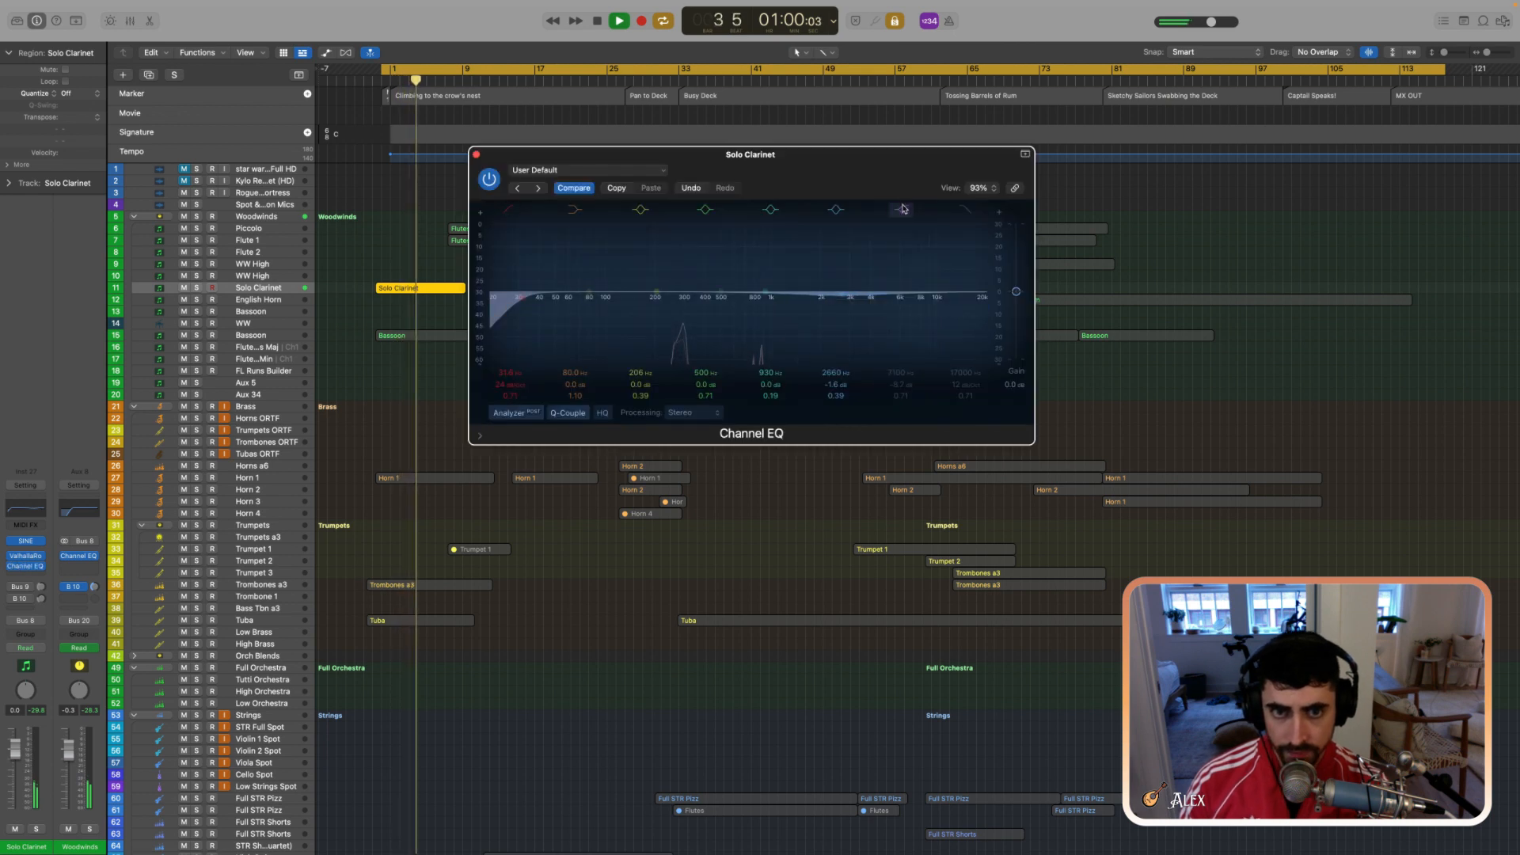
left_click(904, 209)
left_click_drag(911, 331, 909, 317)
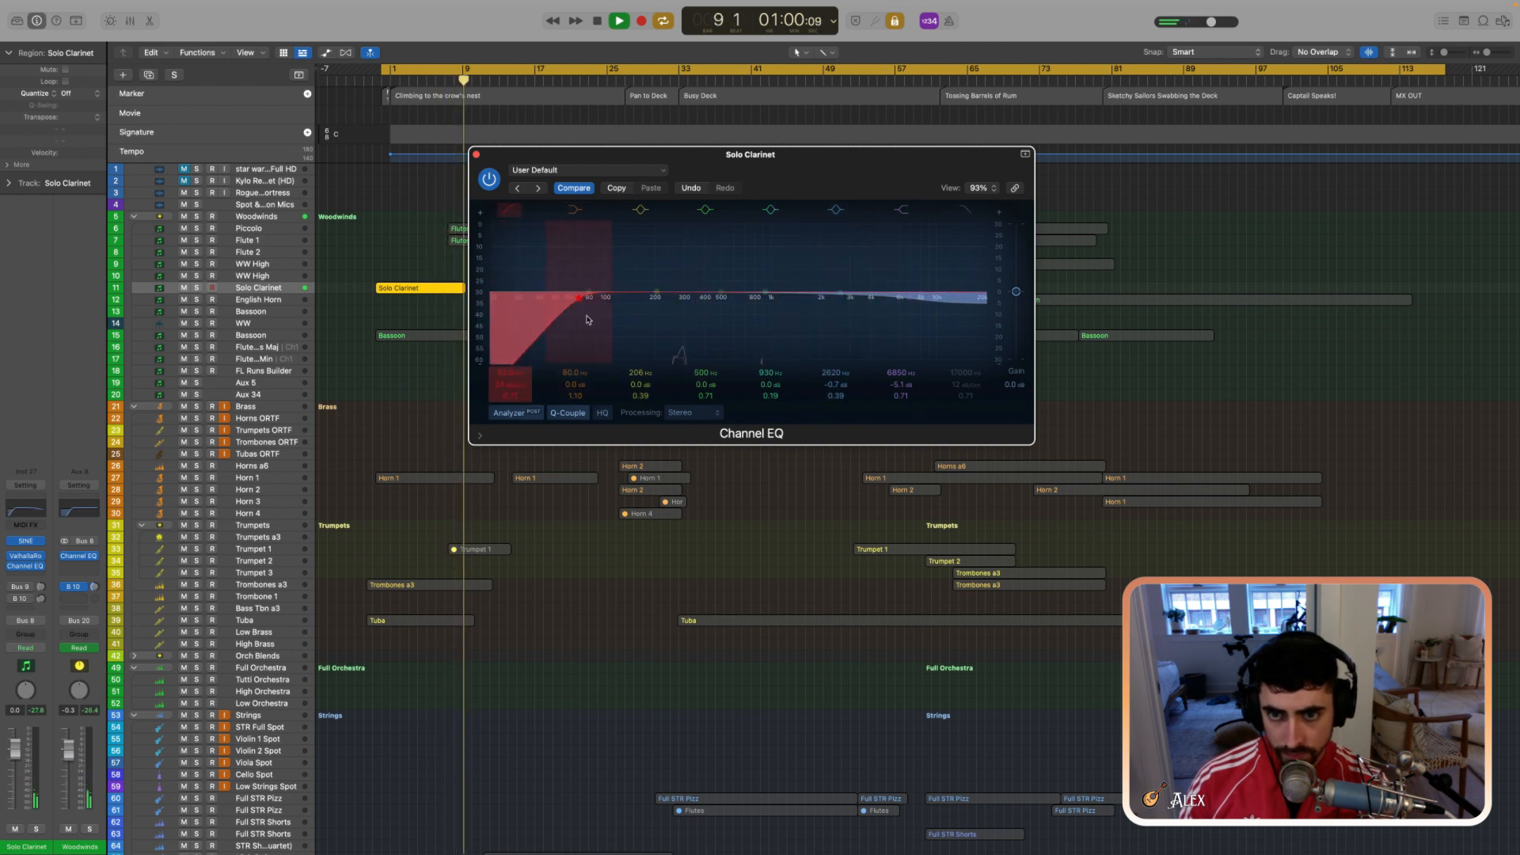
left_click(475, 154)
- Replay the soloed clarinet from the start, turn solo off and play the opening in the full mix
key("Return")
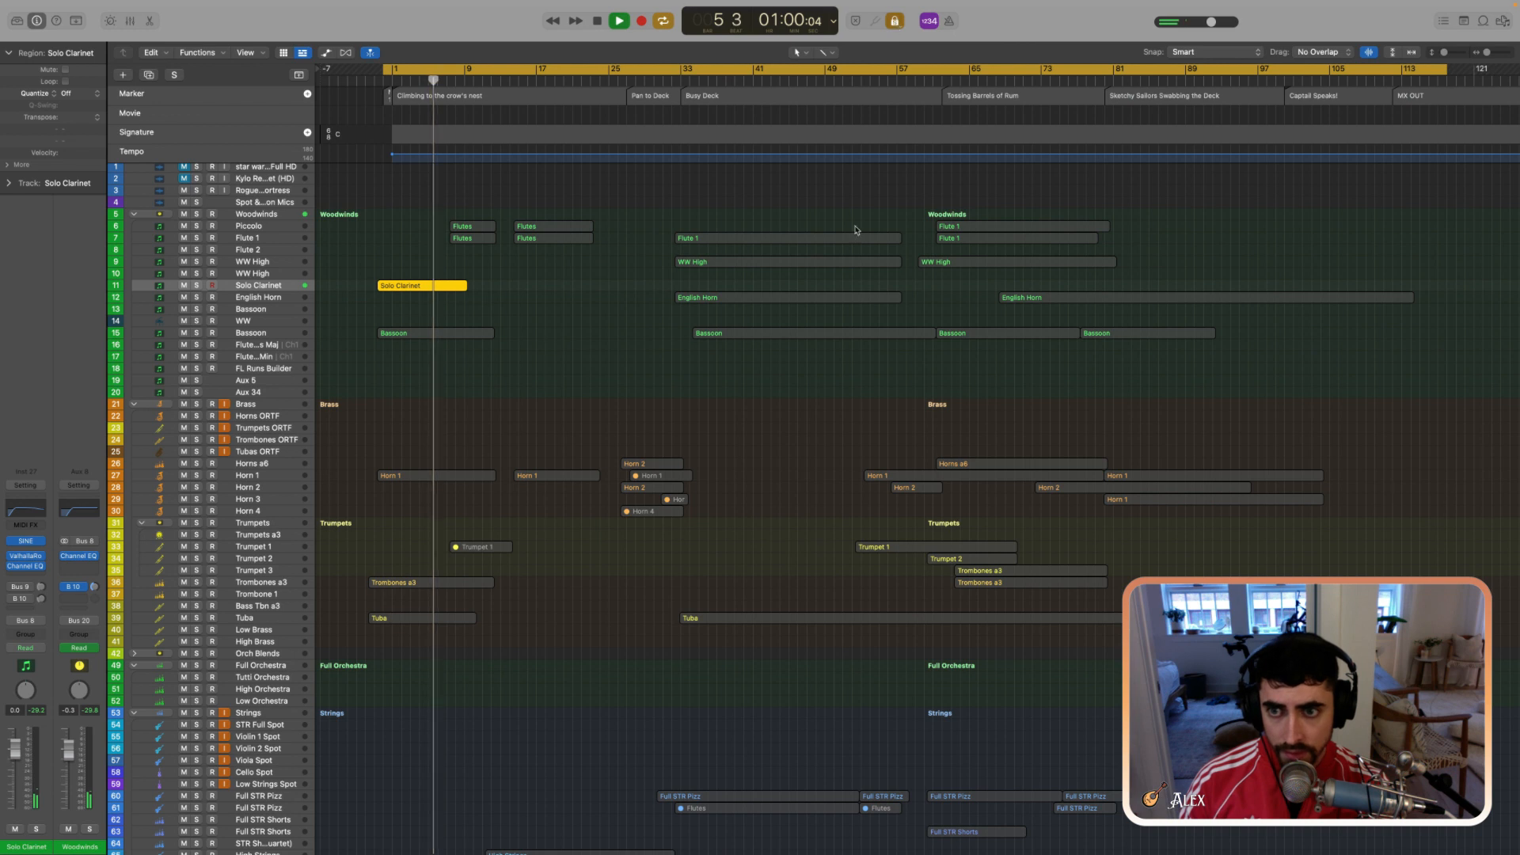
left_click(894, 21)
left_click(607, 343)
key("Return")
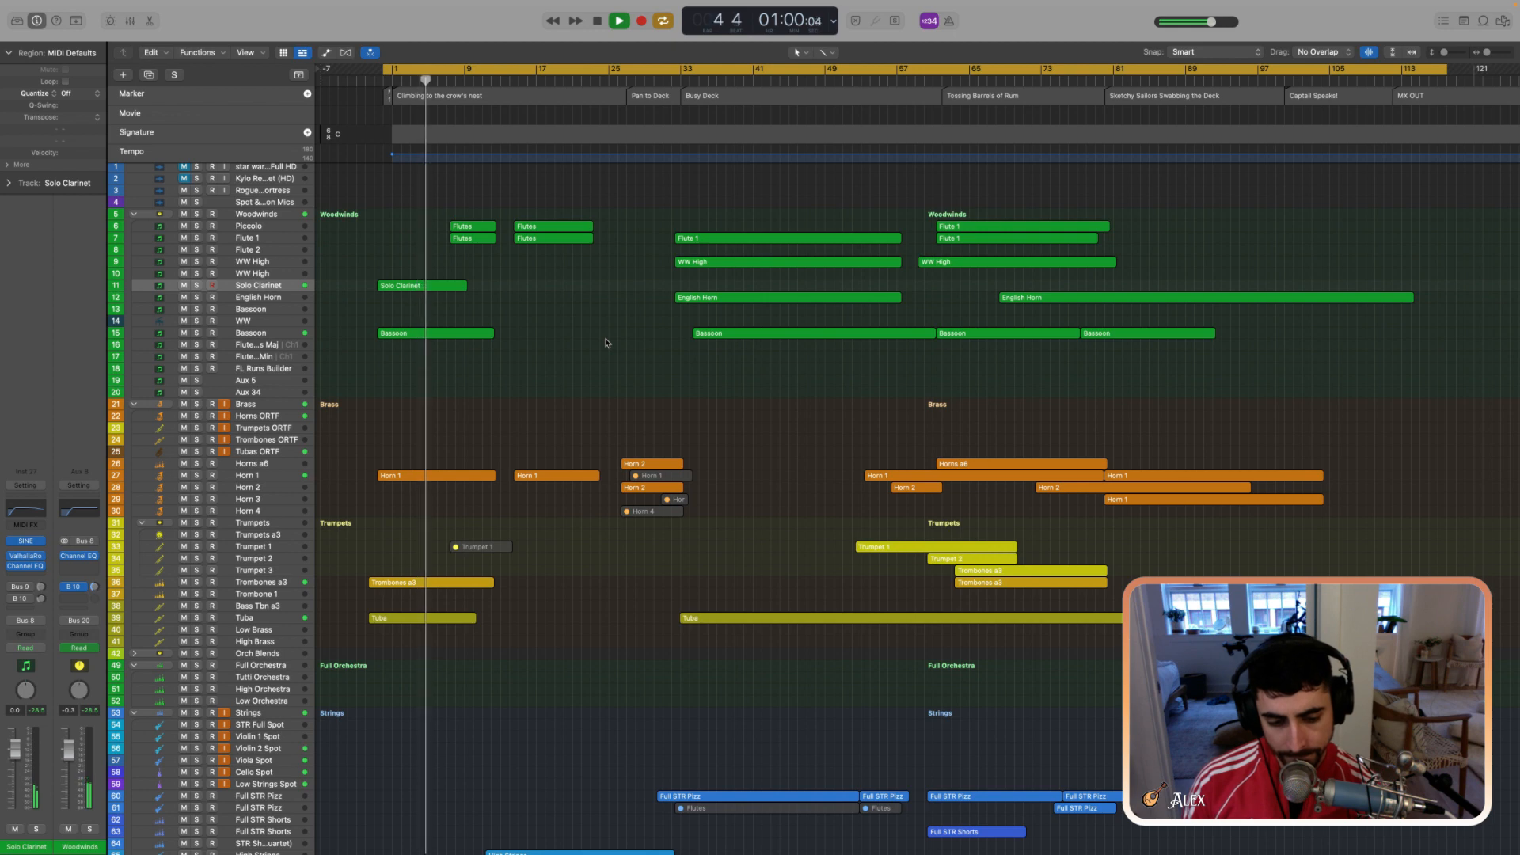
key("space")
scroll(427, 324, "up", 1)
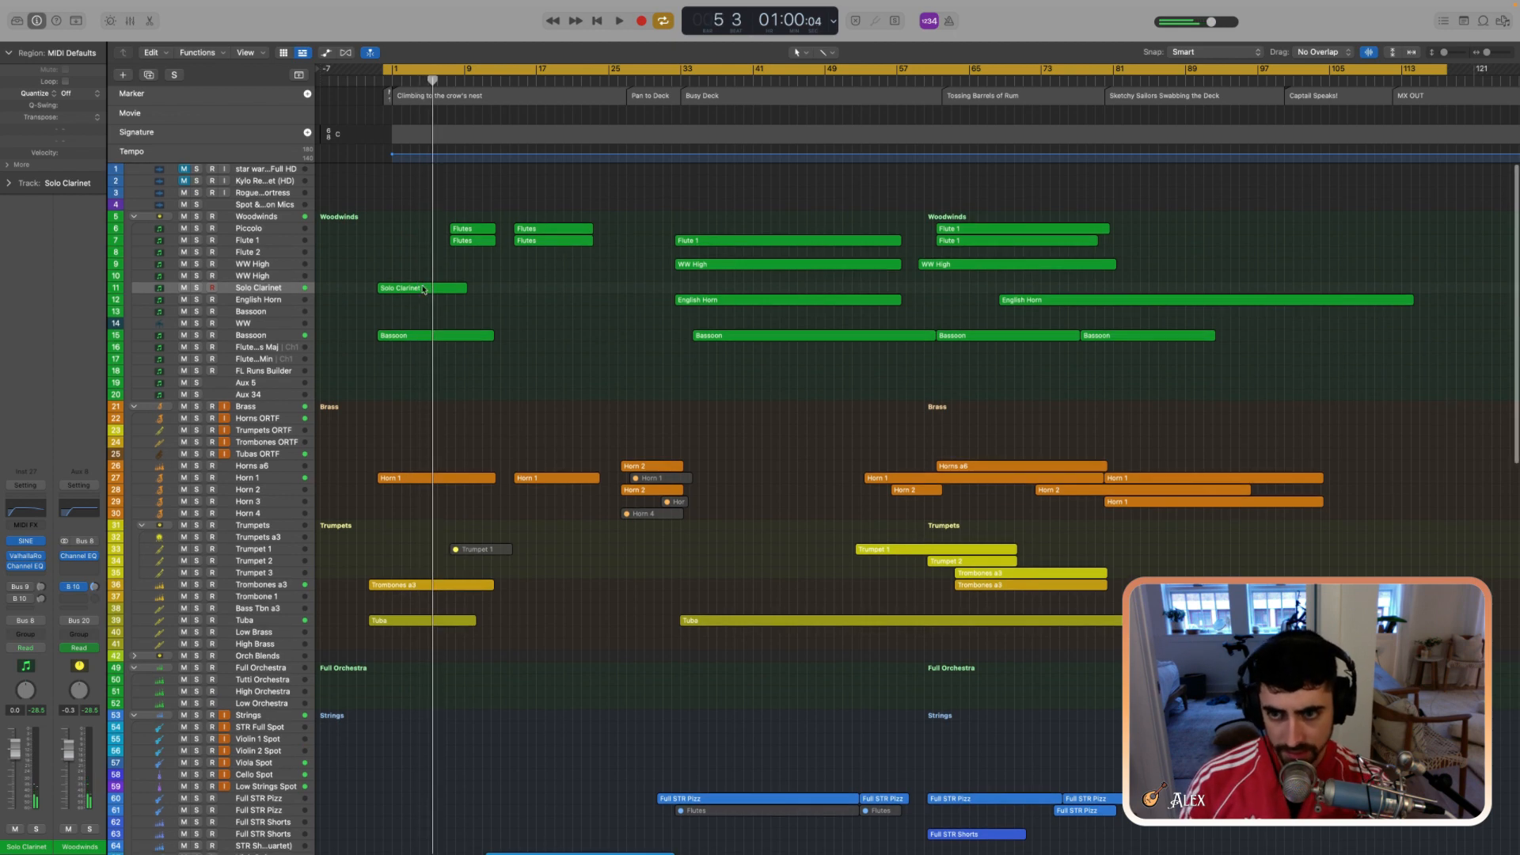
- Open the Solo Clarinet region and reshape its Modulation curve into a swell peaking at about 75 near bar 4
double_click(424, 290)
key("space")
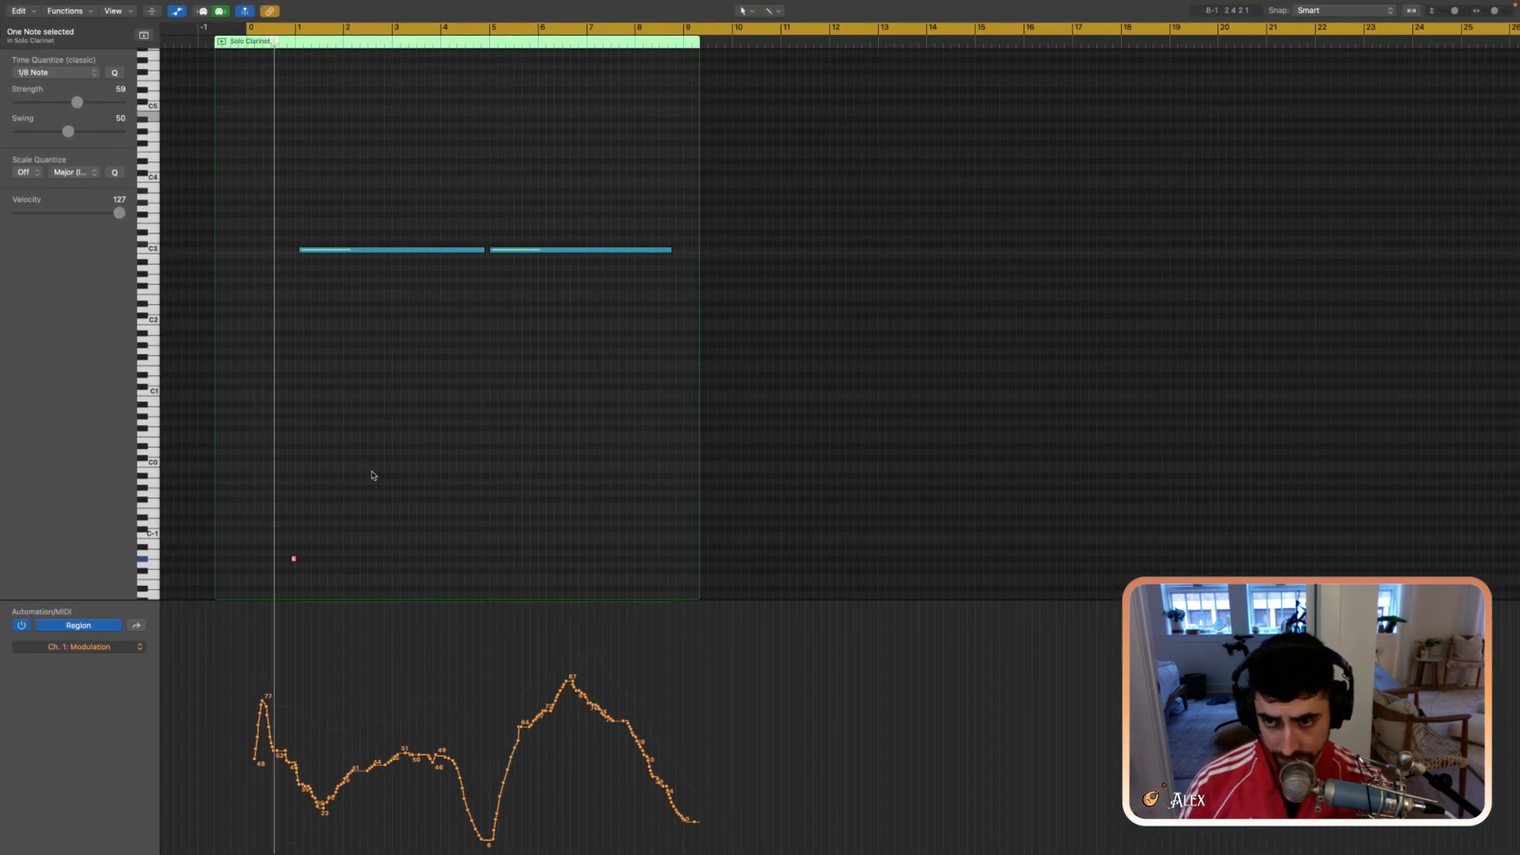
scroll(328, 554, "left", 1)
scroll(329, 552, "up", 5)
mouse_move(434, 762)
left_mouse_down()
mouse_move(608, 707)
mouse_move(658, 800)
left_mouse_up()
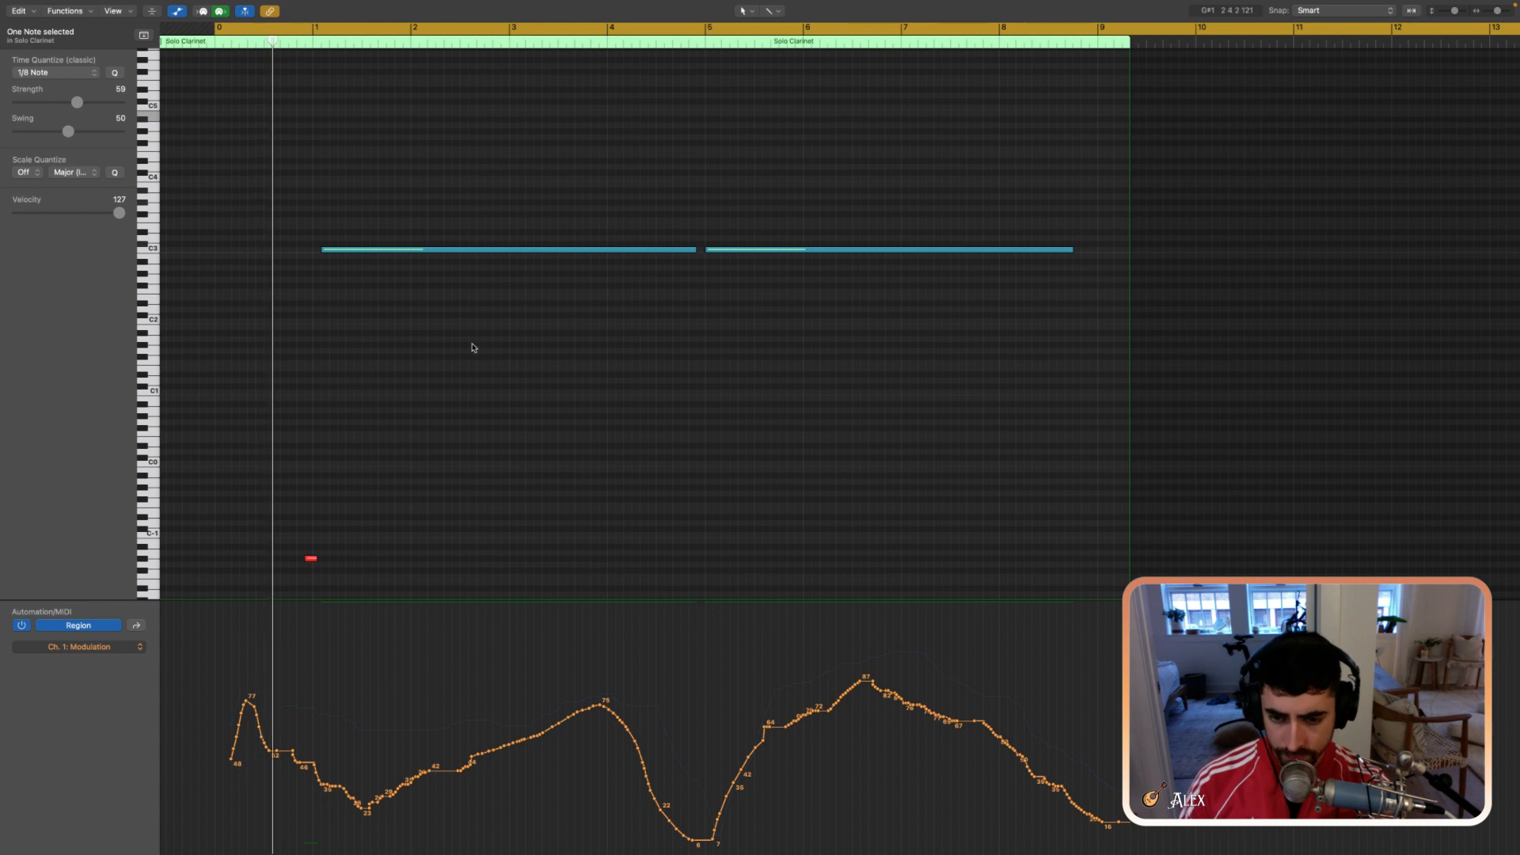
- Reshape the Solo Clarinet's Expression curve to swell to about 92 near bar 4 and play it back
left_click(139, 627)
mouse_move(501, 717)
left_mouse_down()
mouse_move(615, 680)
mouse_move(681, 756)
left_mouse_up()
key("space")
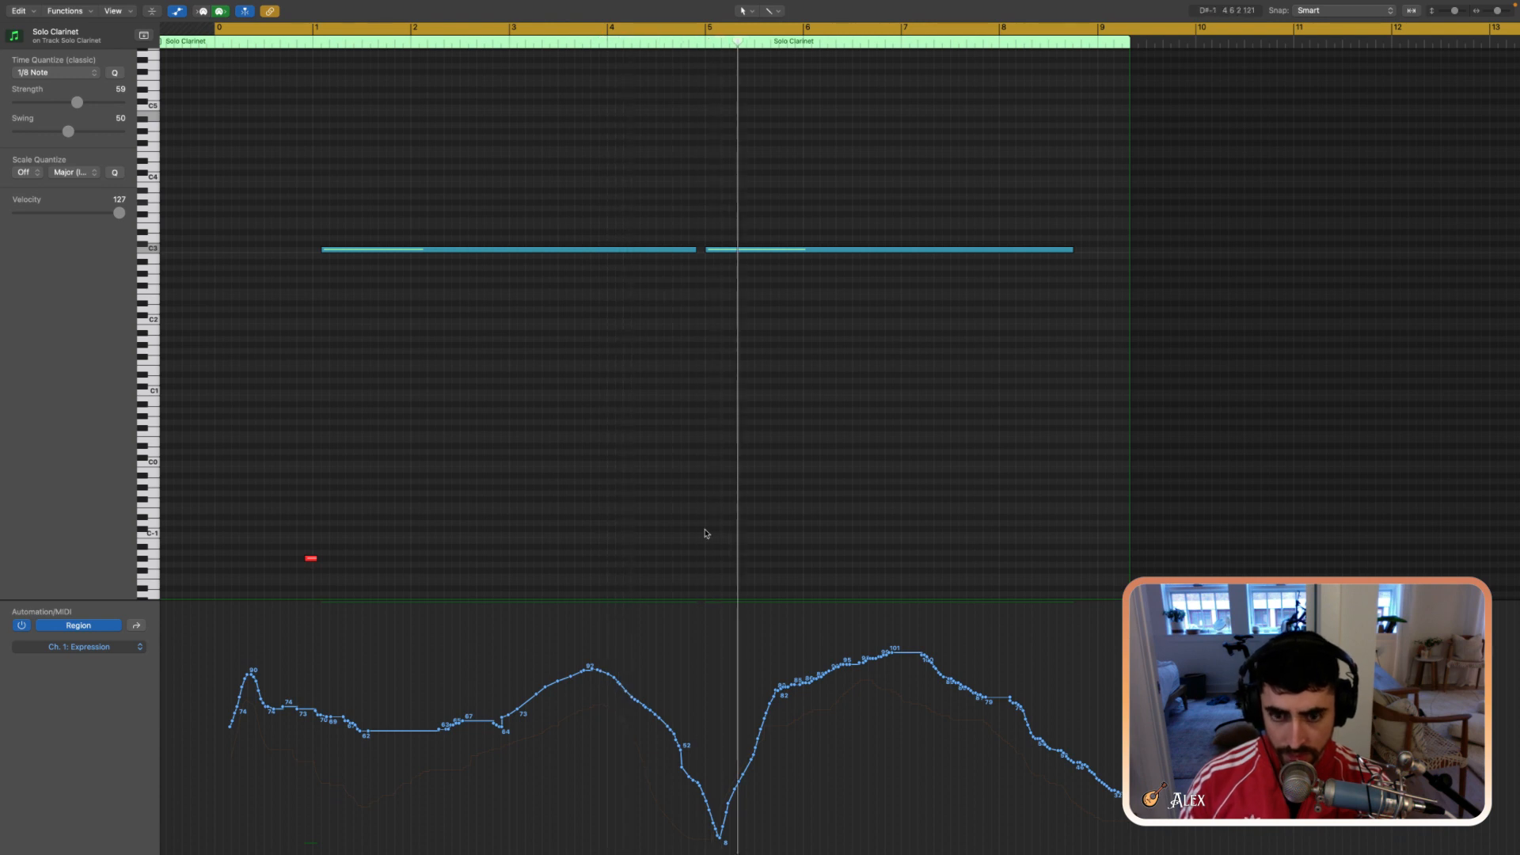
- Adjust the Solo Clarinet's Modulation around bar 5, smooth the Expression dip there to about 60 and play the phrase
left_click(142, 628)
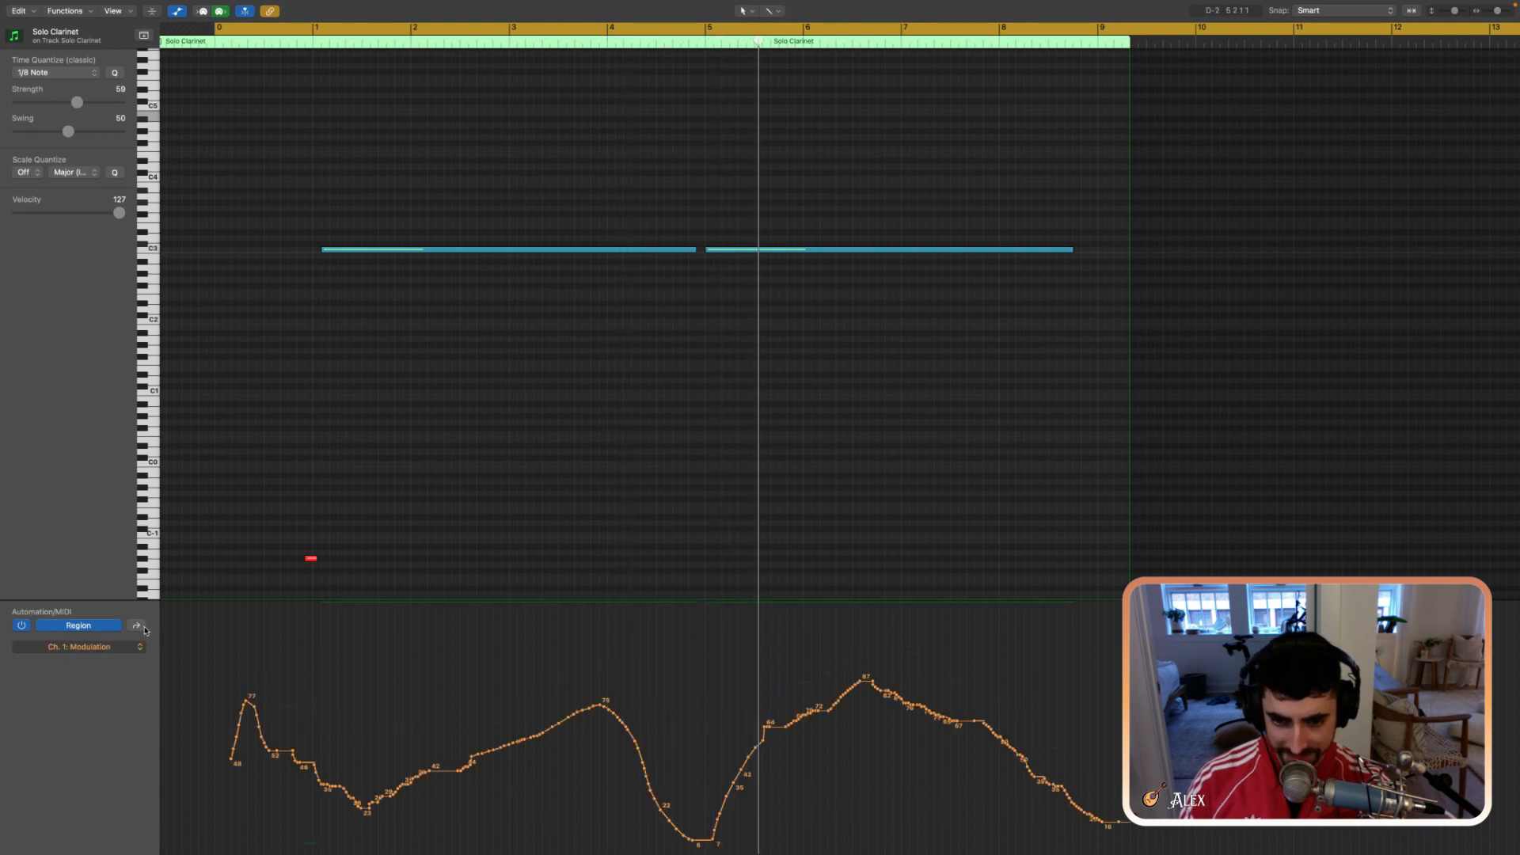
left_click_drag(596, 736, 749, 770)
left_click(137, 625)
left_click_drag(656, 714, 748, 725)
key("space")
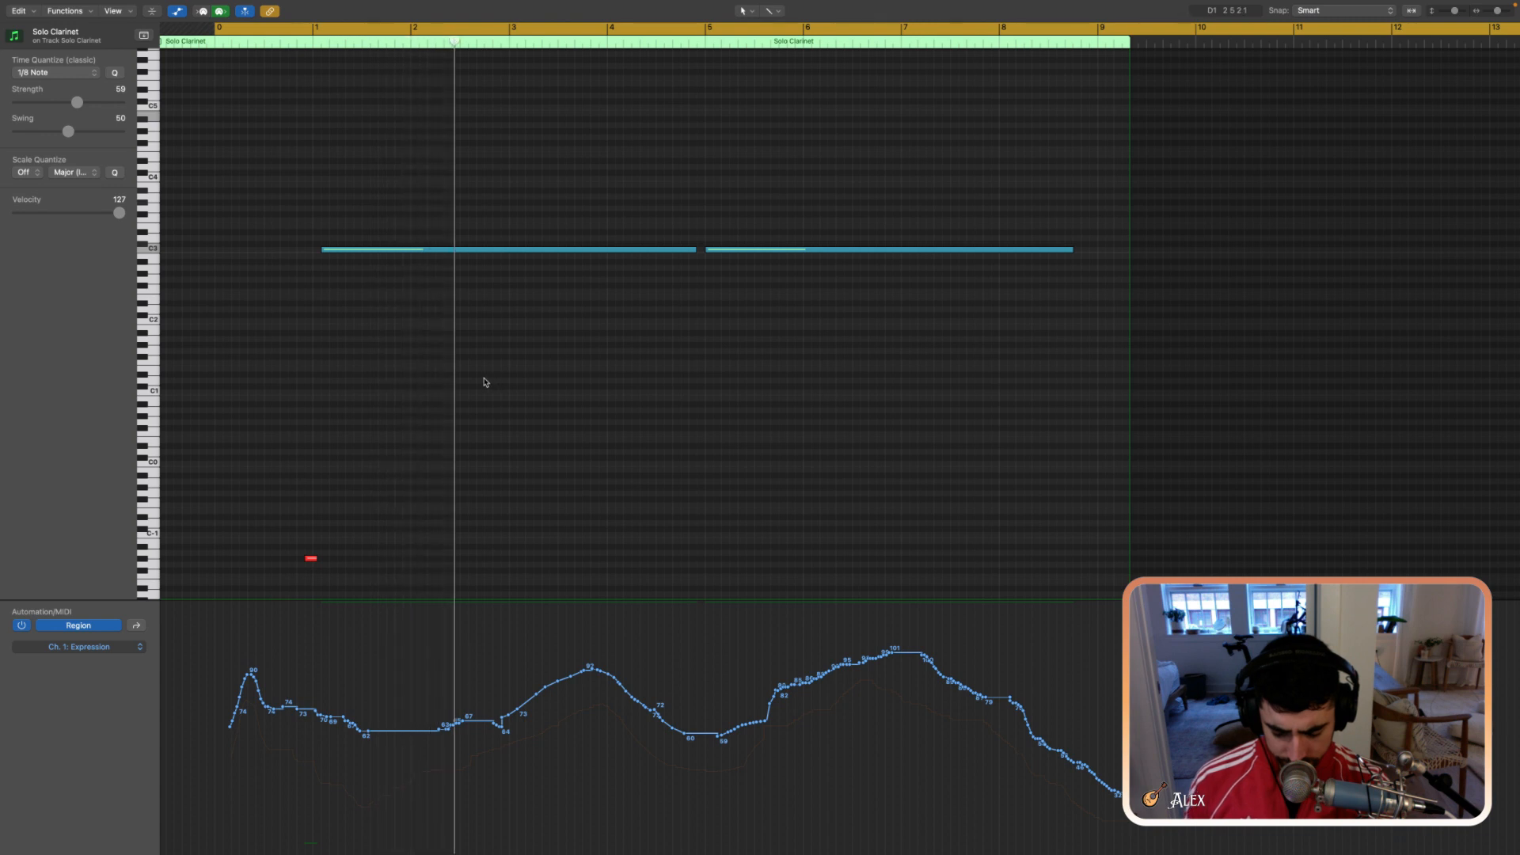
scroll(483, 378, "left", 1)
scroll(484, 381, "right", 1)
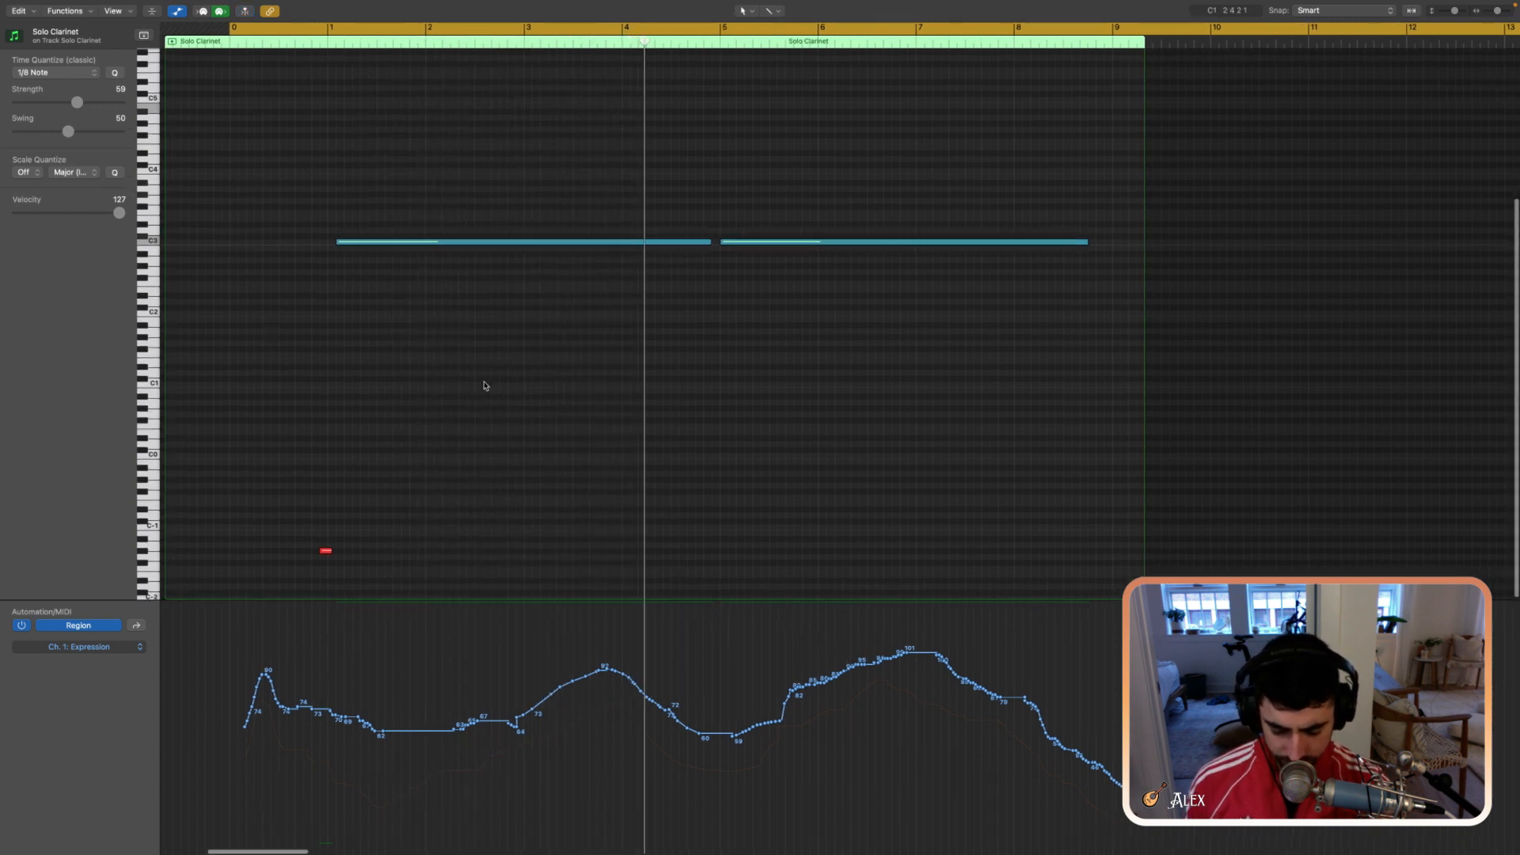
- Try deleting the second long Solo Clarinet note, restore it and replay the region from the start
key("space")
left_click_drag(747, 188, 772, 342)
key("Delete")
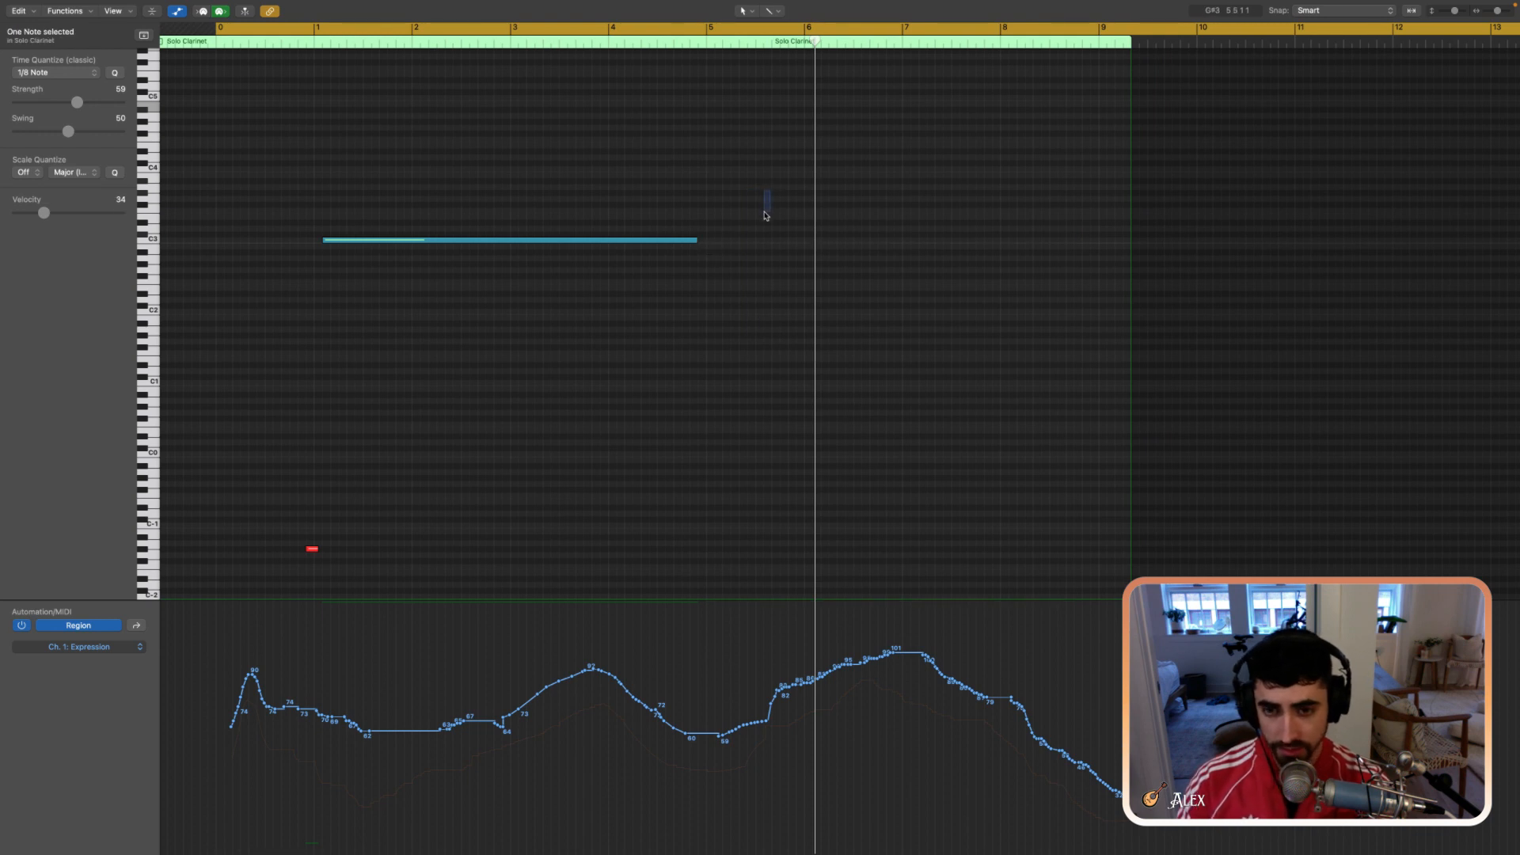
key("Return")
key("space")
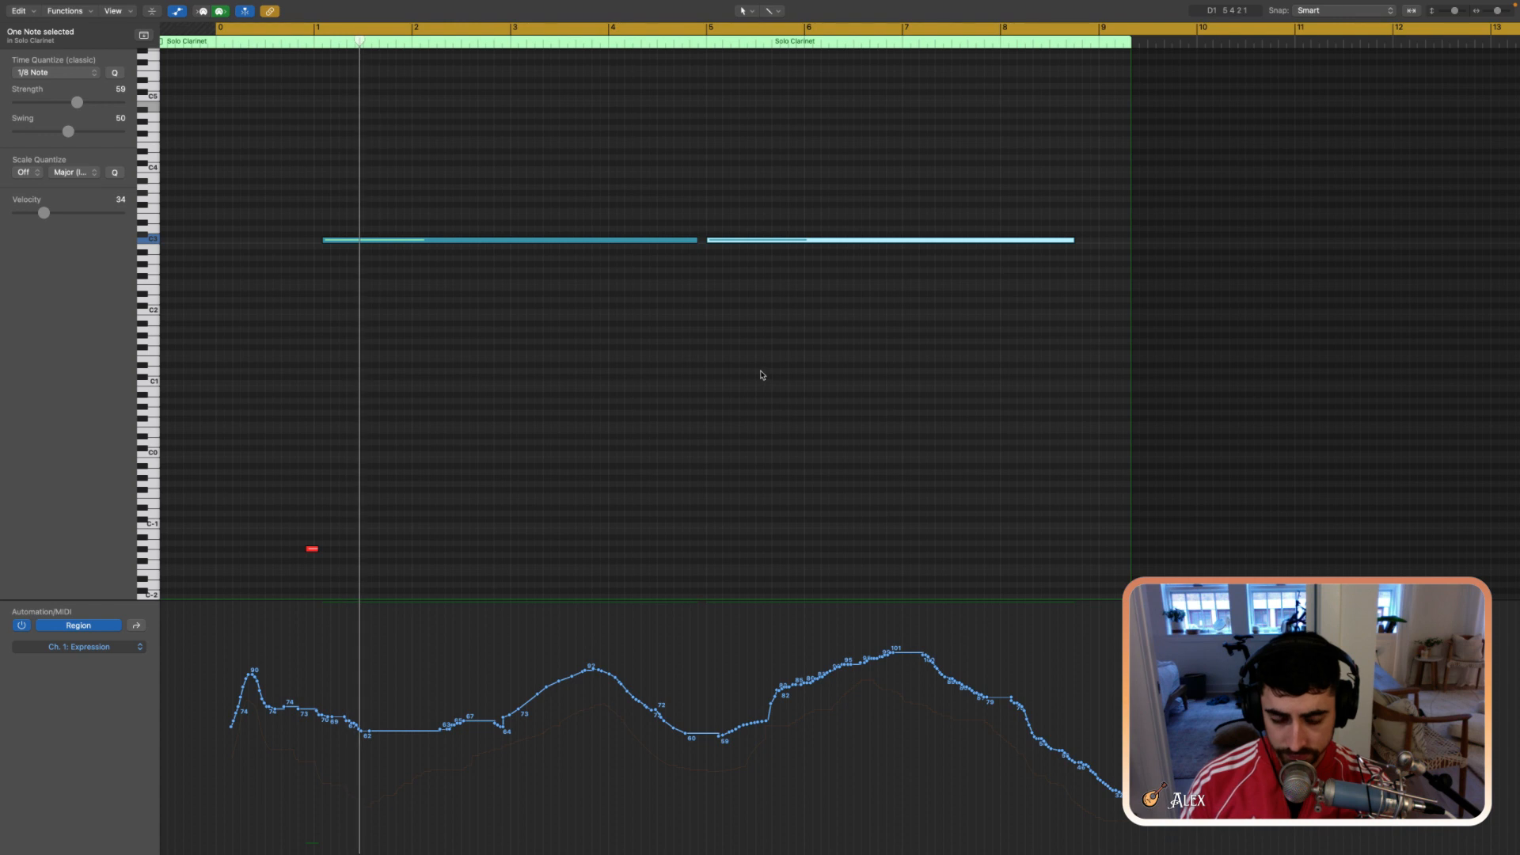
- Deepen the Solo Clarinet's Expression dip just before bar 5 to 31, with a smooth rise out of it, and replay
scroll(681, 300, "left", 1)
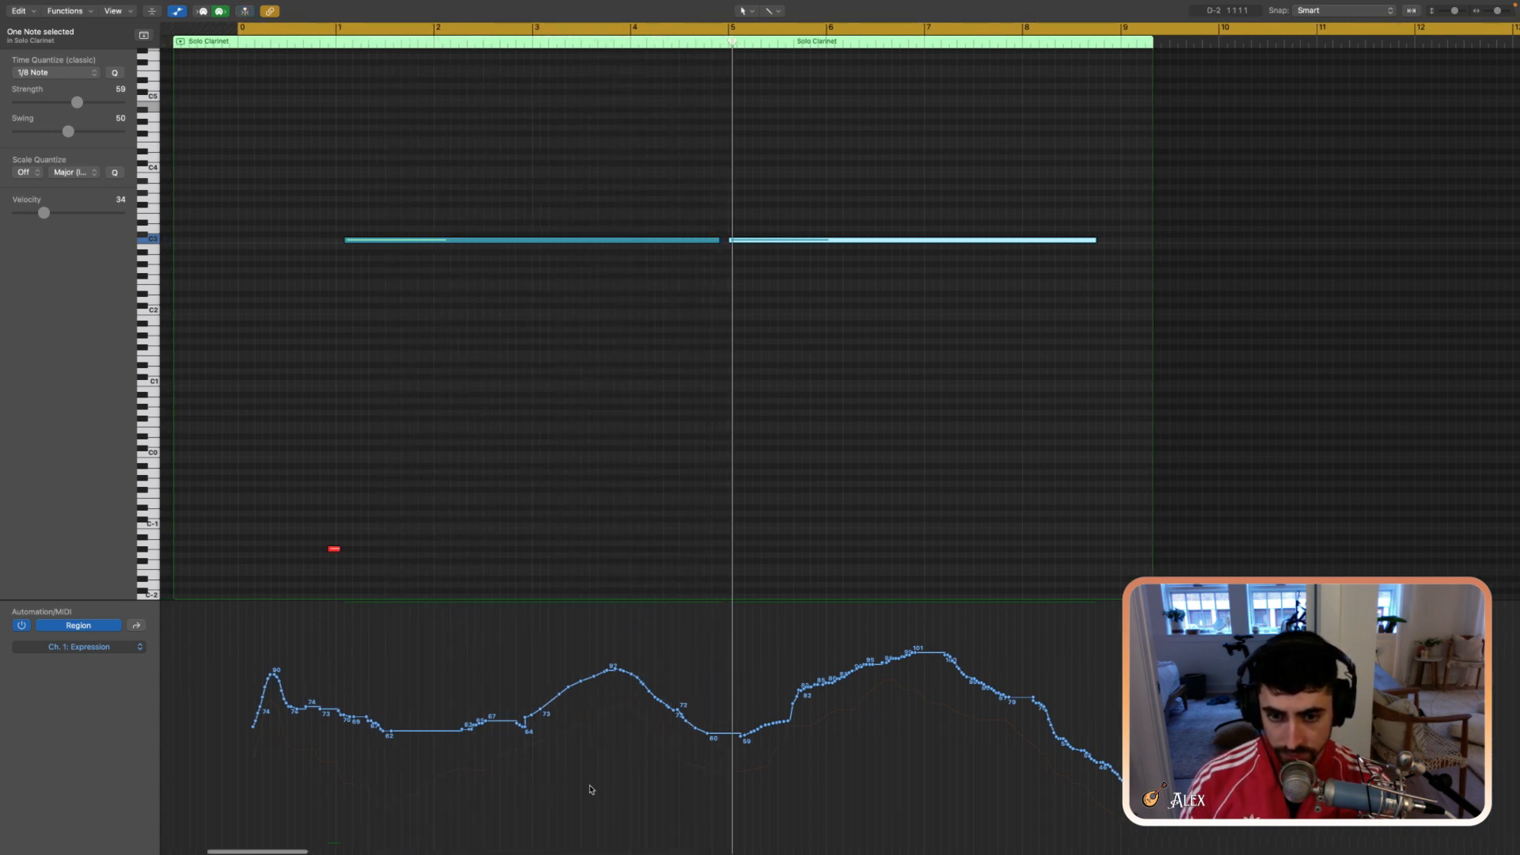
left_click_drag(787, 718, 726, 794)
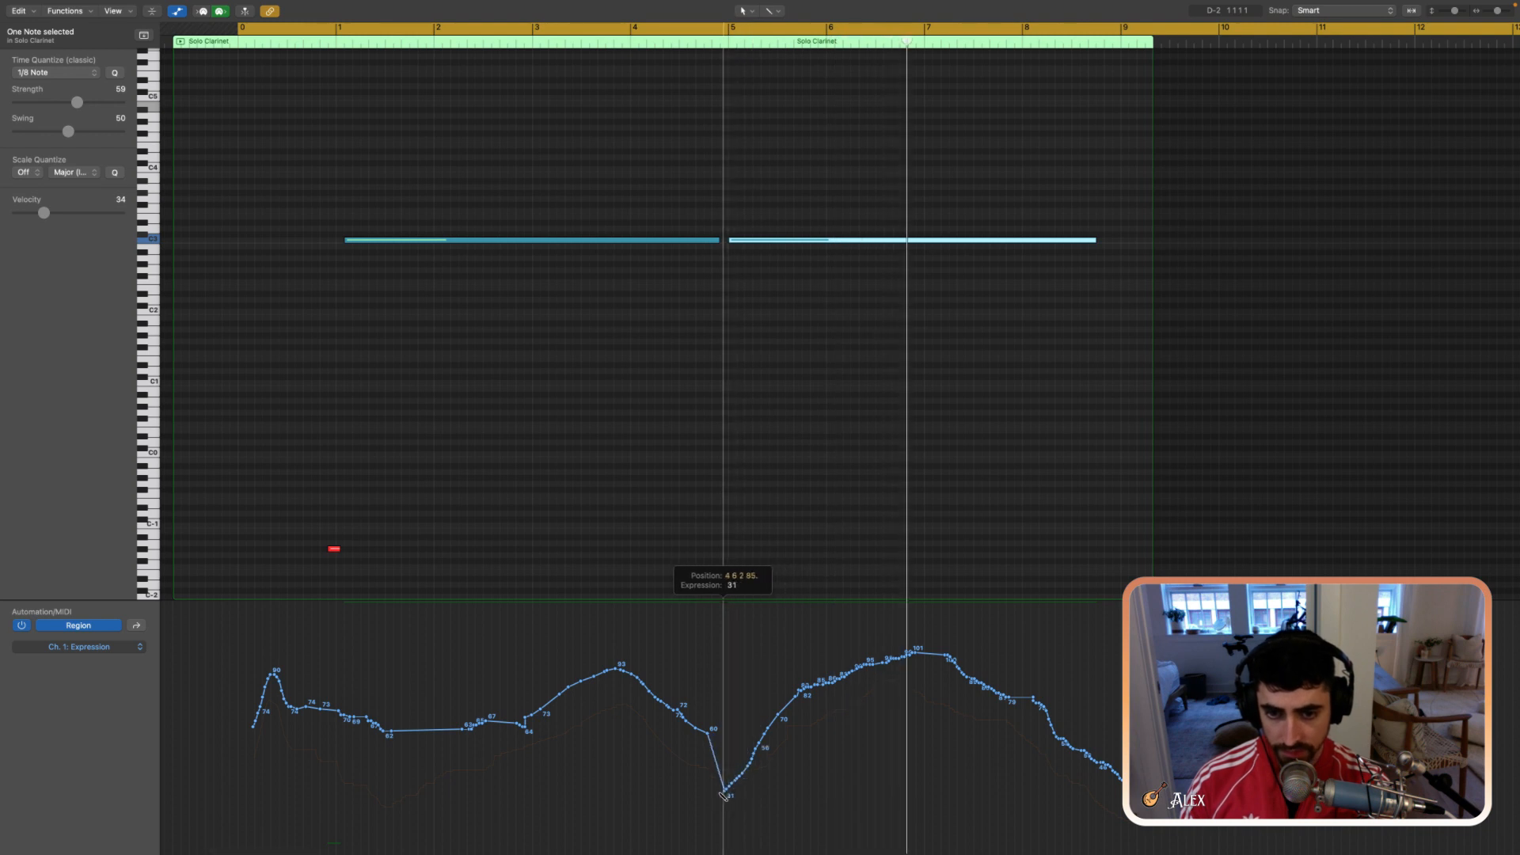
key("Return")
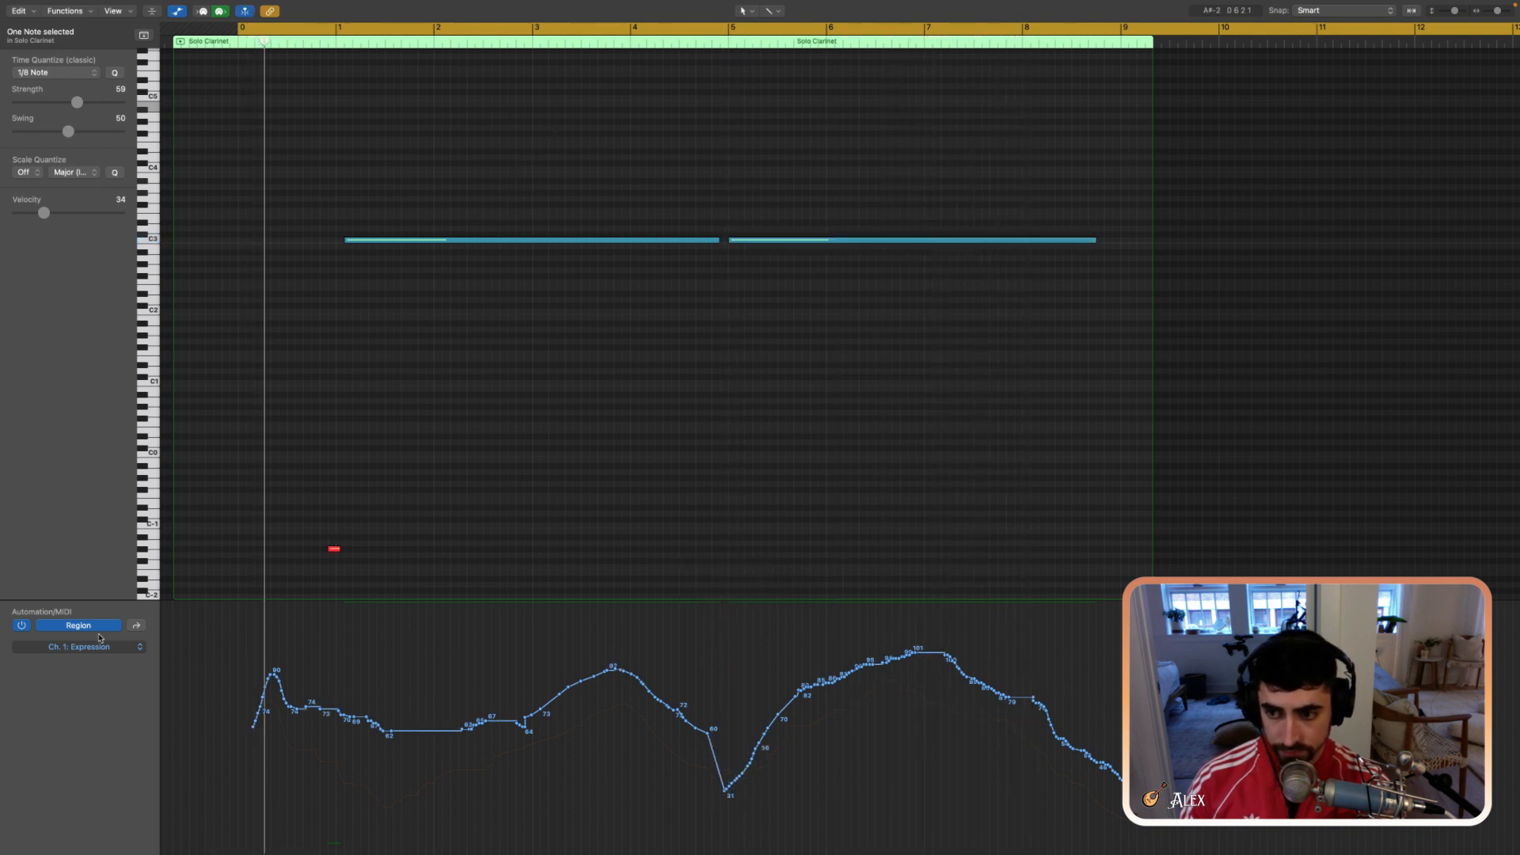
- Redraw the Solo Clarinet's Modulation curve around bar 5 to dip to about 18 and rise smoothly towards bar 6
left_click(136, 625)
left_click(136, 626)
left_click_drag(856, 715, 723, 815)
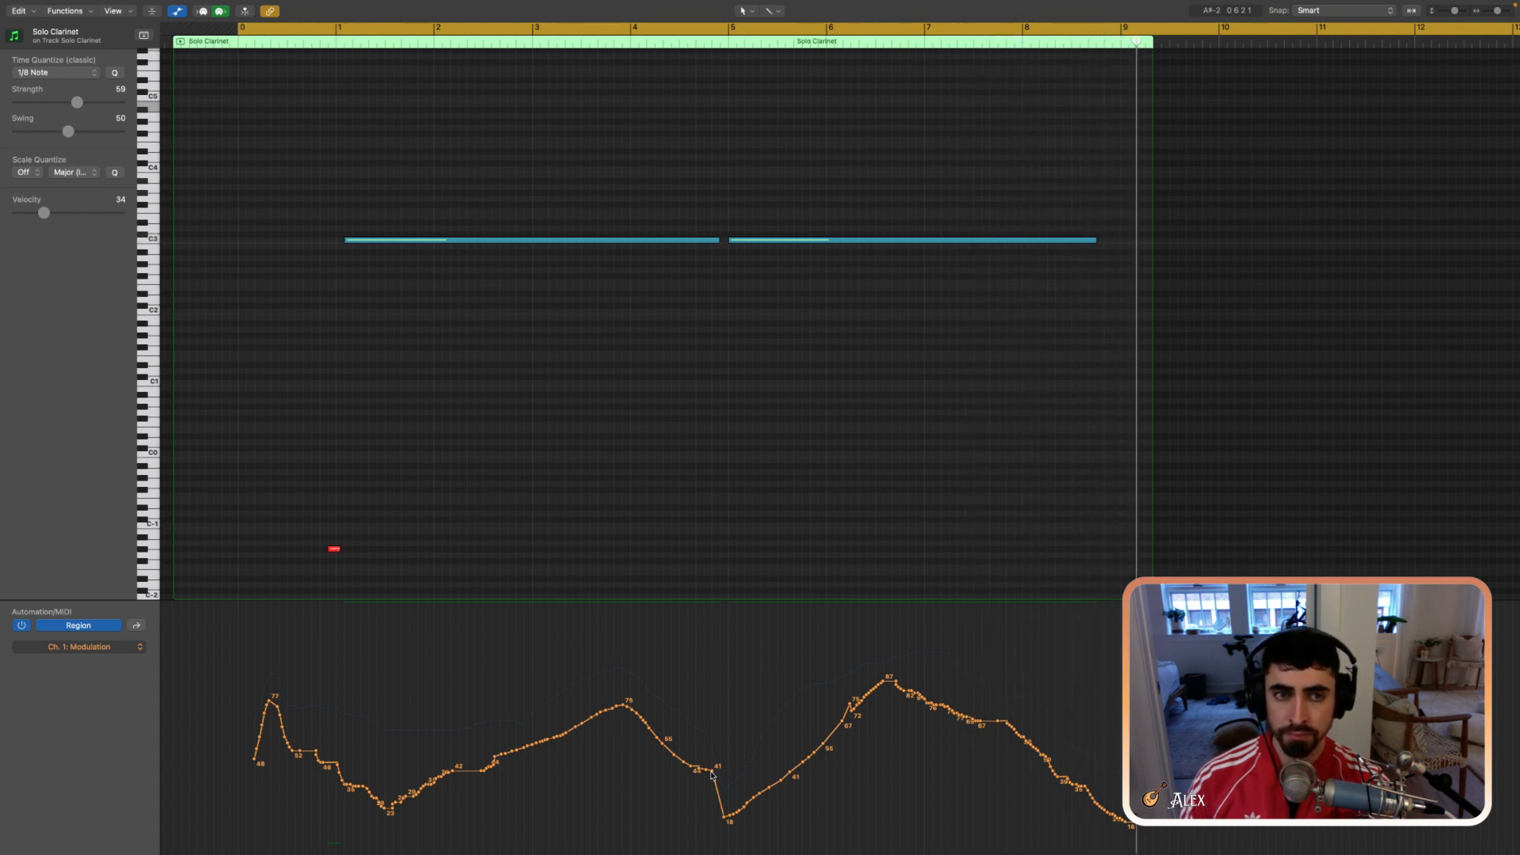
- Extend the Solo Clarinet region to about bar 11.5, lengthen its second note to about bar 11 and stretch the Modulation fade to match
left_click_drag(1151, 241, 1367, 298)
left_click_drag(1099, 240, 1335, 298)
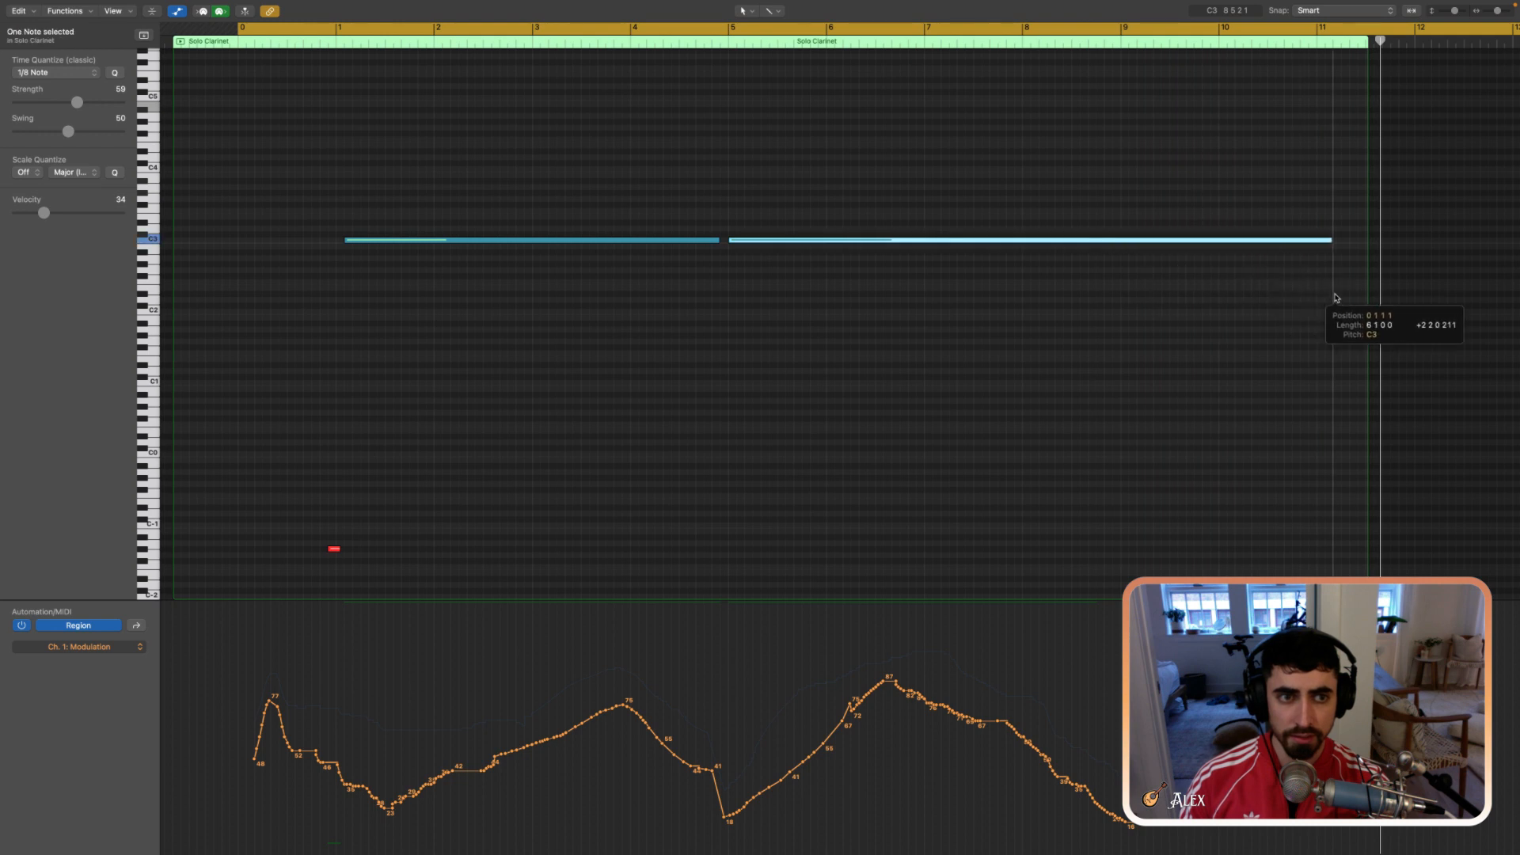
left_click_drag(962, 716, 1406, 846)
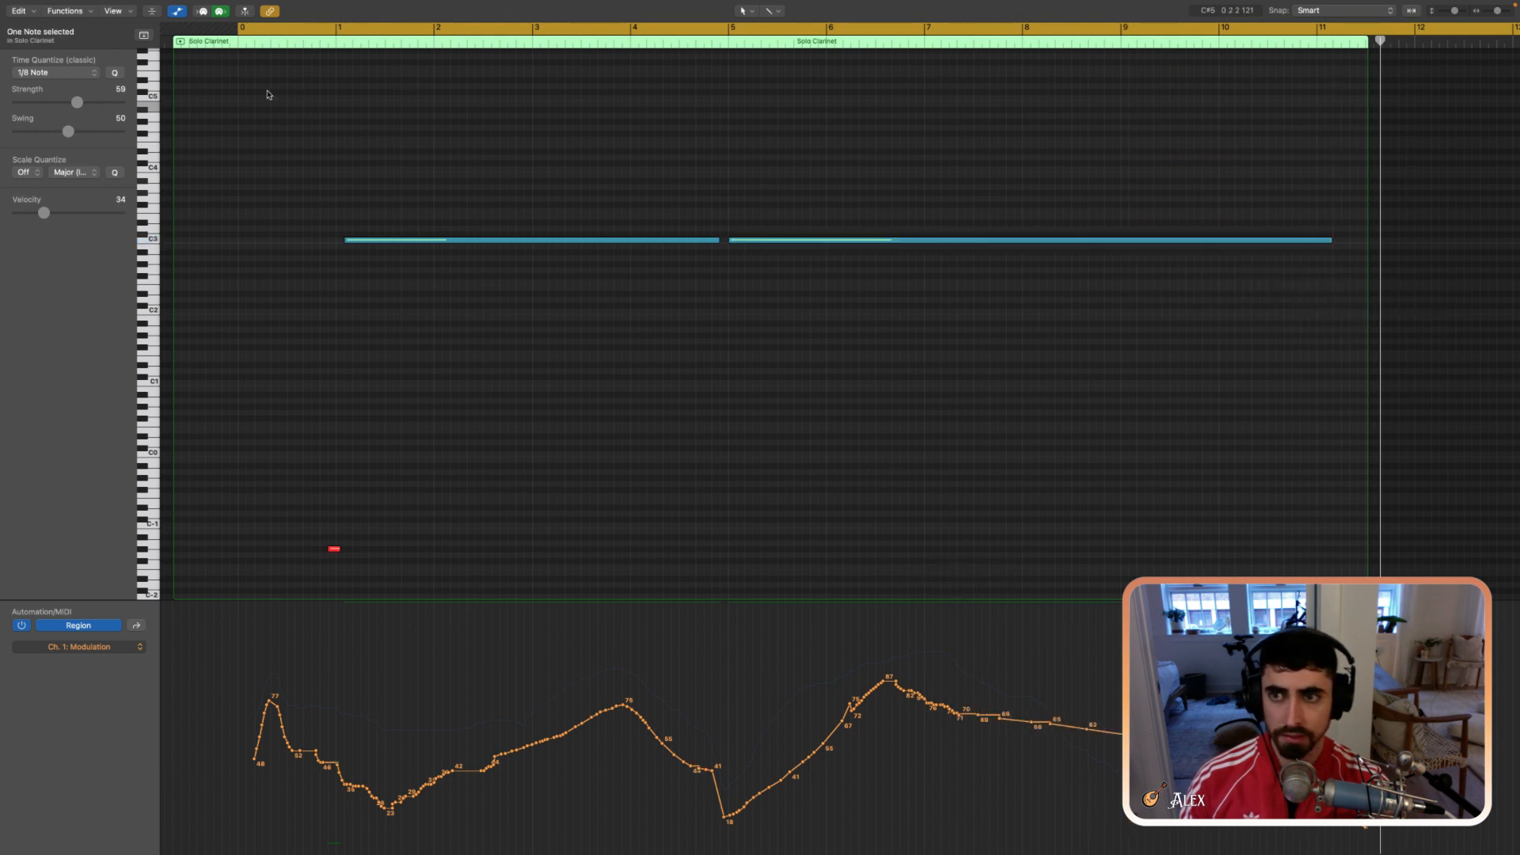
left_click(137, 626)
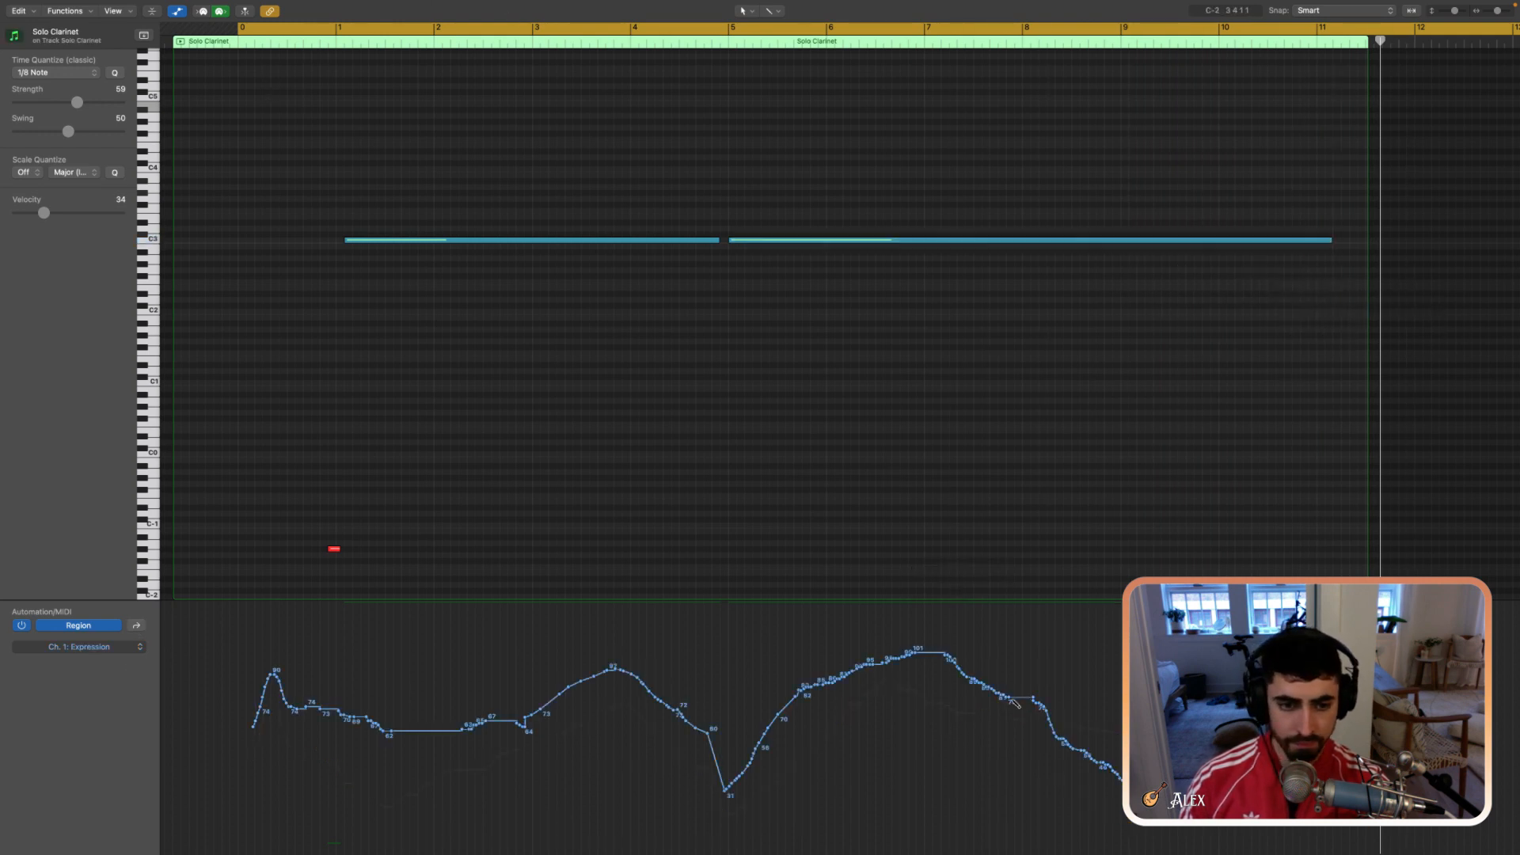
- Return to the full arrangement and play the opening while looking over the woodwind, brass and string tracks
key("space")
key("ctrl+Left")
left_click(468, 364)
scroll(467, 367, "down", 1)
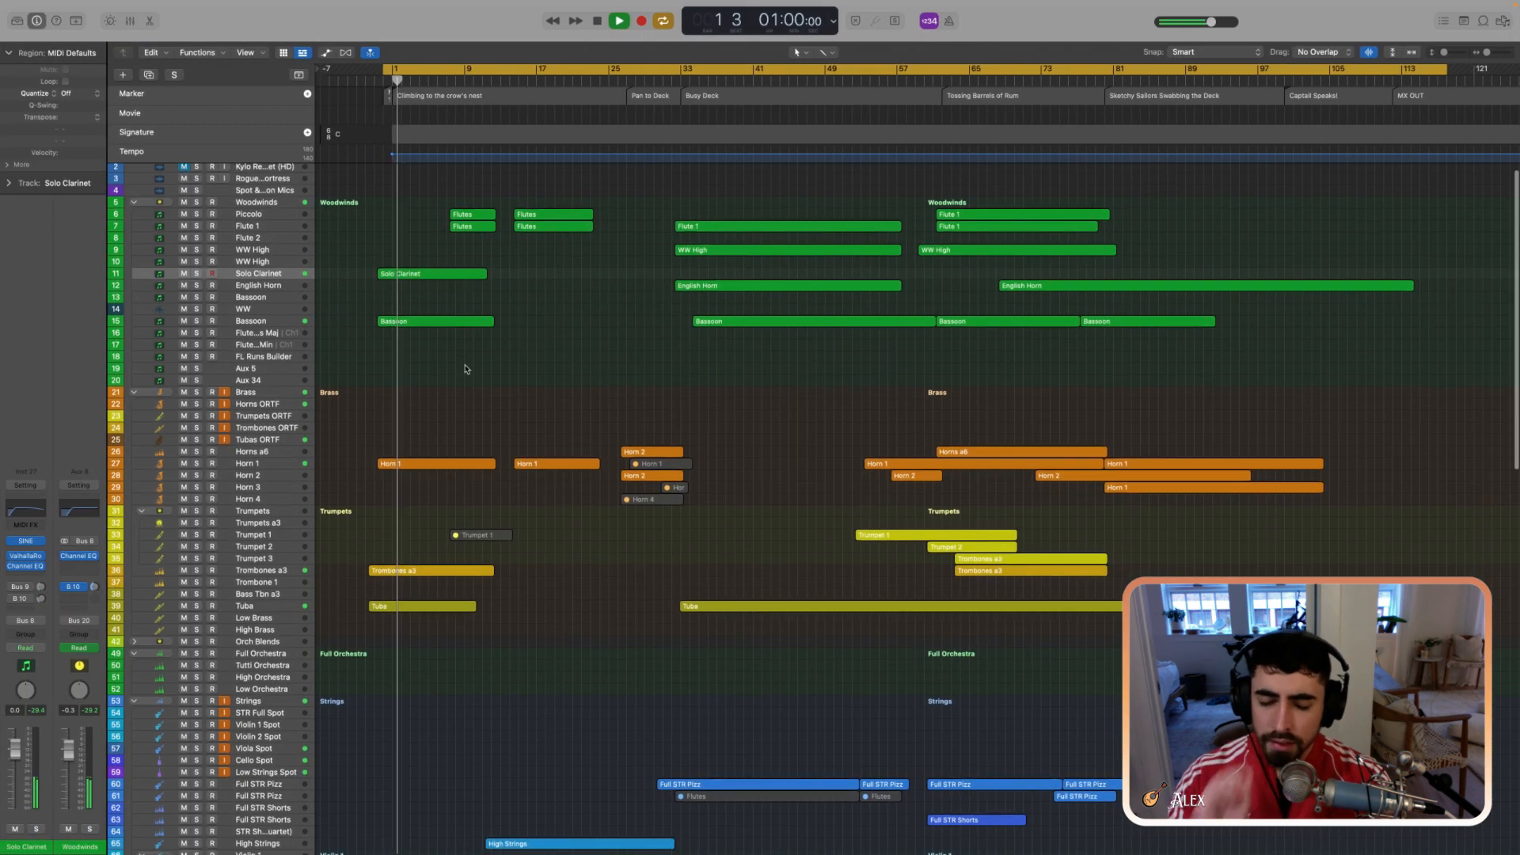
scroll(466, 369, "right", 5)
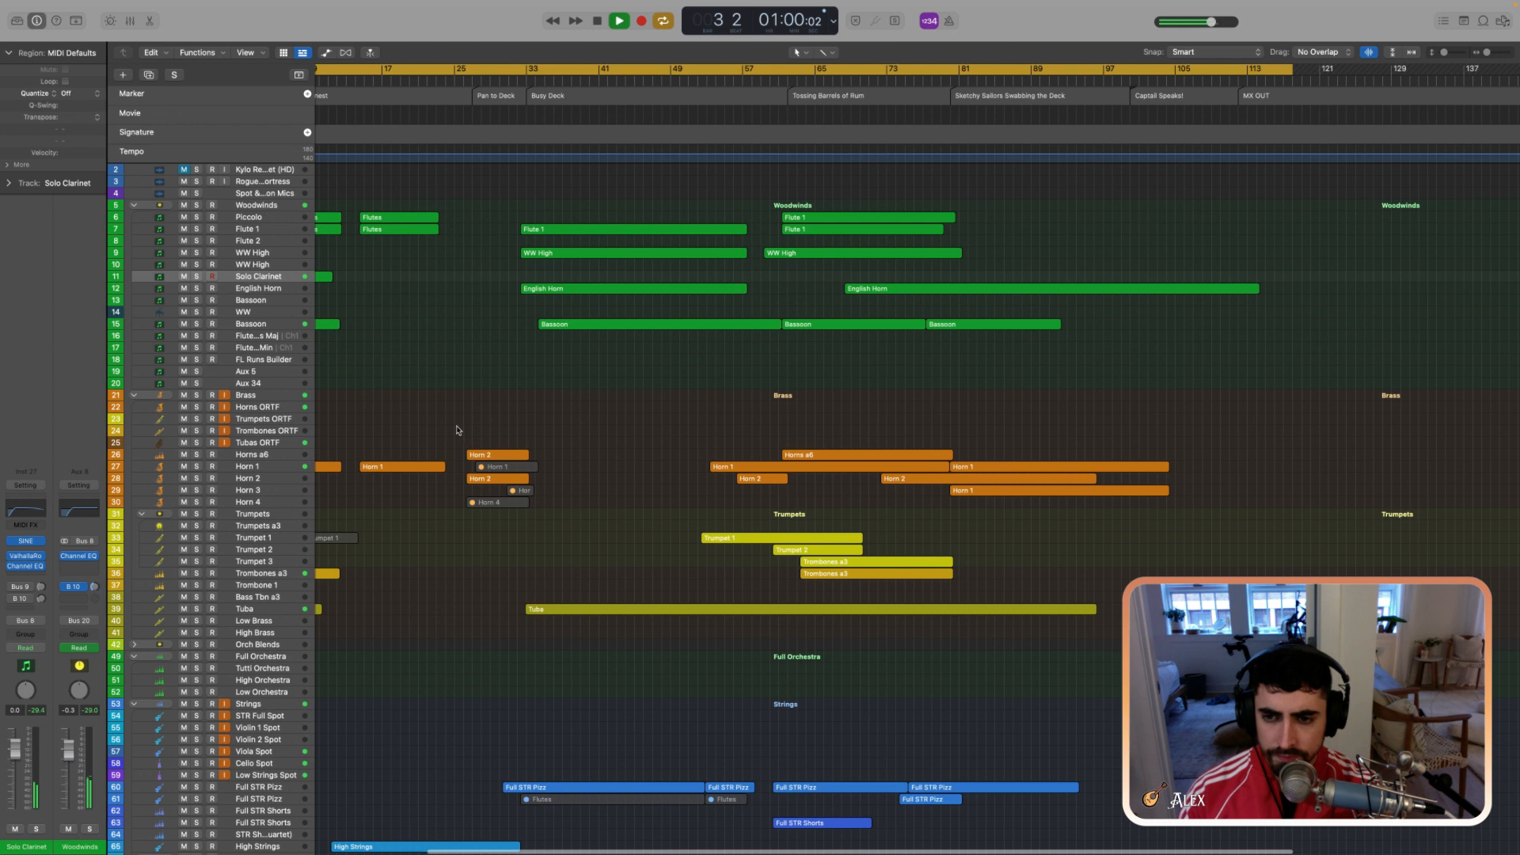
scroll(451, 435, "left", 5)
scroll(427, 459, "down", 10)
key("space")
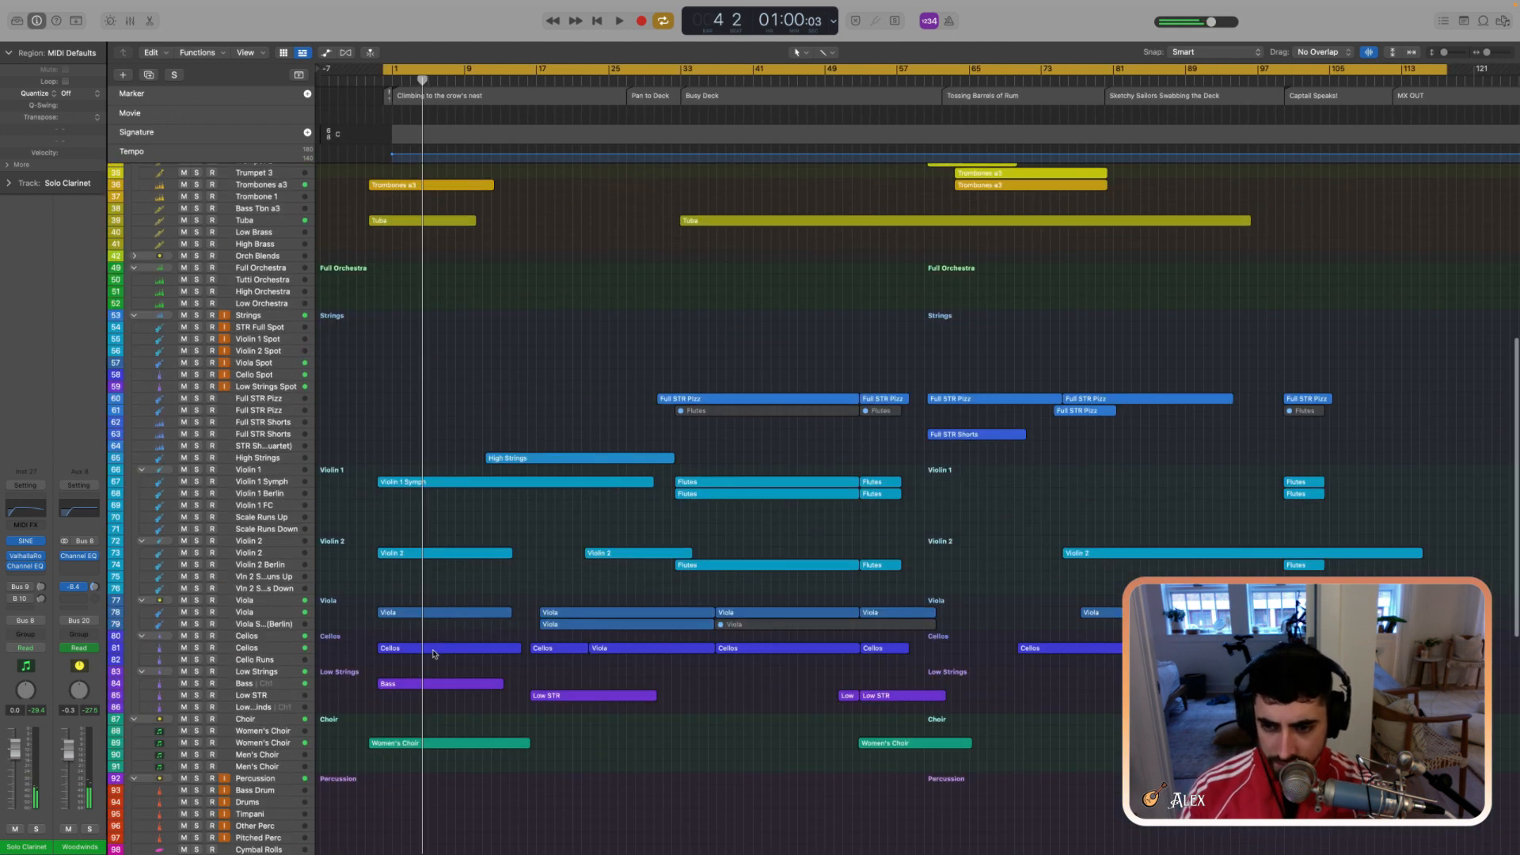
- Replay the opening, show track automation and add a flat +0.0 dB volume line on the Cello Spot track
scroll(384, 569, "up", 2)
key("space")
left_click(283, 416)
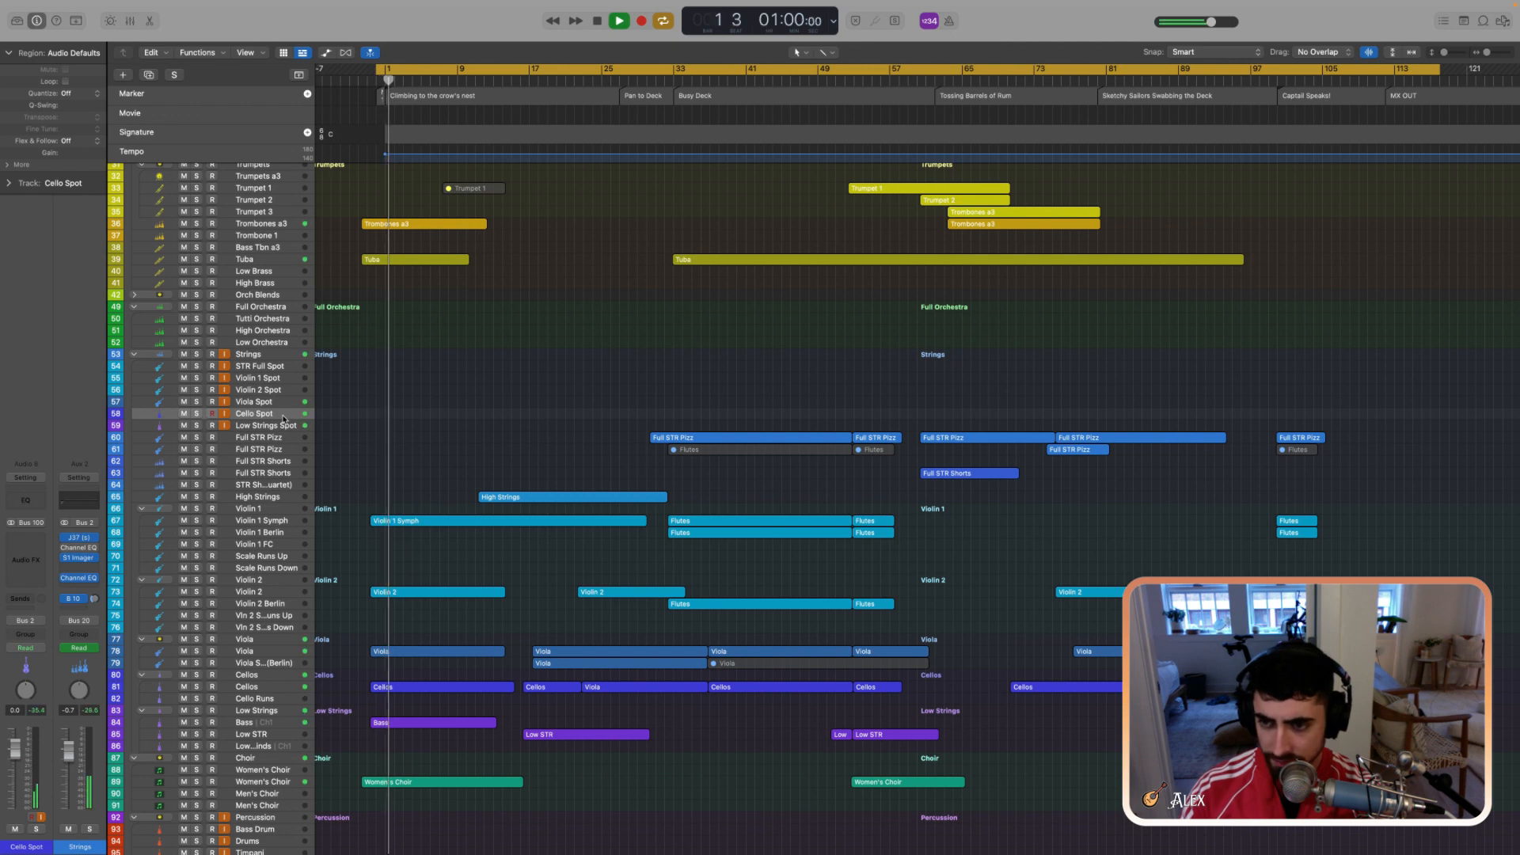
key("a")
left_click(357, 444)
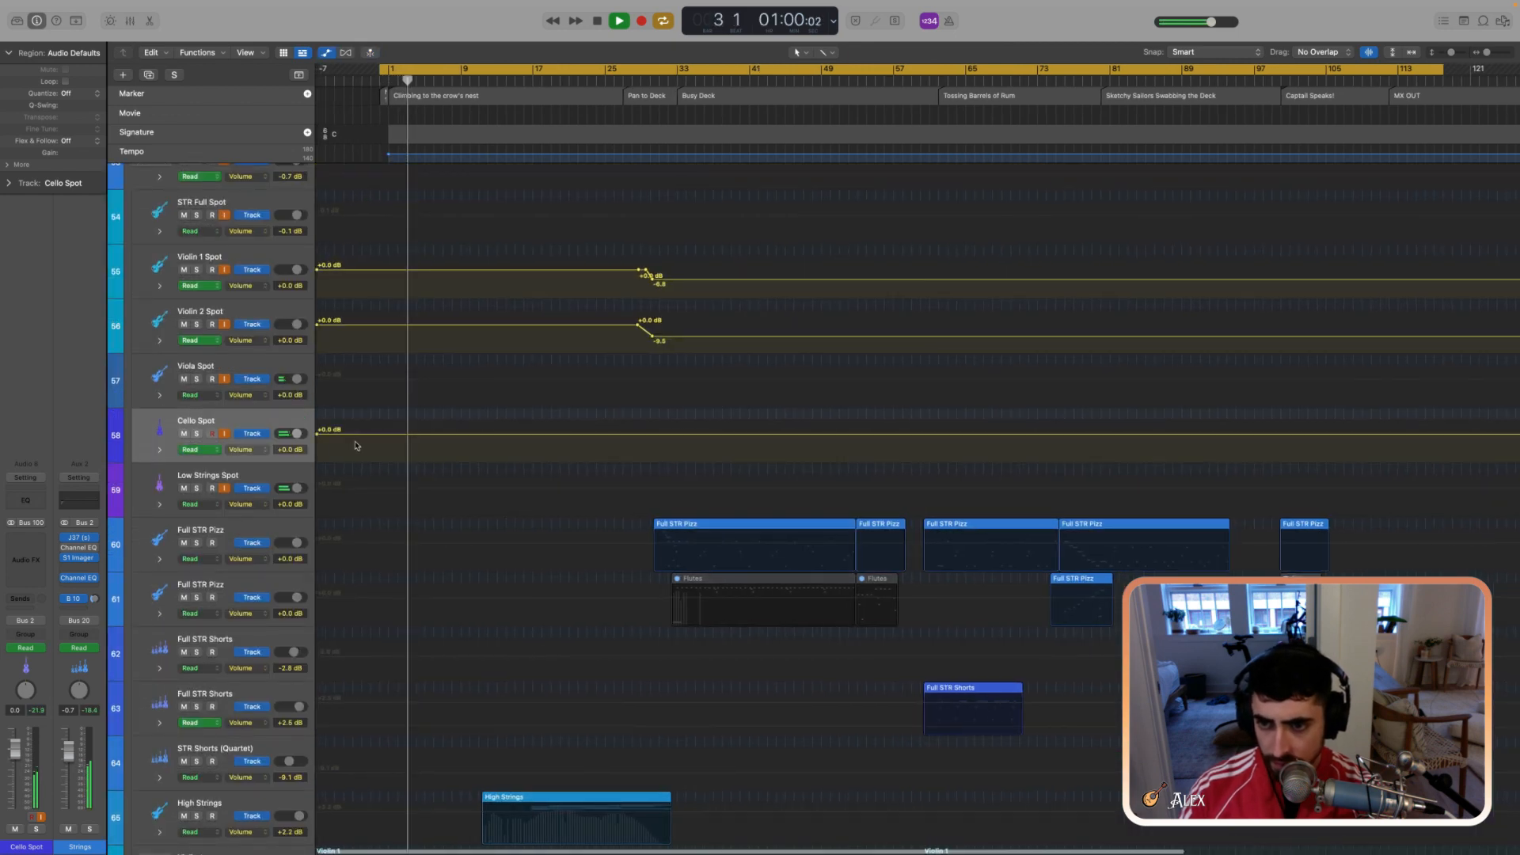
- Solo the first Cellos region and play it from the start while checking the Cello Spot track
scroll(453, 491, "down", 6)
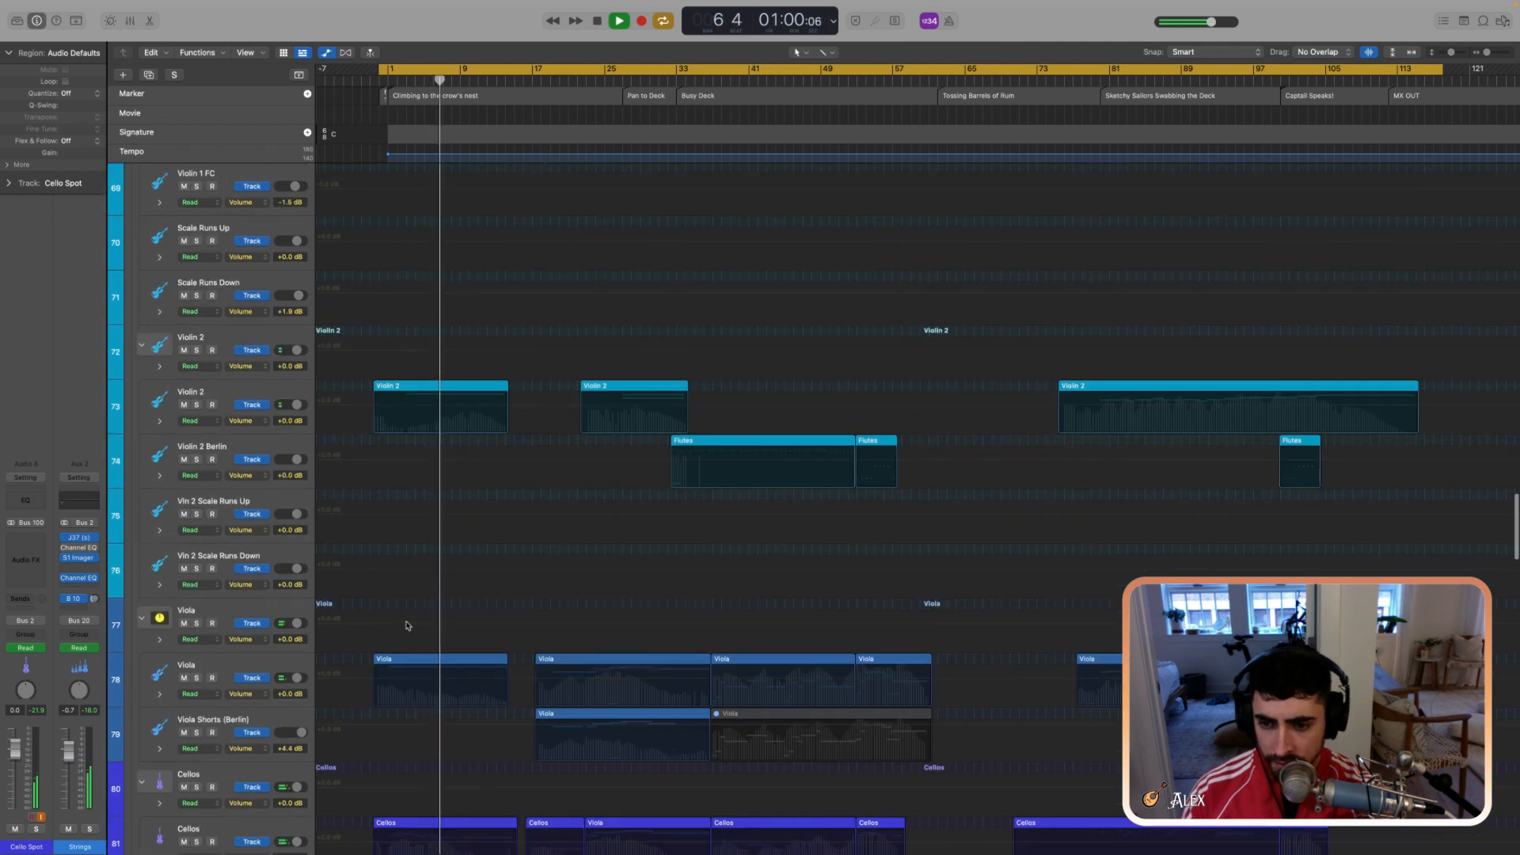
scroll(412, 618, "down", 1)
key("space")
scroll(431, 782, "down", 1)
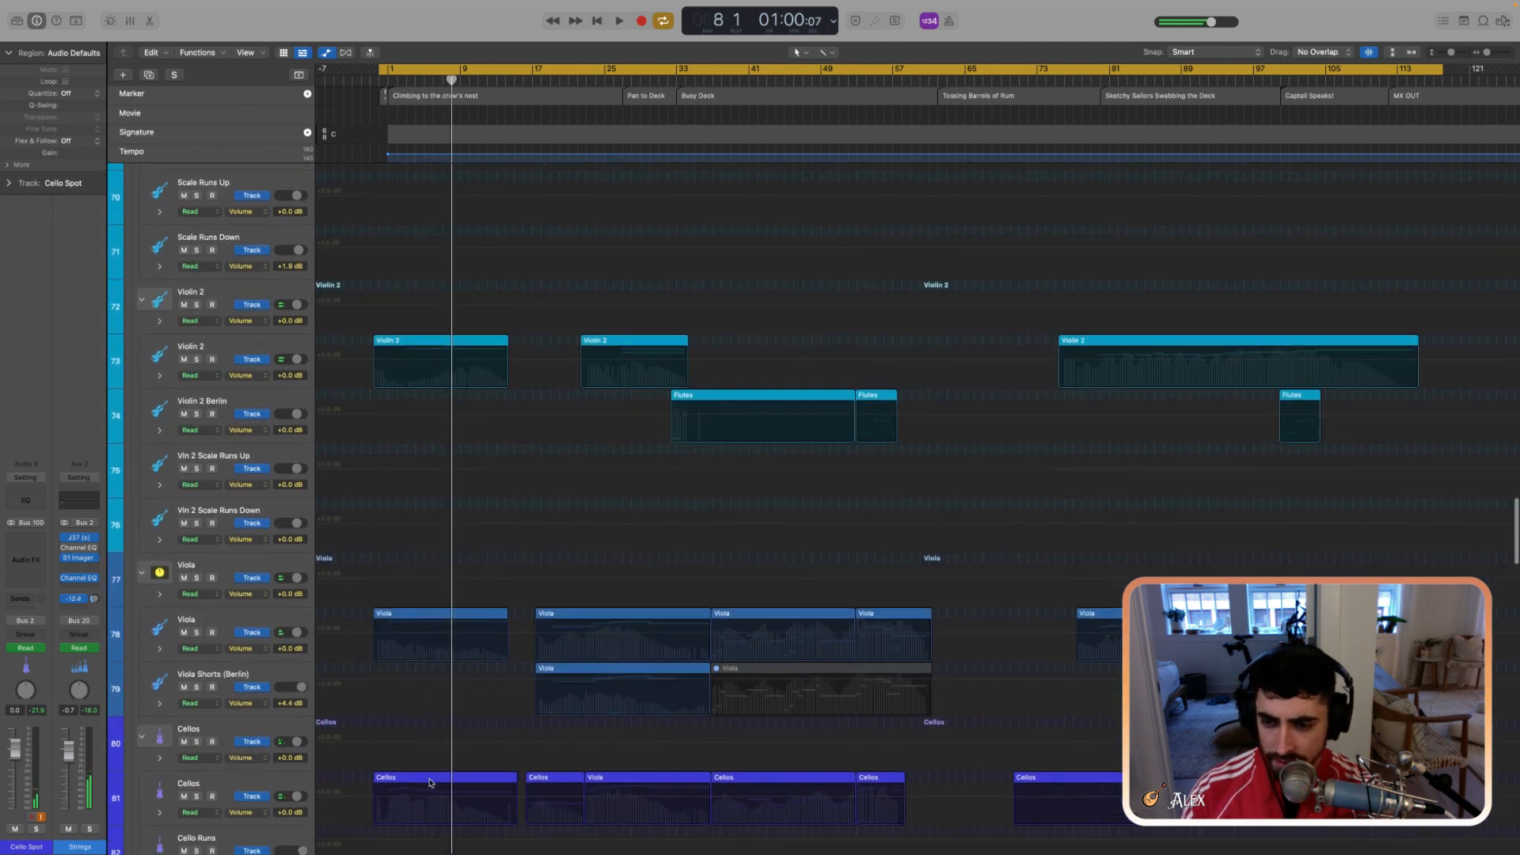
key("ctrl+s")
key("space")
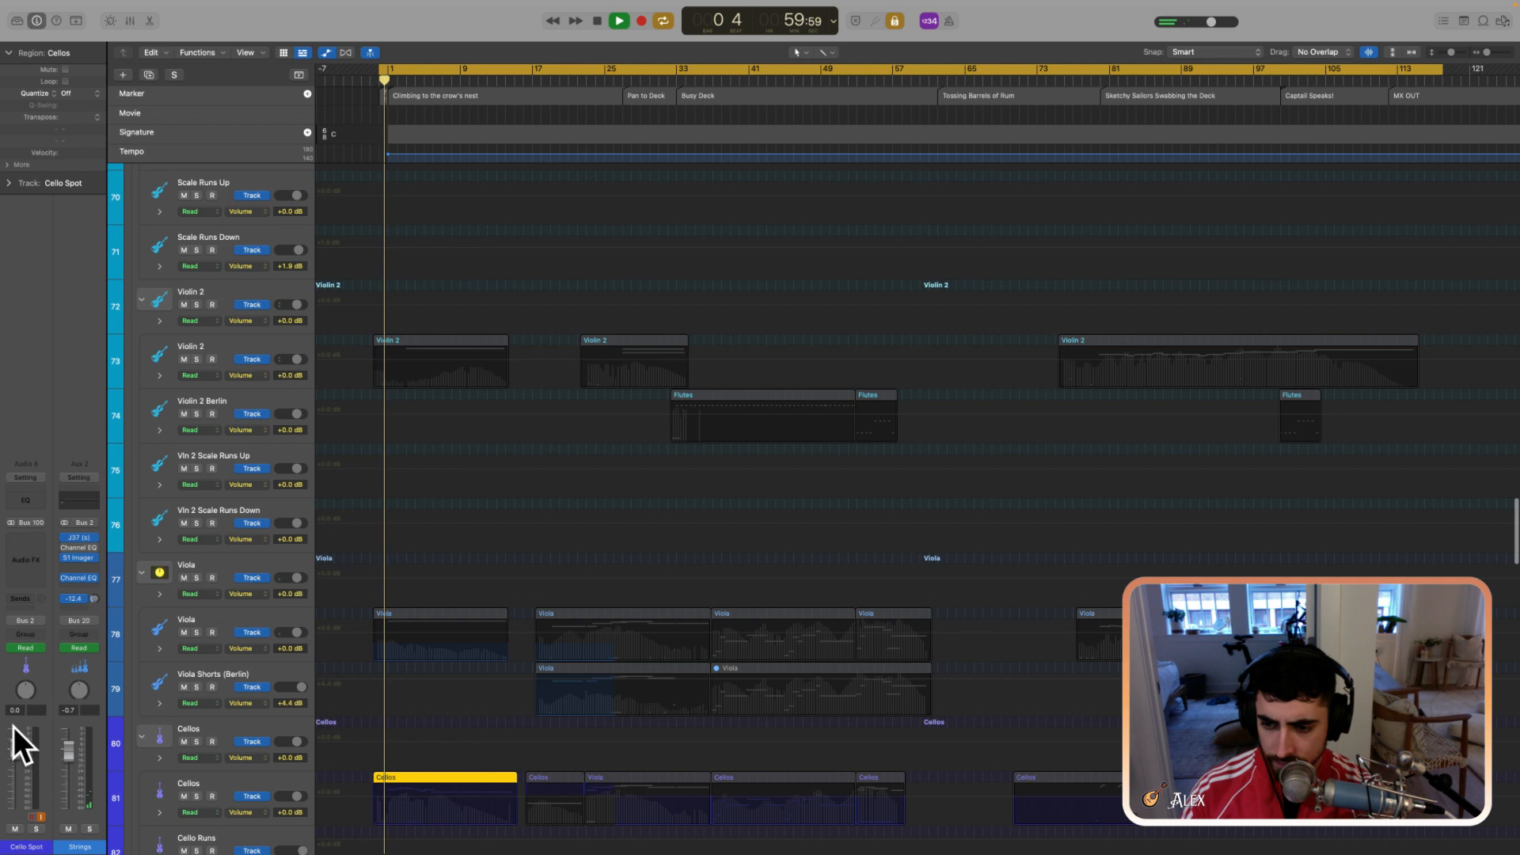
scroll(223, 789, "up", 1)
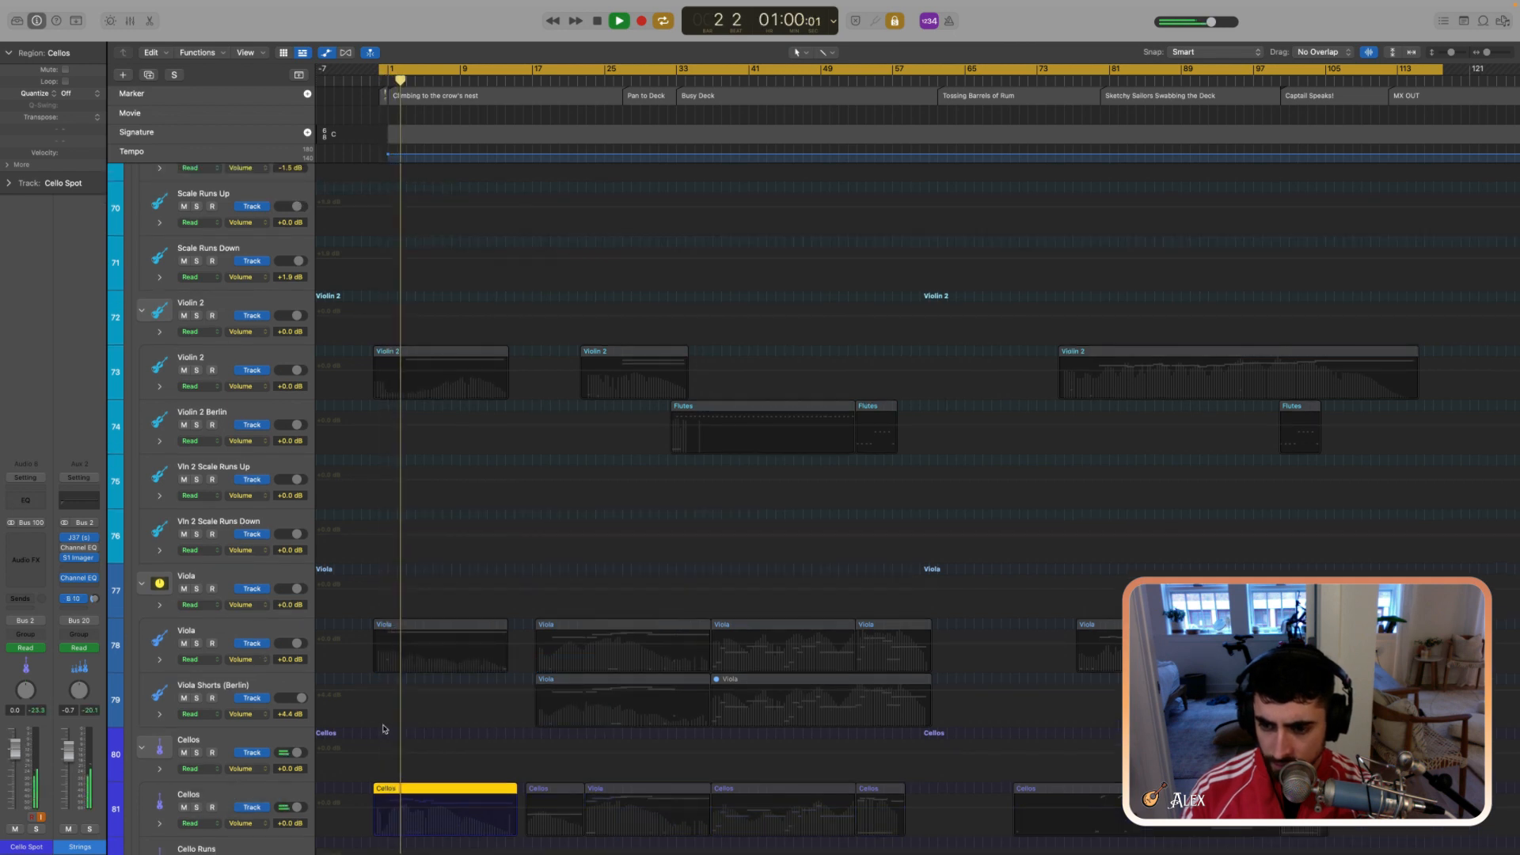
scroll(377, 640, "up", 15)
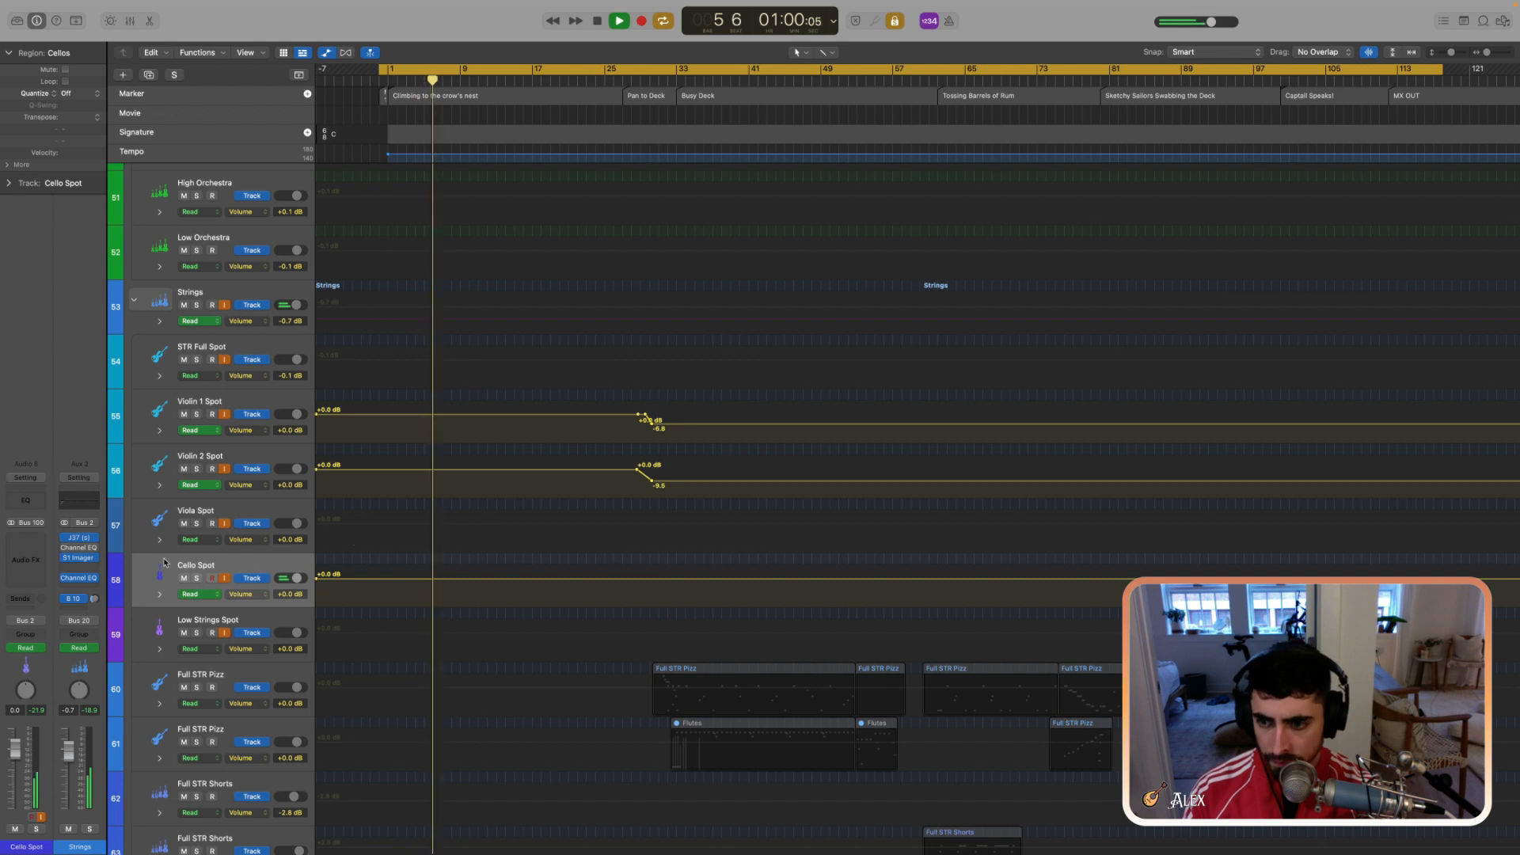
scroll(219, 559, "down", 18)
key("space")
- Reshape the Cellos track's Channel EQ during playback with a low cut near 65 Hz and a -1.2 dB low shelf around 260 Hz
left_click(231, 570)
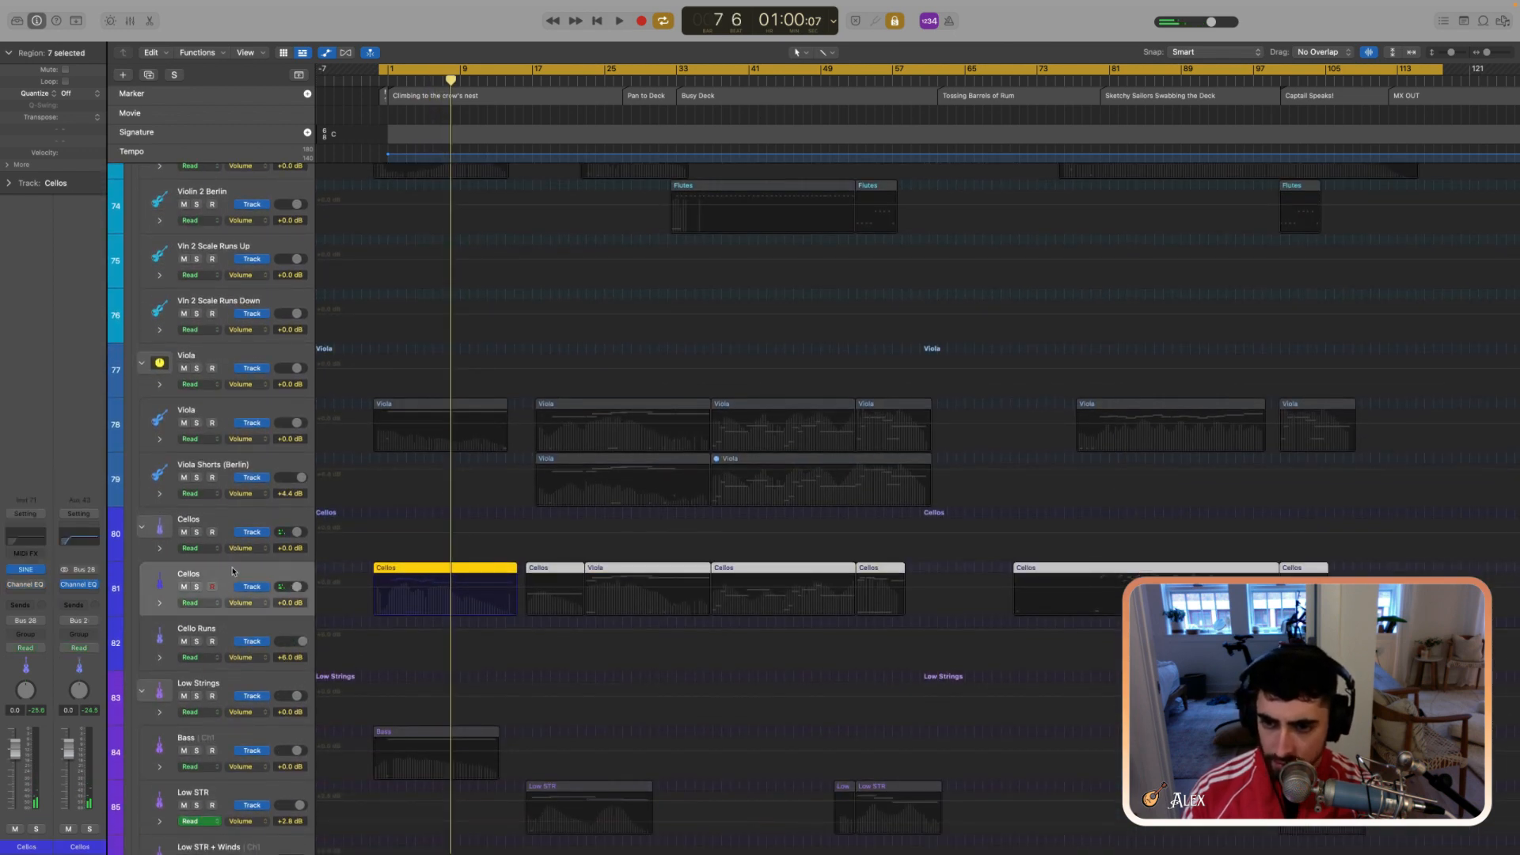
left_click(31, 584)
key("space")
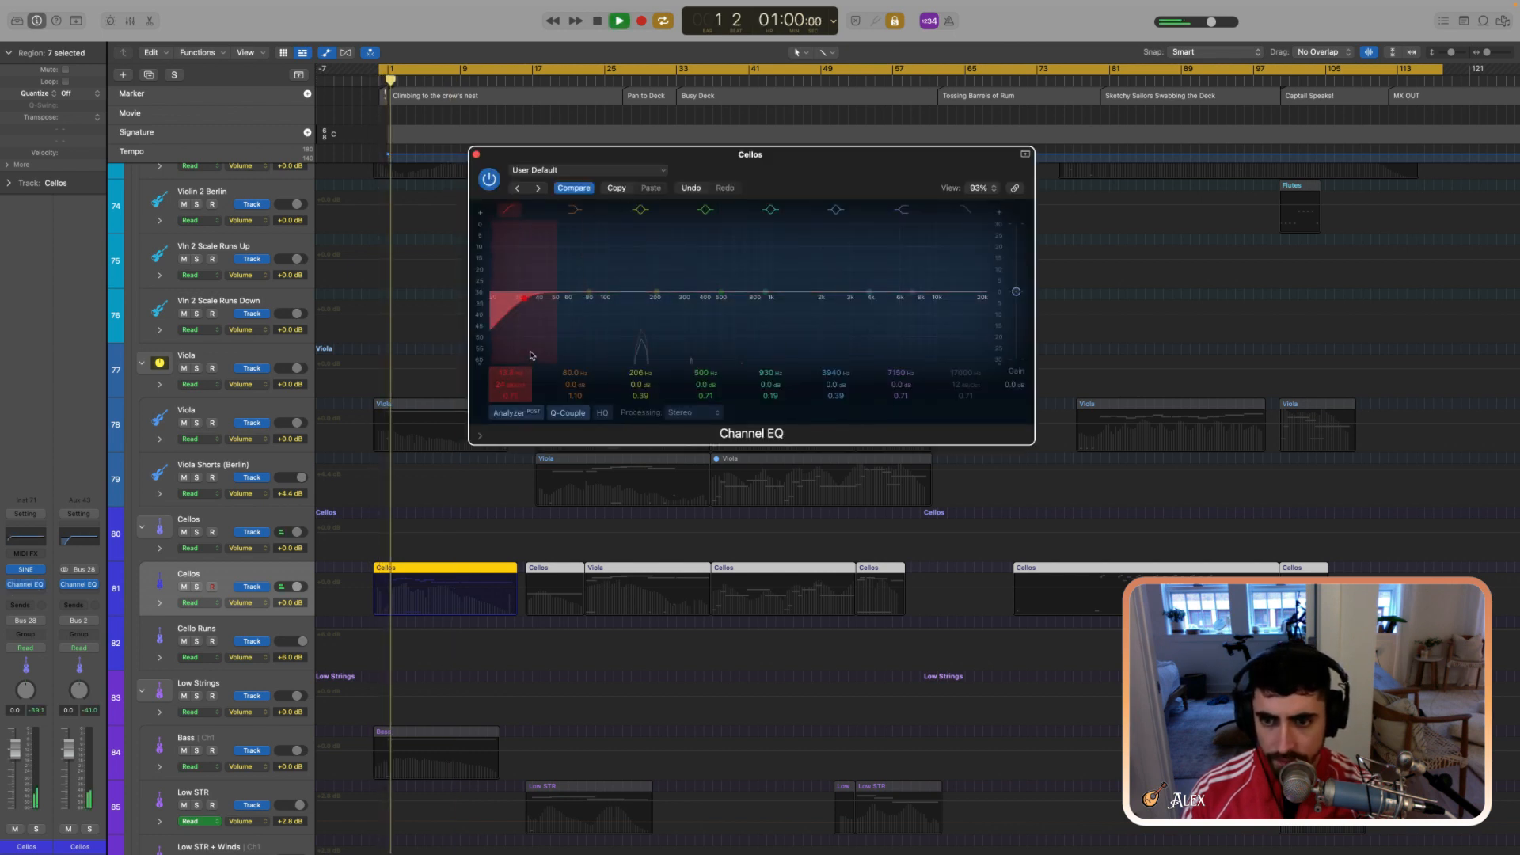
mouse_move(655, 292)
left_mouse_down()
mouse_move(627, 226)
mouse_move(650, 293)
left_mouse_up()
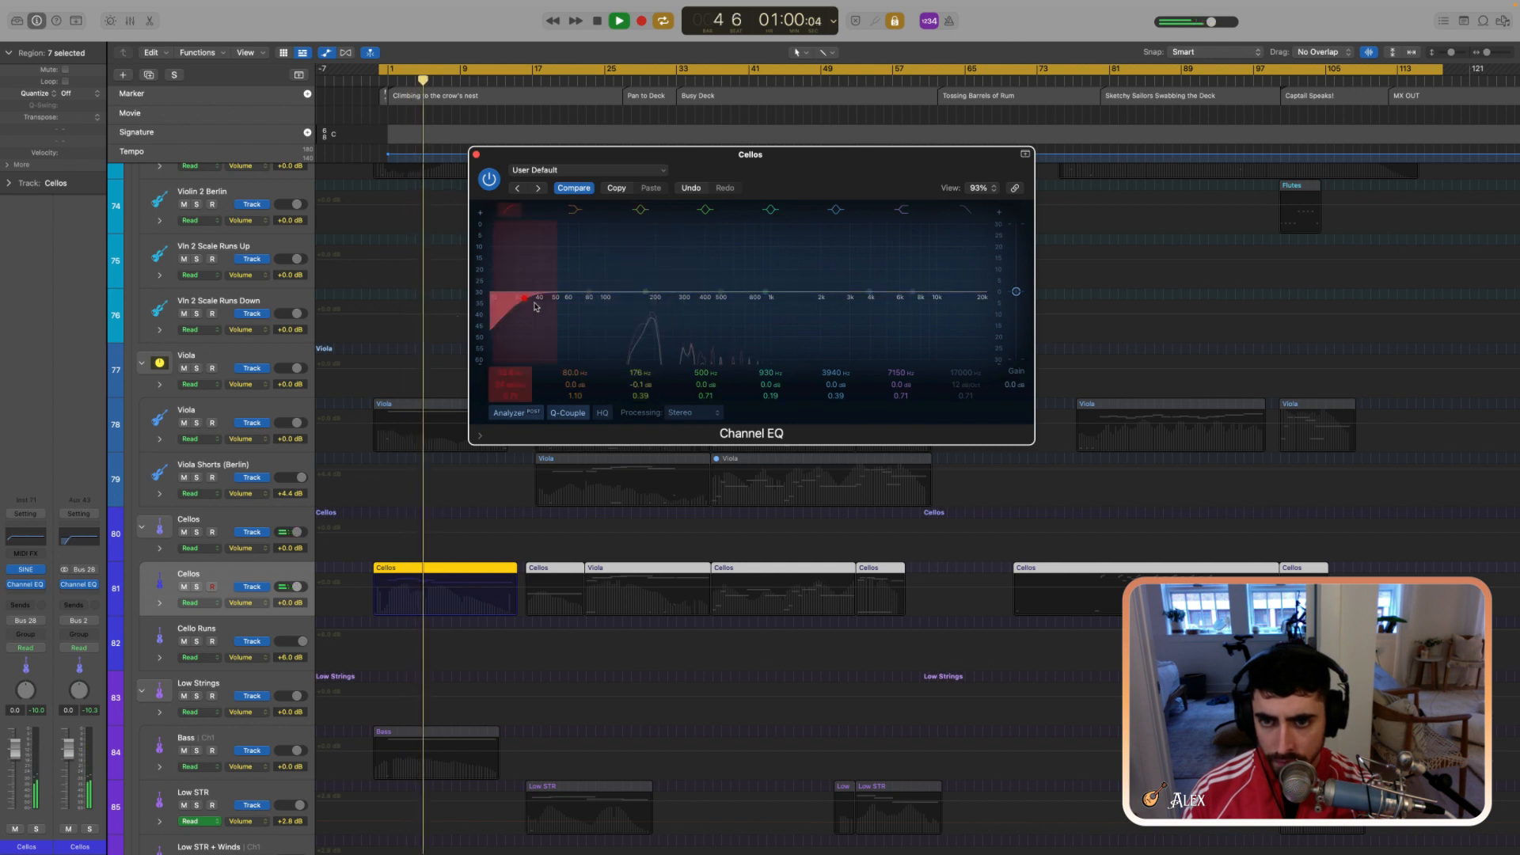
left_click_drag(586, 295, 670, 298)
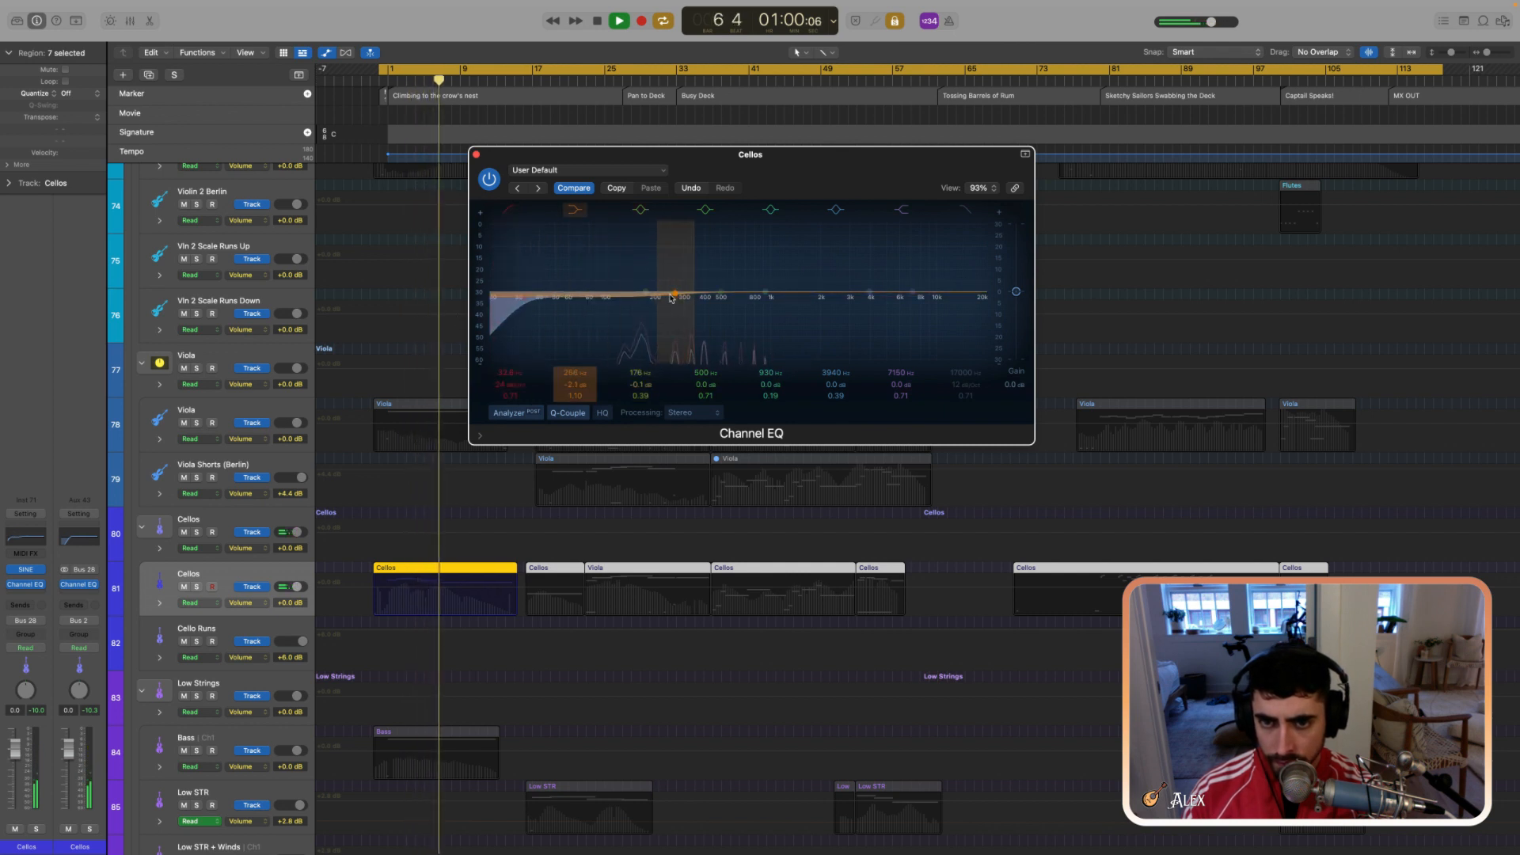
left_click_drag(677, 310, 676, 307)
left_click_drag(502, 316, 555, 317)
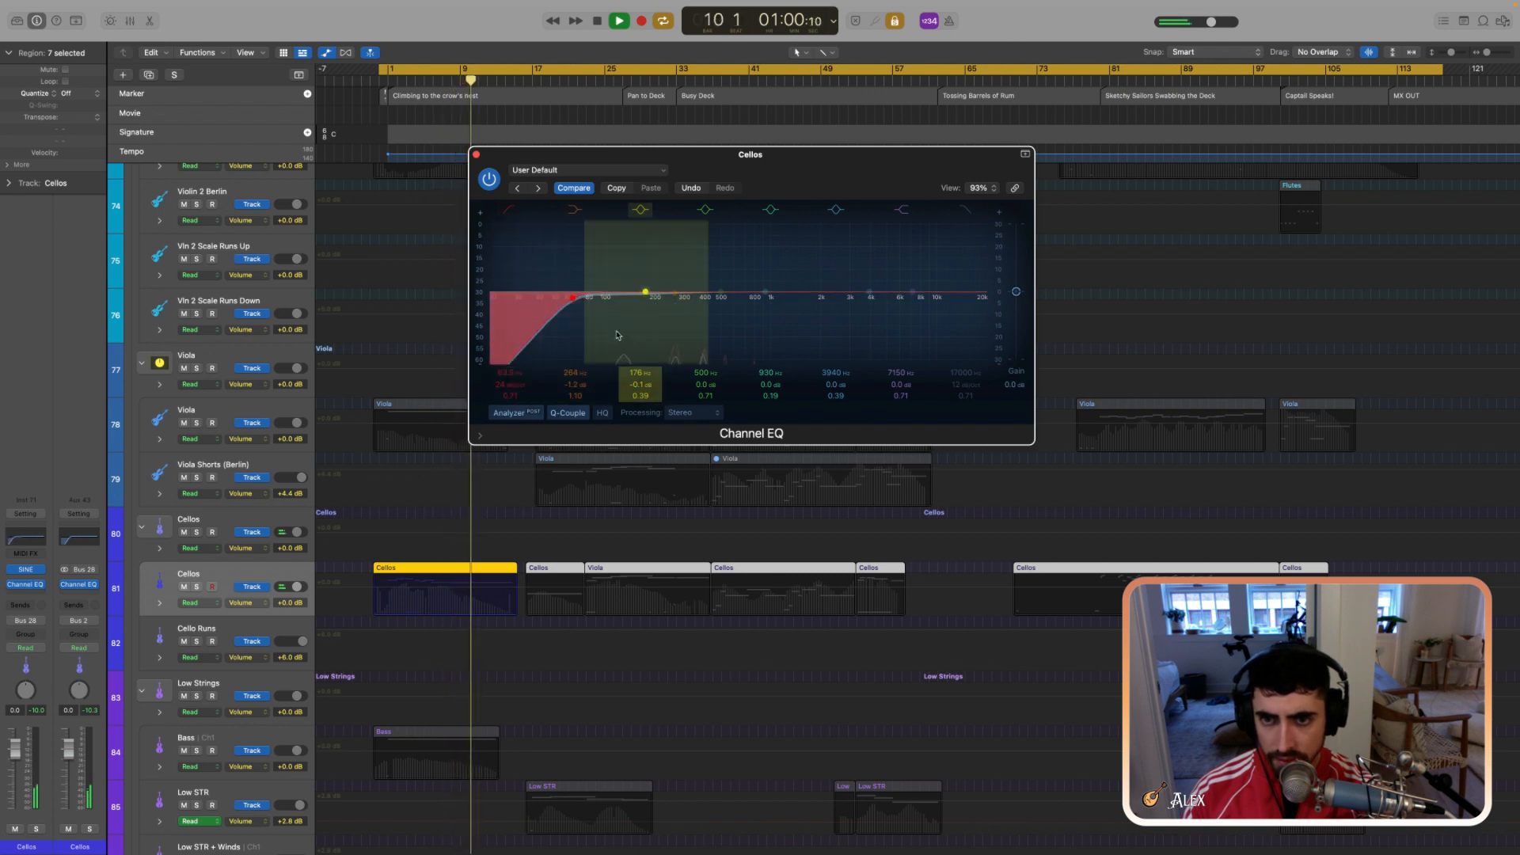
left_click(475, 154)
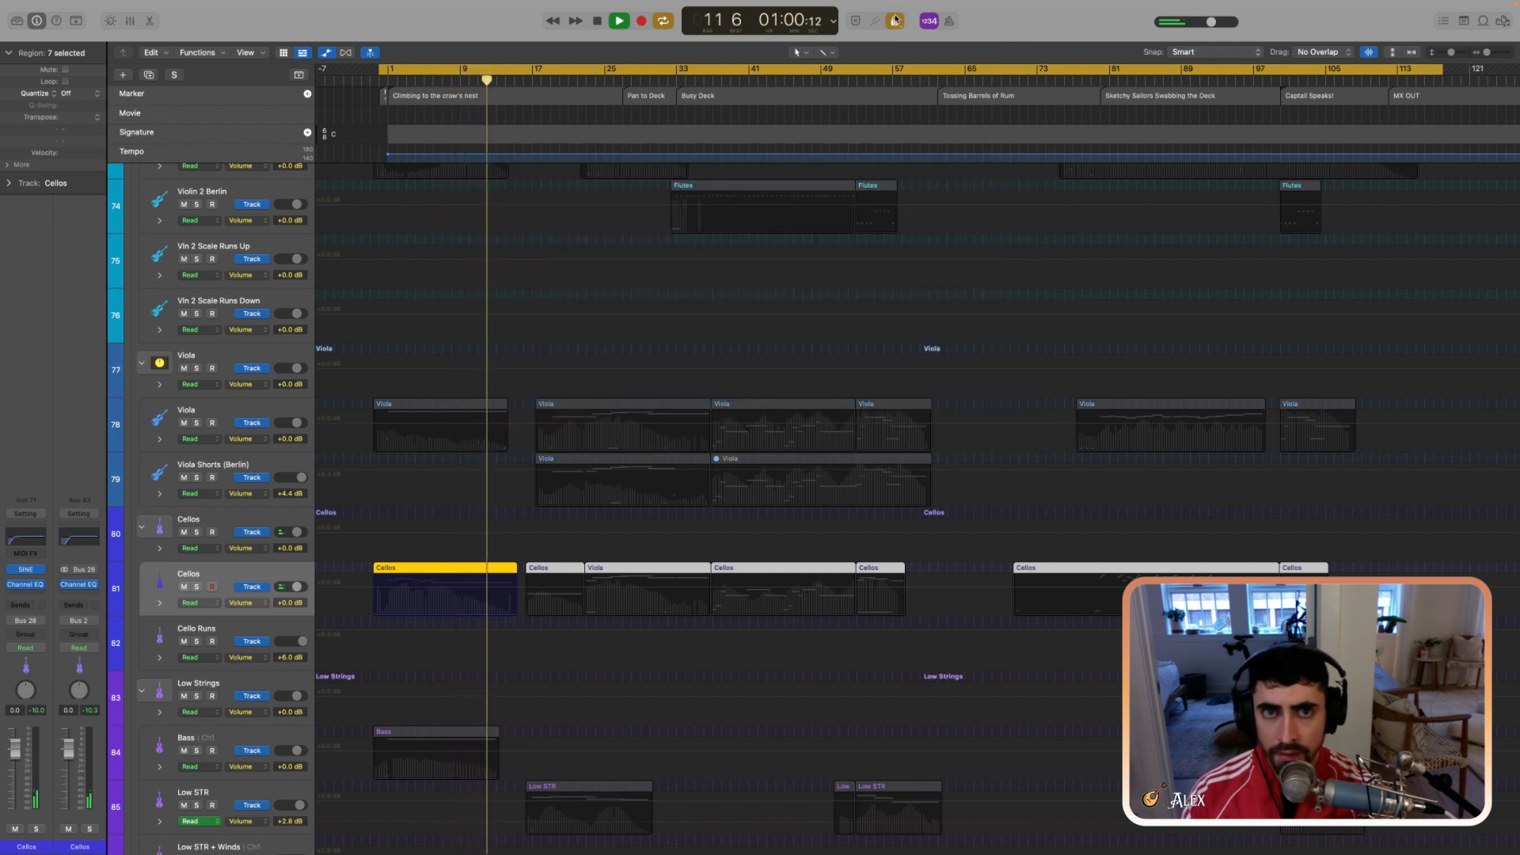
- Turn solo off and replay the opening in the full mix while reviewing the string and brass tracks
left_click(558, 339)
key("Return")
scroll(558, 338, "up", 15)
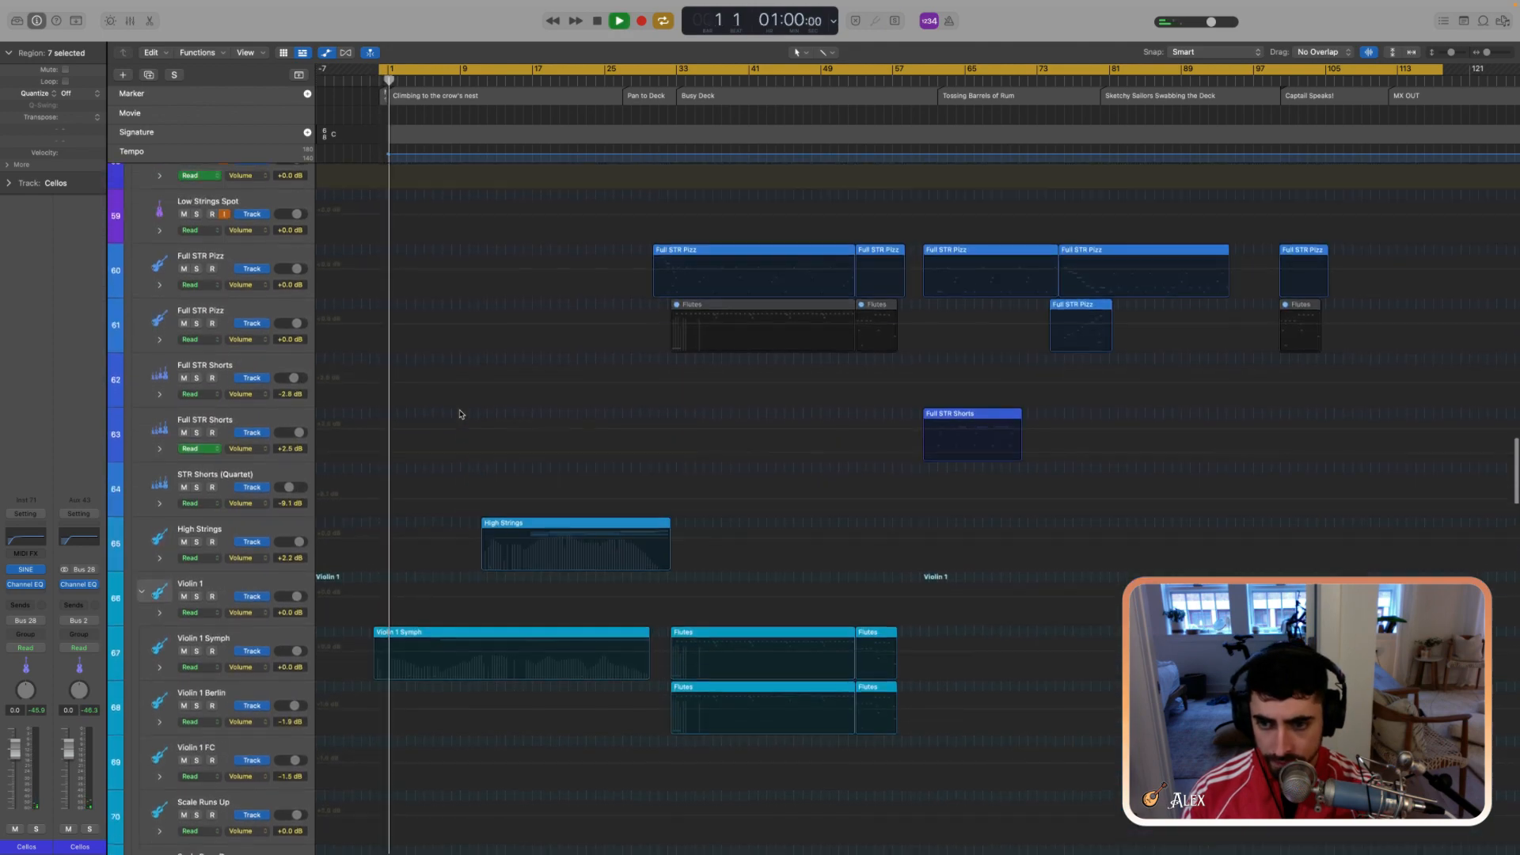
scroll(461, 418, "down", 10)
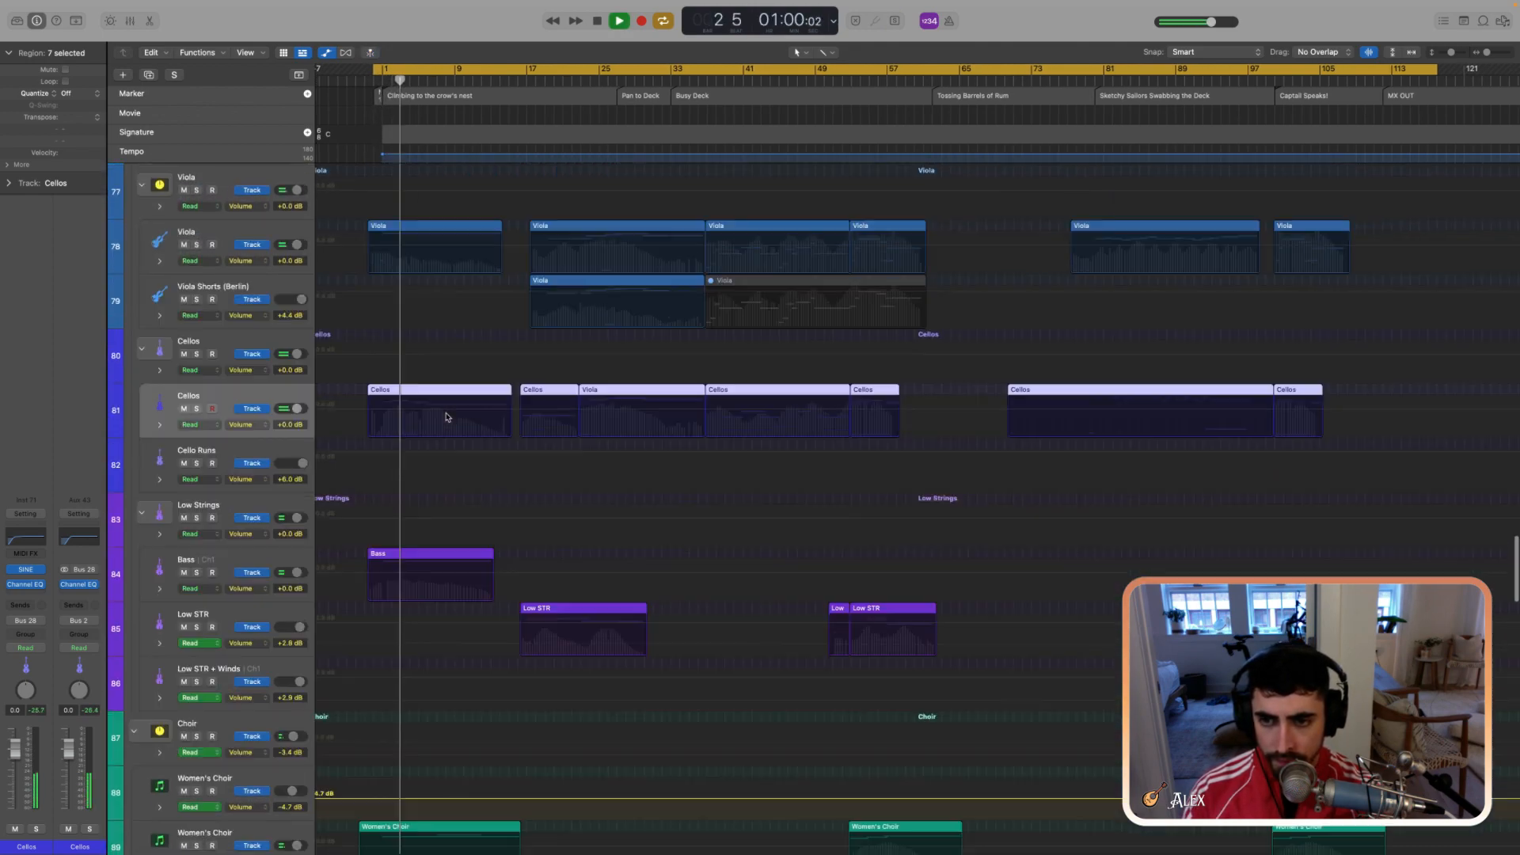
scroll(436, 423, "up", 20)
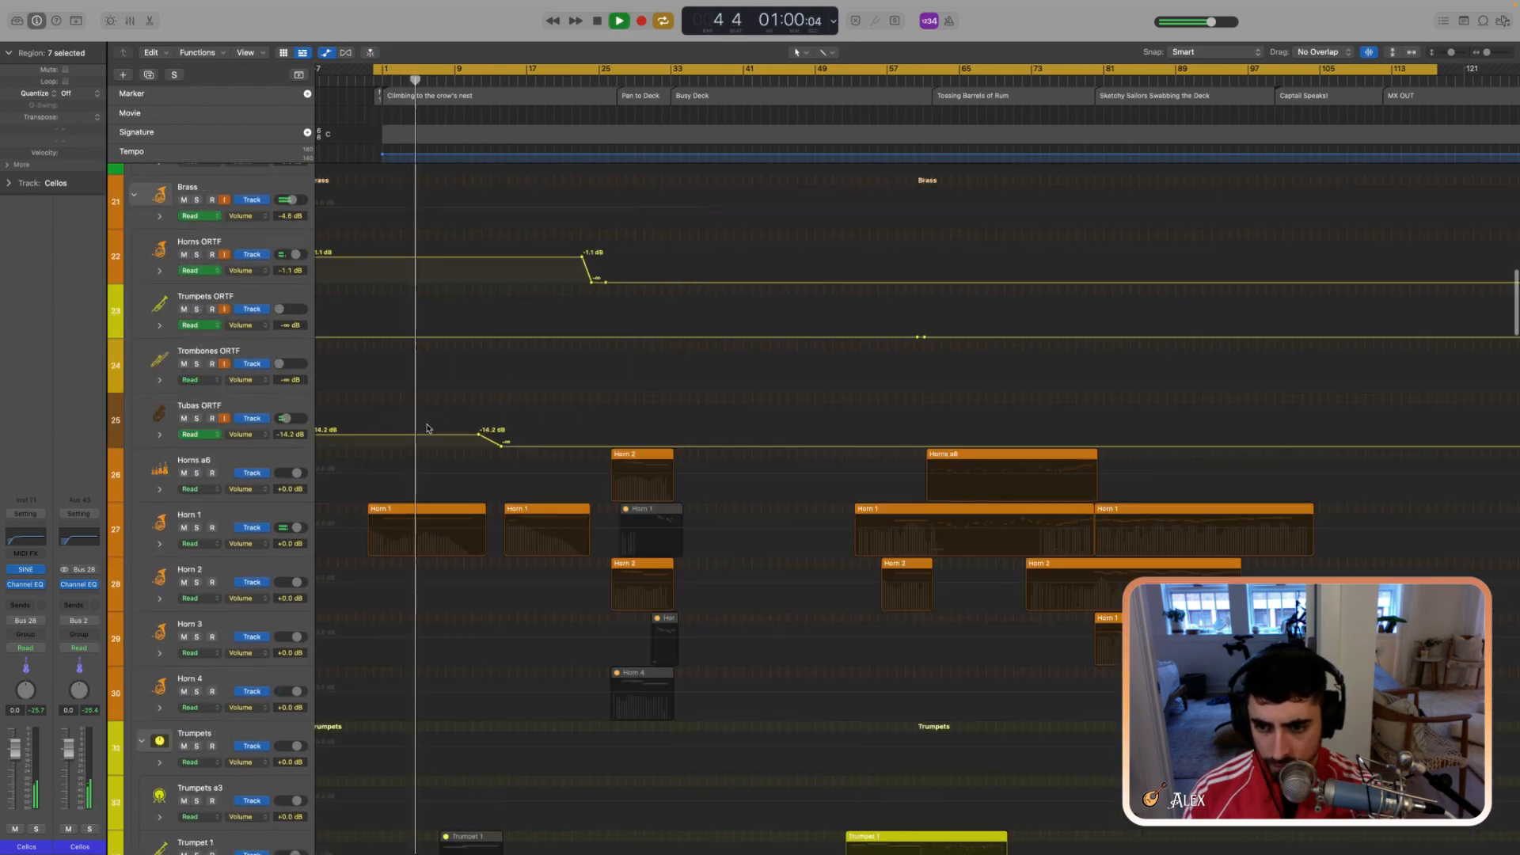
scroll(411, 431, "down", 2)
- Check the opening Trombones a3 region, then solo the first Tuba region and play it from the start
left_click(392, 435)
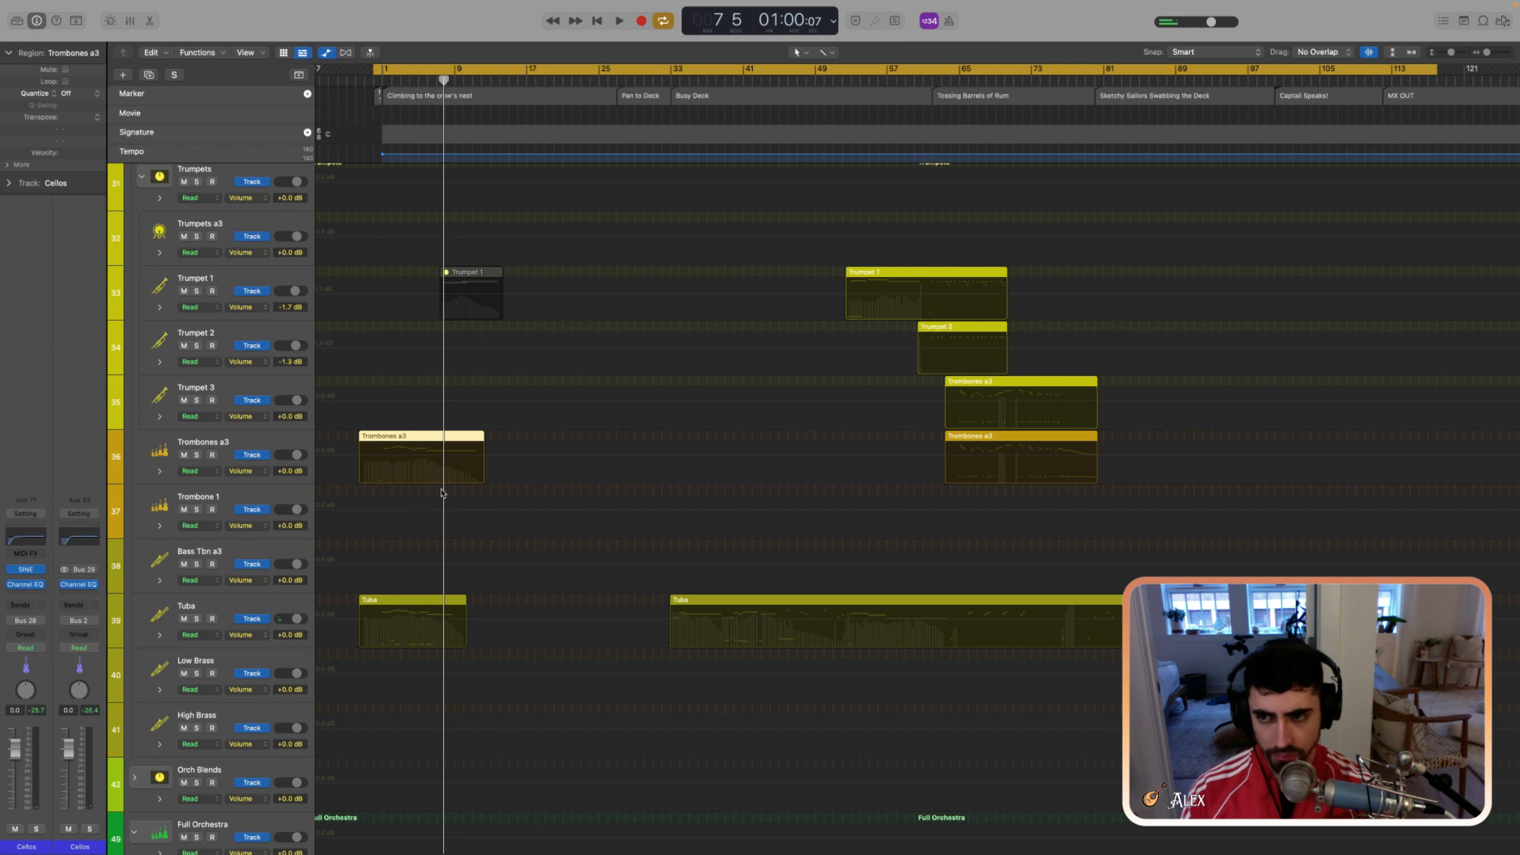
scroll(394, 546, "down", 2)
left_click(429, 576)
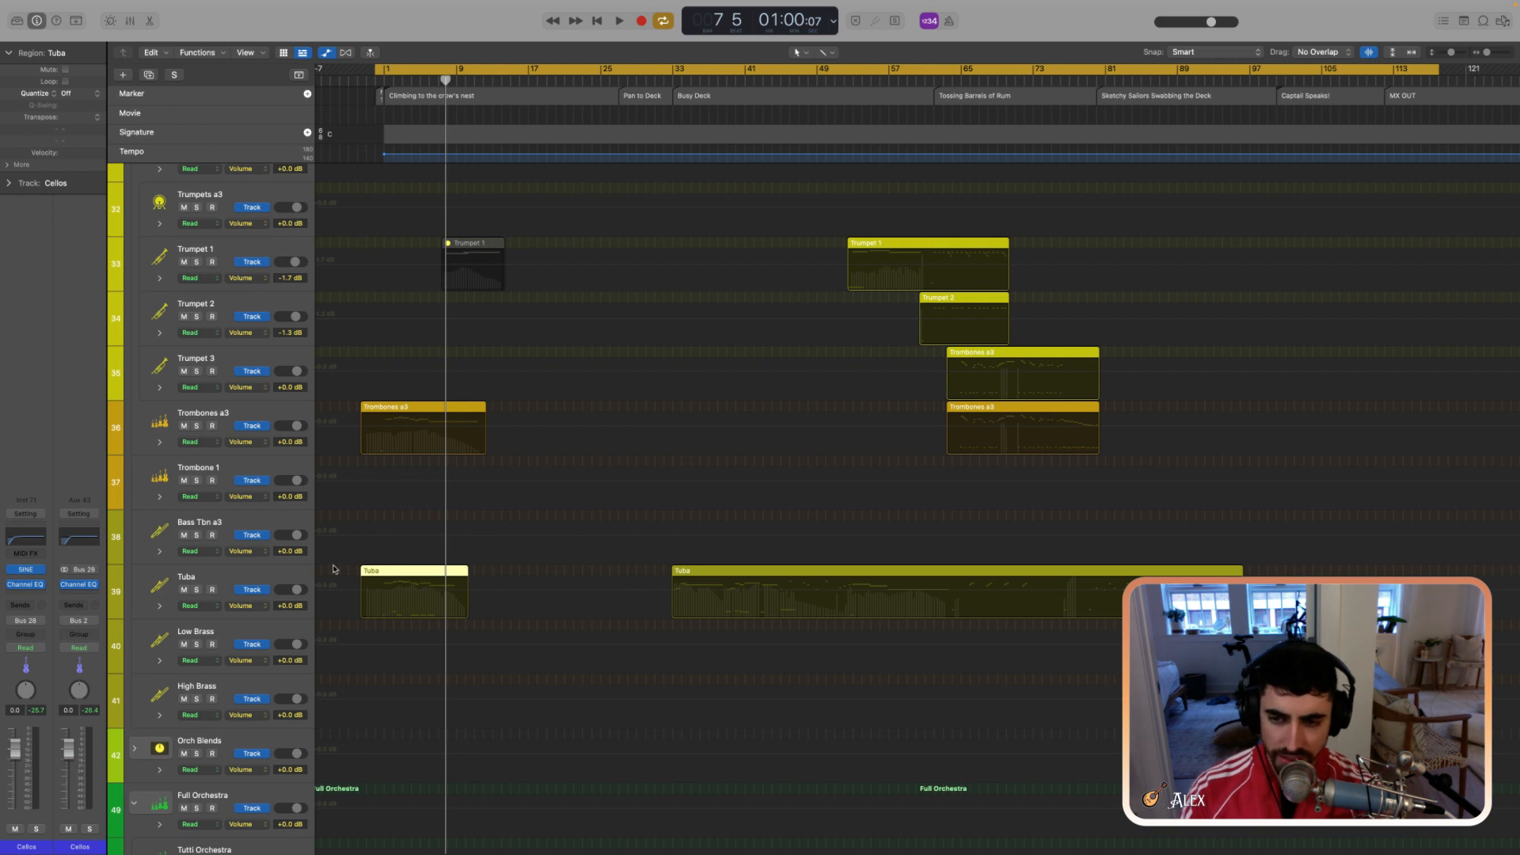
key("ctrl+alt+s")
key("space")
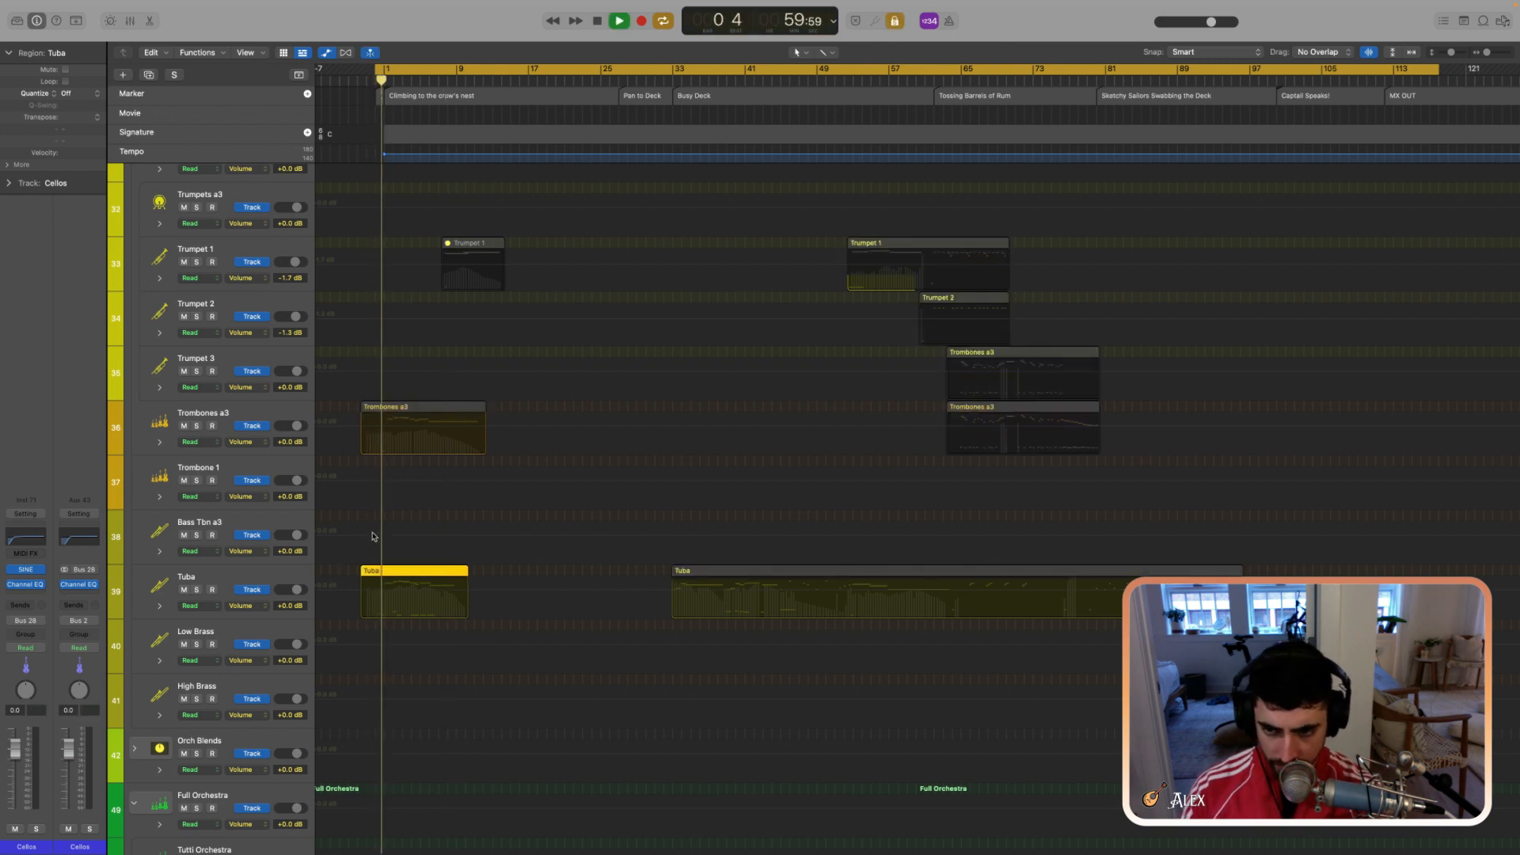
scroll(375, 536, "right", 1)
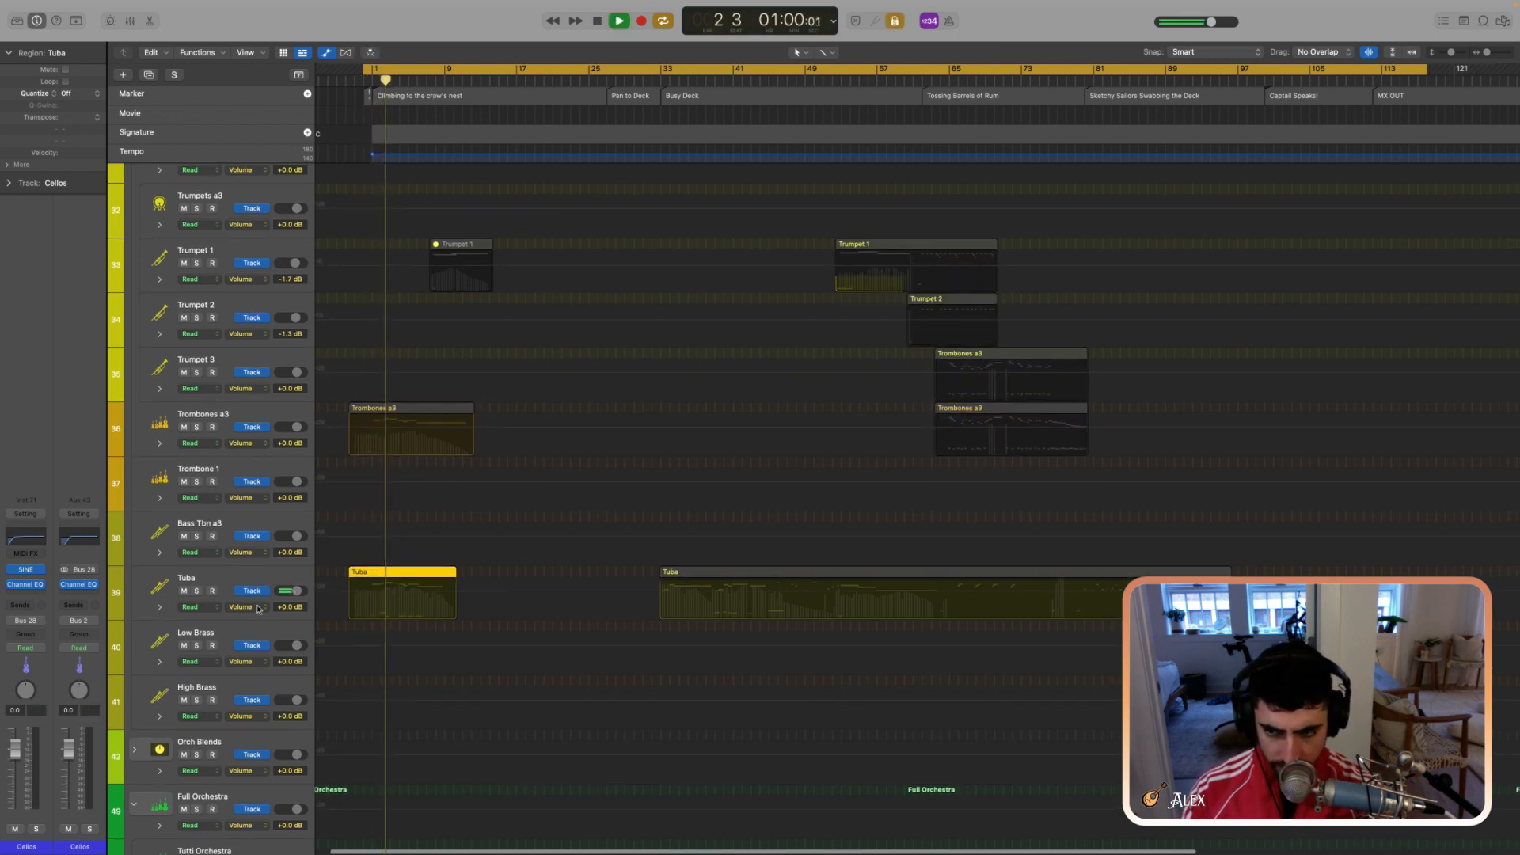
- Pull the Tubas ORTF volume automation over the opening down to -∞ dB while the soloed tuba plays
scroll(437, 550, "up", 6)
scroll(428, 554, "down", 14)
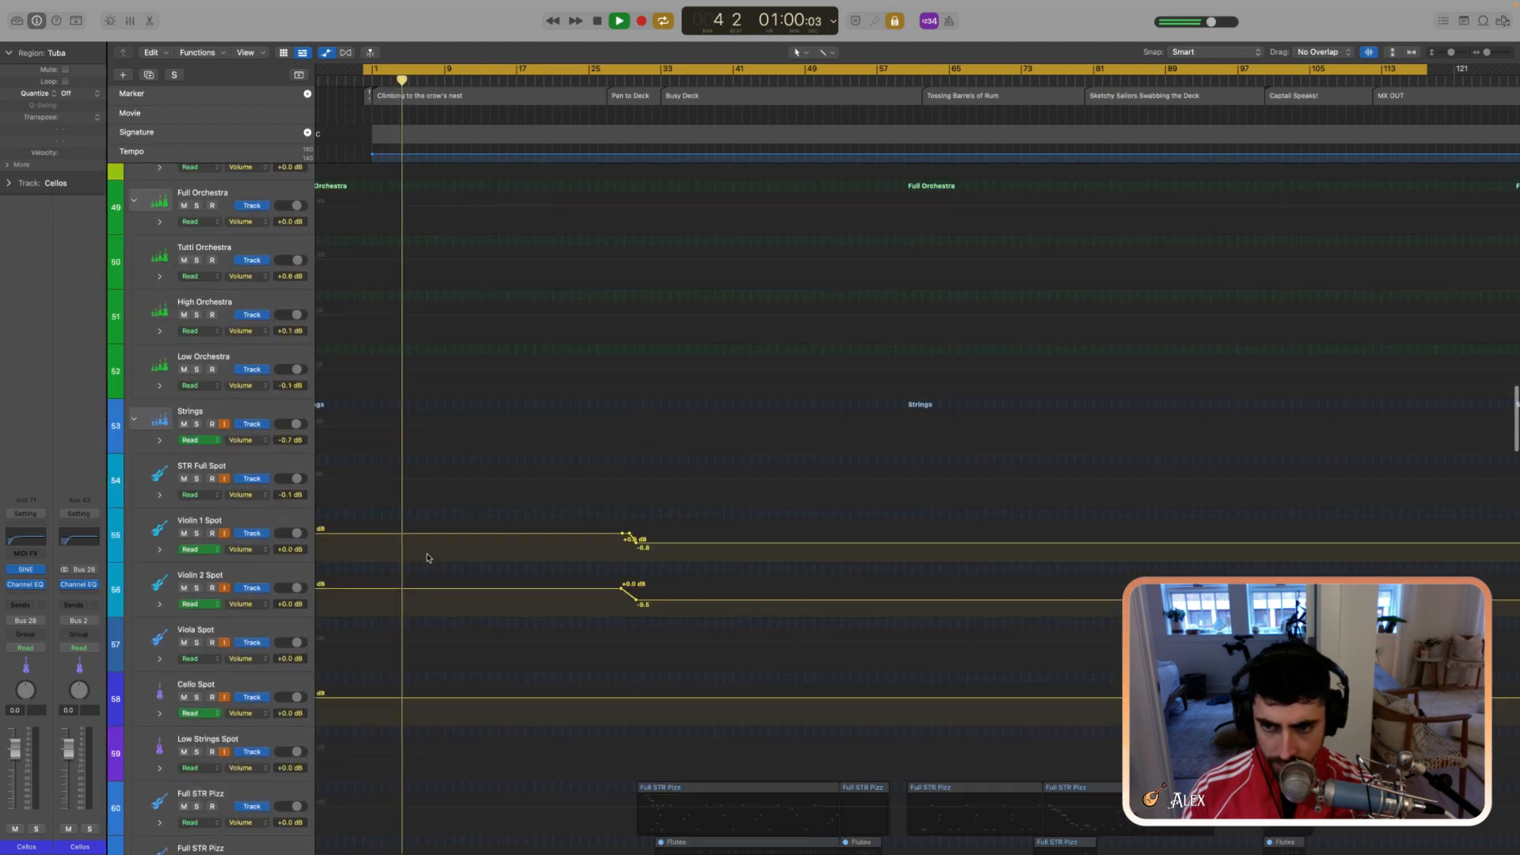
scroll(428, 560, "up", 9)
scroll(423, 563, "up", 9)
scroll(421, 427, "left", 1)
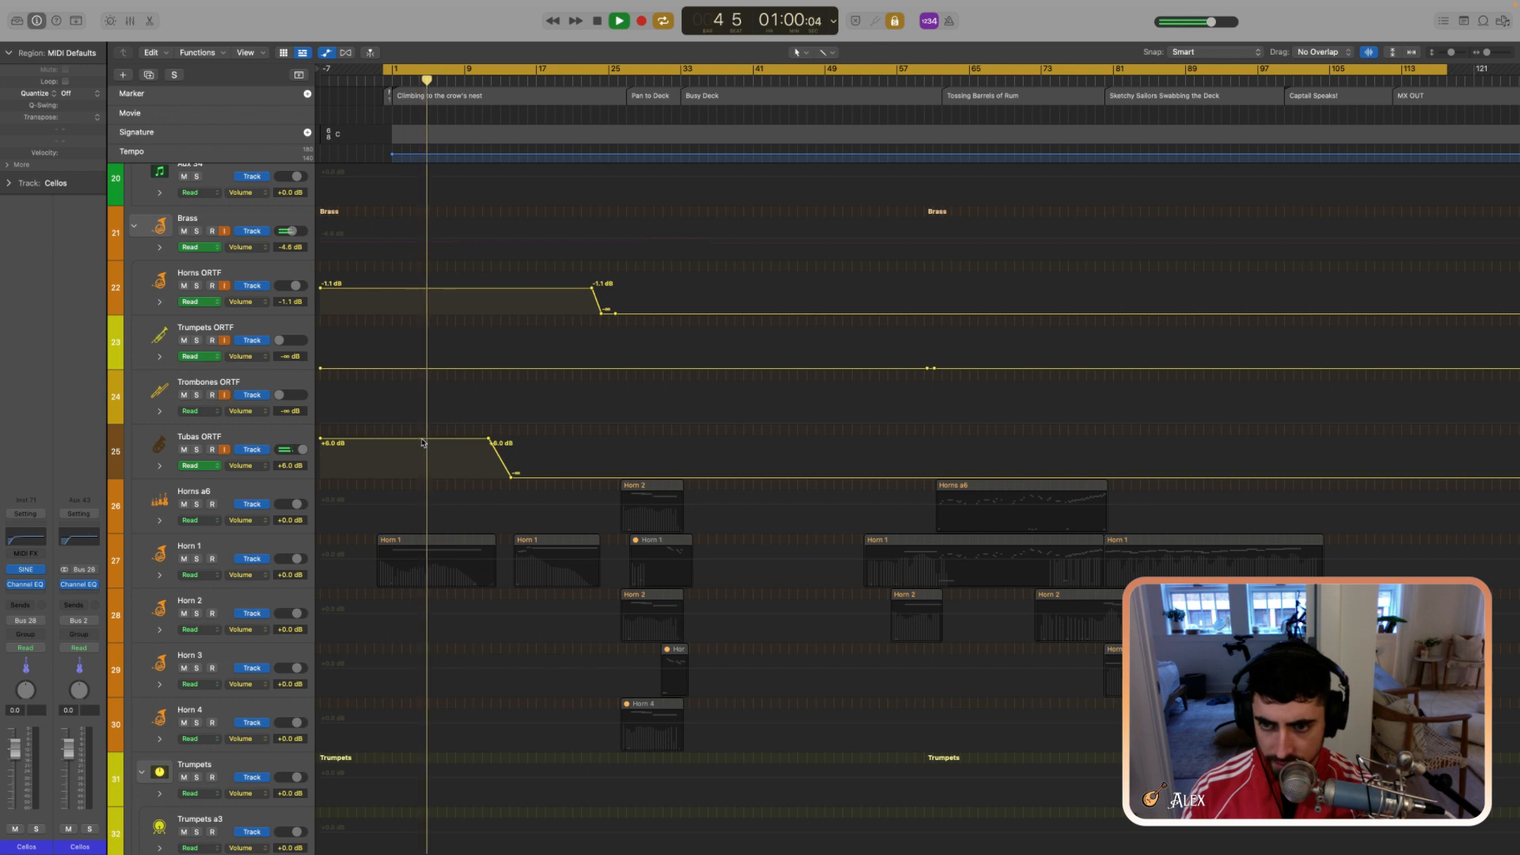
left_click_drag(424, 442, 415, 589)
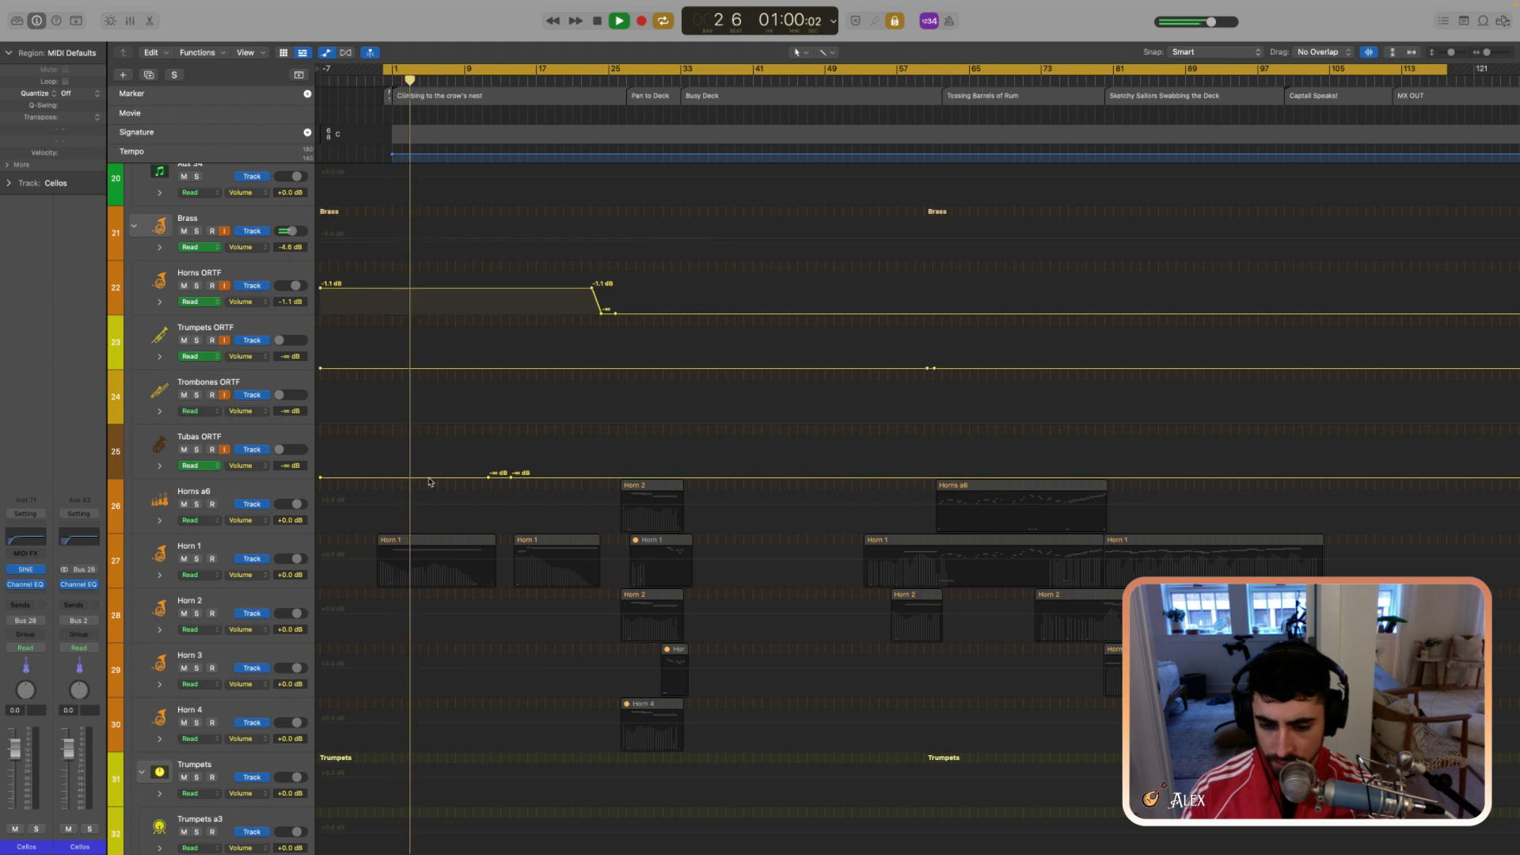
- Stop playback, check the opening Trombones a3 and Tuba regions, and undo the last Tubas ORTF volume change
scroll(437, 548, "down", 7)
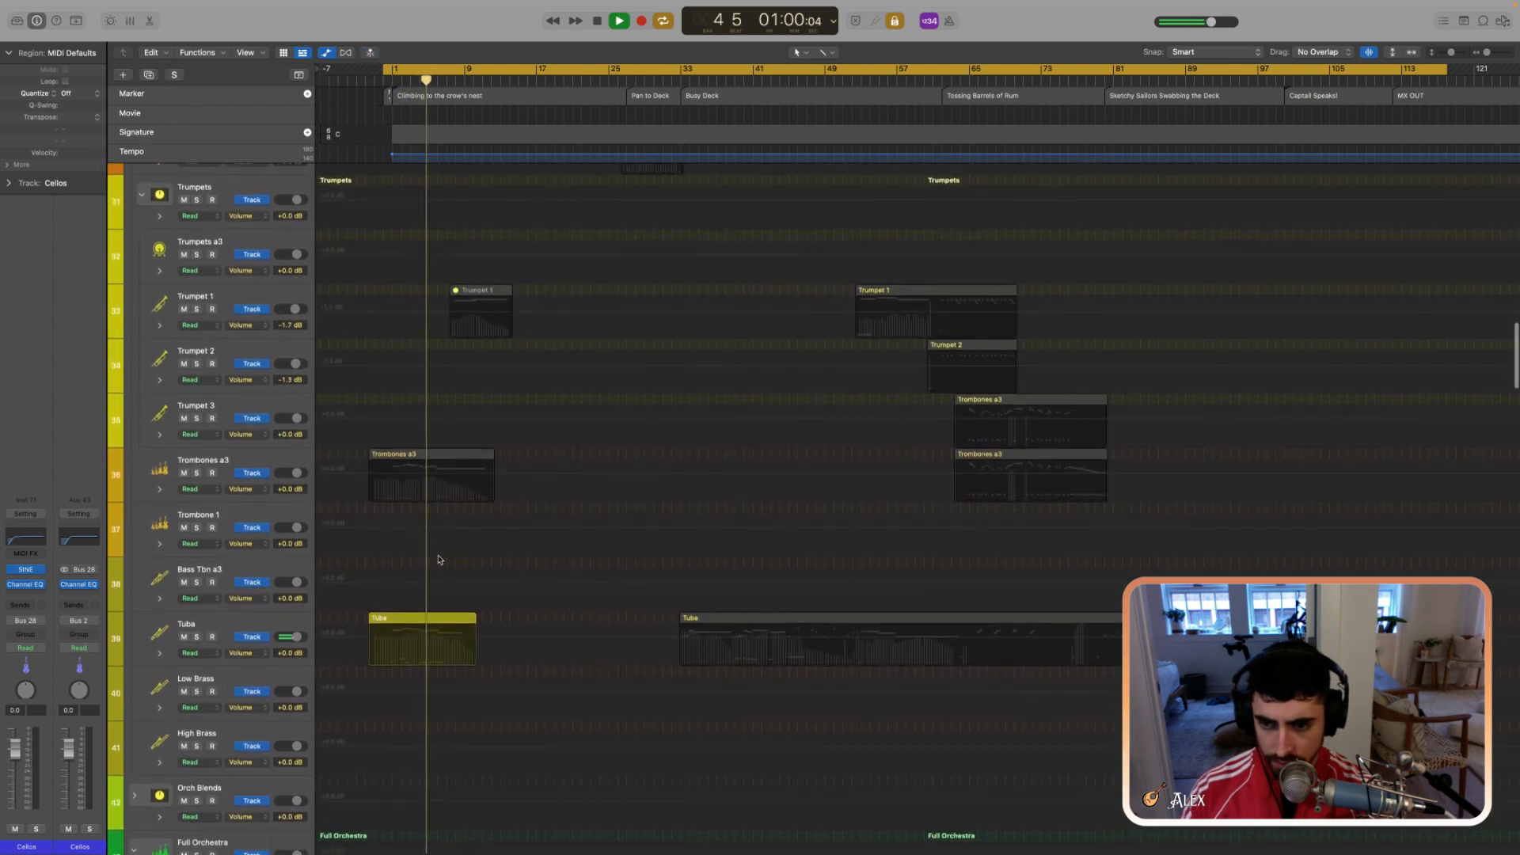
scroll(436, 562, "up", 5)
key("space")
scroll(440, 641, "down", 3)
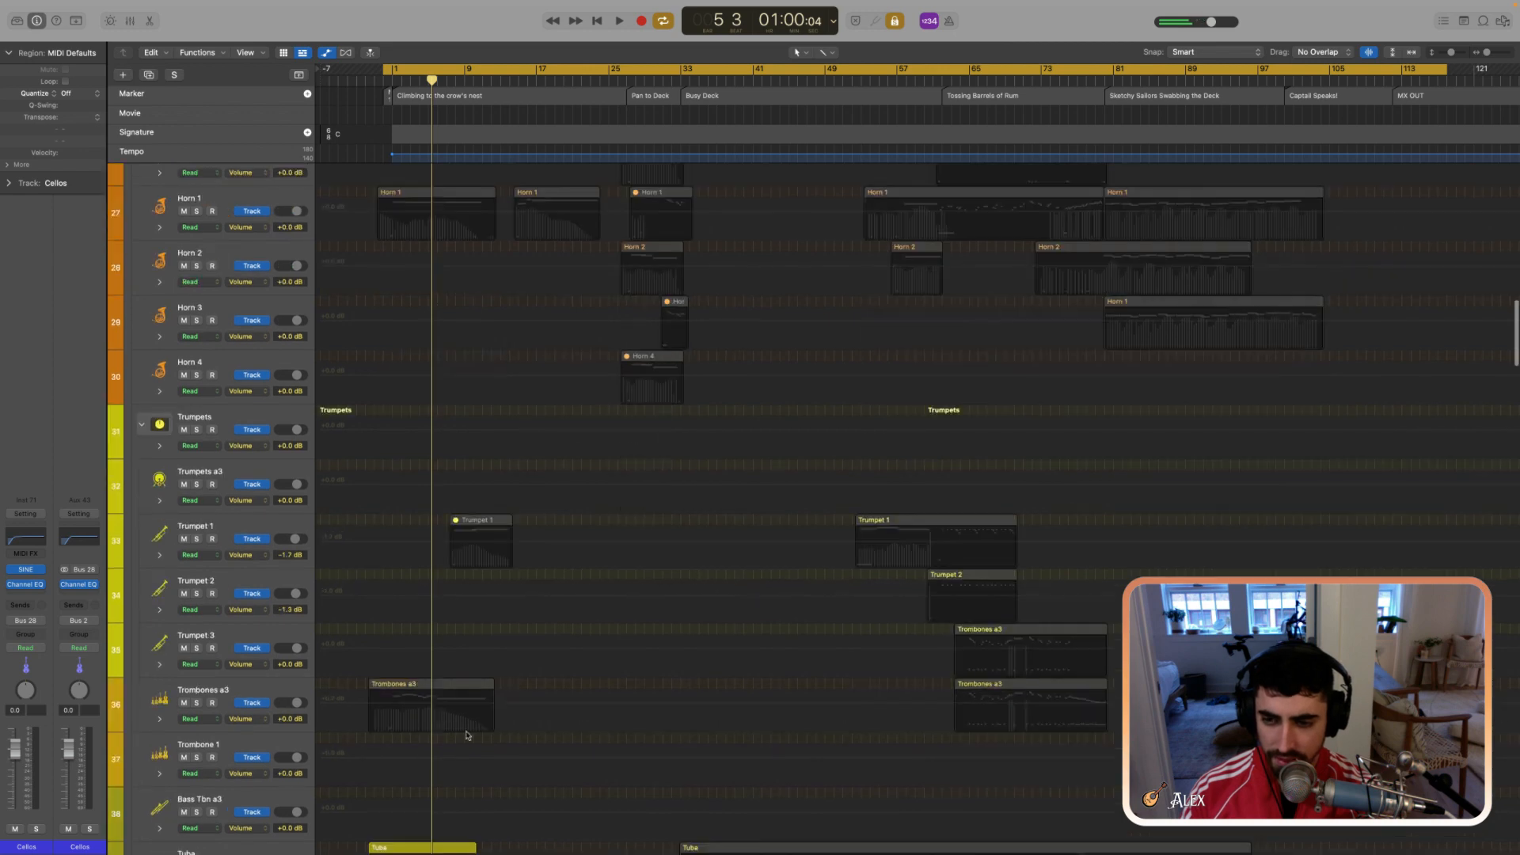
scroll(376, 701, "down", 2)
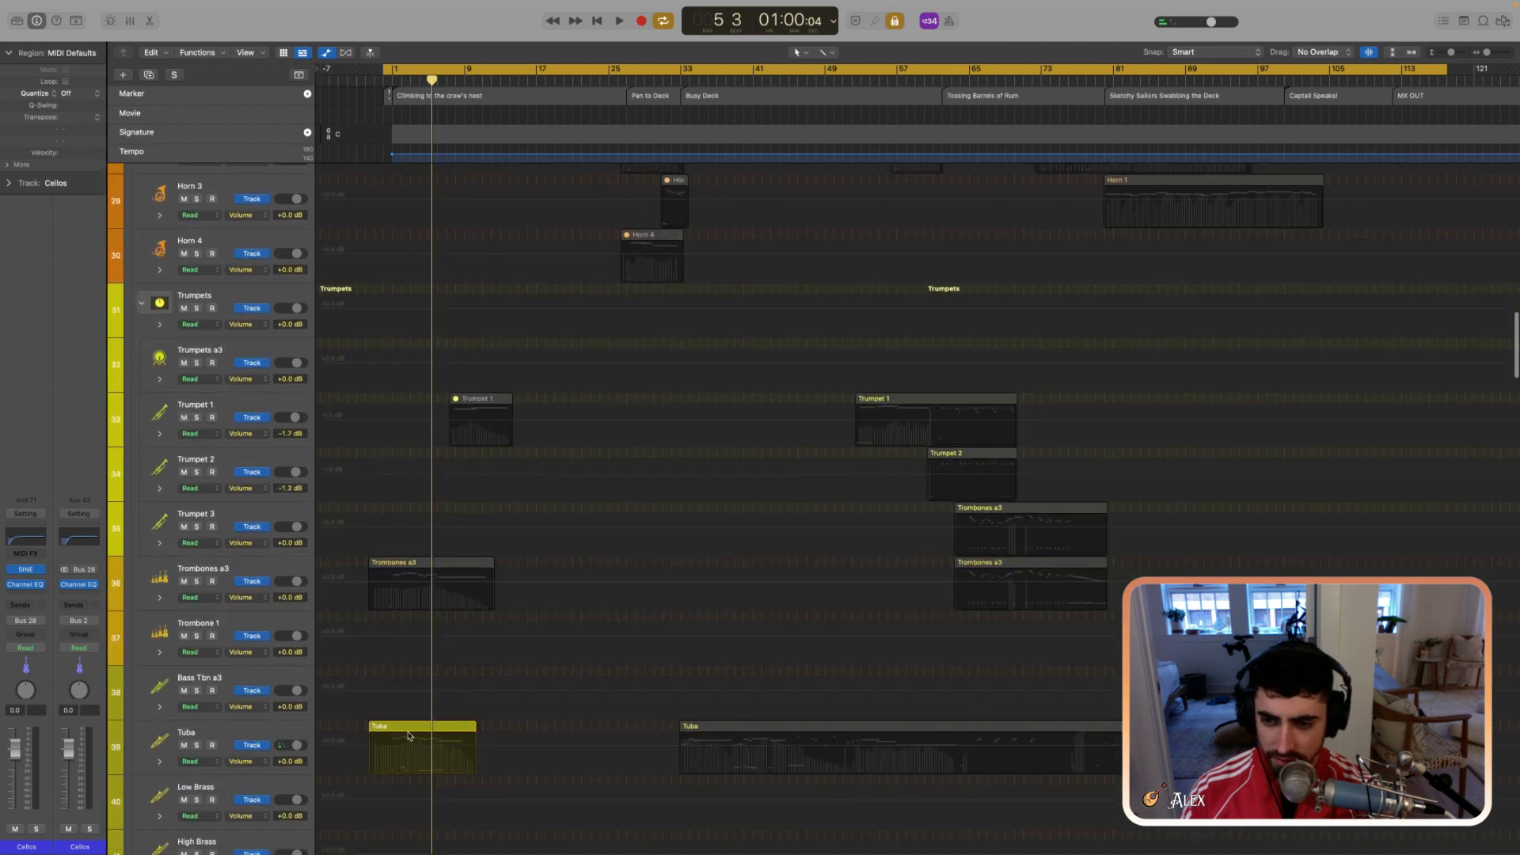
scroll(432, 742, "up", 20)
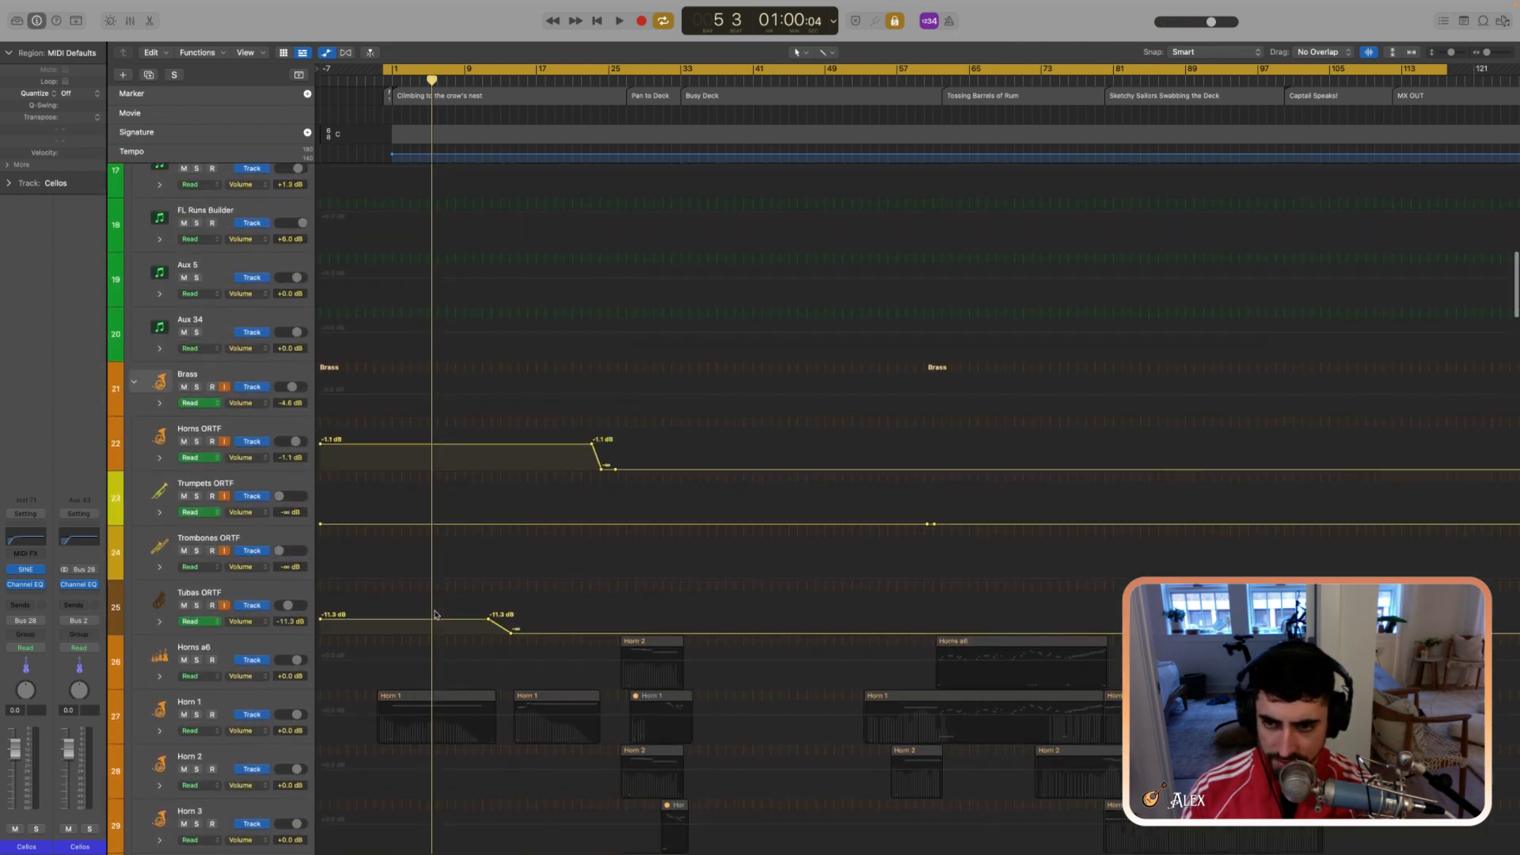
- Replay the soloed tuba from the start and pull the Tubas ORTF opening volume automation down to -∞ dB for comparison
scroll(426, 618, "up", 5)
key("space")
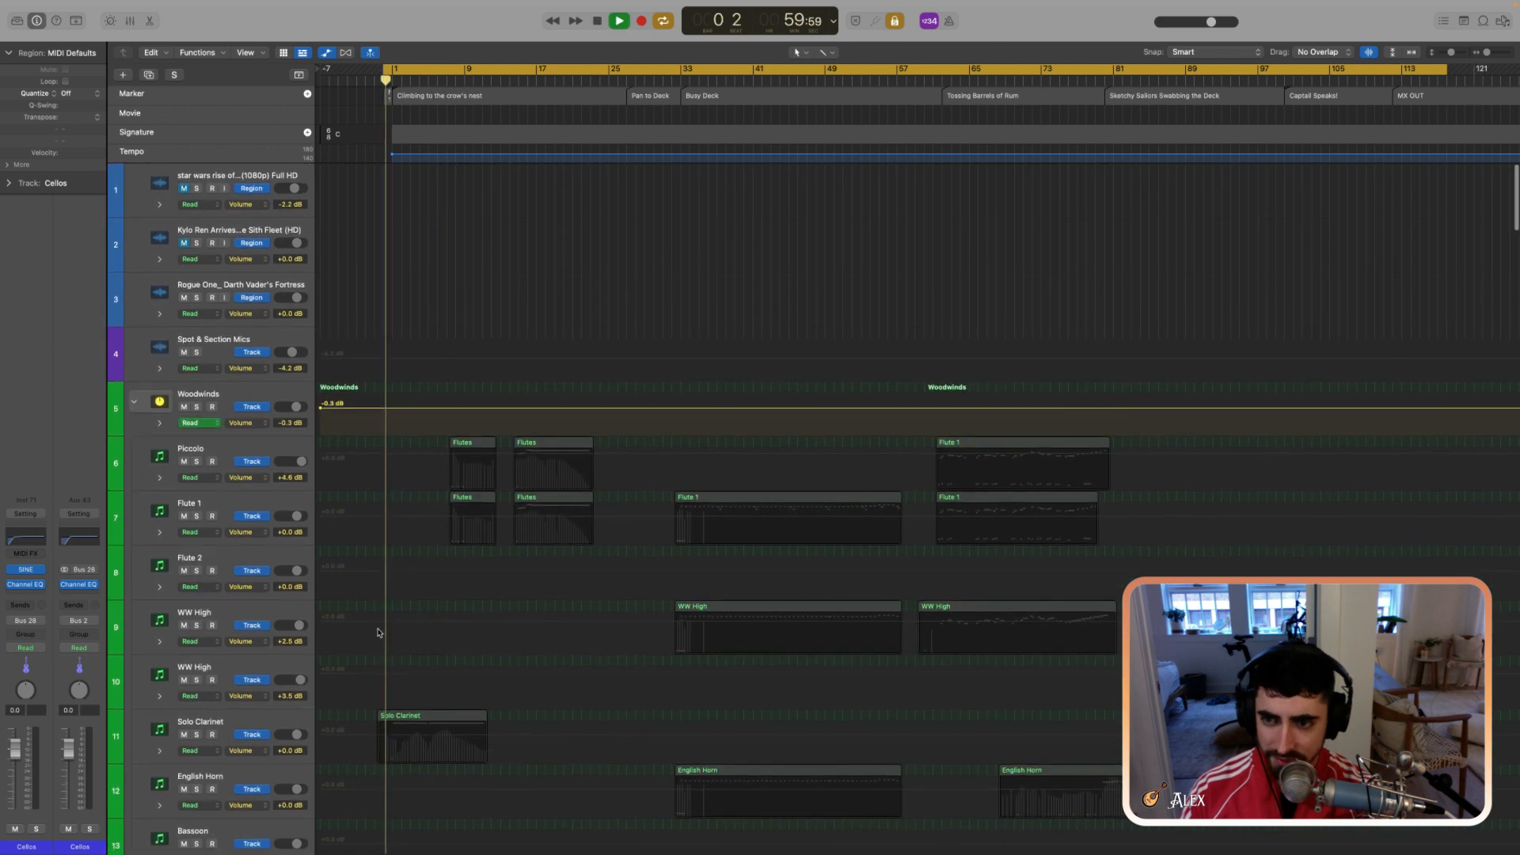
scroll(400, 656, "down", 7)
scroll(400, 655, "down", 10)
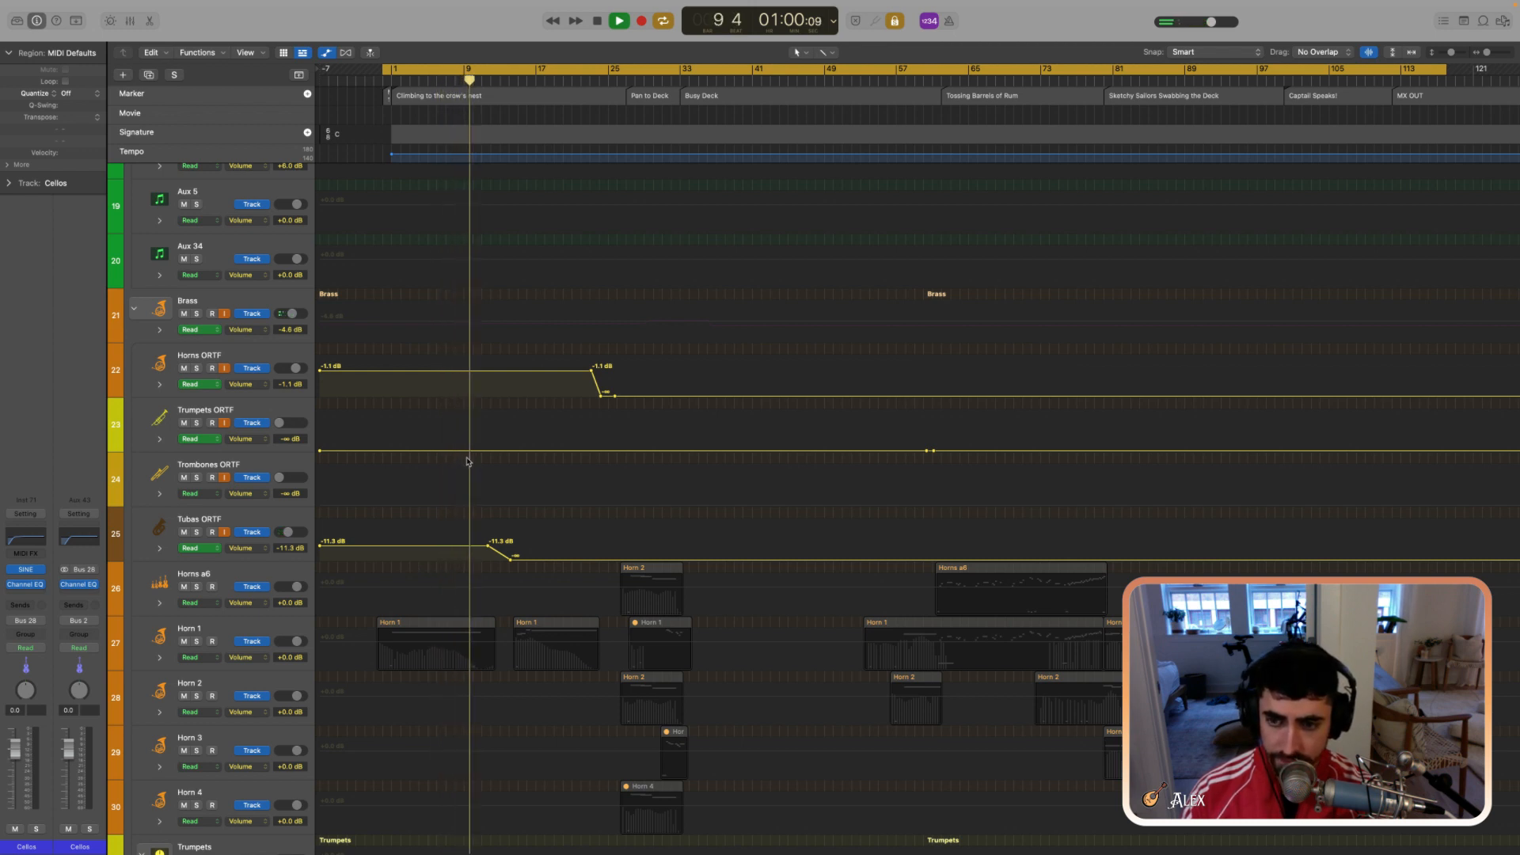
key("space")
scroll(463, 464, "up", 4)
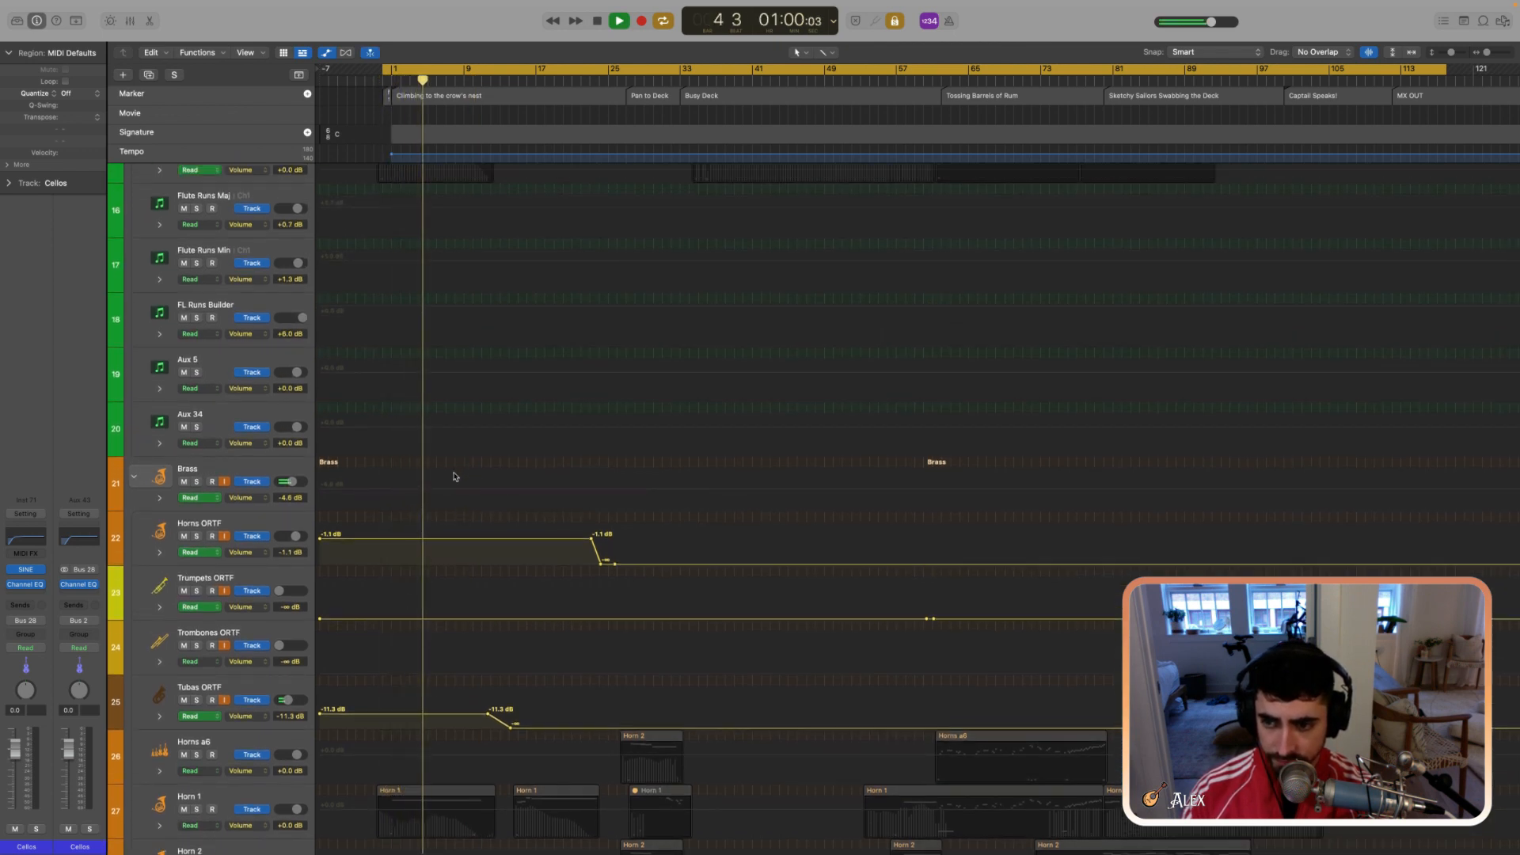
mouse_move(410, 715)
left_mouse_down()
mouse_move(417, 685)
mouse_move(424, 738)
left_mouse_up()
key("space")
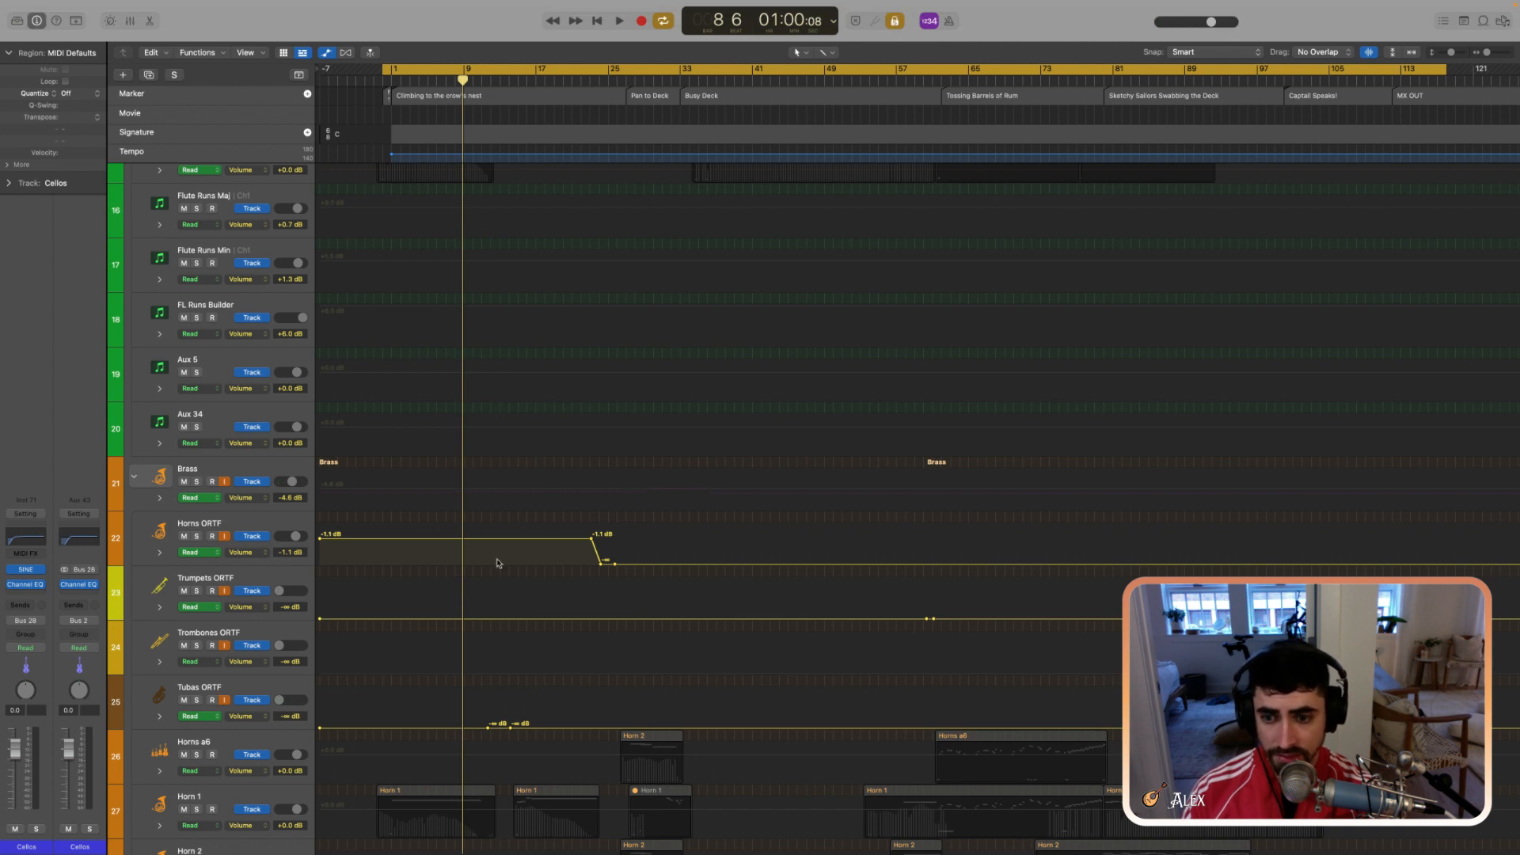
- Turn solo off, play the opening in the full mix and set the Tubas ORTF opening volume automation to -3.3 dB
left_click(894, 22)
key("Return")
key("space")
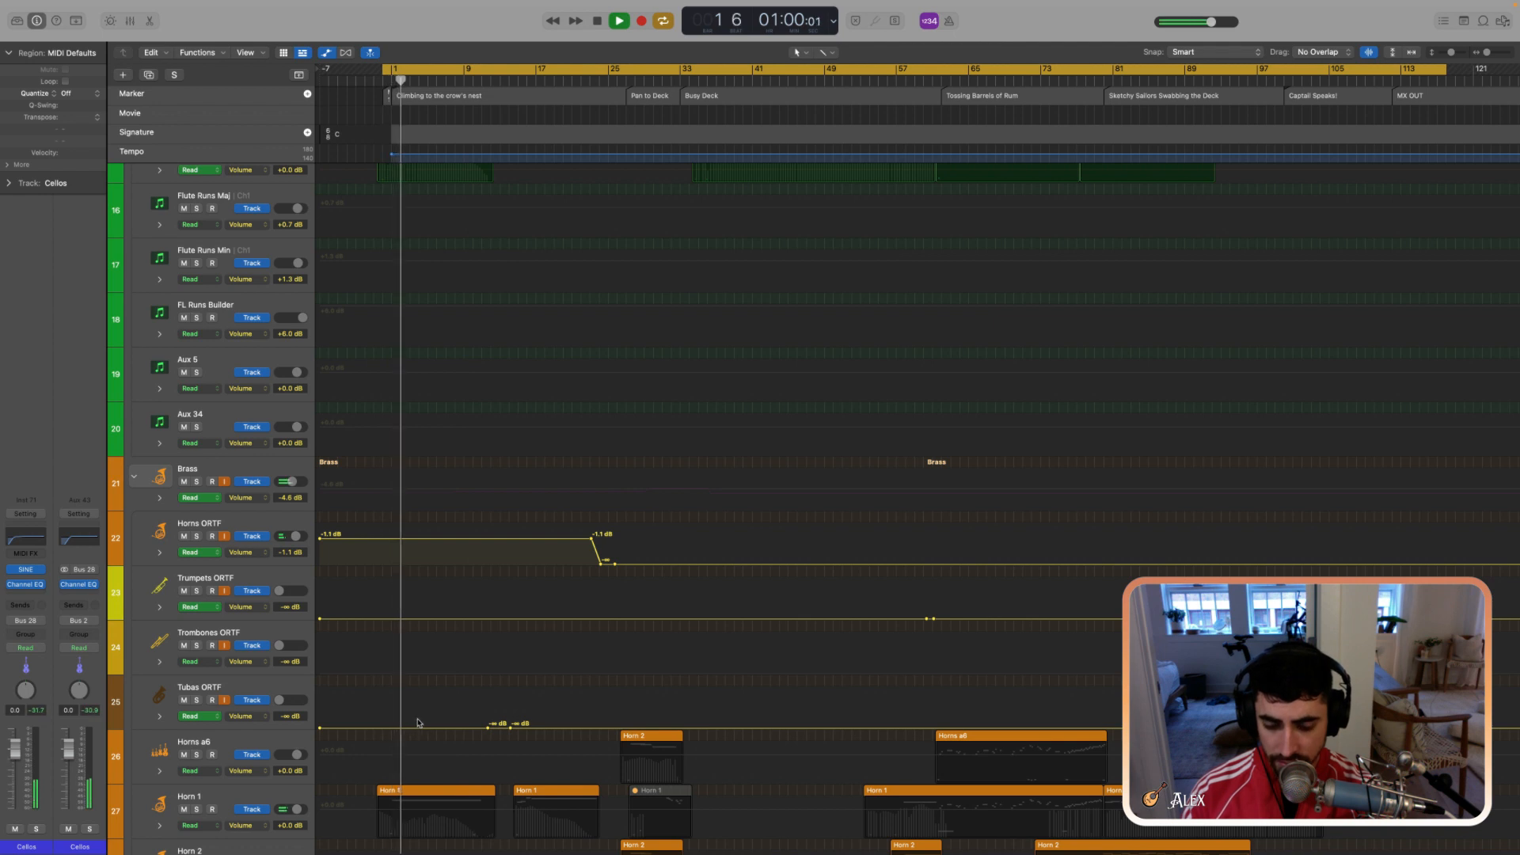
left_click_drag(424, 725, 430, 695)
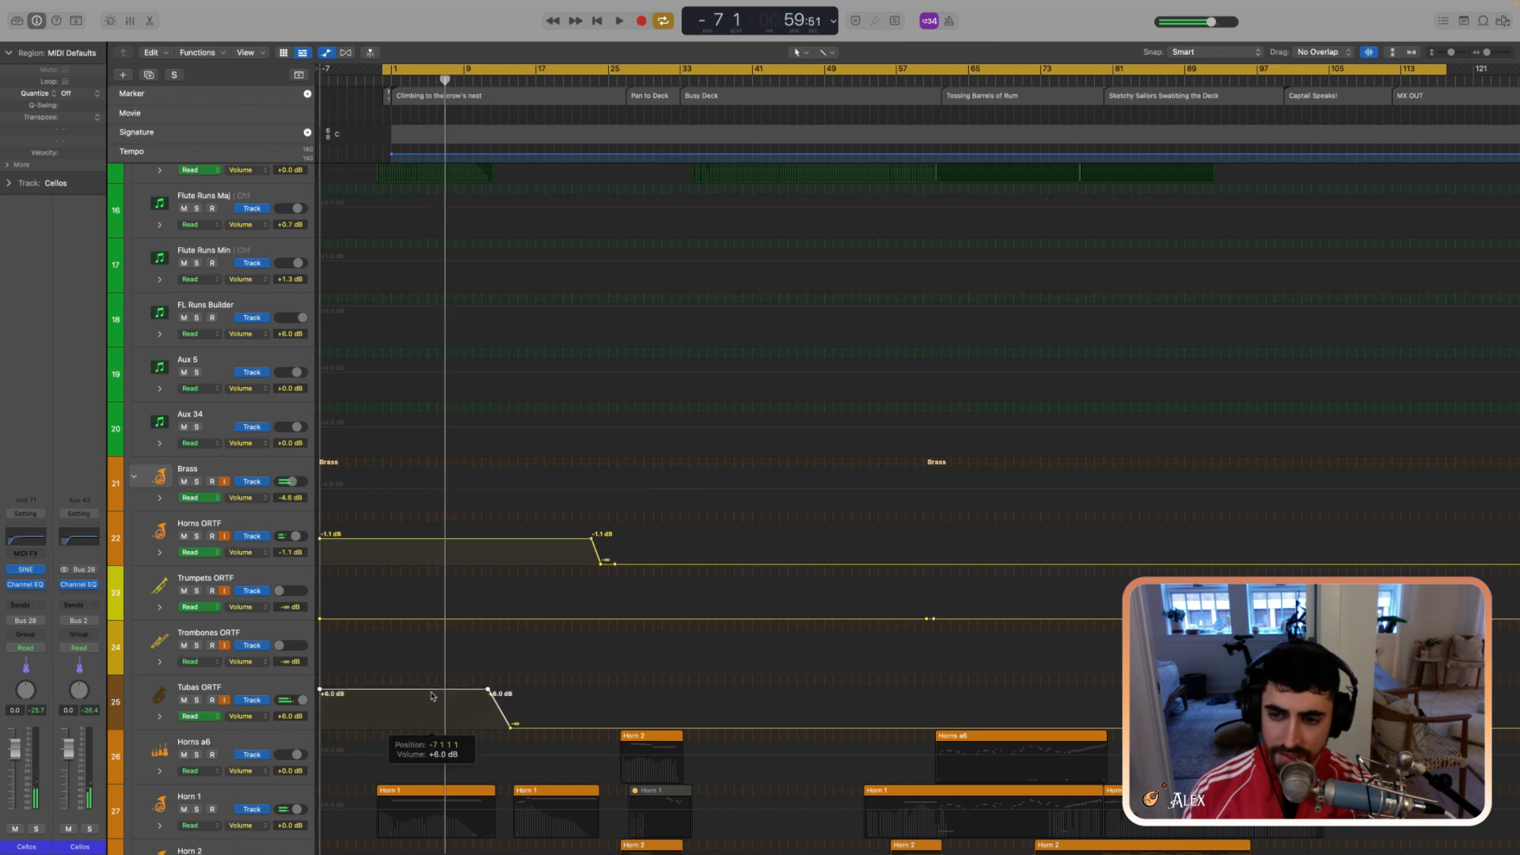
left_click_drag(430, 707, 431, 708)
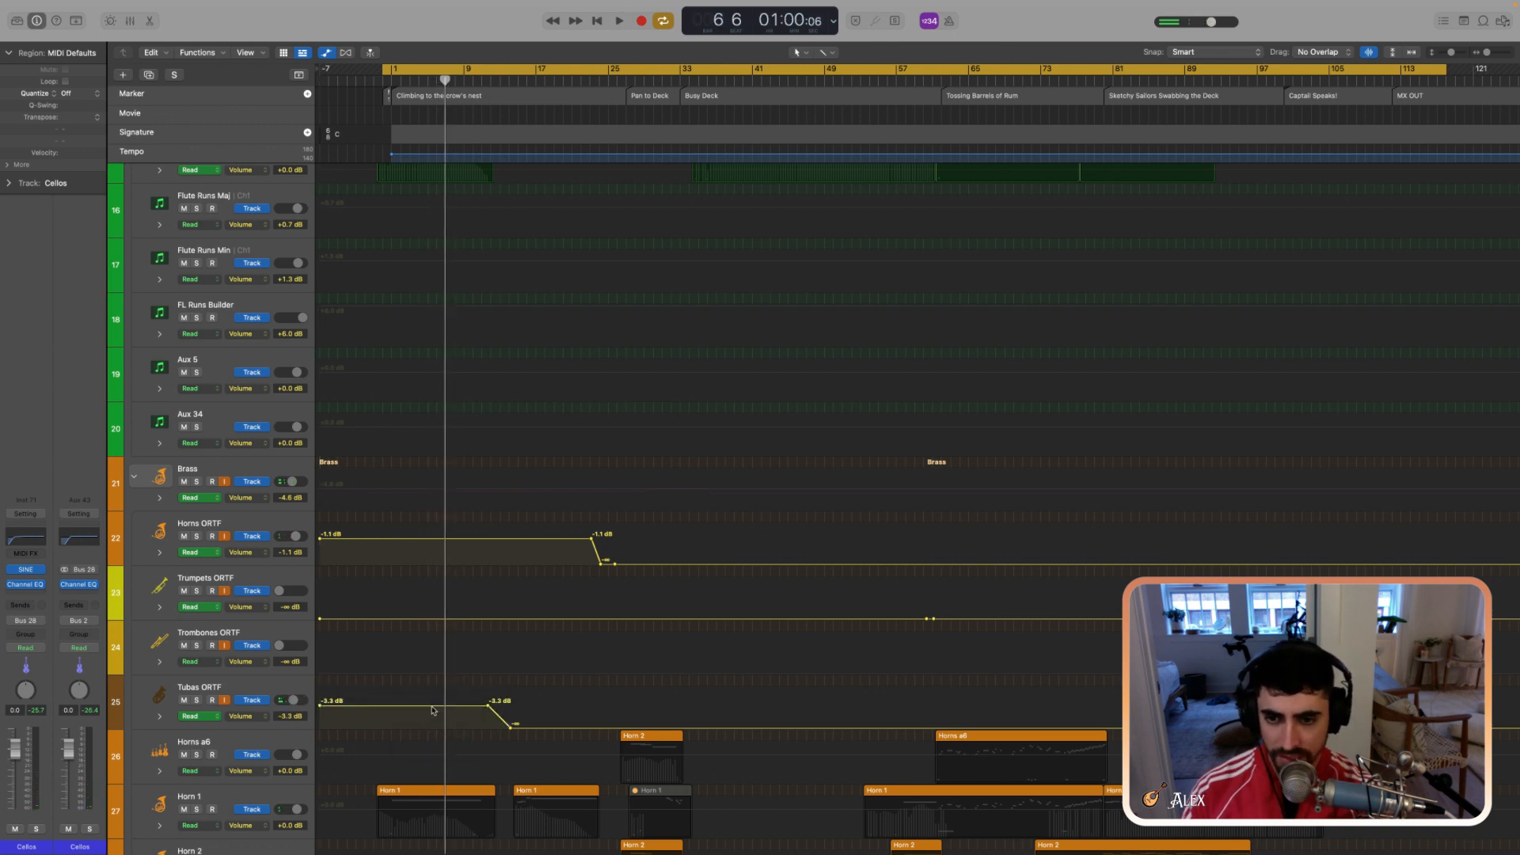
key("space")
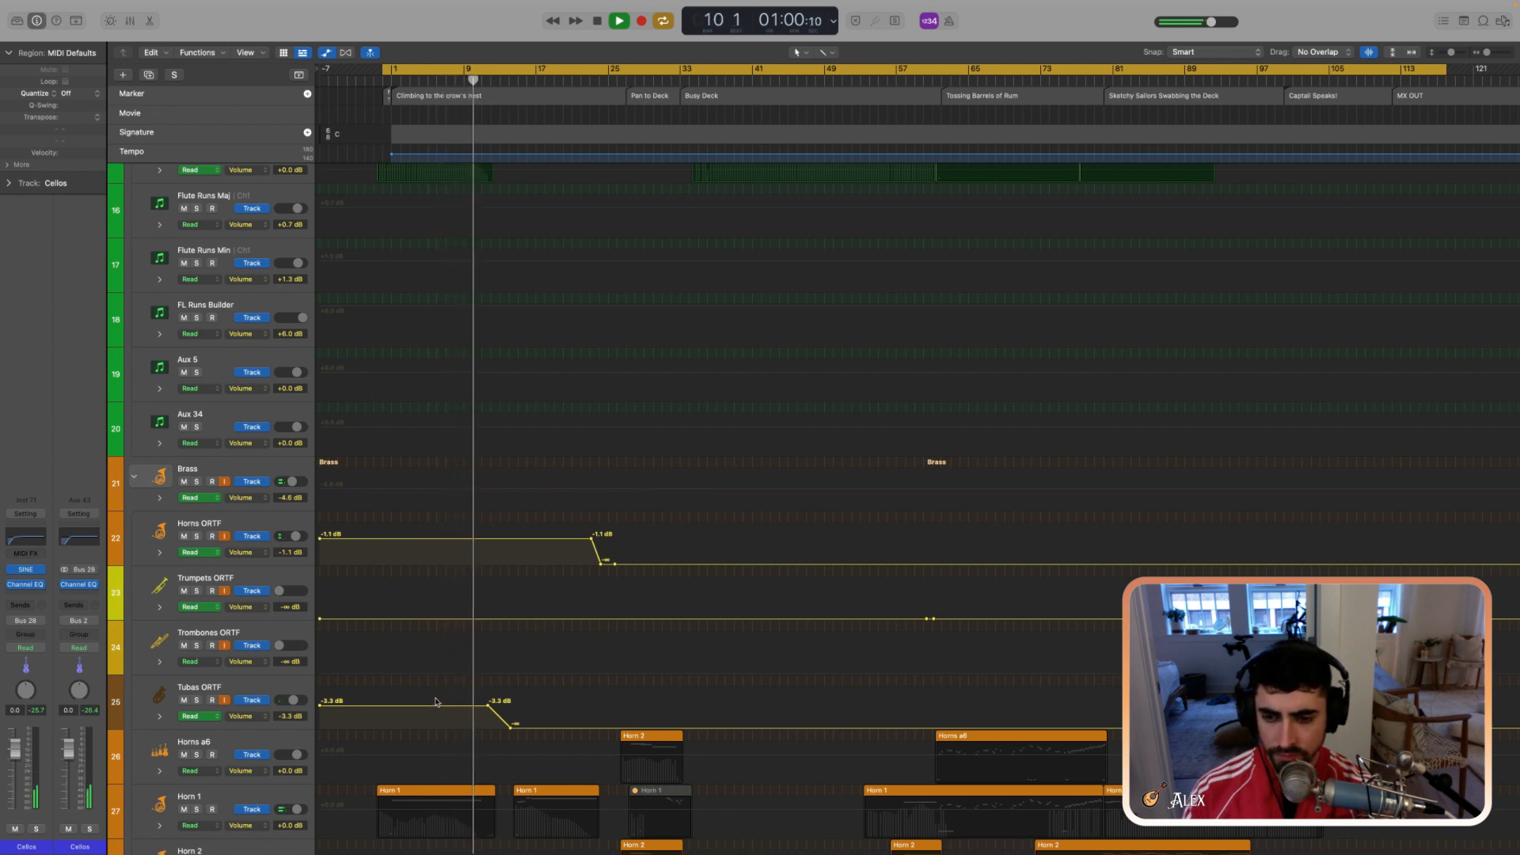
- Replay the opening from the start in the full mix while reviewing the woodwind, brass and string tracks
scroll(436, 701, "down", 10)
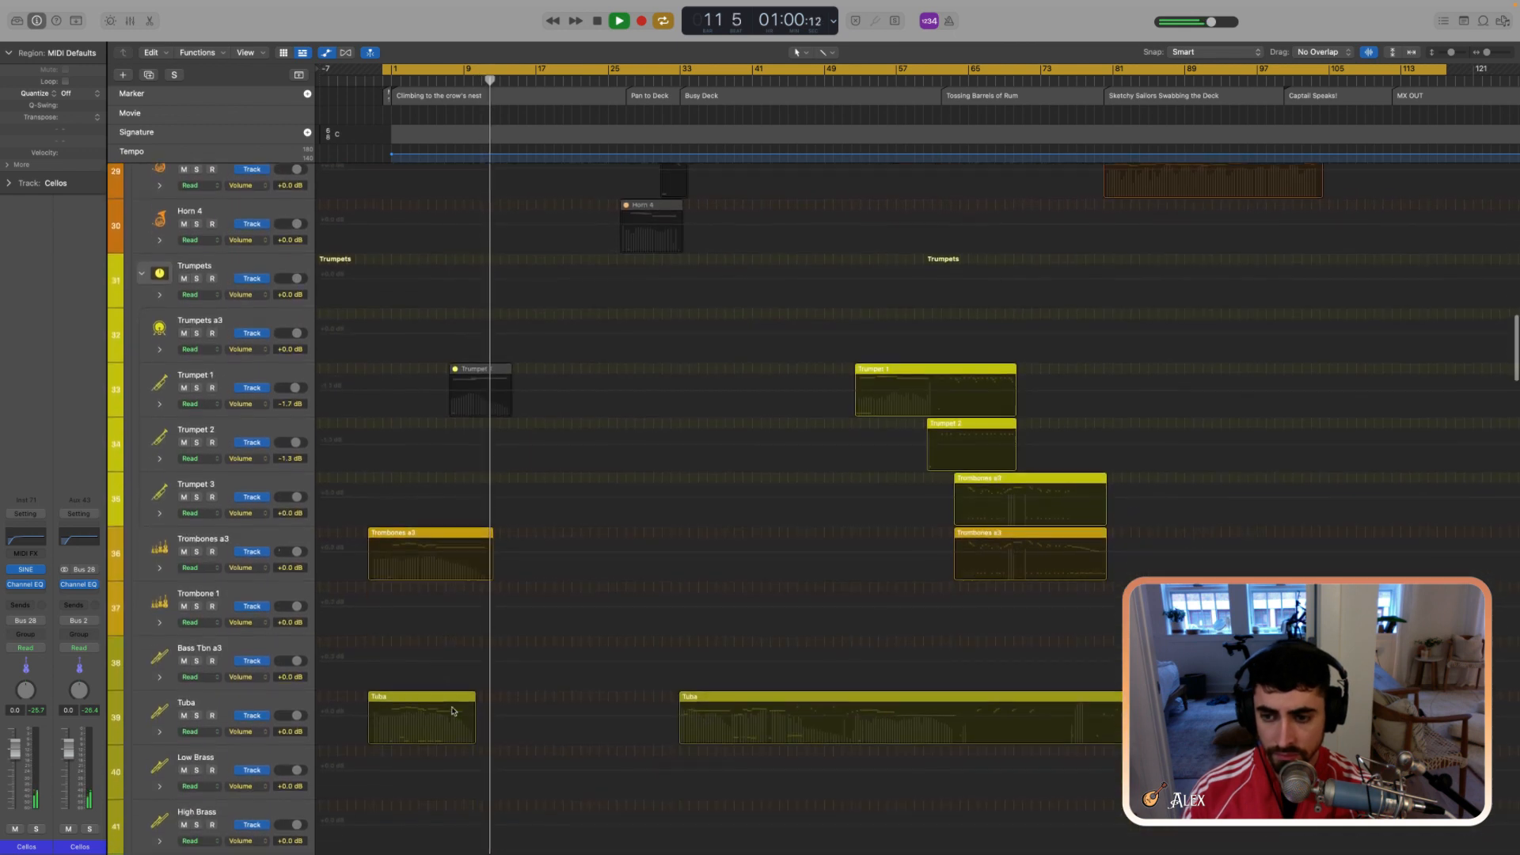
key("Return")
scroll(451, 710, "up", 15)
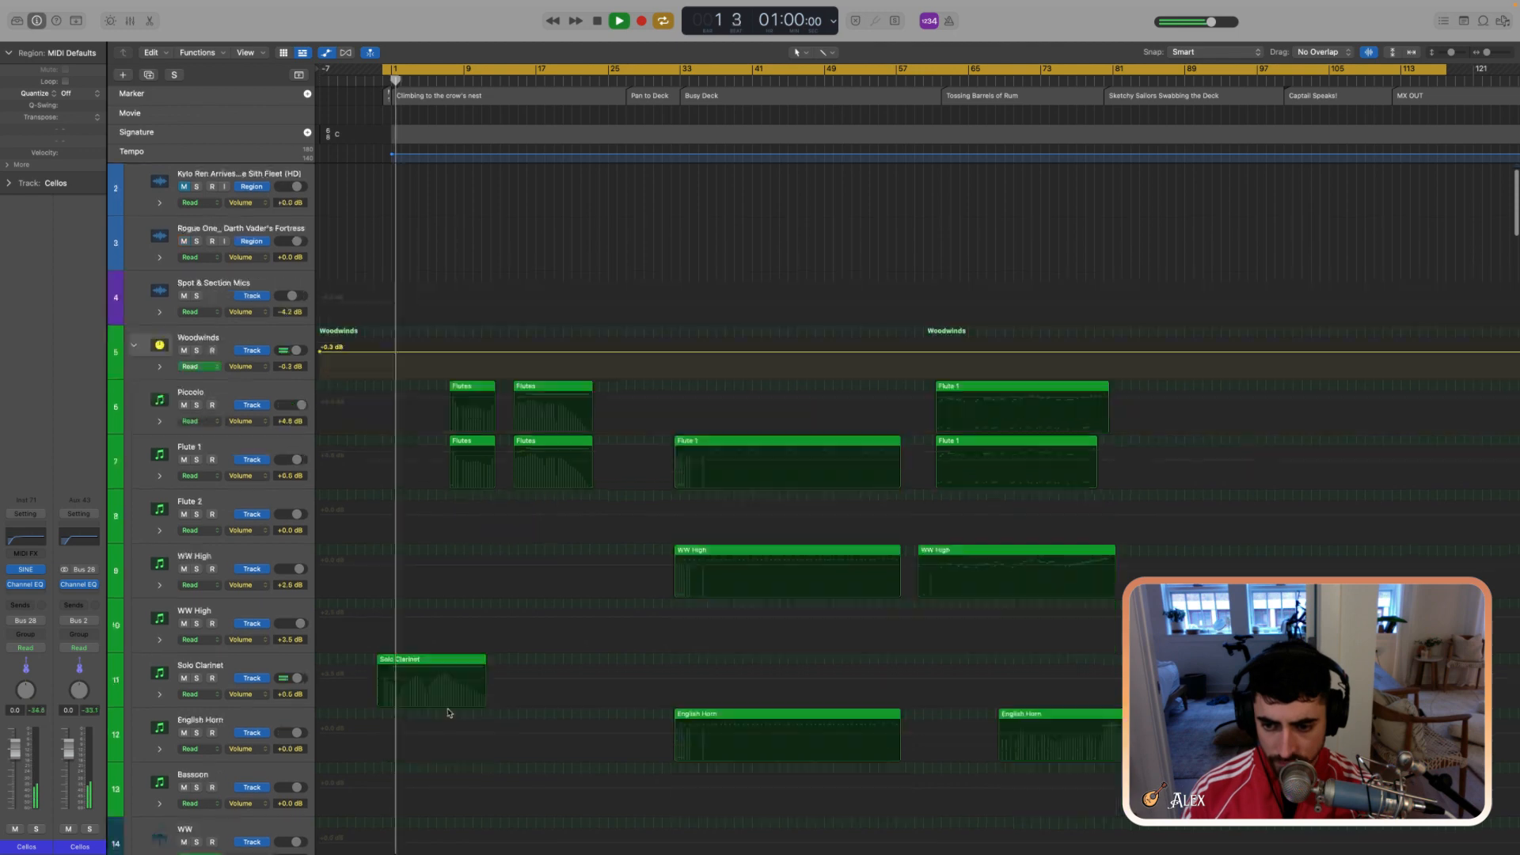
scroll(448, 712, "down", 12)
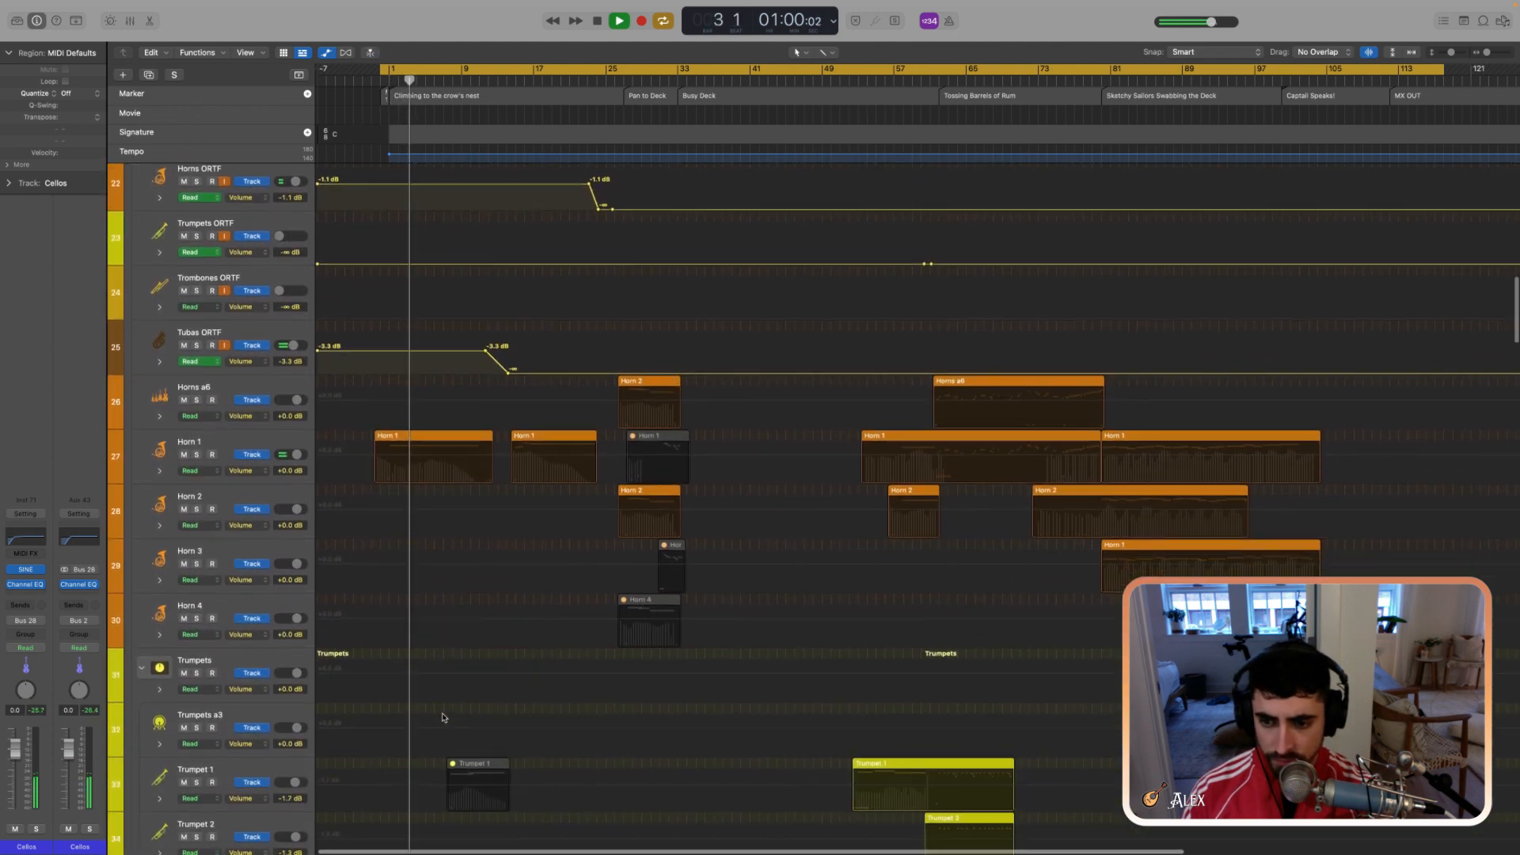
scroll(445, 722, "down", 20)
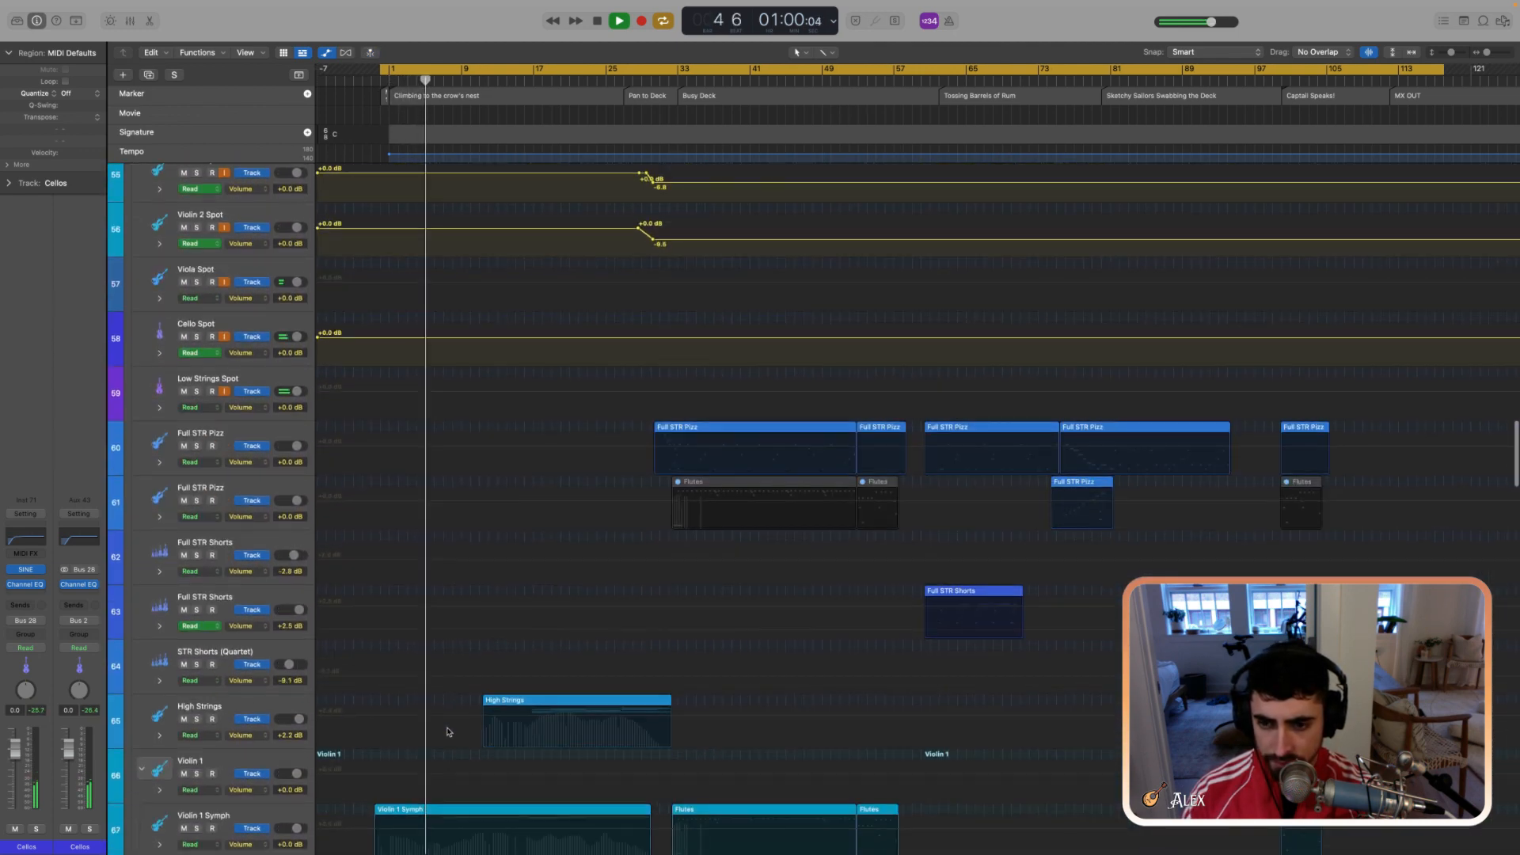
scroll(447, 731, "down", 4)
- Open the Violin 1 Symph region in the Piano Roll and check the neighbouring string regions in the arrangement during playback
double_click(466, 682)
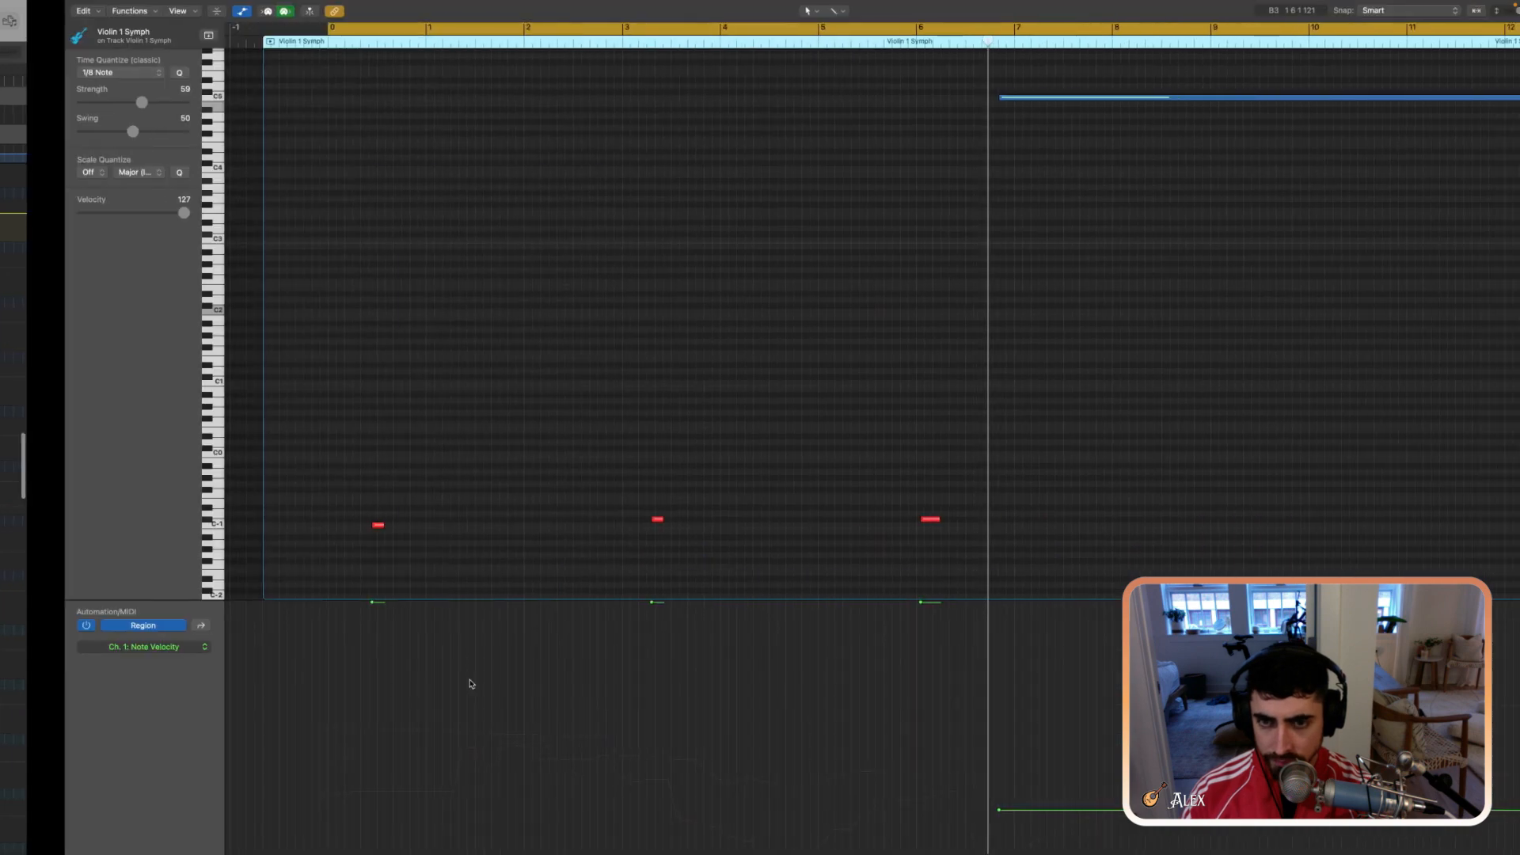
key("ctrl+Left")
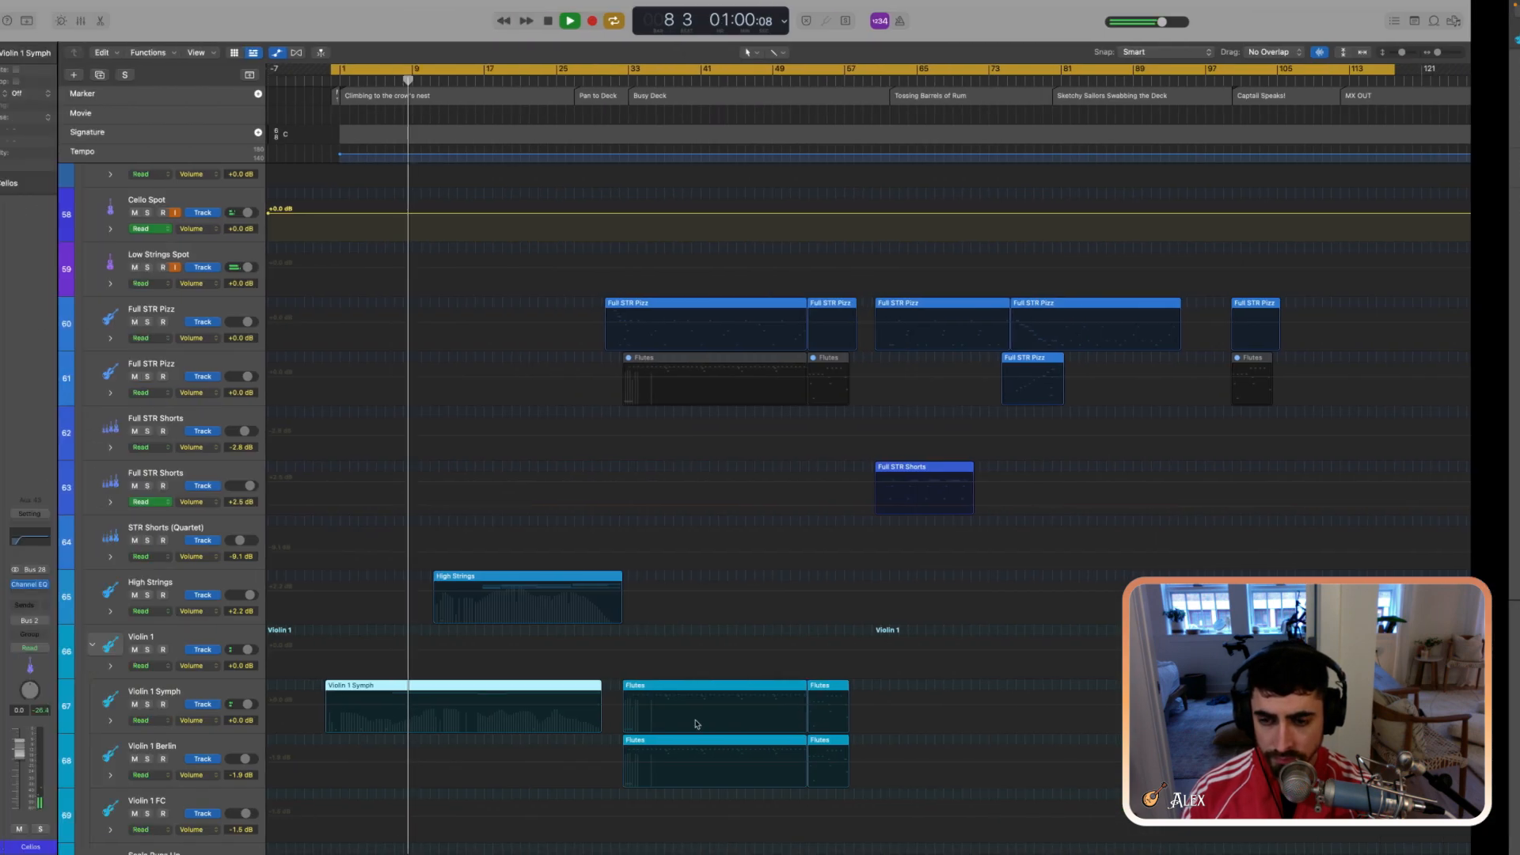
scroll(522, 685, "down", 15)
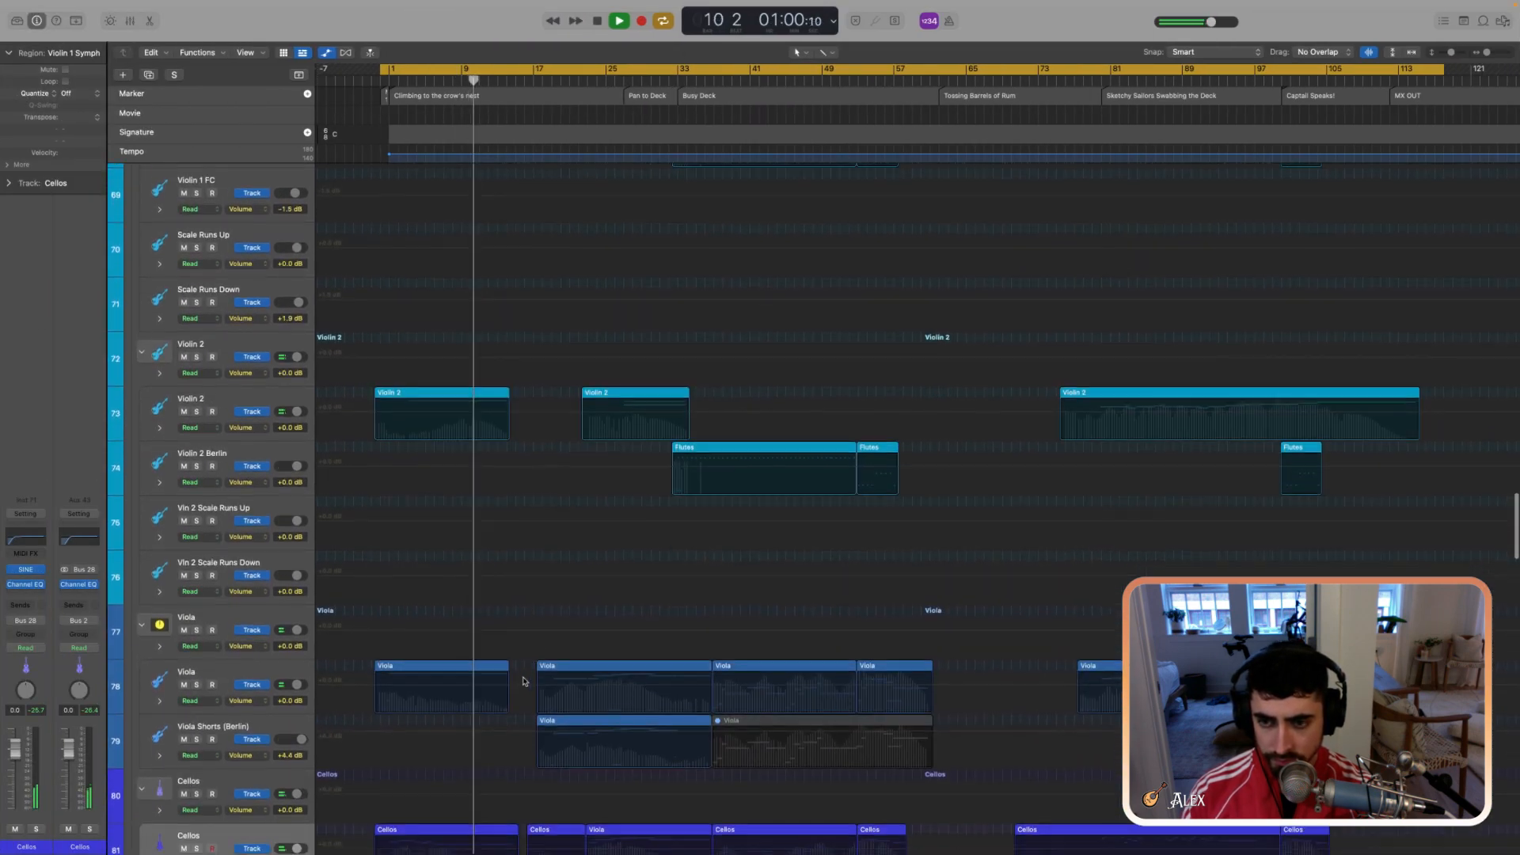
scroll(559, 494, "up", 14)
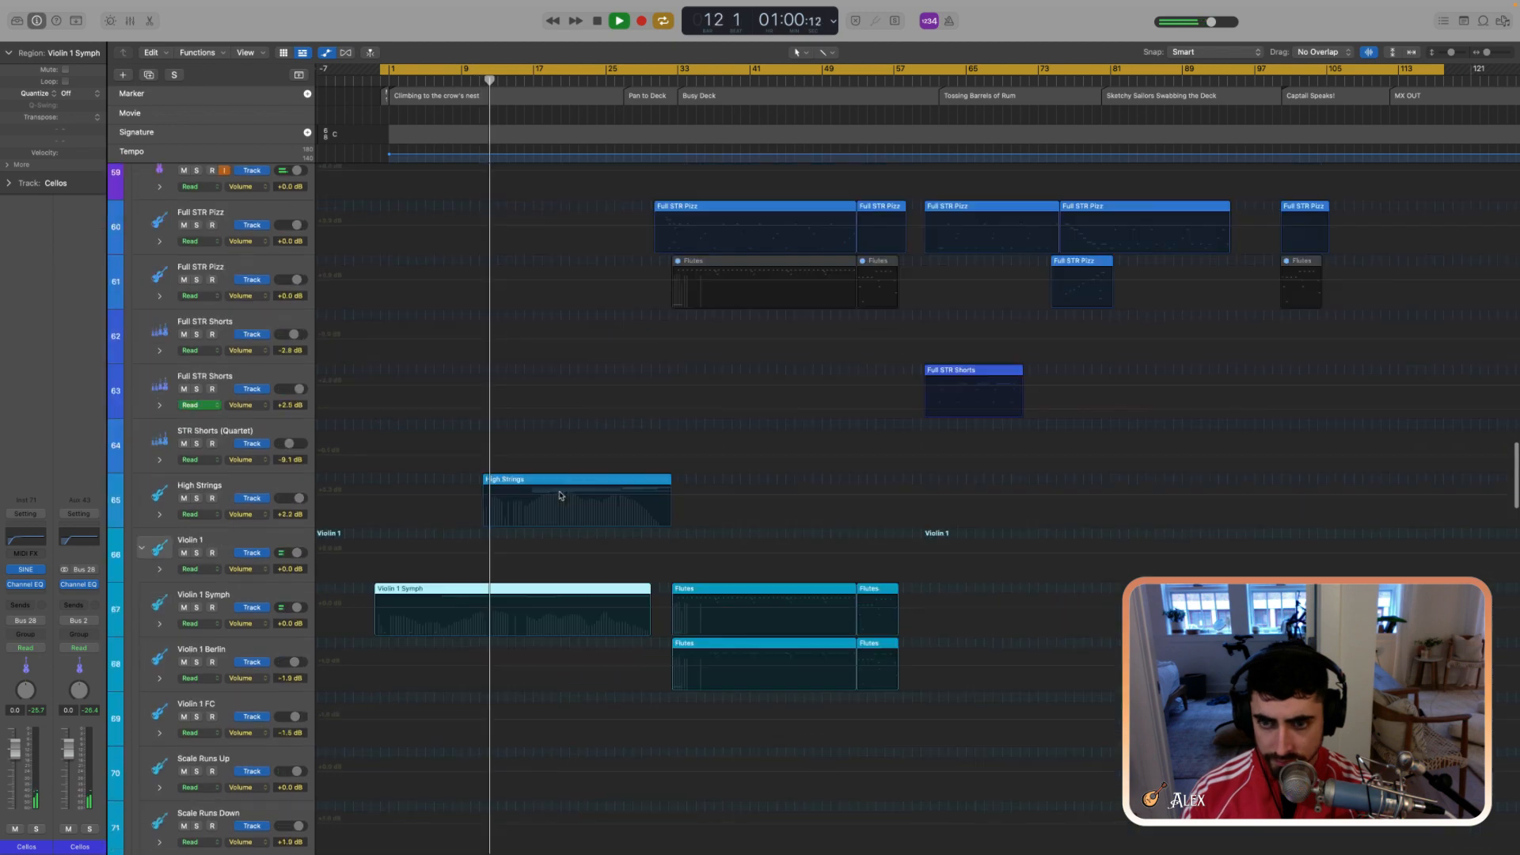
scroll(560, 494, "up", 3)
- Redraw the Violin 1 Symph Expression curve from about bar 5 to bar 15, rising from about 19 to 83, with cycle mode off
key("ctrl+Right")
scroll(722, 585, "right", 9)
scroll(712, 584, "down", 3)
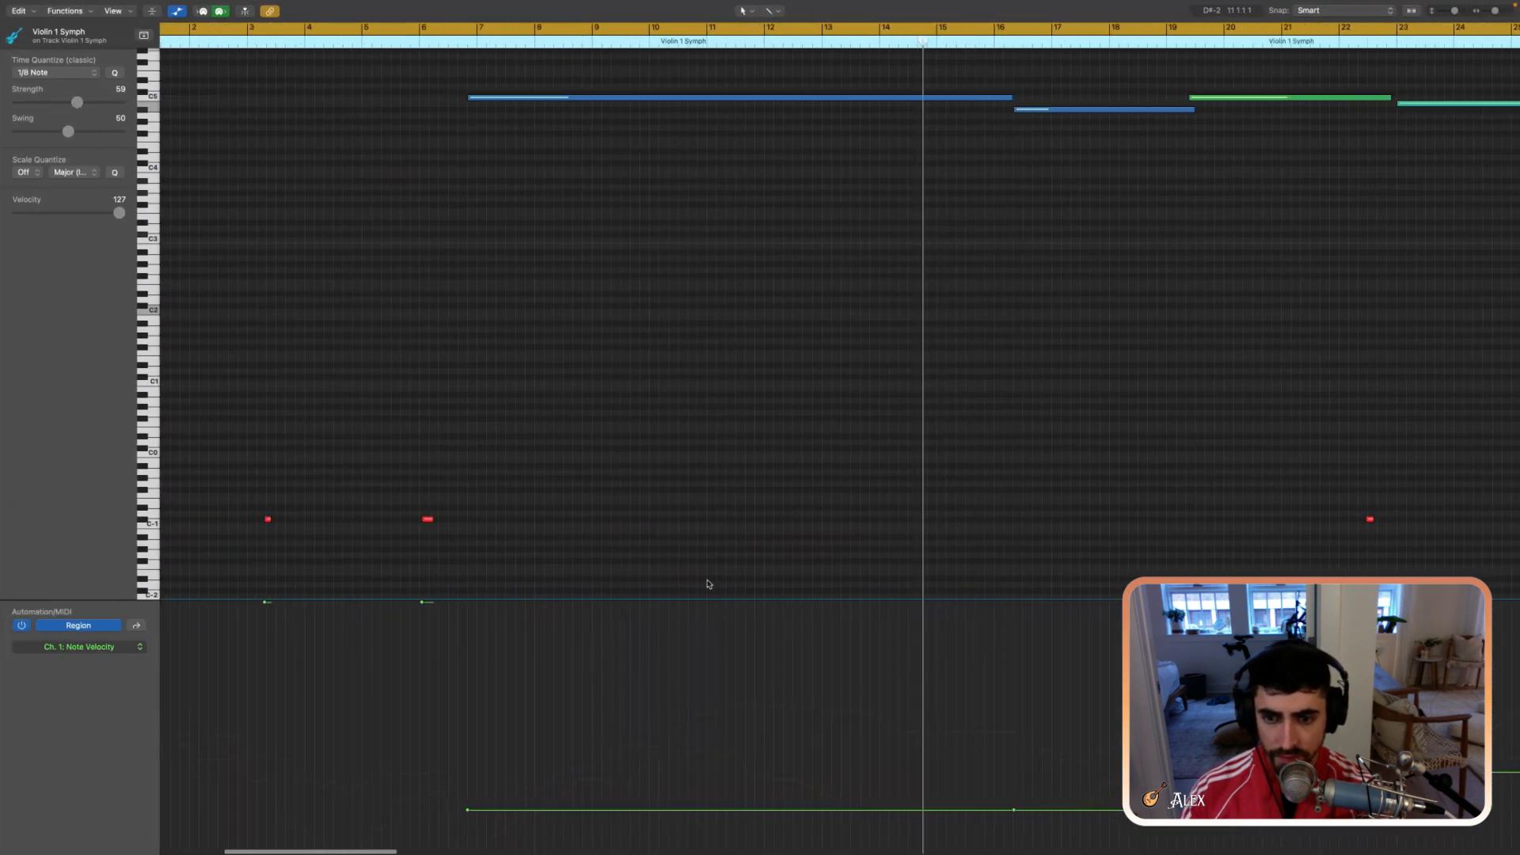
left_click(137, 625)
left_click(143, 648)
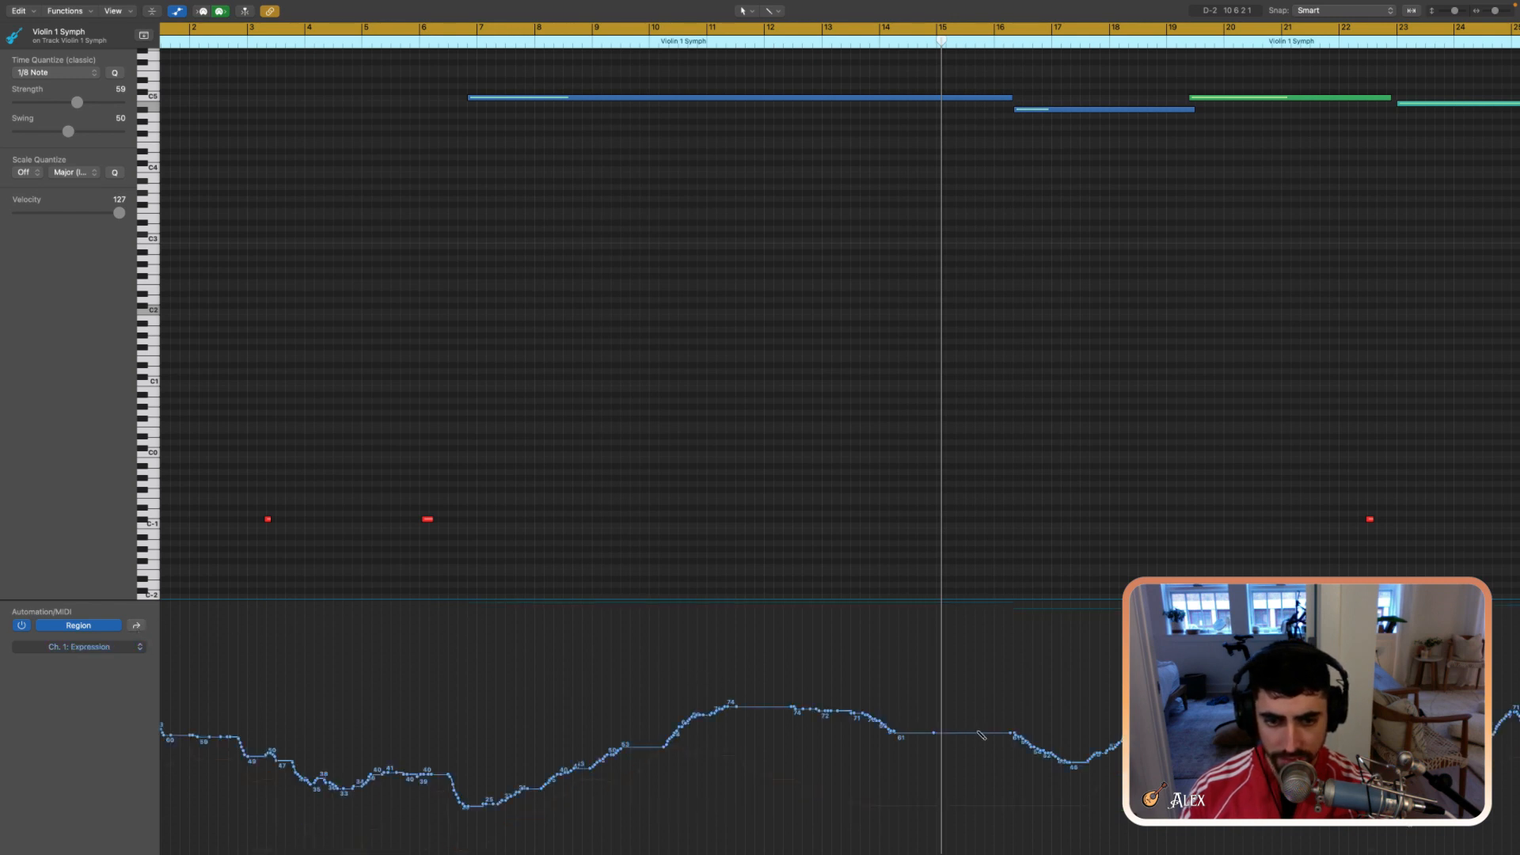
mouse_move(920, 722)
left_mouse_down()
mouse_move(688, 710)
mouse_move(512, 745)
mouse_move(347, 814)
left_mouse_up()
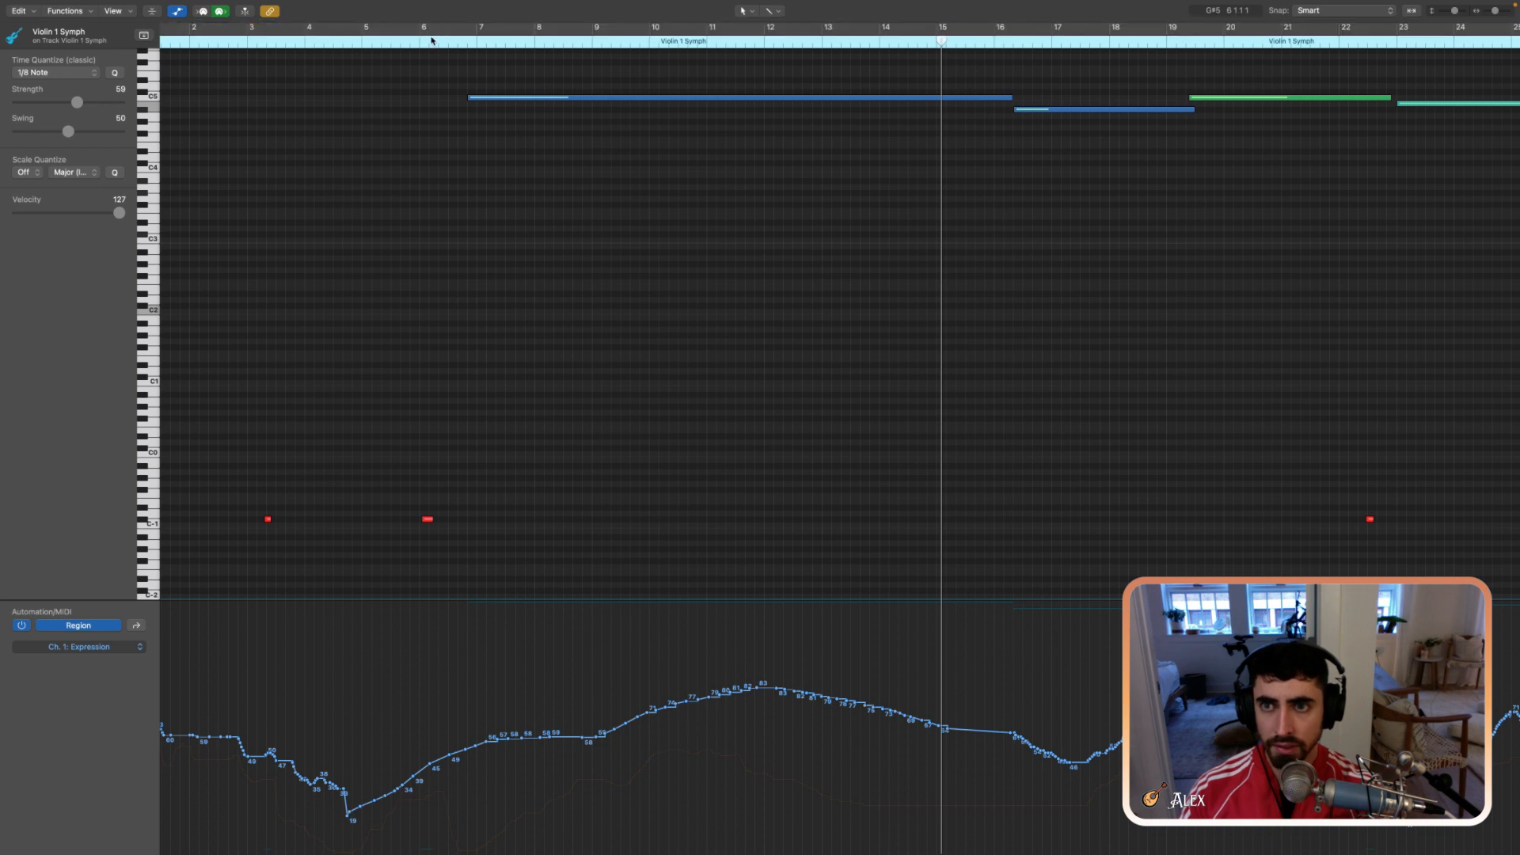
left_click(431, 28)
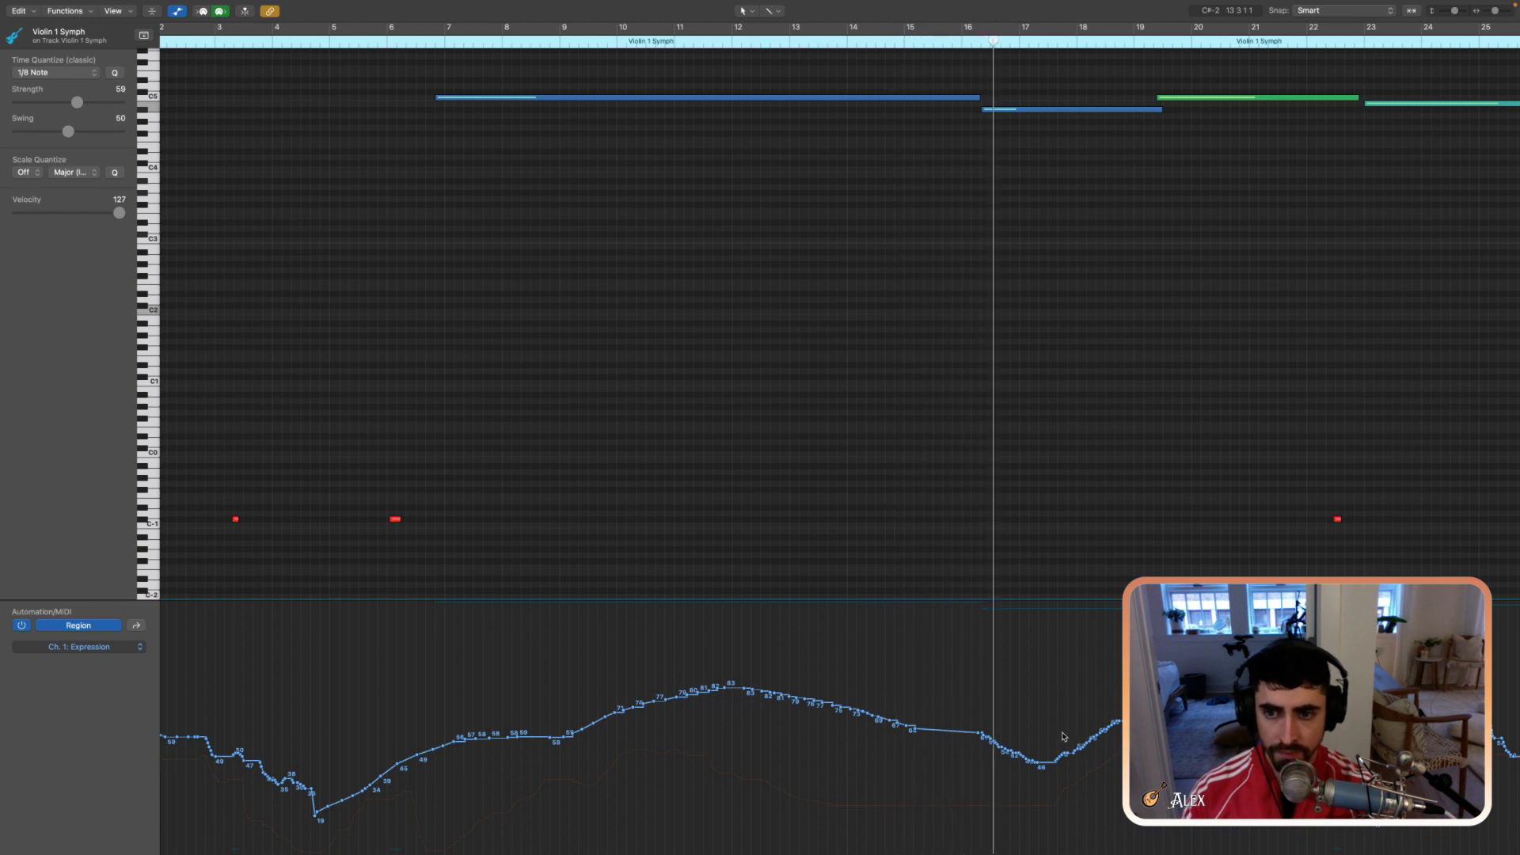
- Switch the arrangement to a compact track overview and listen on, replaying the passage from about bar 26
key("ctrl+Left")
key("z")
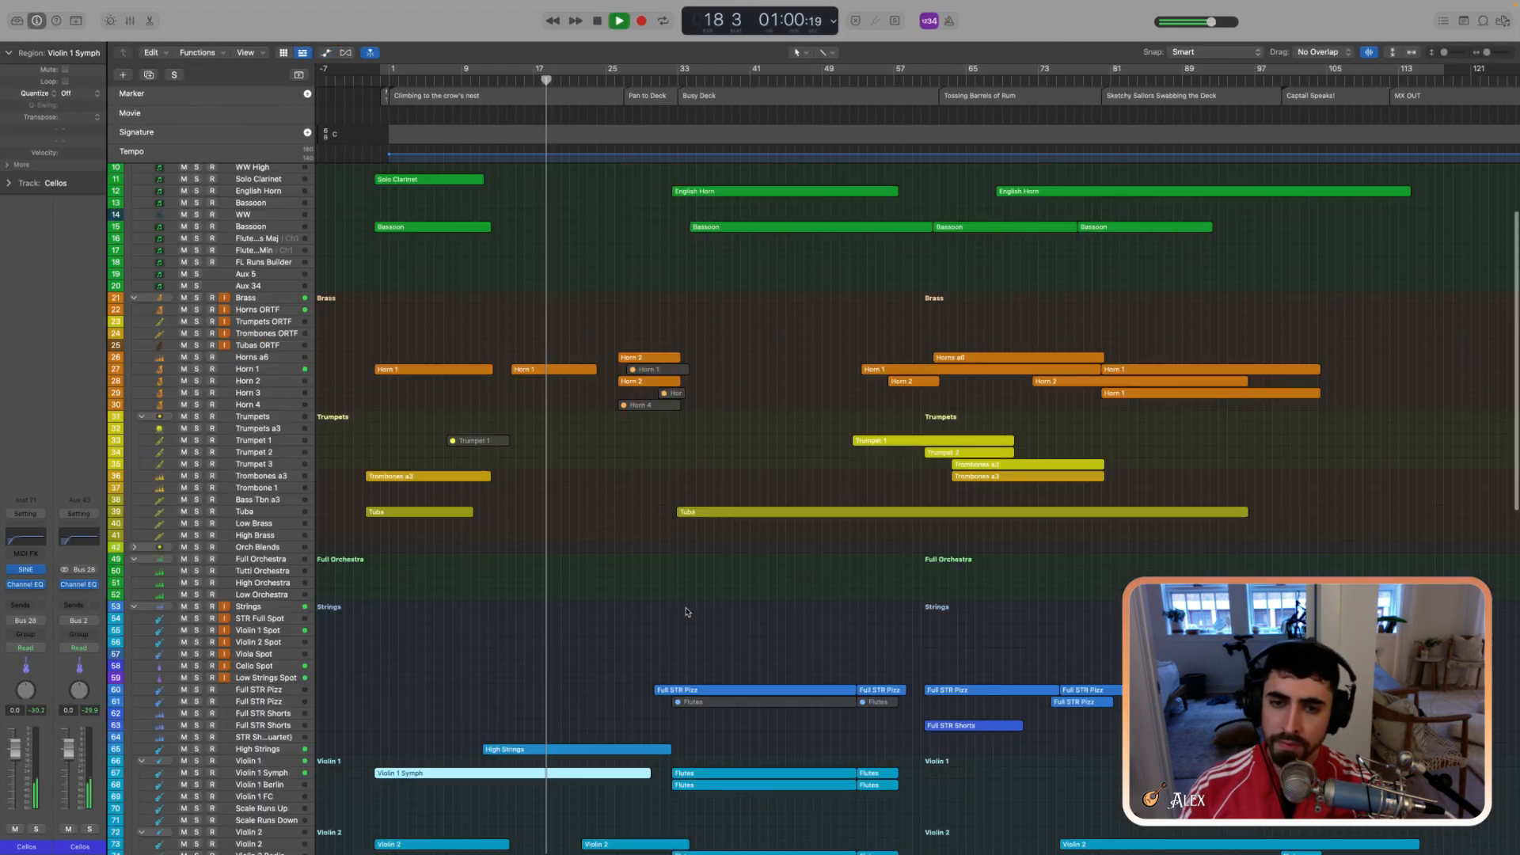
left_click(598, 599)
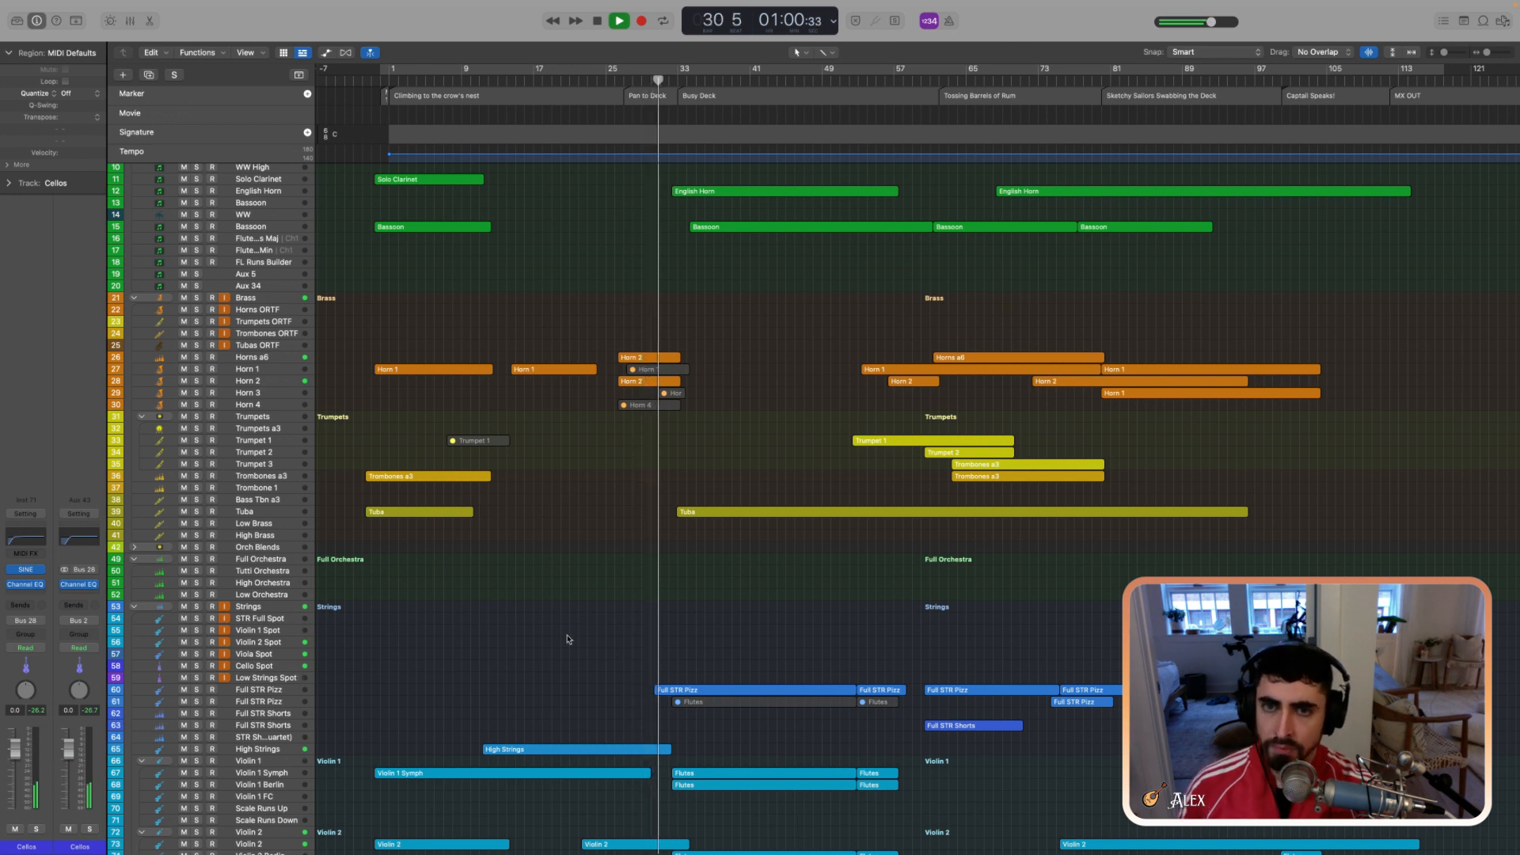
scroll(566, 637, "down", 5)
left_click(618, 80)
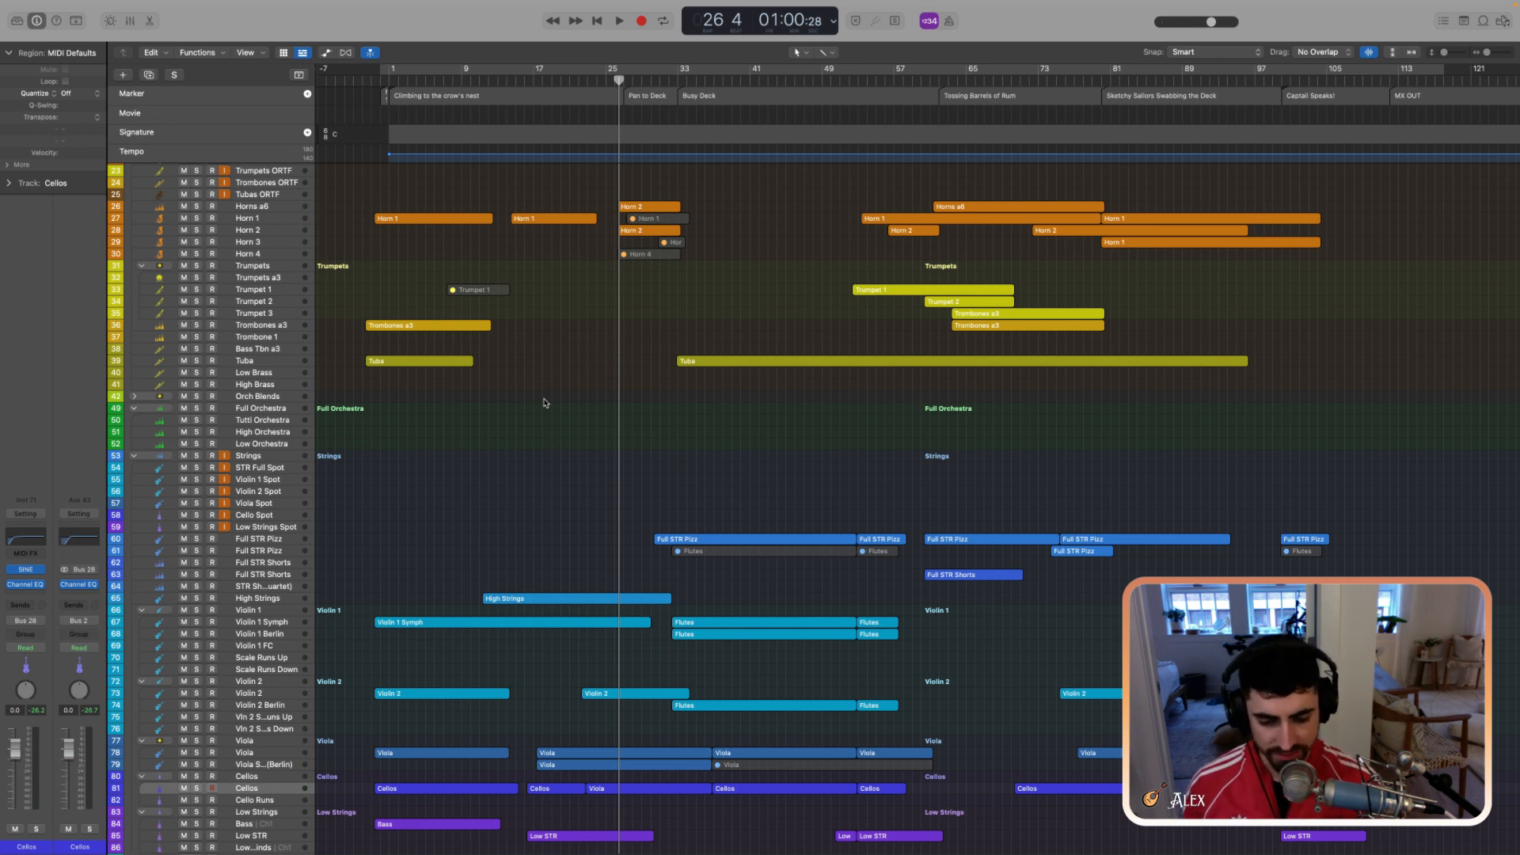
key("space")
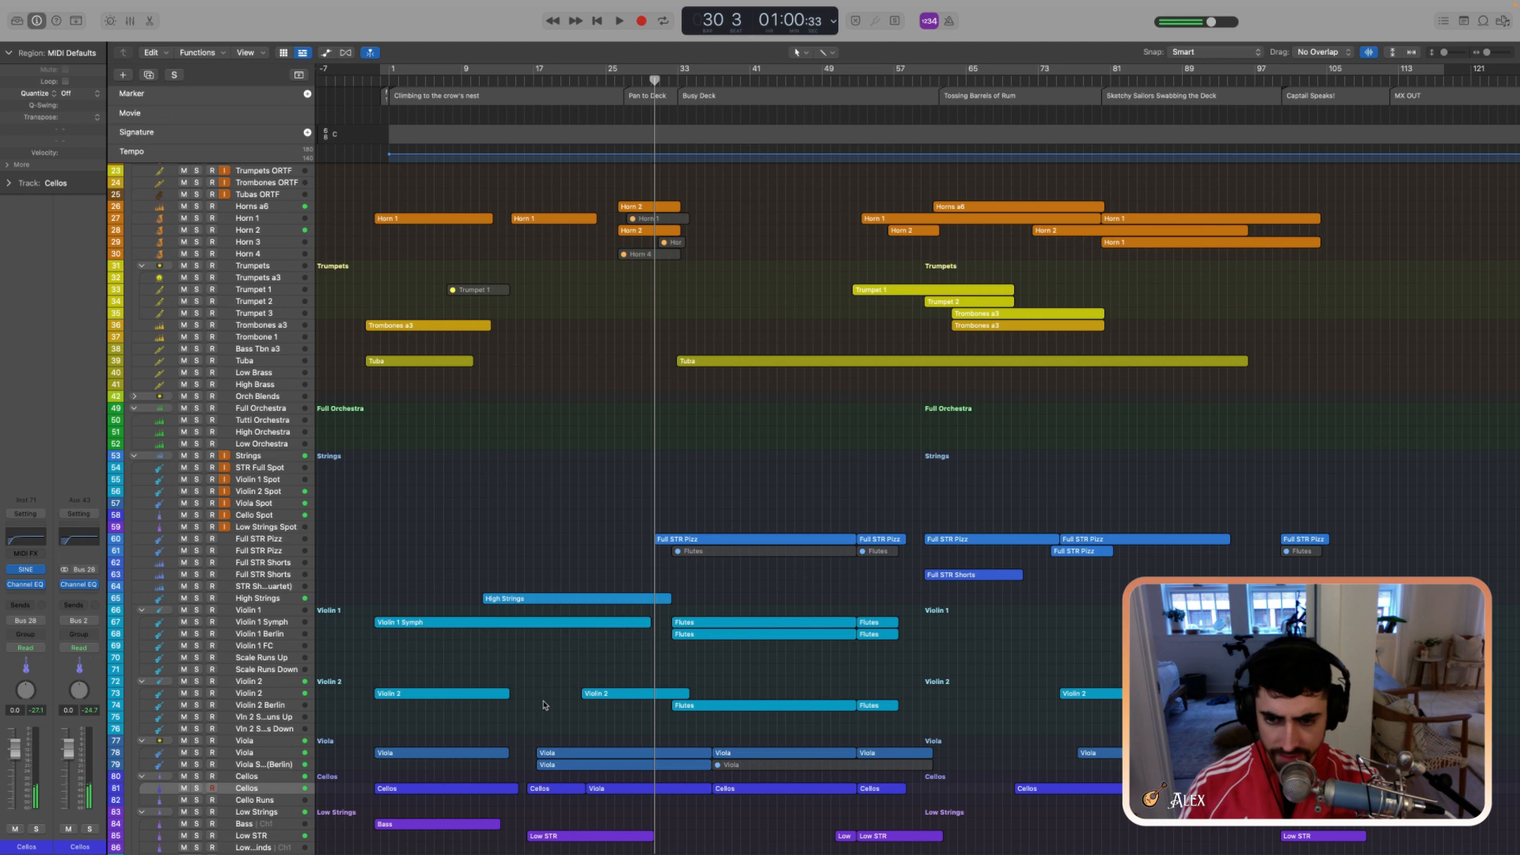
- Open the Viola region on the Cellos track at bar 23 and redraw its Expression curve lower between about bars 27 and 31
double_click(612, 789)
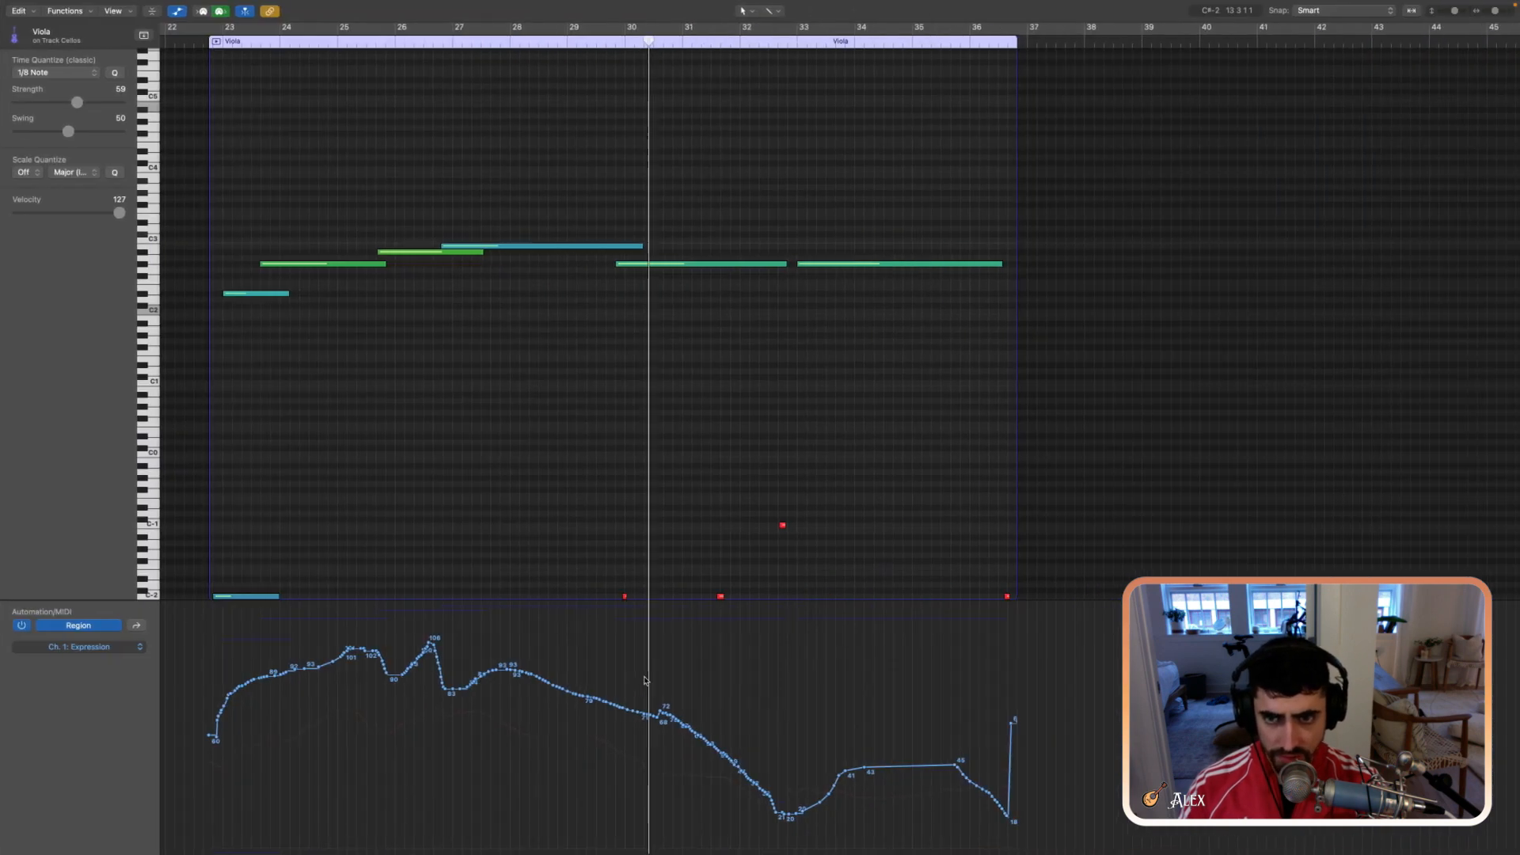
left_click(196, 40)
scroll(400, 381, "up", 1)
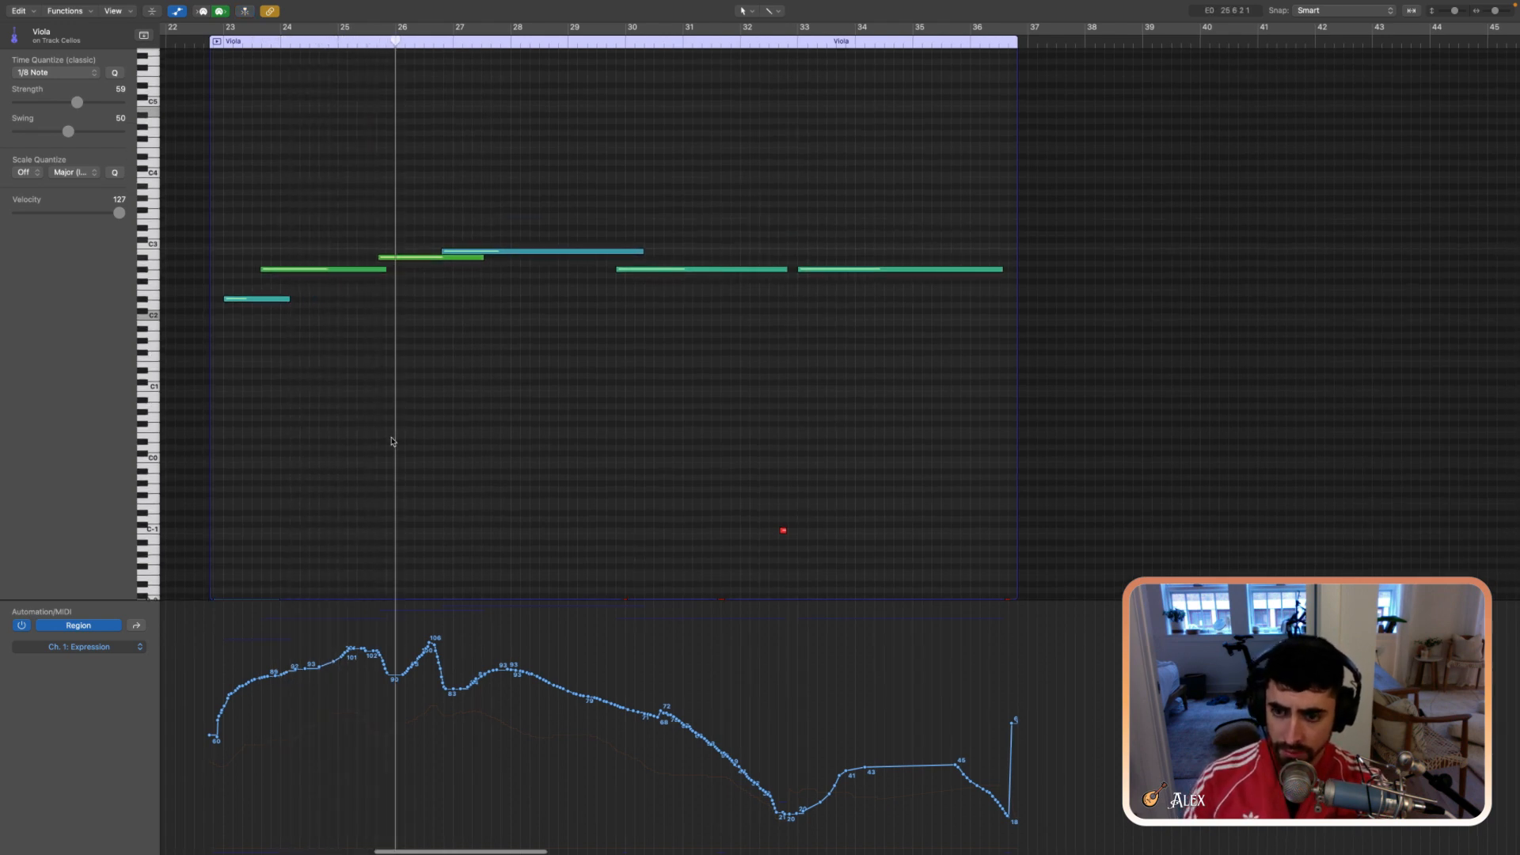
mouse_move(472, 691)
left_mouse_down()
mouse_move(554, 703)
mouse_move(586, 744)
mouse_move(715, 754)
left_mouse_up()
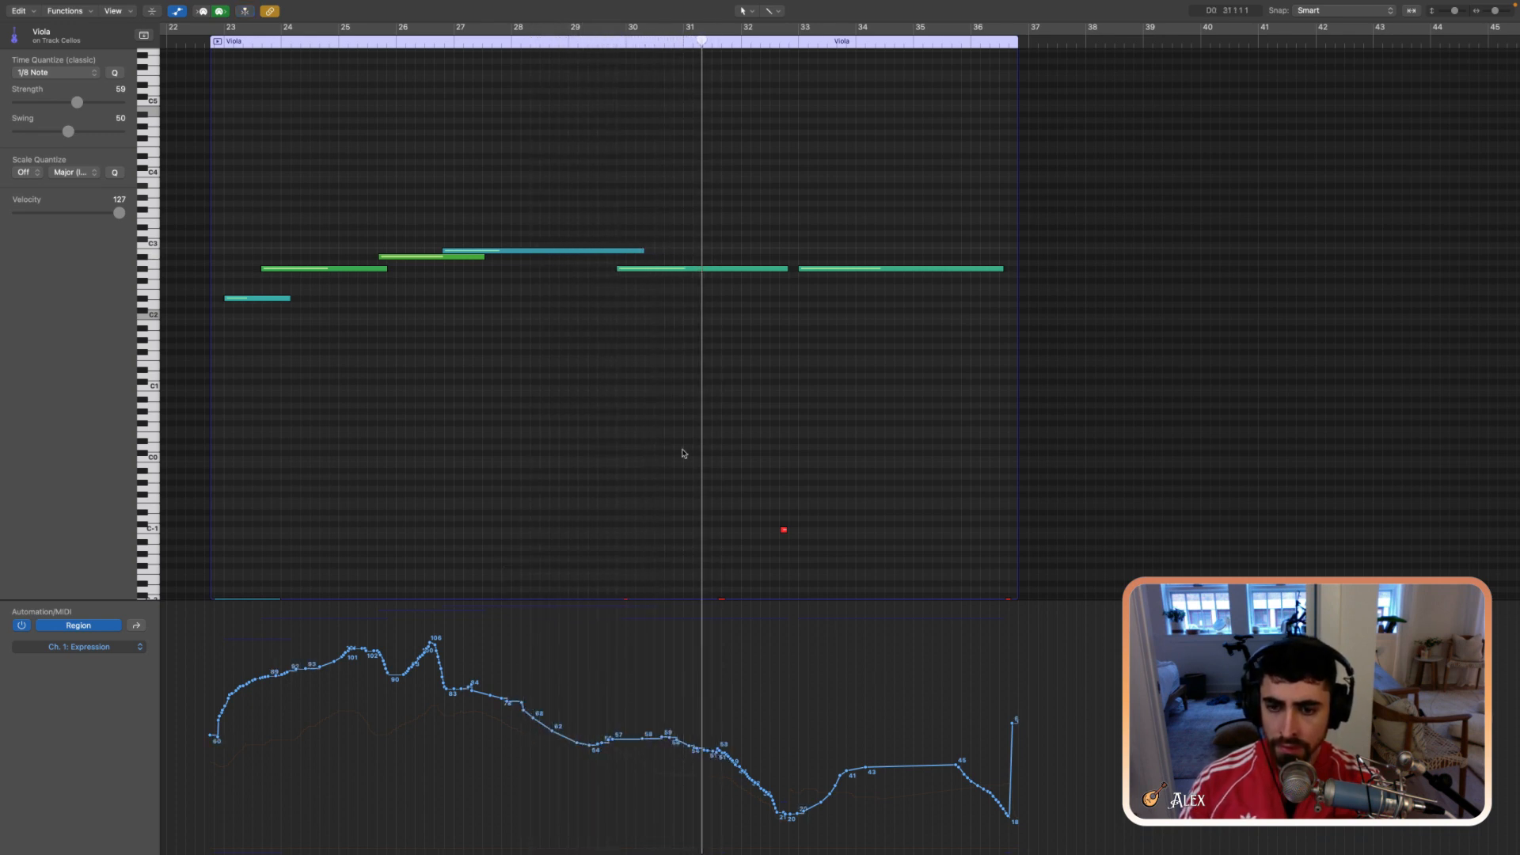
- Lower the region's Expression curve to about 52 between bars 28 and 30 after replaying it, and show the Note Velocity lane
scroll(679, 457, "left", 1)
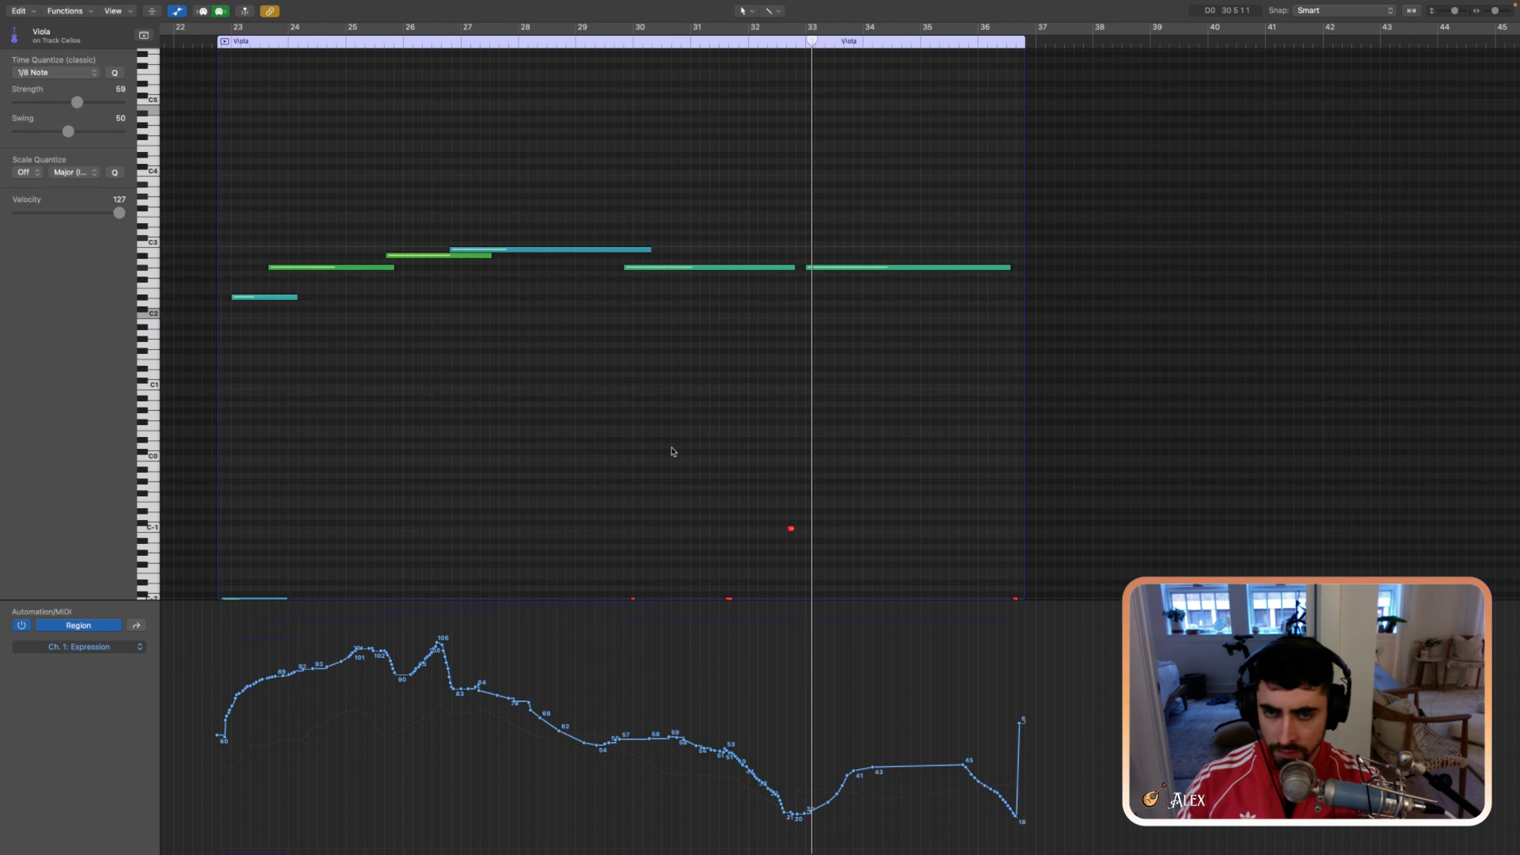
scroll(475, 176, "down", 1)
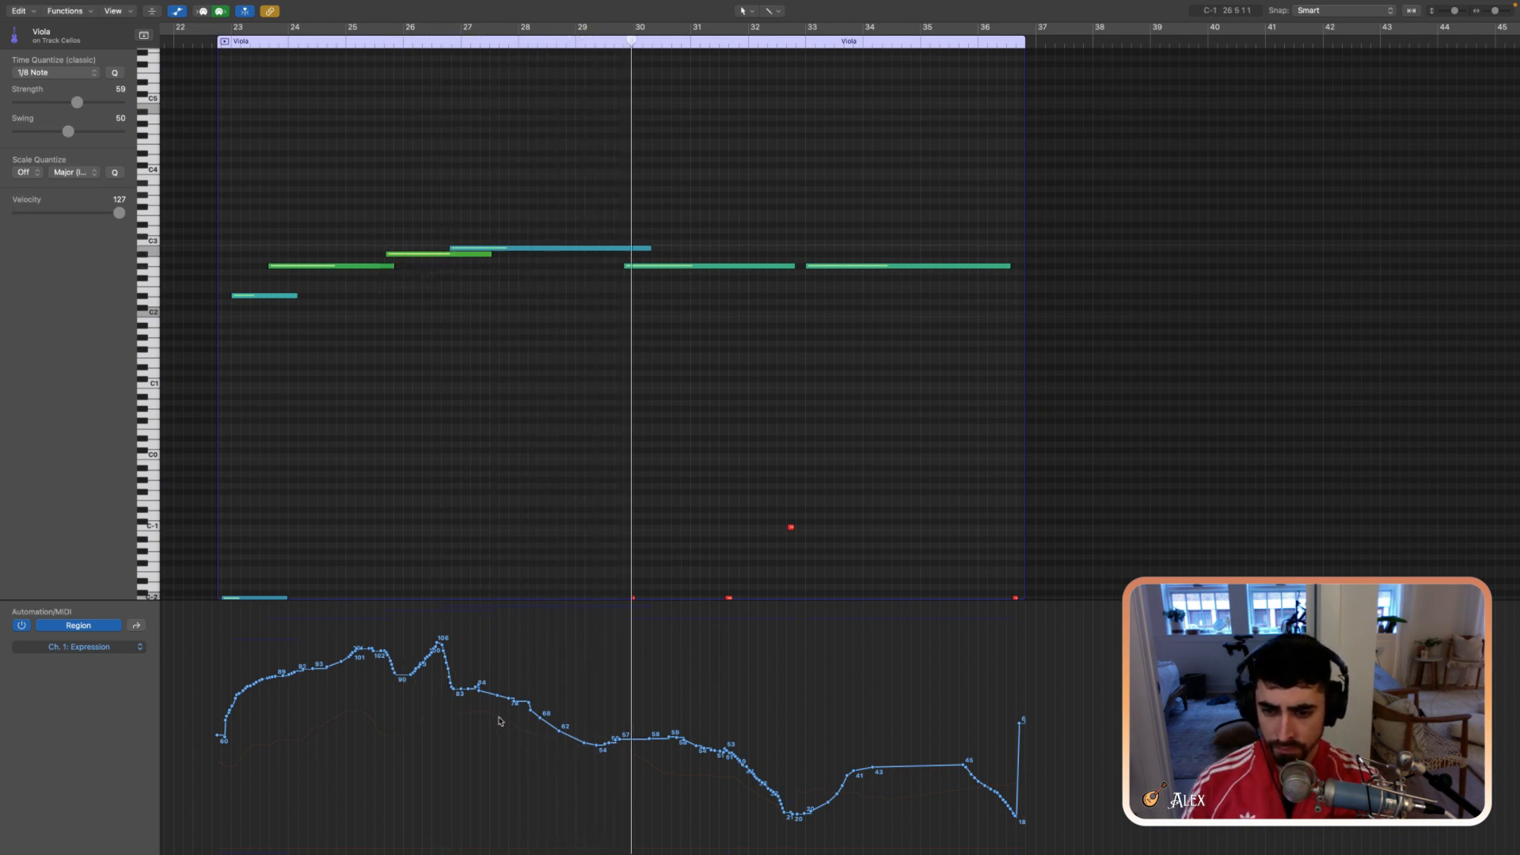
left_click_drag(514, 702, 656, 750)
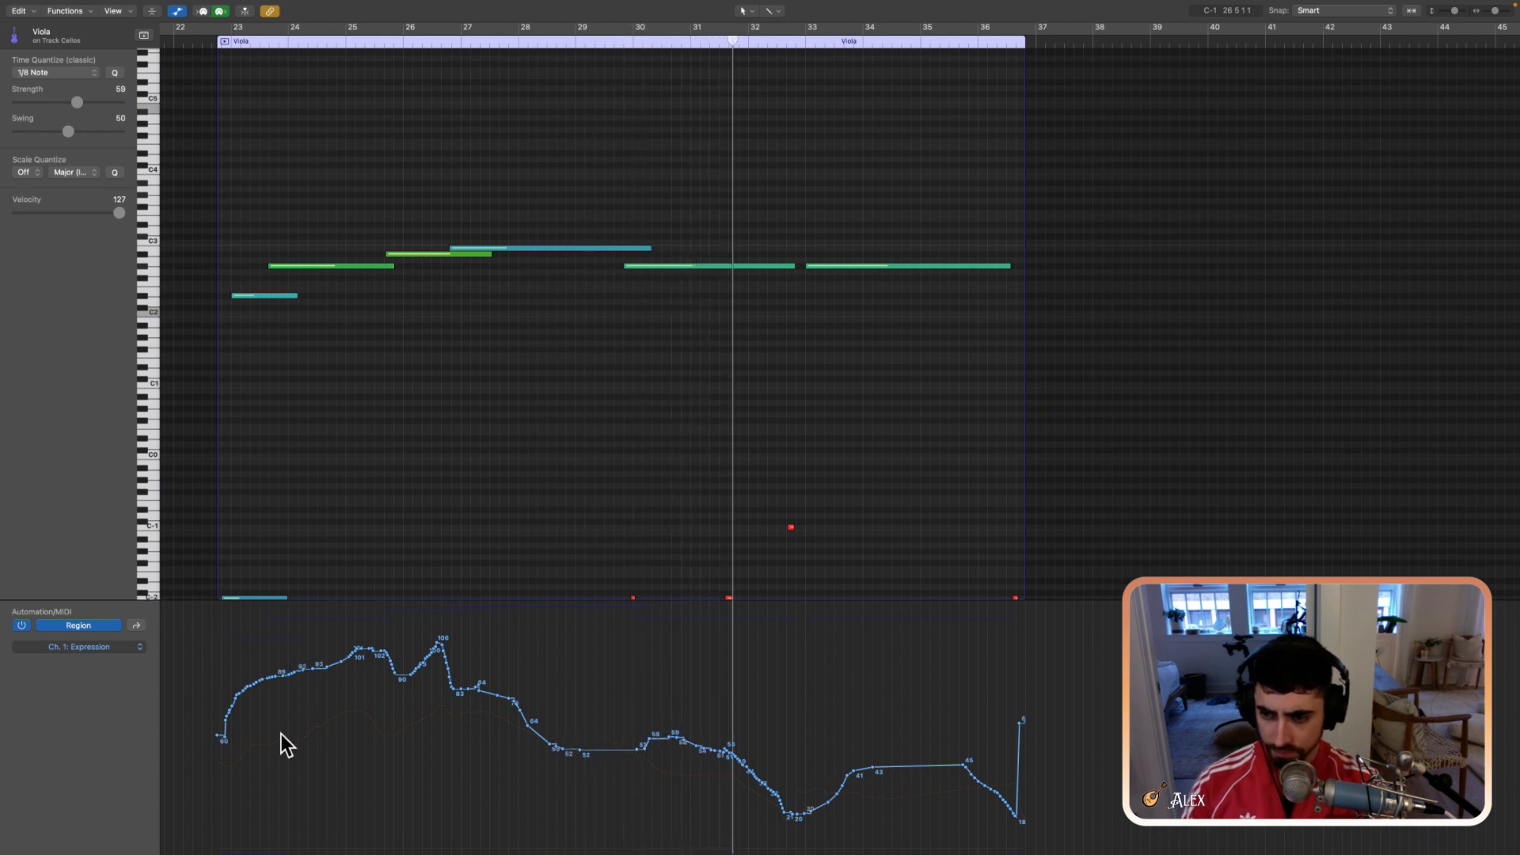
left_click(136, 625)
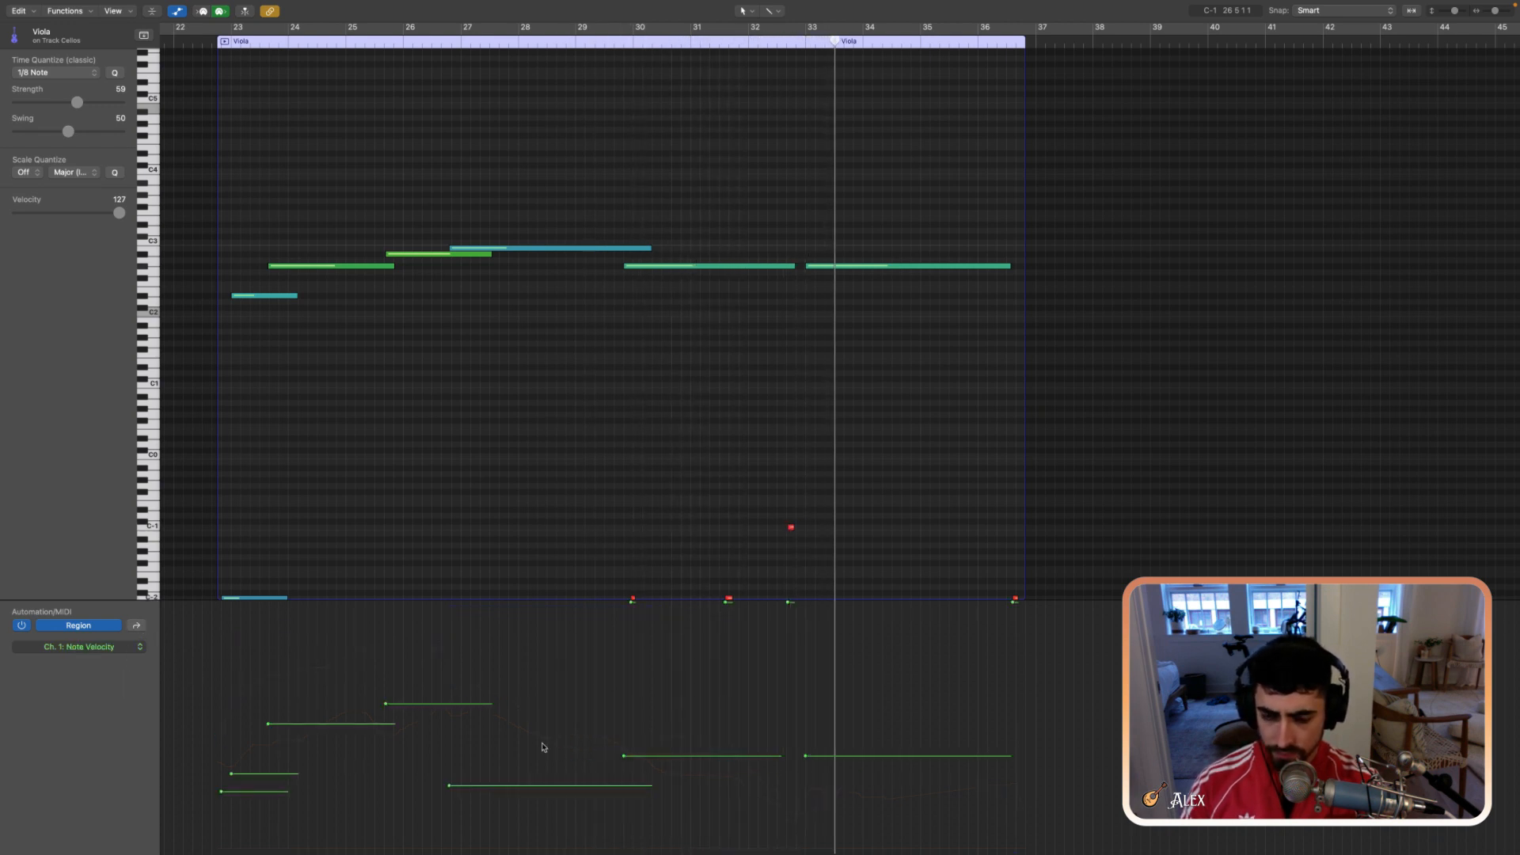
- Redraw the Modulation curve of the Viola region on the Cellos track as a smooth decline between about bars 28 and 31
key("1")
left_click_drag(531, 735, 689, 775)
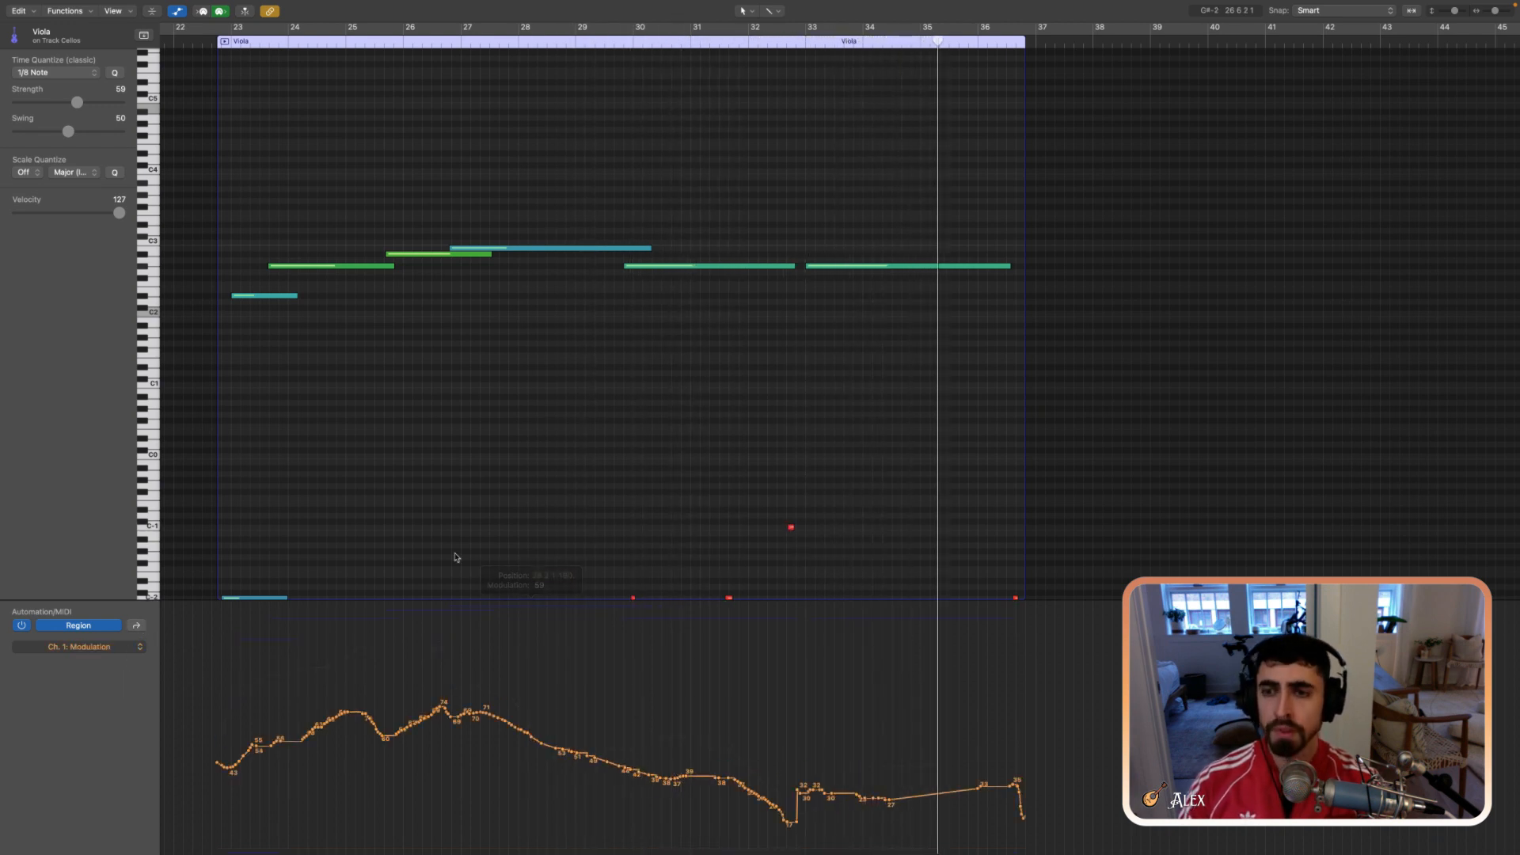
key("space")
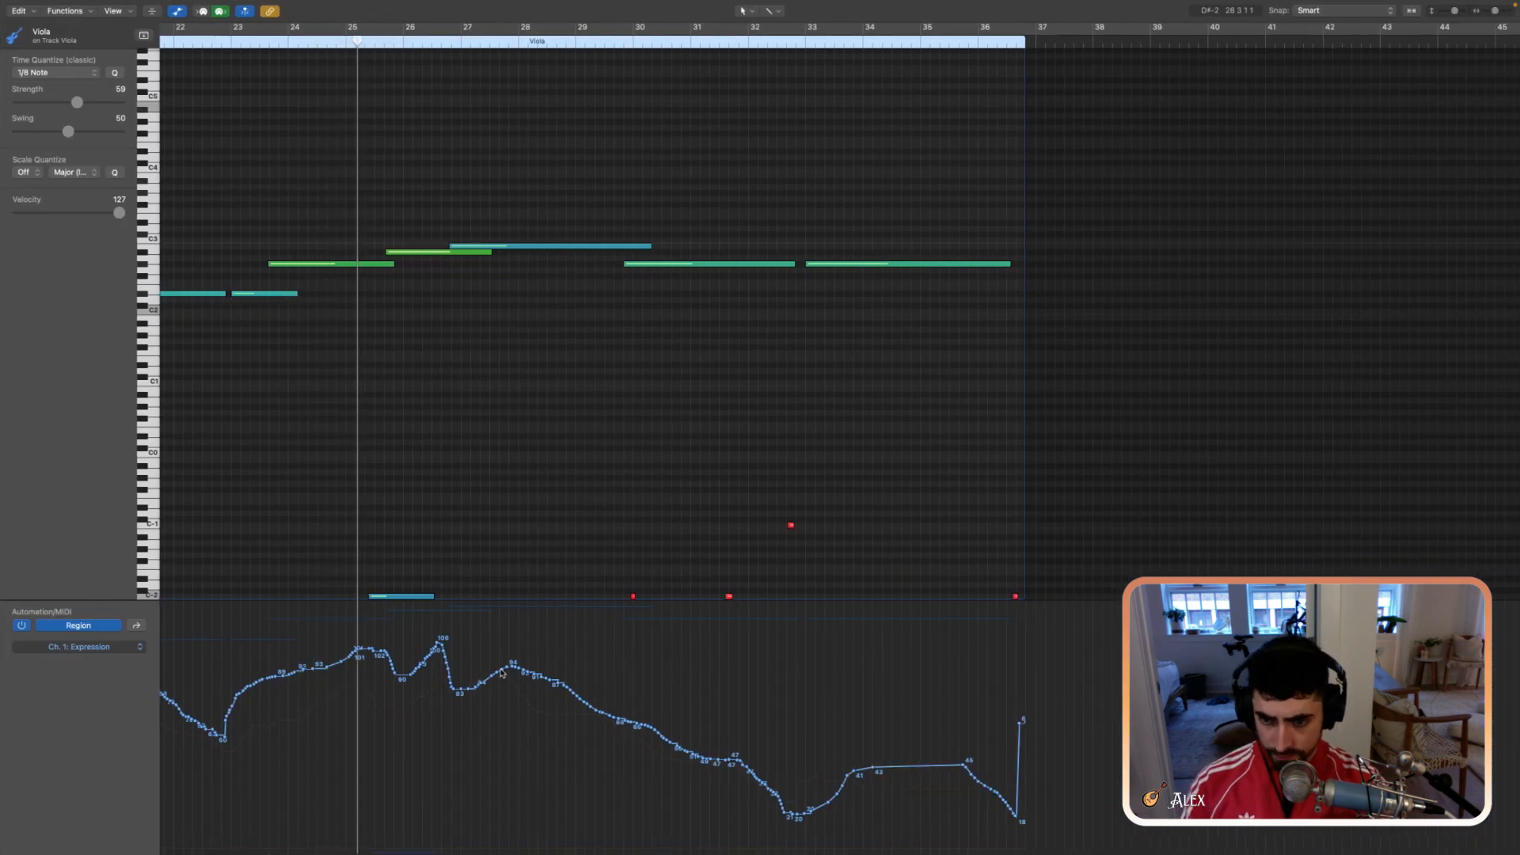
- Redraw the Viola track region's Expression curve falling from about 84 to 60 between bars 27 and 30, and replay the passage
left_click_drag(741, 689, 852, 714)
left_click_drag(580, 717, 625, 725)
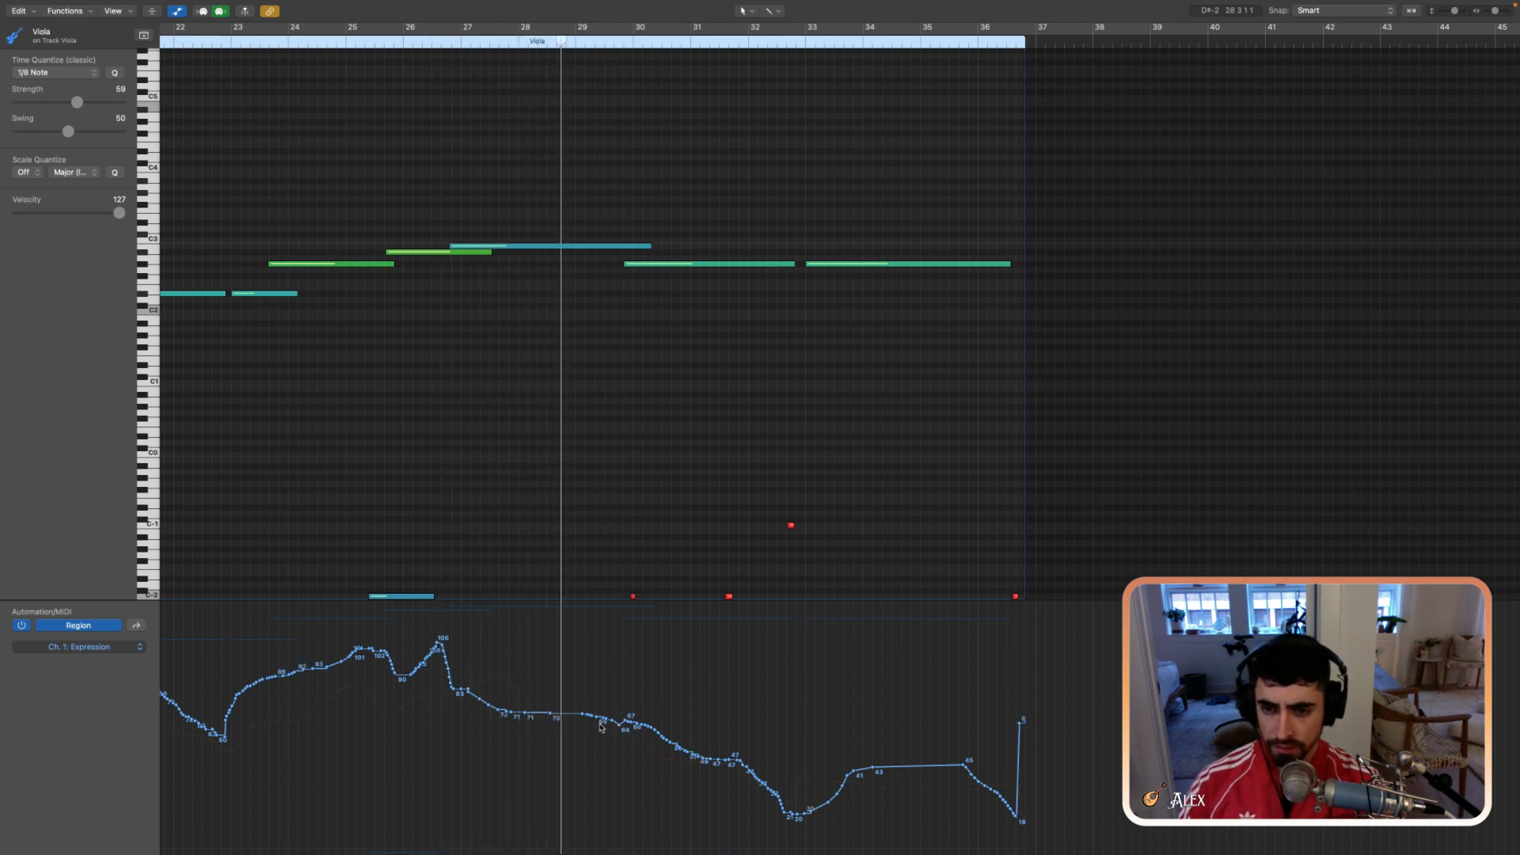
mouse_move(482, 714)
left_mouse_down()
mouse_move(487, 687)
mouse_move(596, 736)
left_mouse_up()
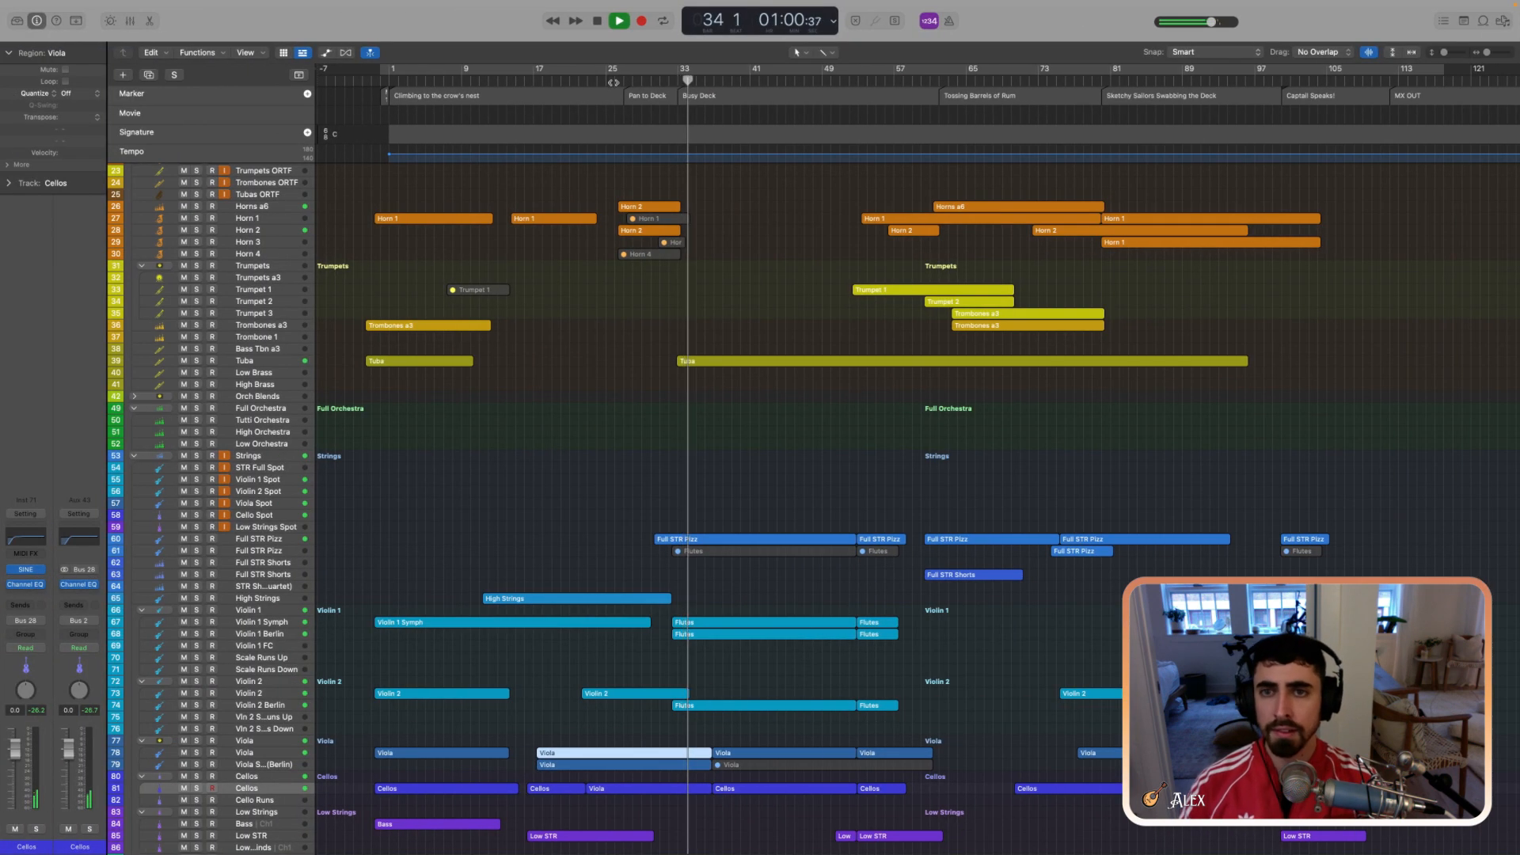
left_click(612, 80)
left_click(586, 367)
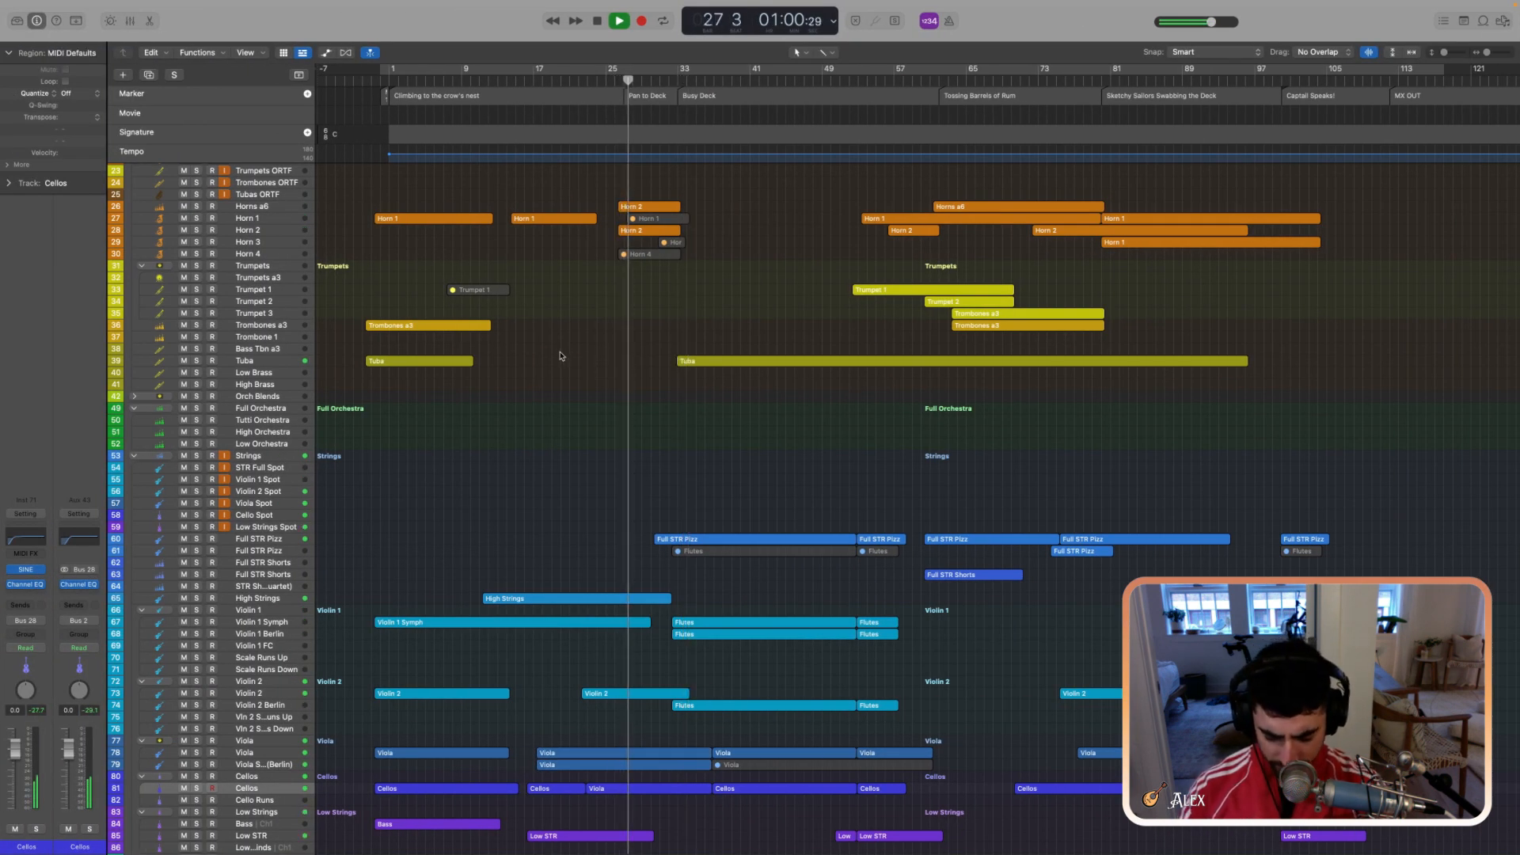
- Open the Violin 2 region near bar 22, audition it soloed from about bar 26, and return to the unsoloed arrangement
scroll(555, 341, "down", 5)
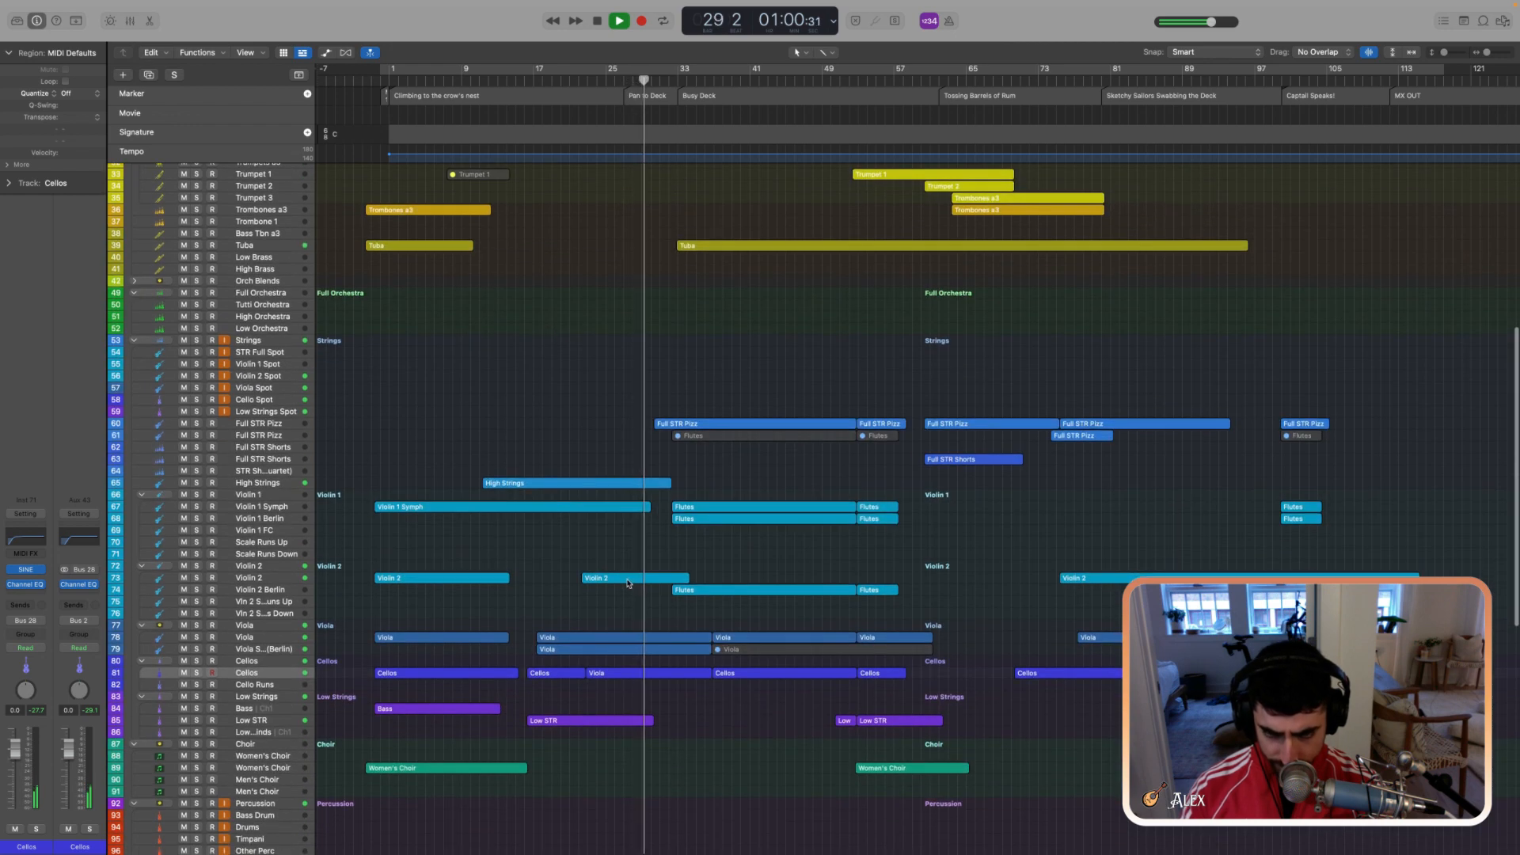
double_click(632, 586)
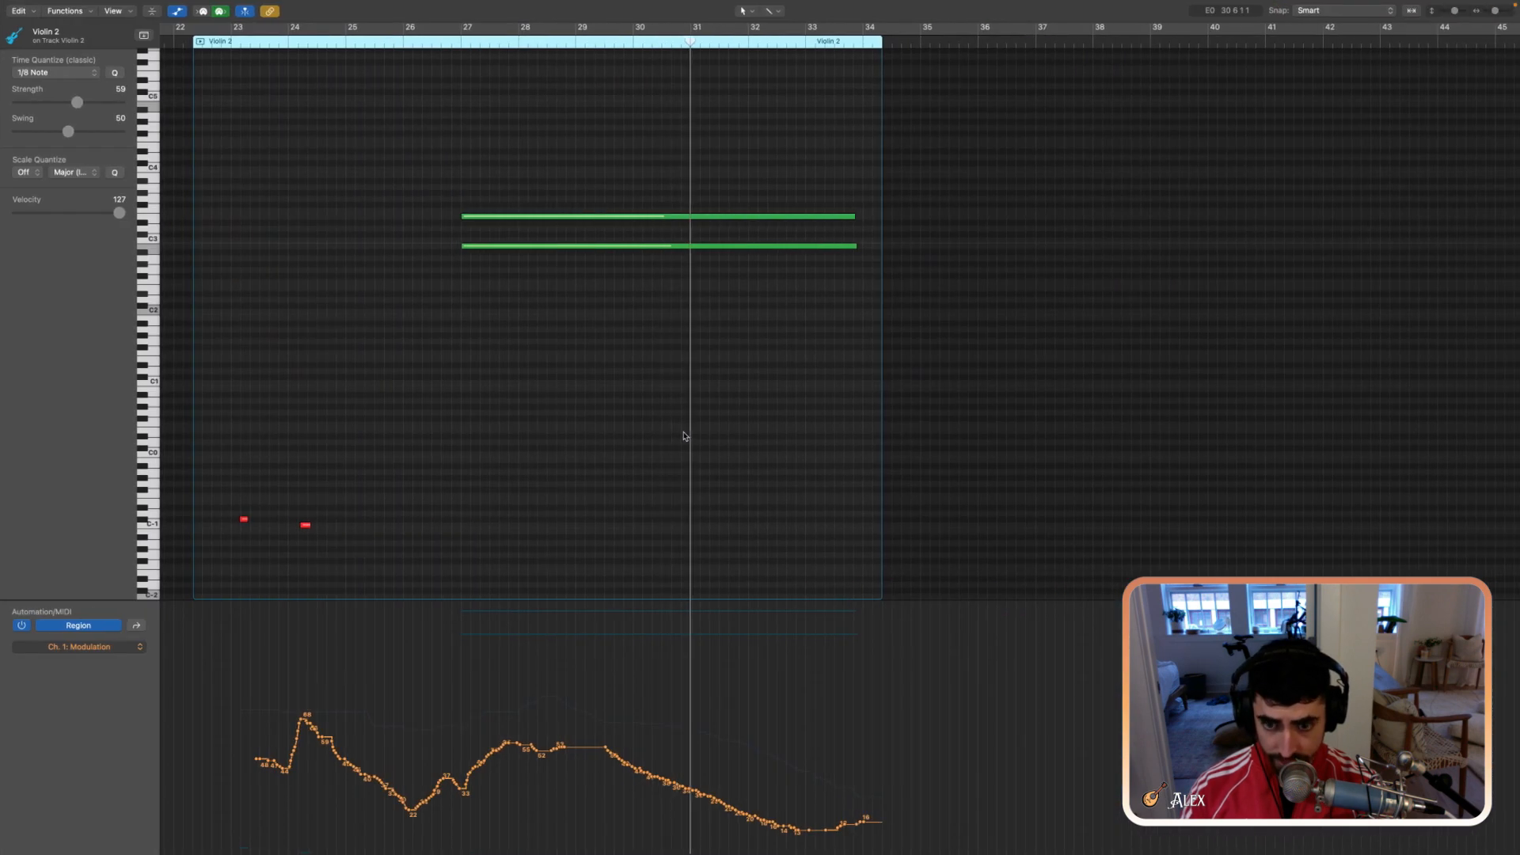
key("s")
double_click(439, 42)
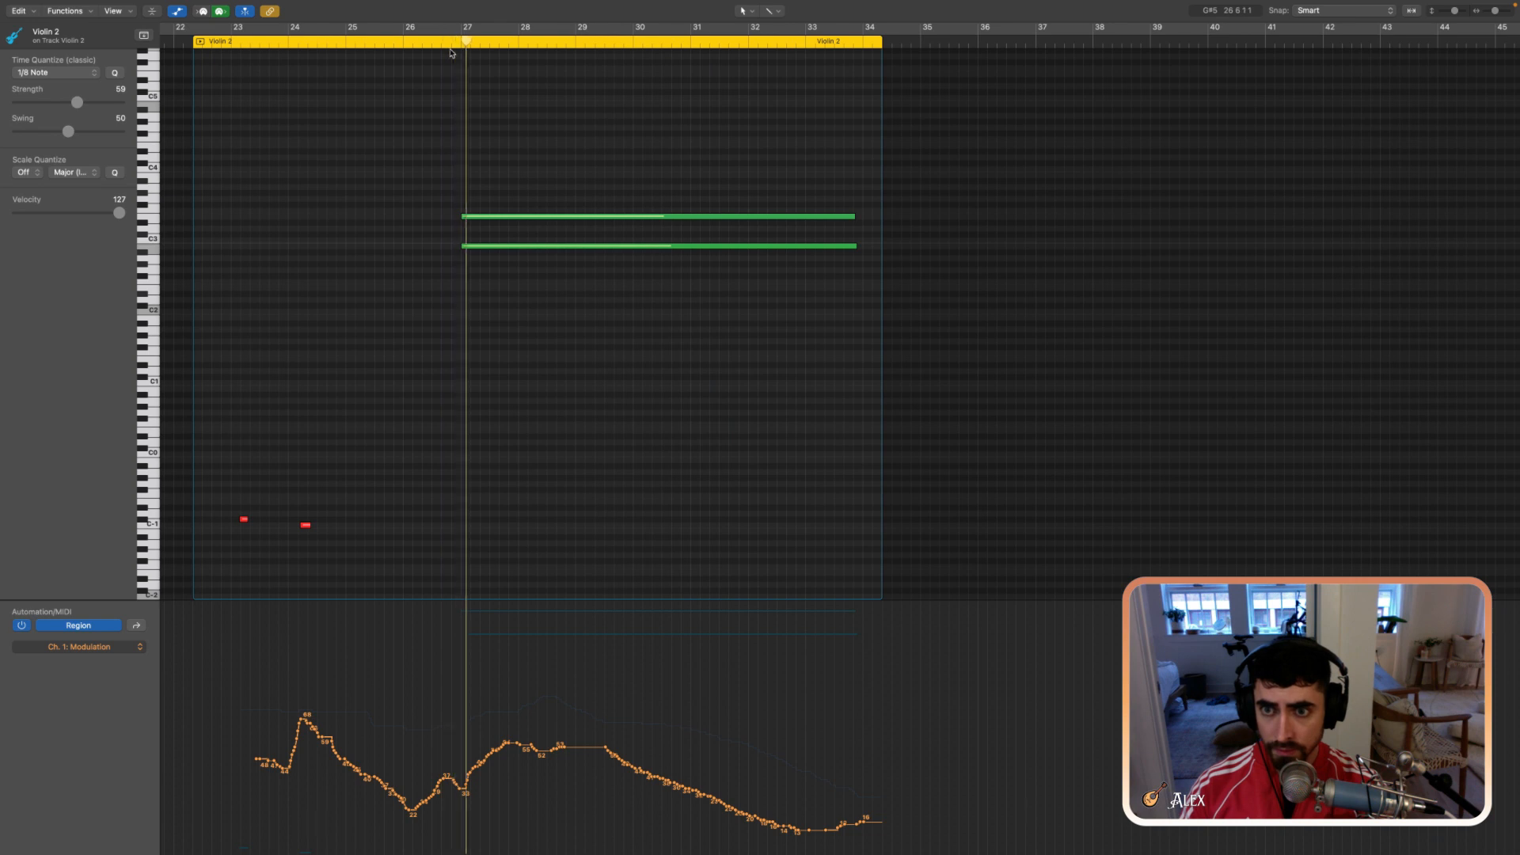
key("ctrl+Left")
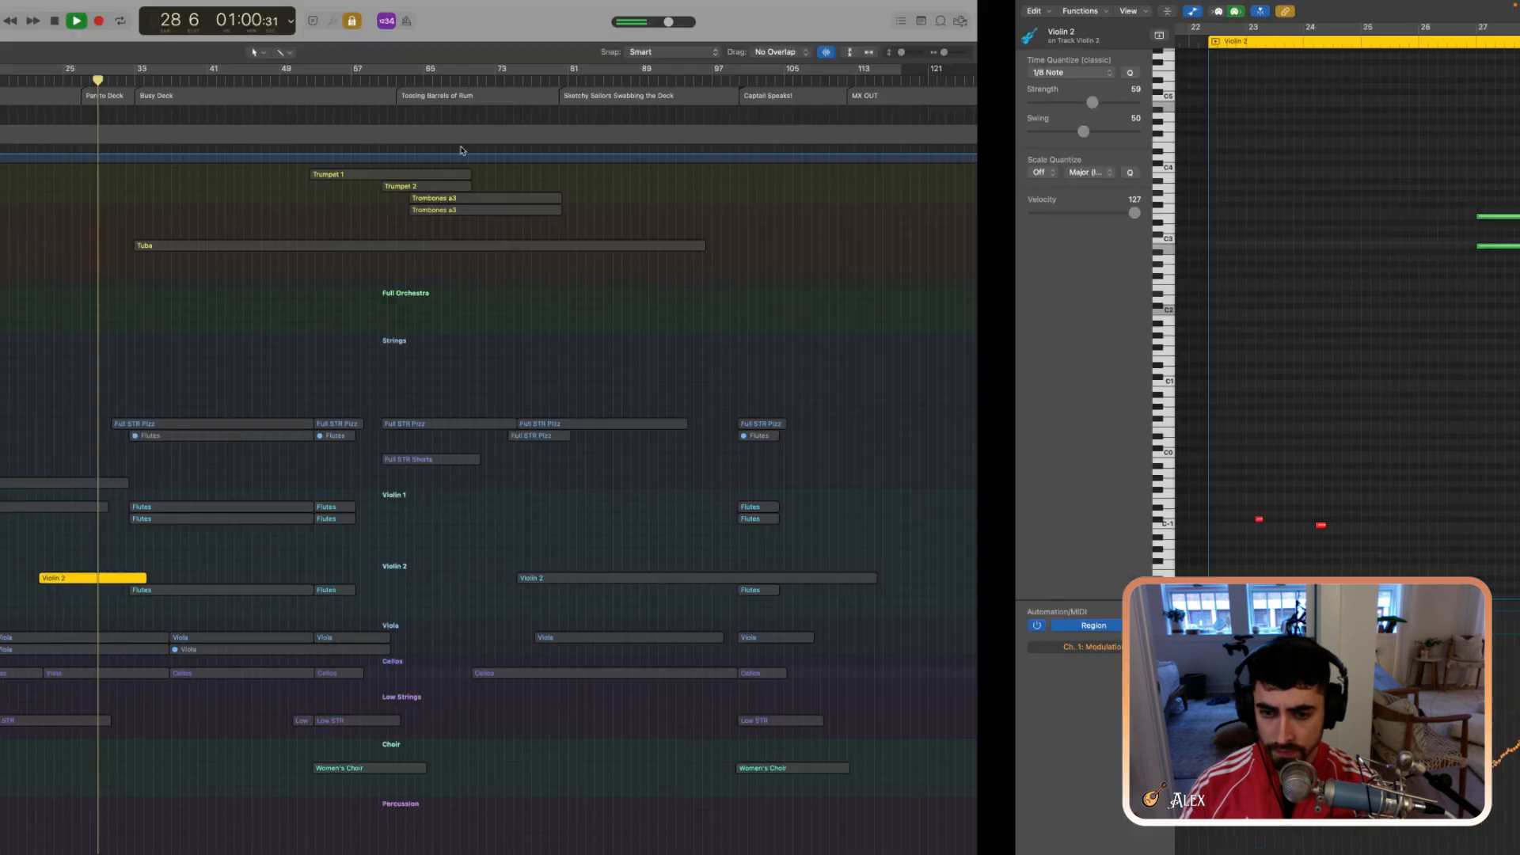
left_click(896, 22)
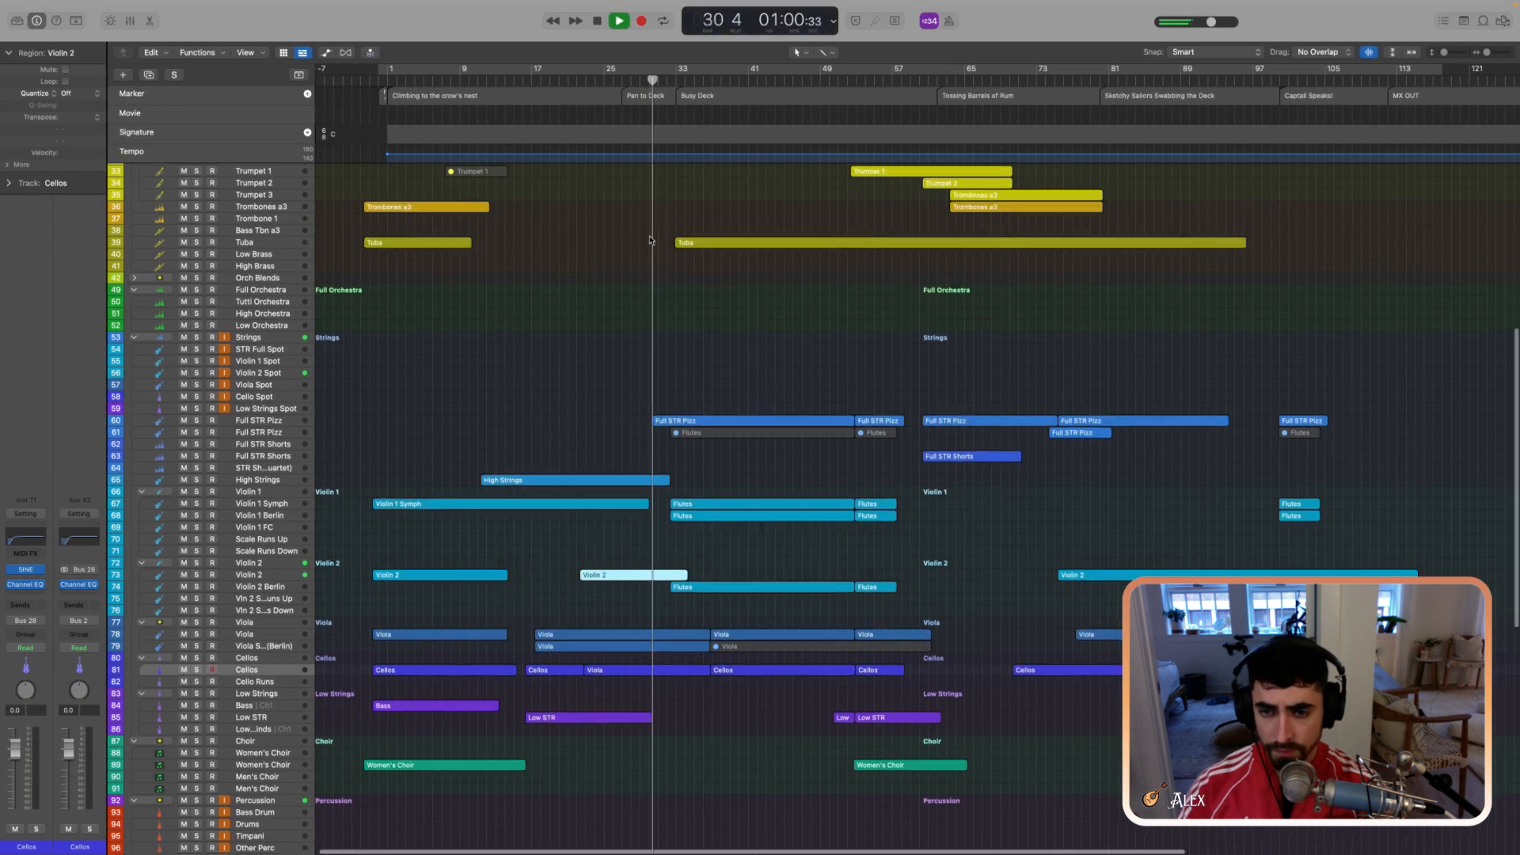
- Listen to the arrangement from the start through about bar 31 and bring the percussion tracks into view
double_click(375, 79)
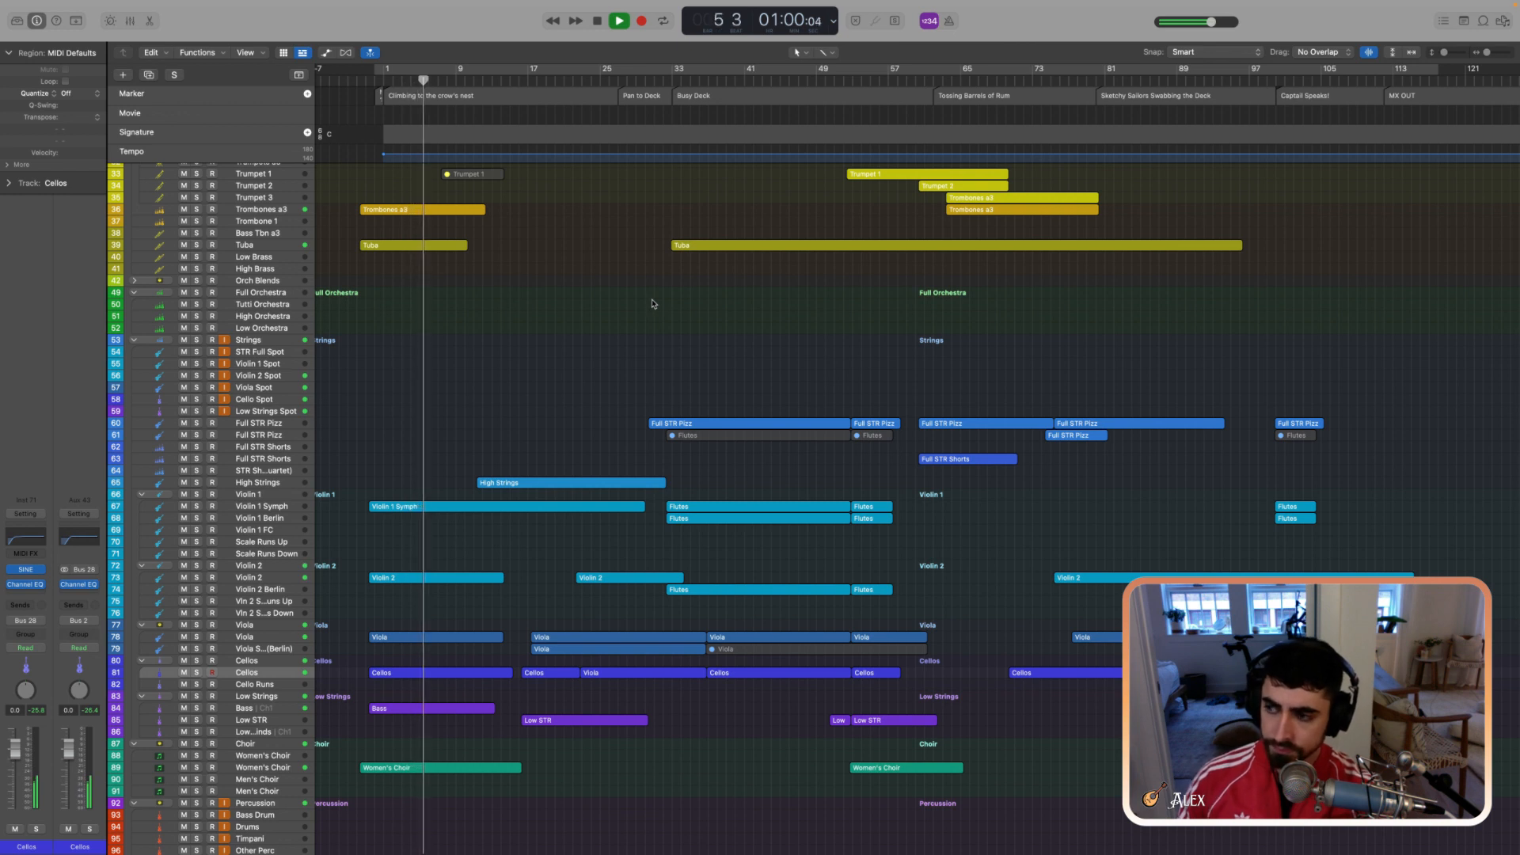
scroll(655, 307, "down", 1)
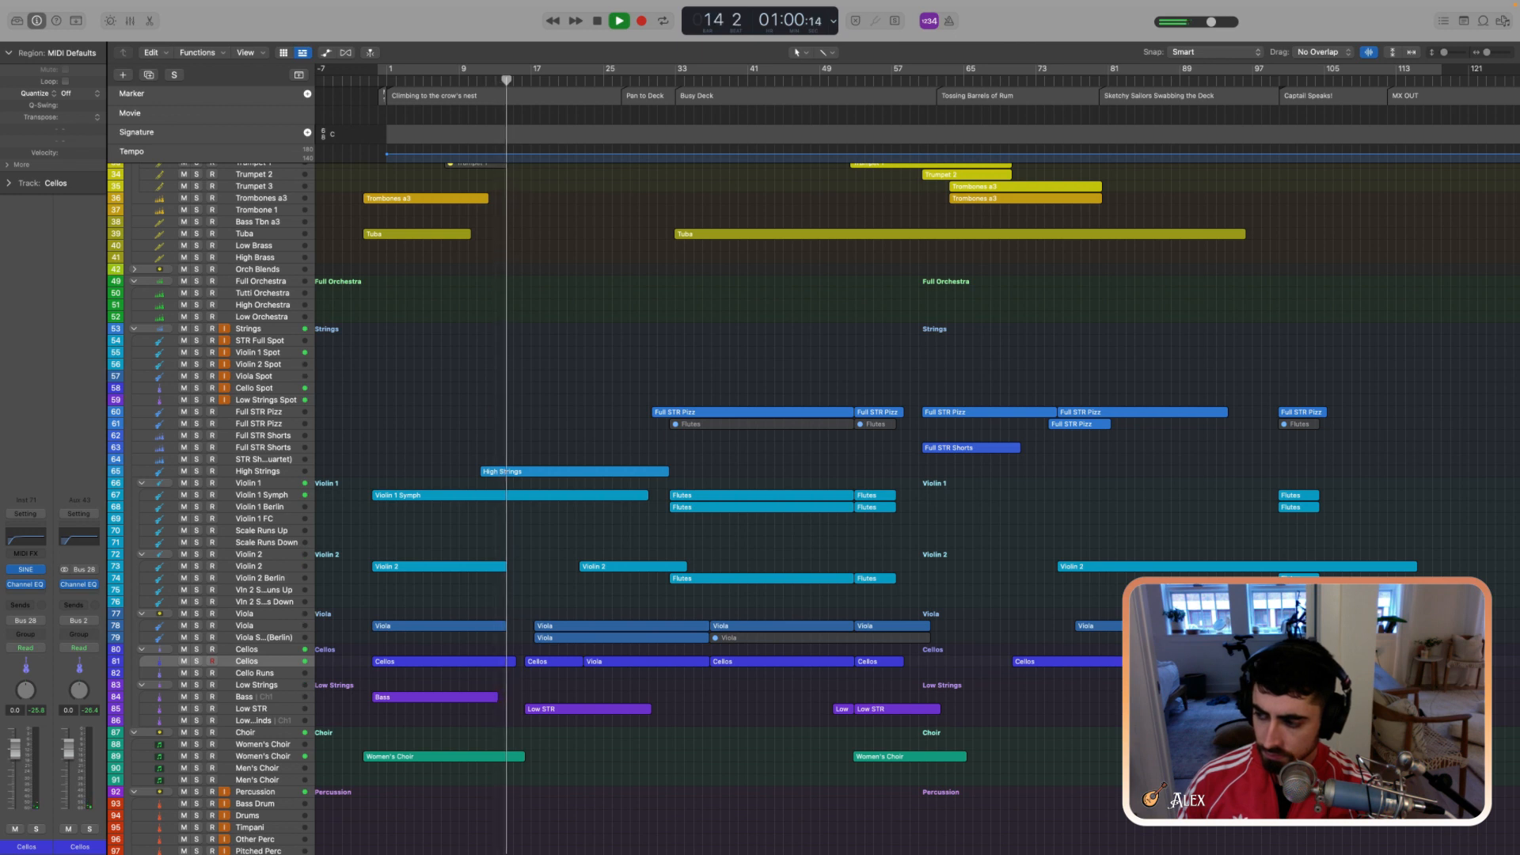
scroll(475, 507, "down", 1)
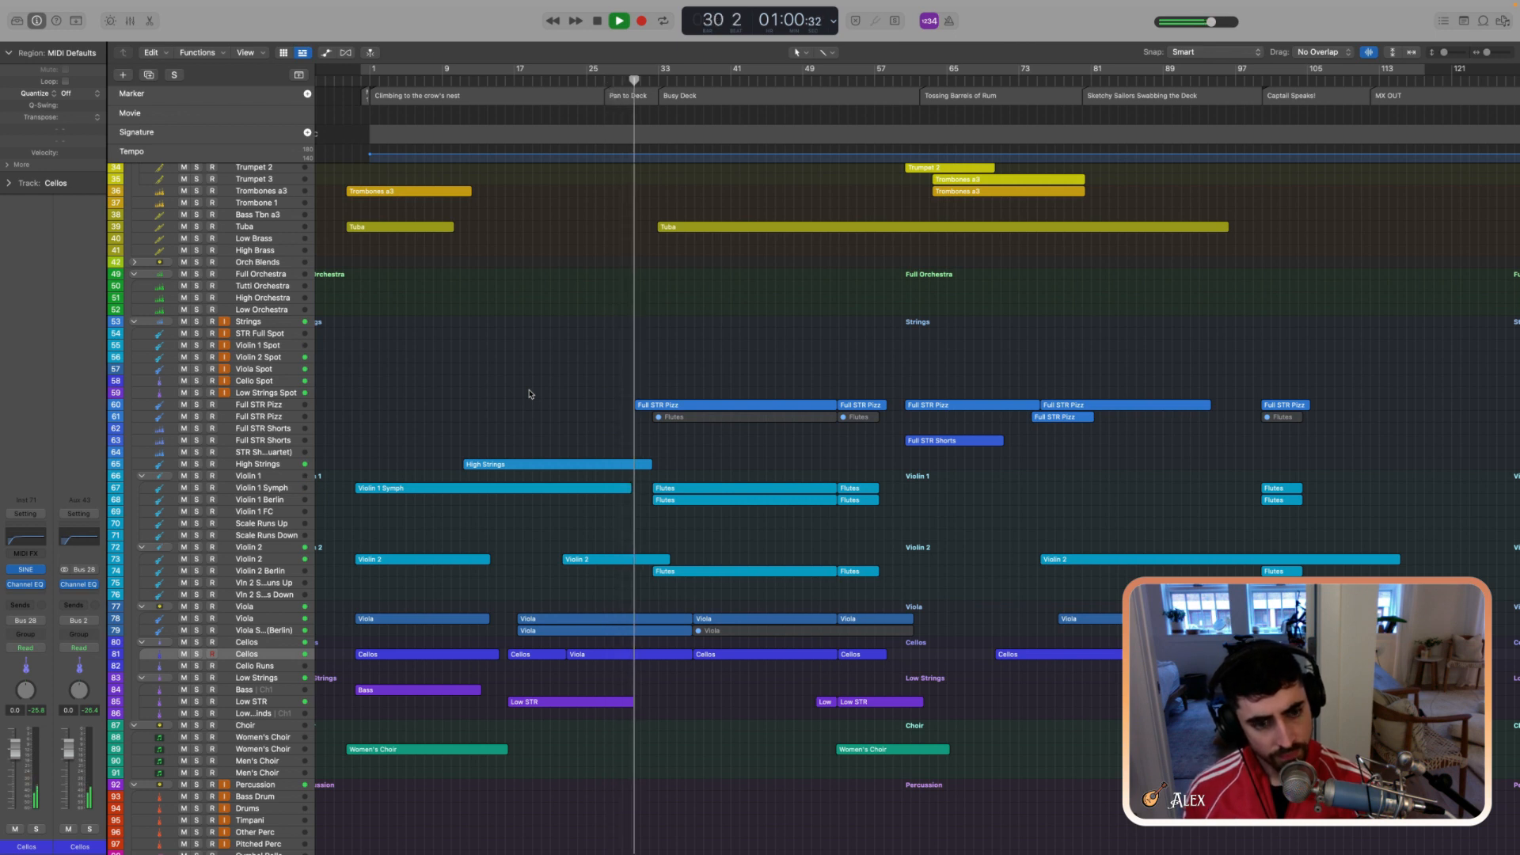
scroll(642, 479, "down", 10)
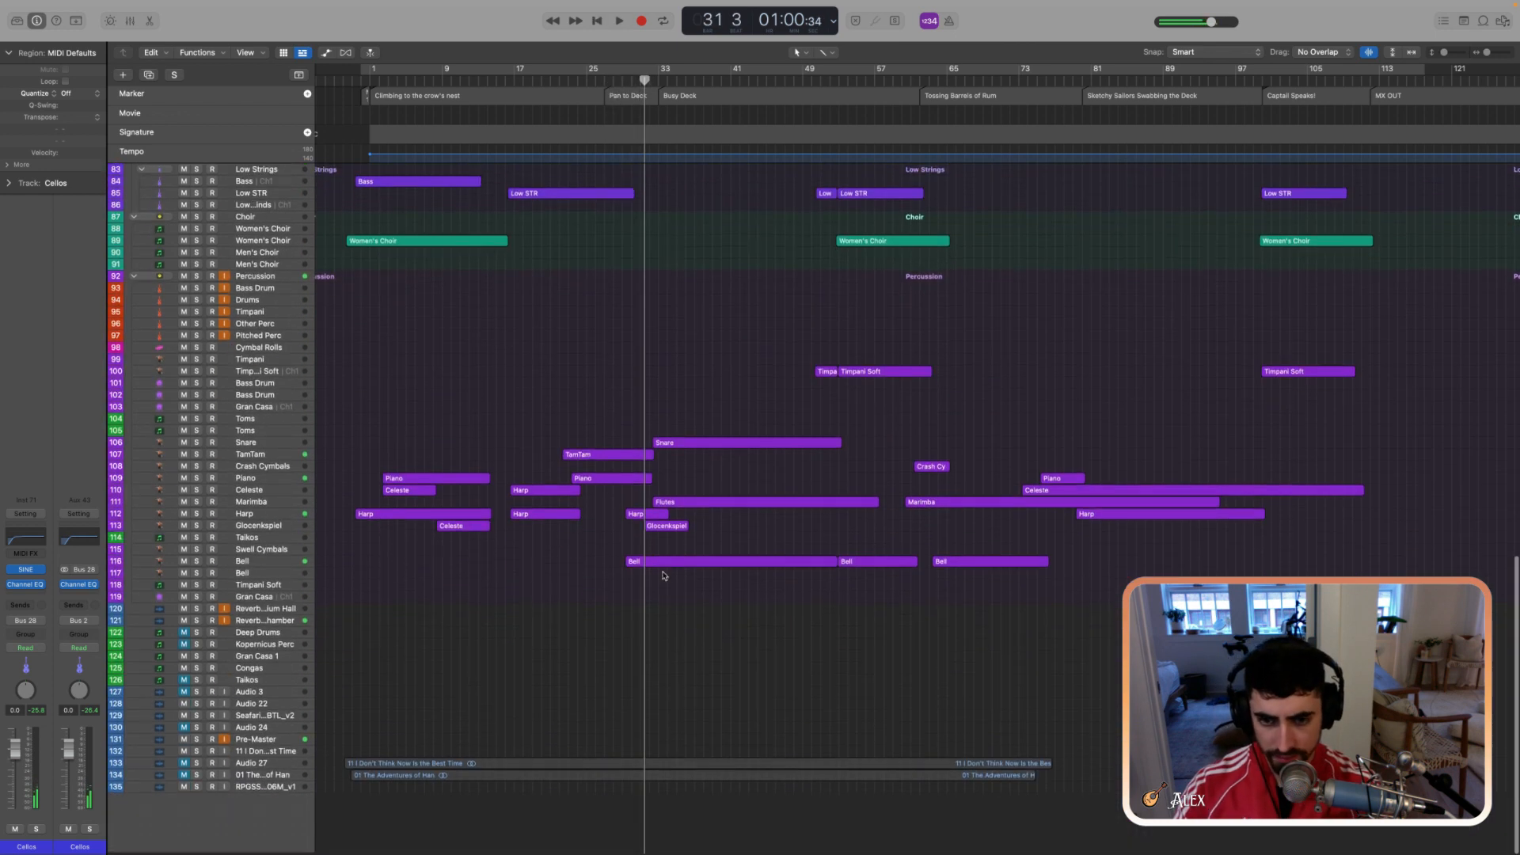
- Check the microphone levels in the Bell track's SINE mixer and replay the passage from about bar 27
left_click(274, 565)
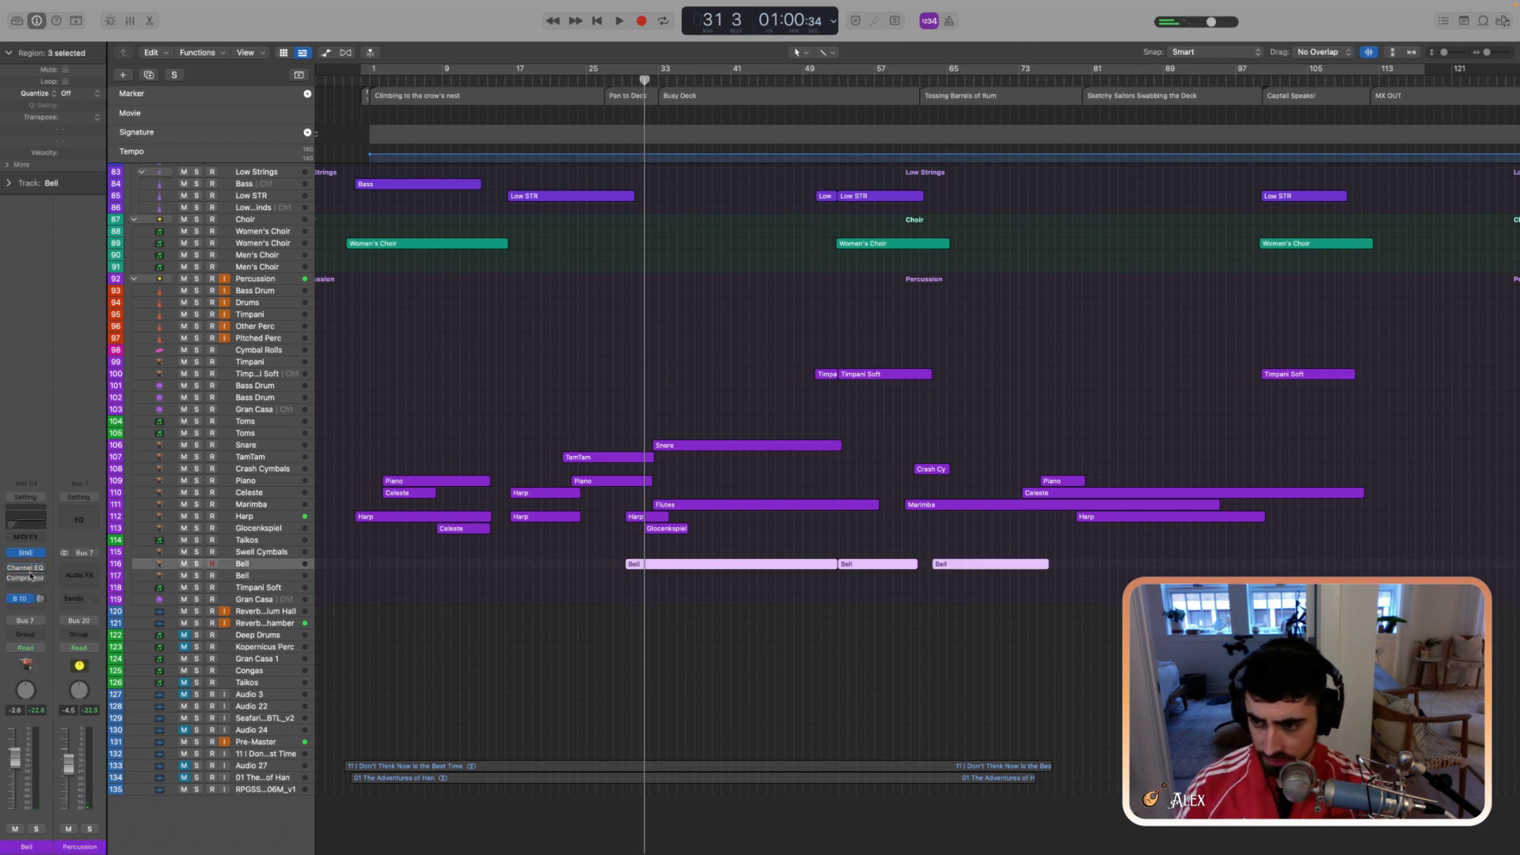
left_click(31, 558)
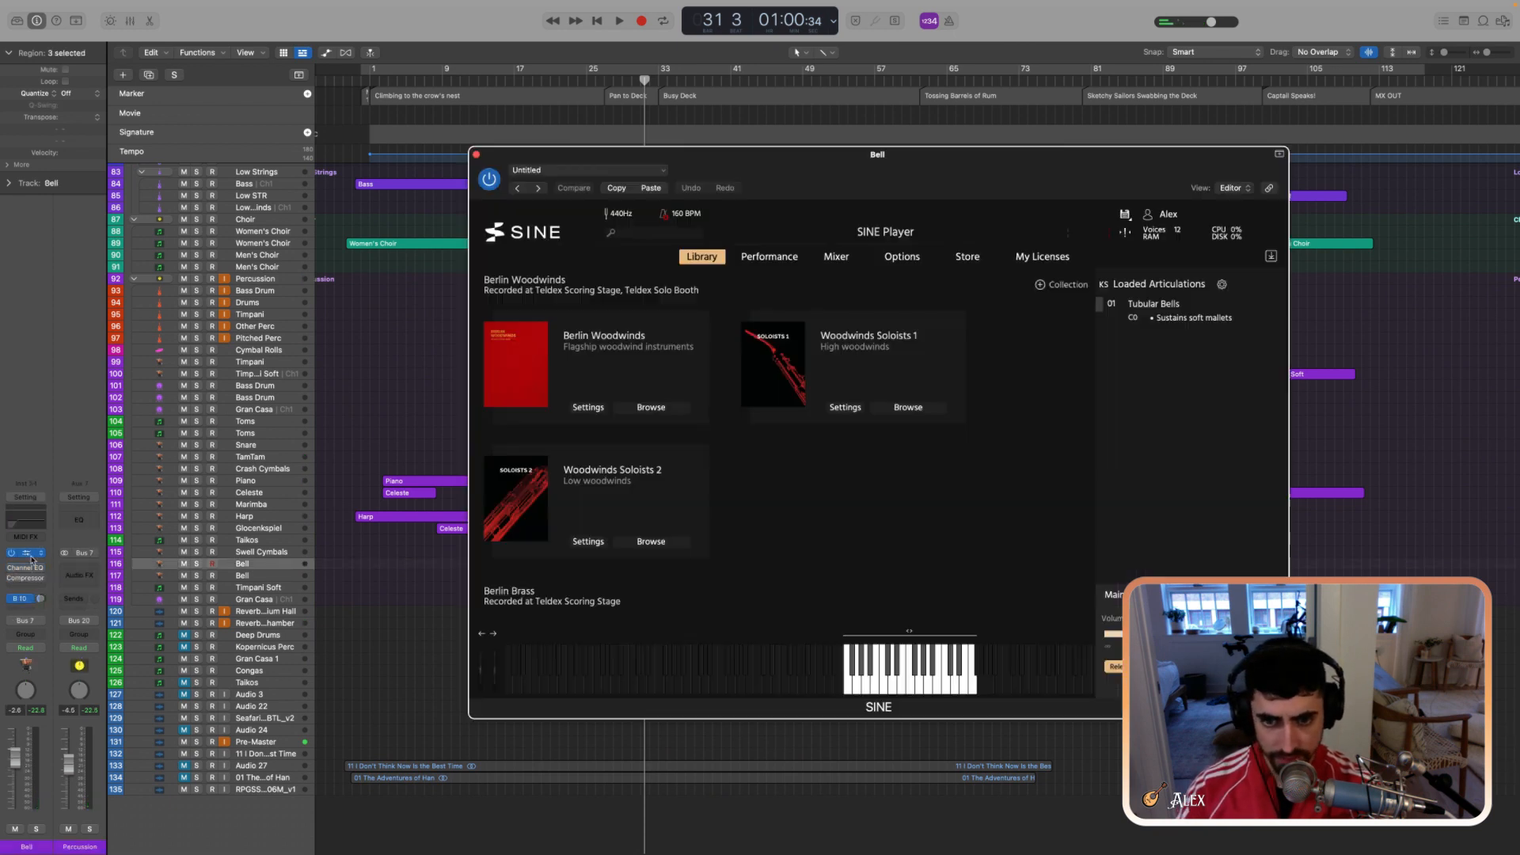
left_click(836, 258)
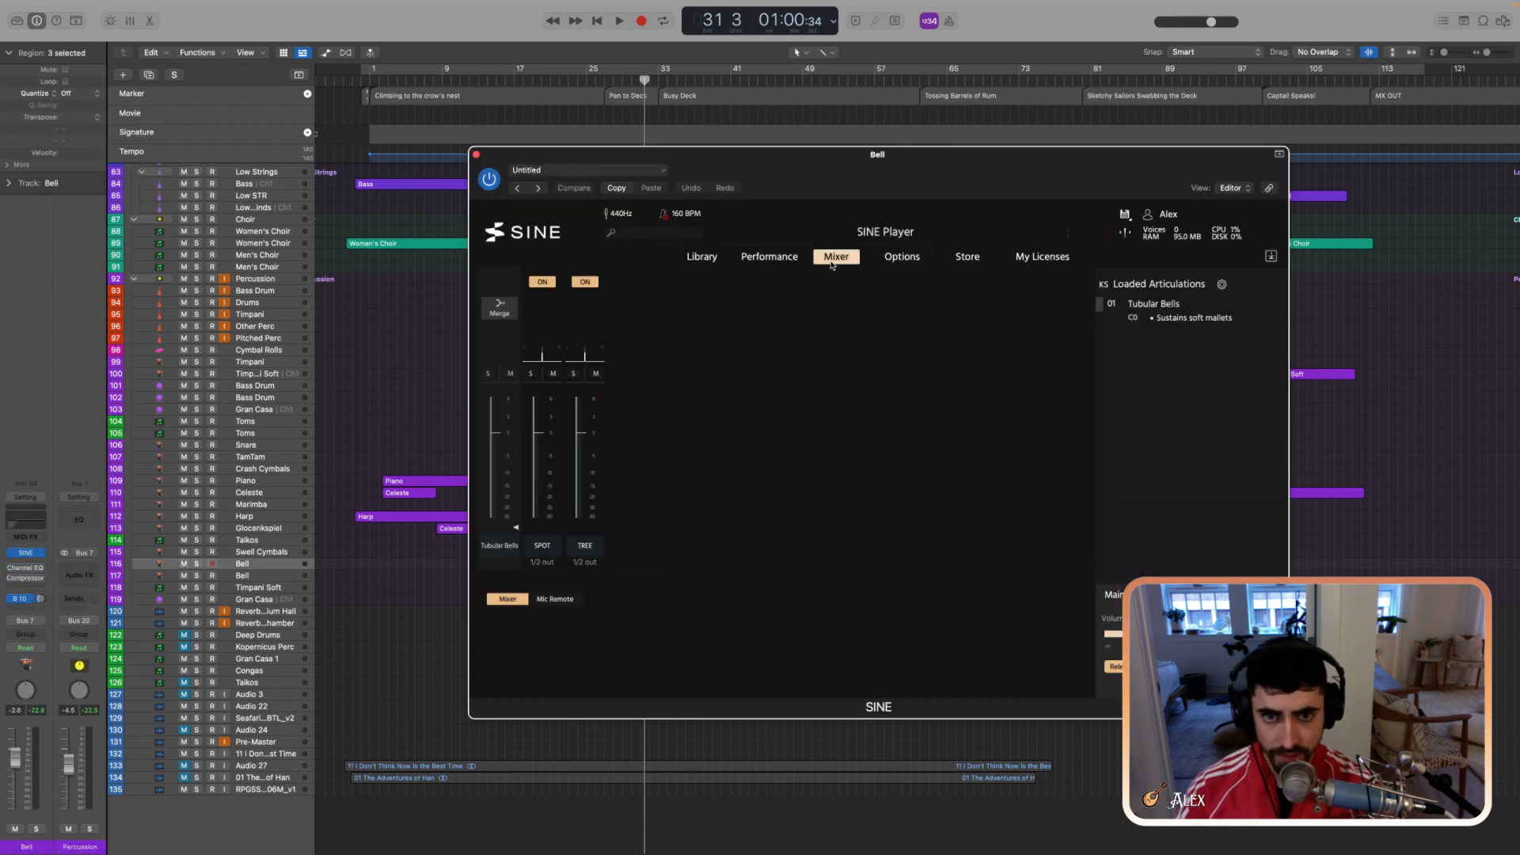
left_click(476, 155)
key("space")
left_click(600, 81)
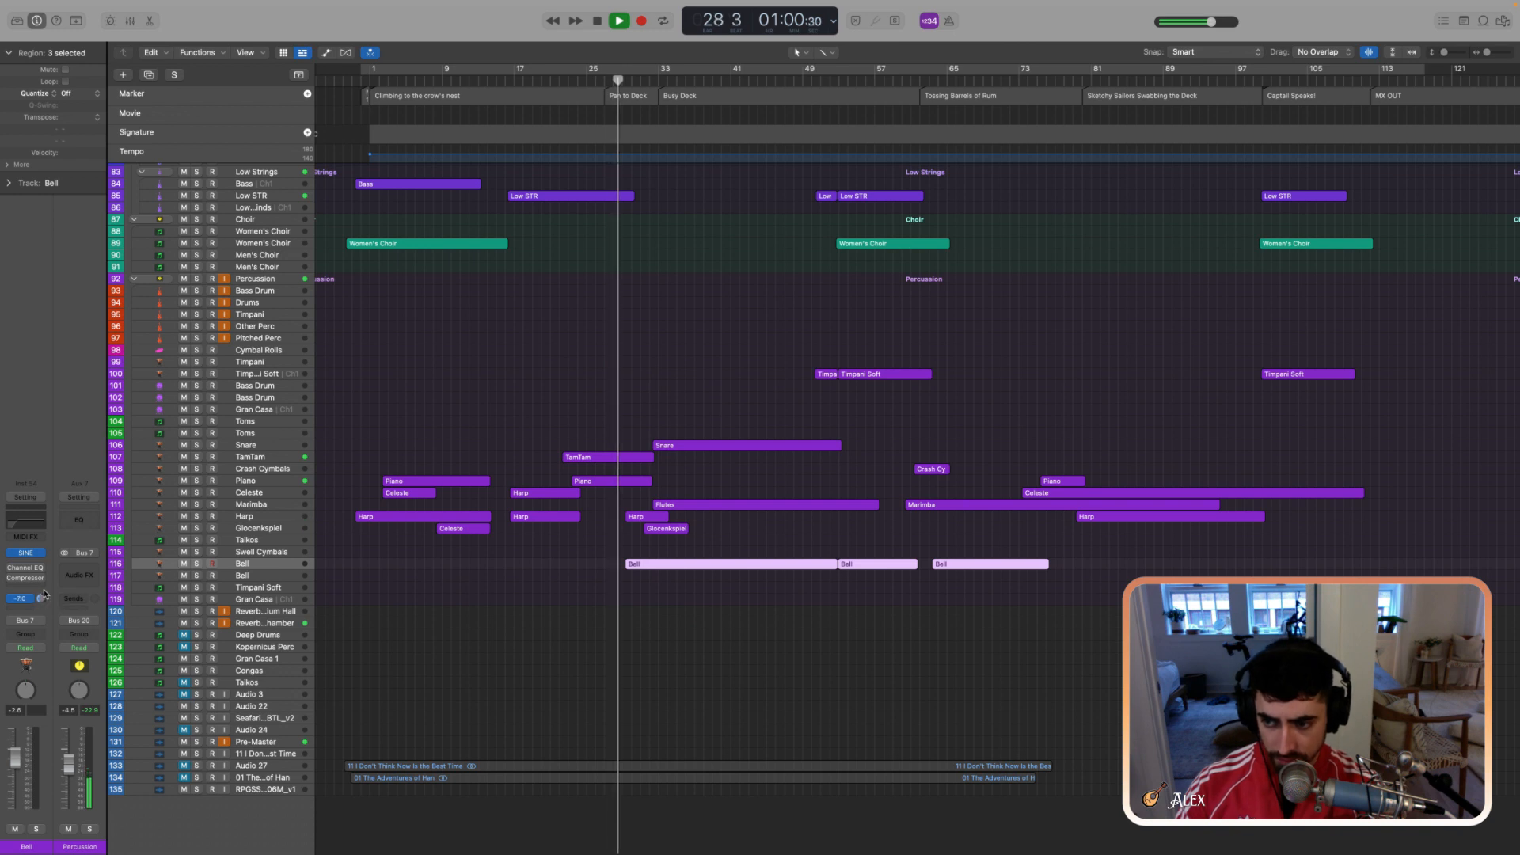
left_click(576, 620)
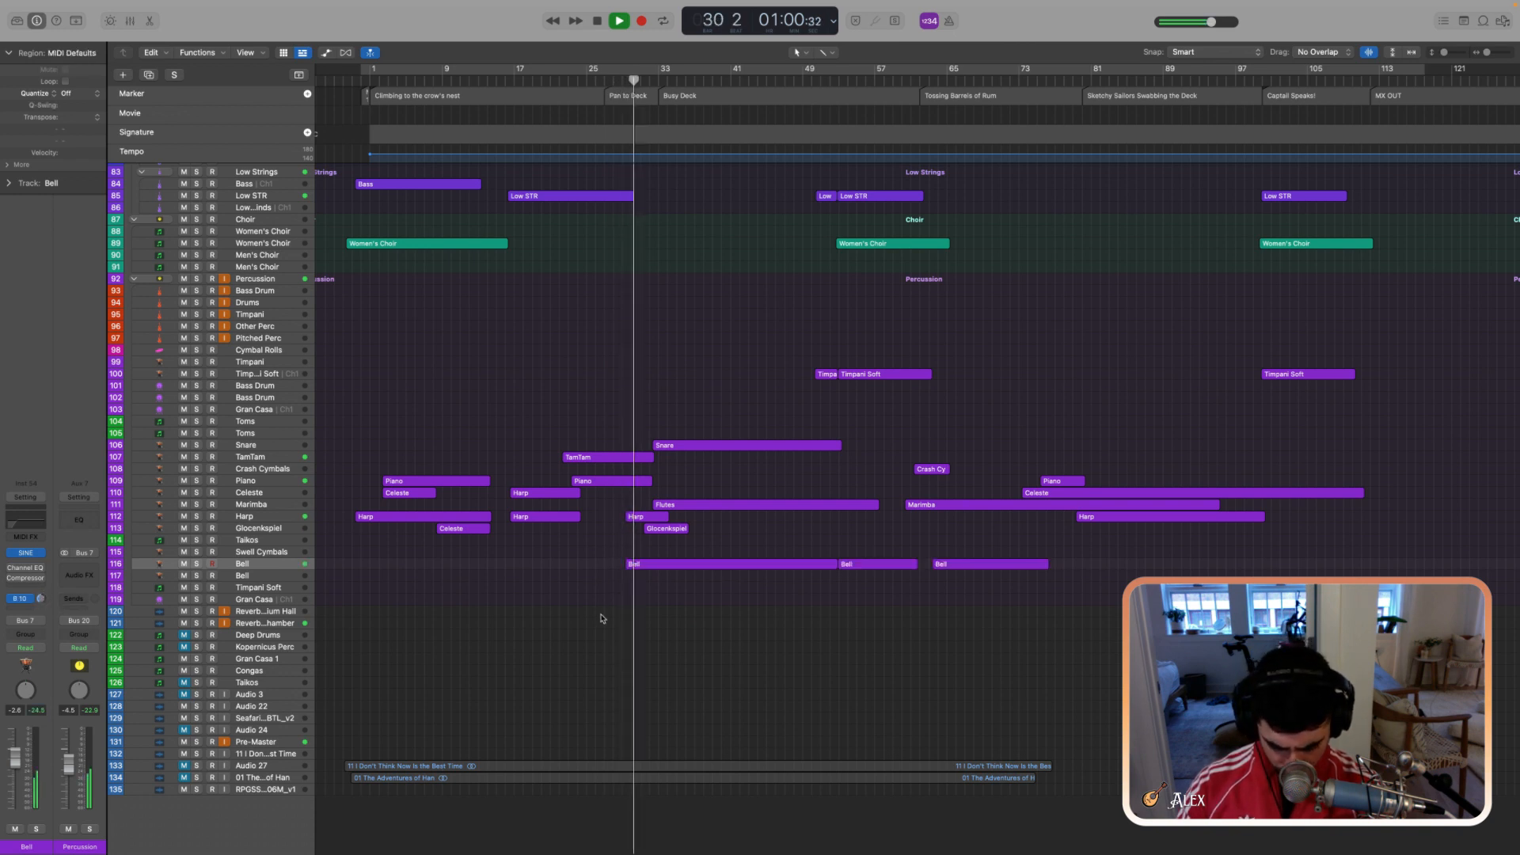
key("space")
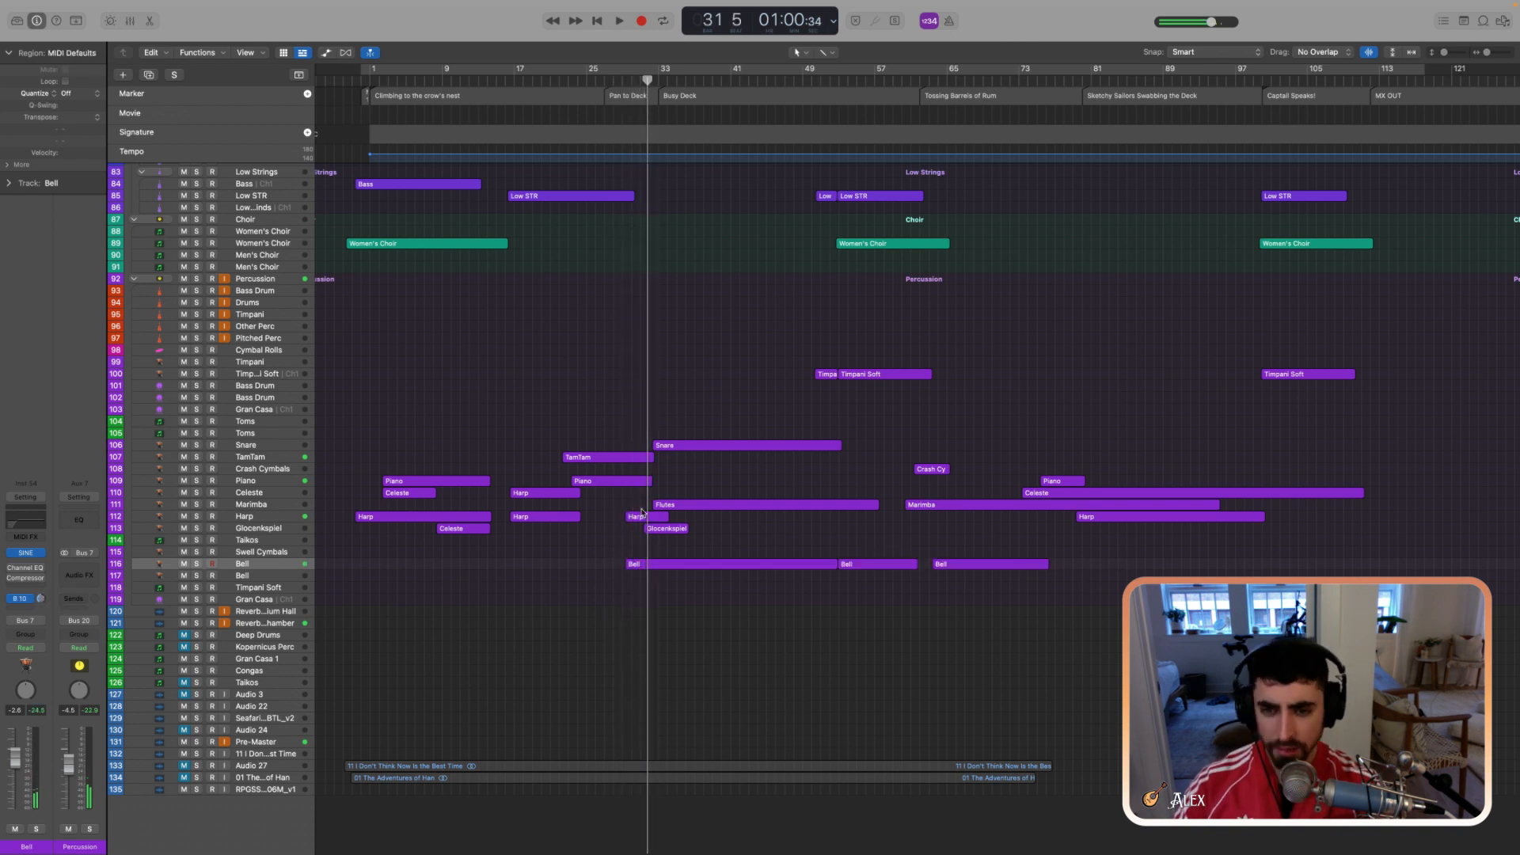
- Adjust the Harp track's Channel EQ curve around 3.9 kHz and replay the arrangement from about bar 28
left_click(301, 516)
key("space")
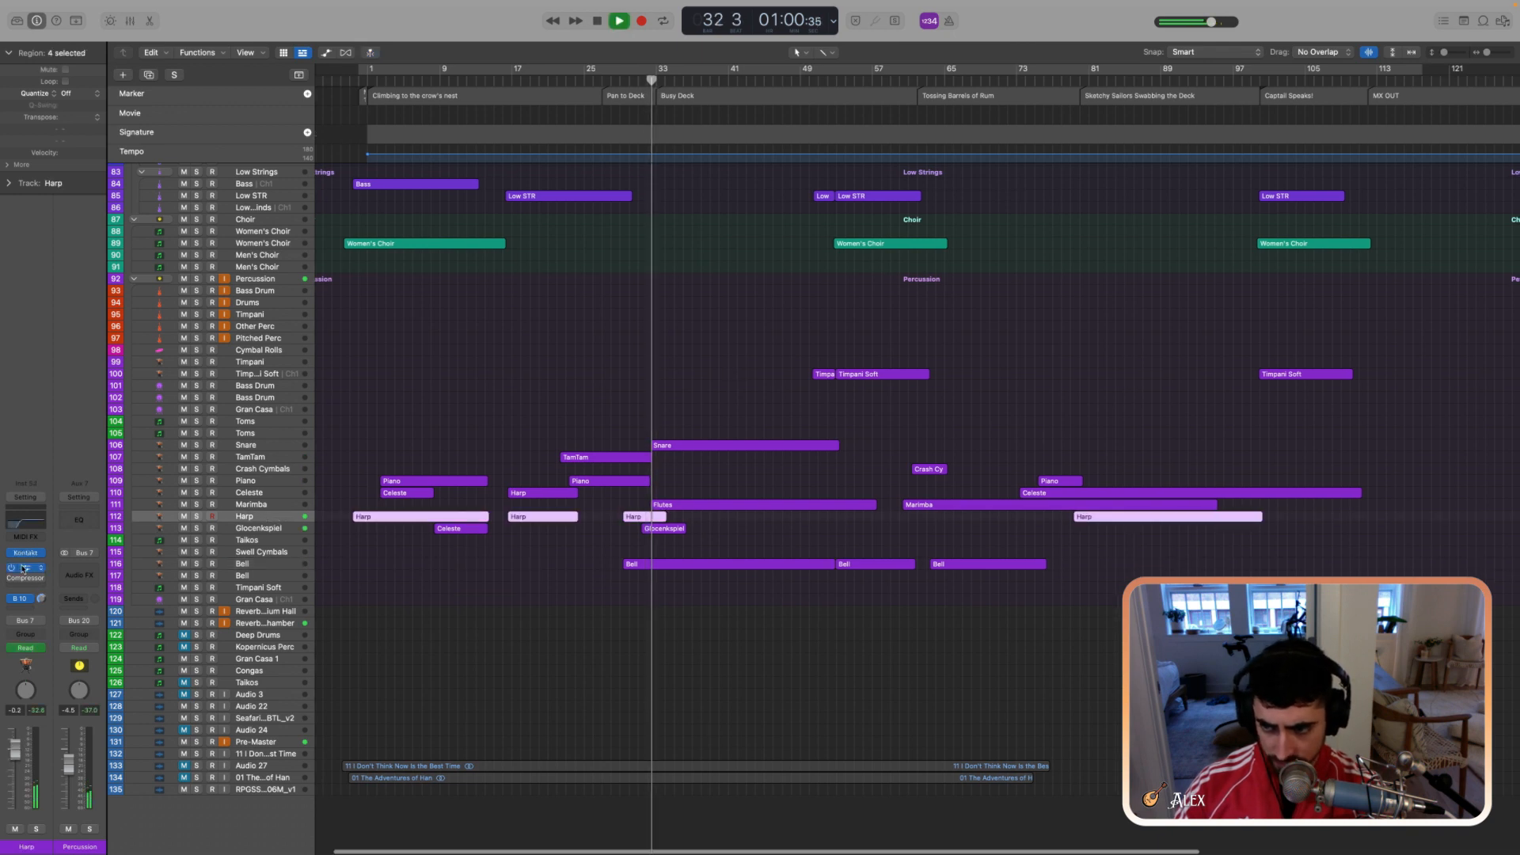
left_click(28, 571)
left_click_drag(911, 296, 874, 326)
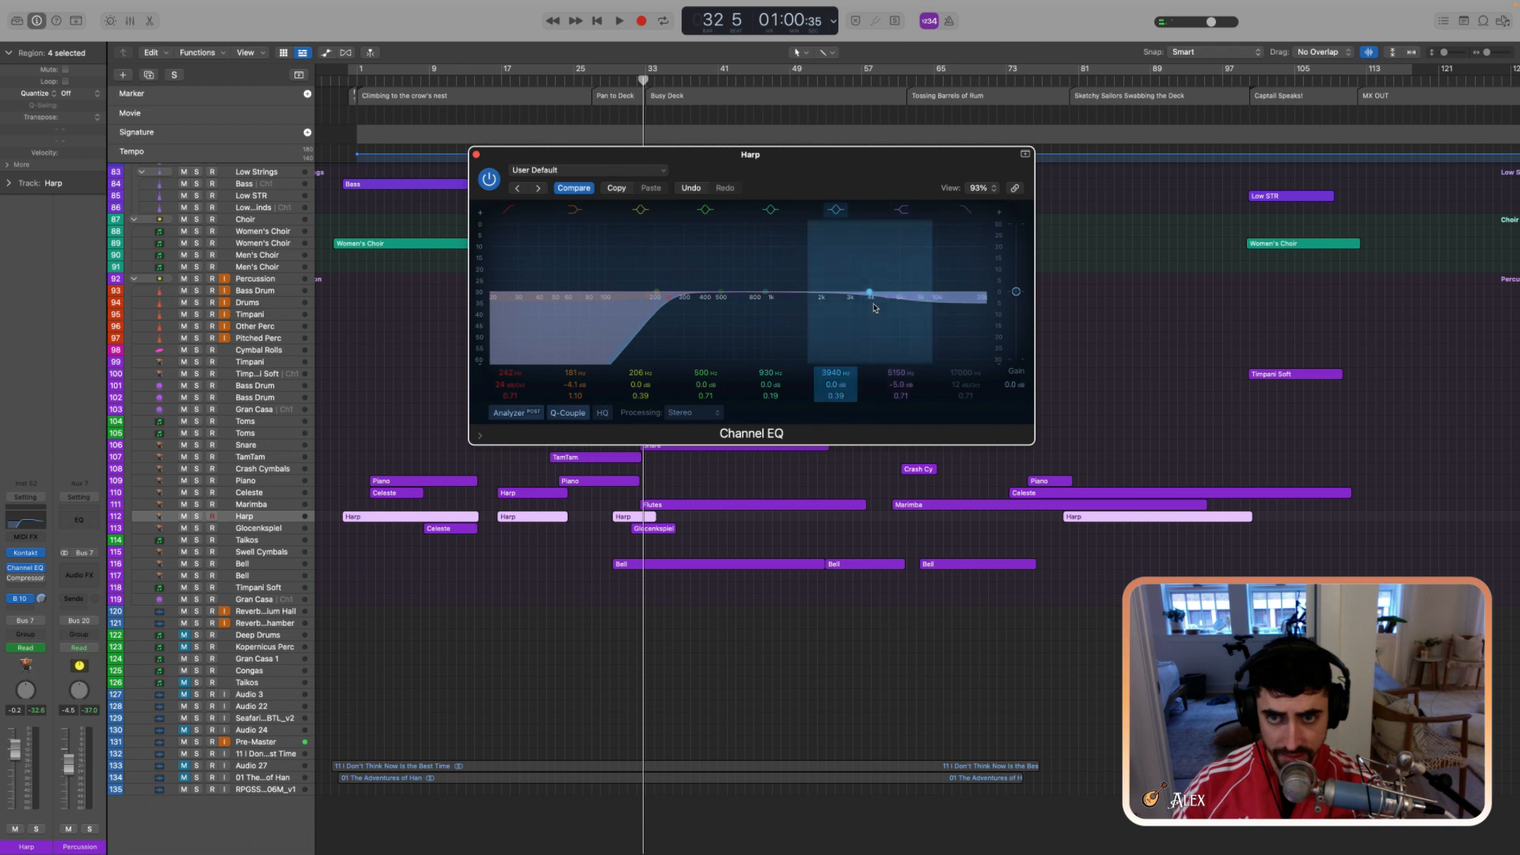
left_click(476, 154)
key("space")
left_click(604, 79)
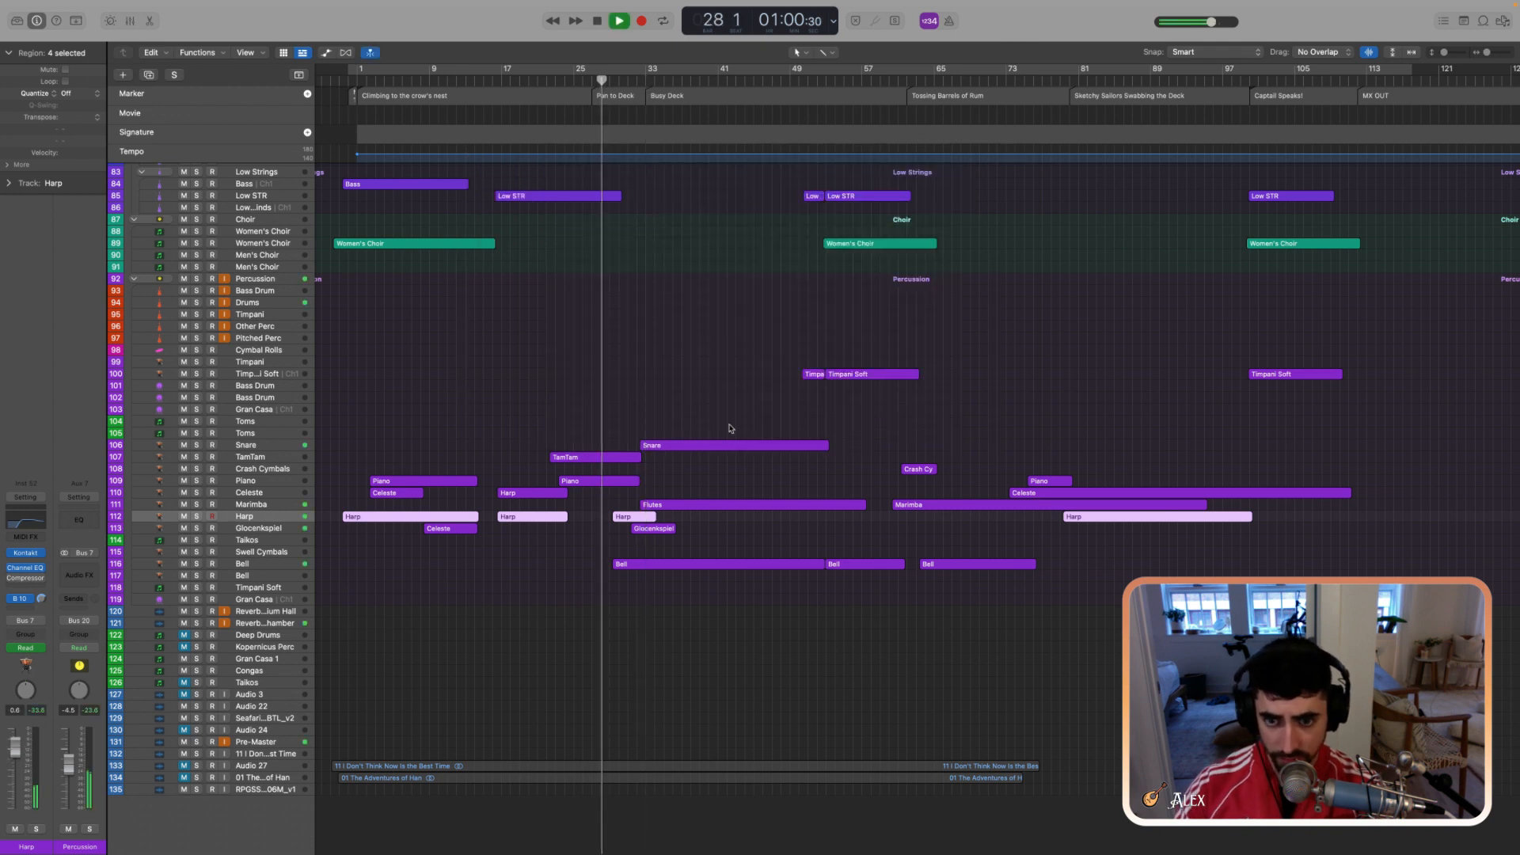
left_click(746, 313)
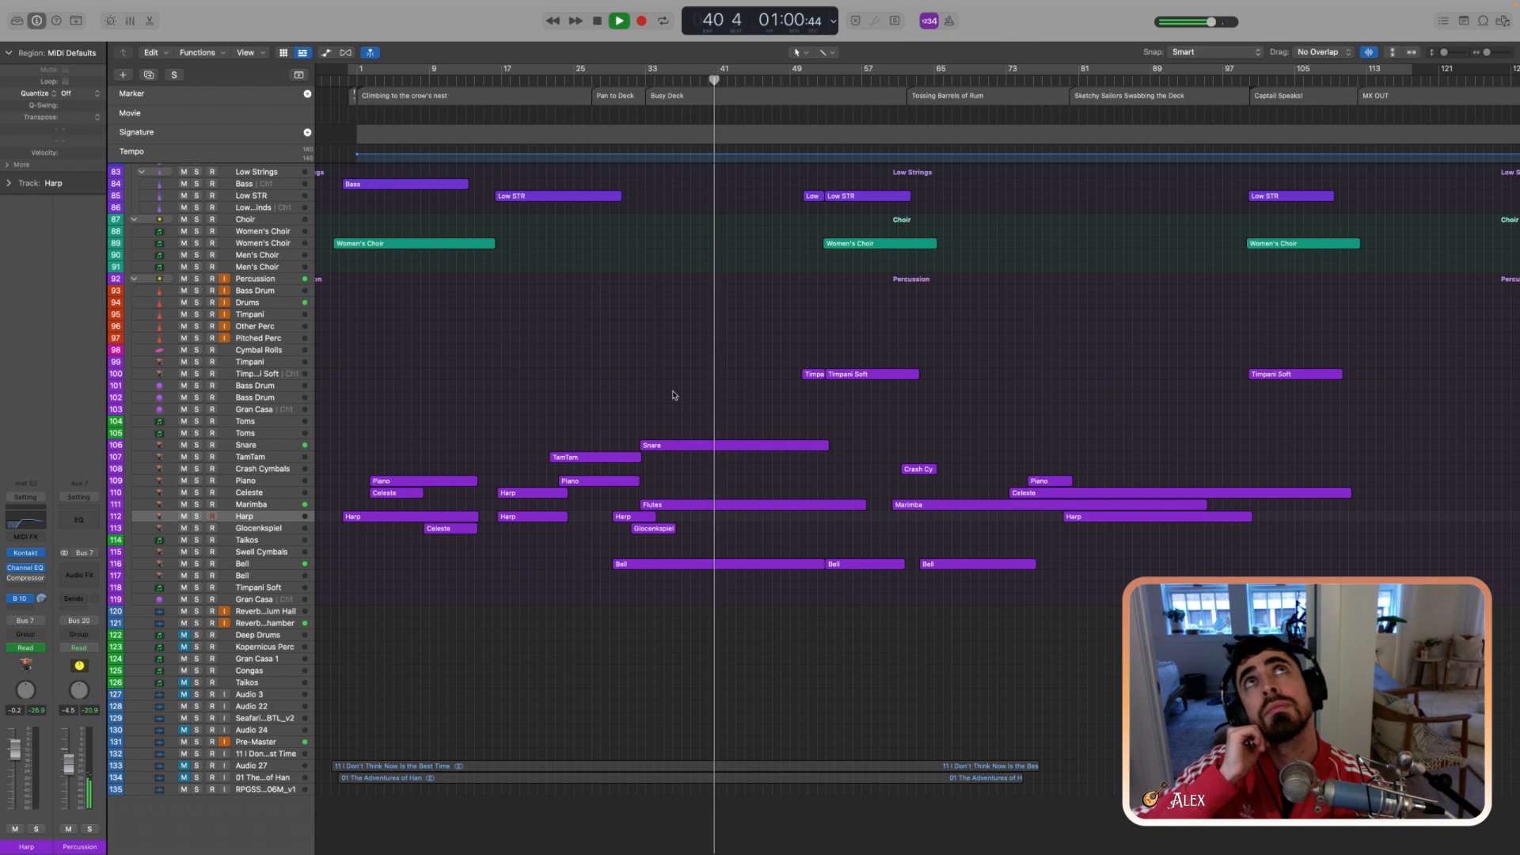
- Display the Volume automation for the Tubas ORTF track that captures the Tuba's room sound
scroll(669, 395, "up", 15)
key("space")
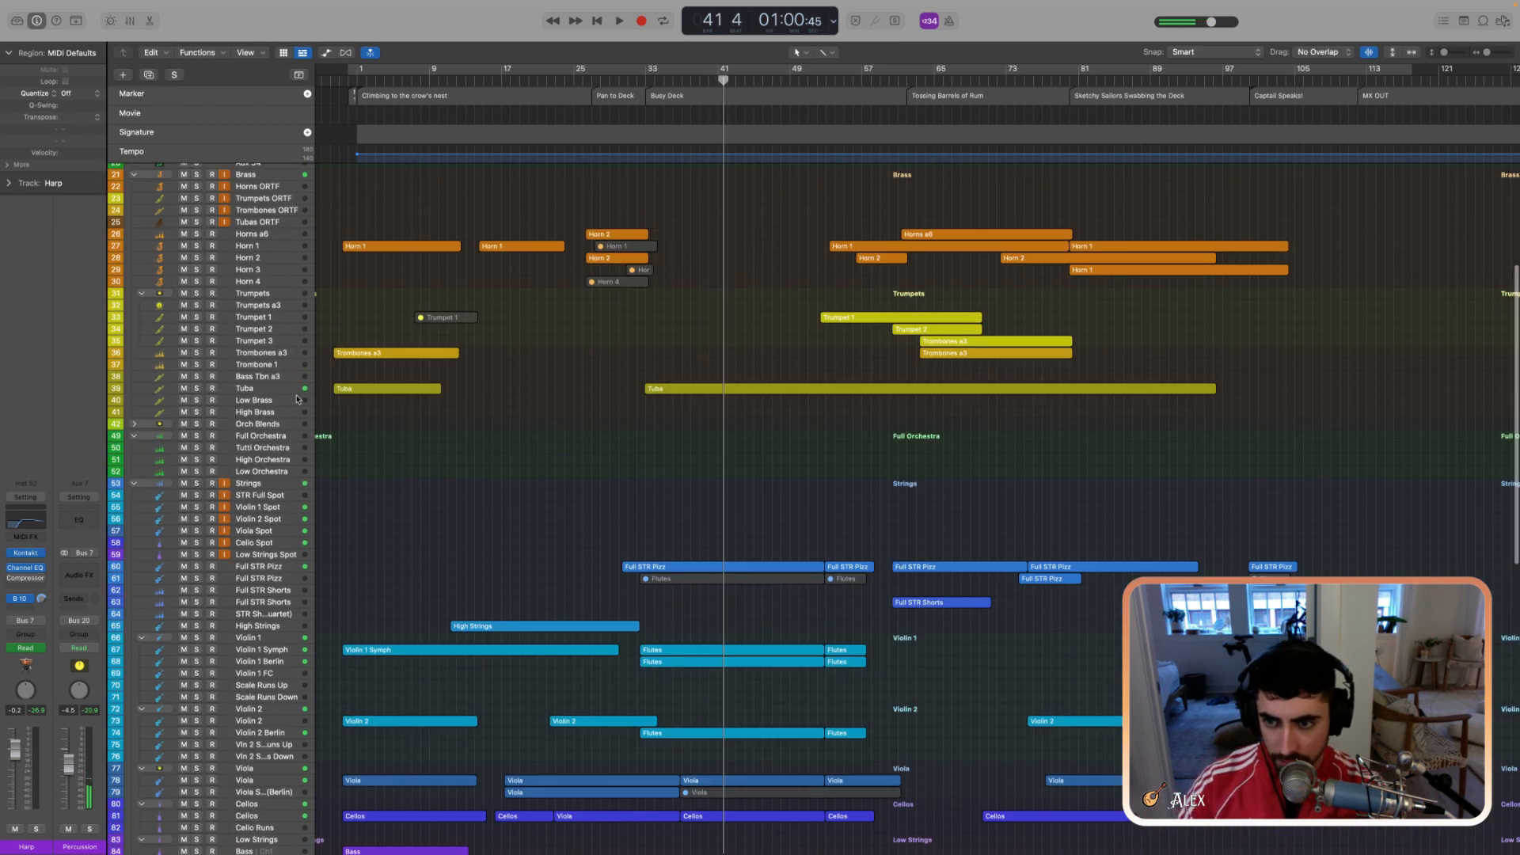
left_click(284, 392)
scroll(289, 397, "up", 4)
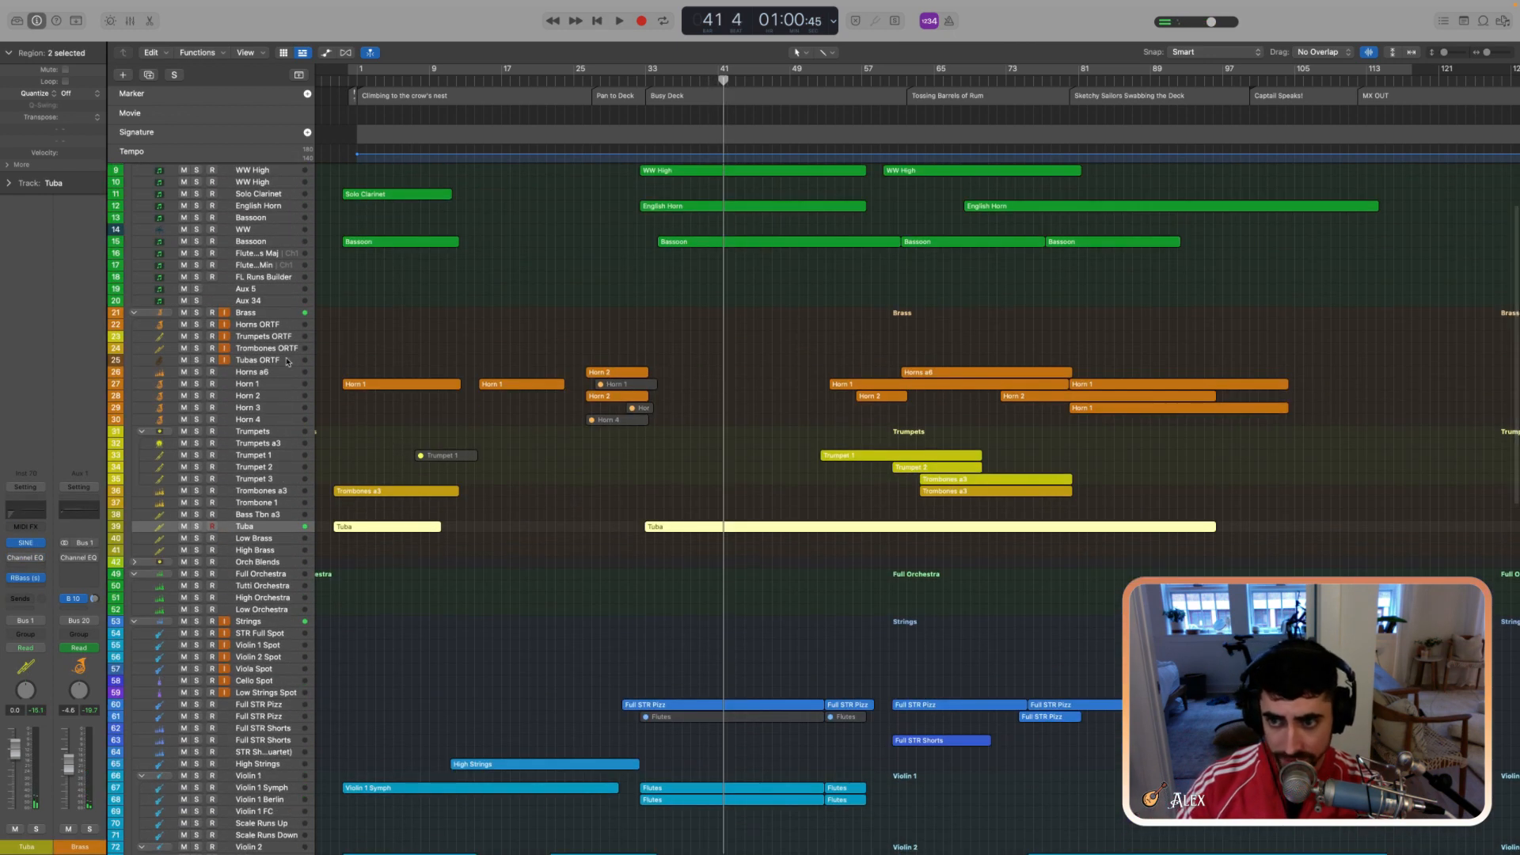
left_click(287, 360)
key("a")
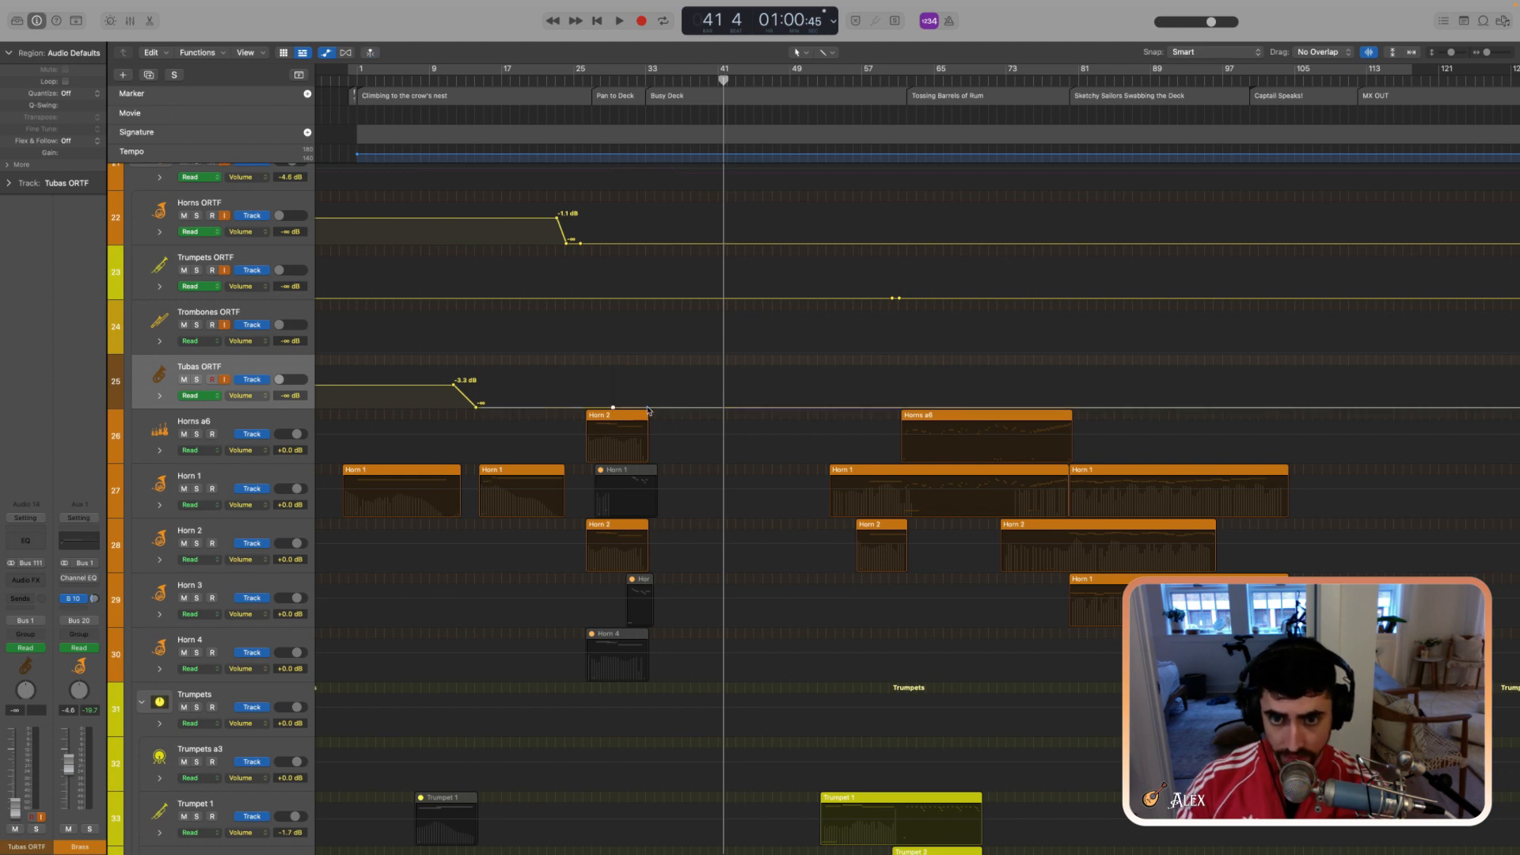
scroll(736, 439, "down", 6)
key("space")
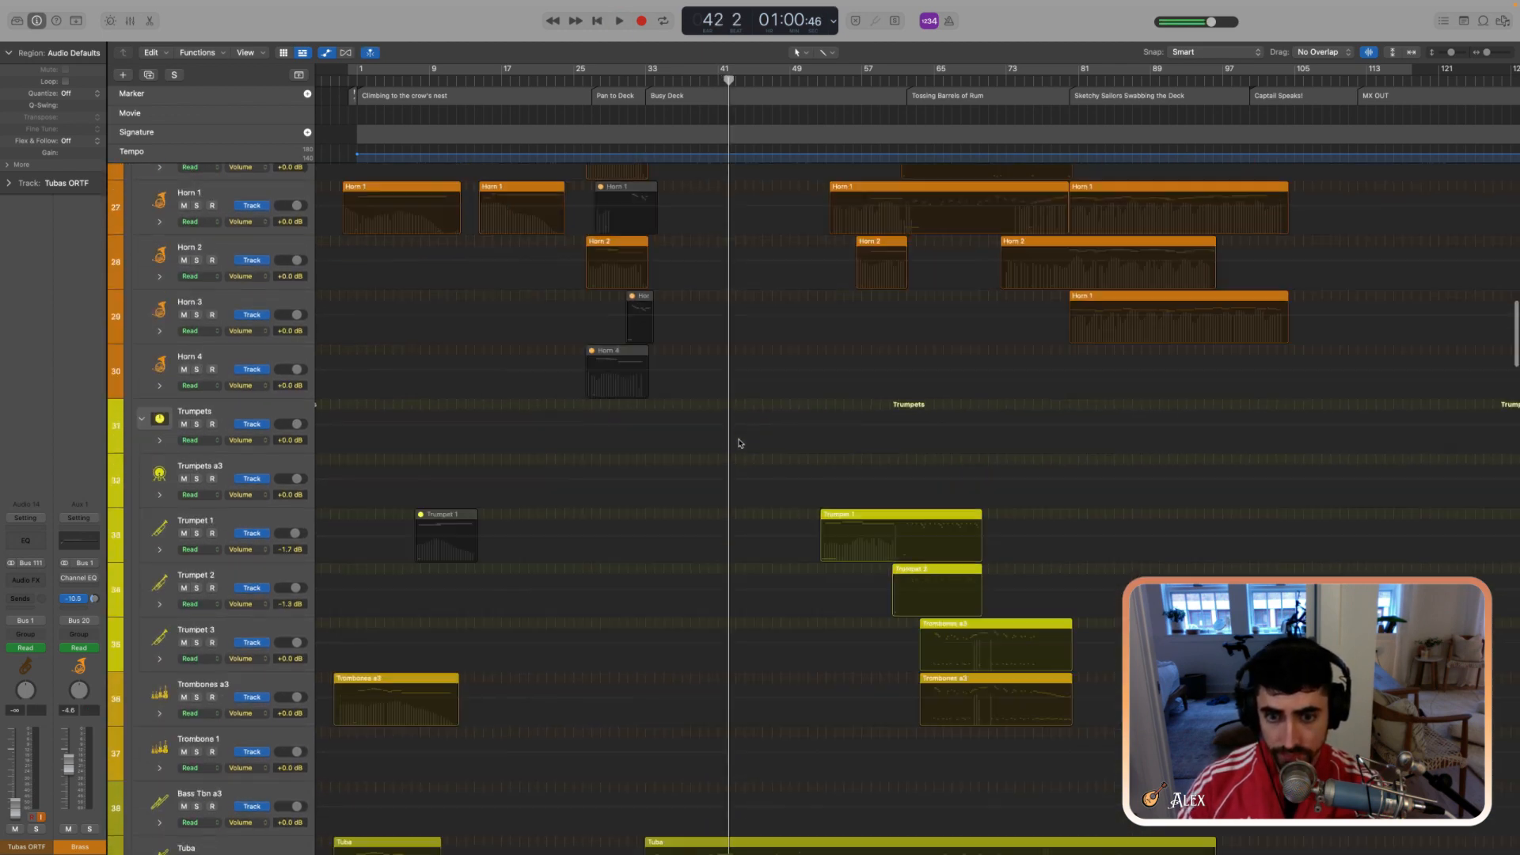
- Raise the Tubas ORTF Volume automation from bar 33 onward to about -5.8 dB, then hide the automation
scroll(739, 443, "up", 1)
left_click(648, 79)
key("space")
scroll(694, 281, "up", 6)
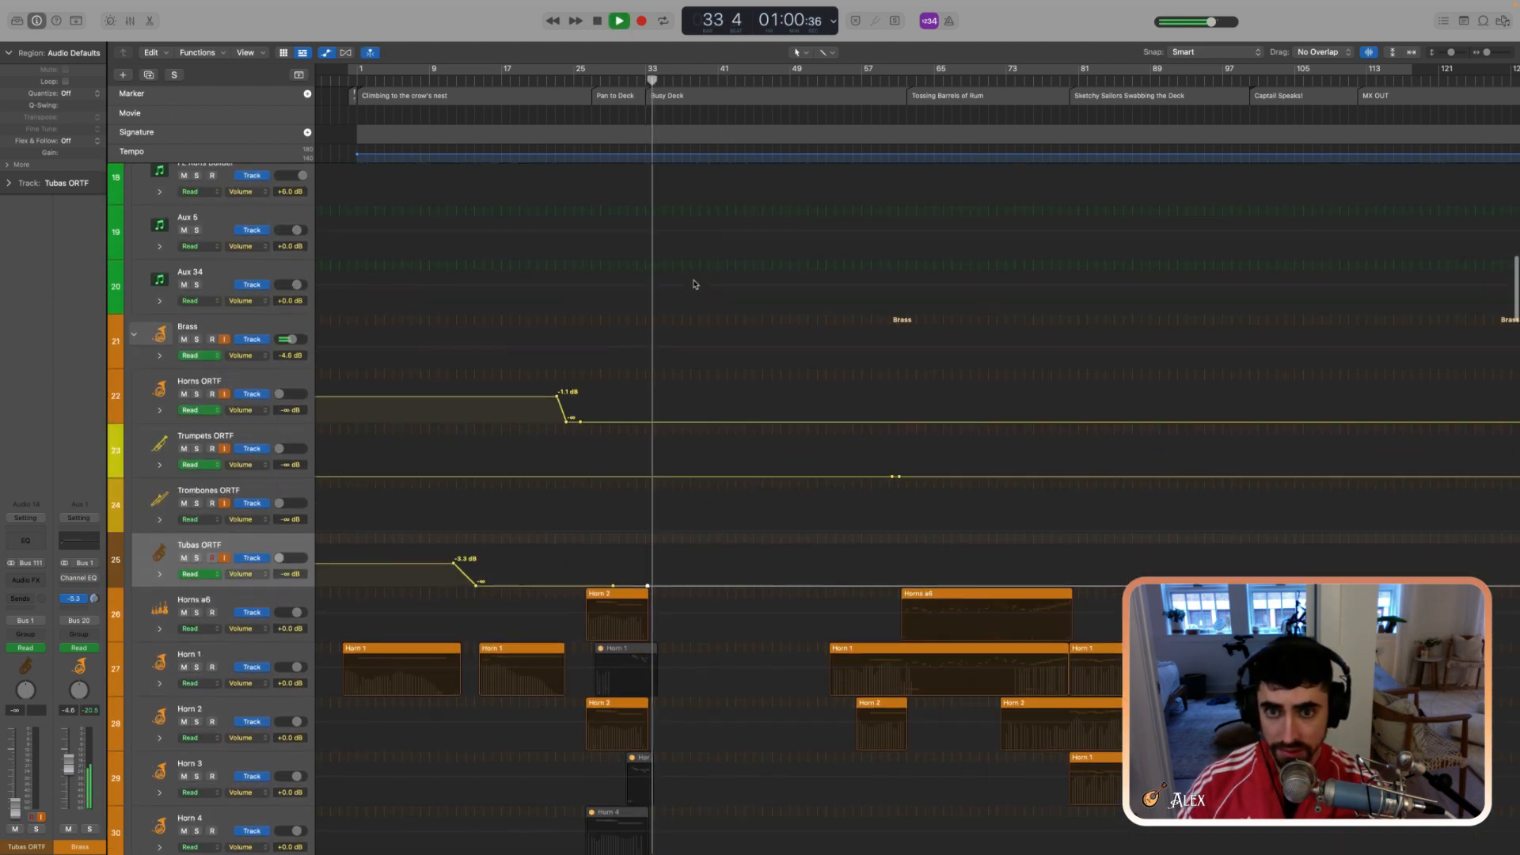
scroll(668, 502, "up", 2)
key("space")
left_click_drag(679, 695, 684, 677)
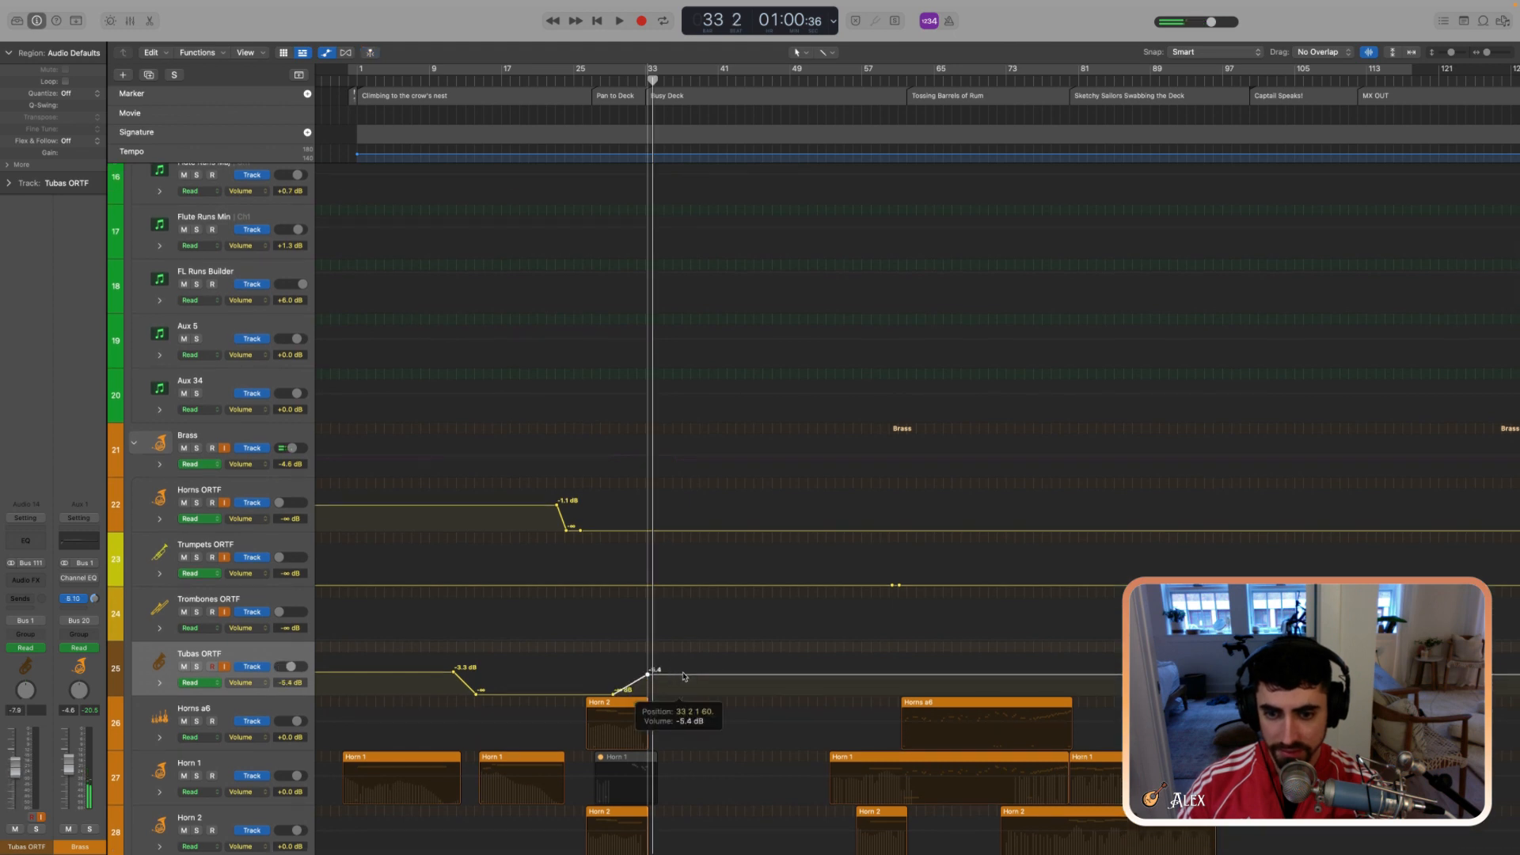
key("a")
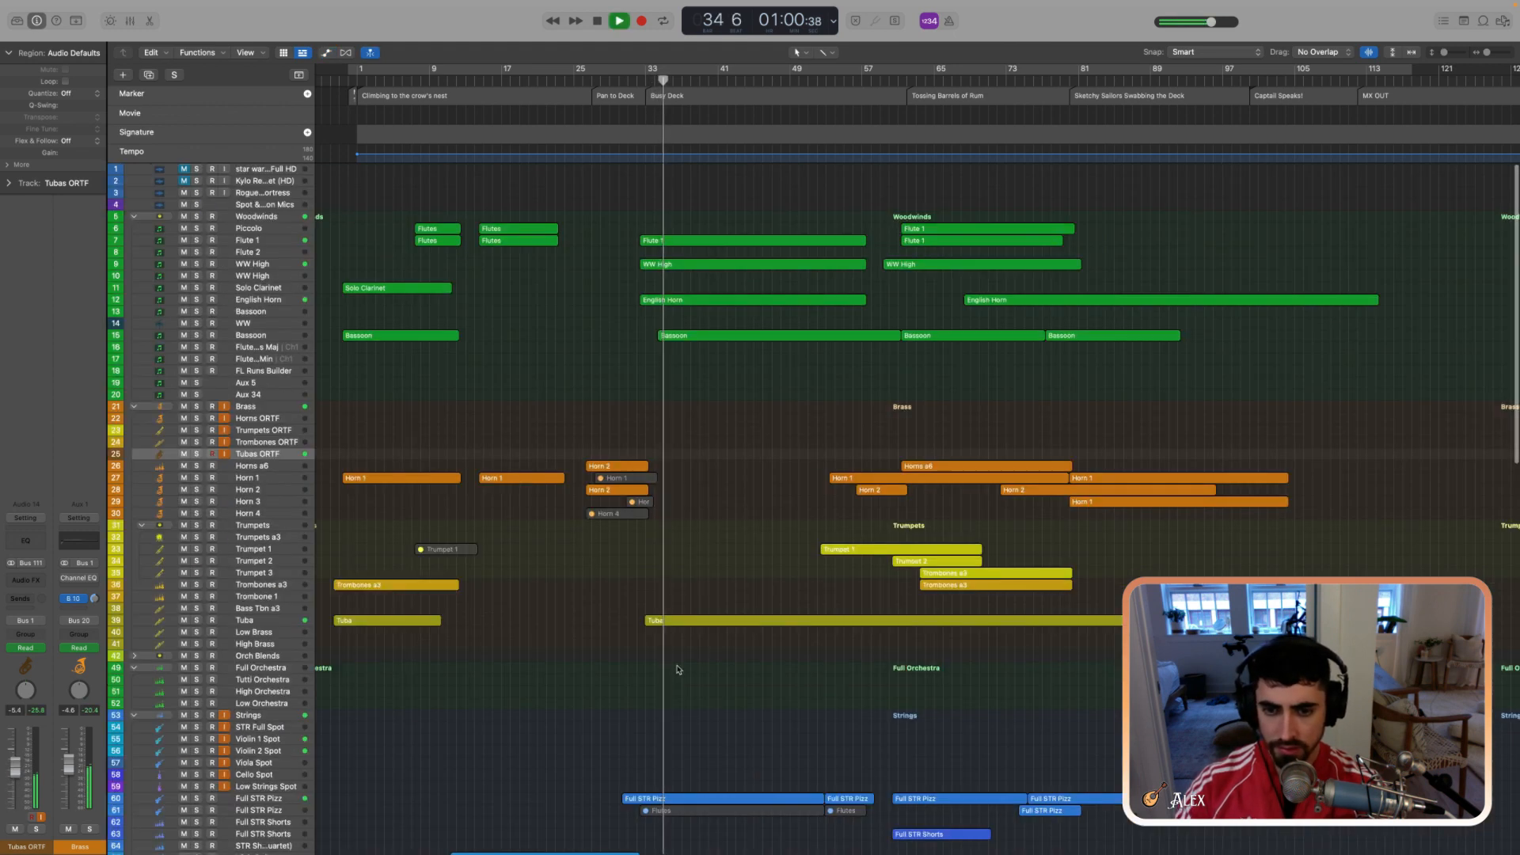
- Lower the Tubas ORTF Volume automation after bar 33 to about -7.8 dB and return to the compact track overview
scroll(676, 548, "down", 2)
left_click_drag(714, 526, 703, 634)
left_click(703, 640)
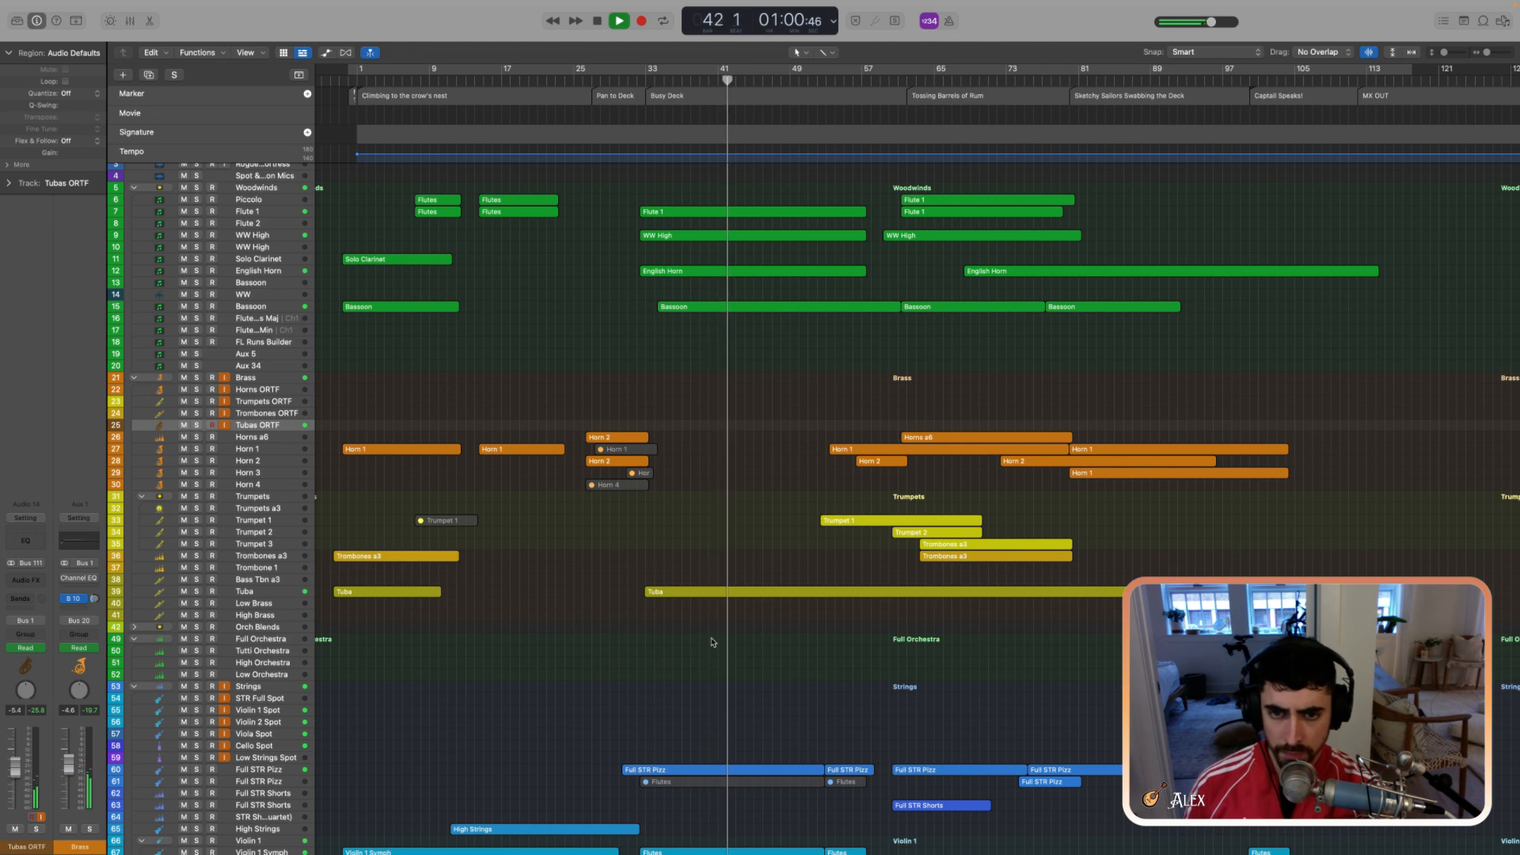
key("a")
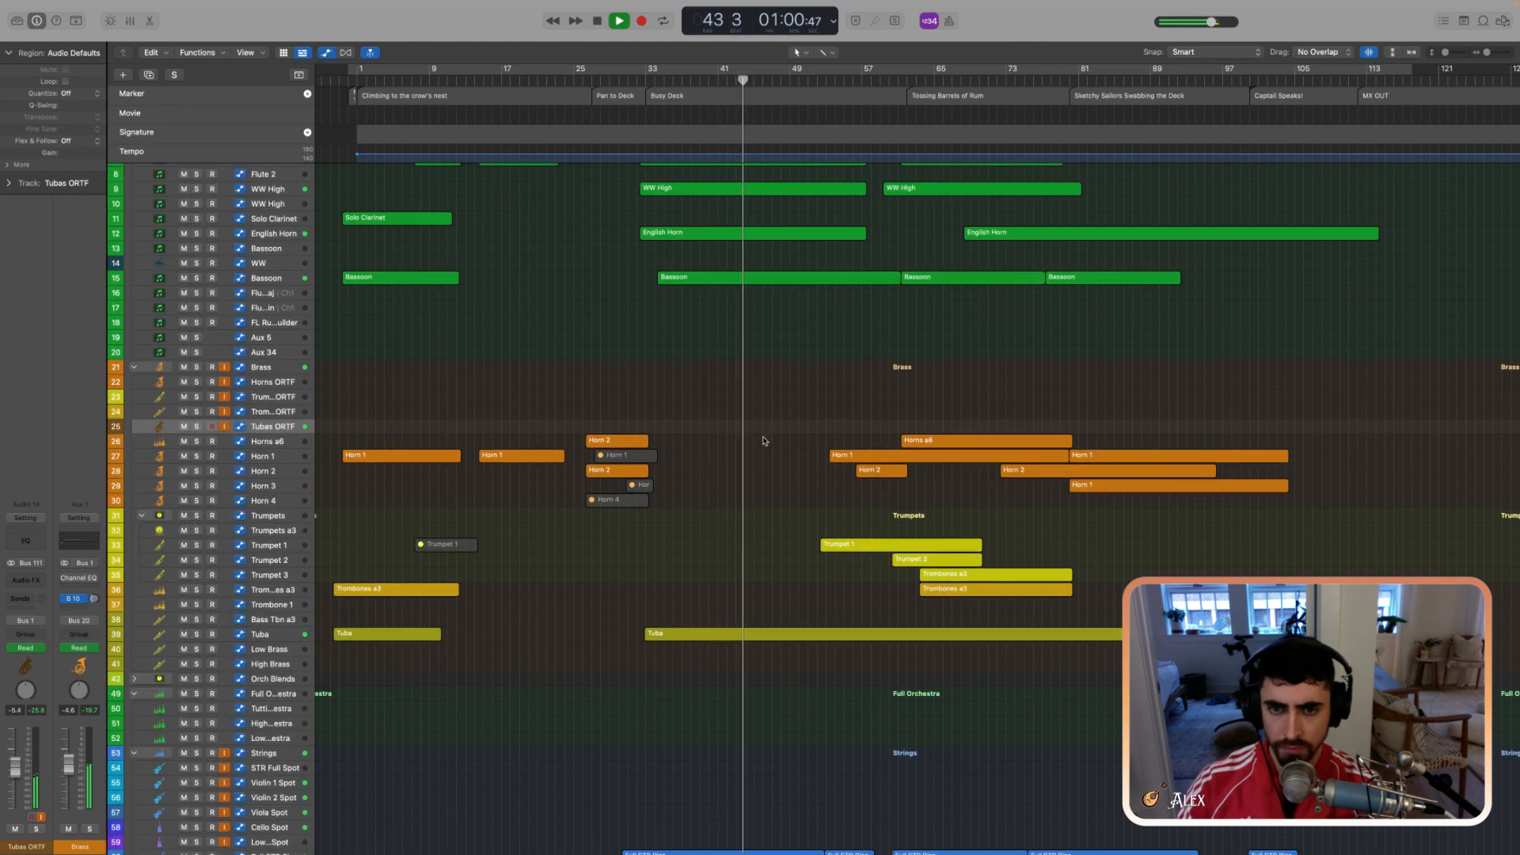
left_click_drag(727, 453, 728, 457)
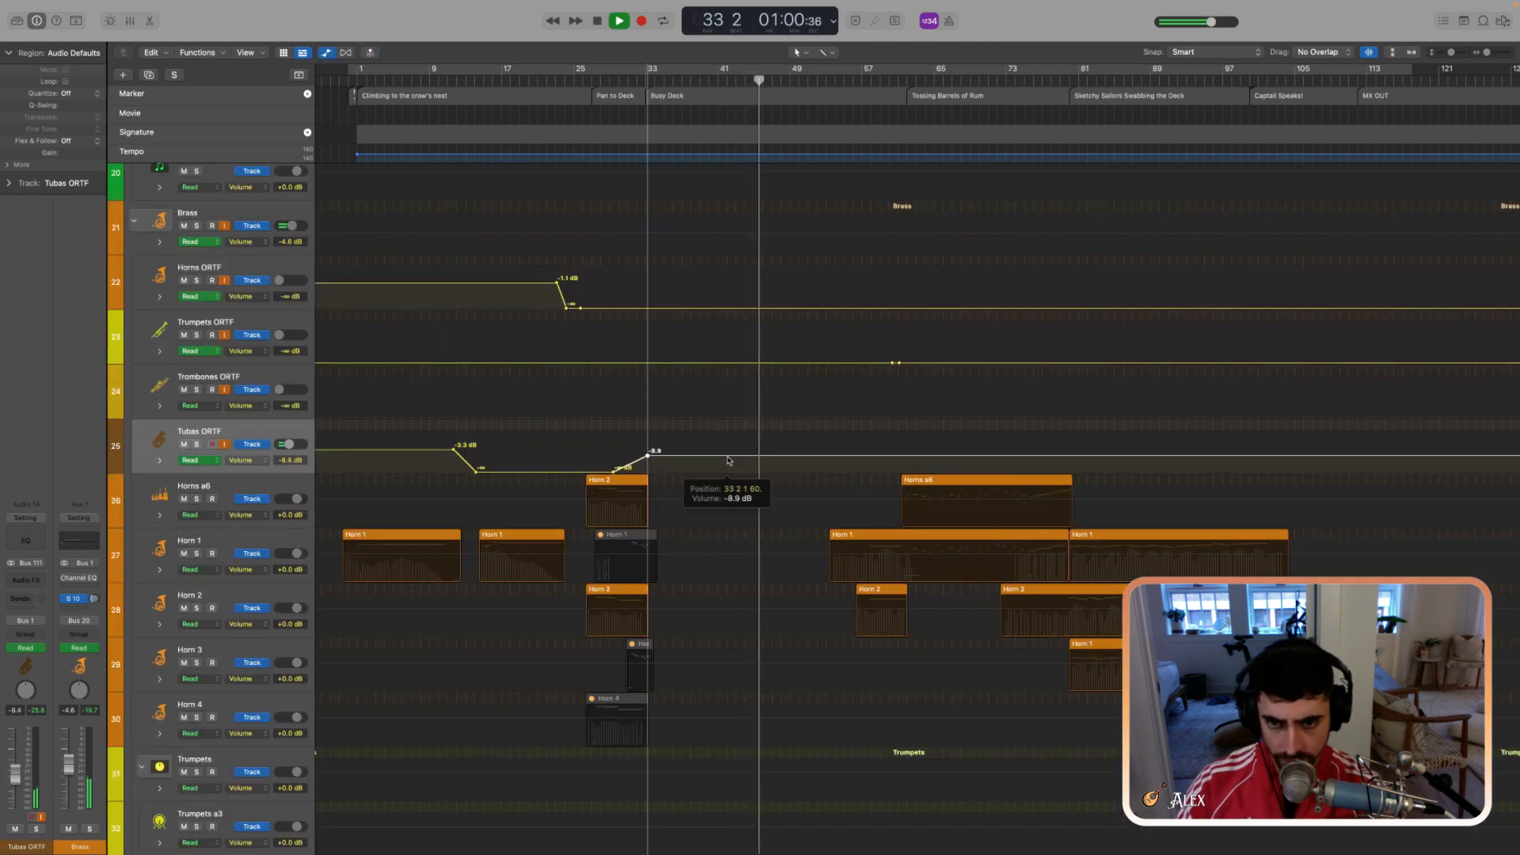
key("a")
scroll(780, 505, "down", 5)
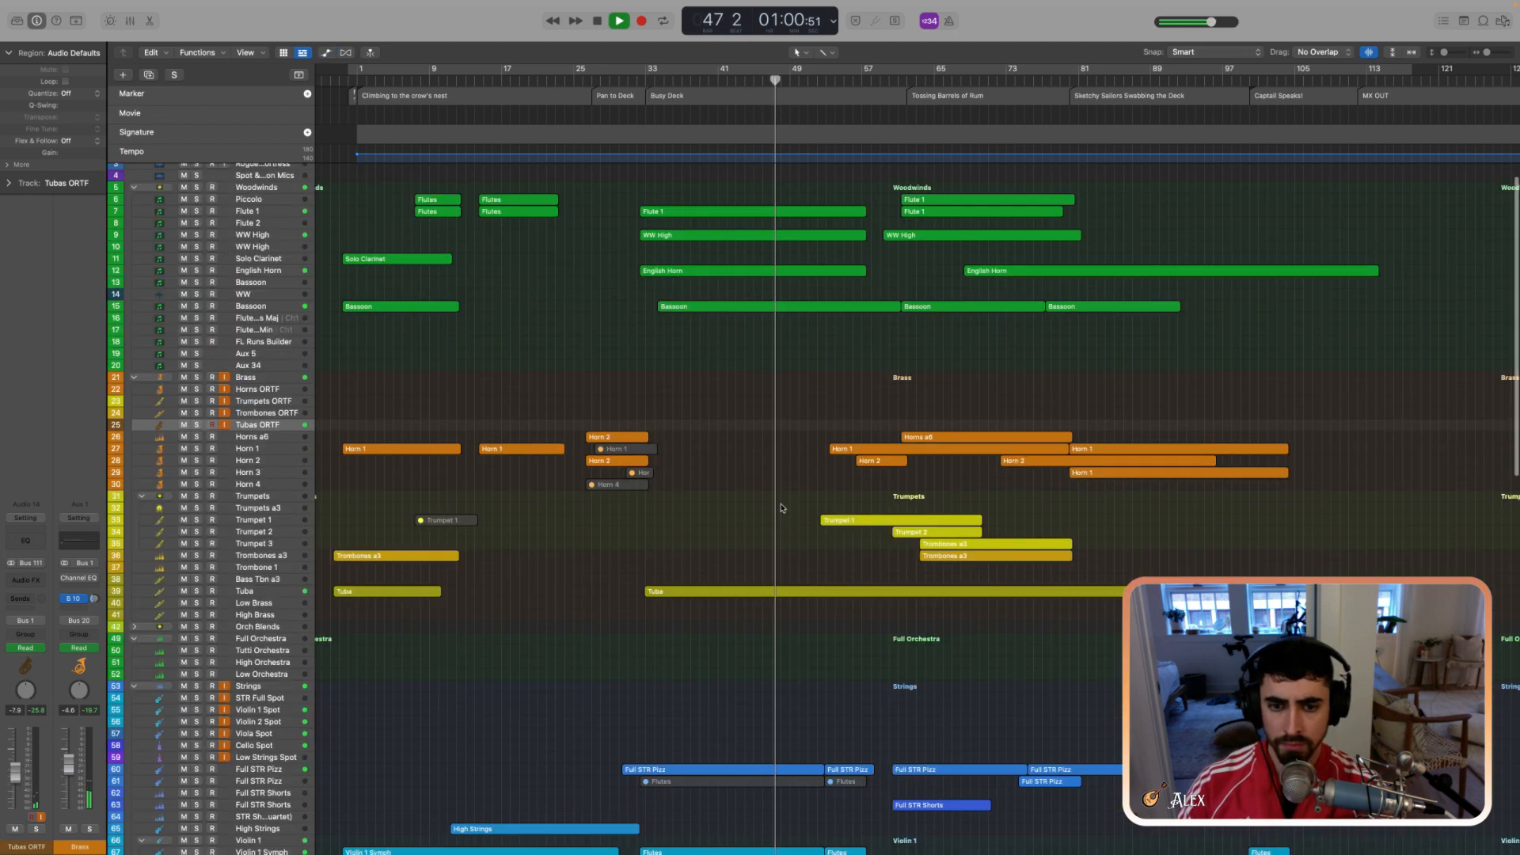
- Check the automation lanes around the Tuba region that starts at bar 33, and return to the compact track overview
left_click(748, 528, "shift")
left_click(782, 576)
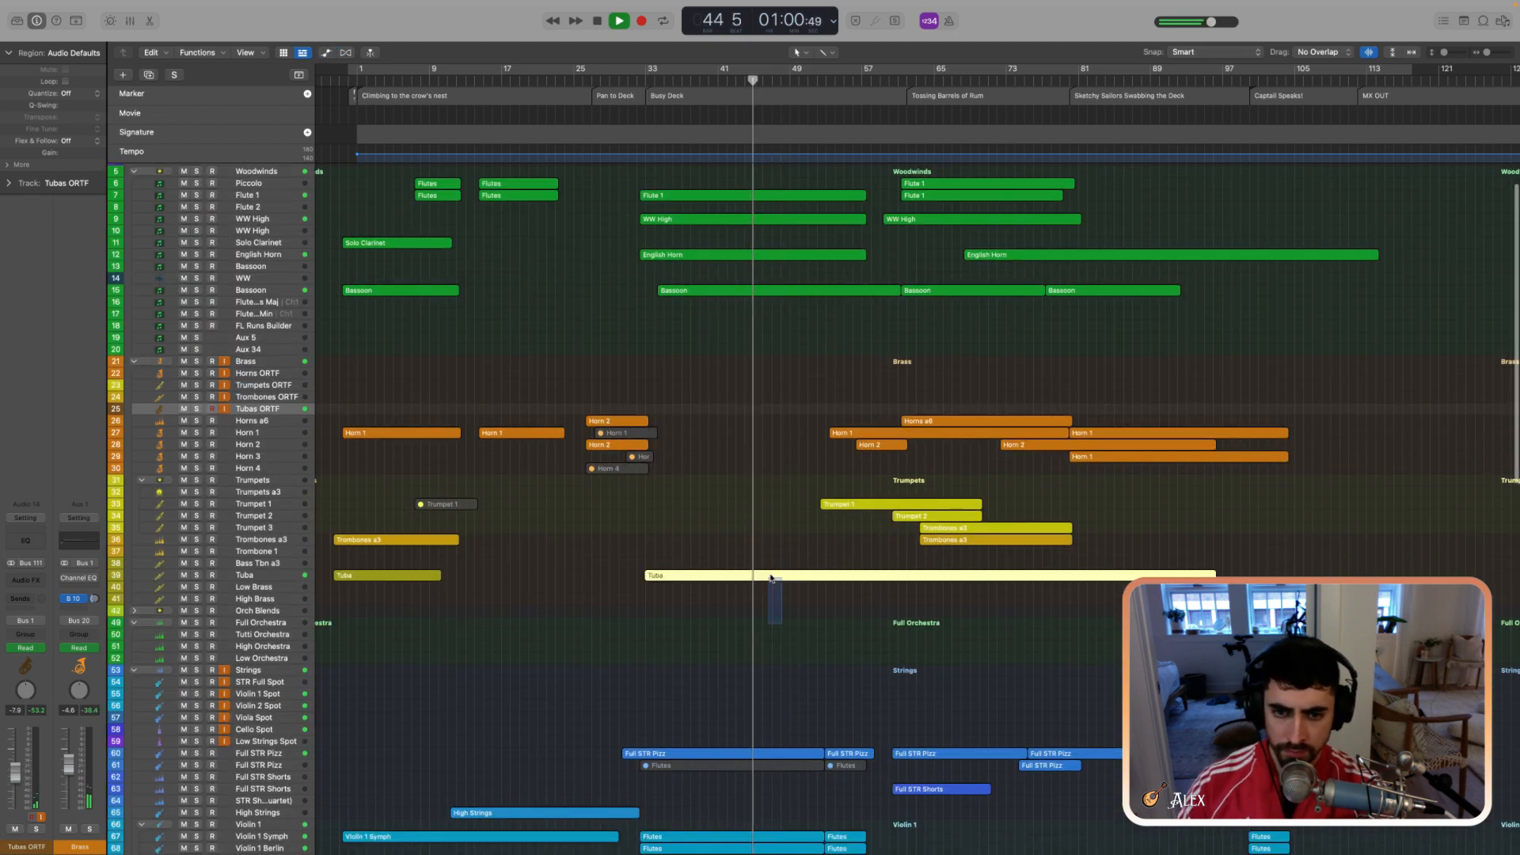
key("a")
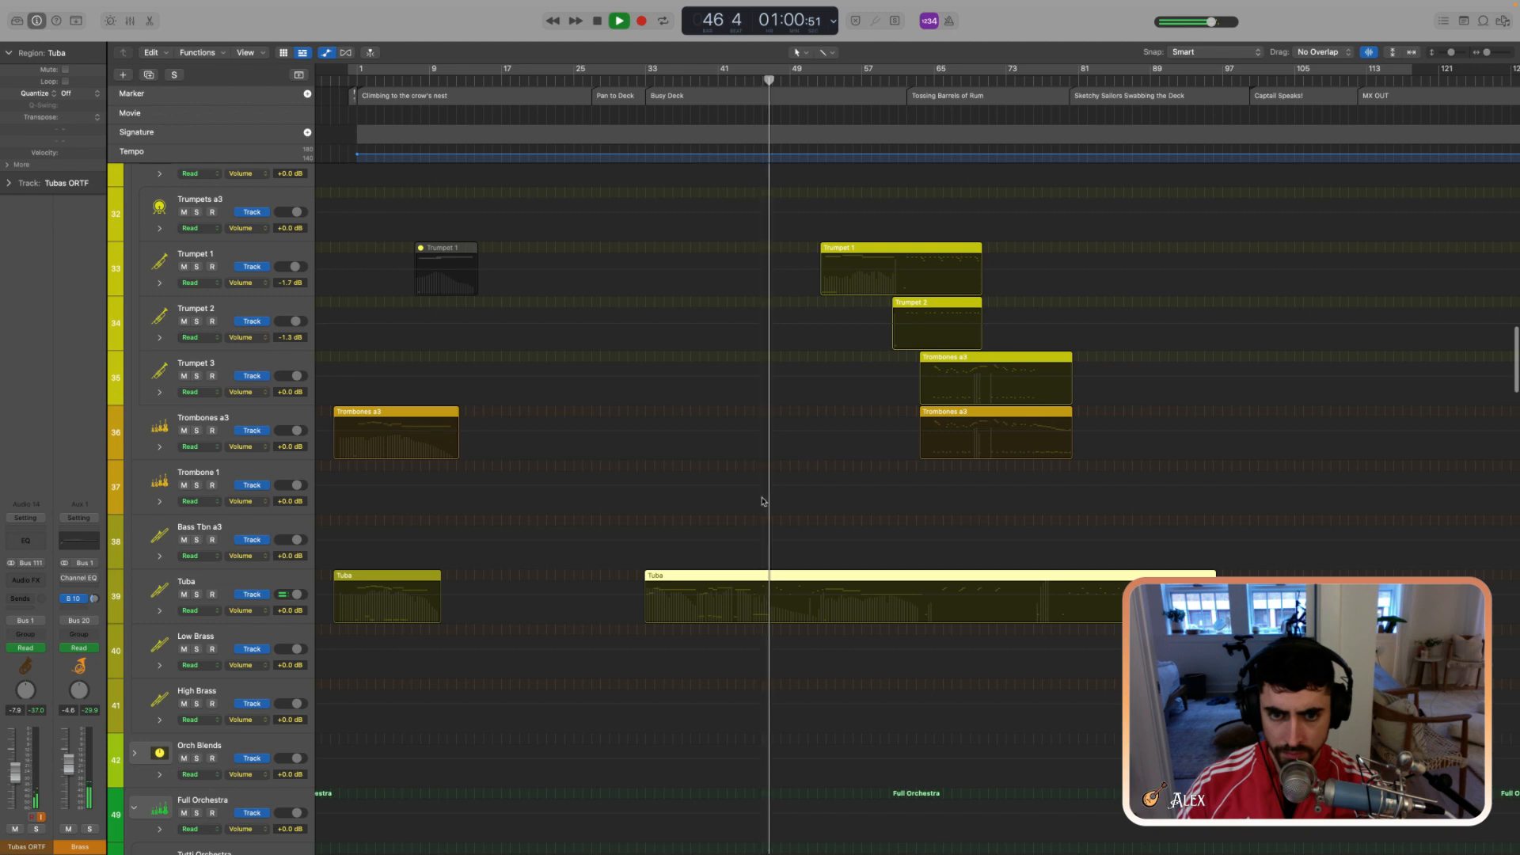
key("a")
left_click(800, 533)
- Go down to the Percussion group during playback and select the Timpani Soft track
scroll(803, 545, "down", 5)
scroll(803, 545, "down", 15)
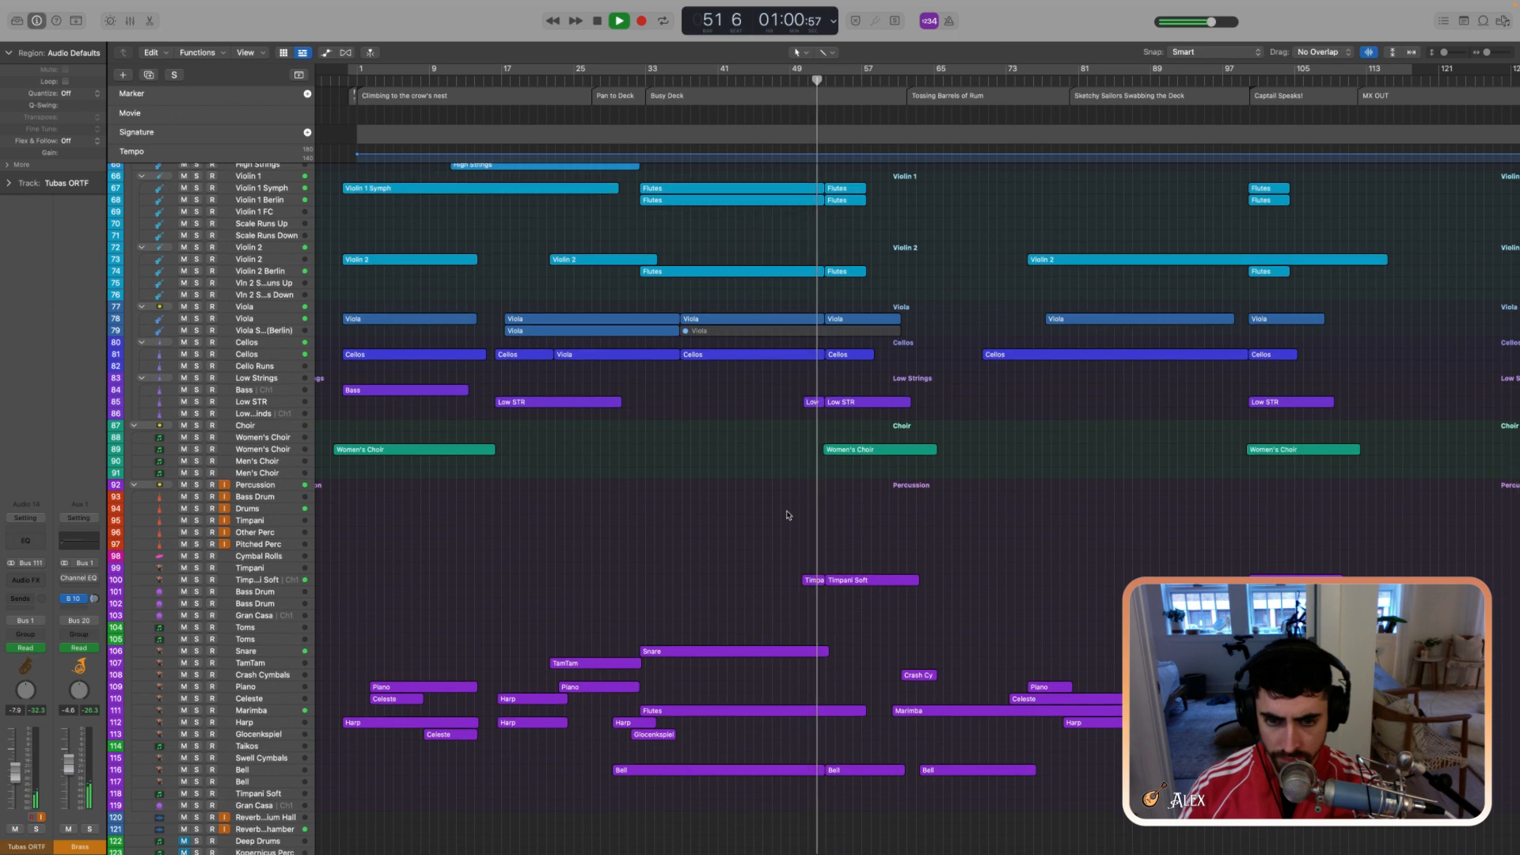
scroll(788, 515, "down", 5)
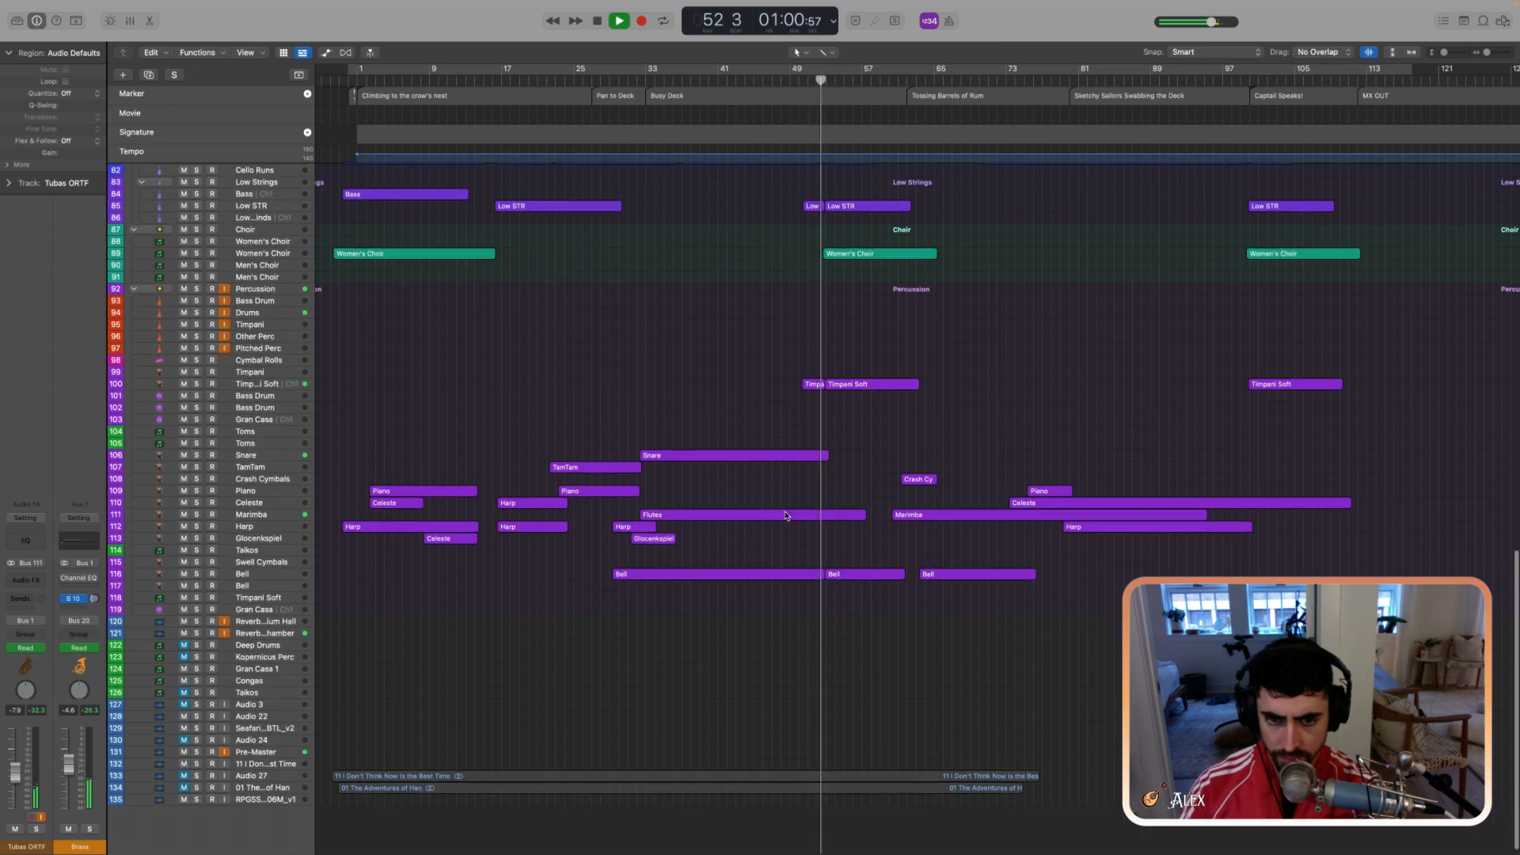
left_click(283, 385)
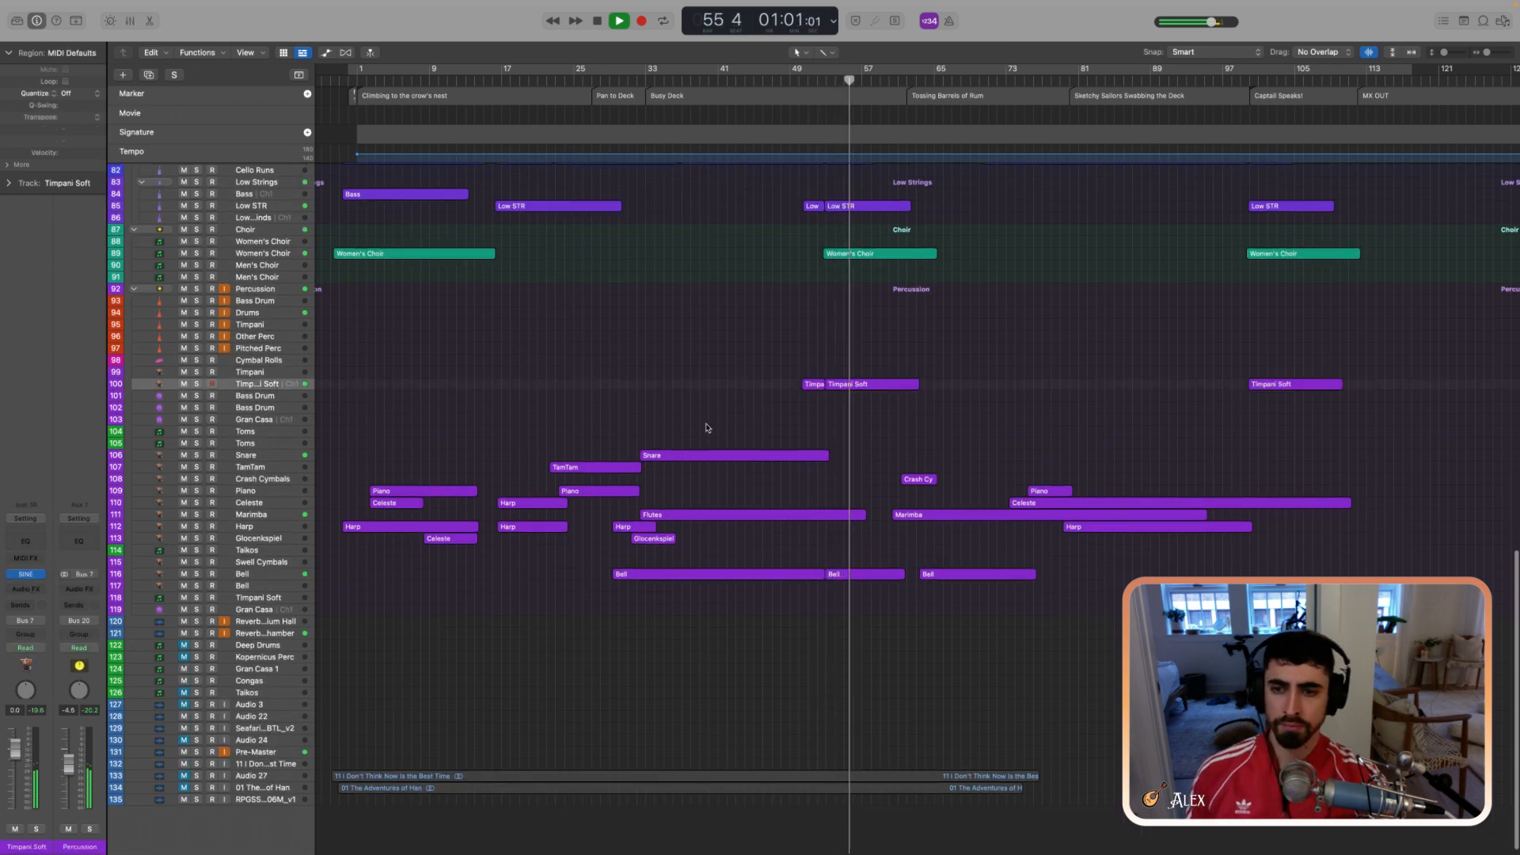
- Open the Low STR region at bar 53, redraw its Modulation curve from about bar 54 to 58 with a peak of about 73, and replay it
scroll(710, 430, "right", 5)
scroll(697, 434, "up", 10)
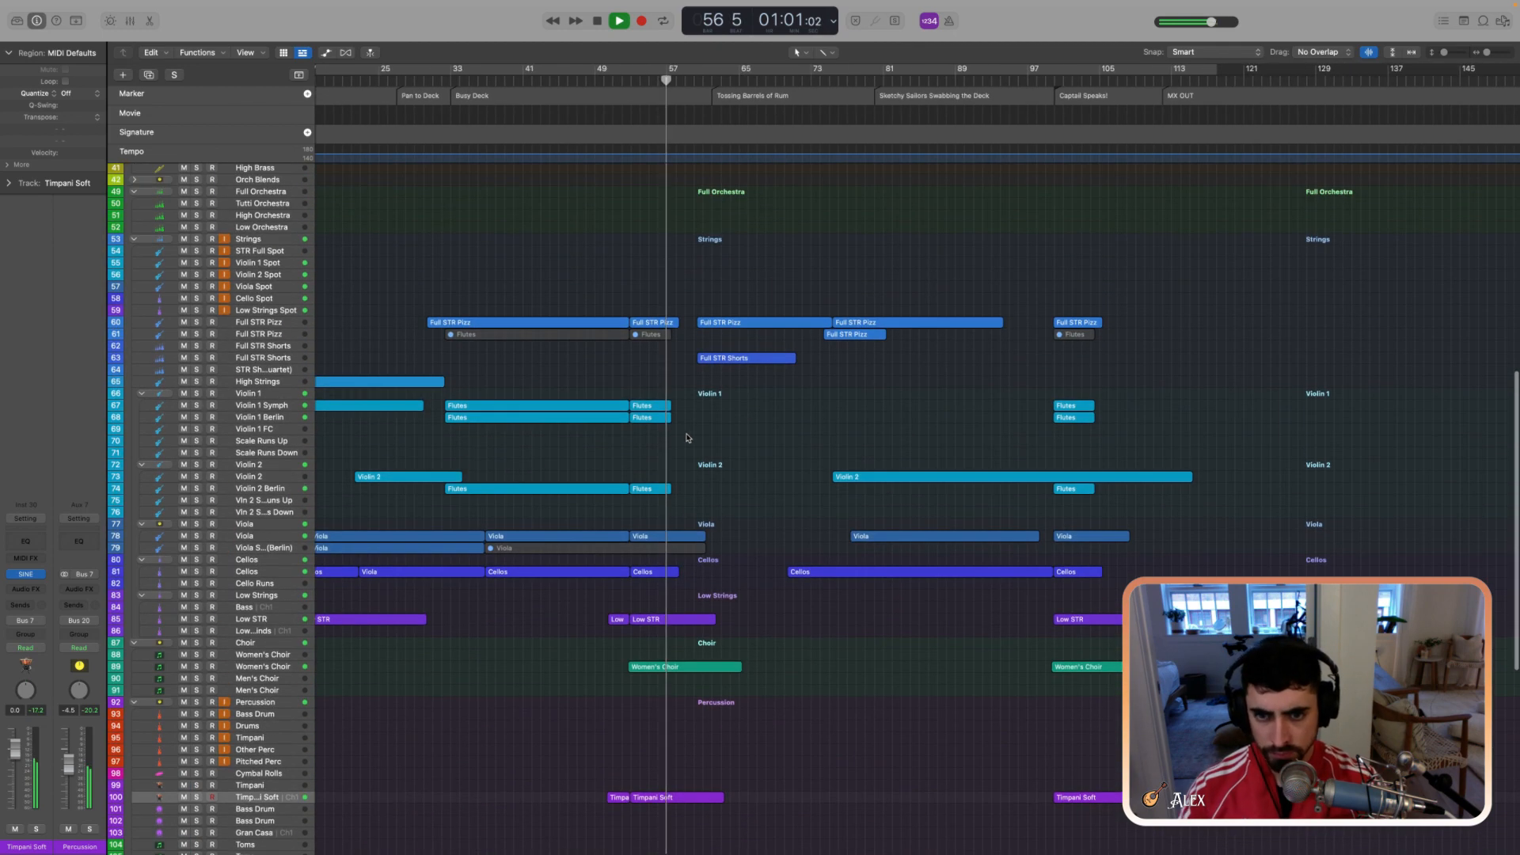
double_click(687, 621)
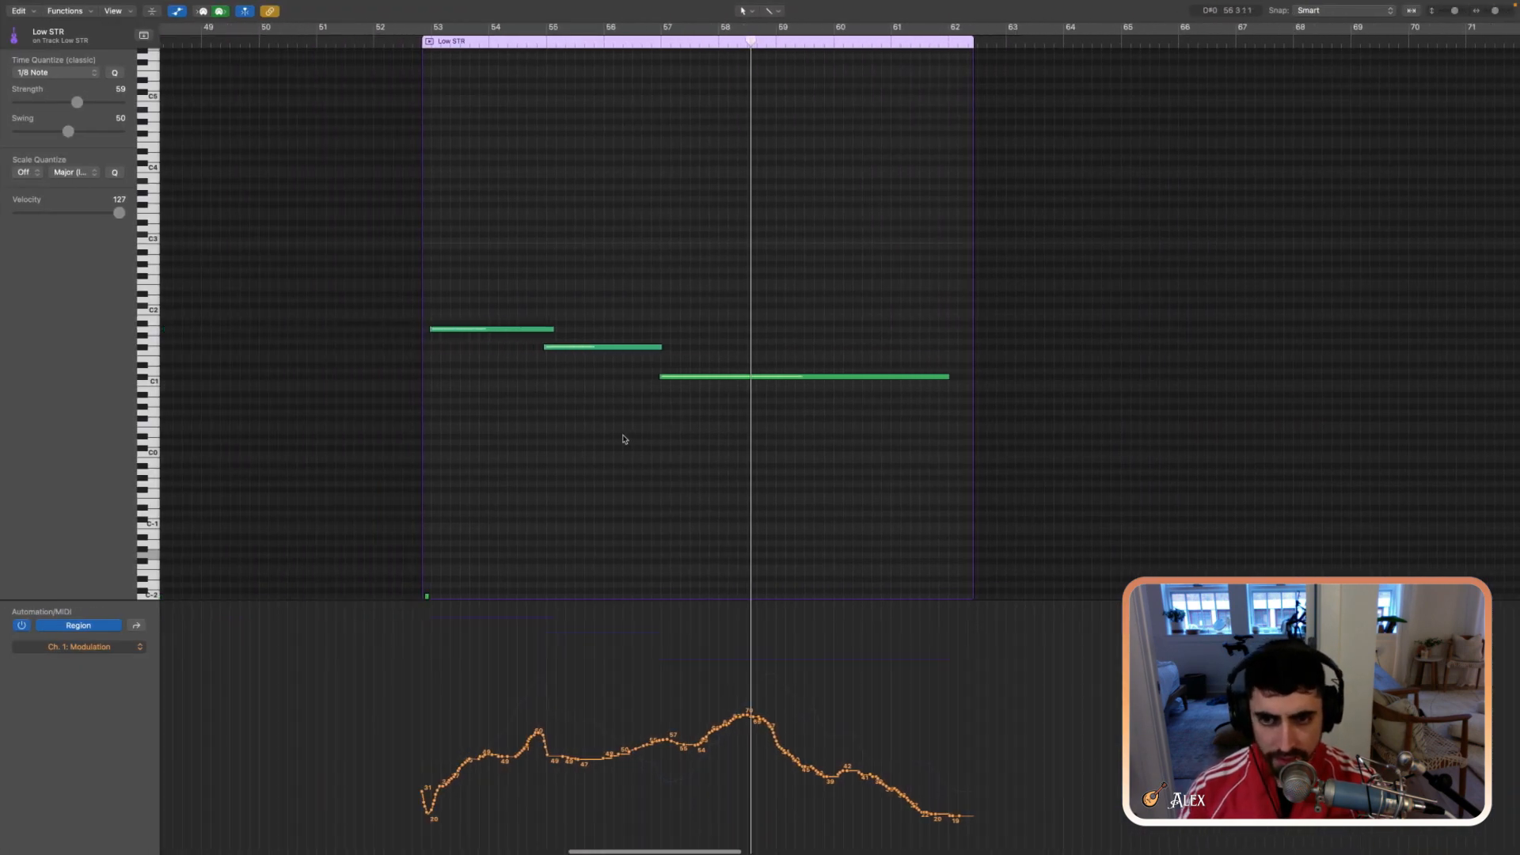
left_click(403, 41)
key("space")
mouse_move(477, 762)
left_mouse_down()
mouse_move(569, 719)
mouse_move(651, 749)
mouse_move(669, 705)
mouse_move(728, 732)
left_mouse_up()
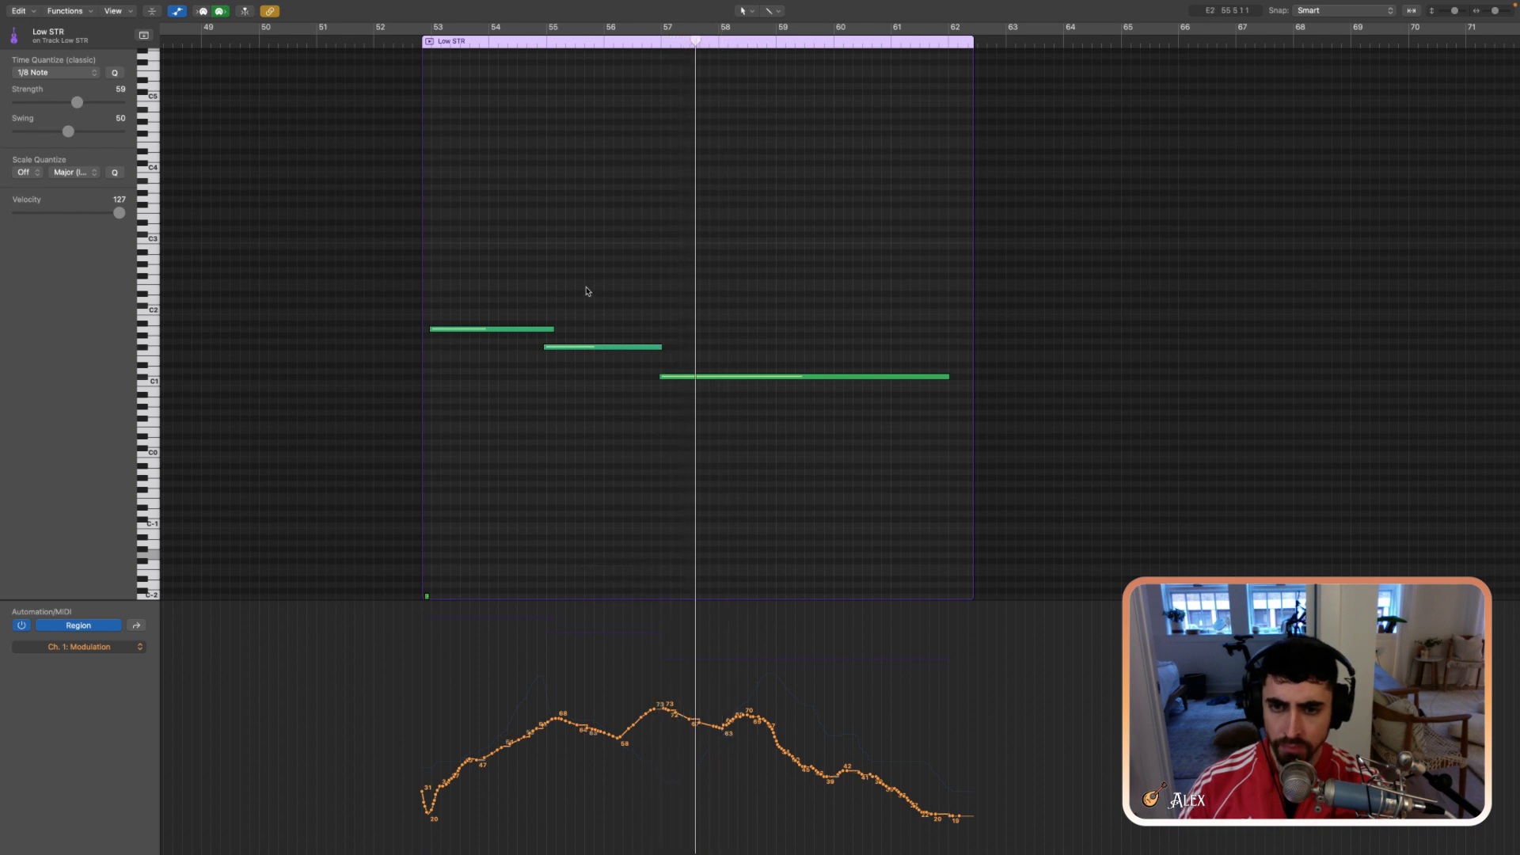
left_click(412, 41)
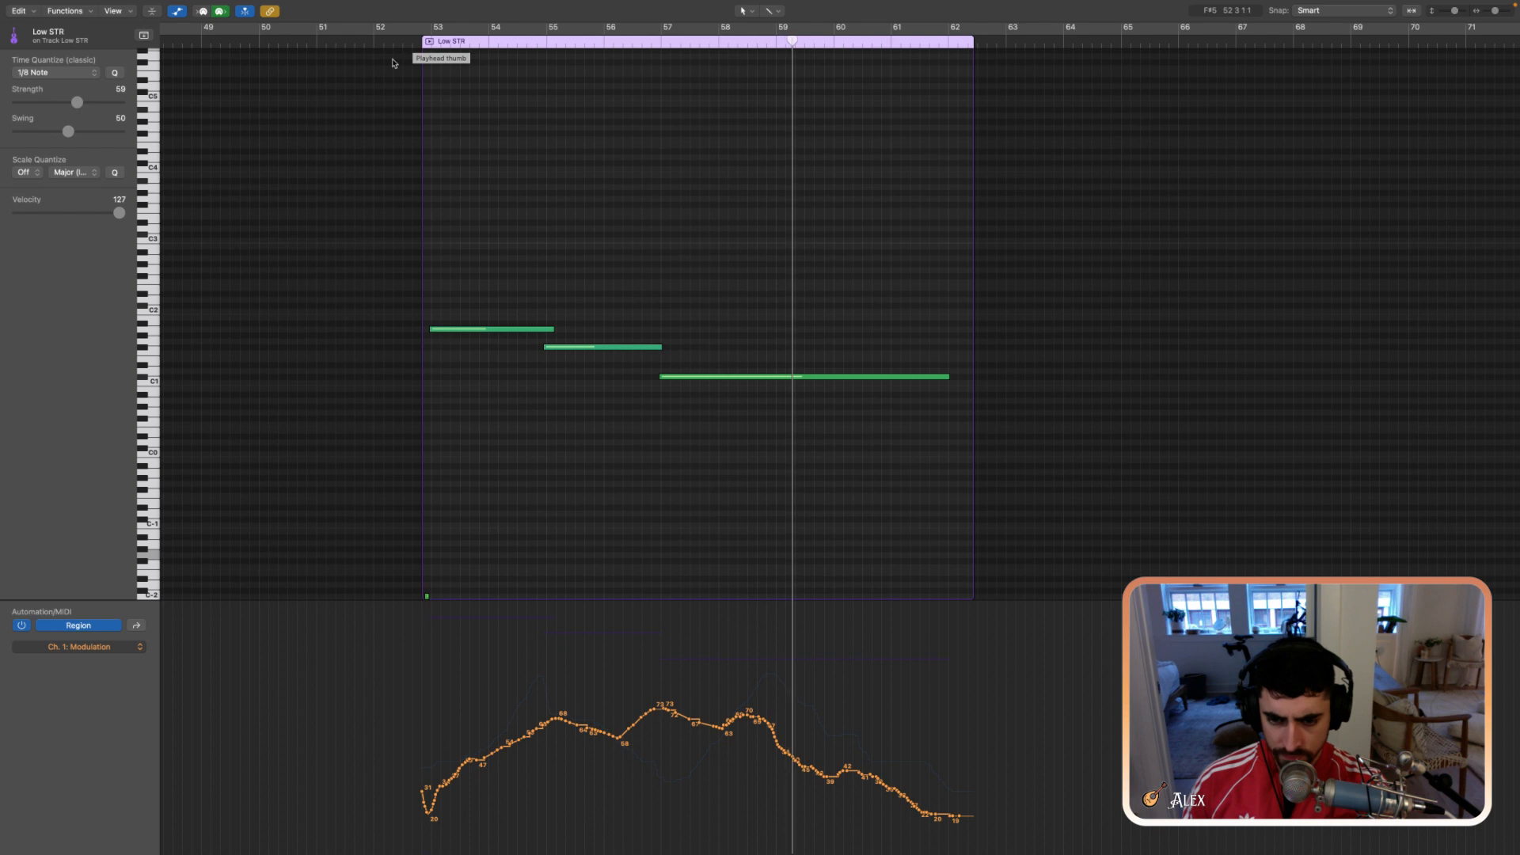
- Try a shallower dip in the Low STR region's Expression curve between about bars 55 and 58, replay it, and undo the change
left_click(135, 626)
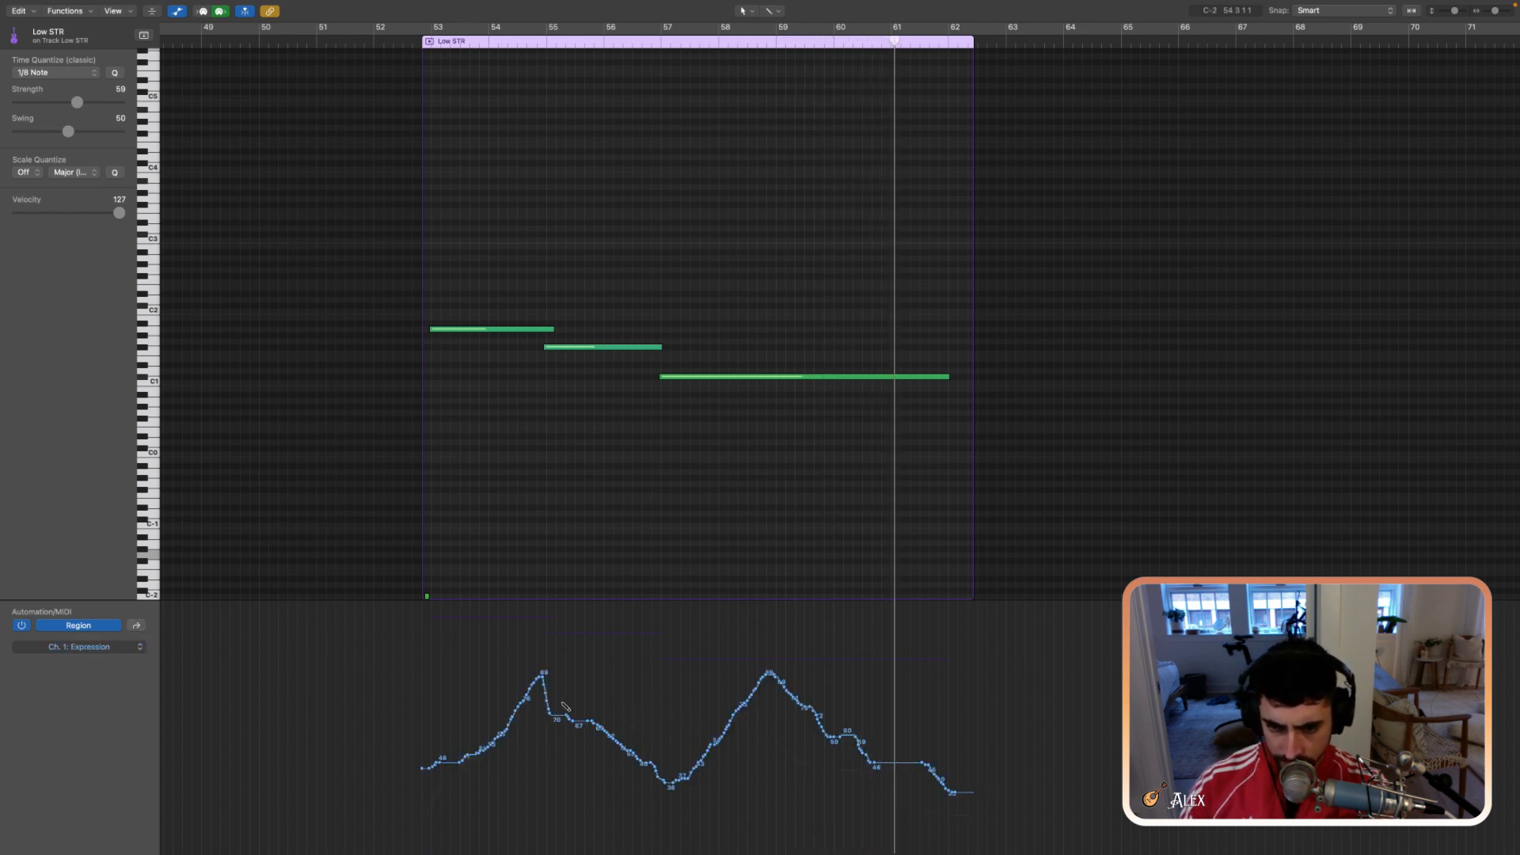
mouse_move(563, 704)
left_mouse_down()
mouse_move(651, 738)
mouse_move(722, 741)
left_mouse_up()
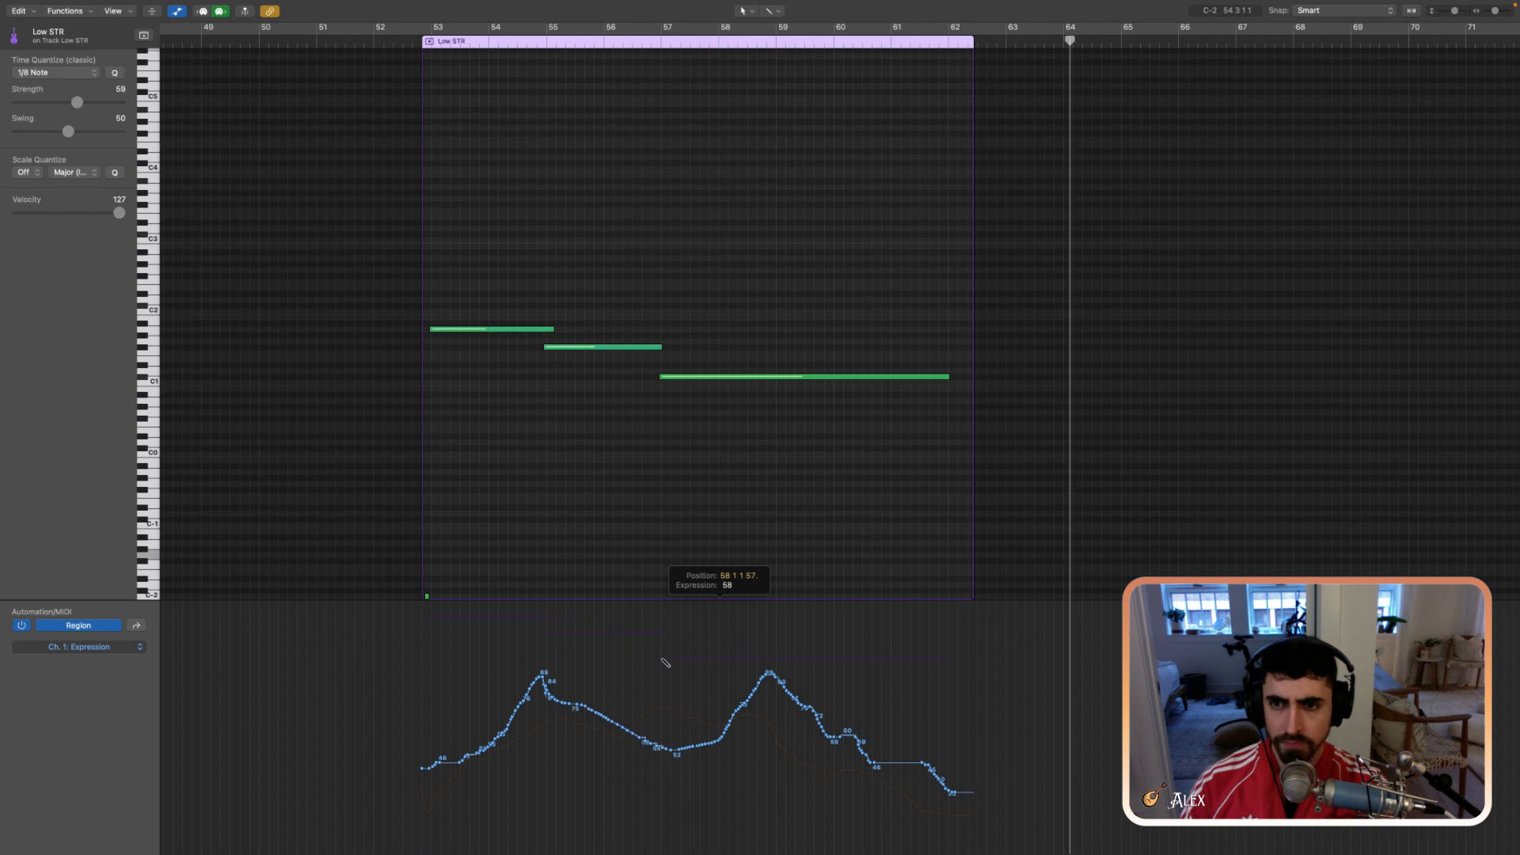
left_click(406, 42)
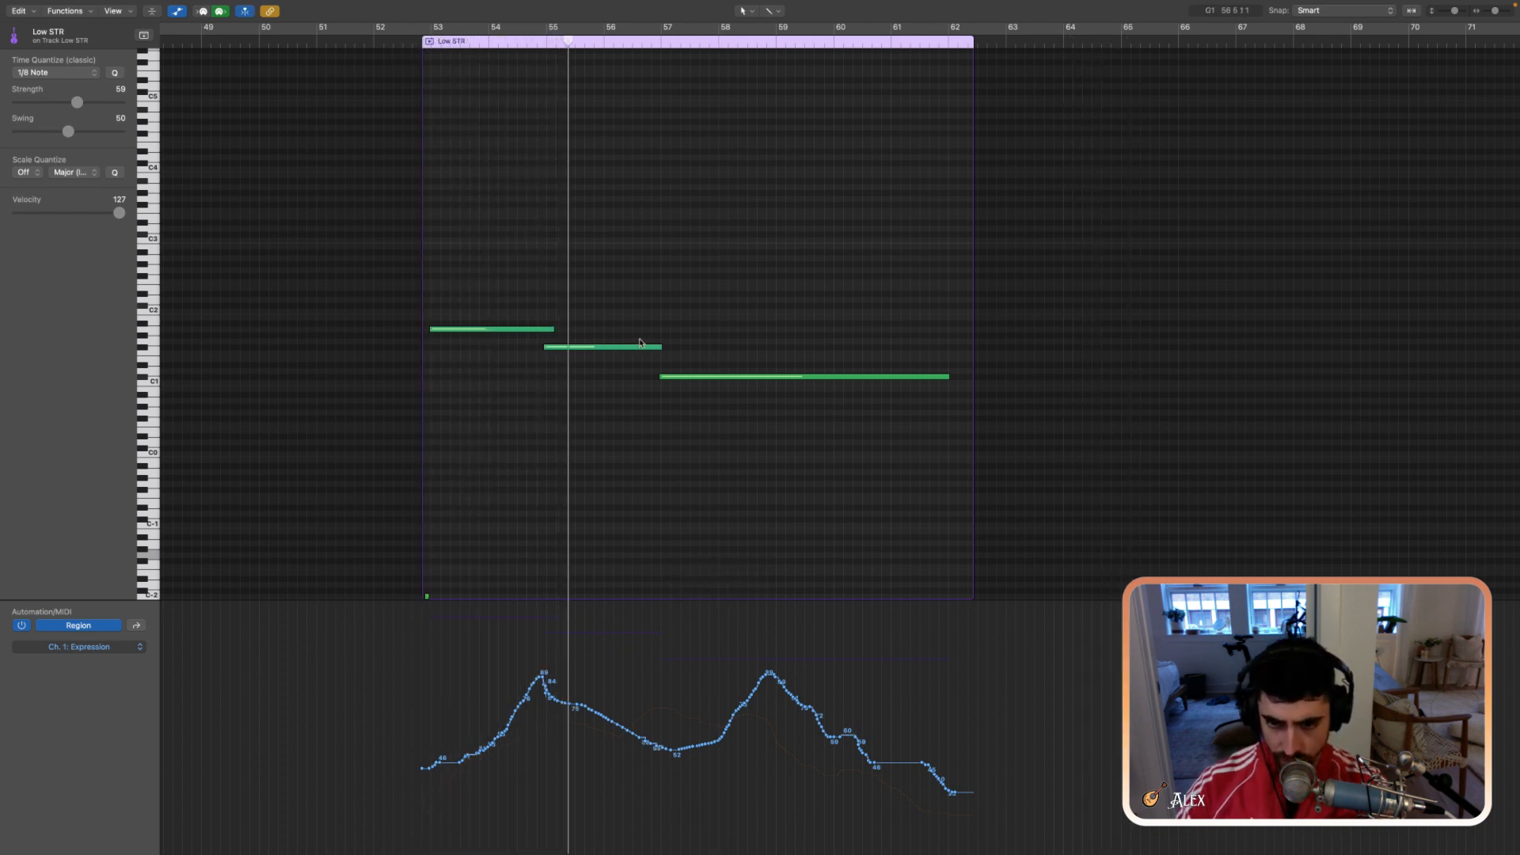
scroll(672, 427, "right", 2)
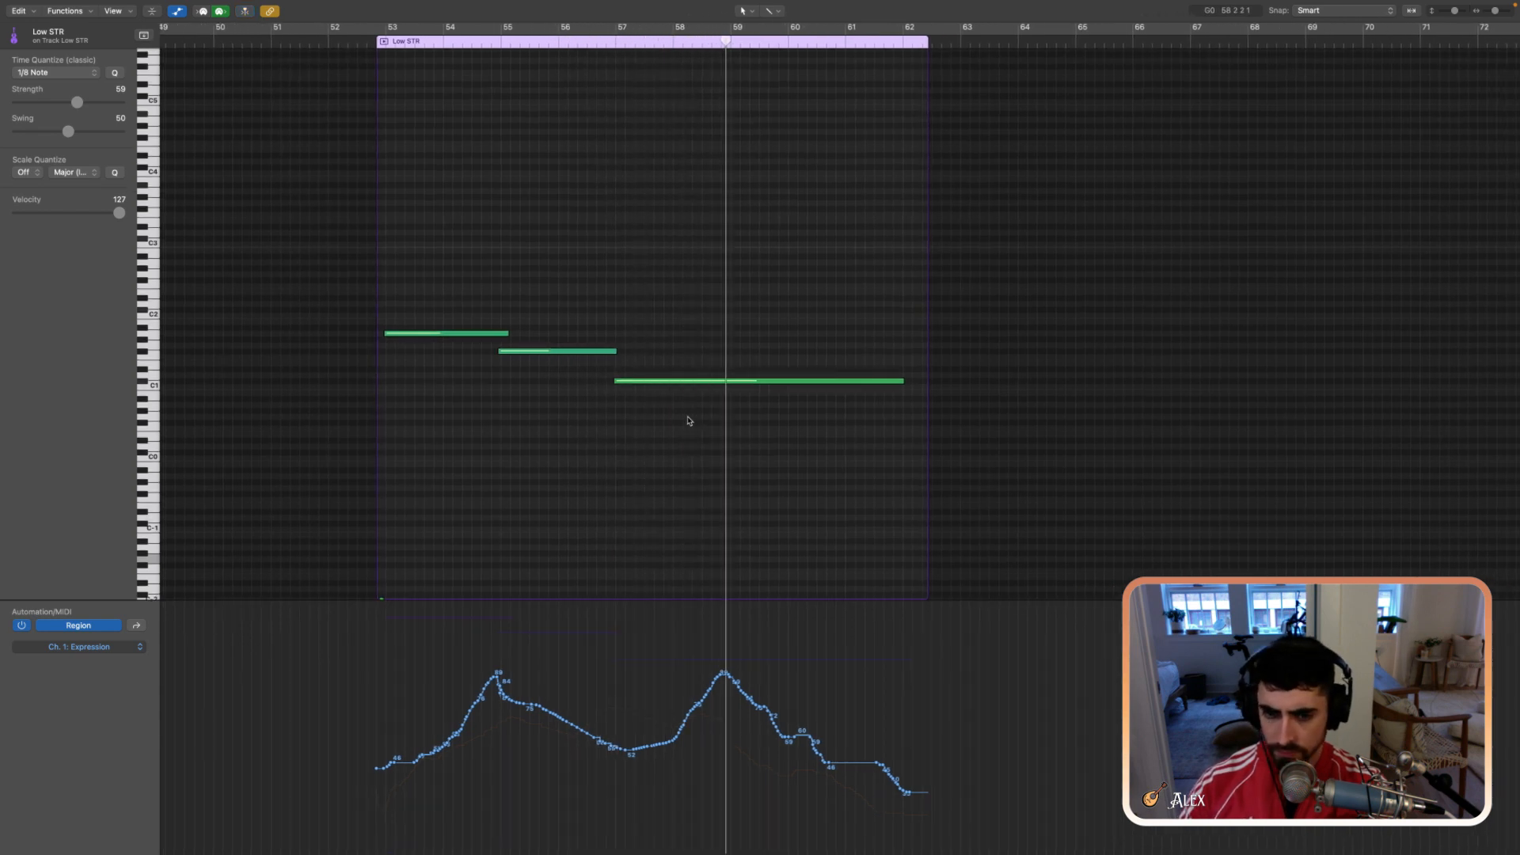
key("super+z")
scroll(657, 444, "down", 1)
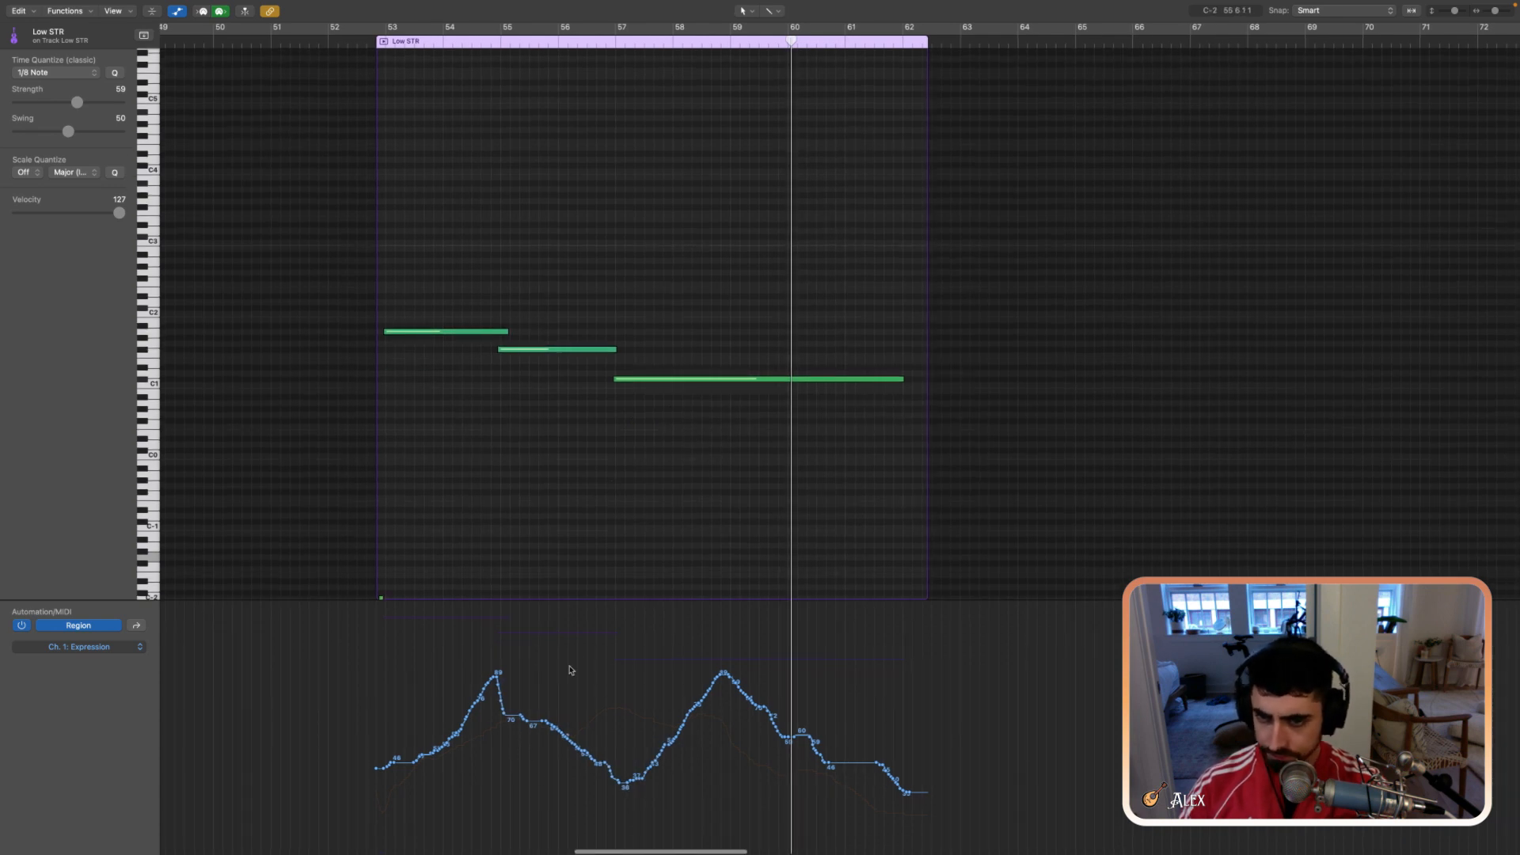
- Return to the arrangement and play the Tossing Barrels of Rum section, examining its woodwind, brass, string and percussion regions
key("ctrl+Left")
left_click(714, 445)
key("space")
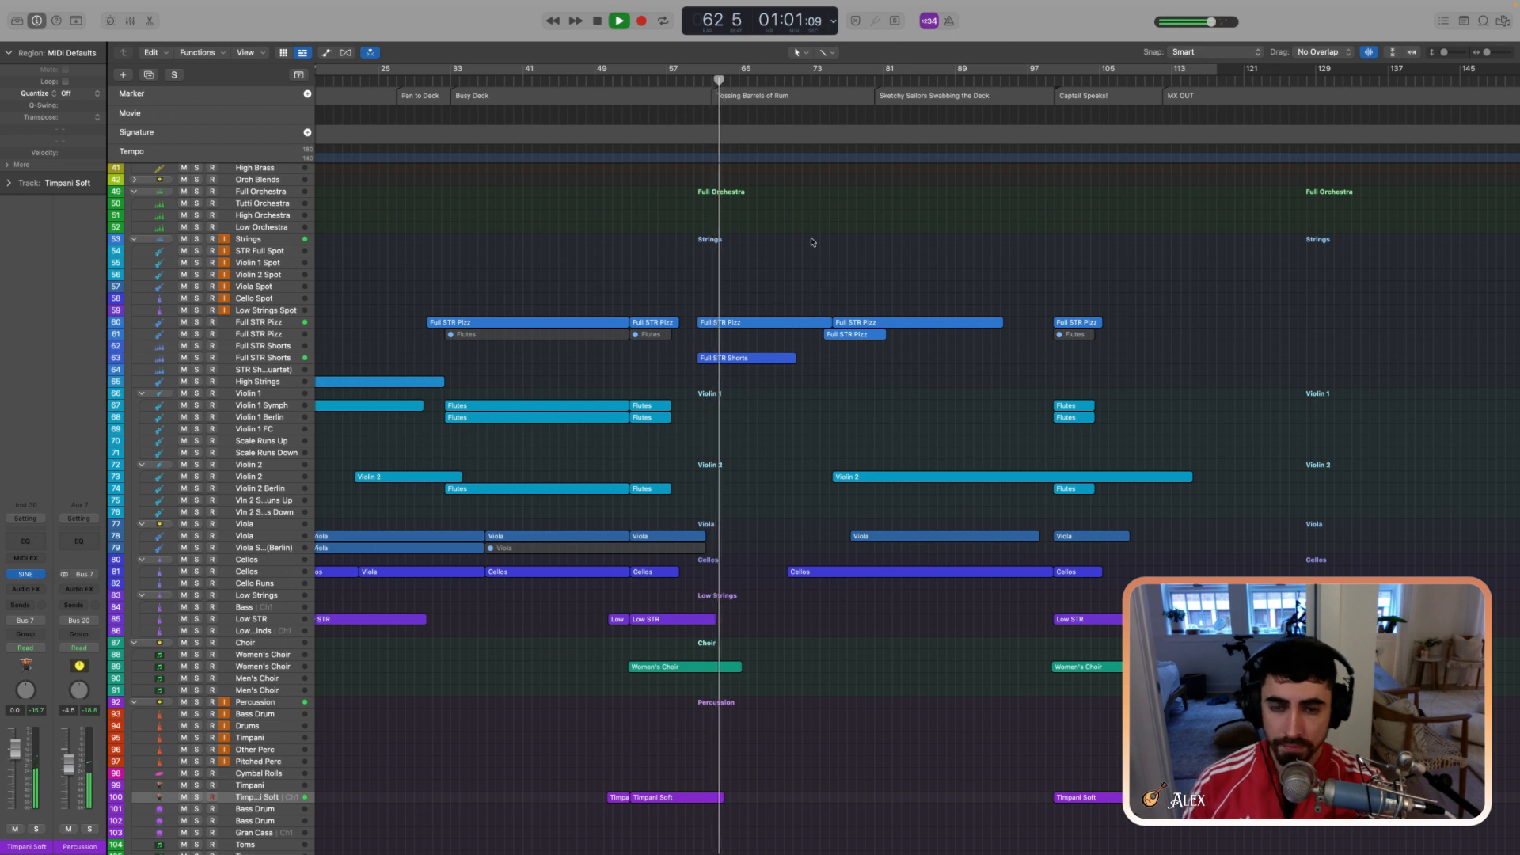
scroll(776, 261, "up", 5)
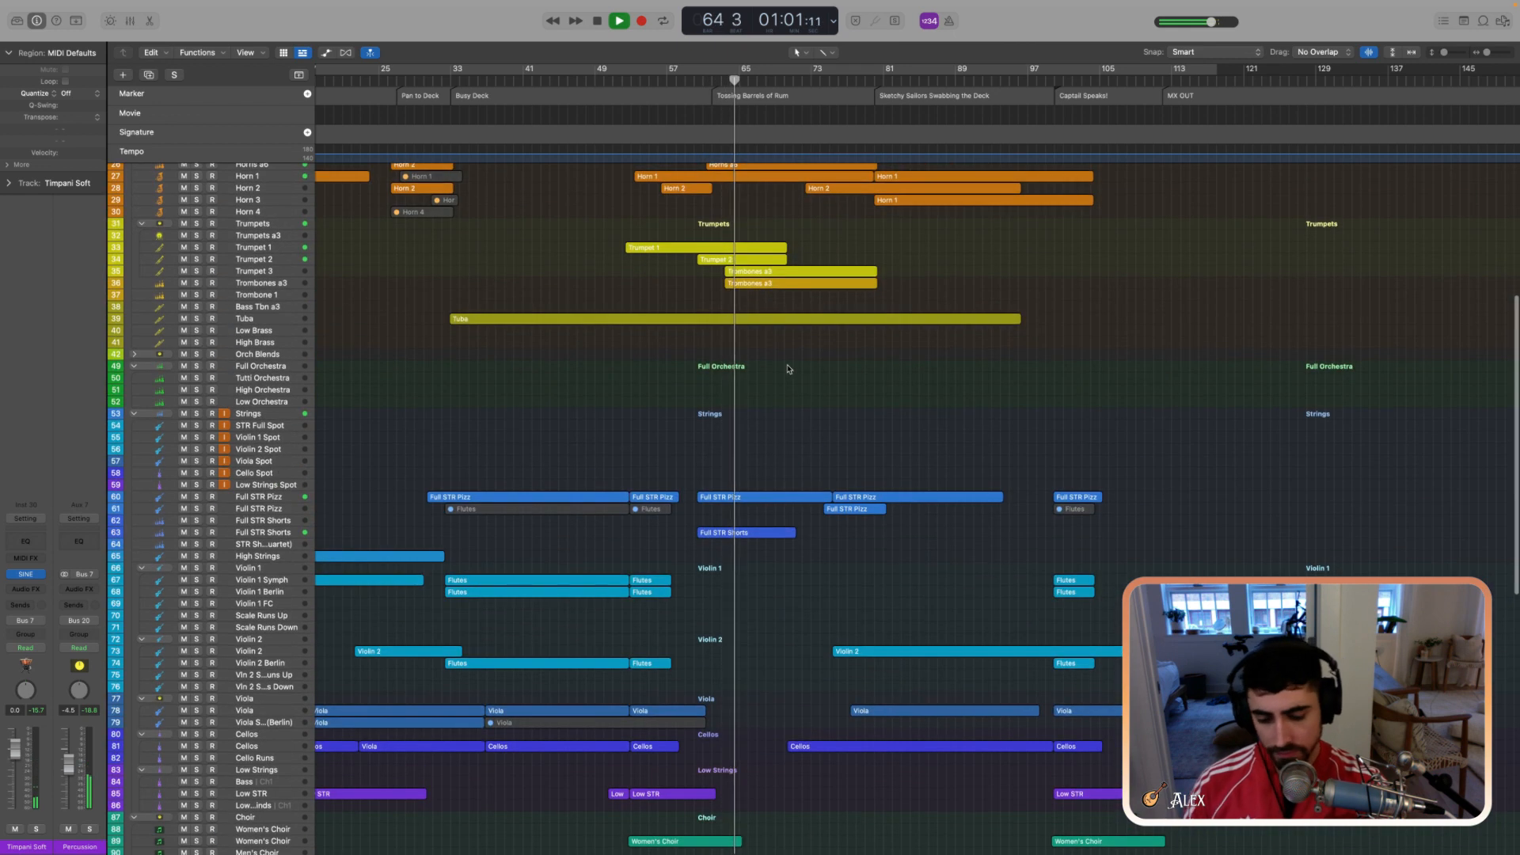
scroll(764, 376, "down", 5)
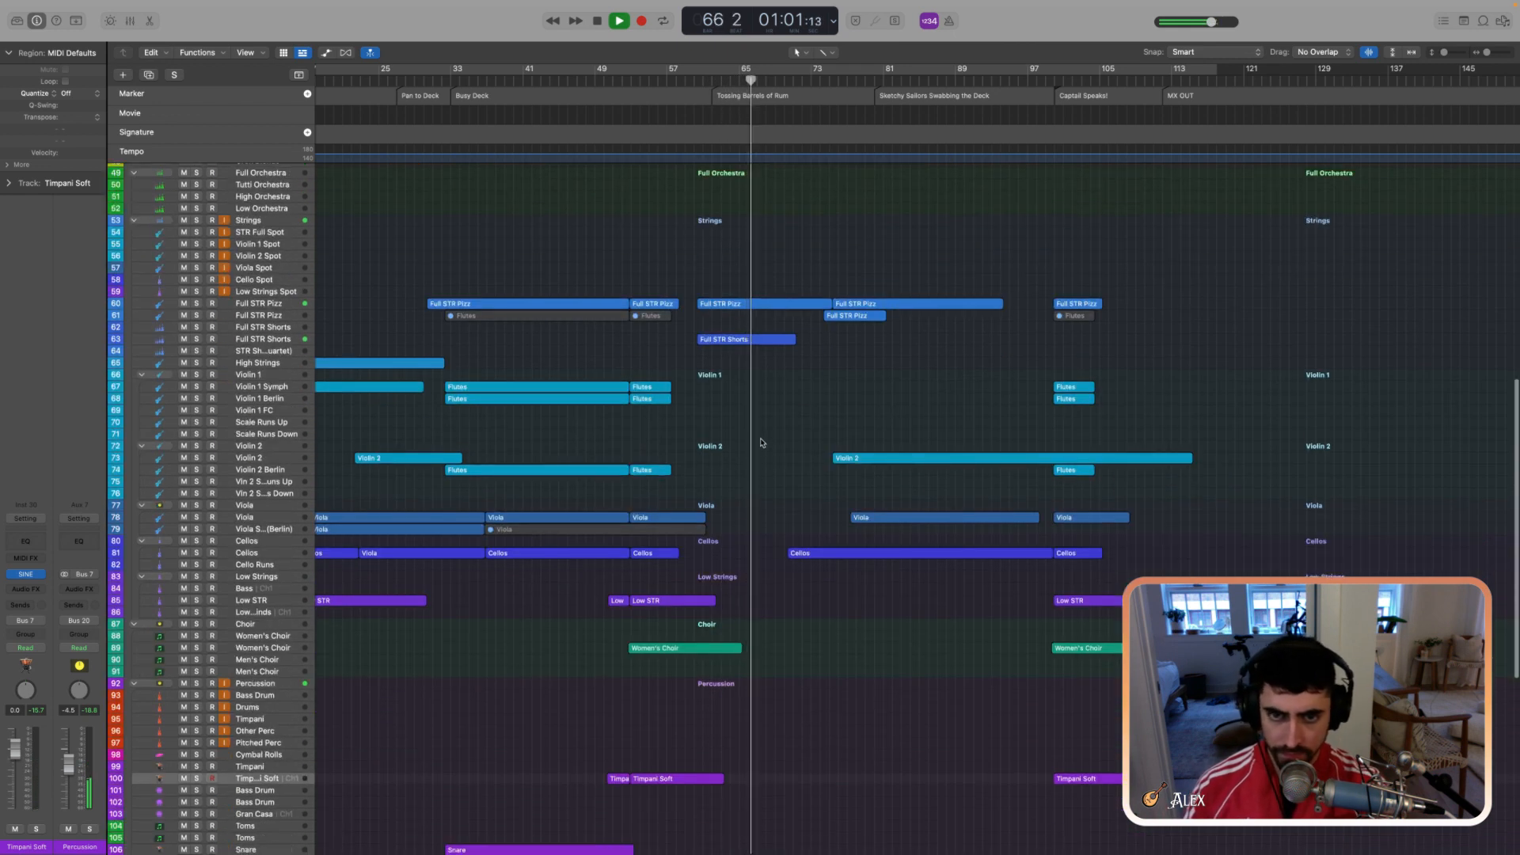
scroll(764, 447, "down", 3)
left_click(724, 183)
scroll(769, 454, "up", 9)
left_click(765, 444)
scroll(766, 444, "up", 6)
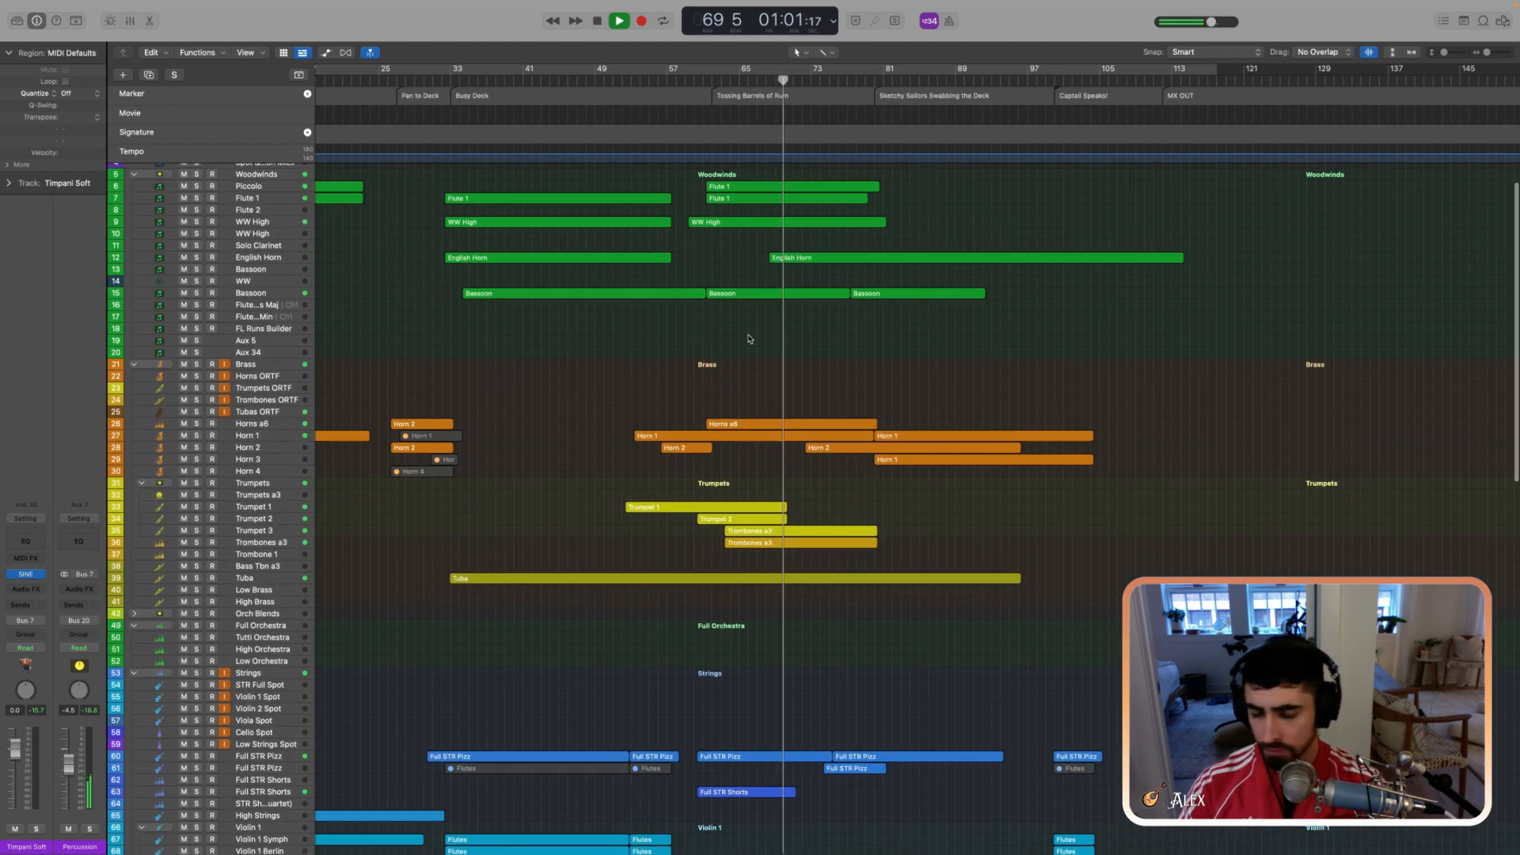
scroll(794, 377, "down", 6)
scroll(772, 634, "down", 8)
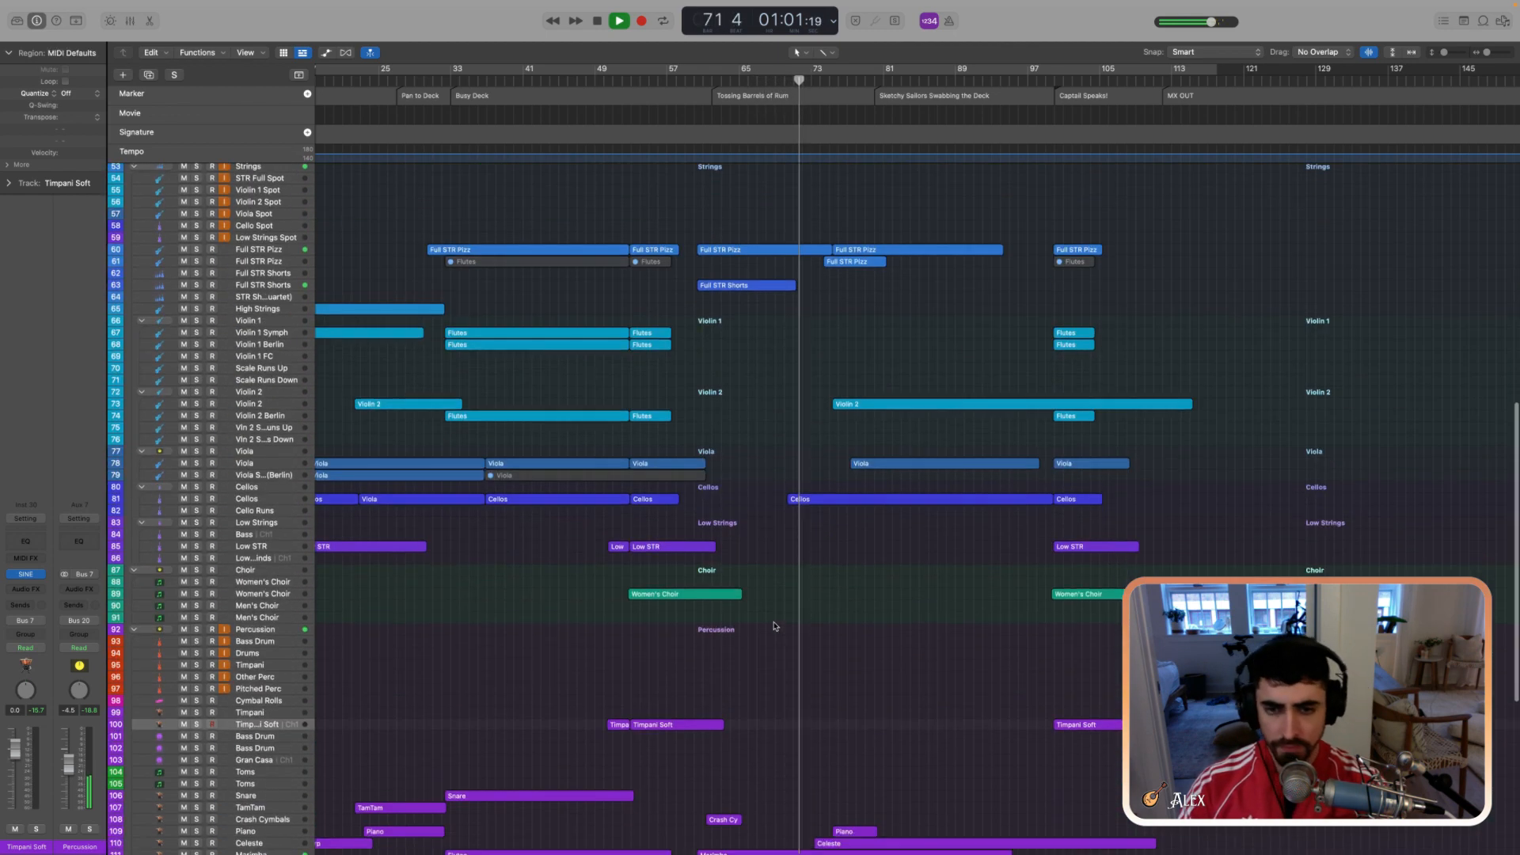
scroll(776, 619, "down", 1)
scroll(775, 647, "up", 15)
key("space")
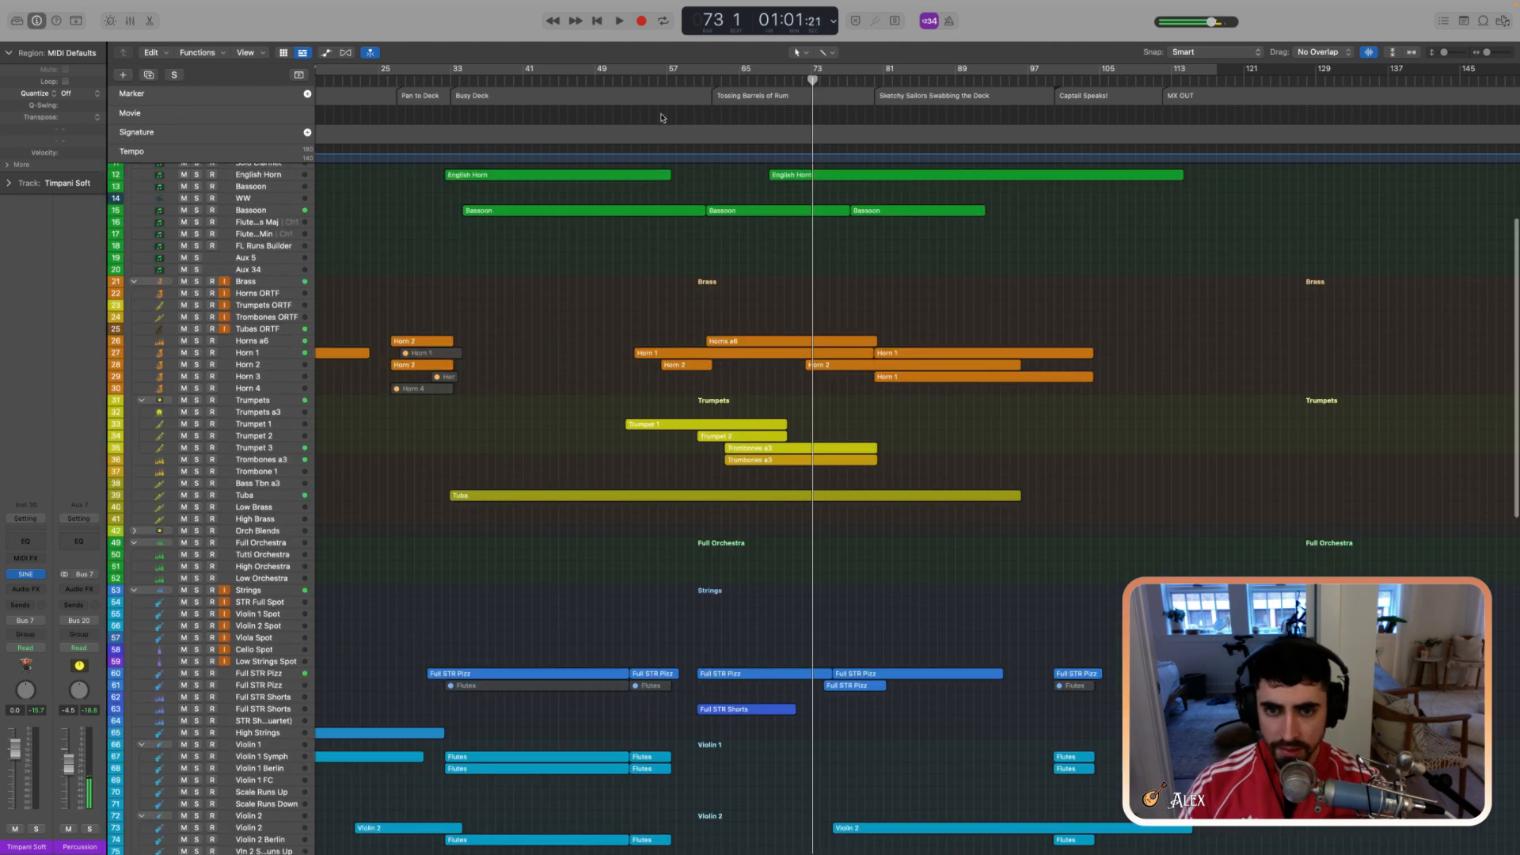
- Set the playhead to the start of Tossing Barrels of Rum and examine the string and percussion tracks there
left_click(702, 76)
key("space")
scroll(786, 605, "down", 11)
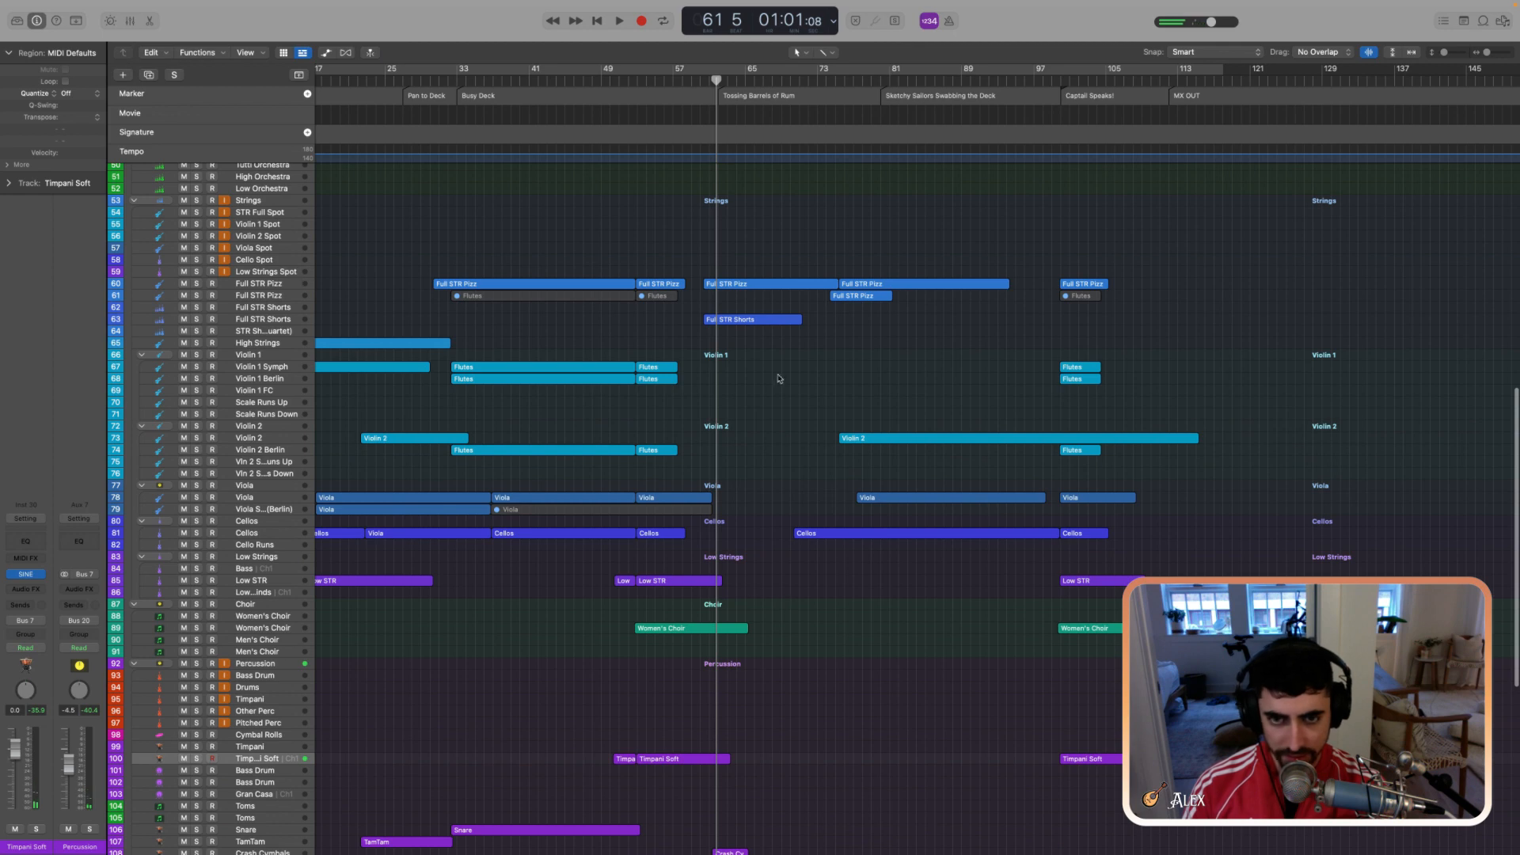
scroll(773, 570, "down", 10)
scroll(764, 594, "up", 11)
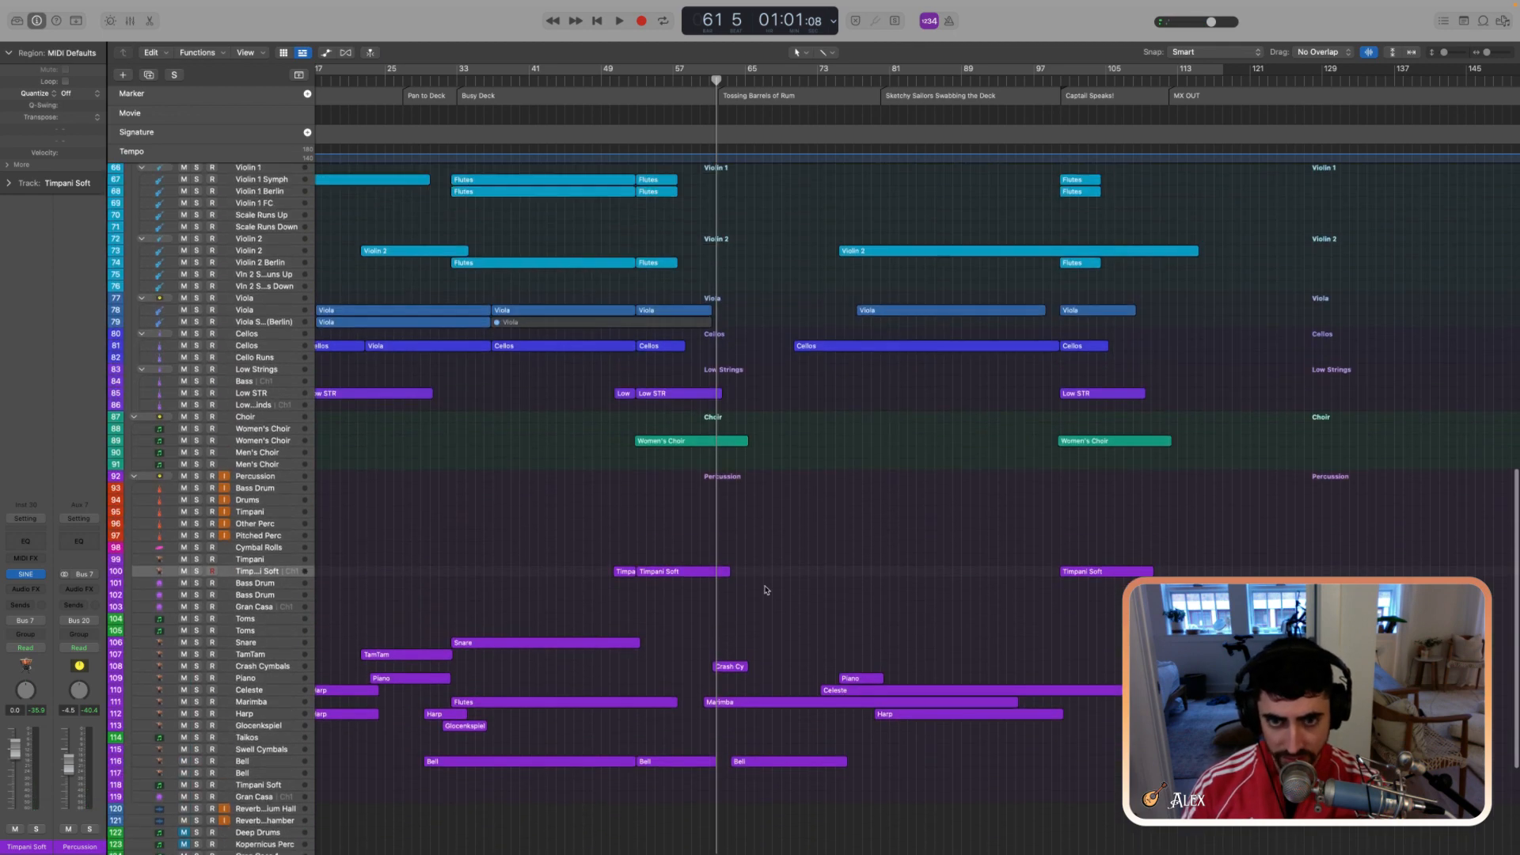
scroll(688, 554, "up", 3)
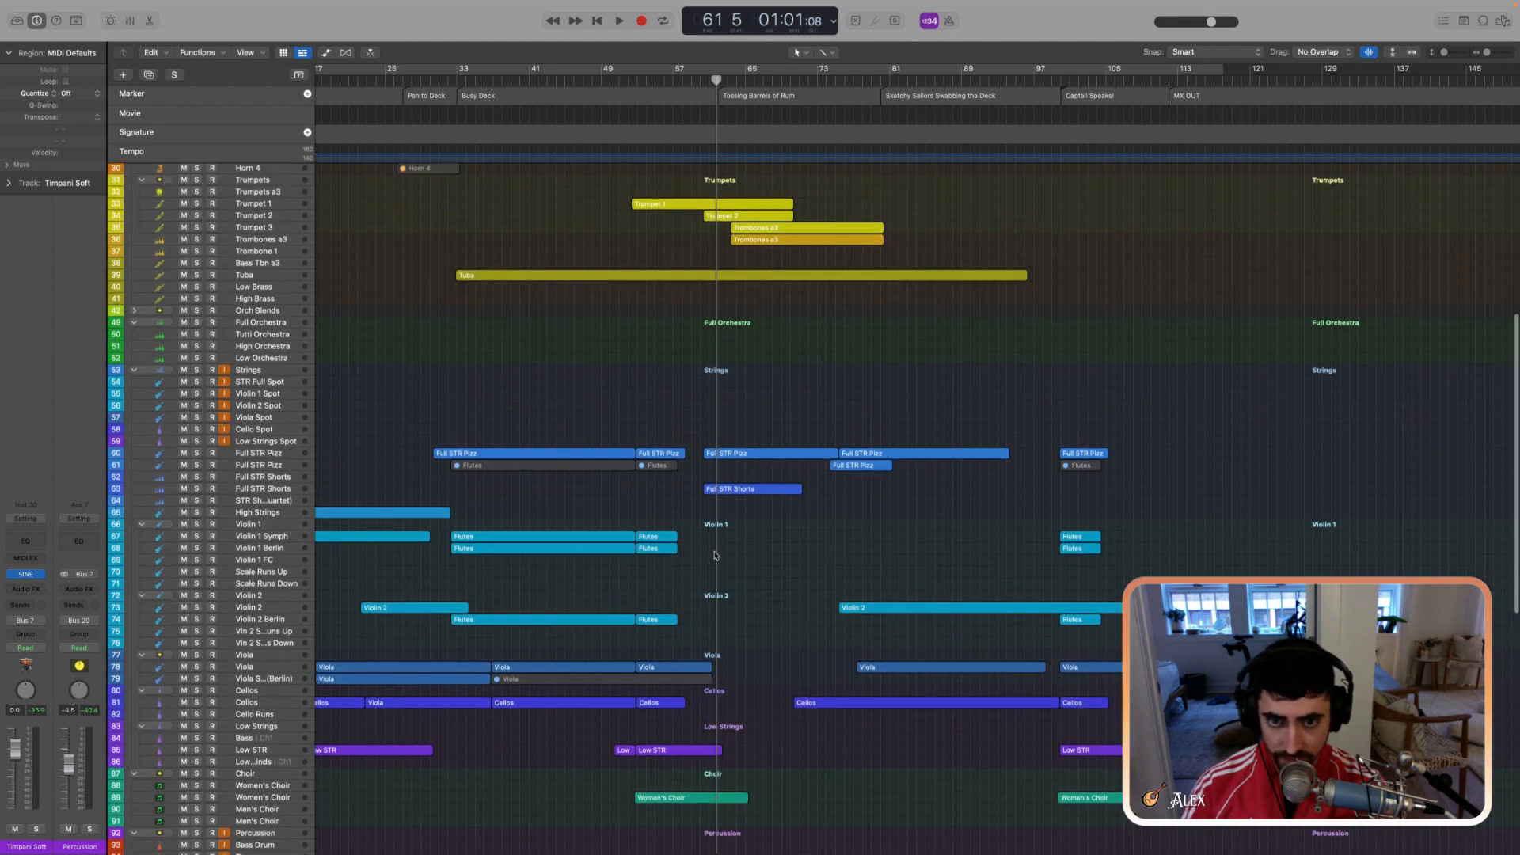
- Audition the Full STR Shorts region at Tossing Barrels of Rum in solo, then stop playback and turn solo off
left_click(721, 478)
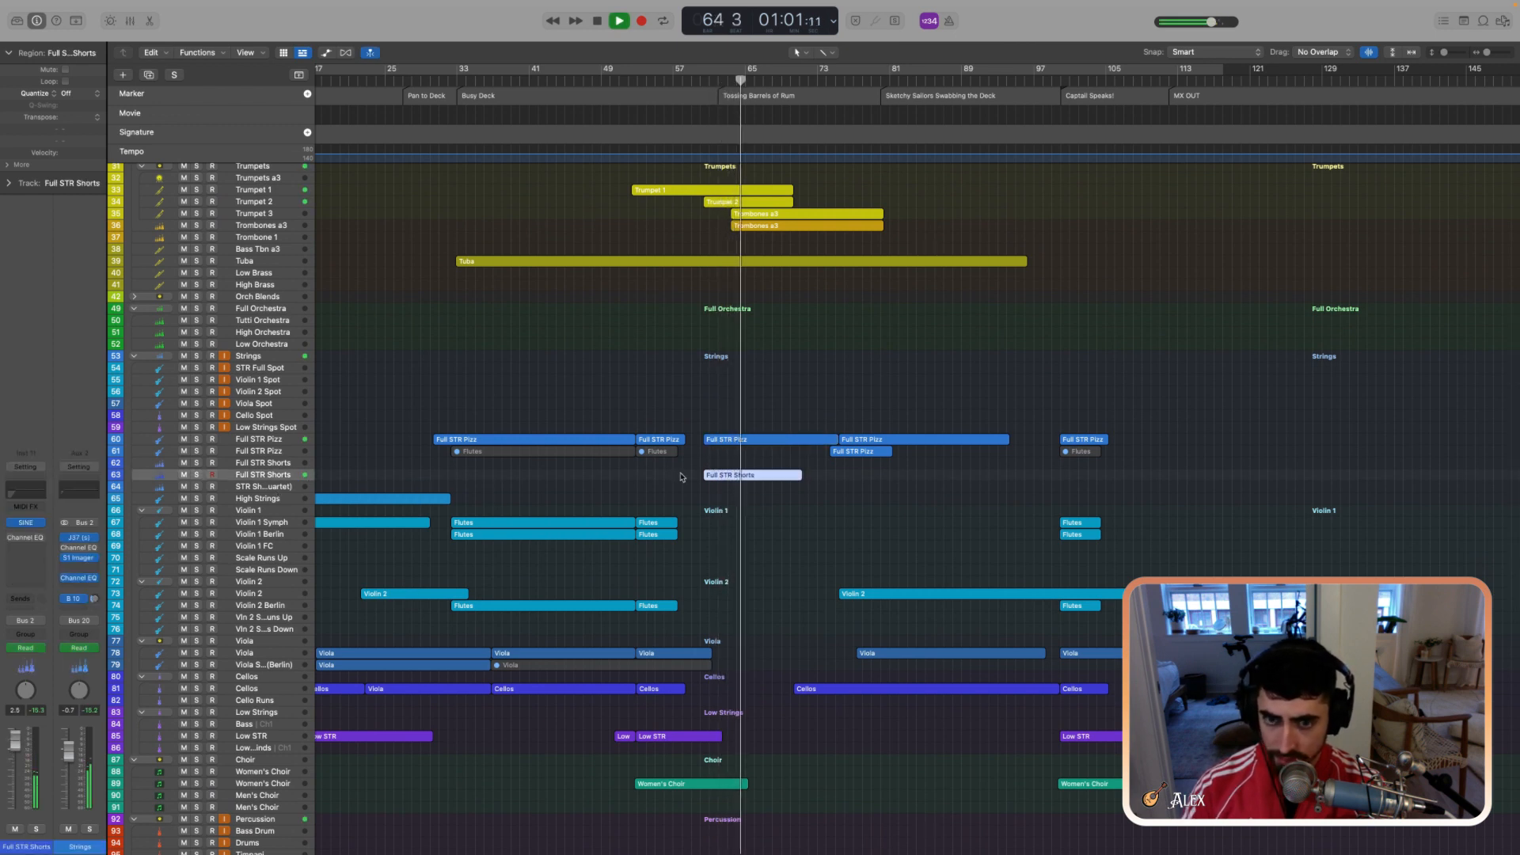
key("ctrl+s")
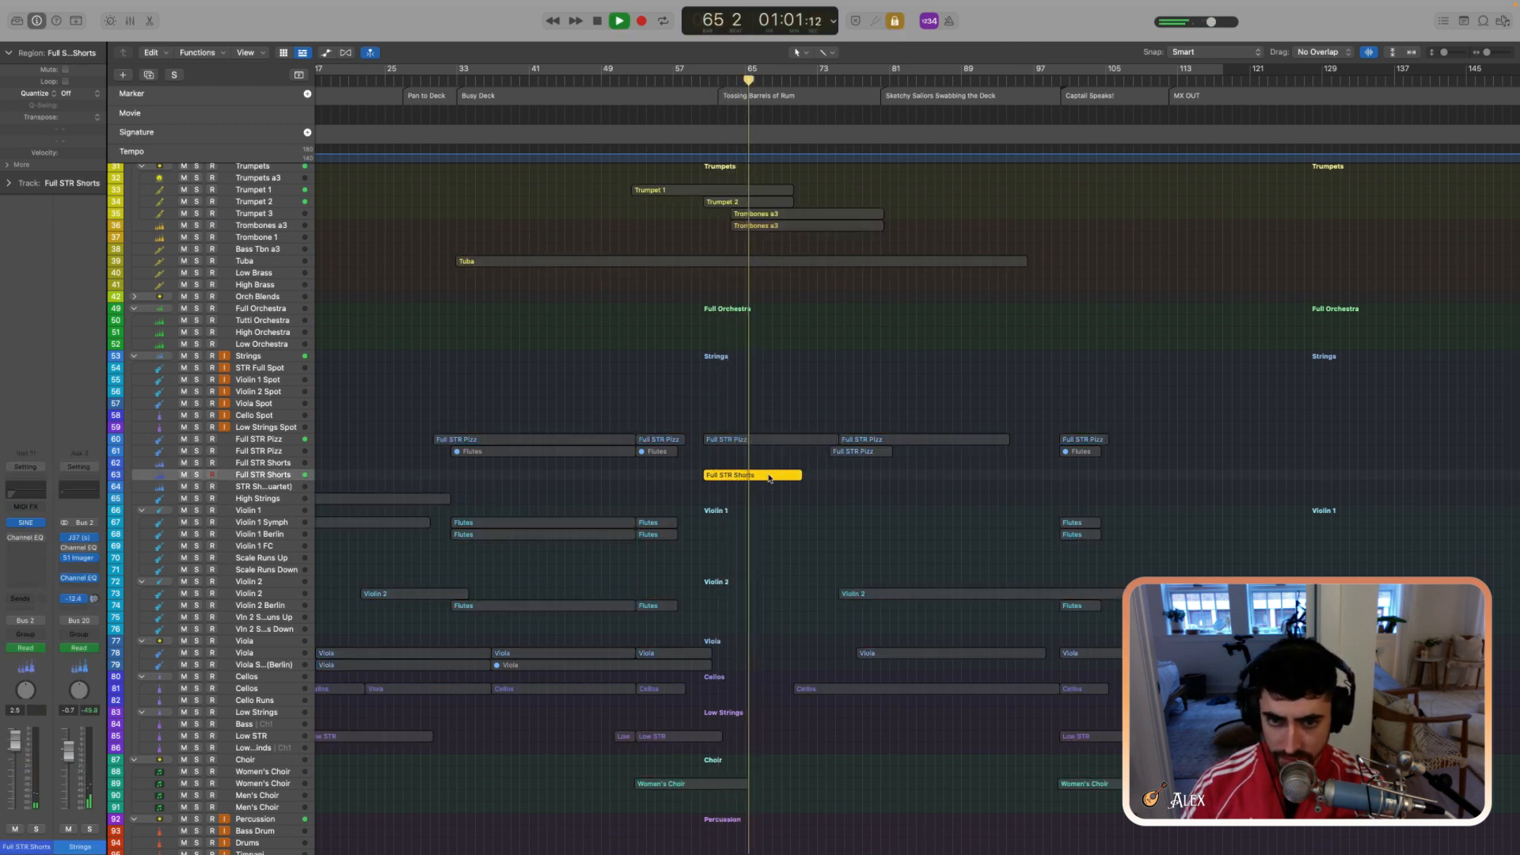
key("ctrl+Right")
key("ctrl+Left")
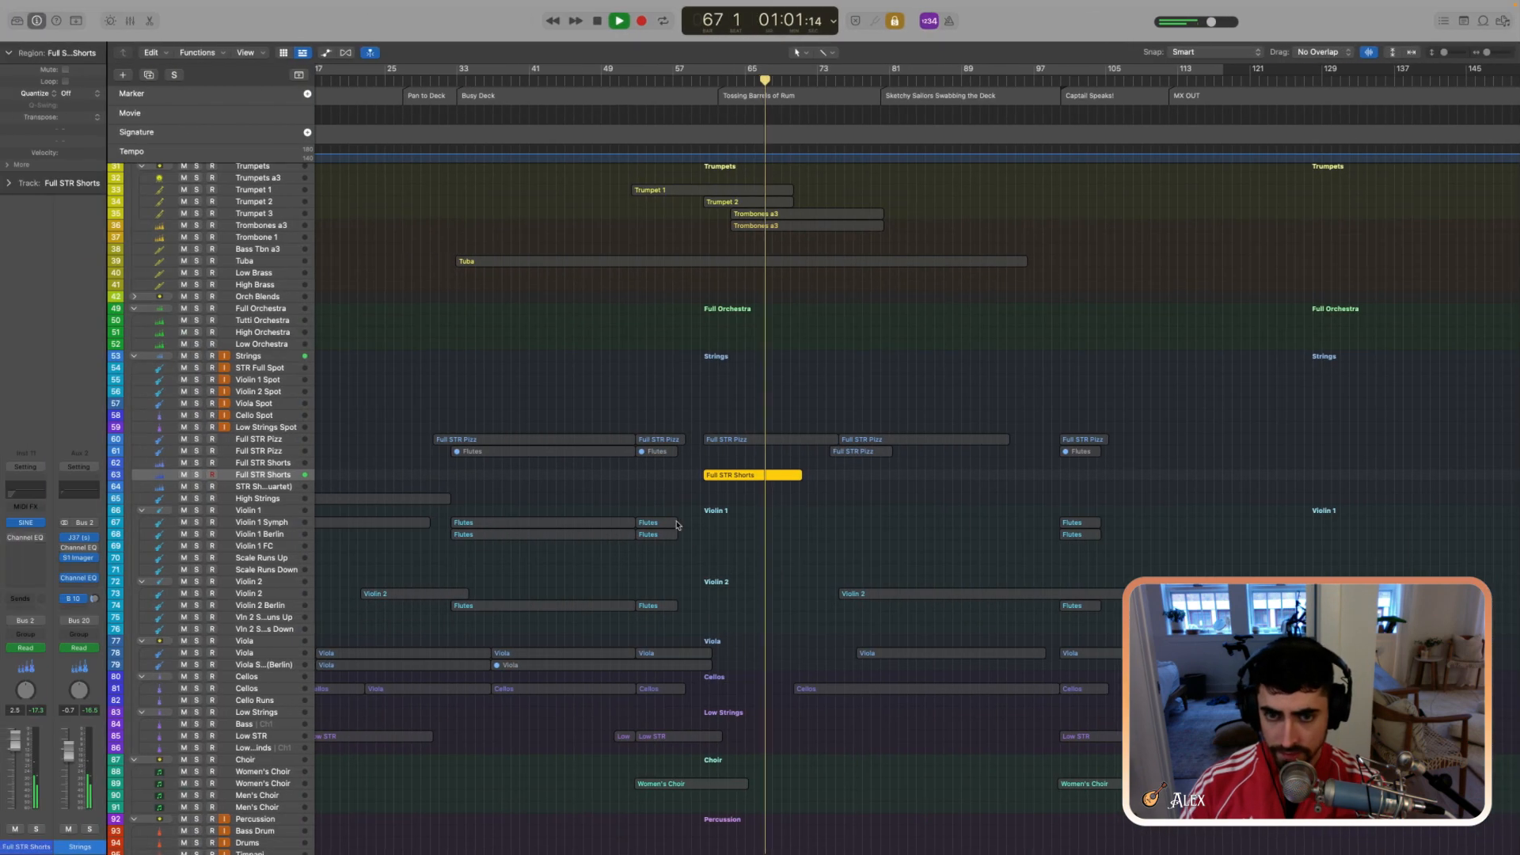
key("space")
key("ctrl+s")
scroll(741, 613, "up", 3)
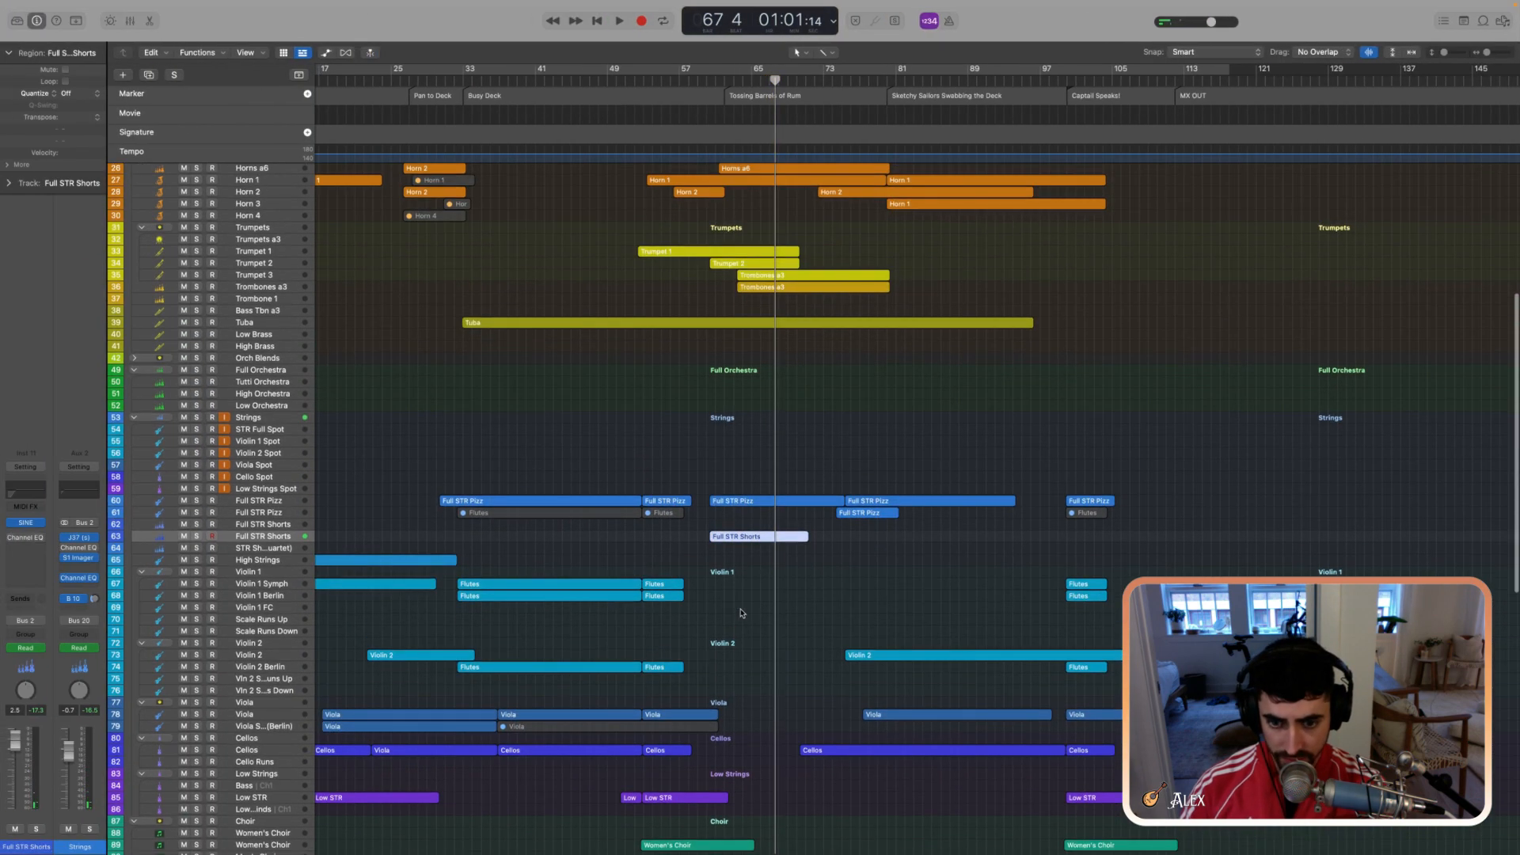
- Try placing the Full STR Shorts region on the cello tracks, and trim the region's end back to its last notes at about bar 70
scroll(742, 613, "down", 4)
left_click_drag(761, 444, 754, 641)
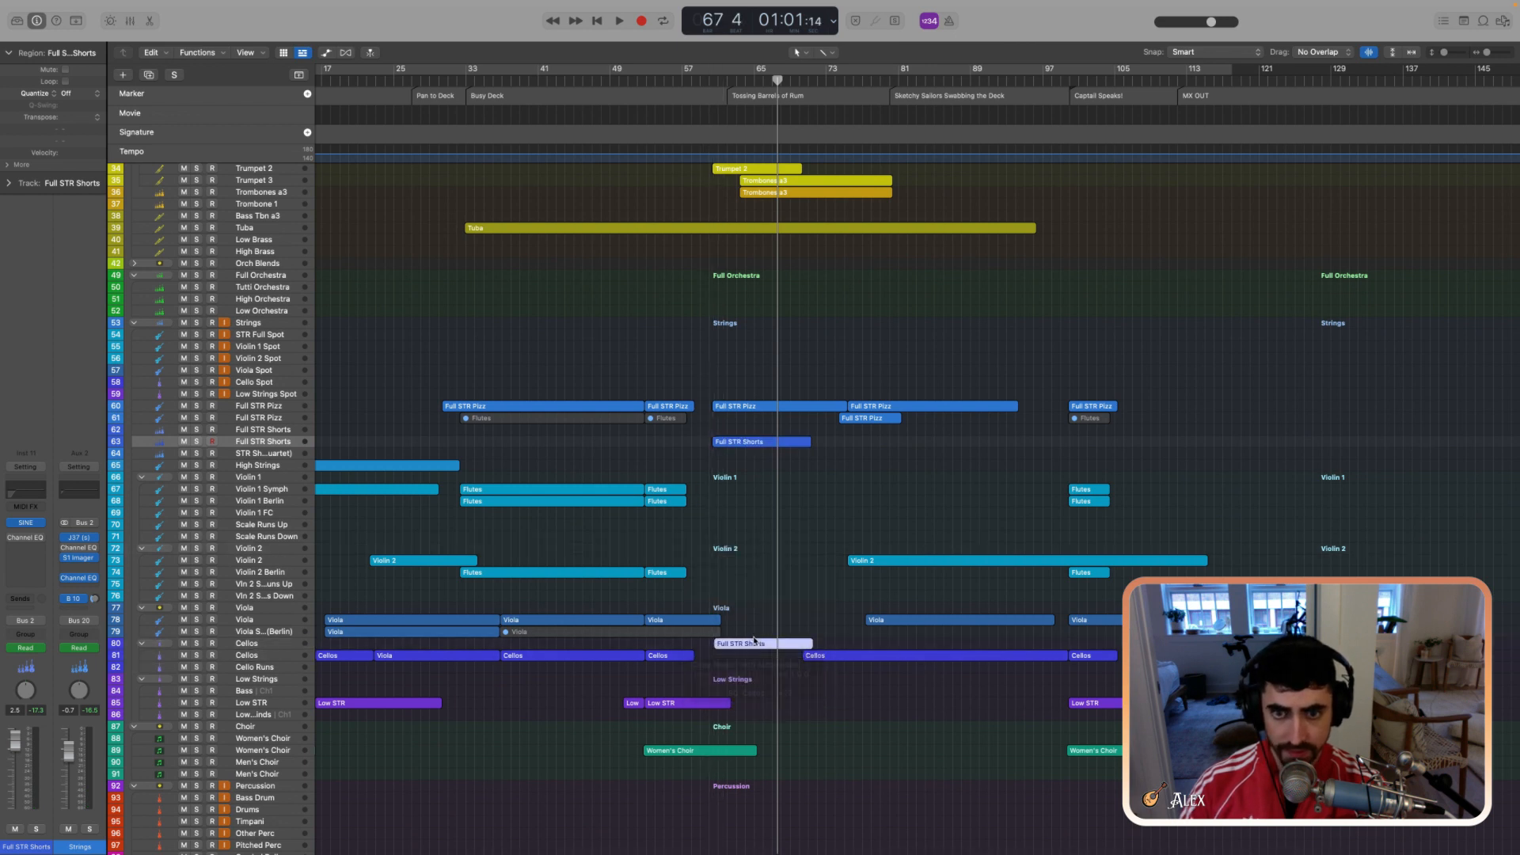
double_click(770, 444)
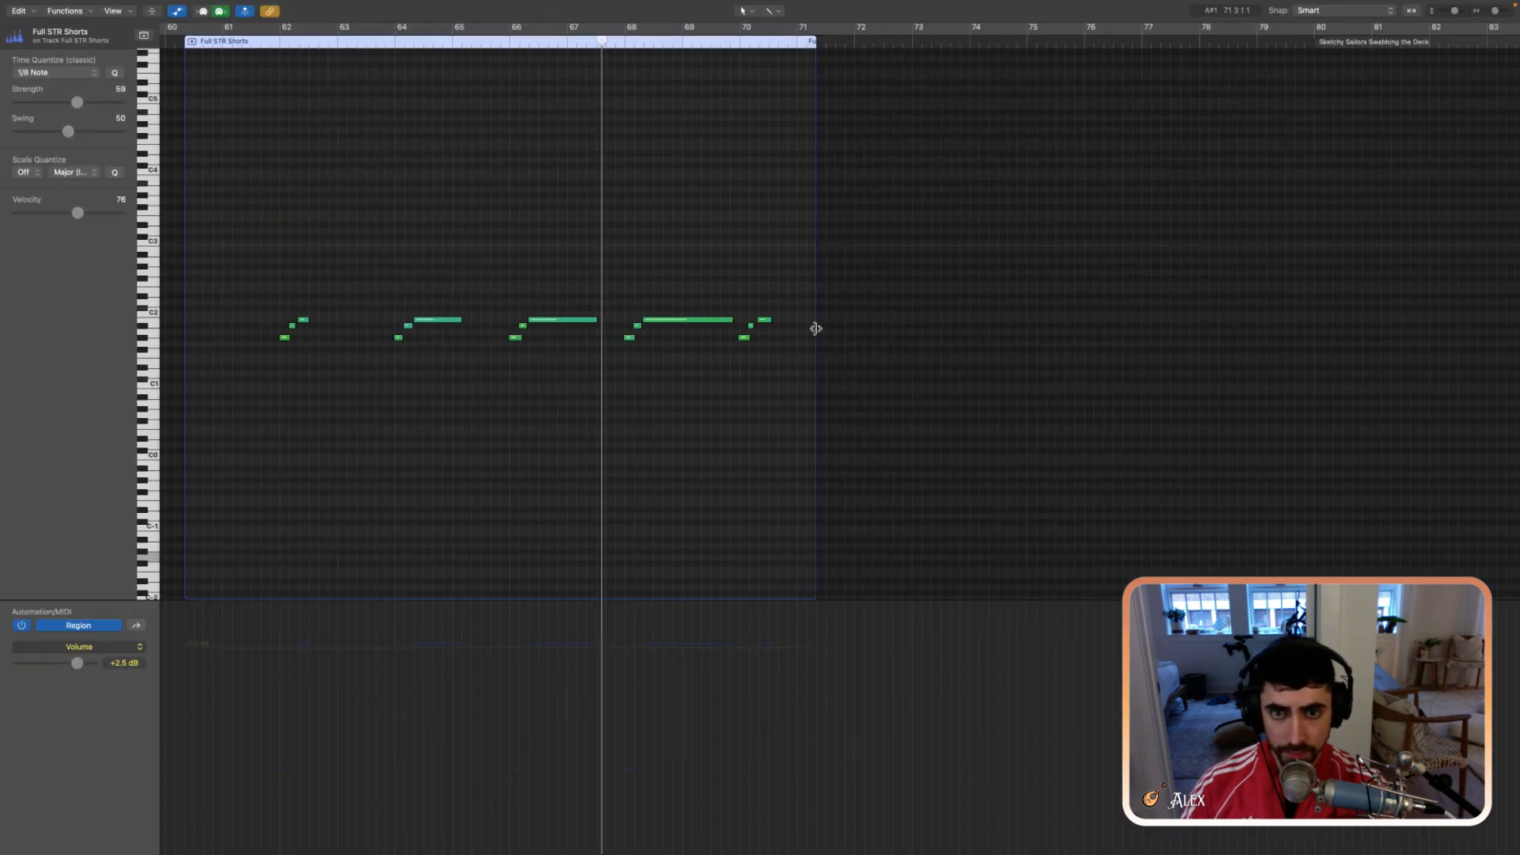
key("ctrl+Left")
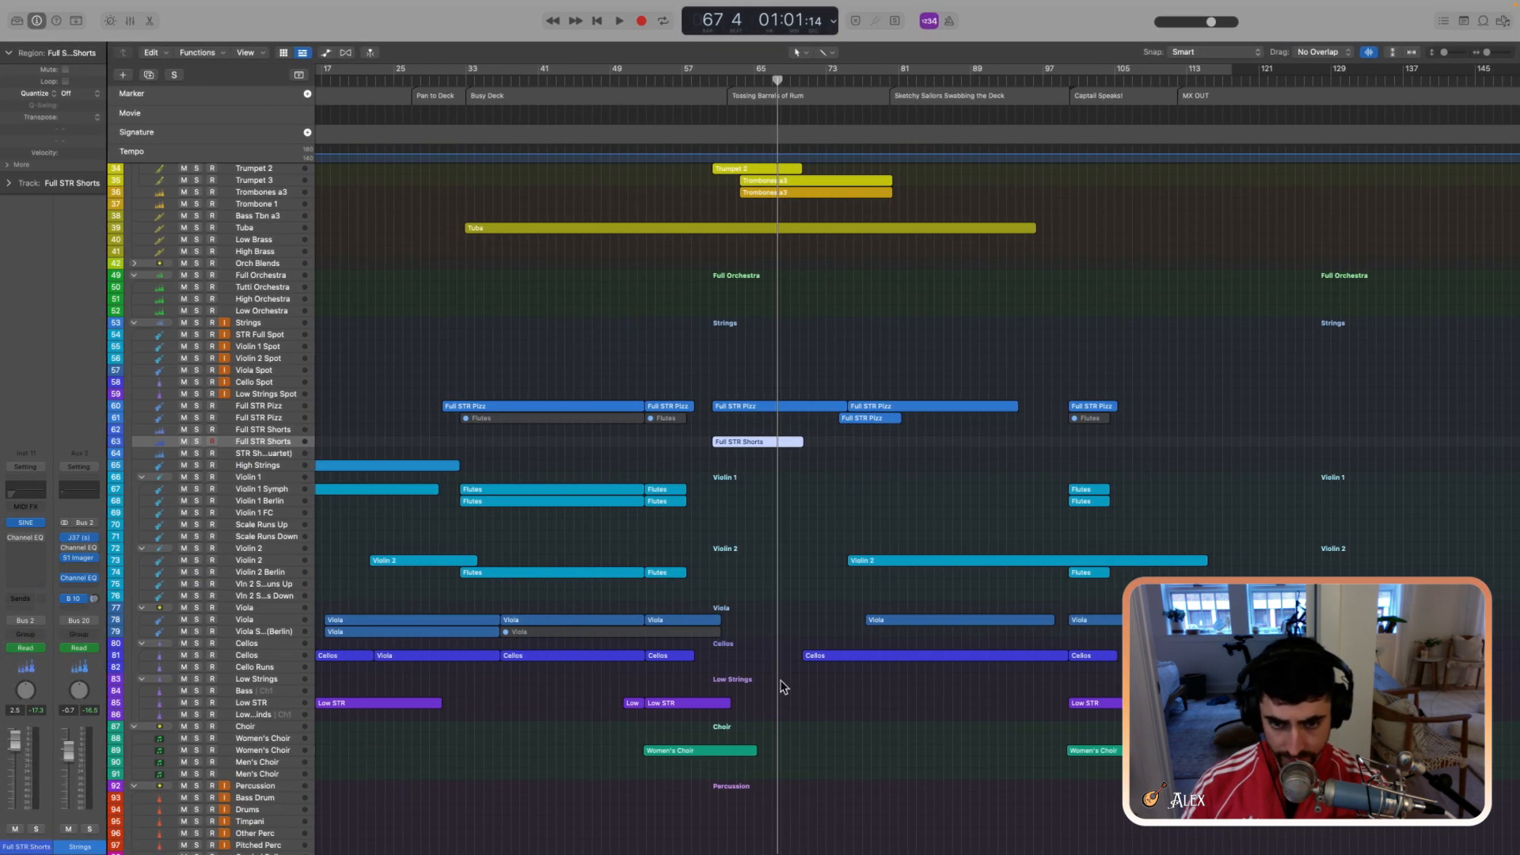
scroll(772, 708, "down", 2)
key("ctrl+Right")
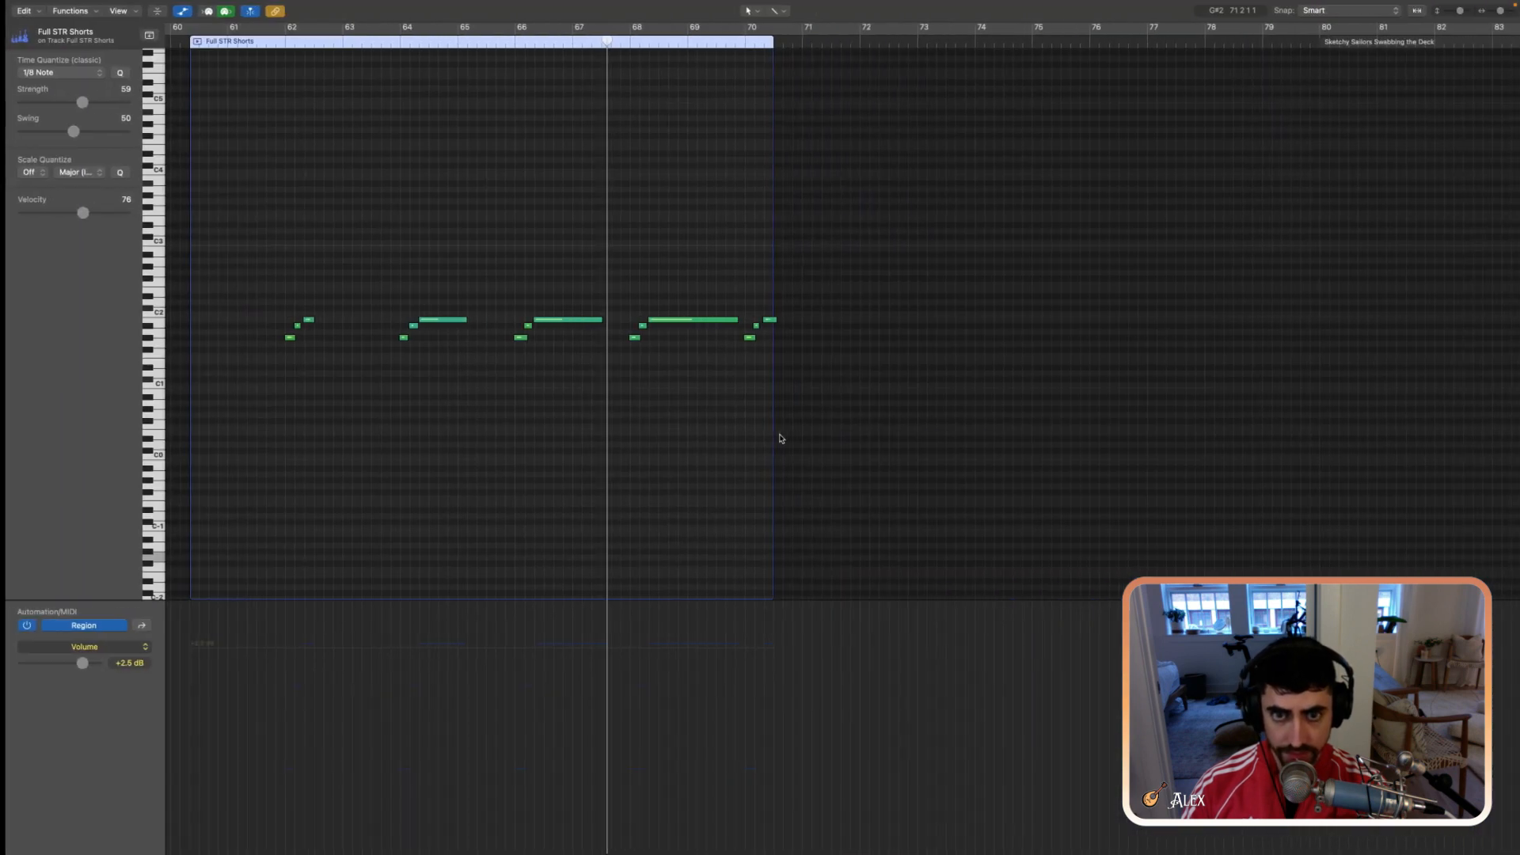
key("ctrl+Left")
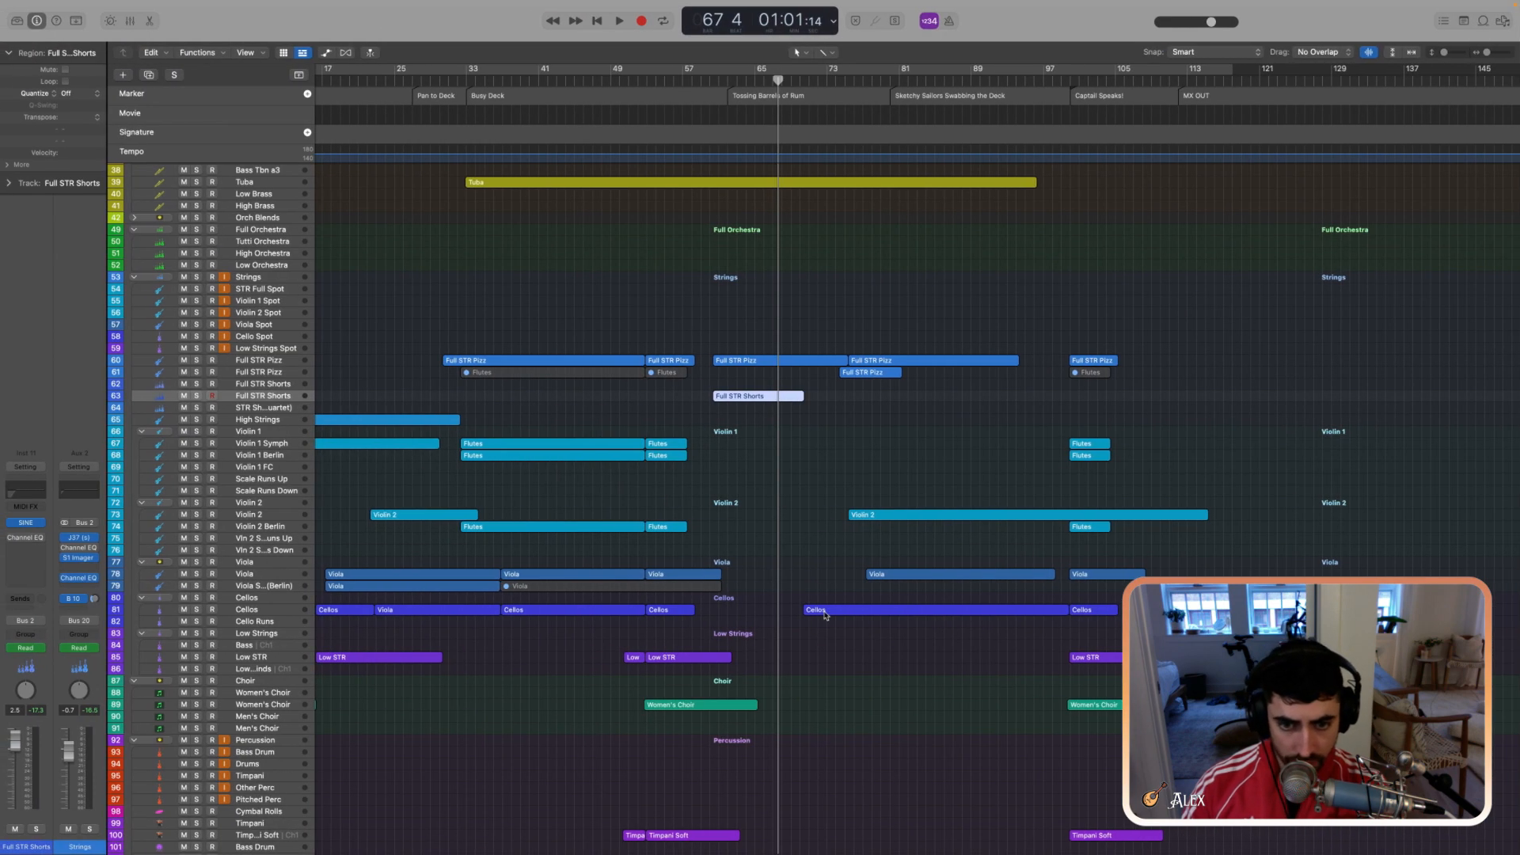
- Move the opening keyswitch note of the Cellos region at bar 70 to about bar 79 and trim the region's start to match
left_click(820, 613)
key("ctrl+Right")
left_click_drag(316, 510, 176, 599)
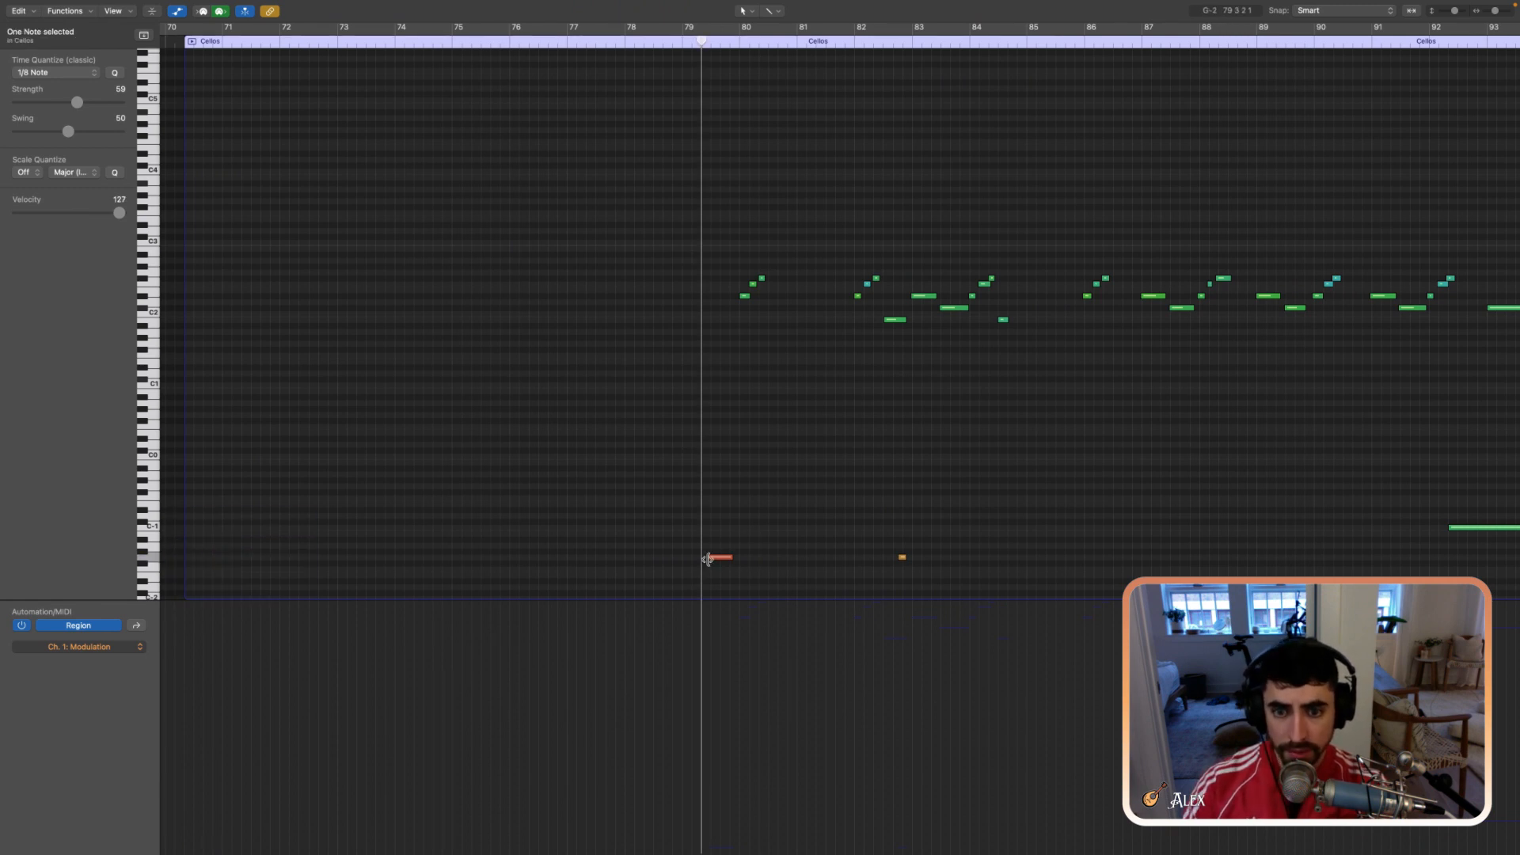
left_click_drag(720, 559, 729, 559)
key("ctrl+Left")
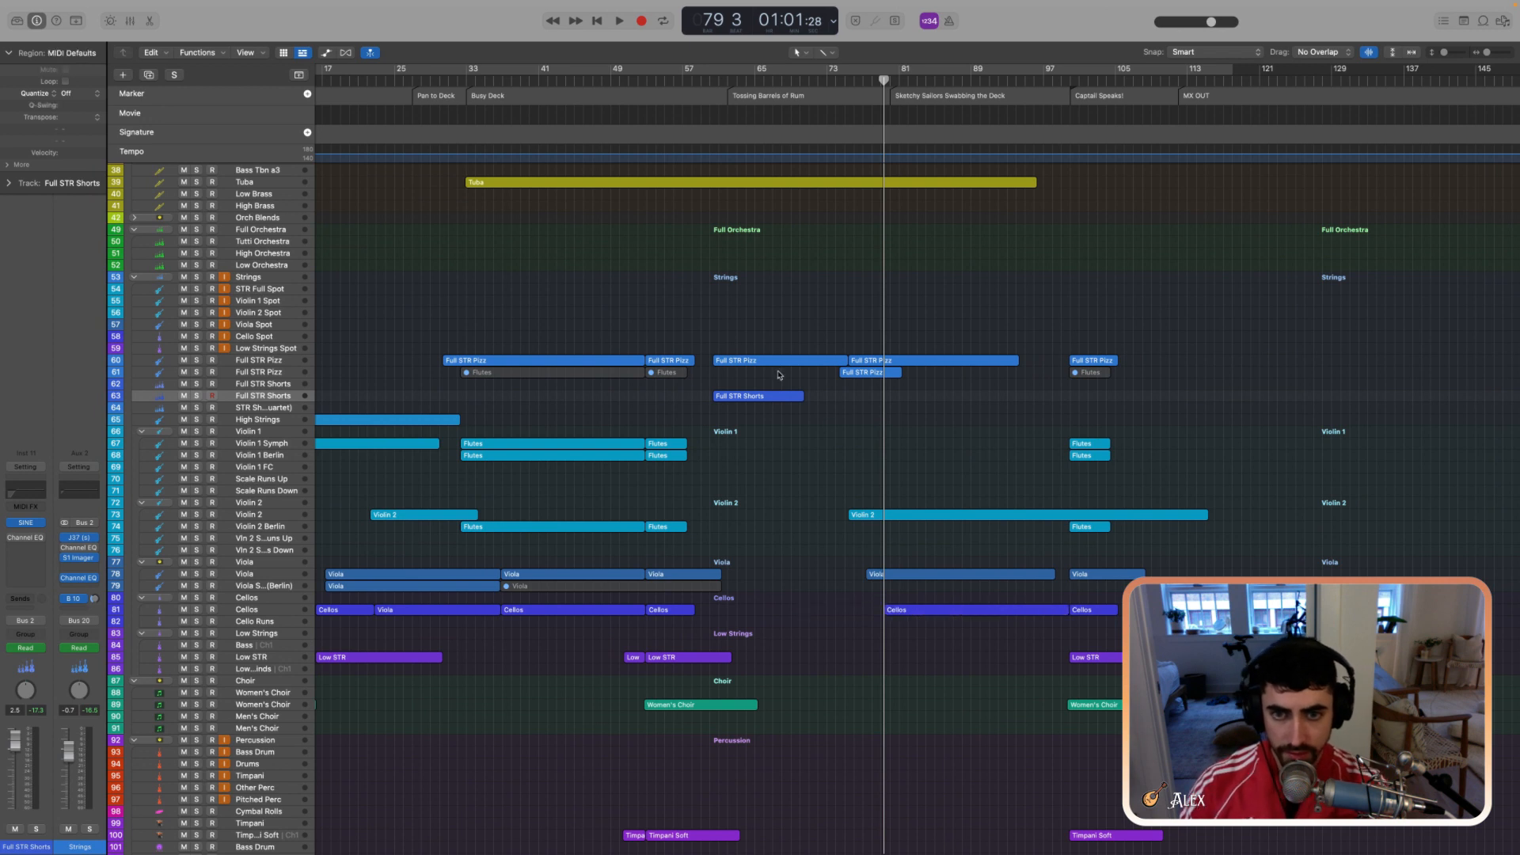
- Copy the Full STR Shorts region at Tossing Barrels of Rum onto the Cellos track and solo the copy
left_click_drag(761, 400, 758, 614)
key("super+Right")
key("super+Right")
key("super+Right")
key("super+Right")
key("super+Right")
key("super+Right")
key("ctrl+alt+s")
- Audition the soloed Full STR Shorts copy from its opening bars and bring up its notes in the piano roll
key("space")
left_click(705, 81)
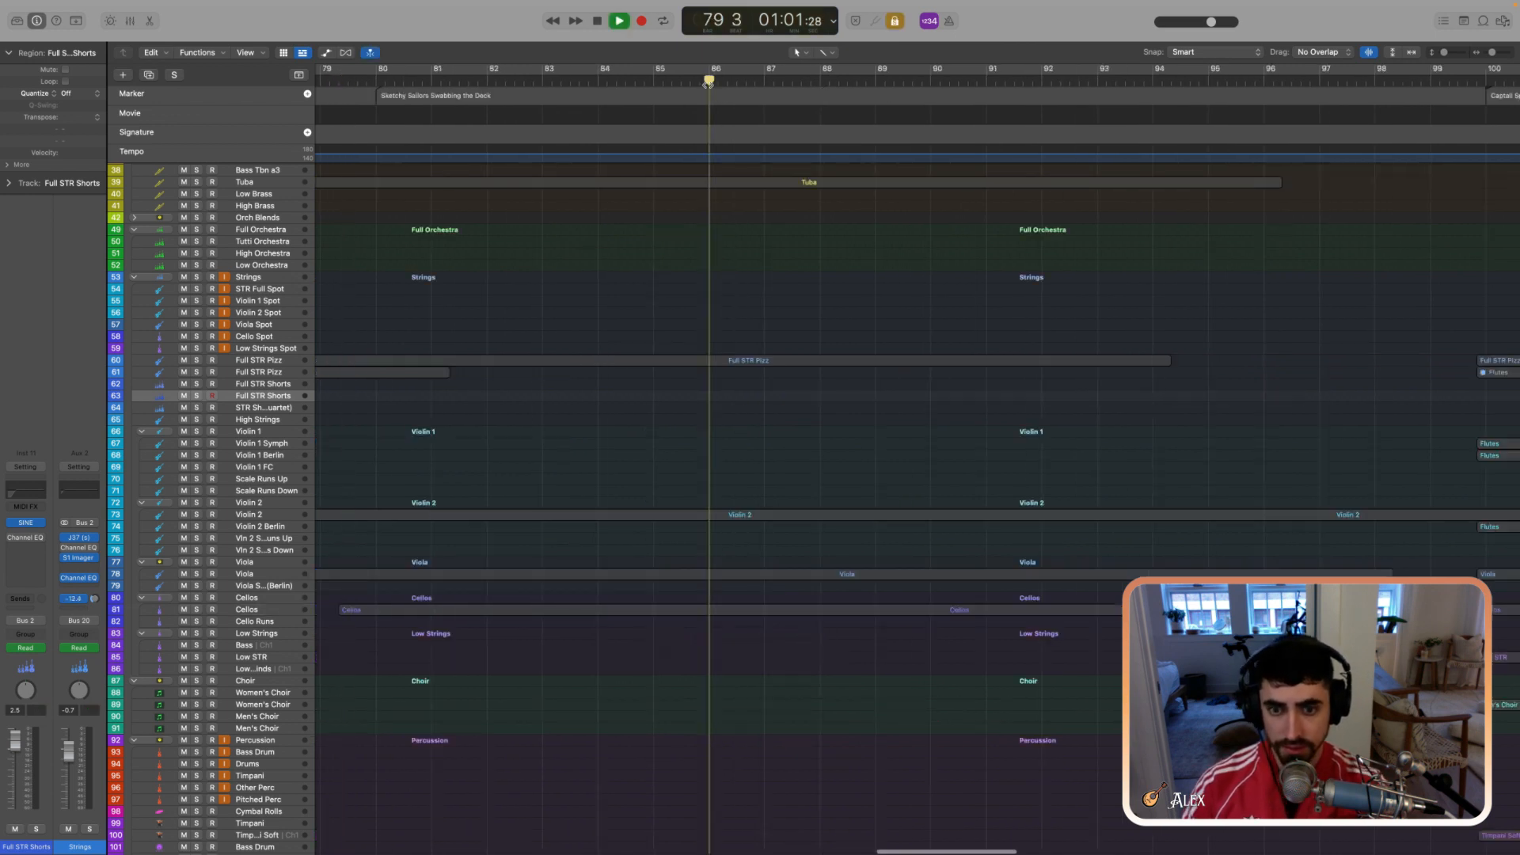
key("space")
scroll(719, 245, "down", 10)
key("space")
key("space")
left_click(472, 83)
key("ctrl+Right")
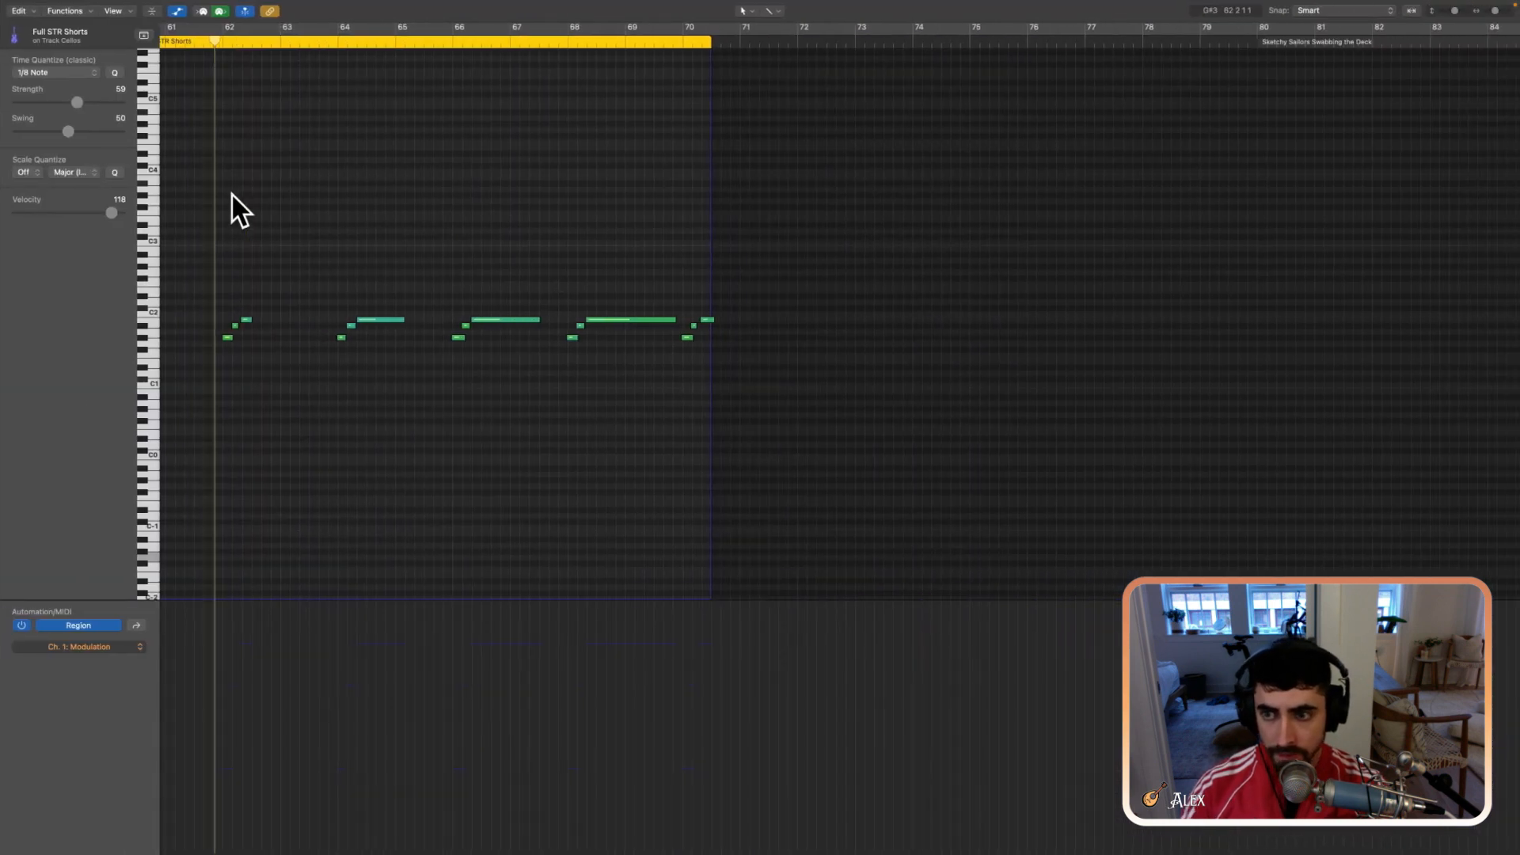
- Try the cello keyswitch note in bar 61 on F#-2 during playback, then move it back to G-2 and replay
scroll(251, 196, "left", 5)
scroll(252, 196, "left", 3)
left_click(535, 561, "super")
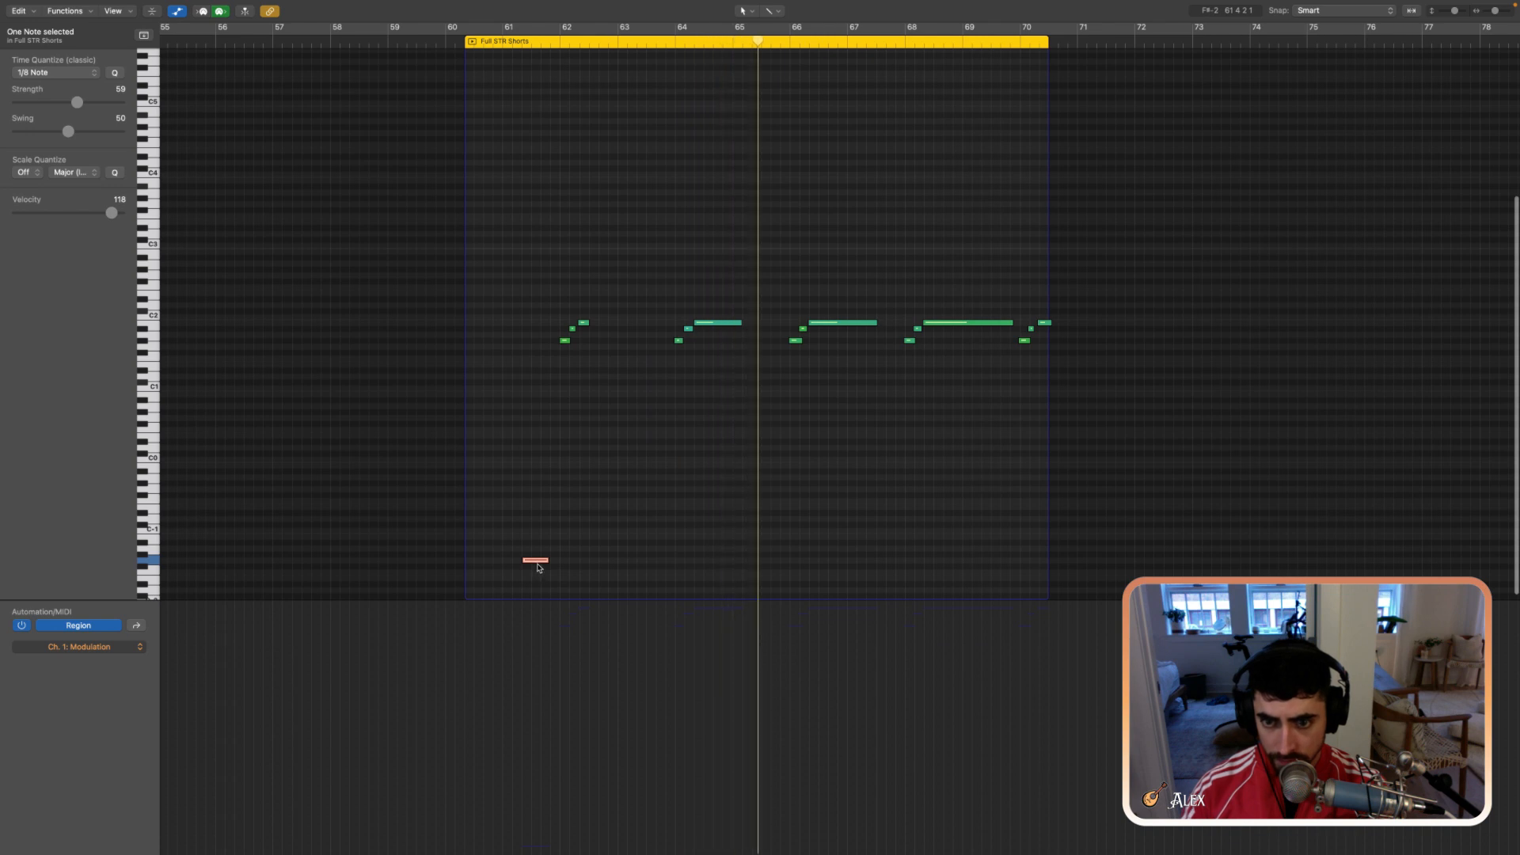
scroll(888, 291, "left", 1)
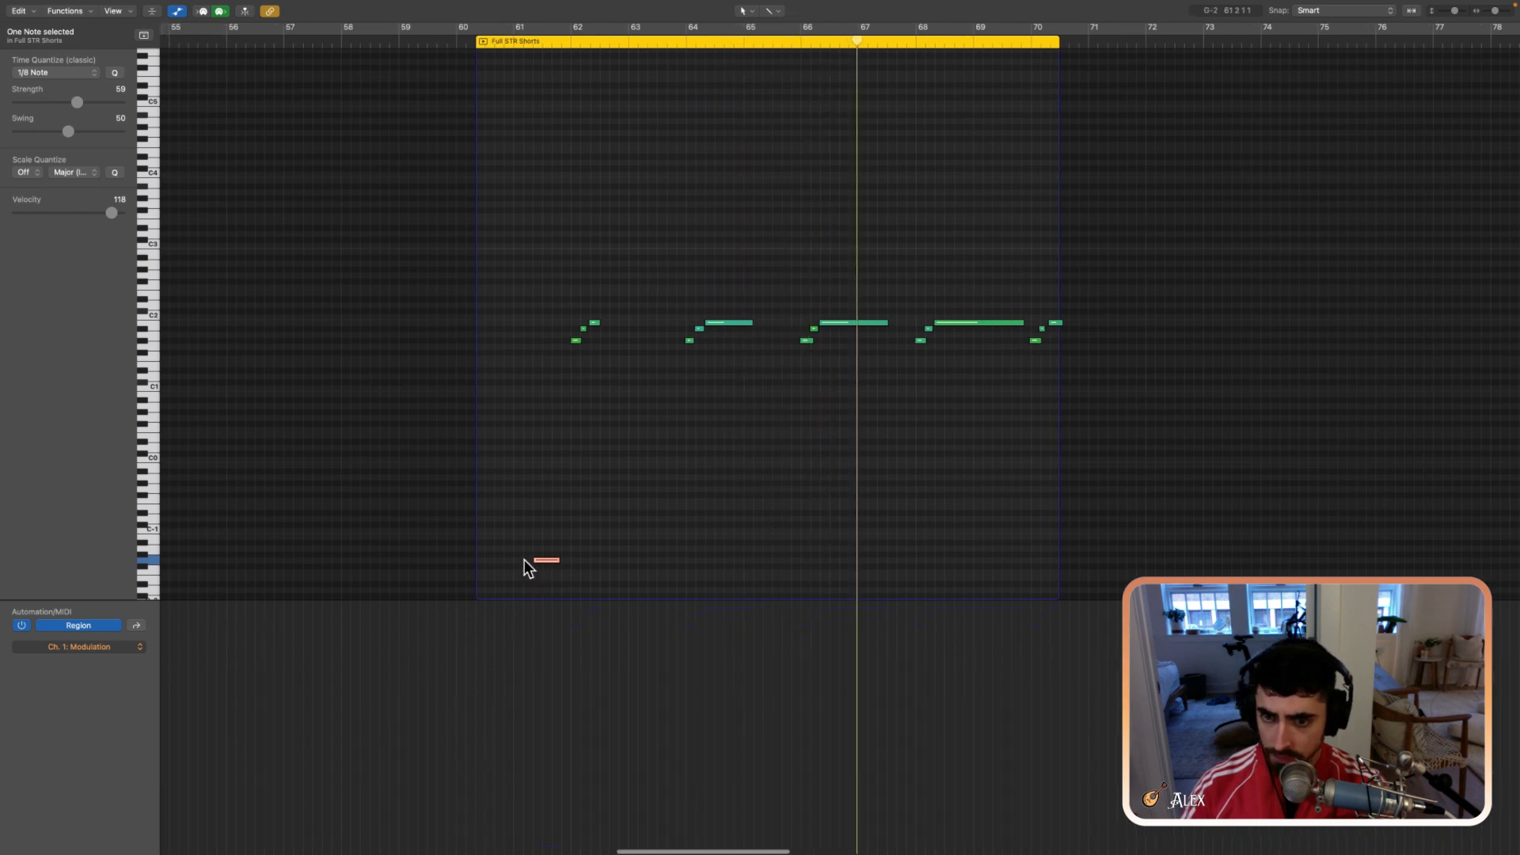
left_click_drag(539, 561, 538, 566)
key("space")
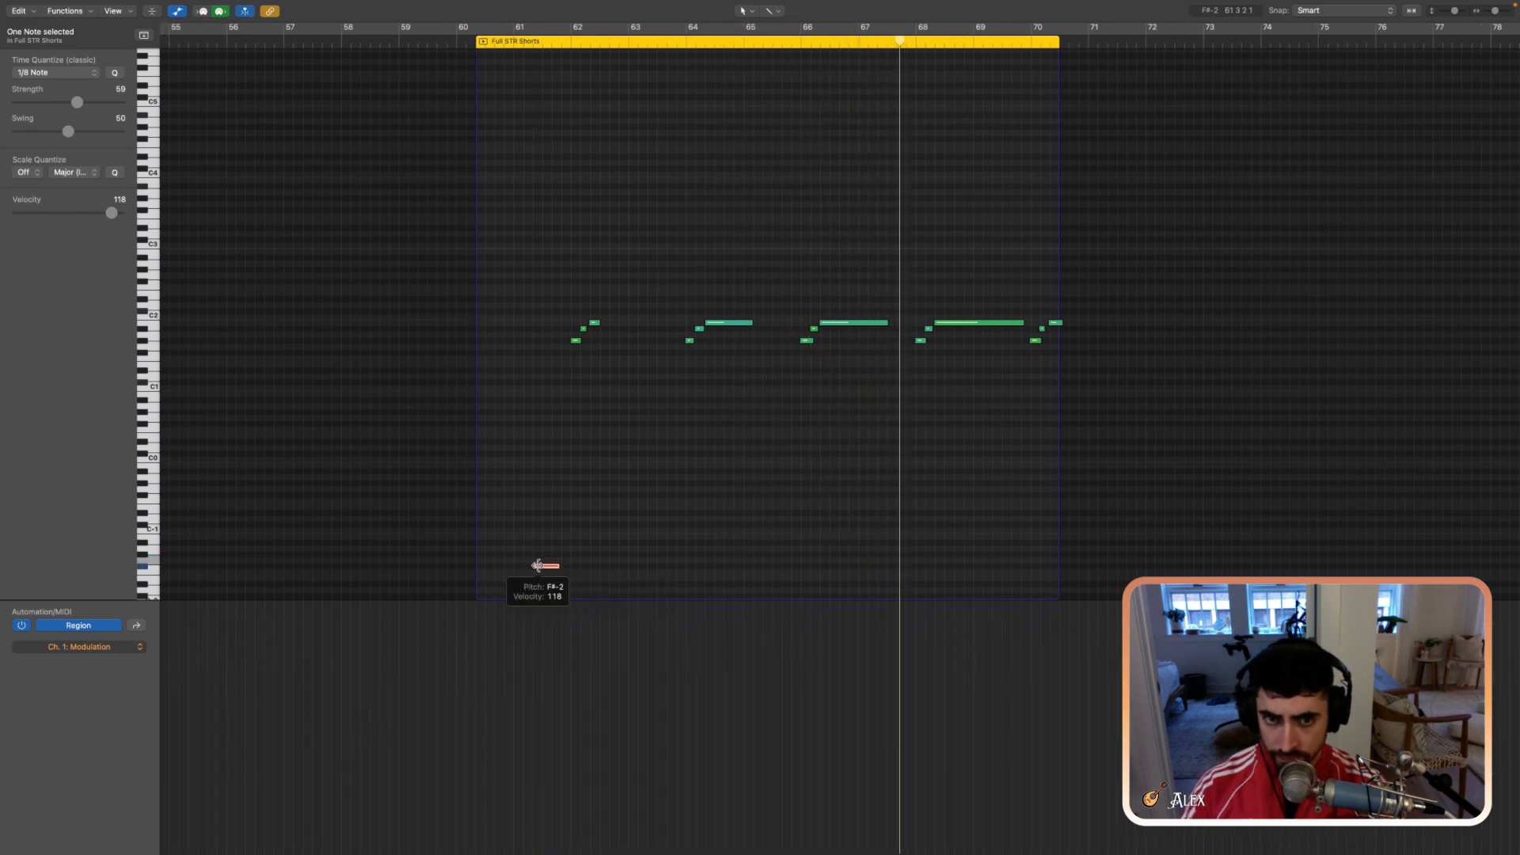
left_click_drag(546, 569, 516, 573)
scroll(546, 570, "right", 2)
scroll(509, 567, "up", 1)
key("shift+space")
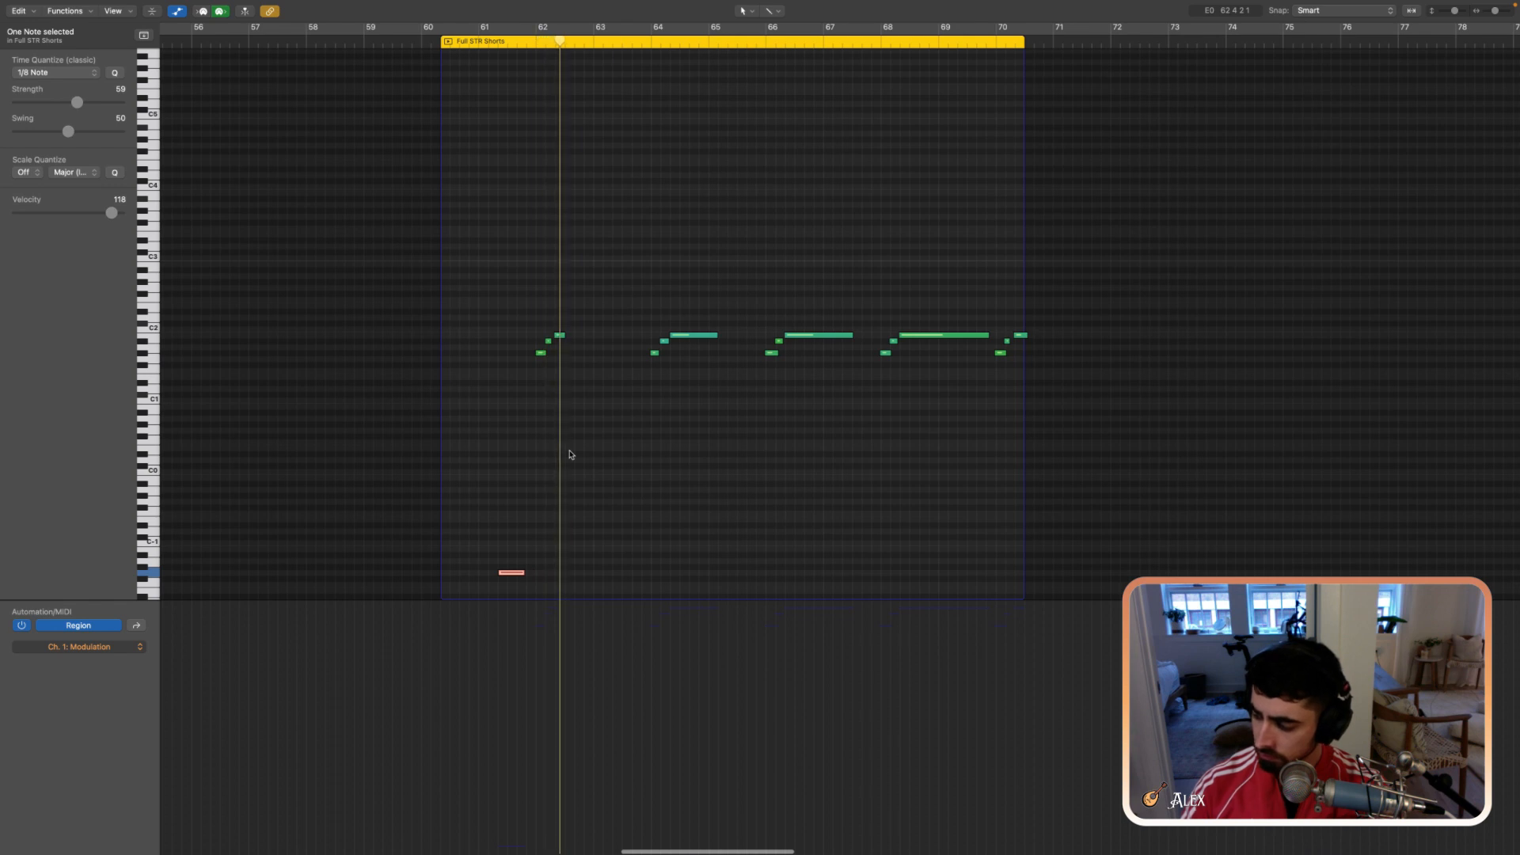
- Try raising the velocity of the 15 short notes to 69, then undo the change
left_click_drag(1158, 233, 455, 419)
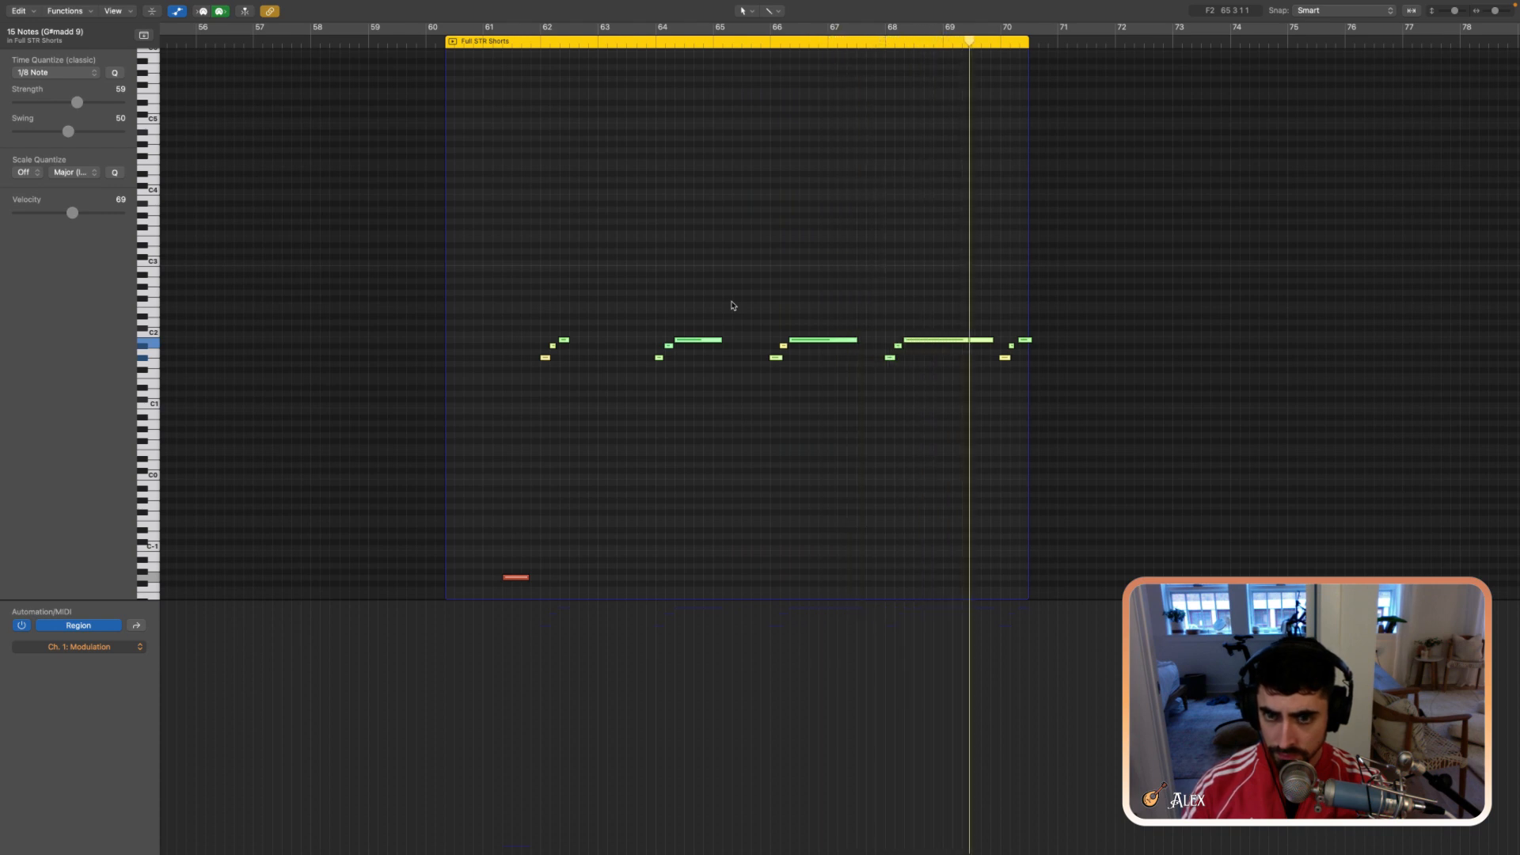
scroll(492, 432, "left", 1)
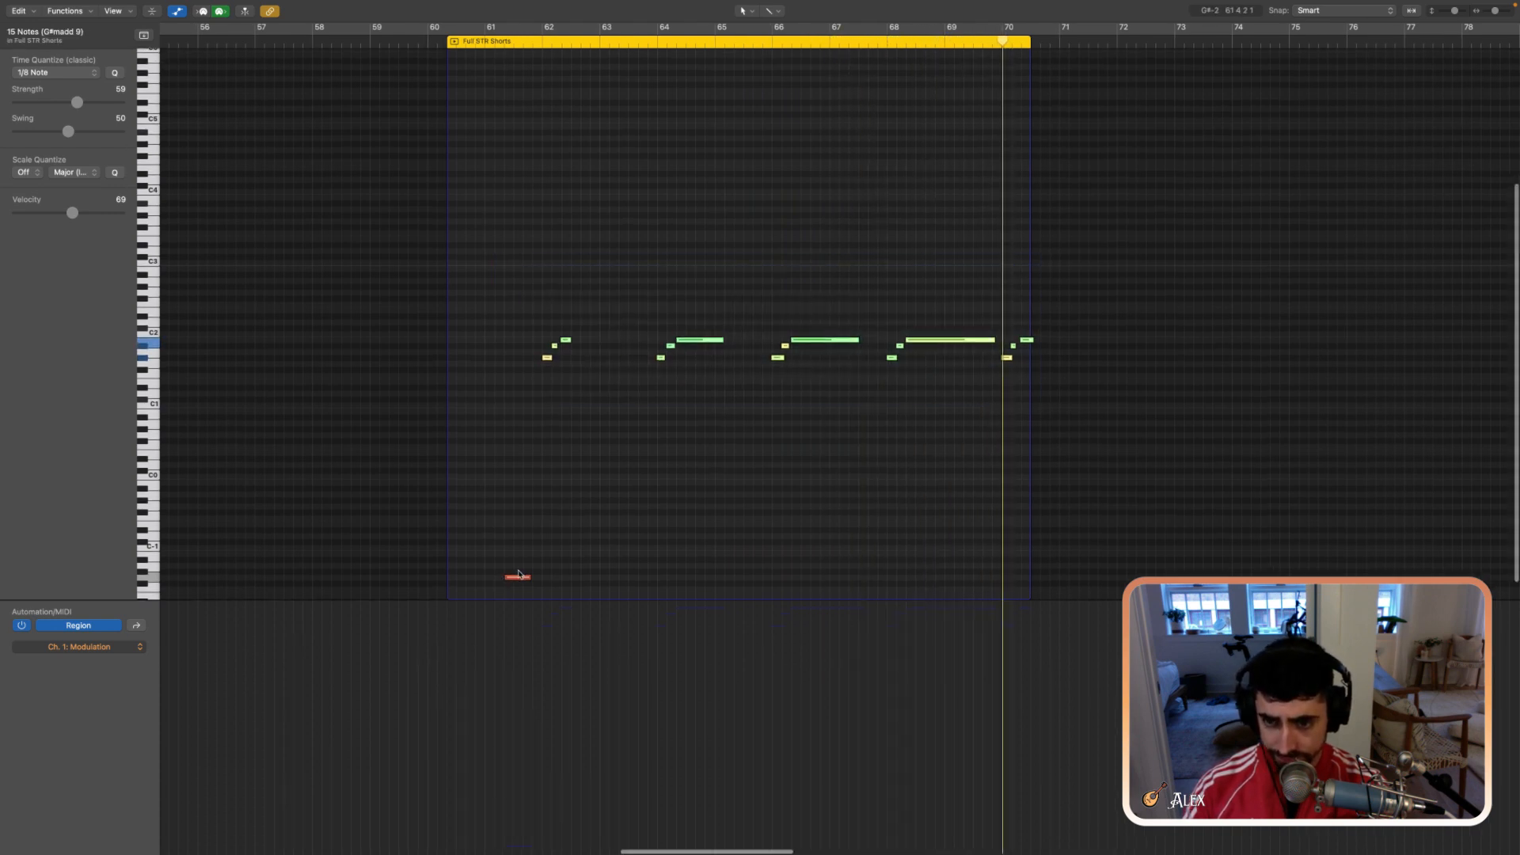
key("super+z")
- Compare the F#-2 articulation once more by replaying the cello region, and return the keyswitch note to G-2
scroll(568, 559, "down", 2)
left_click(510, 544)
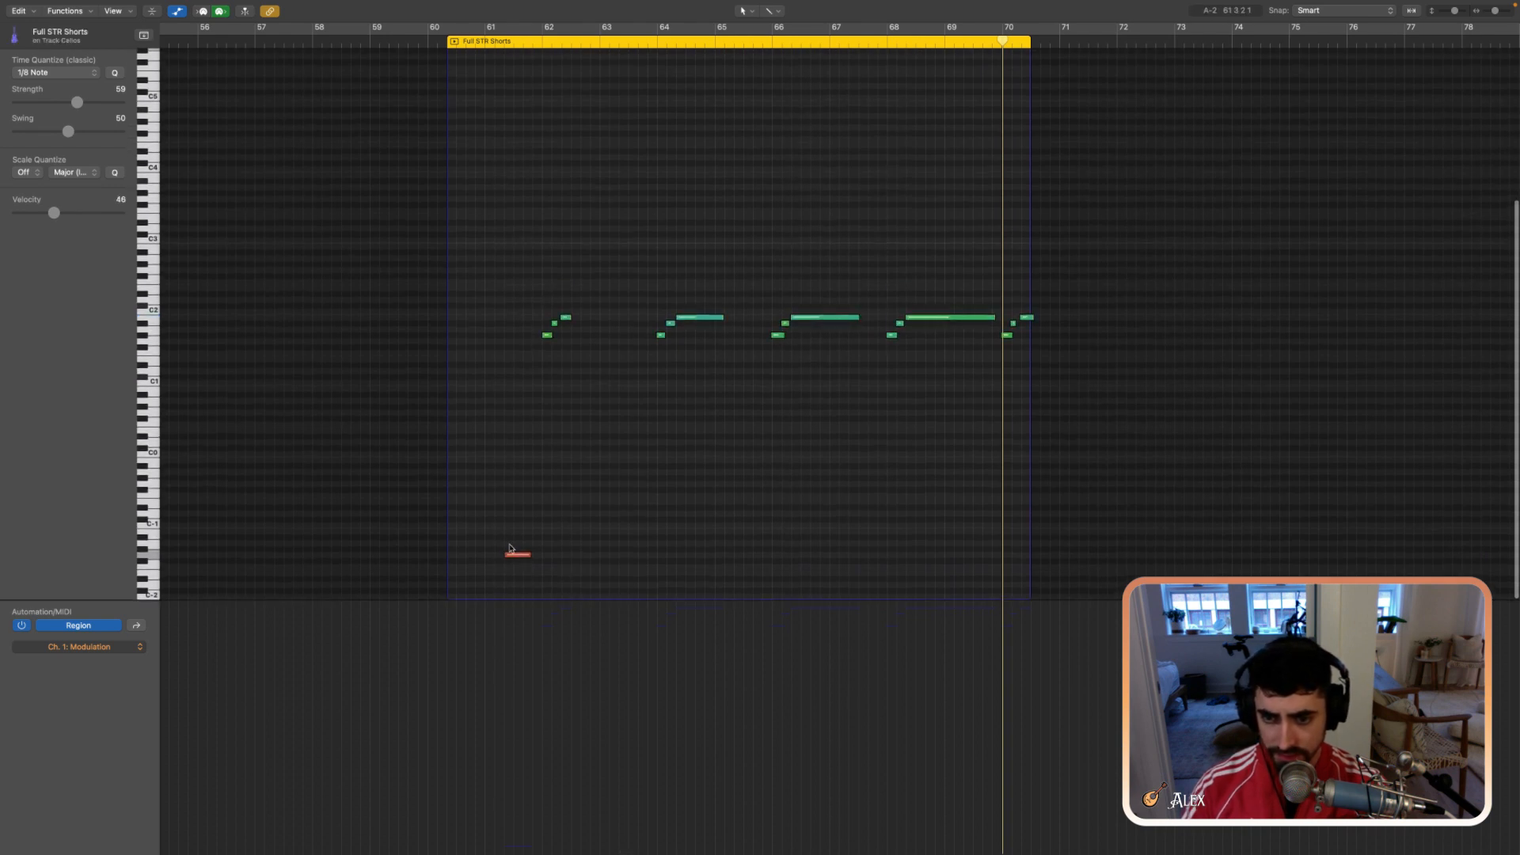
left_click(514, 555)
scroll(517, 558, "up", 1)
left_click(517, 563)
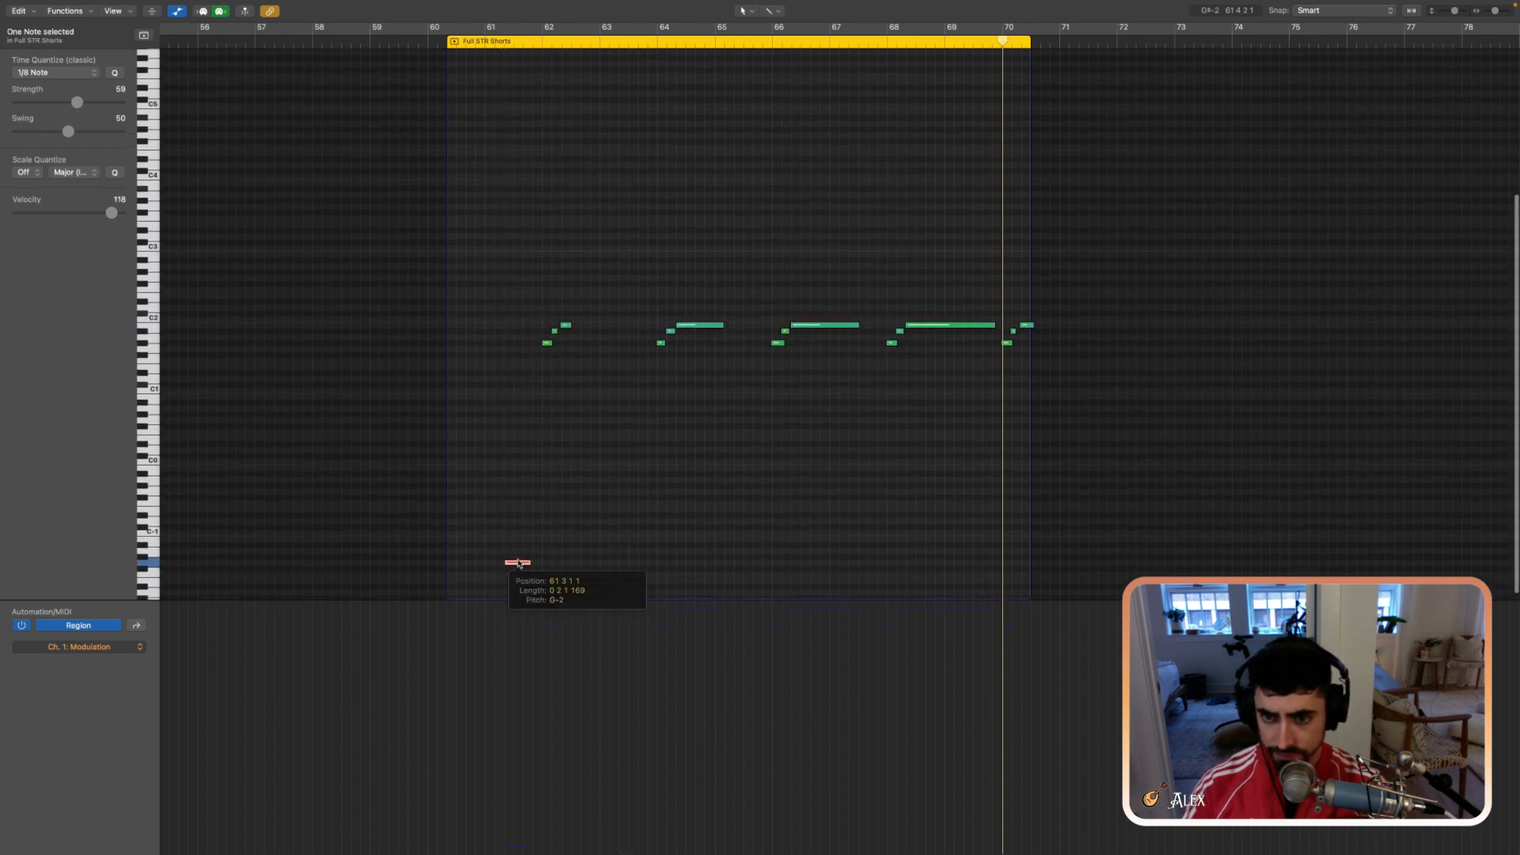
double_click(493, 42)
left_click(603, 262)
scroll(610, 262, "left", 1)
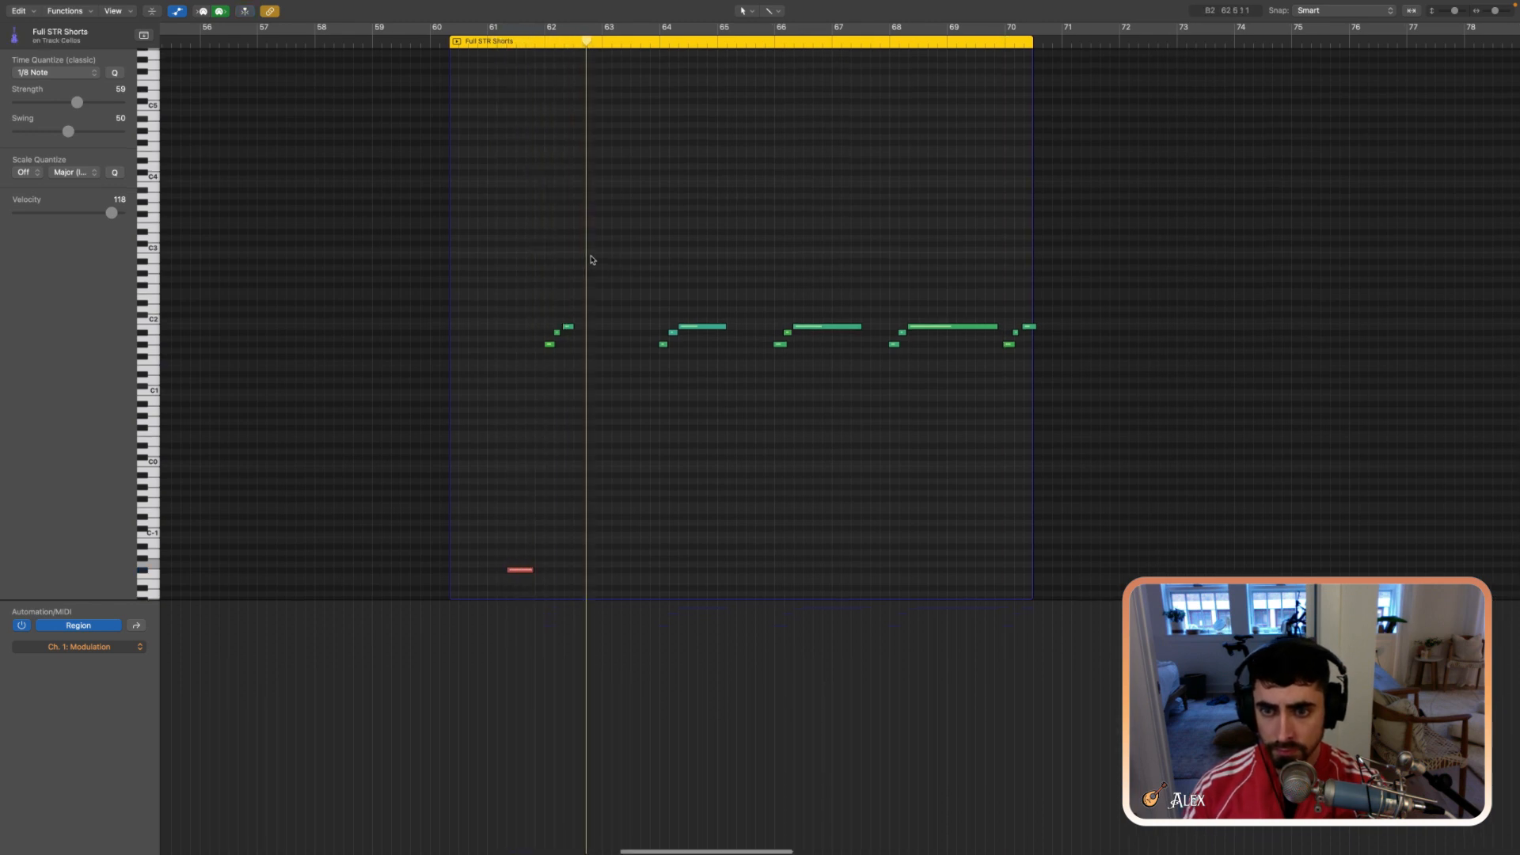
key("space")
scroll(525, 574, "left", 1)
left_click_drag(524, 571, 524, 564)
- Duplicate the Cellos track that holds the copied Full STR Shorts region and show the new track's SINE Player
key("ctrl+Left")
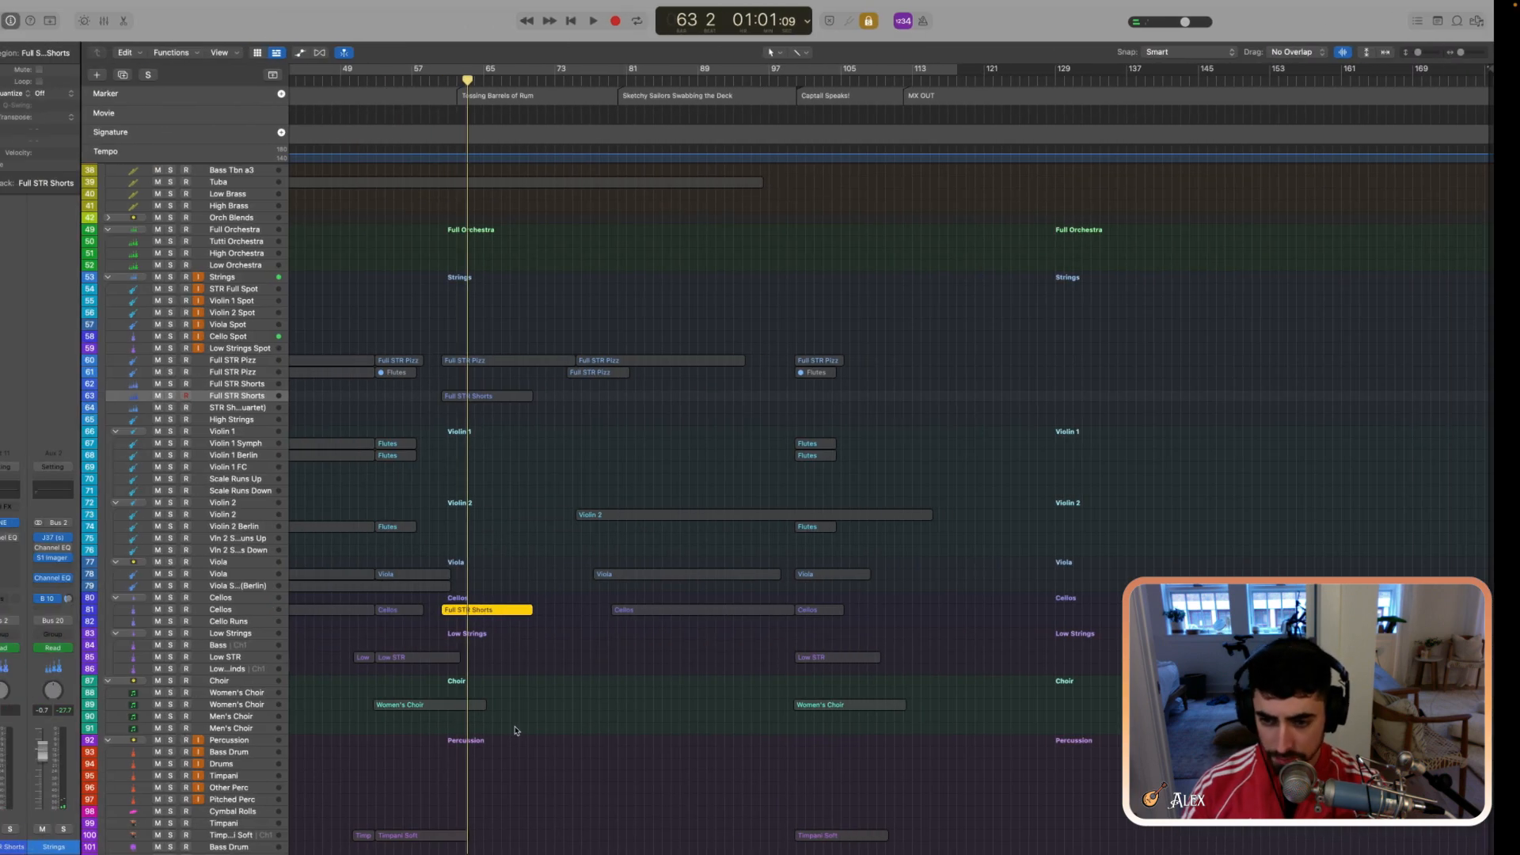
left_click(252, 611)
scroll(269, 617, "down", 1)
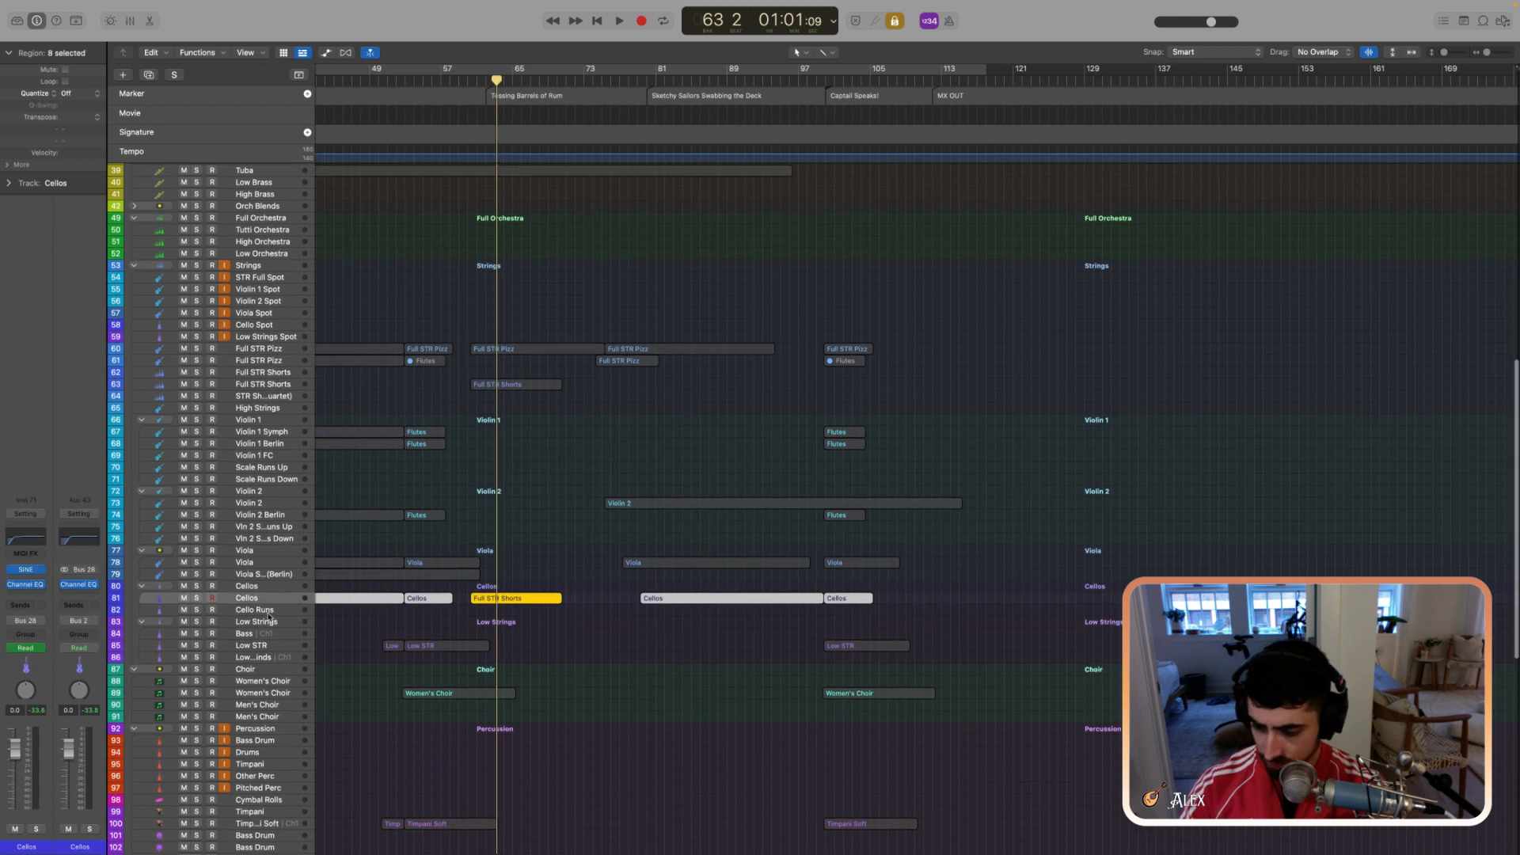
key("super+d")
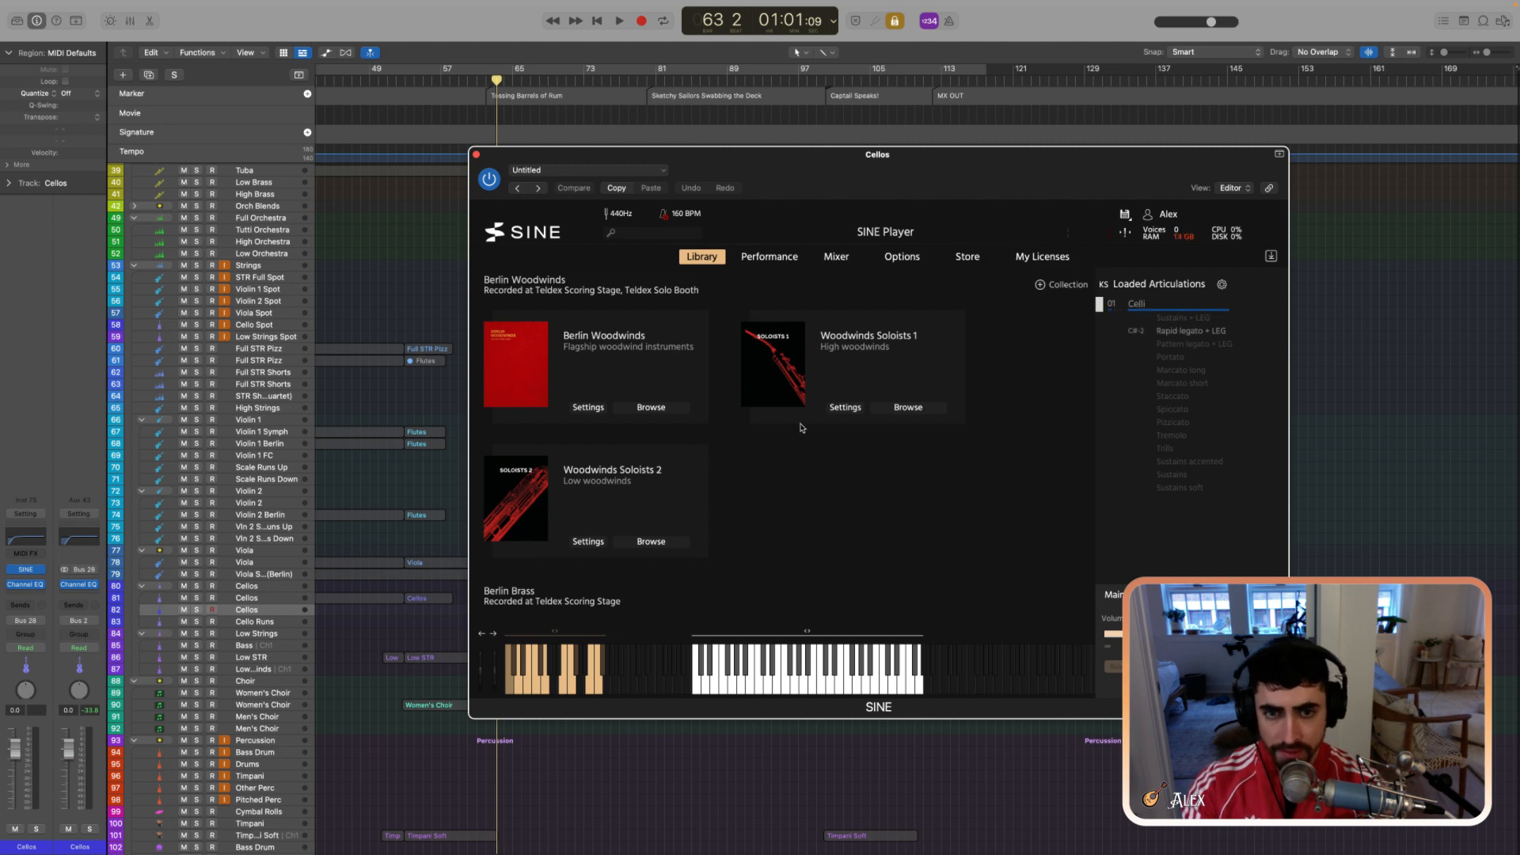
- Clear the loaded Celli articulations in SINE Player and look through the cello articulations of Berlin Strings Special Bows 2
scroll(801, 427, "down", 10)
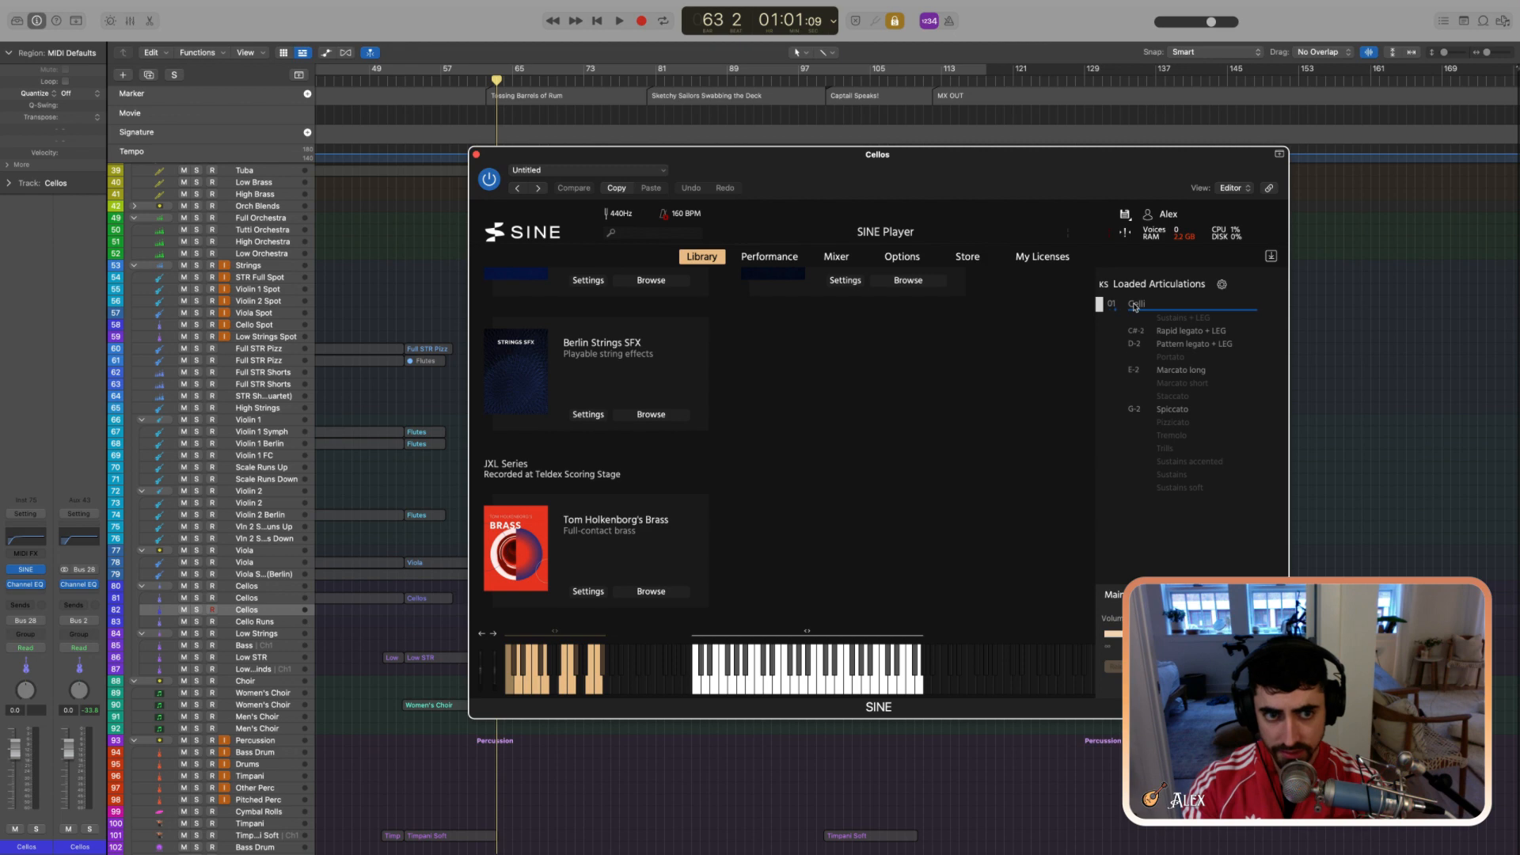
scroll(661, 475, "up", 5)
scroll(653, 463, "down", 8)
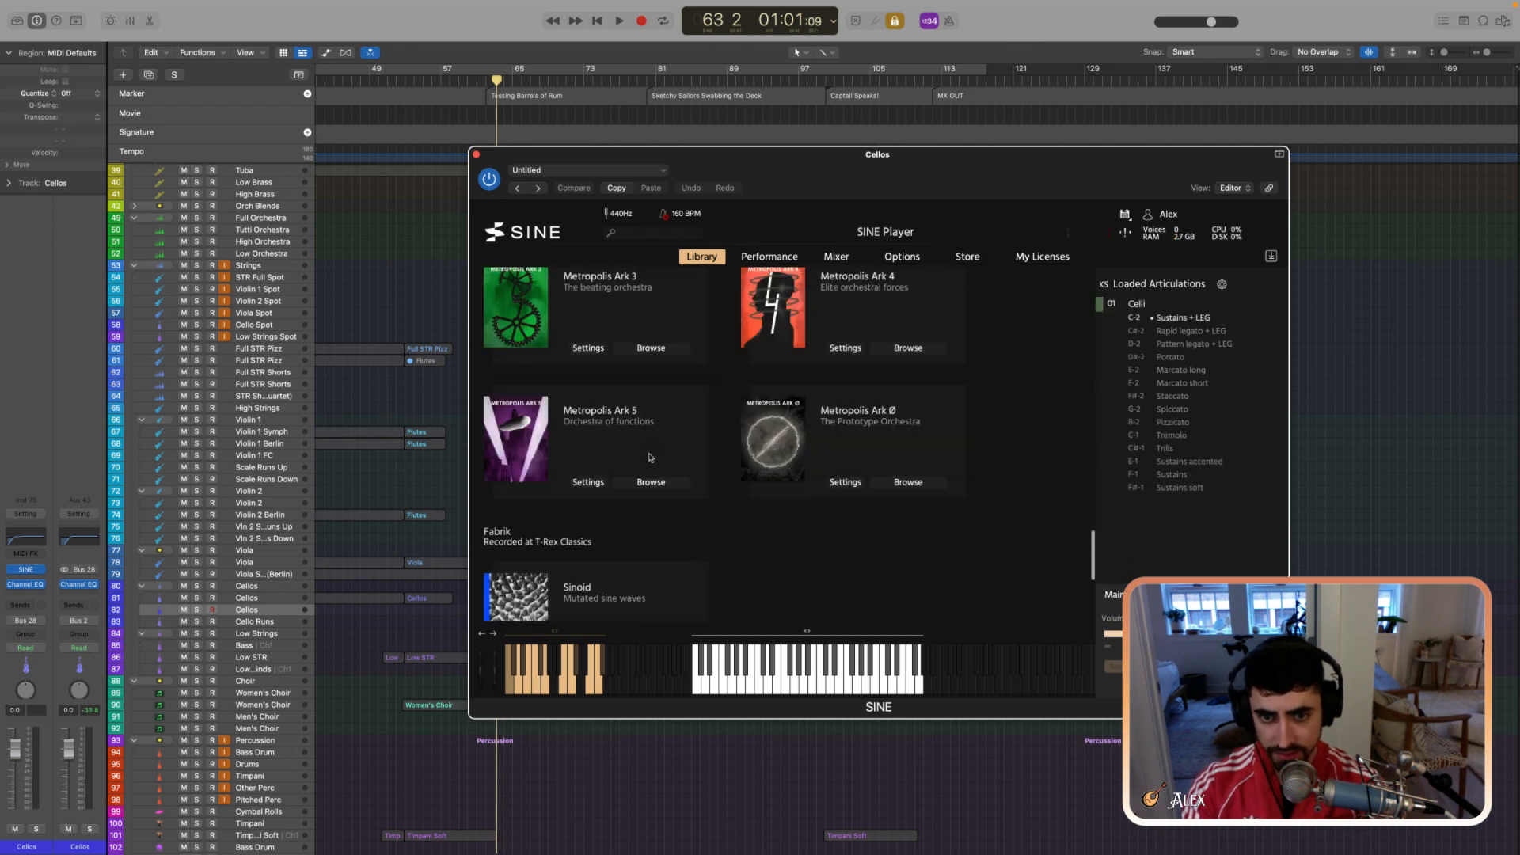
scroll(651, 457, "up", 6)
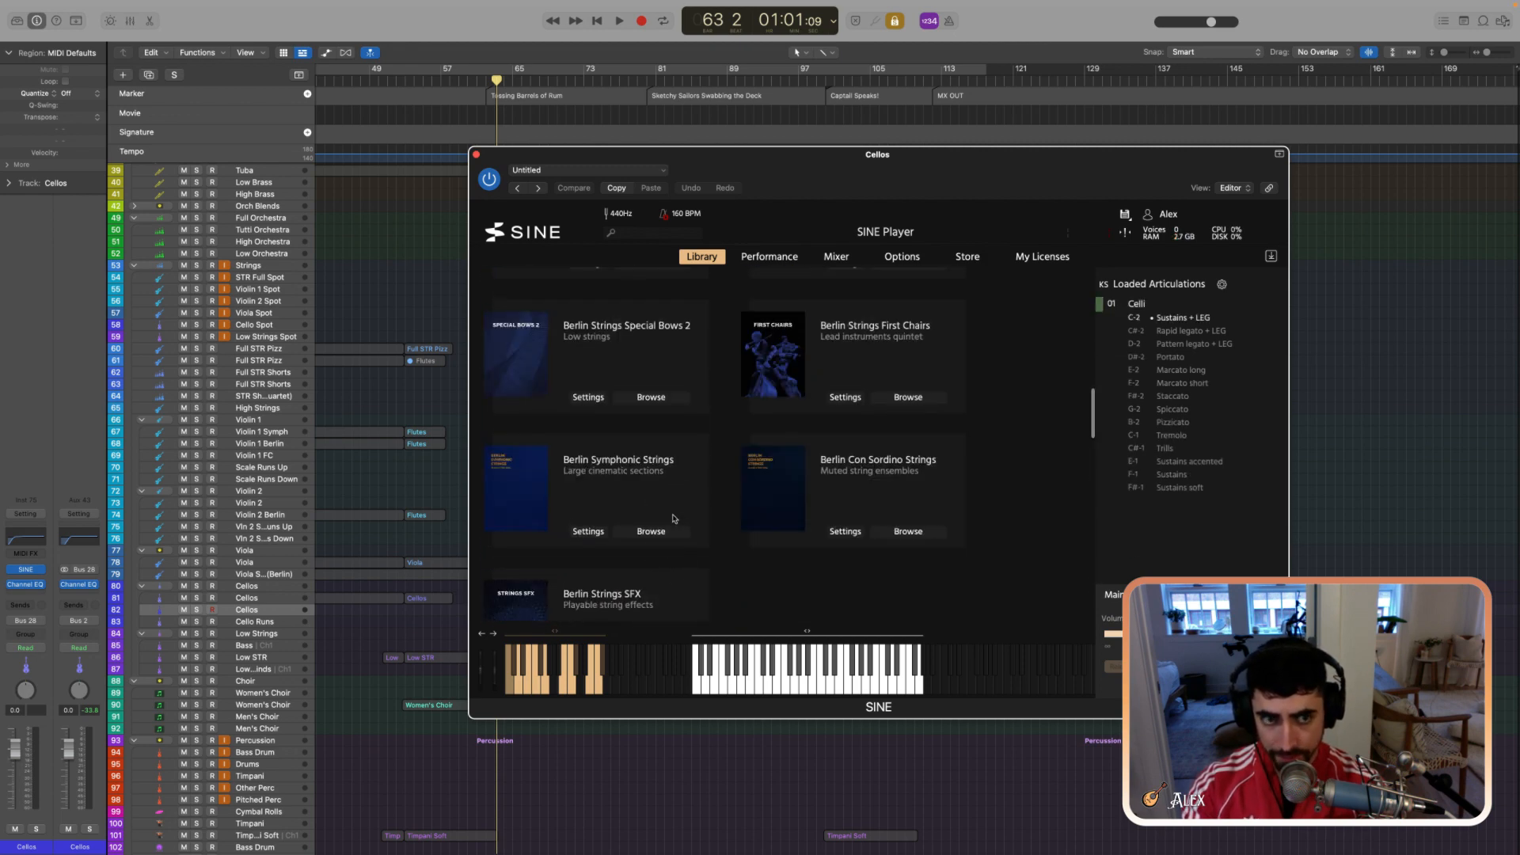
left_click(667, 398)
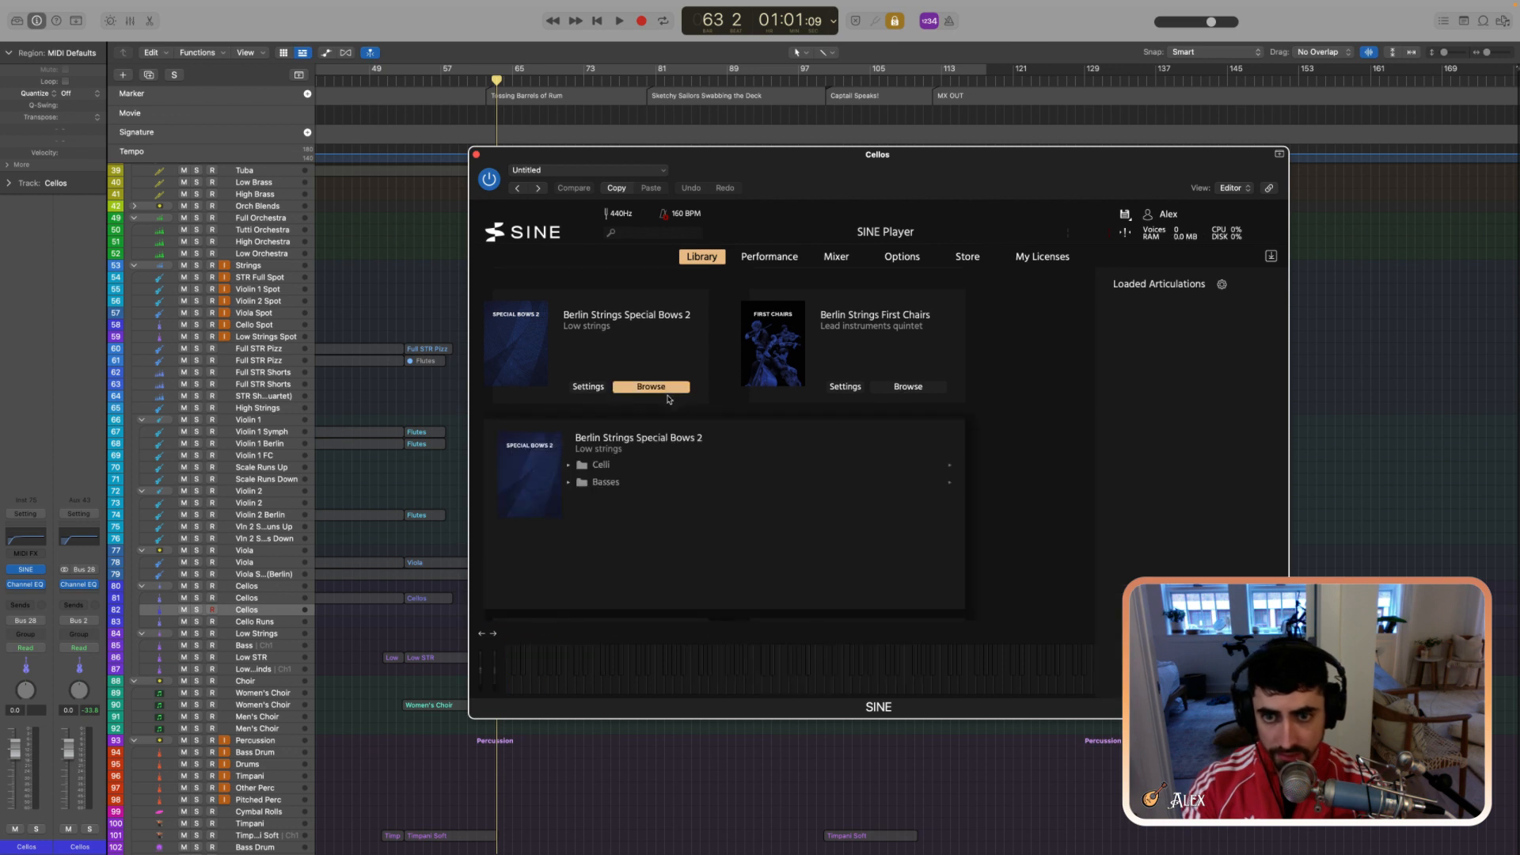
left_click(636, 485)
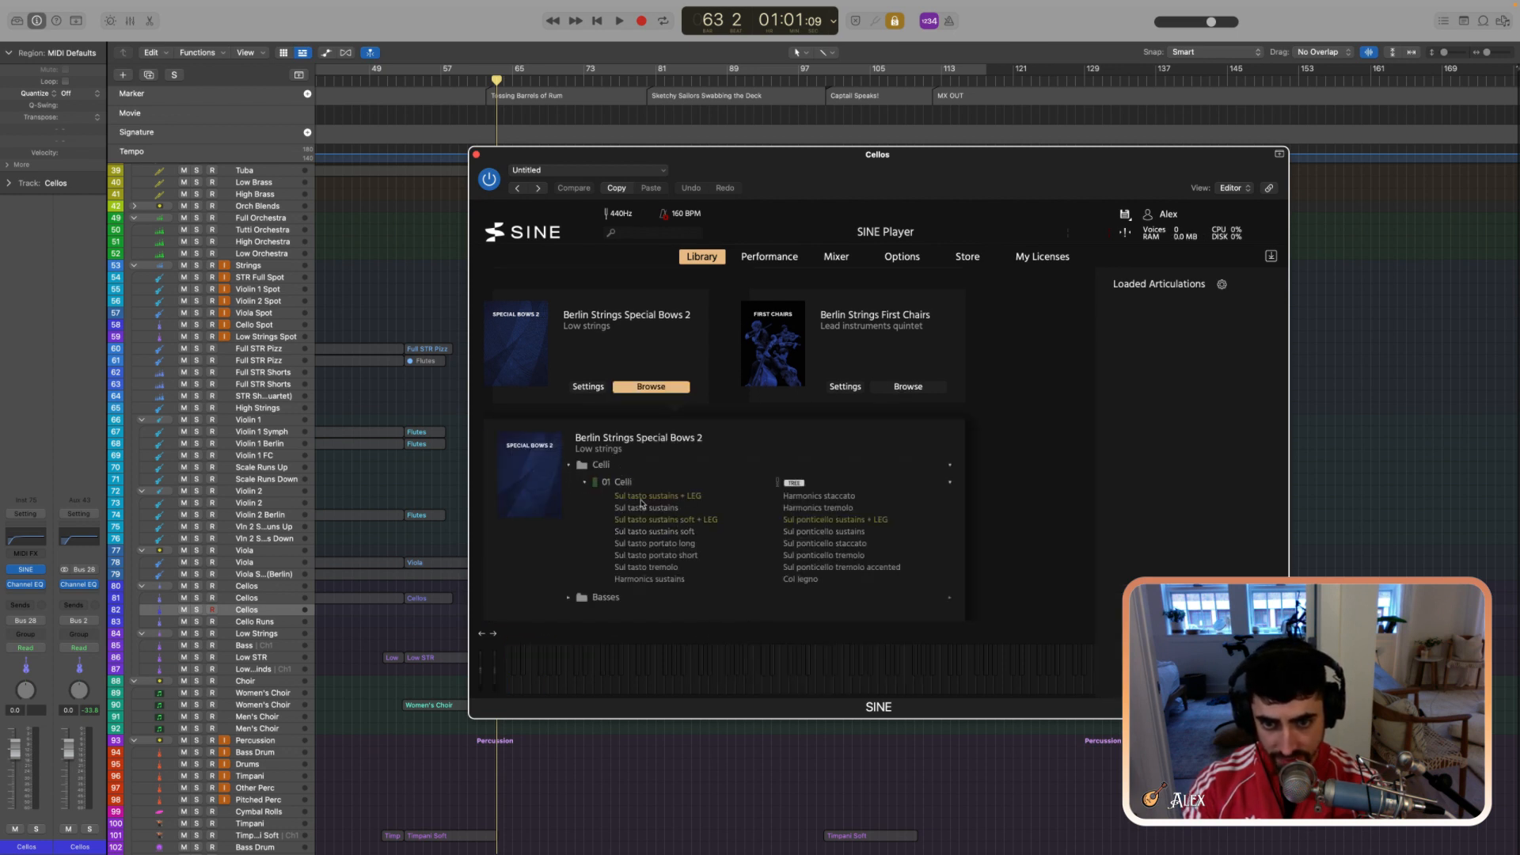
scroll(632, 401, "up", 3)
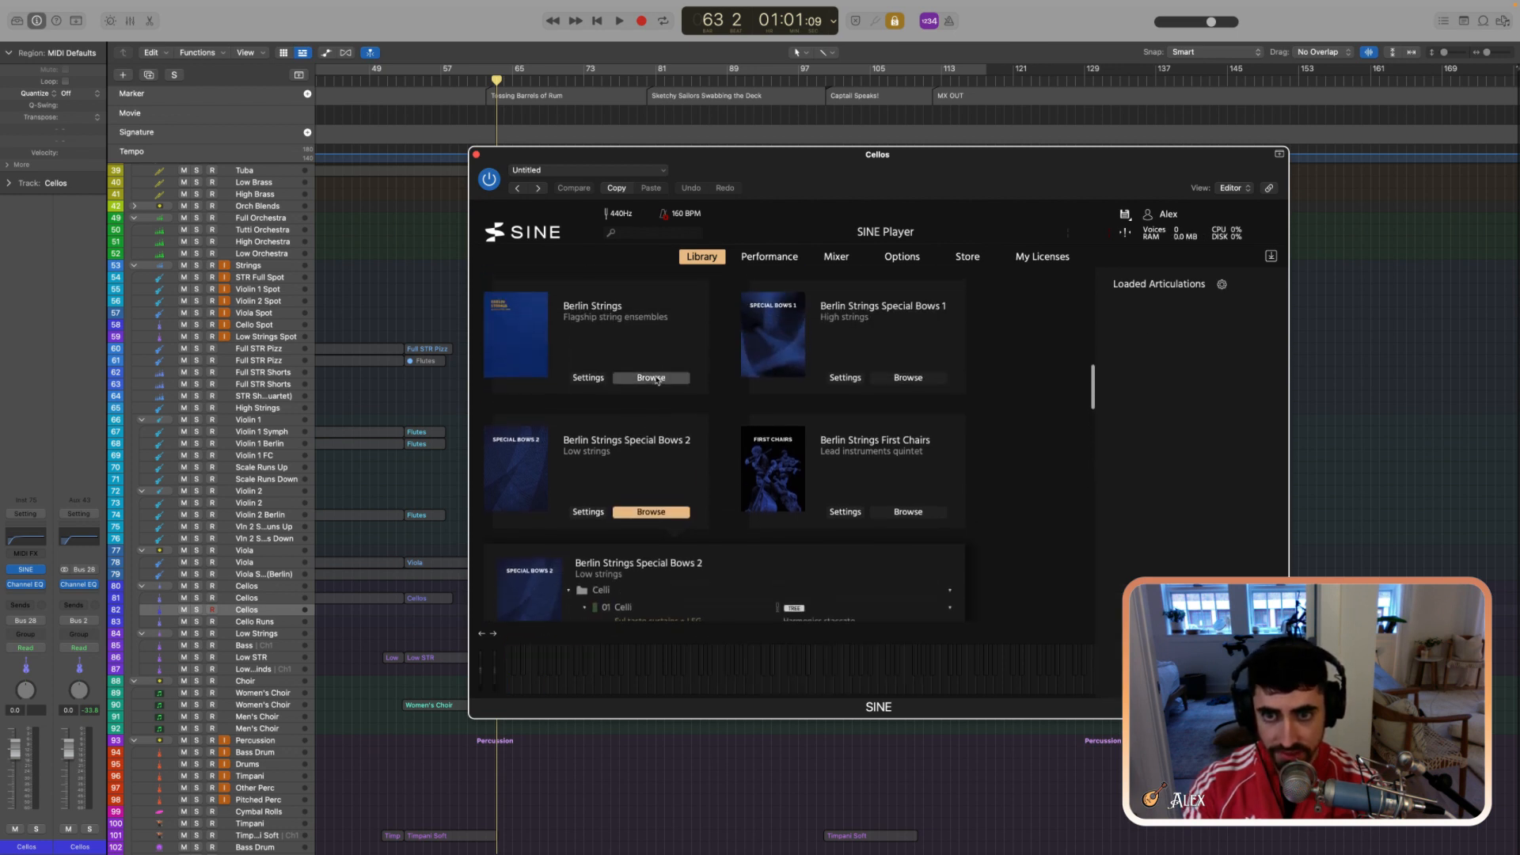
- Load Staccato, Spiccato and Spiccato serial from Celli Longs and Shorts in the Berlin Strings library
left_click(640, 378)
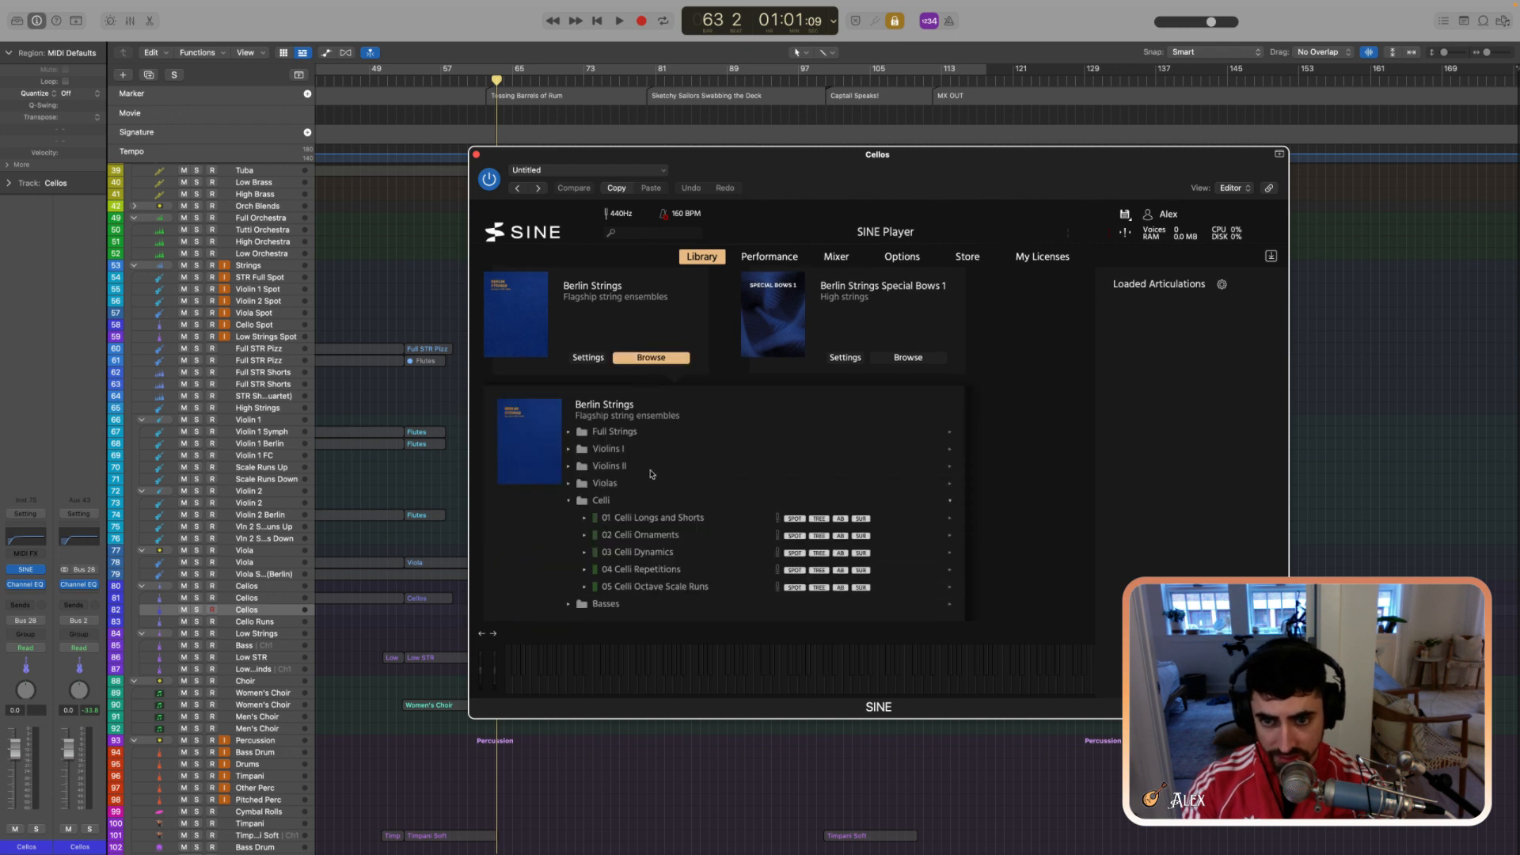
left_click(626, 466)
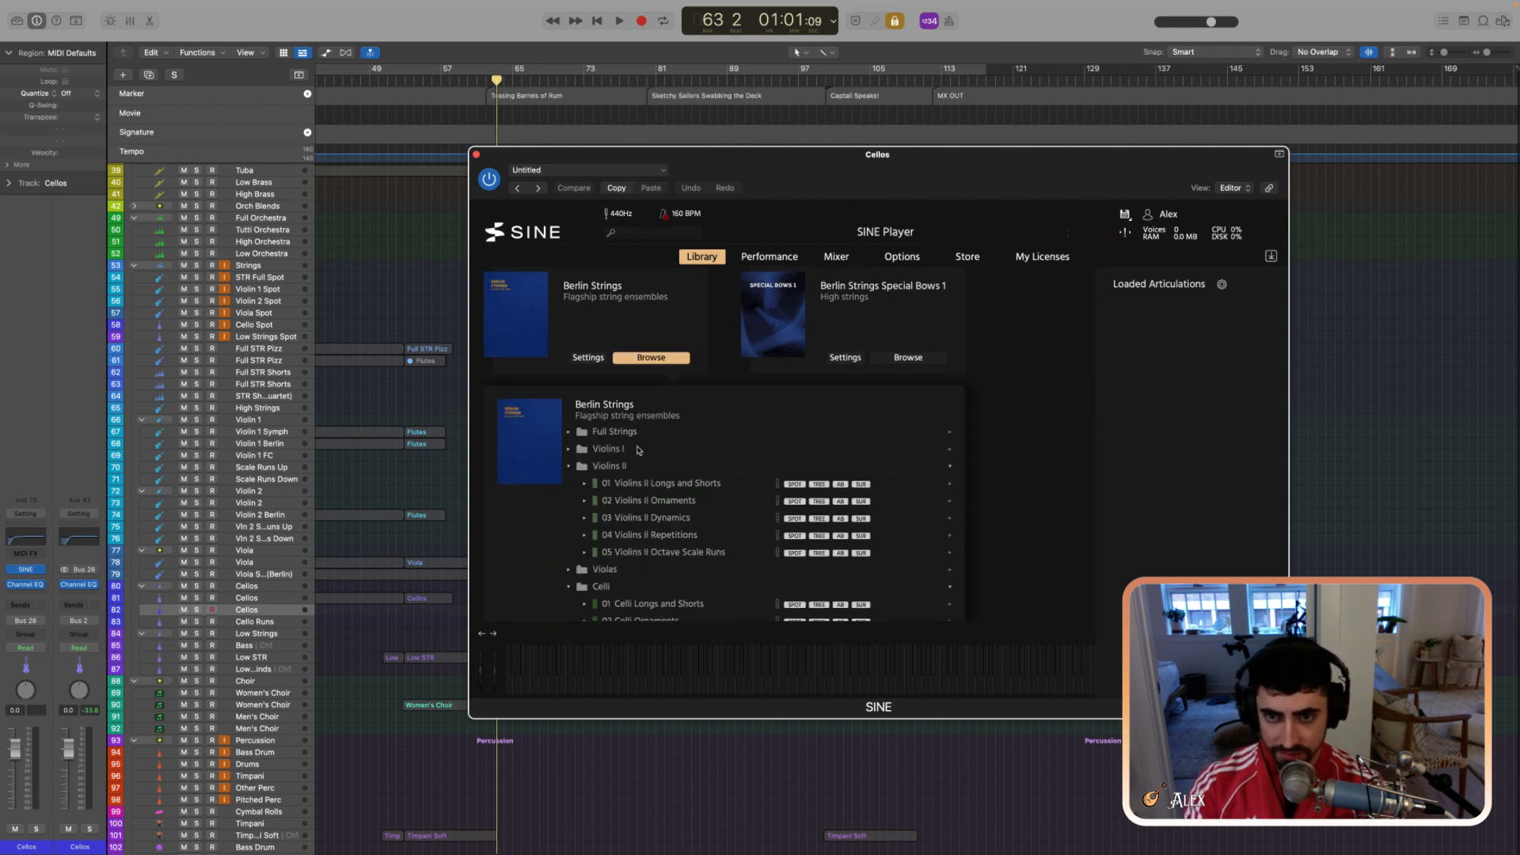
scroll(625, 449, "down", 4)
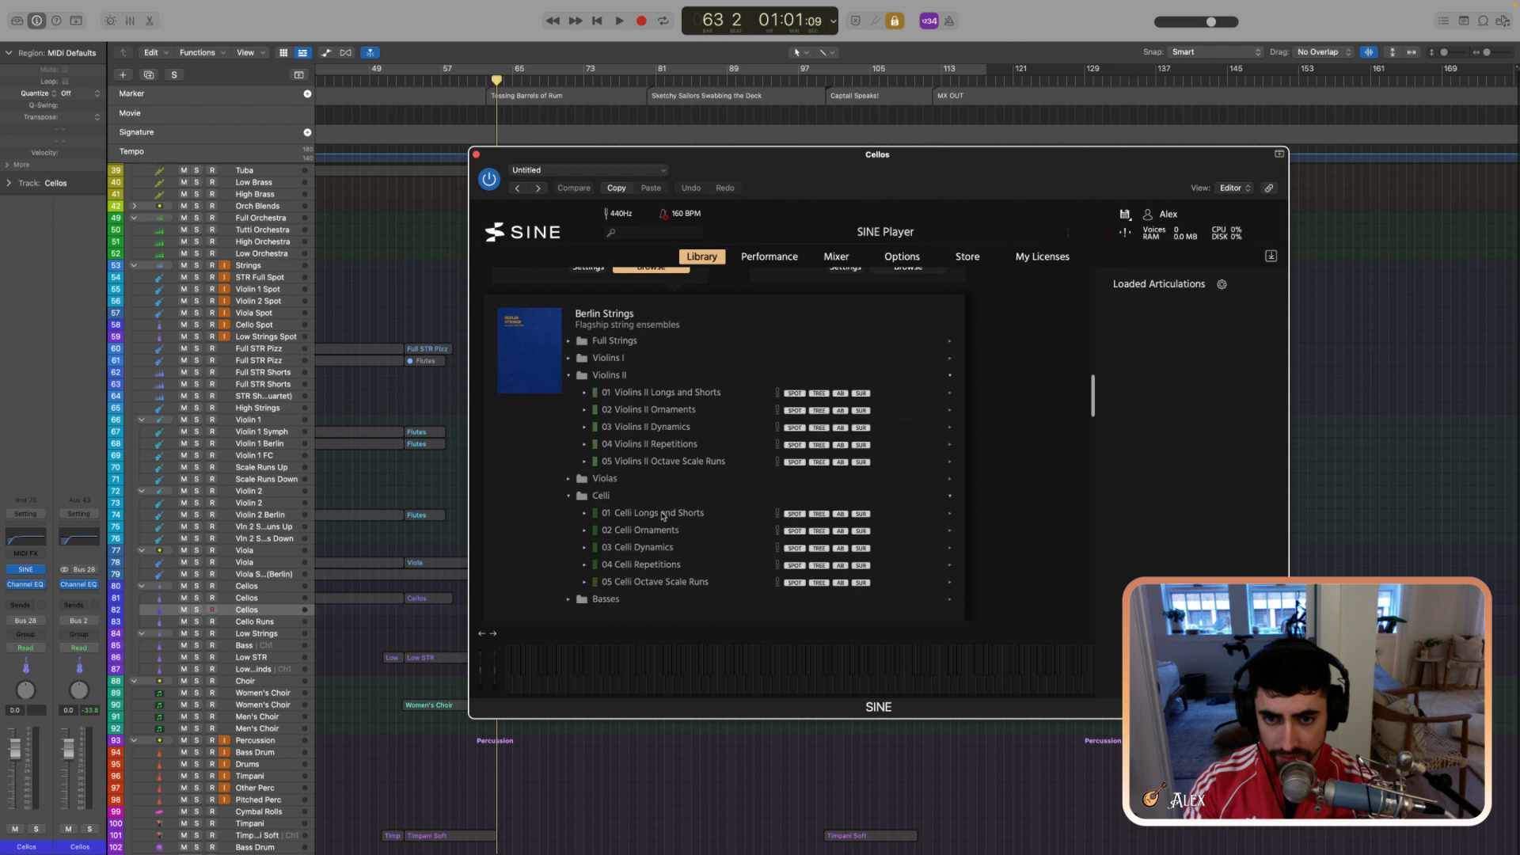
left_click(662, 523)
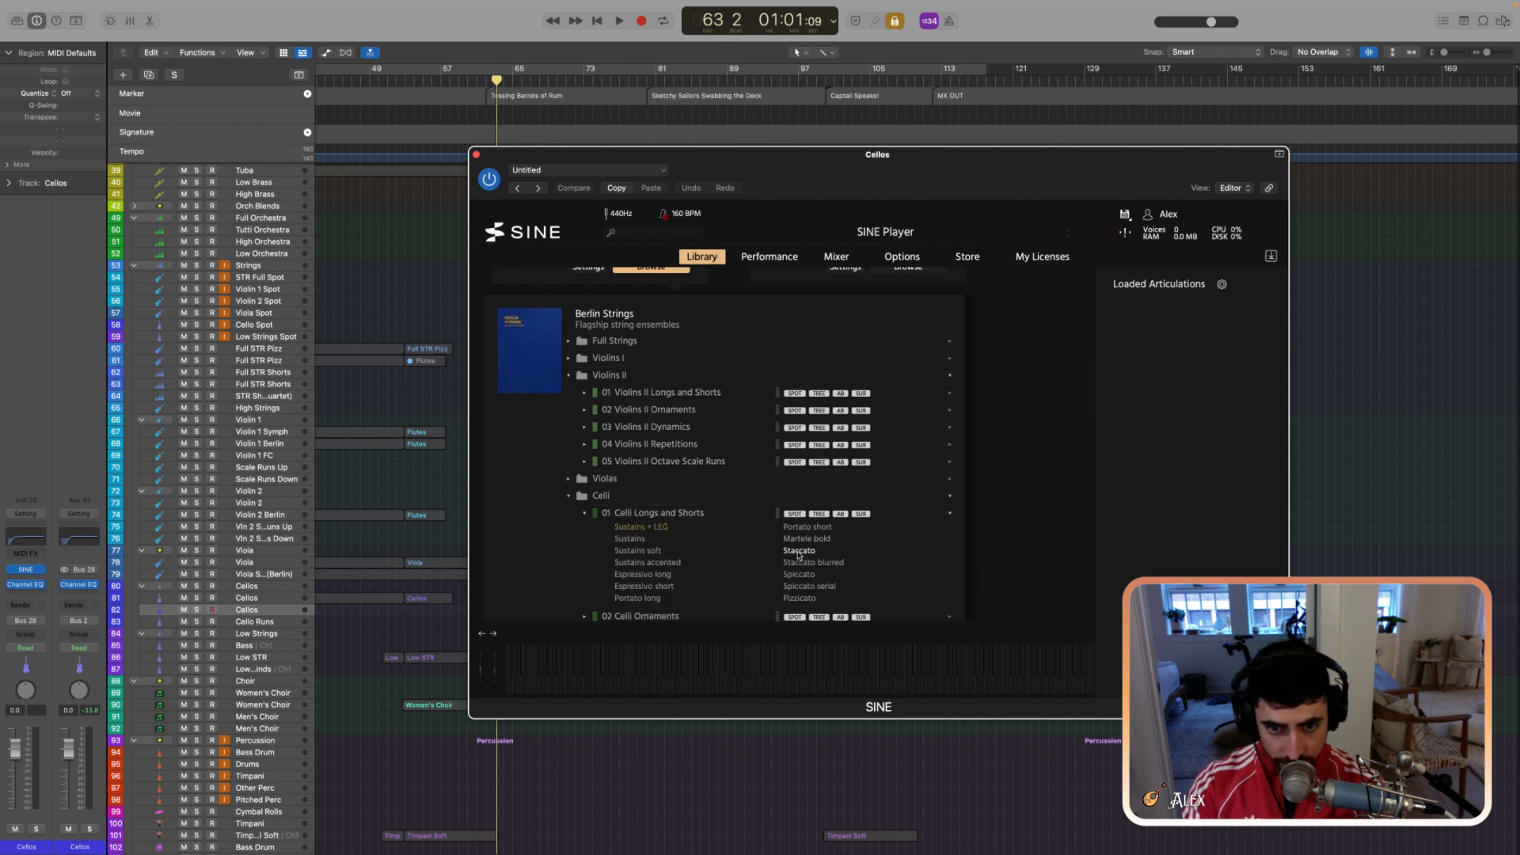
left_click_drag(1169, 334, 1154, 339)
left_click_drag(815, 592, 1156, 328)
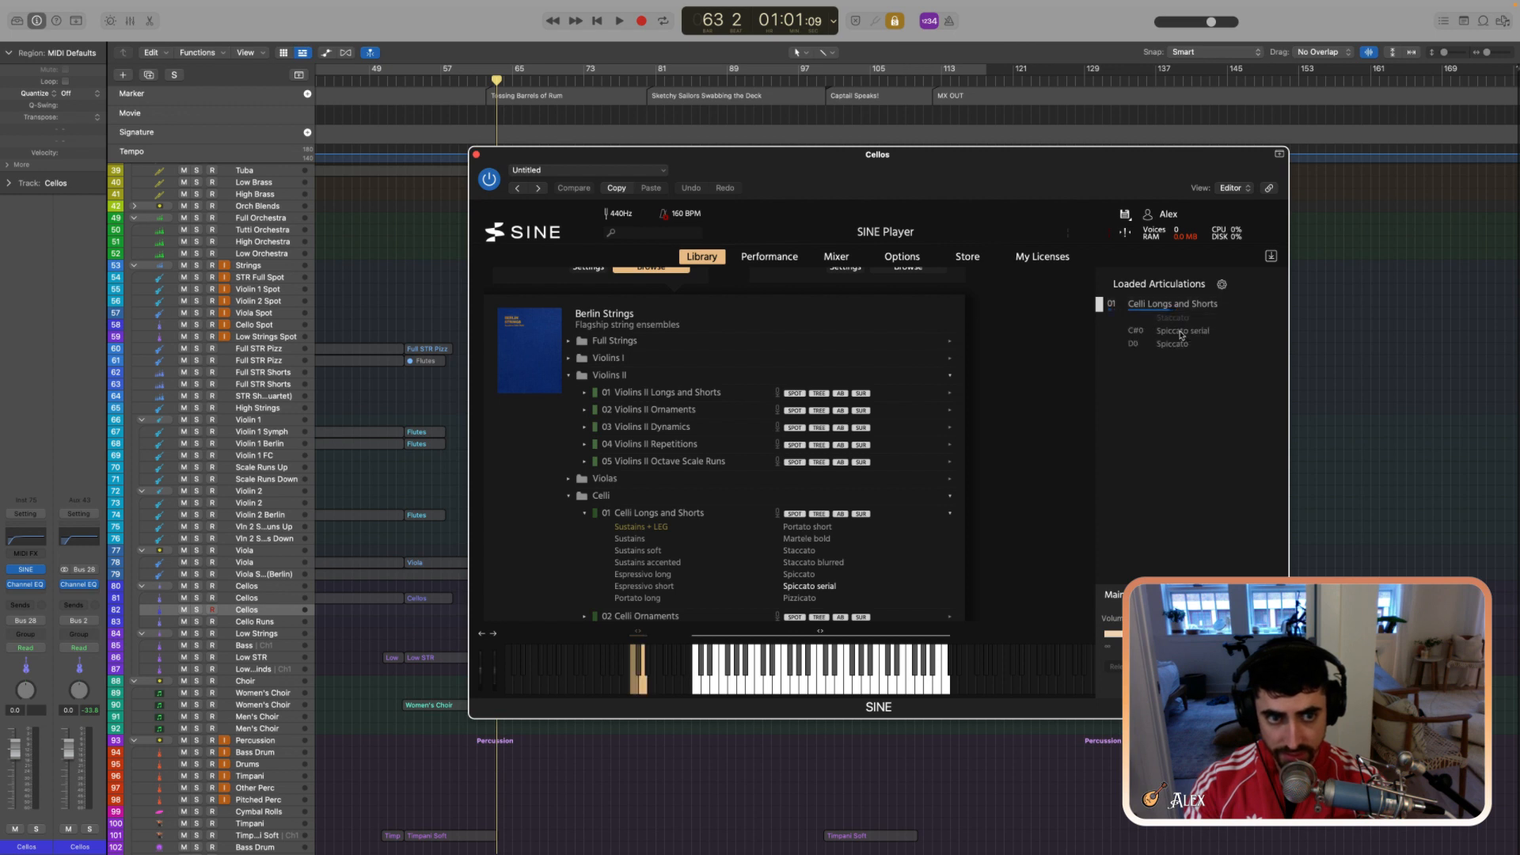
- Assign keyswitches F-2 to Spiccato, F#-2 to Staccato and G-2 to Spiccato serial, and close the SINE Player
left_click(1131, 331)
scroll(1150, 37, "up", 3)
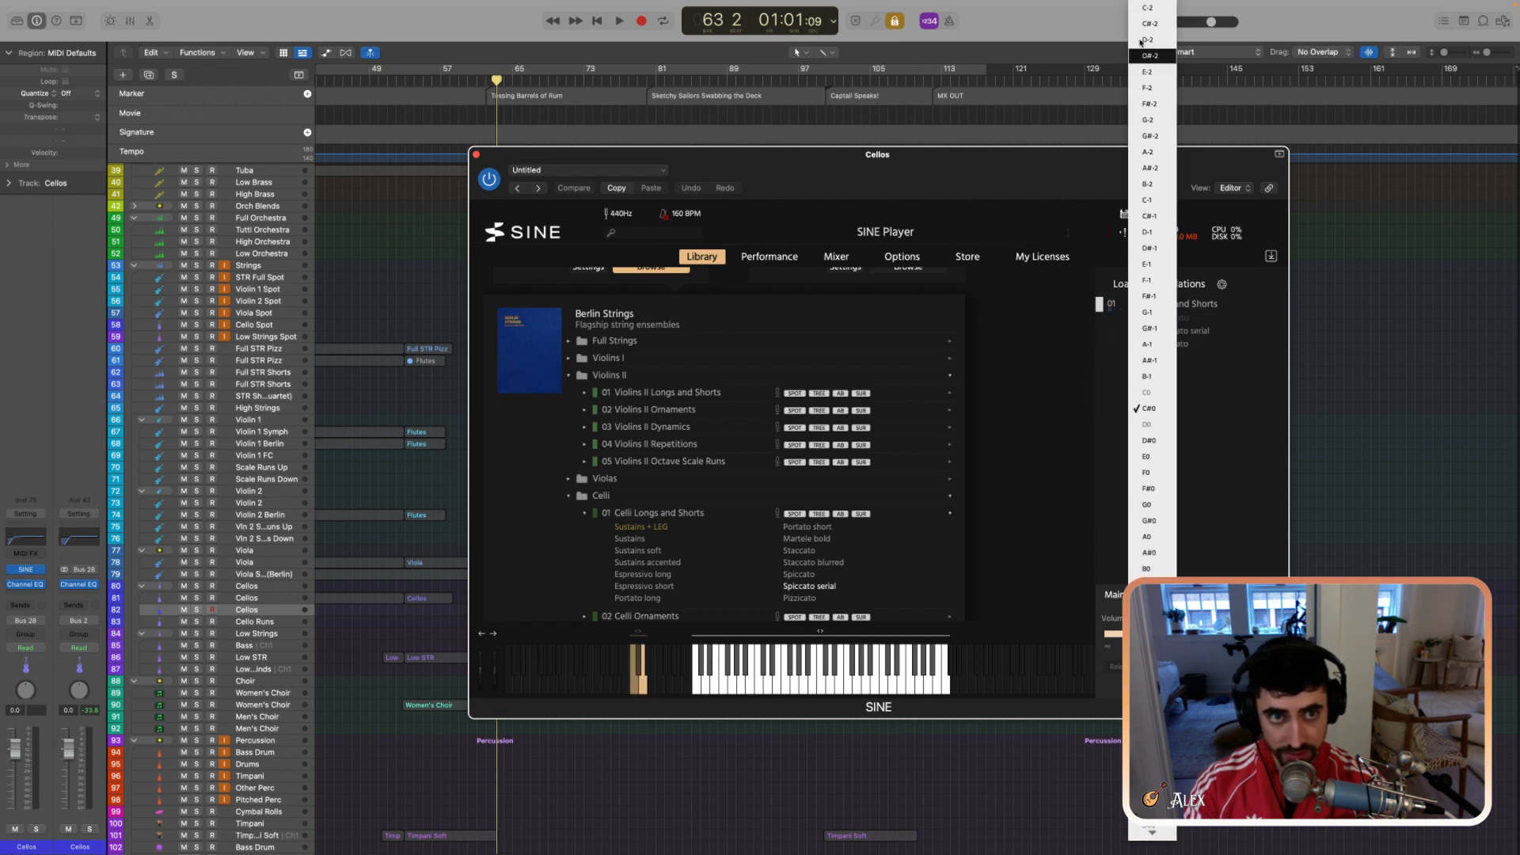
left_click(1238, 369)
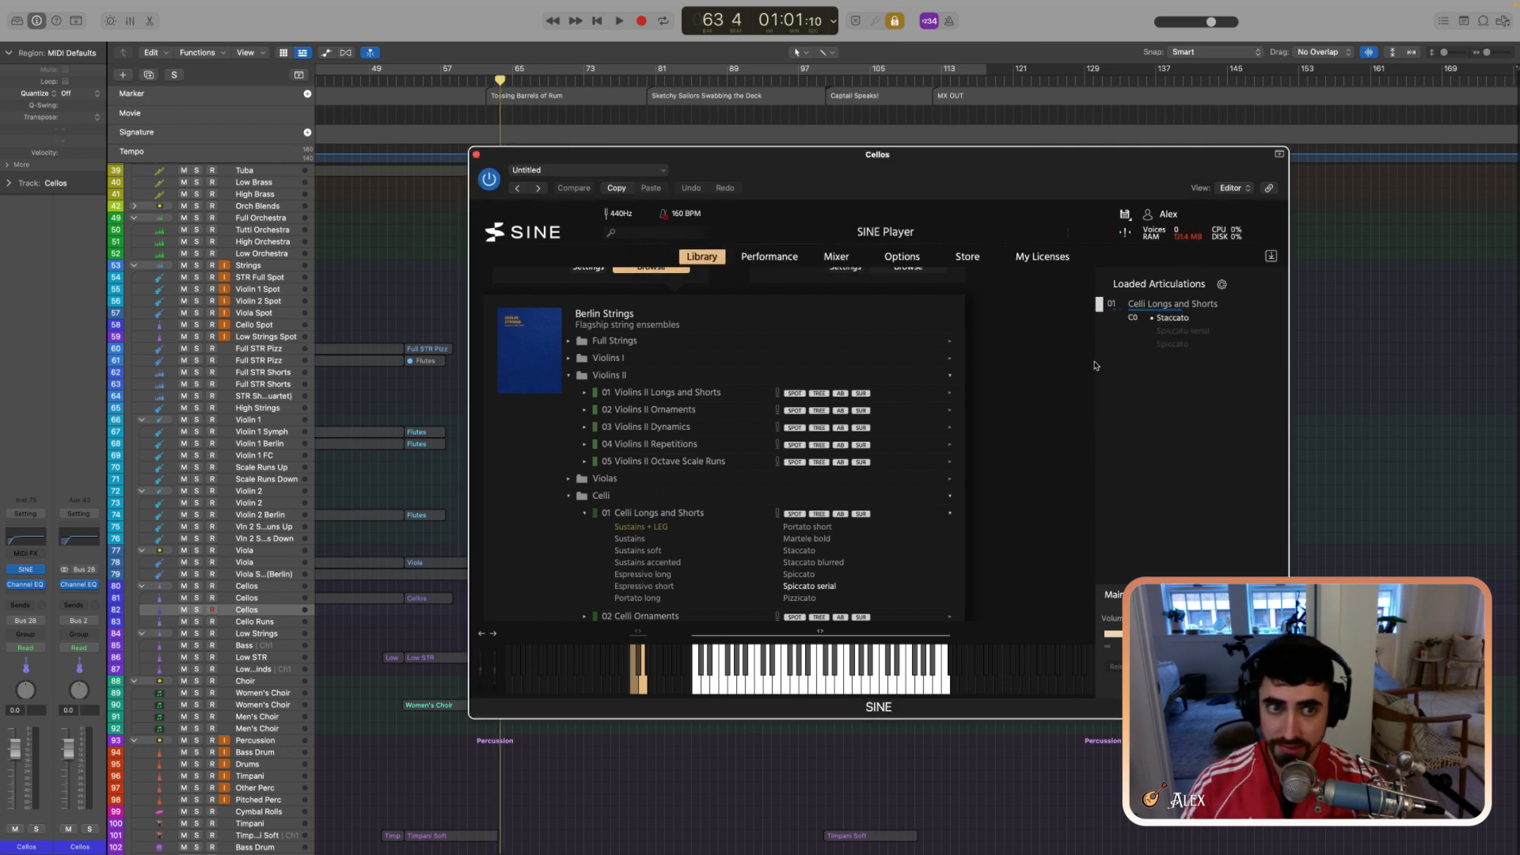
left_click(1132, 318)
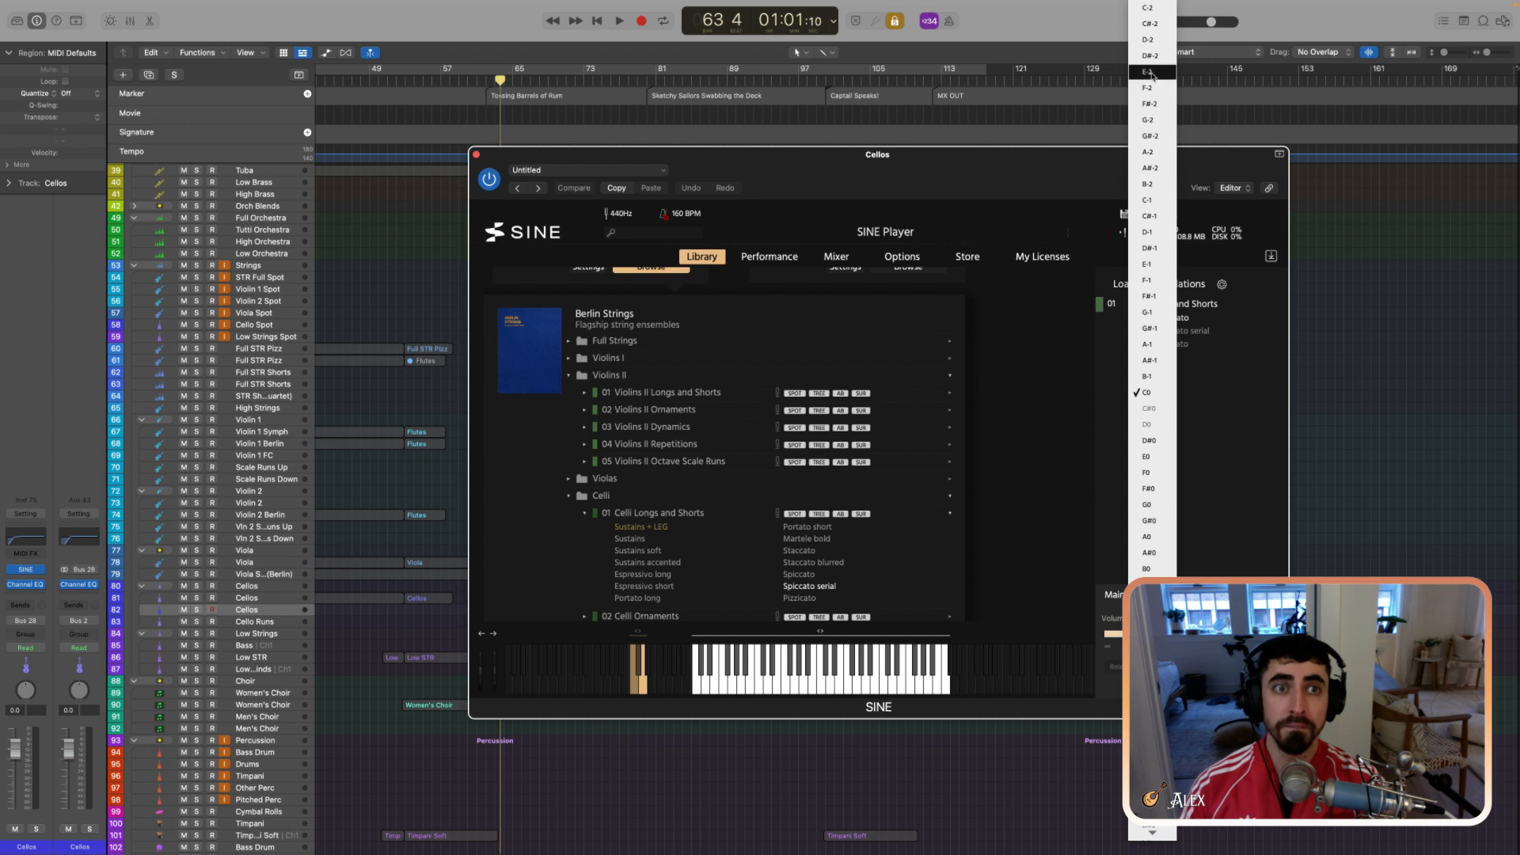
left_click(1151, 104)
left_click(1140, 333)
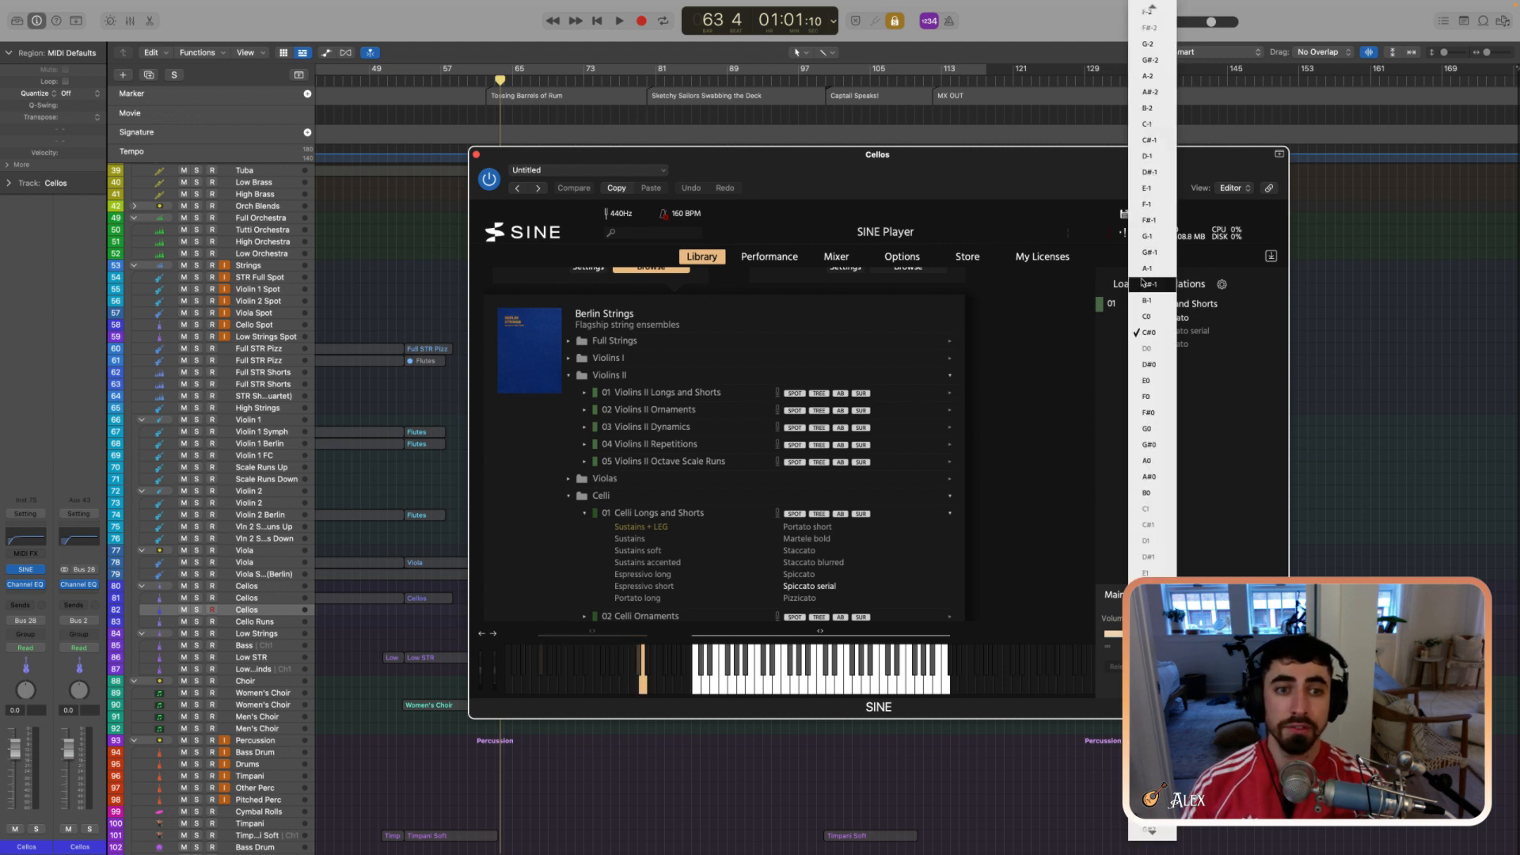
left_click(1144, 119)
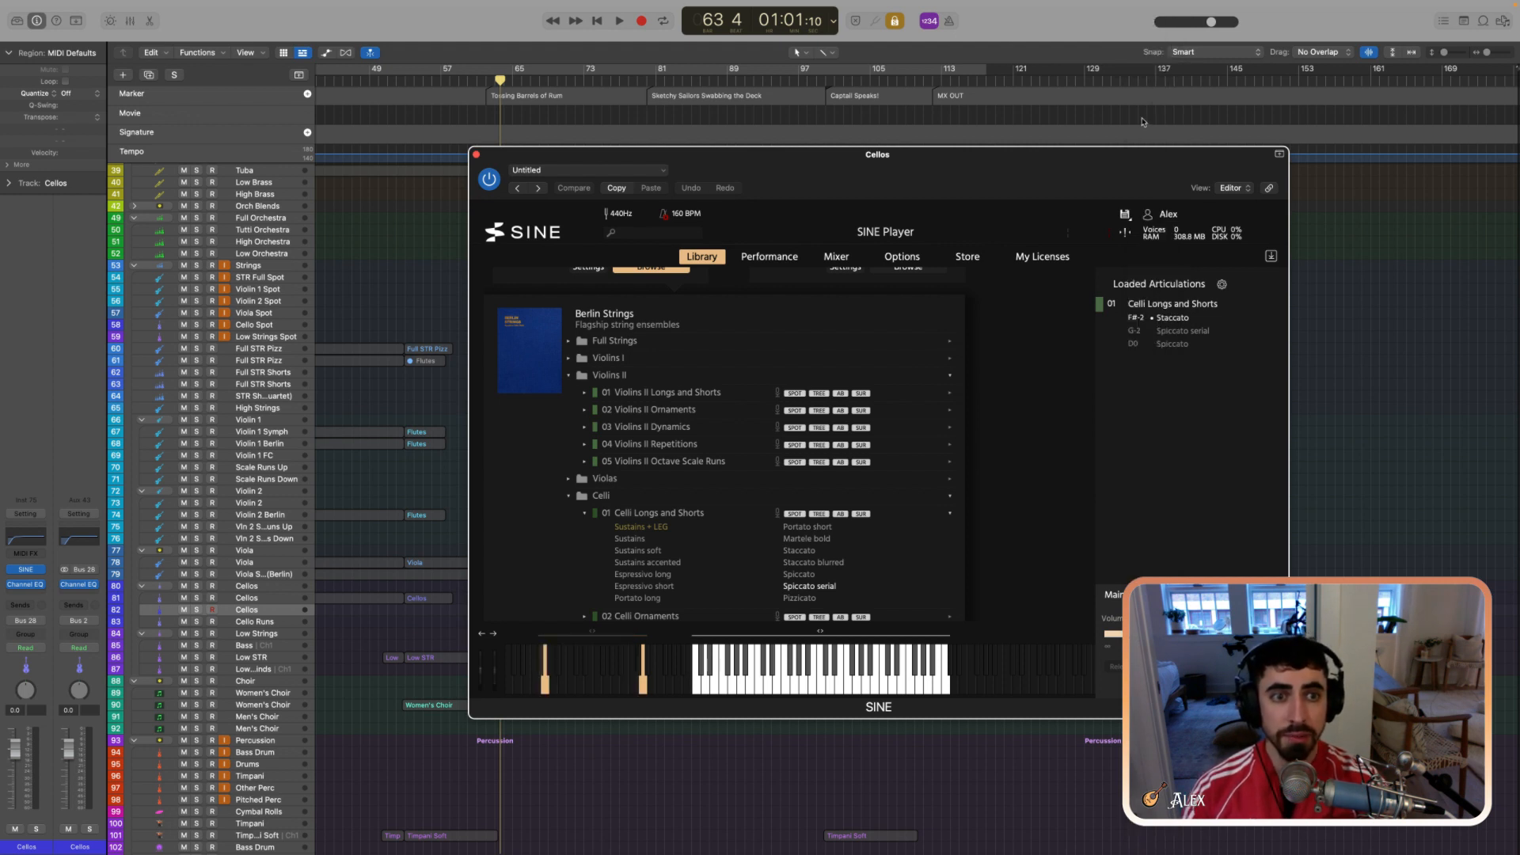
left_click(1130, 342)
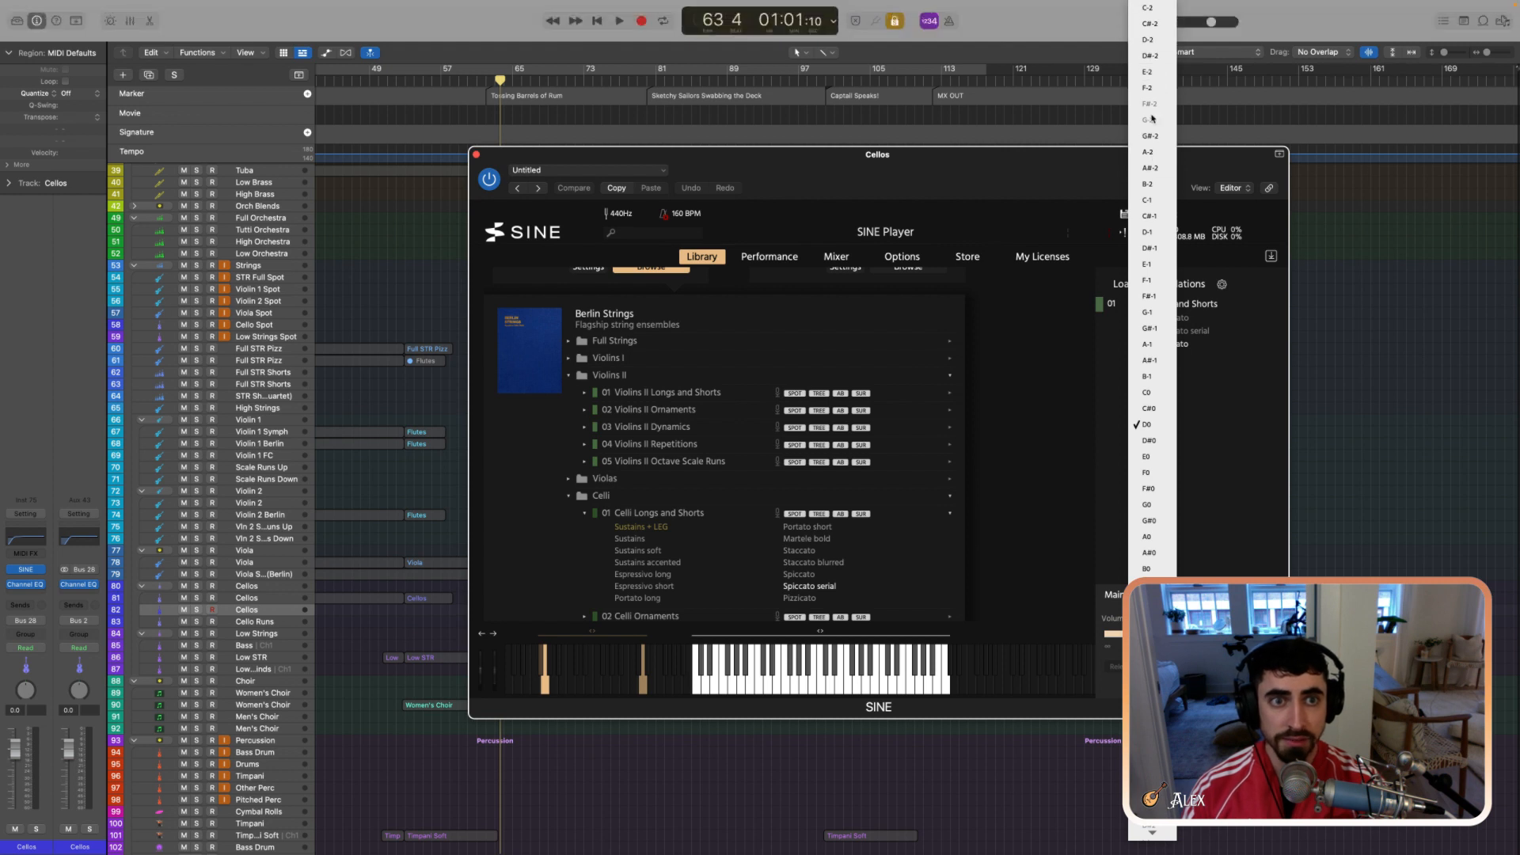
left_click(1150, 90)
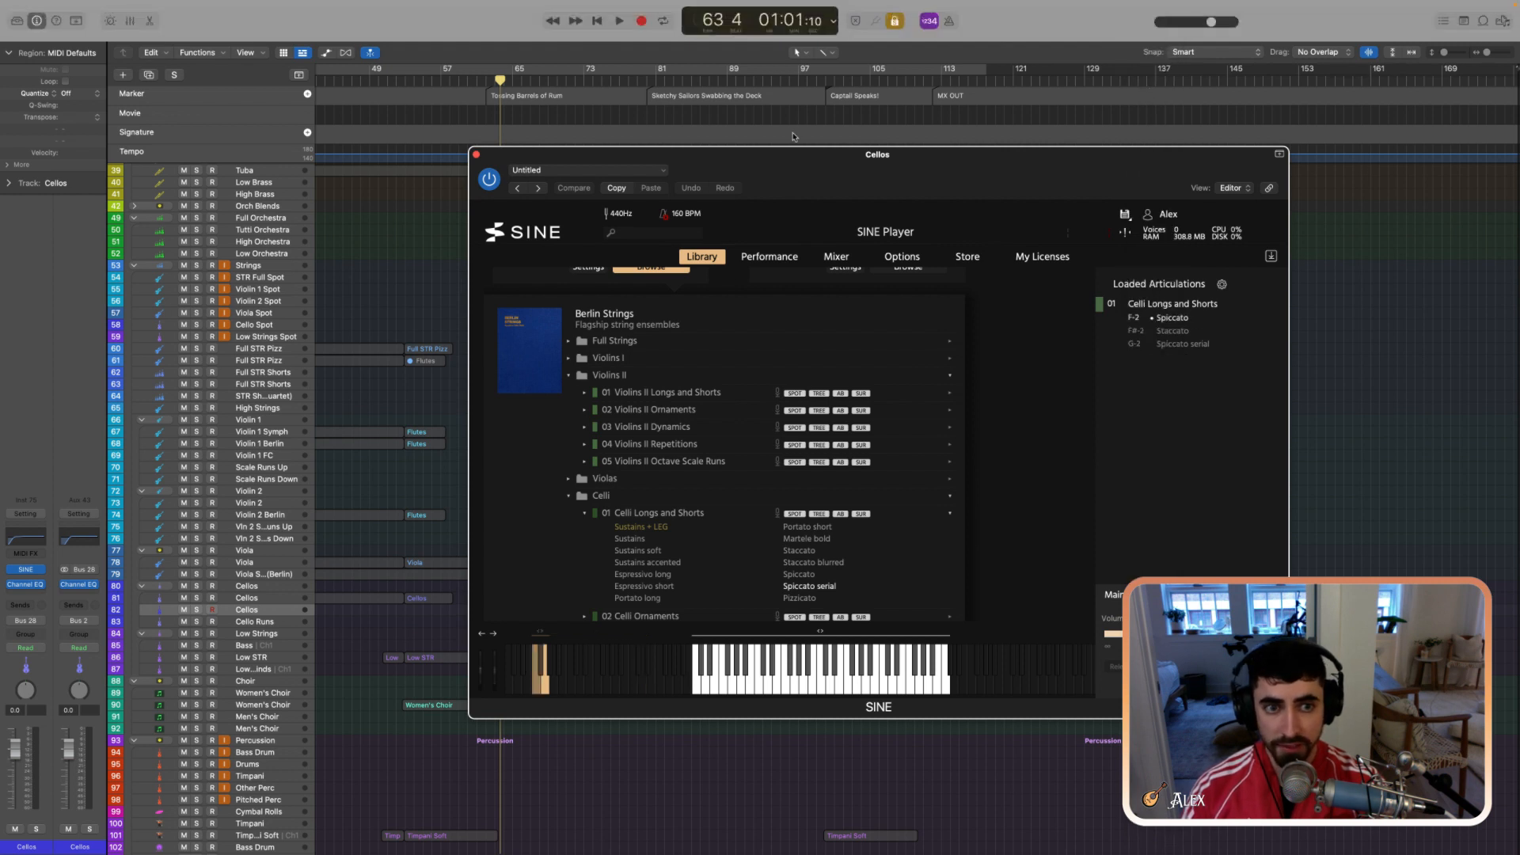
left_click(477, 156)
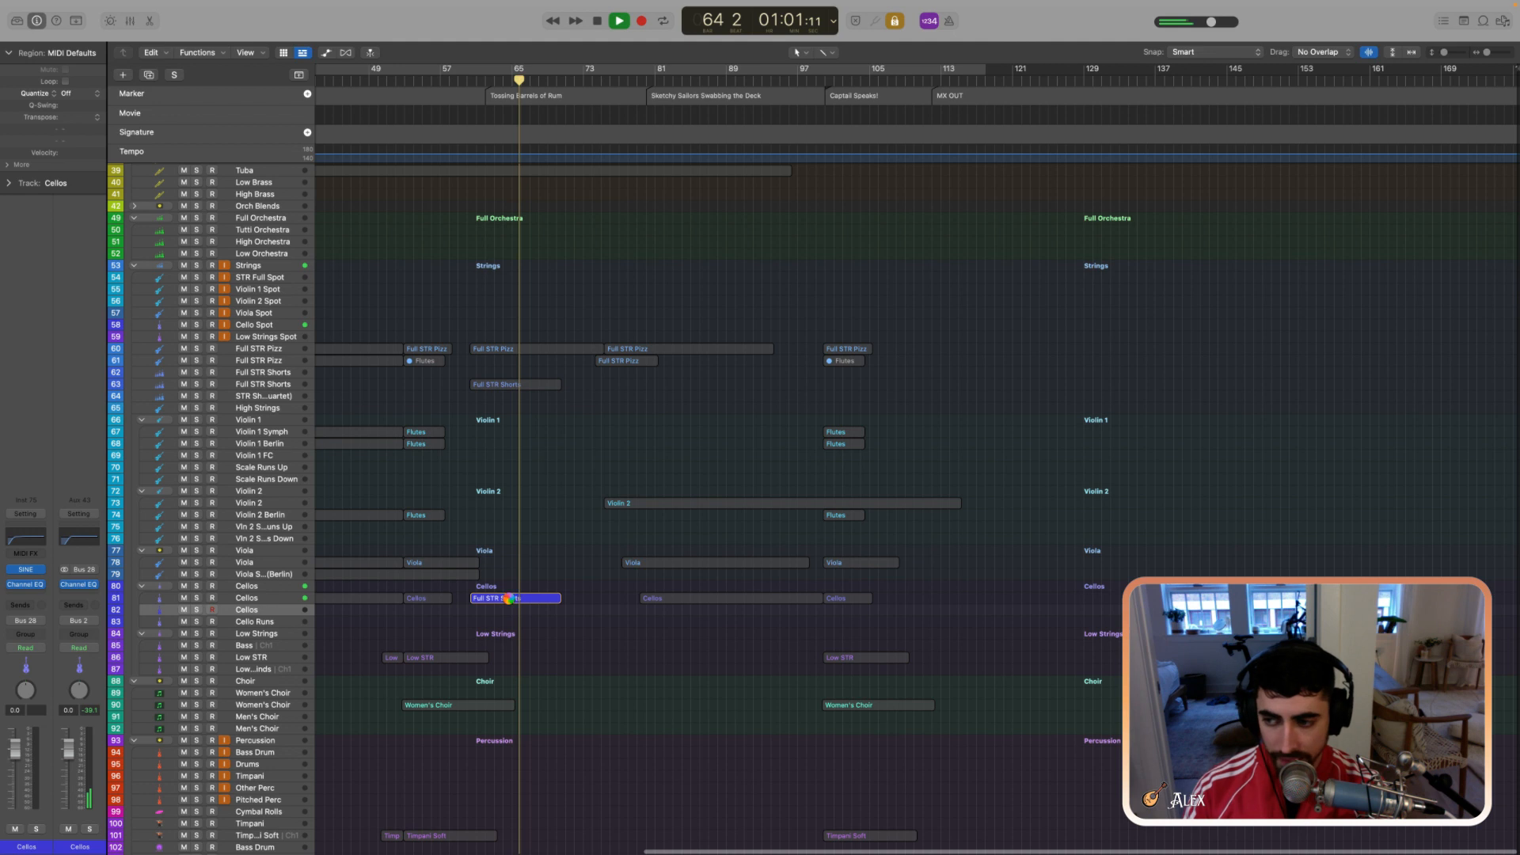
- Try placing the Full STR Shorts region on the duplicated Cellos track, then undo the placement
key("space")
left_click_drag(520, 603, 520, 608)
key("super+Right")
key("super+Right")
key("super+Right")
key("super+Right")
scroll(472, 601, "left", 6)
key("super+z")
- Place the Full STR Shorts region on the duplicated Cellos track at Tossing Barrels of Rum and audition it
key("space")
key("space")
scroll(713, 599, "right", 1)
left_click_drag(714, 596, 714, 607)
key("space")
- Move the region's keyswitch note down to F-2 and slightly later within bar 61
key("ctrl+Right")
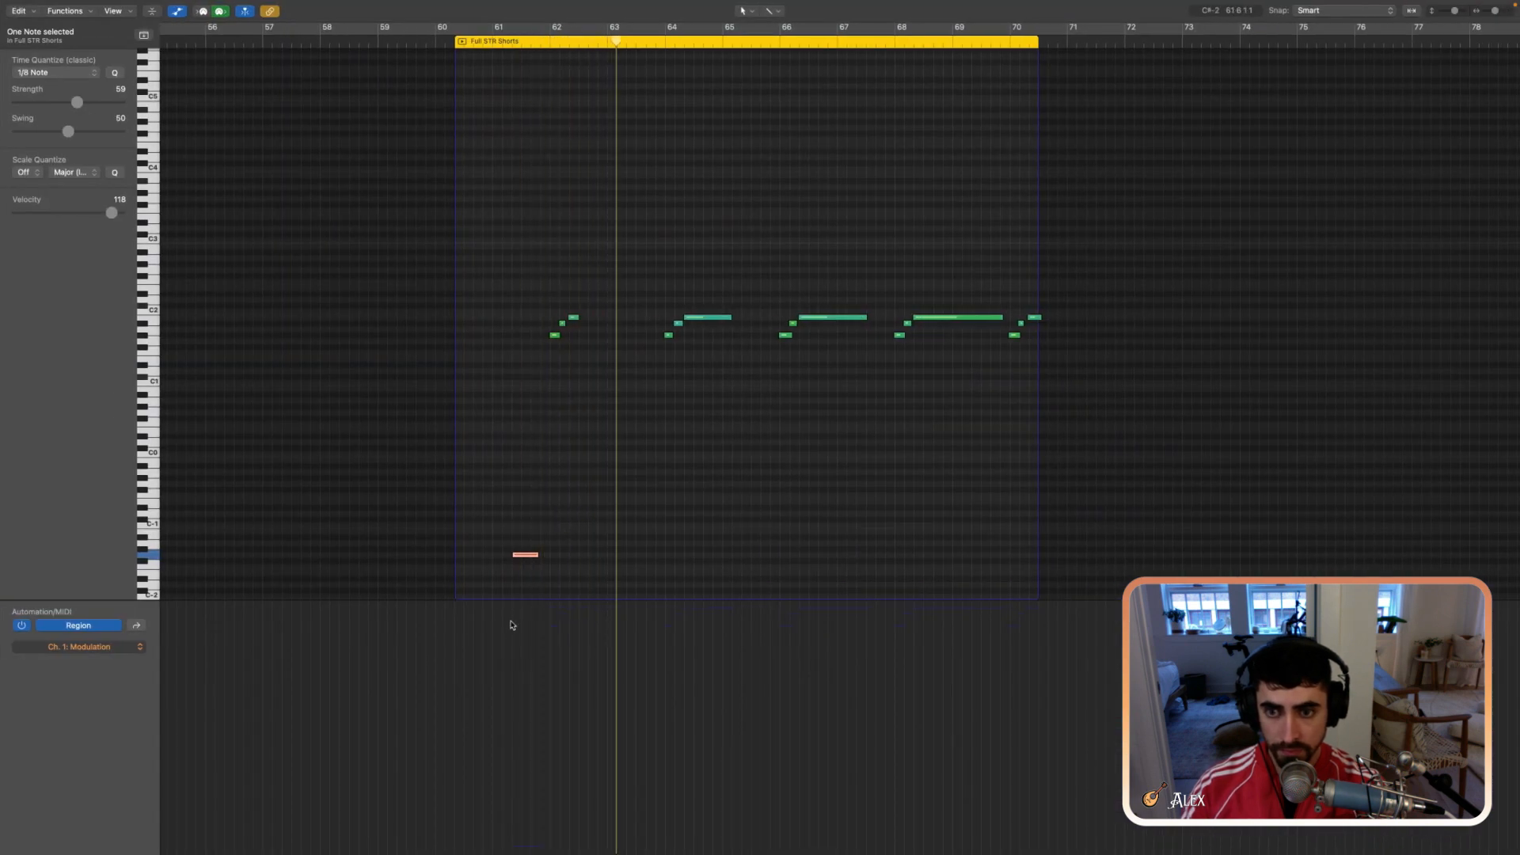
left_click_drag(534, 556, 541, 571)
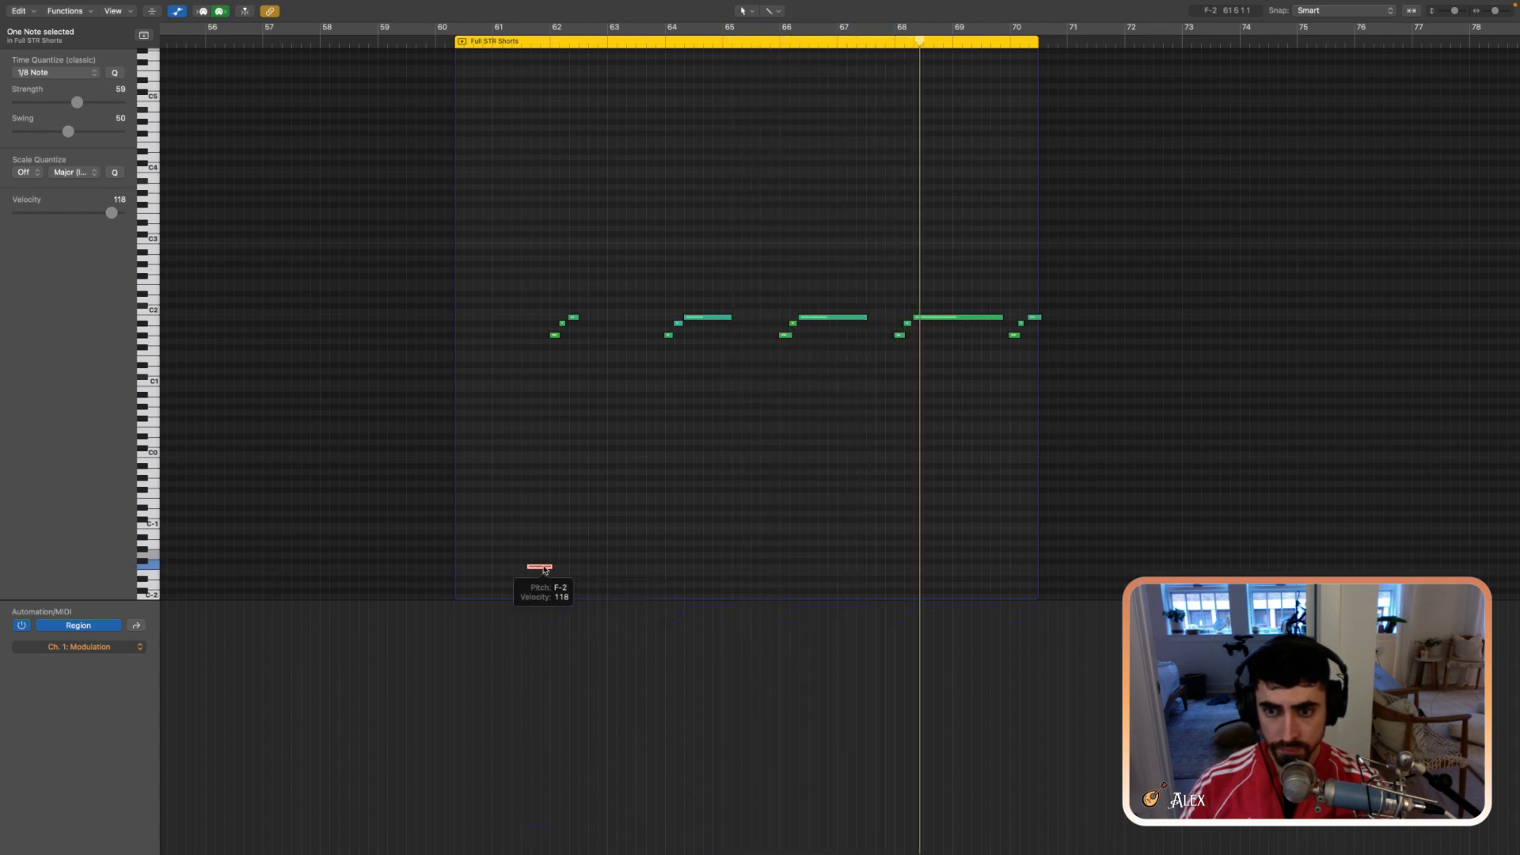
- Move the region's keyswitch note up to G-2 and slightly earlier in bar 61, and audition the passage
left_click_drag(545, 569, 526, 558)
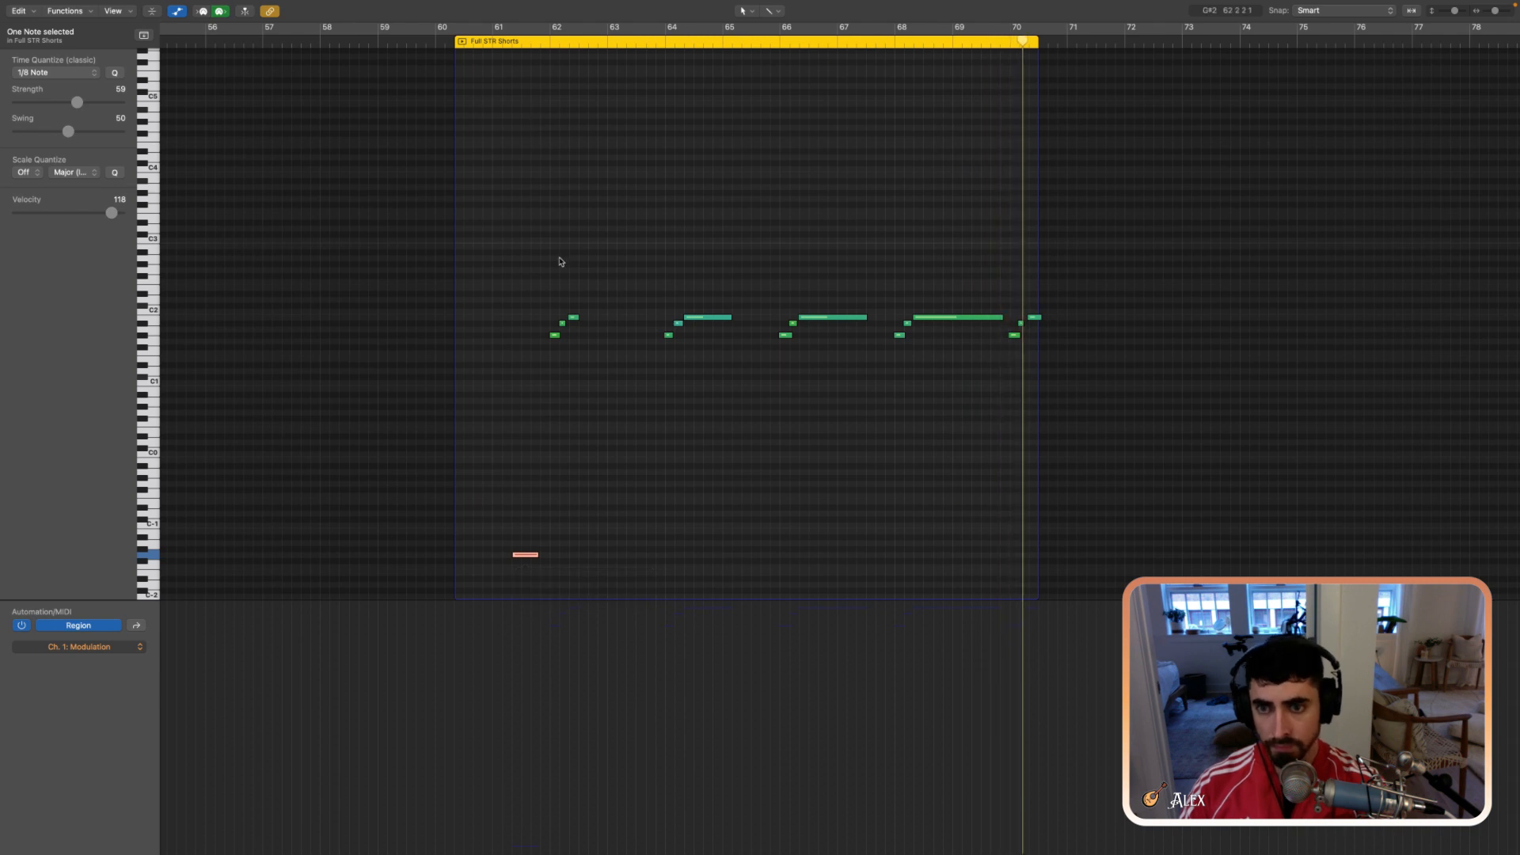
left_click(523, 41)
- Adjust the velocity of the region's melody notes in bars 62 to 70, ending at 43, and audition the passage
left_click_drag(1081, 336, 516, 341)
left_click_drag(61, 213, 71, 212)
left_click(442, 228)
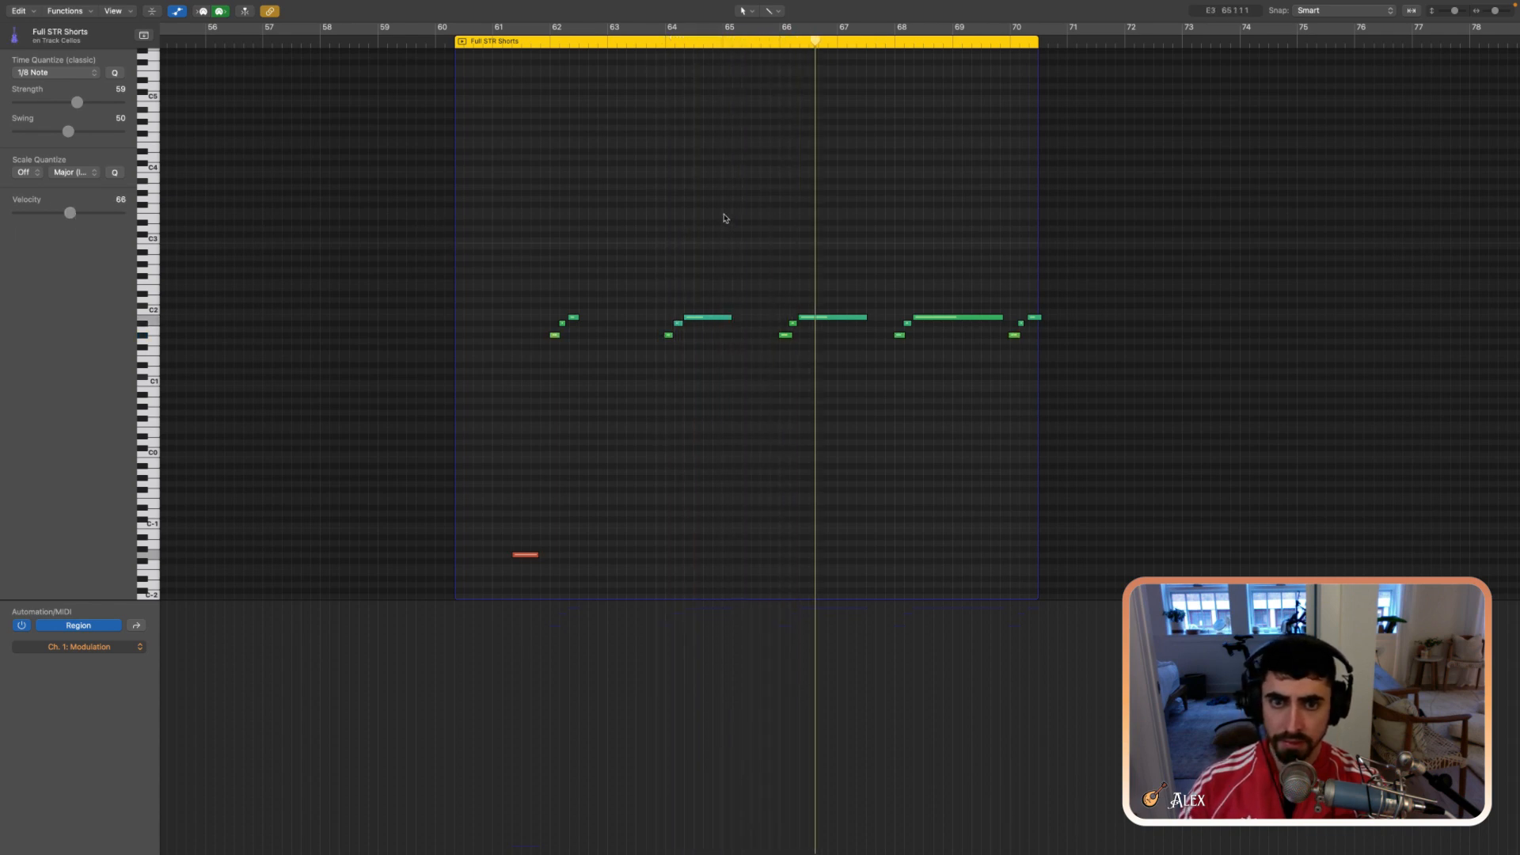
left_click_drag(1112, 264, 536, 328)
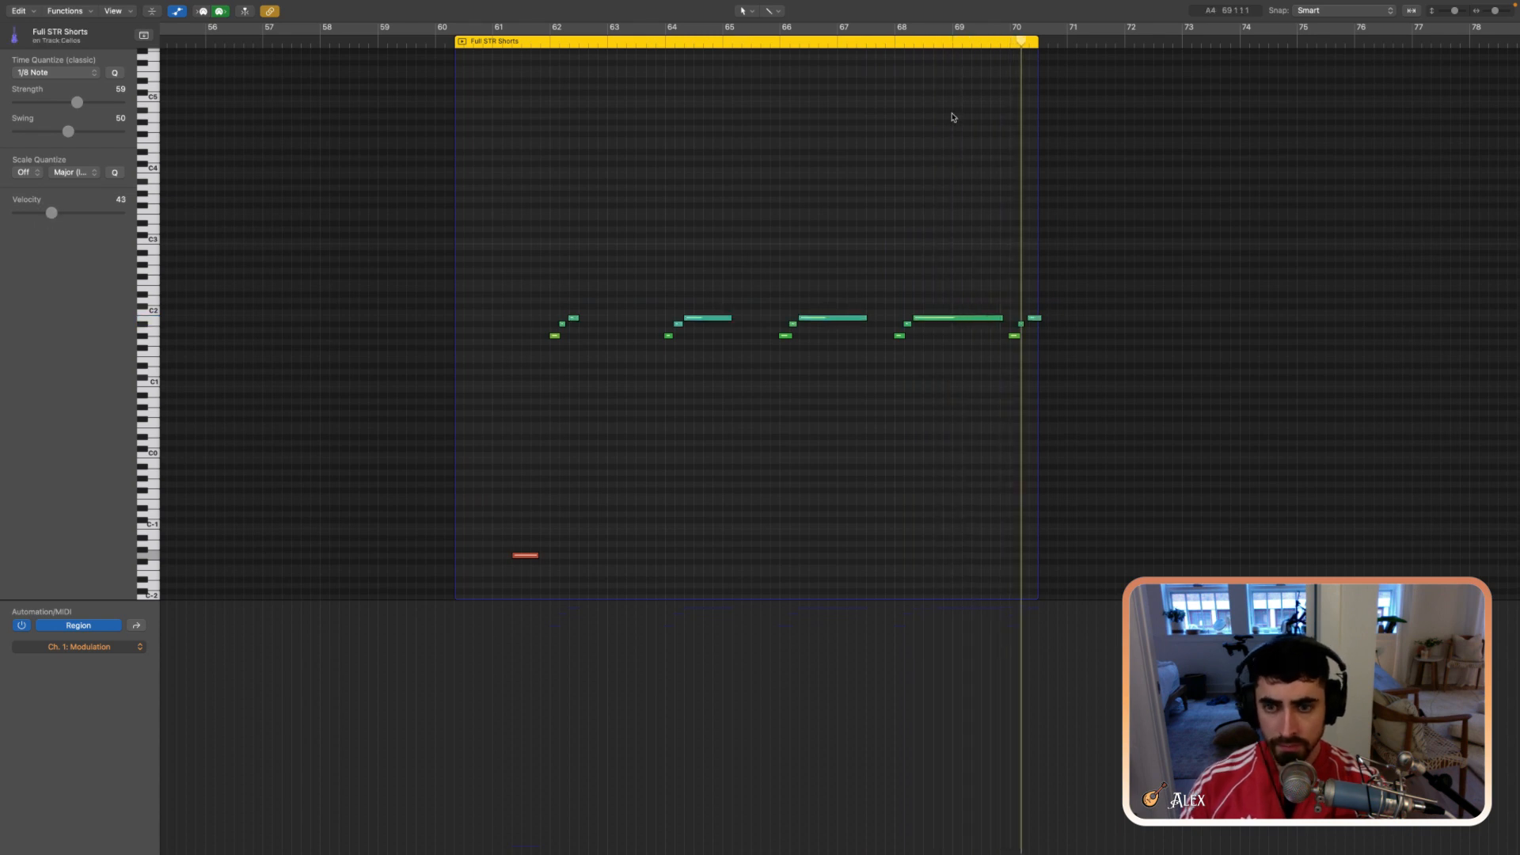
left_click(524, 36)
- Lower the TREE mic level in the Cellos track's SINE Player mixer, audition it, and close the player
key("ctrl+Left")
scroll(855, 584, "right", 1)
scroll(855, 585, "up", 3)
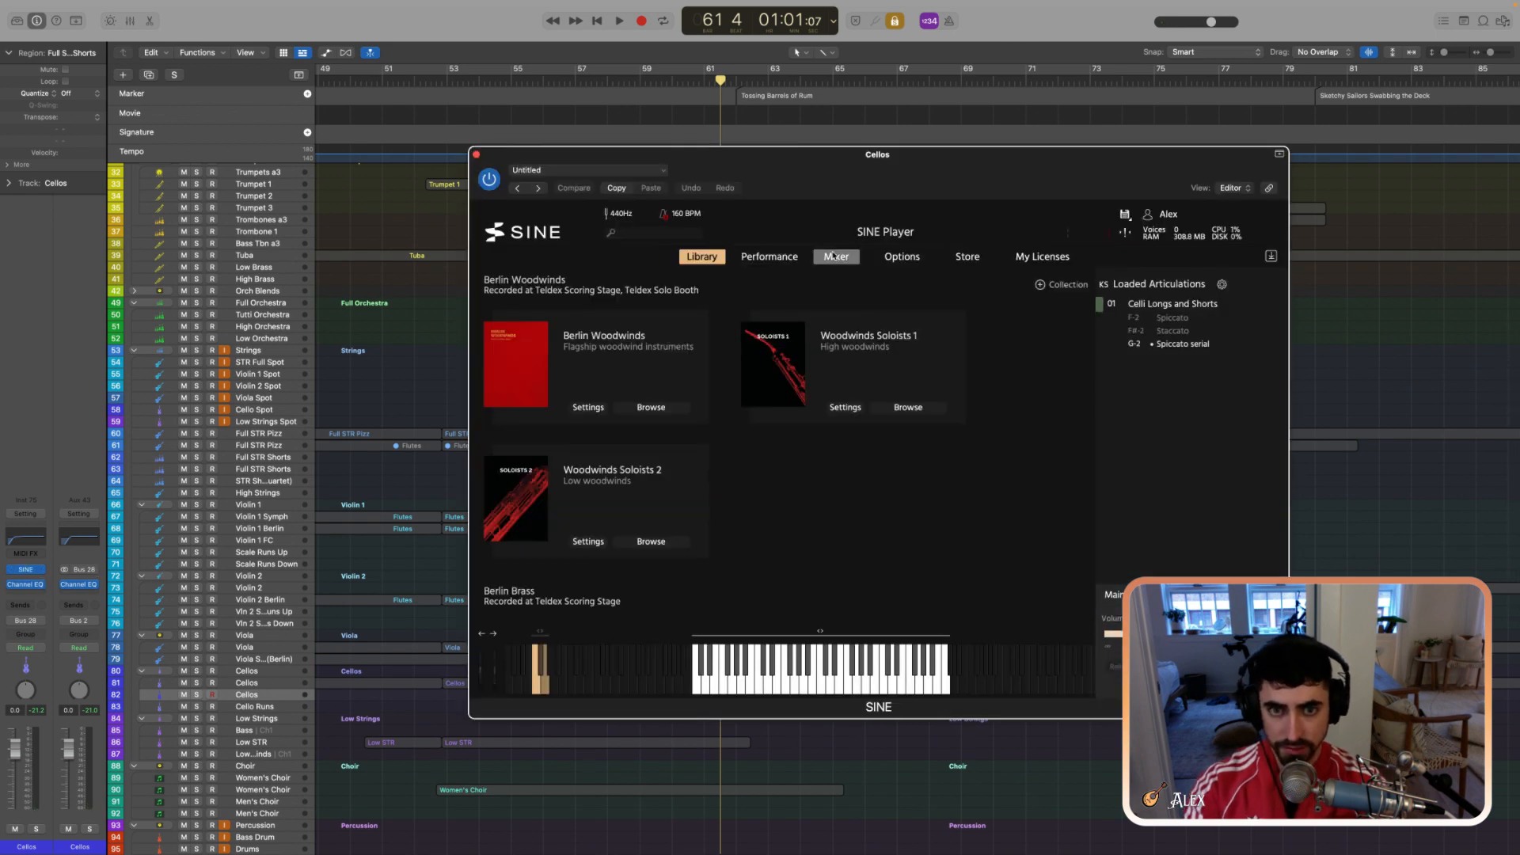
left_click(833, 256)
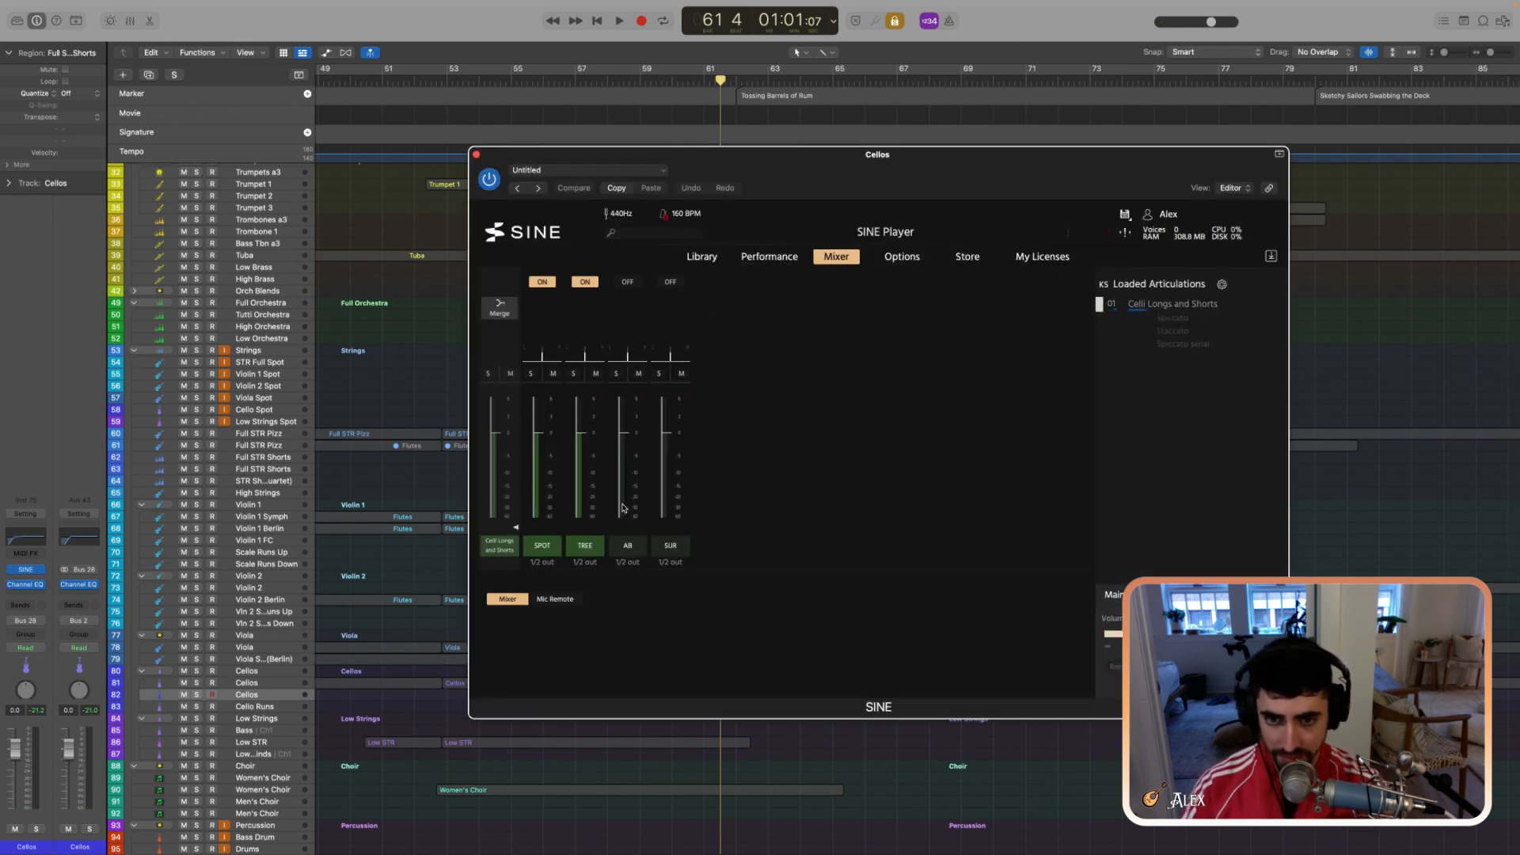
left_click_drag(823, 177, 743, 226)
left_click_drag(802, 183, 1068, 128)
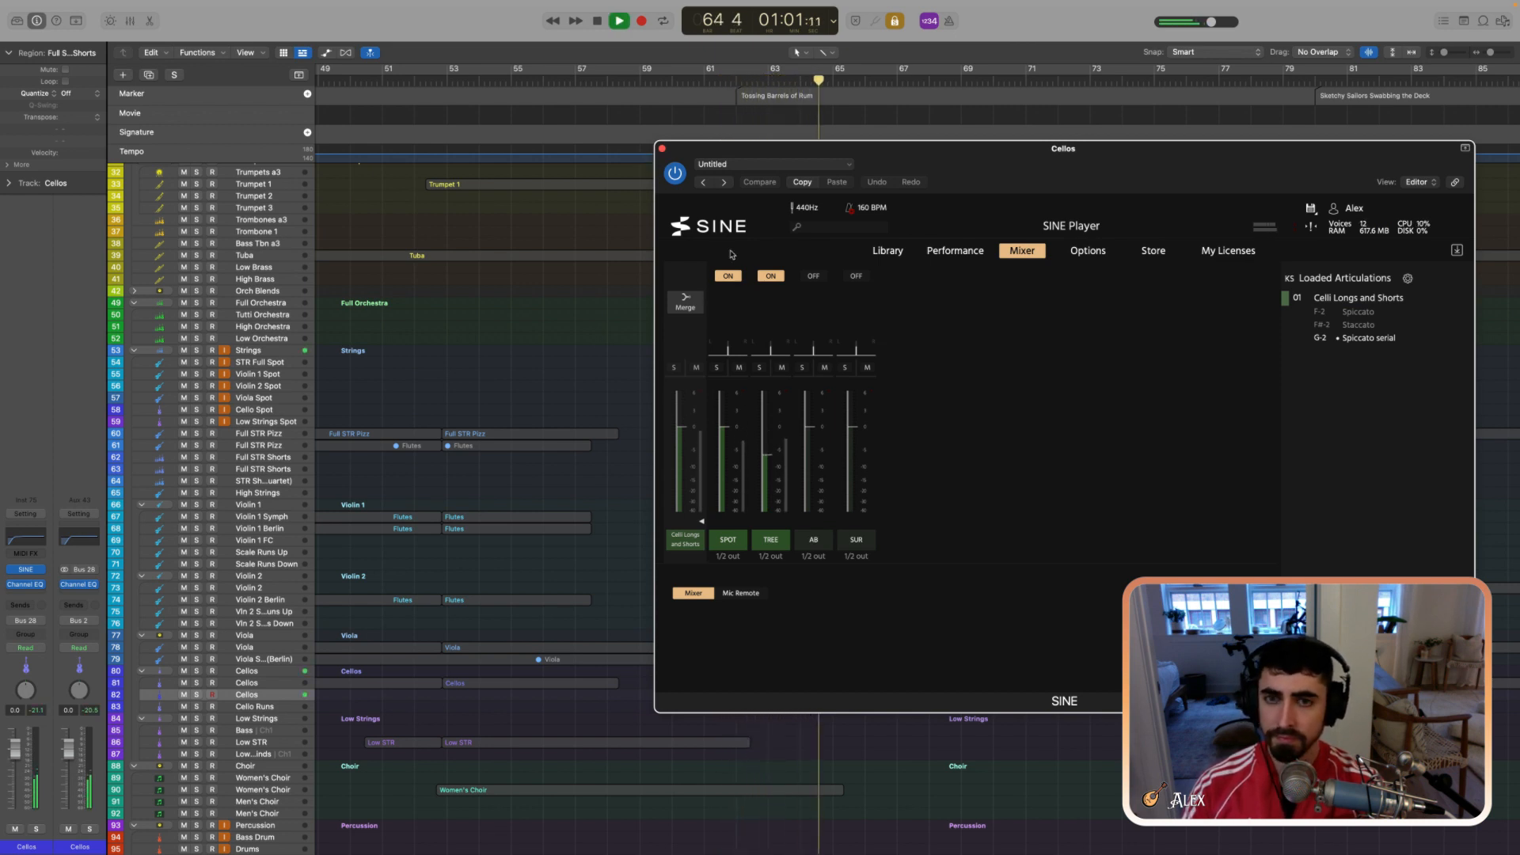
left_click(663, 148)
- Move the Full STR Shorts region from track 63 up to the Full STR Shorts track 62 and audition it from Tossing Barrels of Rum
left_click(662, 81)
scroll(839, 585, "up", 3)
left_click(860, 624)
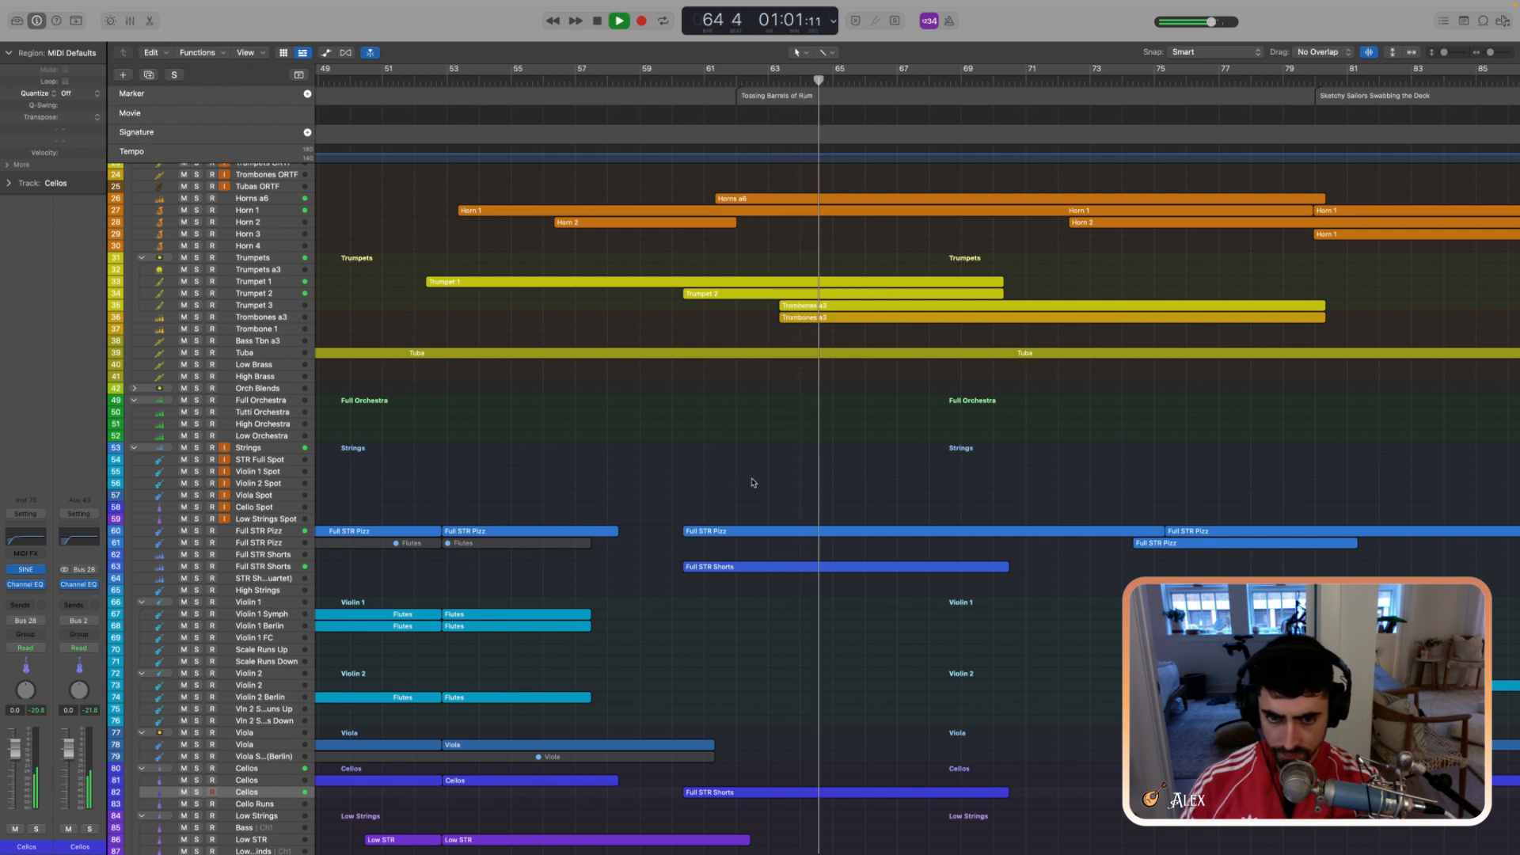
left_click(727, 567)
key("space")
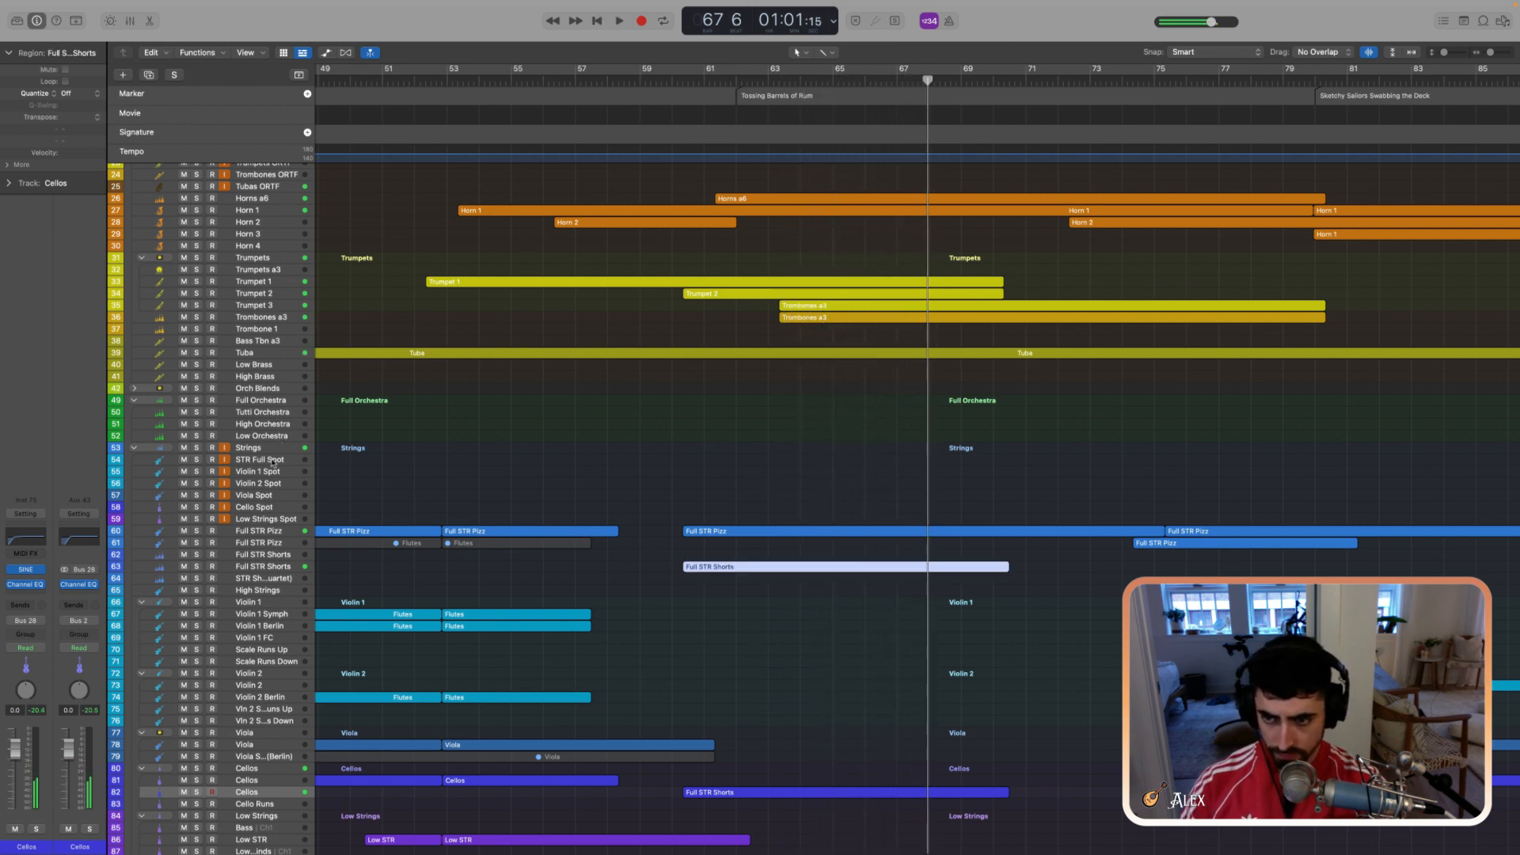
left_click(284, 568)
left_click_drag(744, 567, 742, 554)
key("space")
left_click(762, 79)
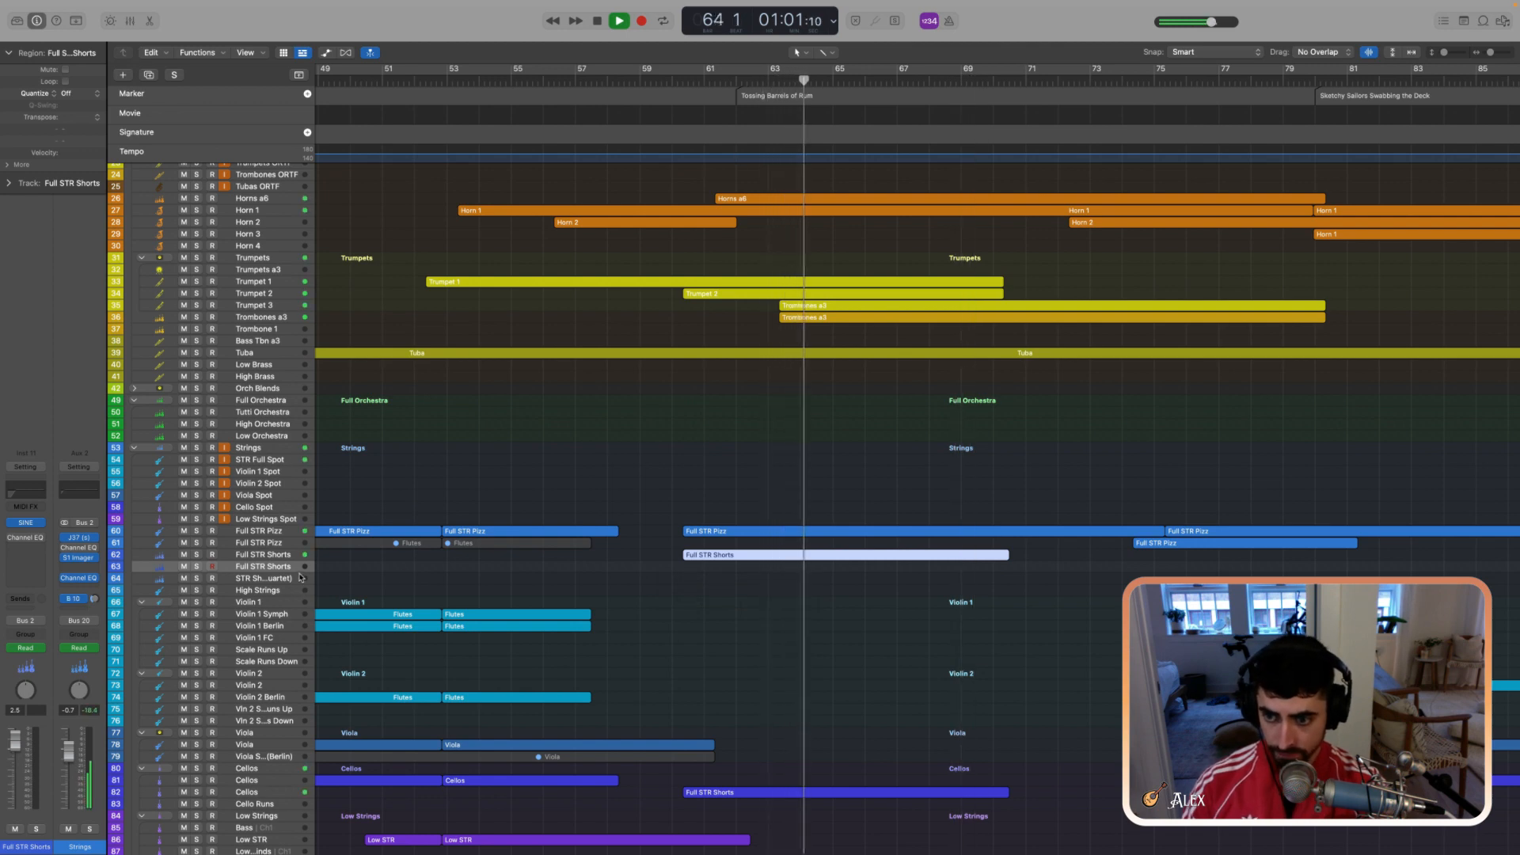
- Inspect the STR Full Spot track's volume automation and review the arrangement around Tossing Barrels of Rum during playback
left_click(301, 464)
key("super+Down")
key("a")
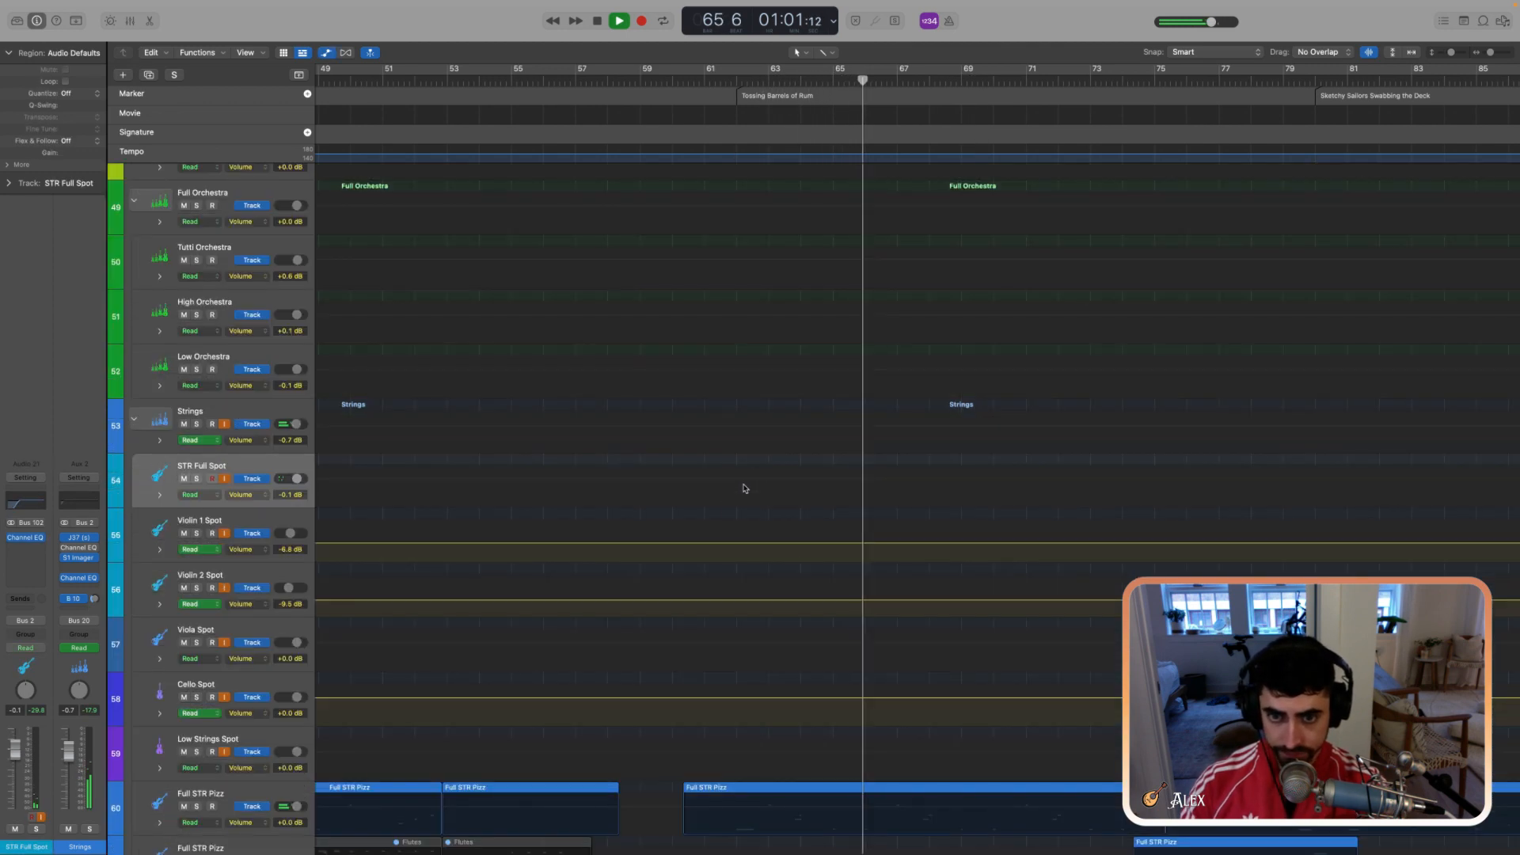
key("a")
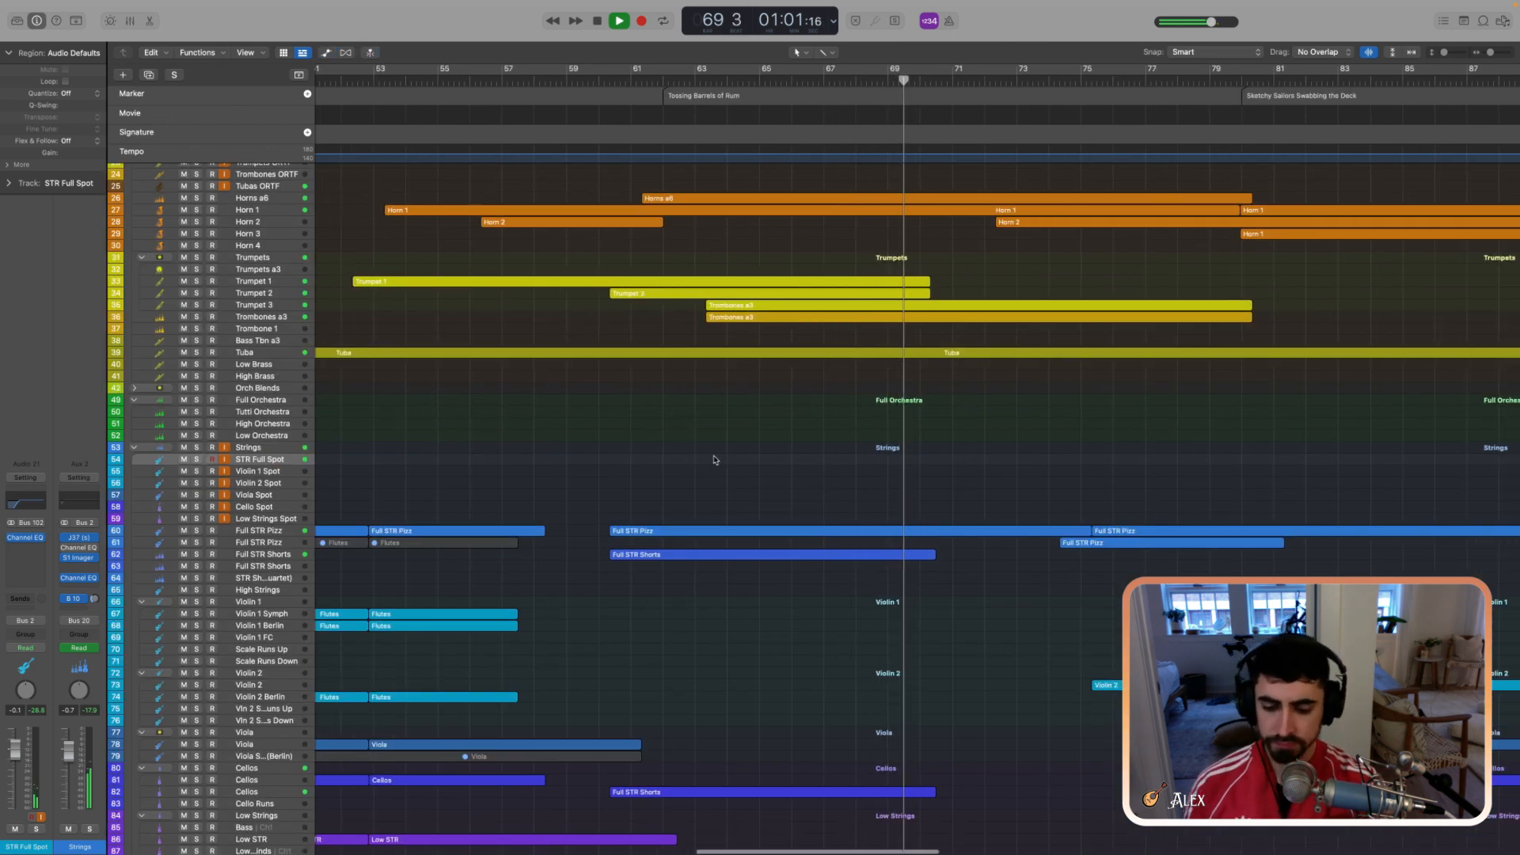
scroll(700, 449, "left", 2)
scroll(713, 449, "down", 1)
scroll(737, 450, "right", 4)
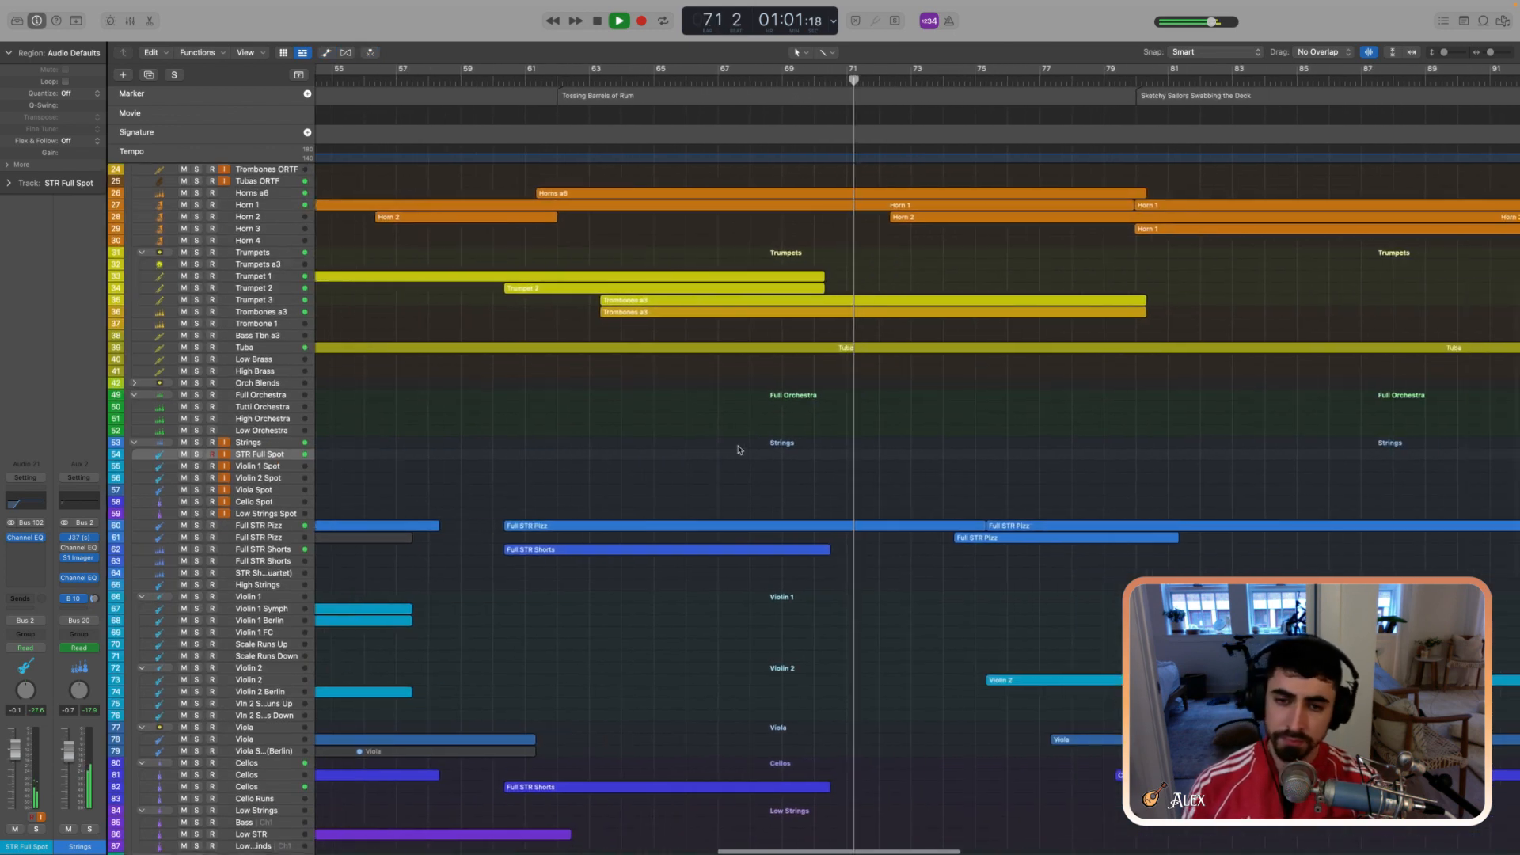
scroll(736, 450, "left", 4)
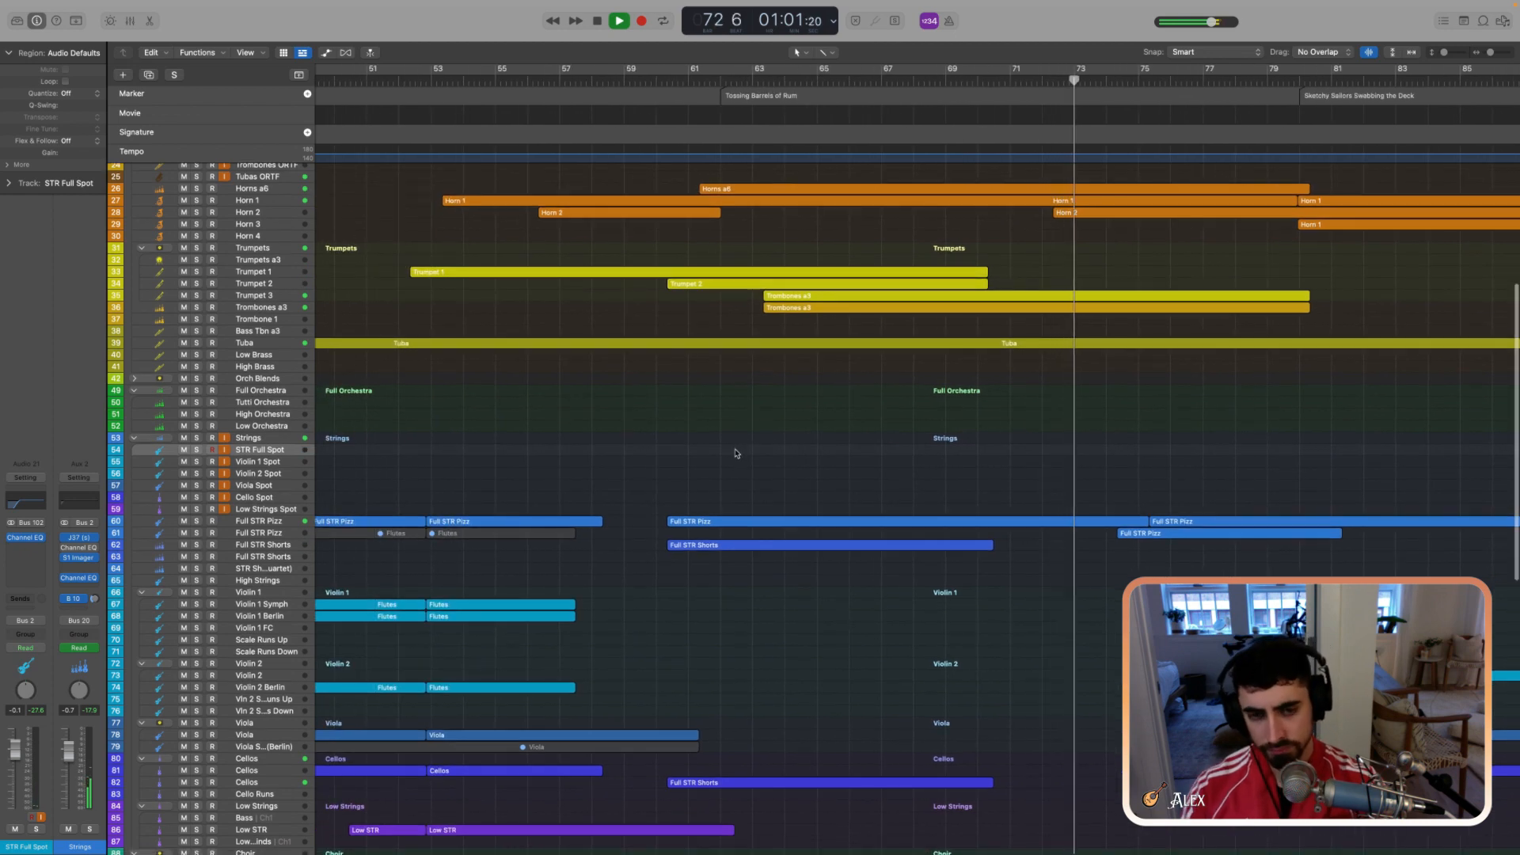
scroll(735, 449, "right", 3)
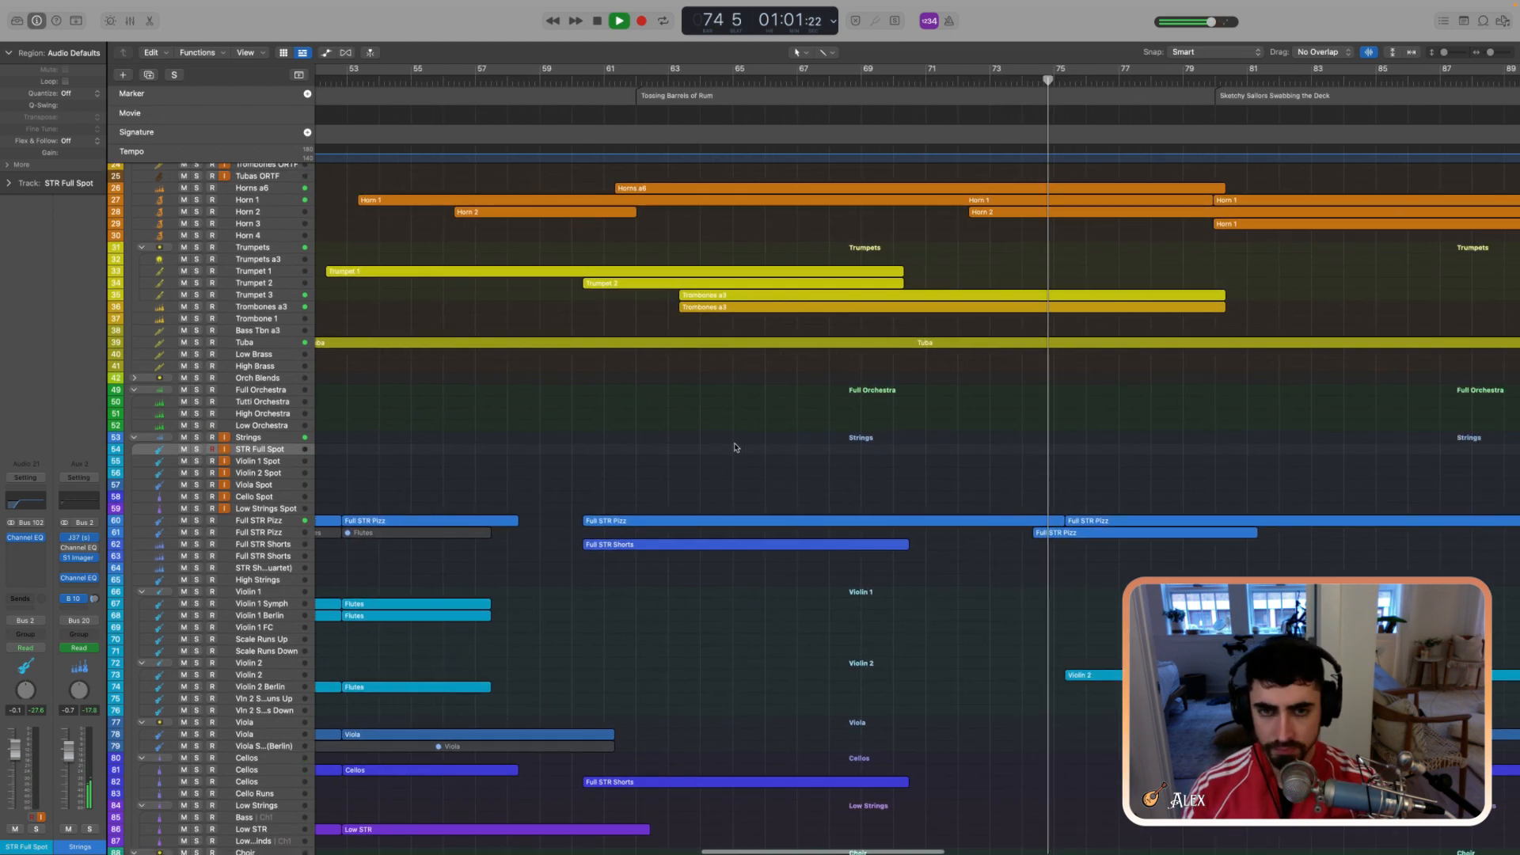
- Restart playback just before Tossing Barrels of Rum and select the Flute 1 track
scroll(740, 448, "up", 10)
key("space")
double_click(617, 83)
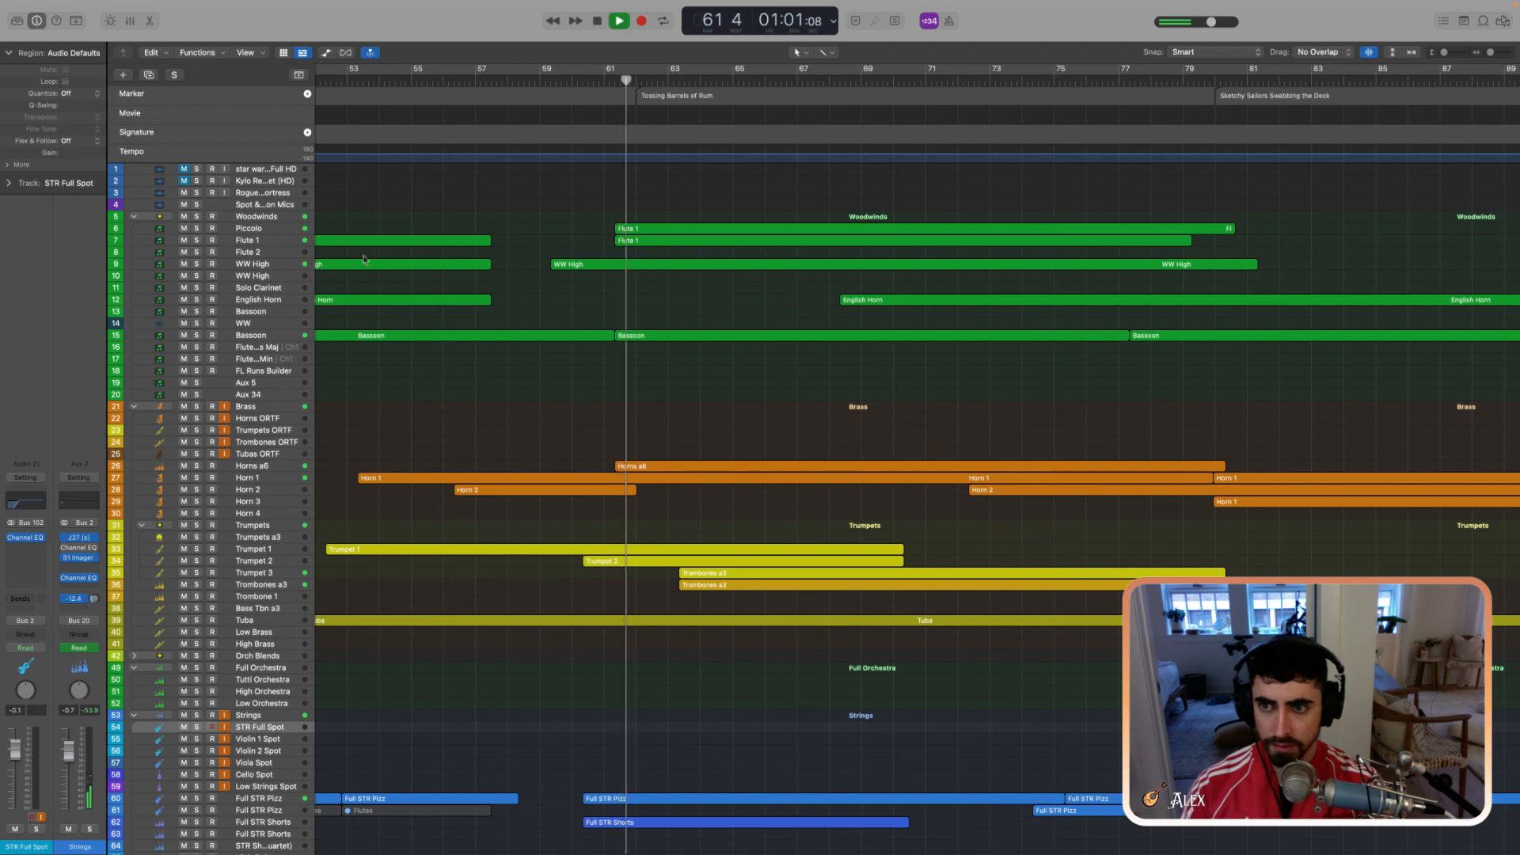
left_click(298, 241)
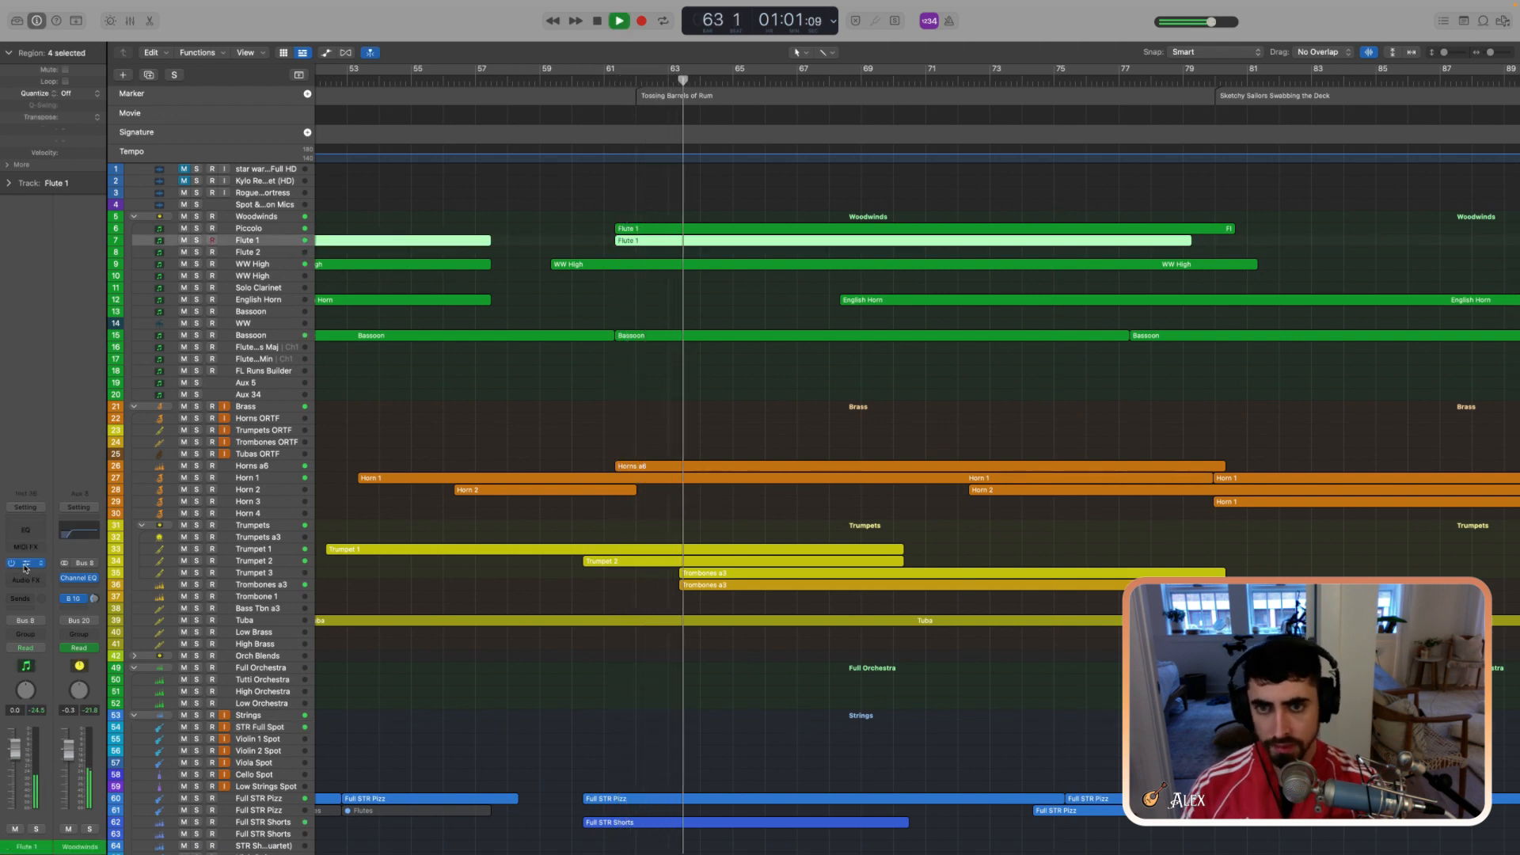
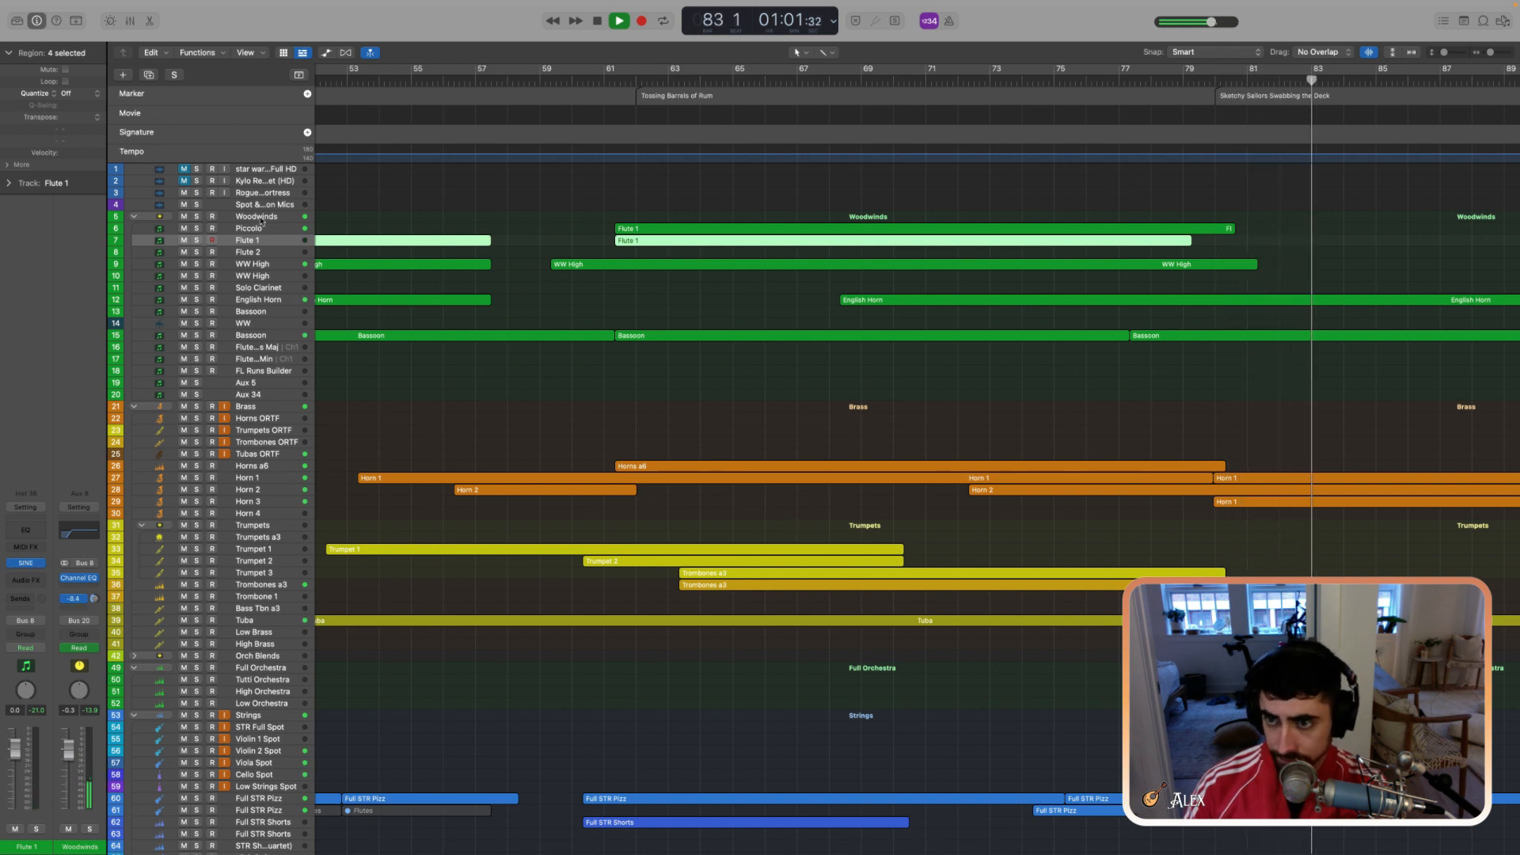
- Inspect the Piccolo track's mic levels in its SINE Player mixer and close the player
key("Up")
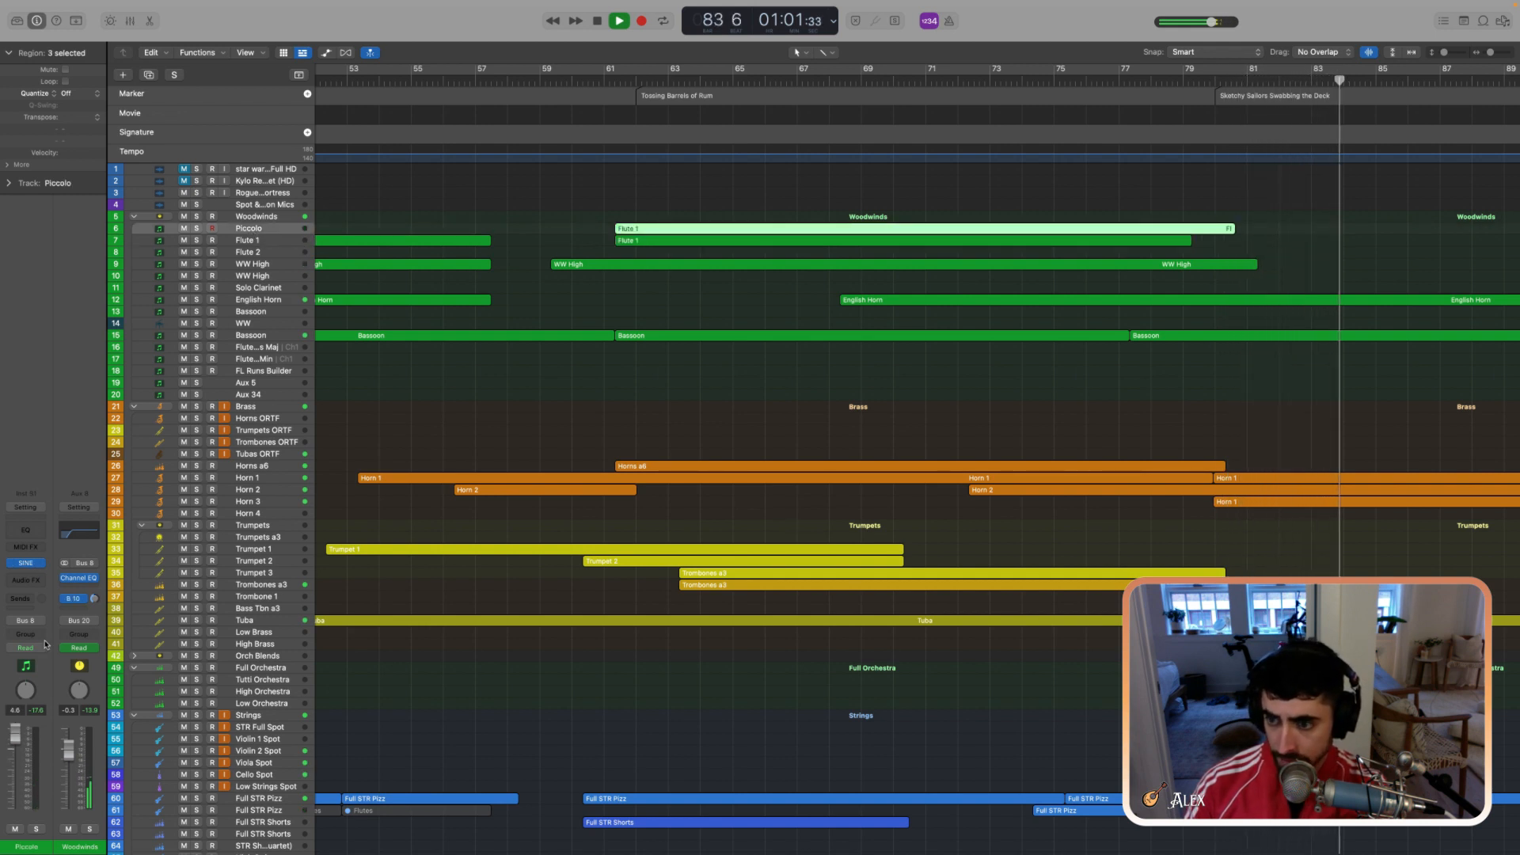
left_click(26, 558)
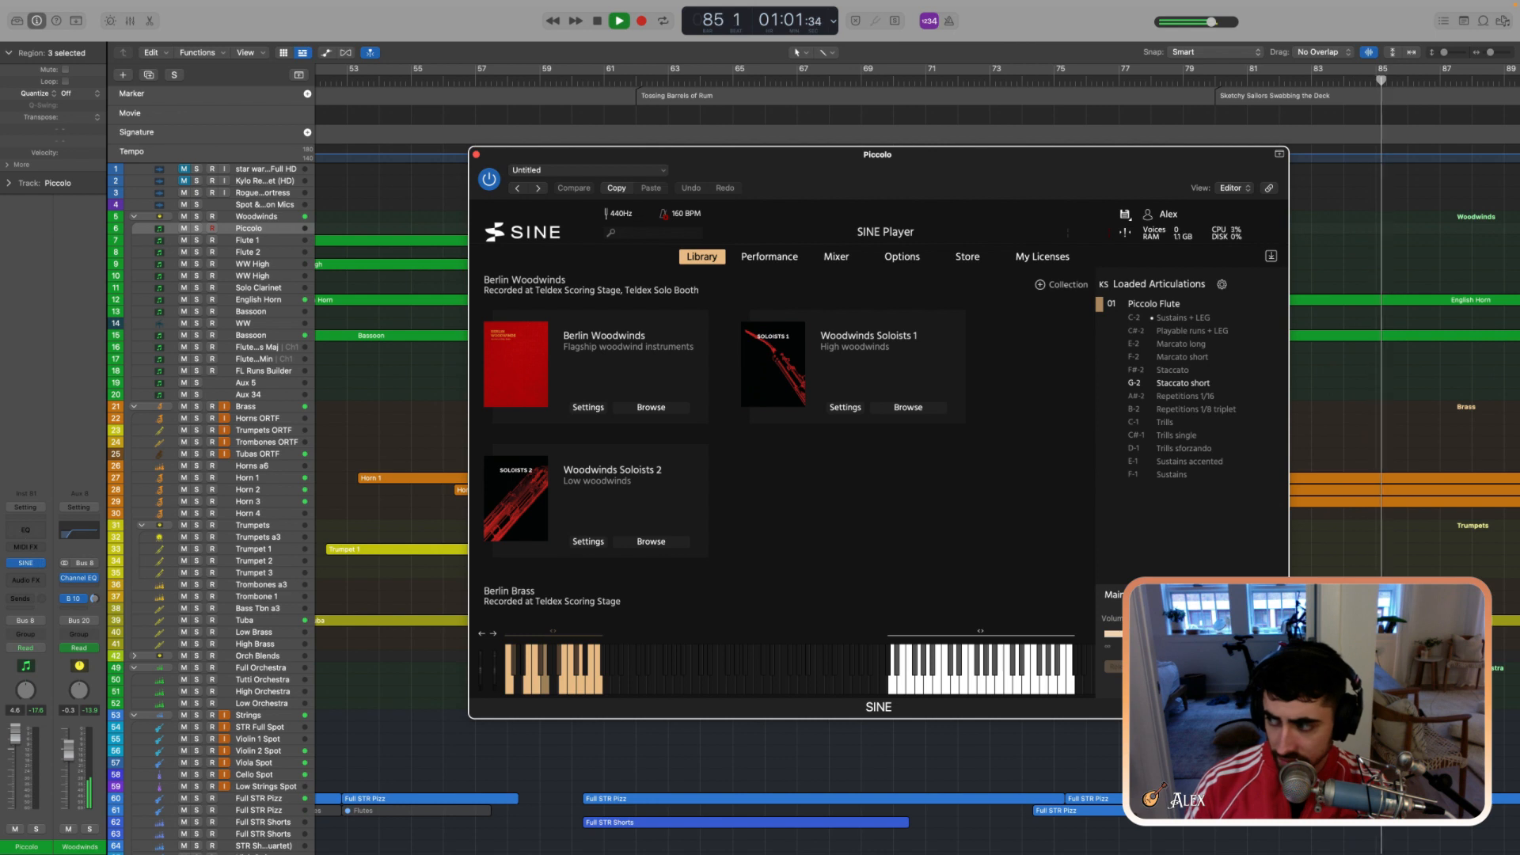
left_click(836, 257)
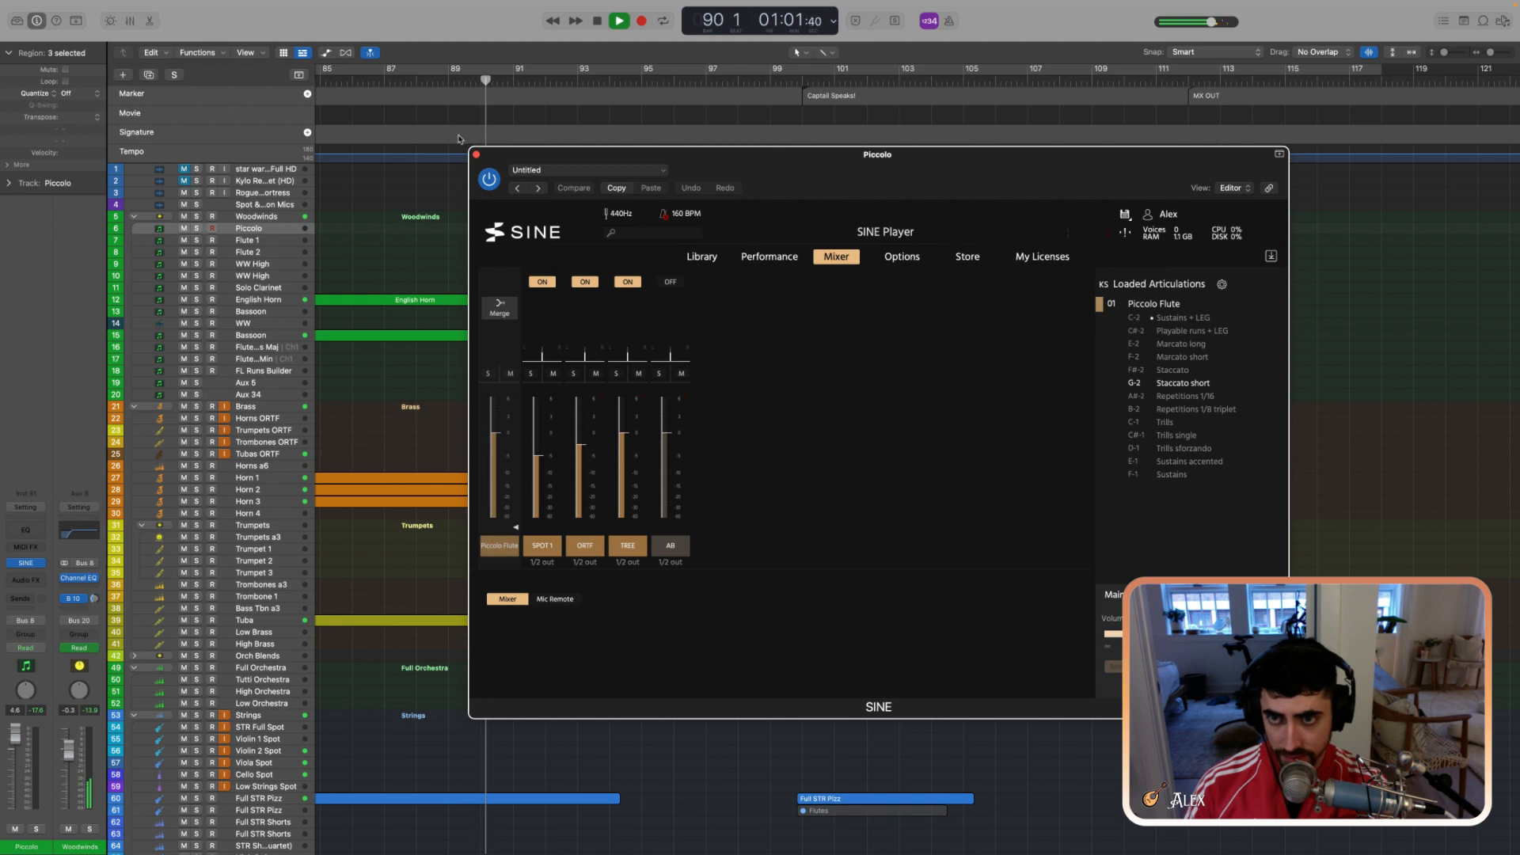
left_click(477, 156)
- Replay from just before Tossing Barrels of Rum and compare the passage with the Piccolo track muted and unmuted
scroll(642, 391, "left", 5)
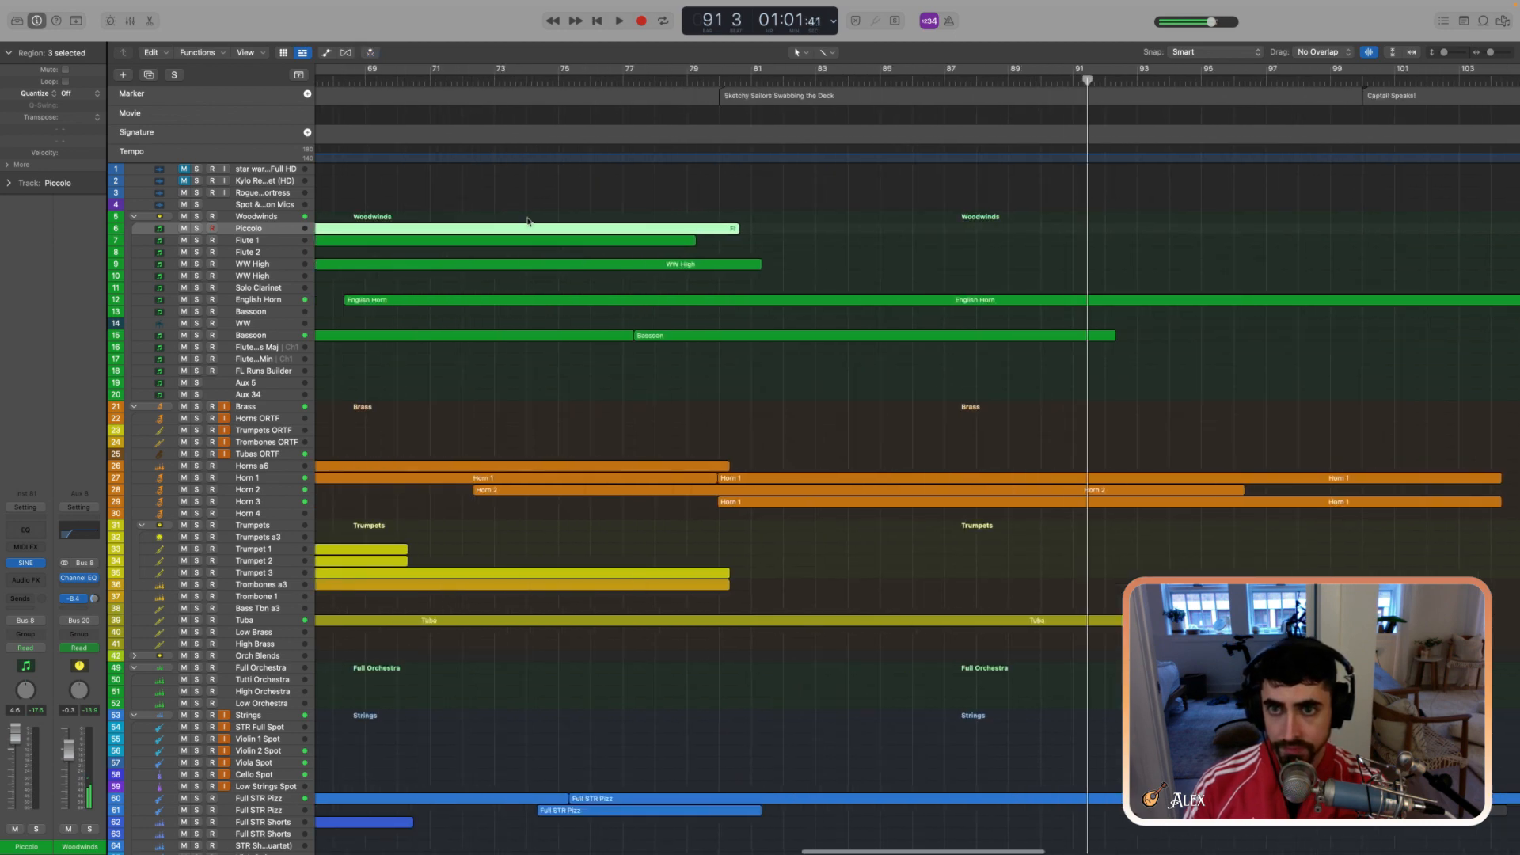
scroll(528, 222, "left", 5)
double_click(519, 82)
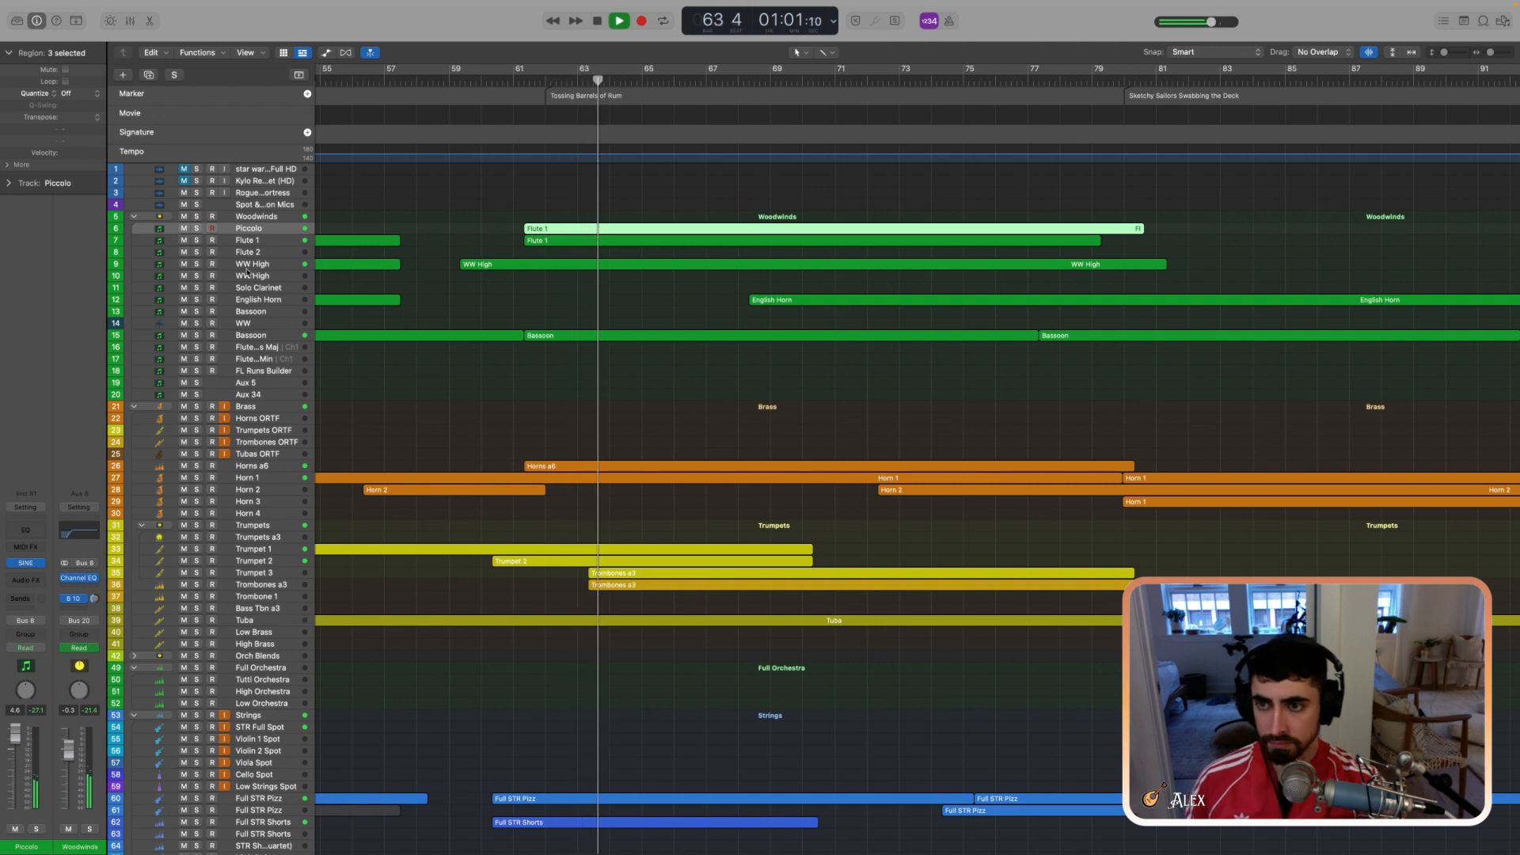
left_click(184, 229)
left_click(183, 229)
- Lower the SPOT 1 mic level in the Piccolo track's SINE Player mixer and close the player
left_click(29, 562)
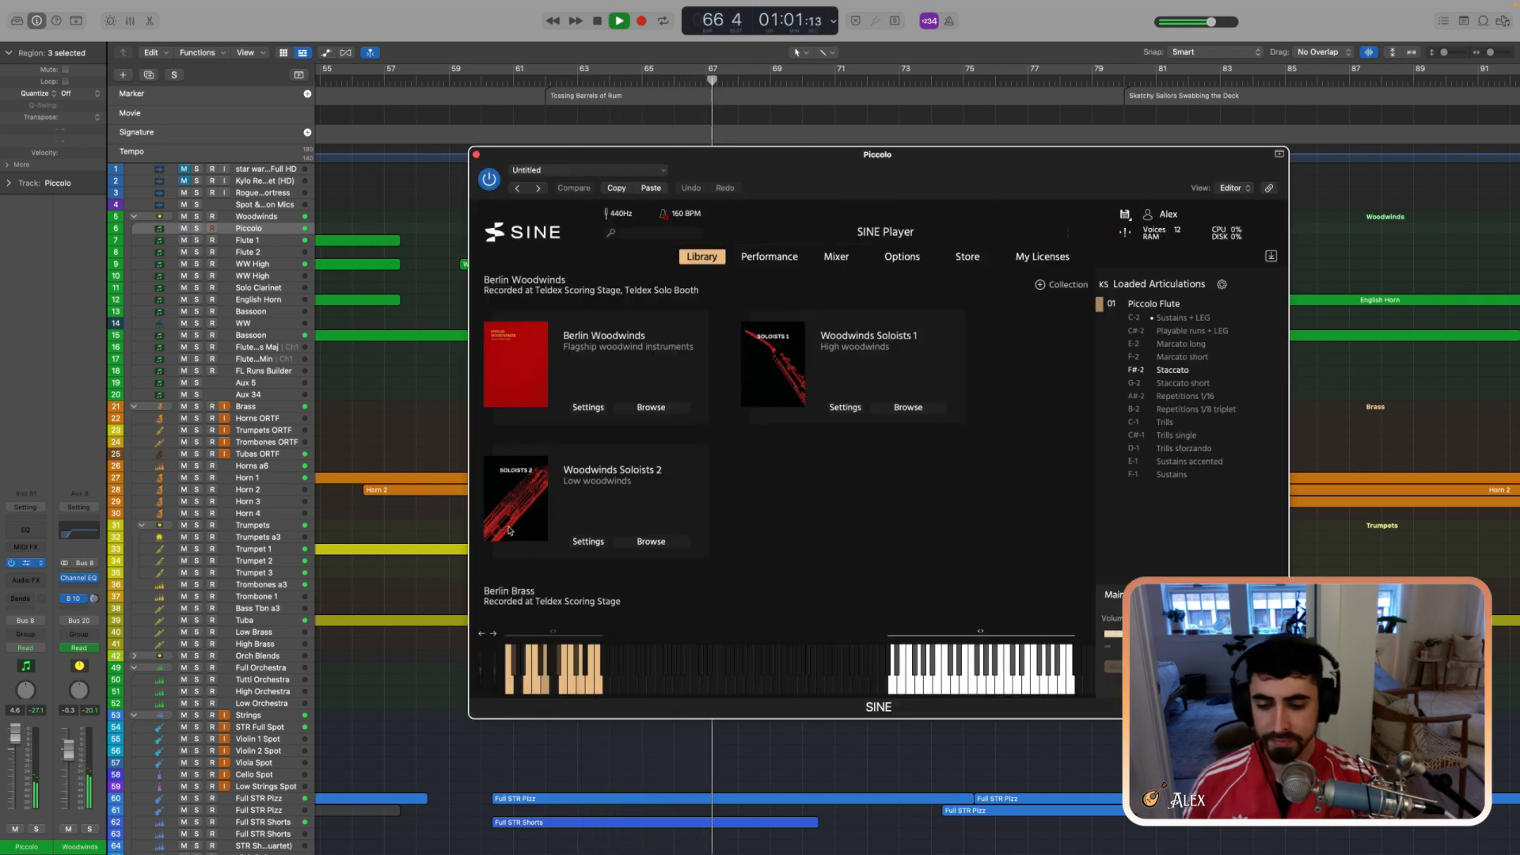
left_click(837, 257)
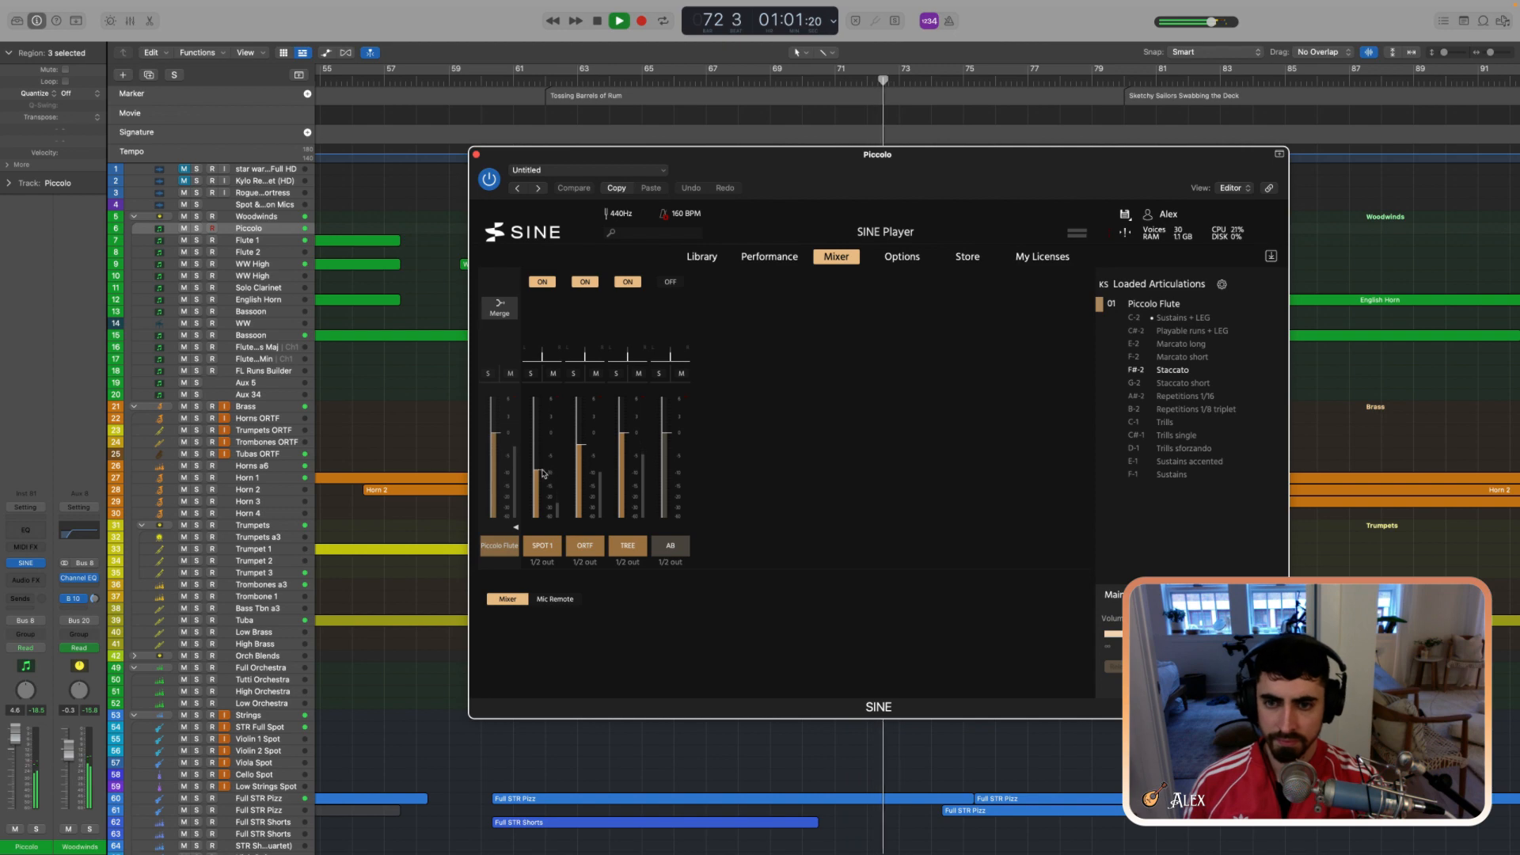
left_click(476, 155)
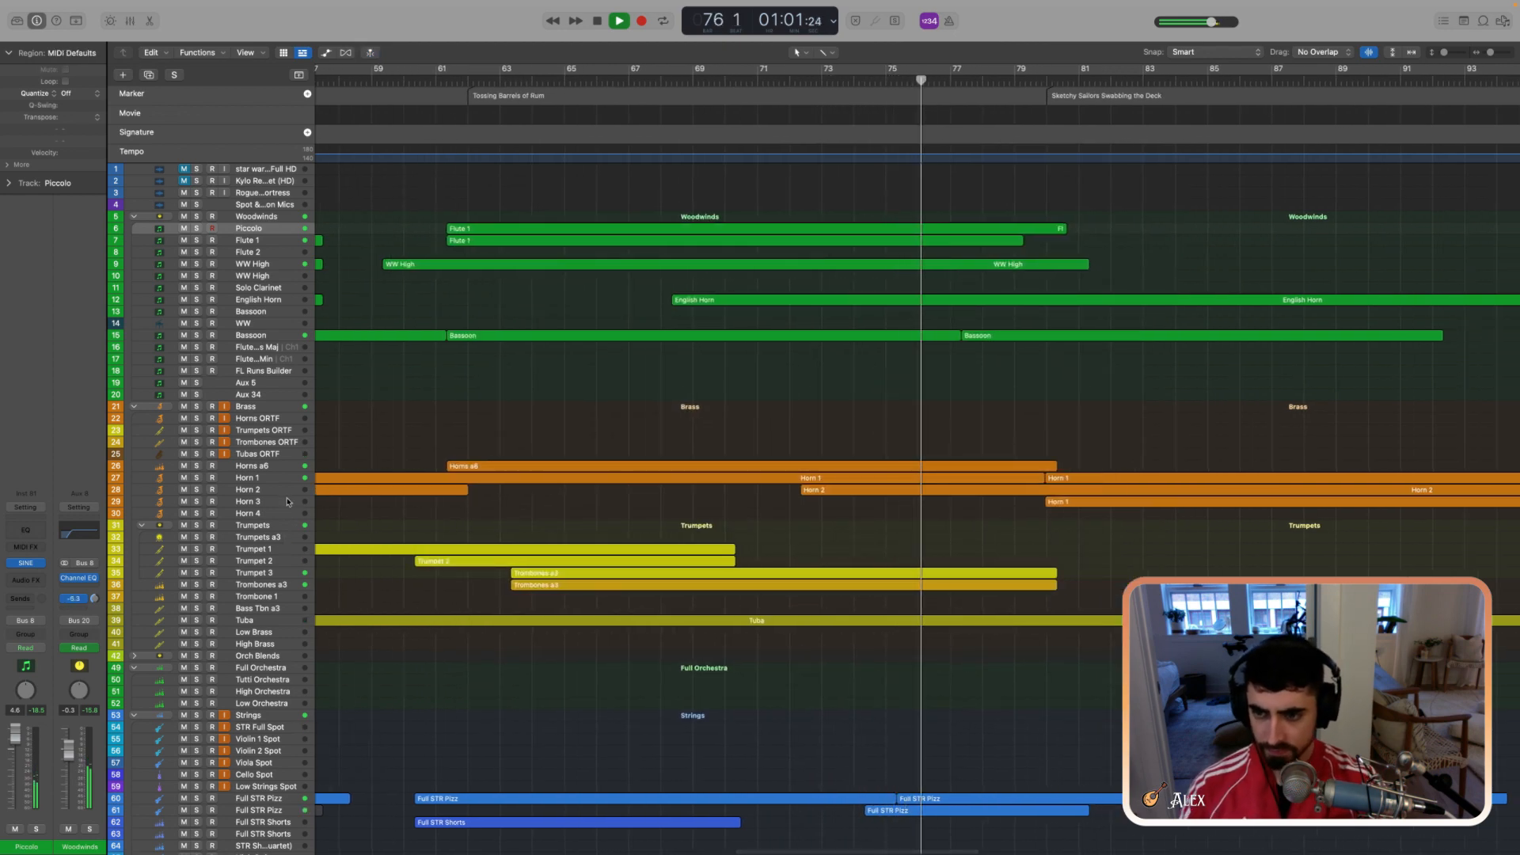
- Check the Trumpet 3 and Trombones a3 tracks, and inspect the volume automation of the Trombones ORTF track
scroll(514, 519, "down", 1)
scroll(513, 519, "left", 1)
left_click(288, 564)
left_click(289, 575)
left_click(526, 504)
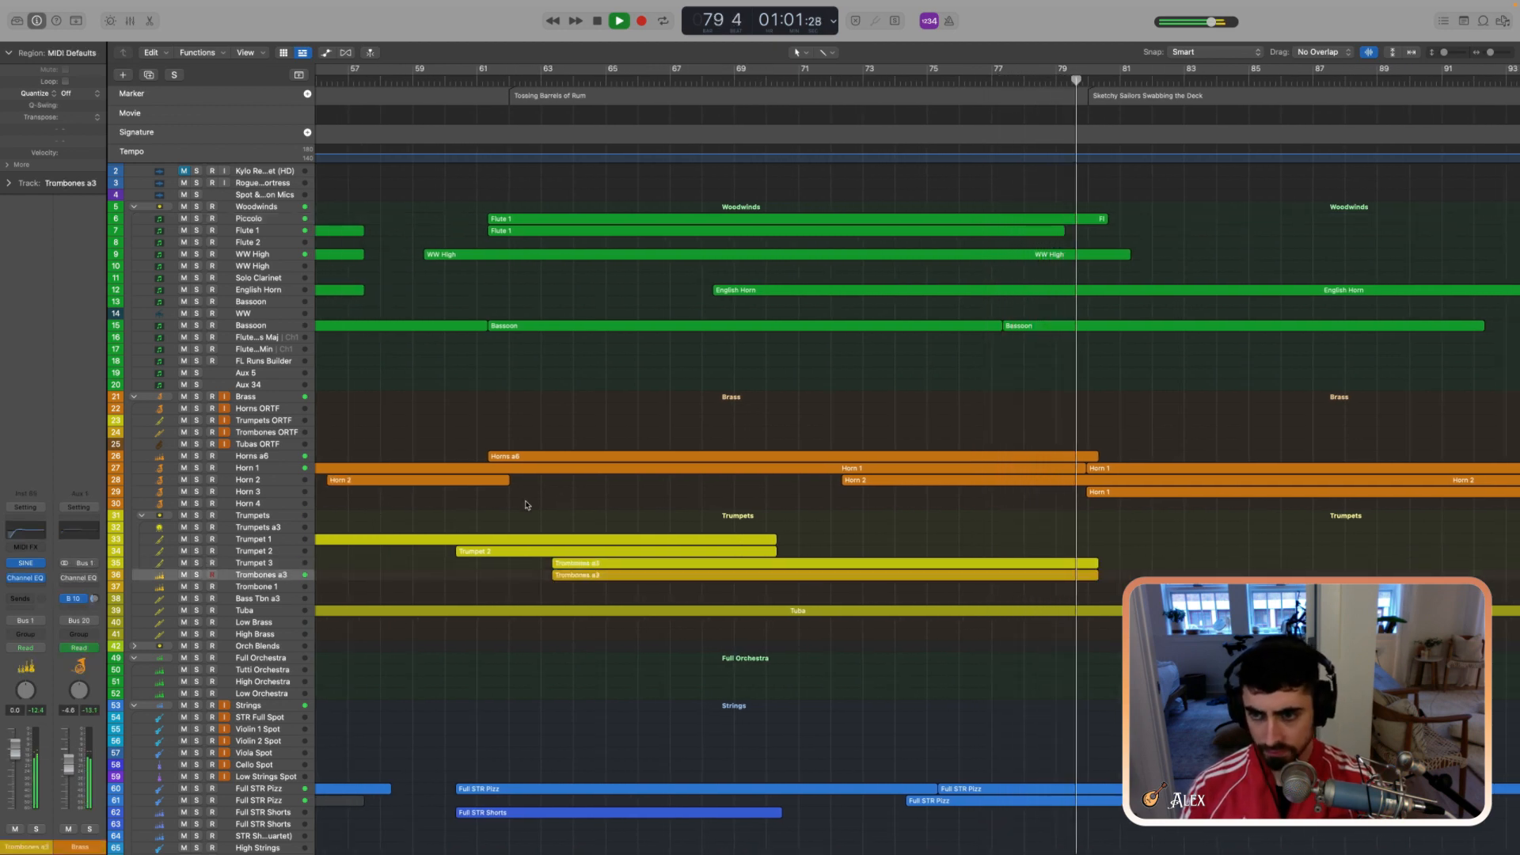
left_click(261, 436)
key("a")
key("super+Down")
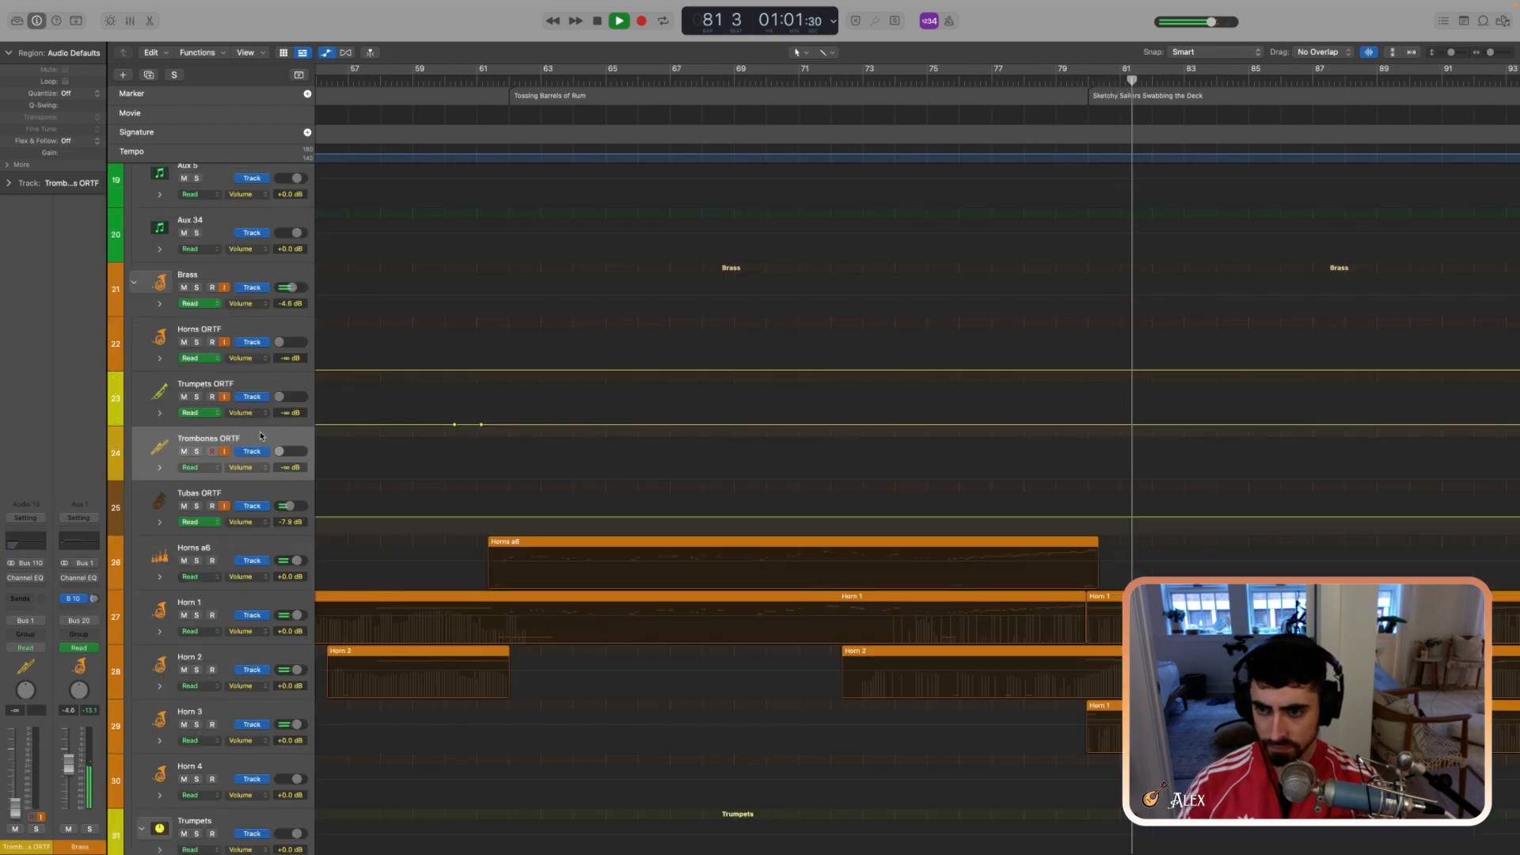
key("a")
- Automate volume fade-ins from -∞ to -5.4 dB on Trumpets ORTF and Trombones ORTF just before Tossing Barrels of Rum
scroll(620, 509, "left", 5)
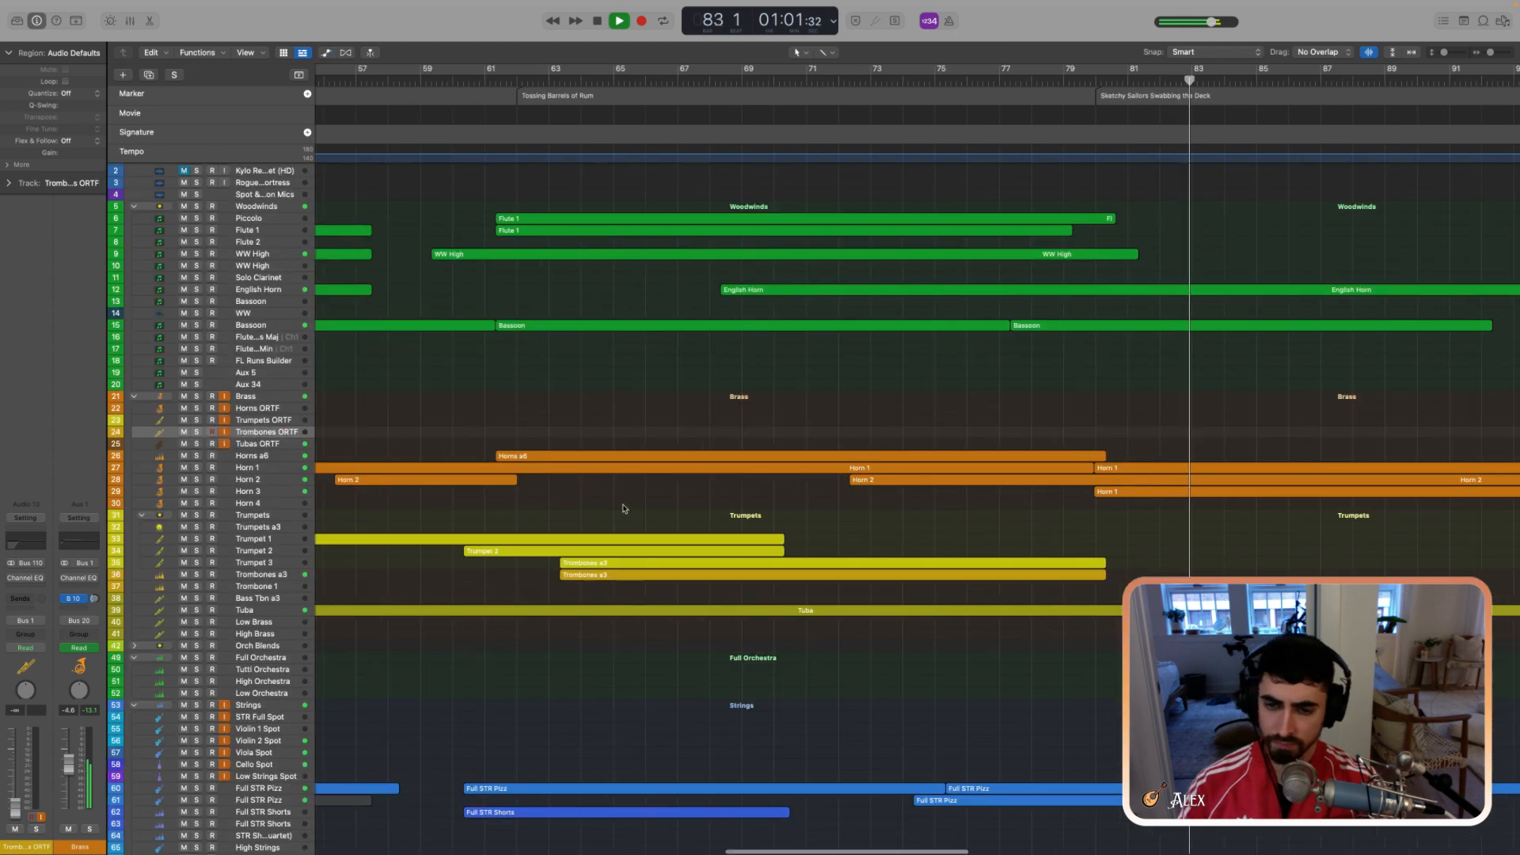
scroll(619, 509, "right", 4)
left_click(473, 77)
key("a")
key("super+Down")
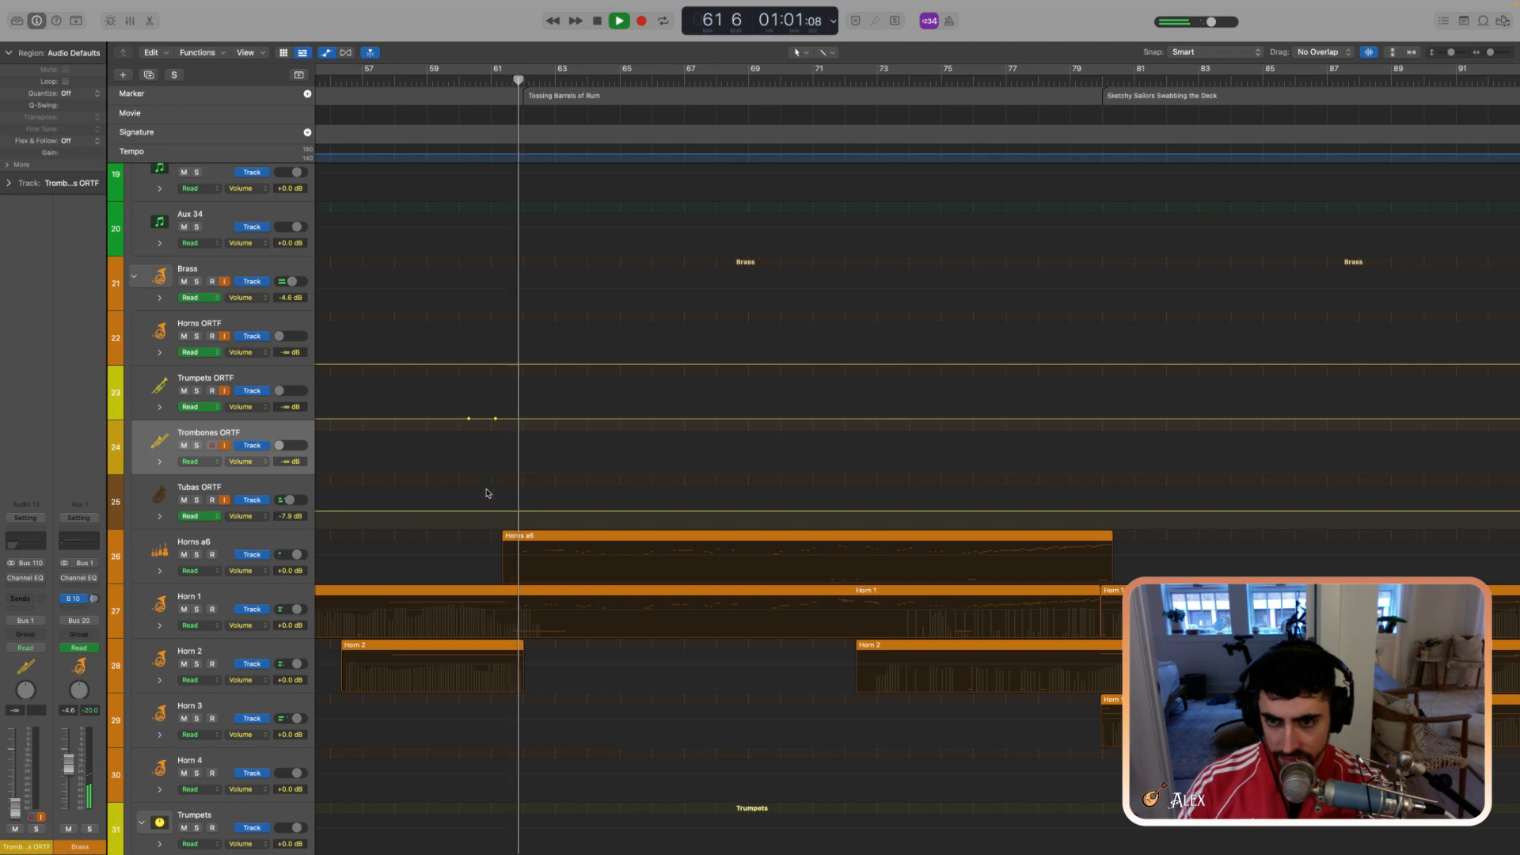
left_click_drag(521, 473, 520, 398)
scroll(520, 398, "down", 1)
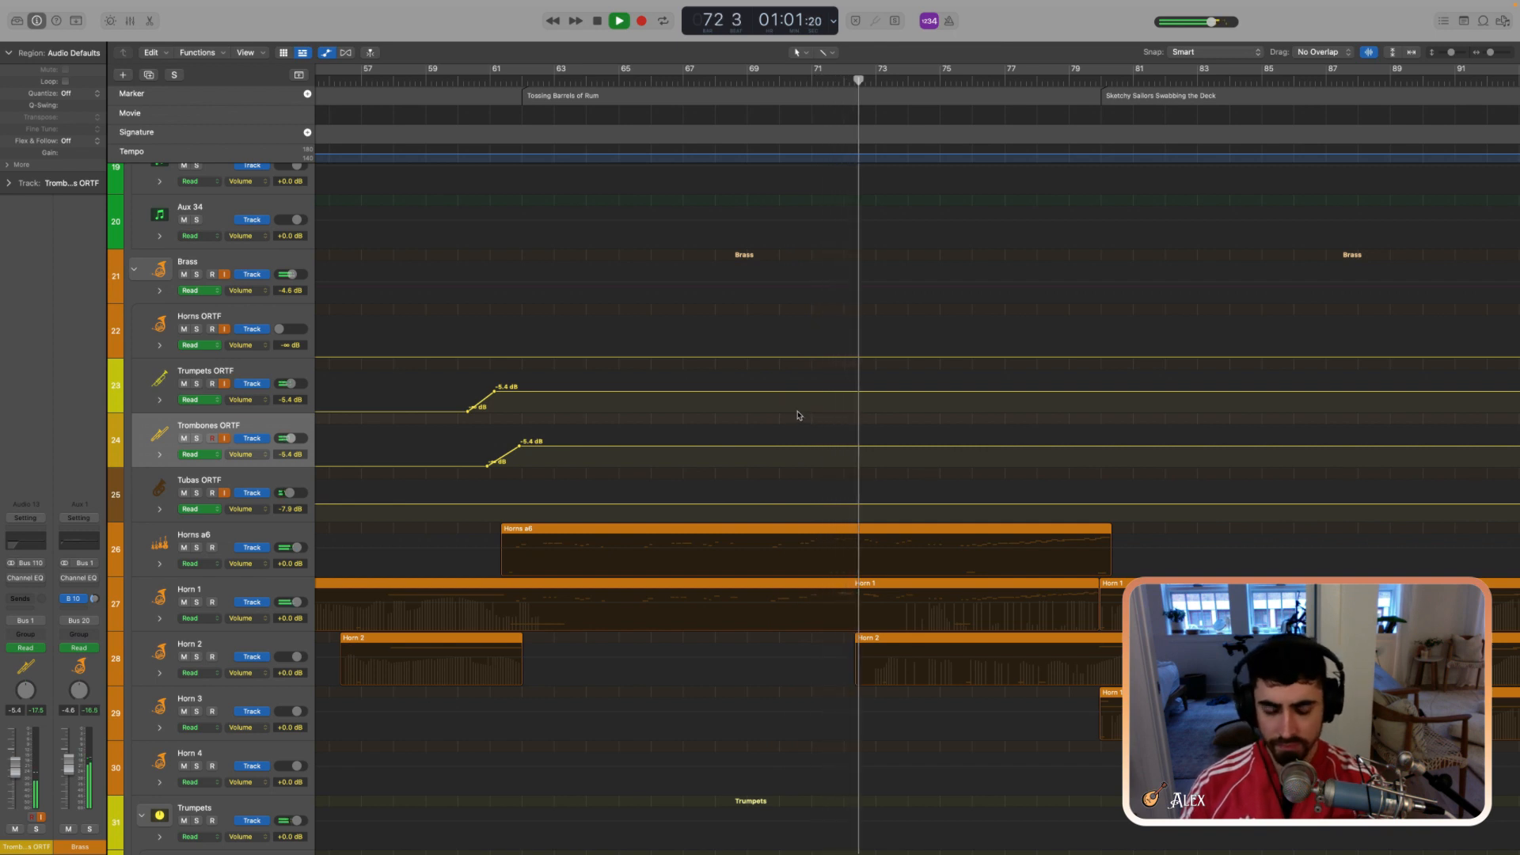
- Fade the Trumpets ORTF and Trombones ORTF volume automation back down to -∞ dB from about bar 76
scroll(811, 413, "right", 2)
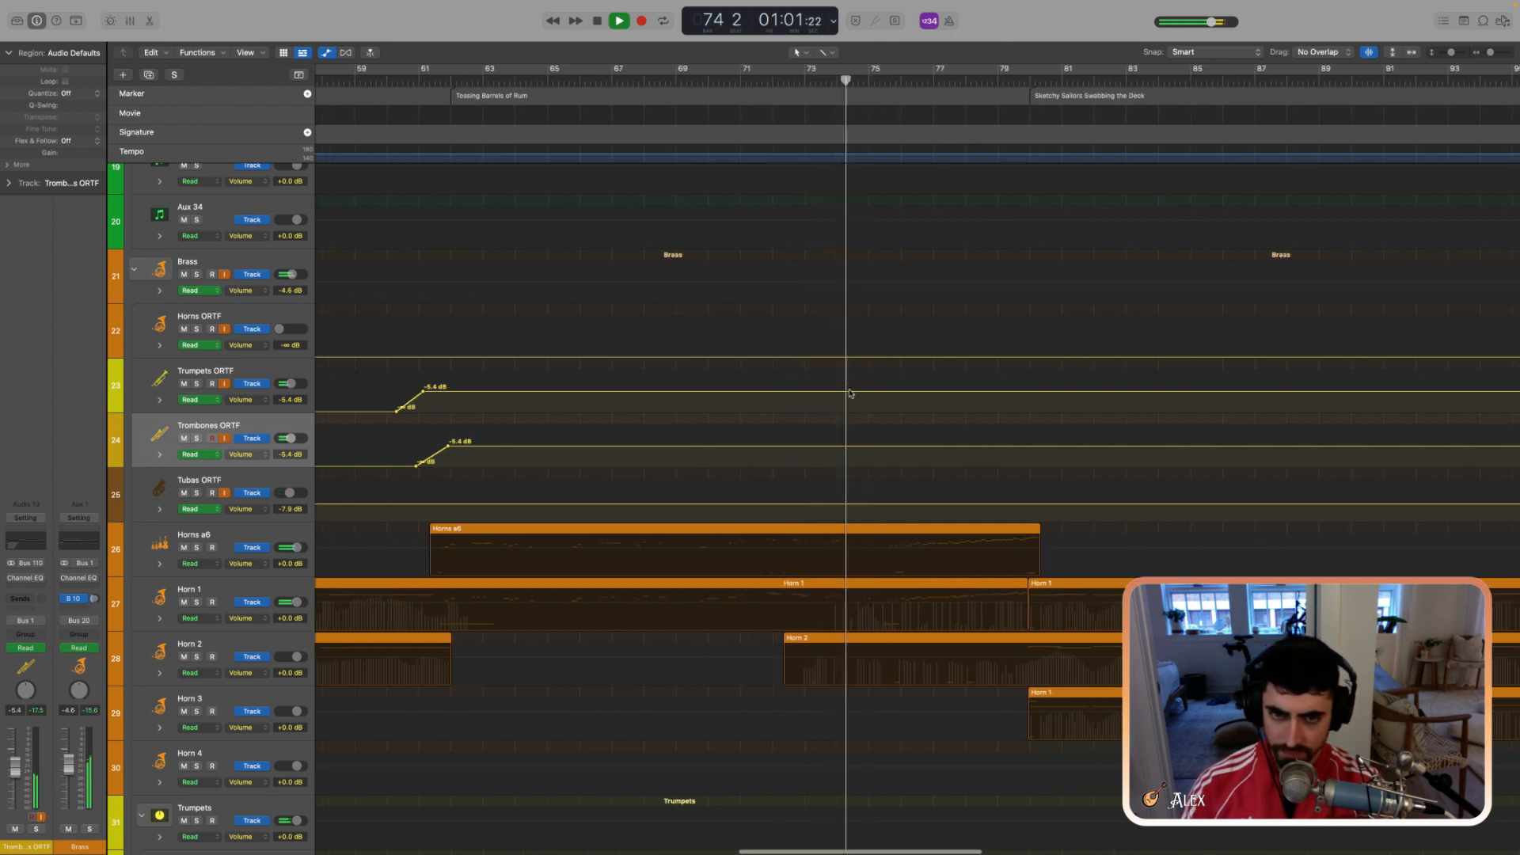
left_click(866, 445)
left_click(927, 446)
left_click(977, 447)
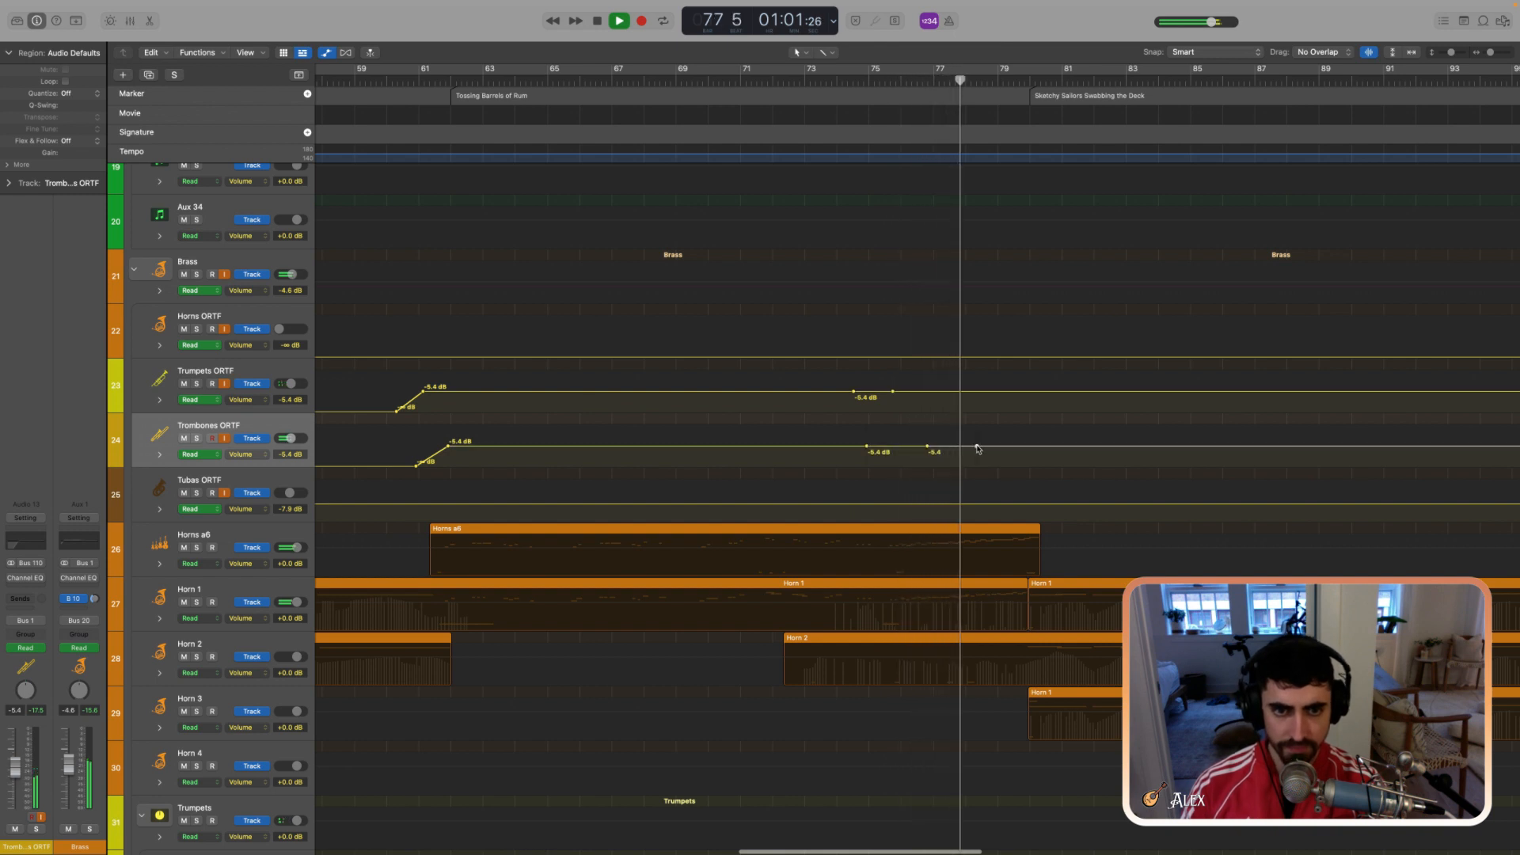
left_click_drag(977, 448, 978, 456)
left_click(959, 392)
left_click_drag(959, 393, 1096, 469)
left_click(1045, 404)
left_click(1058, 455)
- Hide the automation and replay the full arrangement from just before Tossing Barrels of Rum
scroll(856, 316, "left", 10)
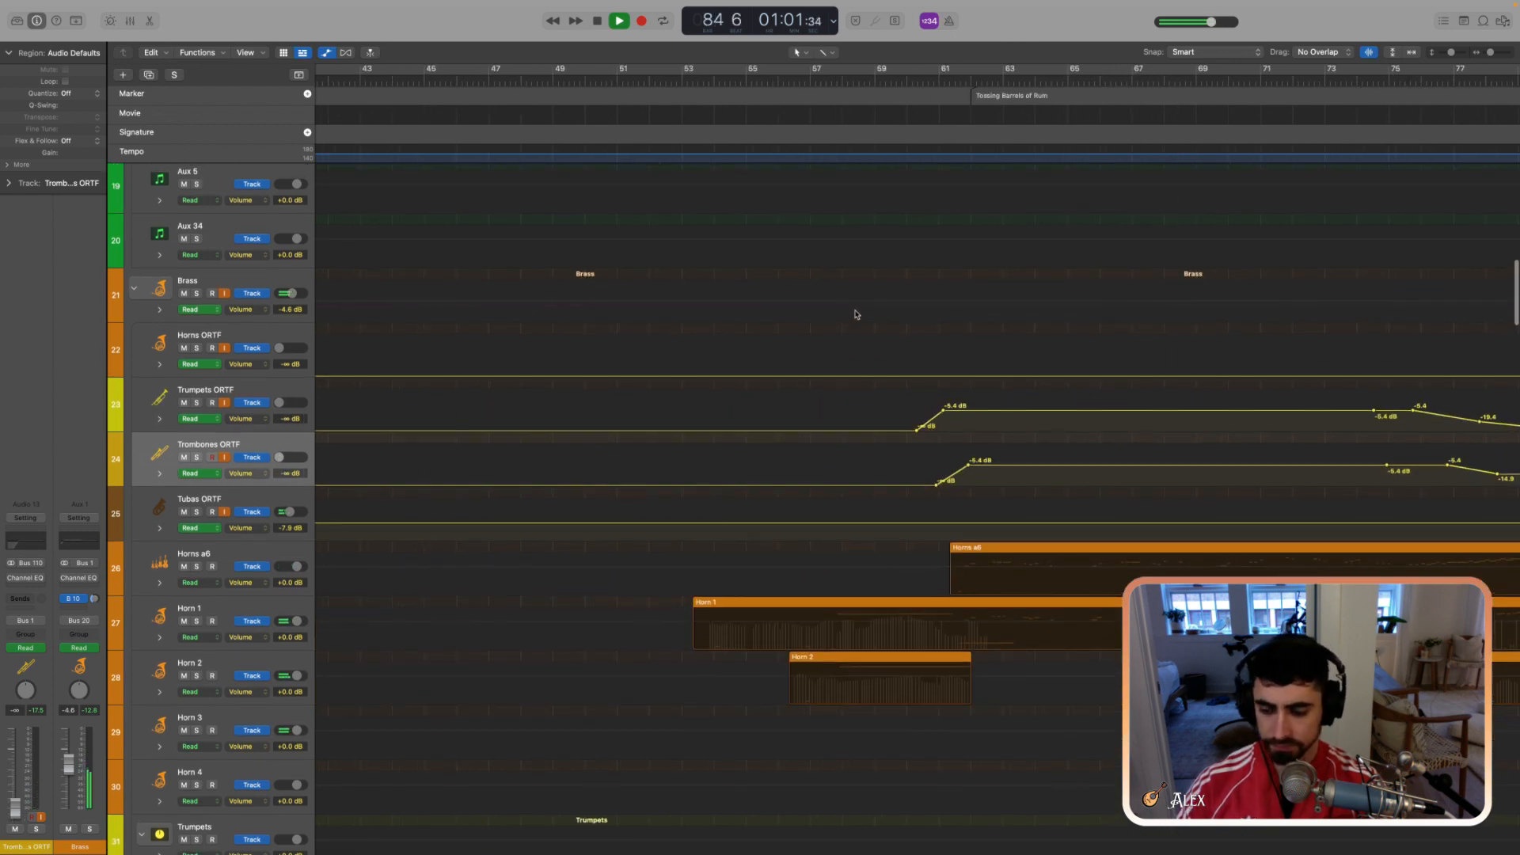
key("a")
left_click(898, 89)
left_click(915, 79)
scroll(915, 124, "right", 10)
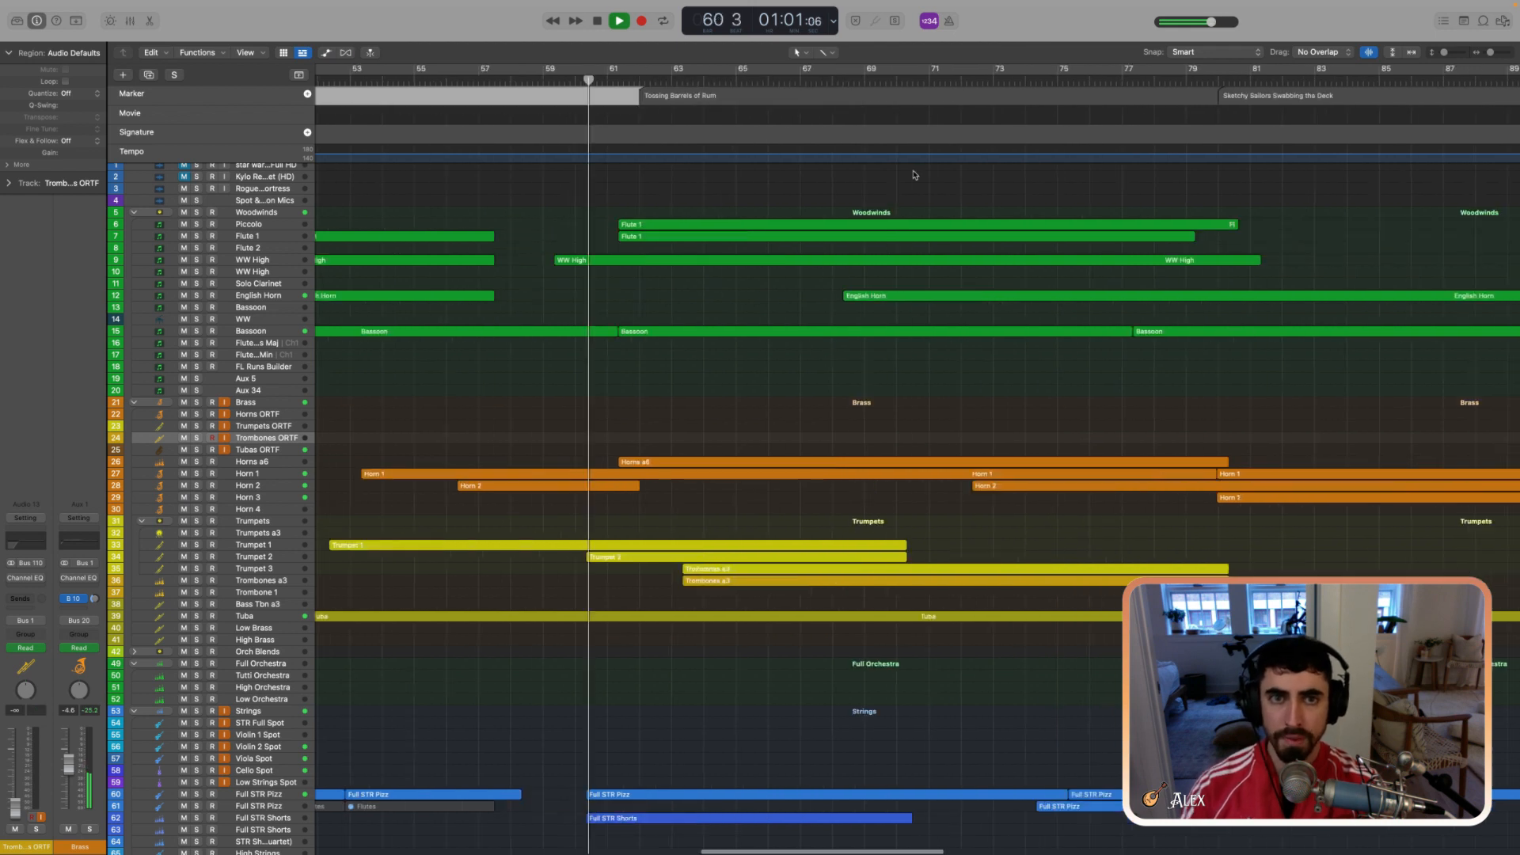
key("super+Left")
key("super+Left")
scroll(709, 396, "left", 10)
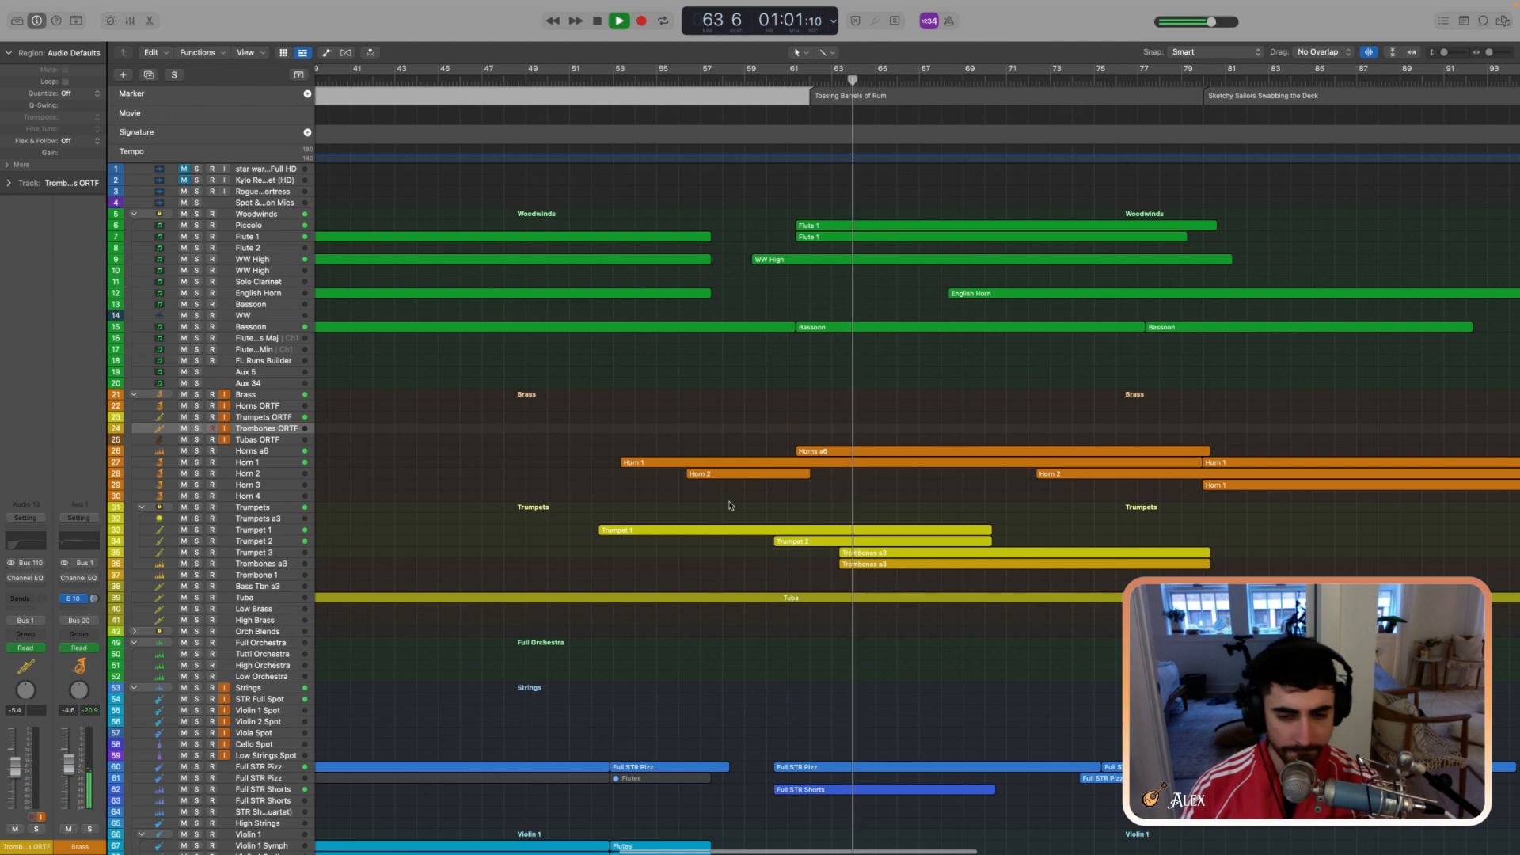
- Inspect the Marimba track's Channel EQ and its SPOT and TREE mic levels in the SINE Player mixer
scroll(728, 490, "down", 15)
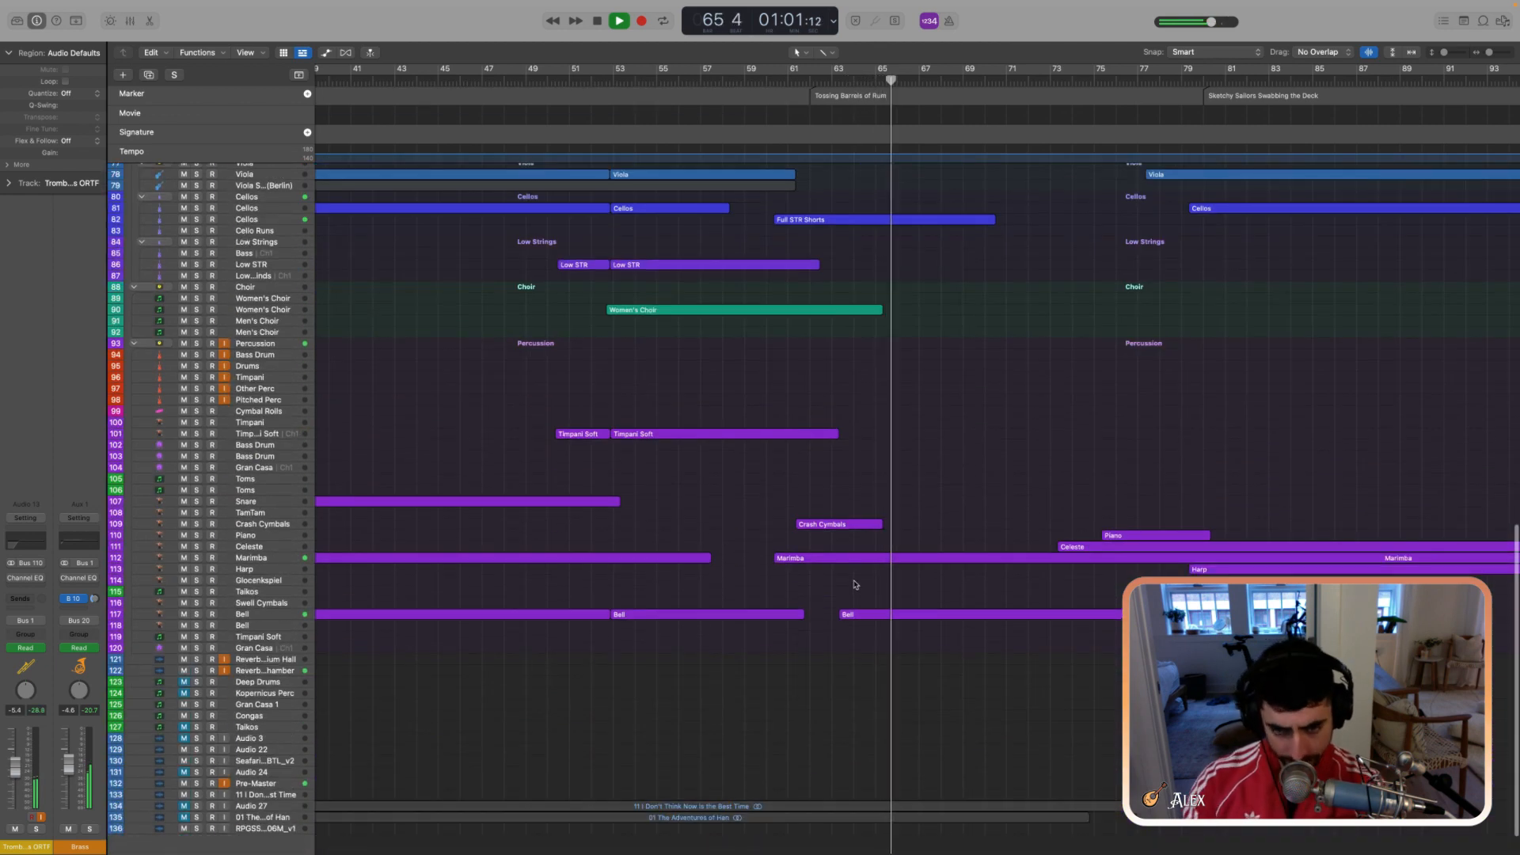
left_click(831, 558)
key("space")
left_click(265, 558)
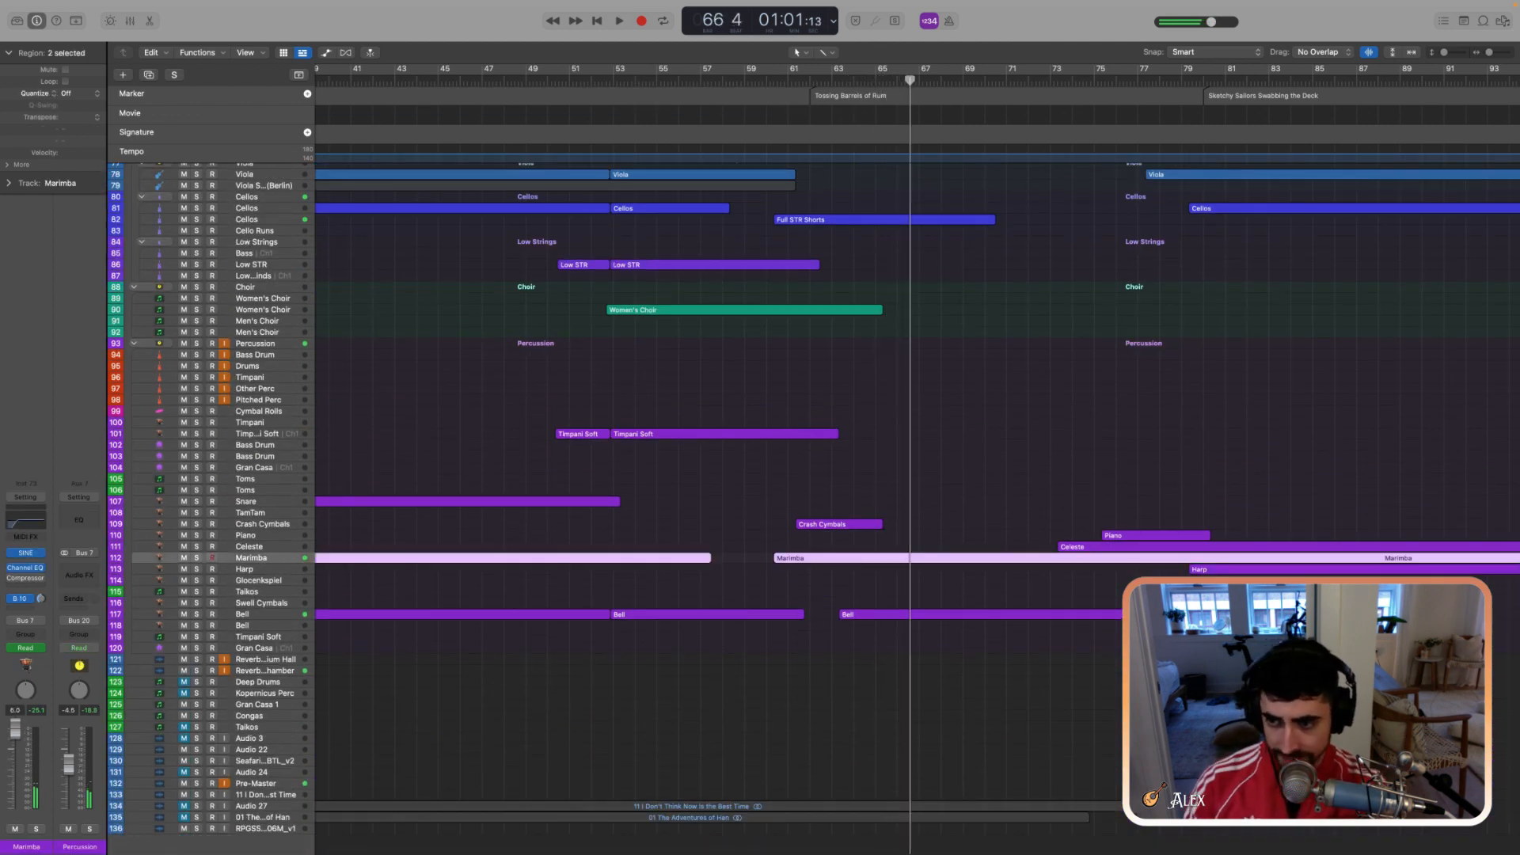
key("e")
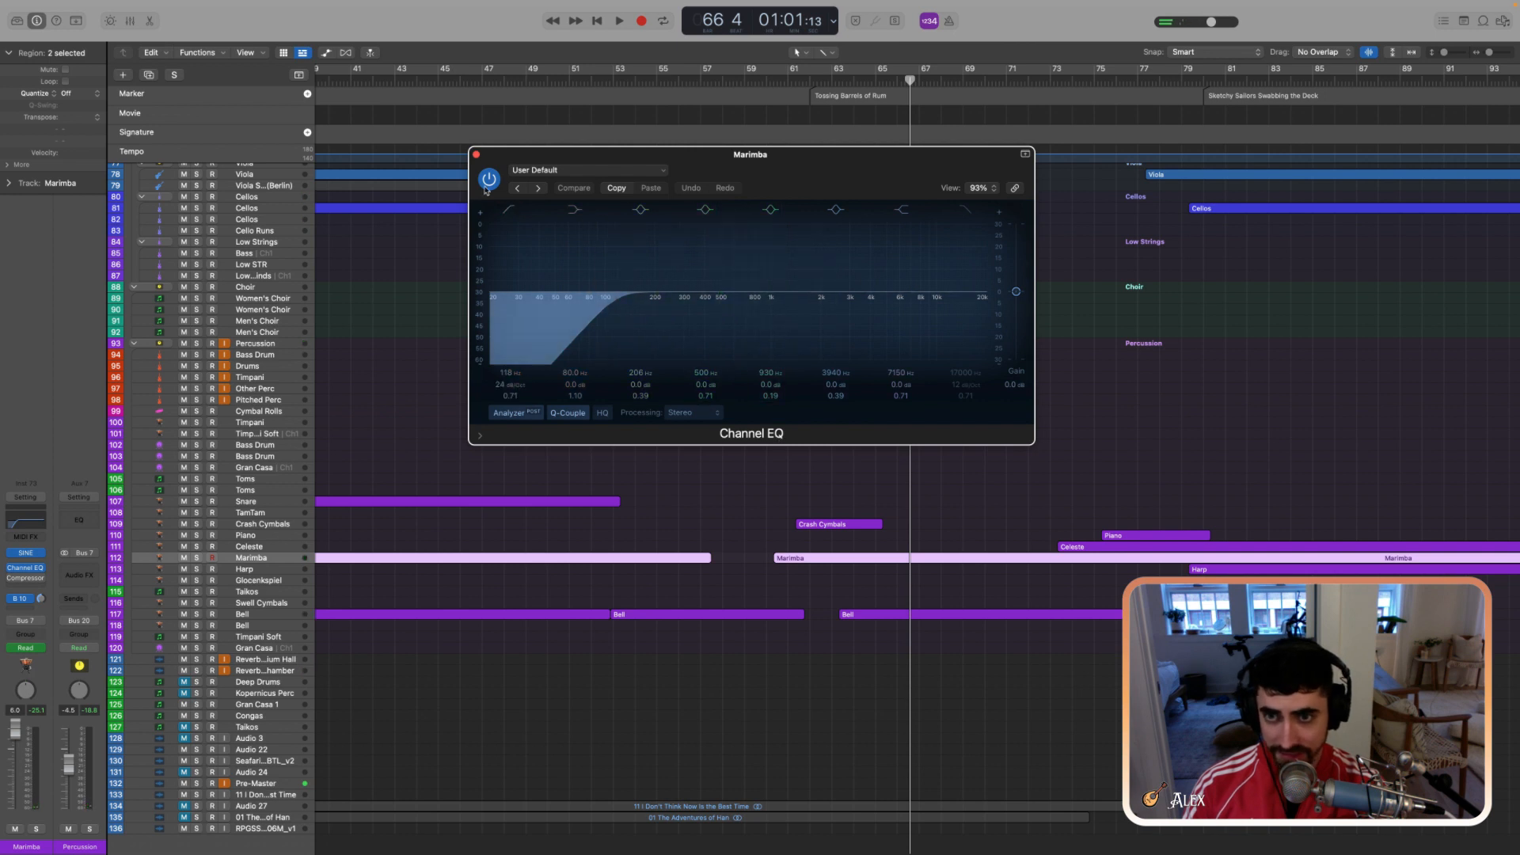
left_click(477, 155)
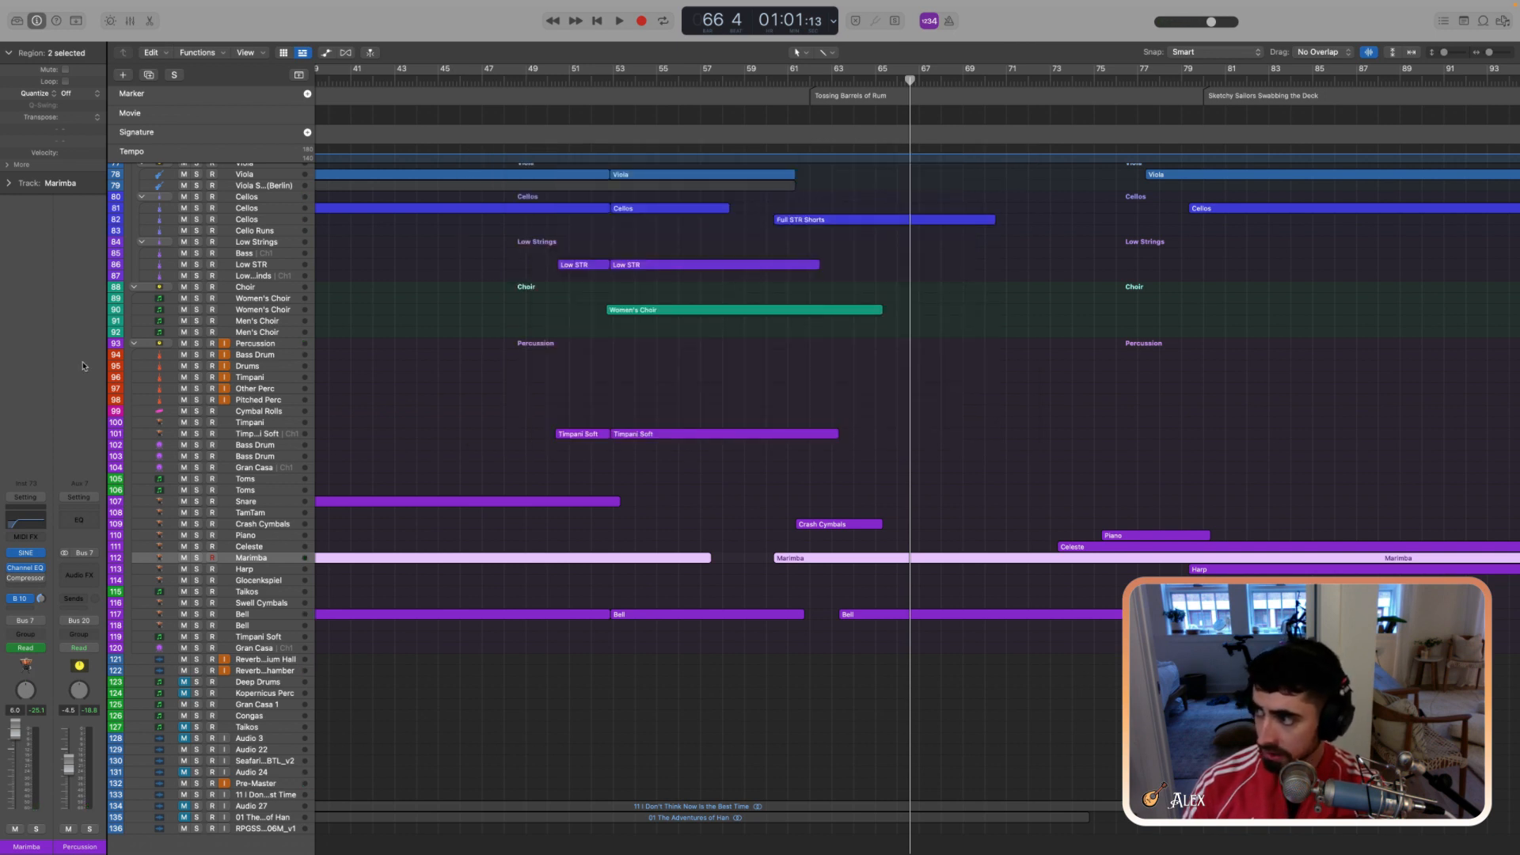
left_click(26, 554)
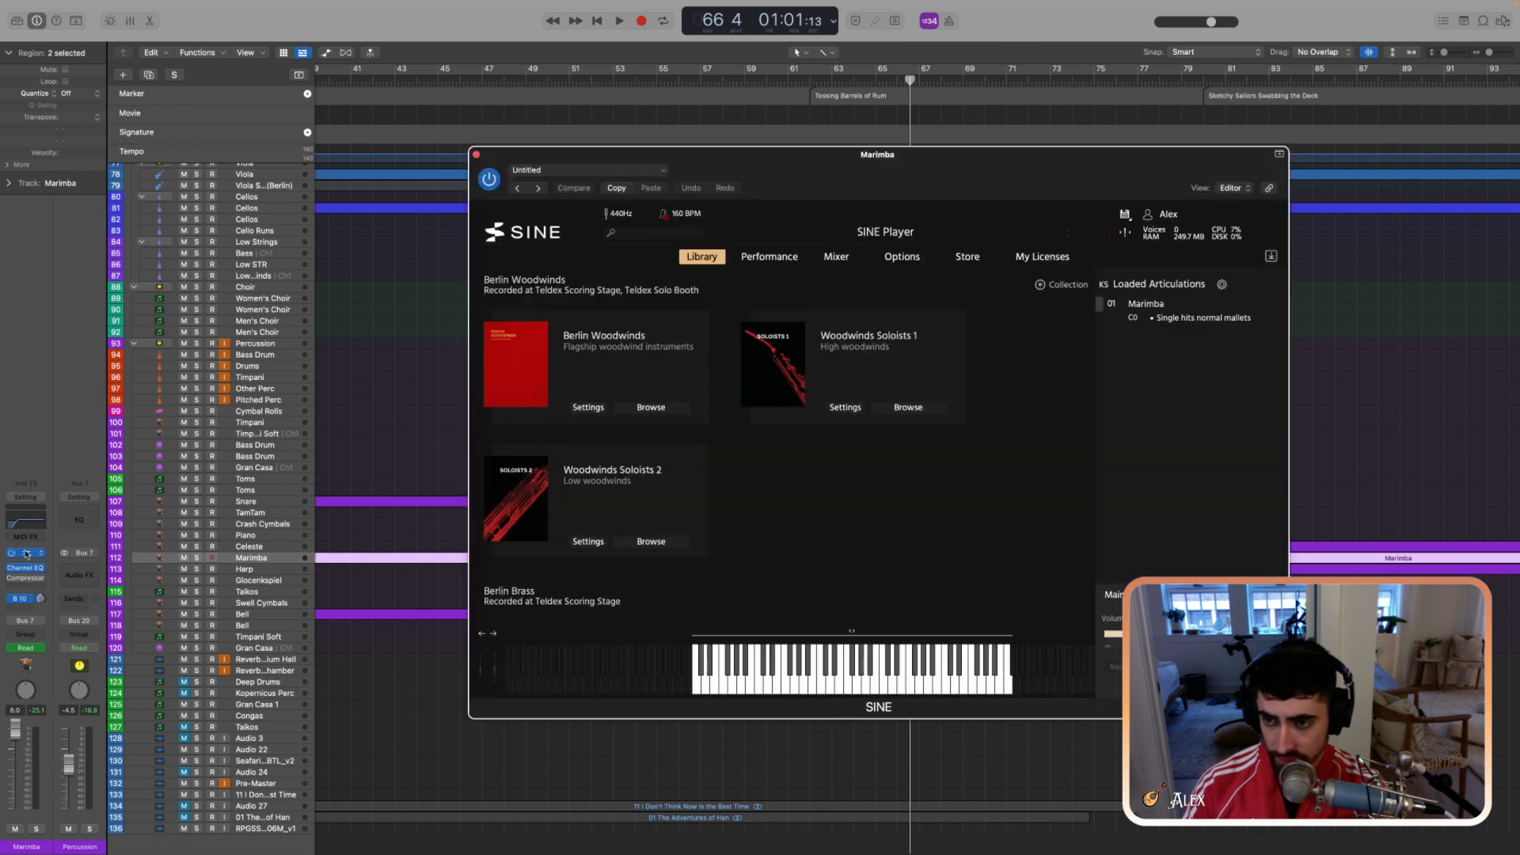
left_click(840, 259)
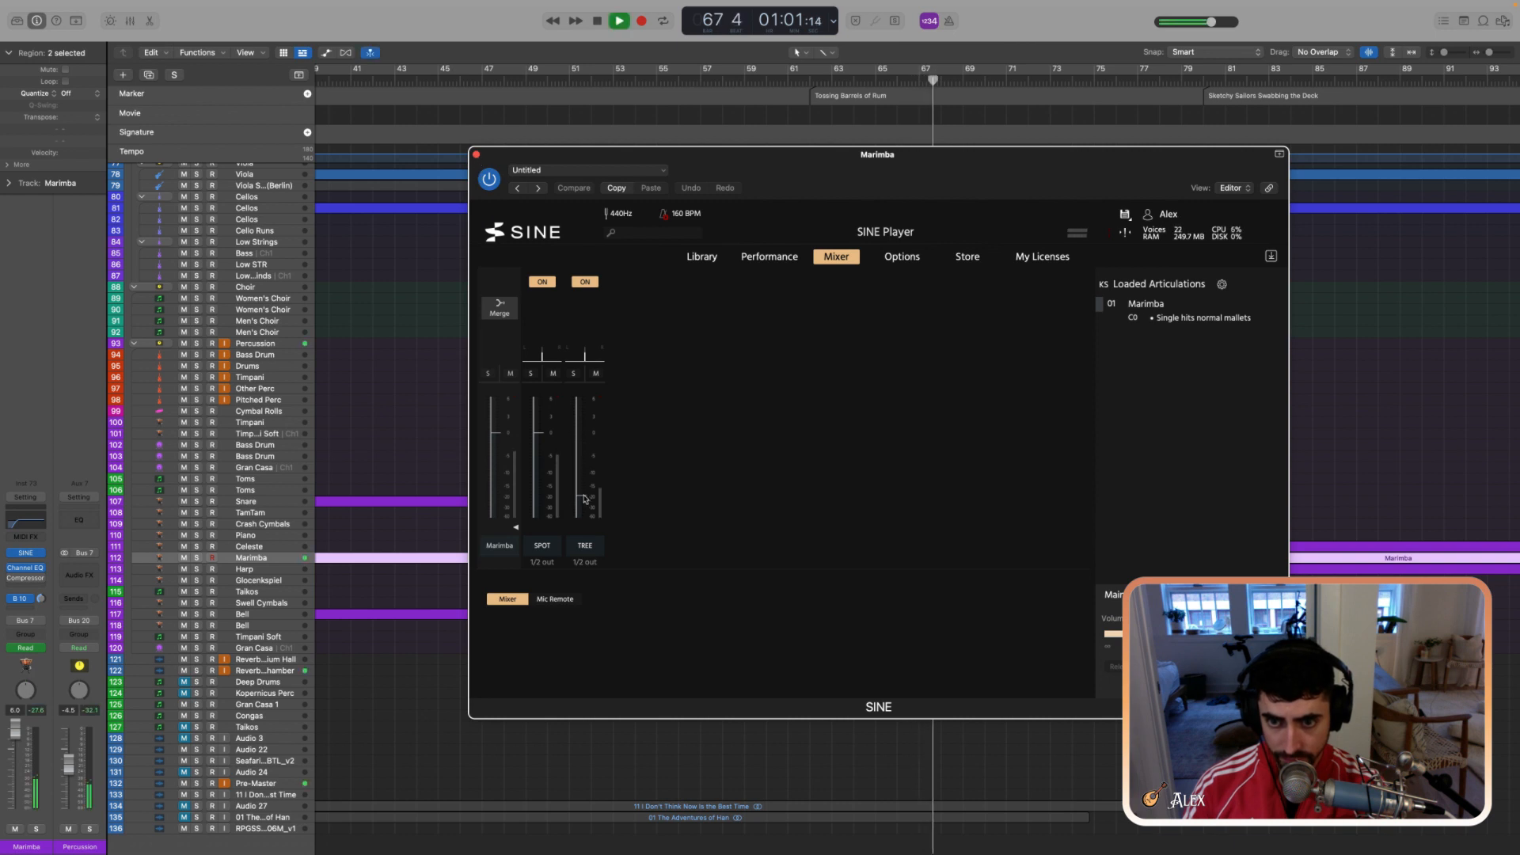
left_click(476, 155)
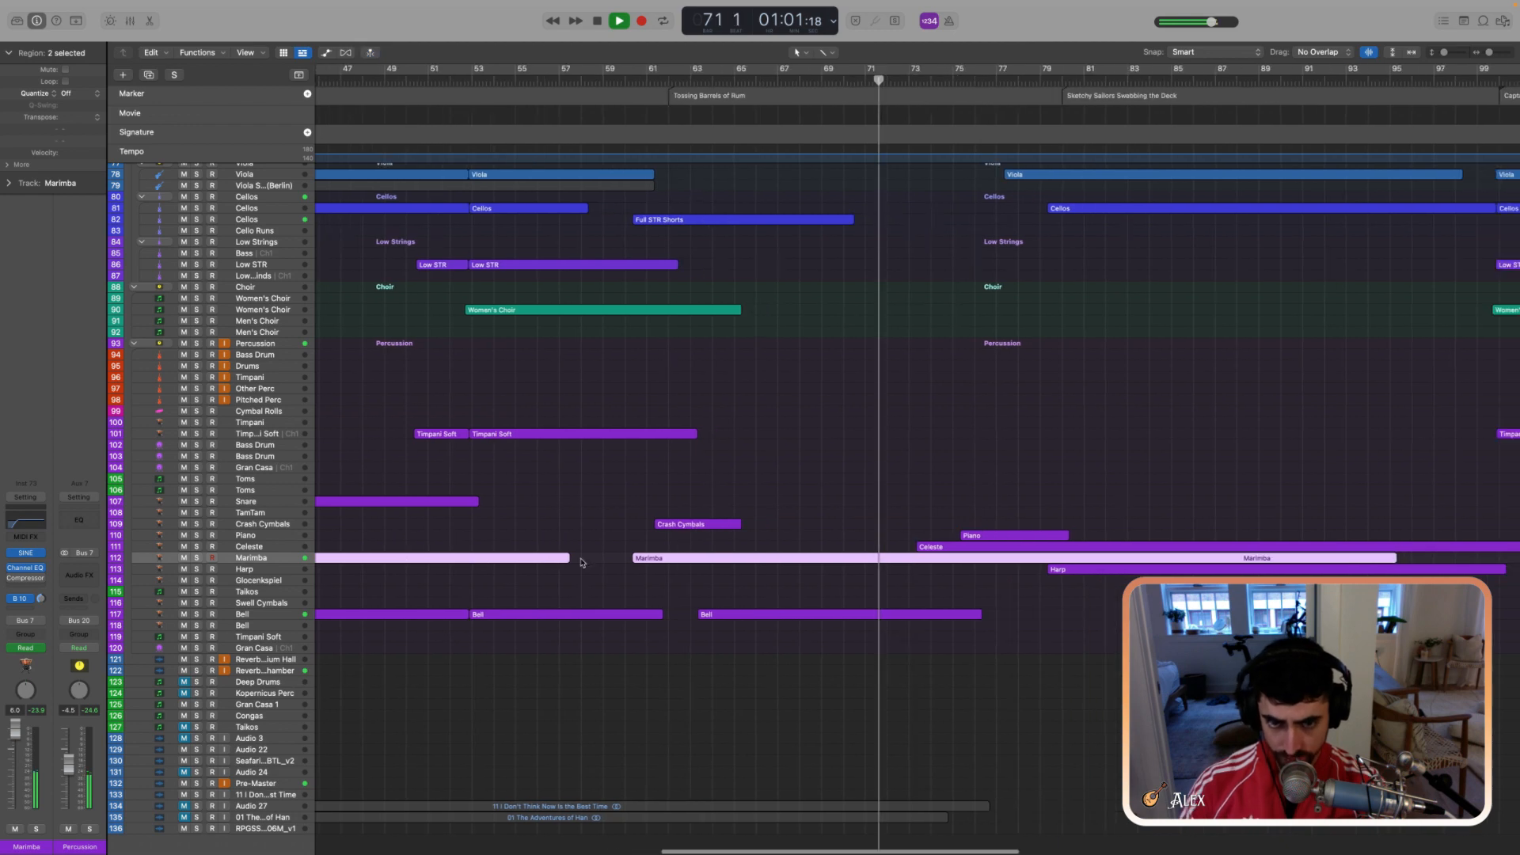
- Raise the velocities of the repeated Marimba notes in bars 62 to 73 with the Velocity setting at 14, and audition them
key("ctrl+Right")
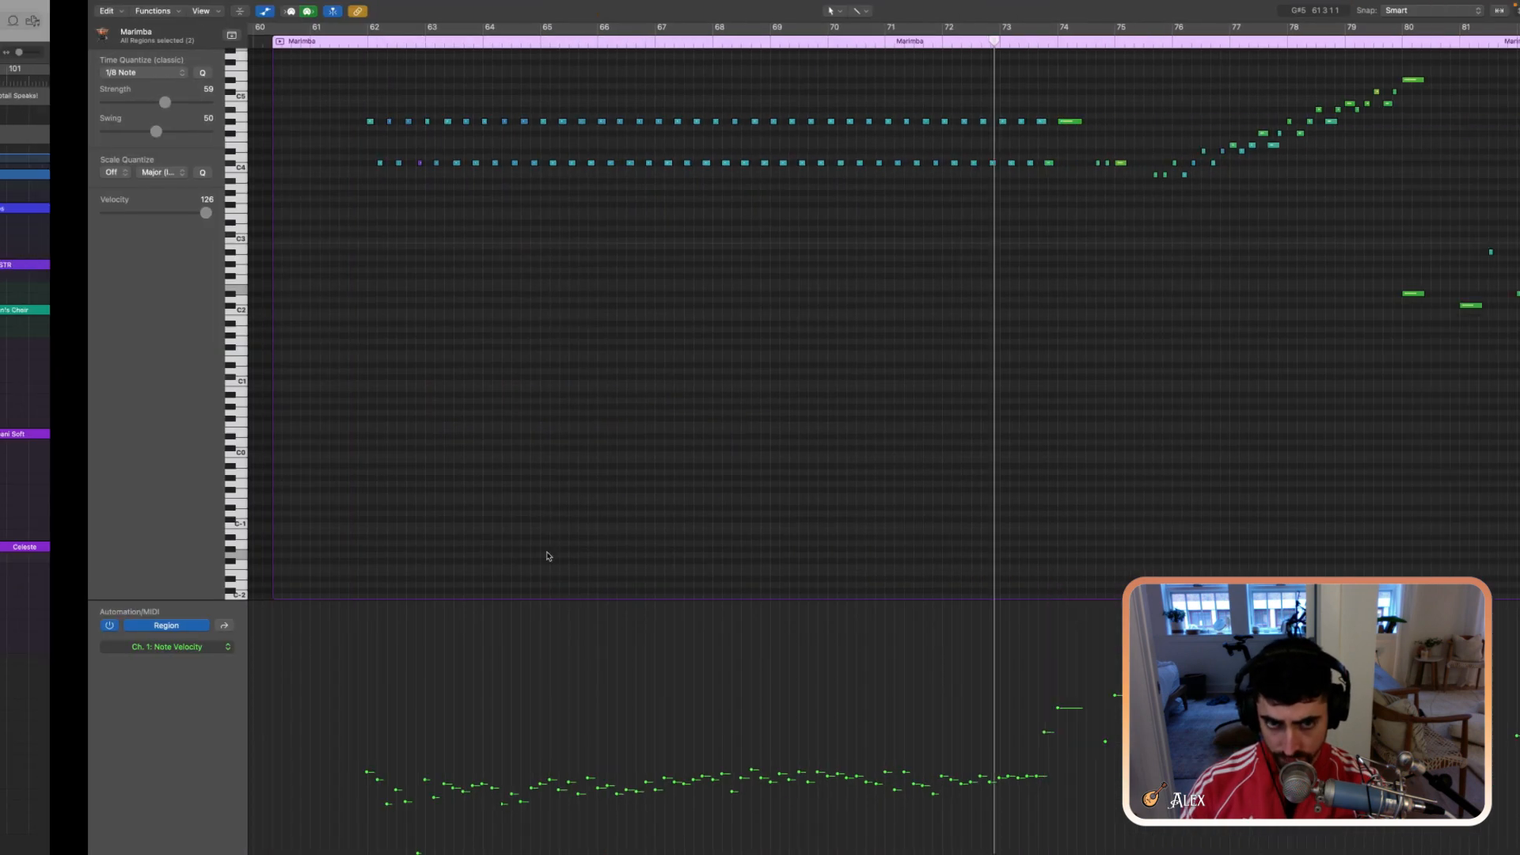
scroll(919, 238, "left", 2)
left_click_drag(976, 118, 245, 241)
left_click_drag(16, 213, 27, 212)
left_click(283, 37)
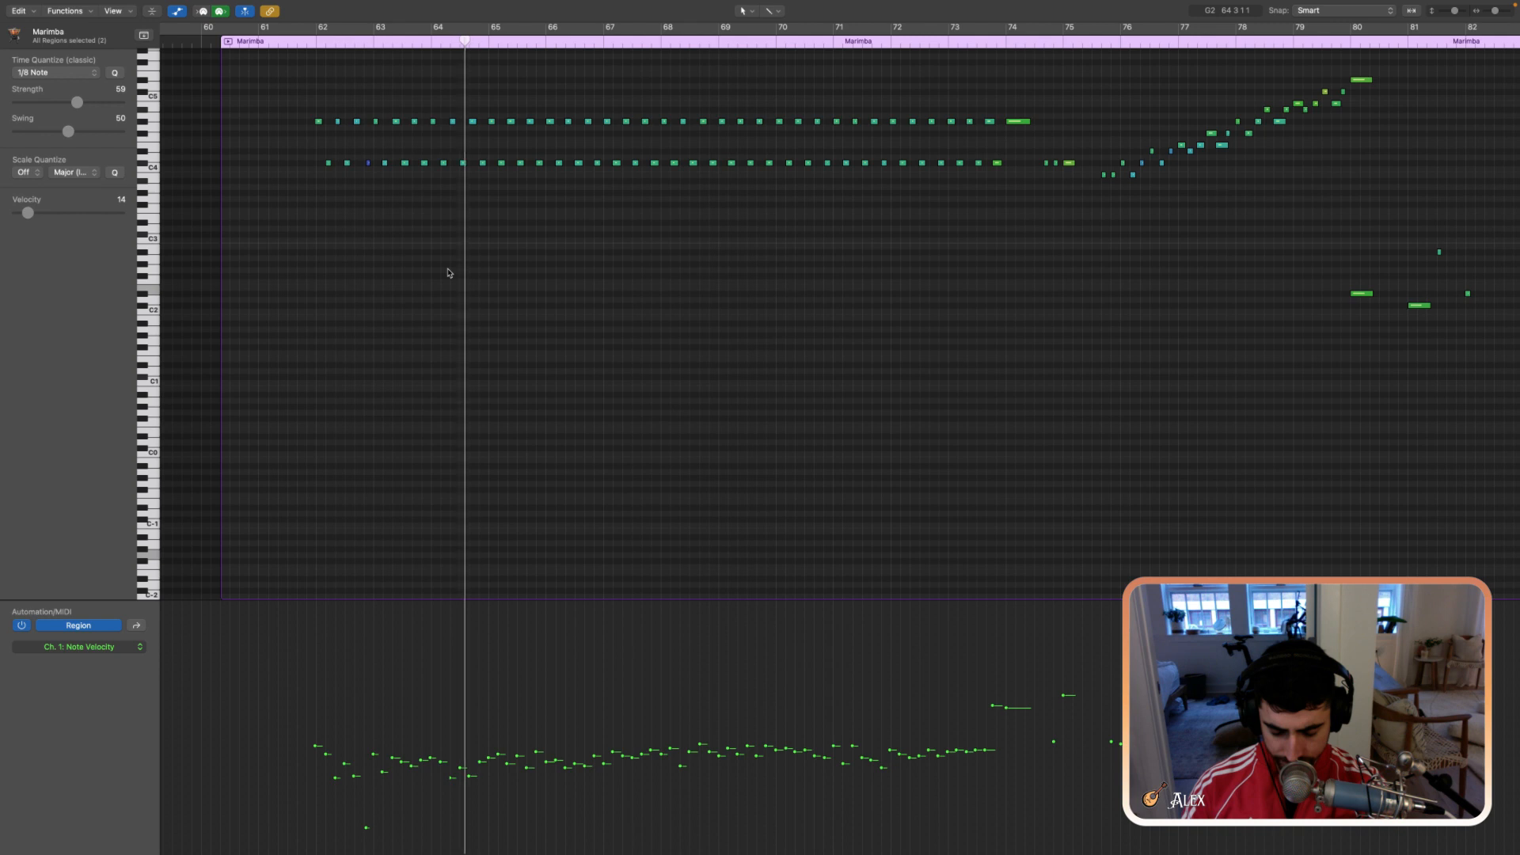
key("ctrl+Left")
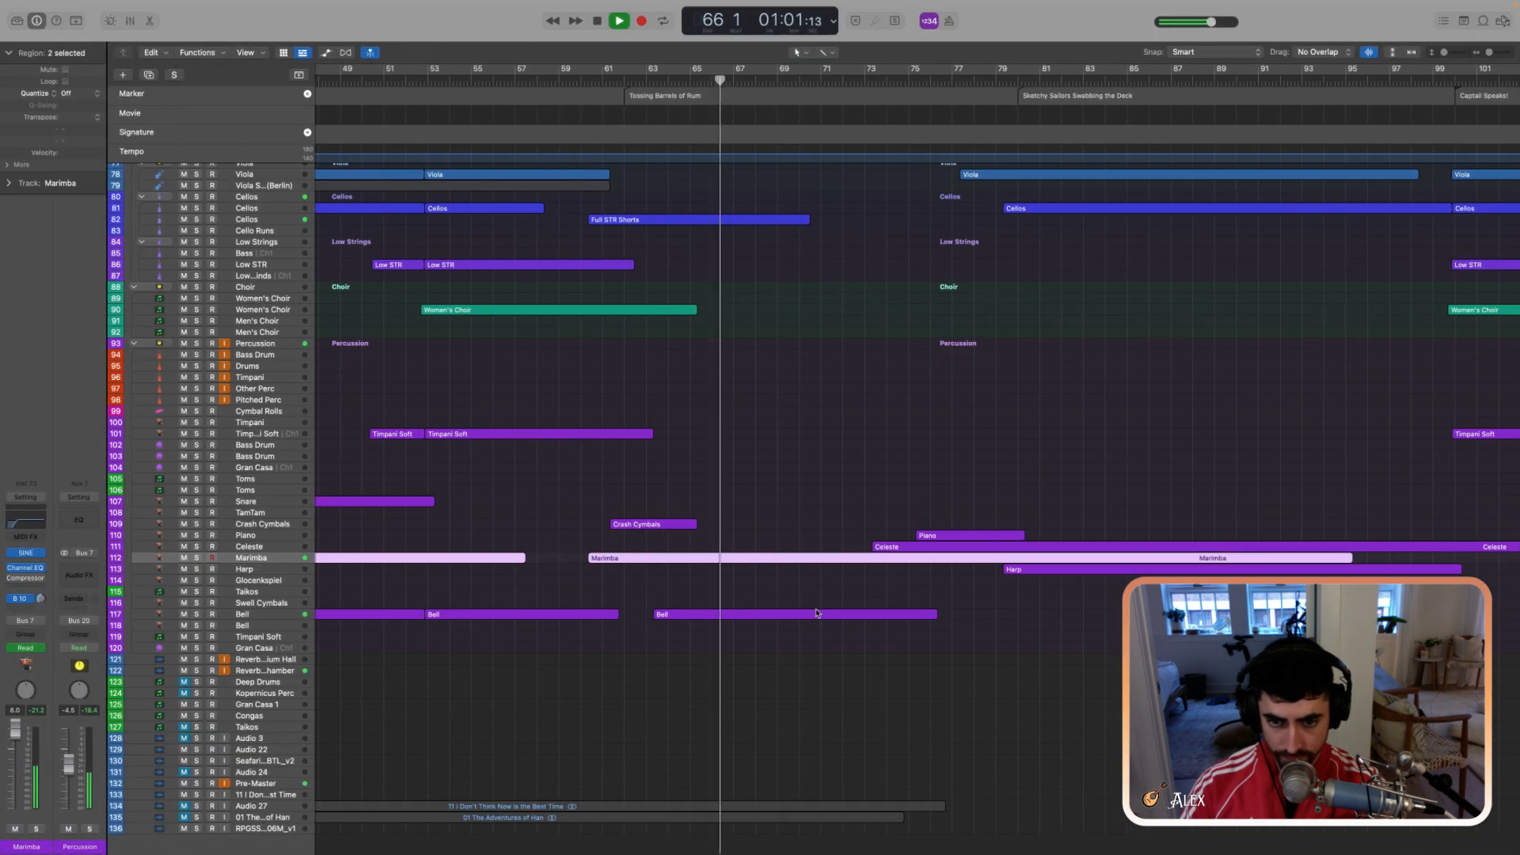
- Lower the Marimba volume automation to about +3.3 dB between bars 61 and 75, then return it to its original level
key("a")
left_click(588, 567)
left_click(602, 566)
left_click(897, 568)
left_click_drag(868, 568, 870, 576)
left_click(939, 567)
left_click(952, 567)
scroll(819, 583, "right", 1)
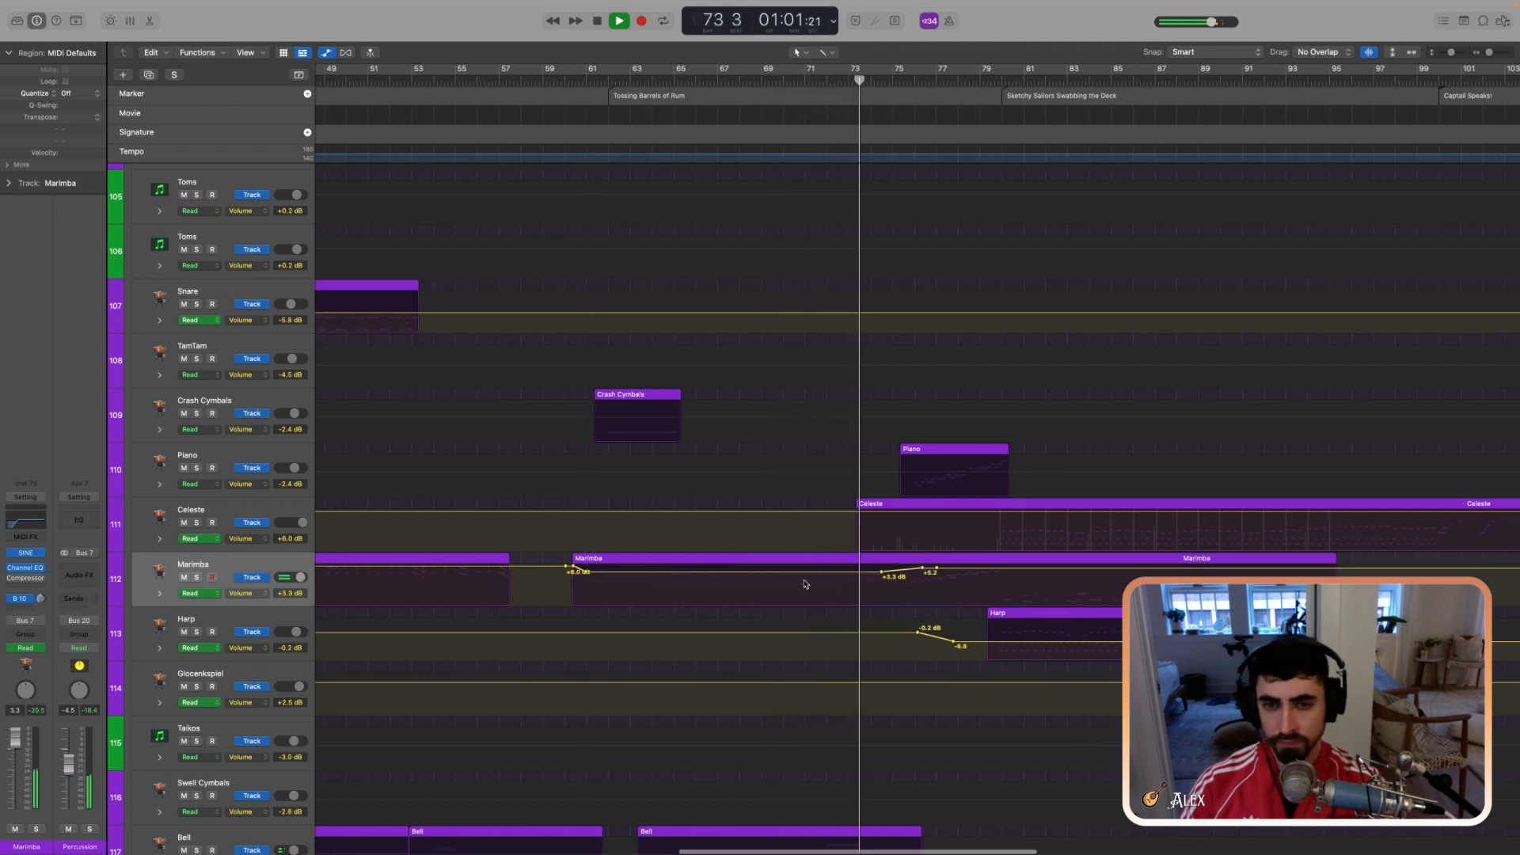
key("a")
- Replay from just before Tossing Barrels of Rum and check the Full STR Pizz and STR Full Spot tracks
scroll(820, 590, "up", 3)
scroll(720, 404, "up", 10)
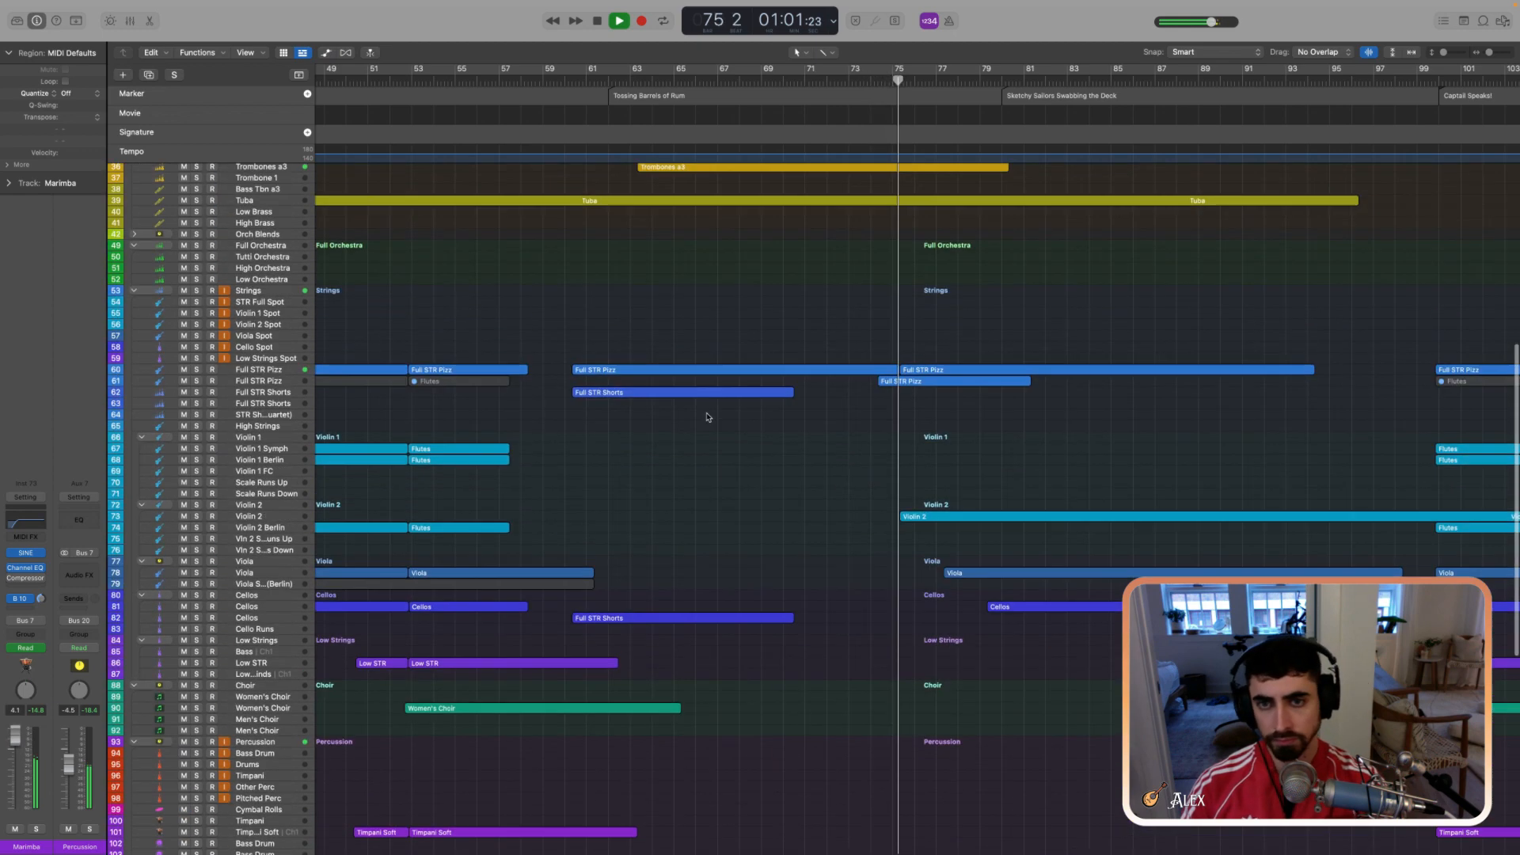
left_click(592, 90)
left_click(588, 81)
left_click(642, 426)
left_click(273, 425)
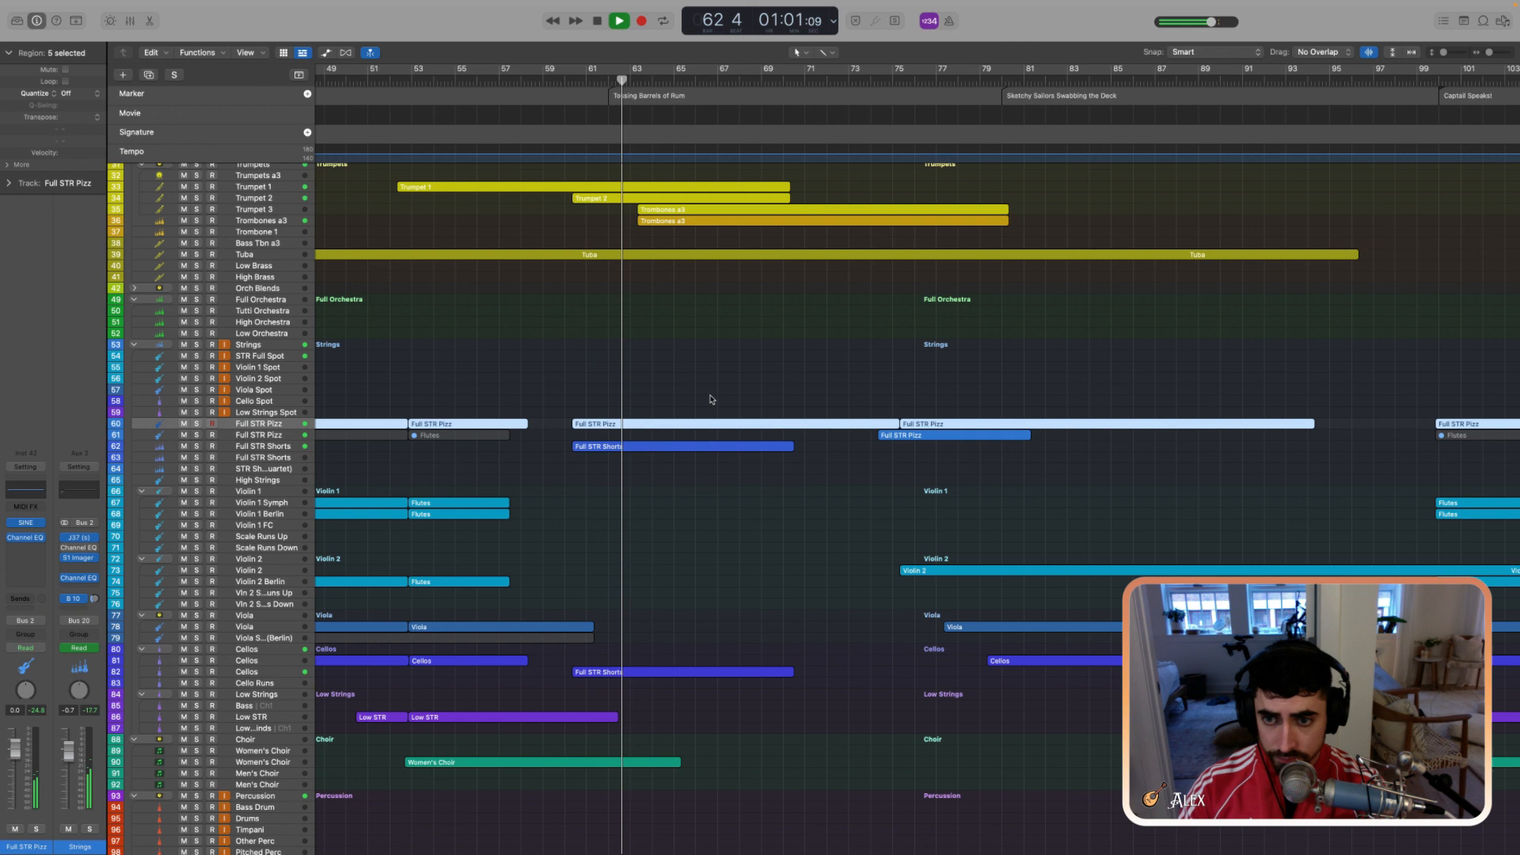
left_click(281, 357)
- Raise the volume automation of Full STR Pizz track 60 across its Tossing Barrels of Rum region and audition the result
left_click(621, 424)
key("super+Down")
key("super+Down")
key("super+Down")
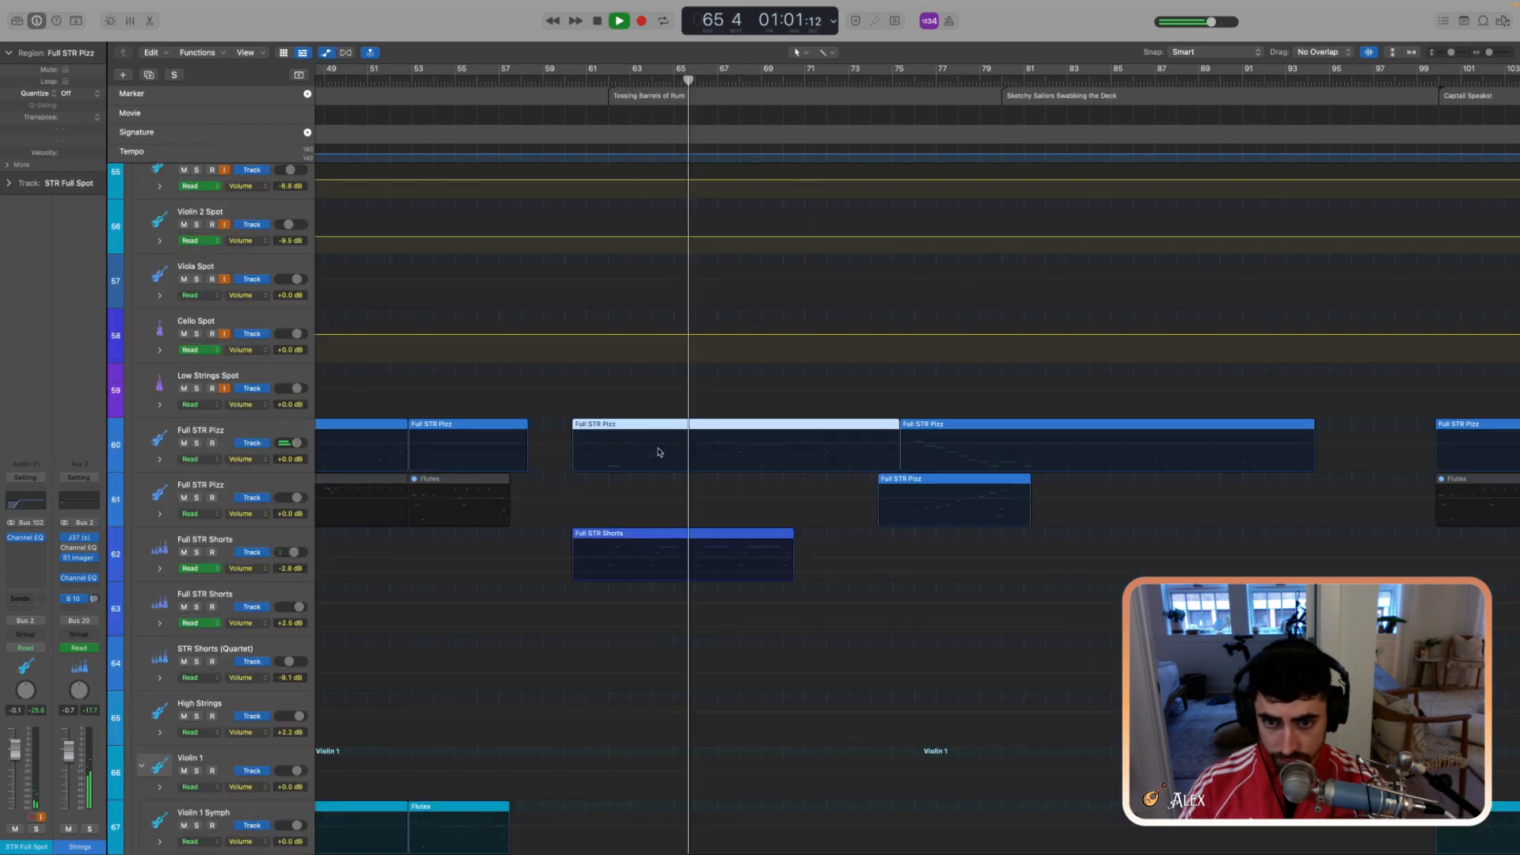
left_click(568, 447)
left_click(894, 445)
left_click(908, 445)
left_click_drag(876, 445, 877, 437)
key("a")
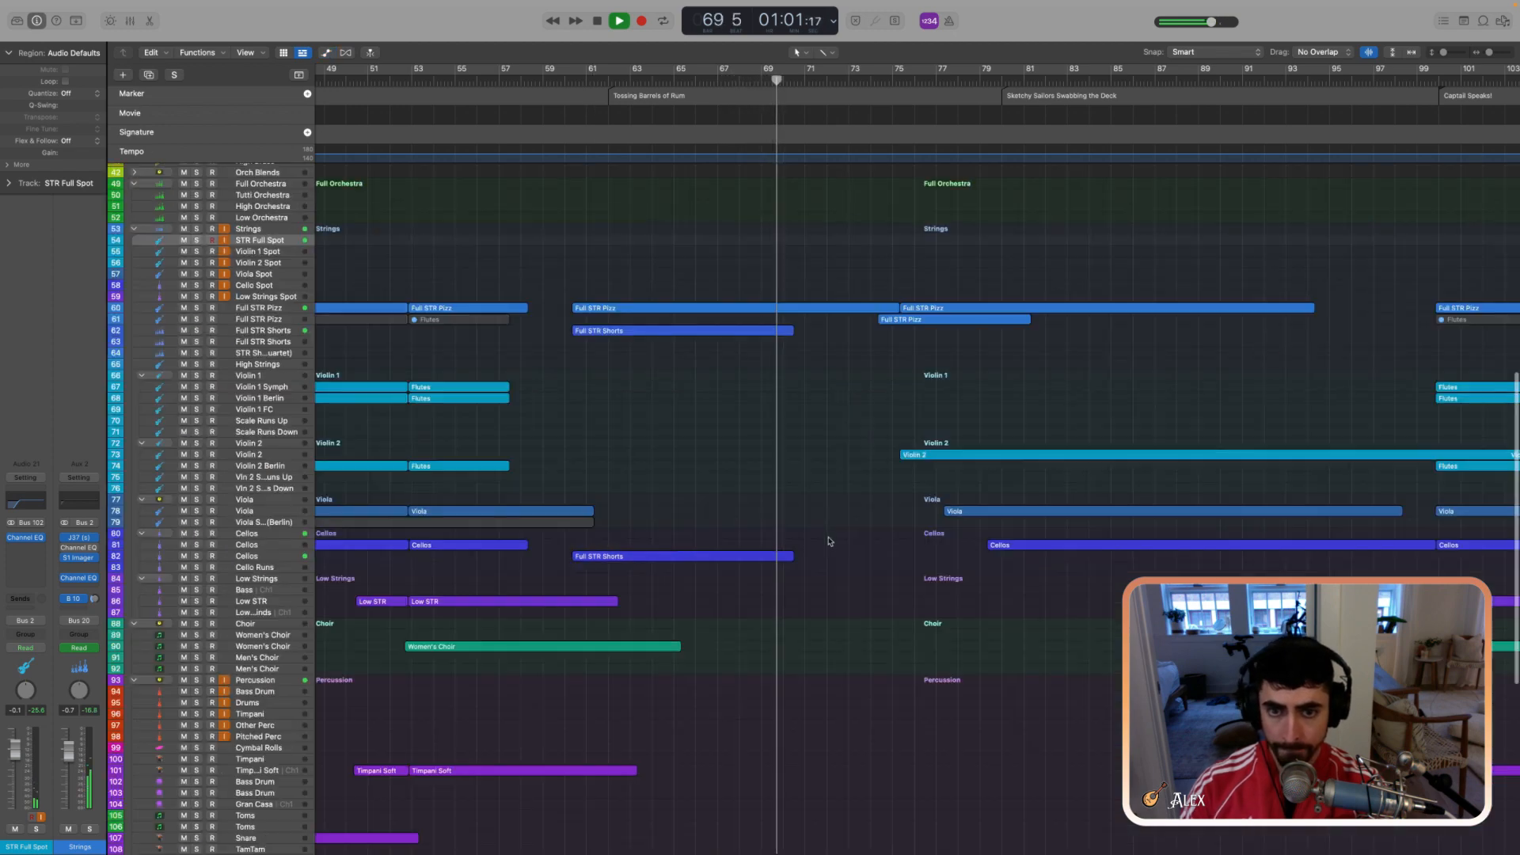
scroll(861, 425, "up", 5)
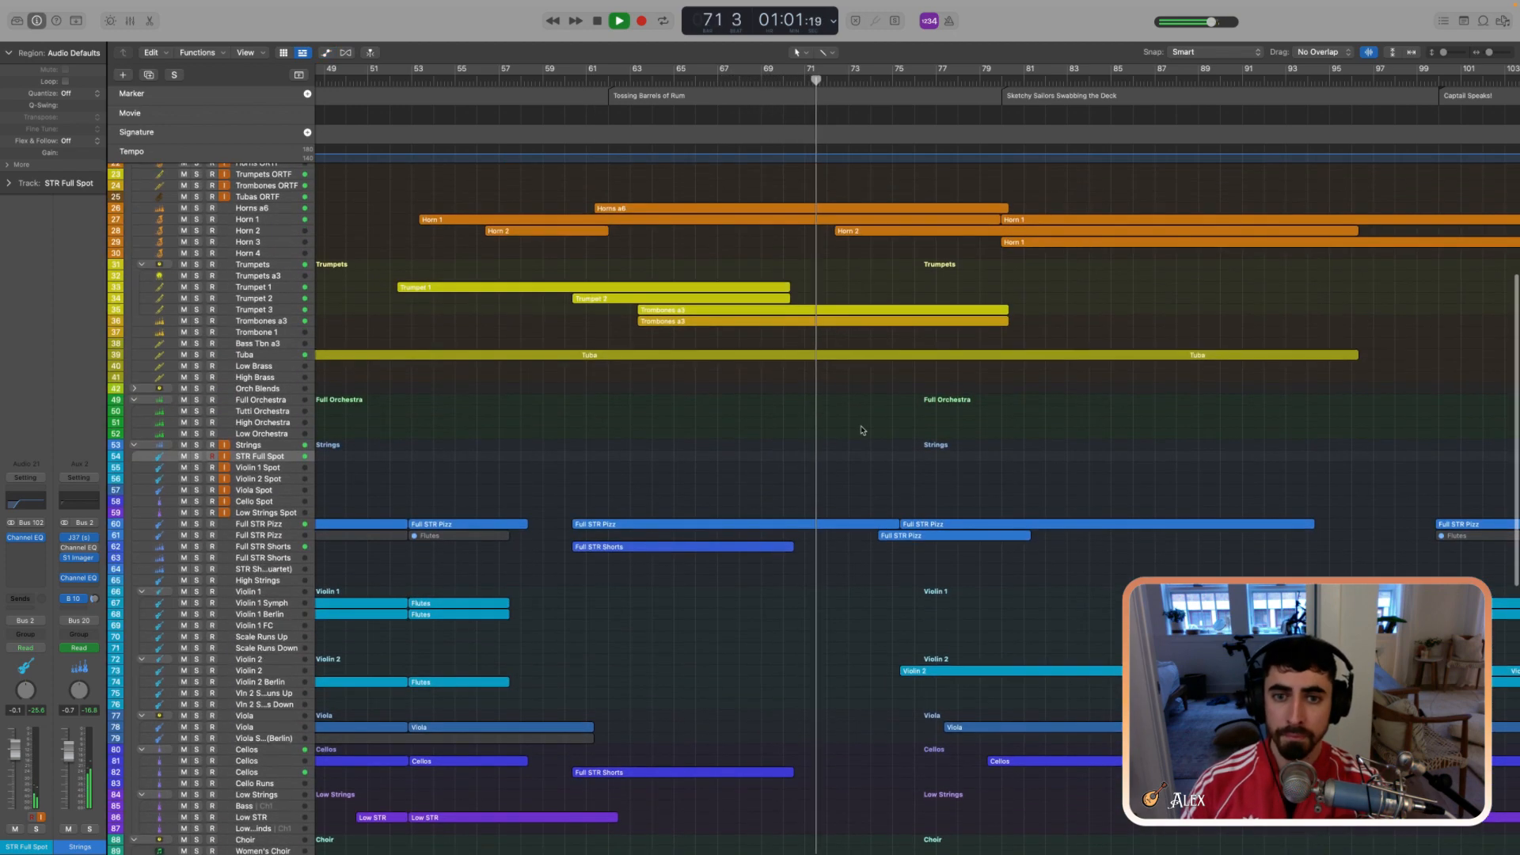
scroll(861, 428, "right", 2)
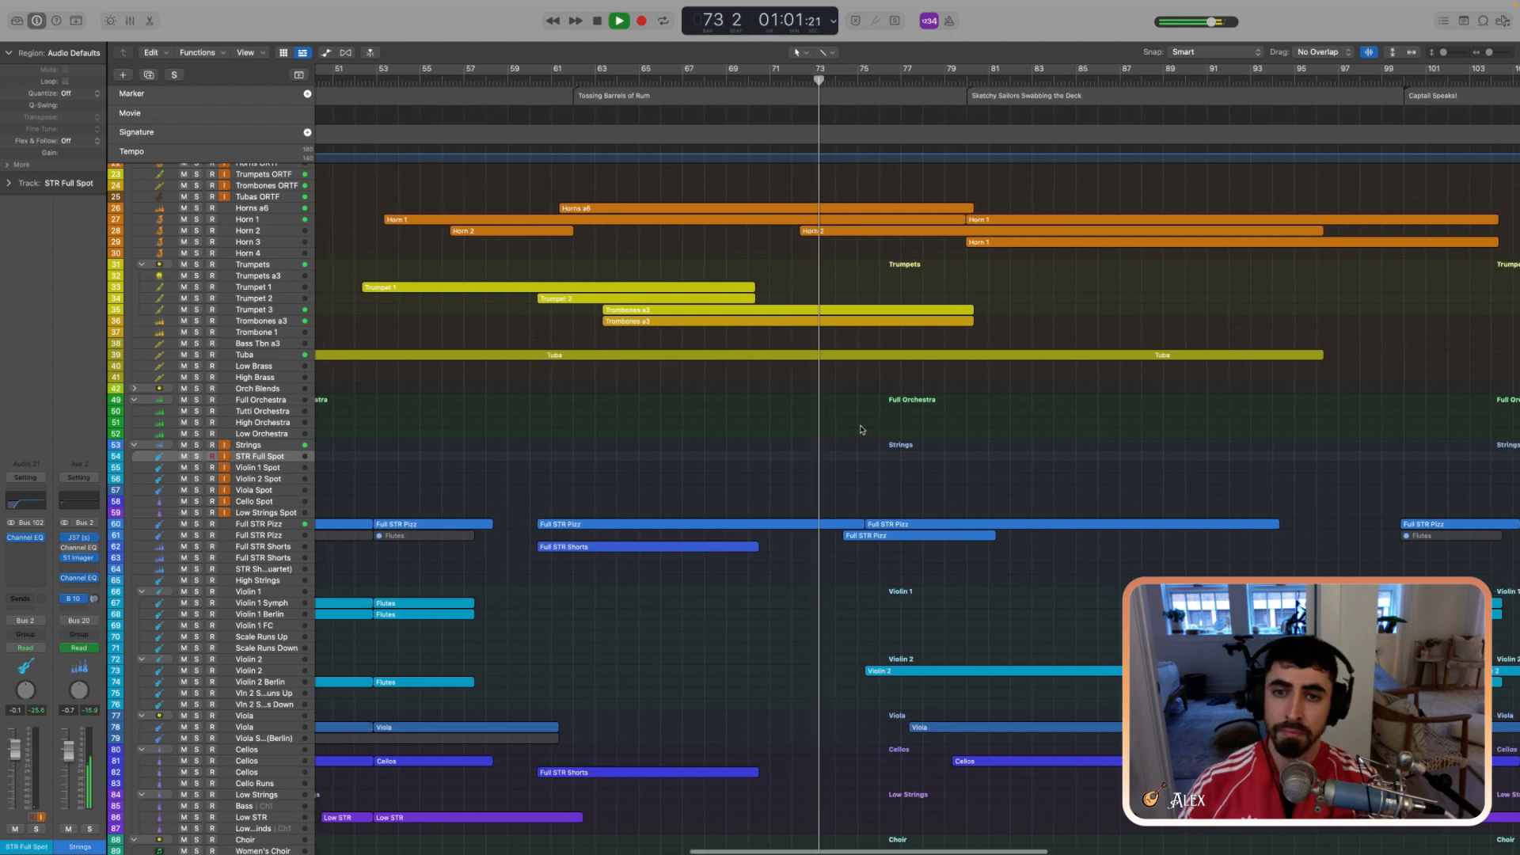
- Open the notes of the Marimba region in Tossing Barrels of Rum, replay from about bar 61, and return to the arrangement
scroll(824, 547, "down", 10)
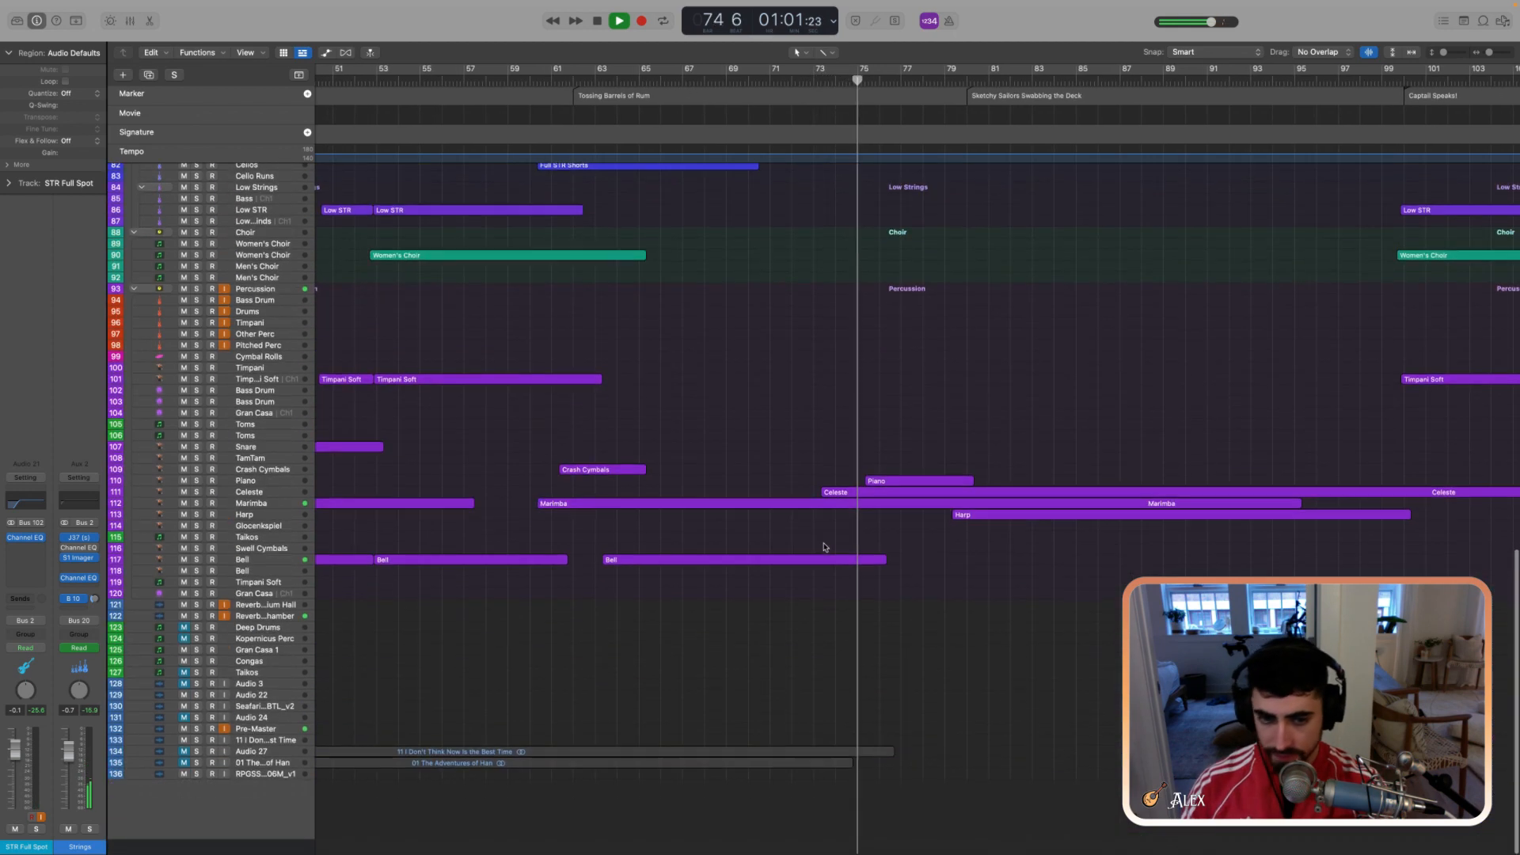
double_click(745, 516)
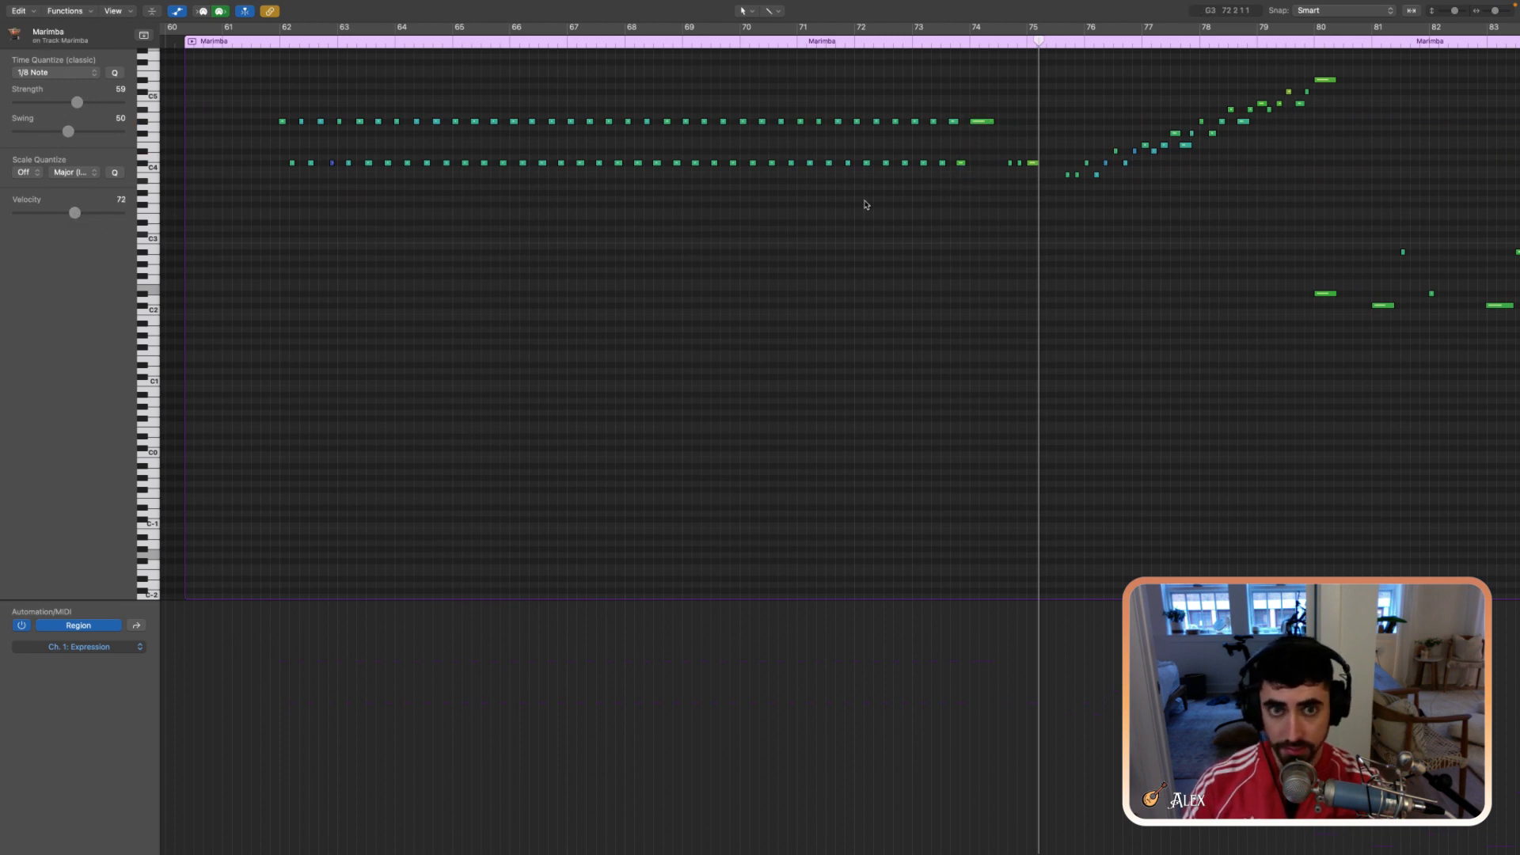
left_click(260, 42)
scroll(421, 292, "left", 5)
key("ctrl+Left")
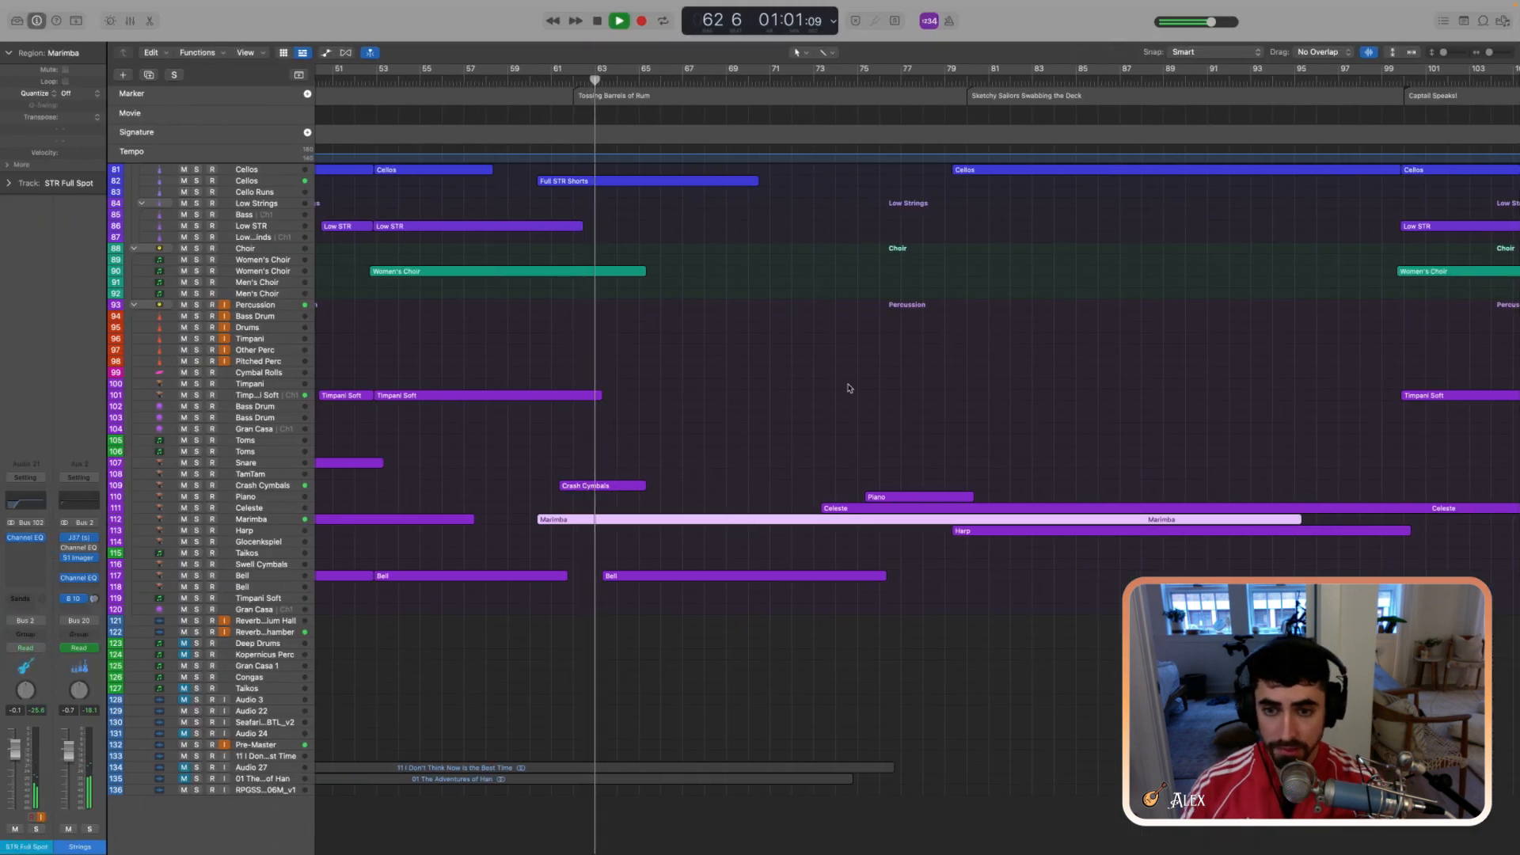
- Replay from just before Tossing Barrels of Rum and check the woodwind, brass and string tracks during playback
left_click(800, 377)
scroll(807, 349, "up", 15)
scroll(833, 576, "down", 10)
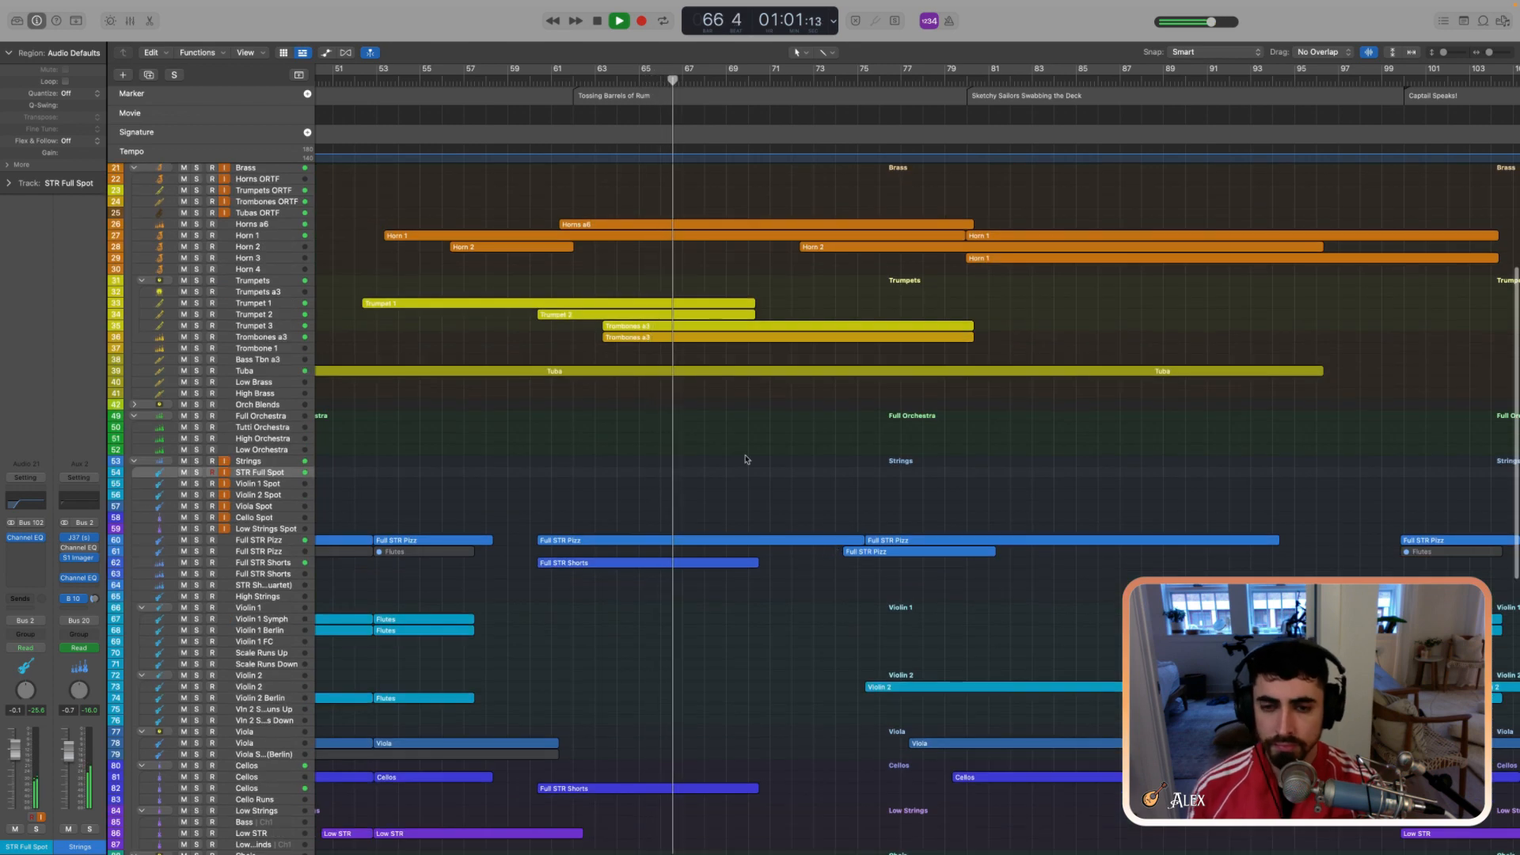
scroll(746, 460, "down", 1)
scroll(745, 459, "left", 1)
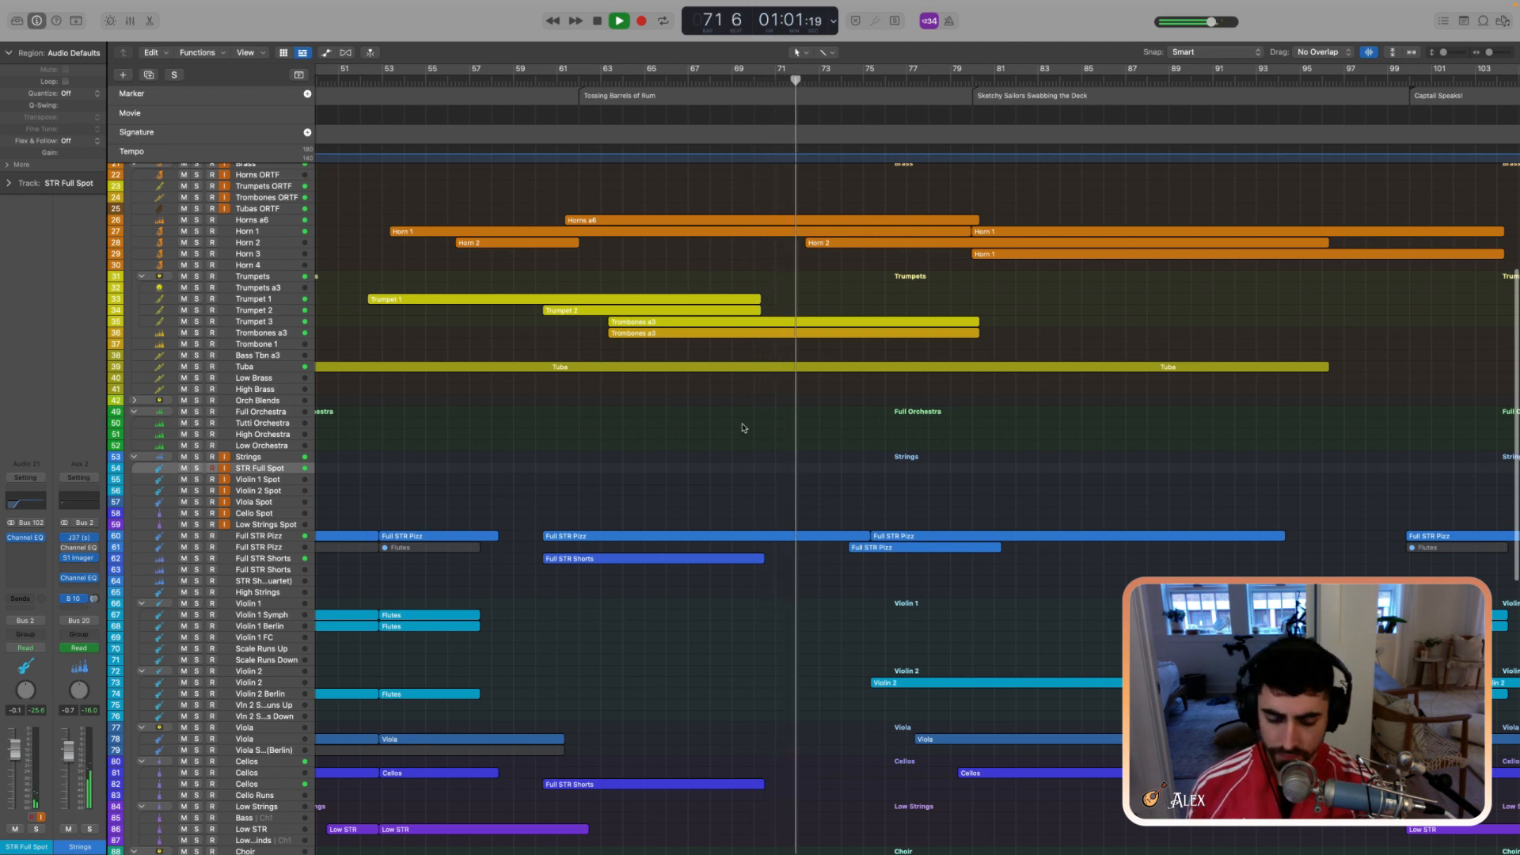
left_click(568, 81)
scroll(631, 239, "up", 1)
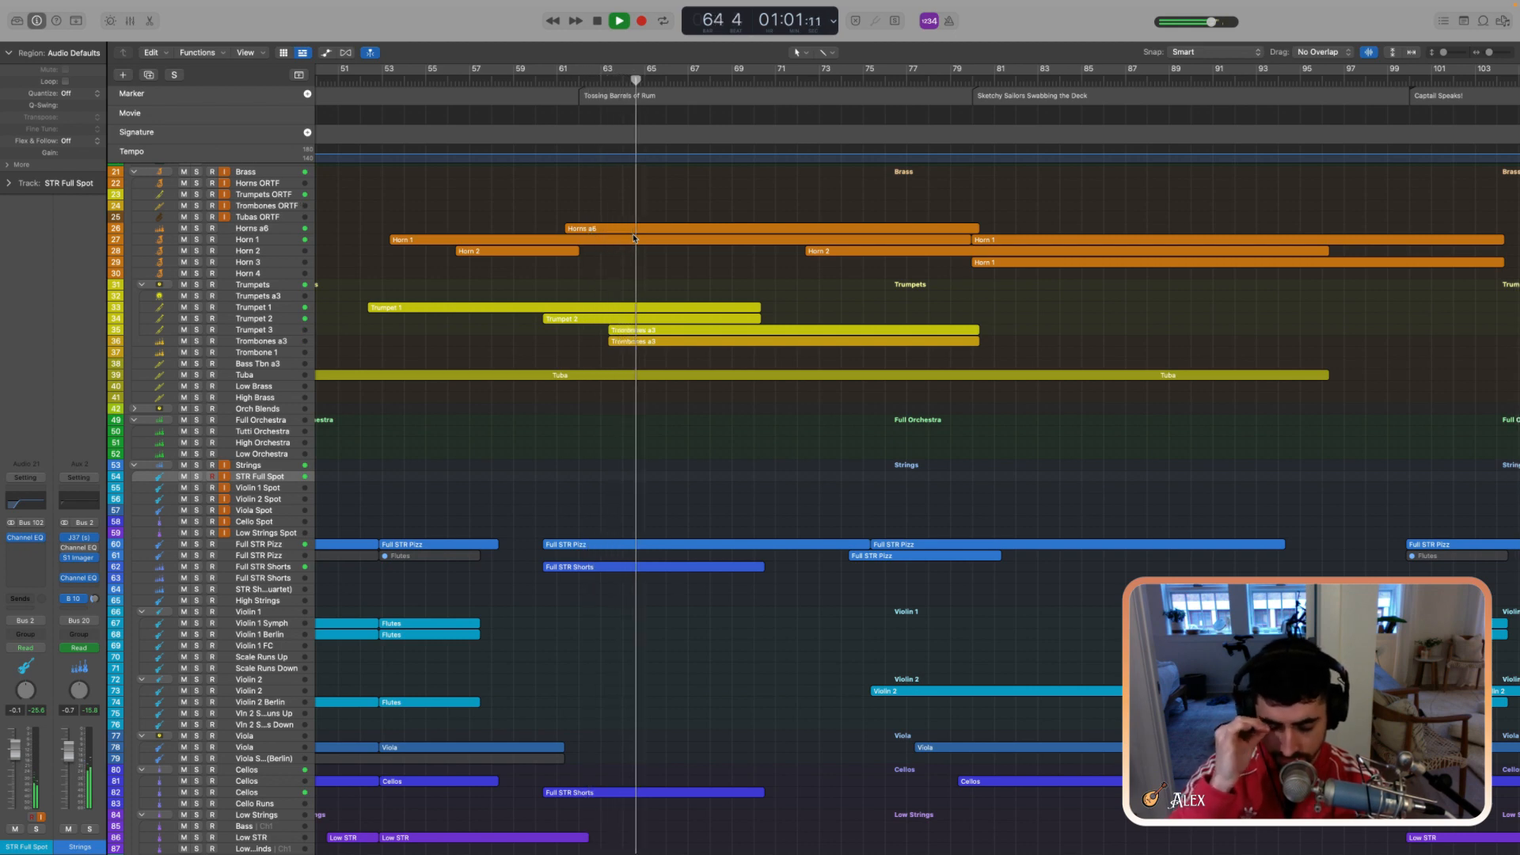
scroll(630, 240, "up", 10)
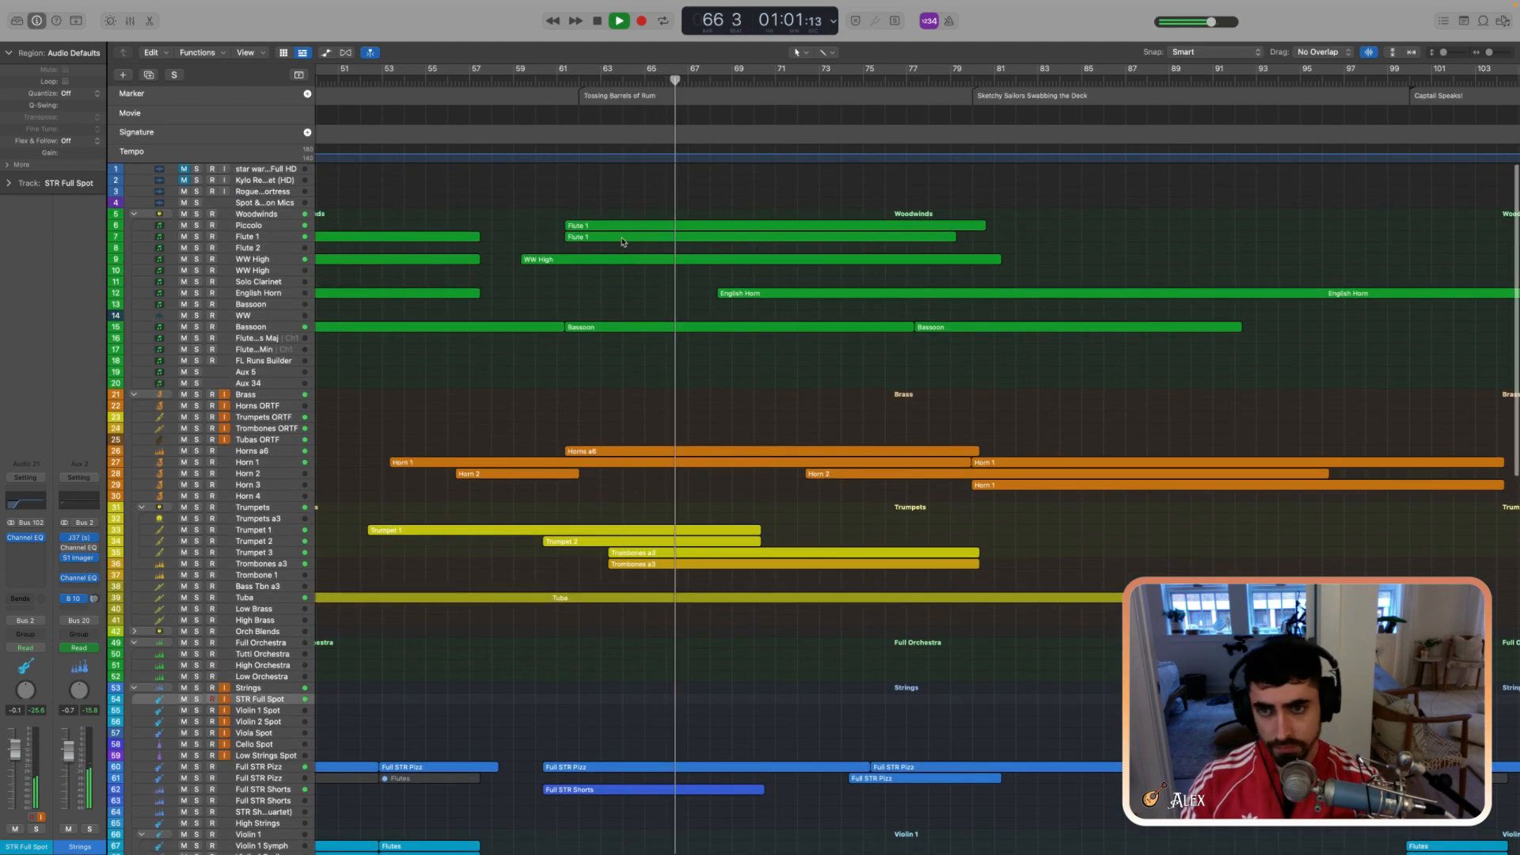
- Inspect the mic mixer of the Flute 1 instrument in SINE Player, close it, and stop playback
left_click(260, 236)
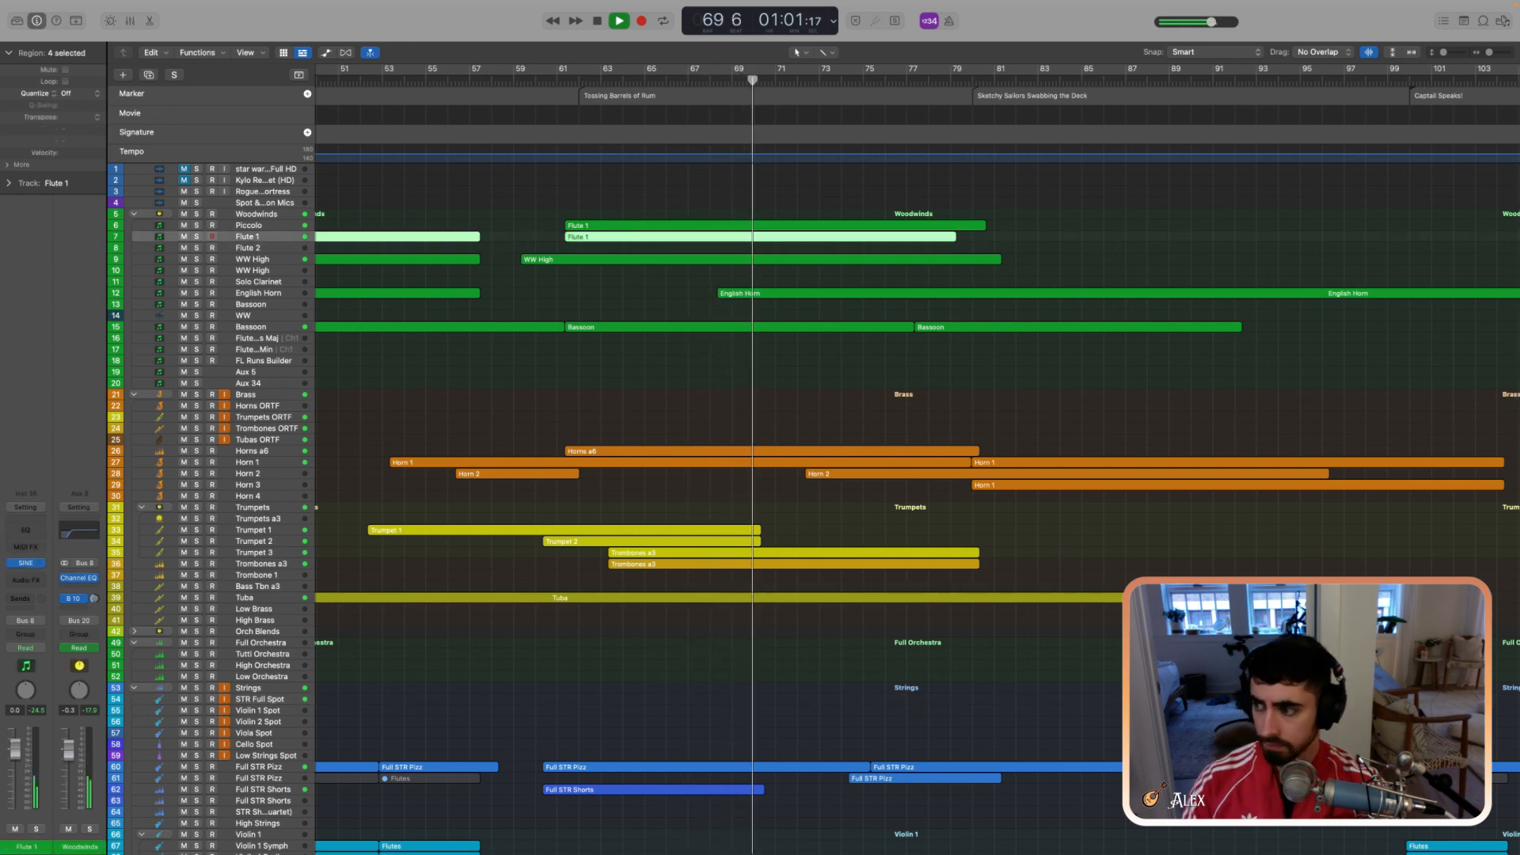
left_click(26, 563)
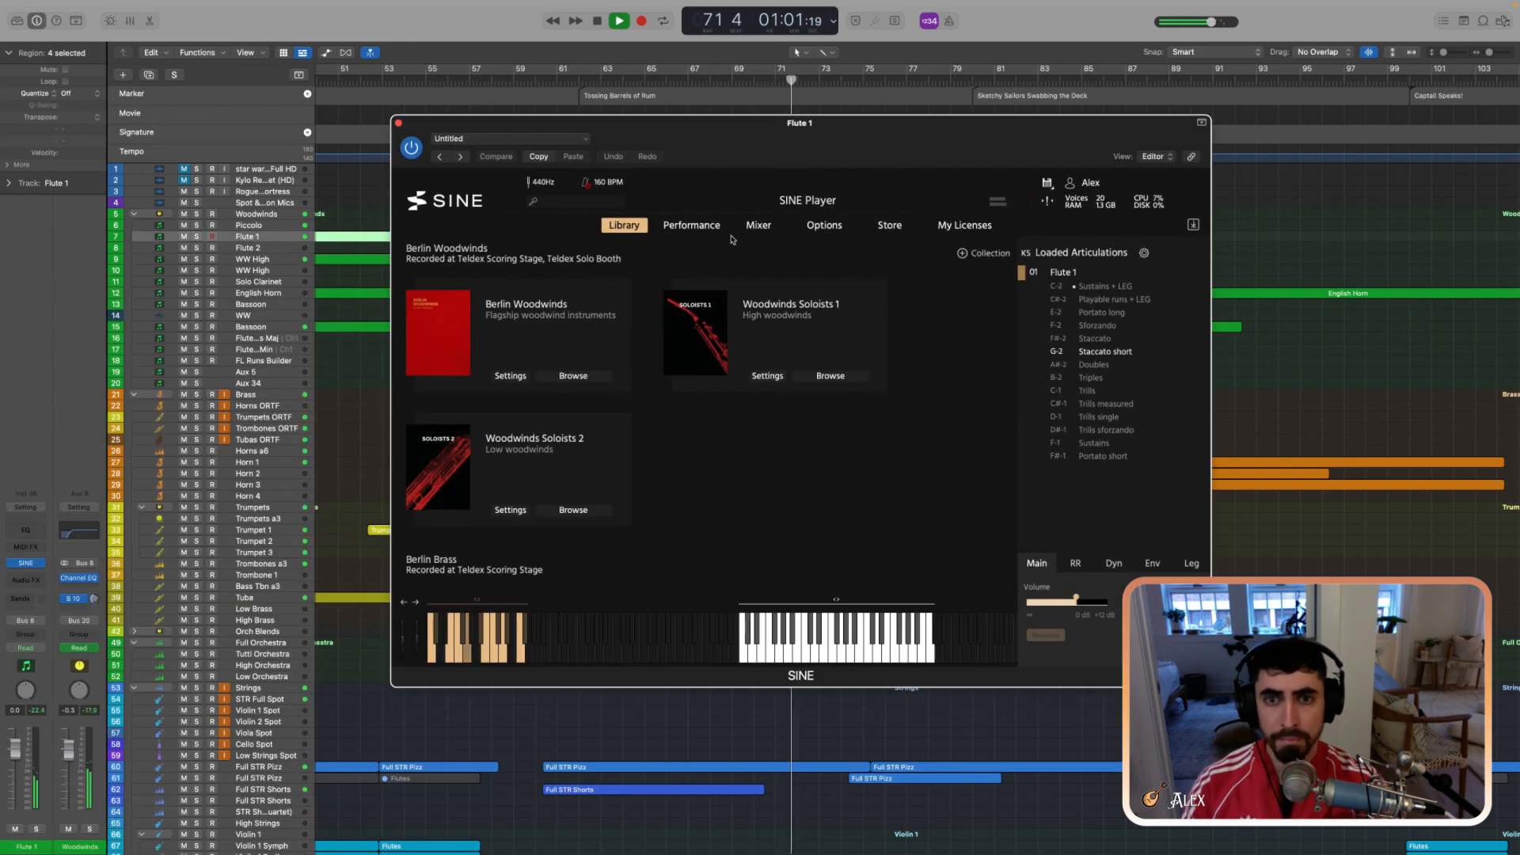
left_click(757, 225)
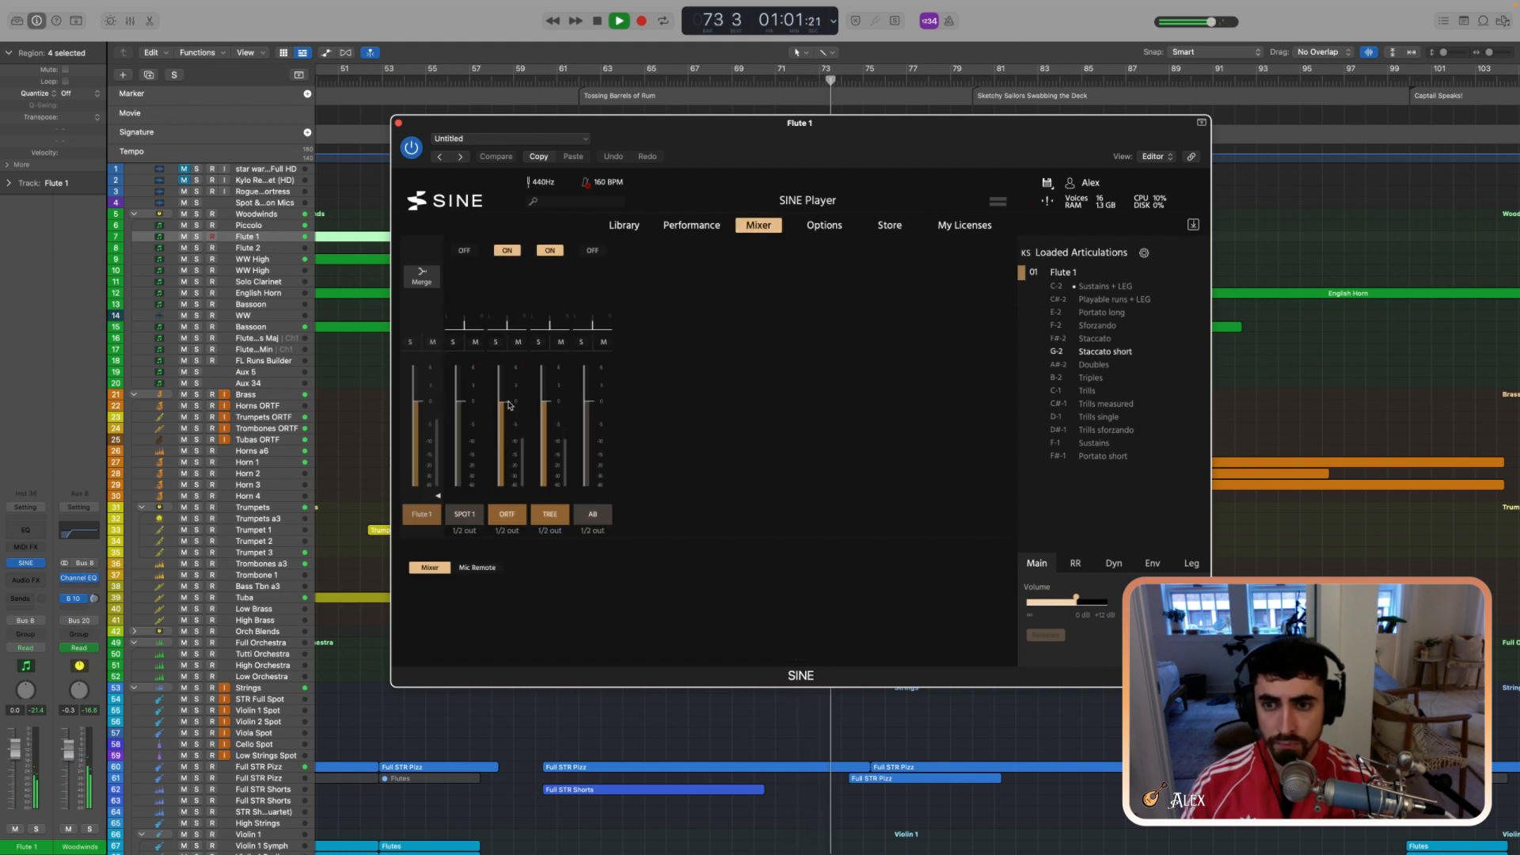
left_click(398, 124)
key("space")
- Enable the SPOT mic in the WW High track's SINE mixer, audition it soloed, and lower the SPOT level below TREE
left_click(273, 261)
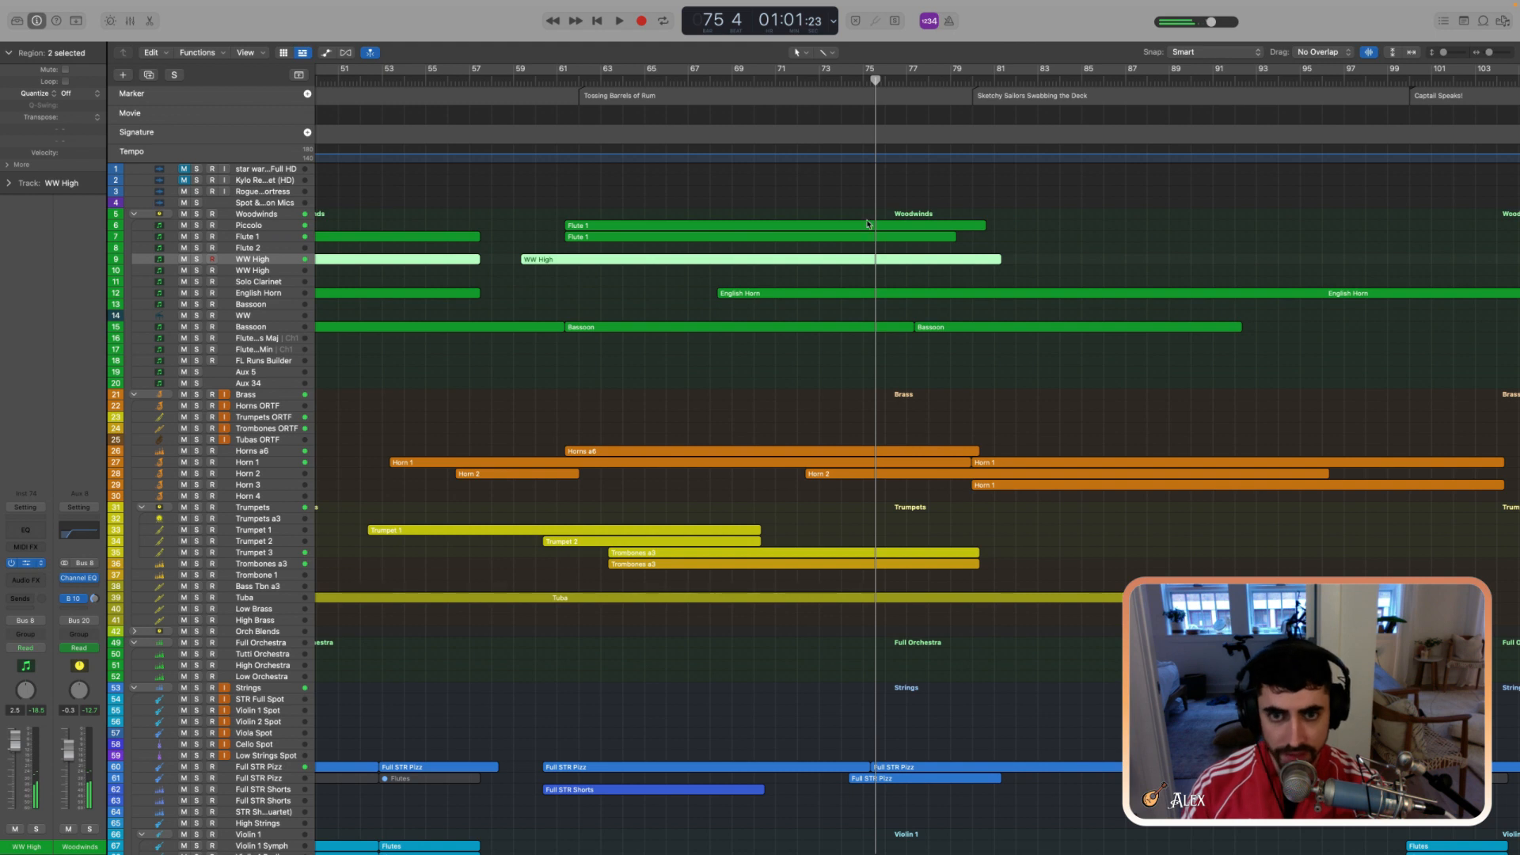
key("v")
left_click(825, 330)
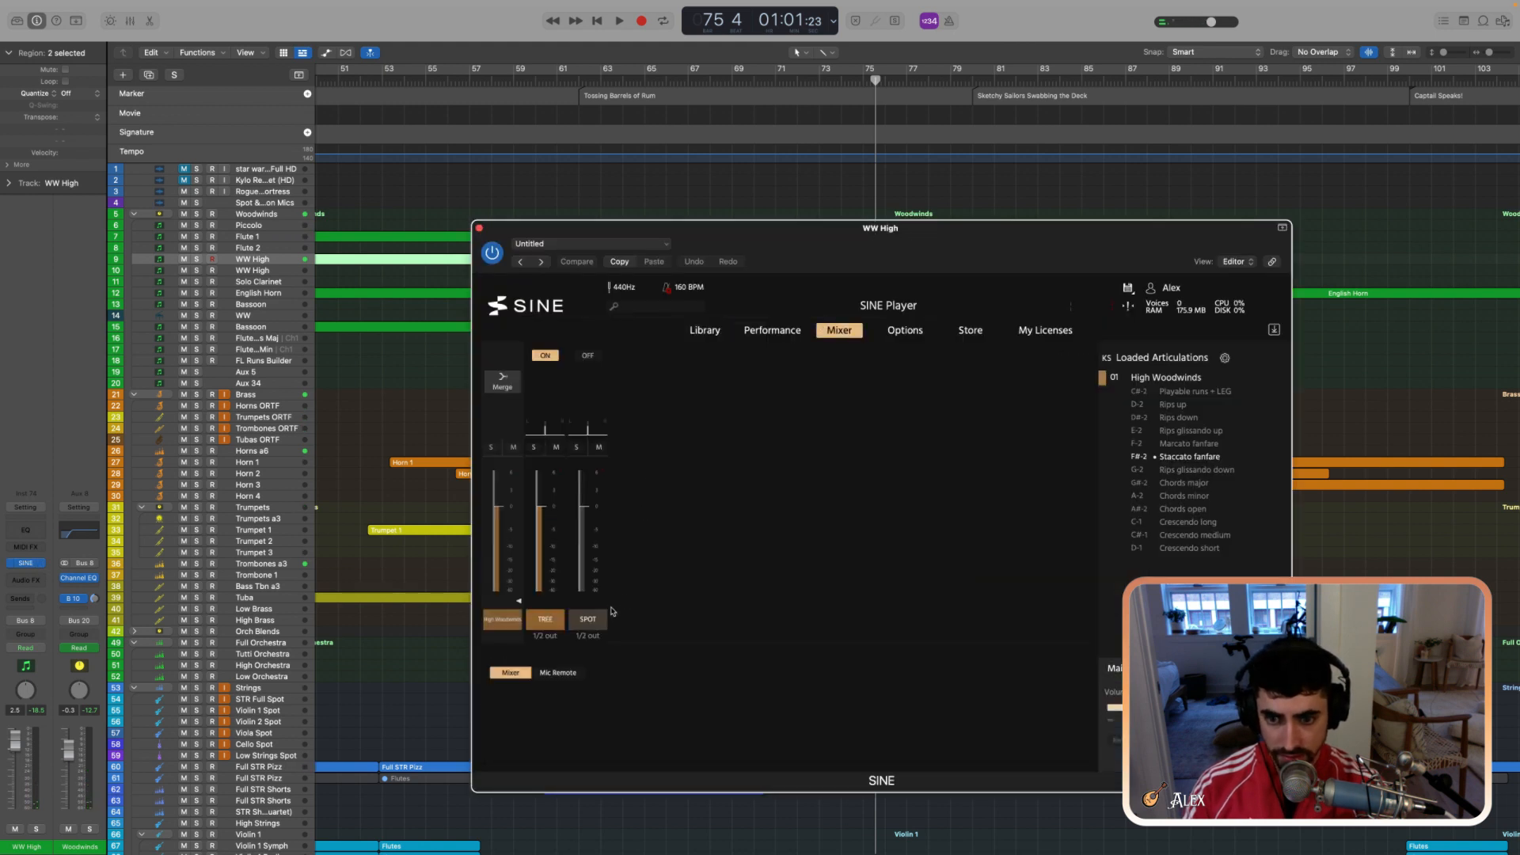
left_click(587, 620)
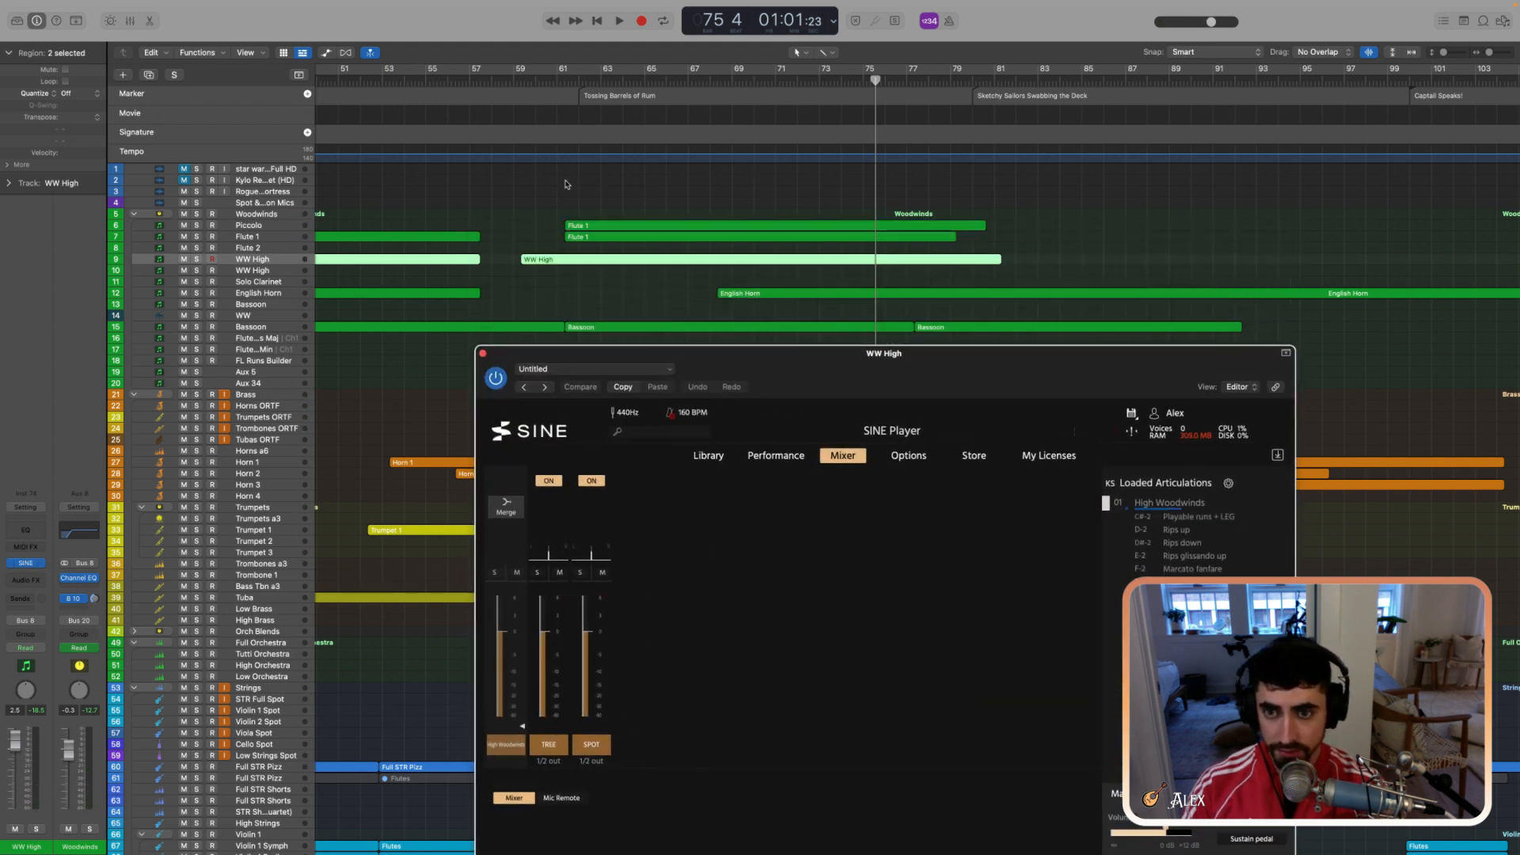
left_click(573, 84)
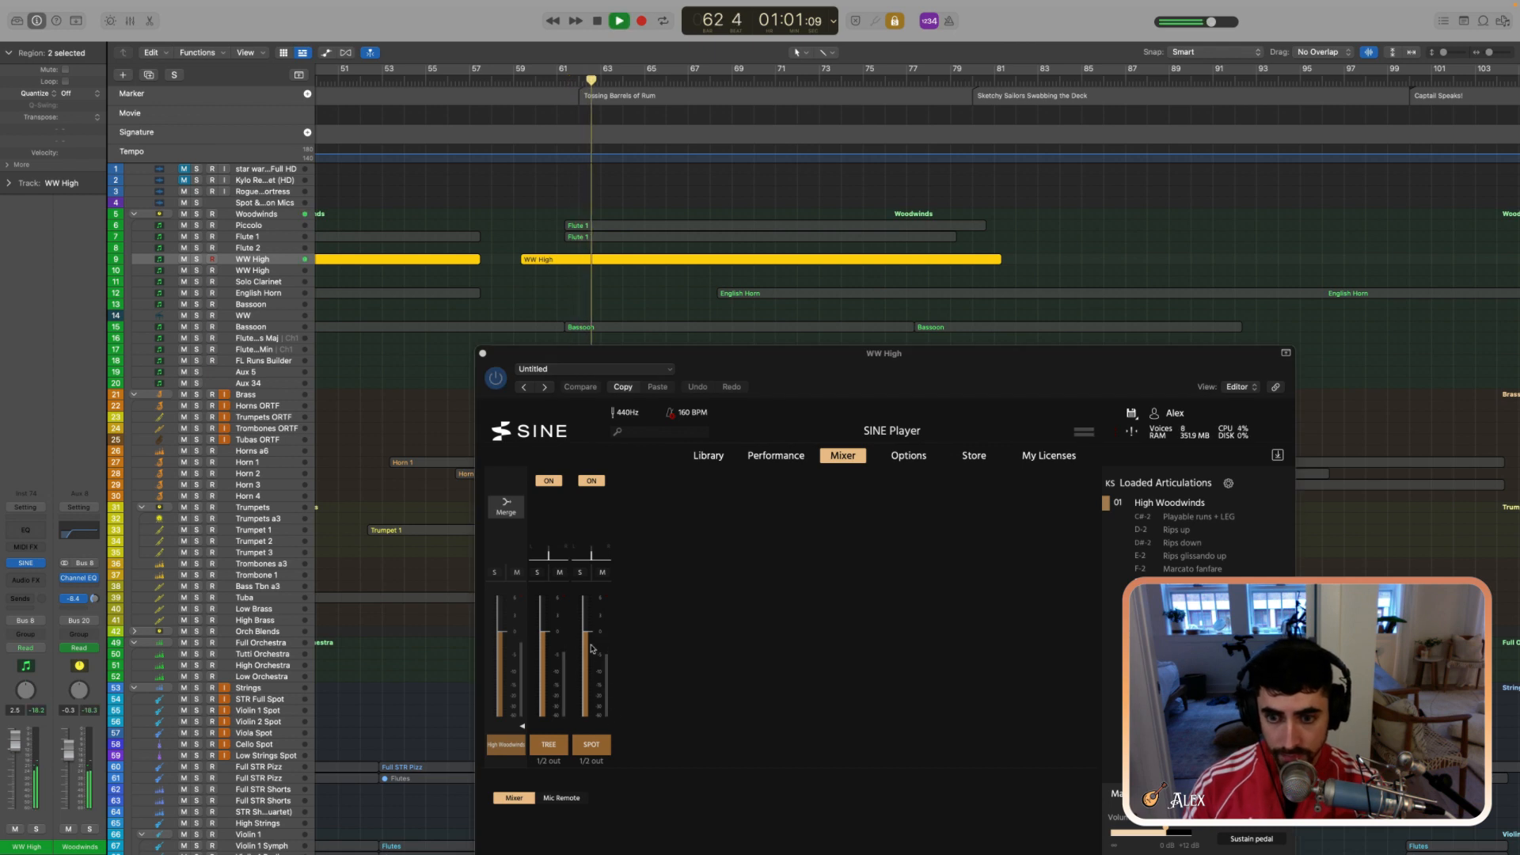
left_click(584, 766)
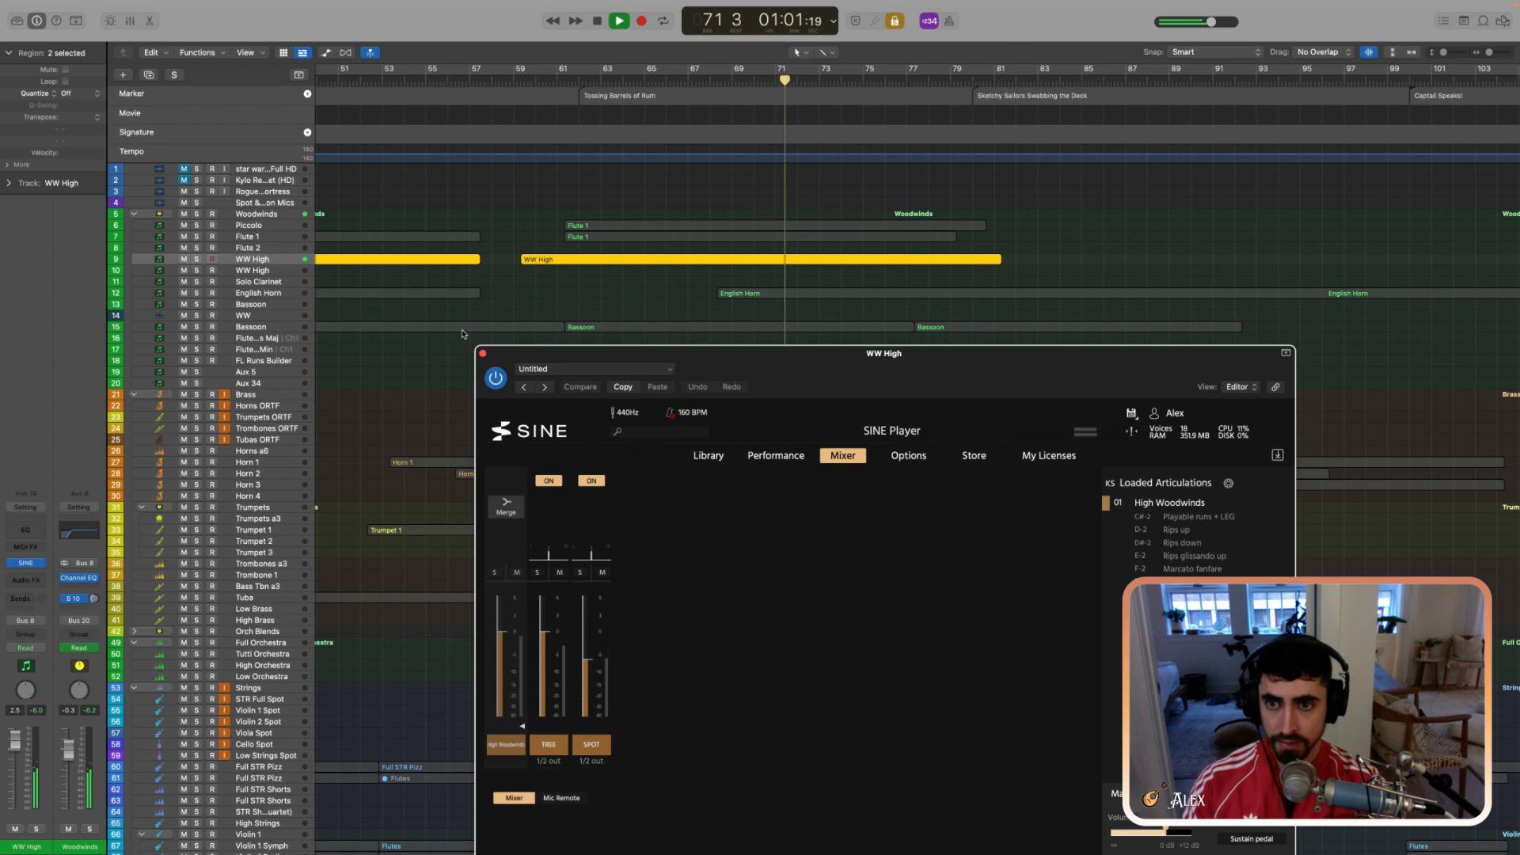
left_click(482, 352)
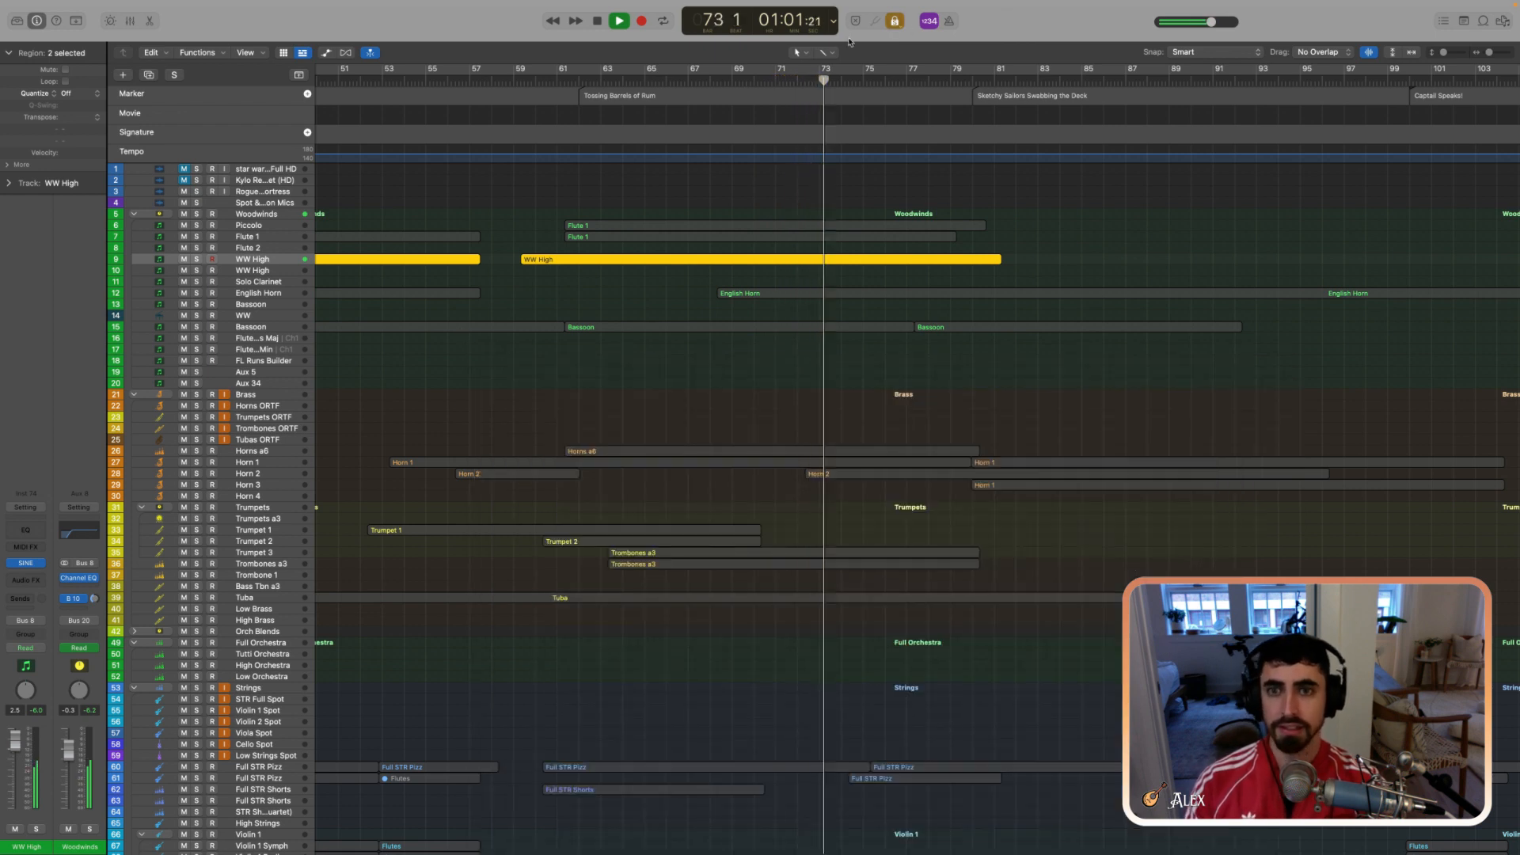
- Replay from just before Tossing Barrels of Rum in the full mix and check the Horn 1 and Horns a6 regions
left_click(551, 86)
left_click(552, 85)
left_click(603, 278)
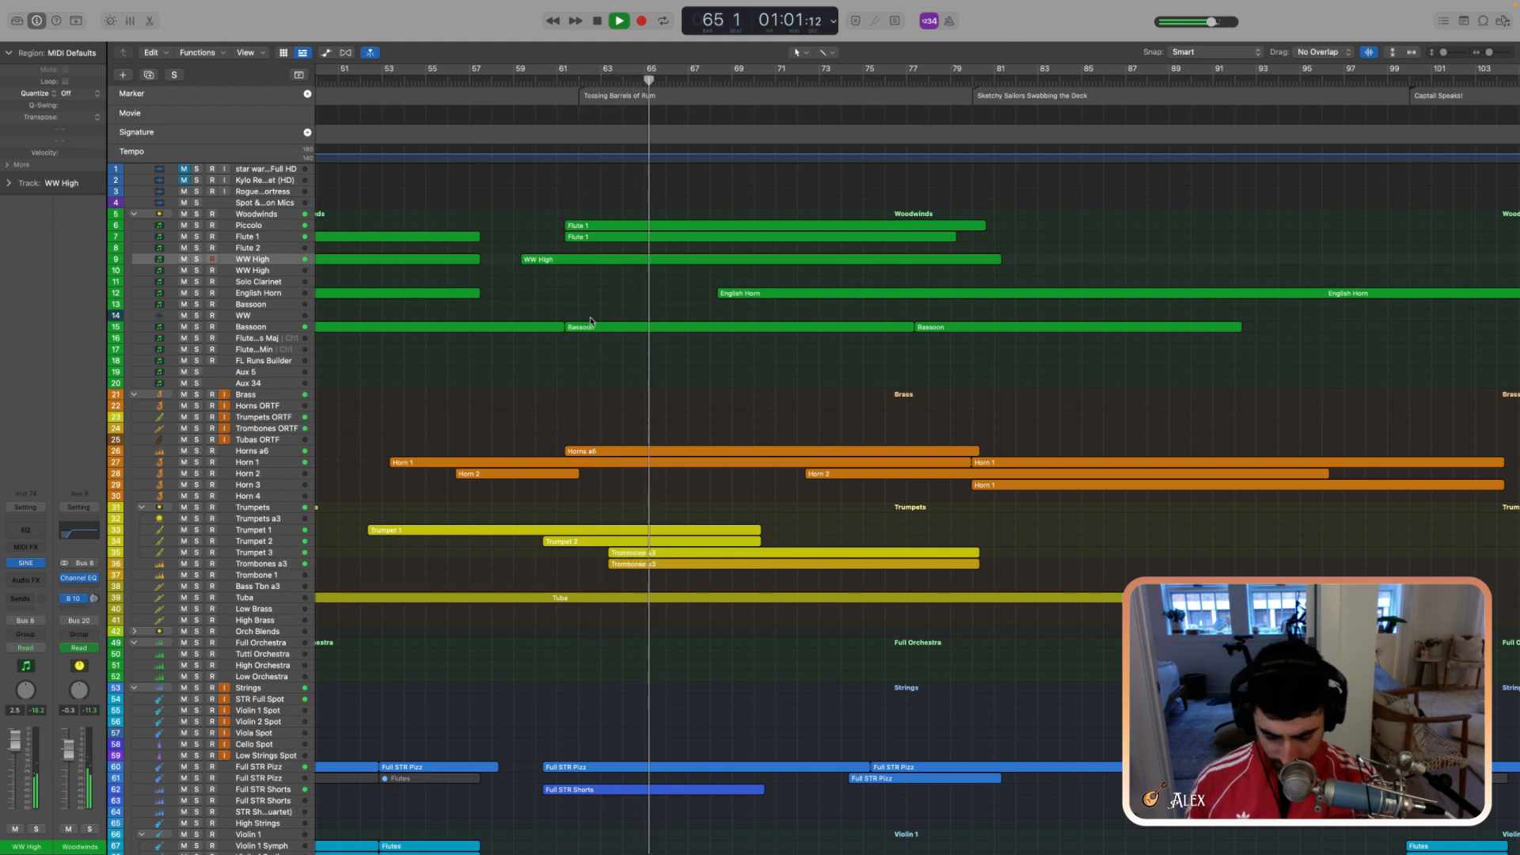
left_click(657, 465)
left_click(613, 451)
- Add a Horns ORTF volume automation point near bar 79, raise bars 61 to 79 to about -9 dB, and resume playback
left_click(290, 407)
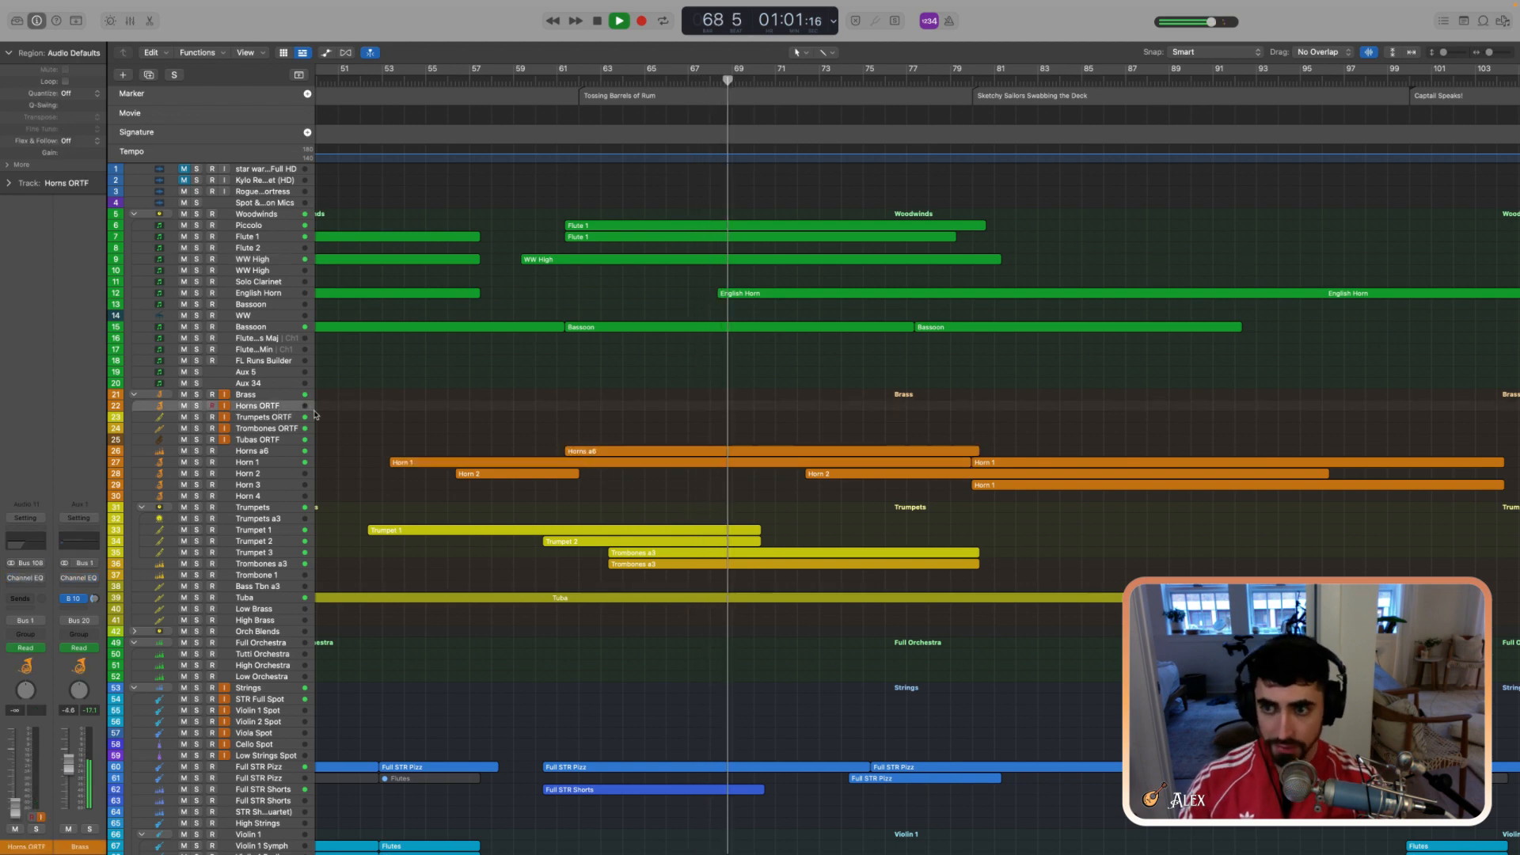
key("a")
key("space")
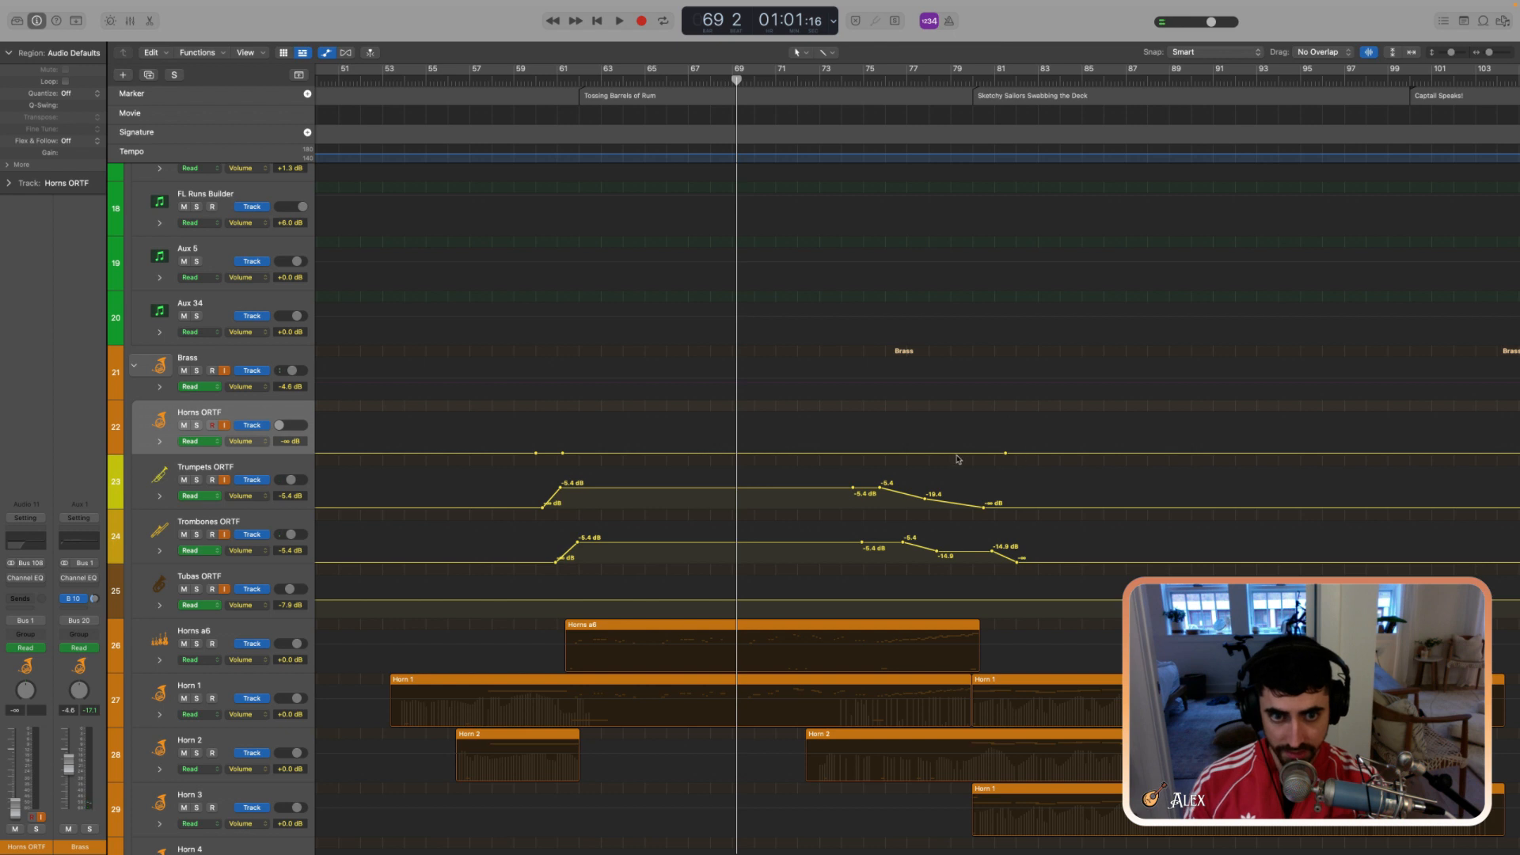
left_click(913, 457)
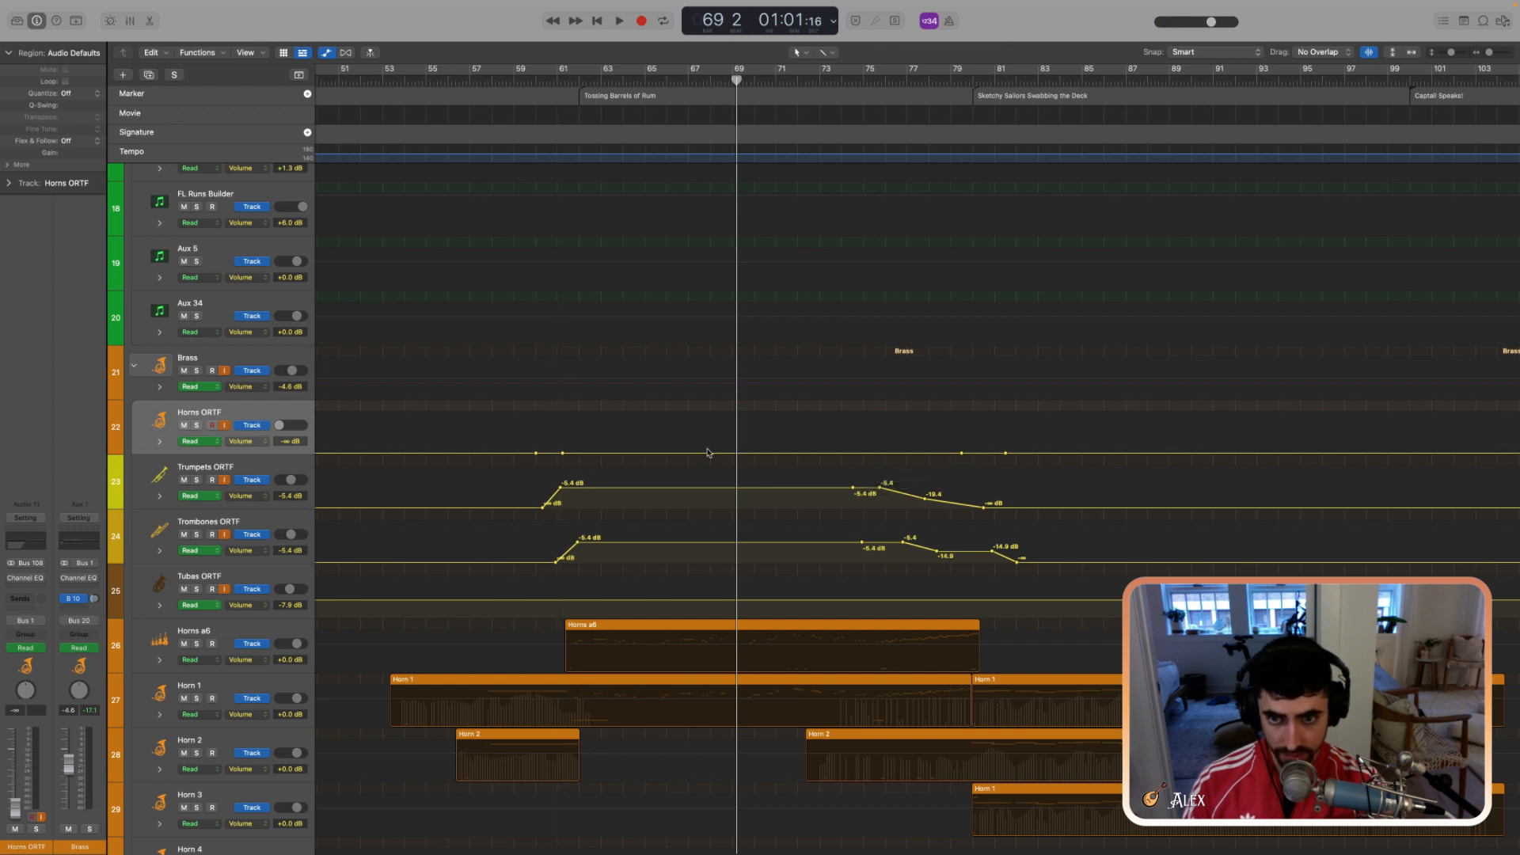
left_click_drag(698, 453, 700, 438)
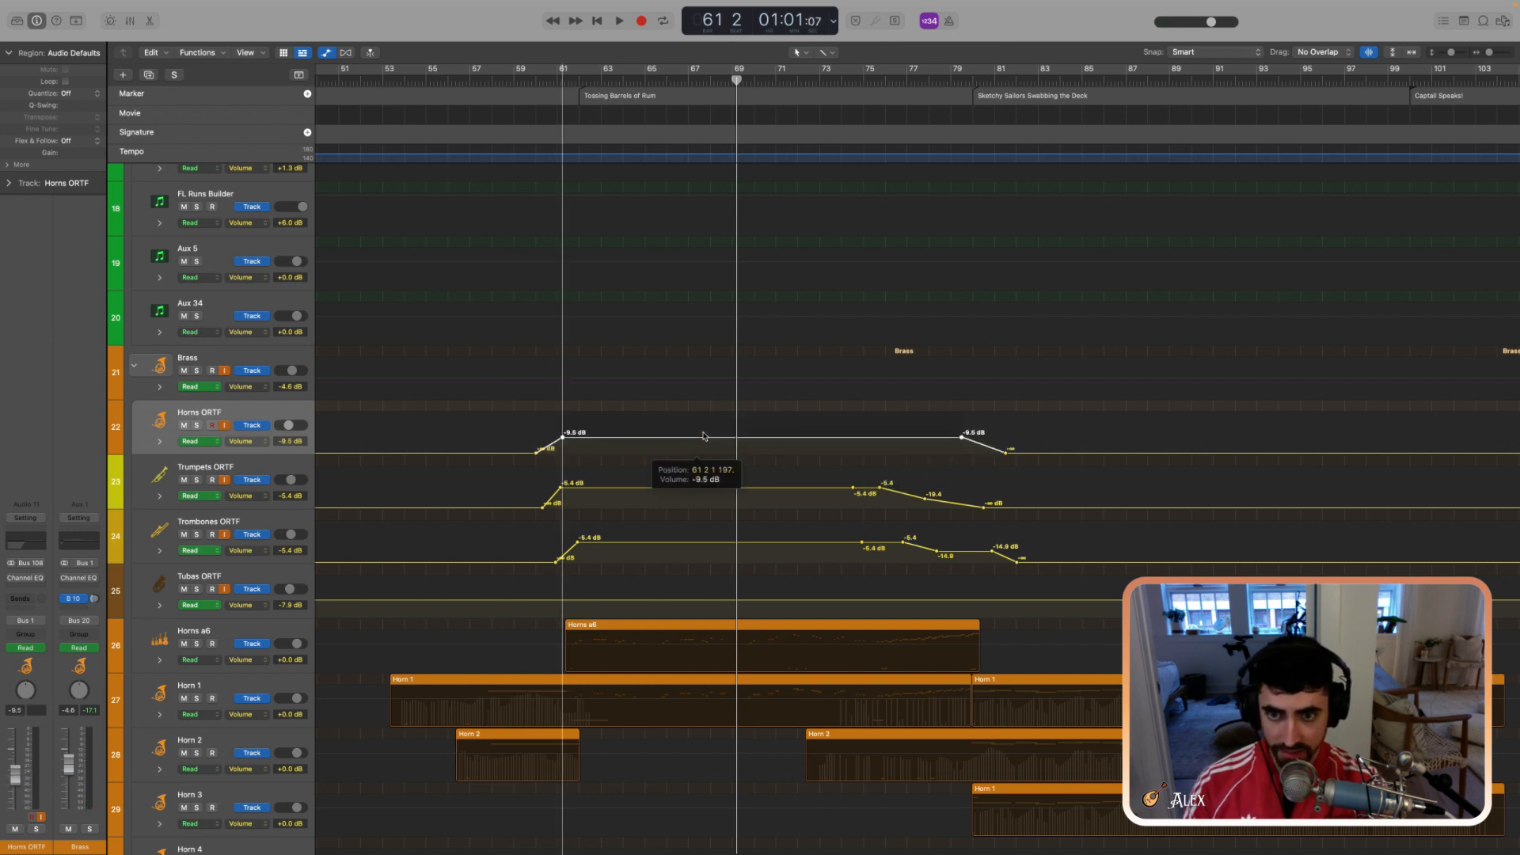
key("space")
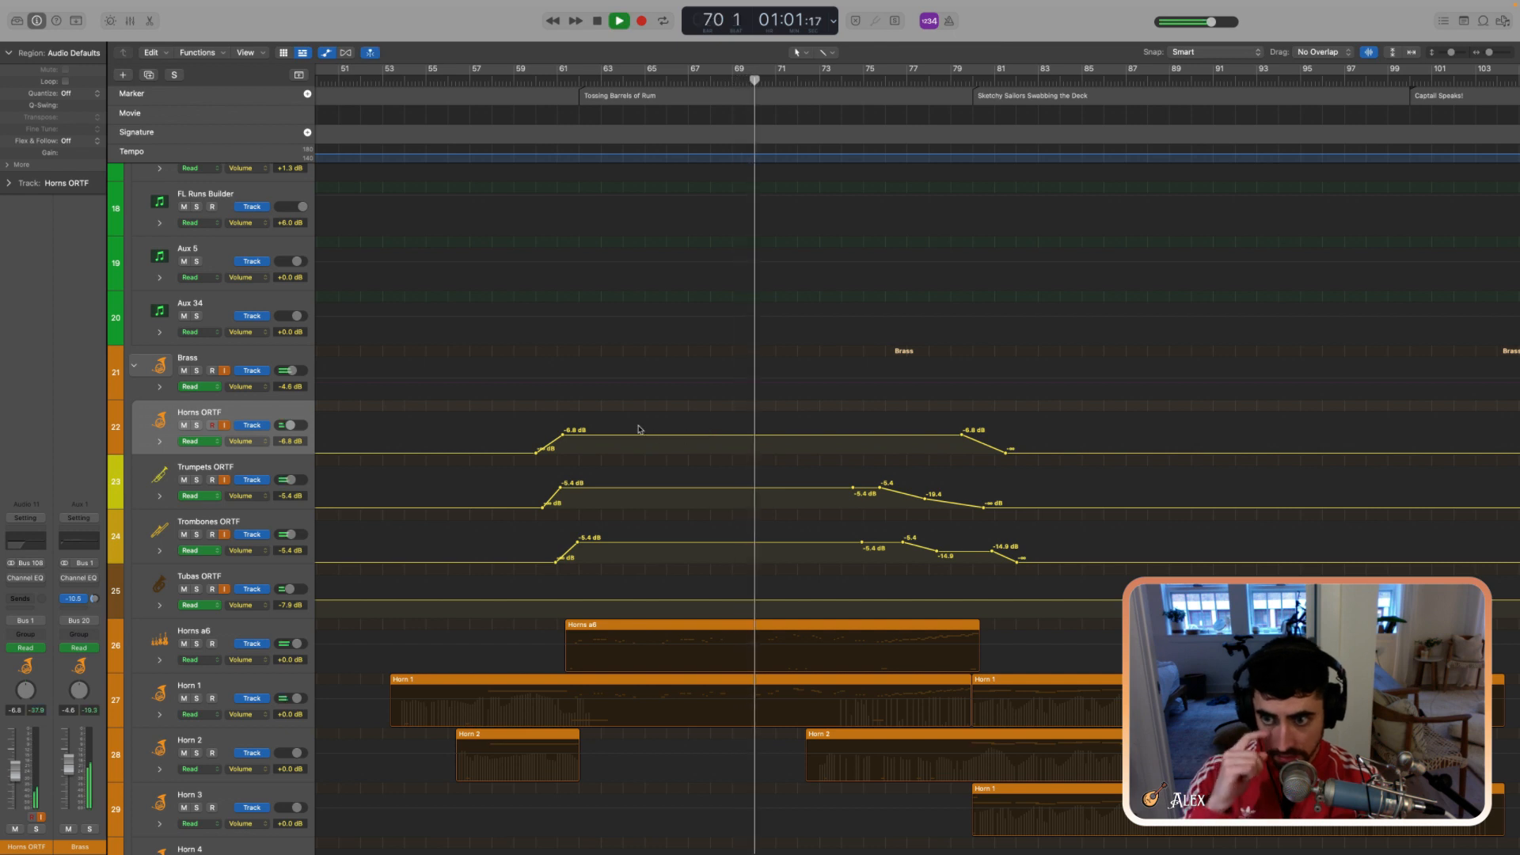
- Replay Tossing Barrels of Rum and raise the Horns ORTF volume automation between bars 61 and 79 to about -2.5 dB
left_click(569, 80)
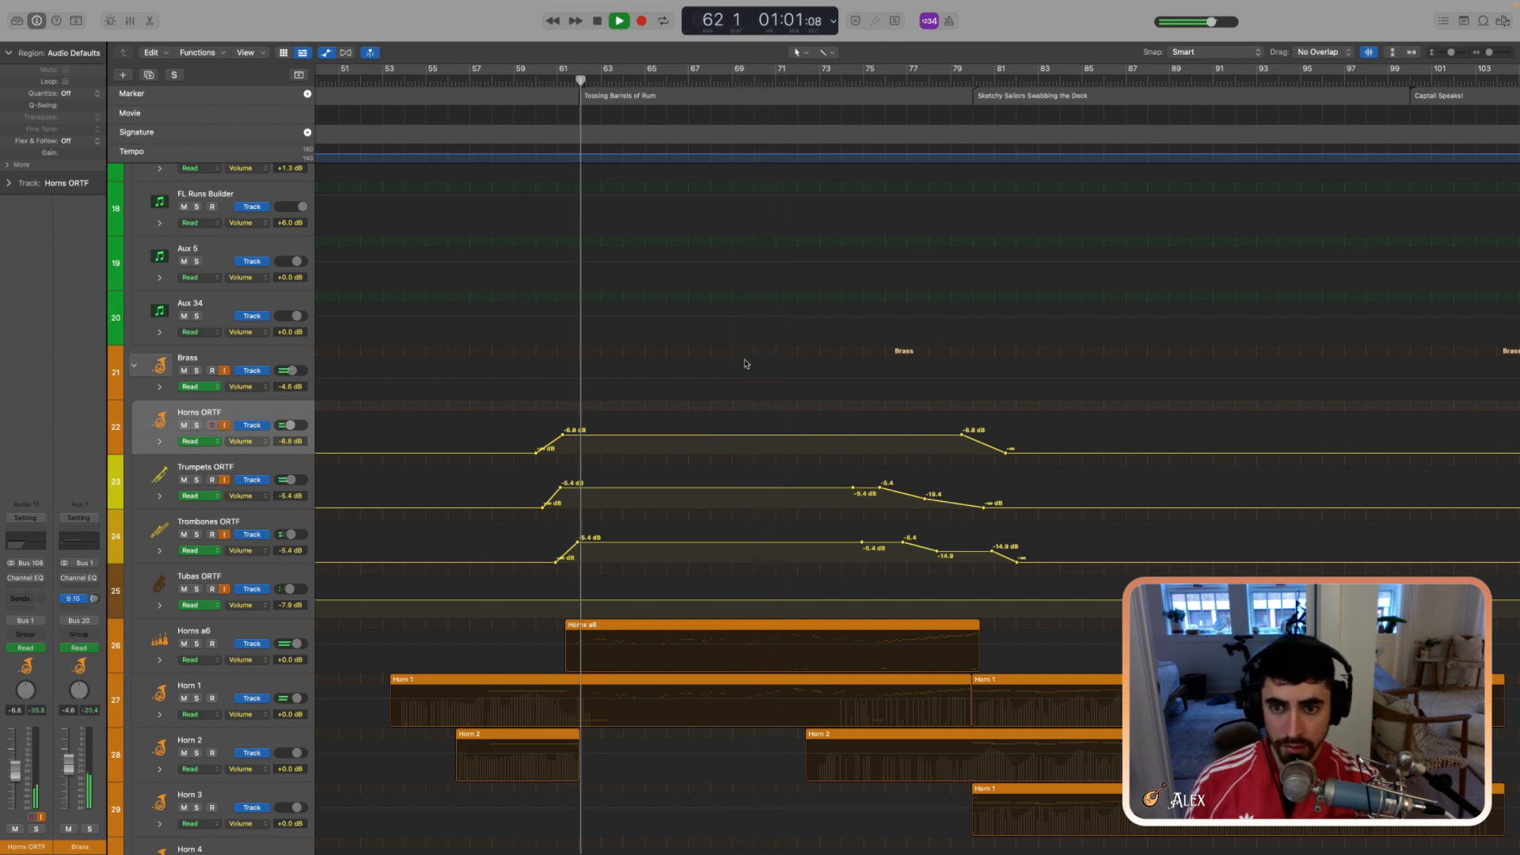
mouse_move(645, 435)
left_mouse_down()
mouse_move(646, 388)
mouse_move(653, 441)
left_mouse_up()
scroll(614, 519, "right", 1)
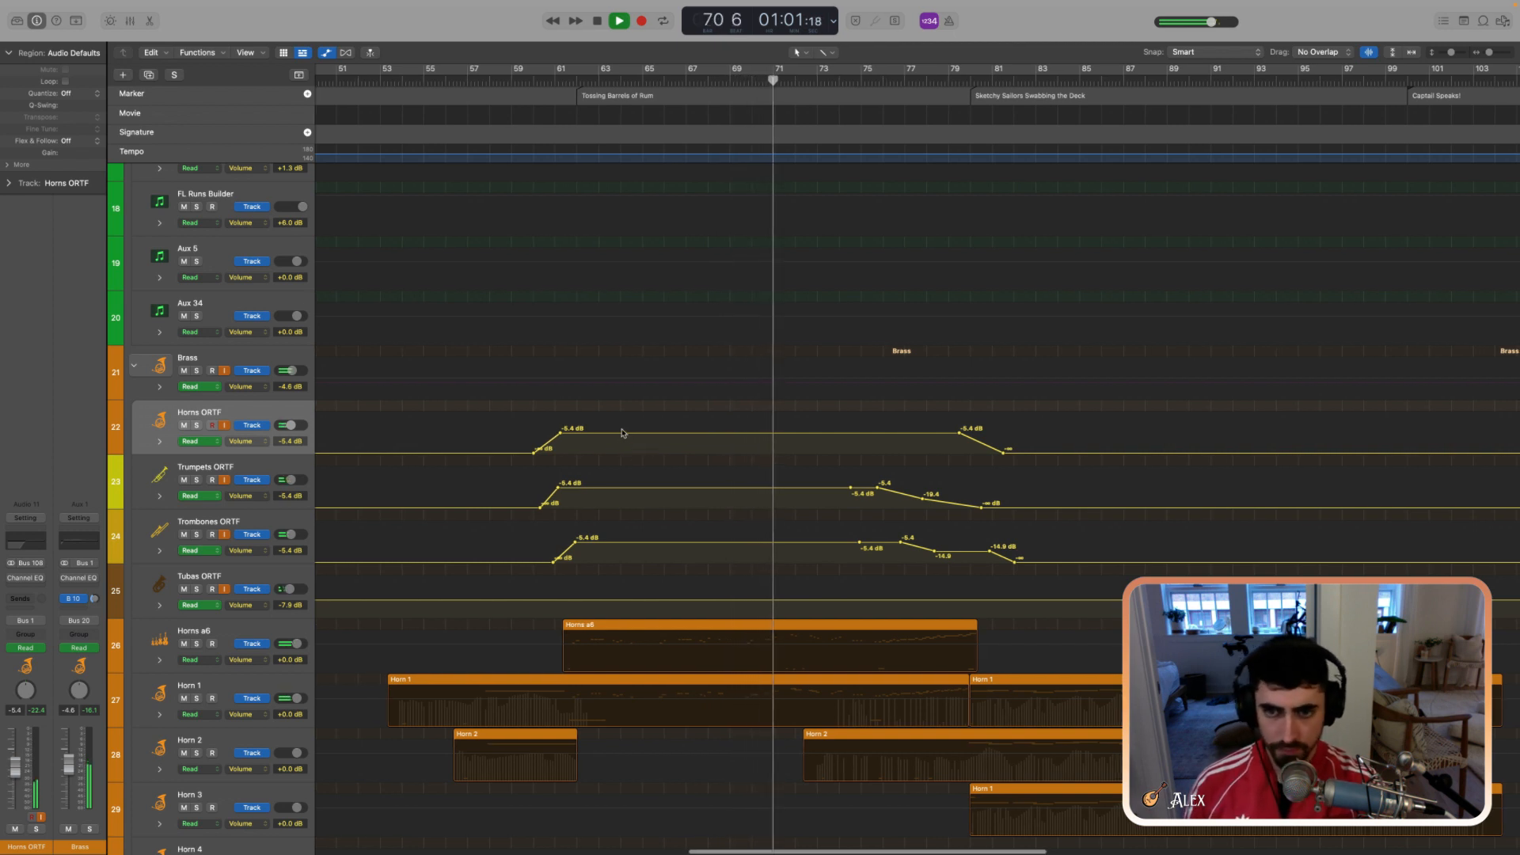
scroll(621, 436, "left", 1)
left_click_drag(622, 435, 643, 429)
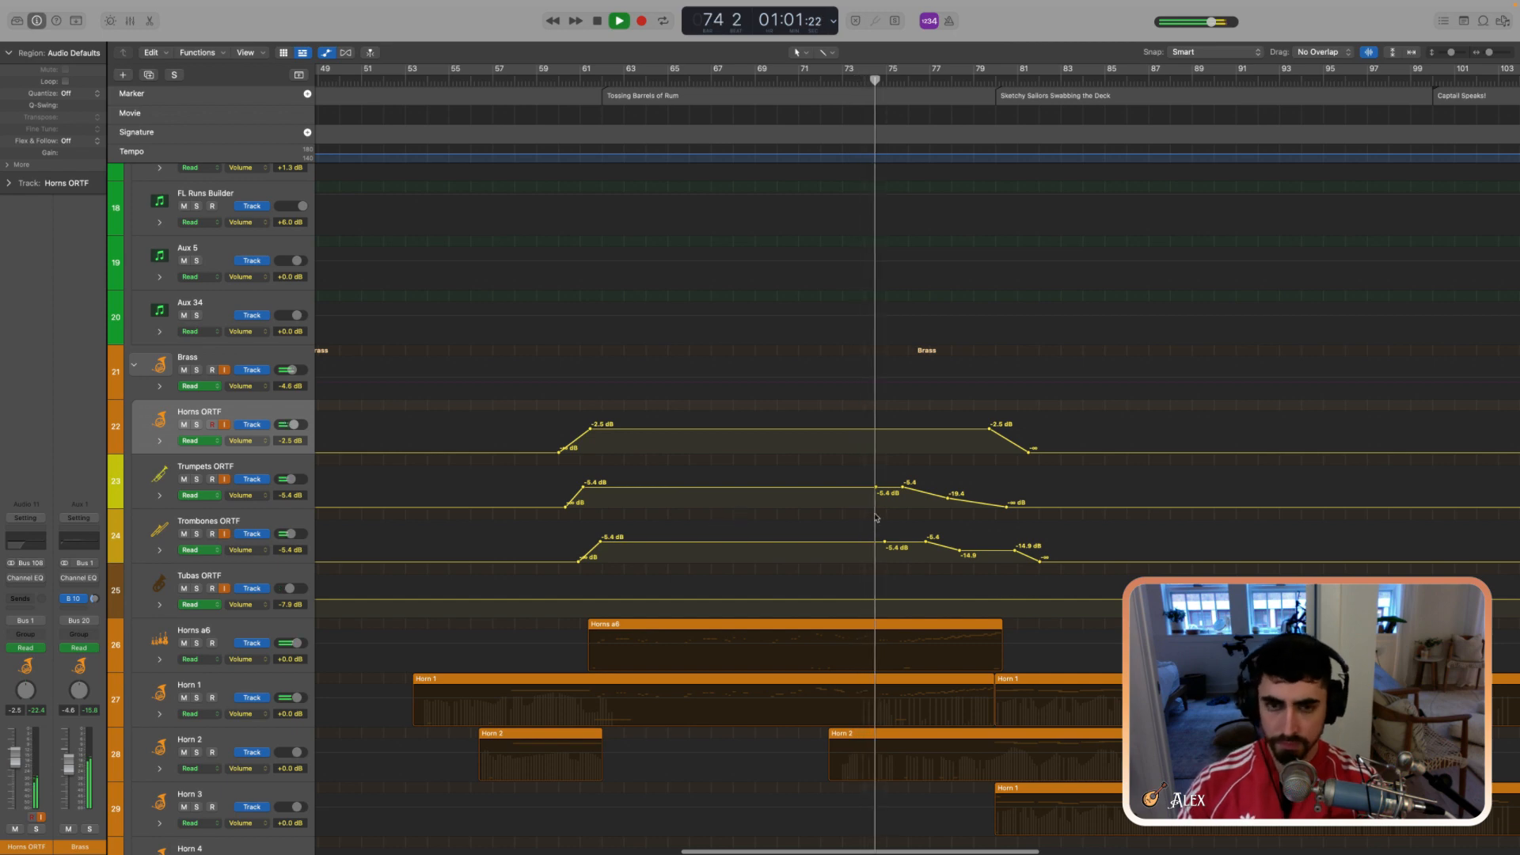
- Check the end of the Horns a6 region against the Horns ORTF automation fade around bars 79 to 81, and stop playback
key("a")
scroll(1023, 229, "right", 1)
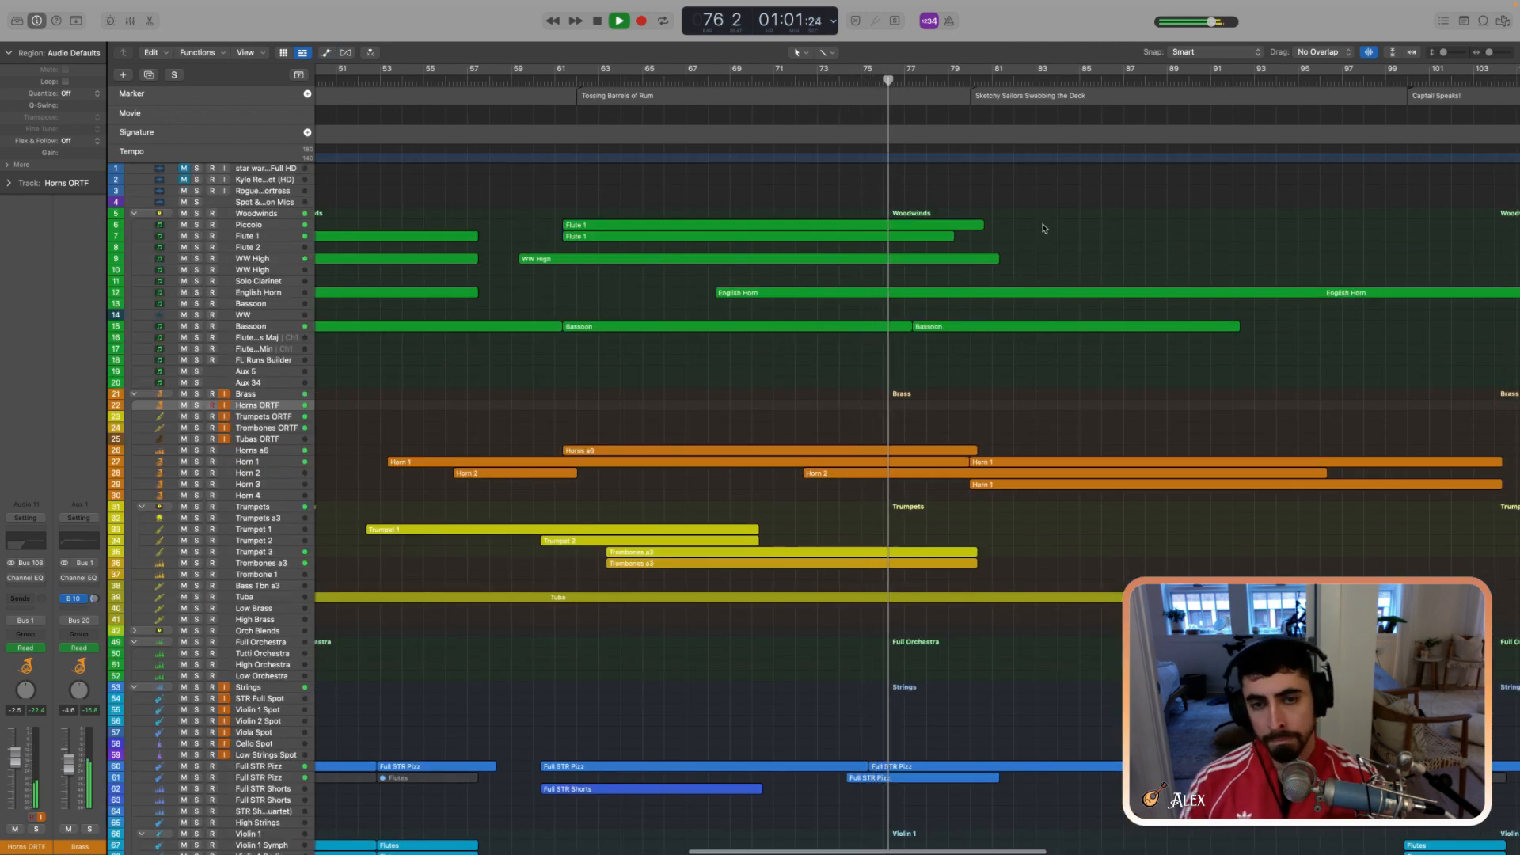
scroll(1011, 271, "left", 15)
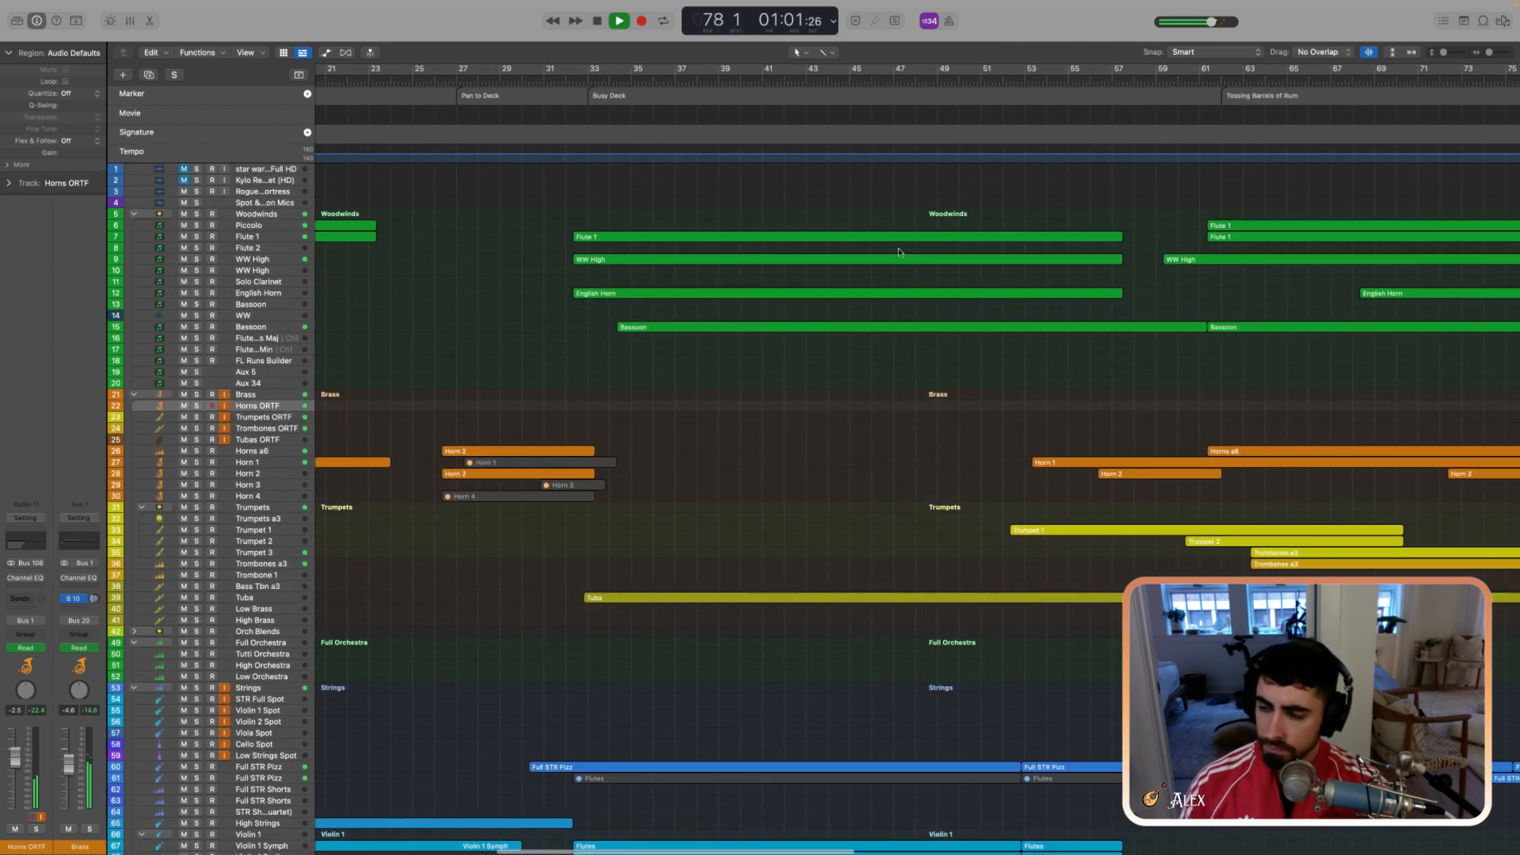
scroll(894, 259, "right", 15)
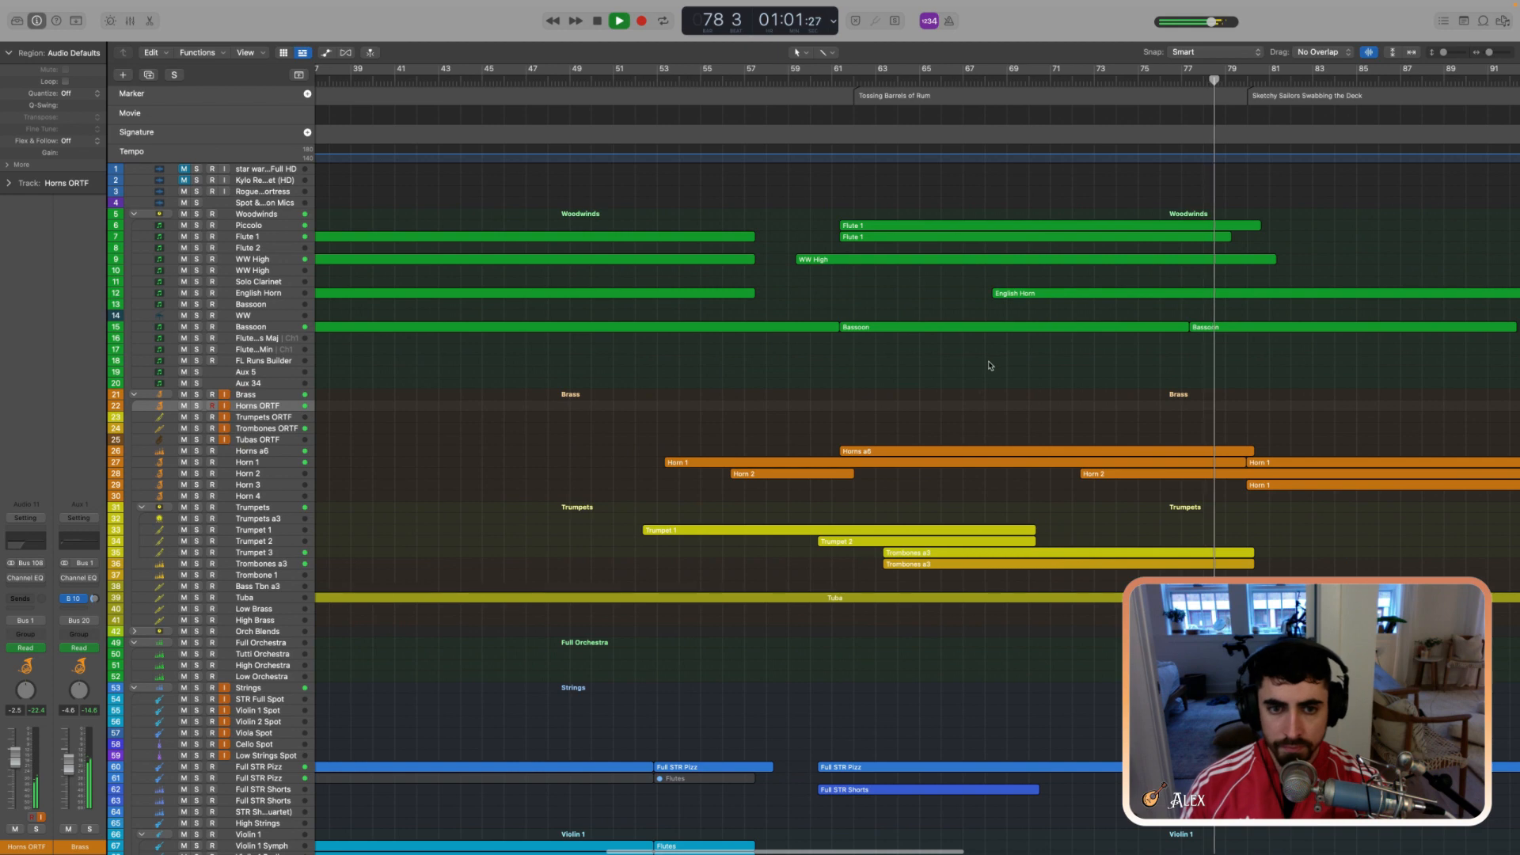
left_click(889, 453)
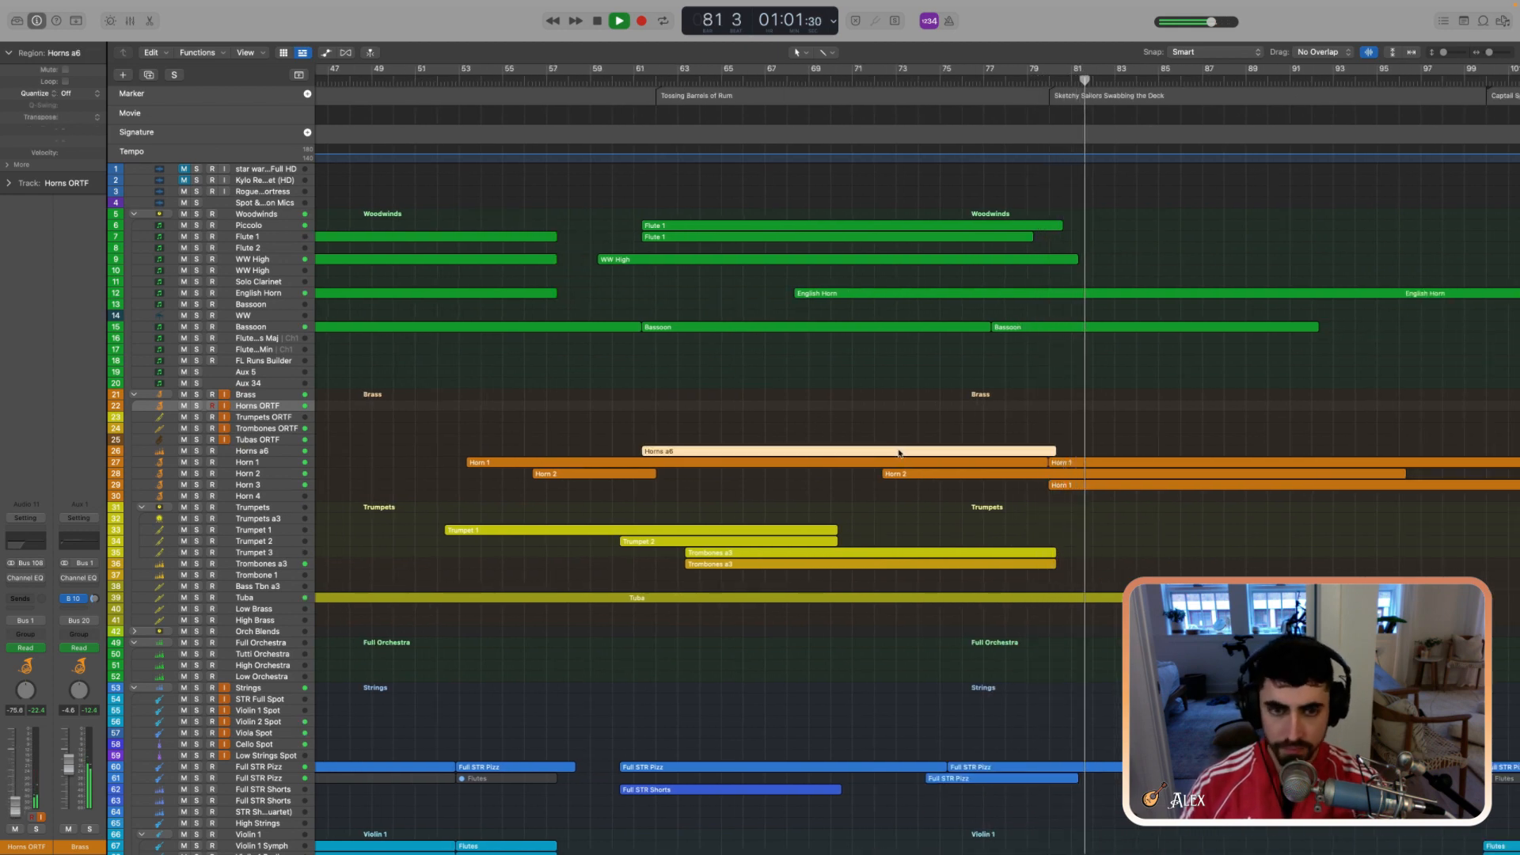
key("a")
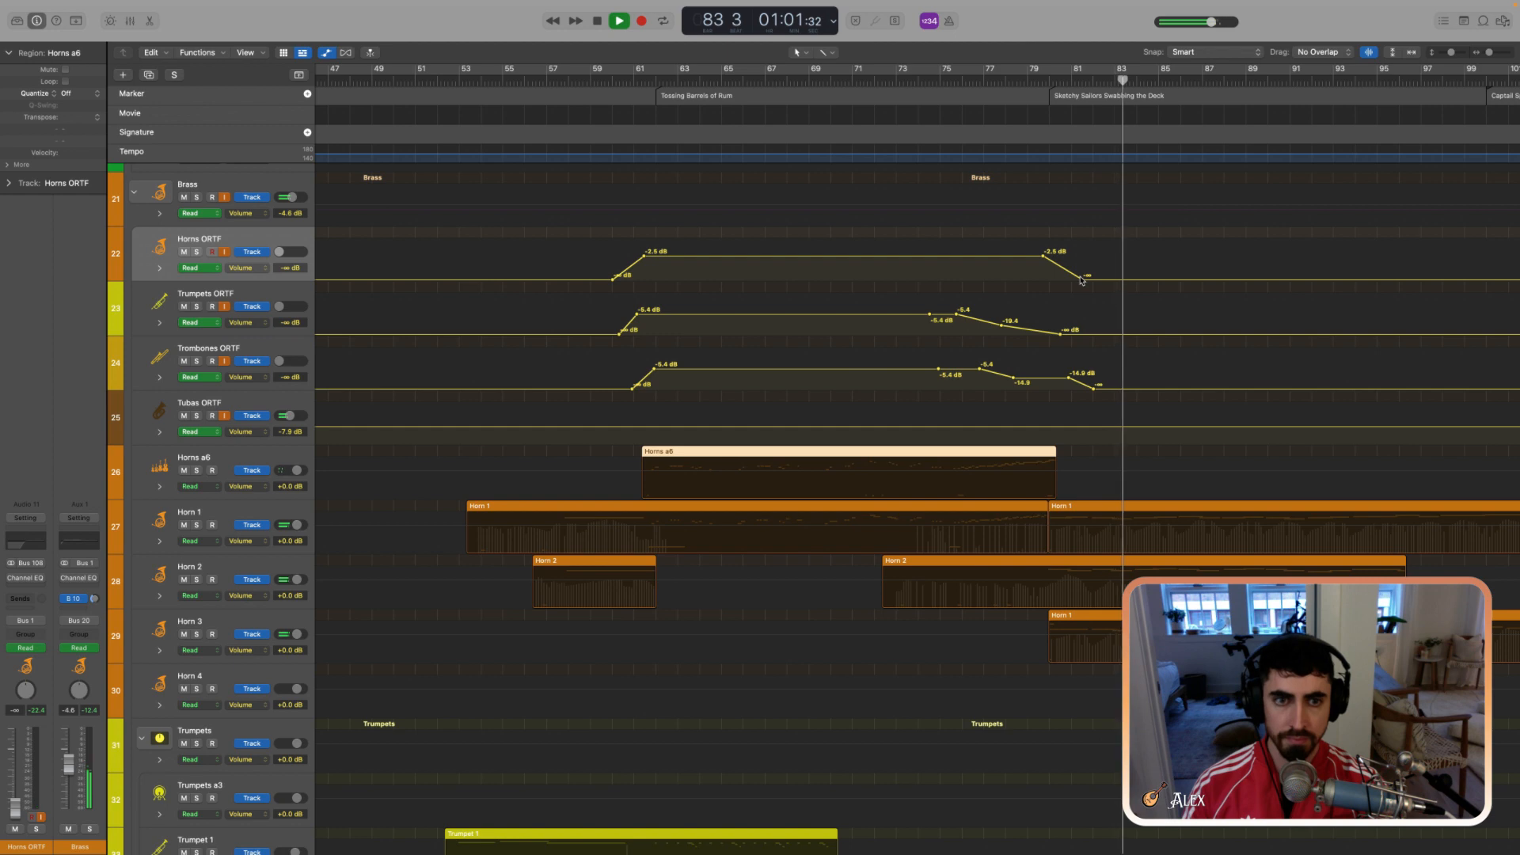
key("a")
scroll(1079, 282, "right", 10)
key("space")
scroll(942, 323, "left", 20)
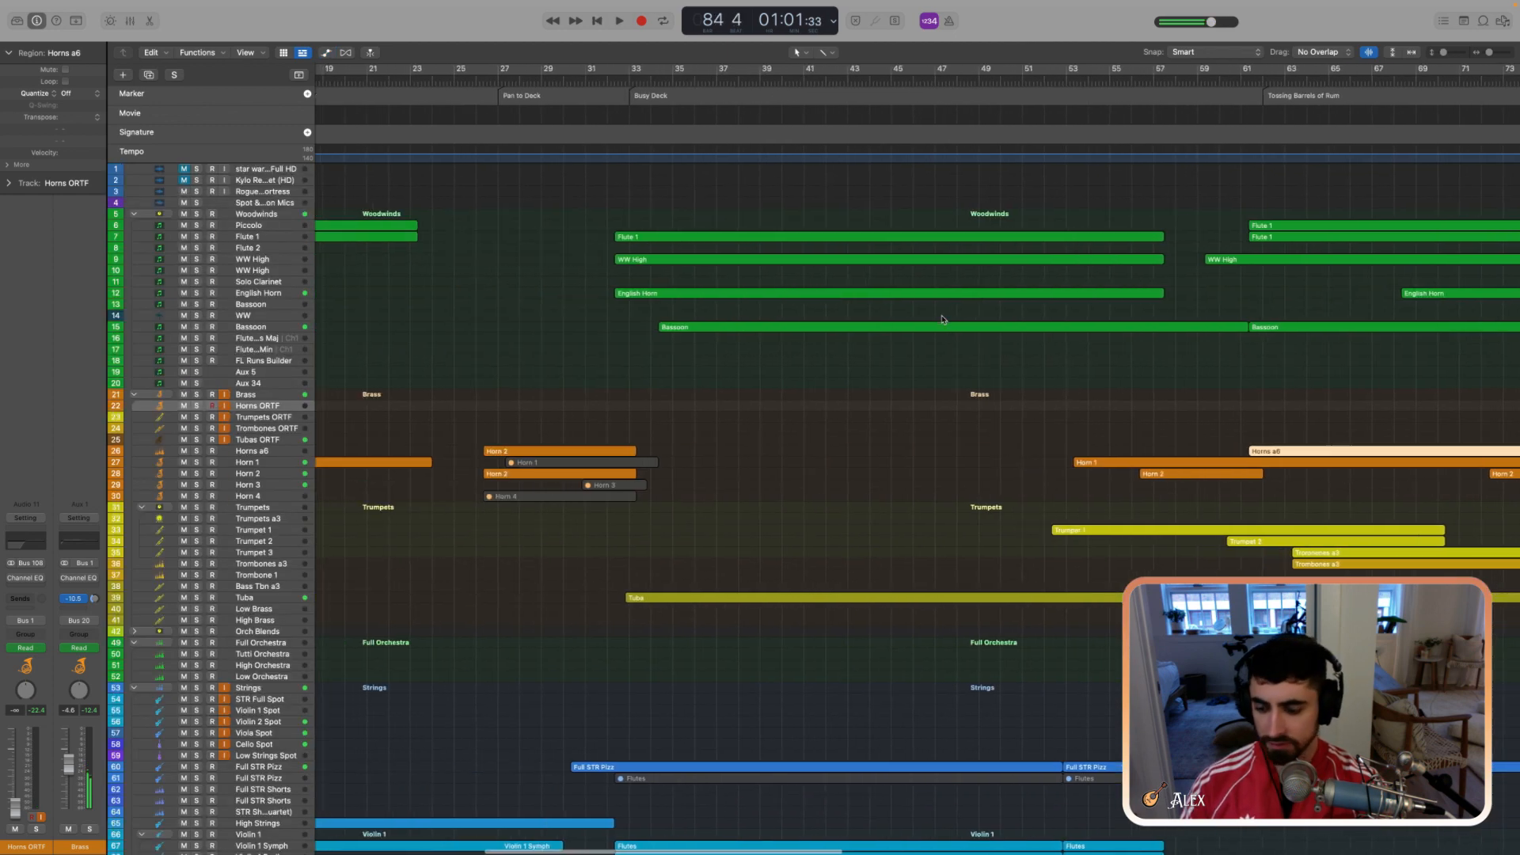
- Return to the start of the project and play the opening from just before Climbing to the crow's nest
scroll(500, 164, "right", 1)
scroll(595, 193, "down", 1)
left_click(595, 192)
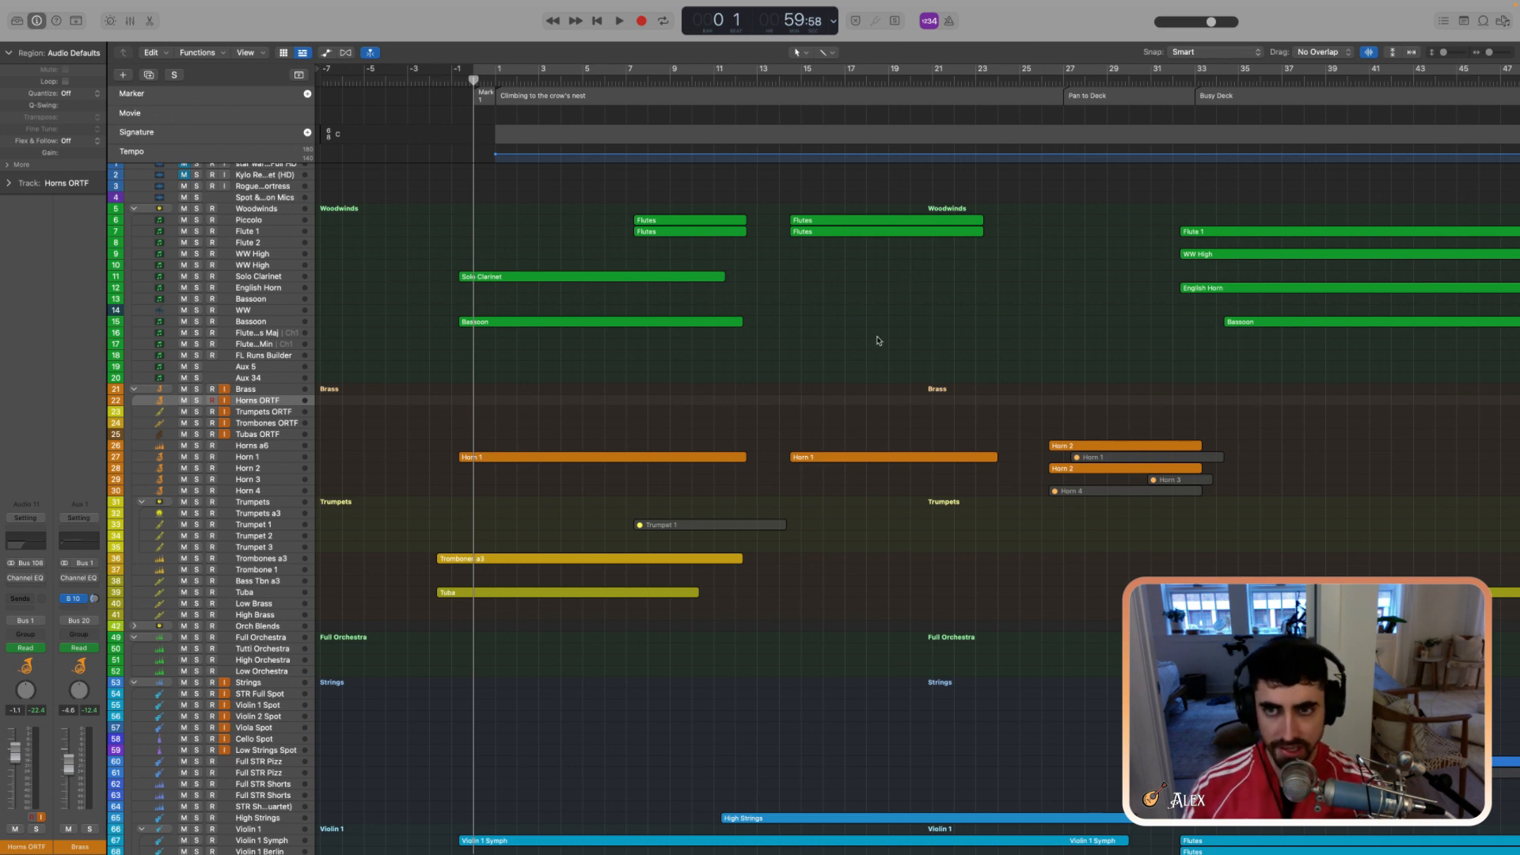
left_click(450, 80)
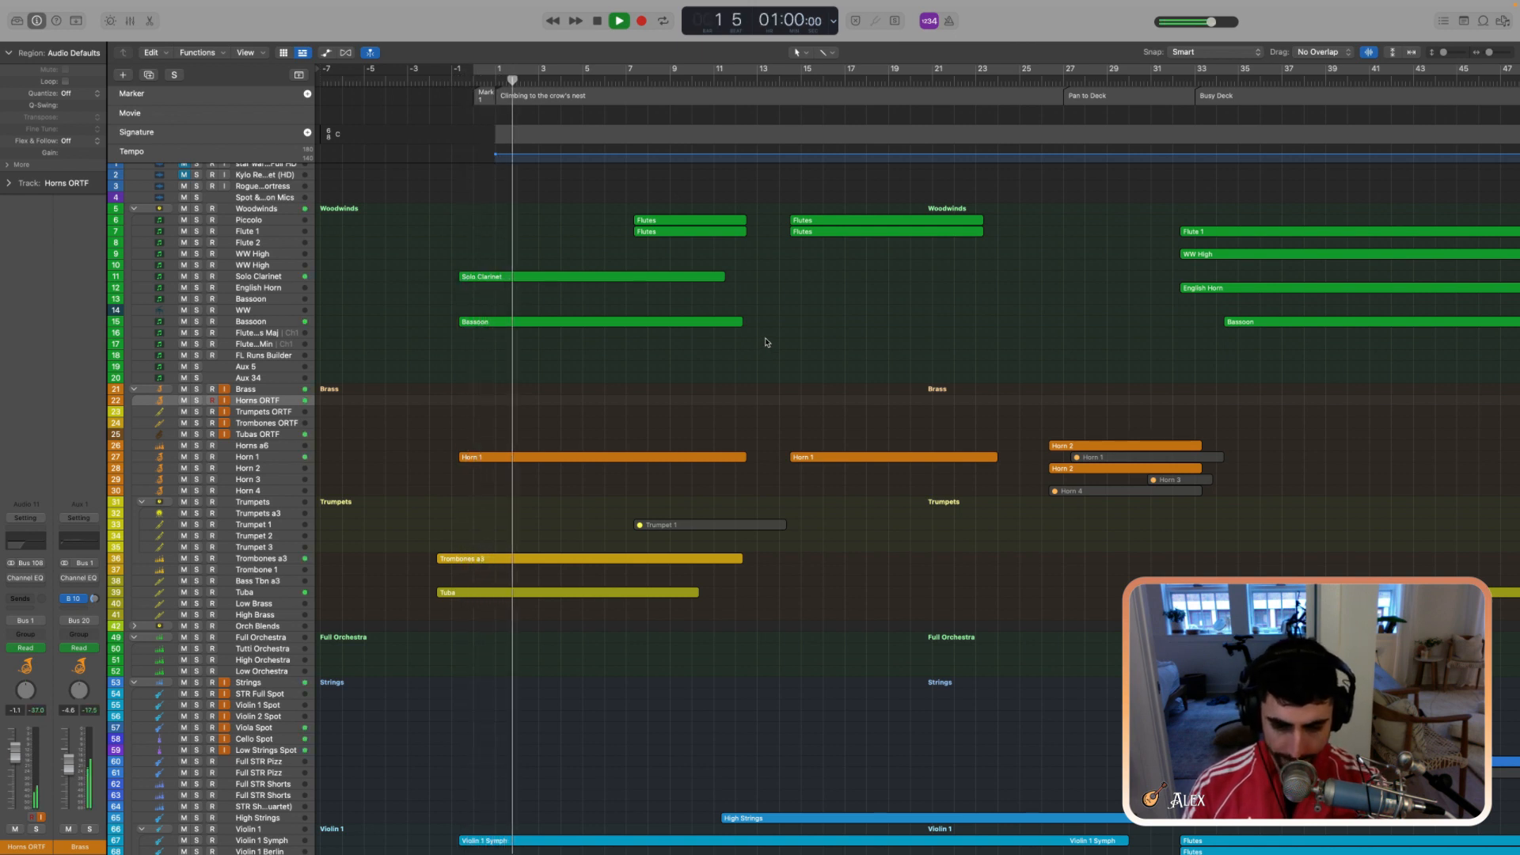
- Stop playback, show track automation, and open the opening Cellos region in the Piano Roll
scroll(705, 301, "down", 10)
key("space")
scroll(633, 530, "down", 1)
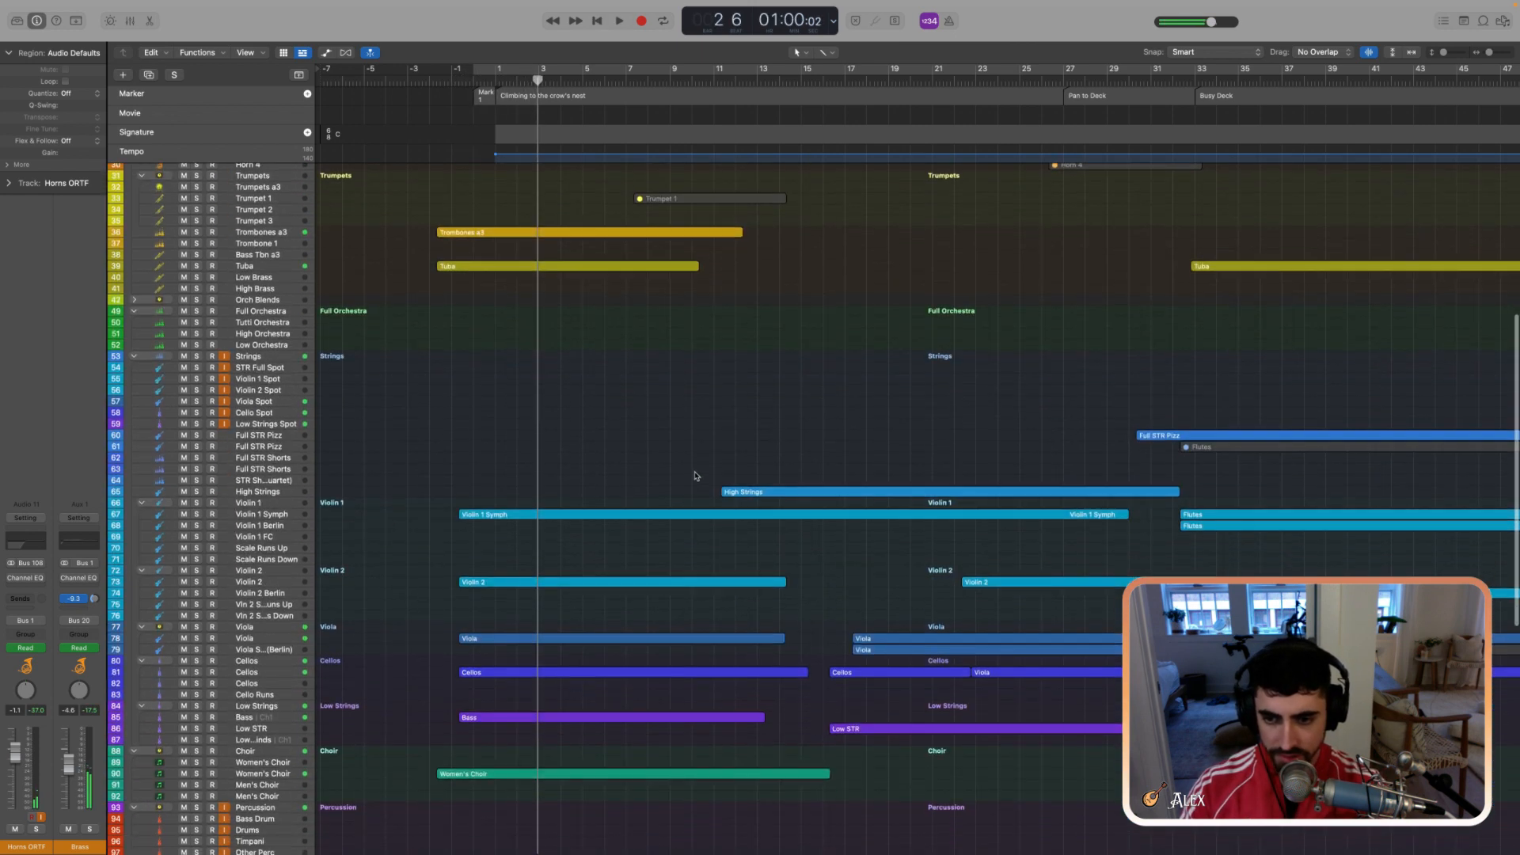
left_click(496, 679)
key("a")
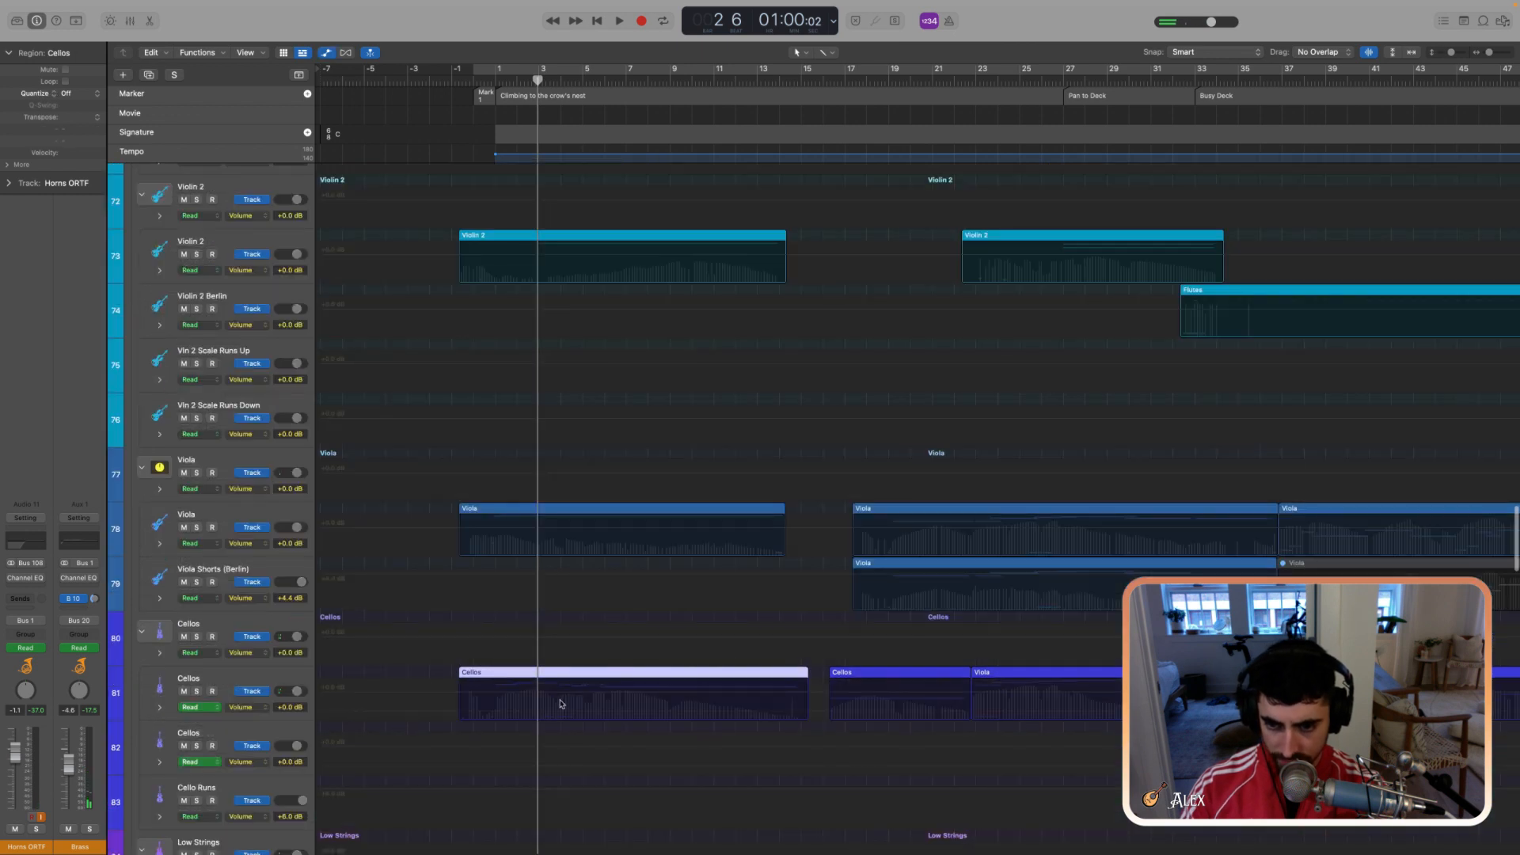
left_click(685, 693)
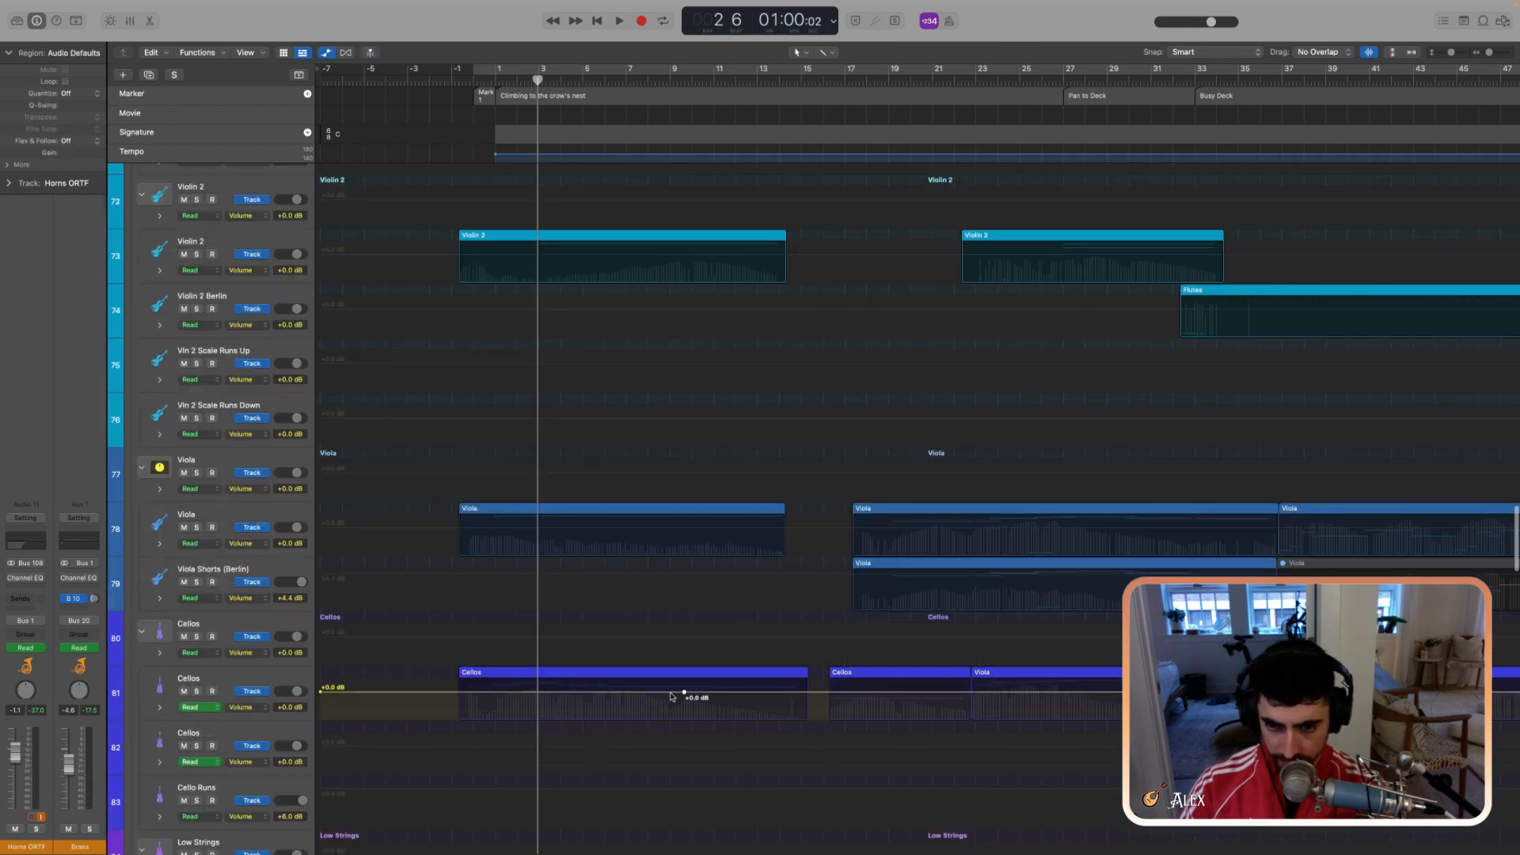
double_click(663, 676)
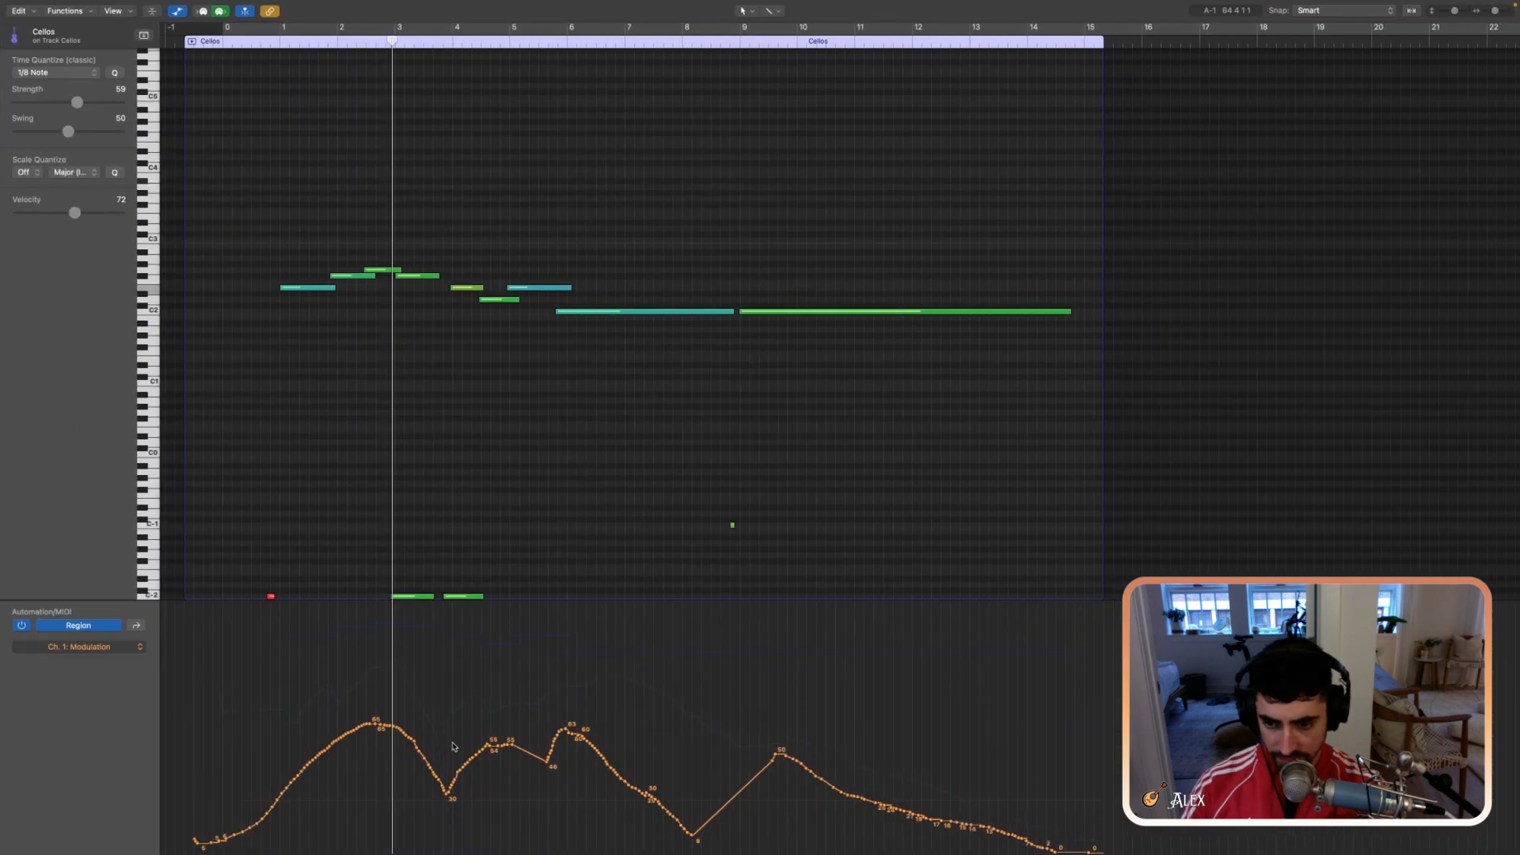
- Lower the first modulation swell of the opening Cellos region to a peak of about 57 and turn on cycle mode
left_click_drag(456, 747, 161, 748)
left_click_drag(358, 727, 357, 741)
key("c")
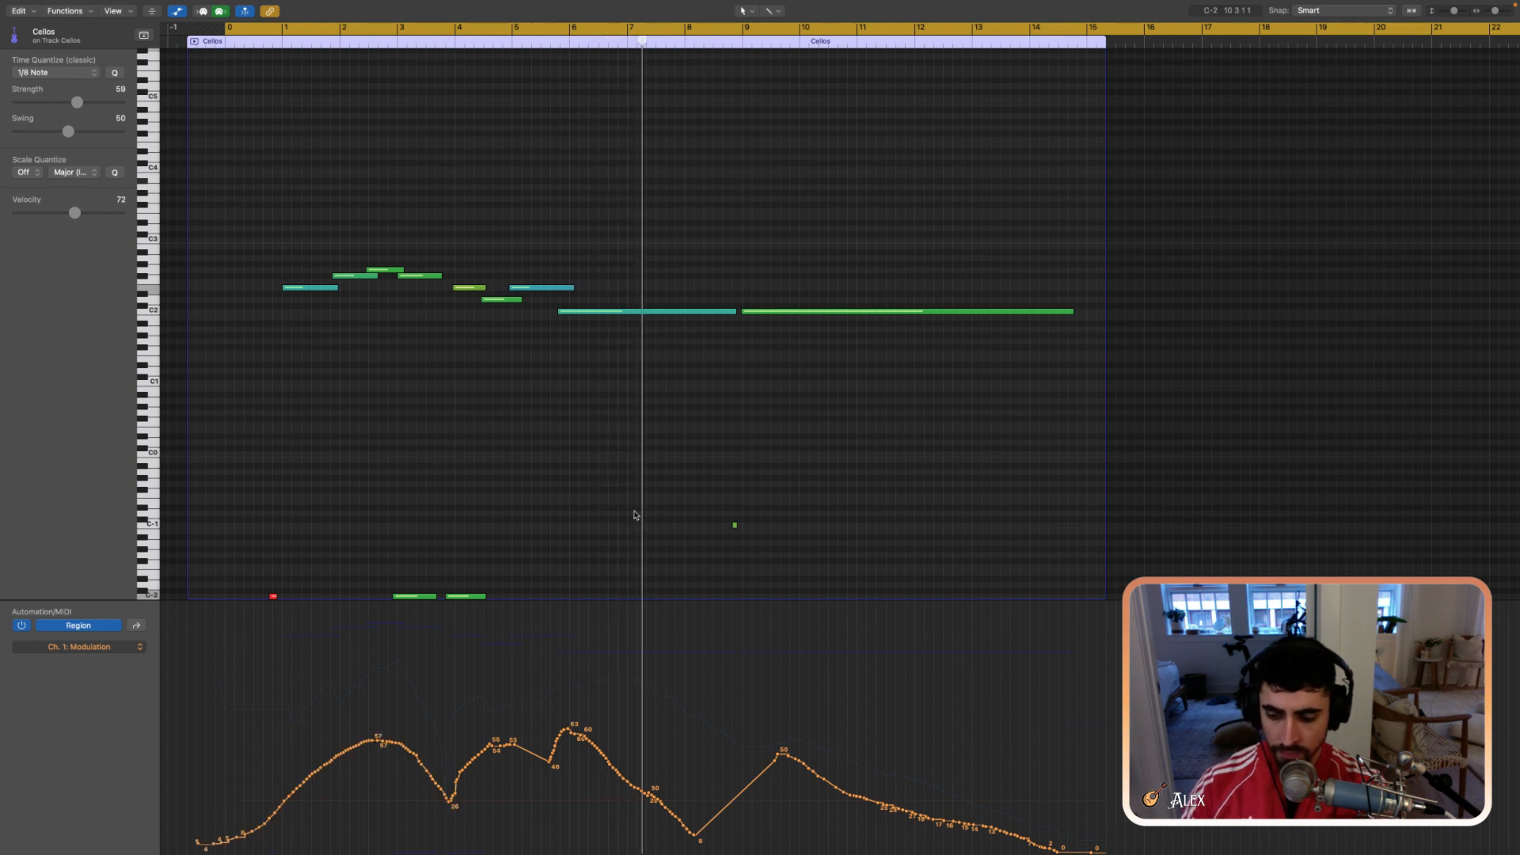
key("a")
key("ctrl+Left")
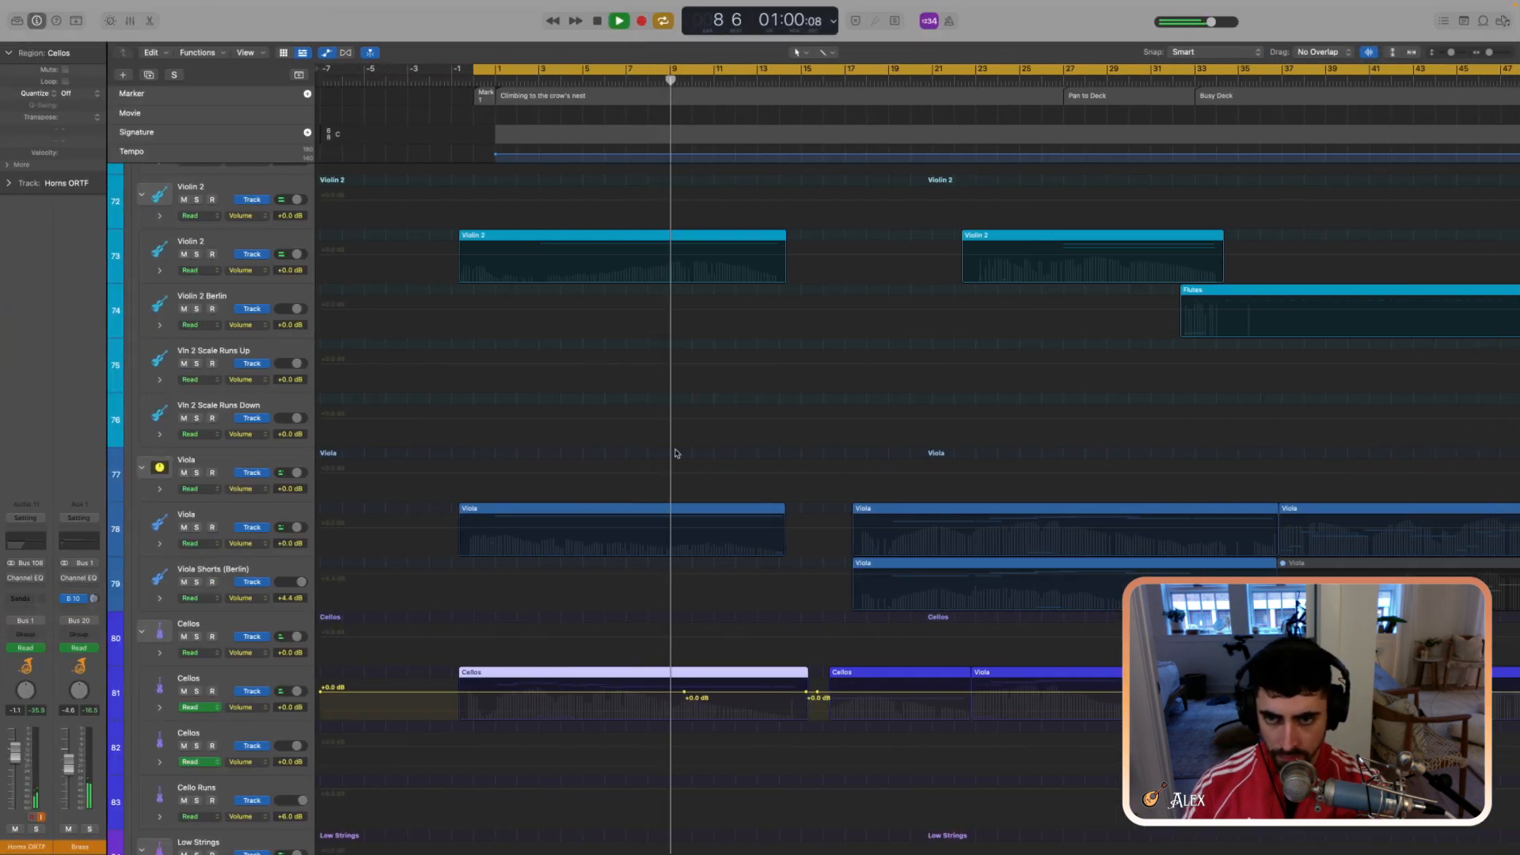
- Move the low keyswitch note in the opening Violin 2 region to about bar 2
scroll(678, 464, "up", 8)
scroll(673, 440, "down", 4)
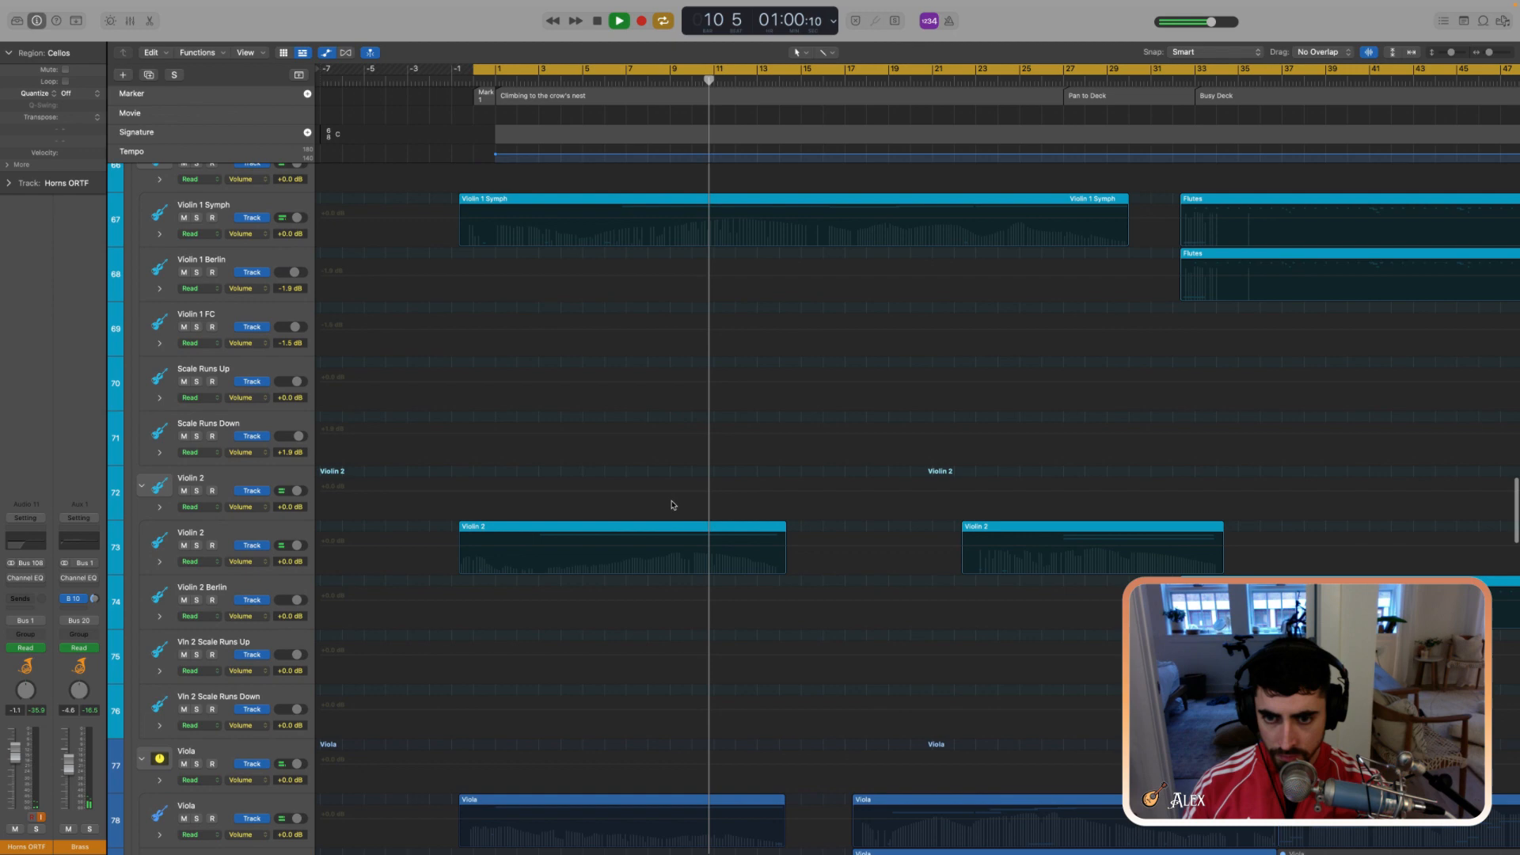
left_click(618, 528)
key("ctrl+Right")
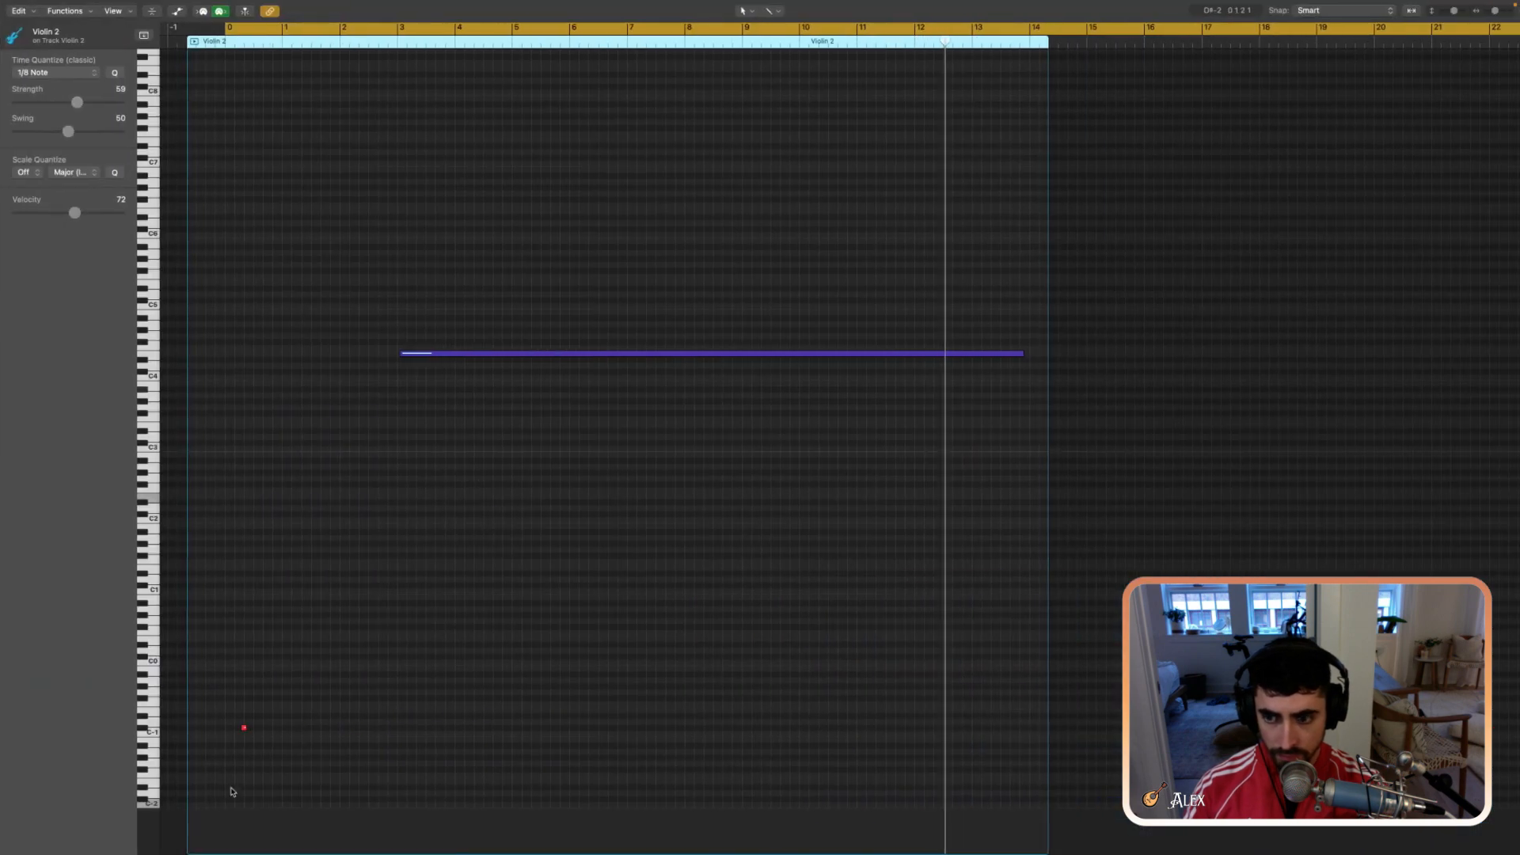
left_click_drag(244, 727, 343, 727)
key("ctrl+Left")
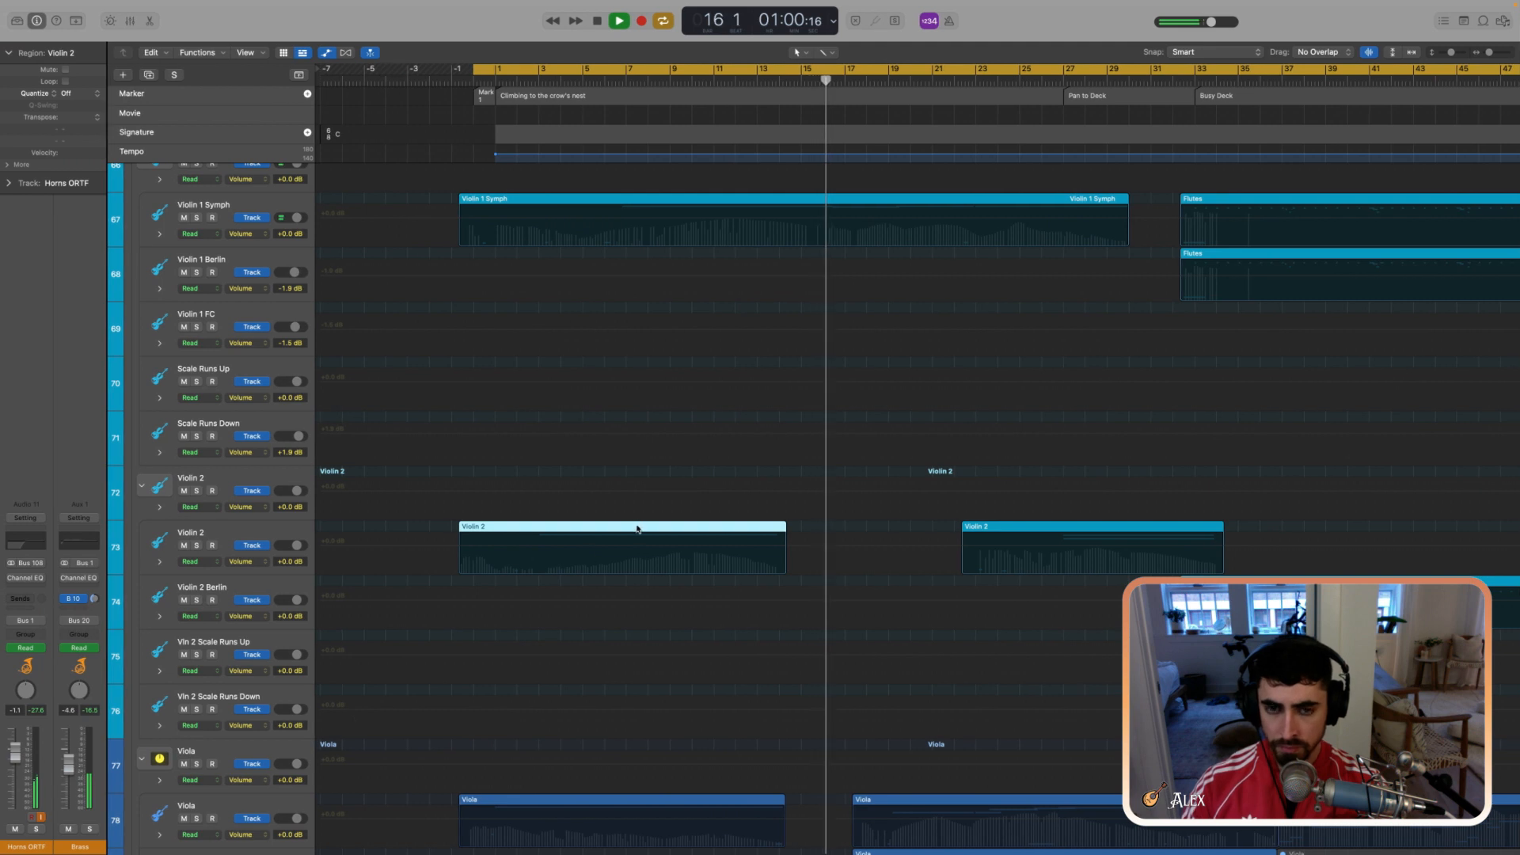
- Follow playback across the strings, woodwinds and horns from bar 16 to the start of Busy Deck, and stop there
scroll(638, 525, "down", 5)
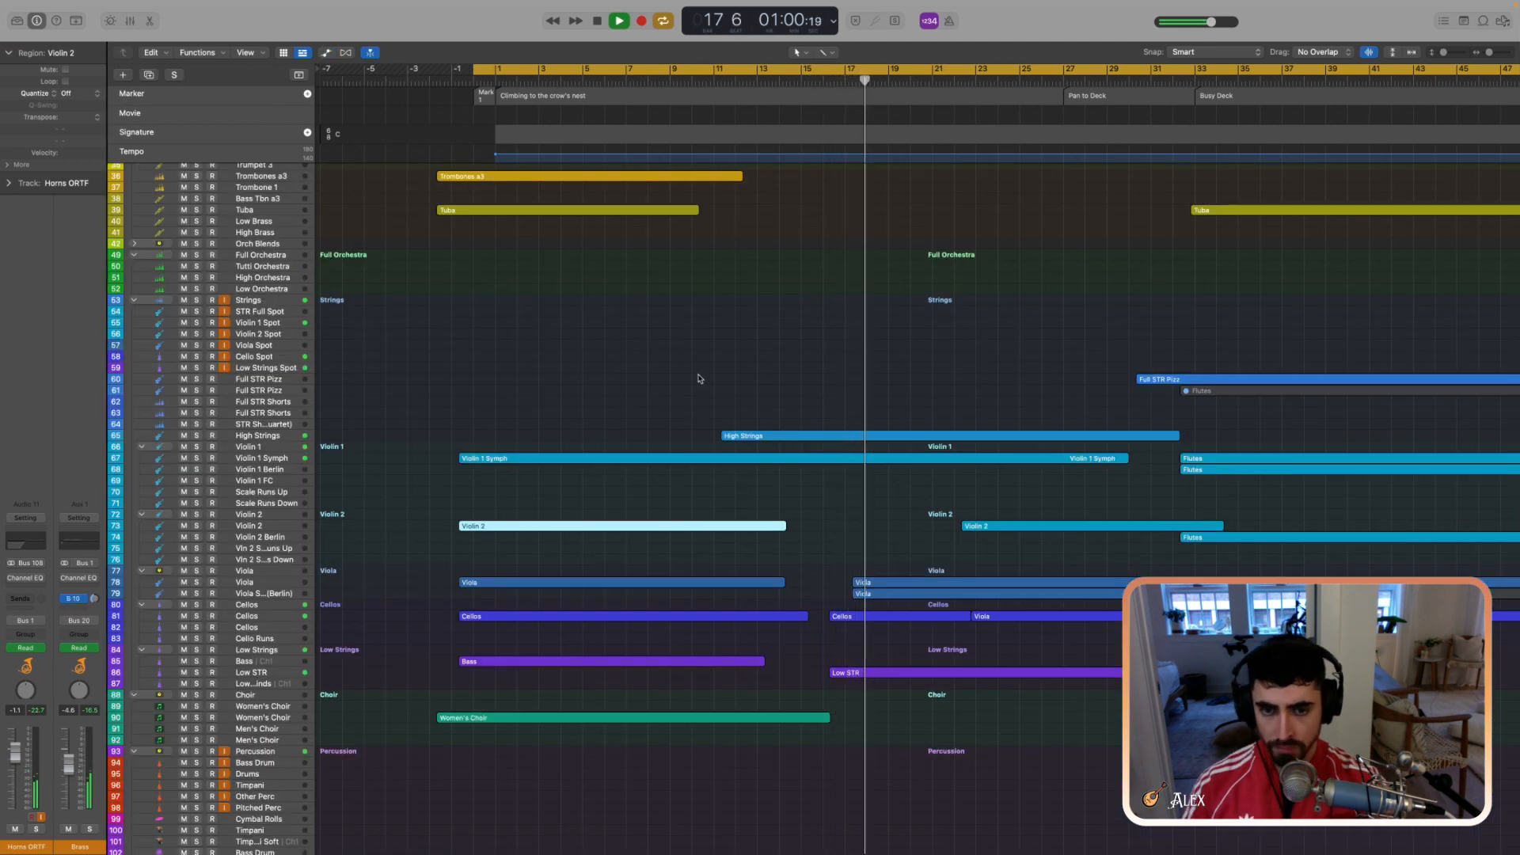
scroll(705, 378, "right", 5)
left_click(635, 323)
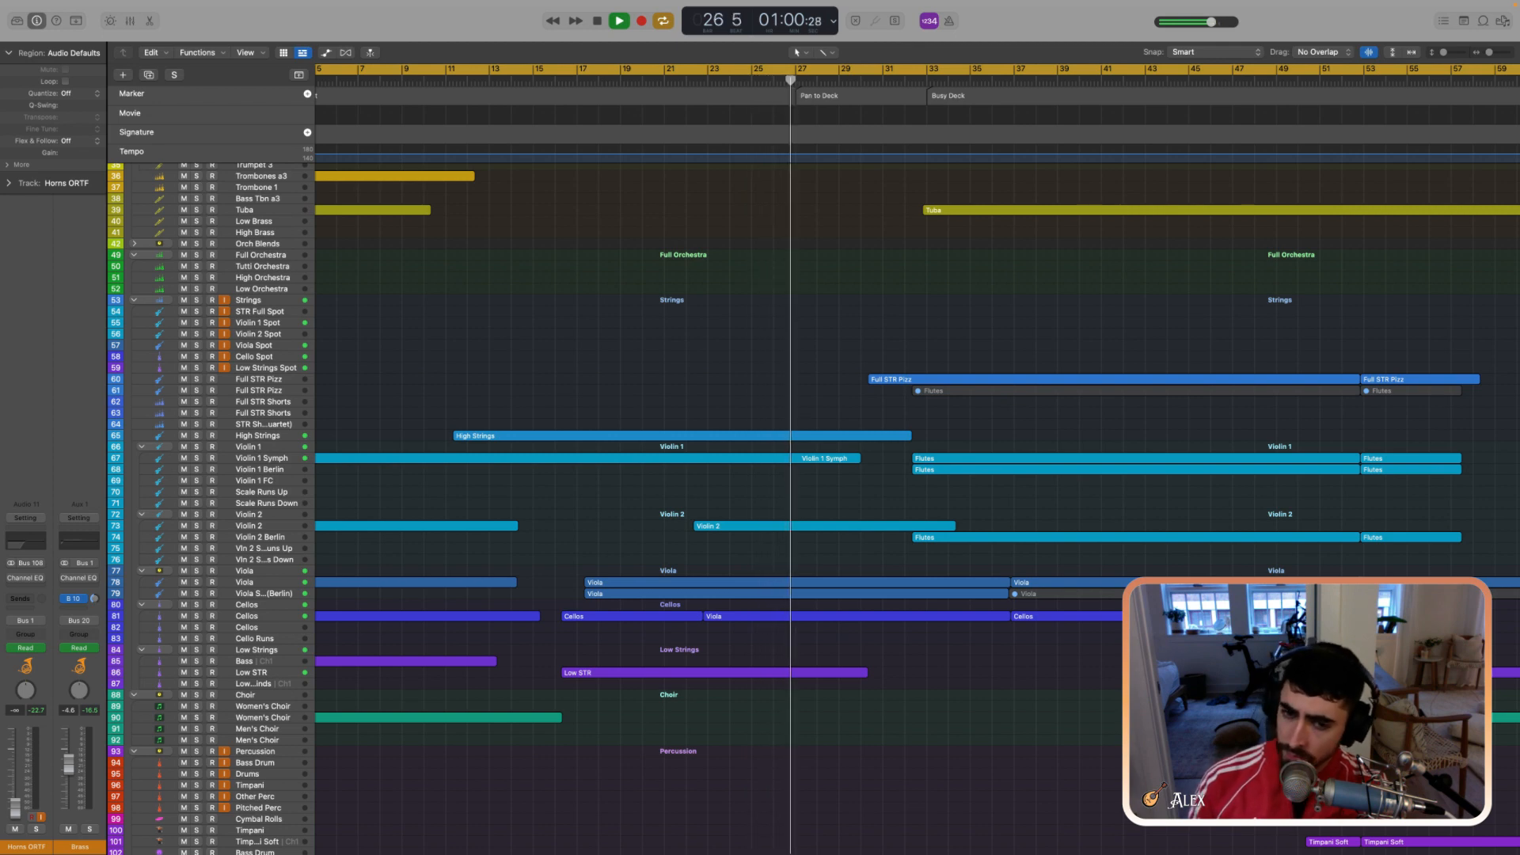
scroll(640, 361, "right", 5)
scroll(632, 337, "right", 3)
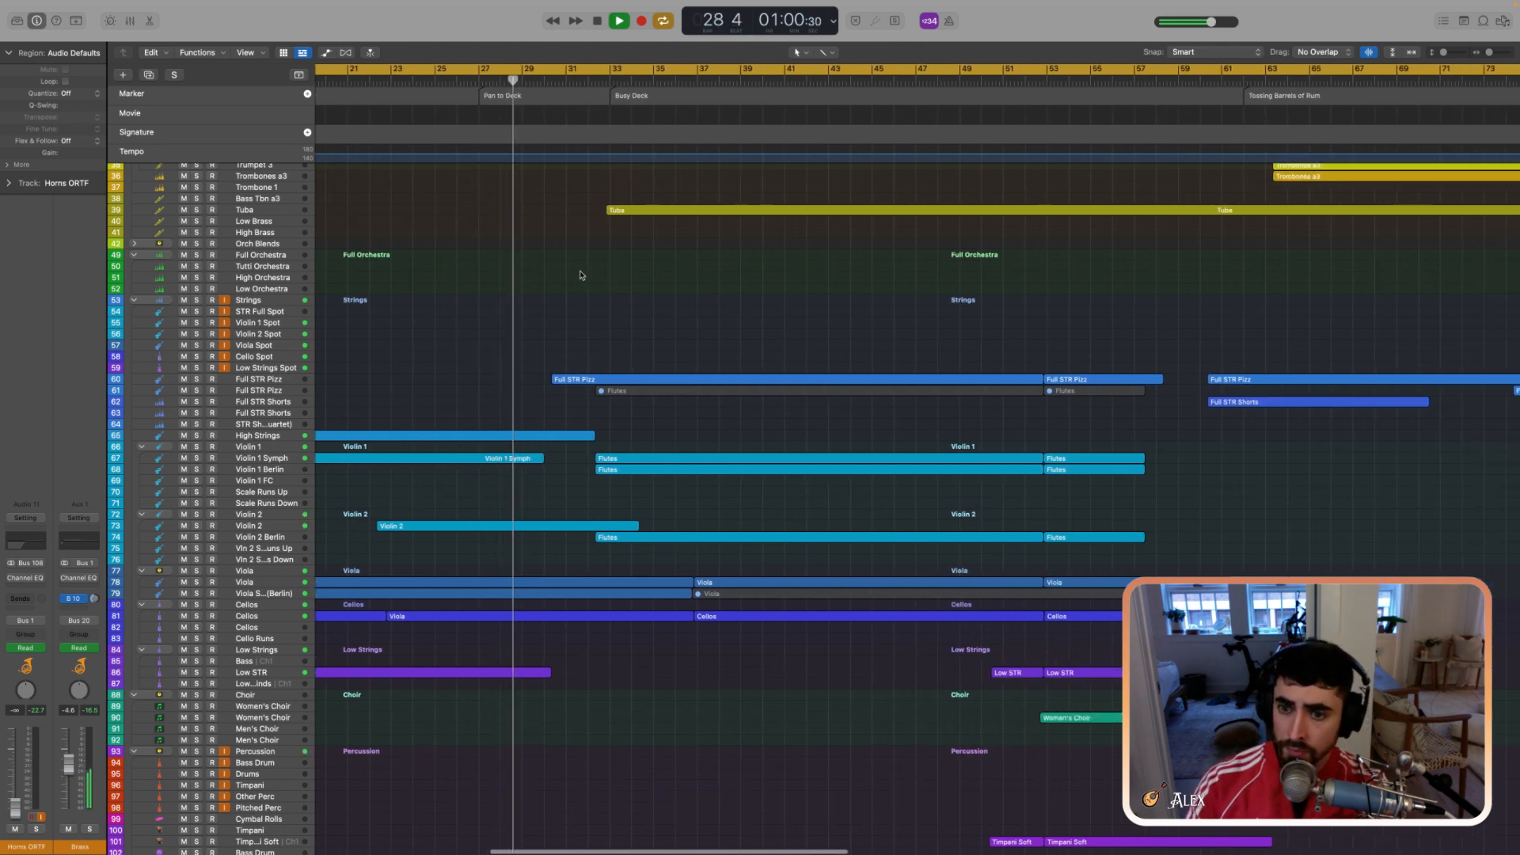
scroll(547, 293, "left", 5)
scroll(602, 321, "up", 10)
scroll(697, 327, "down", 1)
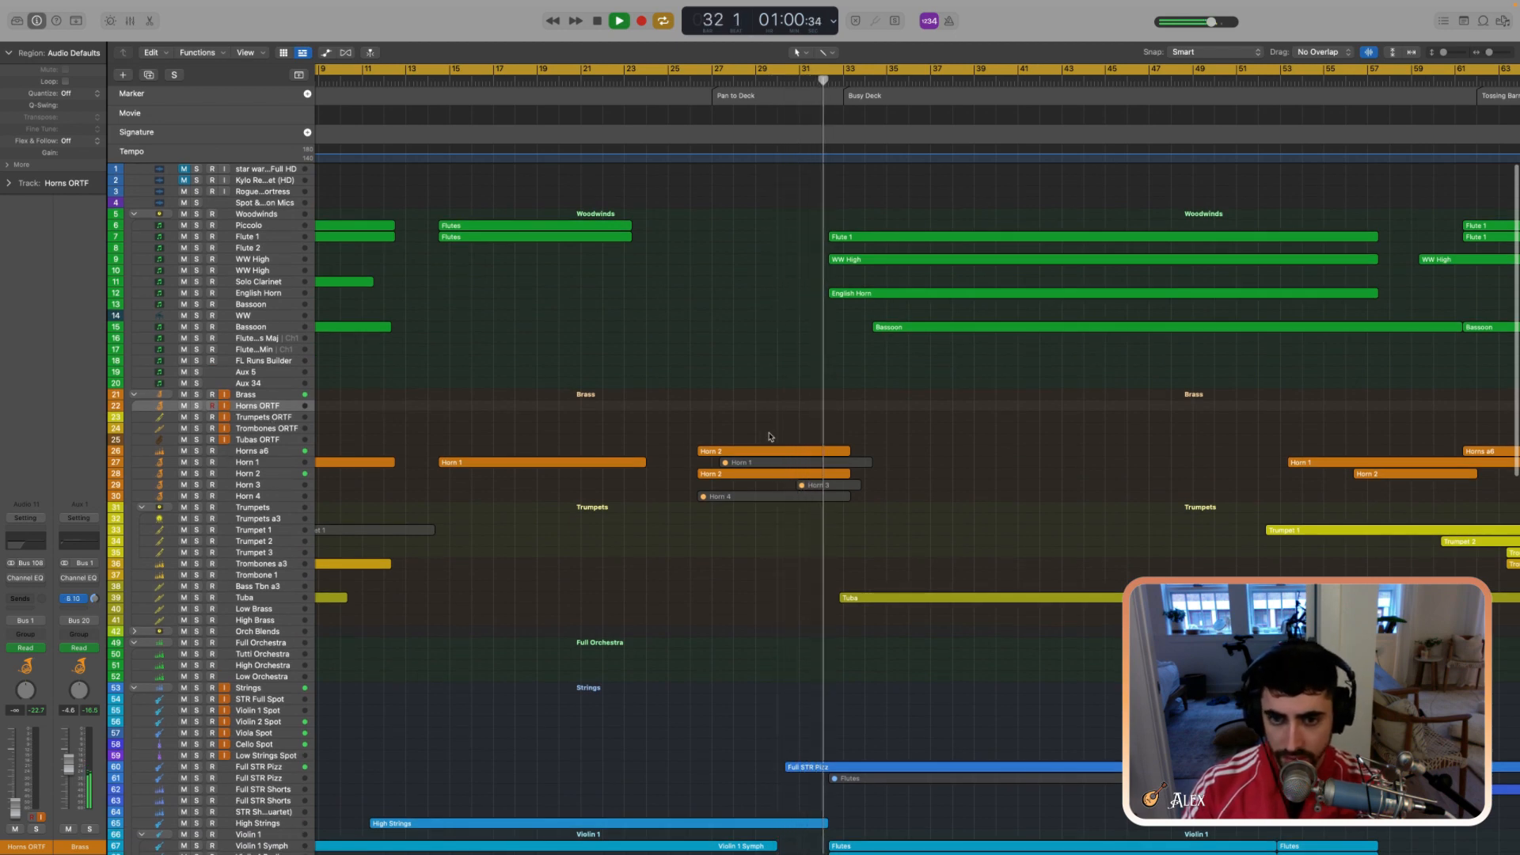
key("space")
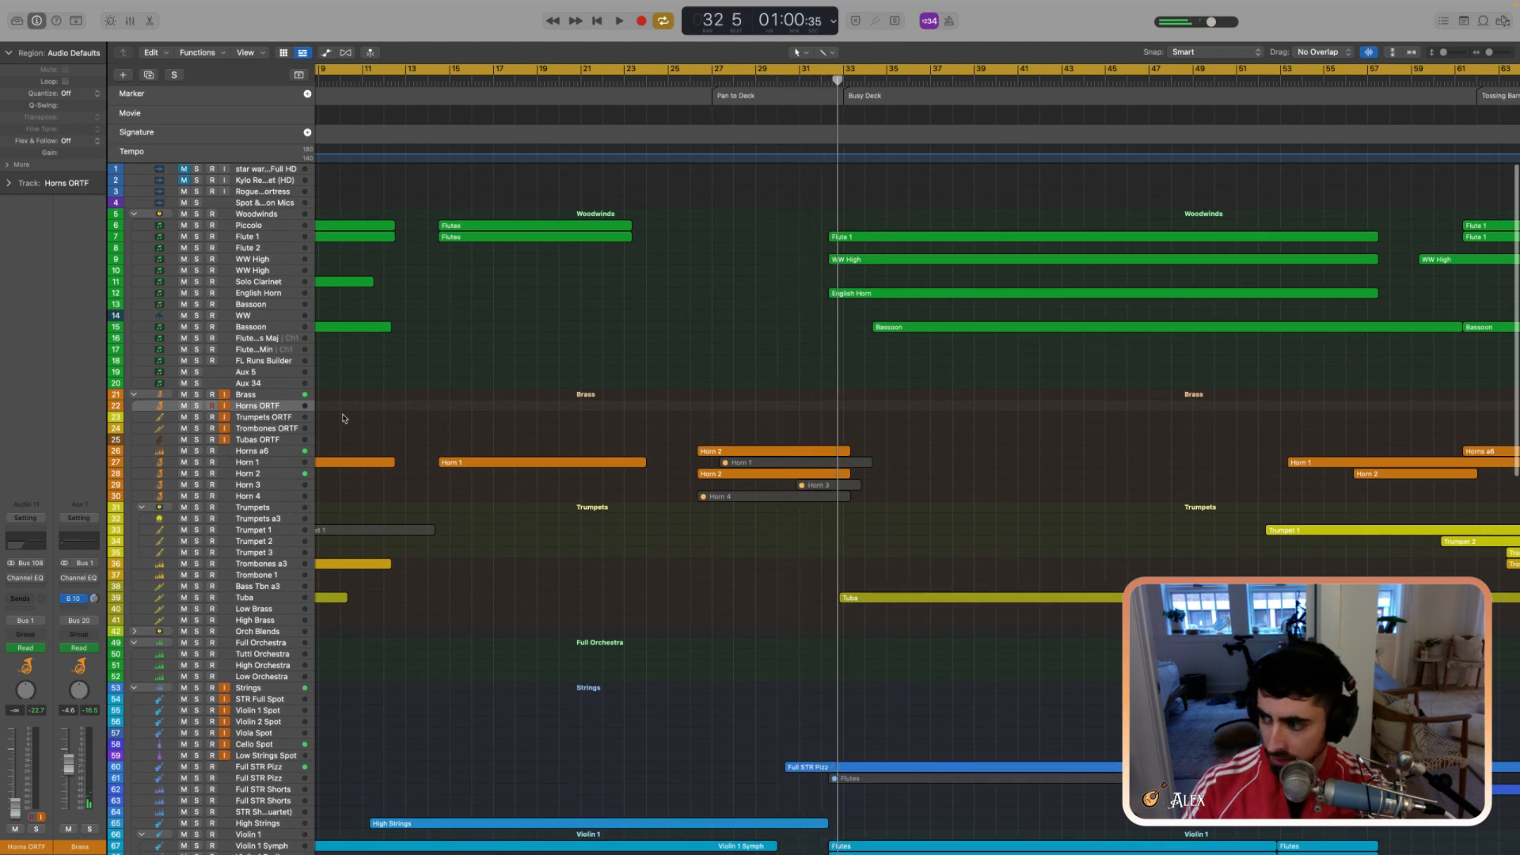
- Move the Horns ORTF volume fade-out to about bars 34 to 37, hold about -0.3 dB before it, and play from just before Pan to Deck
key("a")
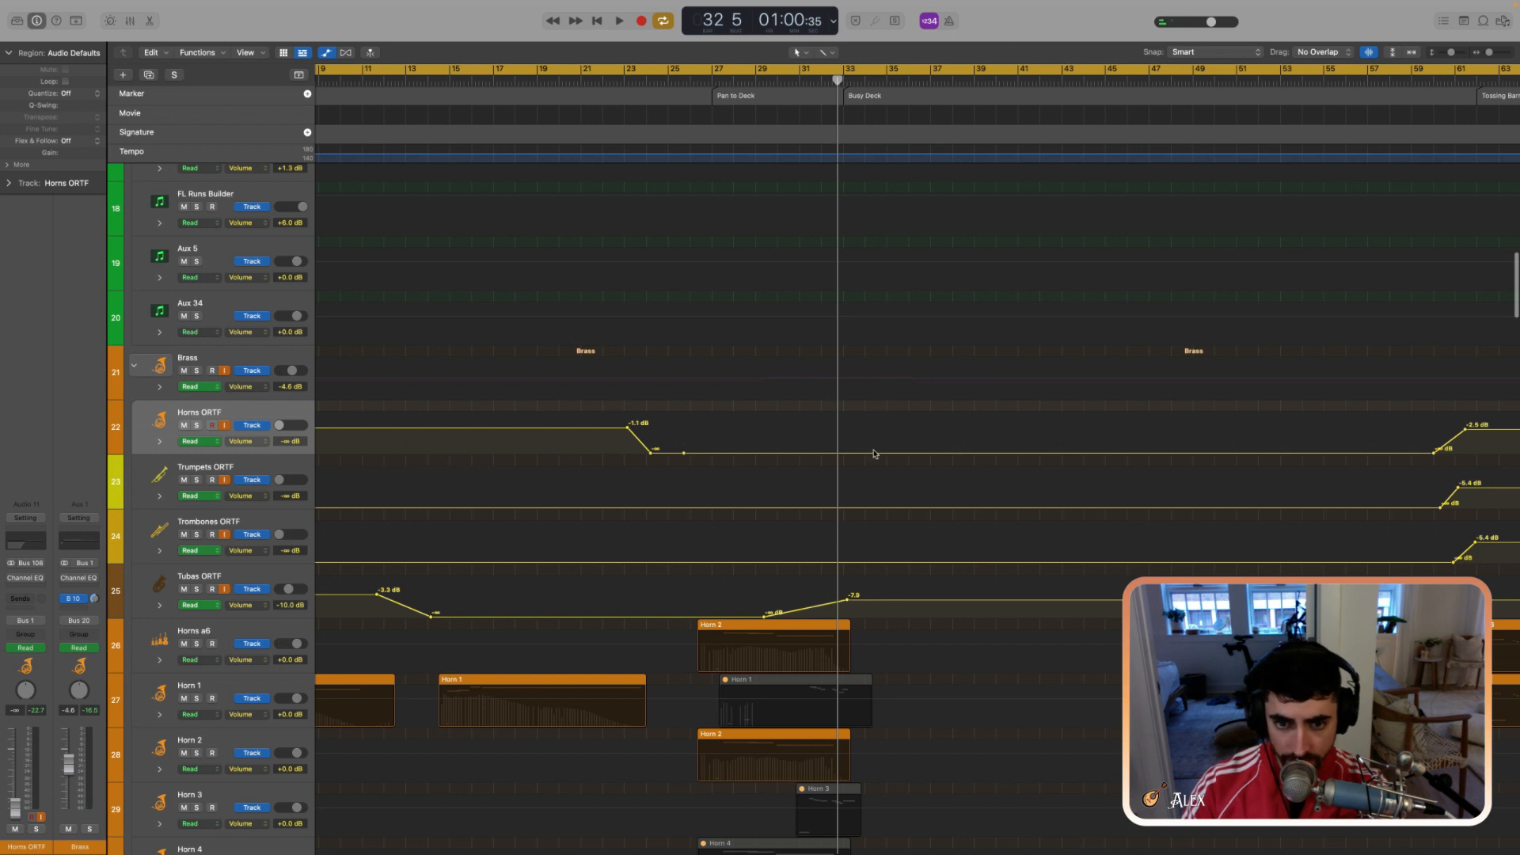
left_click_drag(766, 451, 624, 427)
left_click(692, 80)
left_click(706, 68)
key("space")
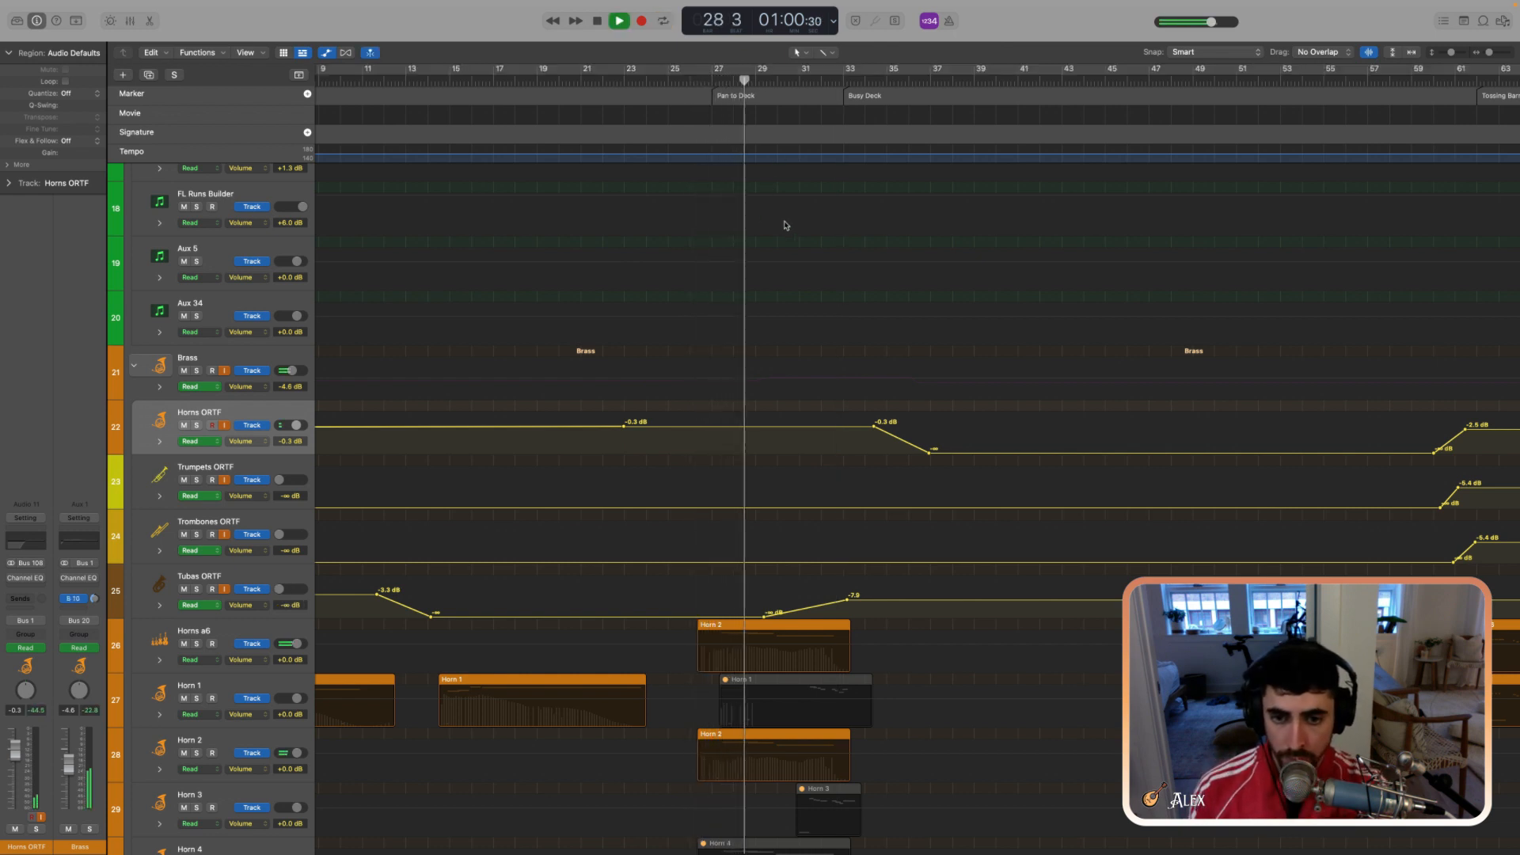
scroll(760, 342, "down", 1)
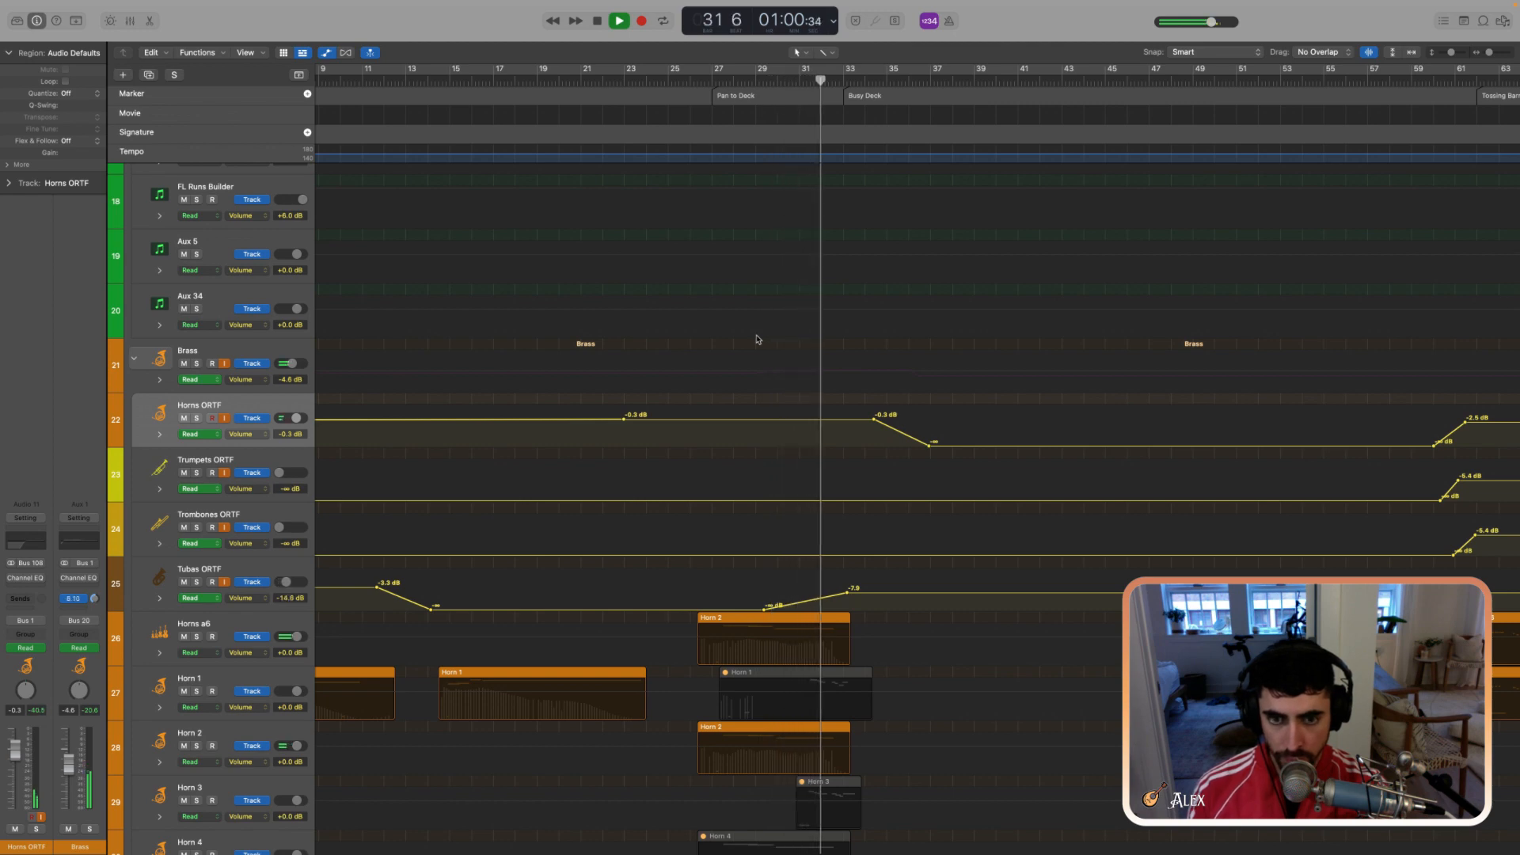
- Lengthen the last note of the Horn 2 region on the Horns a6 track slightly and reshape its closing modulation fade
key("space")
left_click(836, 620)
key("ctrl+Right")
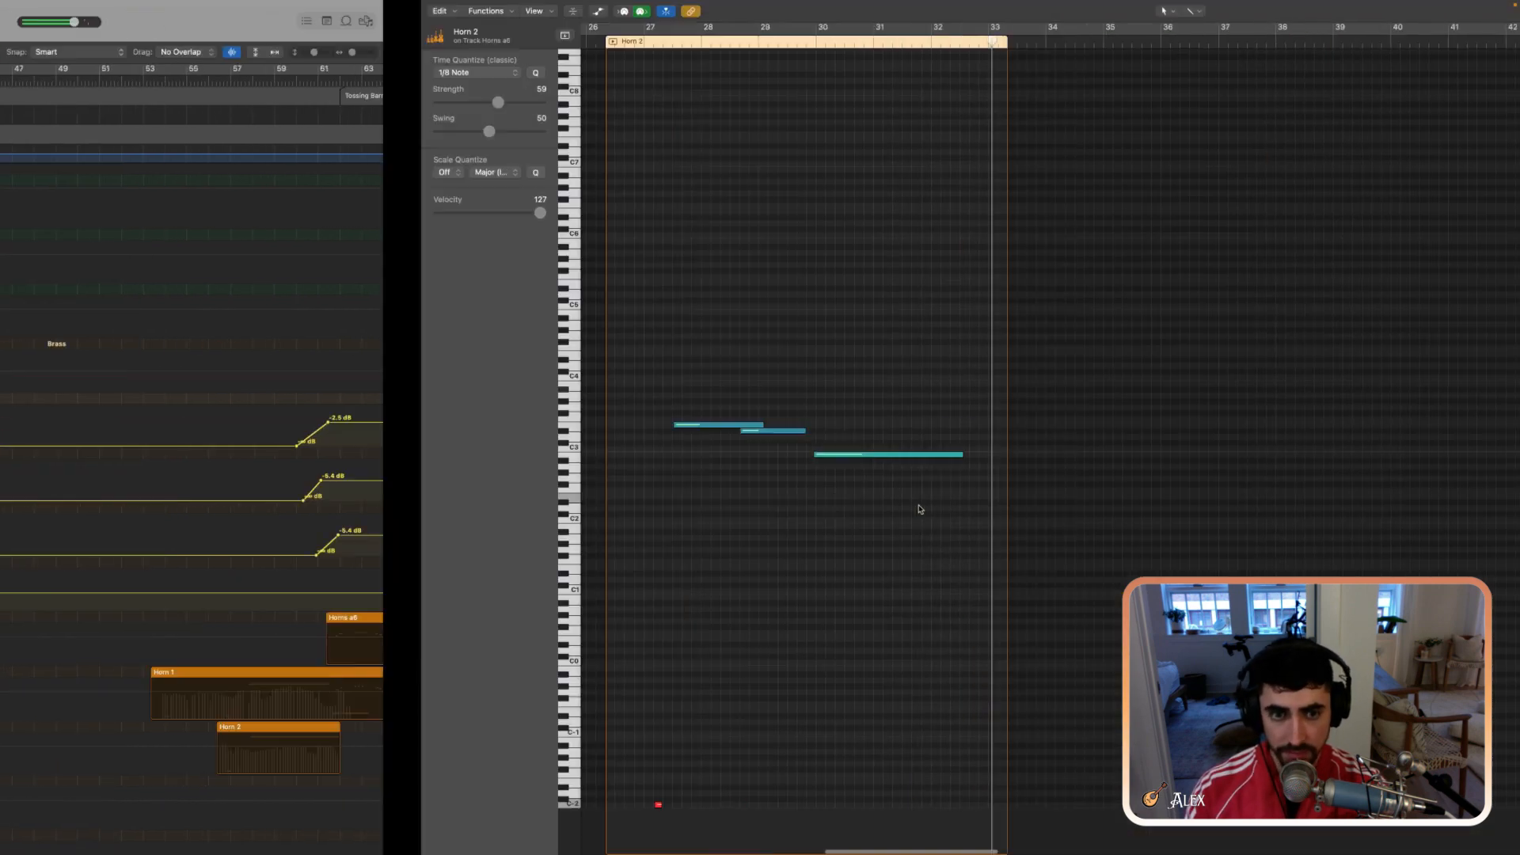
key("a")
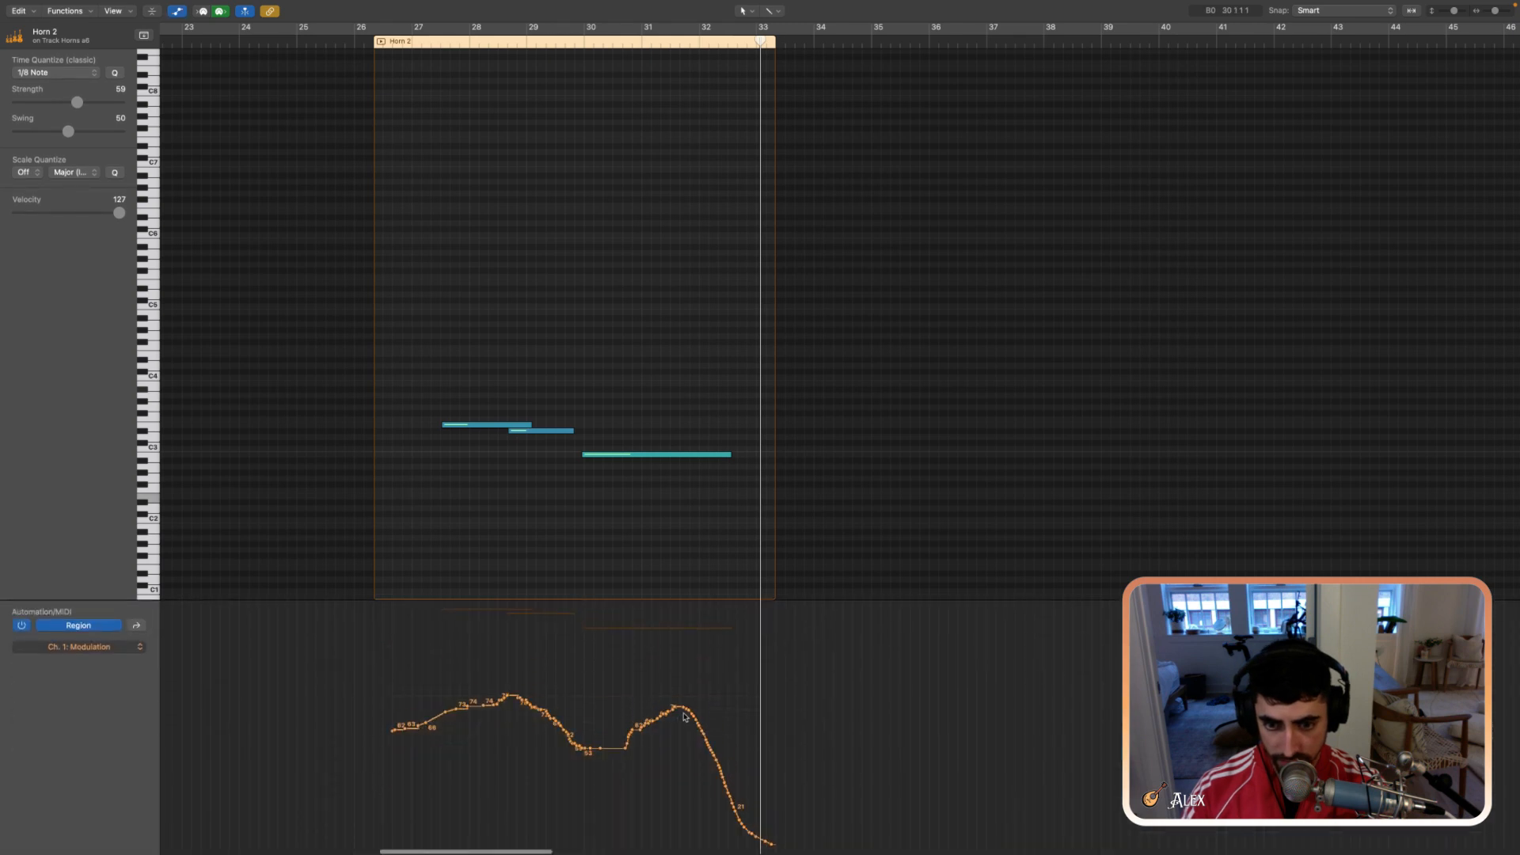
left_click_drag(729, 457, 740, 461)
left_click_drag(693, 735, 772, 851)
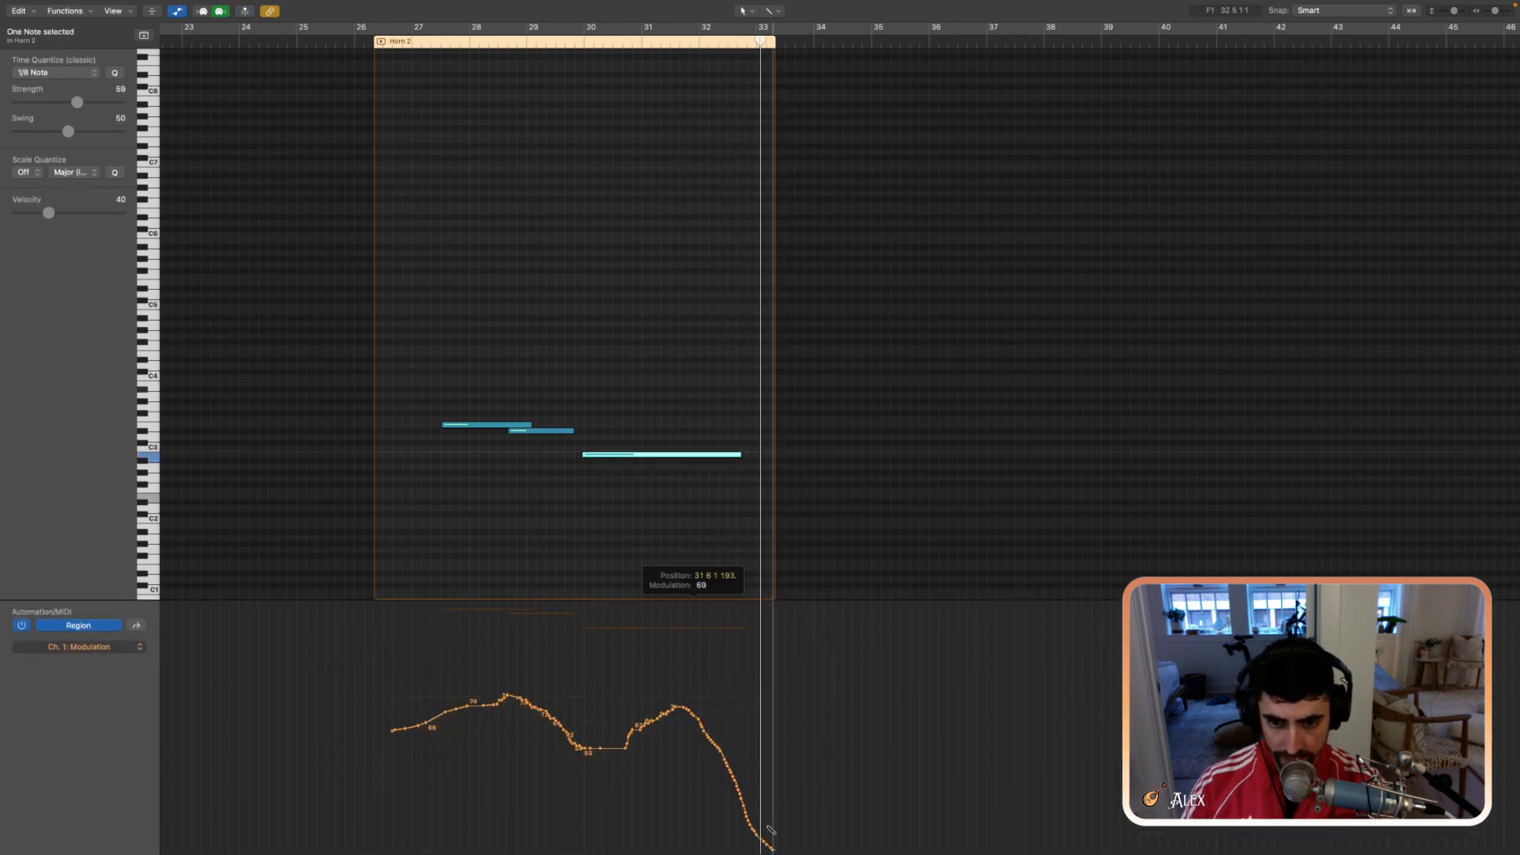
- Reshape the closing expression fade of the Horns a6 Horn 2 region from about bar 32 and play from bar 30
left_click(137, 626)
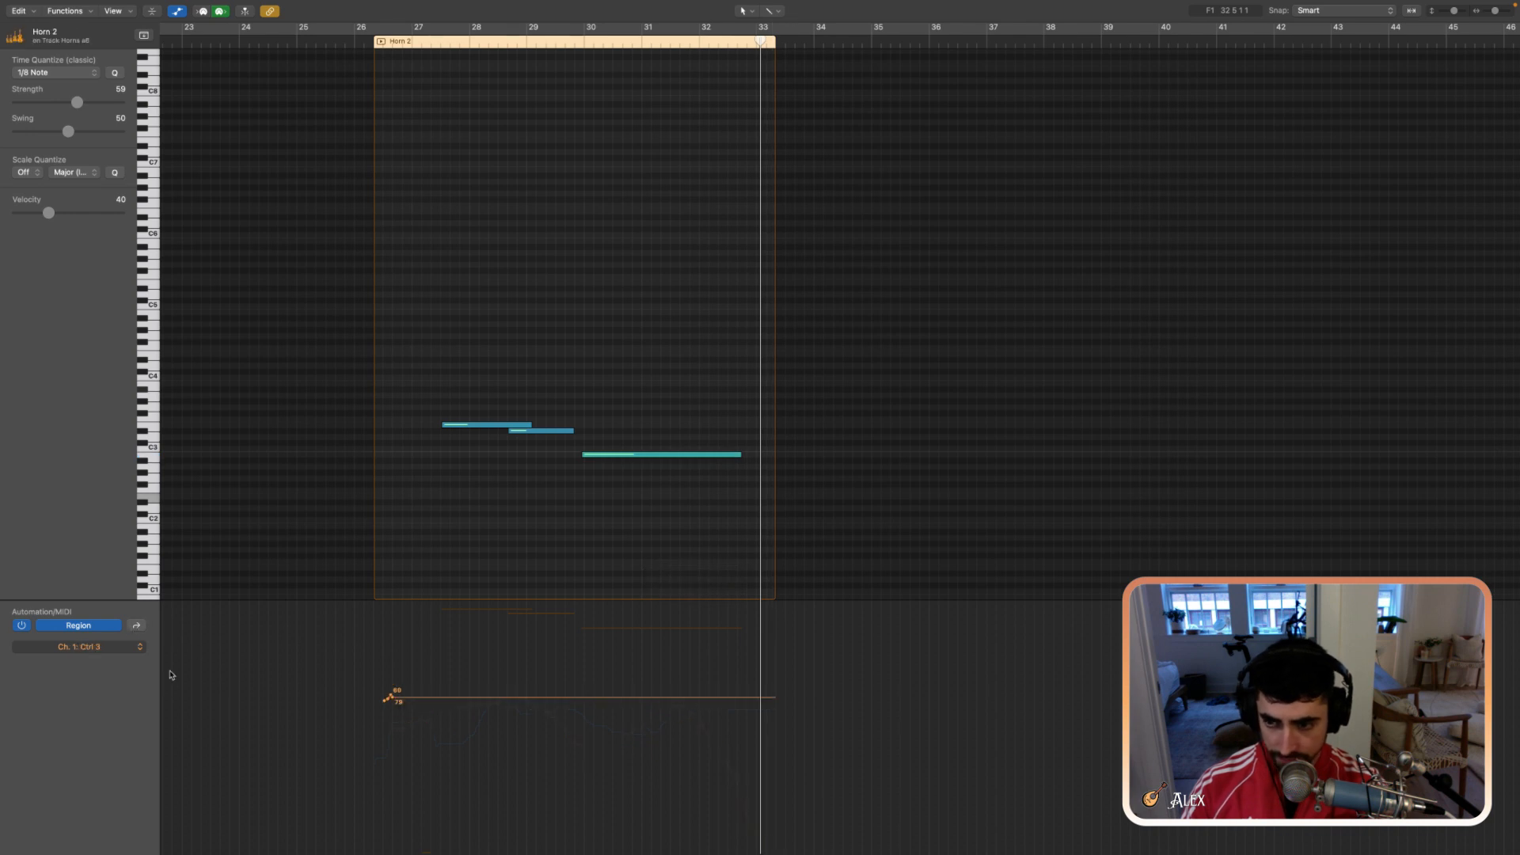
left_click(136, 627)
left_click_drag(699, 716, 772, 784)
left_click(578, 46)
key("space")
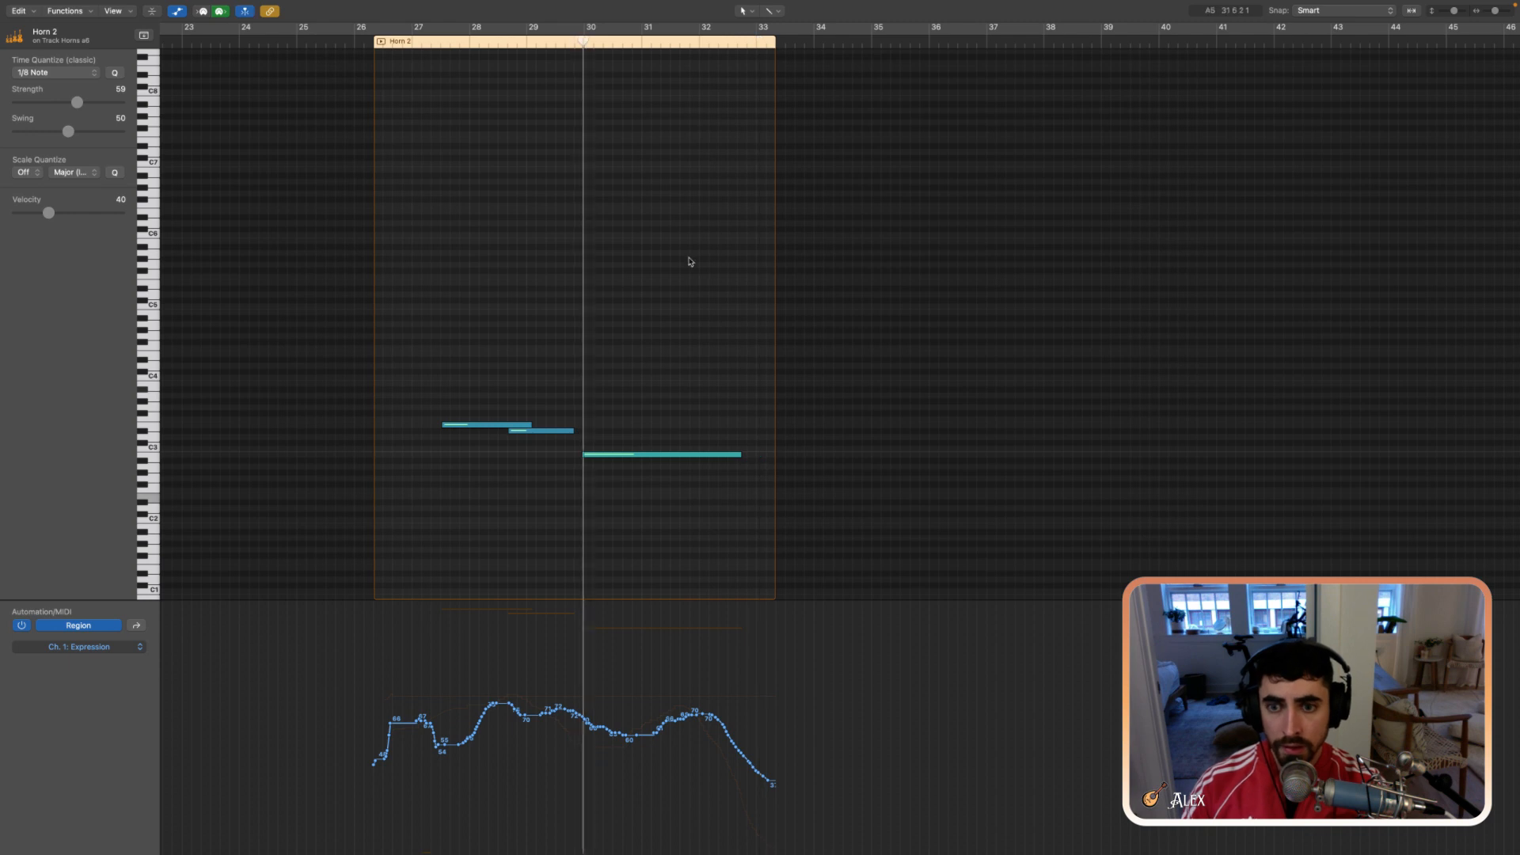
key("1")
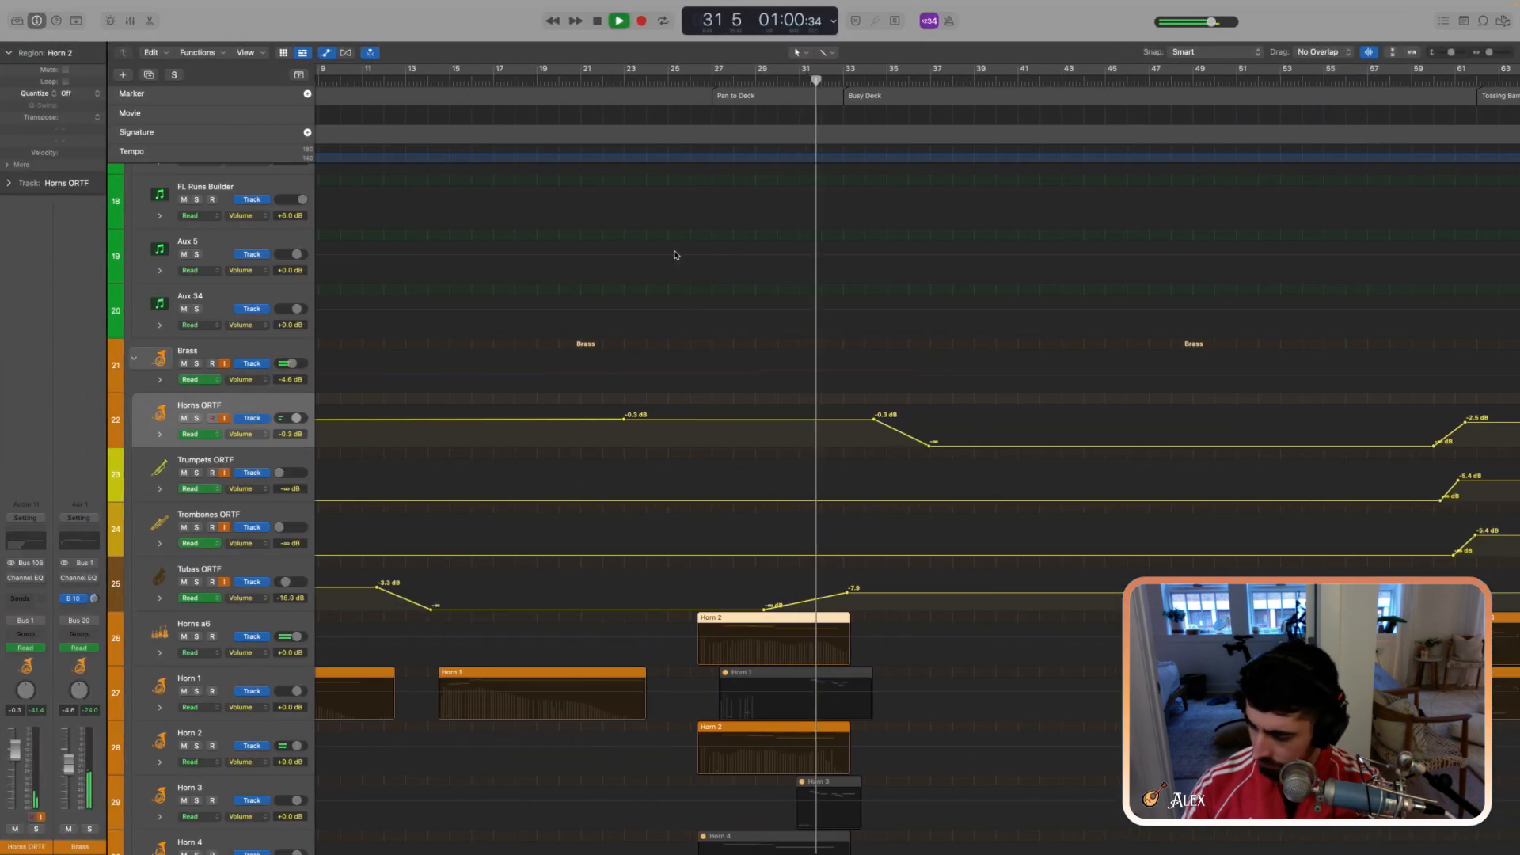
- Soften the end of the modulation fade in the Horns a6 Horn 2 region and replay its last note
key("2")
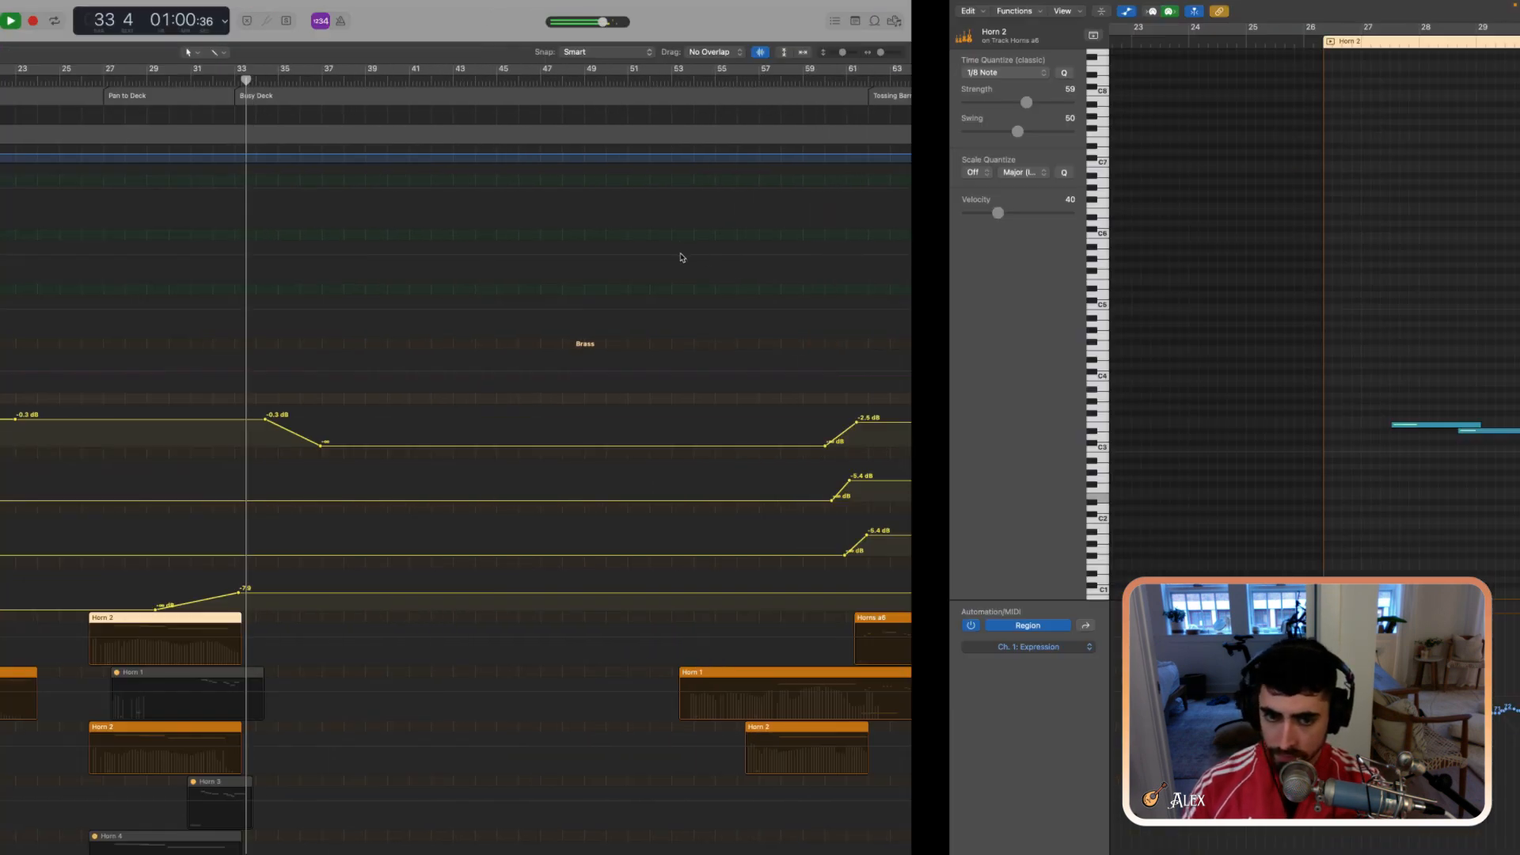
left_click(136, 630)
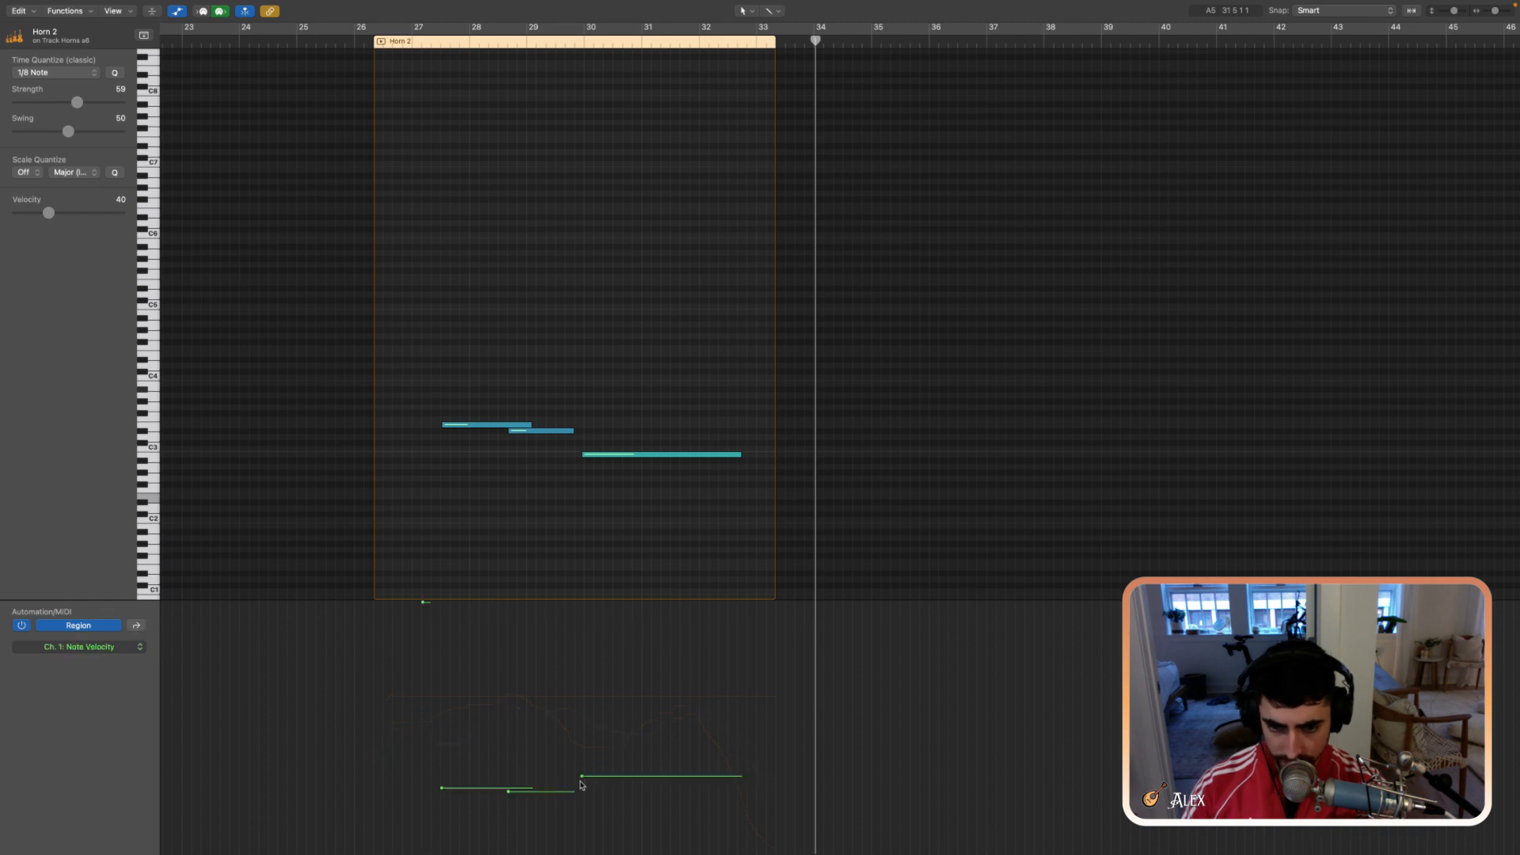
left_click(137, 626)
left_click_drag(732, 765, 810, 844)
left_click(557, 46)
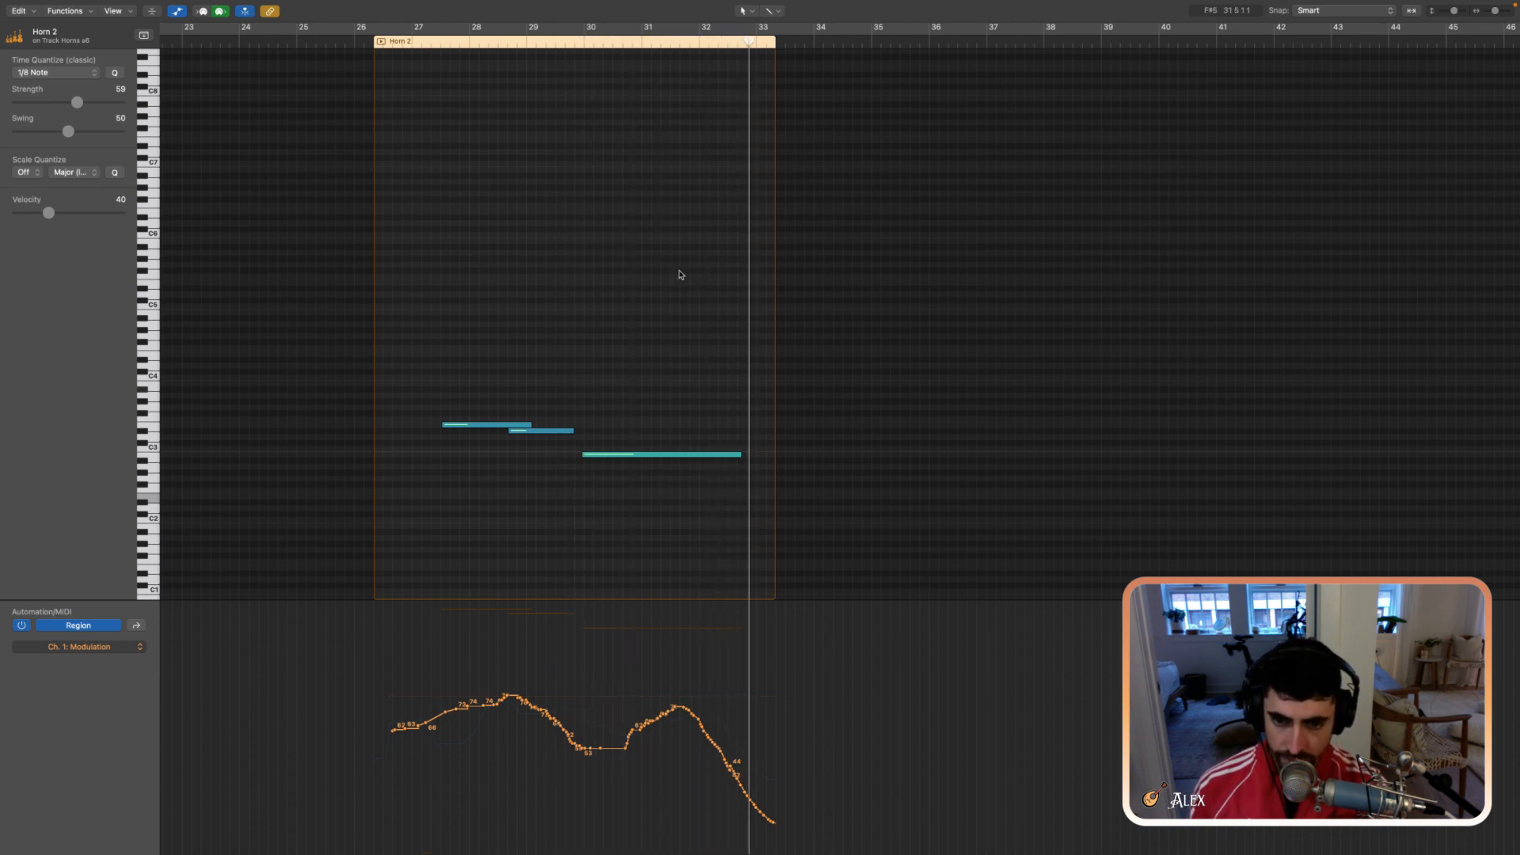
key("ctrl+Left")
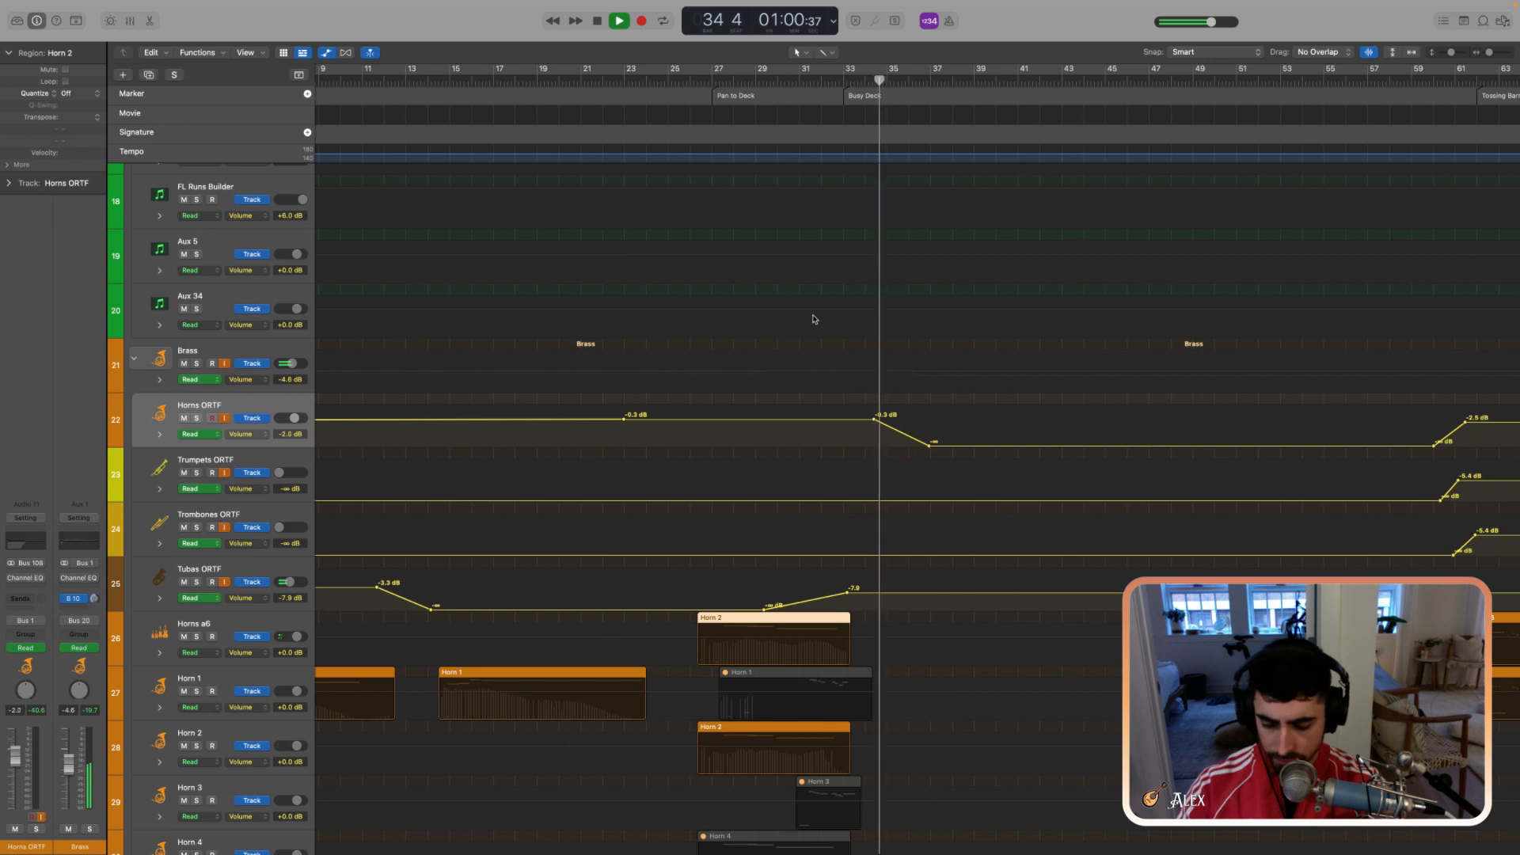
- Hide track automation and follow playback across the arrangement through the first bars of Busy Deck
key("a")
key("super+Up")
key("super+Up")
left_click(874, 485)
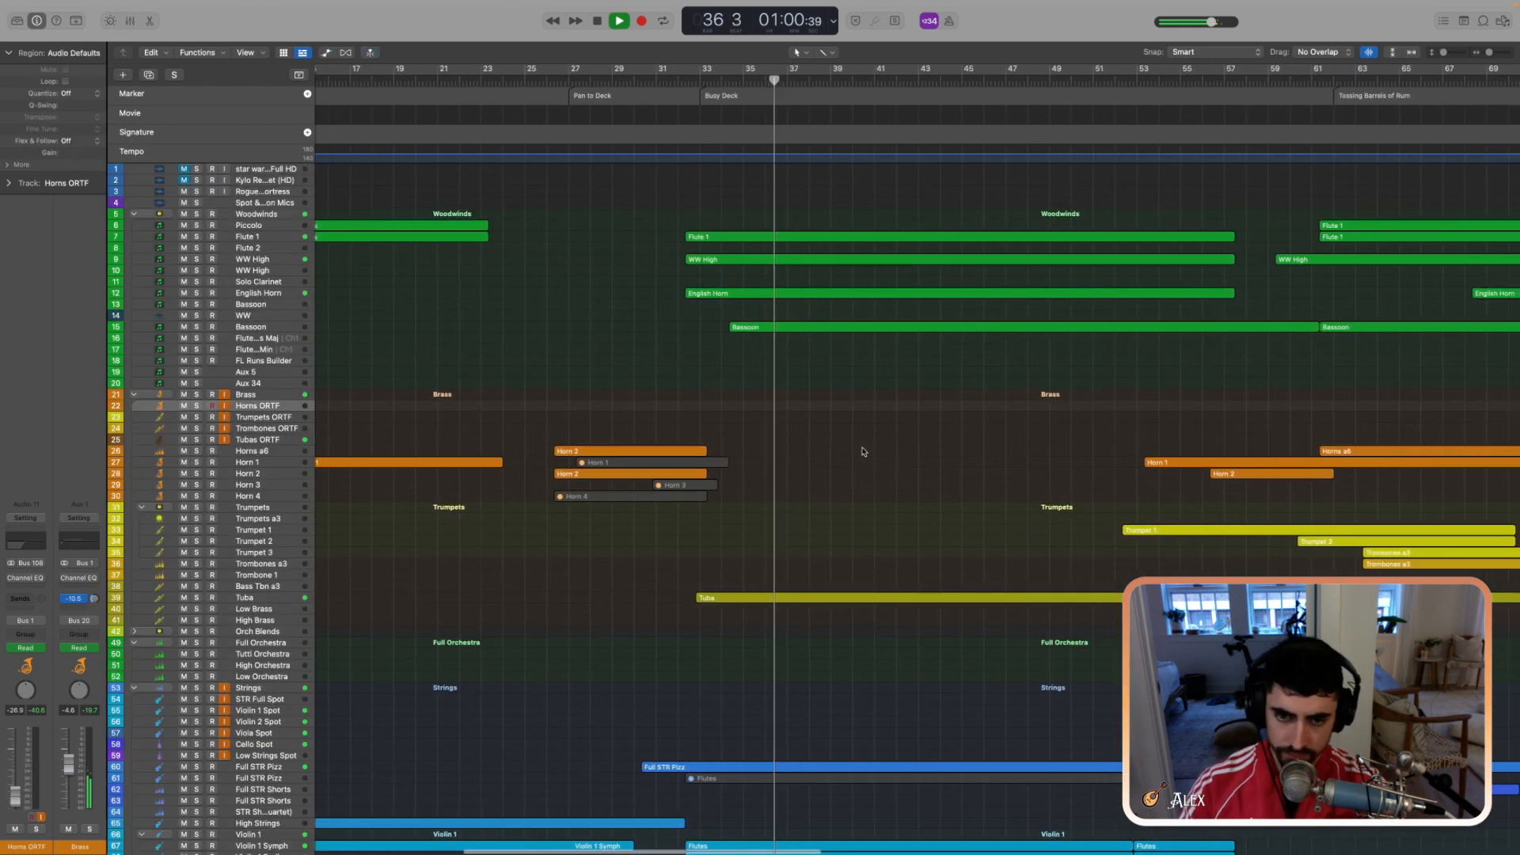
scroll(866, 467, "right", 1)
scroll(861, 445, "right", 1)
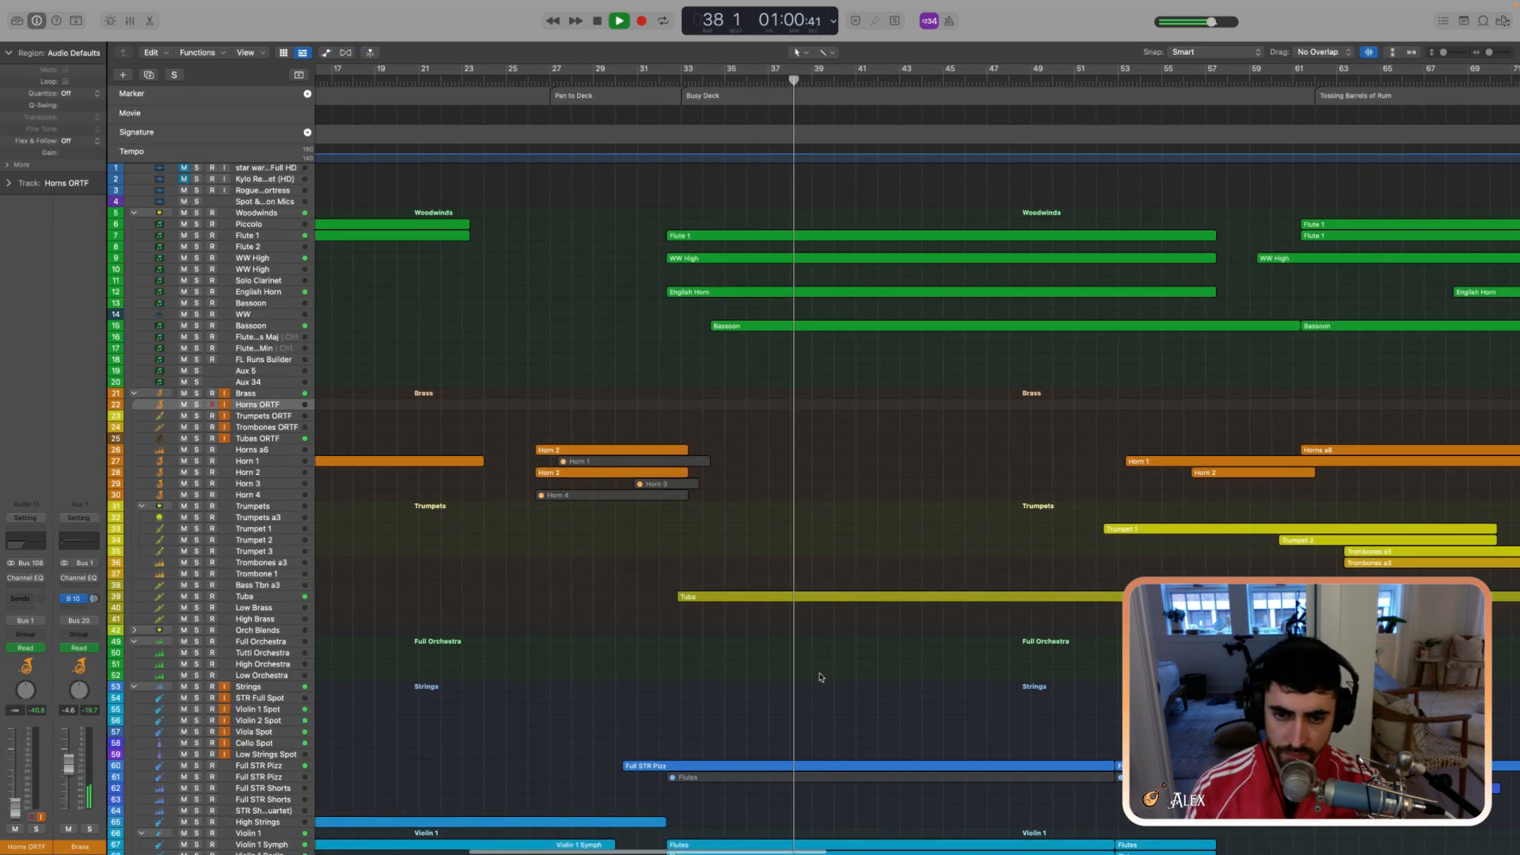
scroll(866, 663, "right", 3)
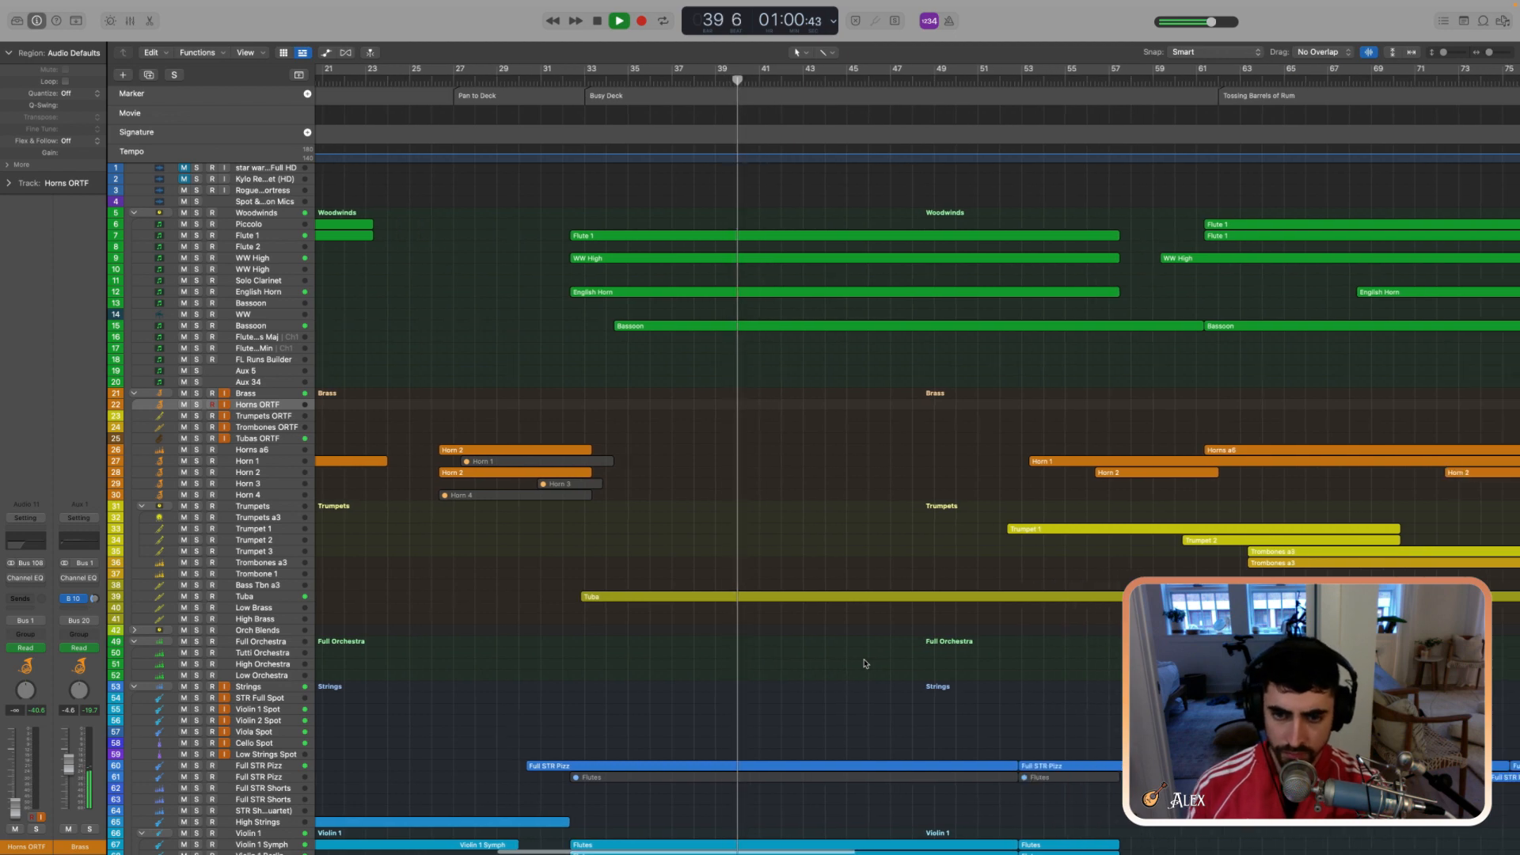
- Open the Busy Deck Tuba region in the Piano Roll and examine its notes and modulation around bars 42 to 57 during playback
left_click(737, 596)
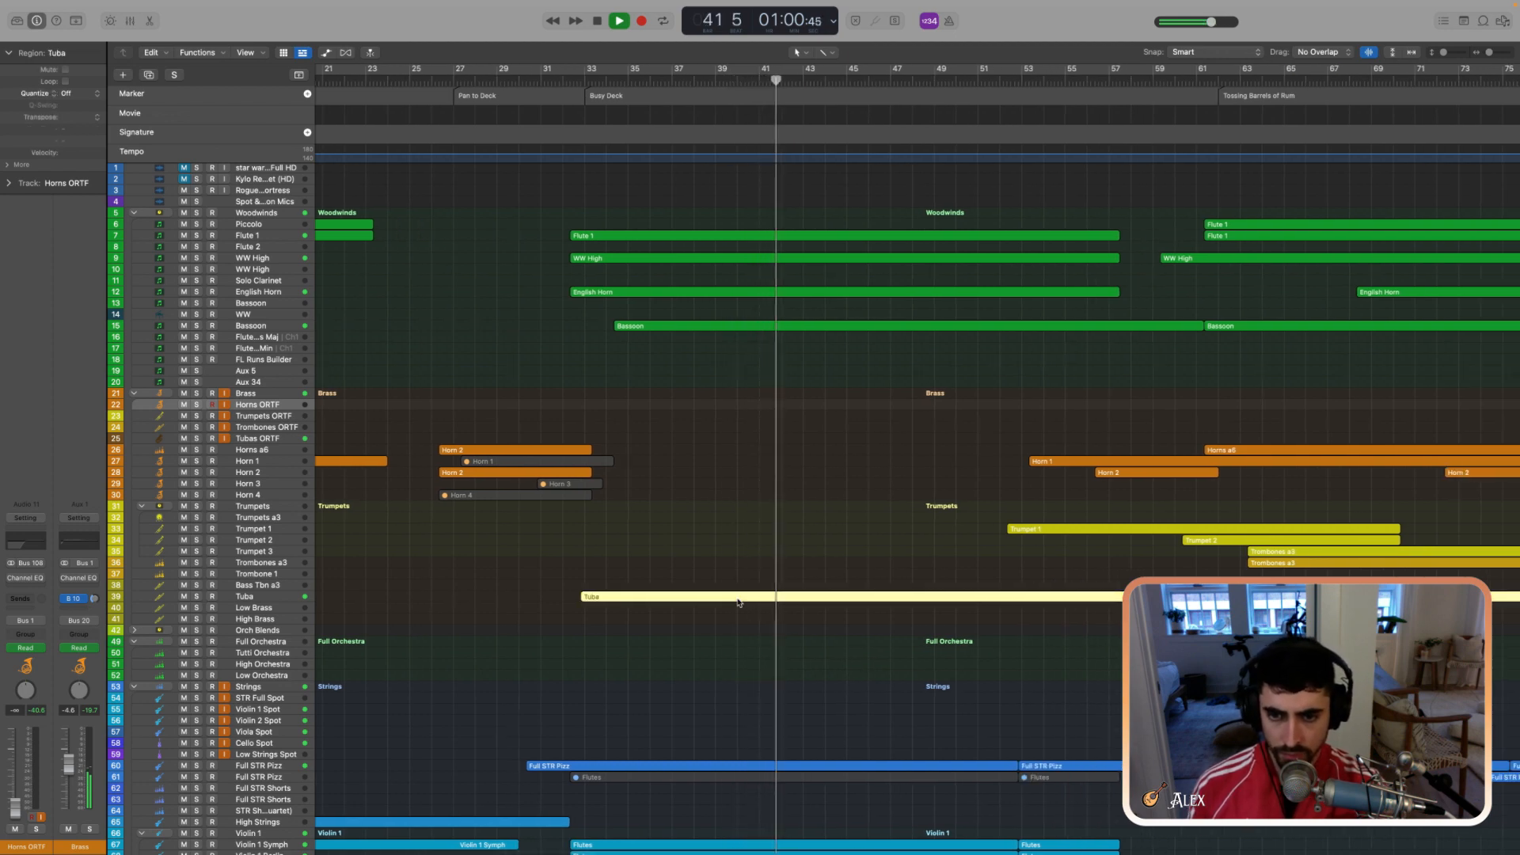
scroll(748, 621, "down", 5)
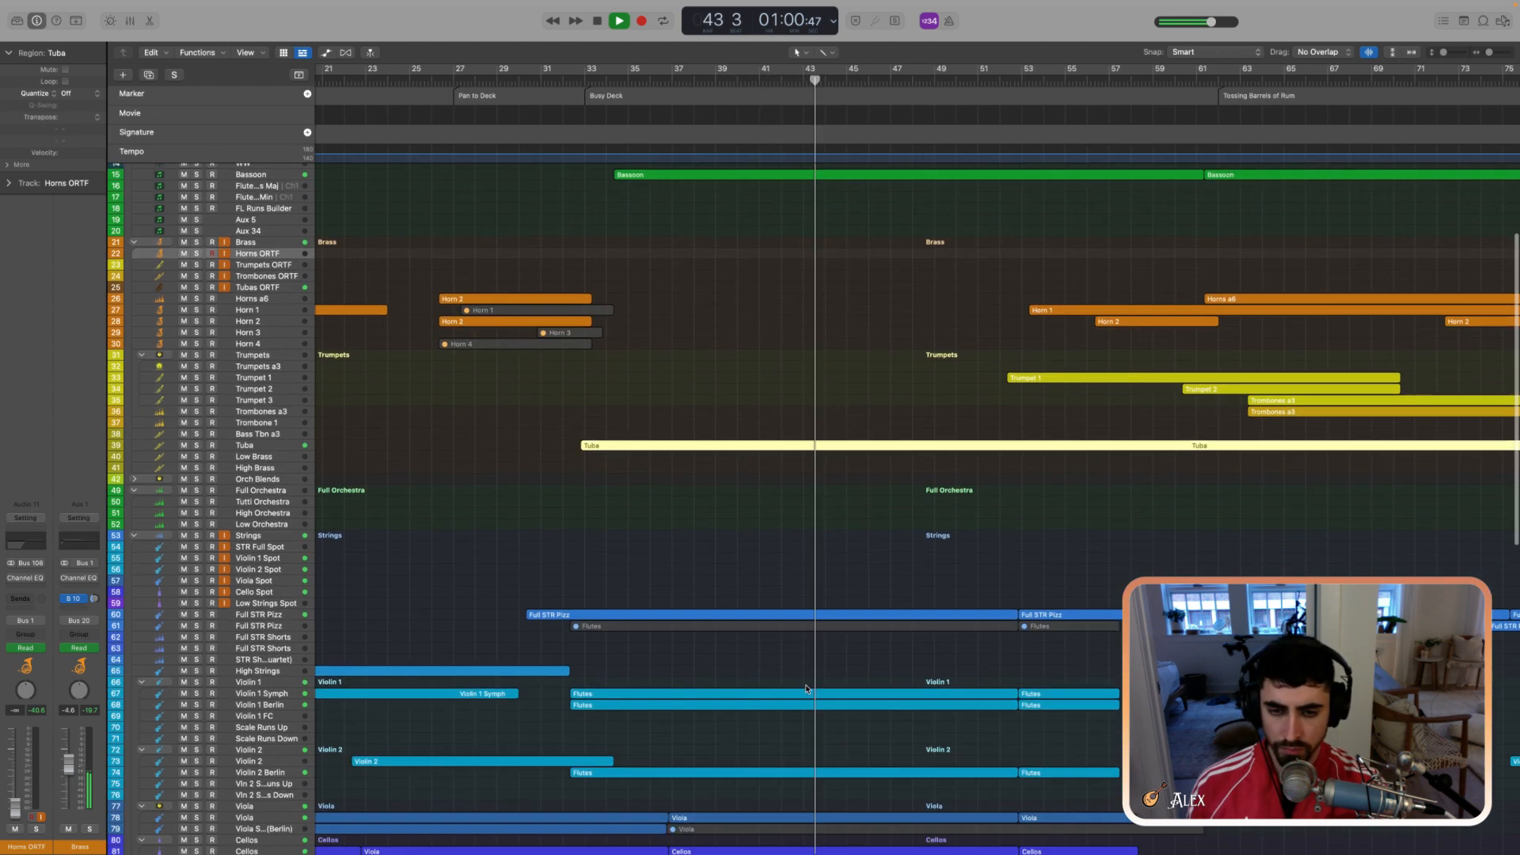
left_click(762, 492)
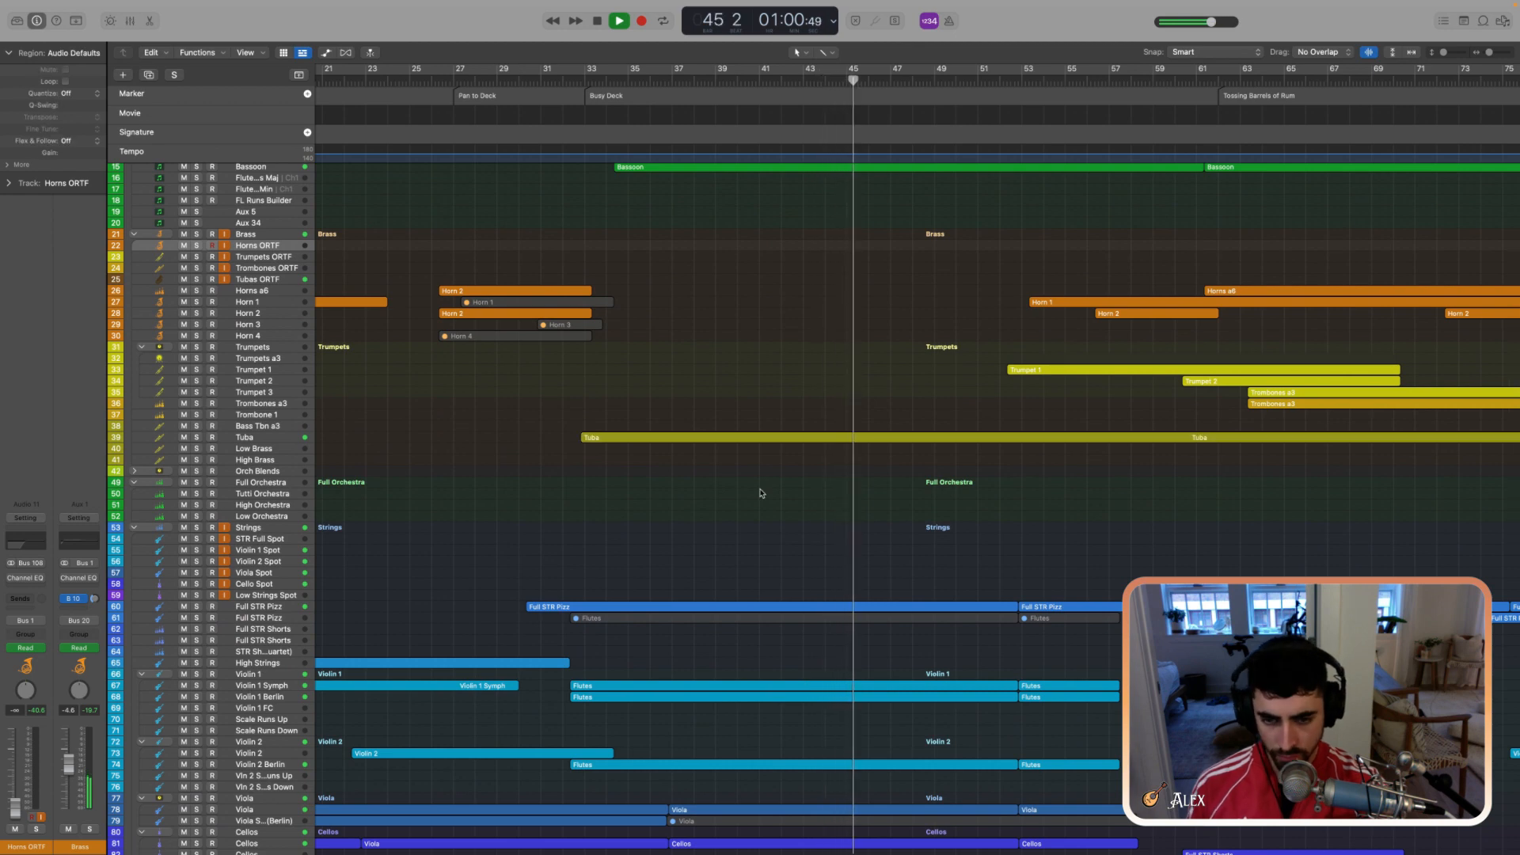
scroll(761, 492, "right", 5)
scroll(772, 492, "left", 5)
left_click(816, 438)
key("2")
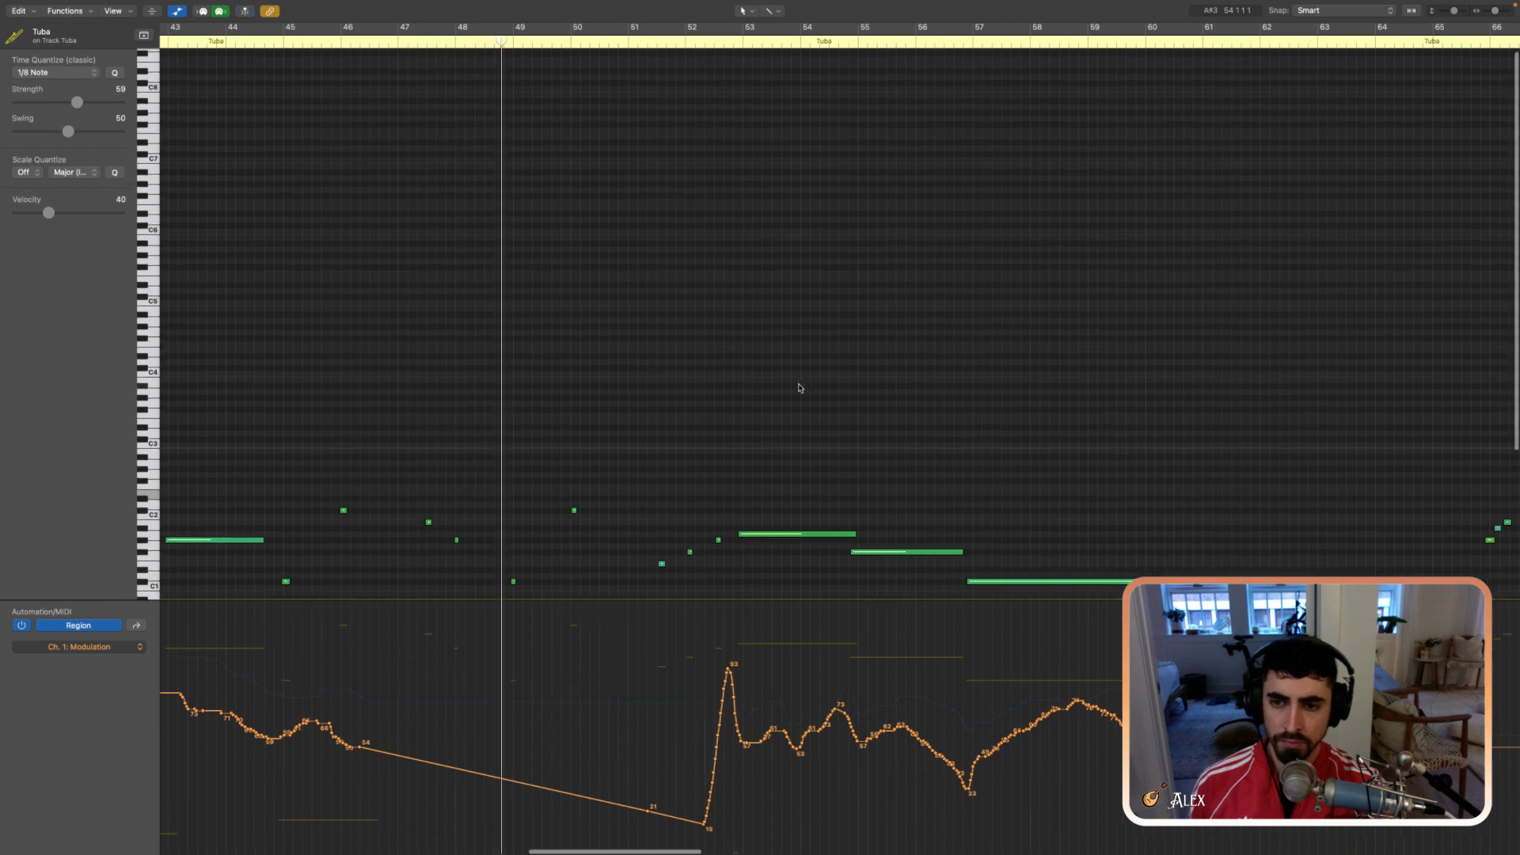
scroll(804, 387, "left", 3)
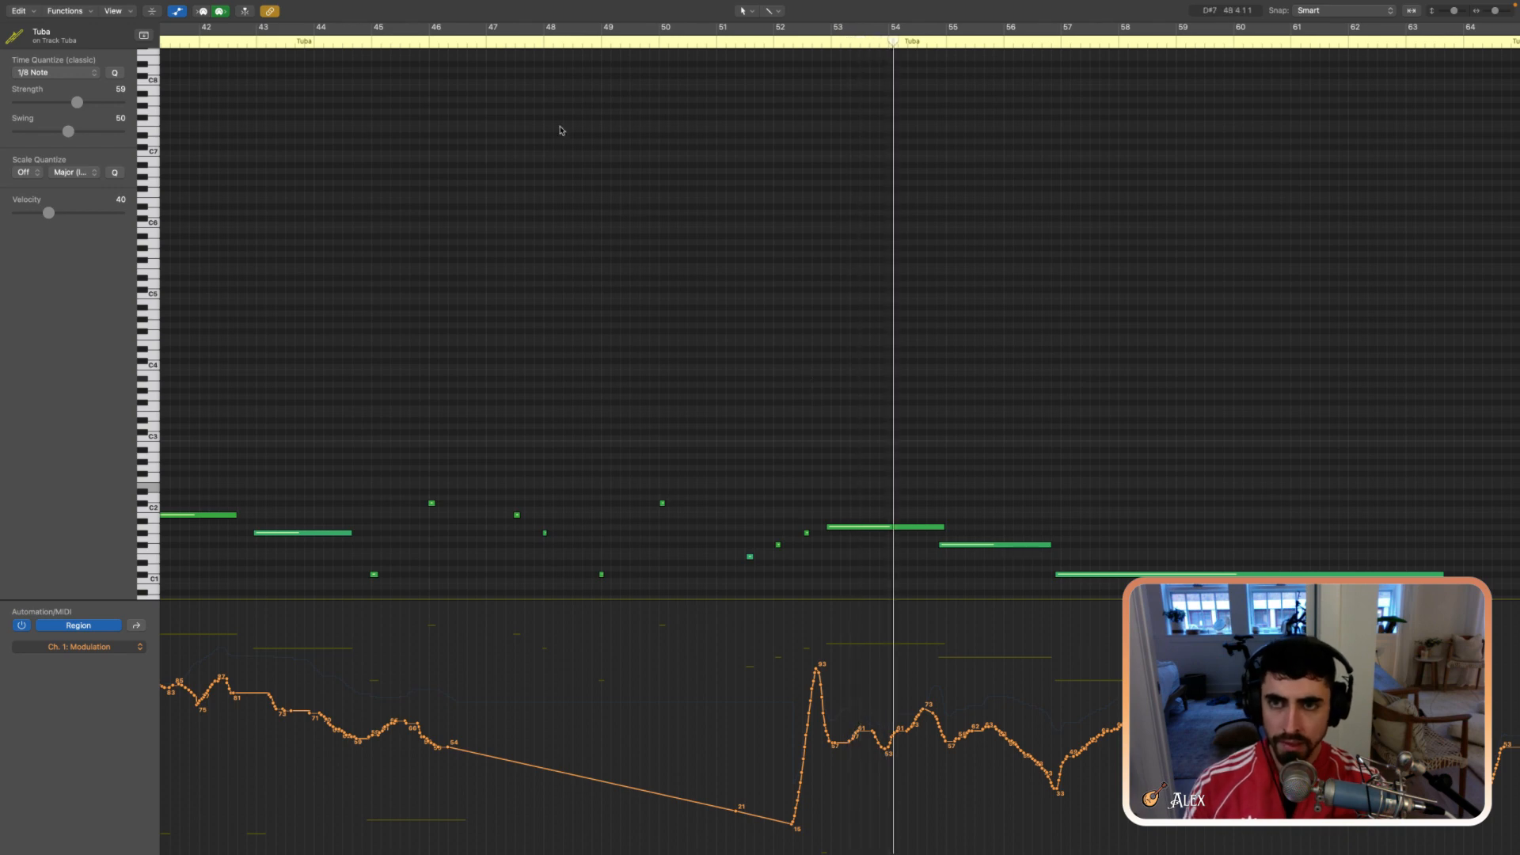
- Examine the four Busy Deck woodwind regions together in the Piano Roll around bars 42 to 61
left_click(474, 45)
key("ctrl+Left")
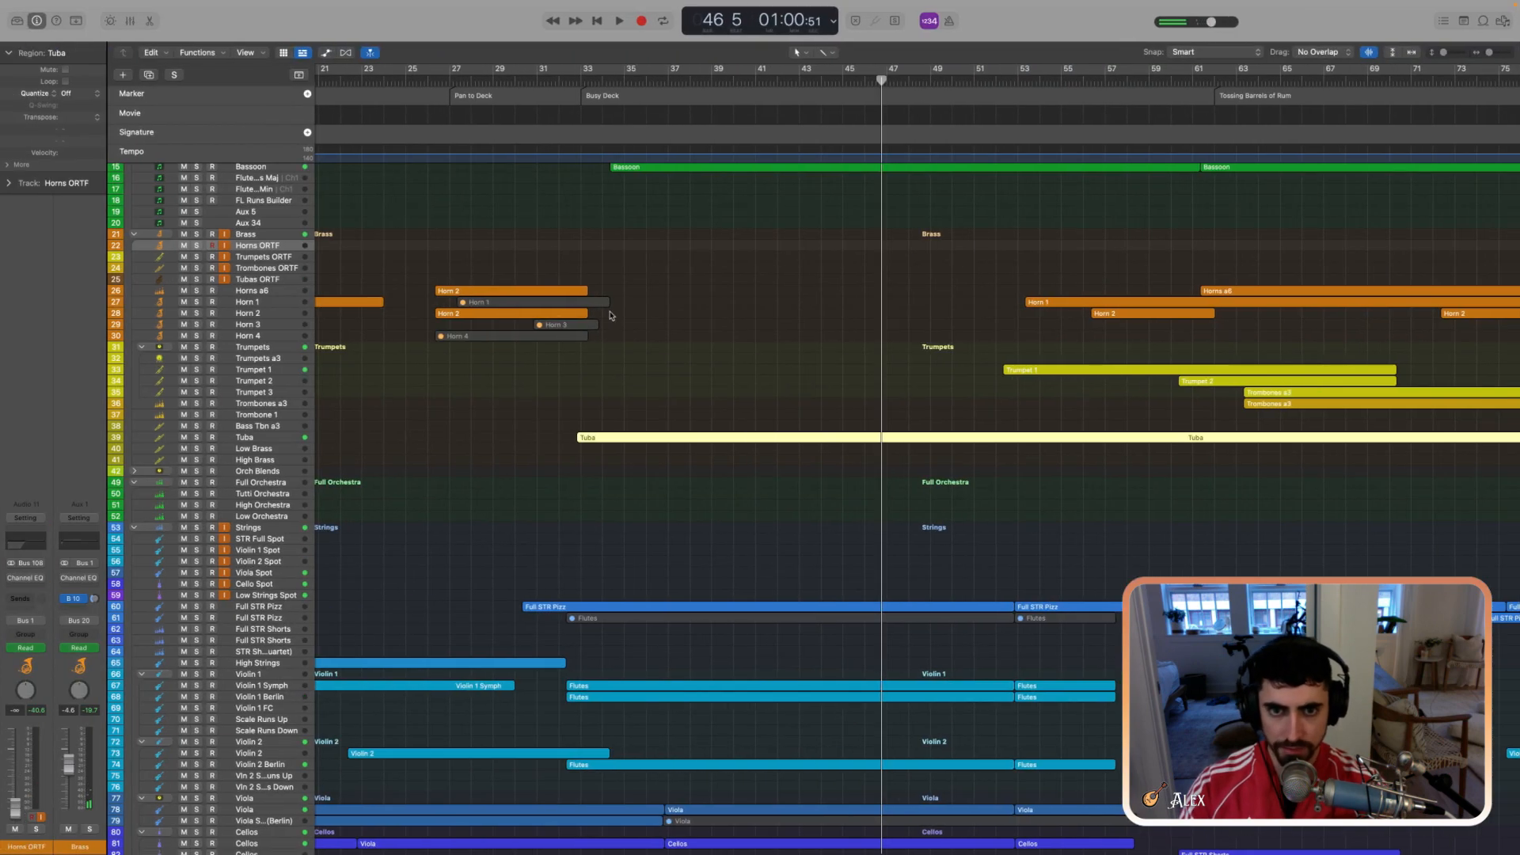
scroll(565, 322, "right", 4)
scroll(566, 326, "up", 5)
left_click_drag(729, 437, 656, 172)
key("ctrl+Right")
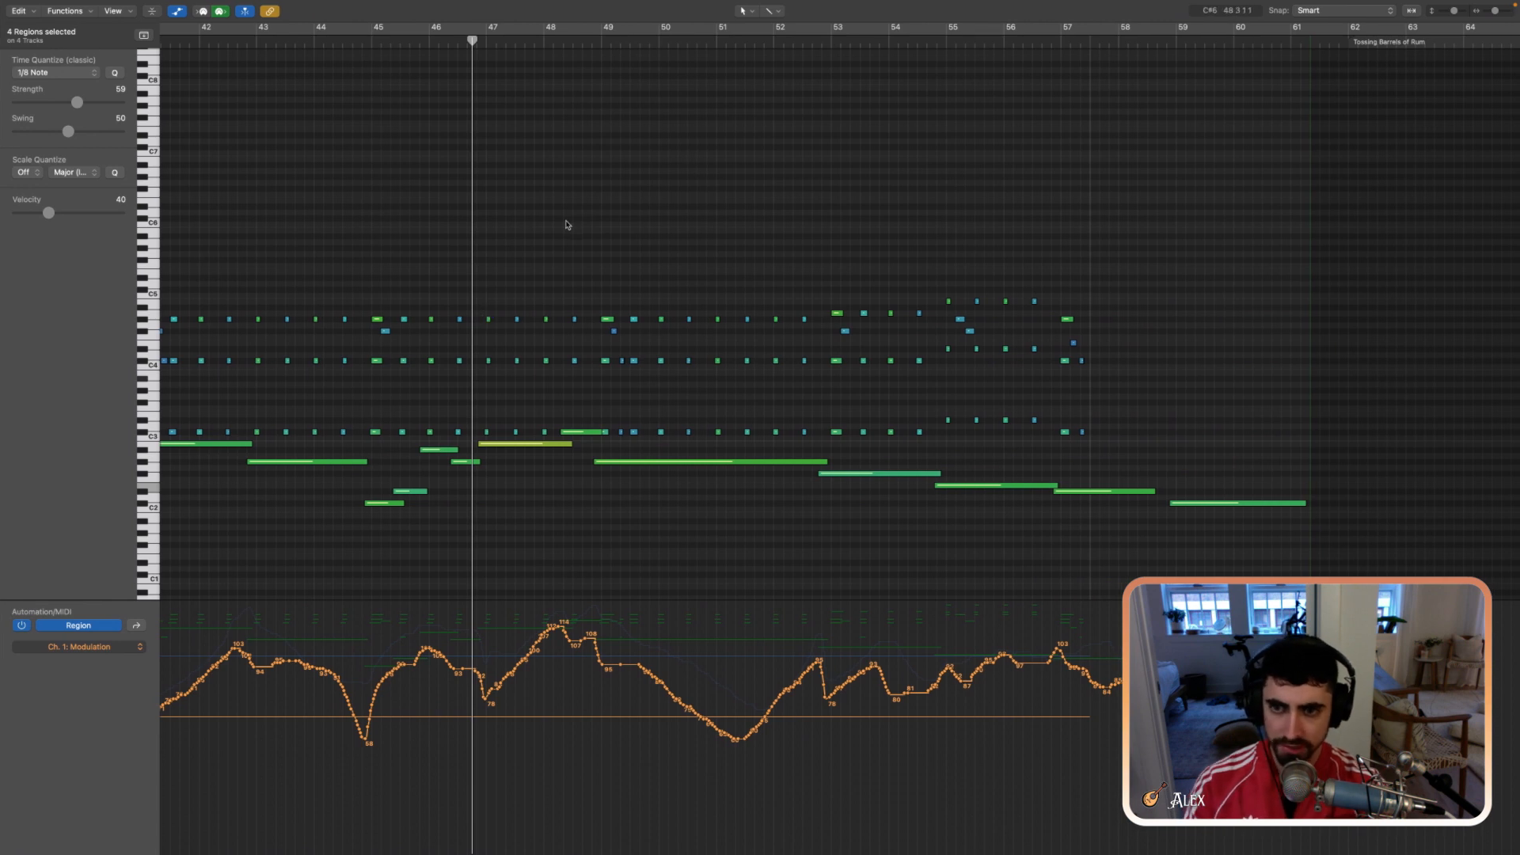
key("ctrl+Left")
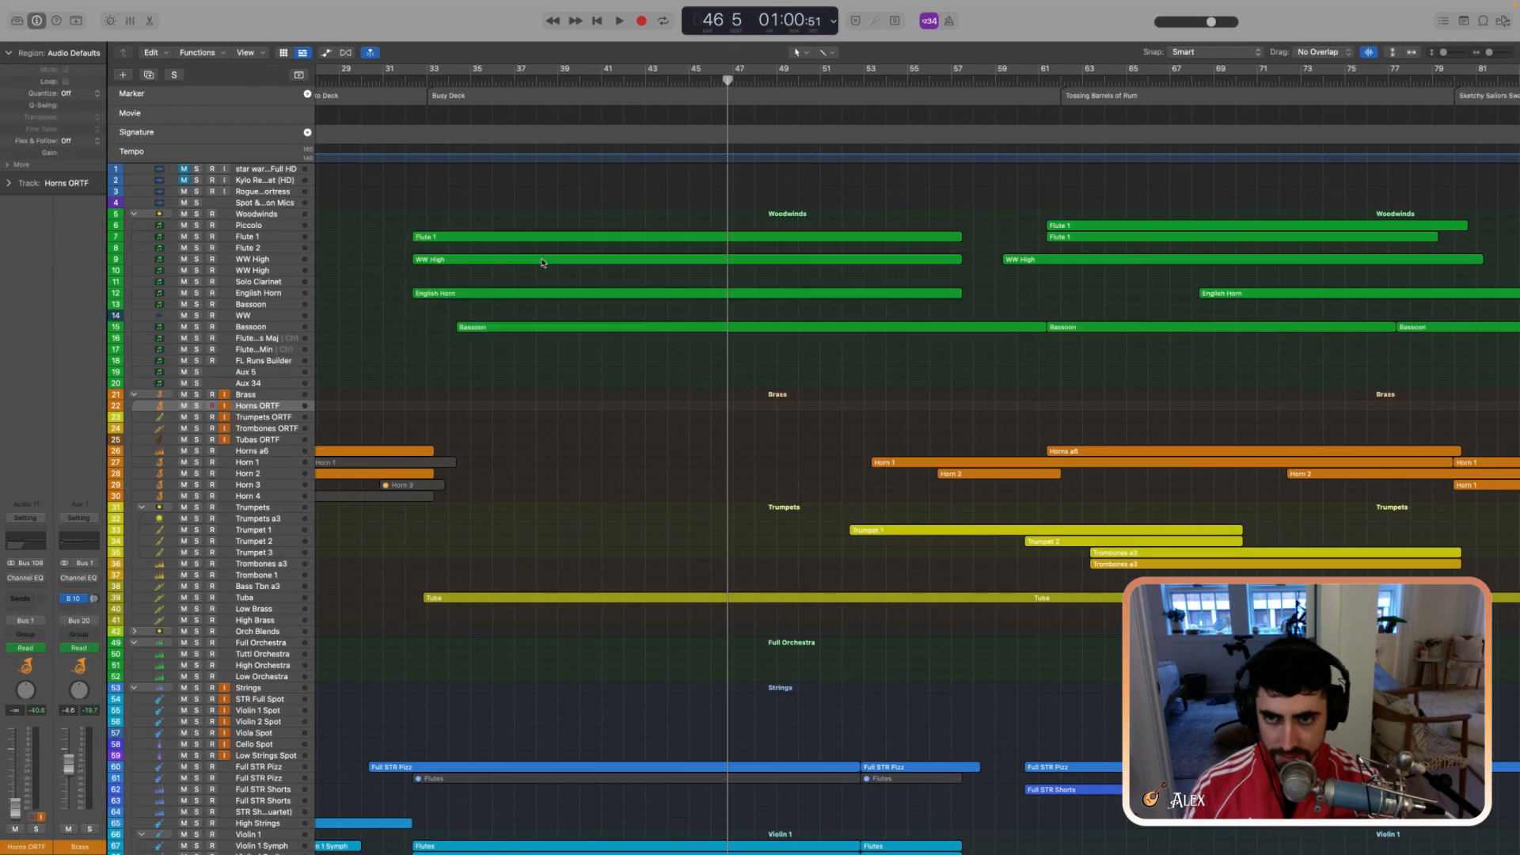
- Play Busy Deck from about bar 32 and look over the string, choir and percussion regions during playback
left_click(418, 82)
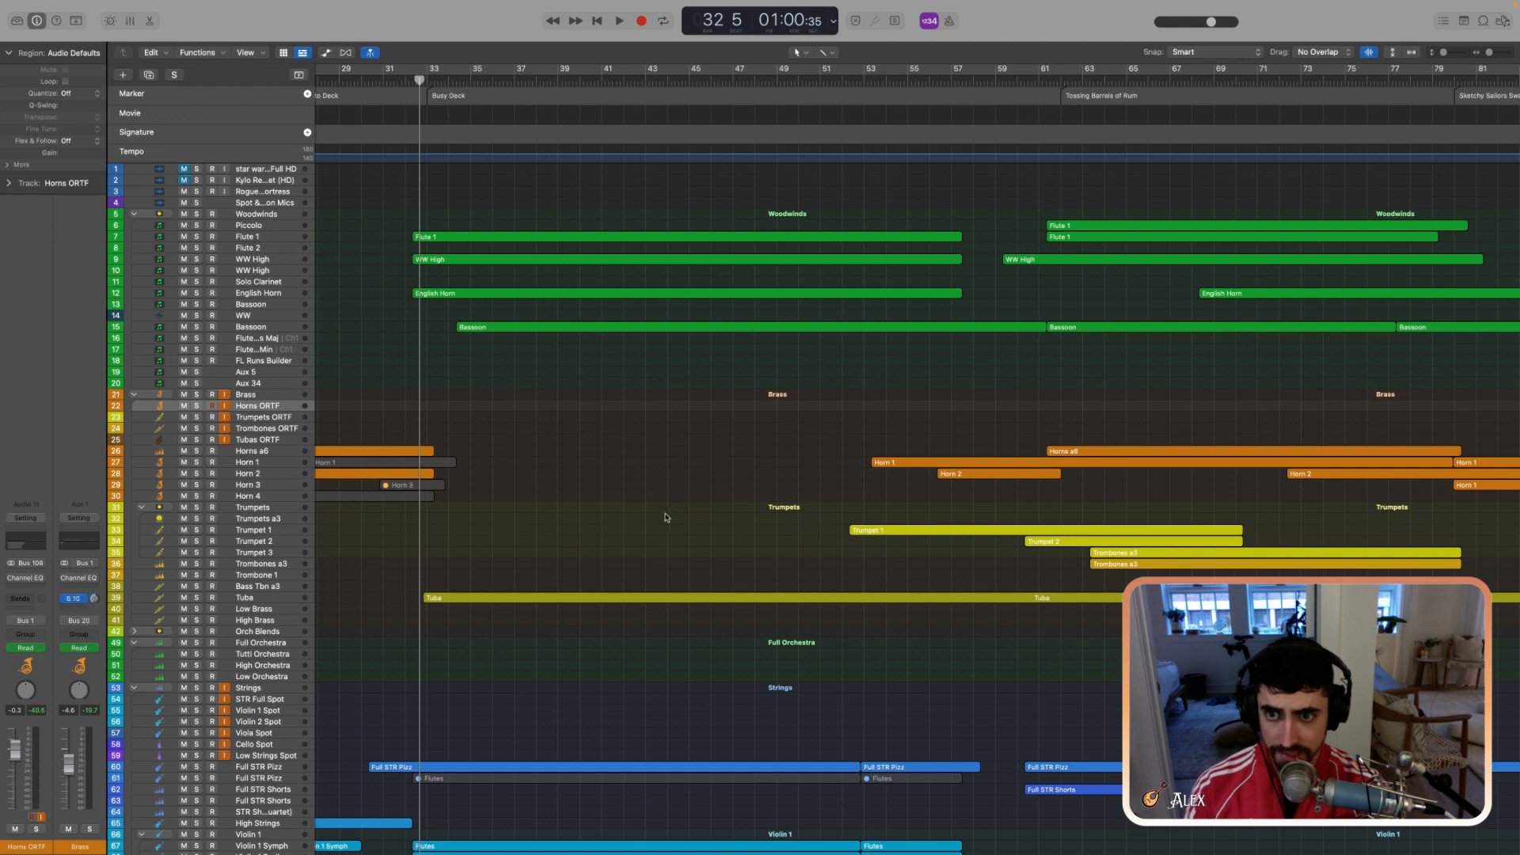
scroll(653, 529, "down", 10)
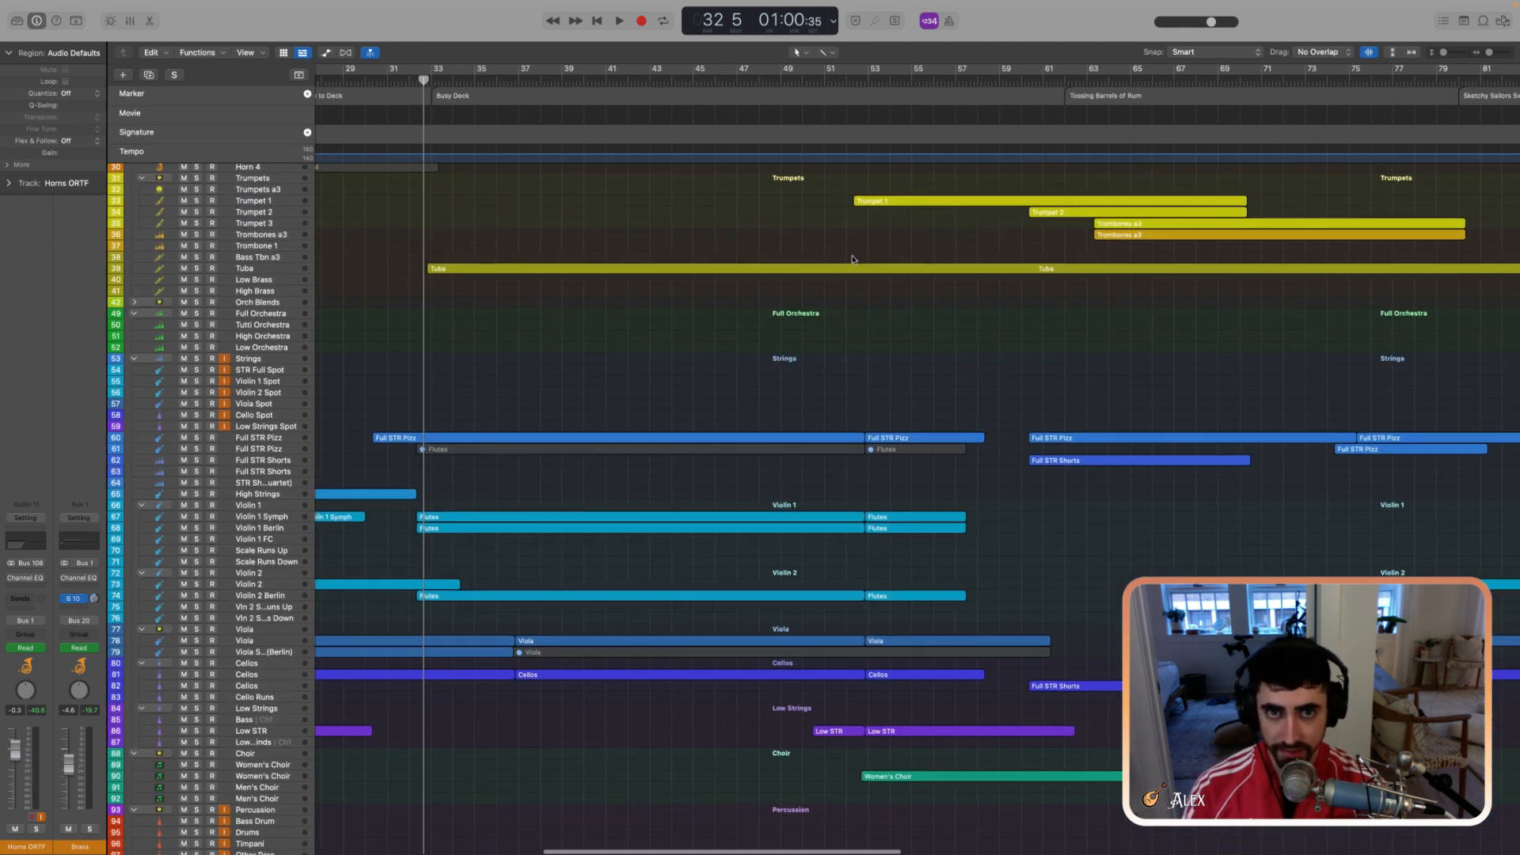
scroll(852, 259, "left", 1)
key("space")
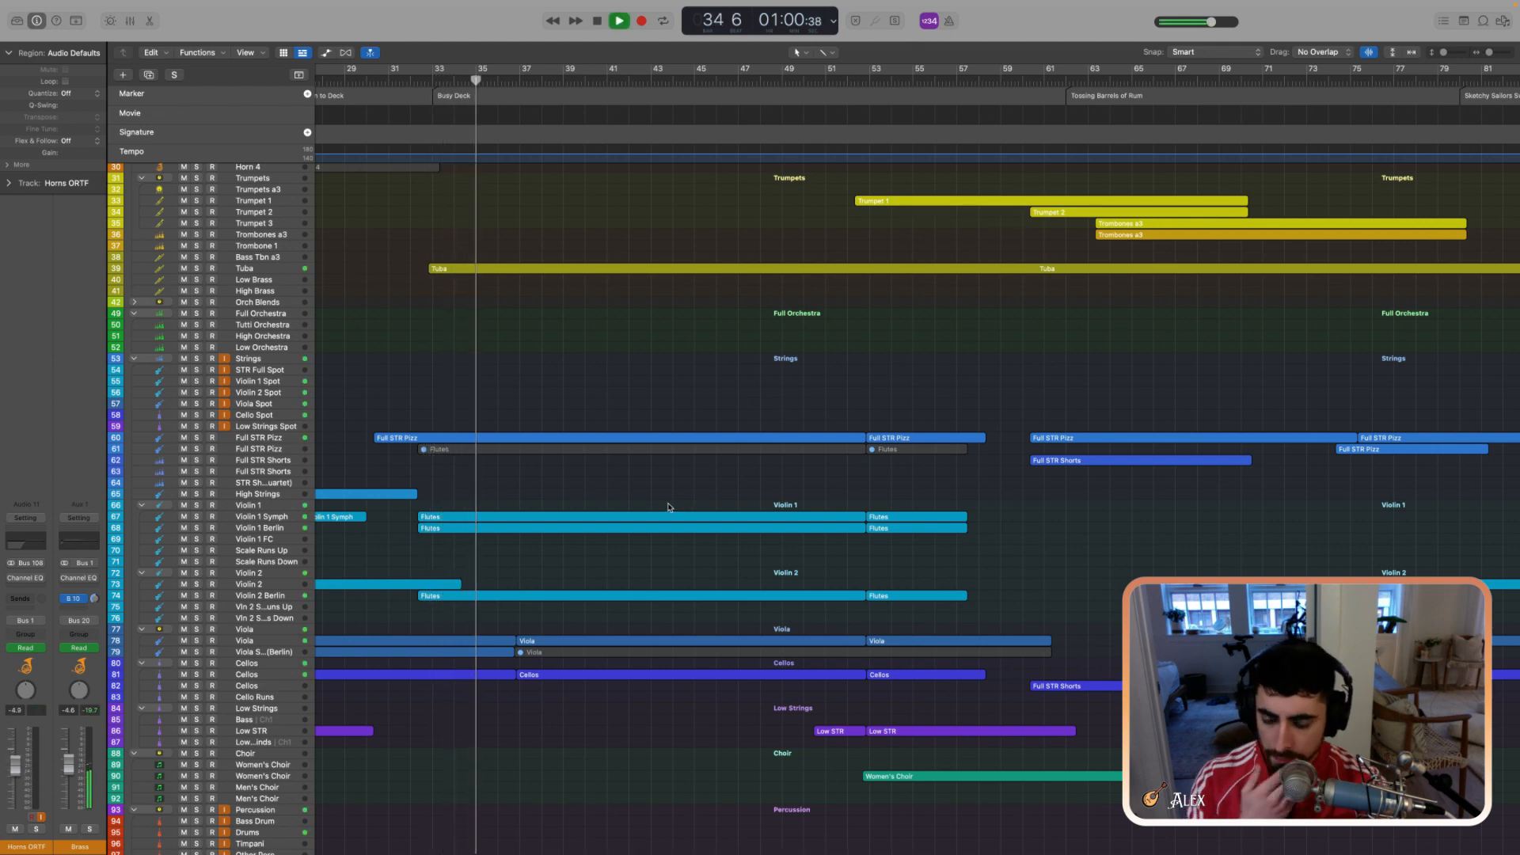
scroll(673, 507, "down", 7)
scroll(674, 507, "down", 5)
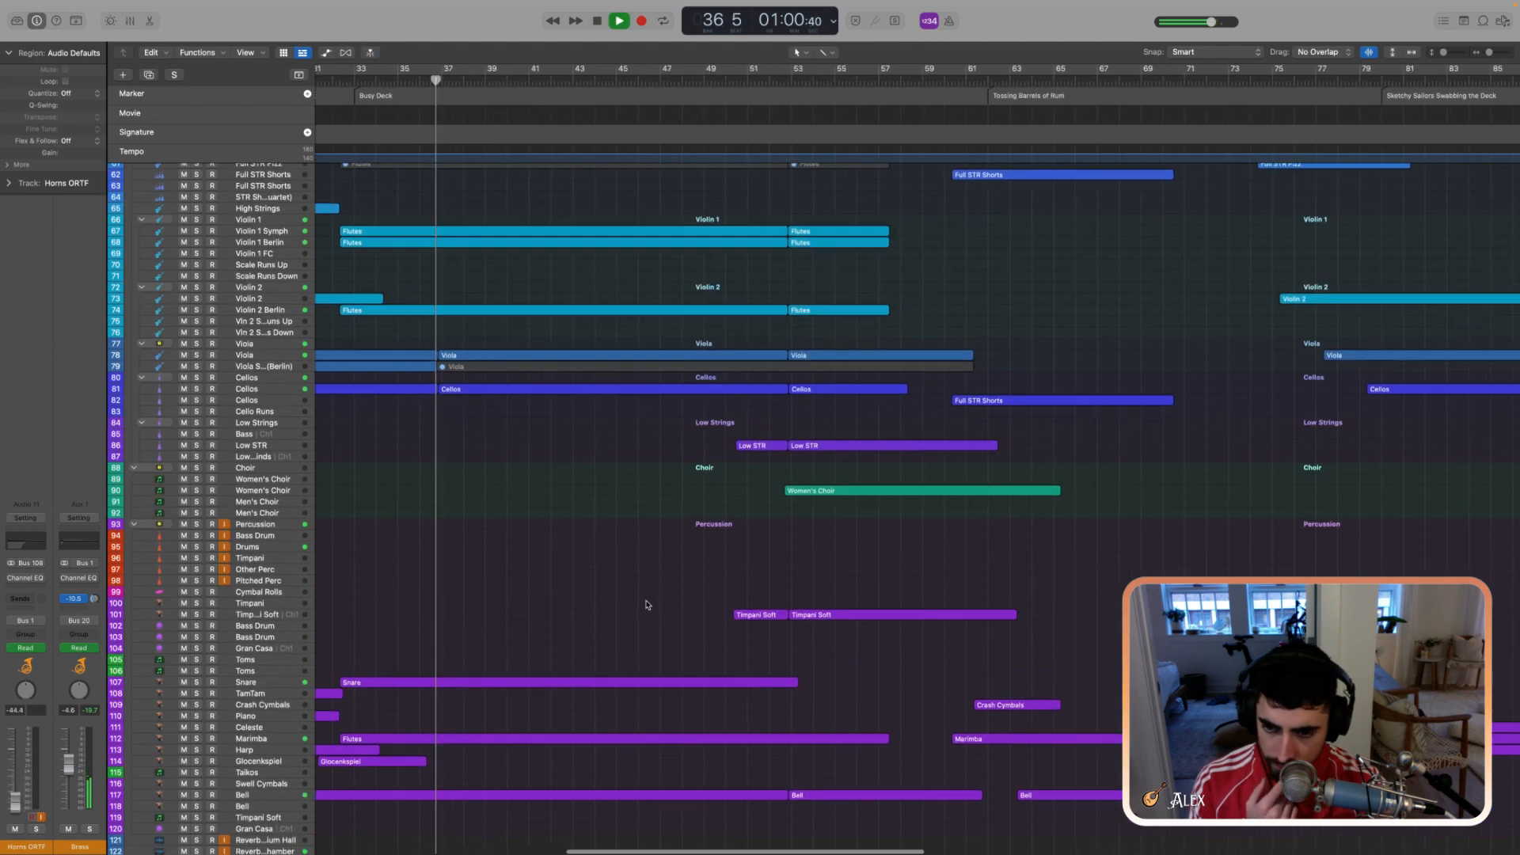
scroll(596, 658, "left", 1)
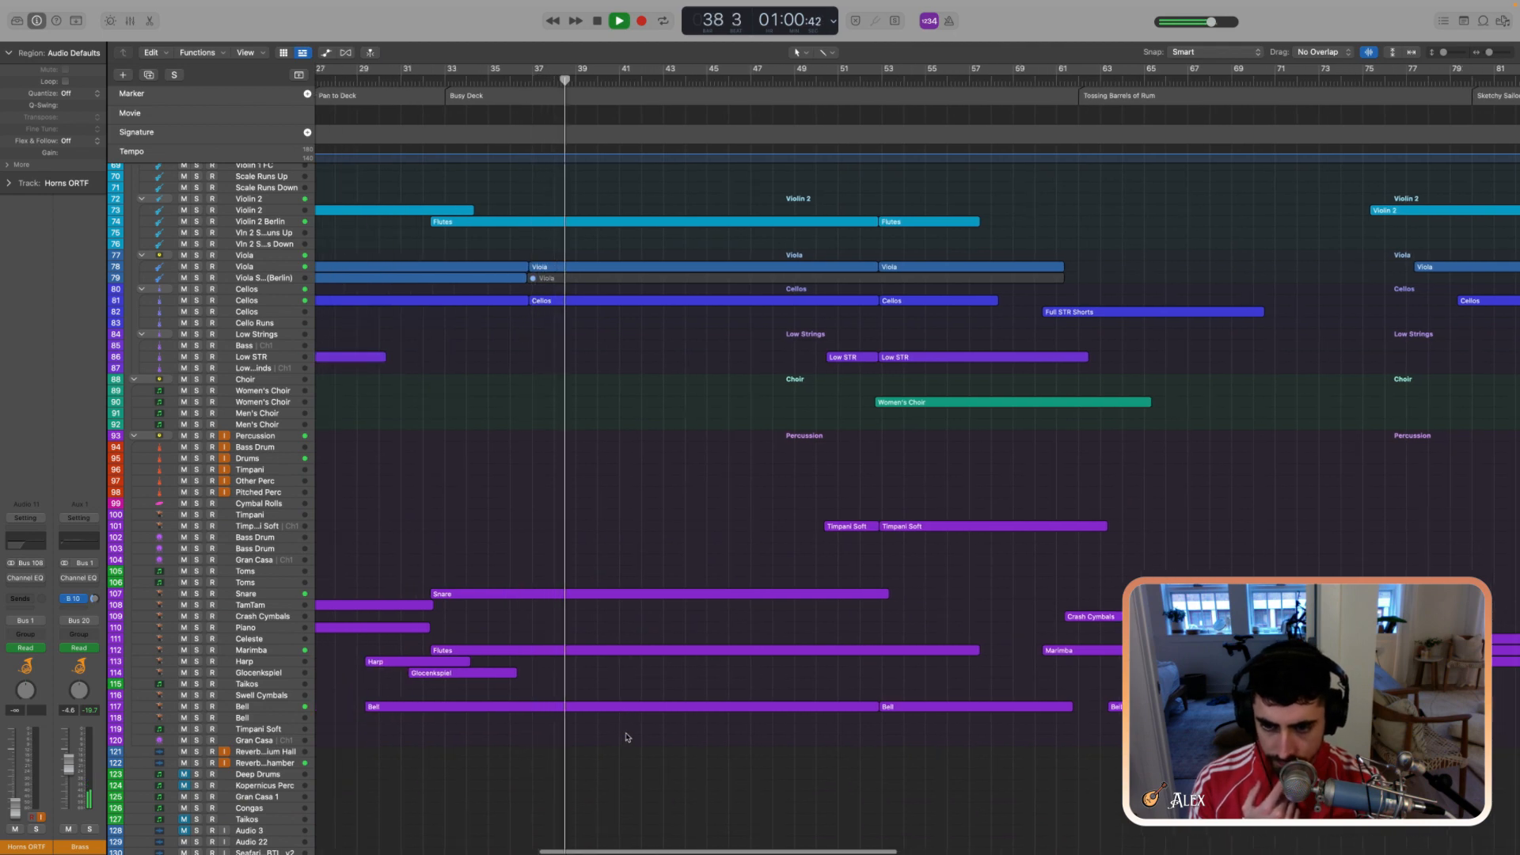
- Open the Busy Deck Bell region and set the velocity of its three notes from bar 41 onward to 66
double_click(625, 706)
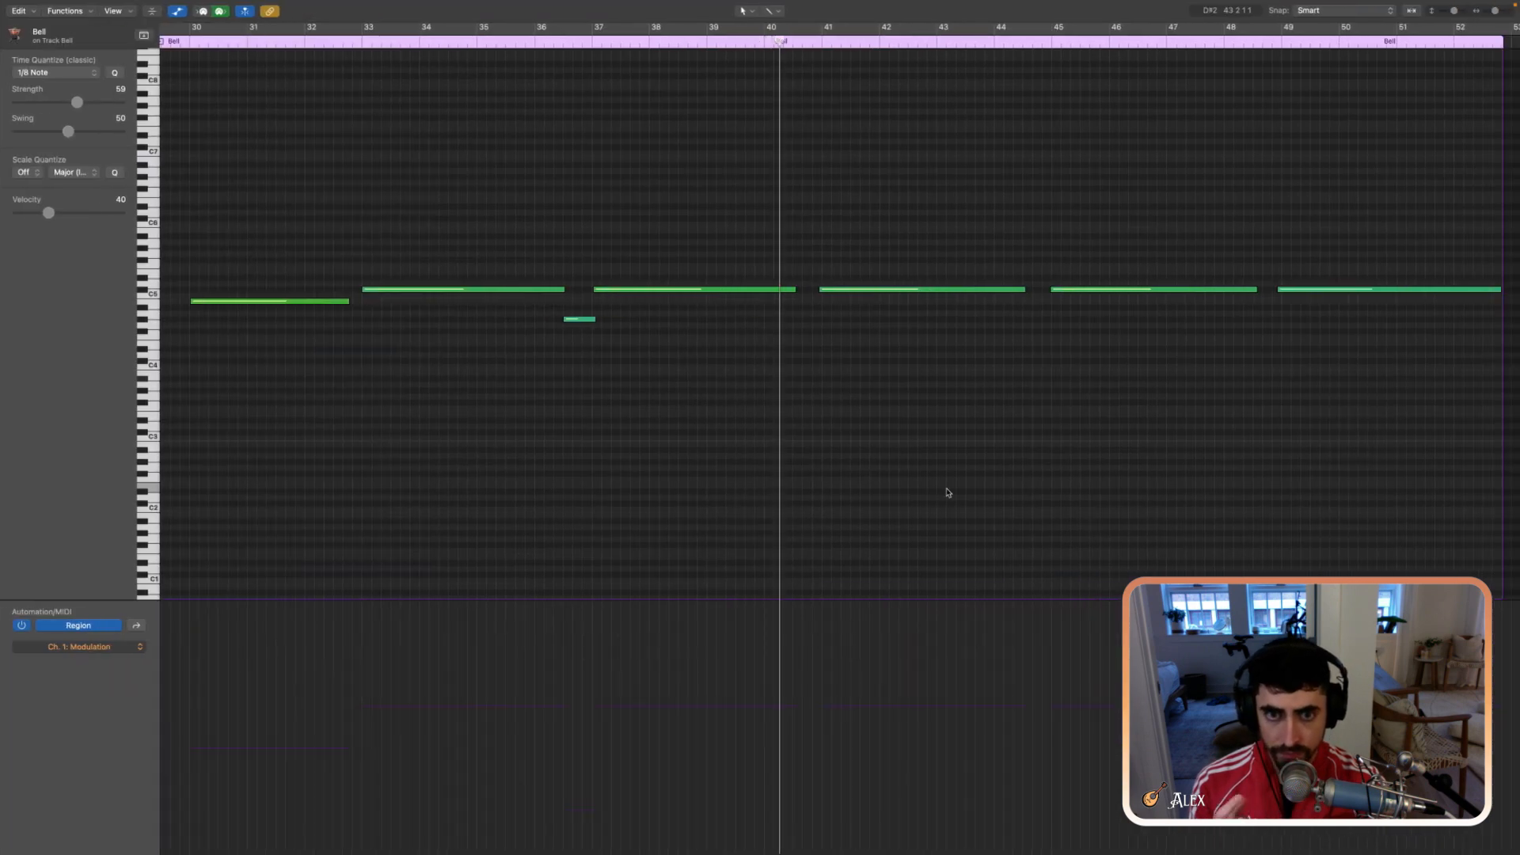
left_click_drag(833, 209, 1289, 362)
left_click(282, 235)
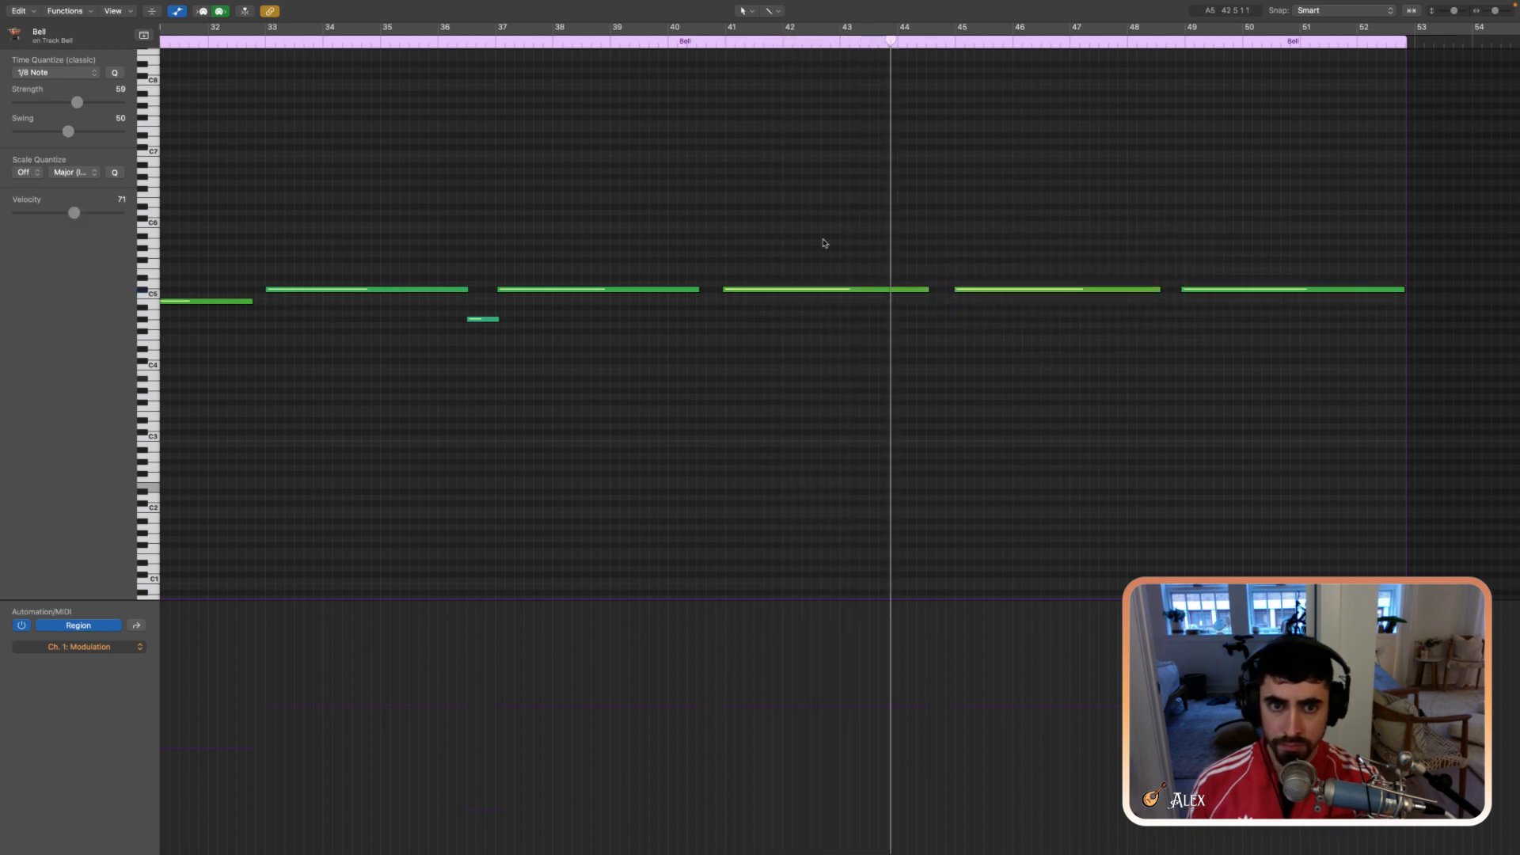
left_click(1121, 289)
left_click_drag(1306, 192, 725, 329)
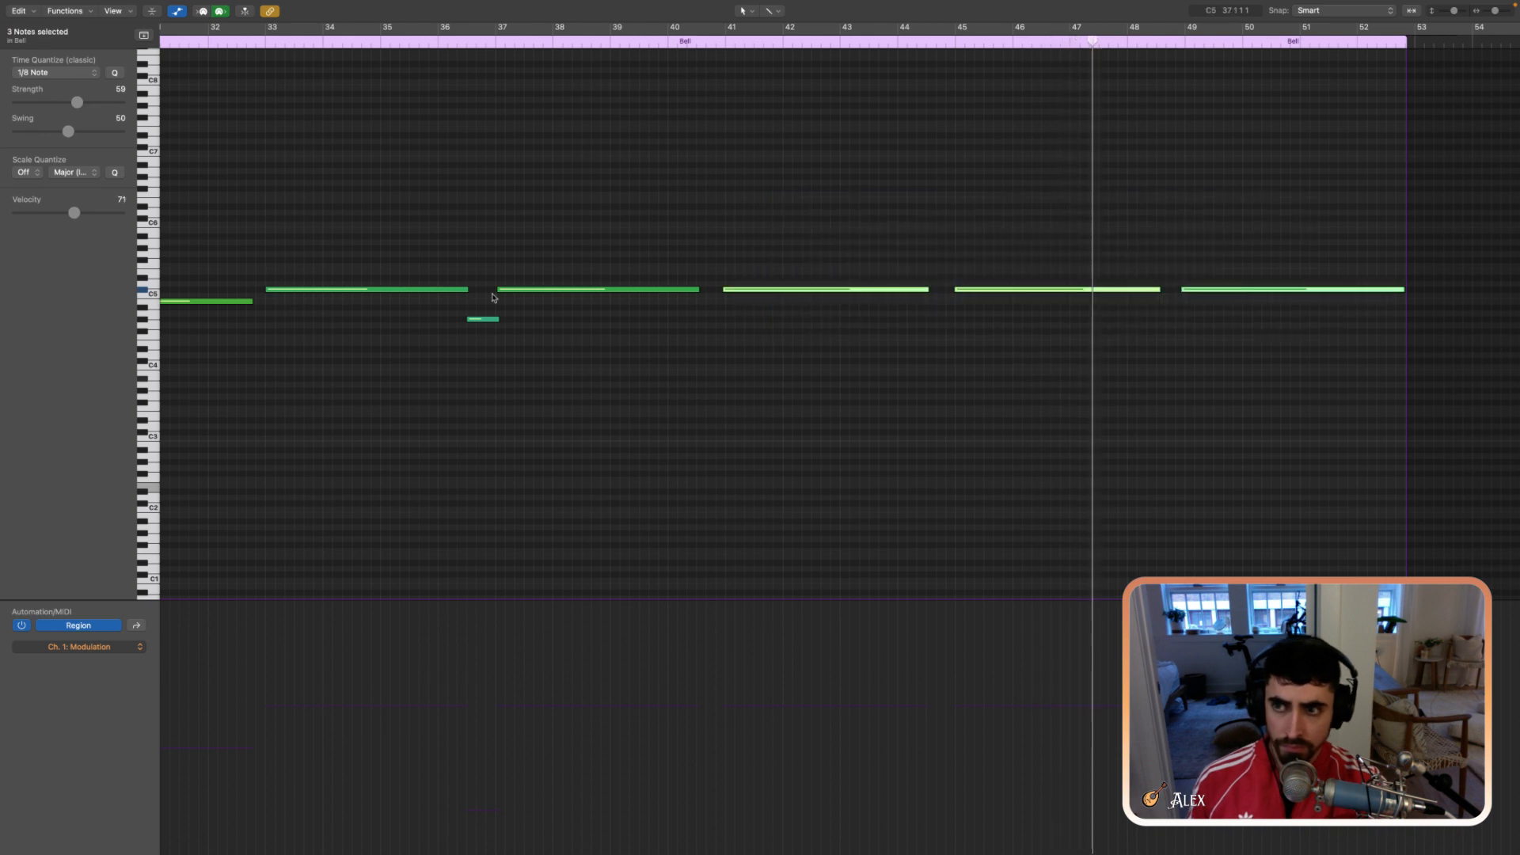
left_click(1007, 197)
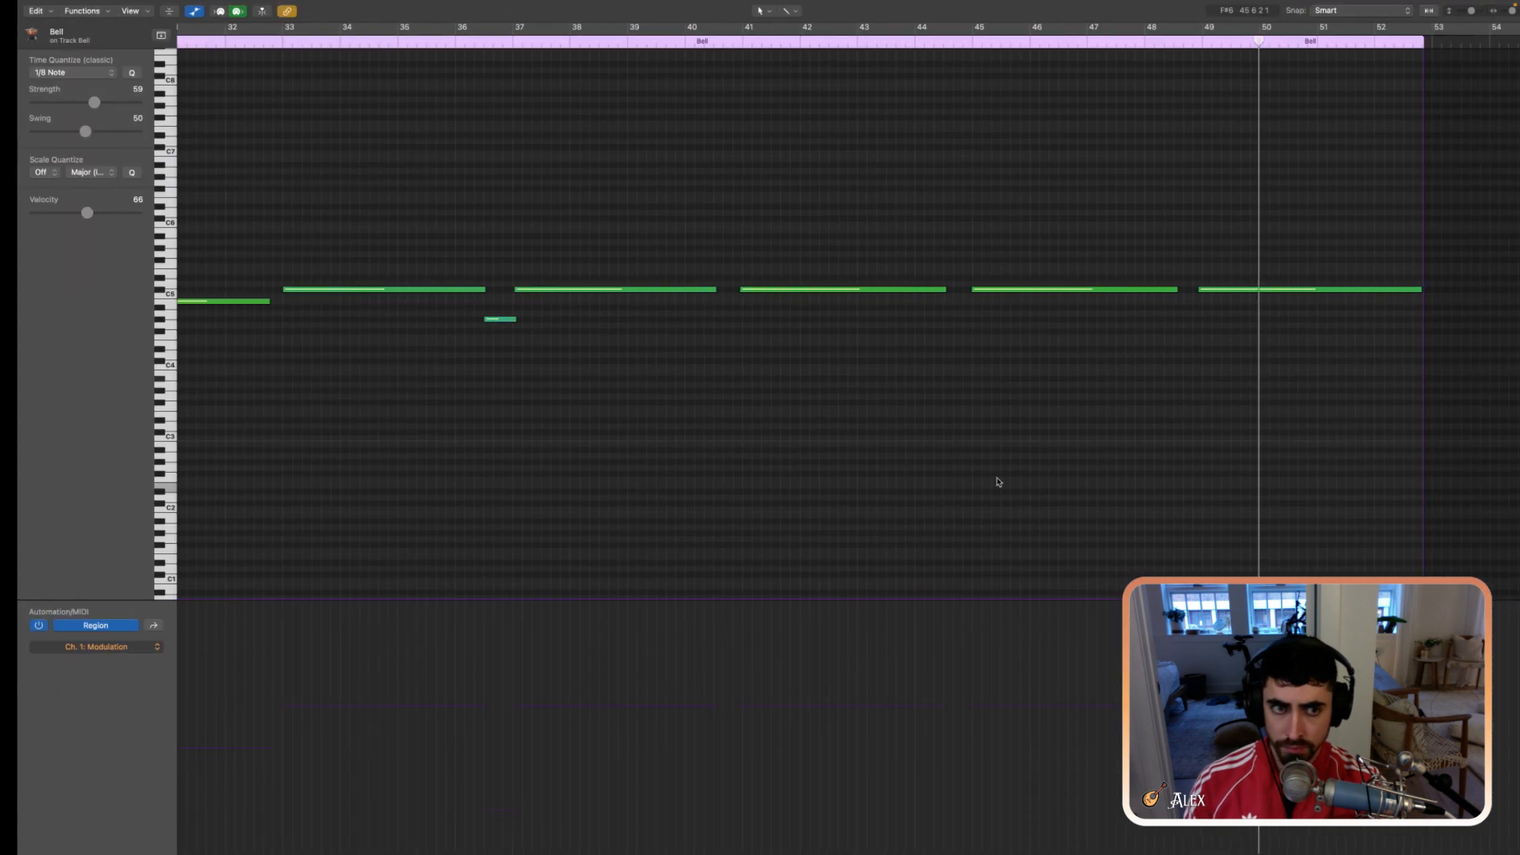
- Set the last Bell note's velocity to 76 and trim the starts of the notes at bars 49 and 41 slightly later
left_click_drag(1185, 208, 1200, 380)
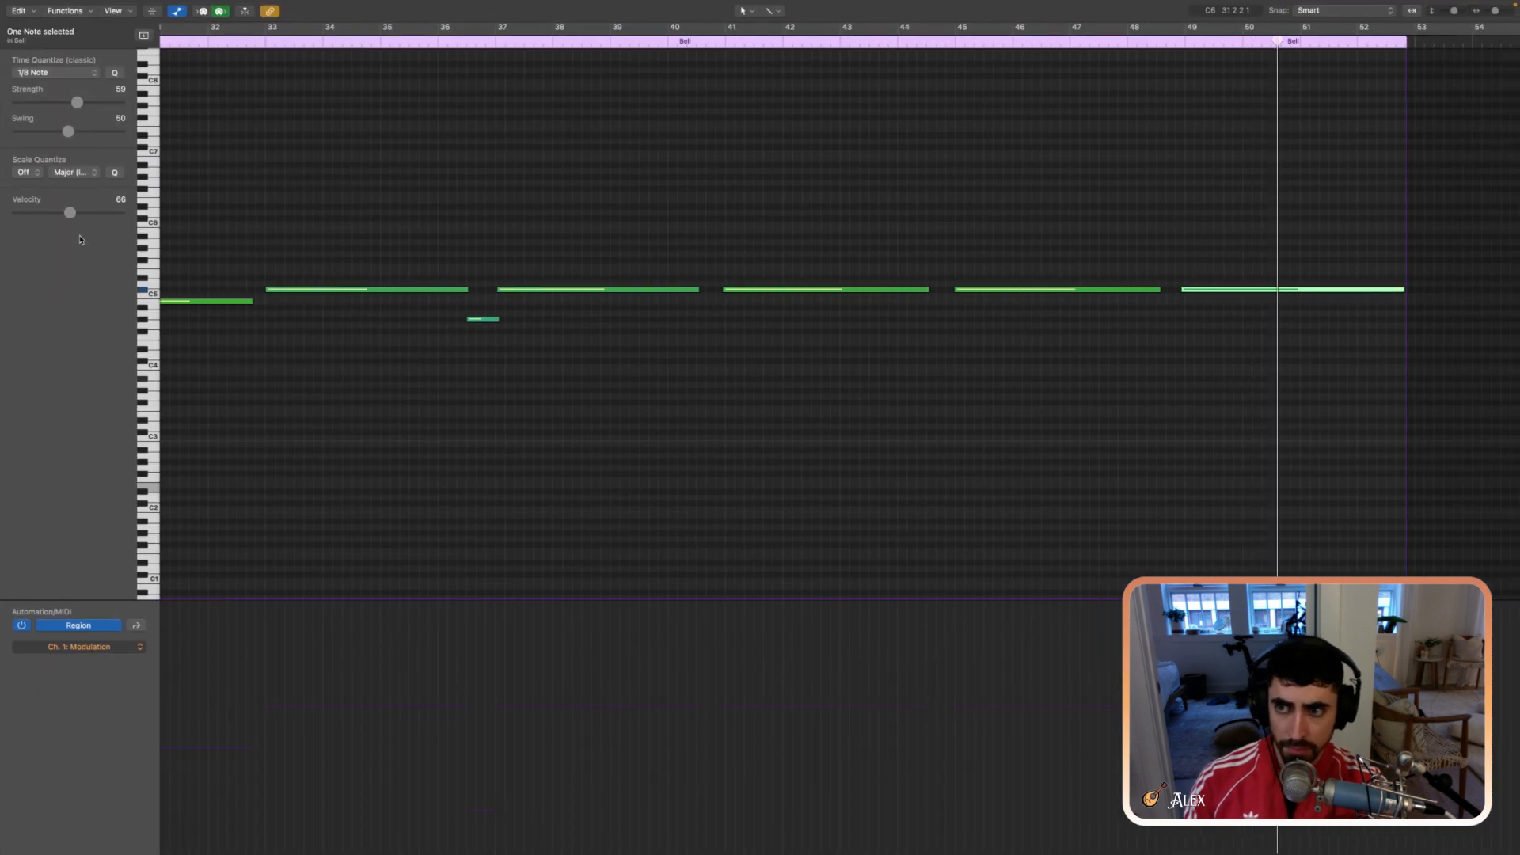
left_click(1112, 41)
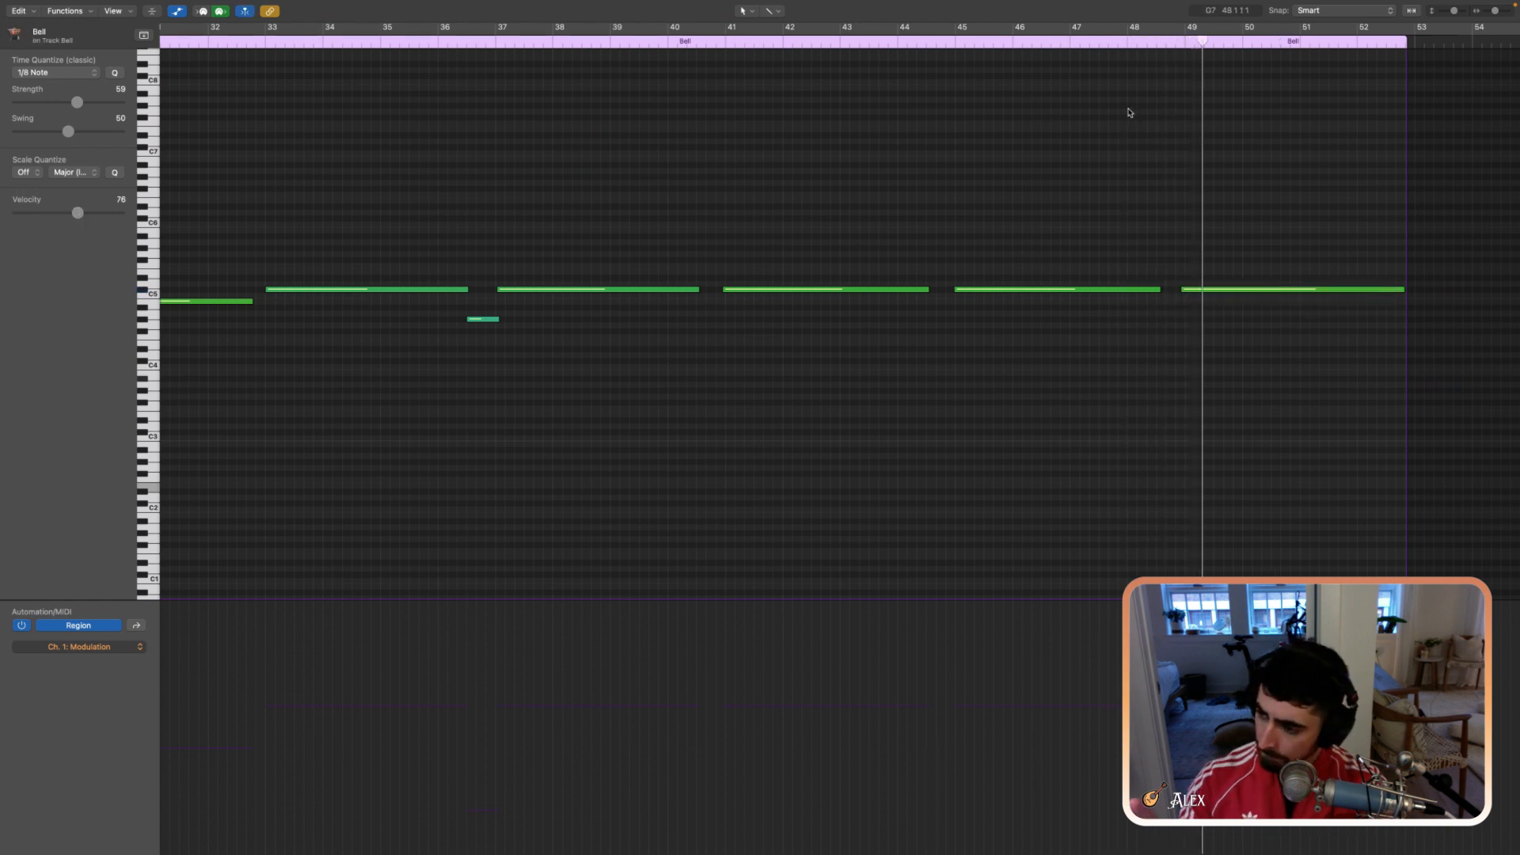
left_click_drag(1181, 290, 1185, 290)
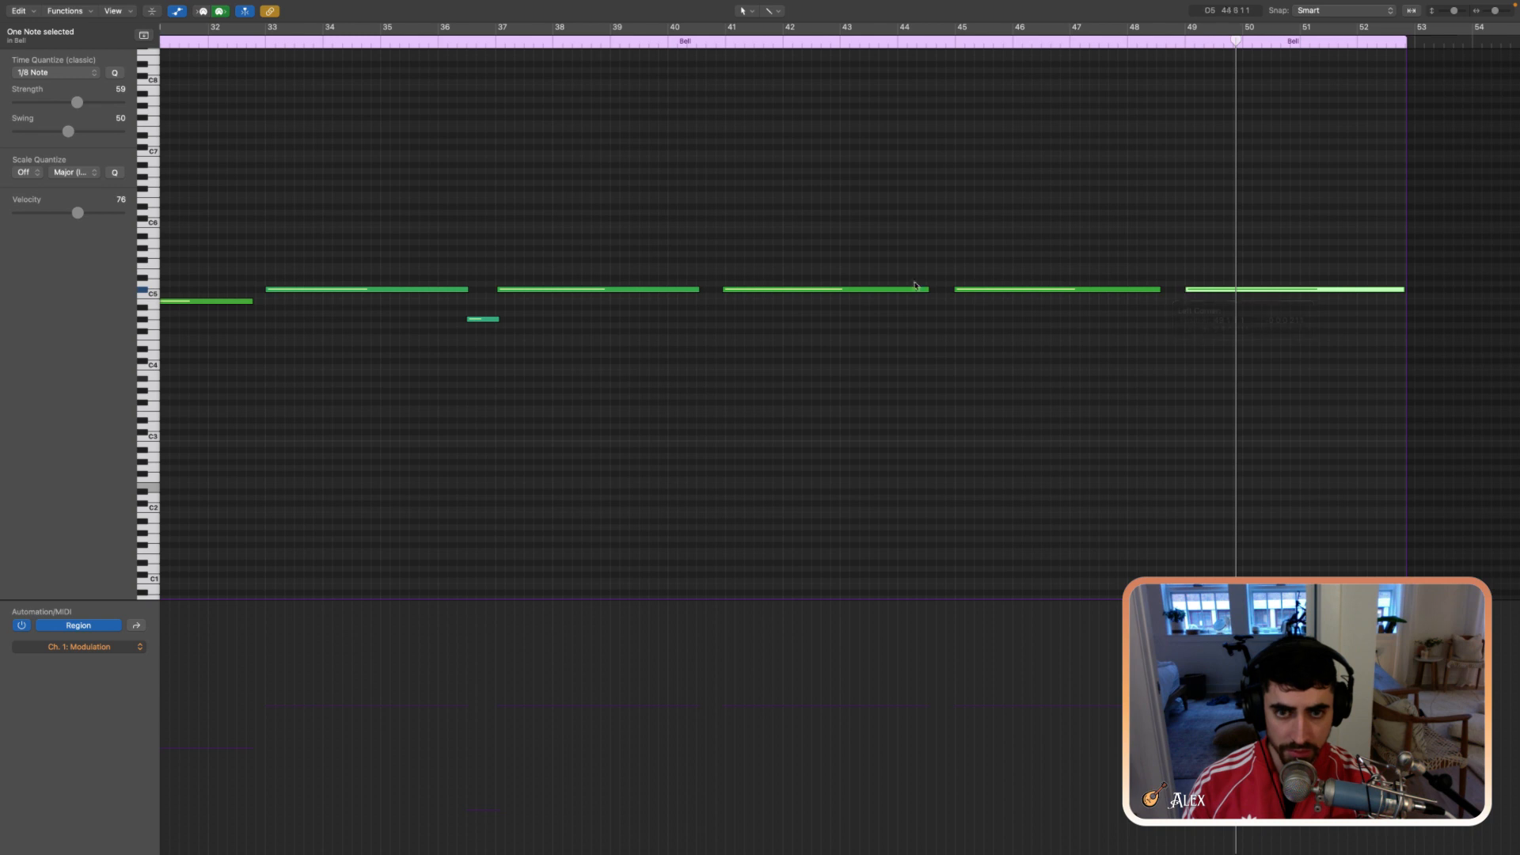
left_click_drag(730, 290, 726, 295)
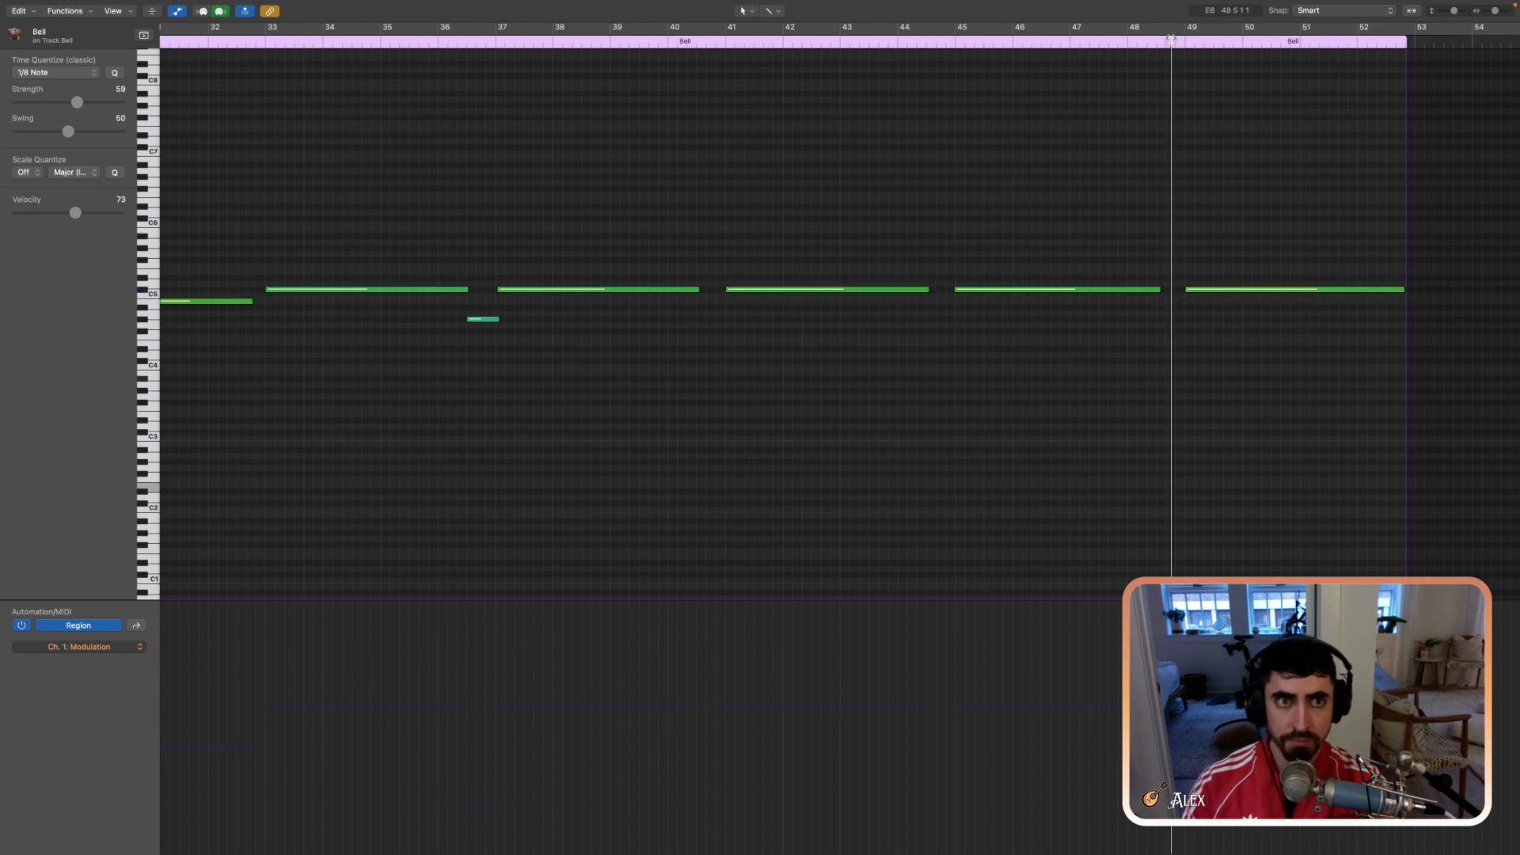
key("ctrl+Left")
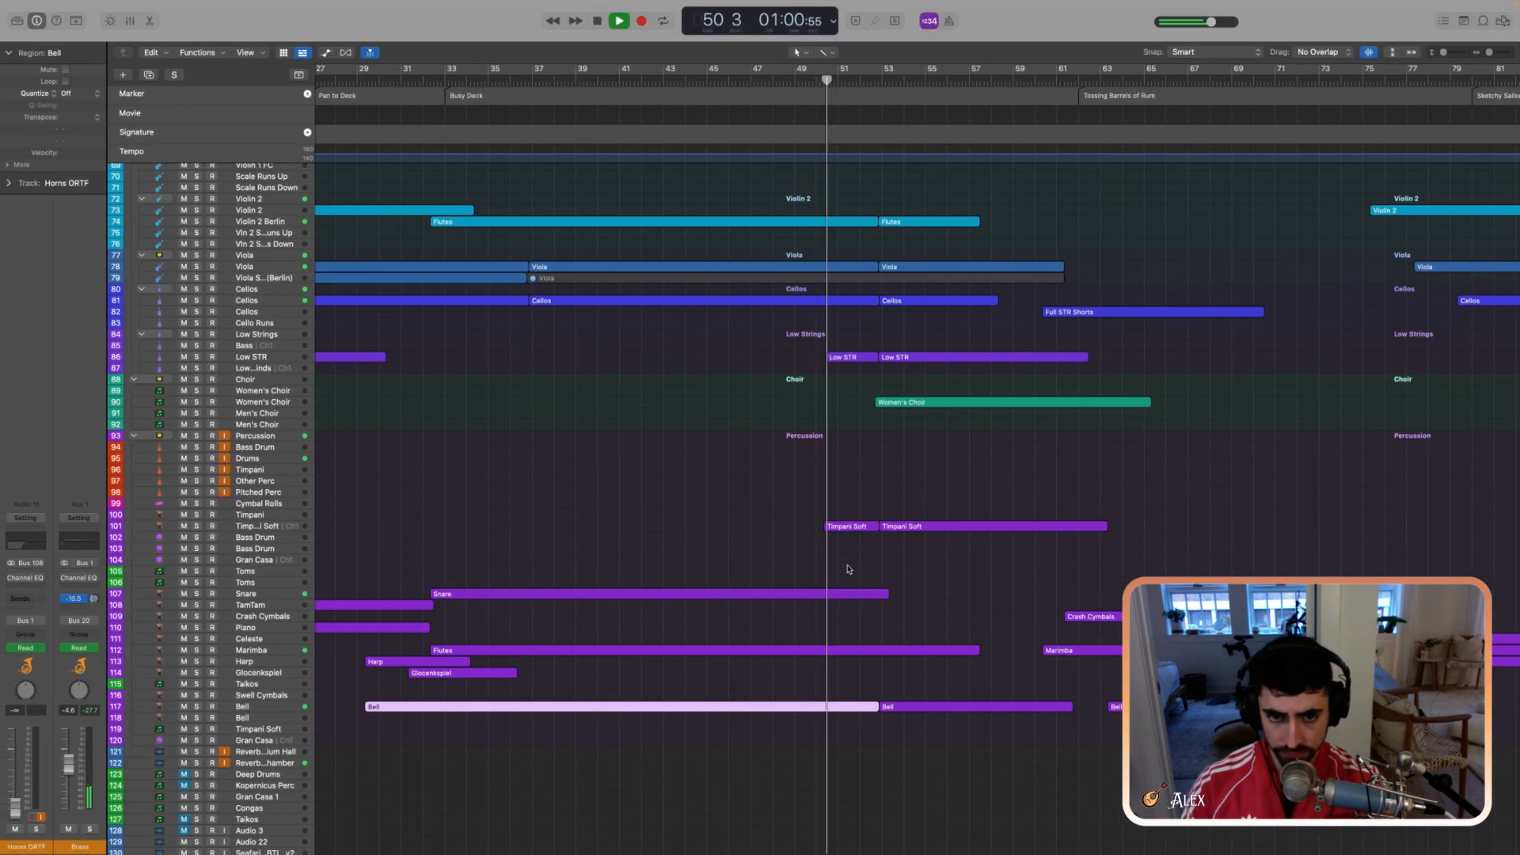
- Open the Busy Deck Full STR Pizz region and set the velocity of its closing notes around bars 51 to 52 to 76
key("space")
scroll(822, 381, "up", 5)
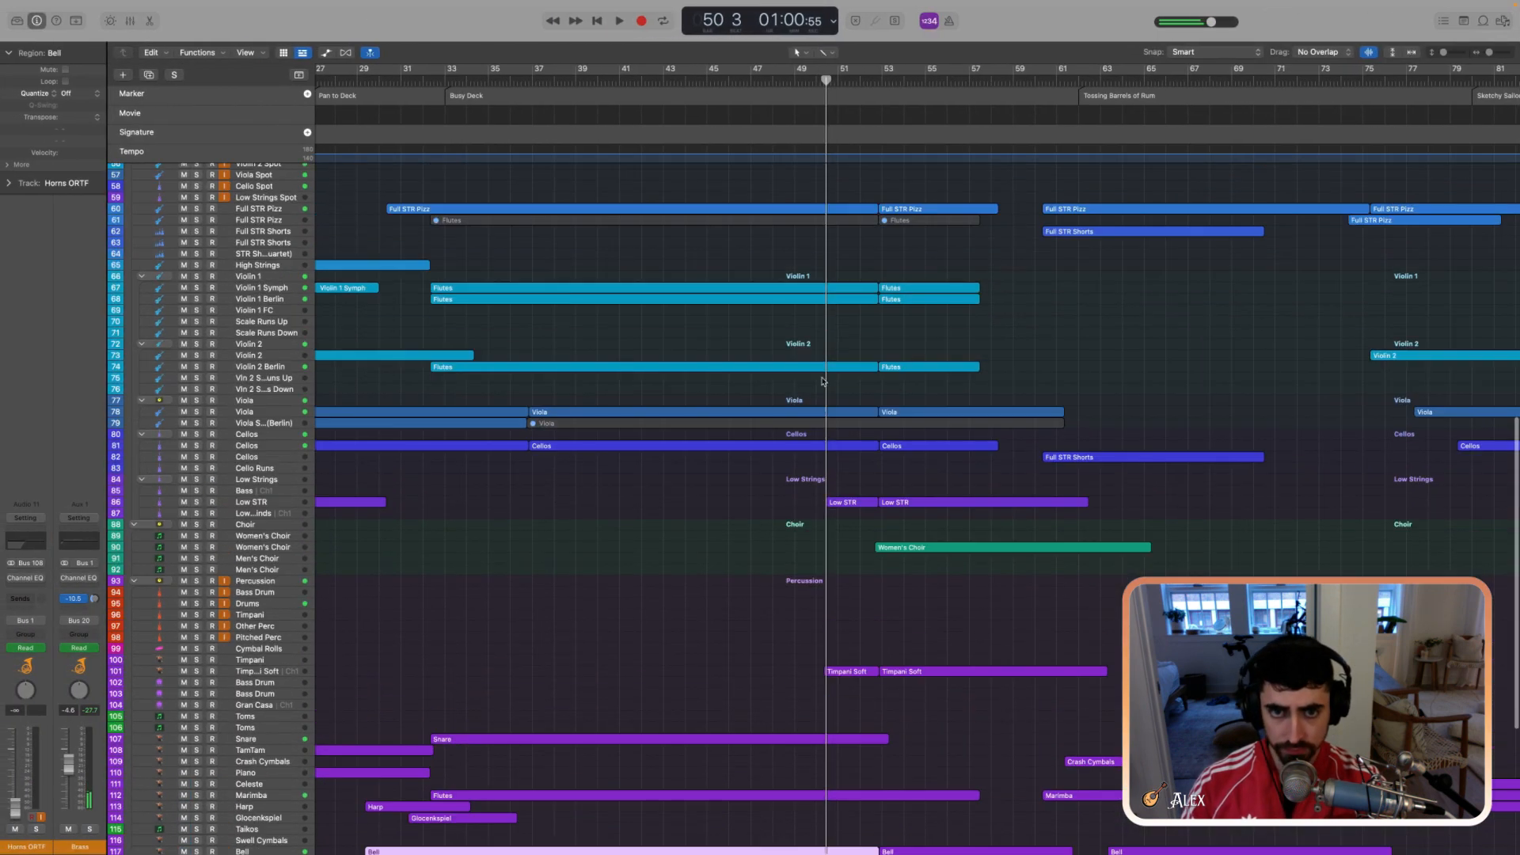
left_click(815, 446)
scroll(806, 462, "up", 4)
left_click(800, 311)
key("ctrl+Right")
left_click_drag(995, 434, 791, 586)
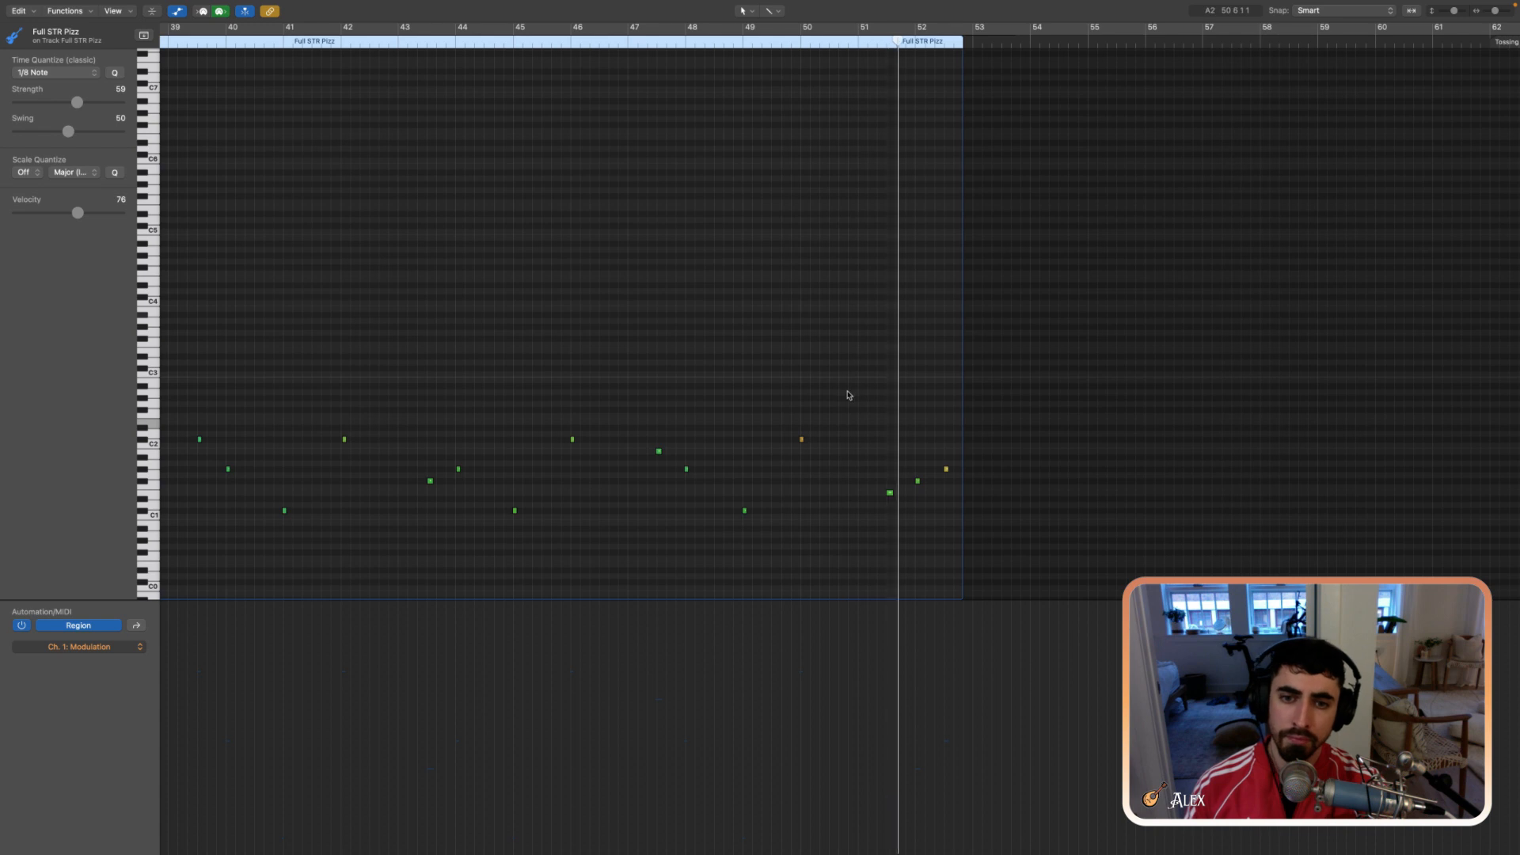
- Reopen the Tuba region and raise the velocity of the three short rising notes in bars 51 and 52 to 87
key("ctrl+Left")
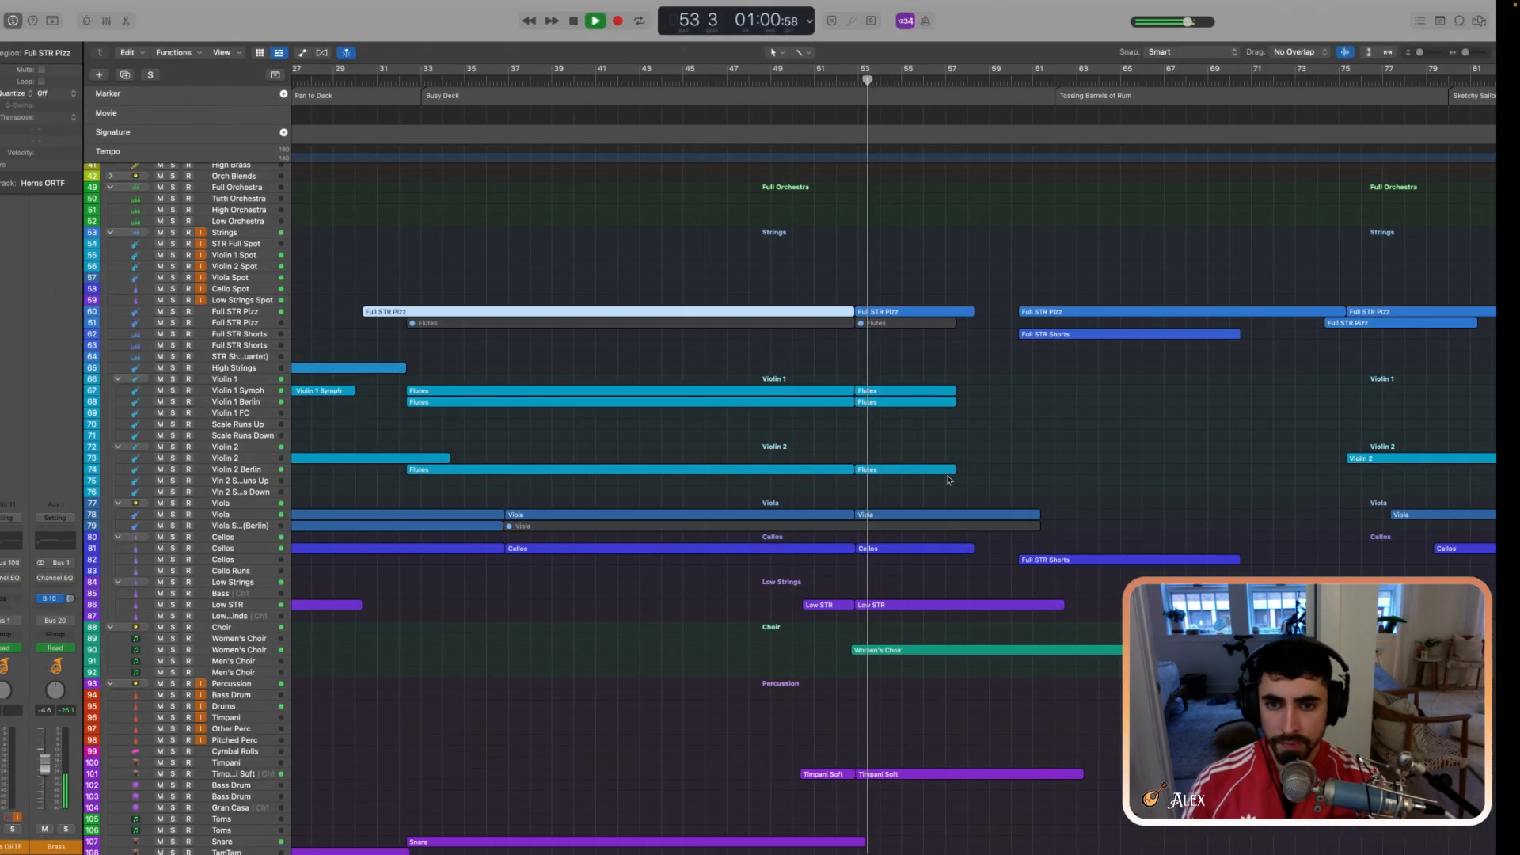
key("ctrl+Right")
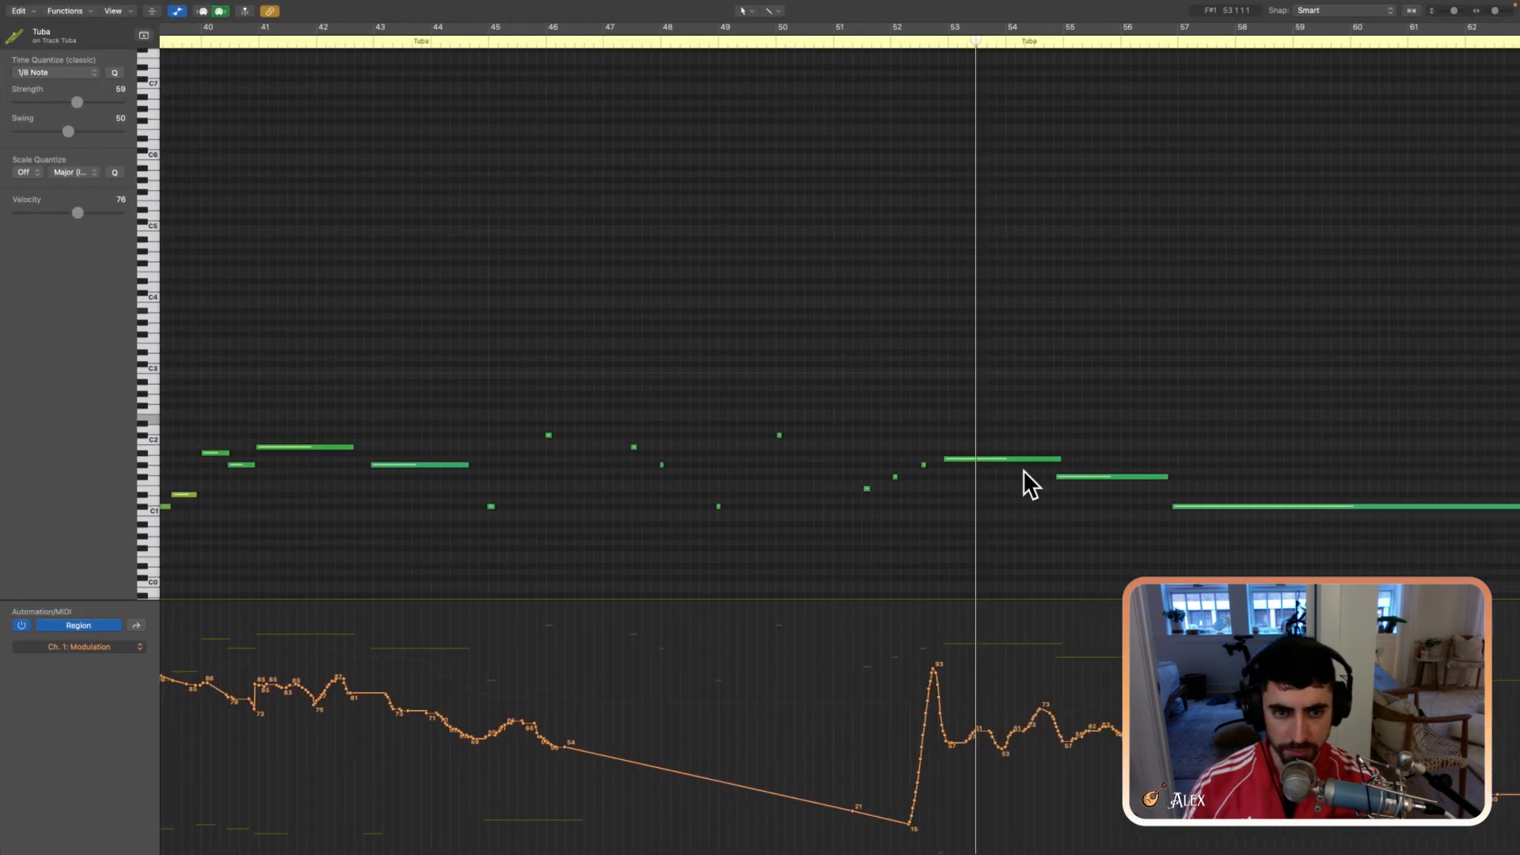
left_click_drag(923, 429, 837, 535)
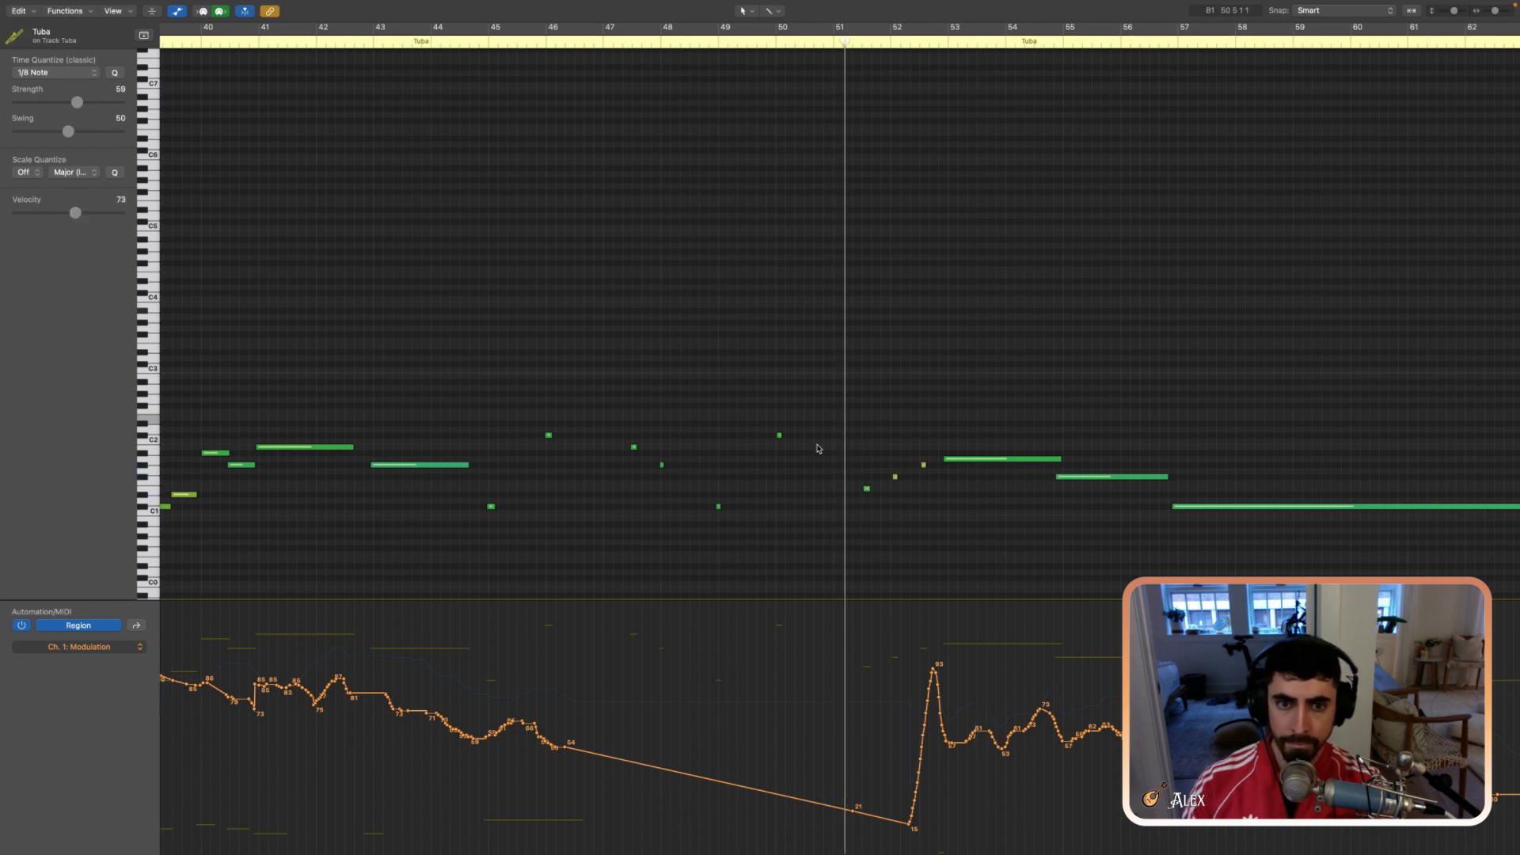
scroll(892, 491, "up", 5)
left_click_drag(1041, 438, 804, 490)
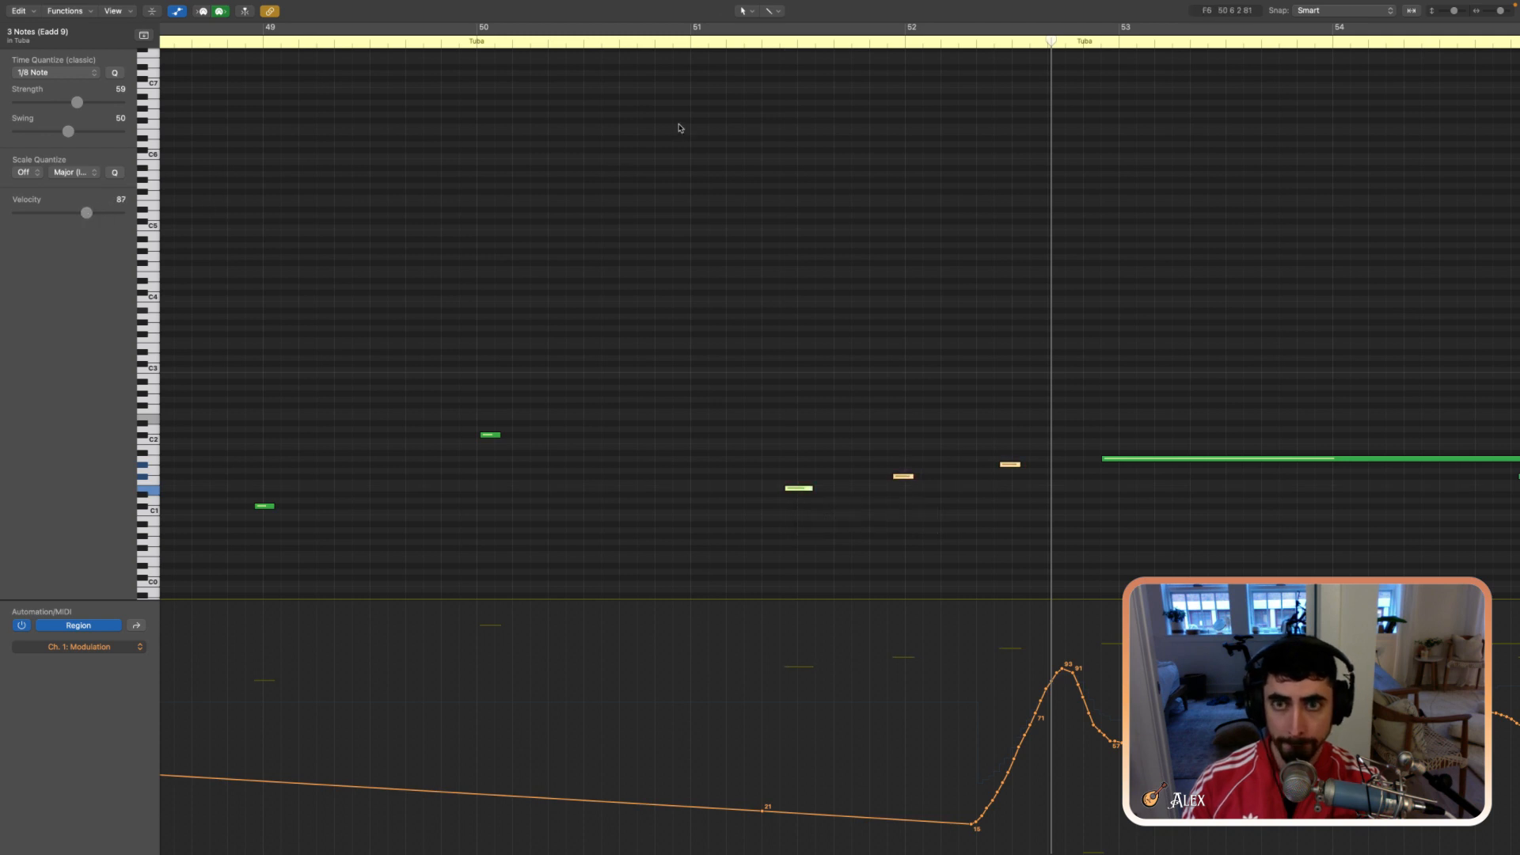
- Add a low keyswitch note just before the three short Tuba notes in bar 51 and replay from there
left_click(704, 45)
key("space")
scroll(828, 324, "down", 5)
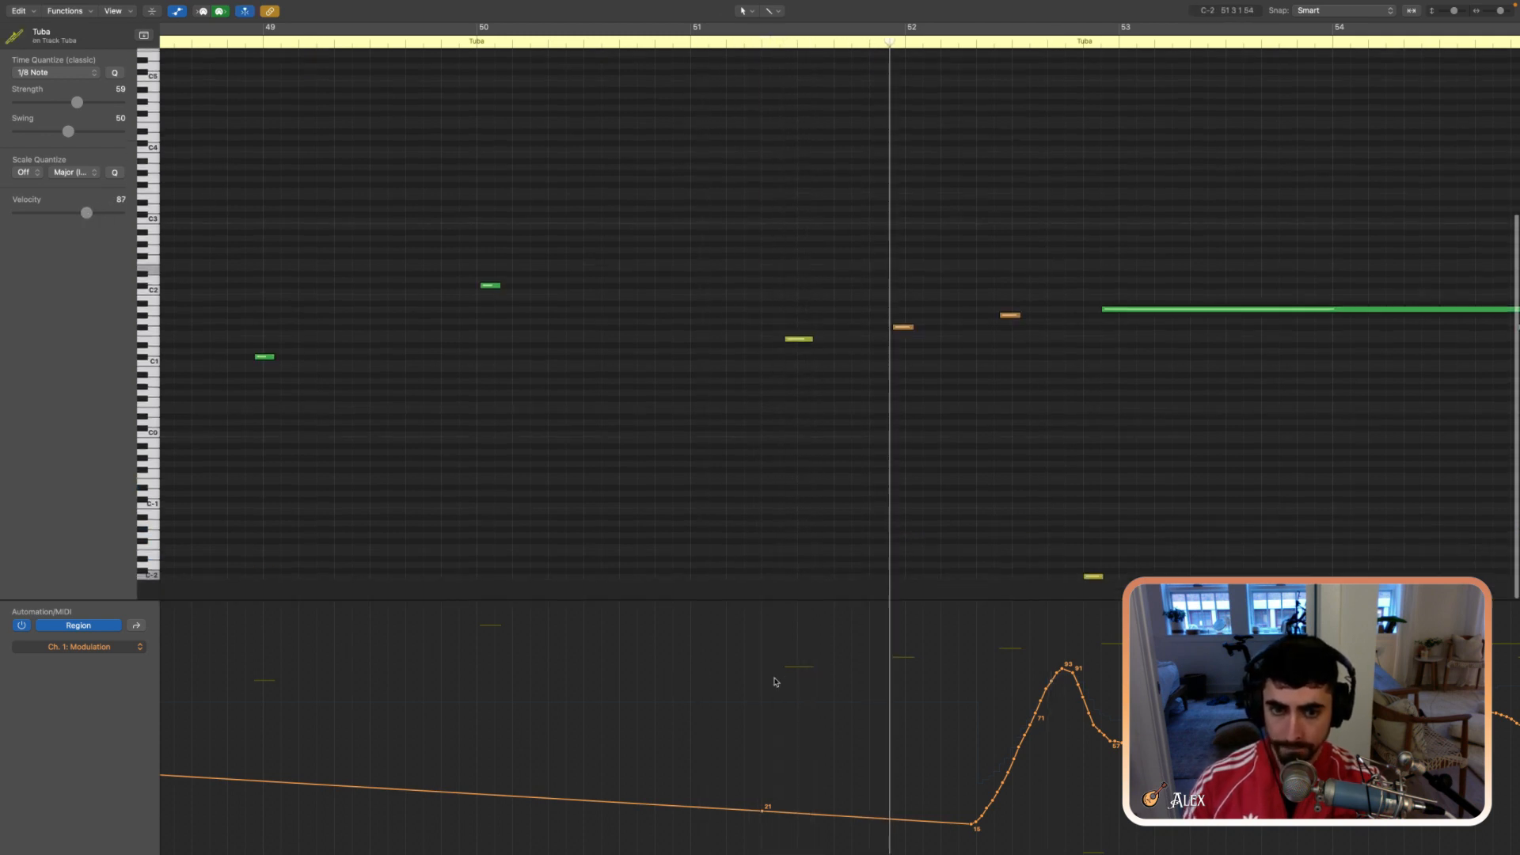
left_click(774, 555, "super")
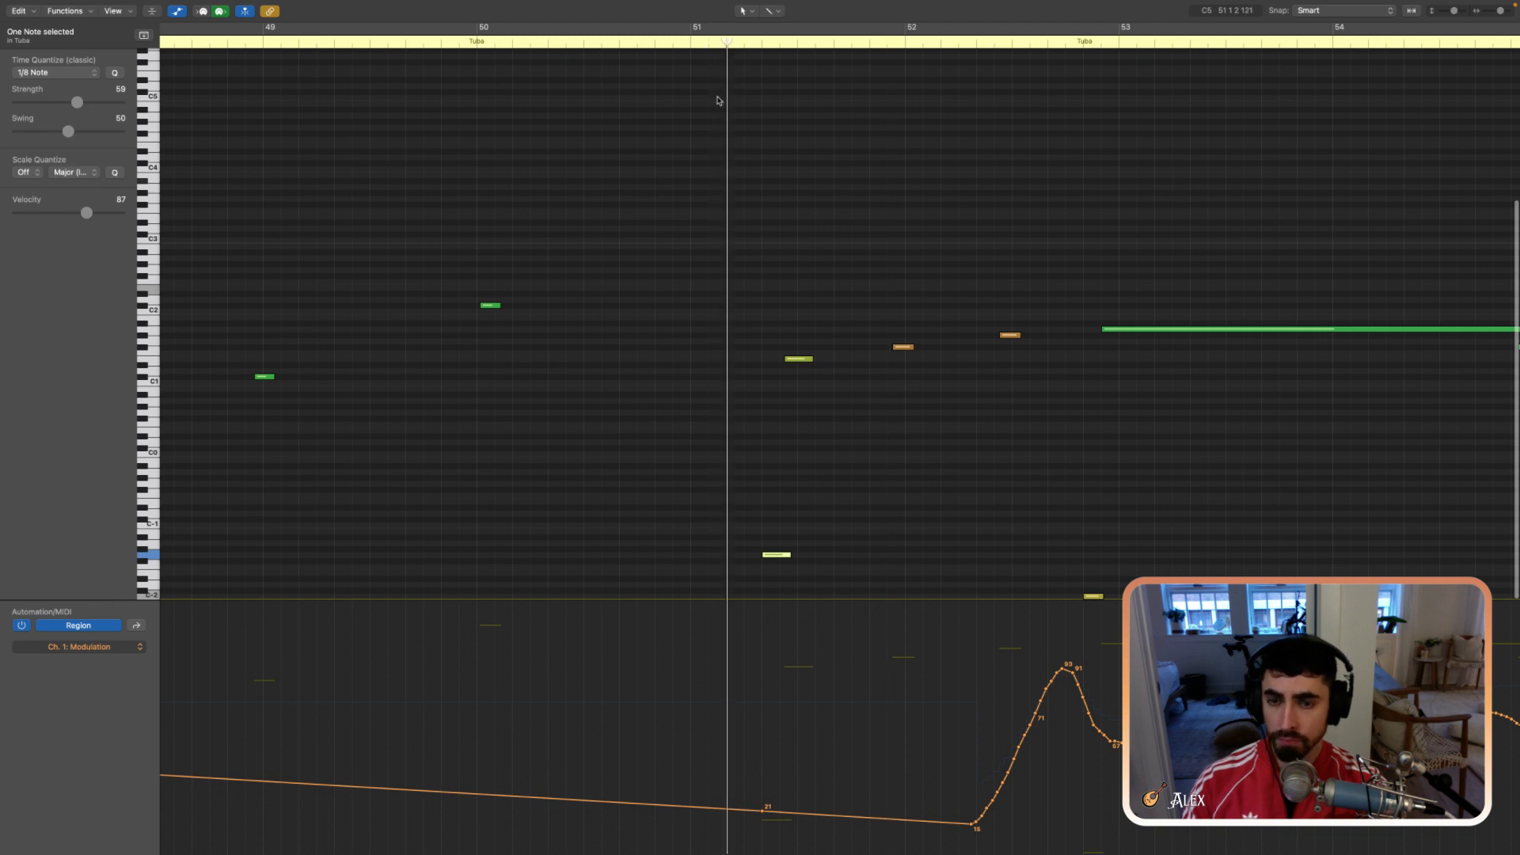
key("space")
- Set the velocity of the last two short Tuba notes to 92 and move the bar 51 keyswitch down one semitone
left_click_drag(996, 275, 905, 391)
left_click(811, 582)
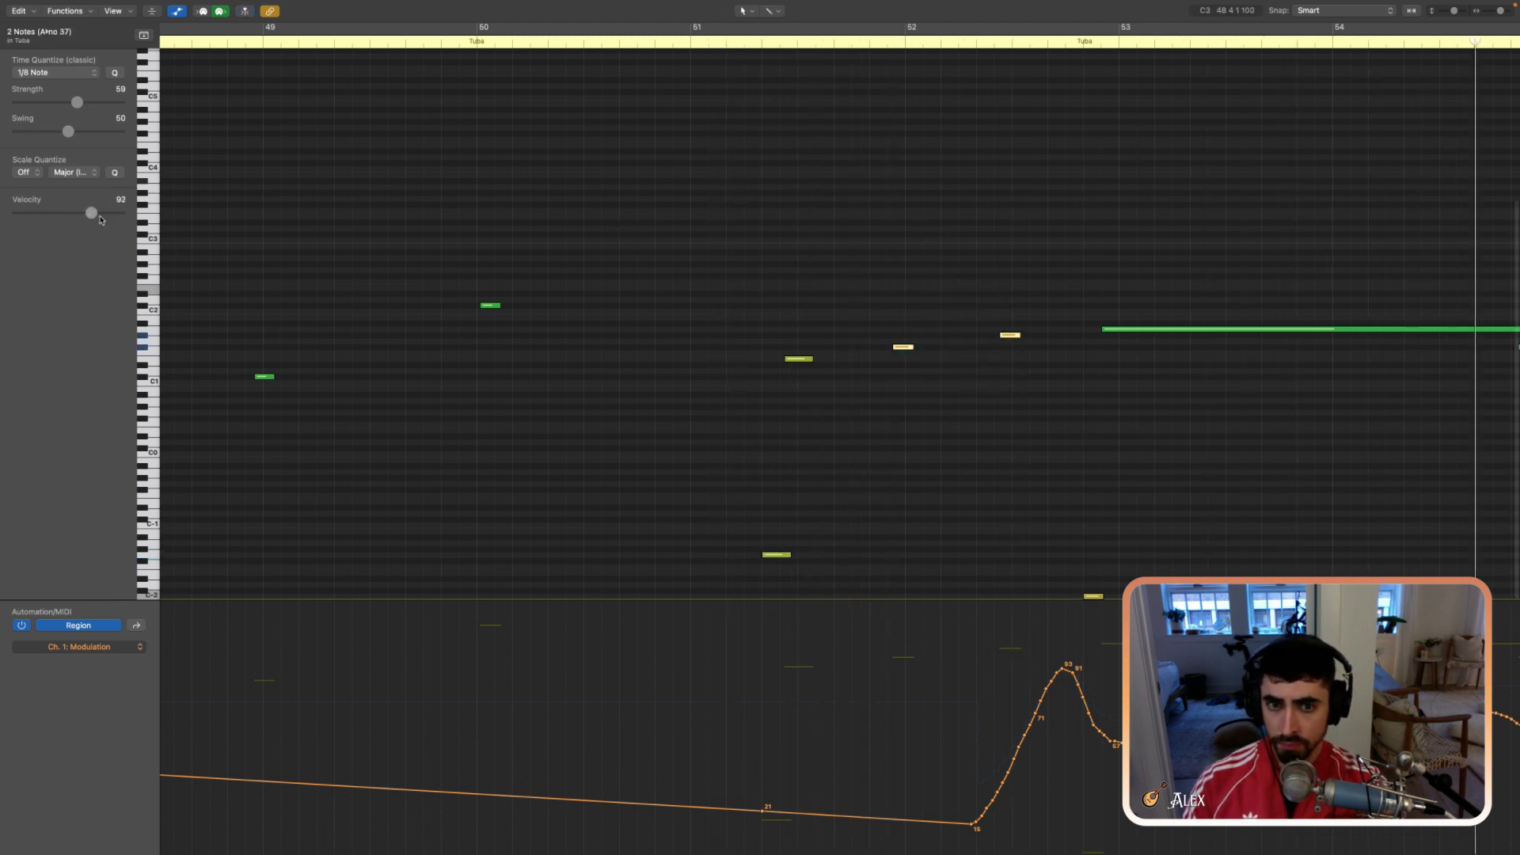
left_click_drag(768, 559, 769, 565)
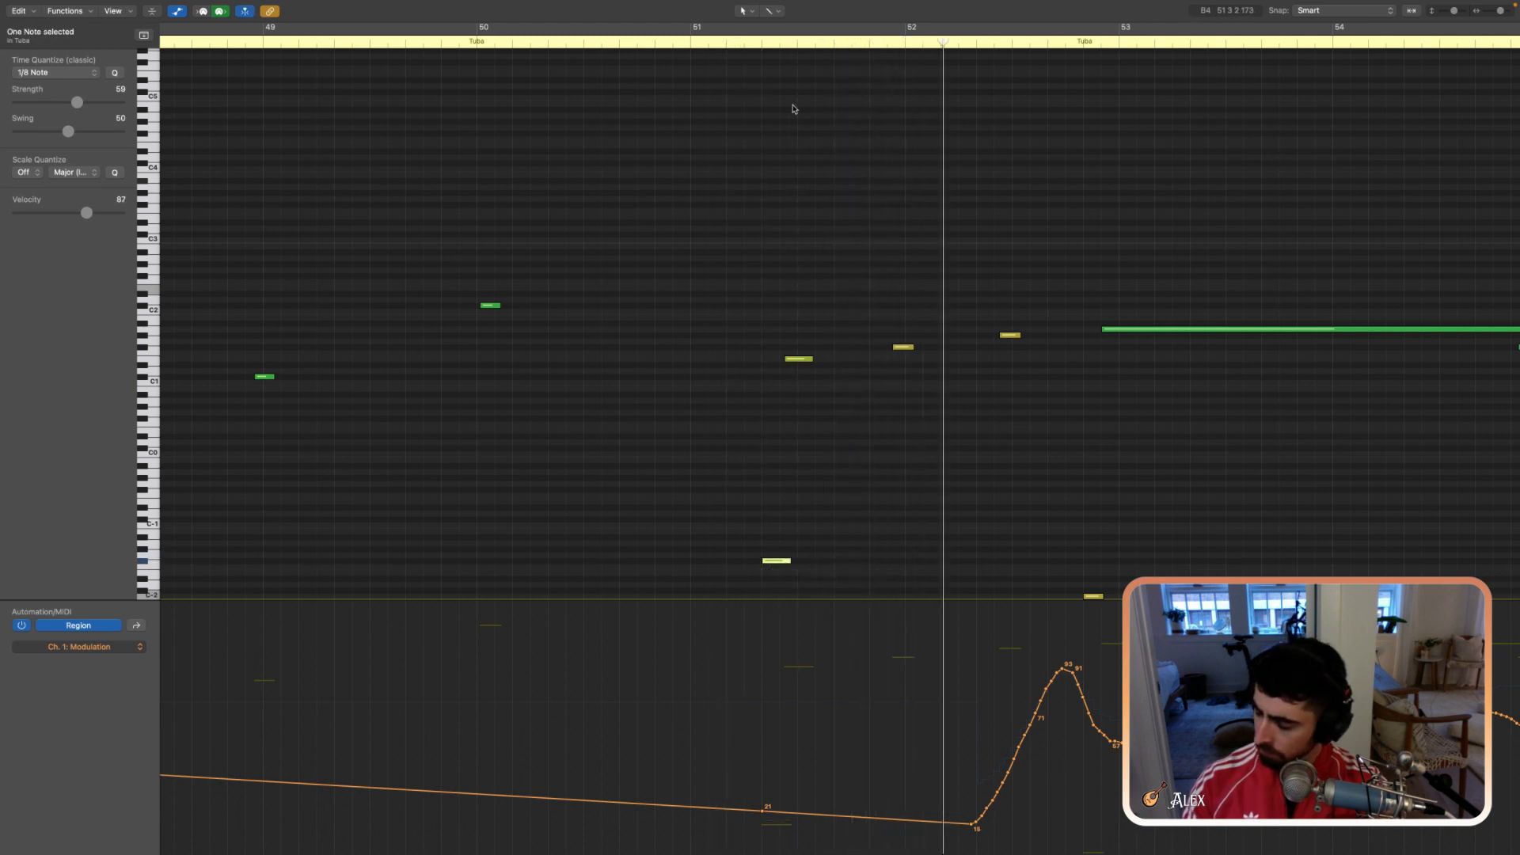
key("1")
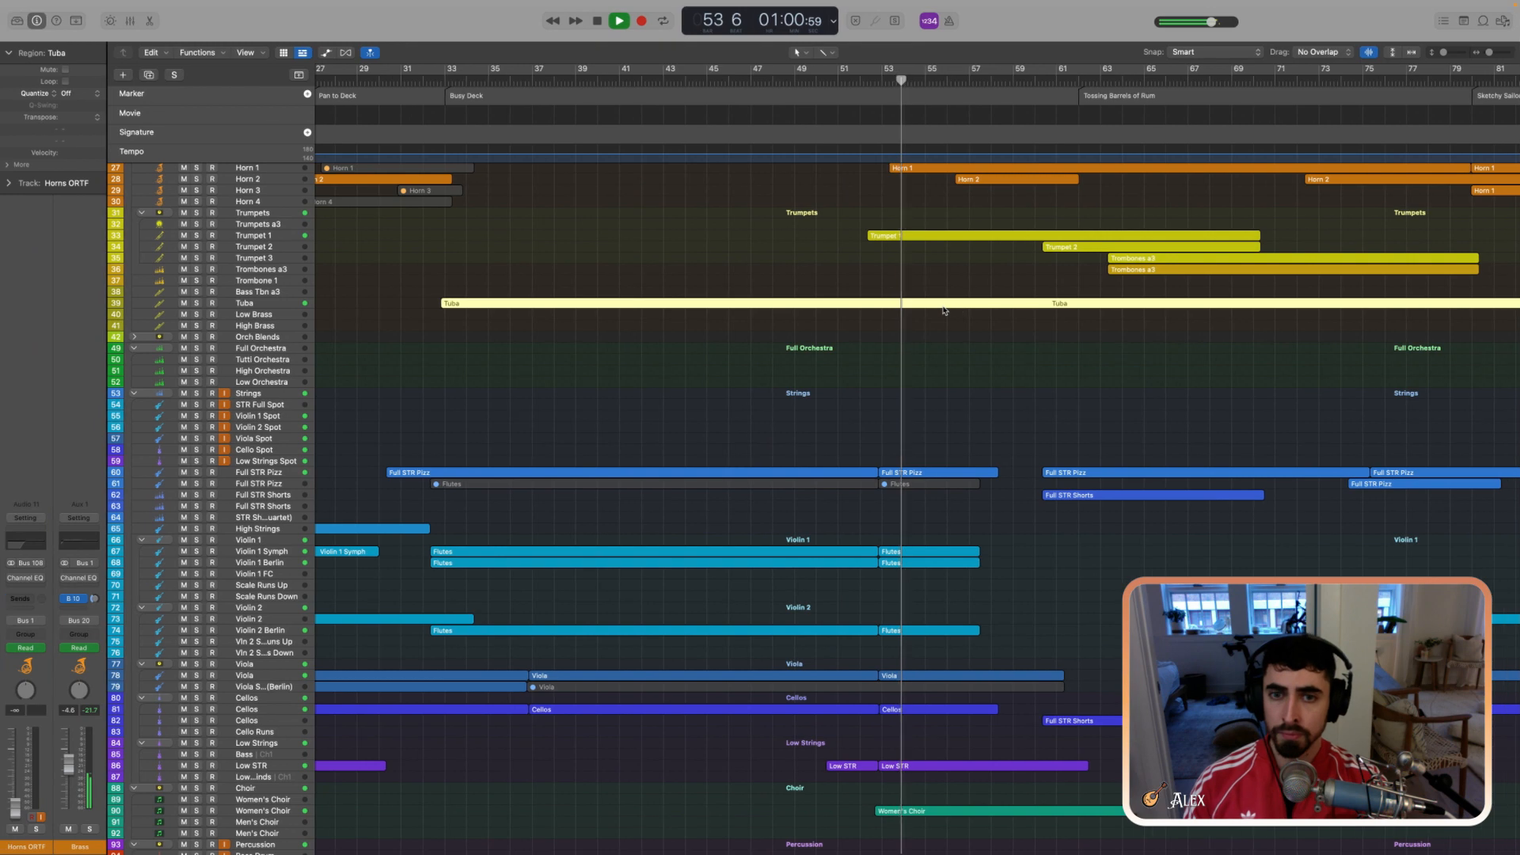
- Restart playback from about bar 32 and open the Violin 2 Berlin Flutes region, showing its full length in the Piano Roll
left_click(878, 420)
key("space")
left_click(426, 81)
double_click(601, 630)
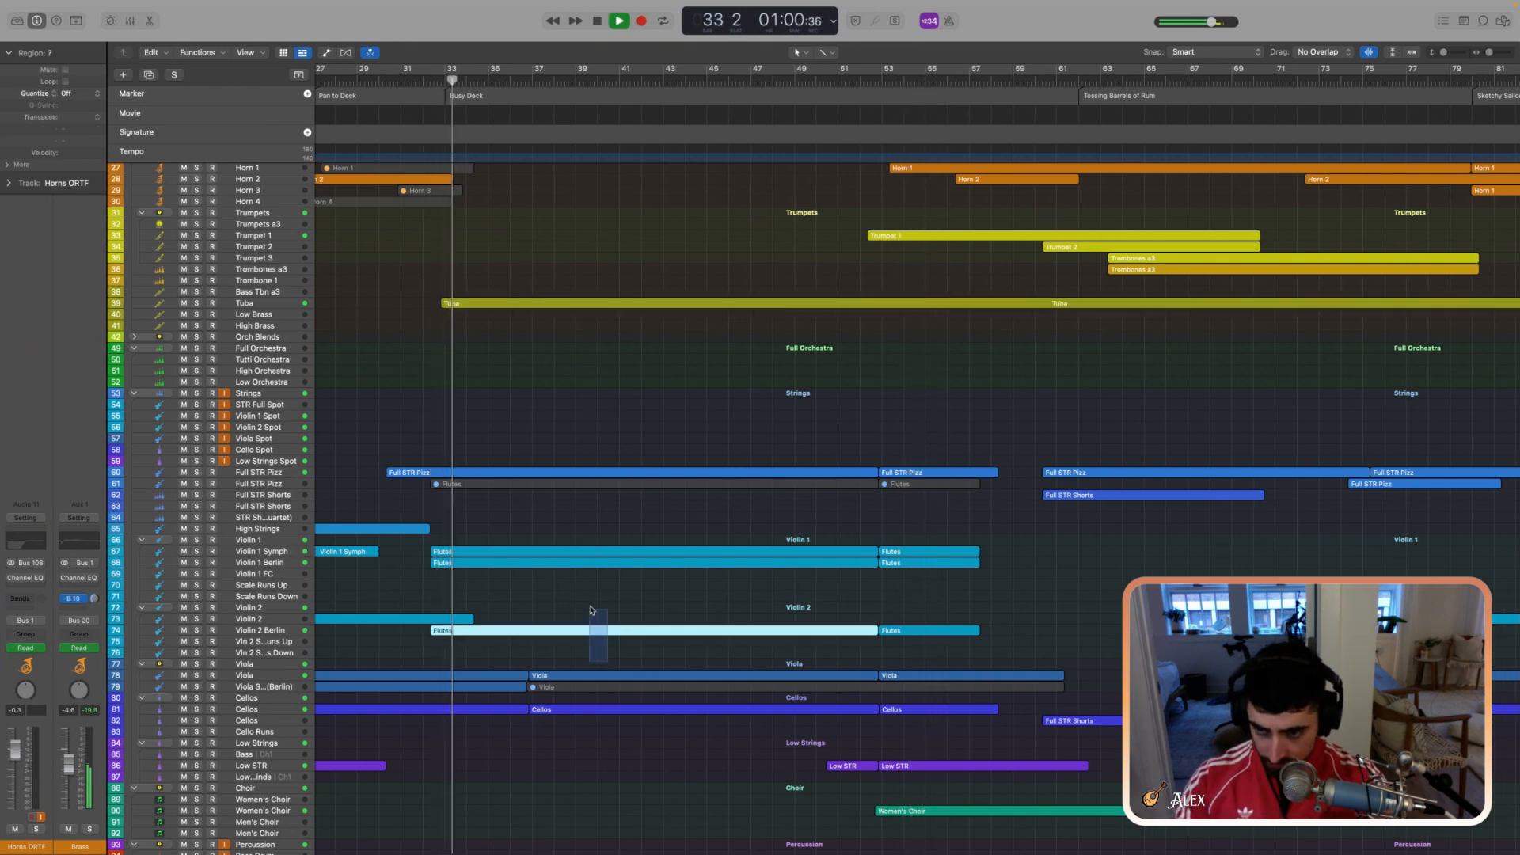
scroll(625, 489, "down", 10)
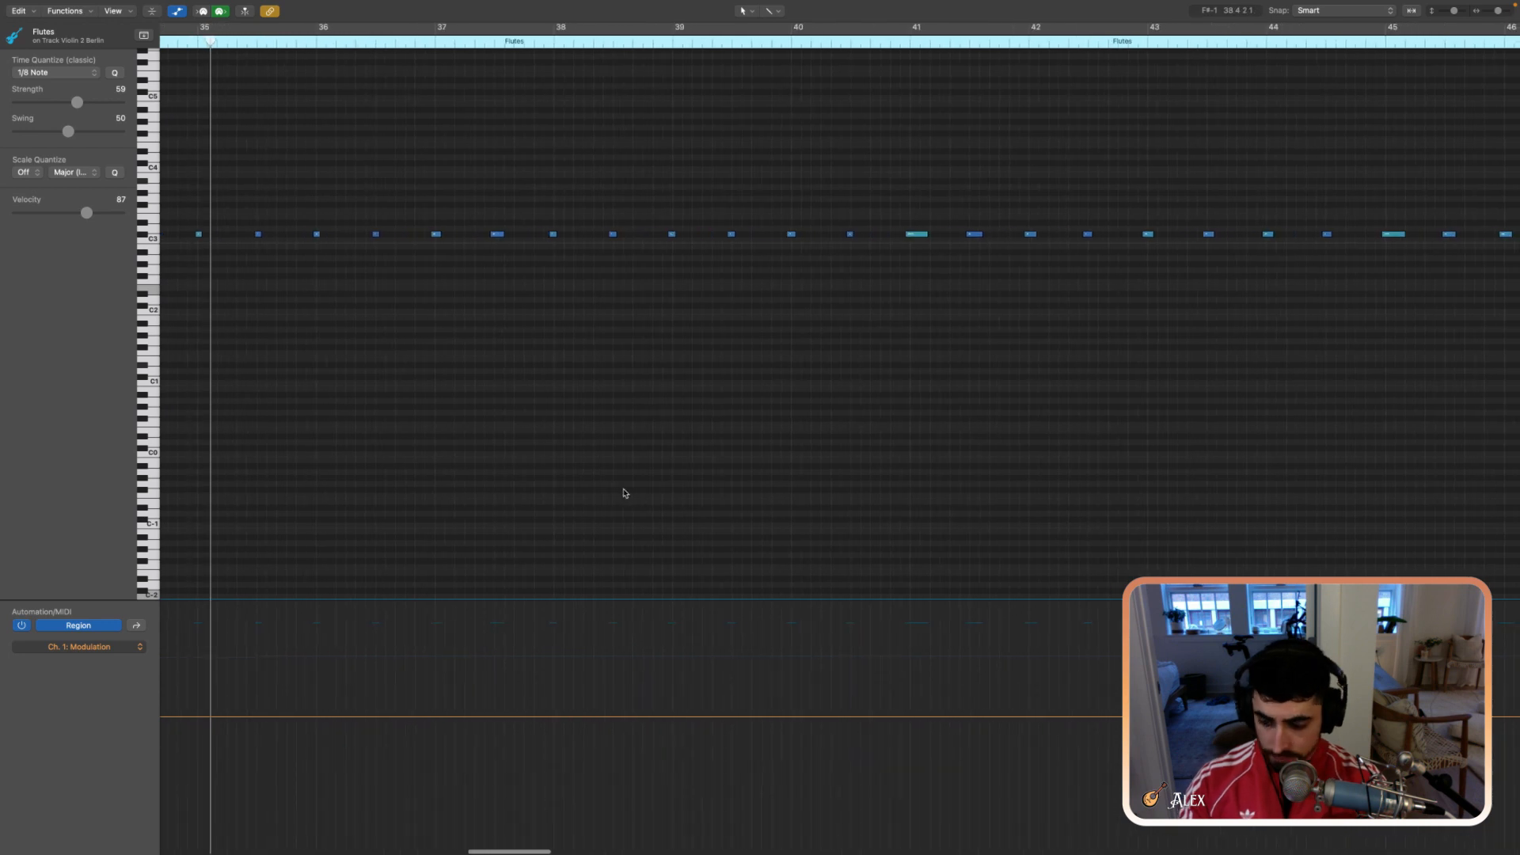
scroll(621, 489, "down", 5)
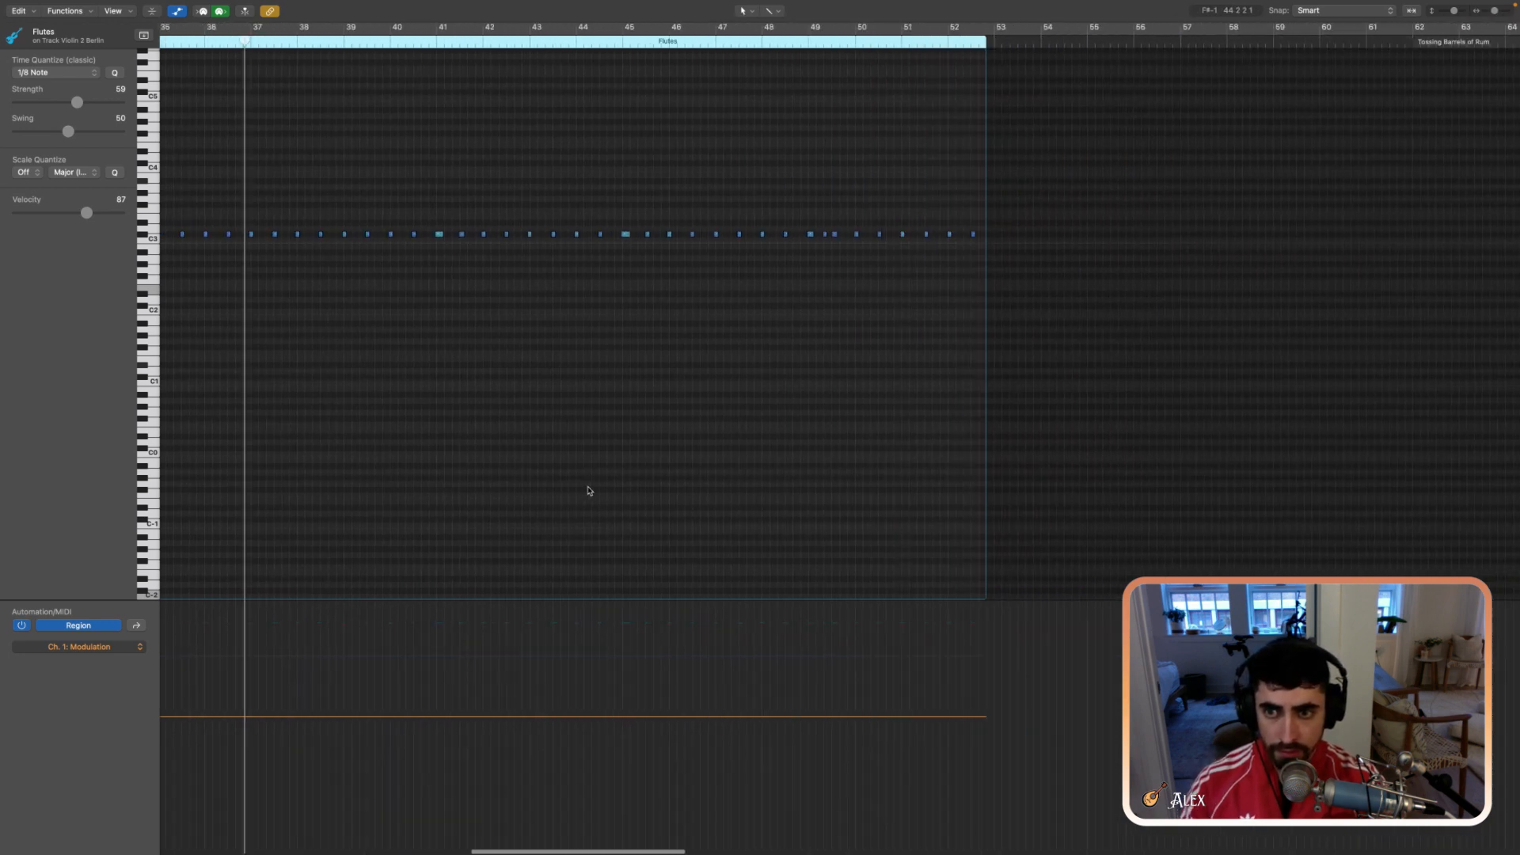
- Display note velocities for the Violin 2 Berlin Flutes region and replay it from bar 32
left_click(136, 626)
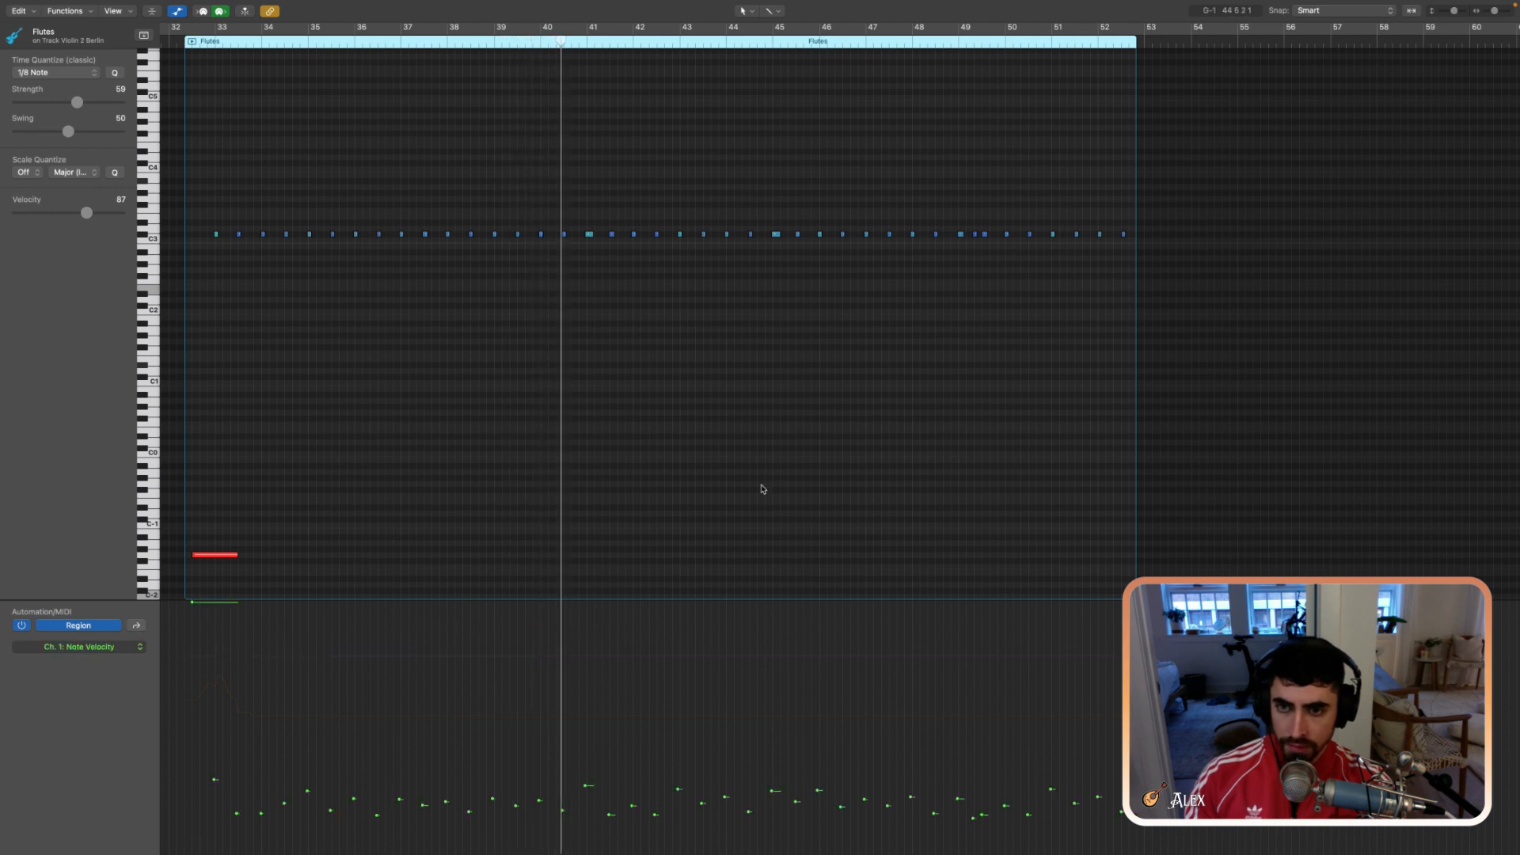
scroll(736, 443, "left", 3)
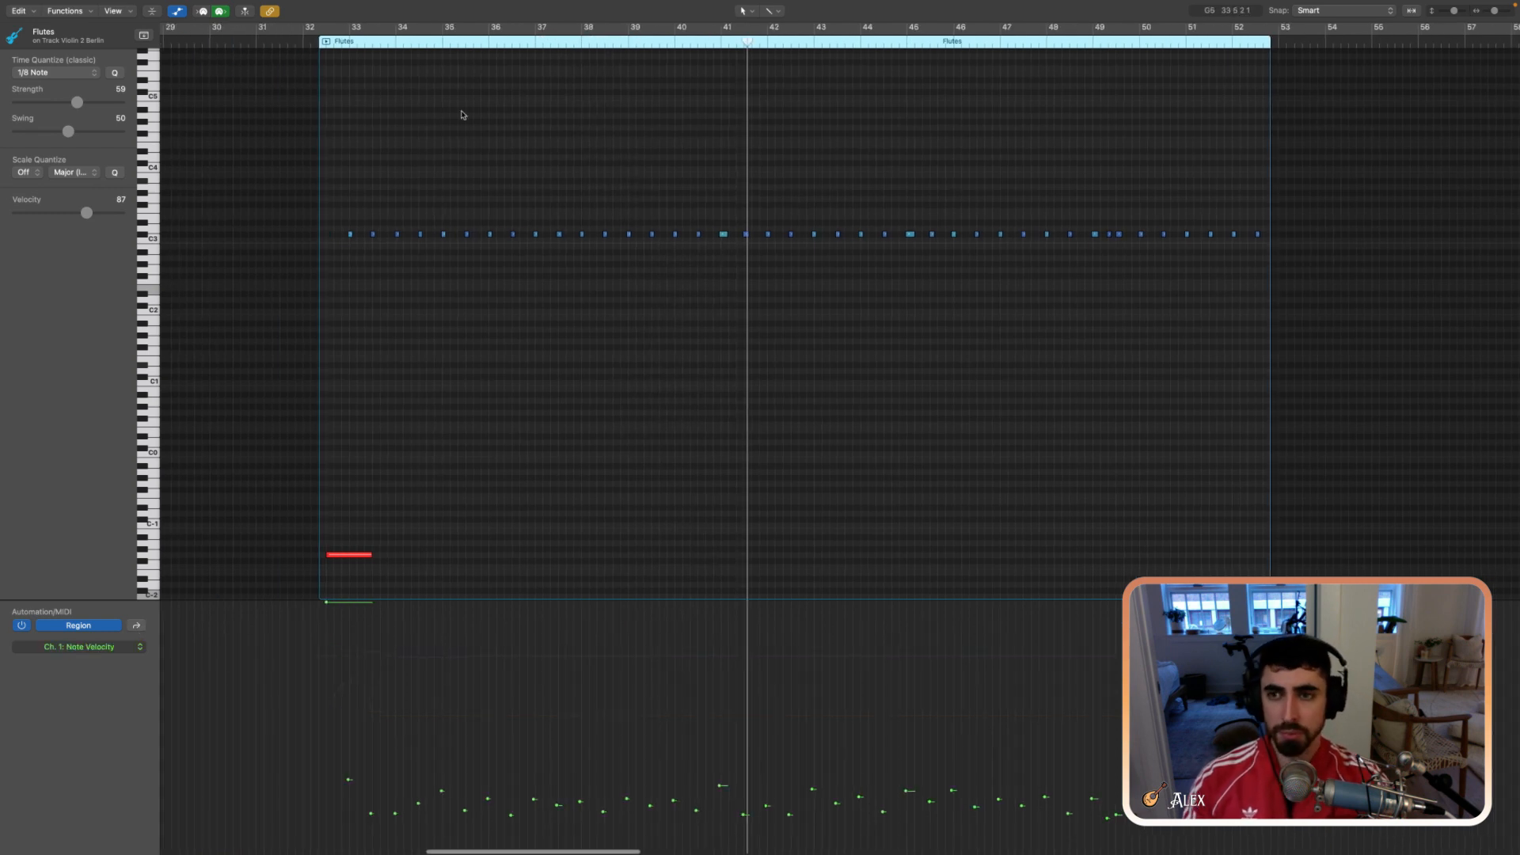
key("space")
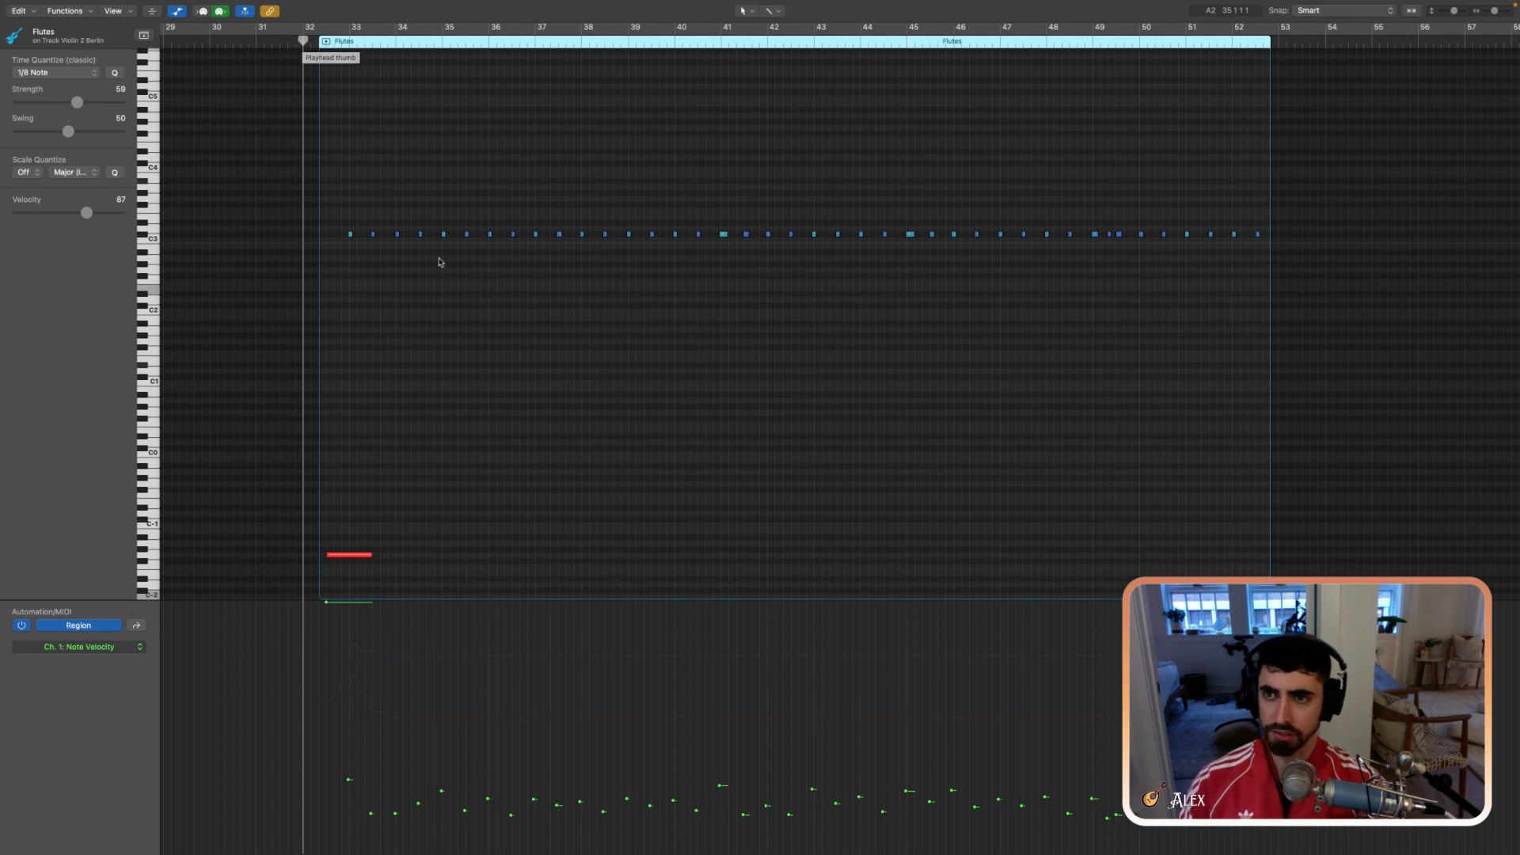
scroll(475, 380, "up", 2)
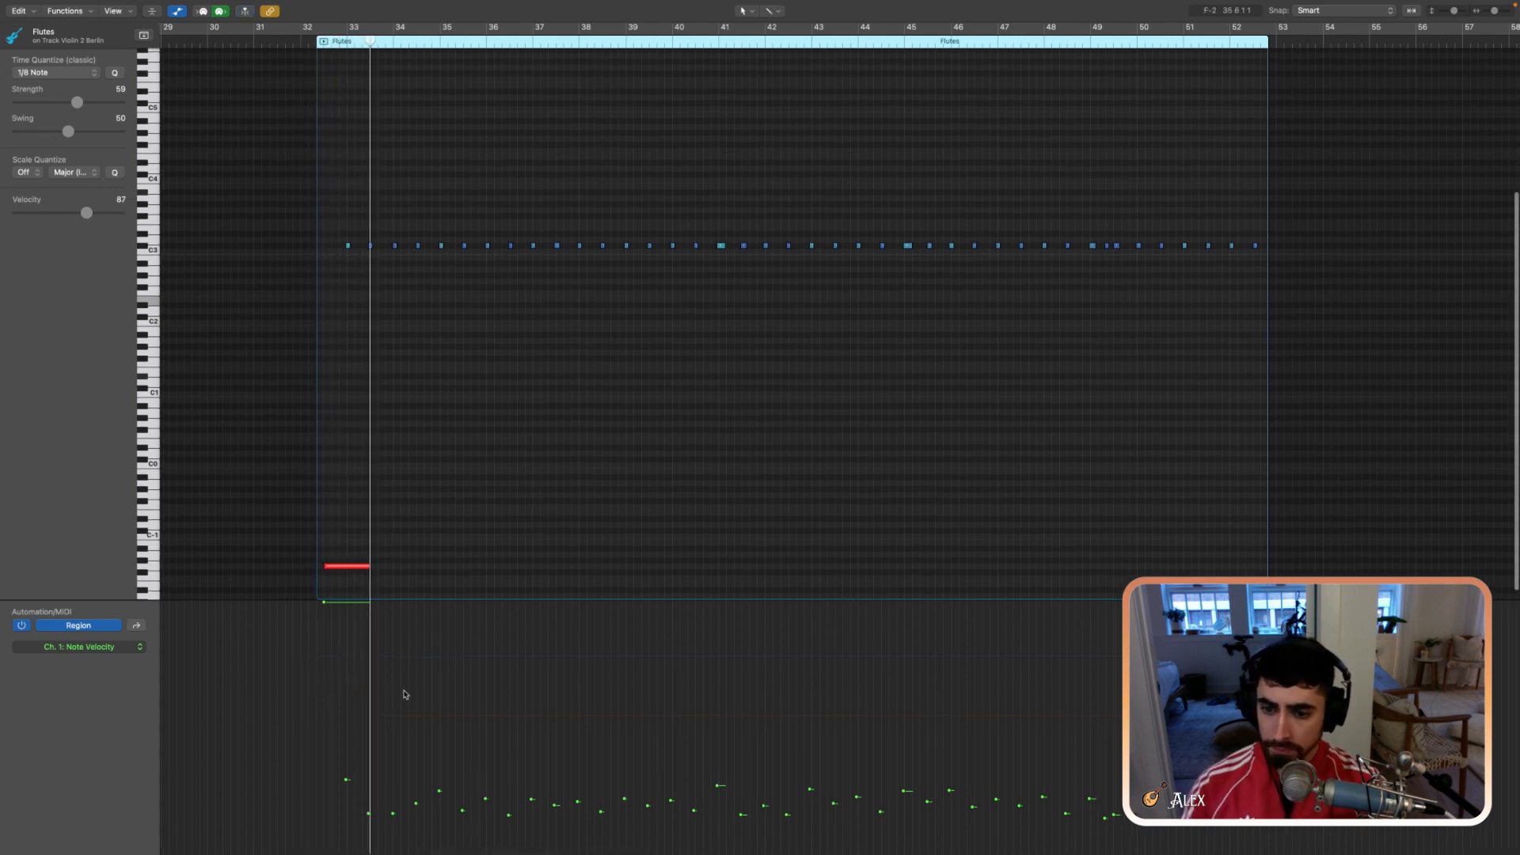
- Lower the Violin 2 Berlin Flutes velocities from about bar 34 to 40 into a gradual dip and rise, and replay from bar 32
left_click_drag(416, 804, 523, 832)
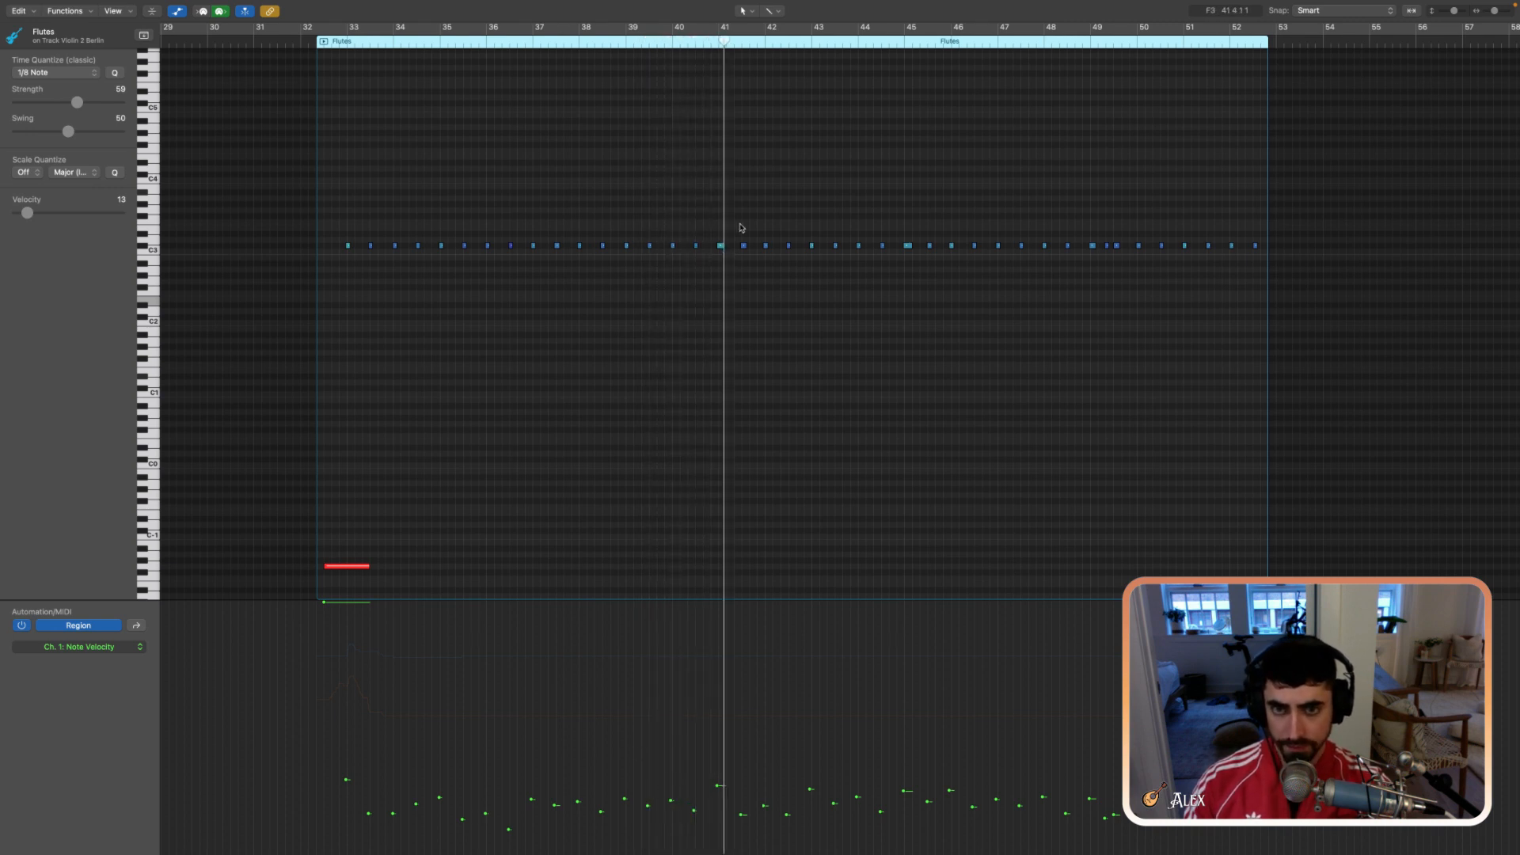
left_click_drag(544, 284, 544, 285)
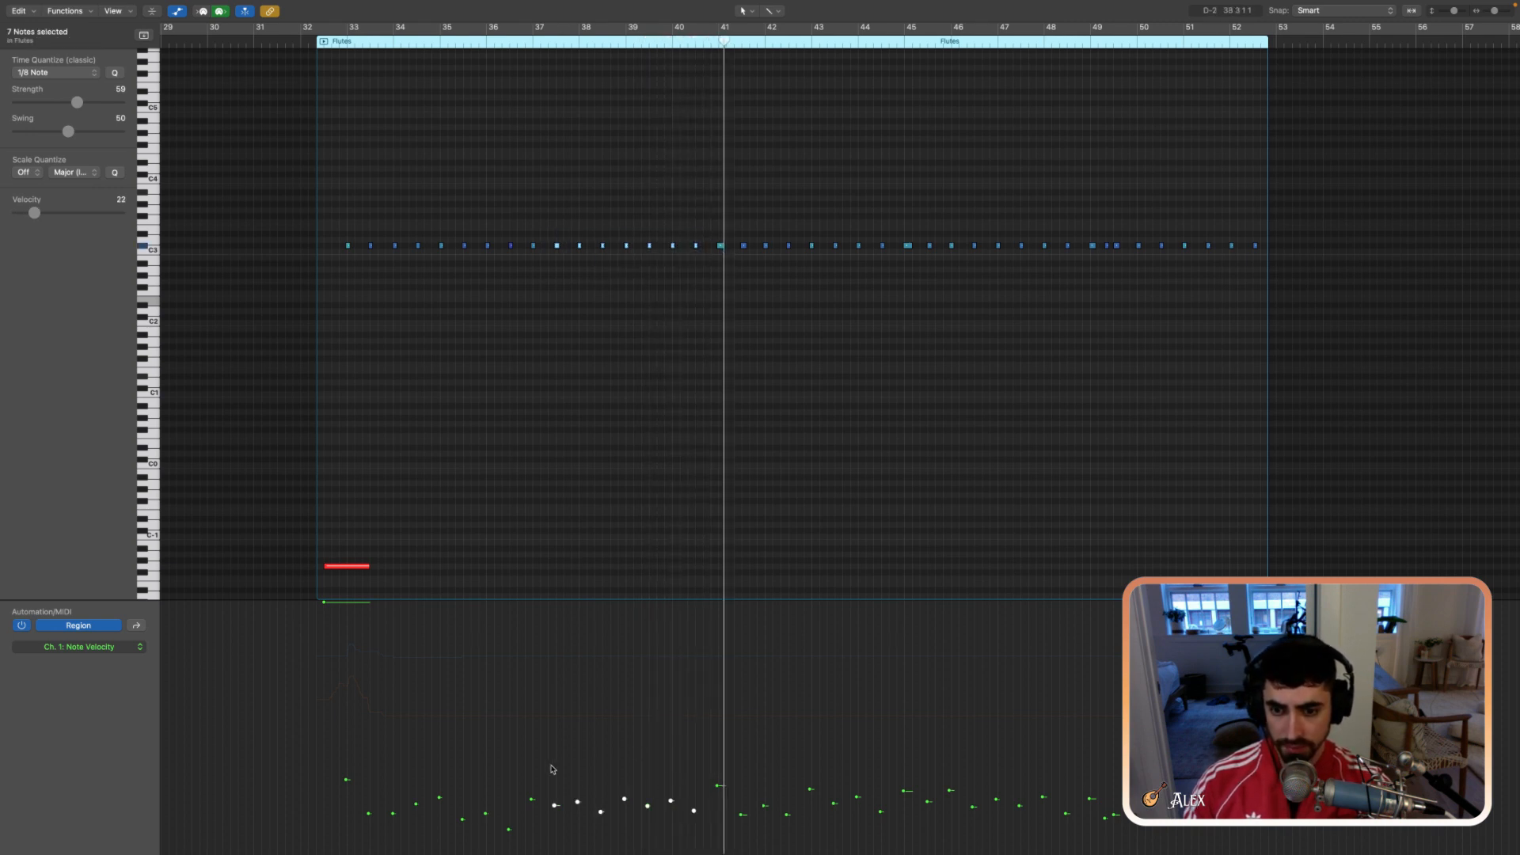
scroll(633, 412, "right", 2)
mouse_move(516, 805)
left_mouse_down()
mouse_move(516, 835)
mouse_move(491, 835)
mouse_move(605, 792)
mouse_move(659, 792)
left_mouse_up()
scroll(499, 831, "up", 1)
left_click_drag(549, 816, 561, 853)
left_click_drag(584, 783, 585, 782)
left_click(586, 782)
left_click_drag(577, 790, 669, 751)
left_click_drag(606, 790, 667, 744)
left_click(277, 41)
key("space")
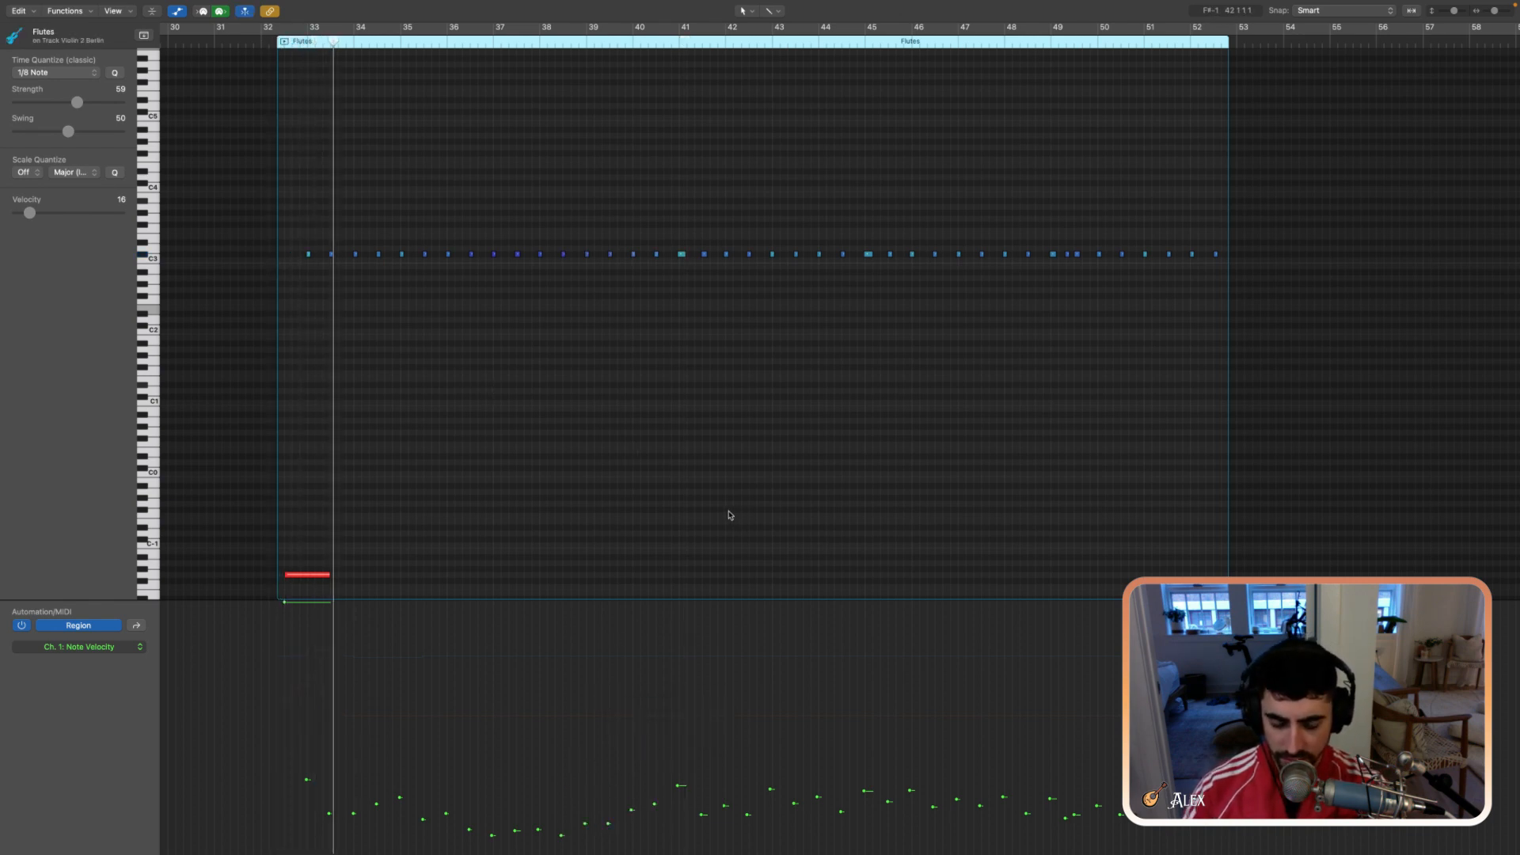
- Return to the arrangement and listen through Busy Deck from about bar 37 to 54, examining the string and percussion regions
key("ctrl+Left")
left_click(729, 788)
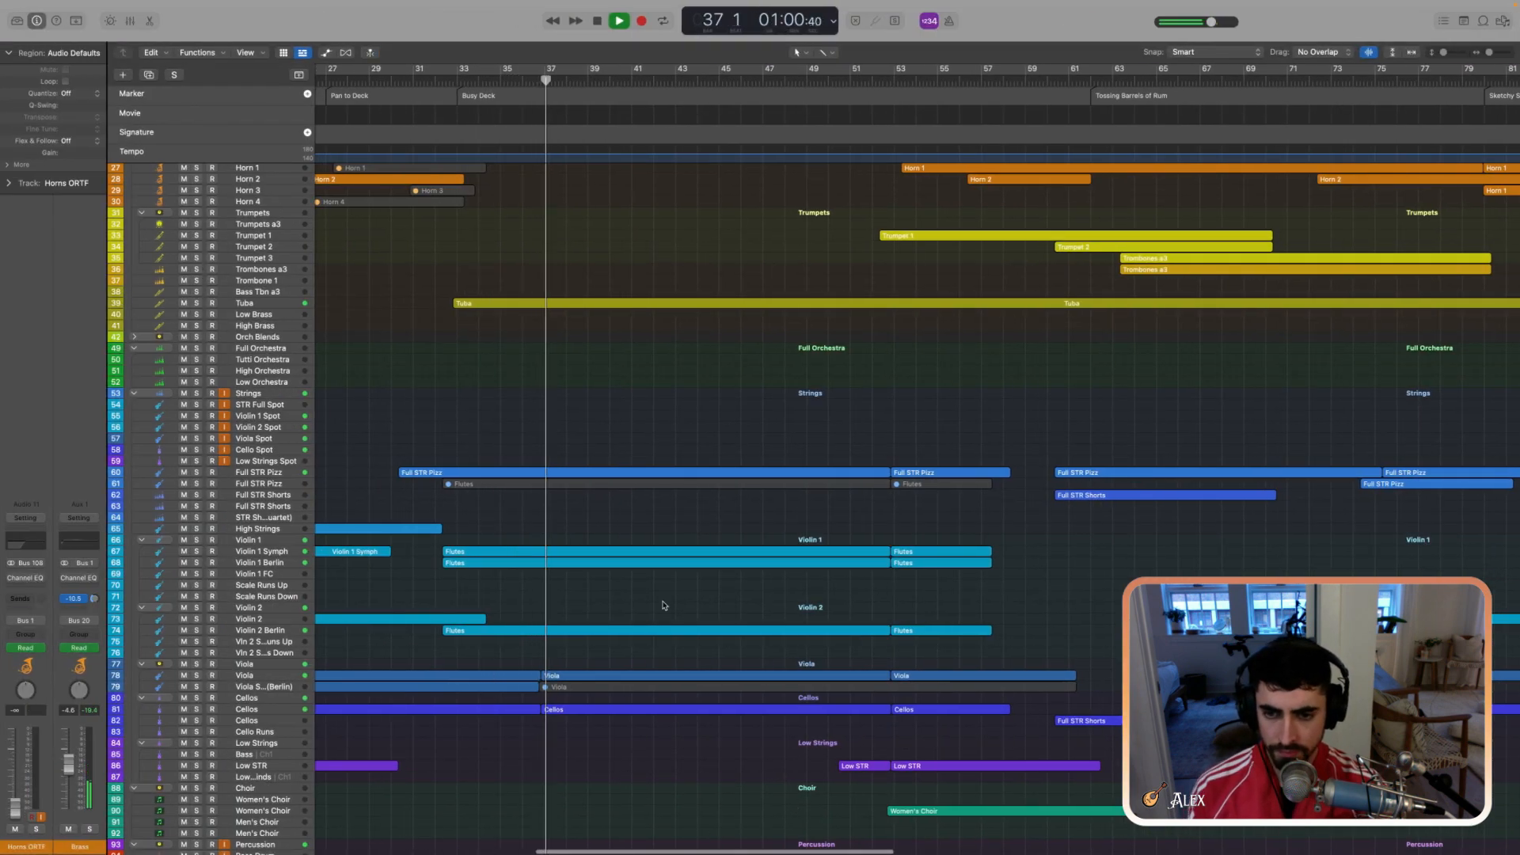
left_click(681, 564)
left_click(655, 613)
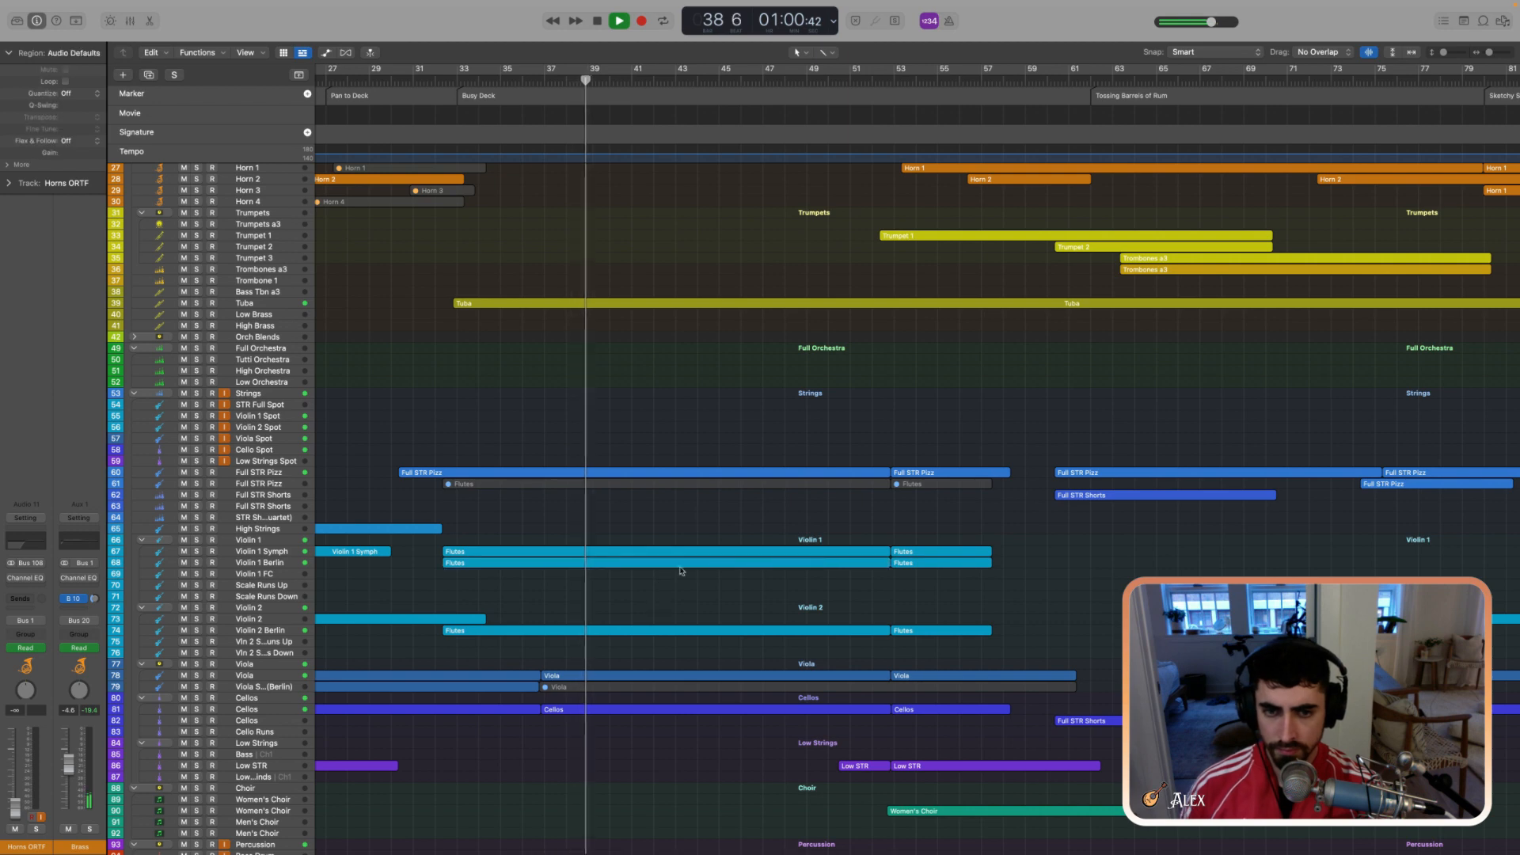
scroll(748, 681, "left", 10)
scroll(743, 675, "down", 5)
scroll(743, 675, "right", 9)
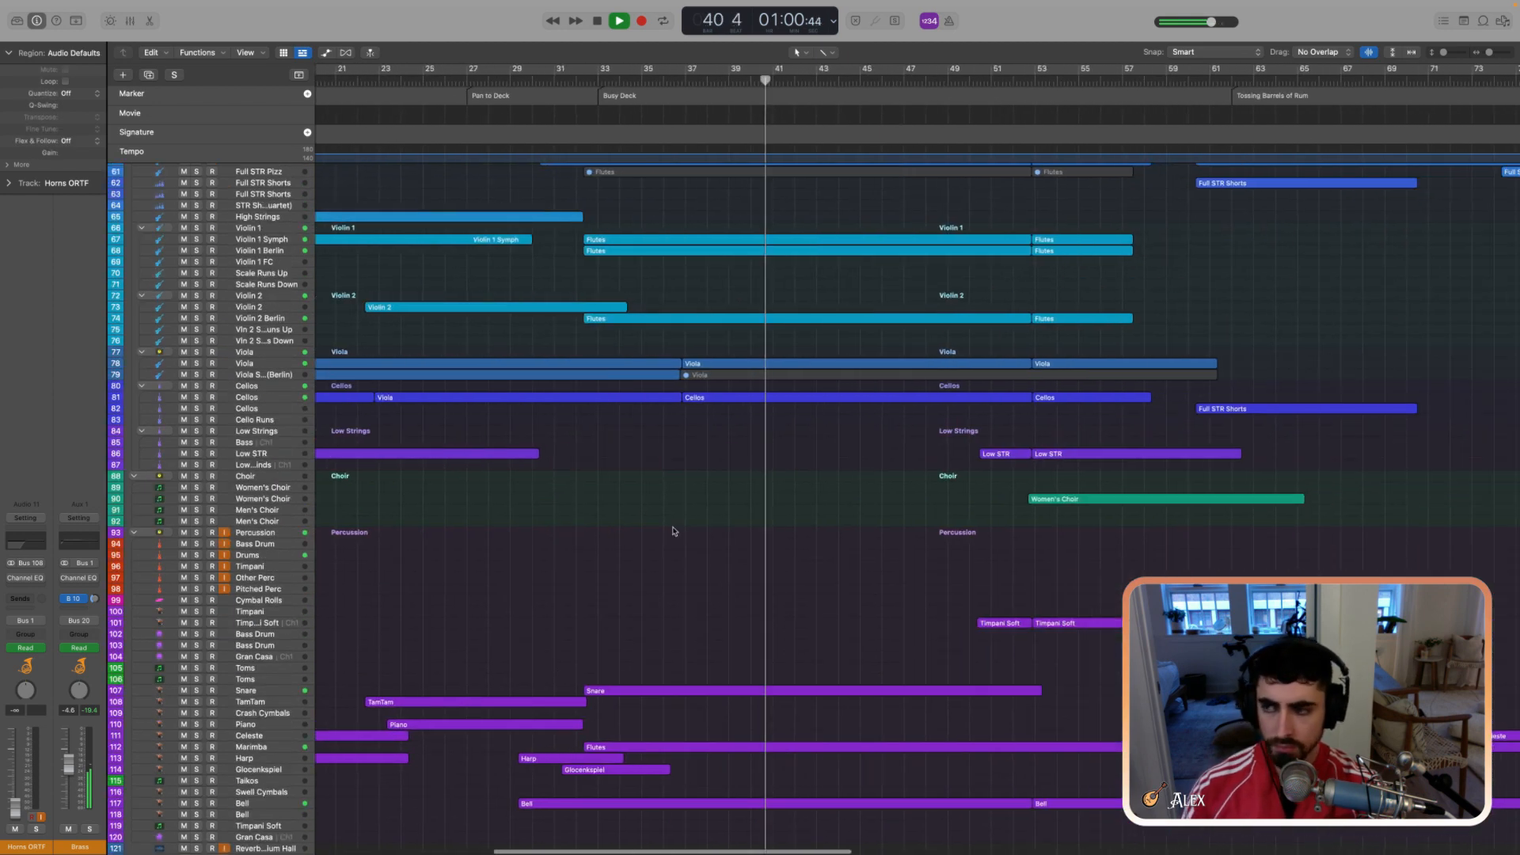
scroll(675, 542, "up", 4)
scroll(700, 435, "right", 5)
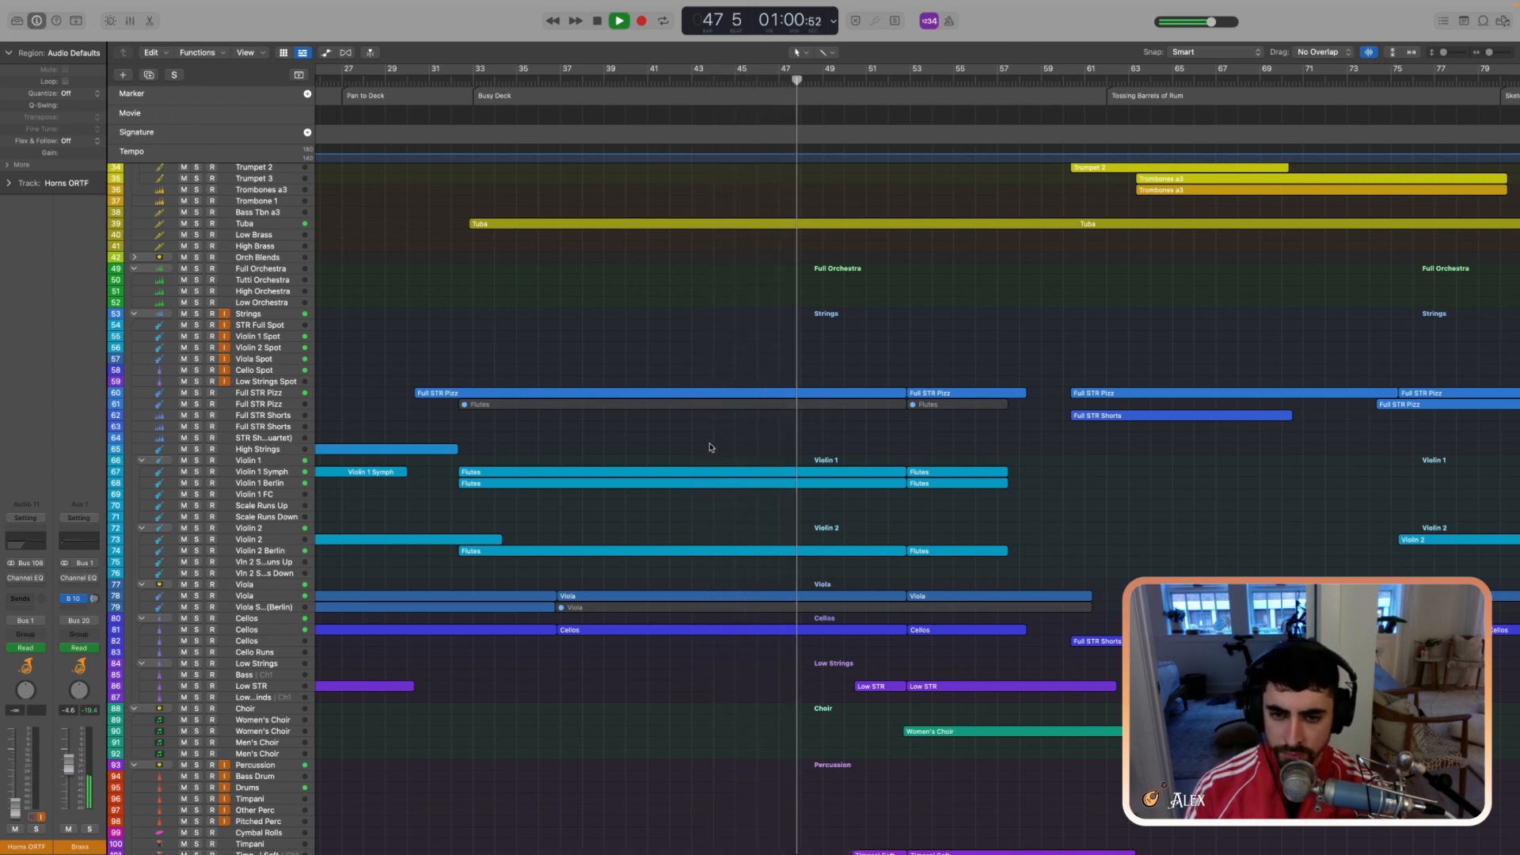
scroll(710, 447, "right", 7)
scroll(712, 448, "down", 1)
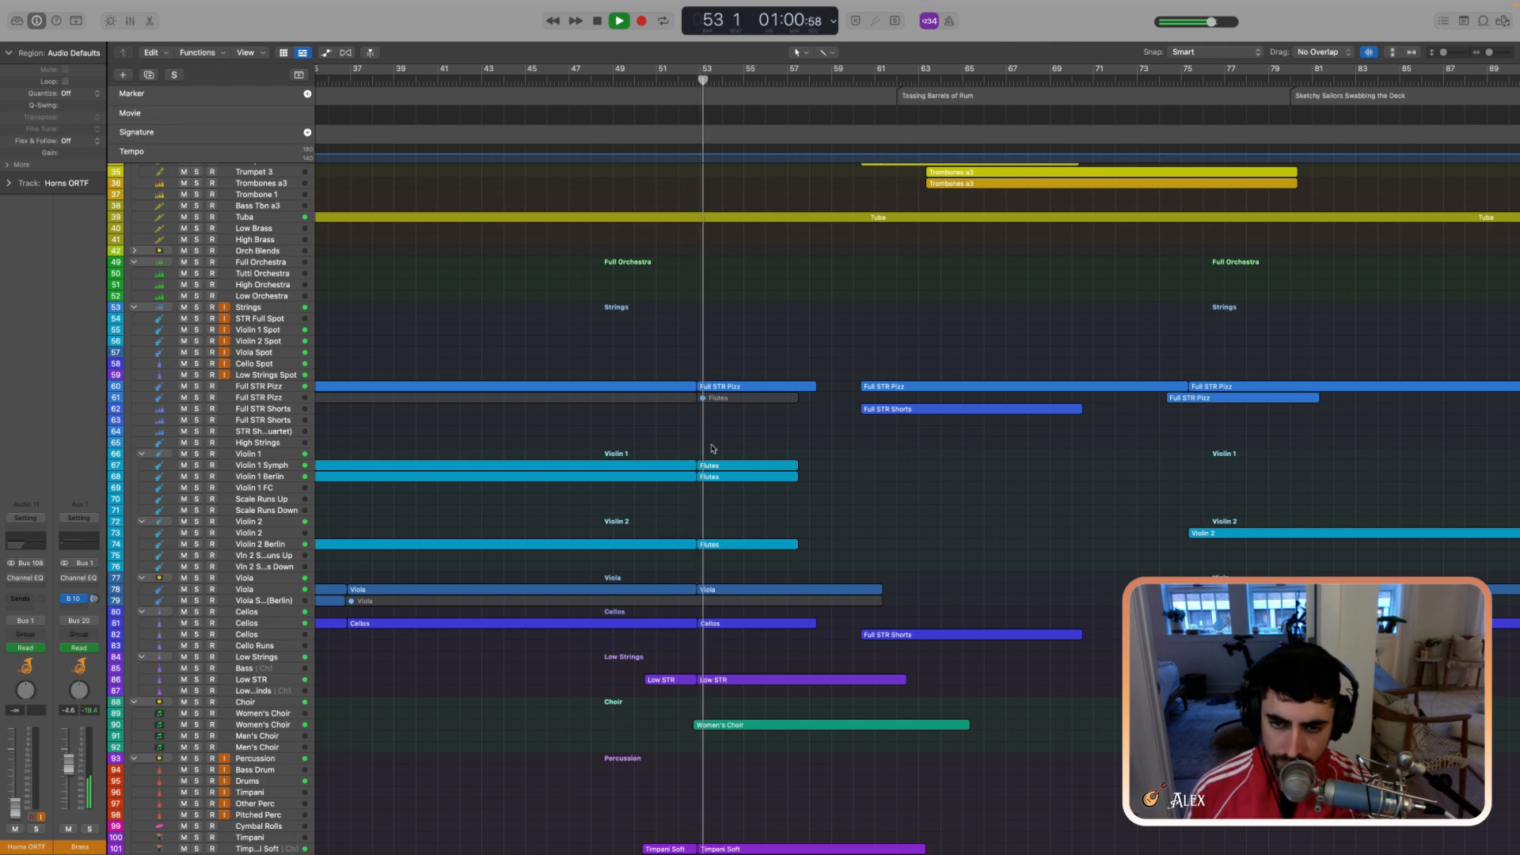
scroll(712, 448, "right", 5)
scroll(711, 448, "left", 12)
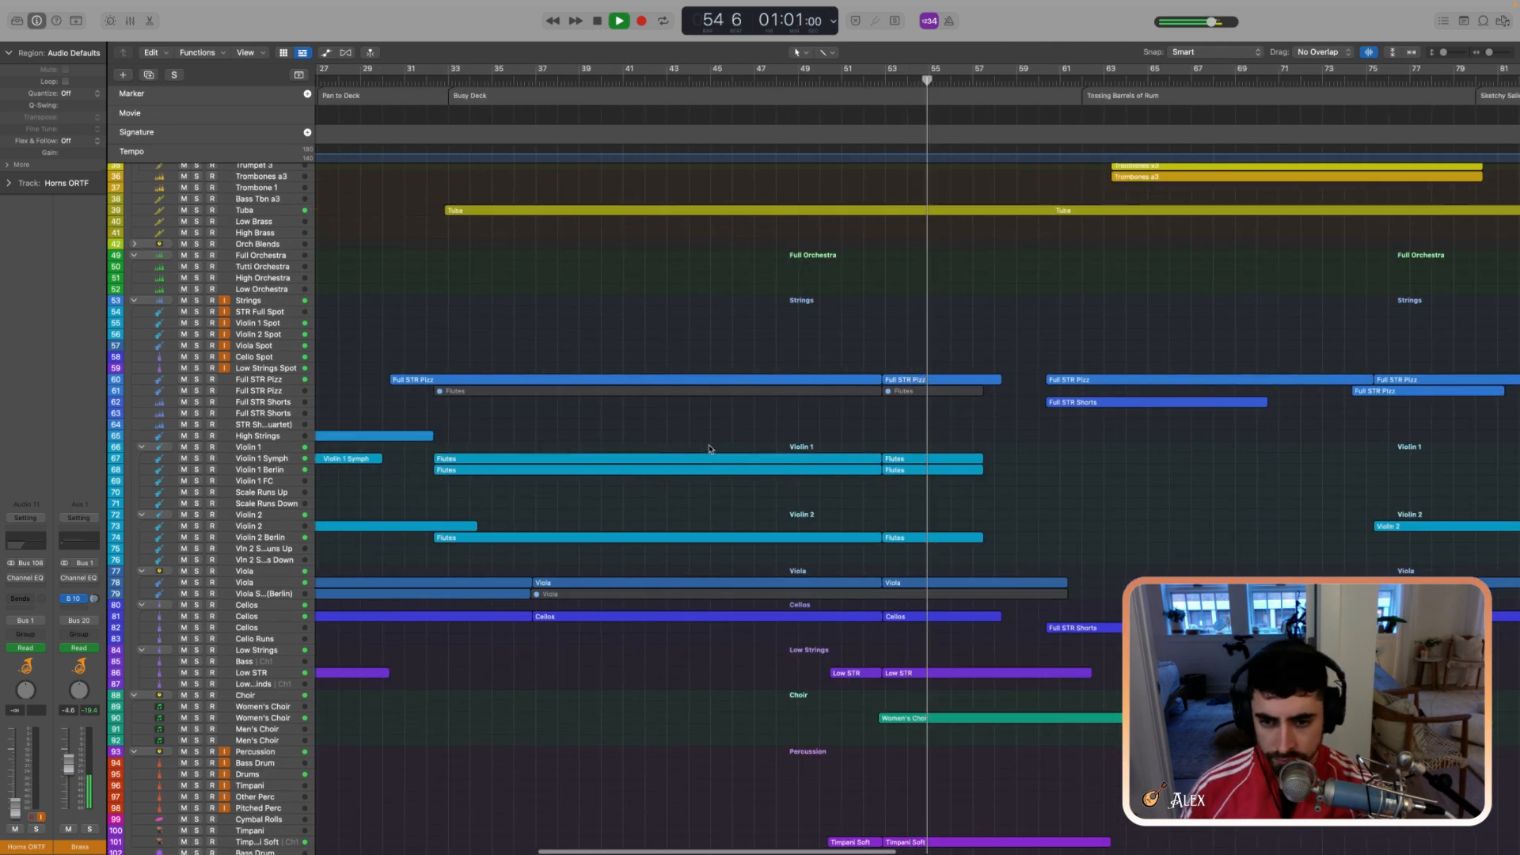
scroll(710, 448, "down", 5)
- Restart playback from about bar 32 and open the Violin 1 Symph and Violin 1 Berlin Flutes regions together in the Piano Roll
double_click(426, 80)
scroll(582, 459, "up", 5)
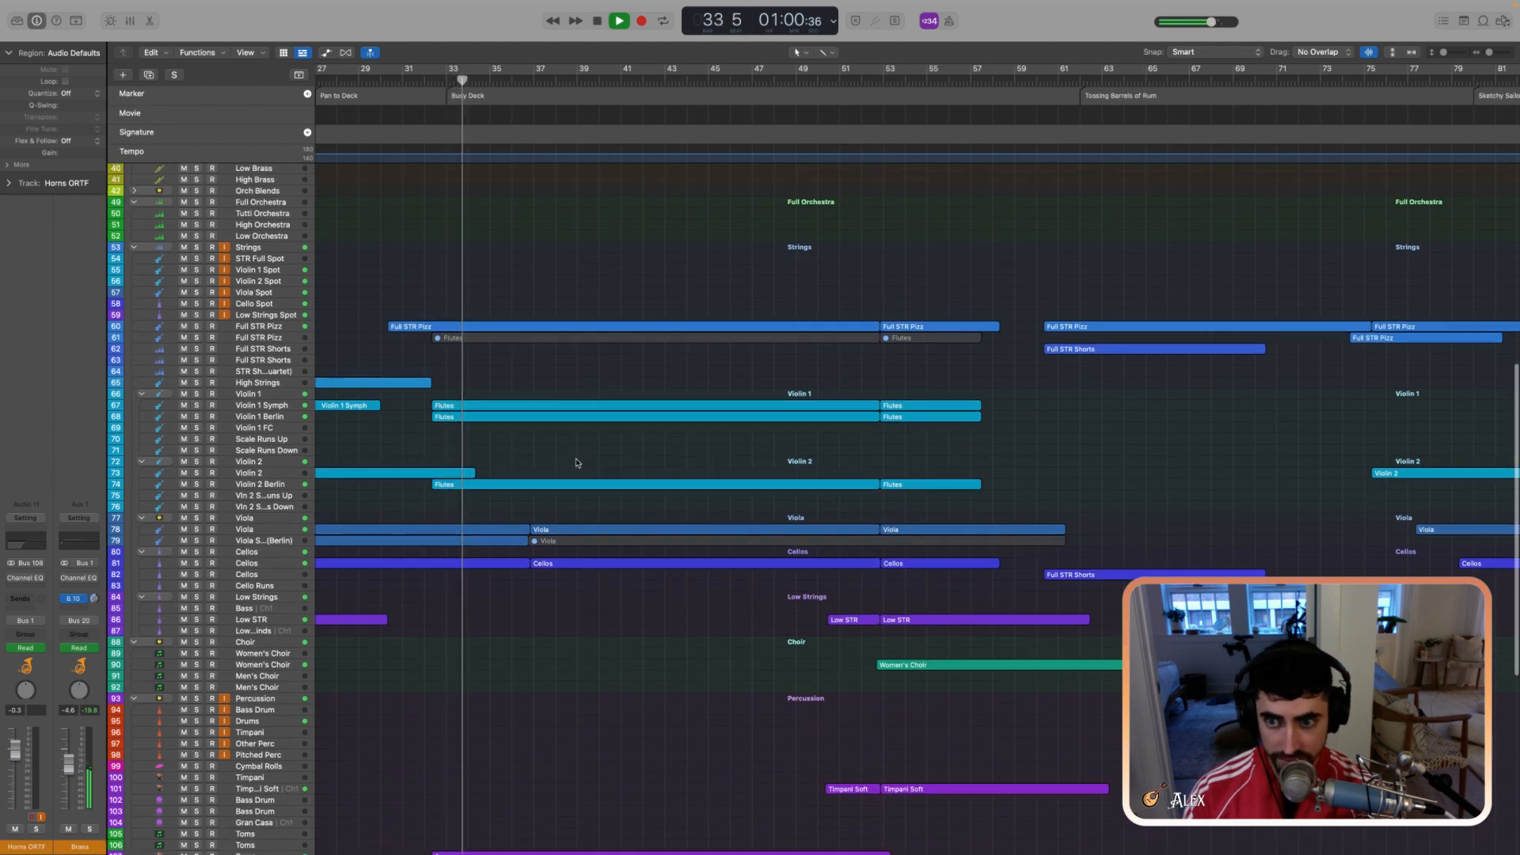
scroll(573, 454, "up", 2)
left_click(588, 429)
left_click_drag(603, 405, 600, 438)
key("ctrl+Right")
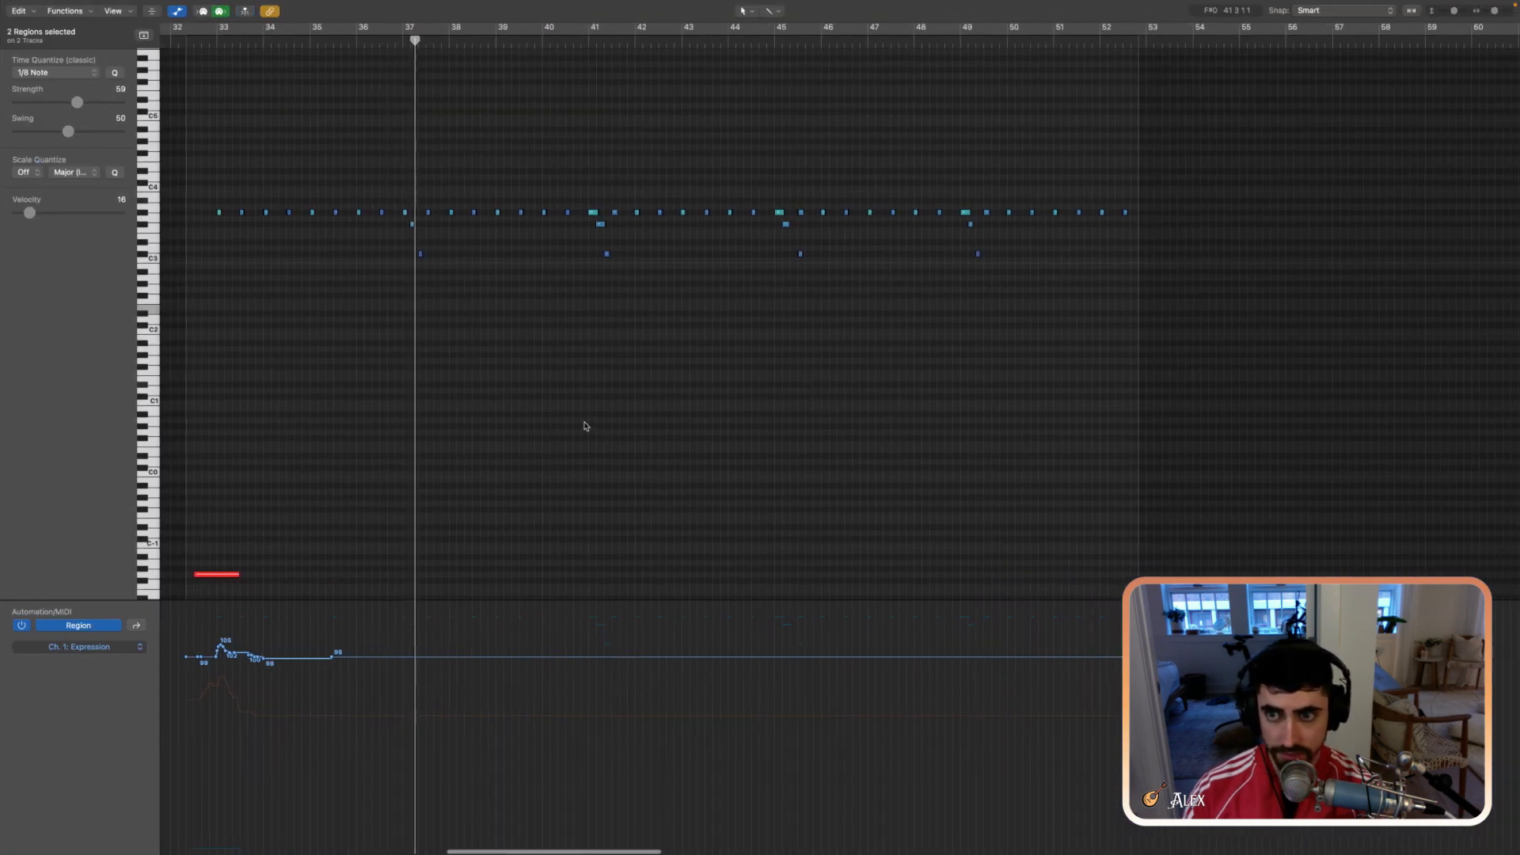
- Raise the velocities of the Violin 1 Flutes notes from about bar 38 to 41 in both regions
left_click_drag(379, 185, 269, 247)
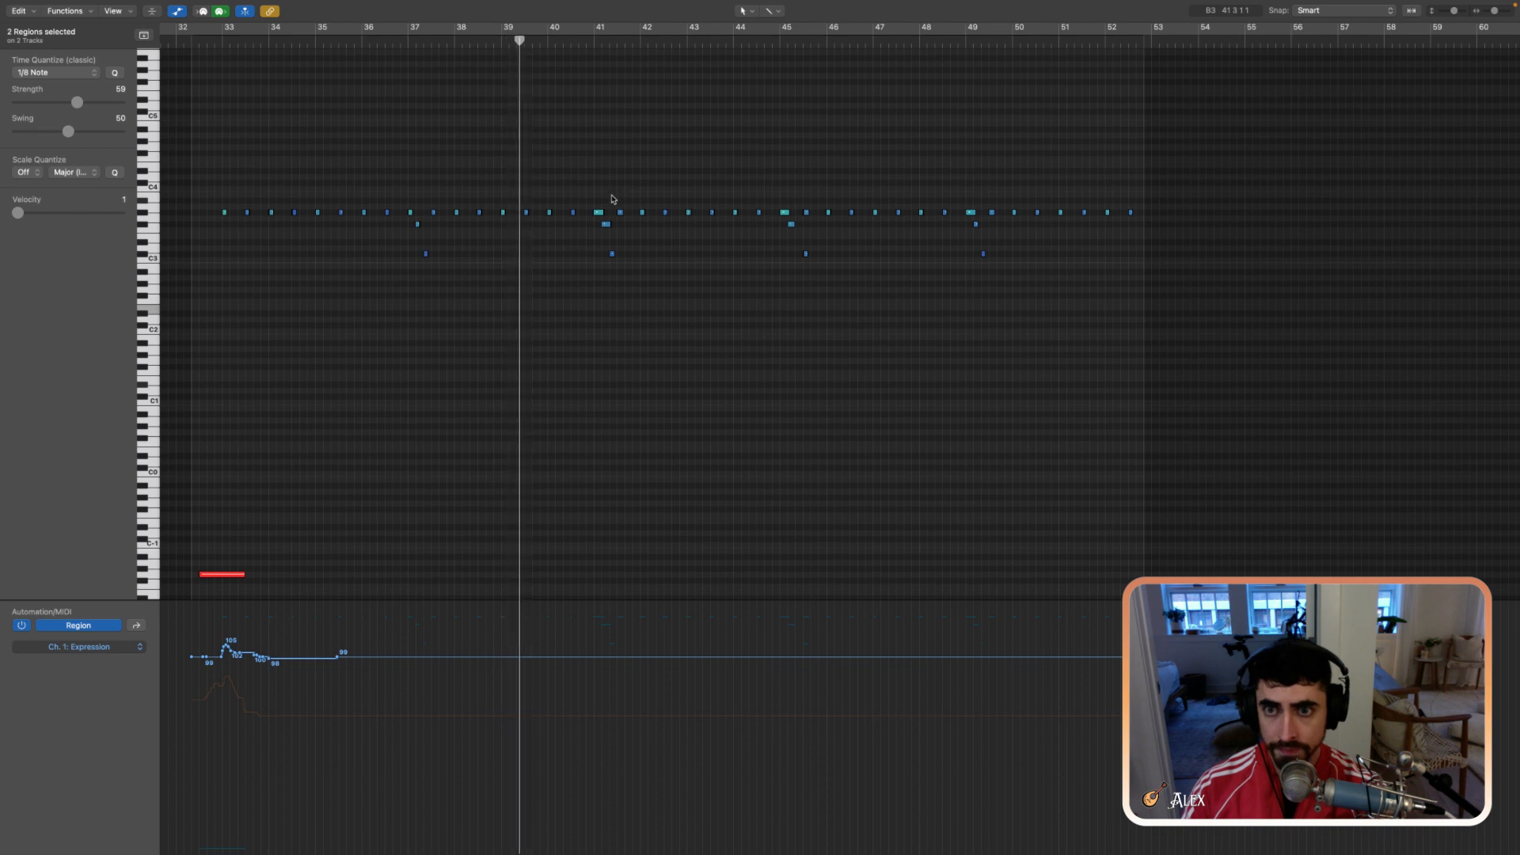
left_click_drag(615, 194, 441, 235)
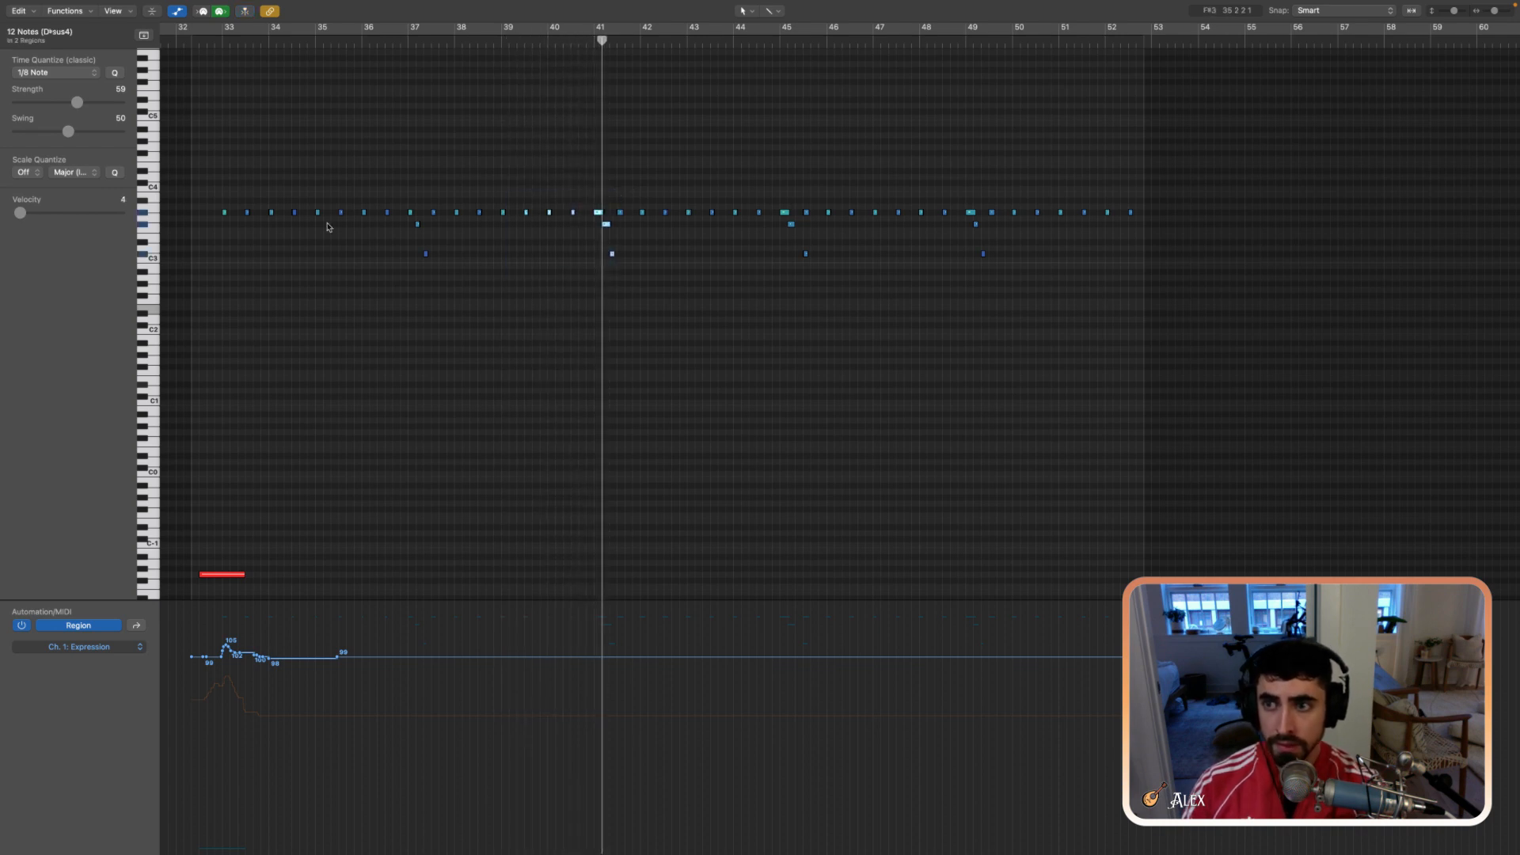
left_click_drag(20, 213, 23, 215)
left_click_drag(28, 216, 30, 215)
left_click(714, 365)
- Raise the velocities of the Violin 1 Flutes notes from bar 48 to the end of both regions, using a velocity setting of 12
left_click_drag(842, 200, 696, 270)
left_click_drag(937, 193, 1176, 289)
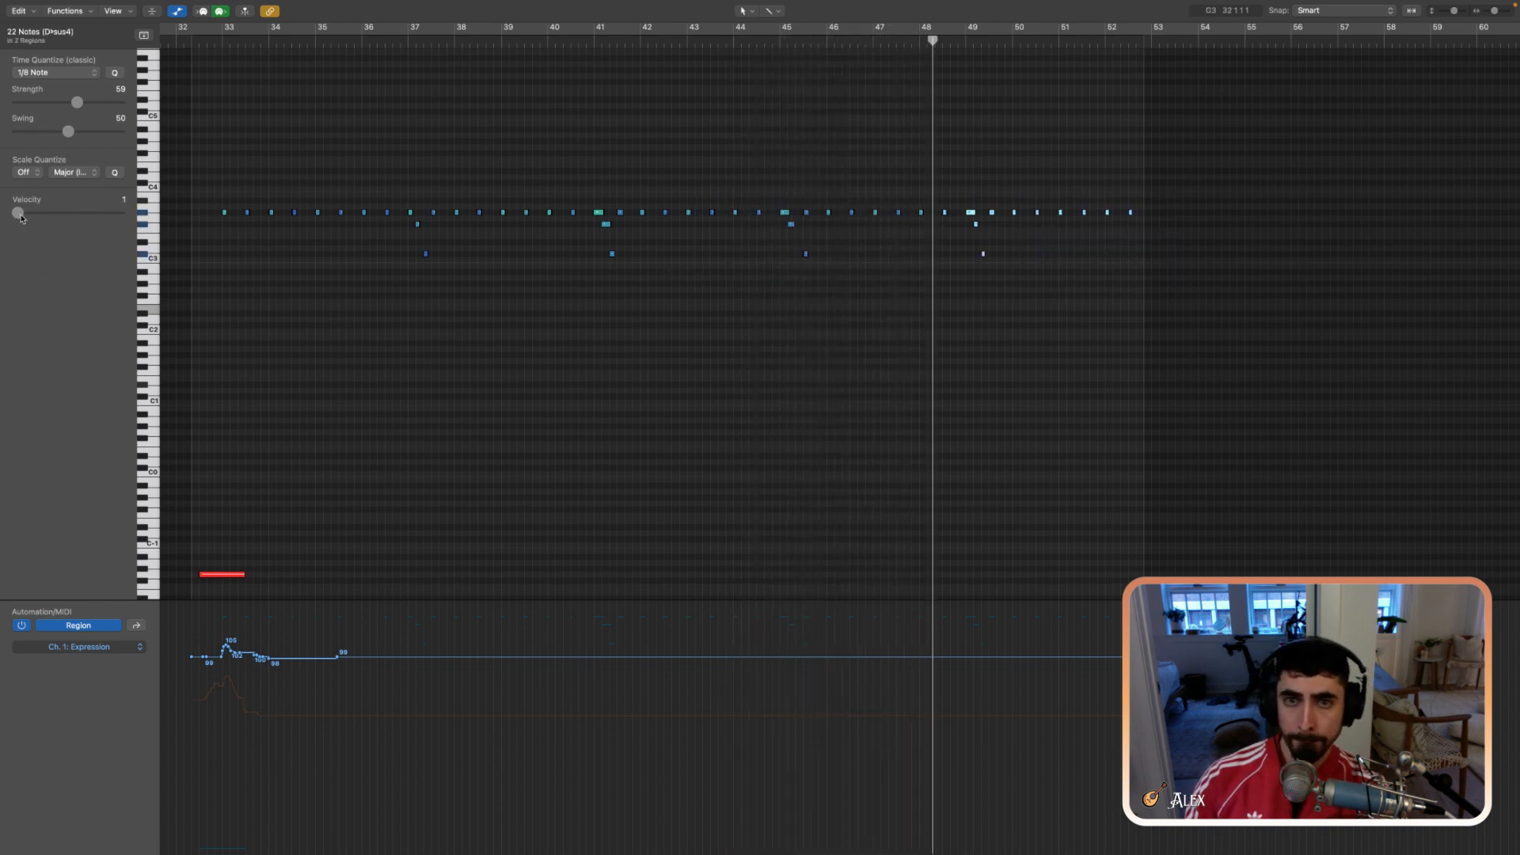
left_click_drag(17, 212, 30, 213)
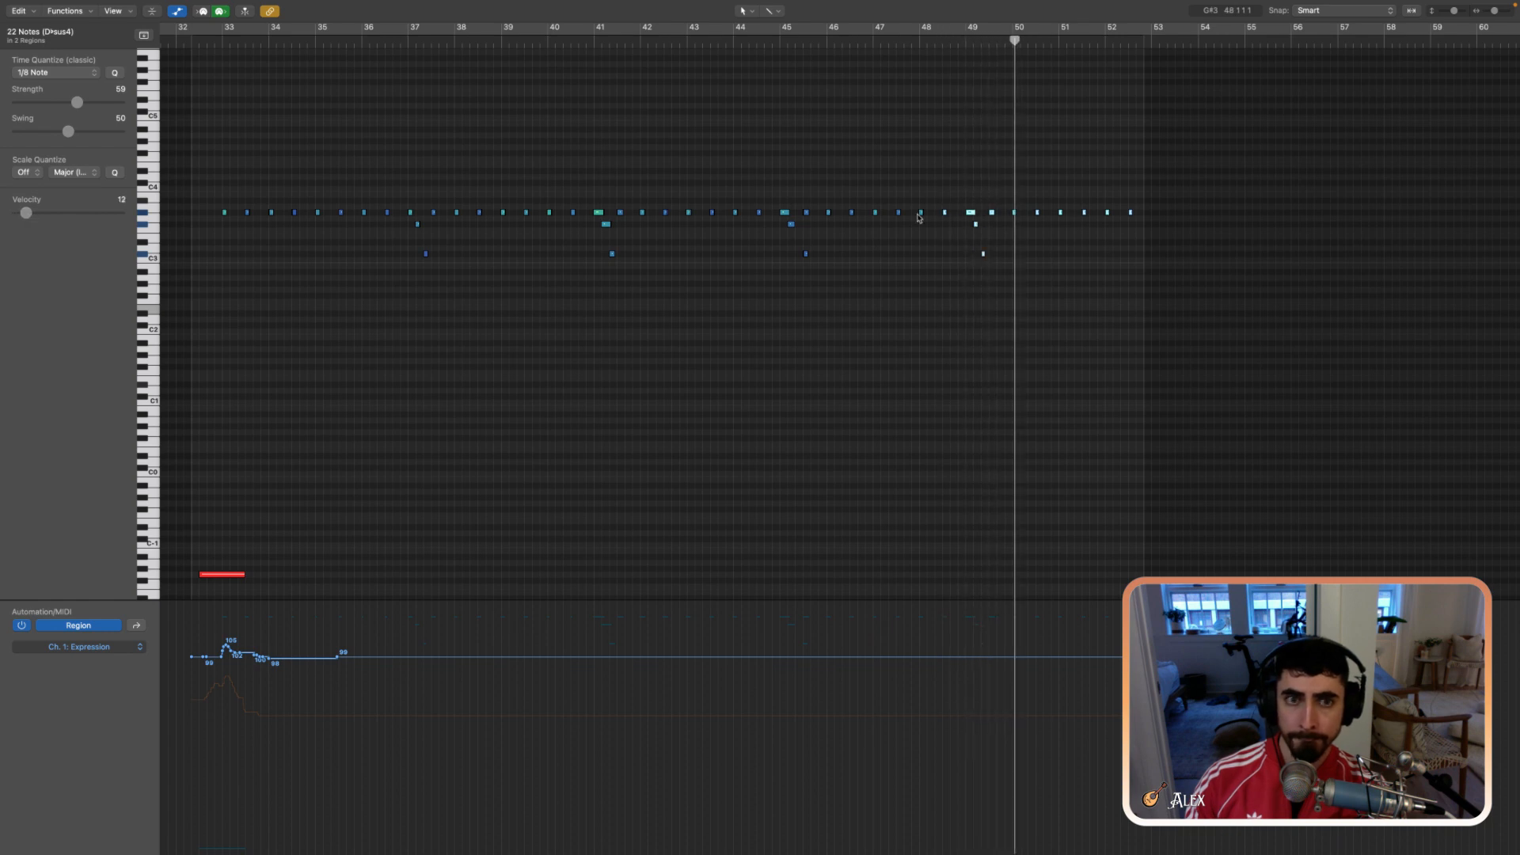
- Raise the last three notes in both Violin 1 Flutes regions to a velocity setting of 42 and replay from about bar 50
left_click(1123, 224)
left_click_drag(1210, 167, 1079, 241)
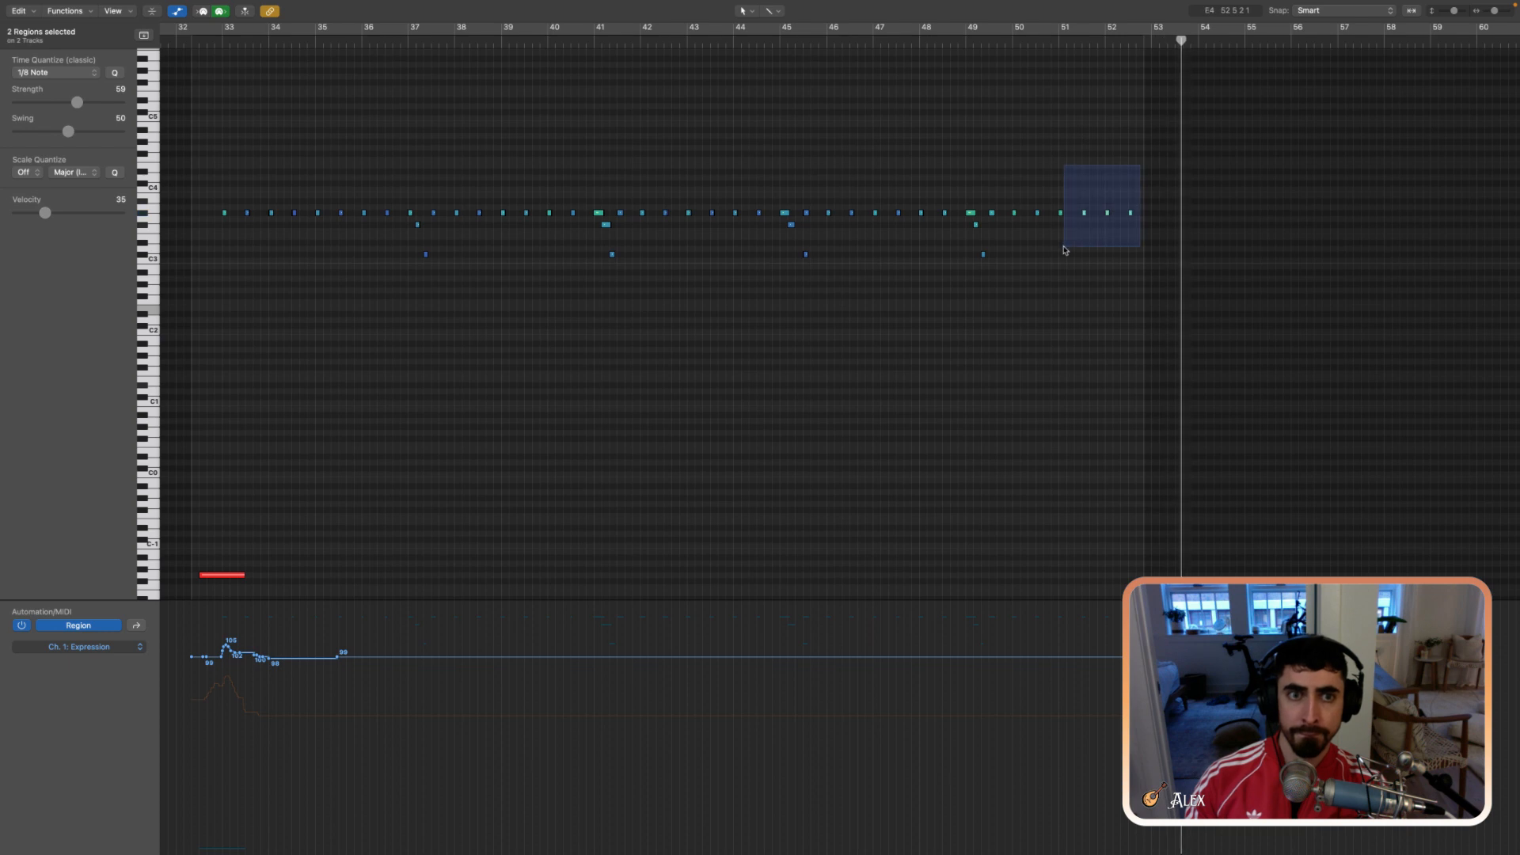
left_click_drag(44, 213, 57, 219)
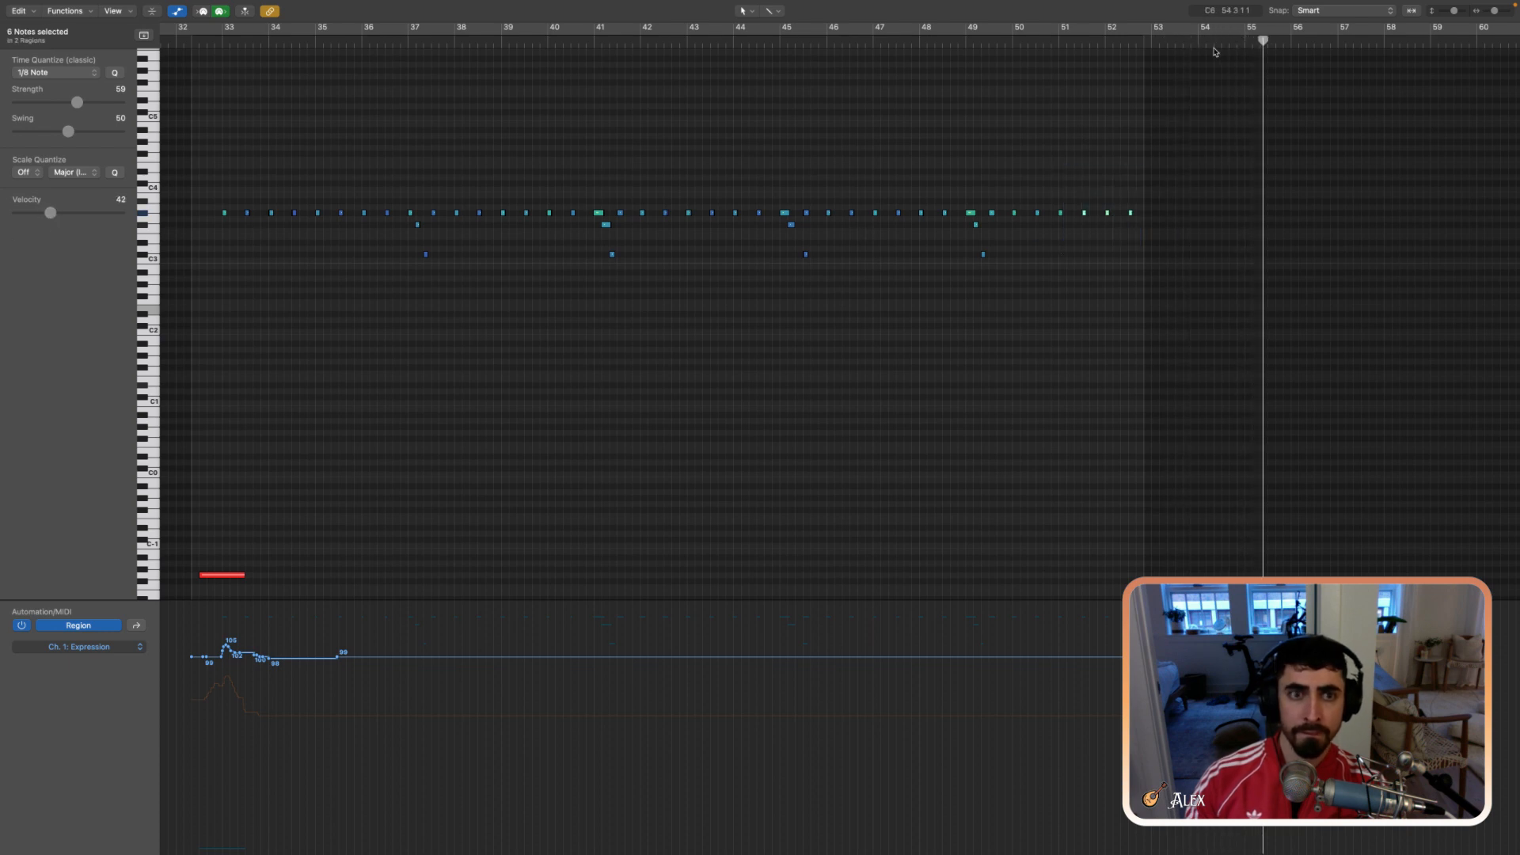
left_click(1029, 42)
left_click(1358, 255)
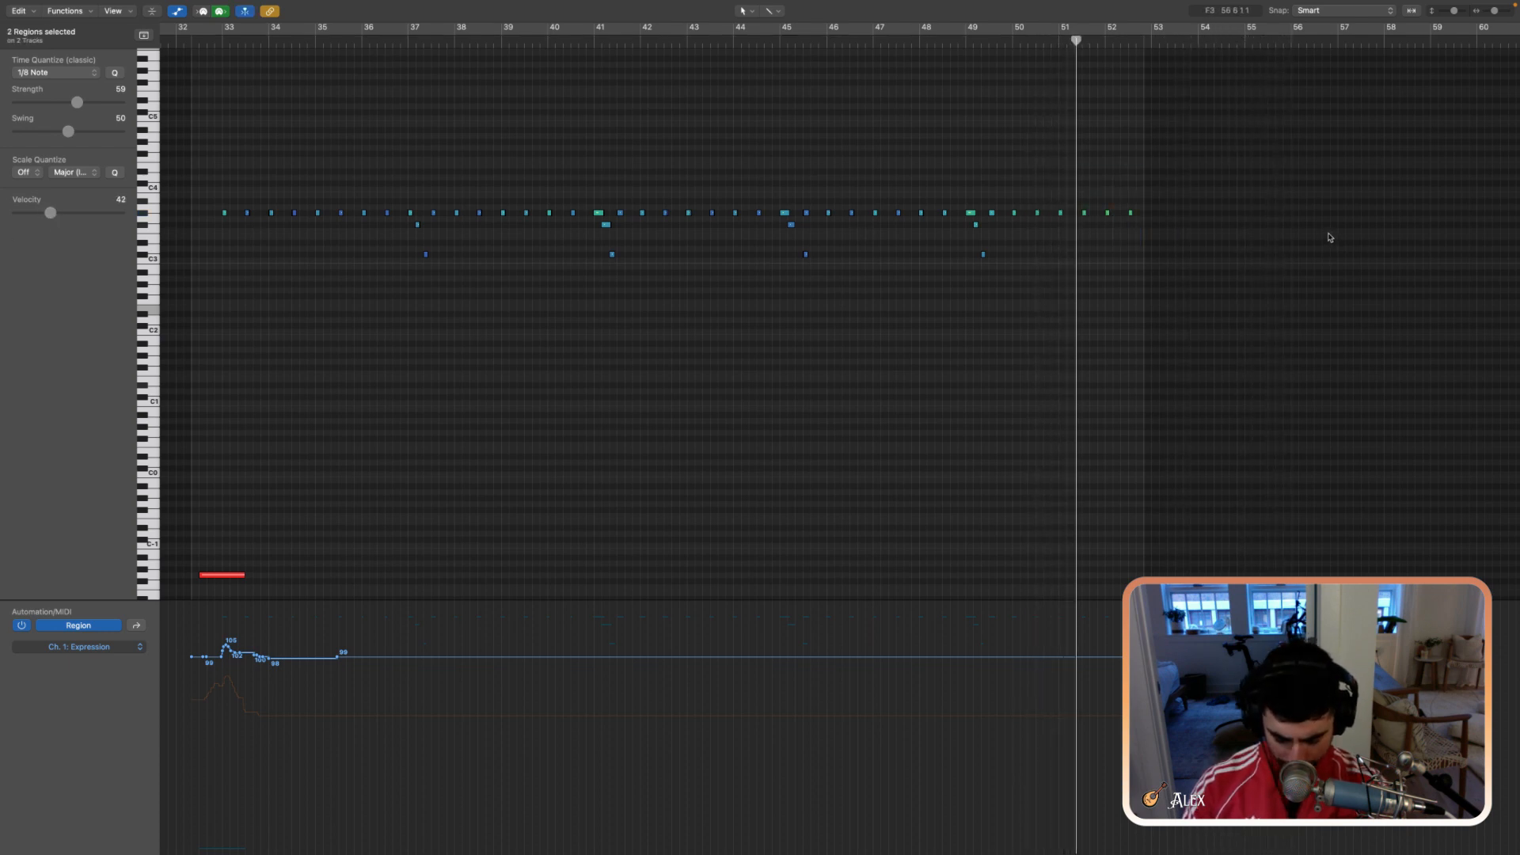
- Adjust the closing Violin 1 Flutes notes from about bar 49 once more and replay the passage from the arrangement
left_click_drag(1240, 180, 1044, 242)
left_click_drag(1270, 176, 959, 281)
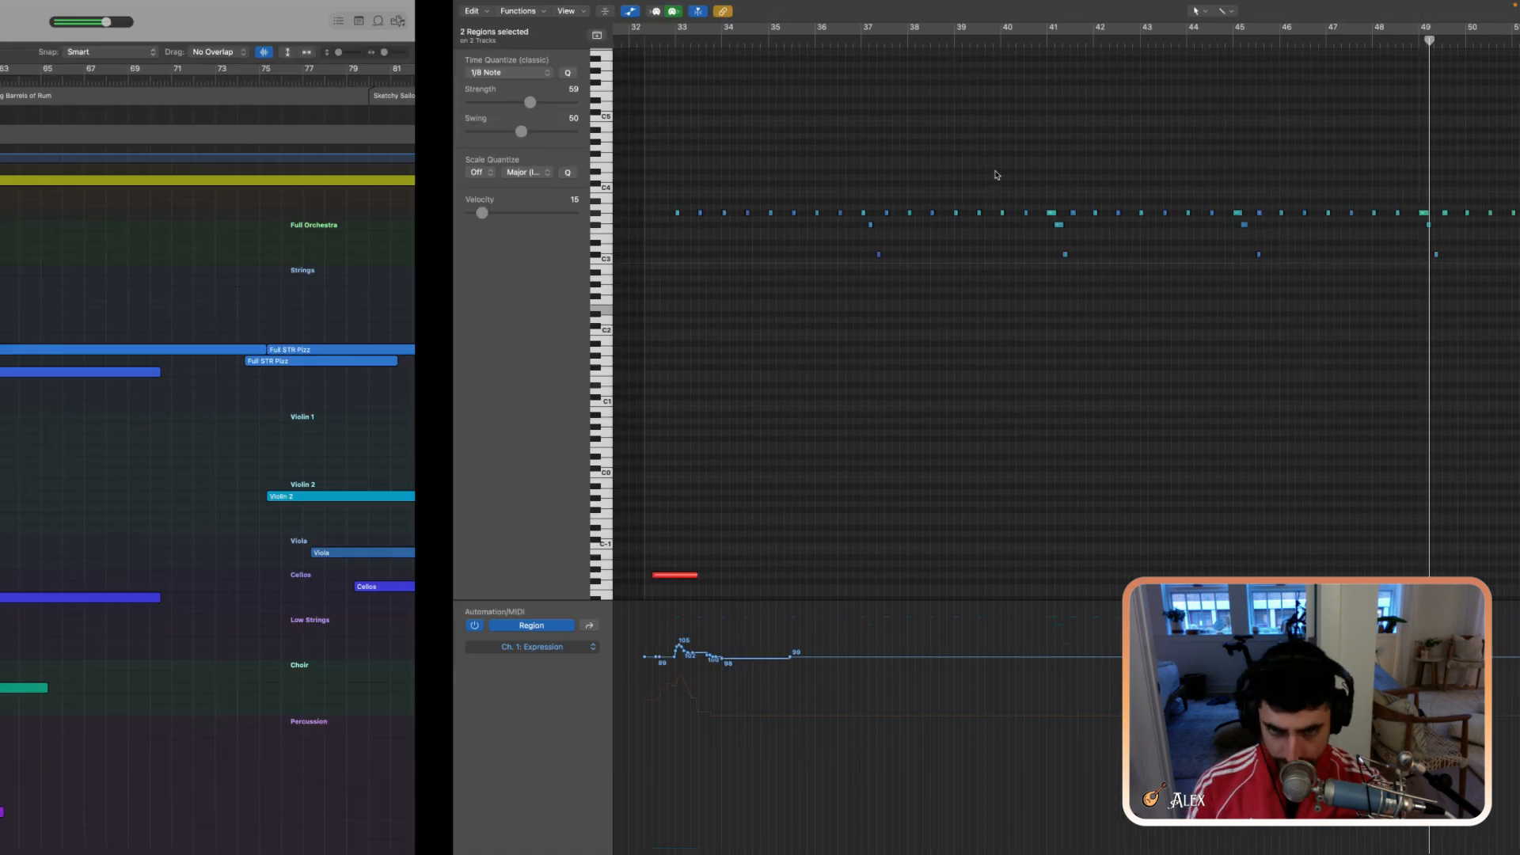
key("ctrl+Left")
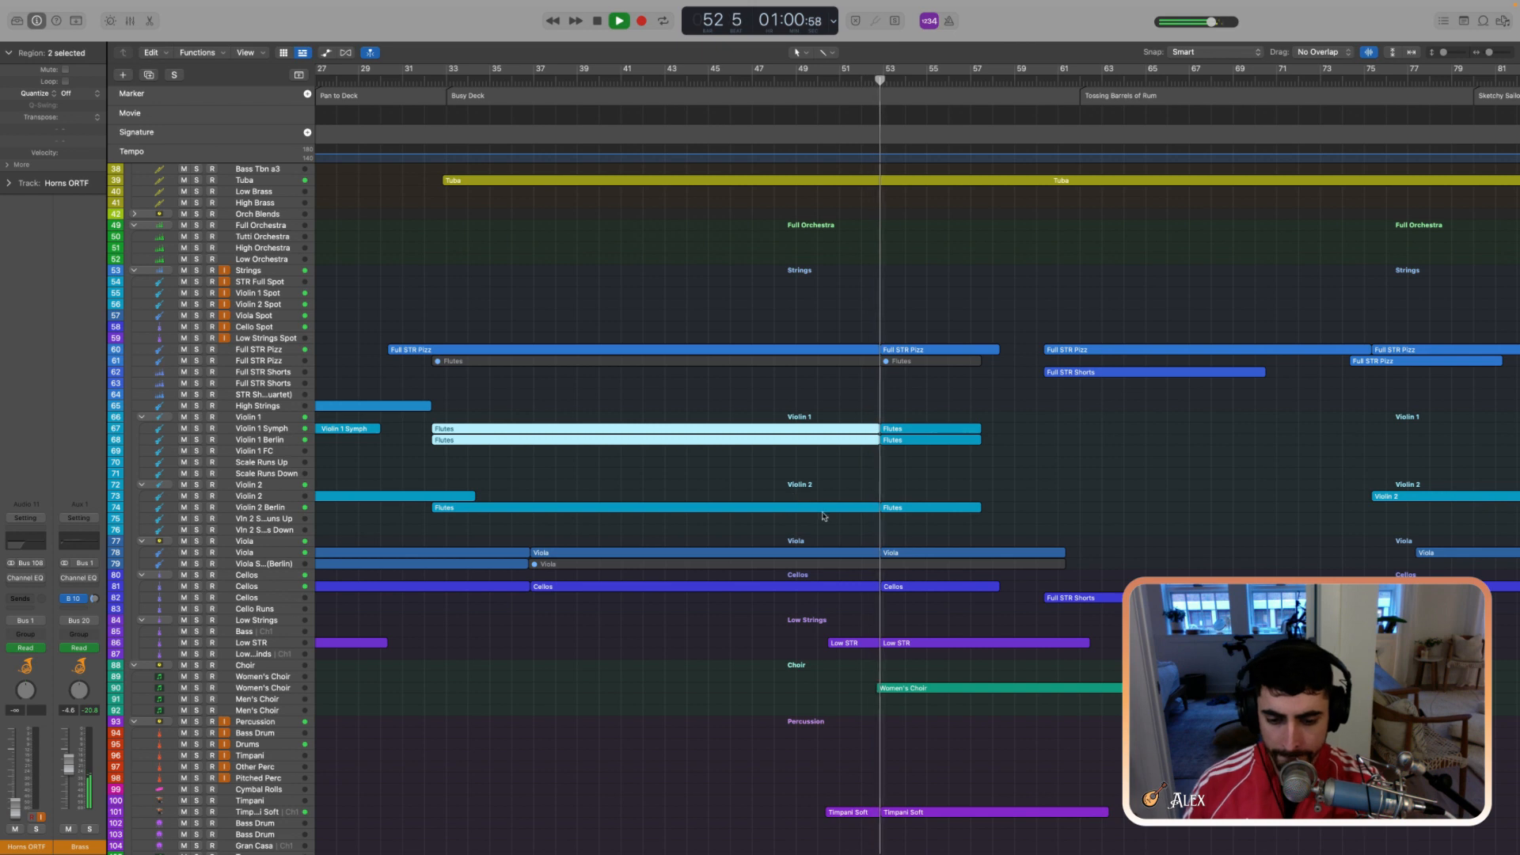
left_click(942, 484)
left_click(810, 80)
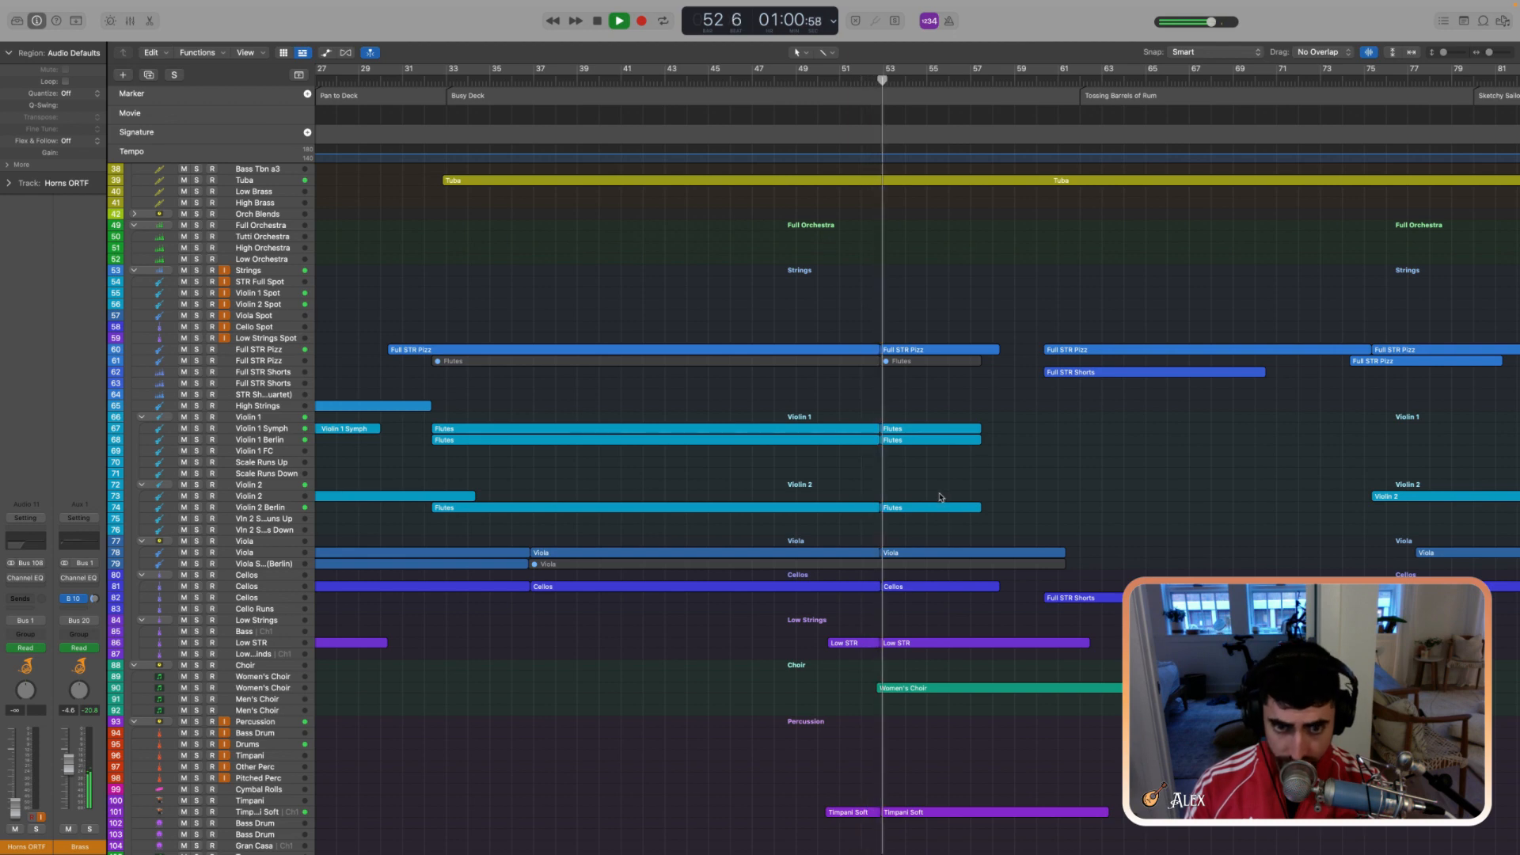
- Open the Tuba region in the Piano Roll and zoom in on bars 51 to 55
scroll(854, 392, "up", 5)
key("space")
left_click(841, 317)
key("ctrl+Right")
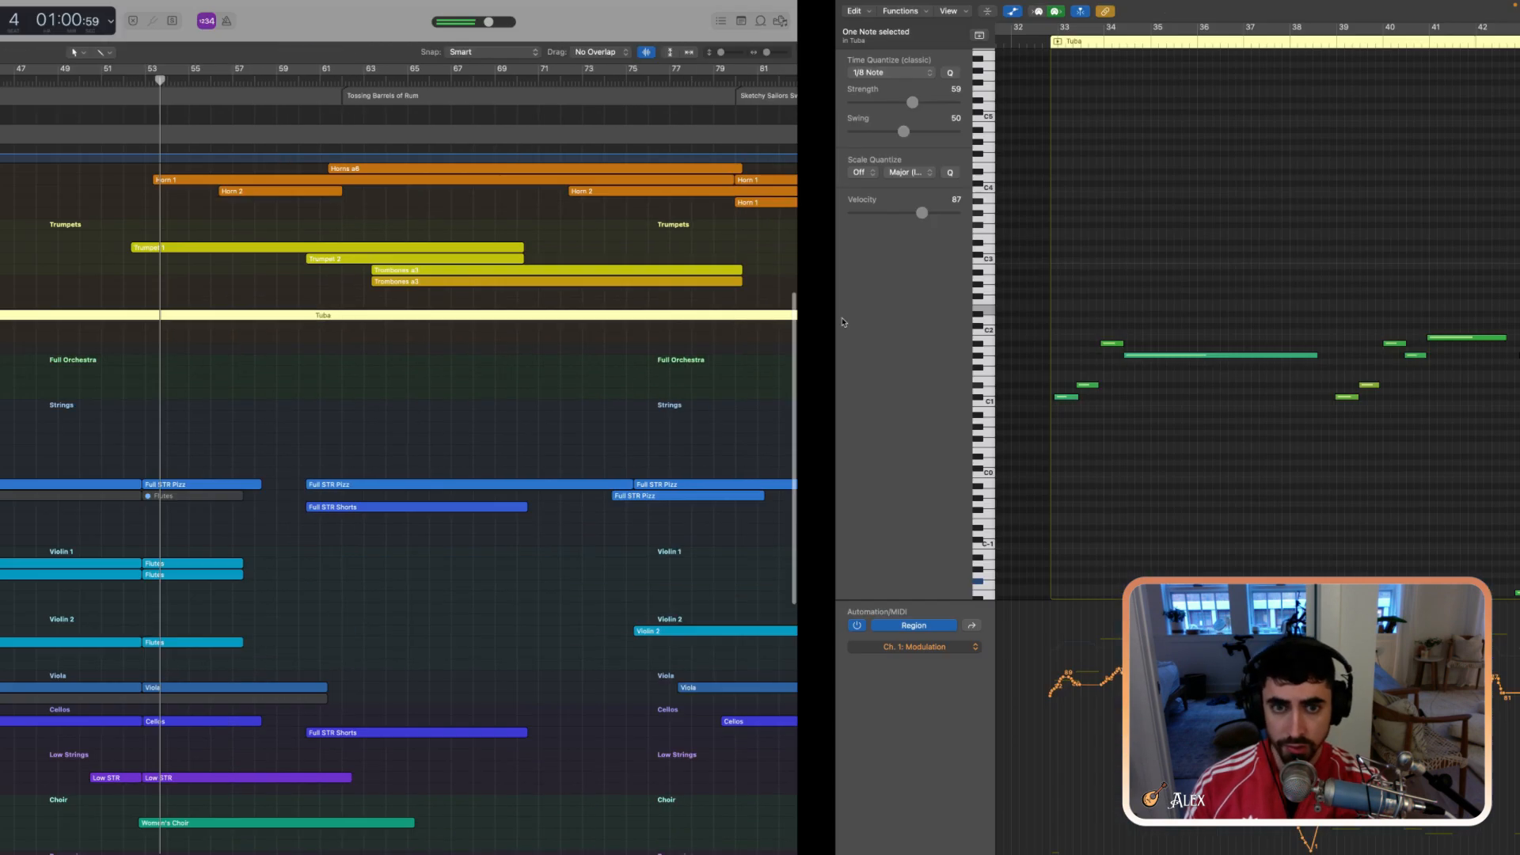
scroll(1013, 459, "right", 3)
key("super+Right")
key("super+Right")
key("super+Right")
key("super+Right")
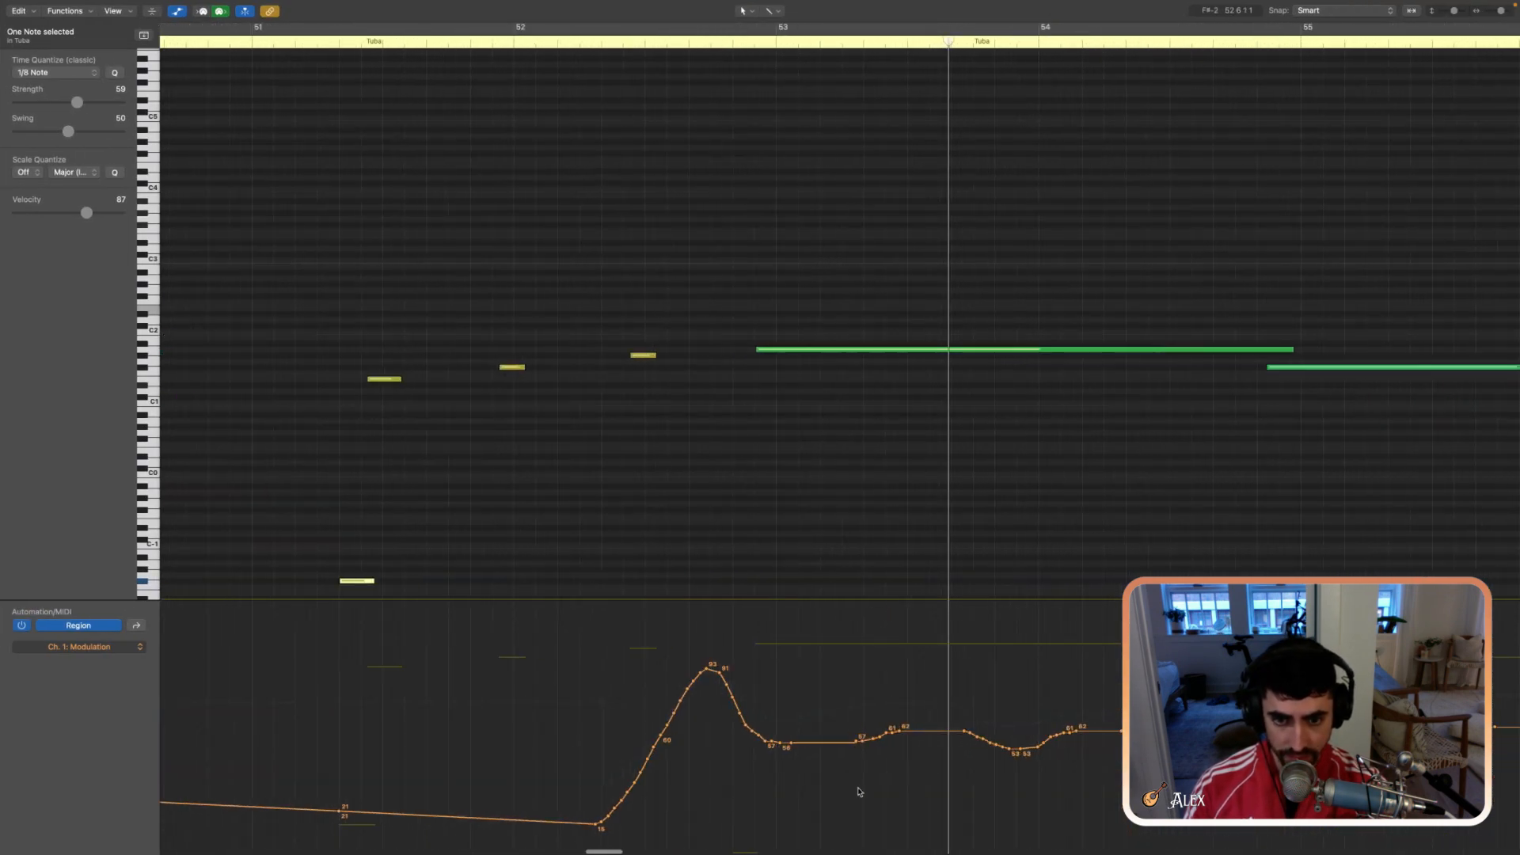
- Add a low keyswitch note at the start of the long Tuba note just before bar 53 and replay from there
scroll(818, 526, "down", 3)
mouse_move(749, 600)
left_mouse_down()
mouse_move(750, 564)
mouse_move(761, 584)
left_mouse_up()
double_click(716, 43)
key("space")
- Redraw the Tuba modulation as a gradual fall from 87 near bar 53 to about 55, and set the long note's velocity to 96
left_click_drag(717, 680, 1119, 744)
double_click(283, 37)
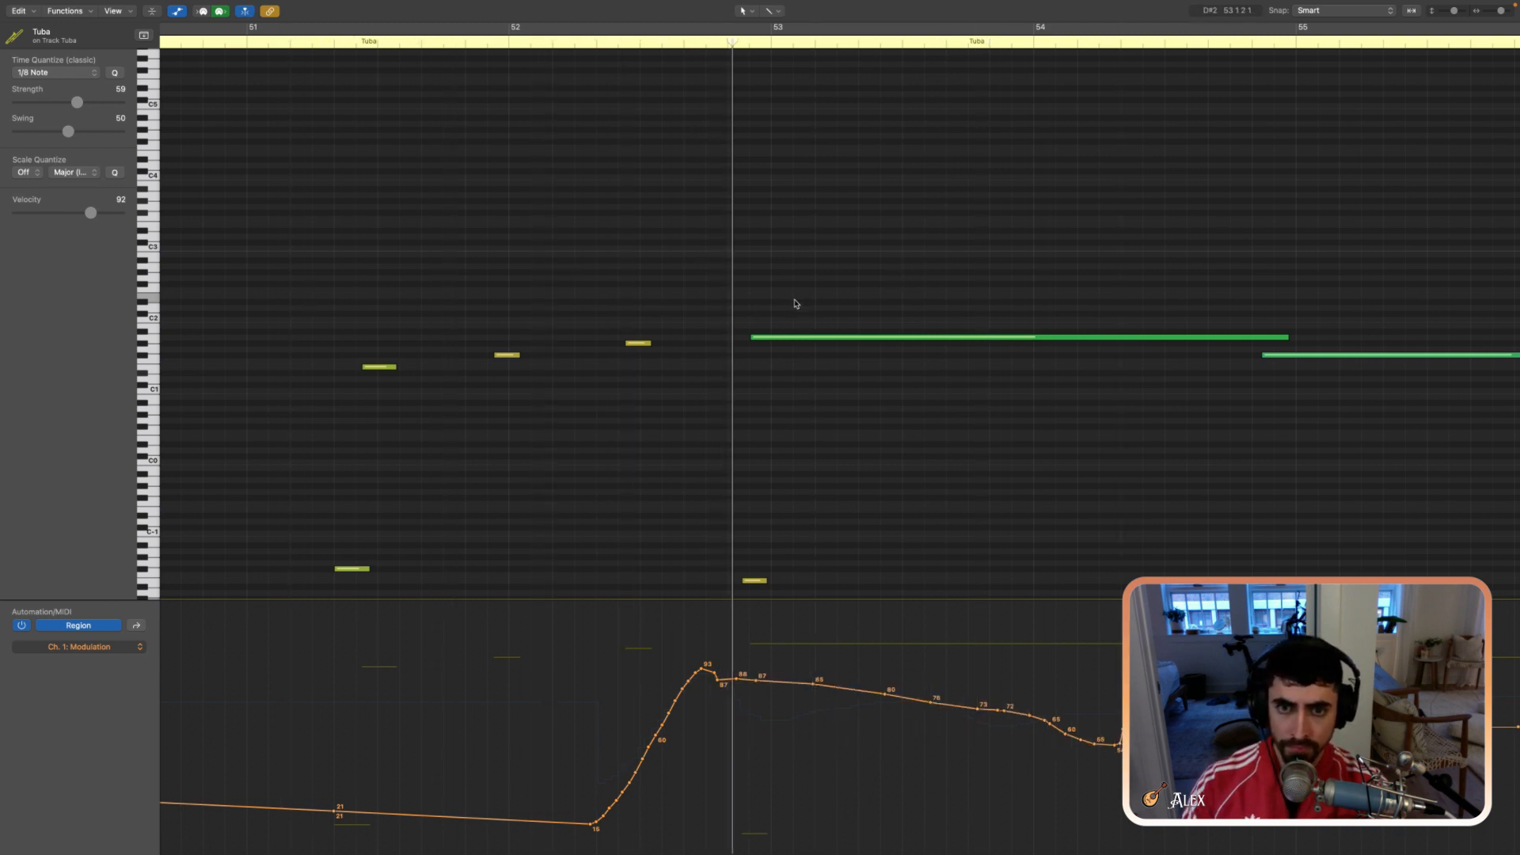
left_click(783, 337)
left_click(551, 114)
double_click(337, 38)
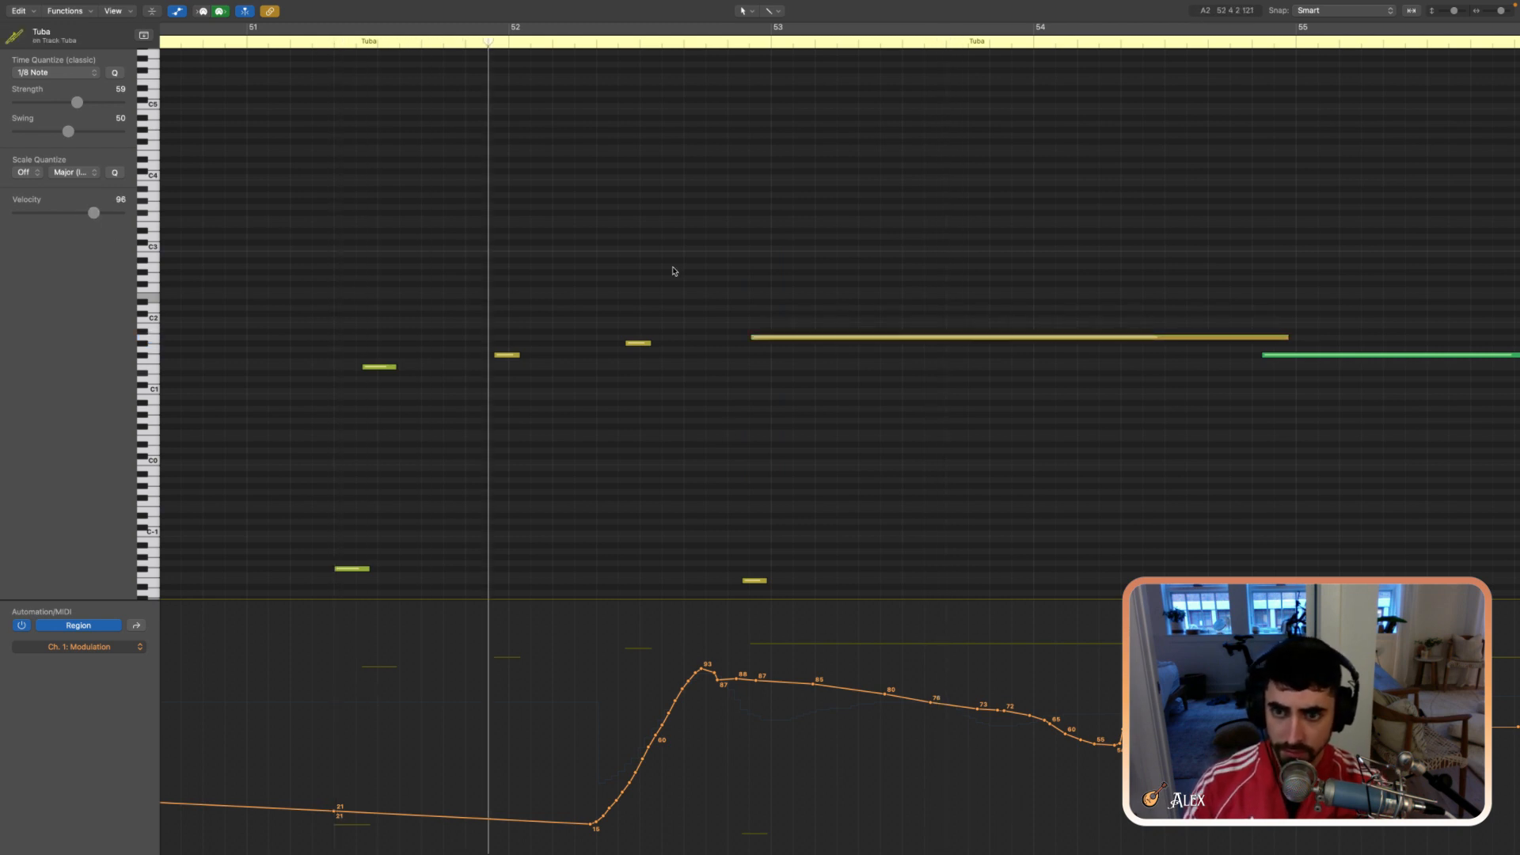
- Raise the Tuba modulation peak just before bar 53 to about 116, replay, and smooth its decline toward bar 54
left_click_drag(894, 693, 707, 622)
left_click(281, 38)
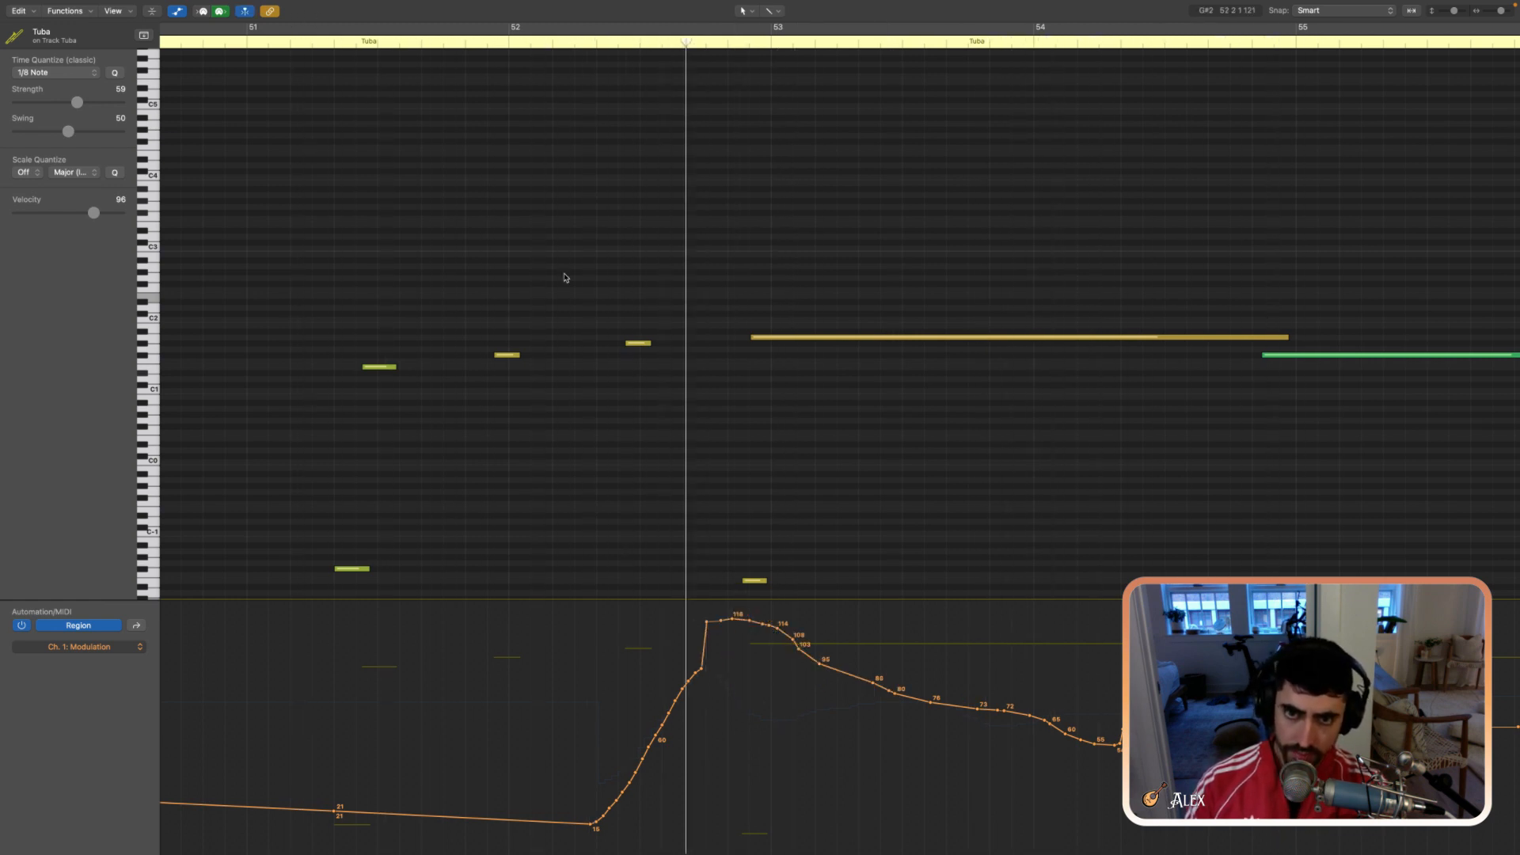
left_click_drag(796, 635, 1112, 711)
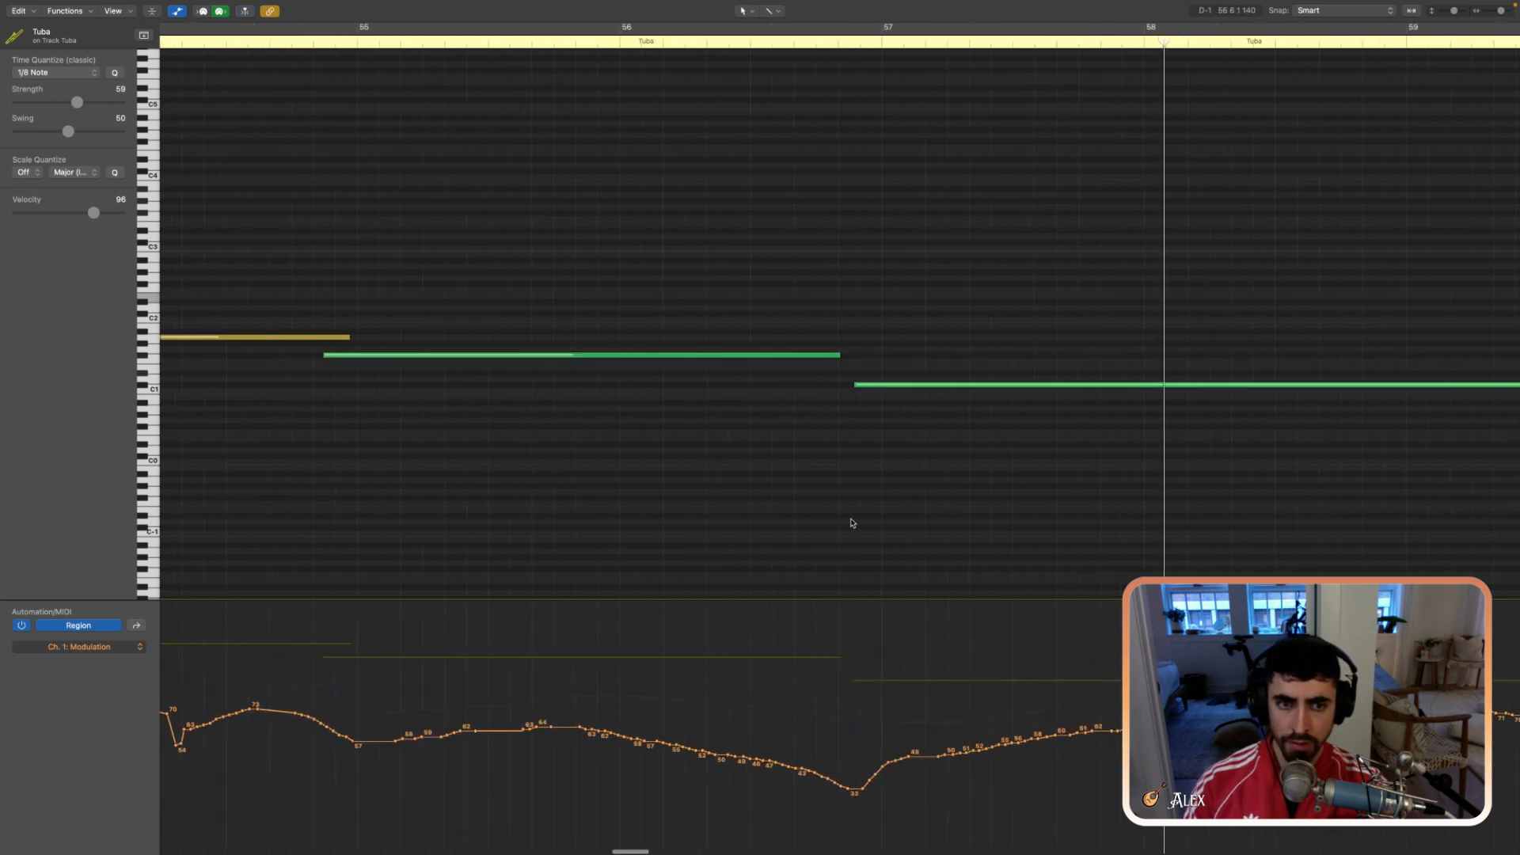
- Examine the Tuba notes and modulation from about bar 54 to 77 during playback
scroll(861, 525, "down", 6)
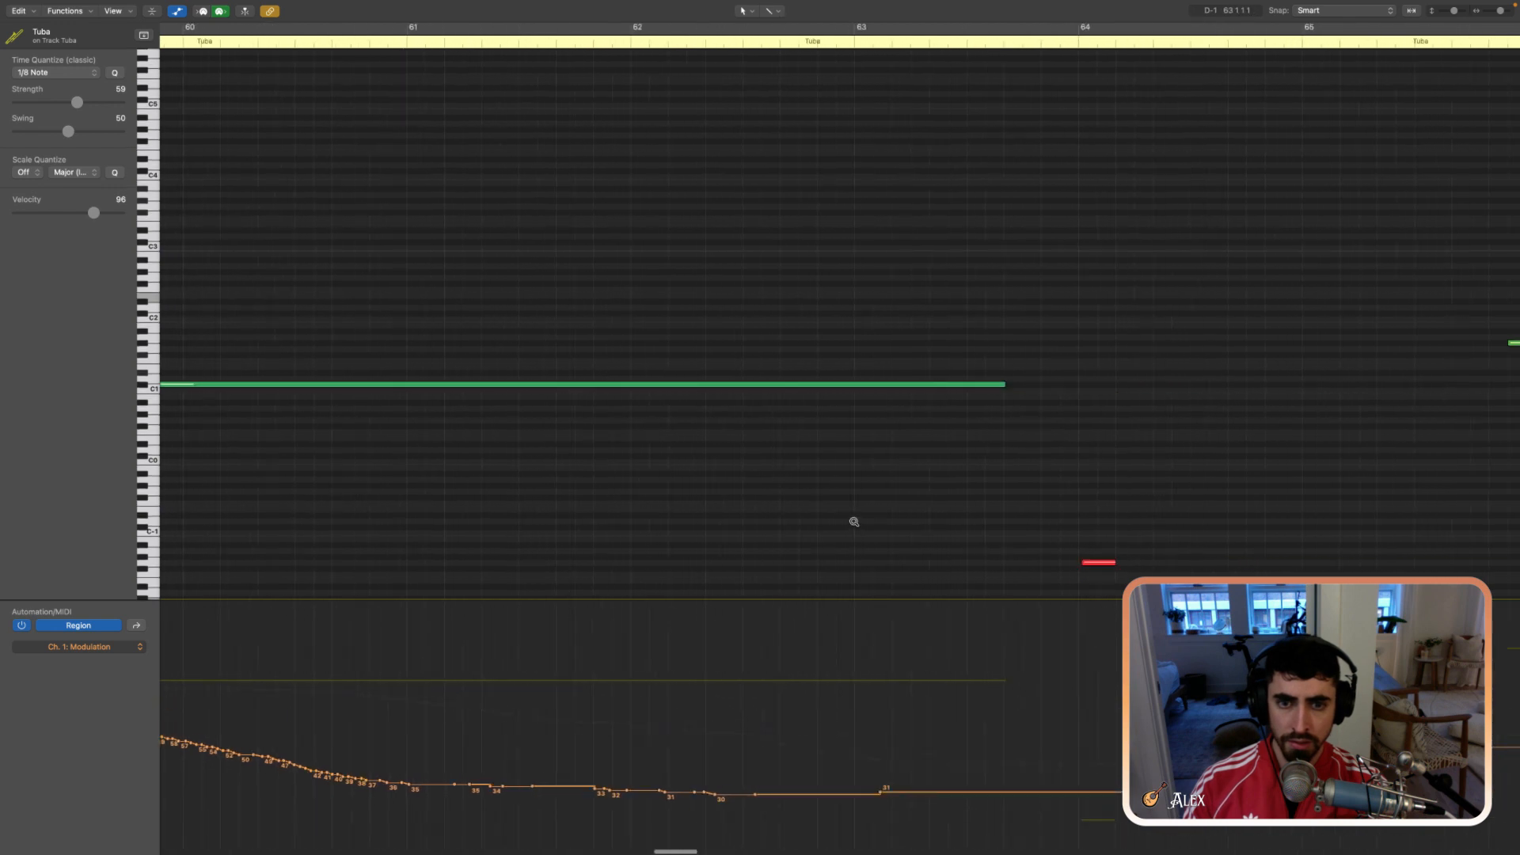
scroll(801, 515, "left", 3)
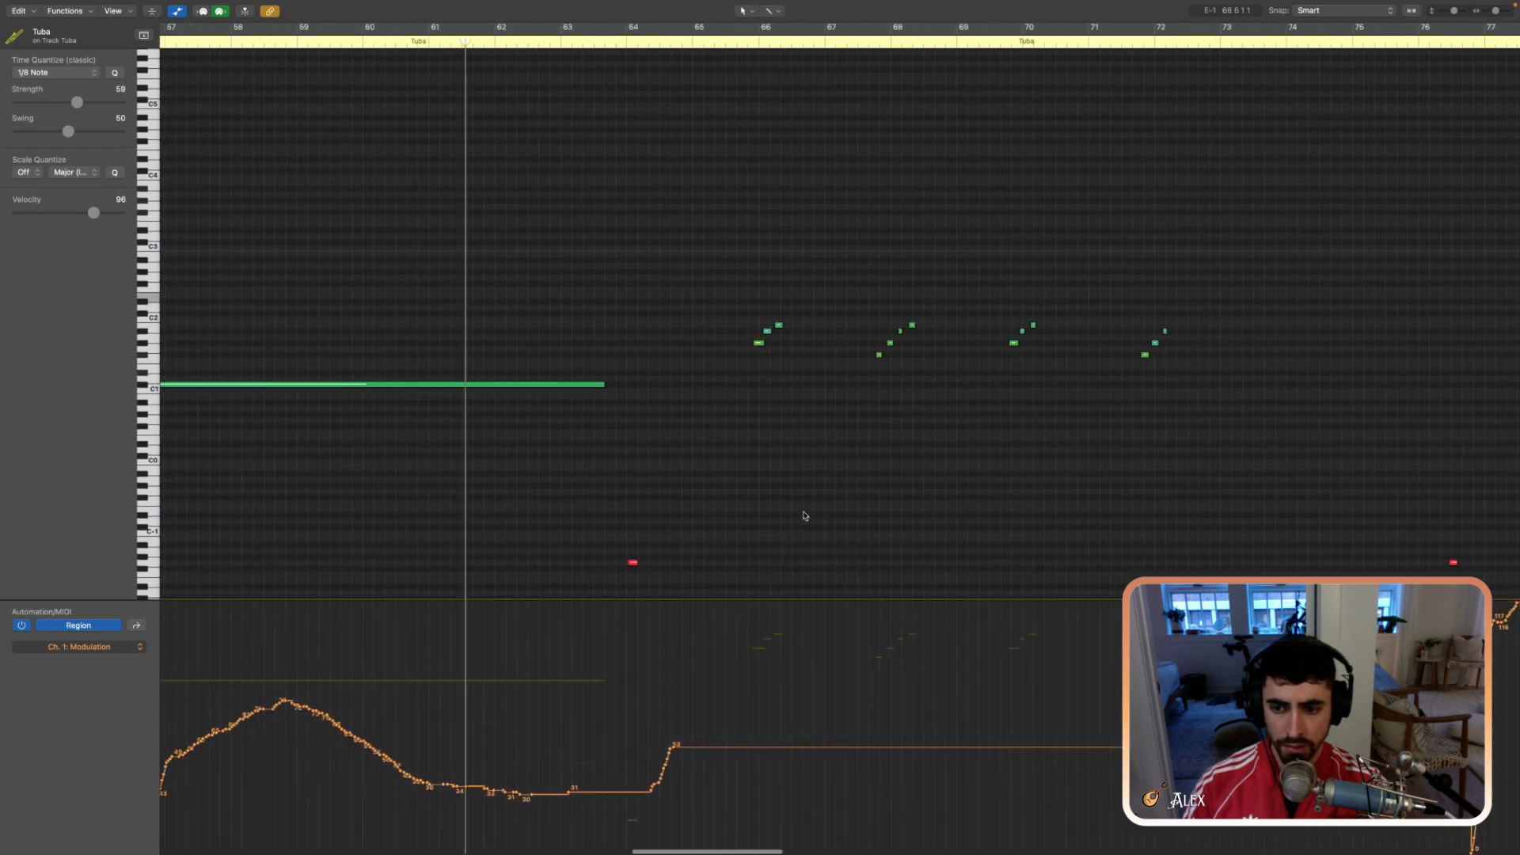
scroll(760, 515, "left", 9)
scroll(760, 515, "down", 2)
scroll(760, 525, "up", 2)
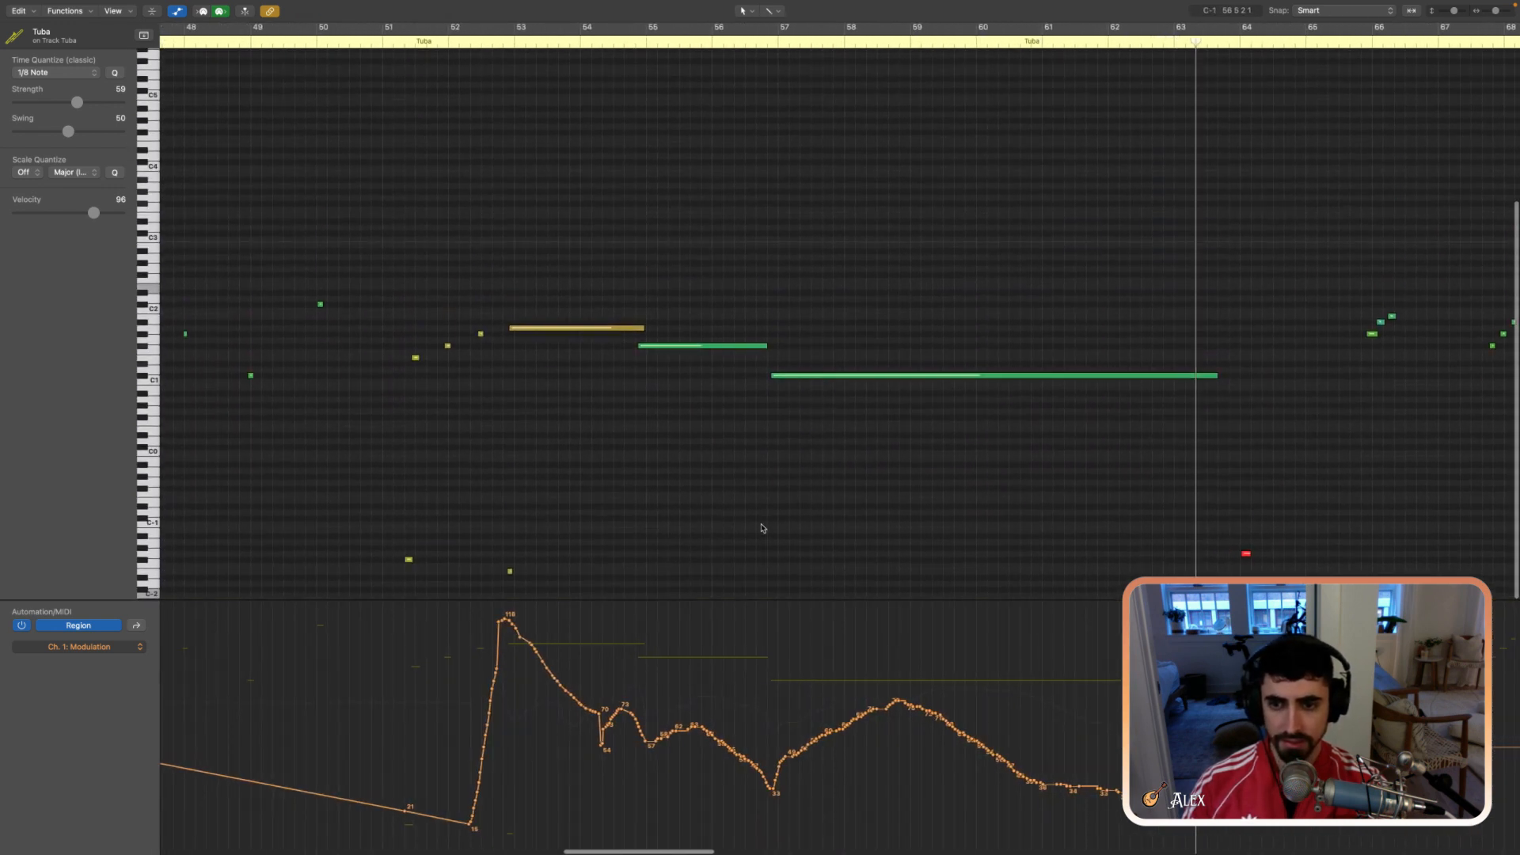
scroll(748, 503, "right", 9)
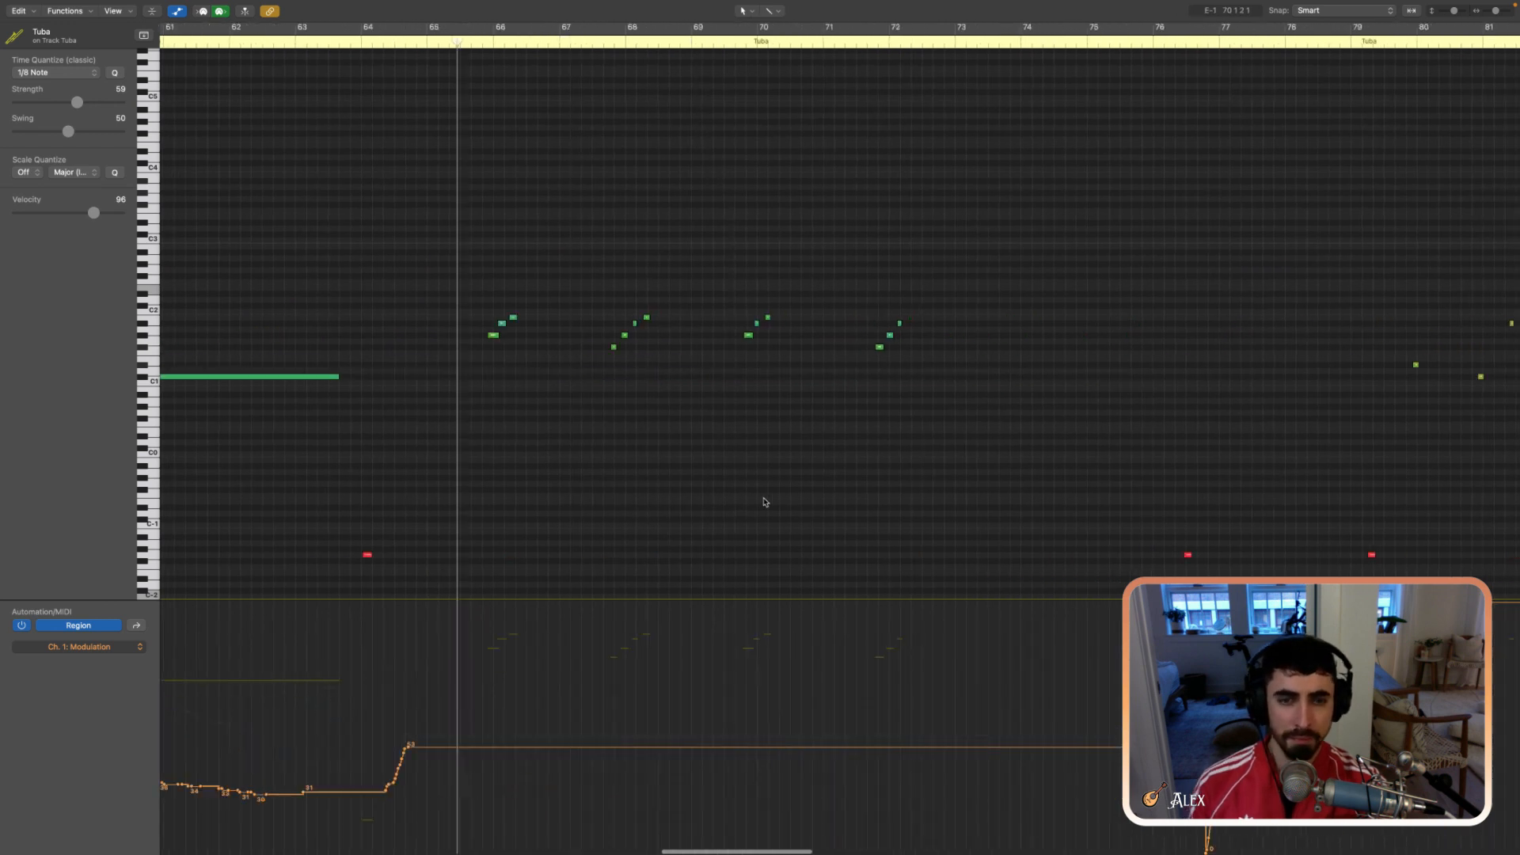
- Return to the arrangement, review the brass and string regions through Tossing Barrels of Rum during playback, and stop it
key("ctrl+Left")
left_click(674, 382)
scroll(632, 347, "left", 3)
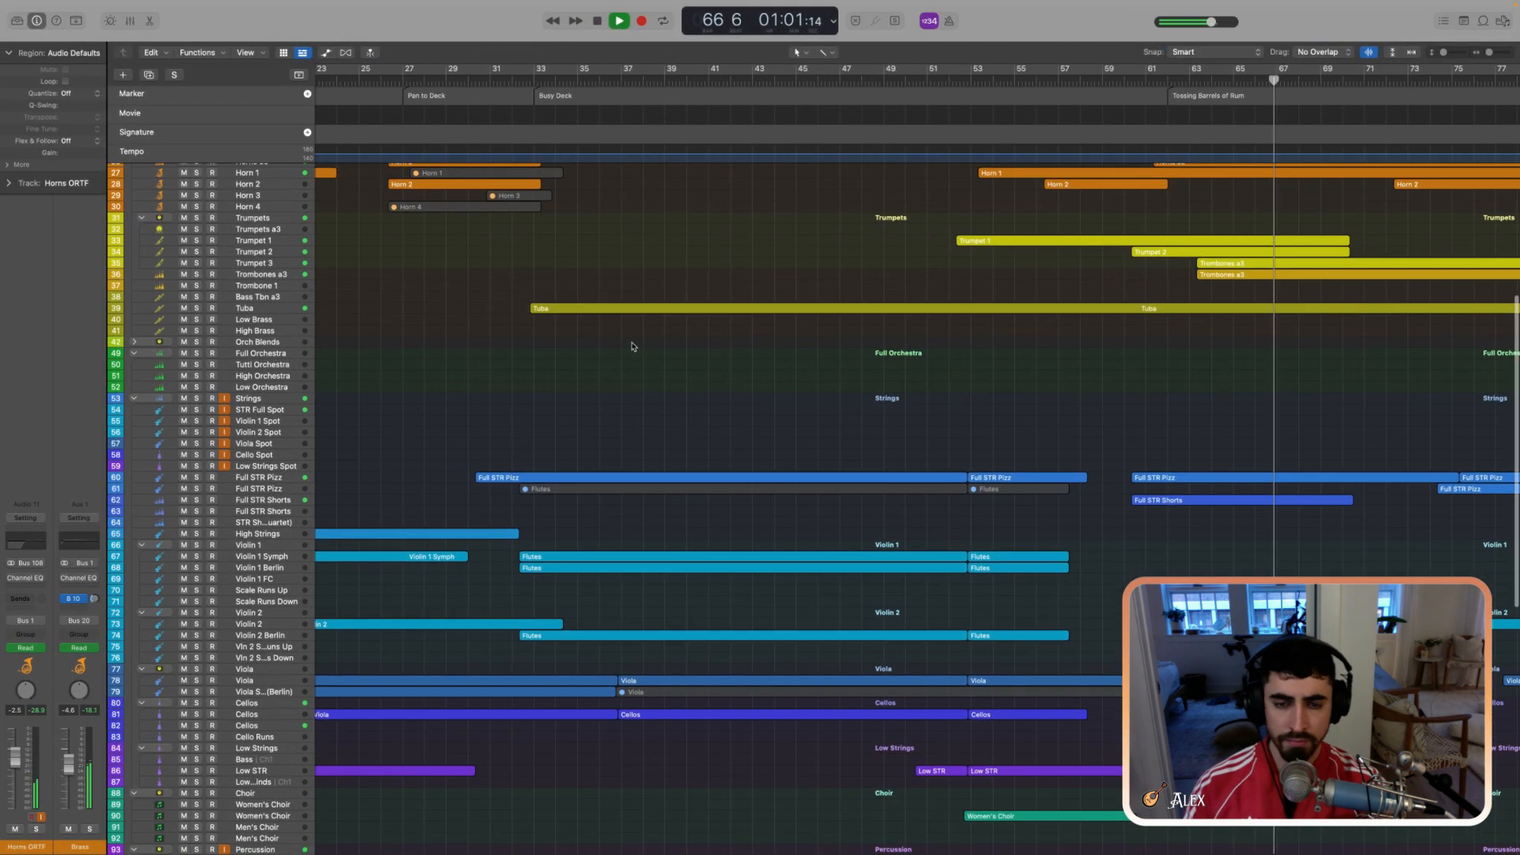
scroll(940, 434, "right", 8)
scroll(863, 409, "right", 6)
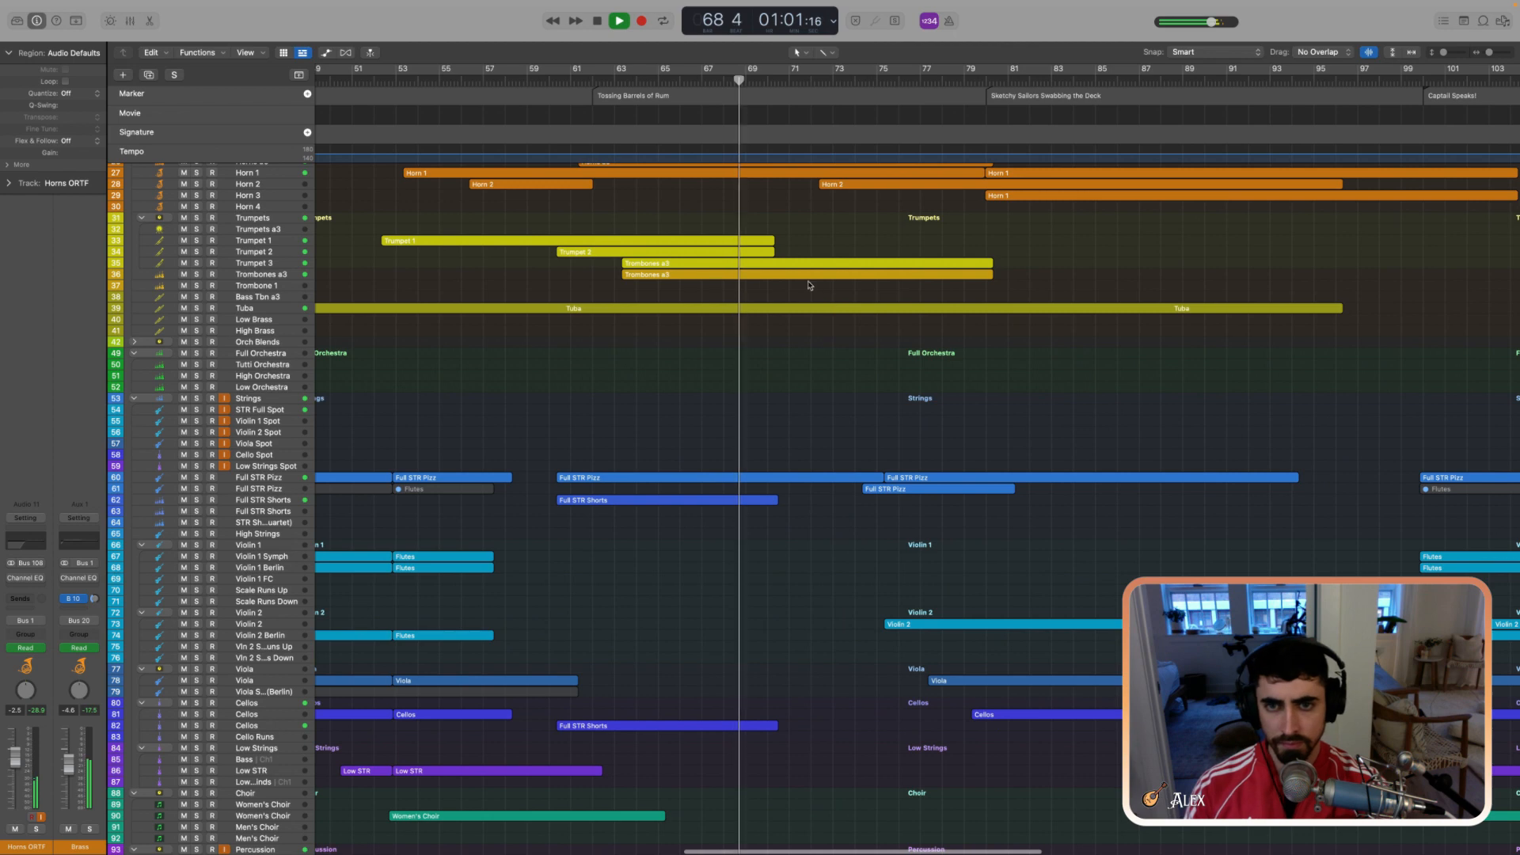
scroll(267, 381, "up", 4)
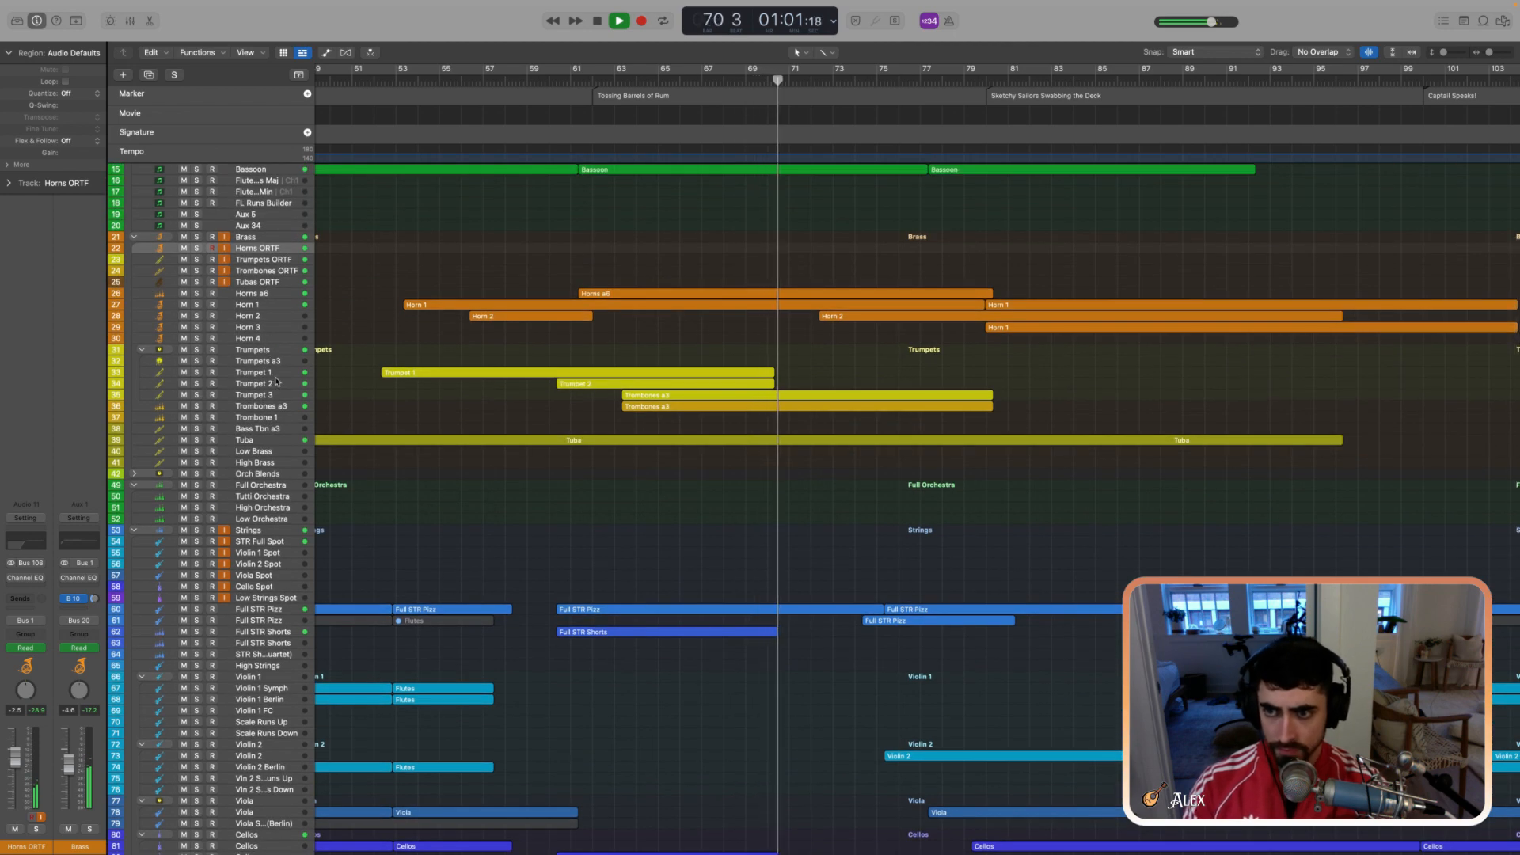
key("space")
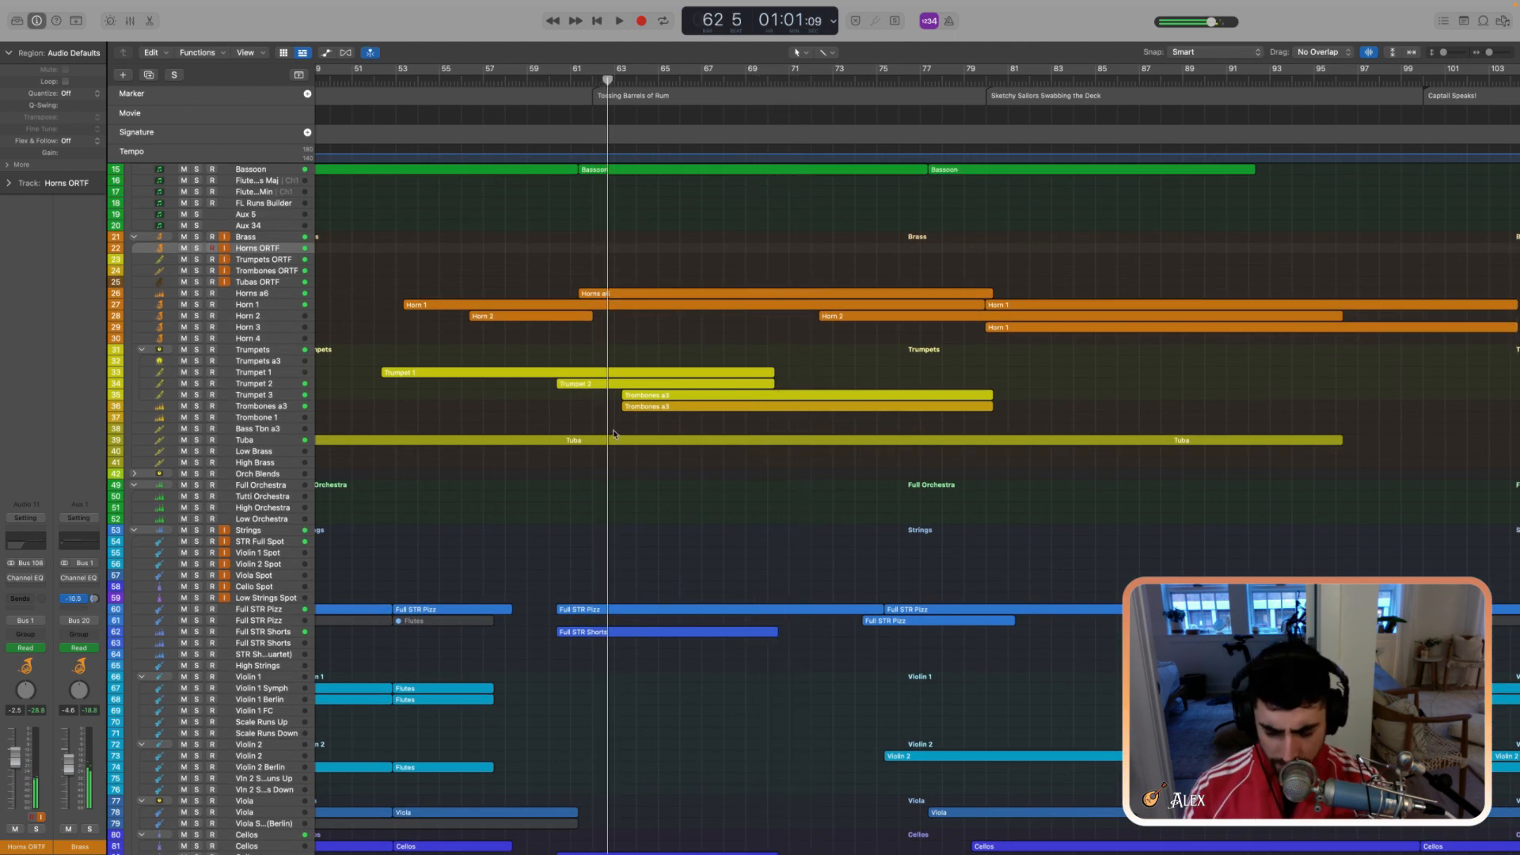
- Review the two Trombones a3 regions in Tossing Barrels of Rum by playing back to about bar 67
left_click_drag(655, 426, 655, 398)
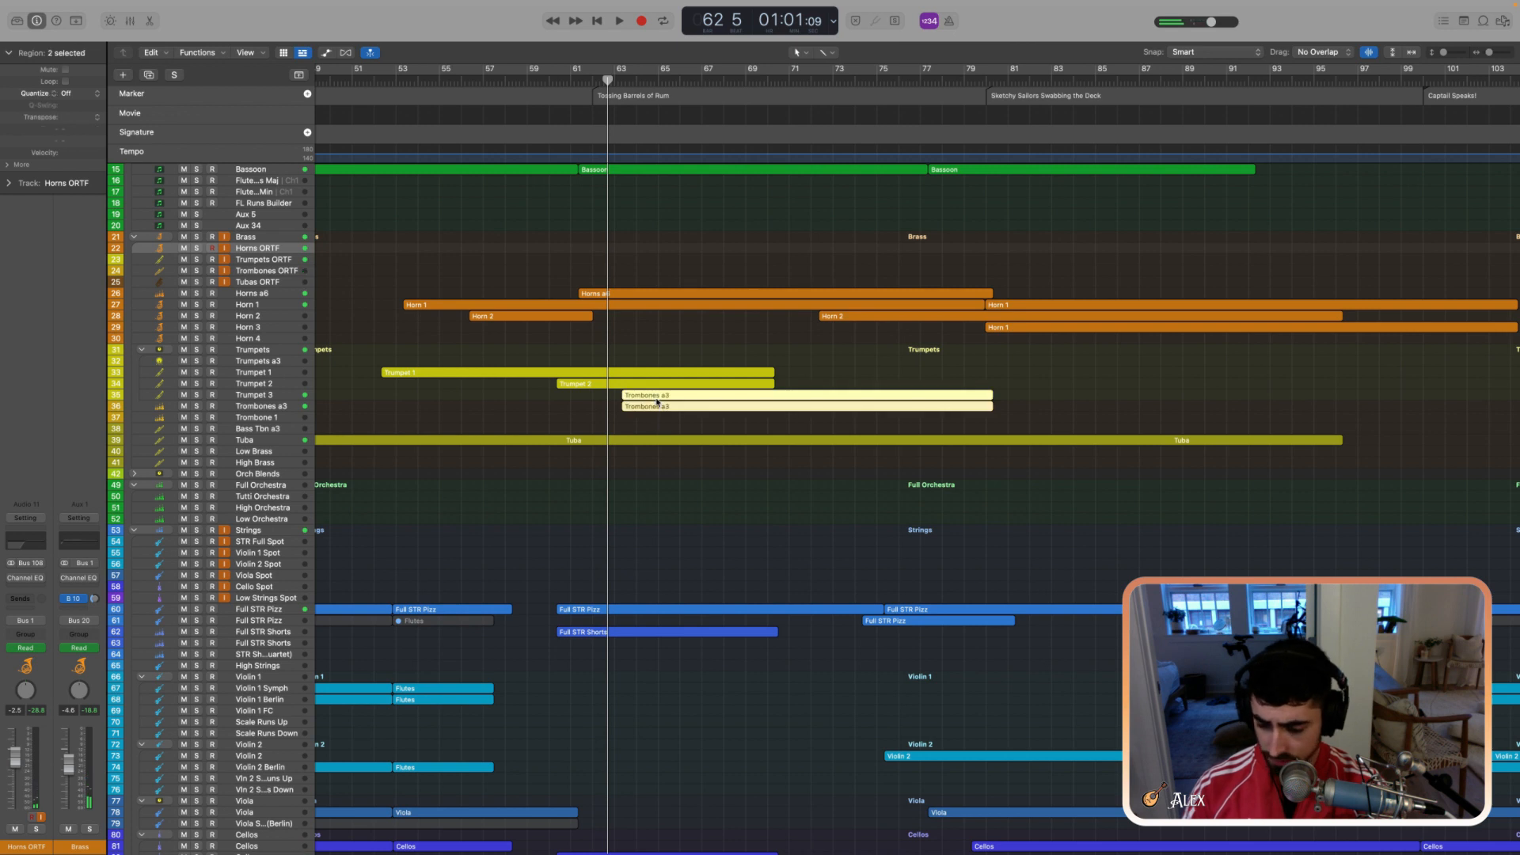
left_click(655, 416)
key("space")
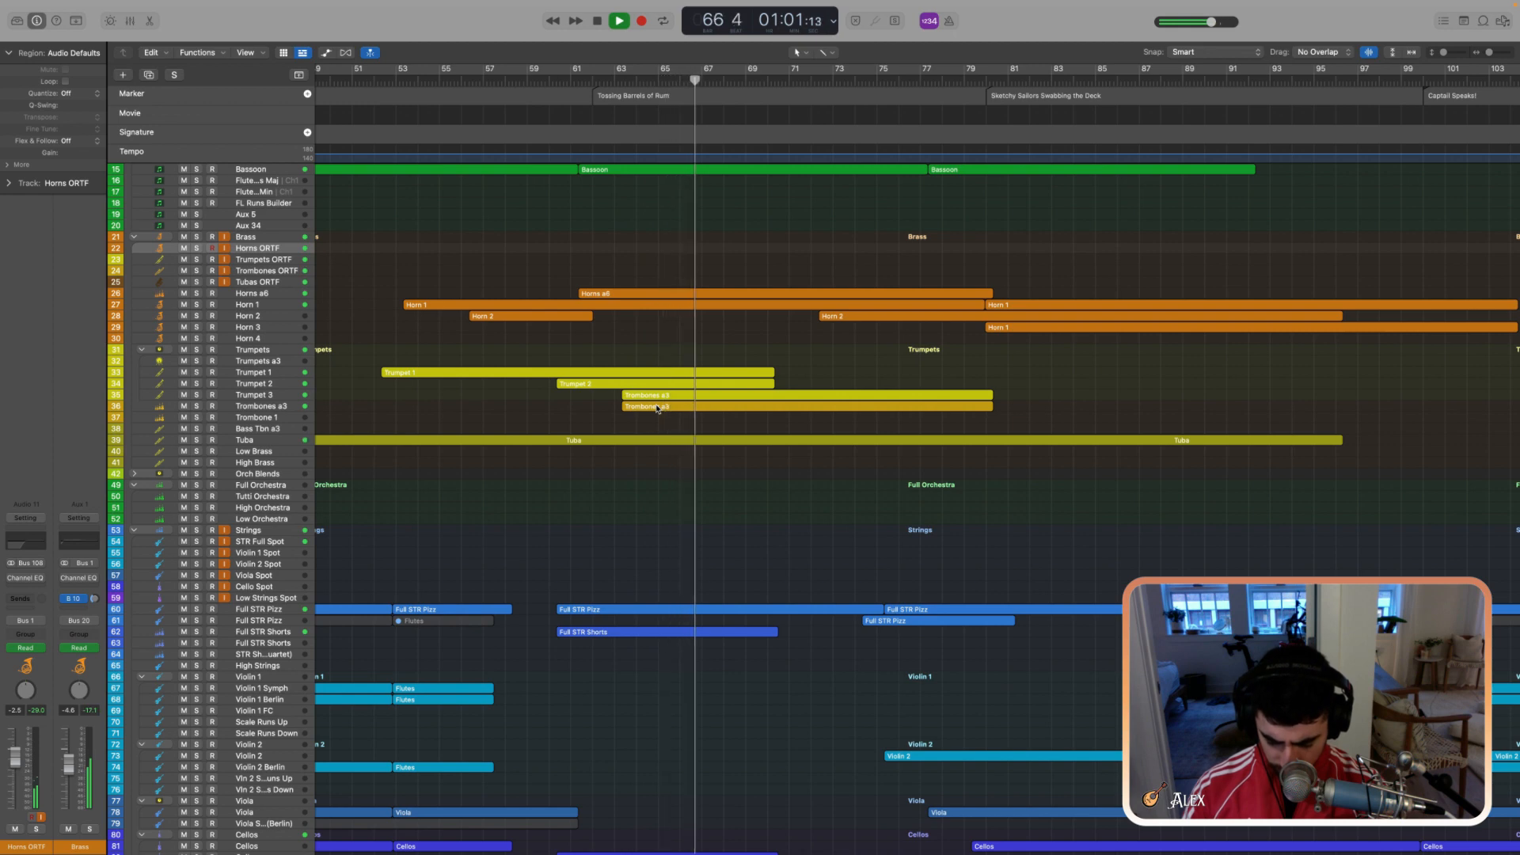
key("space")
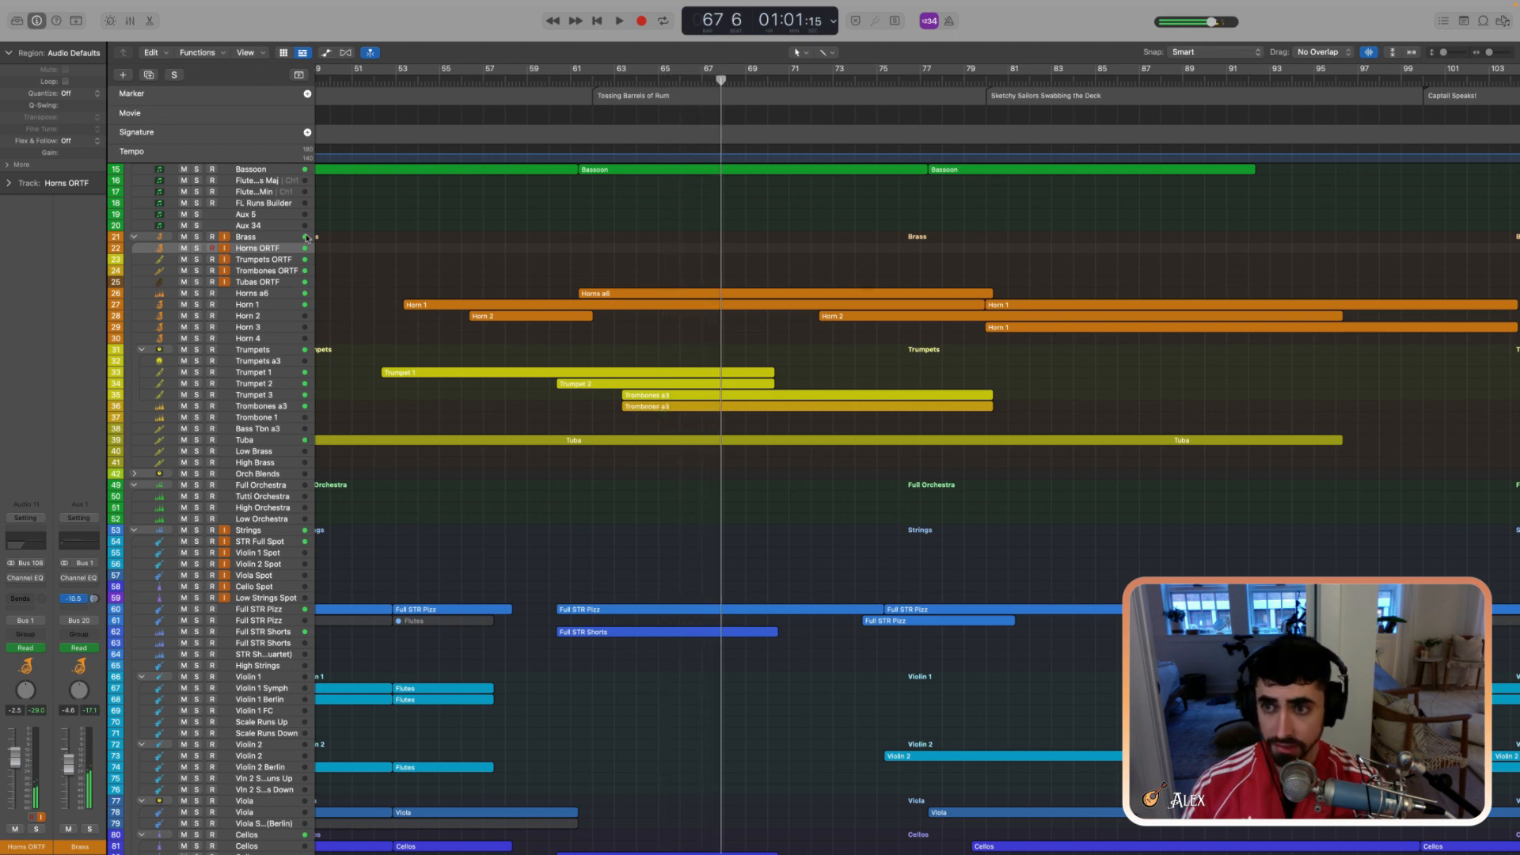
- Slightly lower the Trombones ORTF volume automation plateau at the start of Tossing Barrels of Rum, and play on through the remaining sections
left_click(269, 273)
key("a")
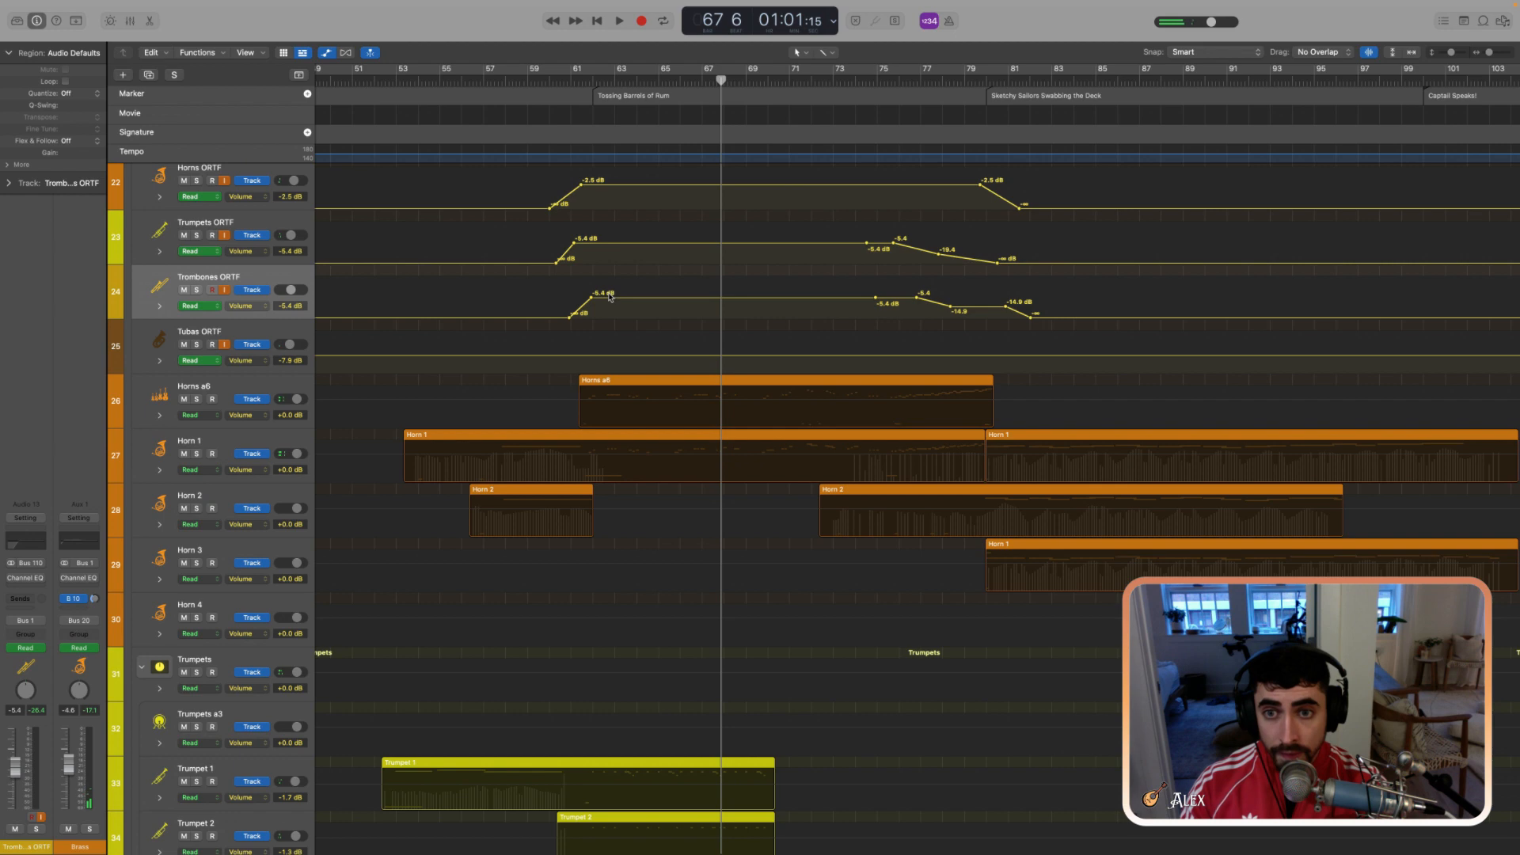
left_click_drag(609, 298, 610, 300)
key("space")
key("a")
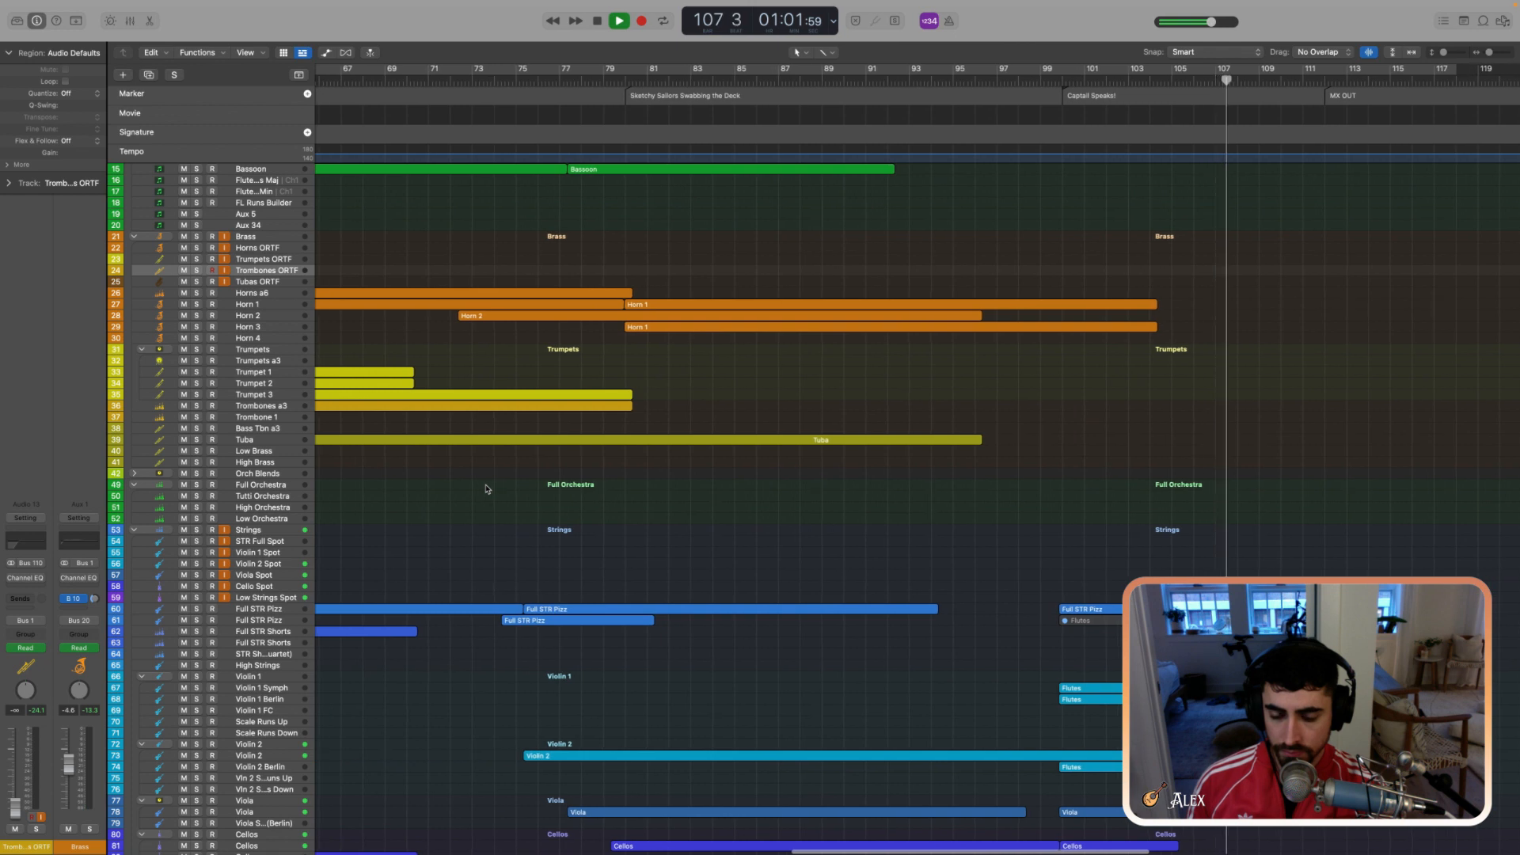
- Enable the cycle range over the full arrangement and save the project
scroll(488, 485, "left", 1)
scroll(491, 492, "down", 5)
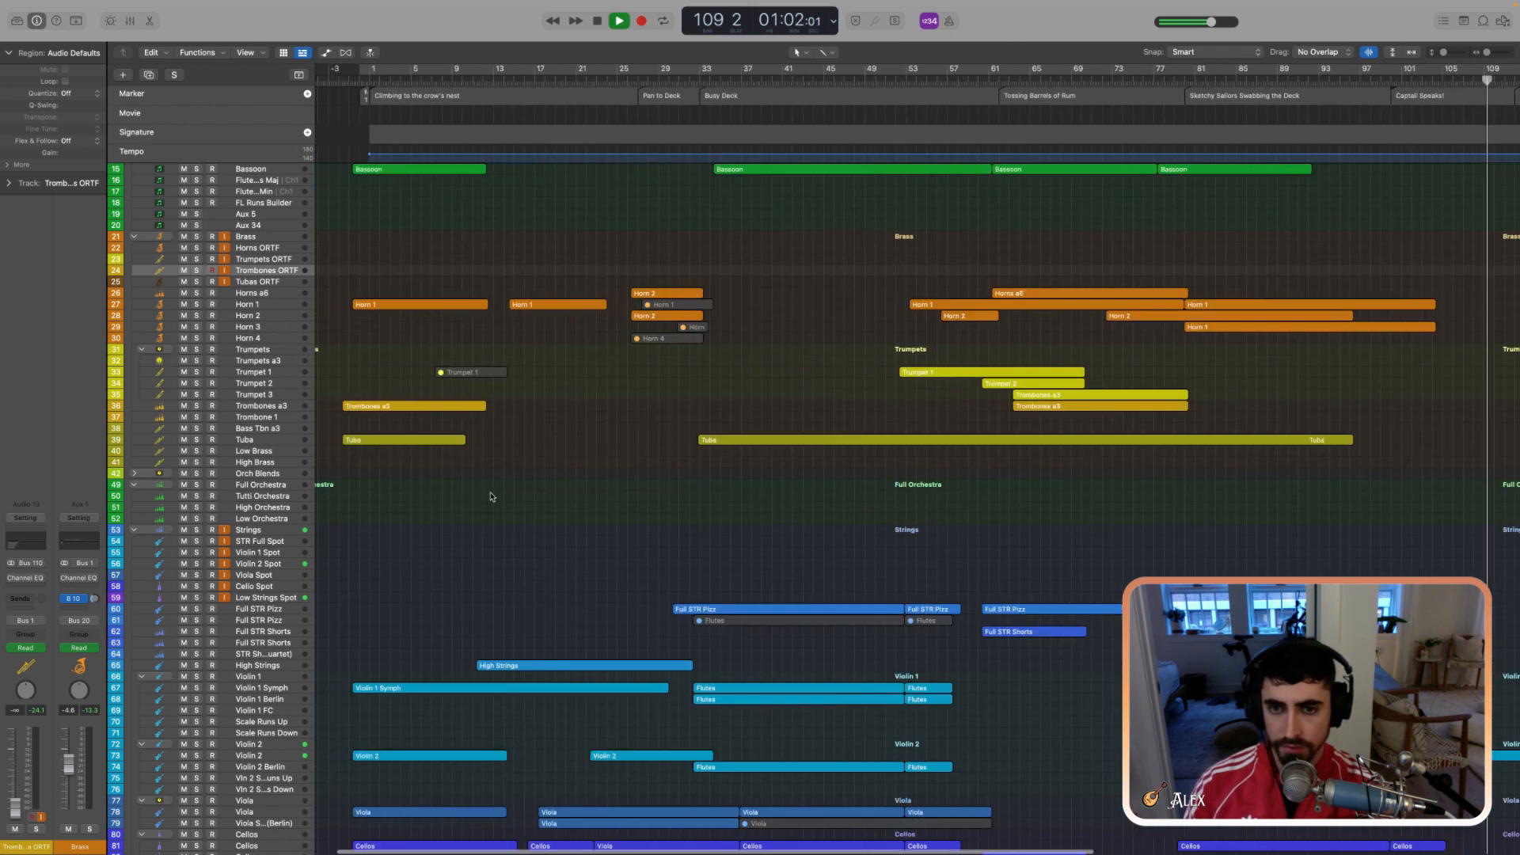
key("c")
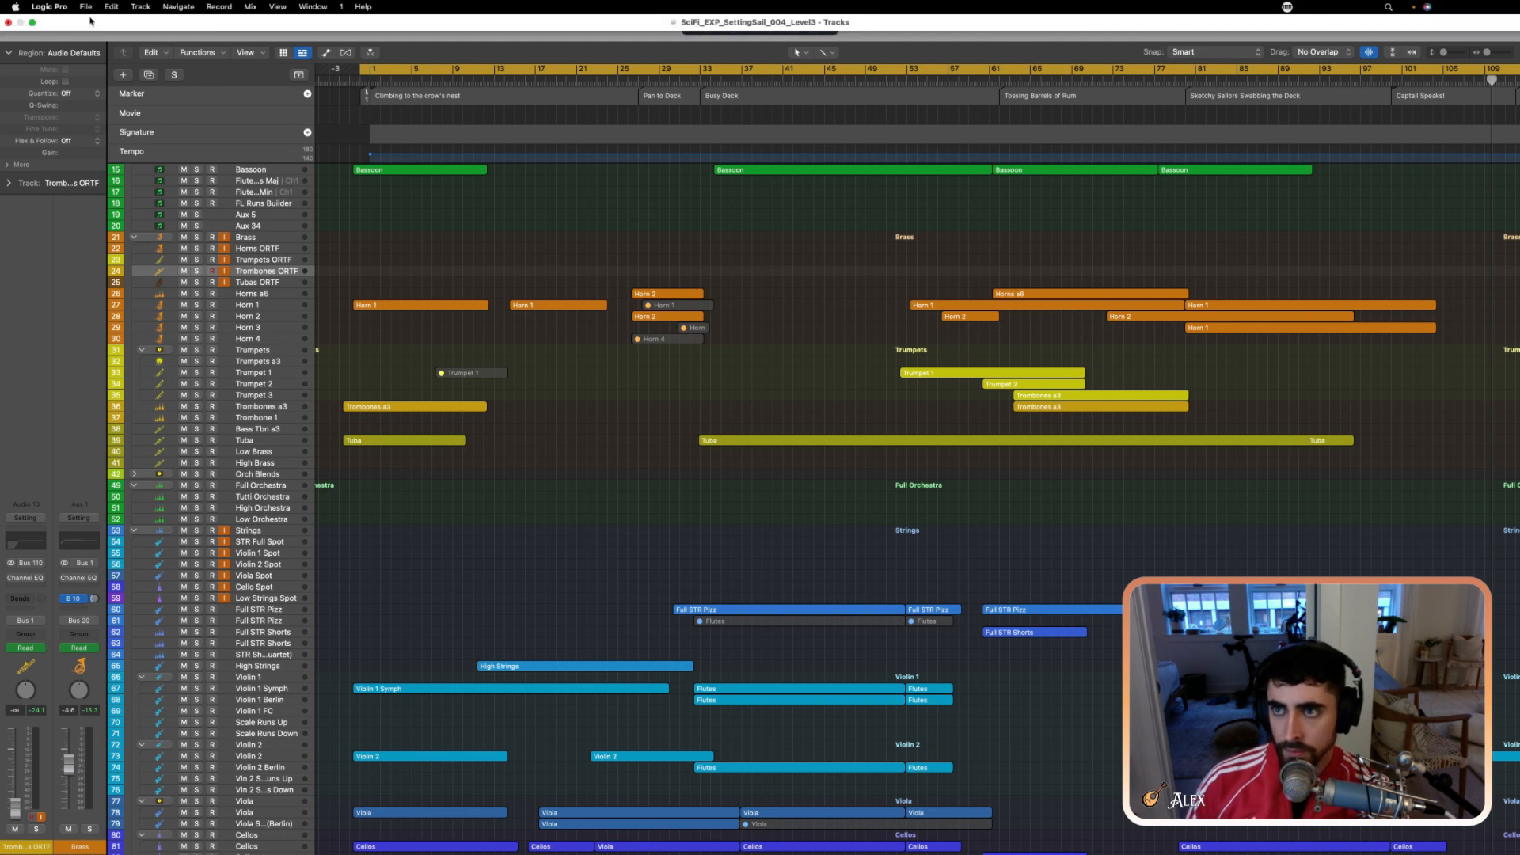
left_click(86, 6)
left_click(103, 112)
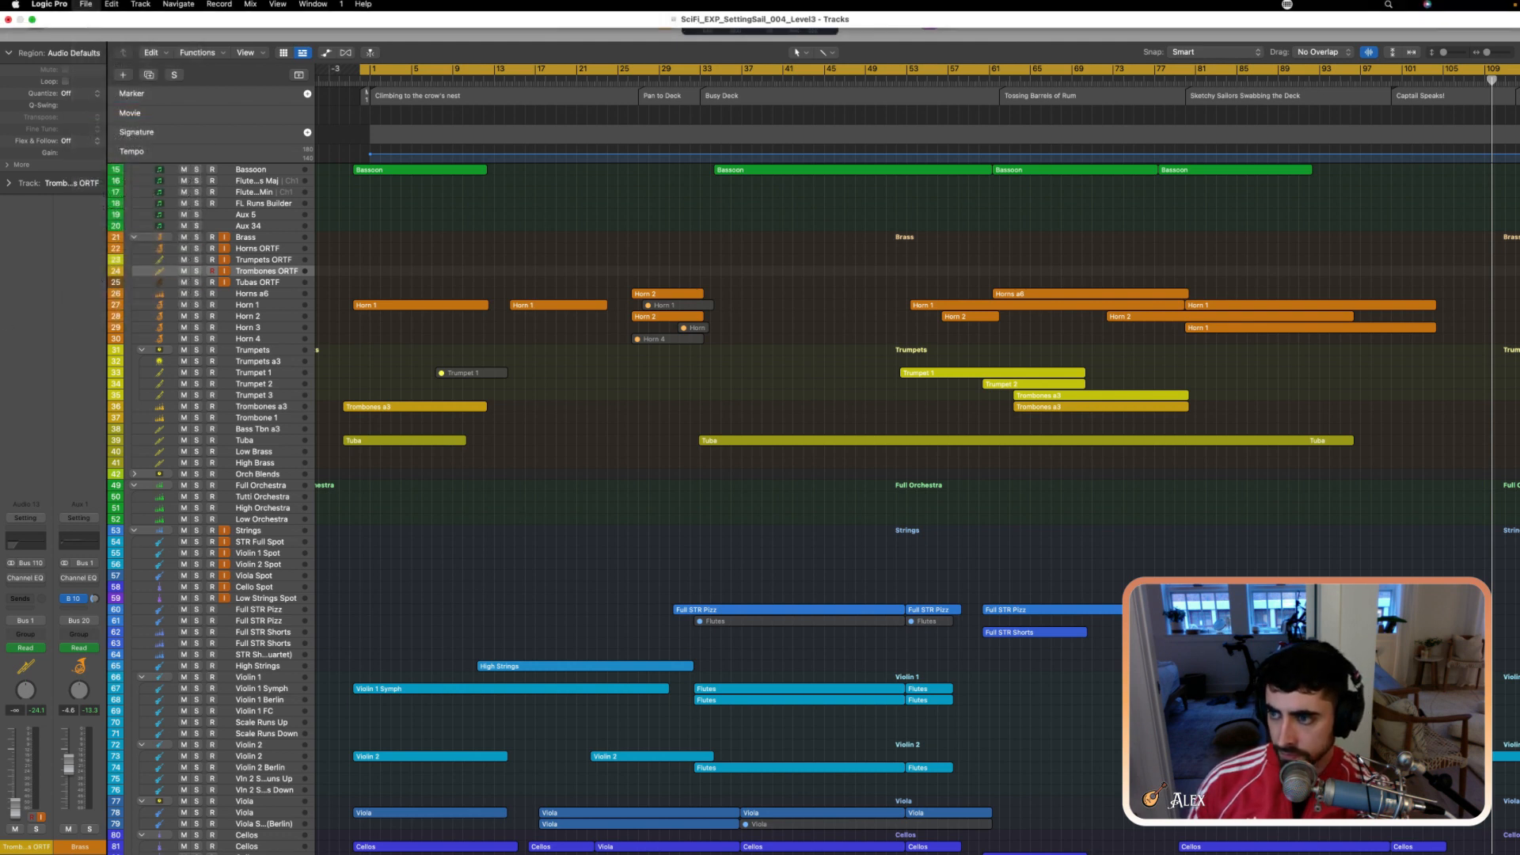
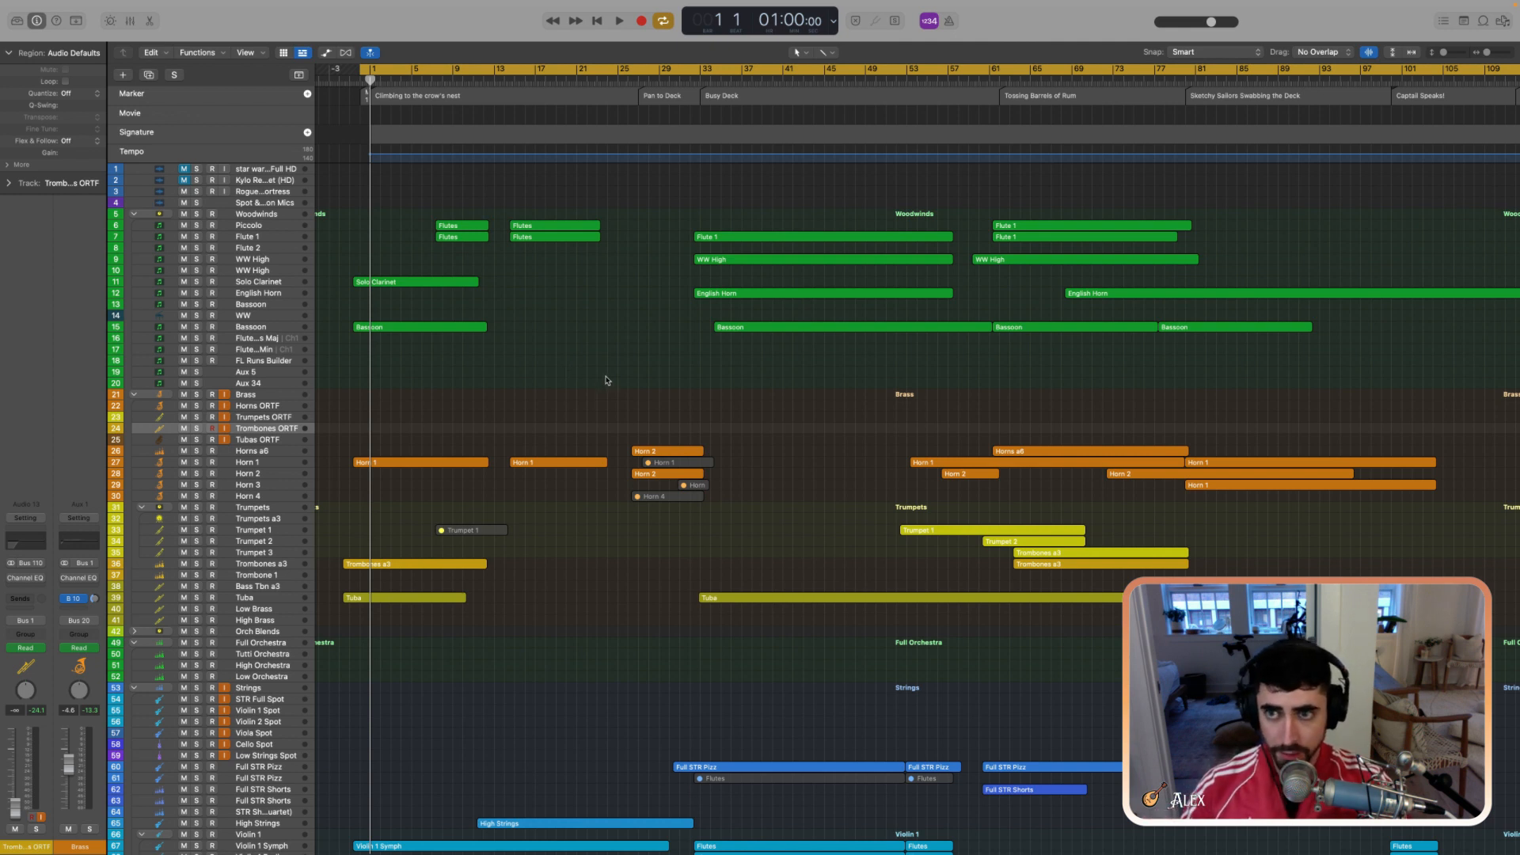
- Play back the orchestral arrangement and scroll through the track list to review it
key("space")
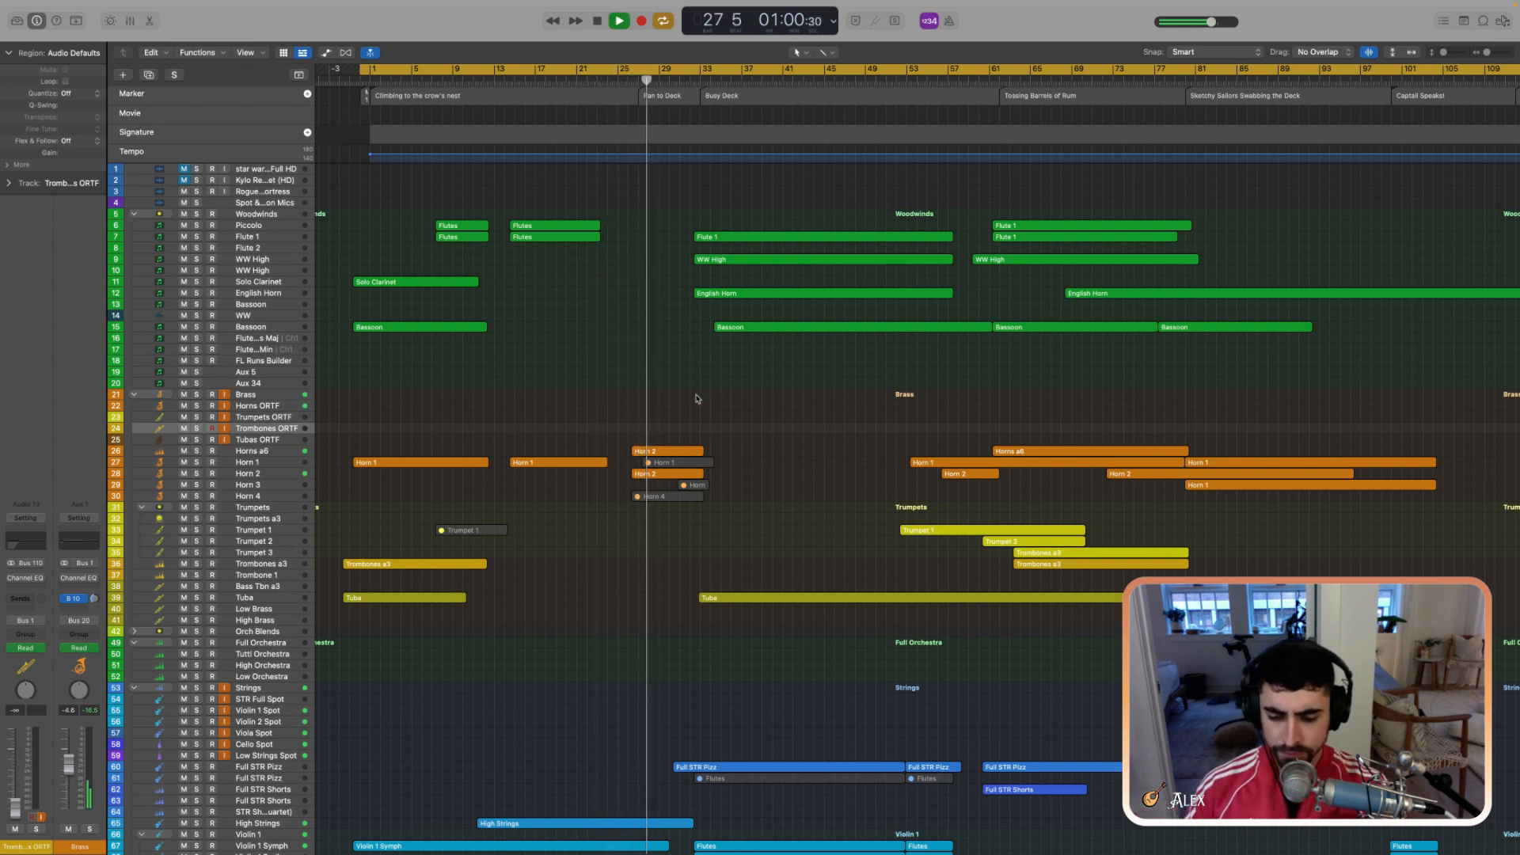
scroll(600, 67, "down", 1)
left_click(600, 66)
scroll(605, 524, "down", 8)
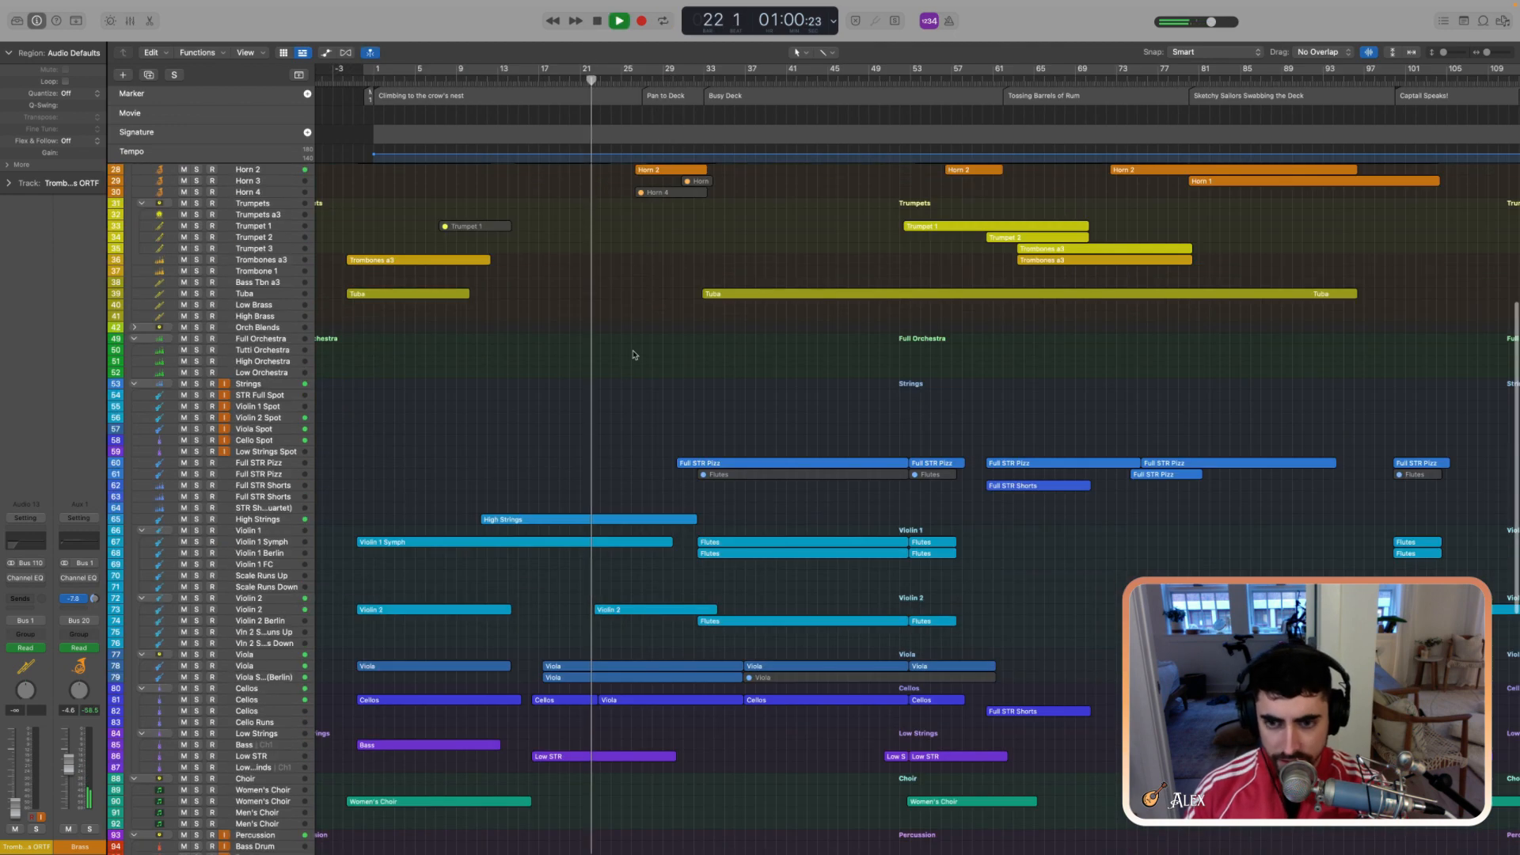
scroll(540, 266, "up", 8)
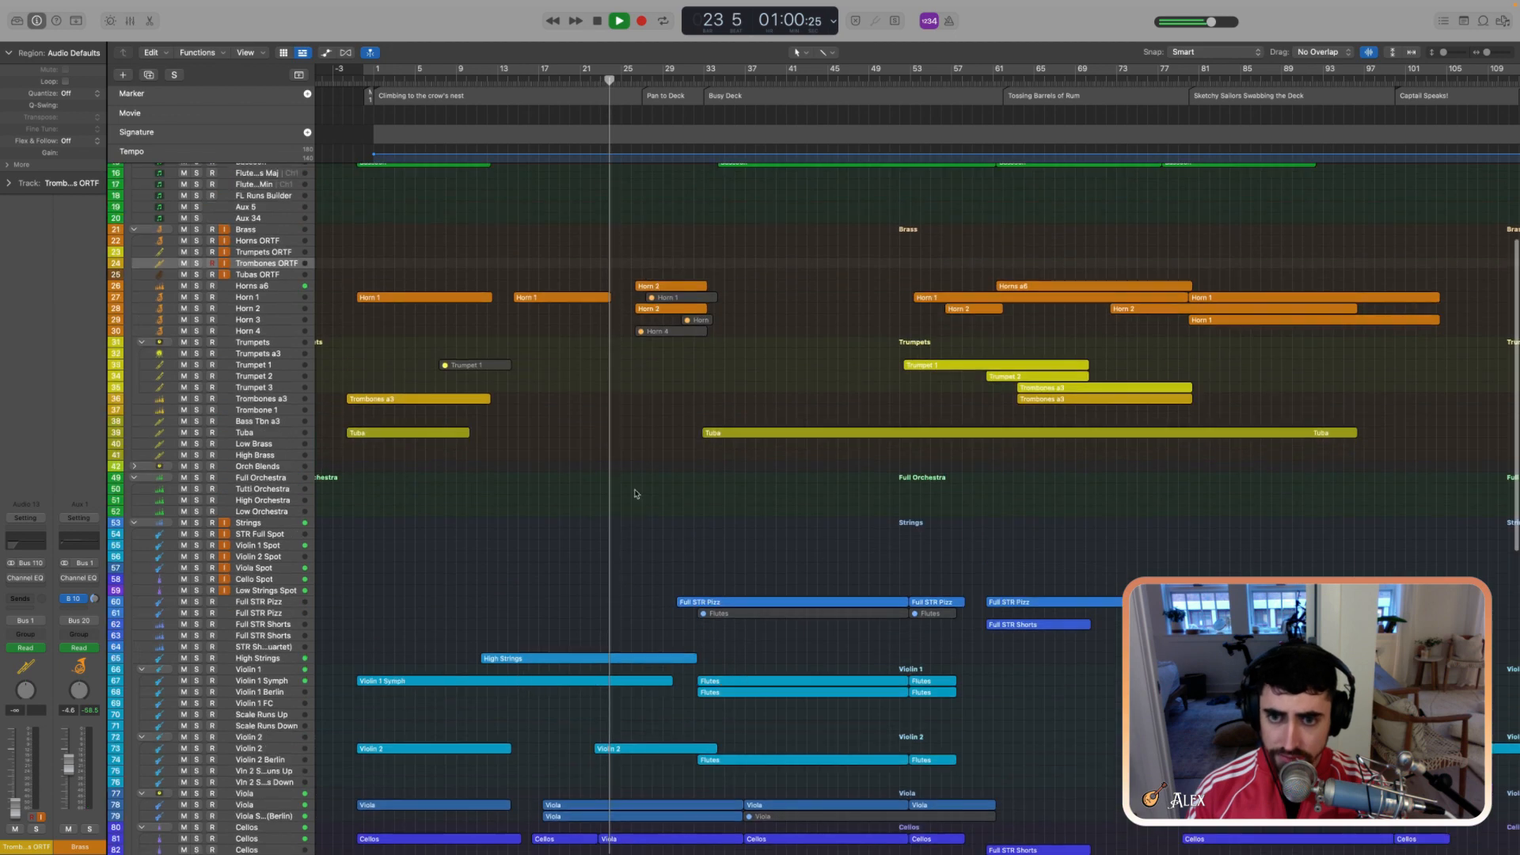
scroll(255, 254, "up", 1)
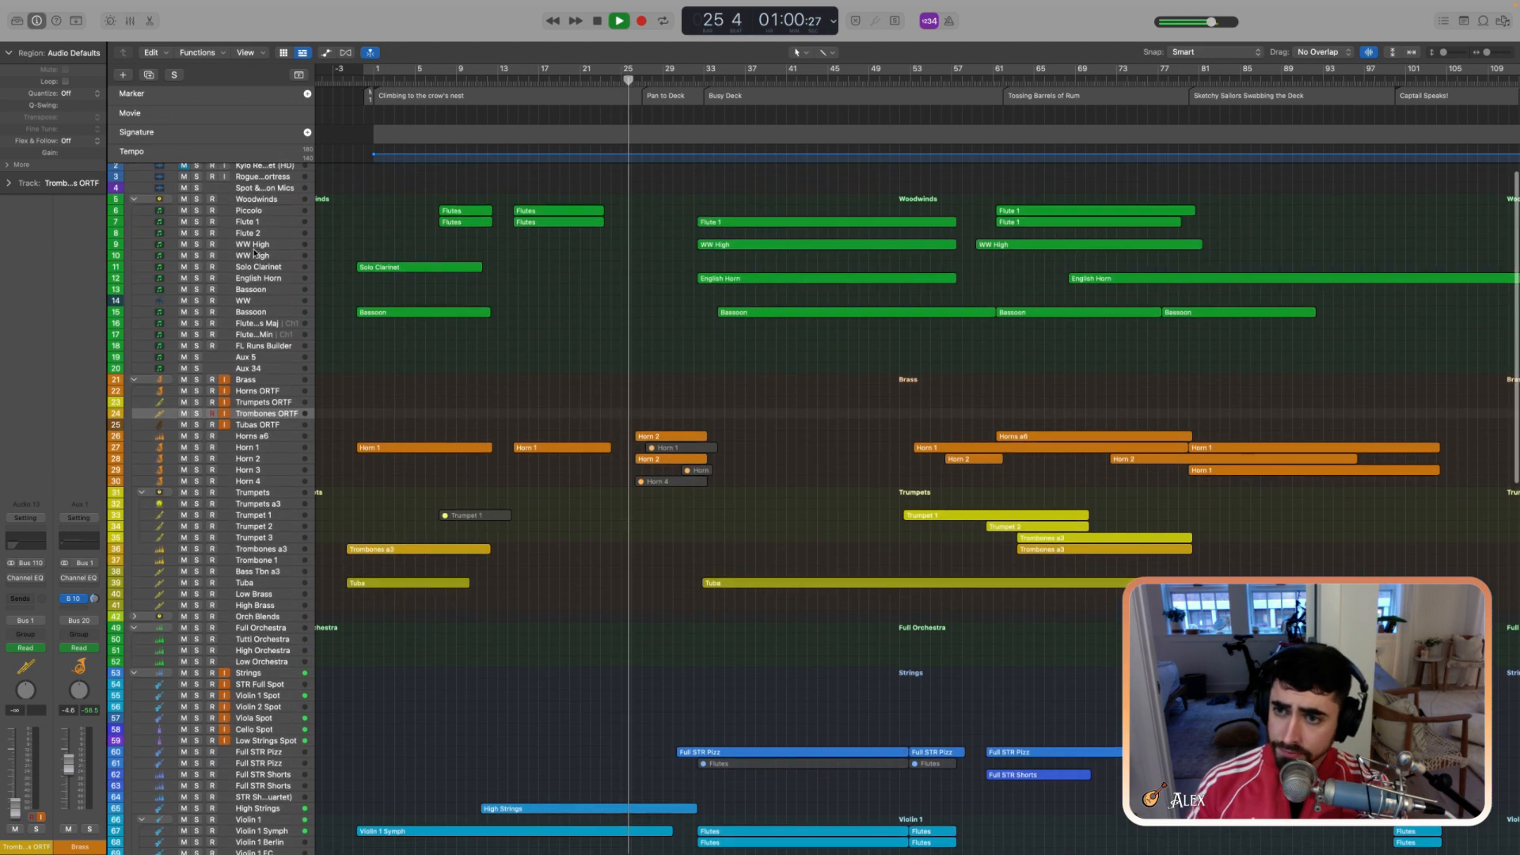
key("space")
scroll(620, 269, "down", 1)
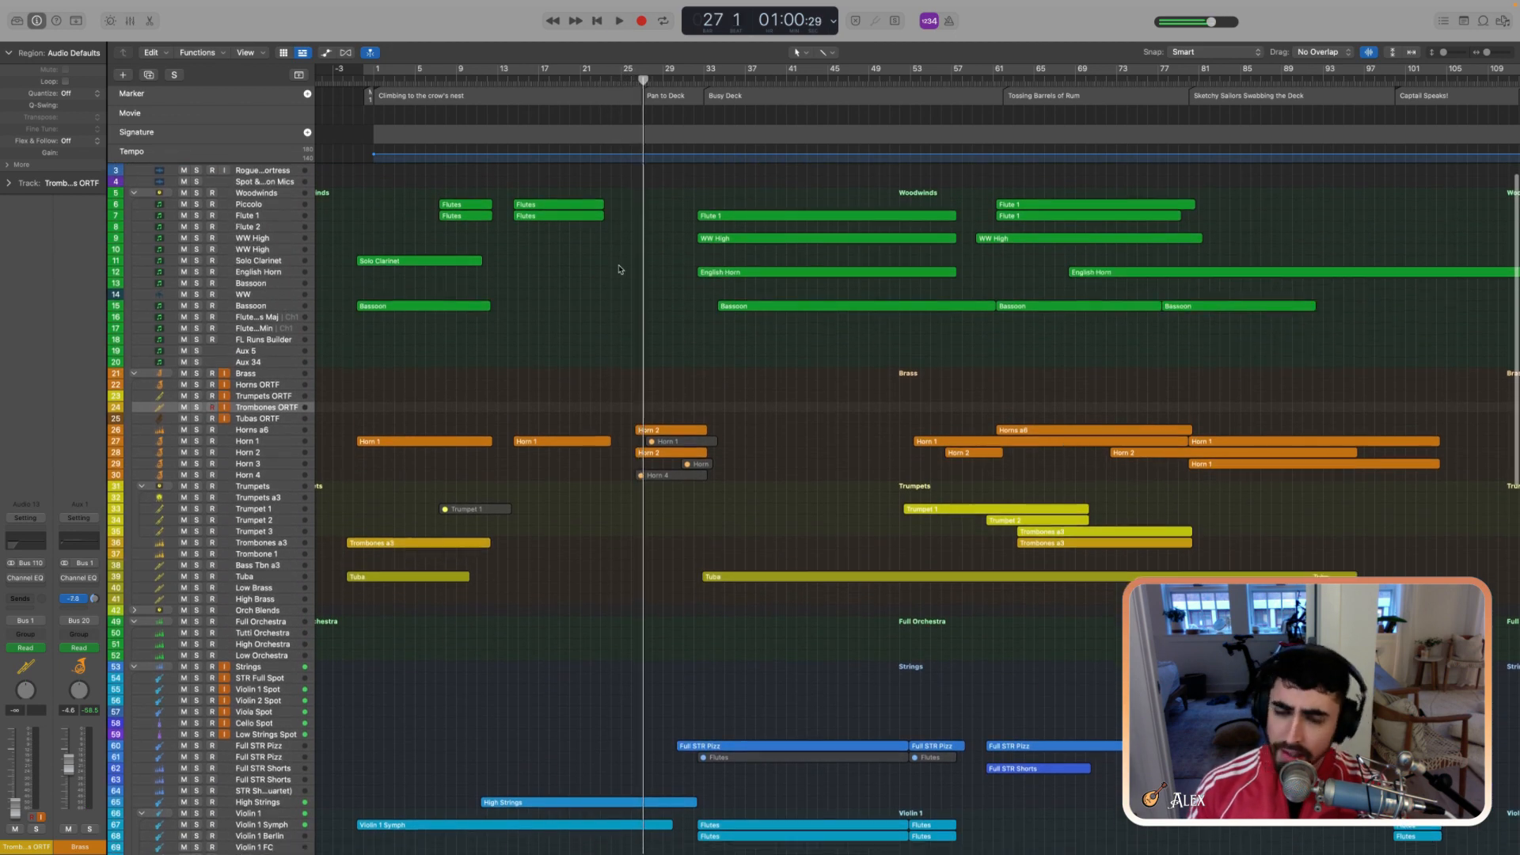
- Record a take on the English Horn track starting from bar 22
left_click(589, 76)
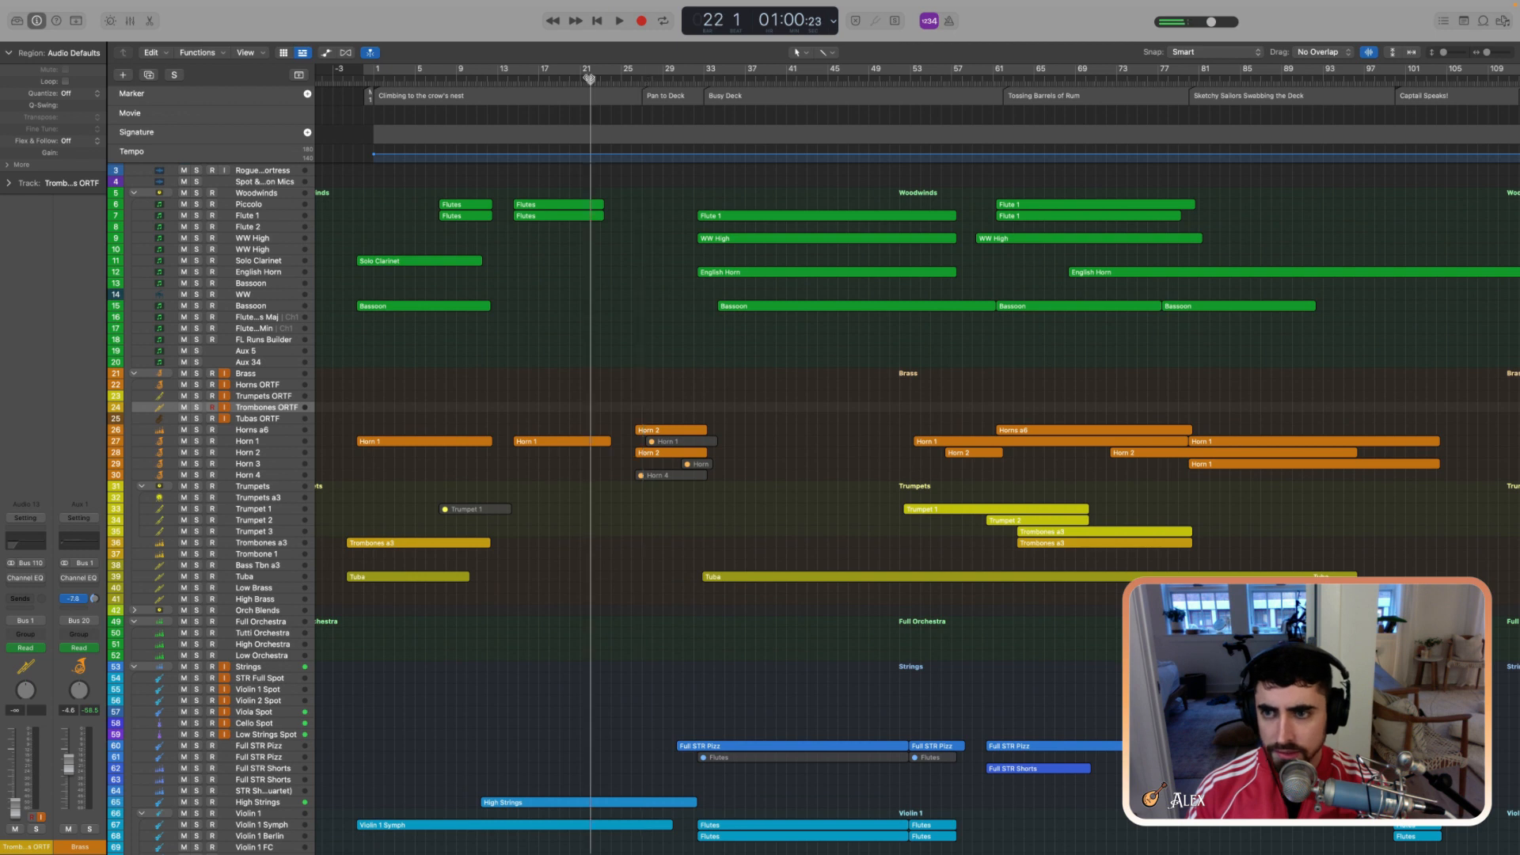
left_click(283, 273)
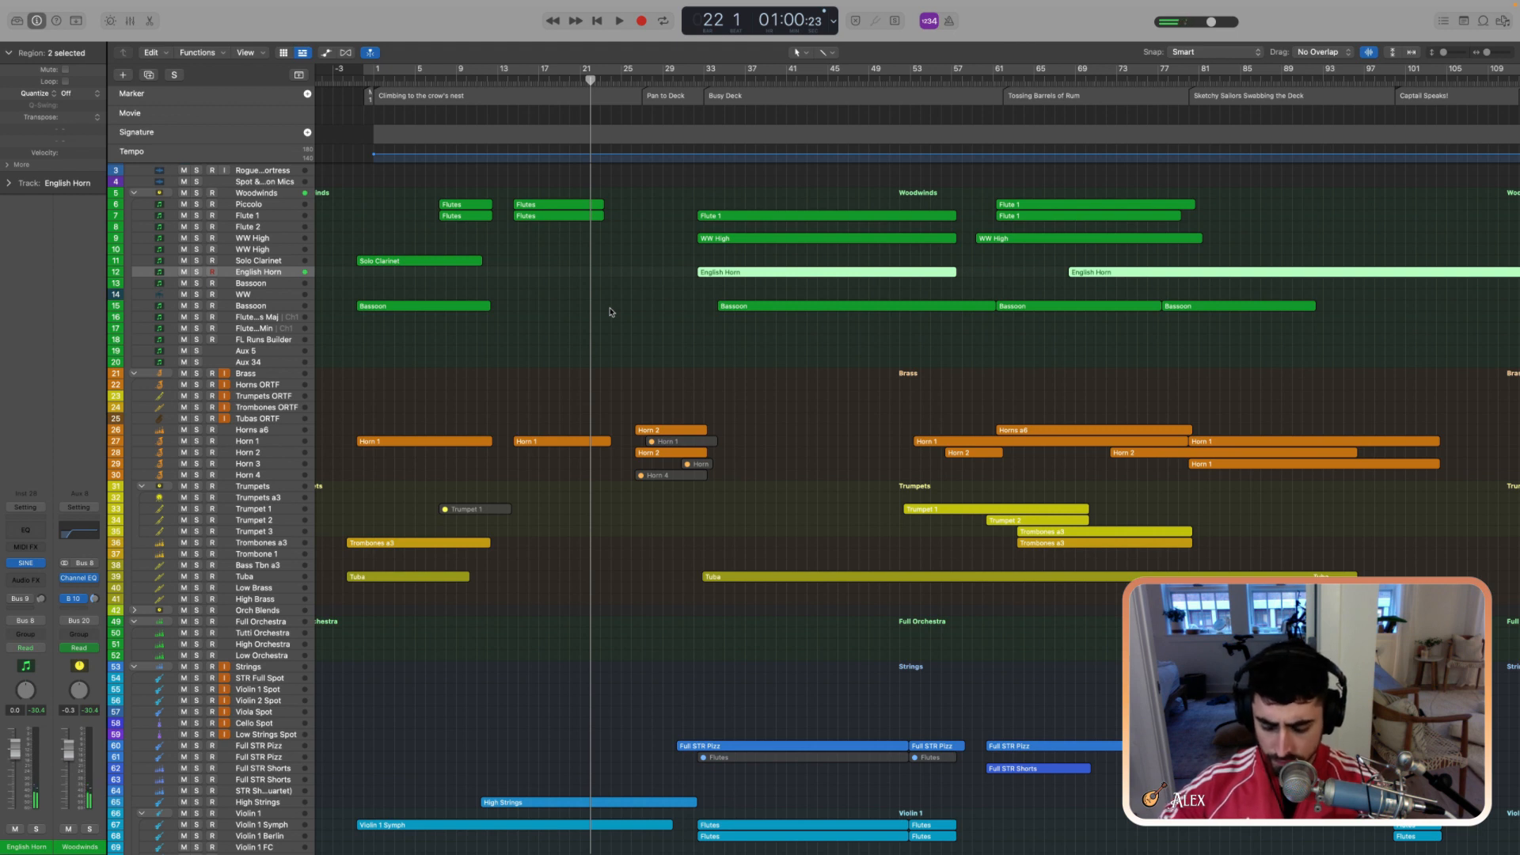
key("r")
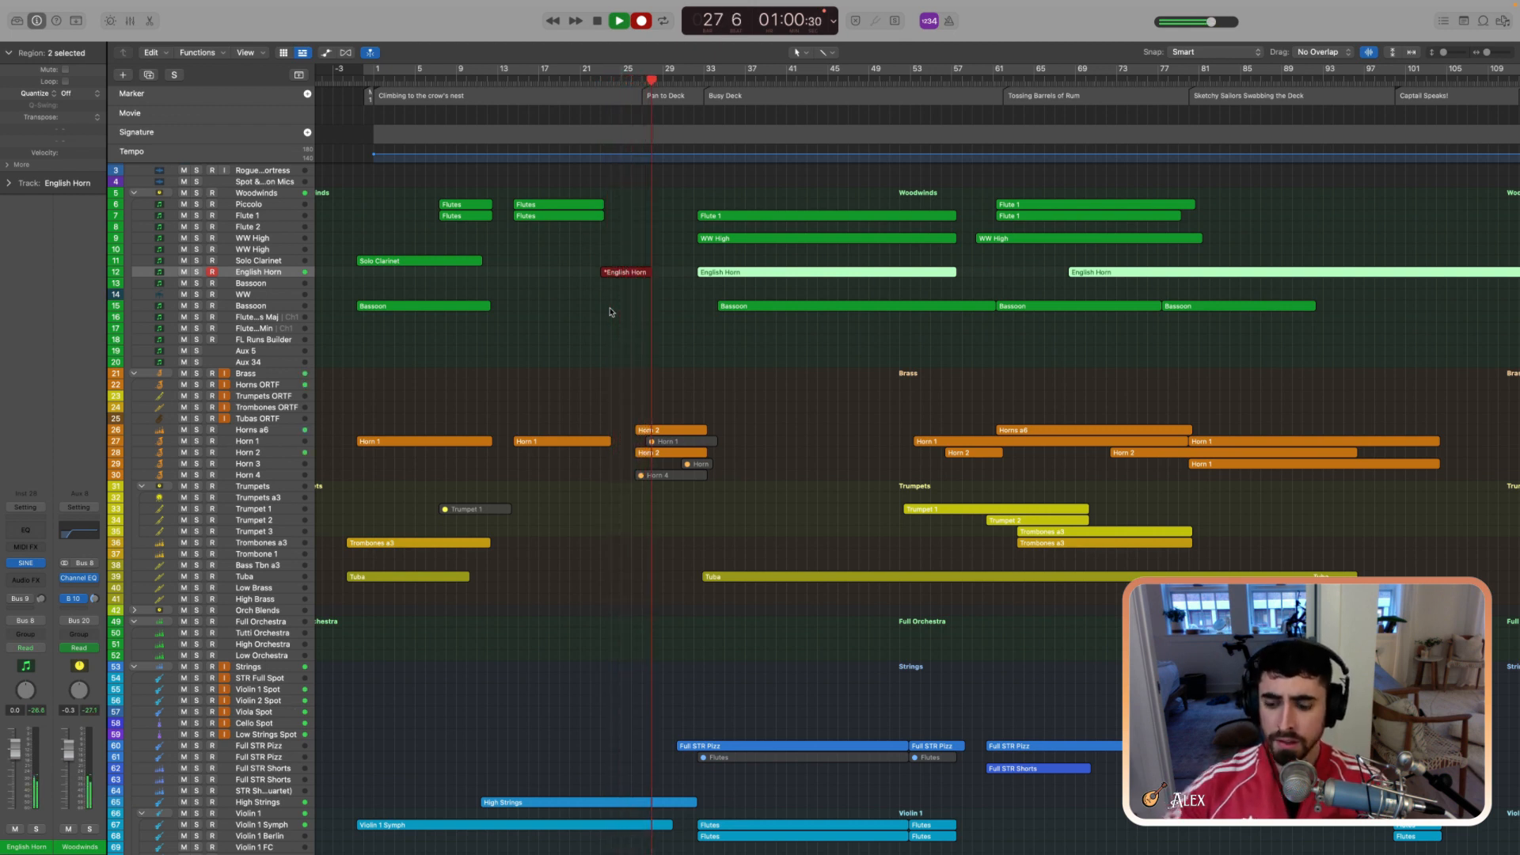
key("space")
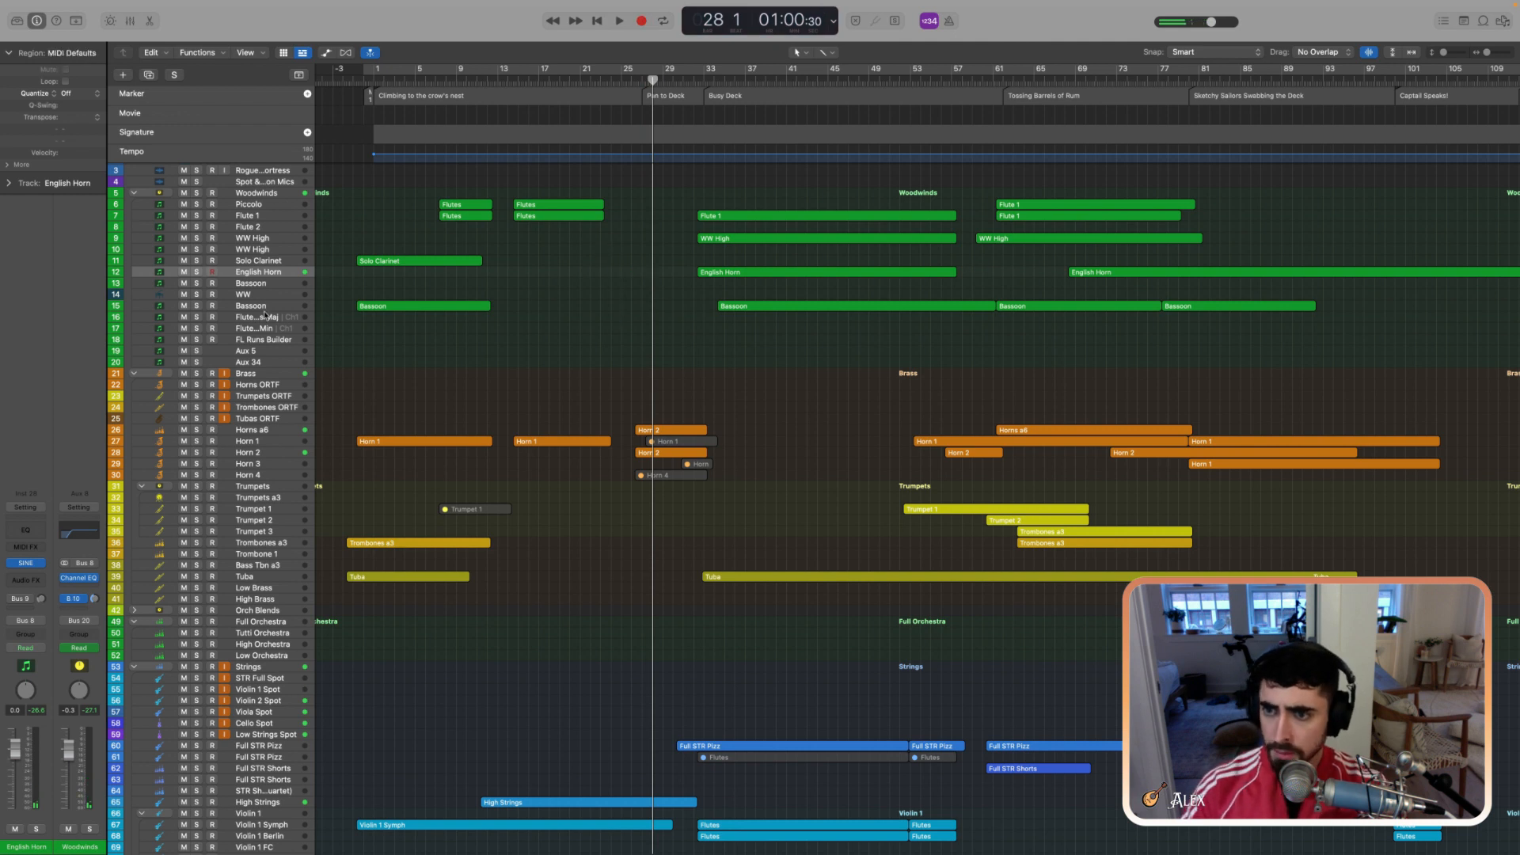
- Select the Bassoon track and play back from bar 22
left_click(266, 316)
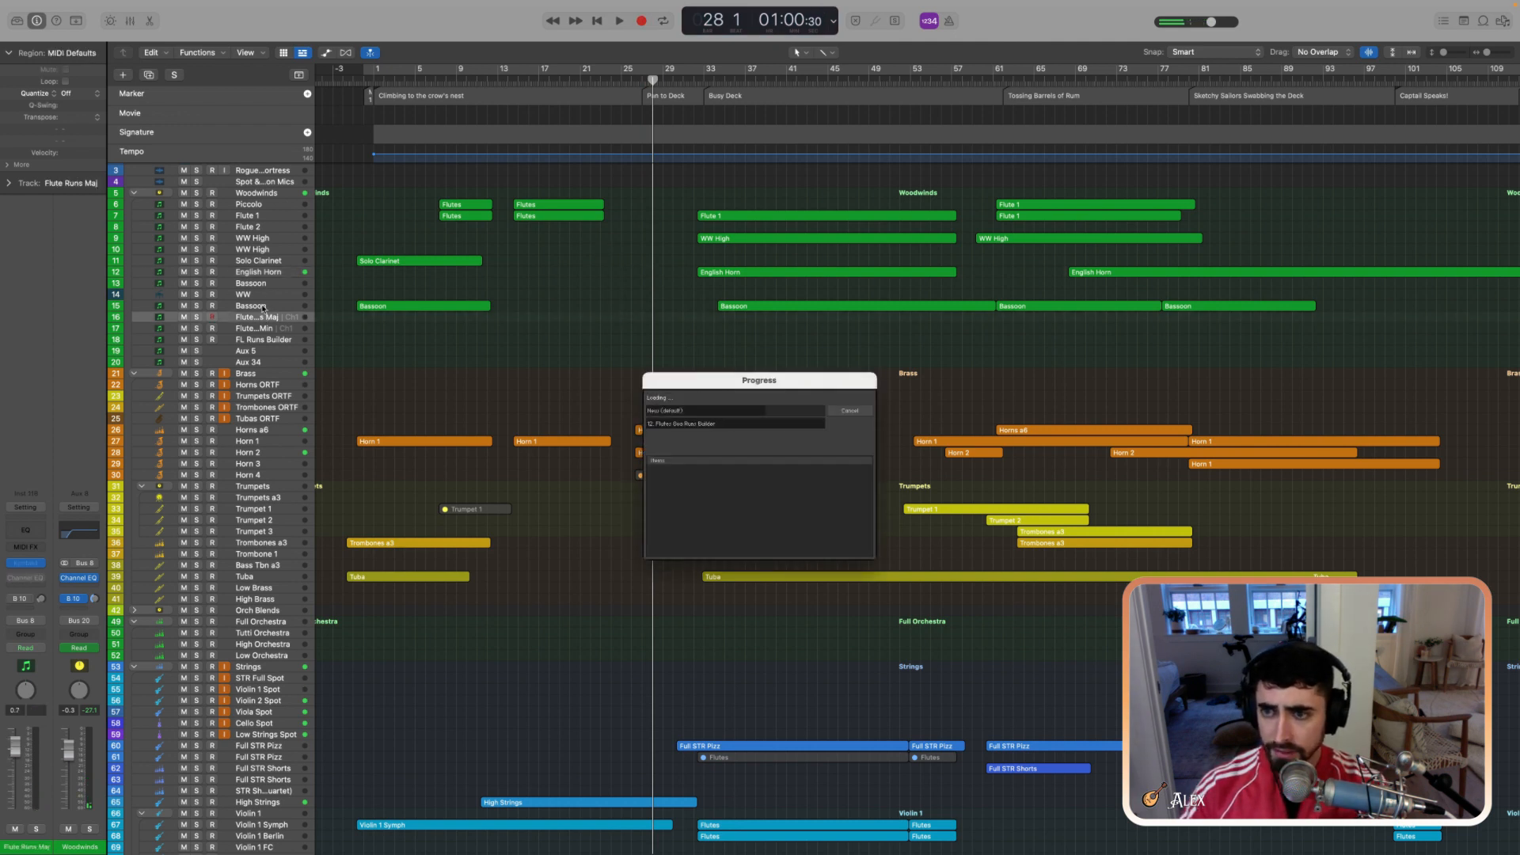
left_click(264, 308)
left_click(592, 78)
key("space")
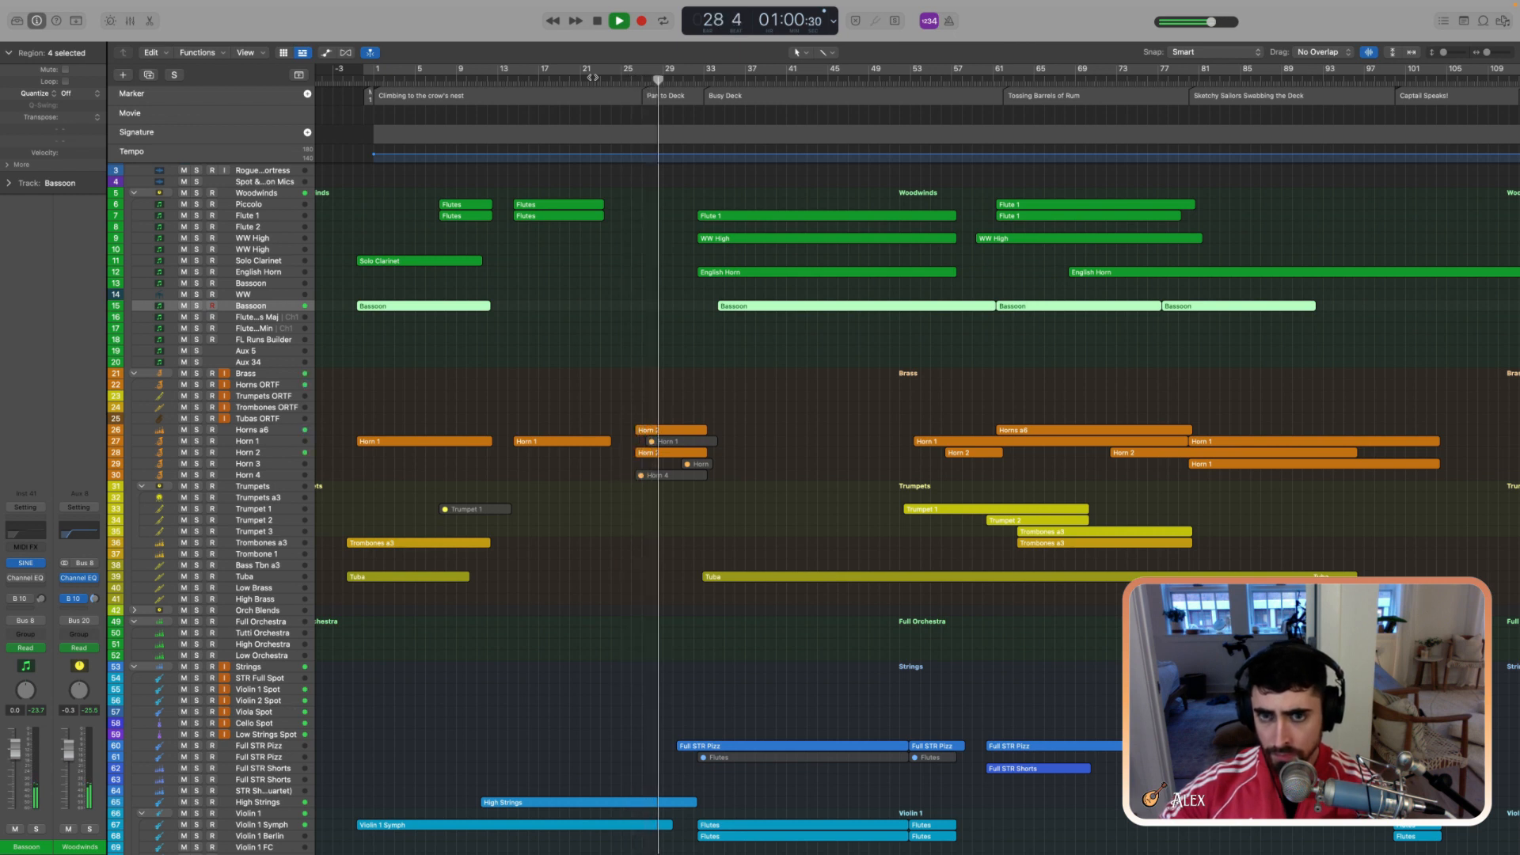
- Record a Bassoon take from bar 22, then undo the recording
left_click(590, 76)
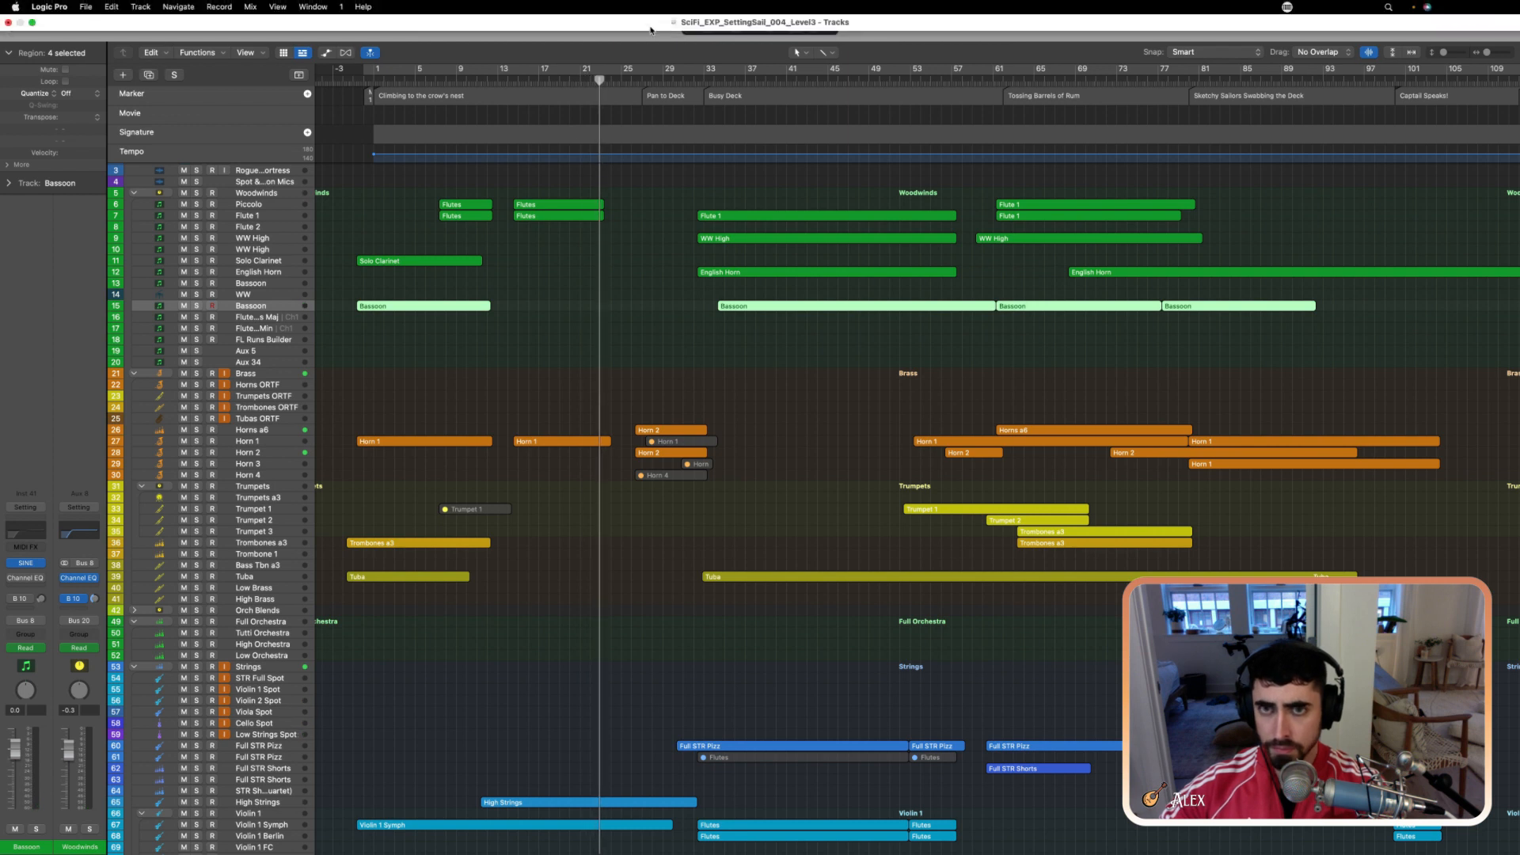
left_click(642, 21)
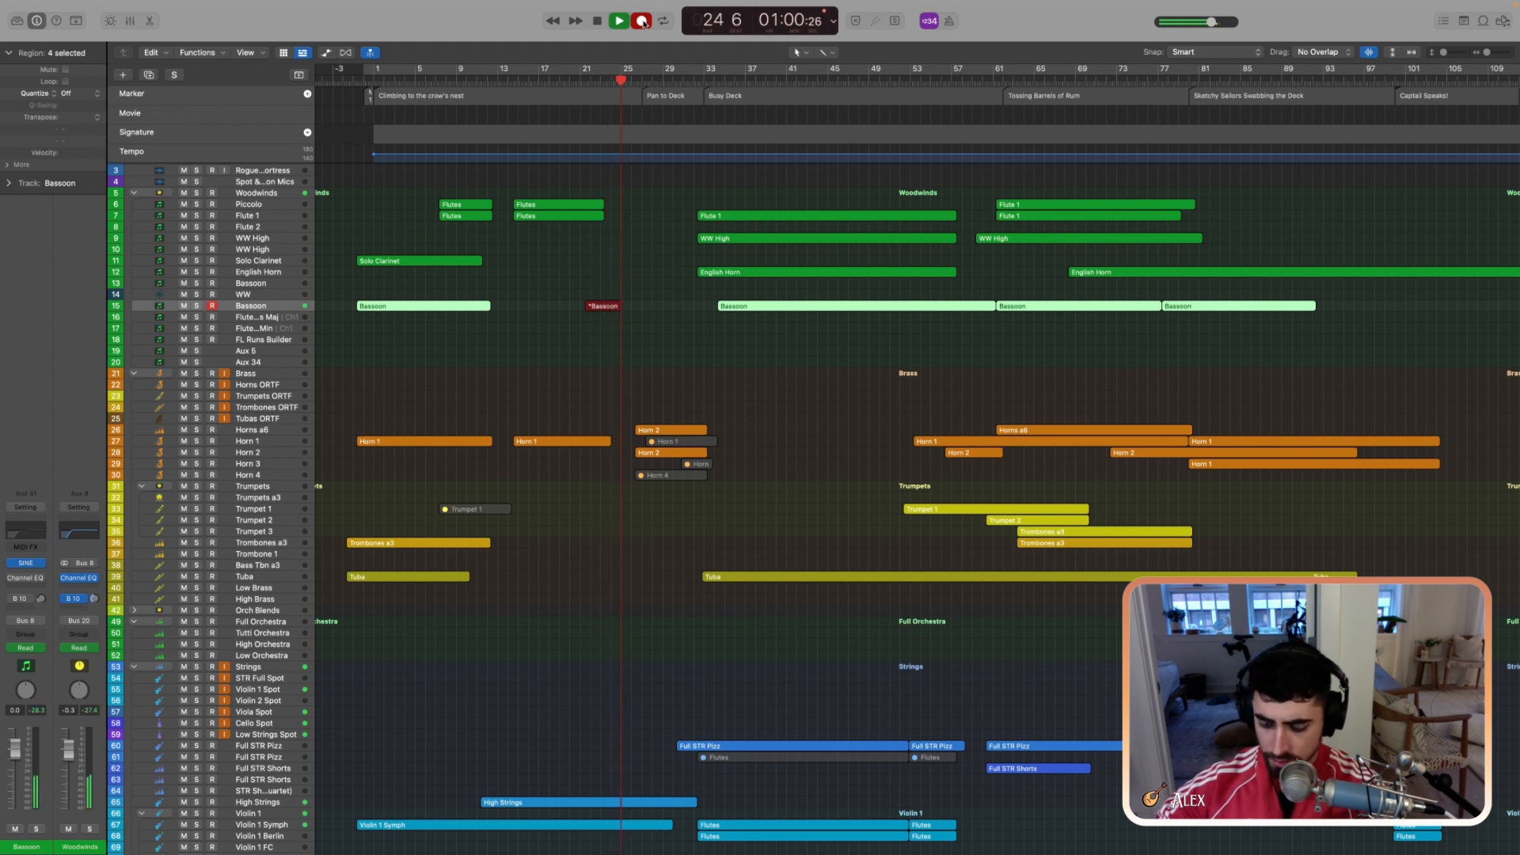
key("space")
key("super+z")
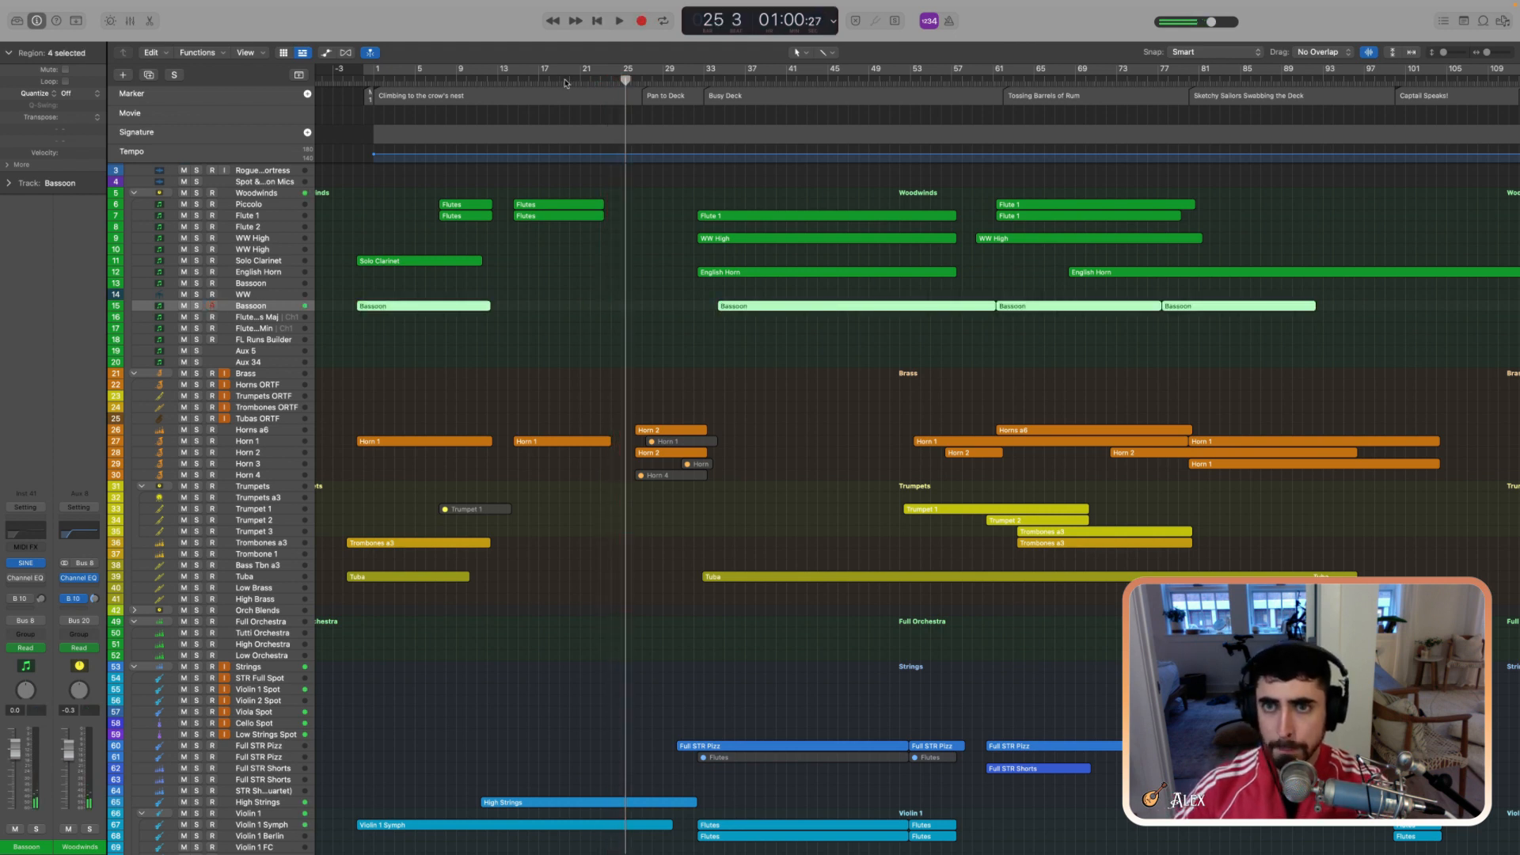
- Record a new Bassoon phrase starting around bar 20
left_click(564, 80)
key("space")
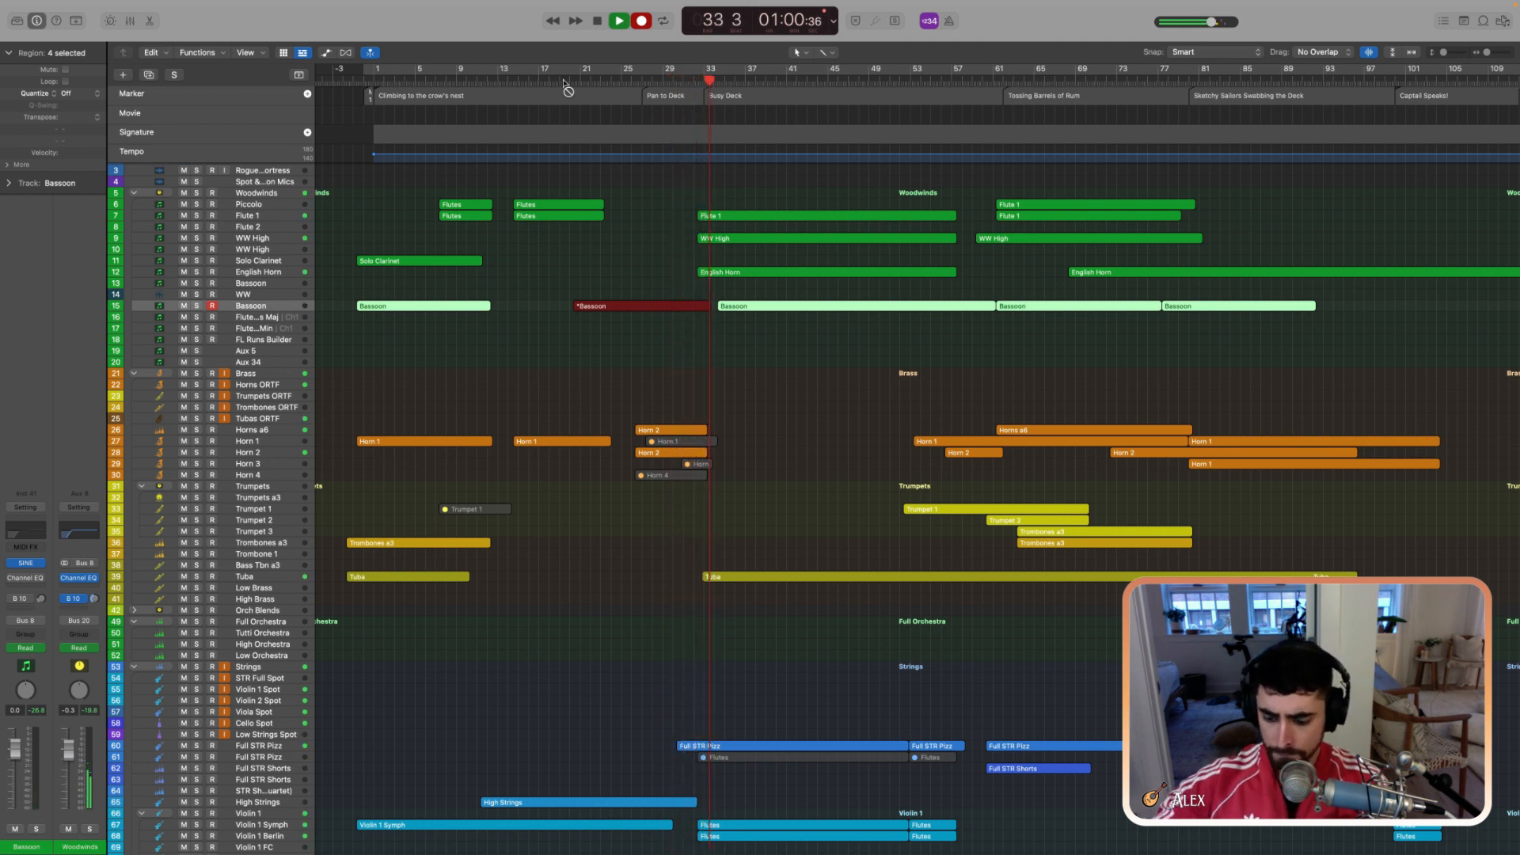
key("space")
left_click(578, 85)
key("space")
- Open the new Bassoon region in the piano roll and inspect its notes
left_click(742, 306)
key("ctrl+Right")
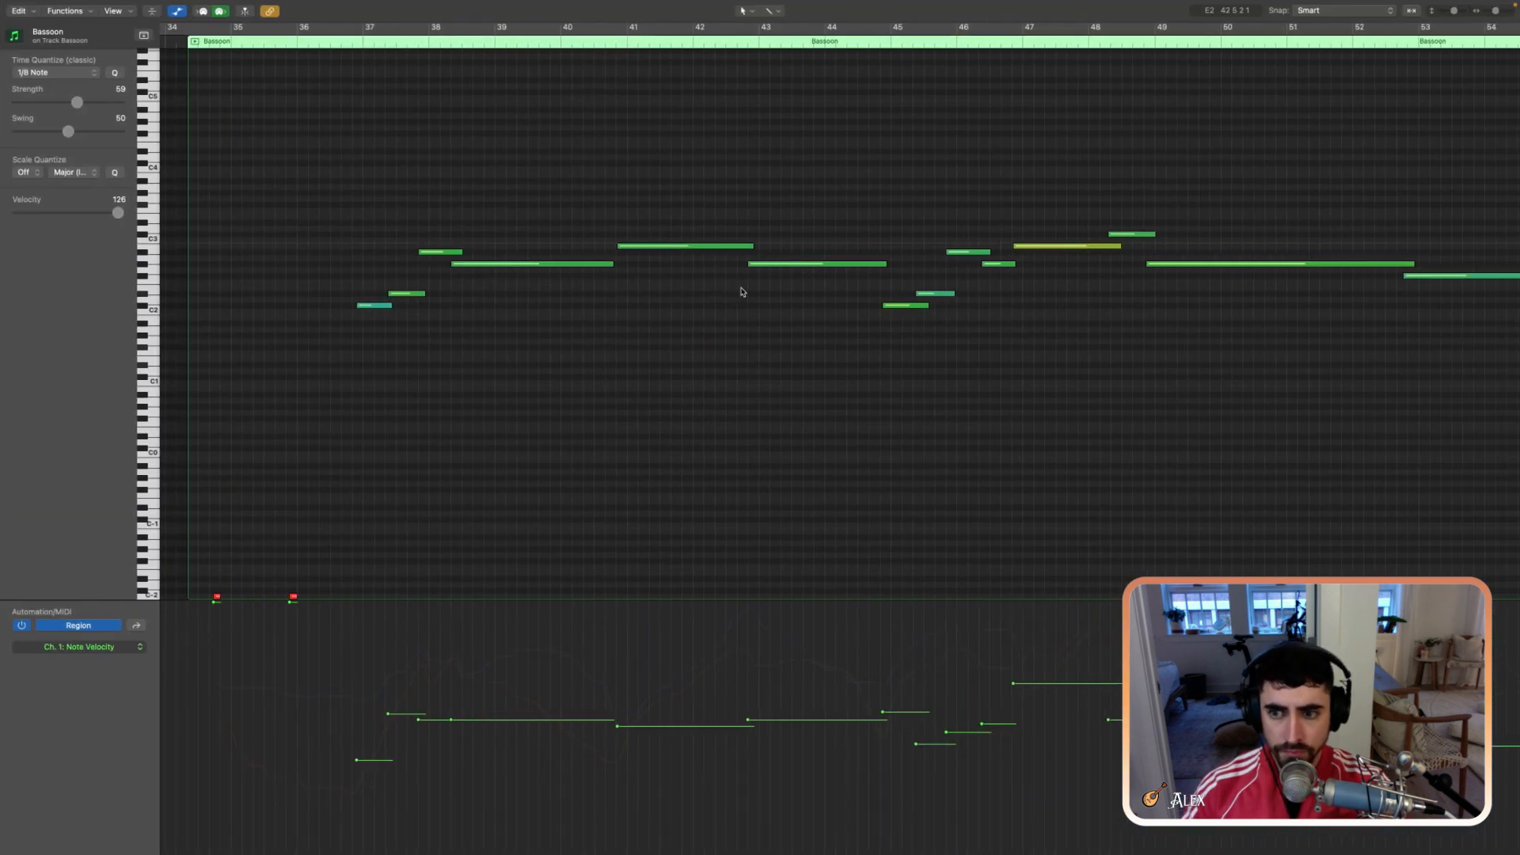
key("ctrl+Left")
key("ctrl+Right")
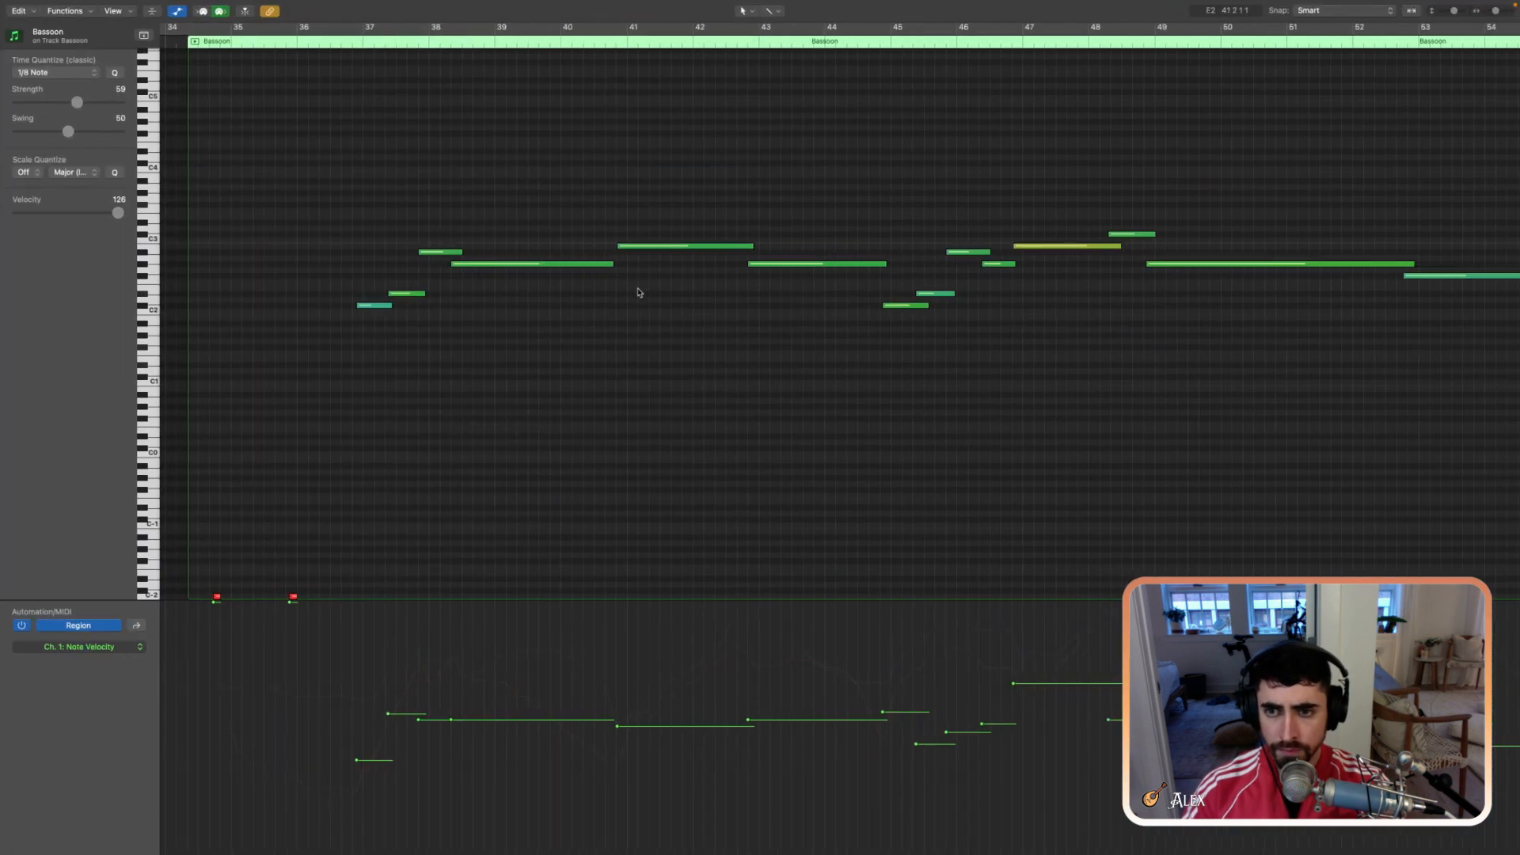
key("ctrl+Left")
left_click(597, 306)
key("ctrl+Right")
scroll(398, 290, "left", 7)
left_click(690, 294)
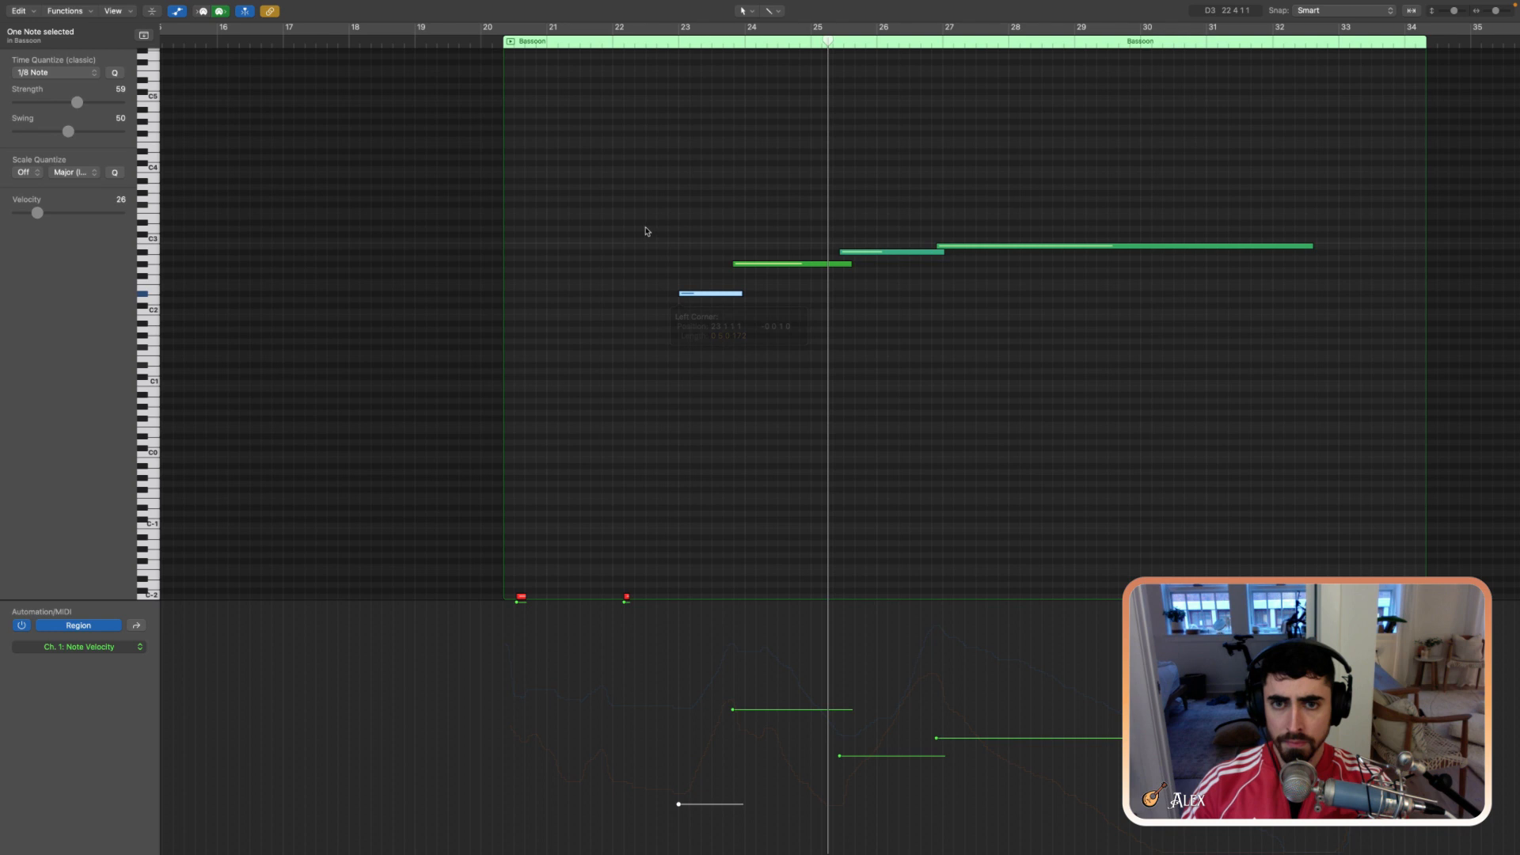
key("ctrl+Left")
- Play back the arrangement from around bar 13
left_click_drag(518, 84, 493, 84)
key("space")
left_click(495, 323)
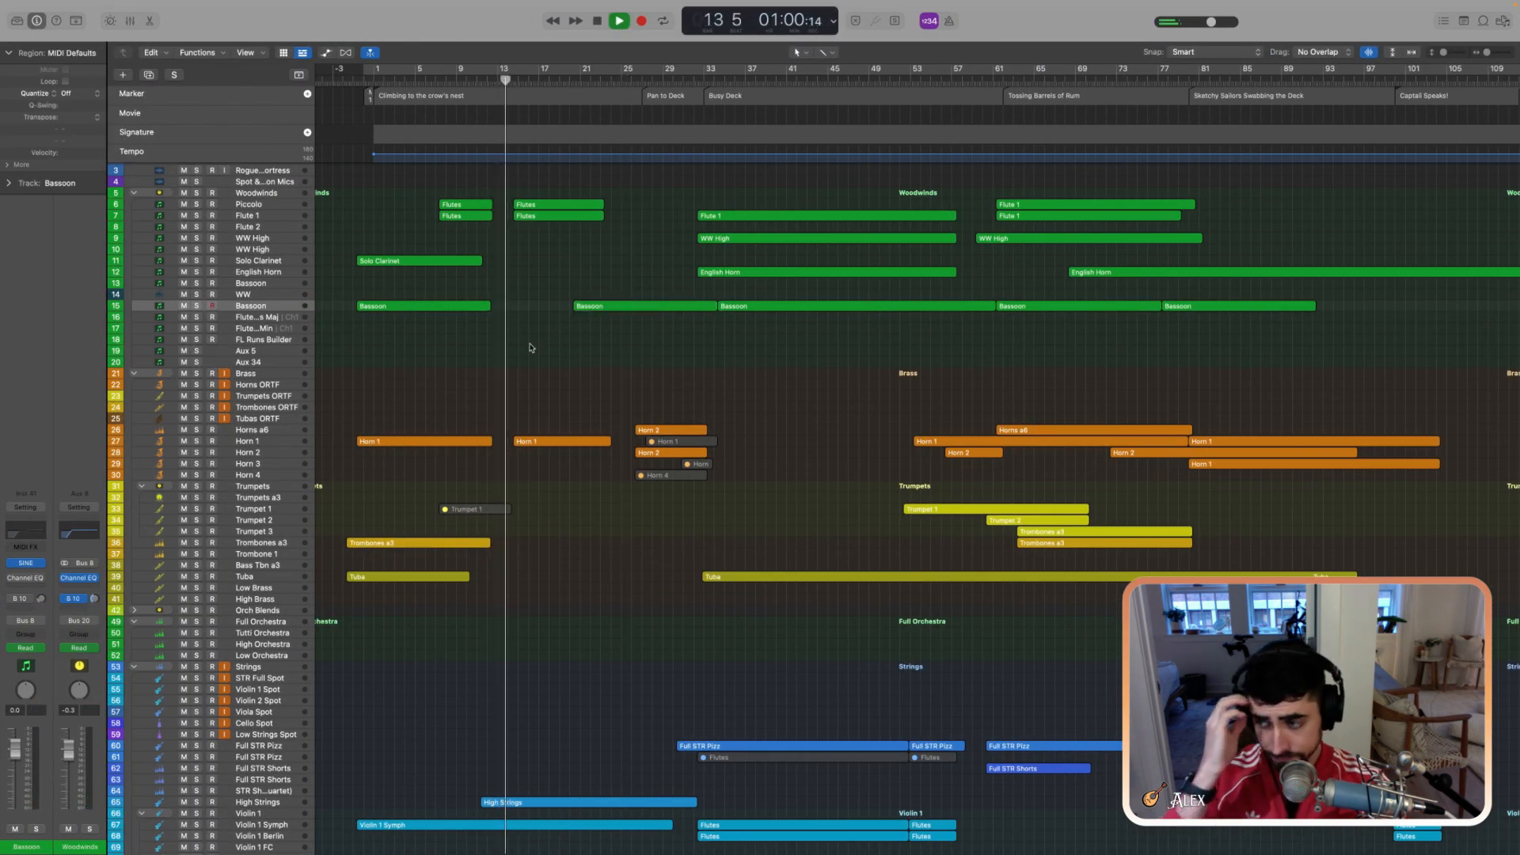
- Open the Trombones a3 region and deepen the dip in its Expression automation around bar 70
scroll(532, 346, "down", 3)
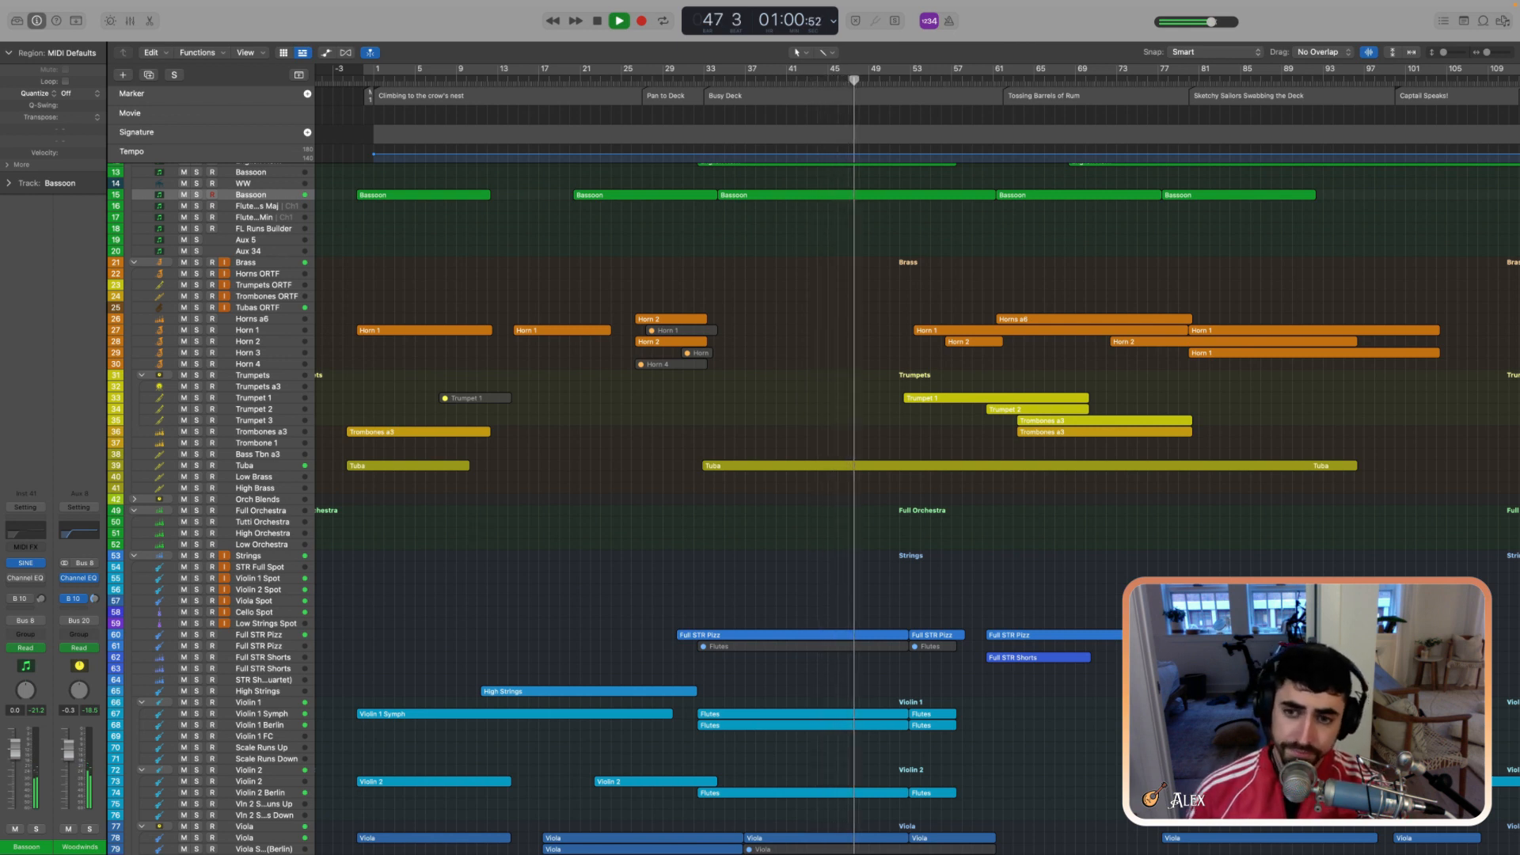
scroll(654, 515, "right", 6)
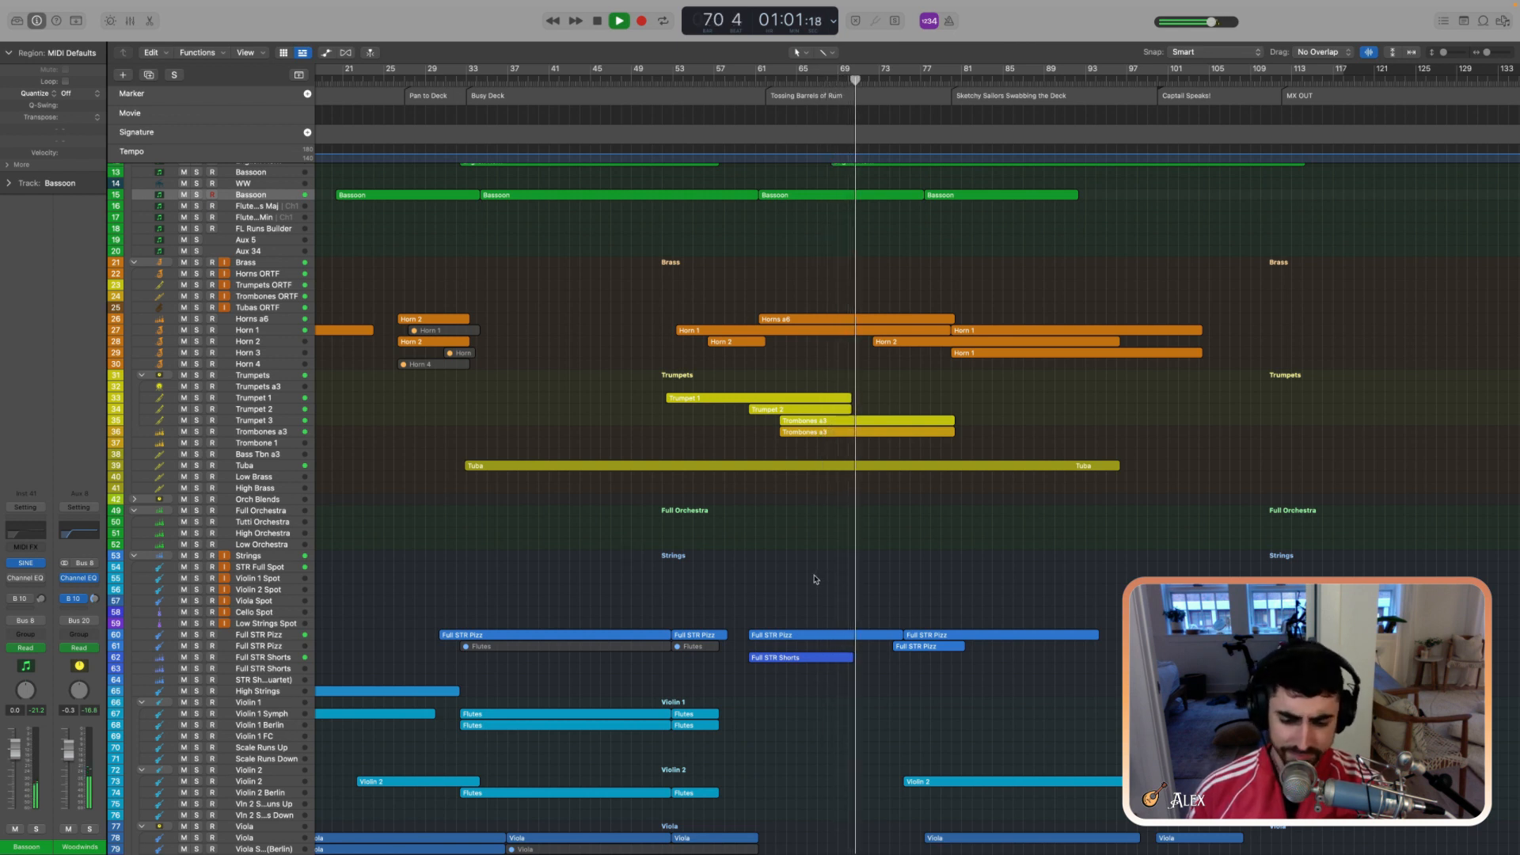
double_click(900, 440)
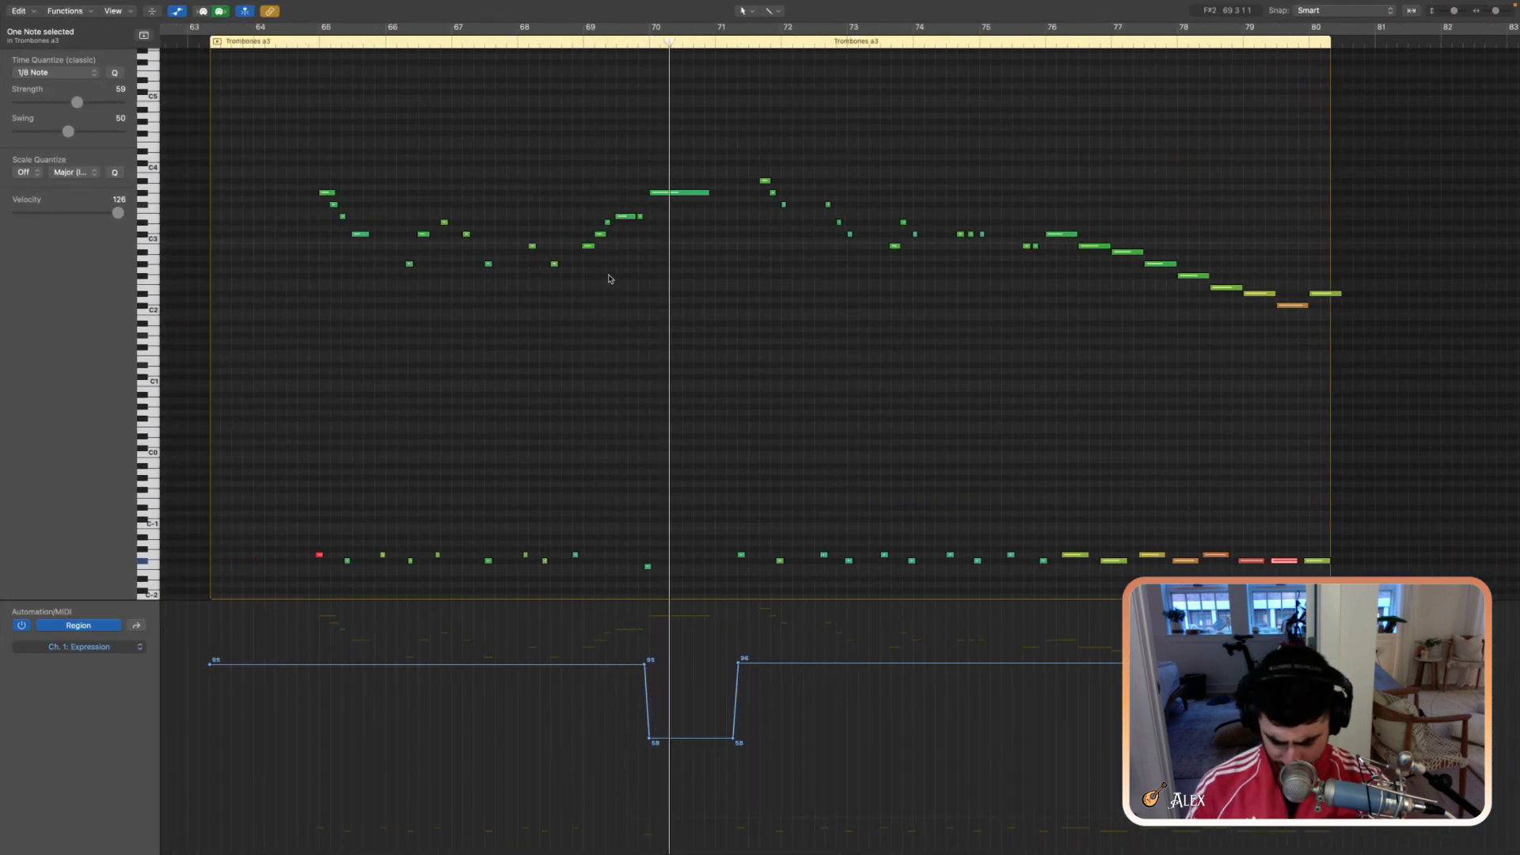
key("space")
left_click(703, 414)
left_click_drag(679, 746, 690, 817)
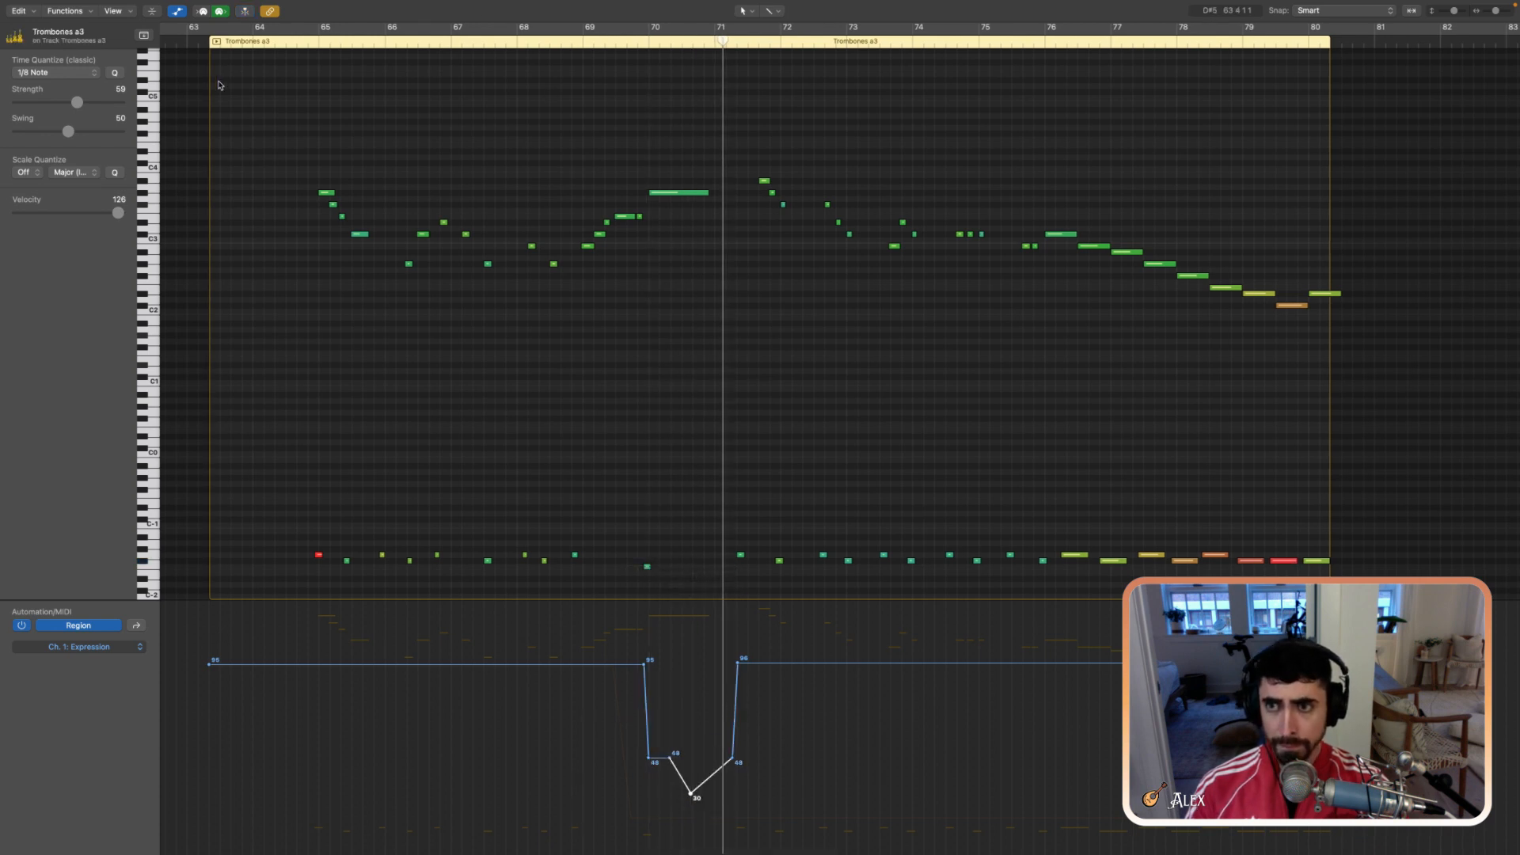
left_click(302, 46)
key("space")
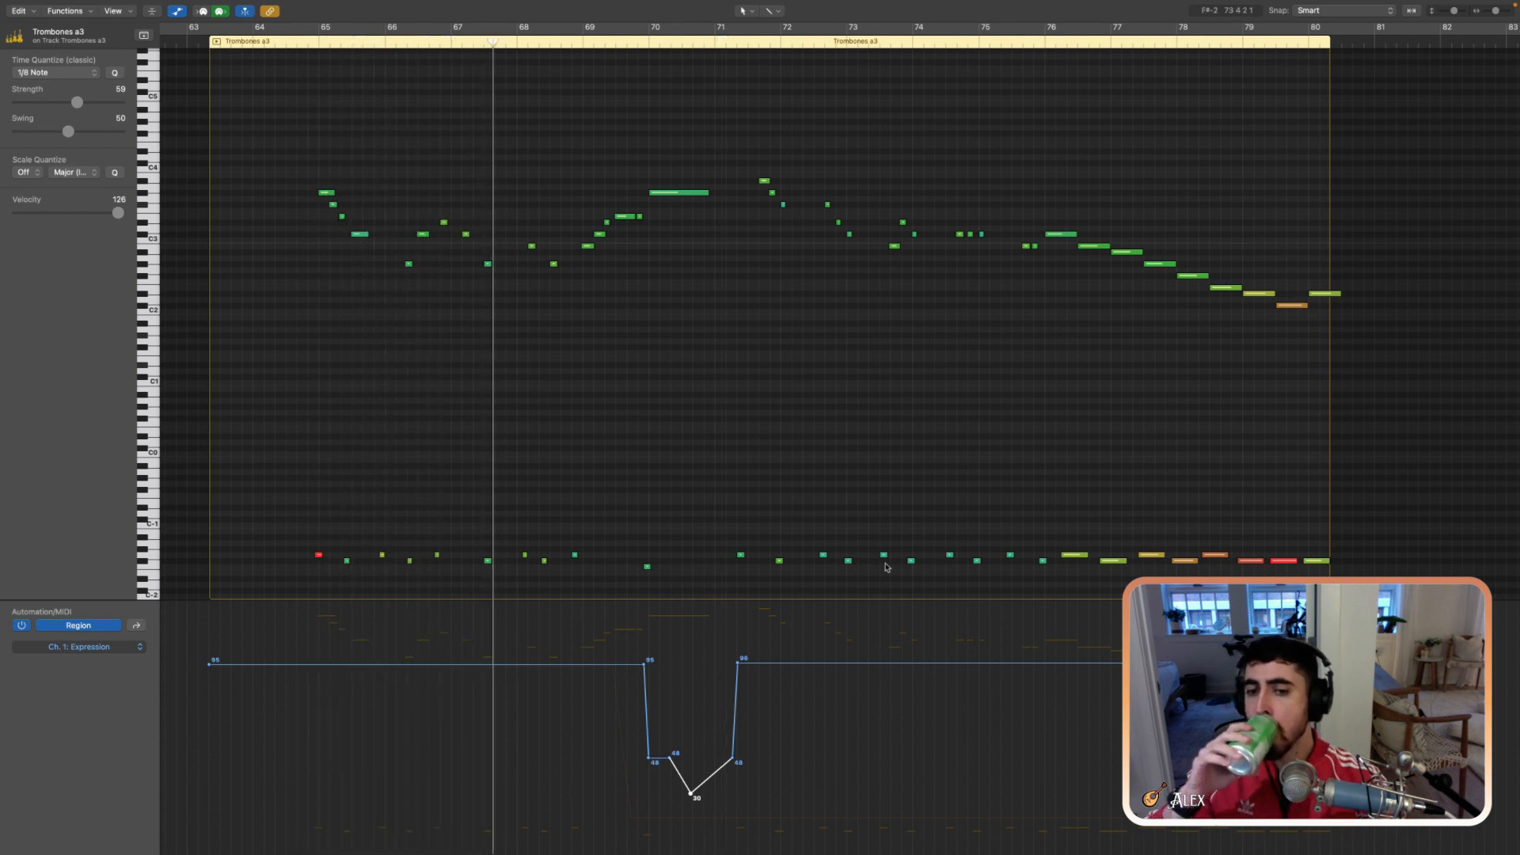
left_click_drag(649, 757, 653, 757)
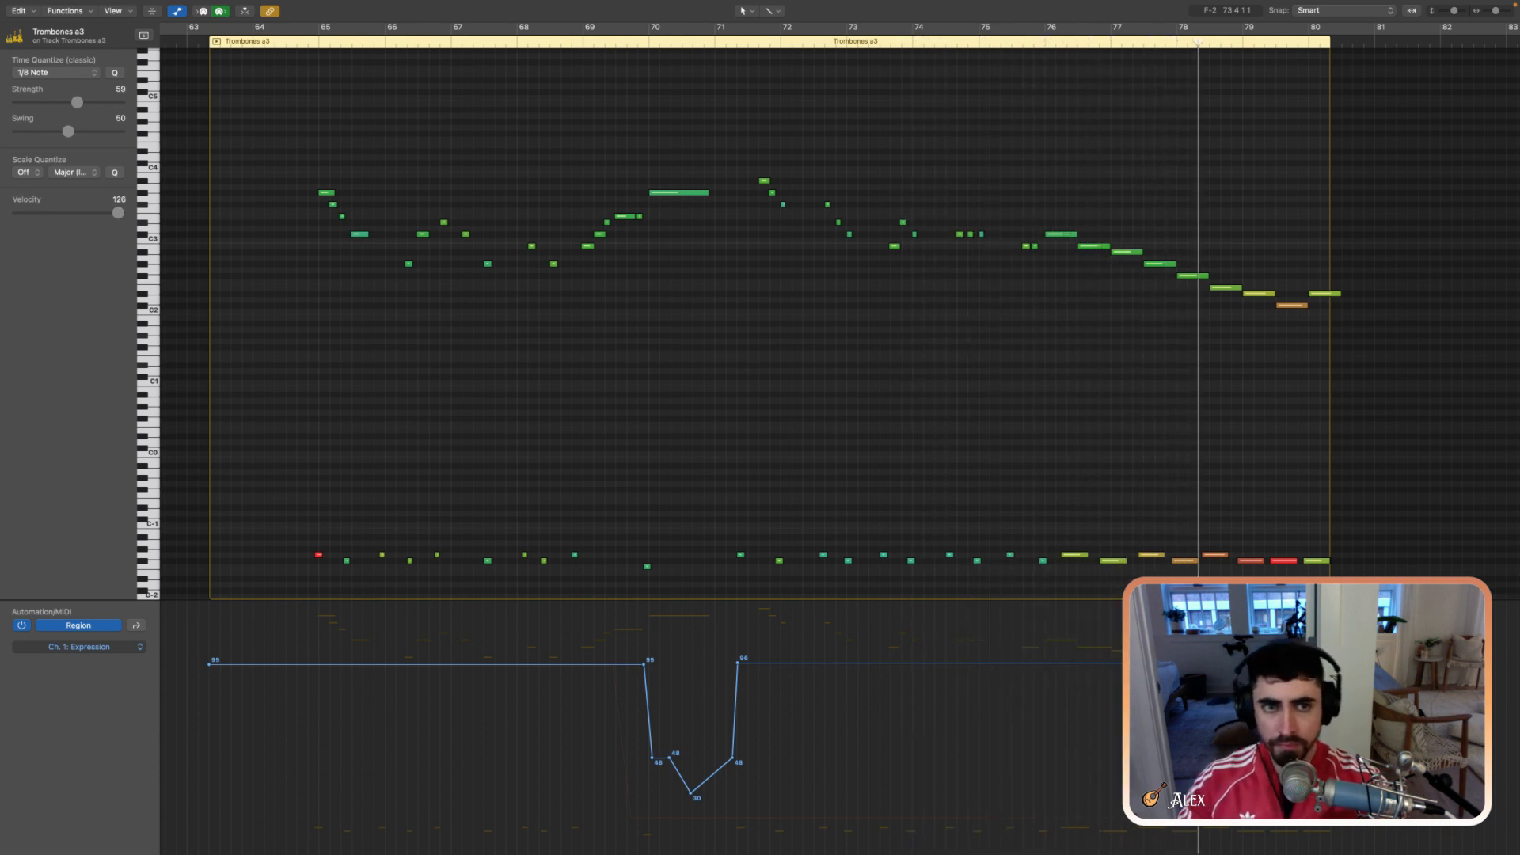
- Zoom in on the Trombones a3 phrase around bars 75–80 and inspect its notes
scroll(751, 262, "right", 10)
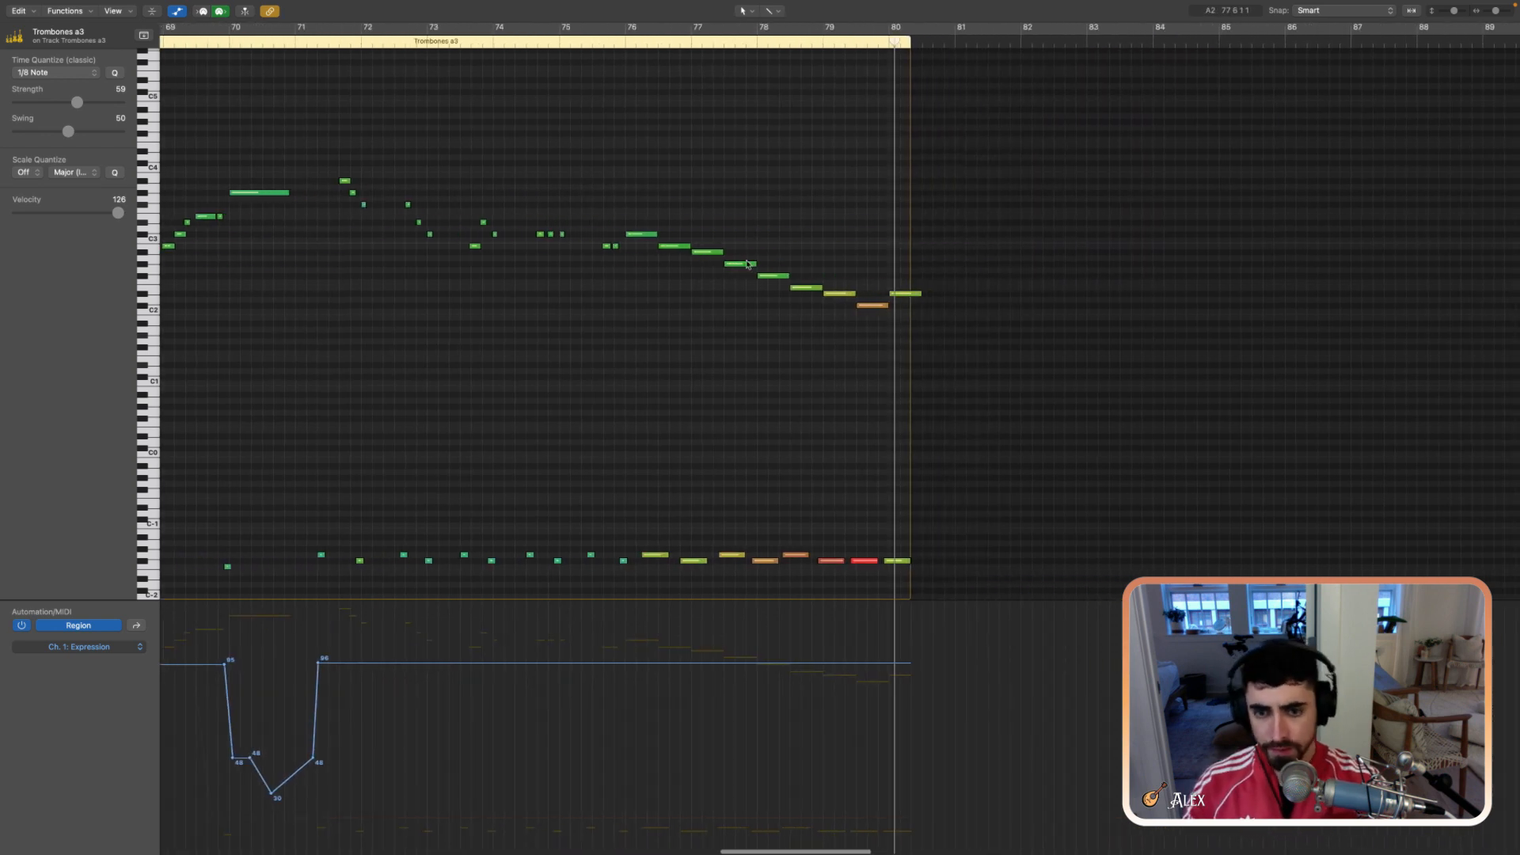
left_click(590, 41)
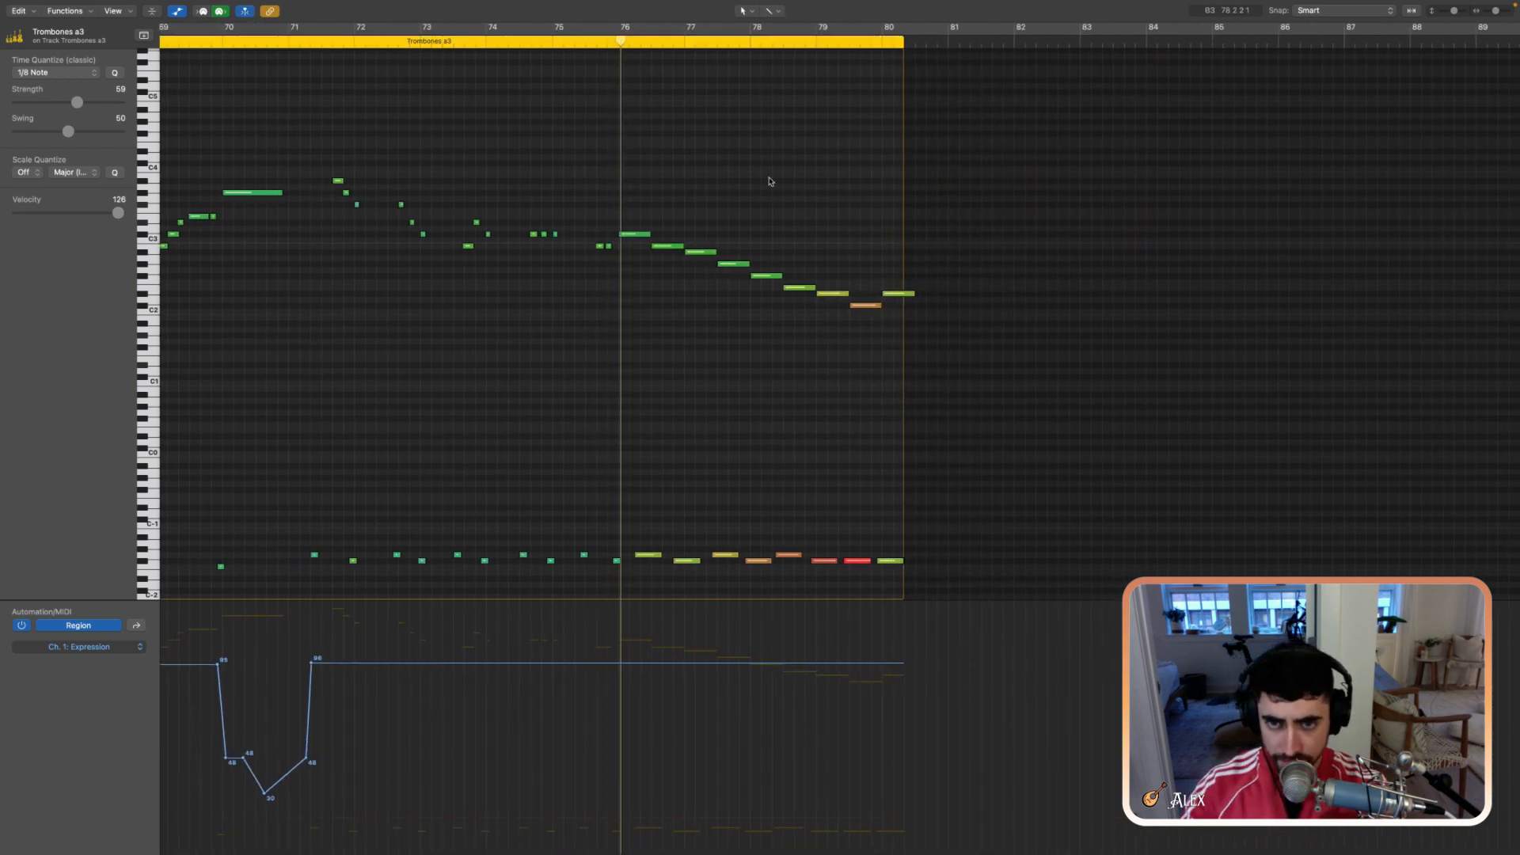
scroll(649, 253, "up", 3)
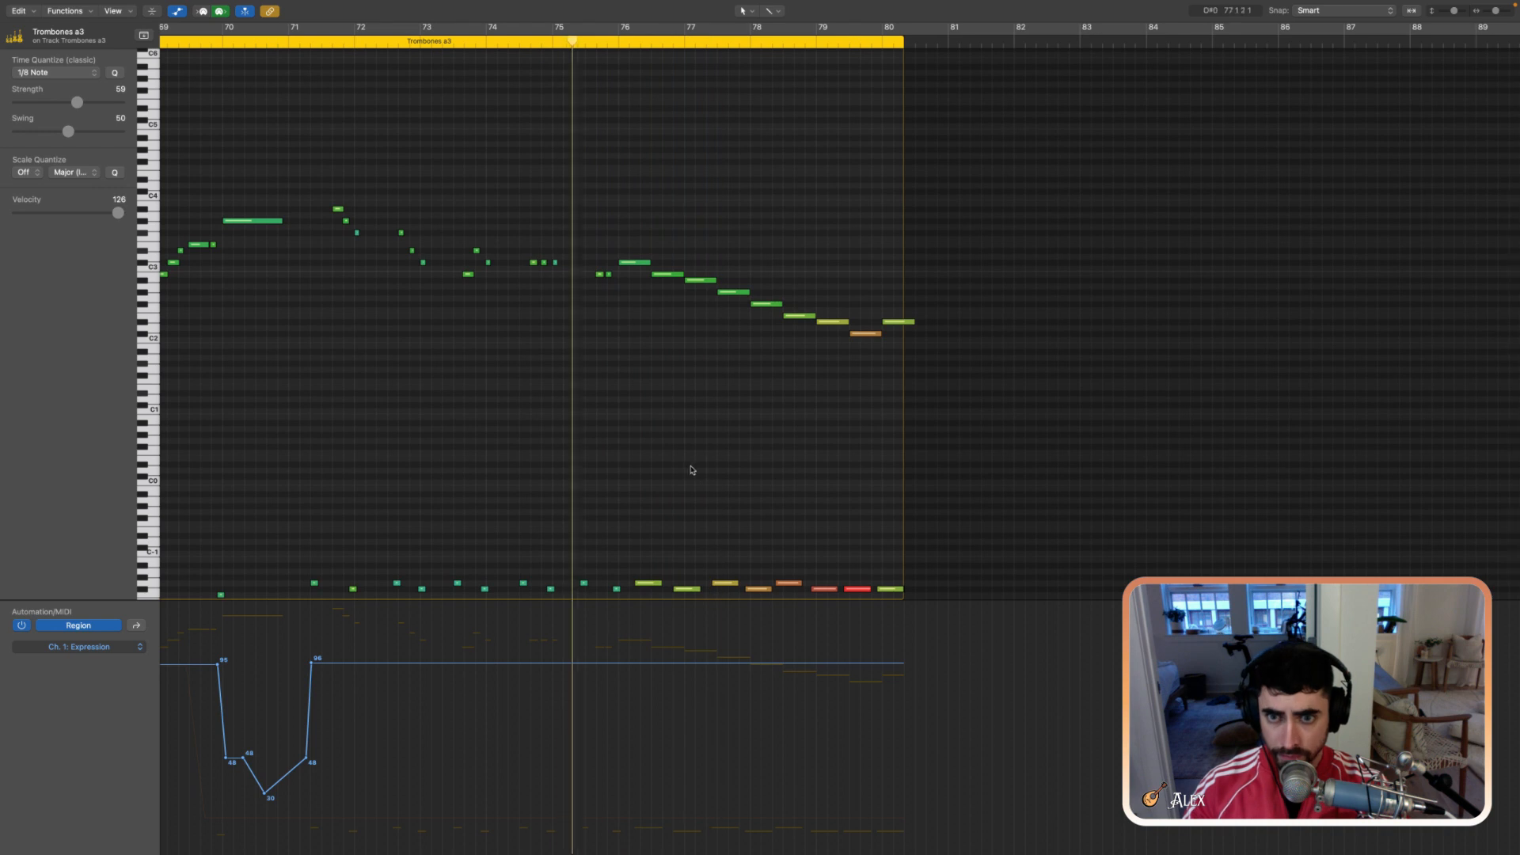
scroll(600, 349, "up", 5)
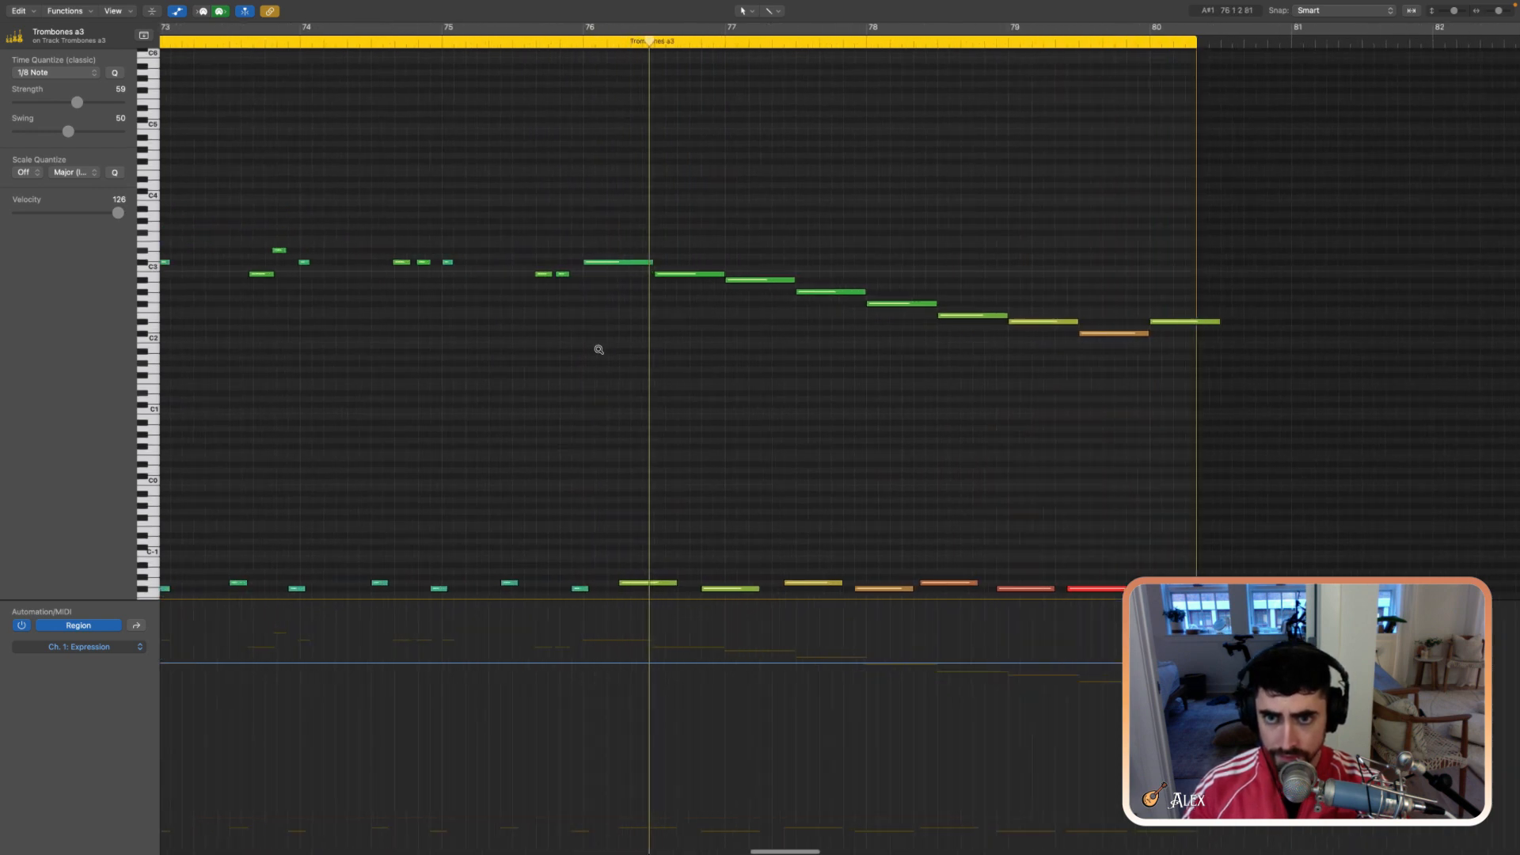
scroll(600, 349, "up", 3)
left_click_drag(486, 273, 434, 311)
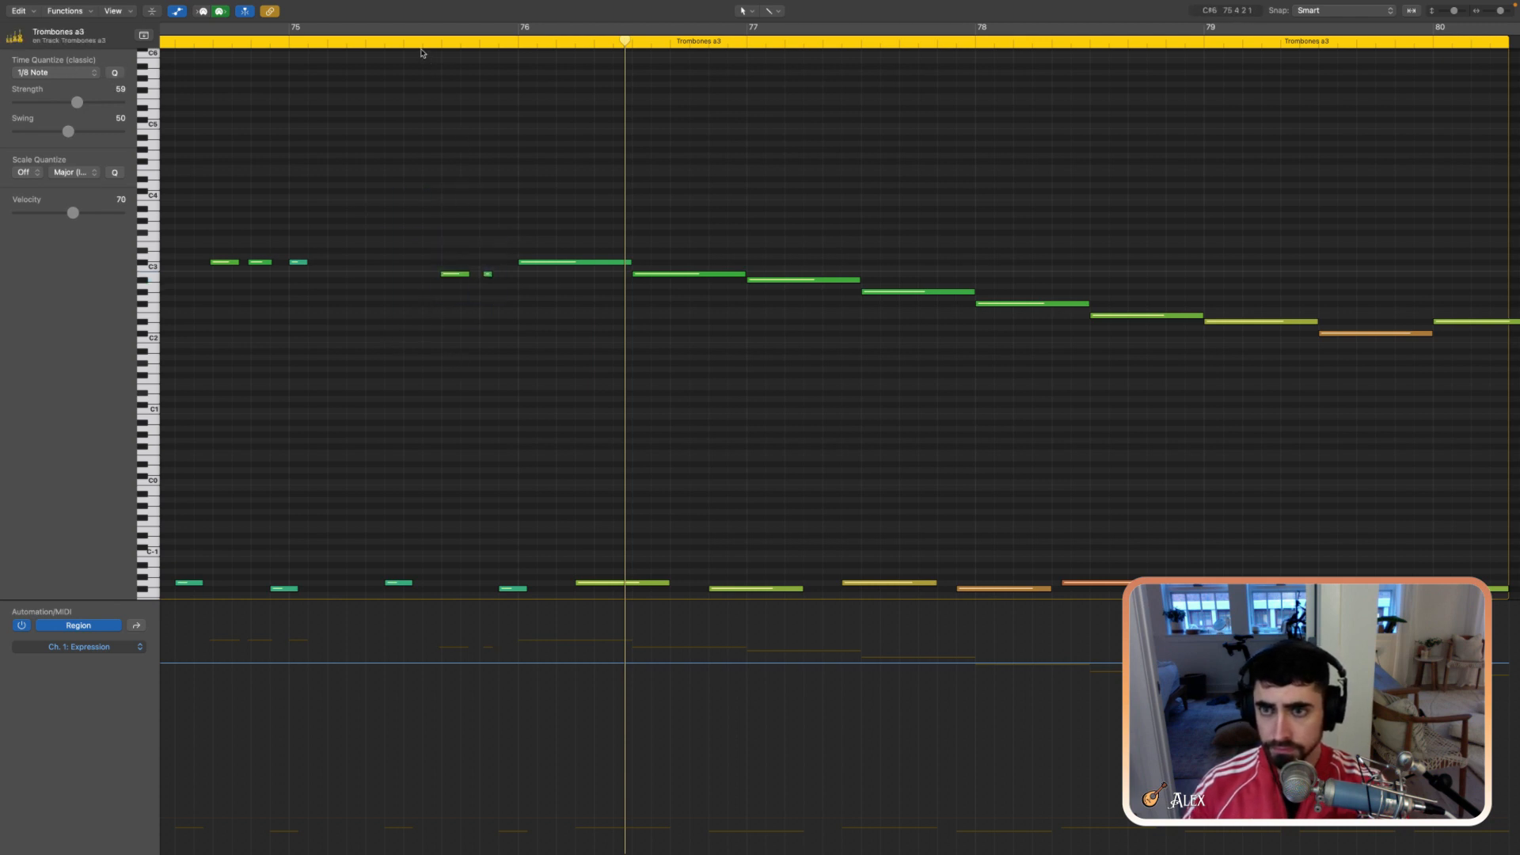
left_click_drag(483, 275, 481, 278)
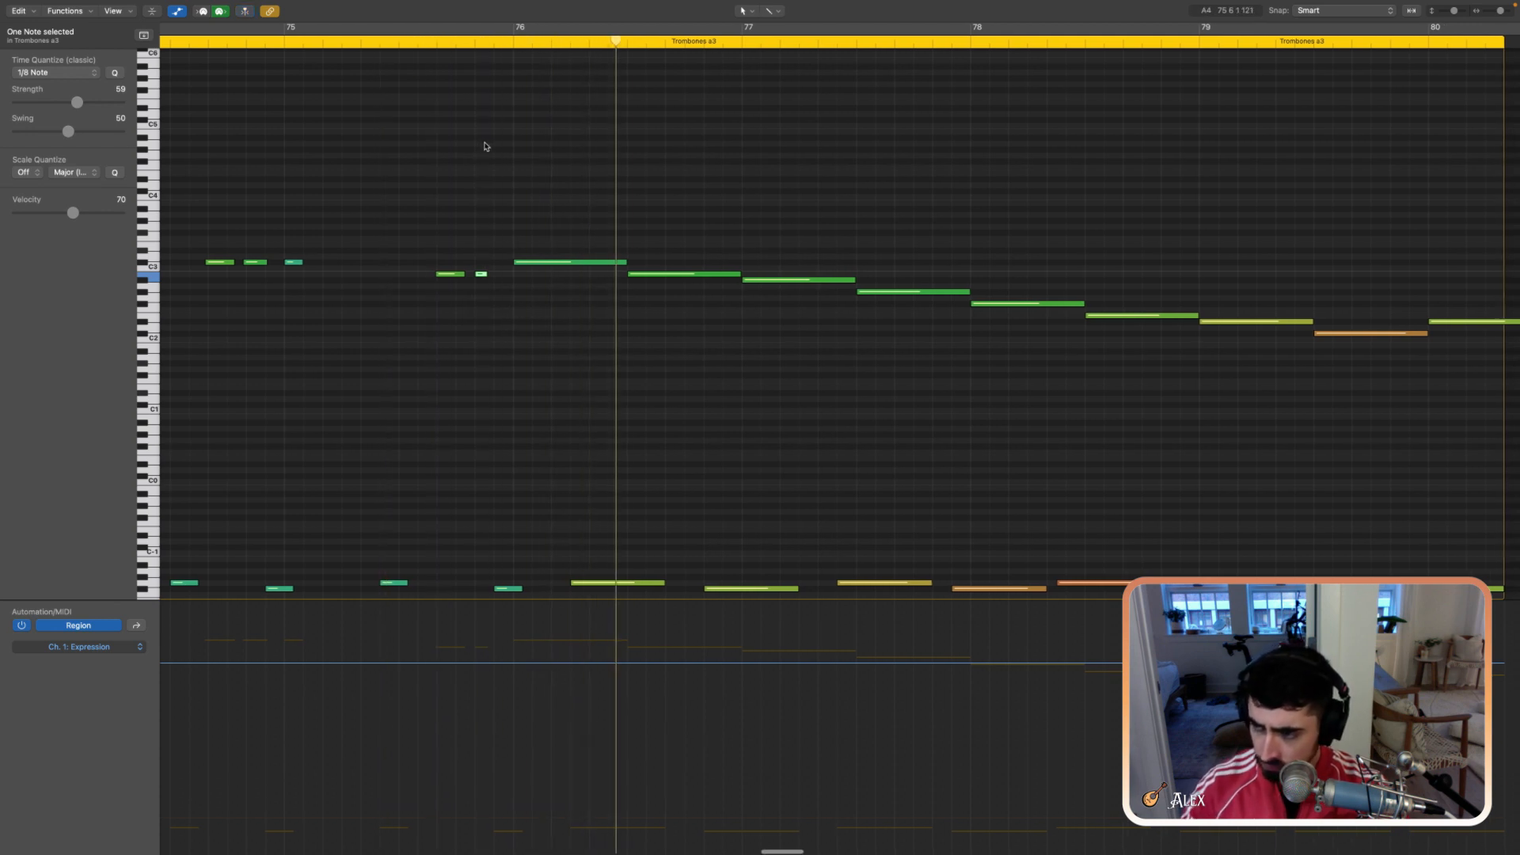
- Select the Trombones a3 notes around bars 74–75 and set their velocity to 72
scroll(560, 248, "down", 1)
scroll(606, 252, "right", 6)
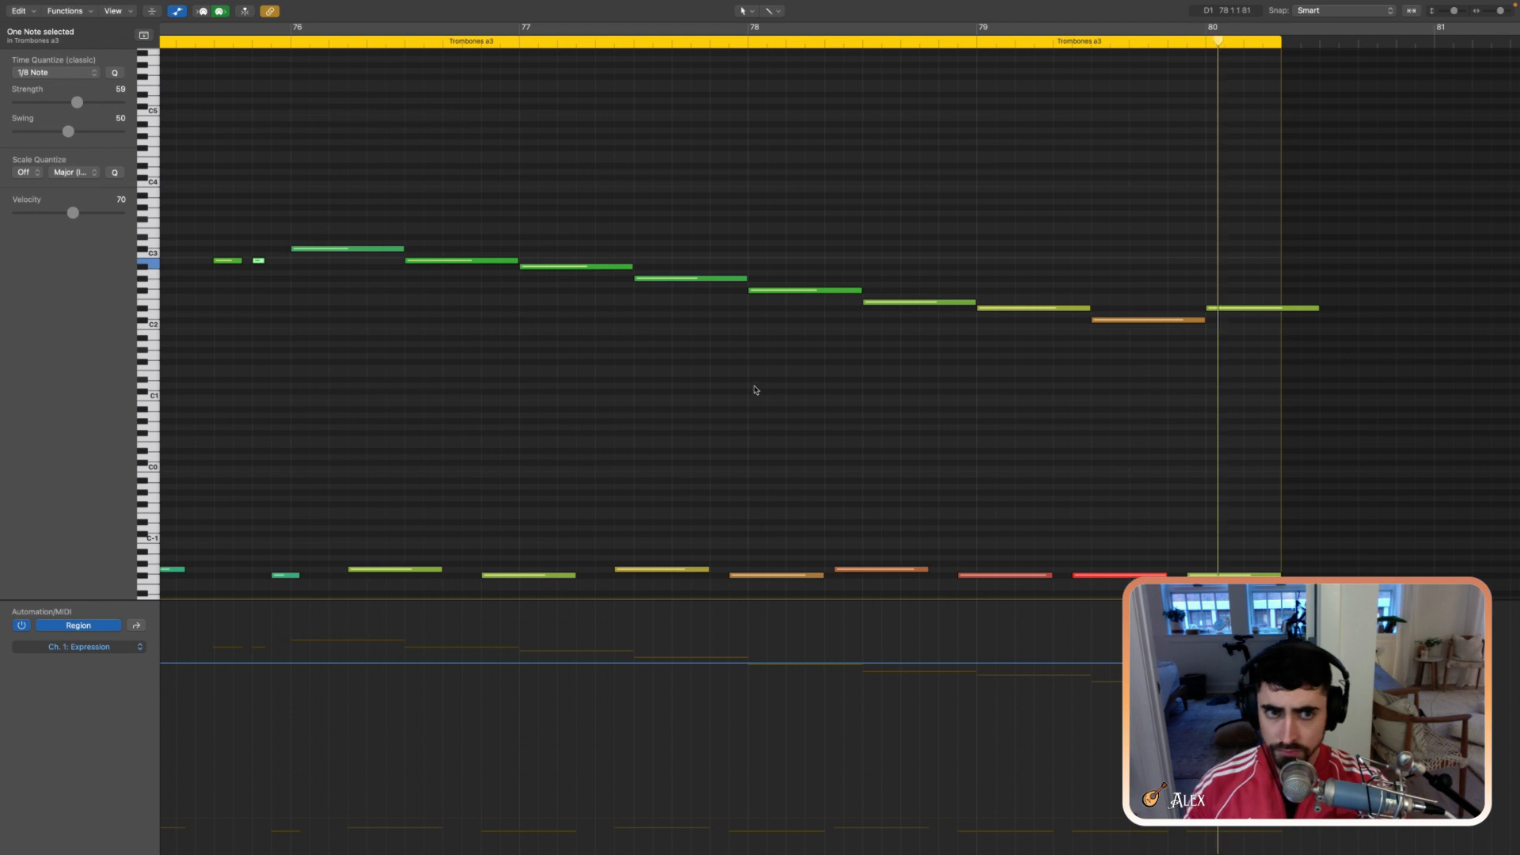
scroll(1119, 346, "right", 2)
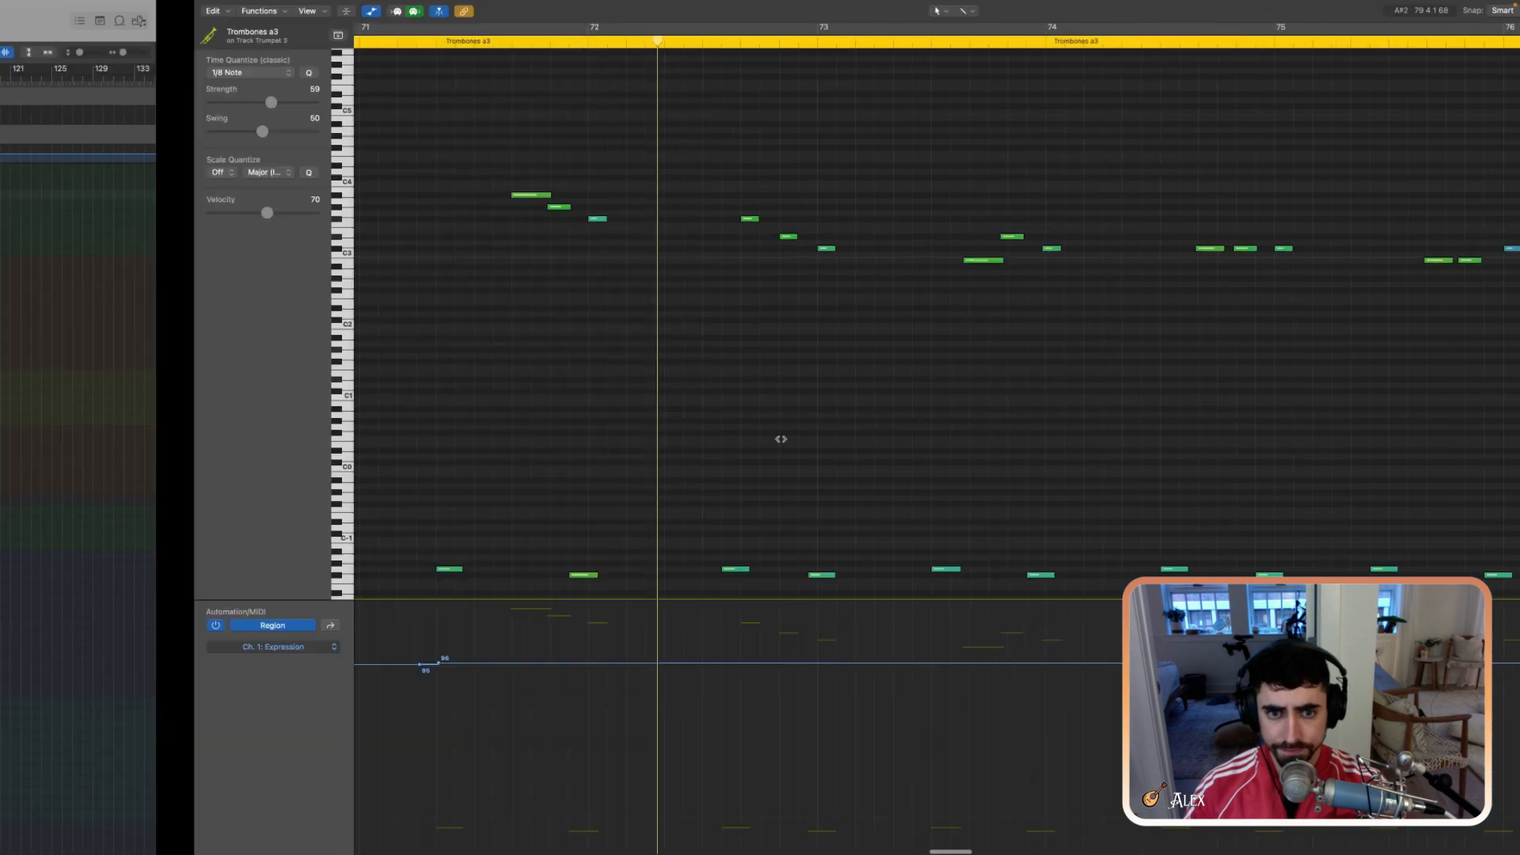
scroll(701, 262, "right", 5)
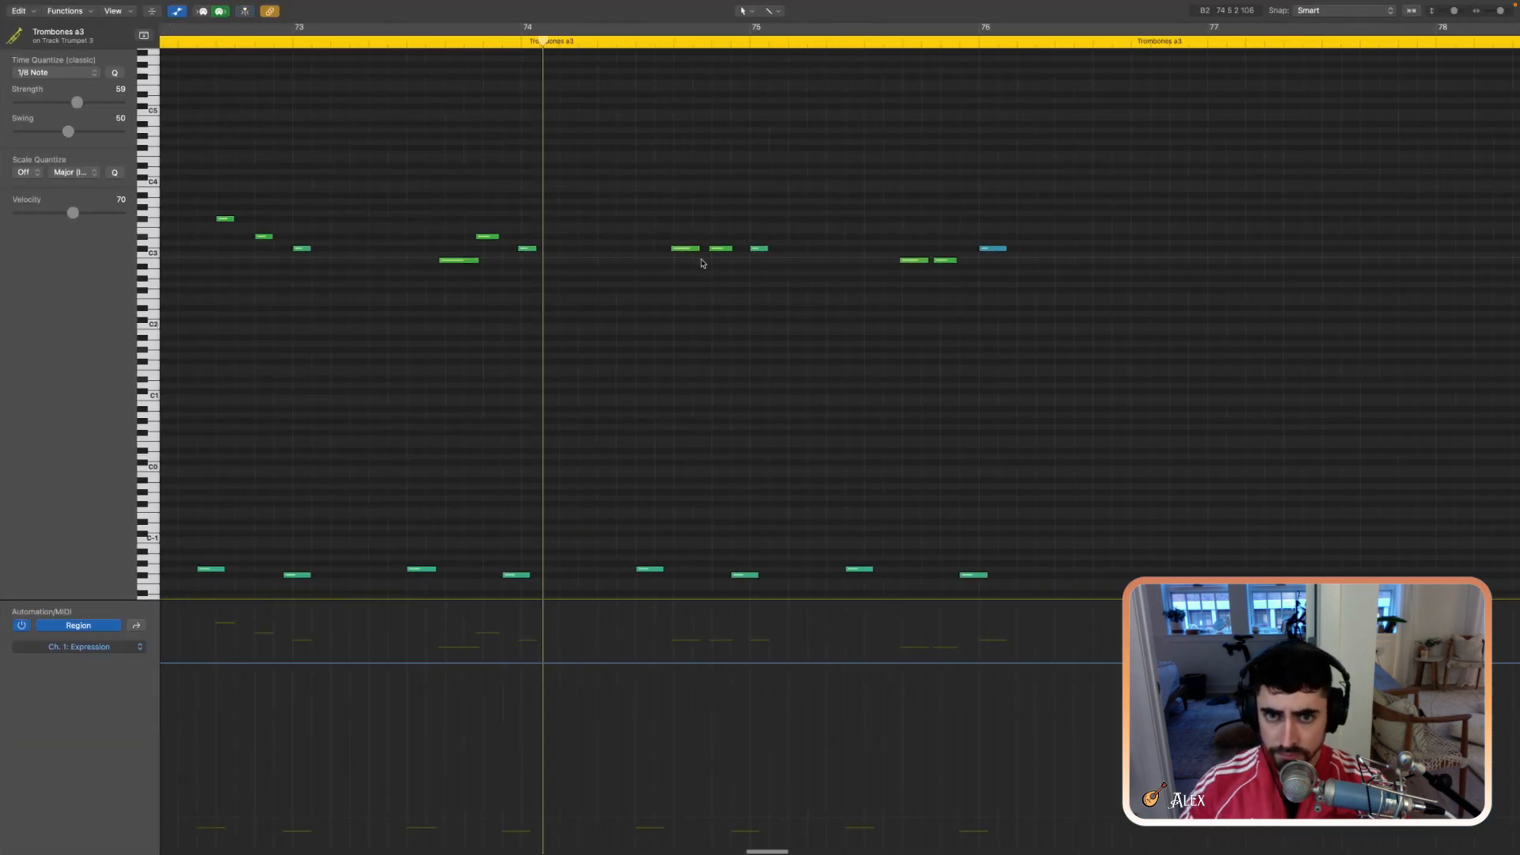
left_click_drag(542, 205, 527, 273)
left_click_drag(67, 213, 74, 213)
- Move the playhead back and scroll to the passage around bars 68–72
left_click(401, 77)
key("comma")
key("comma")
scroll(400, 77, "left", 1)
scroll(400, 78, "left", 15)
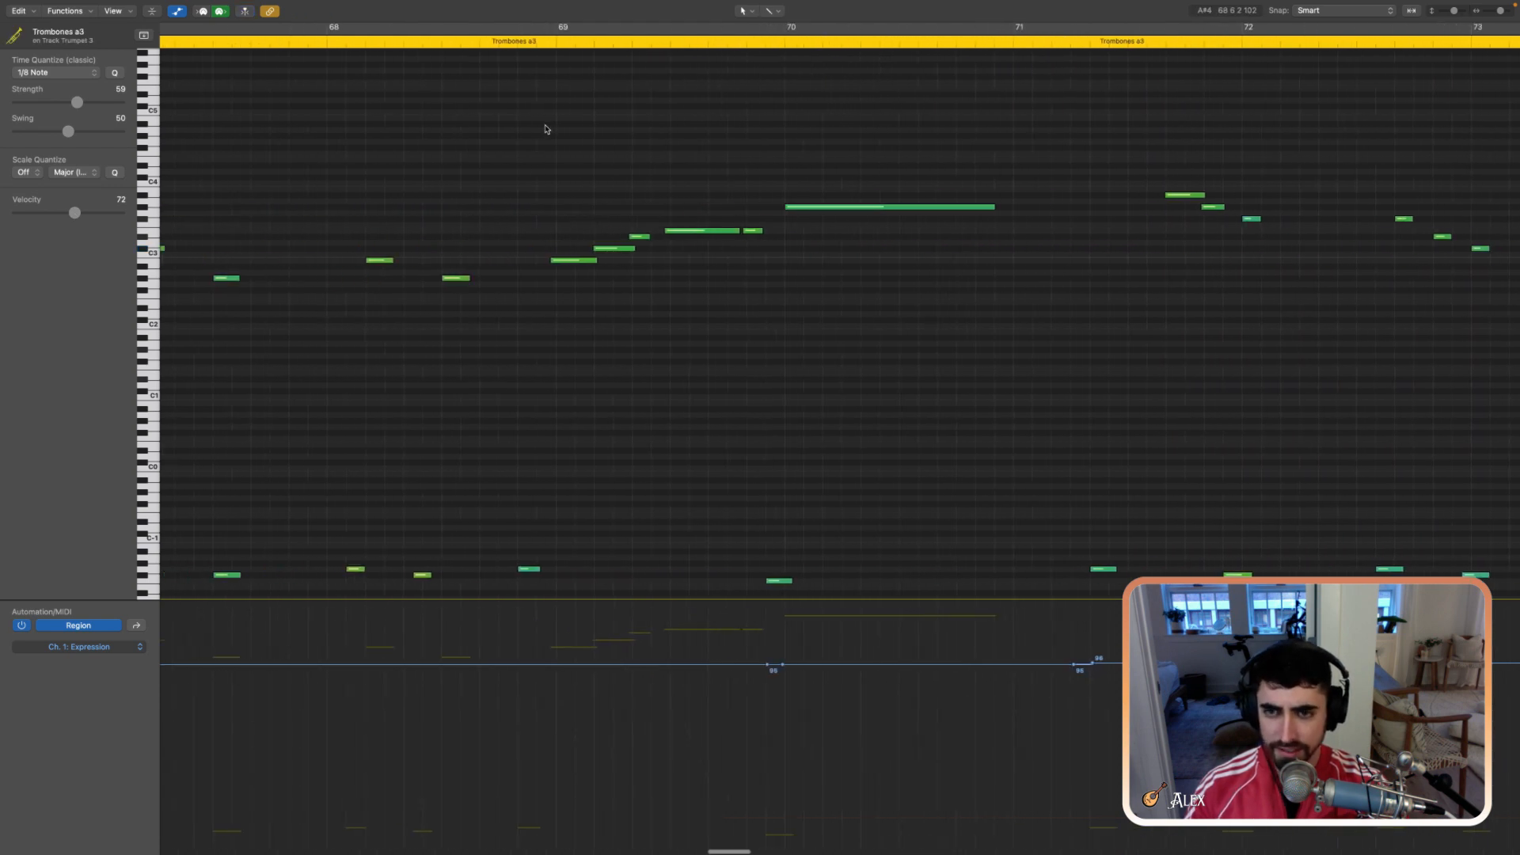
- Select the Trombones a3 note at the start of bar 68 and lower its velocity to 67
scroll(543, 115, "left", 4)
key("super+Left")
scroll(543, 224, "left", 1)
double_click(377, 46)
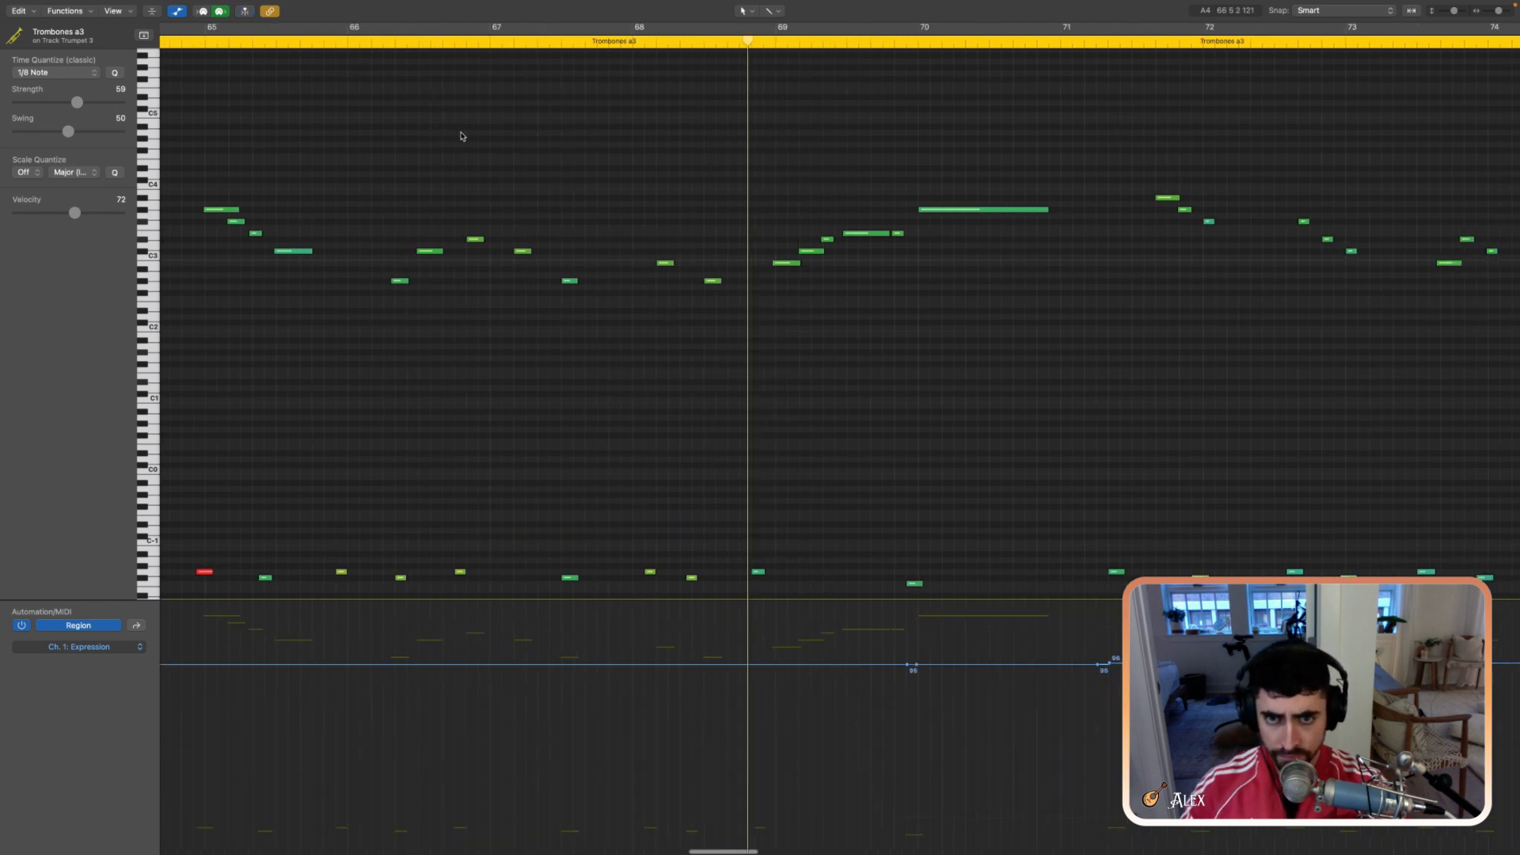
left_click(665, 262)
left_click(615, 45)
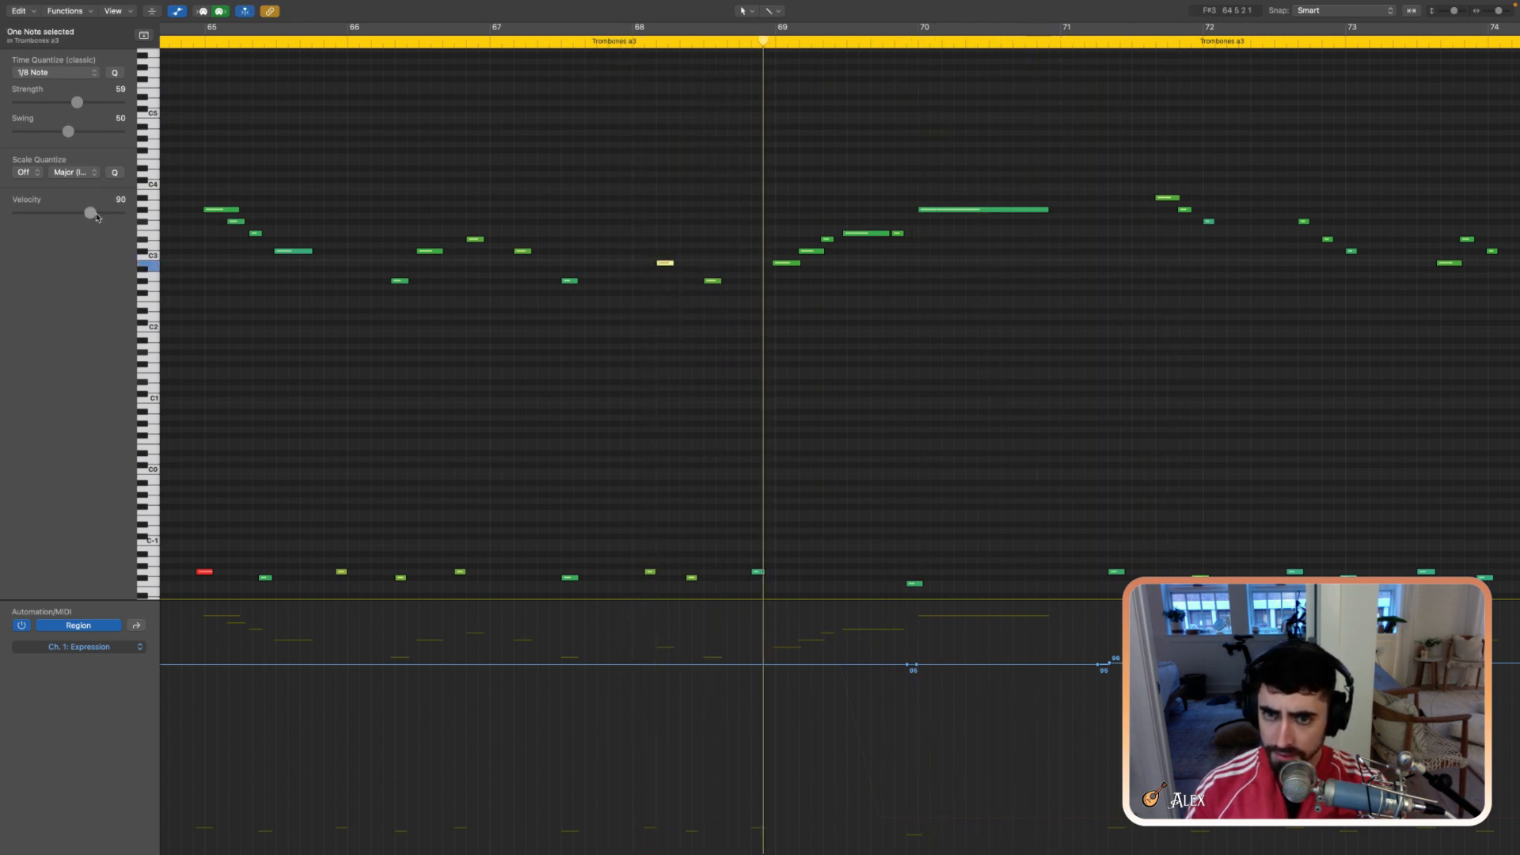
left_click(599, 44)
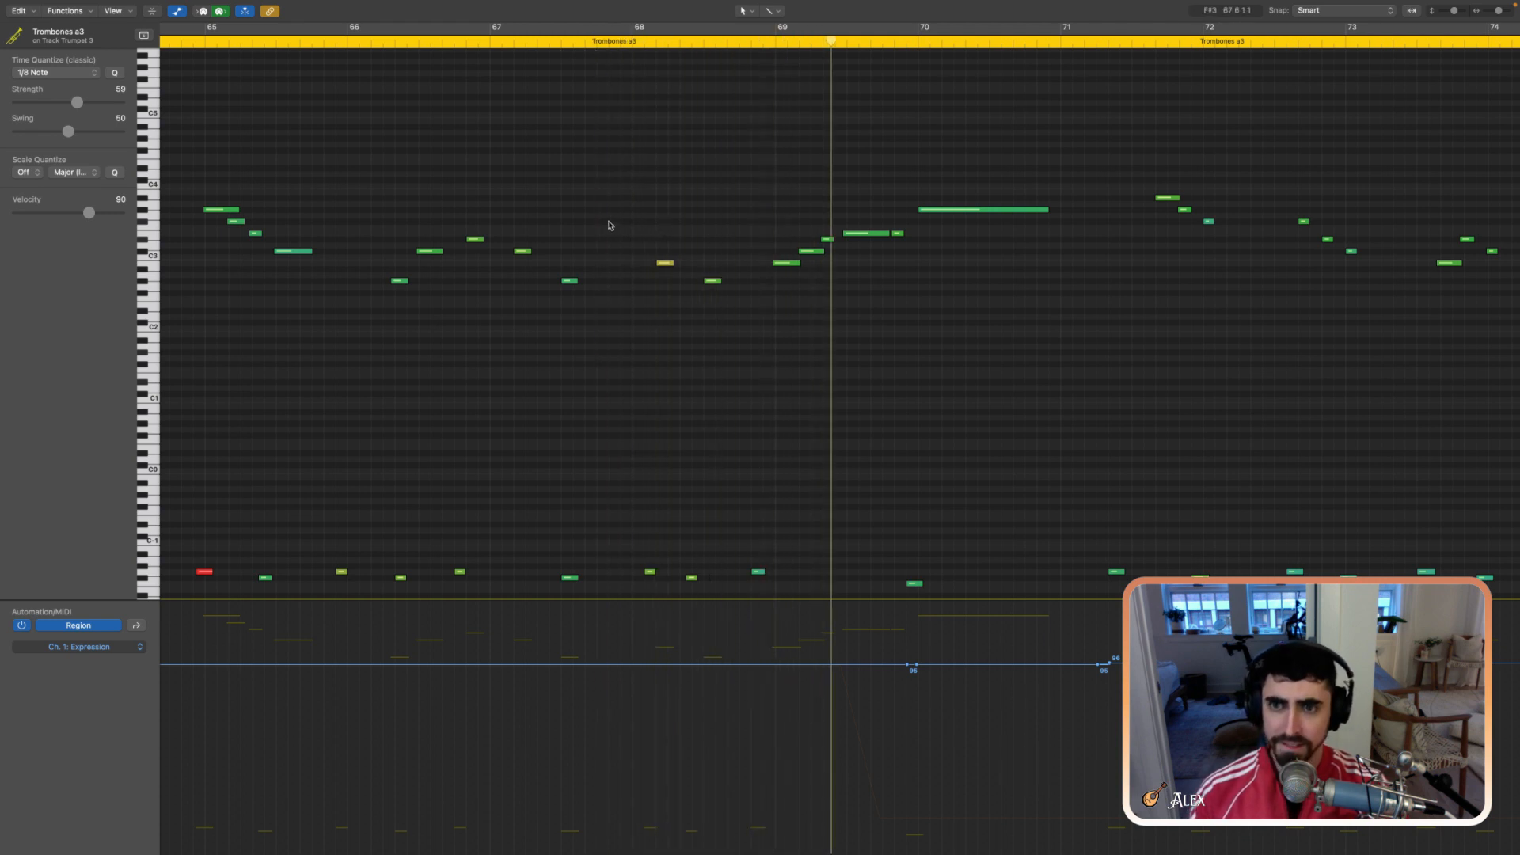
left_click(366, 44)
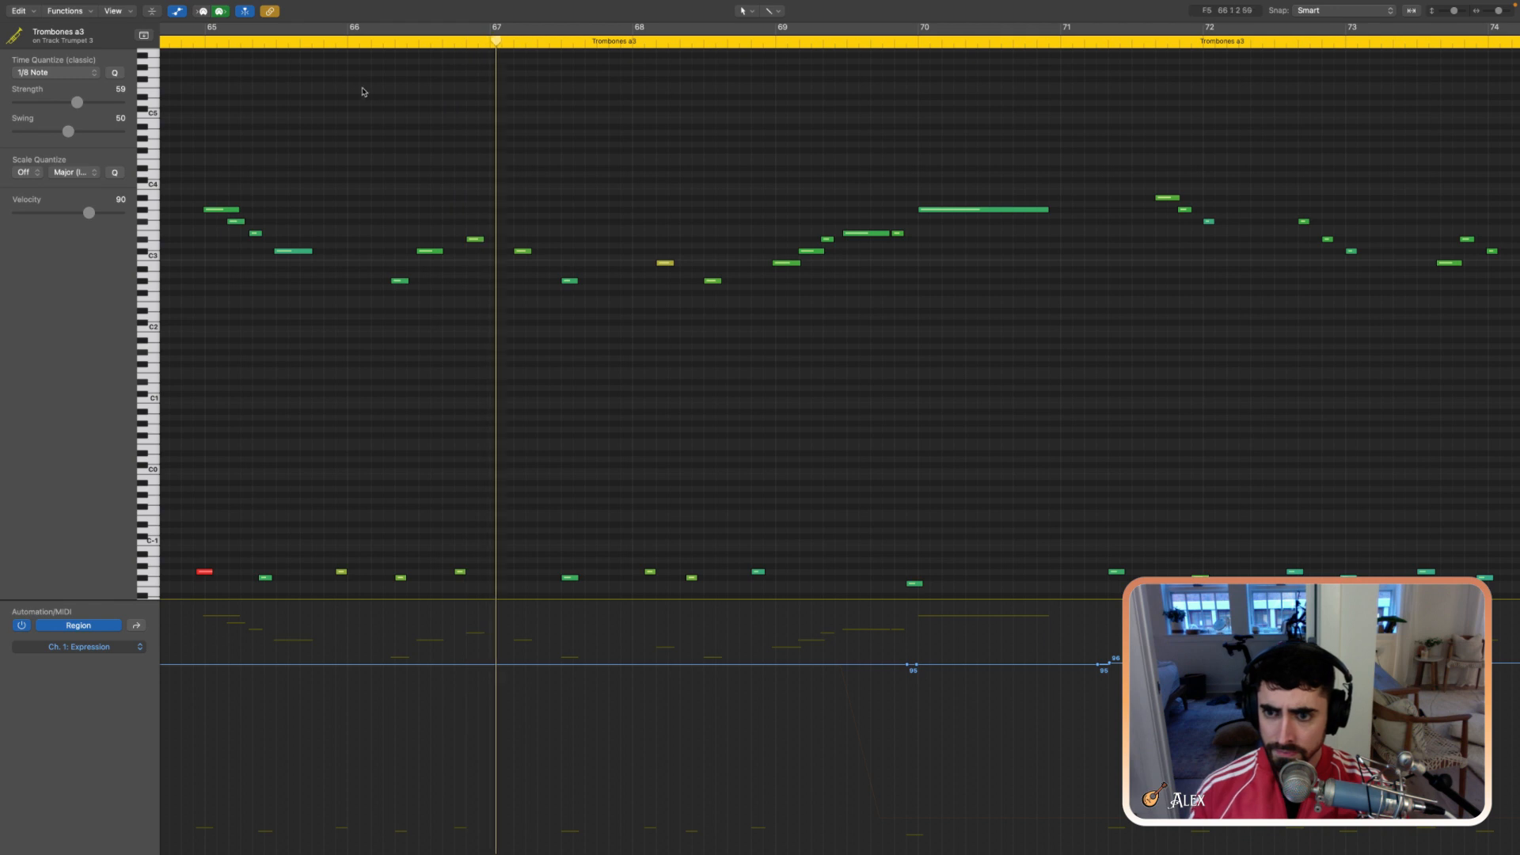
left_click(323, 25)
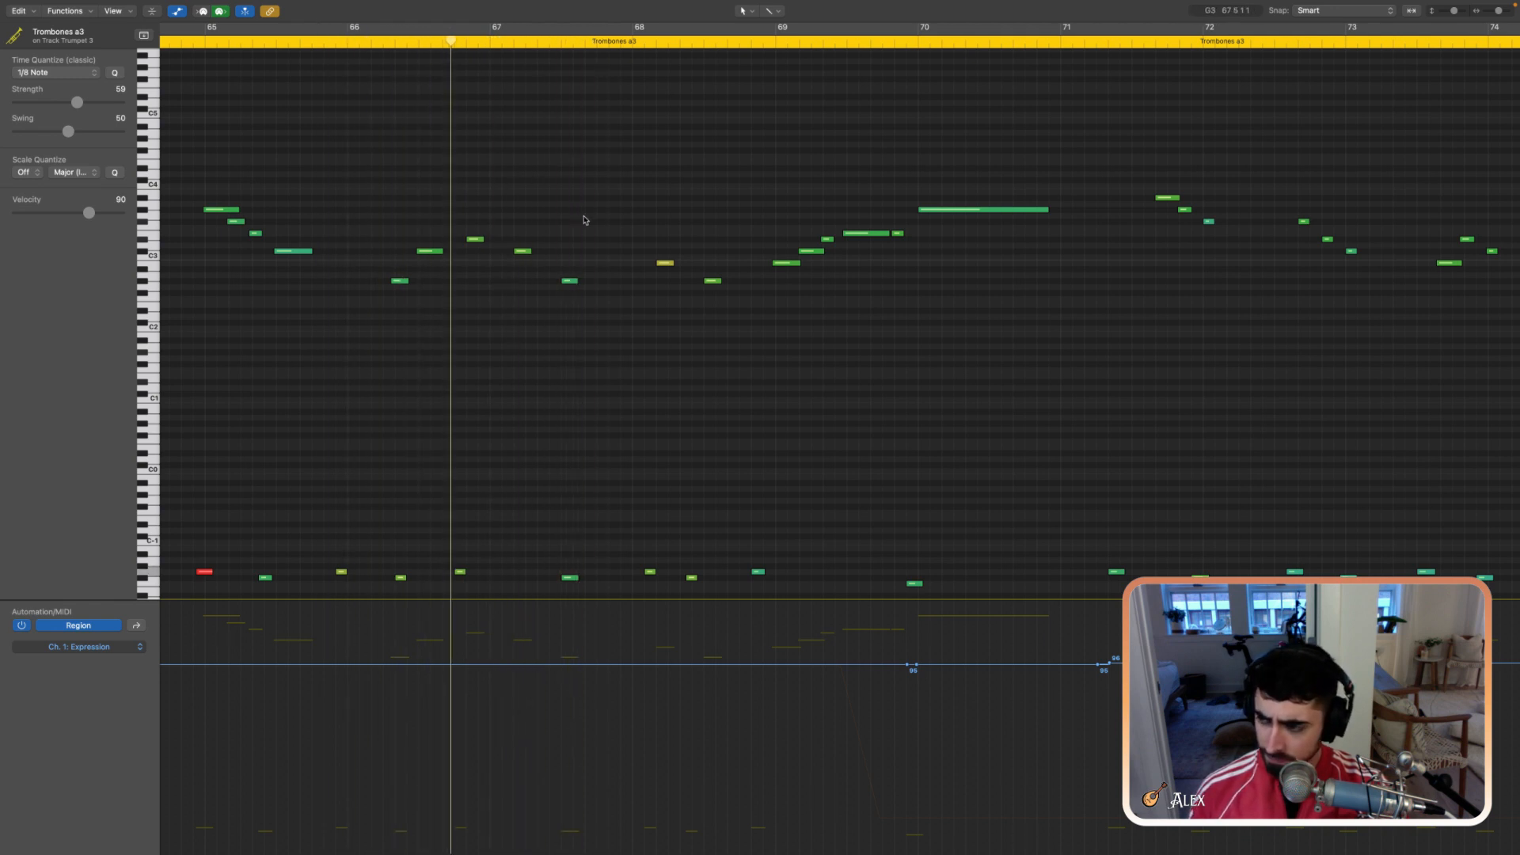
scroll(585, 220, "left", 5)
left_click_drag(722, 221, 582, 315)
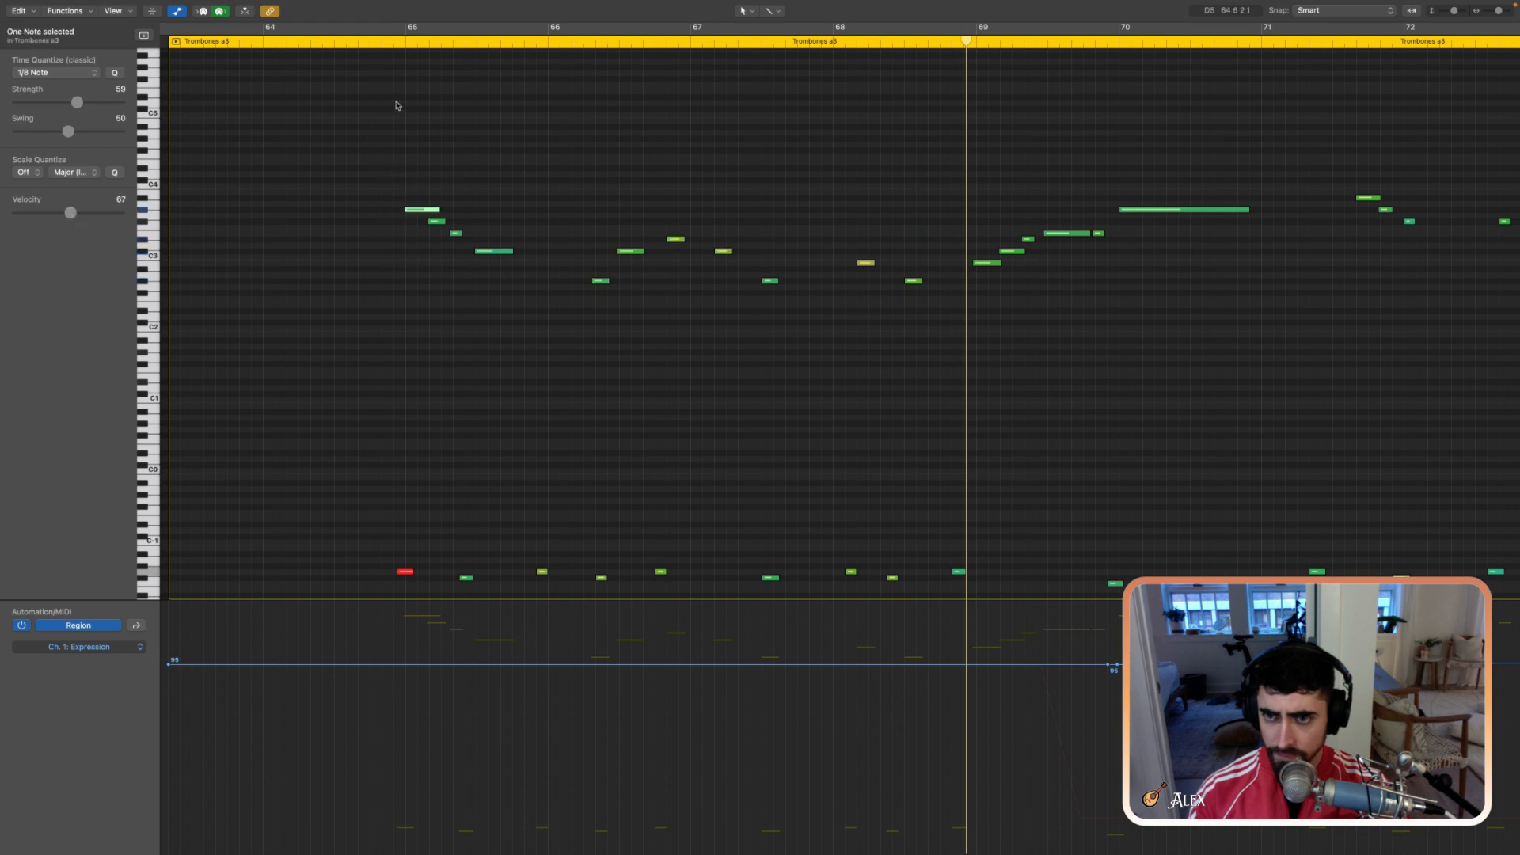
- Play back the Trombones a3 passage through bar 80 and save the project
left_click(368, 43)
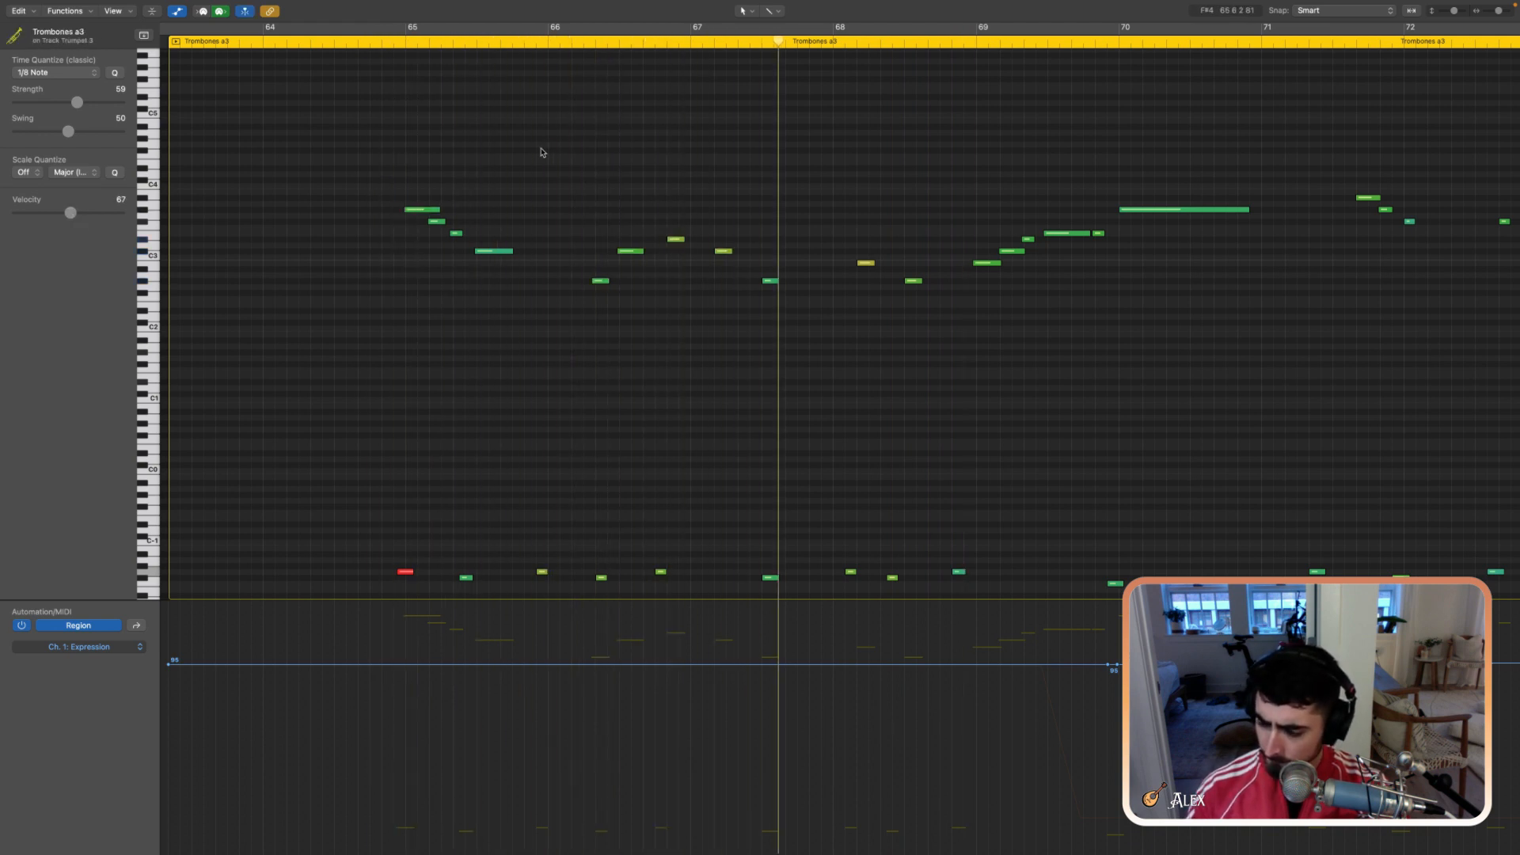
scroll(847, 192, "right", 2)
scroll(847, 192, "right", 5)
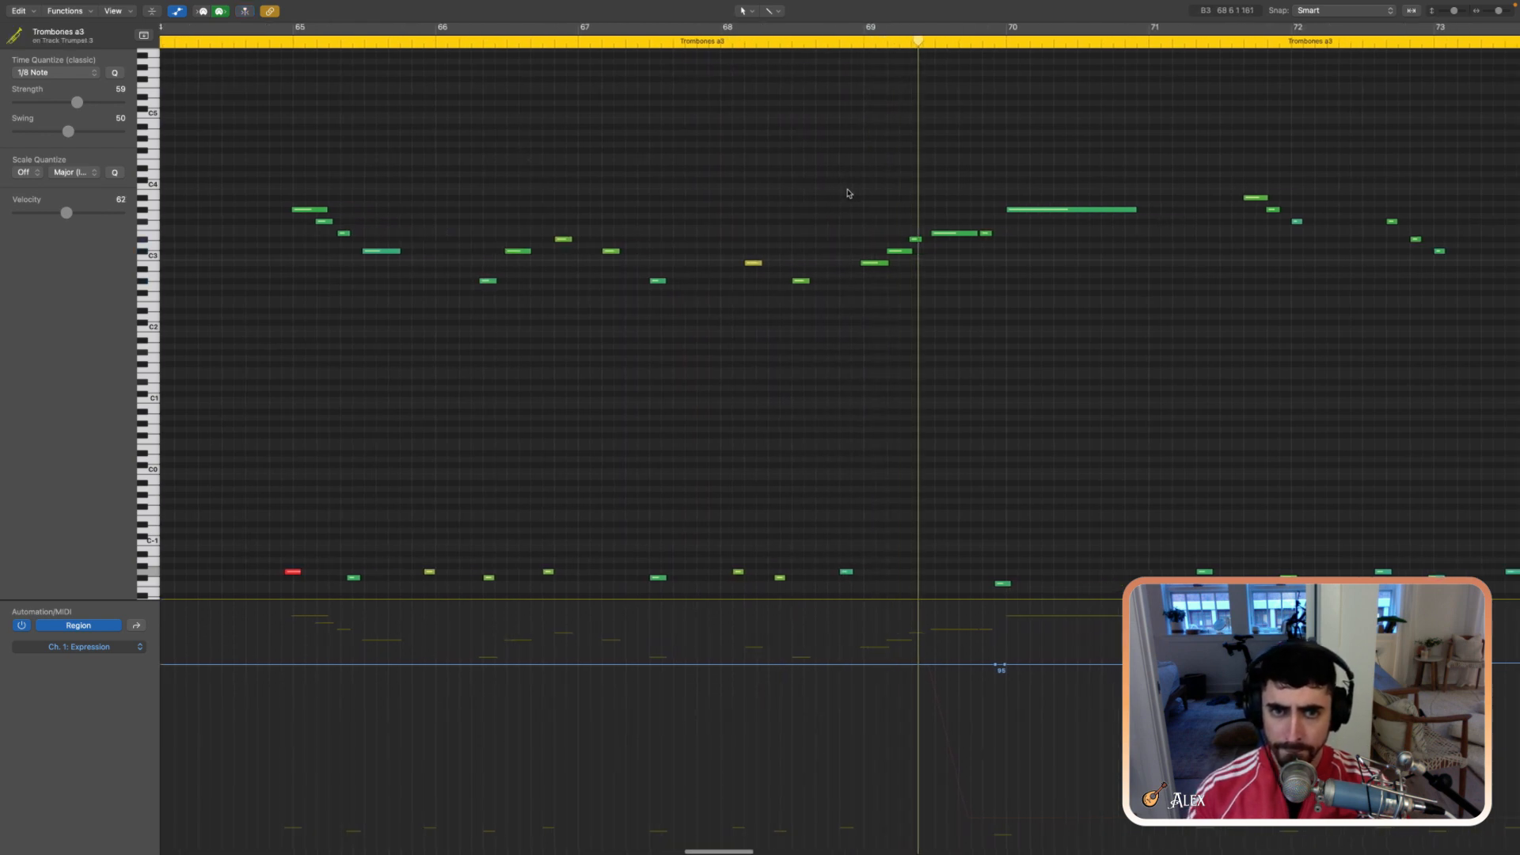
scroll(847, 192, "right", 5)
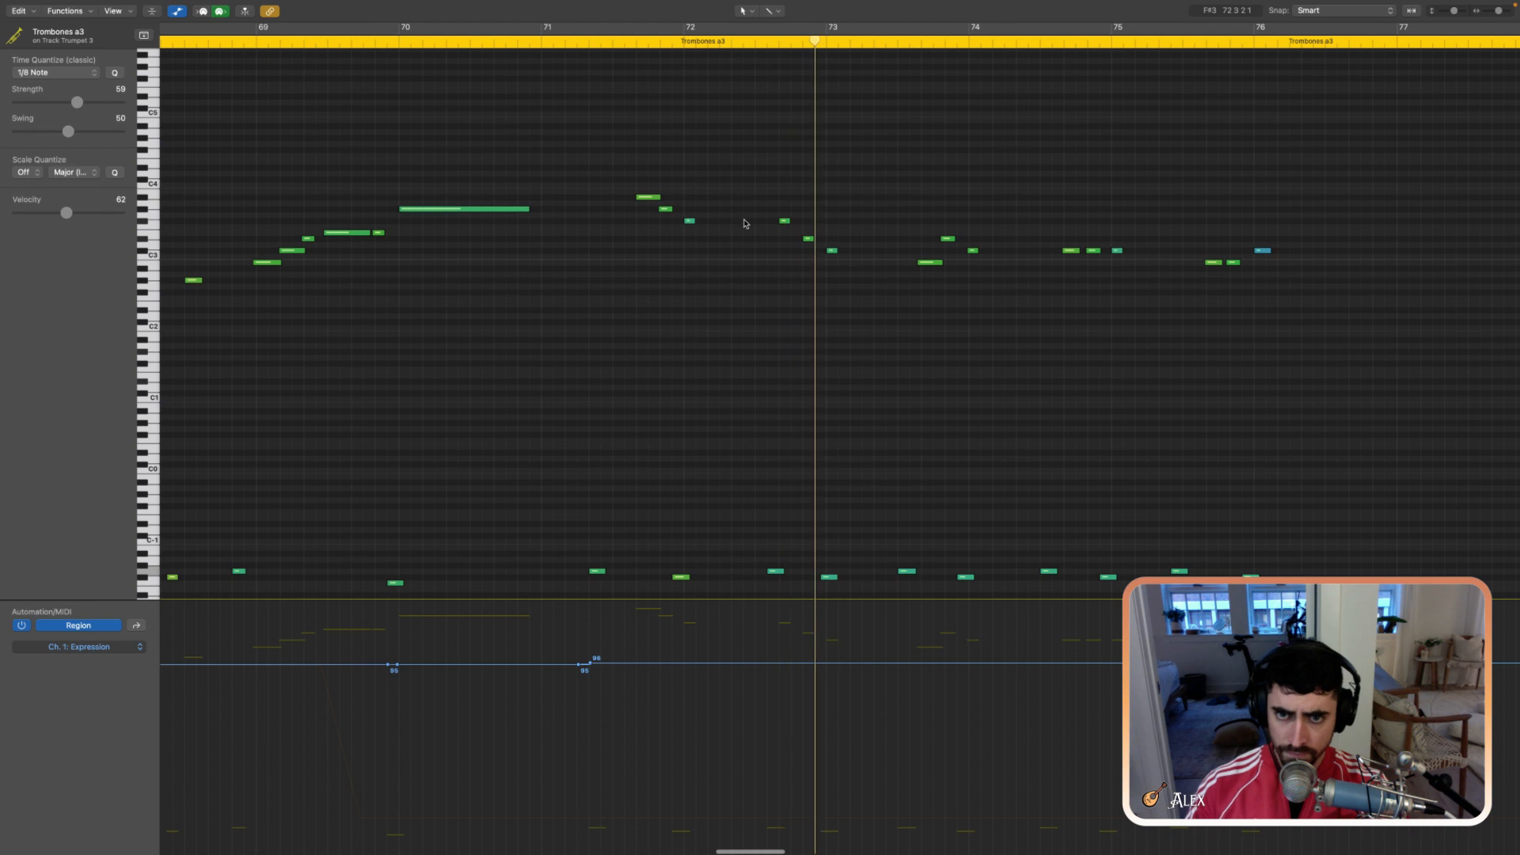
scroll(737, 229, "right", 5)
scroll(737, 229, "right", 2)
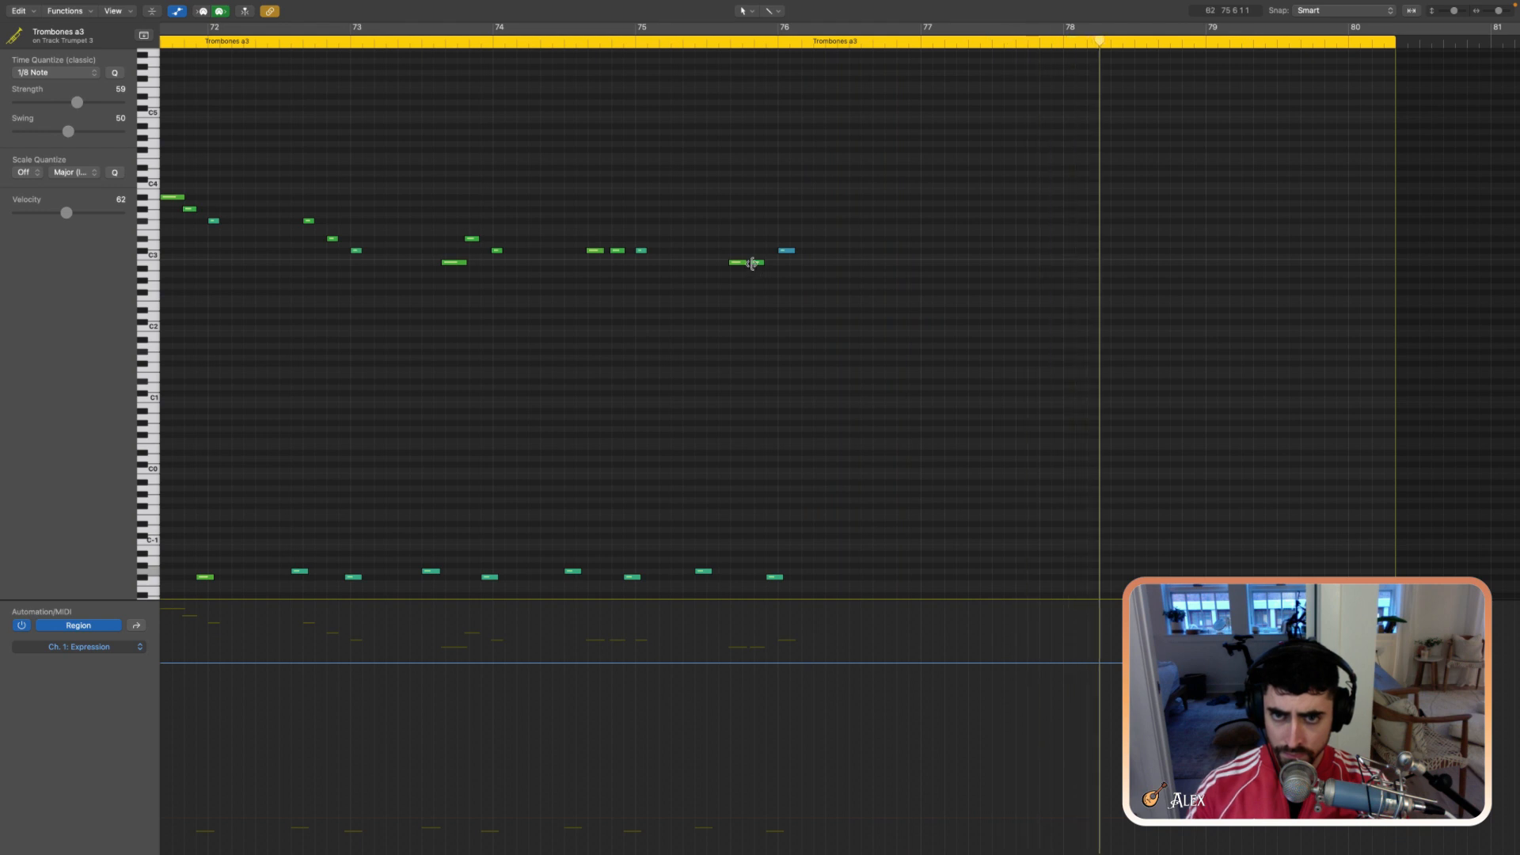
key("ctrl+Left")
key("ctrl+Right")
key("ctrl+Left")
key("space")
key("ctrl+s")
- Open the Bassoon and Full STR Shorts regions together in the piano roll with the note velocity lane
left_click(762, 79)
key("space")
left_click(1069, 409)
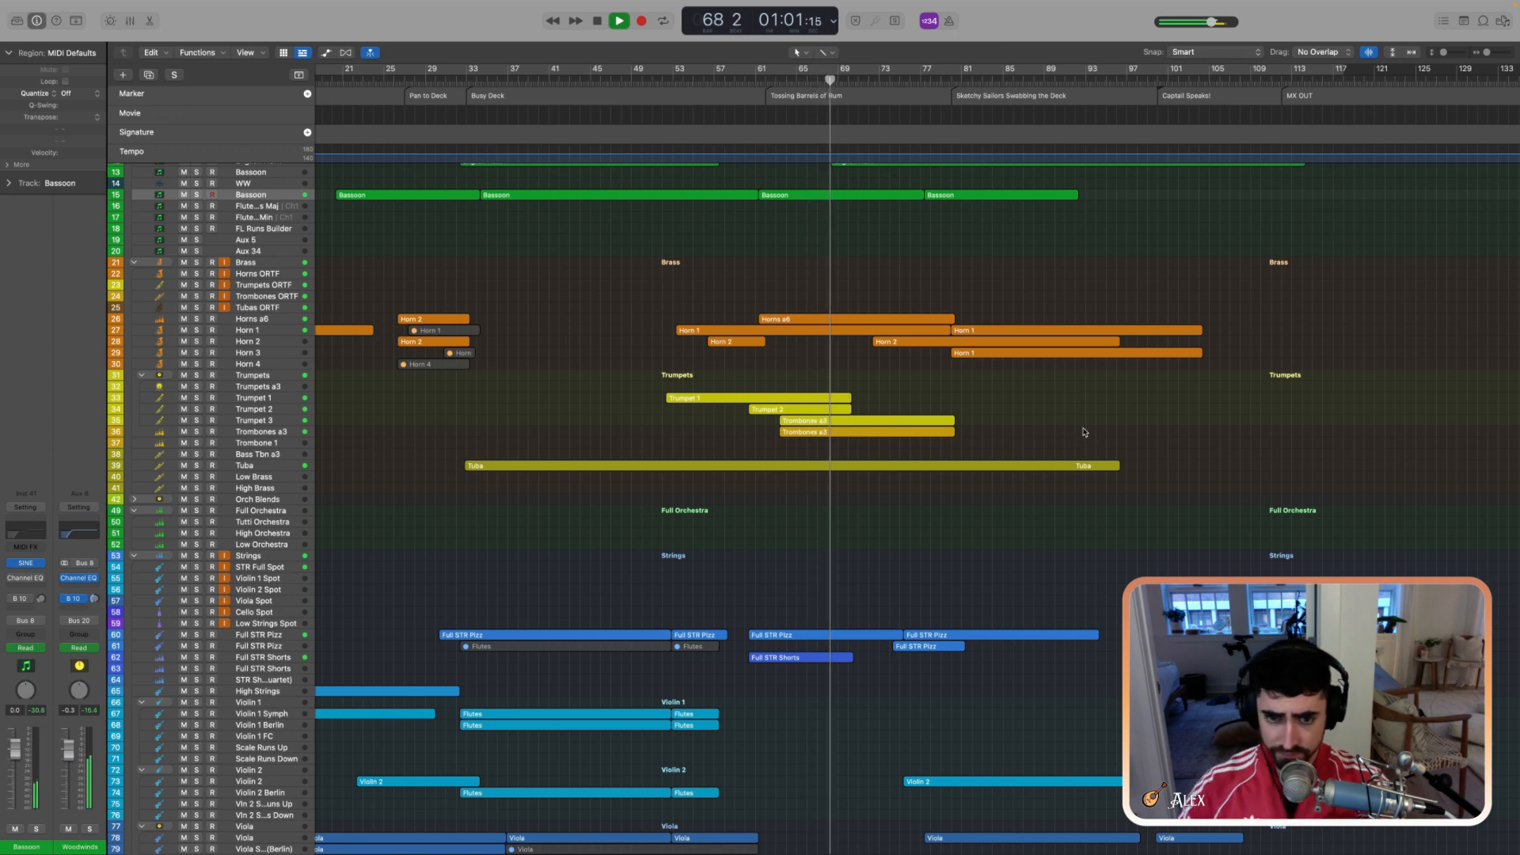
key("space")
scroll(817, 697, "down", 10)
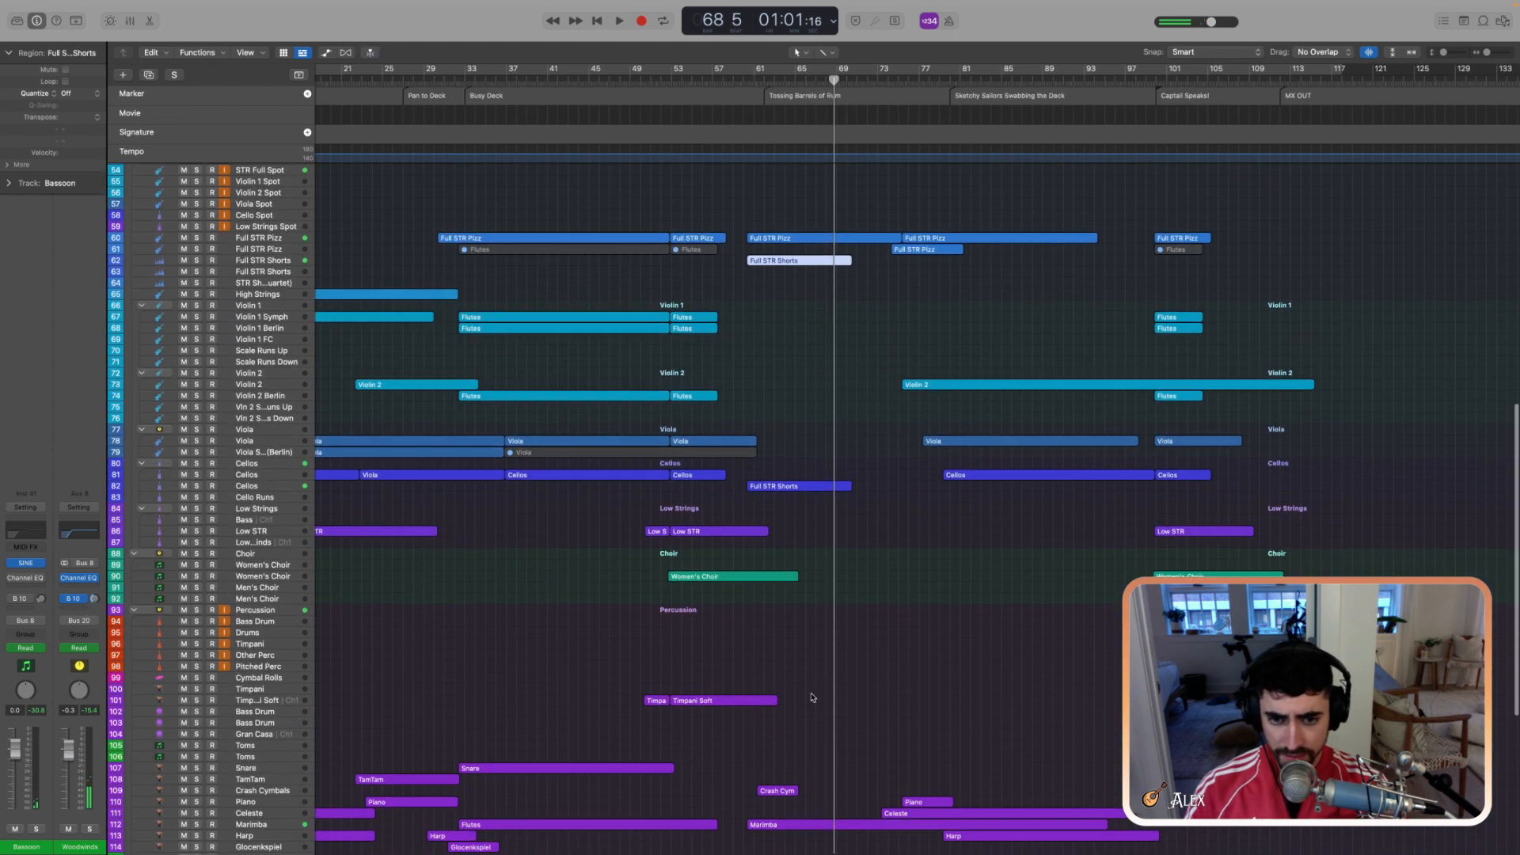
scroll(811, 509, "up", 13)
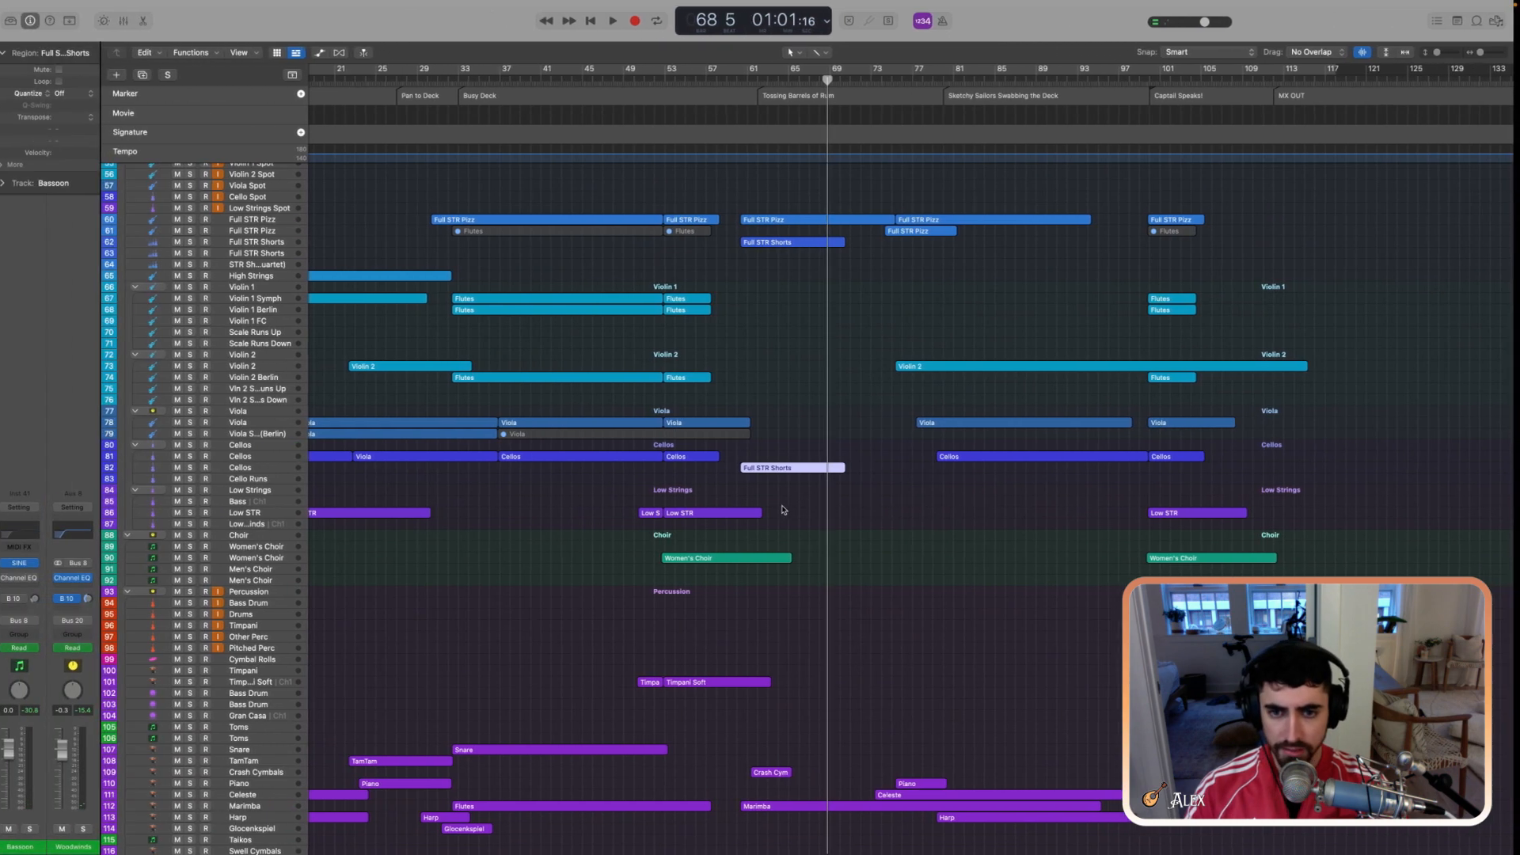
double_click(803, 327)
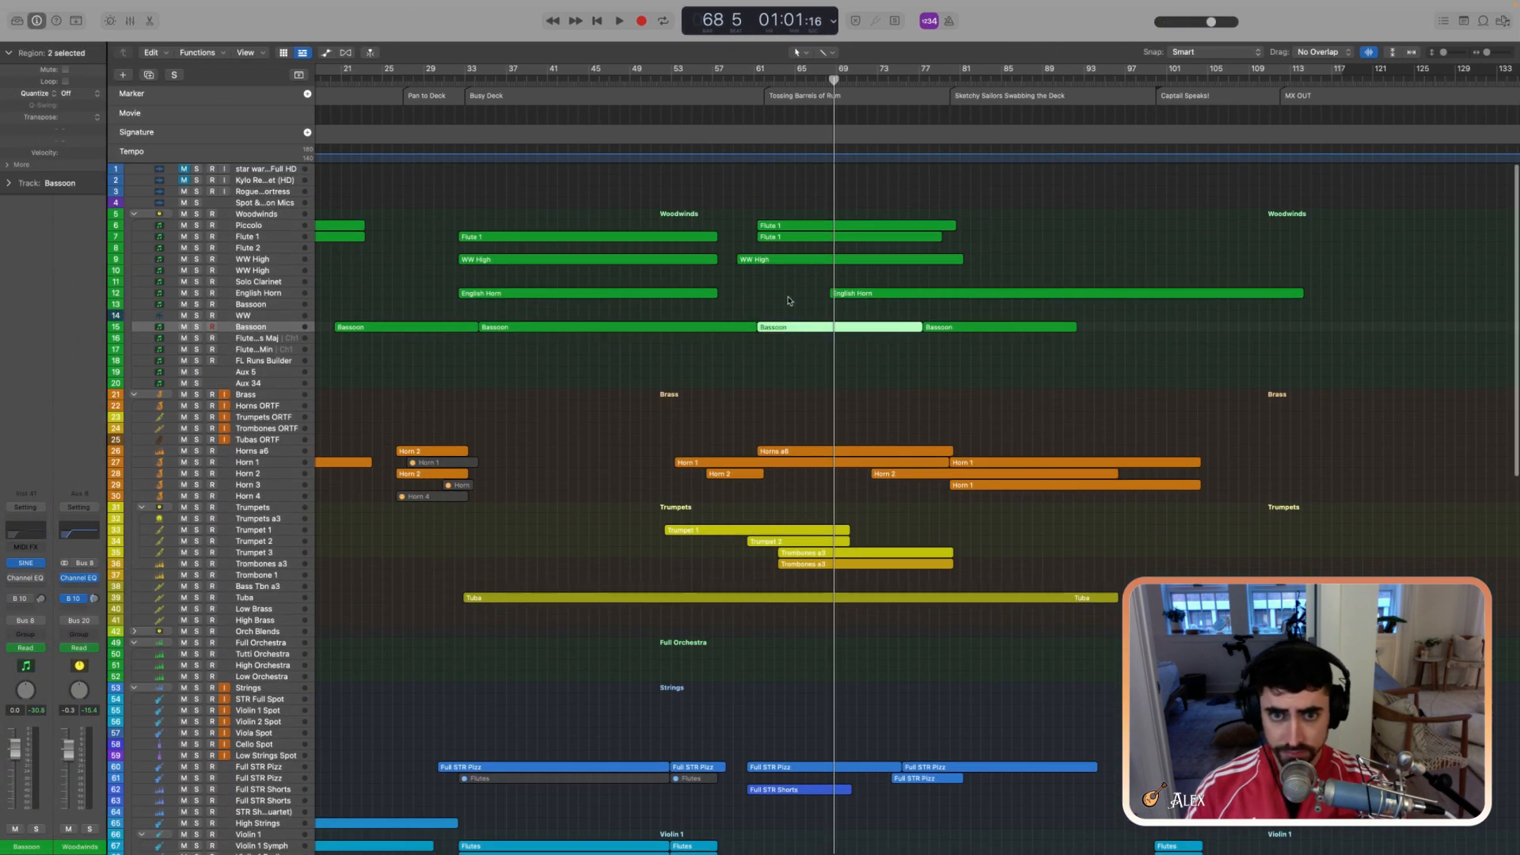
key("super+w")
double_click(762, 80)
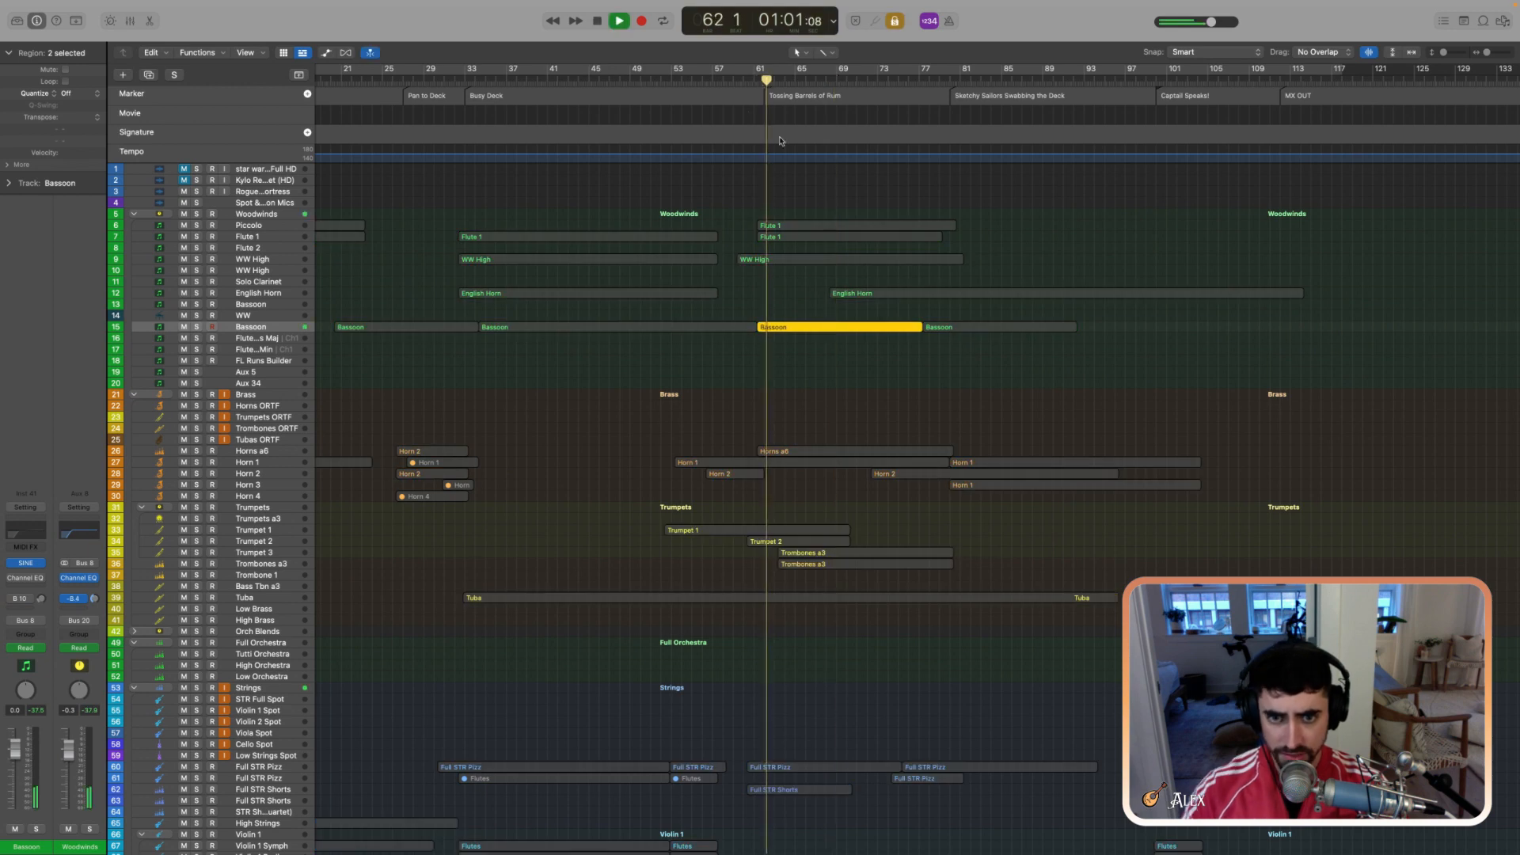
key("ctrl+Right")
left_click(473, 42)
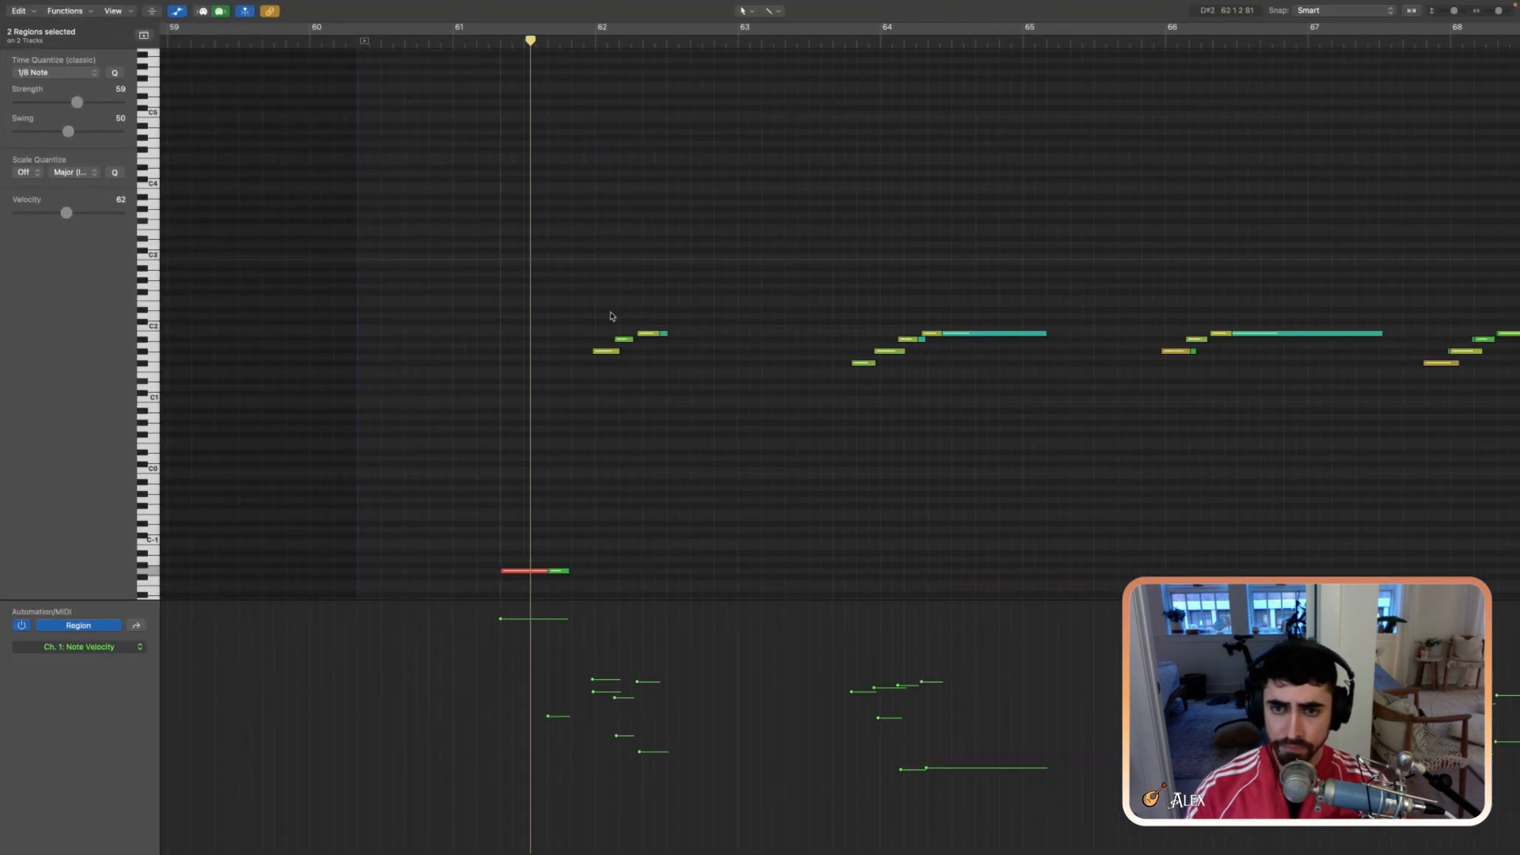
- Select the two stacked notes at the start of bar 62 and raise their velocity to 93
scroll(624, 454, "down", 1)
scroll(624, 454, "down", 1)
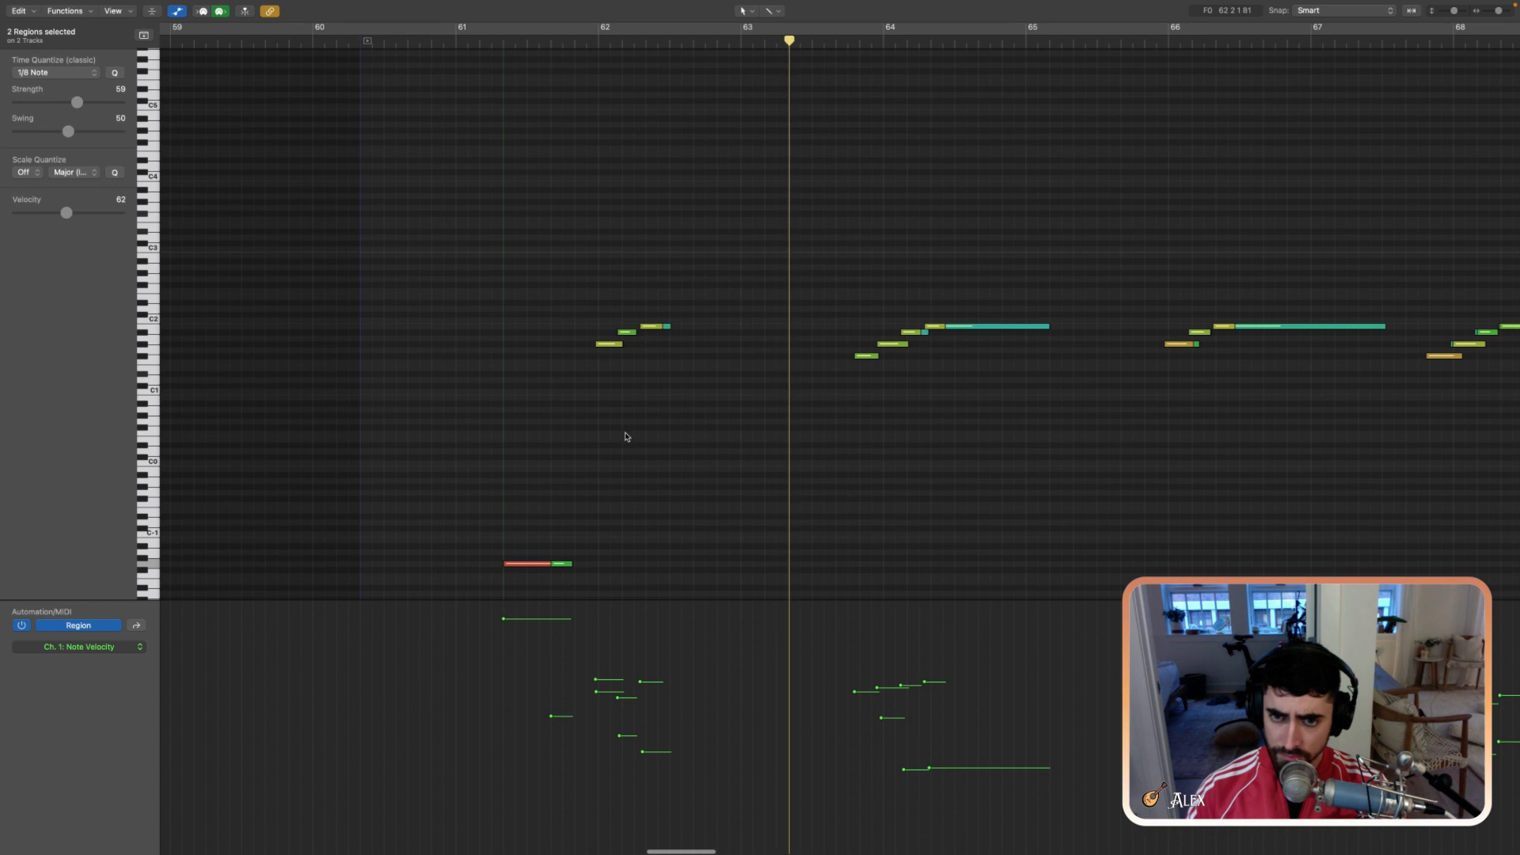
scroll(668, 313, "down", 1)
left_click_drag(667, 288, 654, 346)
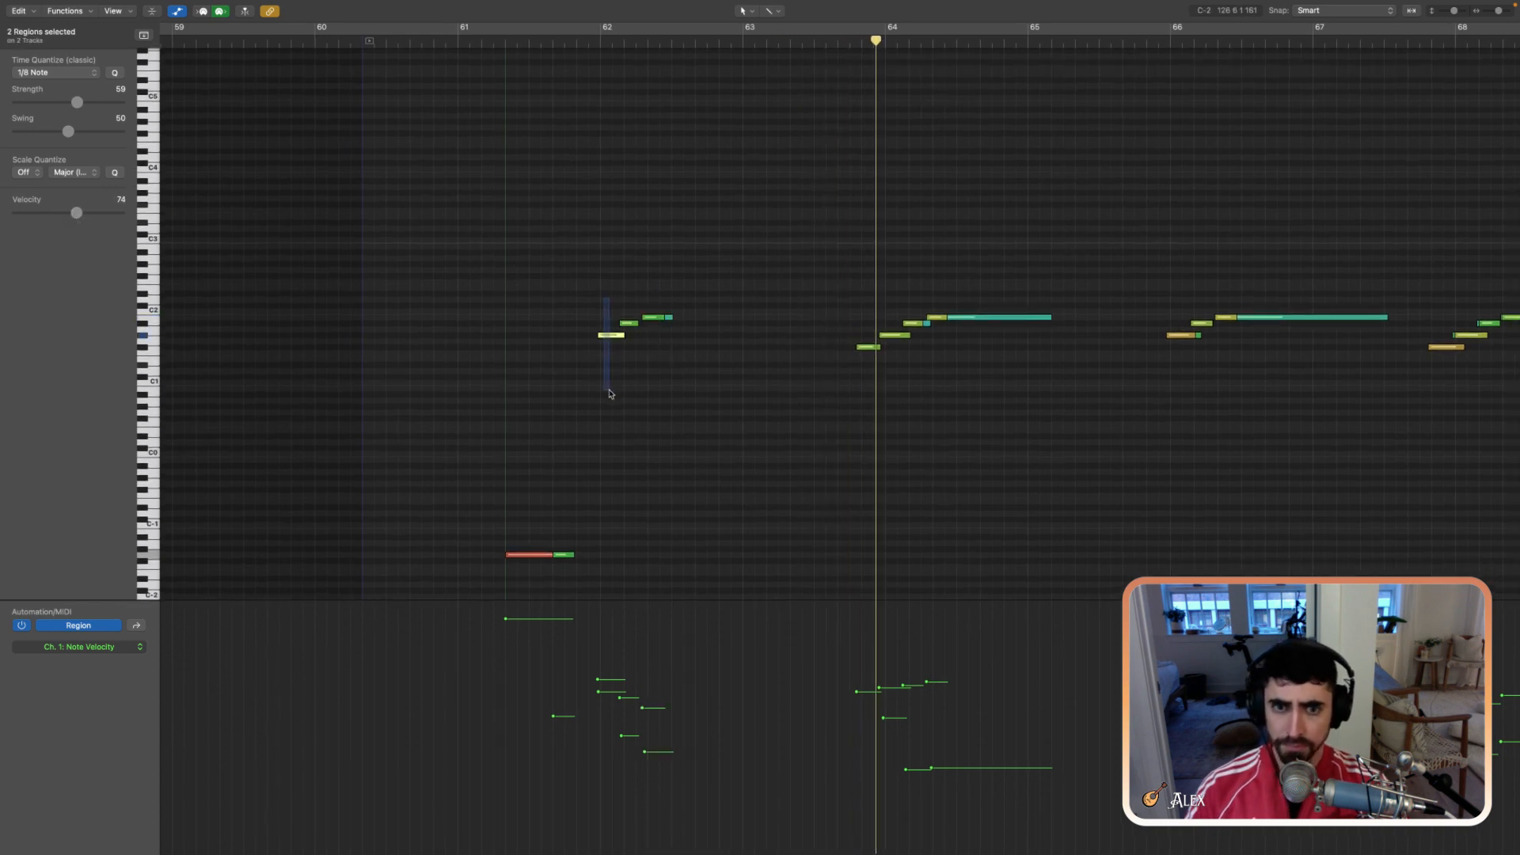
left_click(474, 44)
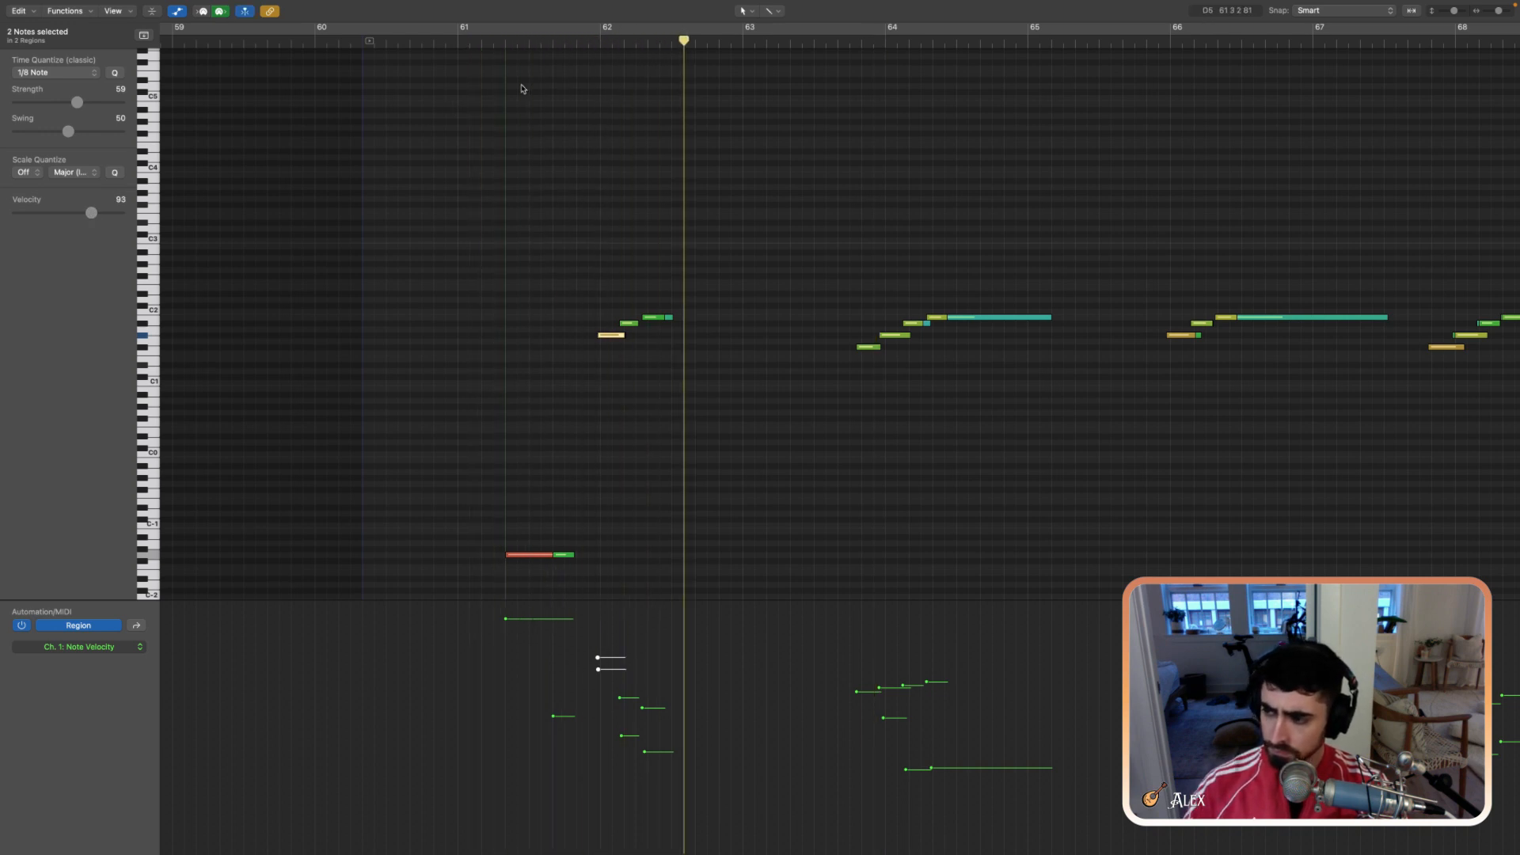
- Select the Full STR Shorts note at the start of bar 68 and raise its velocity to 101
scroll(665, 360, "right", 3)
scroll(663, 360, "right", 2)
scroll(679, 356, "right", 6)
left_click(778, 348)
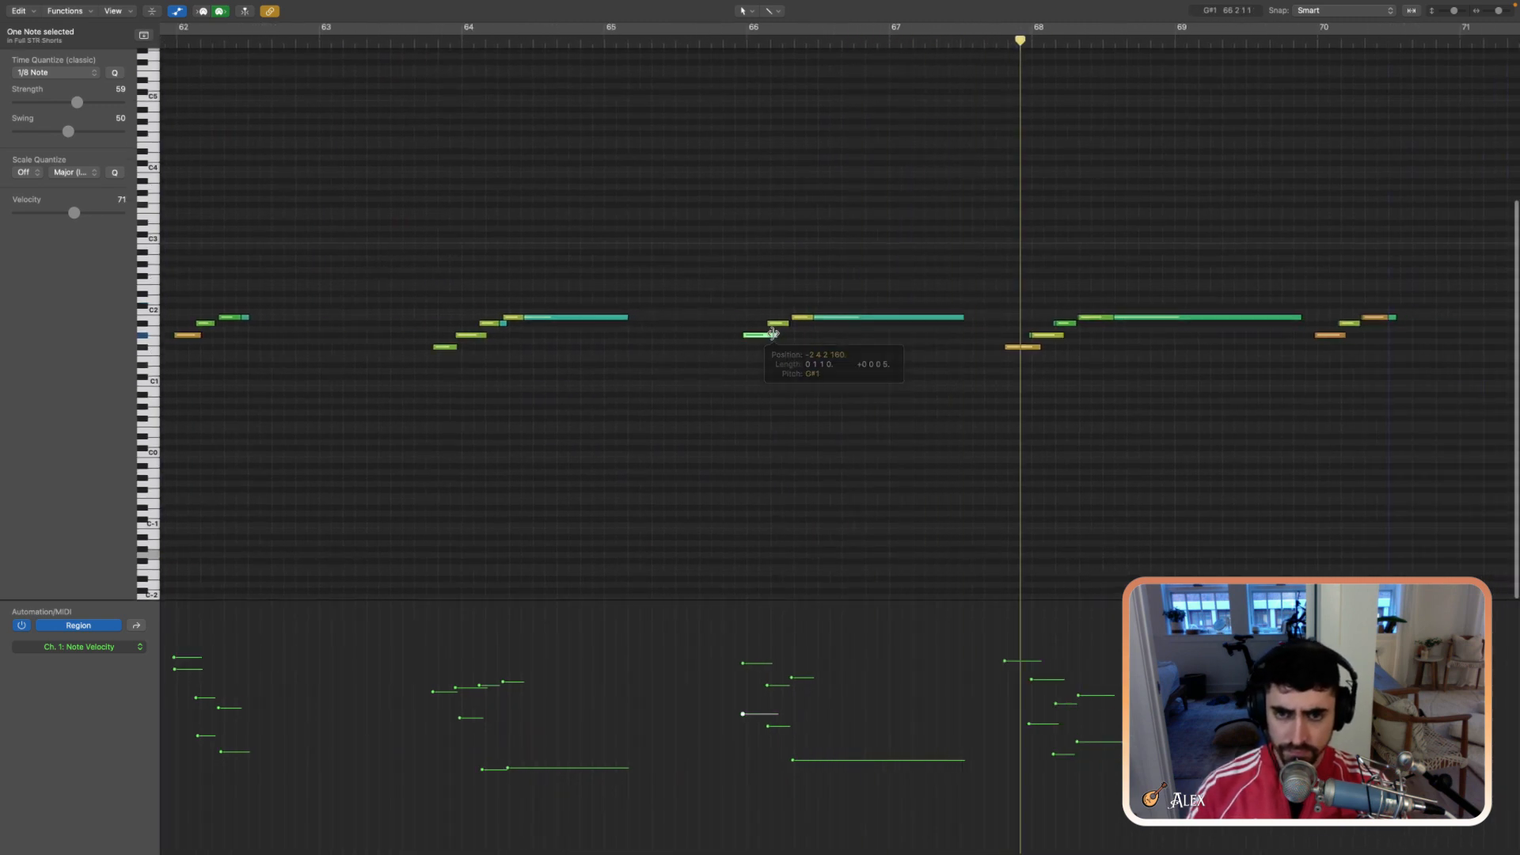
scroll(778, 345, "right", 2)
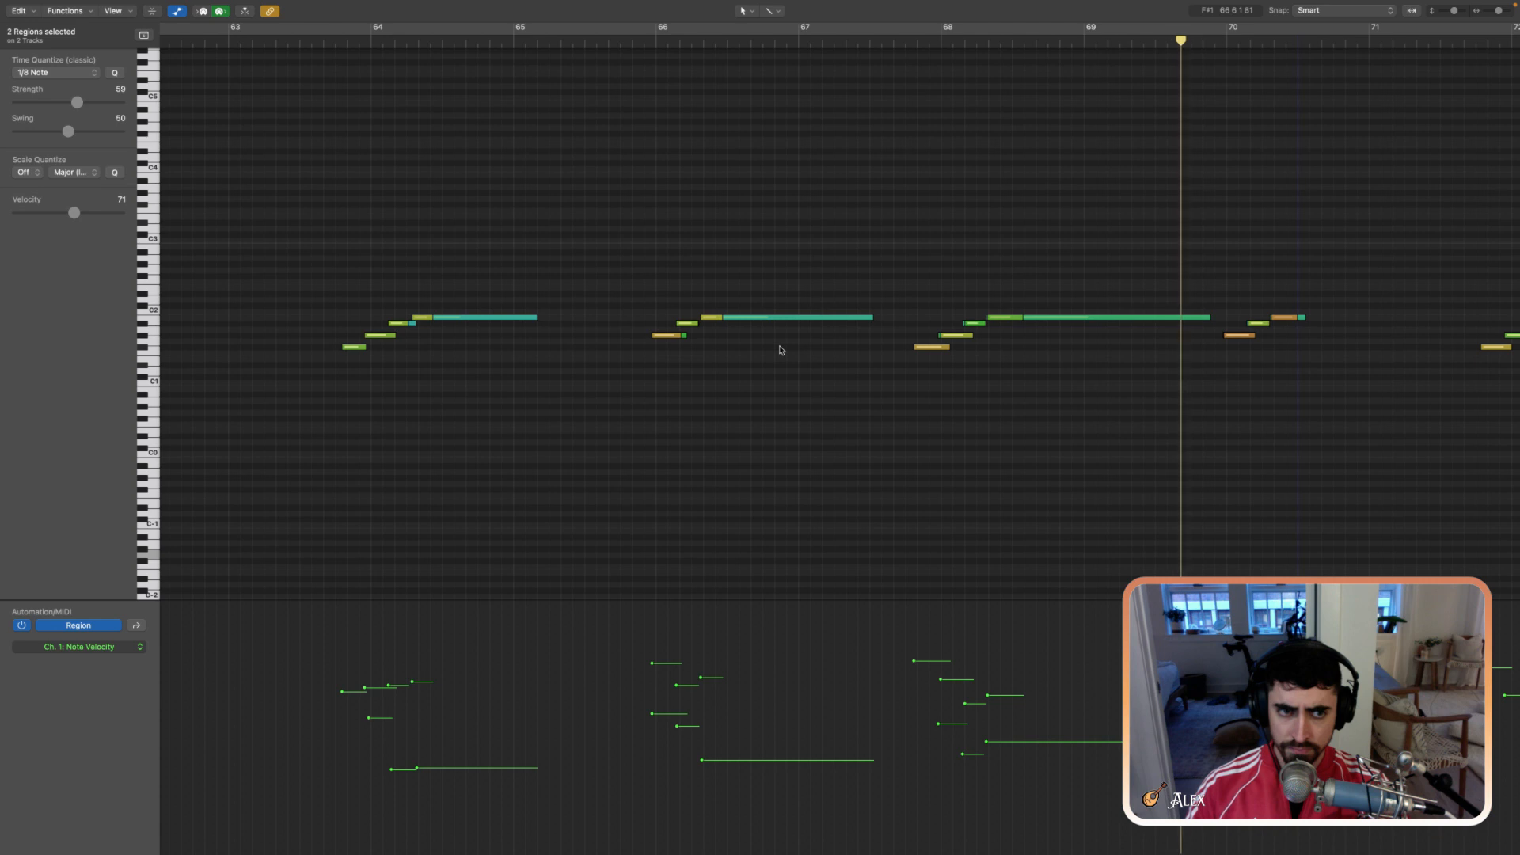
scroll(839, 350, "right", 5)
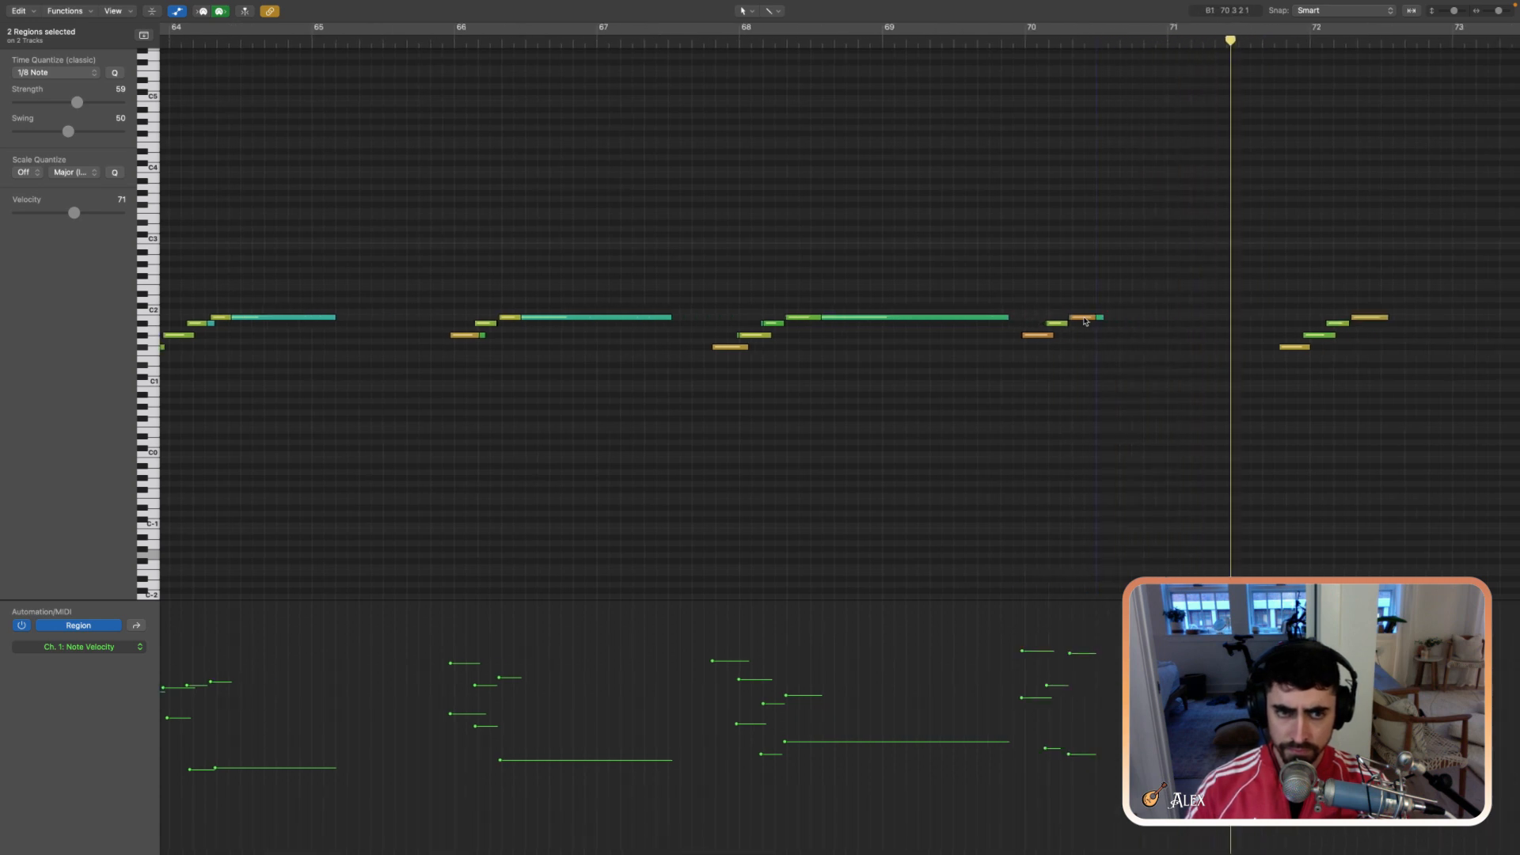
left_click(1369, 316)
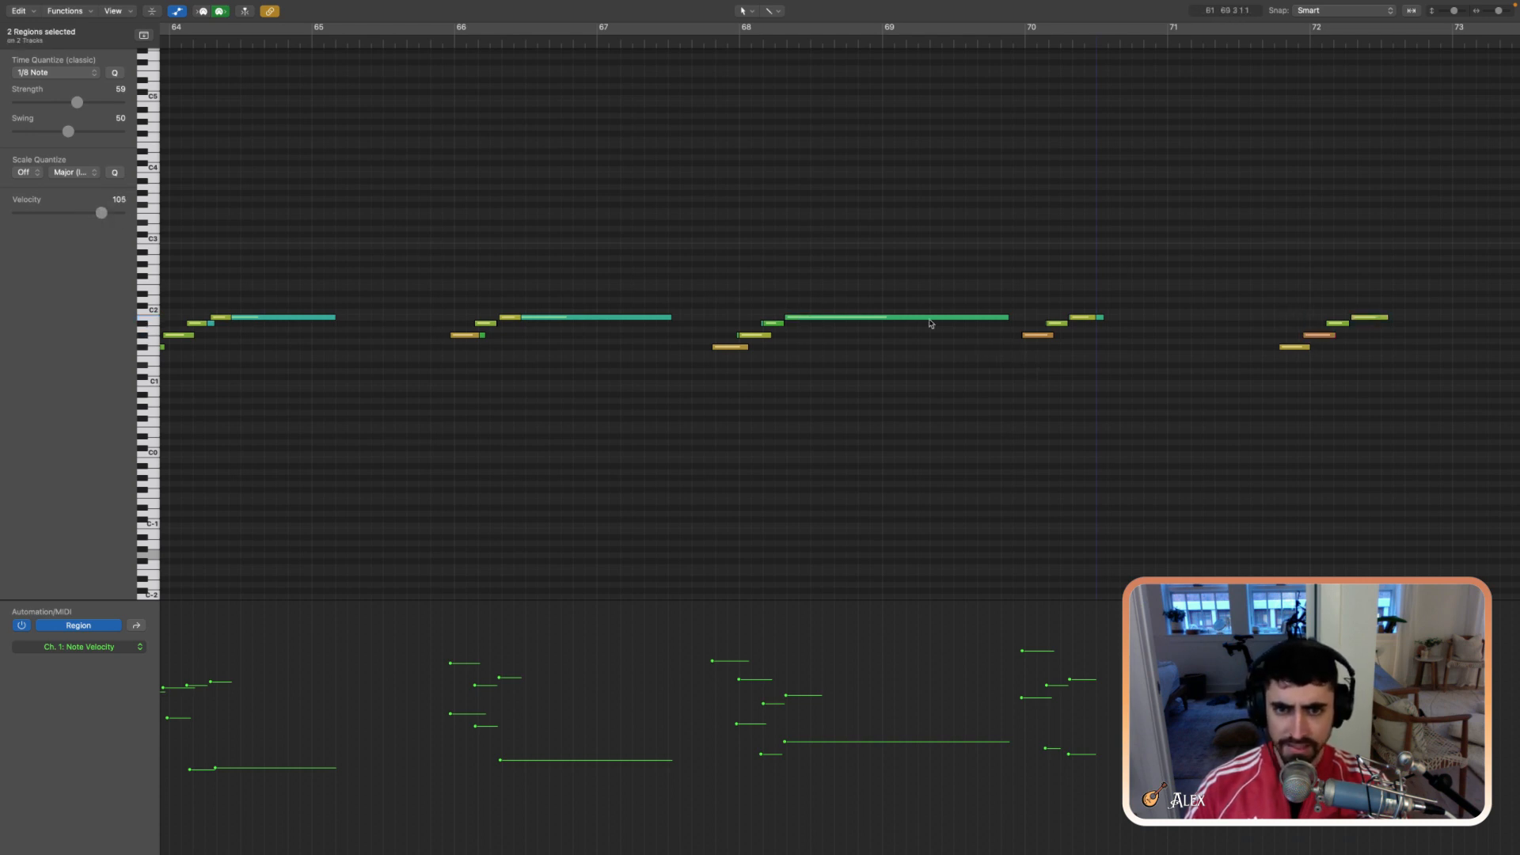
scroll(930, 323, "left", 5)
left_click(1102, 334)
left_click(1102, 335)
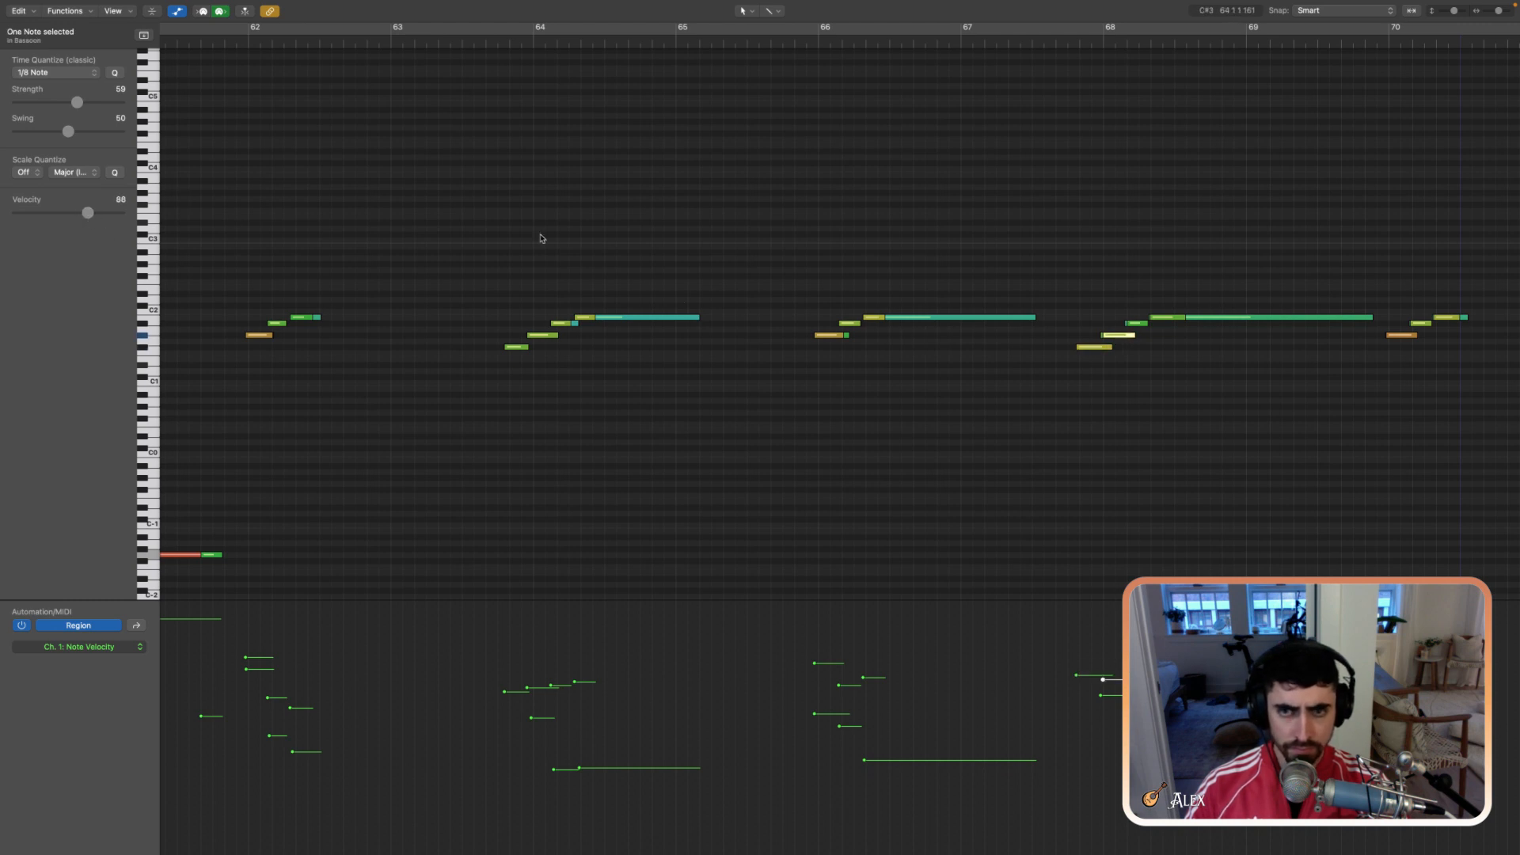
left_click(1103, 336)
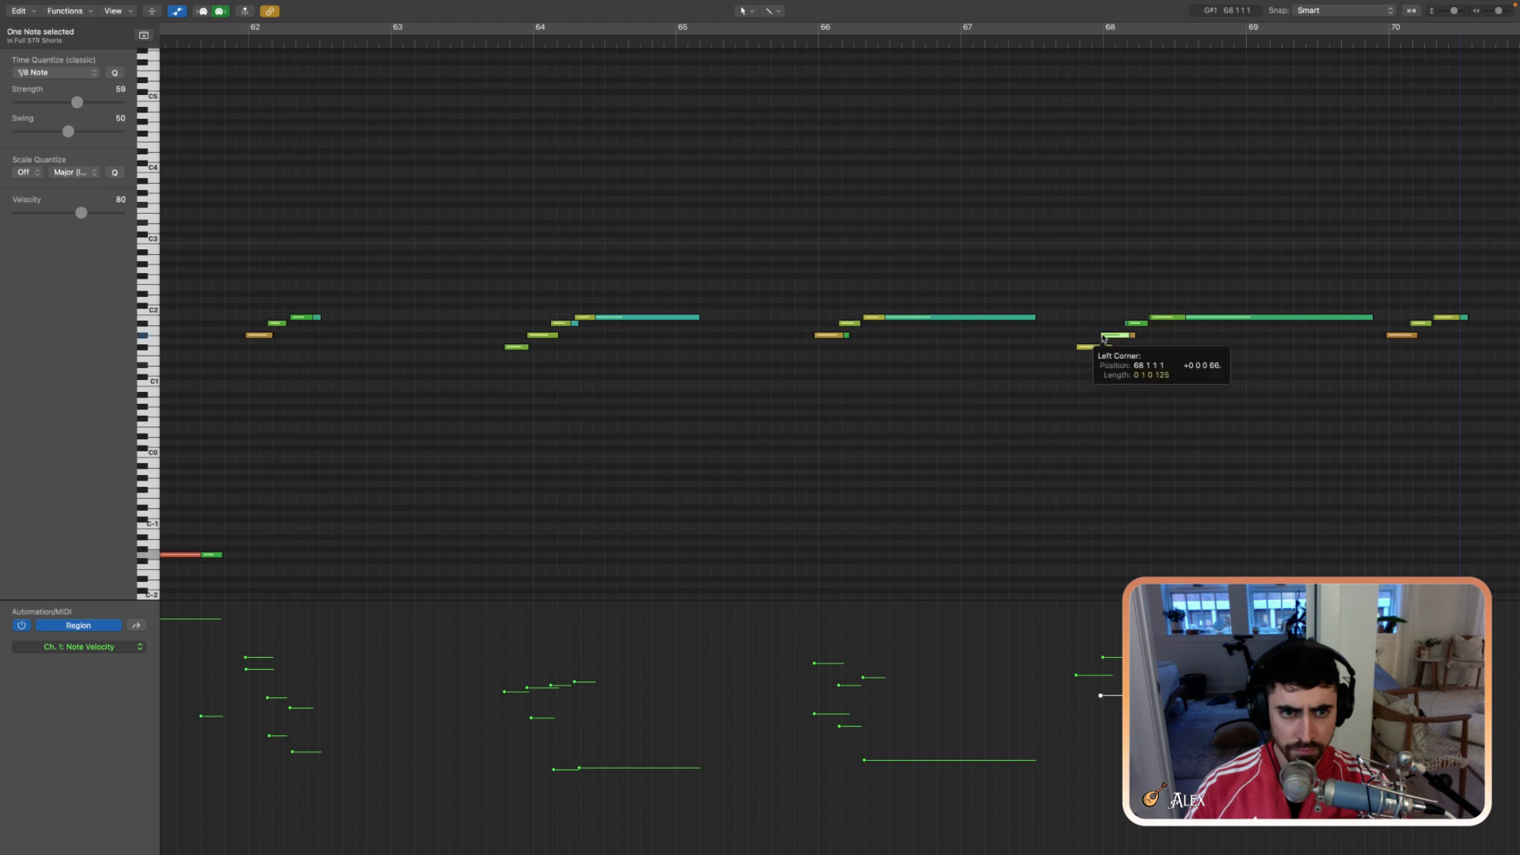
scroll(368, 189, "left", 5)
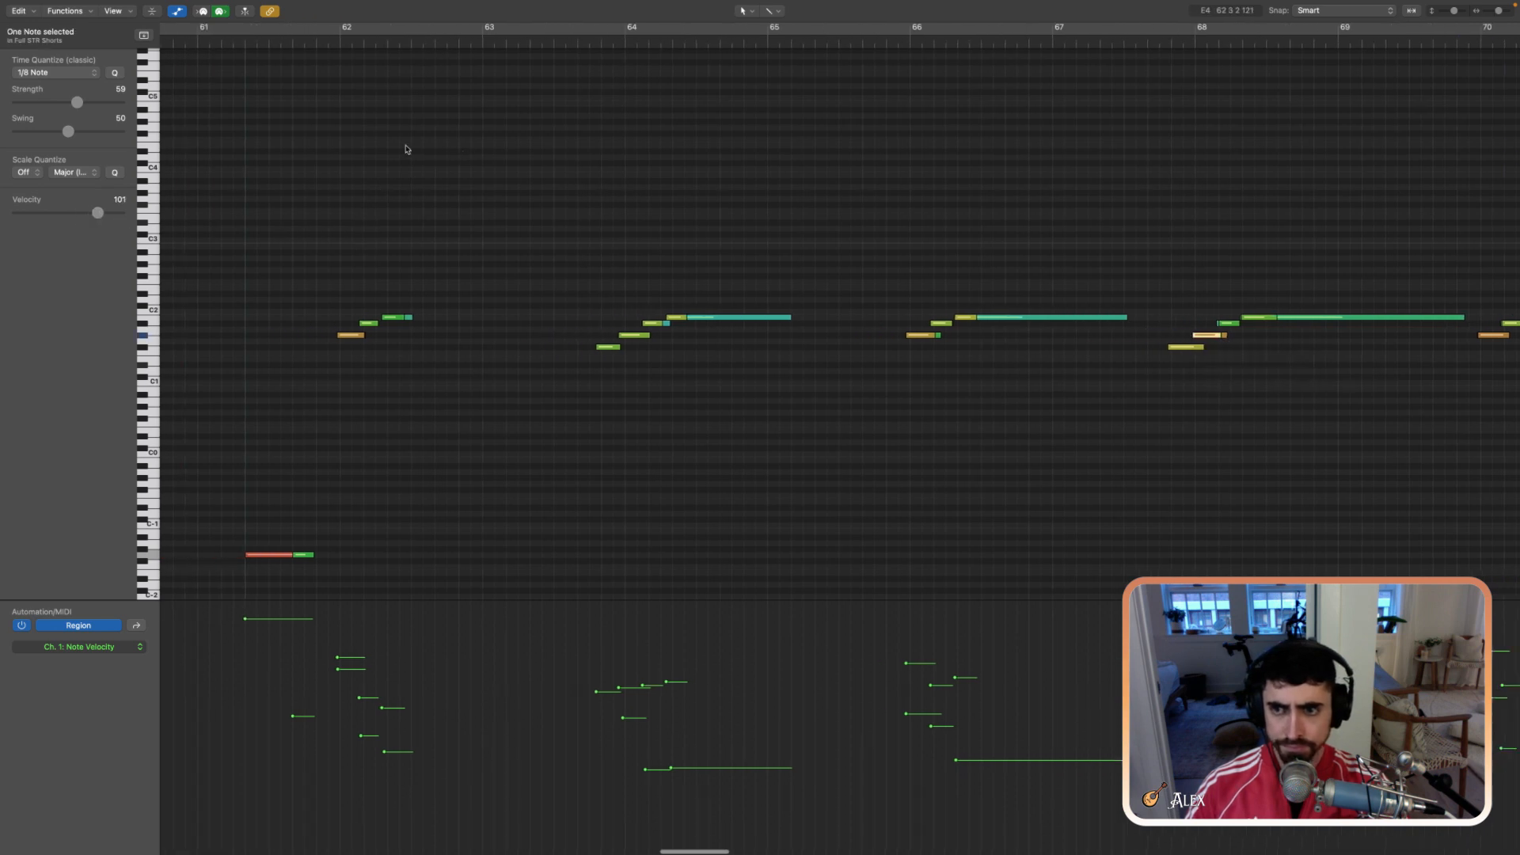
- Play back the bassoon and strings passage around bars 64 to 70
key("space")
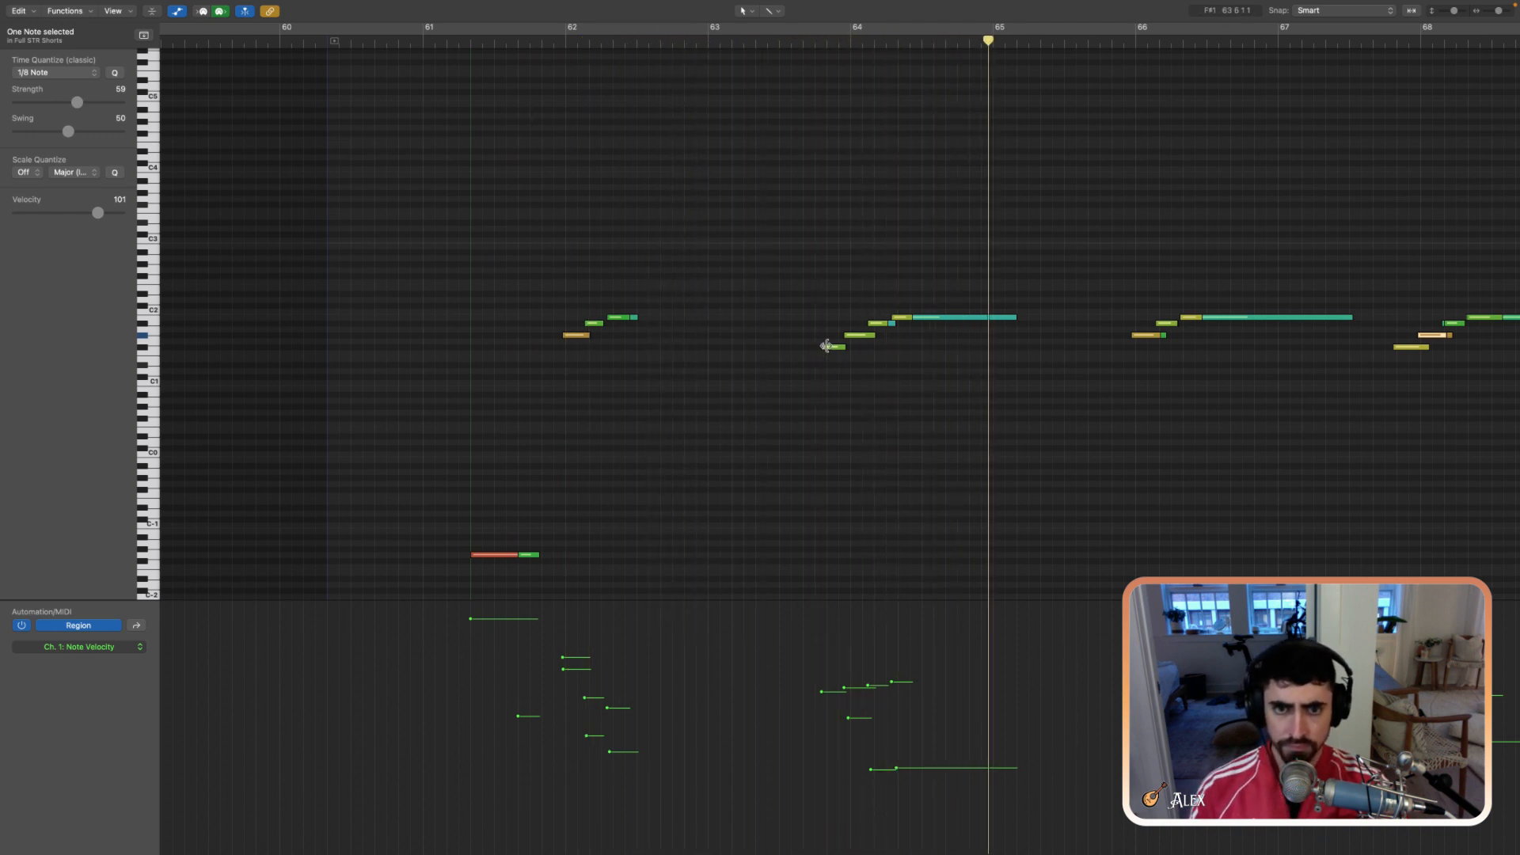
left_click(801, 40)
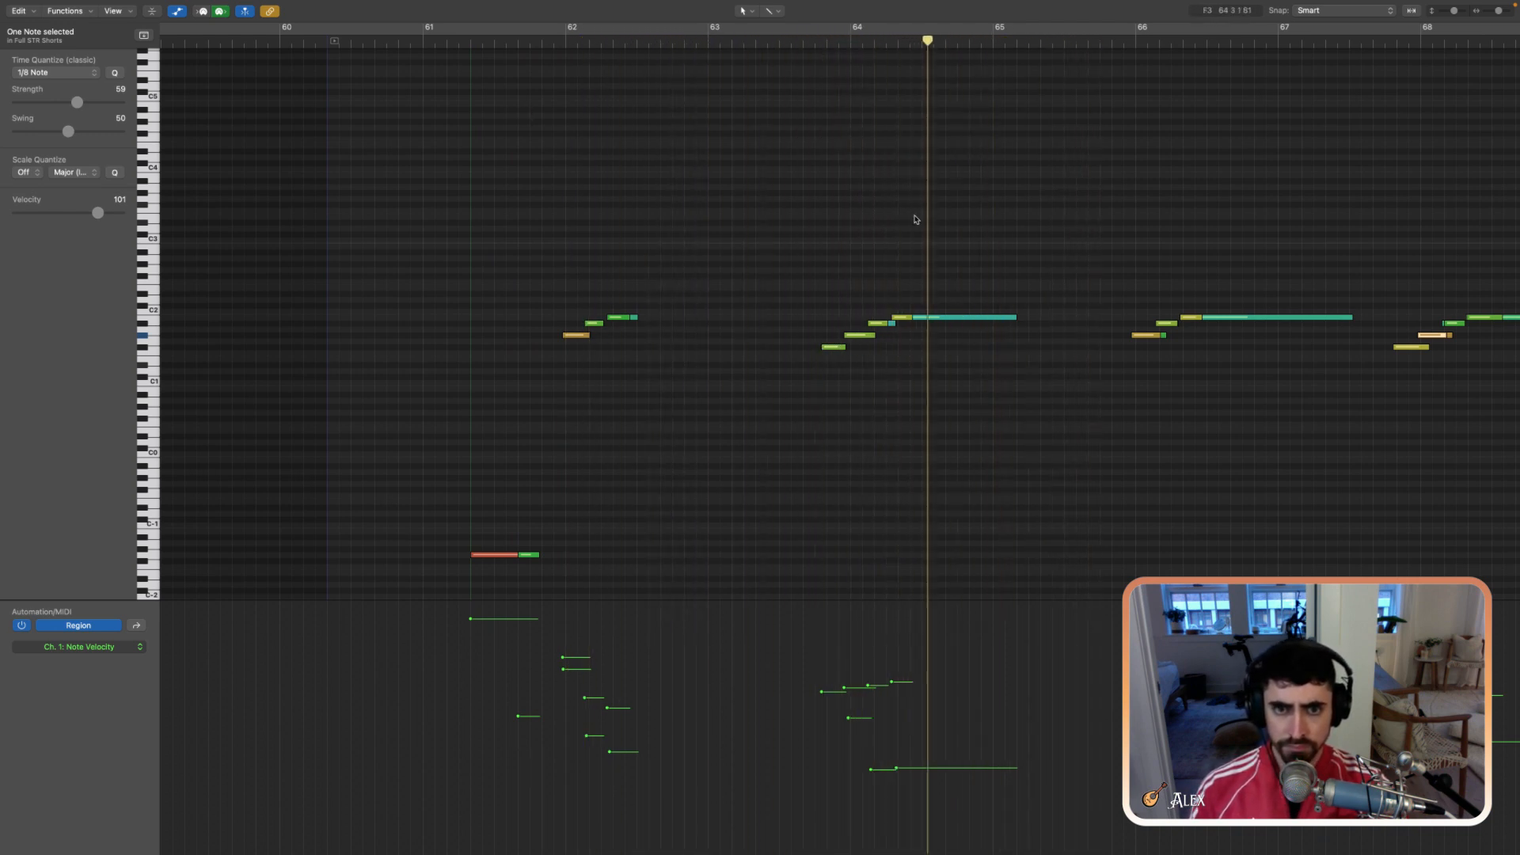
scroll(921, 263, "right", 5)
scroll(918, 264, "left", 1)
scroll(912, 264, "right", 1)
scroll(907, 265, "down", 4)
key("space")
scroll(1215, 316, "right", 6)
scroll(1195, 317, "left", 1)
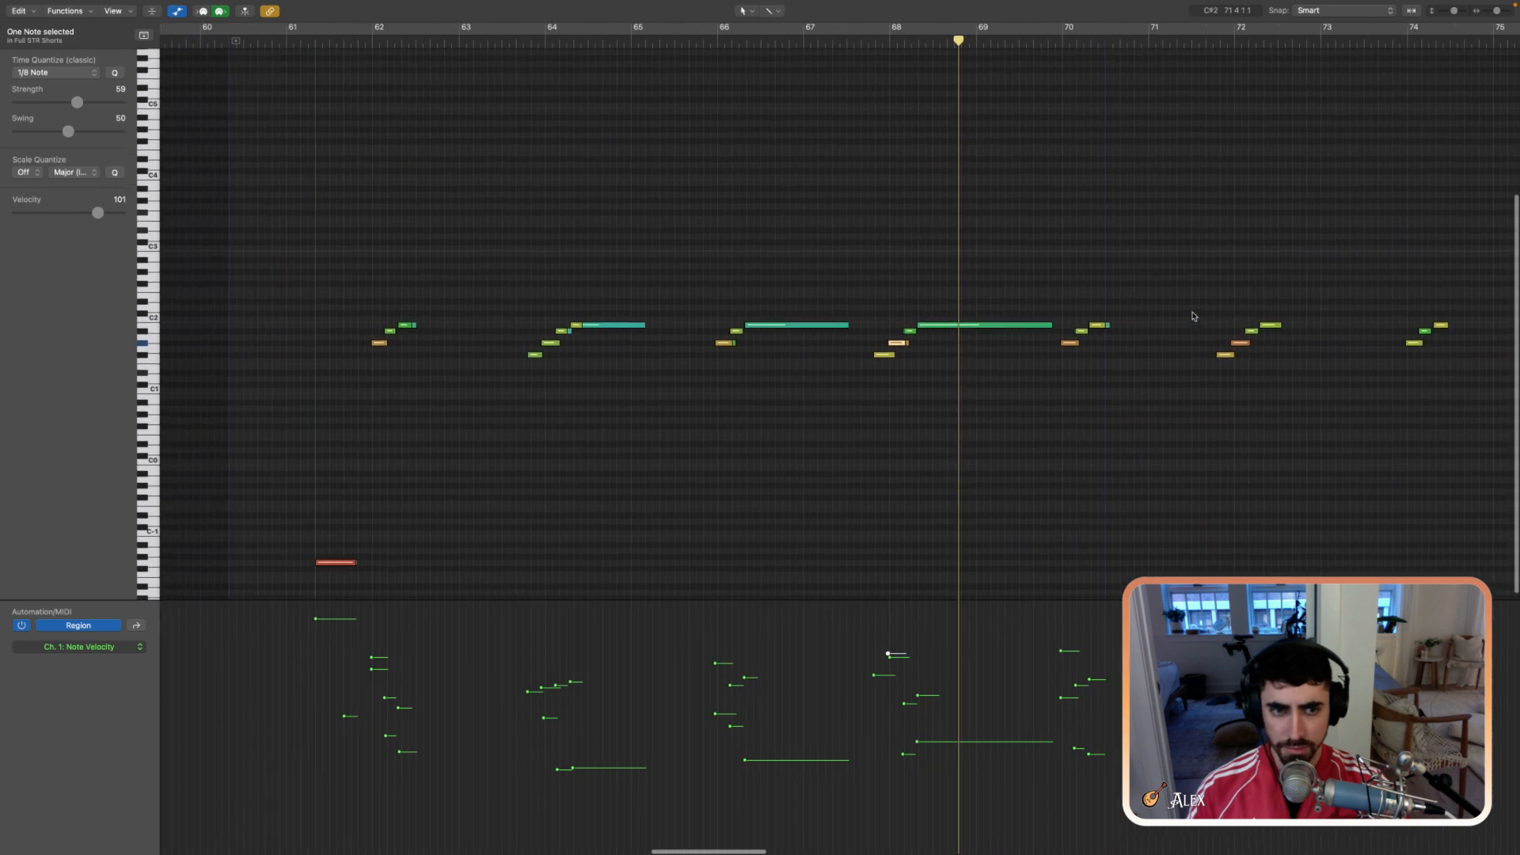
- Select all notes from bars 62 to 76 in both regions and play the passage from bar 64
scroll(1179, 314, "down", 3)
scroll(1219, 309, "right", 3)
left_click_drag(1385, 274, 419, 409)
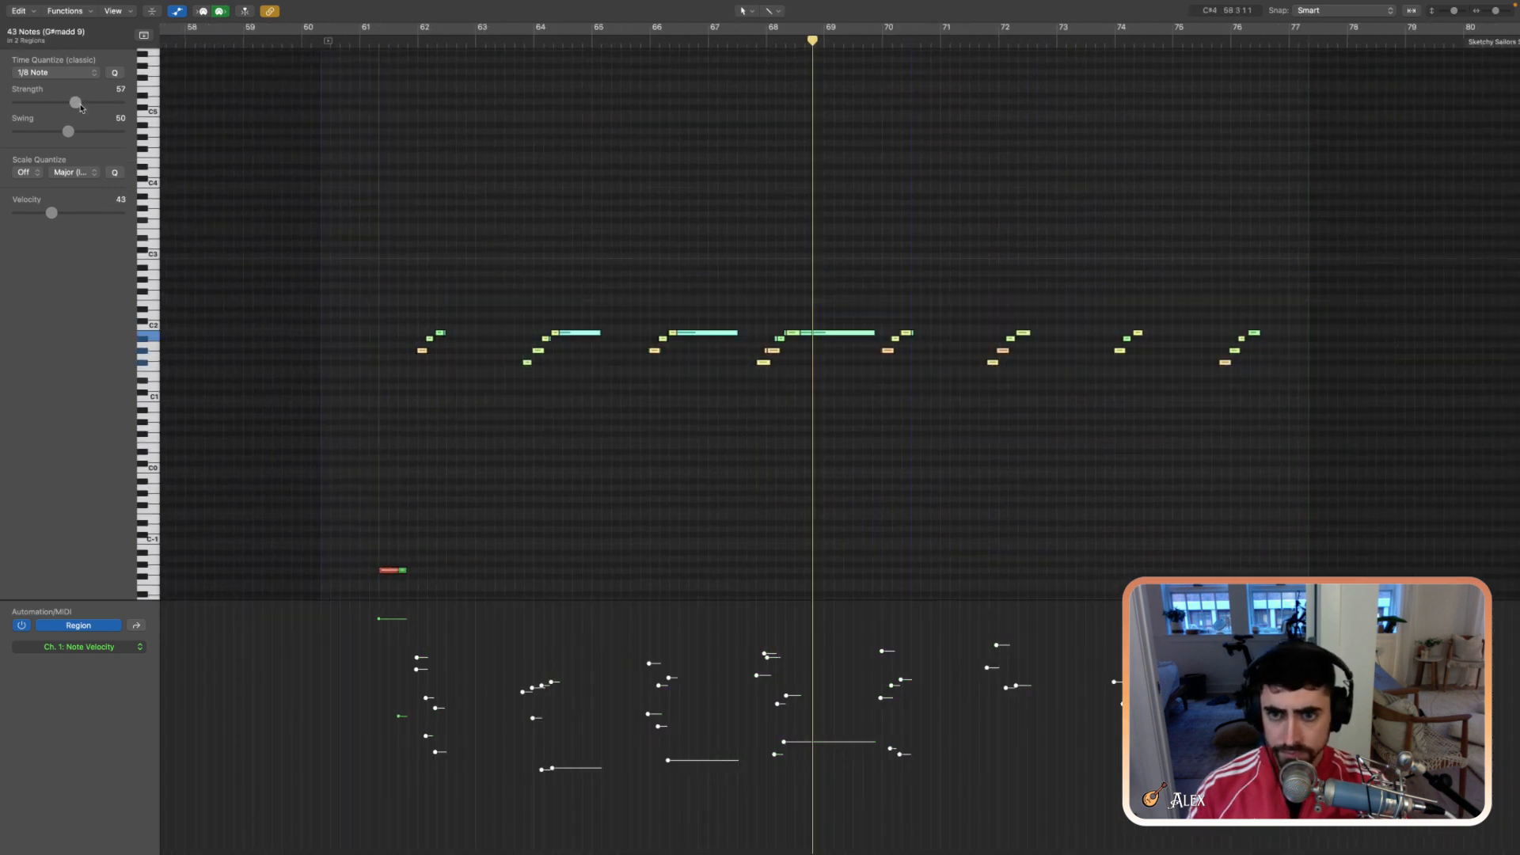
left_click(394, 42)
key("space")
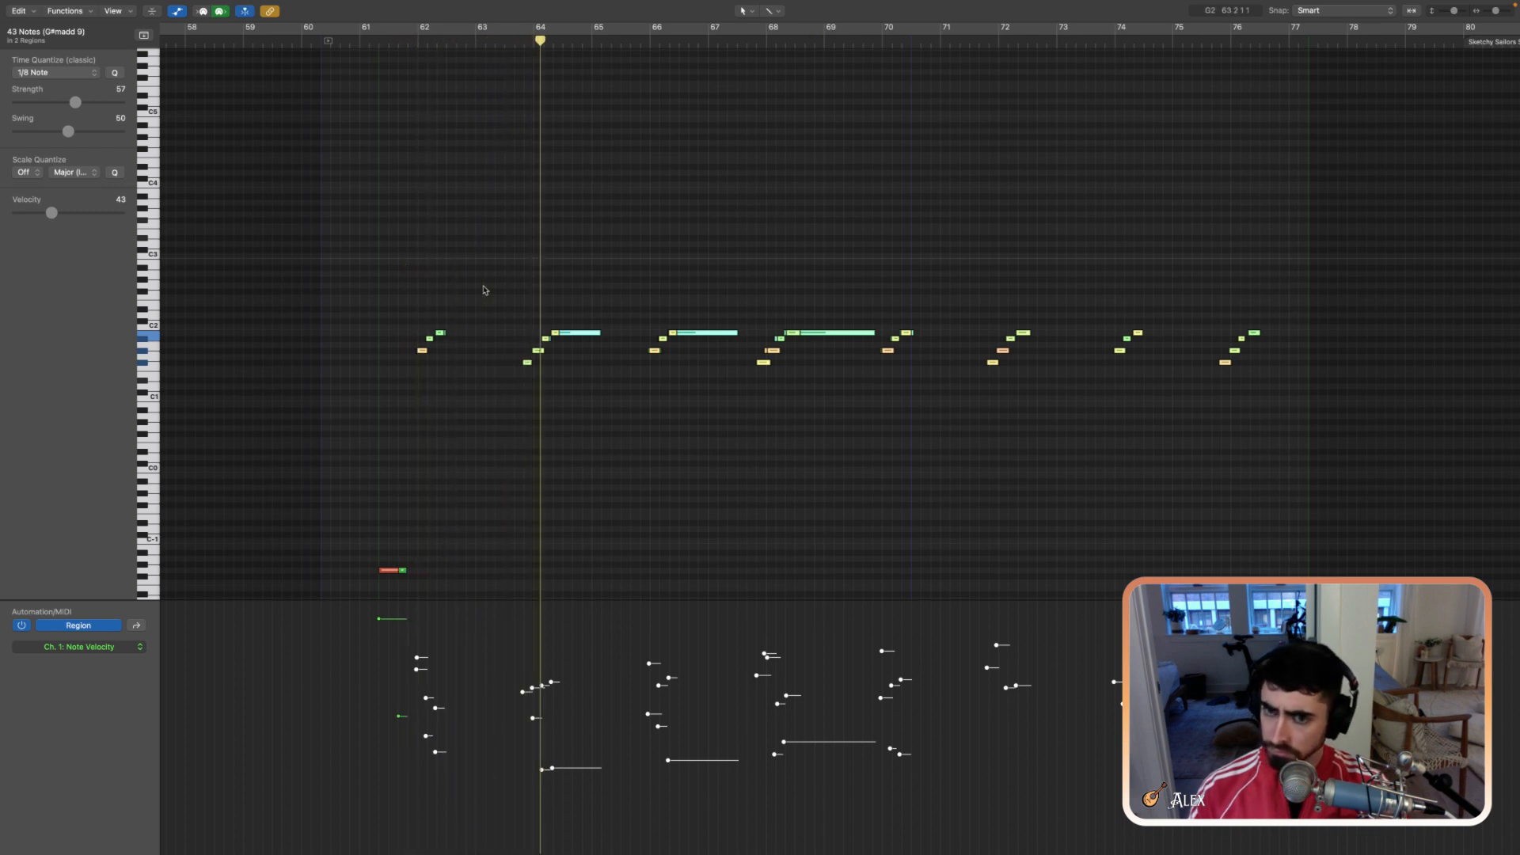
key("space")
- Trim the start of the Bassoon note at the beginning of bar 64 slightly later
scroll(516, 327, "right", 2)
scroll(512, 324, "up", 4)
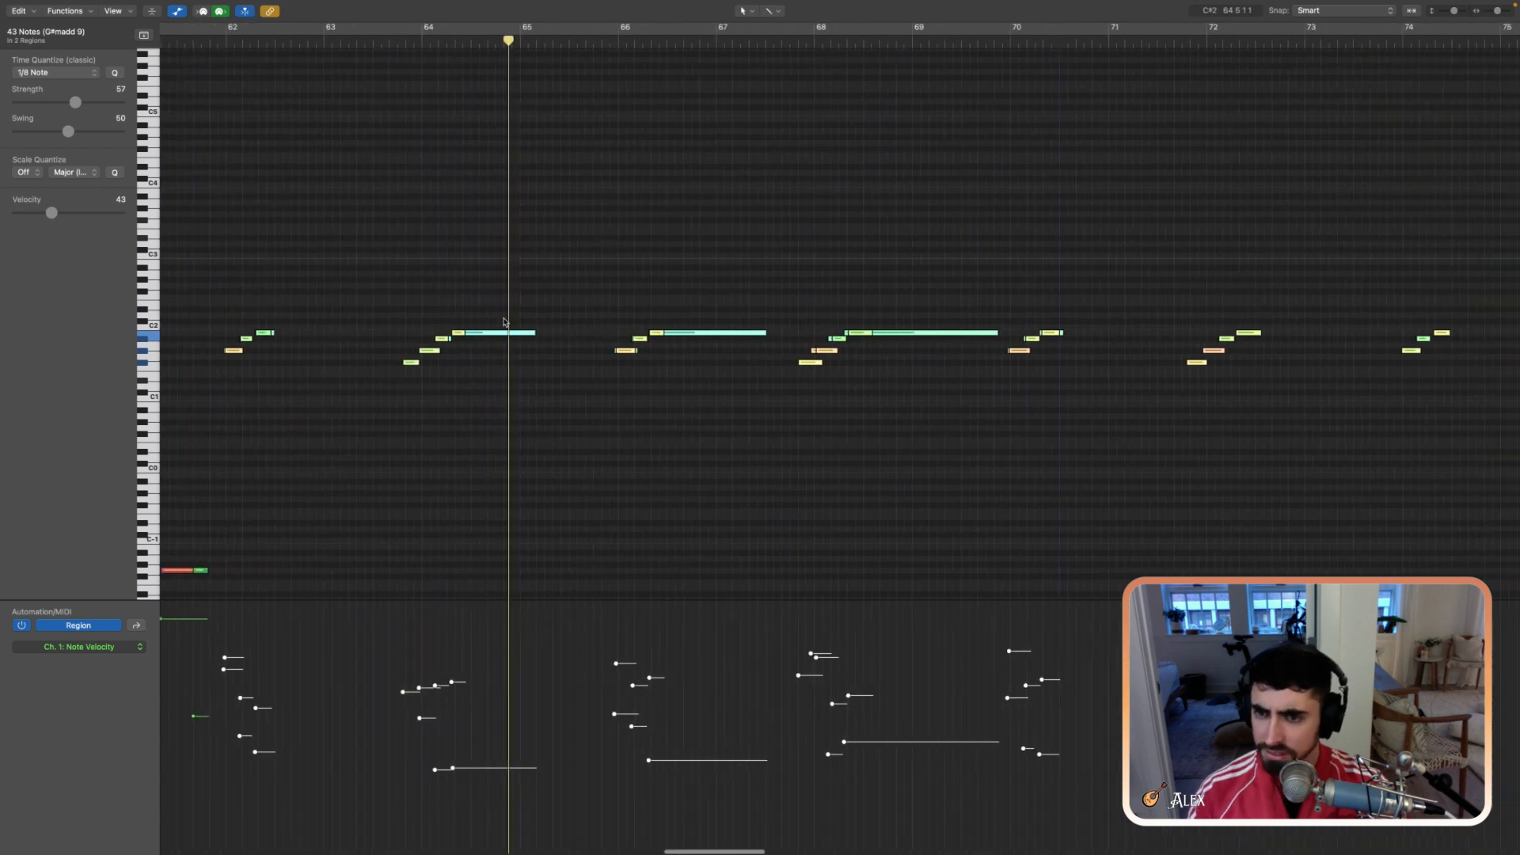
scroll(499, 328, "right", 4)
left_click(297, 340)
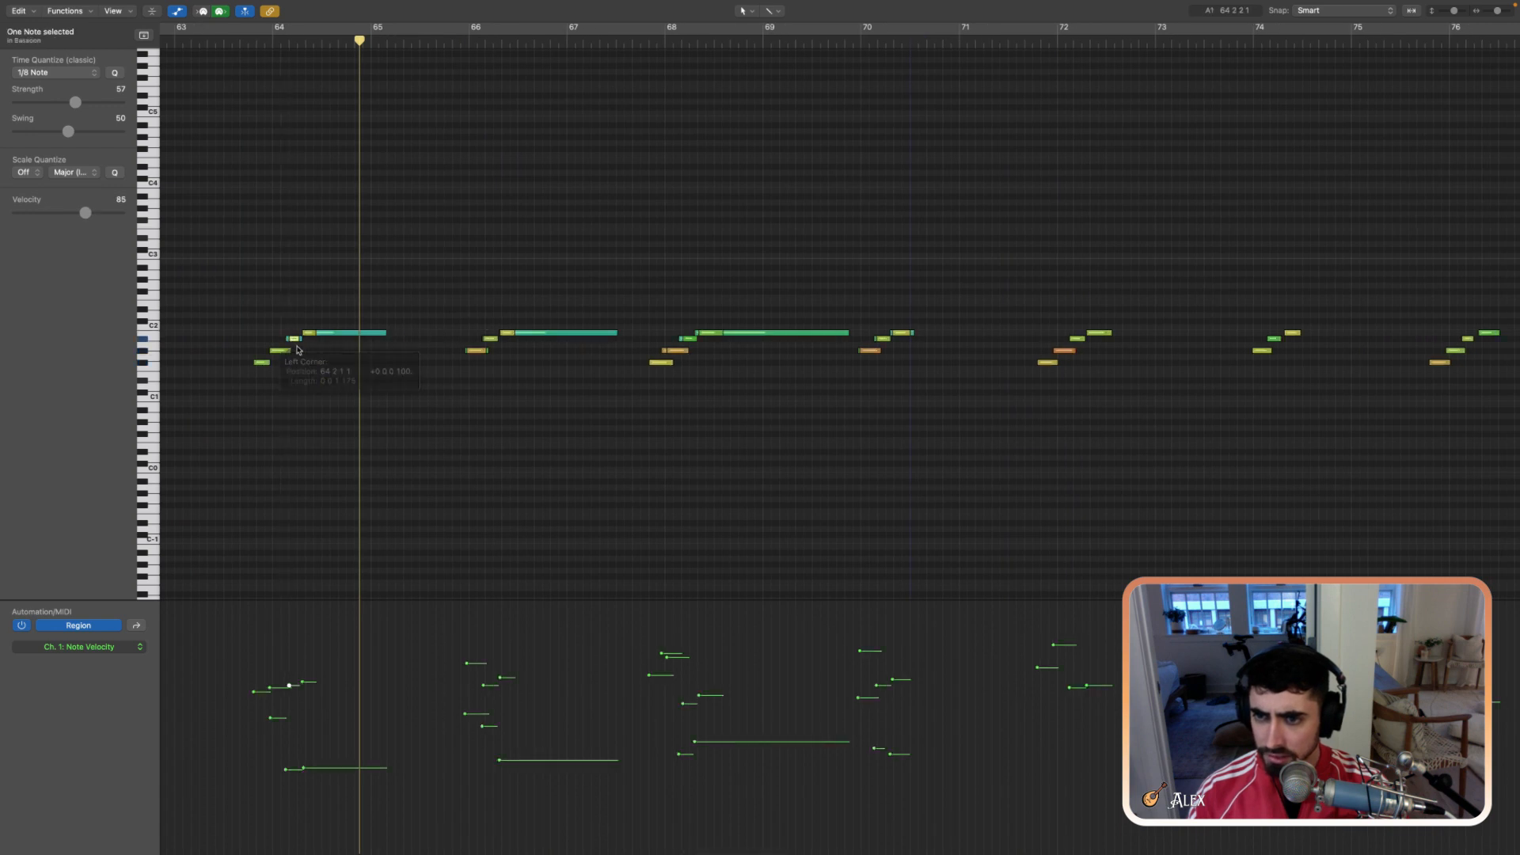
left_click_drag(286, 340, 306, 342)
left_click(317, 333)
scroll(333, 332, "left", 3)
scroll(438, 184, "left", 1)
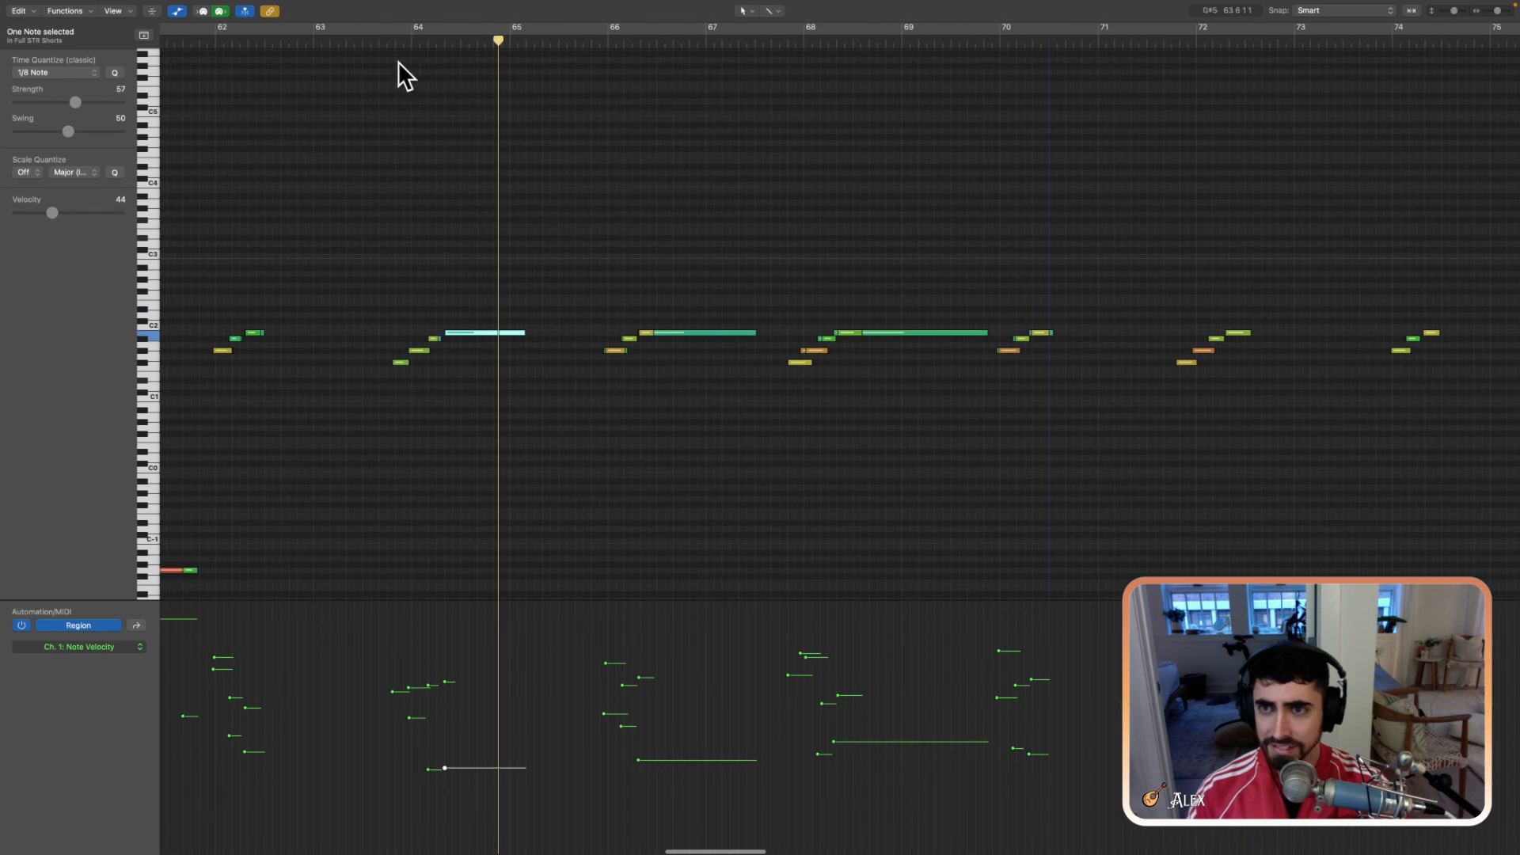
- Play back the passage from the start of bar 64
left_click(372, 32)
left_click(383, 39)
left_click(423, 33)
key("space")
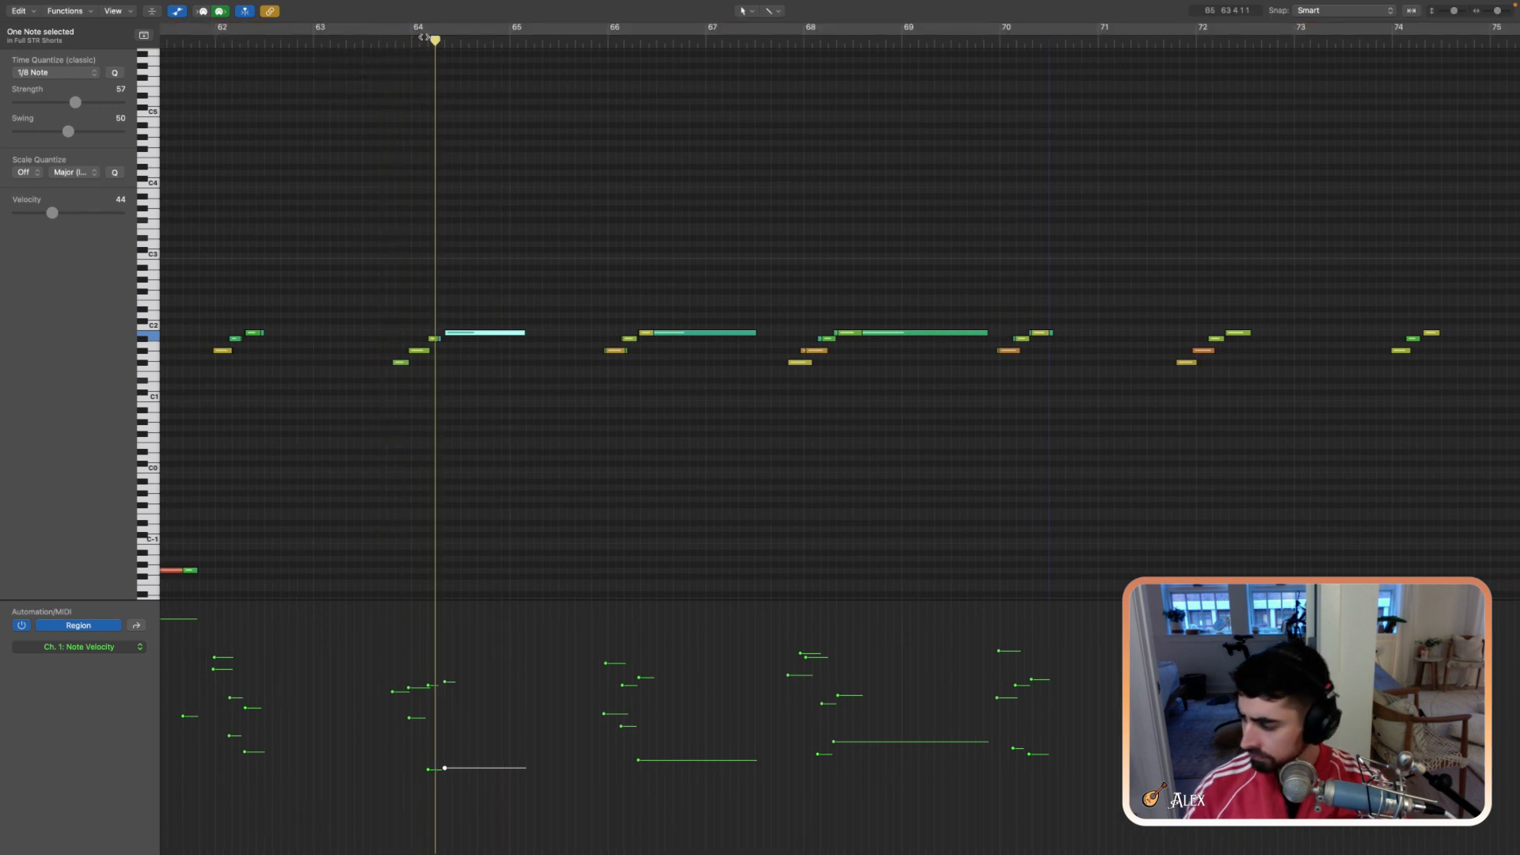
- Select all notes in both regions from bar 62 onward and place the playhead at bar 62
scroll(603, 350, "left", 15)
scroll(919, 300, "right", 8)
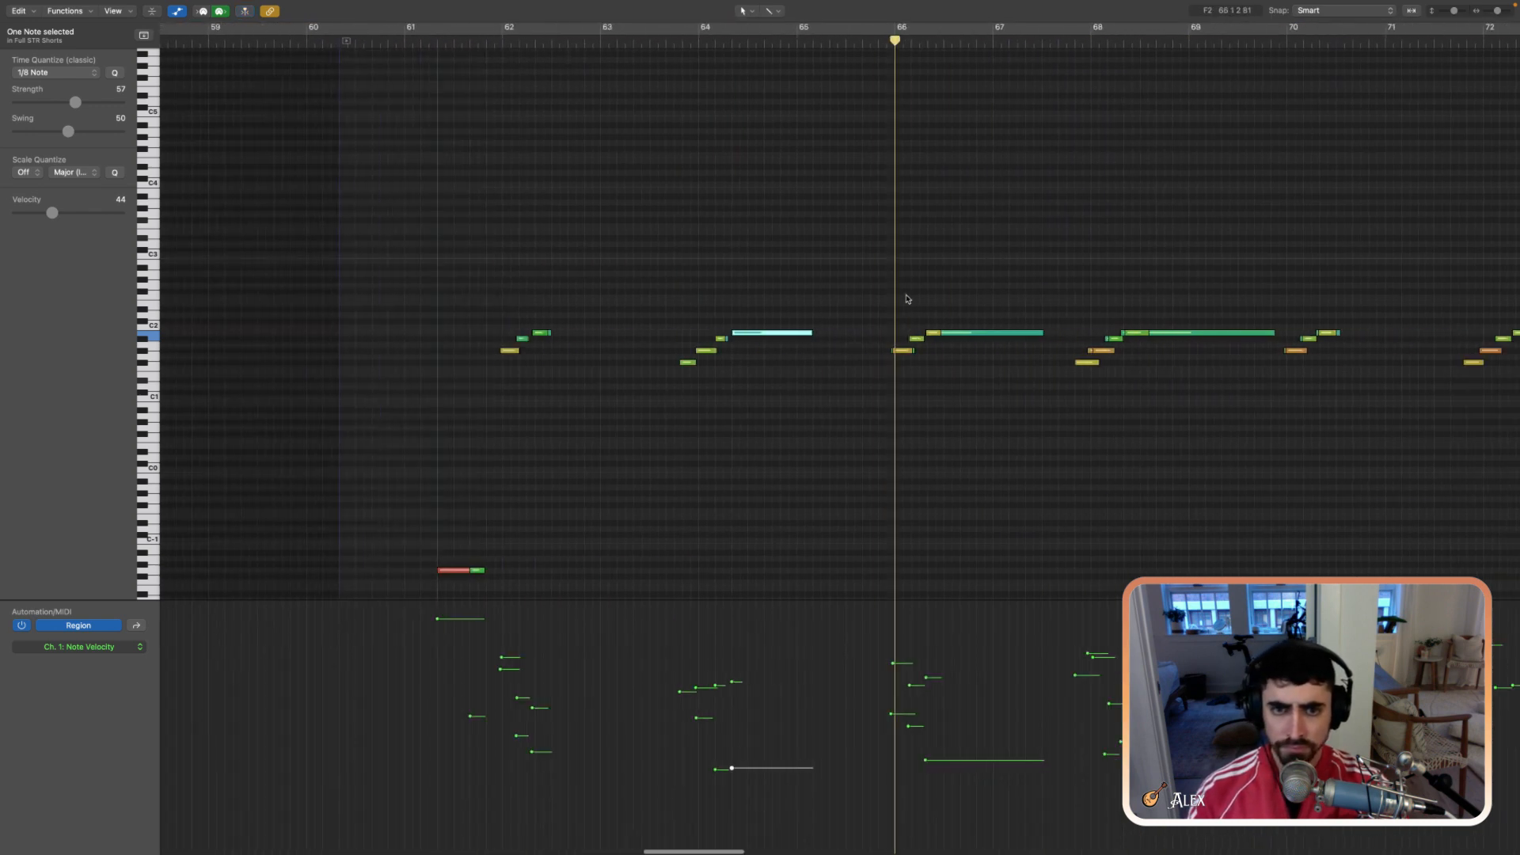
scroll(829, 303, "down", 1)
scroll(828, 303, "down", 3)
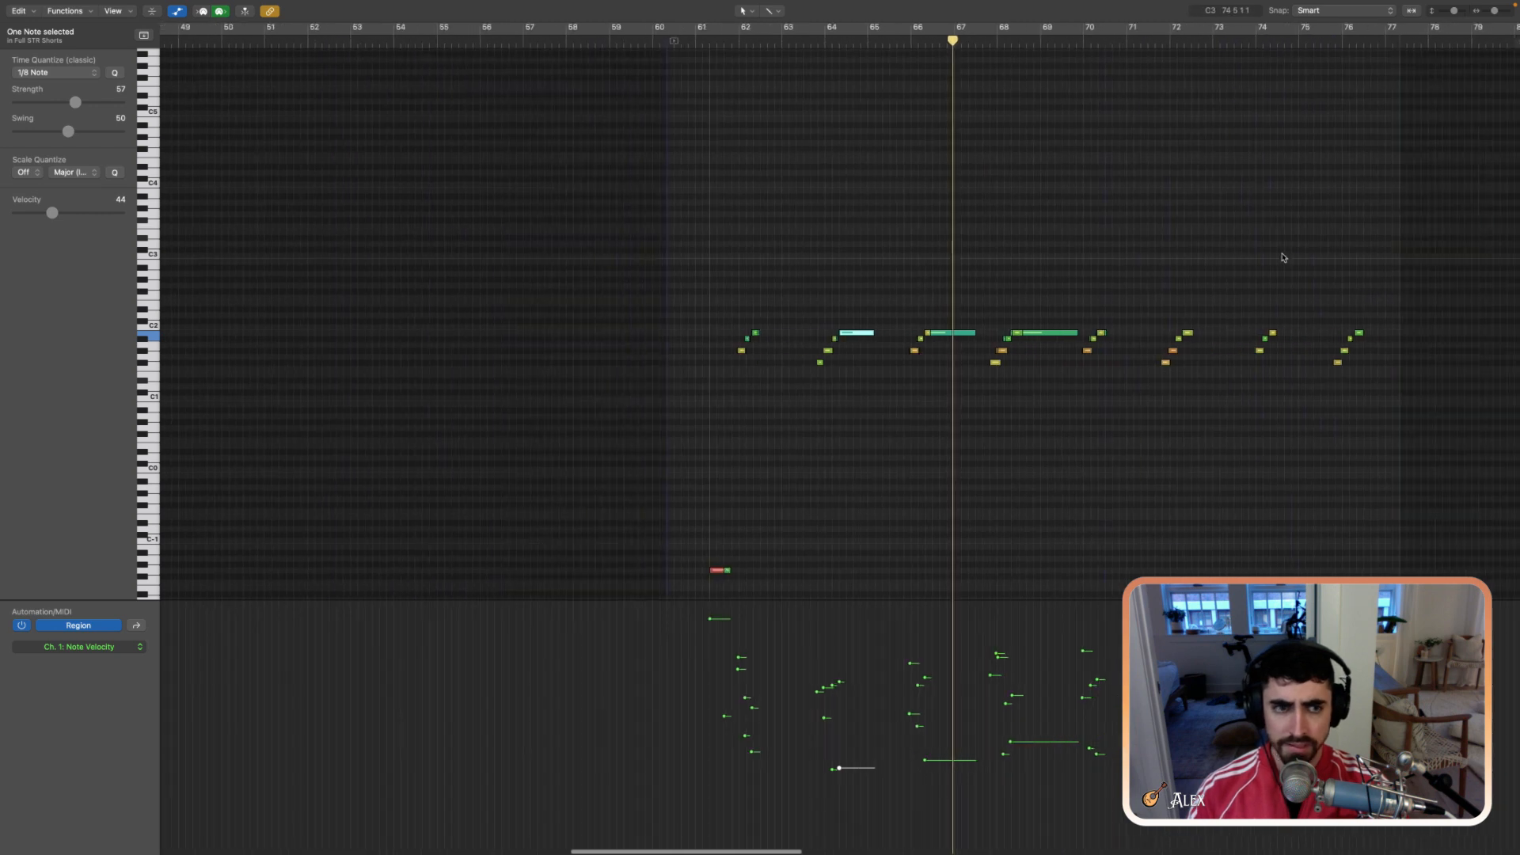
left_click_drag(1500, 248, 682, 455)
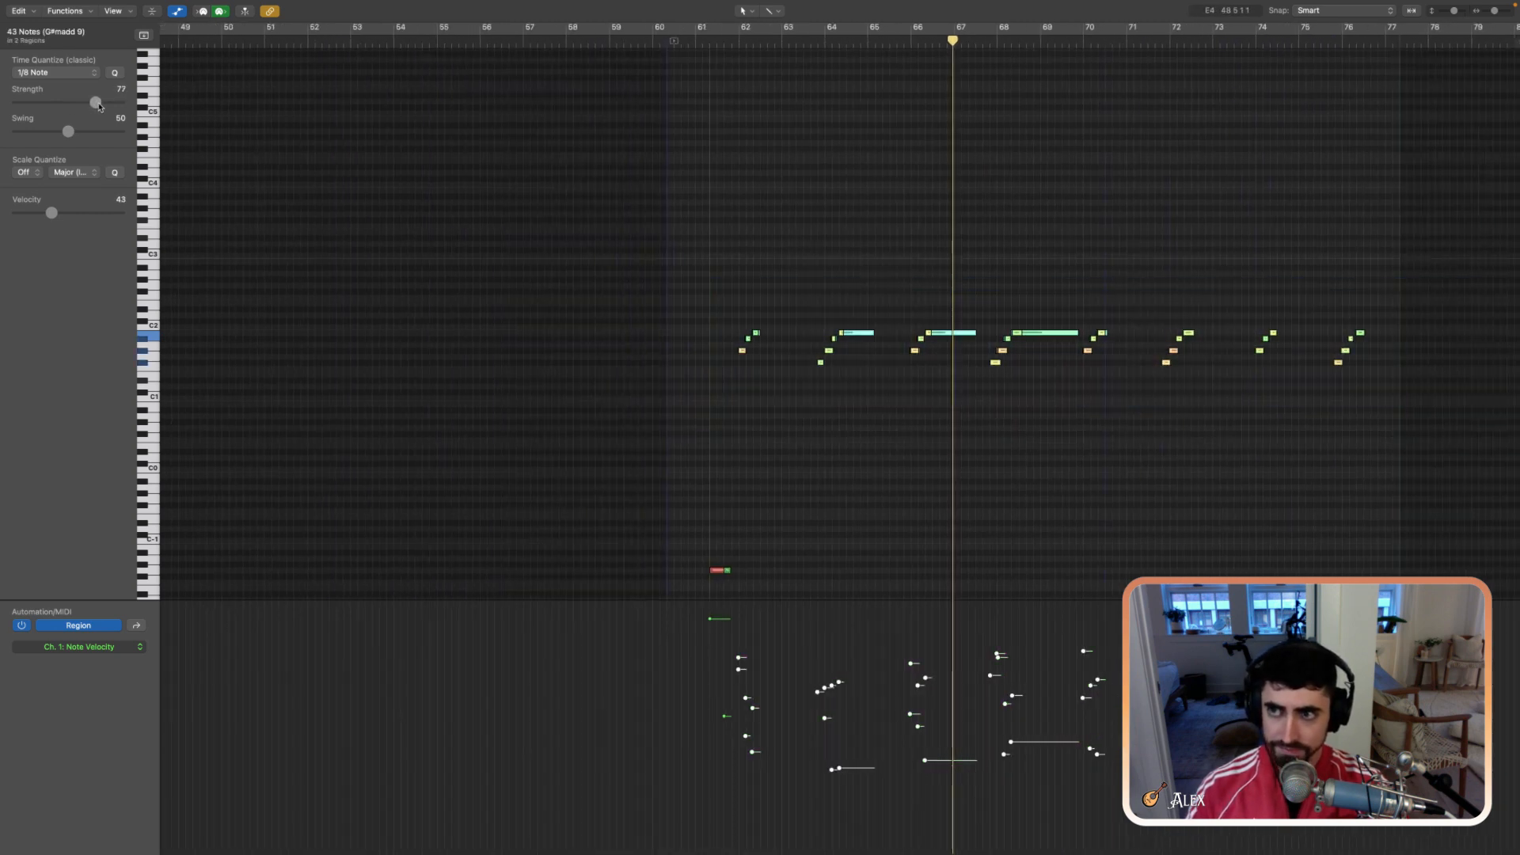
left_click(721, 43)
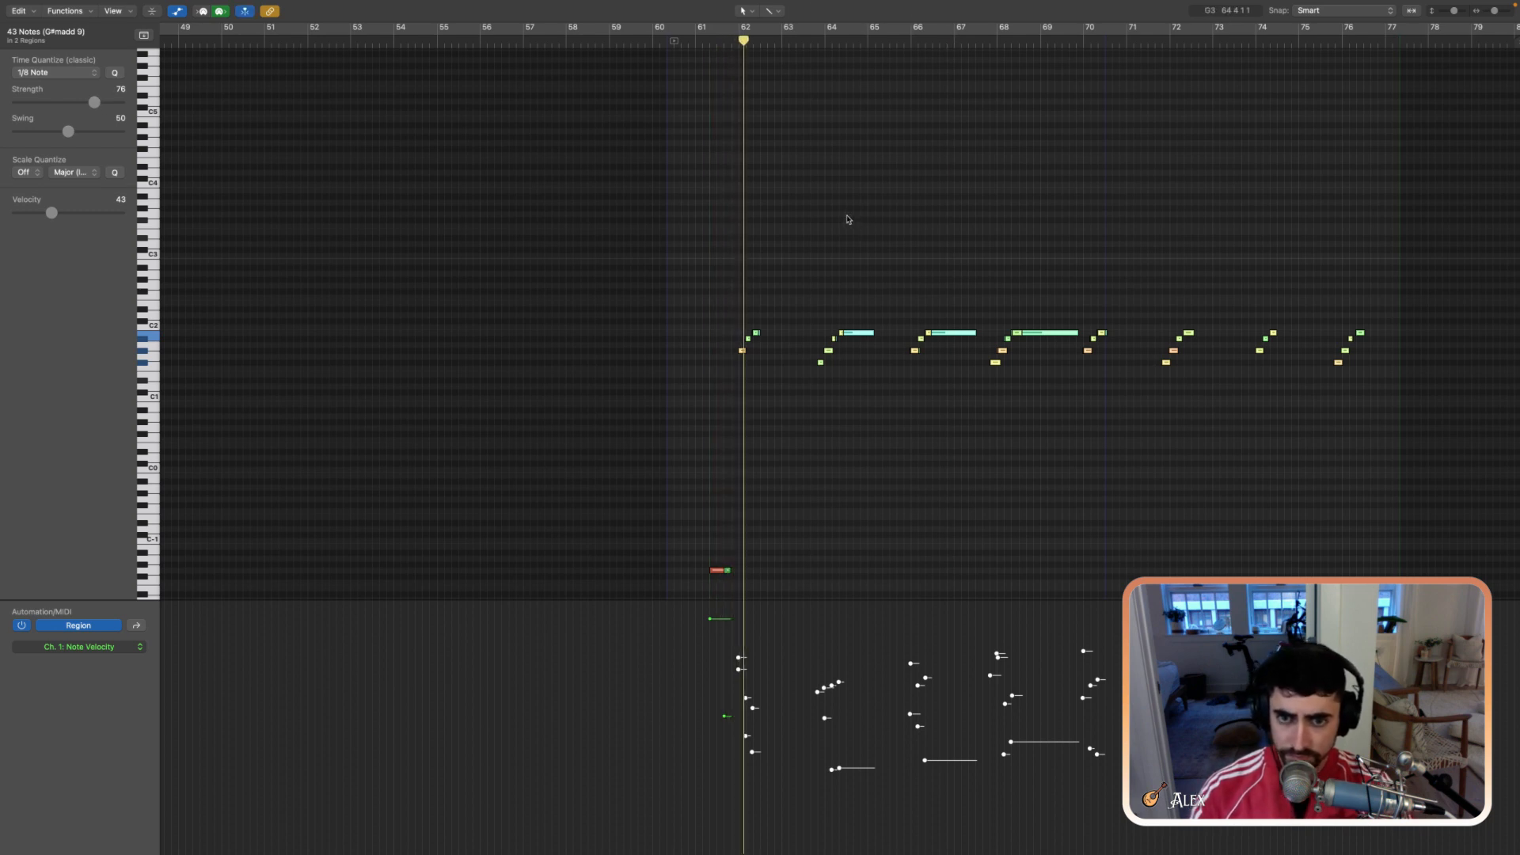
- Raise the velocity of the low Bassoon note at the start of bar 68 to 105
scroll(792, 254, "right", 5)
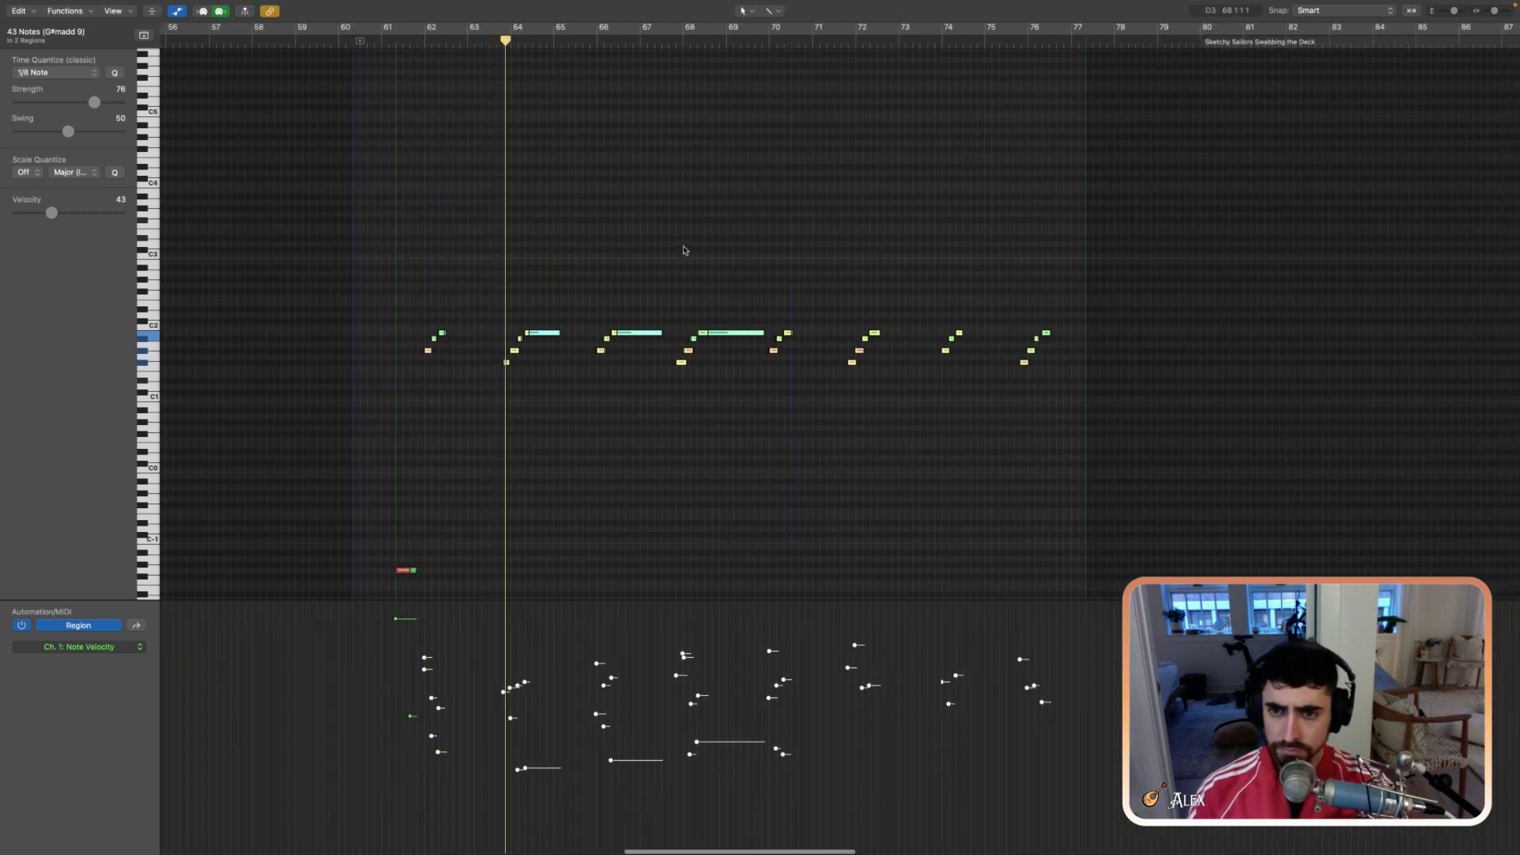
left_click(621, 393)
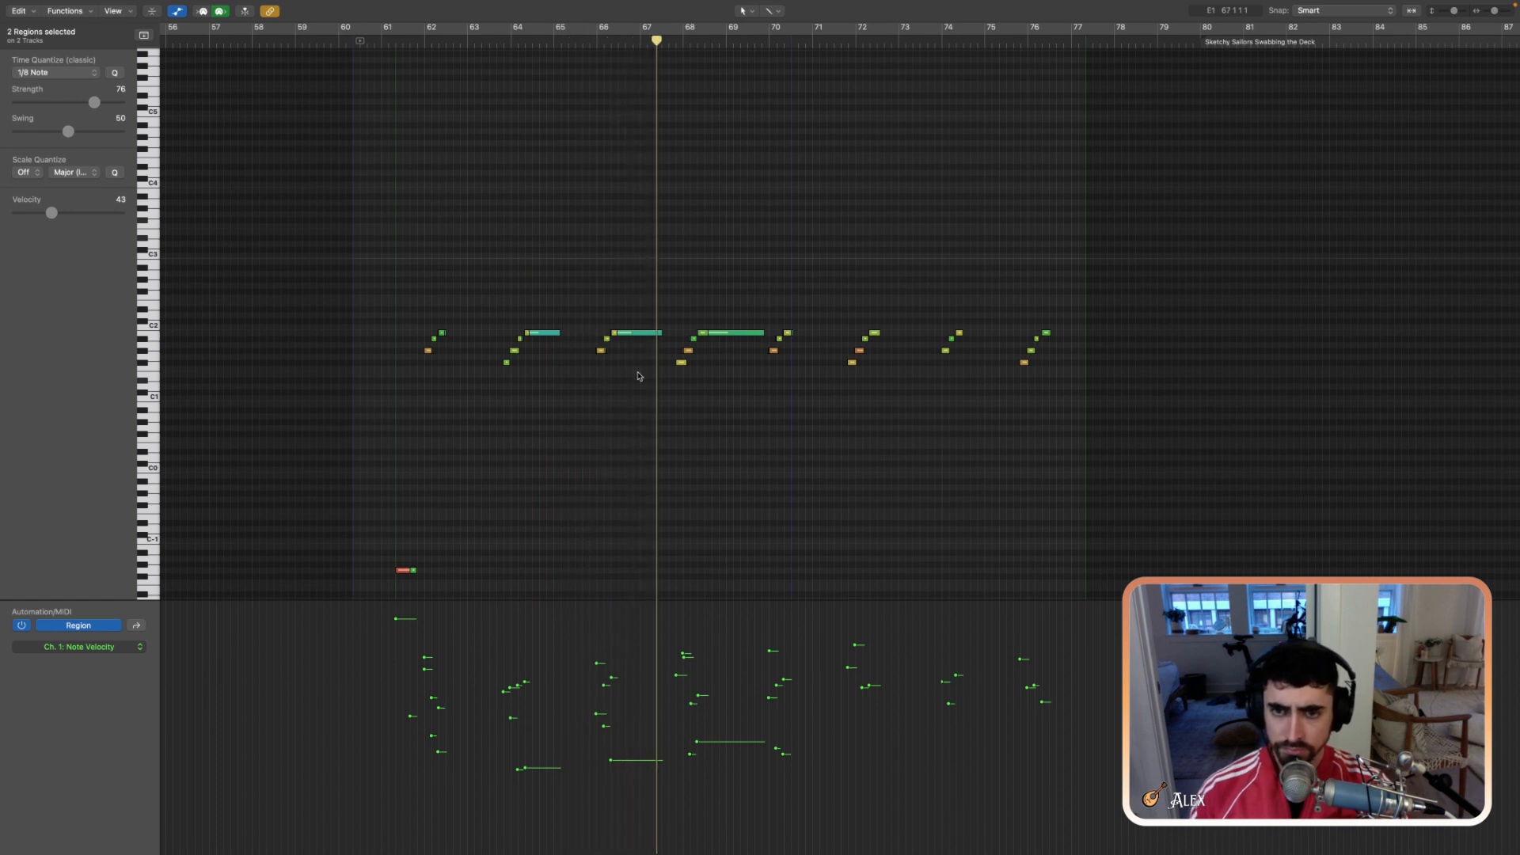
scroll(668, 334, "up", 5)
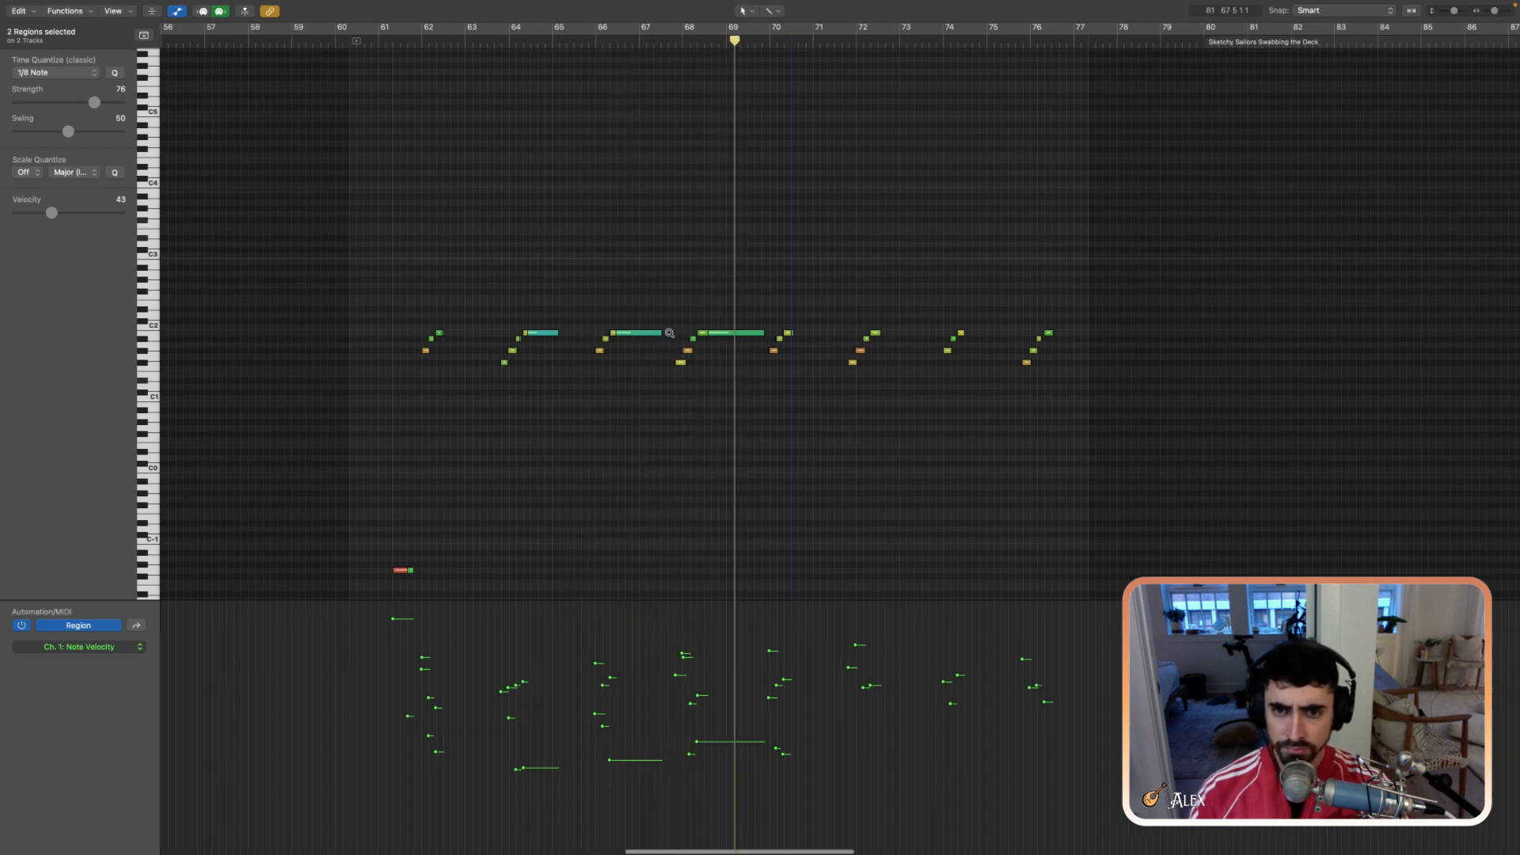
scroll(641, 372, "down", 1)
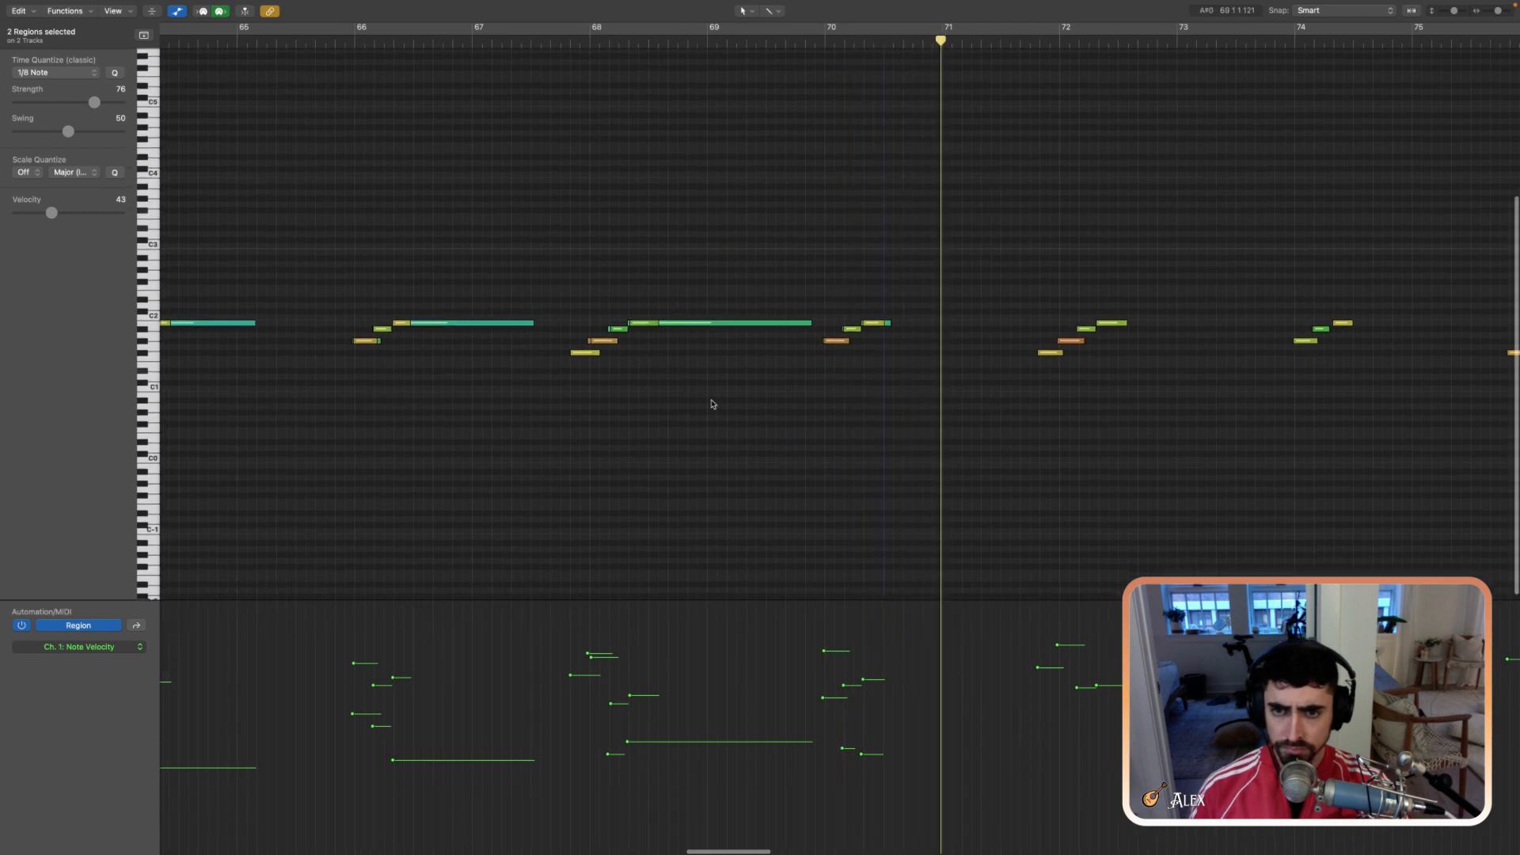
left_click(584, 354)
left_click_drag(89, 212, 102, 213)
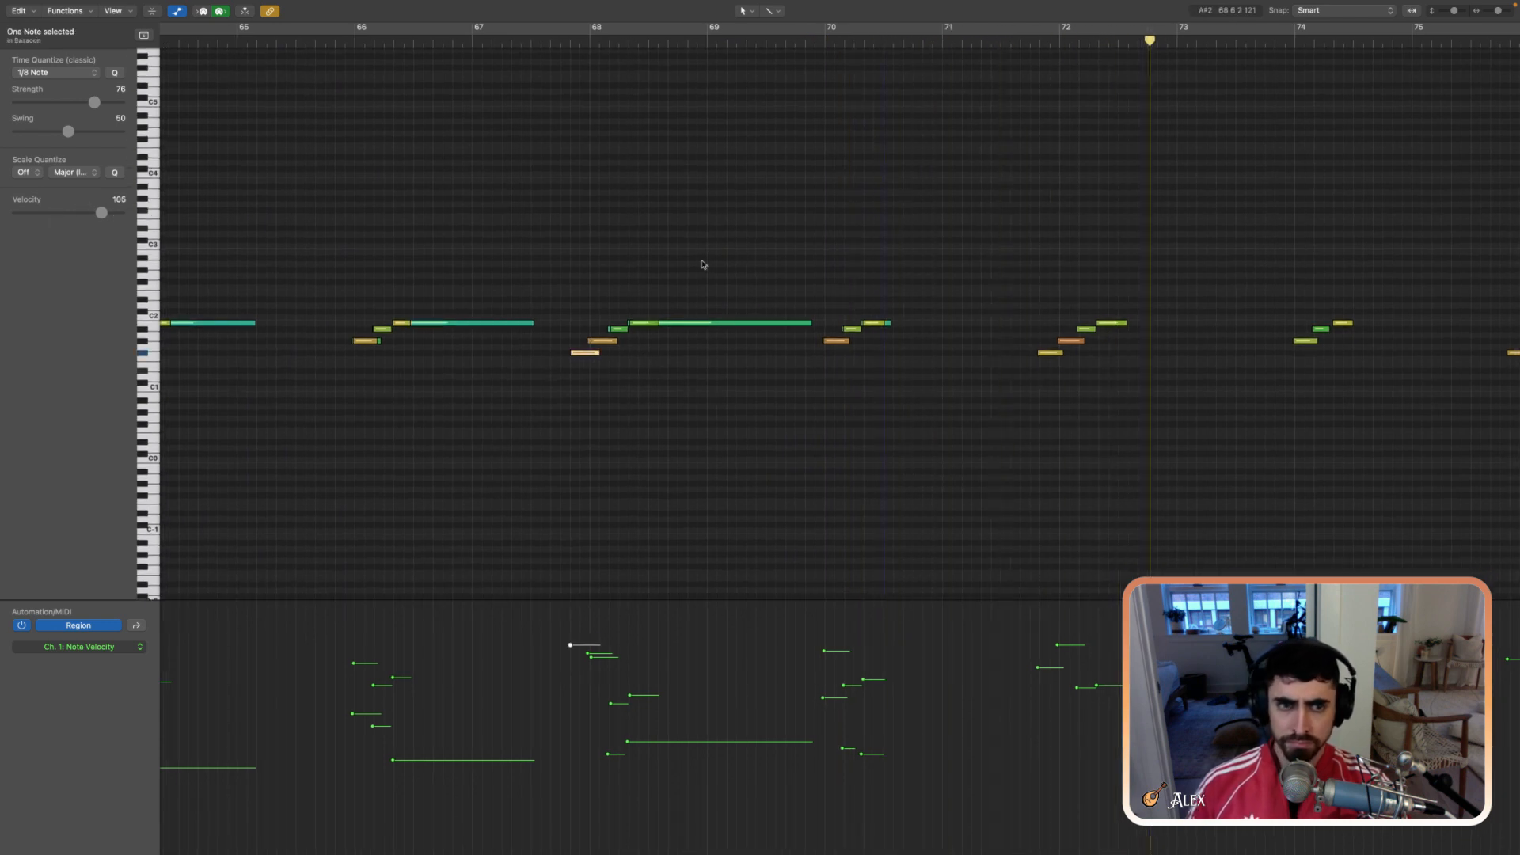
scroll(586, 299, "right", 4)
left_click(647, 262)
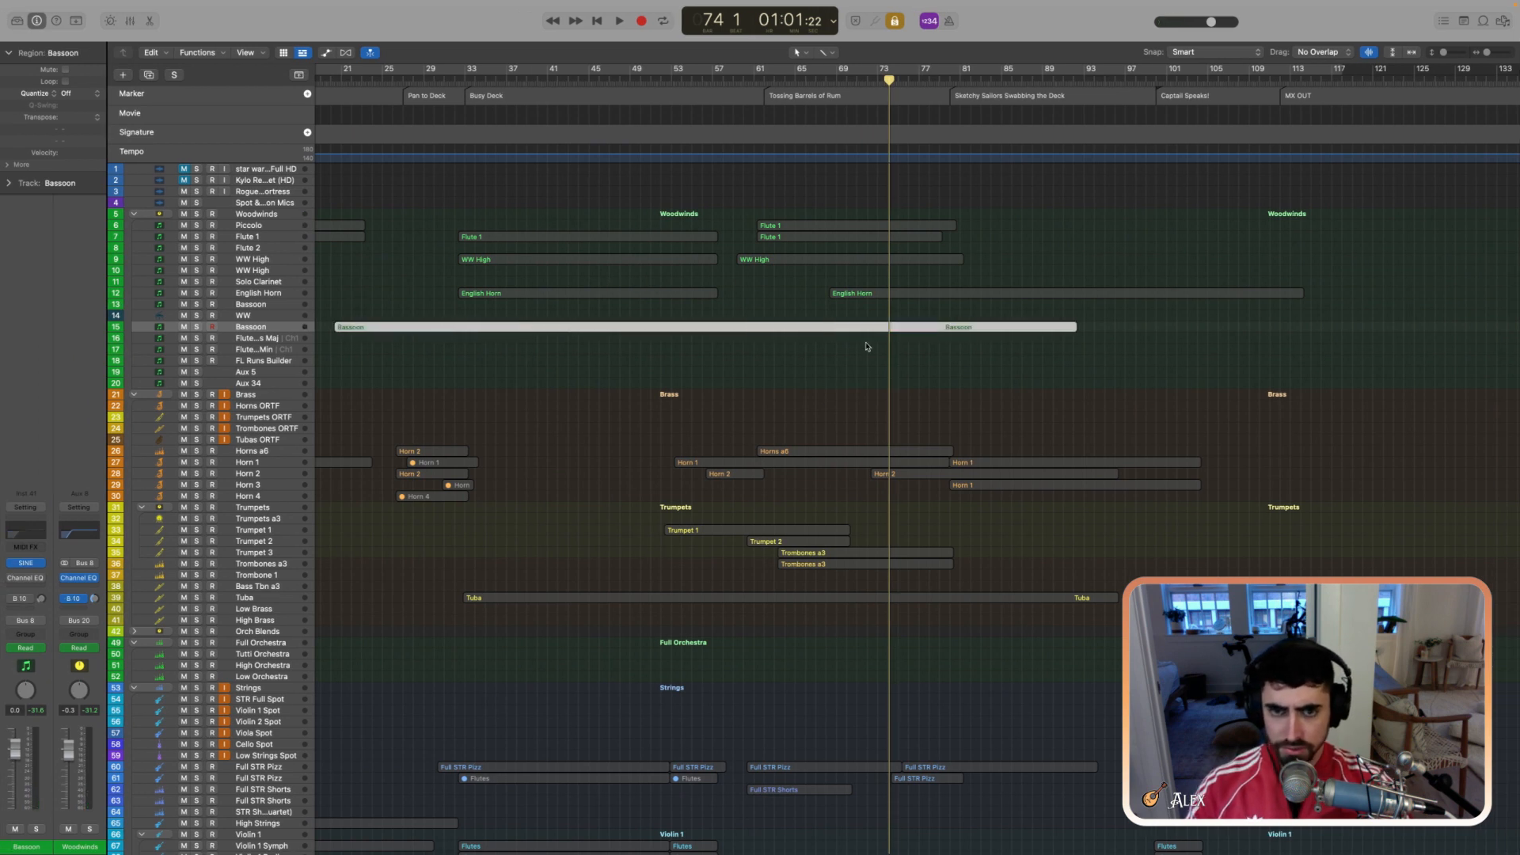
- Play the arrangement from bar 61 with the Bassoon region selected
scroll(800, 474, "down", 10)
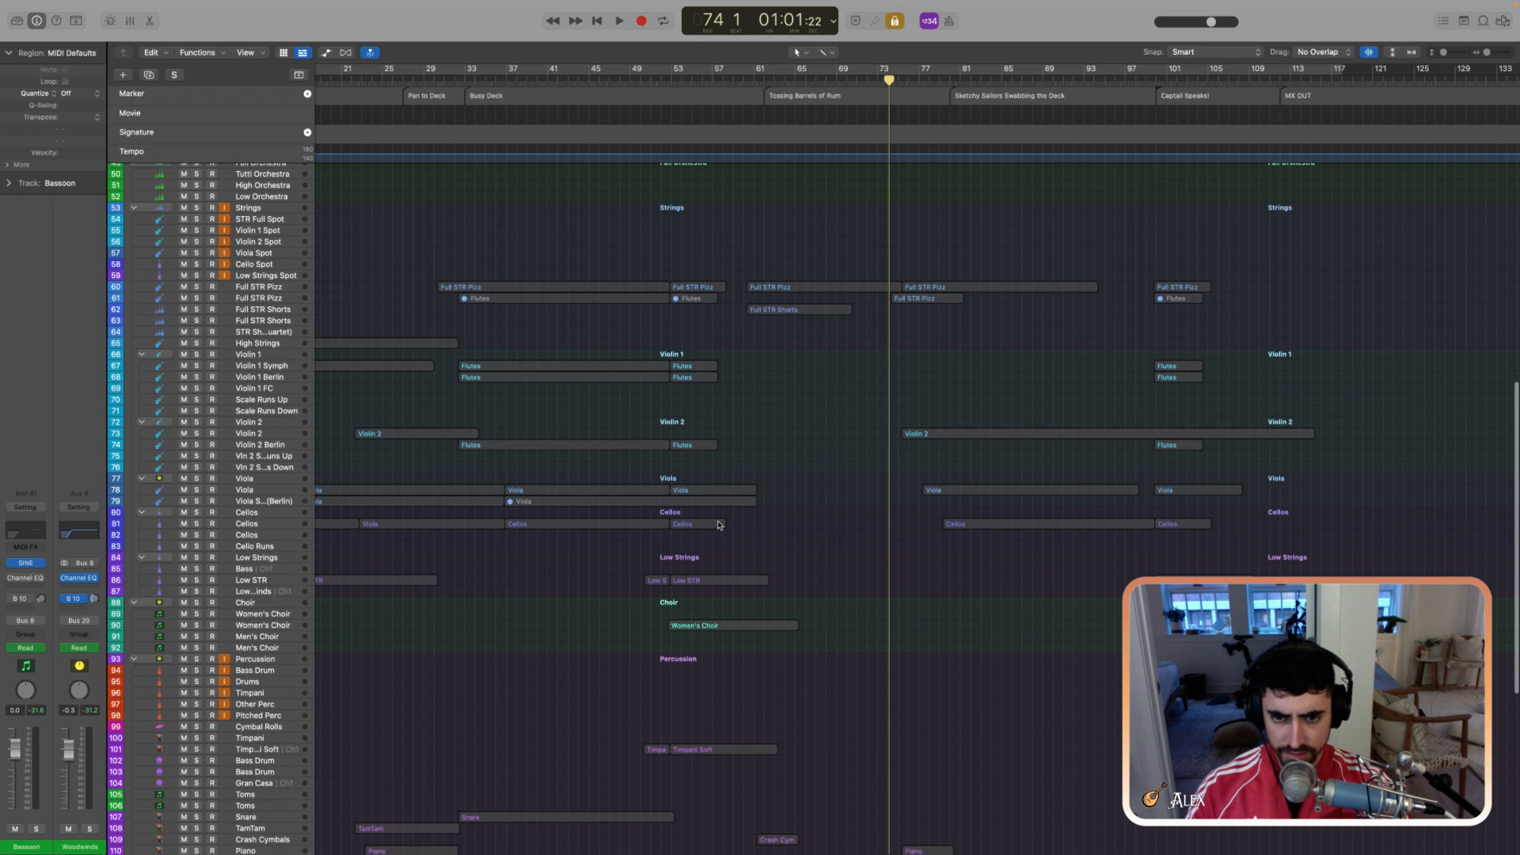
scroll(720, 525, "up", 3)
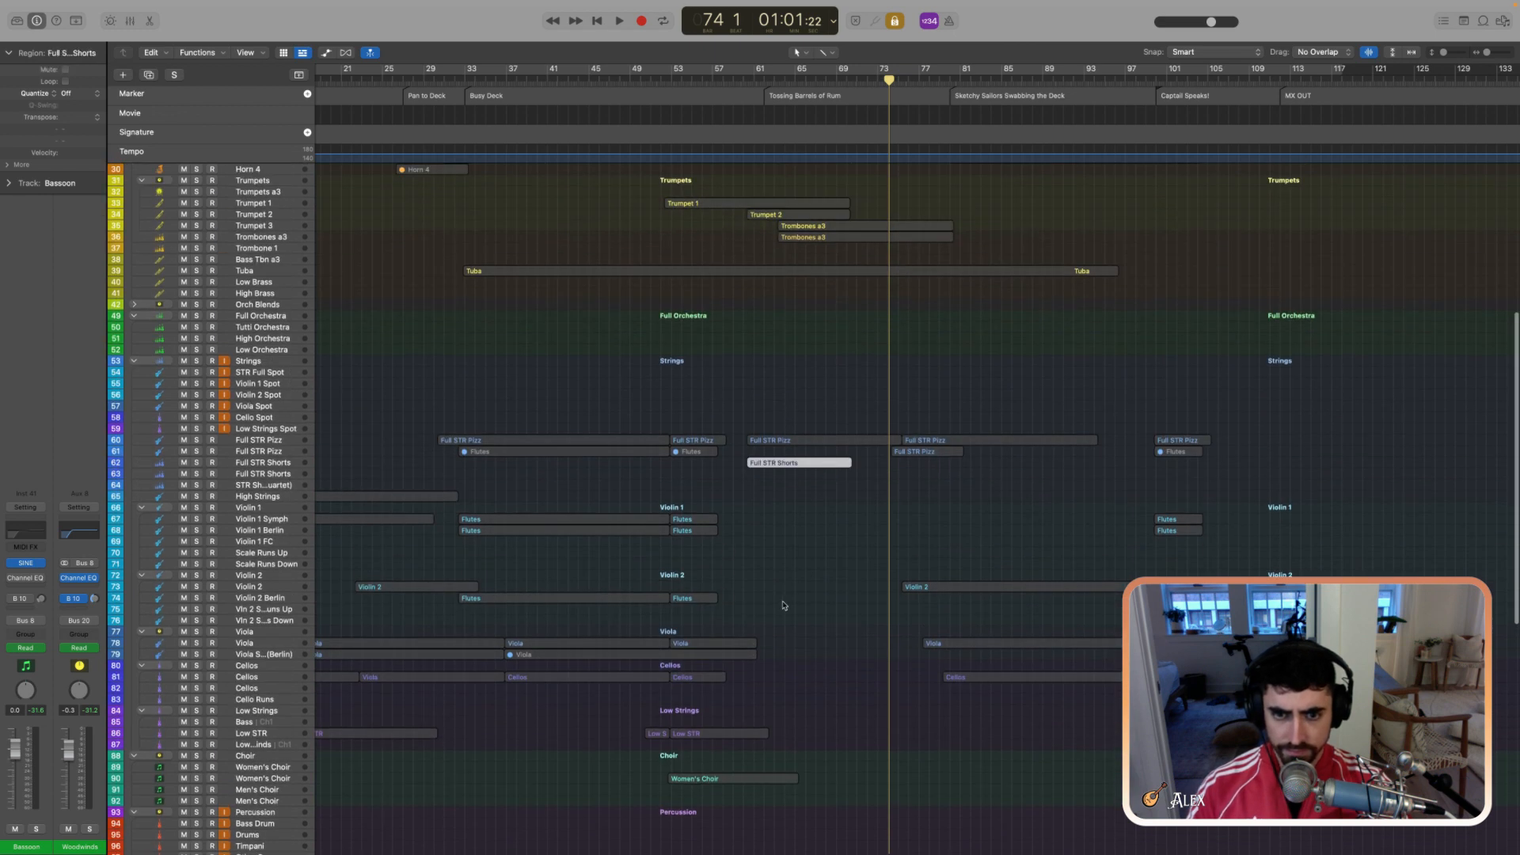
scroll(784, 190, "up", 6)
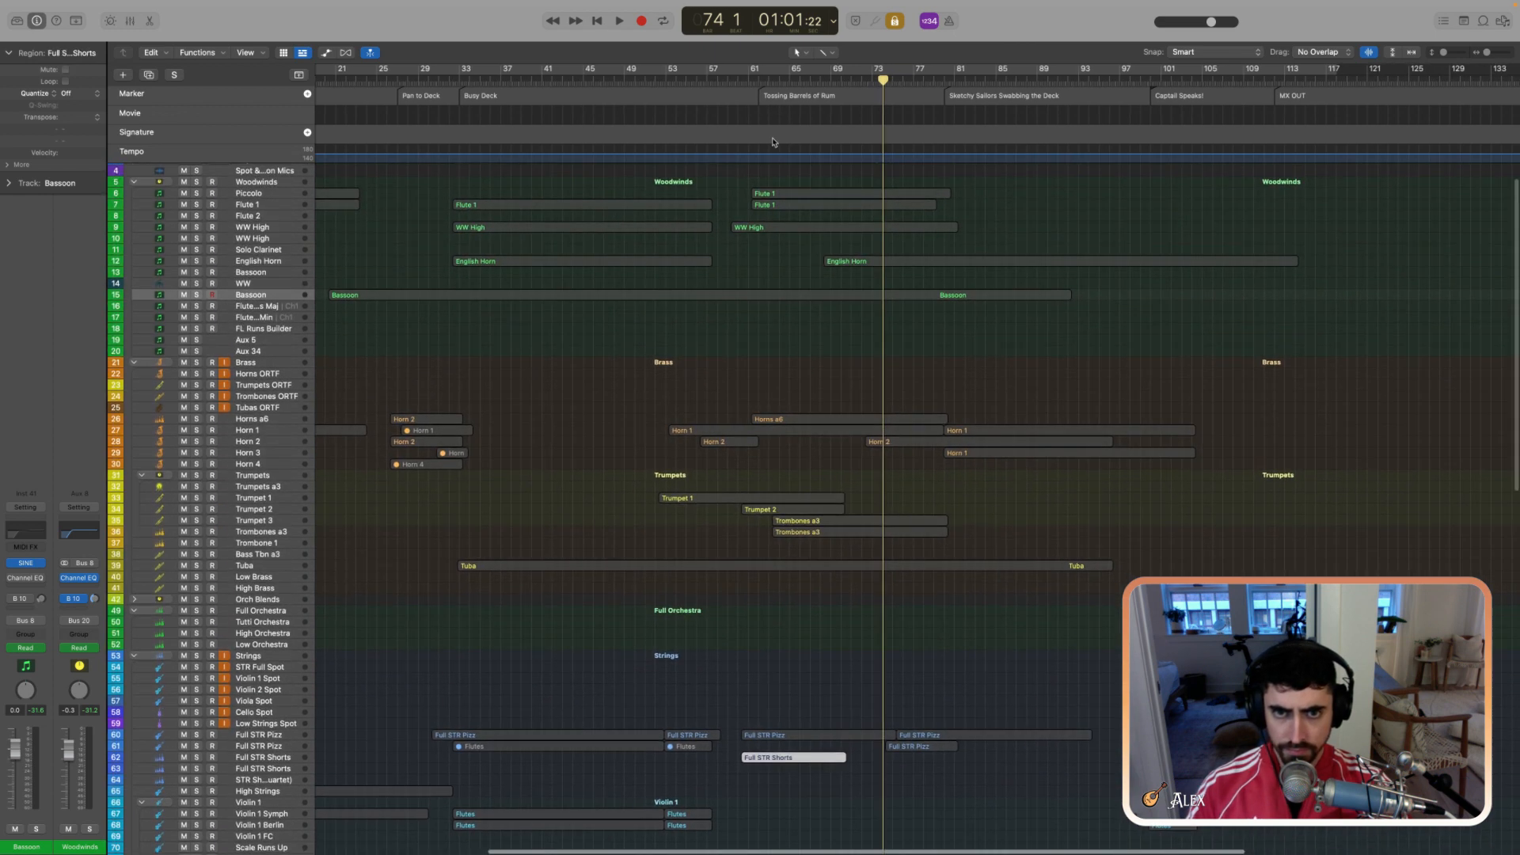
left_click(765, 102)
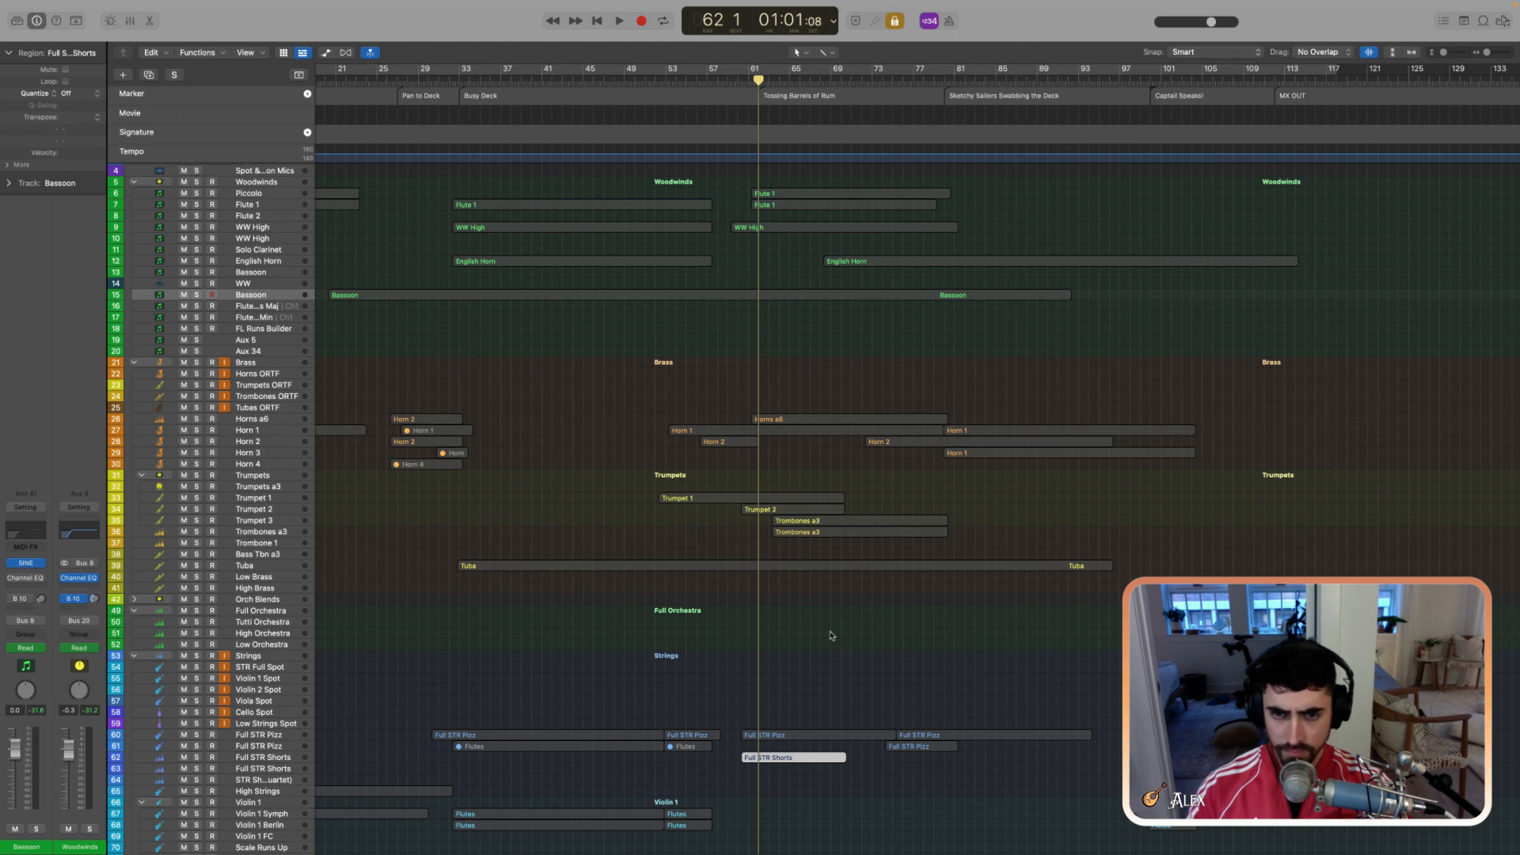
left_click(796, 300)
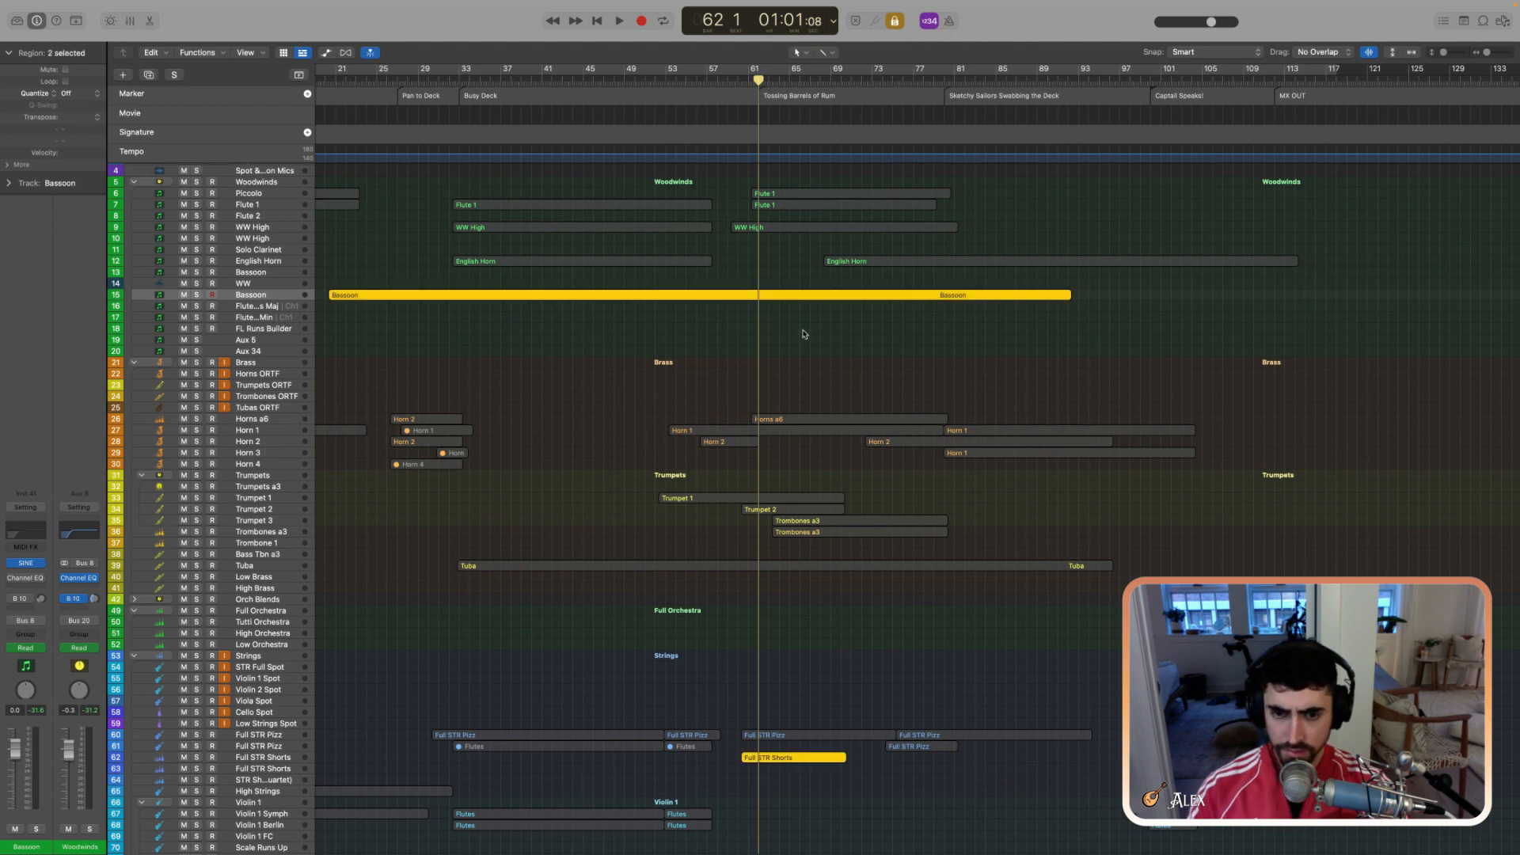
key("space")
key("ctrl+Right")
key("ctrl+Left")
- Lengthen the end of the Full STR Shorts region to about bar 74
left_click(825, 766)
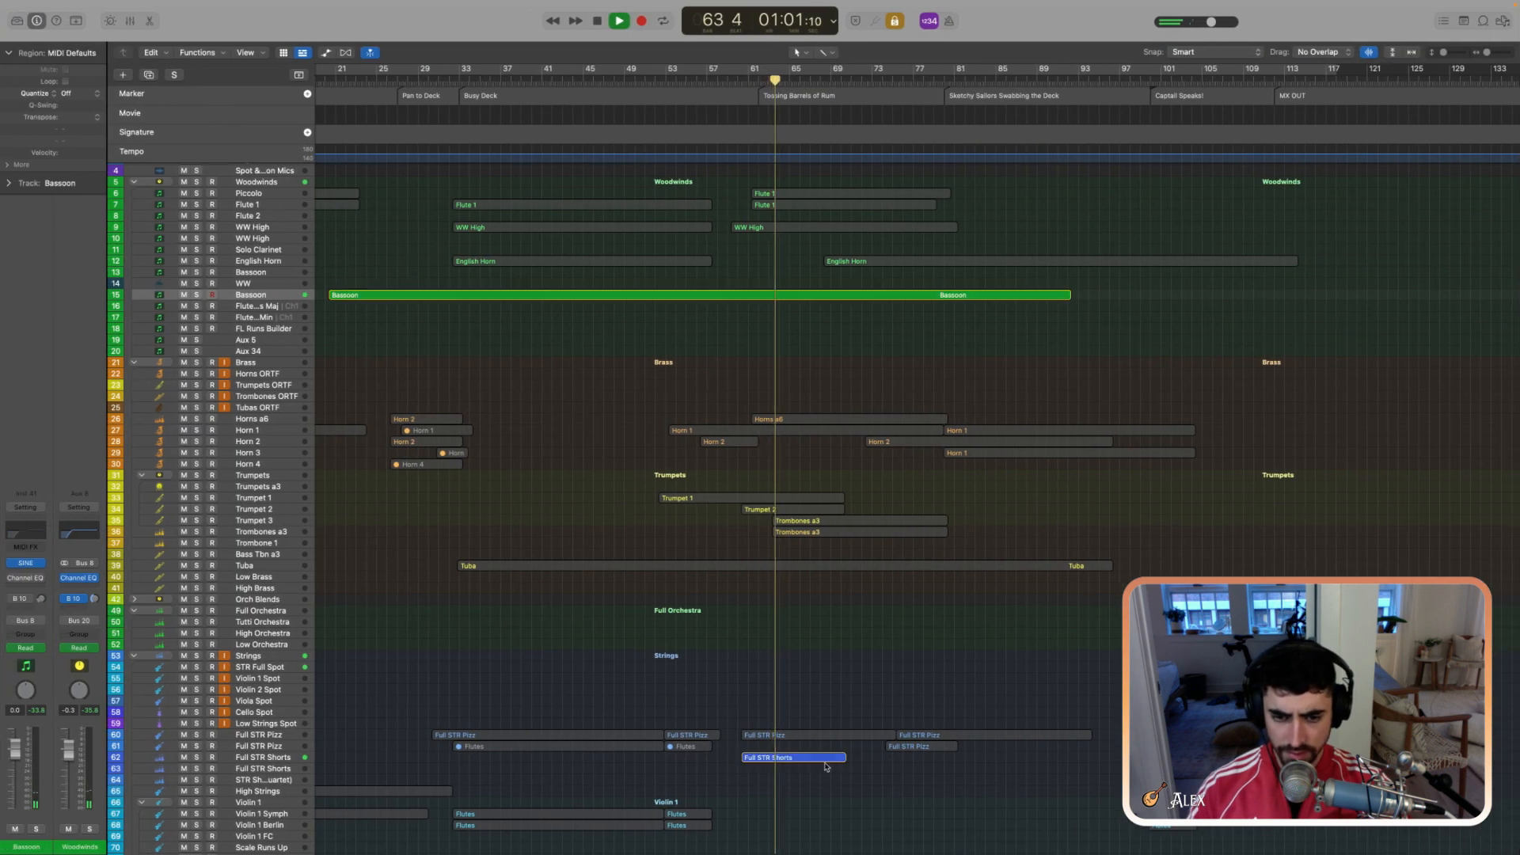
left_click_drag(843, 759, 892, 759)
key("ctrl+Right")
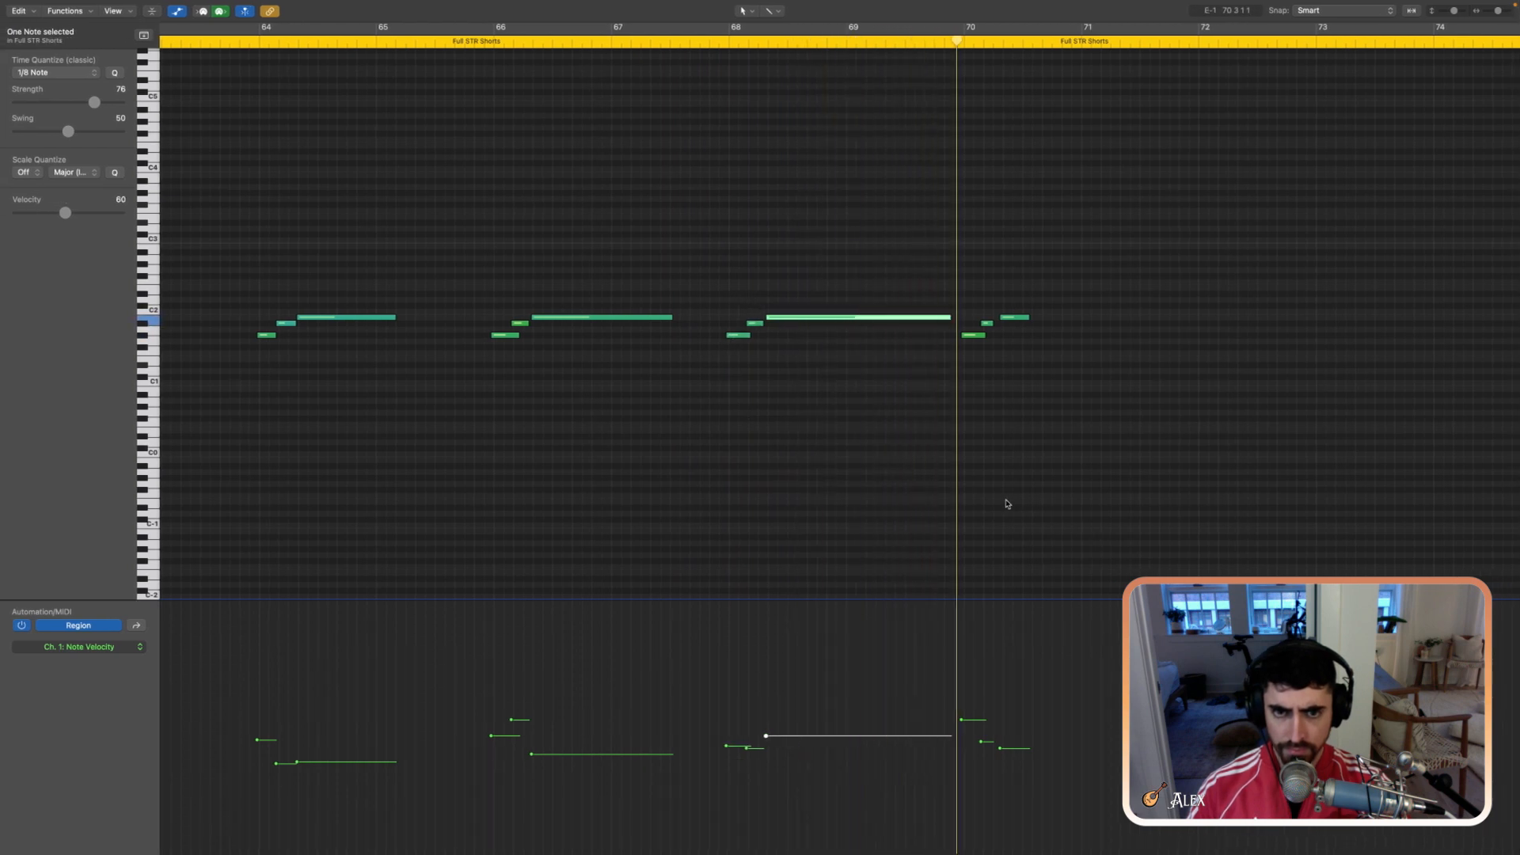
key("ctrl+Left")
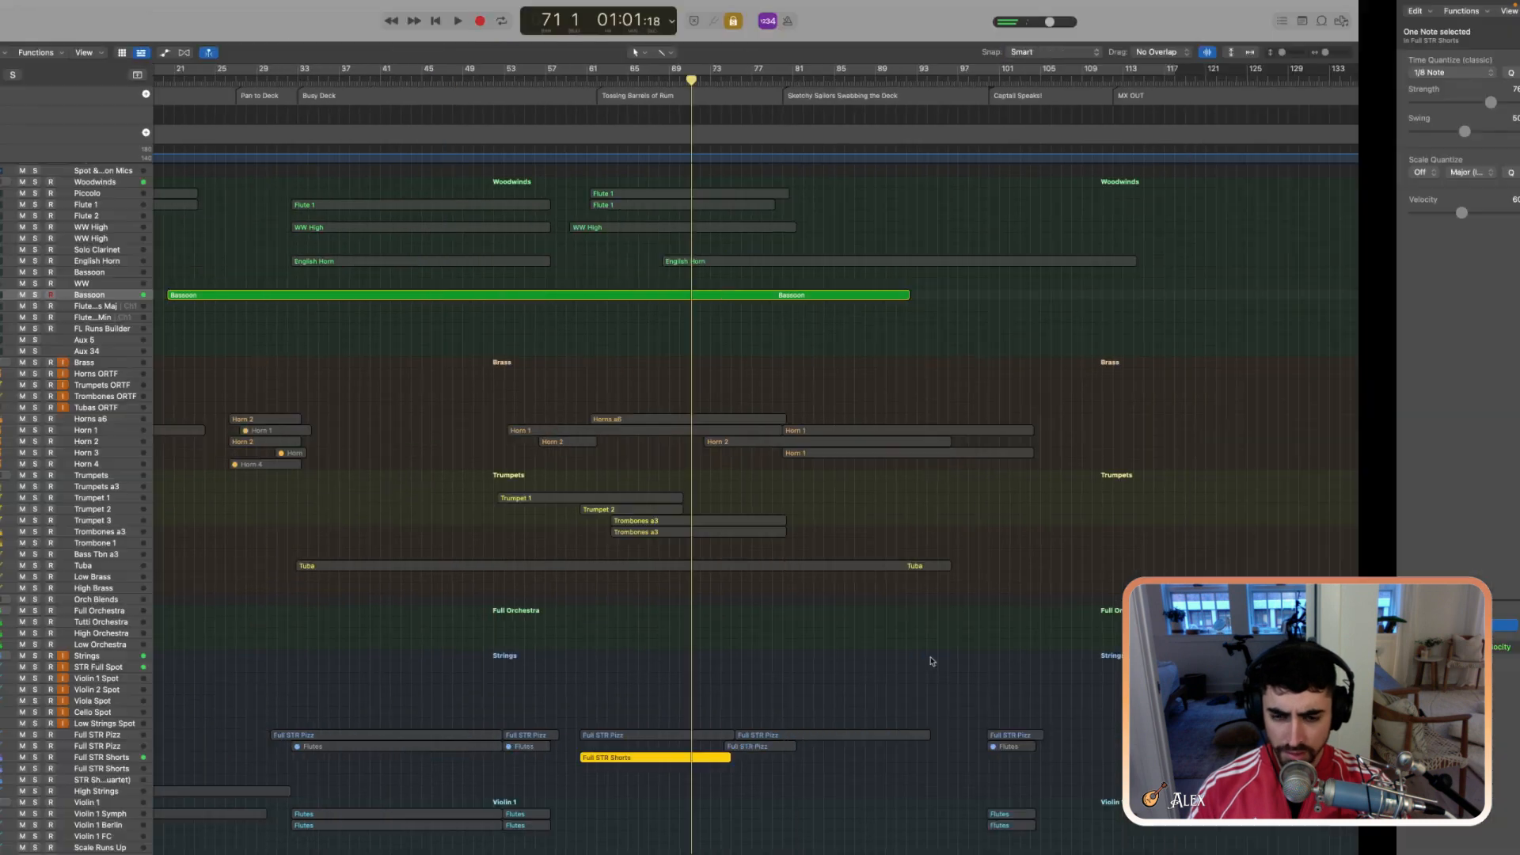
- Select the STR Full Spot track and show the track automation lanes
scroll(871, 637, "down", 5)
left_click(753, 84)
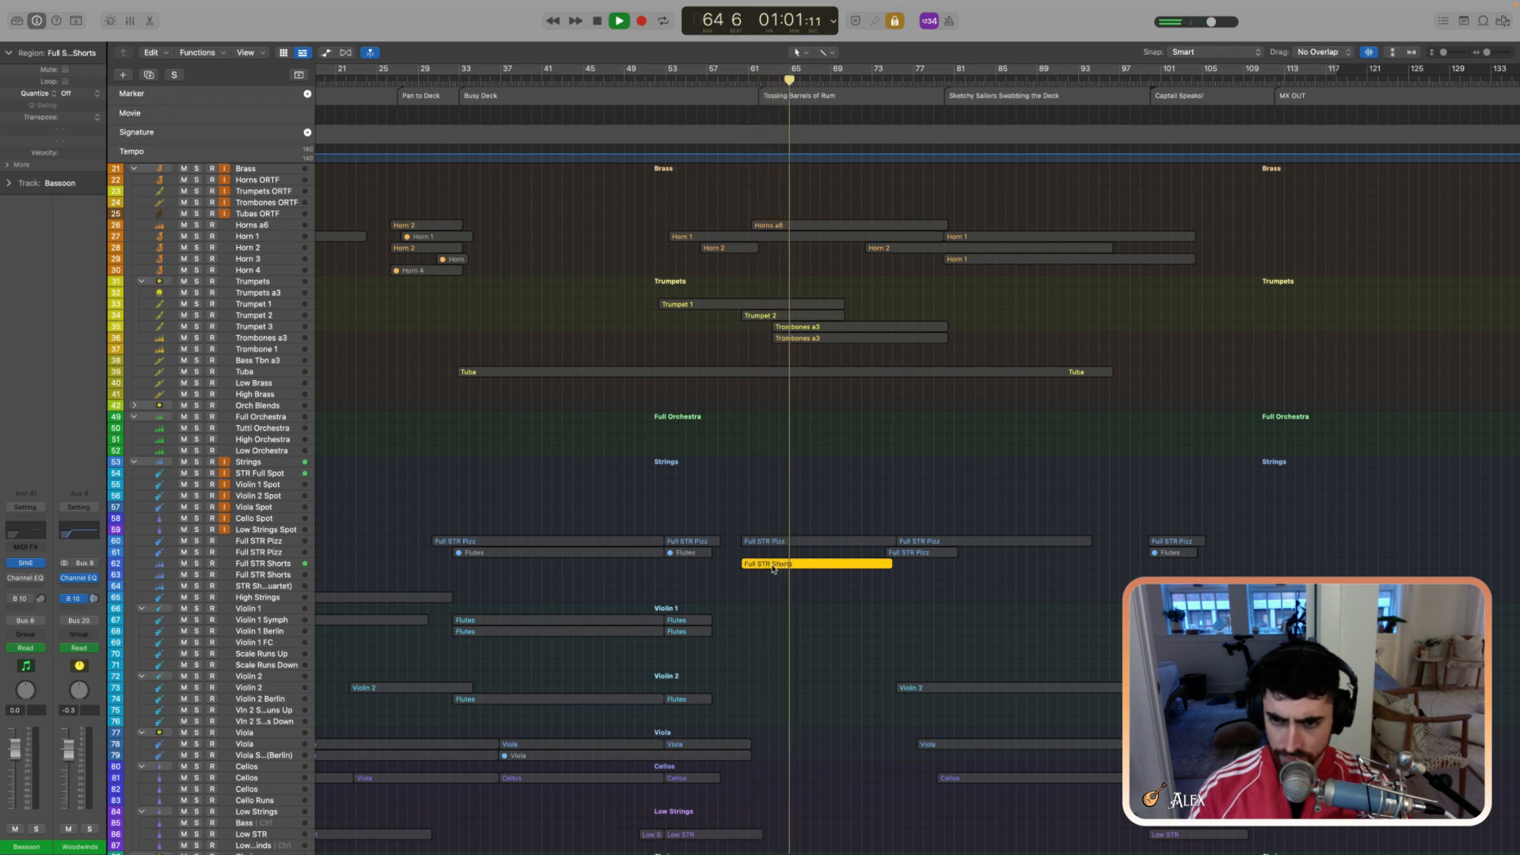
left_click(257, 474)
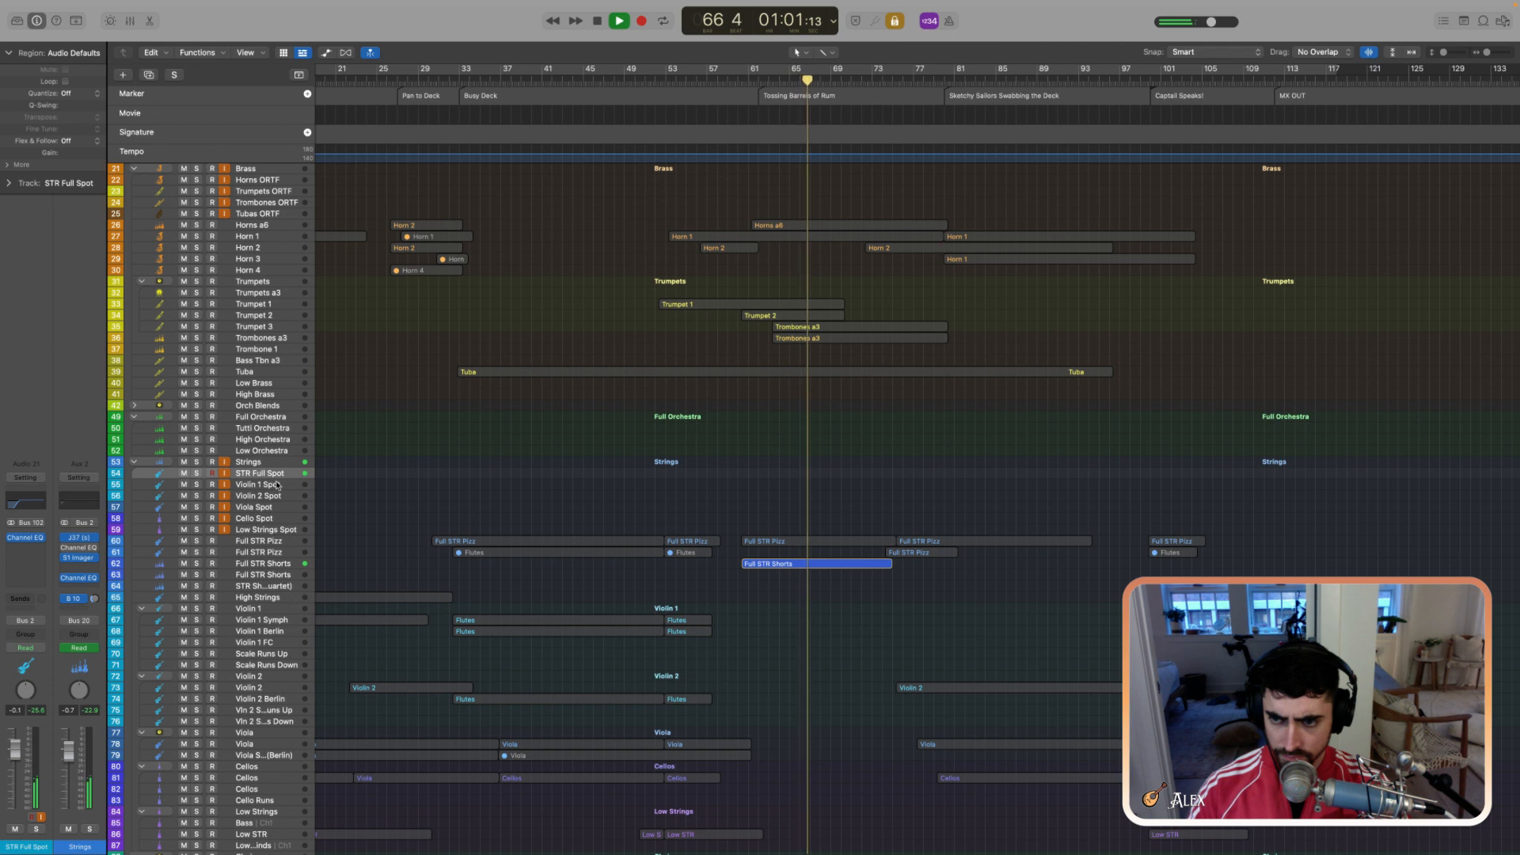
key("a")
left_click(24, 538)
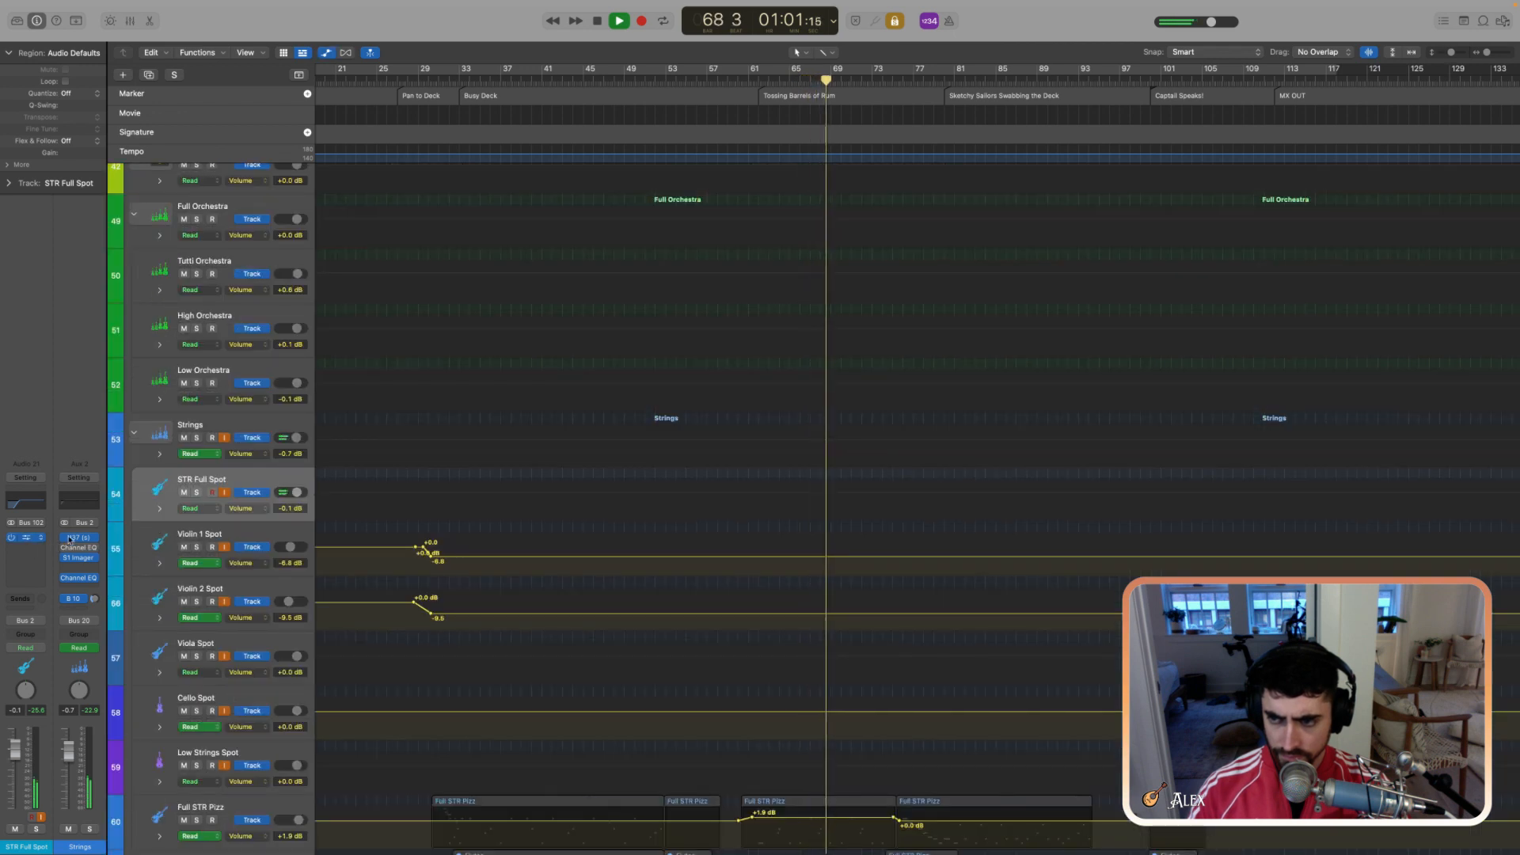
left_click(475, 155)
scroll(745, 512, "down", 5)
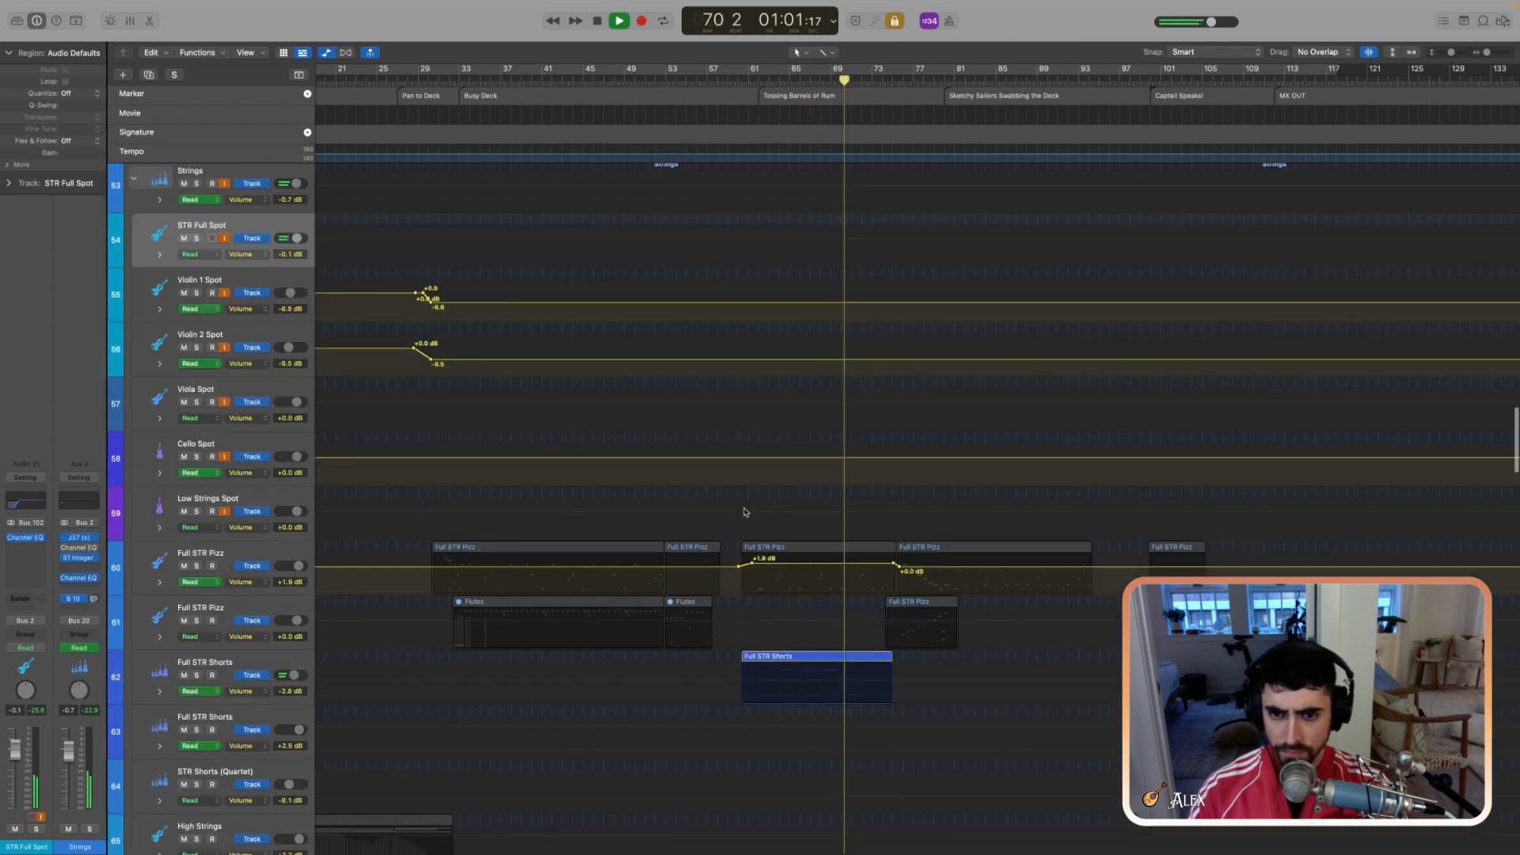
- Open and inspect the Channel EQ on the STR Full Spot track
left_click(25, 538)
left_click_drag(663, 330, 490, 334)
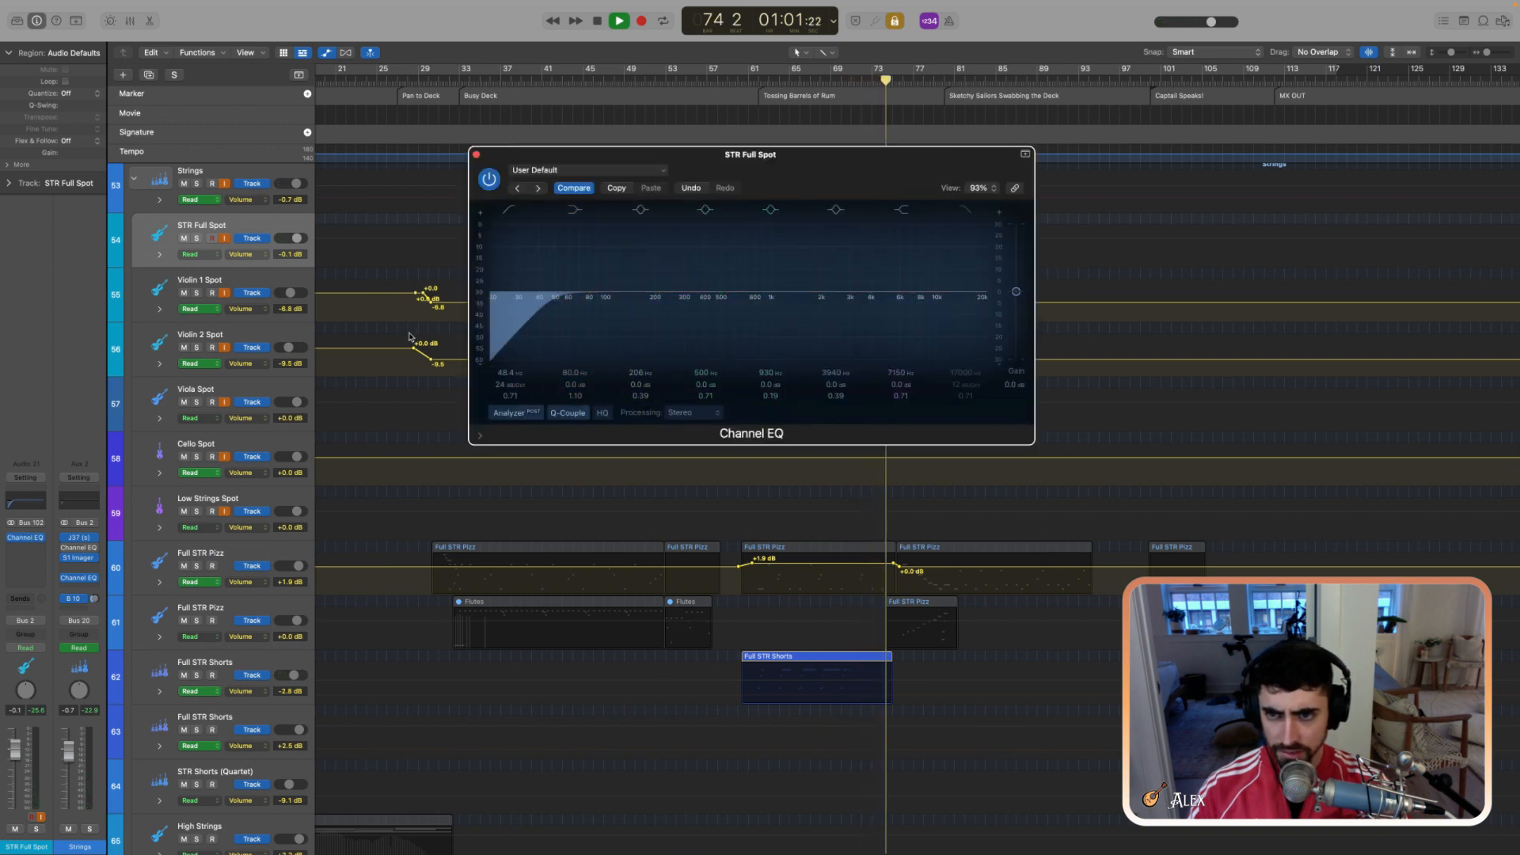
left_click(476, 155)
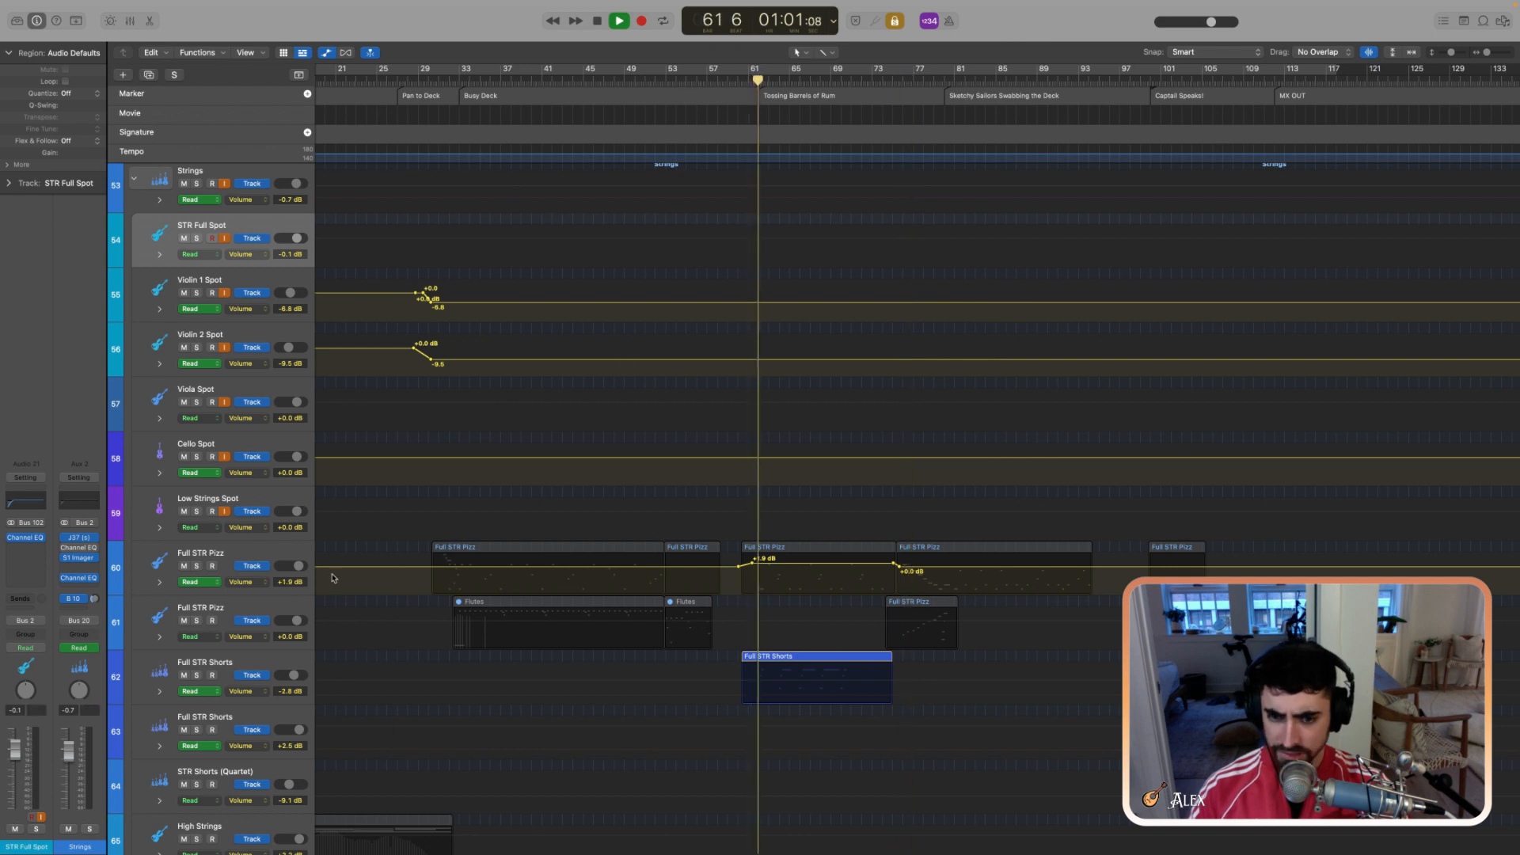
- Inspect the Full STR Shorts track's SINE Player mixer and its Channel EQ
left_click(252, 667)
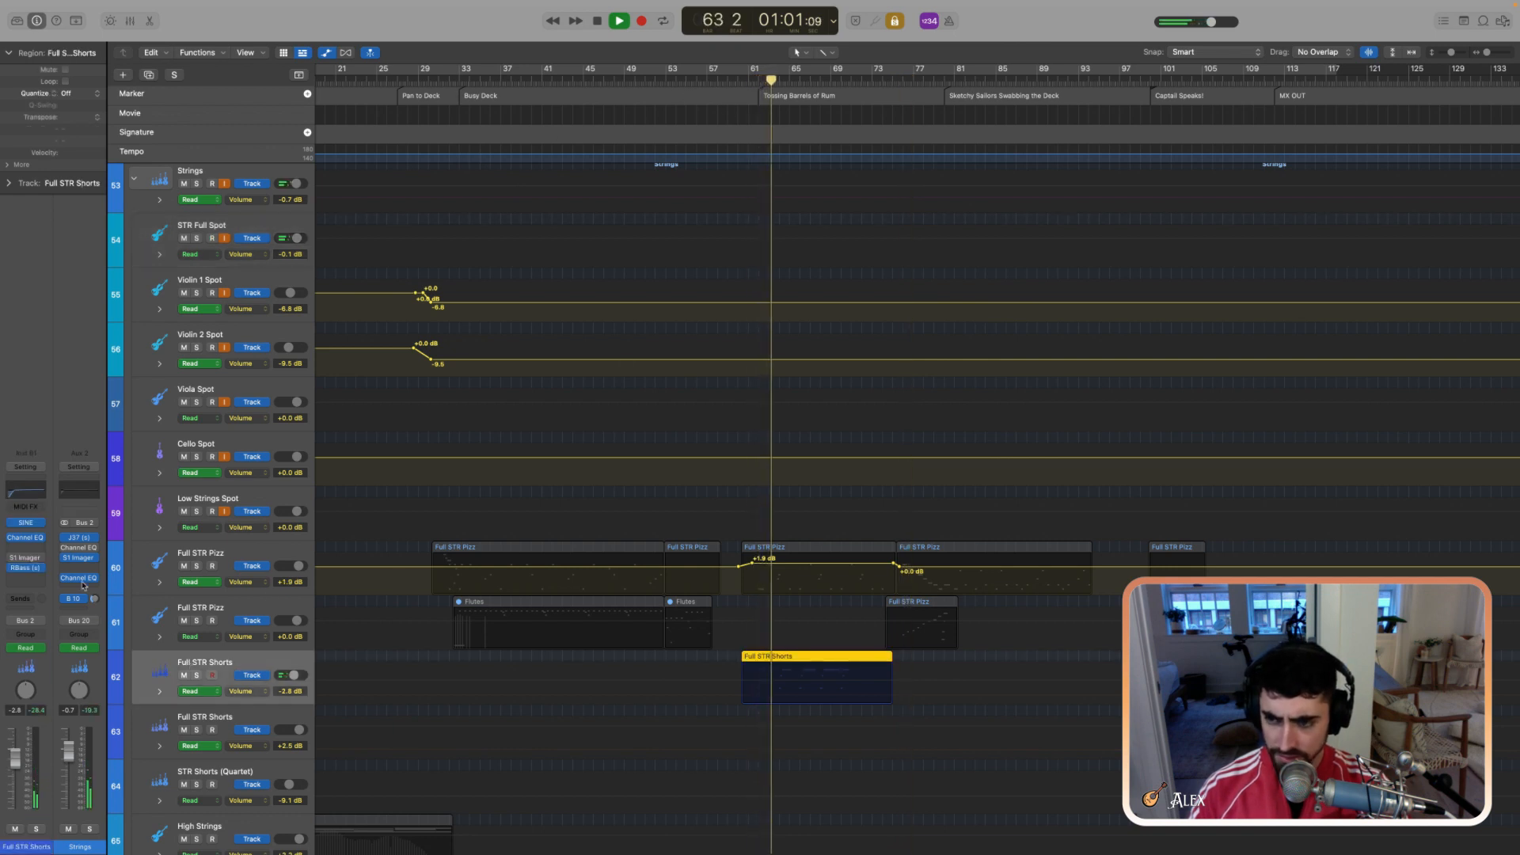
left_click(26, 539)
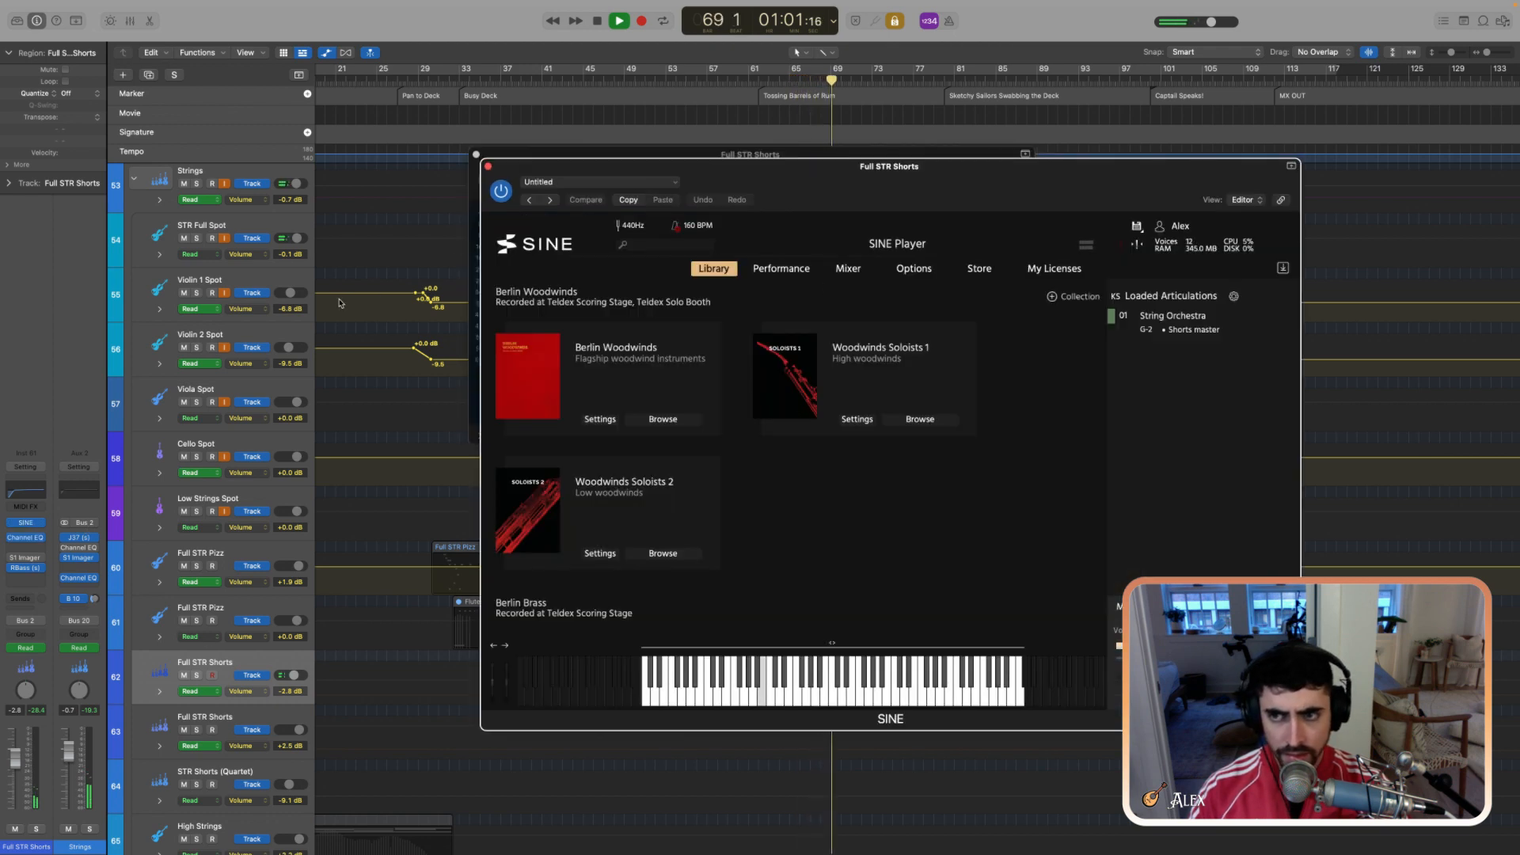
left_click(857, 269)
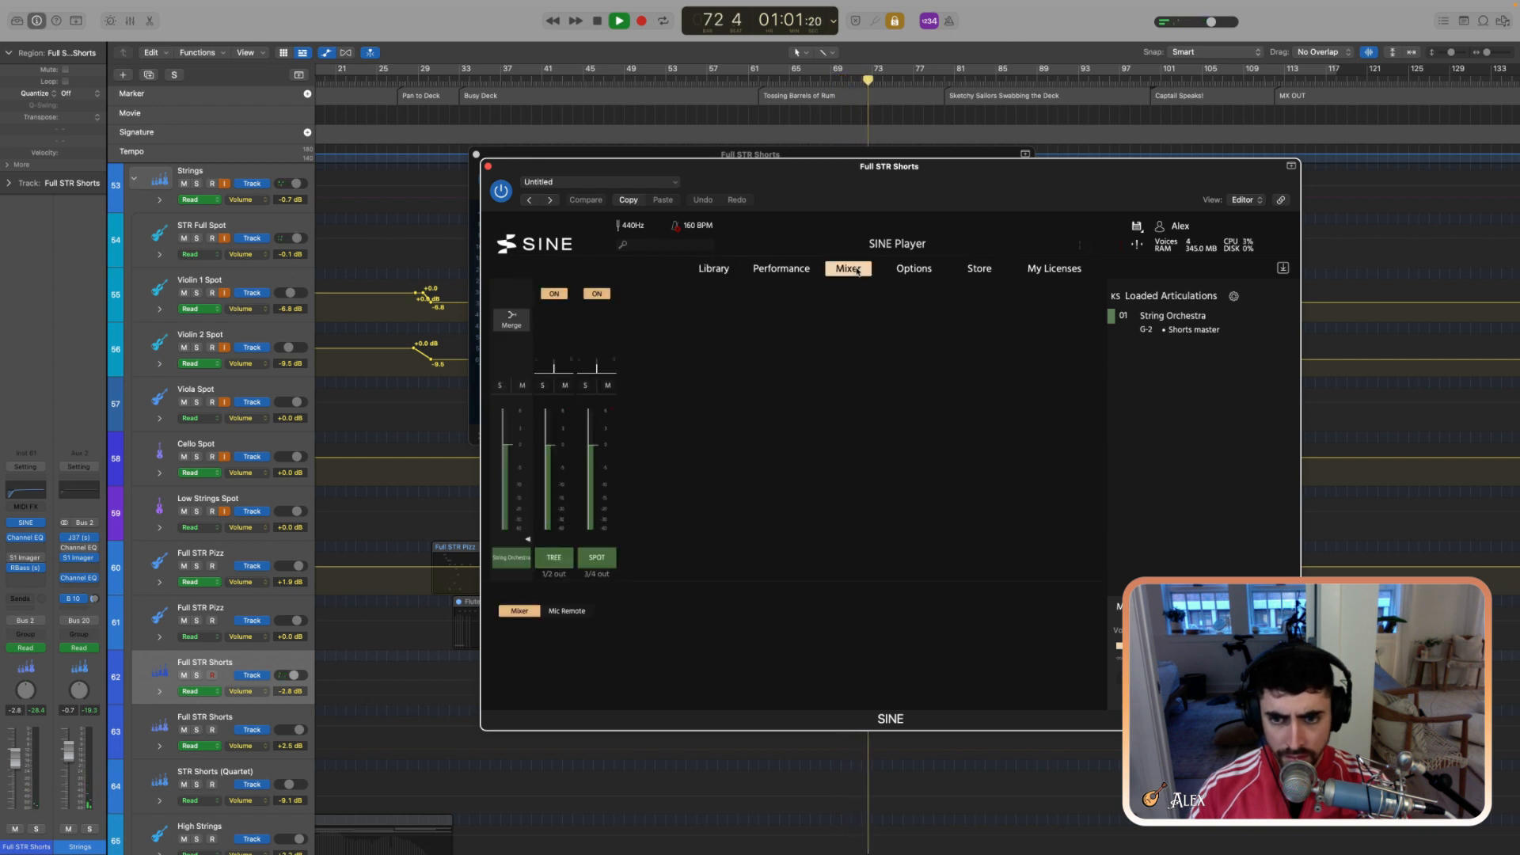
left_click(488, 167)
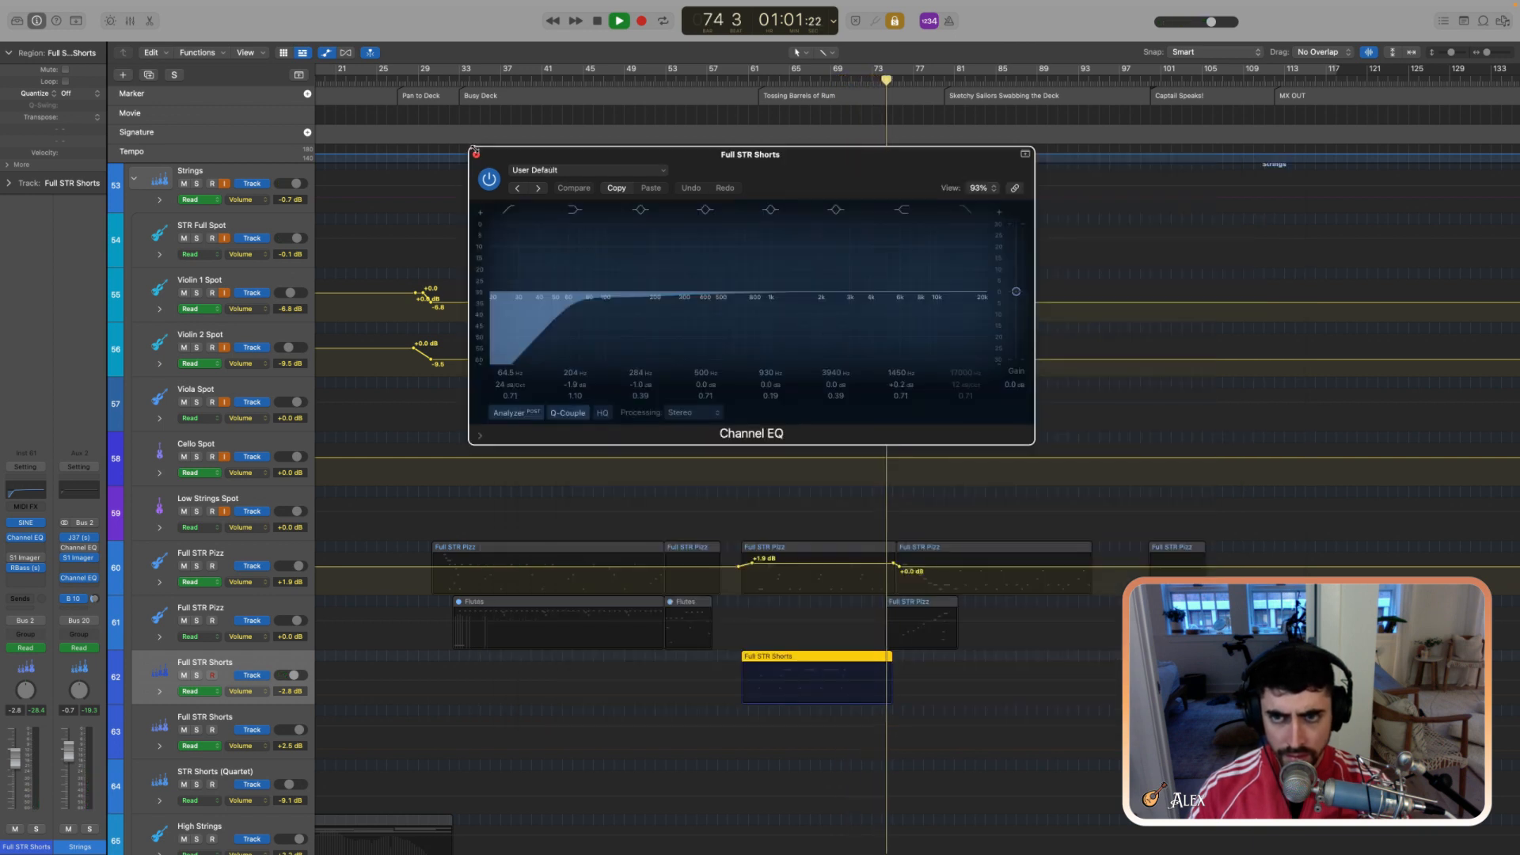
left_click(476, 154)
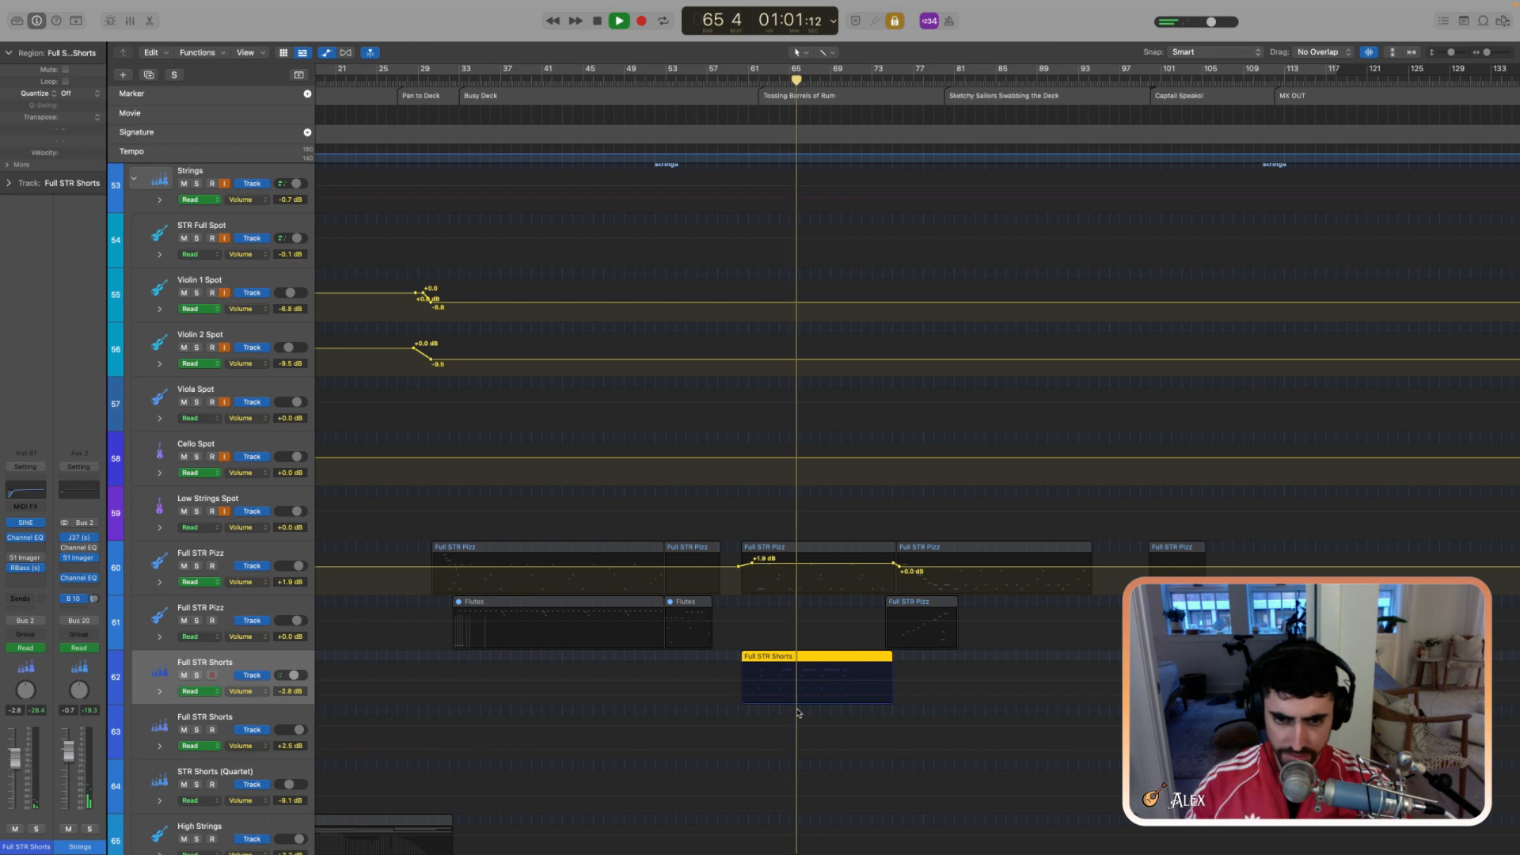
- Review the string tracks during playback and stop playback
scroll(778, 693, "down", 10)
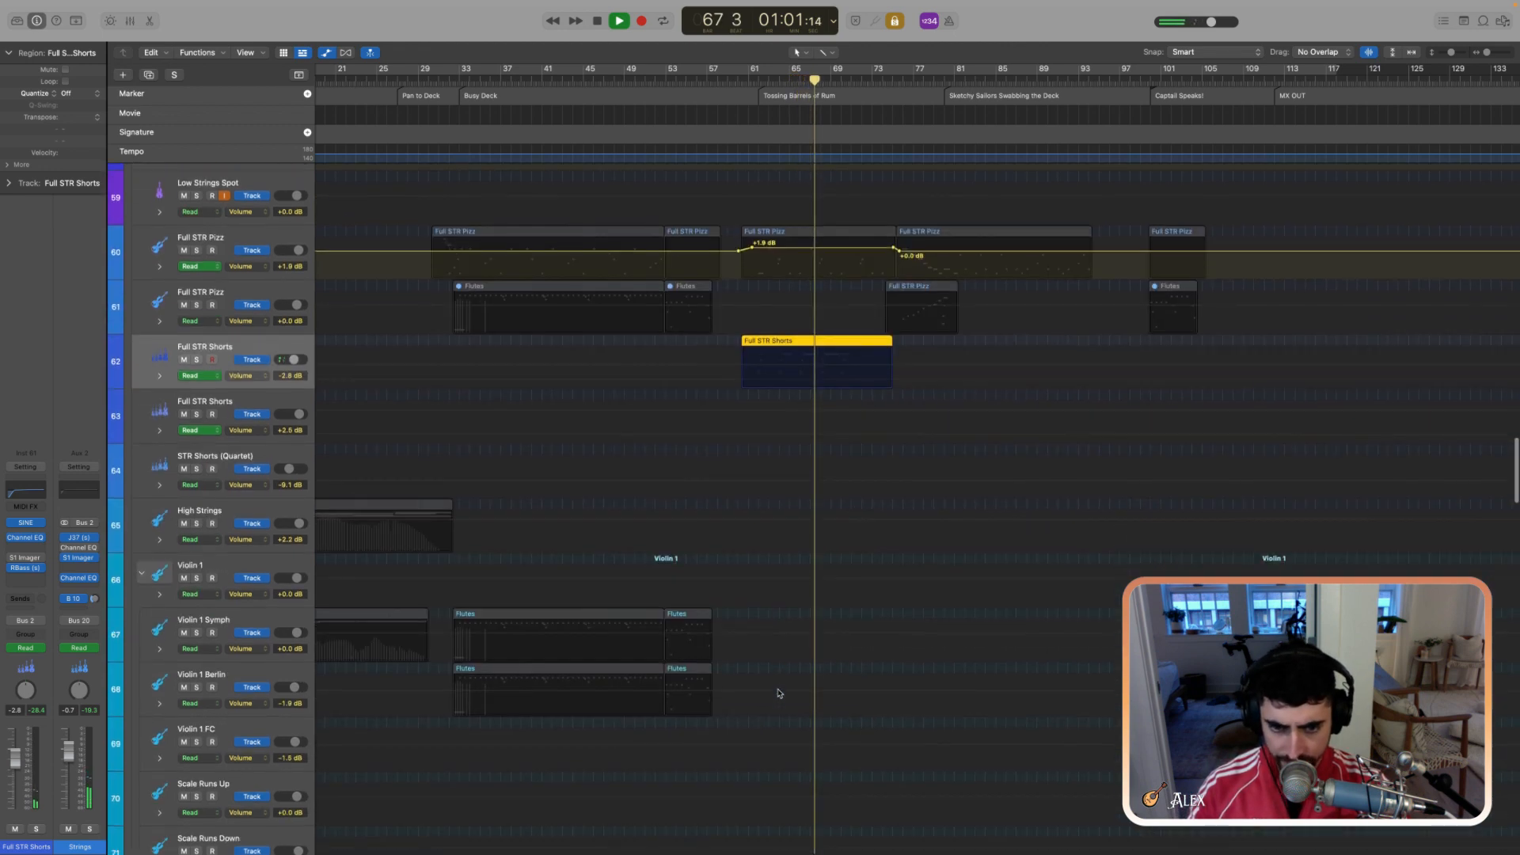
scroll(776, 713, "down", 3)
scroll(780, 720, "down", 10)
scroll(785, 706, "up", 15)
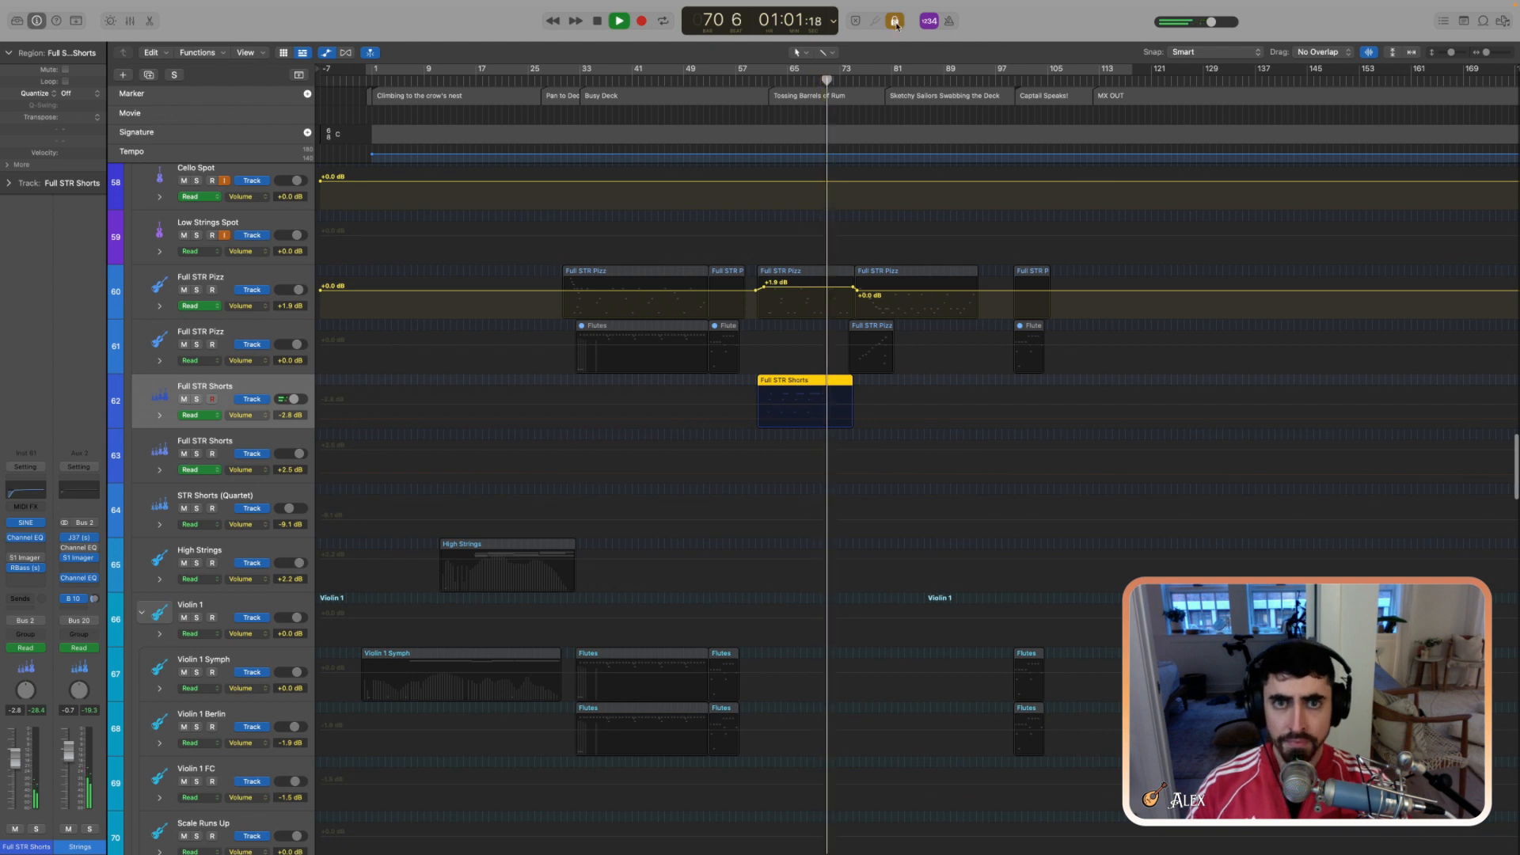
left_click(895, 21)
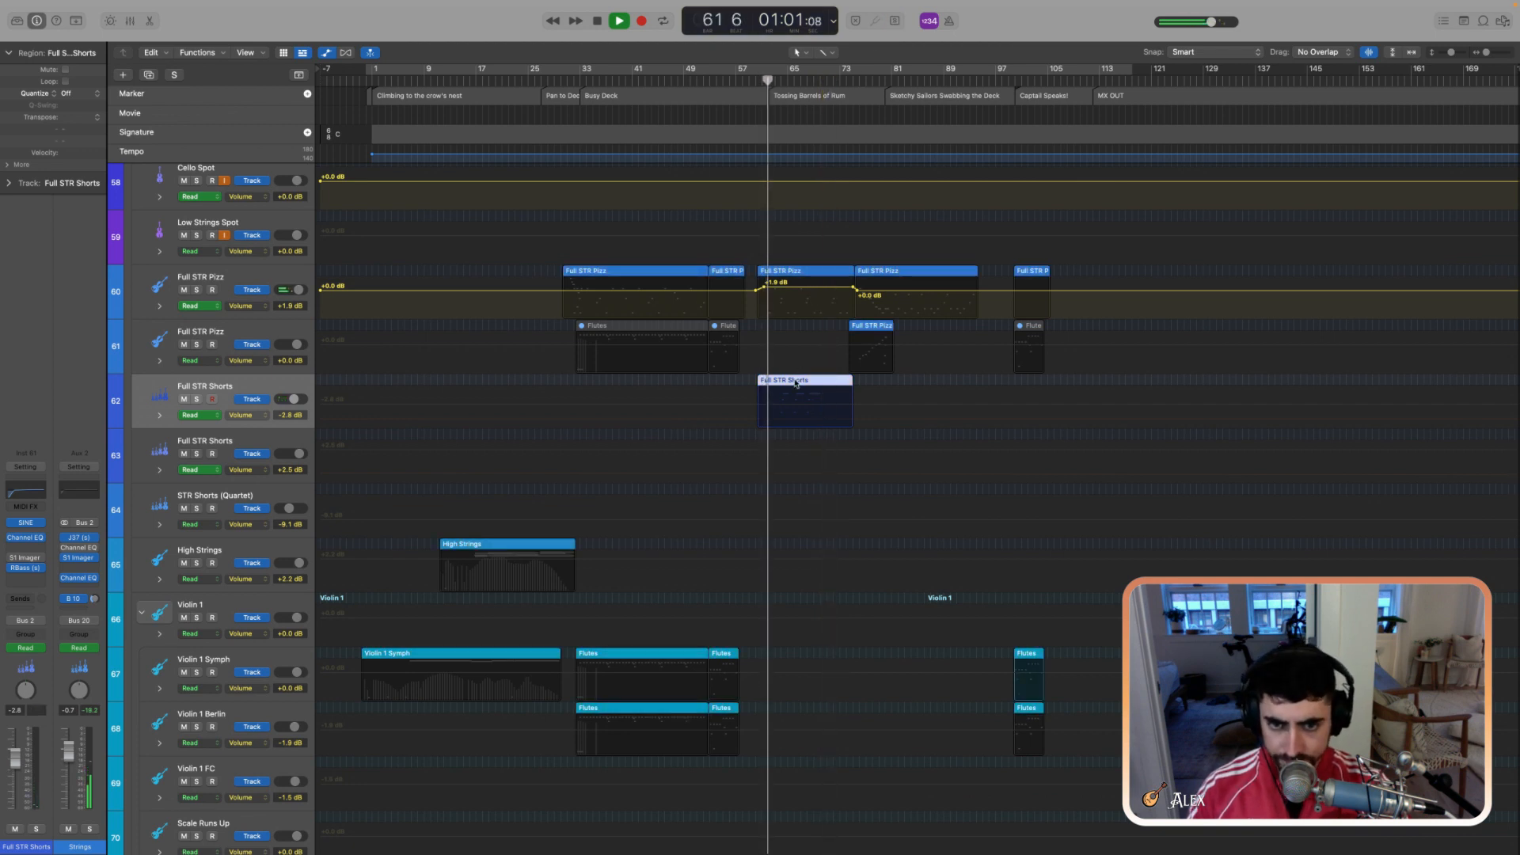
key("space")
scroll(797, 380, "down", 5)
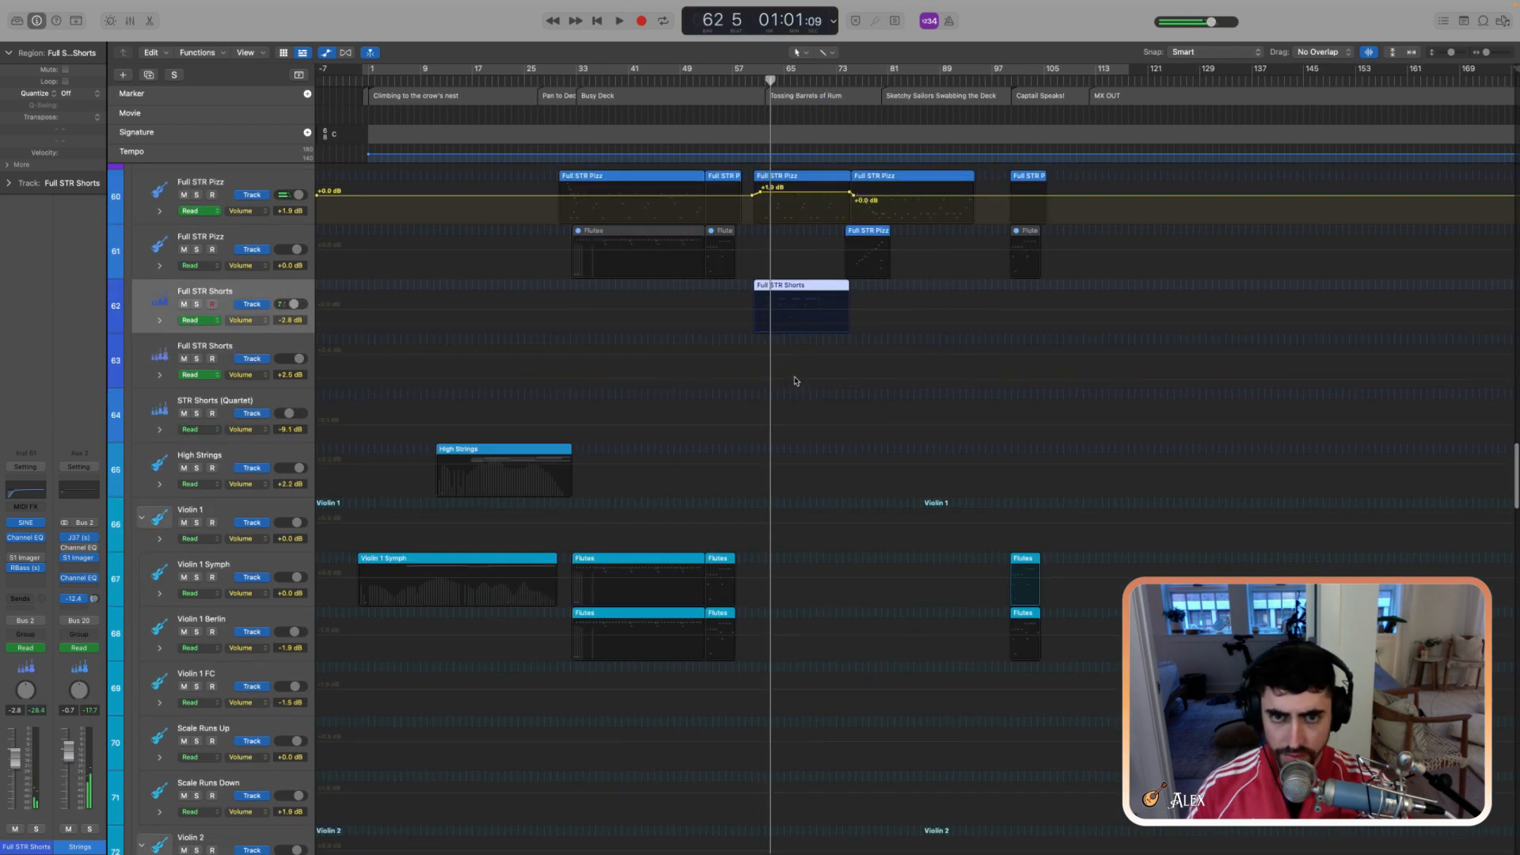
scroll(808, 323, "down", 3)
scroll(808, 323, "up", 3)
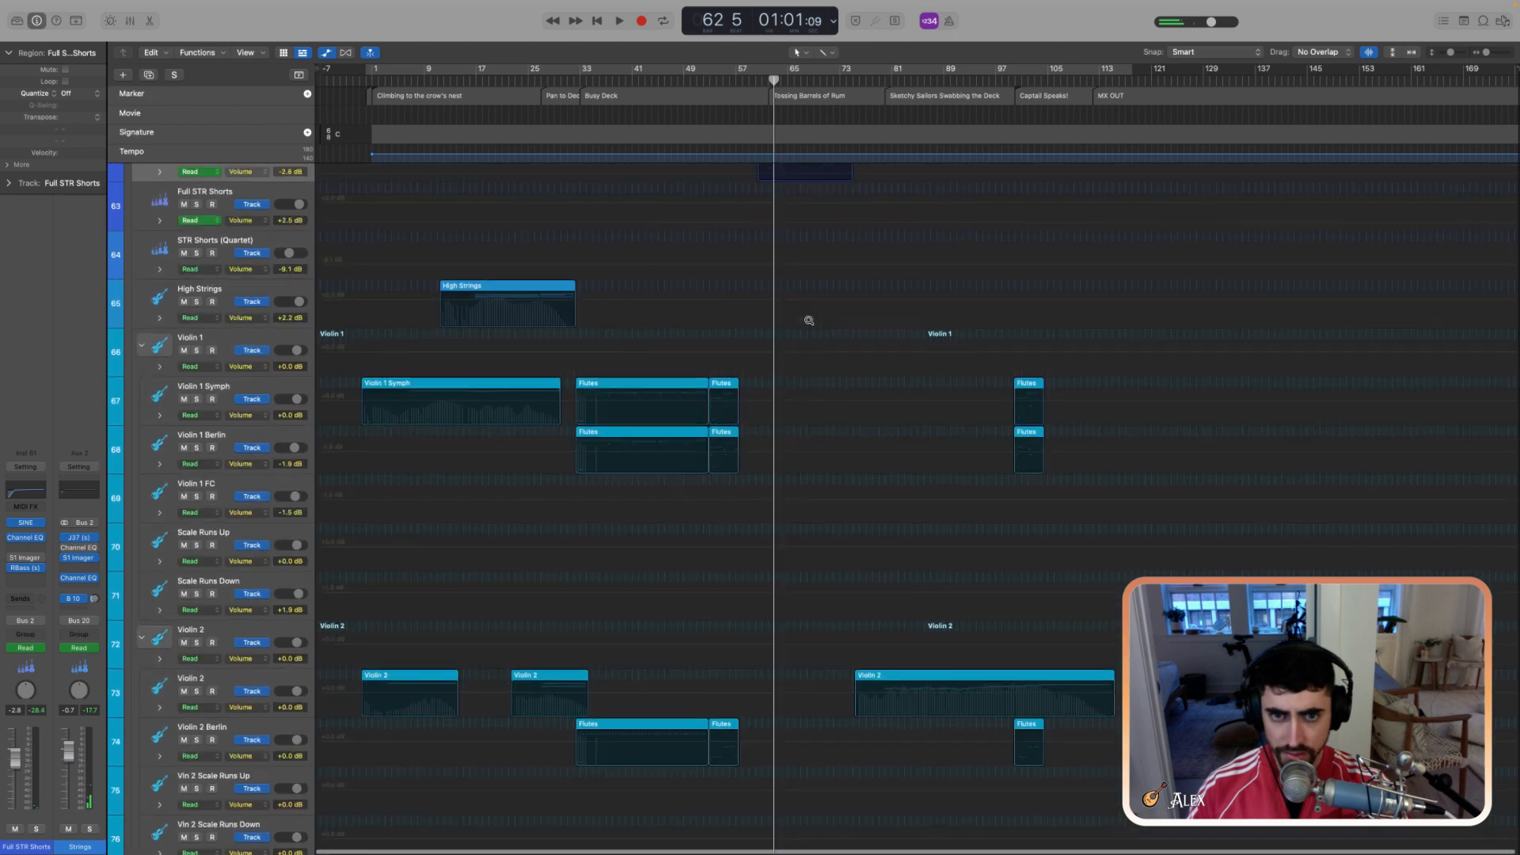
scroll(808, 323, "down", 5)
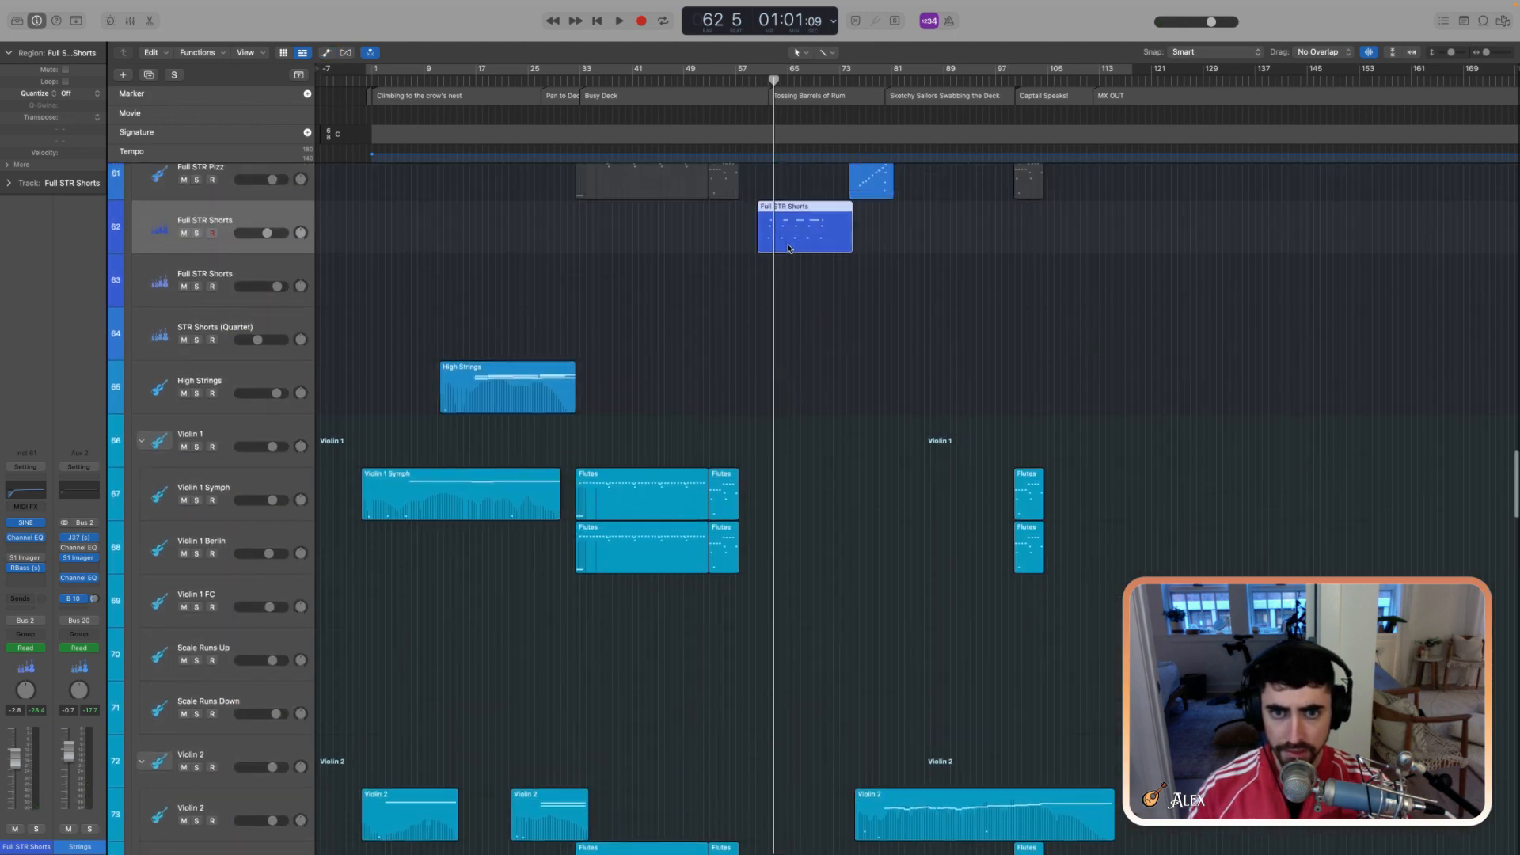
- Copy the Full STR Shorts region onto the Cellos track at the same bar position
scroll(797, 369, "down", 5)
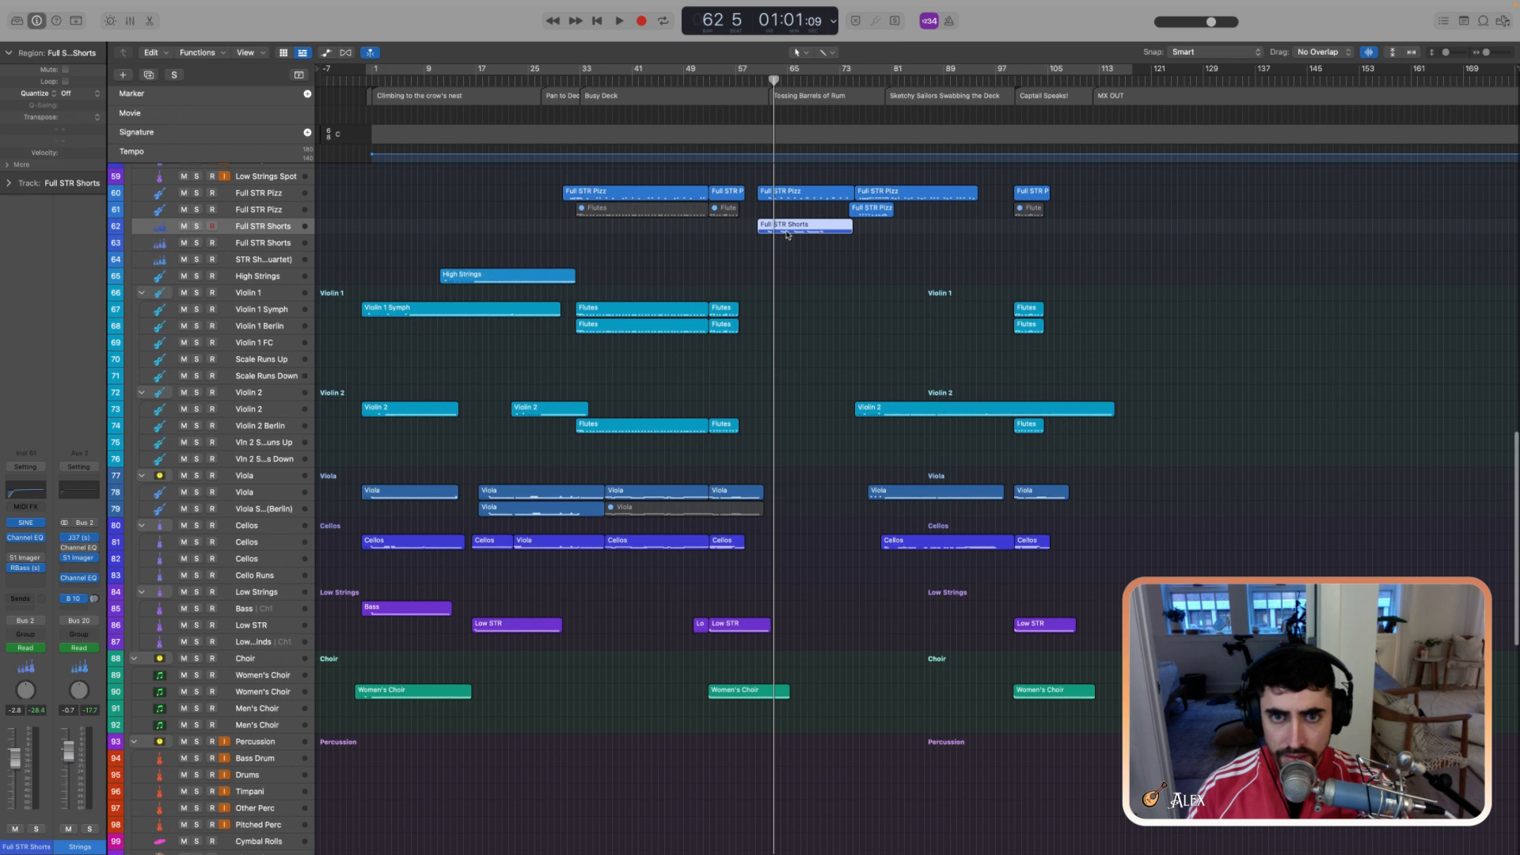
left_click_drag(784, 226, 783, 546)
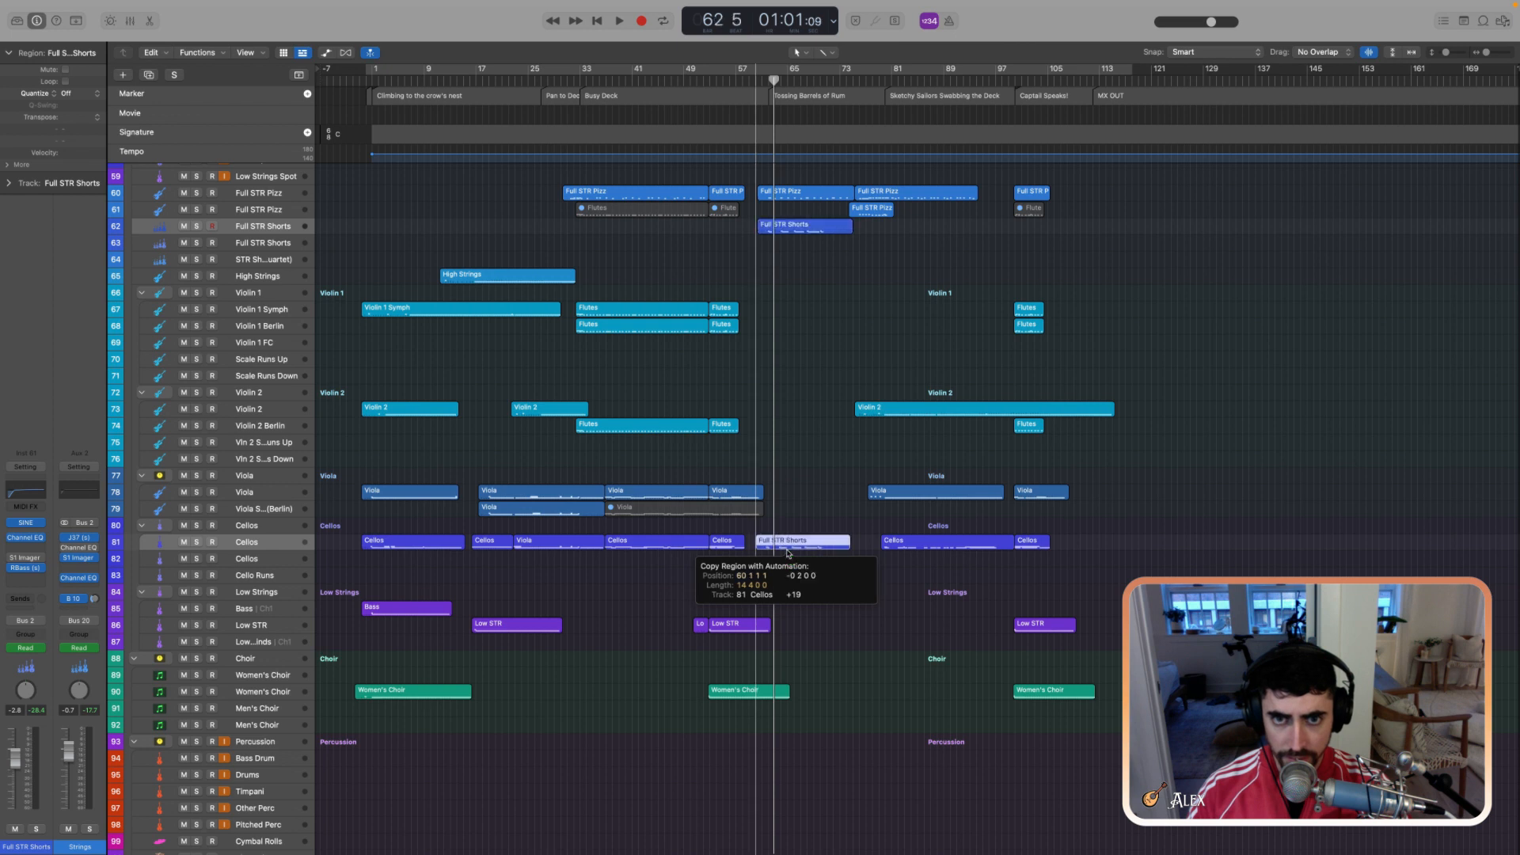
left_click_drag(788, 554, 787, 554)
key("super+Right")
key("super+Right")
key("super+Right")
key("super+Right")
key("super+Right")
key("super+Right")
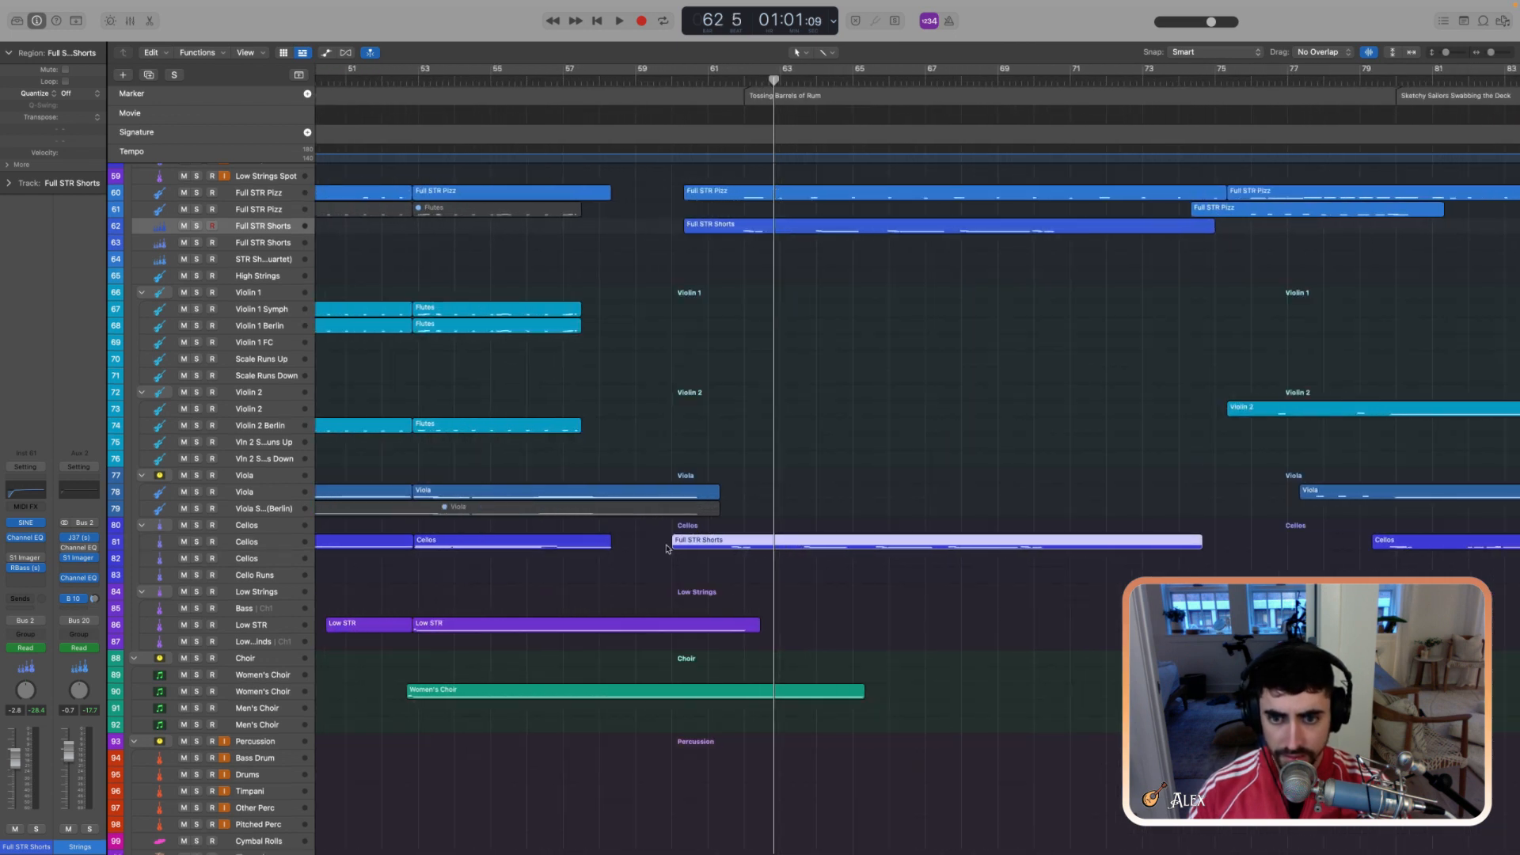
- Solo the copied region on the Cellos track and play it back
left_click_drag(695, 540, 707, 539)
left_click(850, 449)
left_click(796, 543)
key("ctrl+alt+s")
key("space")
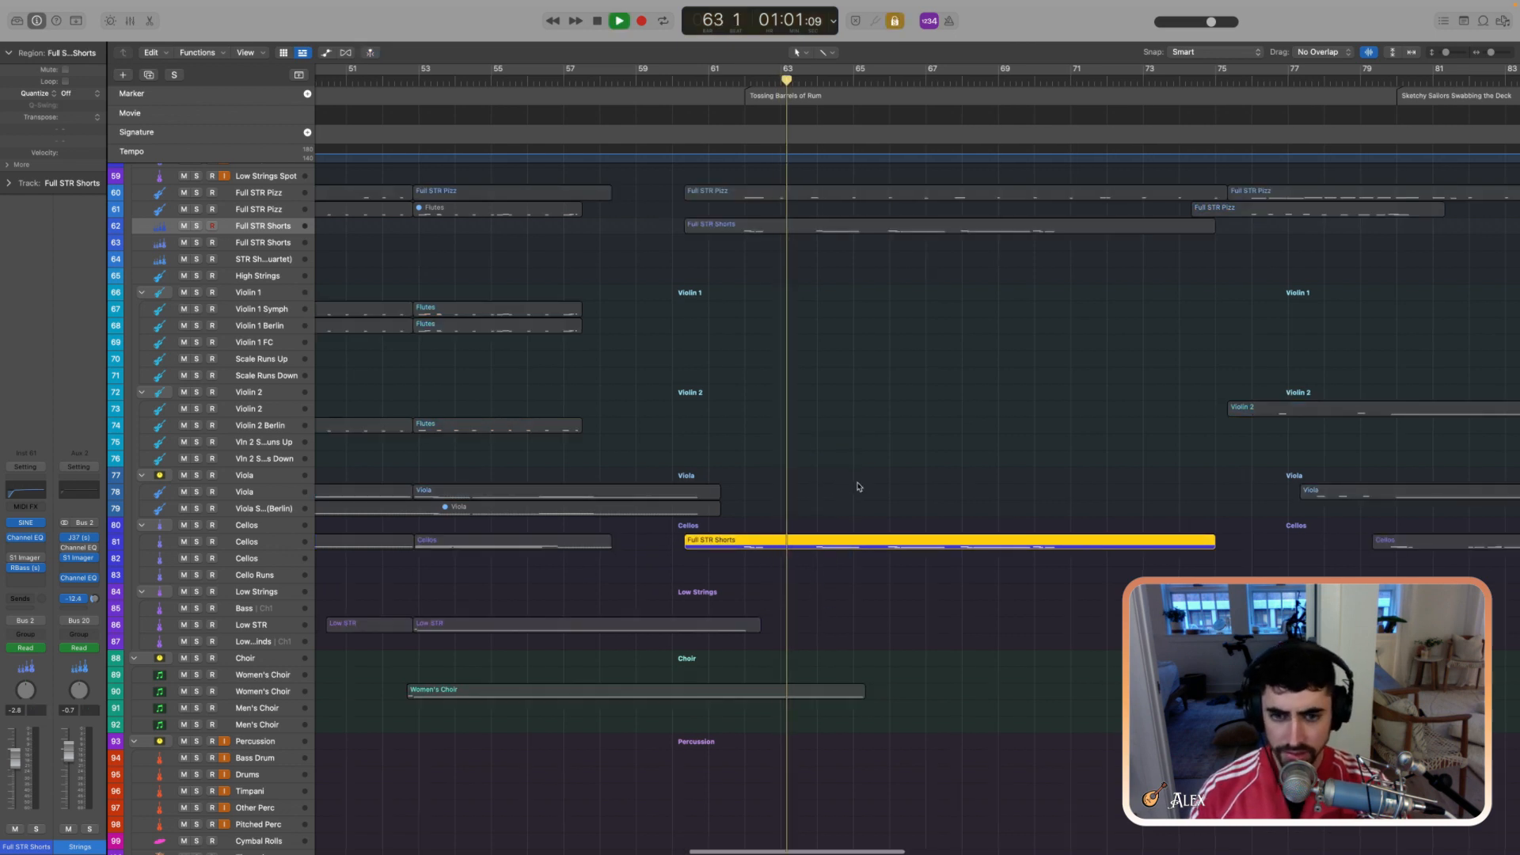
left_click(864, 445)
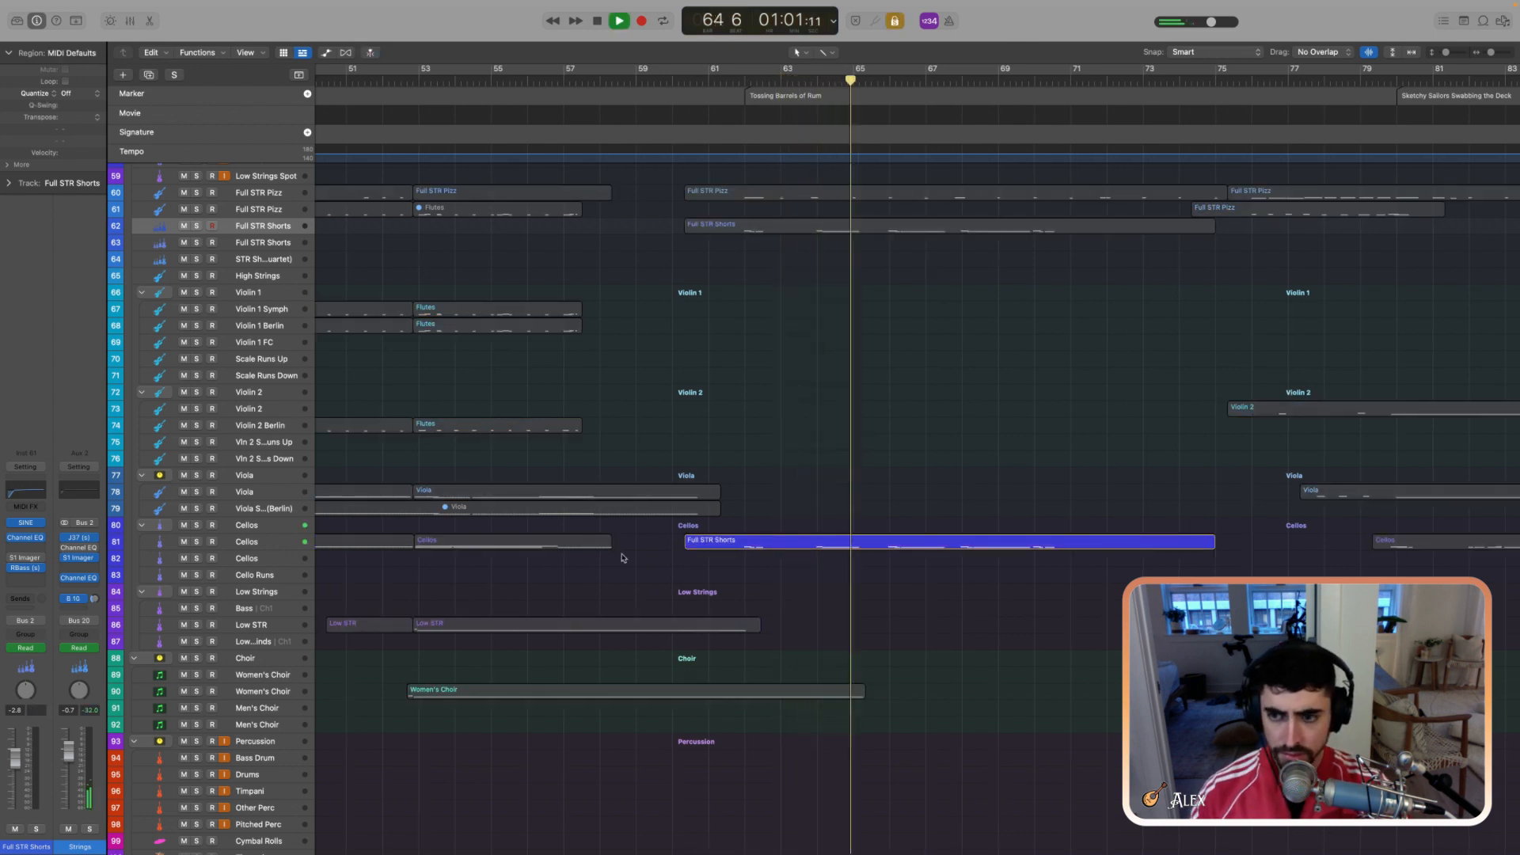
left_click(267, 548)
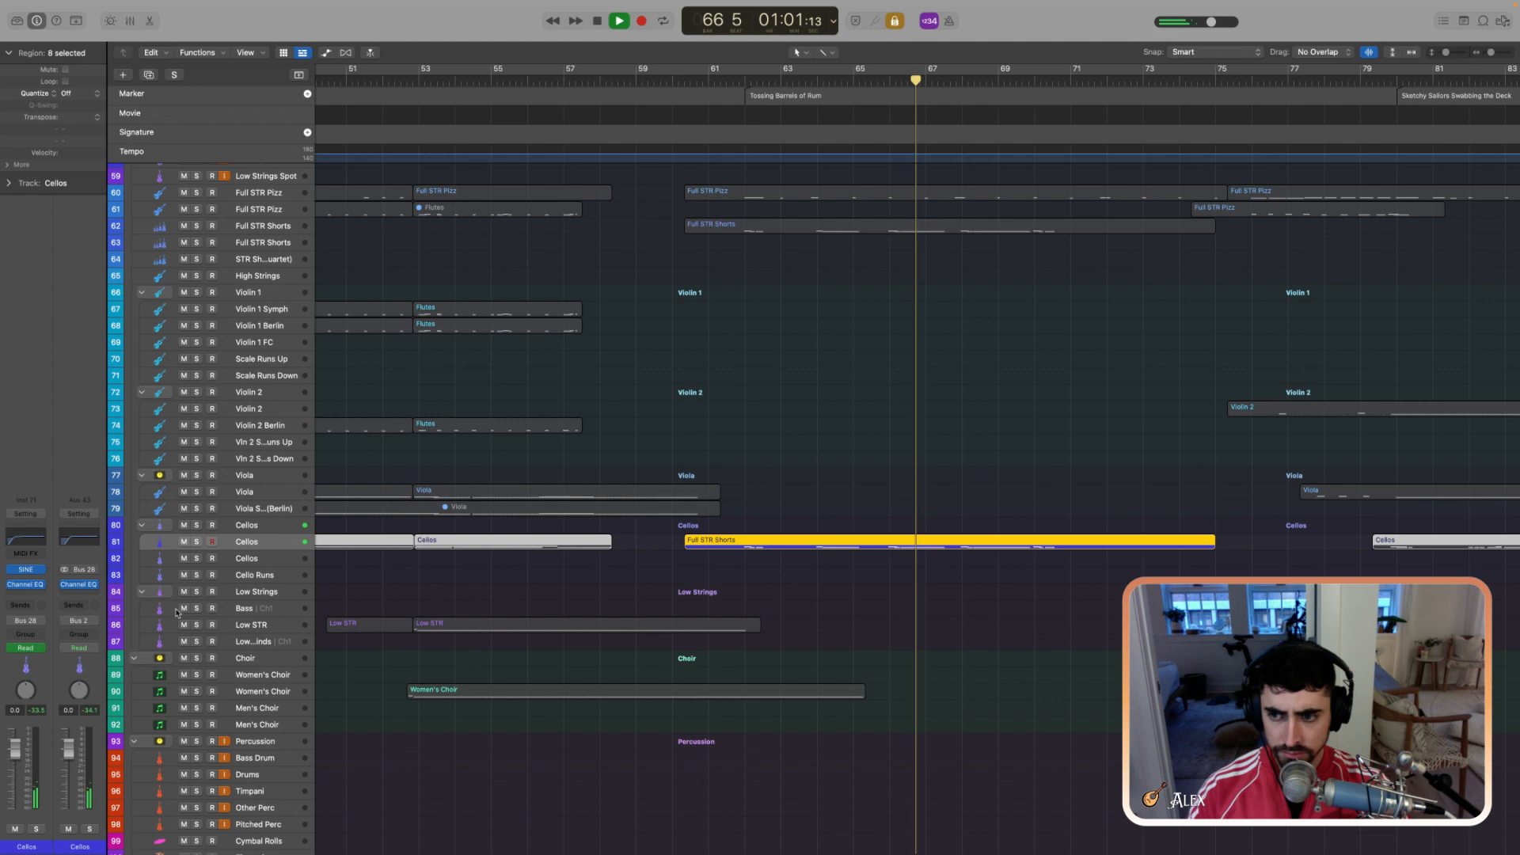
scroll(658, 507, "right", 4)
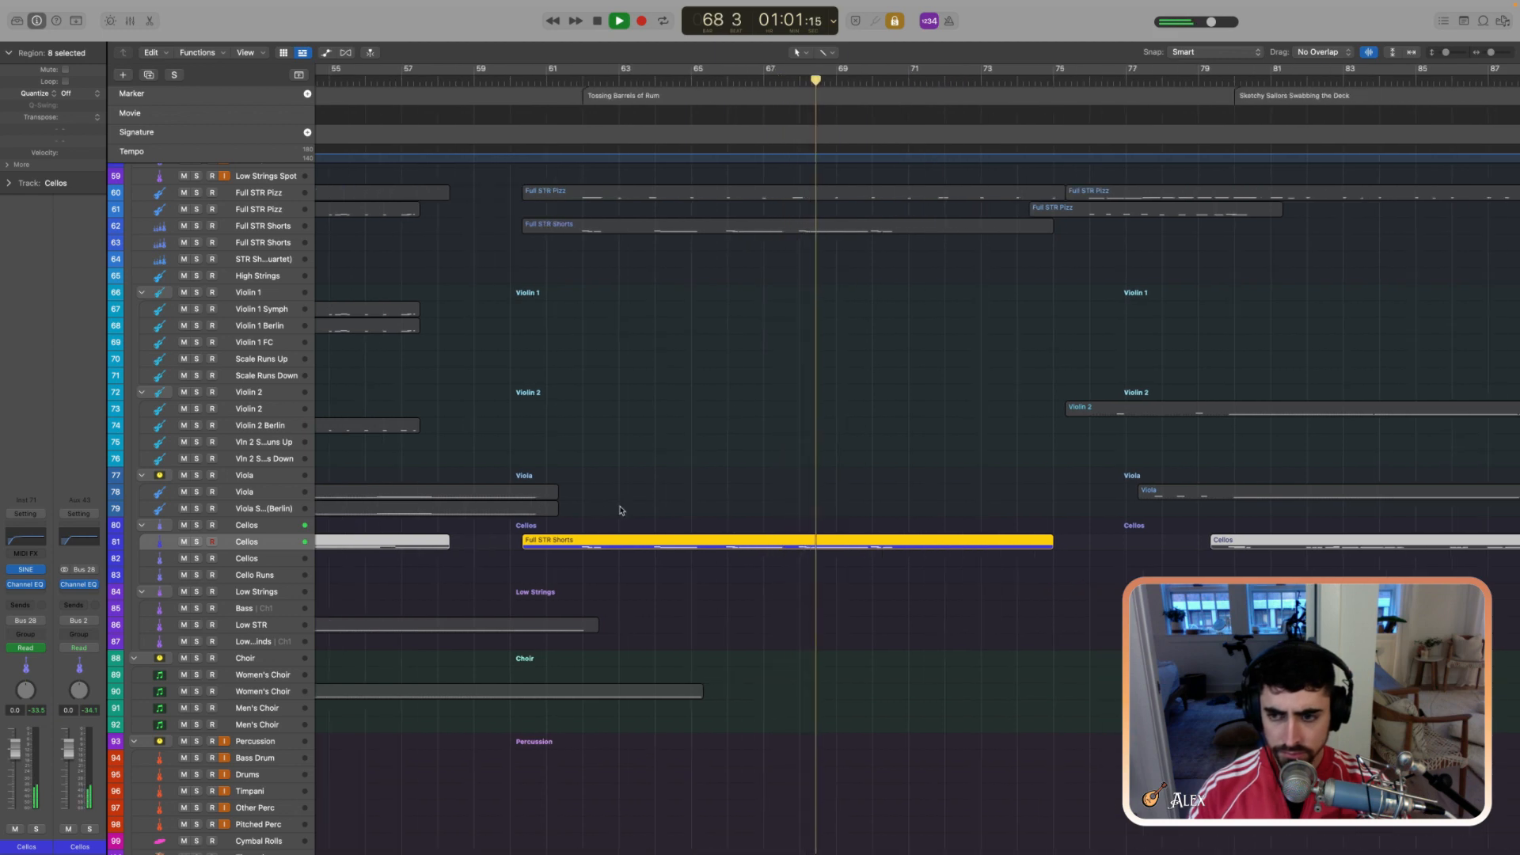
- Open the cello copy in the piano roll and examine its notes, including the low keyswitch note
key("ctrl+Right")
left_click(265, 556, "super")
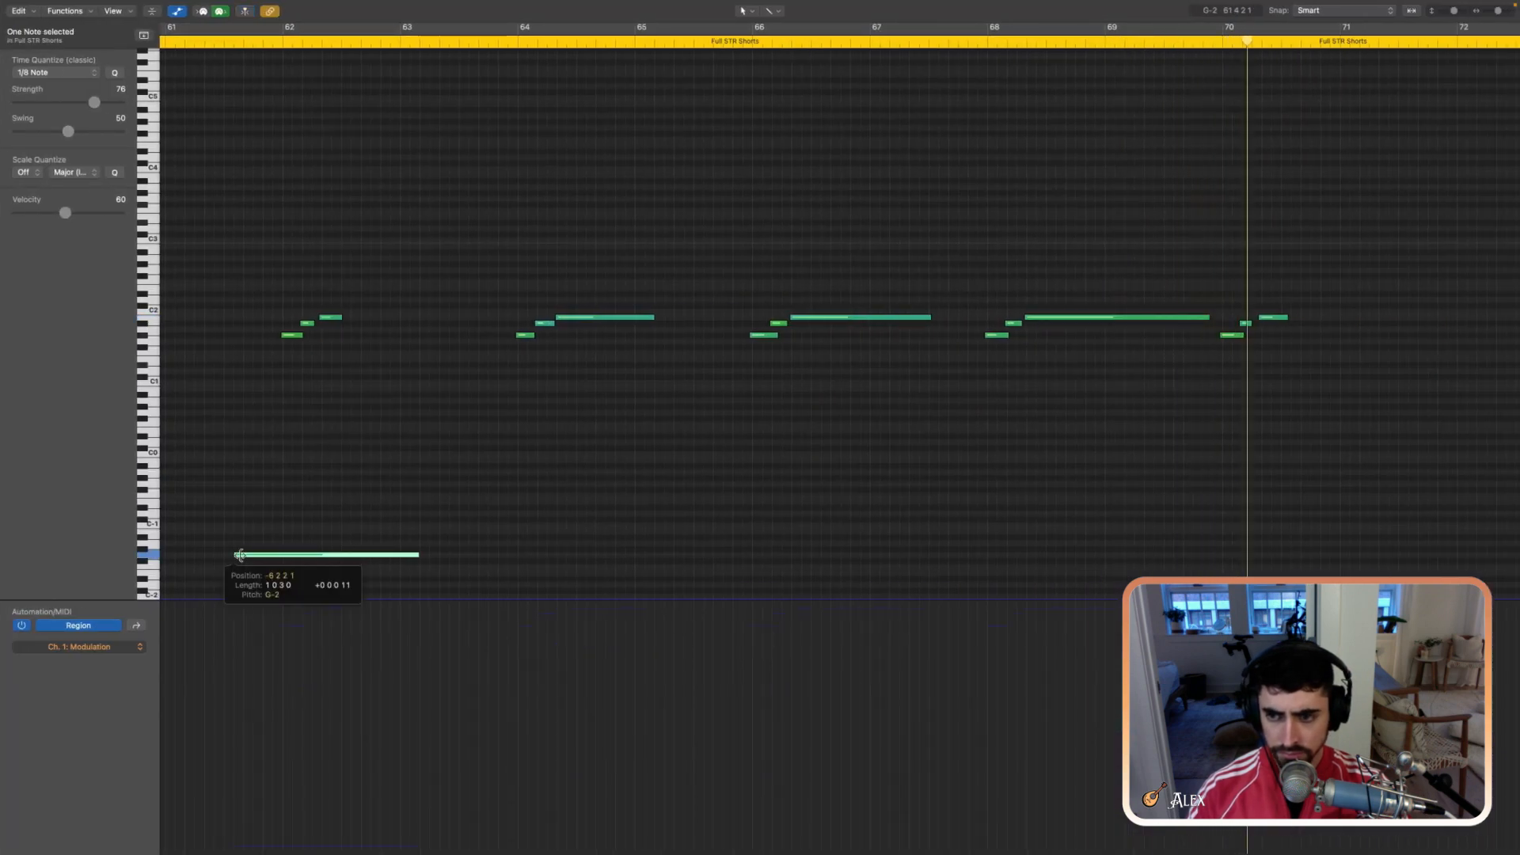
scroll(264, 556, "up", 1)
left_click(203, 39)
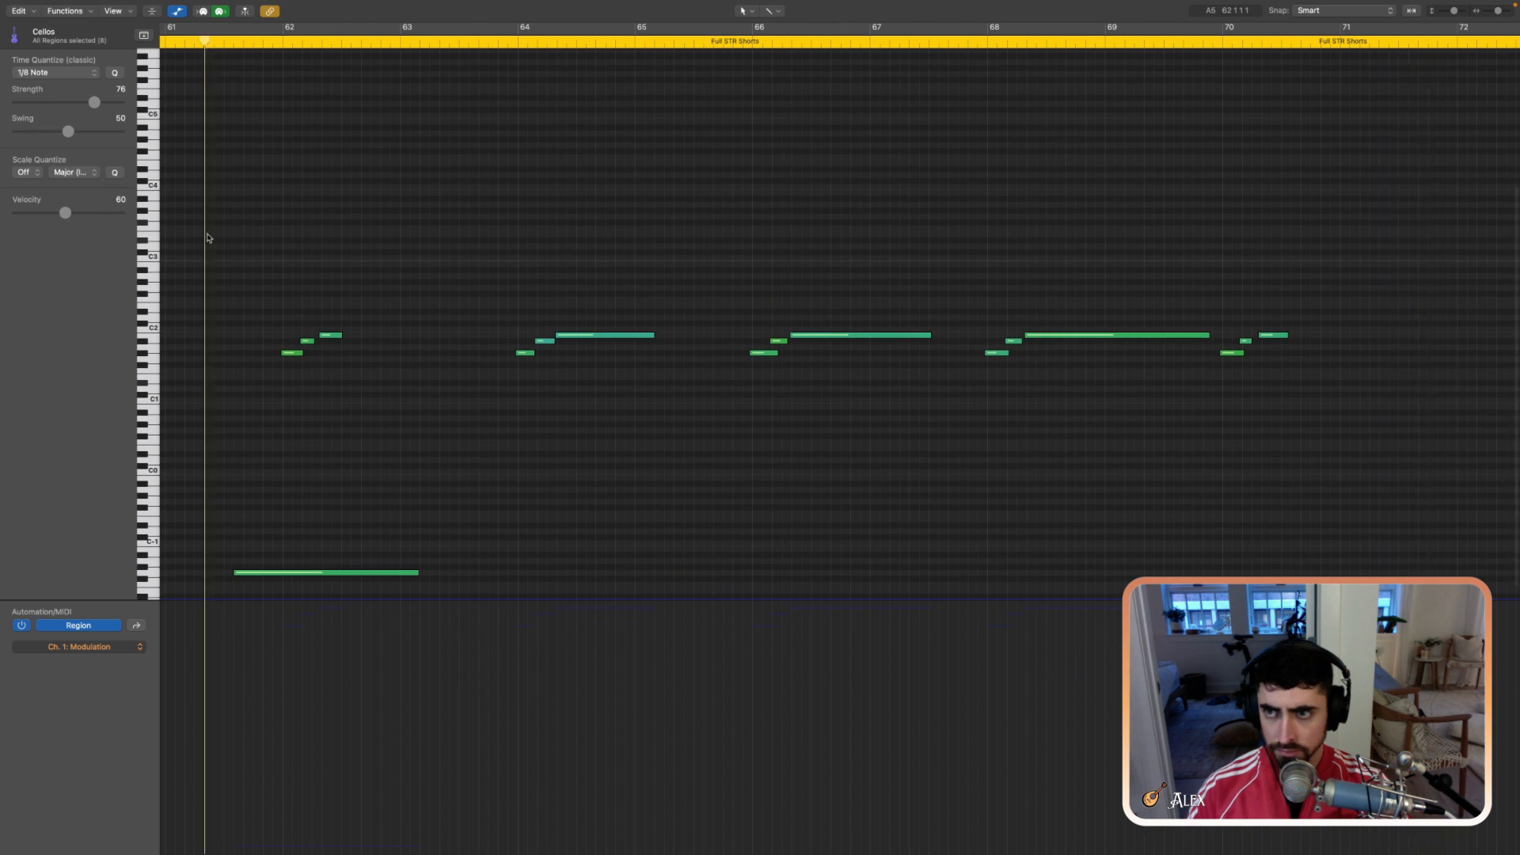
scroll(309, 580, "up", 1)
left_click(307, 578)
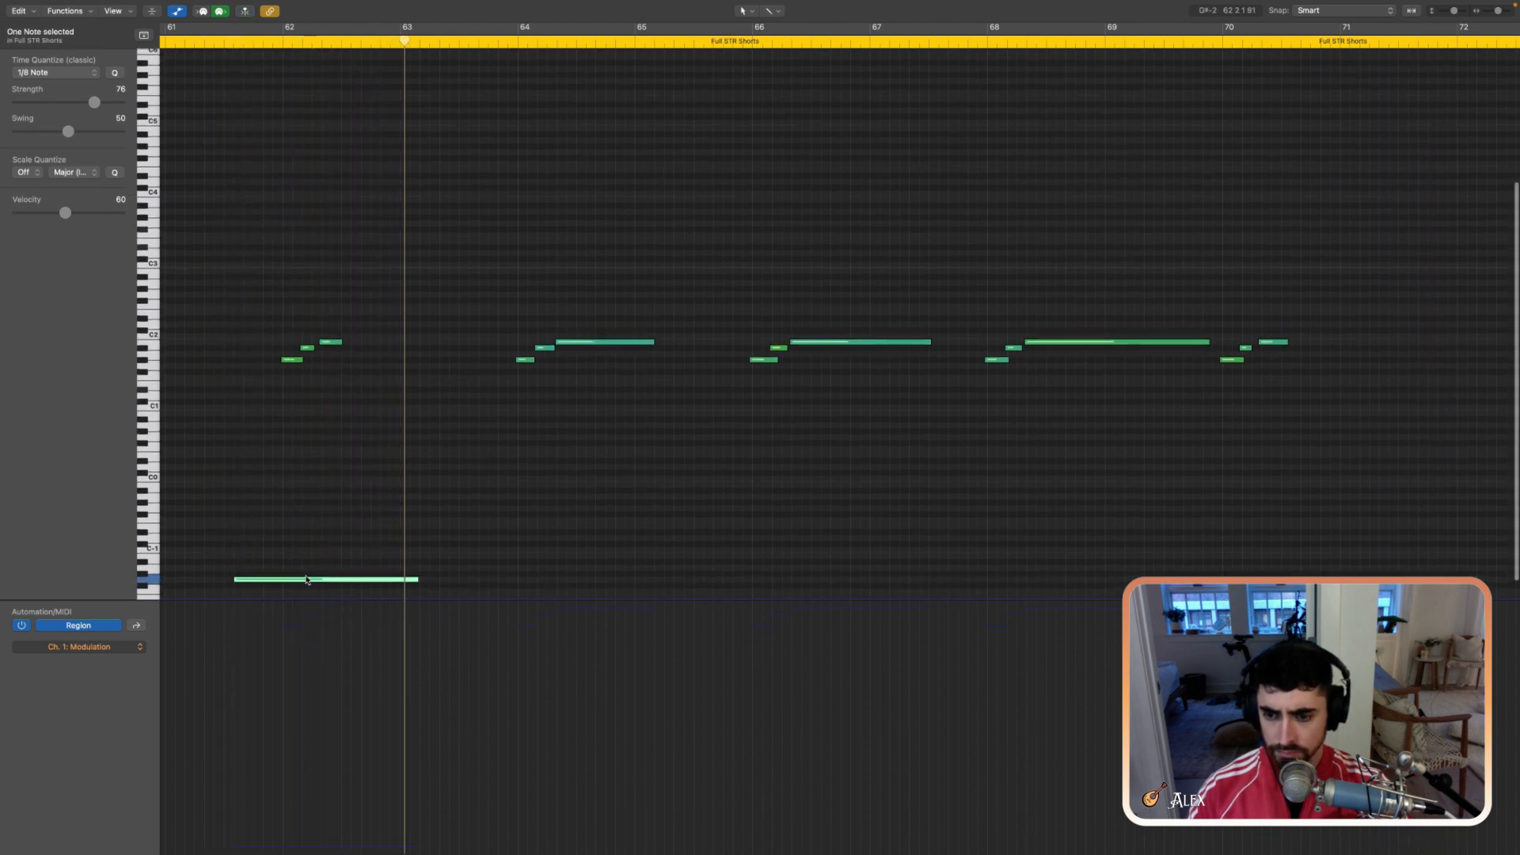
key("alt+Down")
key("alt+Up")
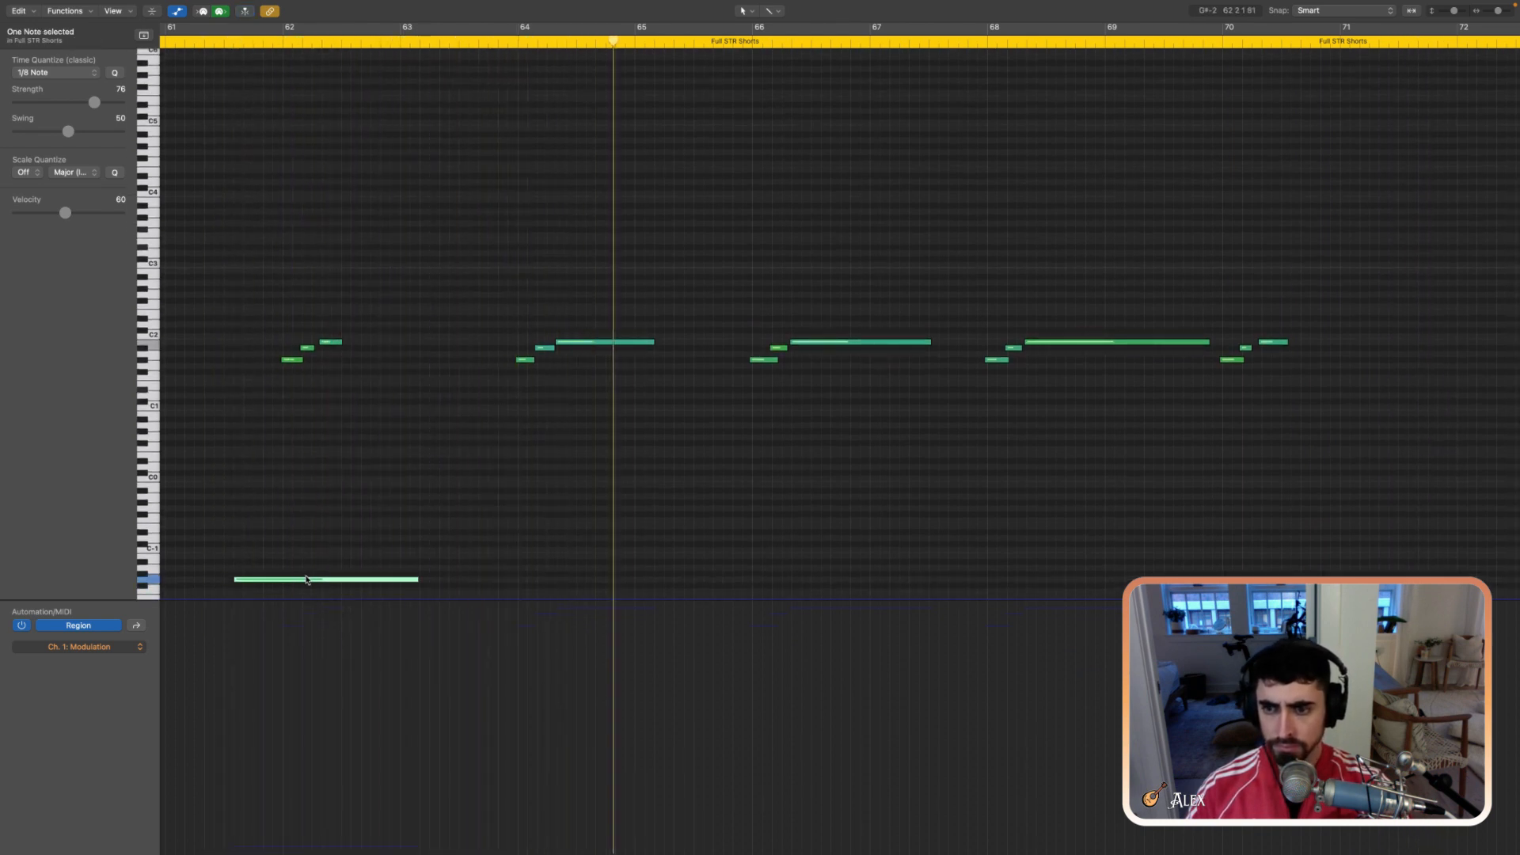
- Select the cello copy's short notes and adjust their velocity
left_click_drag(1312, 250, 367, 452)
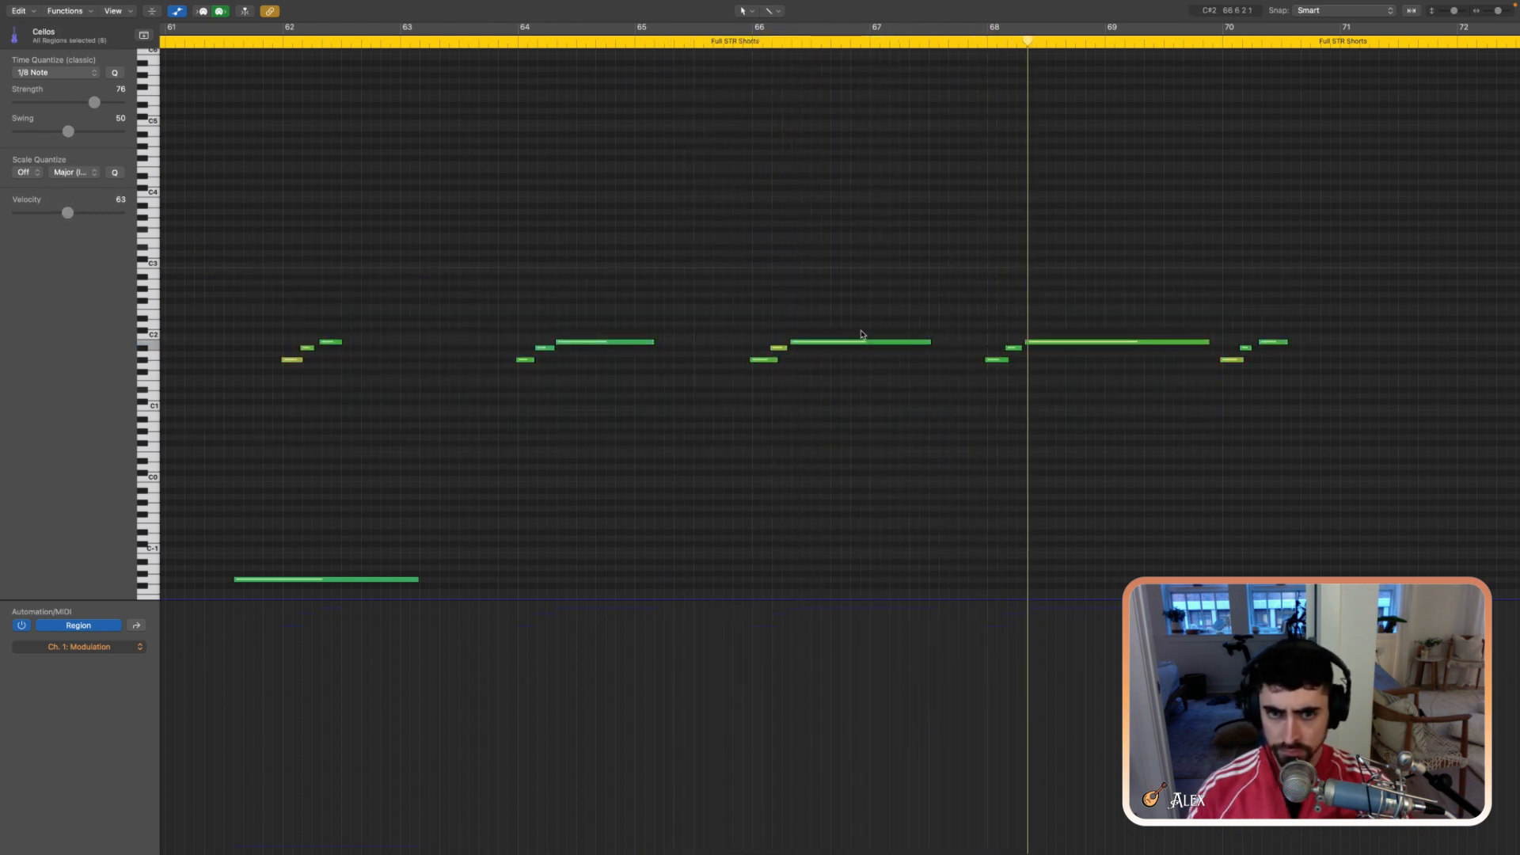
left_click(778, 348)
left_click_drag(85, 213, 75, 213)
left_click(756, 360)
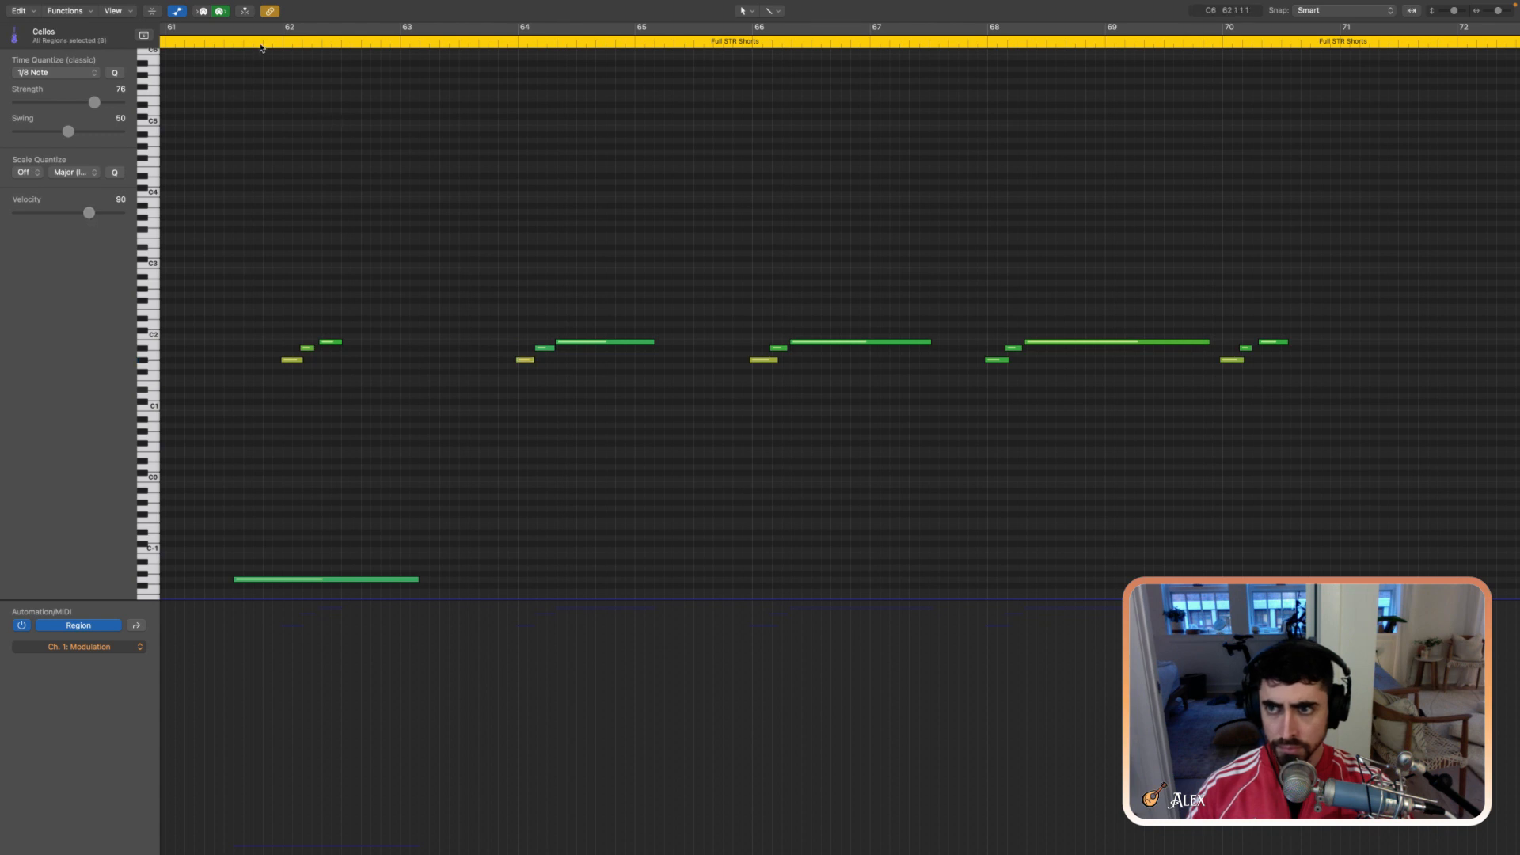
- Set the cycle range to the original Full STR Shorts region and mute that region
key("ctrl+Left")
scroll(765, 355, "up", 10)
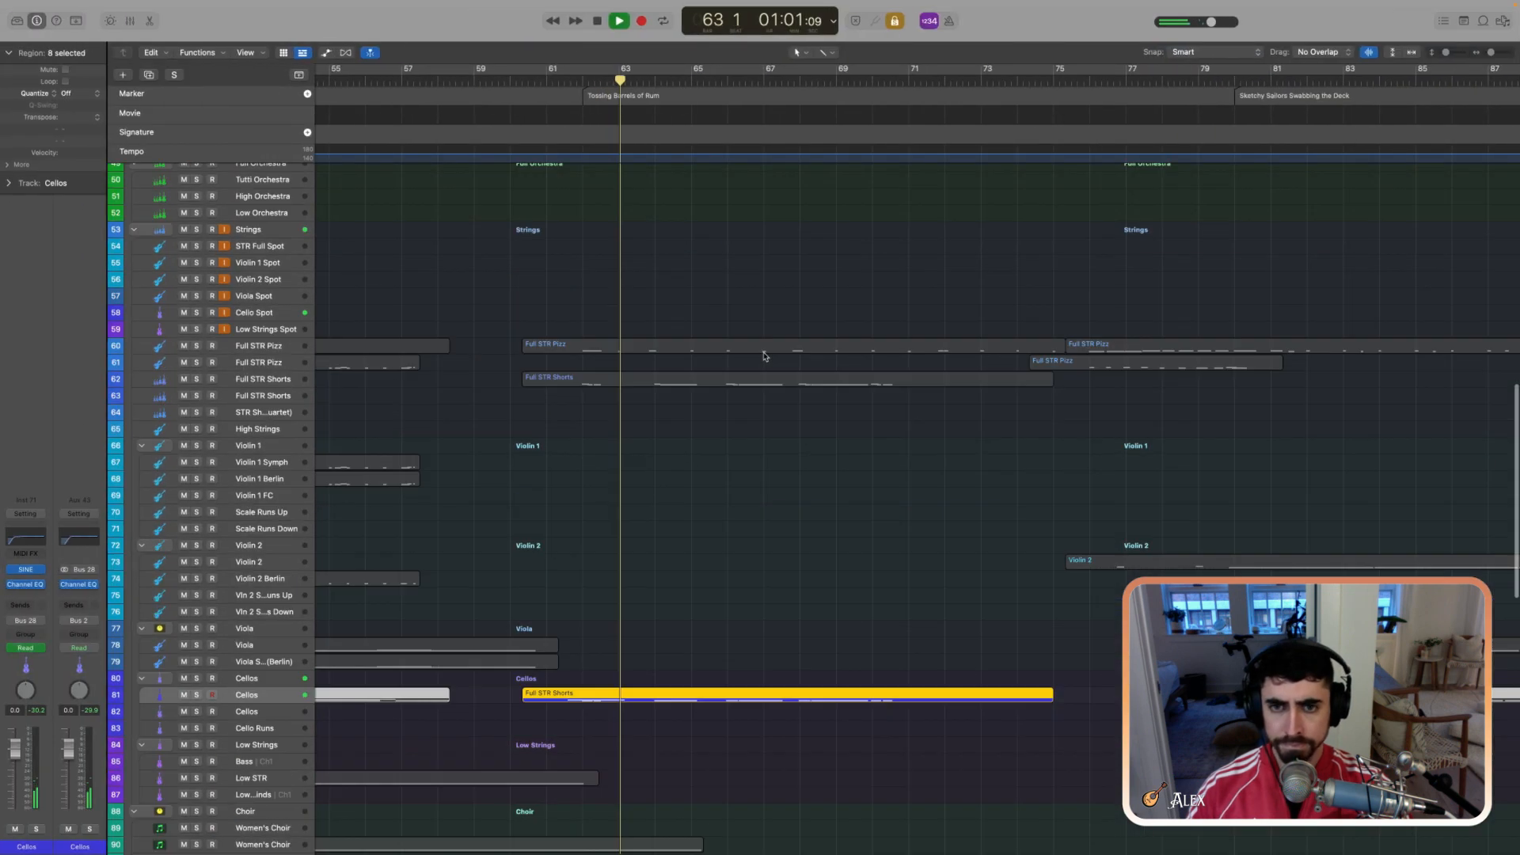
left_click(743, 593)
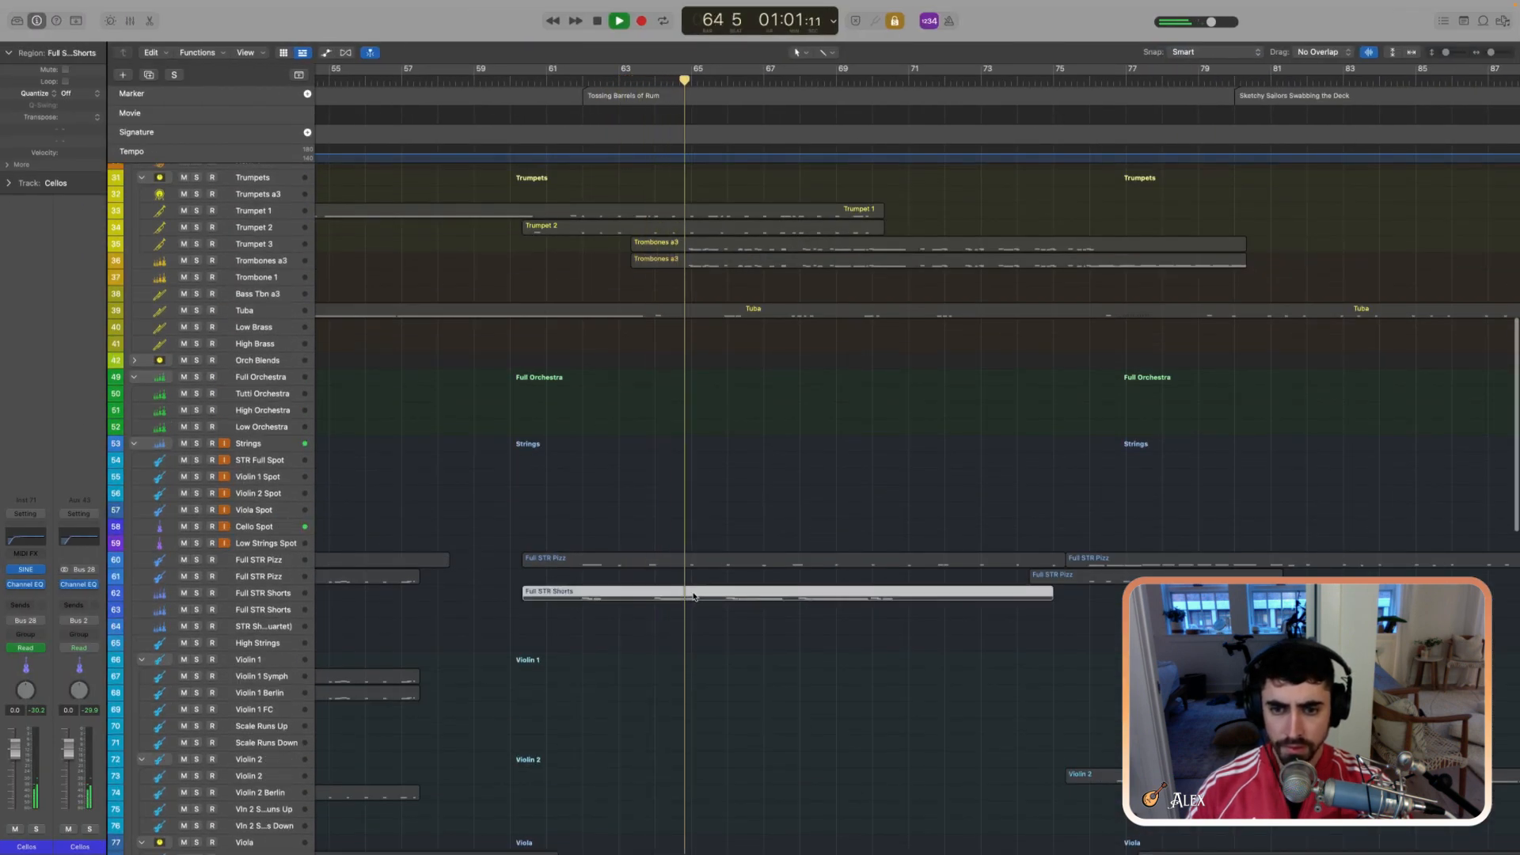
key("super+u")
right_click(742, 572)
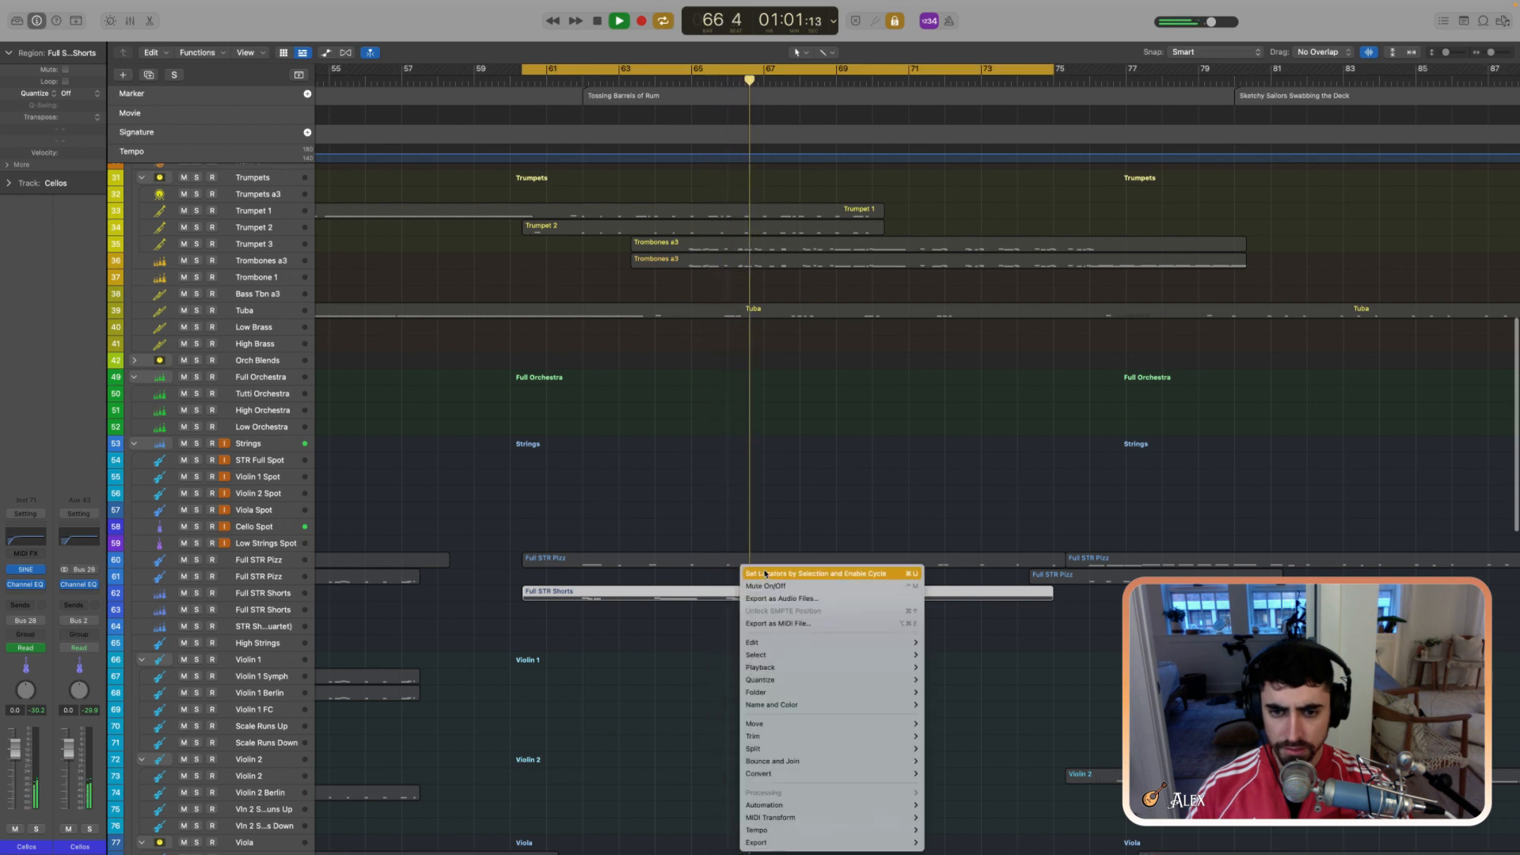
left_click(764, 586)
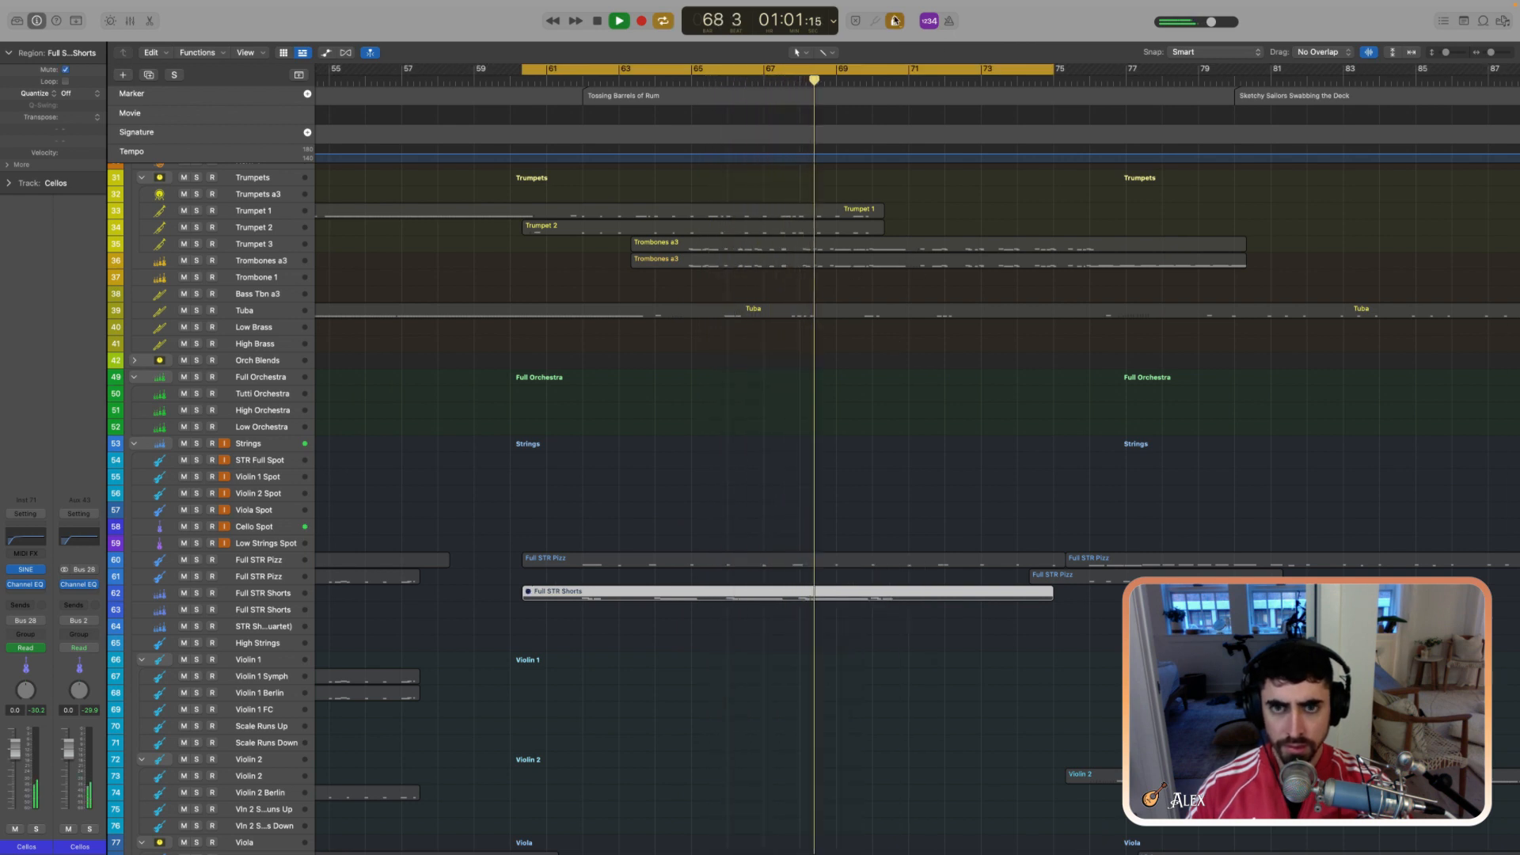
- Review the string and brass arrangement during cycle playback
left_click(778, 440)
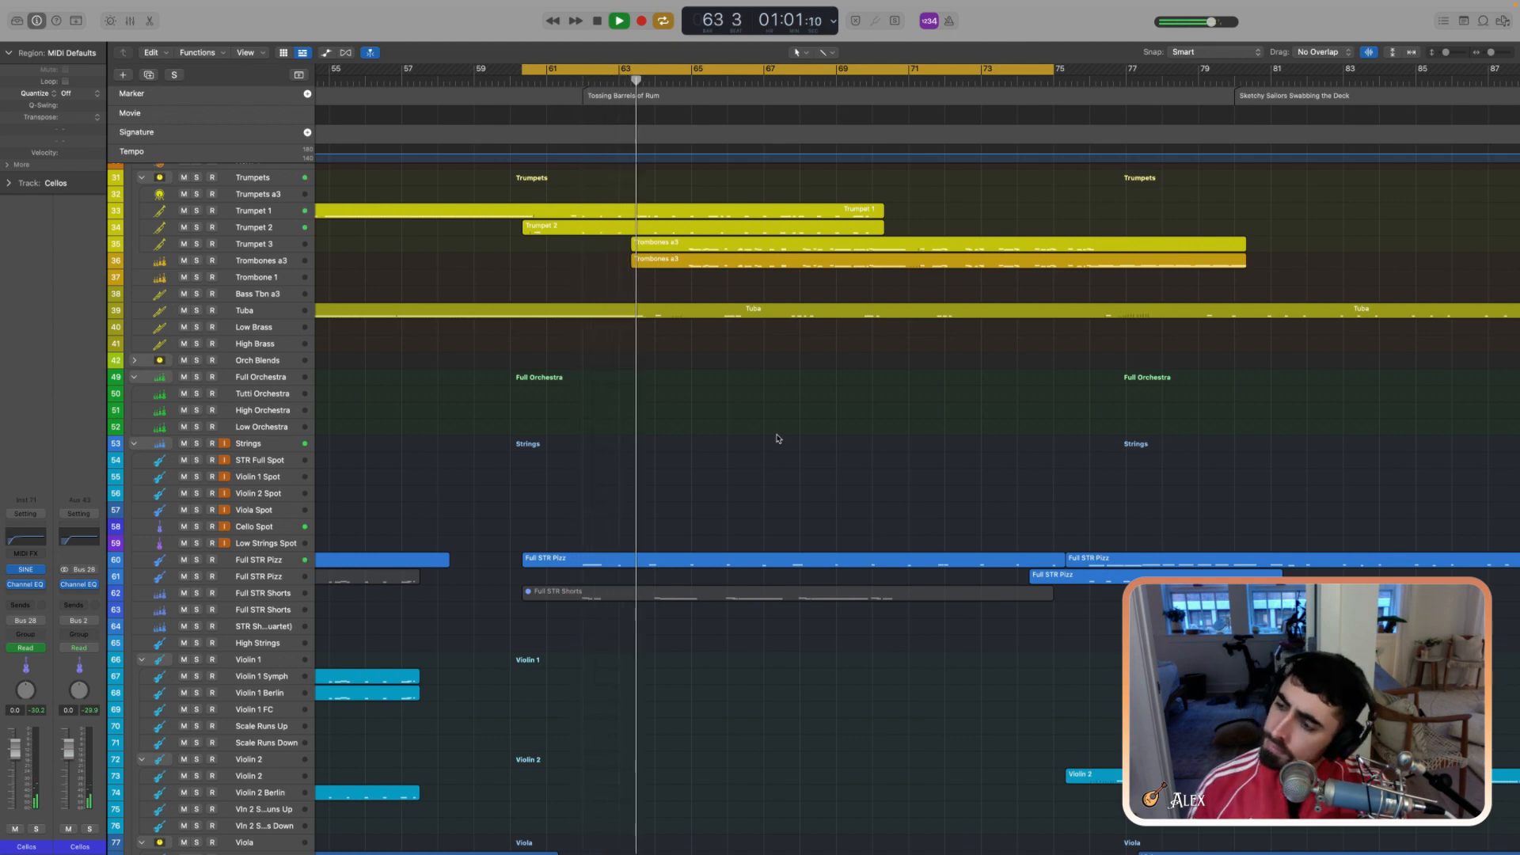
scroll(836, 565, "down", 10)
scroll(837, 565, "down", 10)
scroll(815, 526, "up", 8)
left_click(721, 310)
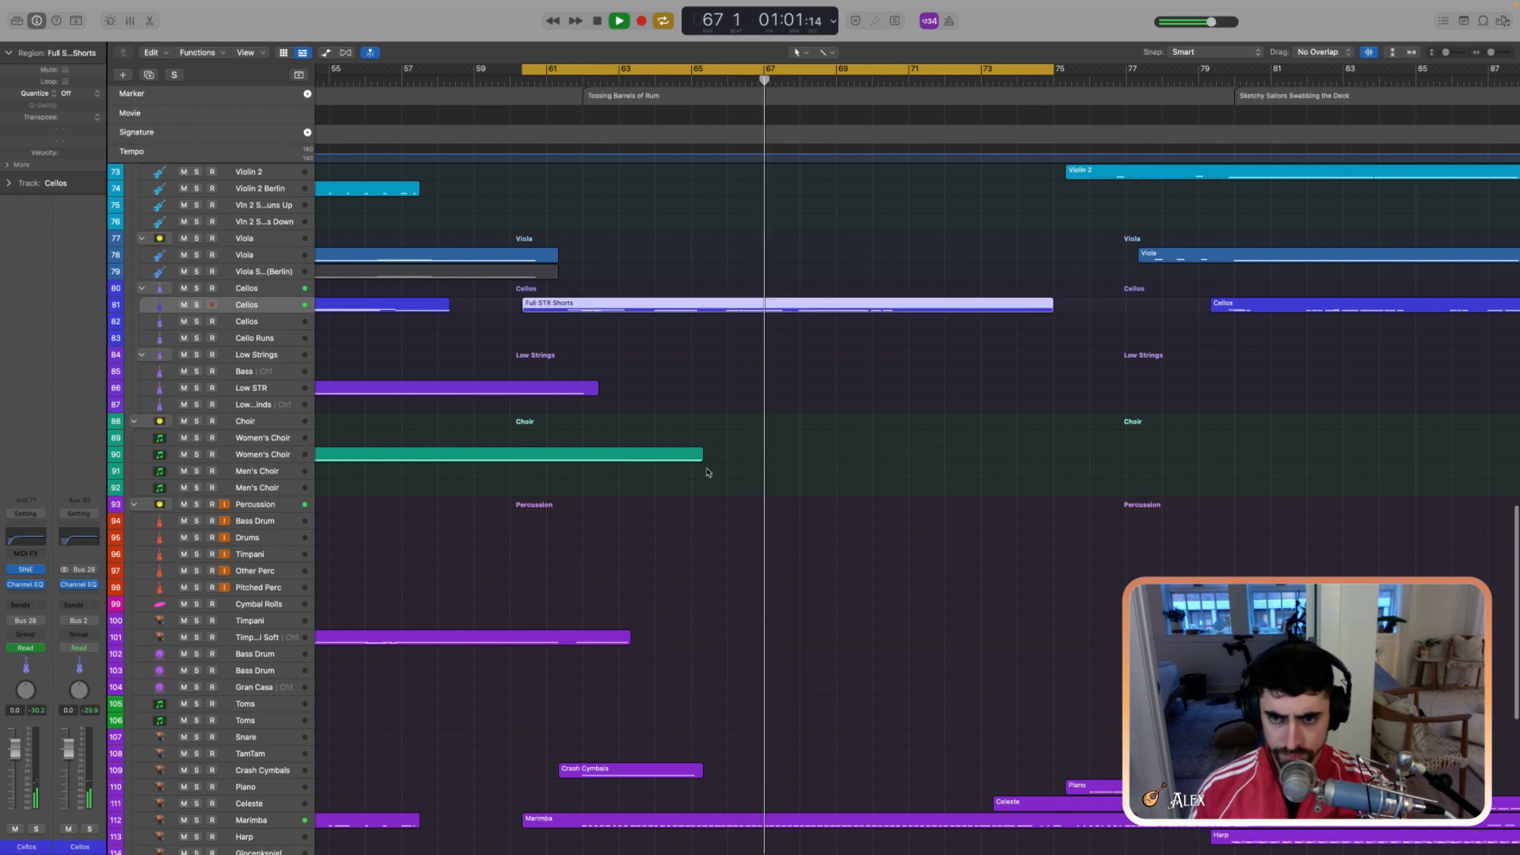
scroll(705, 483, "up", 1)
scroll(759, 501, "up", 5)
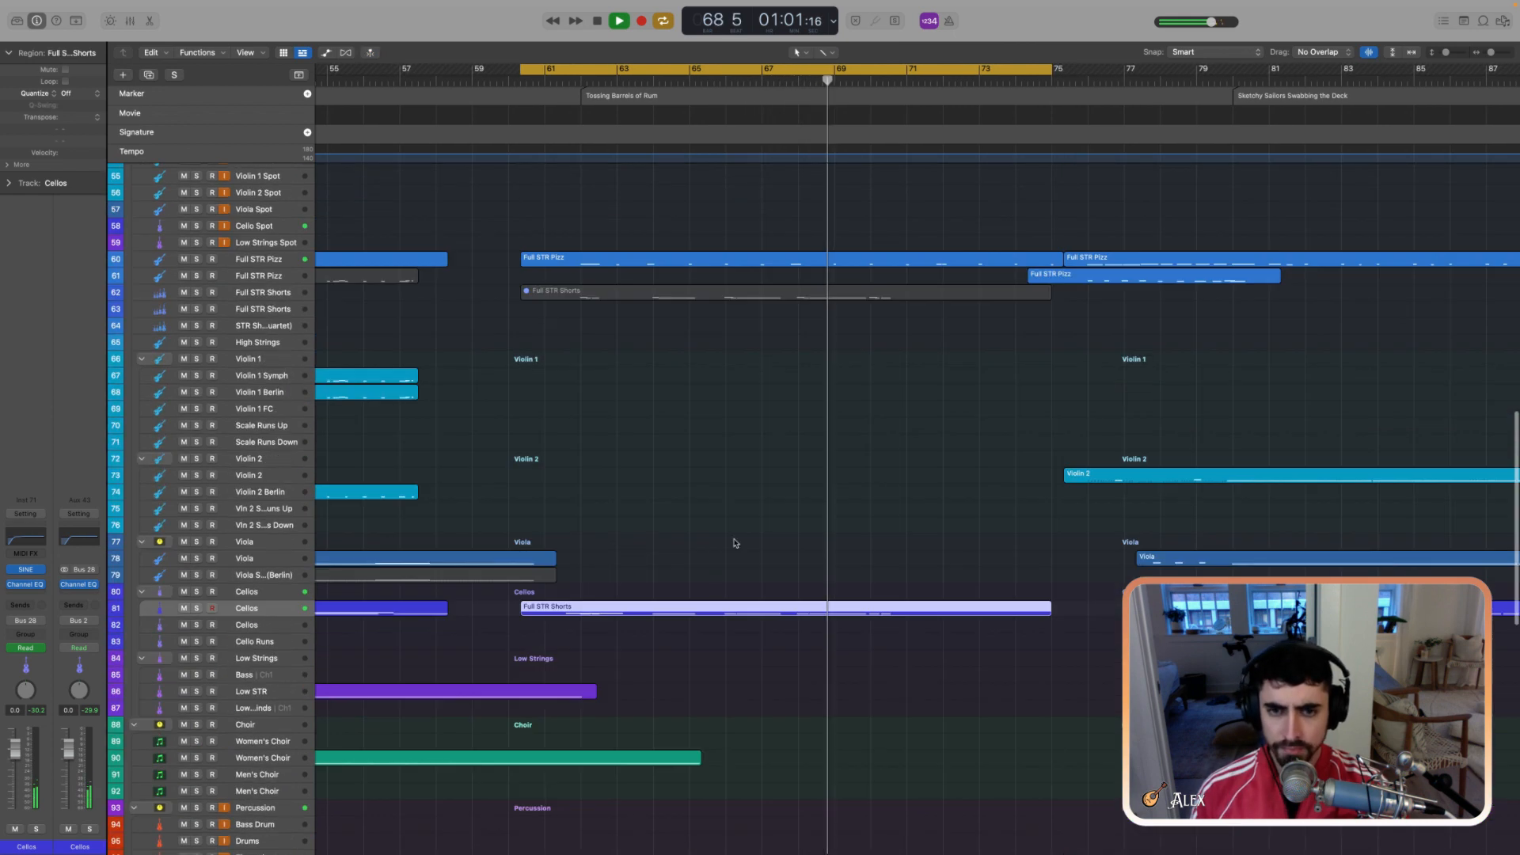
left_click(786, 474)
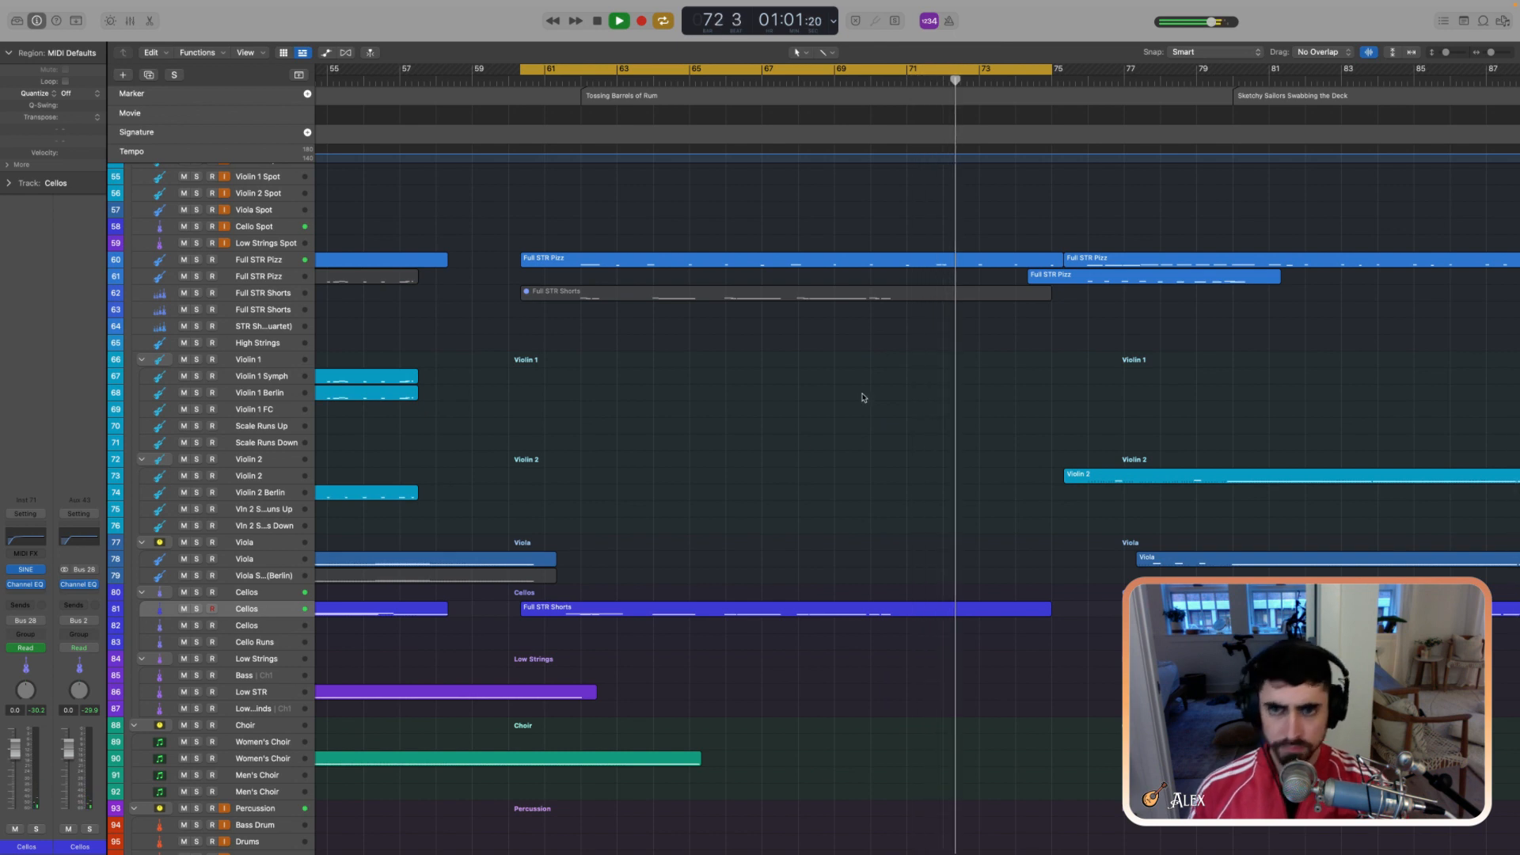
- Open the Full STR Pizz region in the piano roll to inspect its notes
scroll(823, 459, "up", 2)
left_click(707, 321)
double_click(707, 321)
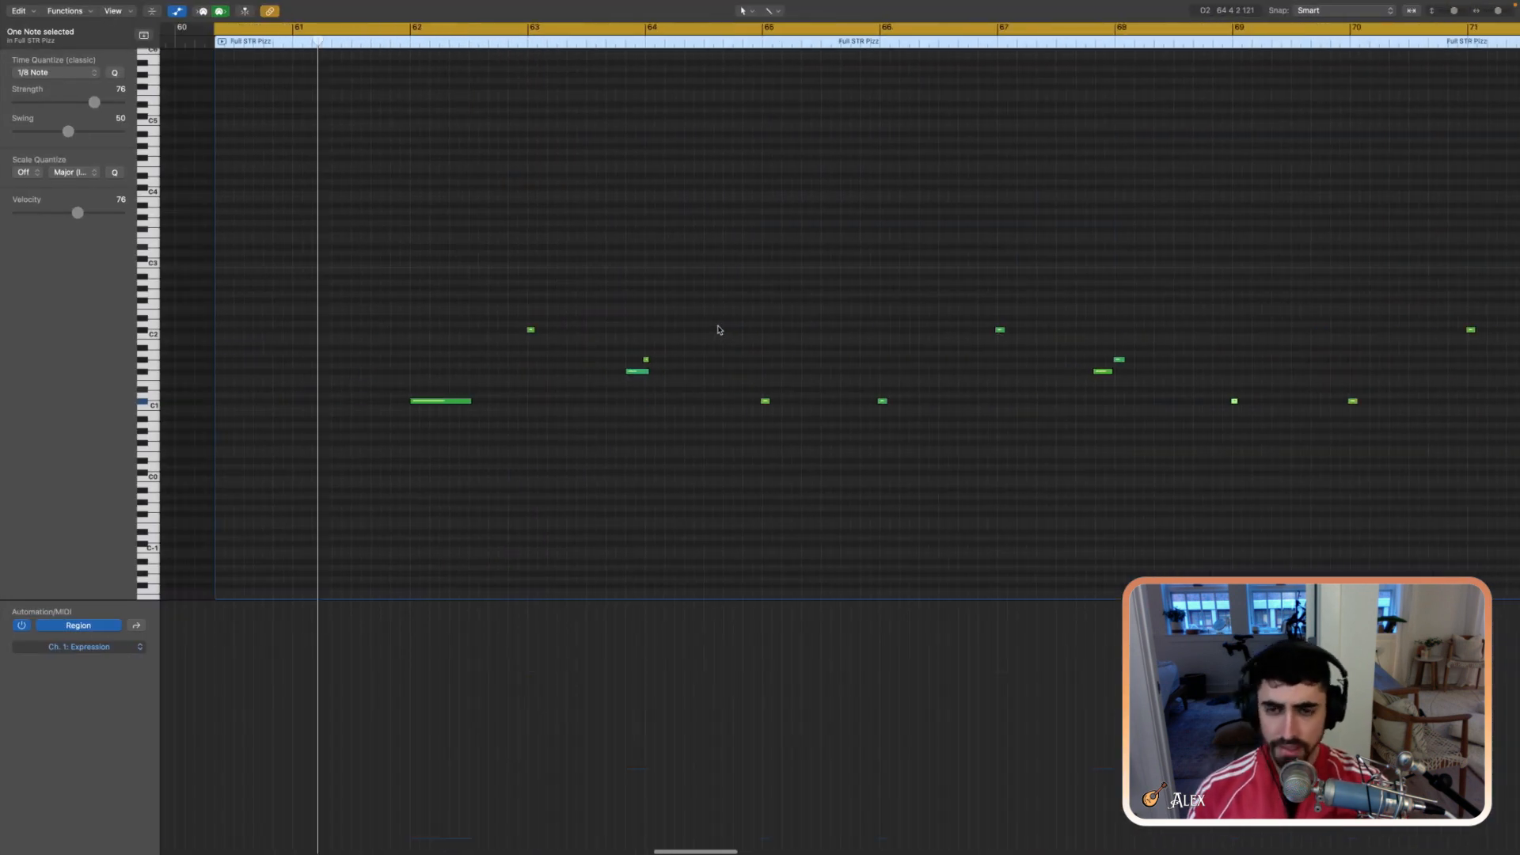
key("super+w")
- Copy the cello Full STR Shorts region down to the next Cellos track and solo it
left_click(794, 476)
left_click(599, 674)
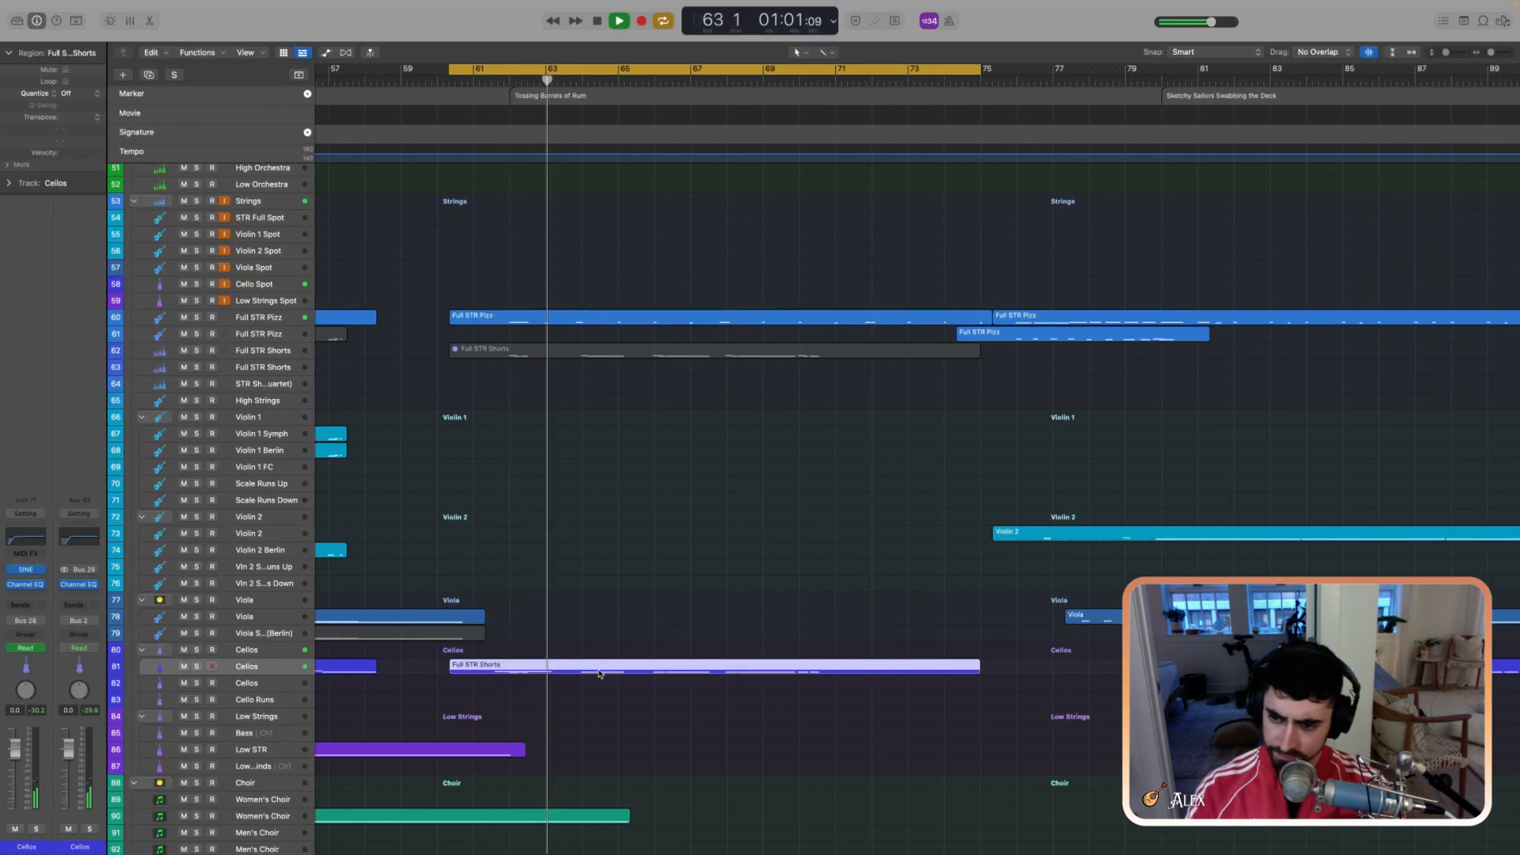
left_click_drag(592, 670, 593, 683)
key("ctrl+s")
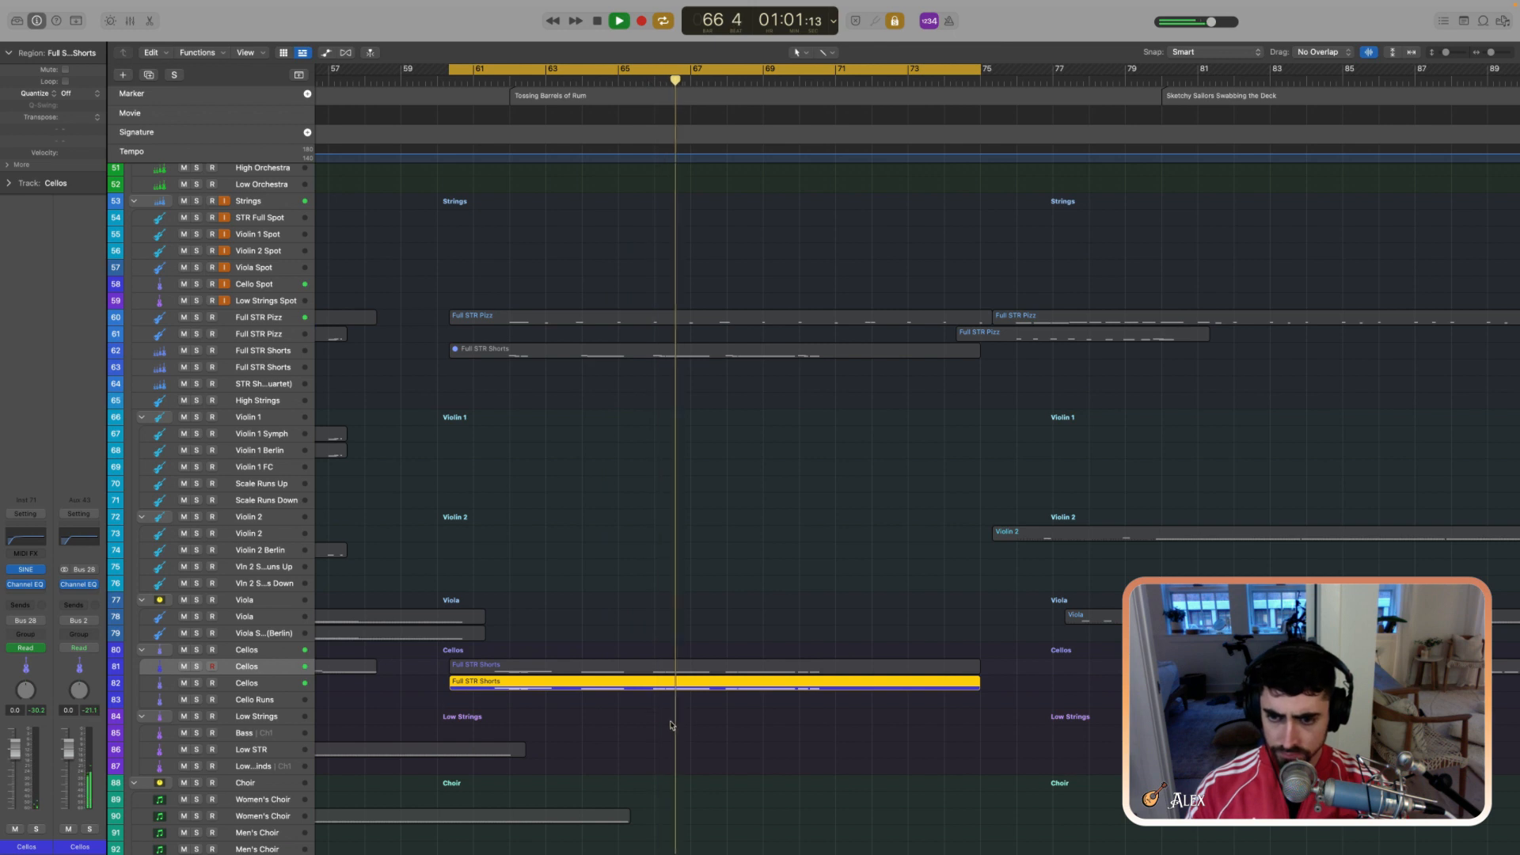
- Open the new cello region in the piano roll and select all its notes
double_click(521, 676)
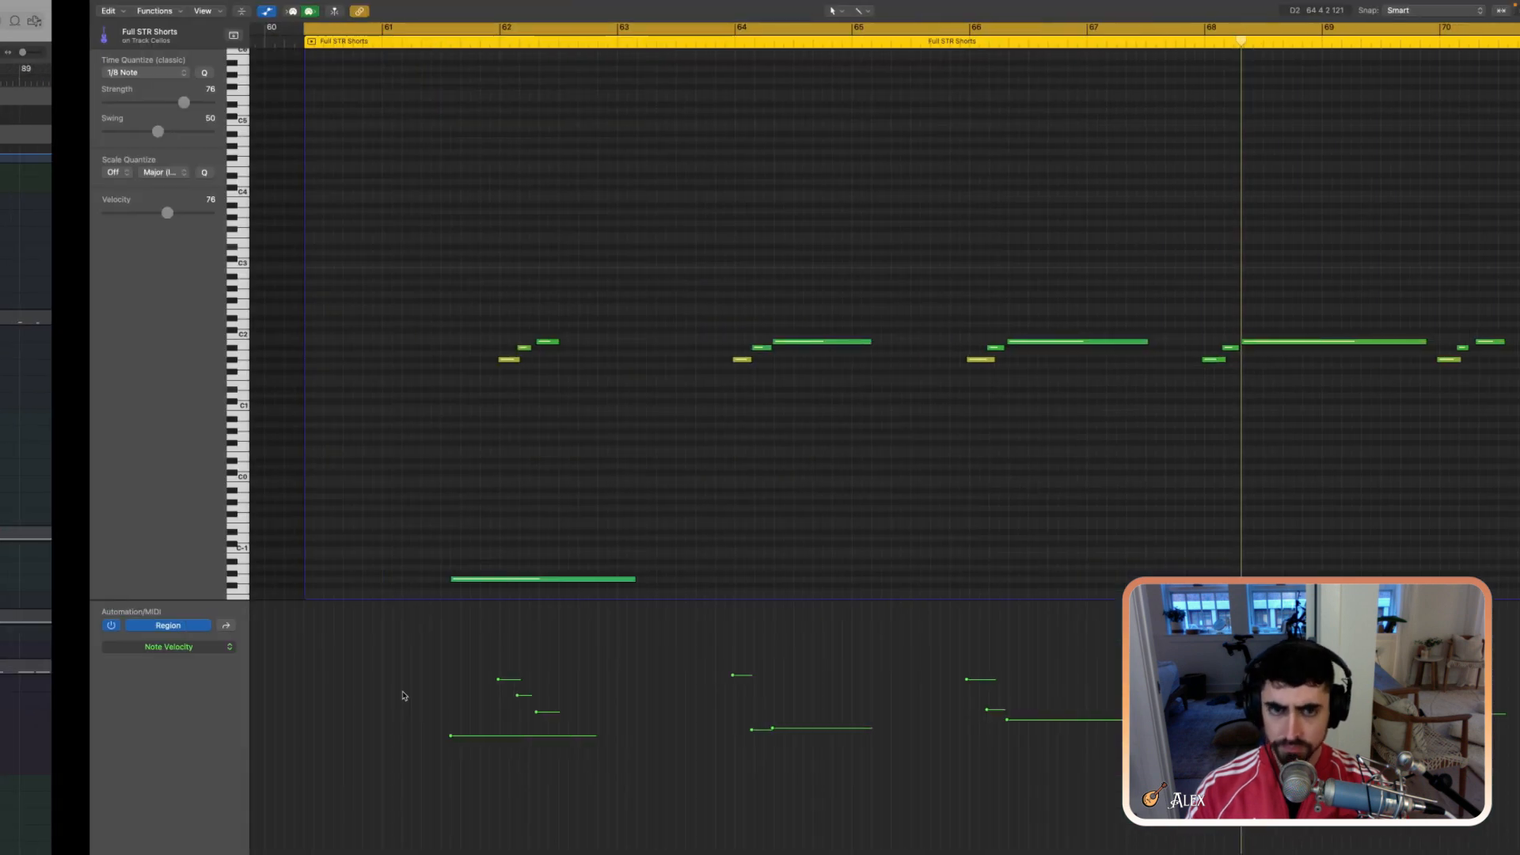
left_click(879, 423, "ctrl+alt")
left_click_drag(1425, 198, 855, 455)
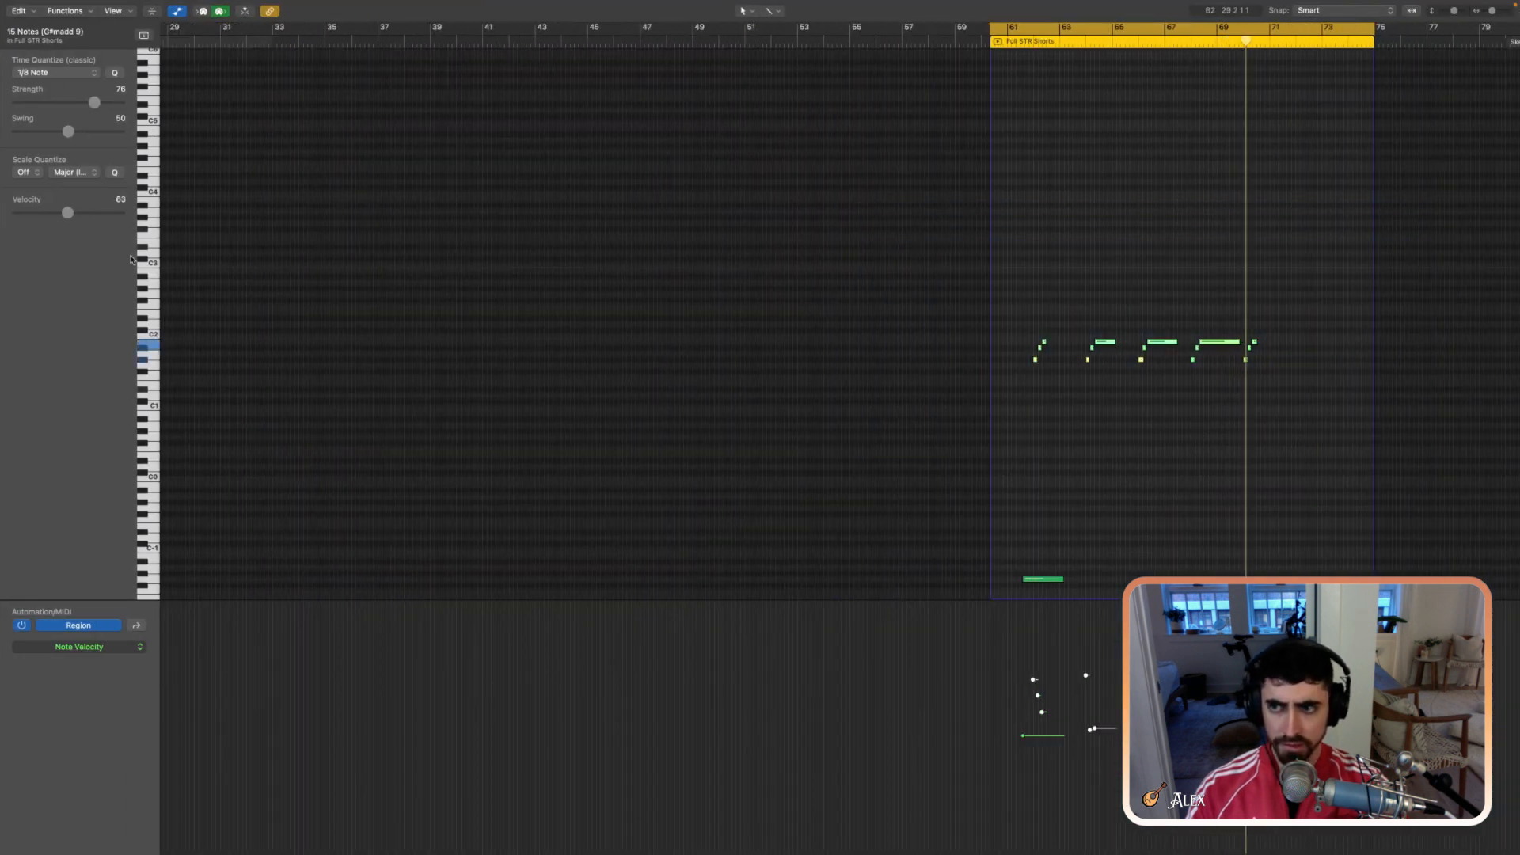
key("ctrl+Left")
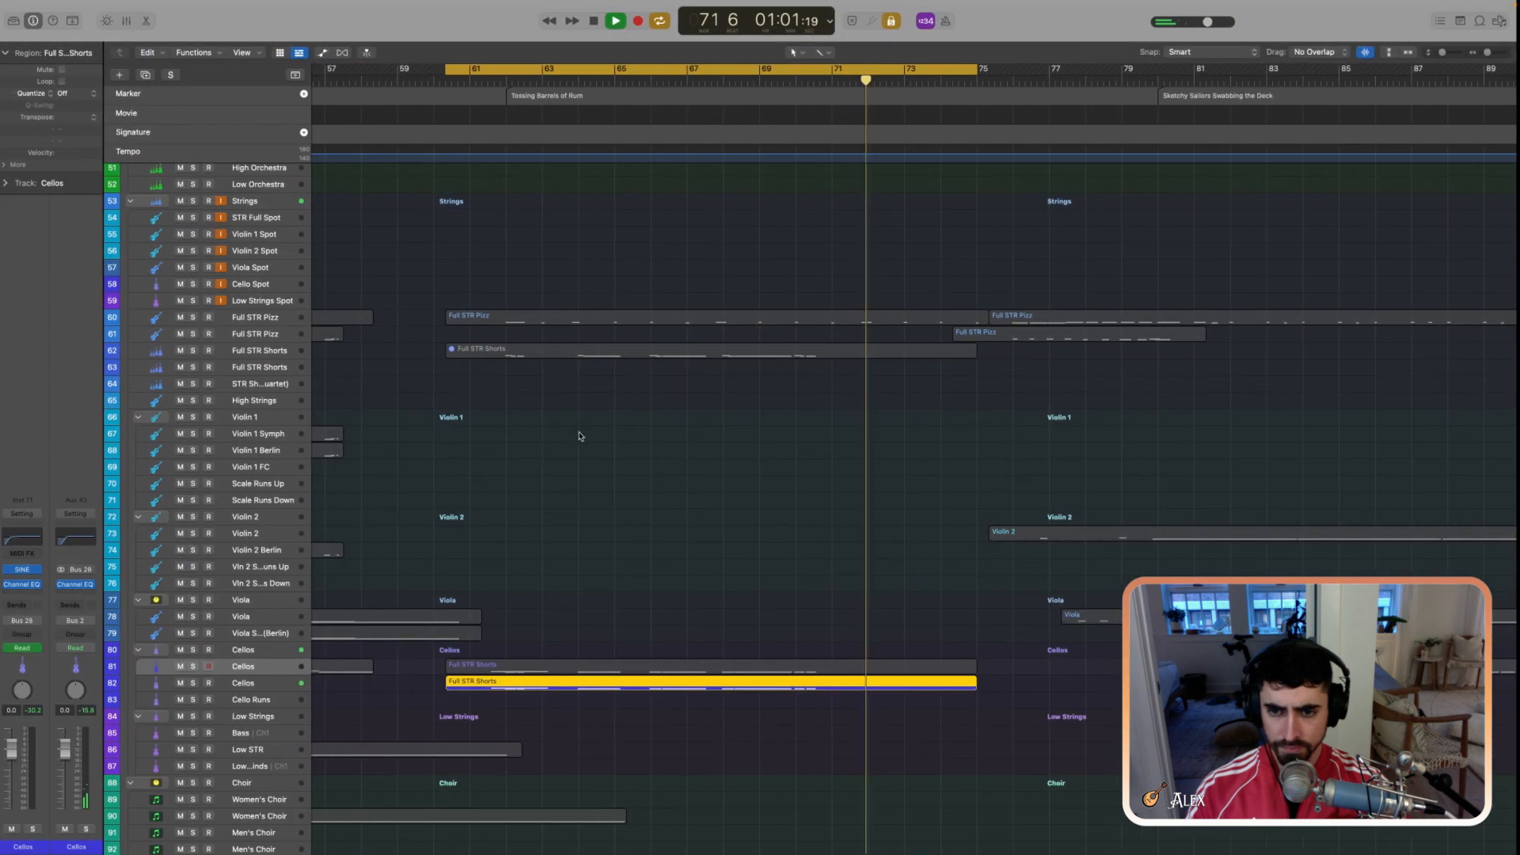
- Lower the note velocities of the second cello region to 49
left_click(895, 21)
left_click(777, 391)
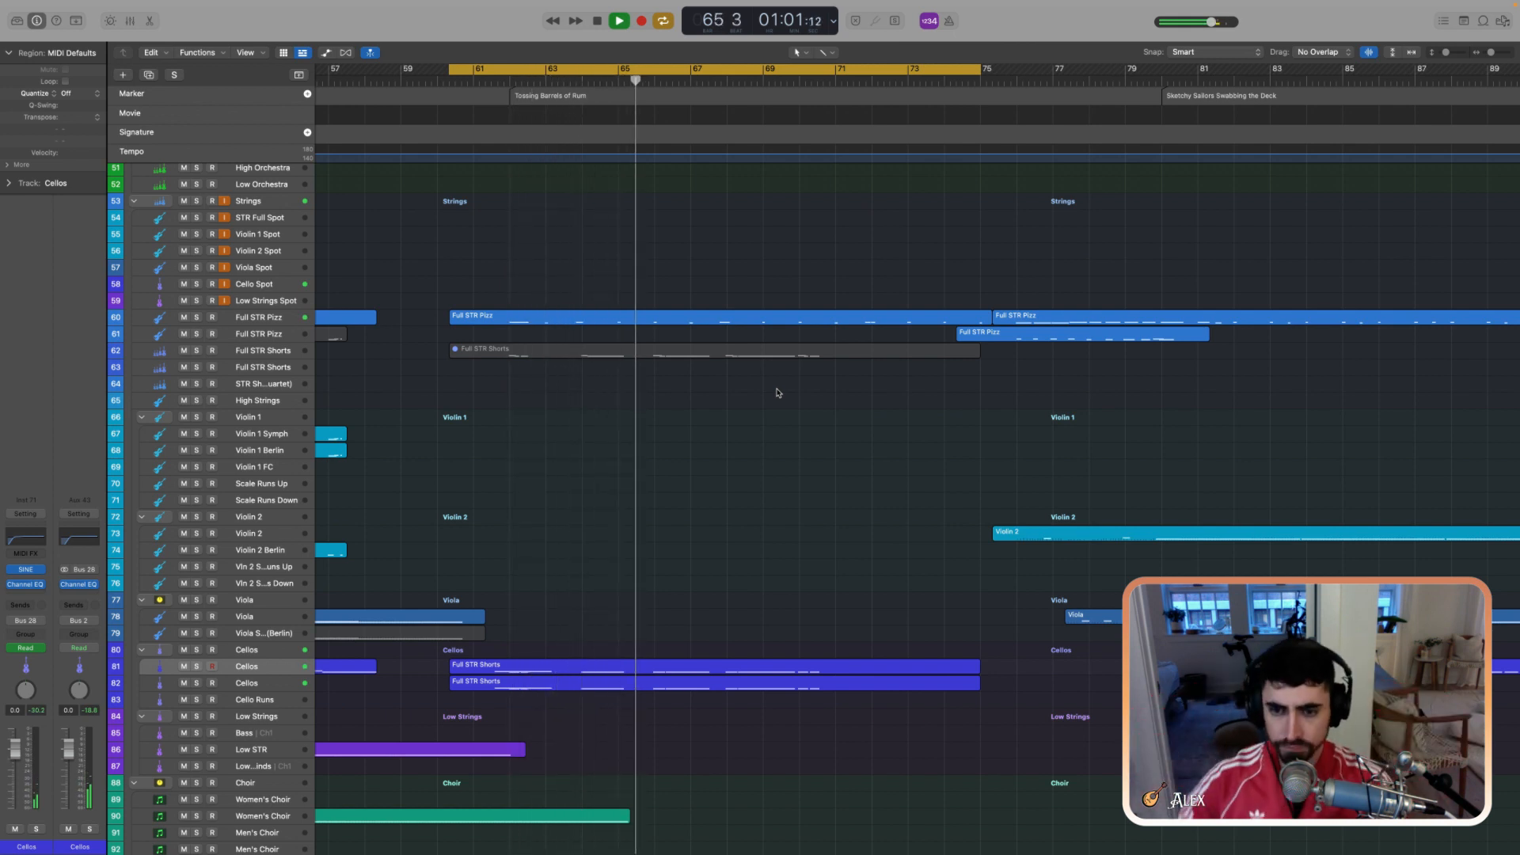
left_click(682, 683)
key("ctrl+Right")
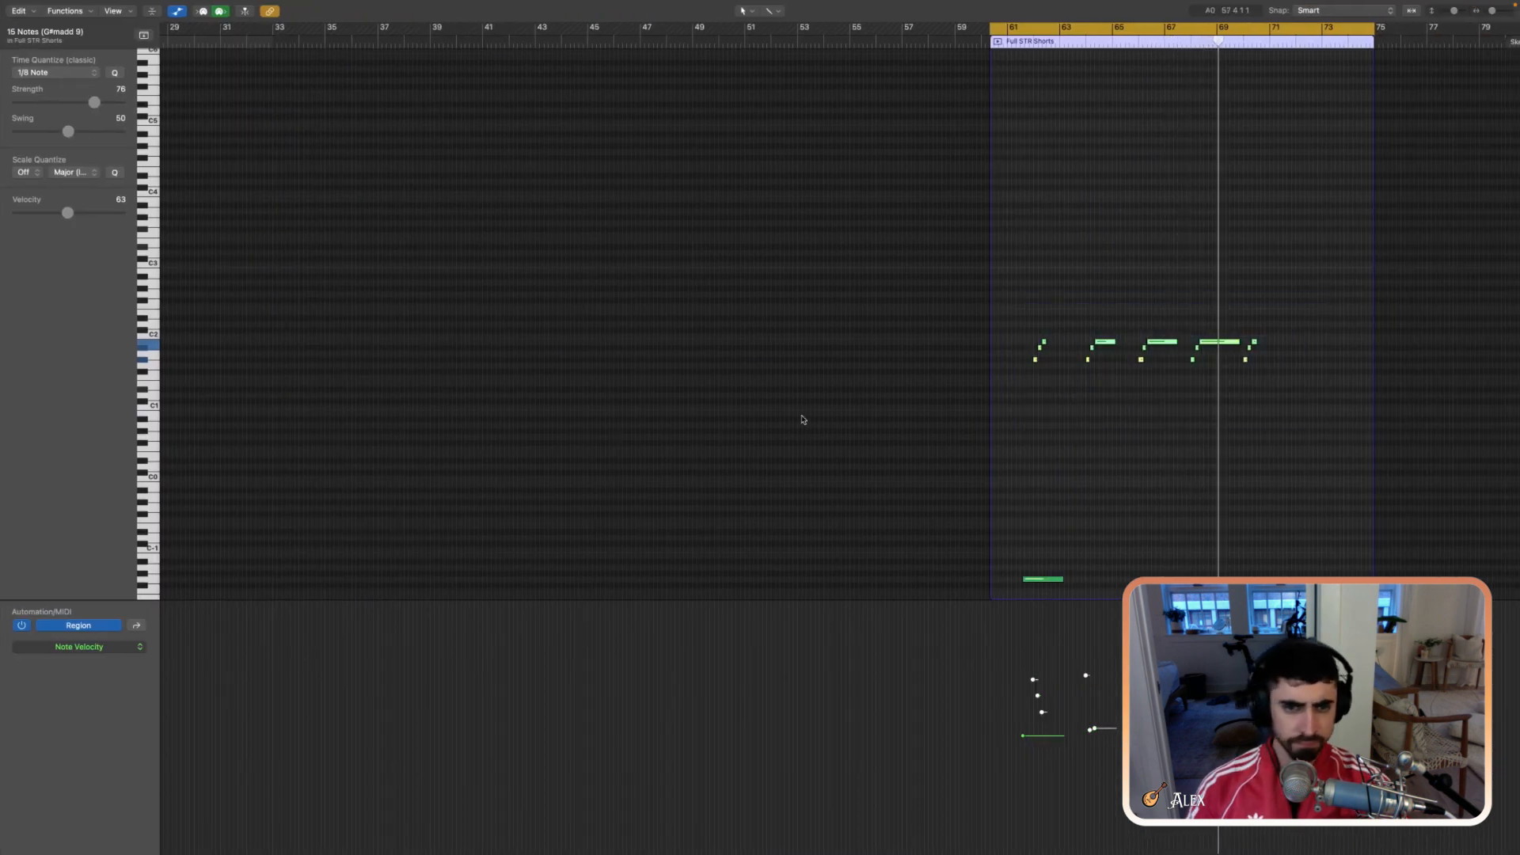
left_click_drag(63, 214, 57, 214)
- Open both cello Full STR Shorts regions together in the piano roll
left_click(824, 328)
key("ctrl+Left")
scroll(879, 750, "right", 3)
scroll(879, 749, "down", 1)
left_click_drag(745, 579, 643, 716)
key("ctrl+Right")
scroll(897, 541, "right", 10)
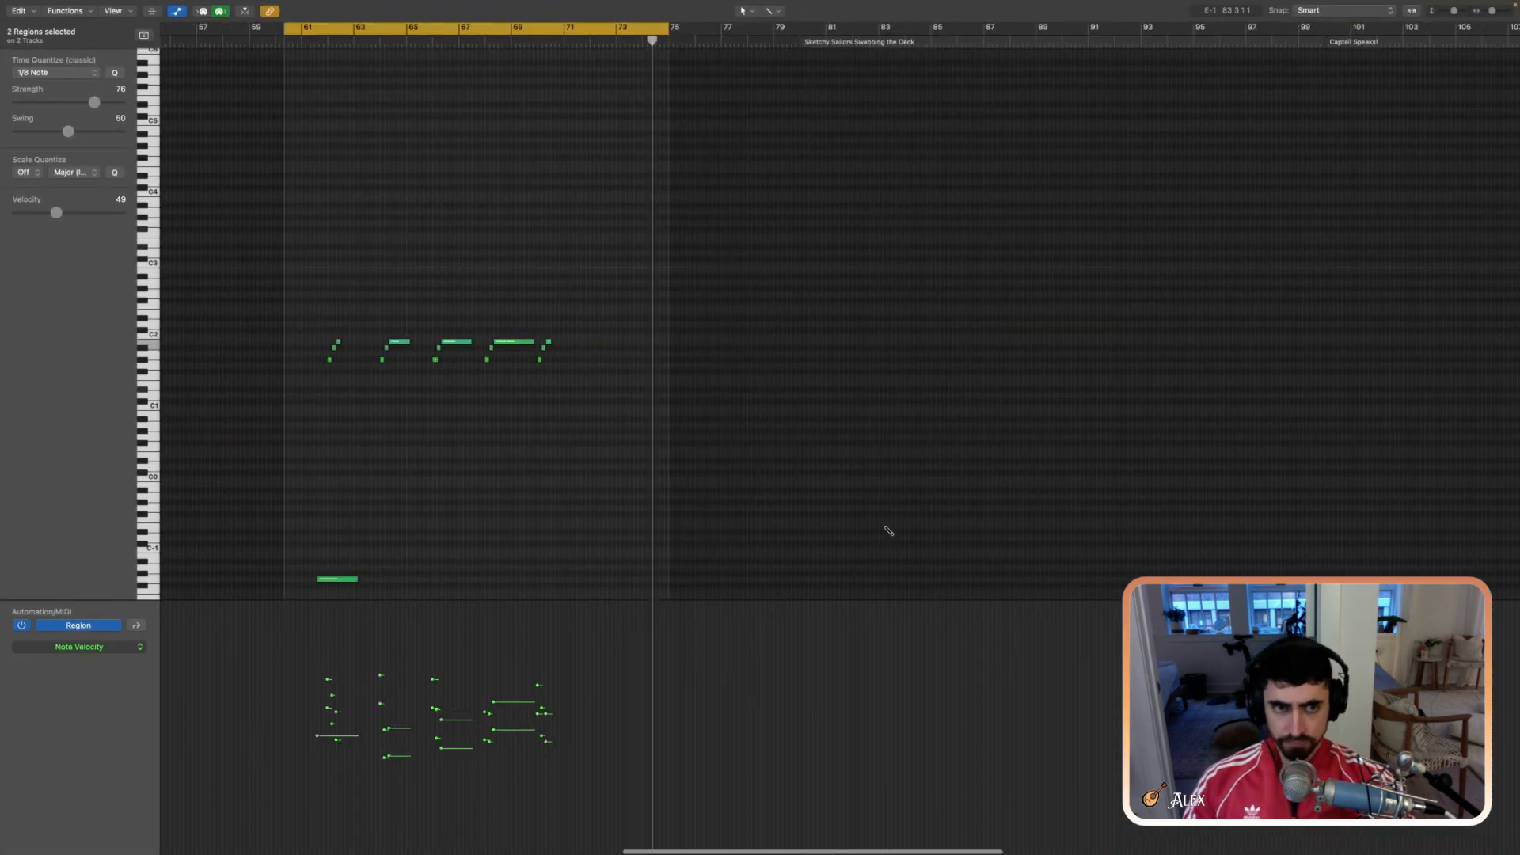
scroll(855, 529, "left", 3)
scroll(722, 519, "right", 3)
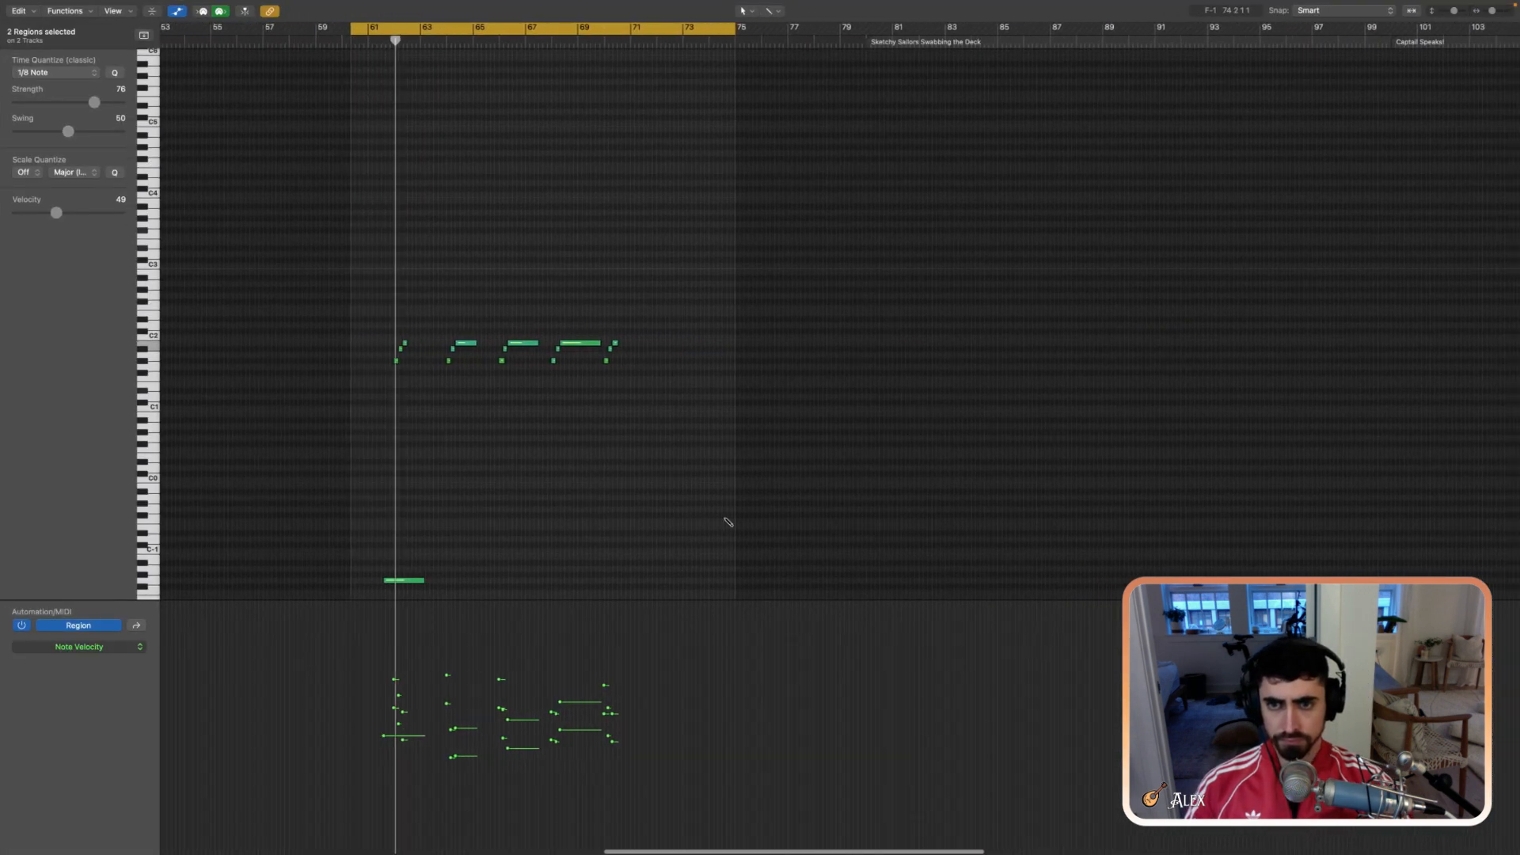
scroll(504, 510, "up", 3)
scroll(504, 510, "up", 1)
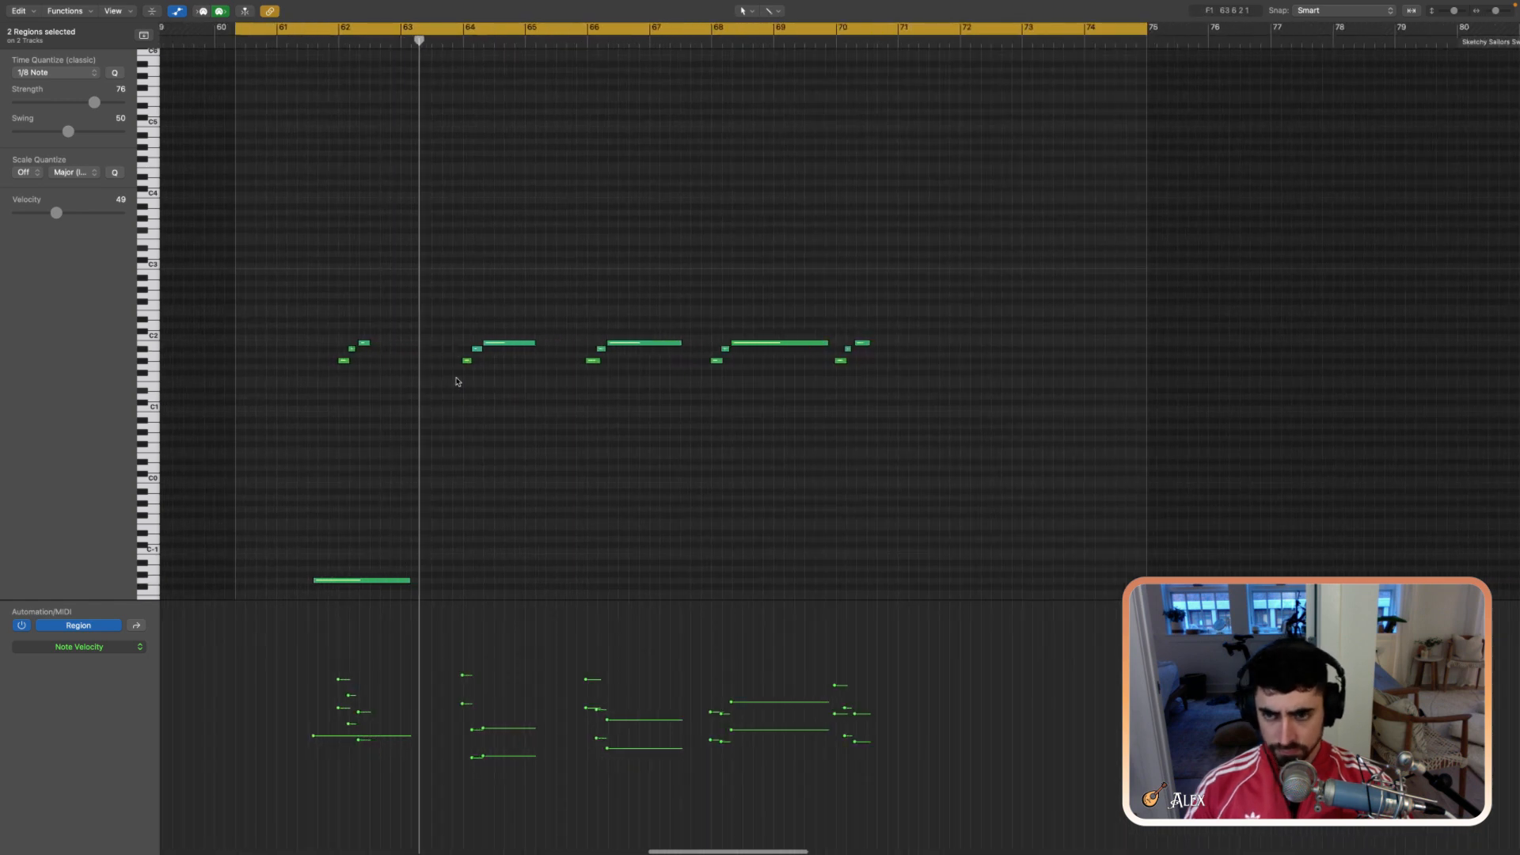
- Select pickup notes across both cello regions and move them lower and slightly earlier
left_click(476, 348)
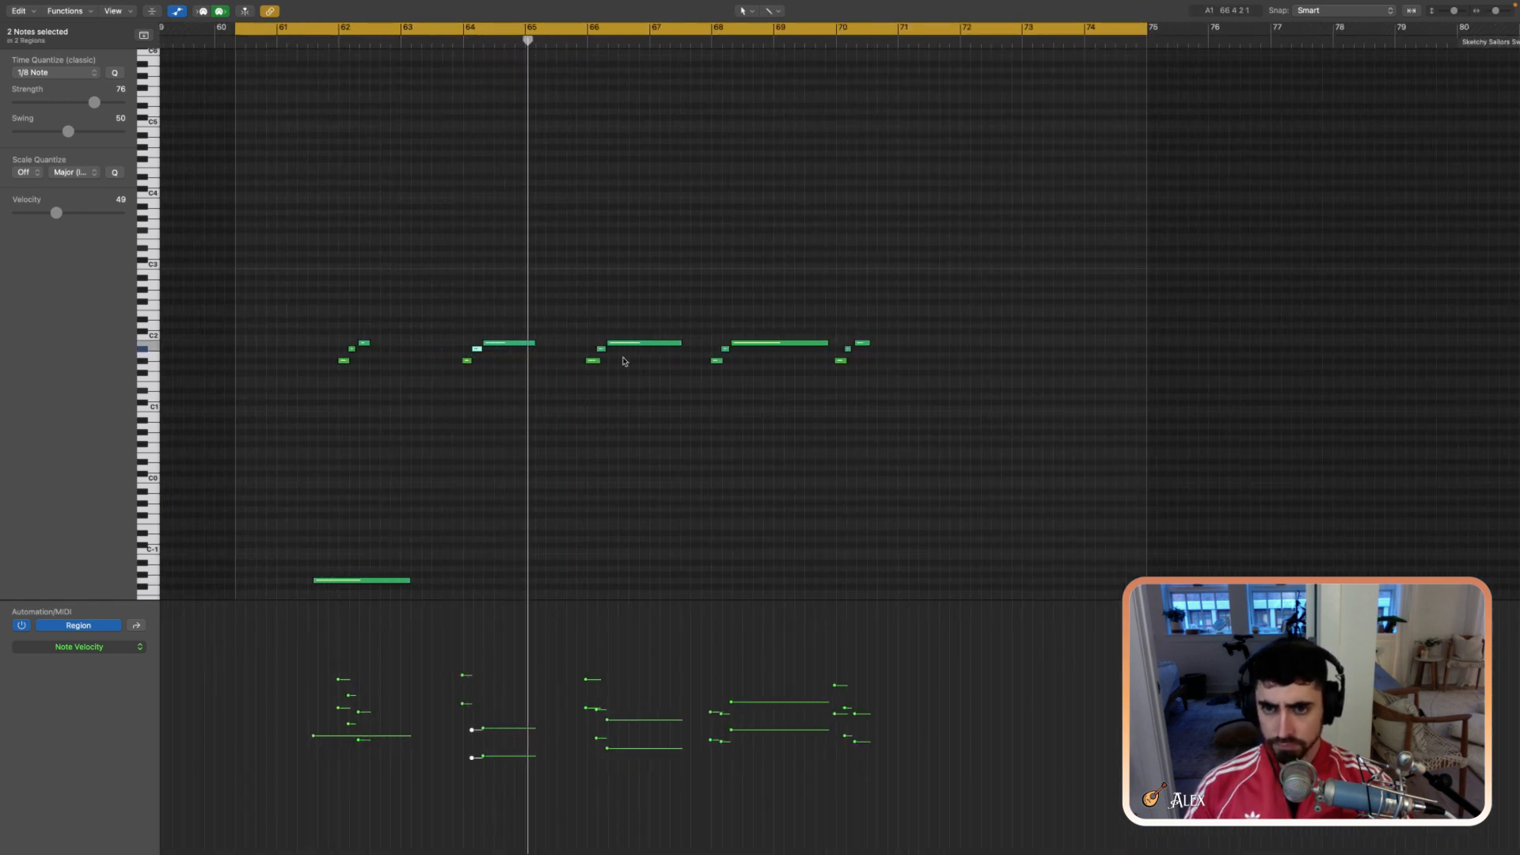
left_click(707, 353, "shift")
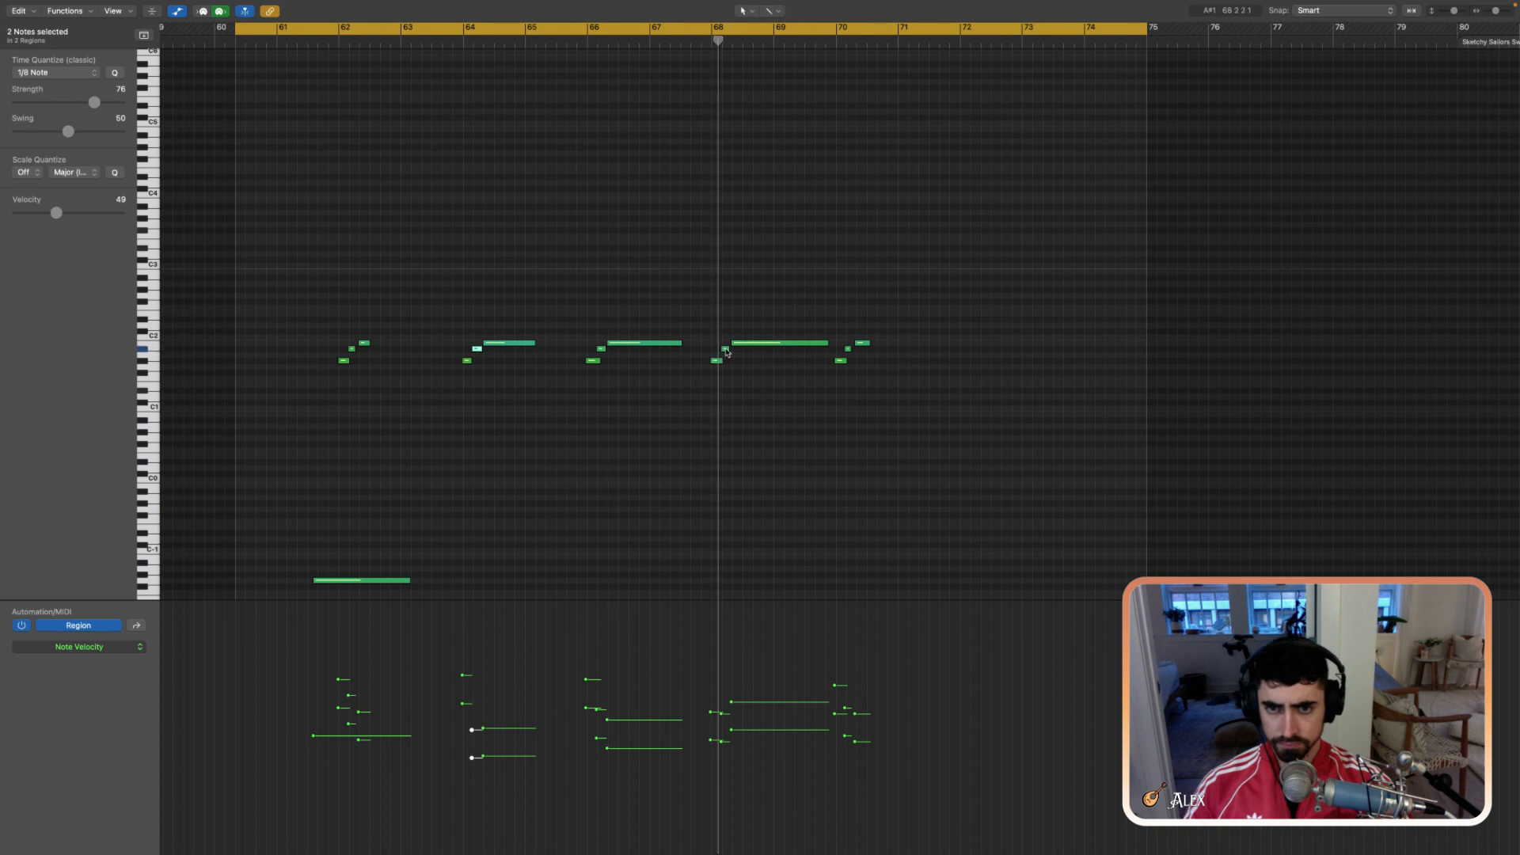
left_click_drag(751, 351, 699, 350)
left_click(475, 350, "shift")
left_click_drag(475, 357, 456, 372)
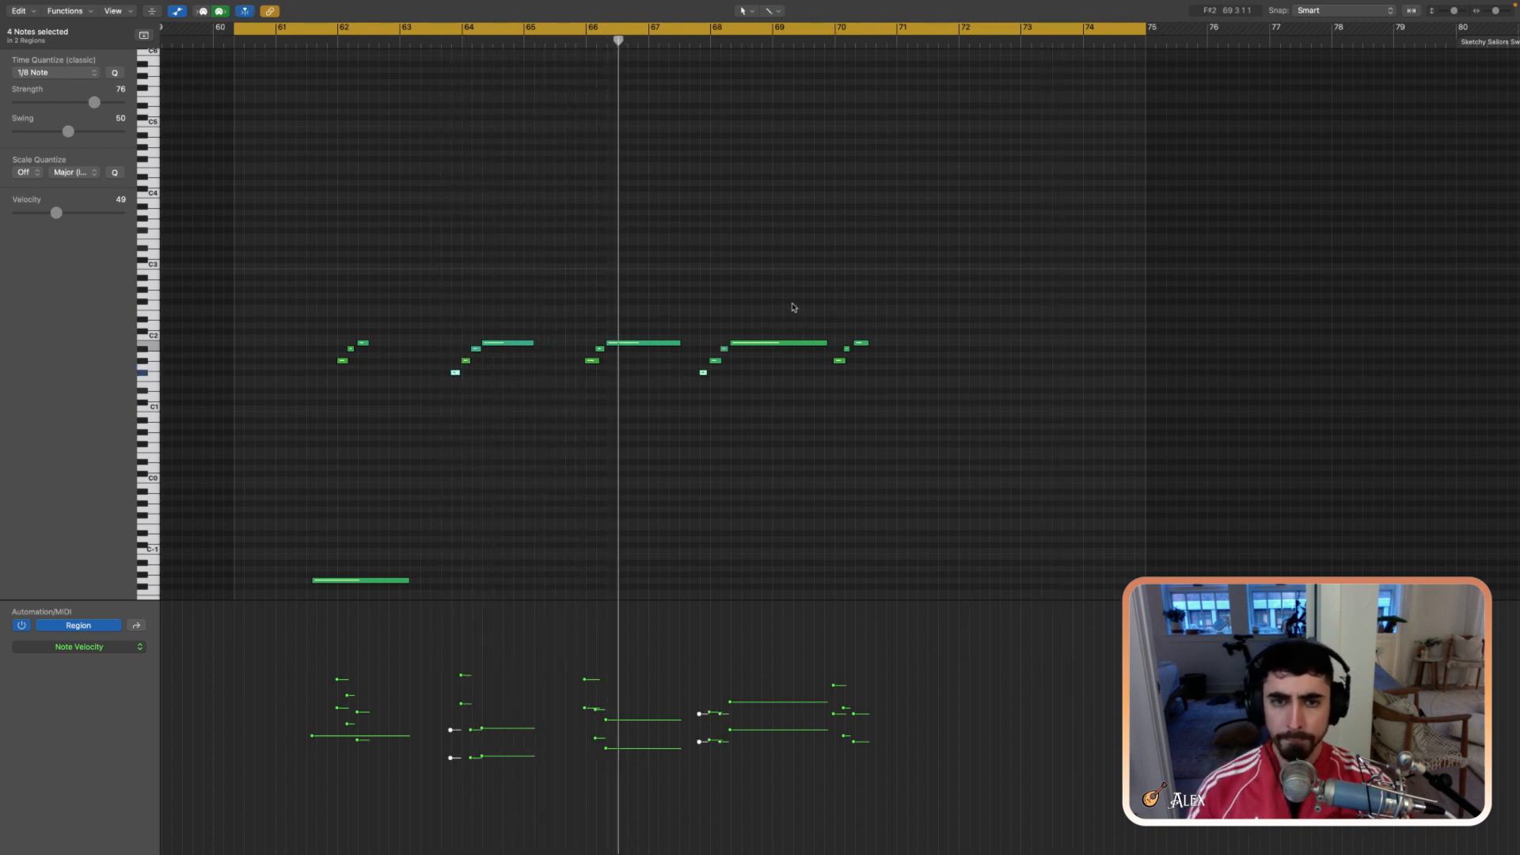
- Select cello note phrases across both regions and copy them into bars 72 to 77, then play back
left_click_drag(826, 311, 733, 373)
left_click_drag(535, 315, 493, 342)
left_click_drag(639, 311, 434, 389)
left_click_drag(752, 309, 932, 373)
key("space")
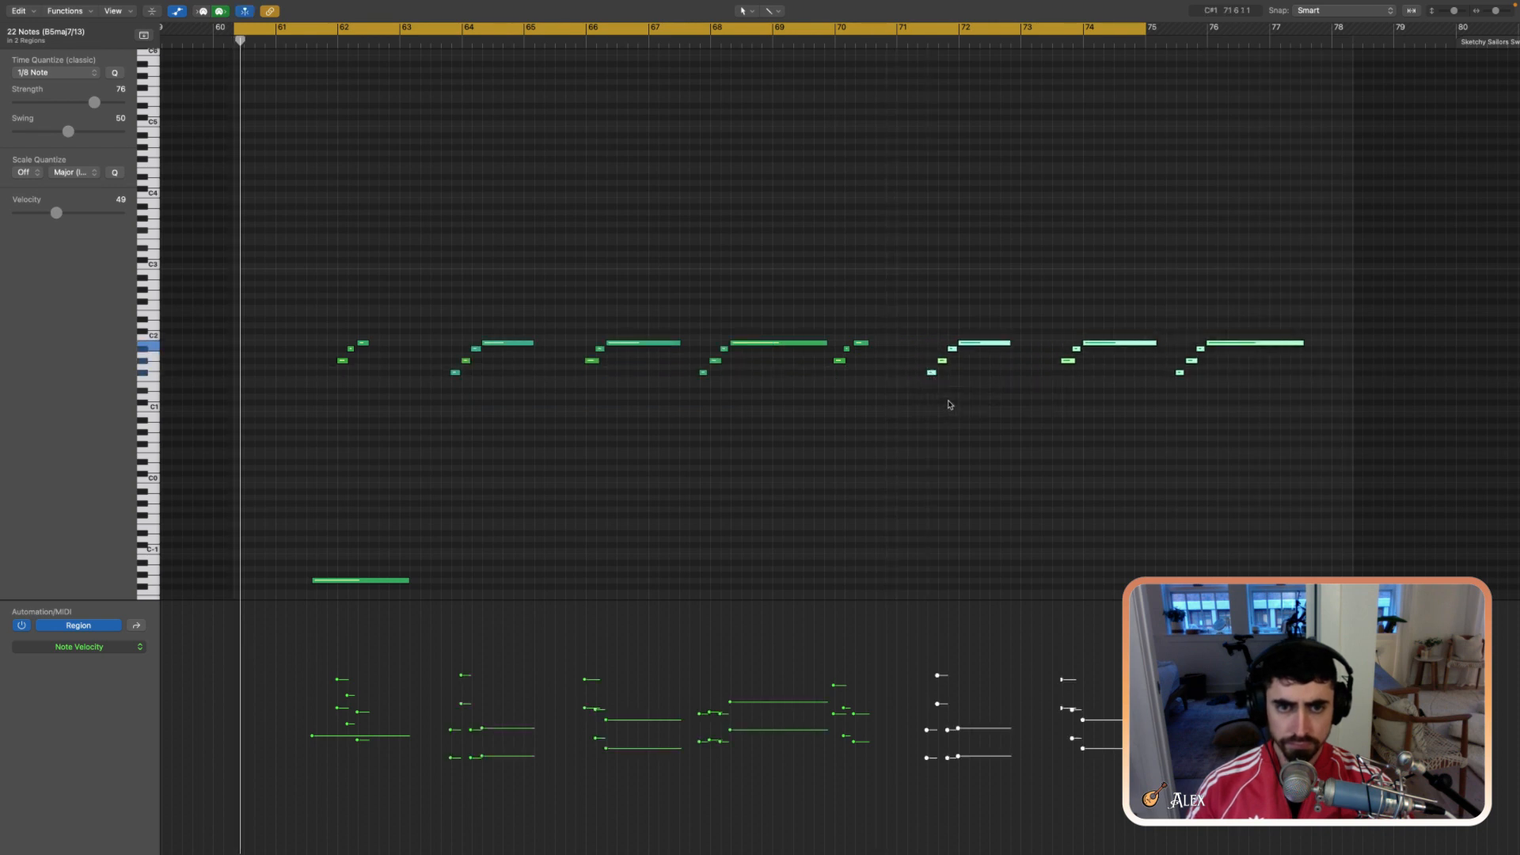
- Shift the held cello note at bar 72 slightly later and play the passage from there
right_click(890, 41)
left_click(820, 136)
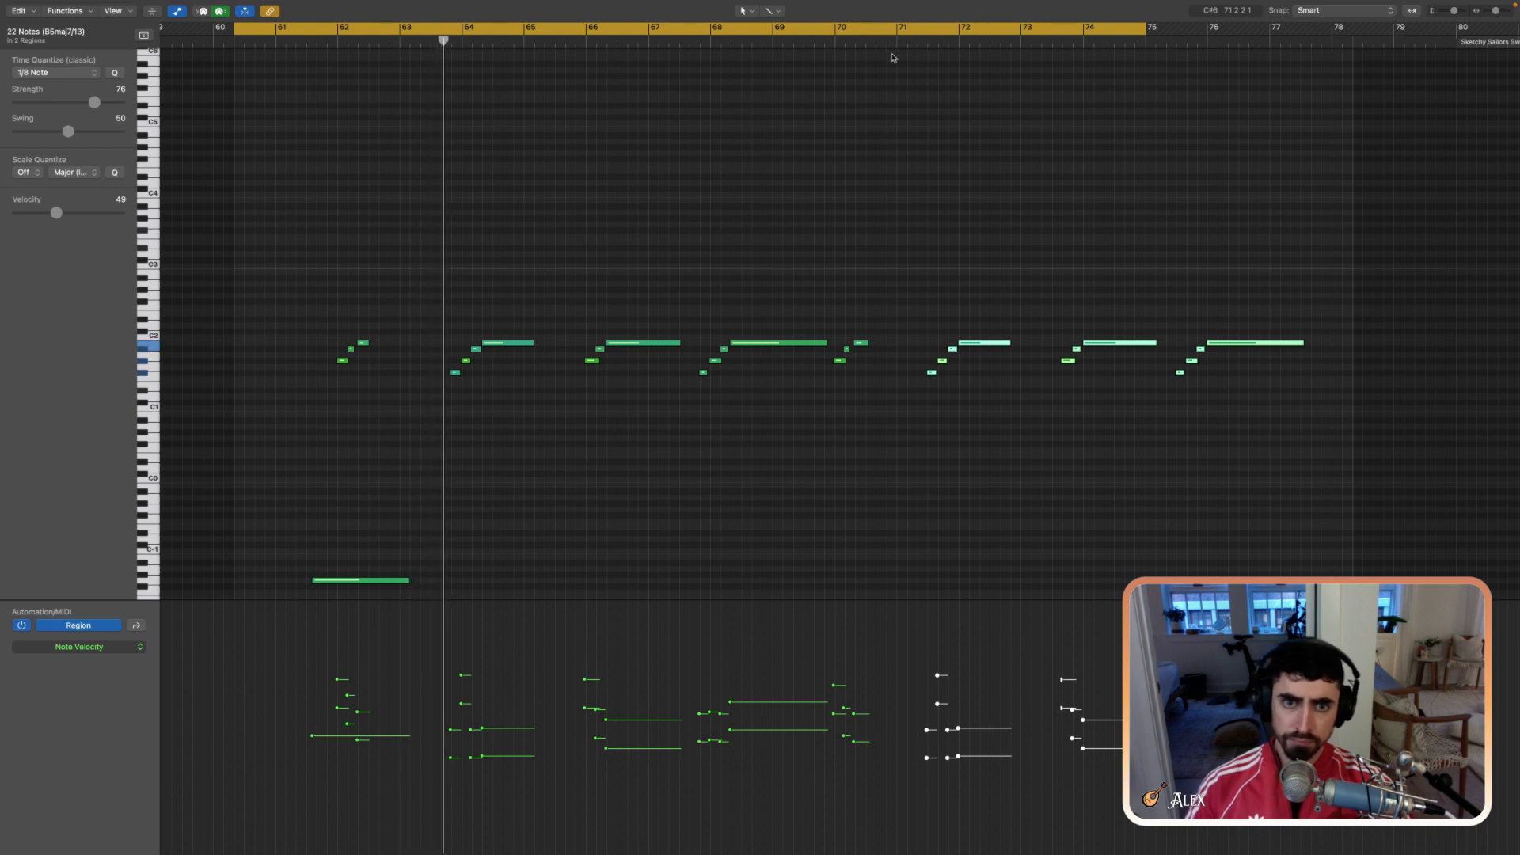
left_click(852, 30)
left_click(820, 40)
scroll(857, 146, "right", 5)
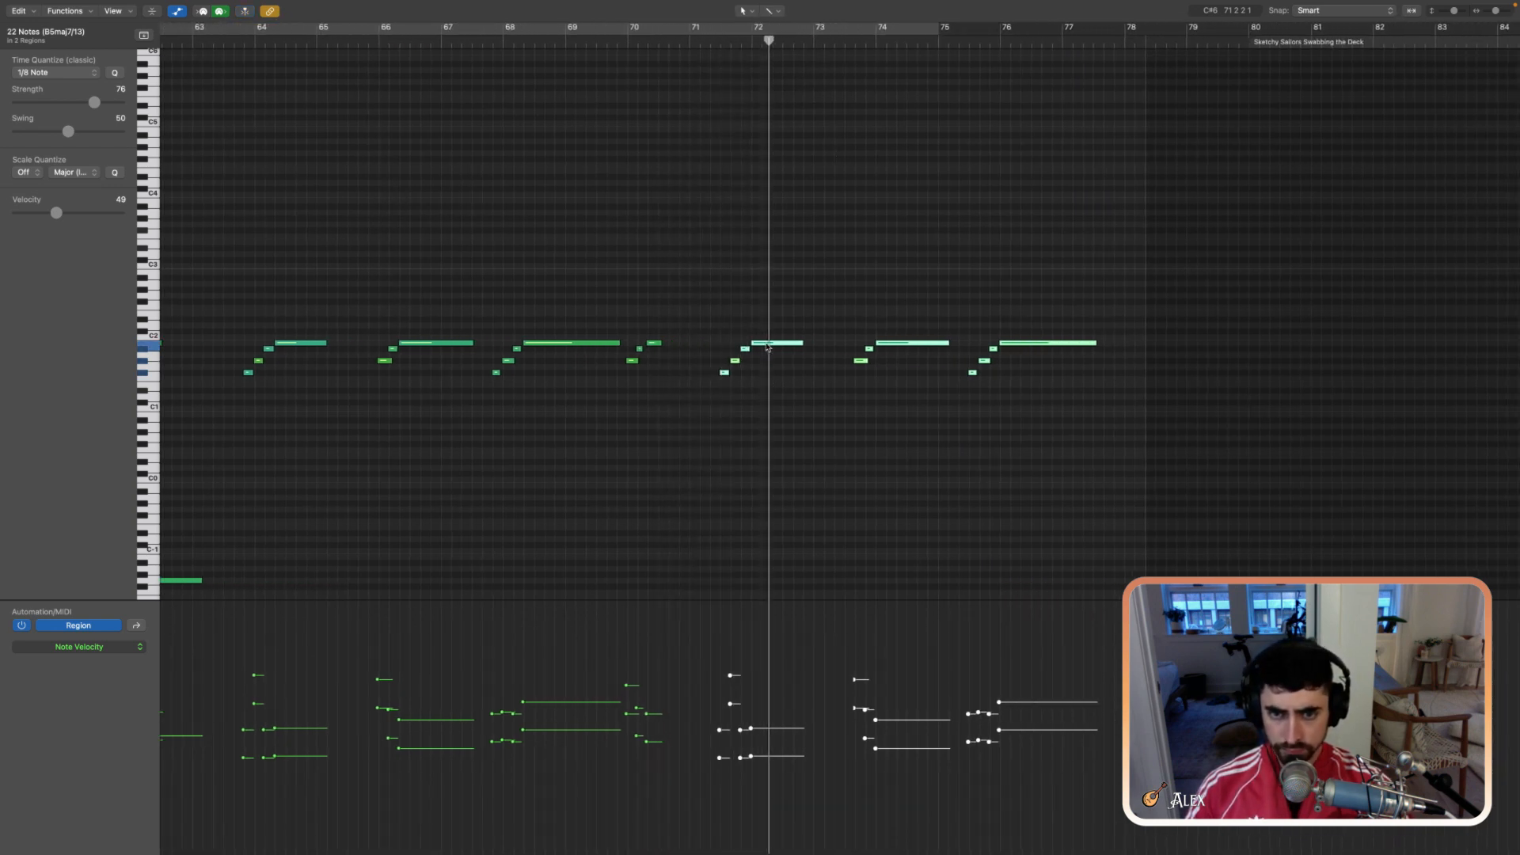
left_click_drag(762, 347, 784, 348)
left_click(744, 41)
key("space")
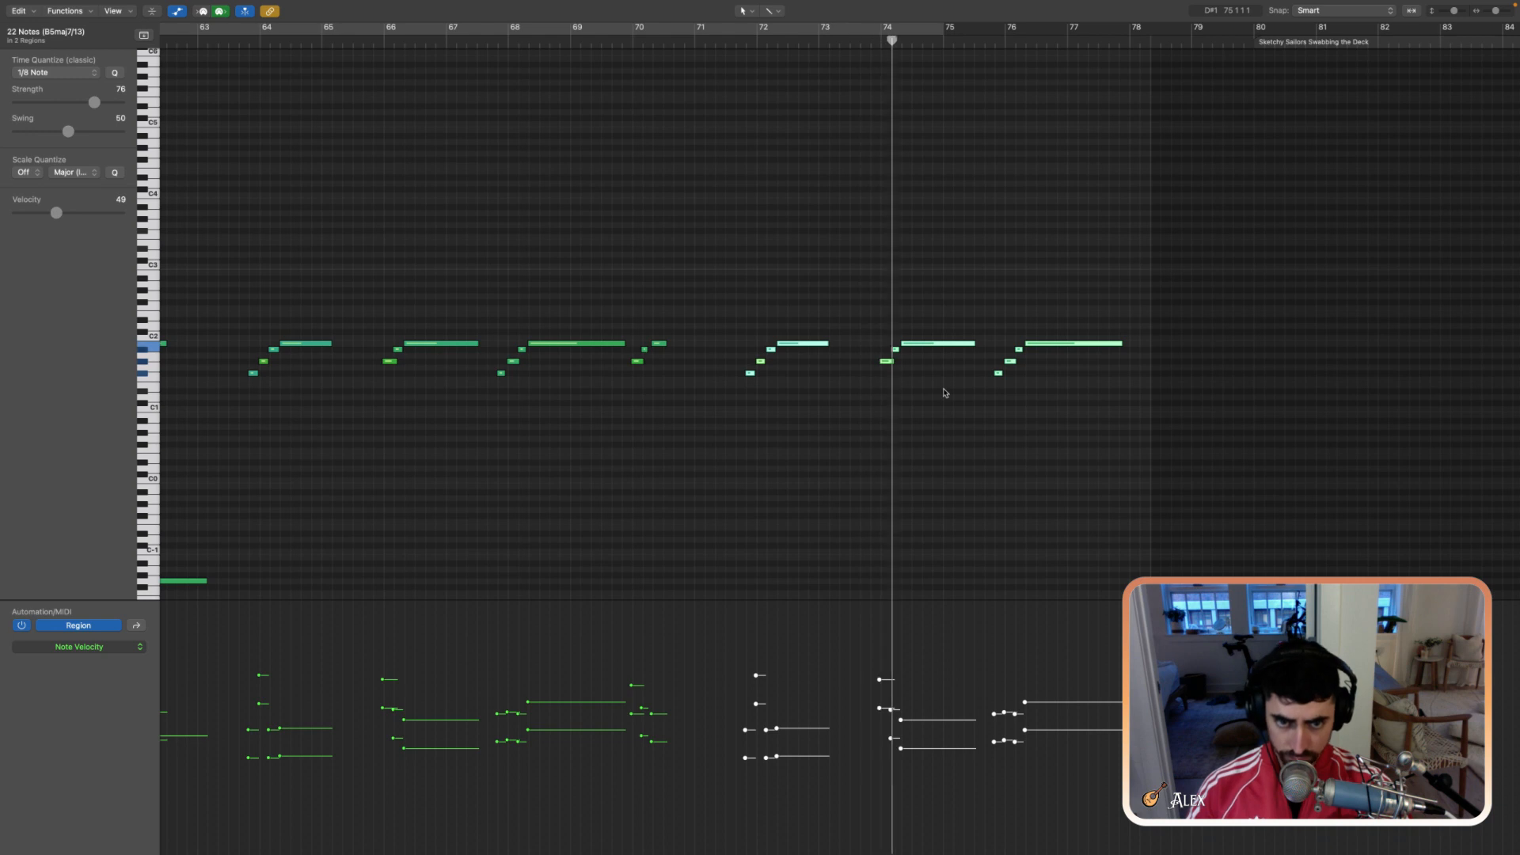
- Shorten the held cello note starting near bar 76 to a short stab
scroll(942, 390, "right", 5)
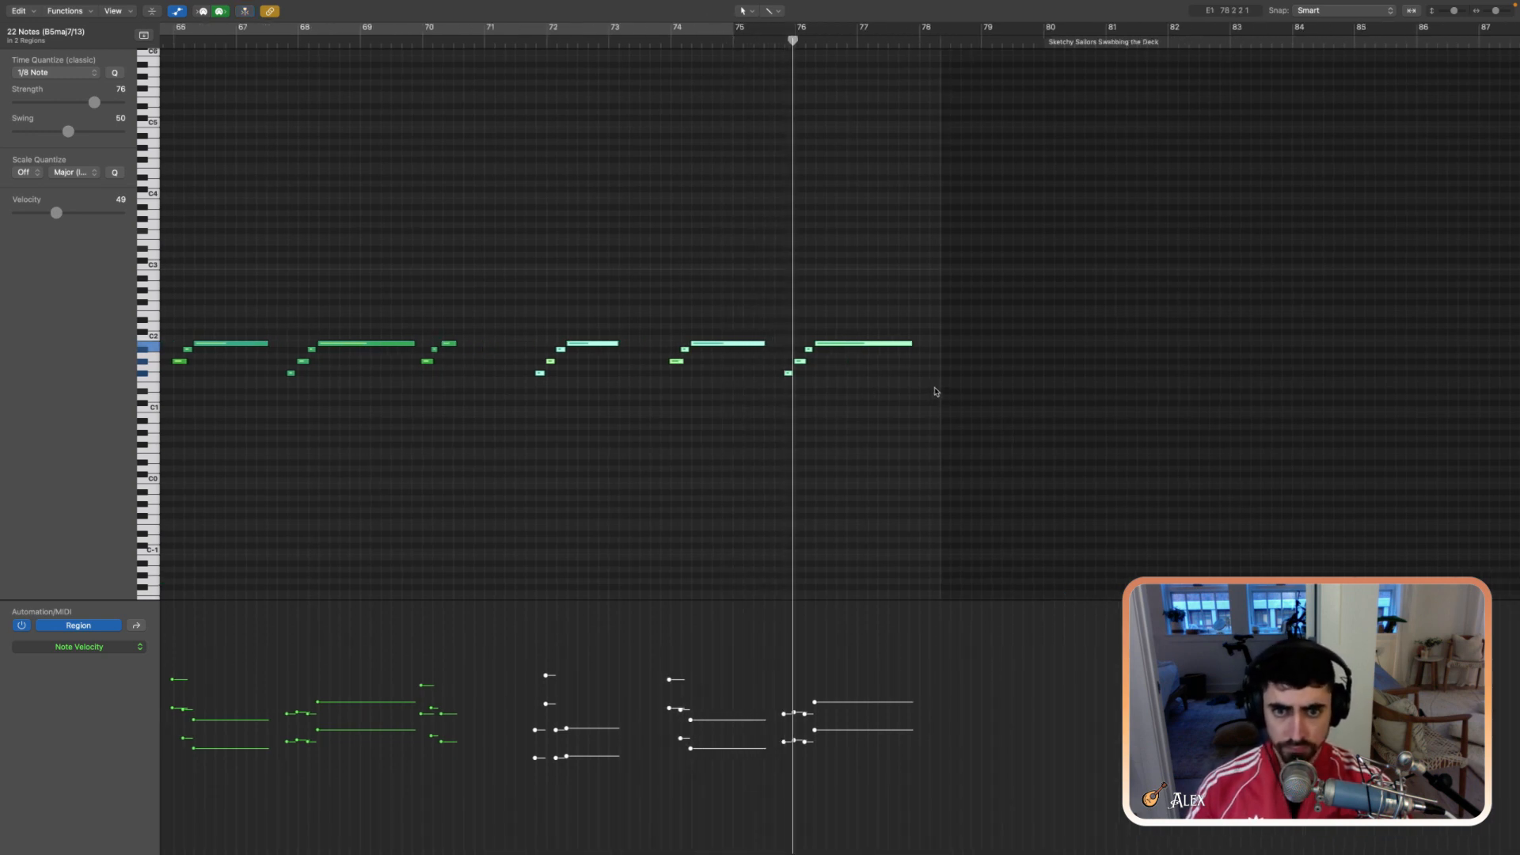
left_click(815, 412)
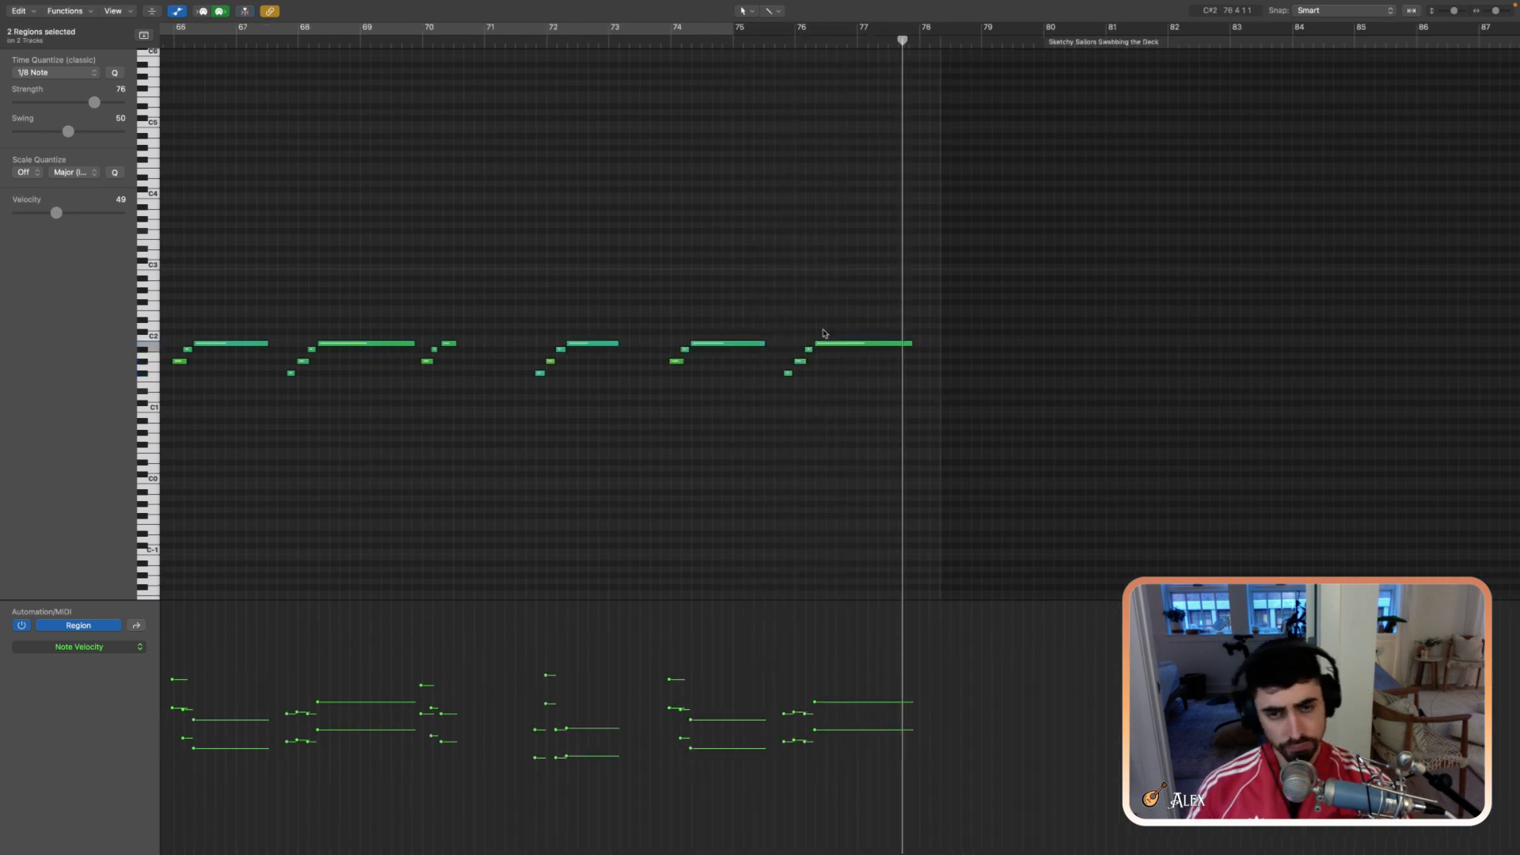
left_click(763, 36)
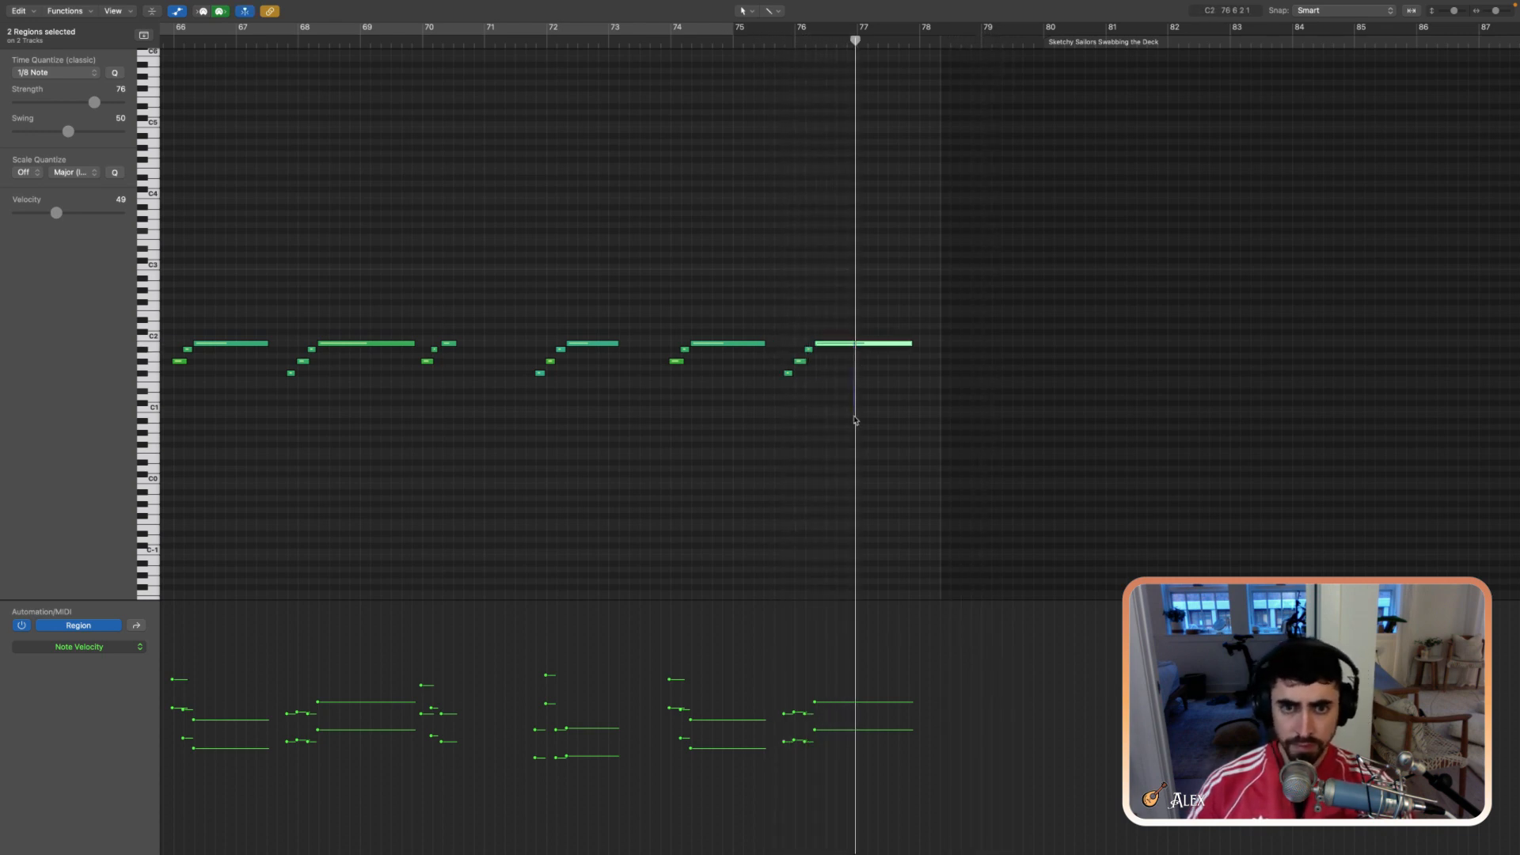
scroll(809, 172, "right", 4)
left_click(630, 37)
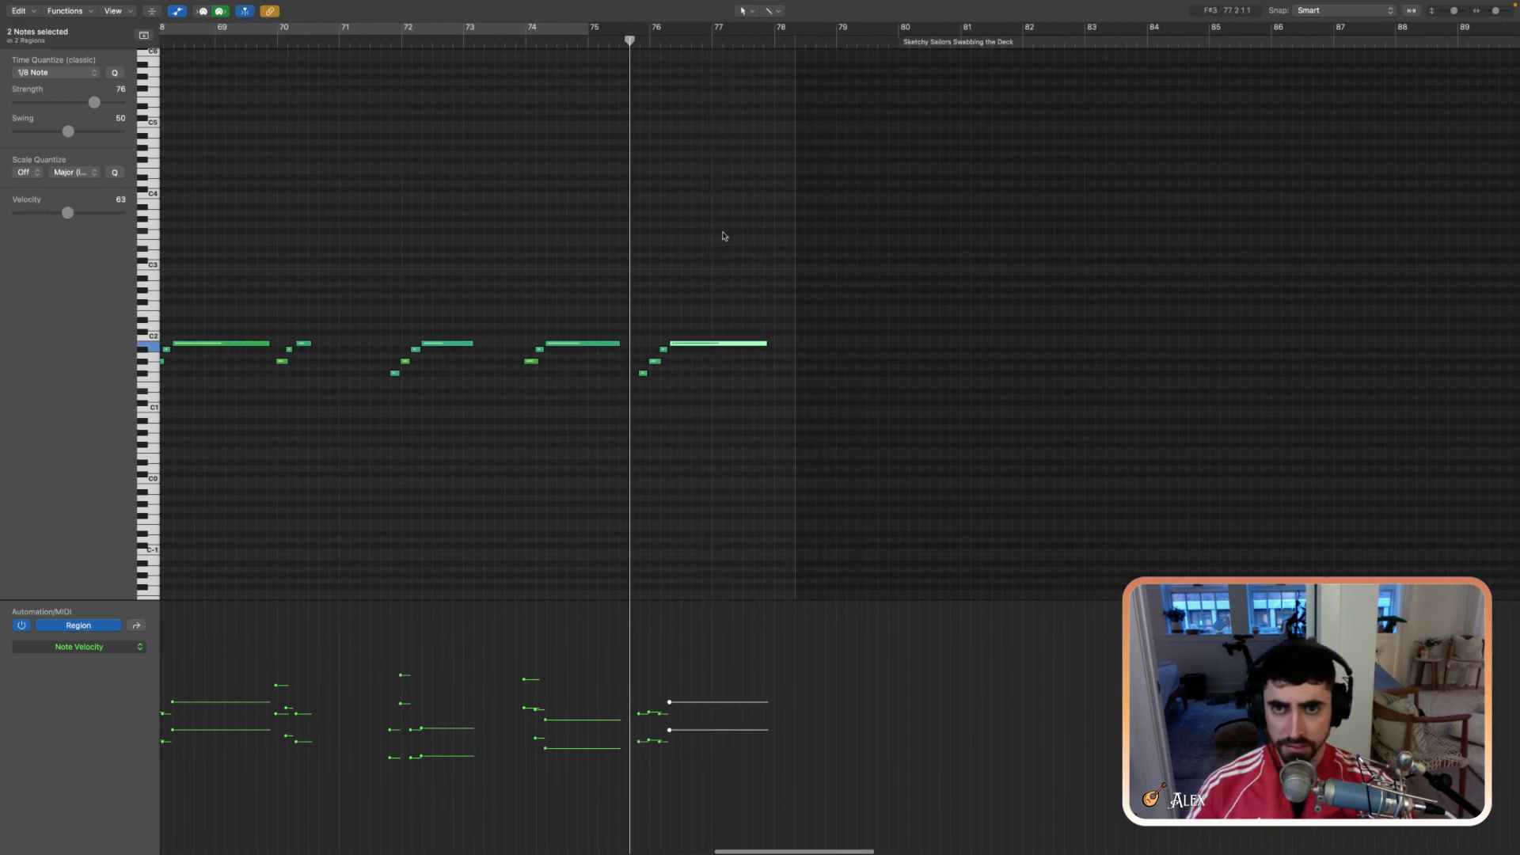
key("space")
scroll(688, 411, "right", 1)
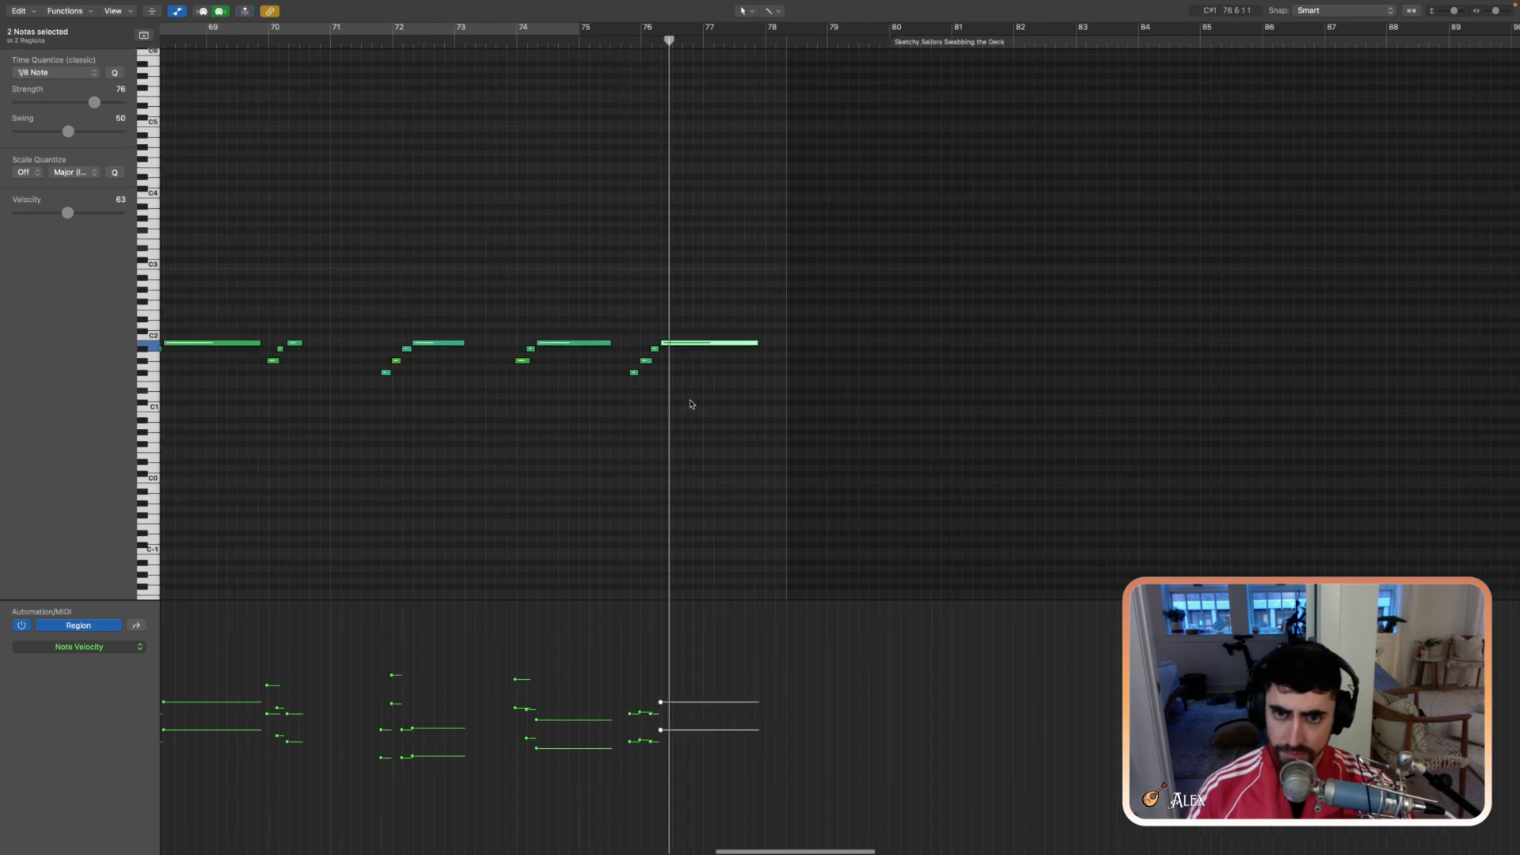
key("space")
left_click(719, 378)
left_click_drag(749, 353, 680, 353)
- Lengthen both cello Full STR Shorts regions to end around bar 79
scroll(679, 357, "down", 4)
scroll(682, 358, "up", 5)
key("1")
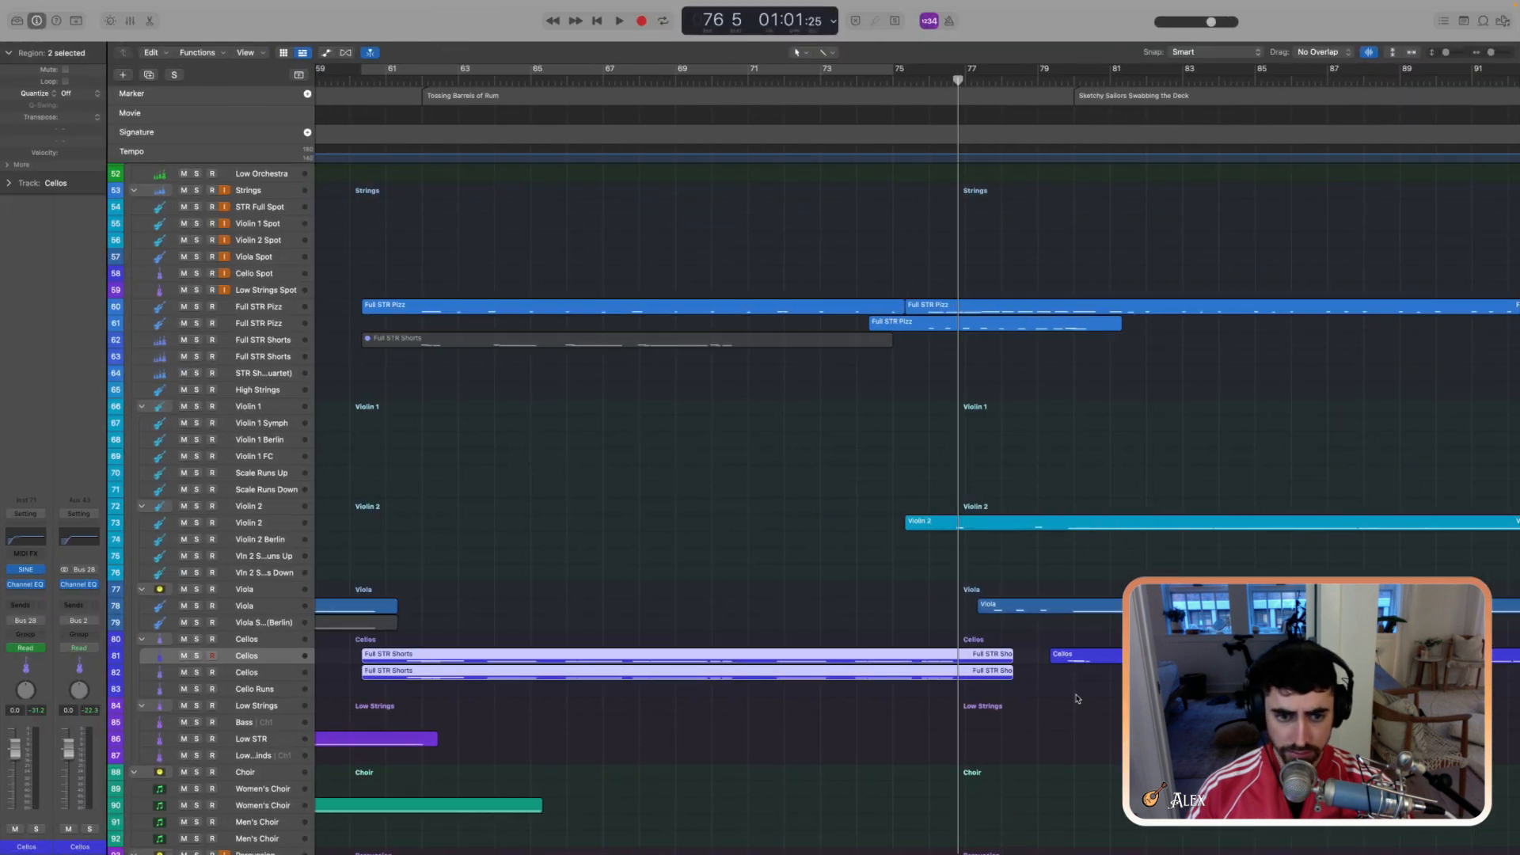
left_click_drag(1015, 675, 1045, 681)
- Select the two cello pickup notes near bar 76 and audition the passage
key("2")
scroll(692, 247, "up", 2)
left_click_drag(714, 250, 621, 364)
key("space")
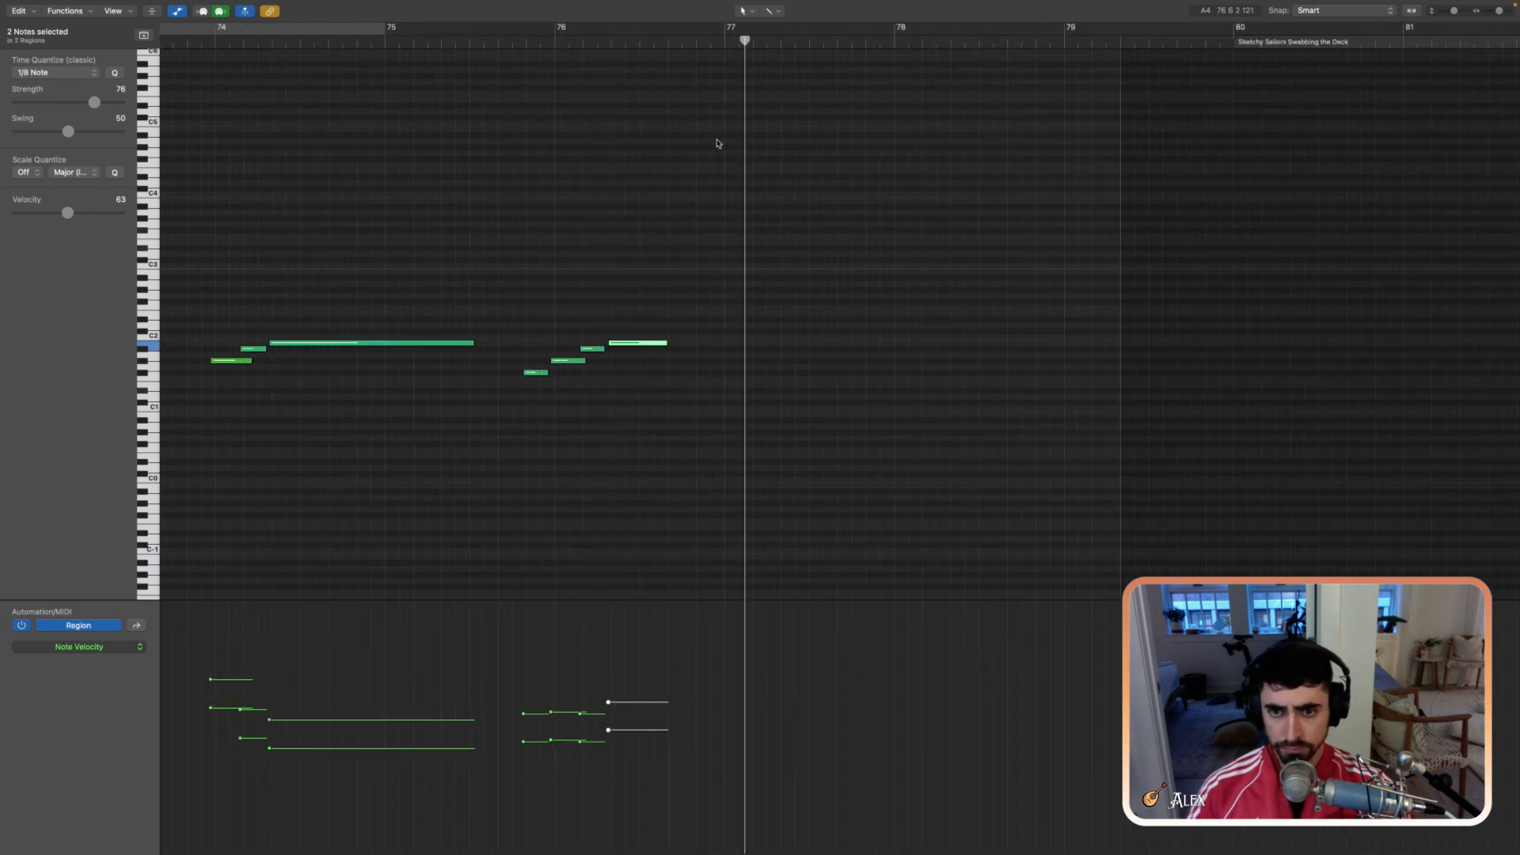
key("ctrl+Left")
key("ctrl+Right")
left_click(724, 386)
key("ctrl+Left")
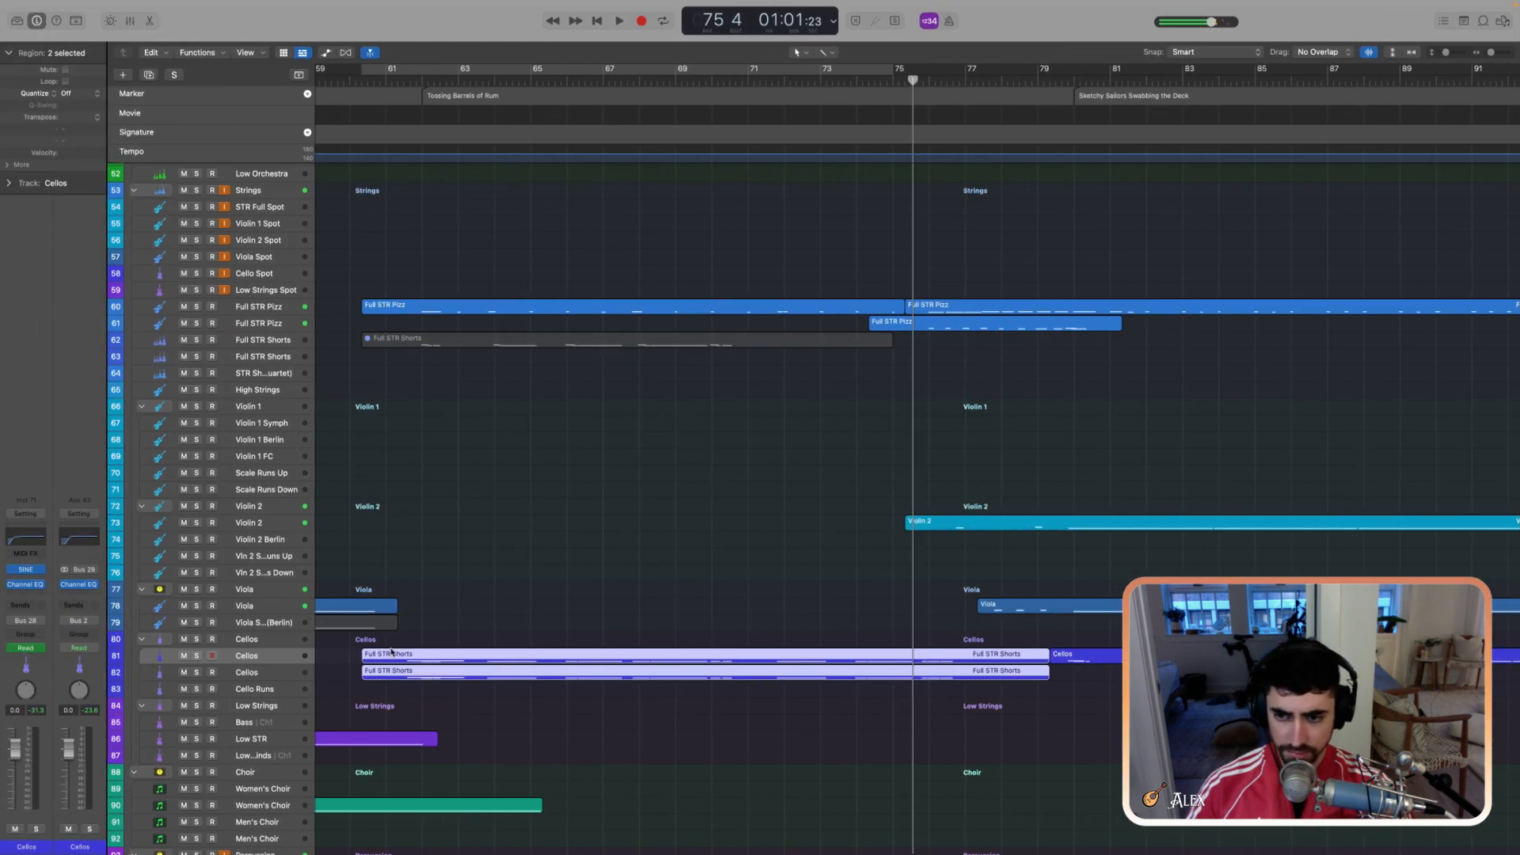
key("ctrl+Right")
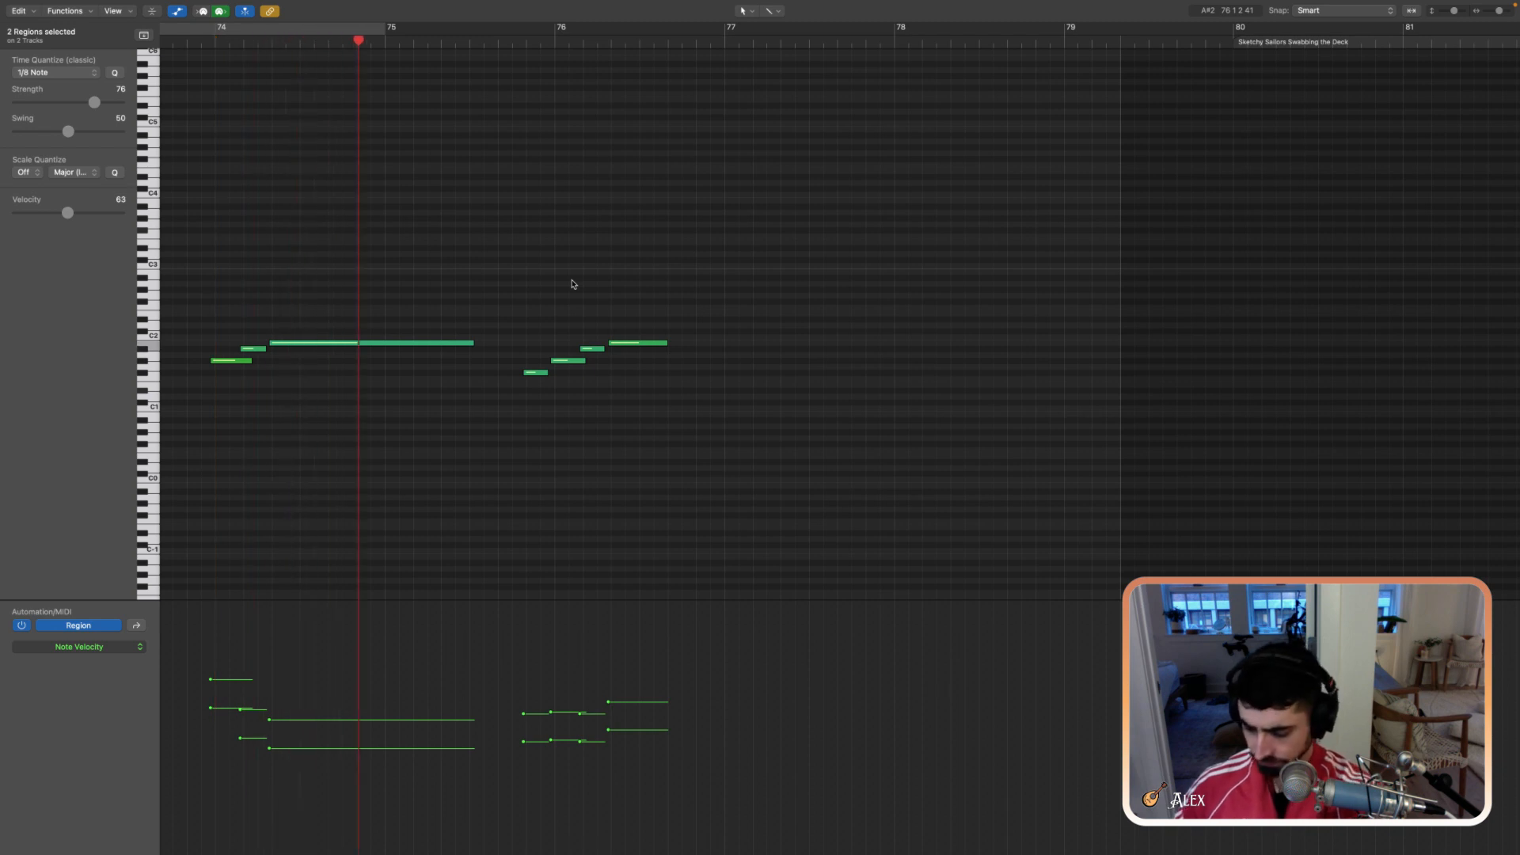
key("space")
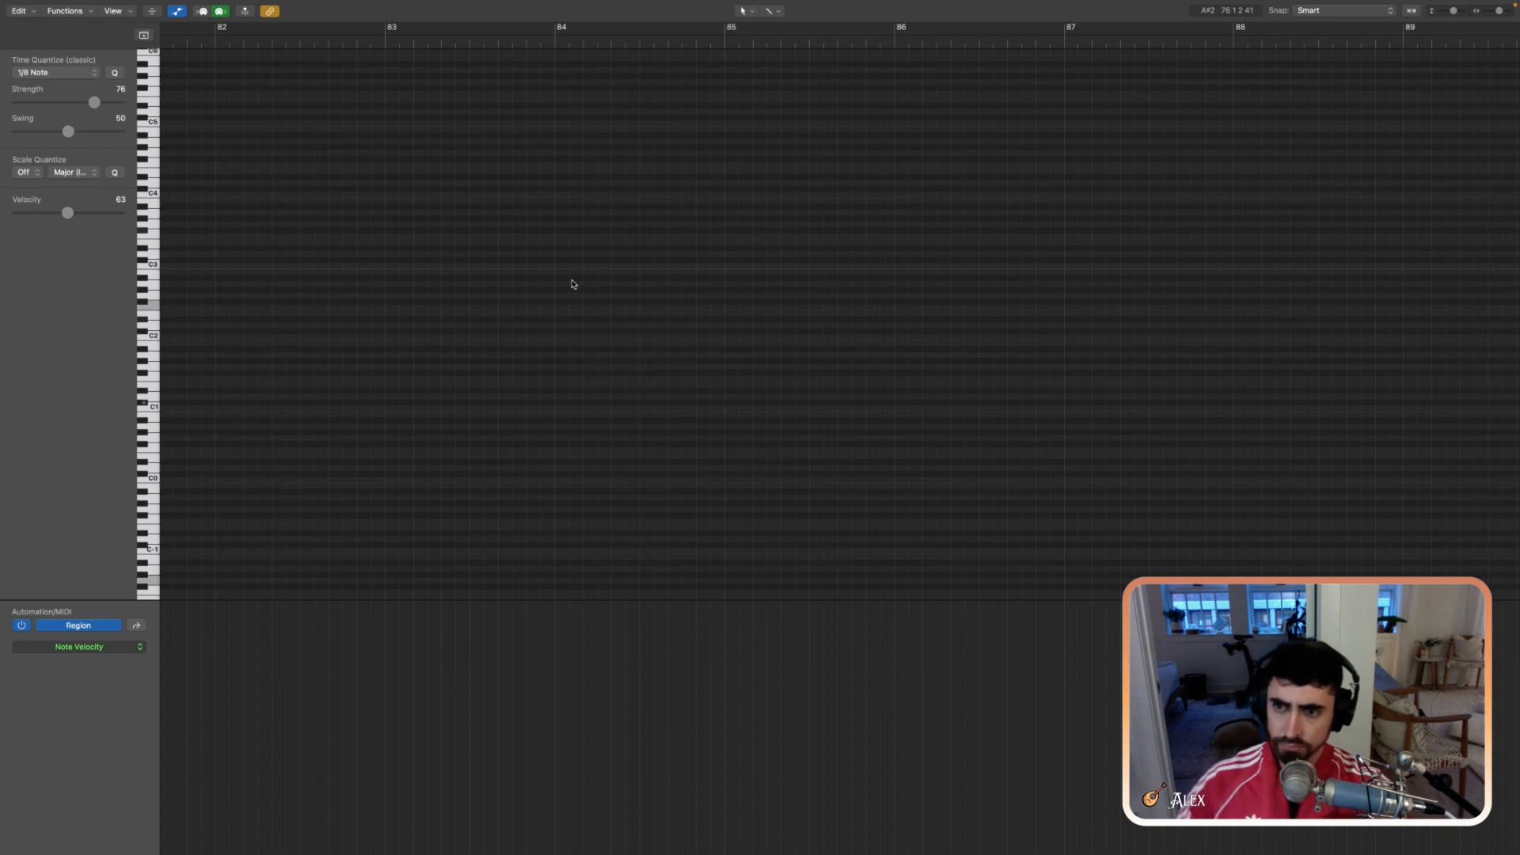
- Open the Cellos region at bar 76, select its descending line and quantize it at 52% strength
key("shift+comma")
scroll(616, 361, "right", 1)
scroll(821, 346, "right", 3)
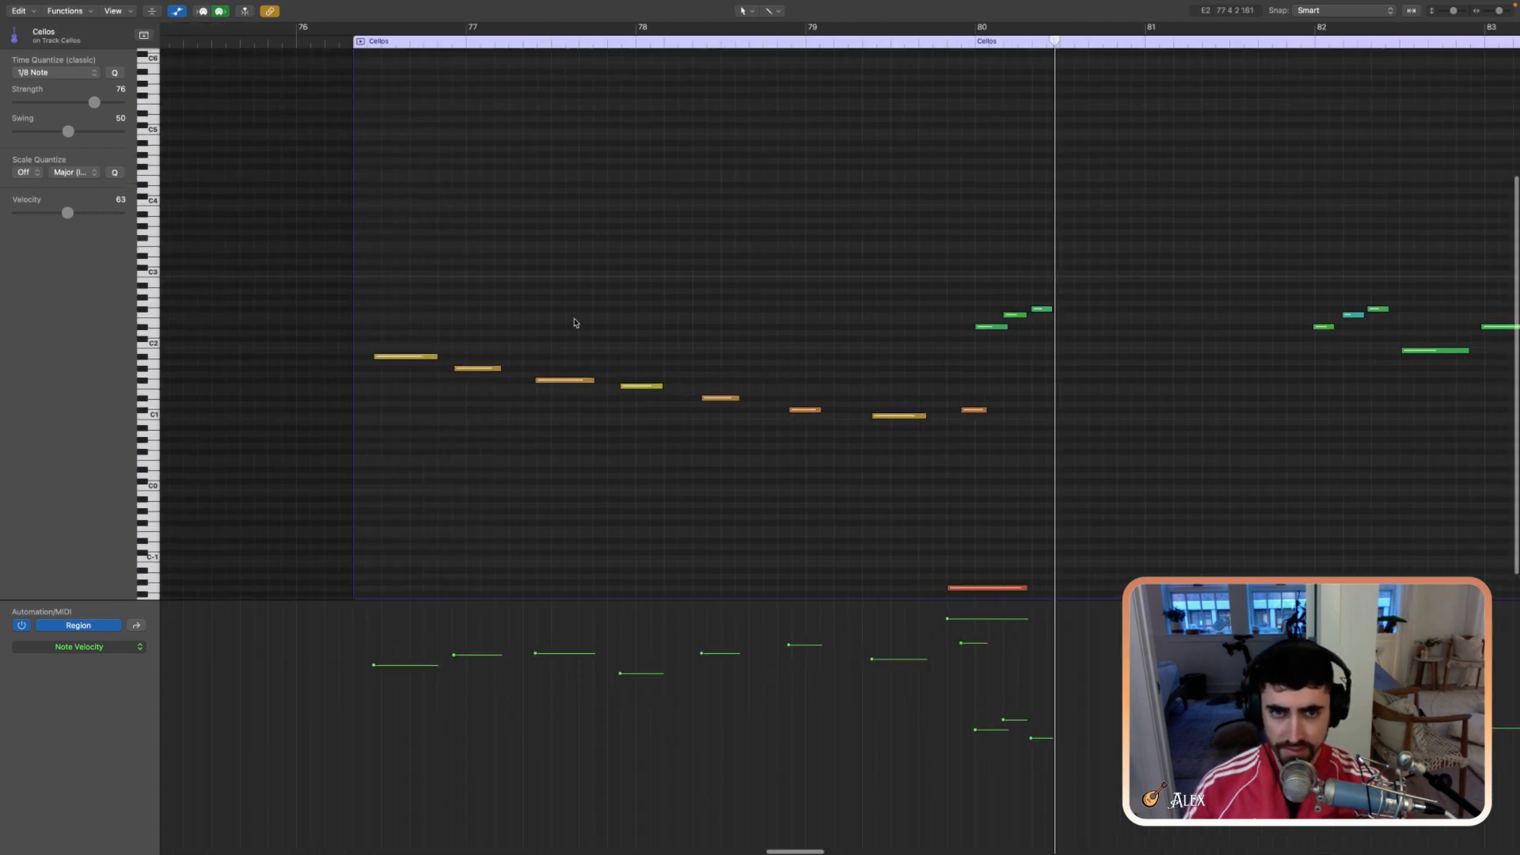
key("ctrl+Left")
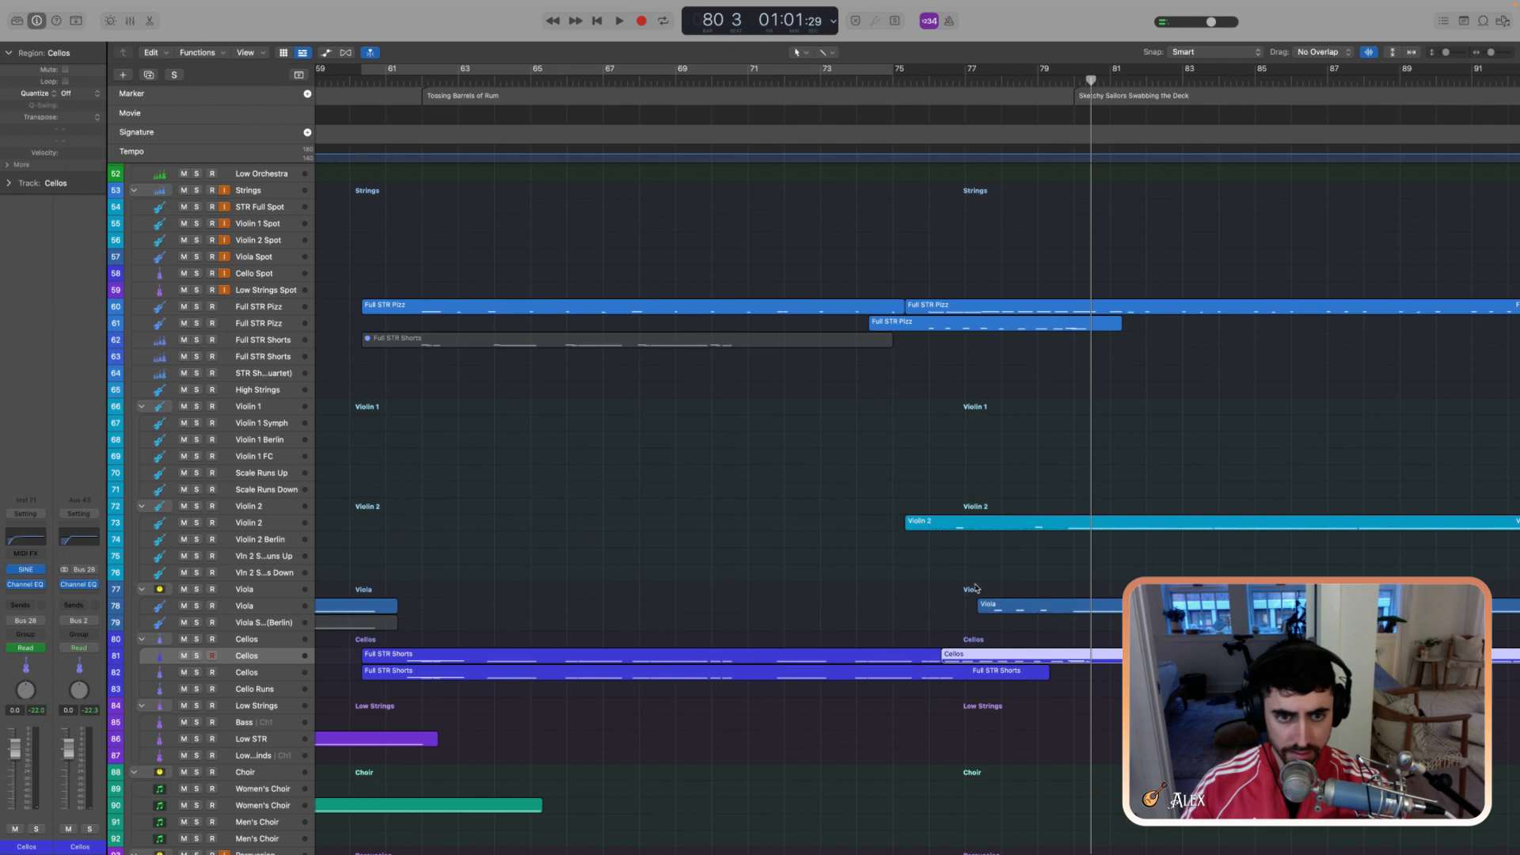
key("ctrl+Right")
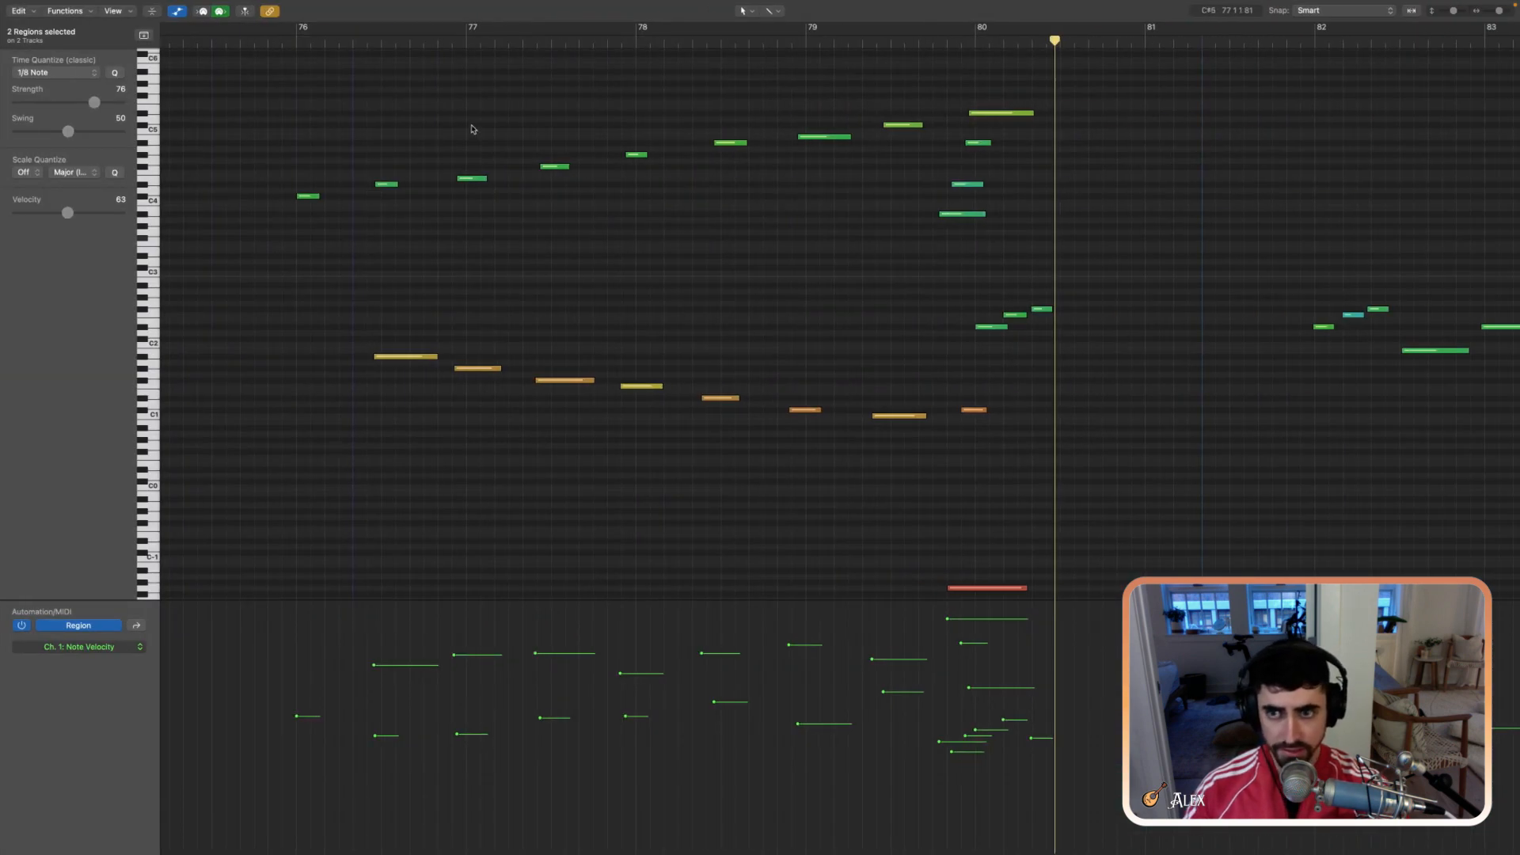
key("ctrl+Left")
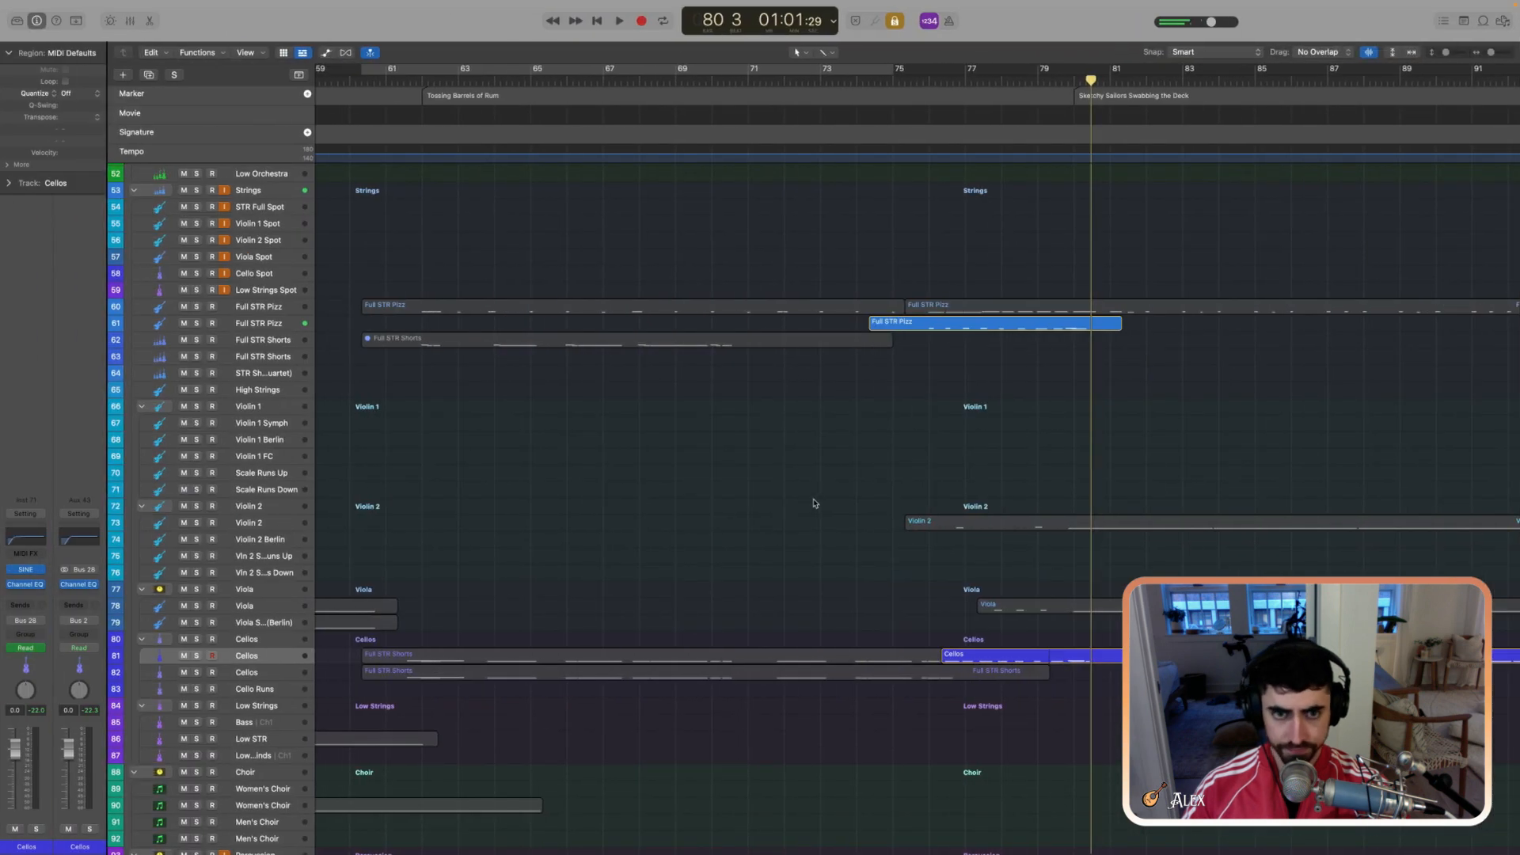
left_click(999, 308)
left_click(1044, 663, "shift")
key("ctrl+Right")
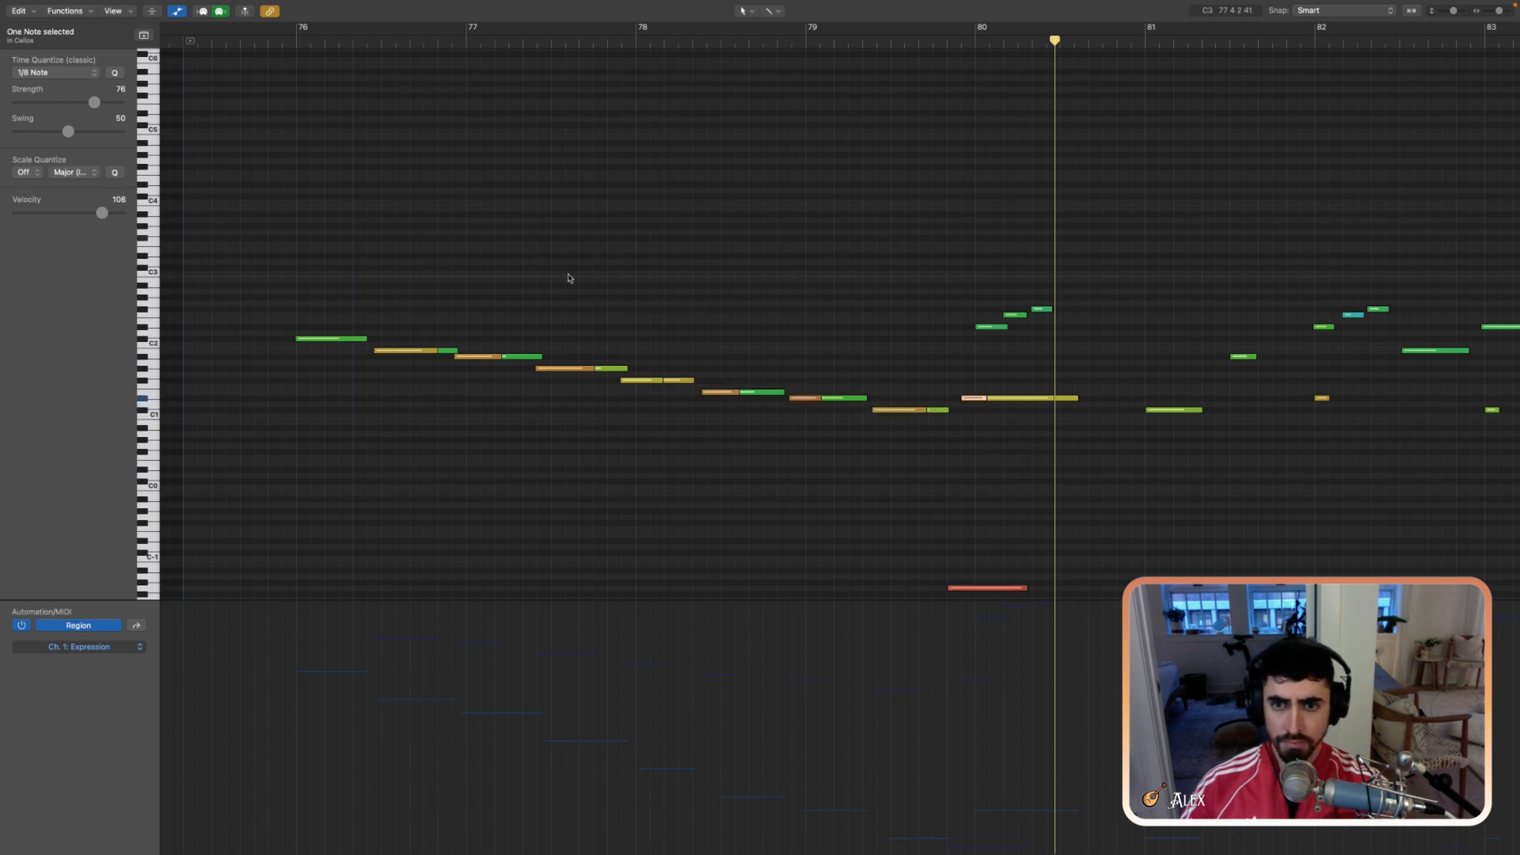
key("ctrl+Left")
left_click(965, 655)
key("ctrl+Right")
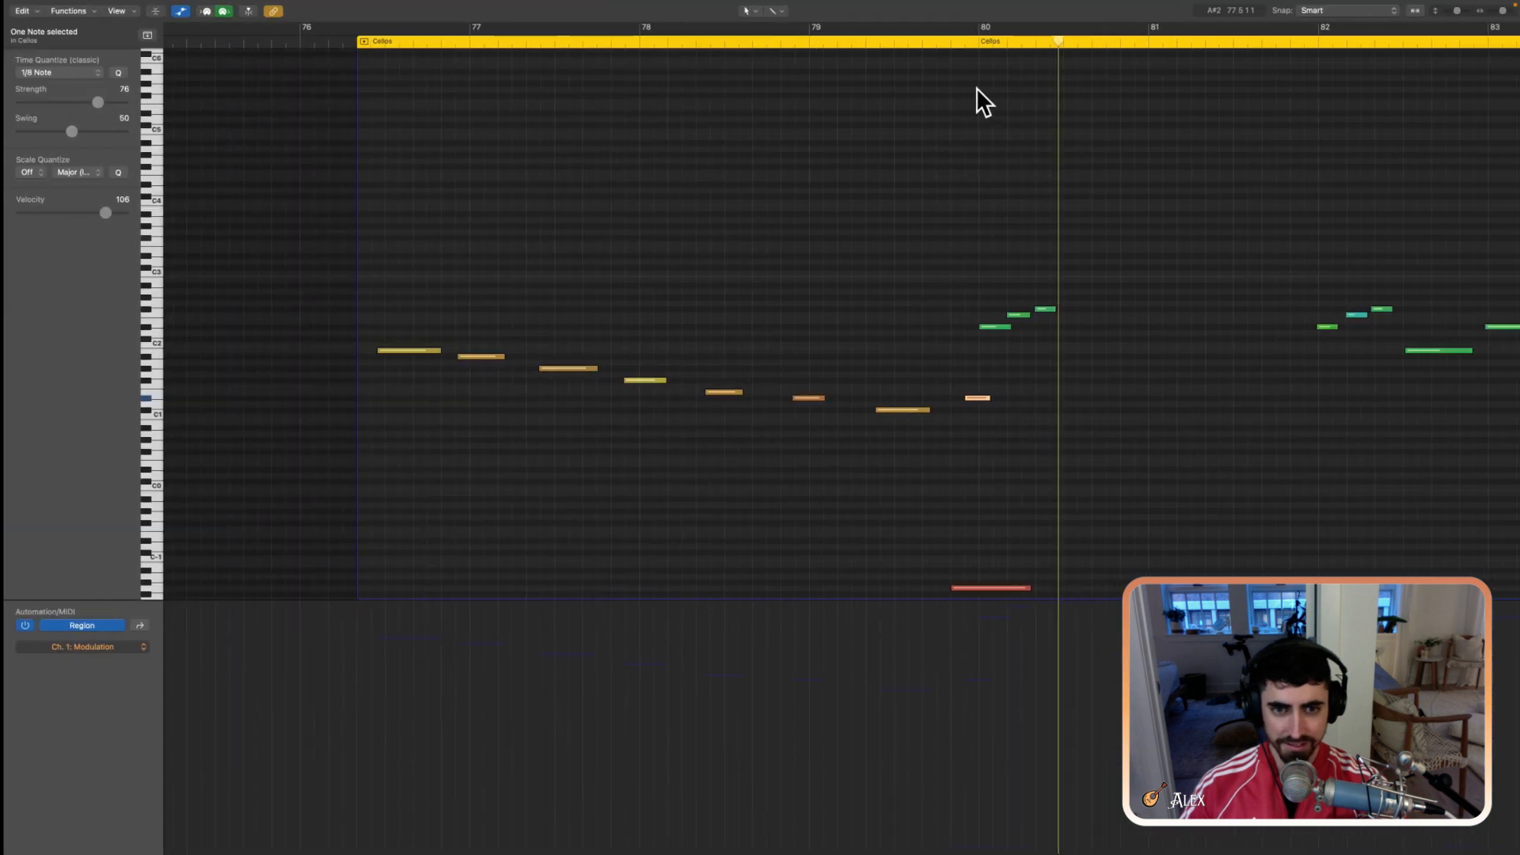
left_click_drag(990, 468, 349, 351)
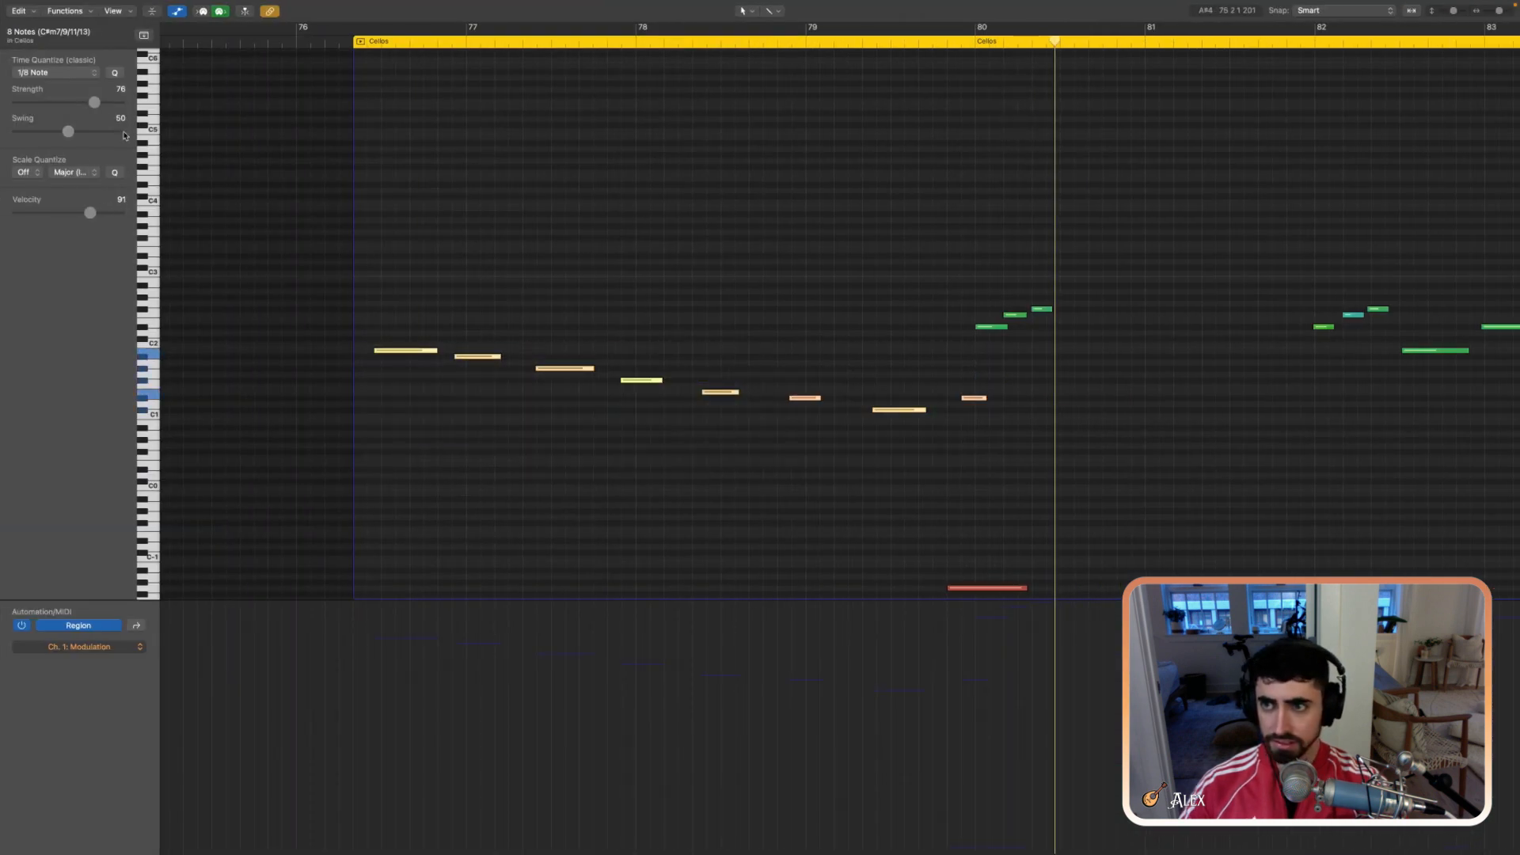
left_click(401, 95)
left_click(336, 34)
key("space")
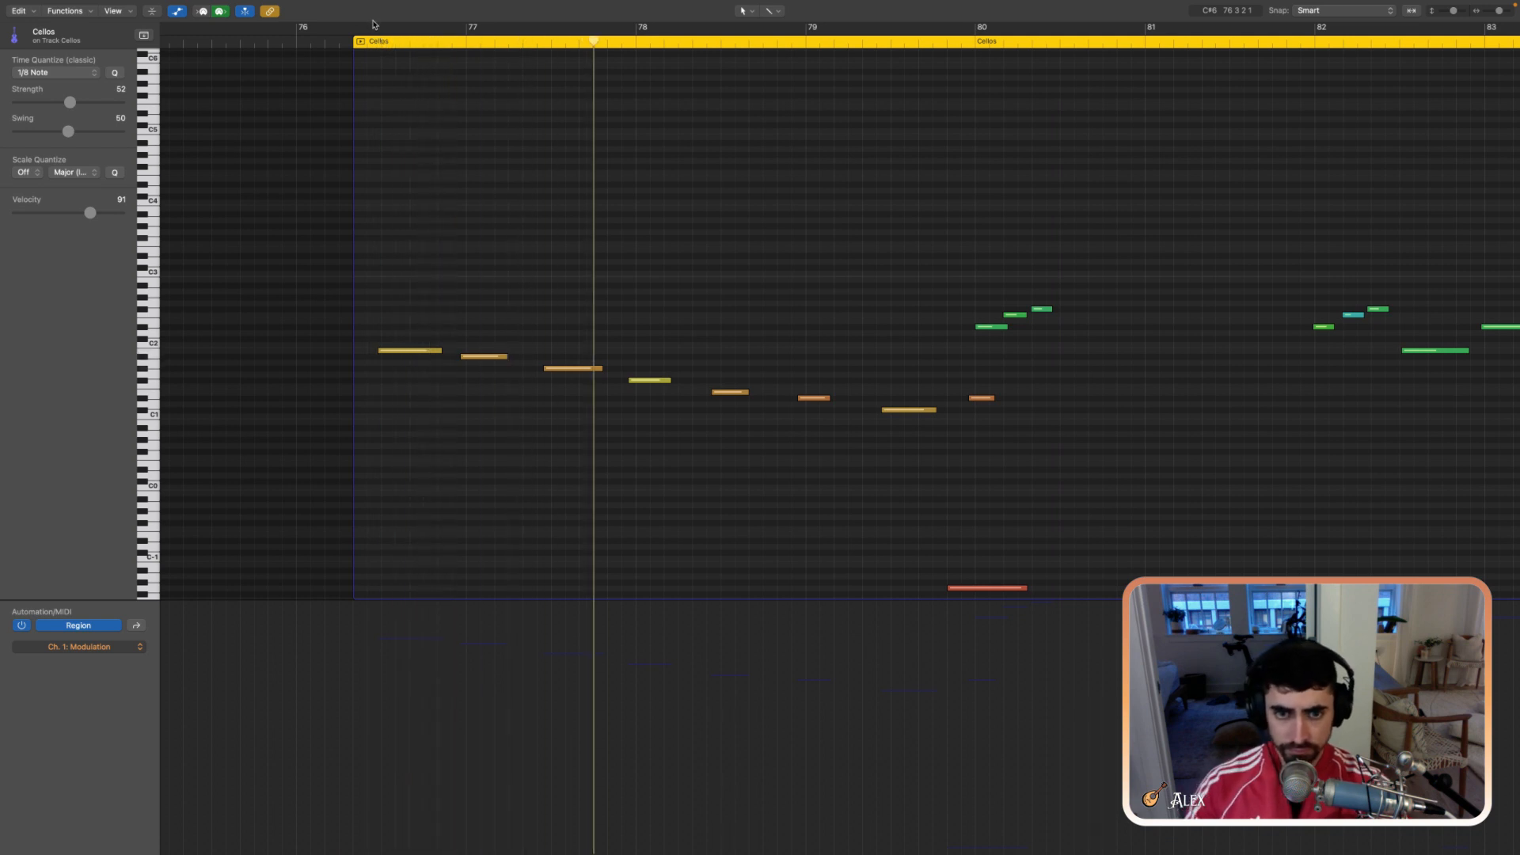
- Review the cello notes around bars 80 to 85 in the later Cellos region
key("ctrl+Left")
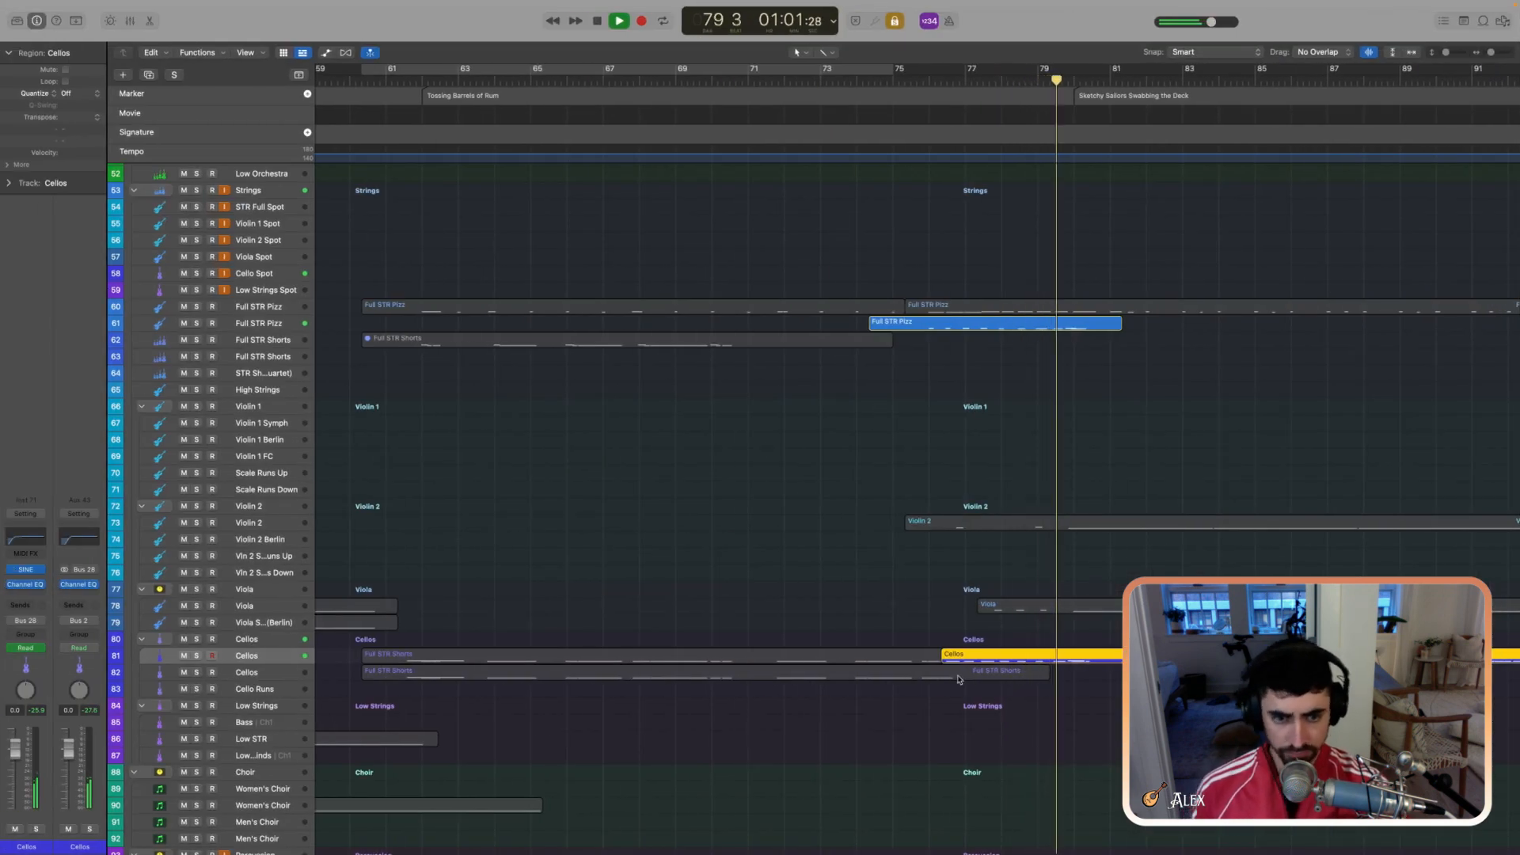
key("ctrl+Right")
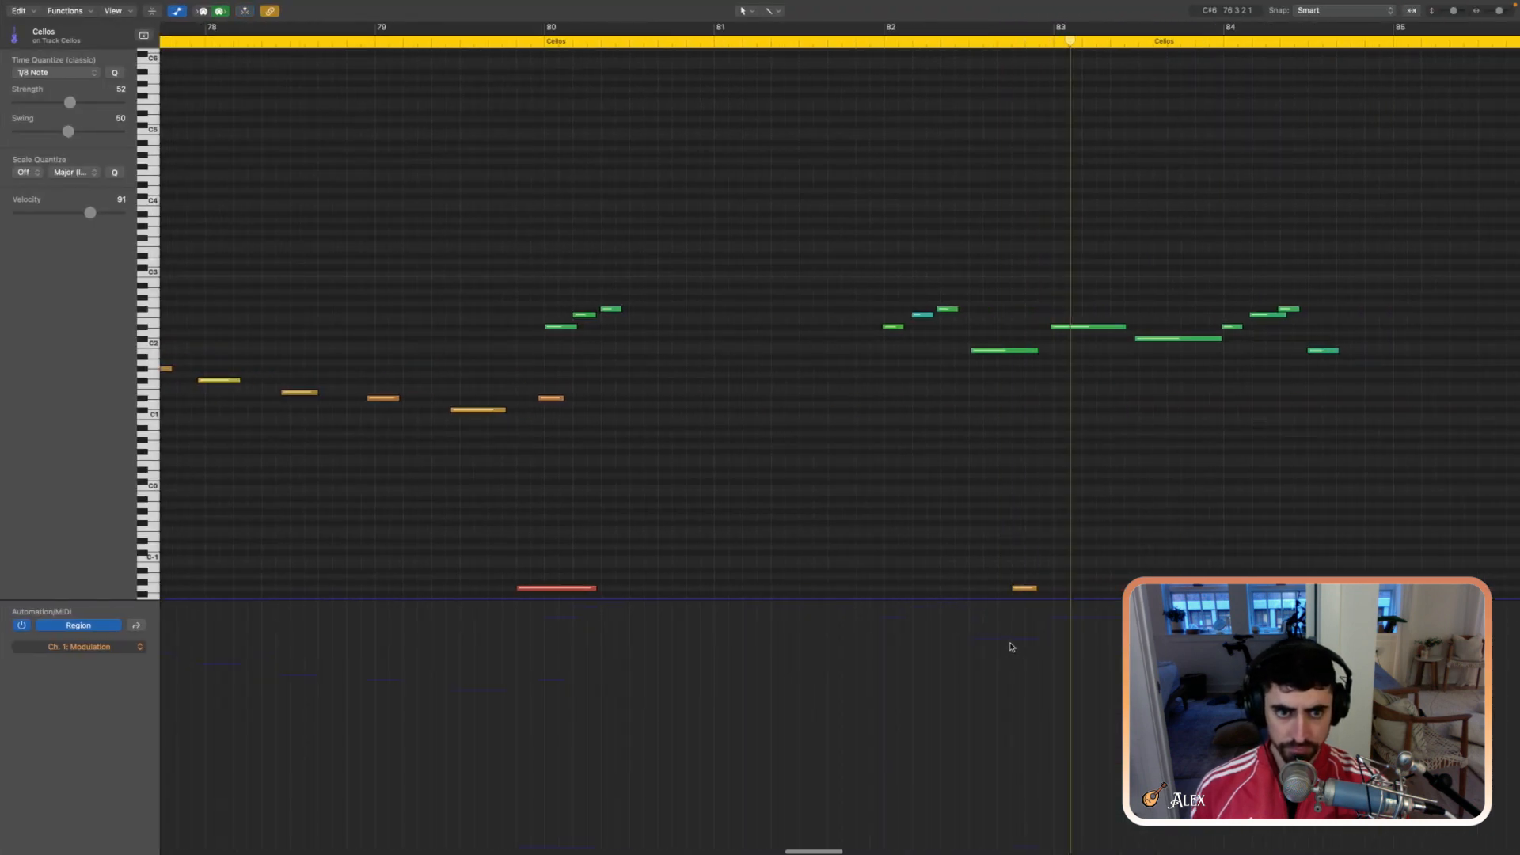
key("ctrl+Left")
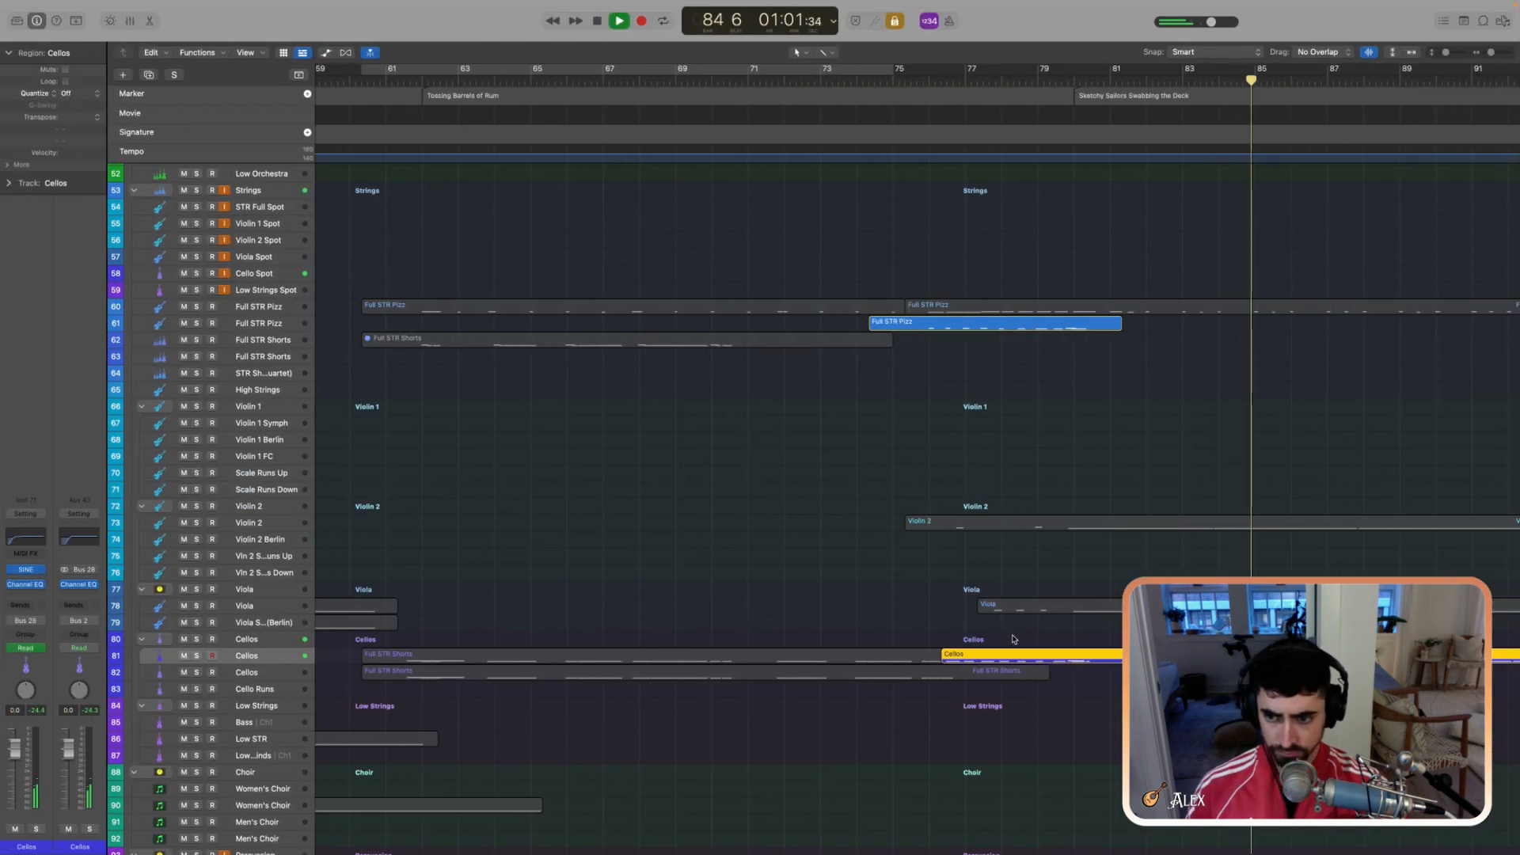
left_click(1033, 606)
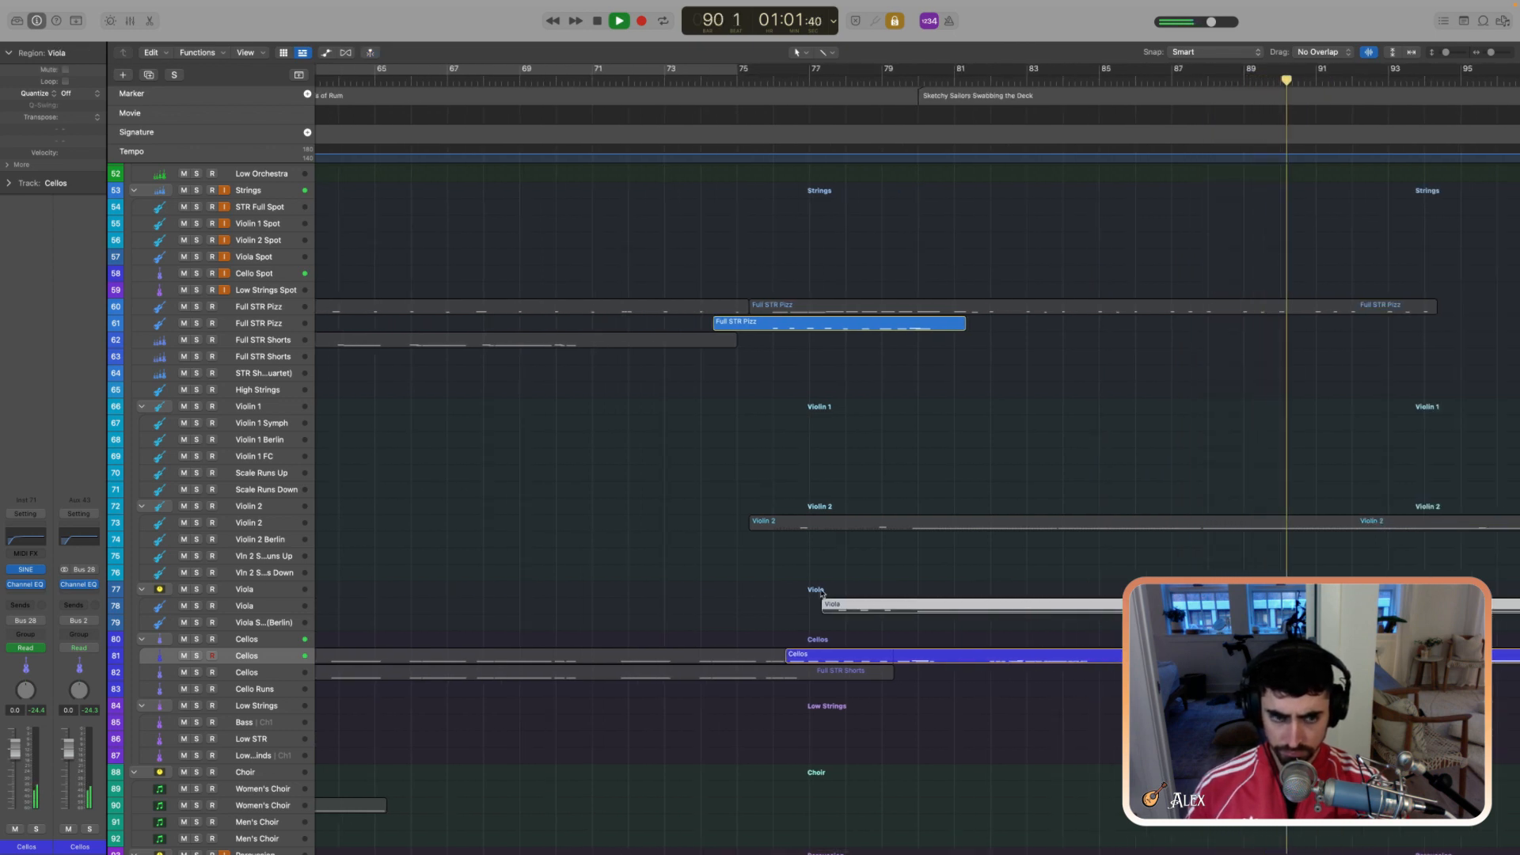
left_click(728, 567)
left_click(1030, 655)
key("ctrl+Right")
left_click_drag(969, 281, 865, 346)
left_click_drag(1243, 270, 1164, 338)
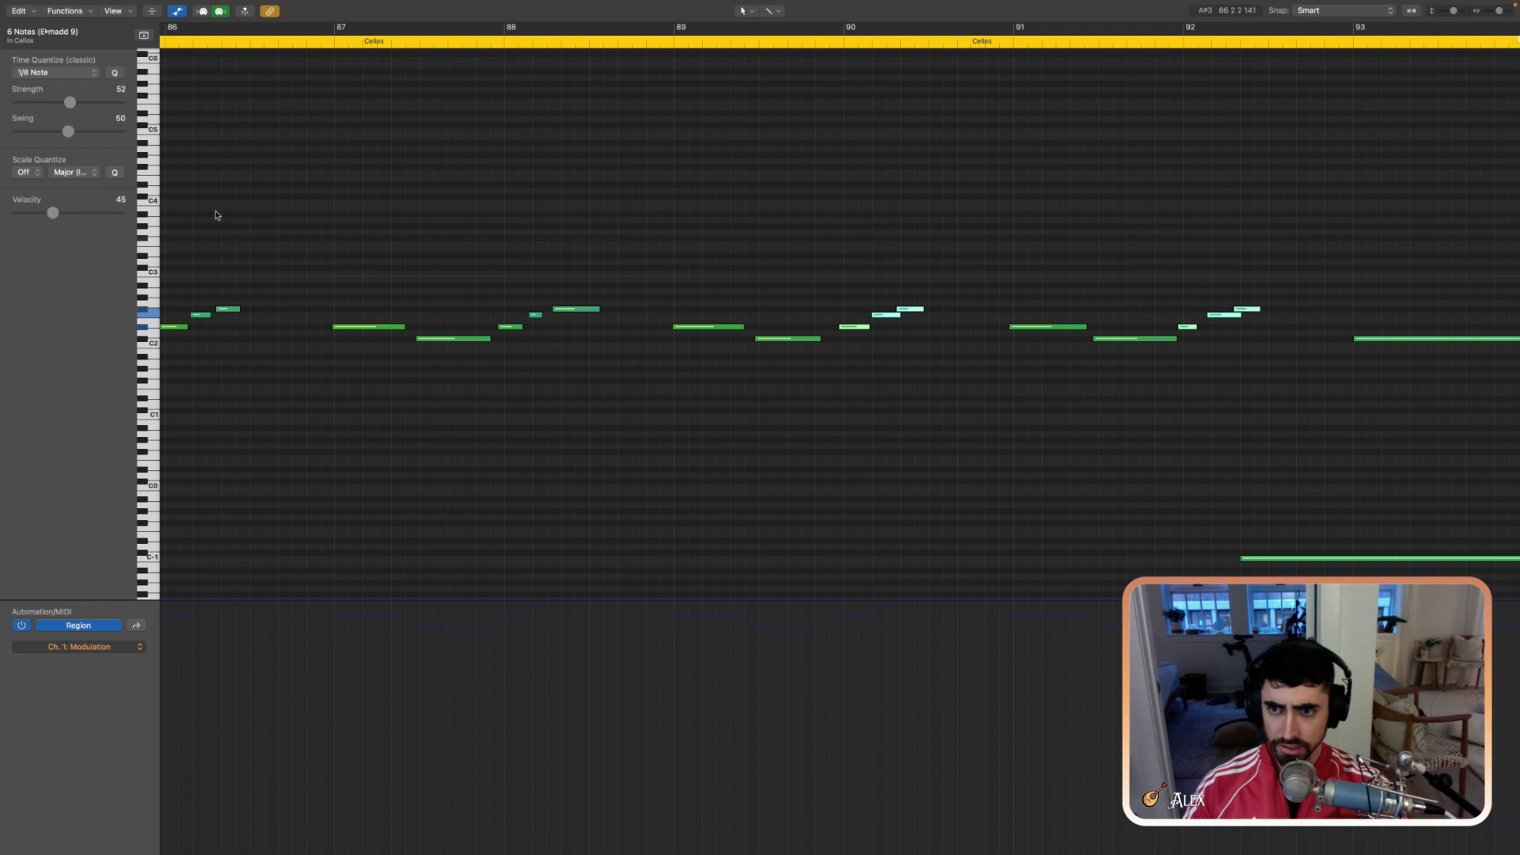
scroll(519, 229, "left", 17)
left_click(753, 183)
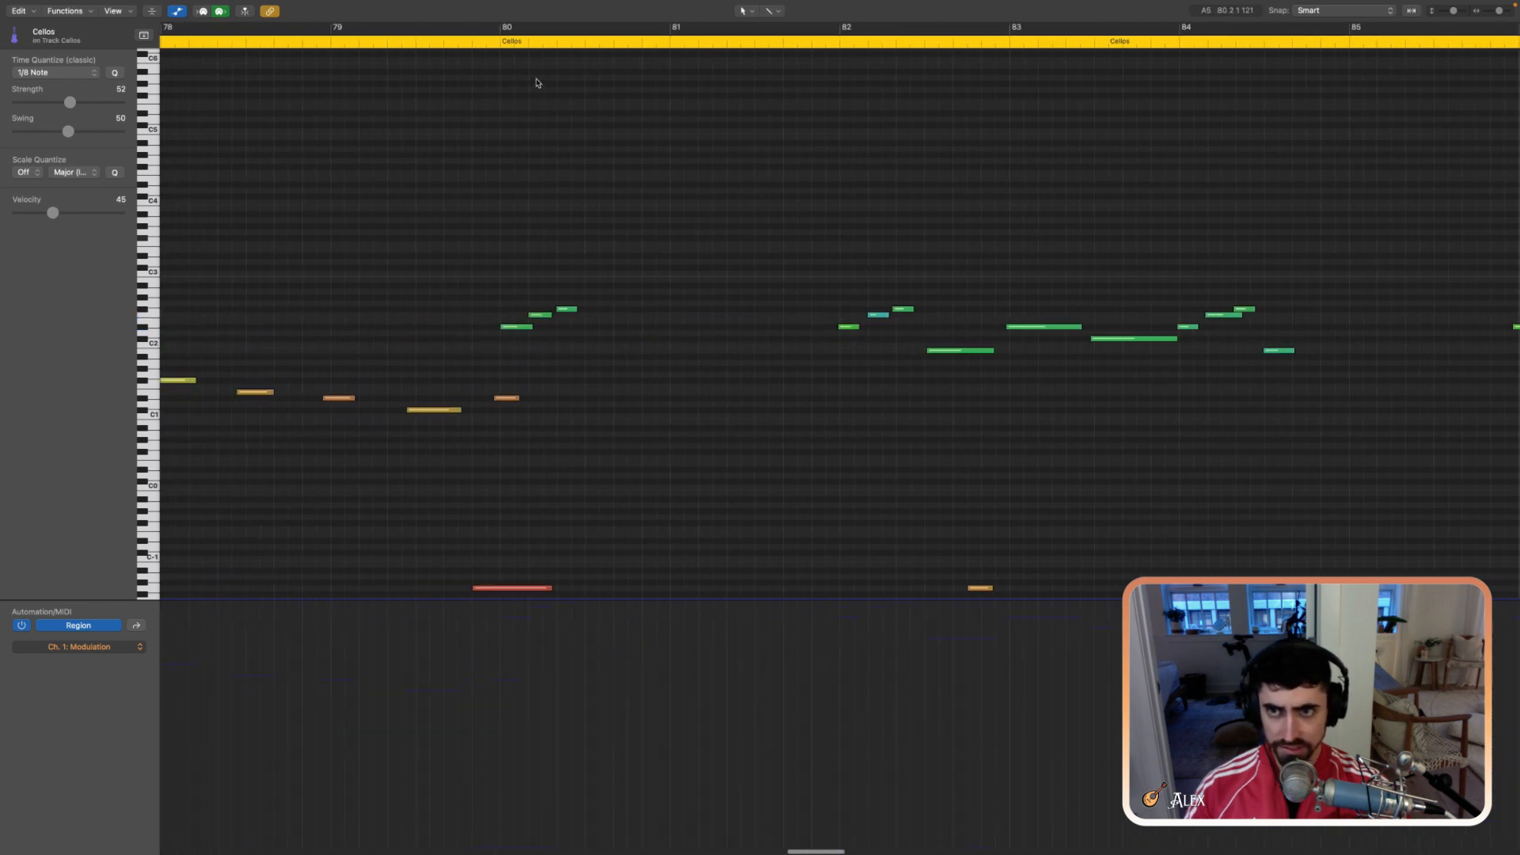
left_click(460, 44)
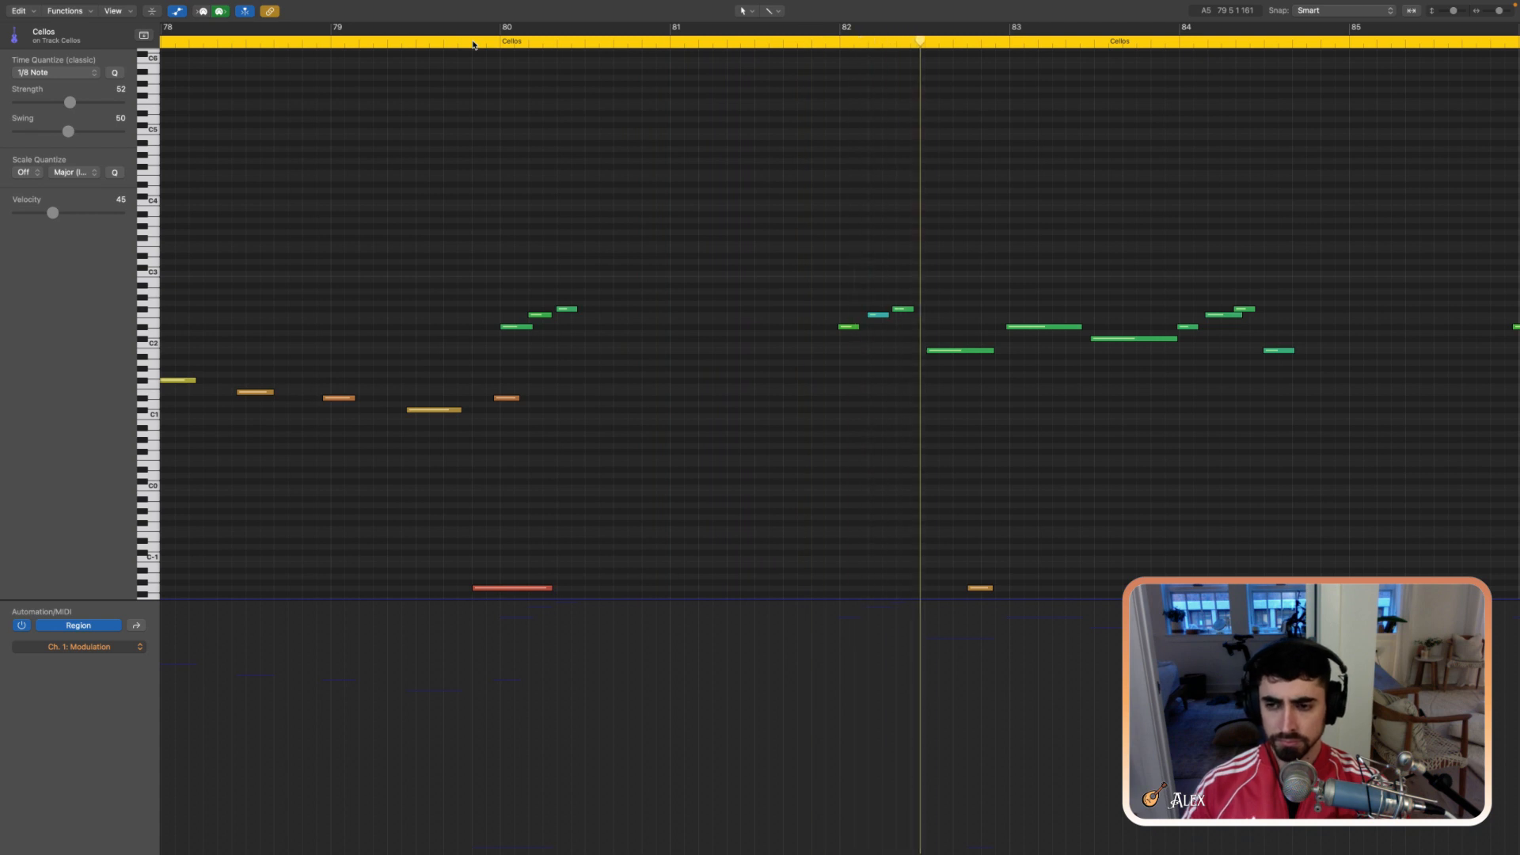
key("ctrl+Left")
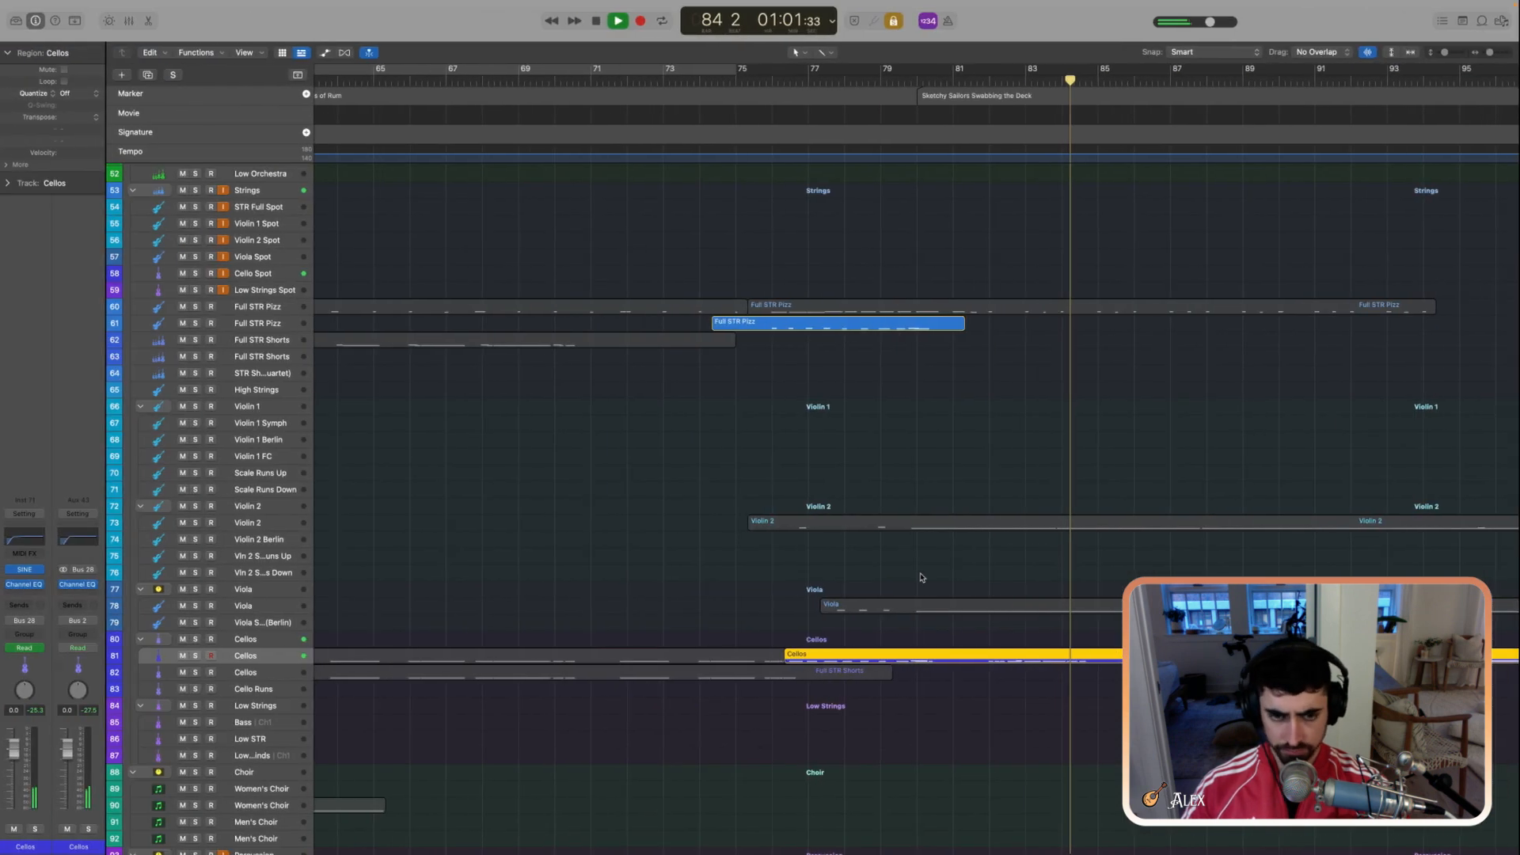
- Open the Viola and Cellos regions together in the piano roll to compare their lines
scroll(928, 594, "up", 1)
left_click(934, 622)
key("ctrl+Right")
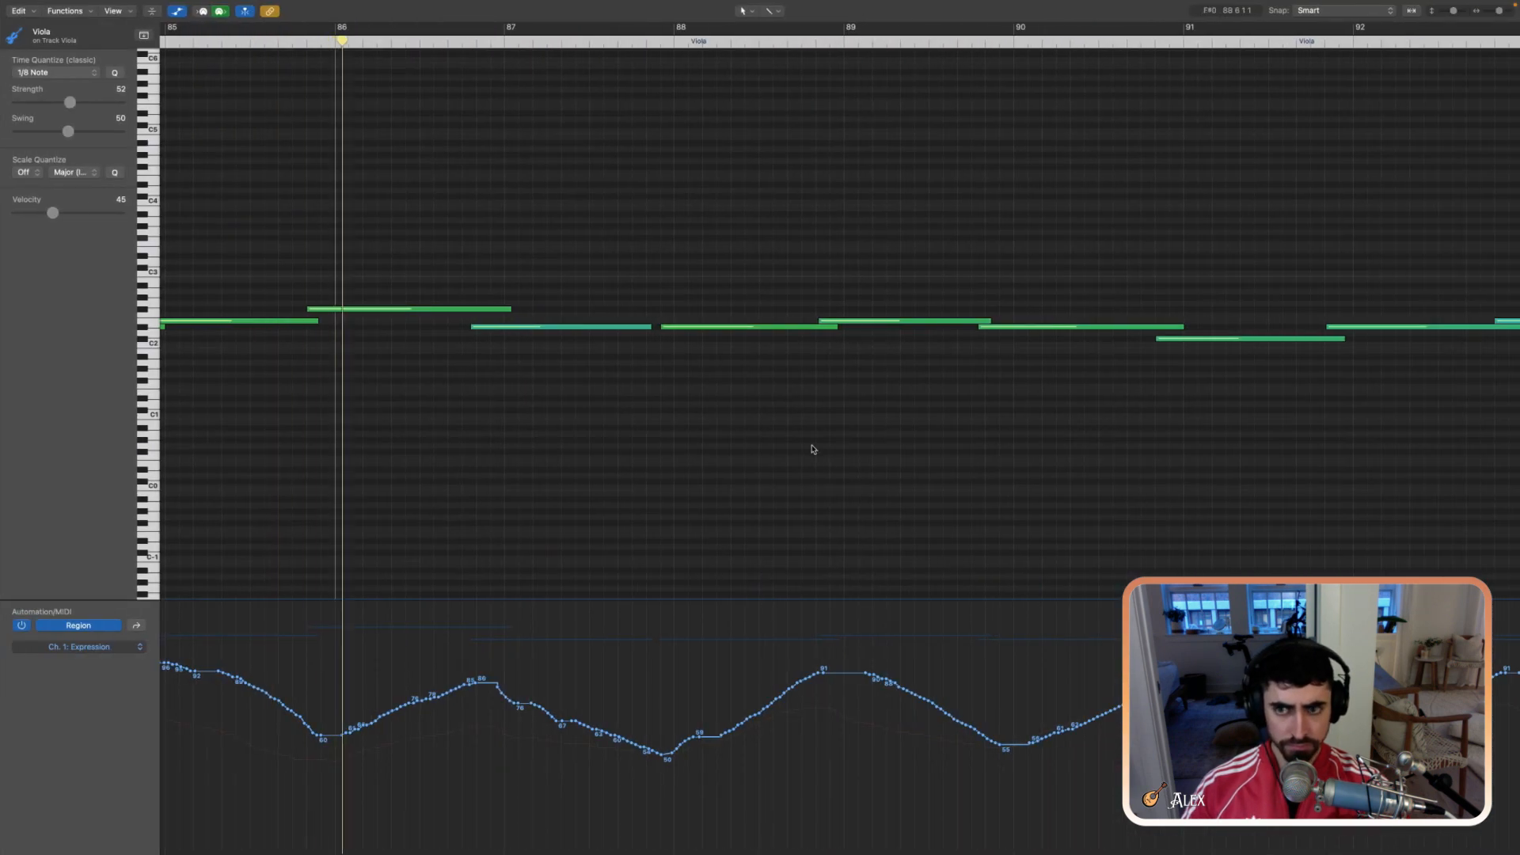
key("ctrl+Left")
left_click(706, 591)
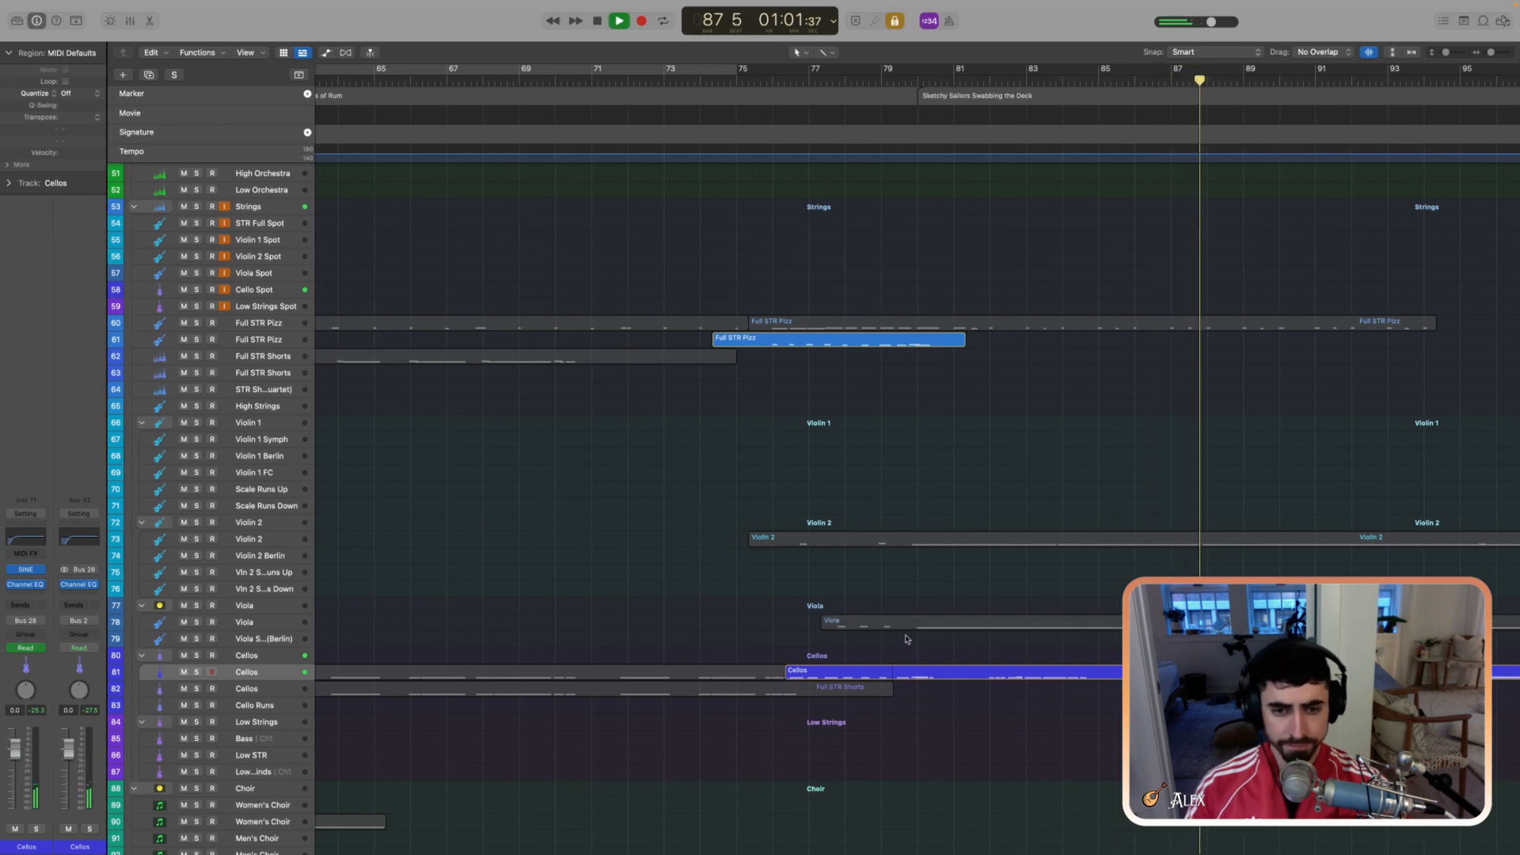
left_click(912, 624)
key("ctrl+Right")
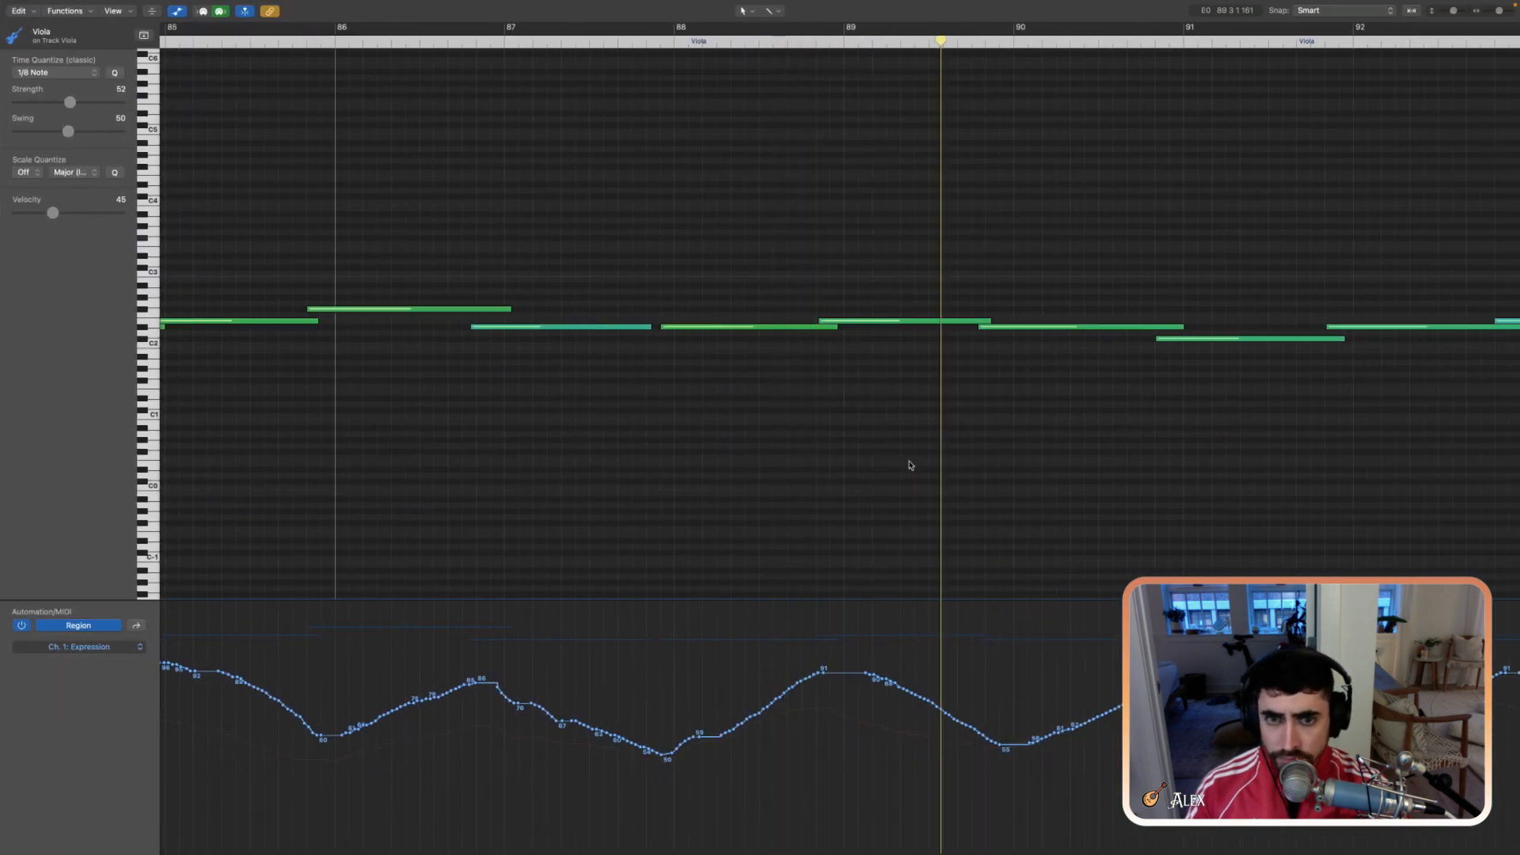
key("ctrl+Left")
left_click_drag(1043, 763, 1023, 602)
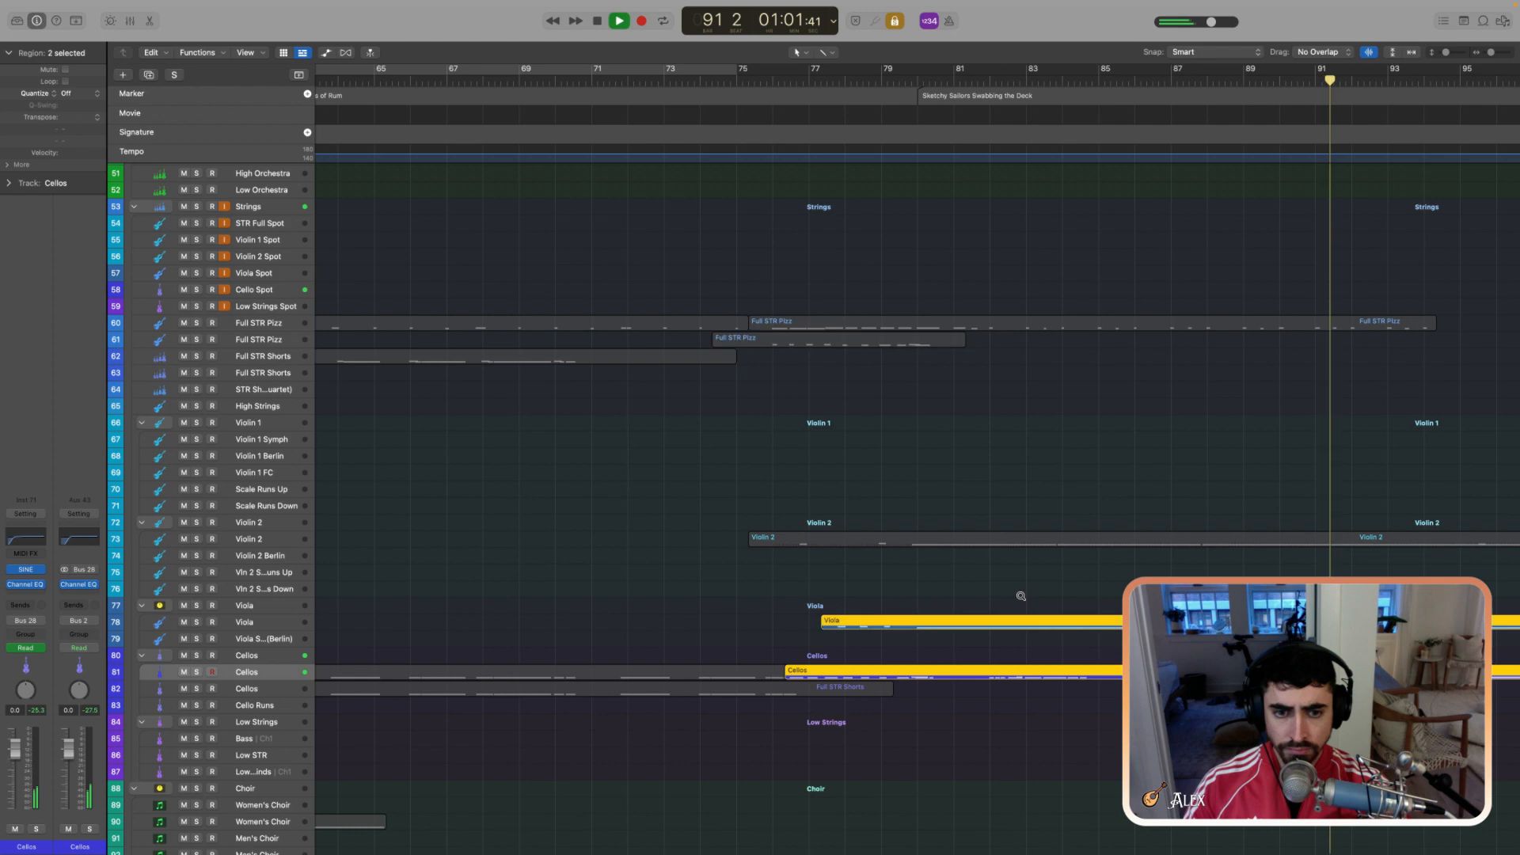
key("ctrl+Right")
scroll(998, 578, "left", 15)
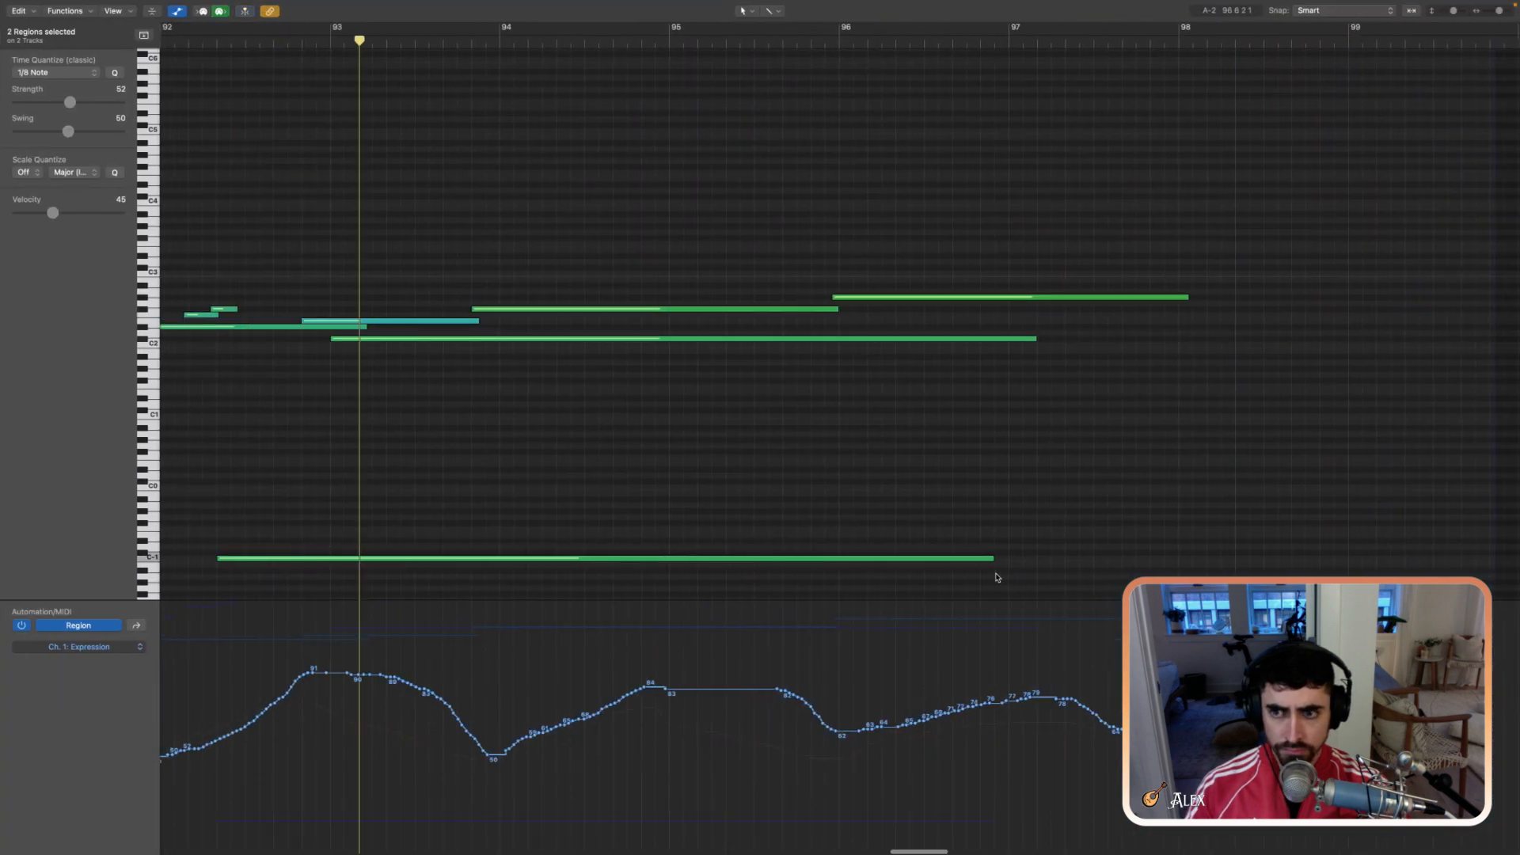
- Play back the strings arrangement from around bar 80 and review the tracks
scroll(970, 572, "left", 10)
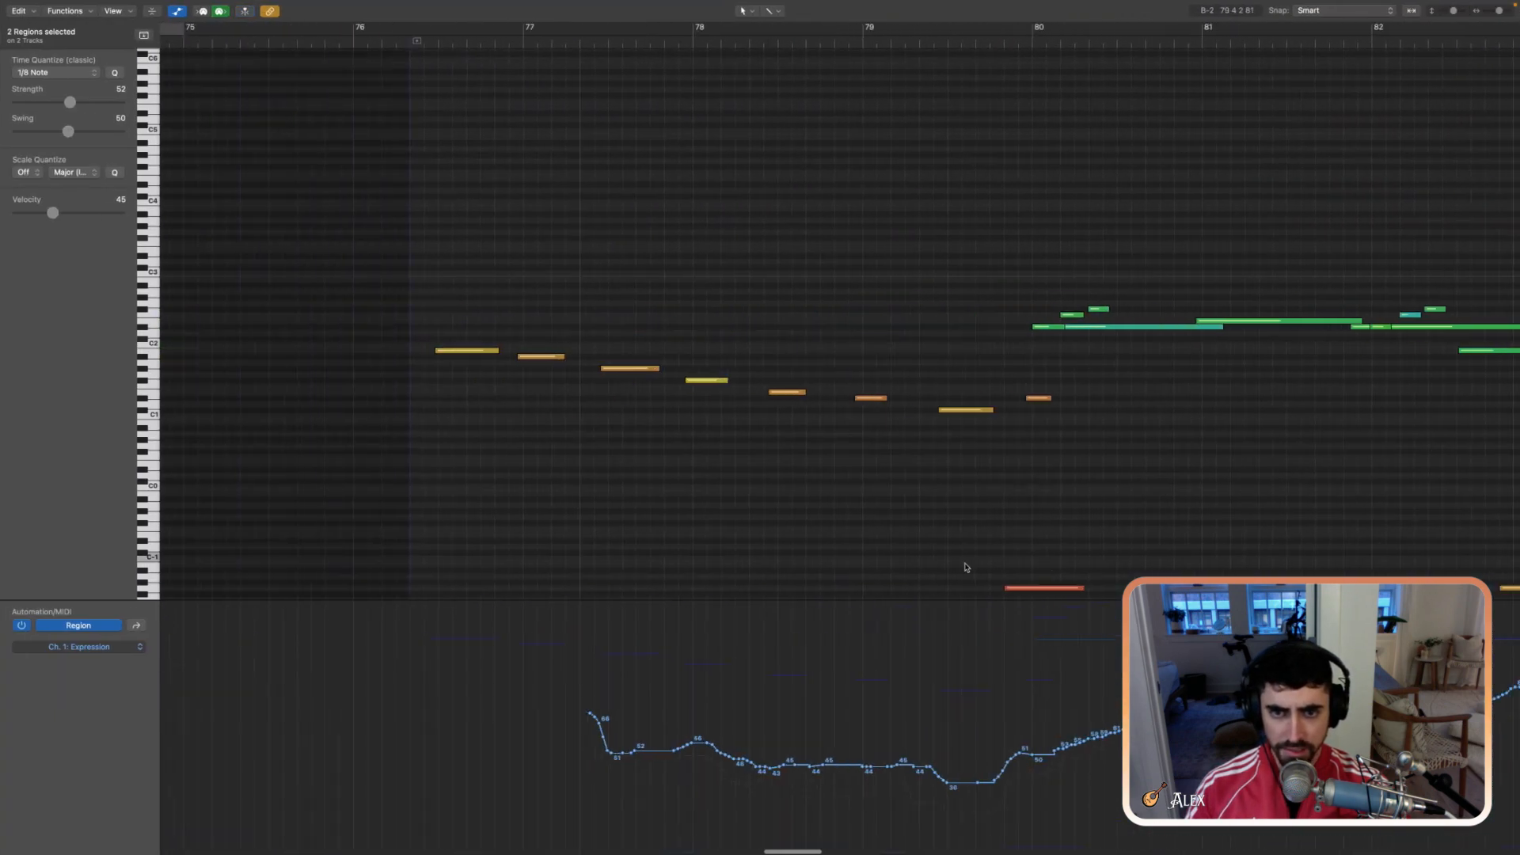
left_click(1060, 45)
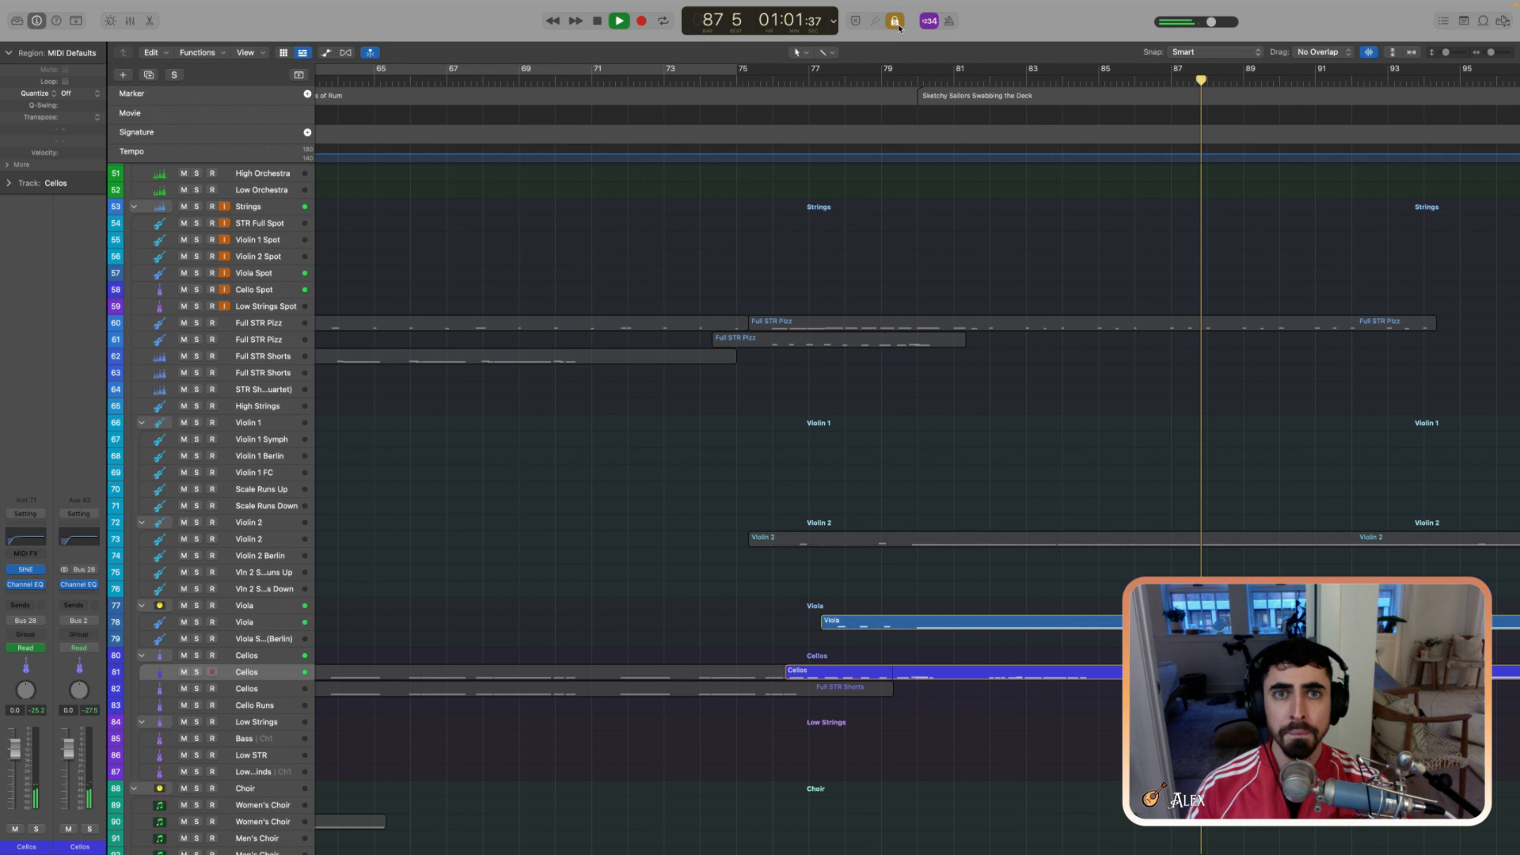
key("space")
scroll(870, 234, "left", 8)
scroll(875, 231, "down", 5)
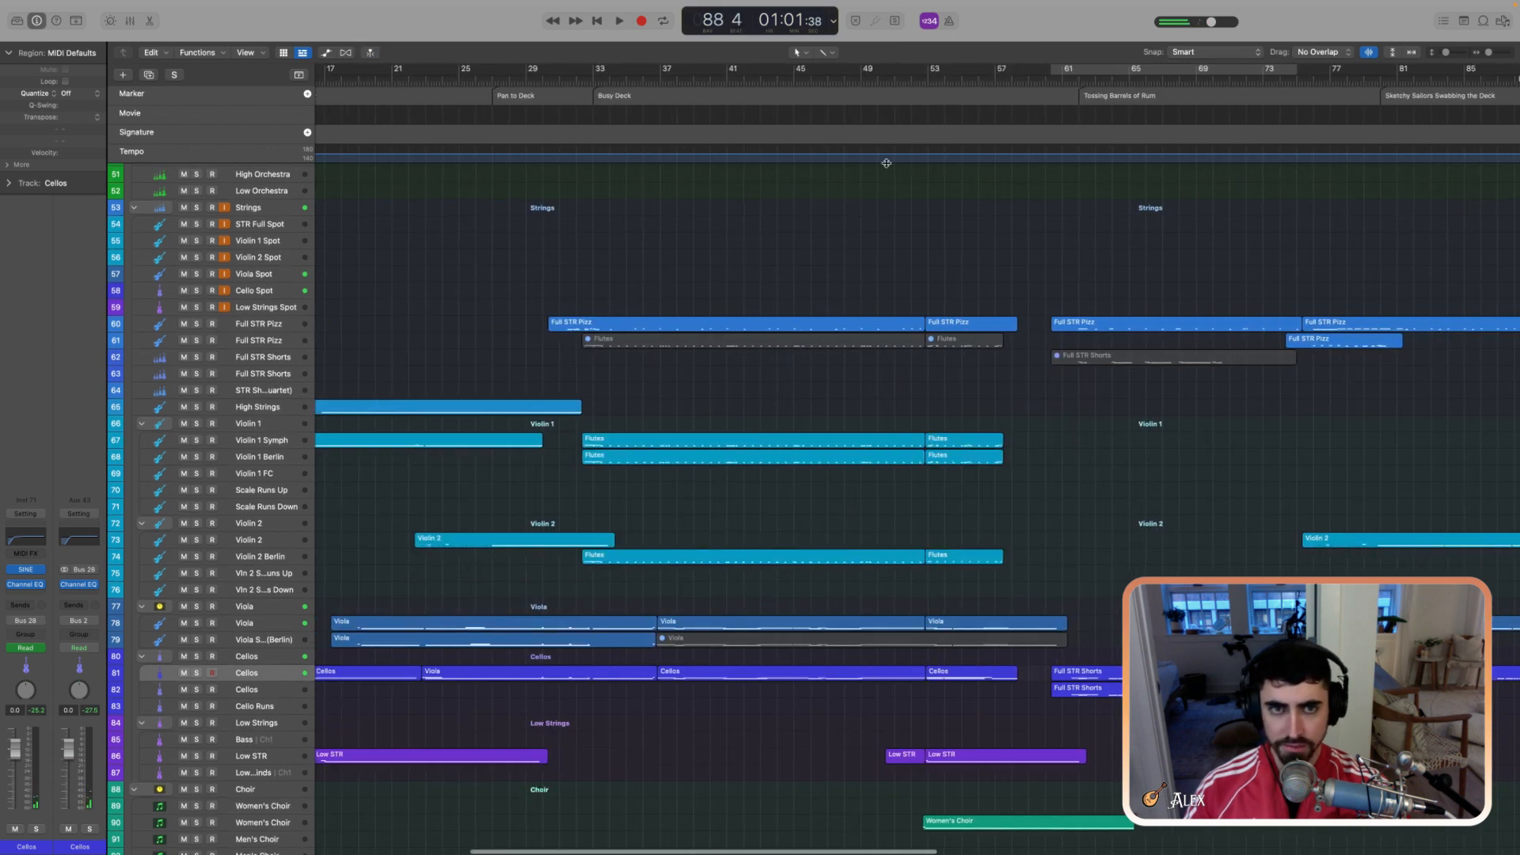
scroll(1054, 76, "right", 1)
left_click(1029, 78)
key("space")
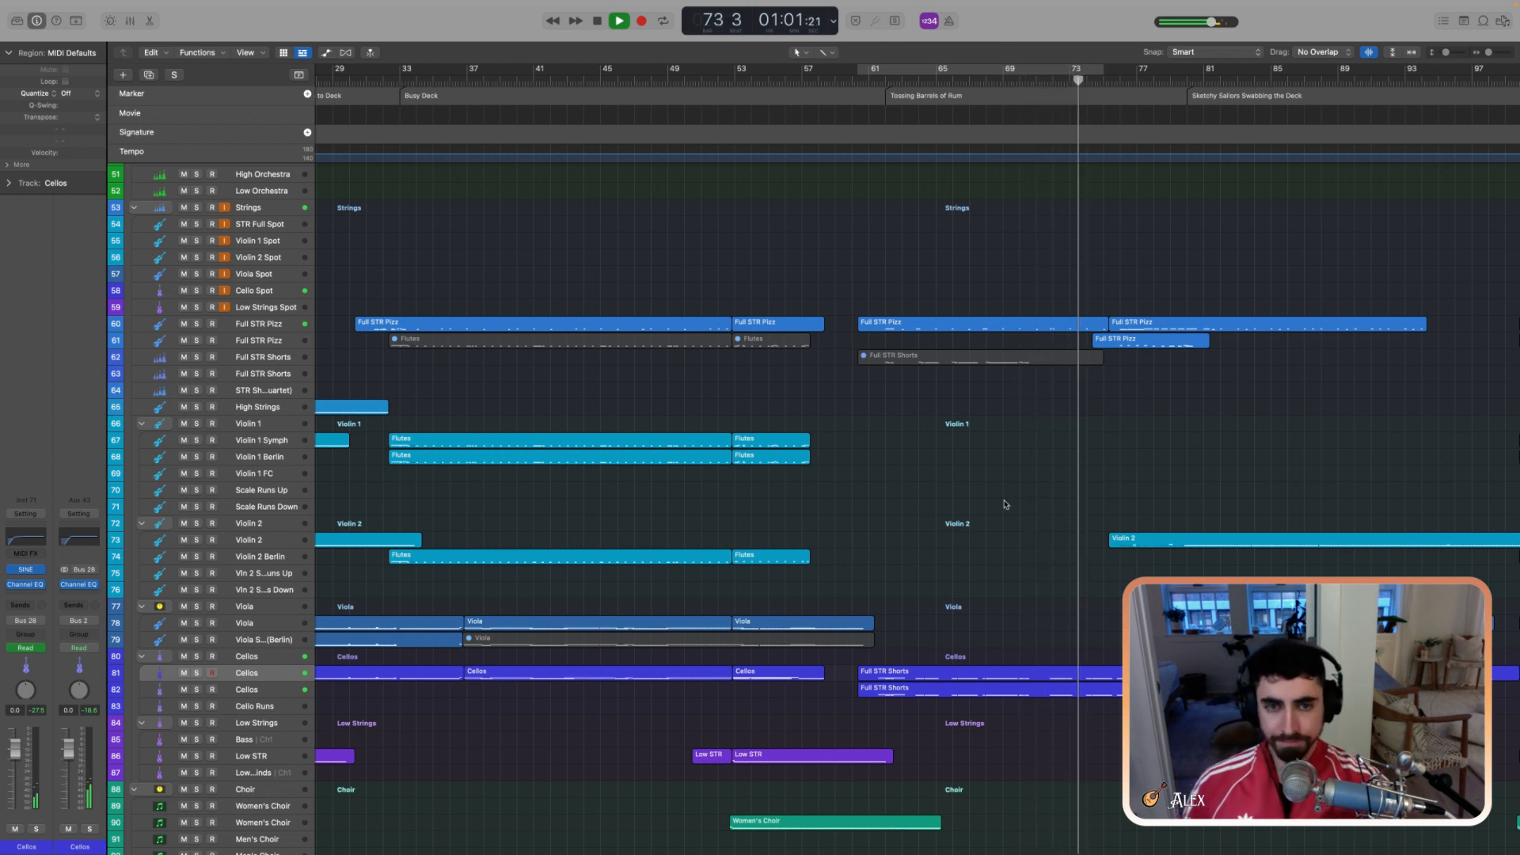
scroll(983, 526, "right", 5)
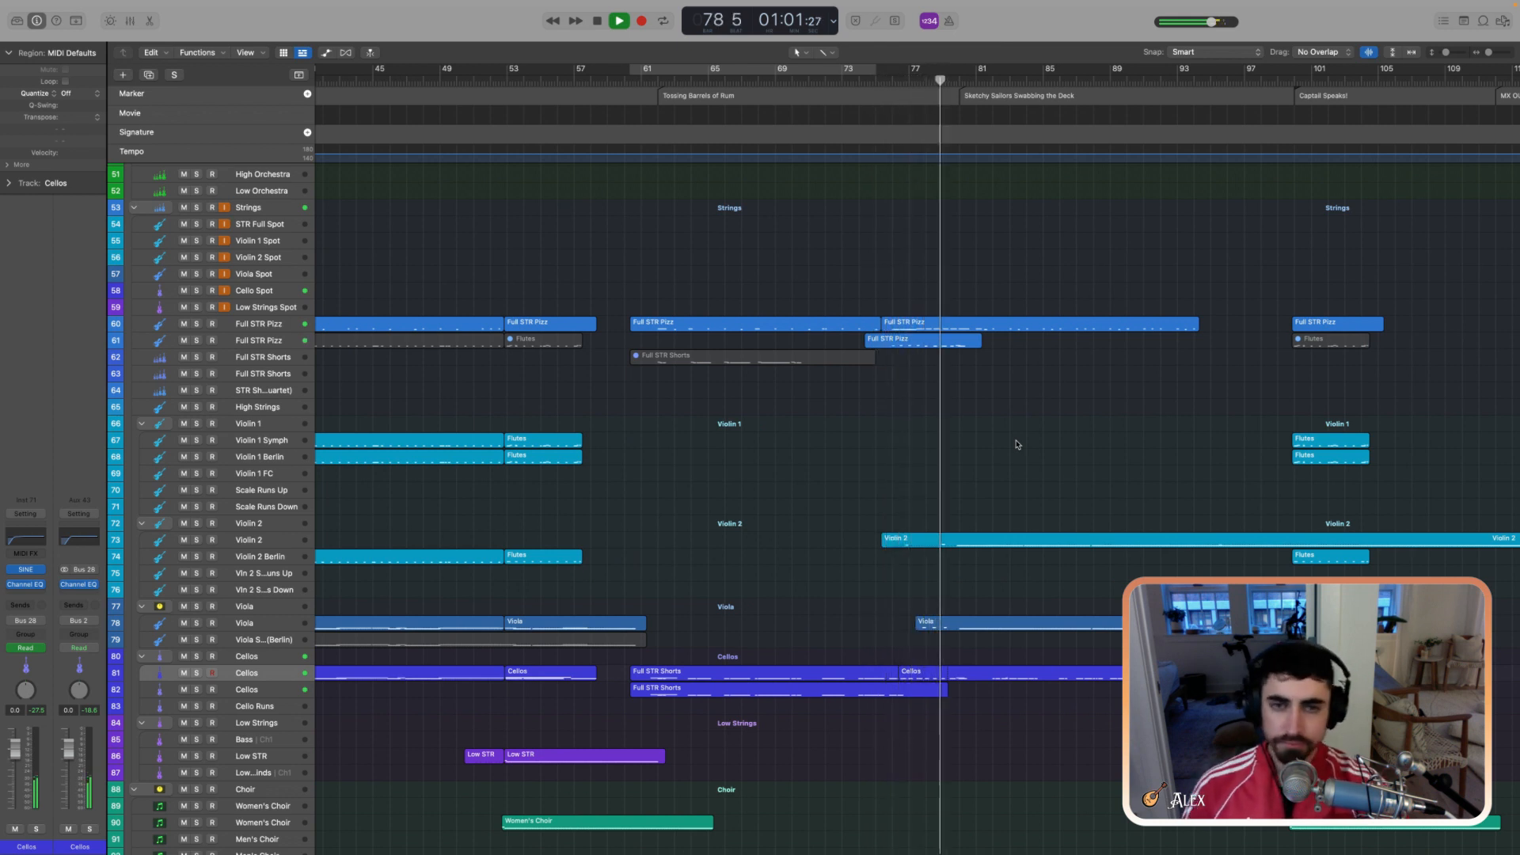
scroll(1018, 445, "right", 2)
scroll(1016, 442, "down", 1)
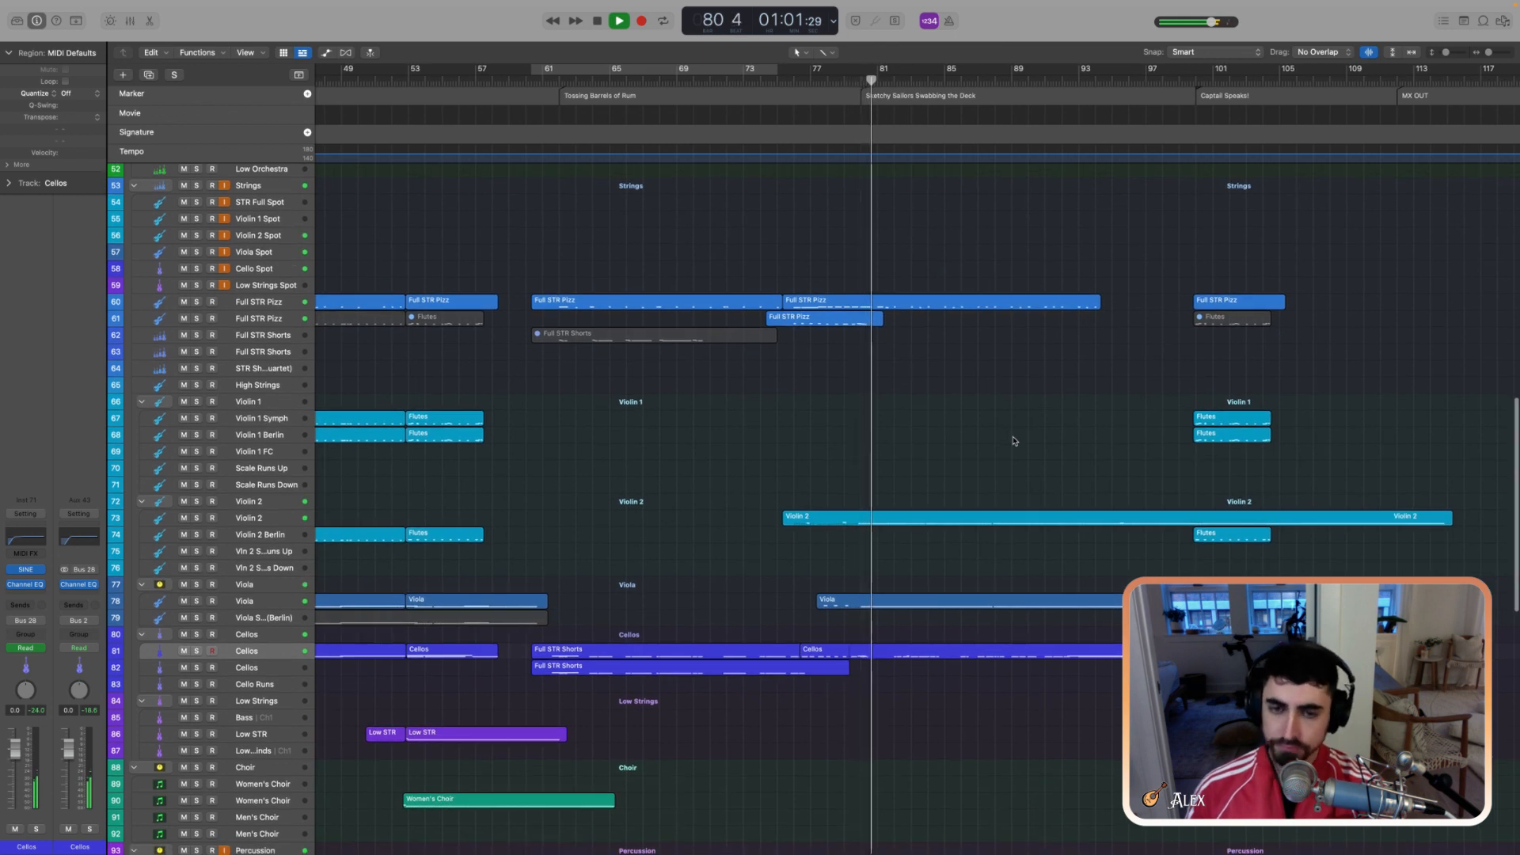
scroll(1011, 438, "right", 4)
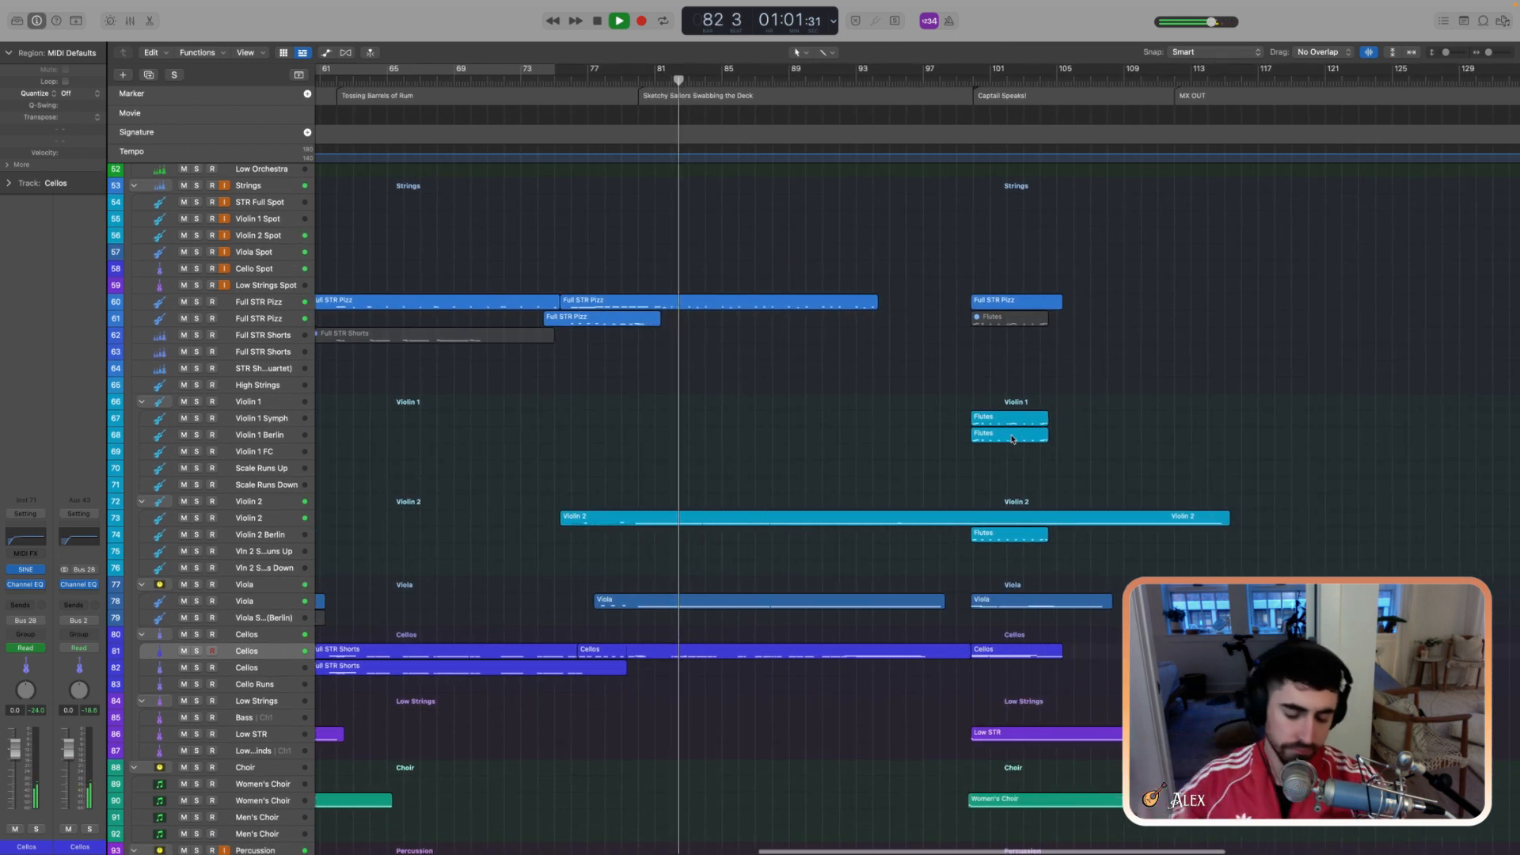
scroll(1004, 432, "left", 4)
scroll(1002, 431, "down", 1)
scroll(785, 423, "right", 2)
scroll(823, 427, "left", 1)
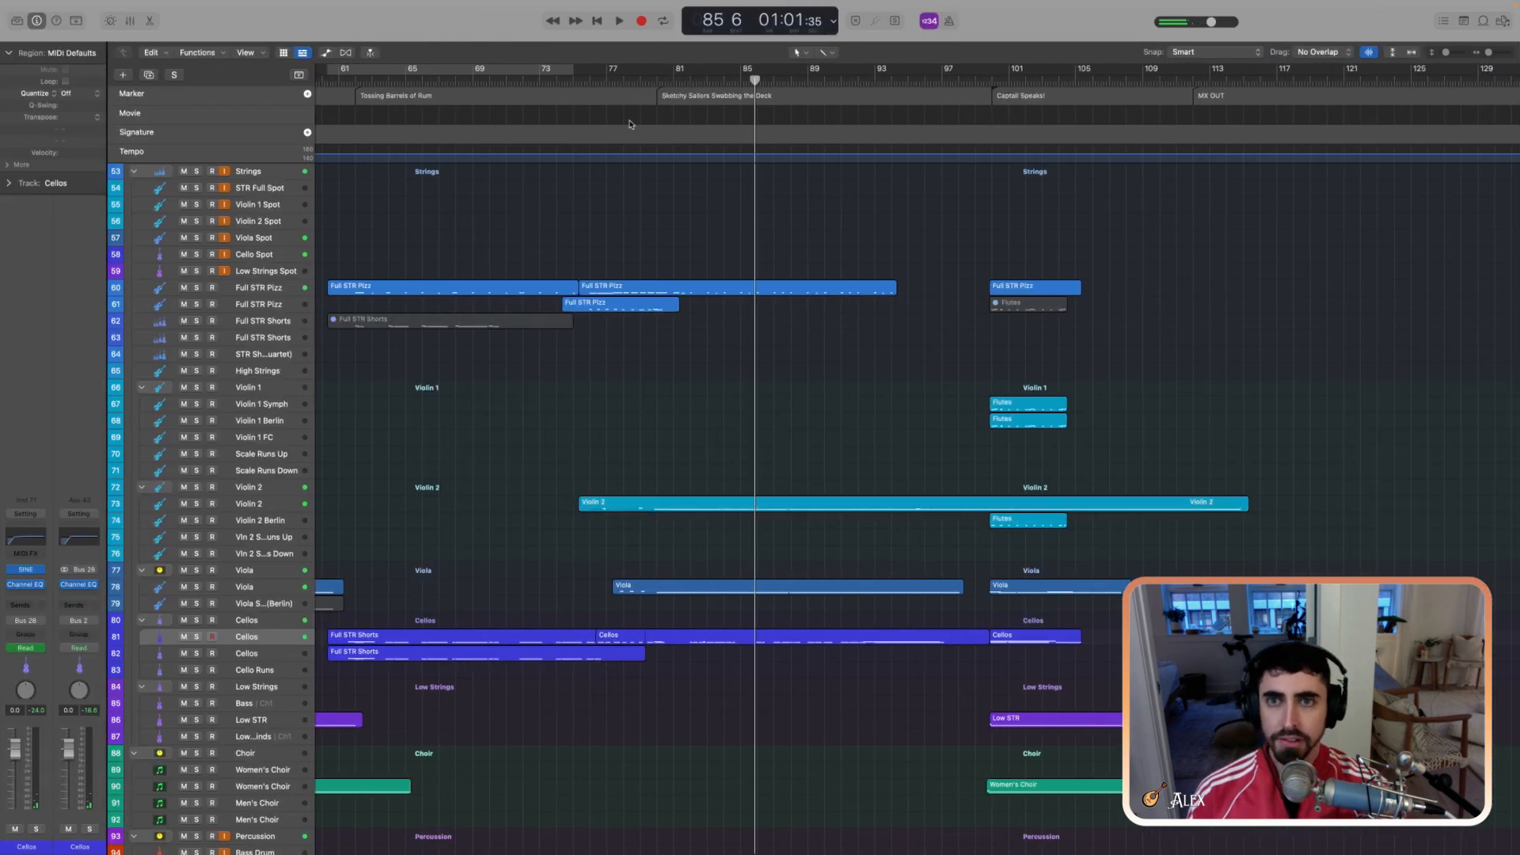
- Record a new Violin 1 Symph part starting at bar 78
left_click(633, 86)
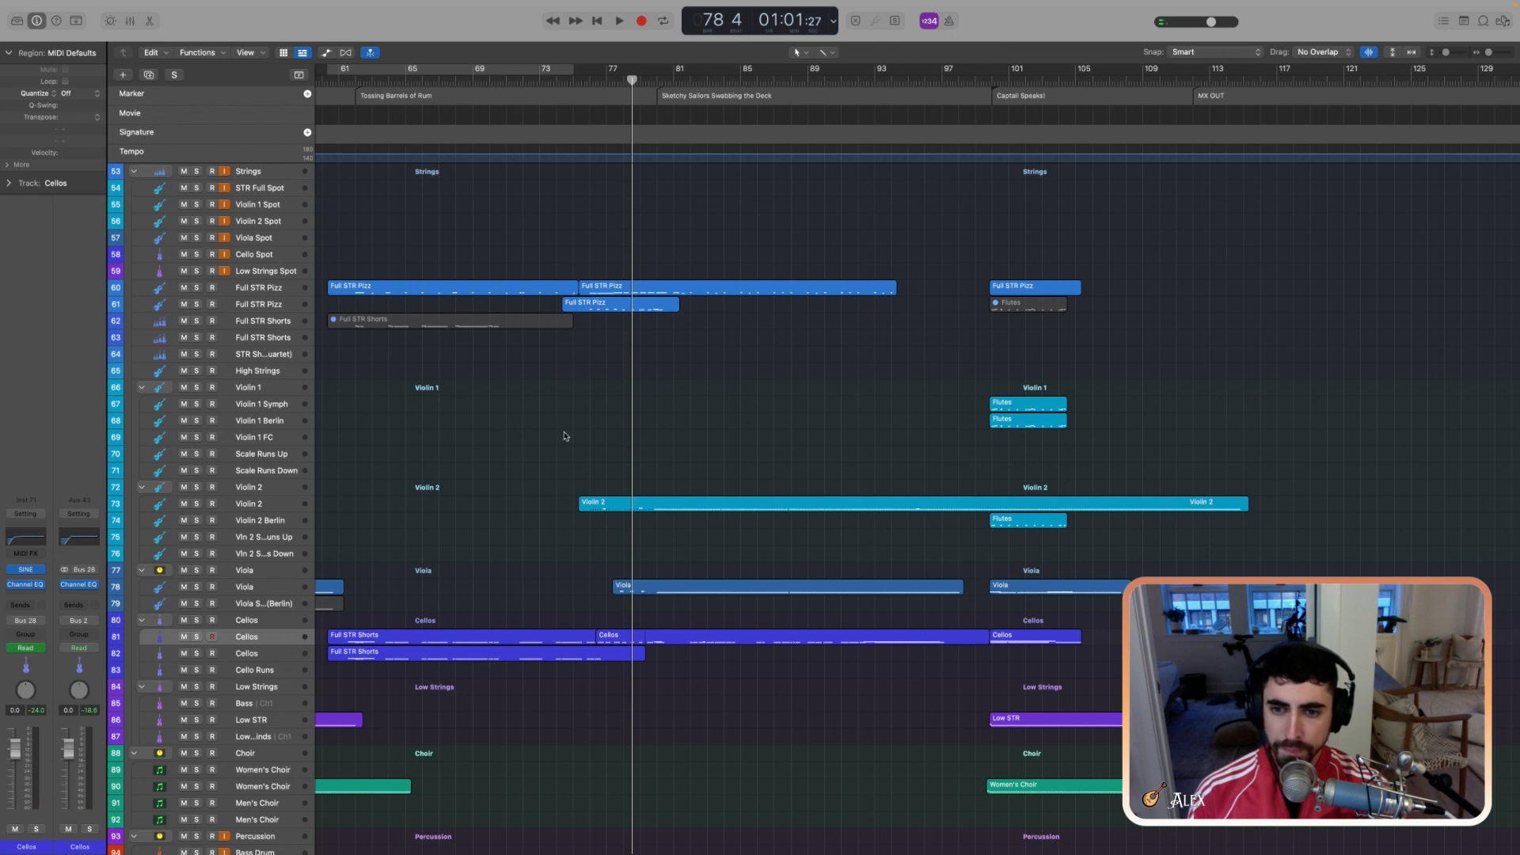
left_click(279, 423)
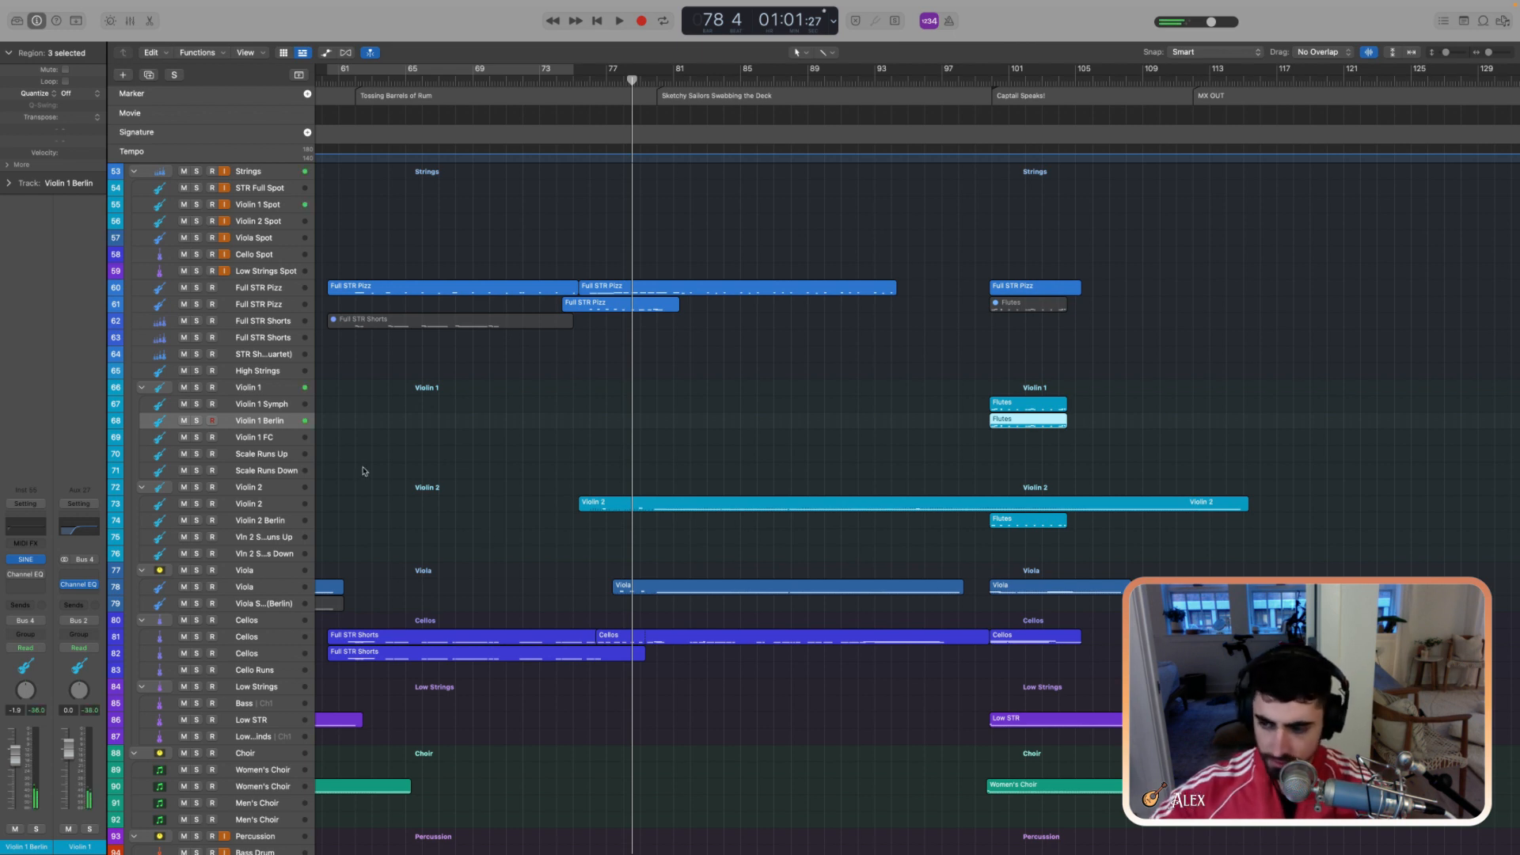
left_click(267, 404)
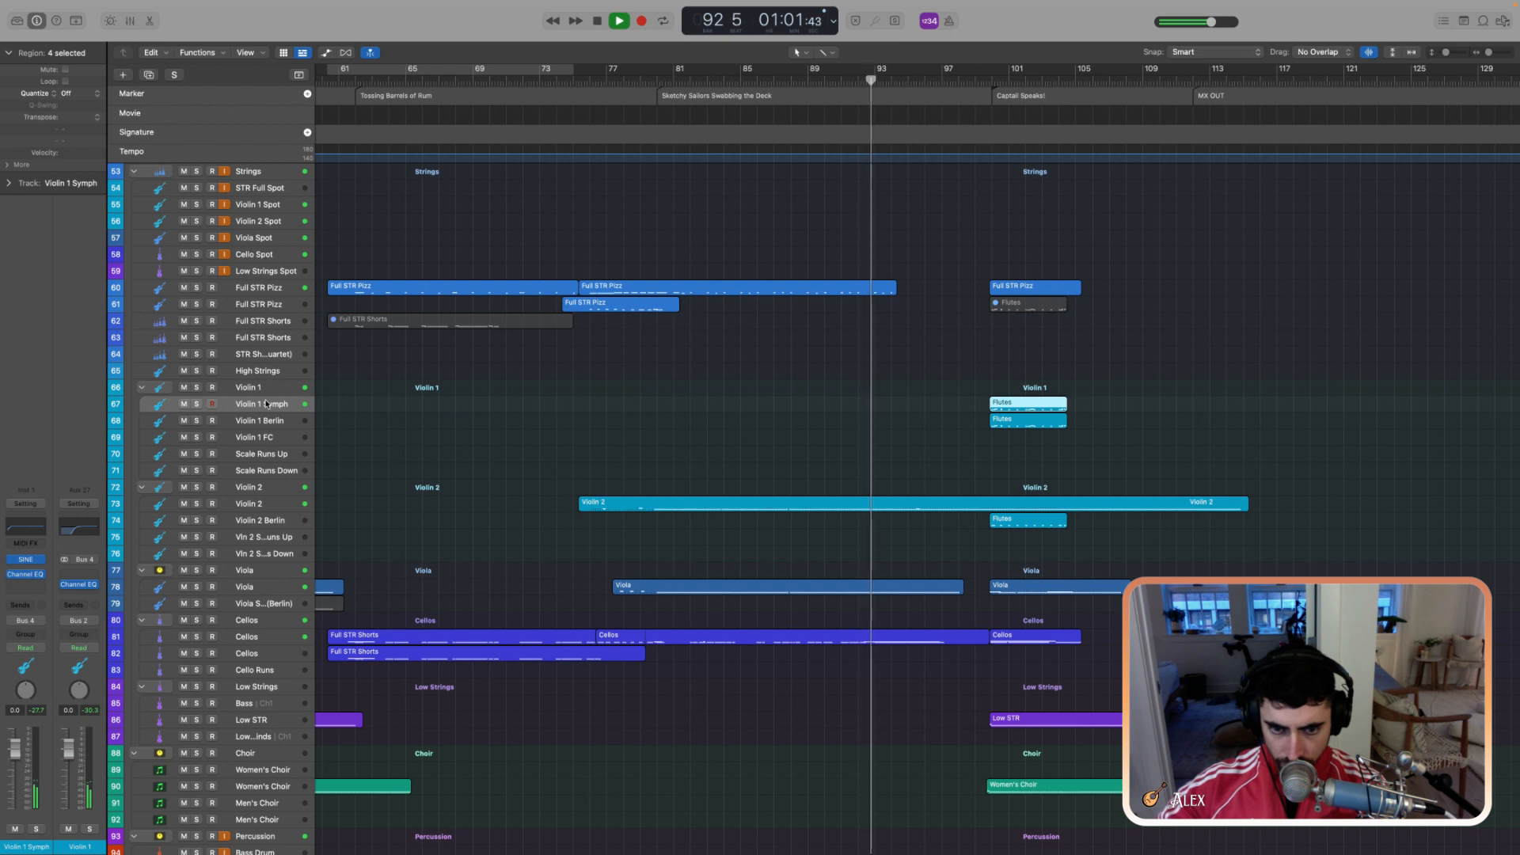
left_click(617, 78)
left_click(641, 22)
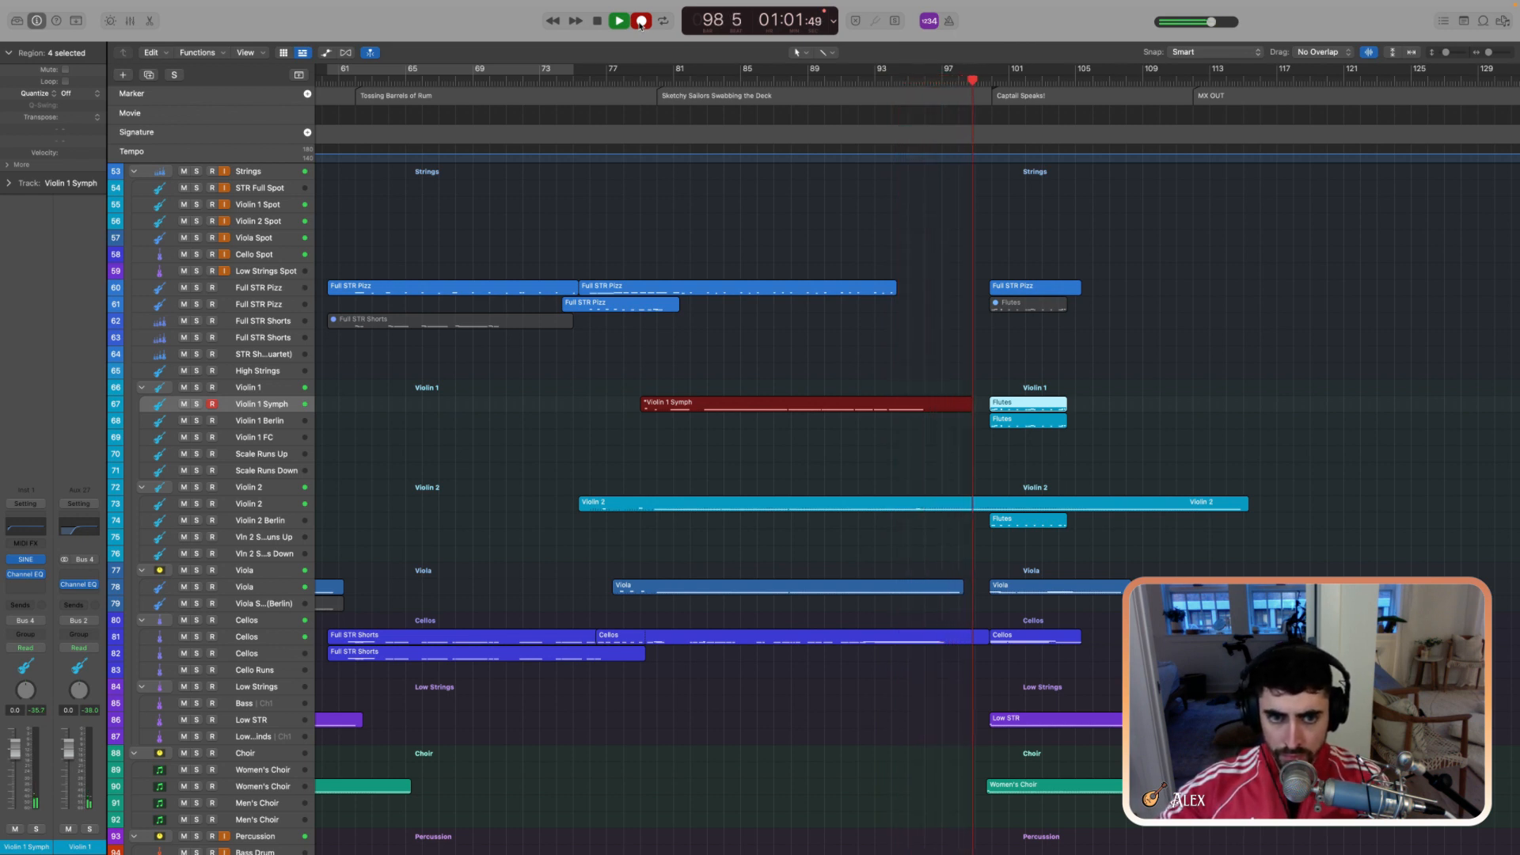
- Open the recorded Violin 1 Symph region and review its notes up to bar 100
double_click(843, 403)
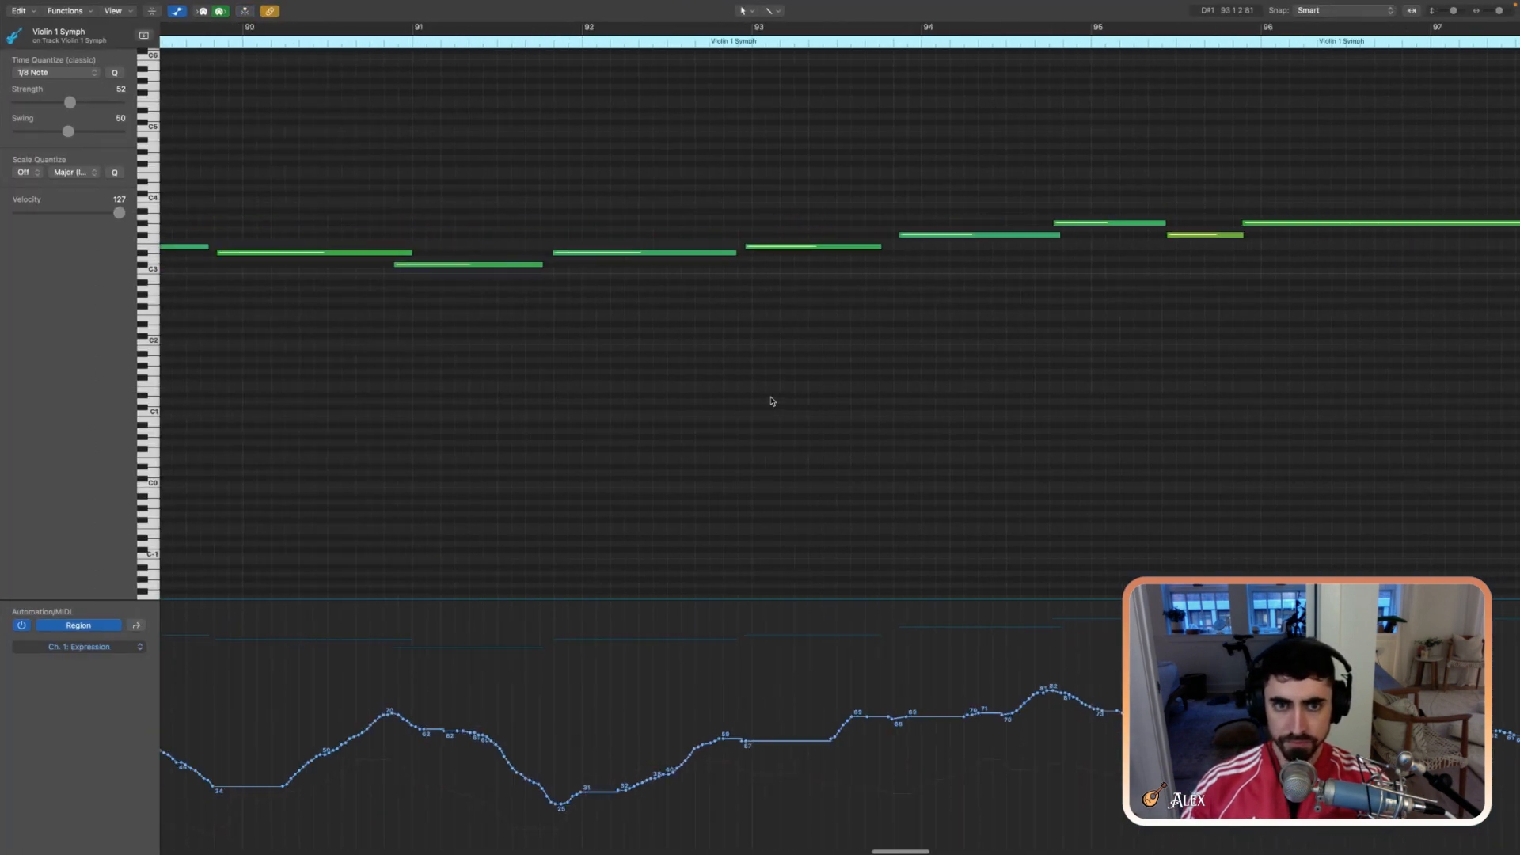
key("space")
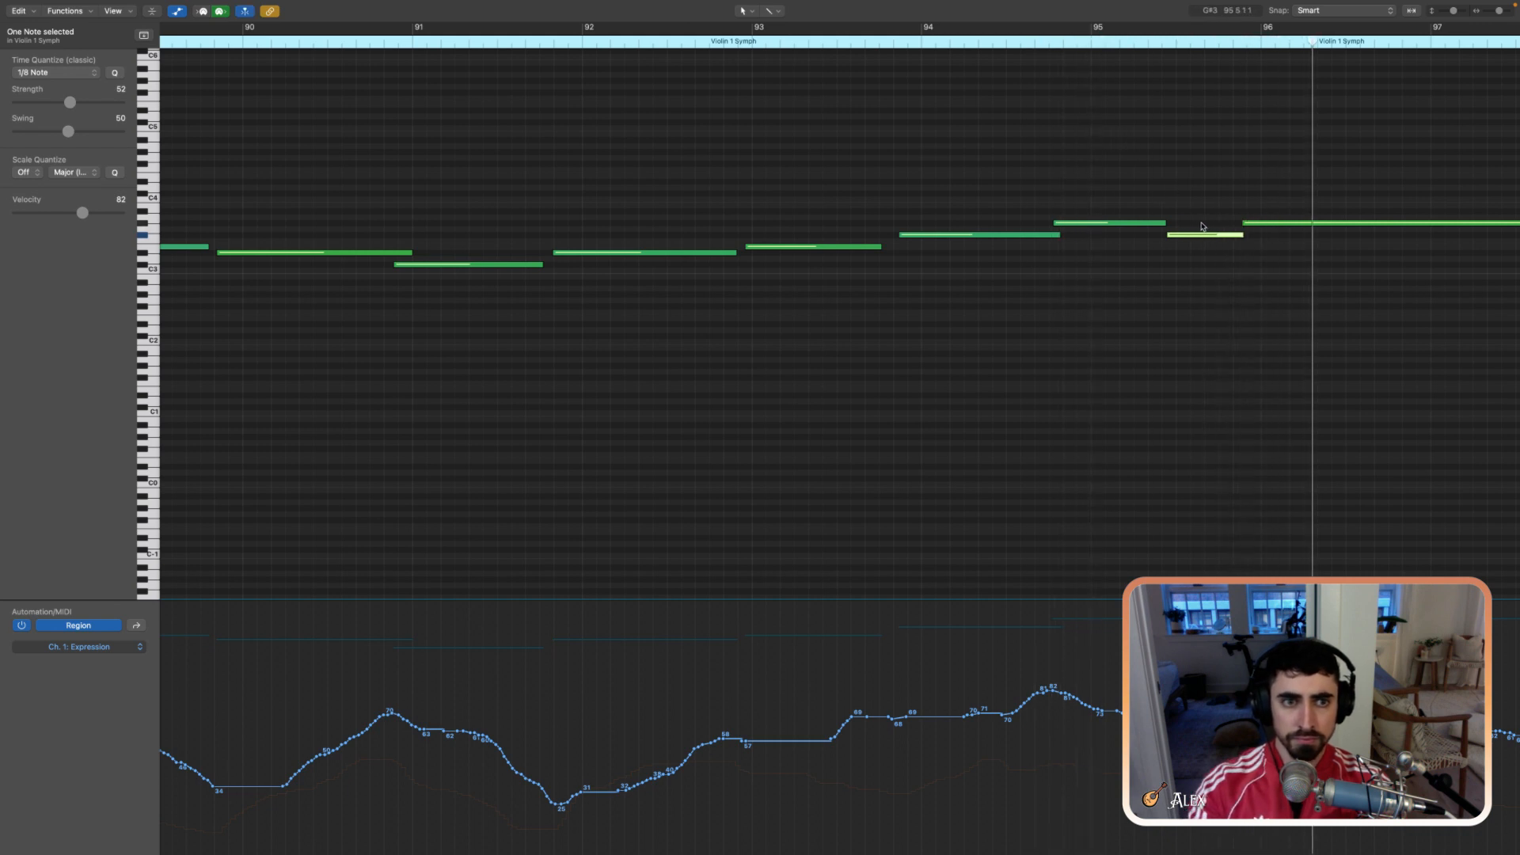
scroll(756, 110, "left", 14)
scroll(790, 129, "right", 13)
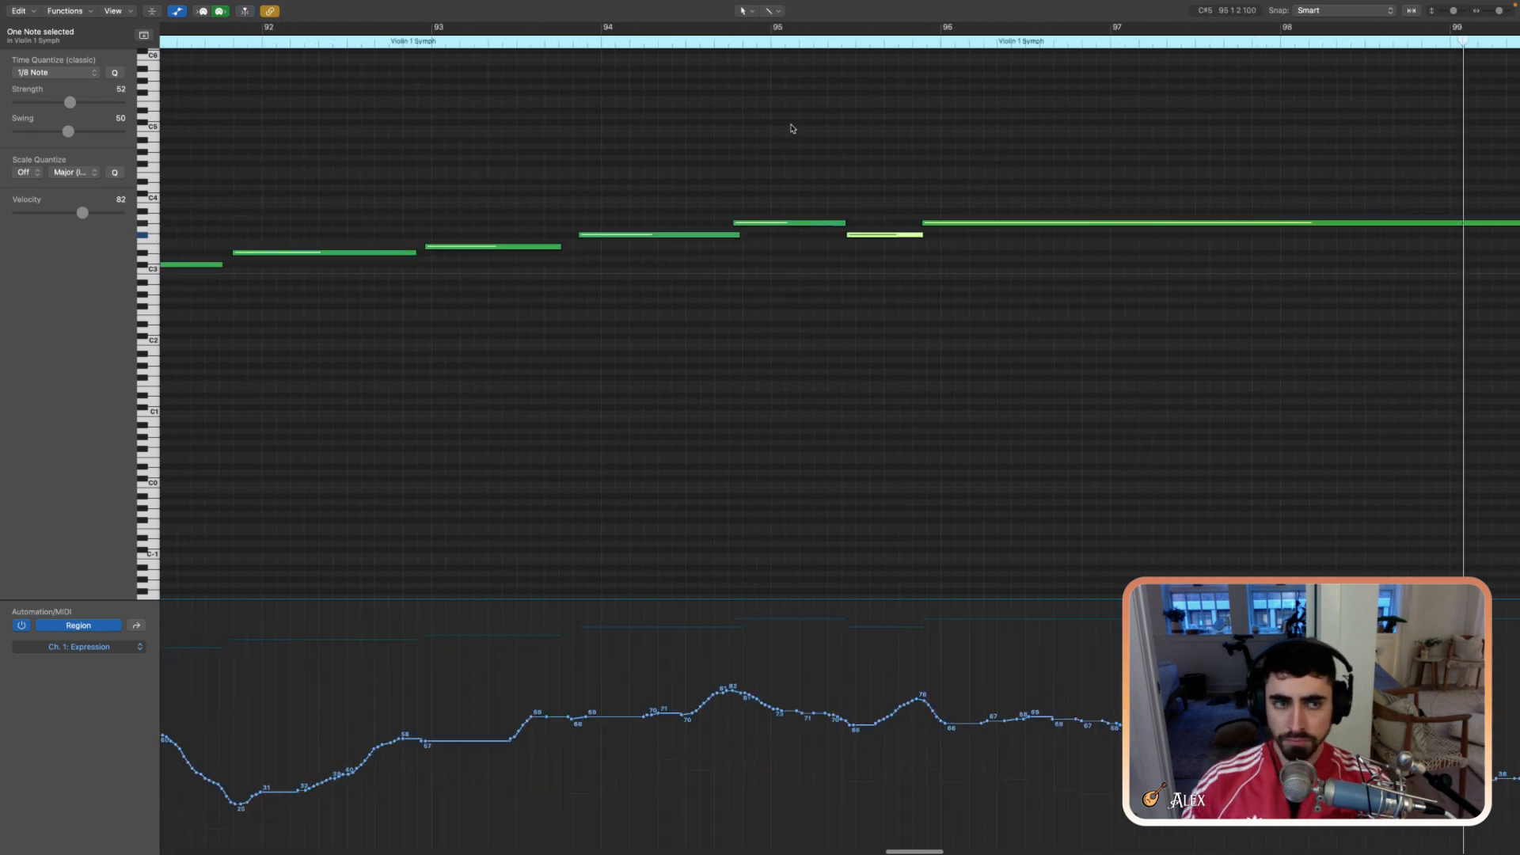
scroll(788, 128, "left", 1)
key("super+Left")
key("super+Left")
key("super+Left")
scroll(1050, 437, "down", 3)
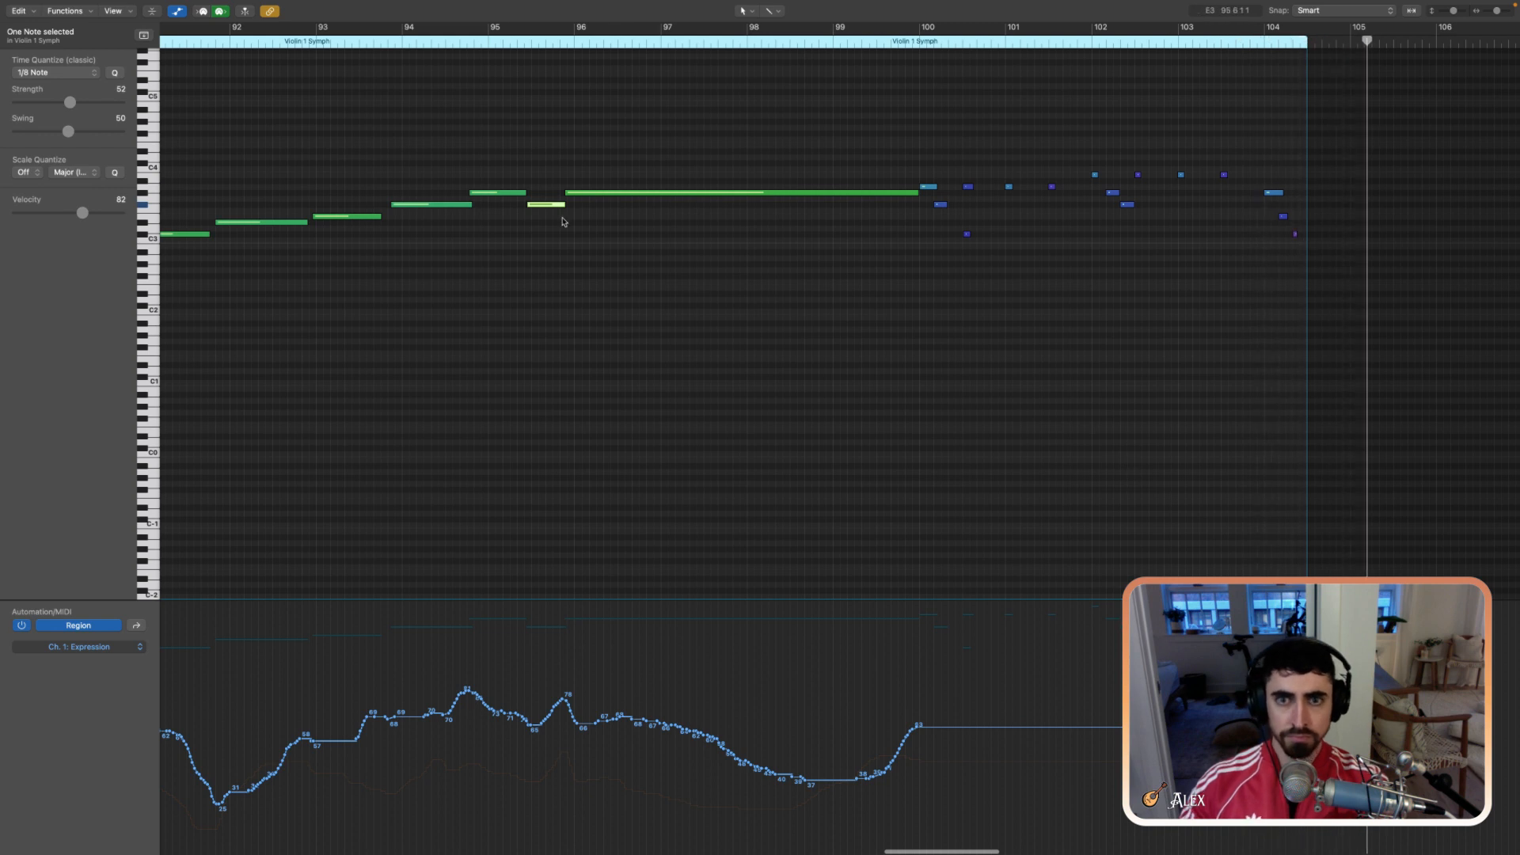
- Select and delete the stray notes after bar 100 in the Violin 1 Symph region
key("ctrl+Left")
key("ctrl+Right")
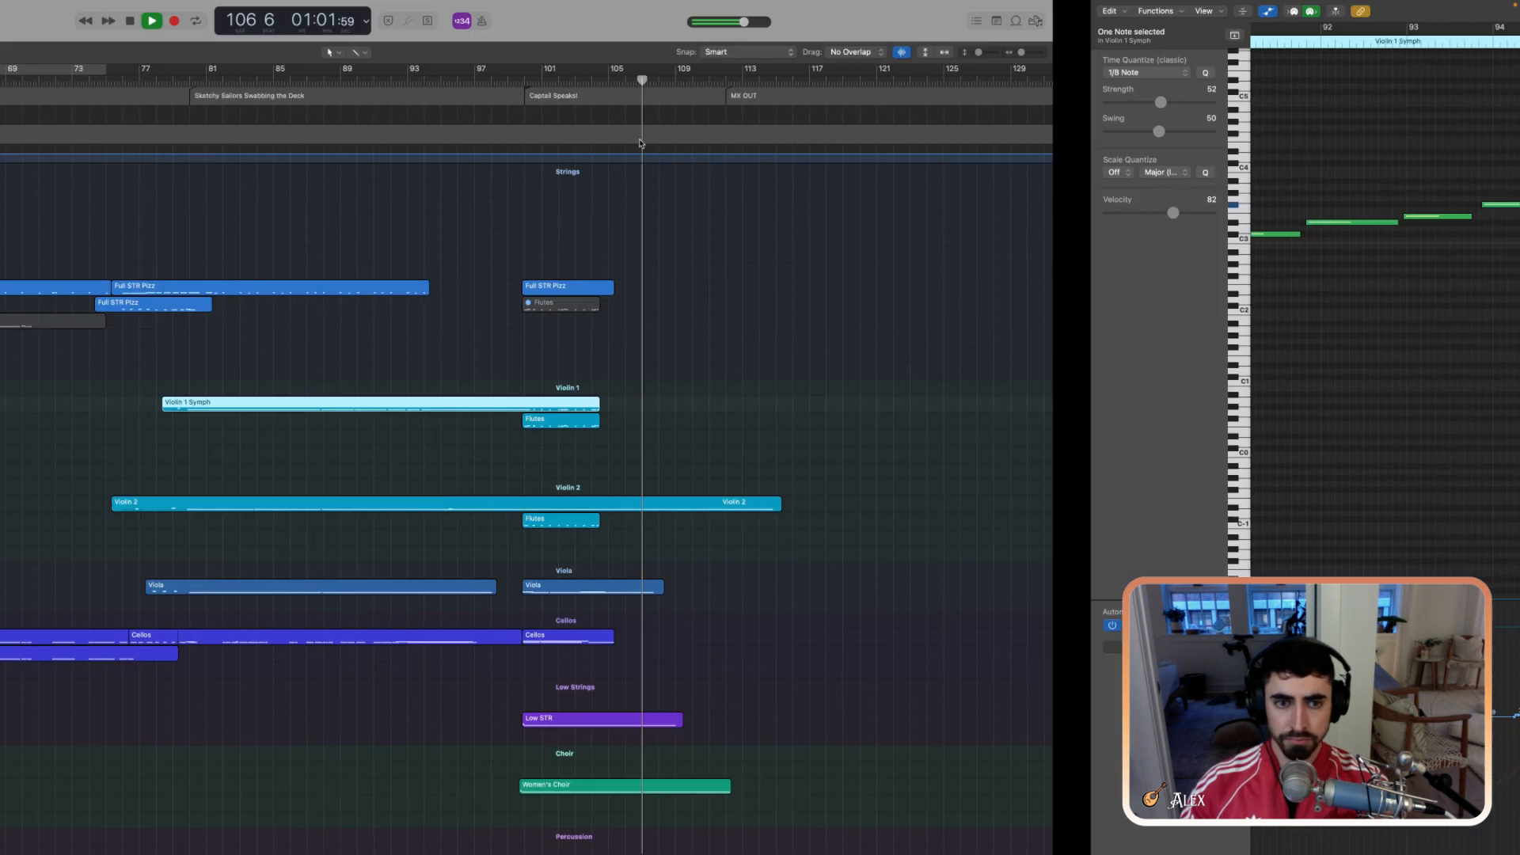
left_click_drag(1395, 153, 933, 283)
key("Delete")
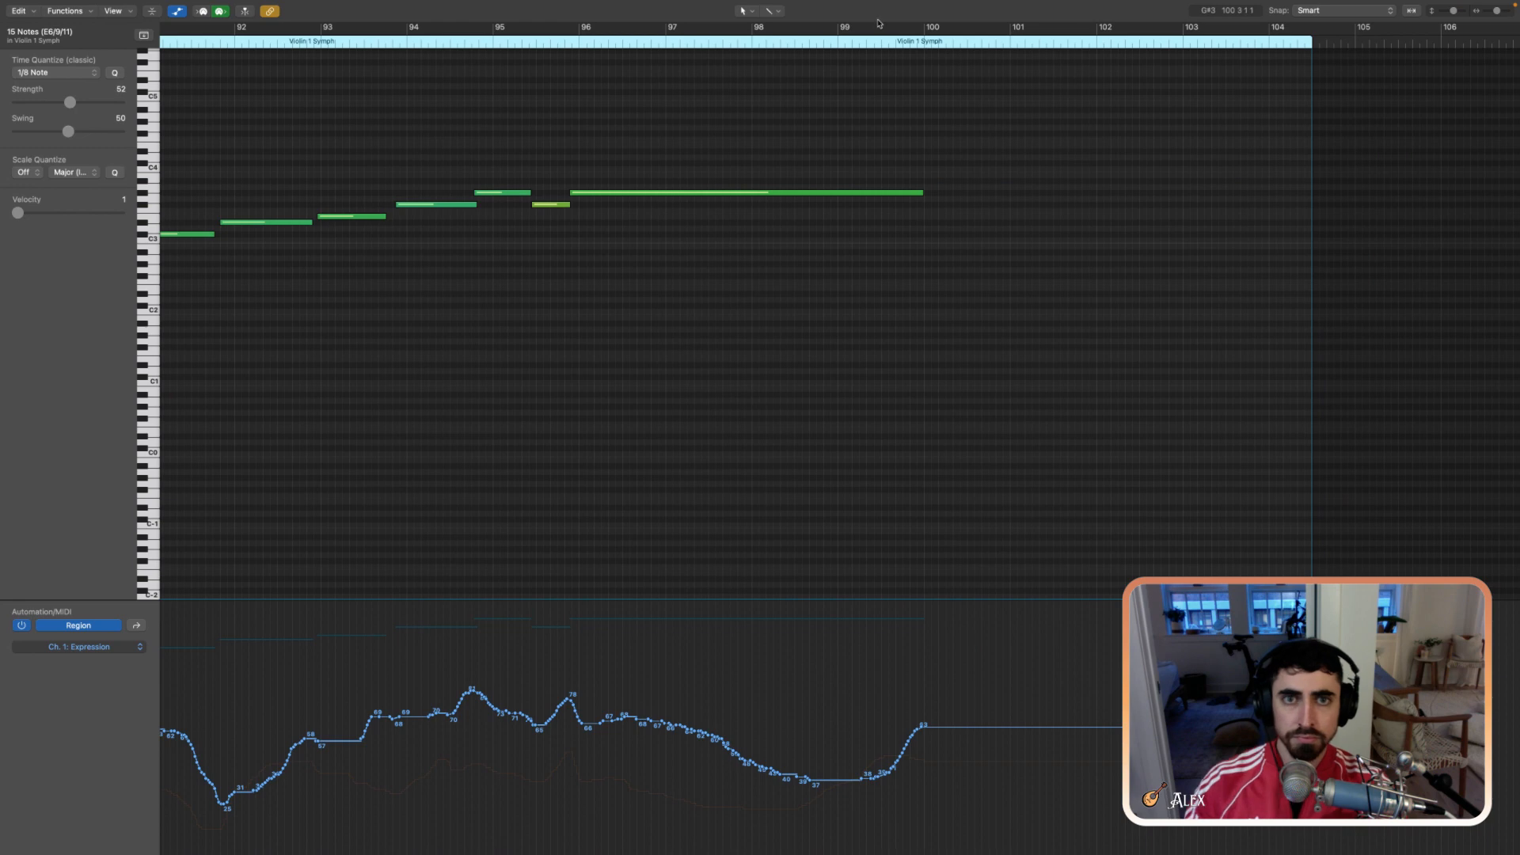
- Draw a held note from bar 100 to about bar 104 at the end of the Violin 1 Symph line
key("ctrl+Left")
key("ctrl+Right")
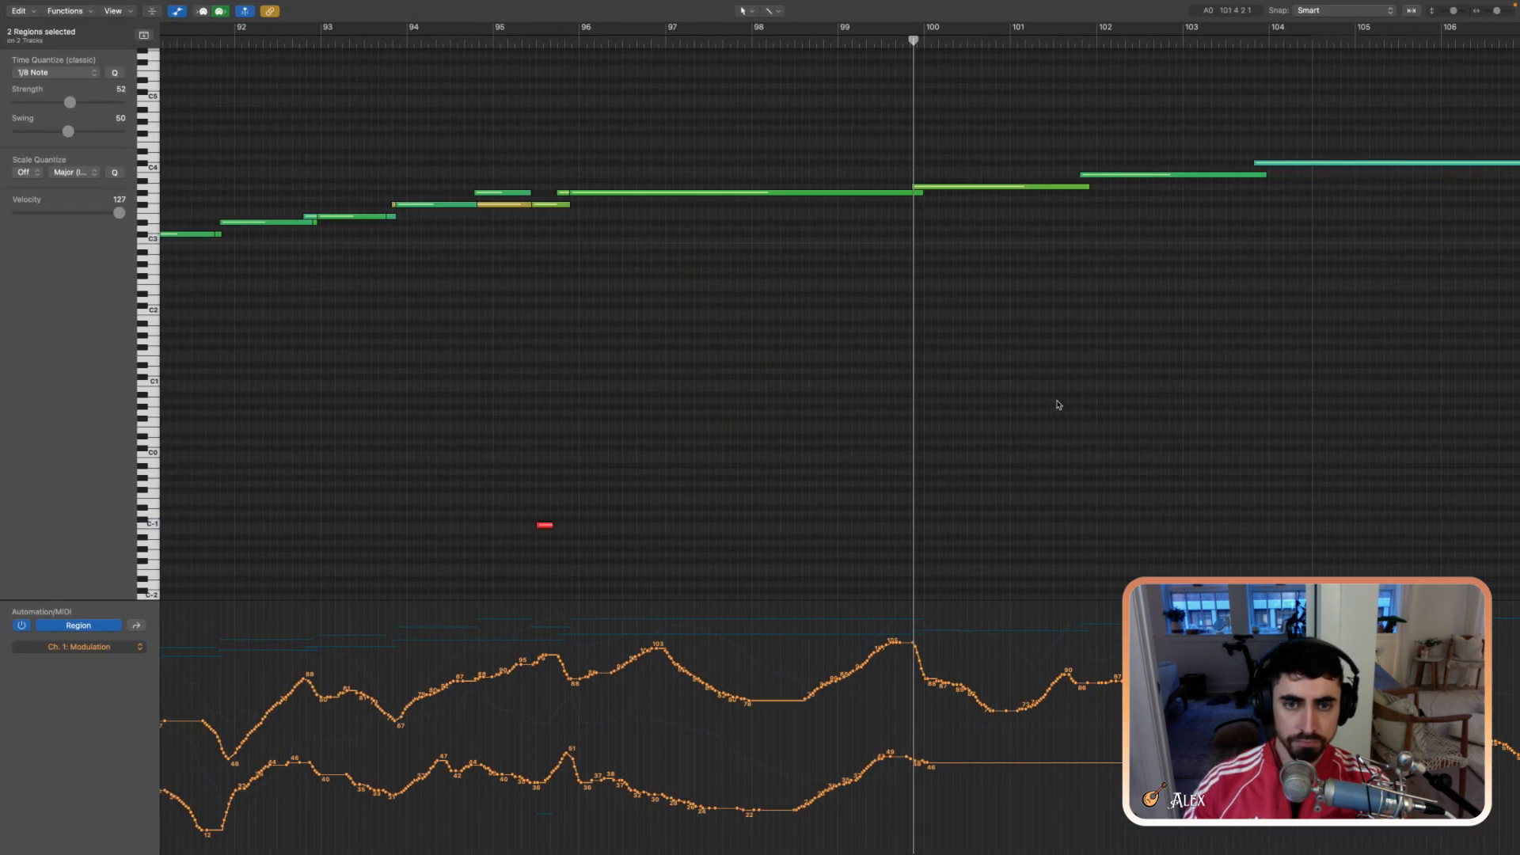
key("ctrl+Left")
left_click(1068, 452)
left_click(1016, 407)
key("ctrl+Right")
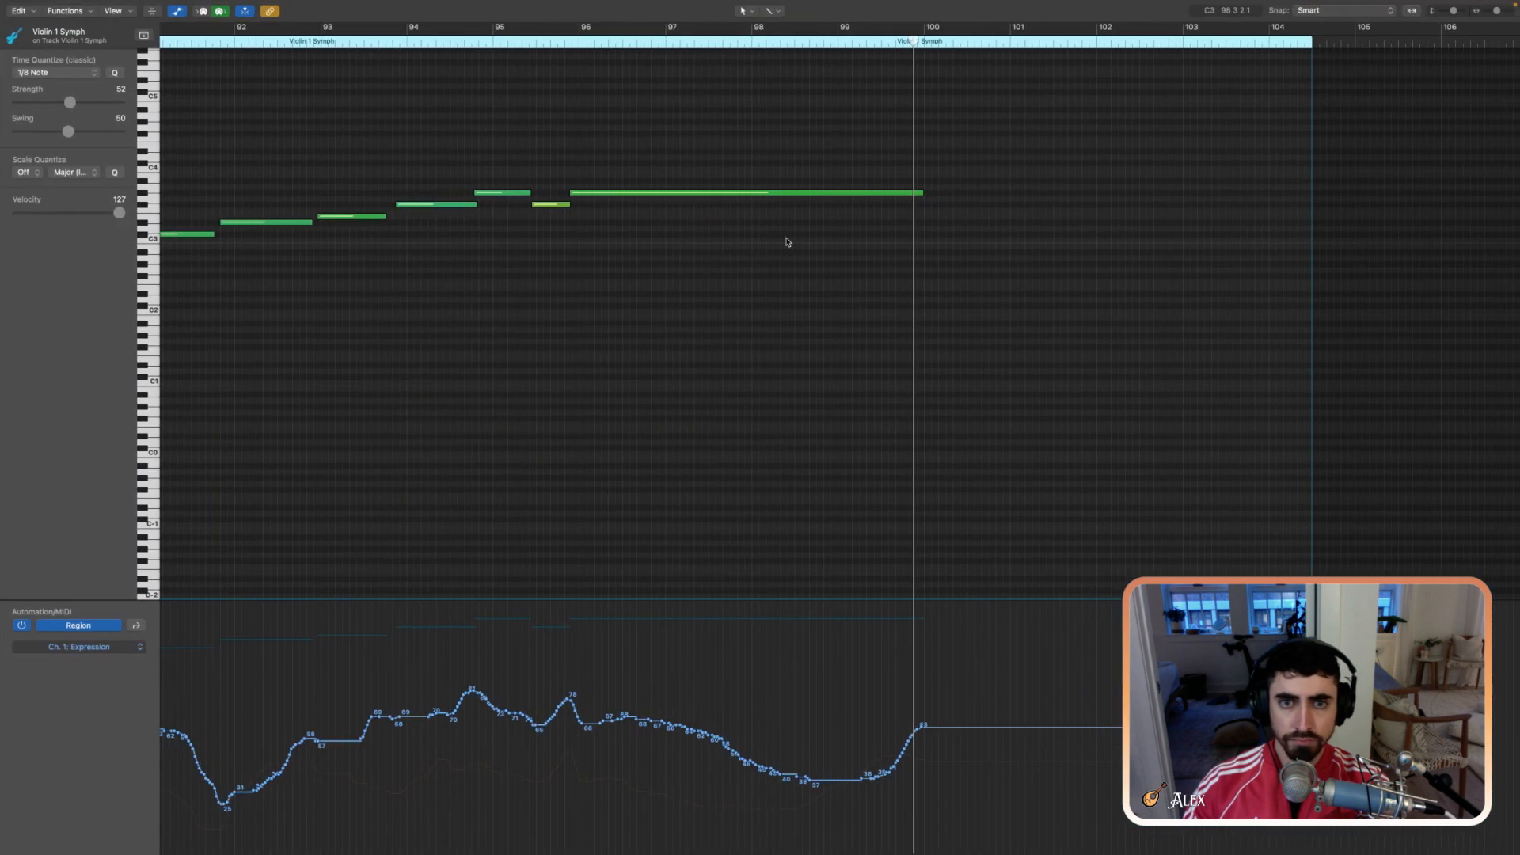
left_click_drag(944, 217, 1261, 268)
key("space")
scroll(1029, 199, "left", 5)
scroll(1021, 198, "left", 5)
scroll(1021, 201, "right", 10)
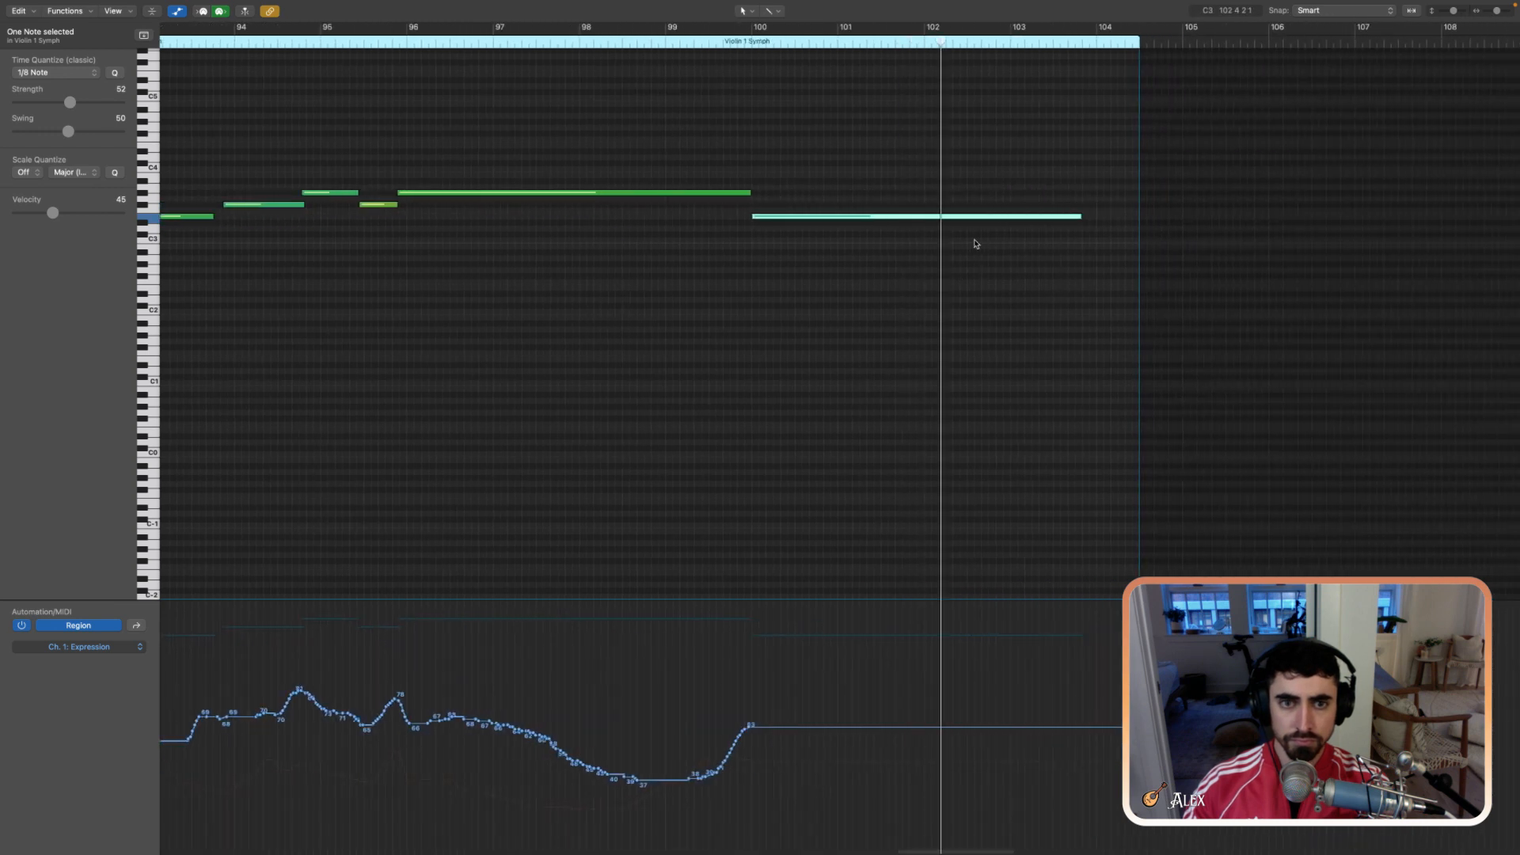
- Add a second held note from bar 104 to about bar 108, one step lower
left_click(1098, 223)
left_click_drag(1120, 225, 1132, 228)
left_click_drag(1517, 253, 1518, 270)
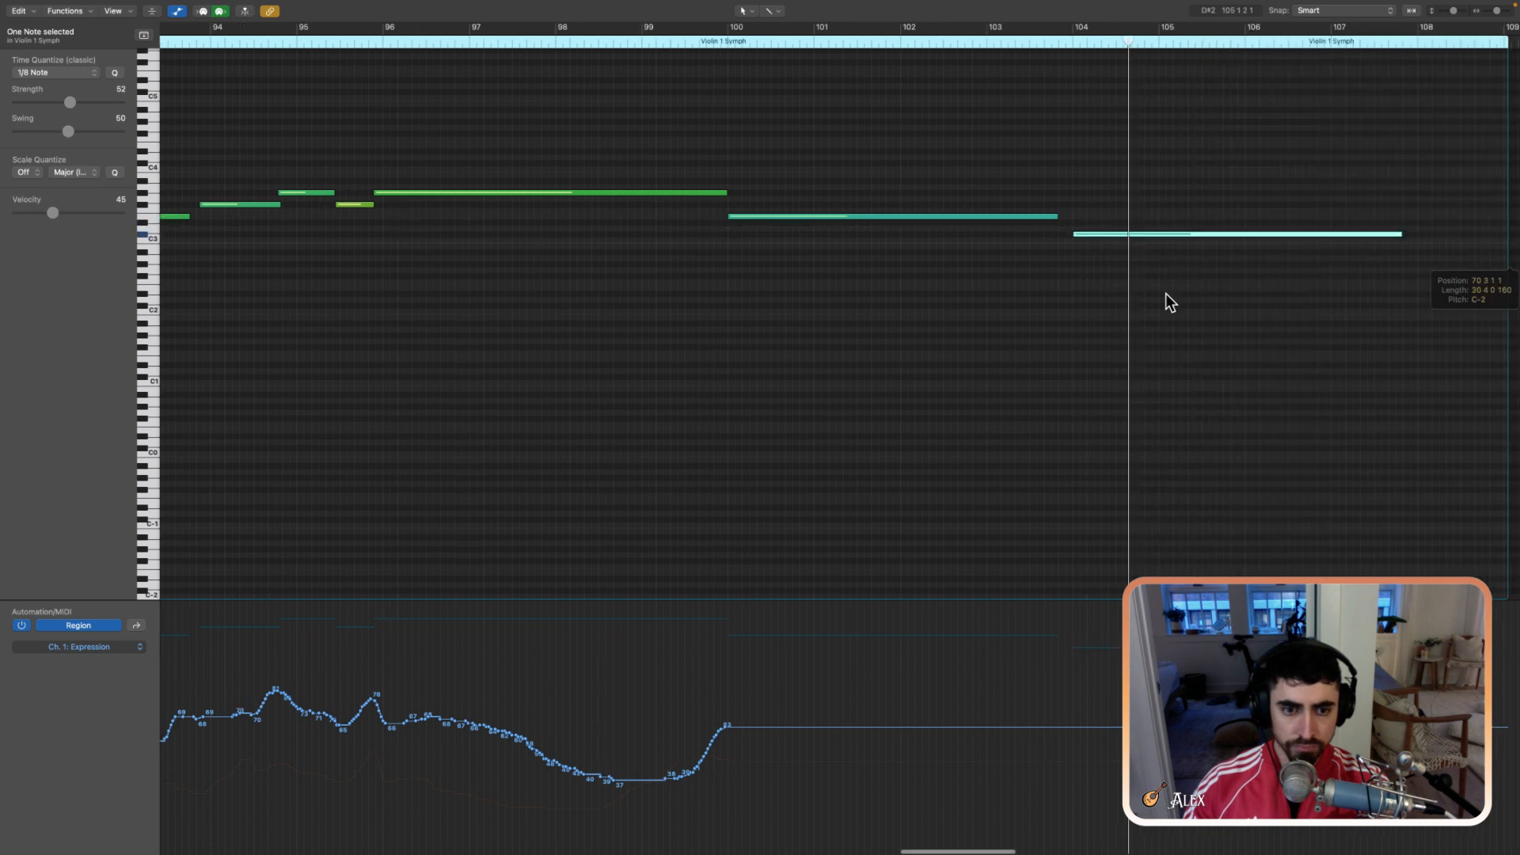
- Raise the low red note near bar 79 by one semitone and play from bar 79
scroll(1176, 248, "left", 15)
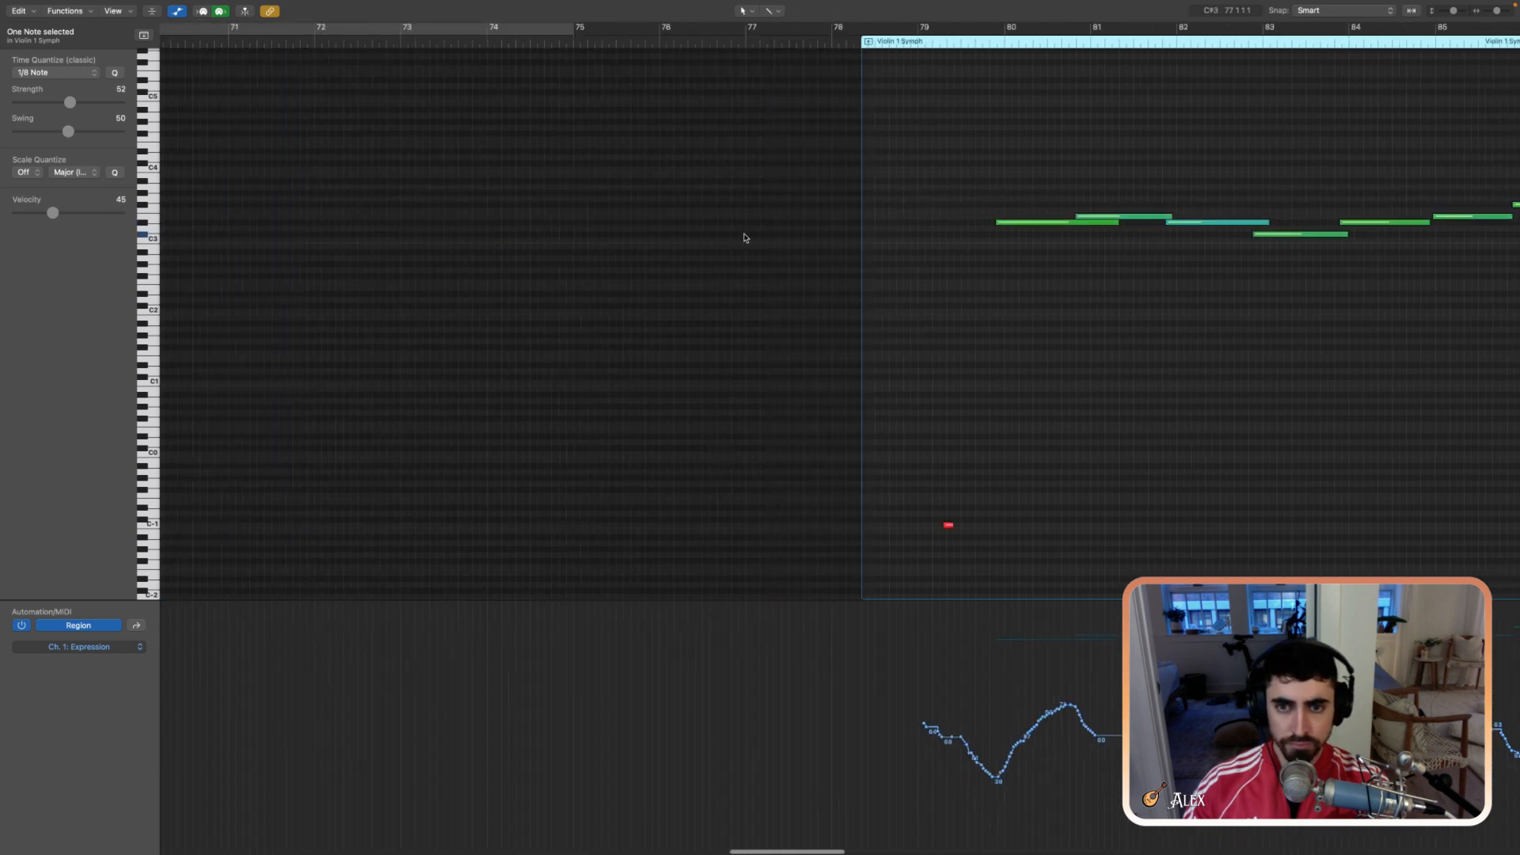
scroll(1102, 503, "right", 5)
left_click(969, 465)
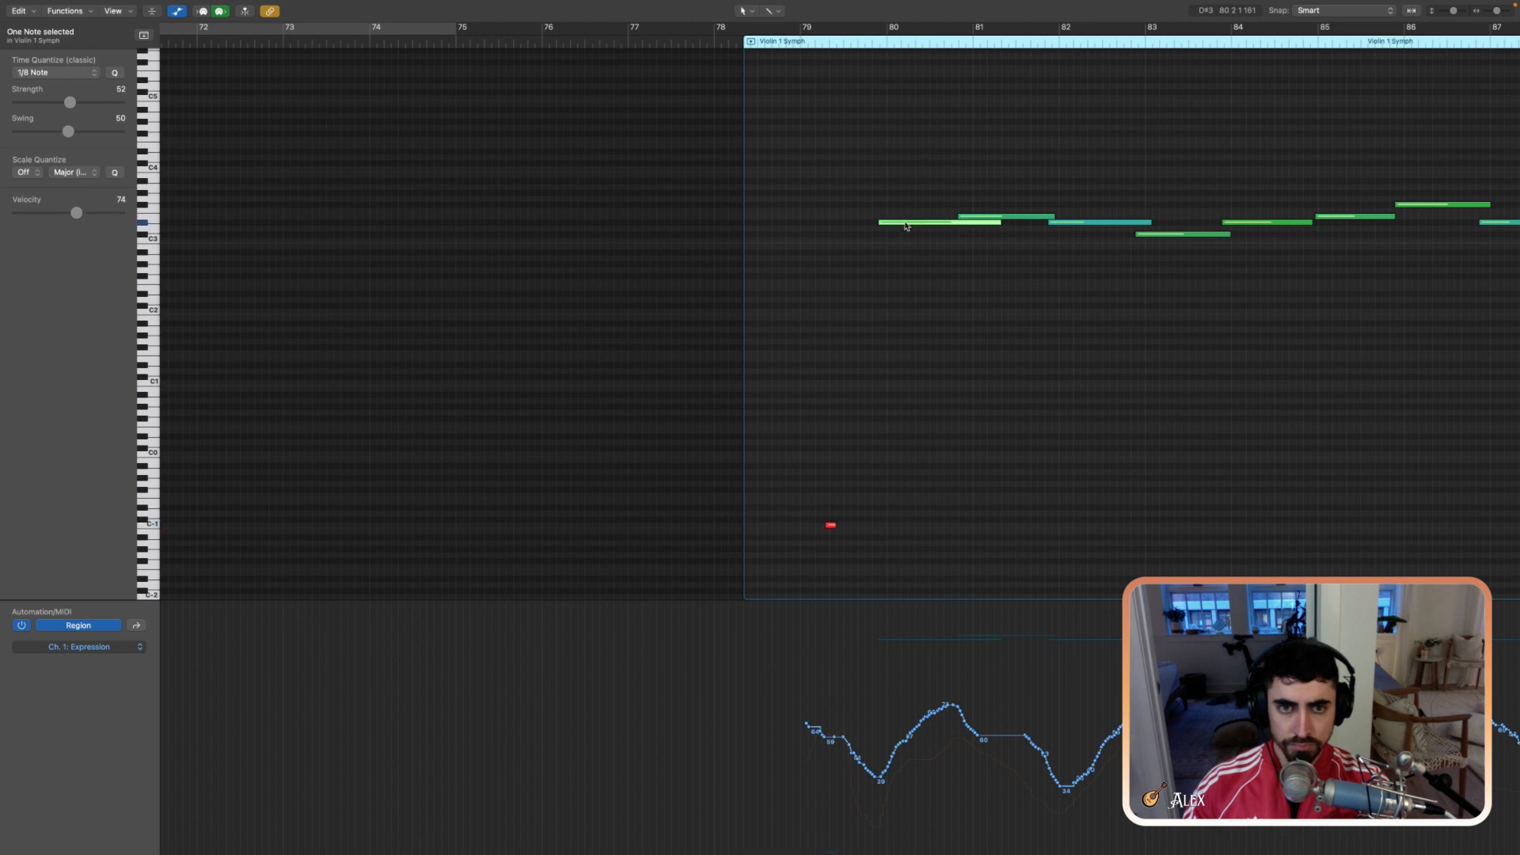
left_click_drag(830, 526, 834, 520)
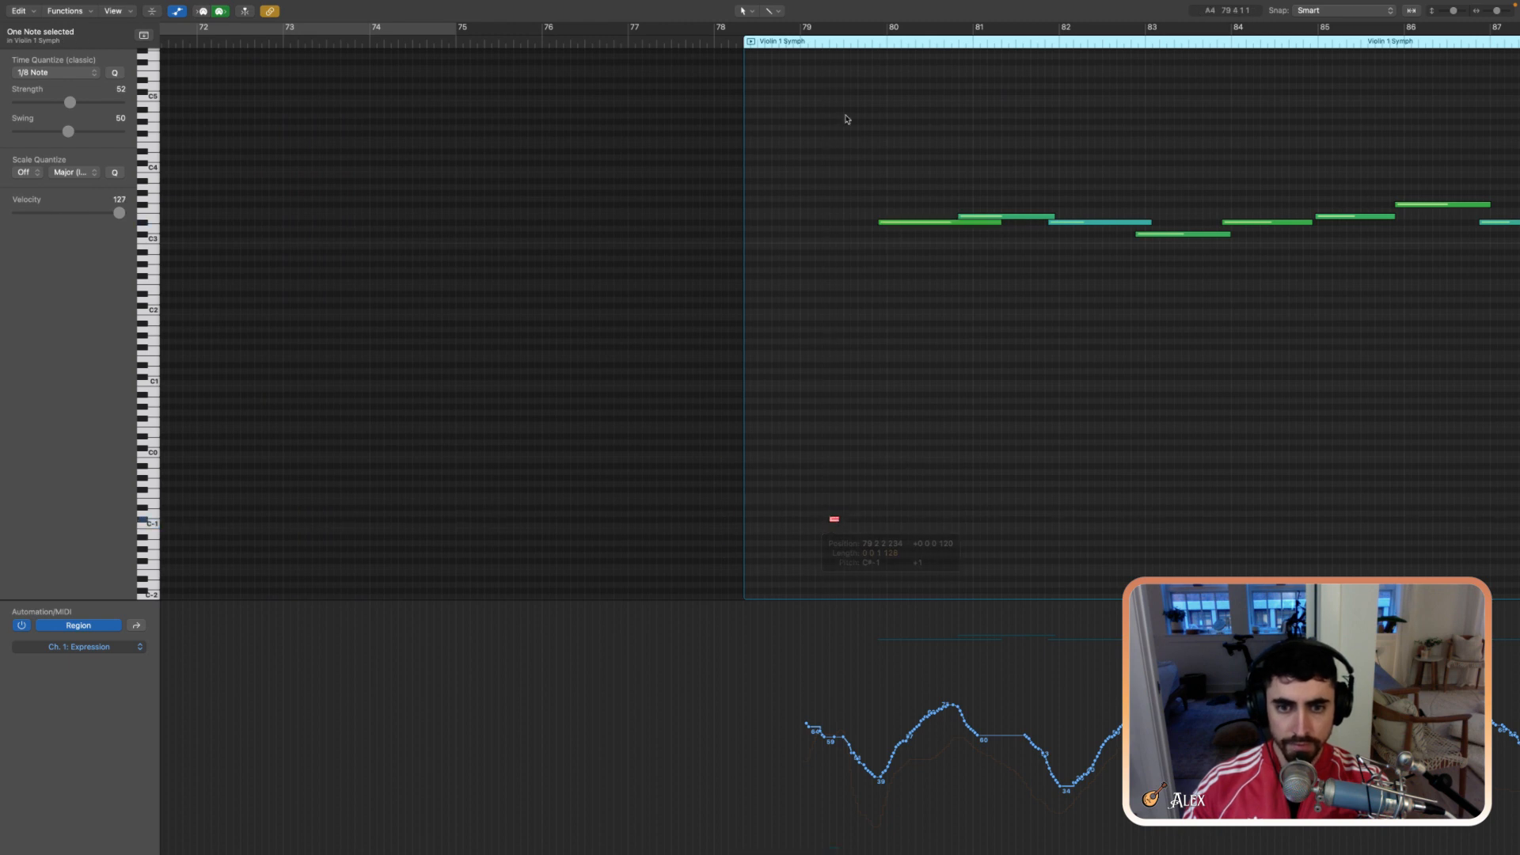
left_click(825, 41)
key("space")
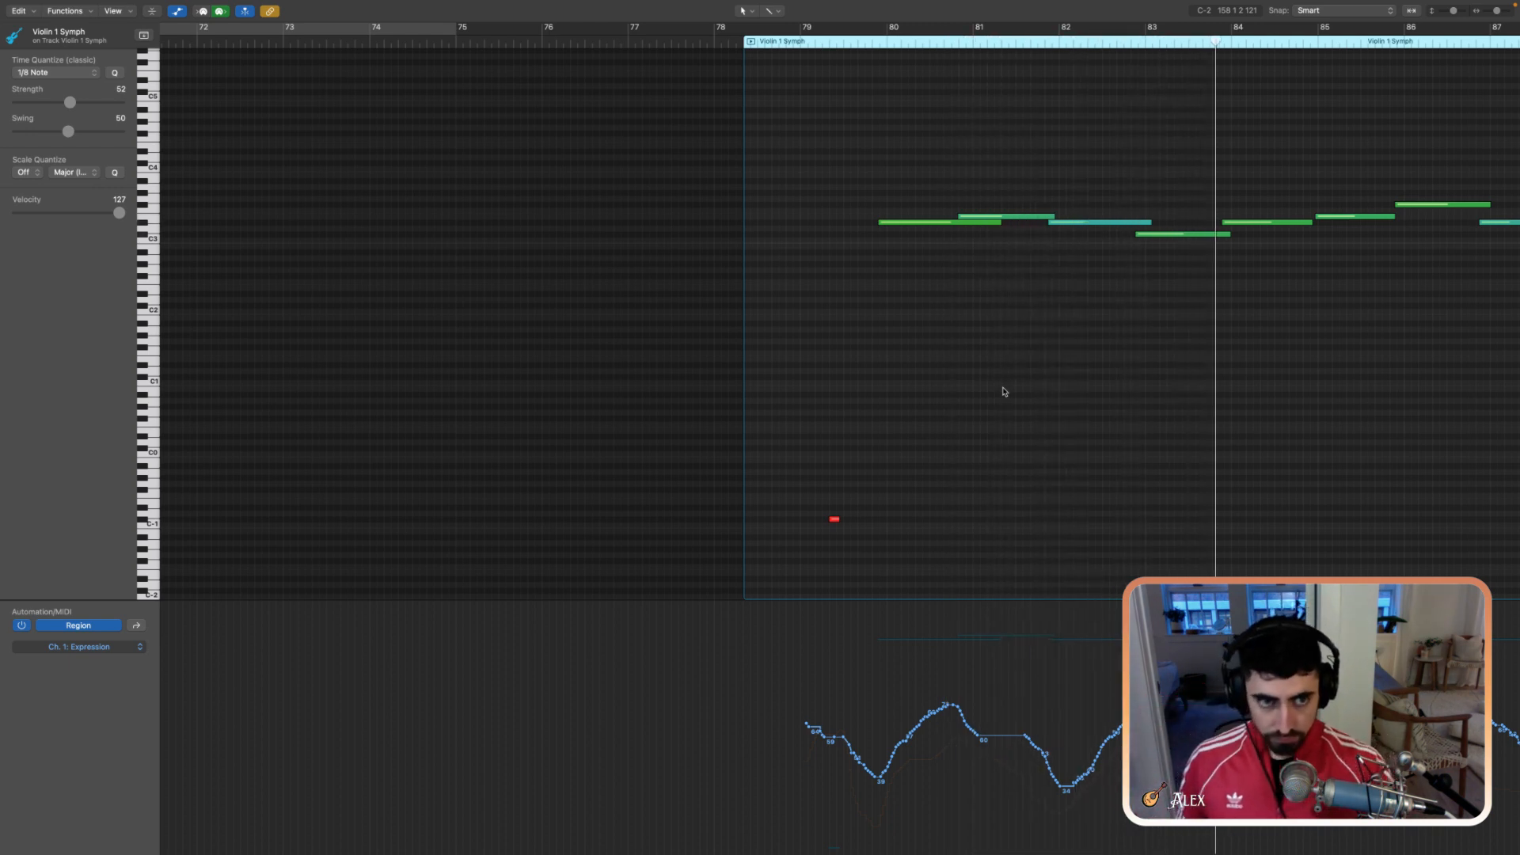
- Open the Violin 2 region and nudge its note at bar 89 slightly earlier
scroll(1116, 524, "right", 3)
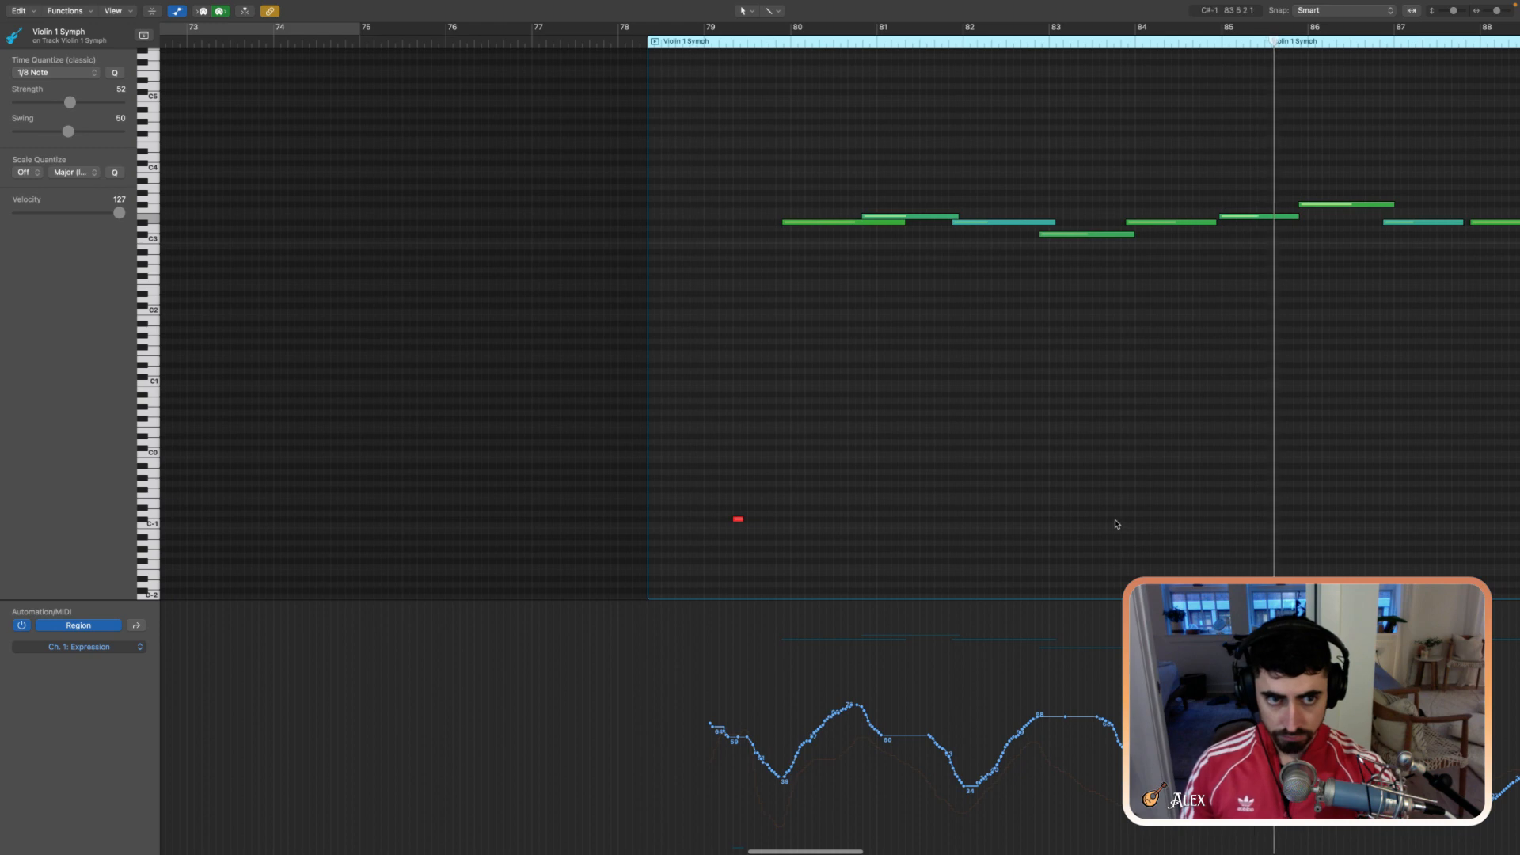
key("ctrl+Left")
left_click_drag(778, 543, 764, 482)
key("ctrl+Right")
scroll(827, 458, "right", 6)
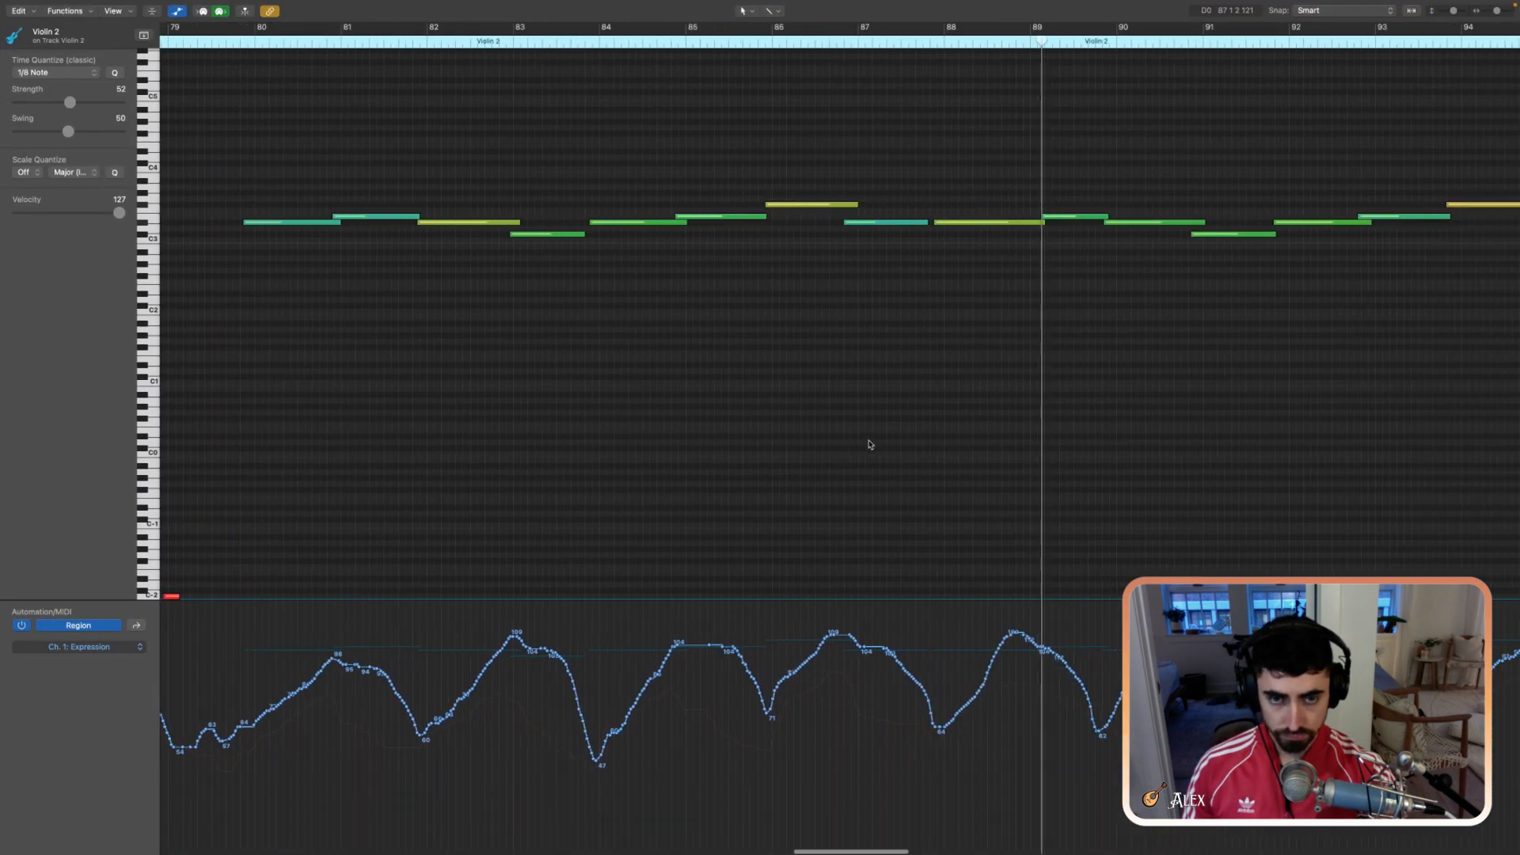
key("ctrl+Left")
key("ctrl+Right")
left_click_drag(1044, 216, 1018, 217)
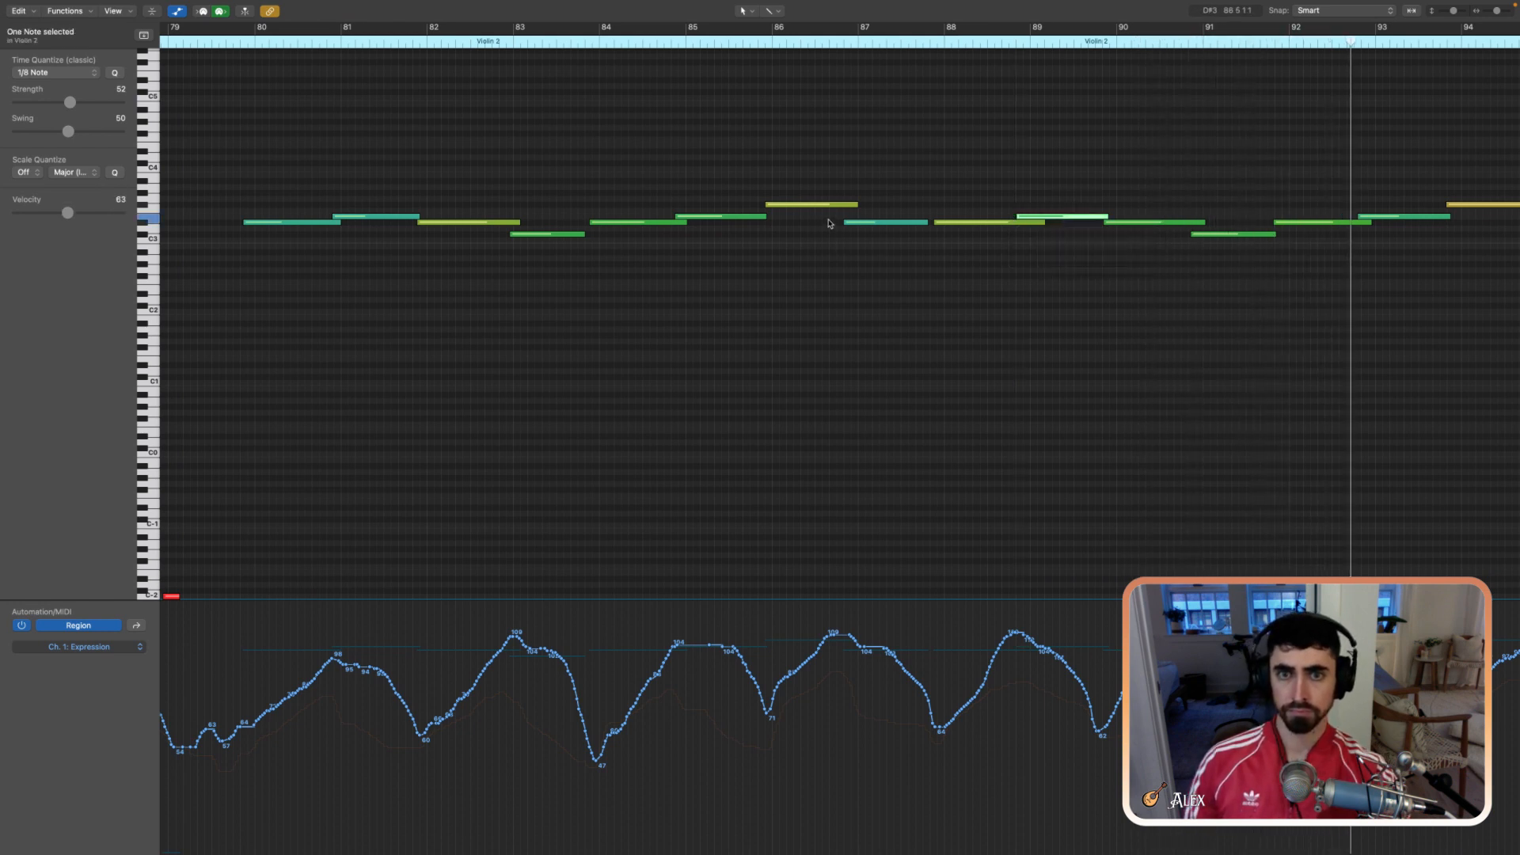
- Nudge the Violin 2 notes at bars 87 and 95 slightly later
left_click_drag(843, 222, 852, 223)
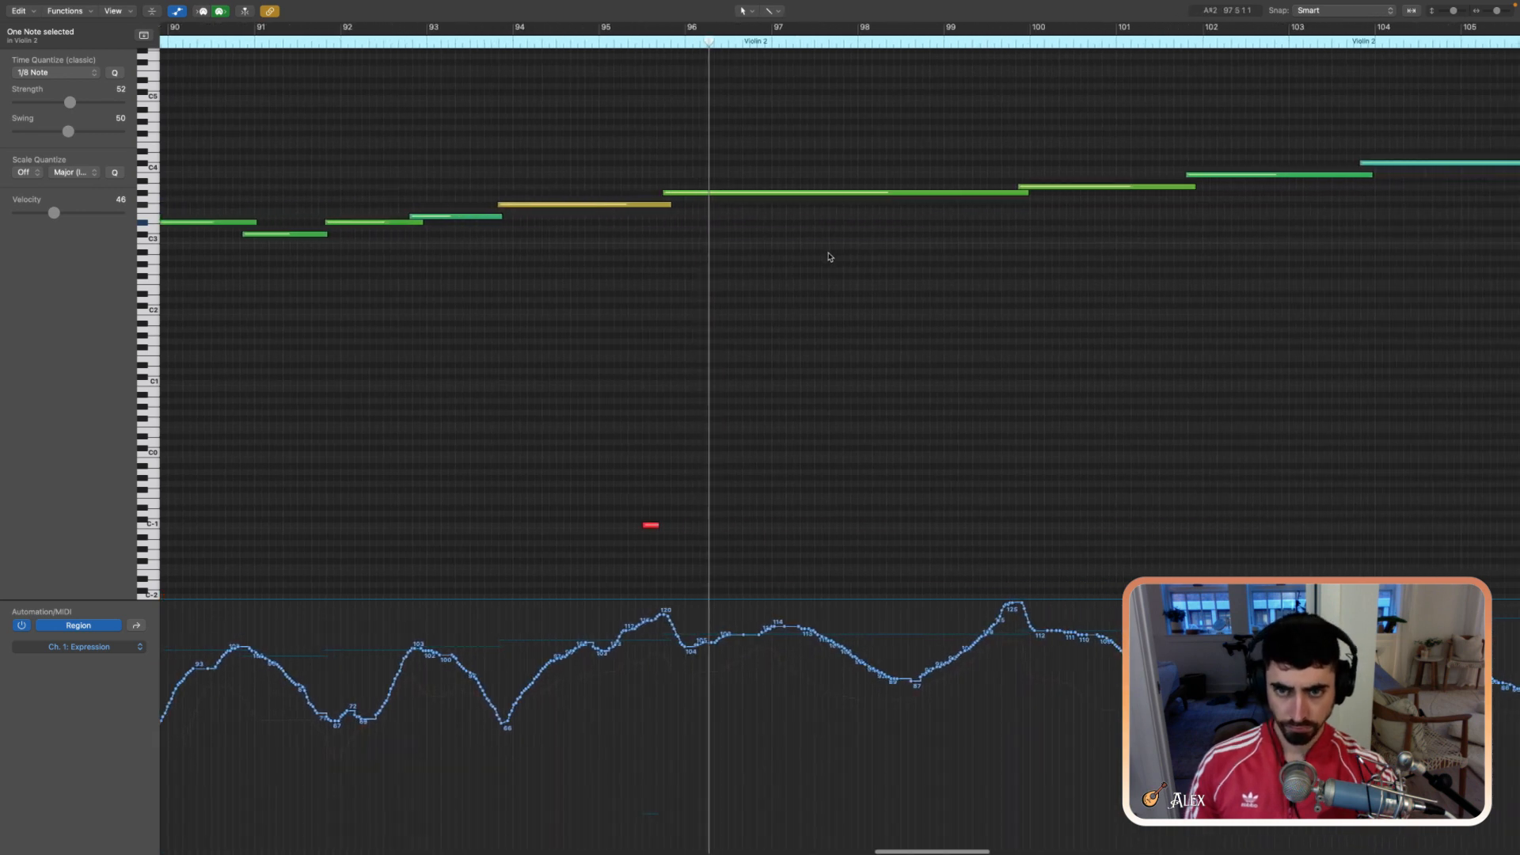
left_click_drag(665, 192, 672, 193)
left_click(844, 365)
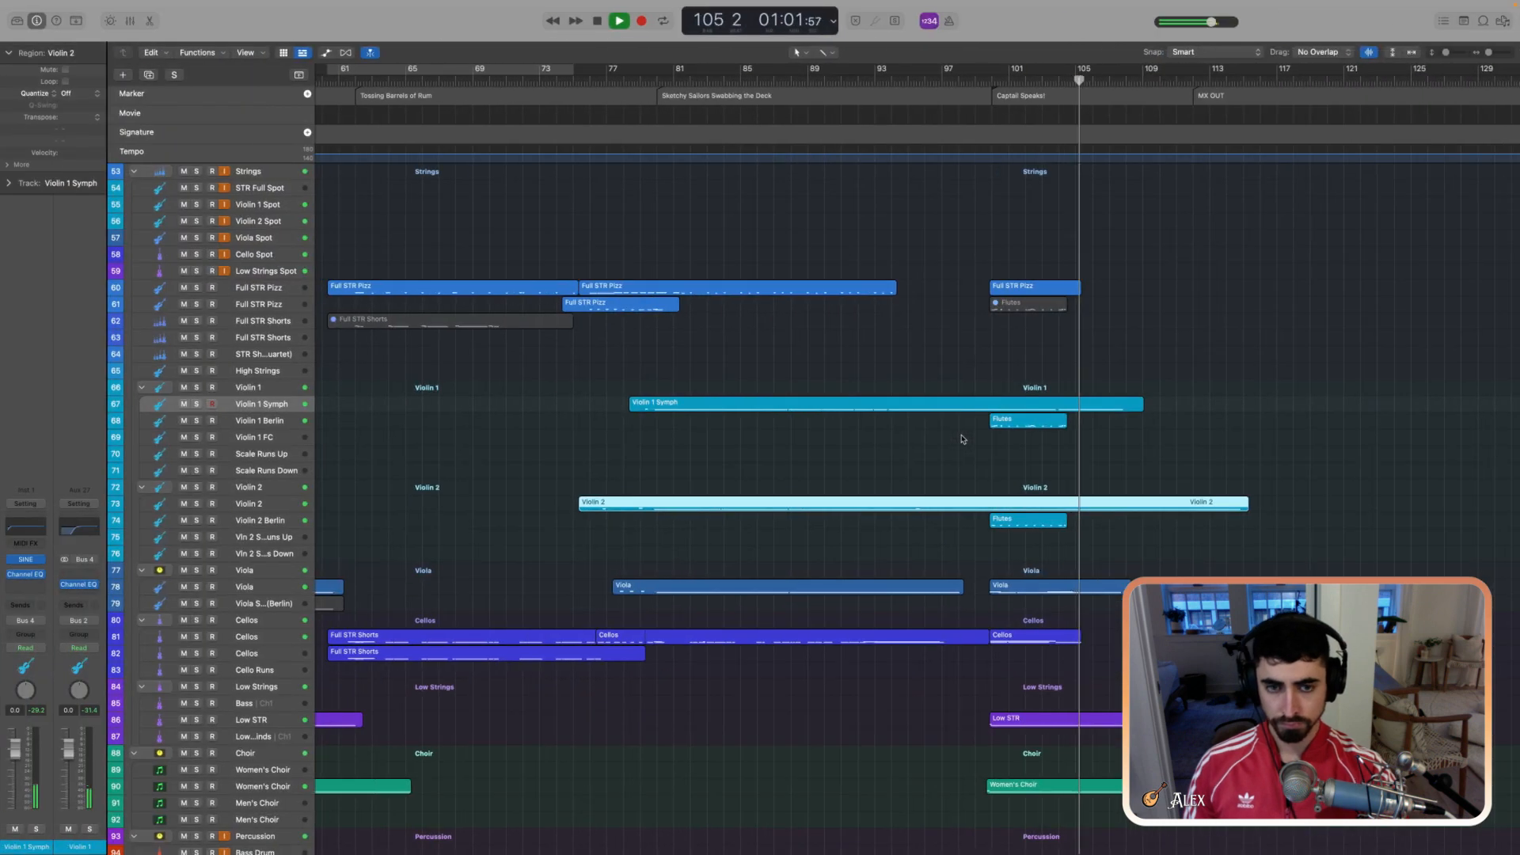
- Save the project
left_click(886, 482)
scroll(886, 481, "down", 1)
scroll(914, 473, "left", 6)
key("space")
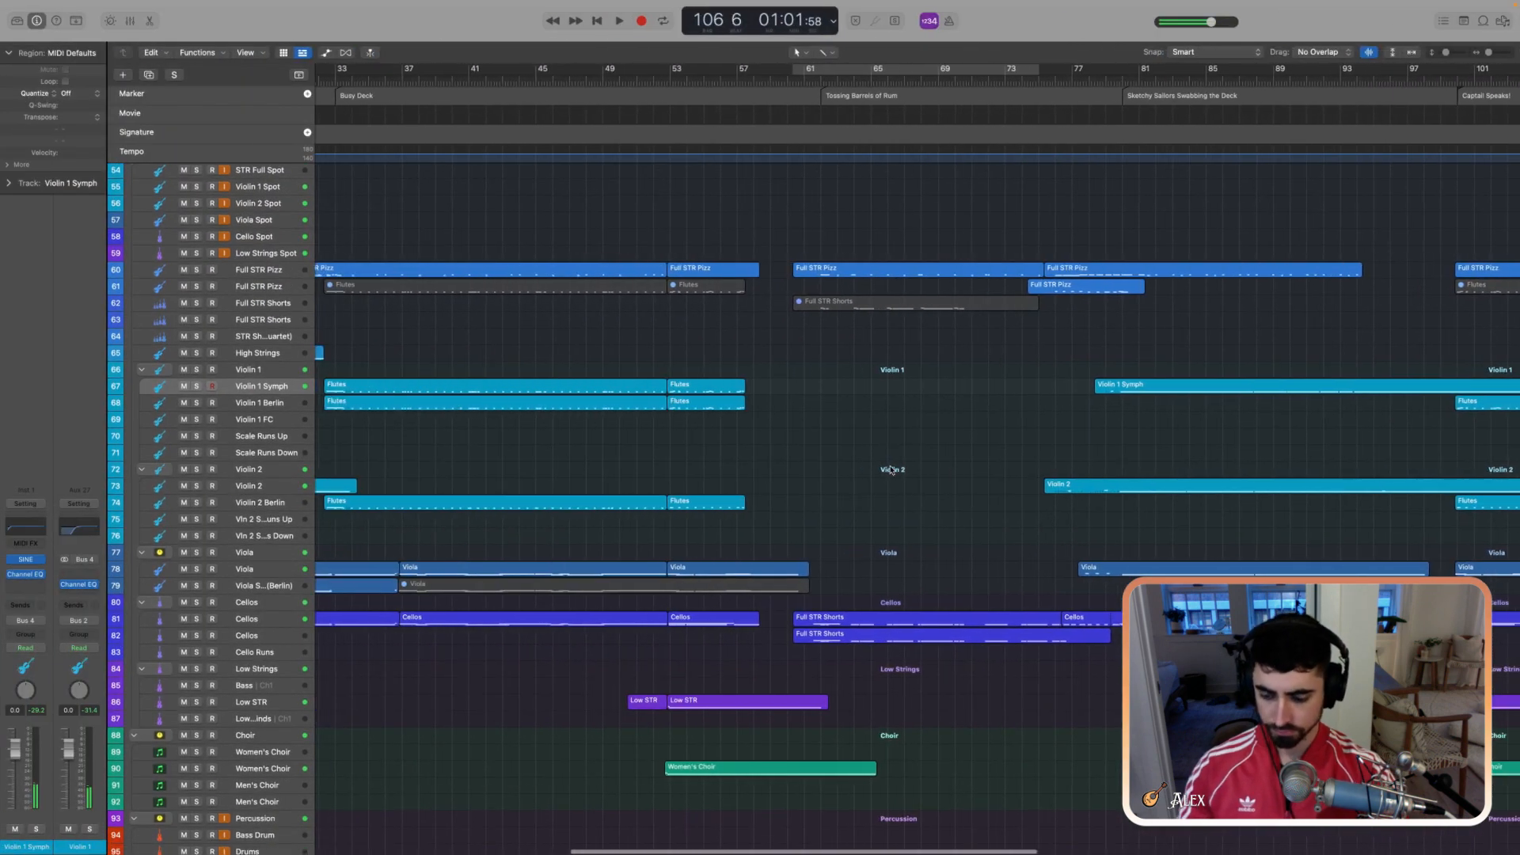
key("super+s")
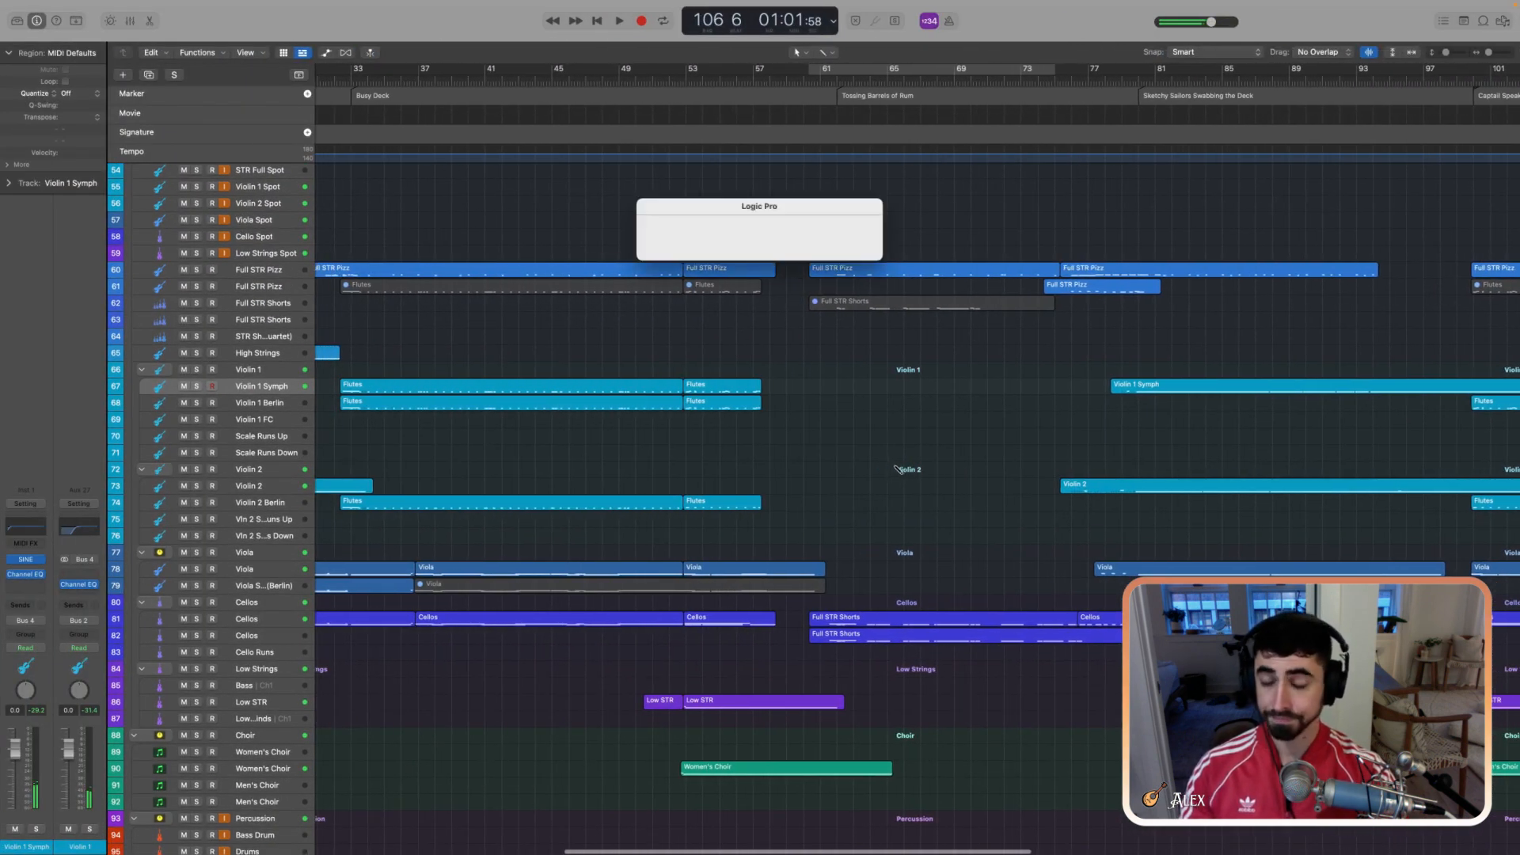
- Set a cycle range from bar 1 to about bar 113 and play the arrangement from the start
key("super+Left")
key("super+Left")
key("super+Left")
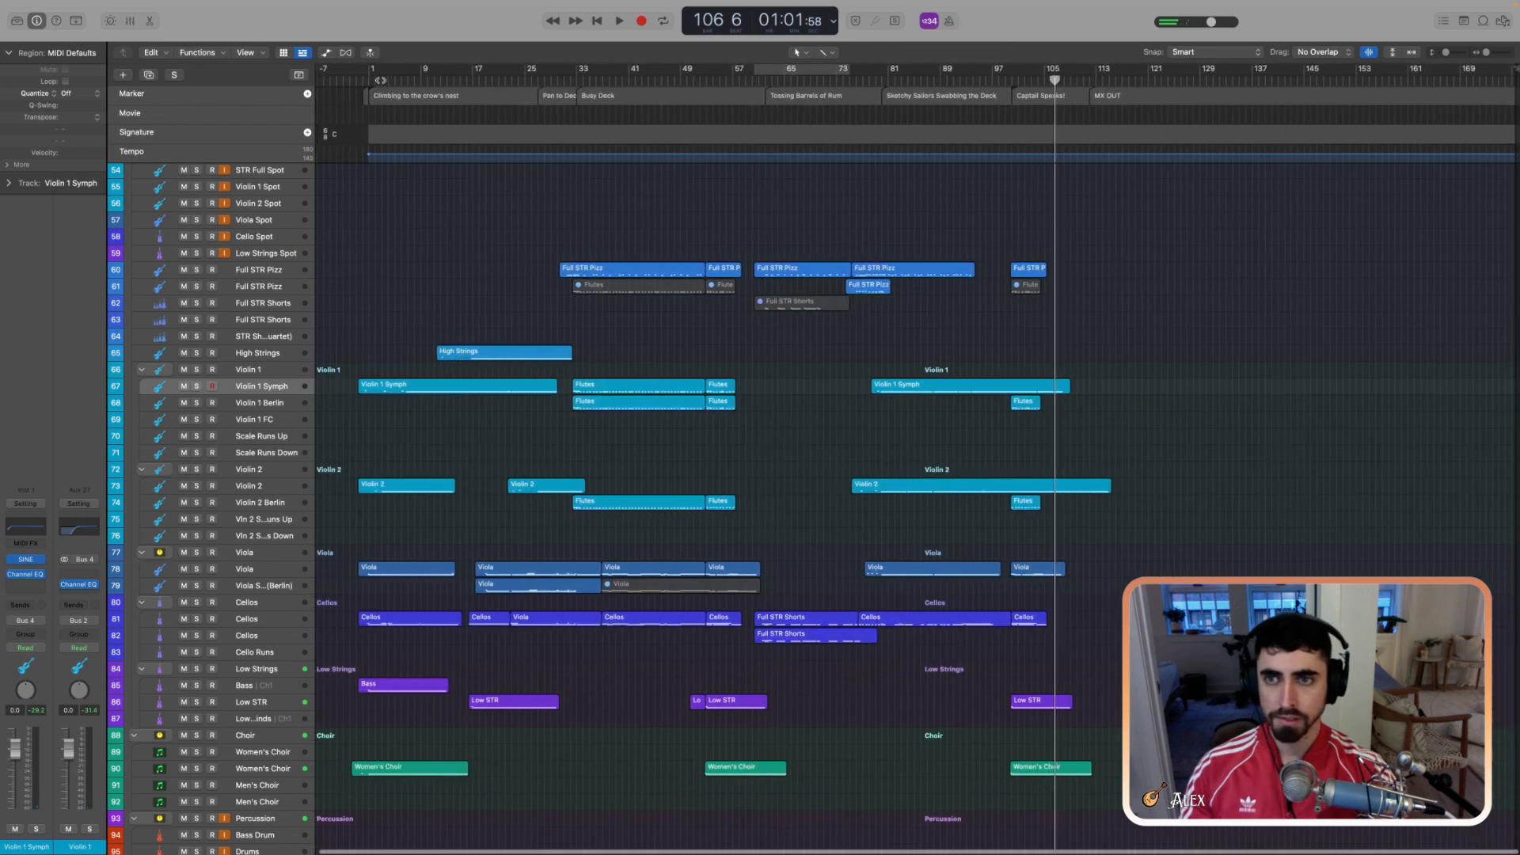
left_click(369, 71)
left_click_drag(369, 70, 1140, 208)
key("space")
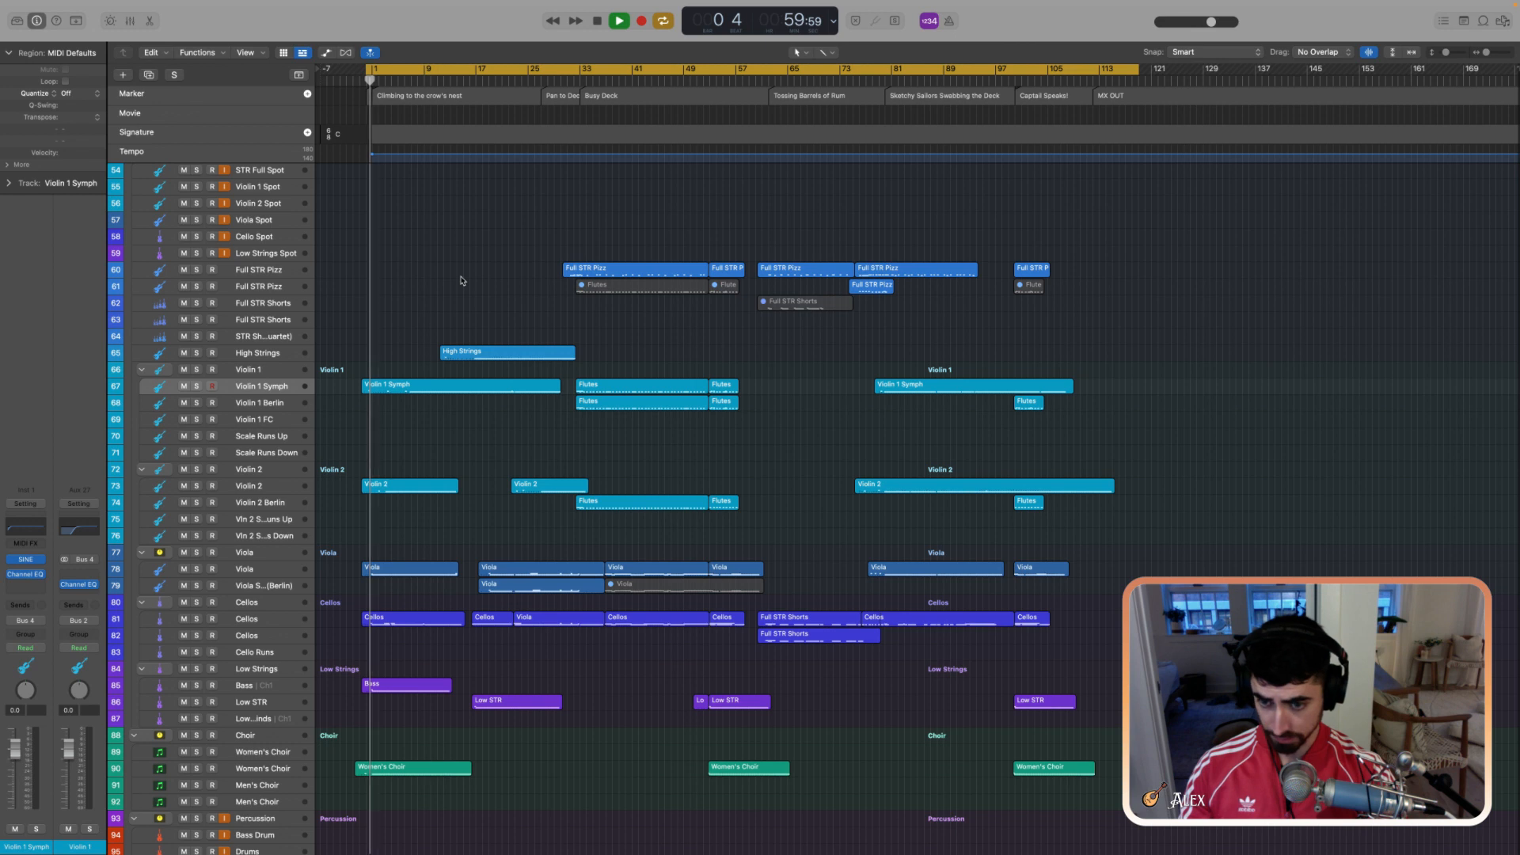
- Play through the arrangement and review the Women's Choir region in the piano roll
key("super+Right")
key("super+Right")
key("super+Right")
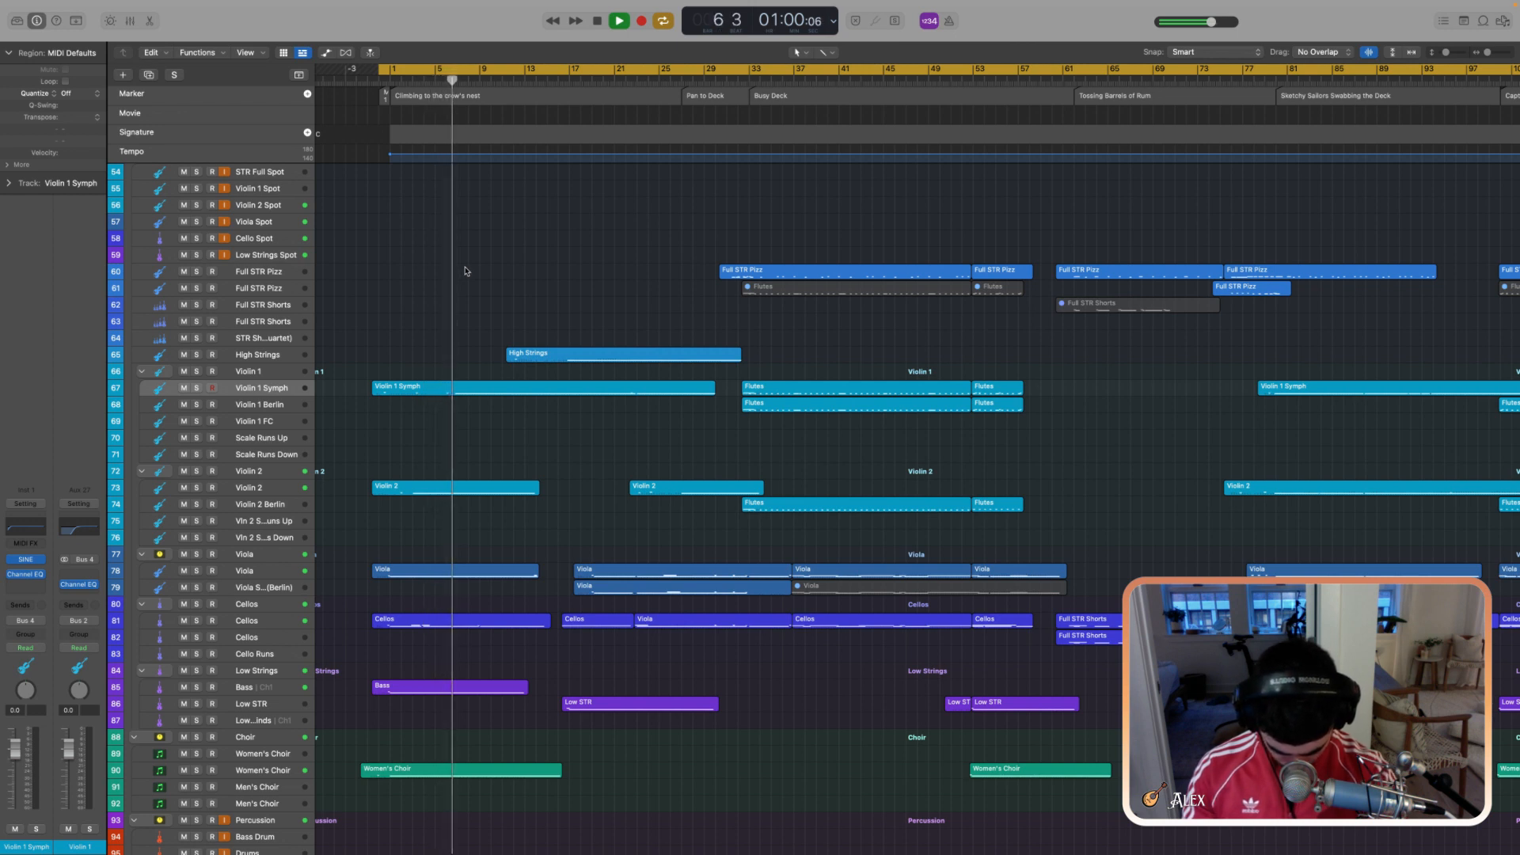
left_click(526, 767)
key("ctrl+Right")
scroll(689, 579, "right", 10)
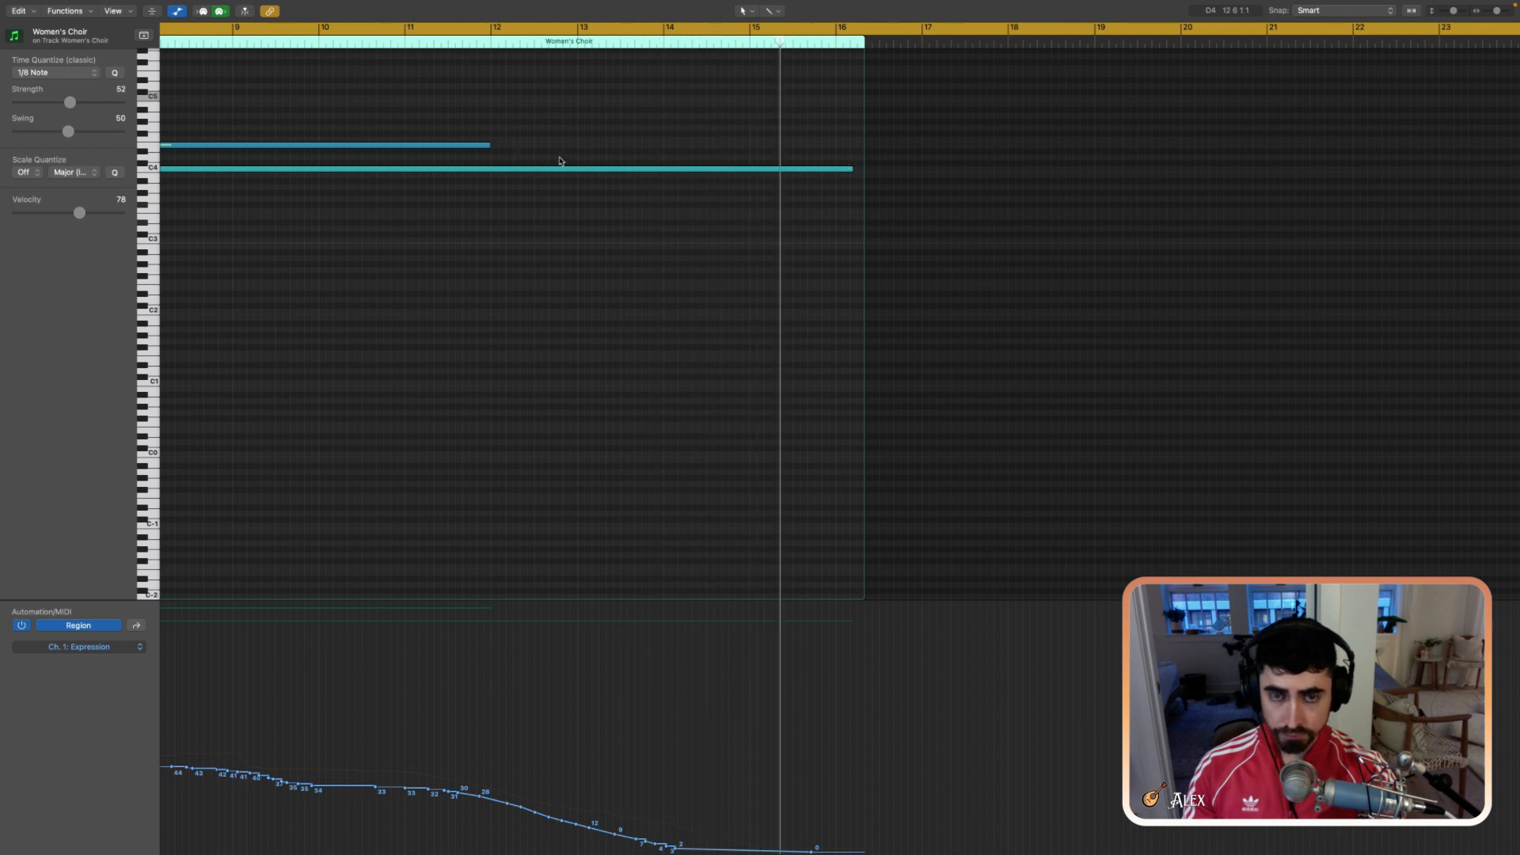
key("ctrl+Left")
left_click(603, 447)
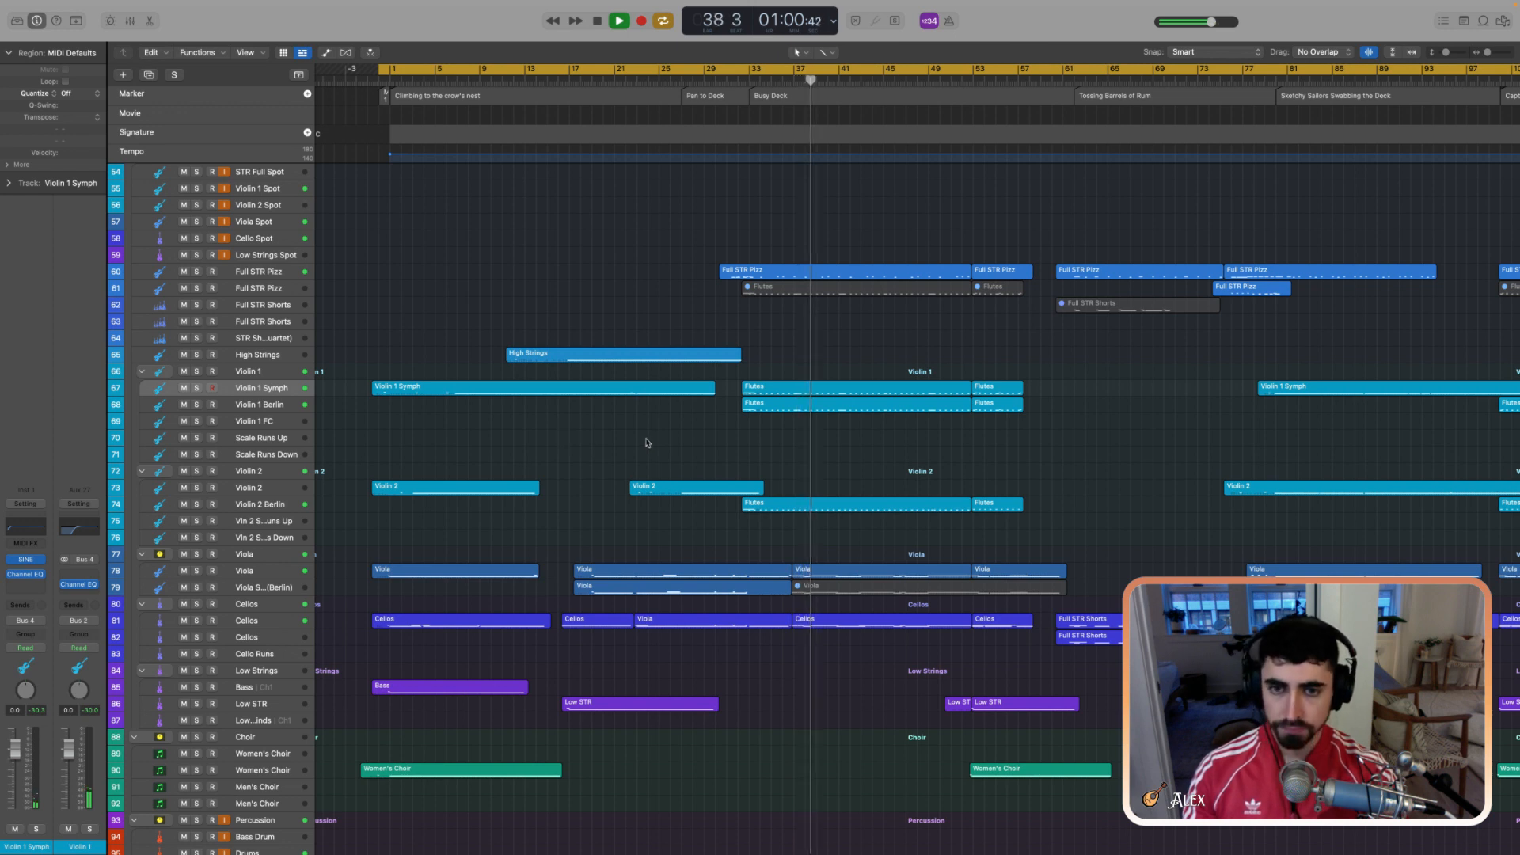
- Select notes in the Bell region's piano roll and raise their velocity slightly
scroll(648, 443, "right", 5)
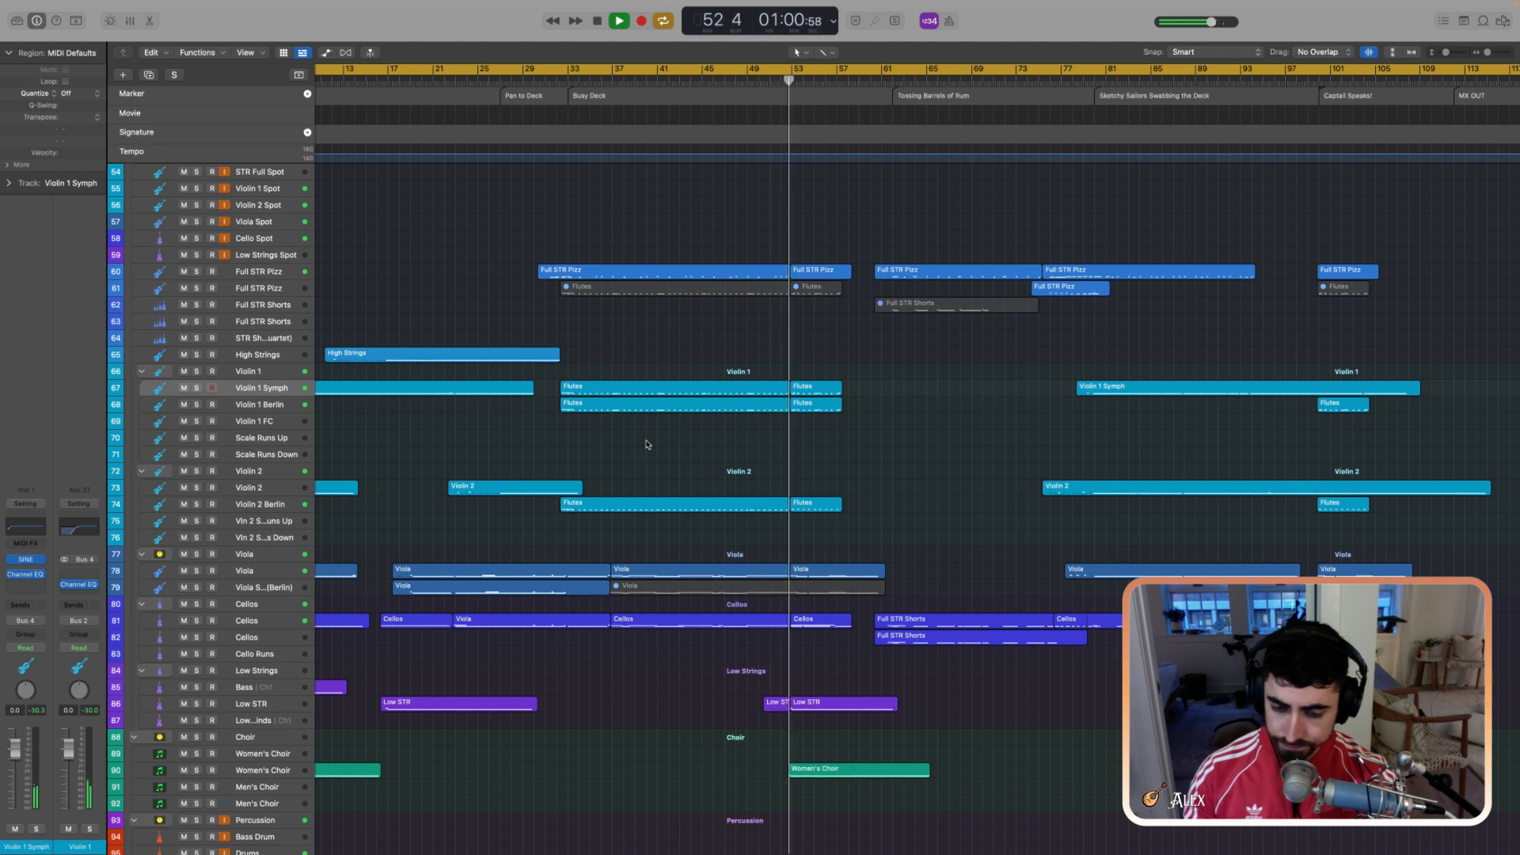
scroll(712, 649, "down", 15)
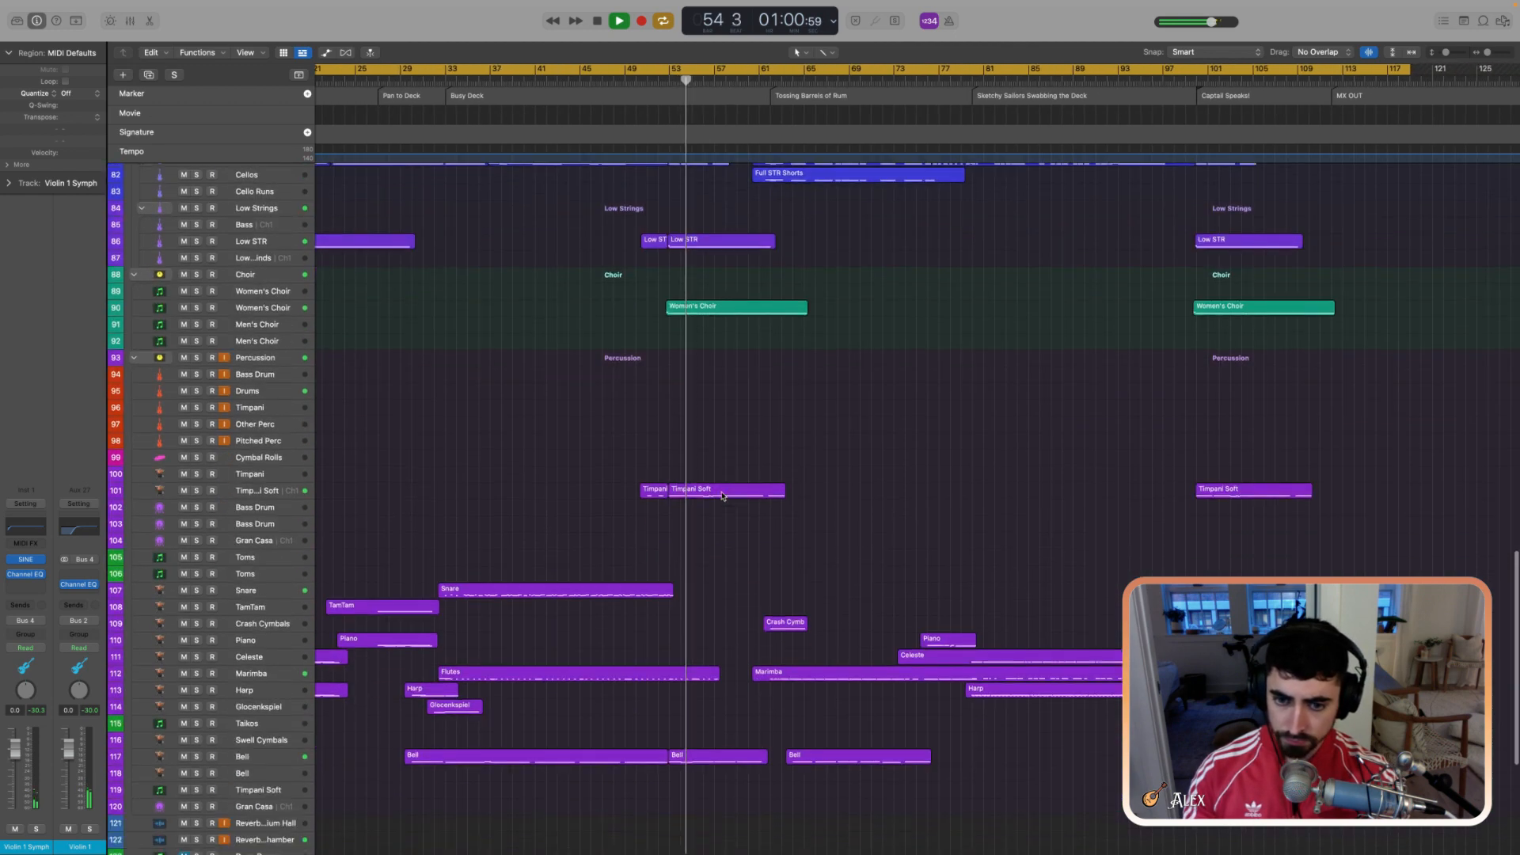
key("ctrl+Right")
scroll(475, 236, "left", 10)
left_click_drag(500, 88, 484, 118)
left_click_drag(76, 213, 84, 213)
left_click(715, 236)
key("ctrl+Left")
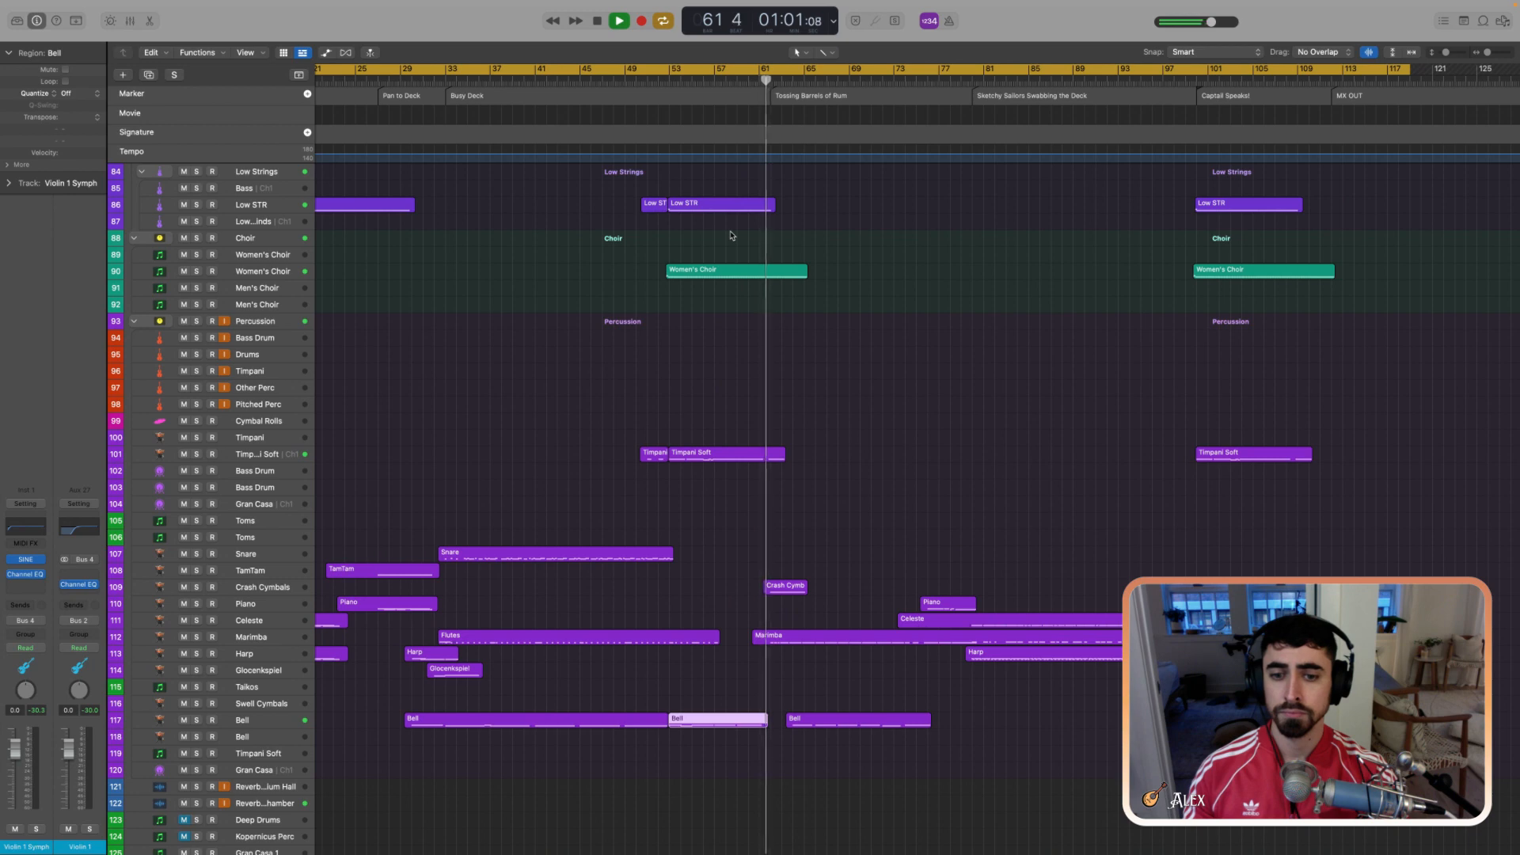
- Select the four Trombones a3 notes around bars 75–80 and lower their velocity slightly
left_click(1003, 329)
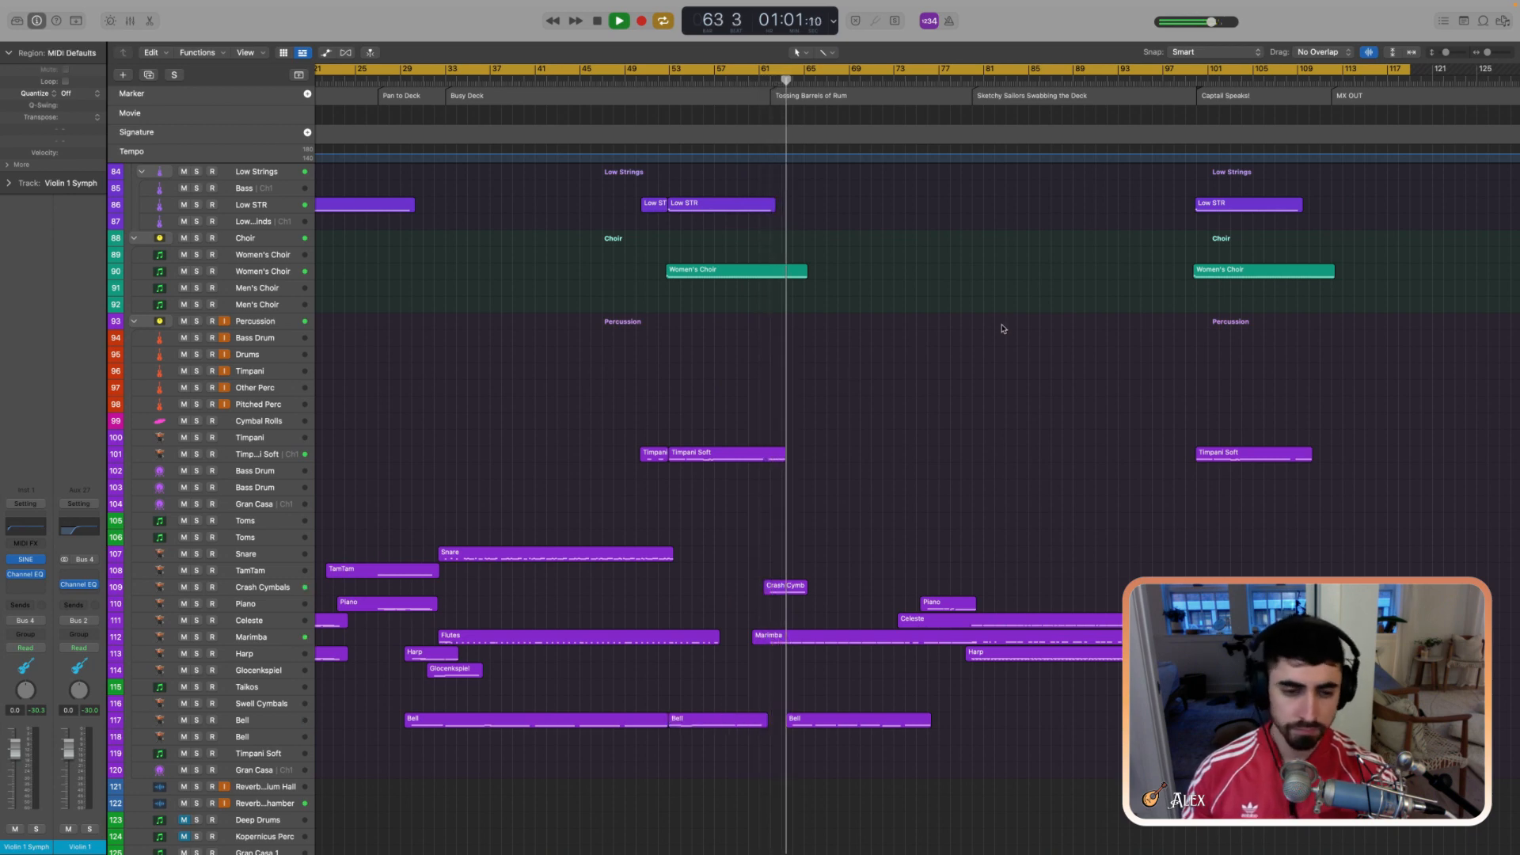
scroll(997, 329, "up", 20)
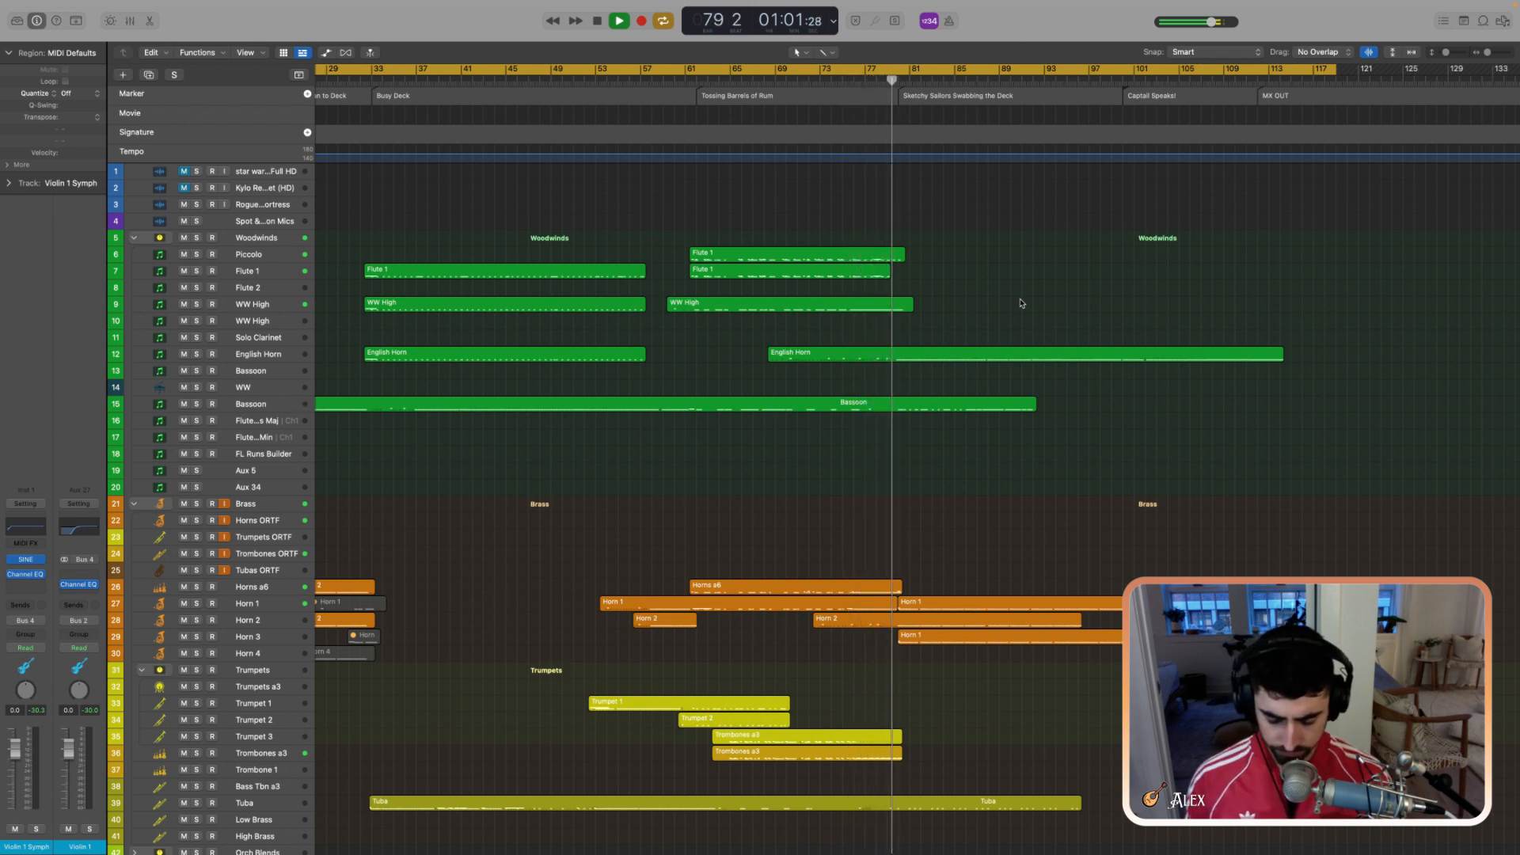
left_click_drag(894, 765, 920, 726)
key("ctrl+Right")
left_click_drag(682, 244, 506, 367)
left_click_drag(73, 212, 69, 212)
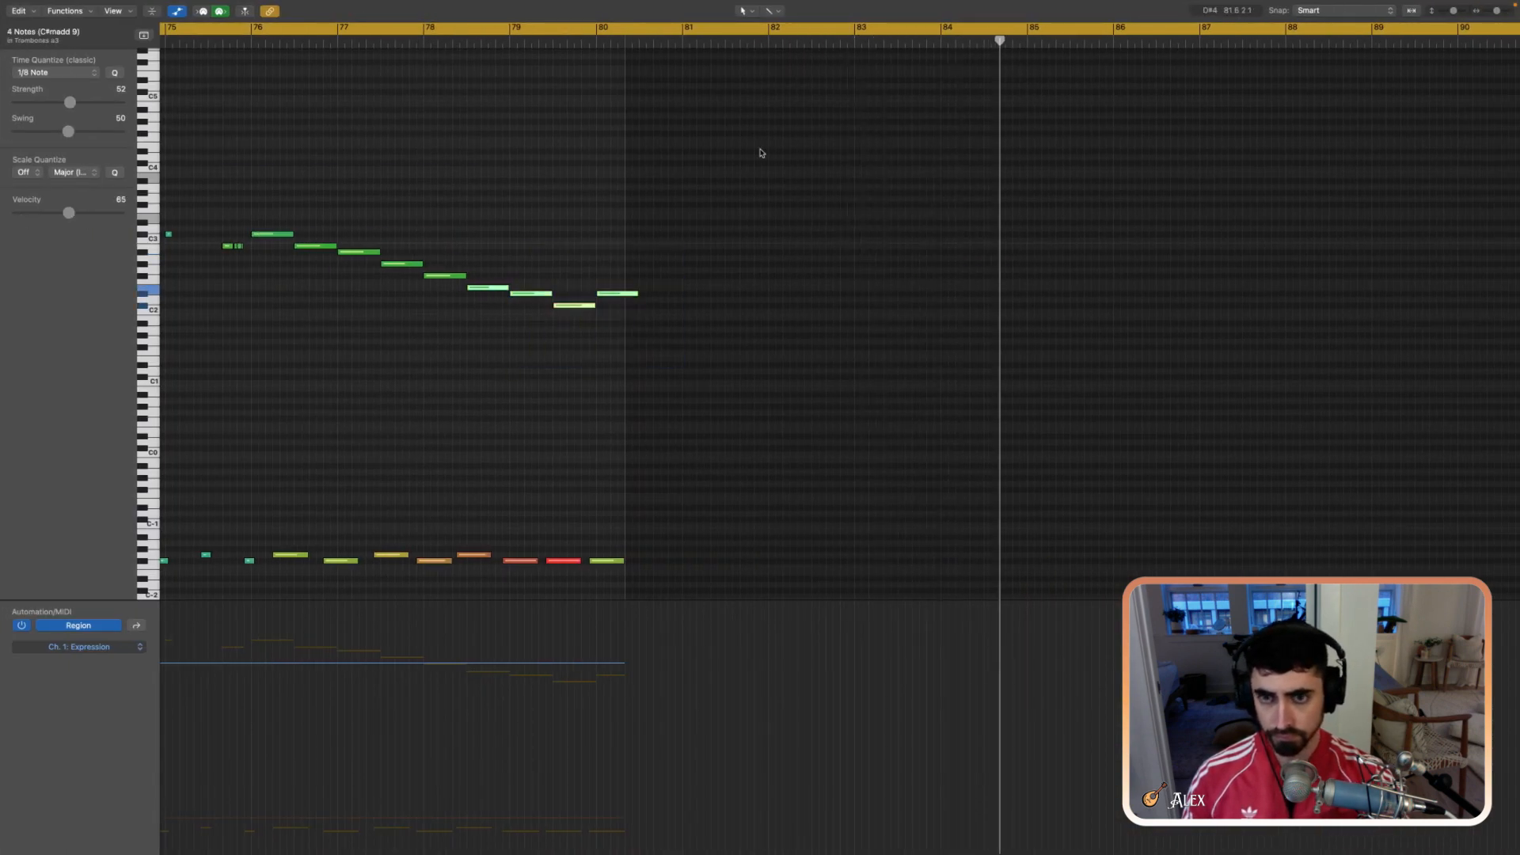
key("ctrl+Left")
key("ctrl+Left")
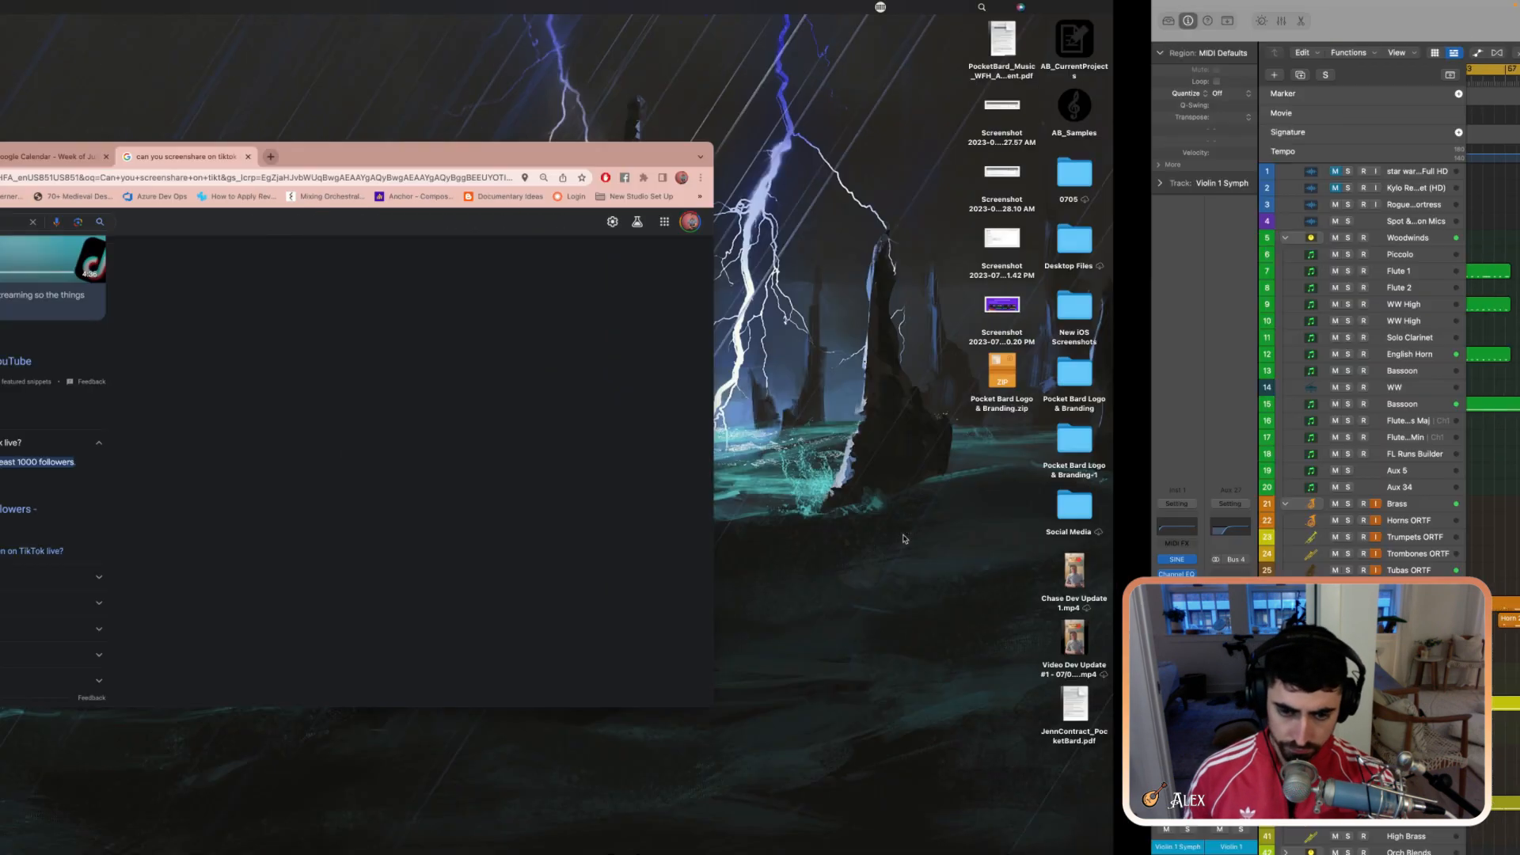
key("ctrl+Right")
- Review the Full STR Pizz region's notes in the piano roll
scroll(780, 555, "down", 10)
scroll(780, 555, "down", 2)
left_click(706, 435)
key("ctrl+Right")
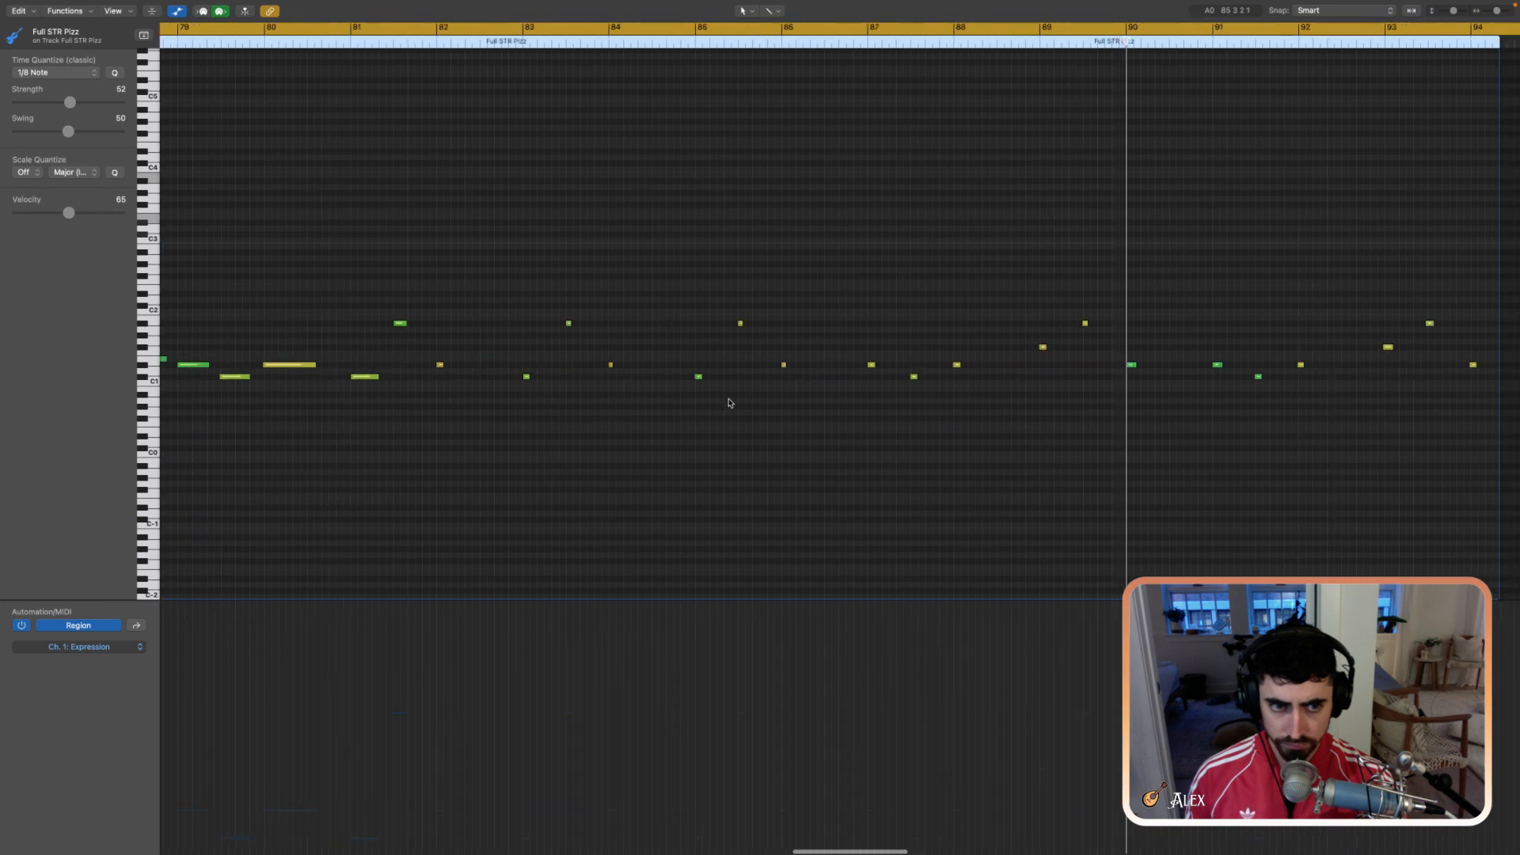
key("ctrl+Left")
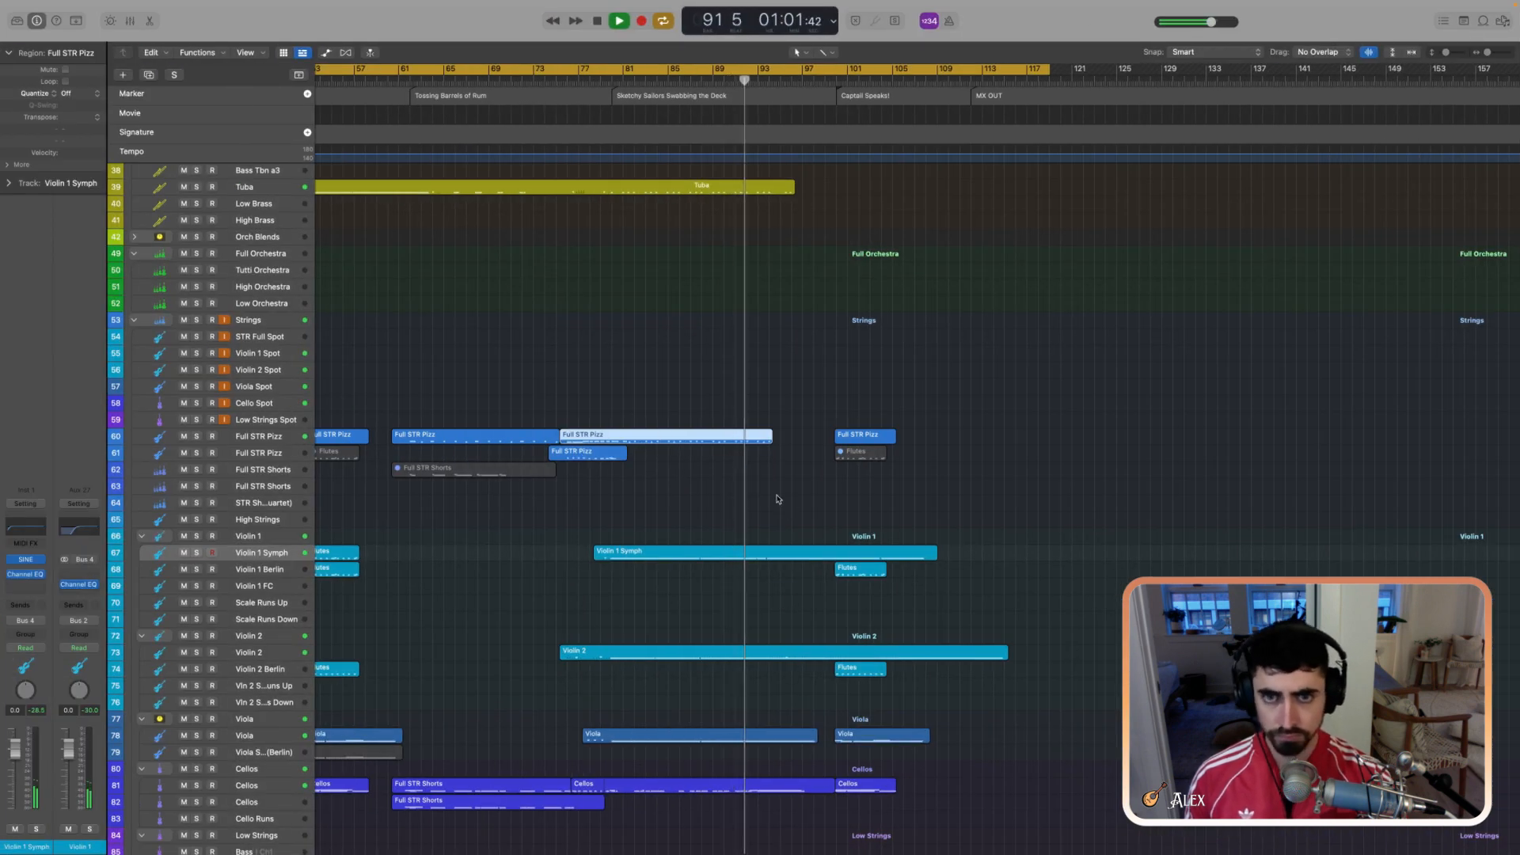
left_click(815, 352)
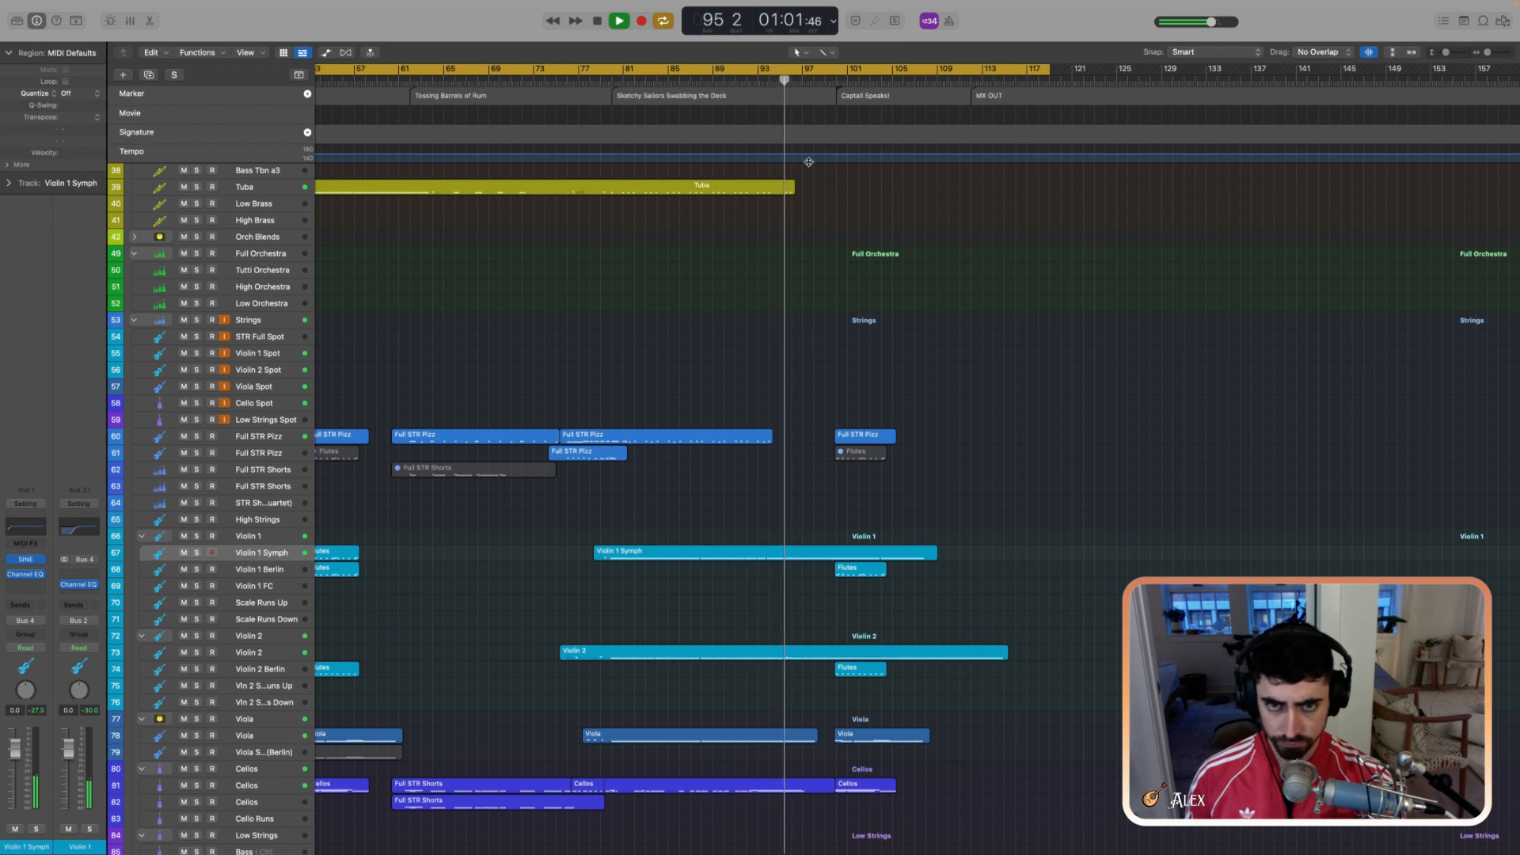
- Open the Tuba region and select its last two notes near bar 95
double_click(743, 180)
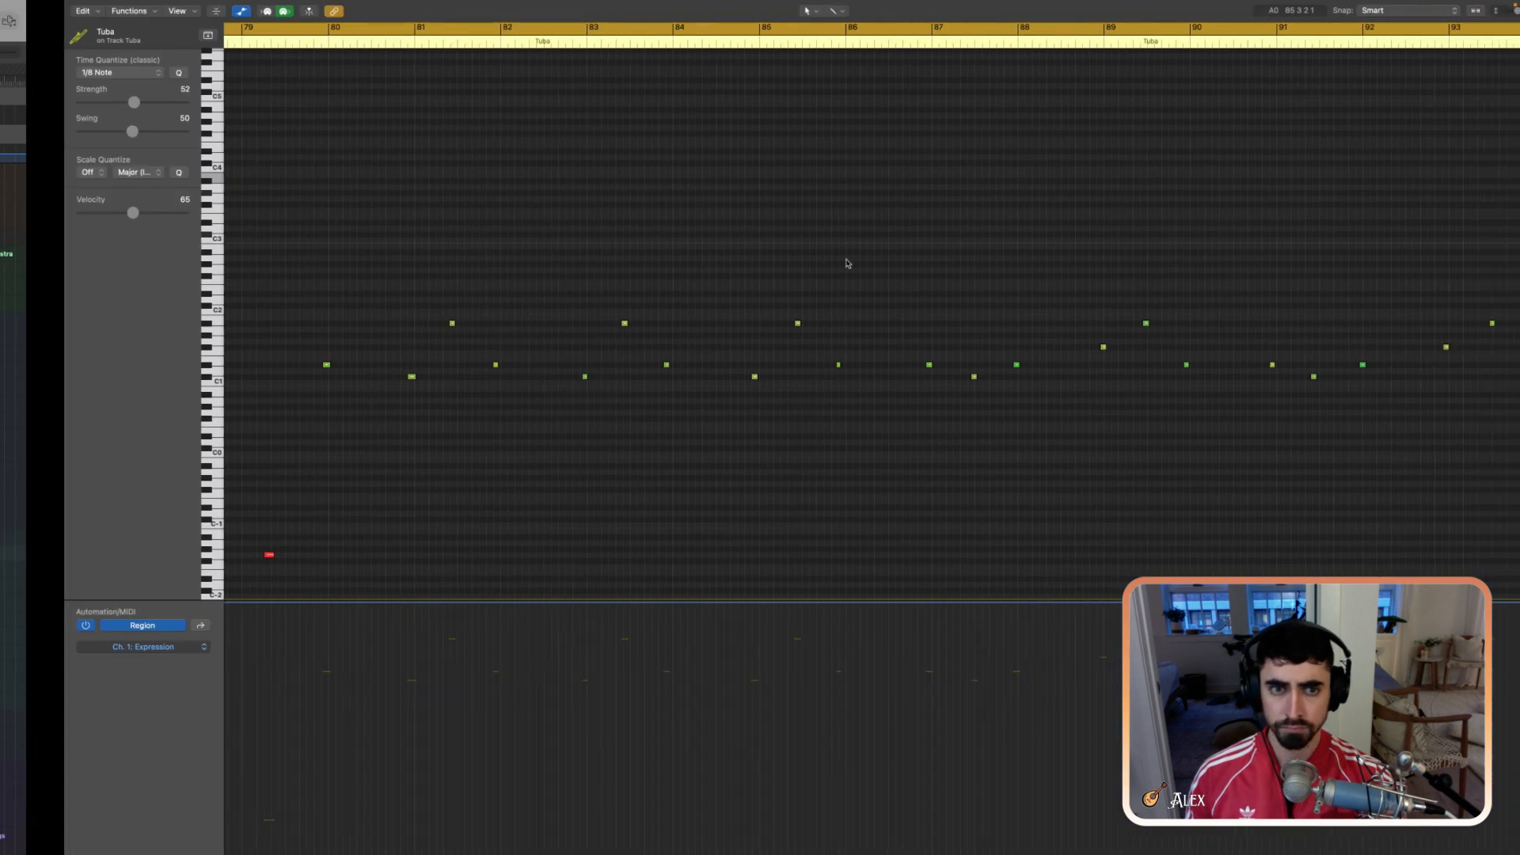
left_click_drag(1096, 315, 876, 422)
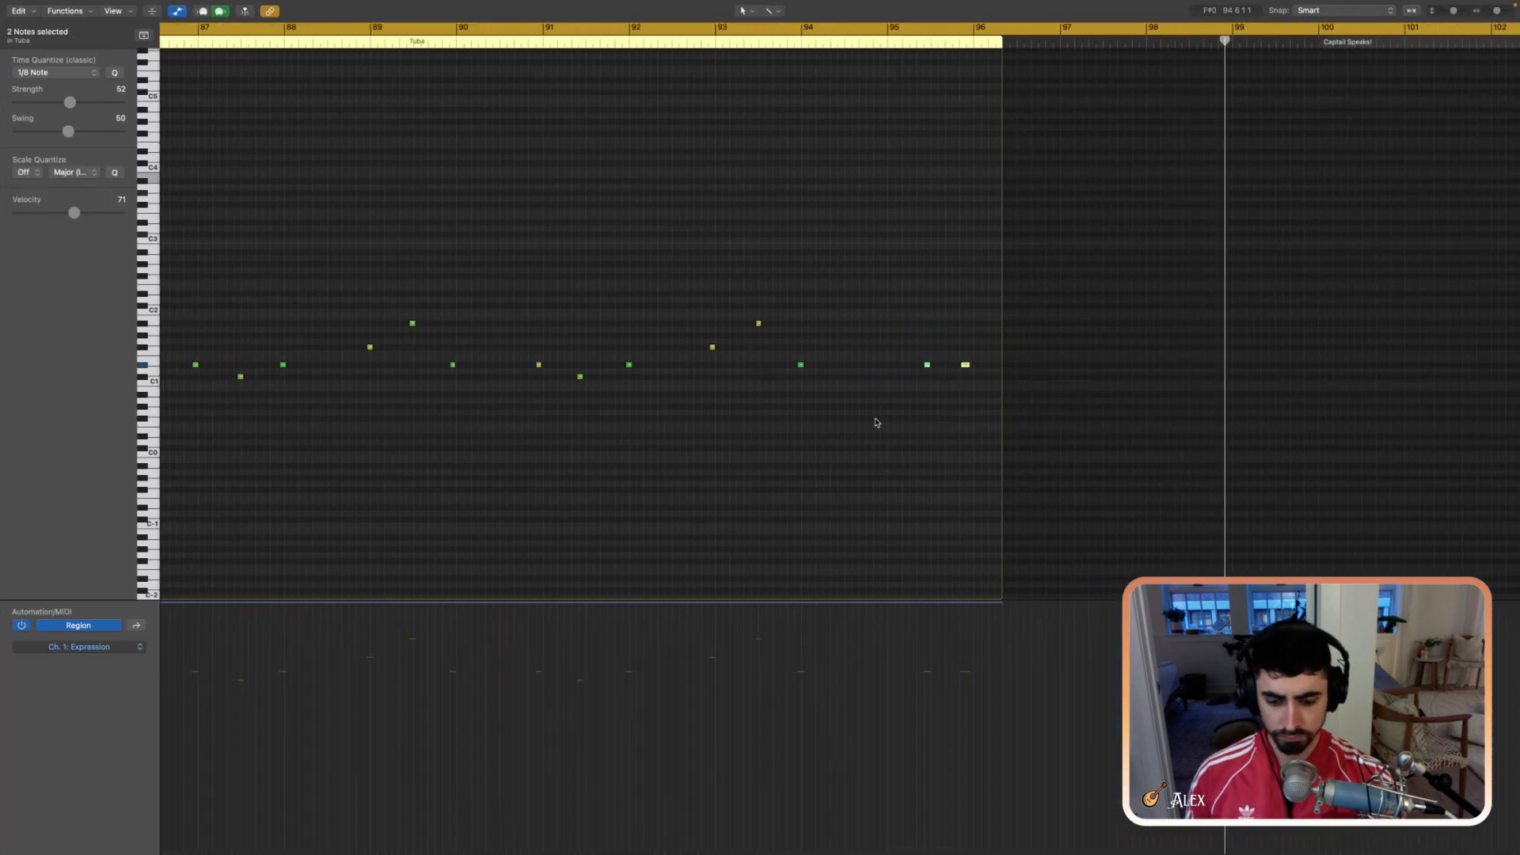
key("ctrl+Left")
left_click(946, 447)
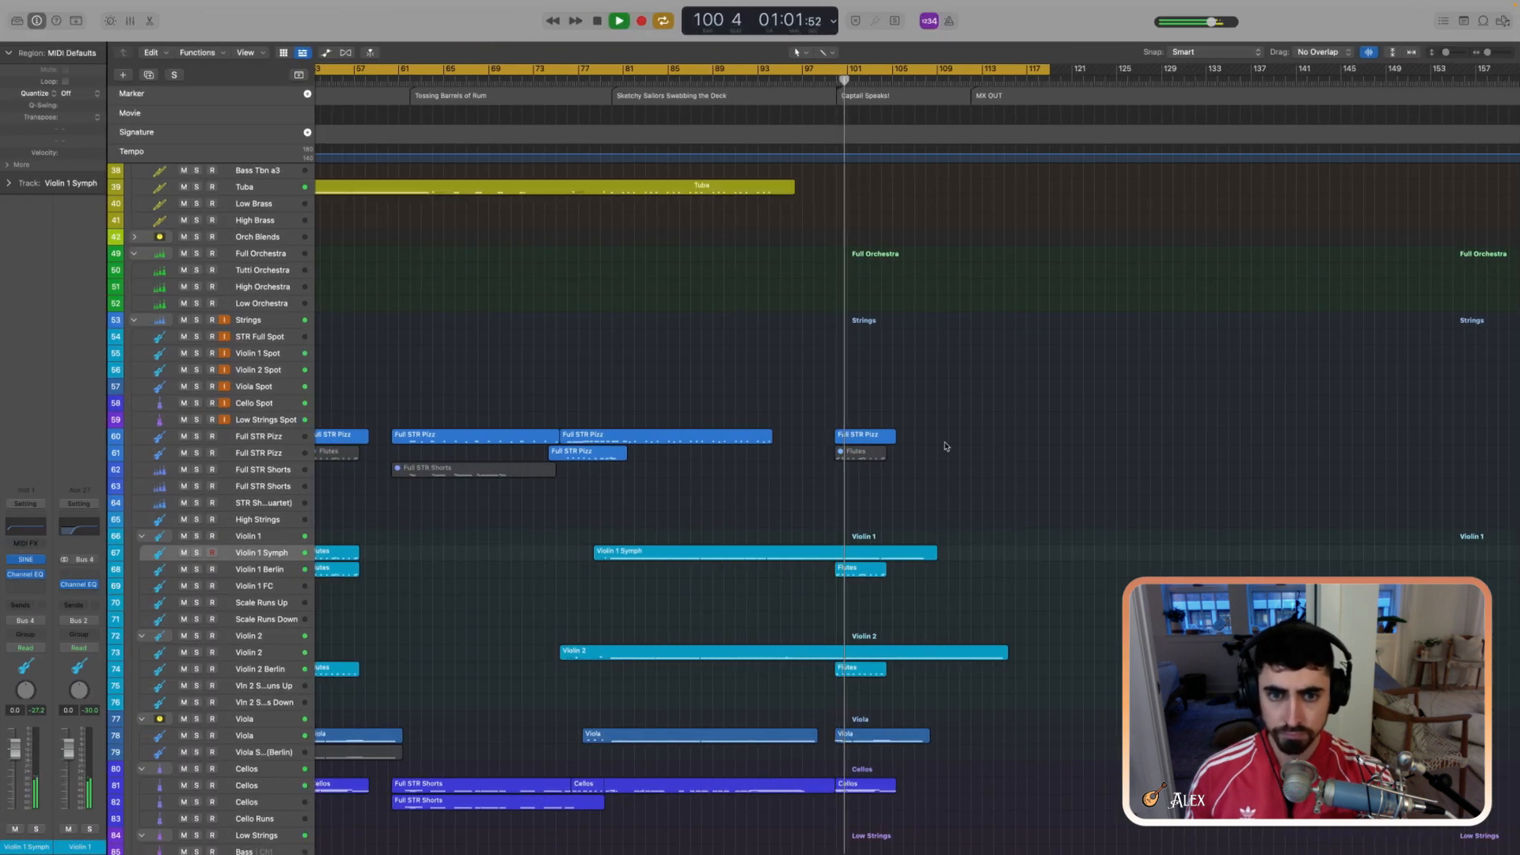
- Review the end of the Violin 2 region in the piano roll during playback
scroll(999, 388, "up", 6)
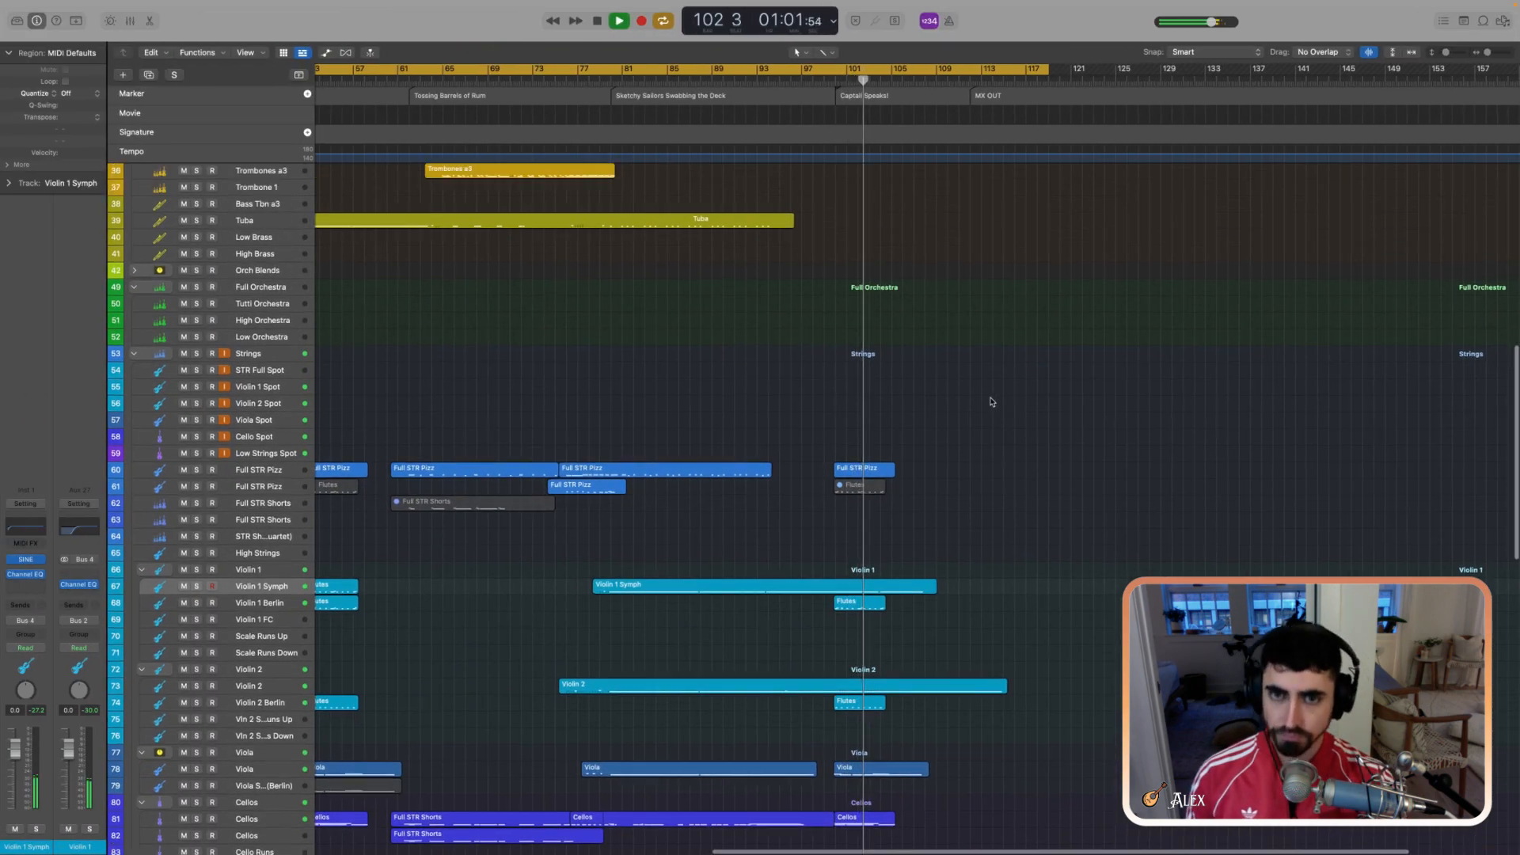
scroll(989, 402, "down", 3)
scroll(997, 466, "down", 15)
scroll(950, 450, "up", 3)
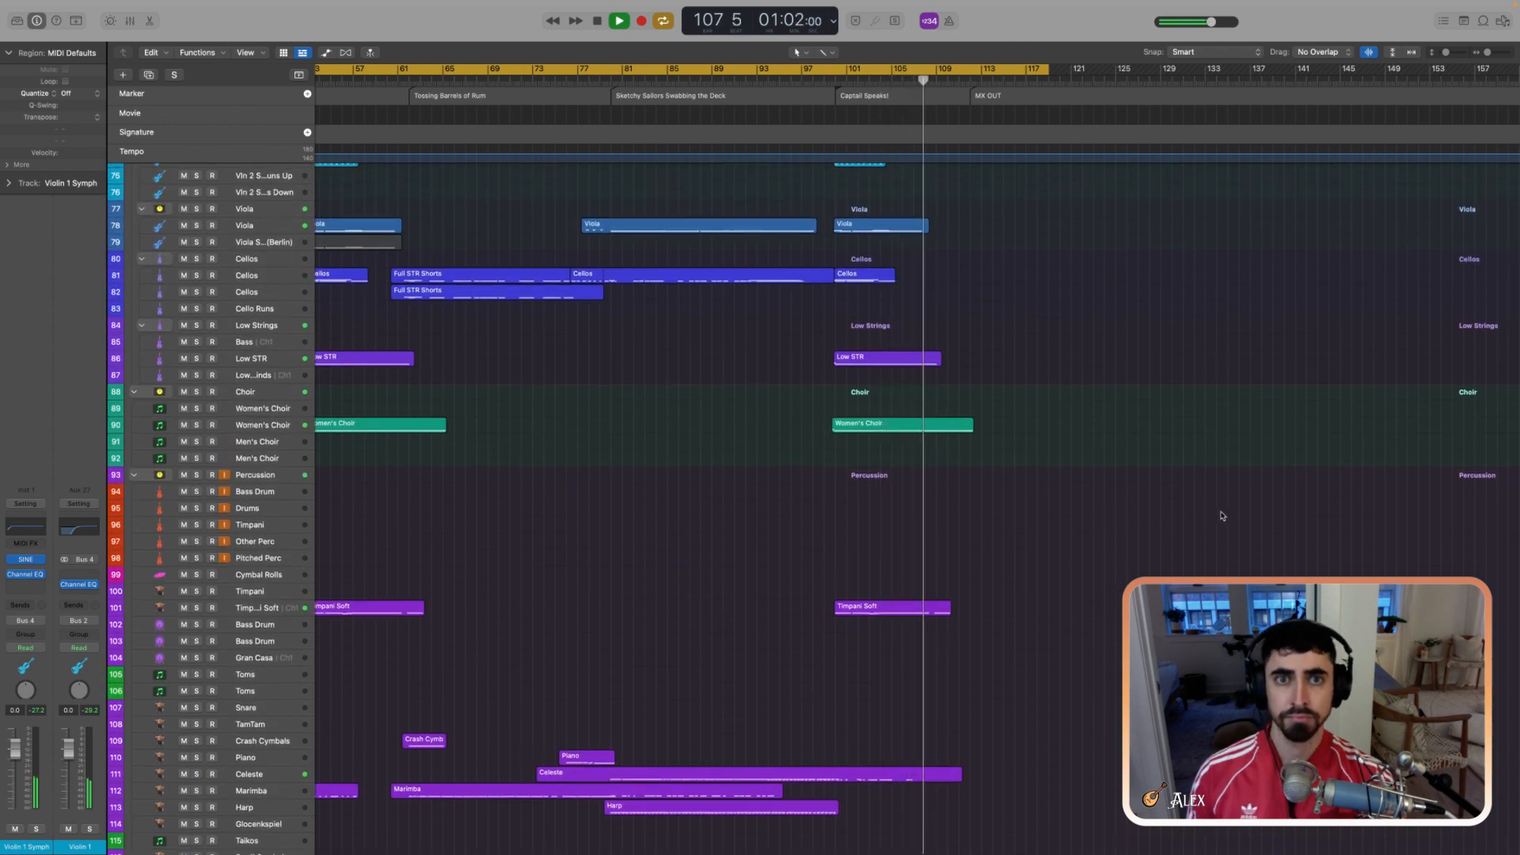
scroll(1148, 507, "up", 5)
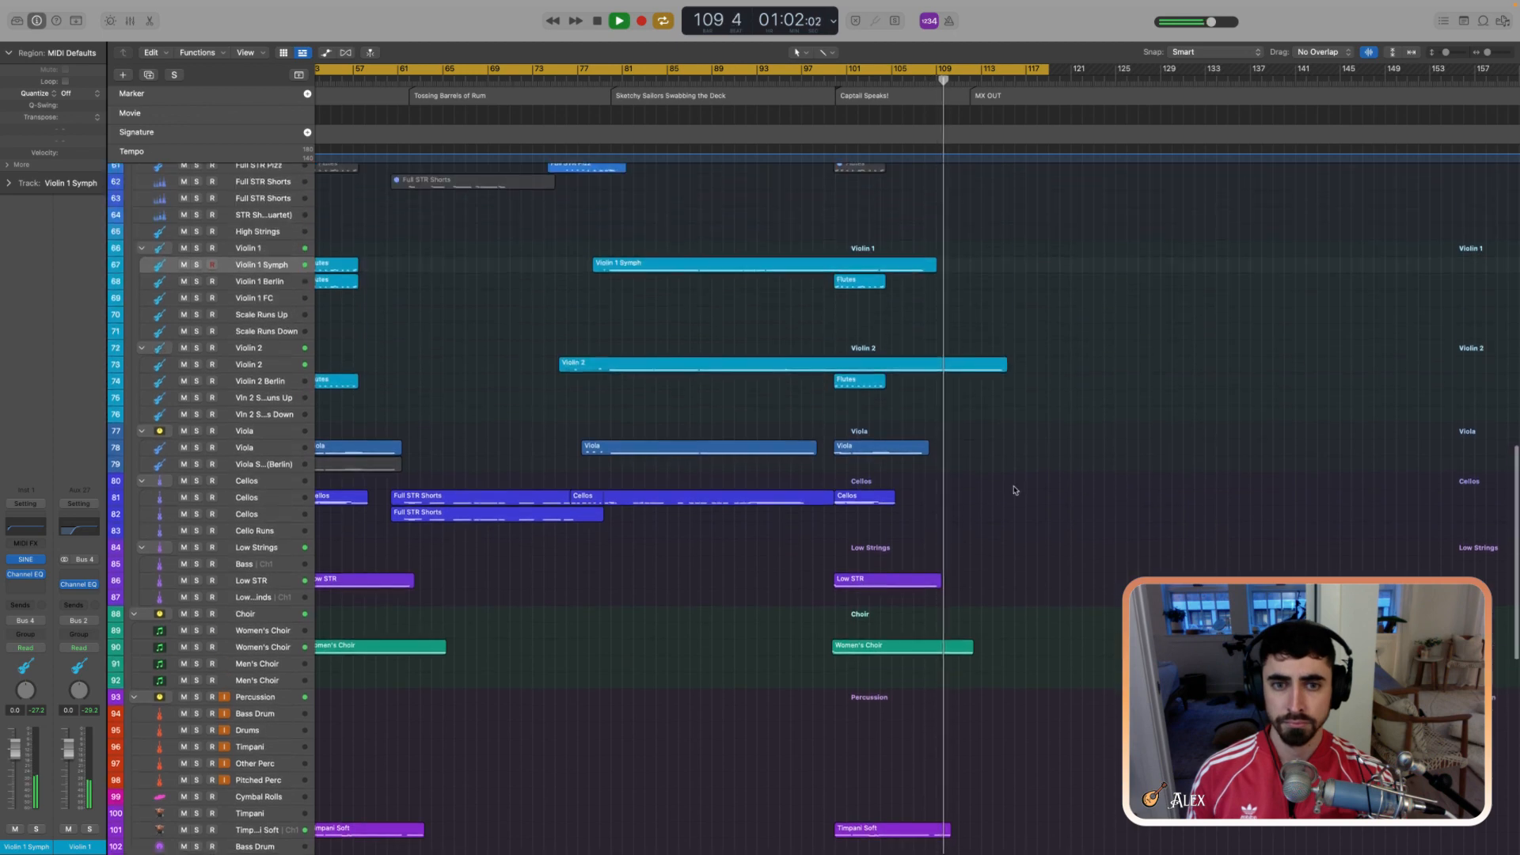
scroll(791, 273, "down", 1)
double_click(960, 368)
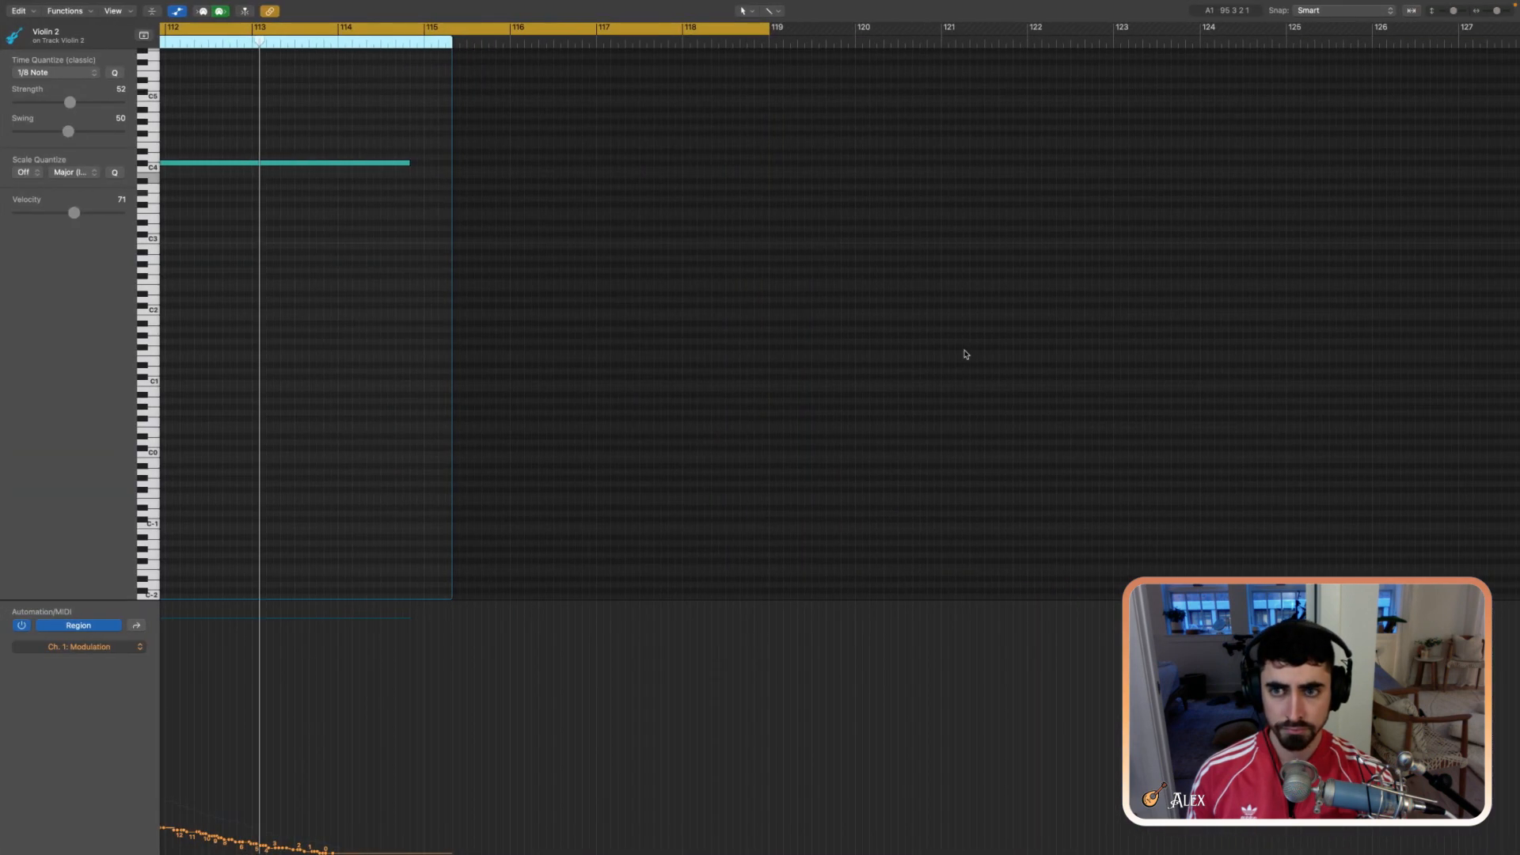
key("space")
scroll(743, 347, "left", 1)
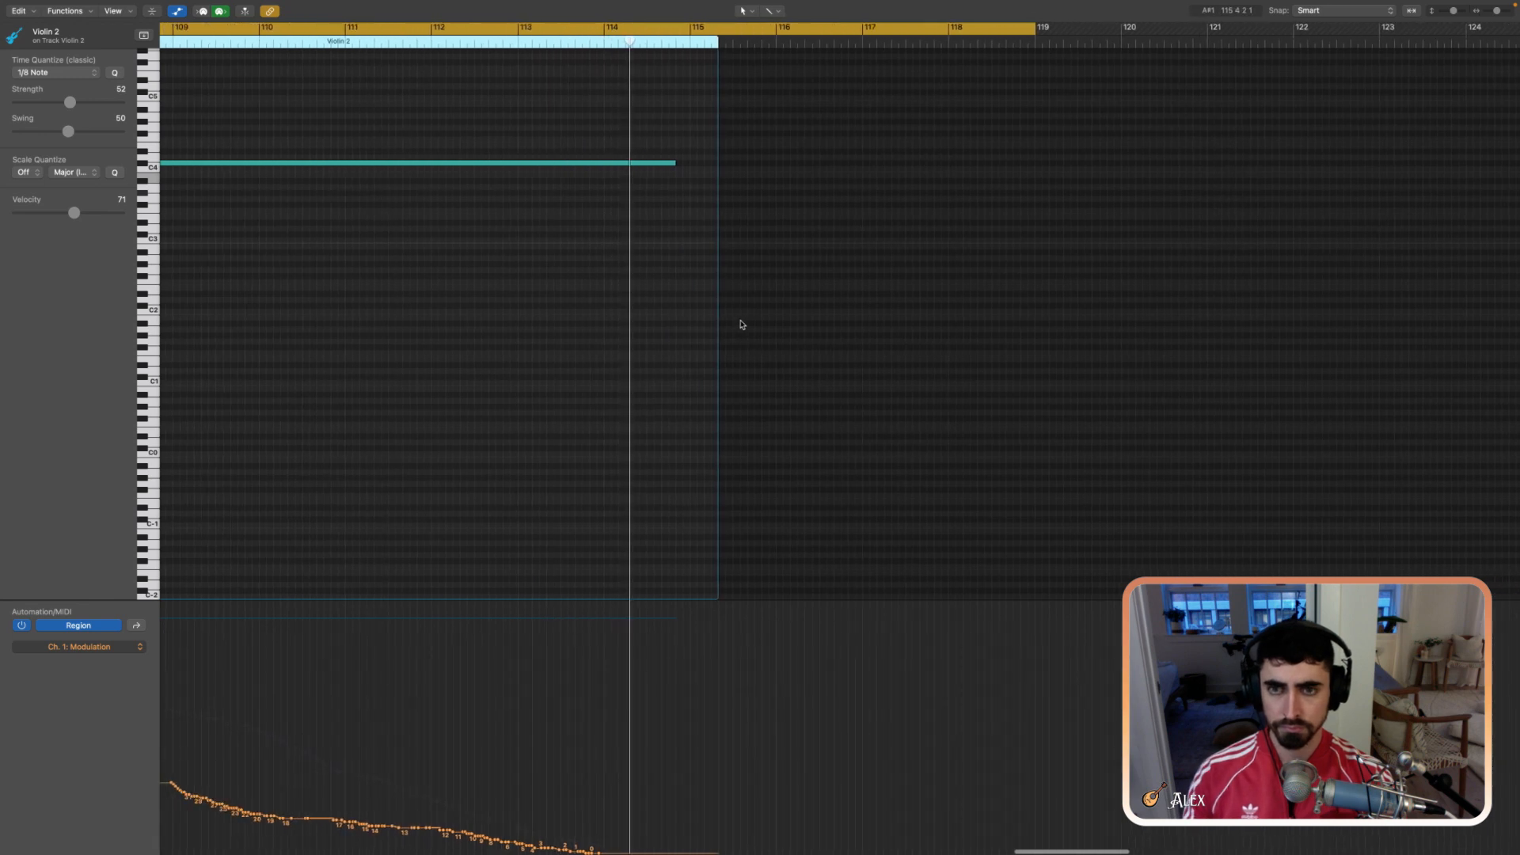
key("ctrl+Left")
left_click(410, 275)
key("space")
left_click(263, 260)
scroll(464, 279, "right", 6)
scroll(464, 279, "right", 5)
left_click(590, 316)
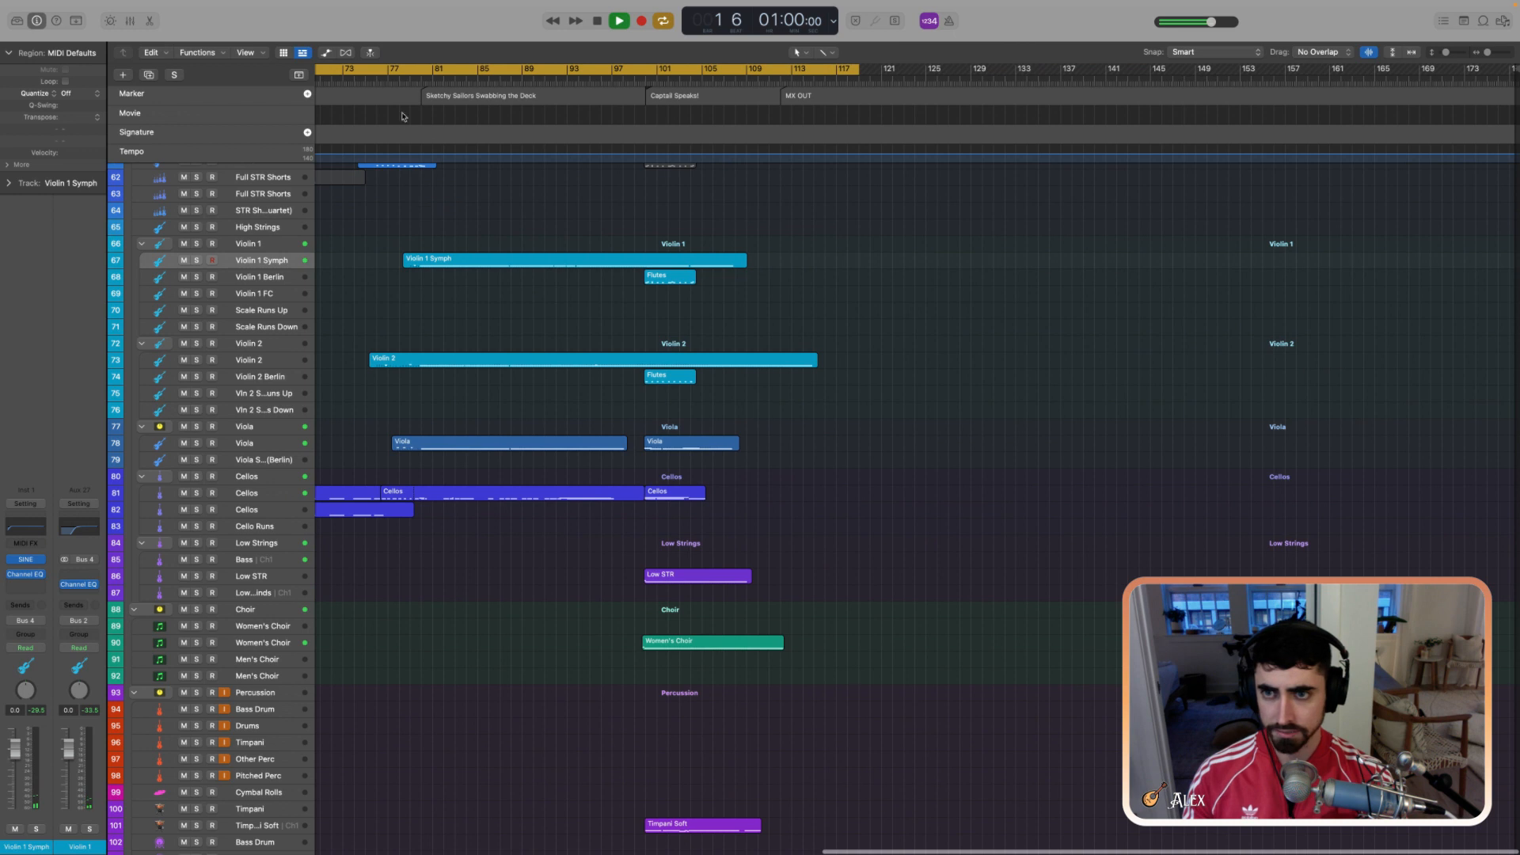
- Open the Violin 1 Symph region and draw a gently falling expression curve after bar 100
left_click(414, 79)
left_click(453, 264)
key("ctrl+Right")
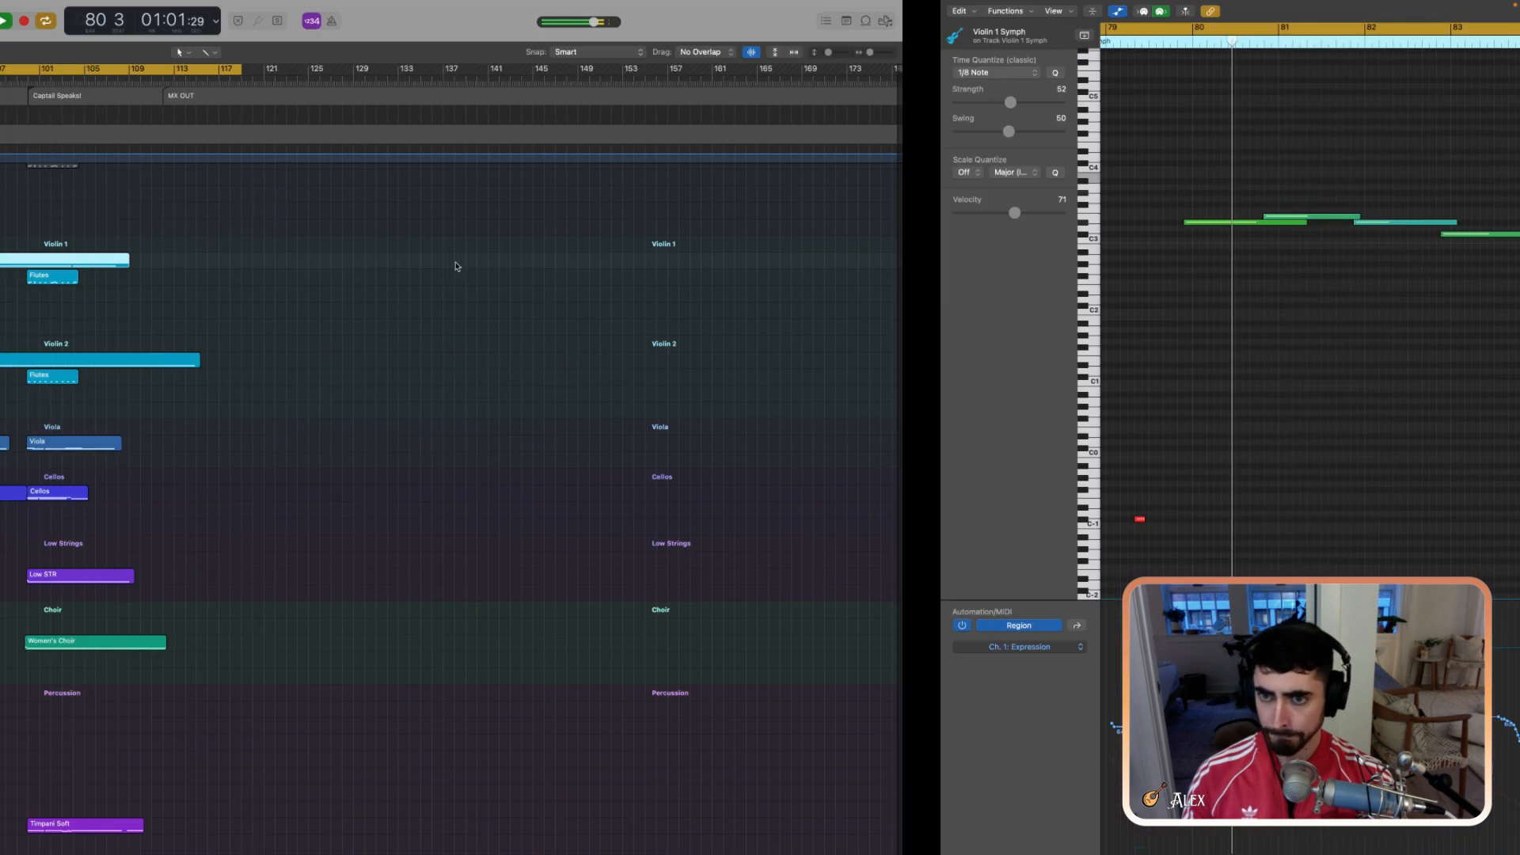
scroll(513, 497, "left", 3)
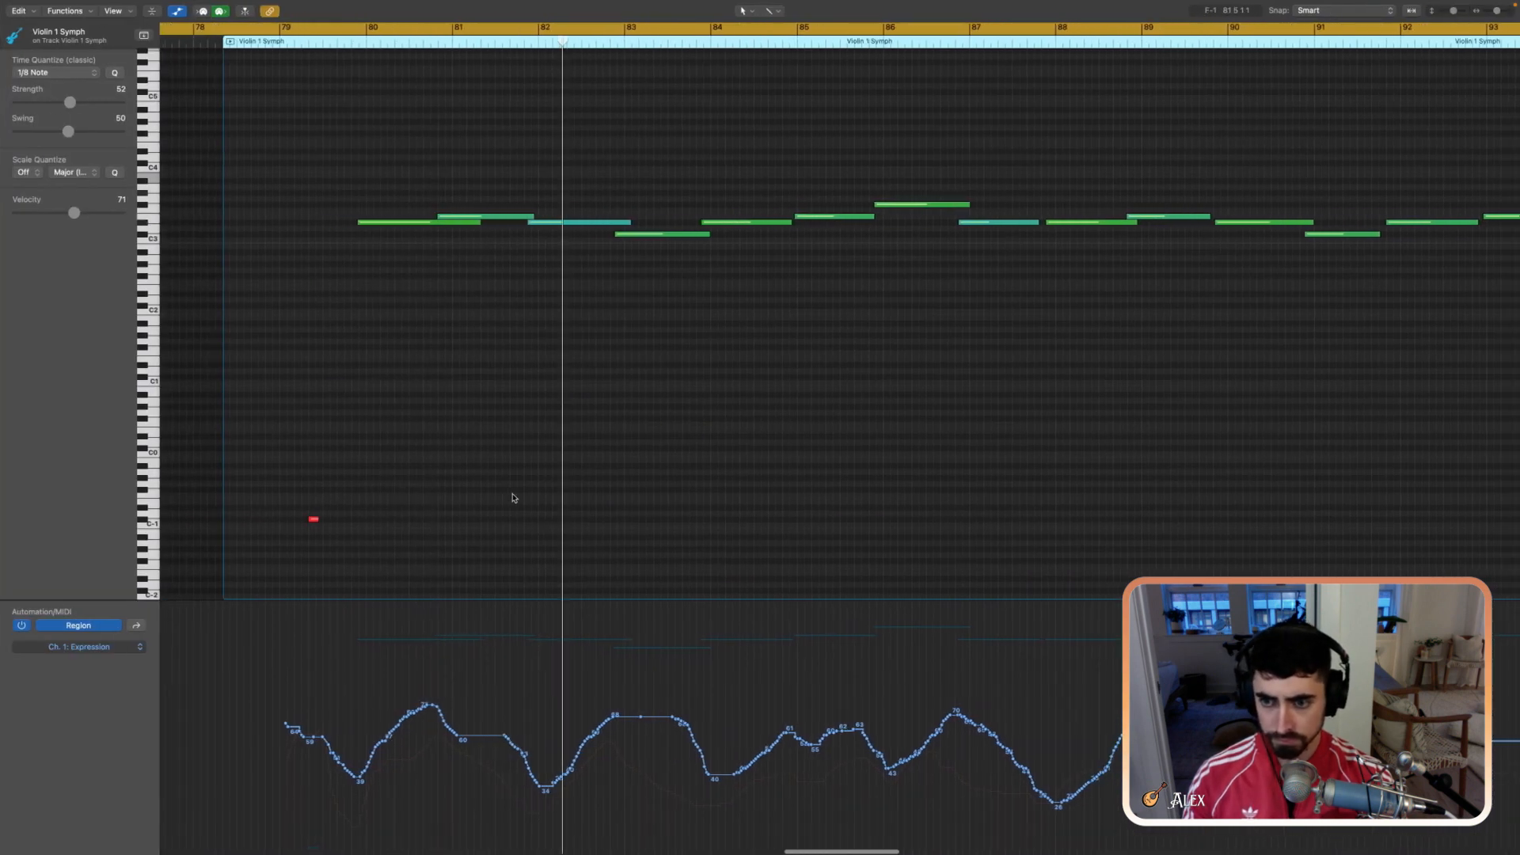
scroll(441, 645, "right", 12)
scroll(441, 638, "right", 11)
scroll(444, 638, "left", 7)
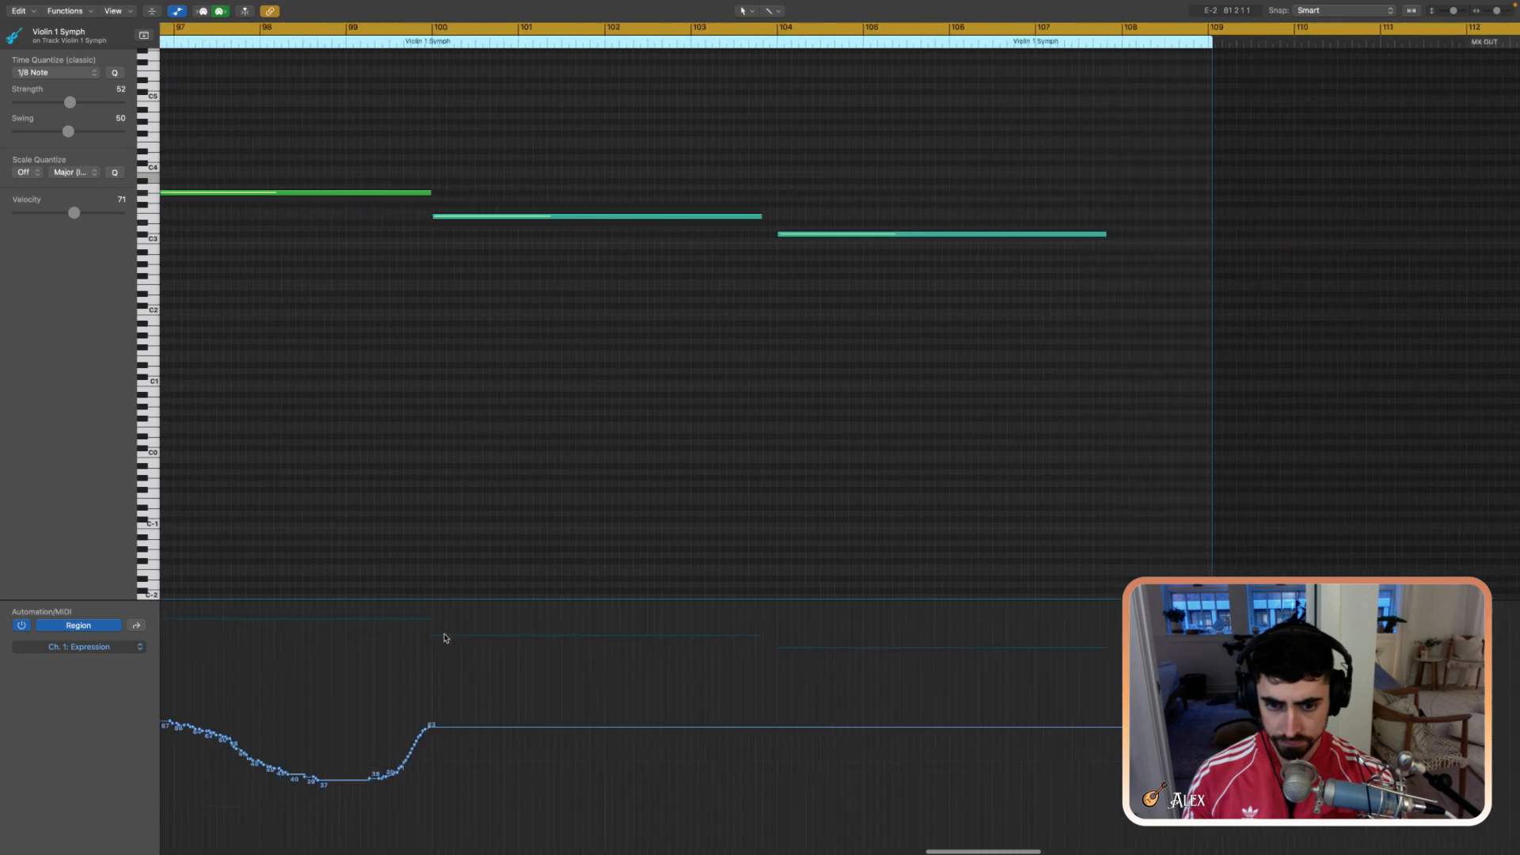
left_click_drag(695, 733, 967, 757)
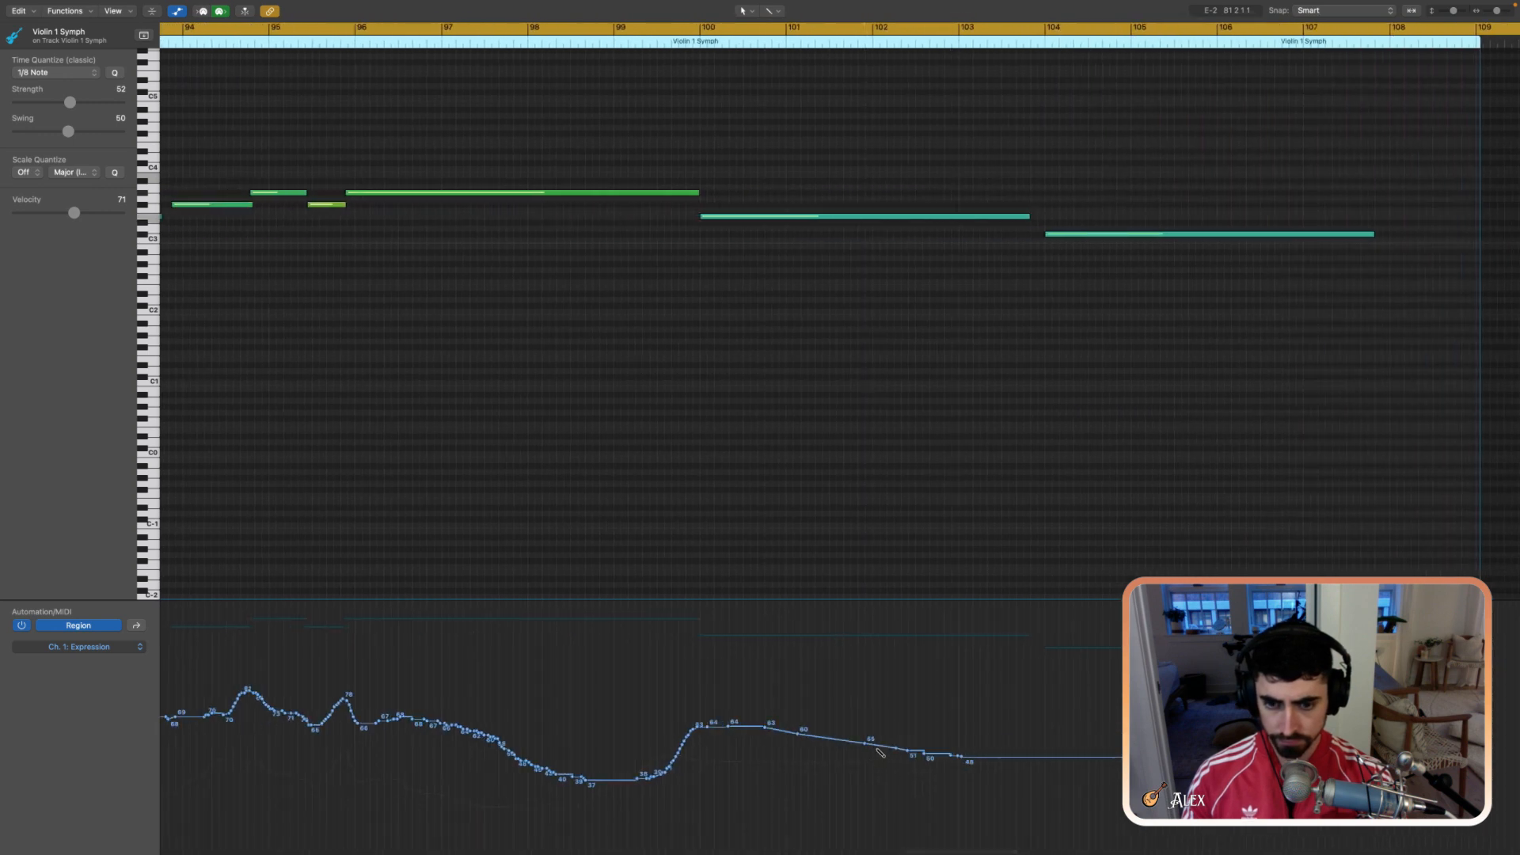
scroll(672, 499, "left", 12)
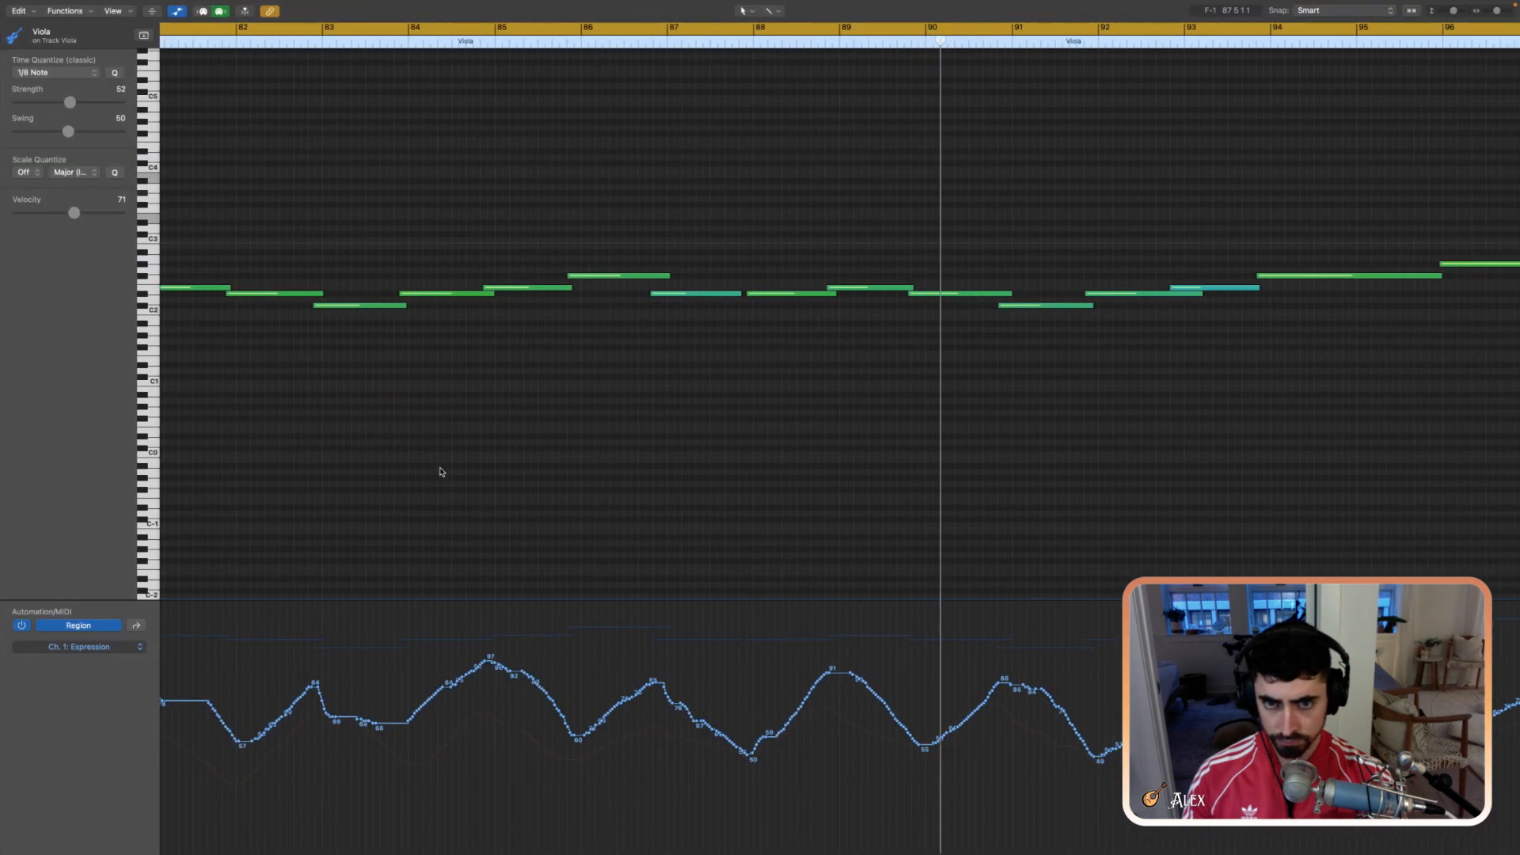
- Select the Men's Choir tracks, turn off the cycle range and play from around bar 81
scroll(598, 493, "left", 12)
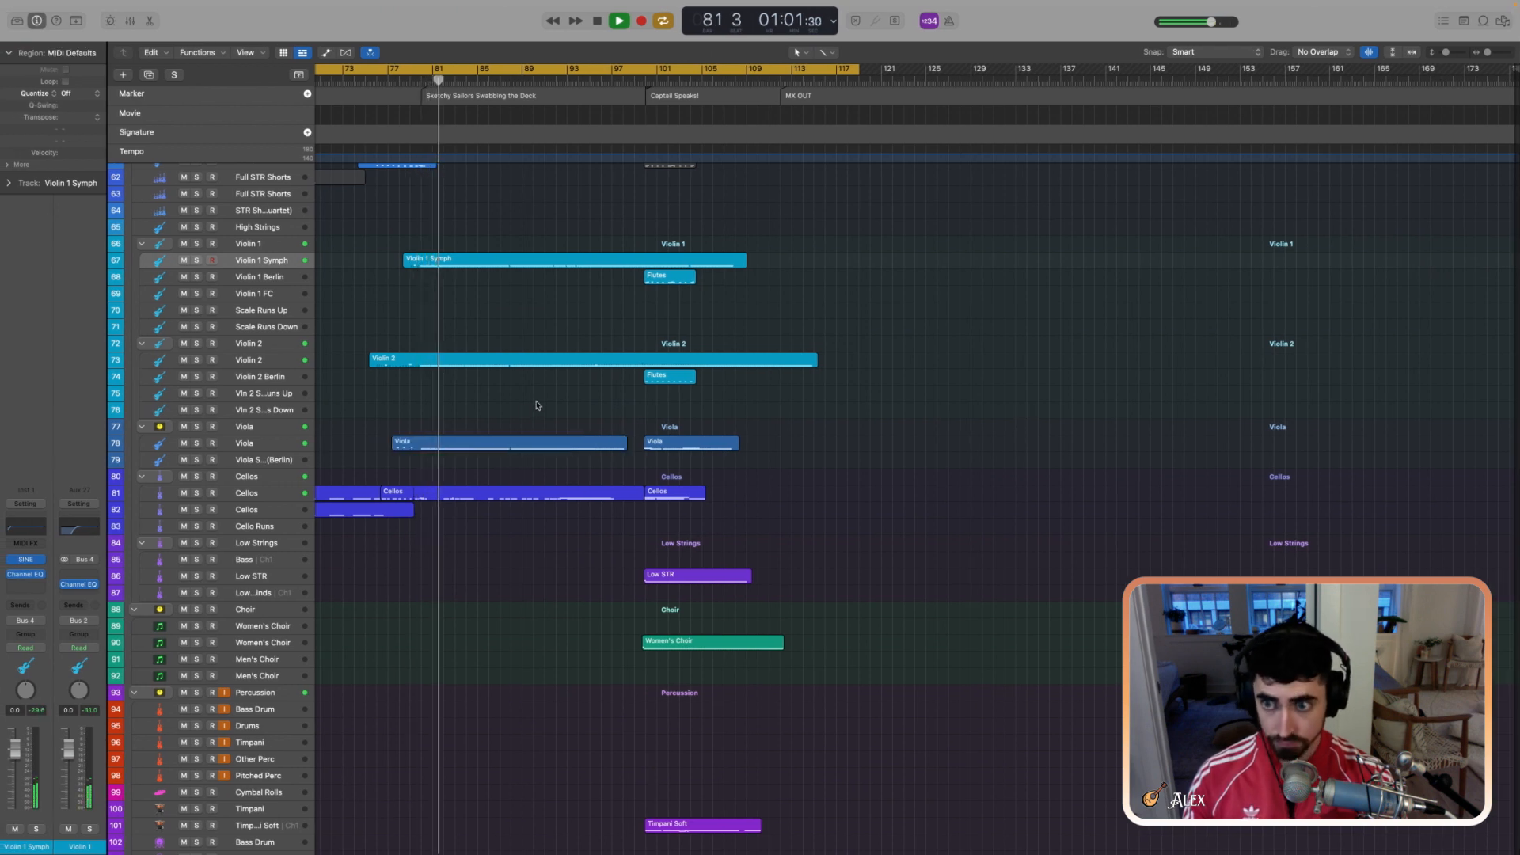
left_click(269, 664)
key("space")
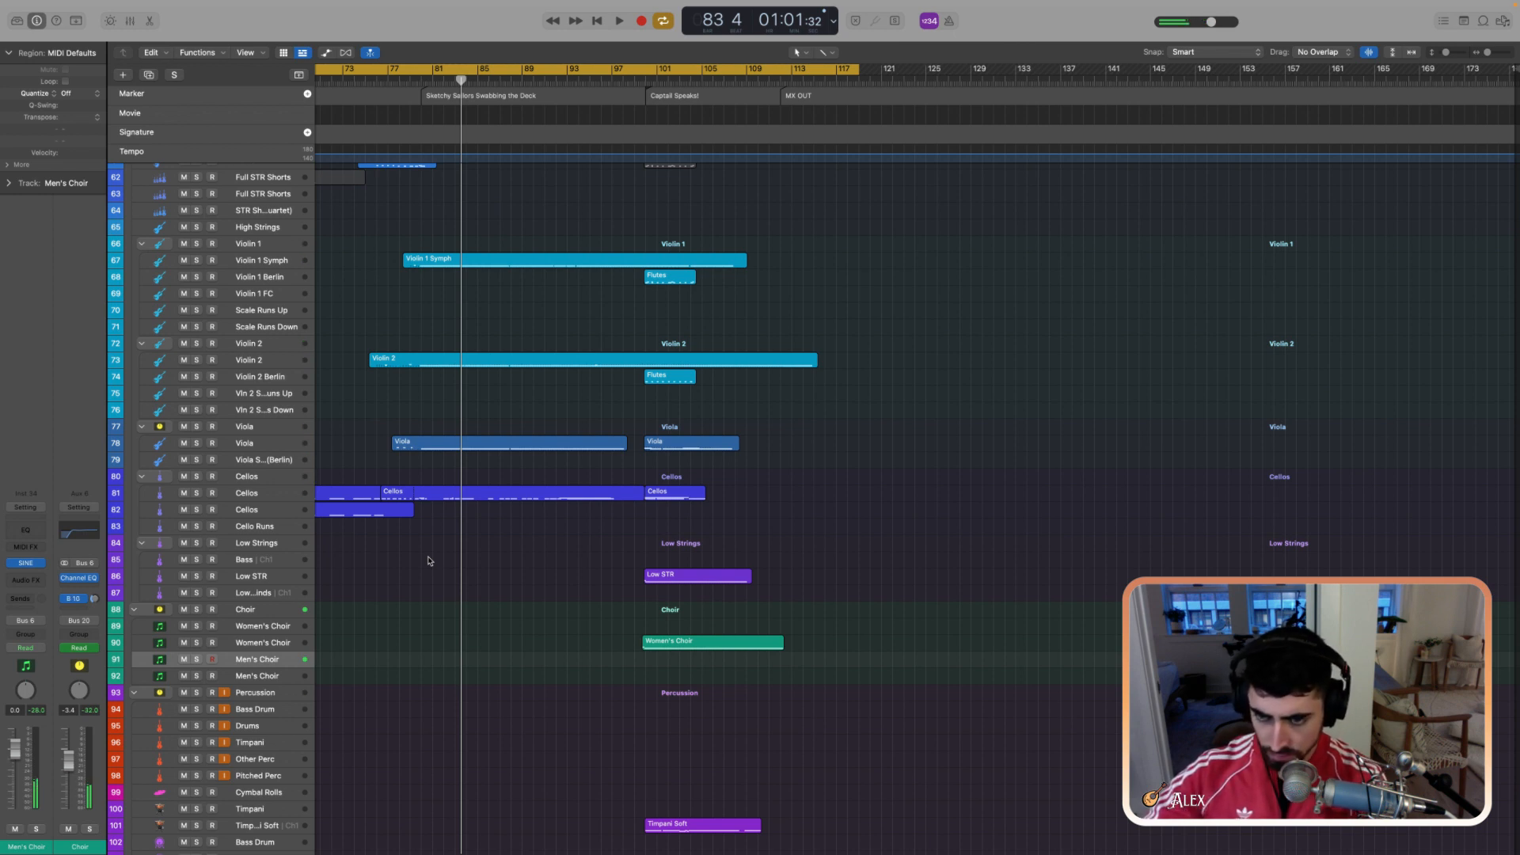
left_click(279, 676)
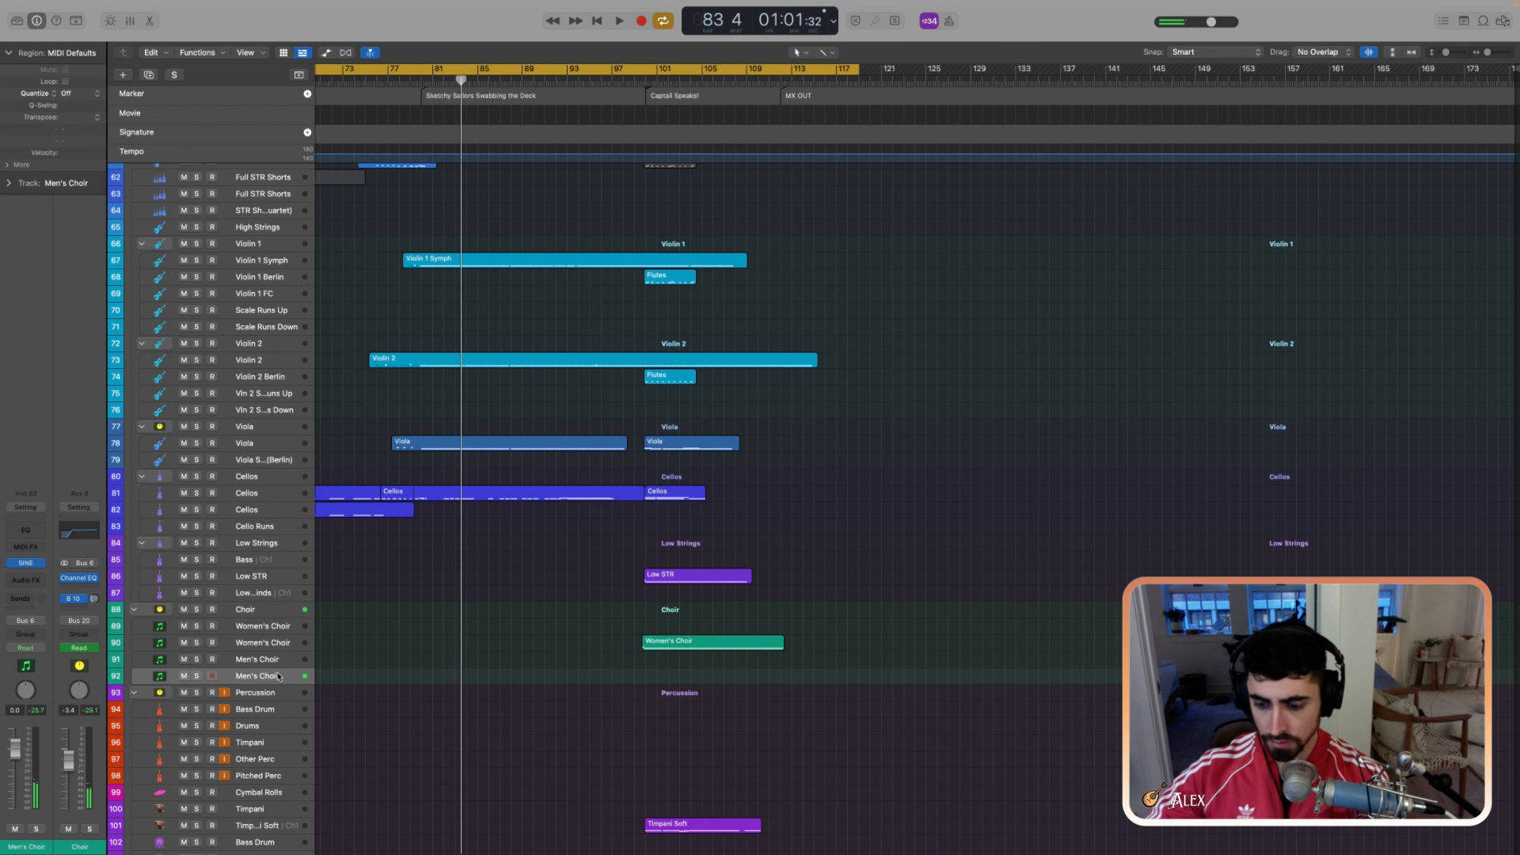
left_click(403, 66)
left_click(410, 79)
key("space")
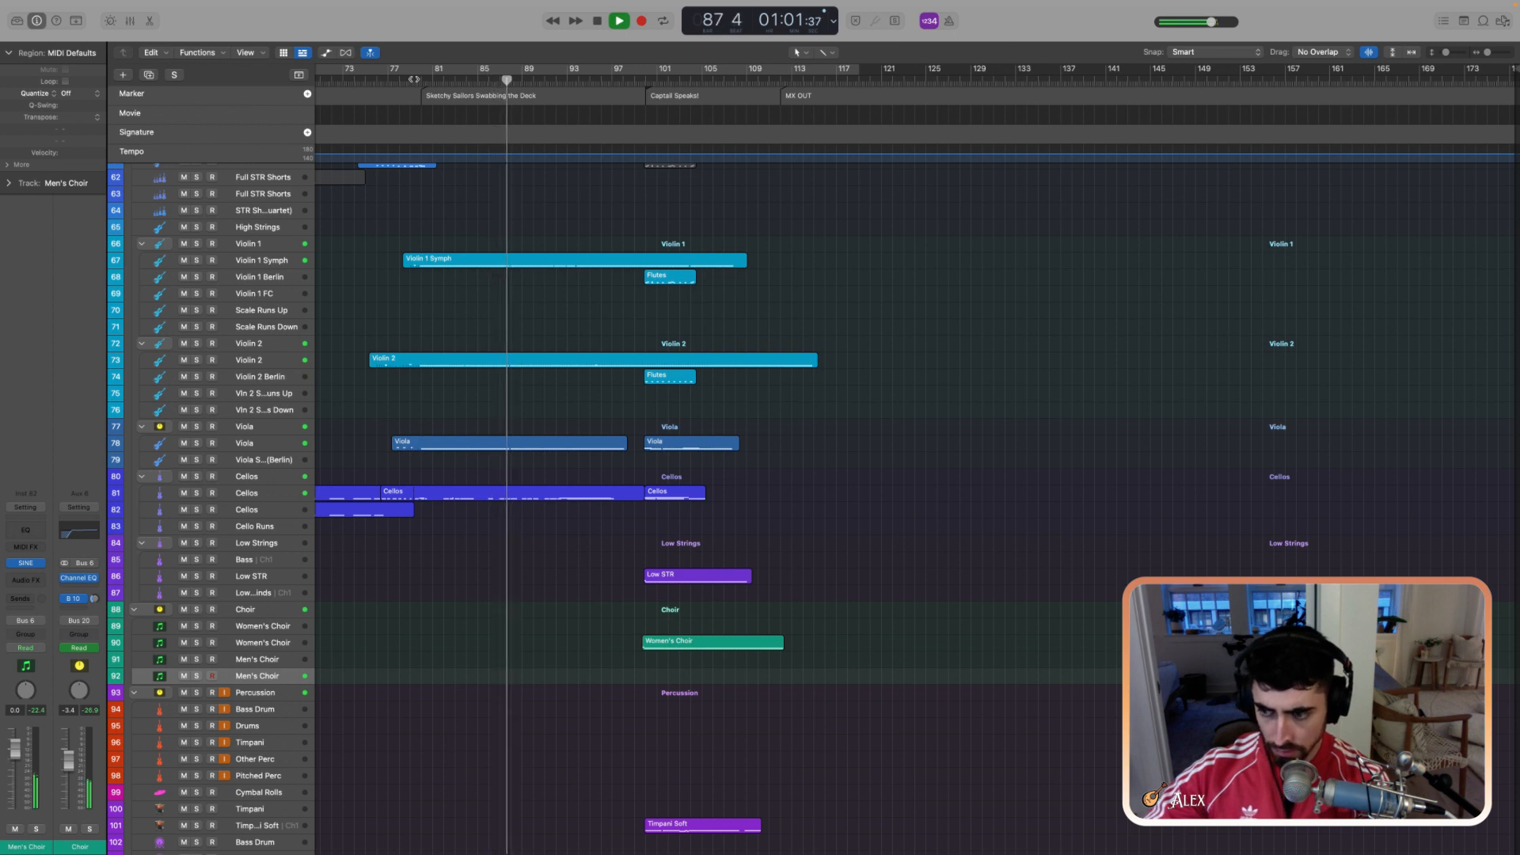
- Select the Women's Choir track and play the arrangement from around bar 77
scroll(380, 248, "down", 2)
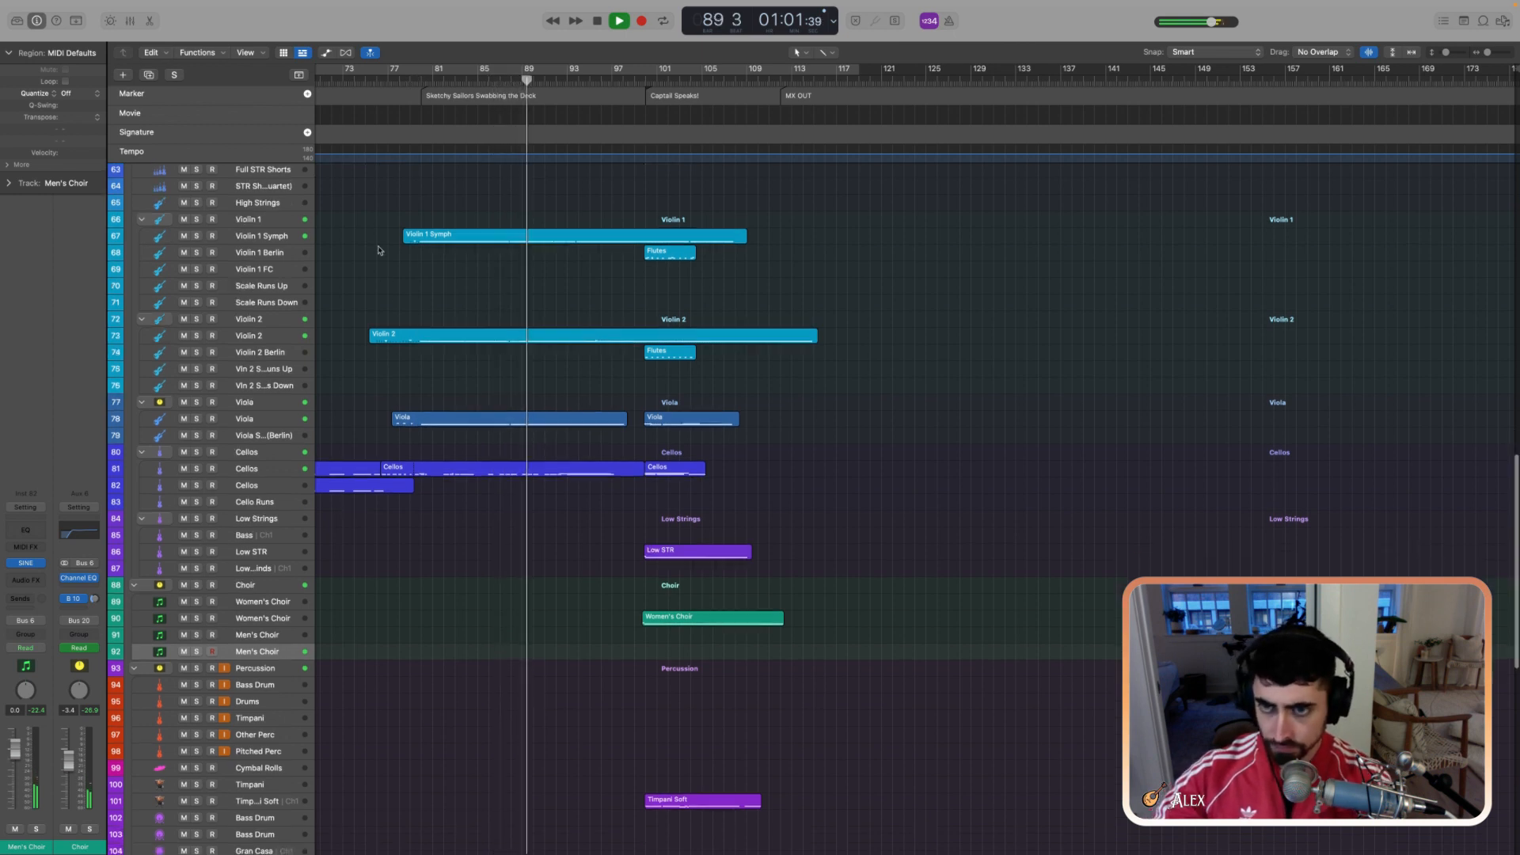
left_click(368, 82)
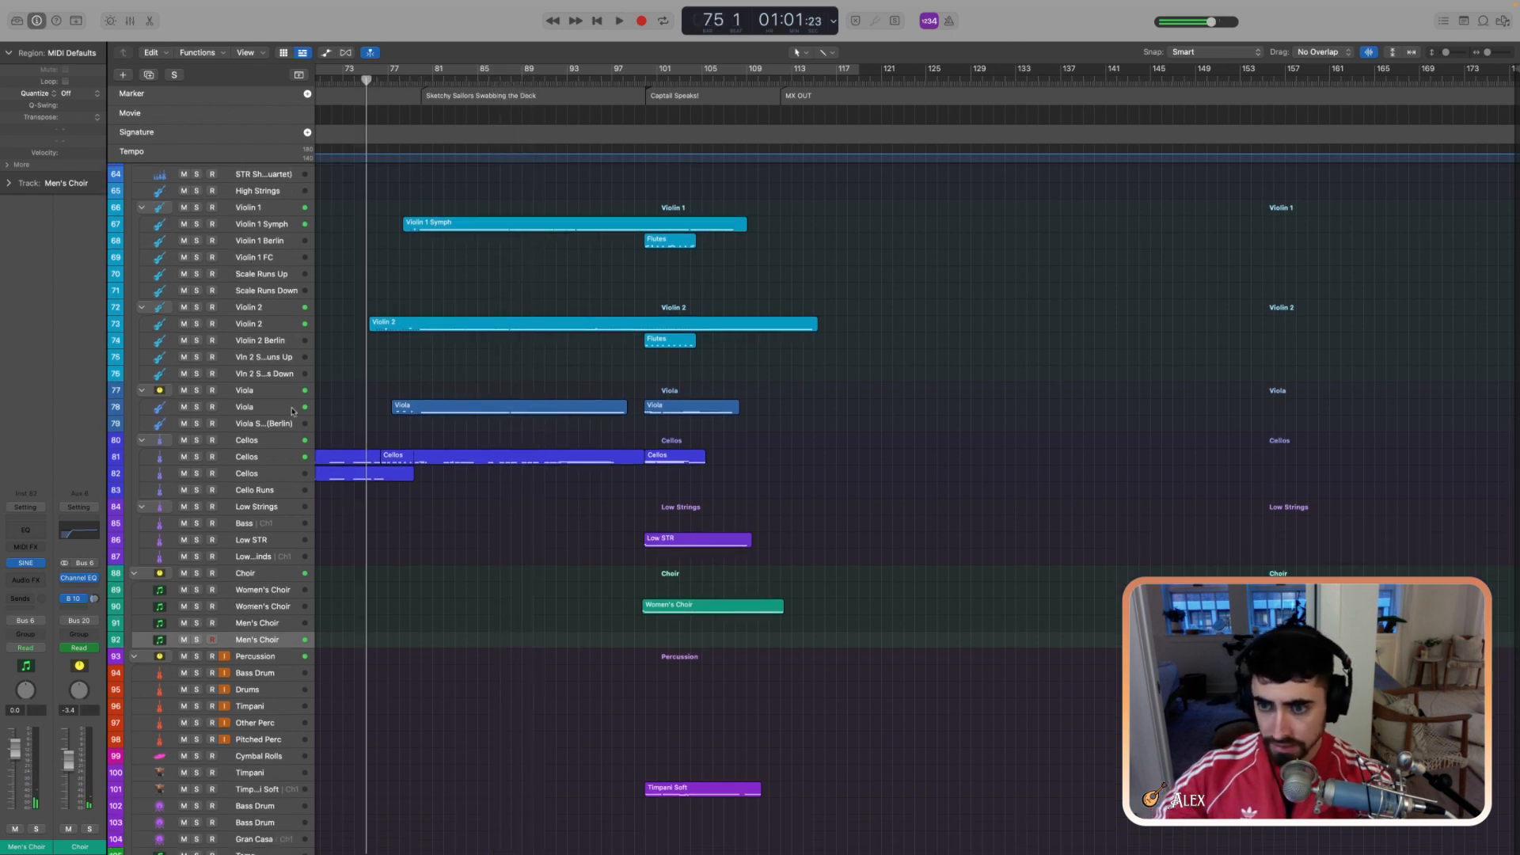
left_click(269, 607)
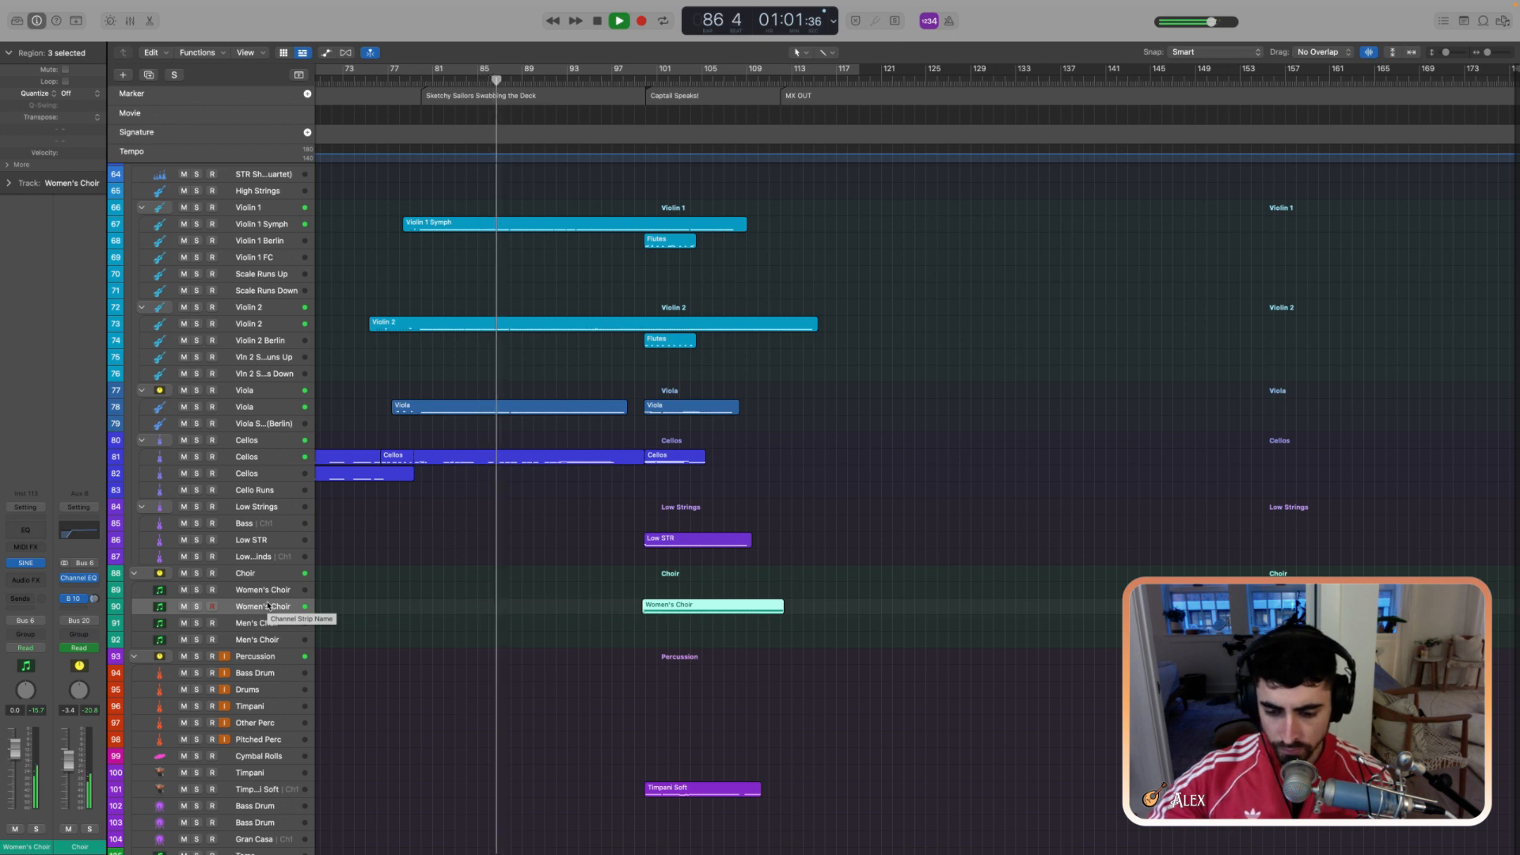
left_click(641, 22)
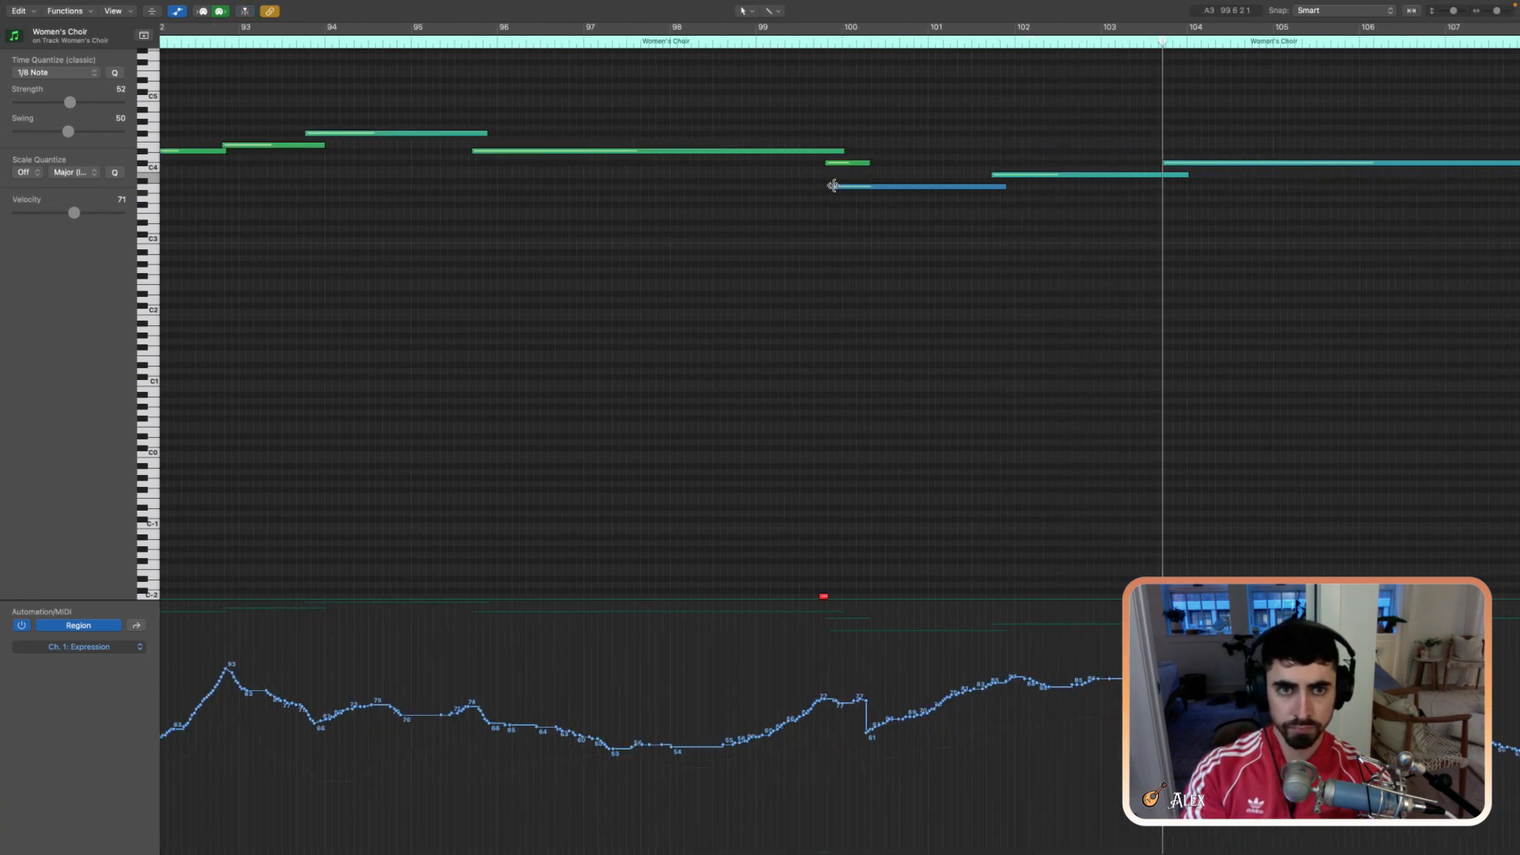
- Delete the short Women's Choir note just before bar 100, return to the arrangement and save the project
left_click(865, 163)
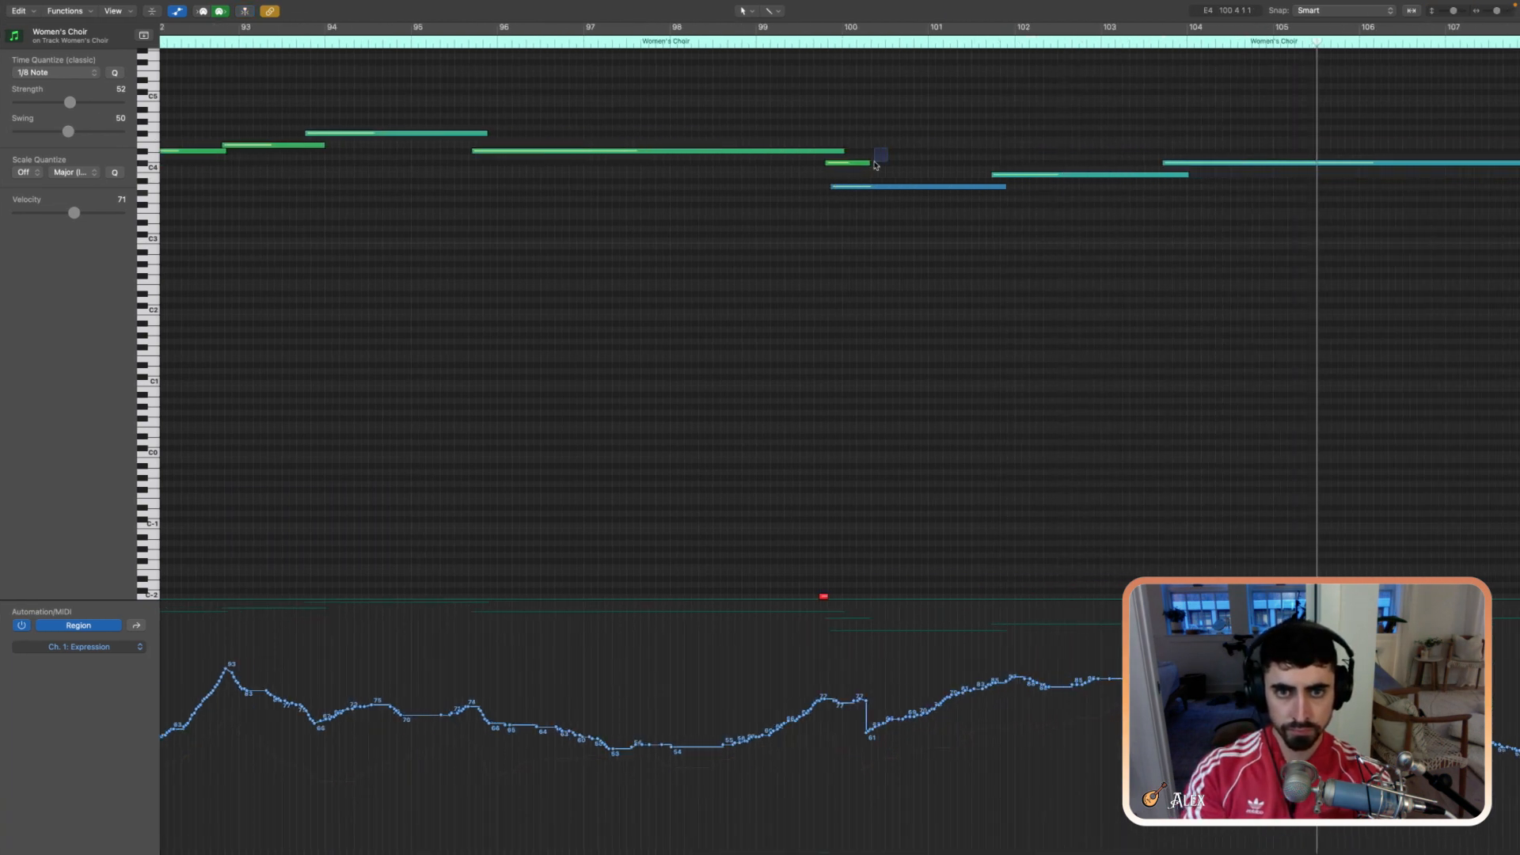
left_click(812, 45)
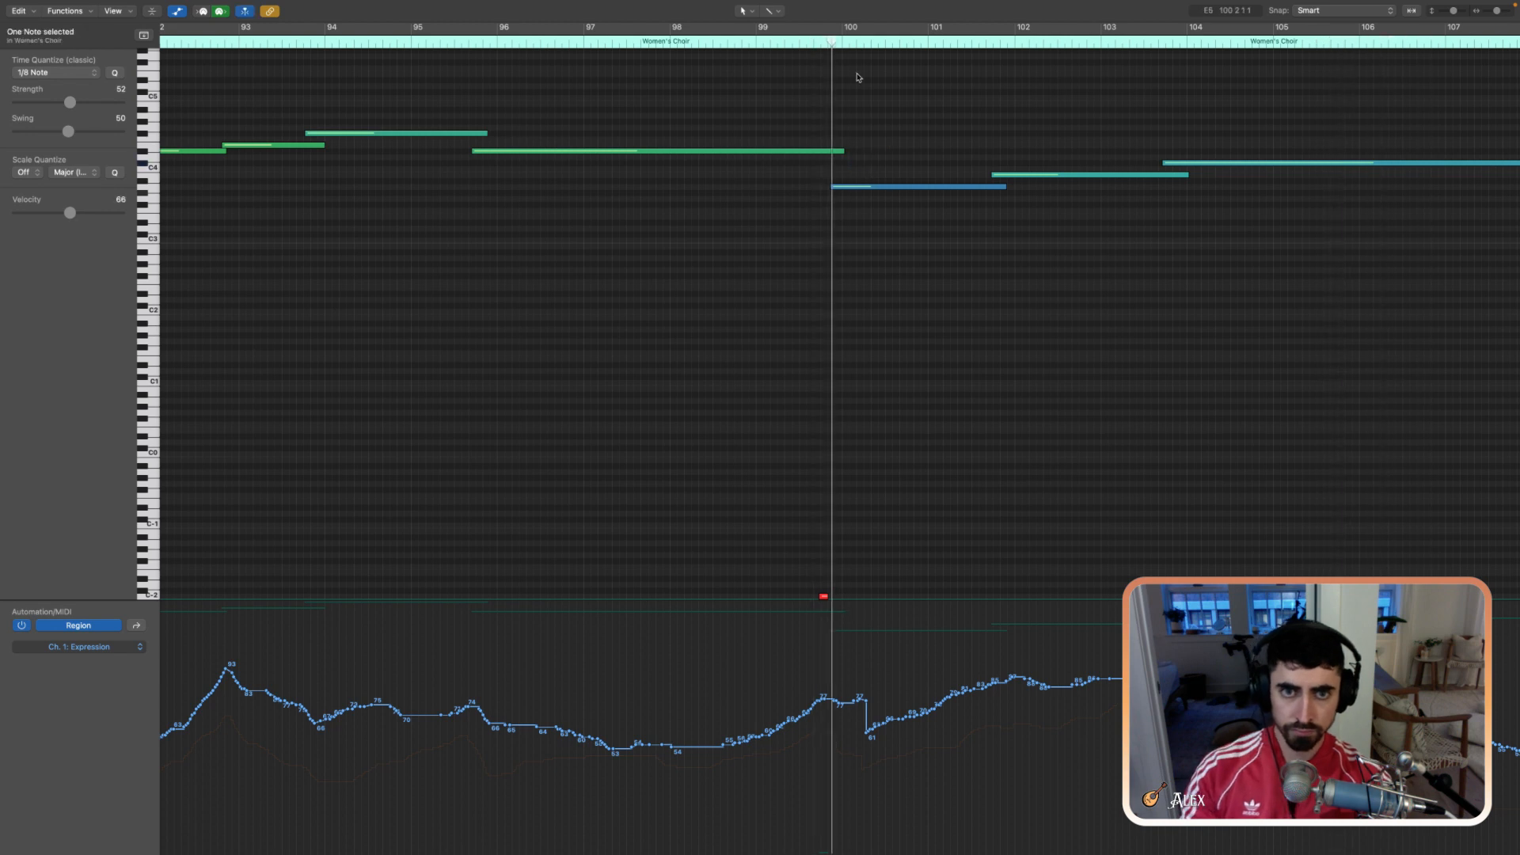
key("ctrl+Left")
left_click(867, 427)
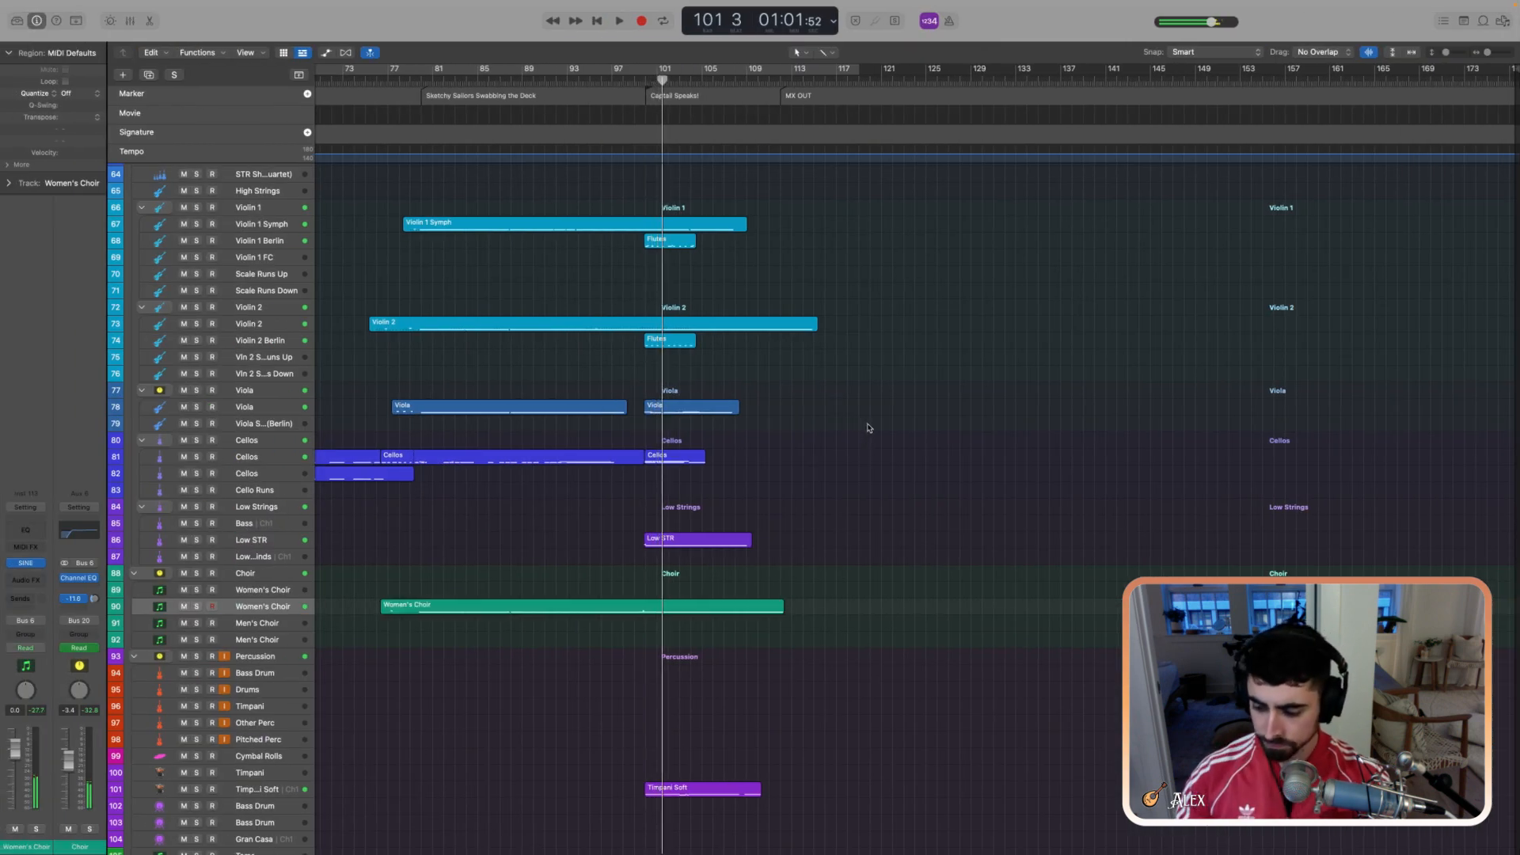
key("super+s")
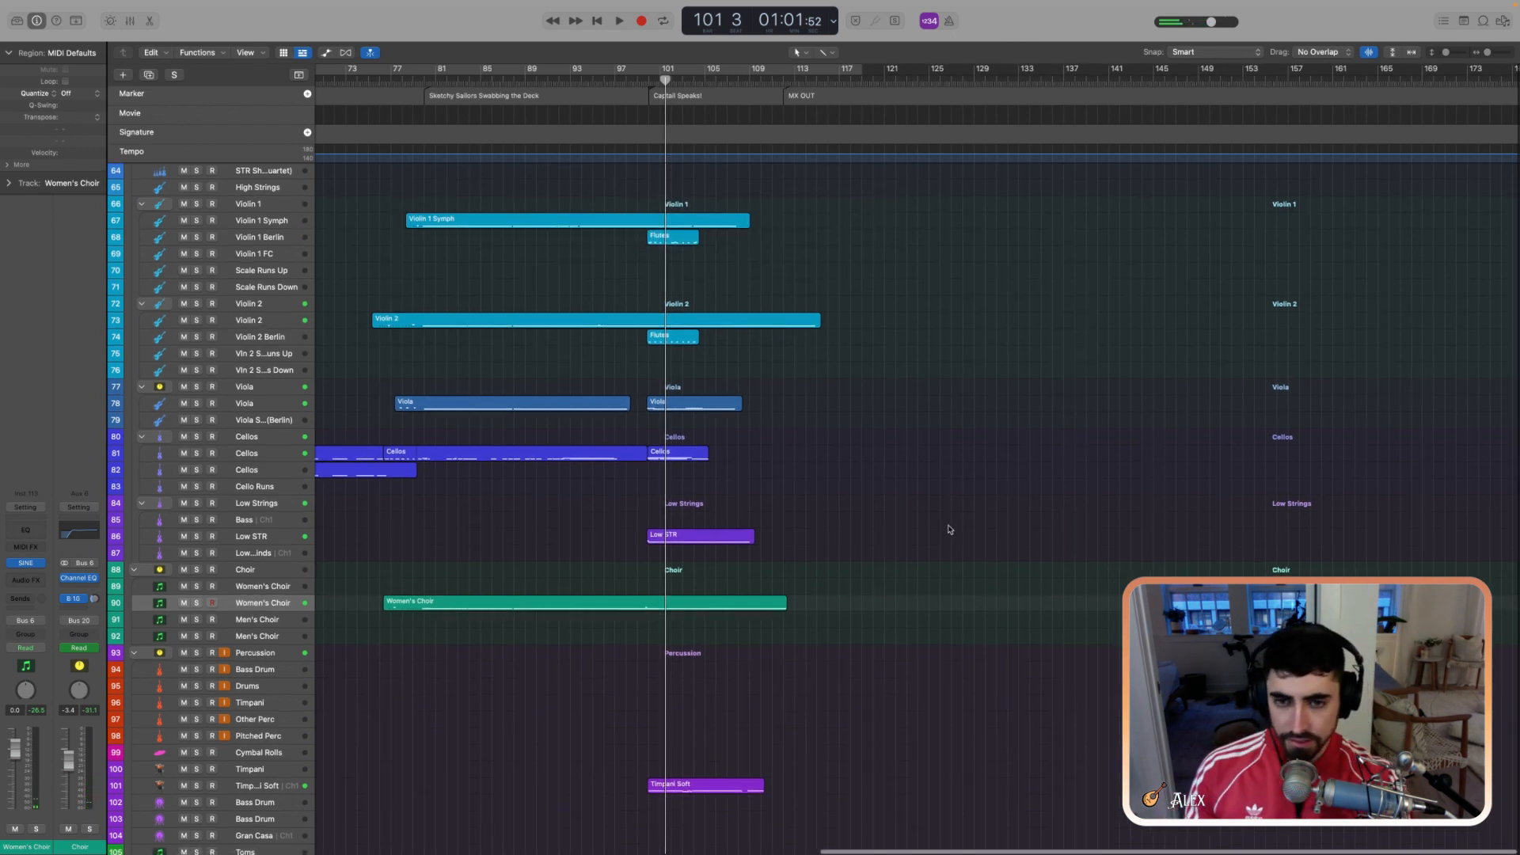
scroll(950, 530, "left", 5)
scroll(933, 524, "left", 6)
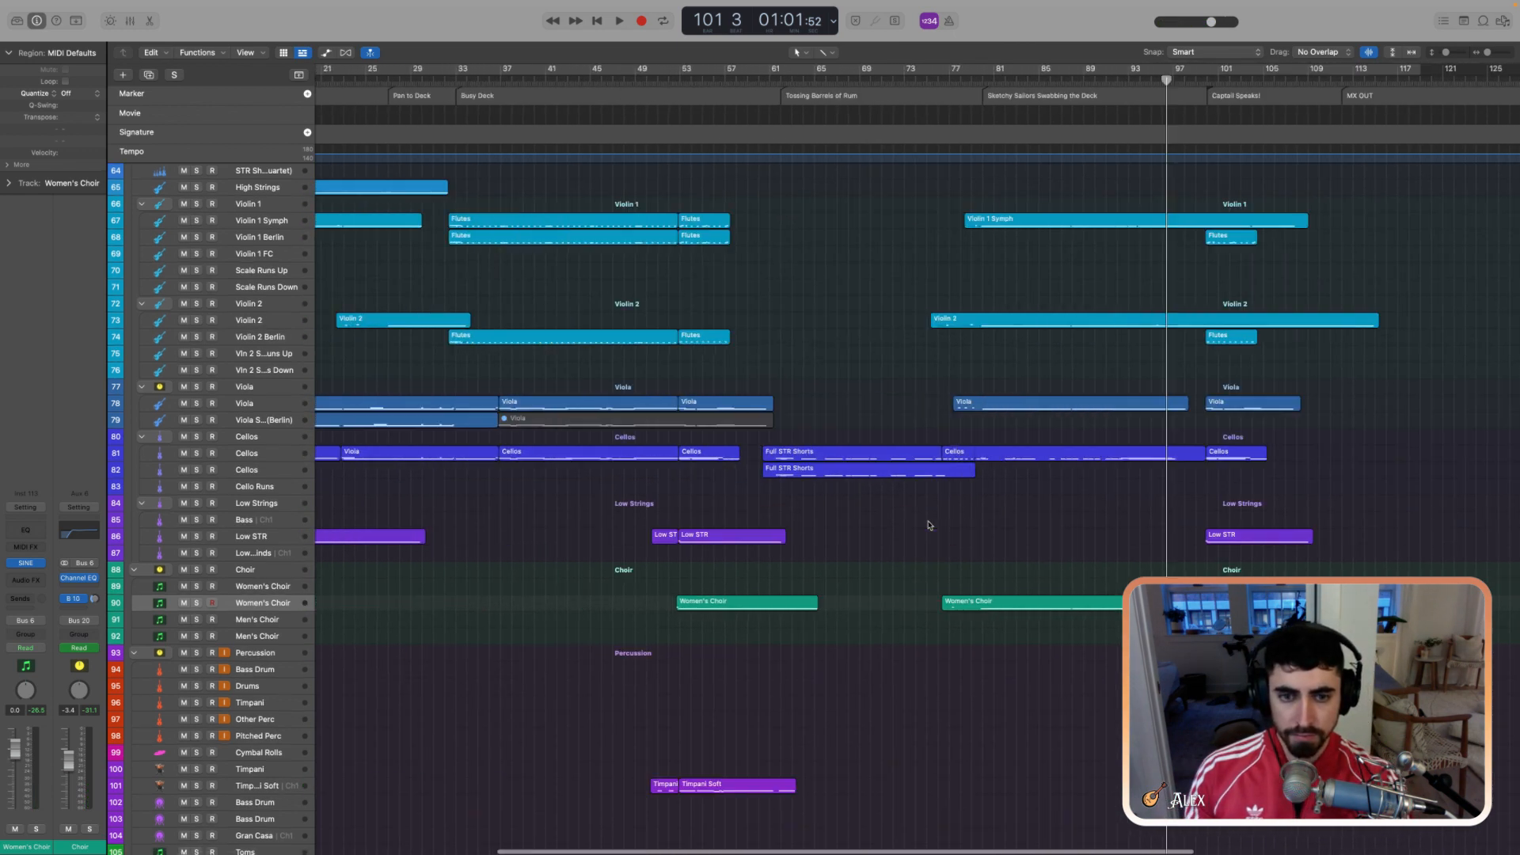
scroll(926, 524, "right", 3)
scroll(910, 525, "down", 1)
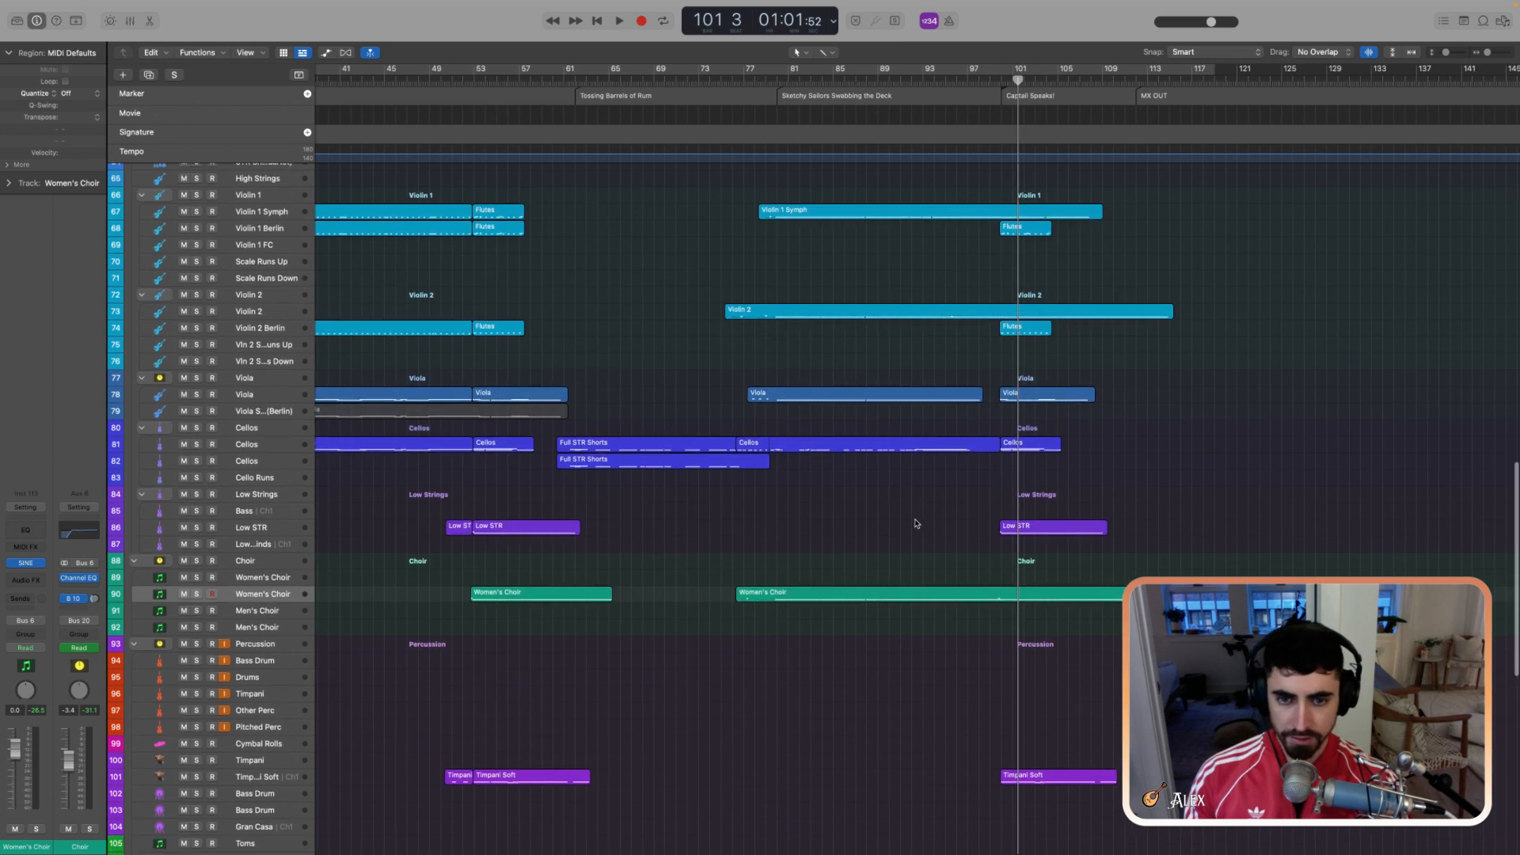